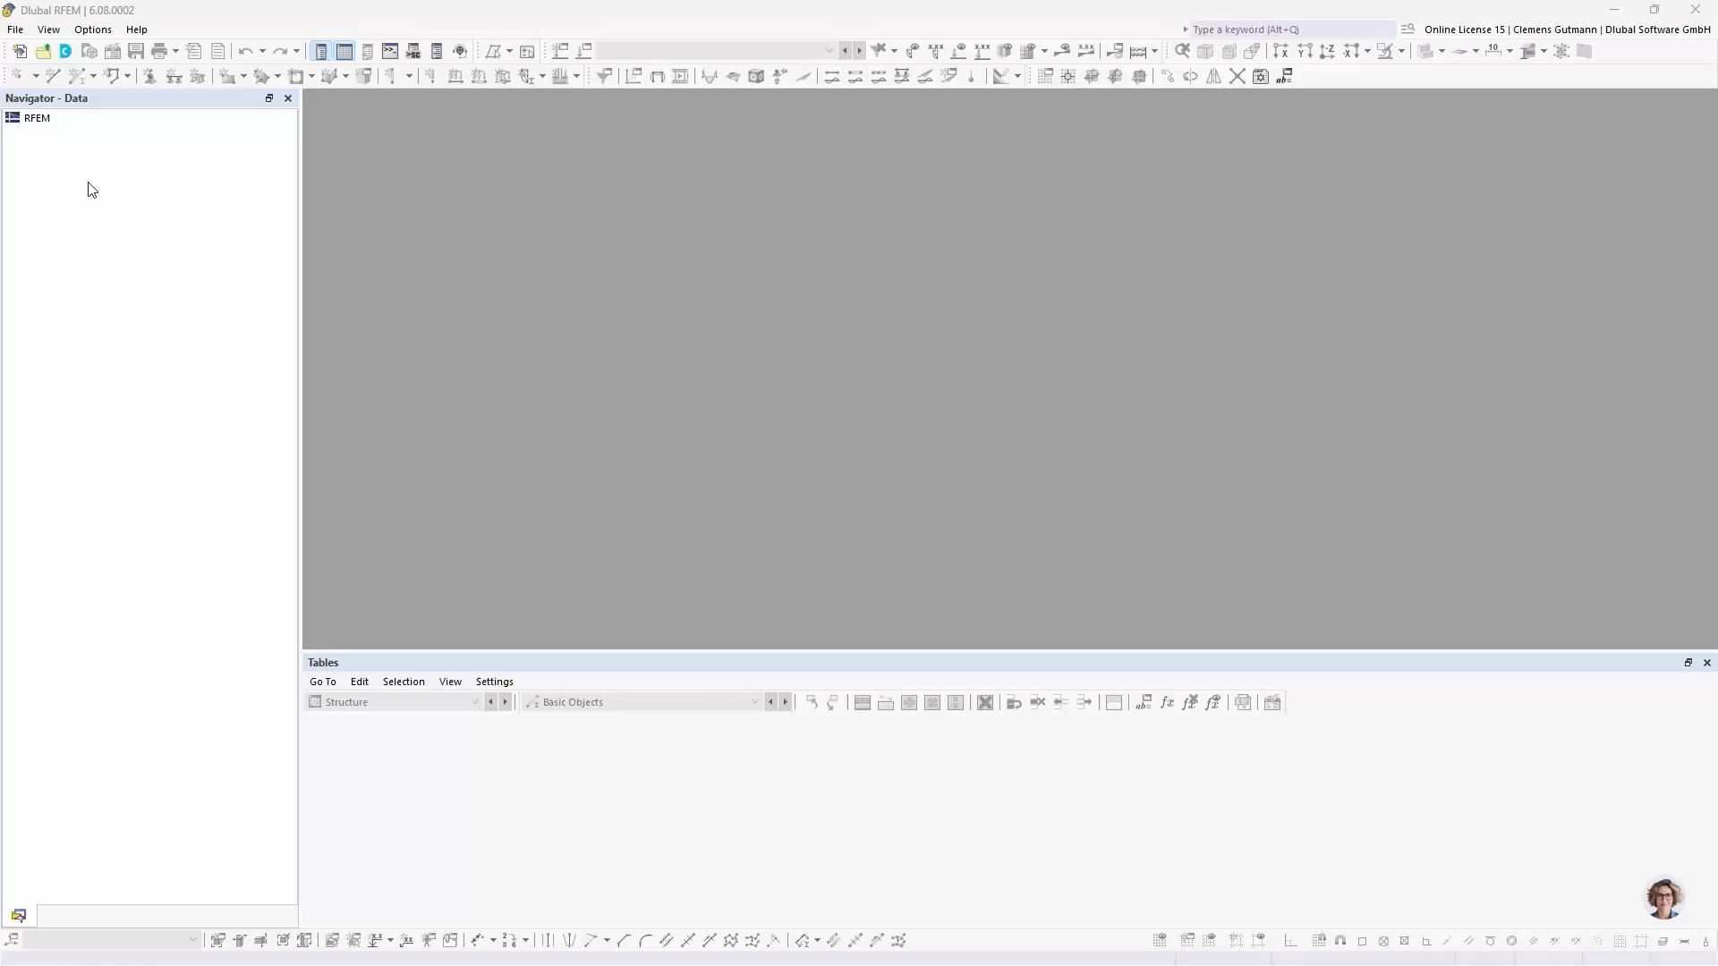
{"action": "right_click", "coordinate": [40, 128]}
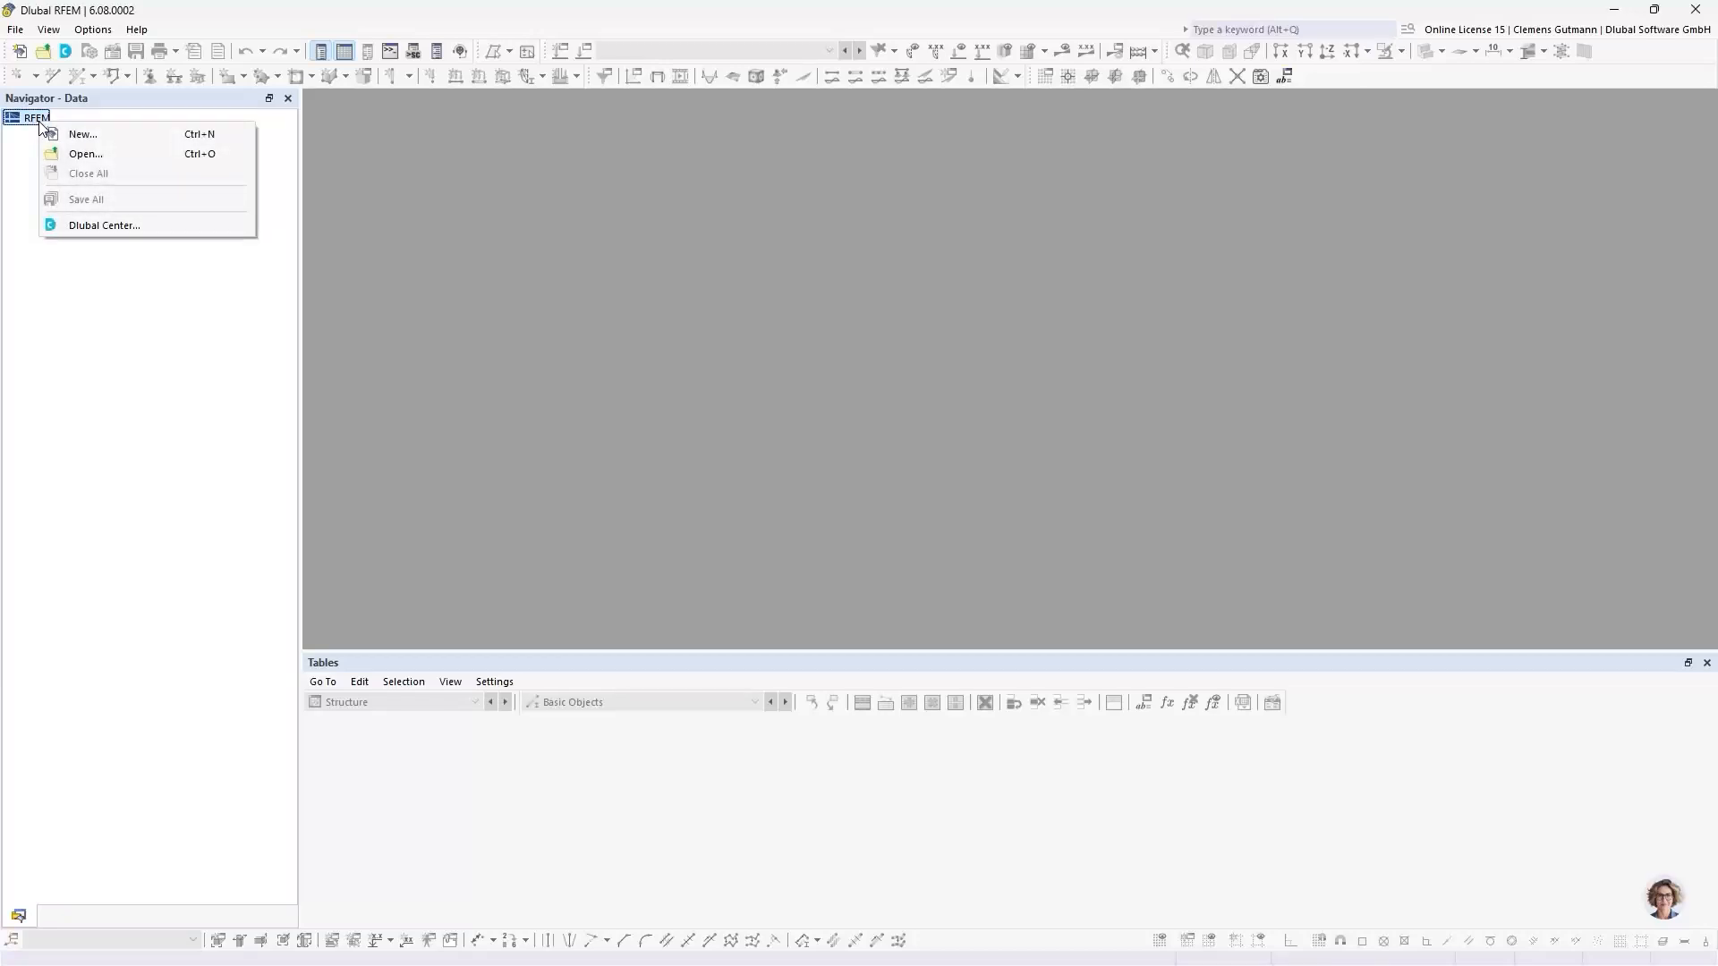
{"action": "left_click", "coordinate": [27, 141]}
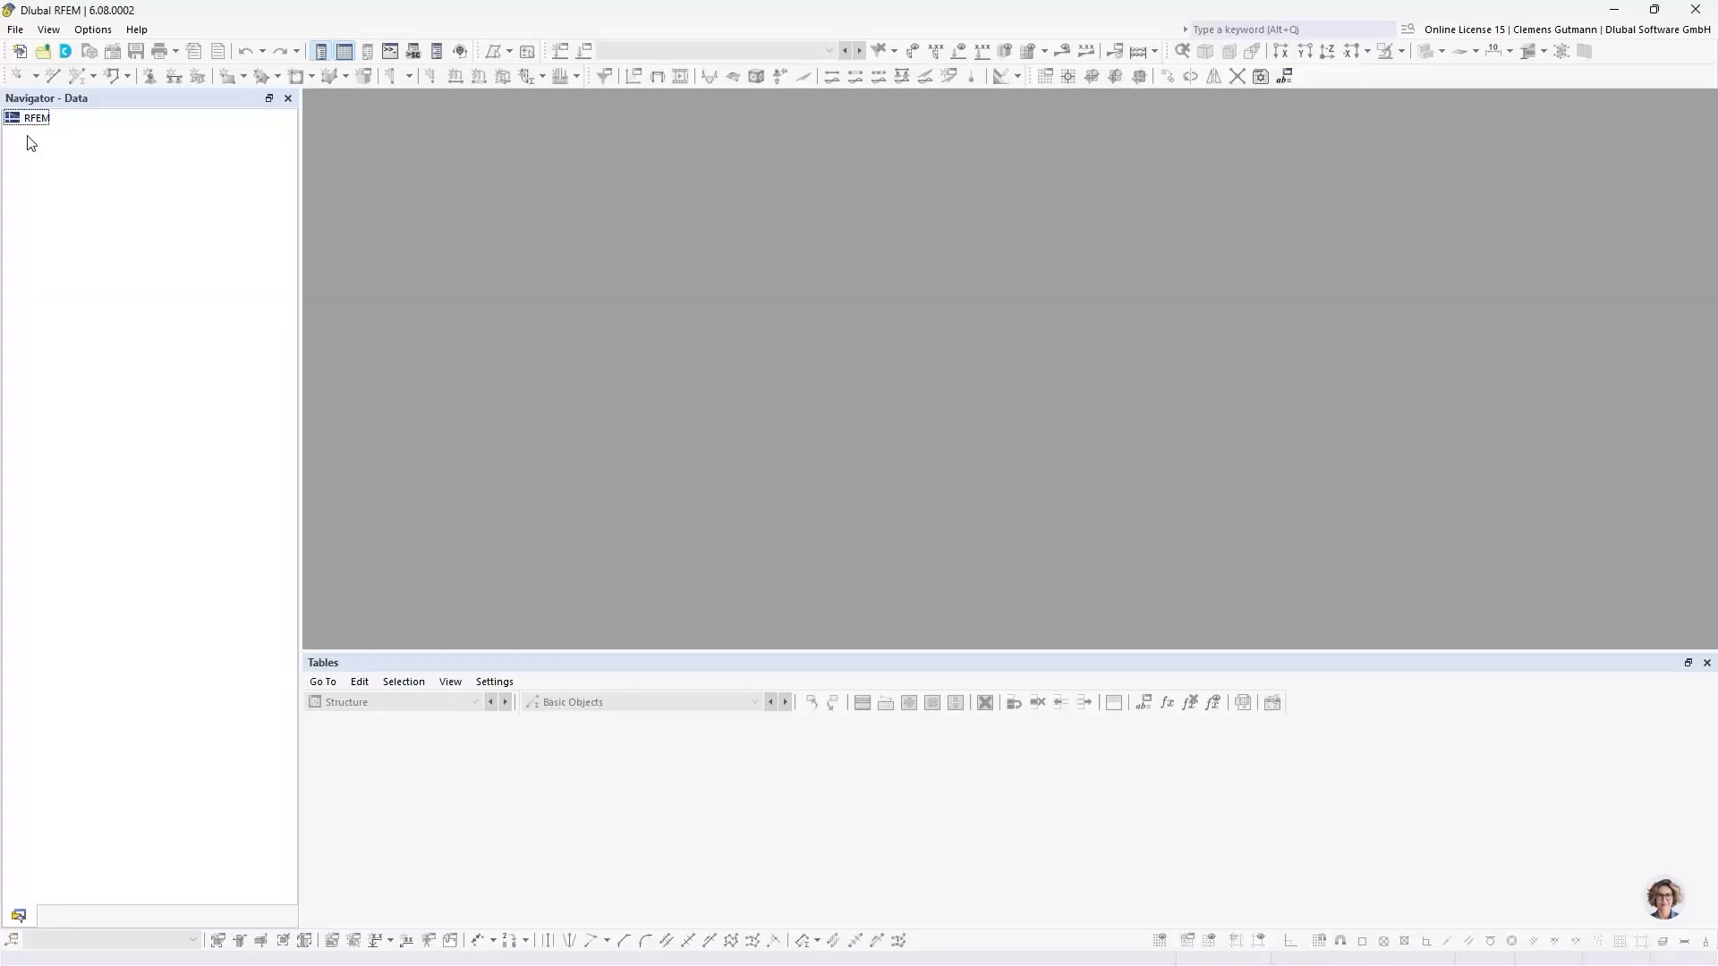
{"action": "left_click", "coordinate": [17, 30]}
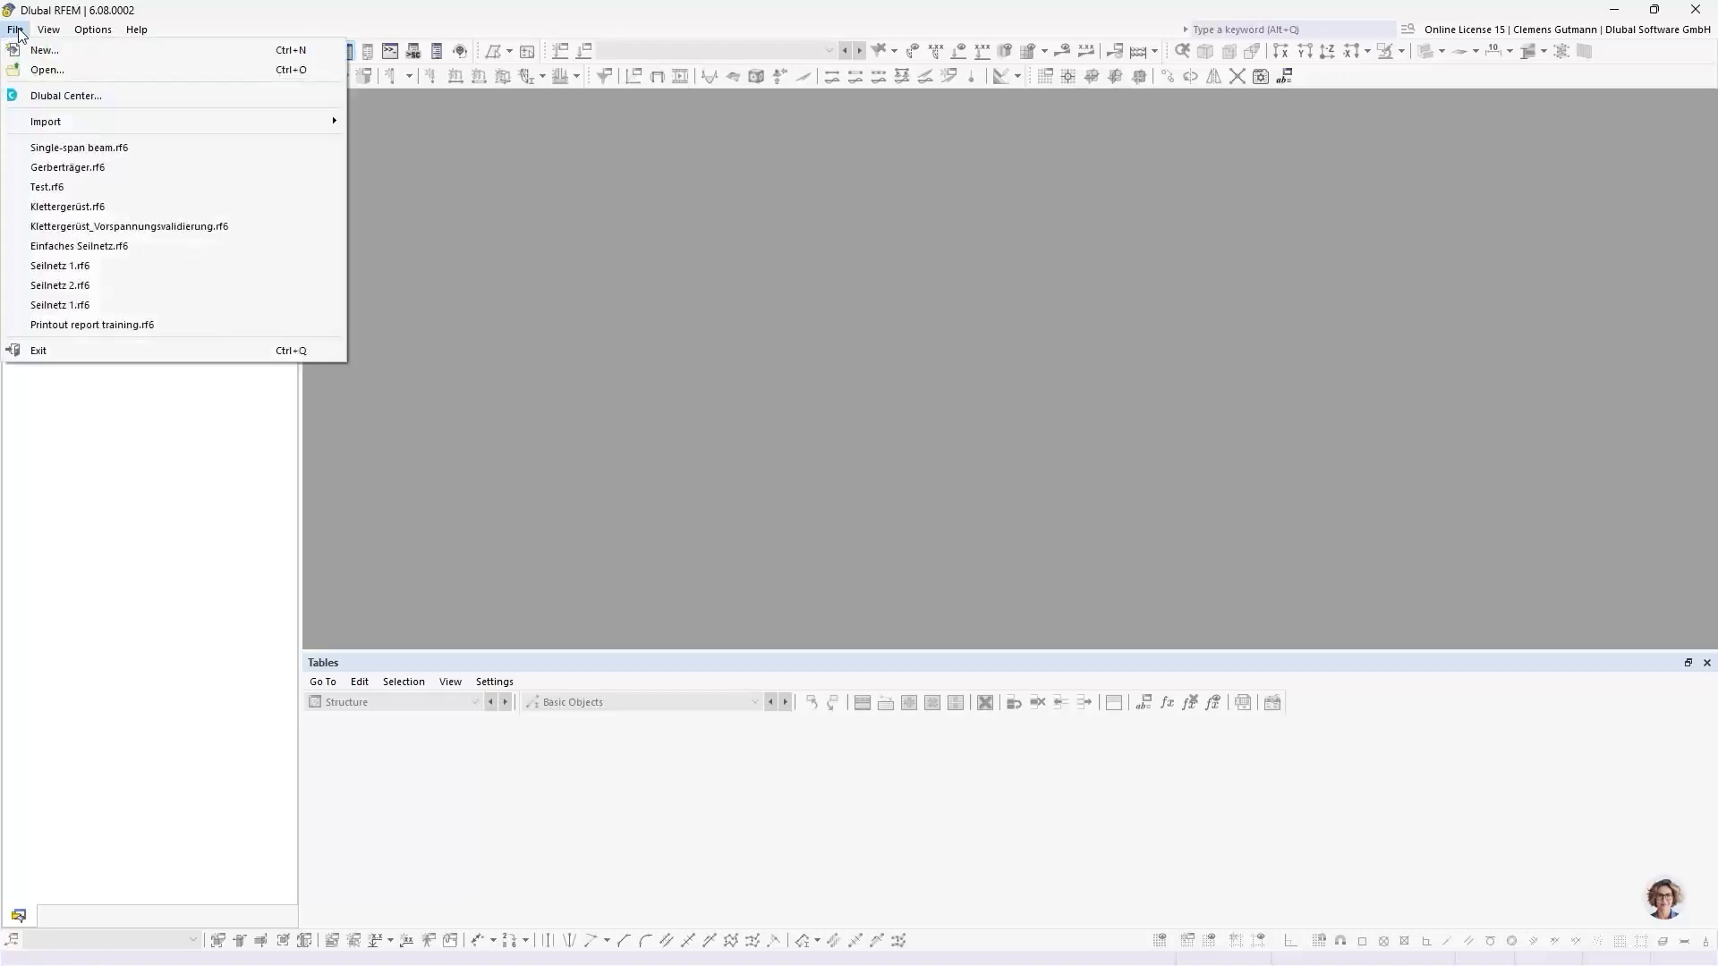
{"action": "left_click", "coordinate": [18, 34]}
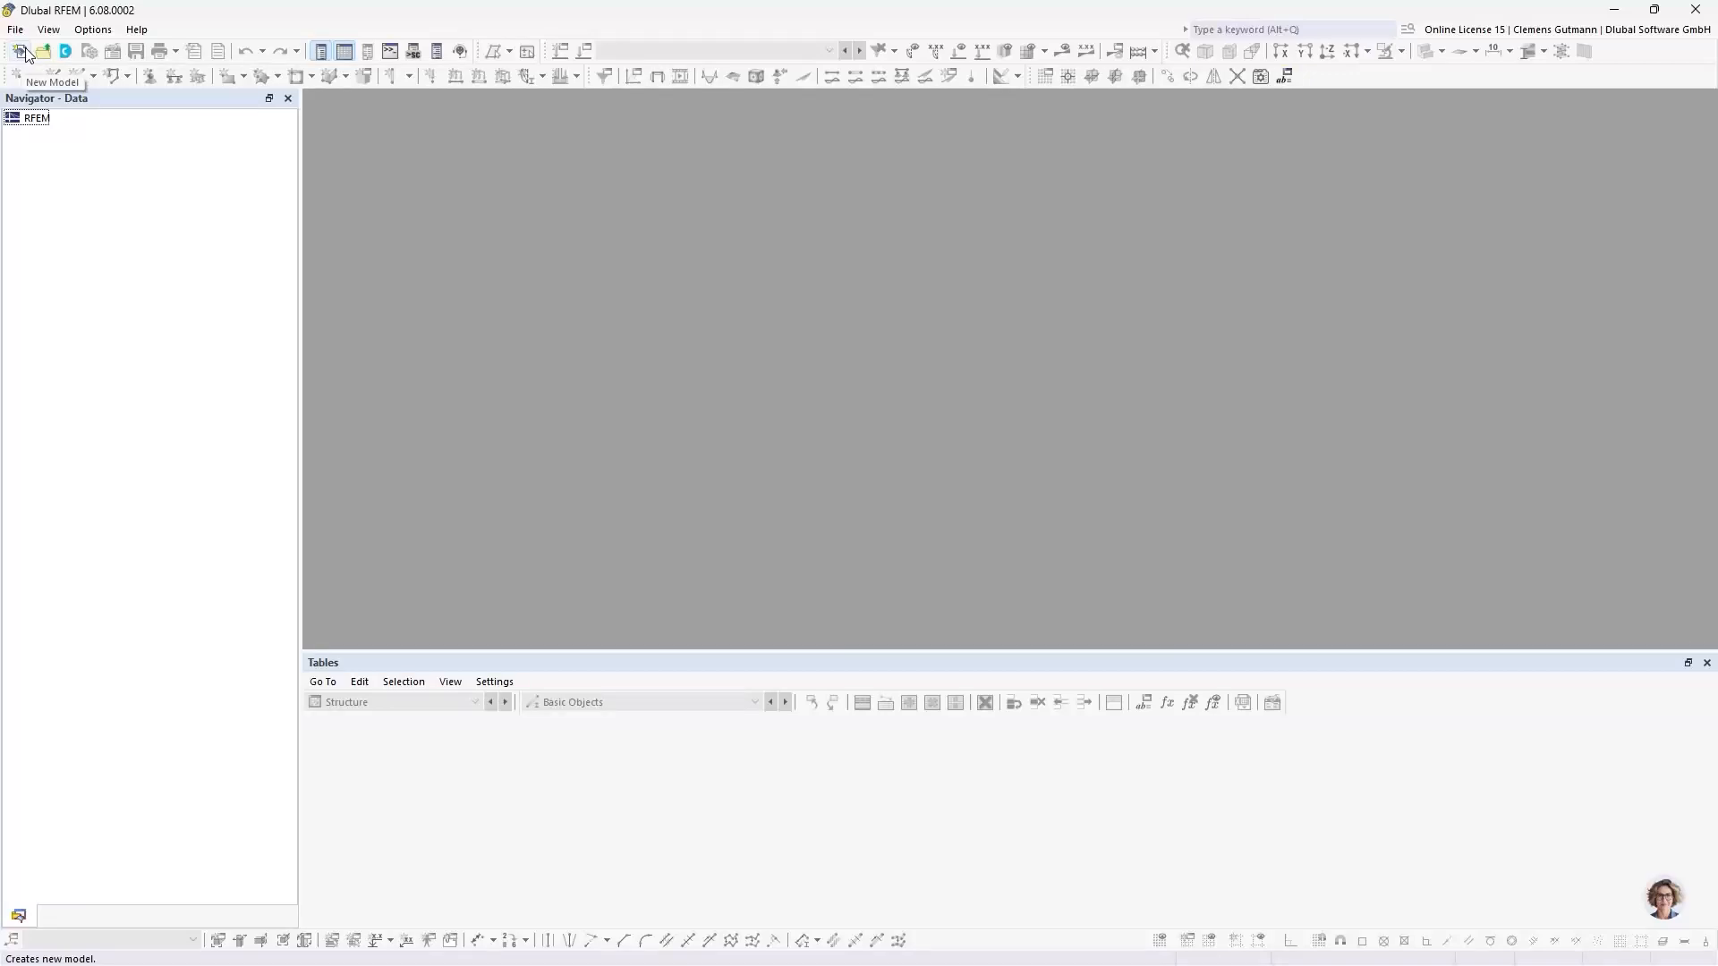
Create a new model named "Single-span beam" with the model type 2D | XZ | Plane Stress and no additional add-ons
{"action": "left_click", "coordinate": [26, 51]}
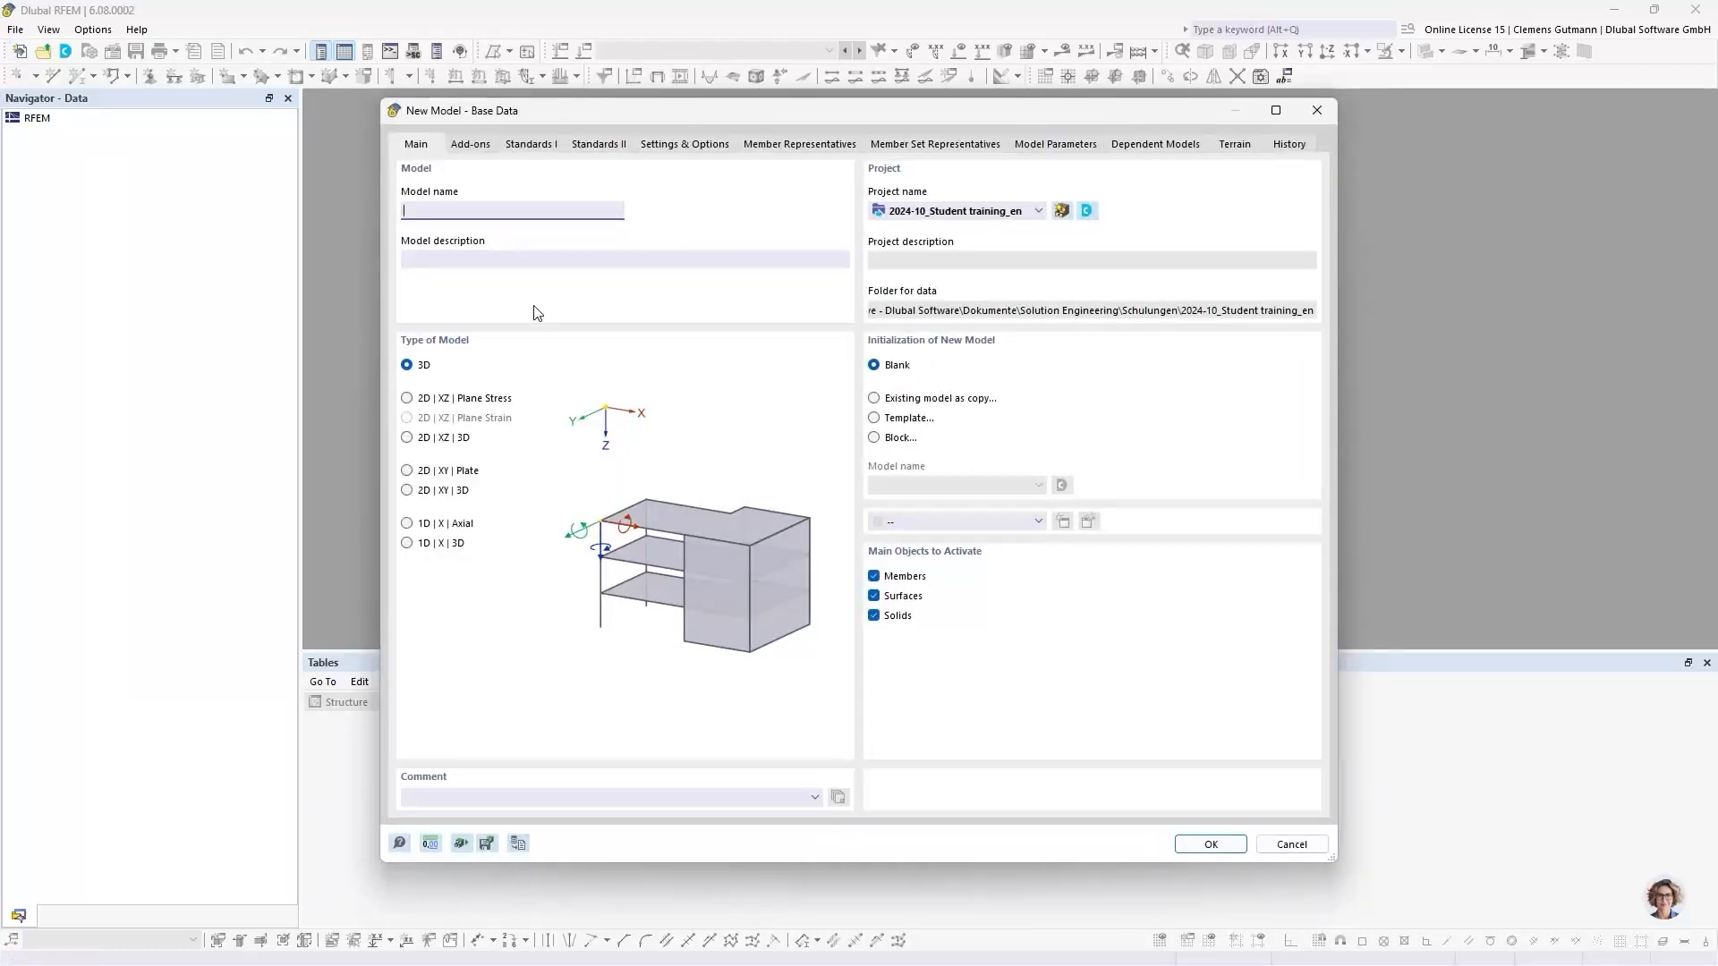
{"action": "mouse_move", "coordinate": [620, 111]}
{"action": "left_mouse_down"}
{"action": "mouse_move", "coordinate": [571, 100]}
{"action": "mouse_move", "coordinate": [588, 107]}
{"action": "left_mouse_up"}
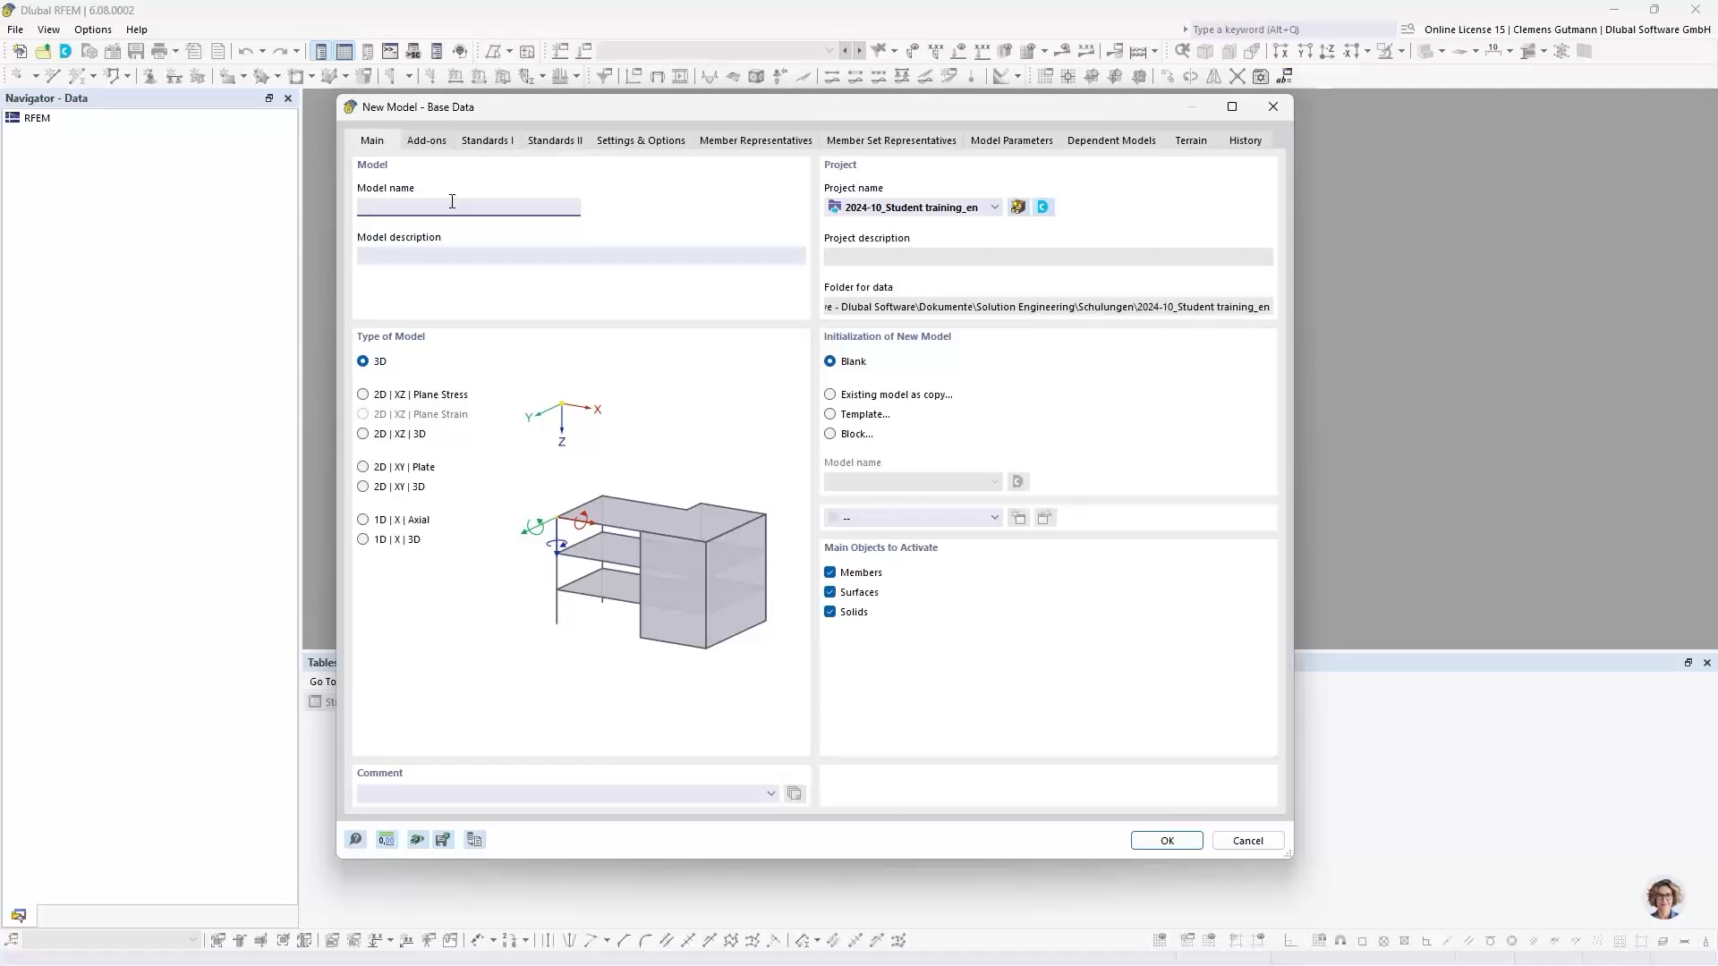
{"action": "type", "text": "ngle-span beam"}
{"action": "key", "text": "Tab"}
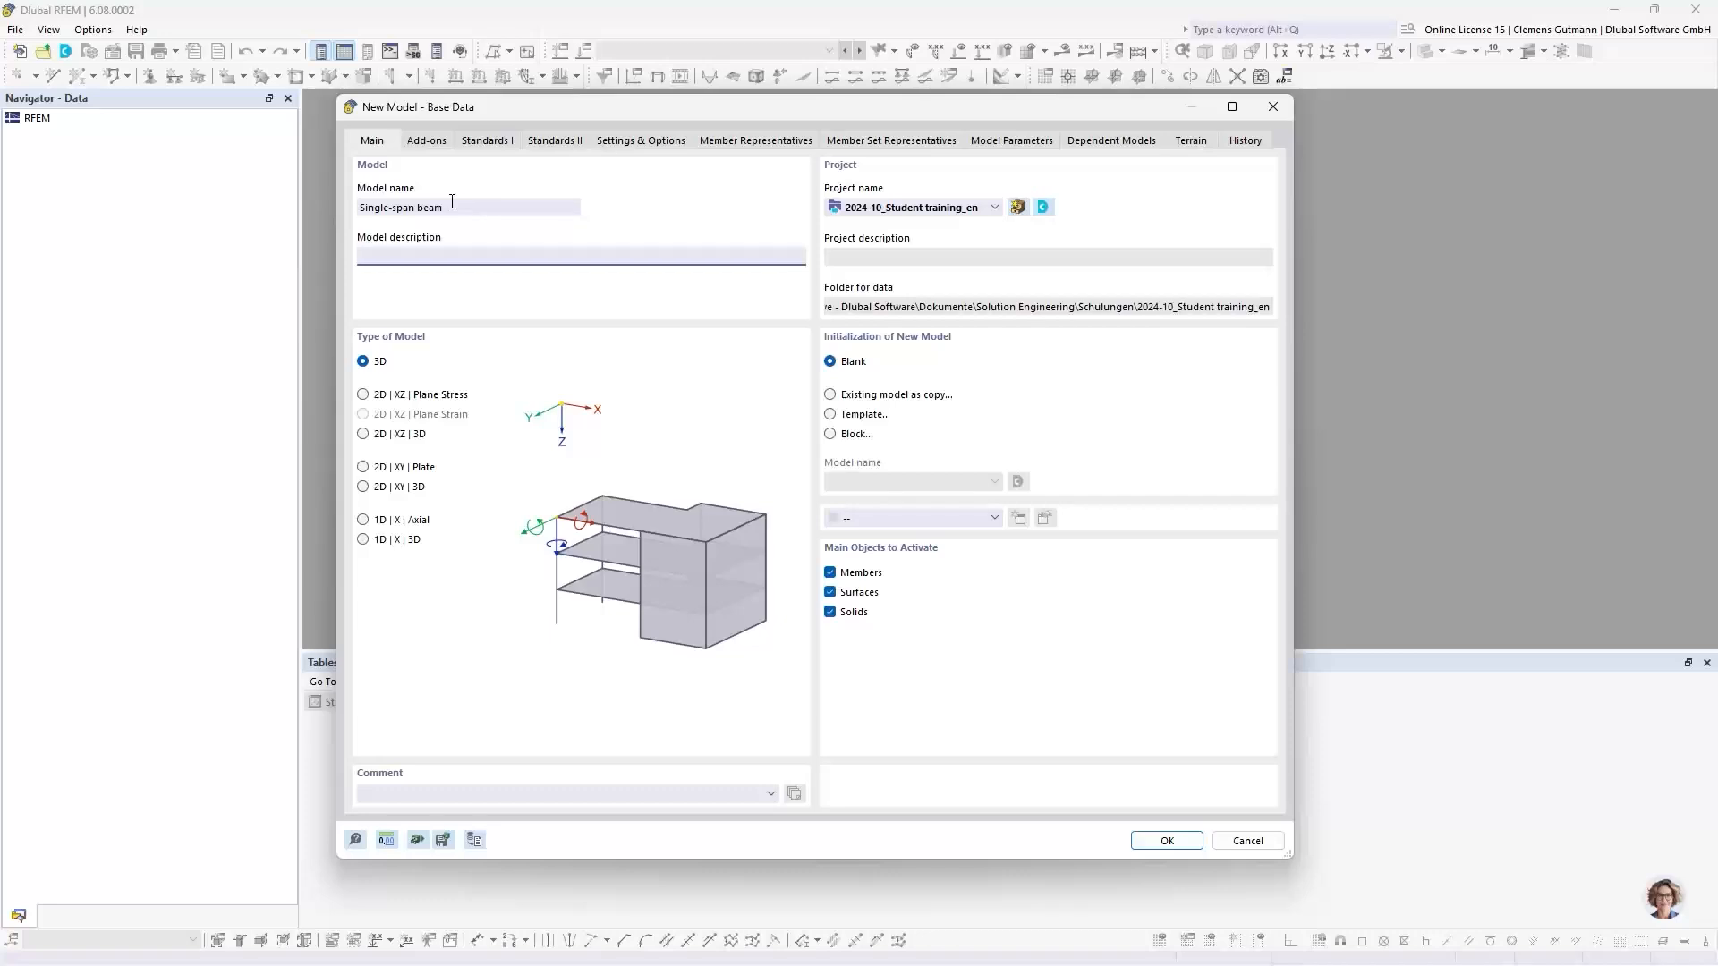
{"action": "left_click", "coordinate": [364, 399]}
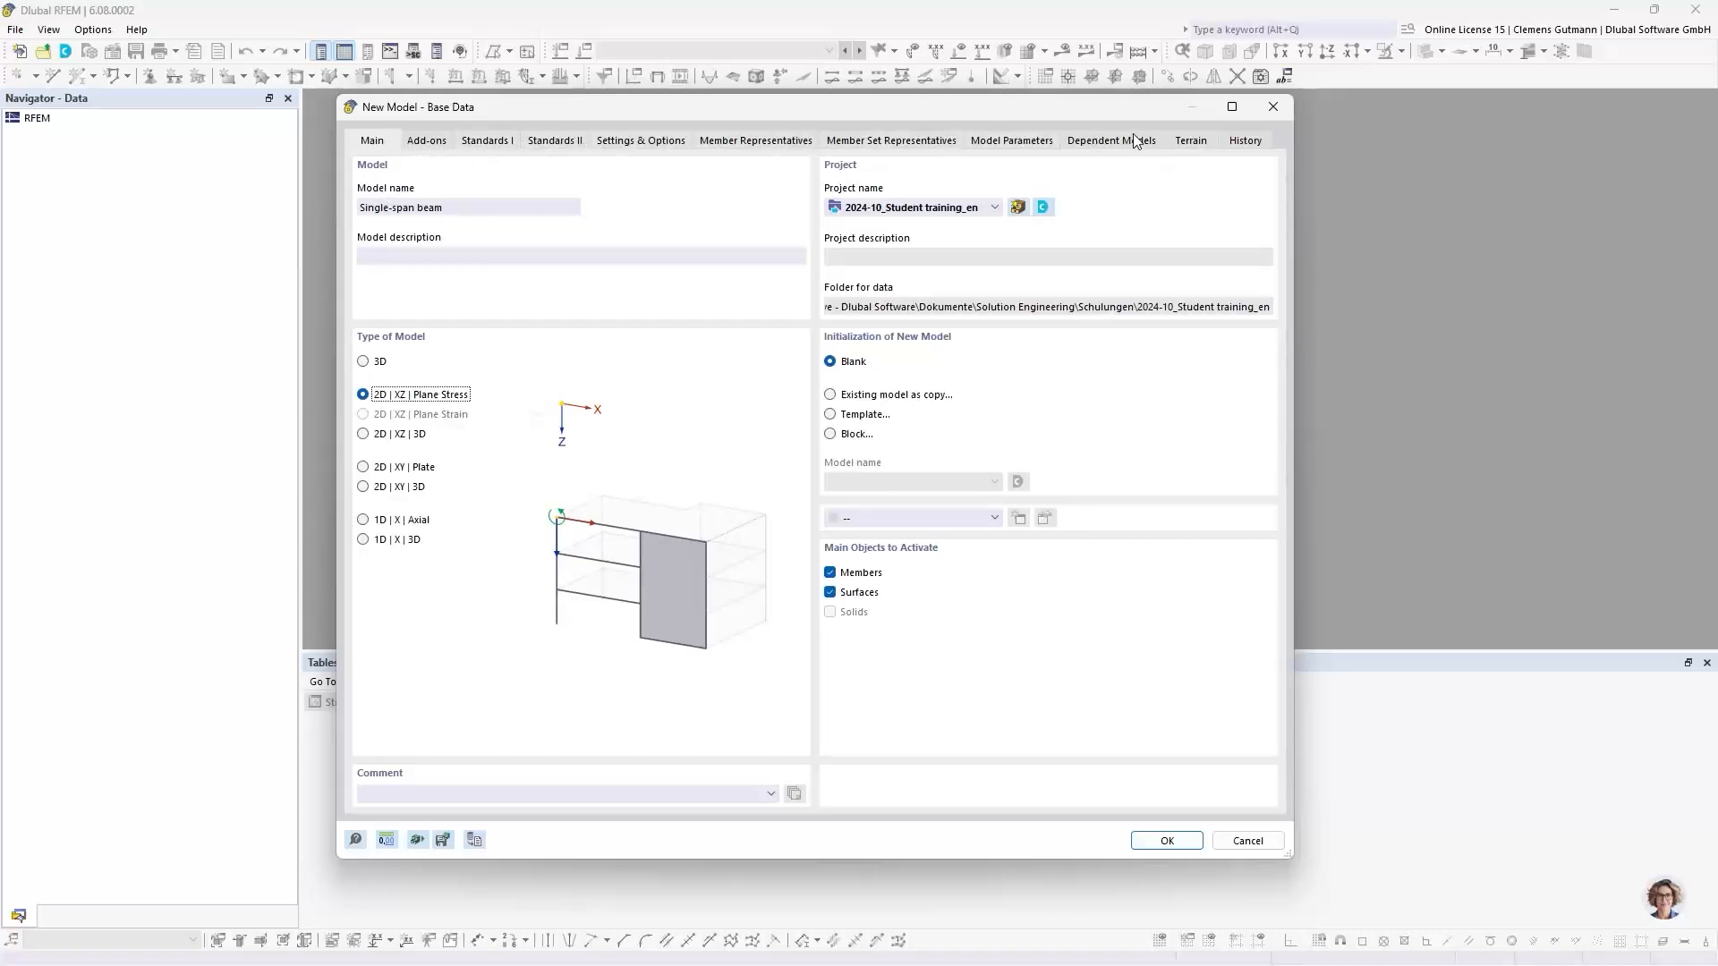
{"action": "left_click", "coordinate": [425, 143]}
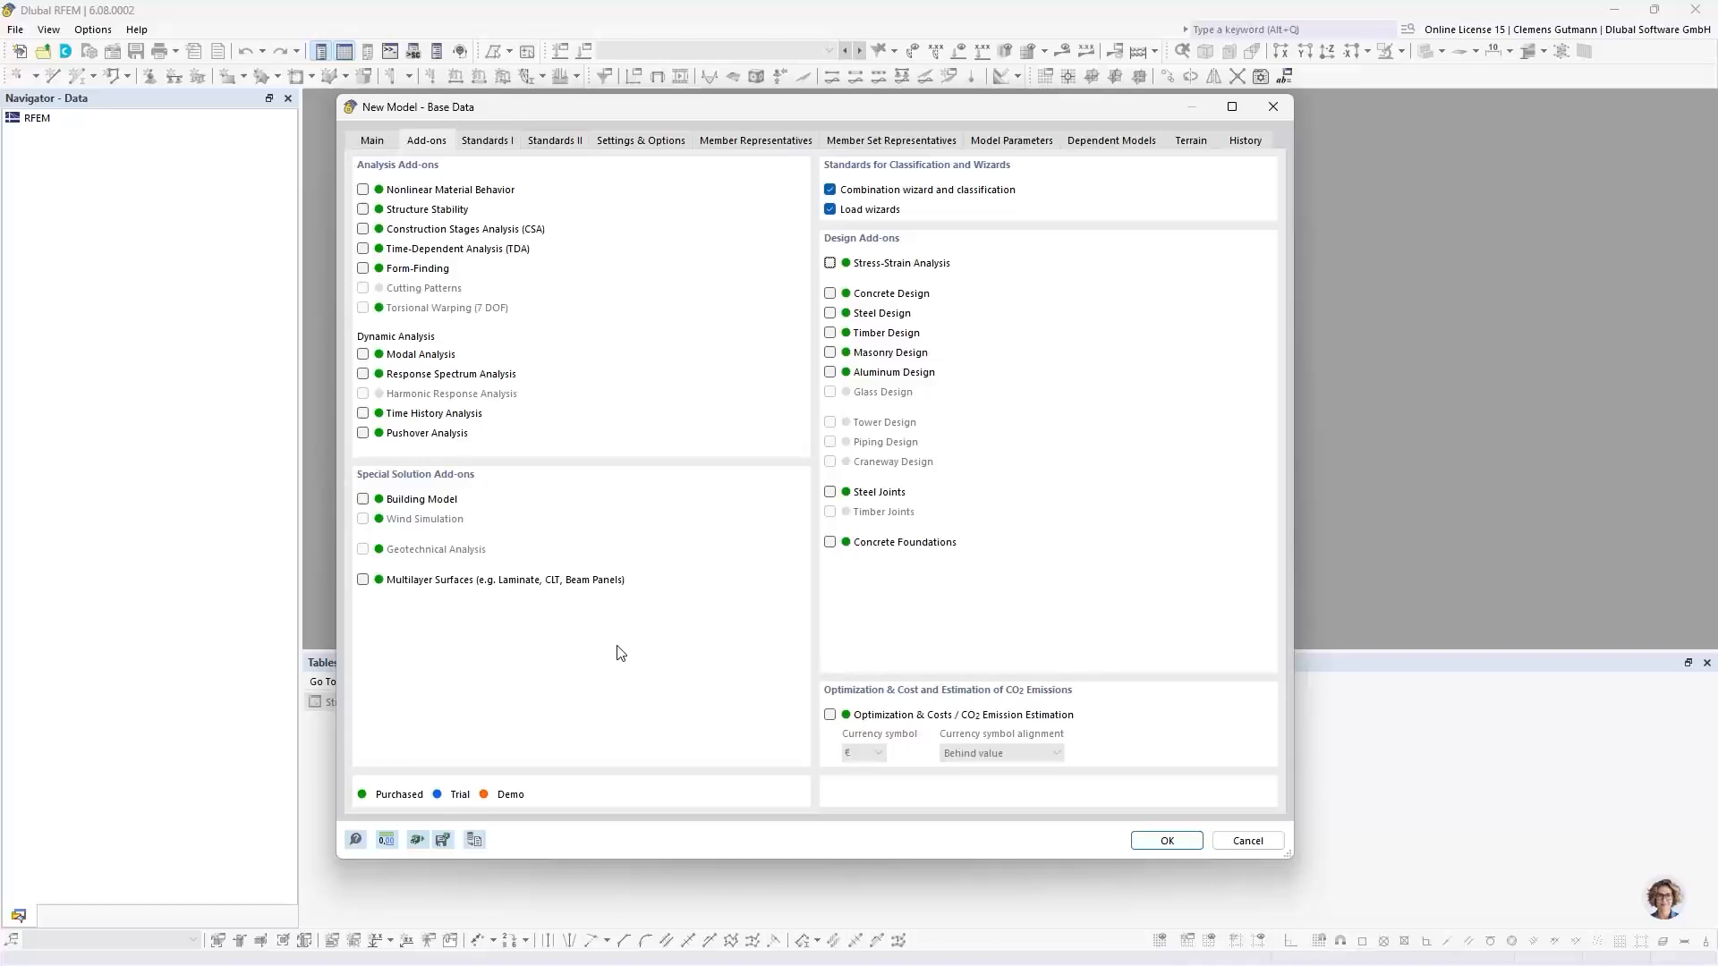
{"action": "left_click", "coordinate": [1167, 841]}
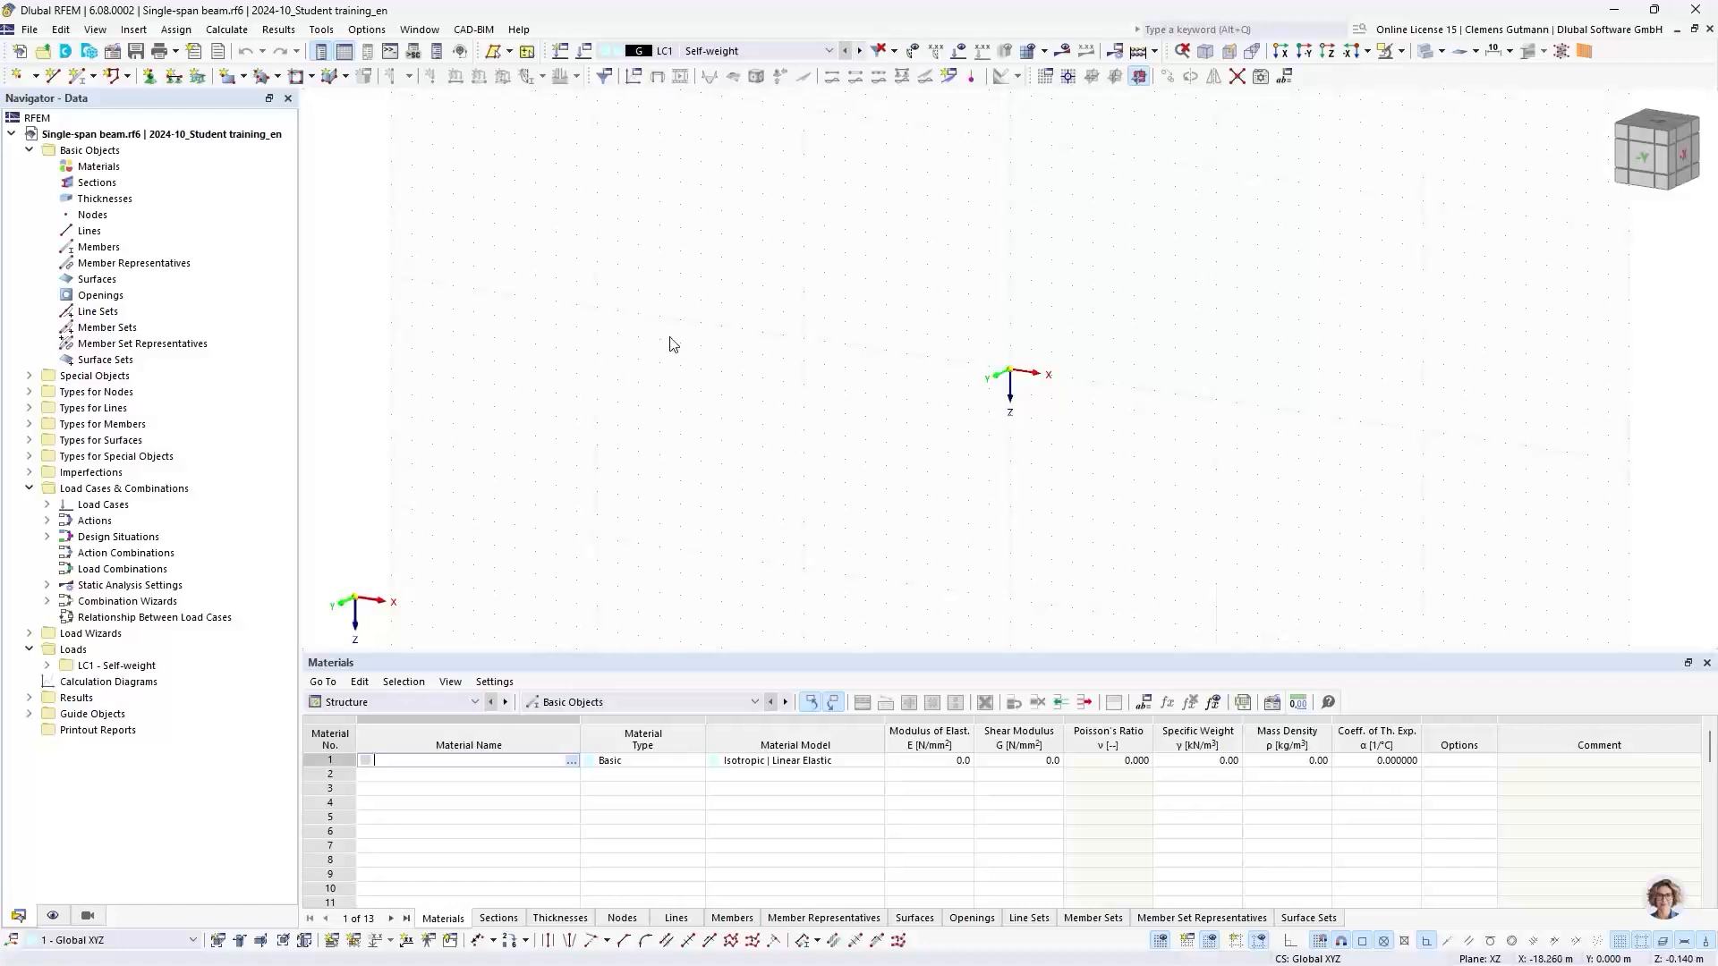
Reduce the height of the tables area to give the model view more room
{"action": "middle_click_drag", "start_coordinate": [1143, 396], "coordinate": [939, 420]}
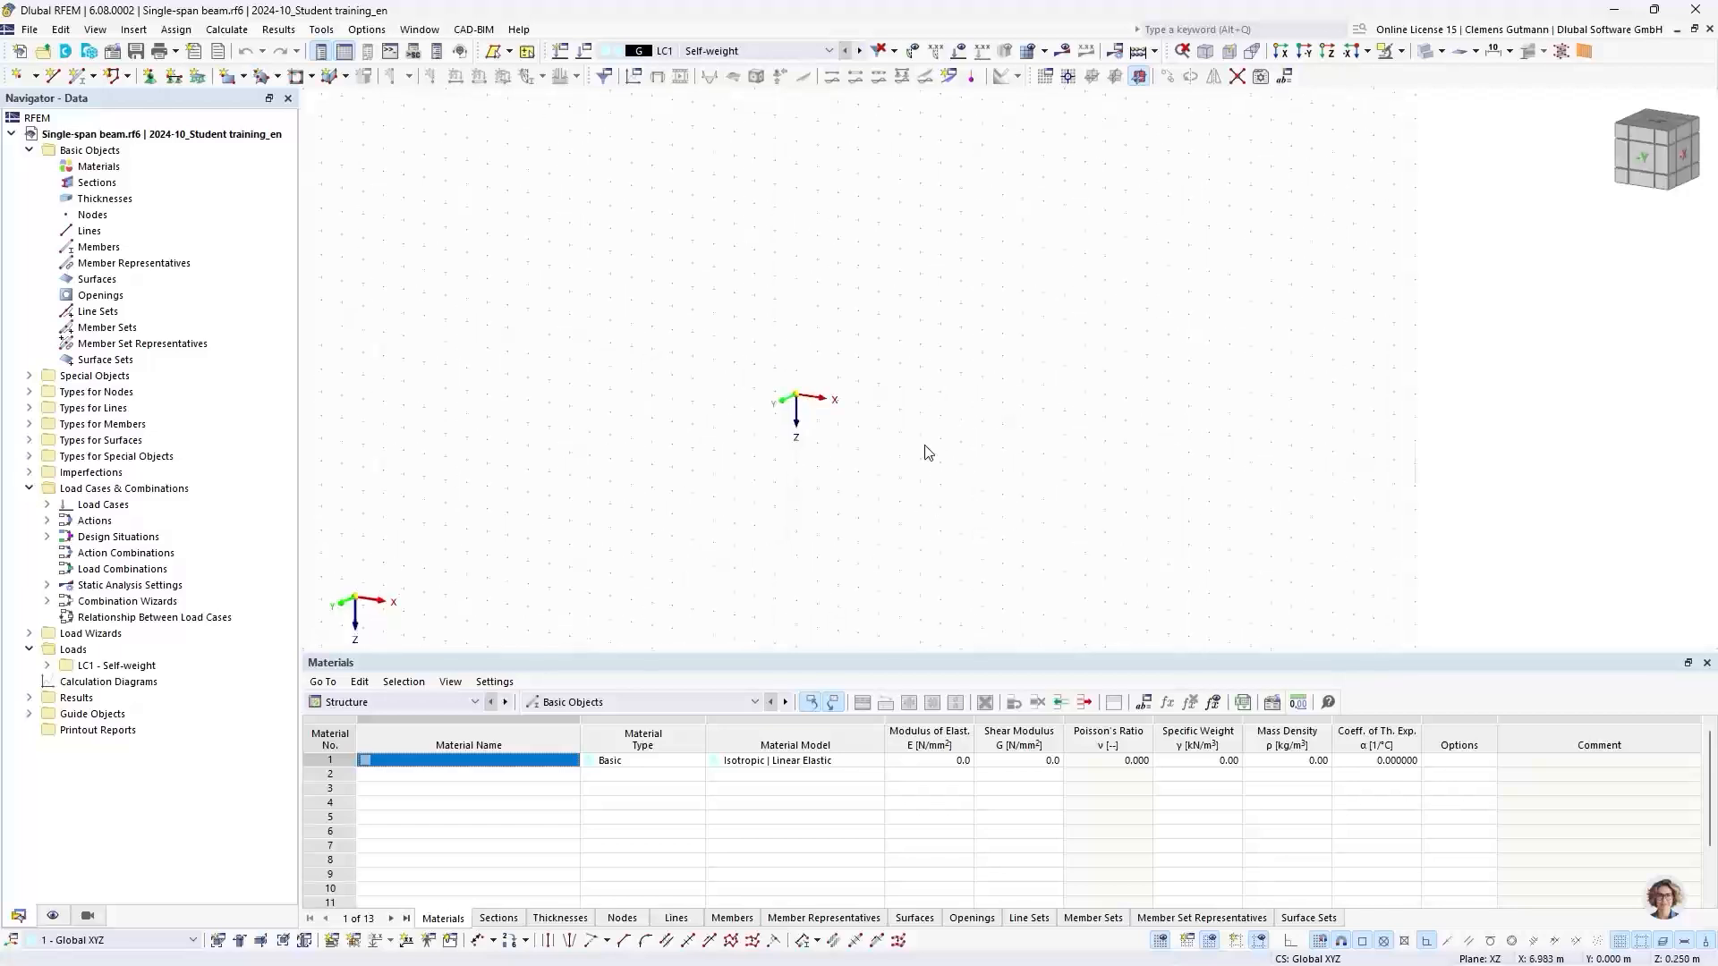
{"action": "middle_click_drag", "start_coordinate": [848, 570], "coordinate": [931, 457], "text": "ctrl"}
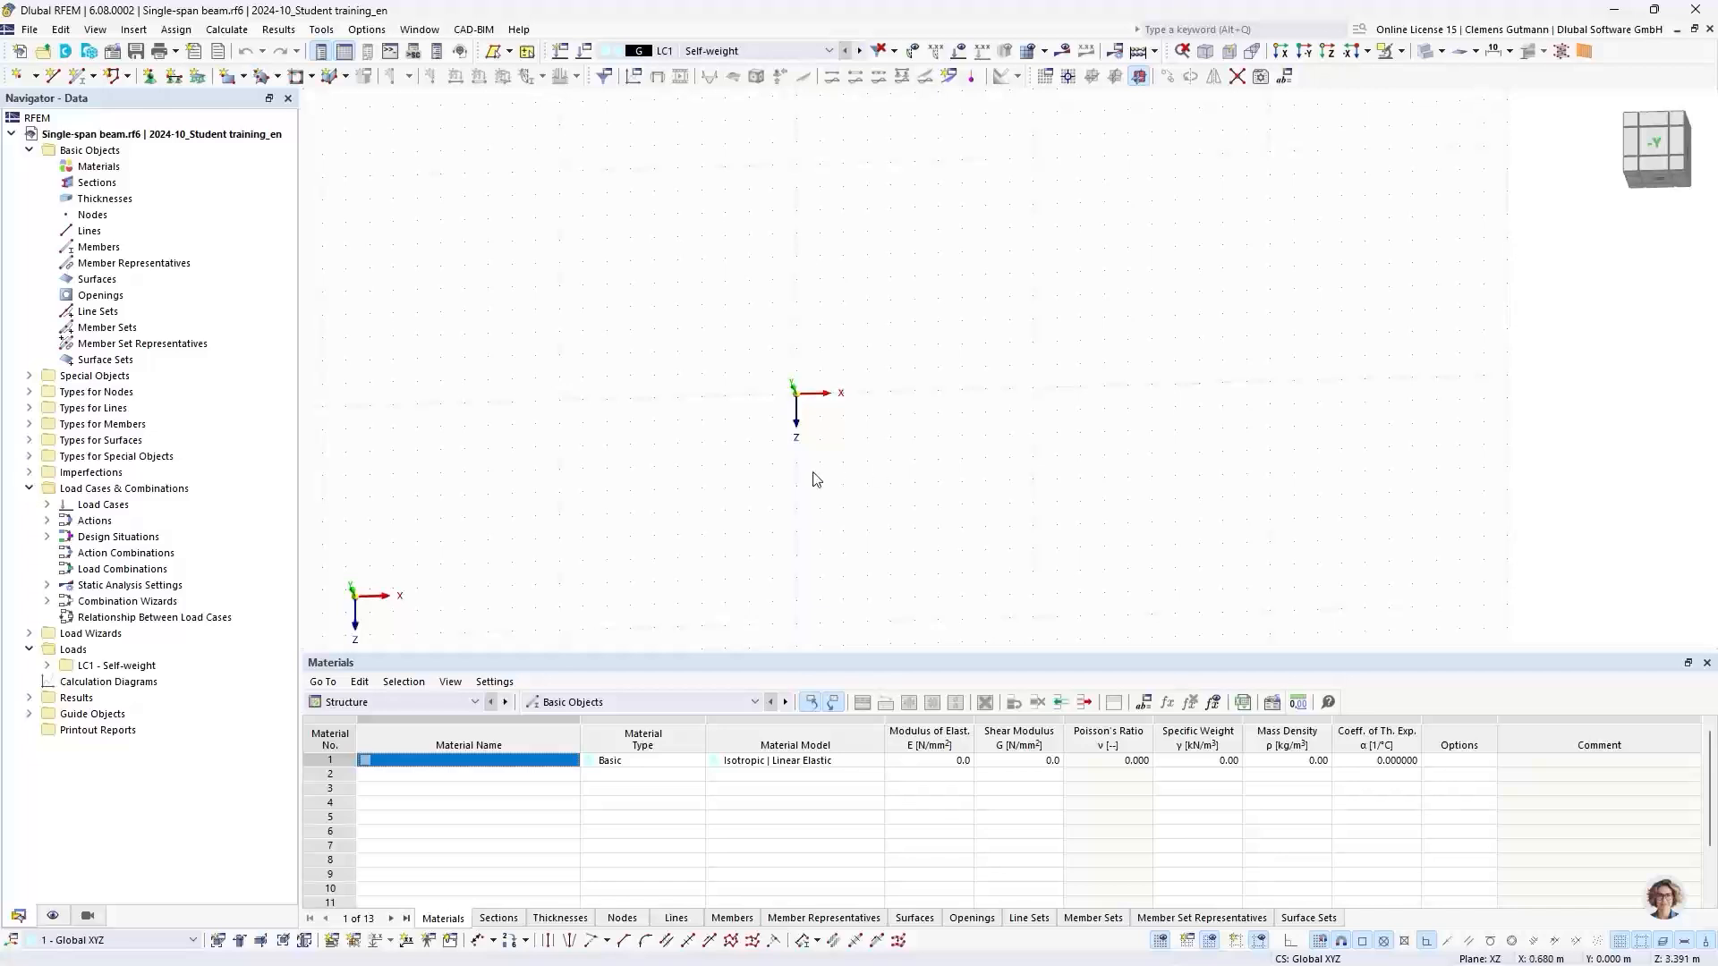
{"action": "left_click_drag", "start_coordinate": [797, 654], "coordinate": [797, 739]}
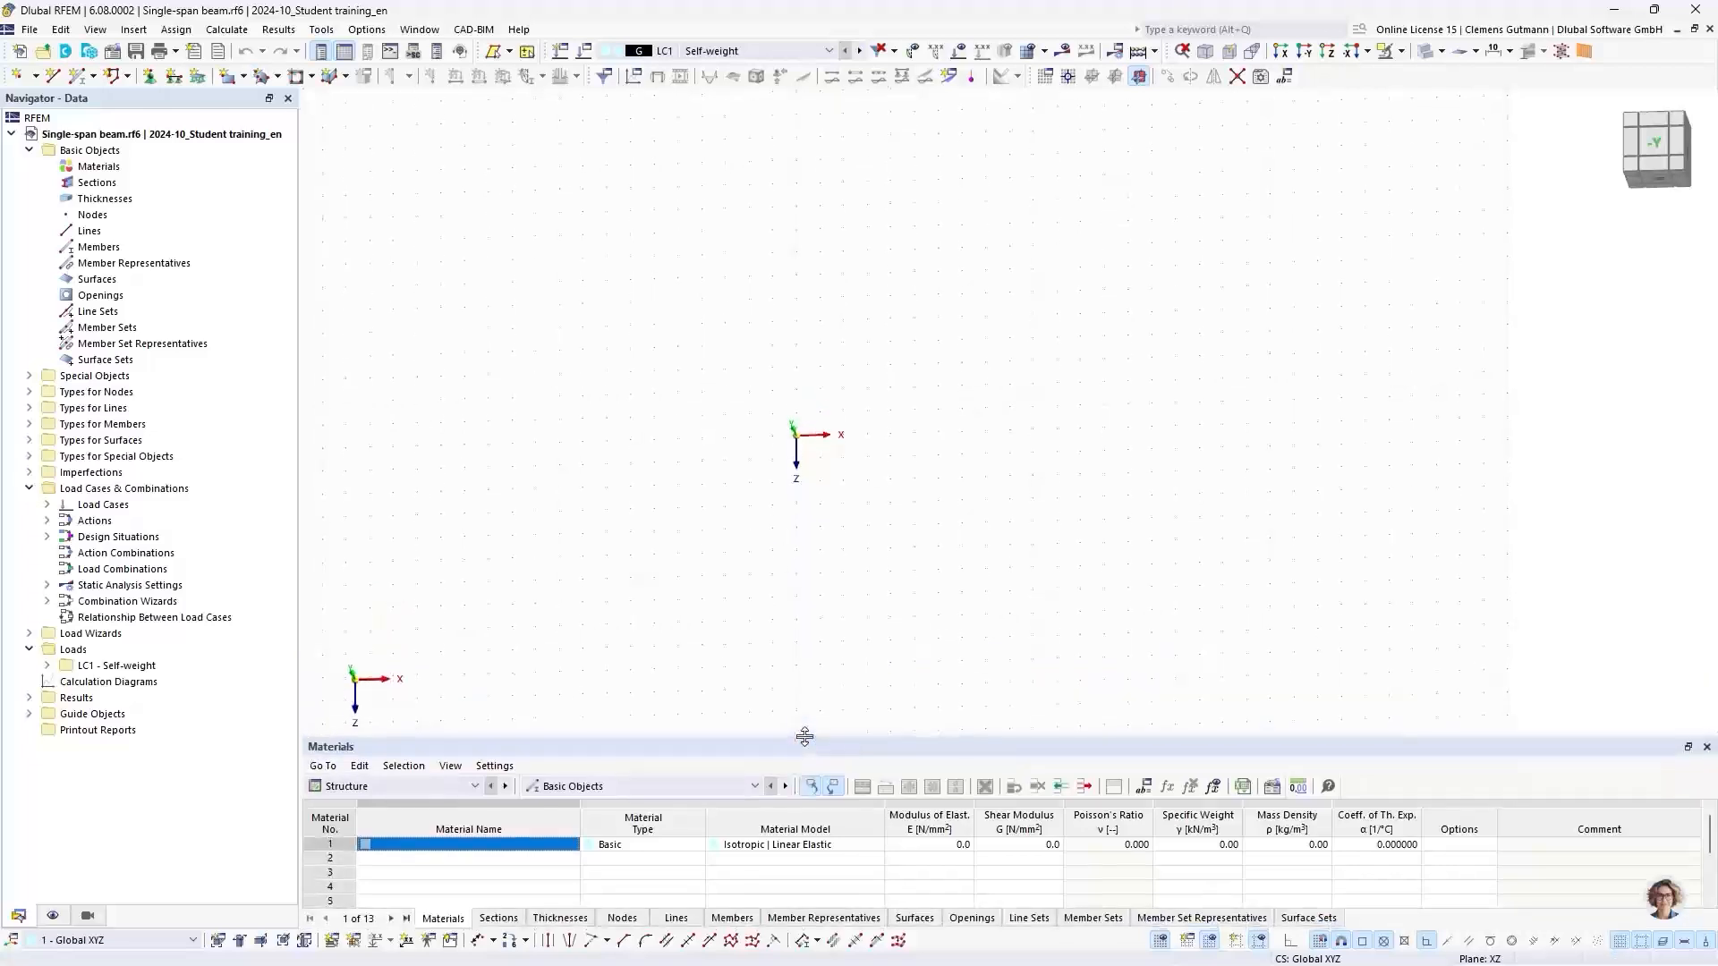
Try several model view orientations and set the view to -Y, facing the XZ plane
{"action": "middle_click_drag", "start_coordinate": [615, 679], "coordinate": [641, 473], "text": "ctrl"}
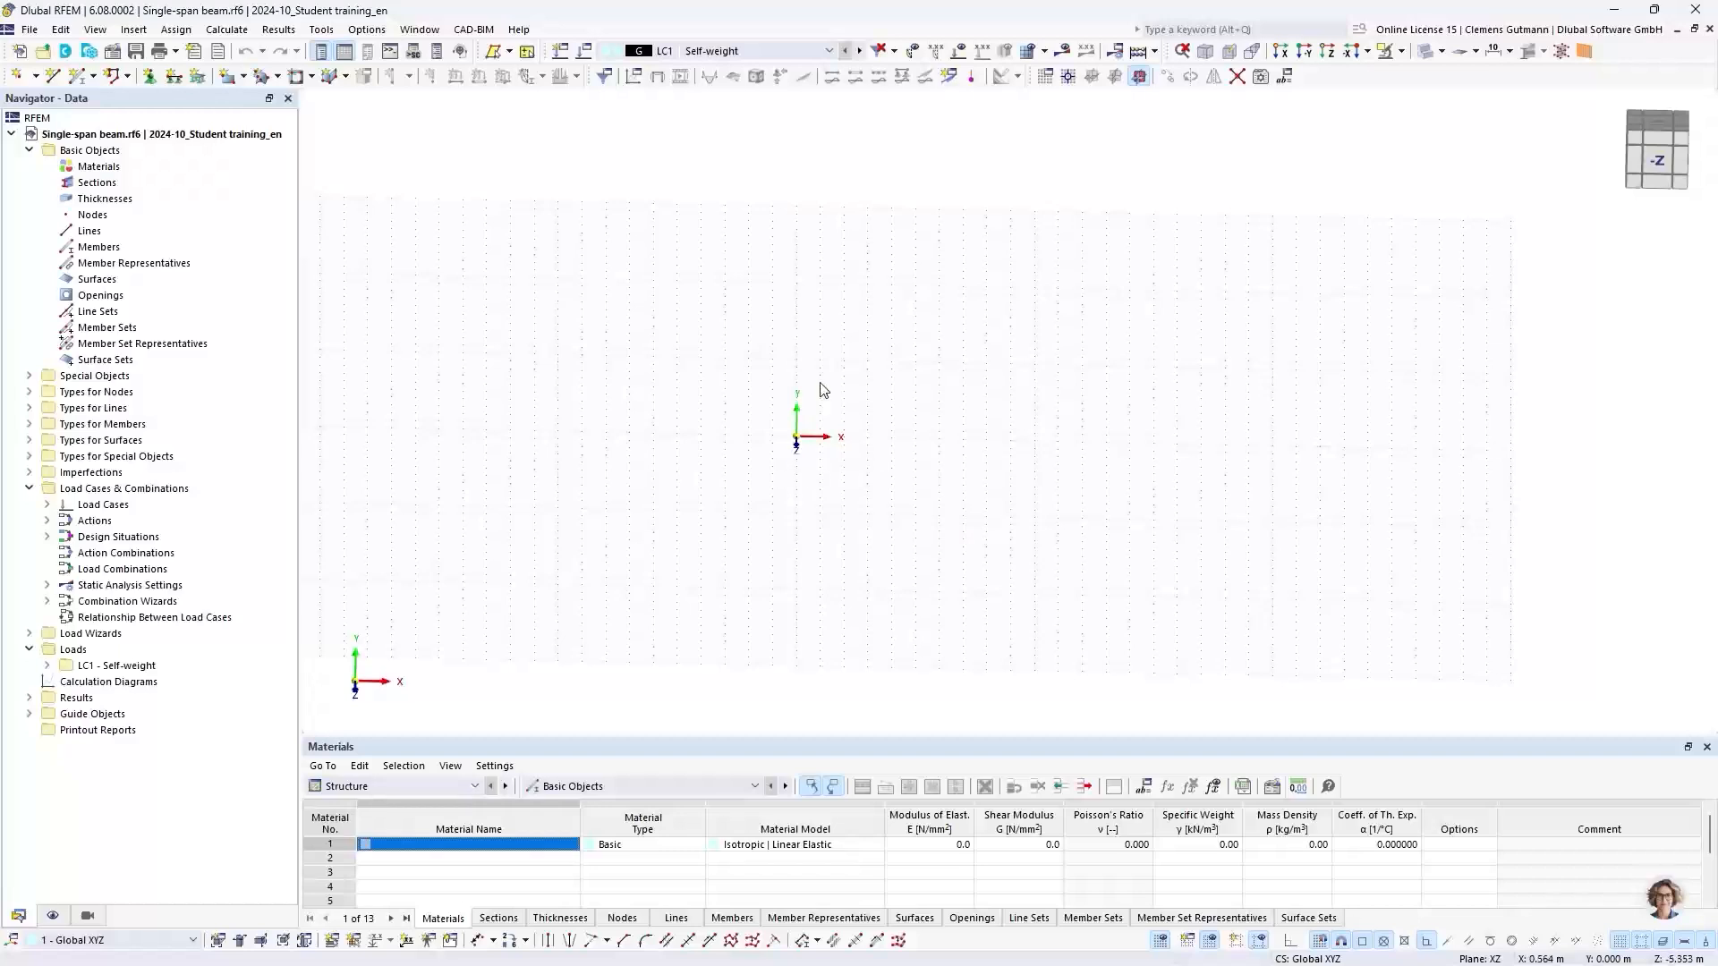
{"action": "middle_click_drag", "start_coordinate": [841, 368], "coordinate": [908, 439]}
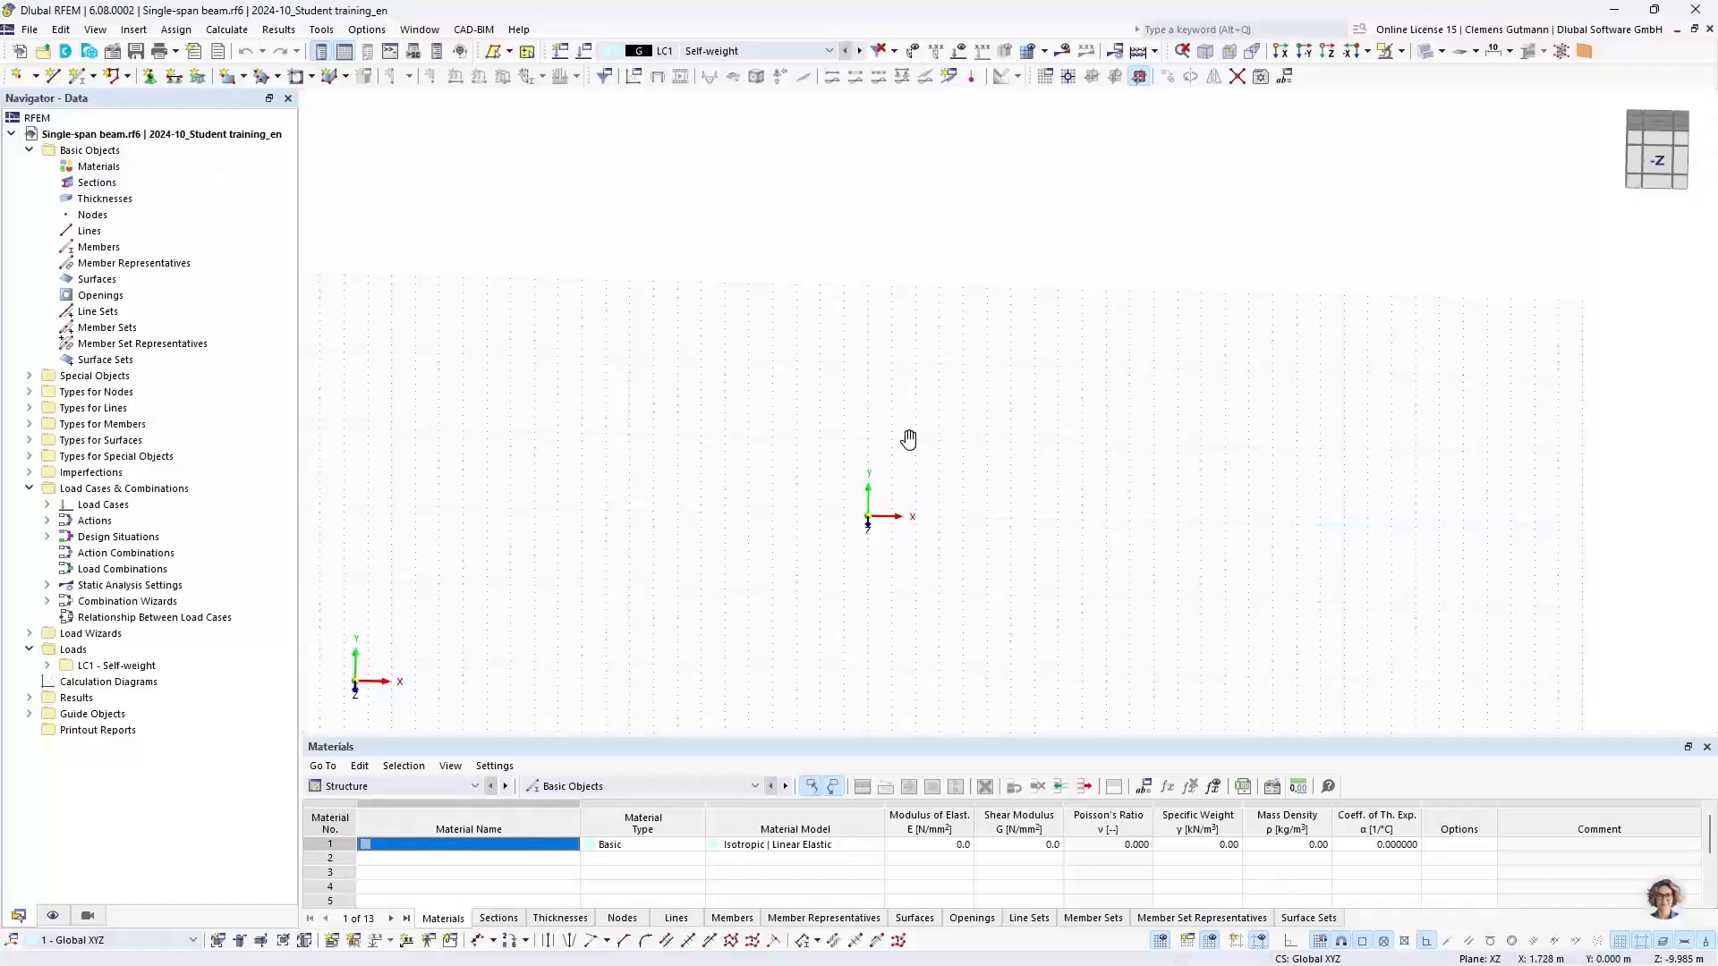
{"action": "middle_click_drag", "start_coordinate": [882, 427], "coordinate": [879, 480], "text": "ctrl"}
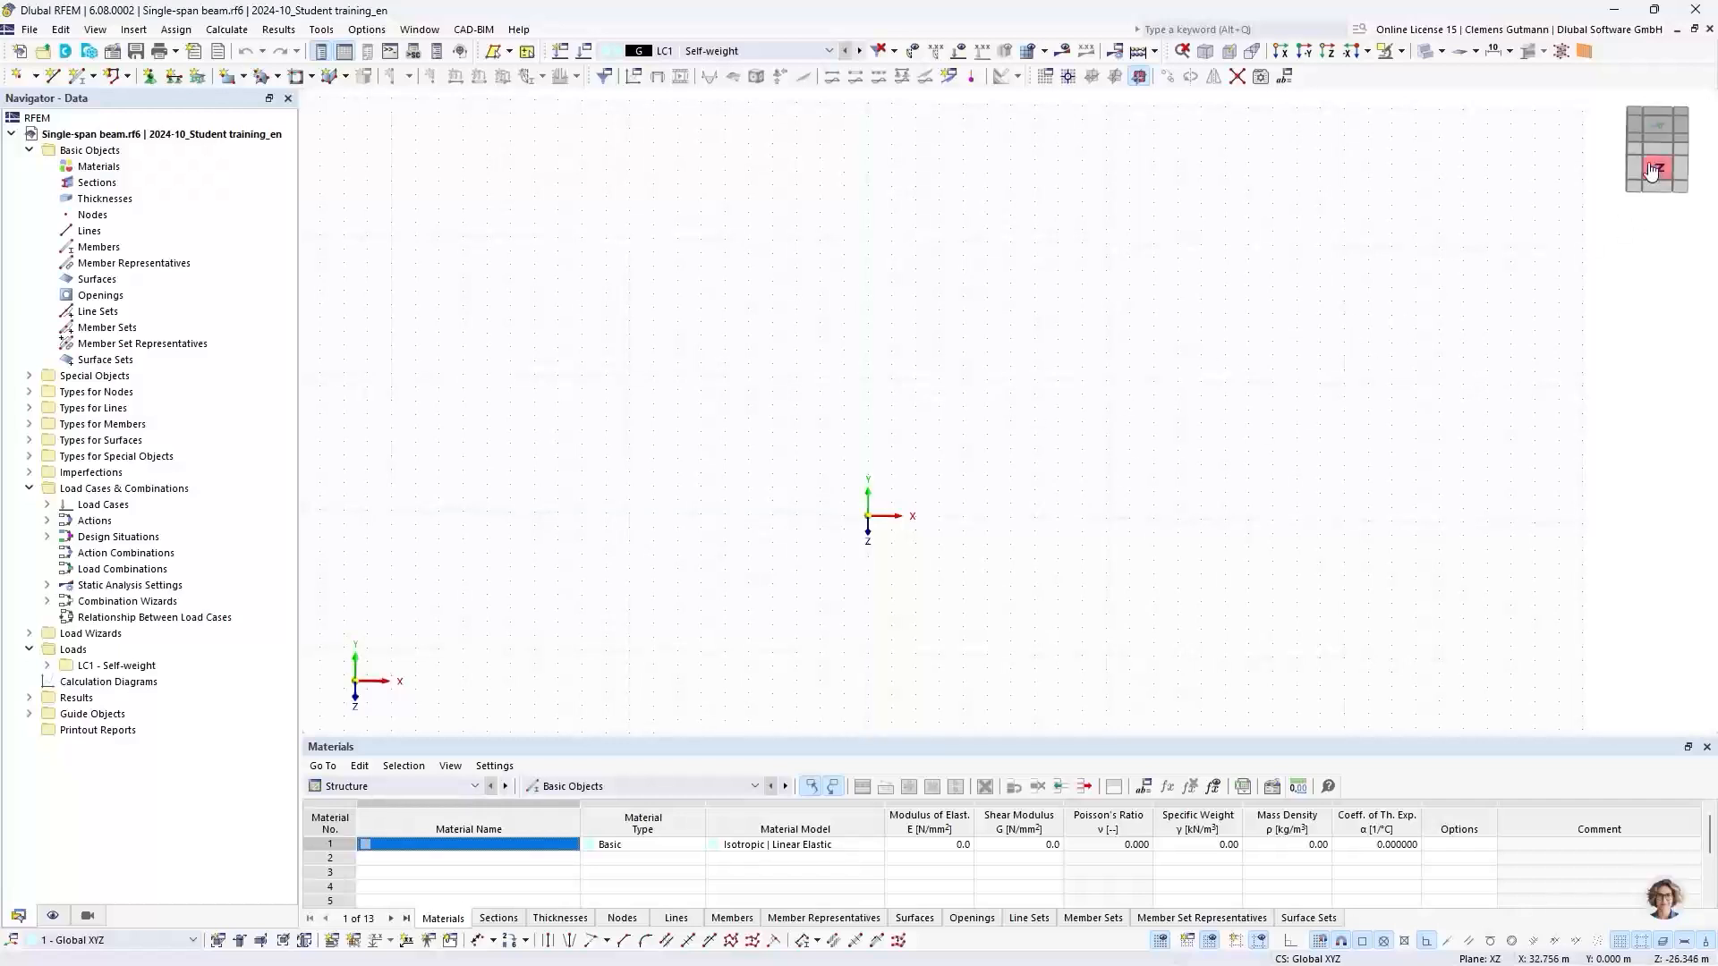
{"action": "mouse_move", "coordinate": [1685, 146]}
{"action": "left_mouse_down"}
{"action": "mouse_move", "coordinate": [1645, 189]}
{"action": "mouse_move", "coordinate": [1711, 172]}
{"action": "mouse_move", "coordinate": [1697, 156]}
{"action": "left_mouse_up"}
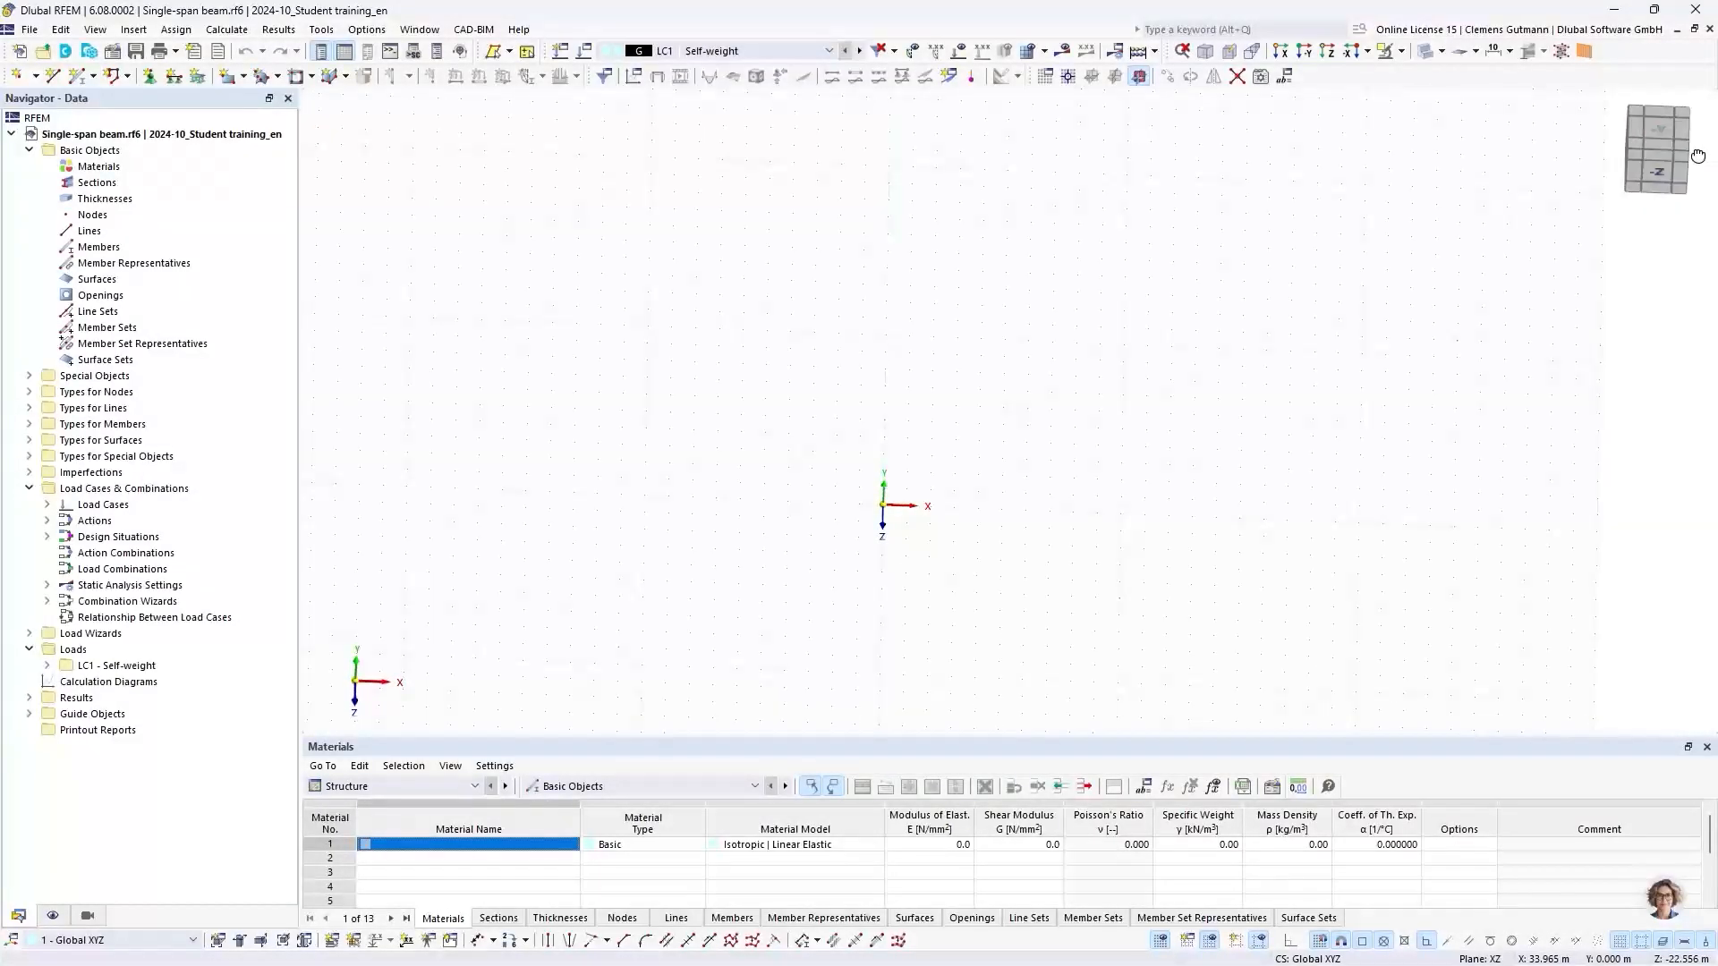
{"action": "left_click", "coordinate": [1656, 134]}
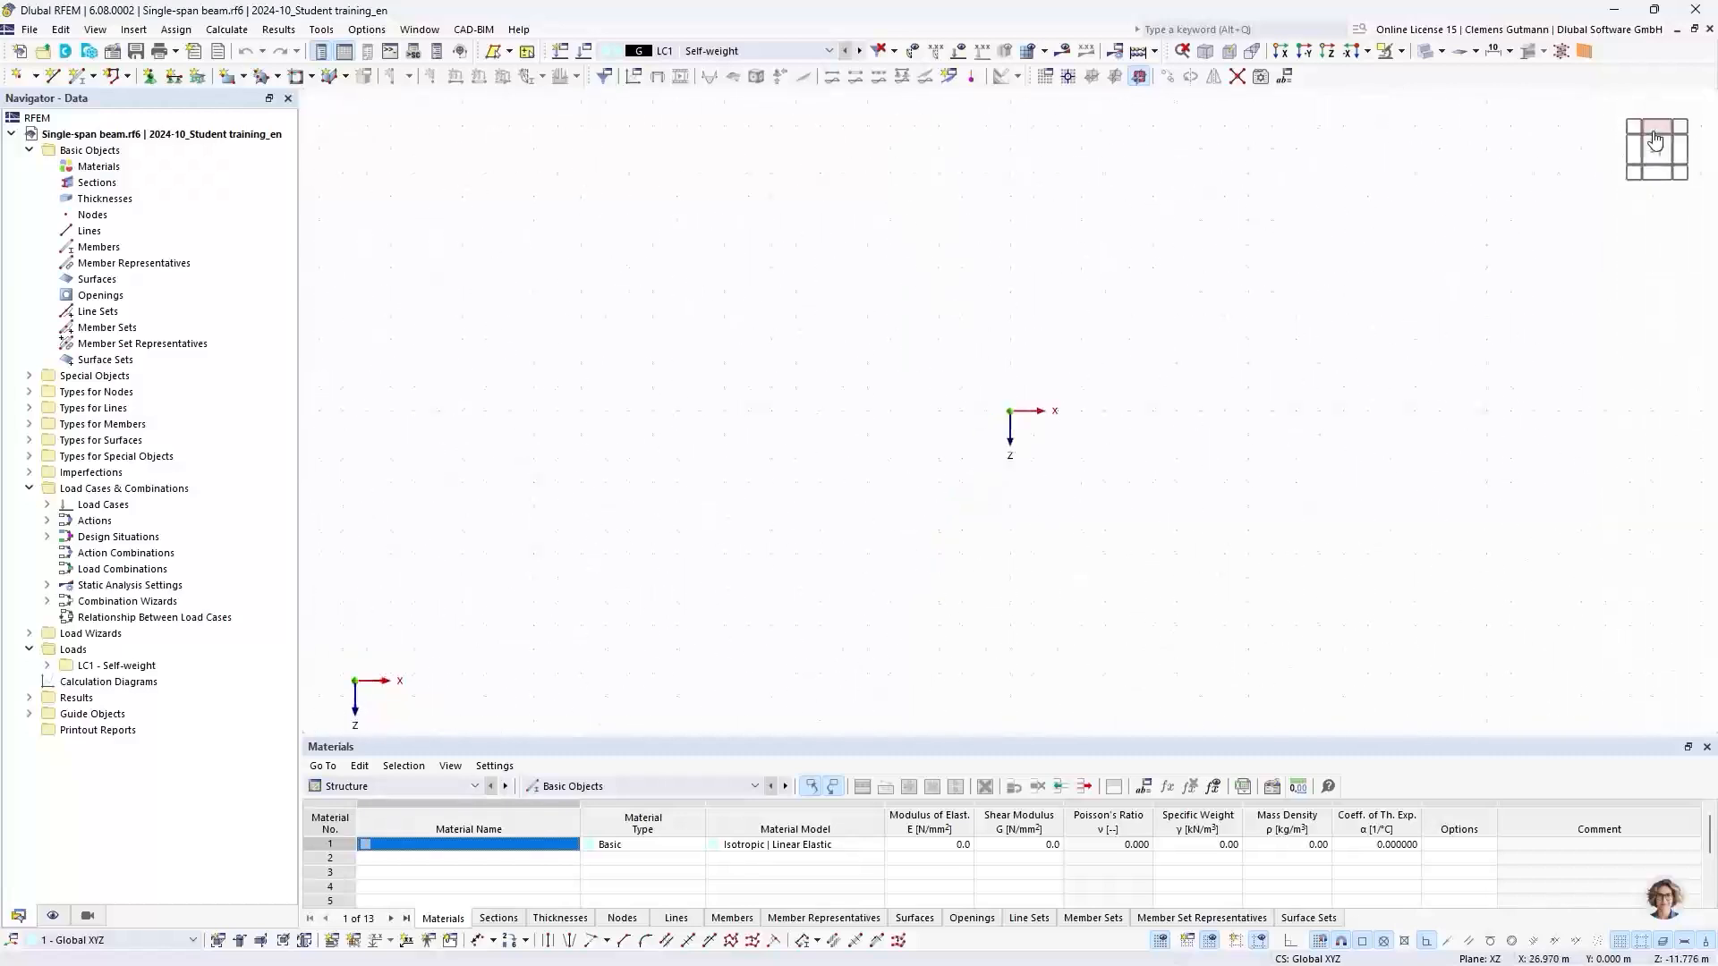
{"action": "left_click", "coordinate": [1654, 133]}
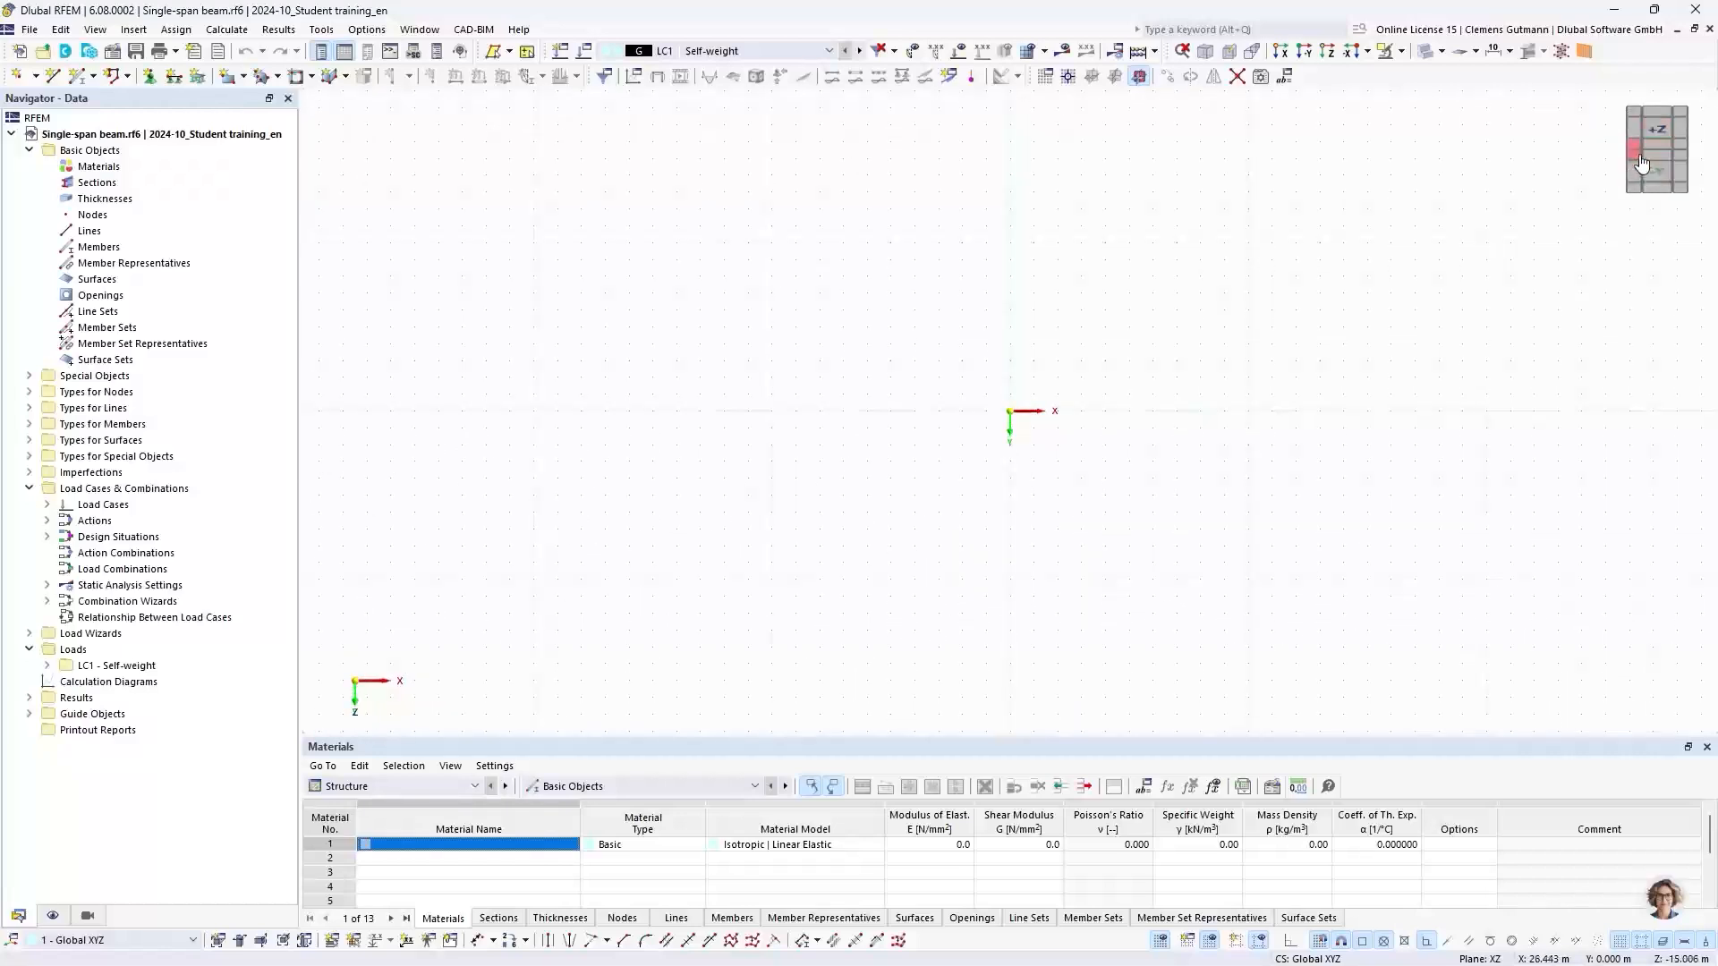
{"action": "left_click", "coordinate": [1682, 177]}
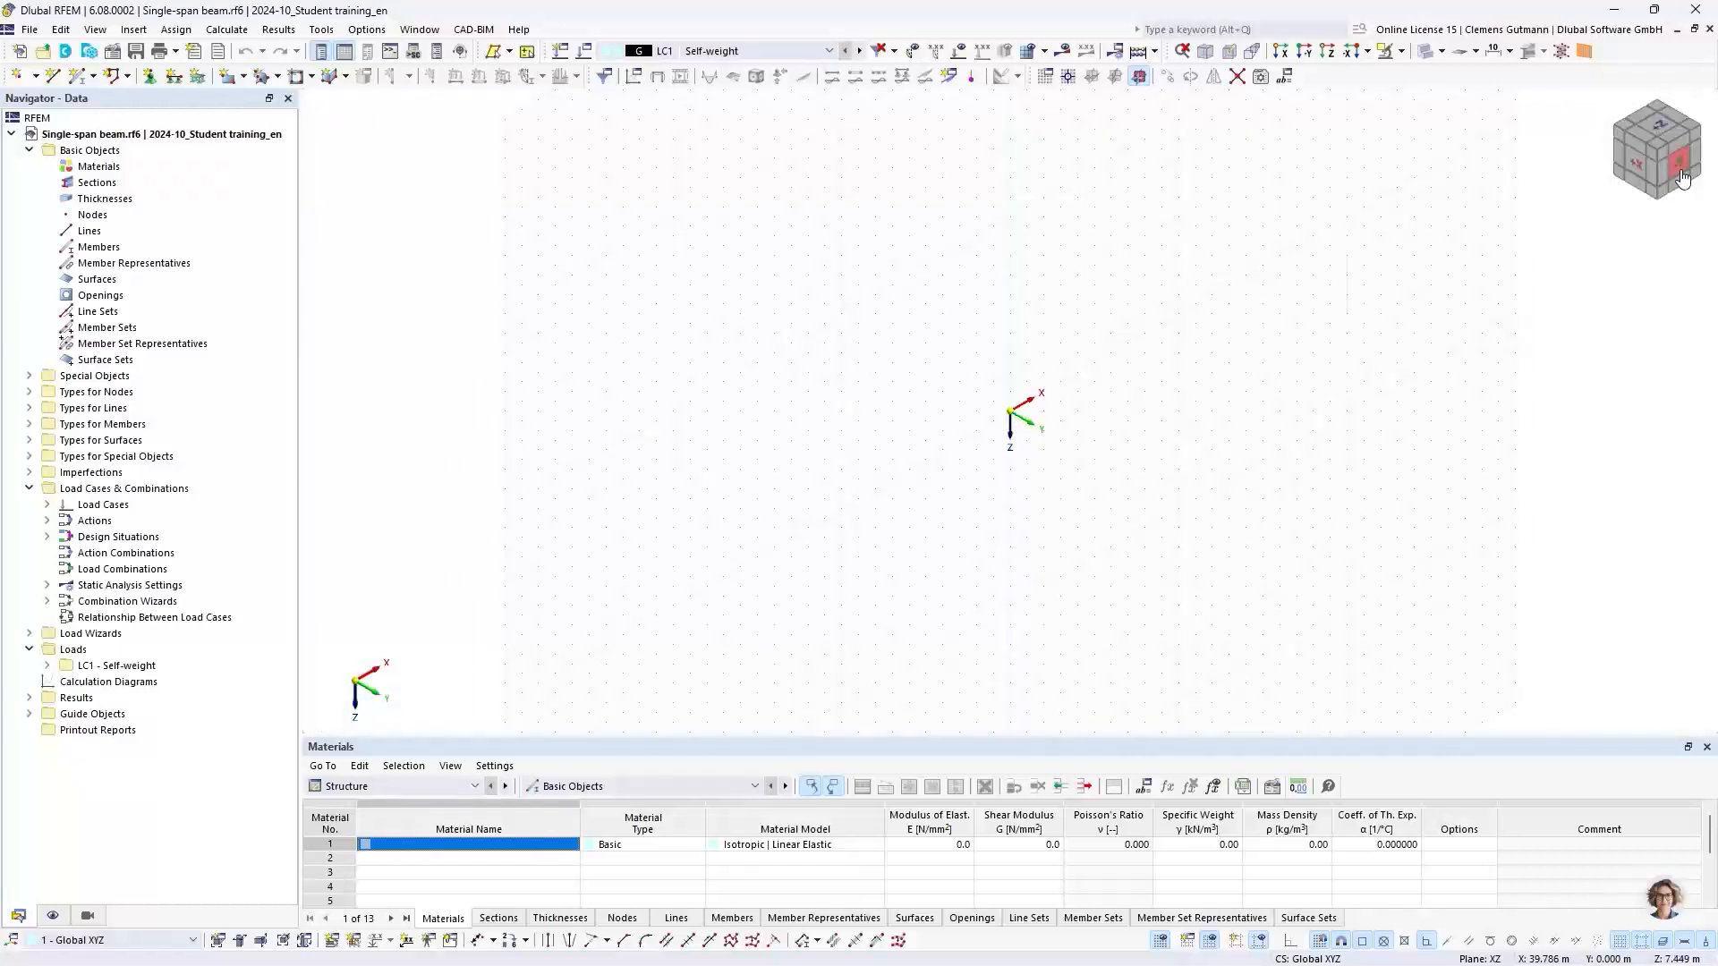
{"action": "left_click", "coordinate": [1682, 177]}
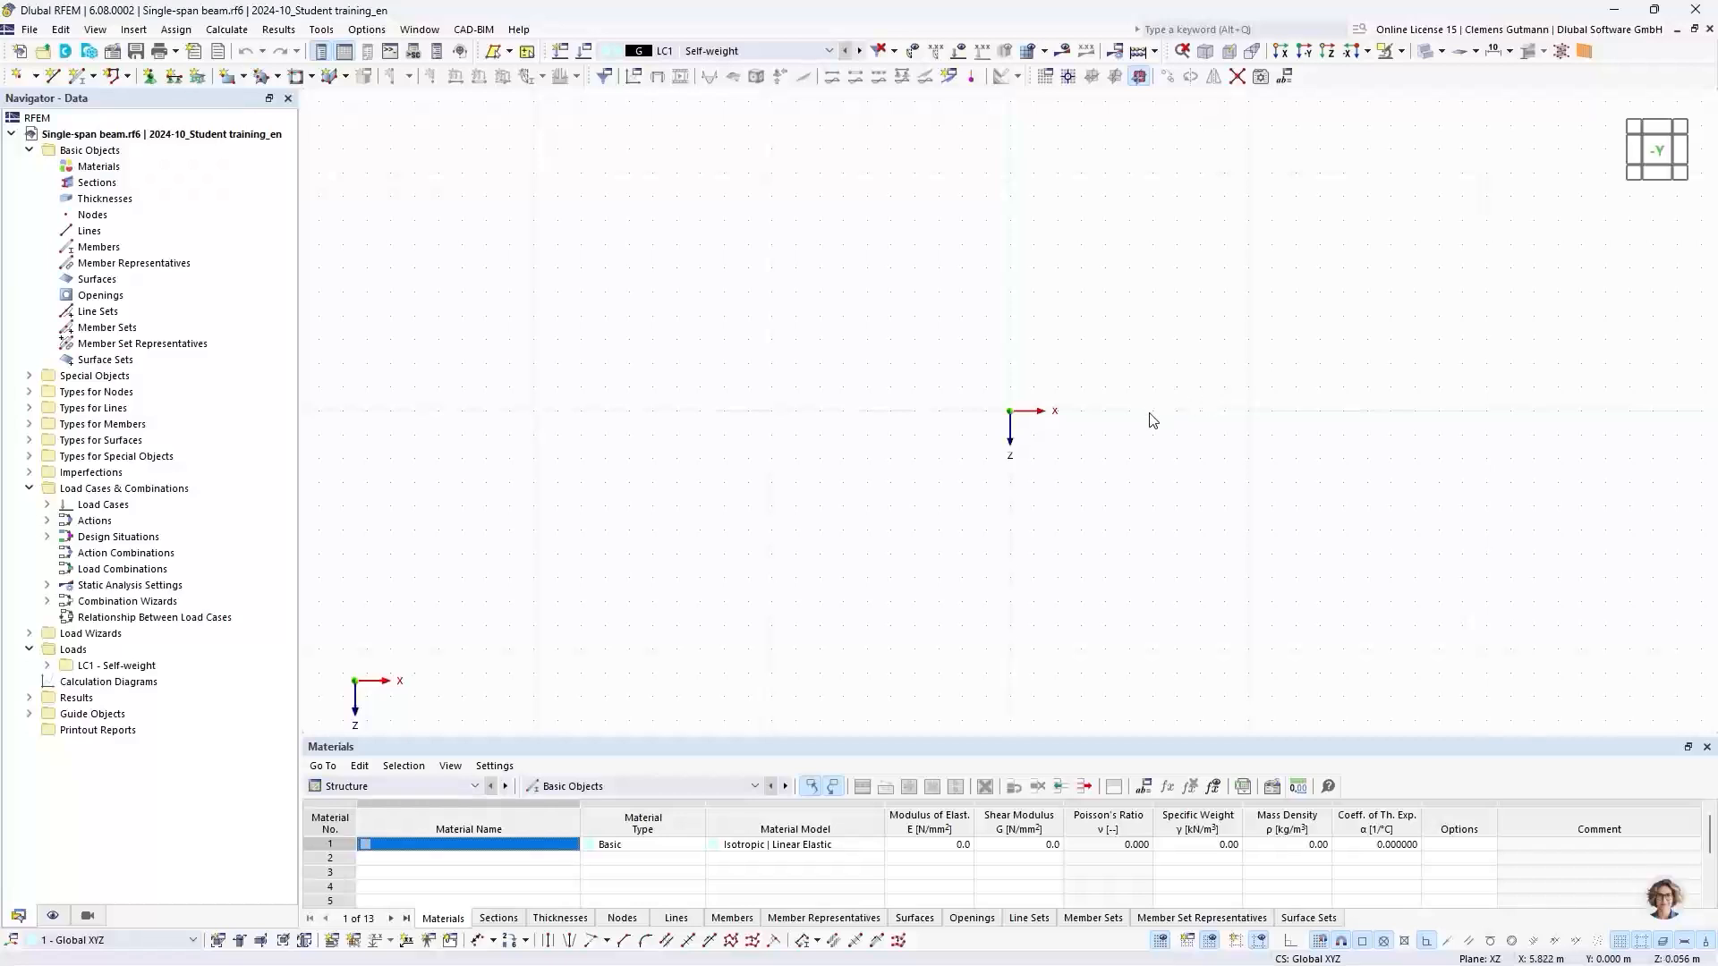
{"action": "middle_click_drag", "start_coordinate": [1153, 421], "coordinate": [835, 369]}
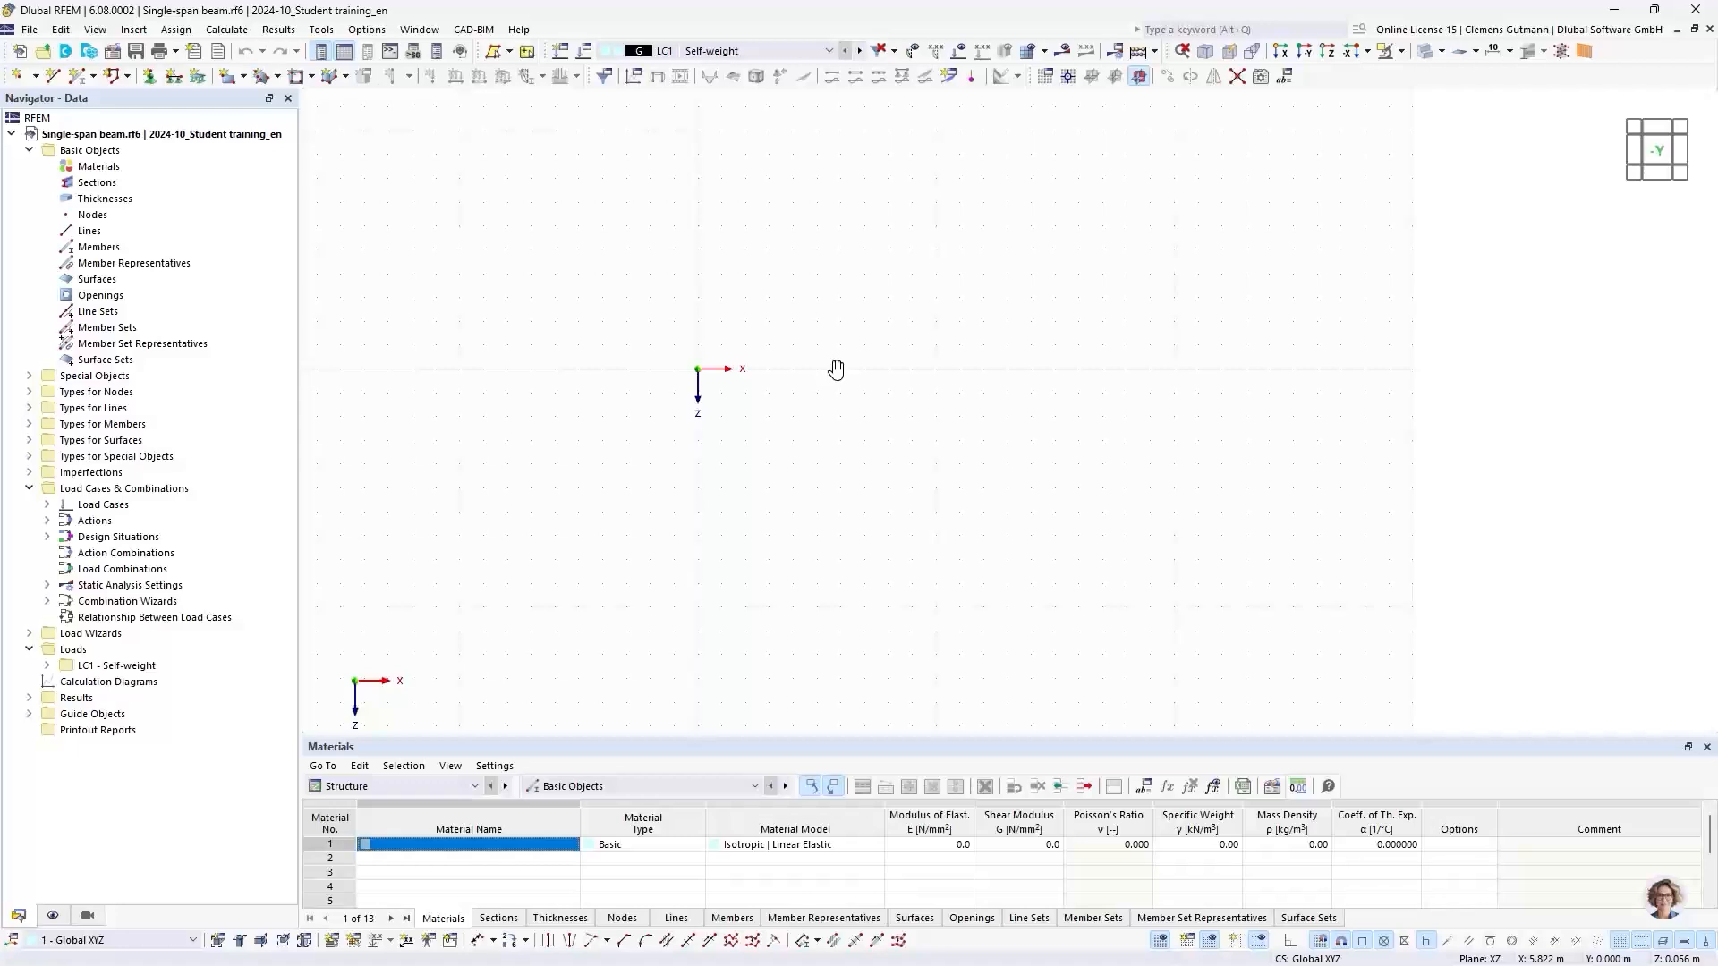
Start a new material and open the material library to choose it from
{"action": "right_click", "coordinate": [99, 170]}
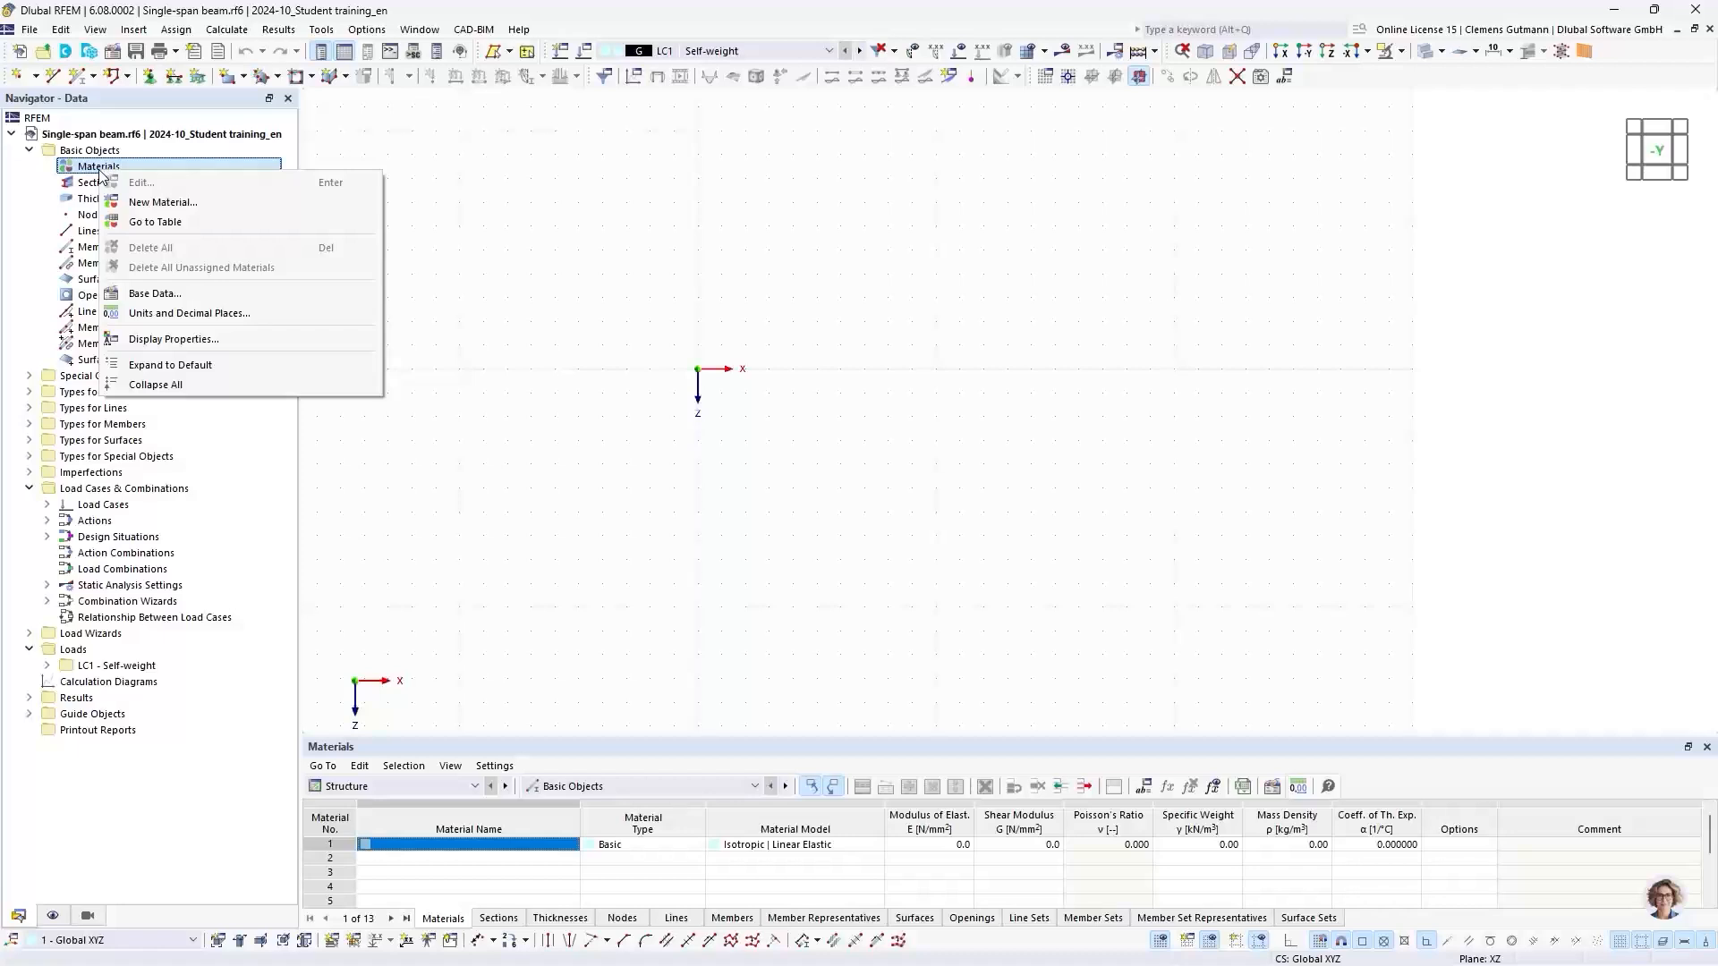
{"action": "left_click", "coordinate": [129, 204]}
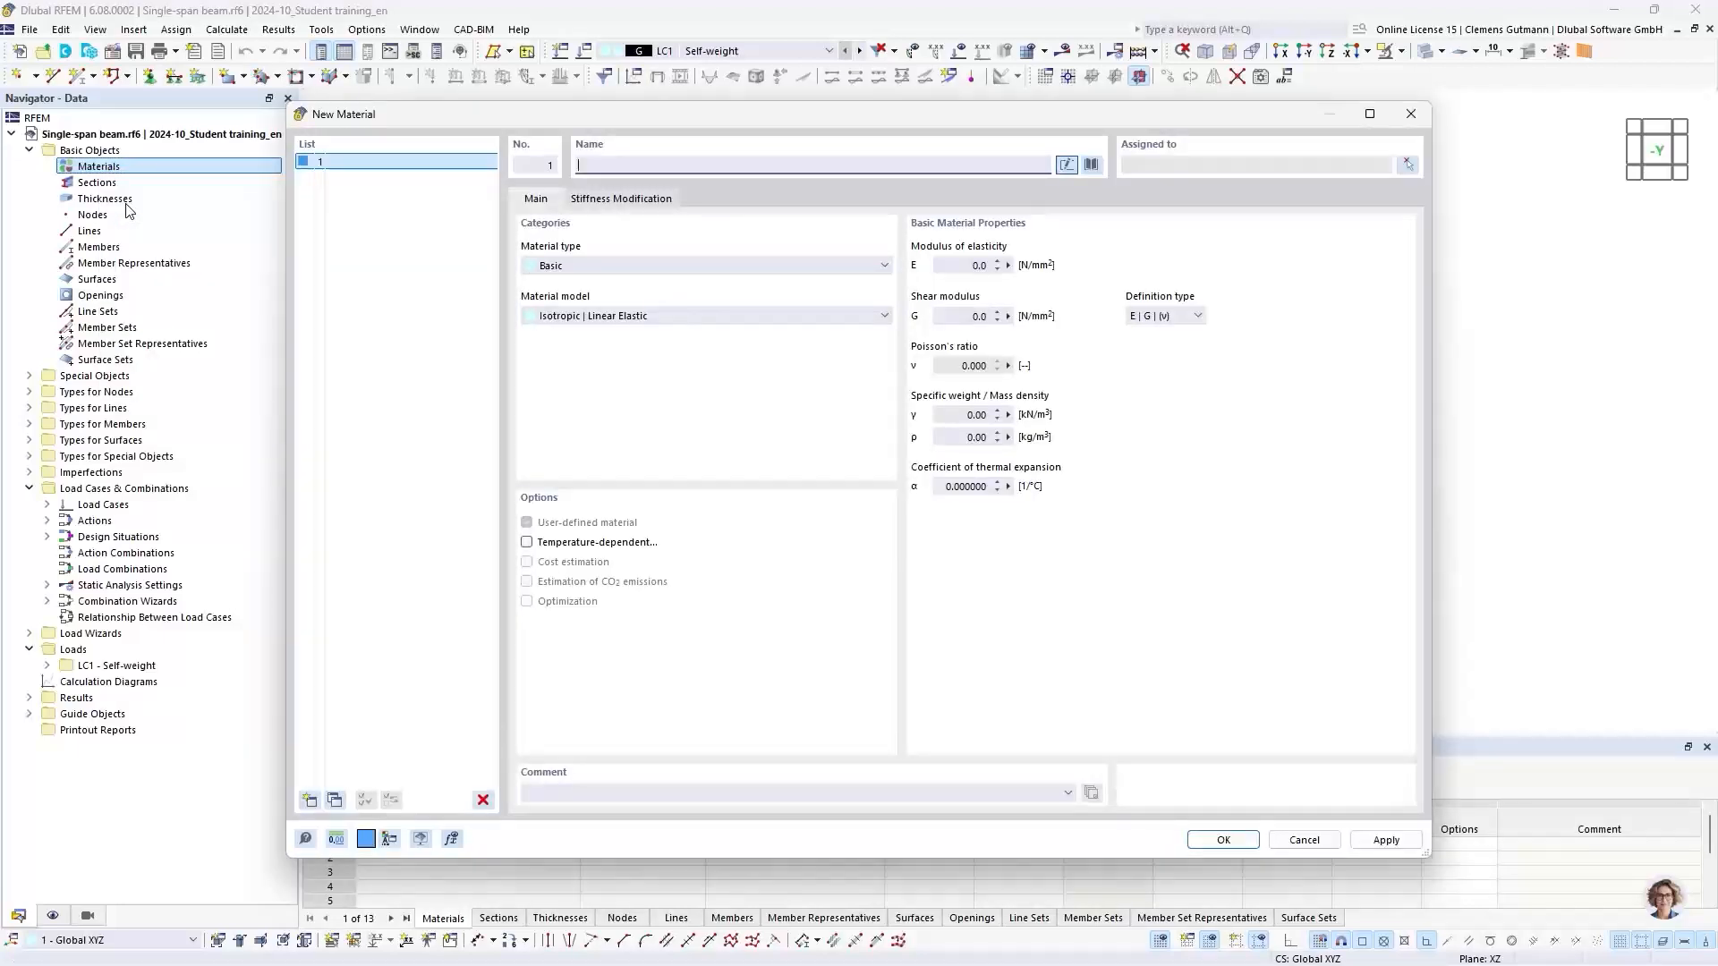
{"action": "mouse_move", "coordinate": [546, 121]}
{"action": "left_mouse_down"}
{"action": "mouse_move", "coordinate": [524, 117]}
{"action": "mouse_move", "coordinate": [550, 125]}
{"action": "left_mouse_up"}
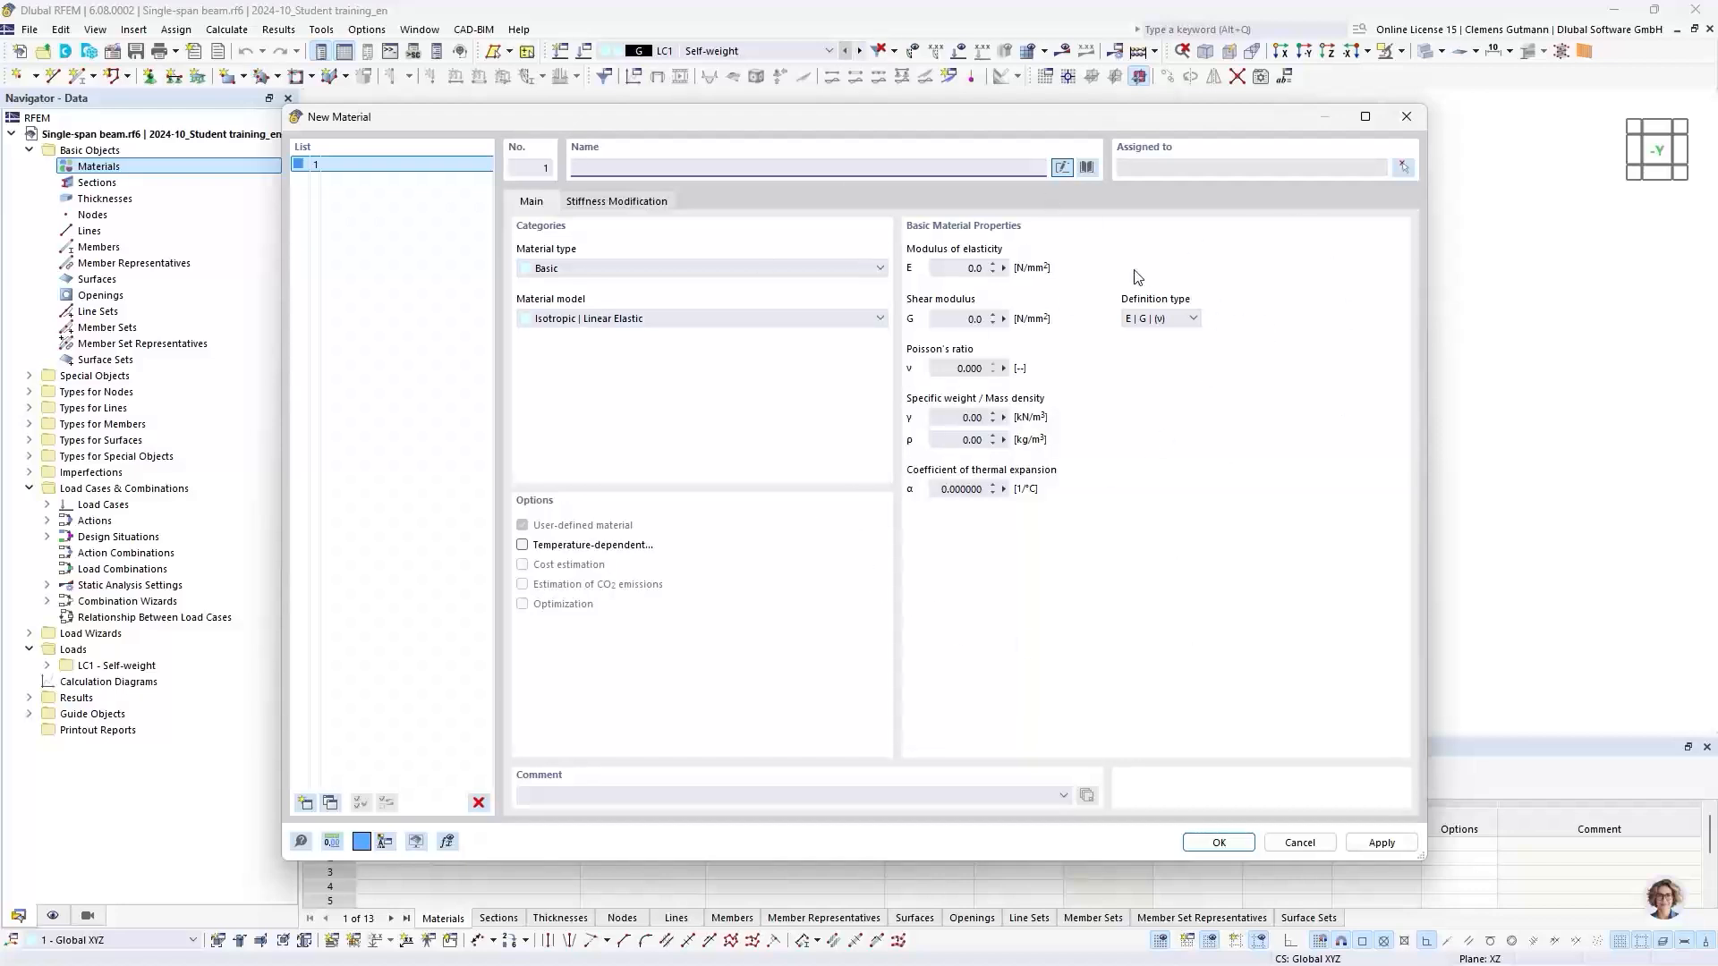
{"action": "left_click", "coordinate": [1088, 170]}
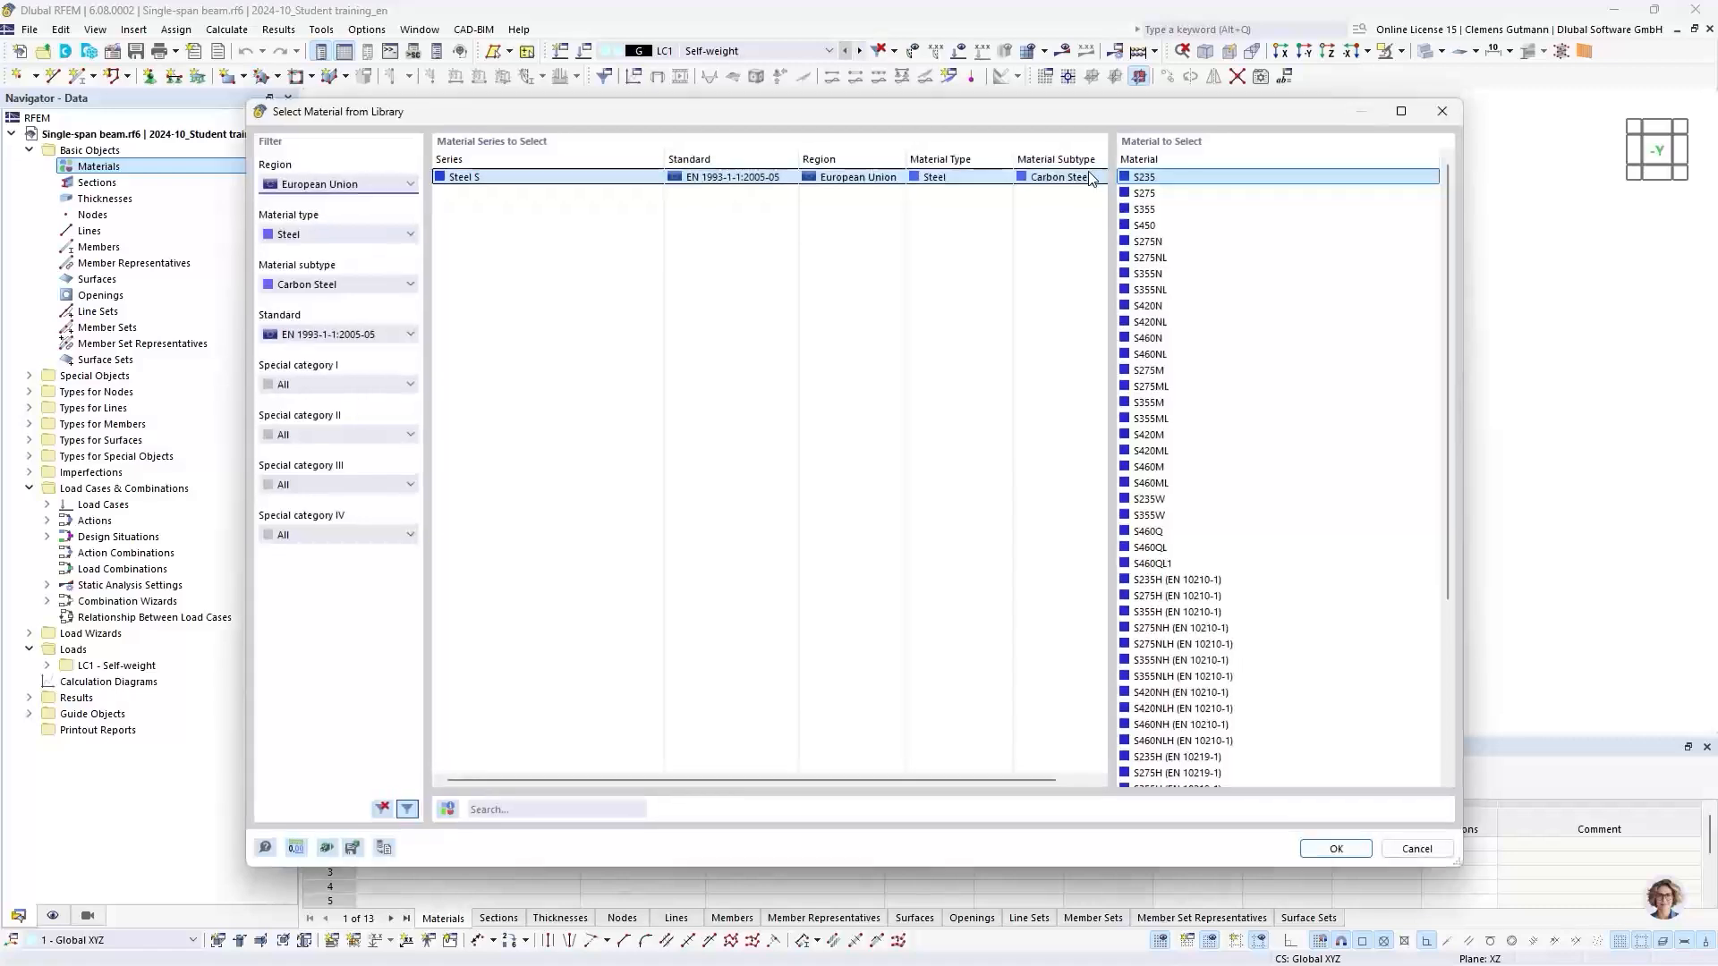
Reset the material library filters and set region European Union, type Steel, subtype Carbon Steel and standard EN 1993-1-1:2005-05
{"action": "left_click", "coordinate": [384, 809]}
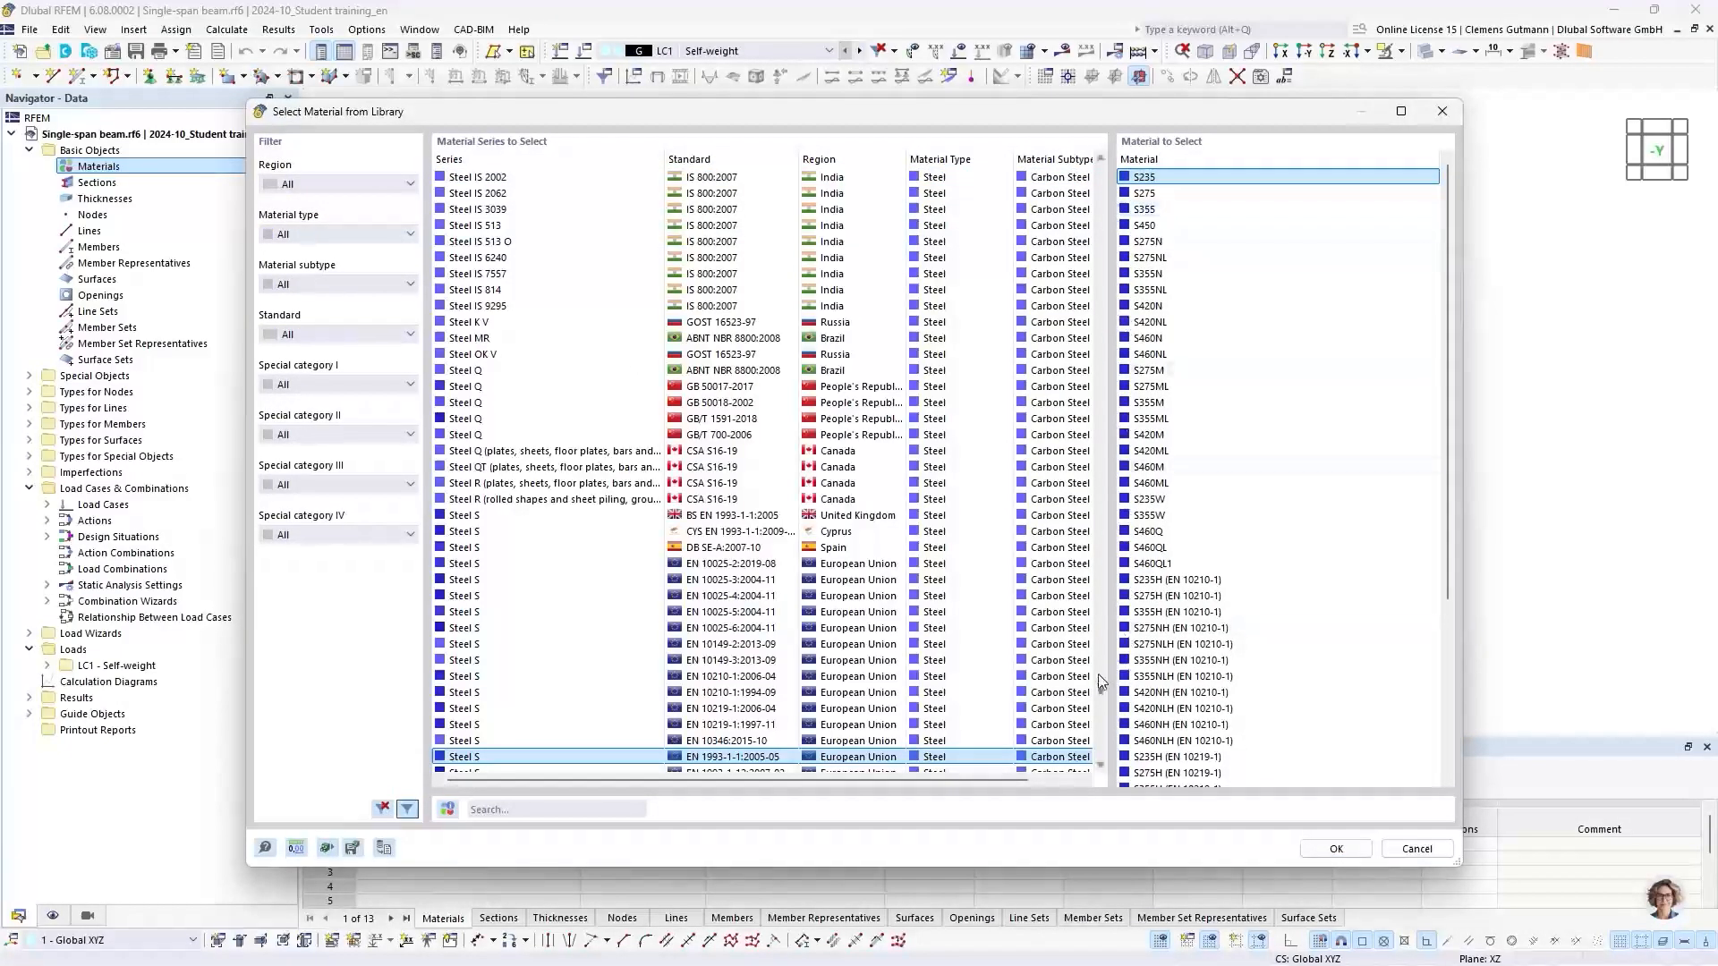
{"action": "left_click_drag", "start_coordinate": [1100, 696], "coordinate": [1110, 198]}
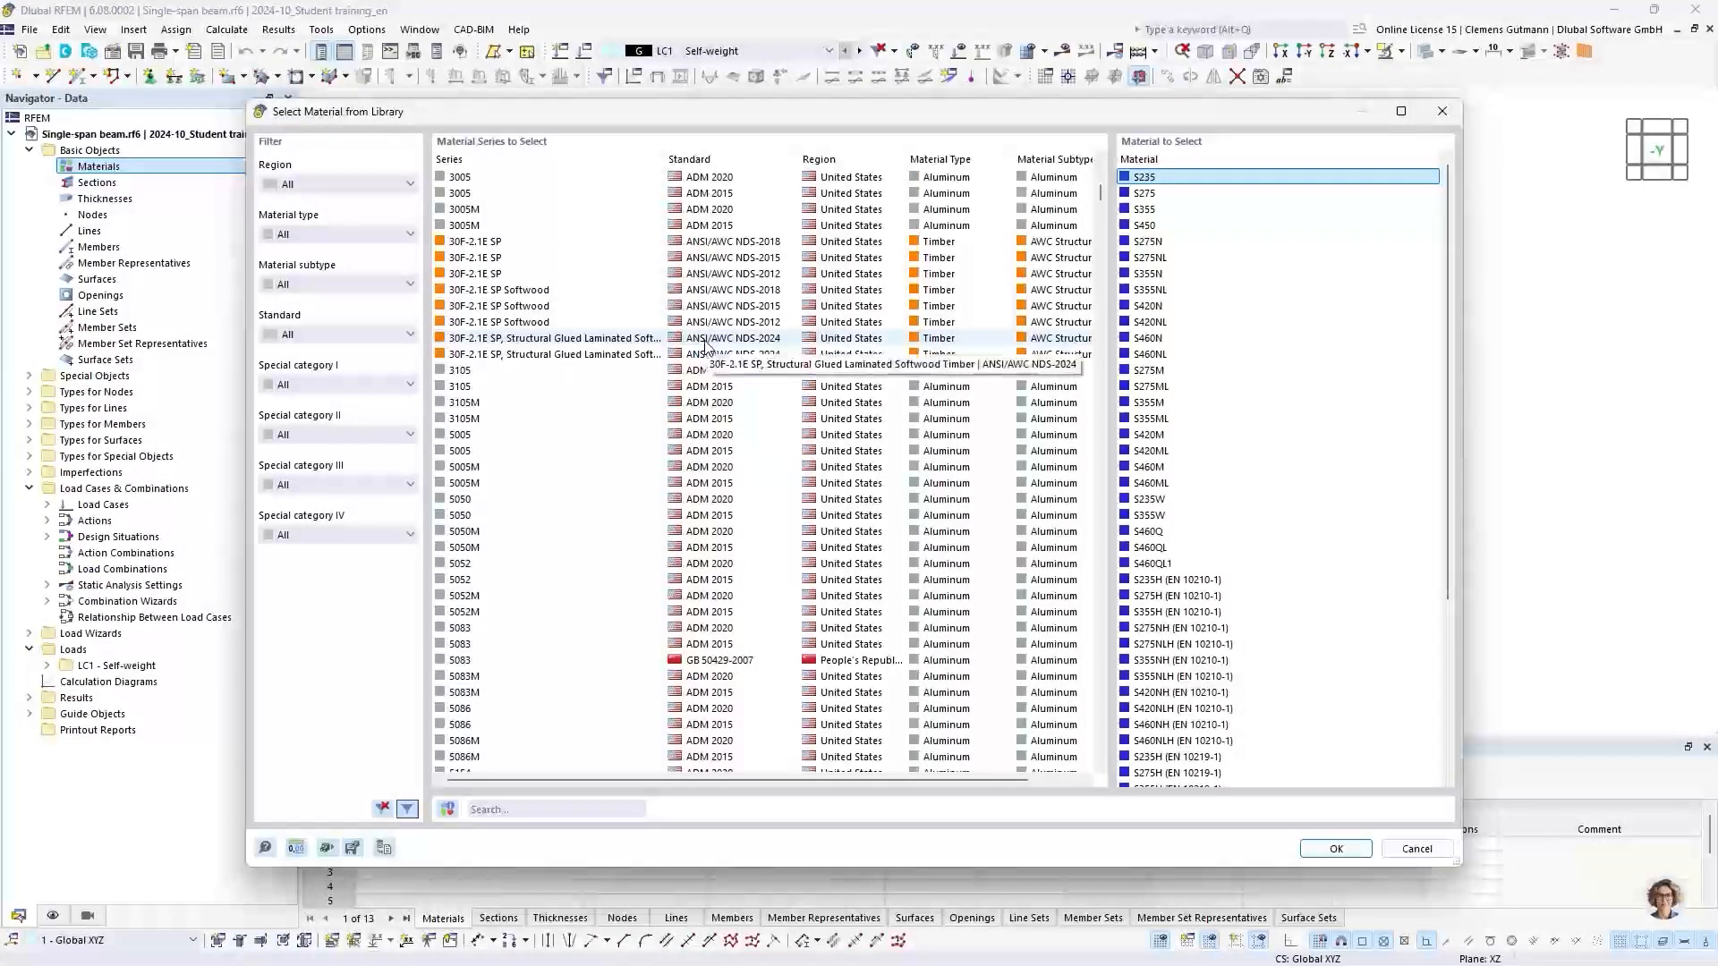
{"action": "left_click", "coordinate": [340, 184]}
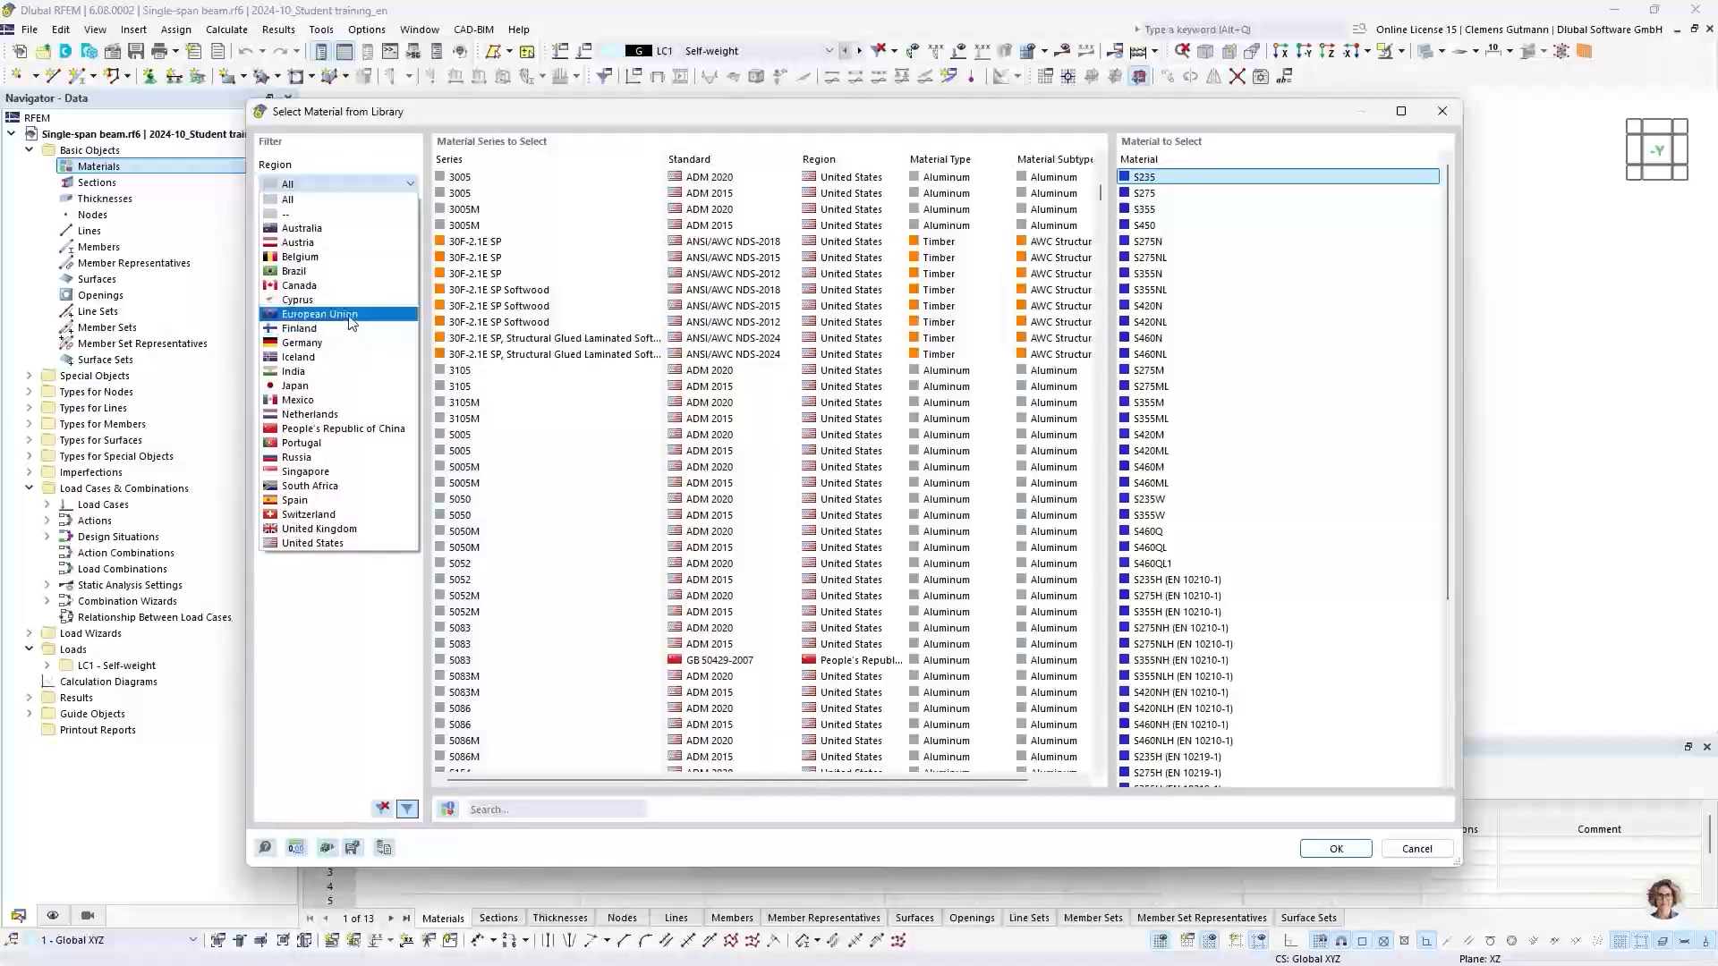
{"action": "left_click", "coordinate": [348, 317]}
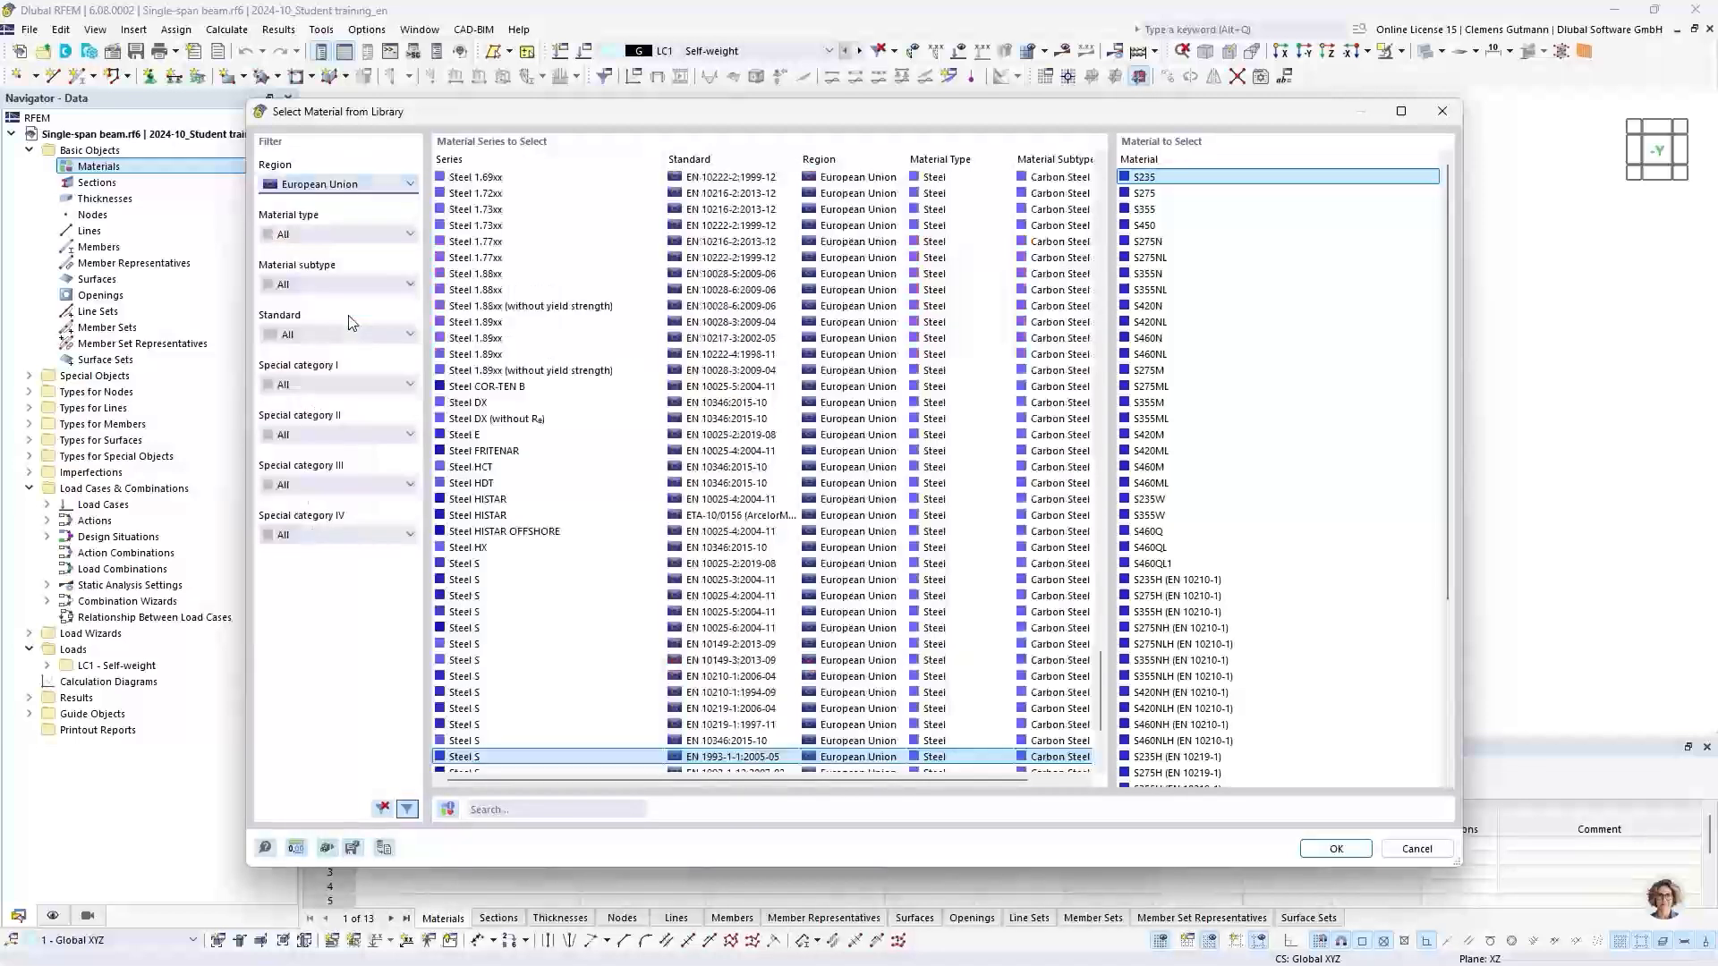
{"action": "left_click", "coordinate": [367, 236]}
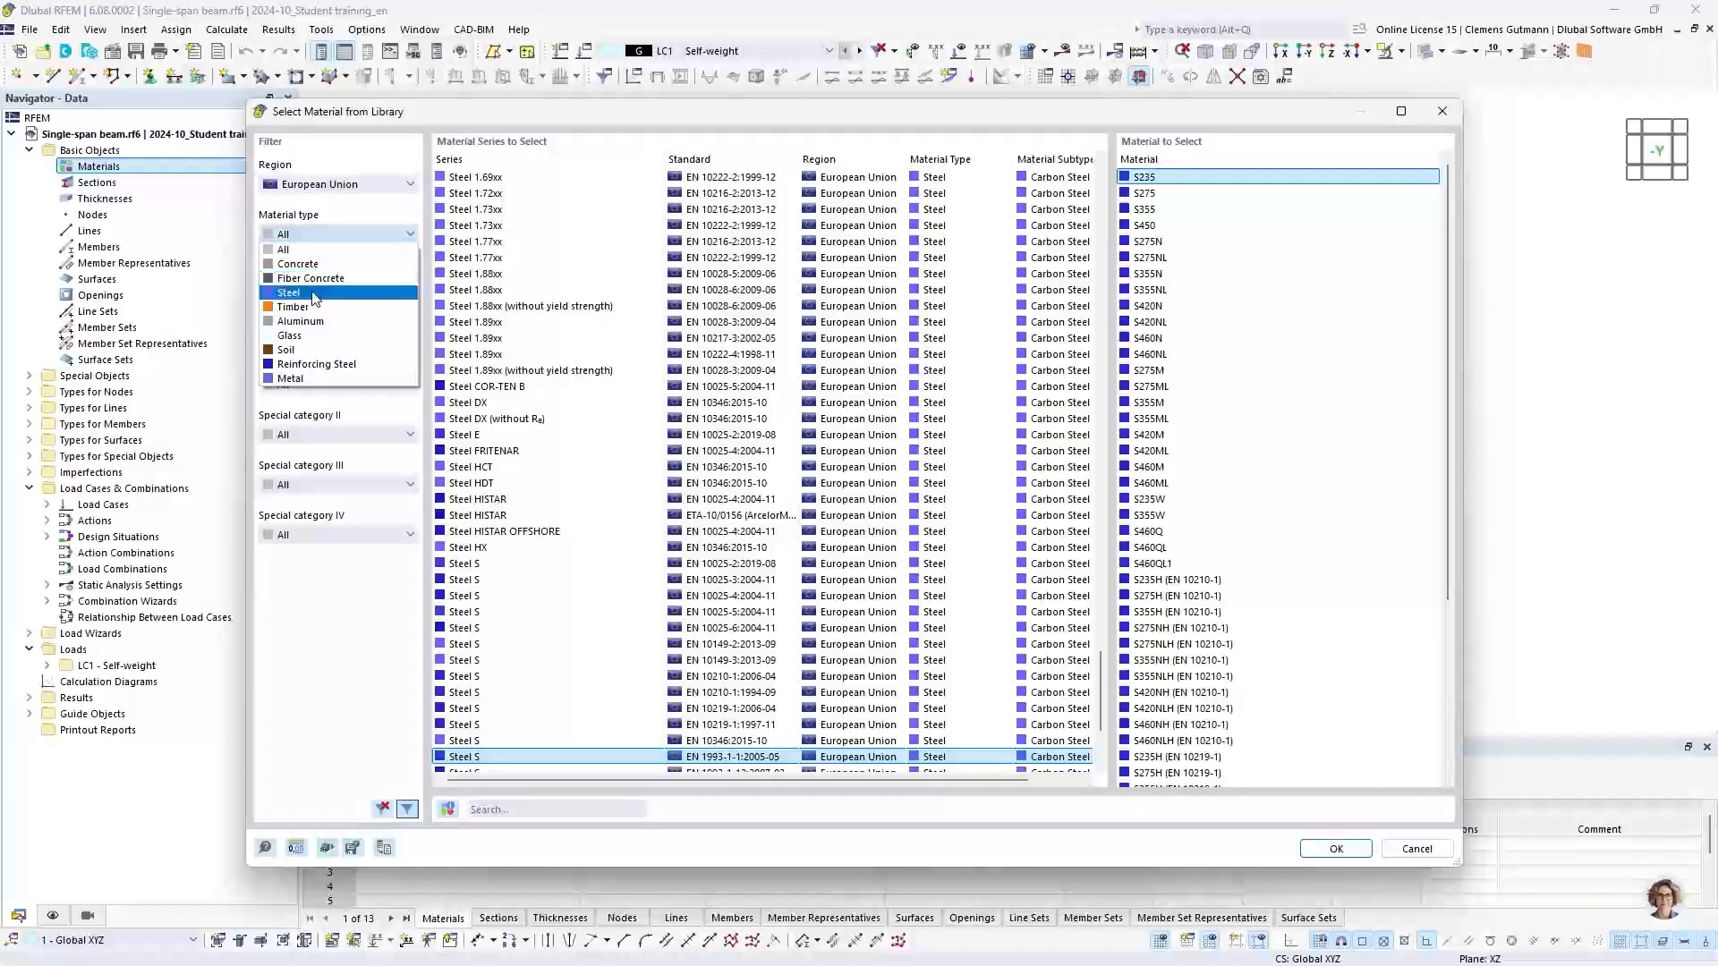
{"action": "left_click", "coordinate": [315, 296]}
{"action": "left_click", "coordinate": [315, 286]}
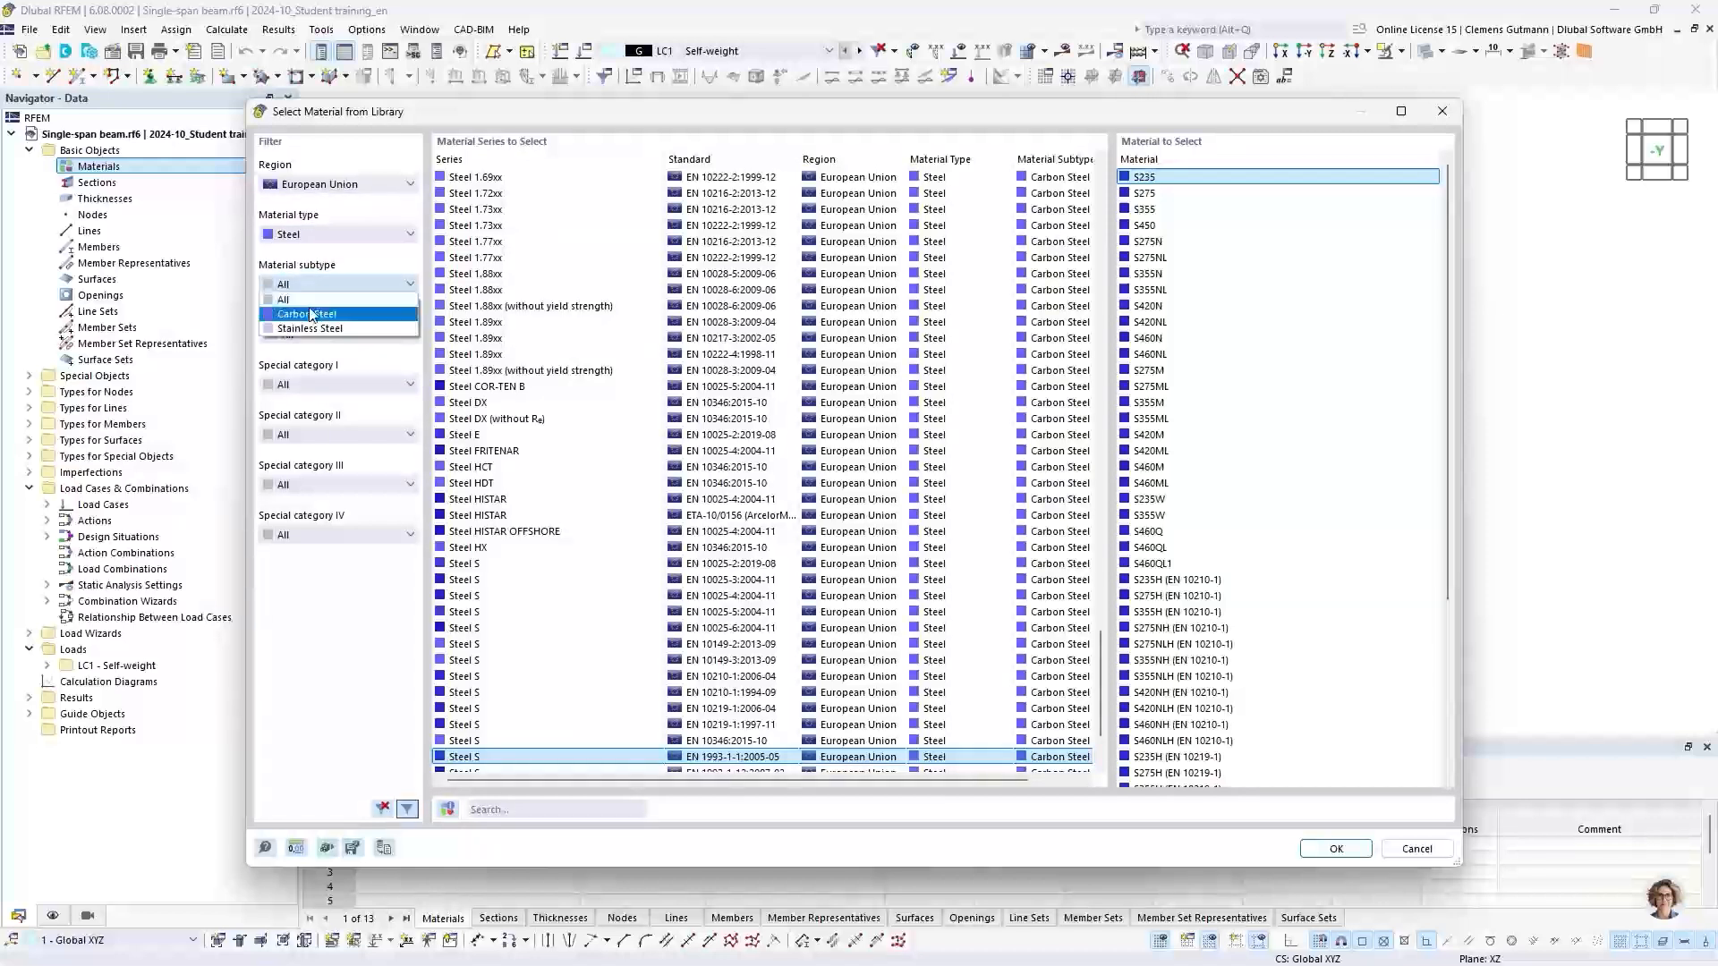
{"action": "left_click", "coordinate": [310, 313]}
{"action": "left_click", "coordinate": [319, 335]}
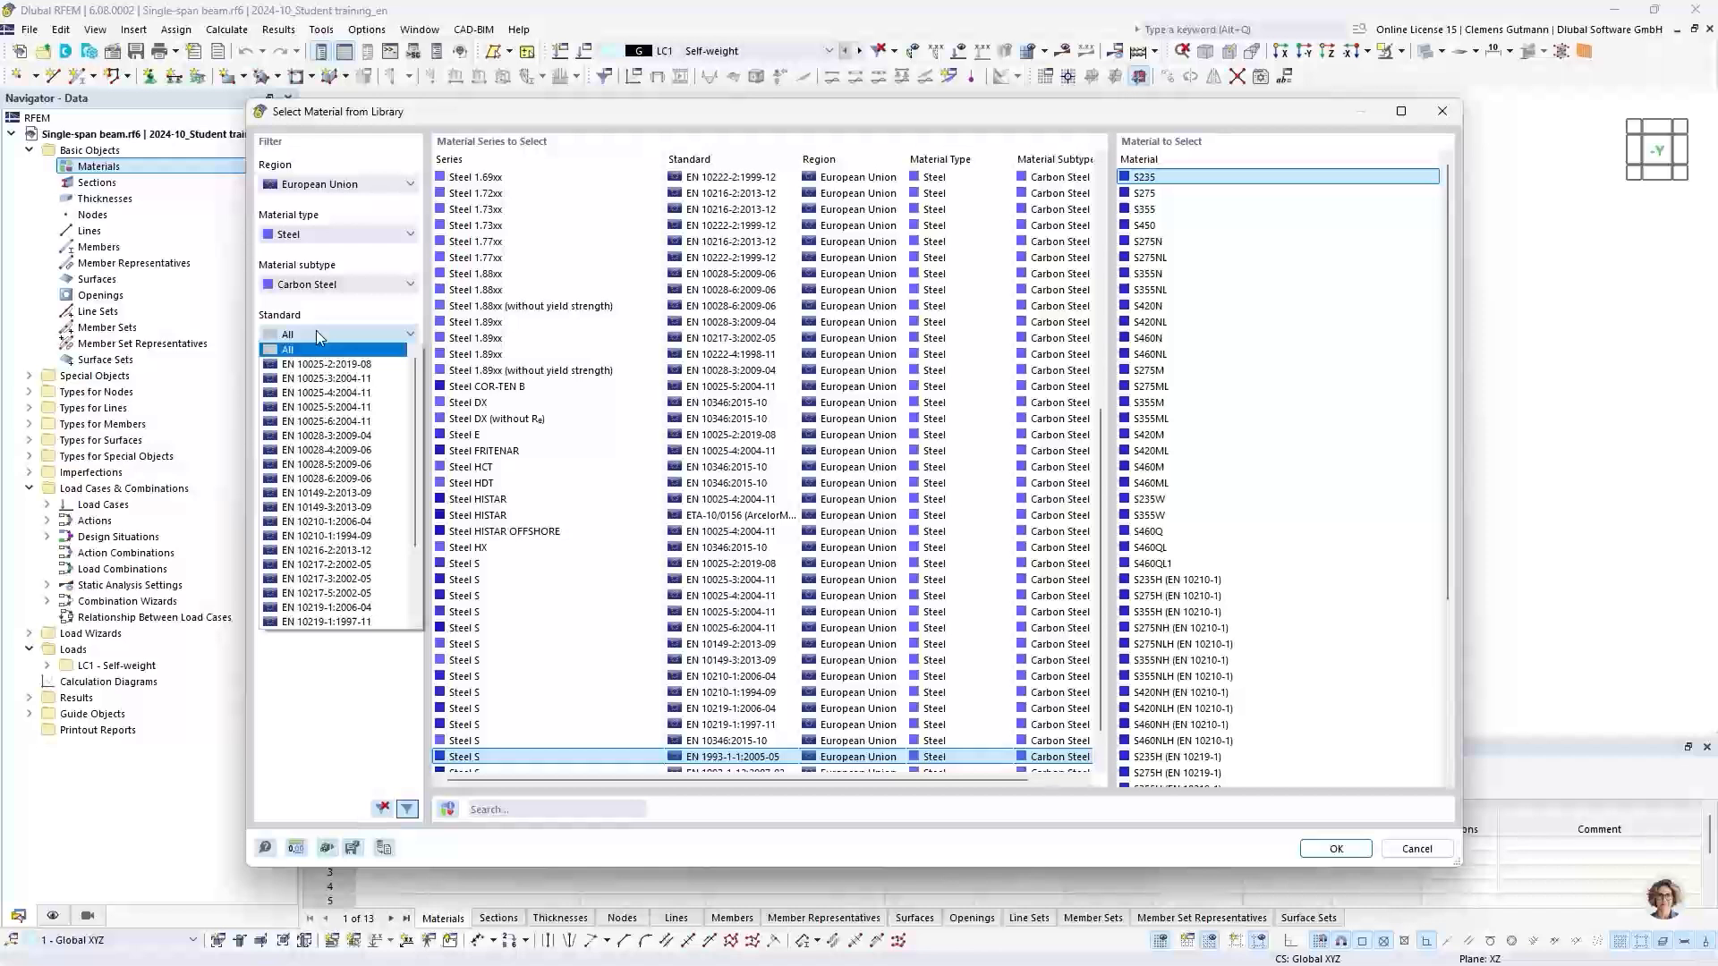
{"action": "scroll", "coordinate": [331, 465], "scroll_direction": "down", "scroll_amount": 3}
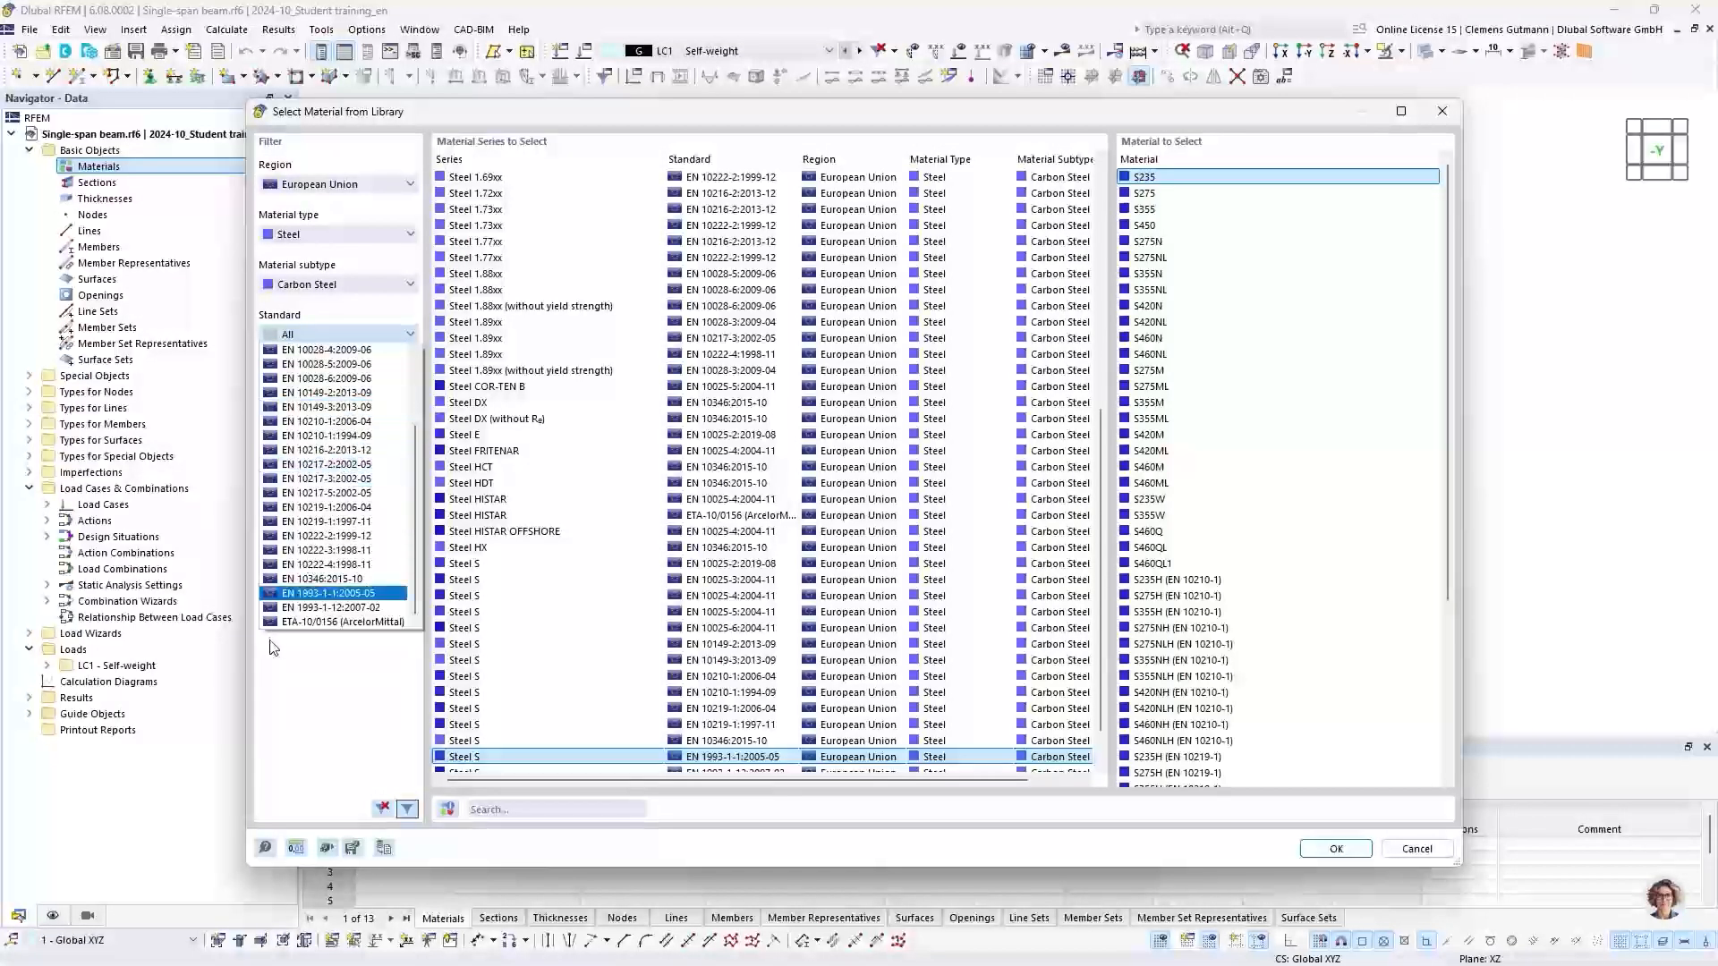
{"action": "left_click", "coordinate": [329, 595]}
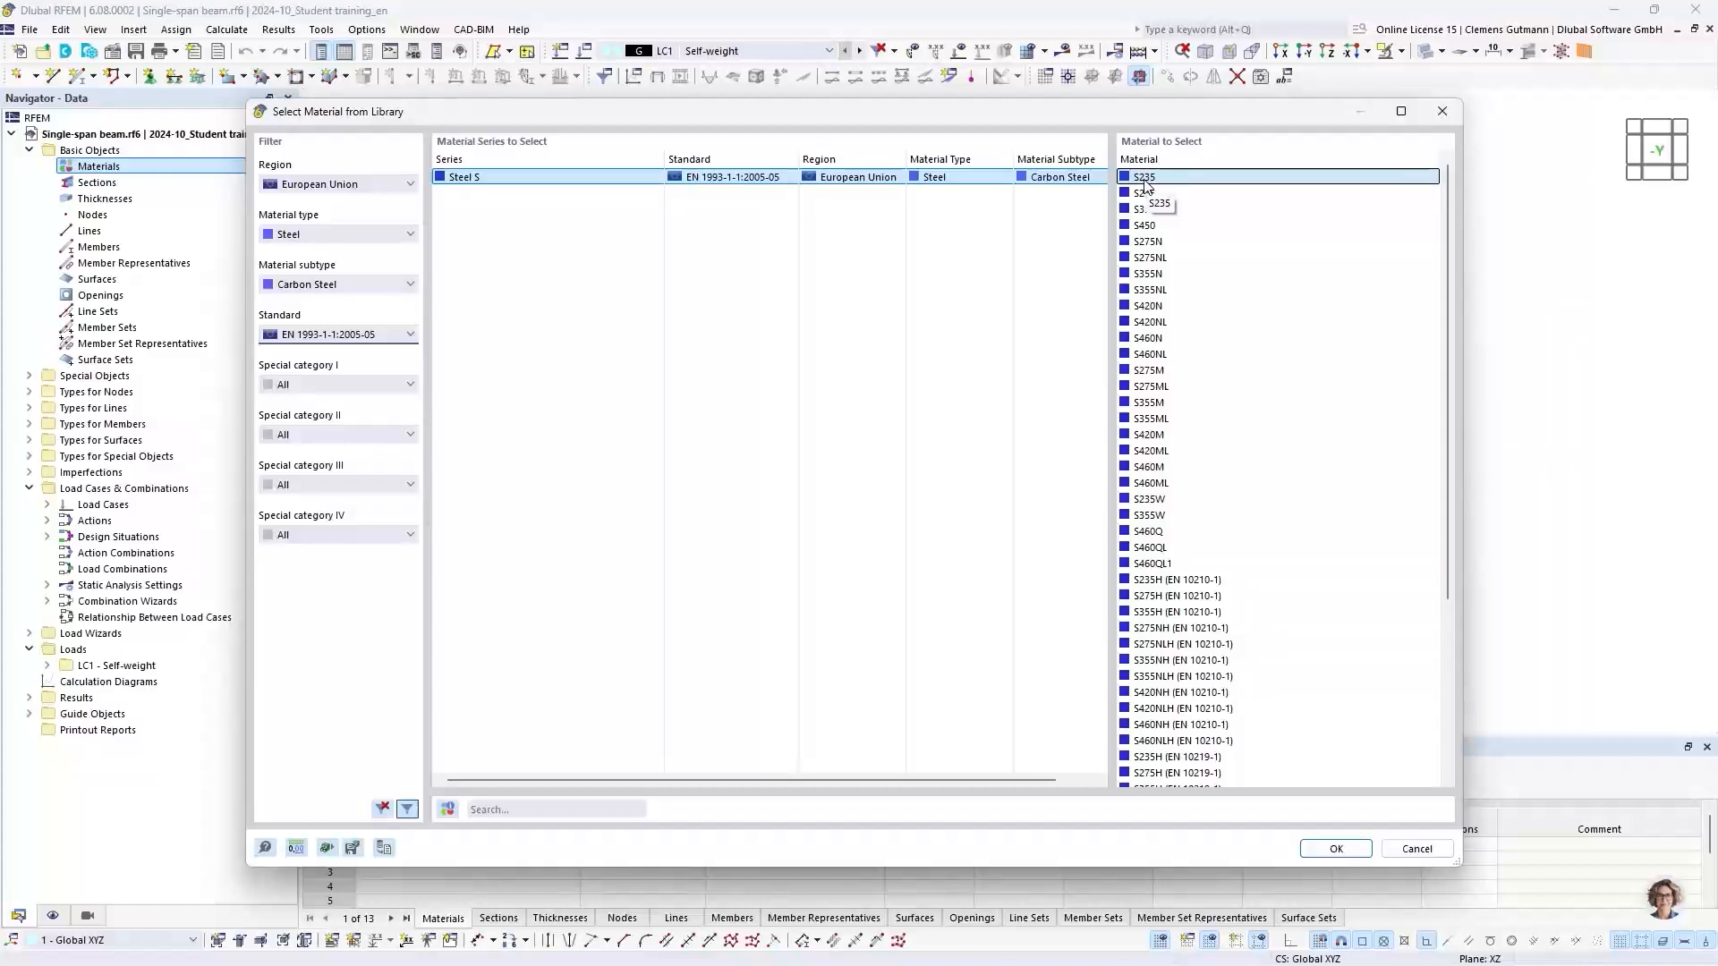
Adopt S235 from the material library, review its material values and create the material
{"action": "left_click", "coordinate": [1358, 850]}
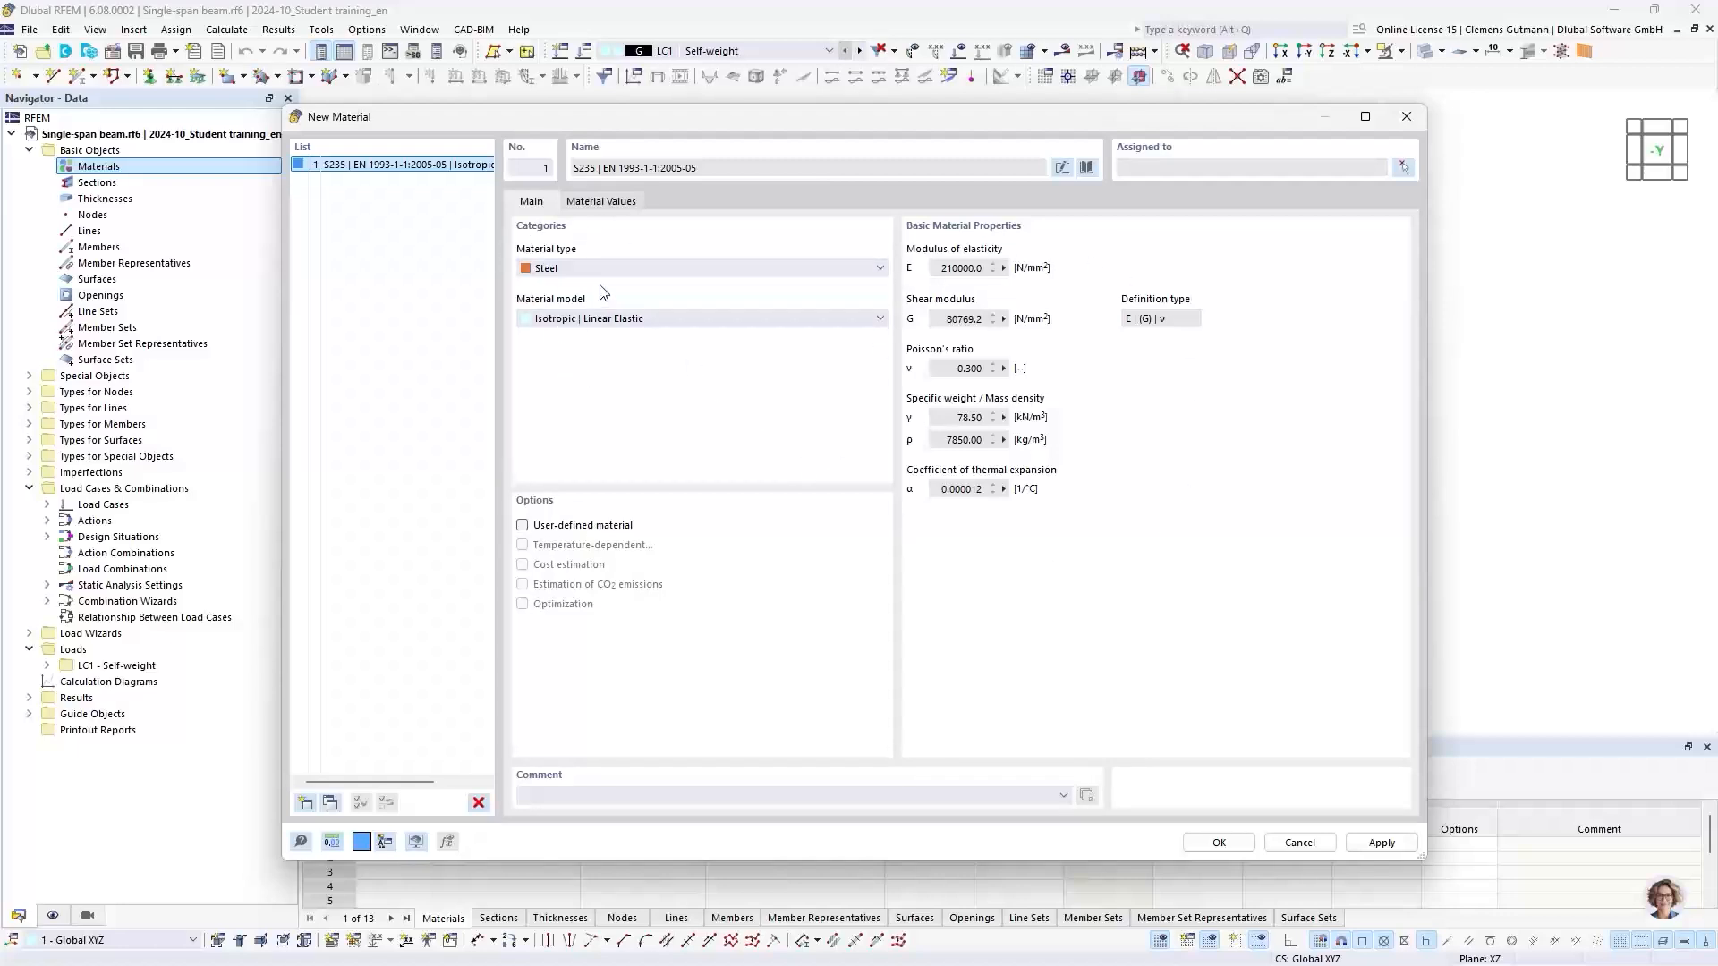
{"action": "left_click", "coordinate": [627, 204]}
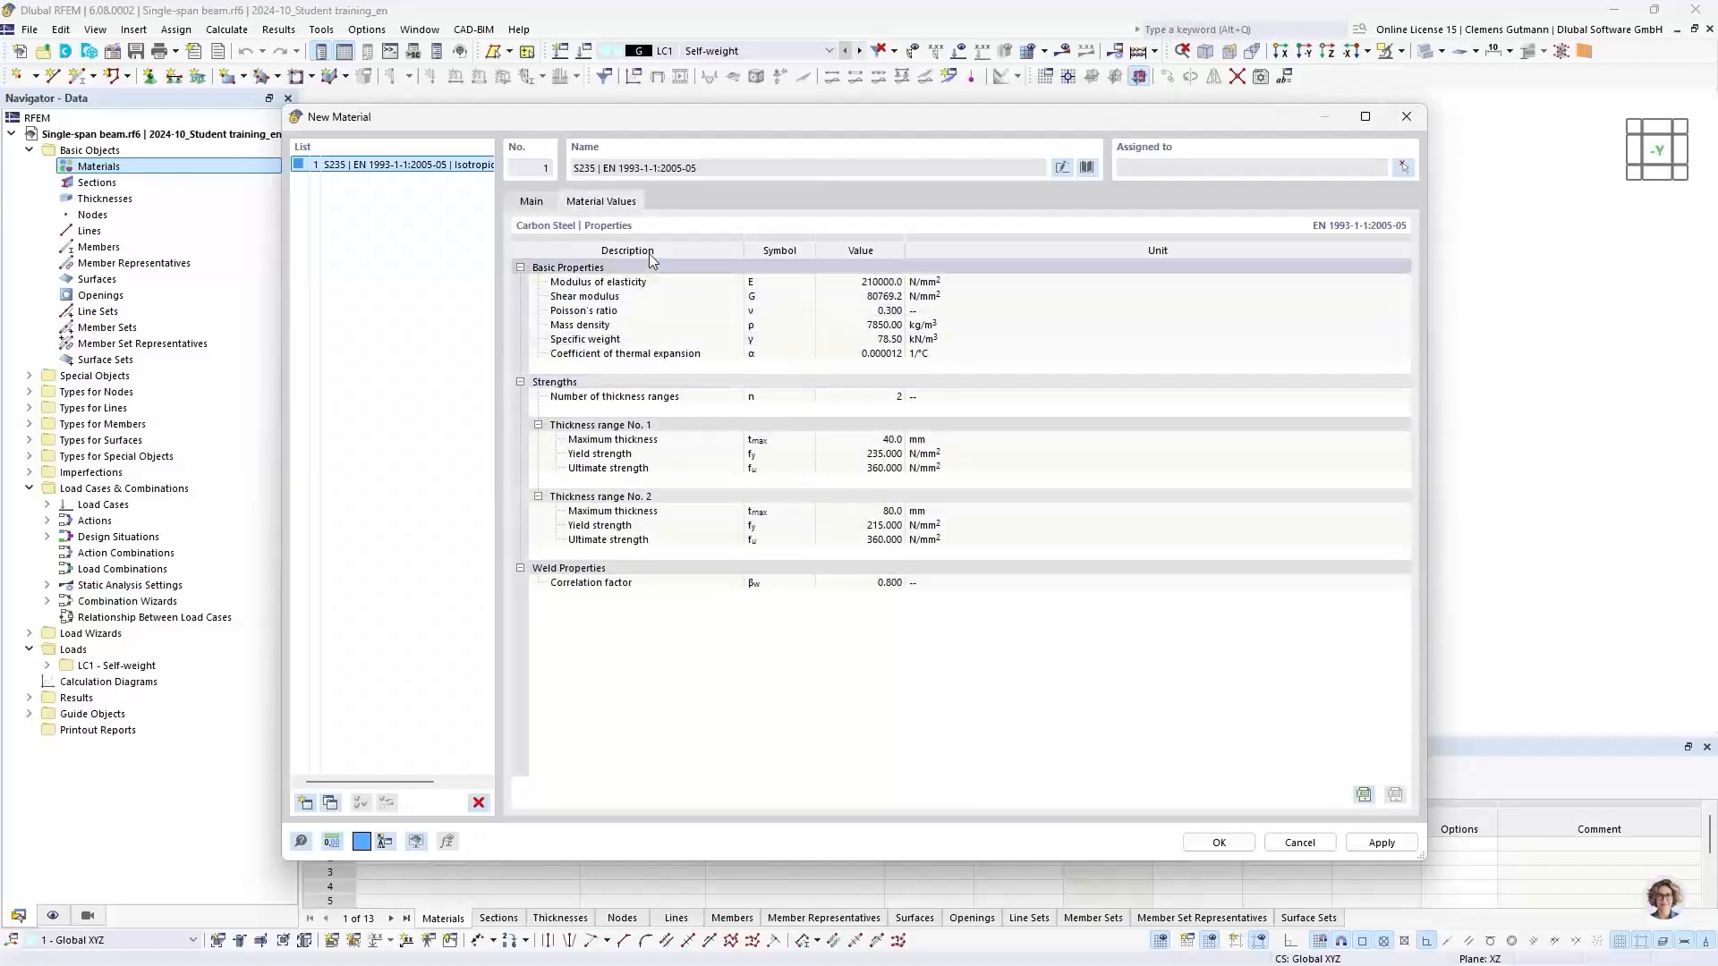
{"action": "left_click", "coordinate": [532, 202]}
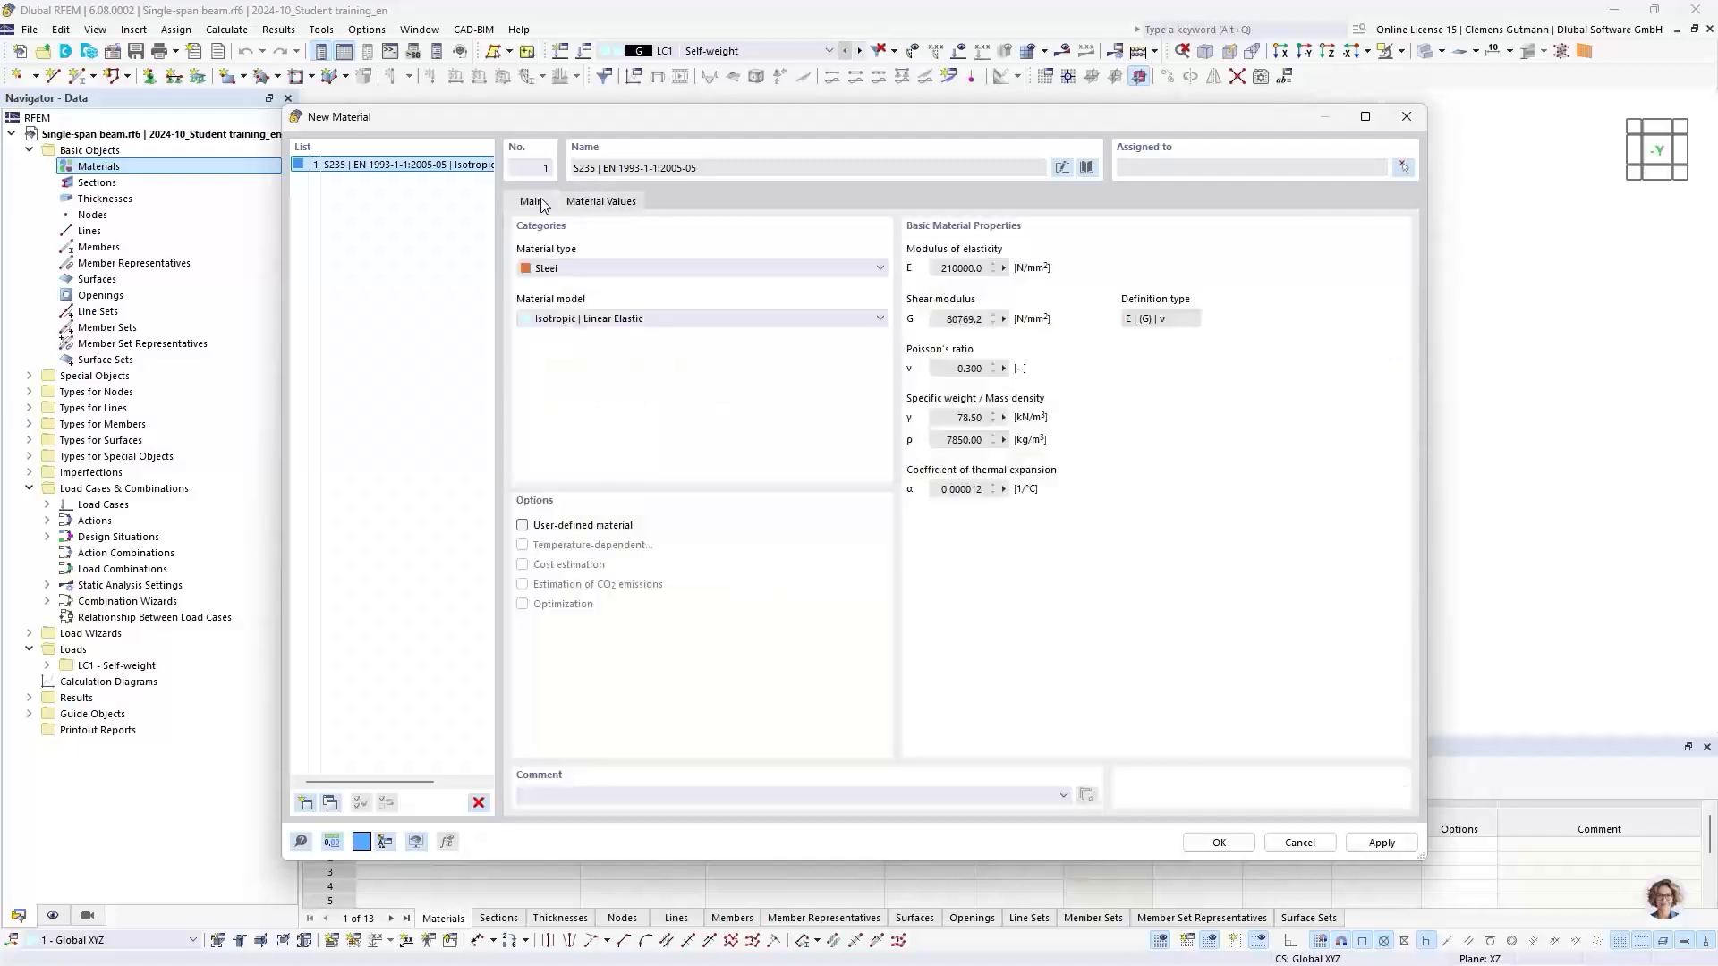
{"action": "left_click", "coordinate": [1218, 843]}
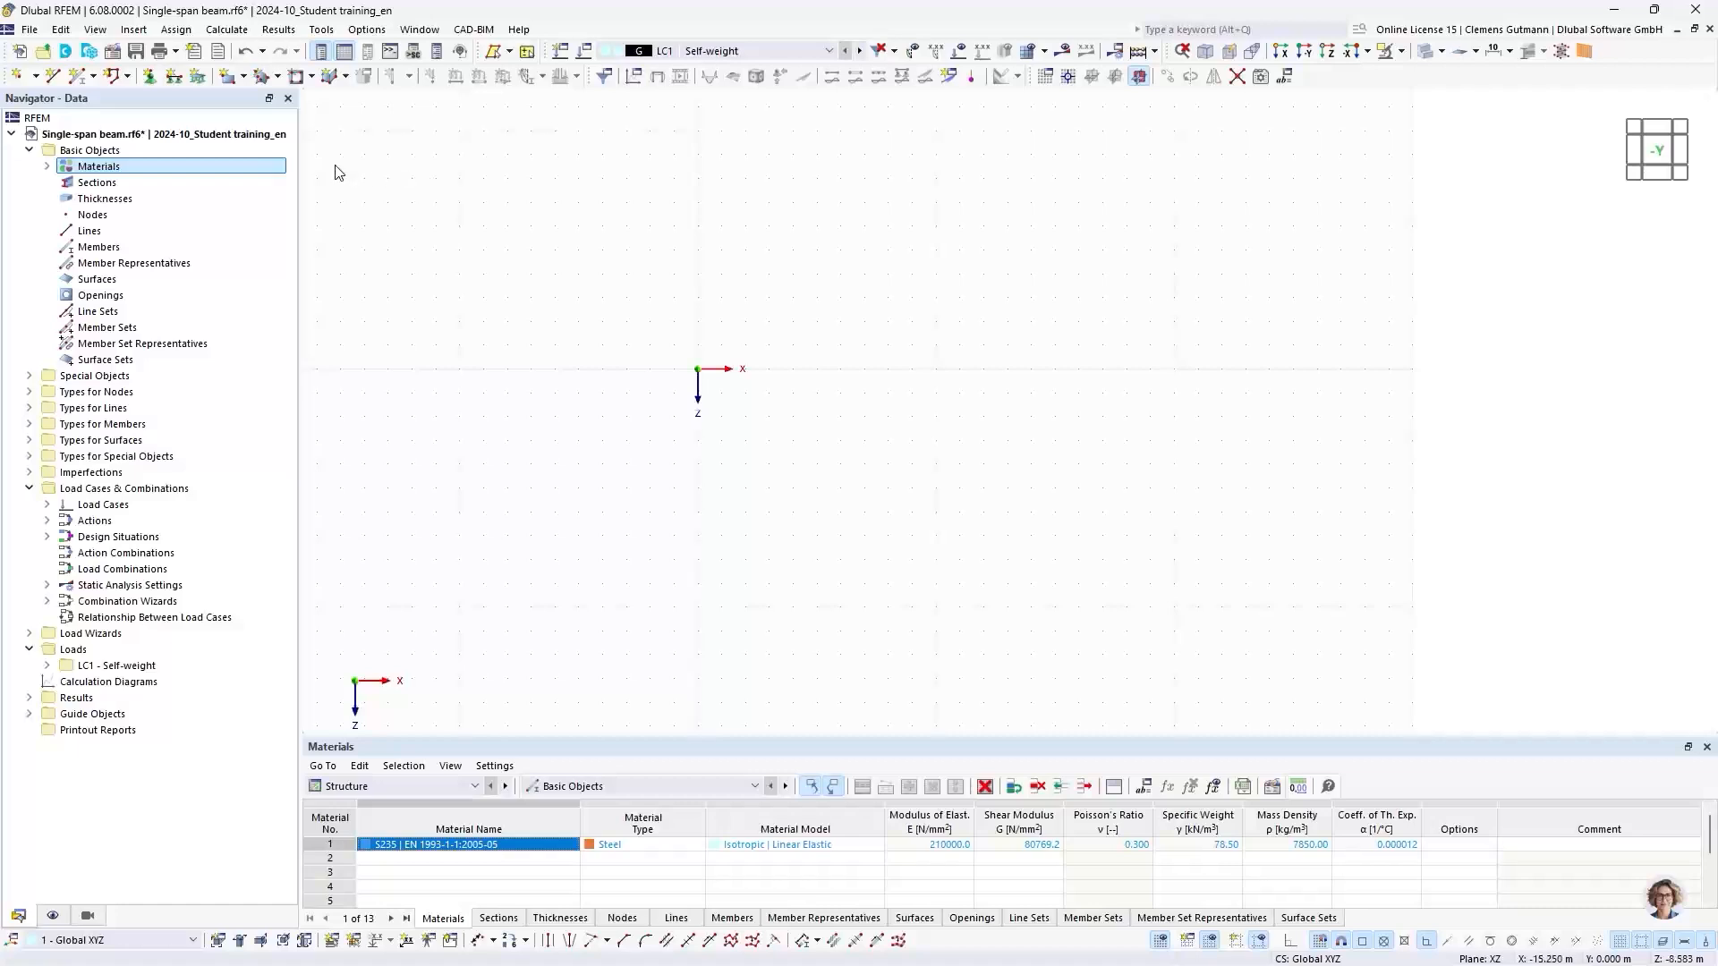
Expand the list of defined materials and moderately increase the height of the tables area
{"action": "left_click", "coordinate": [48, 166]}
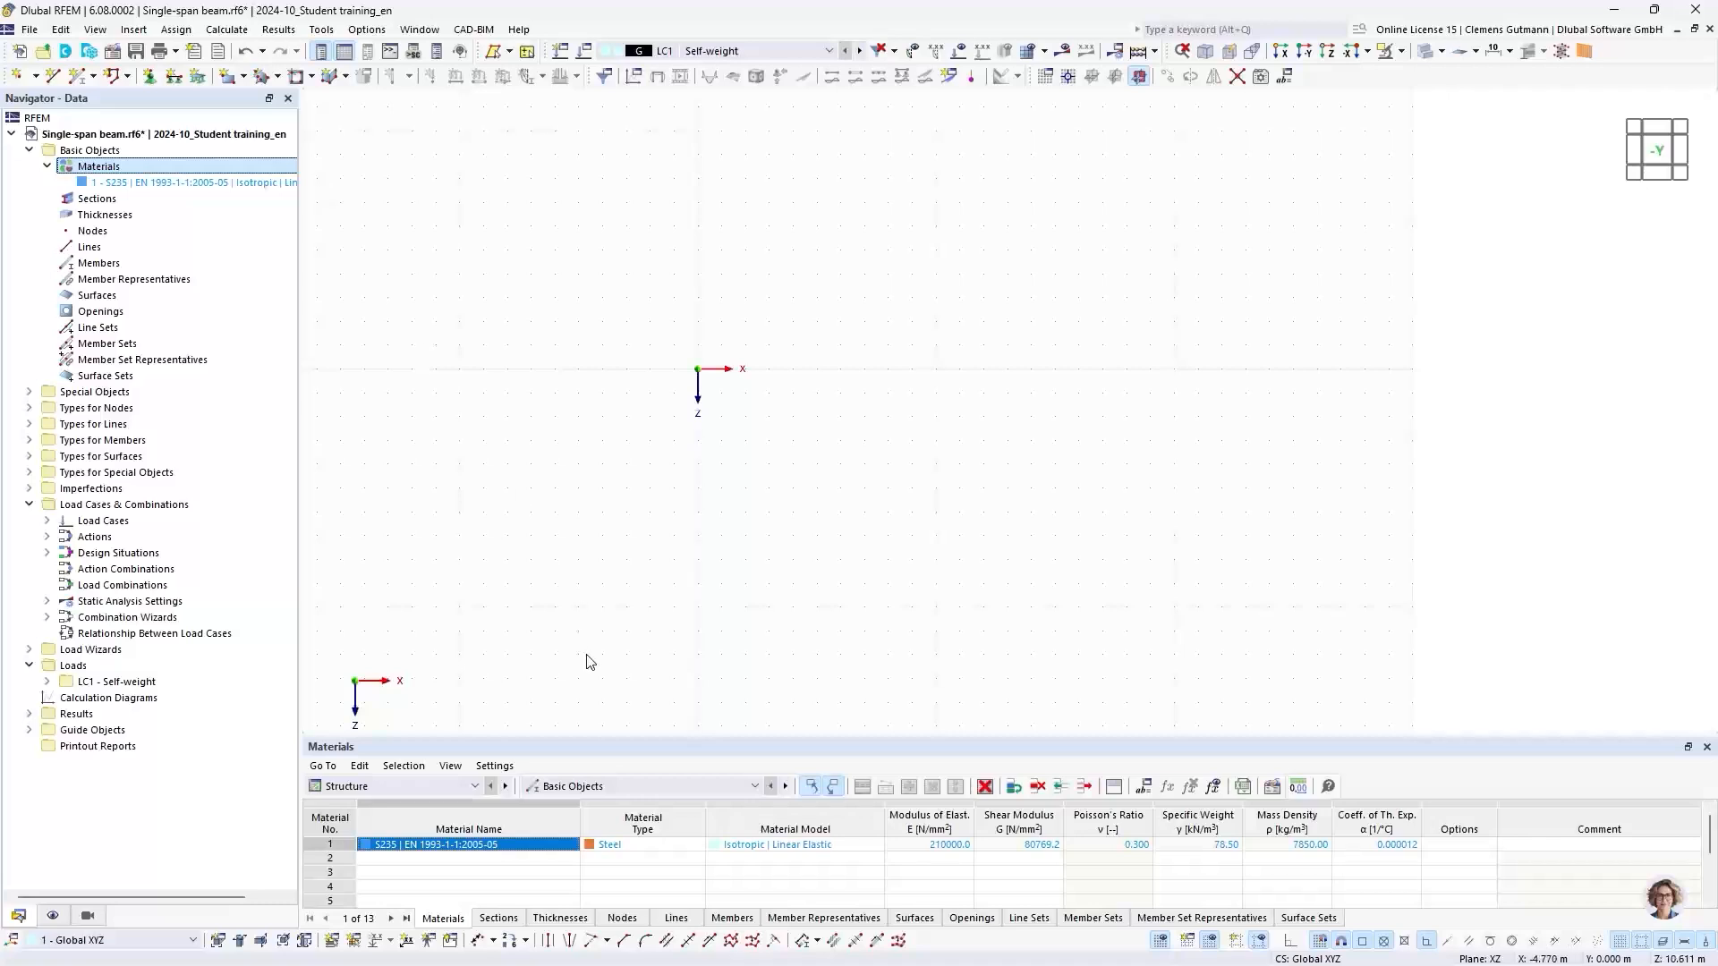
{"action": "left_click_drag", "start_coordinate": [602, 737], "coordinate": [621, 614]}
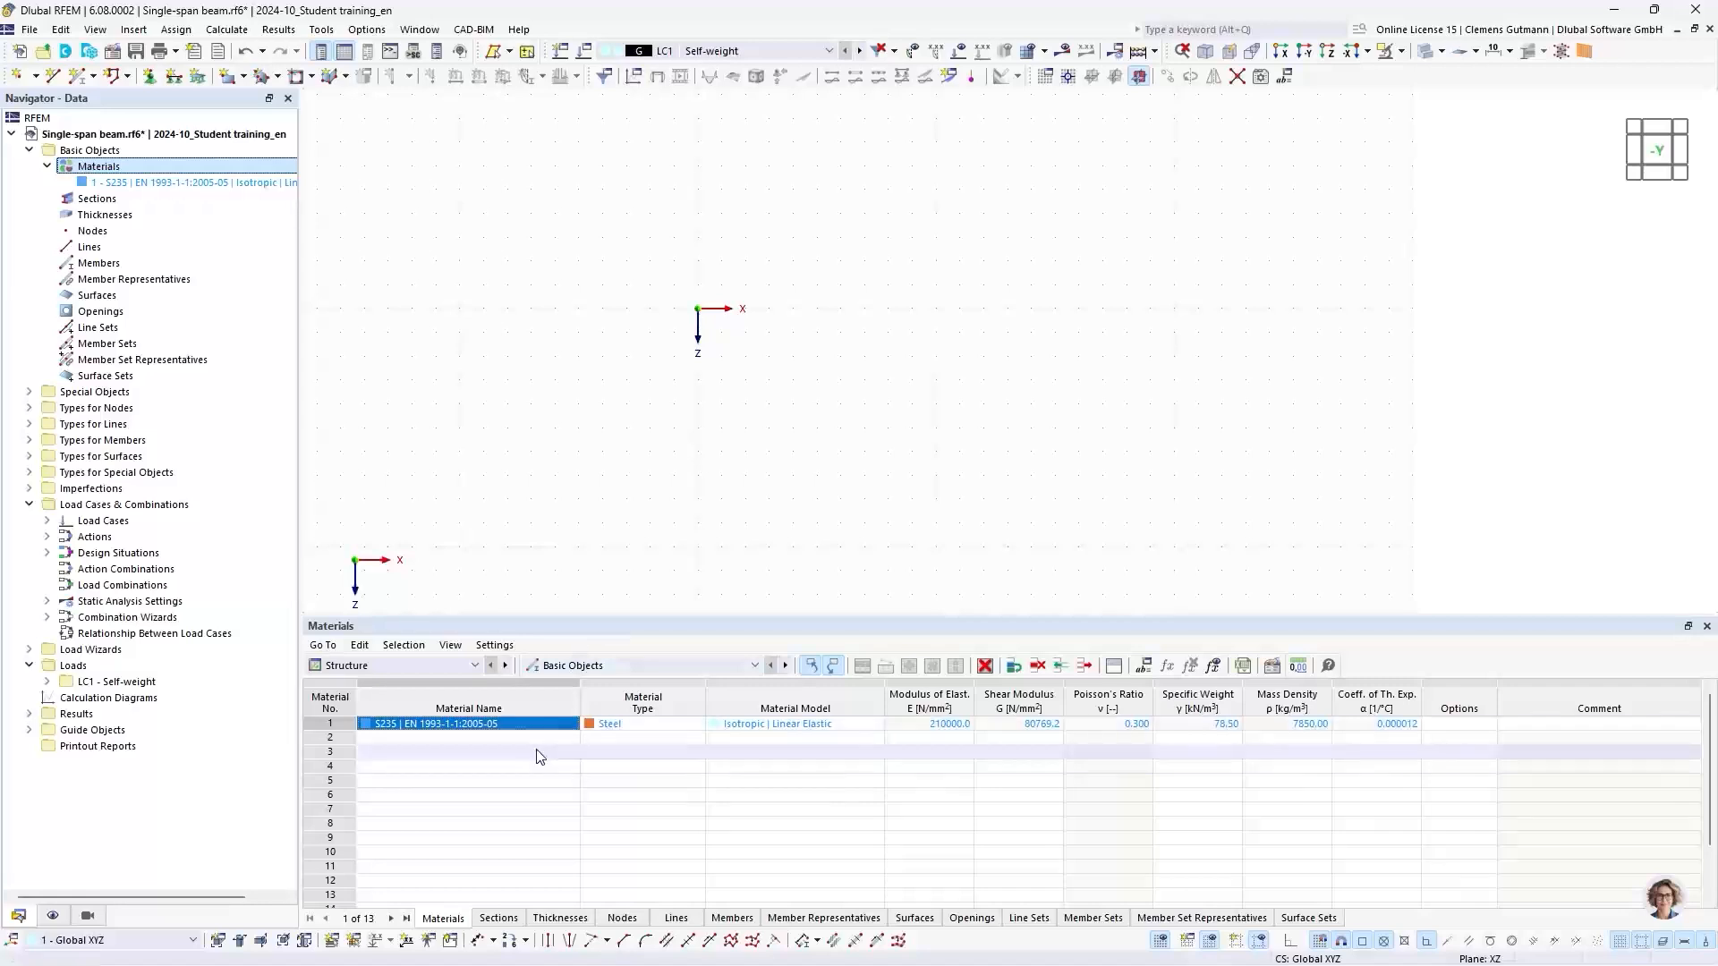
{"action": "left_click_drag", "start_coordinate": [575, 615], "coordinate": [585, 680]}
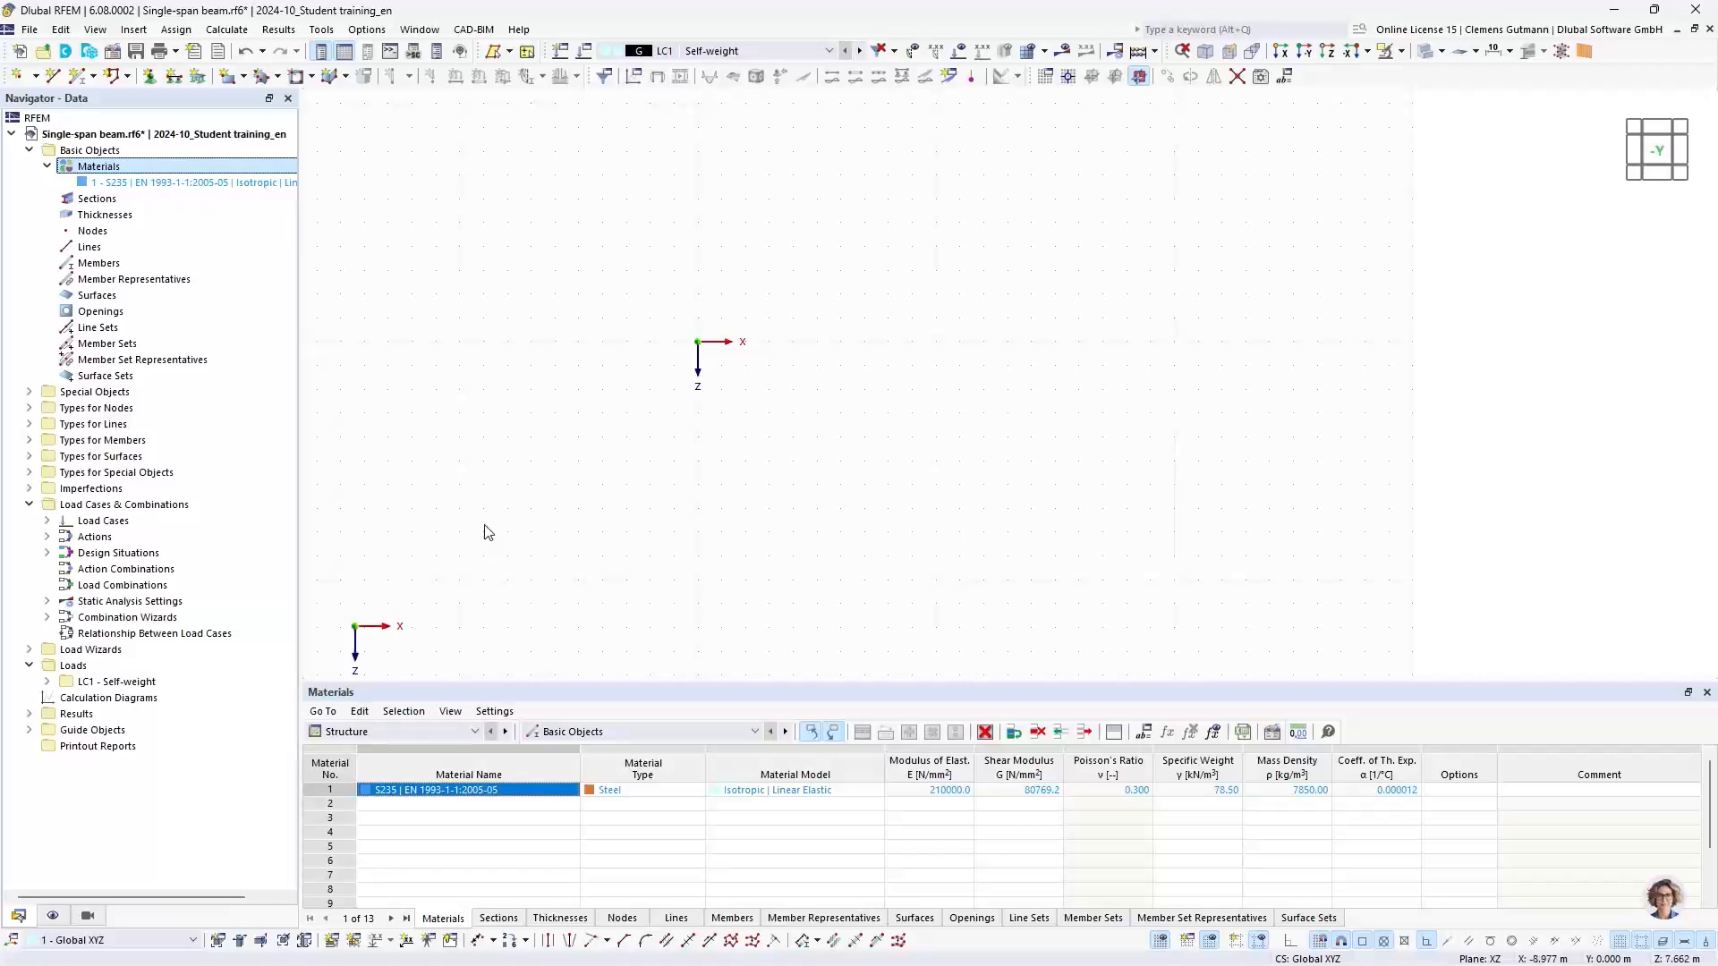
Start a new section and open the section library's standardized steel I-sections
{"action": "right_click", "coordinate": [79, 198]}
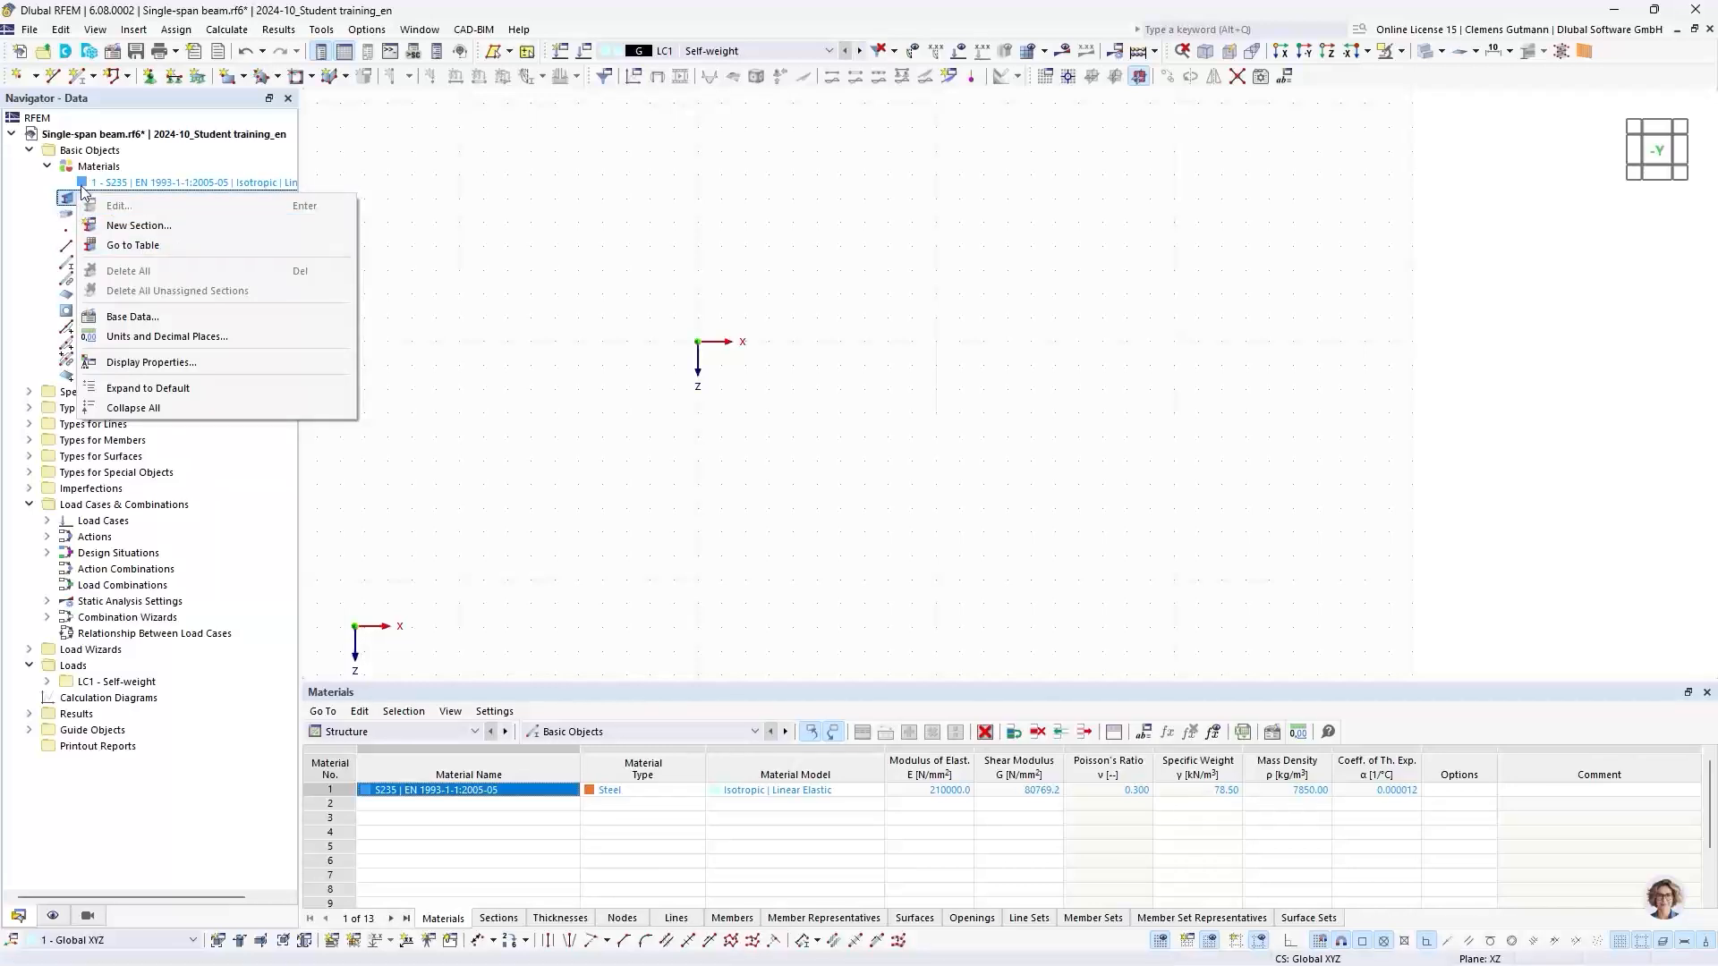
{"action": "left_click", "coordinate": [162, 151]}
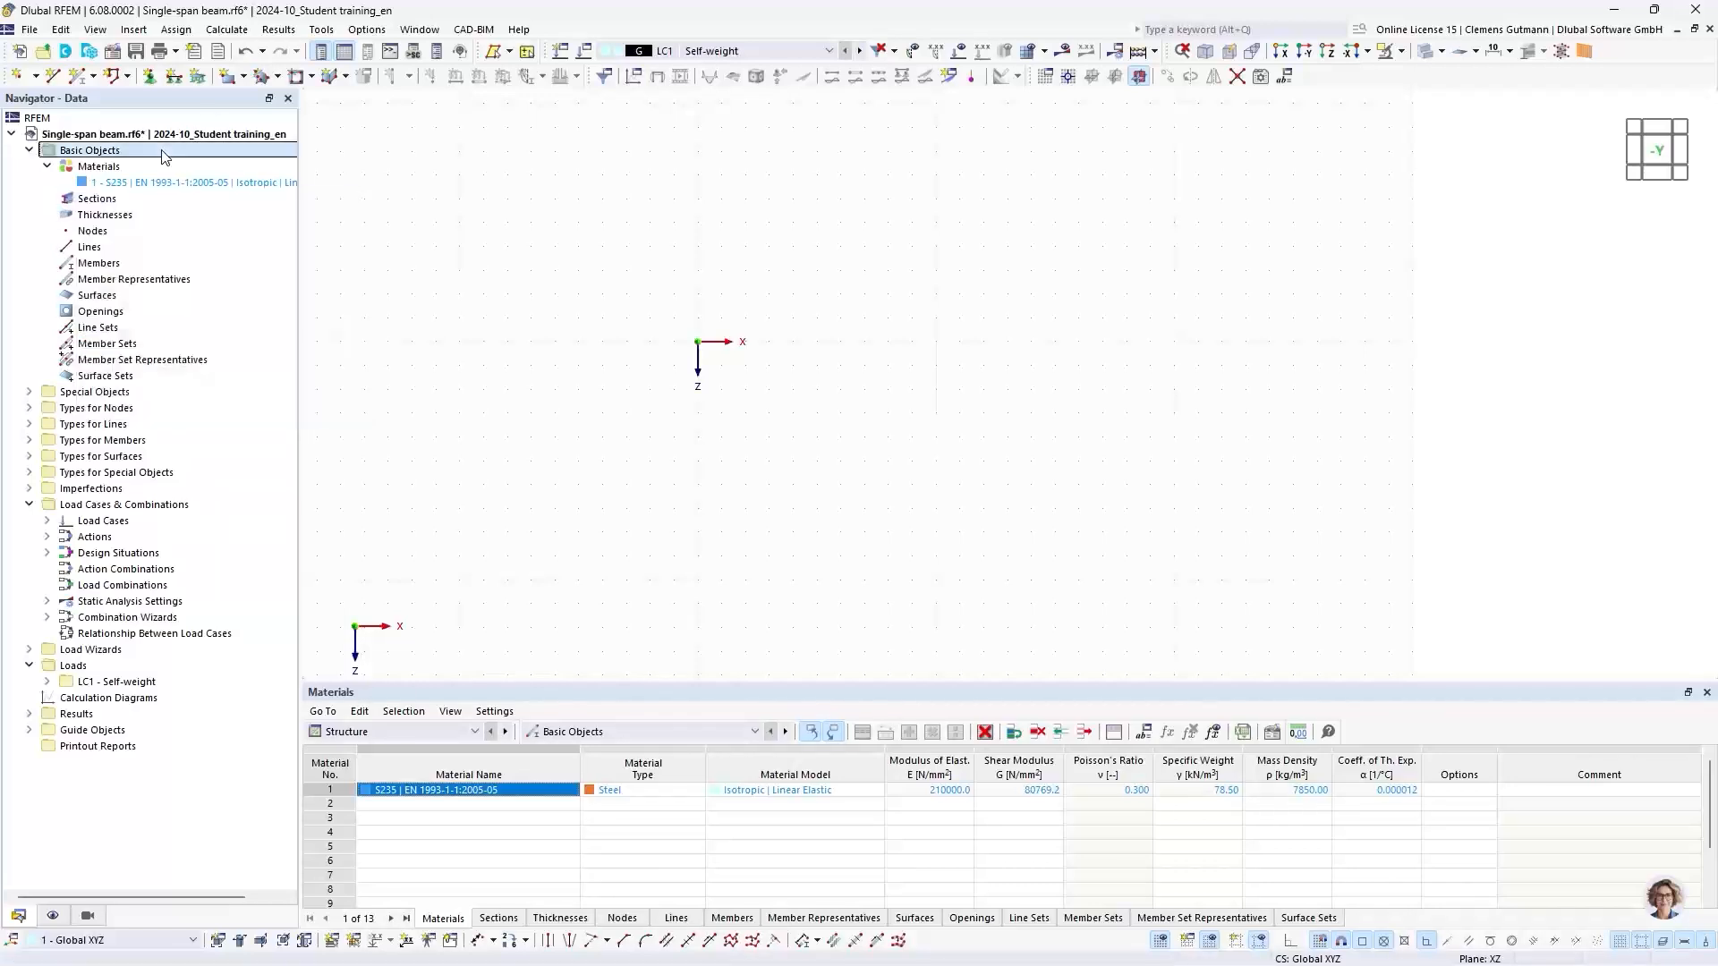
{"action": "left_click", "coordinate": [135, 30]}
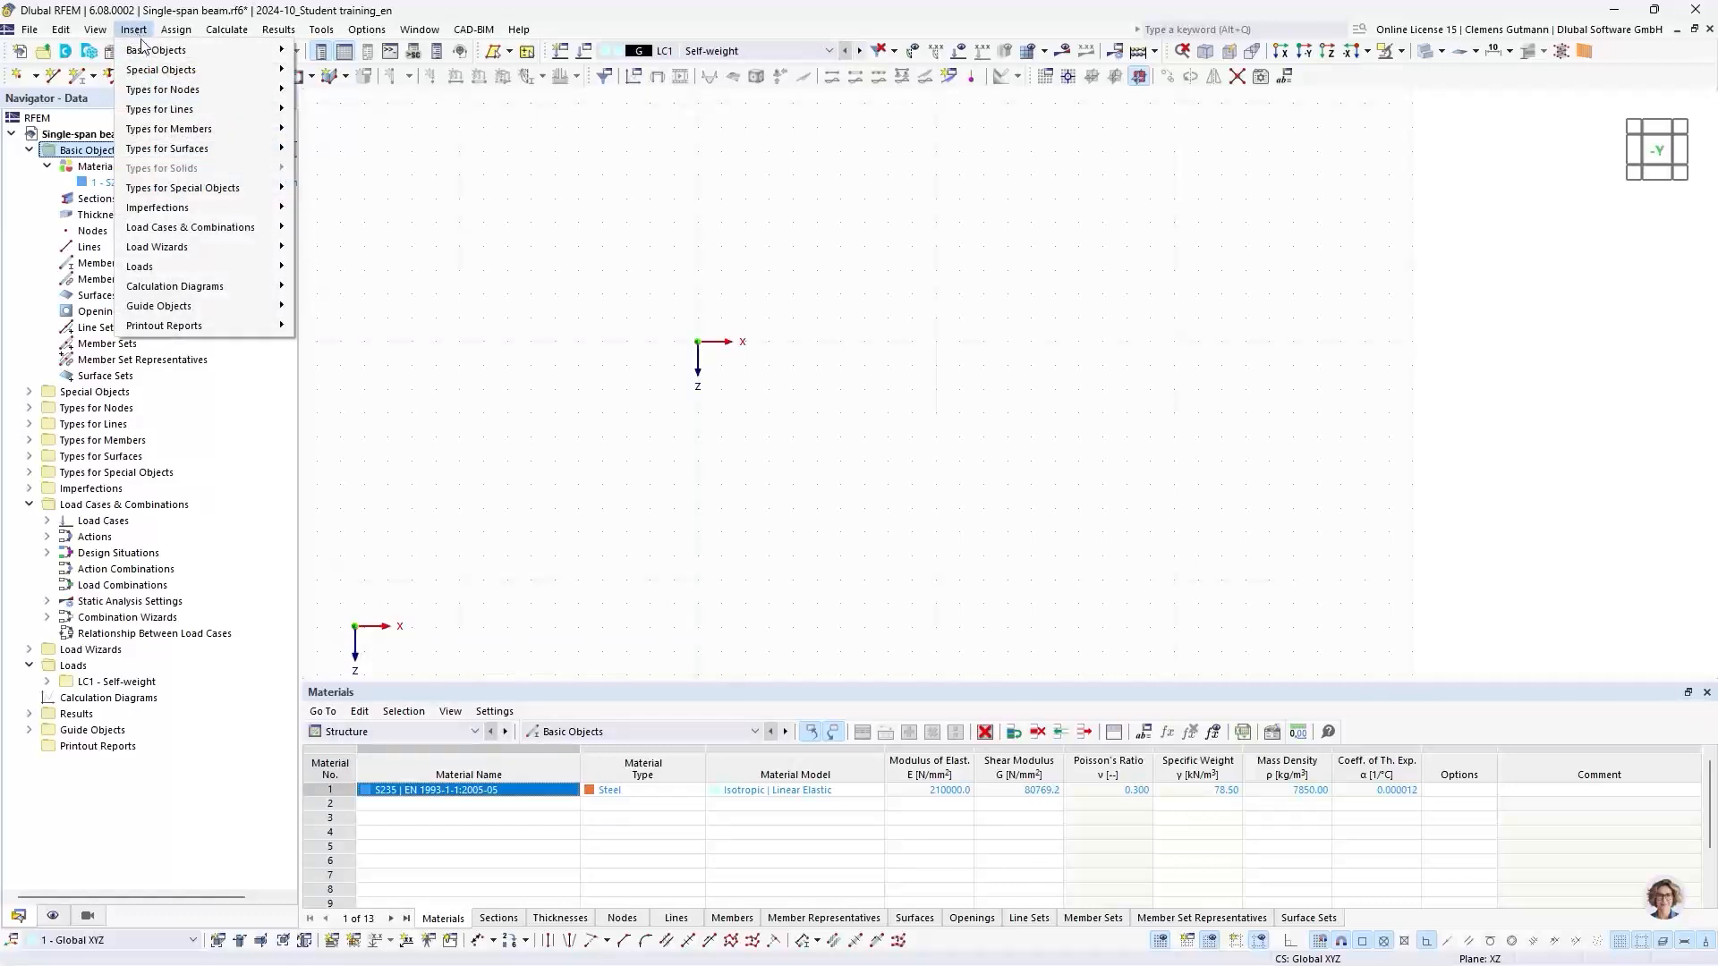
{"action": "mouse_move", "coordinate": [259, 57]}
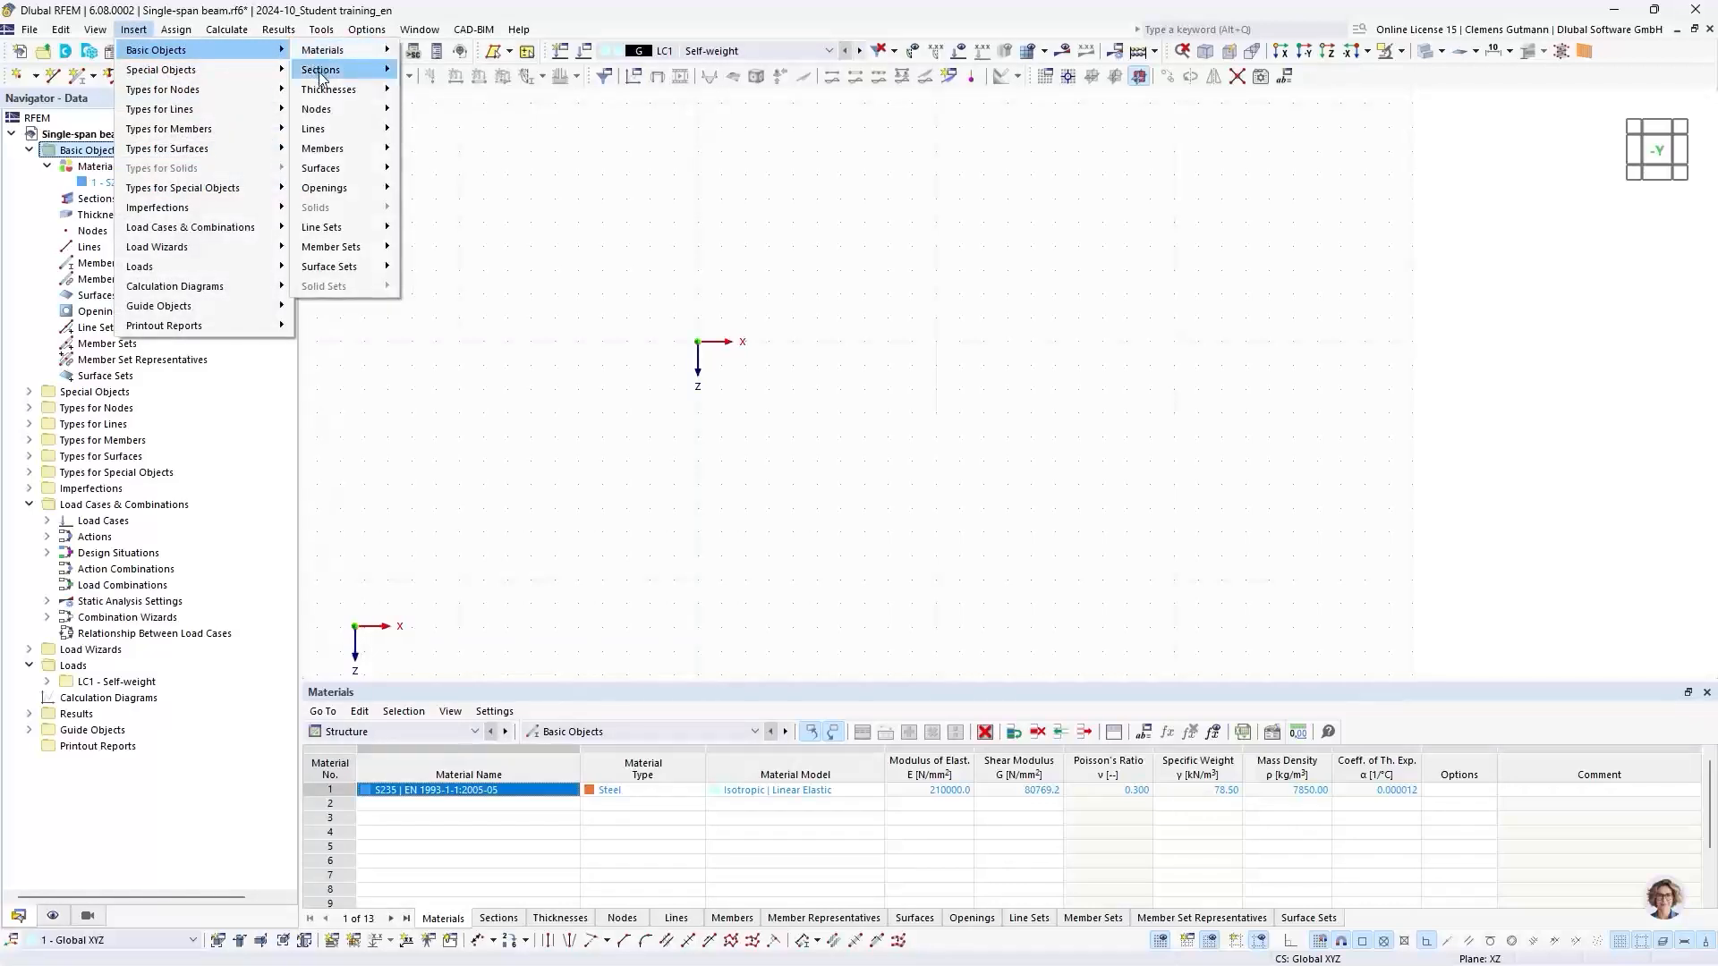
{"action": "mouse_move", "coordinate": [344, 71]}
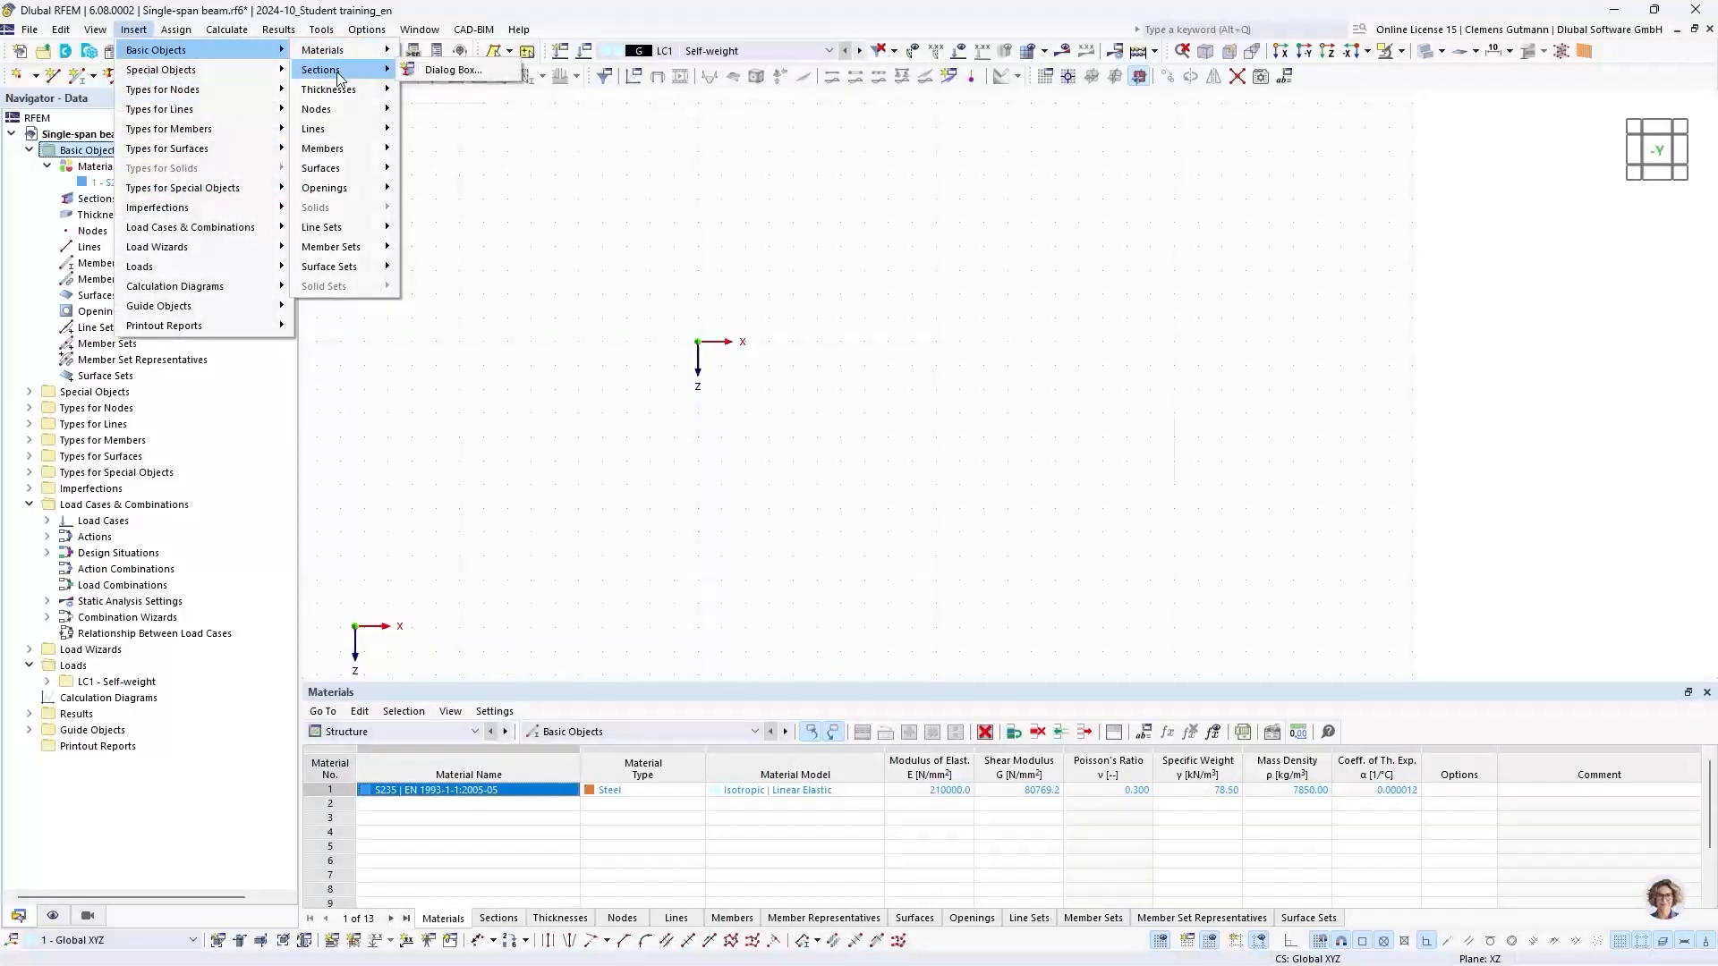
{"action": "left_click", "coordinate": [408, 72]}
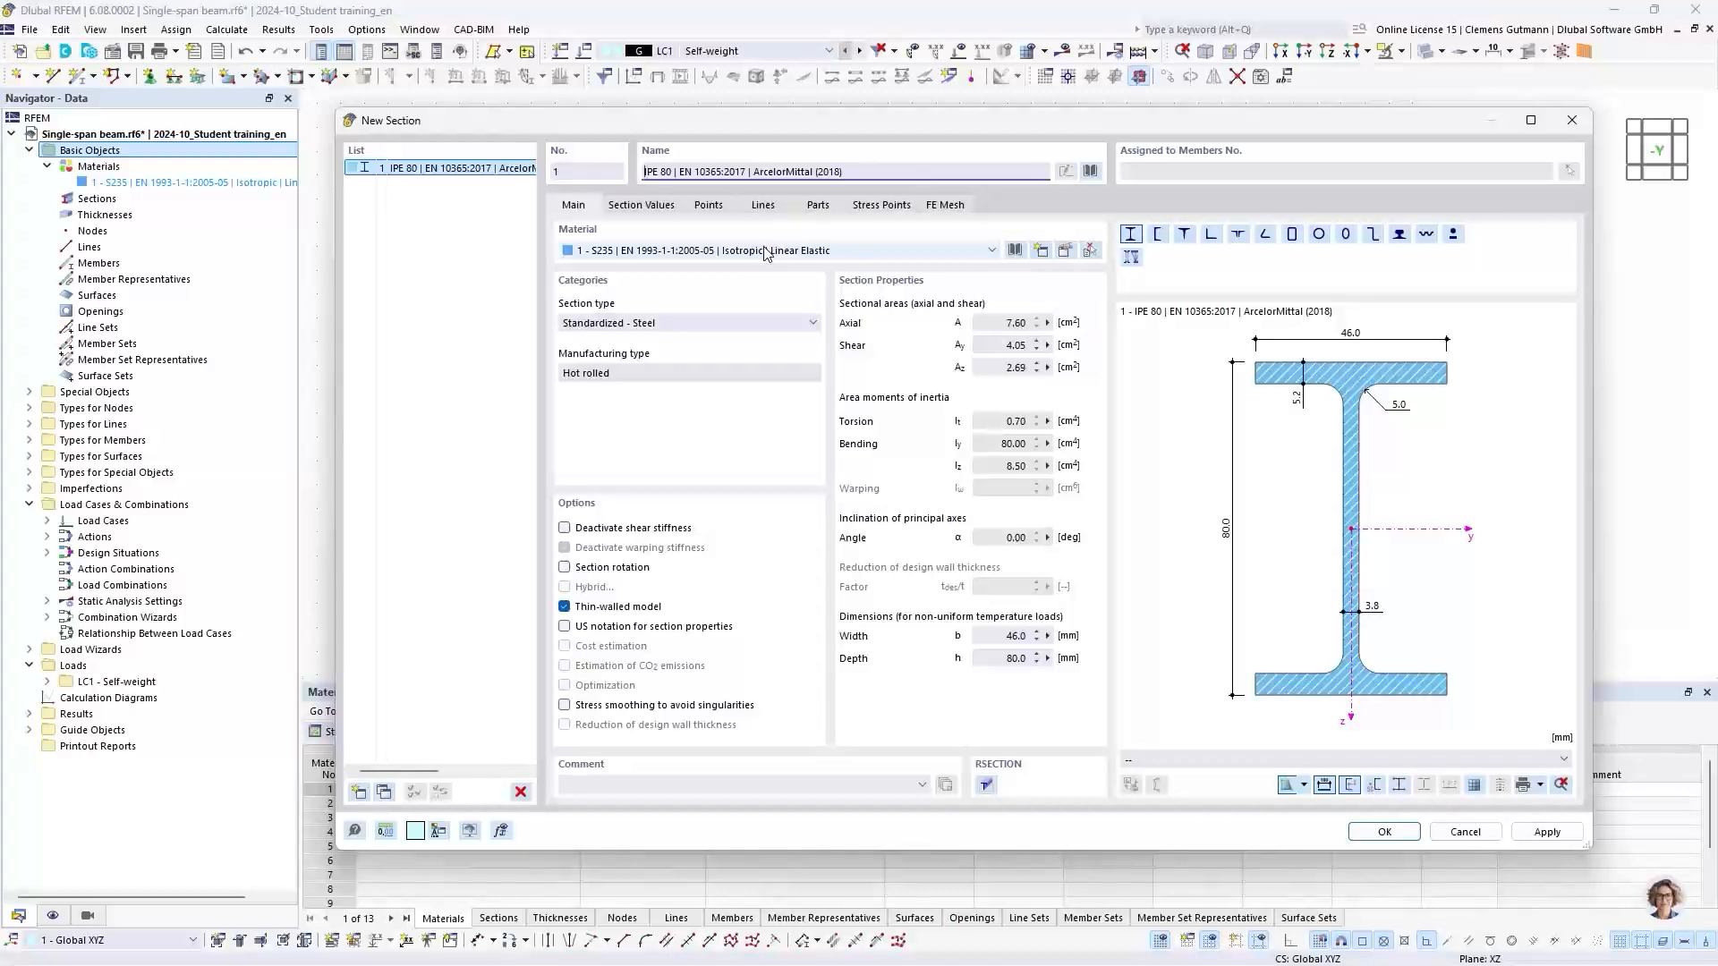
{"action": "left_click", "coordinate": [1089, 171]}
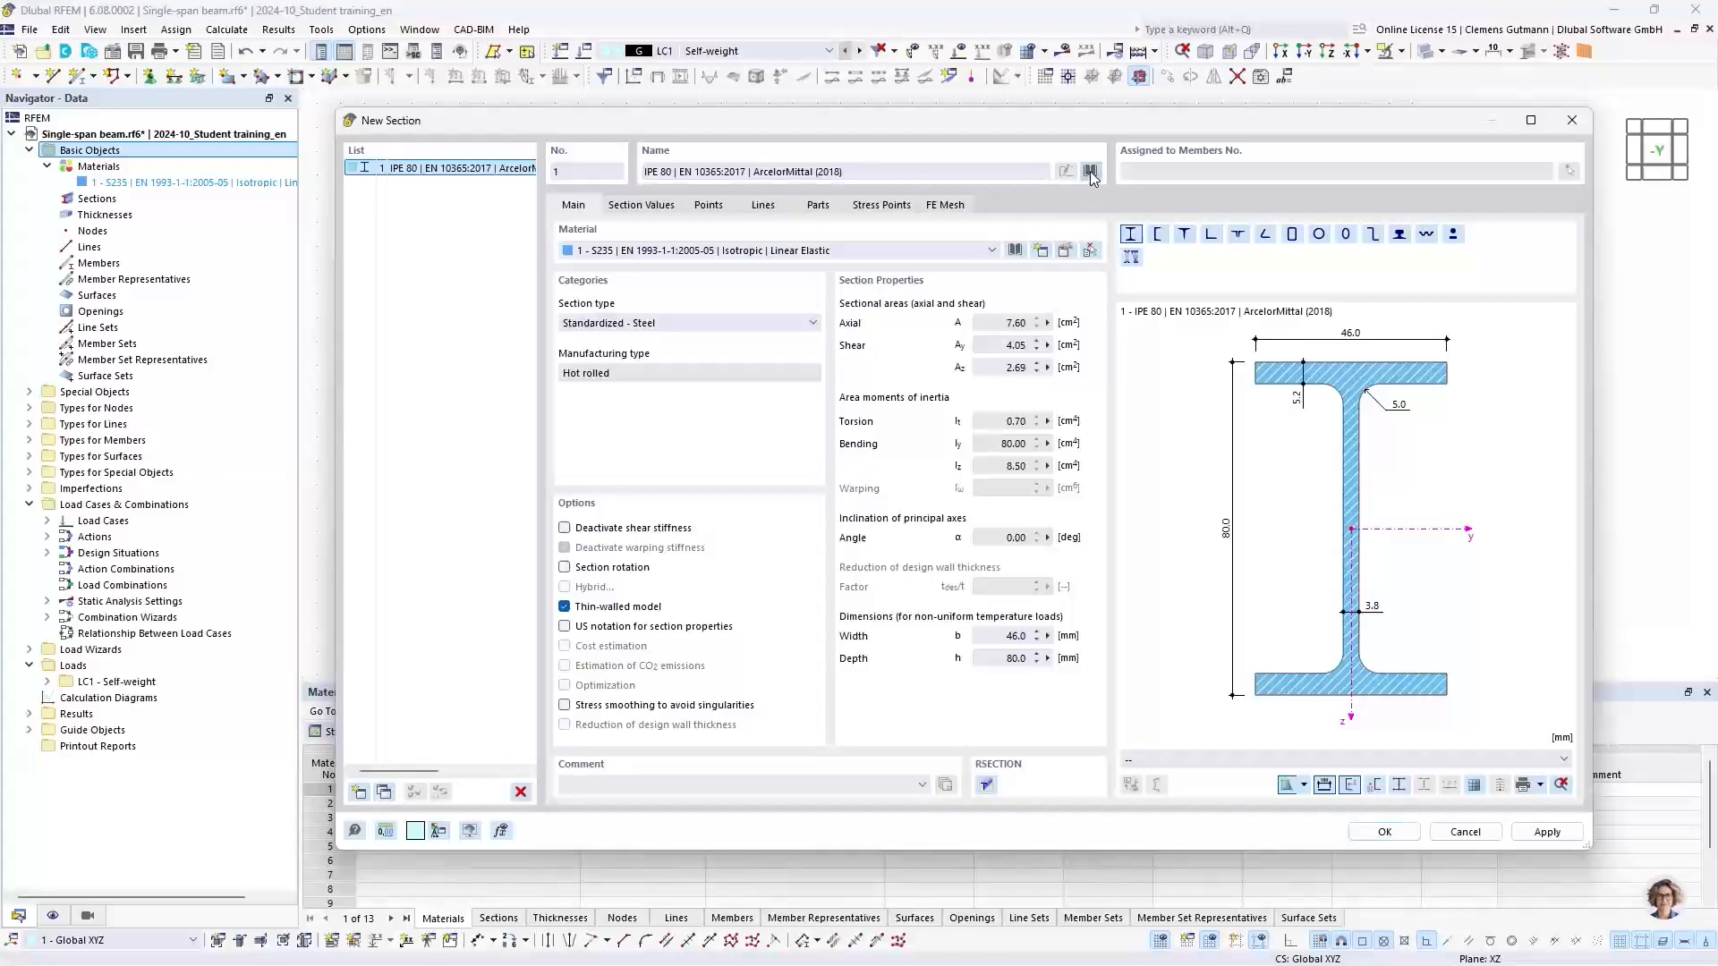
{"action": "left_click_drag", "start_coordinate": [1088, 163], "coordinate": [994, 213]}
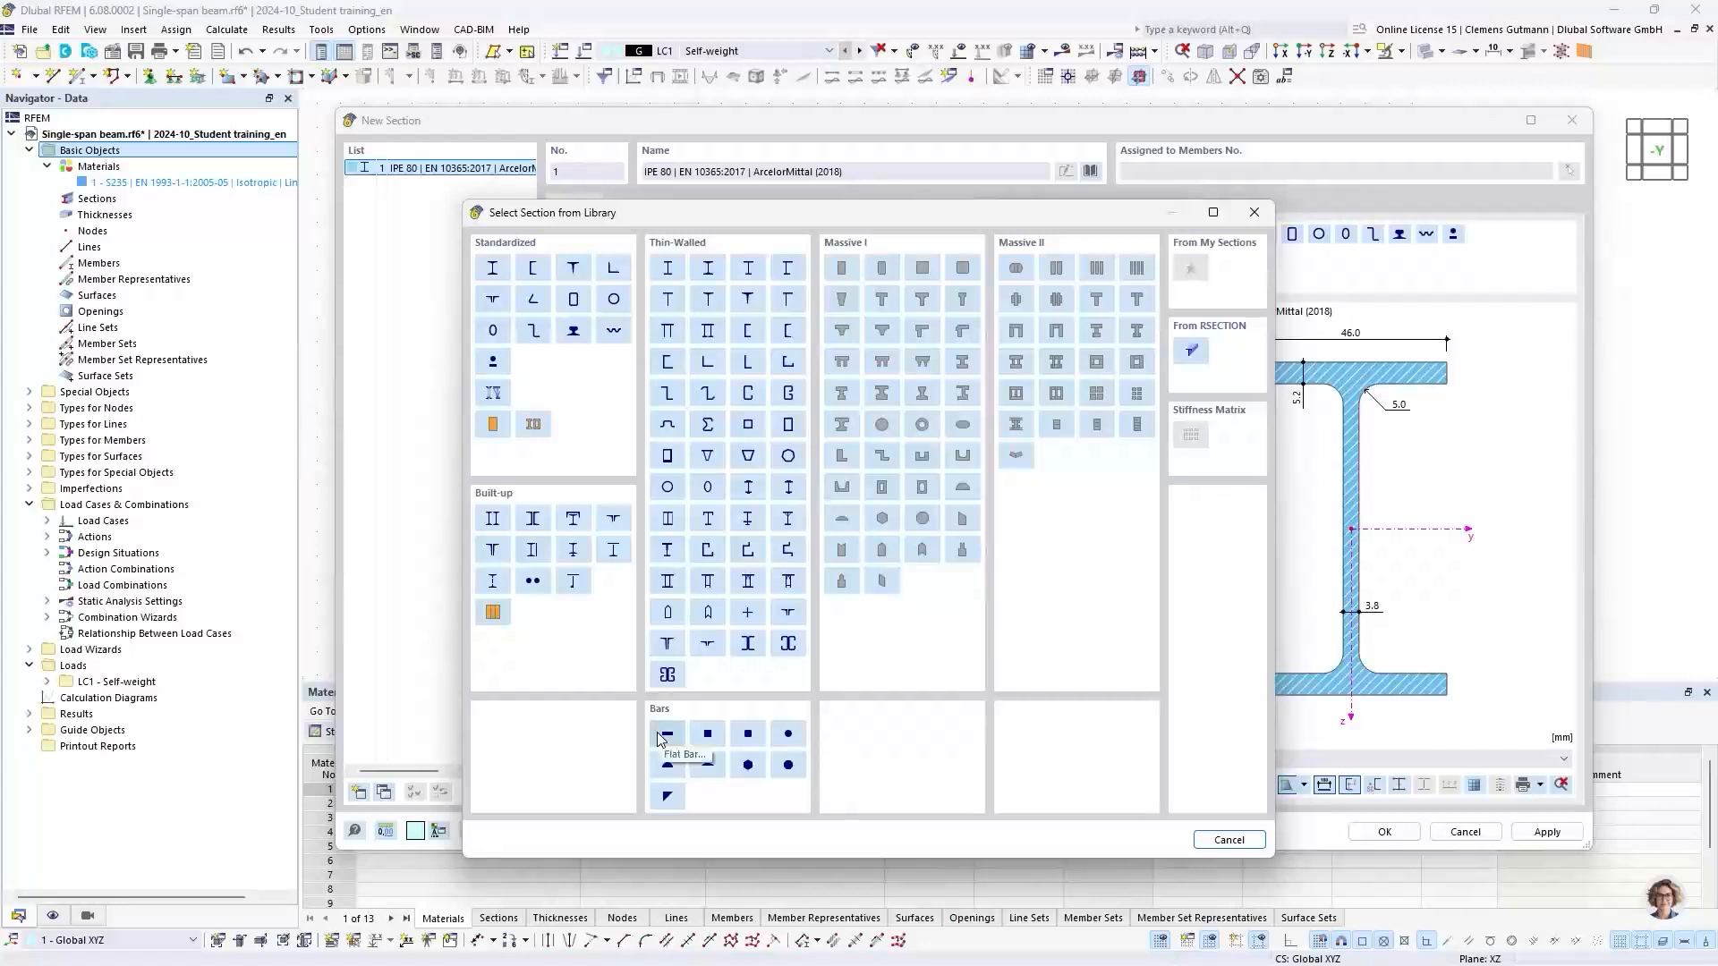
{"action": "left_click", "coordinate": [493, 268]}
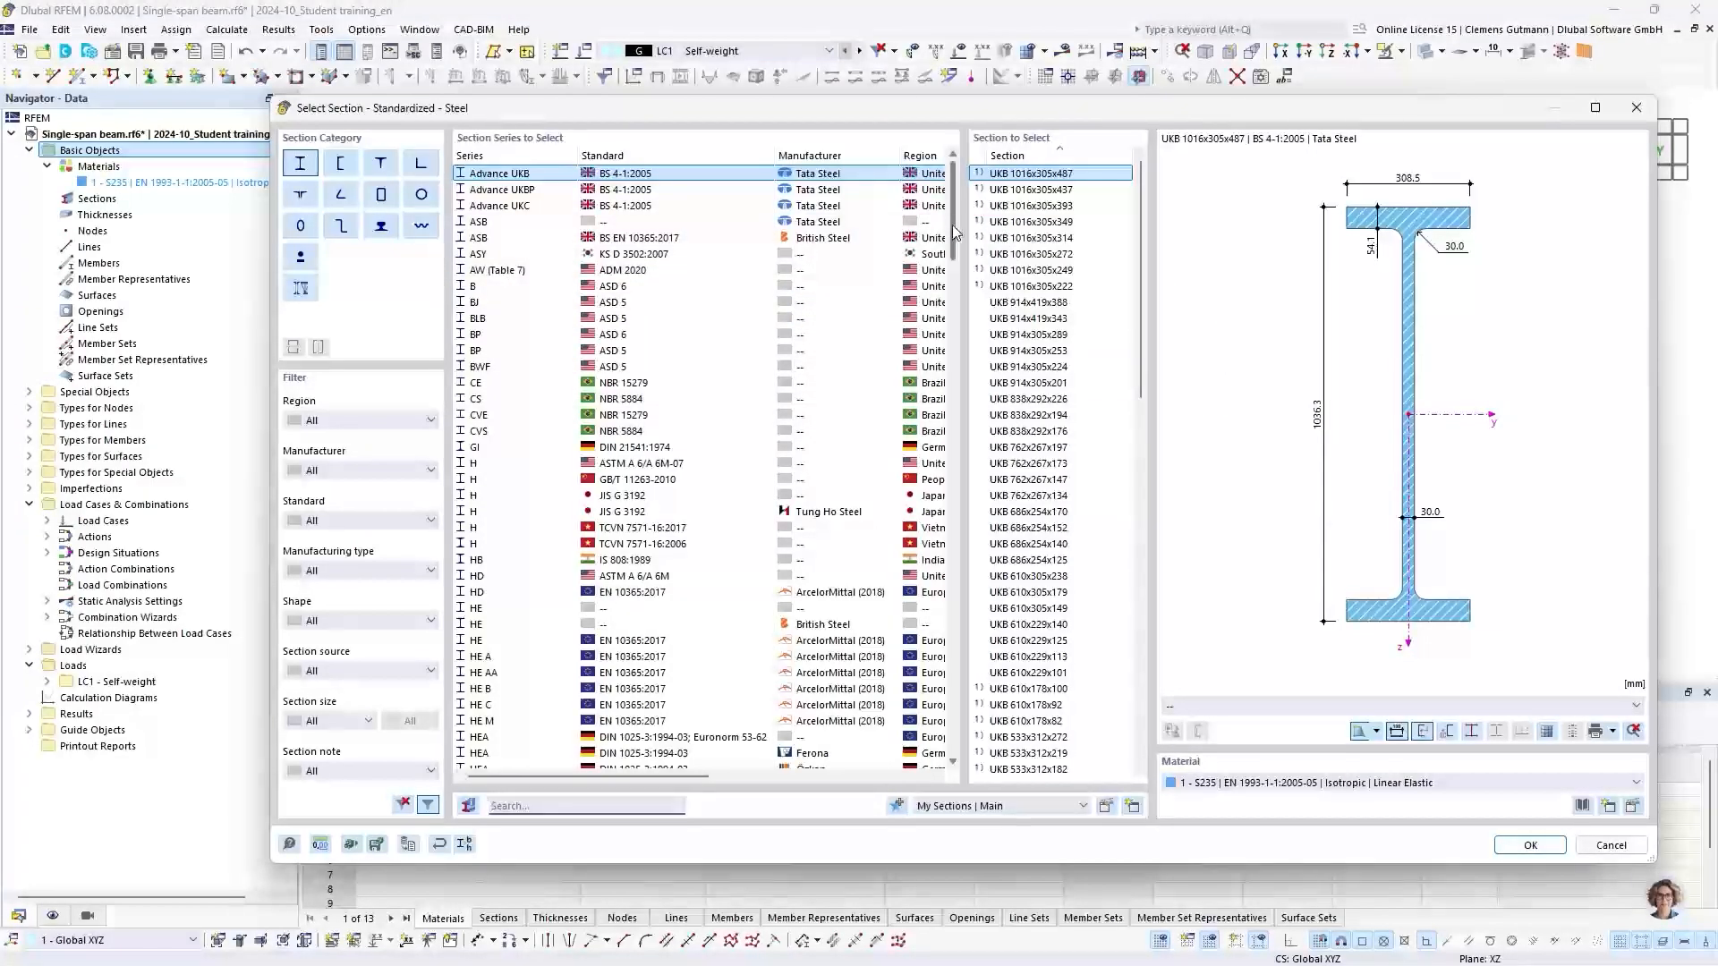
Search the section library for HEA 200 and adopt the SZS variant to Euronorm 53-62; DIN 1025-3
{"action": "mouse_move", "coordinate": [951, 236]}
{"action": "left_mouse_down"}
{"action": "mouse_move", "coordinate": [957, 757]}
{"action": "mouse_move", "coordinate": [967, 214]}
{"action": "left_mouse_up"}
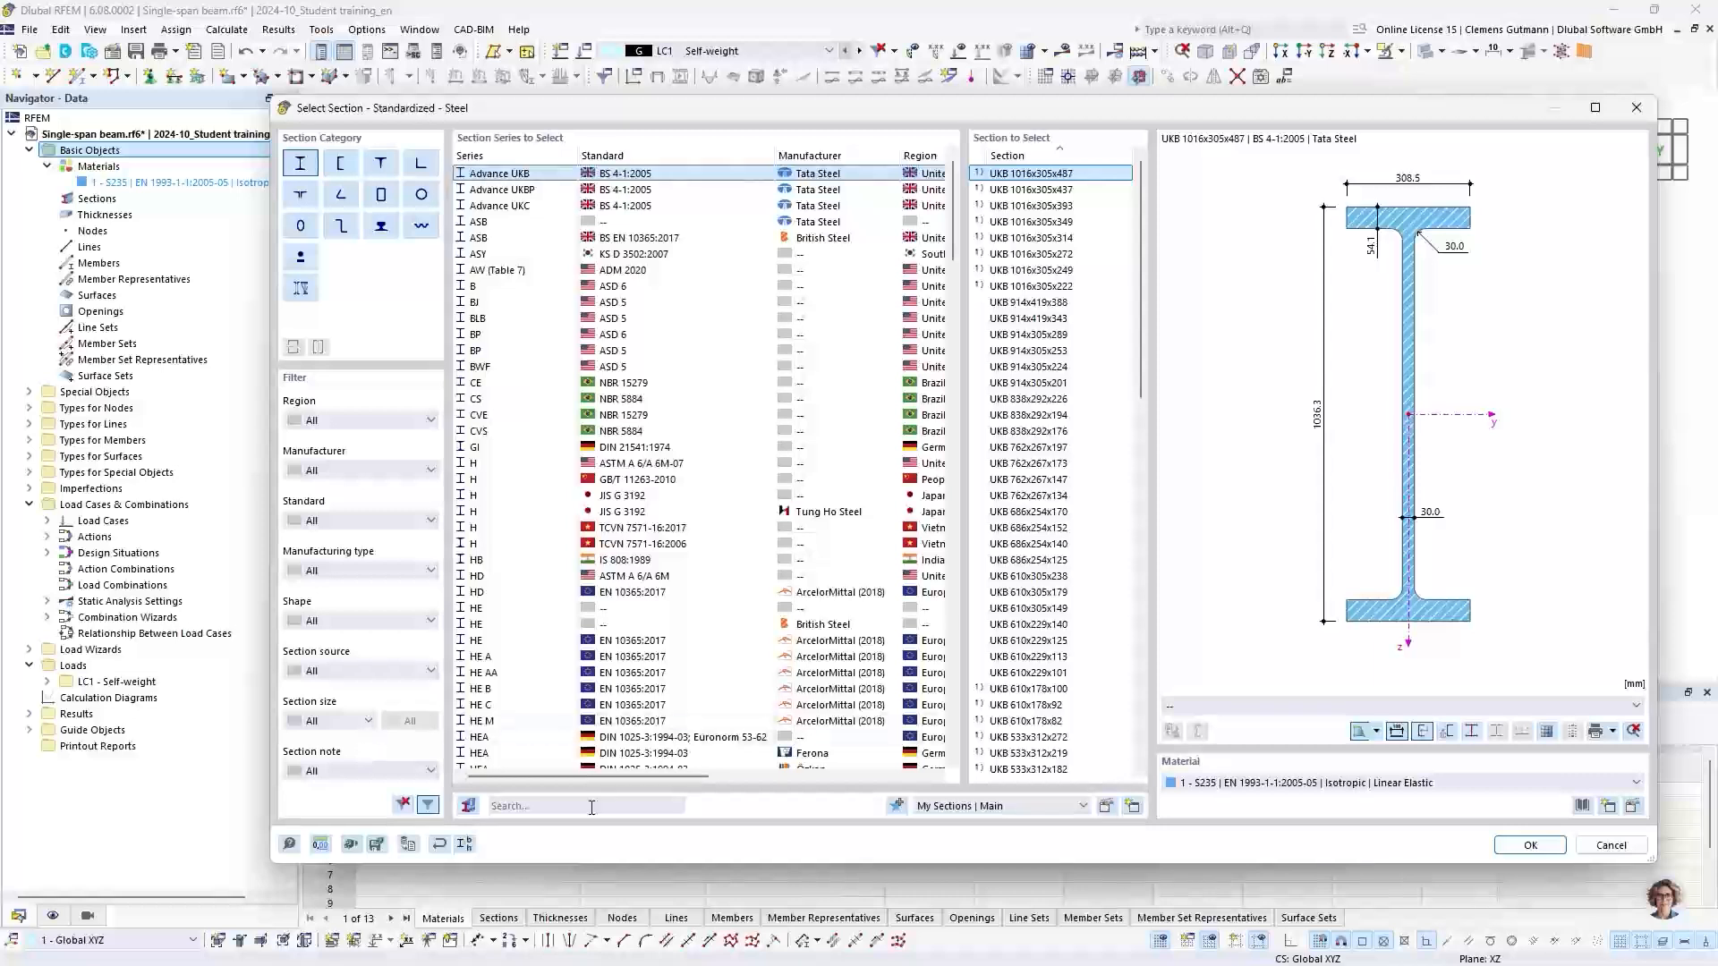
{"action": "left_click", "coordinate": [533, 808]}
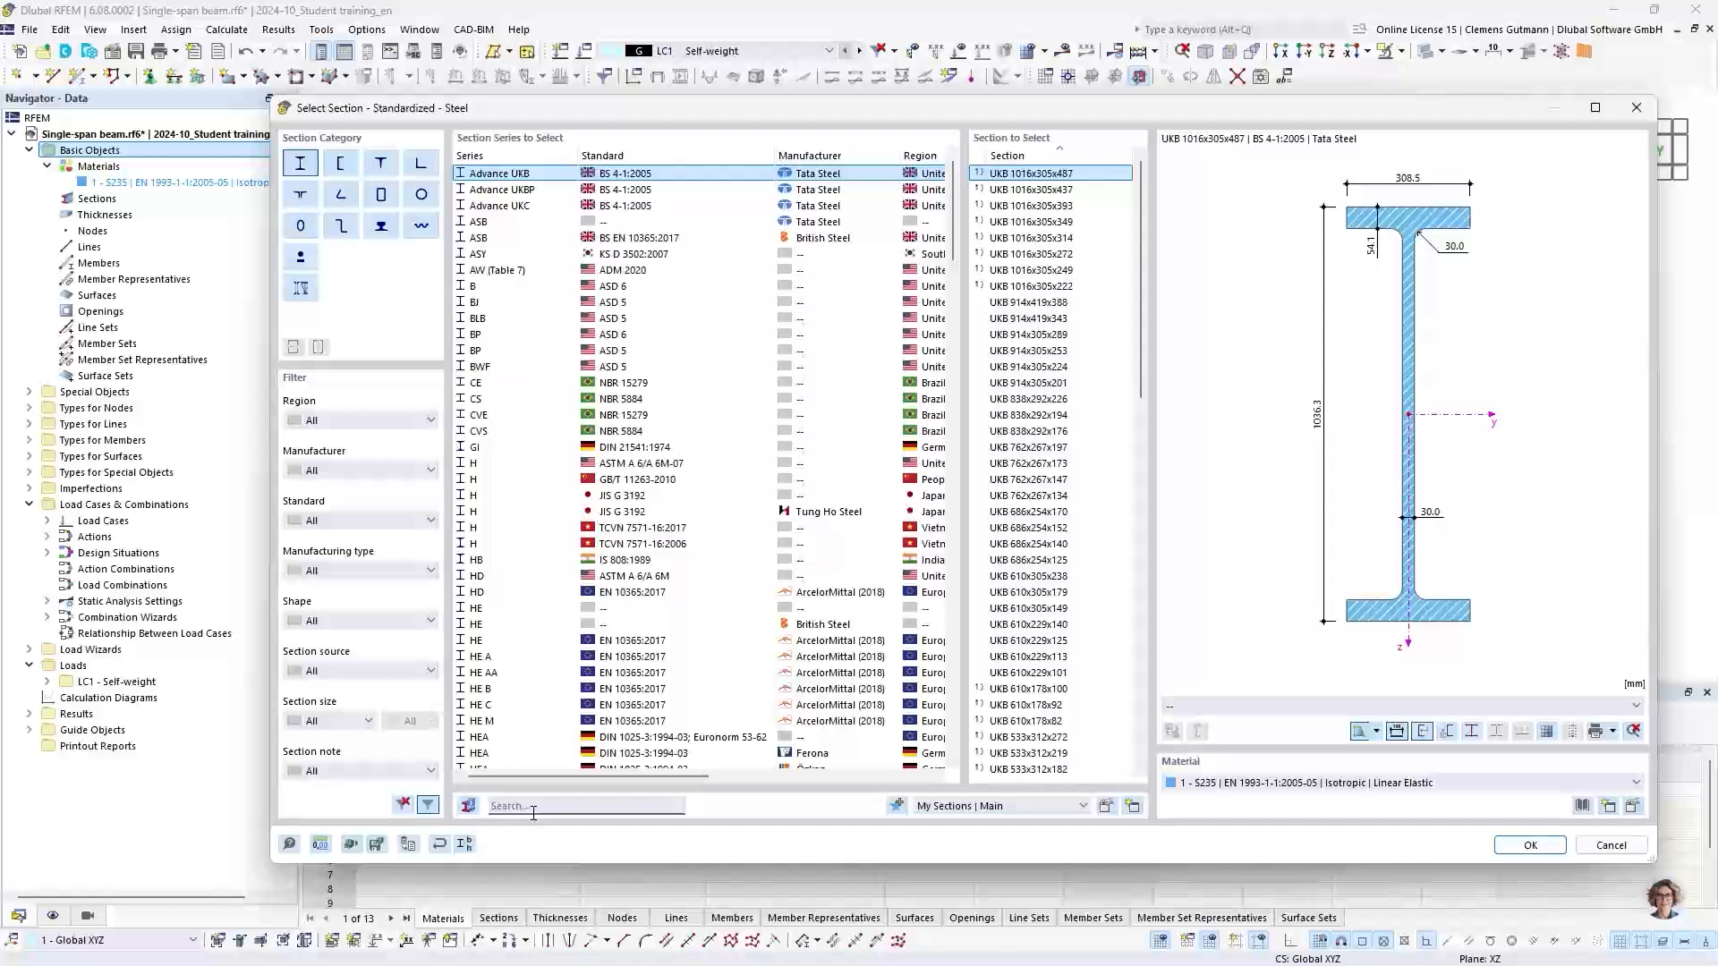
{"action": "type", "text": "H"}
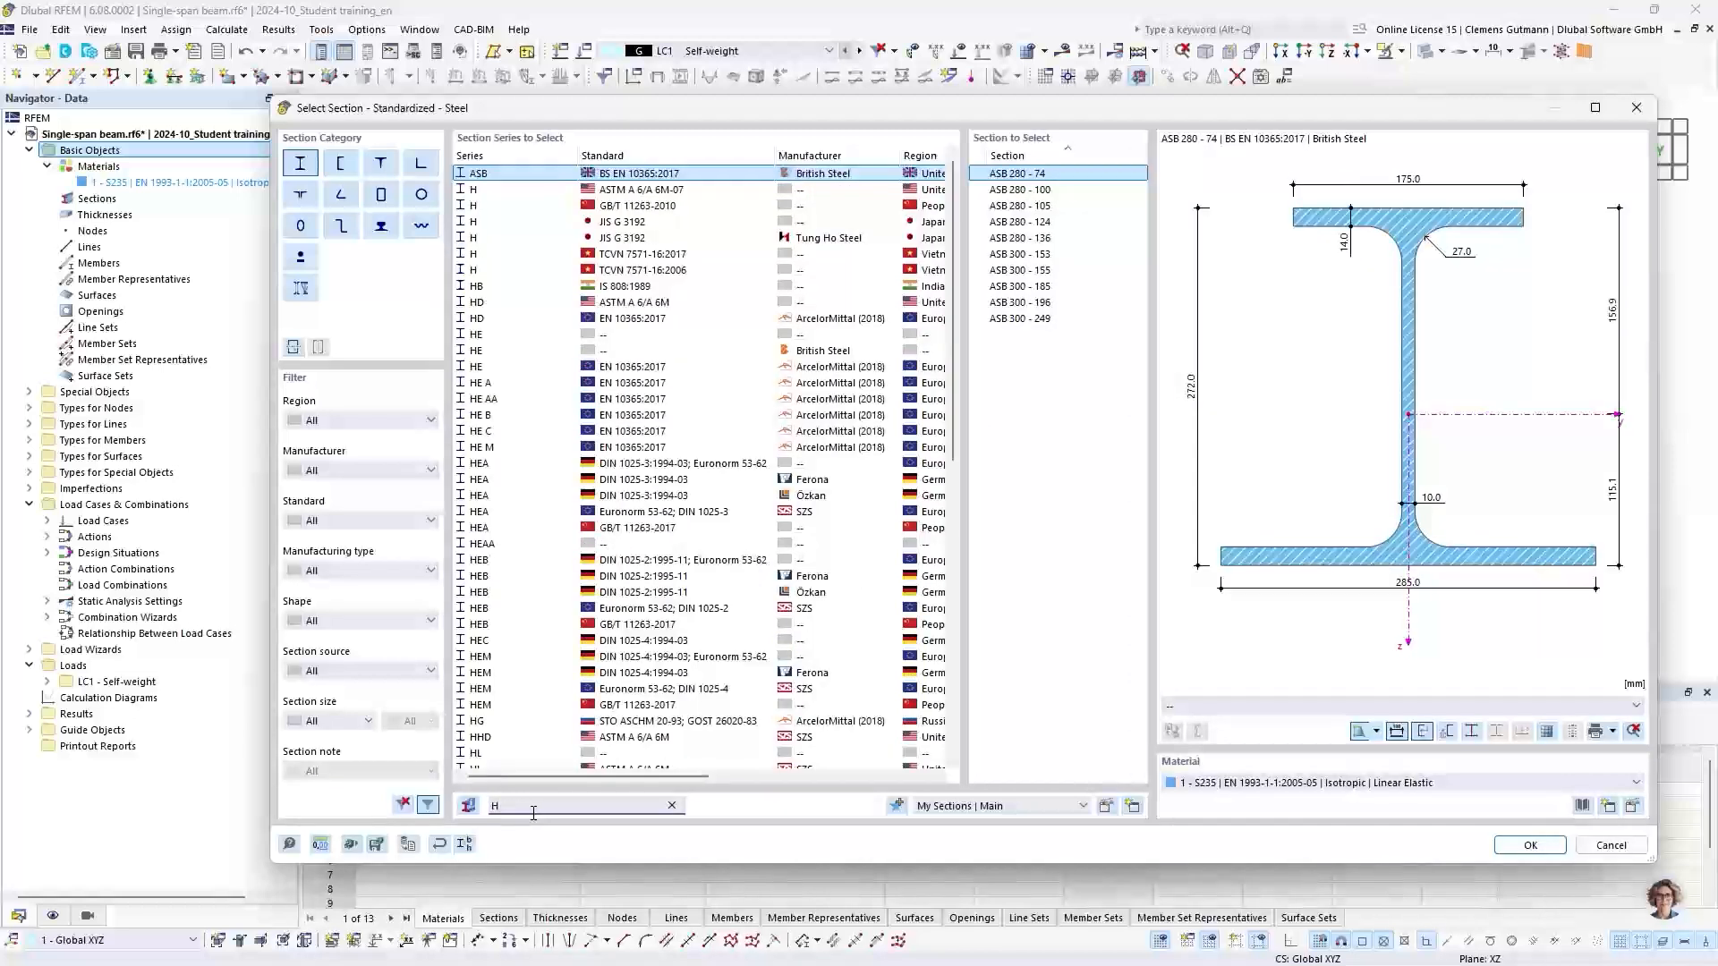
{"action": "type", "text": "EA "}
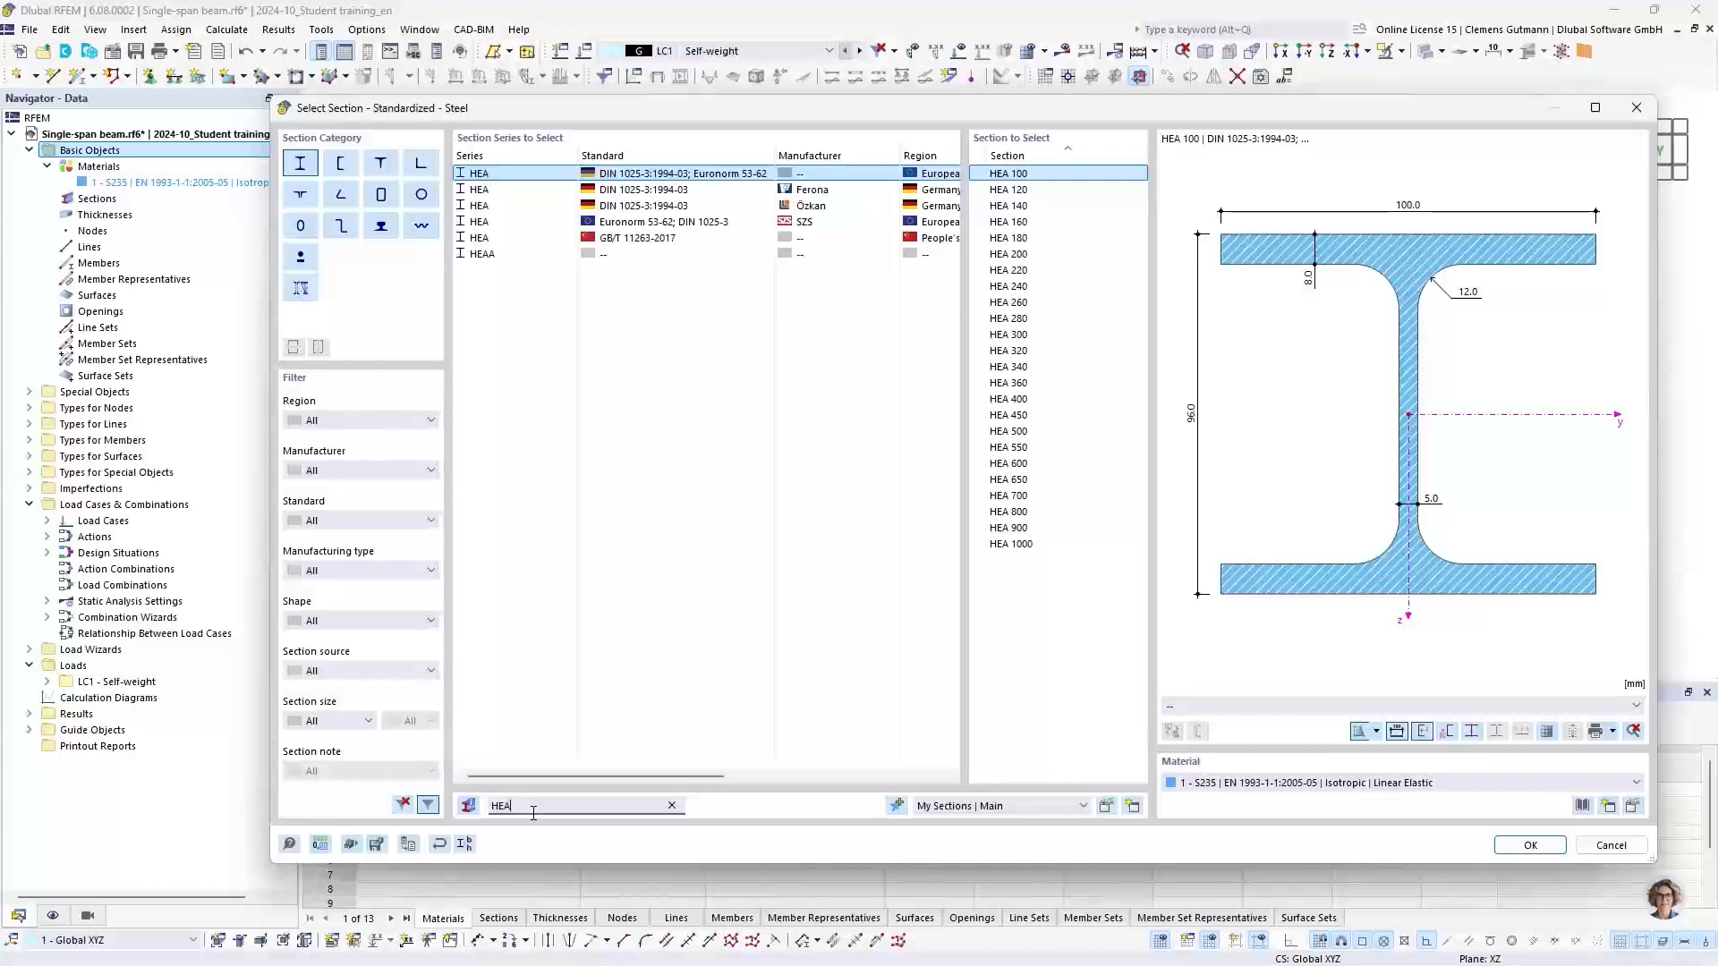
{"action": "type", "text": "200"}
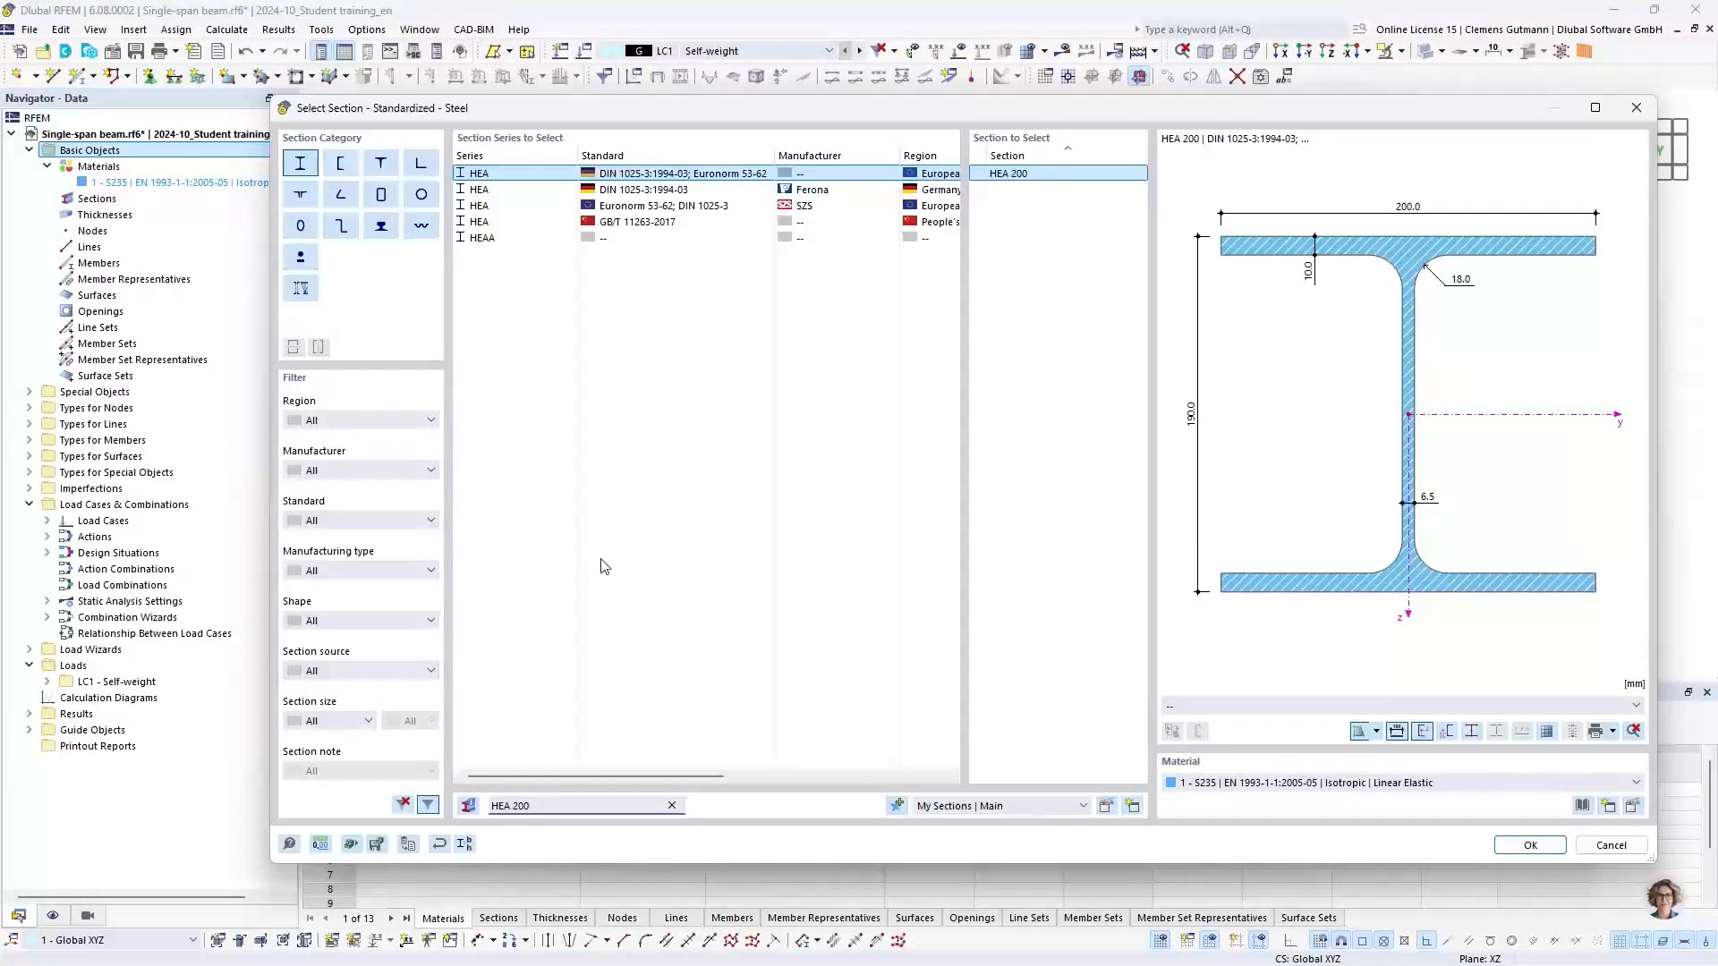
{"action": "left_click", "coordinate": [641, 207]}
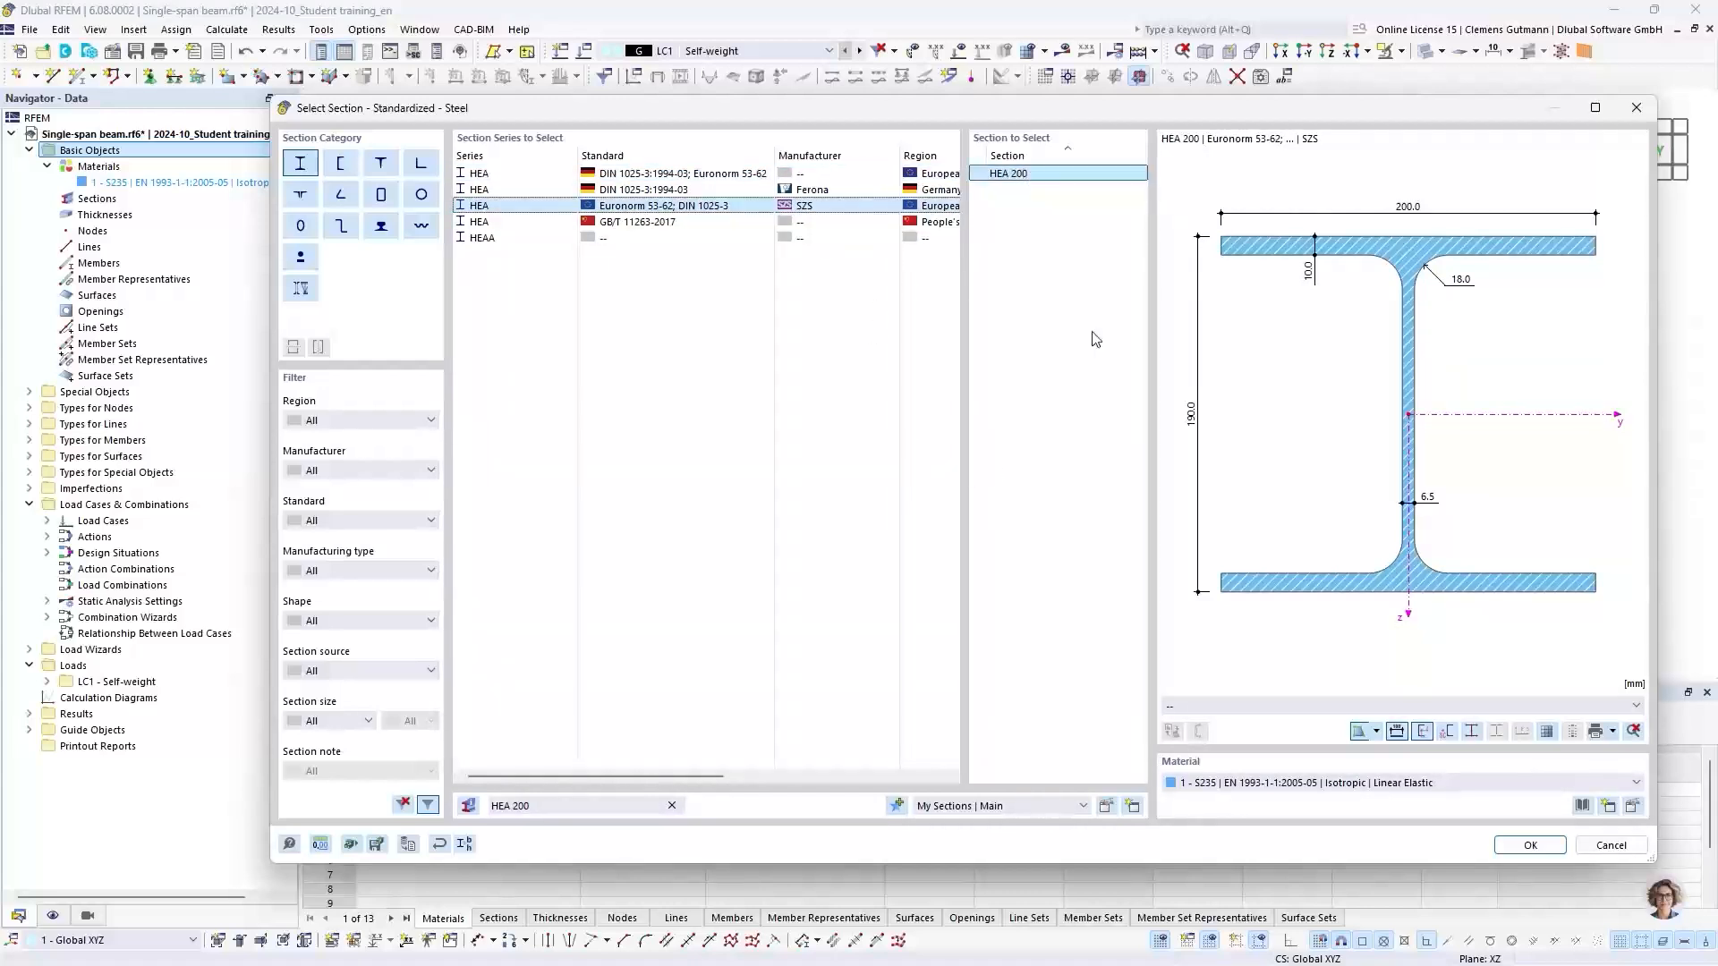
{"action": "left_click", "coordinate": [1529, 844]}
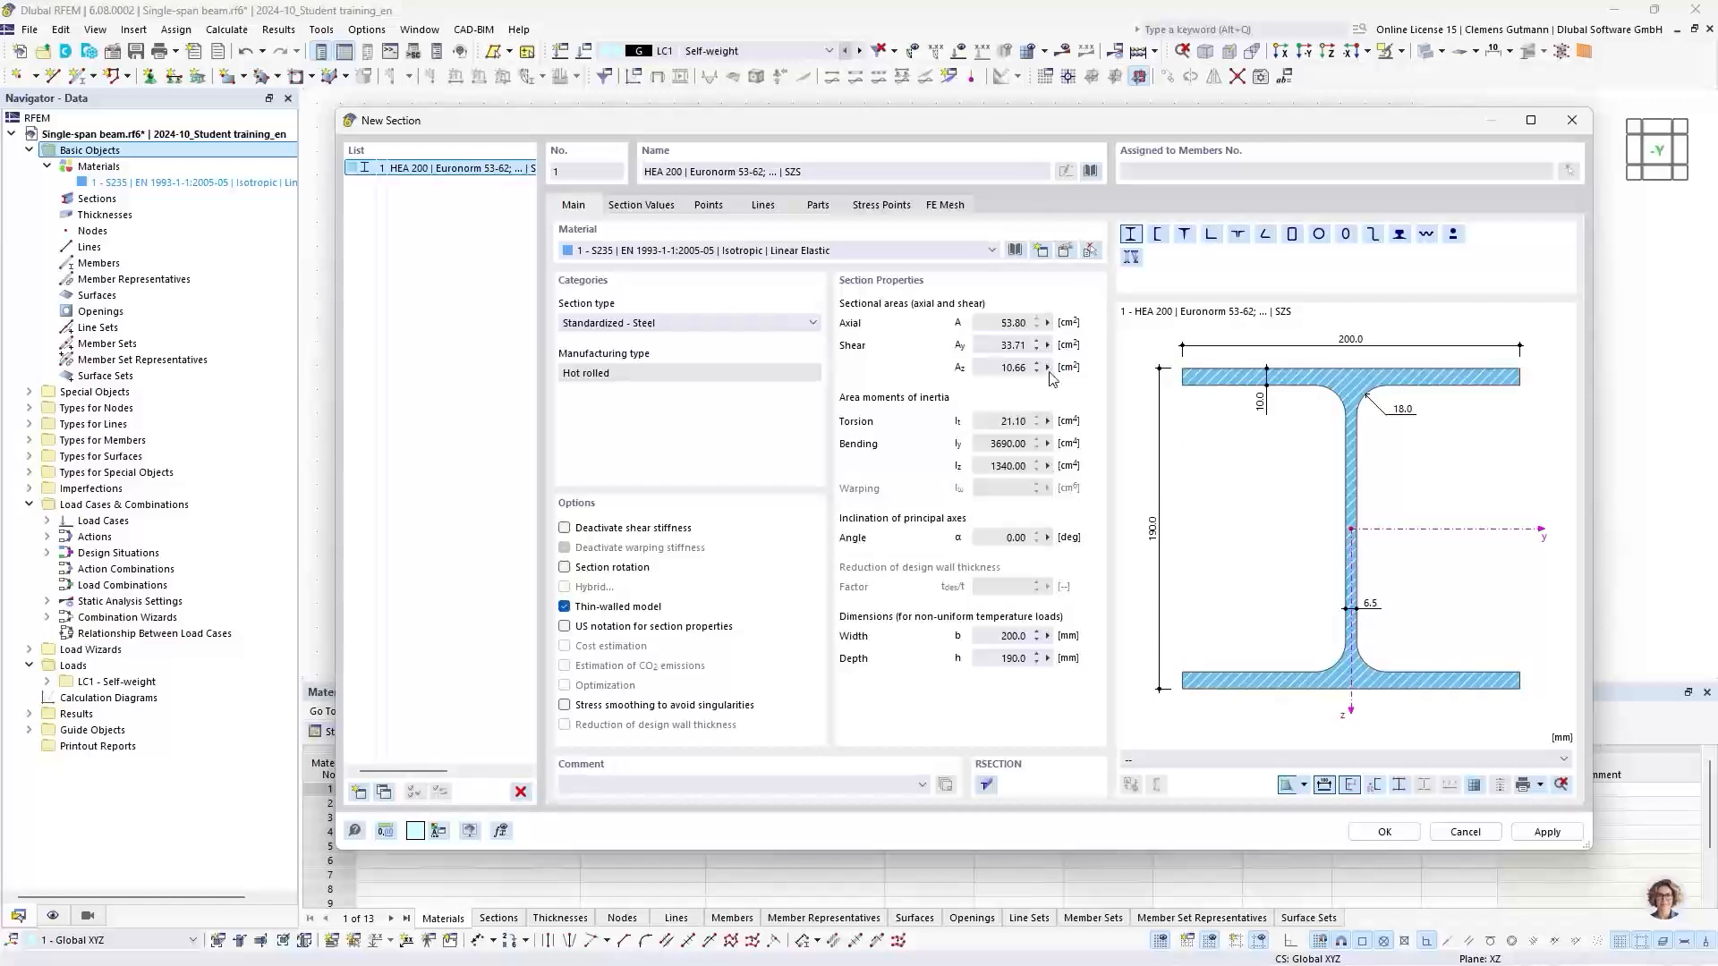
Review the HEA 200 section's values, points, lines, parts and stress points, and create the section
{"action": "left_click", "coordinate": [623, 205]}
{"action": "left_click", "coordinate": [708, 204]}
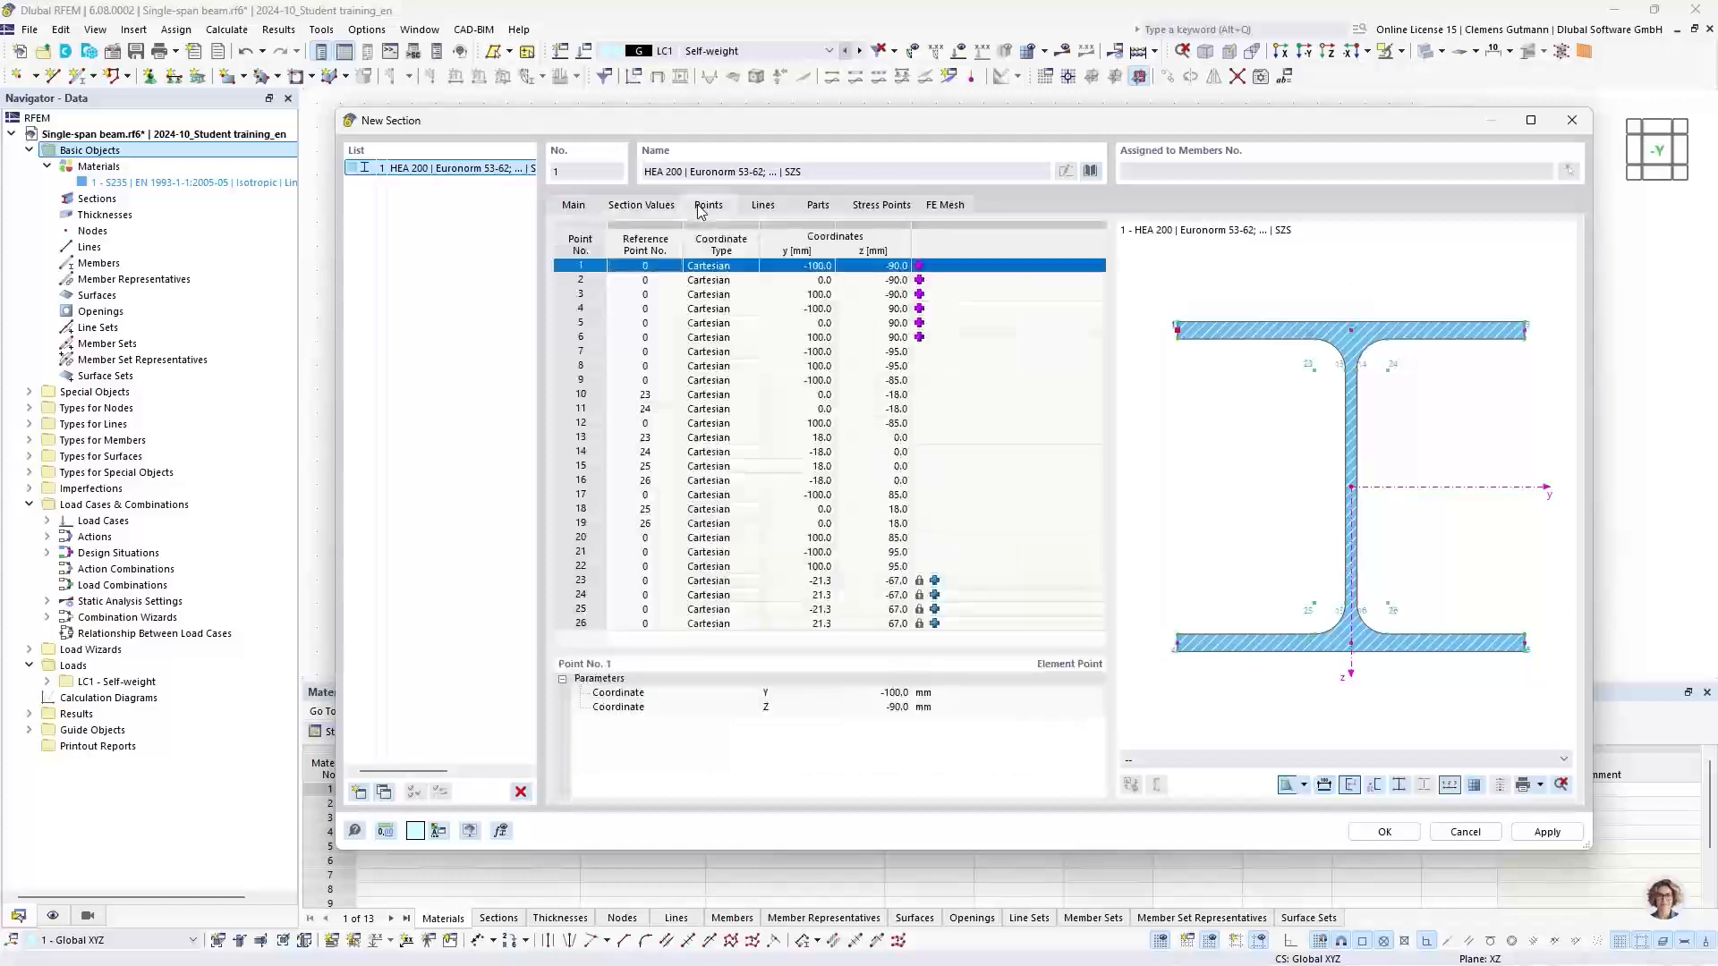
{"action": "left_click", "coordinate": [762, 206]}
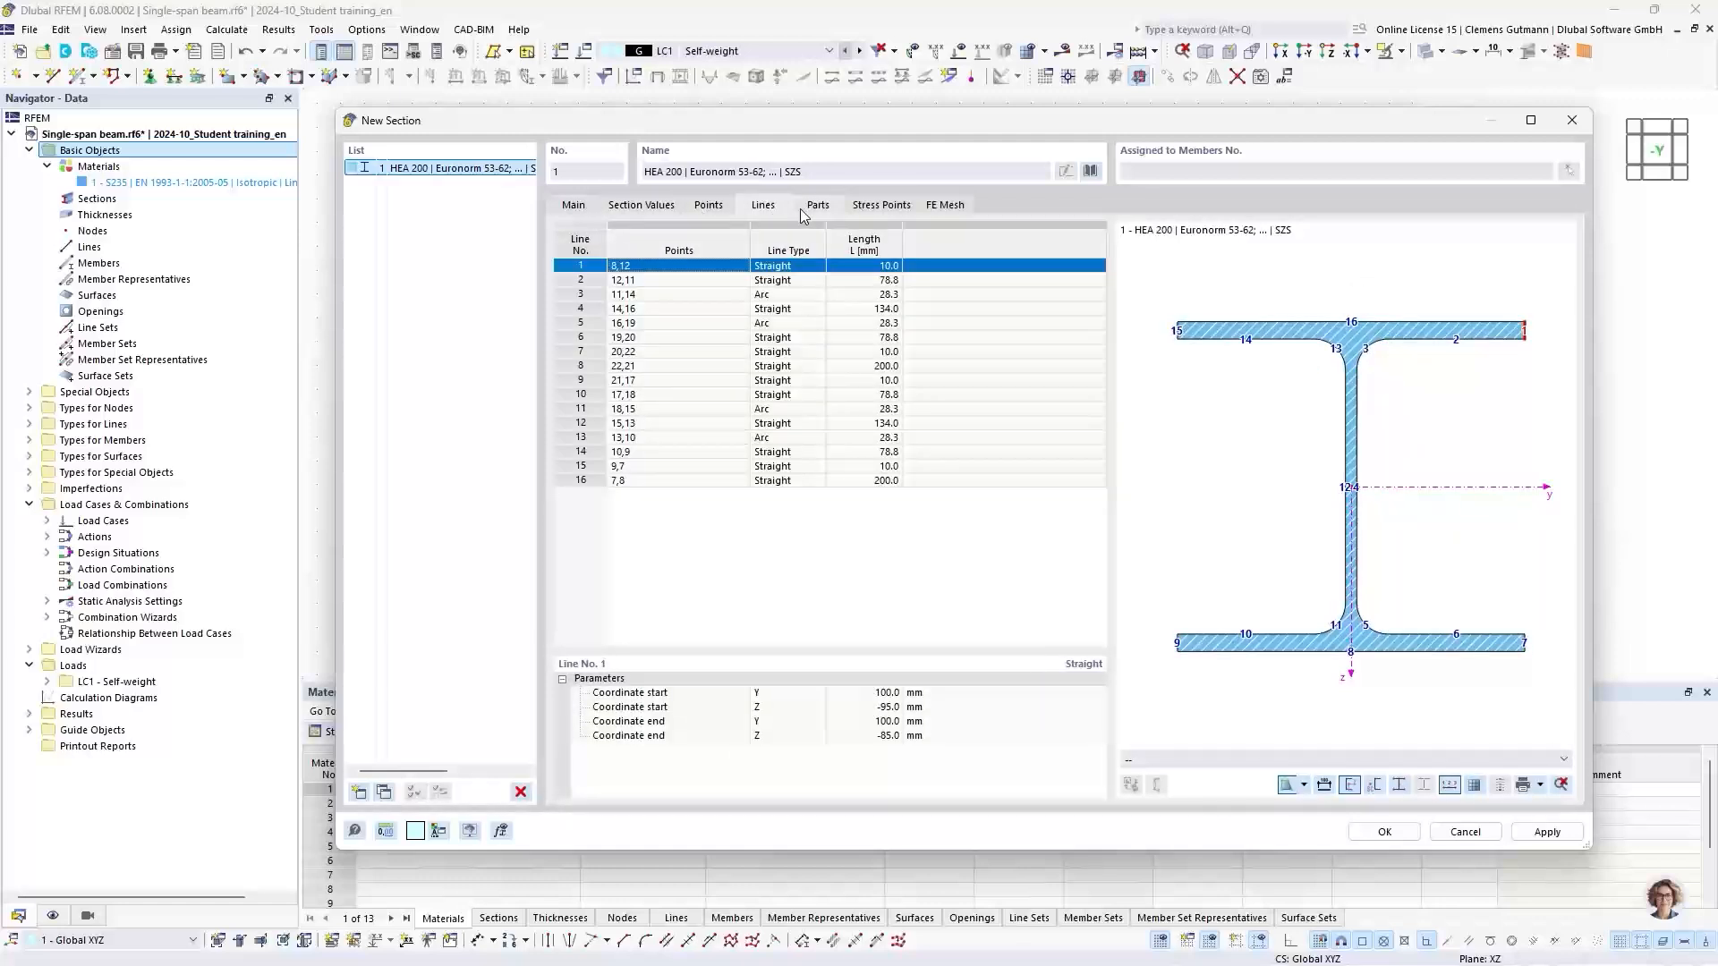
{"action": "left_click", "coordinate": [841, 210]}
{"action": "left_click", "coordinate": [857, 208]}
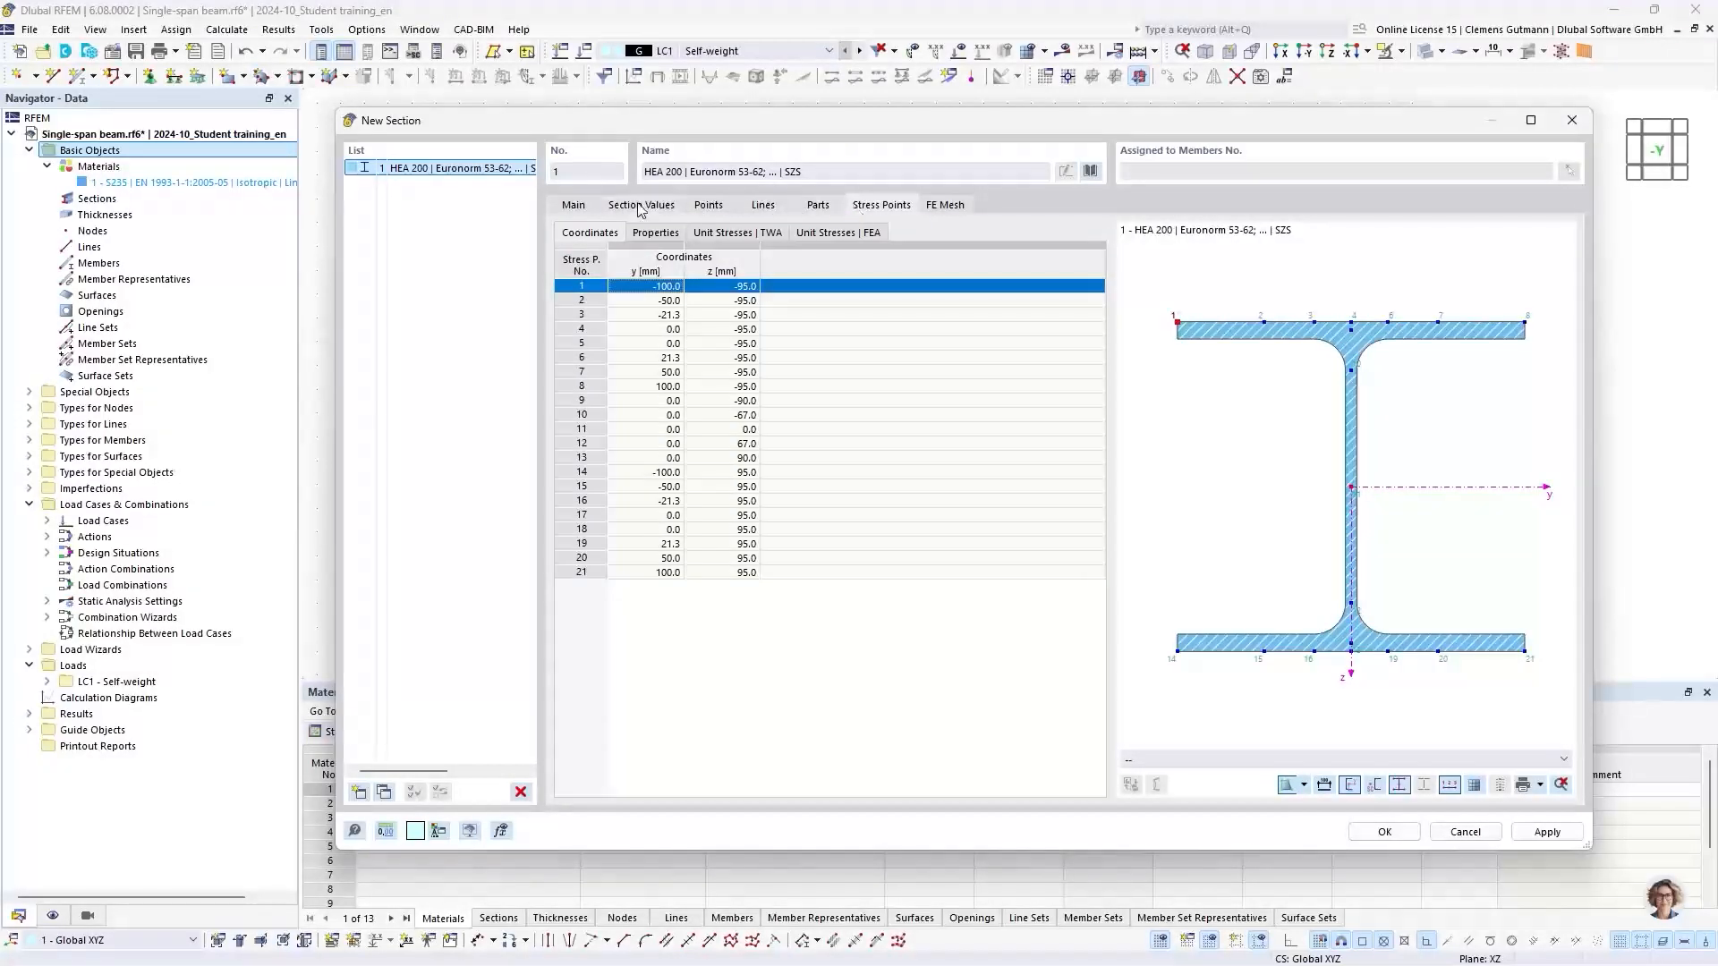
{"action": "left_click", "coordinate": [573, 207]}
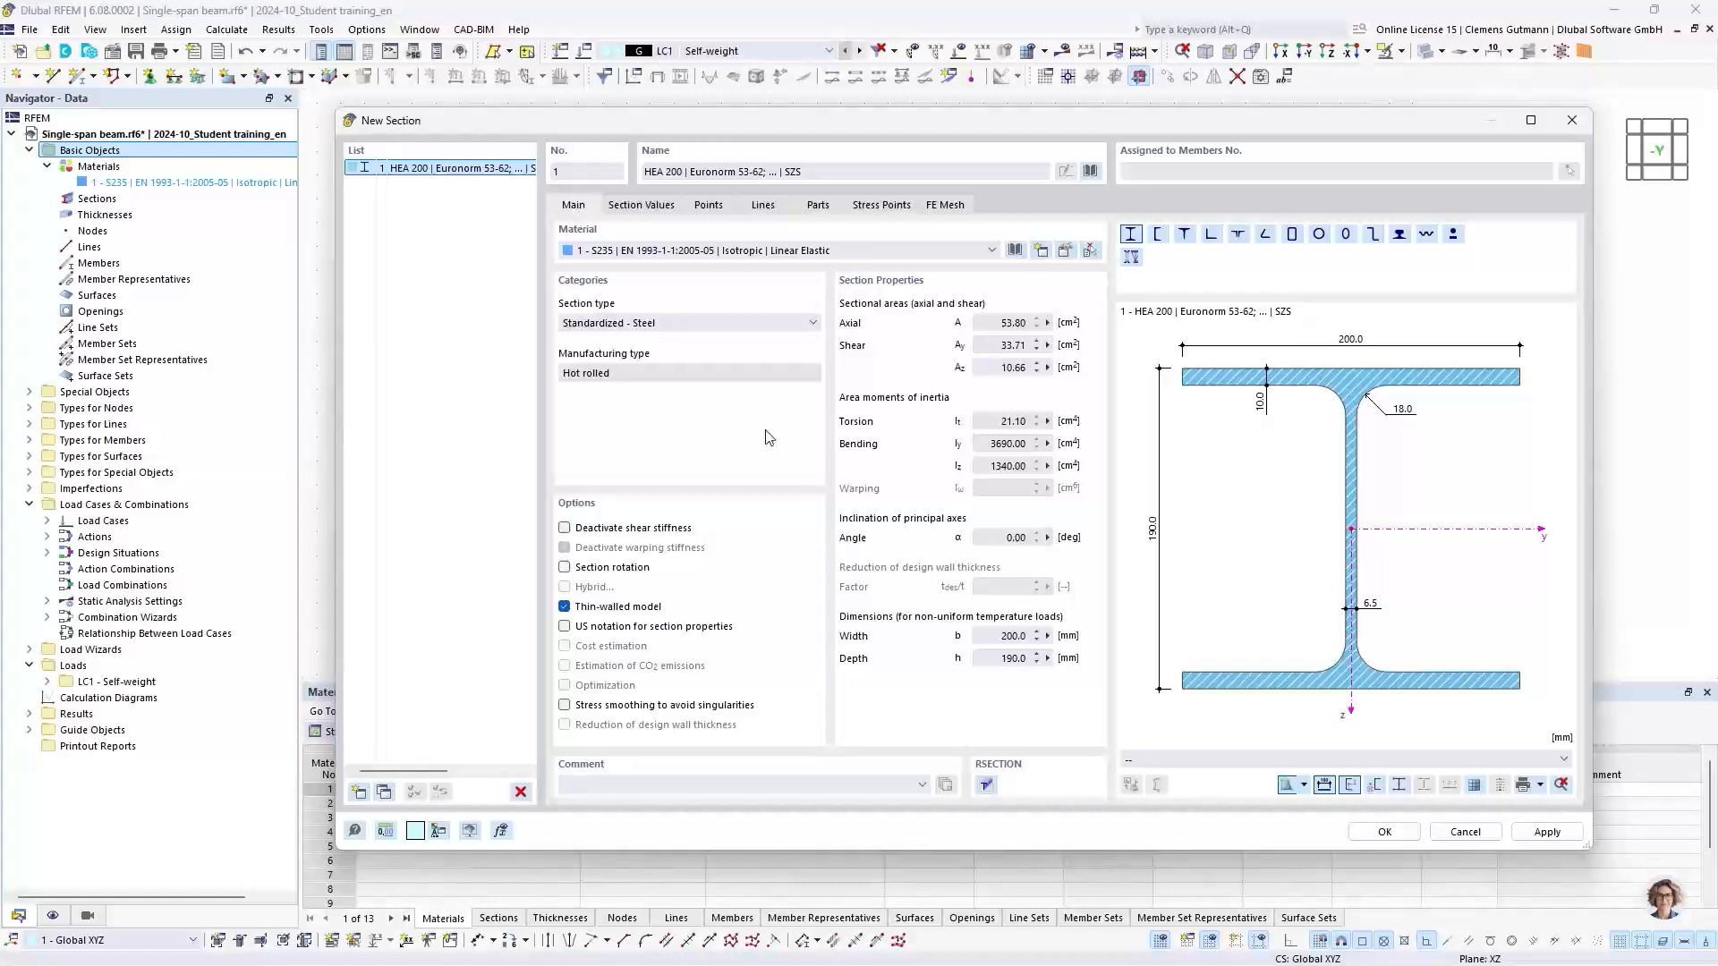
{"action": "left_click", "coordinate": [1369, 837]}
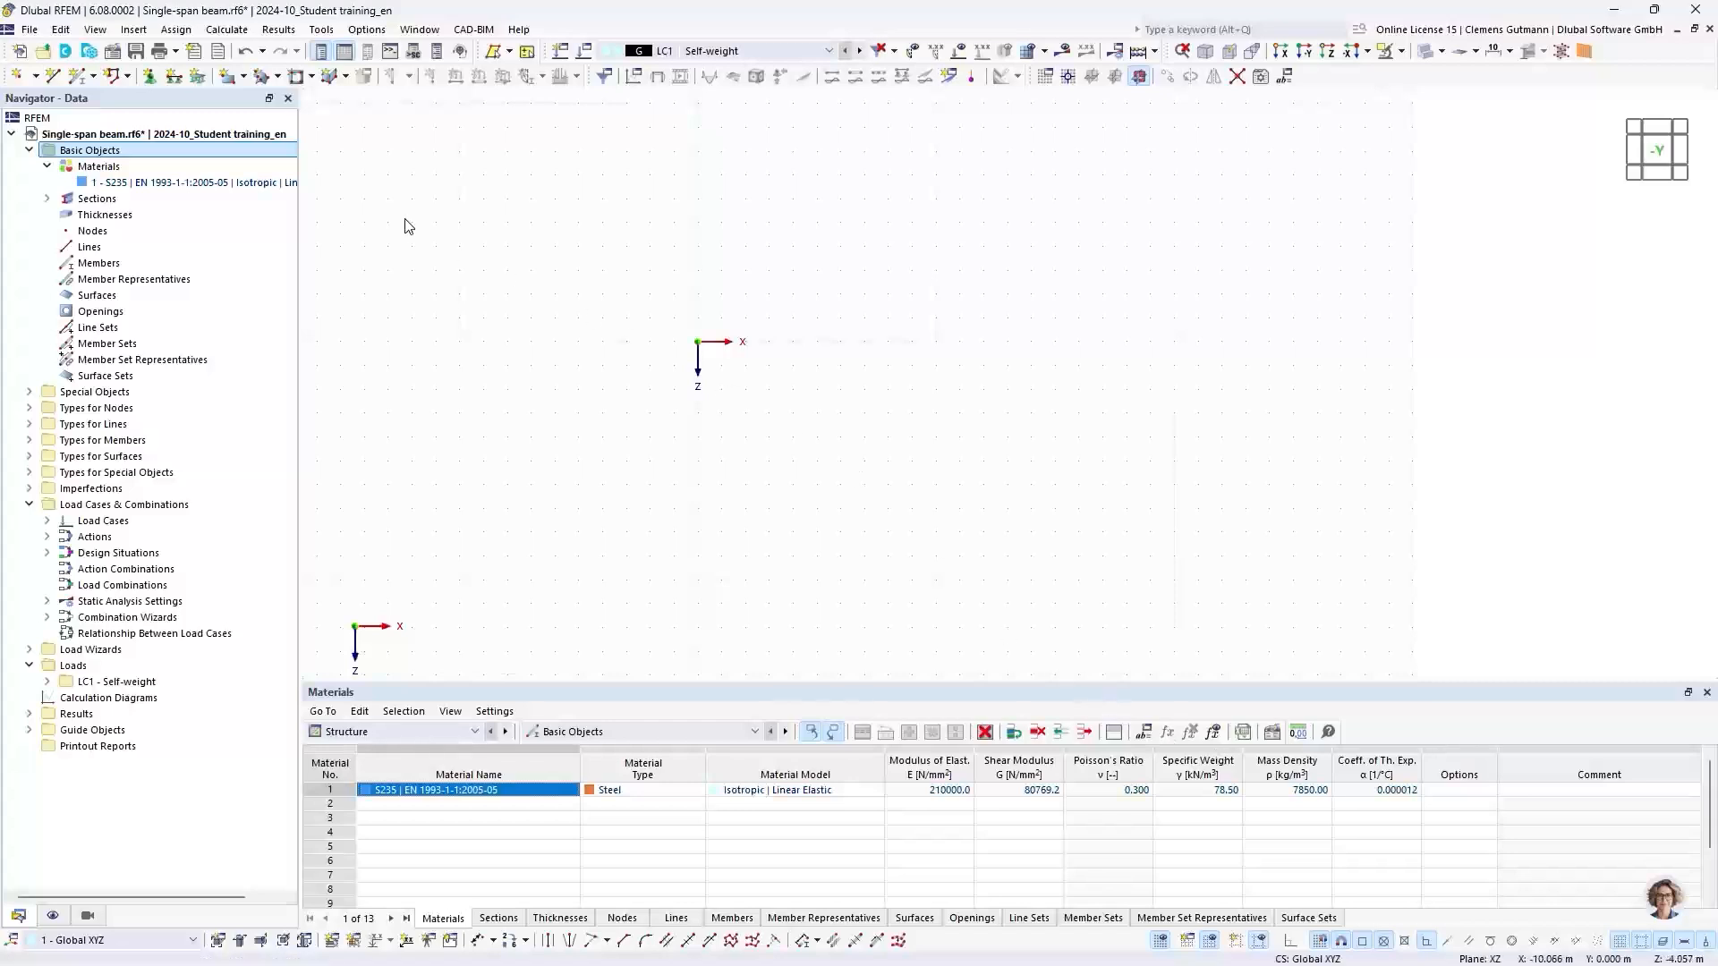
{"action": "left_click", "coordinate": [46, 200]}
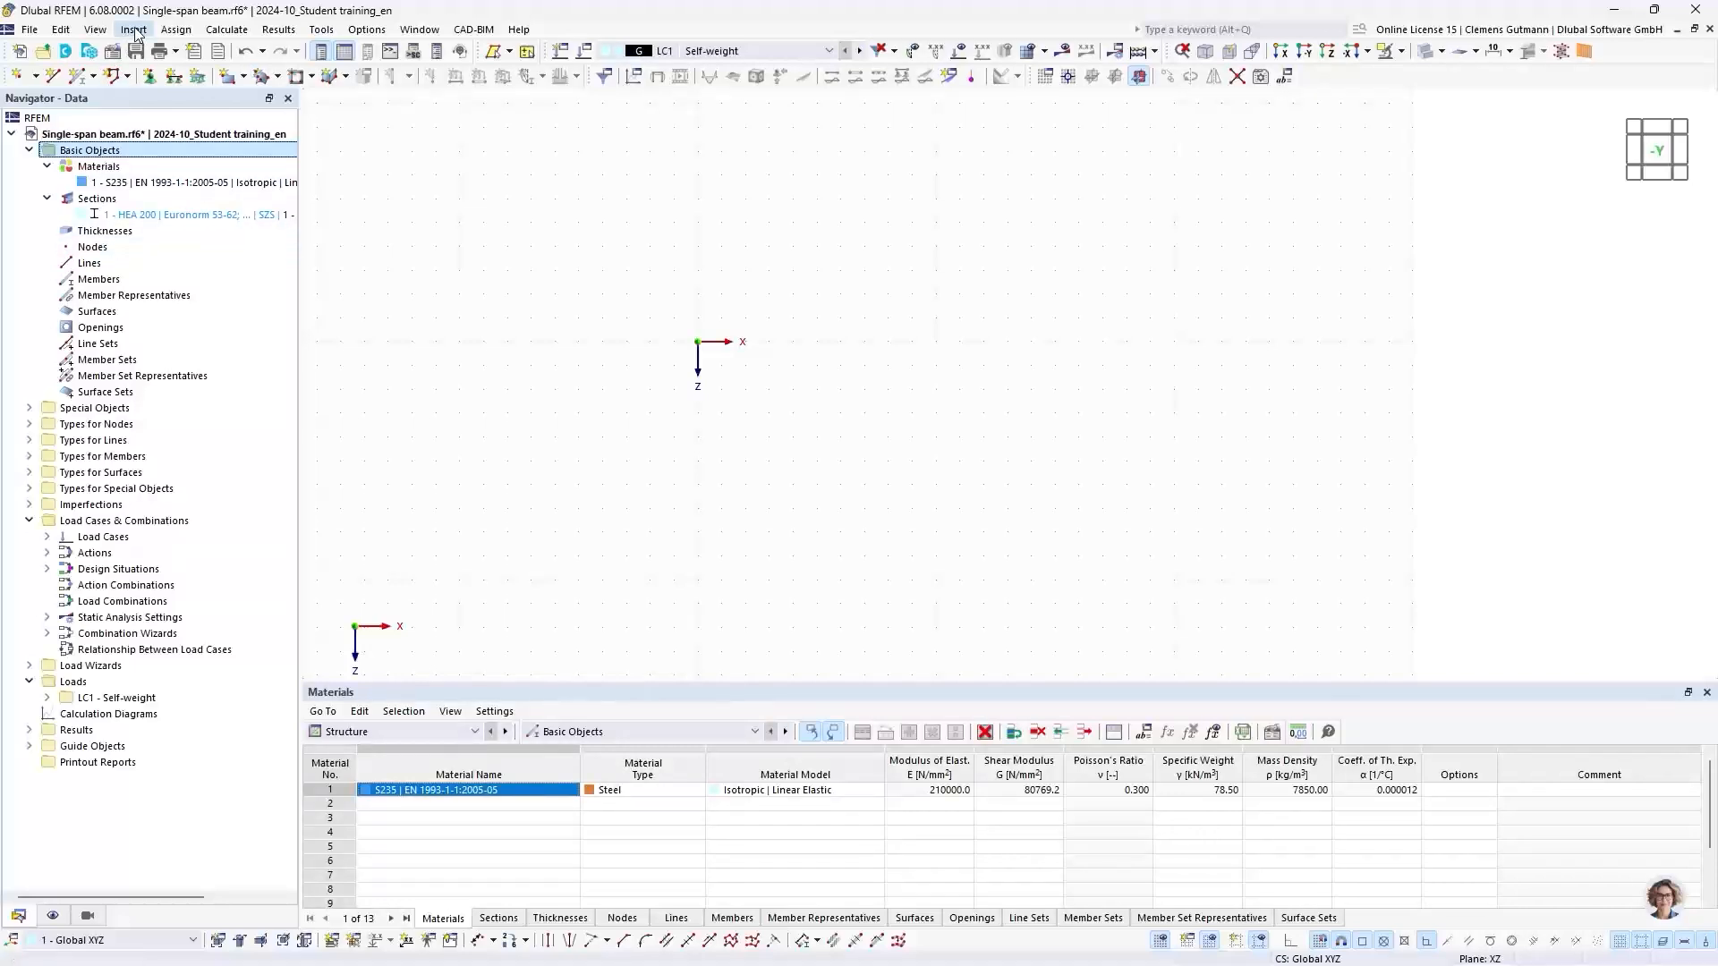
Place a node at the coordinate system origin (X 0.000 m, Z 0.000 m) and expand the list of nodes
{"action": "left_click", "coordinate": [22, 82]}
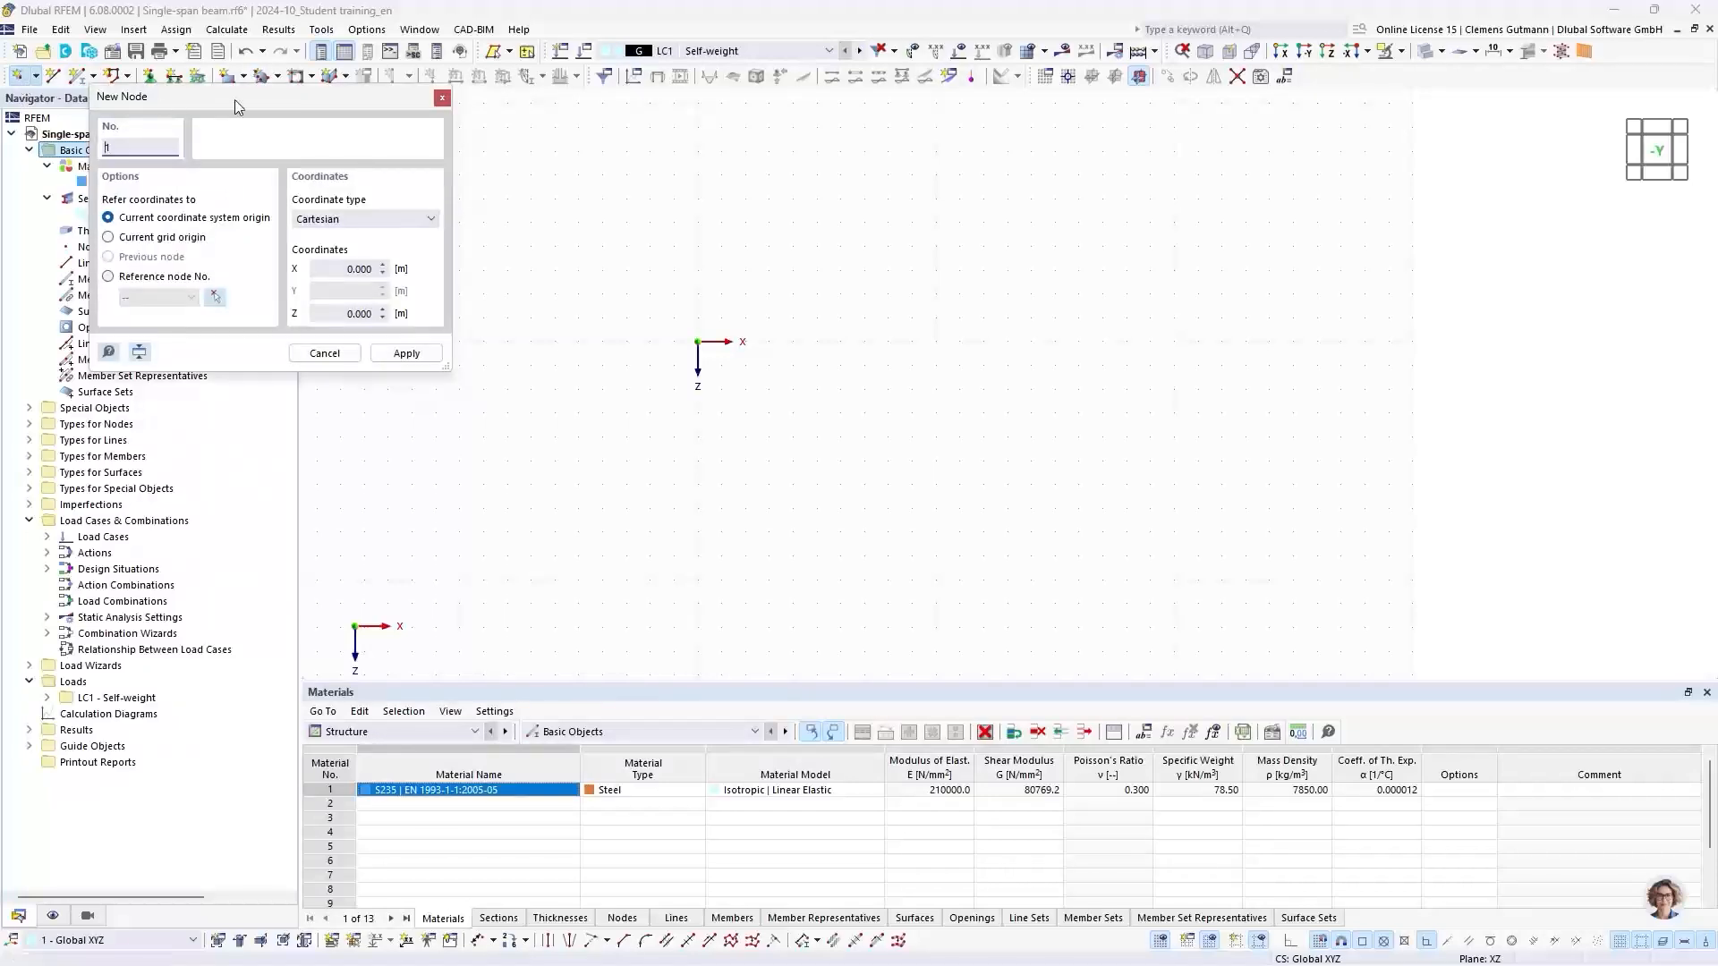
{"action": "left_click_drag", "start_coordinate": [222, 115], "coordinate": [198, 130]}
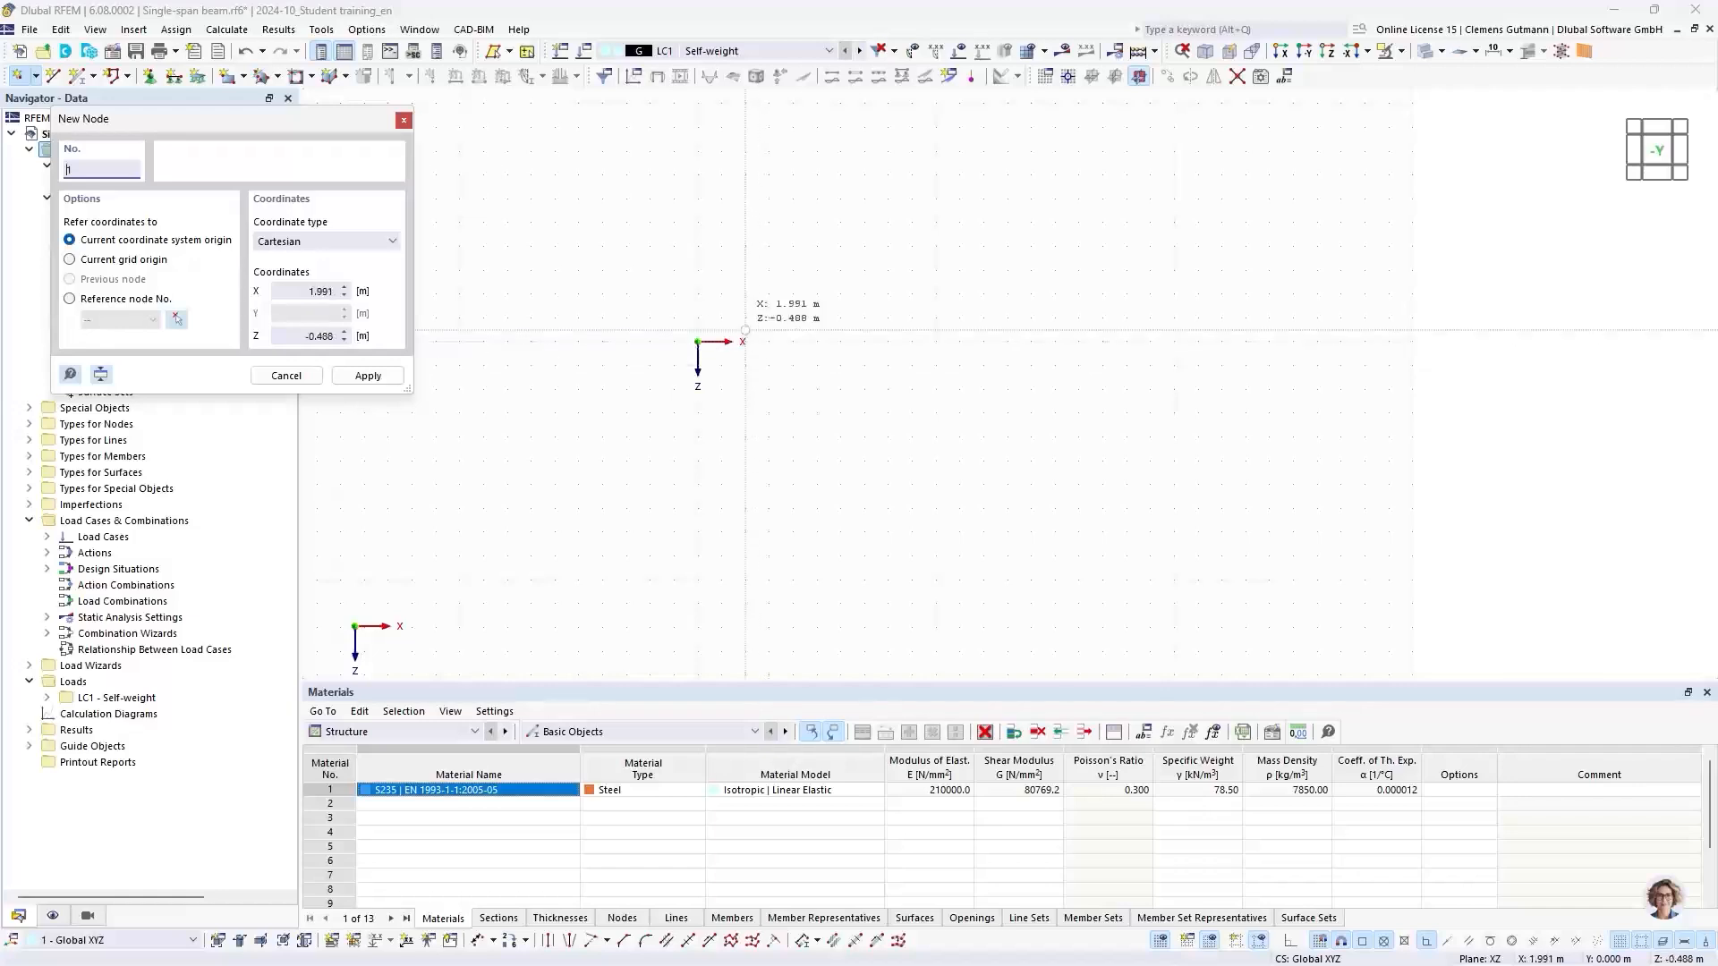
{"action": "left_click", "coordinate": [698, 342]}
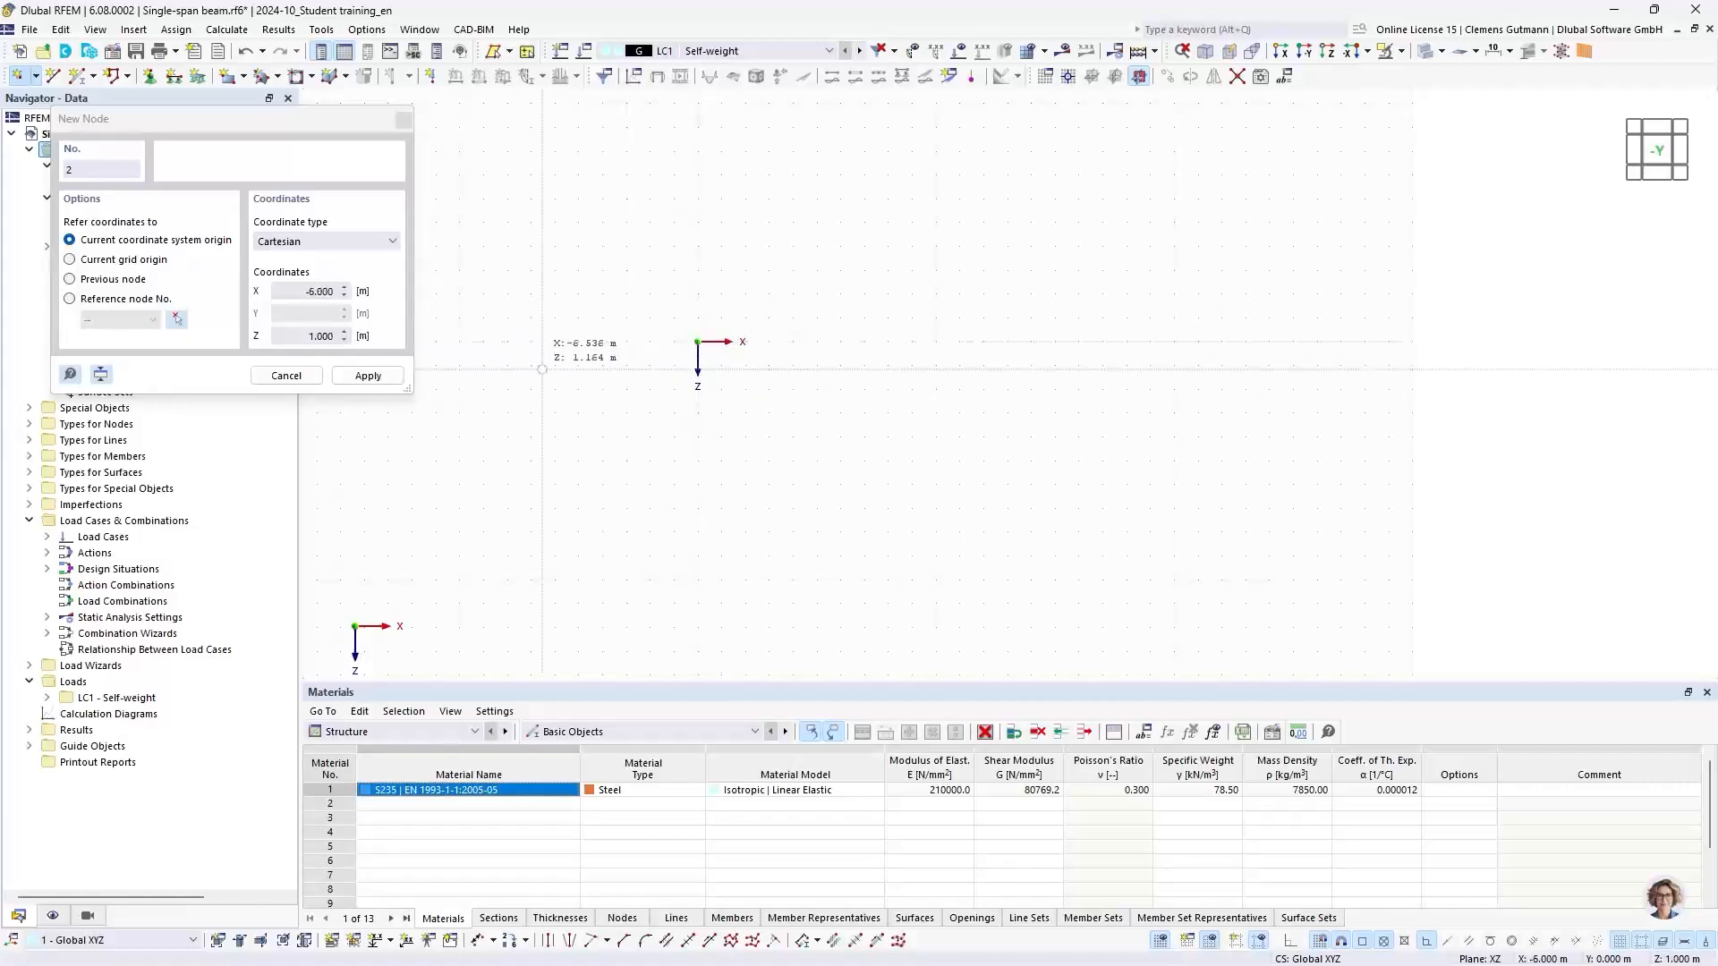
{"action": "left_click", "coordinate": [286, 376]}
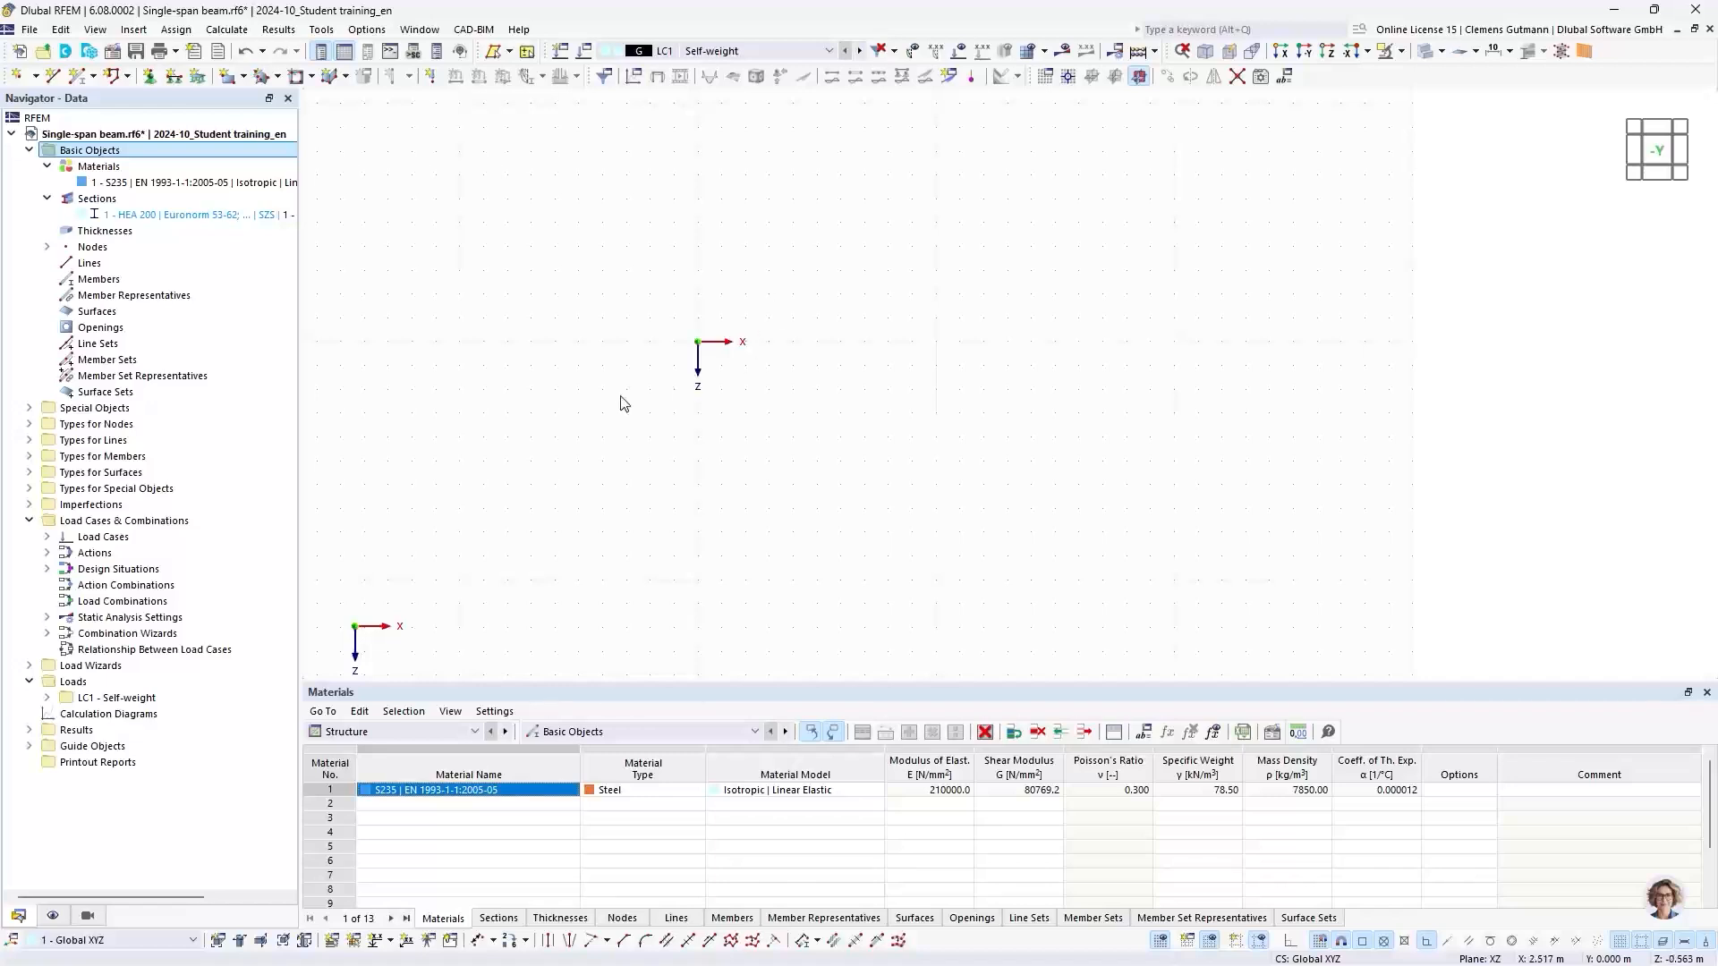
{"action": "left_click", "coordinate": [46, 248]}
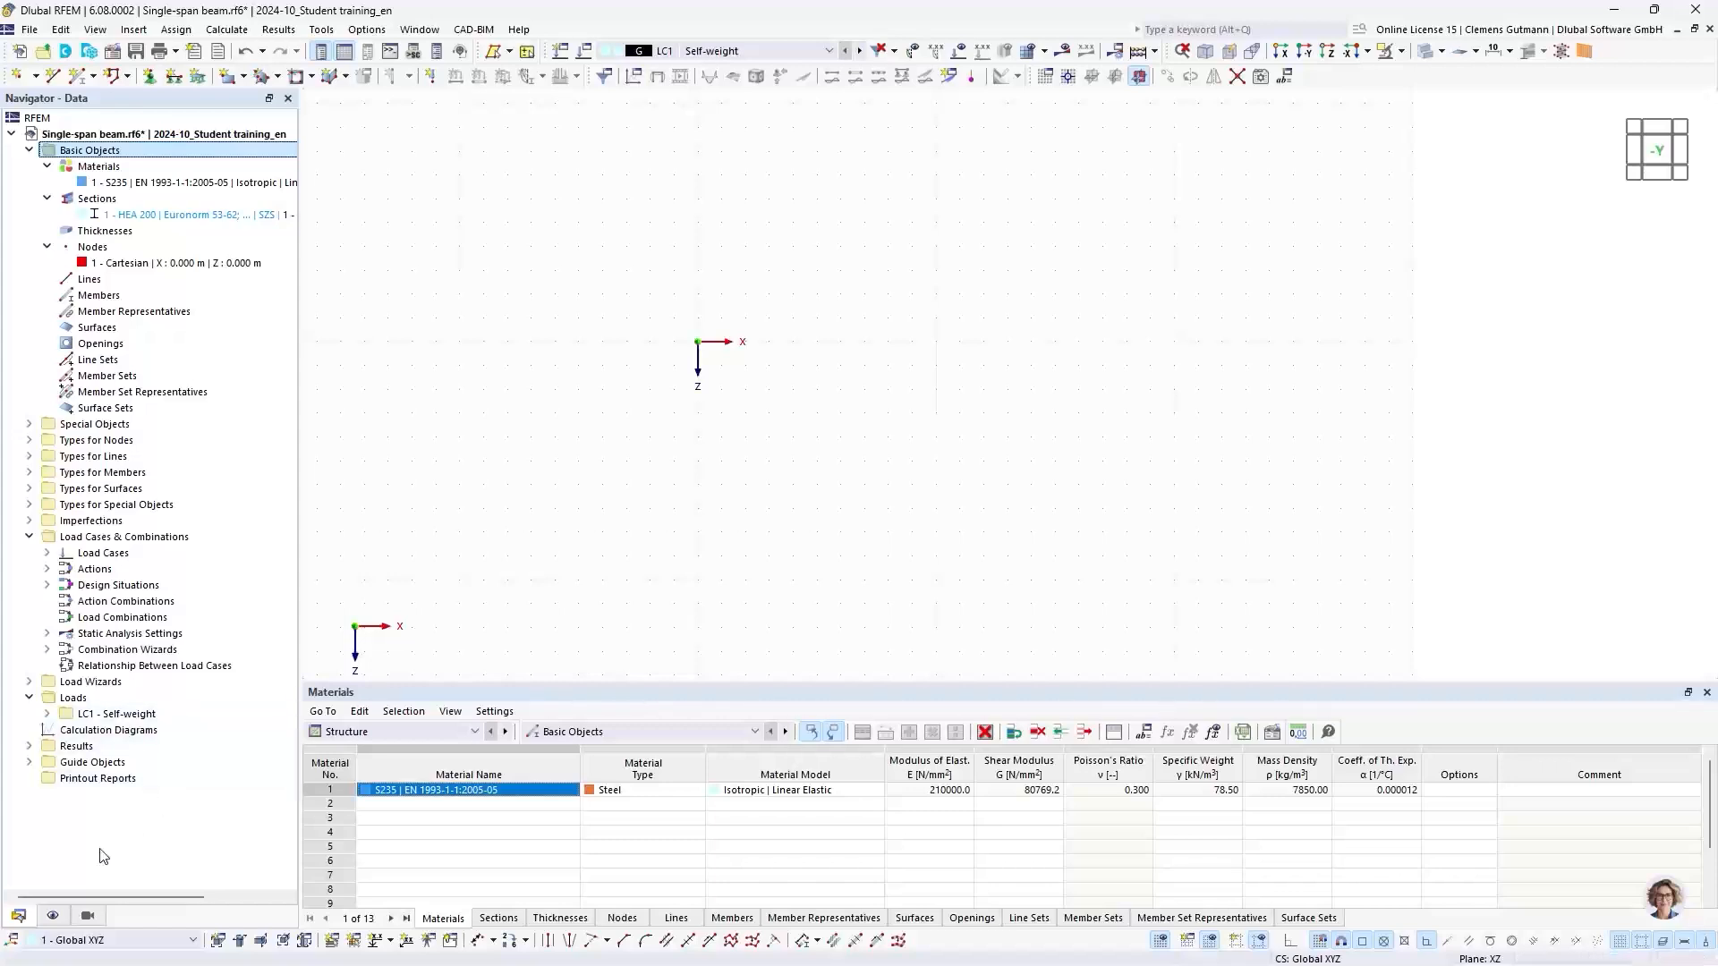
Hide the global XYZ coordinate system shown at the zero point and return to the model data tree
{"action": "left_click", "coordinate": [53, 916]}
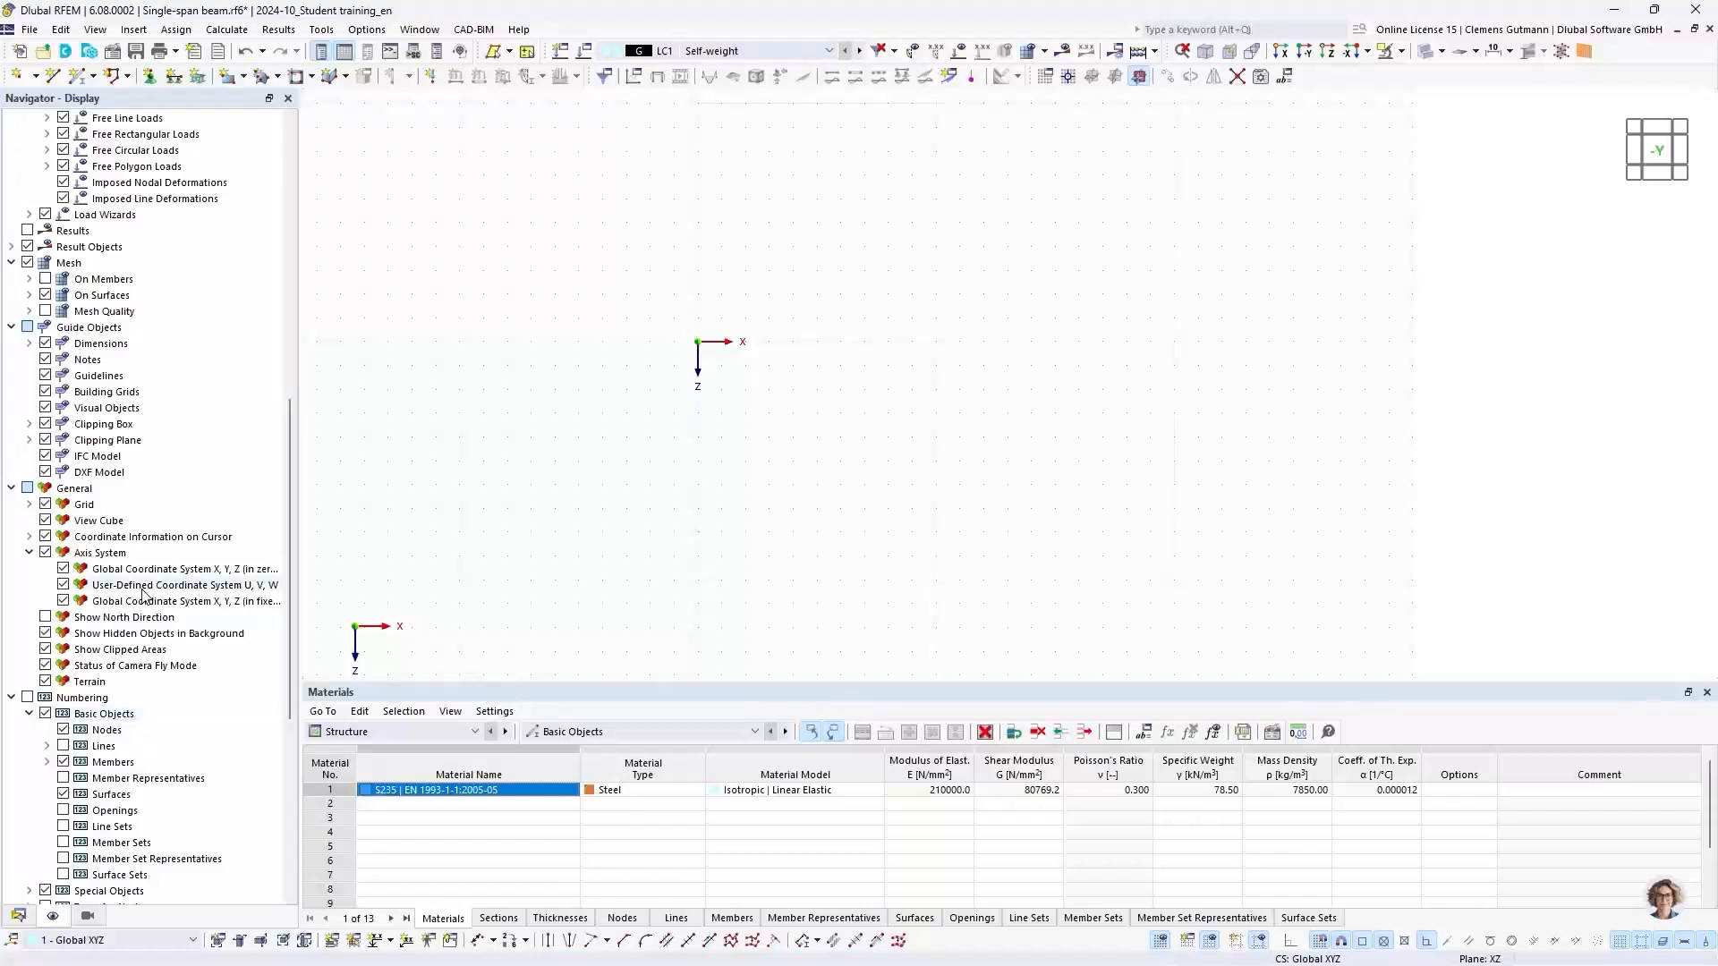
{"action": "scroll", "coordinate": [176, 482], "scroll_direction": "up", "scroll_amount": 5}
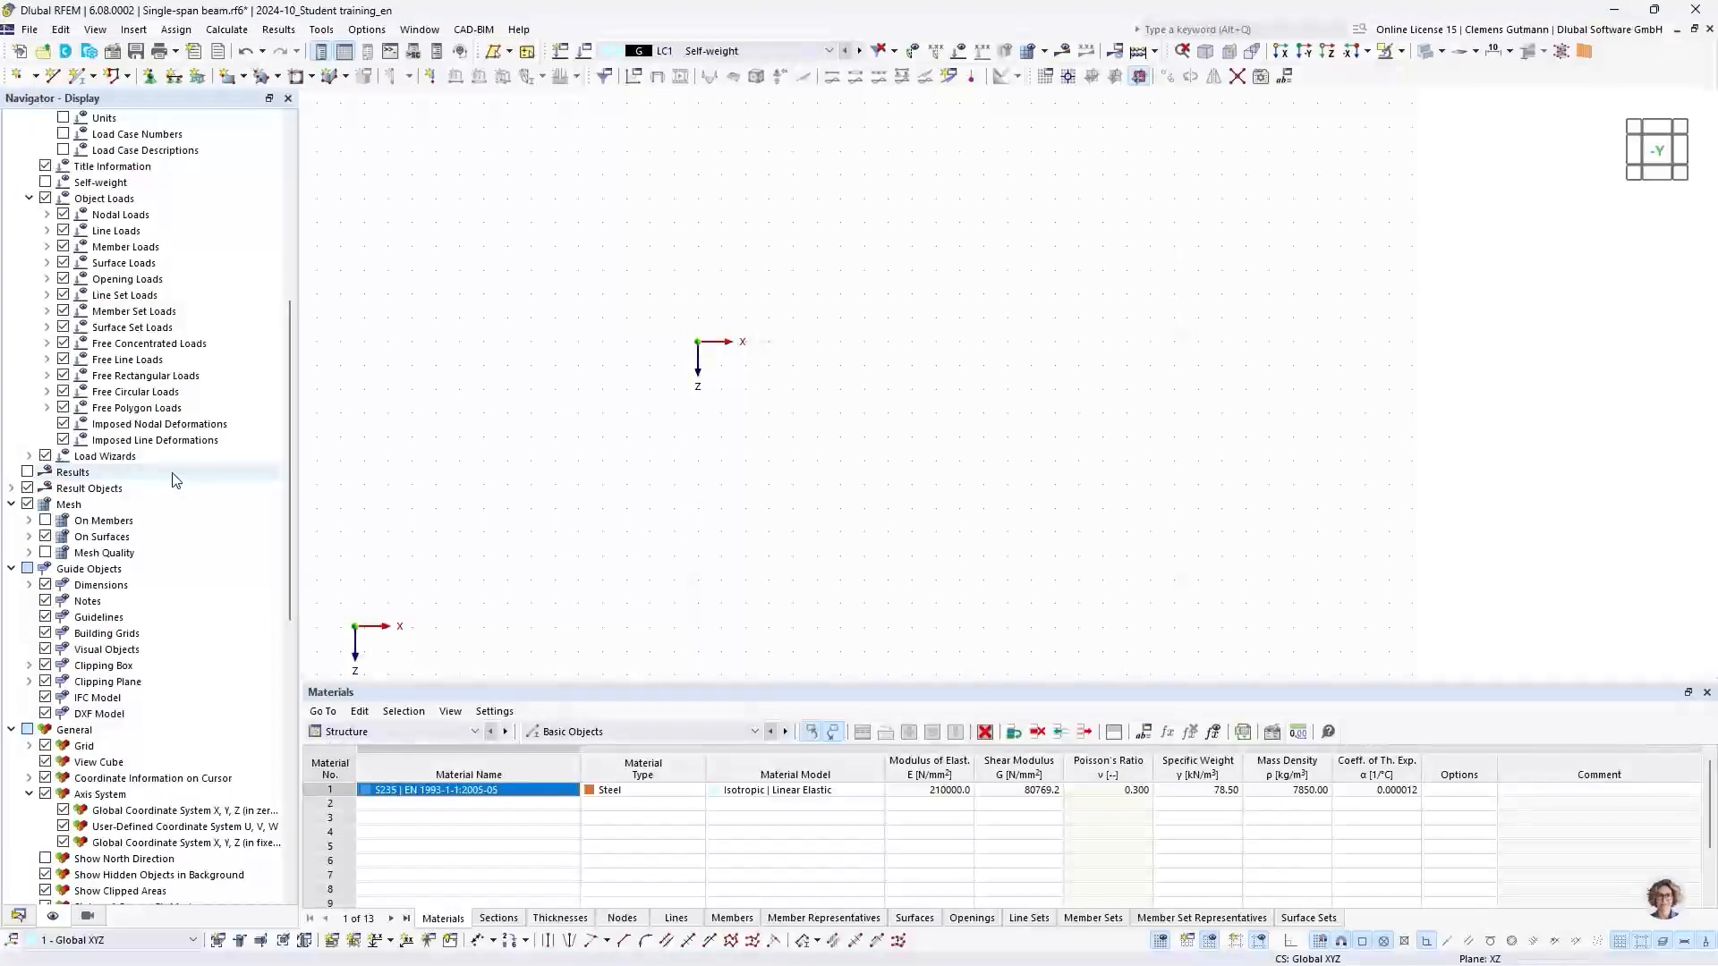
{"action": "scroll", "coordinate": [177, 481], "scroll_direction": "up", "scroll_amount": 3}
{"action": "scroll", "coordinate": [176, 482], "scroll_direction": "up", "scroll_amount": 6}
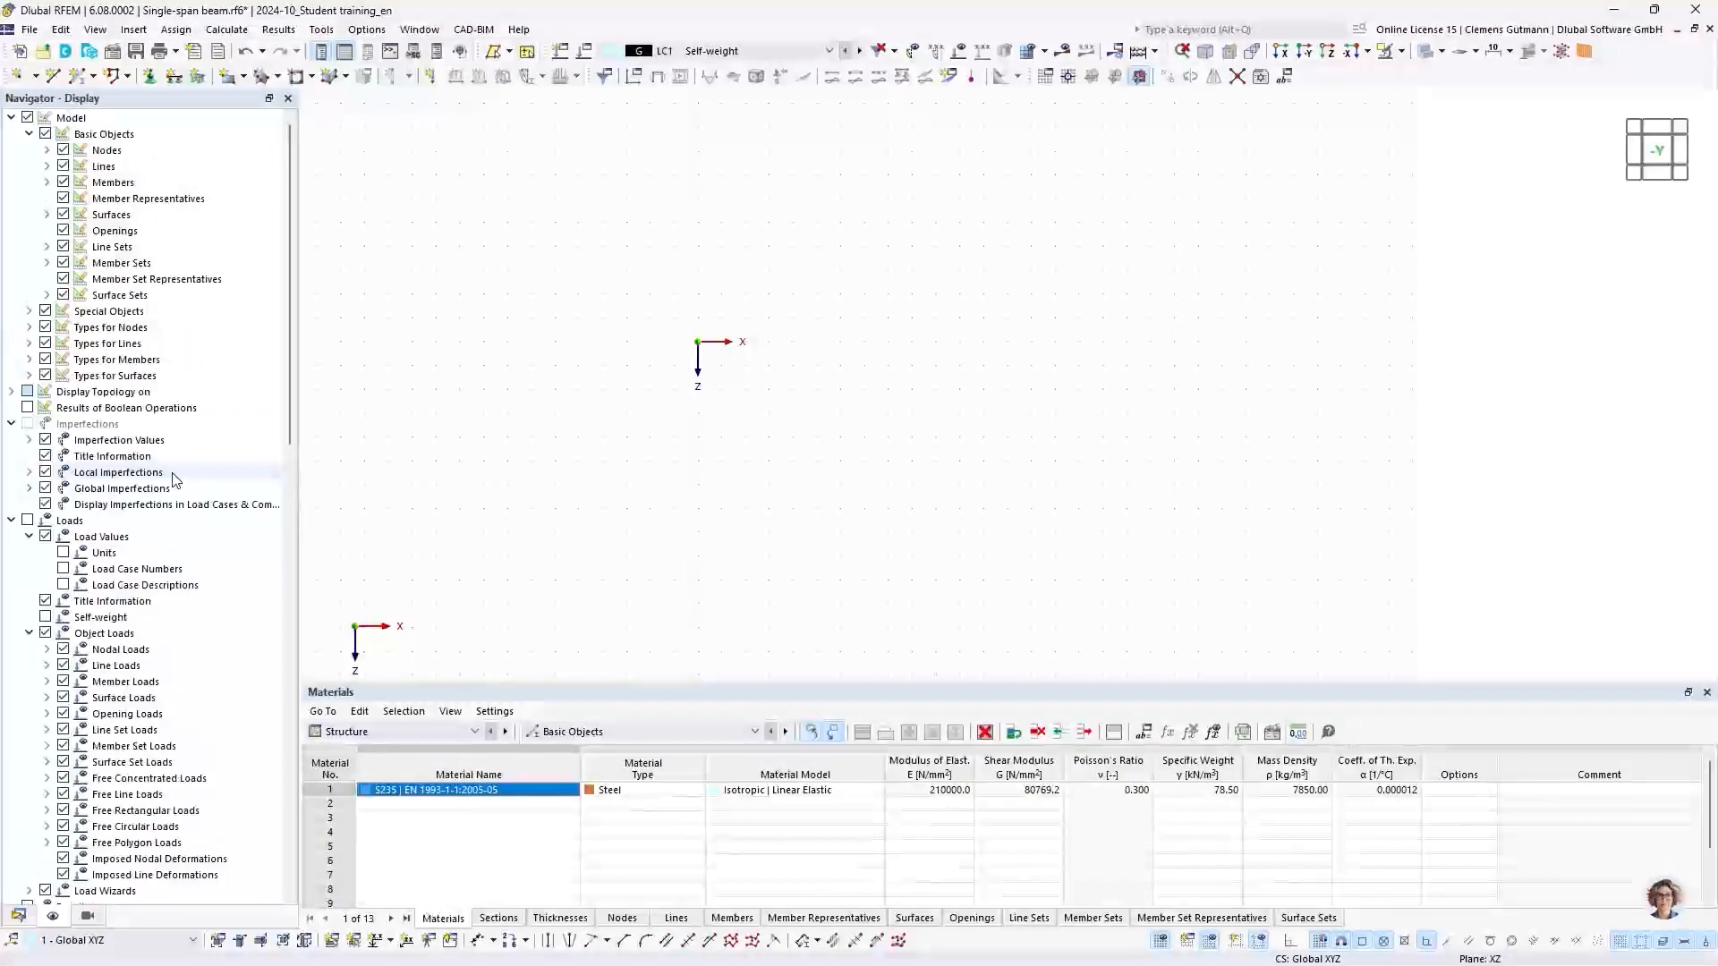
{"action": "scroll", "coordinate": [176, 481], "scroll_direction": "down", "scroll_amount": 7}
{"action": "scroll", "coordinate": [175, 481], "scroll_direction": "down", "scroll_amount": 6}
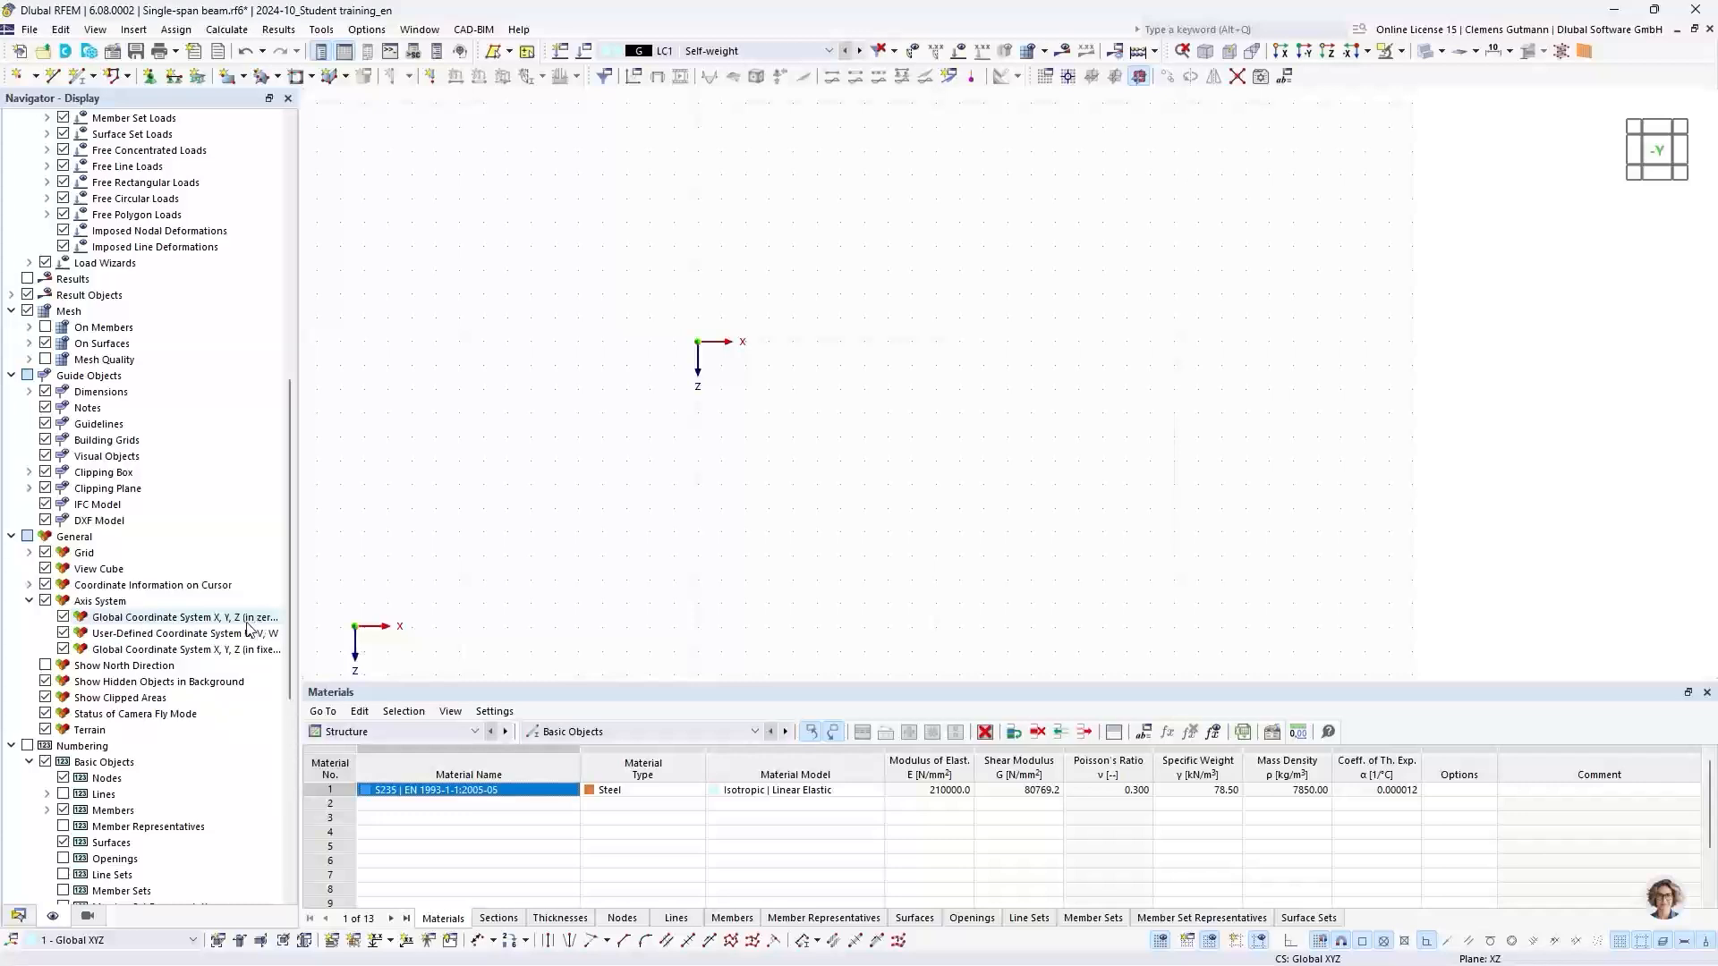
{"action": "left_click", "coordinate": [62, 617]}
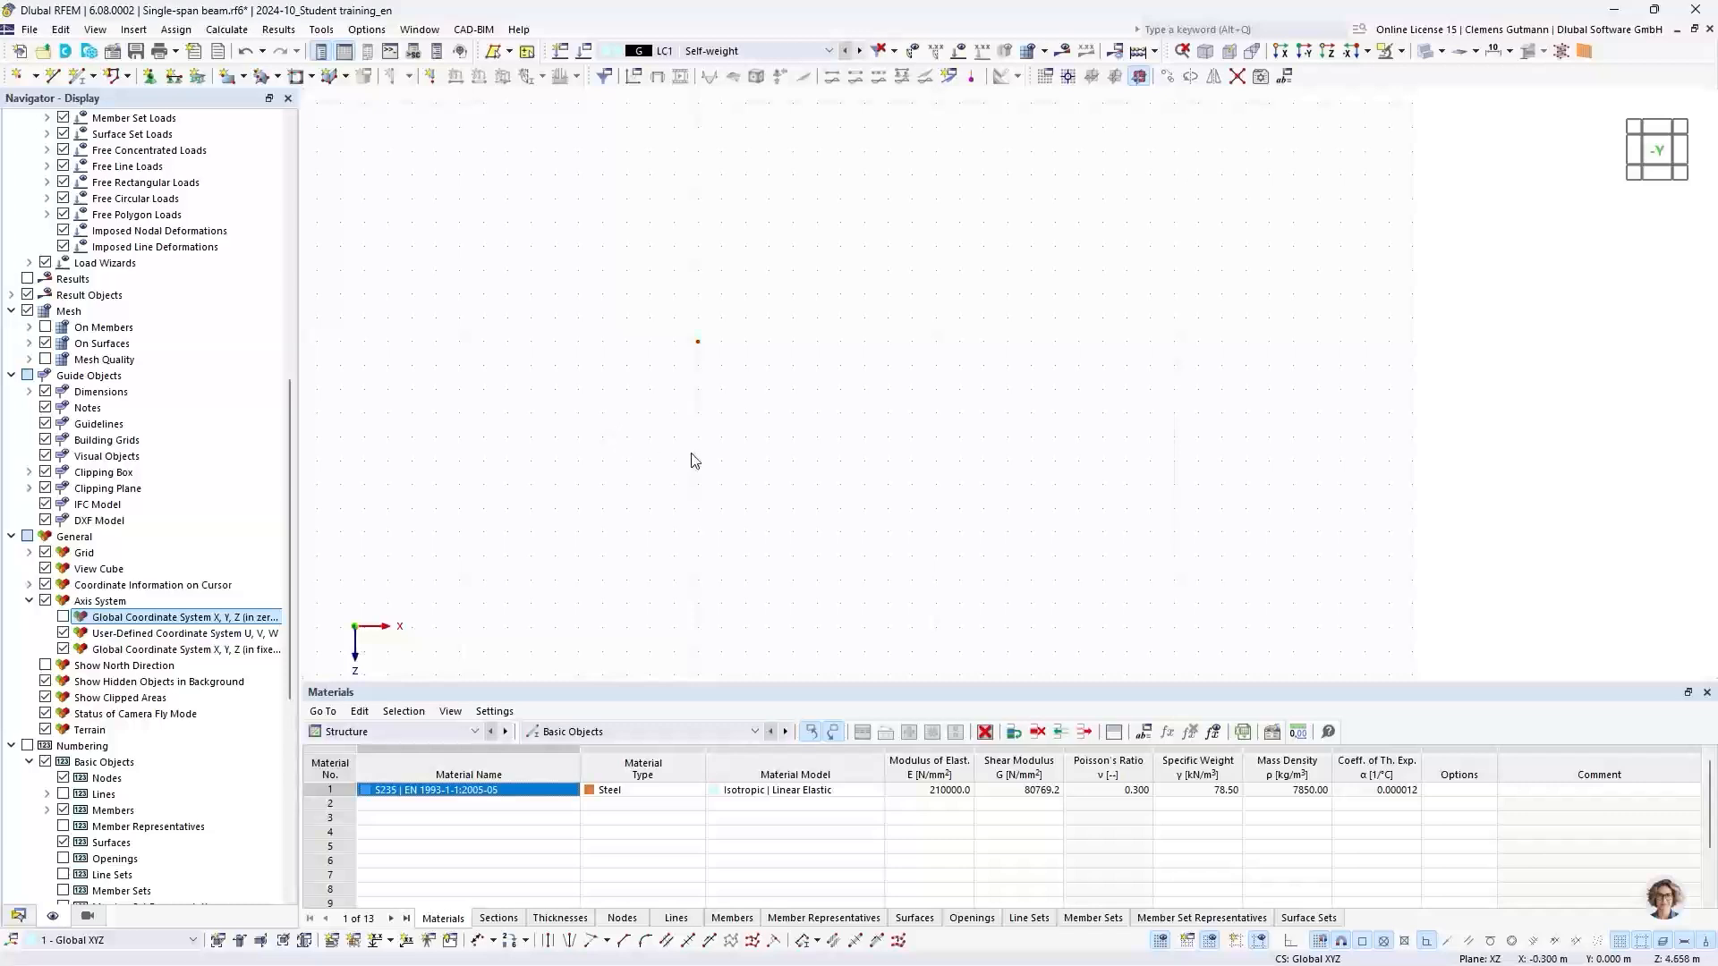
{"action": "left_click", "coordinate": [20, 917]}
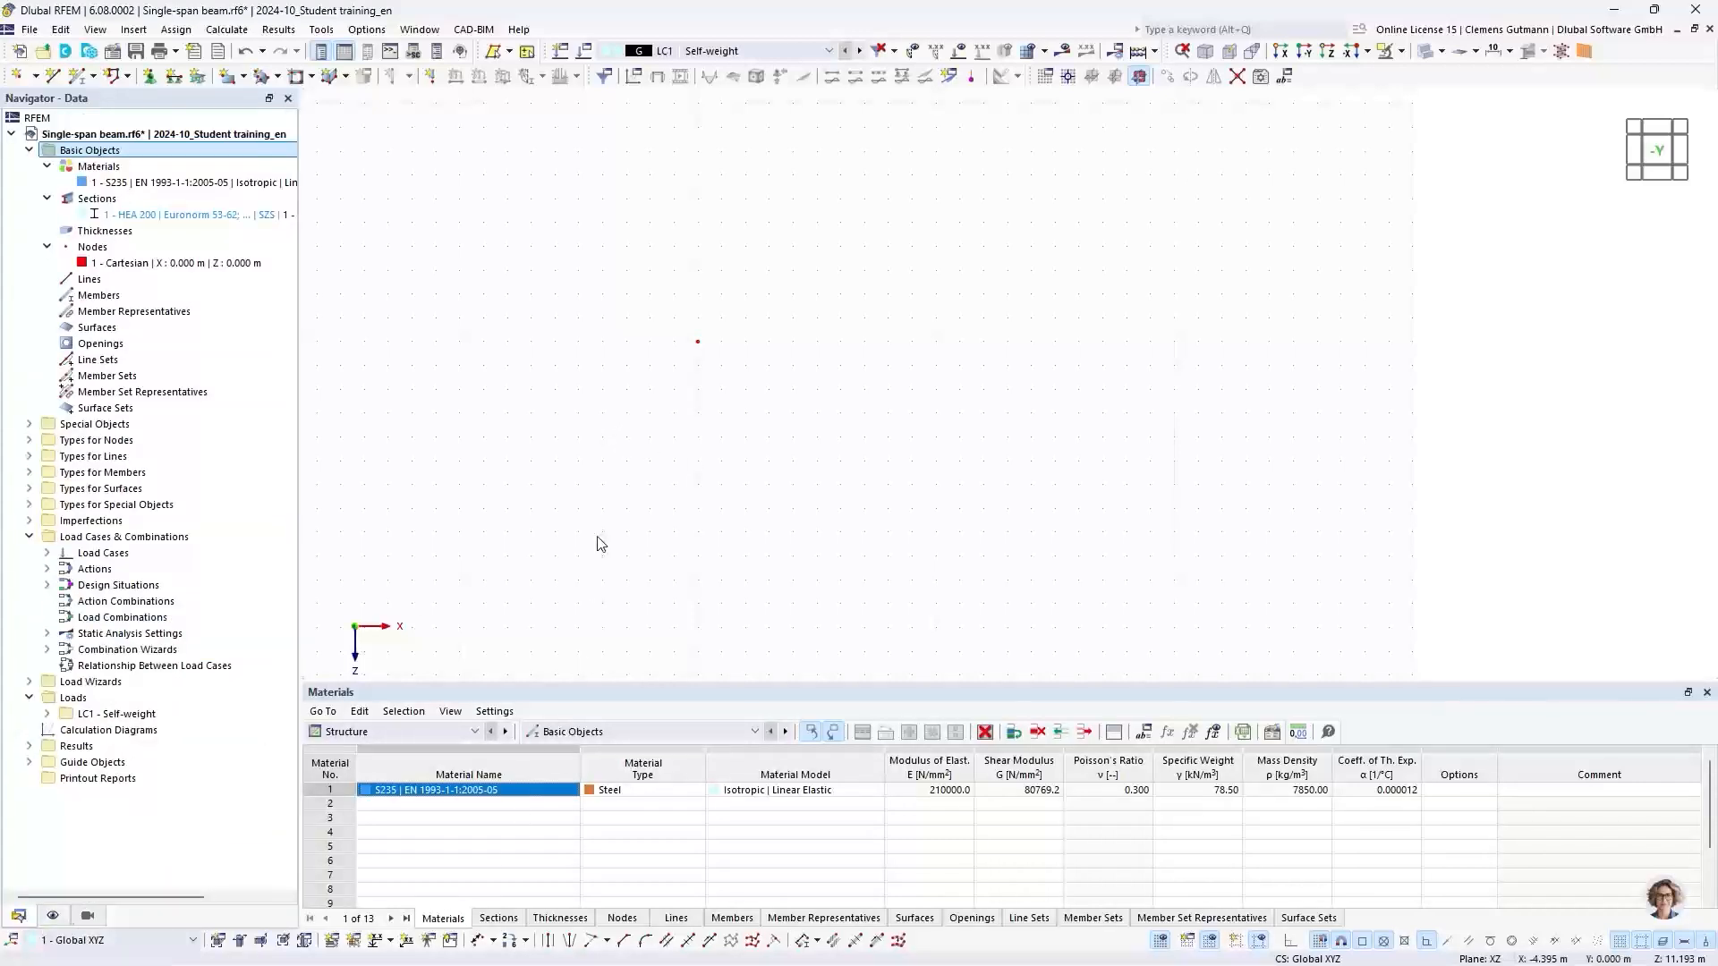
Try a grid point spacing of 0.500 m for both b and h in the work plane and grid/snap settings
{"action": "left_click", "coordinate": [16, 79]}
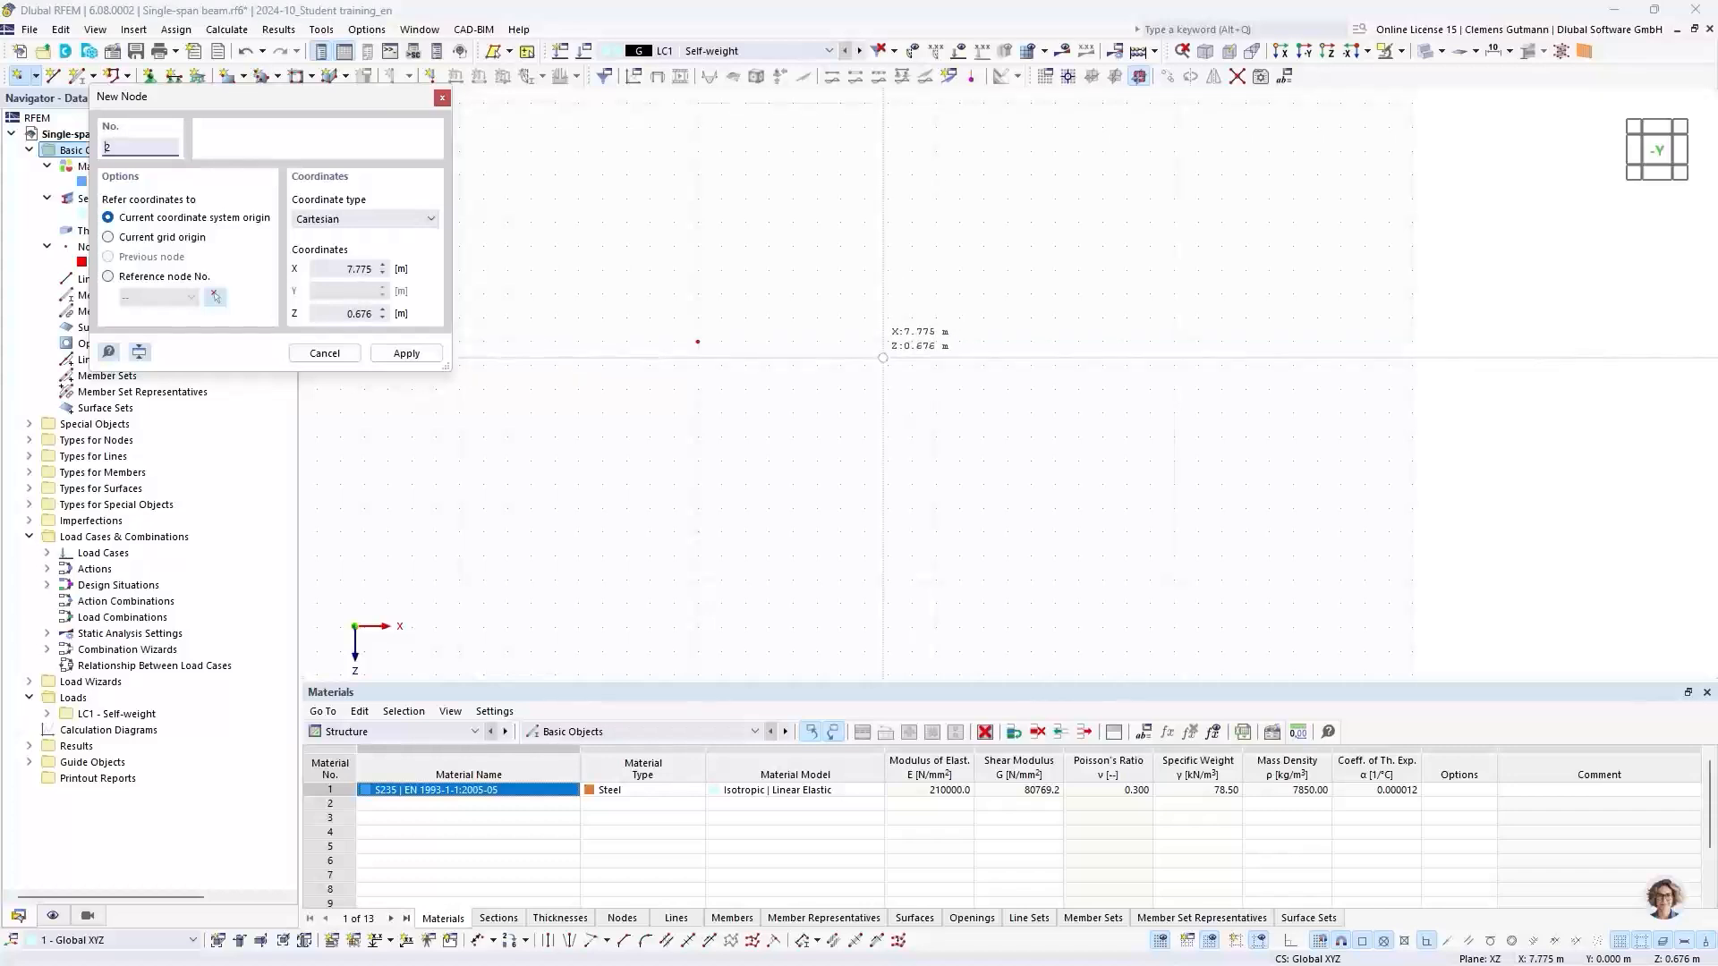
{"action": "left_click", "coordinate": [443, 98]}
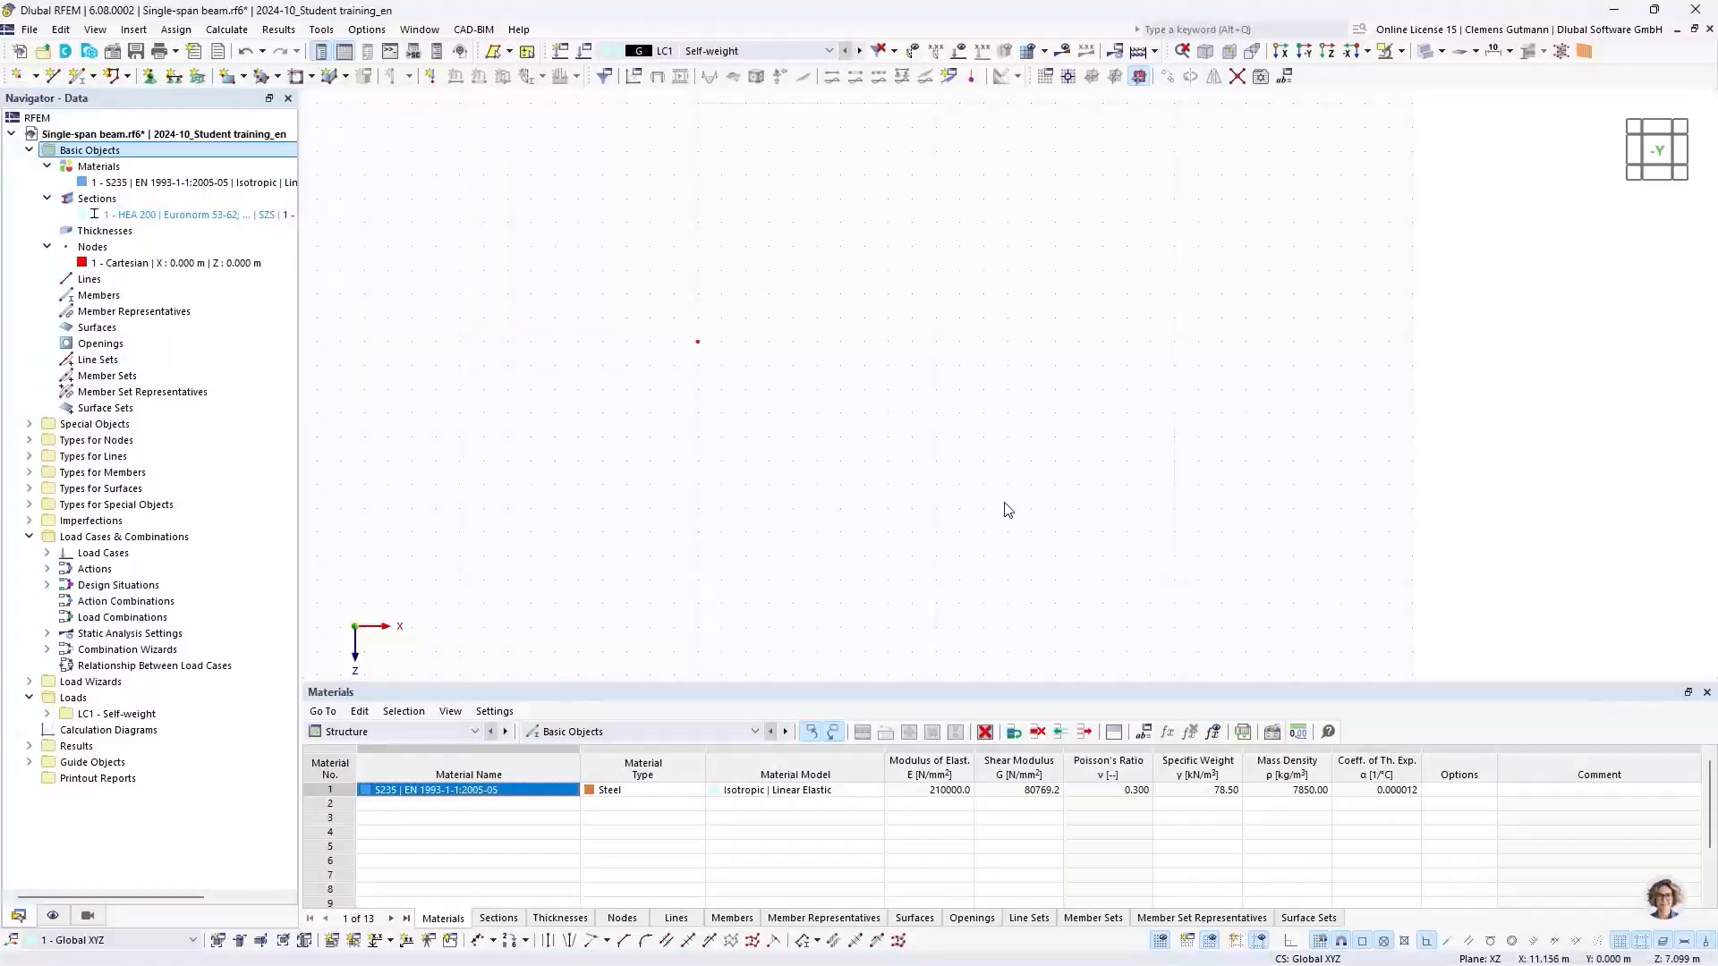
{"action": "left_click", "coordinate": [366, 29]}
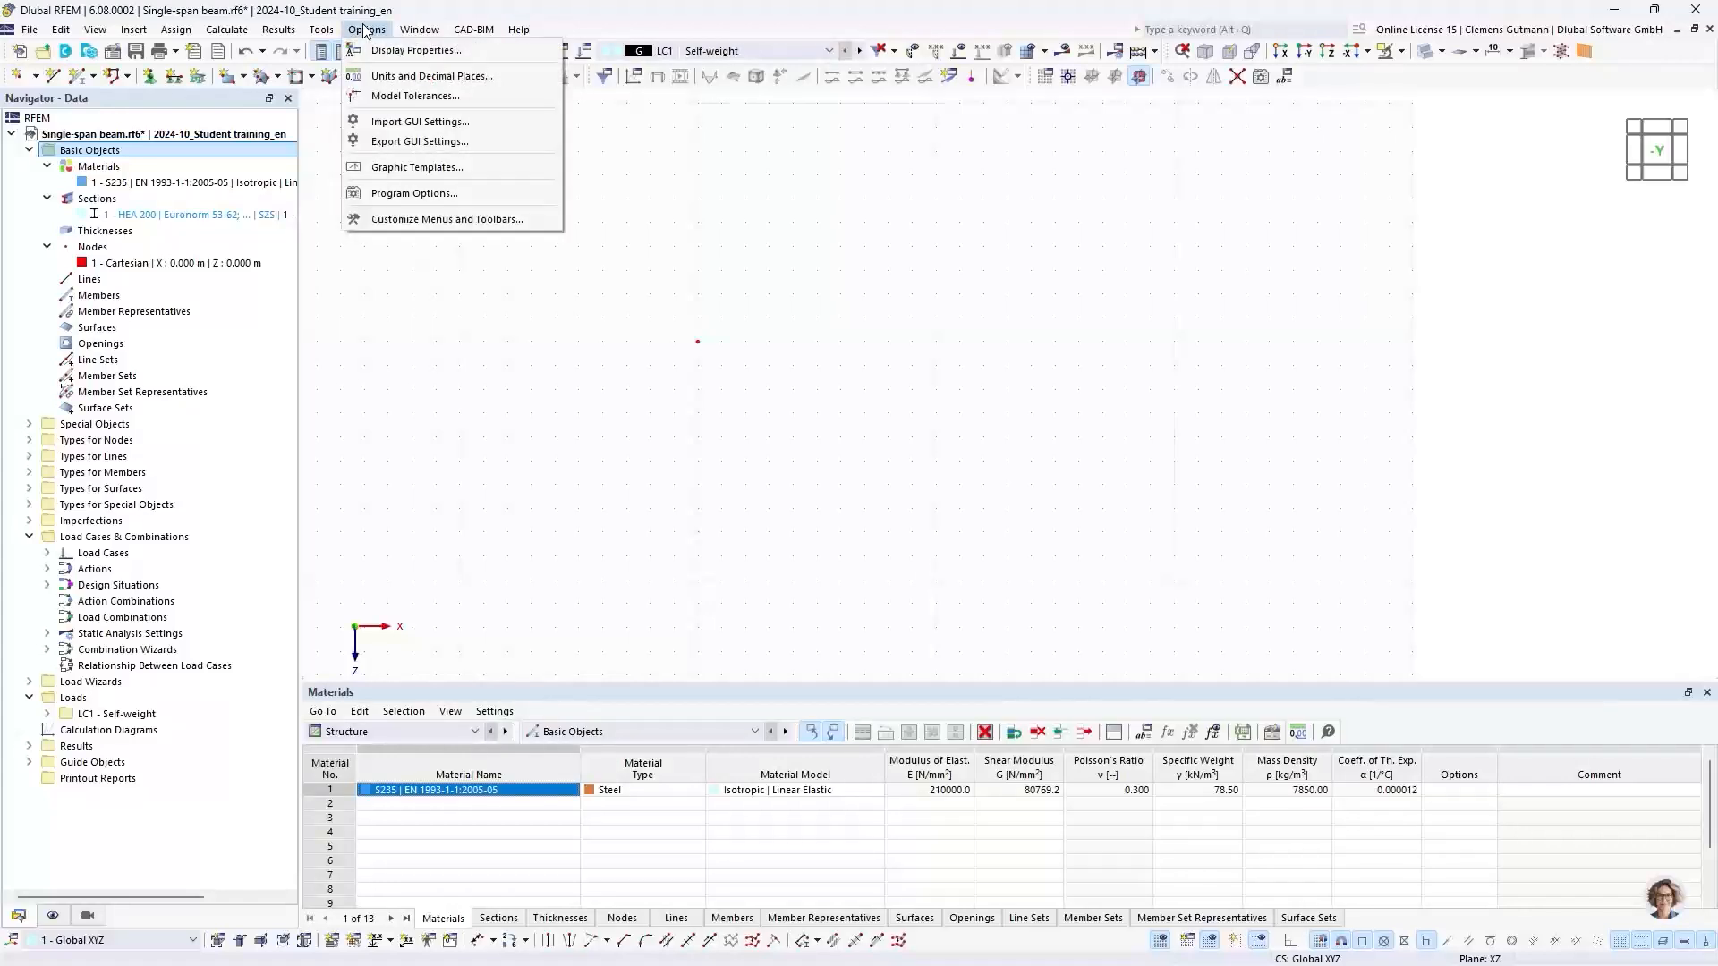
{"action": "mouse_move", "coordinate": [339, 32]}
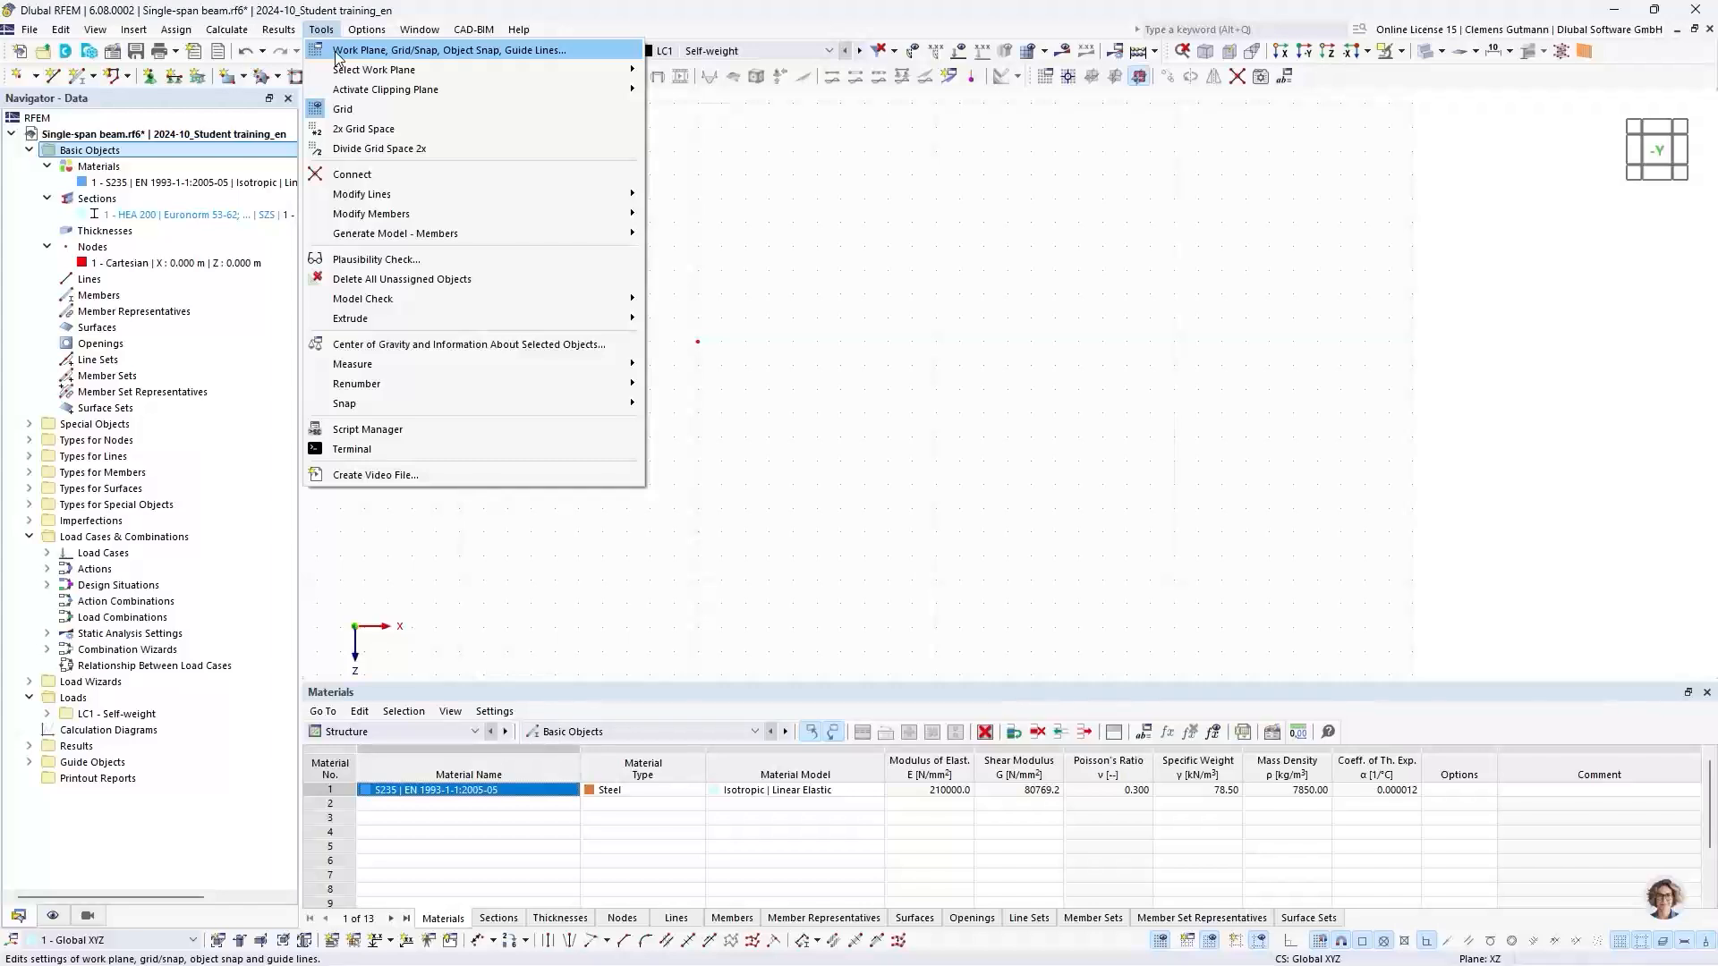
{"action": "left_click", "coordinate": [339, 50]}
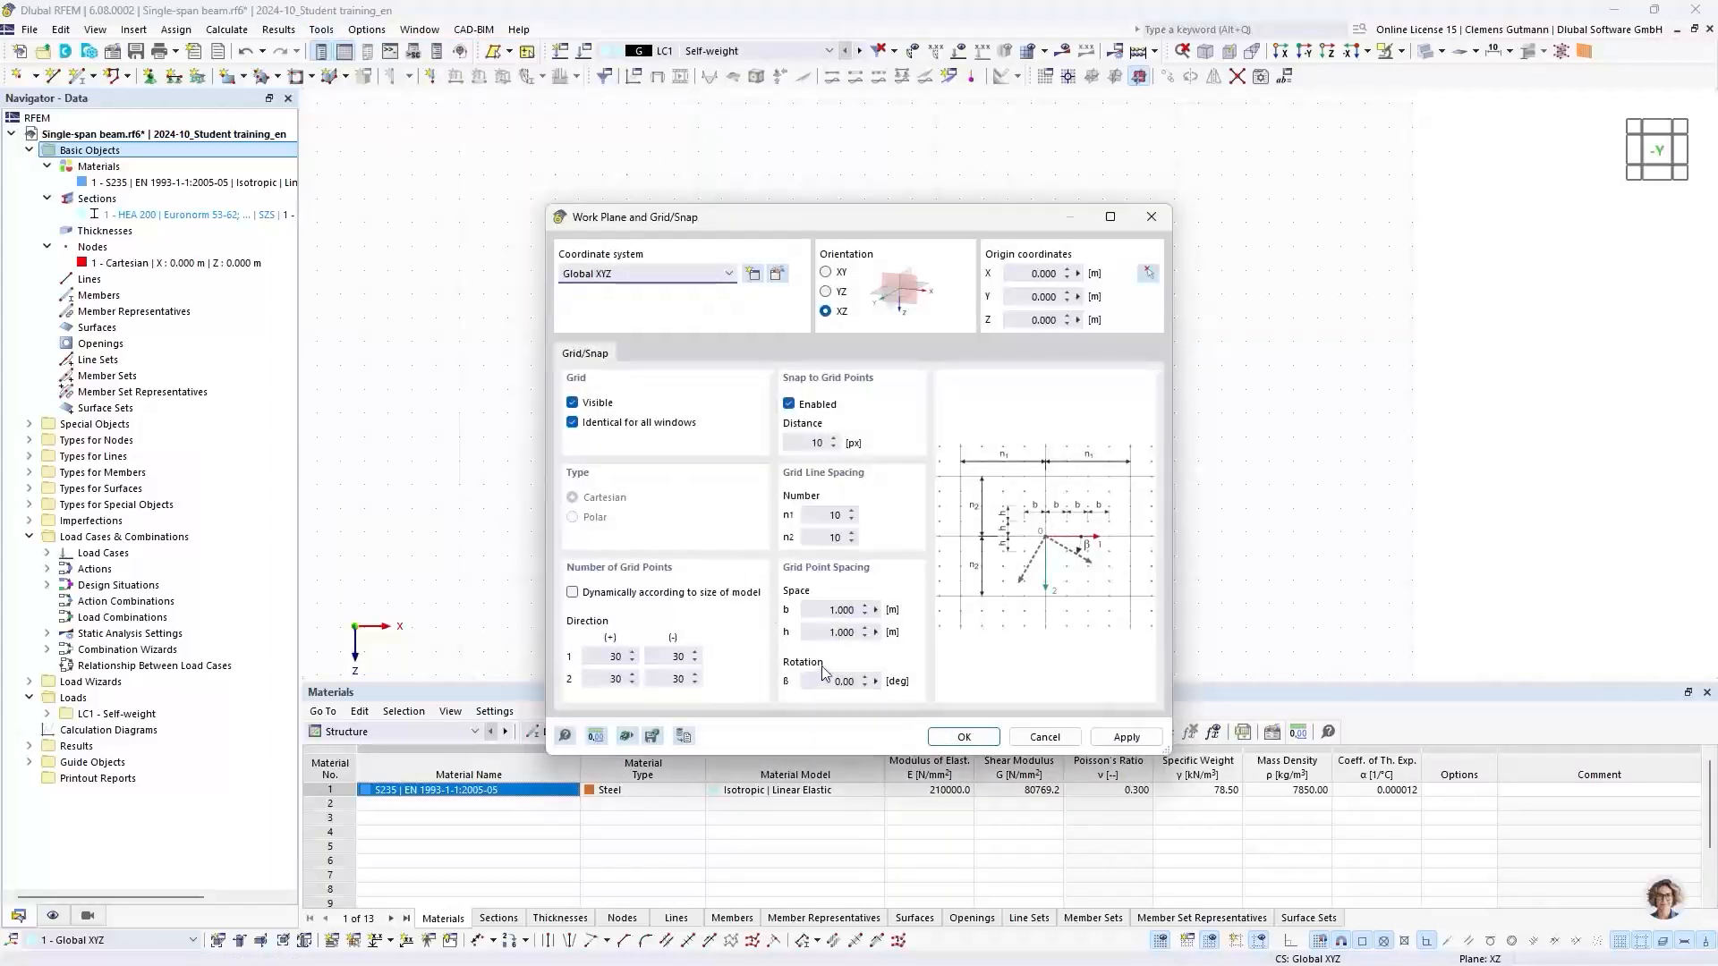
{"action": "left_click", "coordinate": [823, 615]}
{"action": "type", "text": "0,5"}
{"action": "key", "text": "Tab"}
{"action": "type", "text": "0,5"}
{"action": "key", "text": "Tab"}
{"action": "left_click_drag", "start_coordinate": [835, 227], "coordinate": [582, 210]}
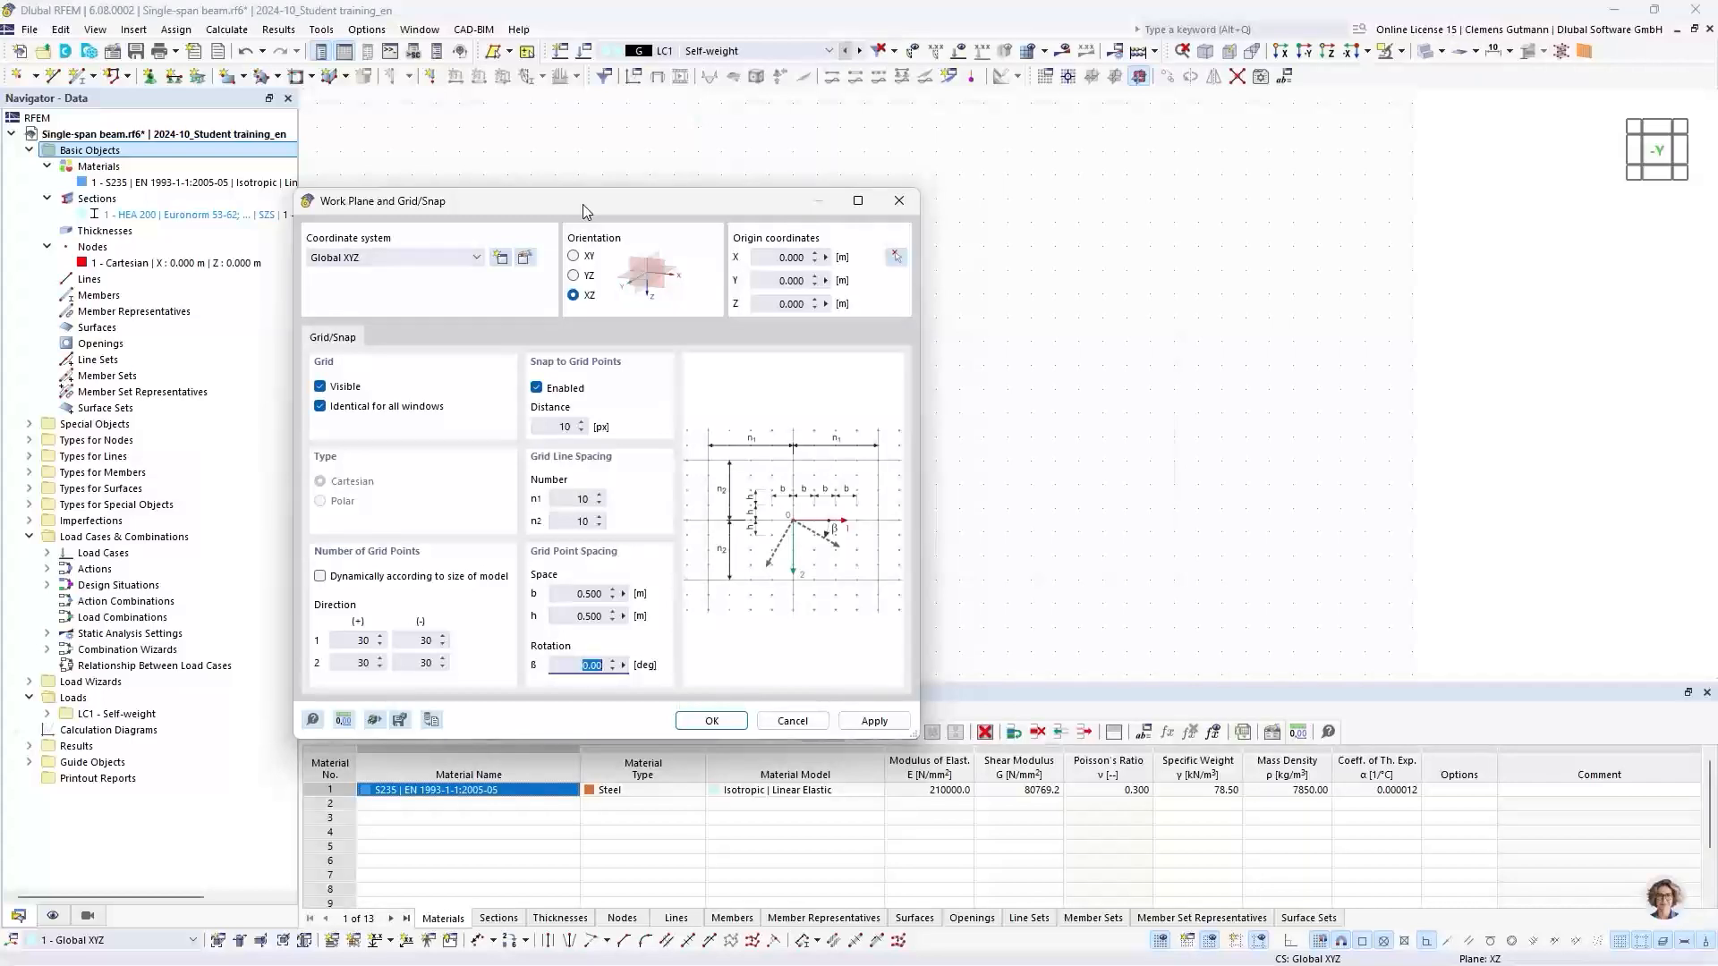
{"action": "left_click", "coordinate": [792, 720]}
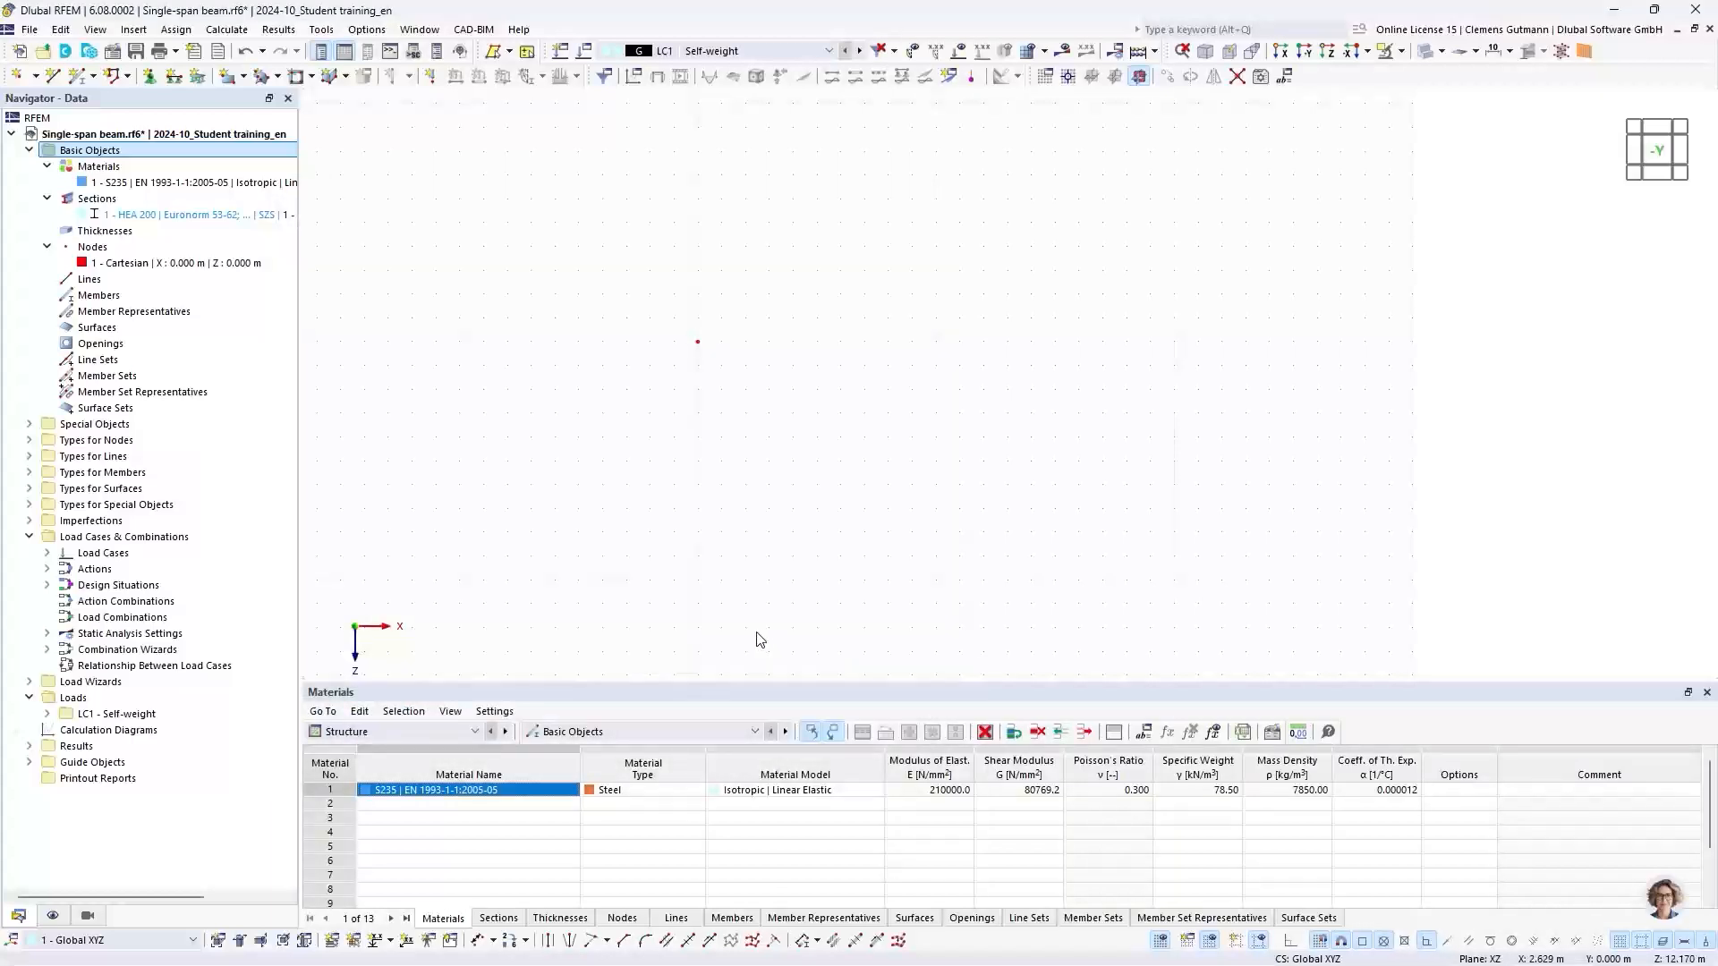
Enlarge the table area and show the table of nodes
{"action": "left_click_drag", "start_coordinate": [718, 680], "coordinate": [733, 624]}
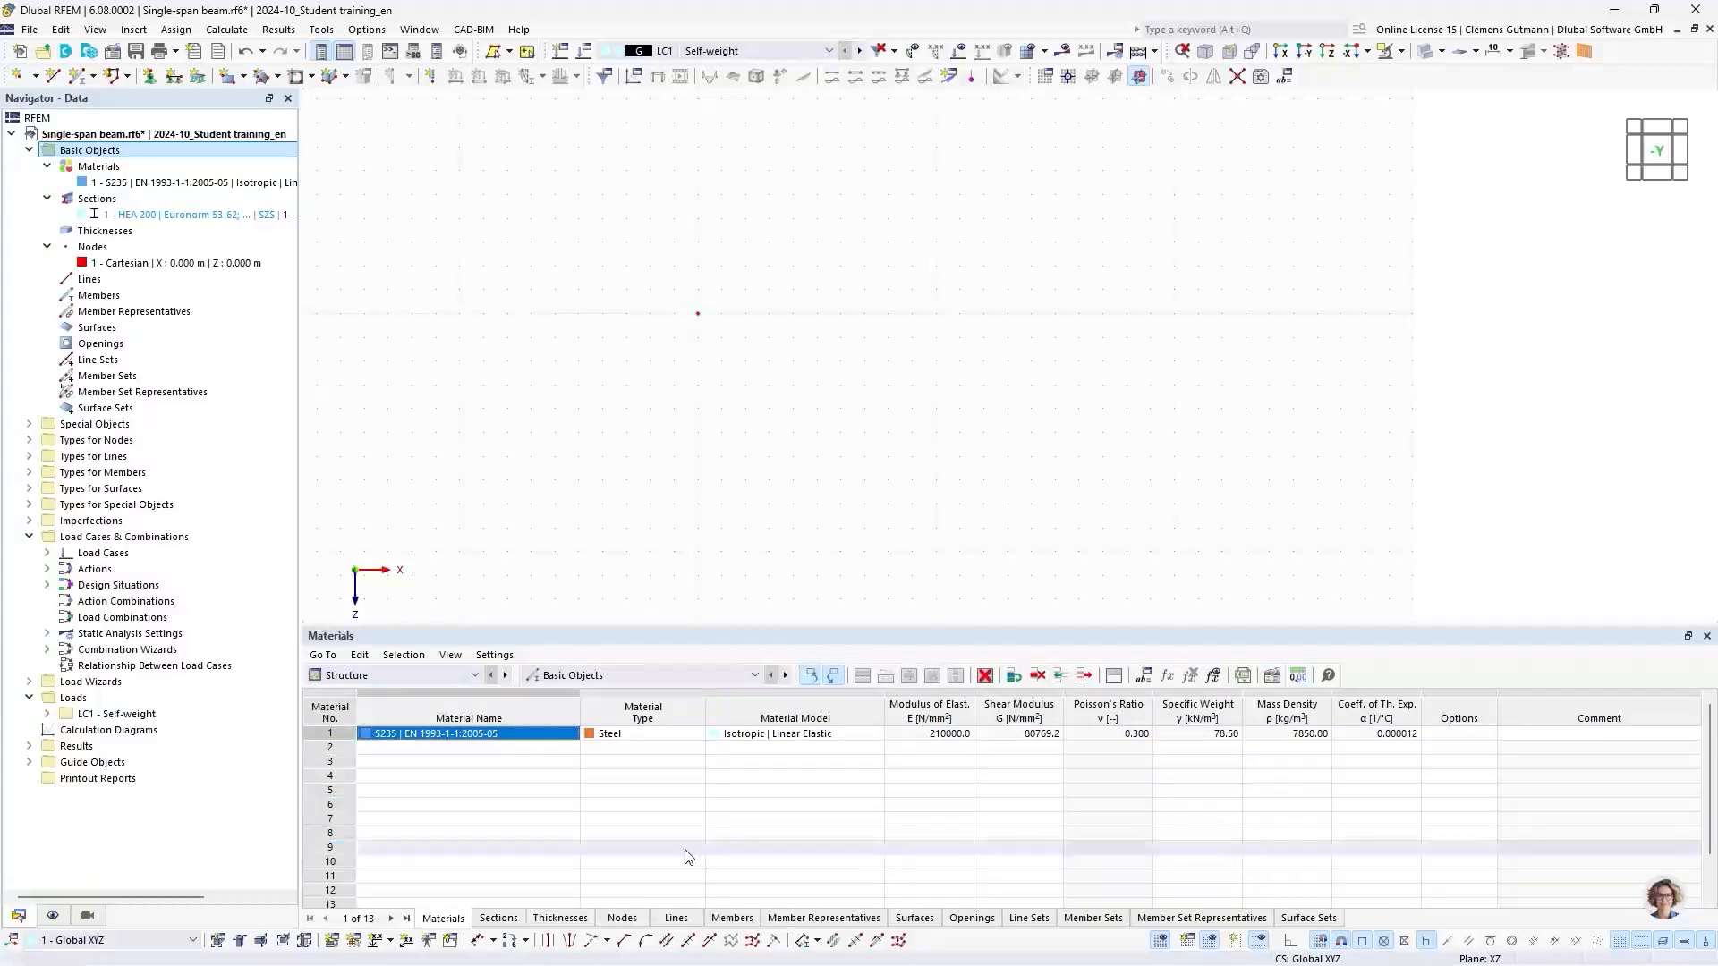
{"action": "left_click", "coordinate": [465, 672]}
{"action": "left_click", "coordinate": [466, 677]}
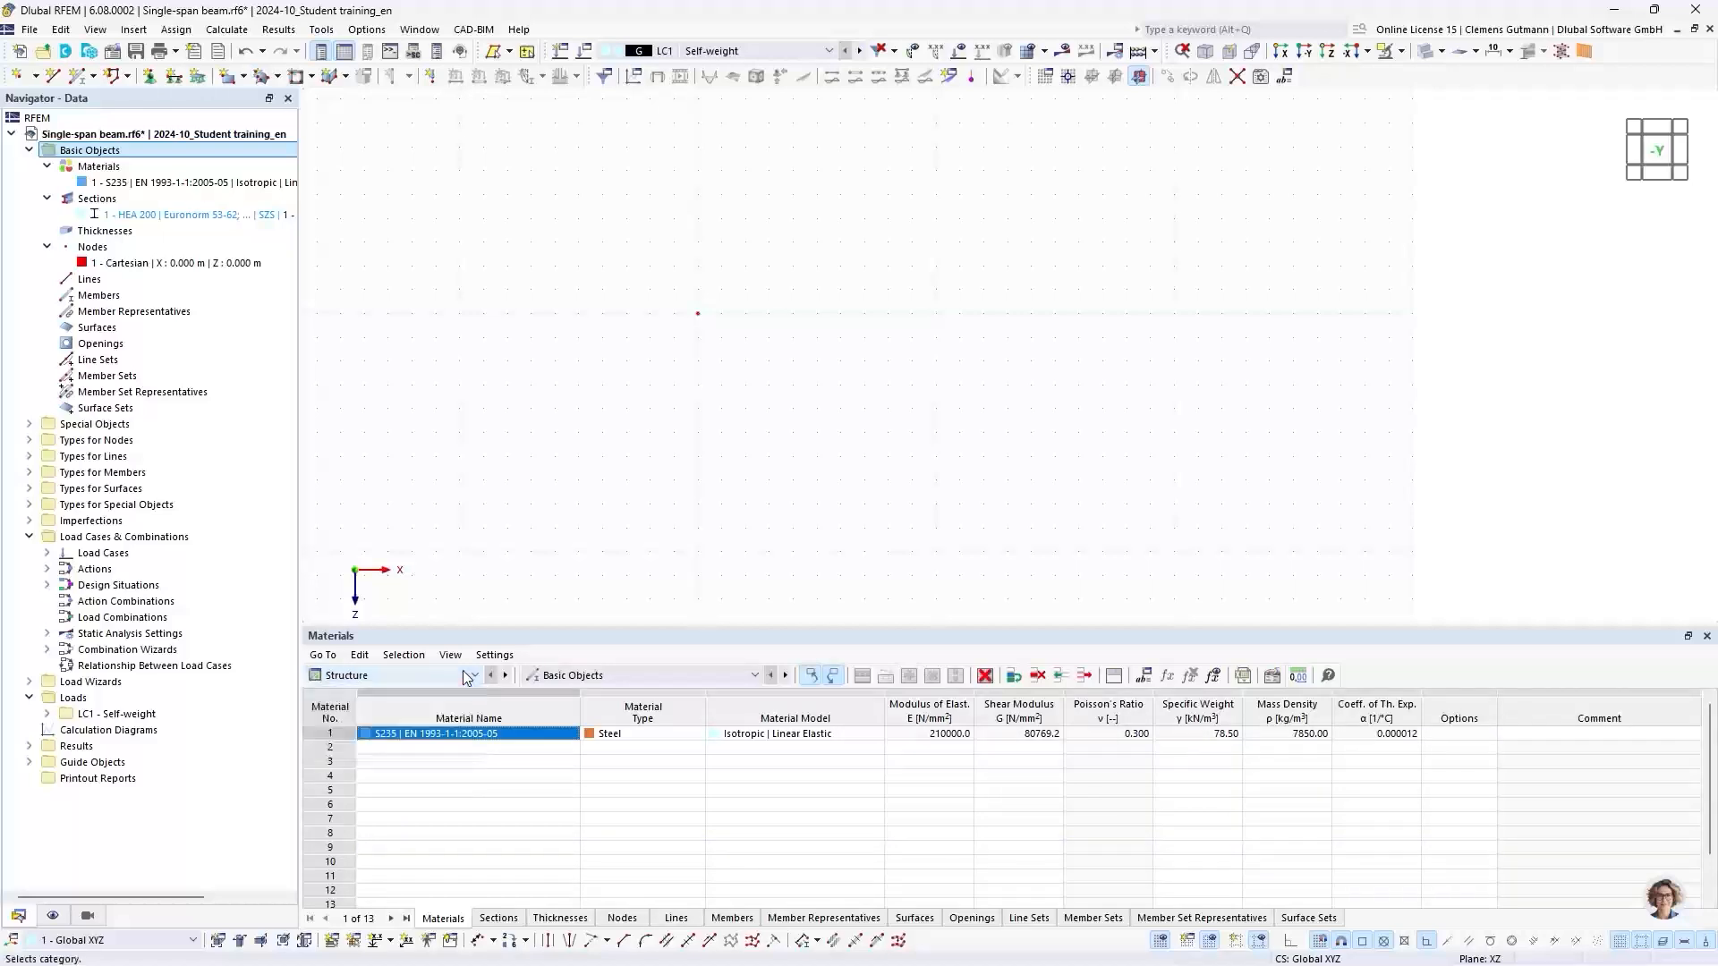
{"action": "left_click", "coordinate": [612, 676]}
{"action": "left_click", "coordinate": [613, 676]}
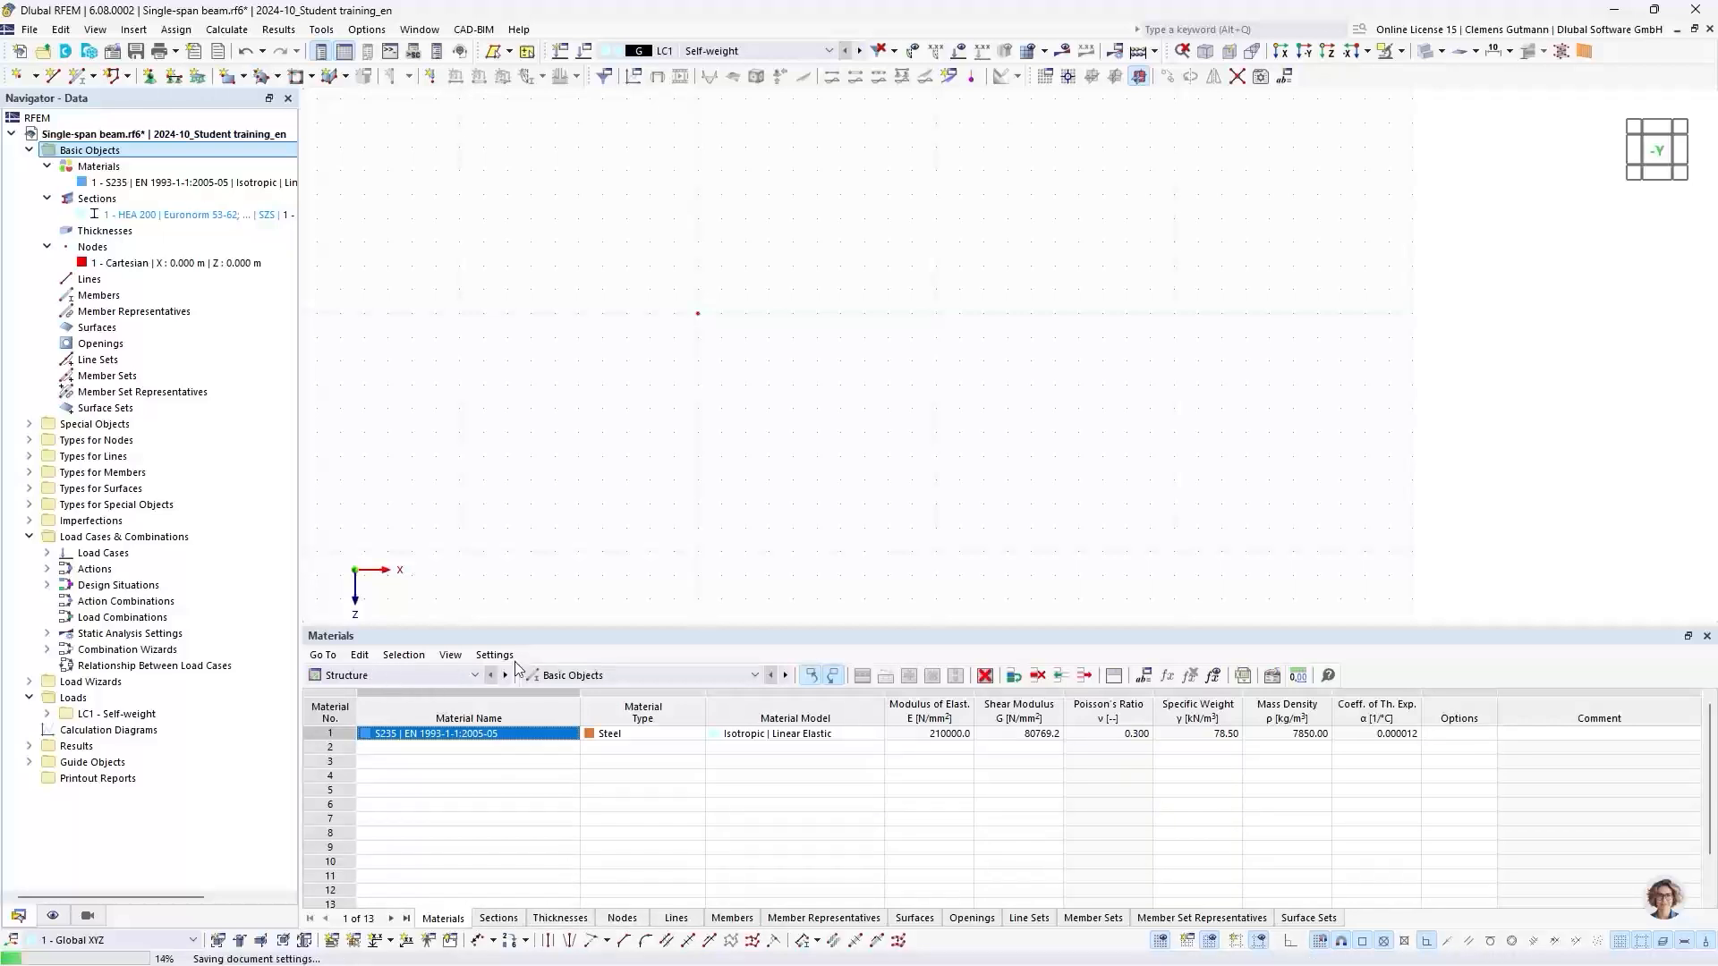
{"action": "left_click", "coordinate": [643, 916]}
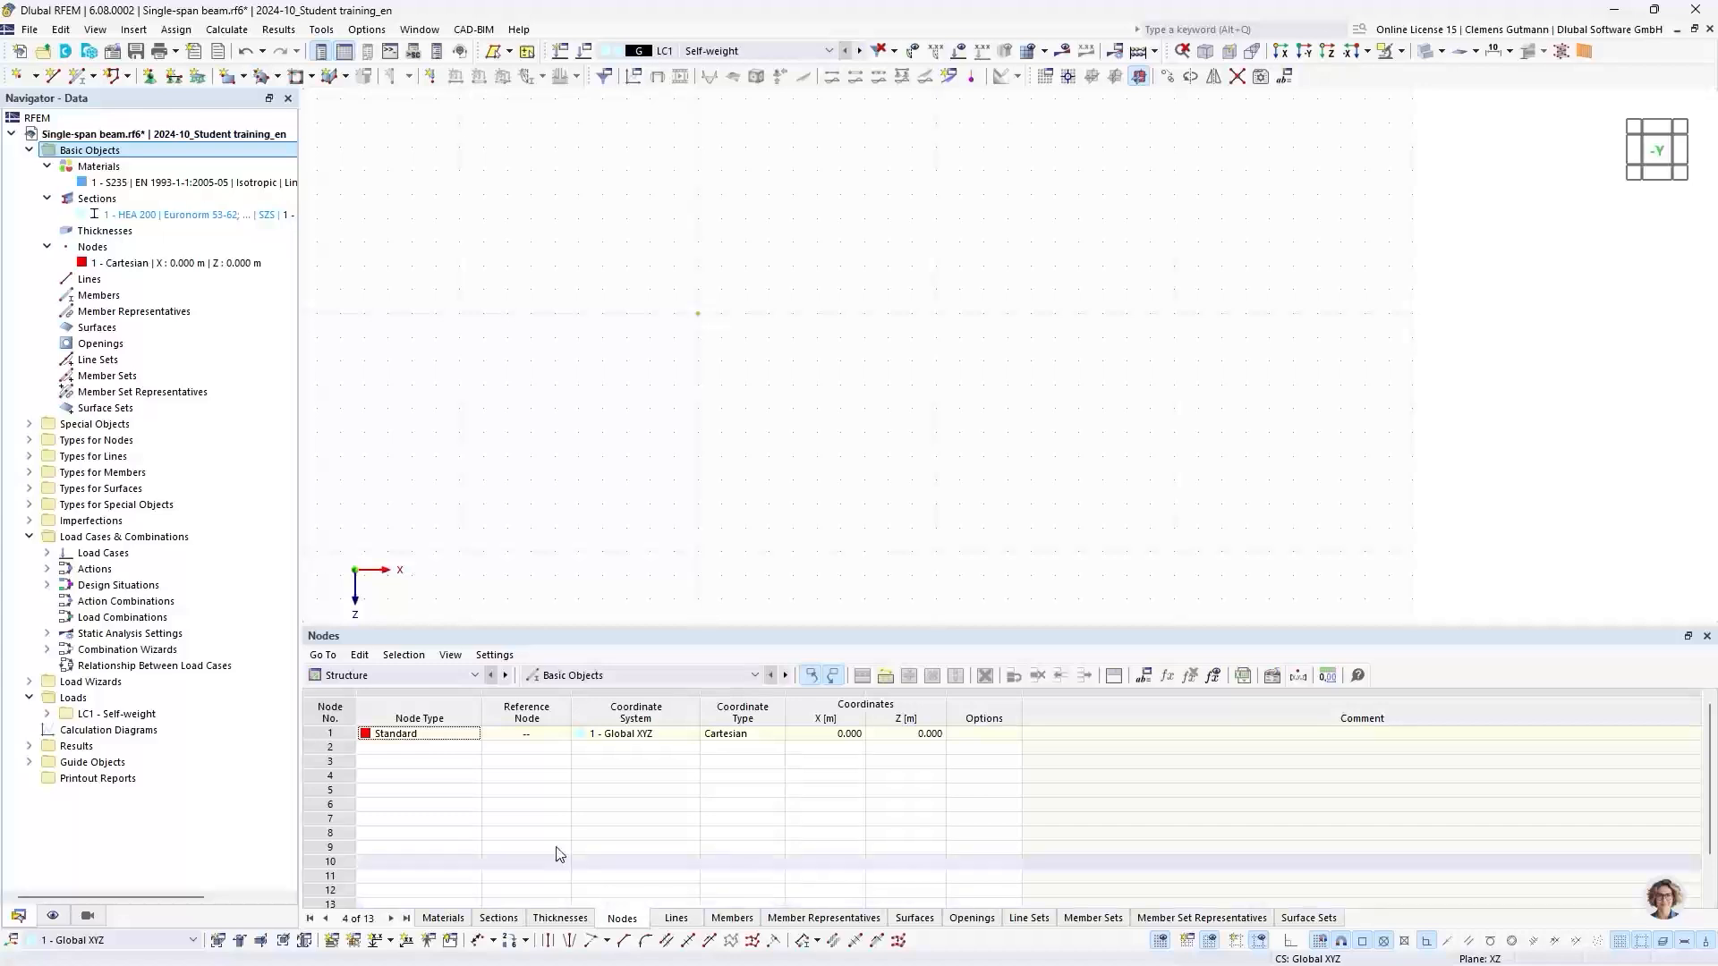
Add a second standard node in the nodes table with an X coordinate of 7.500 m
{"action": "left_click", "coordinate": [383, 748]}
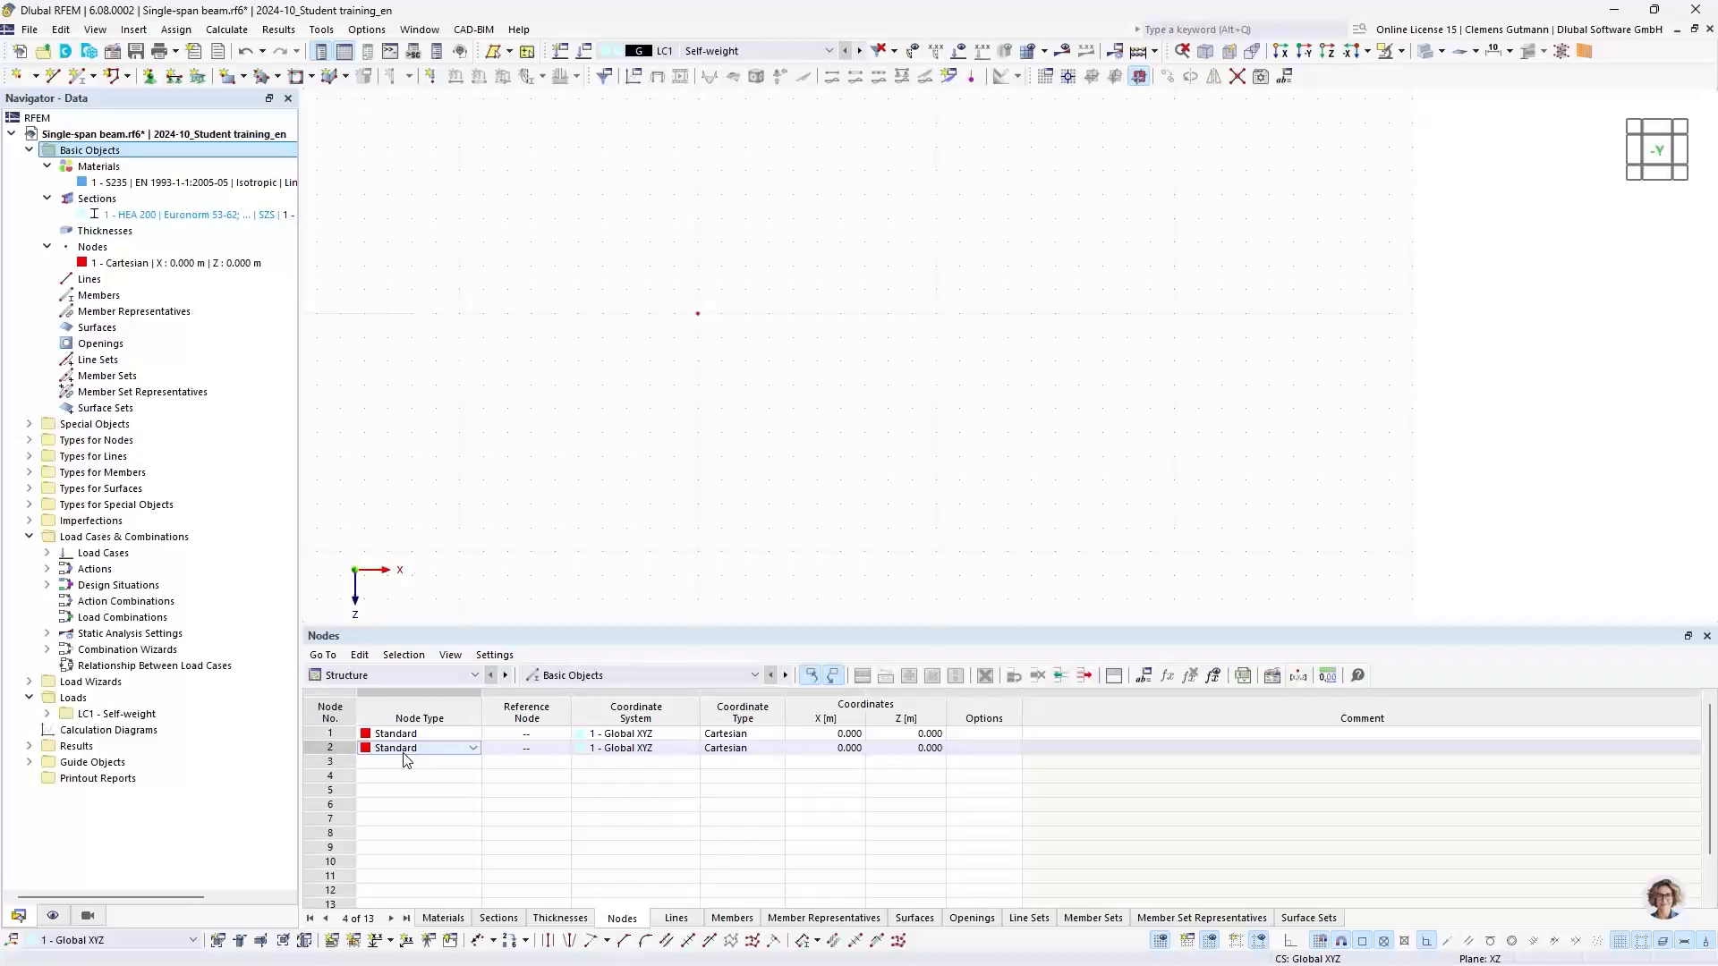
{"action": "left_click", "coordinate": [833, 750]}
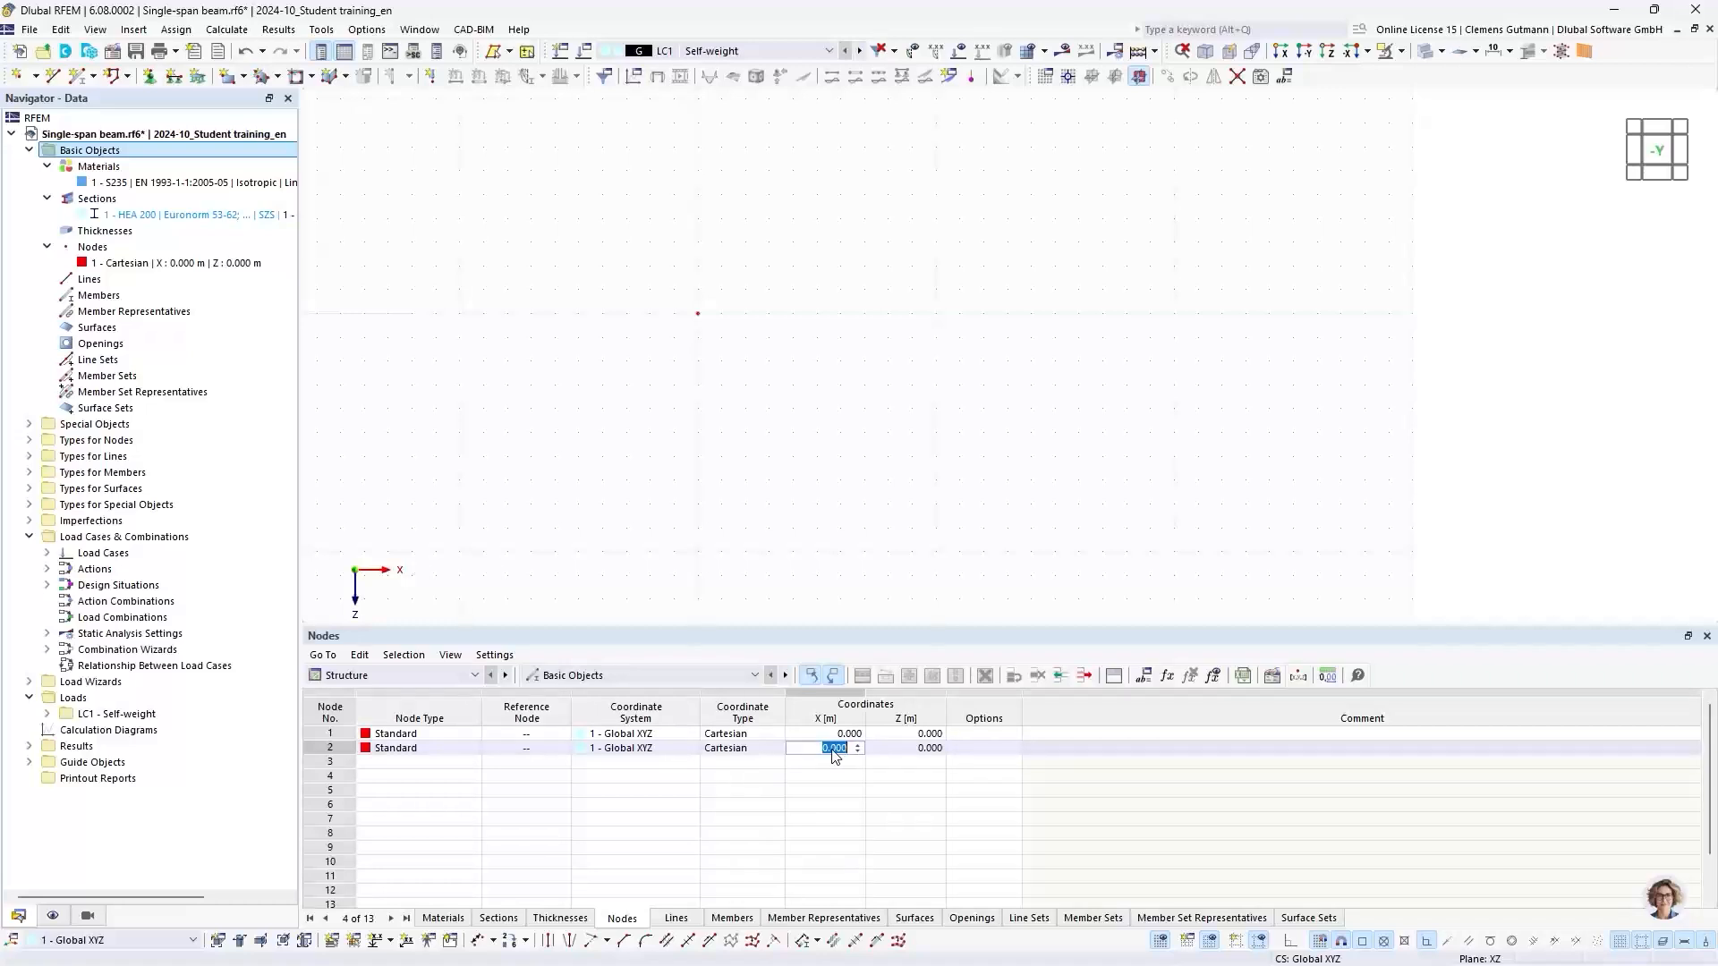
{"action": "type", "text": "7.5"}
{"action": "key", "text": "Tab"}
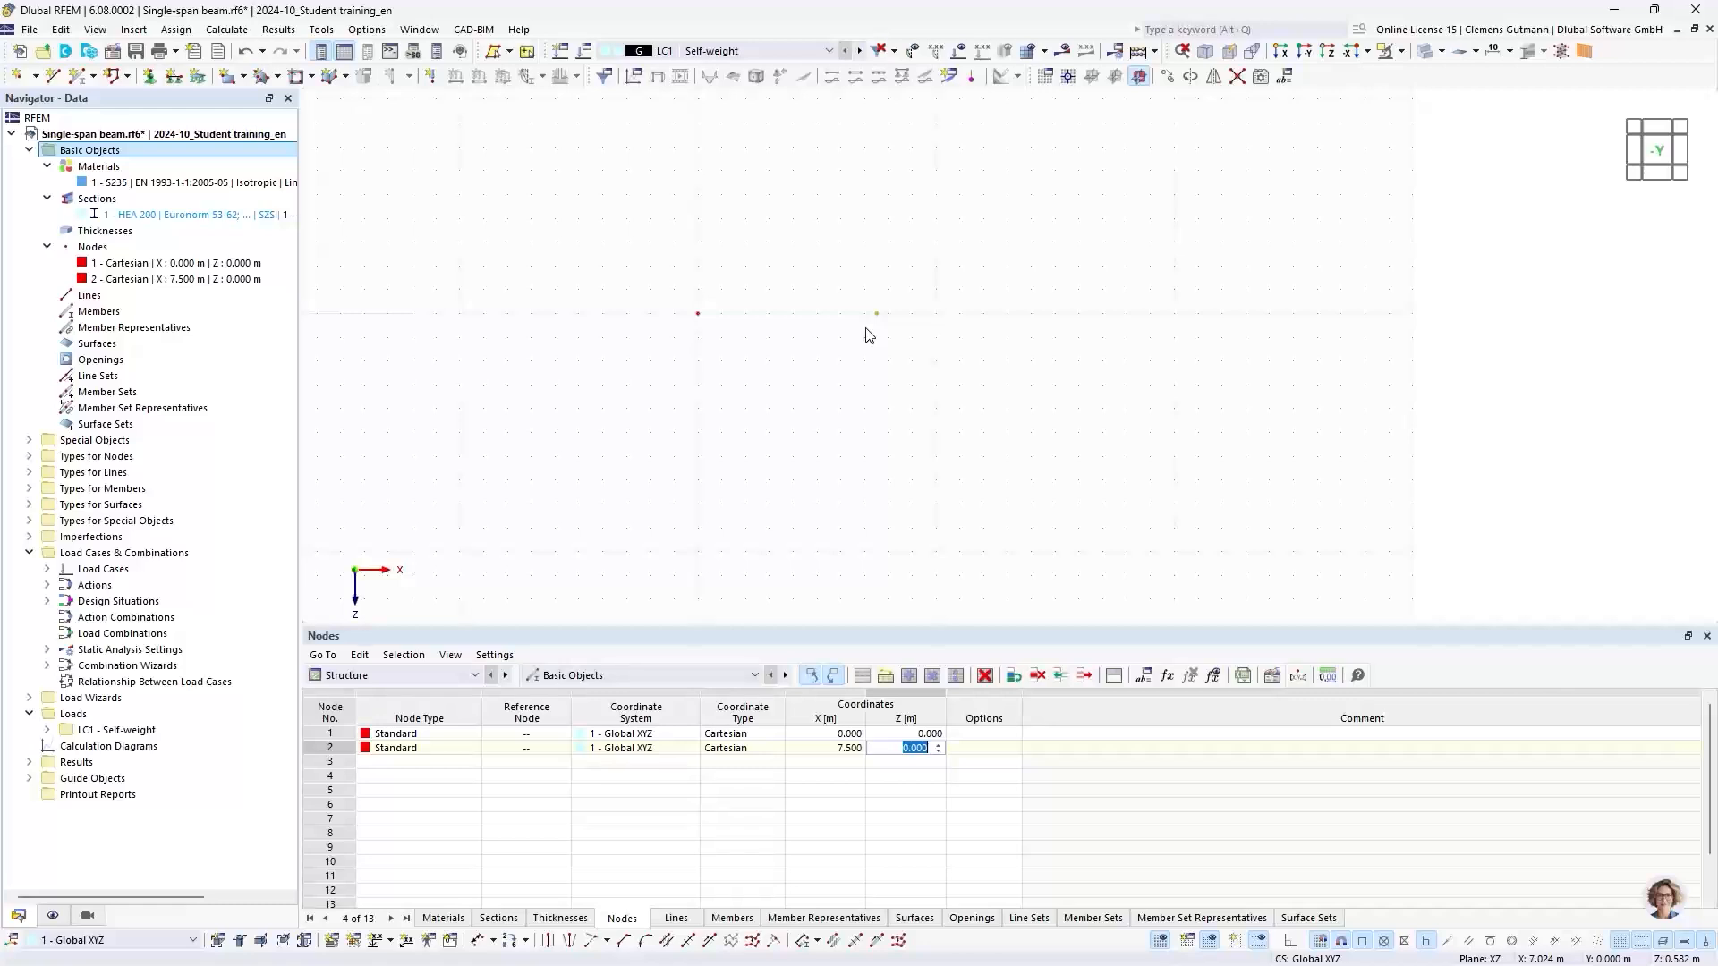
{"action": "left_click", "coordinate": [428, 763]}
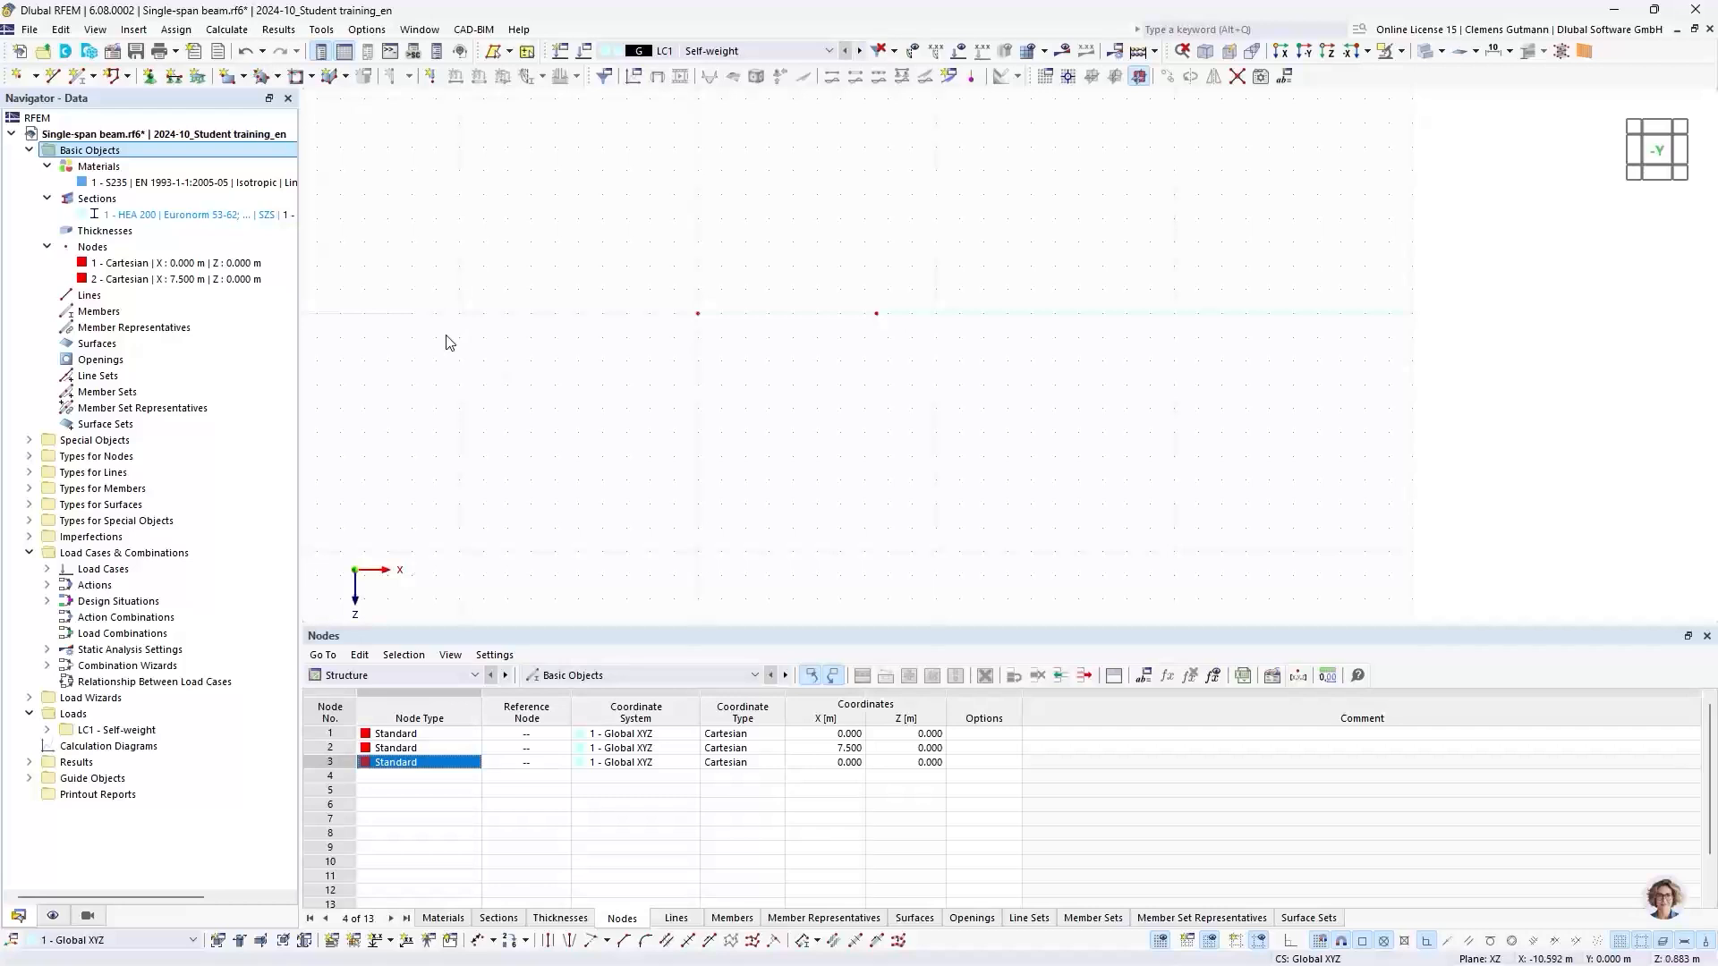
Create a polyline connecting node 1 at the origin to node 2 at X 7.500 m
{"action": "right_click", "coordinate": [73, 298]}
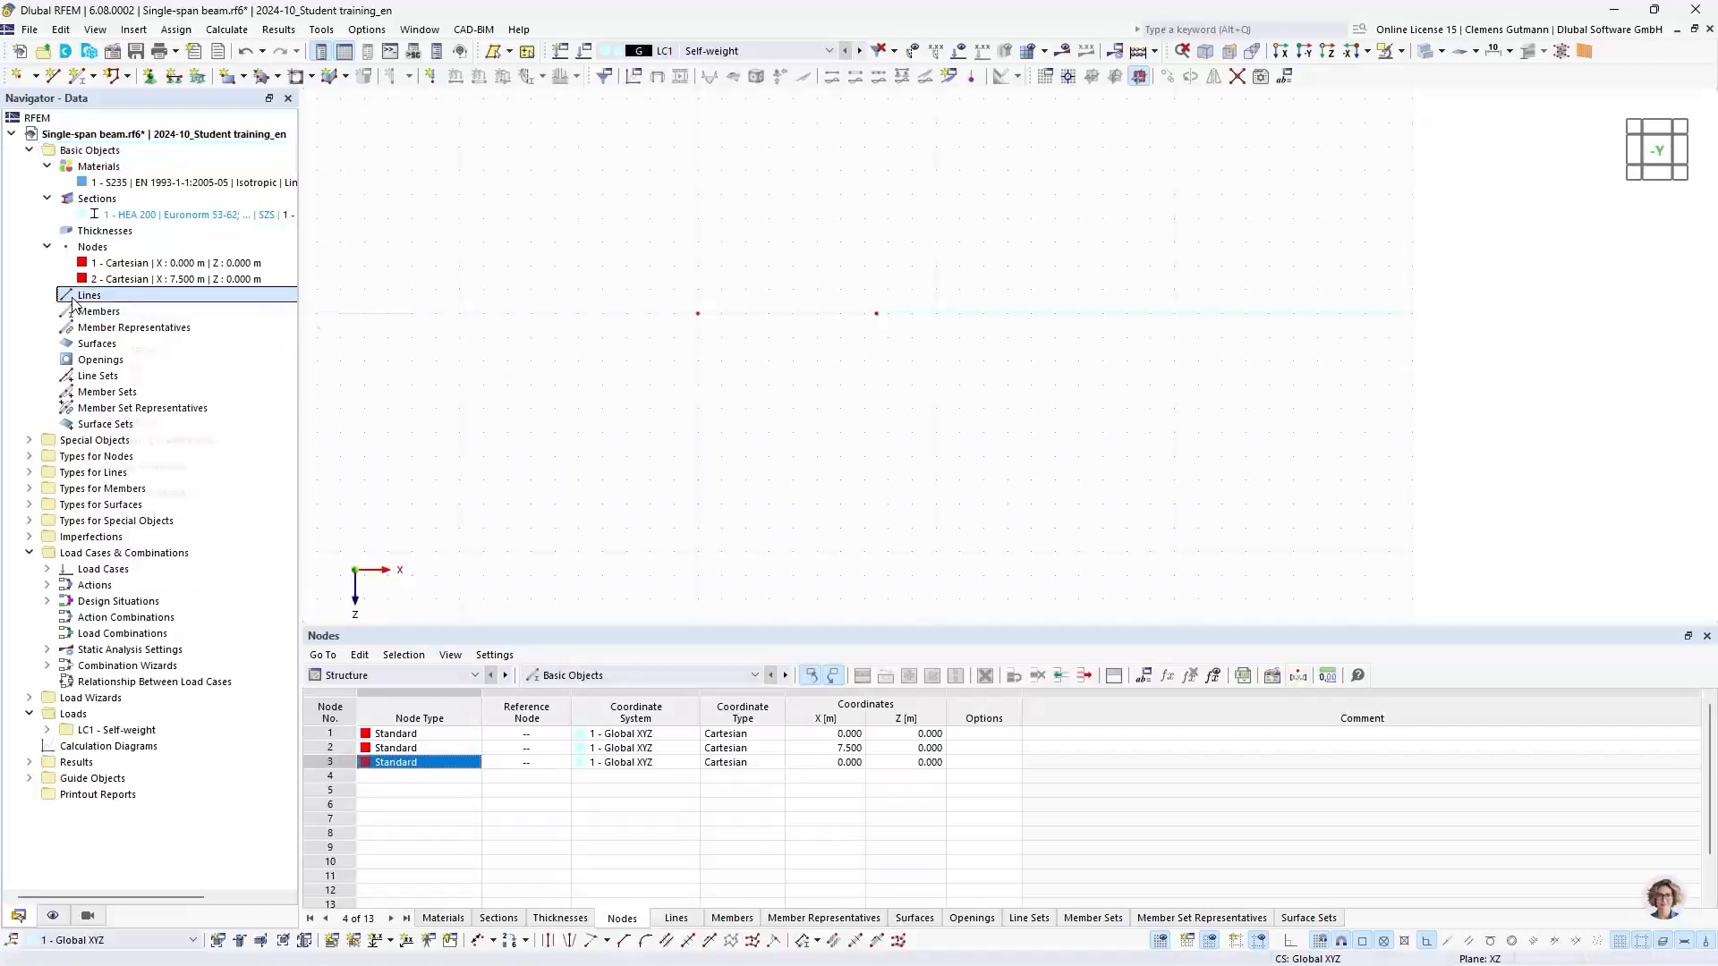
{"action": "mouse_move", "coordinate": [105, 336]}
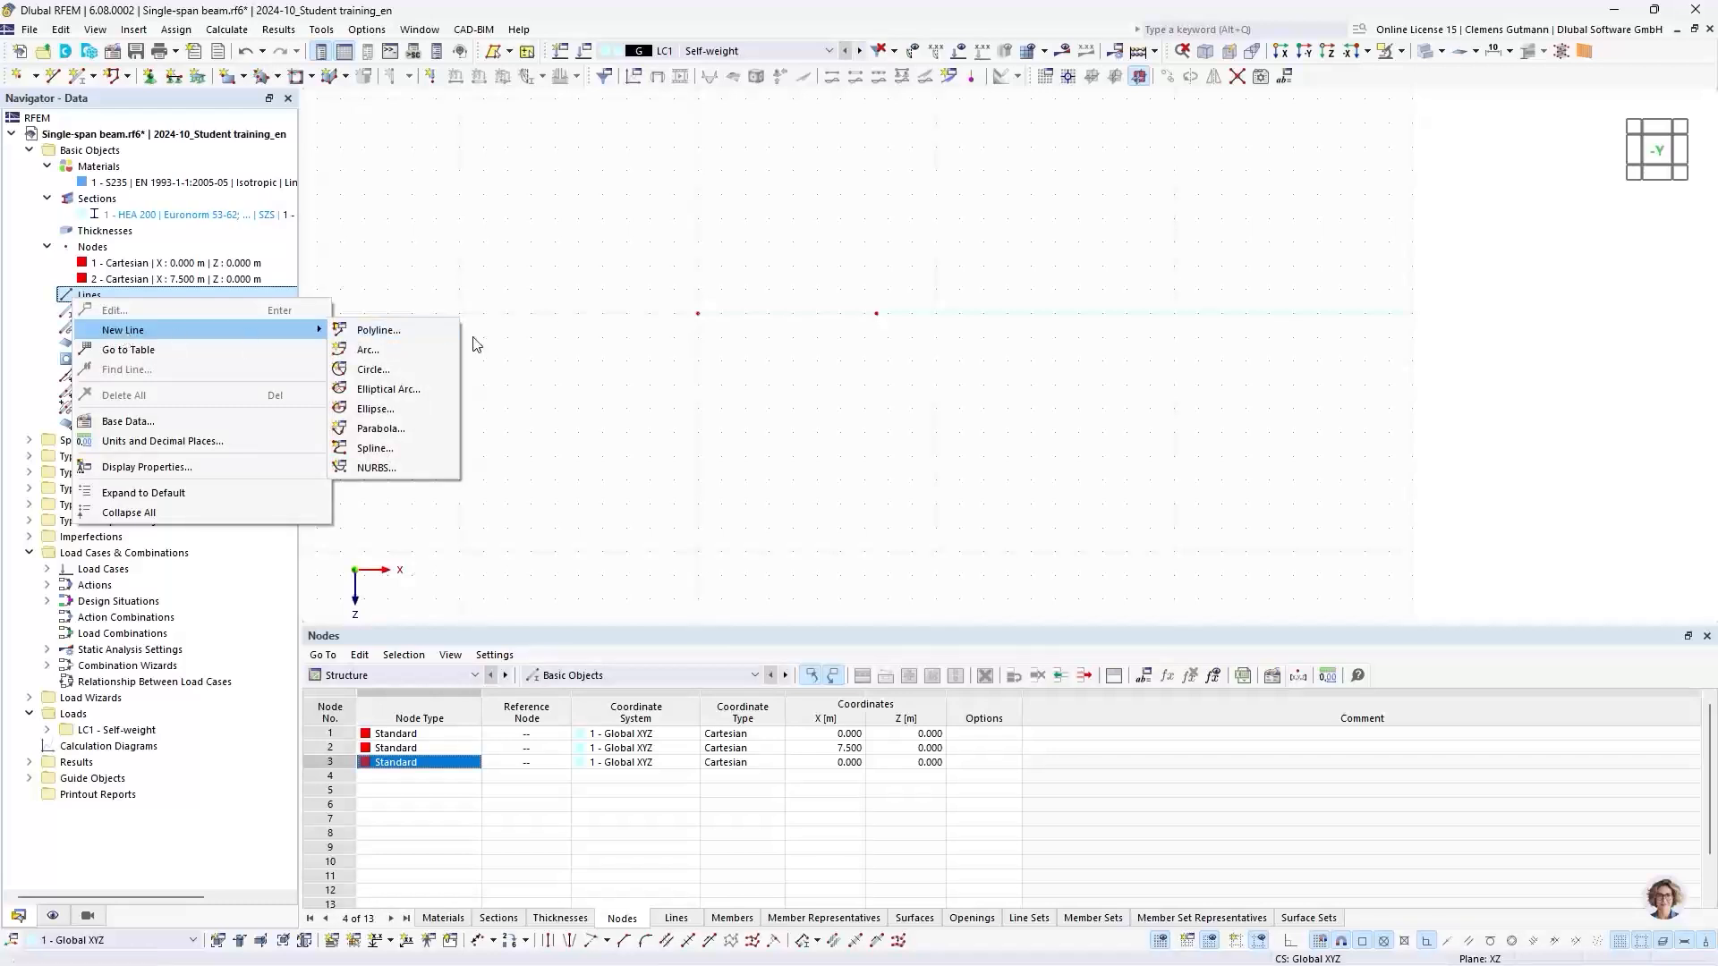
{"action": "left_click", "coordinate": [404, 334]}
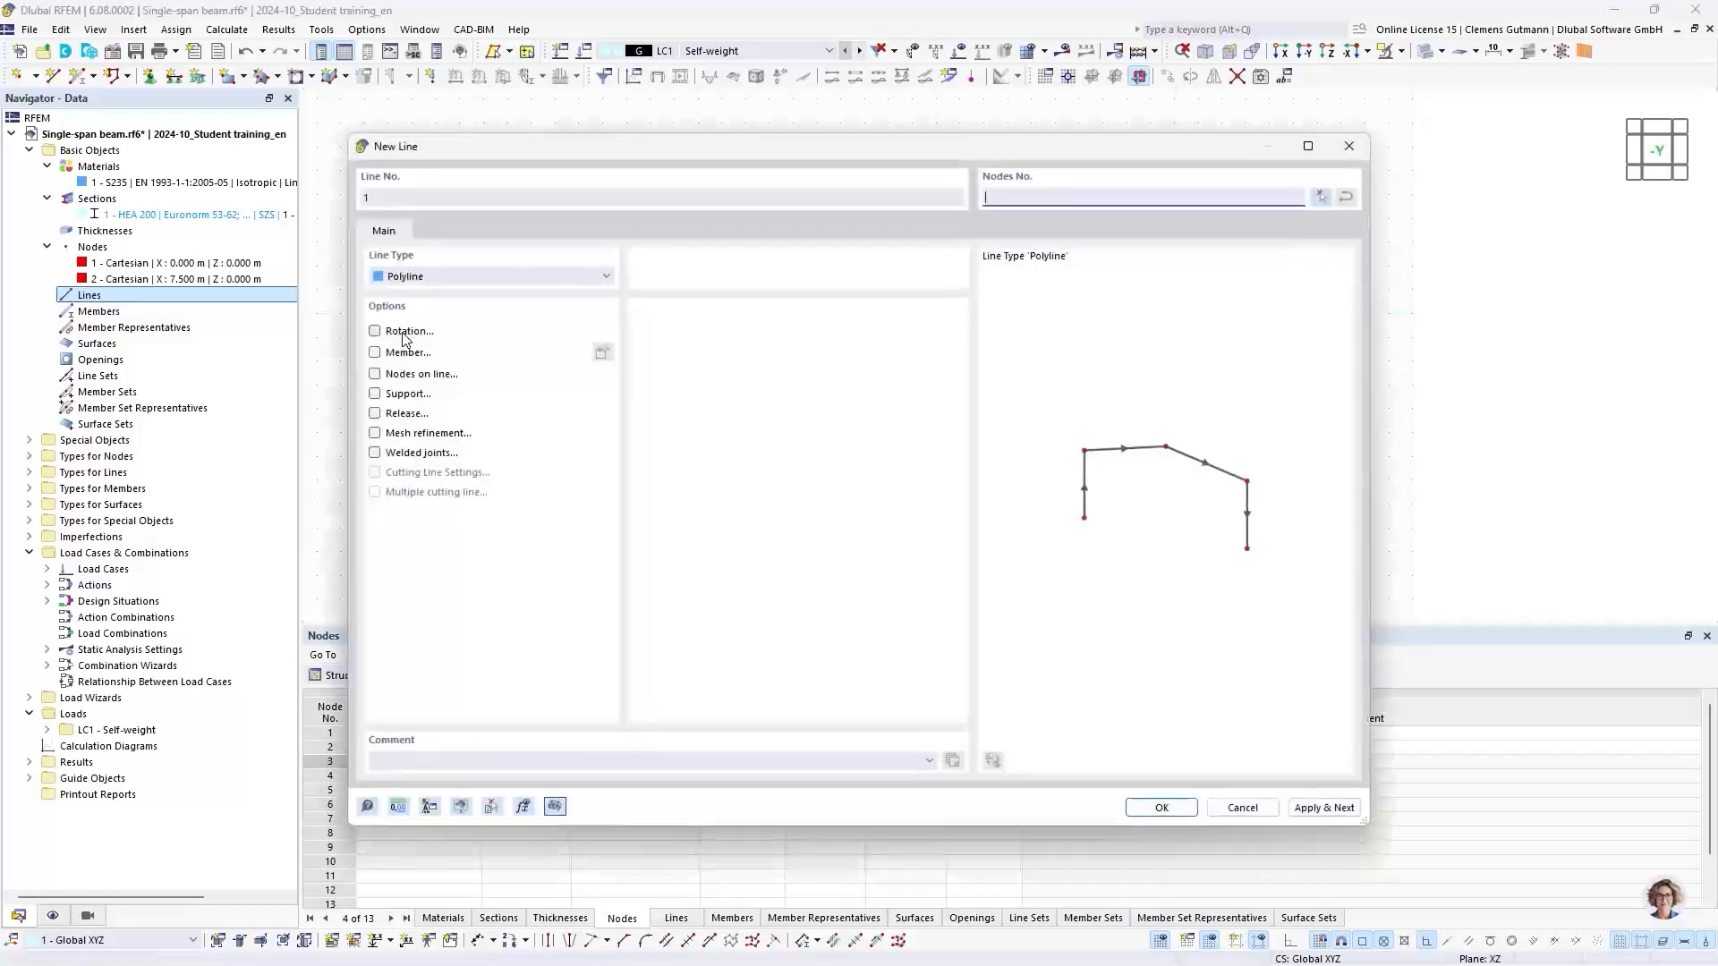
{"action": "left_click", "coordinate": [1321, 197]}
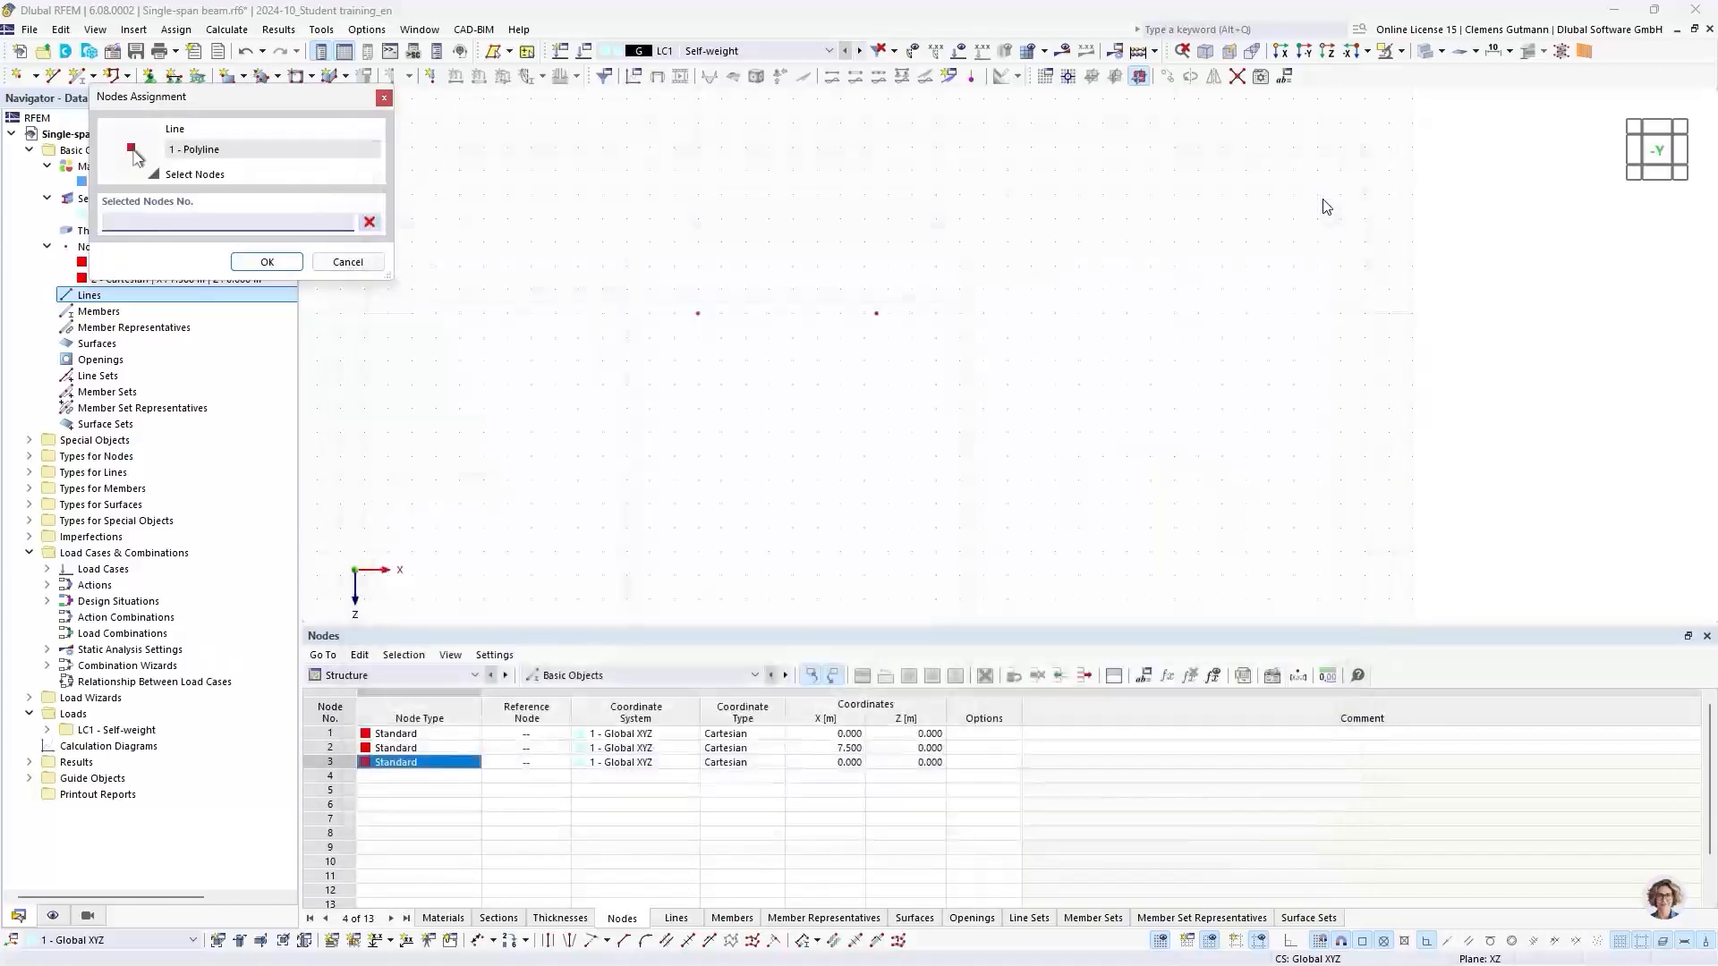
{"action": "left_click", "coordinate": [697, 314]}
{"action": "left_click", "coordinate": [876, 313]}
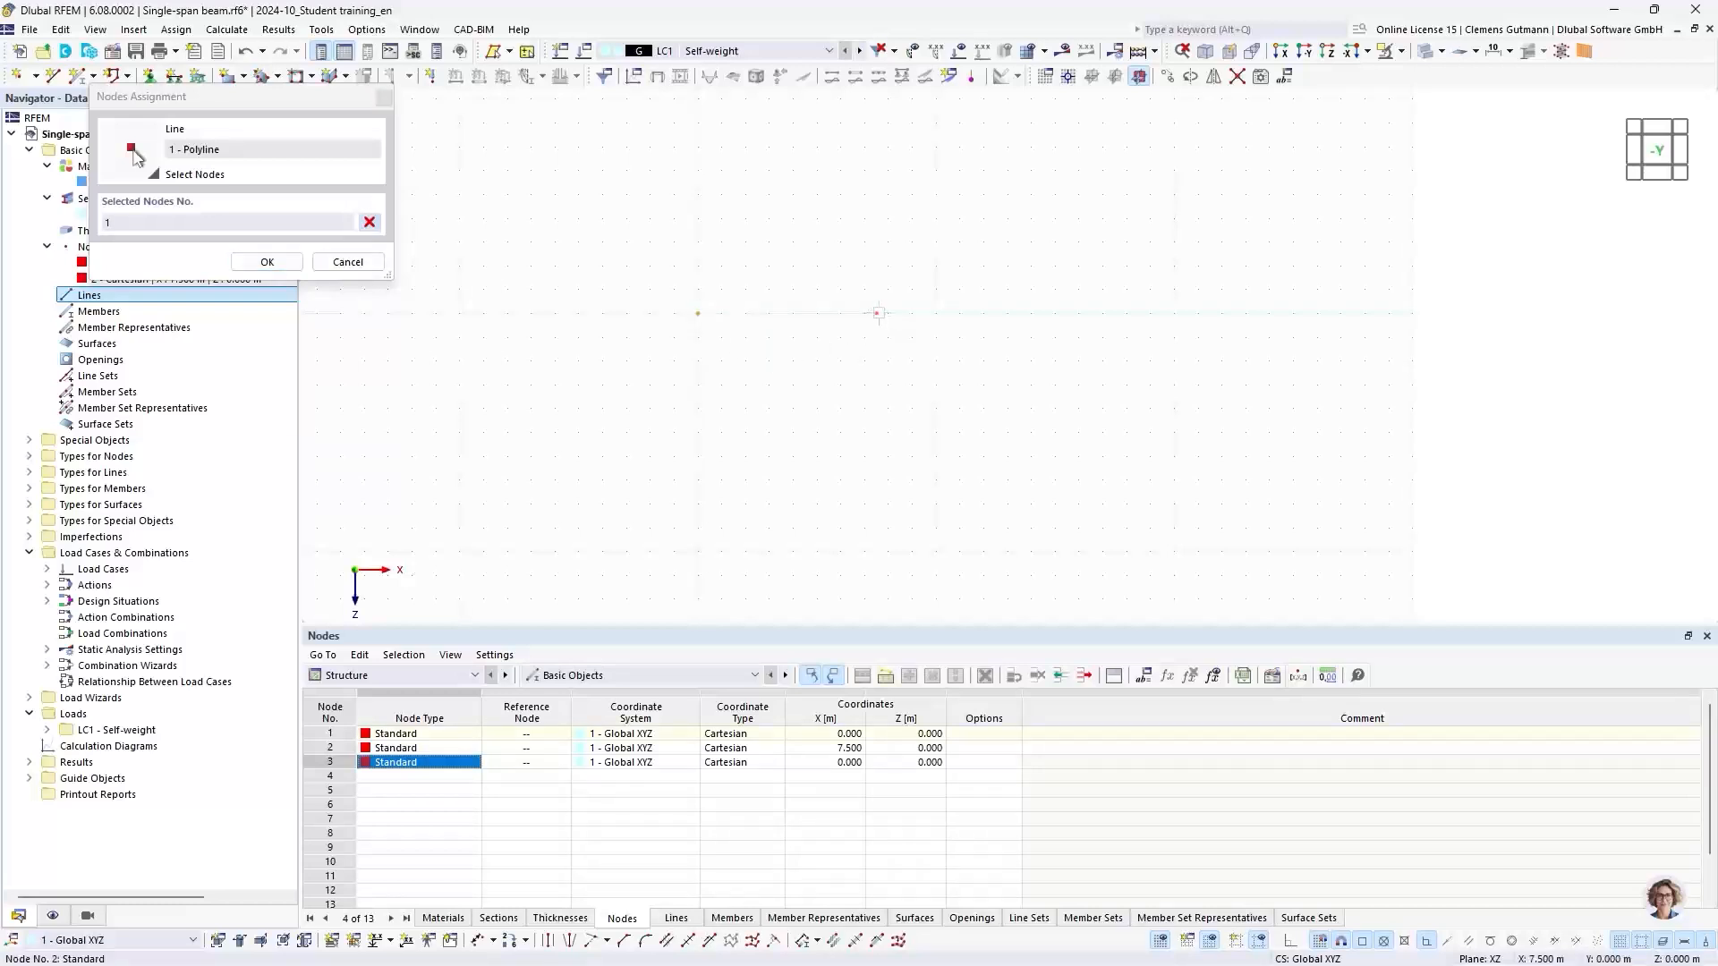
{"action": "left_click", "coordinate": [266, 261]}
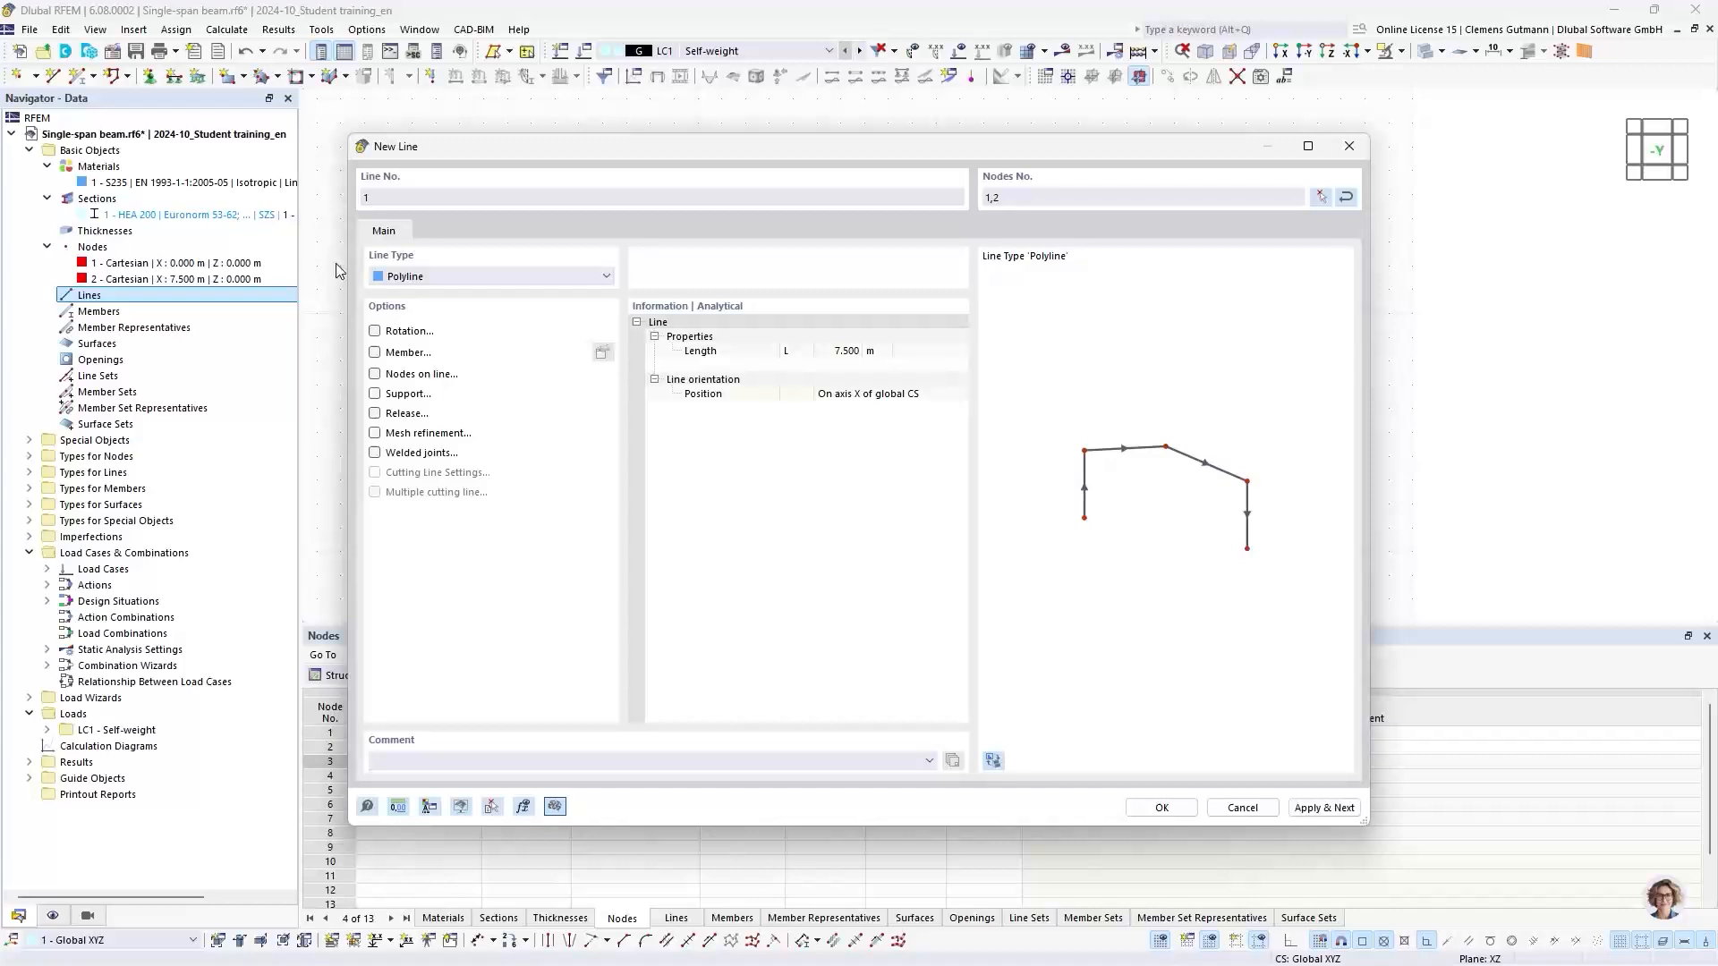
{"action": "left_click", "coordinate": [1160, 808]}
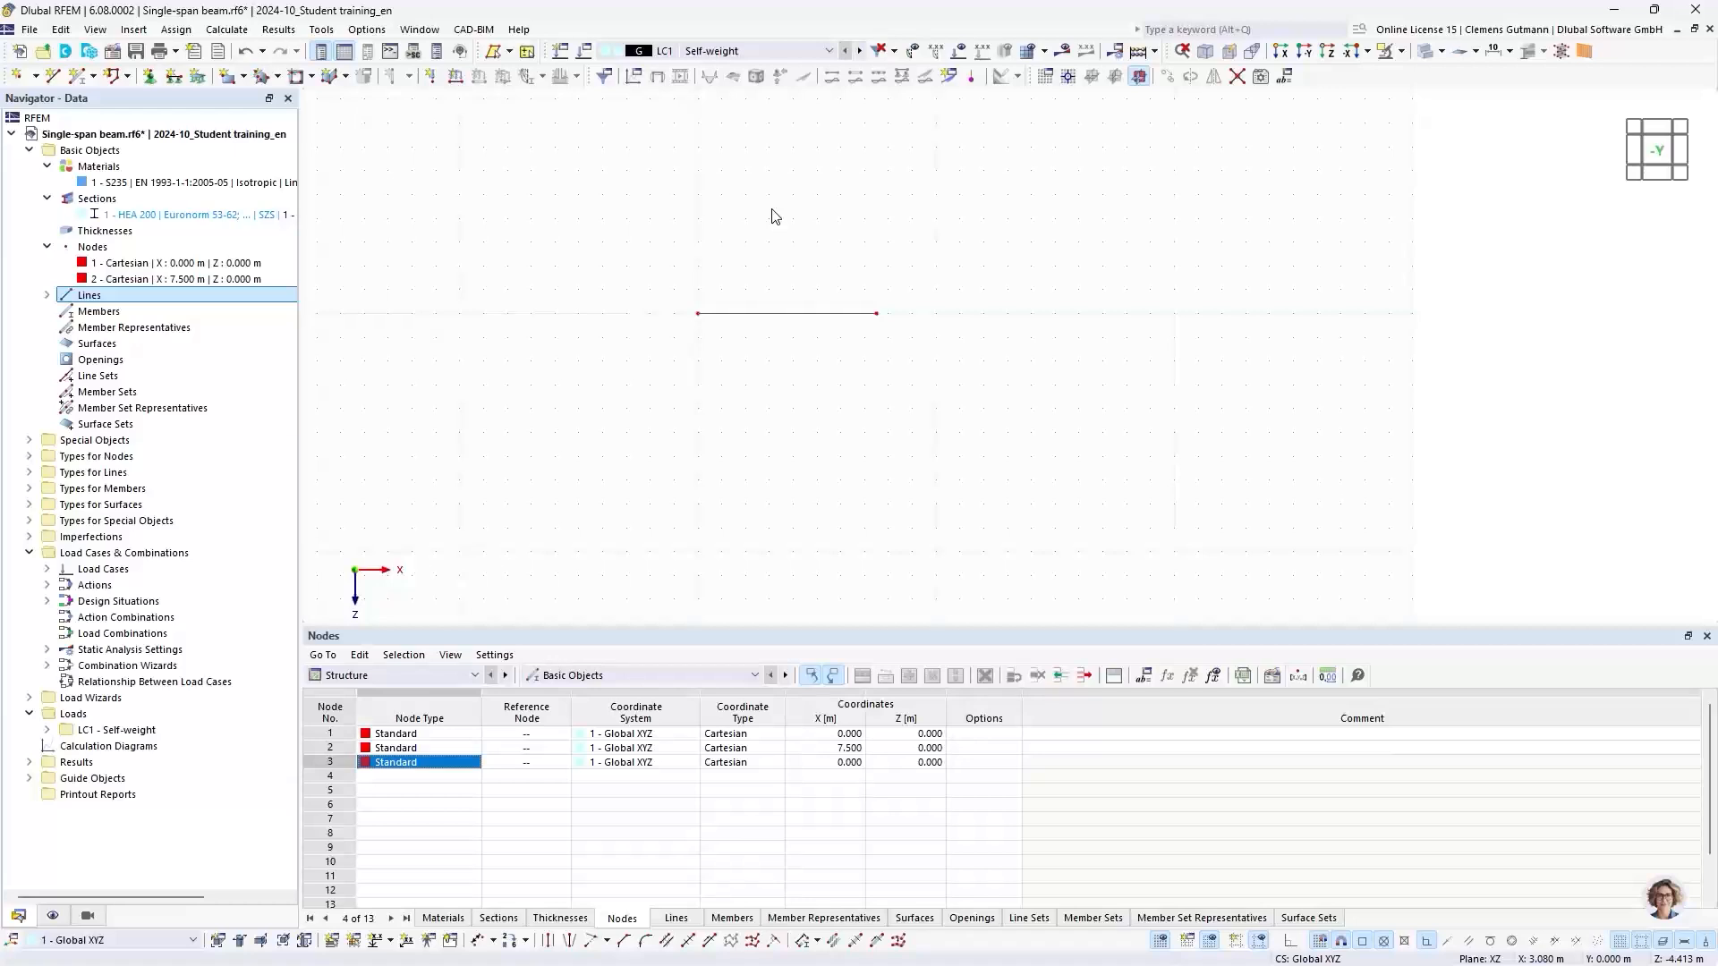
Edit the line between the two nodes and activate its Member option to define a new member
{"action": "right_click", "coordinate": [103, 318]}
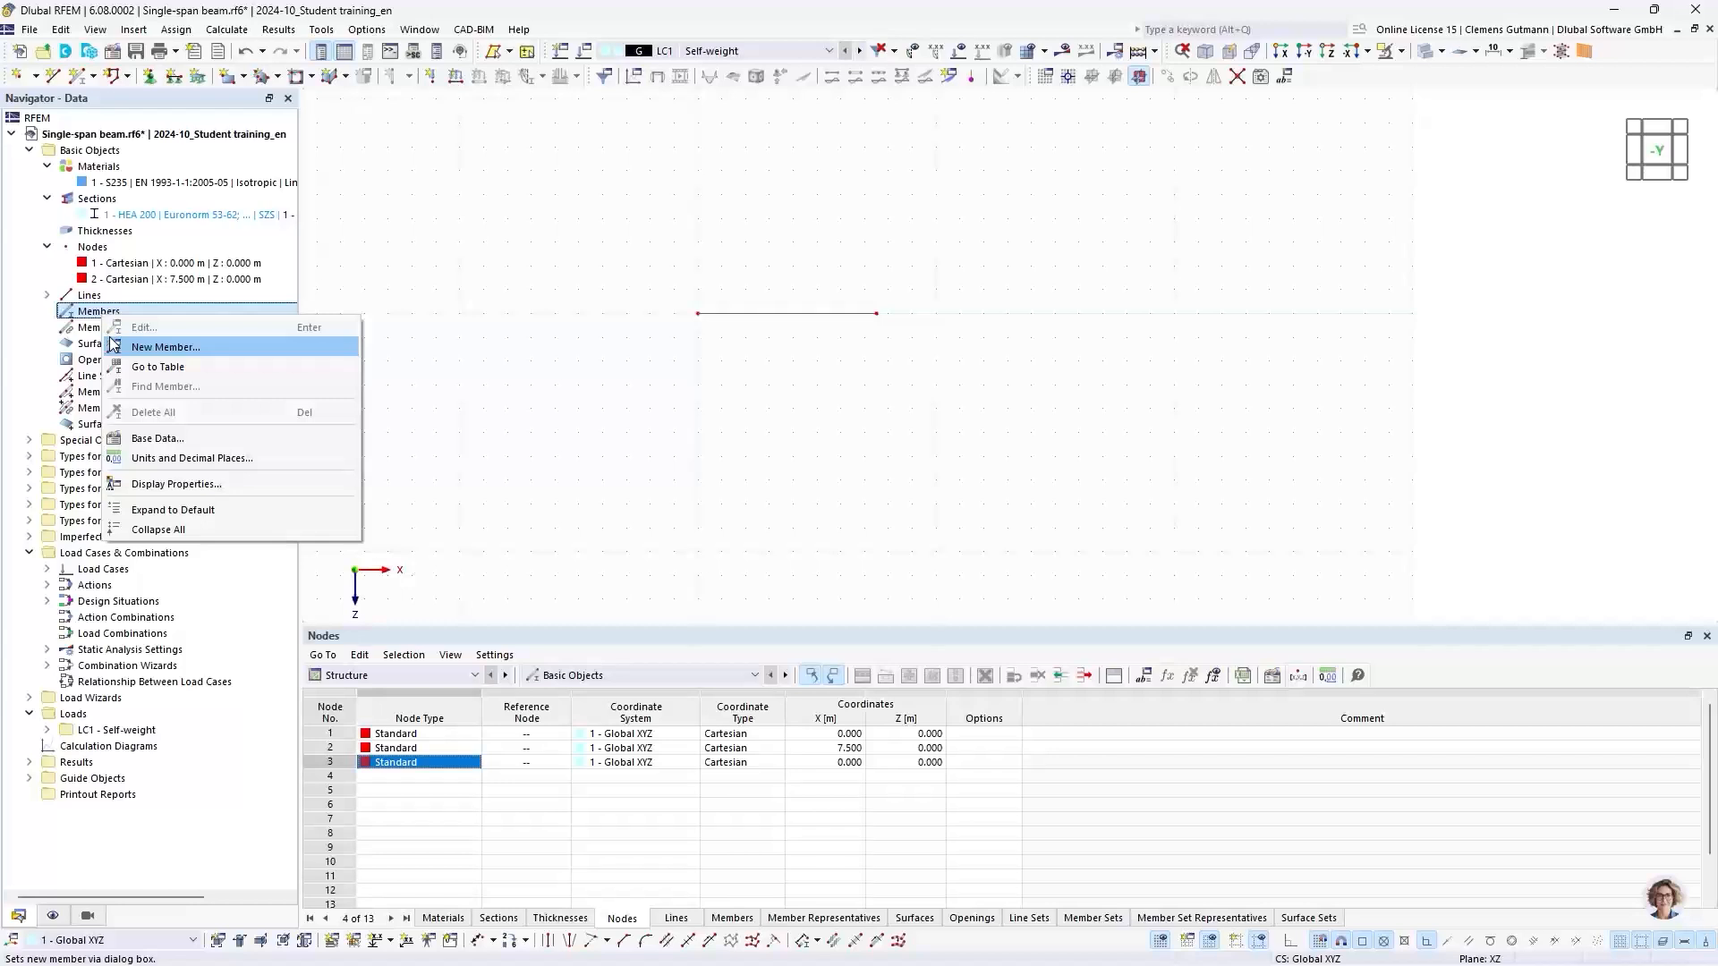
{"action": "left_click", "coordinate": [114, 346]}
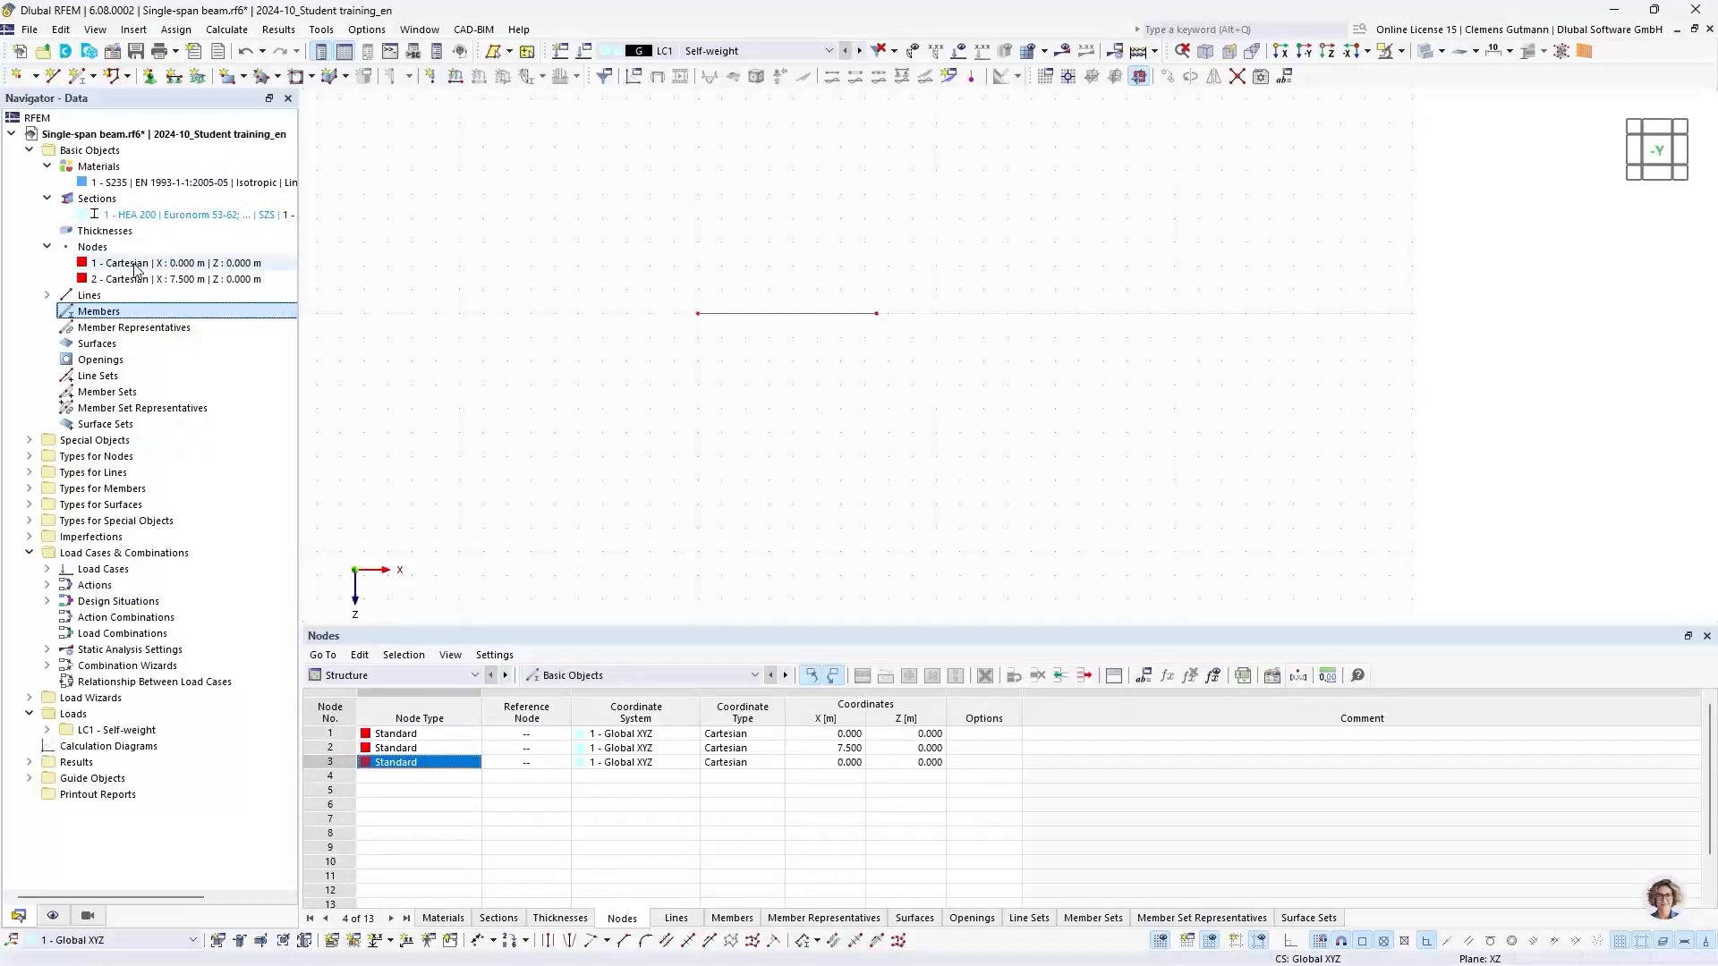
{"action": "double_click", "coordinate": [790, 315]}
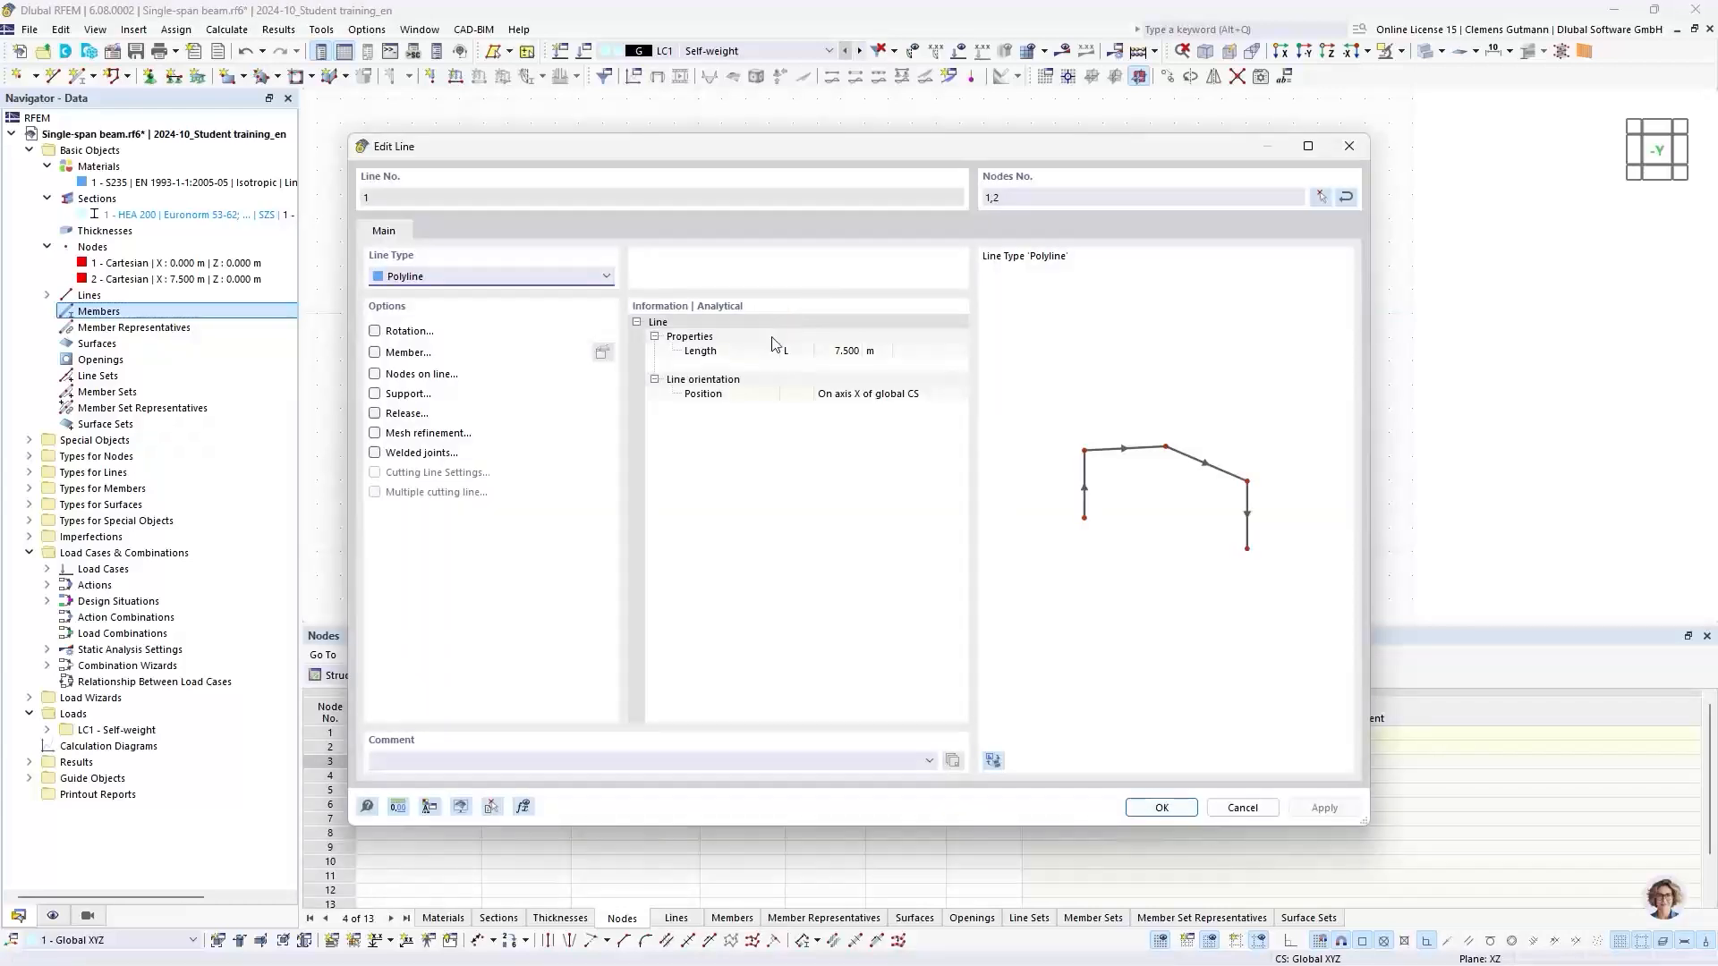
{"action": "left_click", "coordinate": [375, 353]}
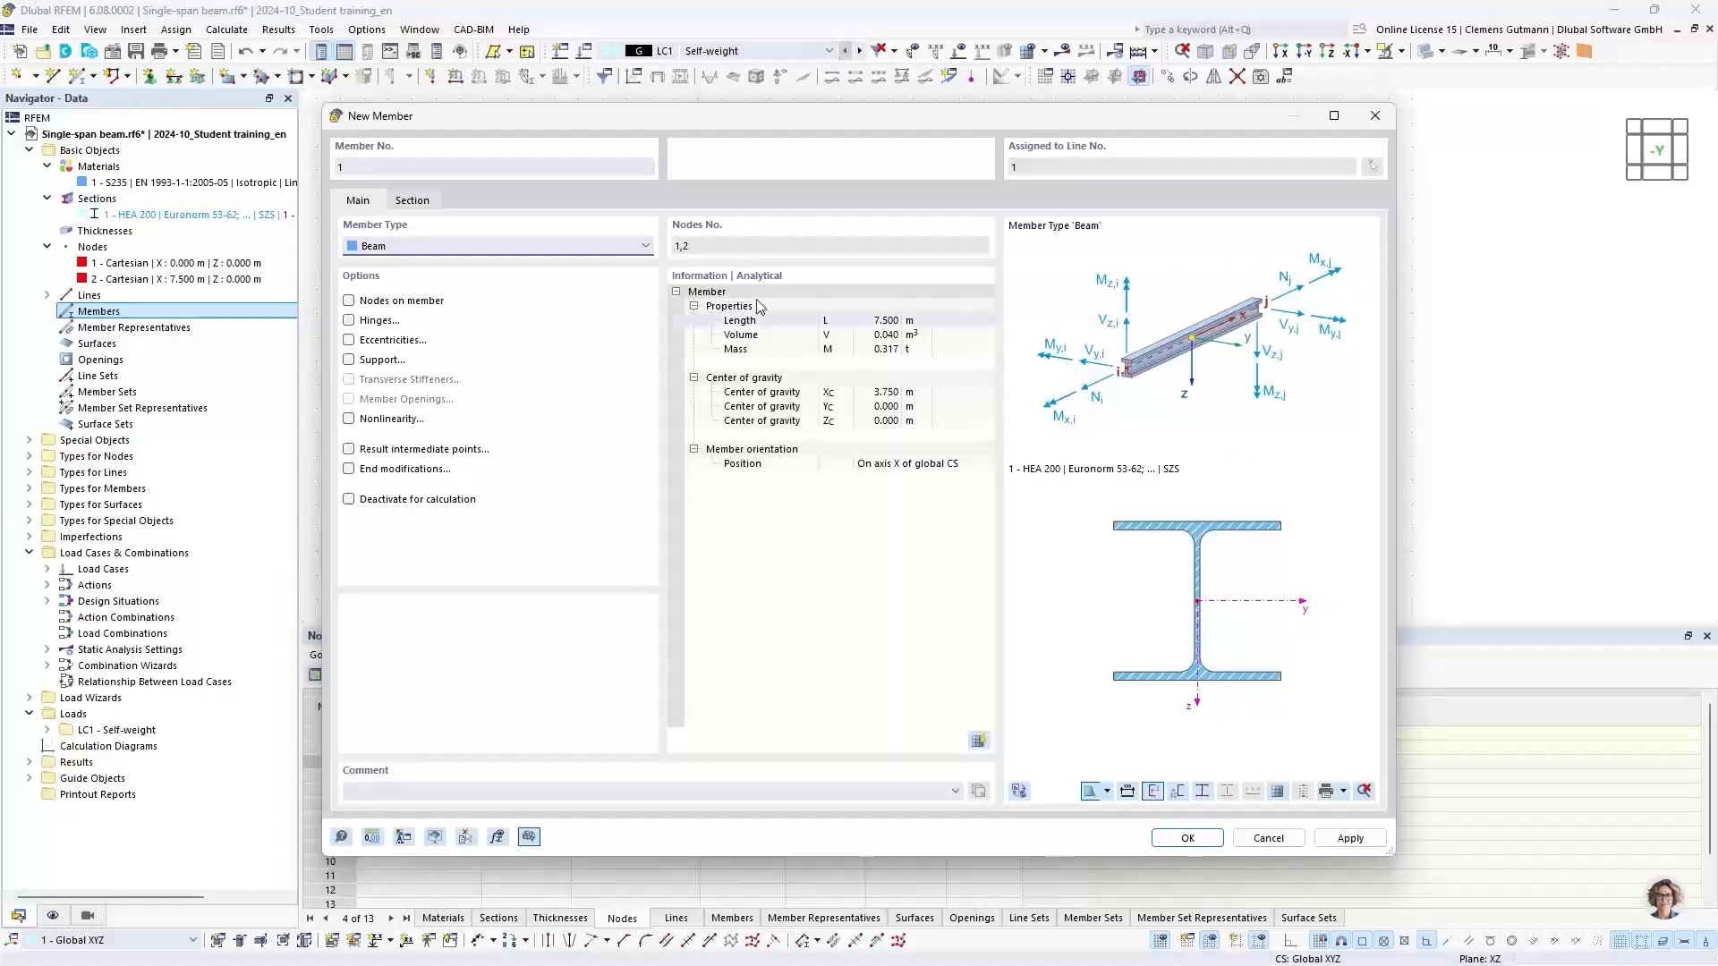
Try the Truss member type to compare its internal forces with a beam, and return the type to Beam
{"action": "left_click", "coordinate": [412, 248]}
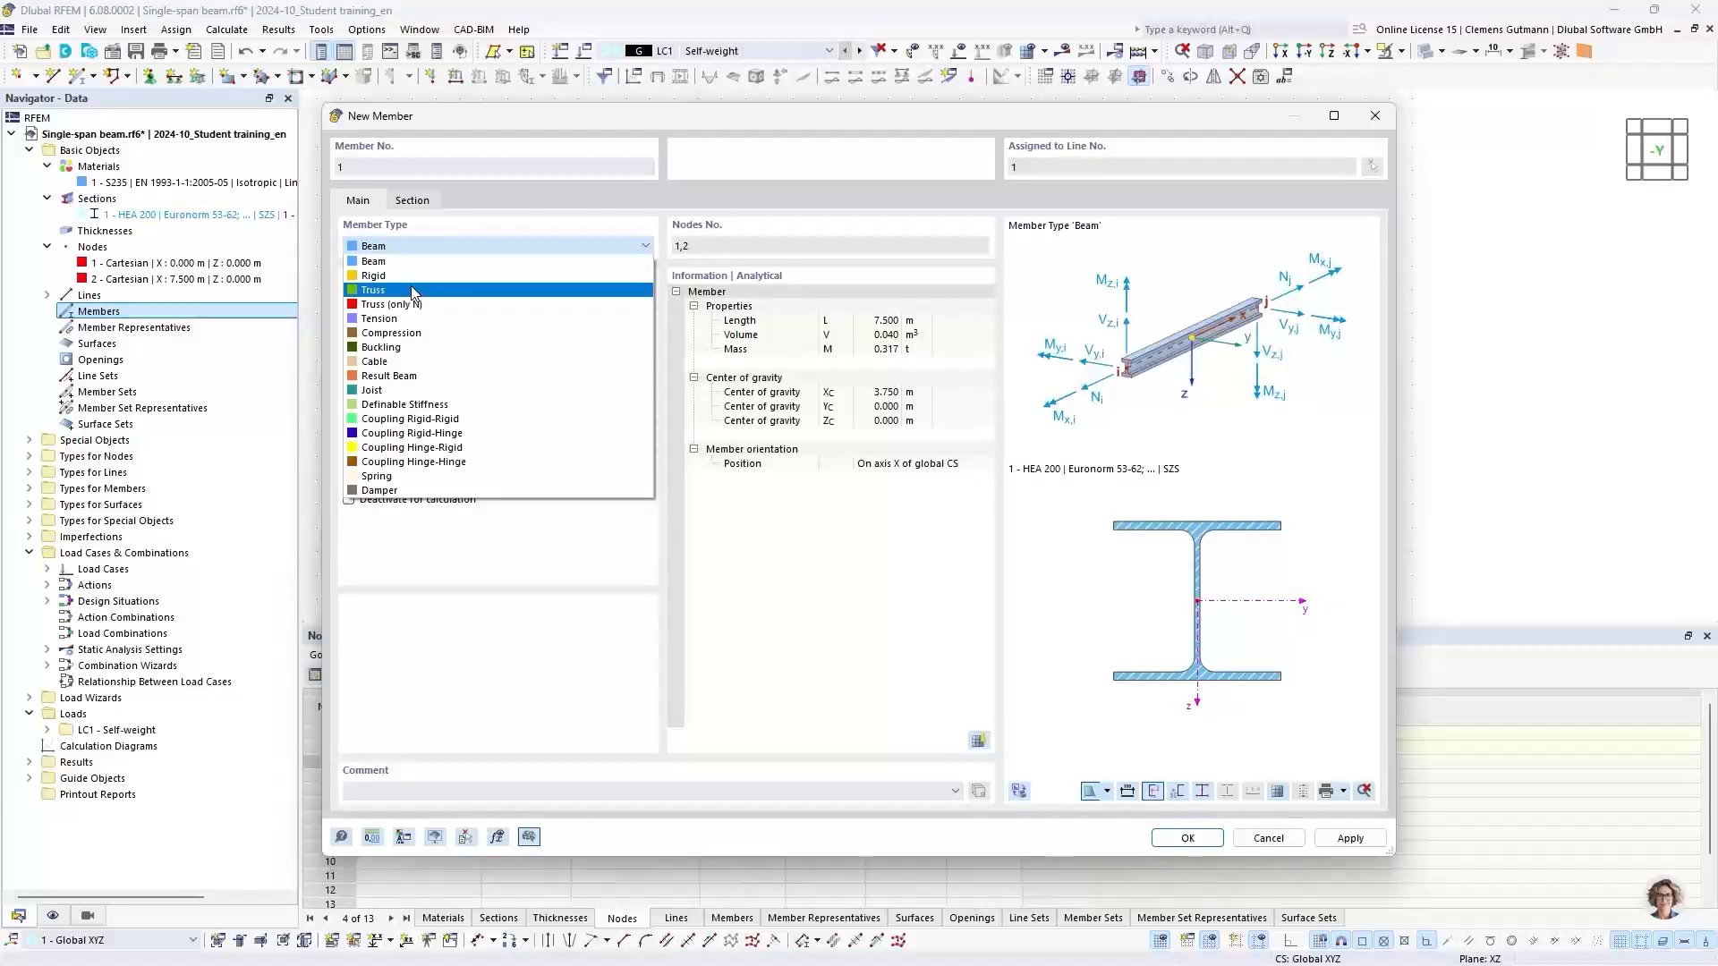
{"action": "left_click", "coordinate": [413, 290]}
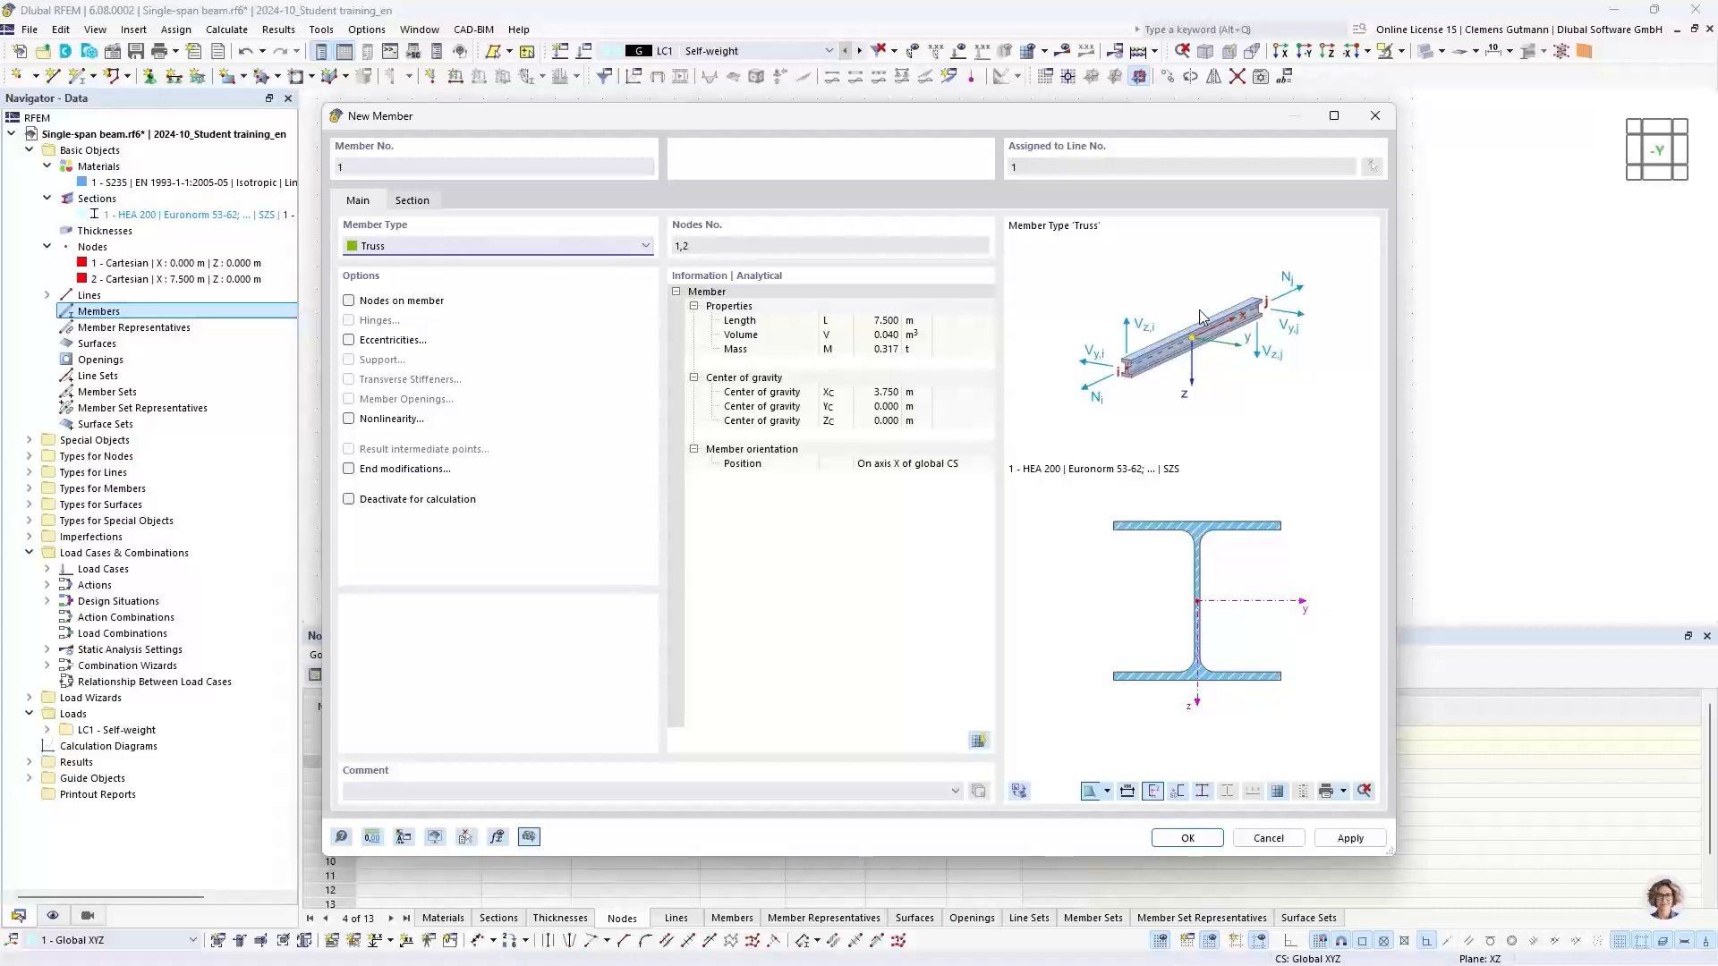
{"action": "left_click", "coordinate": [576, 248]}
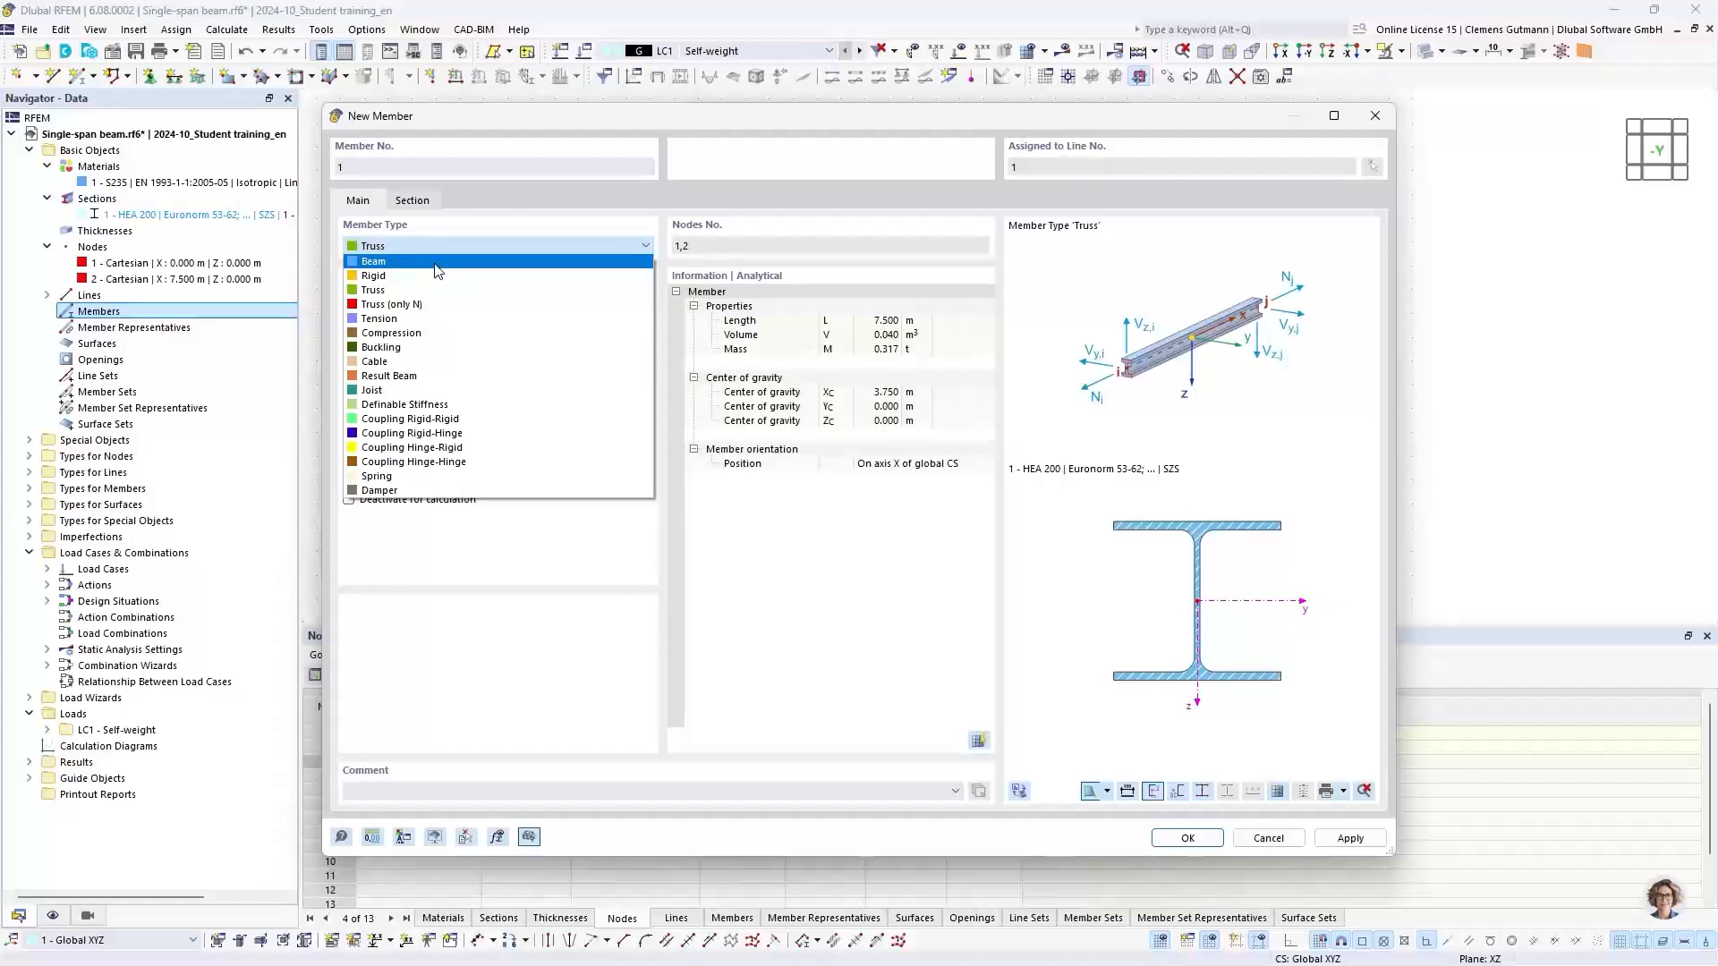
{"action": "left_click", "coordinate": [438, 270]}
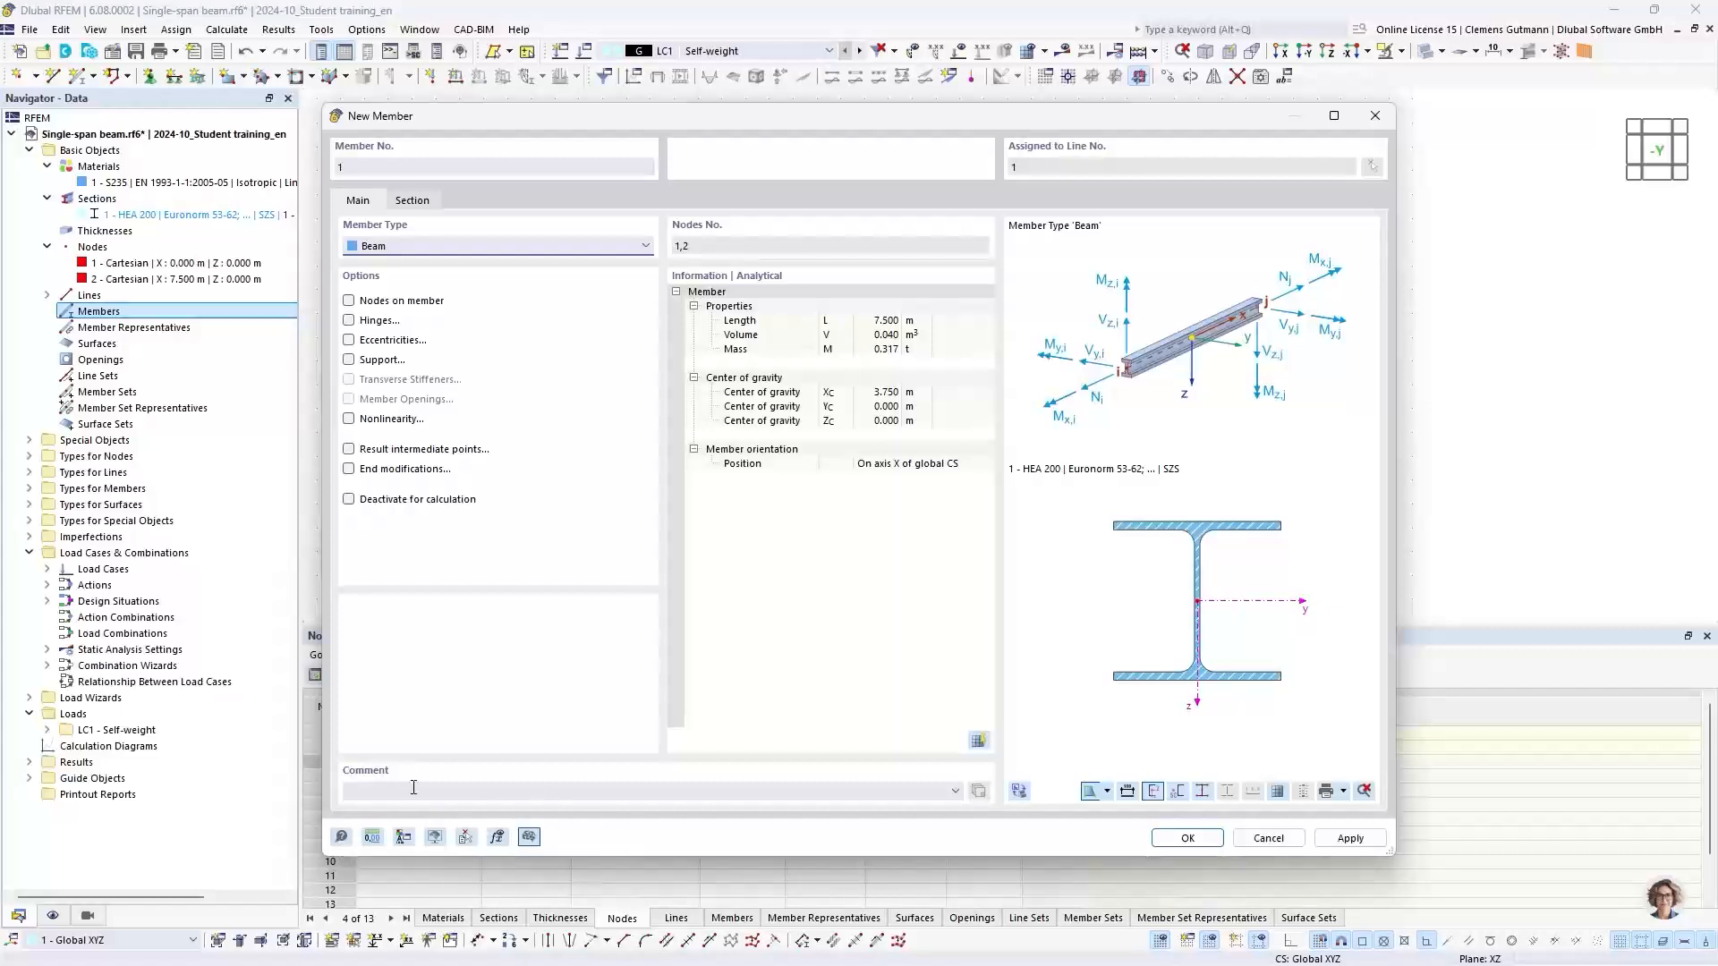
Consult the RFEM 6 online manual page on member types, reading the Beam, Rigid, Rib and Truss descriptions, and close it
{"action": "left_click", "coordinate": [341, 838]}
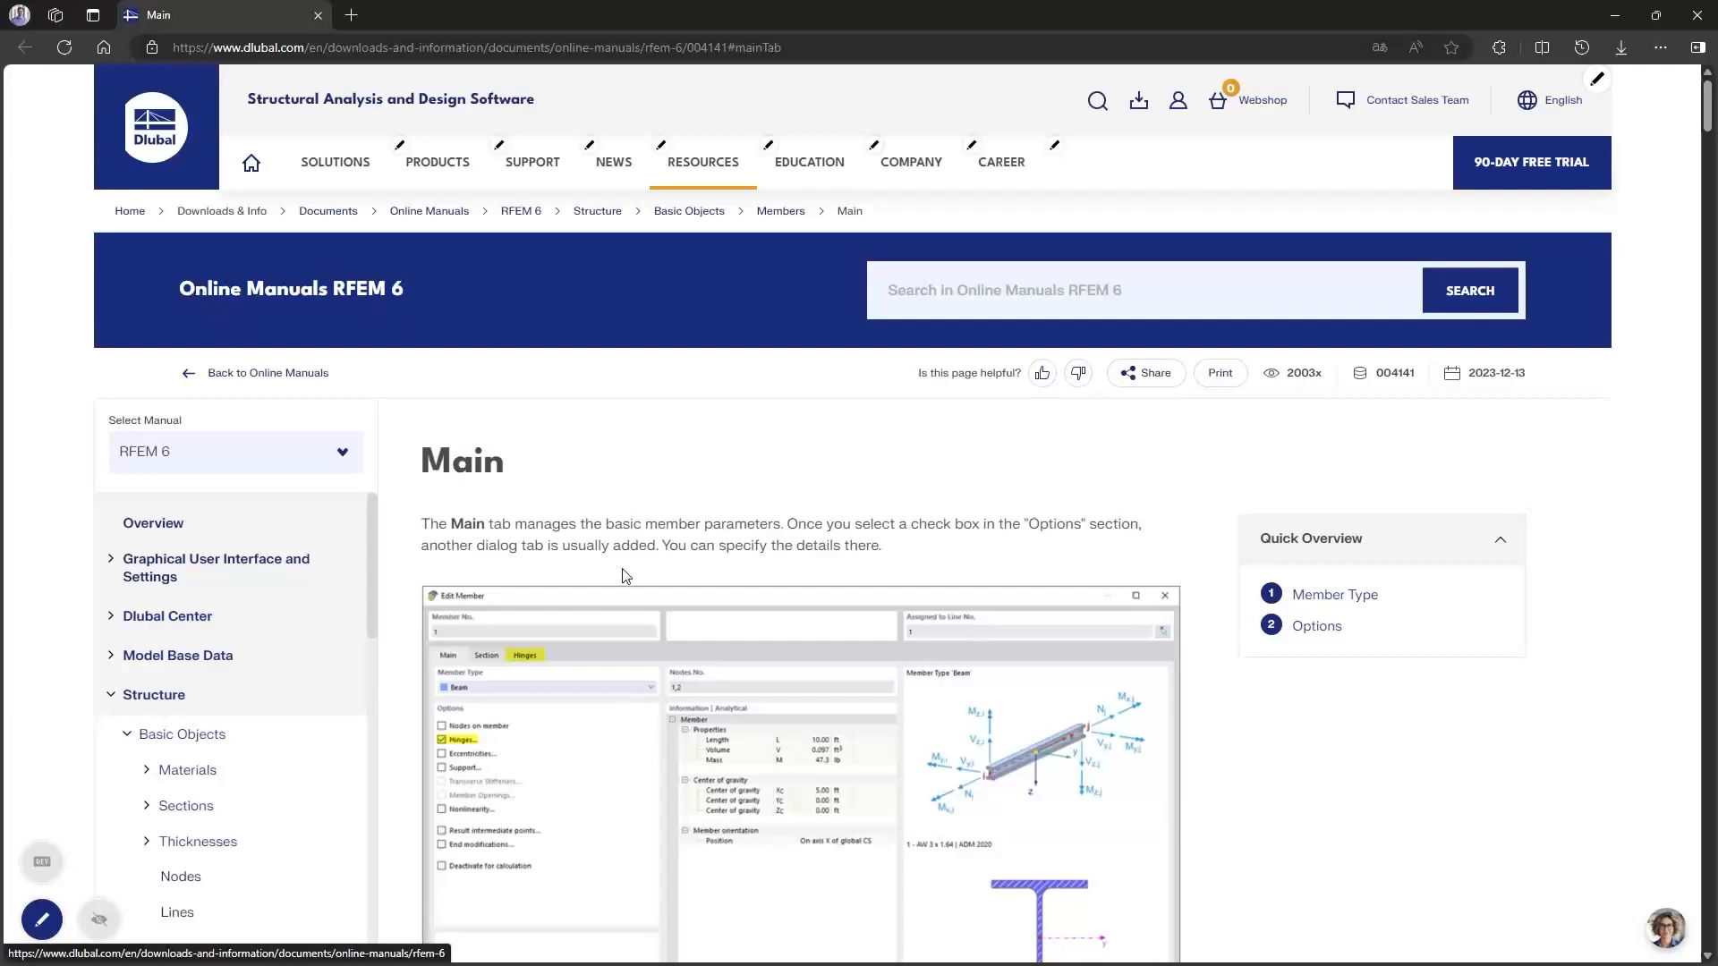
{"action": "scroll", "coordinate": [750, 572], "scroll_direction": "down", "scroll_amount": 1}
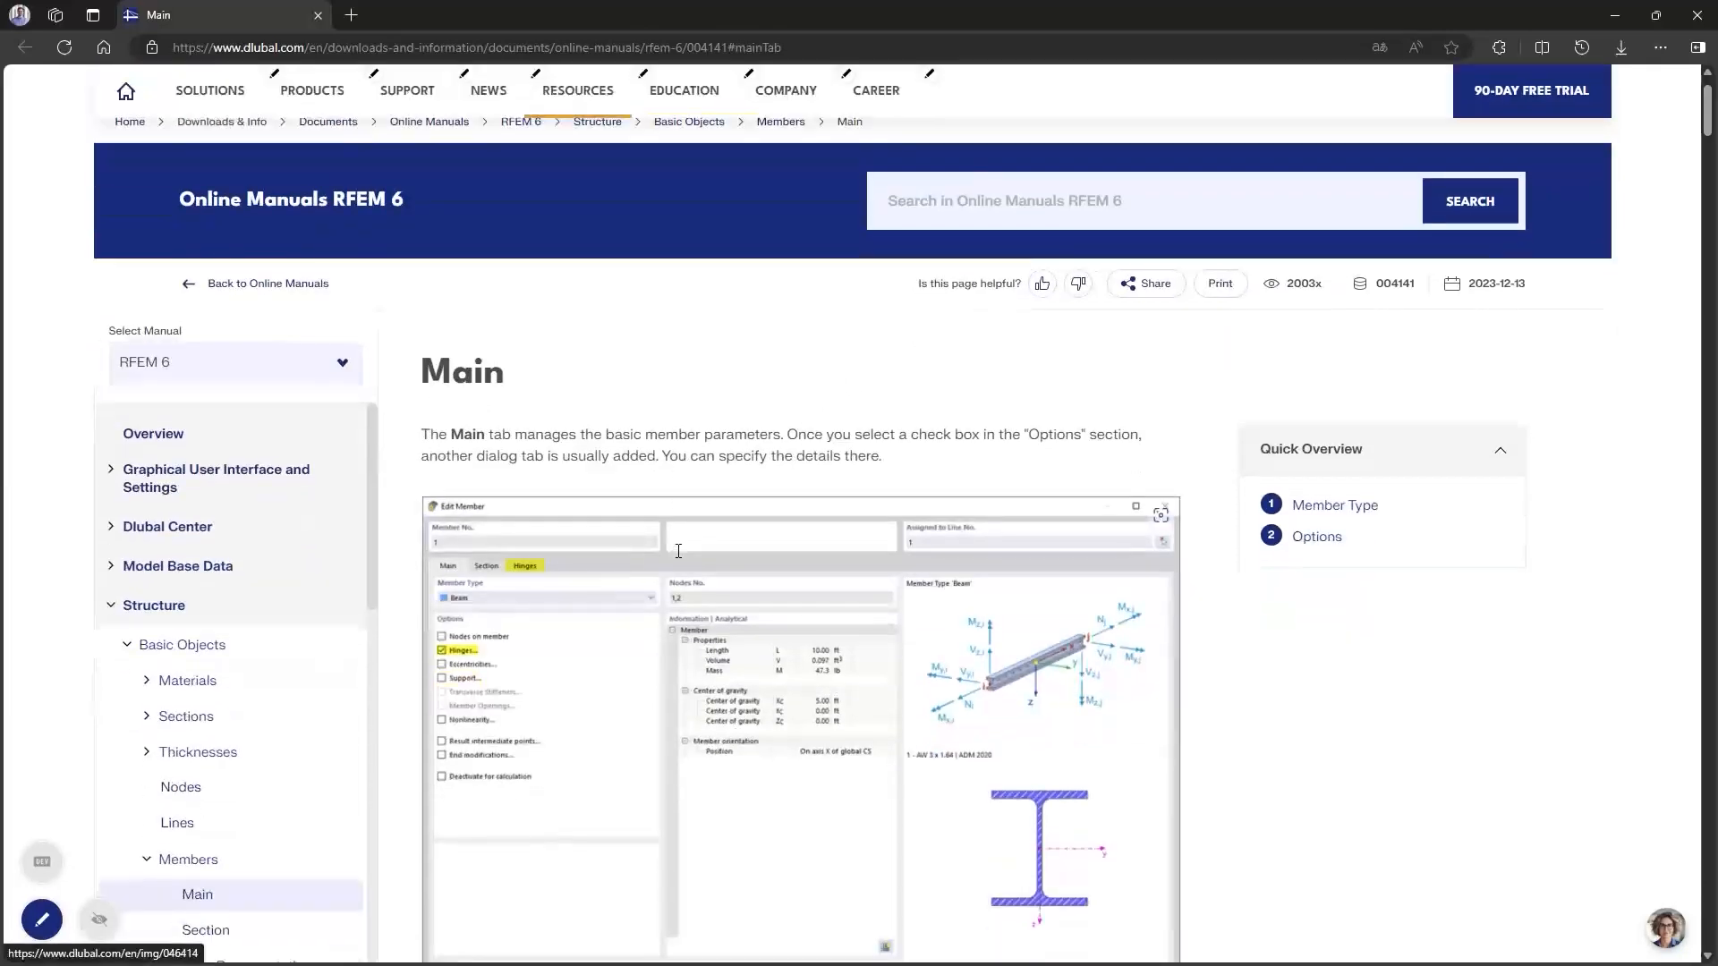
{"action": "scroll", "coordinate": [768, 581], "scroll_direction": "down", "scroll_amount": 2}
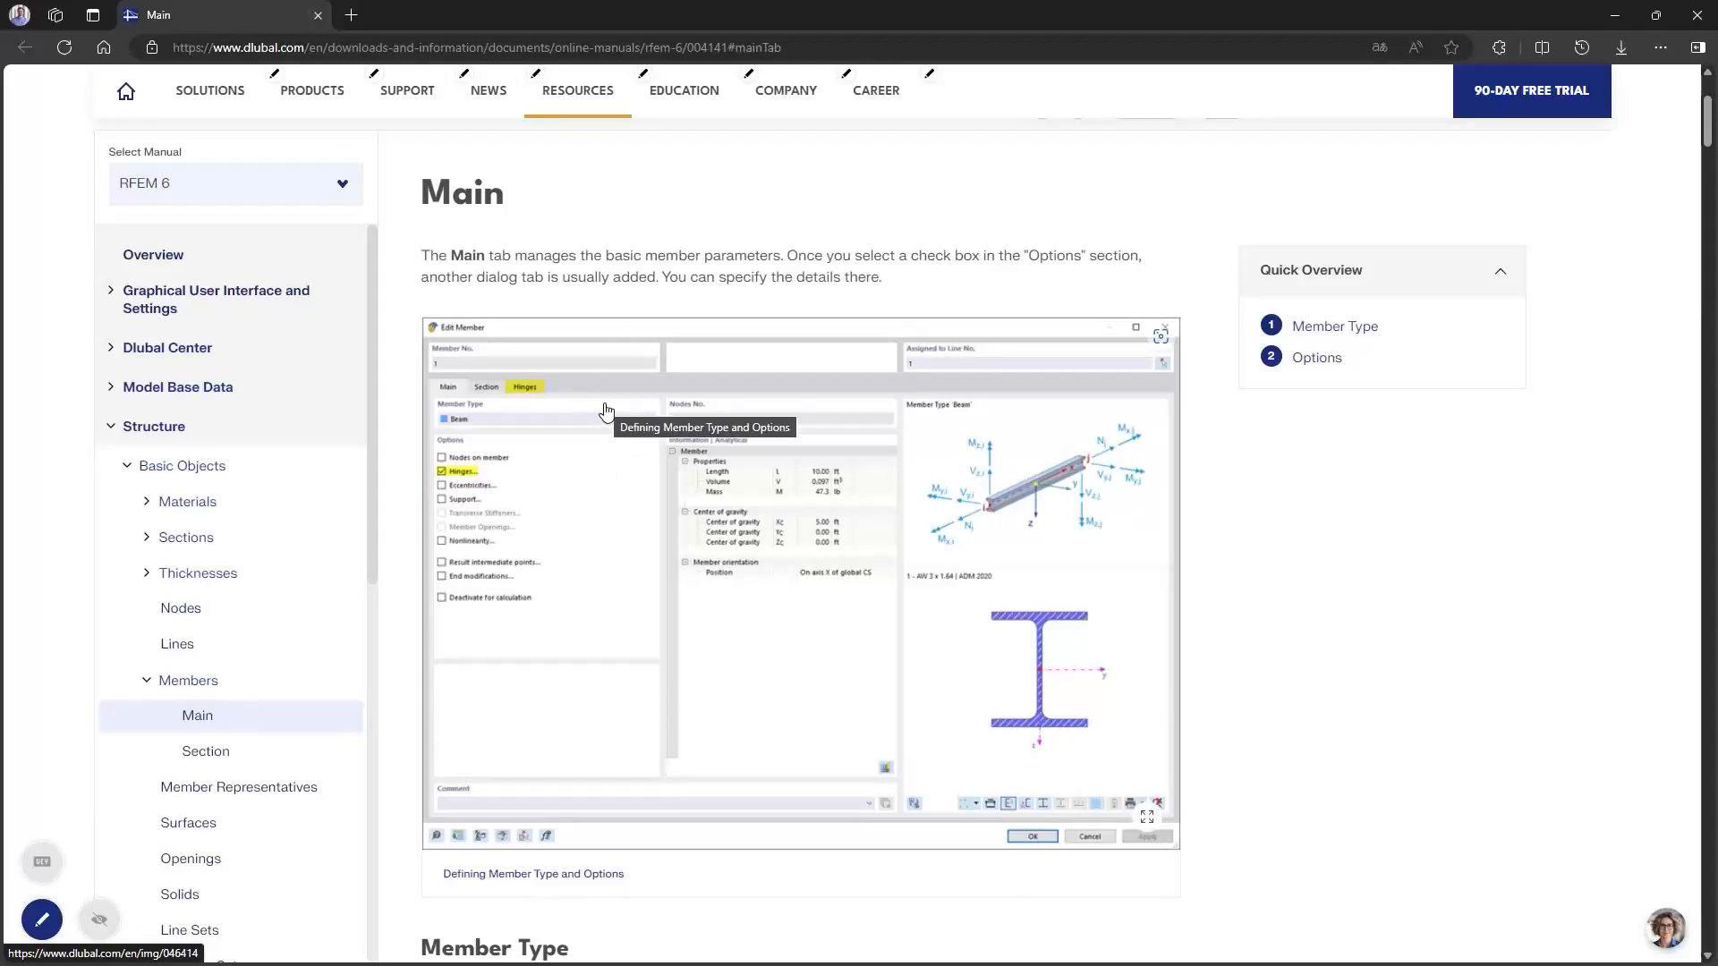
{"action": "scroll", "coordinate": [604, 411], "scroll_direction": "up", "scroll_amount": 2}
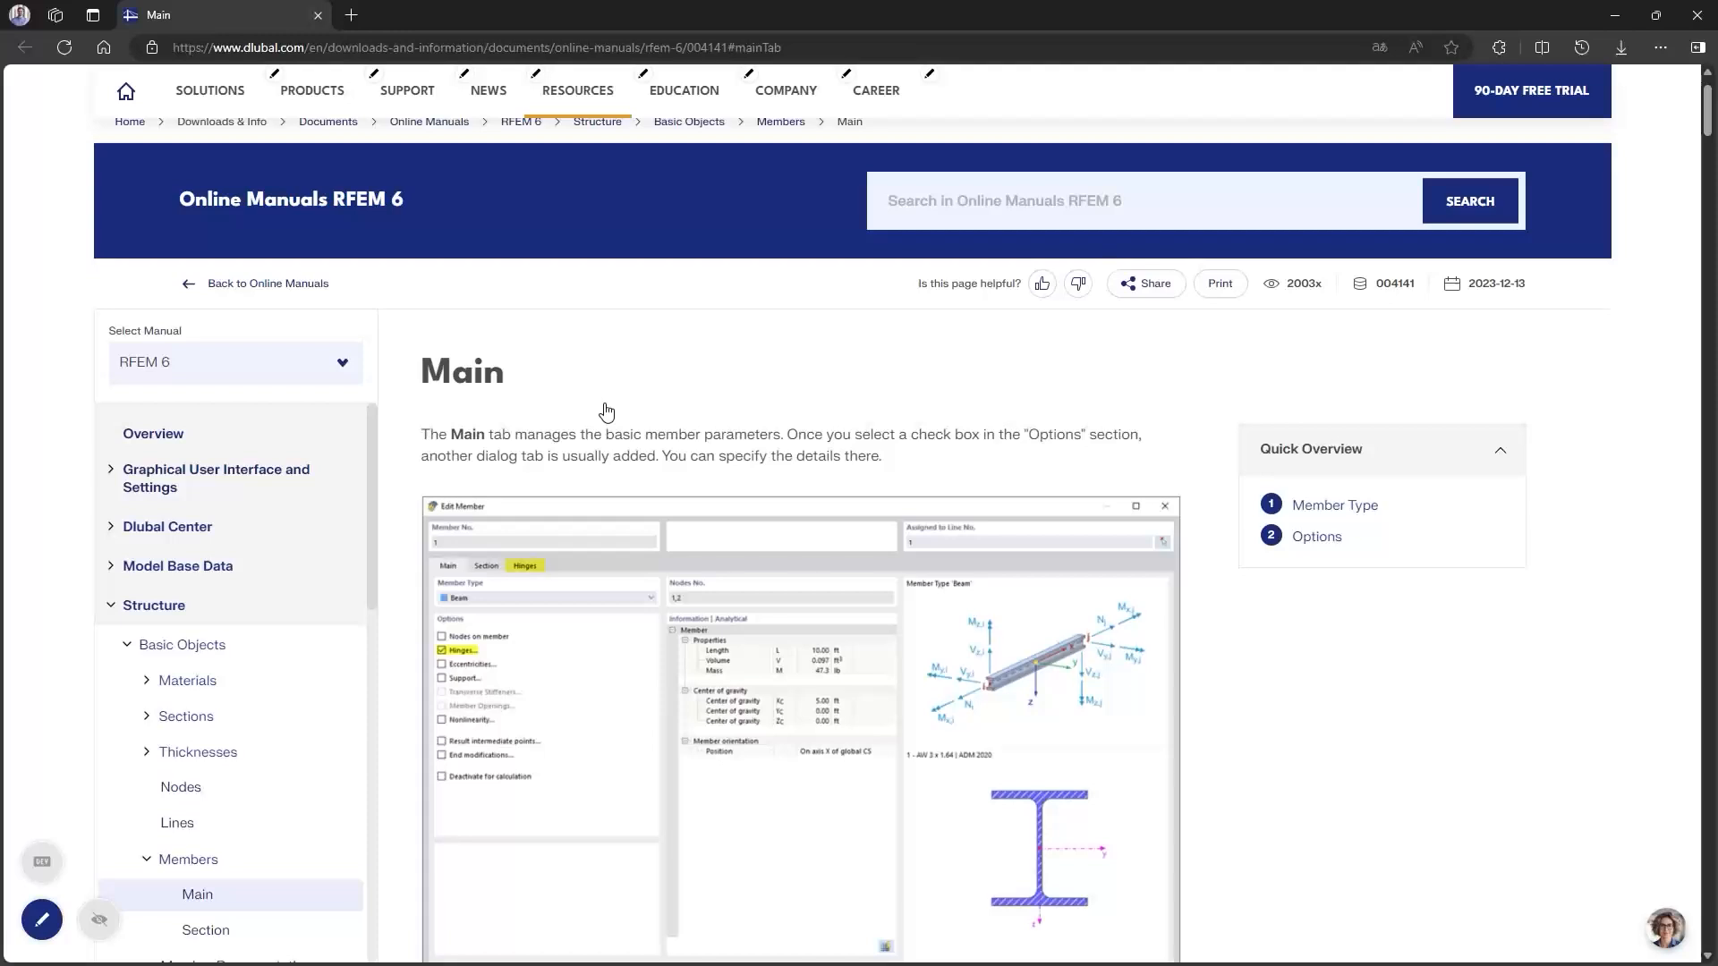
{"action": "scroll", "coordinate": [576, 546], "scroll_direction": "down", "scroll_amount": 4}
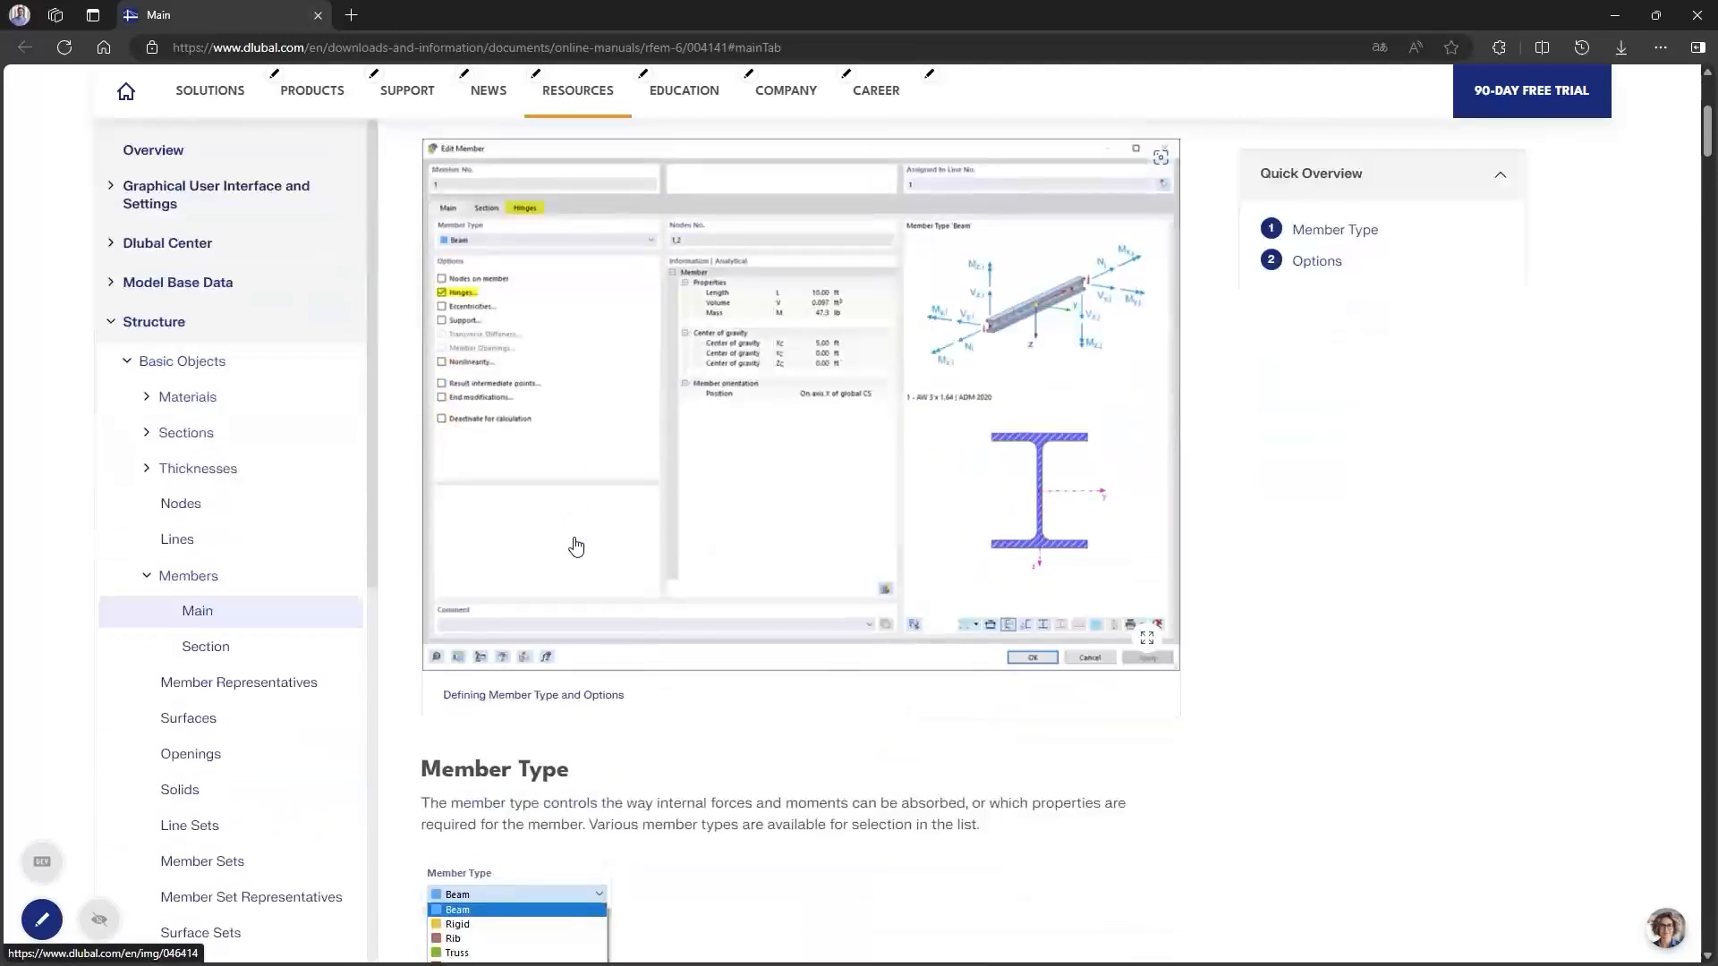
{"action": "scroll", "coordinate": [576, 546], "scroll_direction": "down", "scroll_amount": 6}
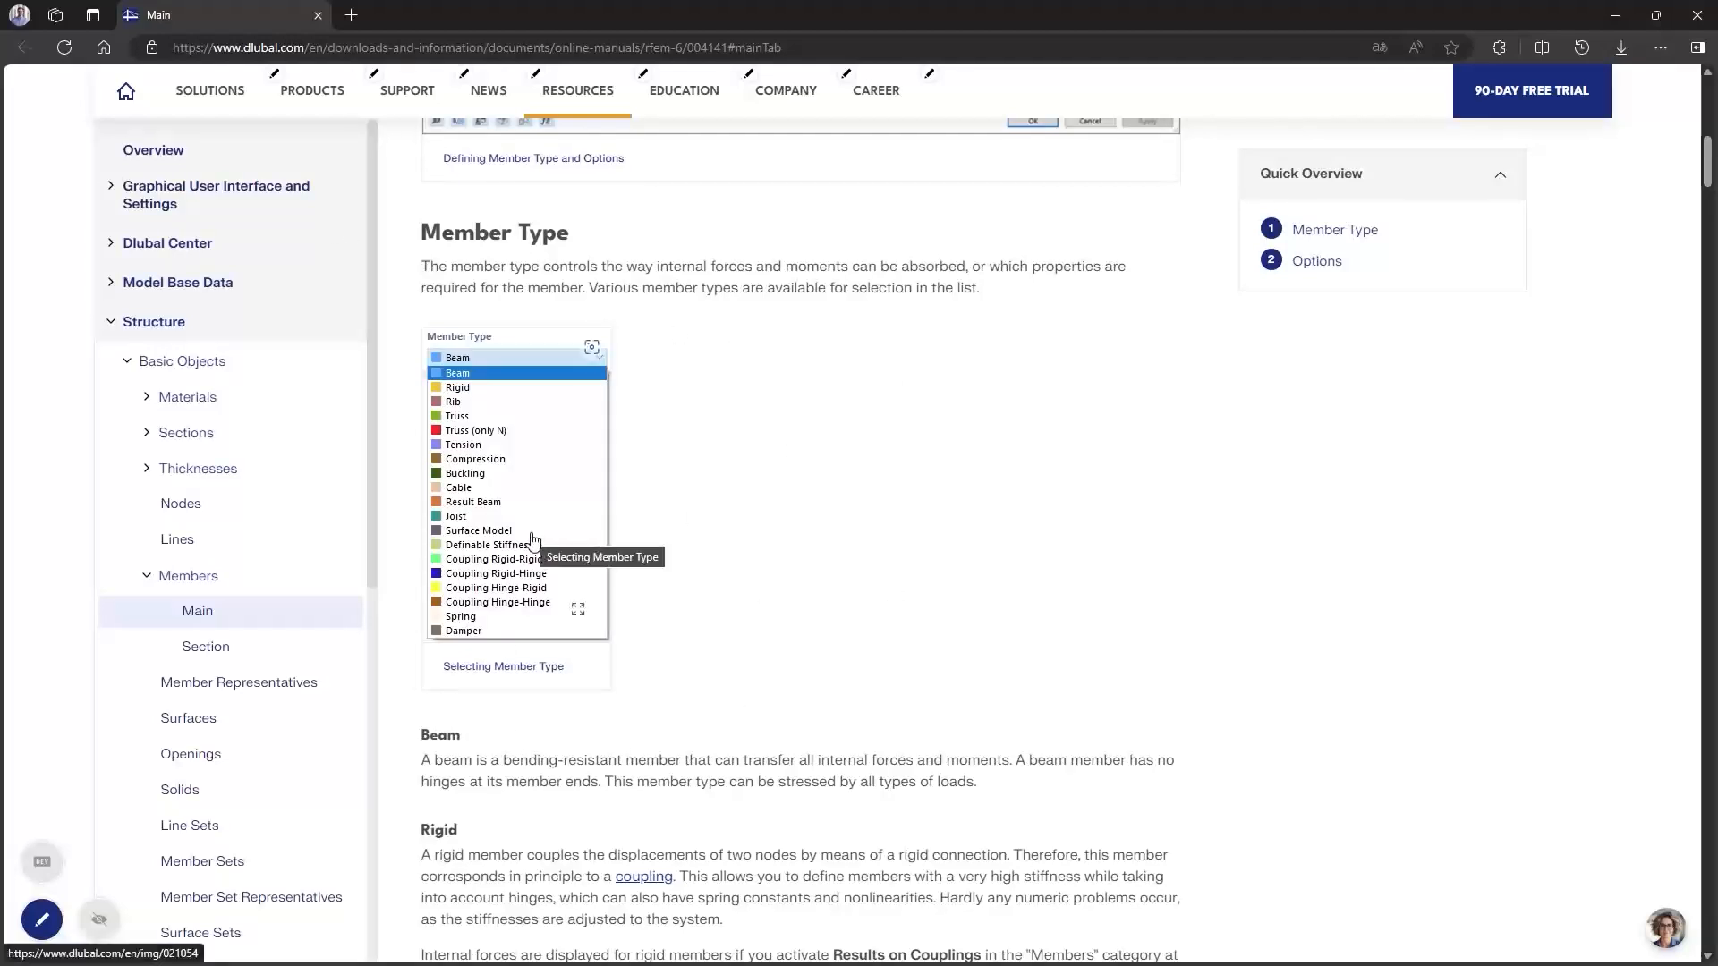
{"action": "scroll", "coordinate": [662, 430], "scroll_direction": "down", "scroll_amount": 4}
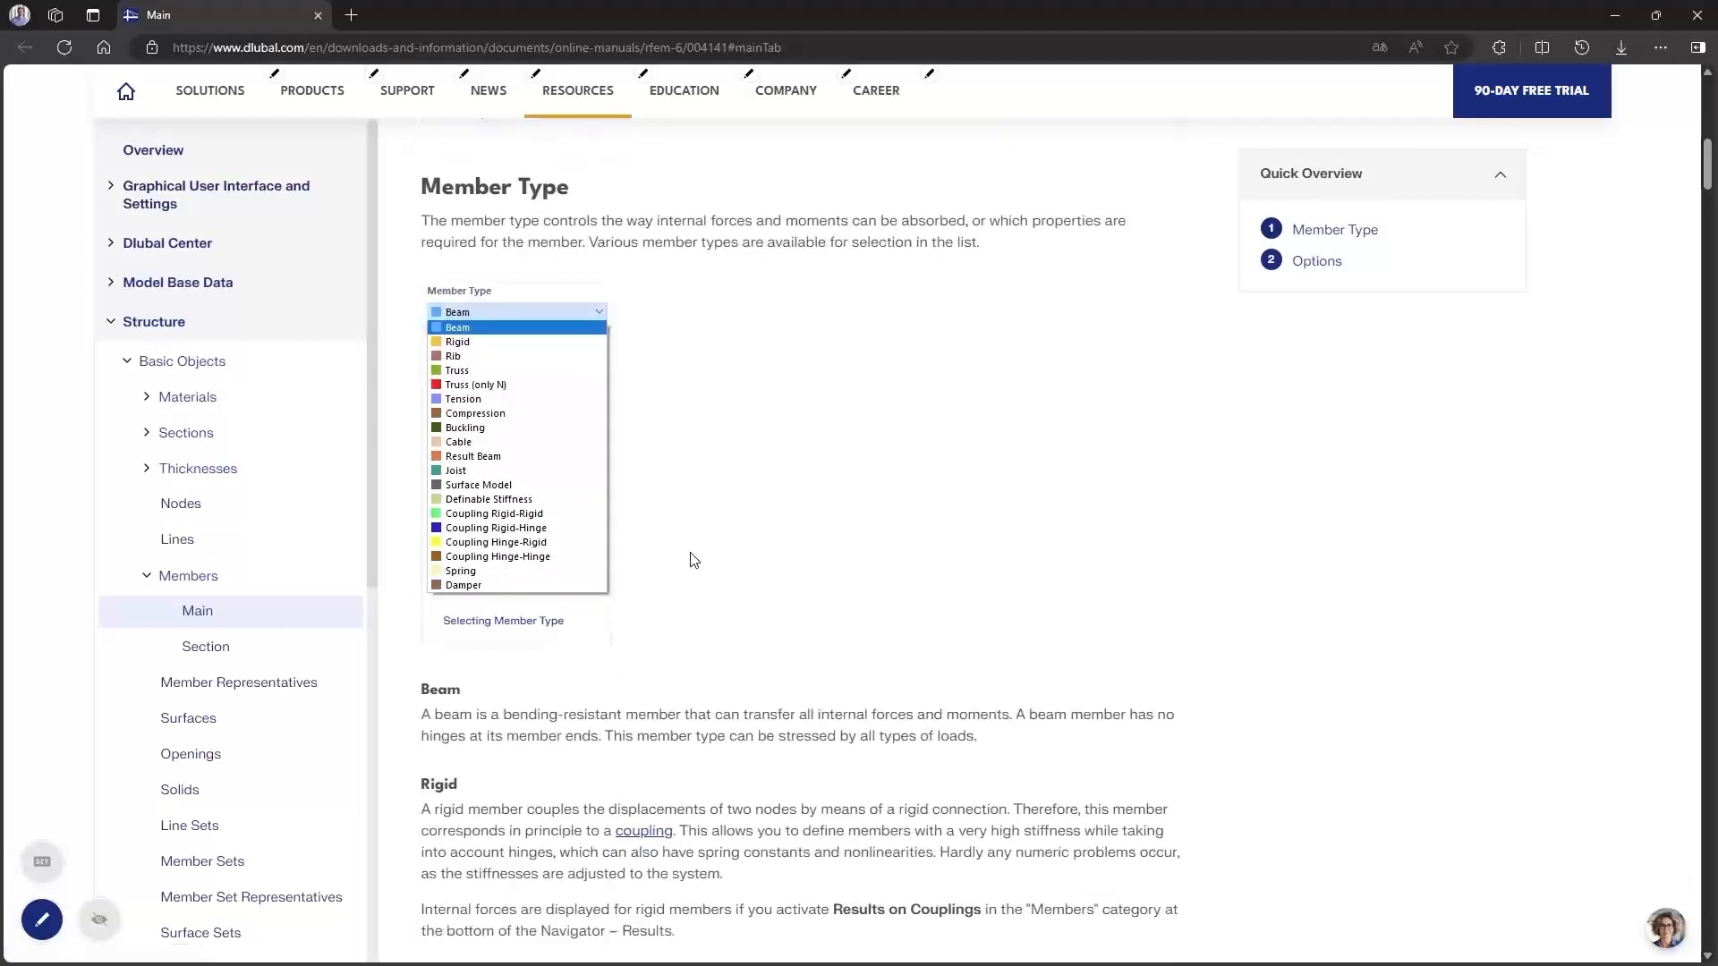
{"action": "scroll", "coordinate": [650, 628], "scroll_direction": "down", "scroll_amount": 5}
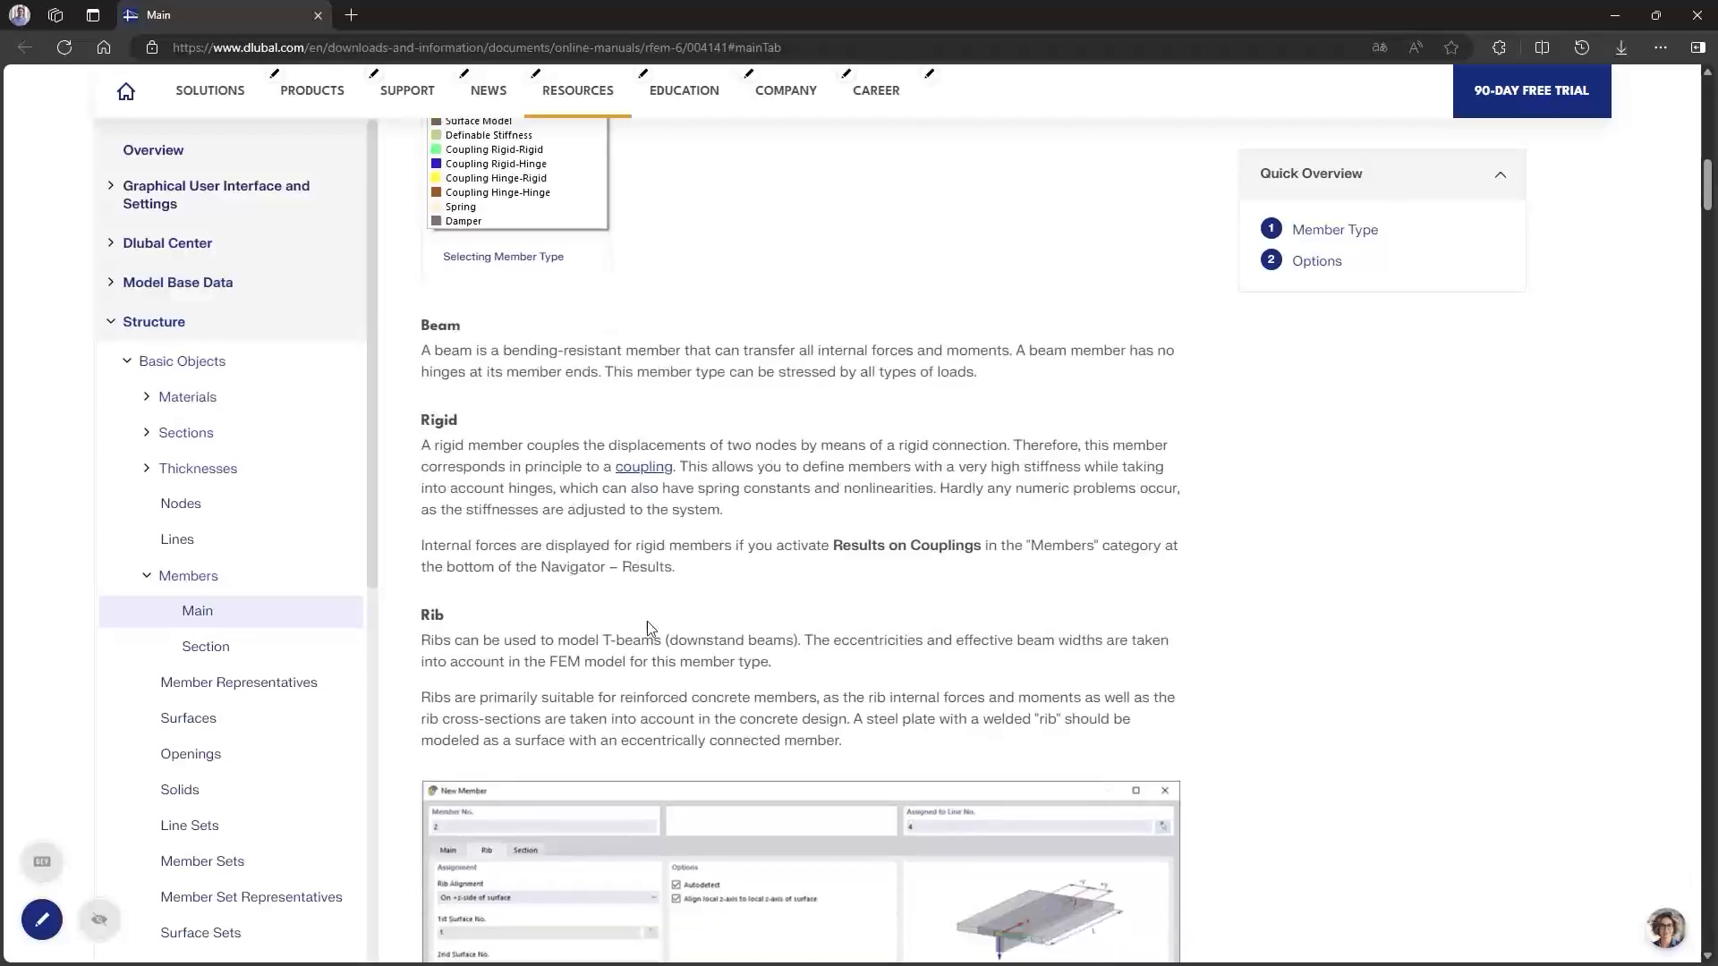
{"action": "scroll", "coordinate": [644, 635], "scroll_direction": "down", "scroll_amount": 13}
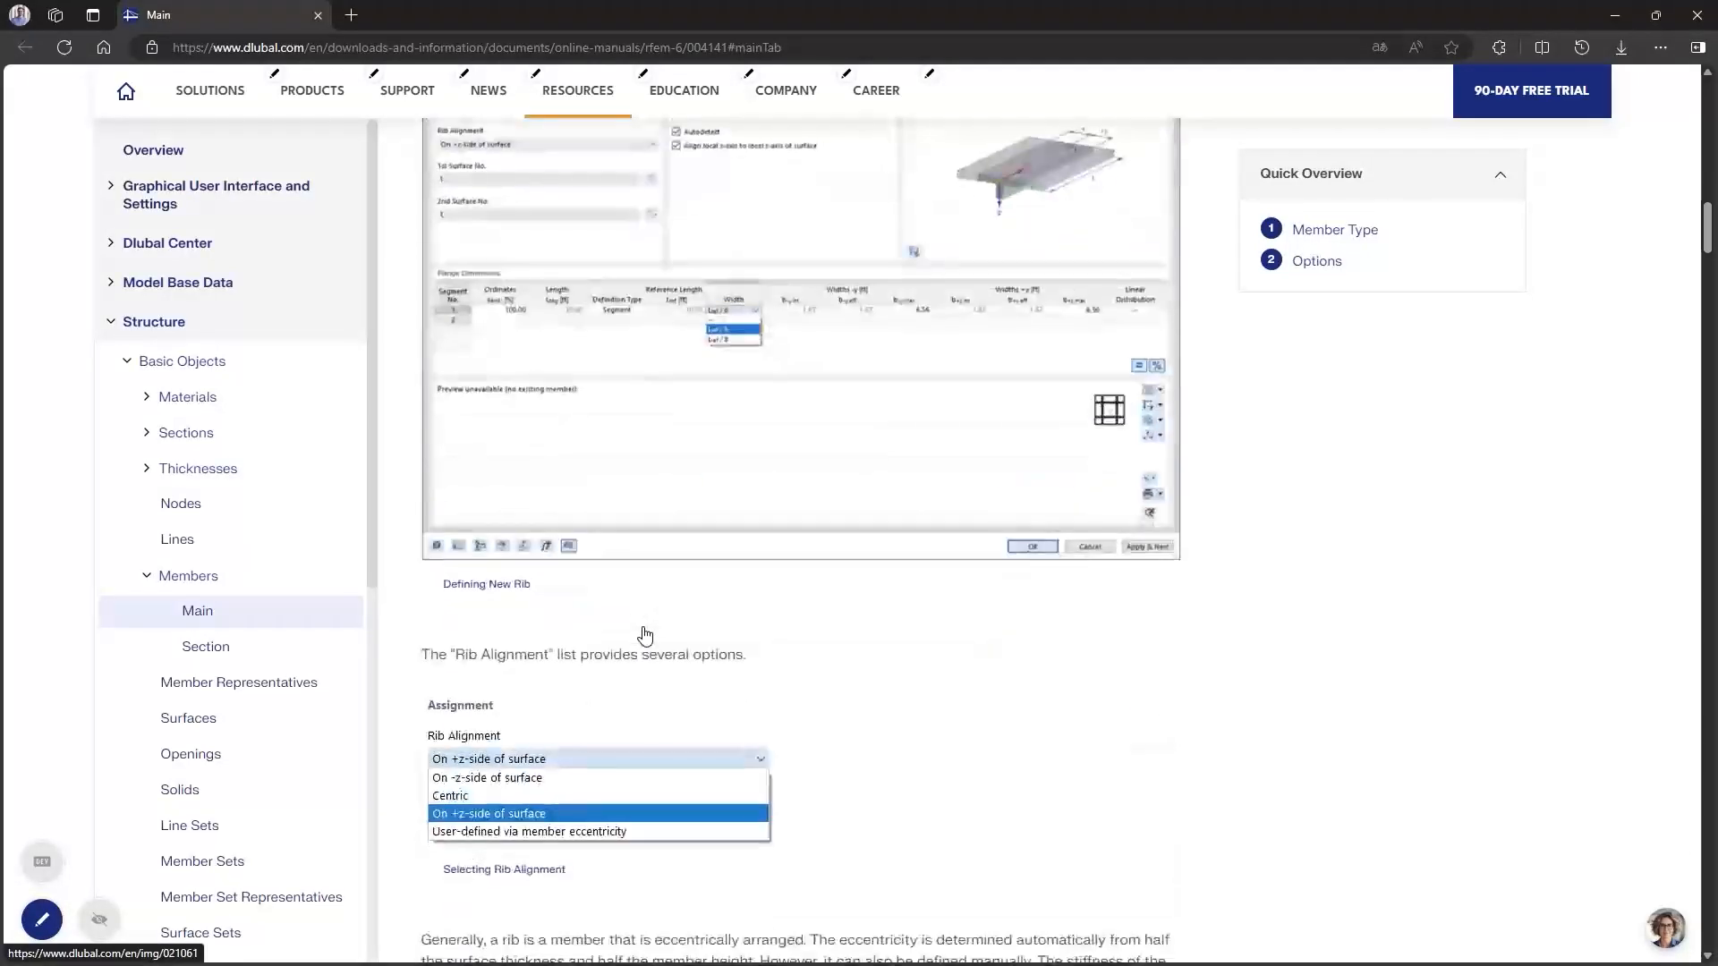
{"action": "scroll", "coordinate": [644, 633], "scroll_direction": "down", "scroll_amount": 3}
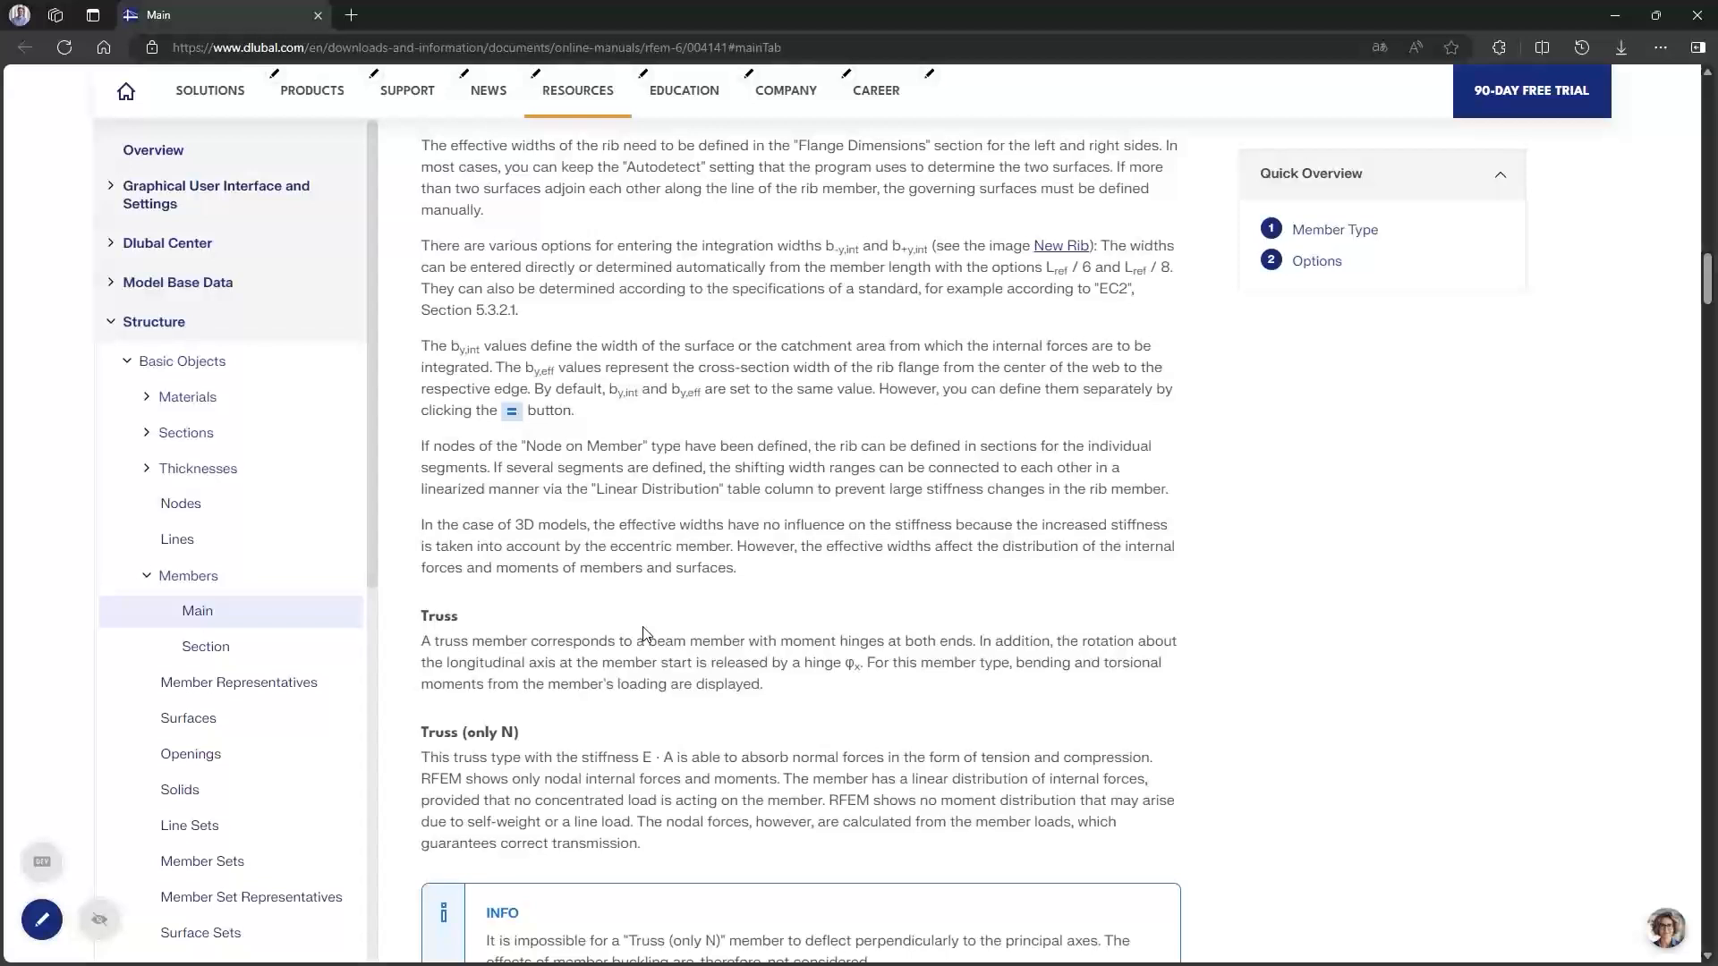
{"action": "scroll", "coordinate": [644, 633], "scroll_direction": "up", "scroll_amount": 5}
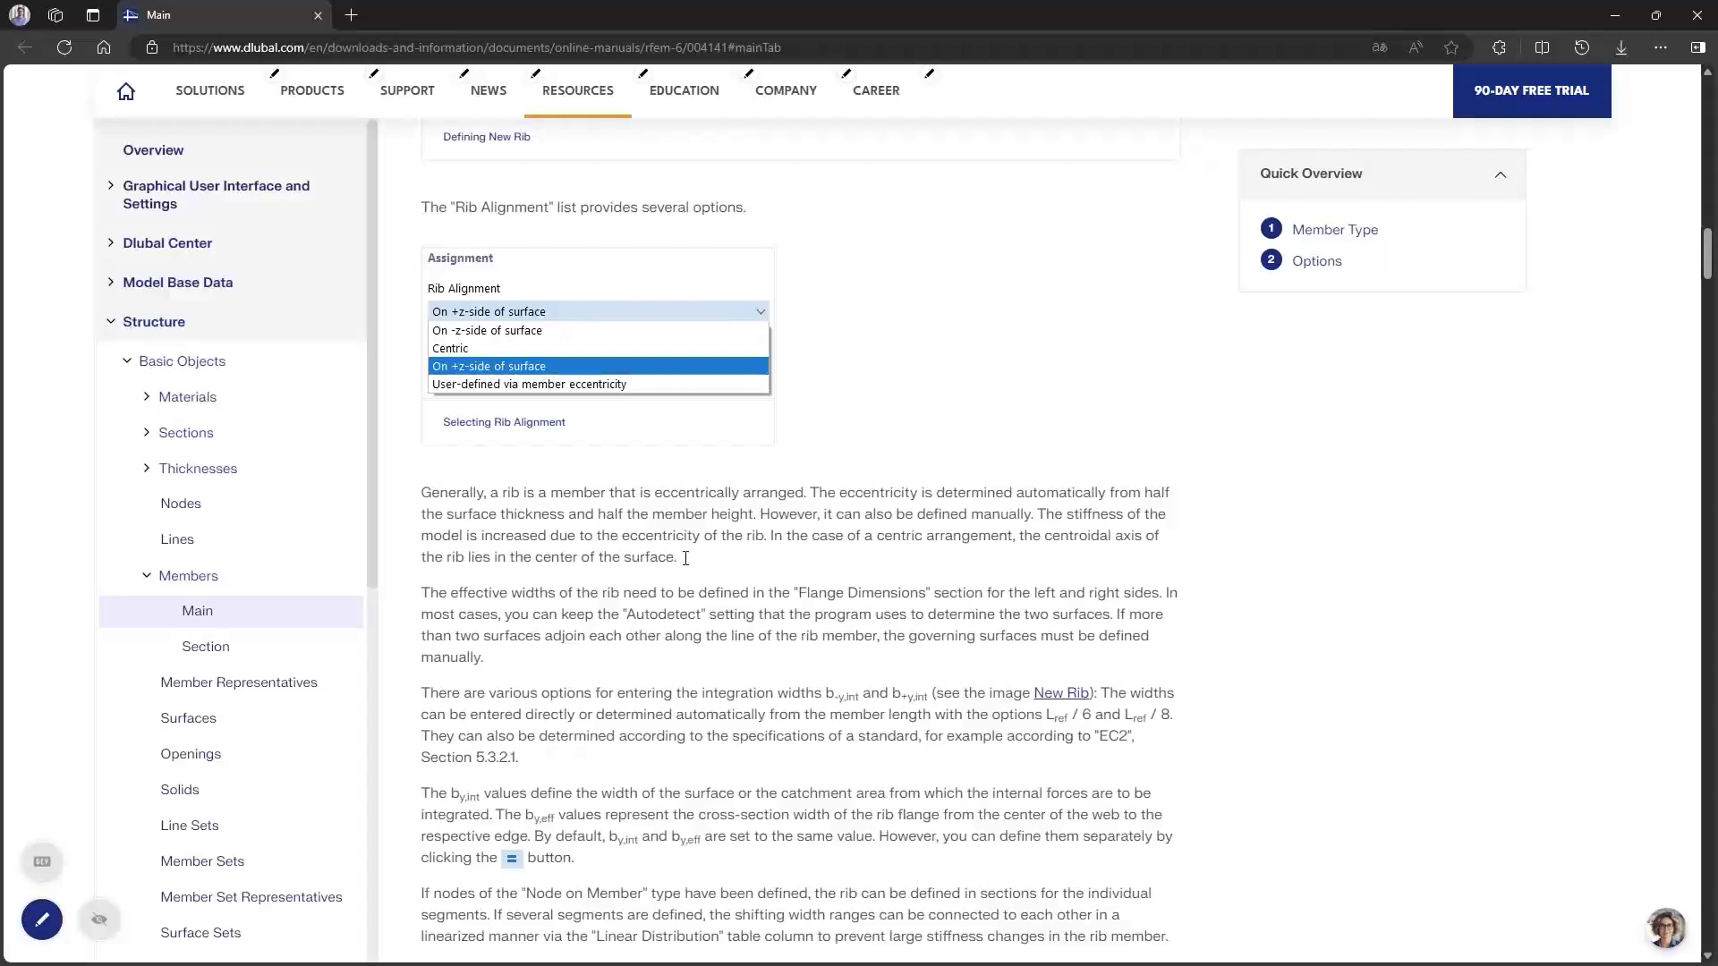
{"action": "left_click", "coordinate": [1700, 13]}
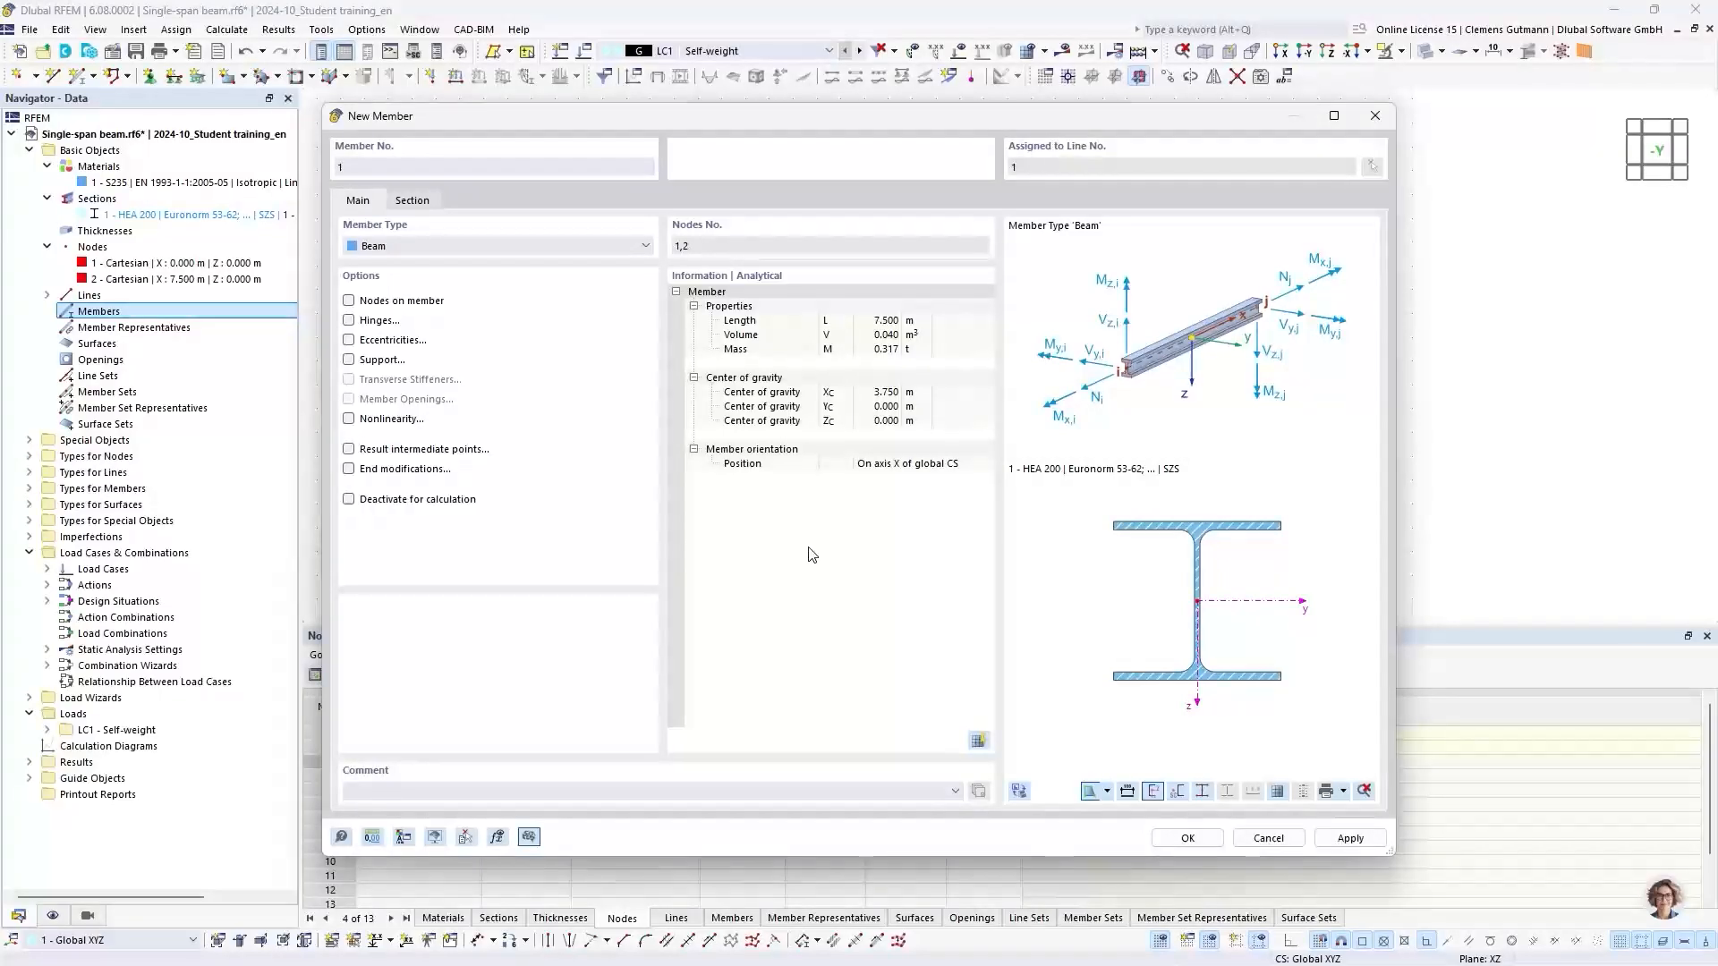
Create the member as a Beam with the uniform HEA 200 section in S235, and accept the line edit
{"action": "left_click", "coordinate": [528, 247]}
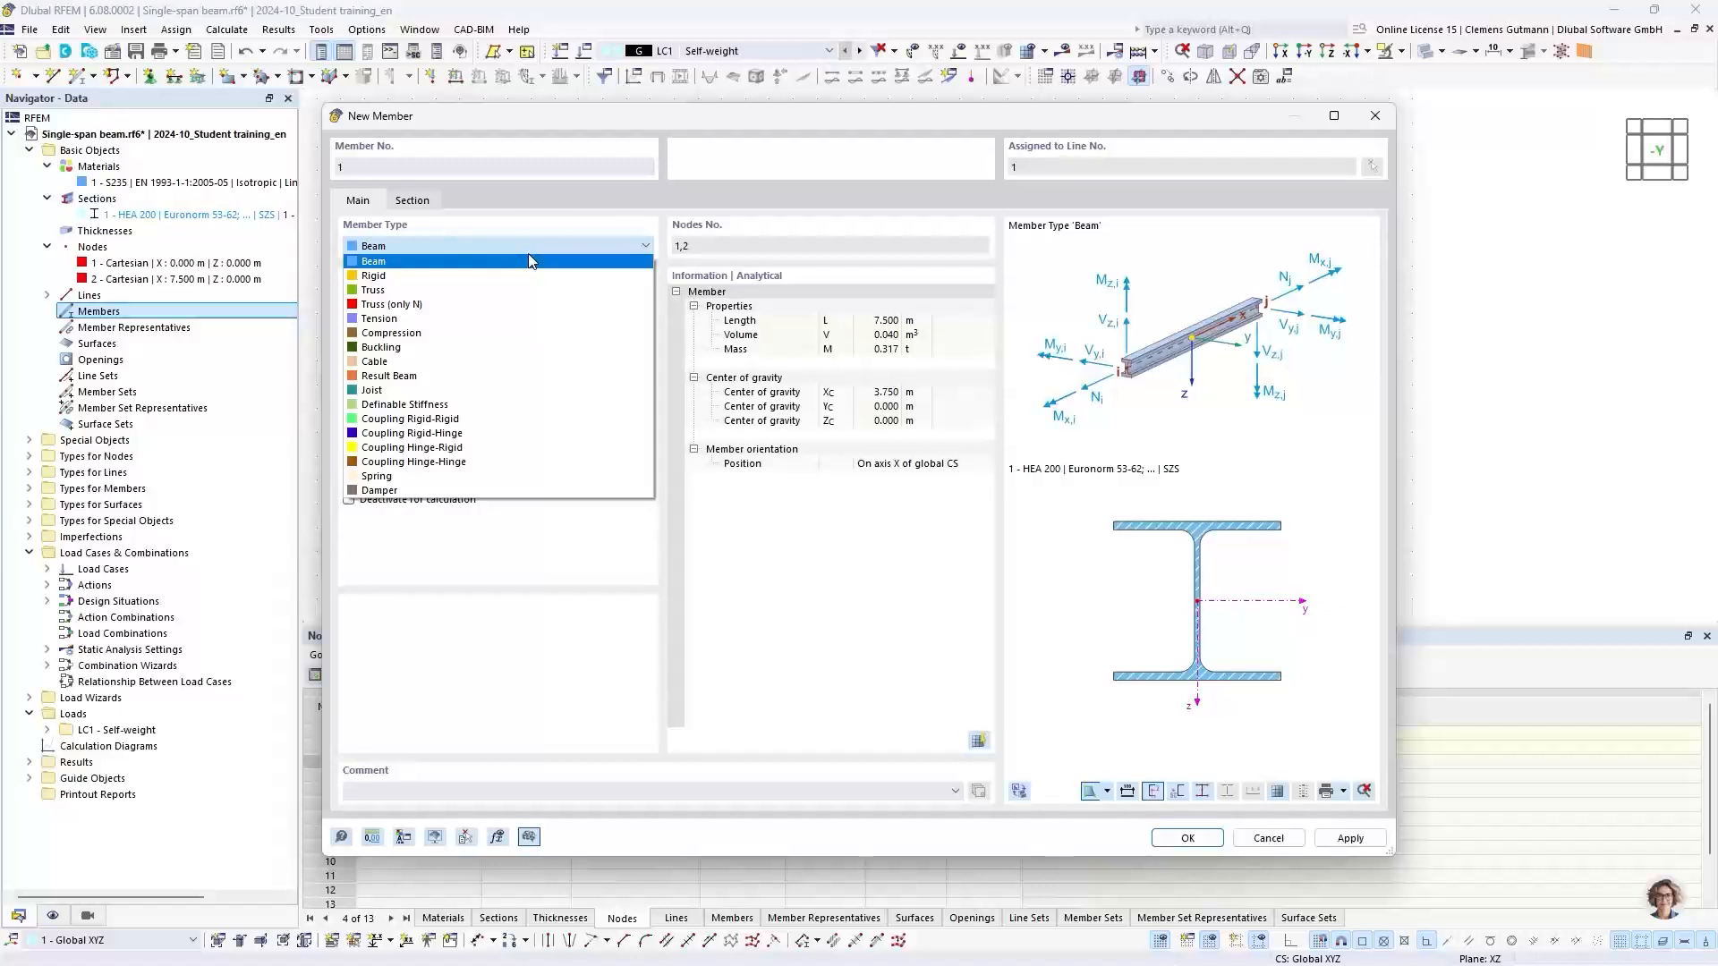
{"action": "left_click", "coordinate": [528, 254]}
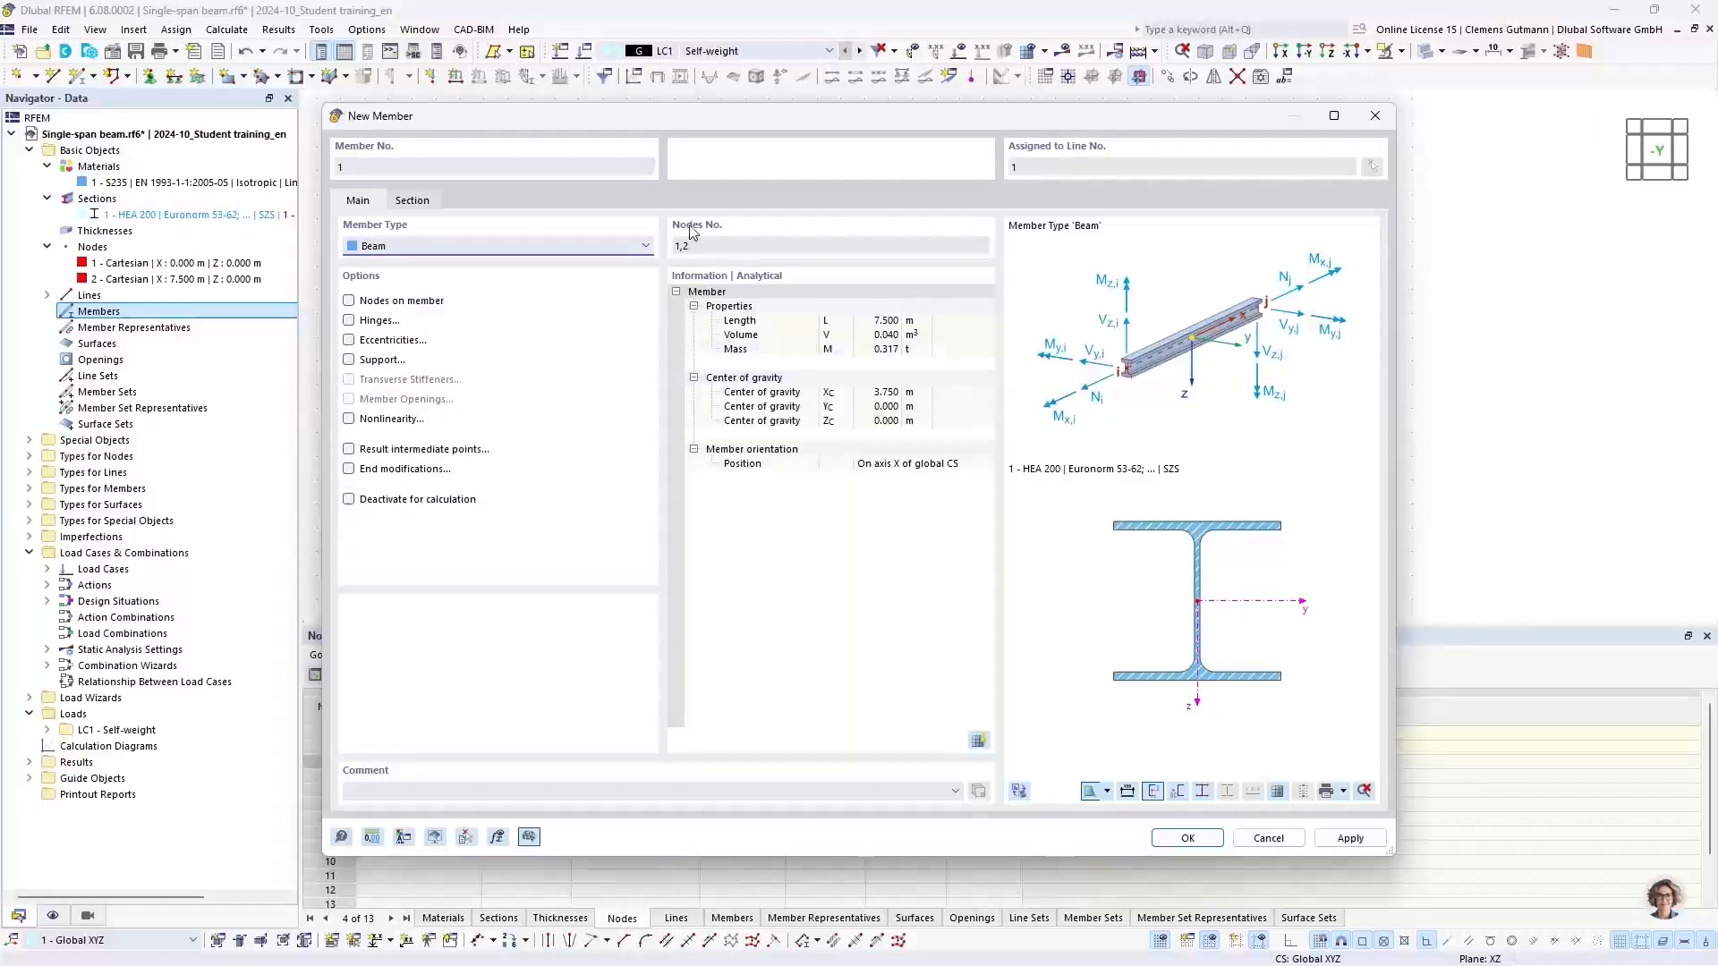
{"action": "left_click", "coordinate": [412, 200]}
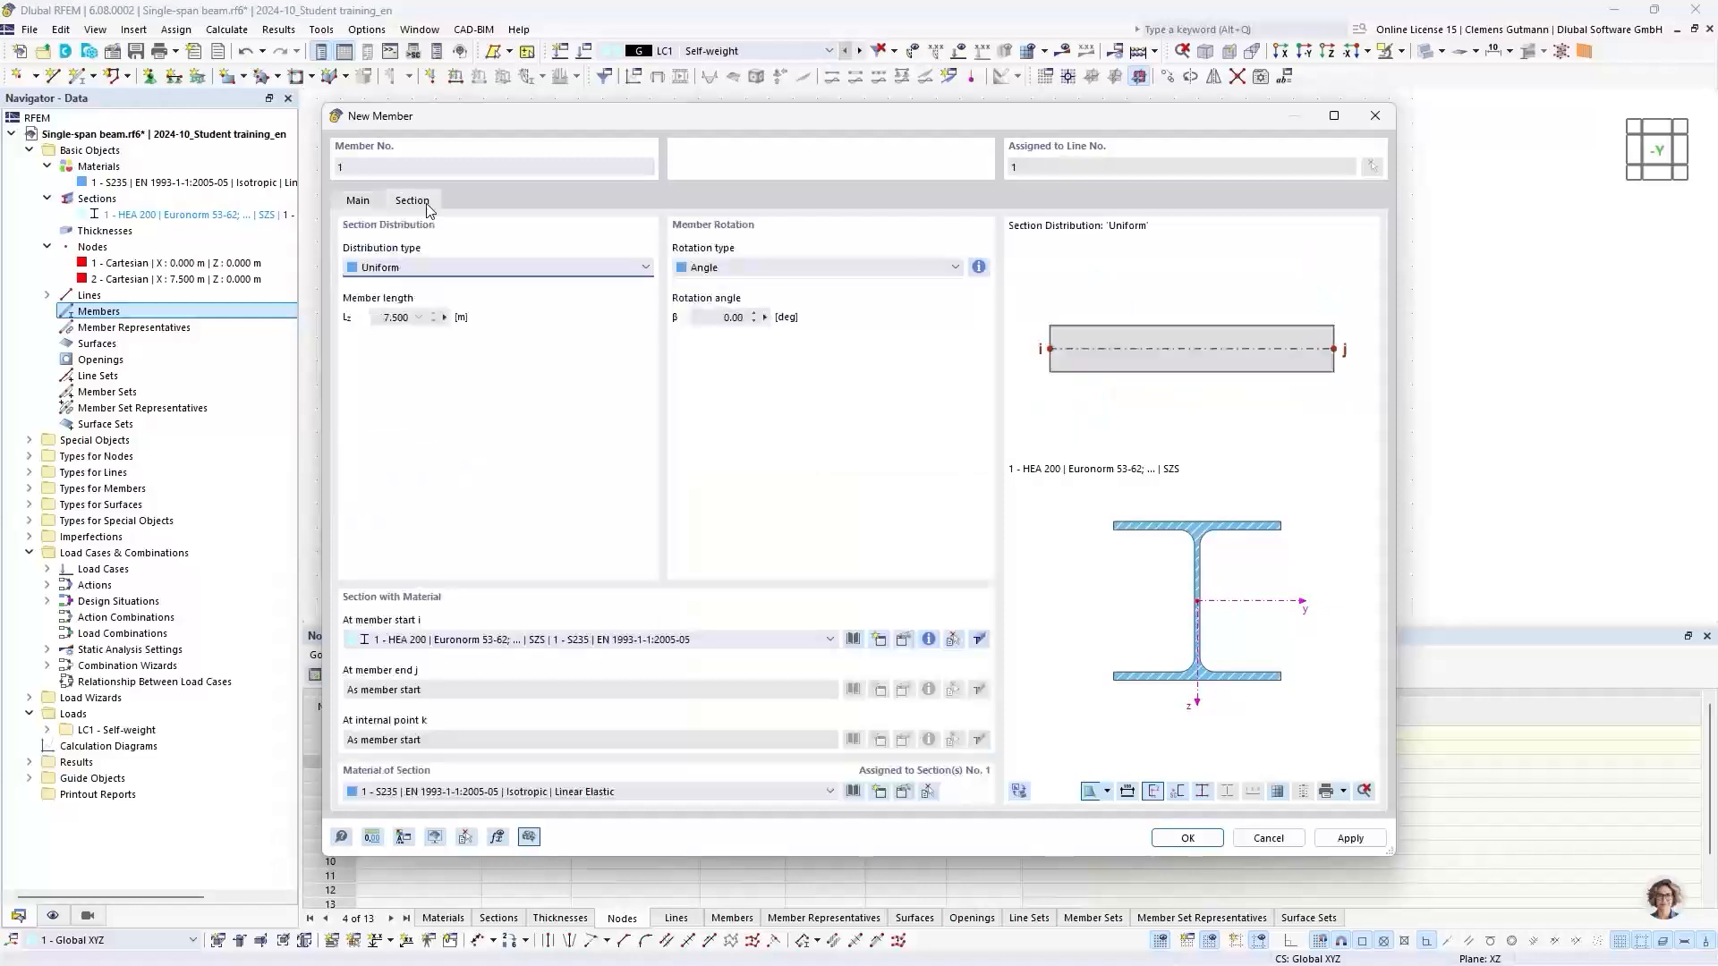
{"action": "left_click", "coordinate": [391, 646]}
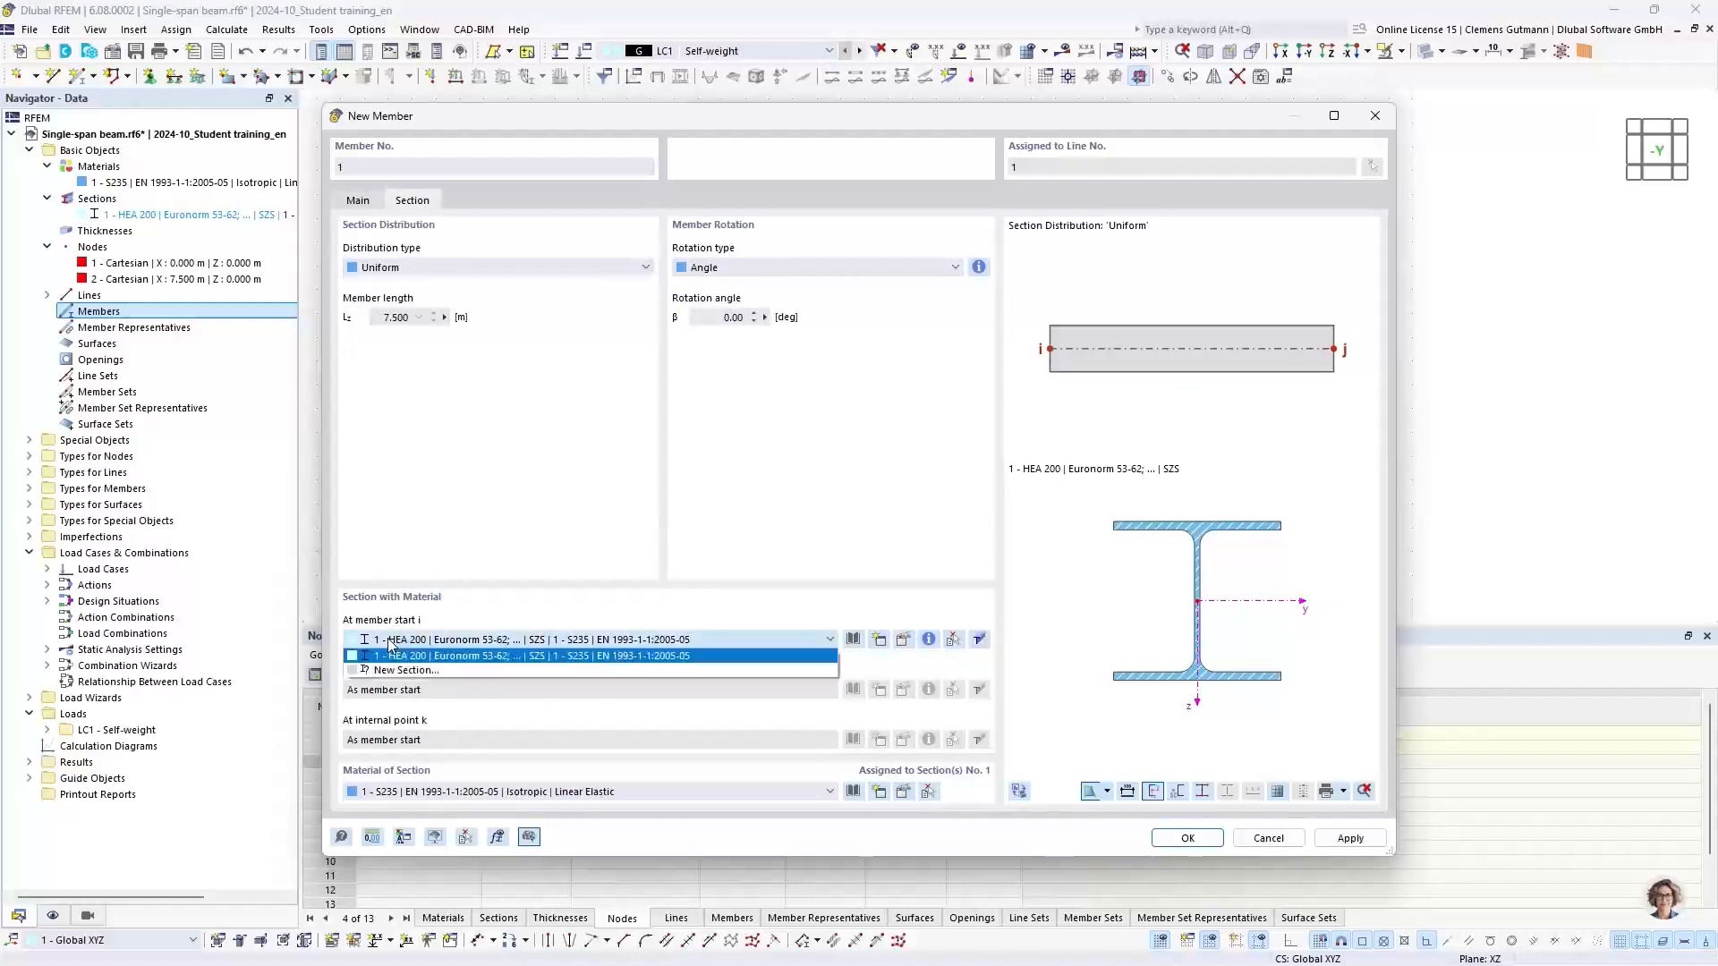
{"action": "left_click", "coordinate": [452, 659]}
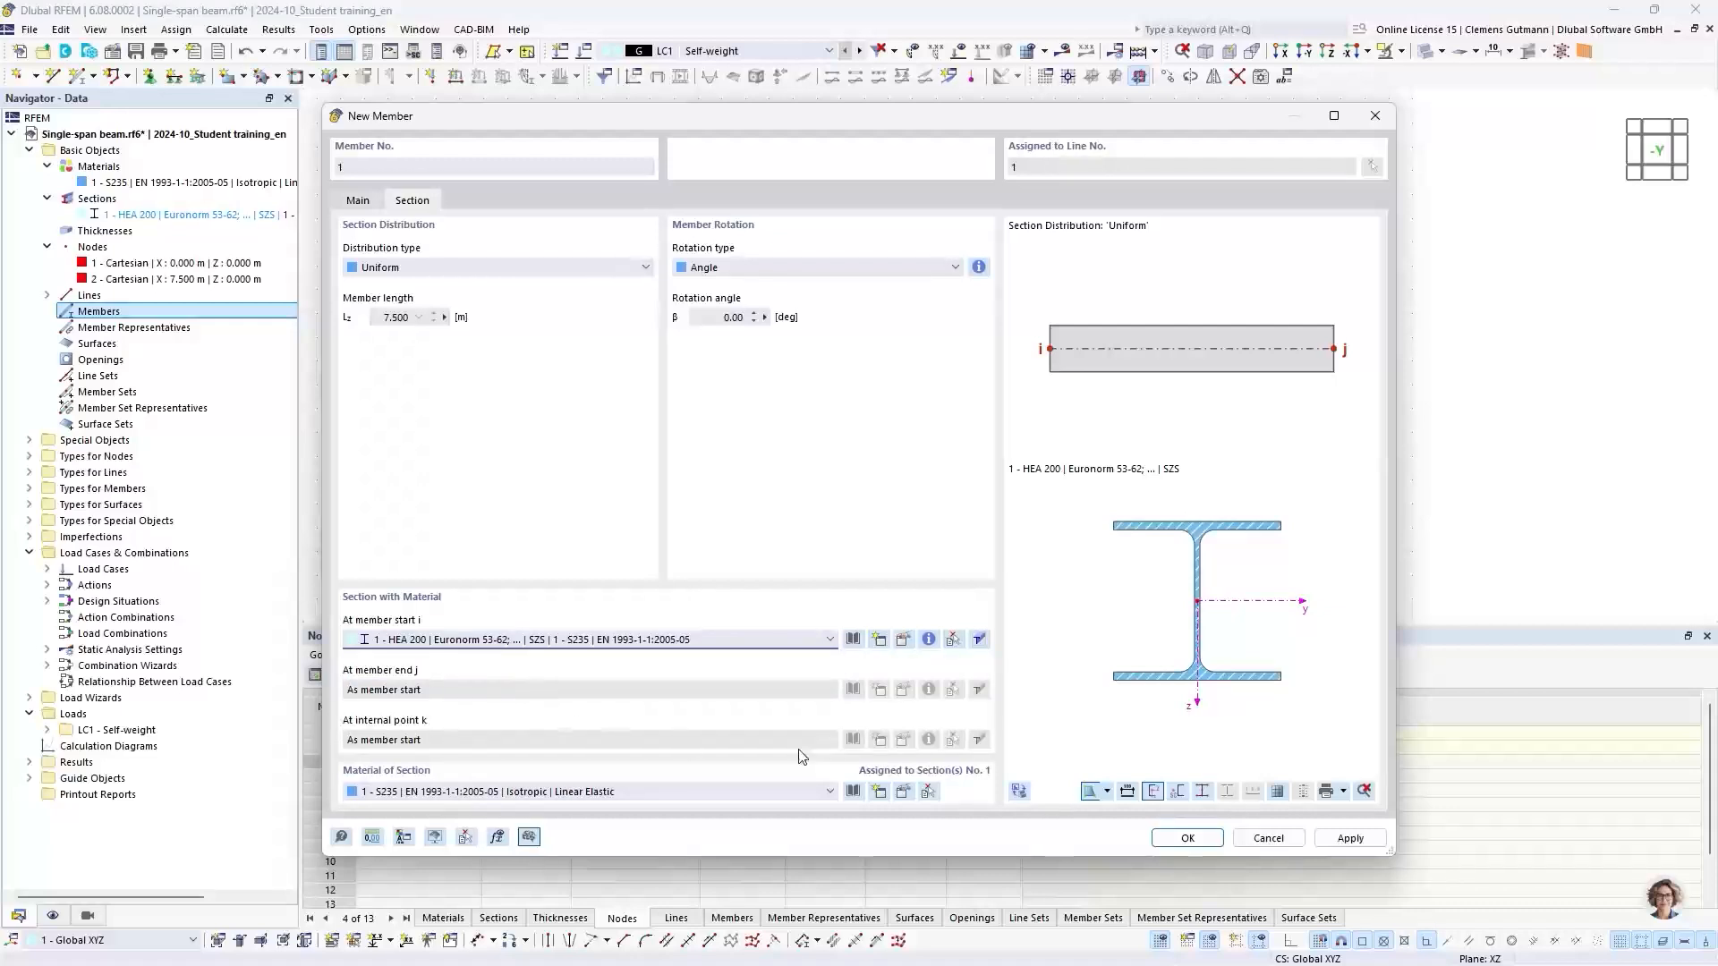
{"action": "left_click", "coordinate": [1188, 839]}
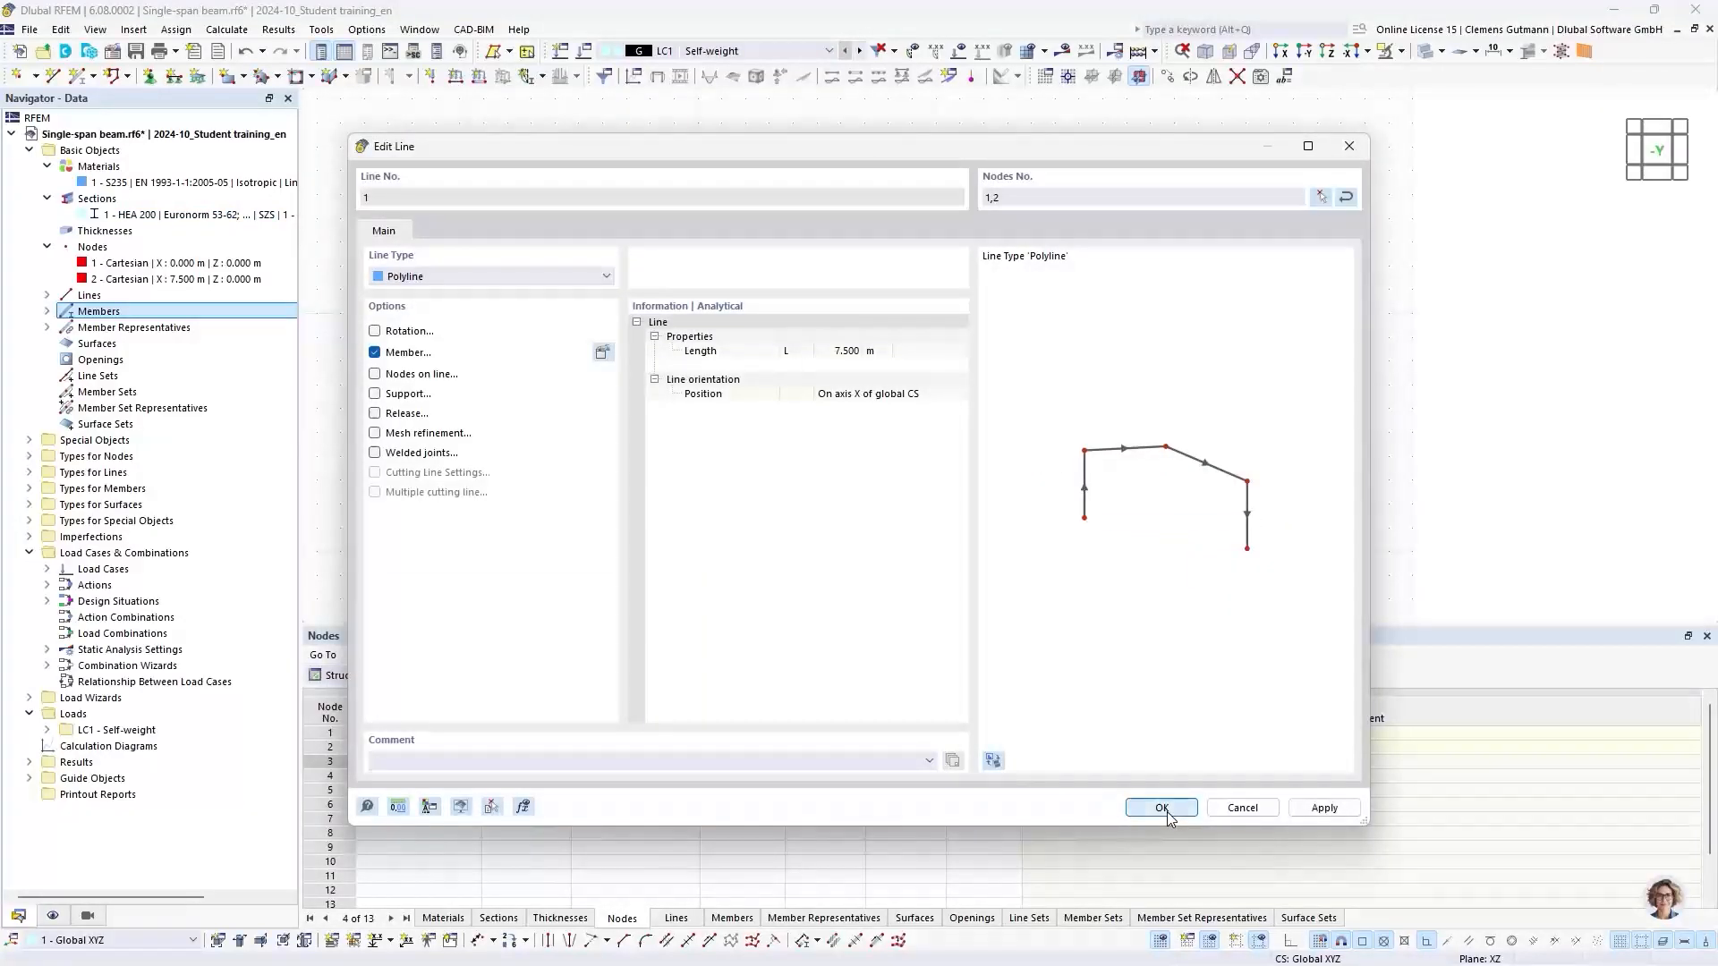
{"action": "left_click", "coordinate": [1161, 808]}
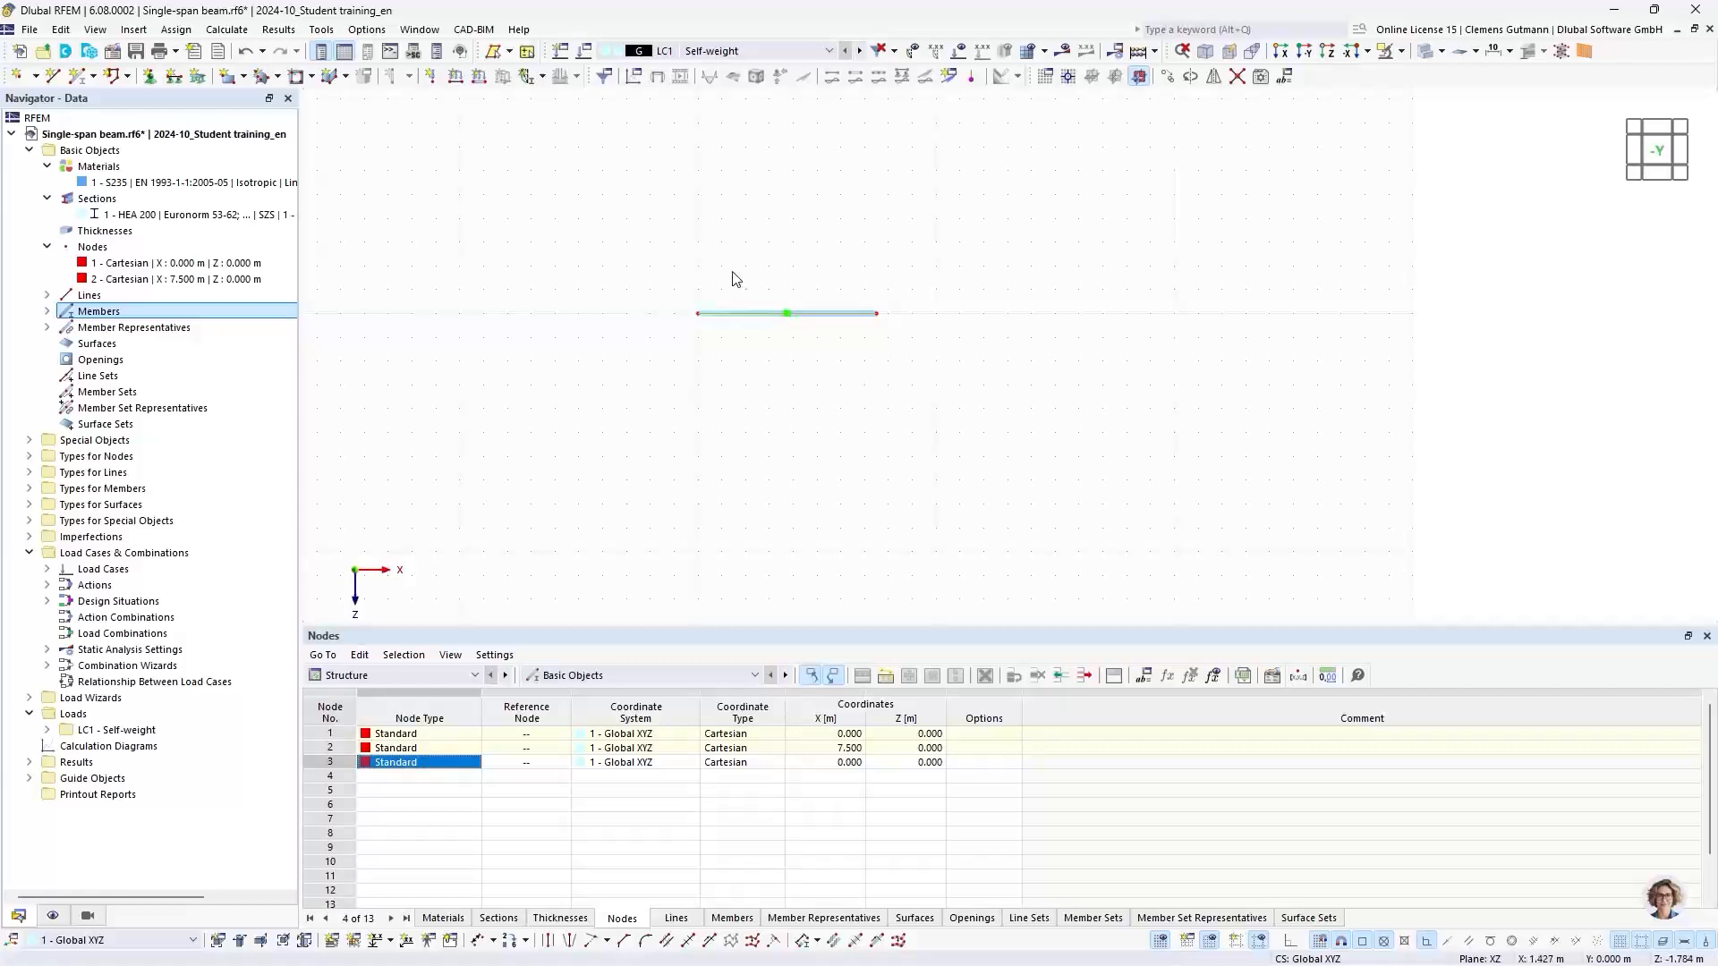
Inspect the member's I-profile at its start node in a close-up 3D view
{"action": "scroll", "coordinate": [717, 279], "scroll_direction": "up", "scroll_amount": 3}
{"action": "scroll", "coordinate": [698, 398], "scroll_direction": "up", "scroll_amount": 3}
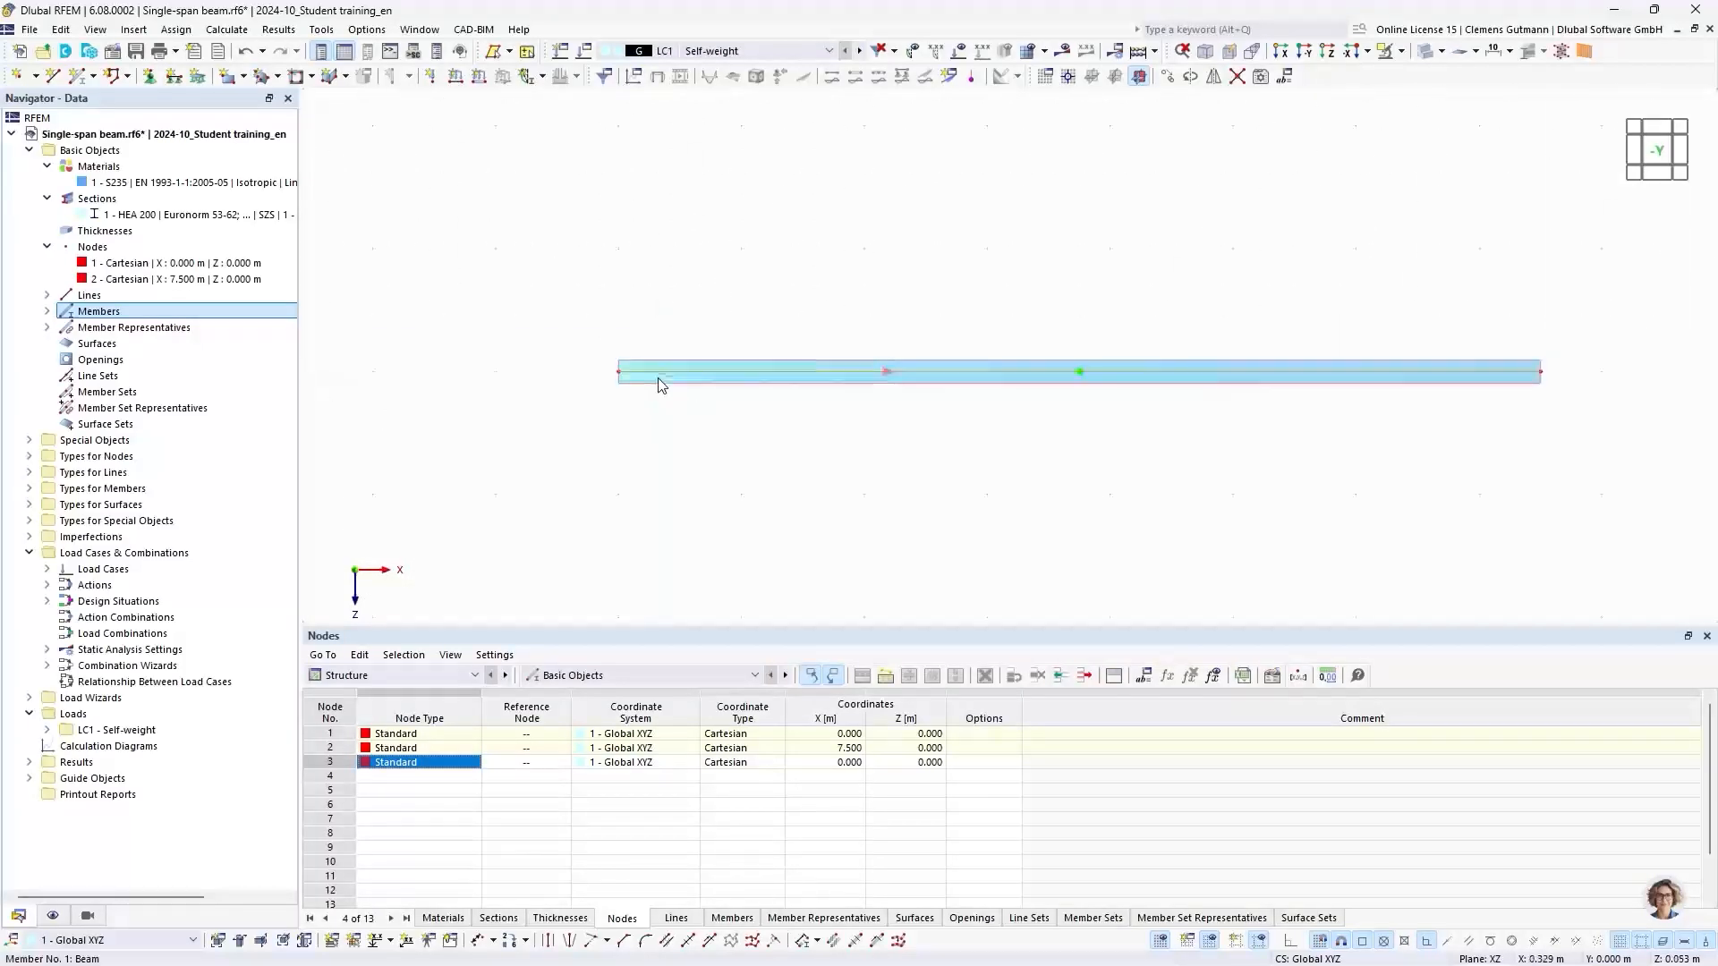
{"action": "middle_click_drag", "start_coordinate": [810, 433], "coordinate": [590, 414]}
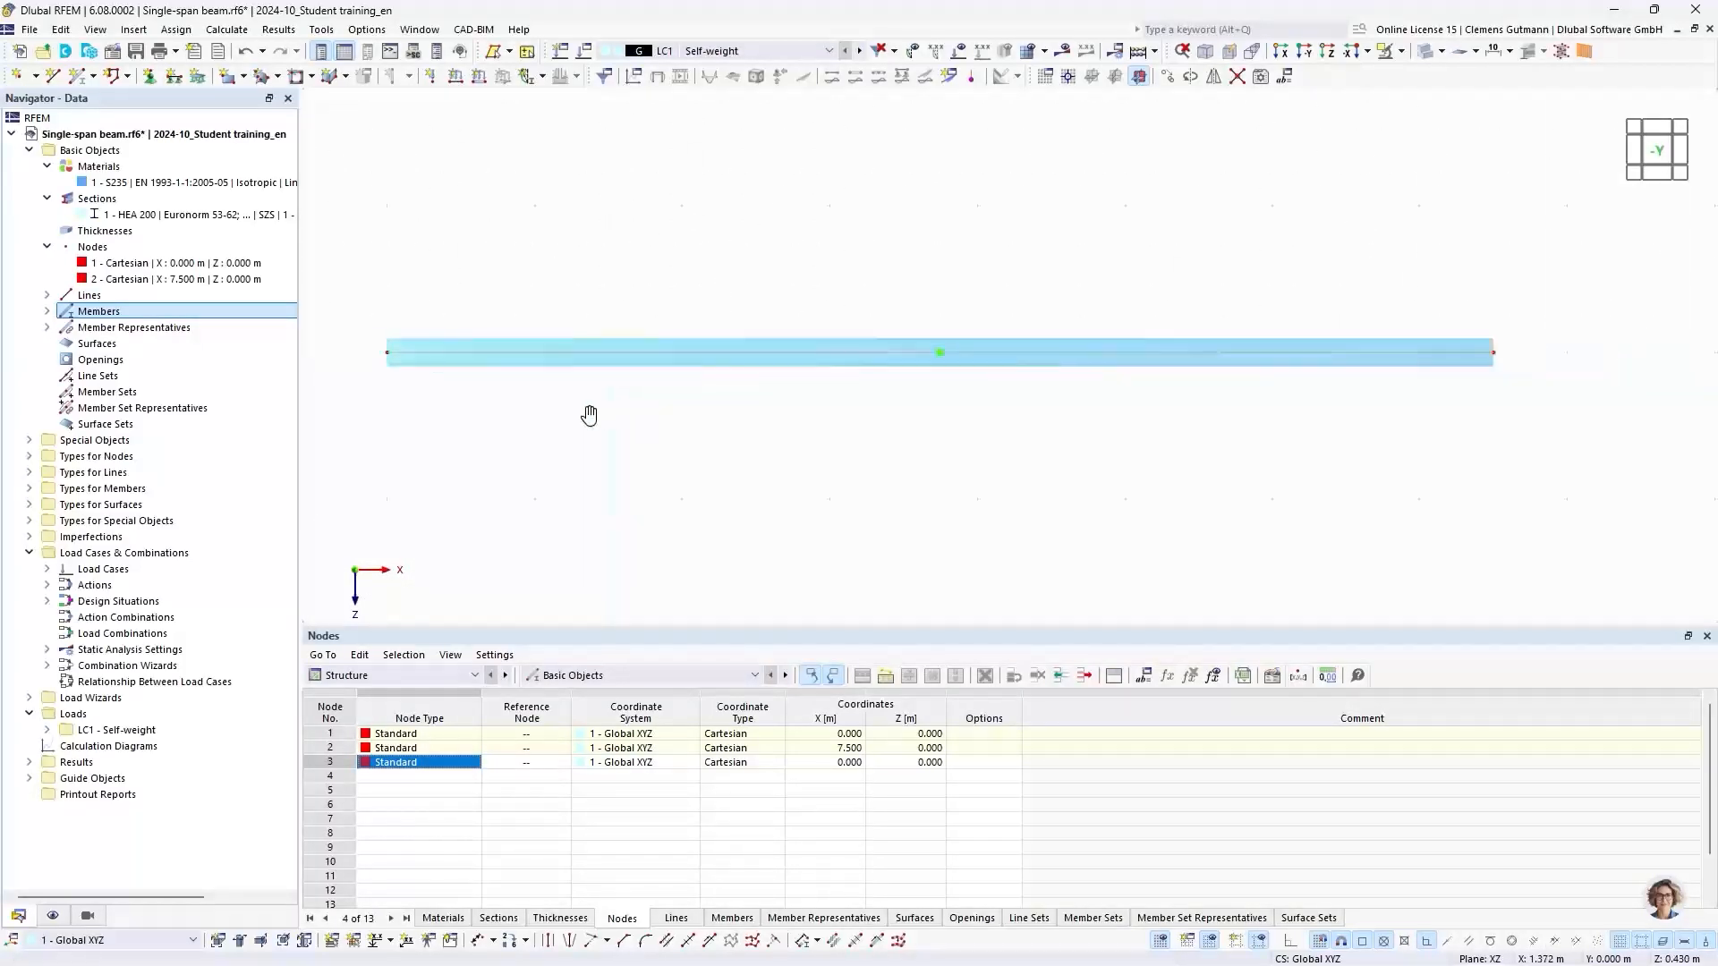
{"action": "middle_click_drag", "start_coordinate": [468, 426], "coordinate": [634, 464], "text": "ctrl"}
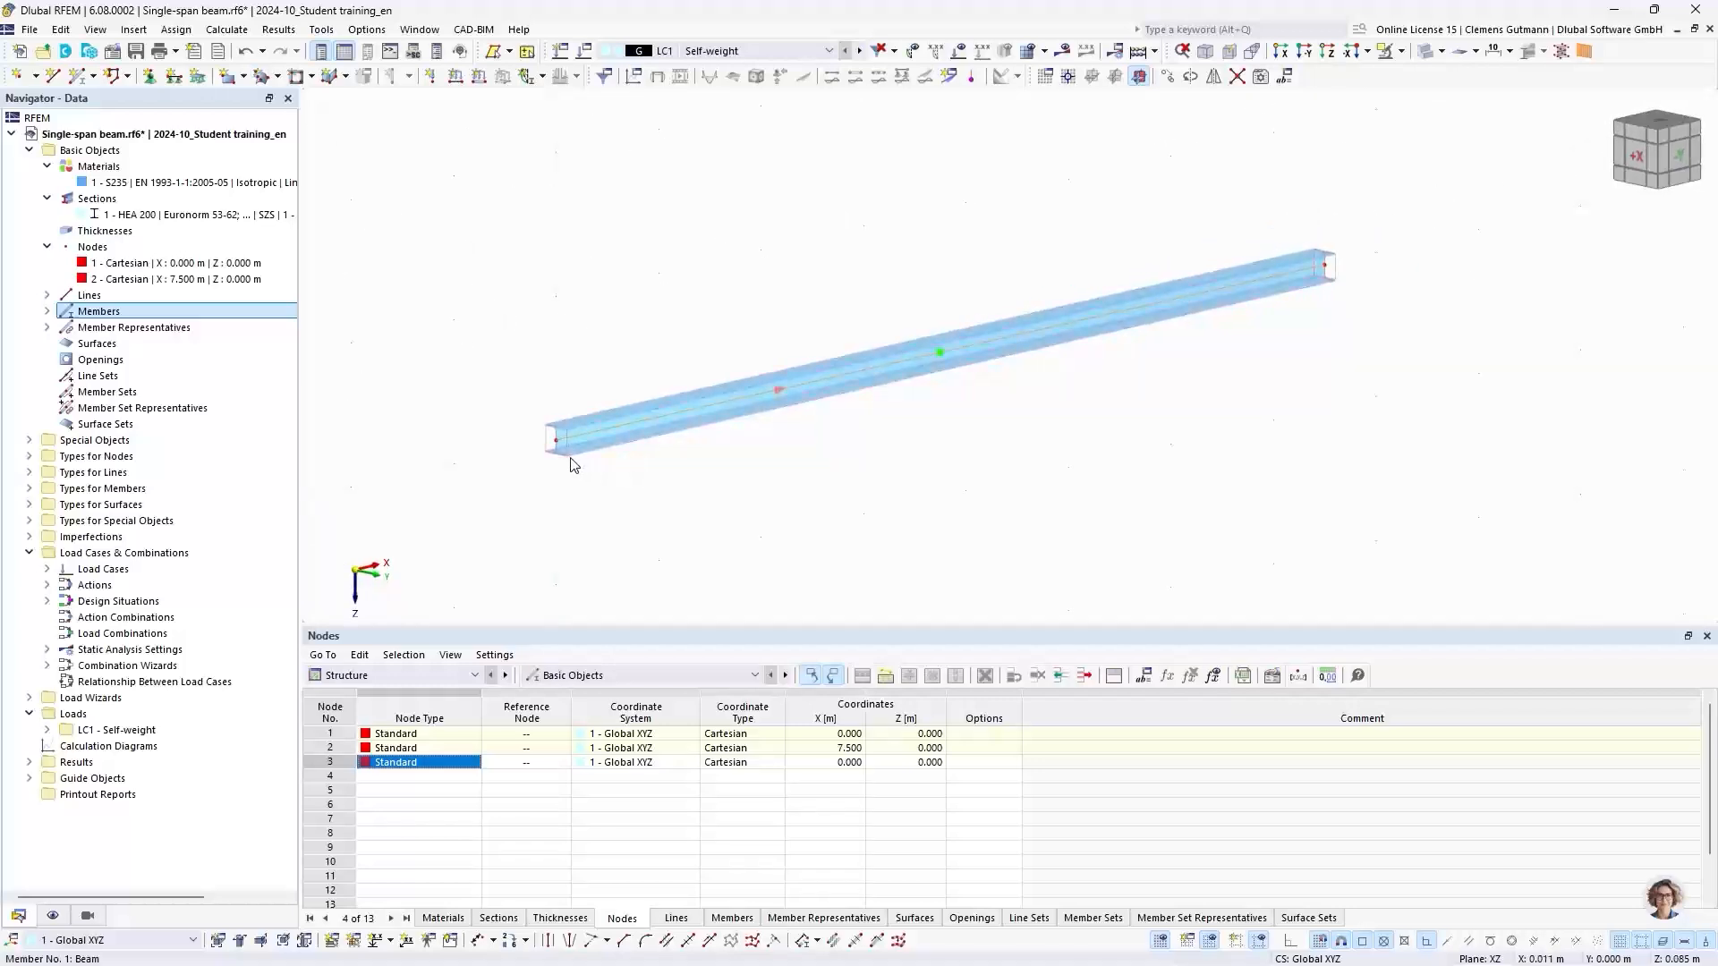
{"action": "scroll", "coordinate": [555, 437], "scroll_direction": "up", "scroll_amount": 4}
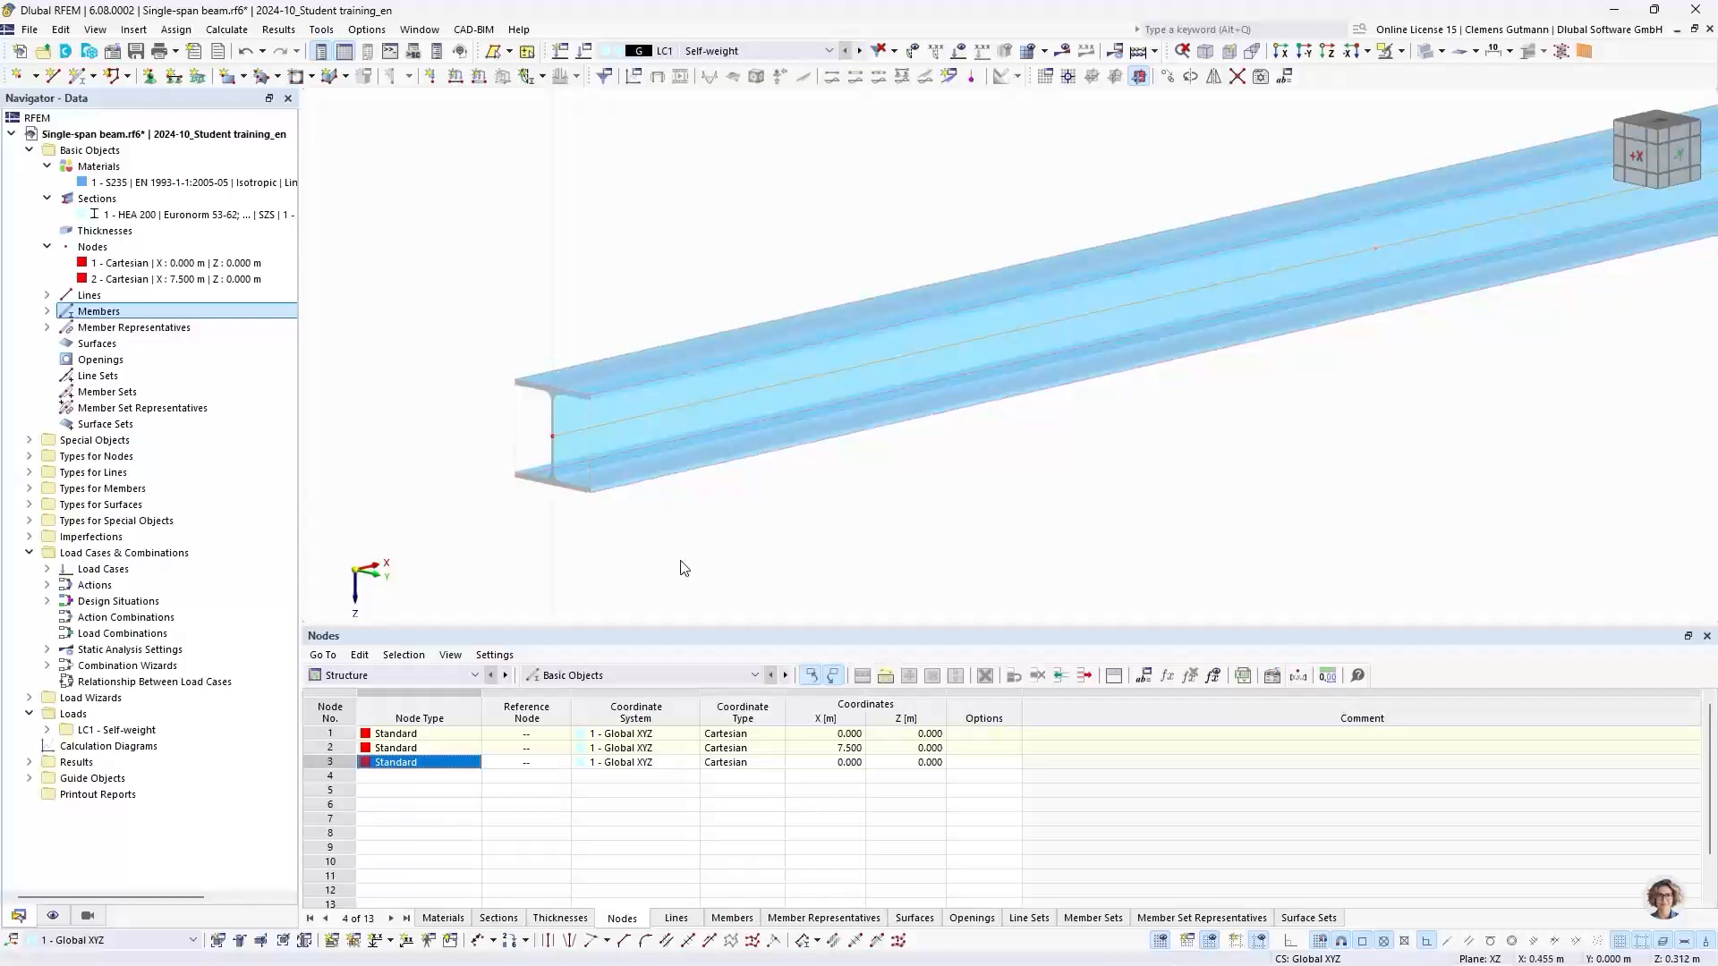
{"action": "mouse_move", "coordinate": [664, 424]}
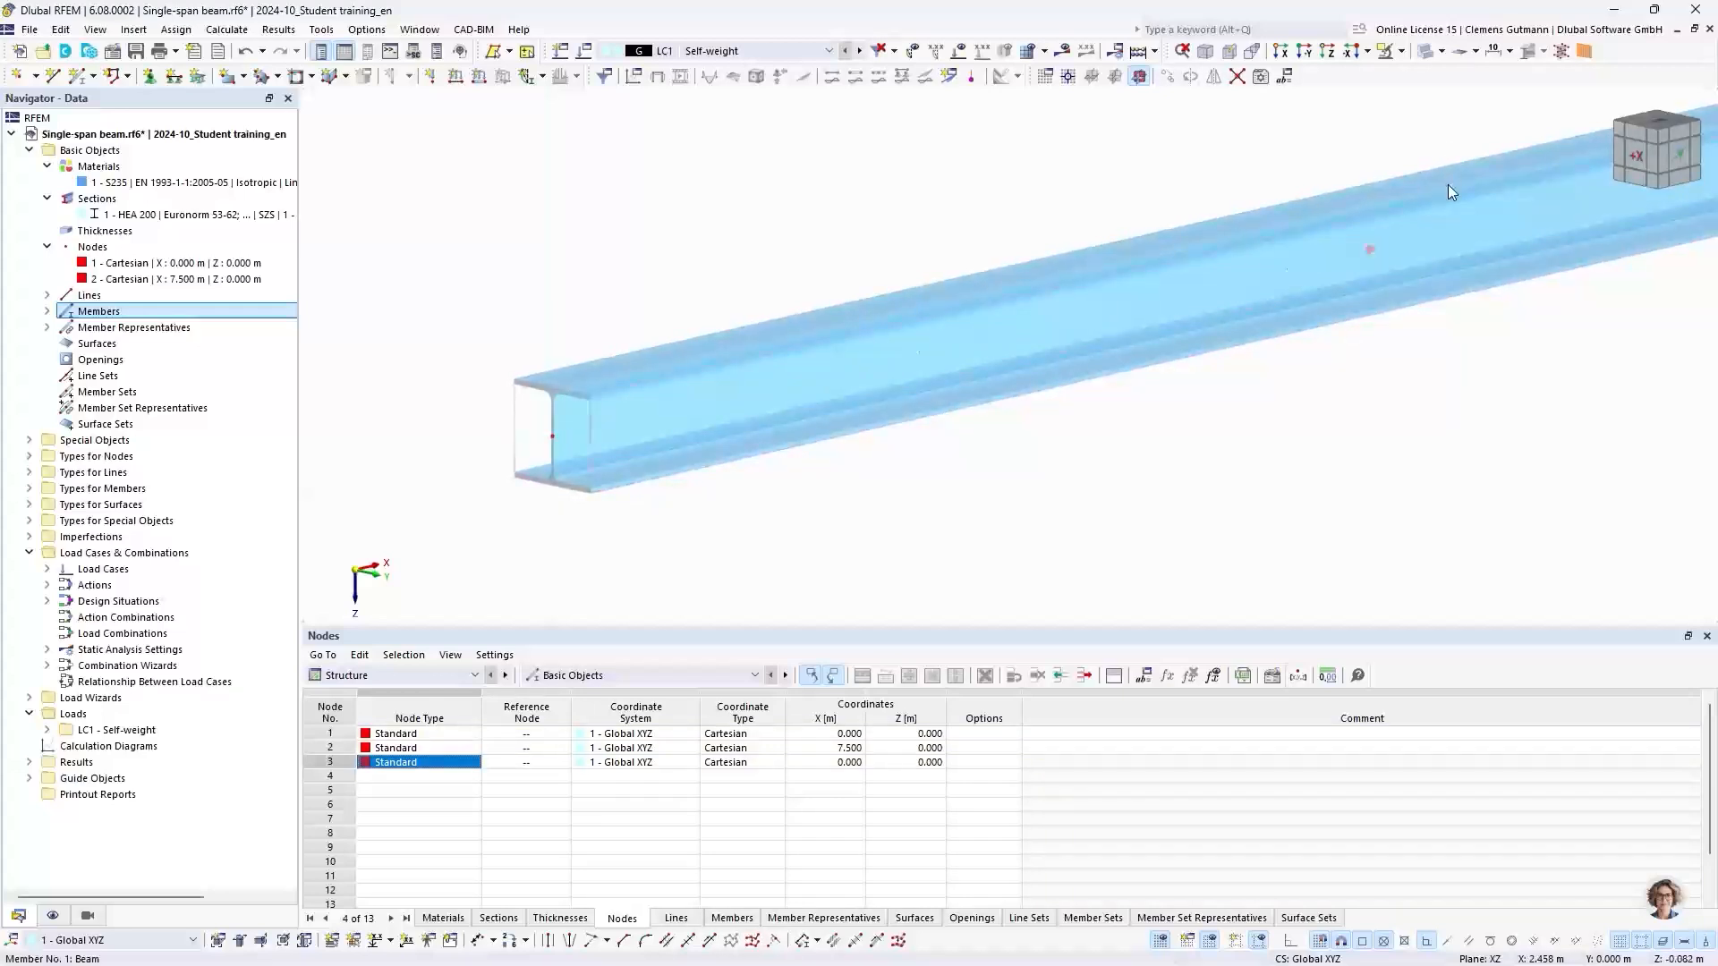
Compare the wireframe, solid and transparent displays of the beam, and return to the -Y view with the transparent model
{"action": "left_click", "coordinate": [1442, 52]}
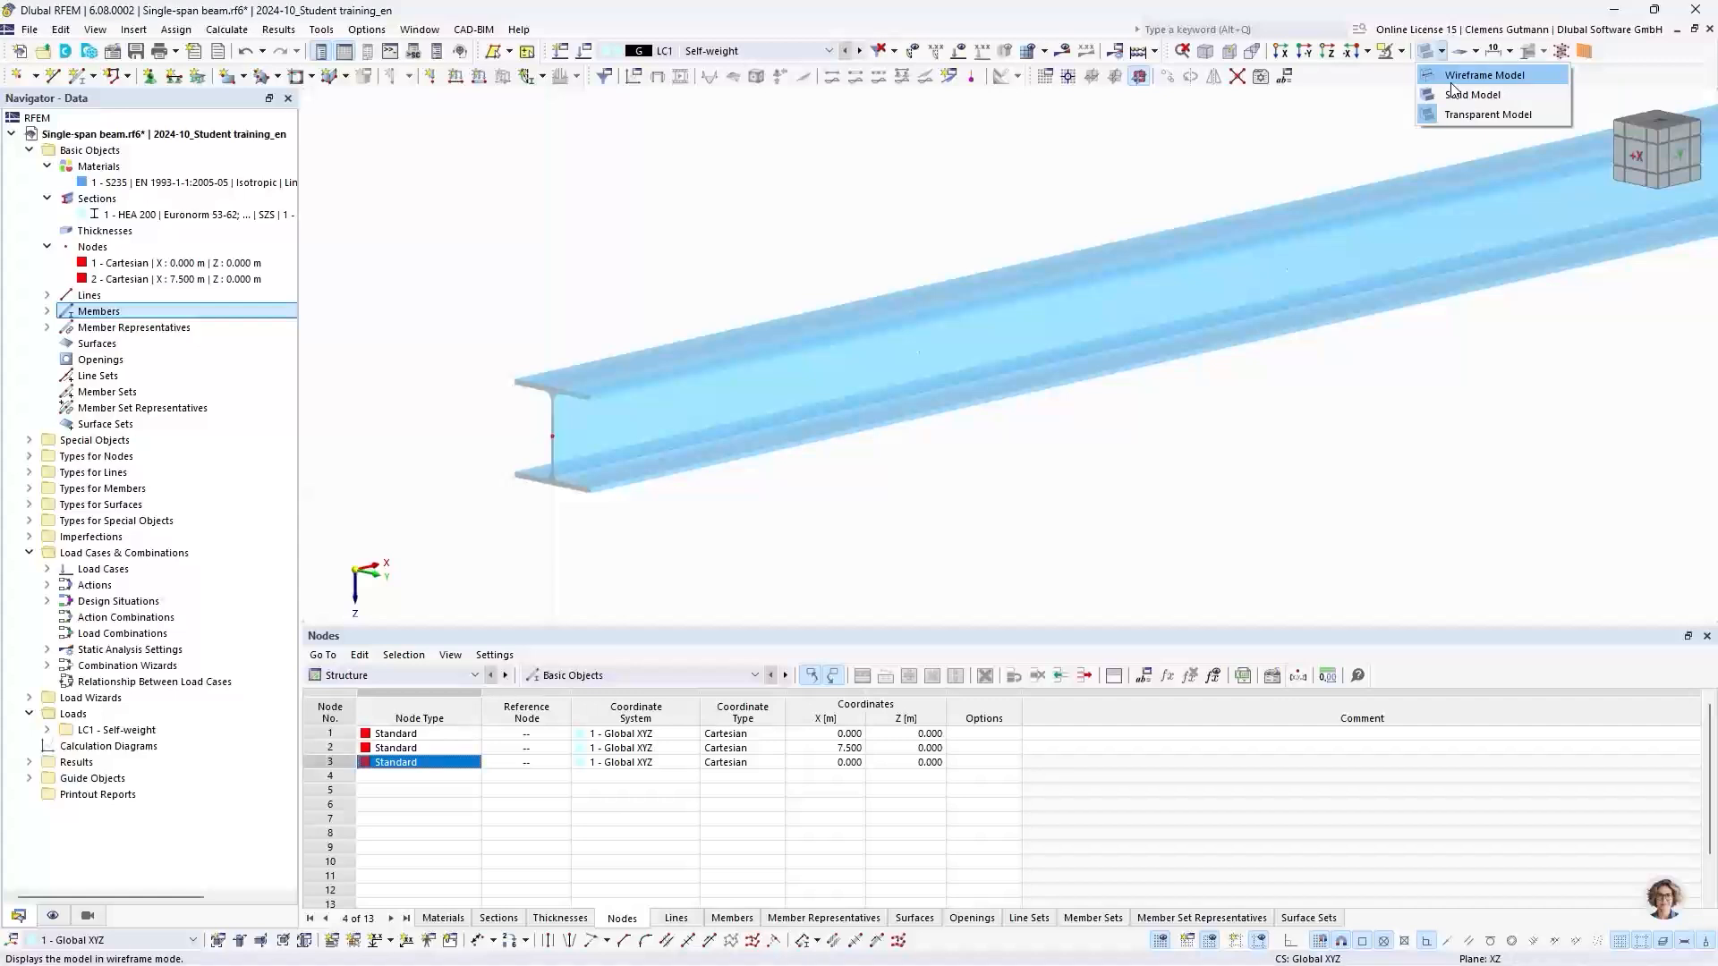
{"action": "left_click", "coordinate": [1451, 82]}
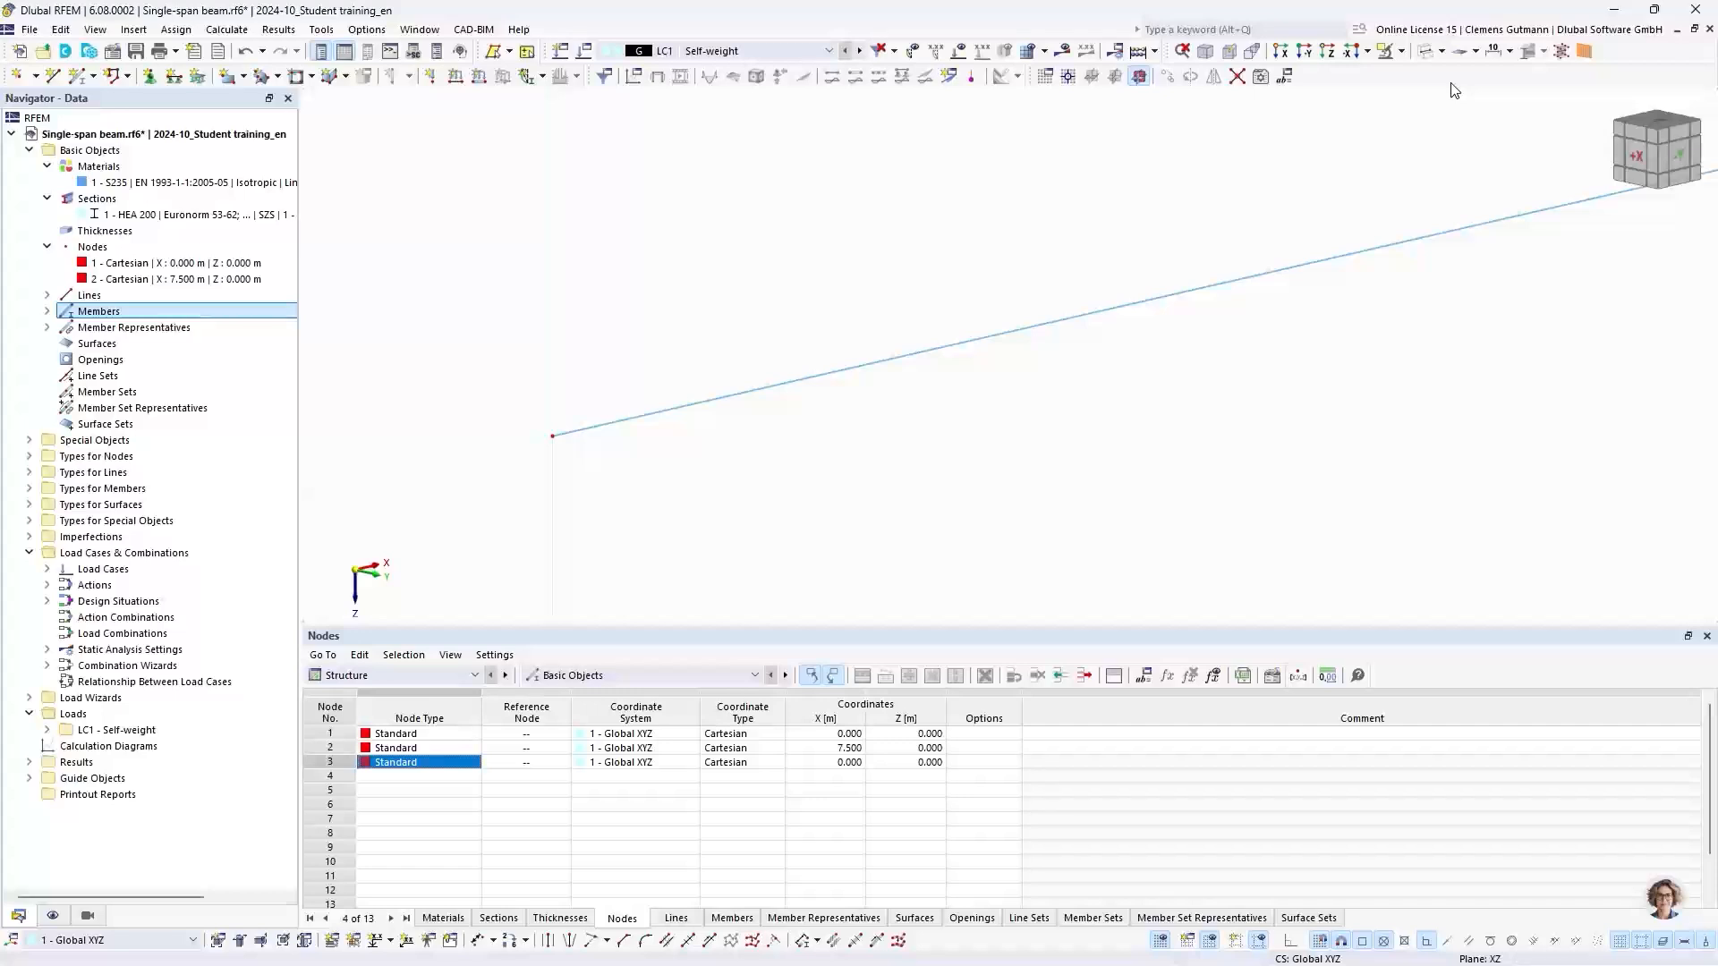
{"action": "scroll", "coordinate": [507, 326], "scroll_direction": "down", "scroll_amount": 5}
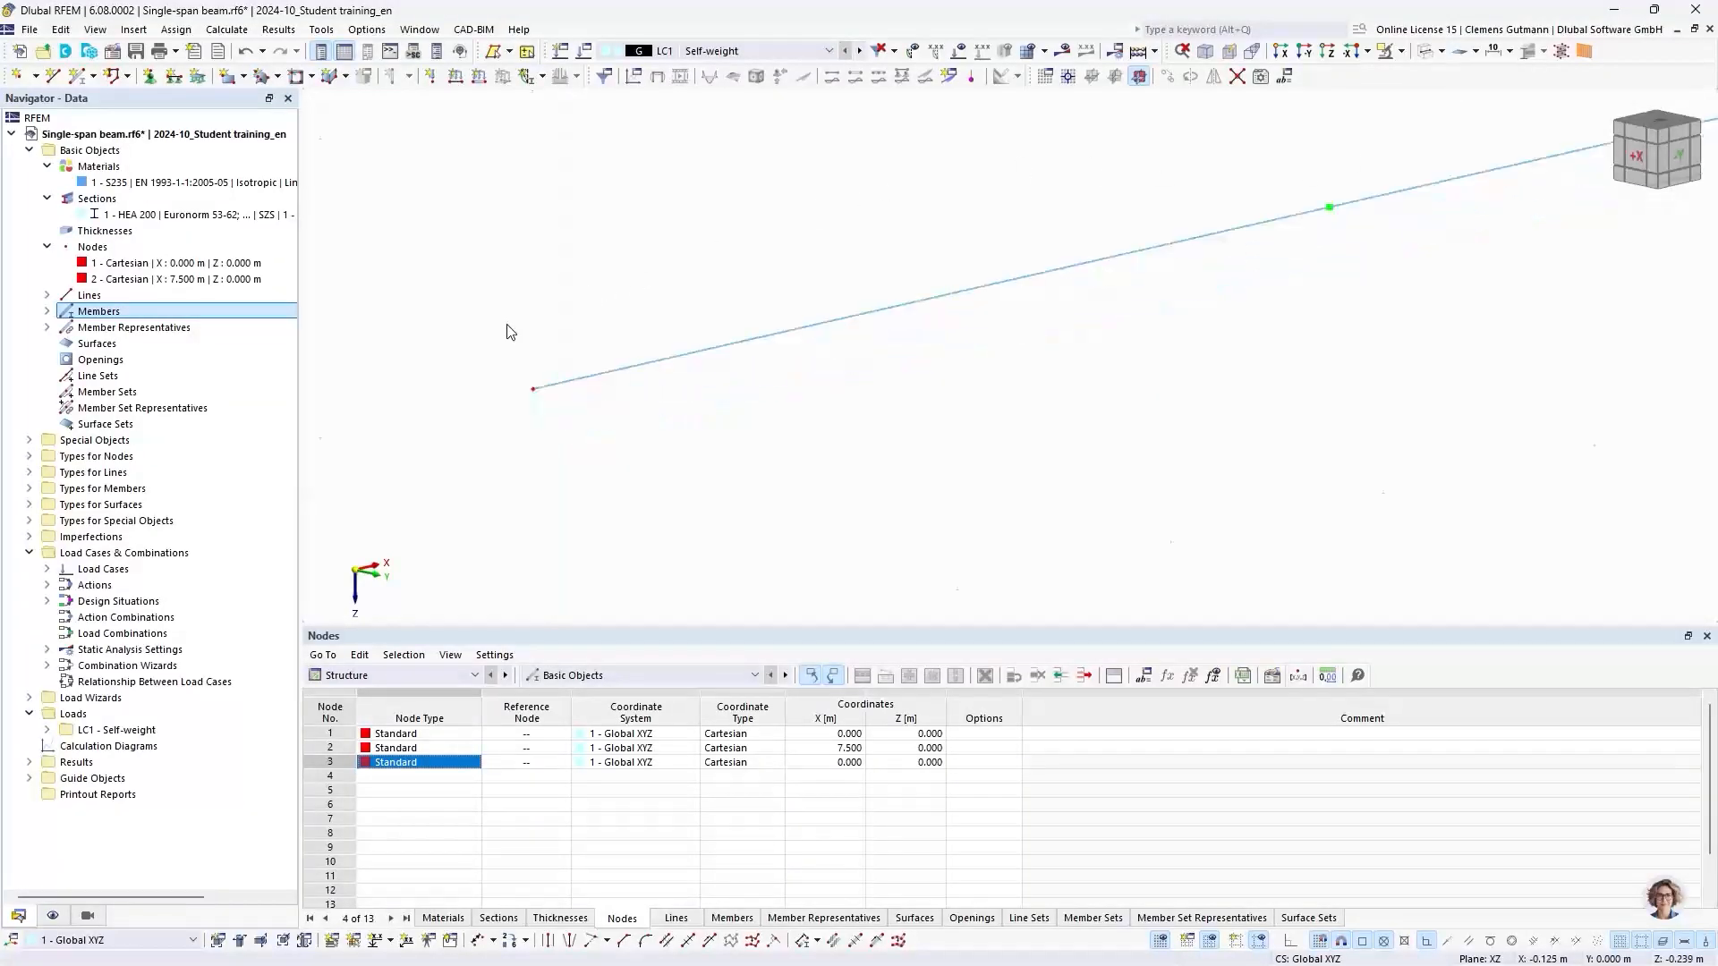
{"action": "scroll", "coordinate": [561, 294], "scroll_direction": "up", "scroll_amount": 2}
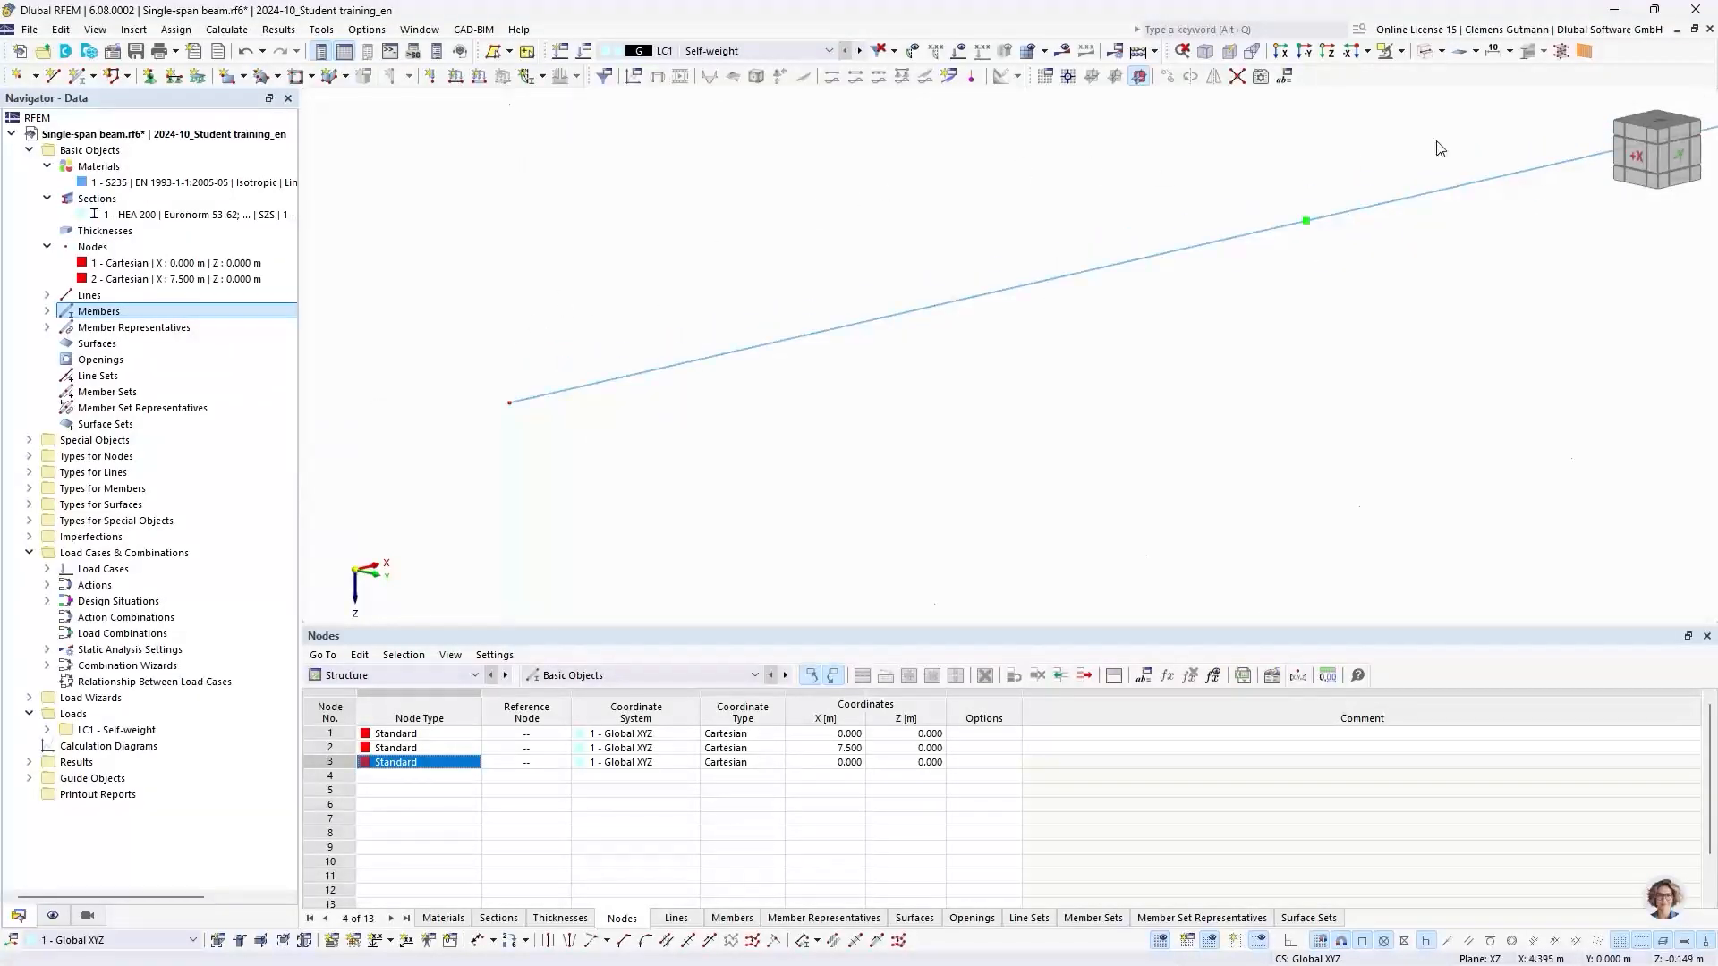
{"action": "left_click", "coordinate": [1426, 52]}
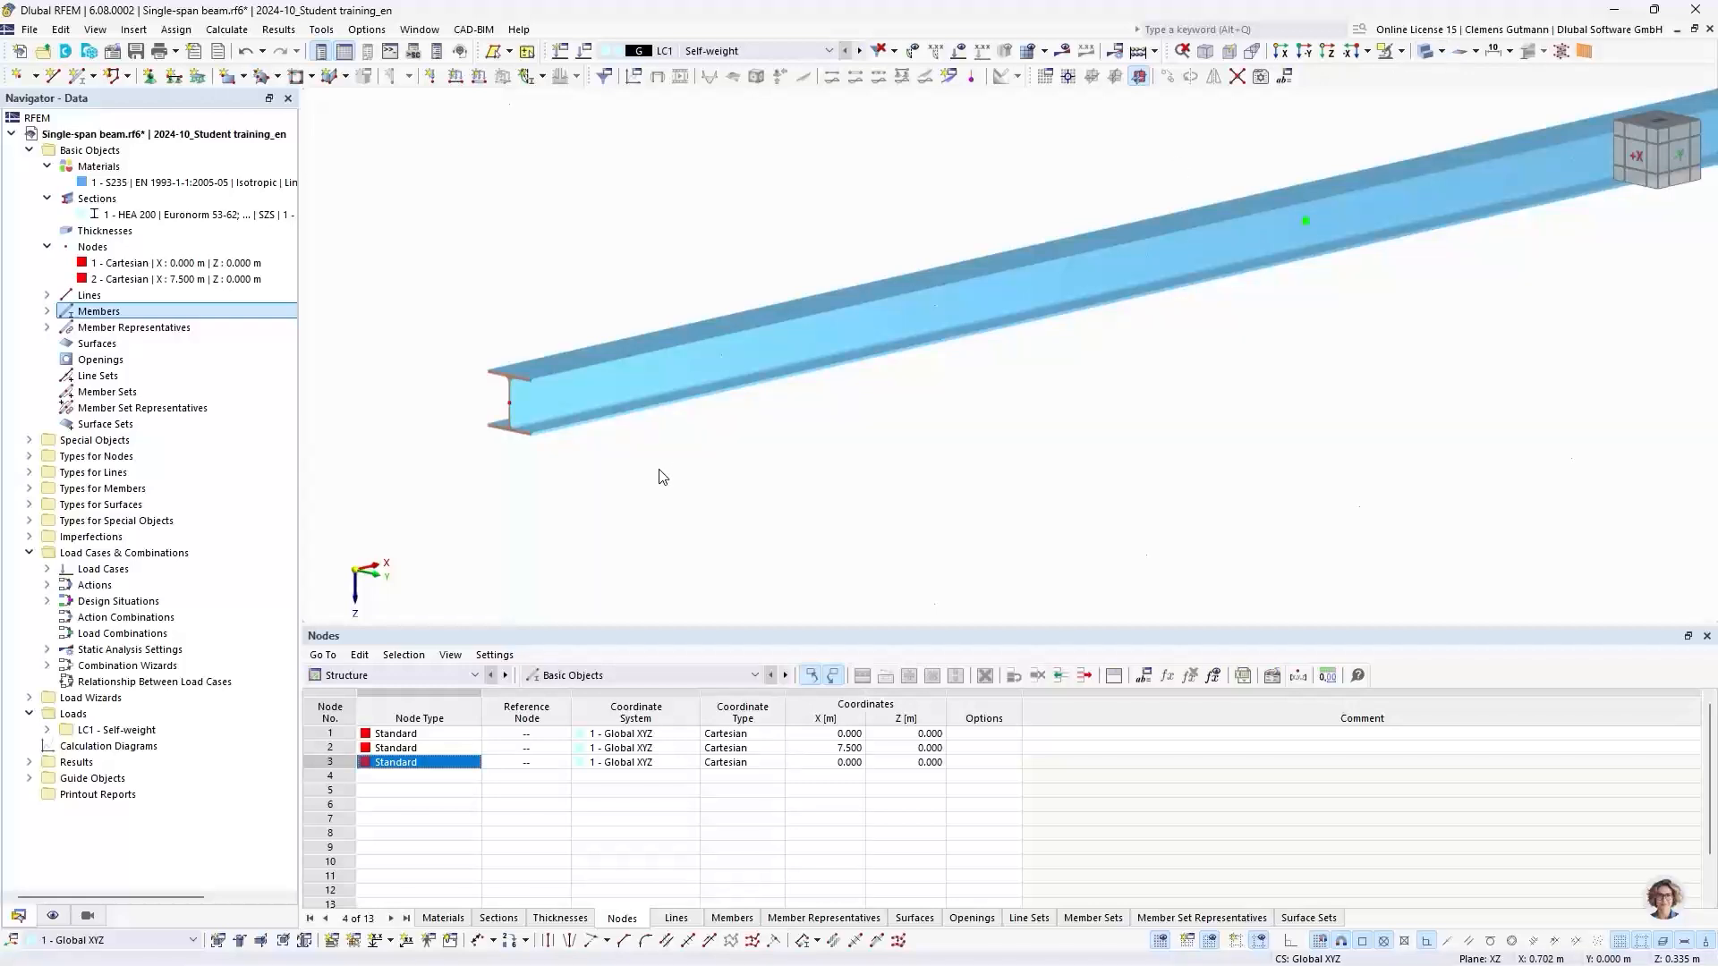
{"action": "left_click", "coordinate": [1422, 55]}
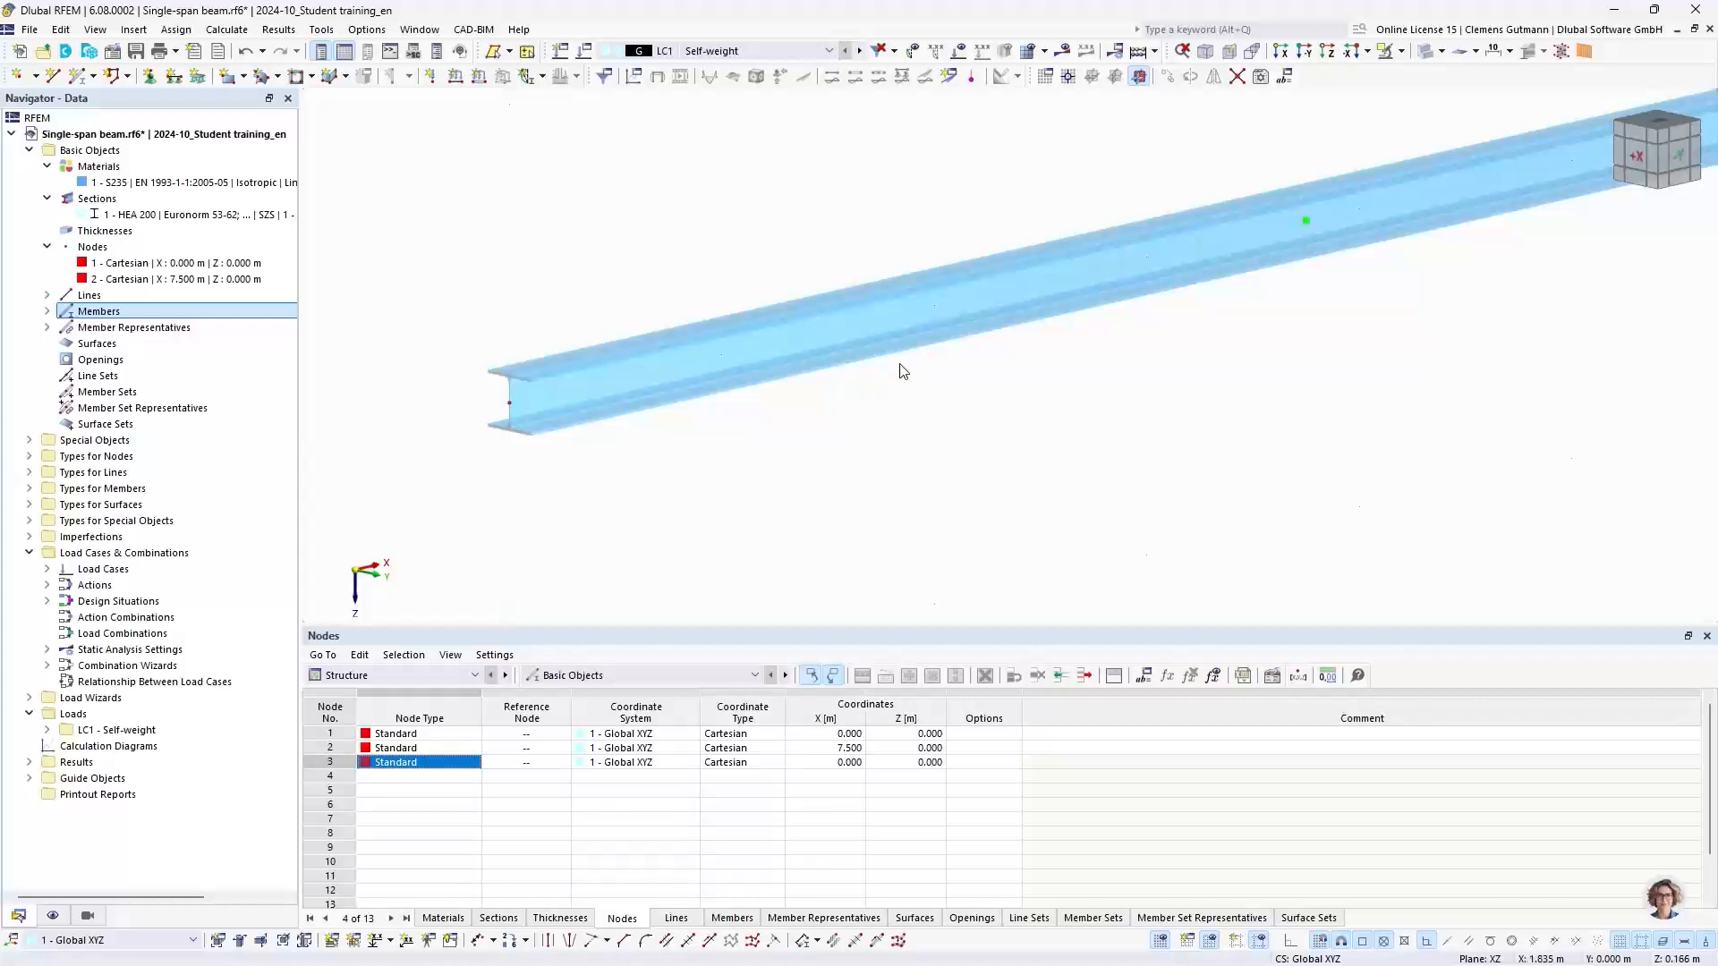
{"action": "left_click", "coordinate": [1688, 163]}
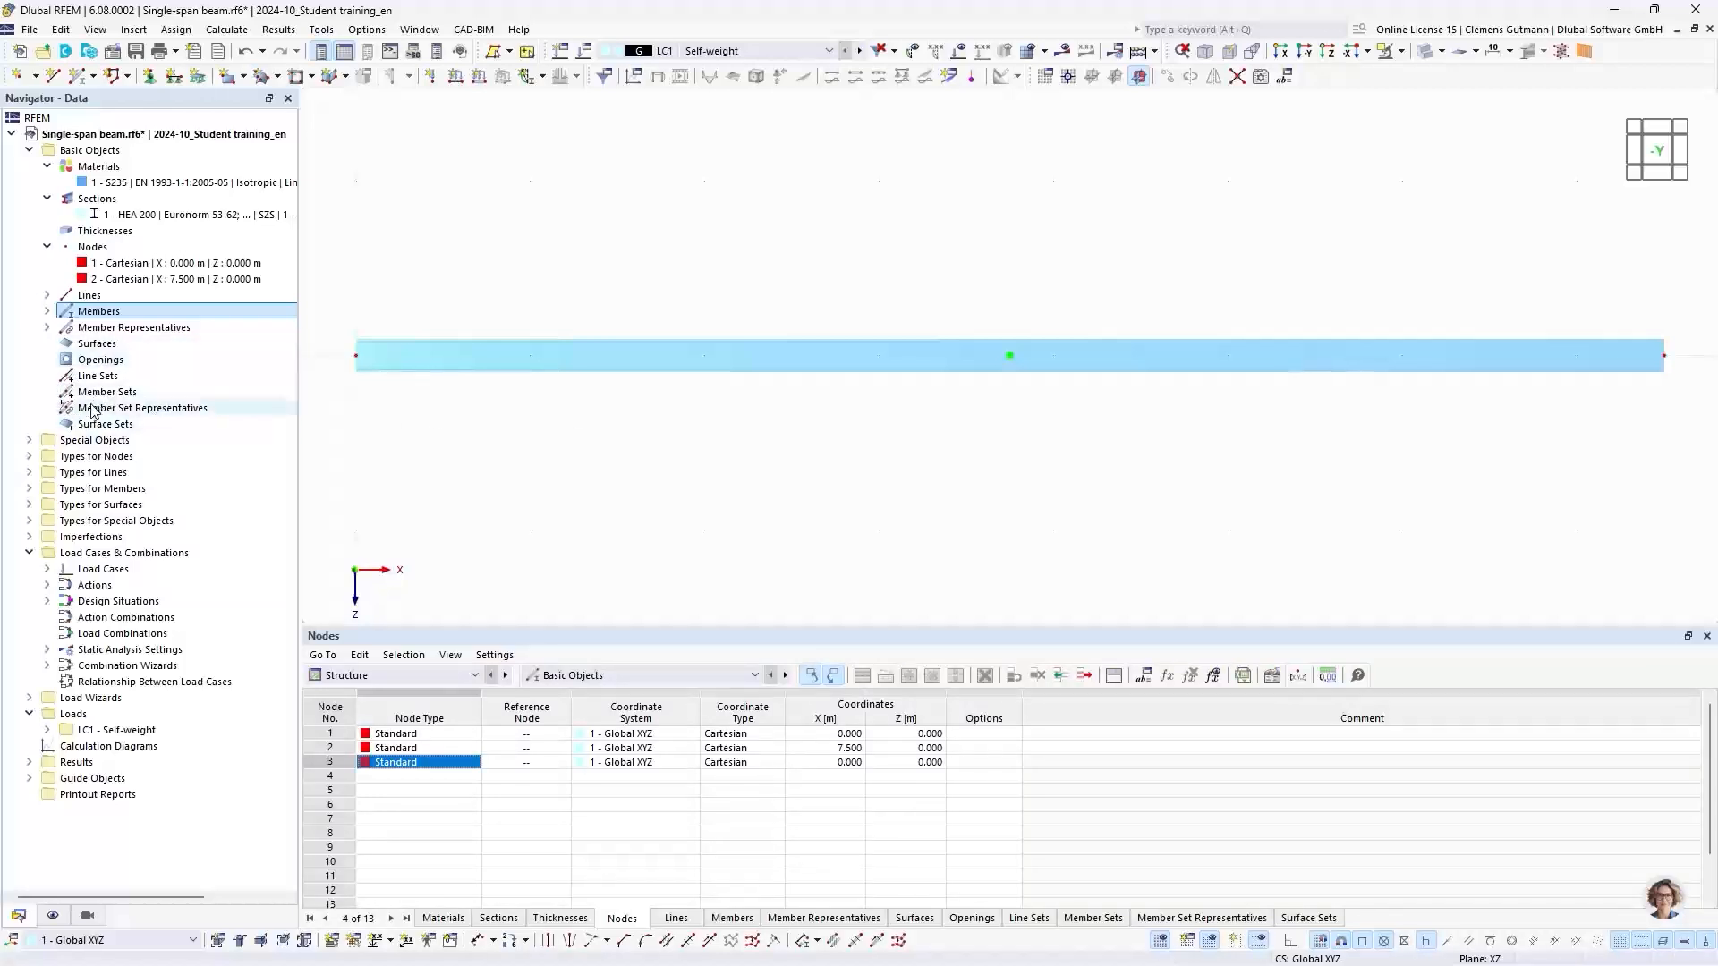
Assign the Hinged nodal support to node 1 at the start of the beam
{"action": "left_click", "coordinate": [30, 457]}
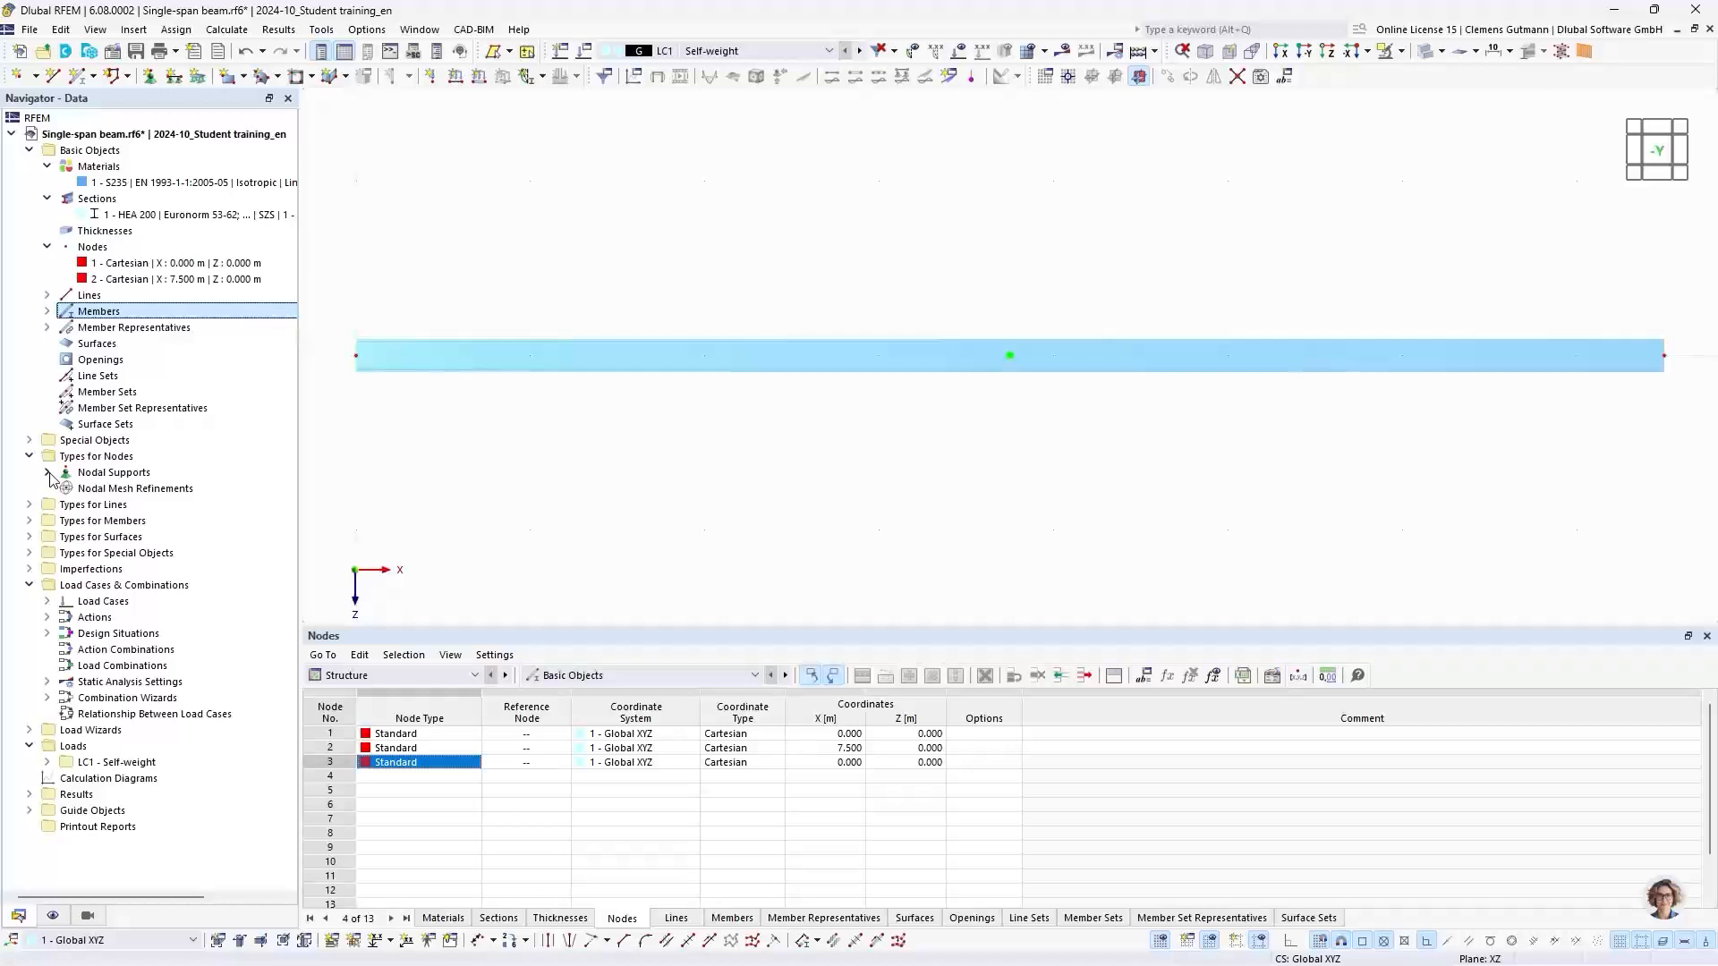
{"action": "left_click", "coordinate": [47, 472]}
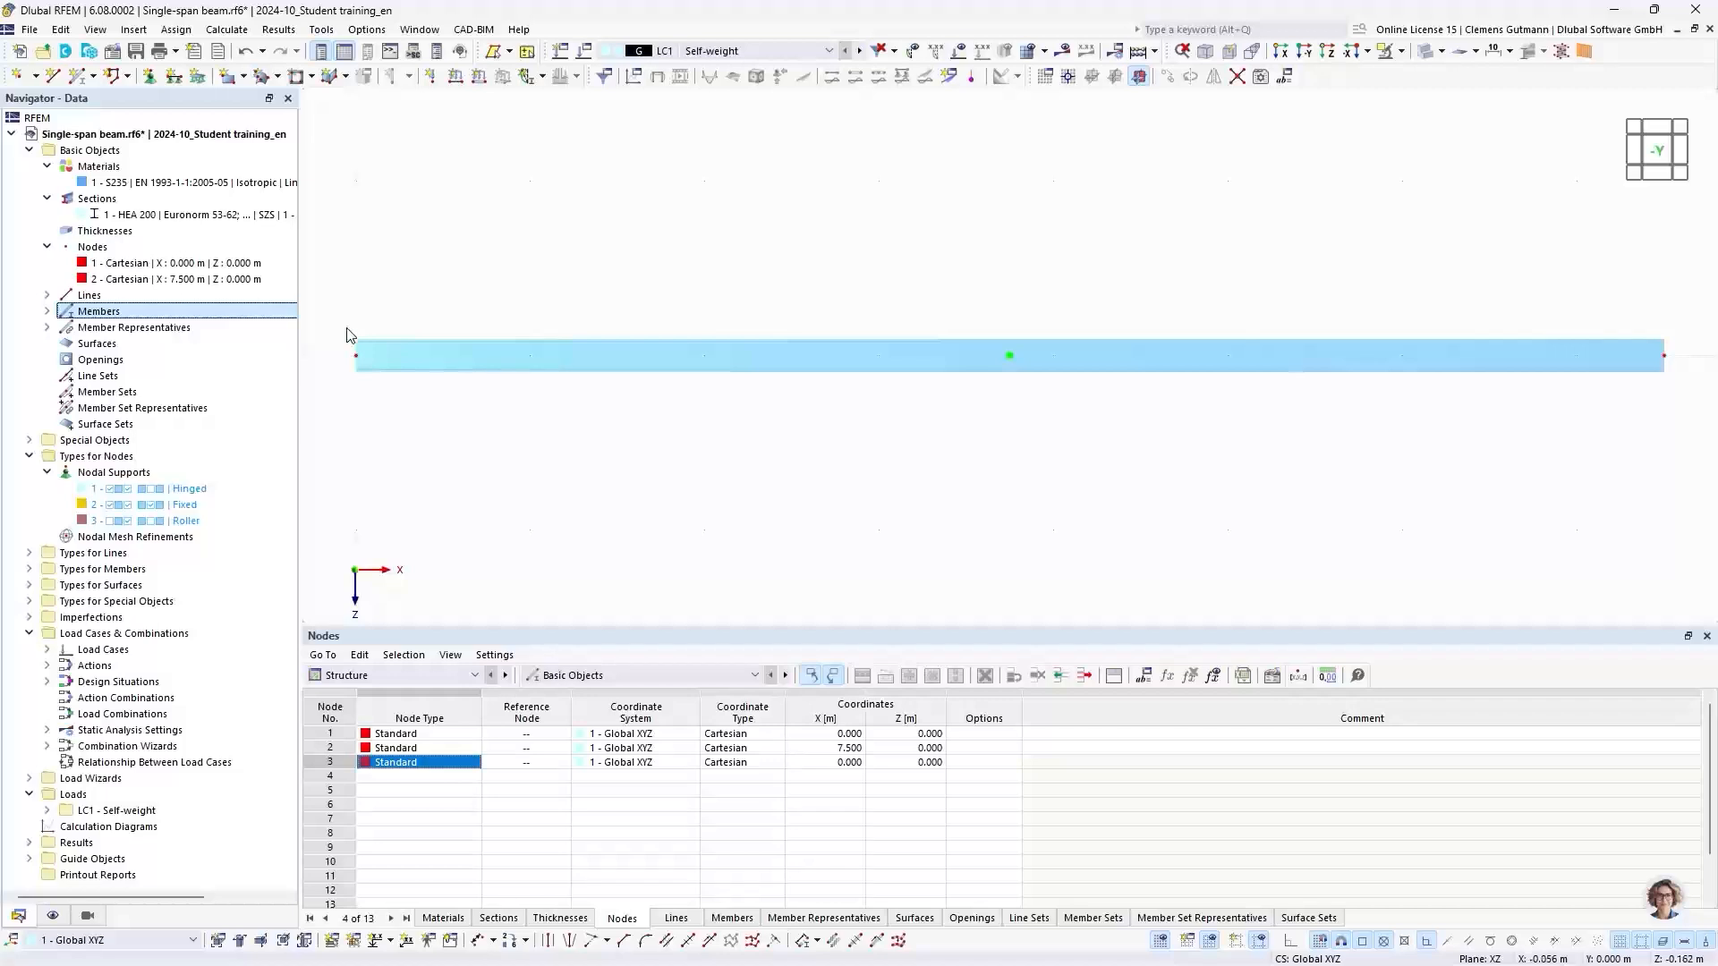
{"action": "right_click", "coordinate": [161, 498]}
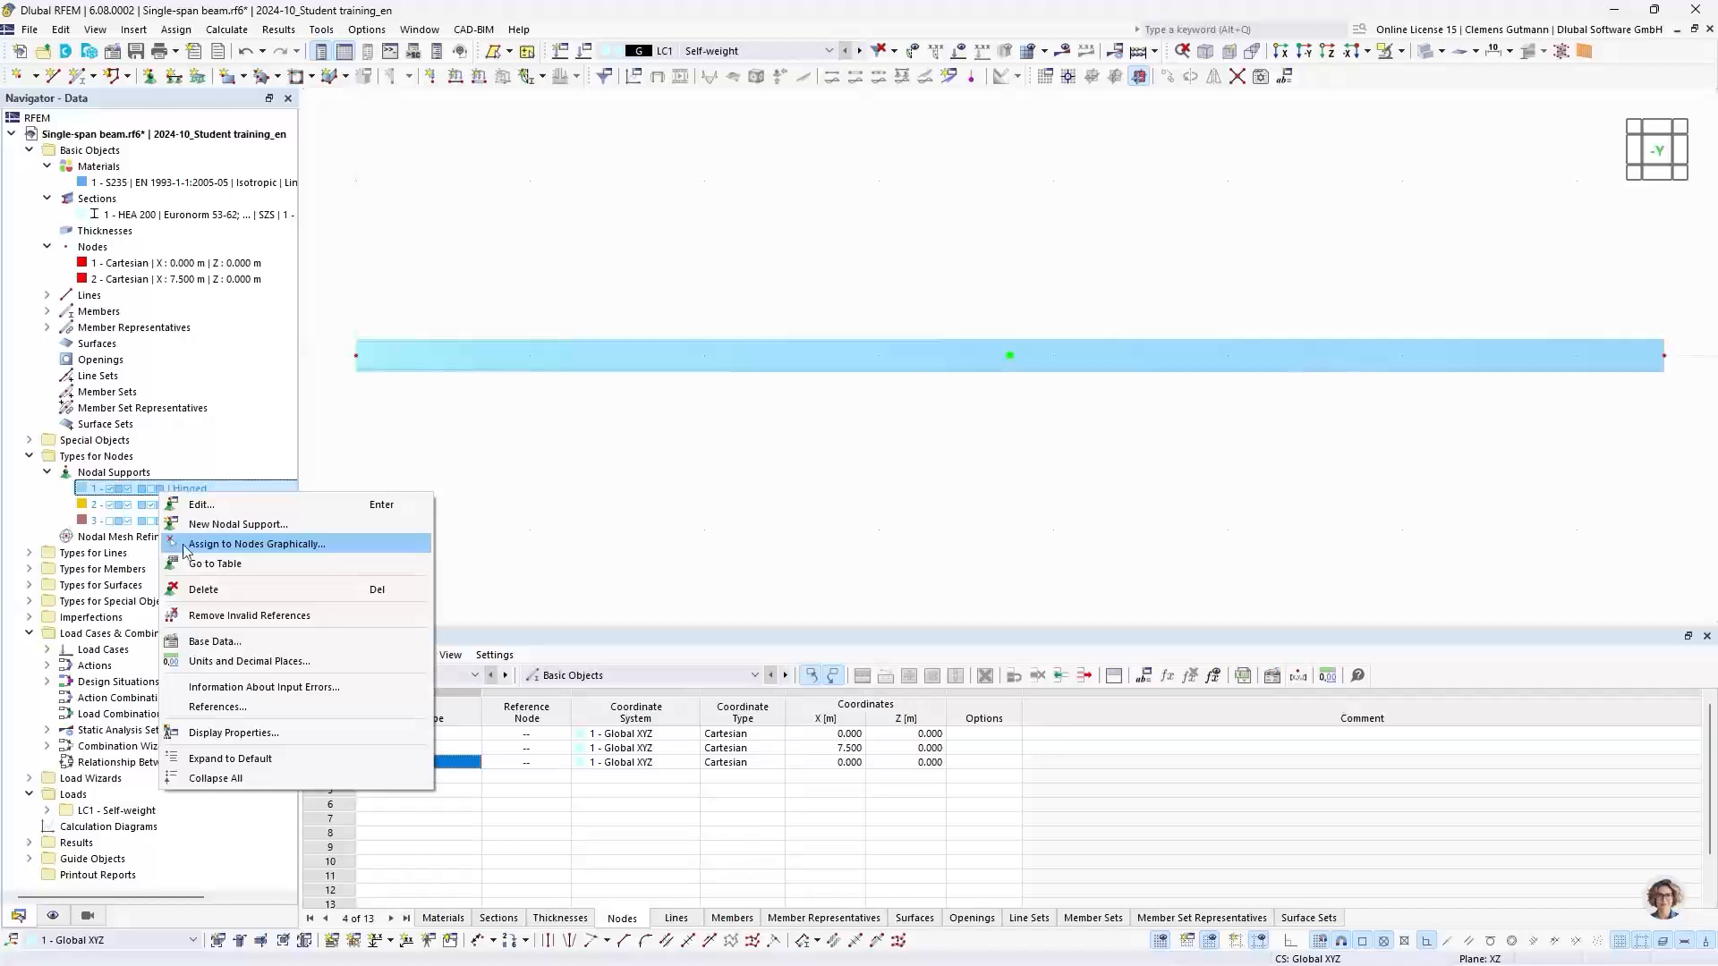
{"action": "left_click", "coordinate": [260, 546]}
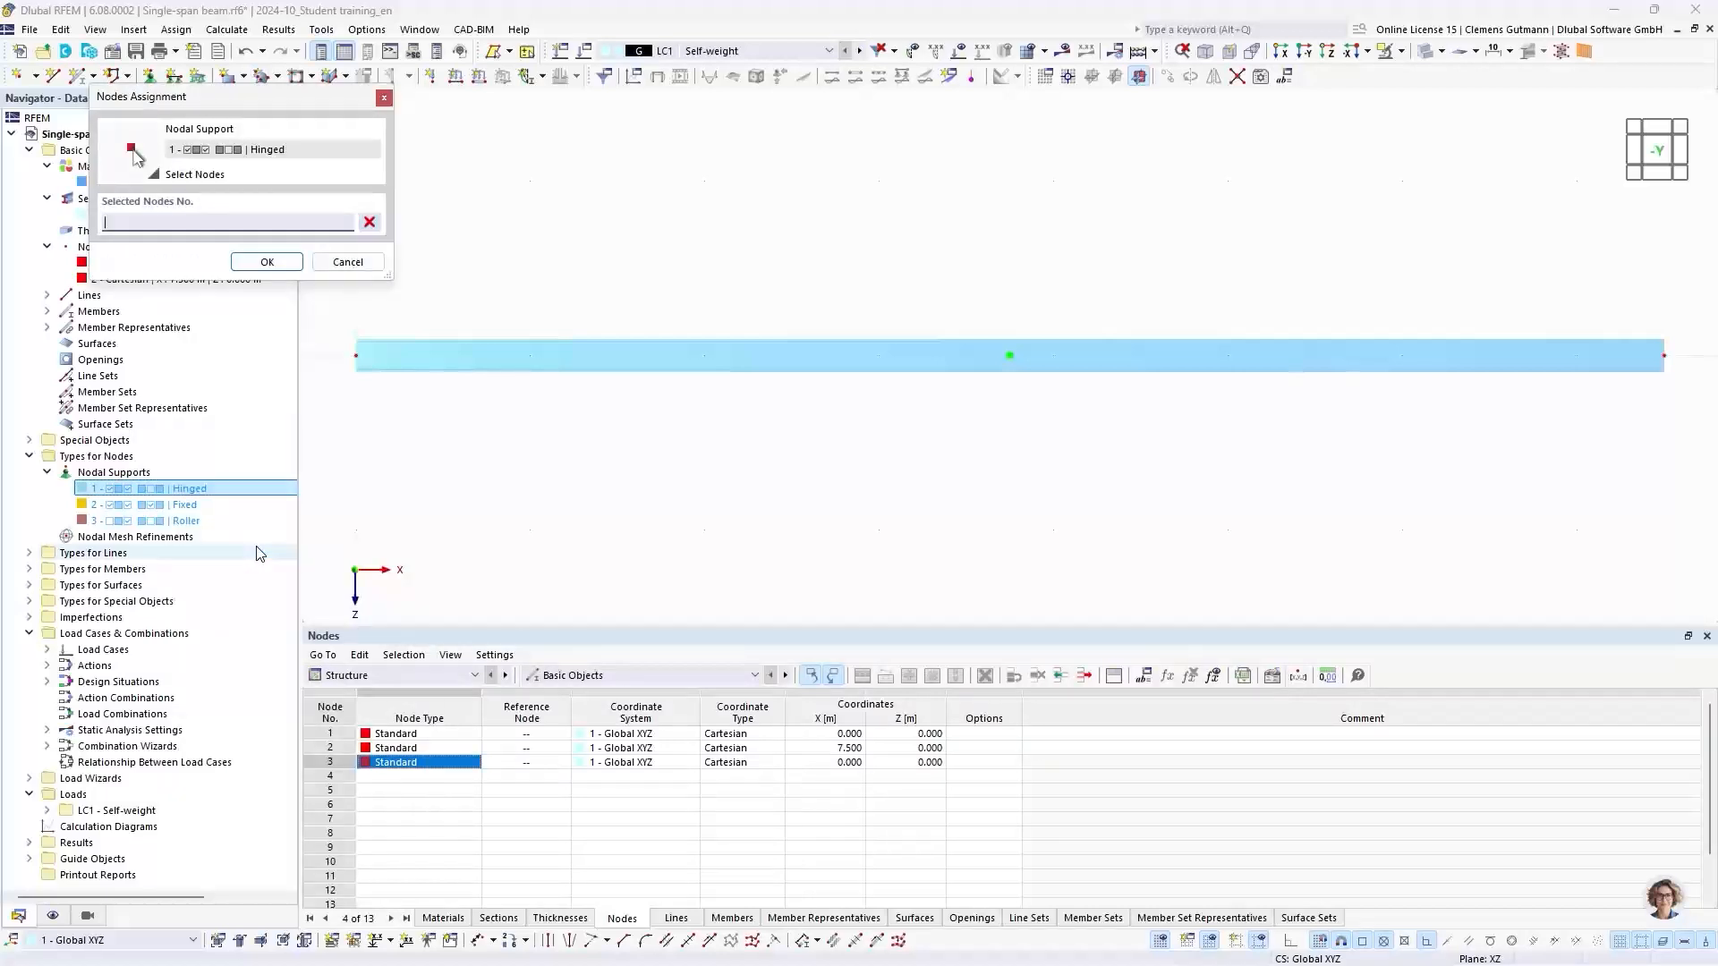
{"action": "left_click", "coordinate": [356, 356]}
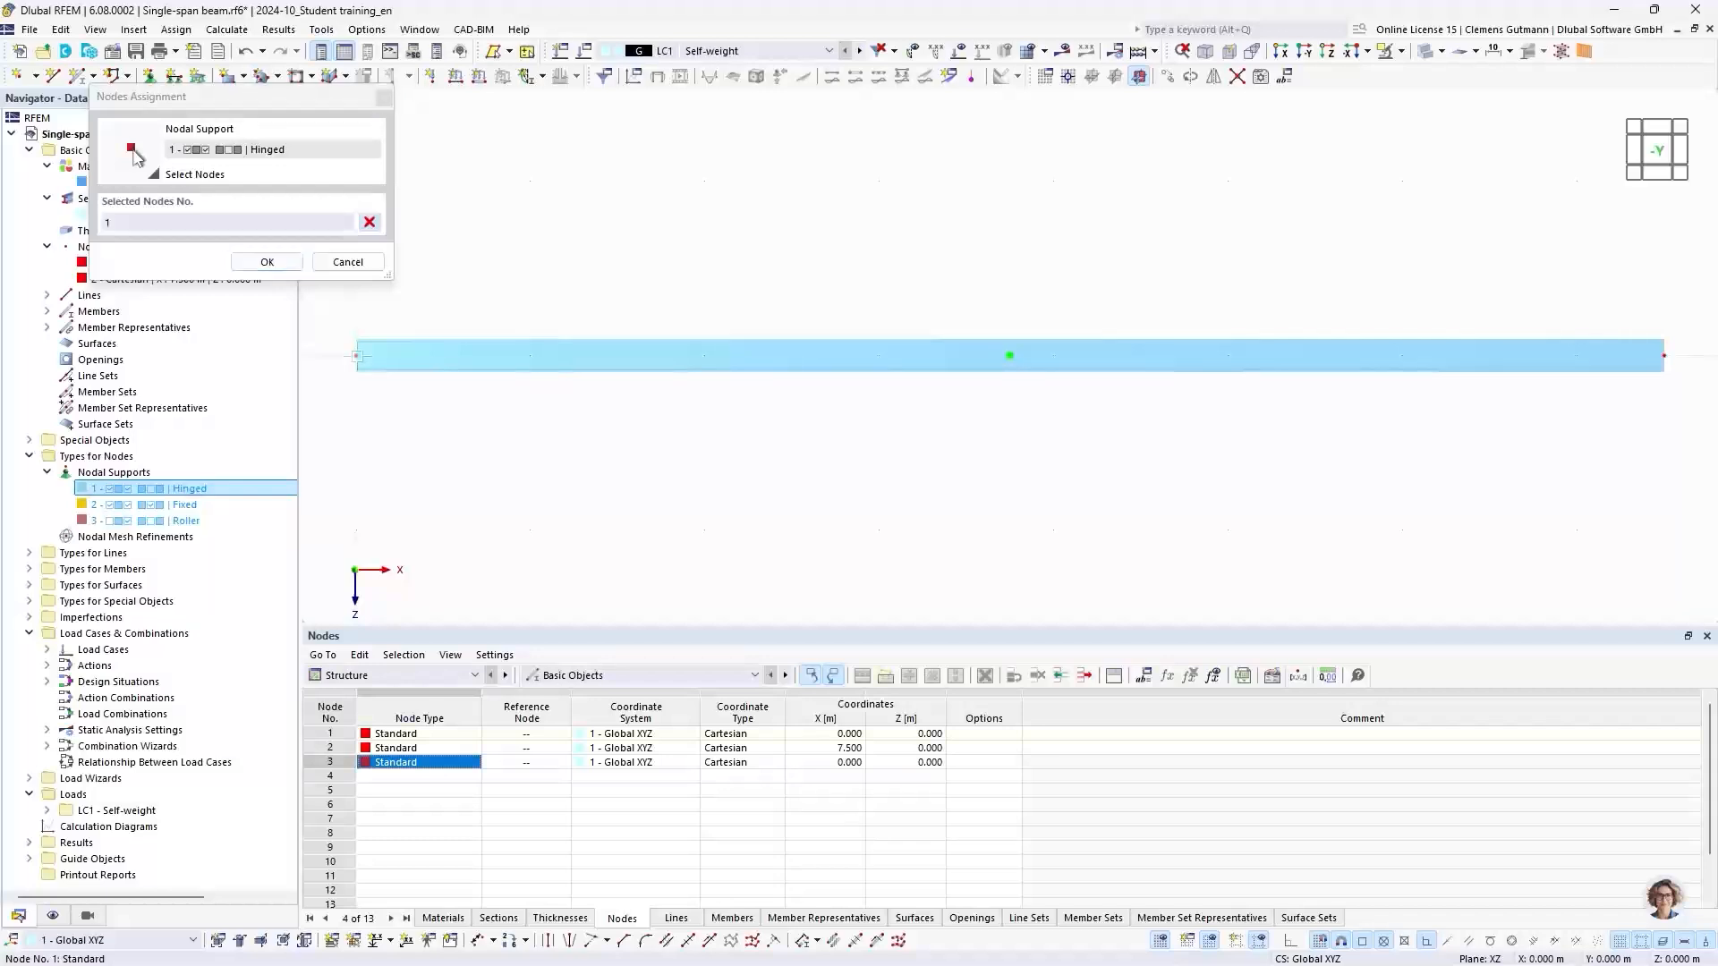
{"action": "left_click", "coordinate": [273, 262]}
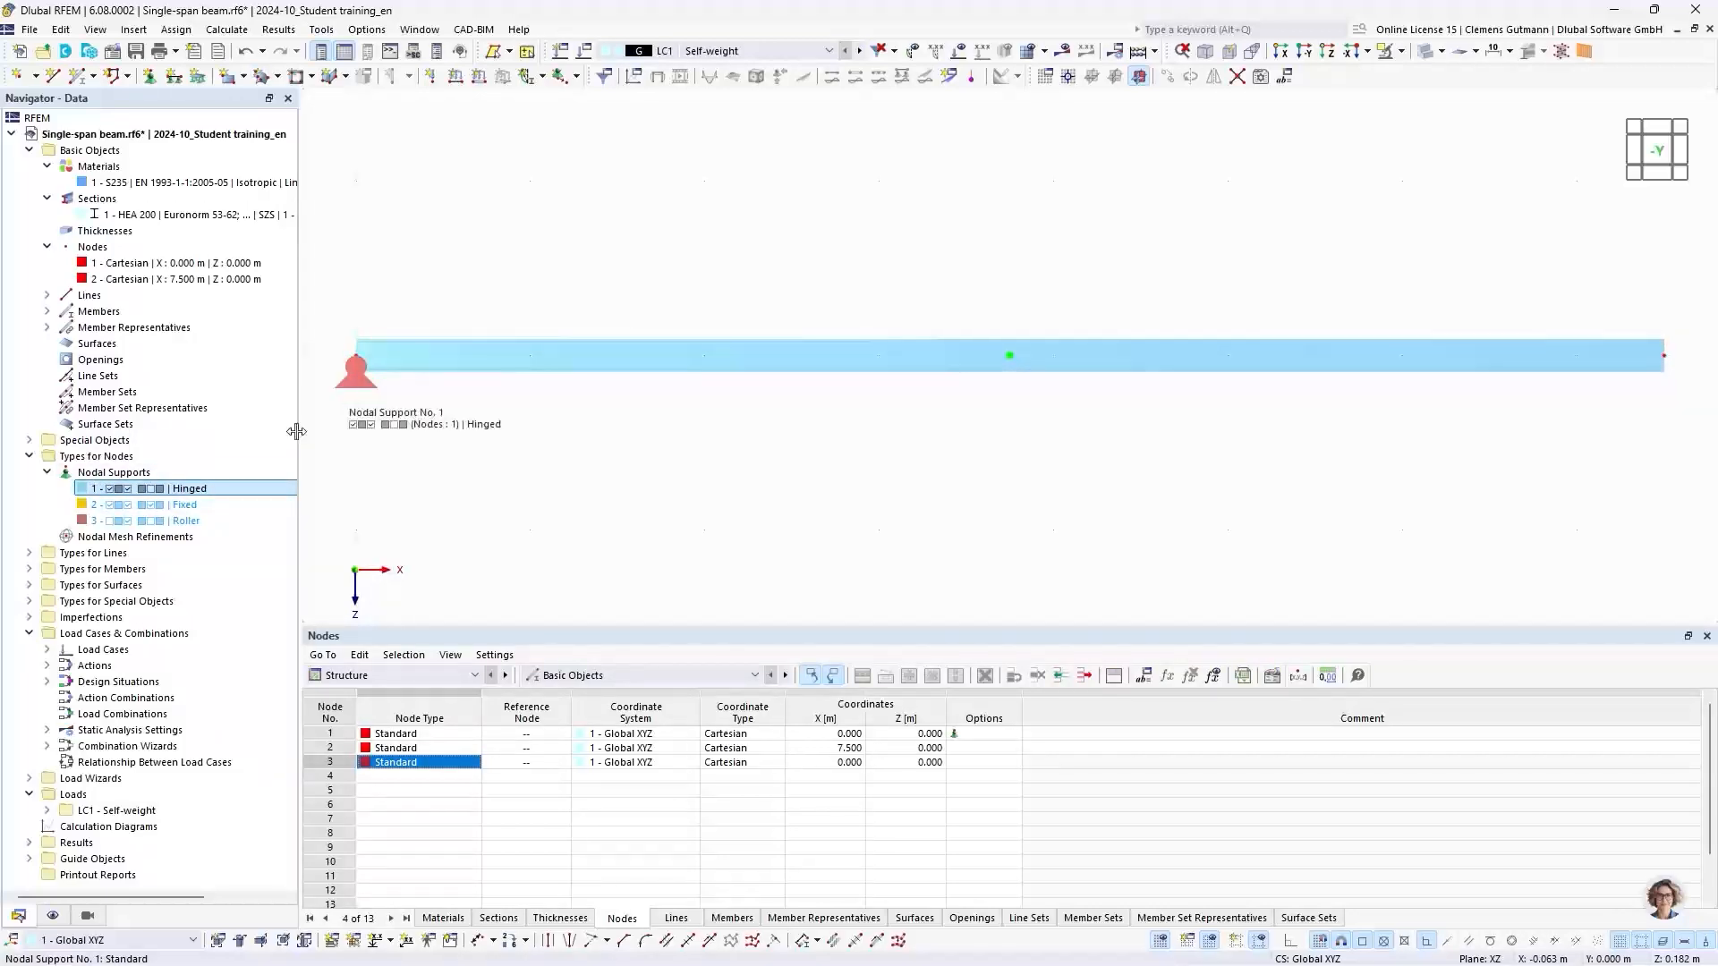
Assign the Roller nodal support to node 2 at the far end of the beam
{"action": "right_click", "coordinate": [201, 524]}
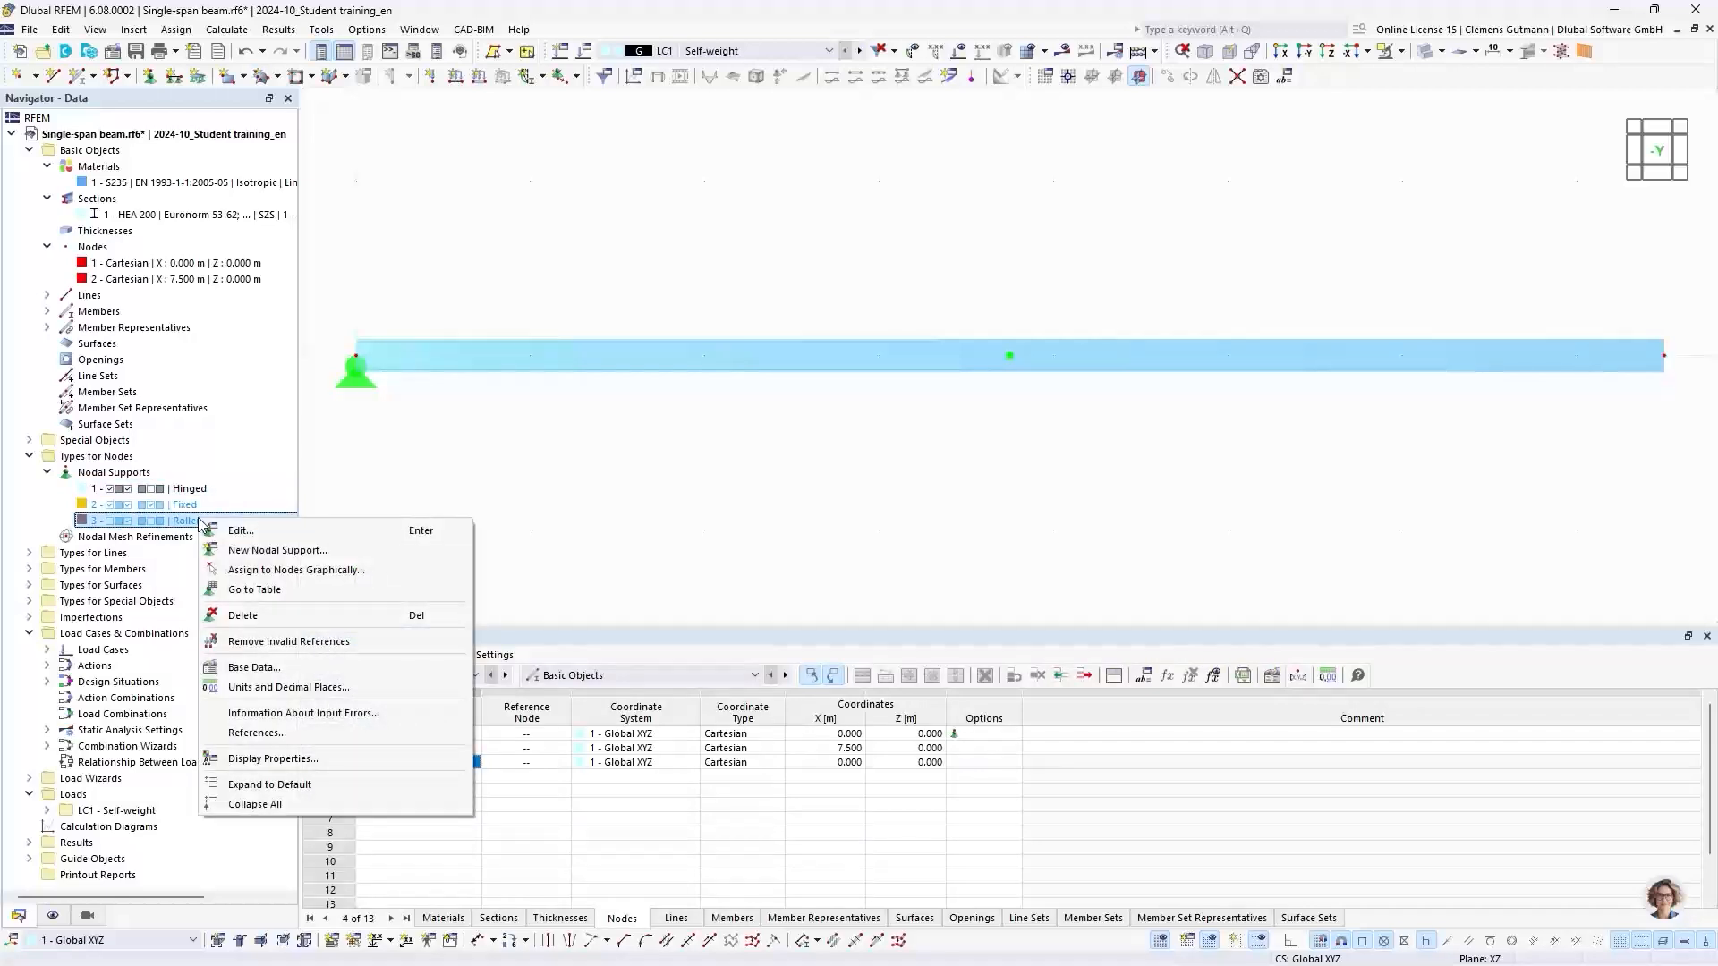
{"action": "left_click", "coordinate": [268, 570]}
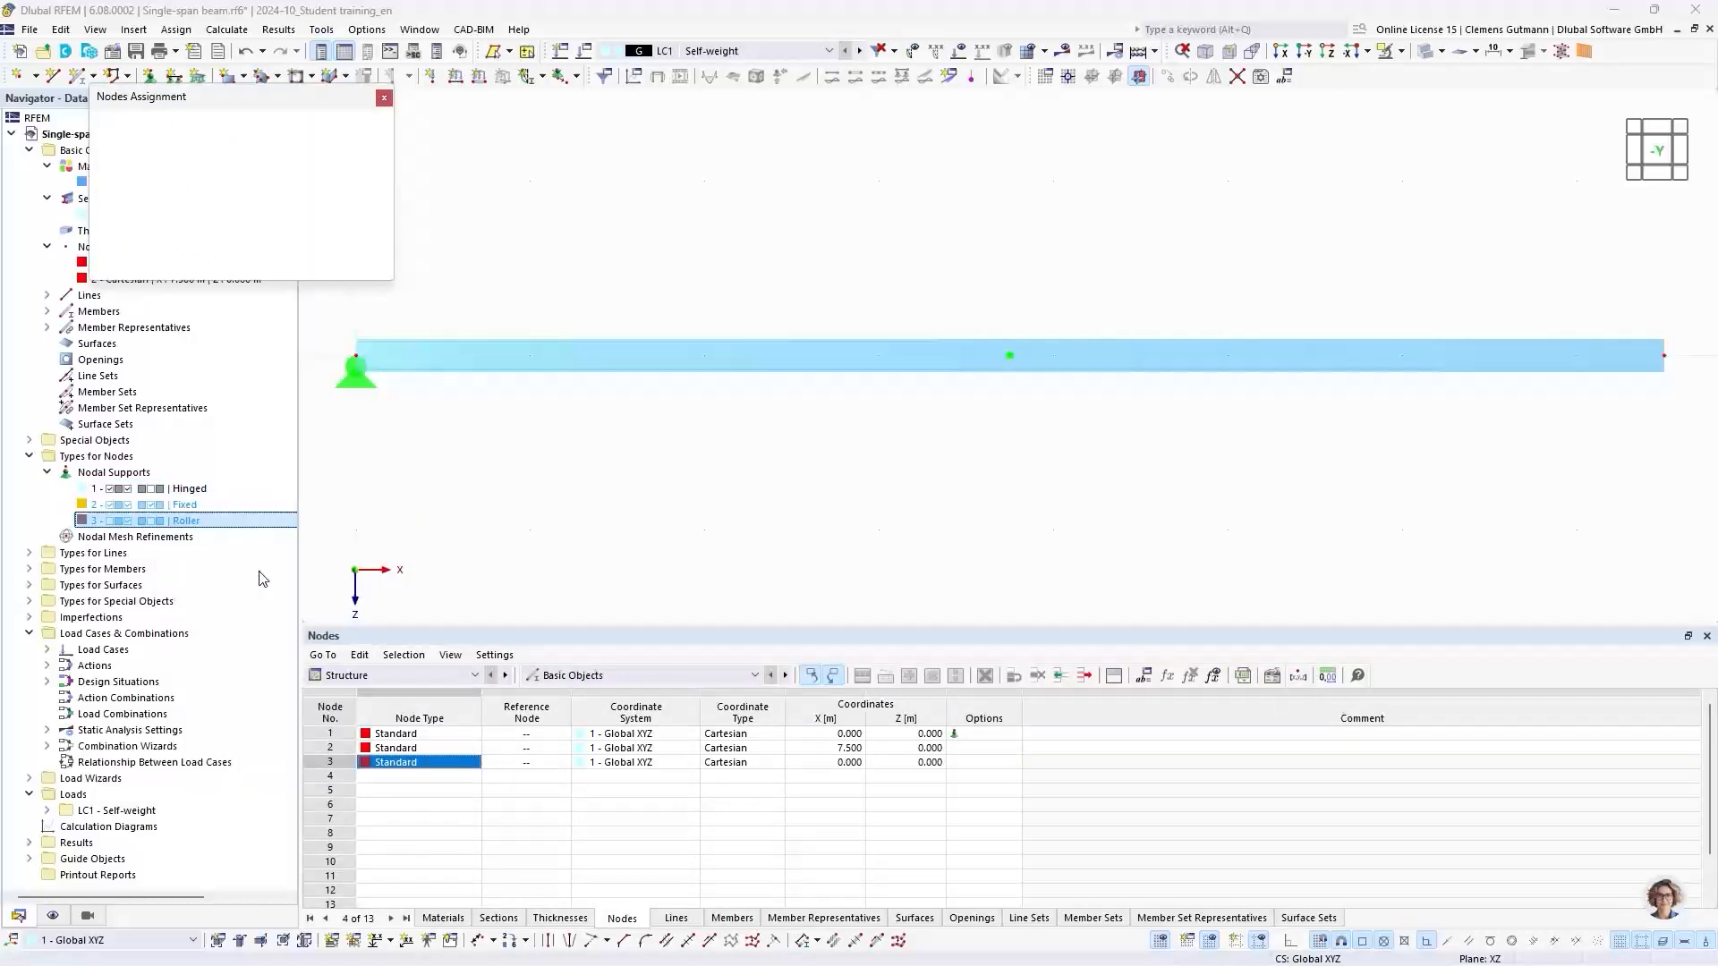
{"action": "left_click", "coordinate": [1663, 357]}
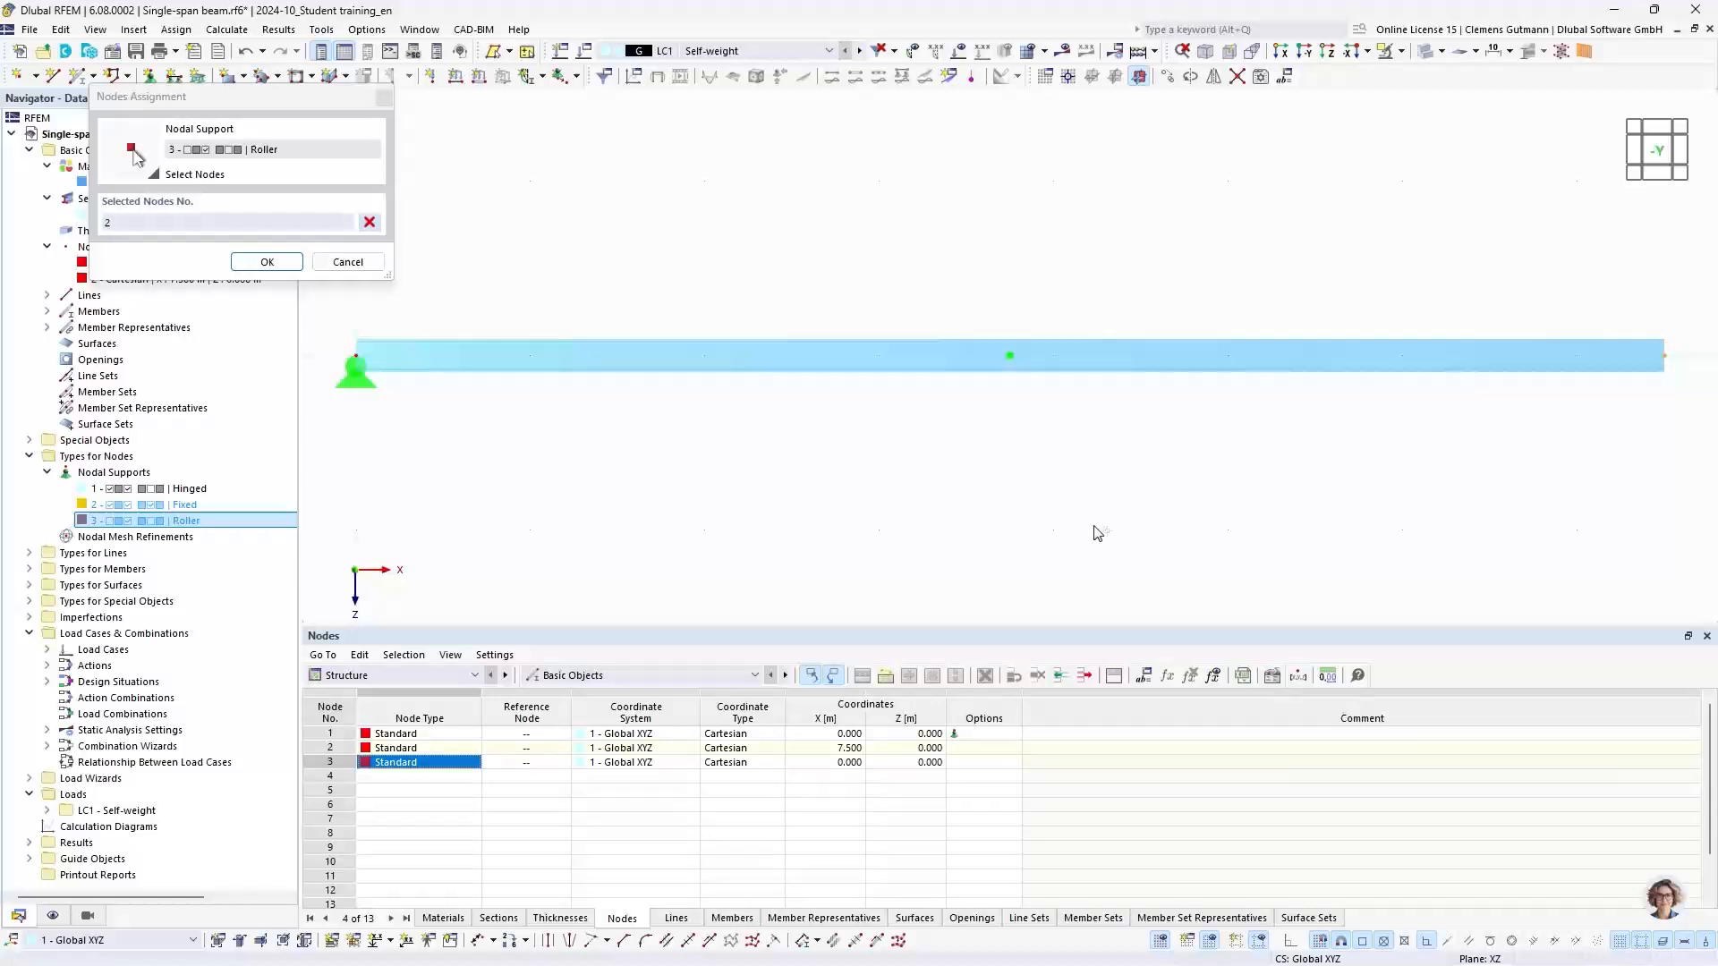
{"action": "left_click", "coordinate": [279, 264]}
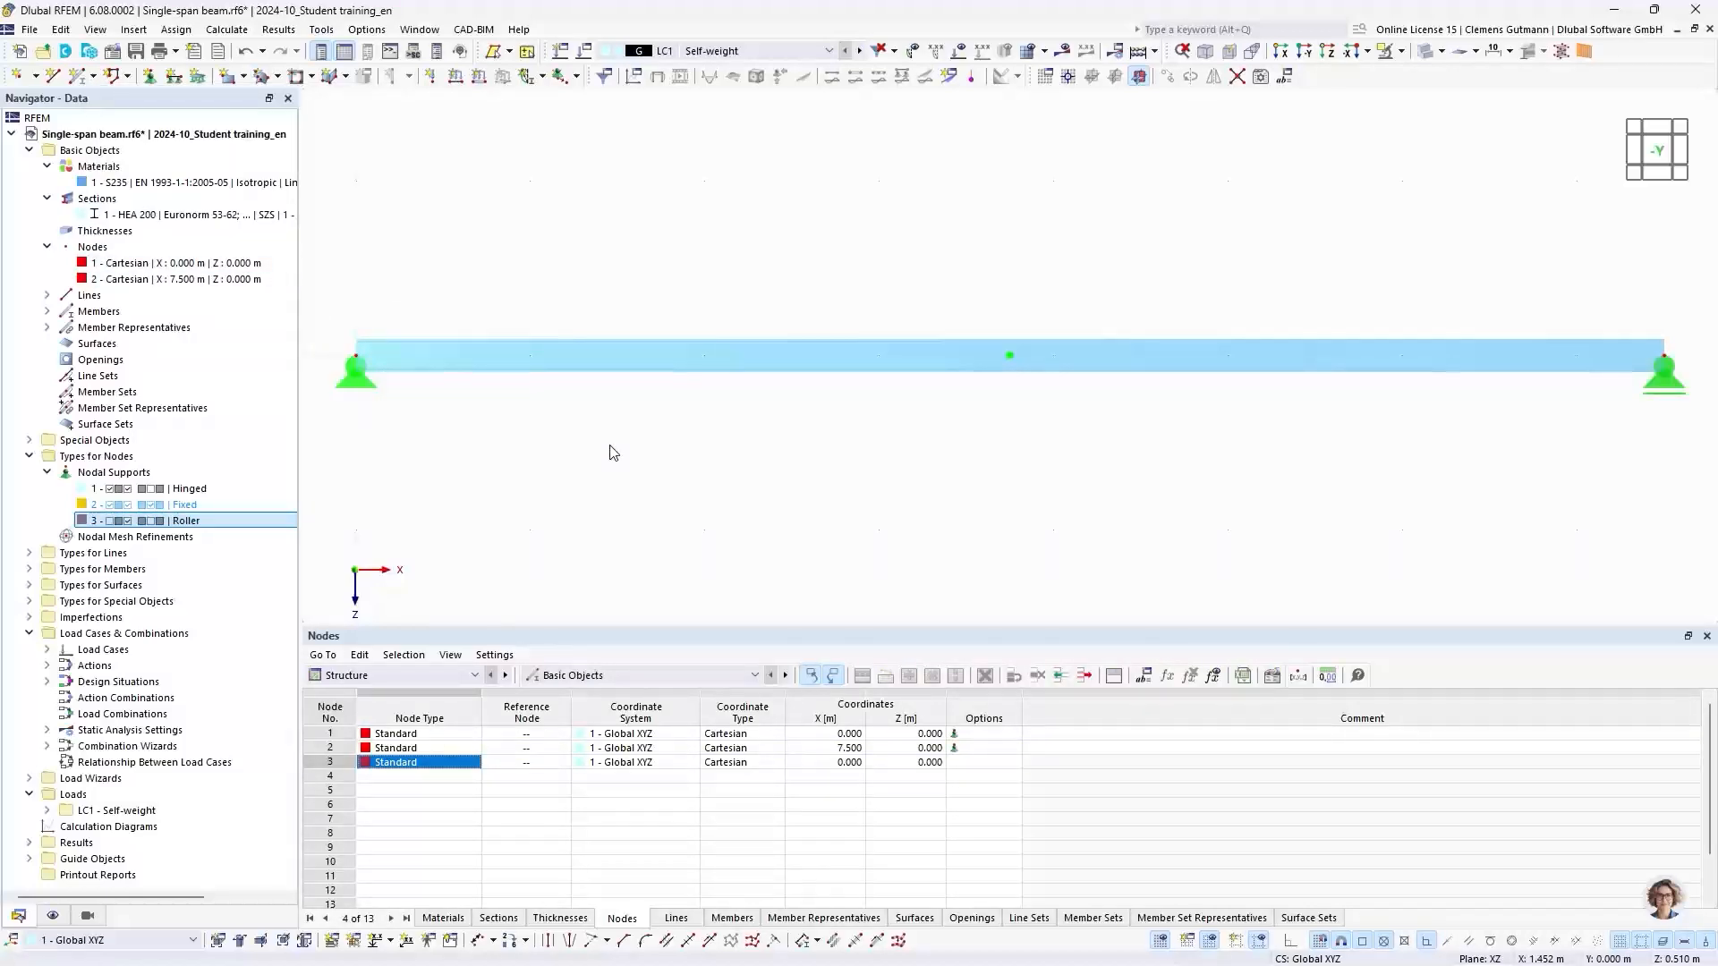
Review the support conditions defined for the Roller nodal support and close its settings
{"action": "left_click", "coordinate": [178, 524]}
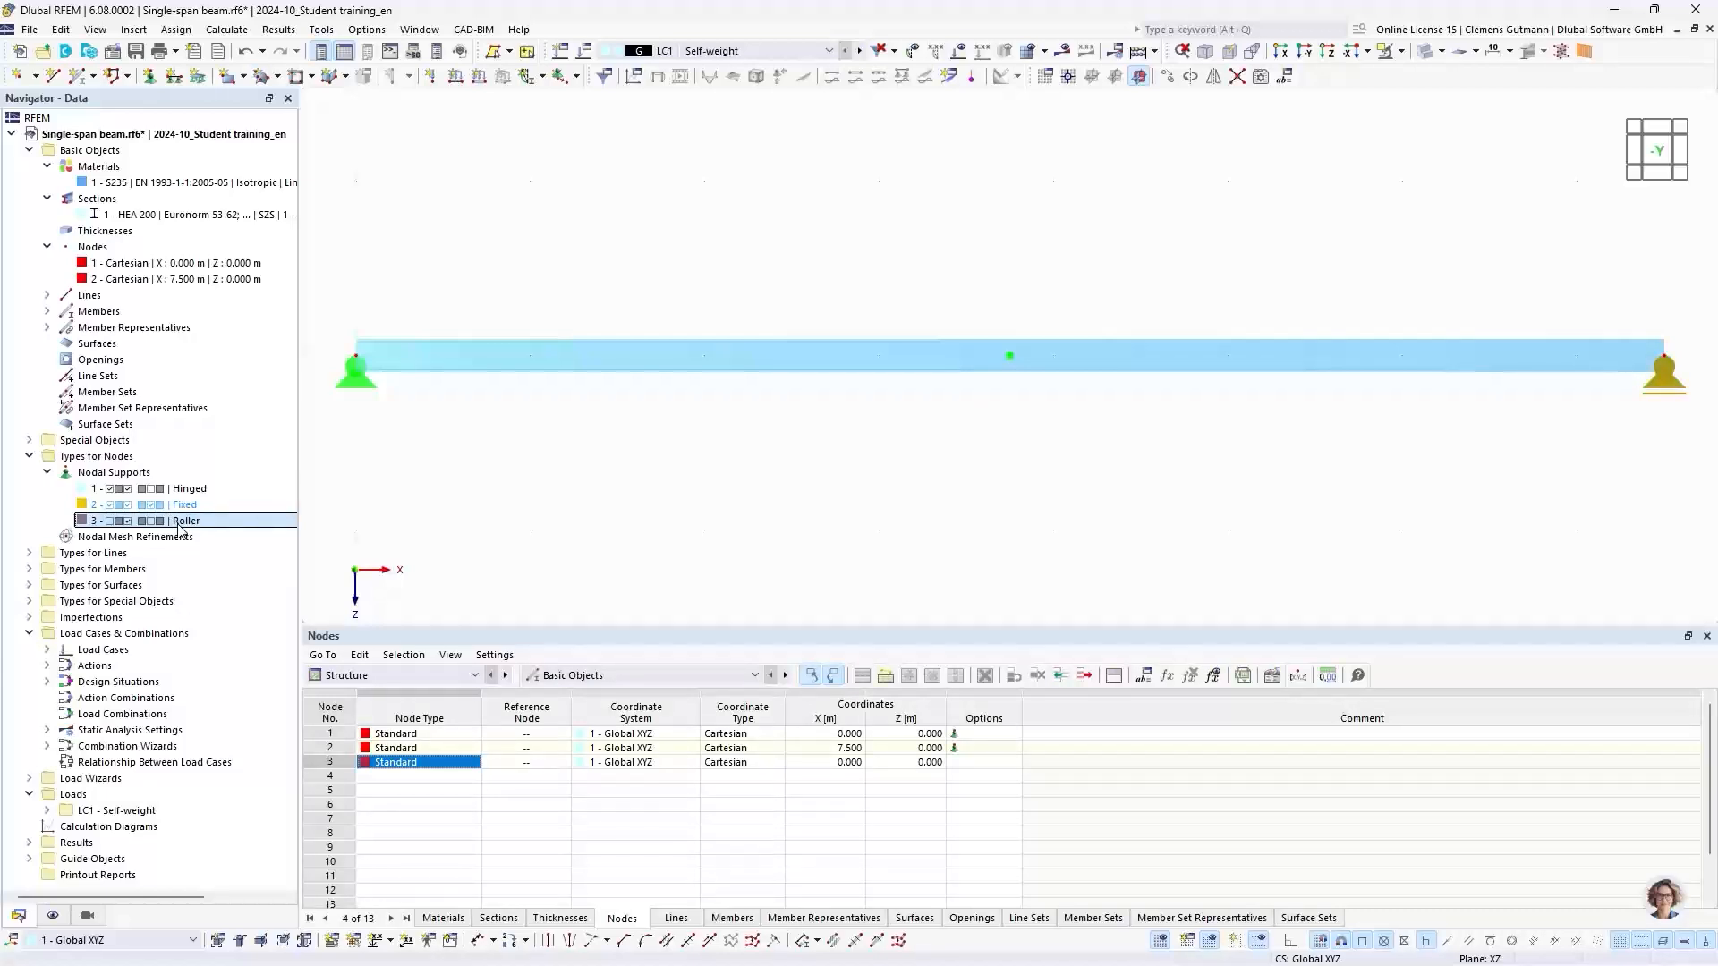
{"action": "double_click", "coordinate": [178, 524]}
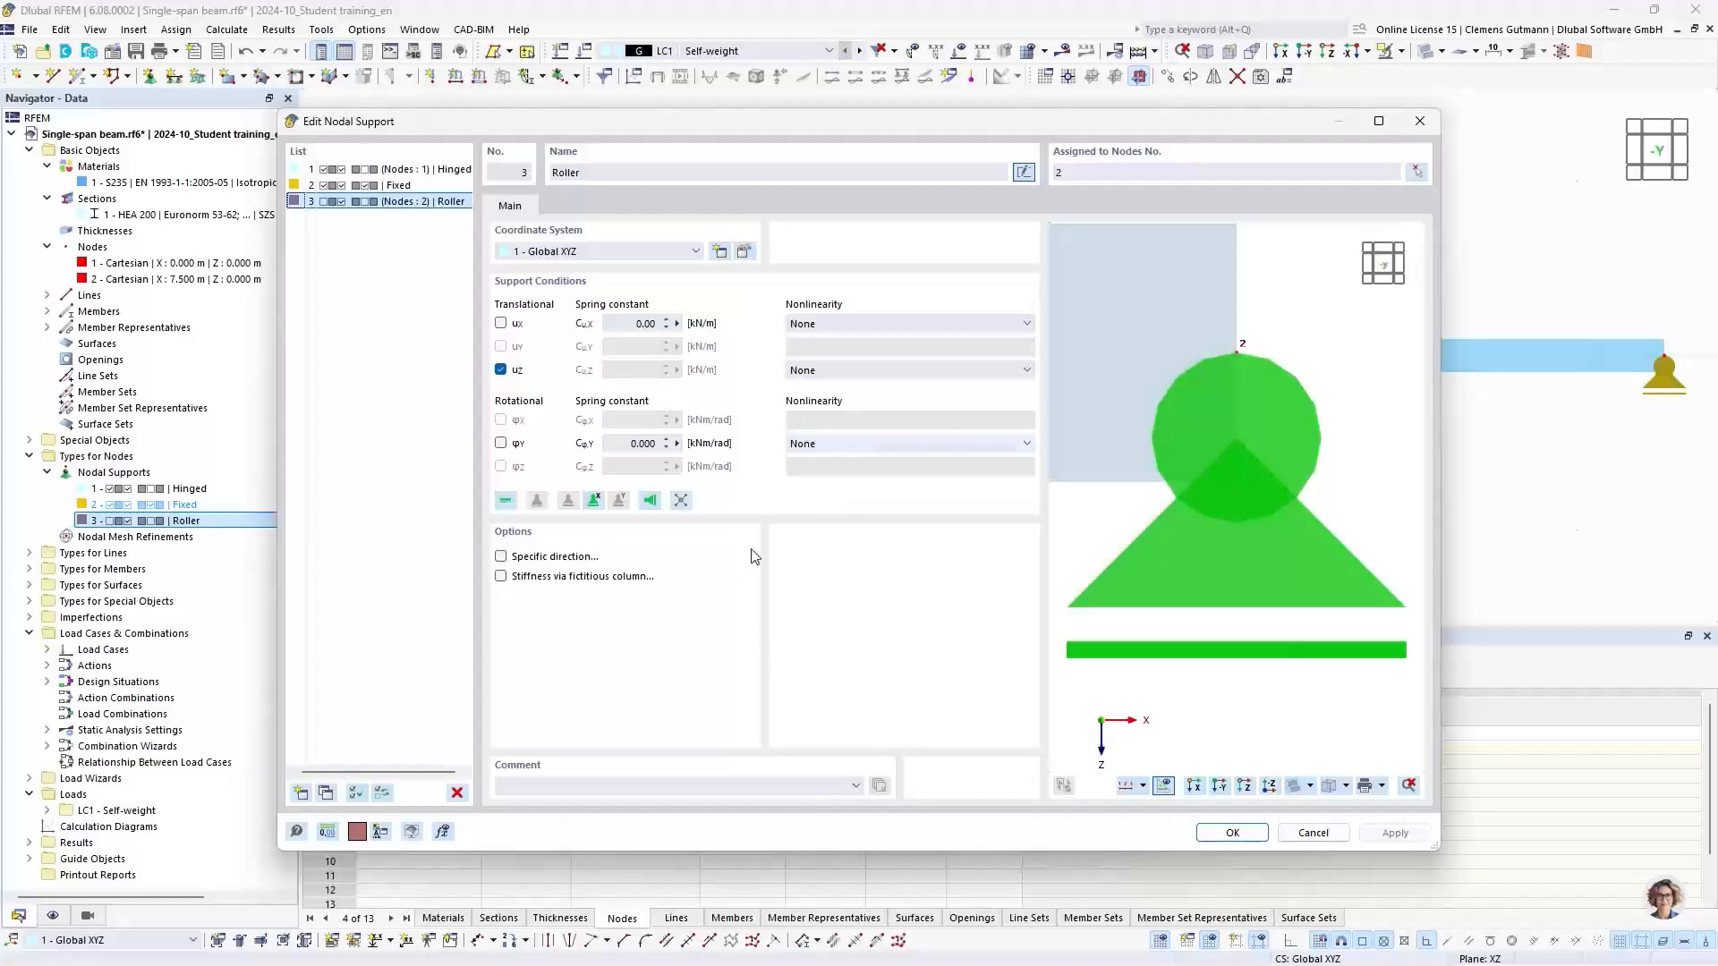
{"action": "left_click", "coordinate": [1235, 836]}
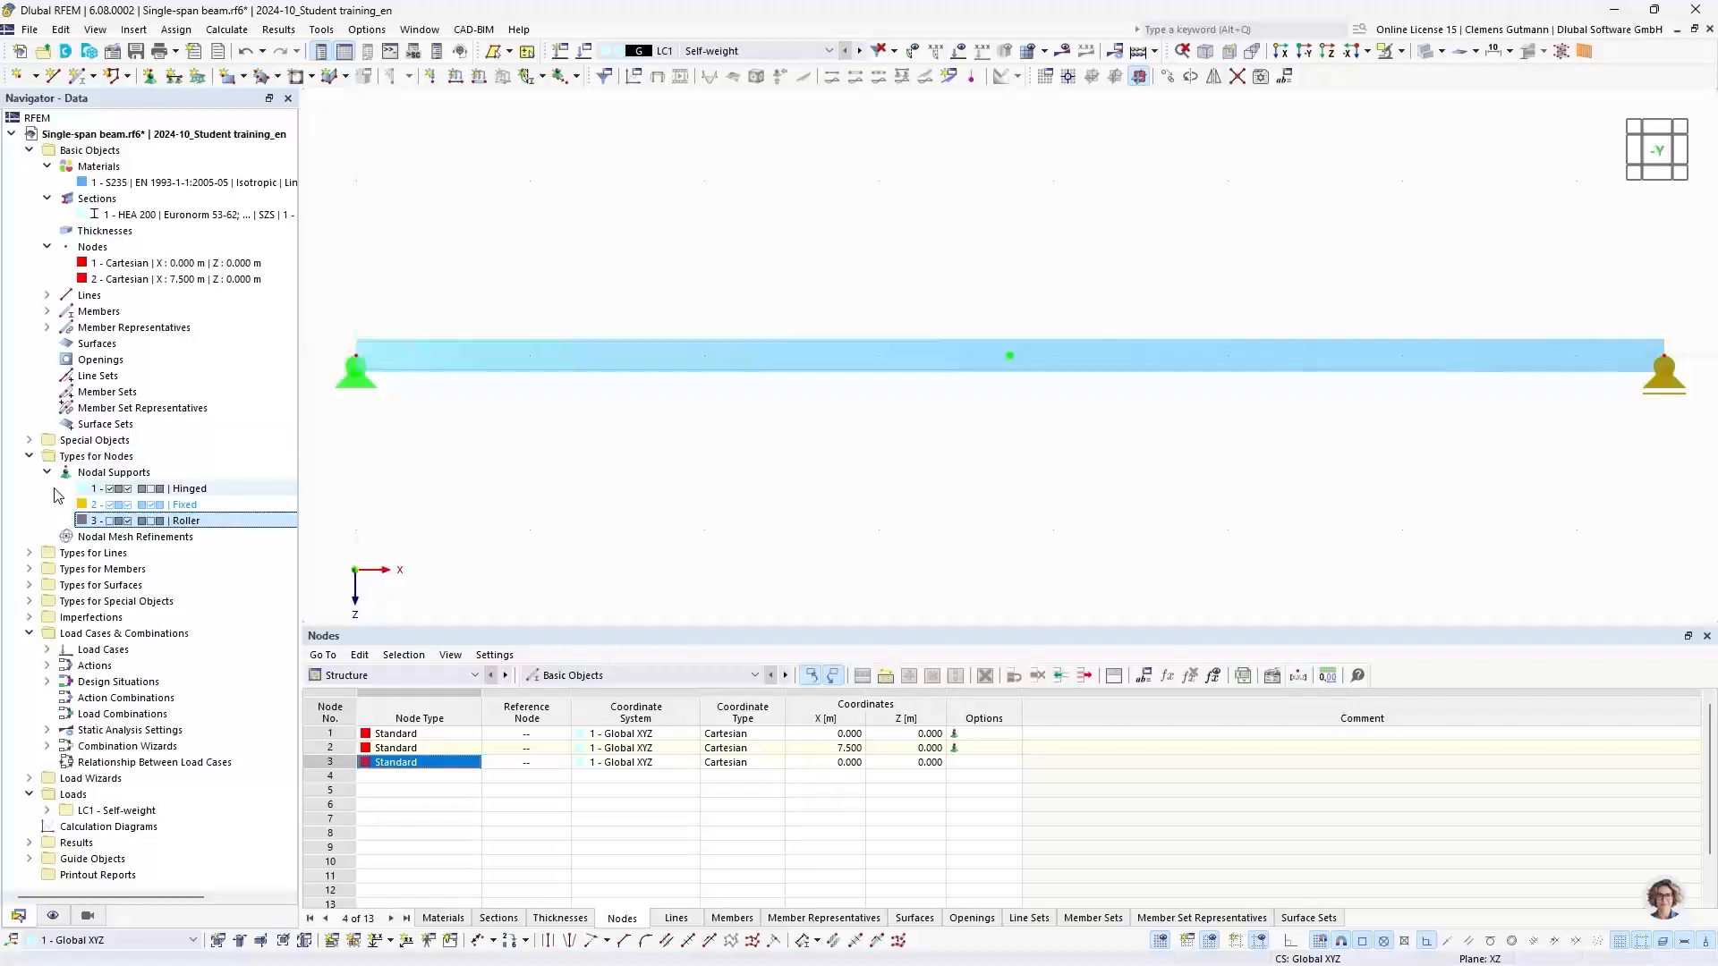
{"action": "left_click", "coordinate": [30, 456]}
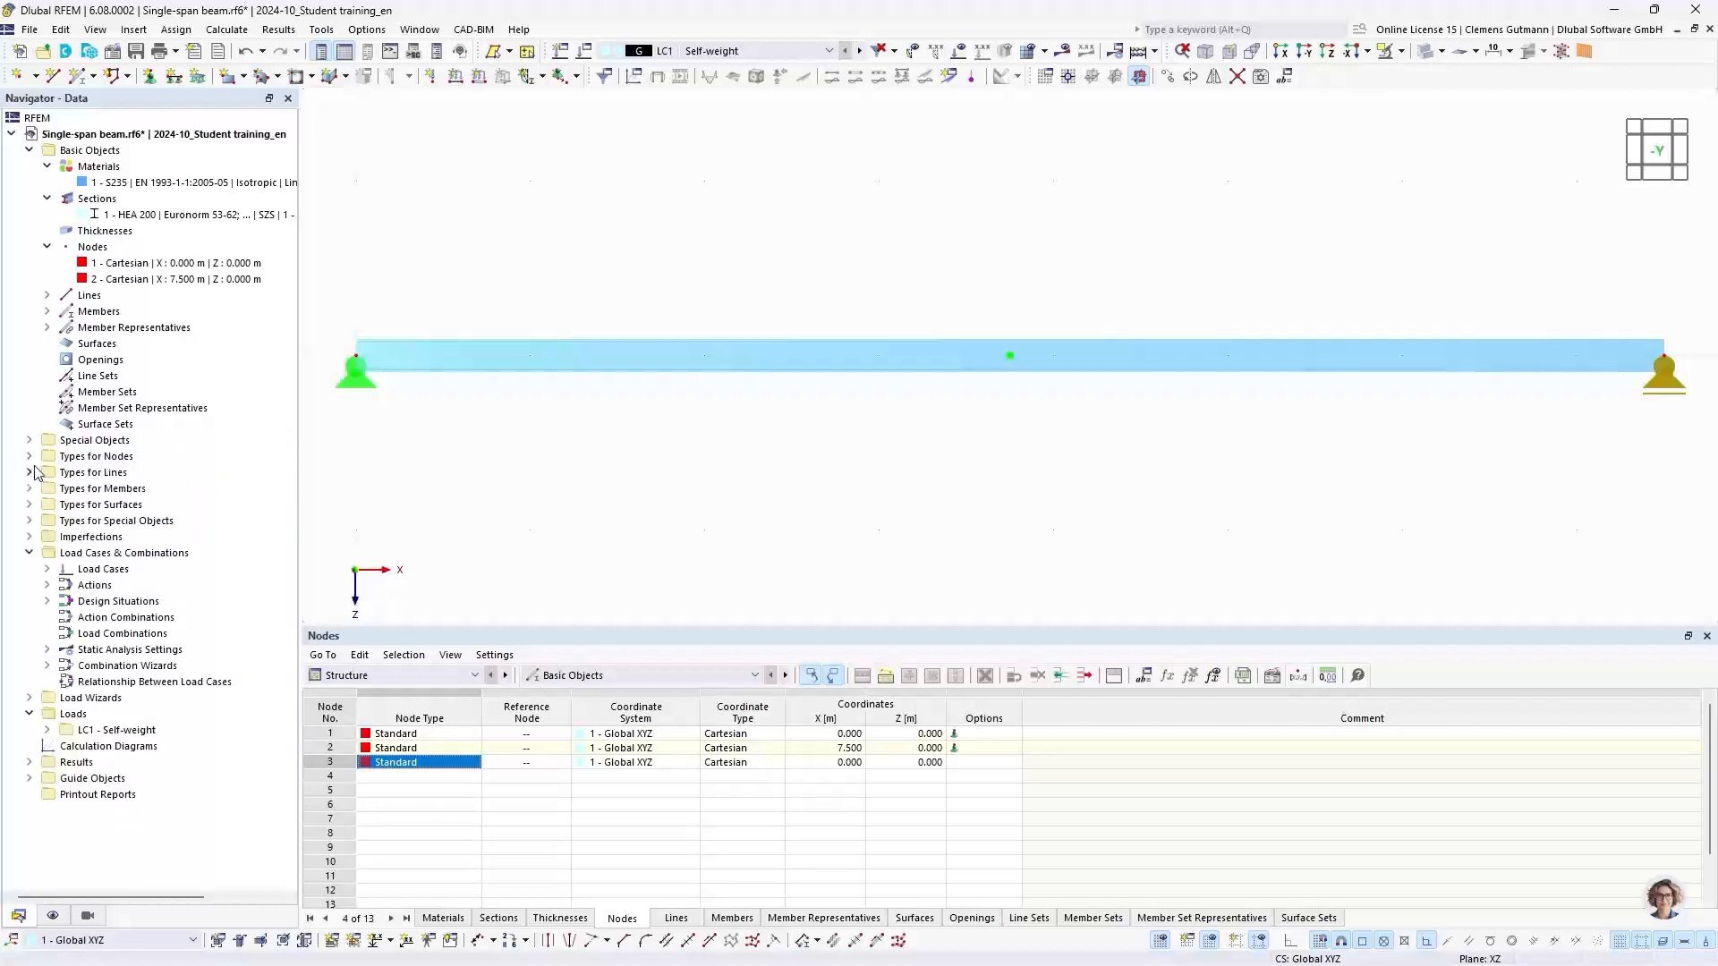
Start dividing the beam member by distance, setting the new node 4.5 m from the member start
{"action": "left_click", "coordinate": [47, 569]}
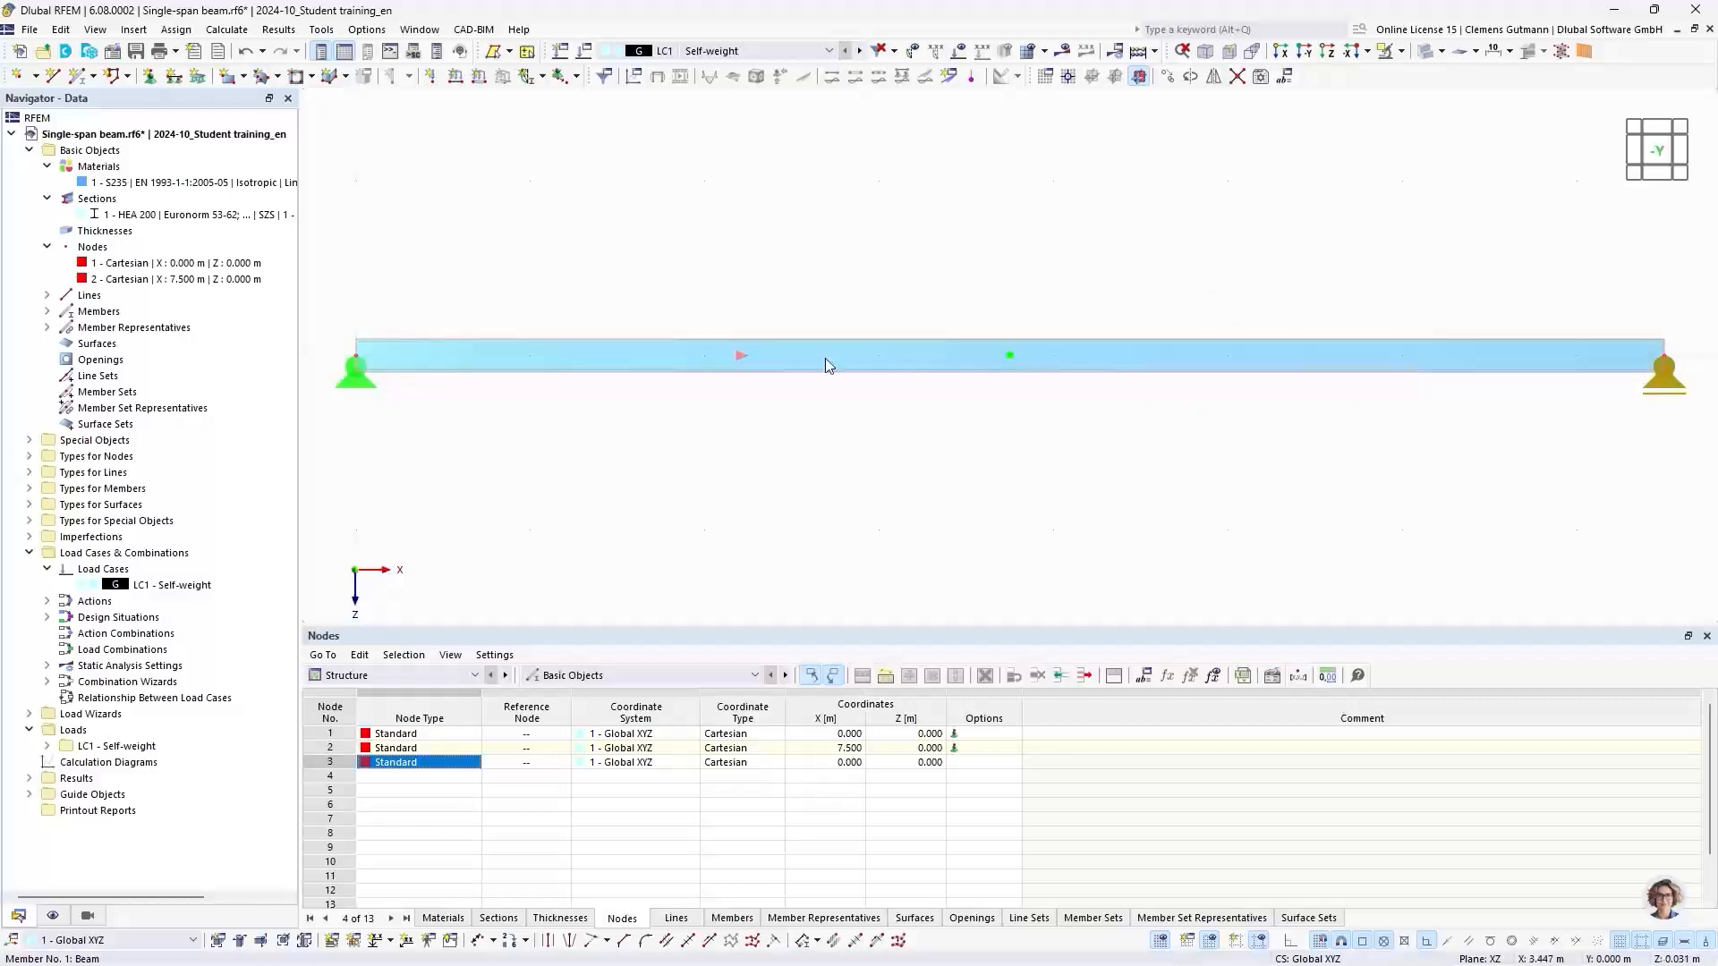
{"action": "right_click", "coordinate": [762, 357]}
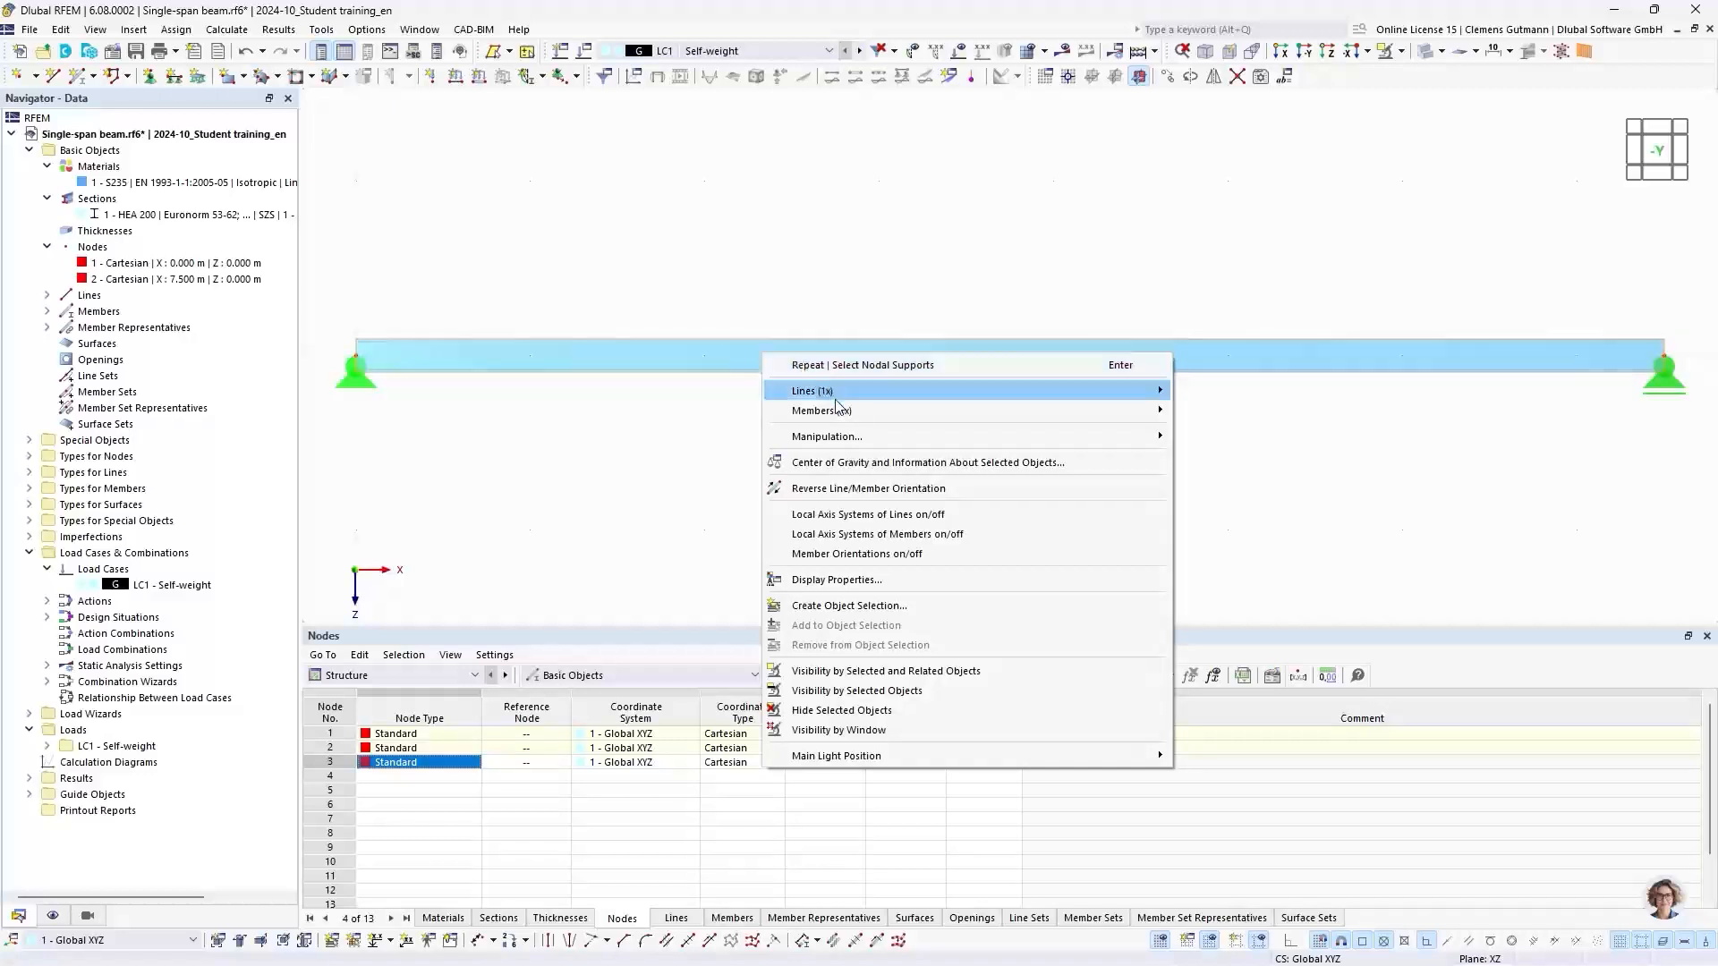
{"action": "mouse_move", "coordinate": [843, 412]}
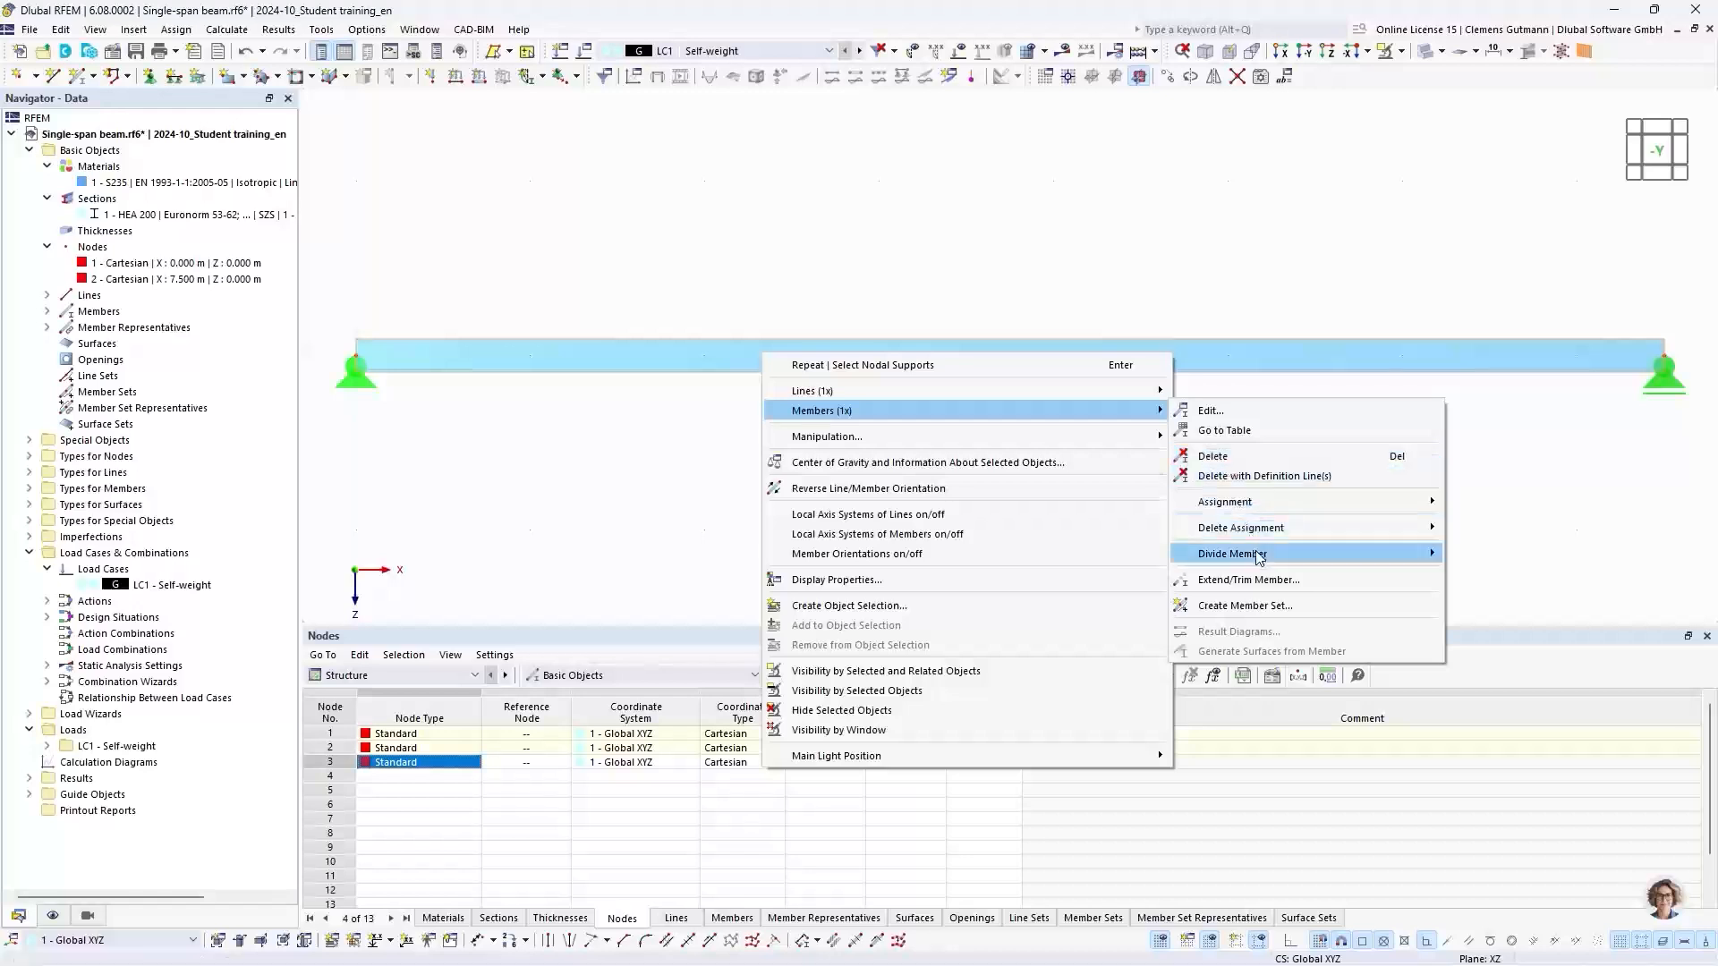
{"action": "mouse_move", "coordinate": [1254, 550]}
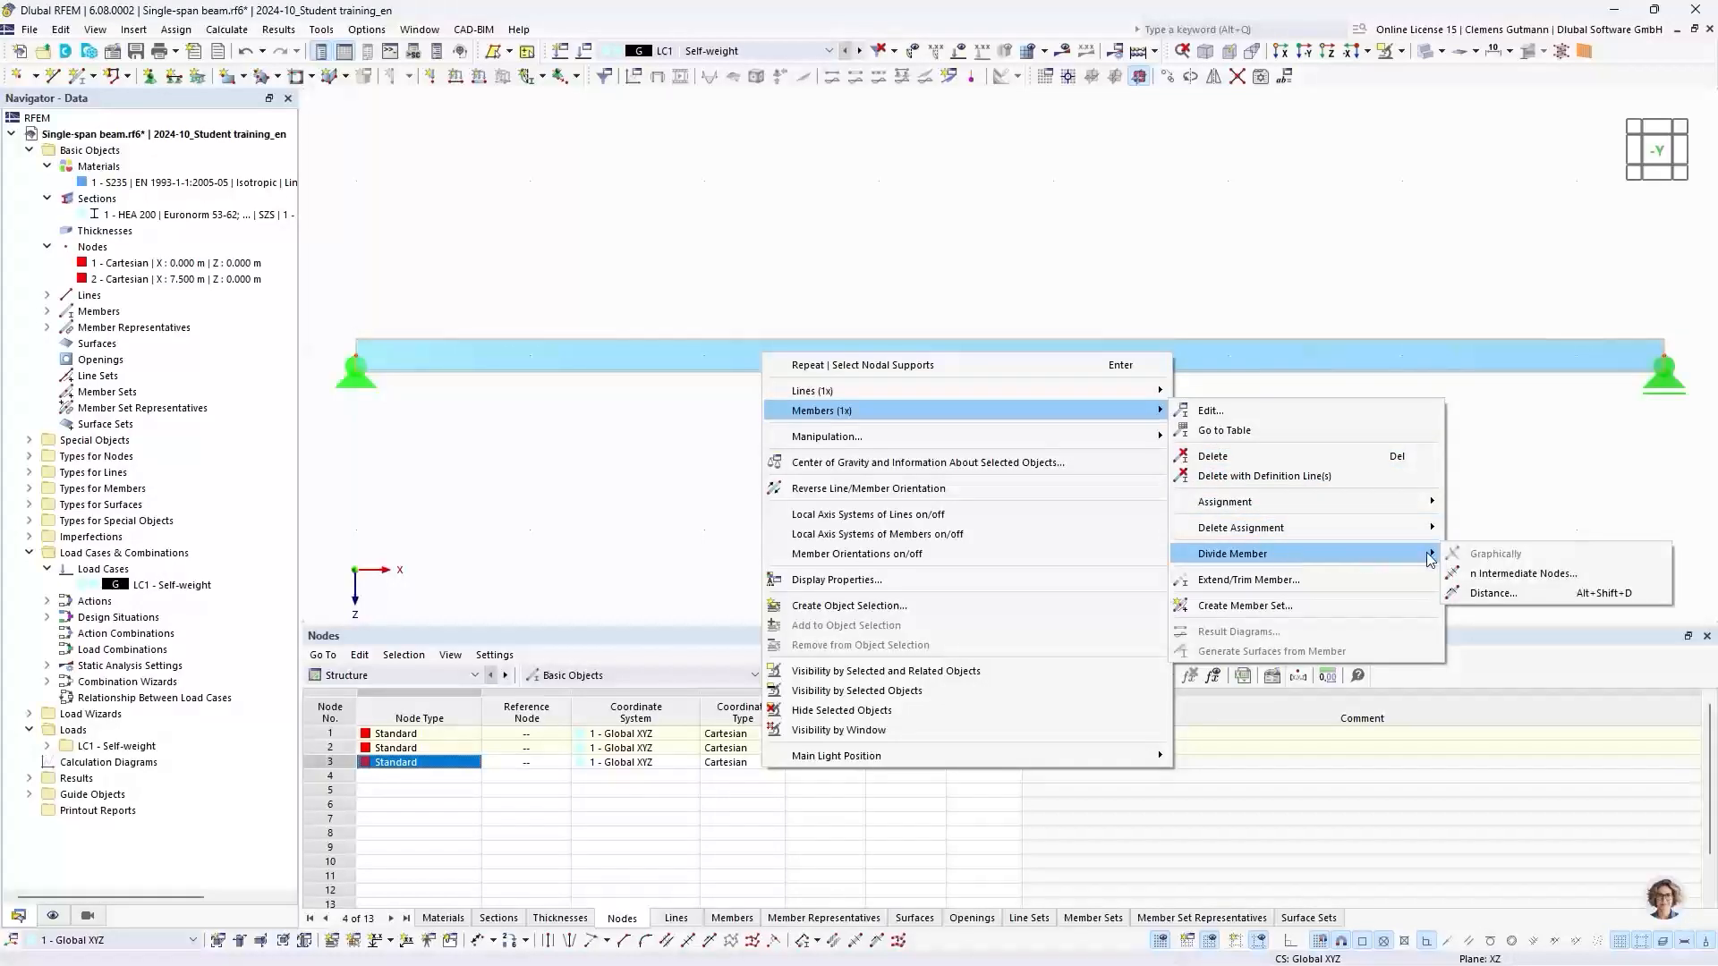
{"action": "left_click", "coordinate": [1488, 595]}
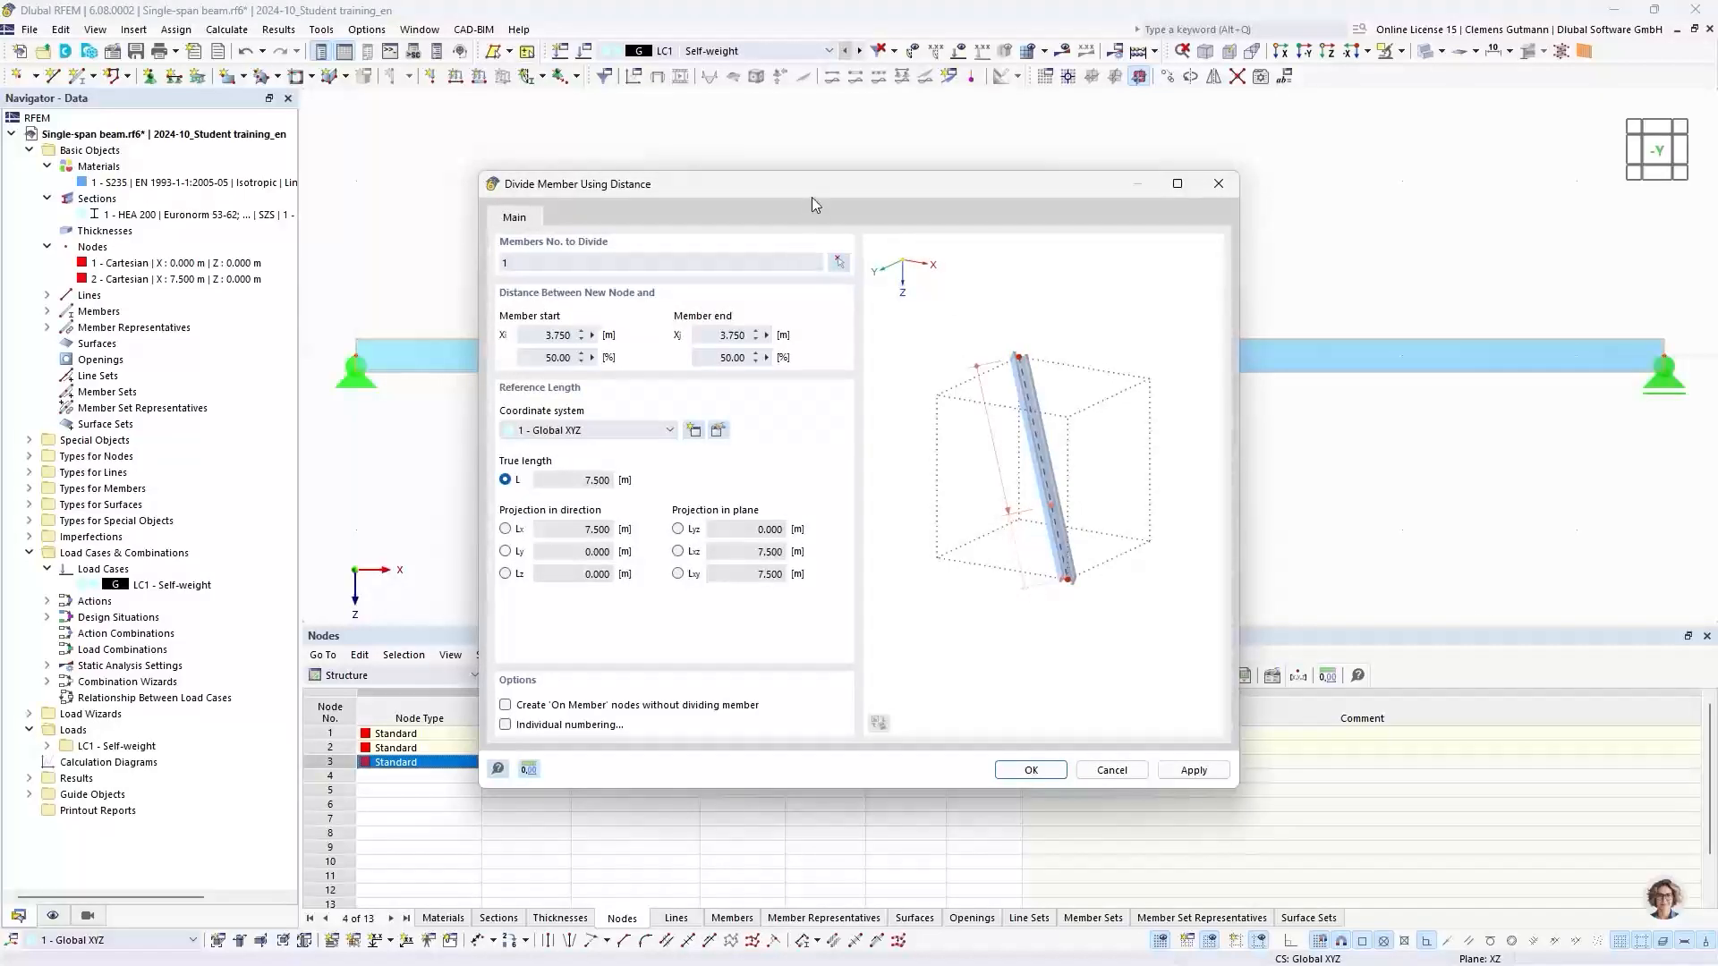
{"action": "left_click_drag", "start_coordinate": [812, 199], "coordinate": [803, 424]}
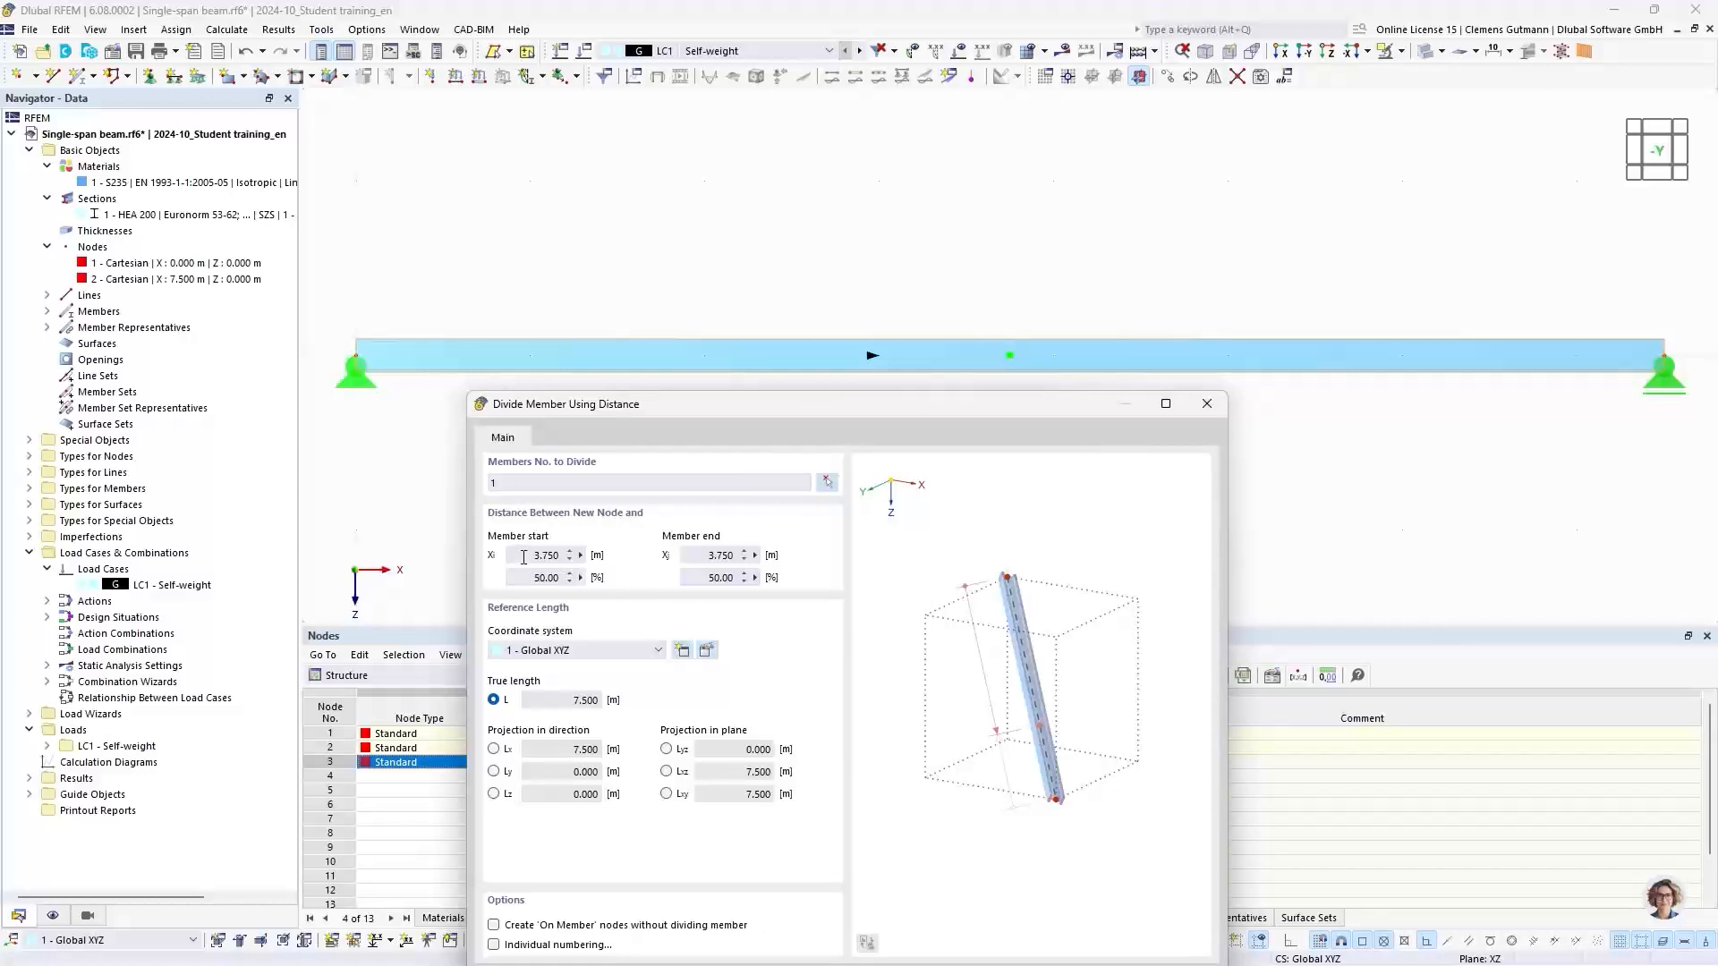
{"action": "left_click_drag", "start_coordinate": [525, 557], "coordinate": [587, 556]}
{"action": "type", "text": "4"}
{"action": "type", "text": "."}
{"action": "type", "text": "5"}
{"action": "key", "text": "Tab"}
Create the new point as an On Member node without dividing the member, and accept the division settings
{"action": "left_click_drag", "start_coordinate": [906, 407], "coordinate": [919, 272]}
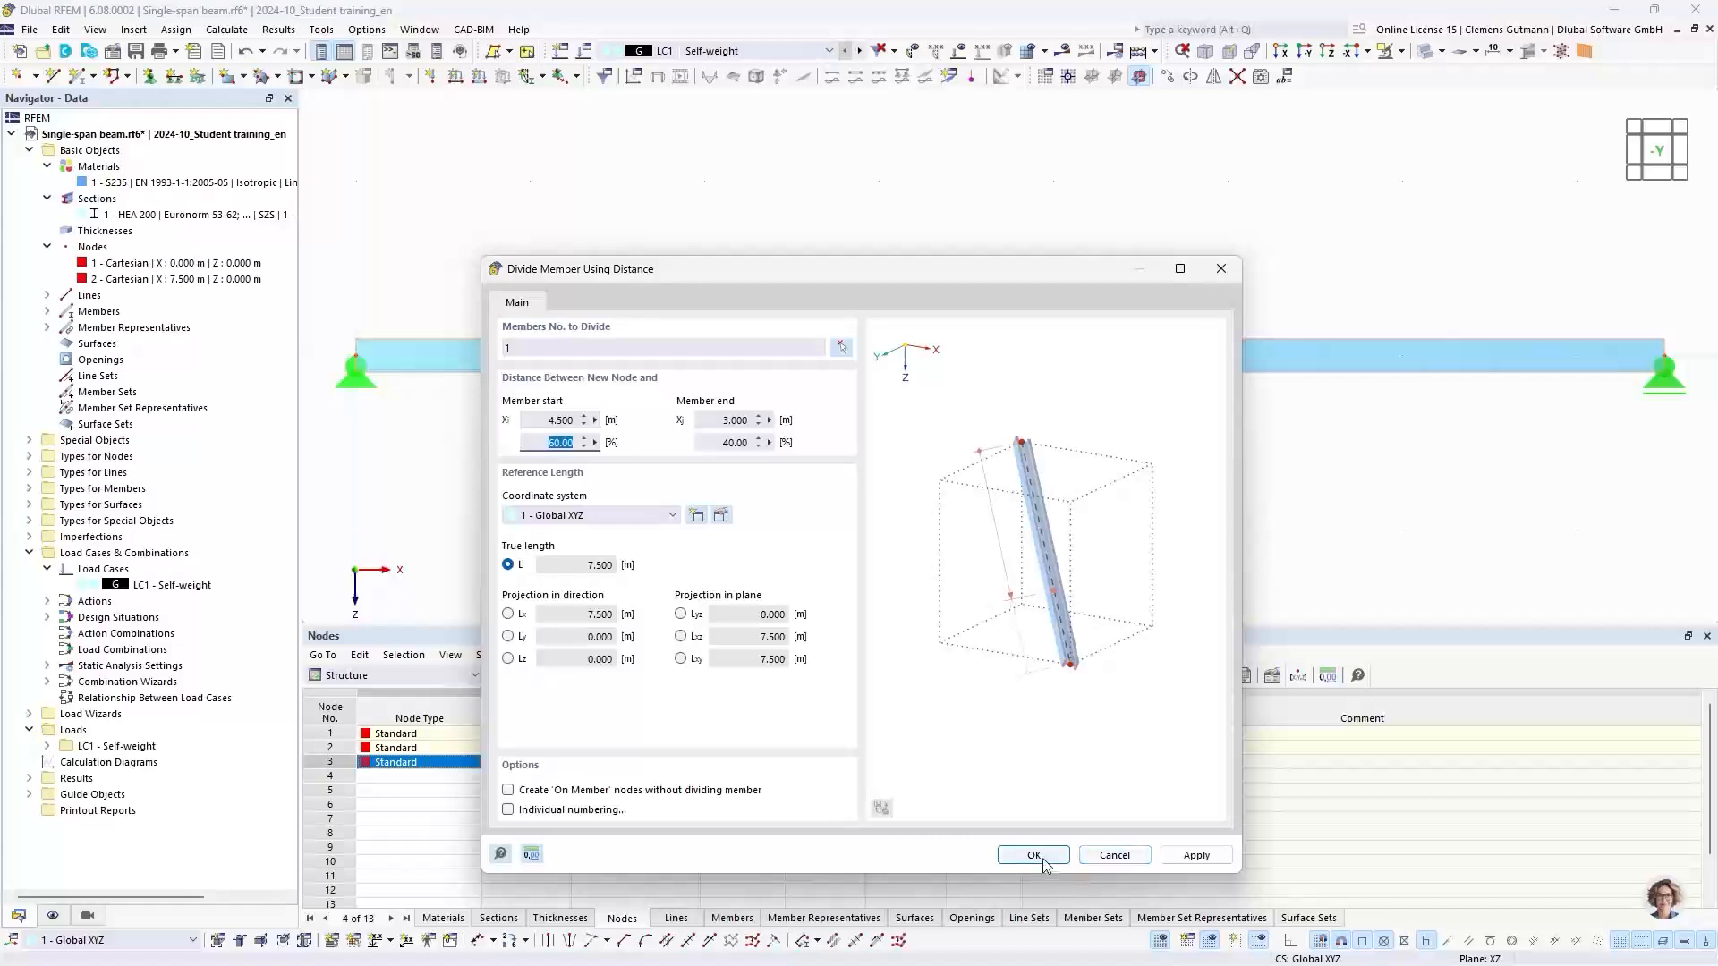
{"action": "left_click_drag", "start_coordinate": [965, 273], "coordinate": [898, 395]}
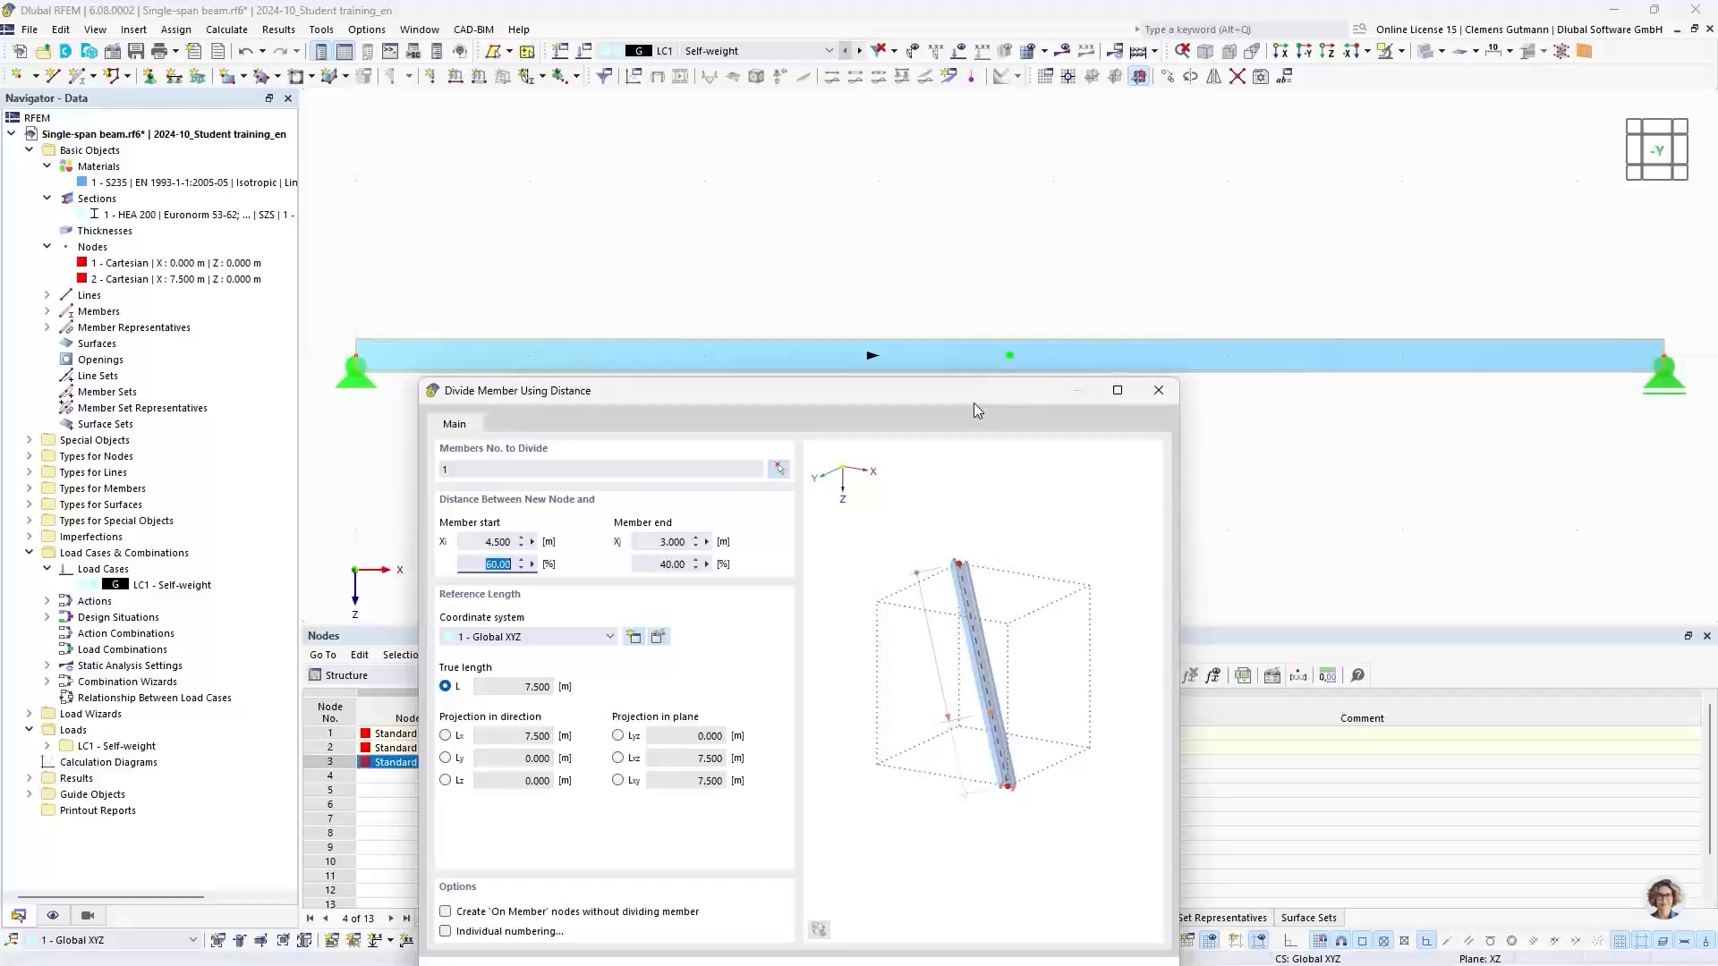
{"action": "left_click_drag", "start_coordinate": [968, 400], "coordinate": [977, 190]}
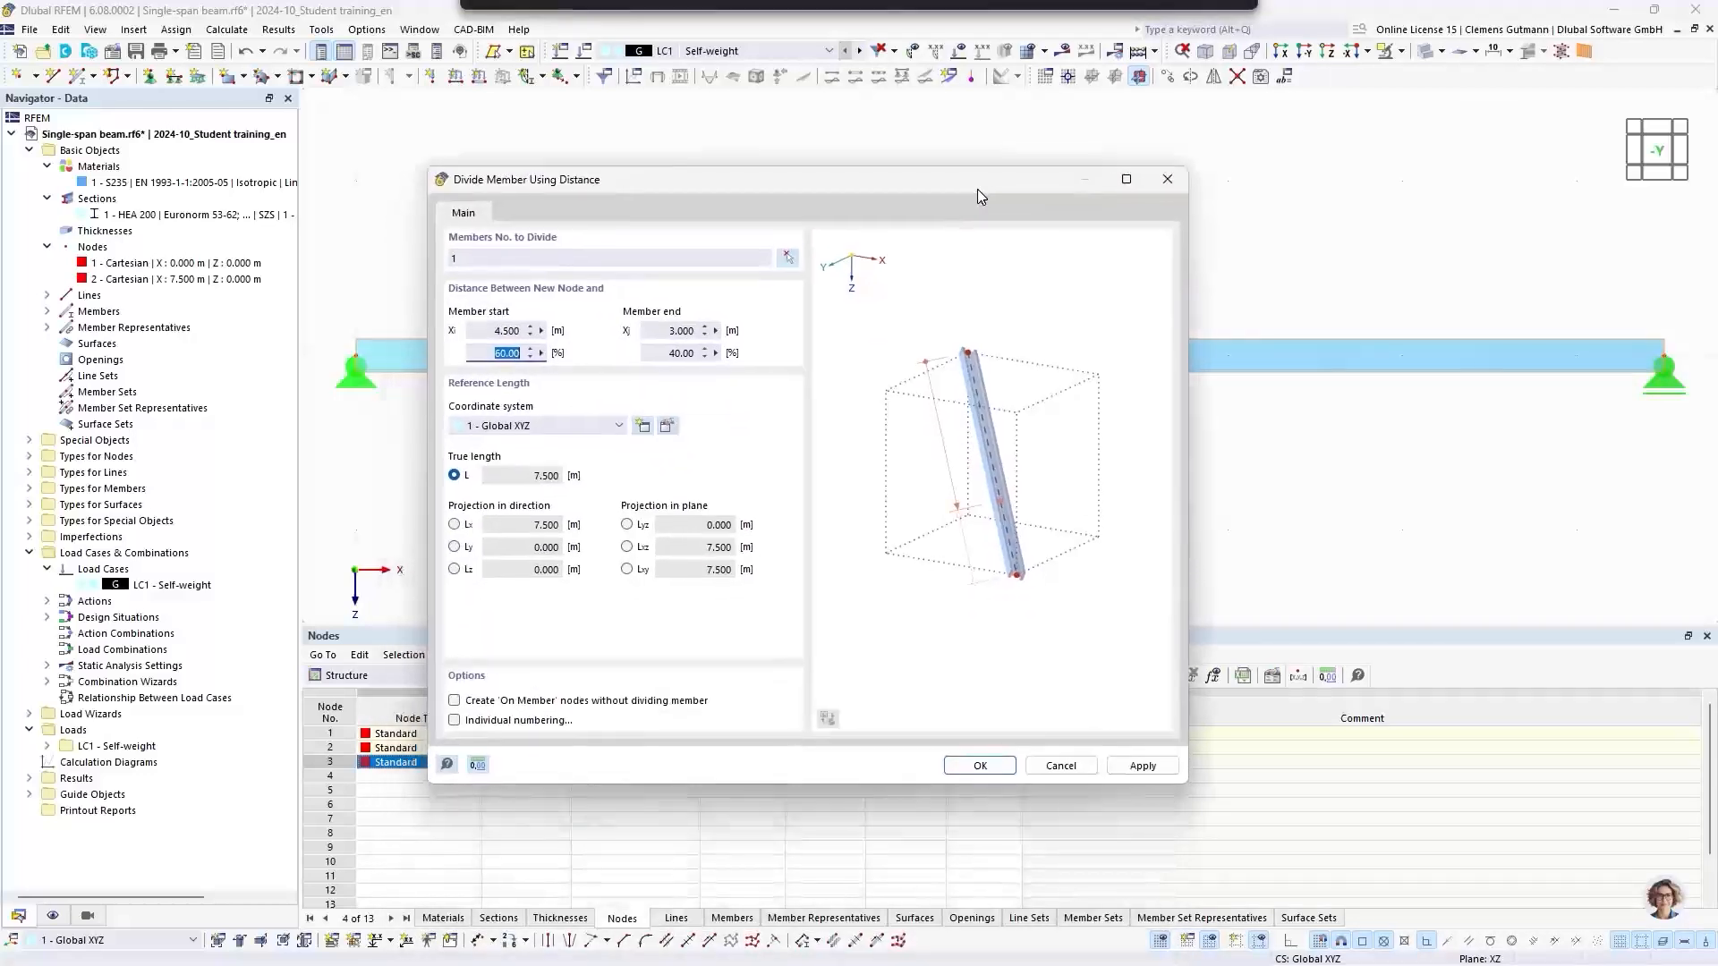
{"action": "left_click_drag", "start_coordinate": [766, 203], "coordinate": [924, 220]}
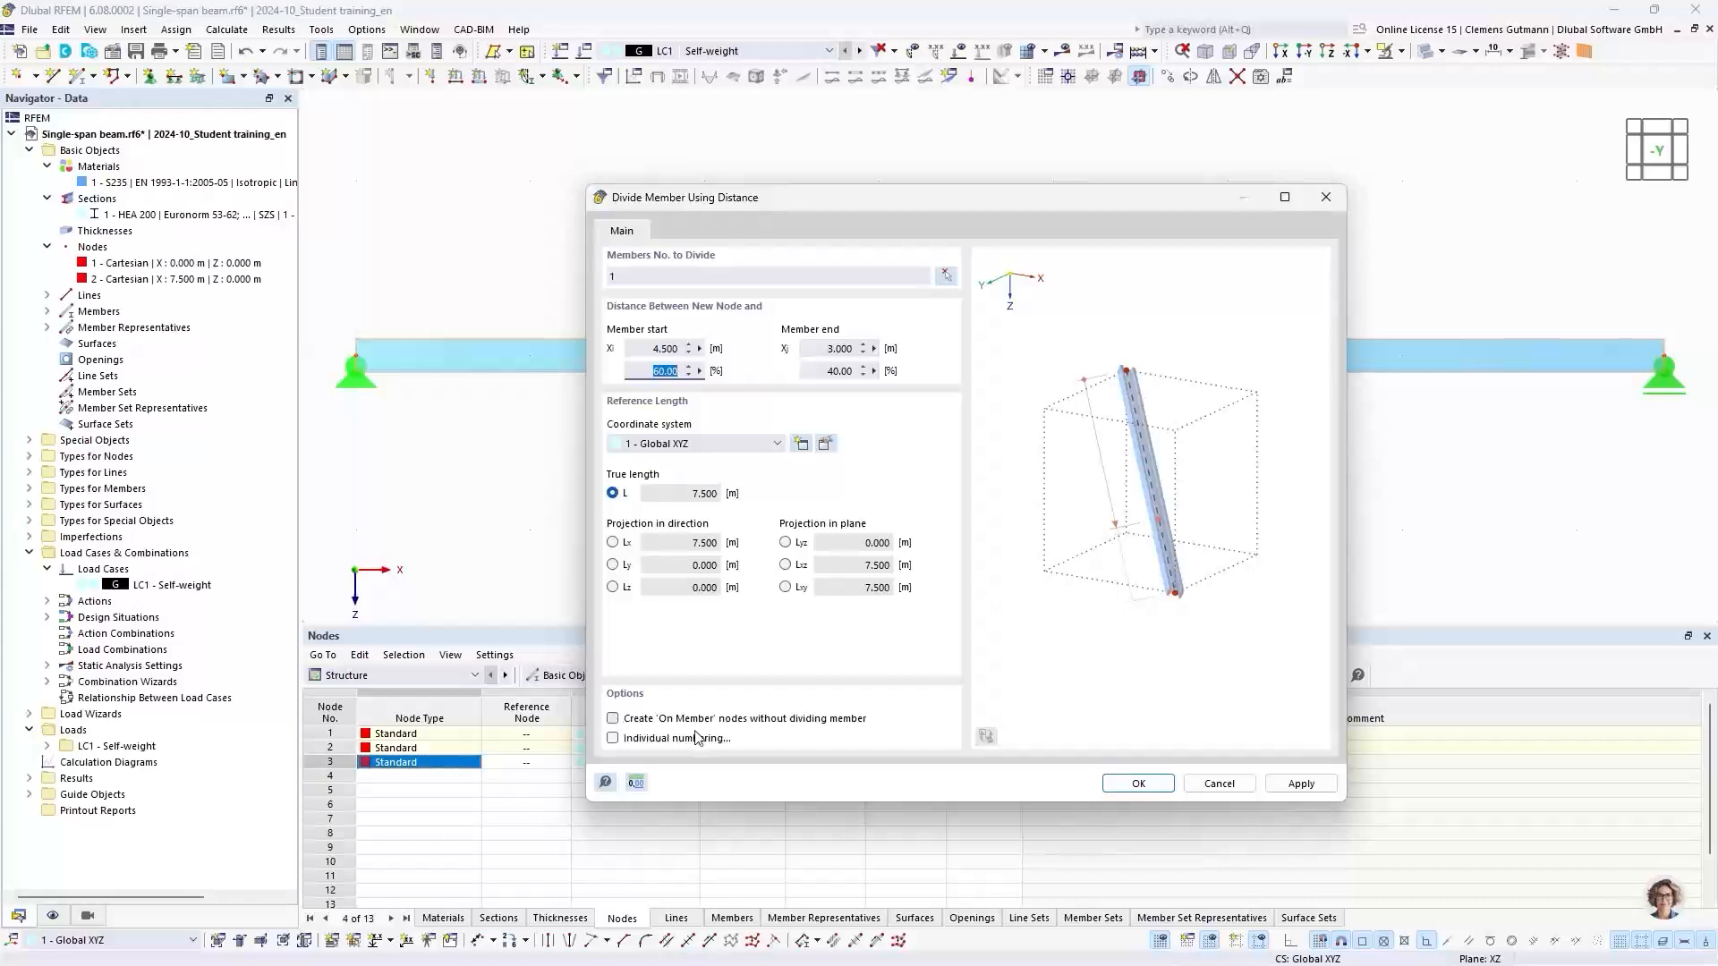
{"action": "left_click", "coordinate": [613, 719]}
{"action": "left_click", "coordinate": [1138, 784]}
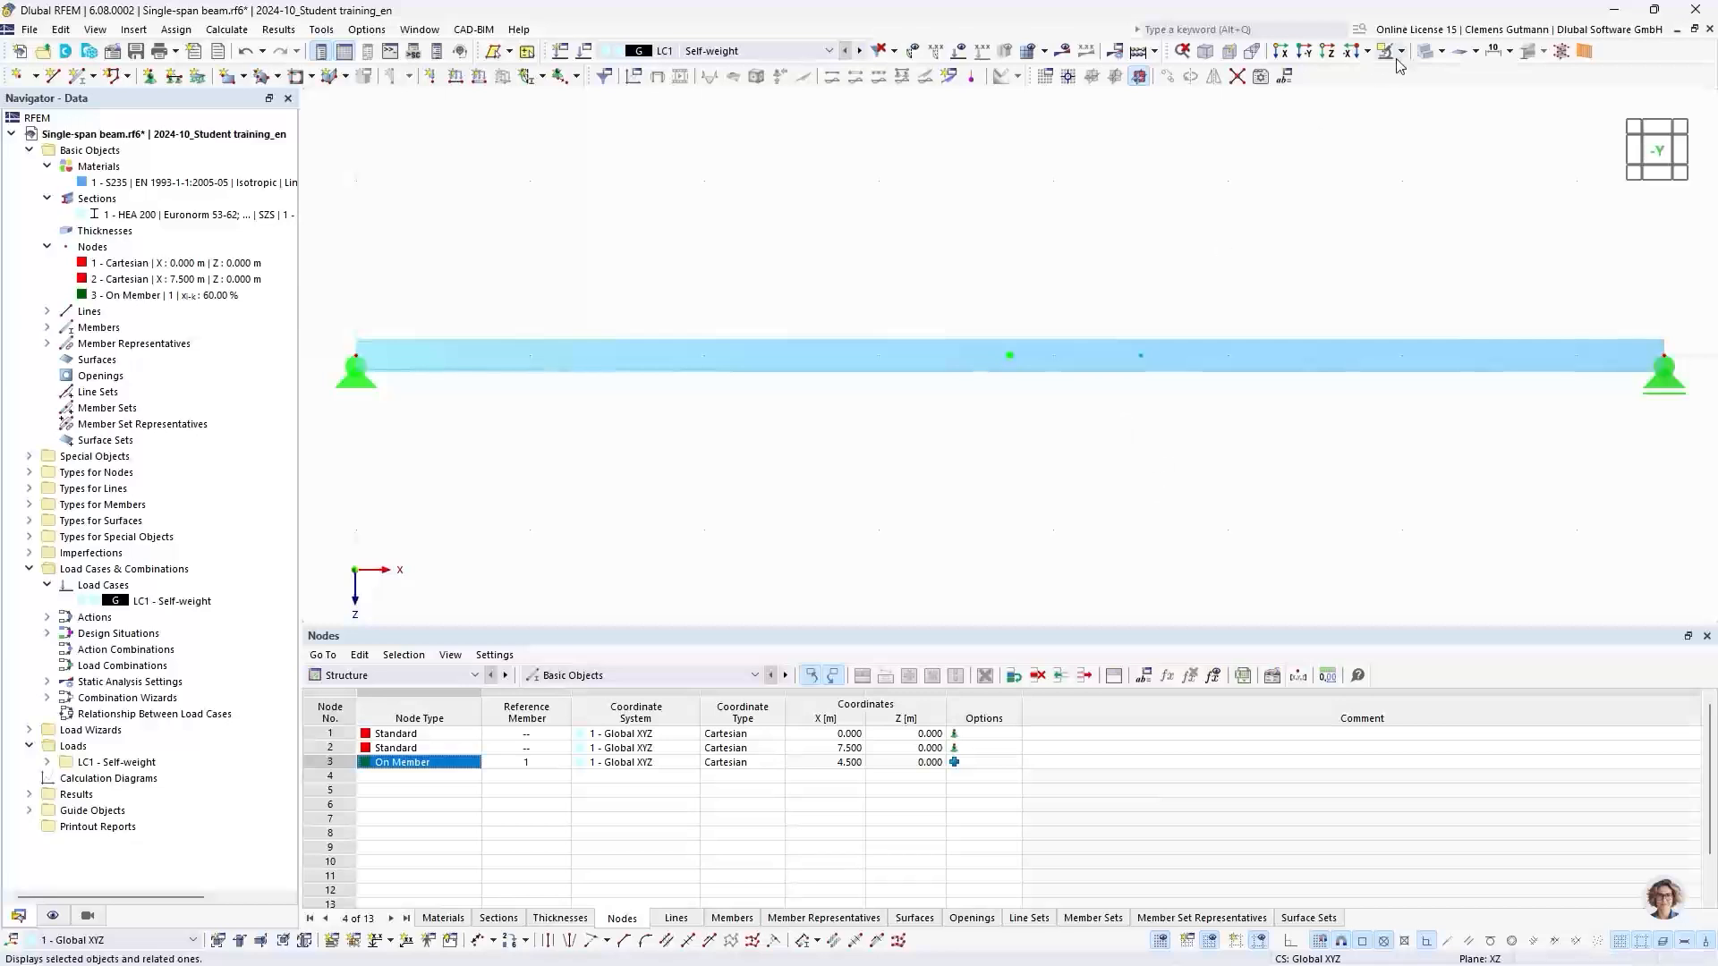
Show the beam as a wireframe and apply a 10 kN nodal force in global Z to node 3 in load case LC1
{"action": "left_click", "coordinate": [1428, 54]}
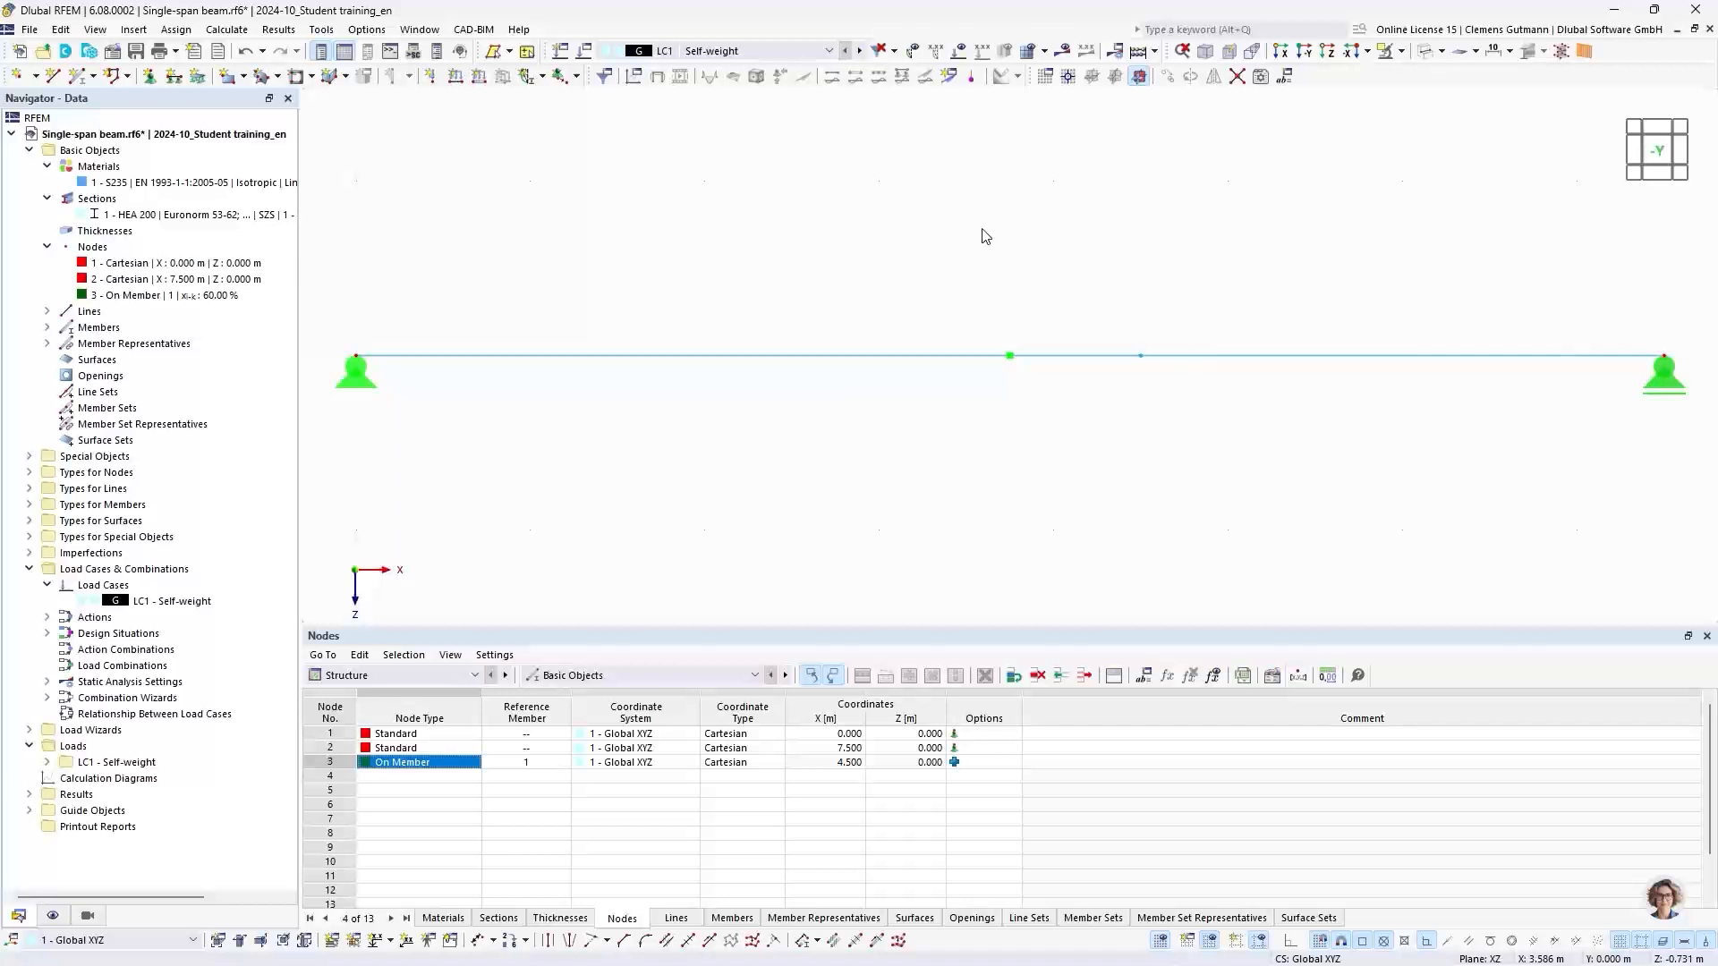
{"action": "left_click", "coordinate": [432, 77]}
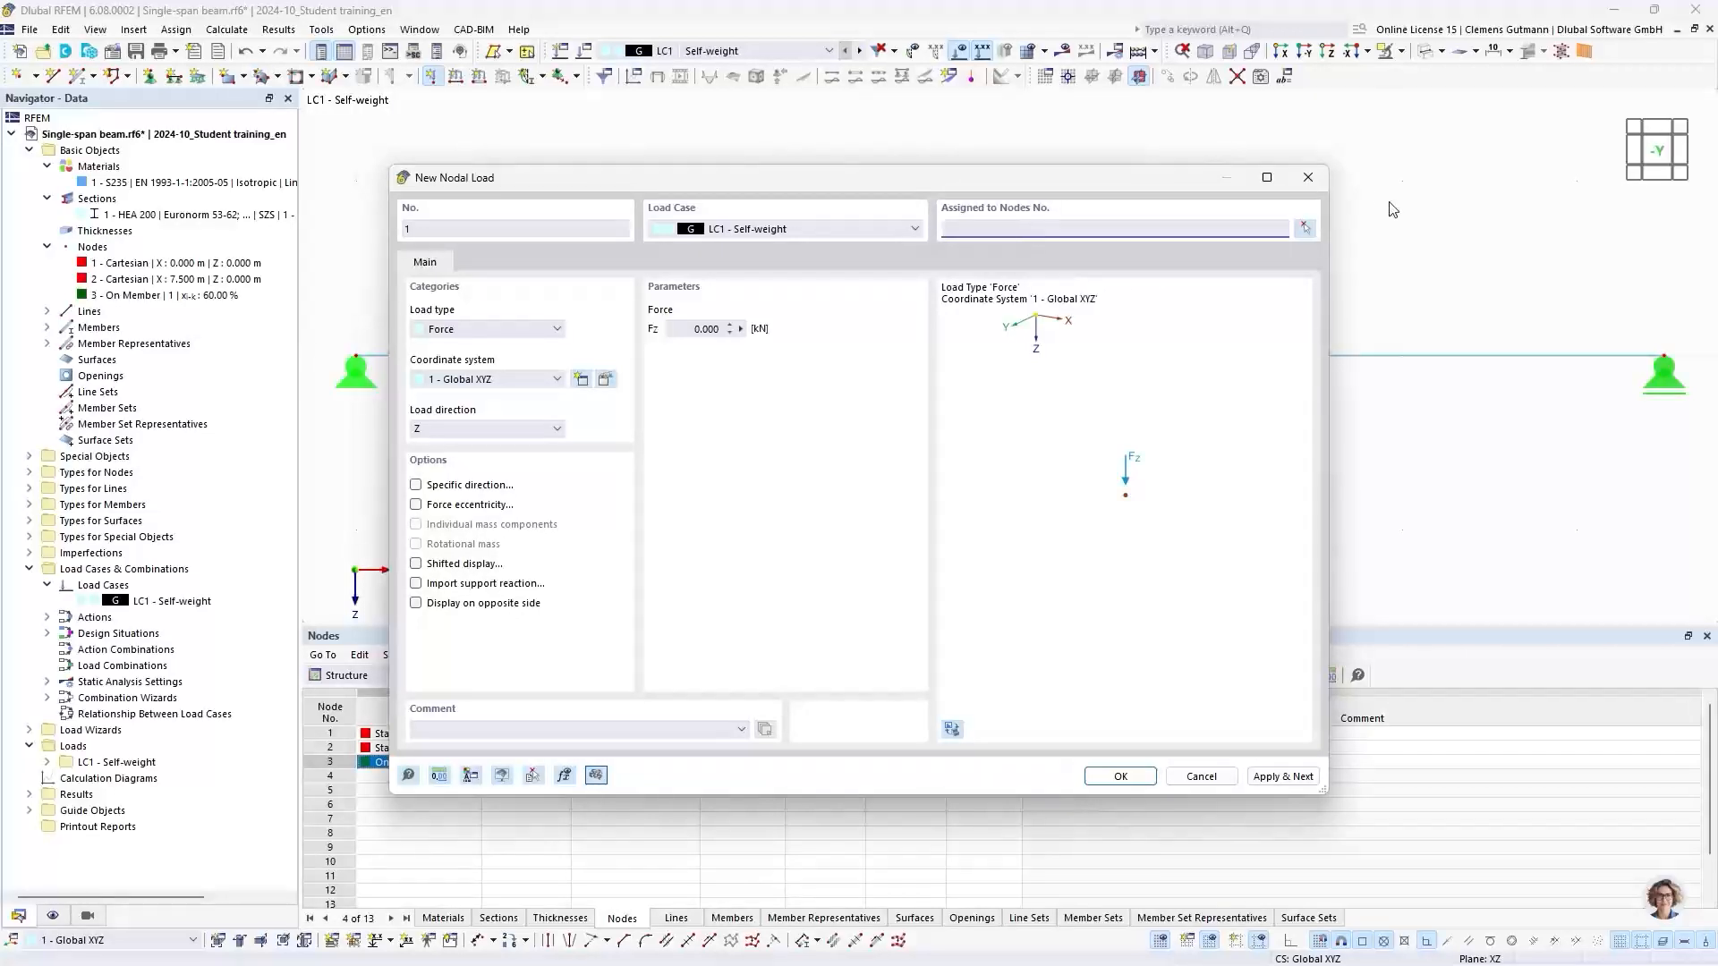
{"action": "left_click", "coordinate": [1304, 231]}
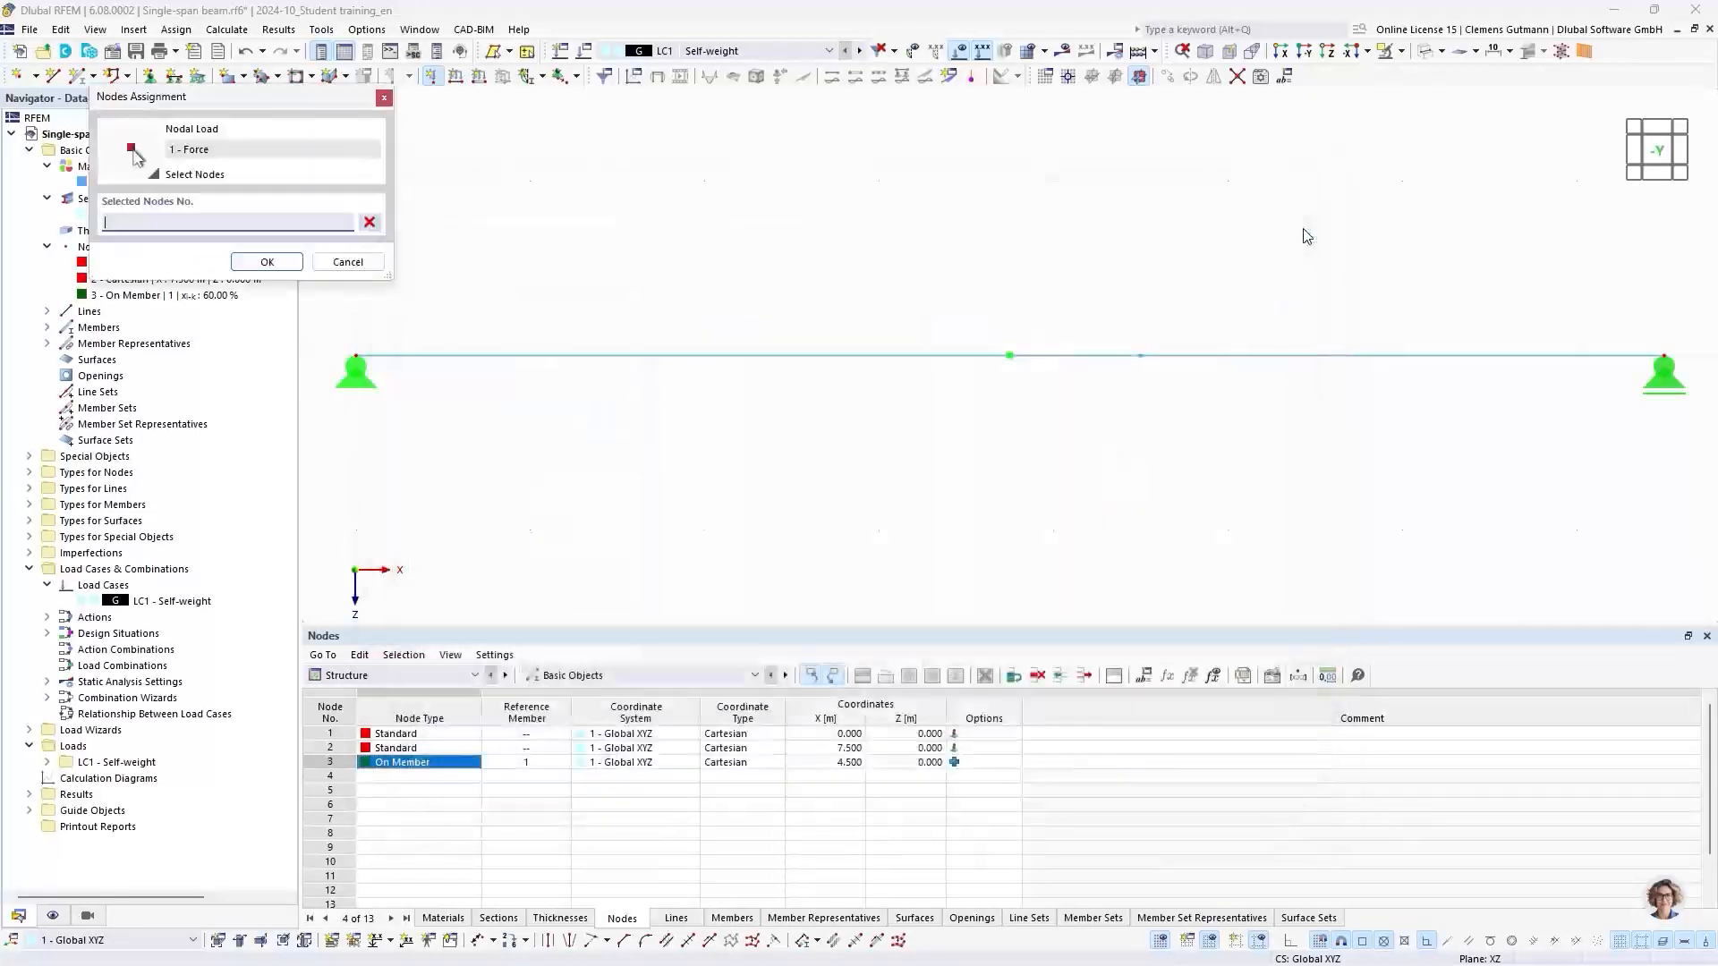
{"action": "left_click", "coordinate": [1142, 357]}
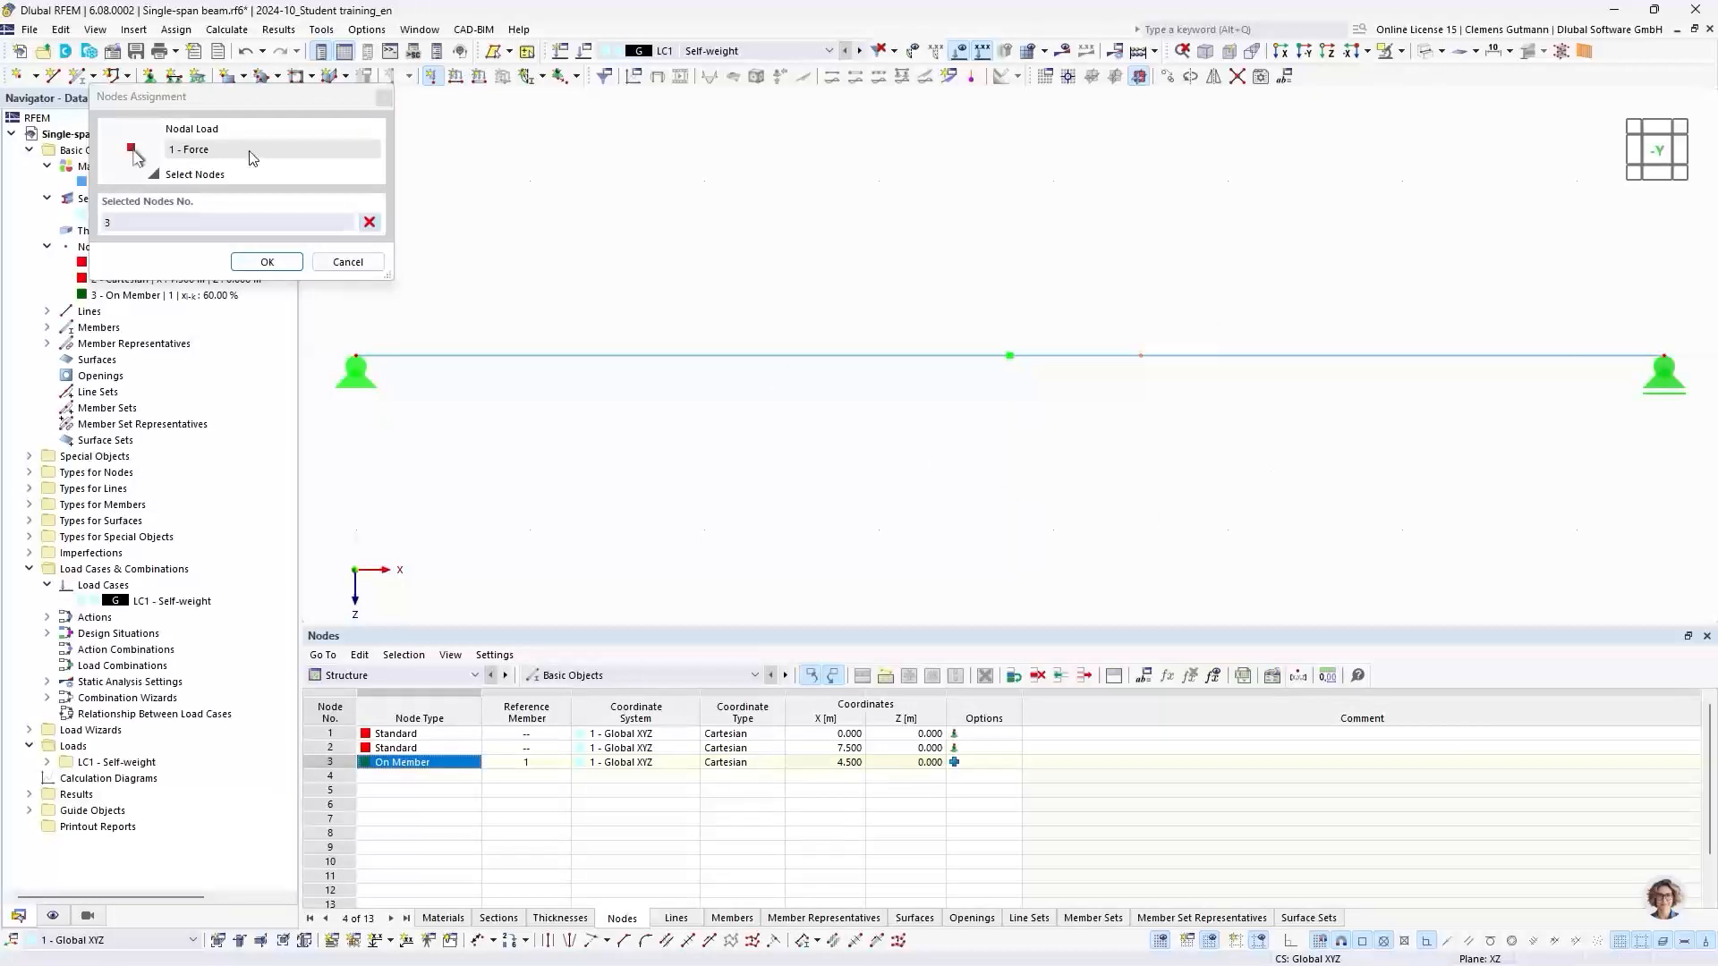
{"action": "left_click", "coordinate": [241, 262]}
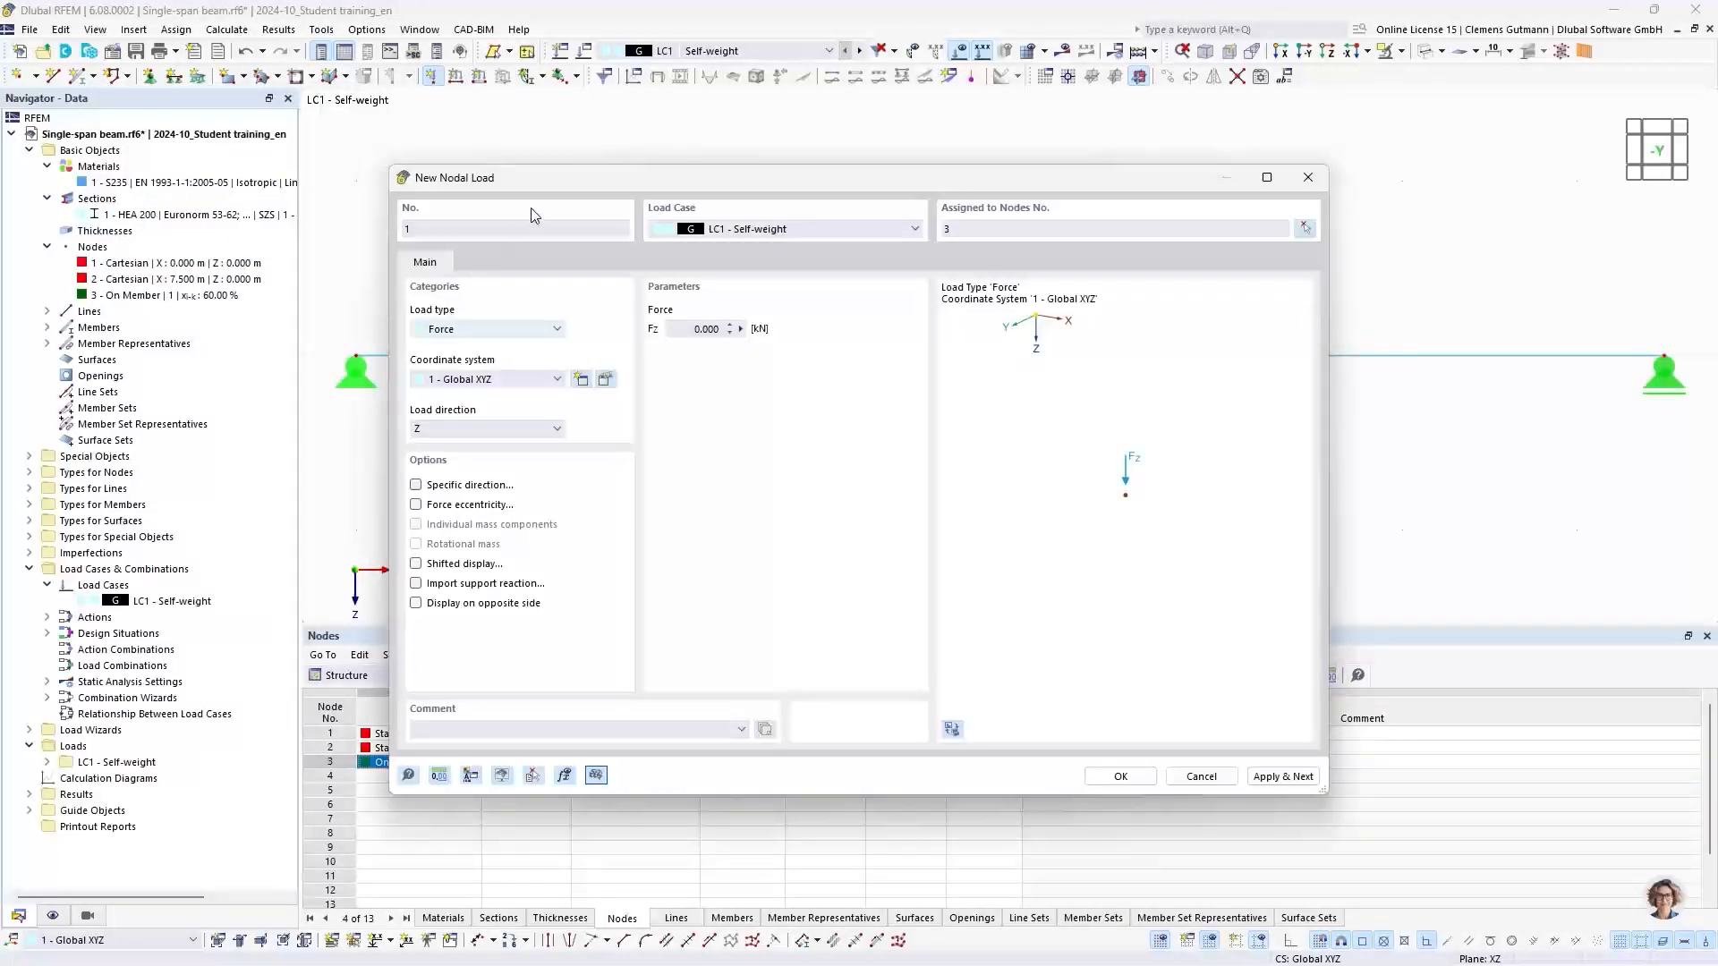
{"action": "left_click", "coordinate": [703, 329]}
{"action": "type", "text": "10"}
{"action": "key", "text": "Tab"}
{"action": "left_click", "coordinate": [1119, 776]}
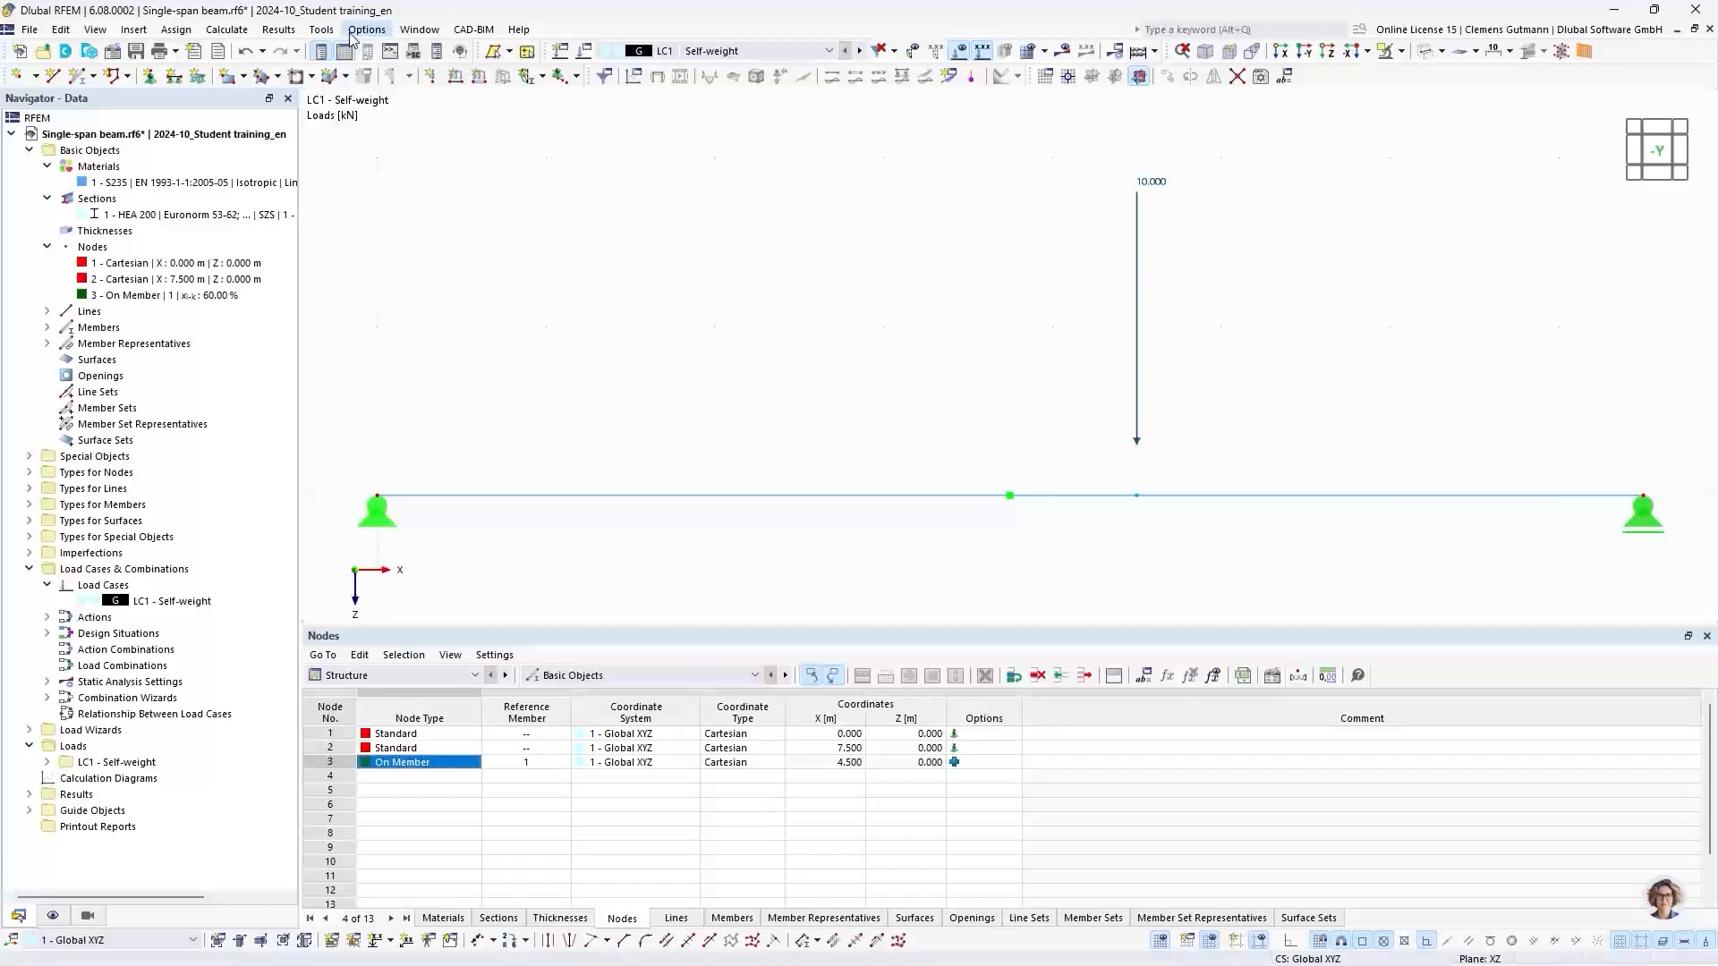
Calculate the current load case LC1 and bring the beam's full deformation diagram into view
{"action": "left_click", "coordinate": [223, 29]}
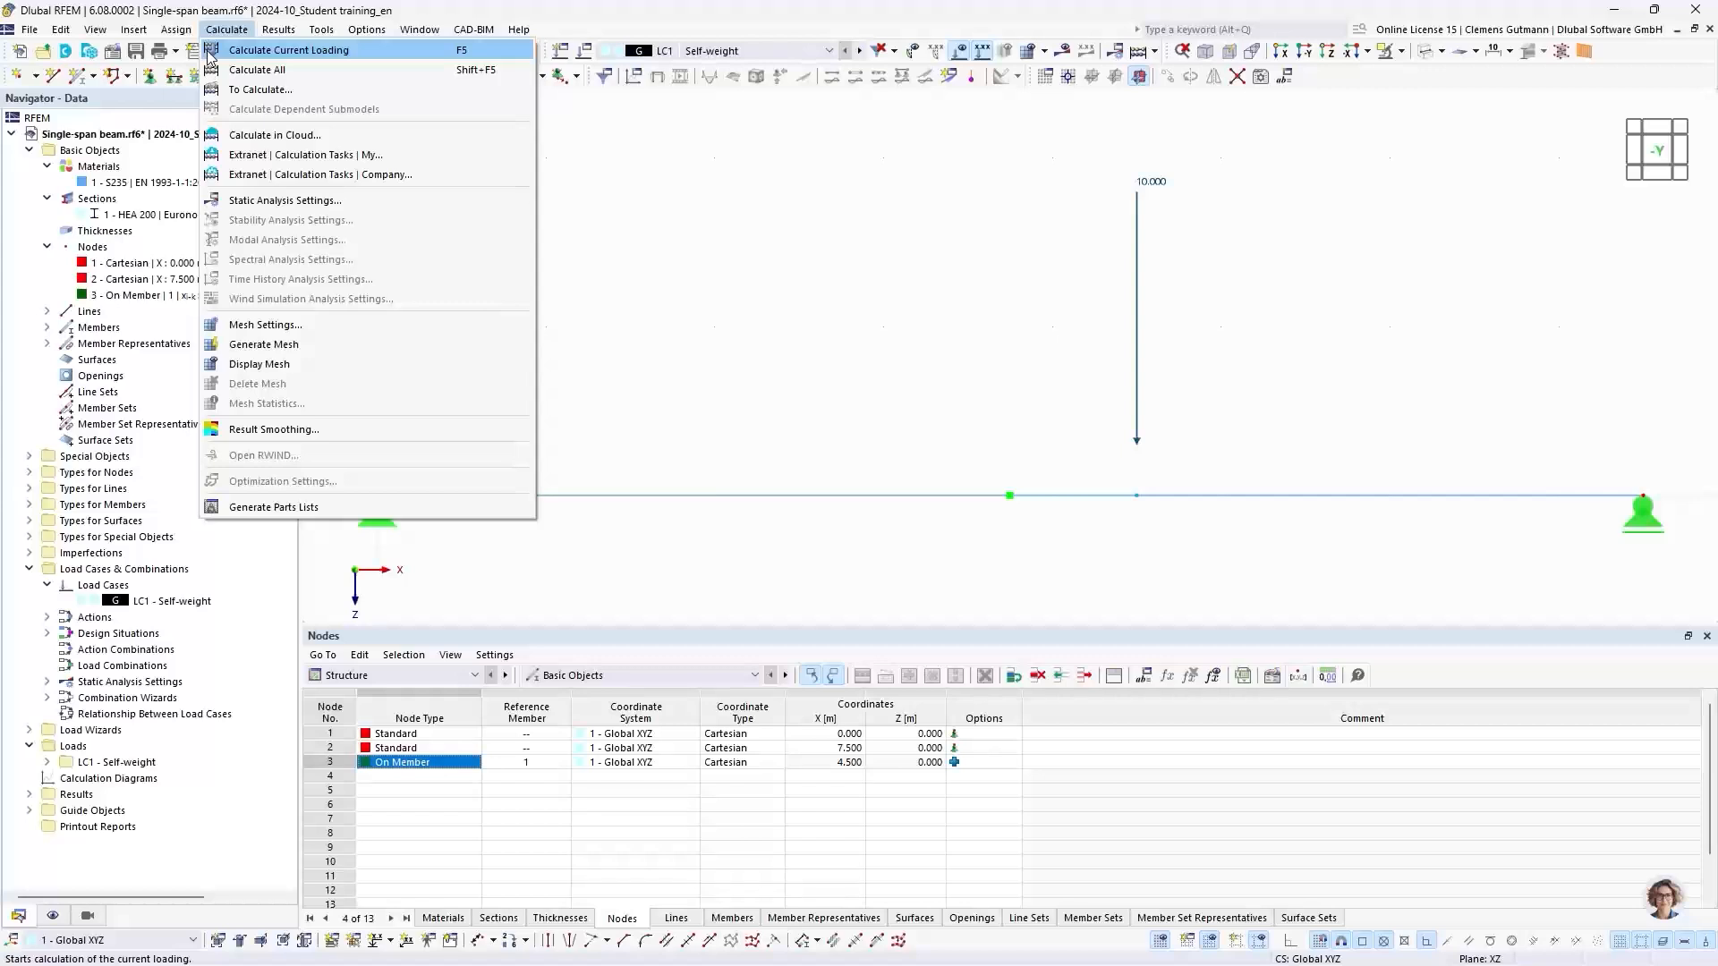
{"action": "left_click", "coordinate": [353, 50]}
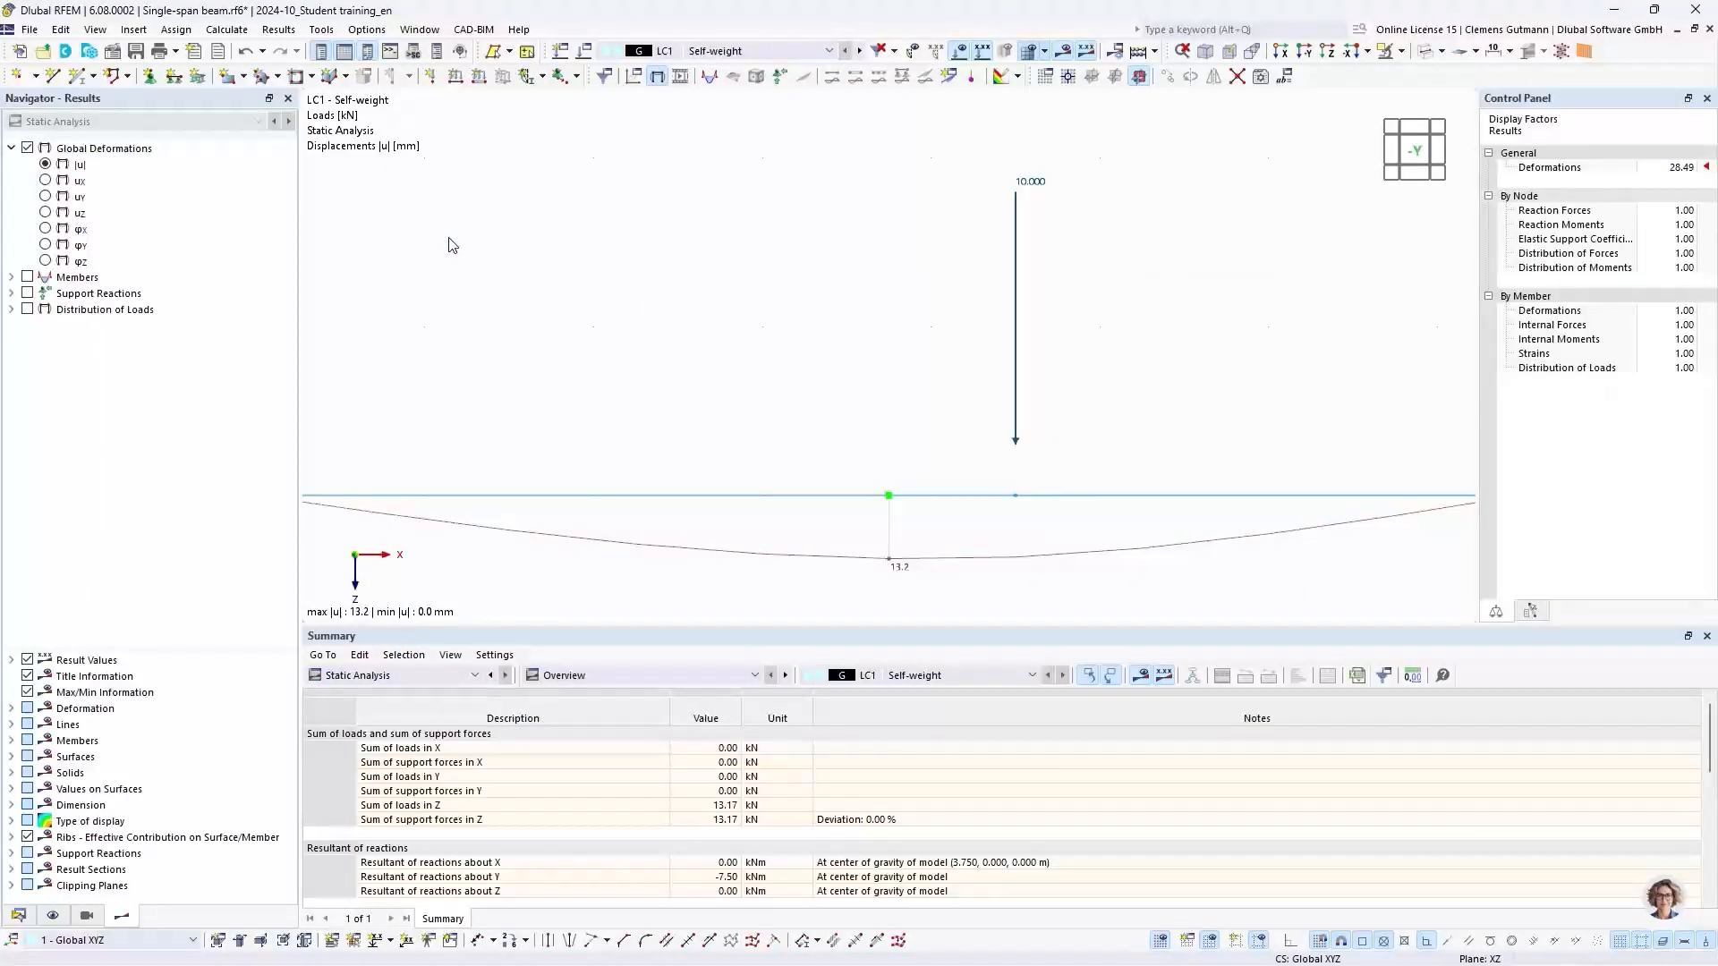
{"action": "scroll", "coordinate": [999, 426], "scroll_direction": "down", "scroll_amount": 1}
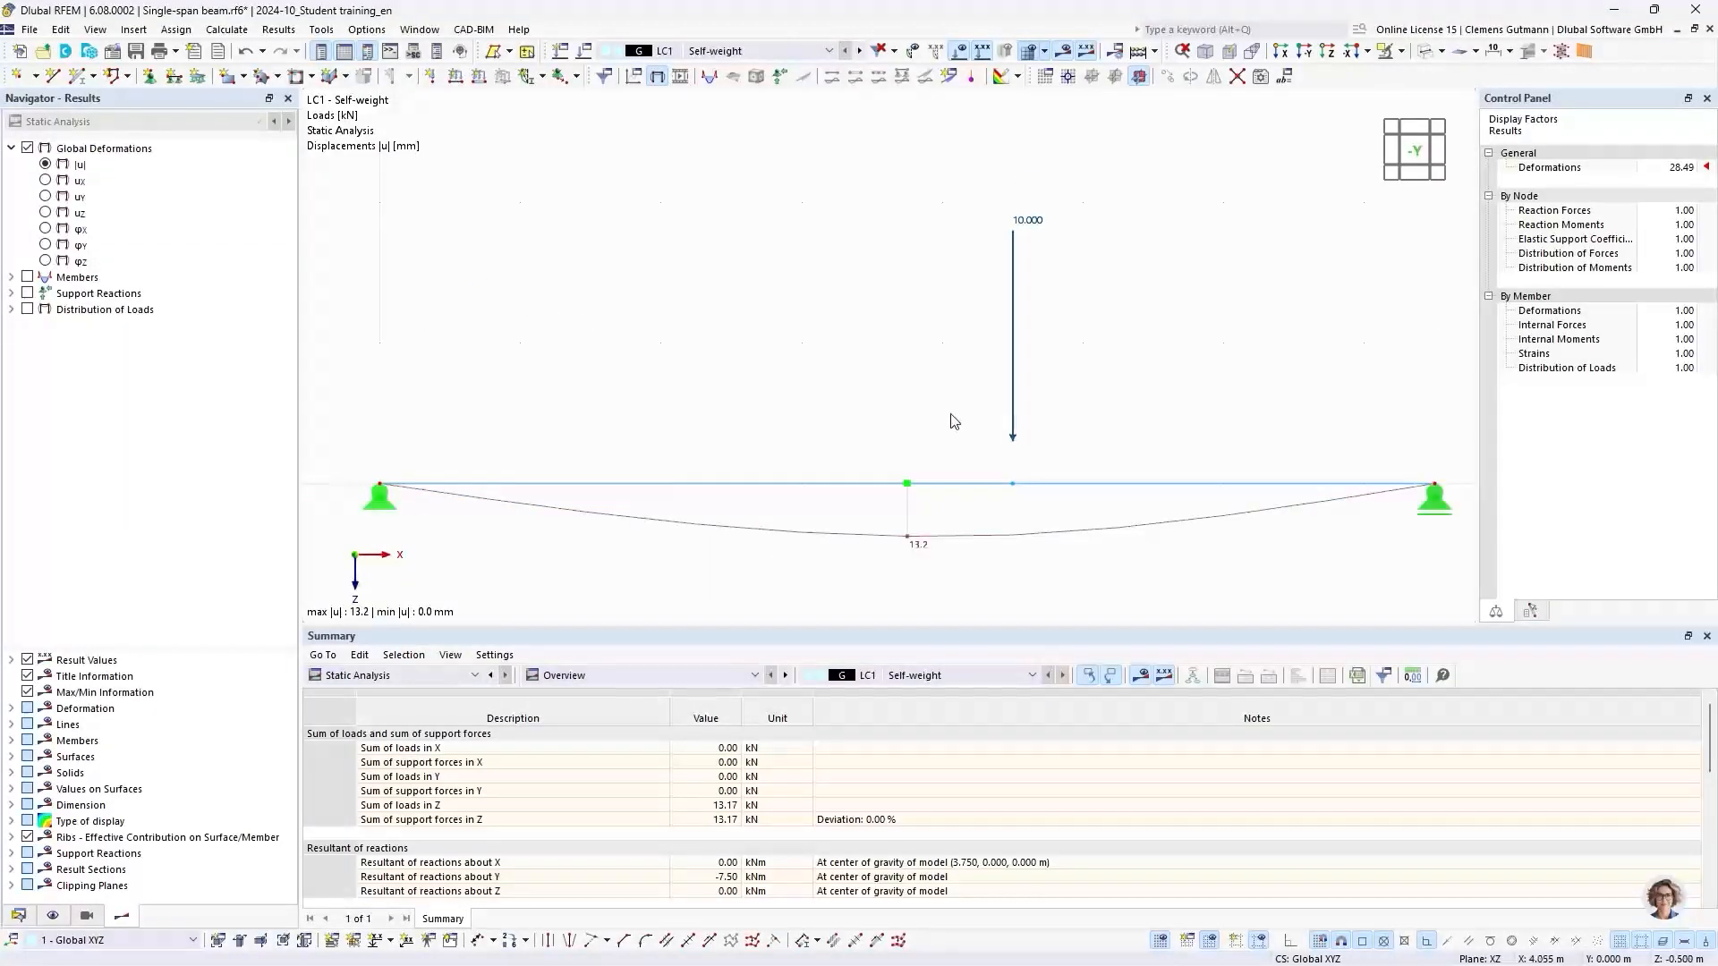
{"action": "middle_click_drag", "start_coordinate": [959, 437], "coordinate": [946, 396]}
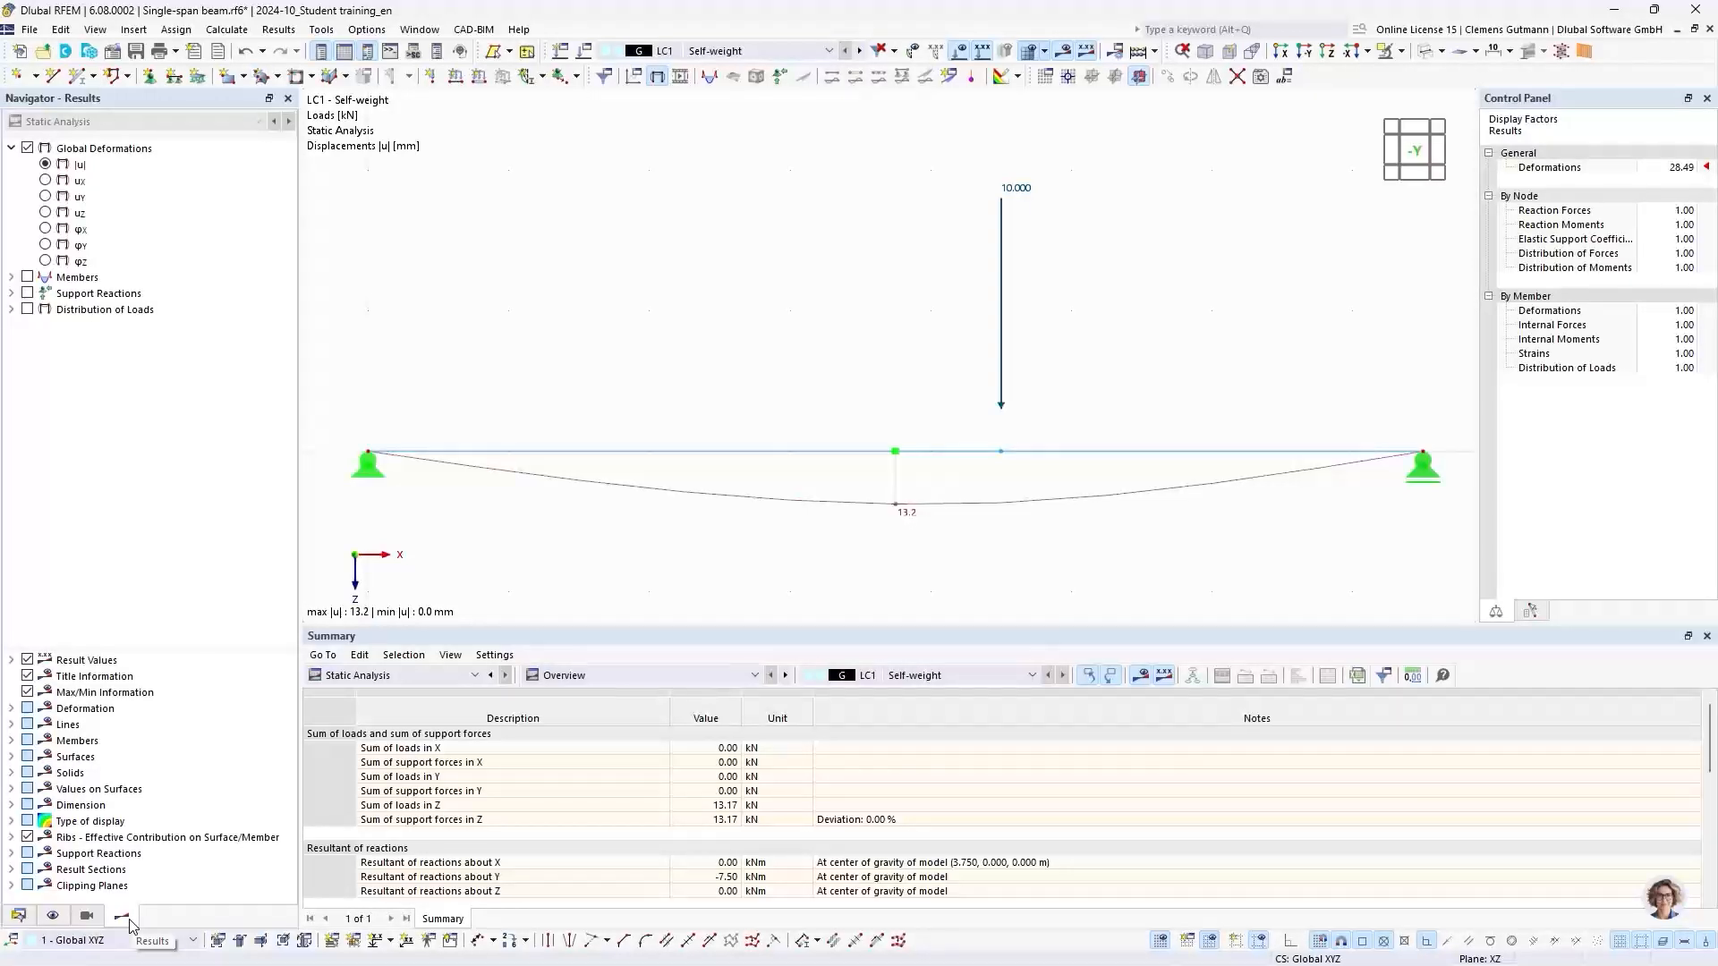
Expand the member internal force results and display the support reactions together with the beam's deformation
{"action": "left_click", "coordinate": [19, 915]}
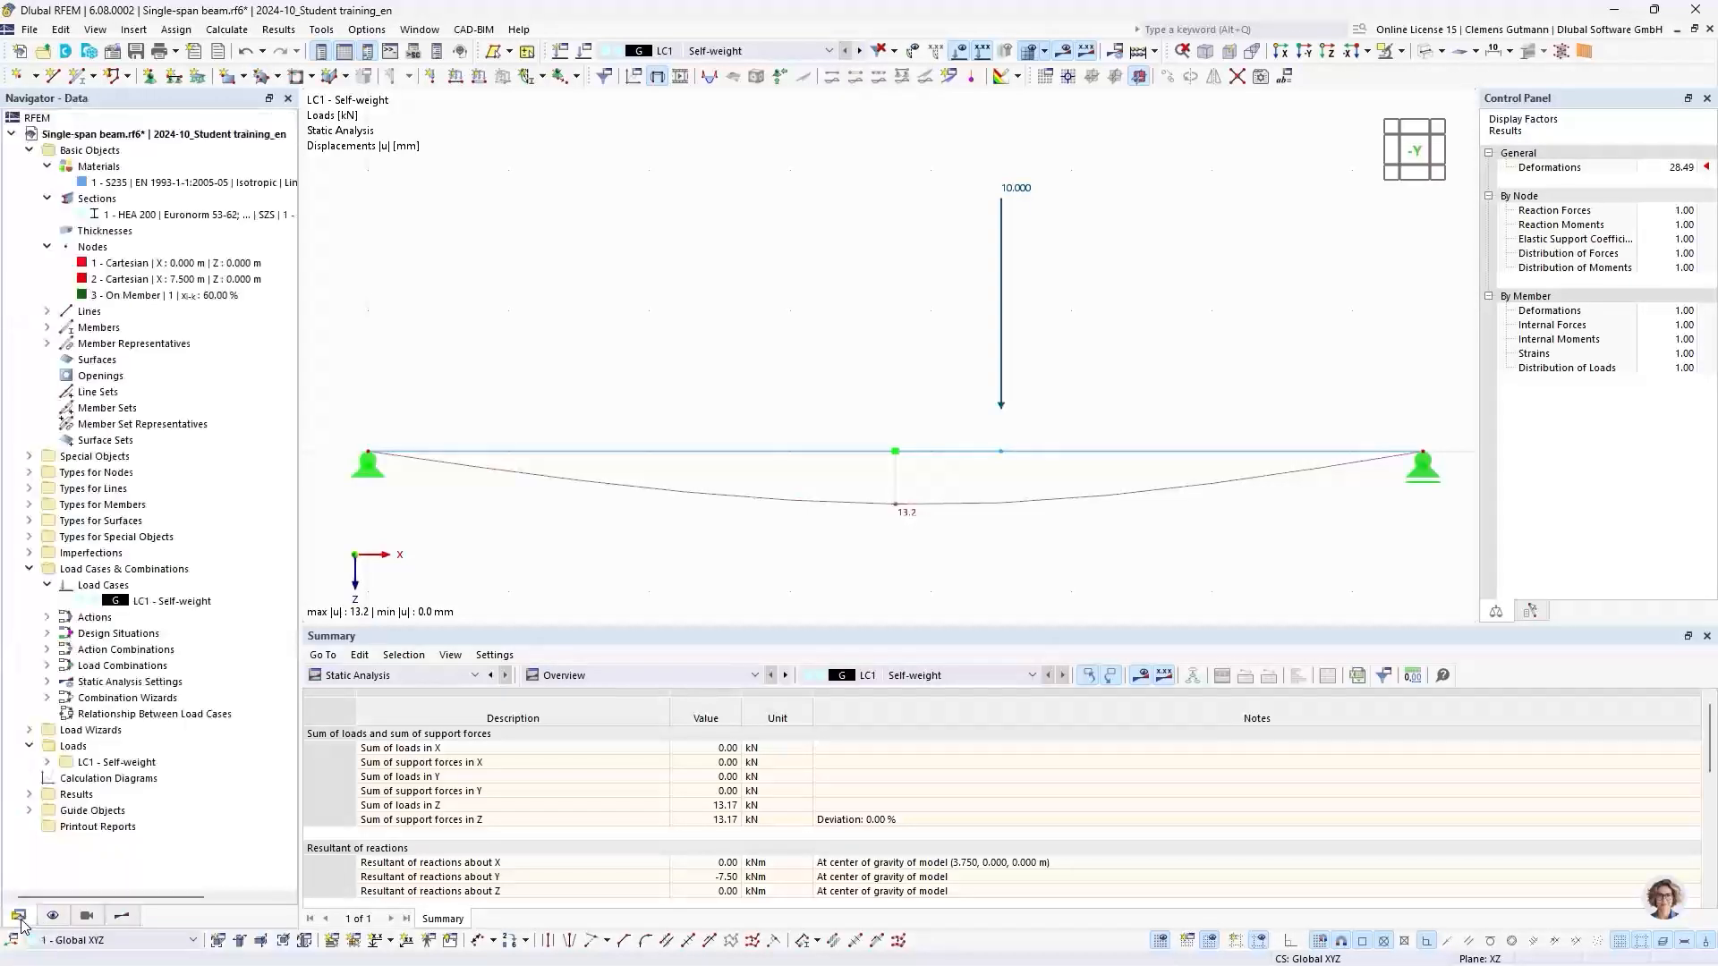
{"action": "left_click", "coordinate": [124, 921]}
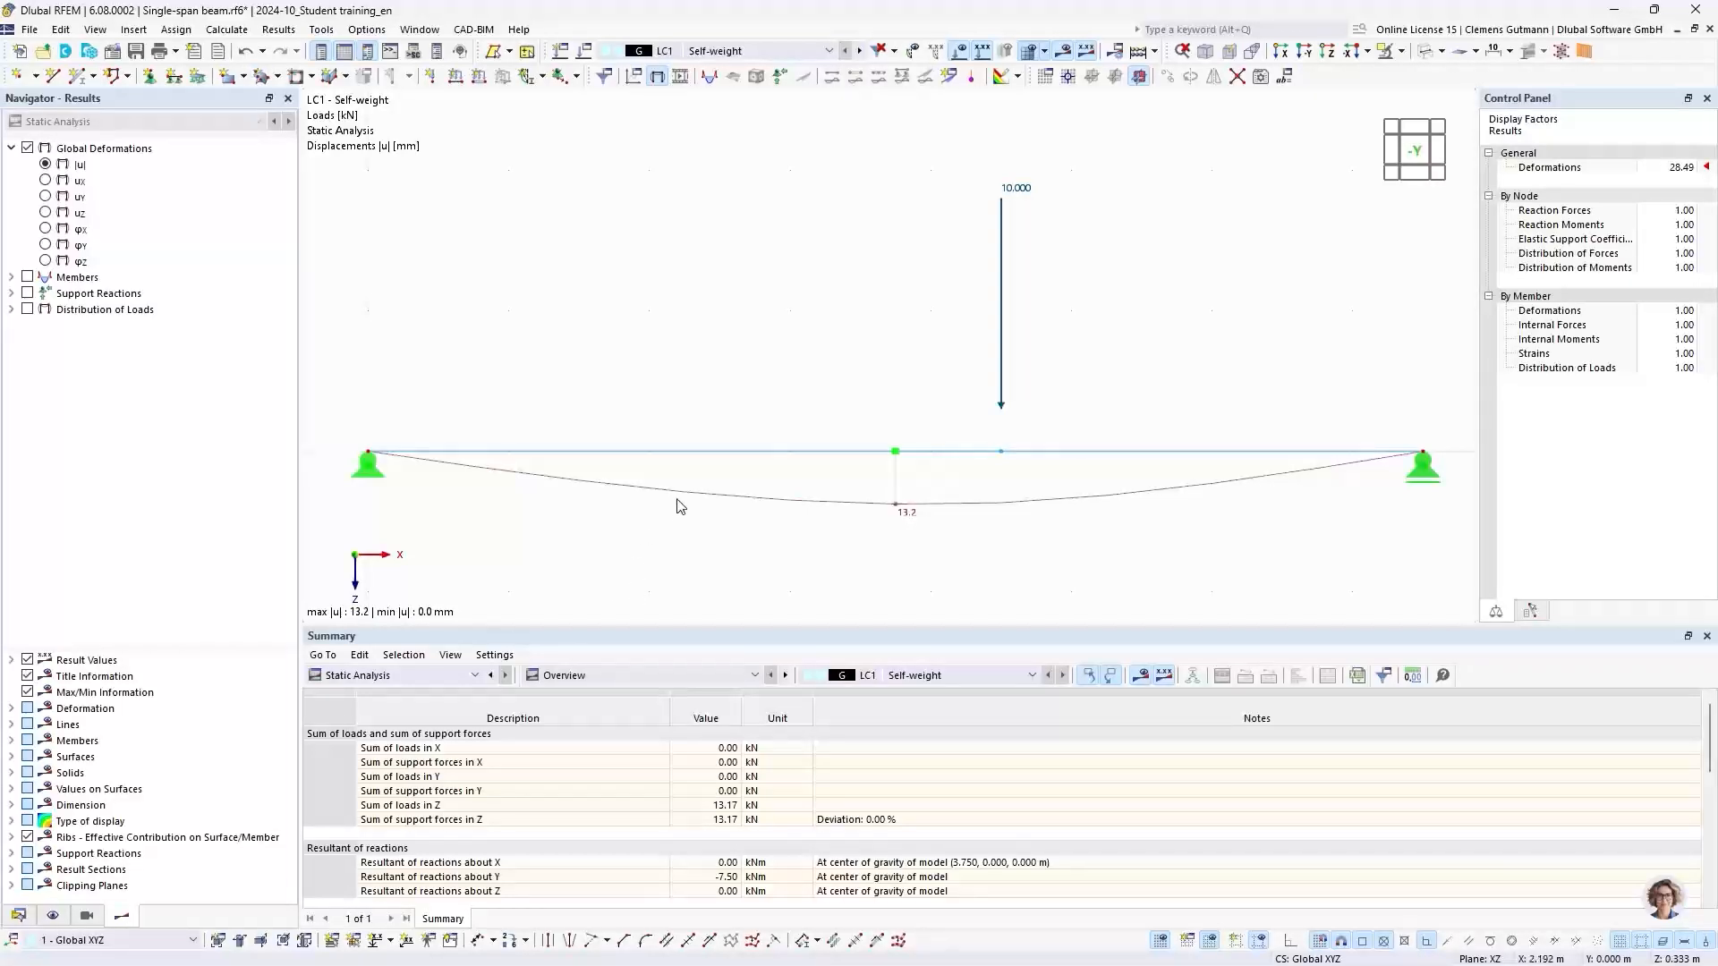
{"action": "middle_click_drag", "start_coordinate": [647, 538], "coordinate": [645, 511]}
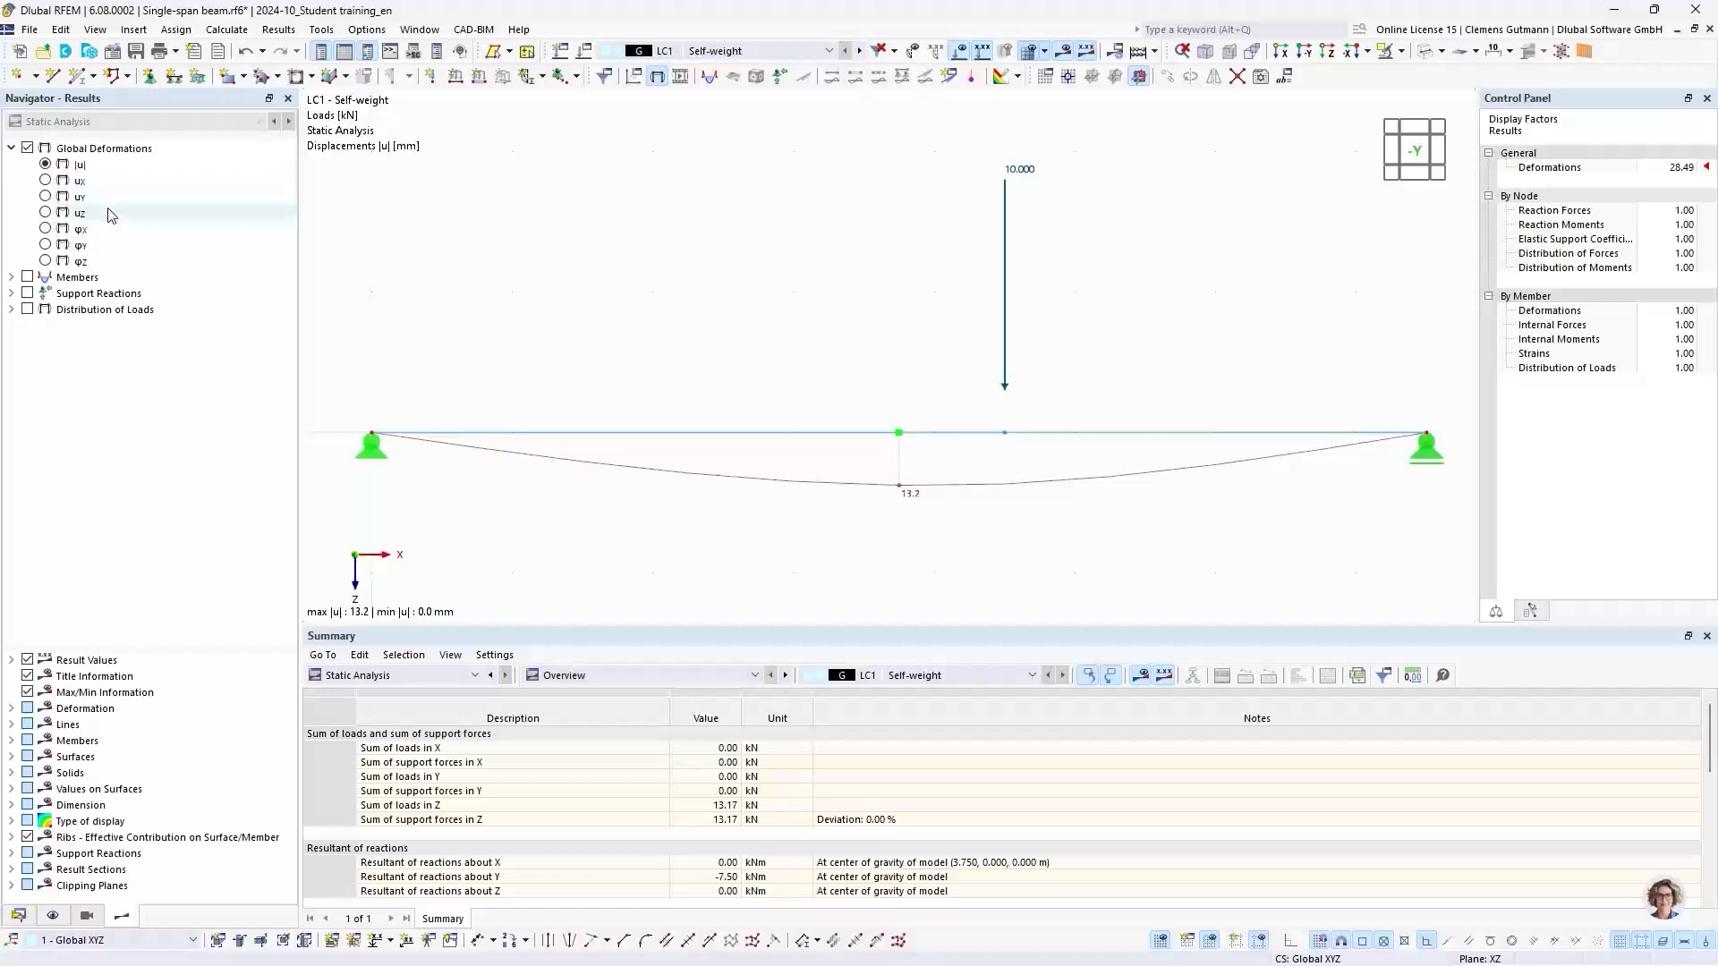
{"action": "left_click", "coordinate": [12, 278]}
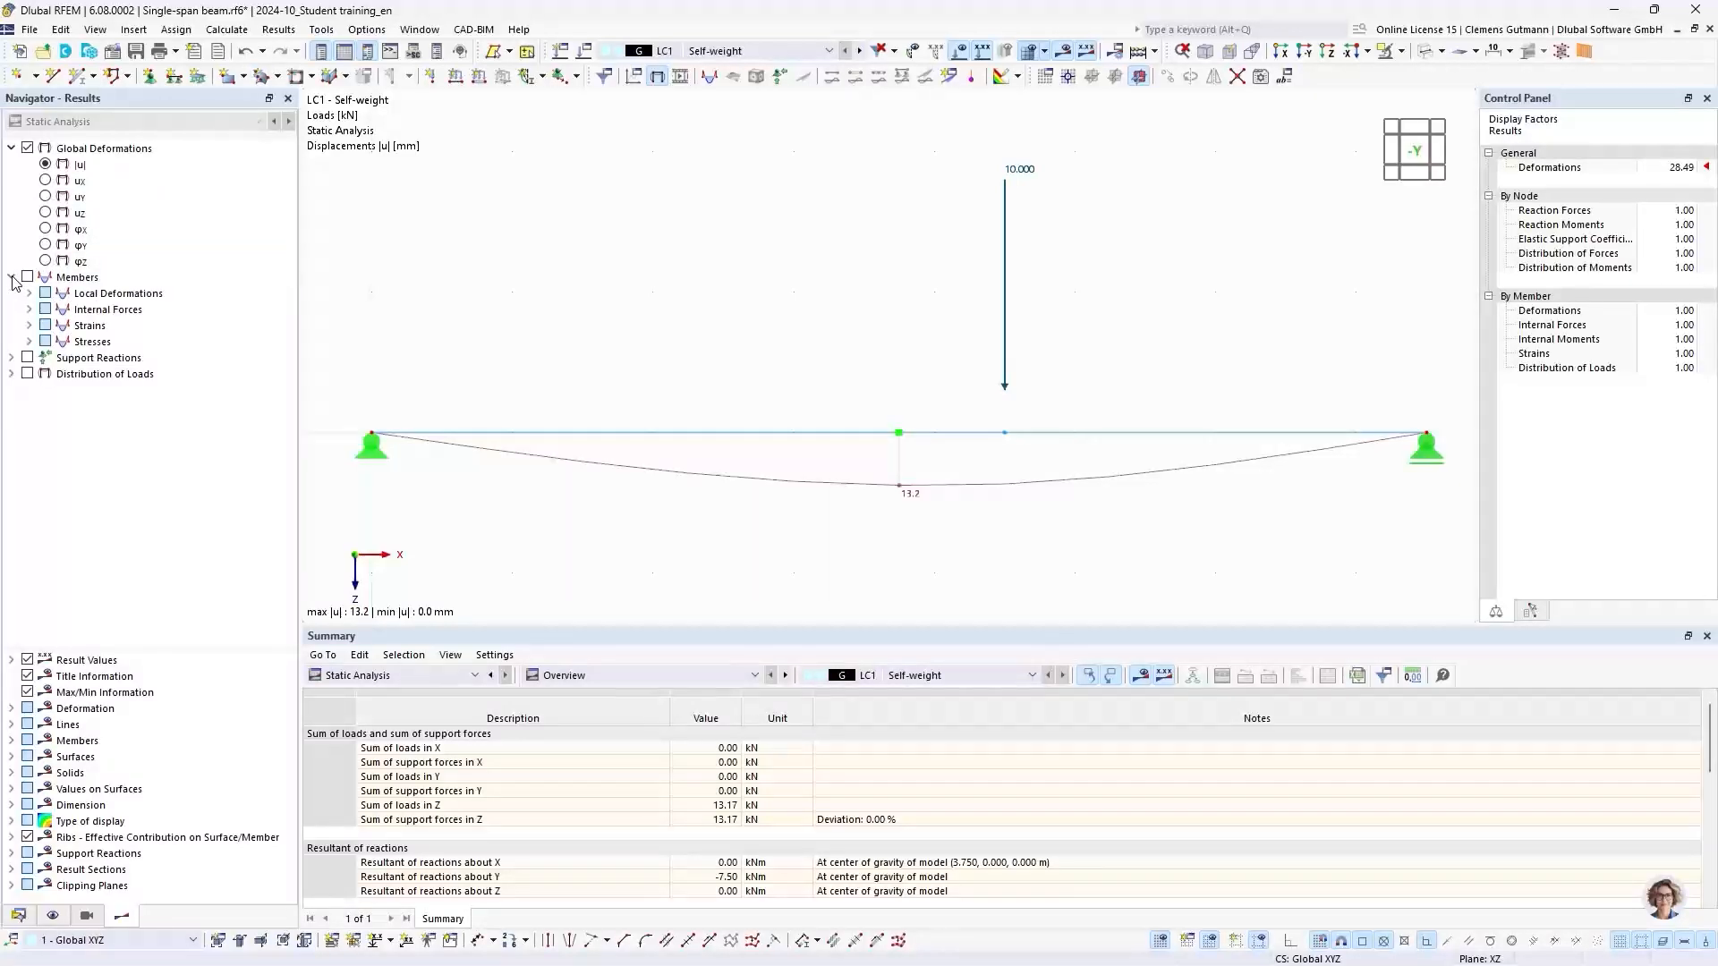
{"action": "left_click", "coordinate": [29, 310]}
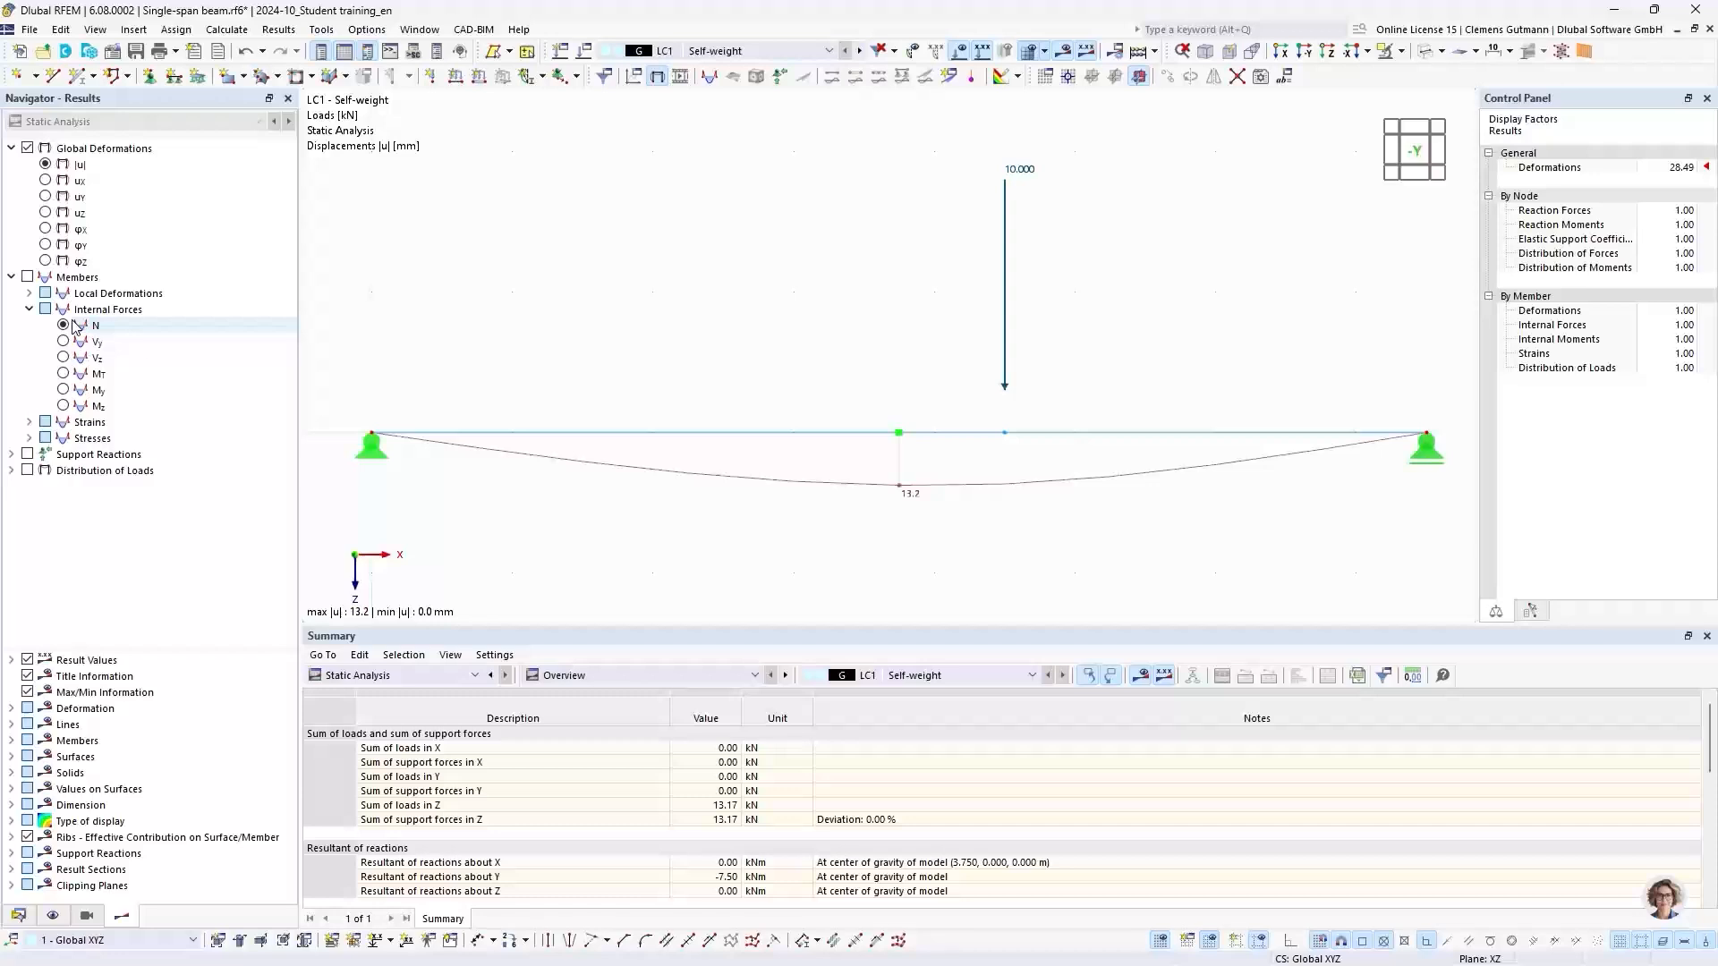
{"action": "left_click", "coordinate": [27, 455]}
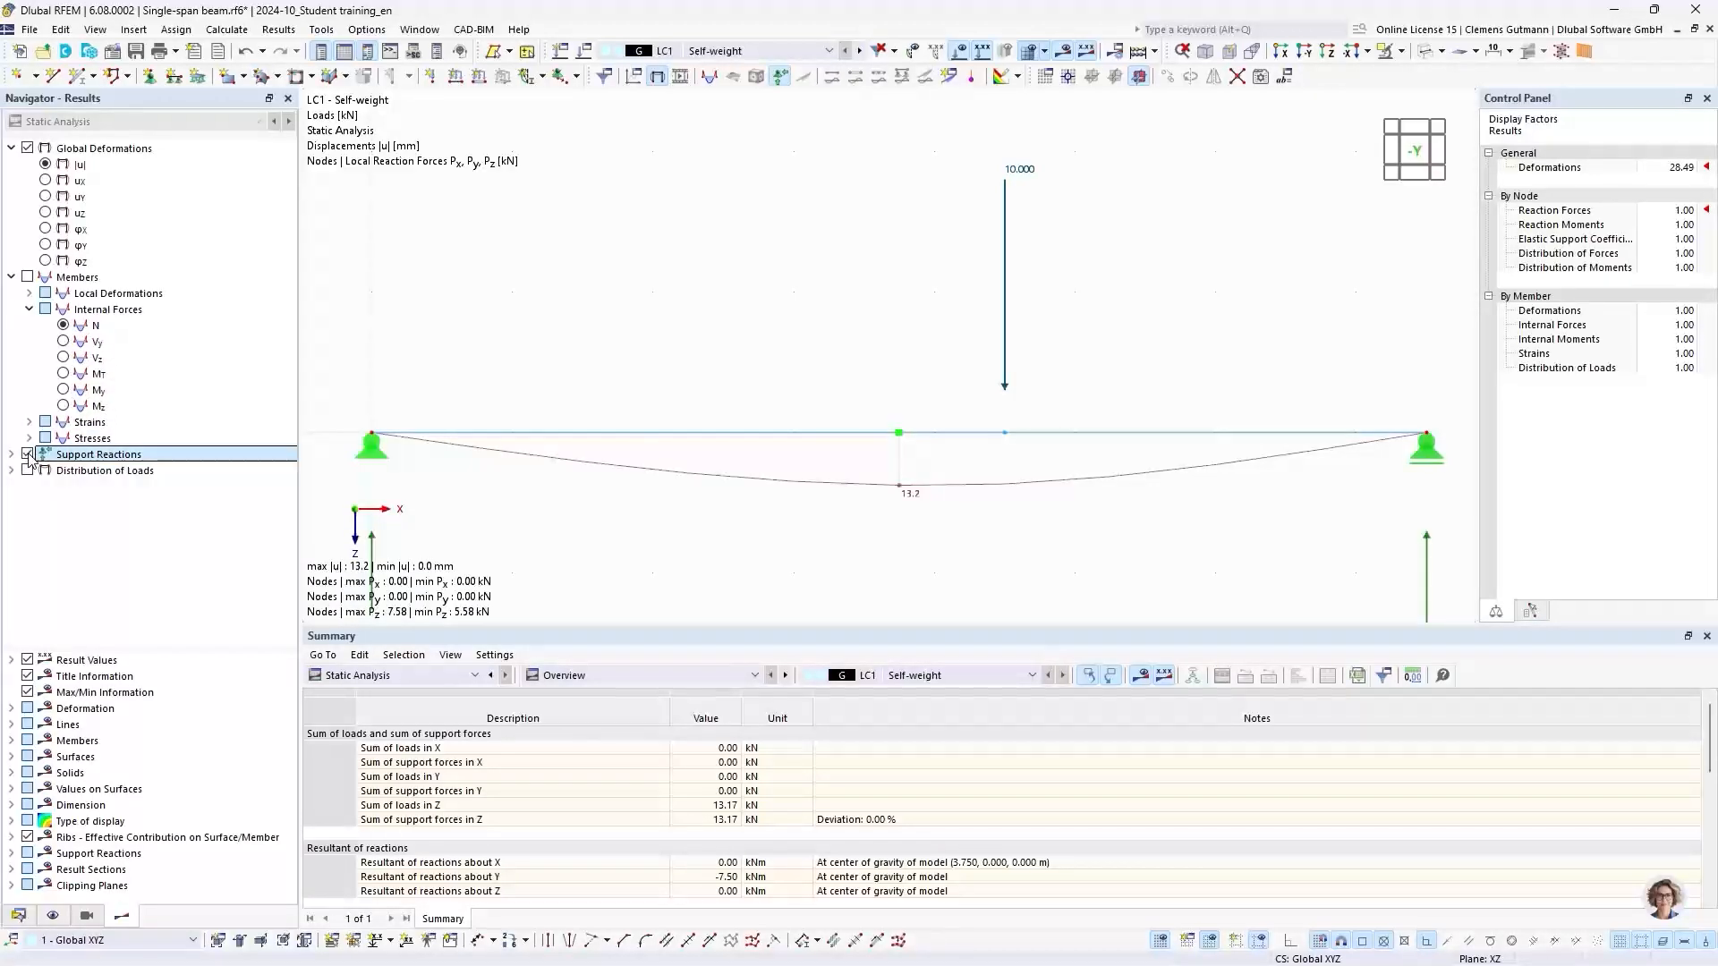
{"action": "scroll", "coordinate": [644, 291], "scroll_direction": "down", "scroll_amount": 3}
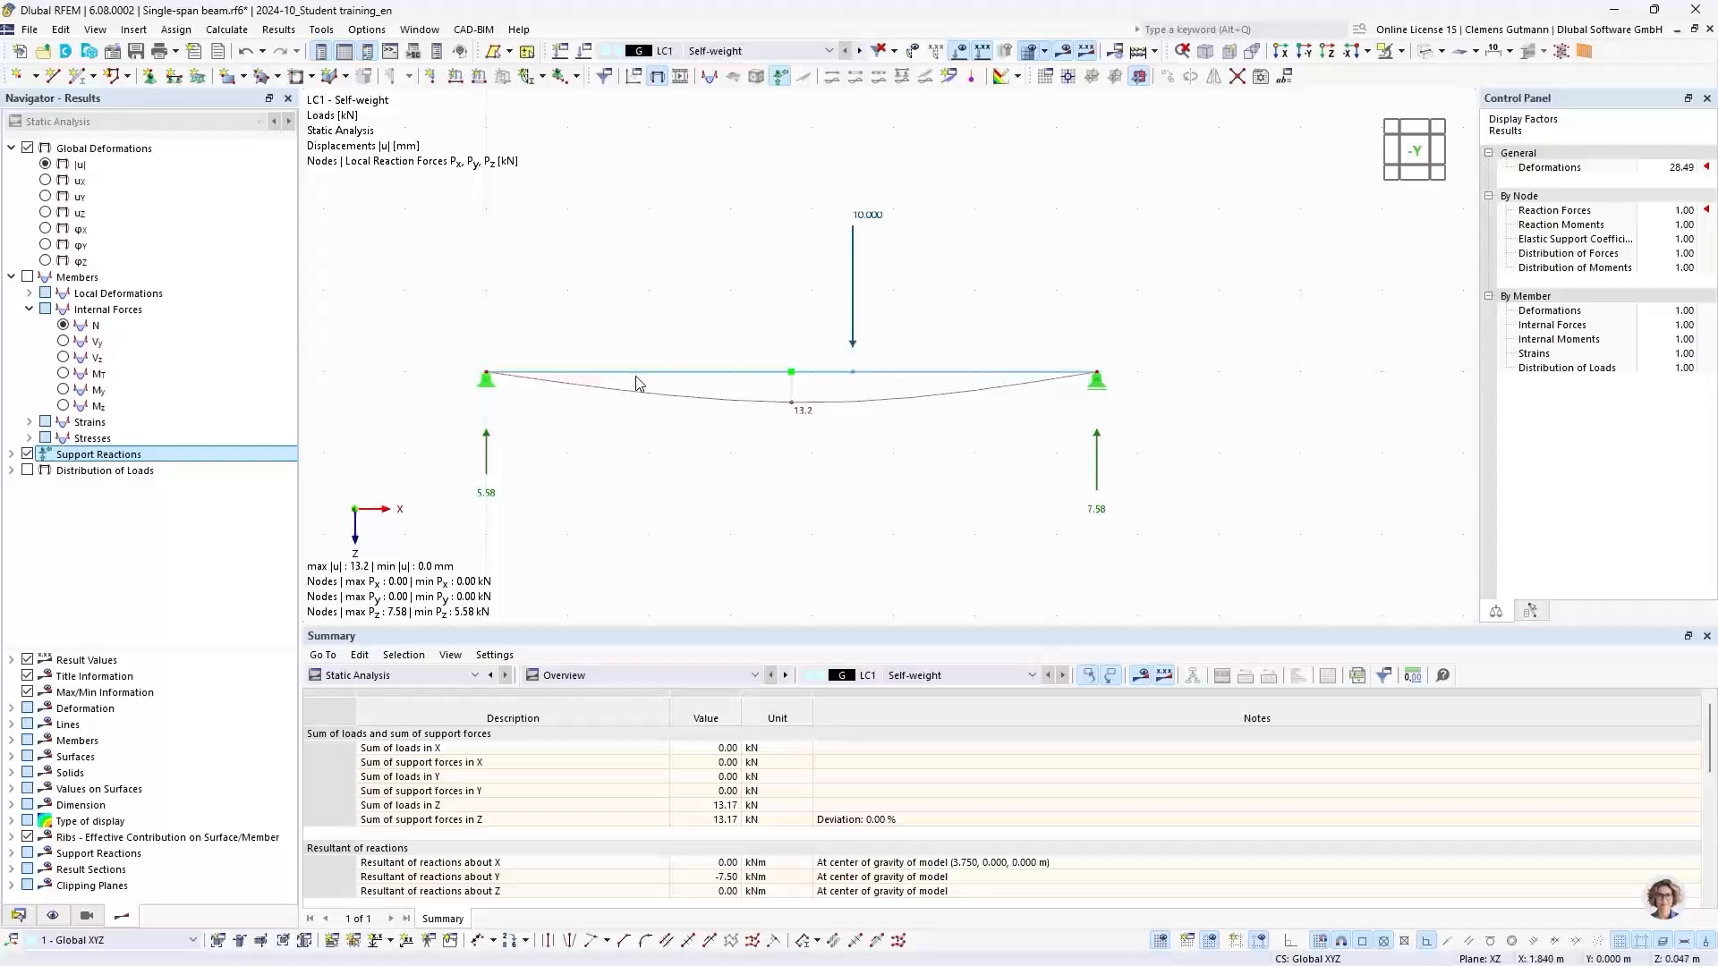
{"action": "scroll", "coordinate": [631, 437], "scroll_direction": "up", "scroll_amount": 2}
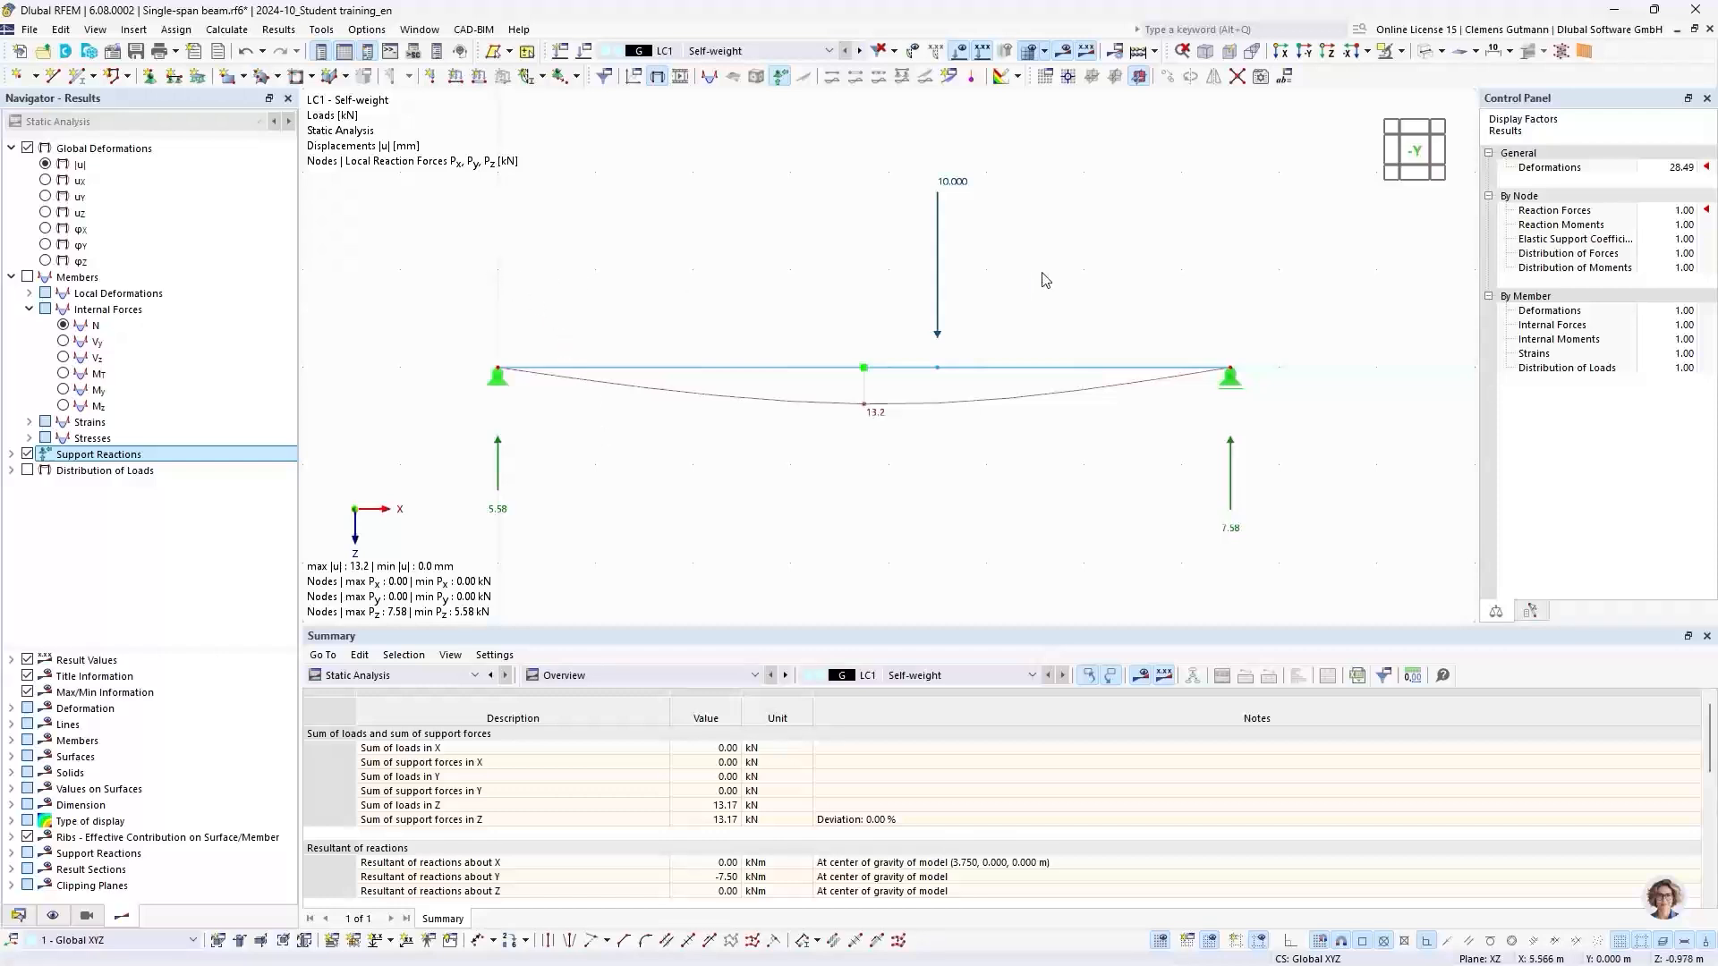
Examine the sums of loads and support forces in Z in the static analysis summary
{"action": "left_click_drag", "start_coordinate": [1034, 274], "coordinate": [897, 138]}
{"action": "key", "text": "Escape"}
{"action": "left_click_drag", "start_coordinate": [615, 628], "coordinate": [623, 555]}
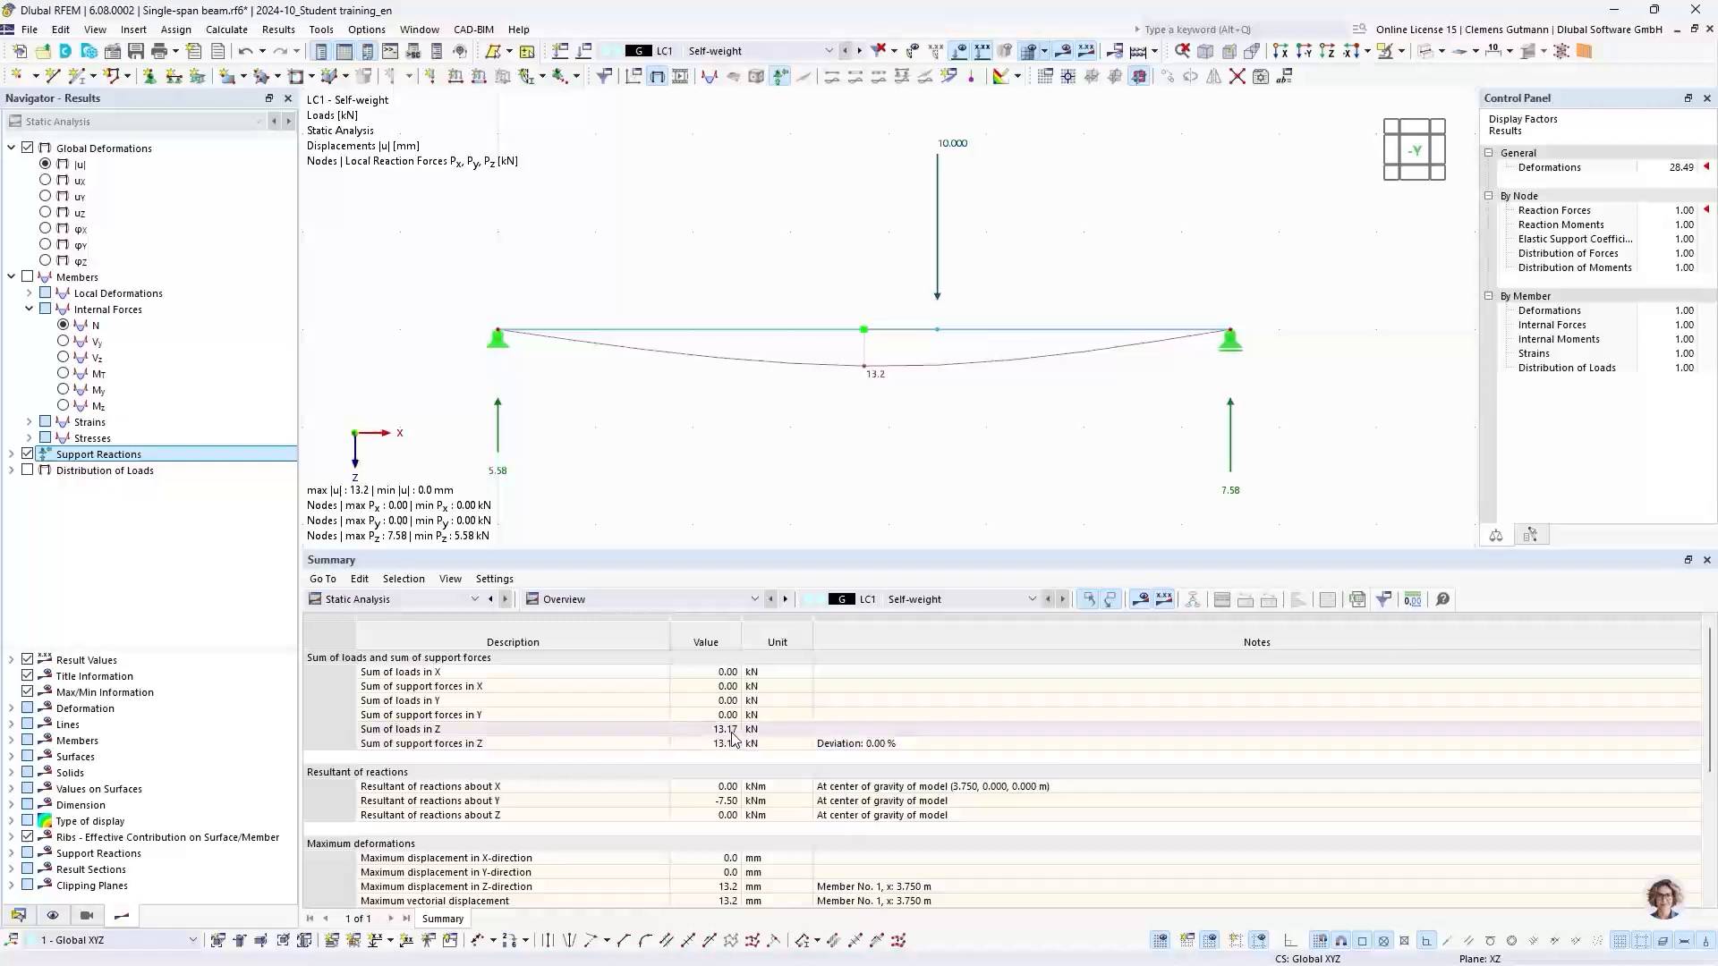
{"action": "left_click_drag", "start_coordinate": [722, 551], "coordinate": [730, 677]}
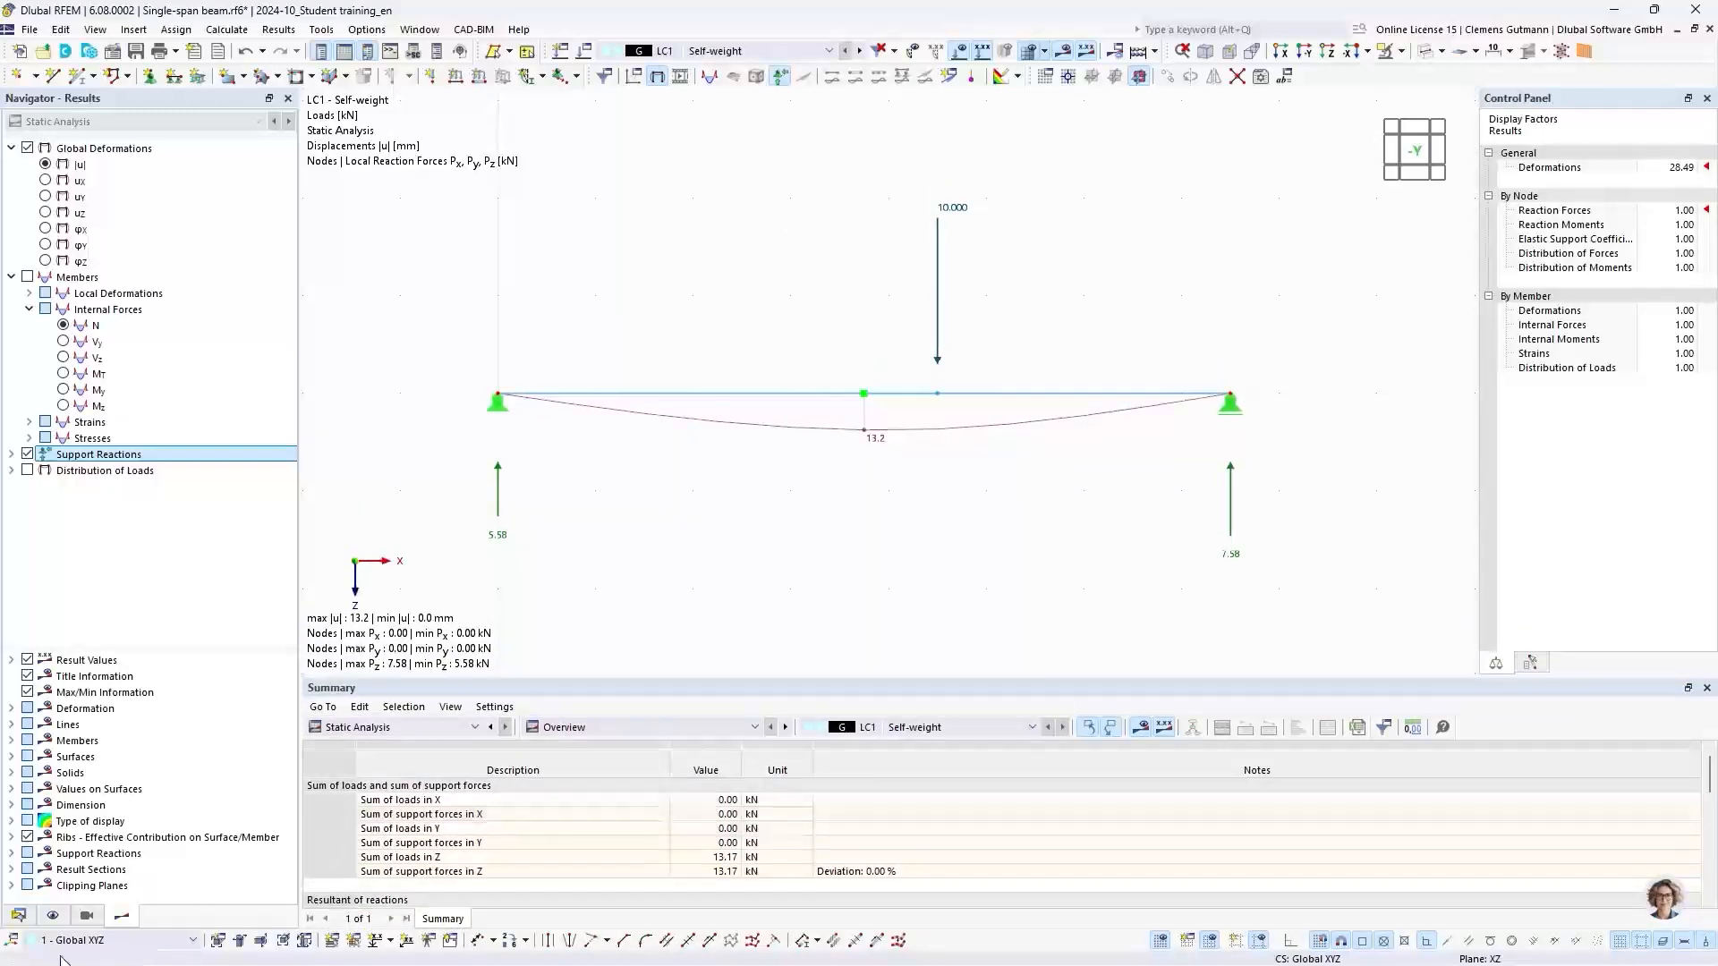
Check the self-weight settings of load case LC1 without changing them
{"action": "left_click", "coordinate": [18, 915]}
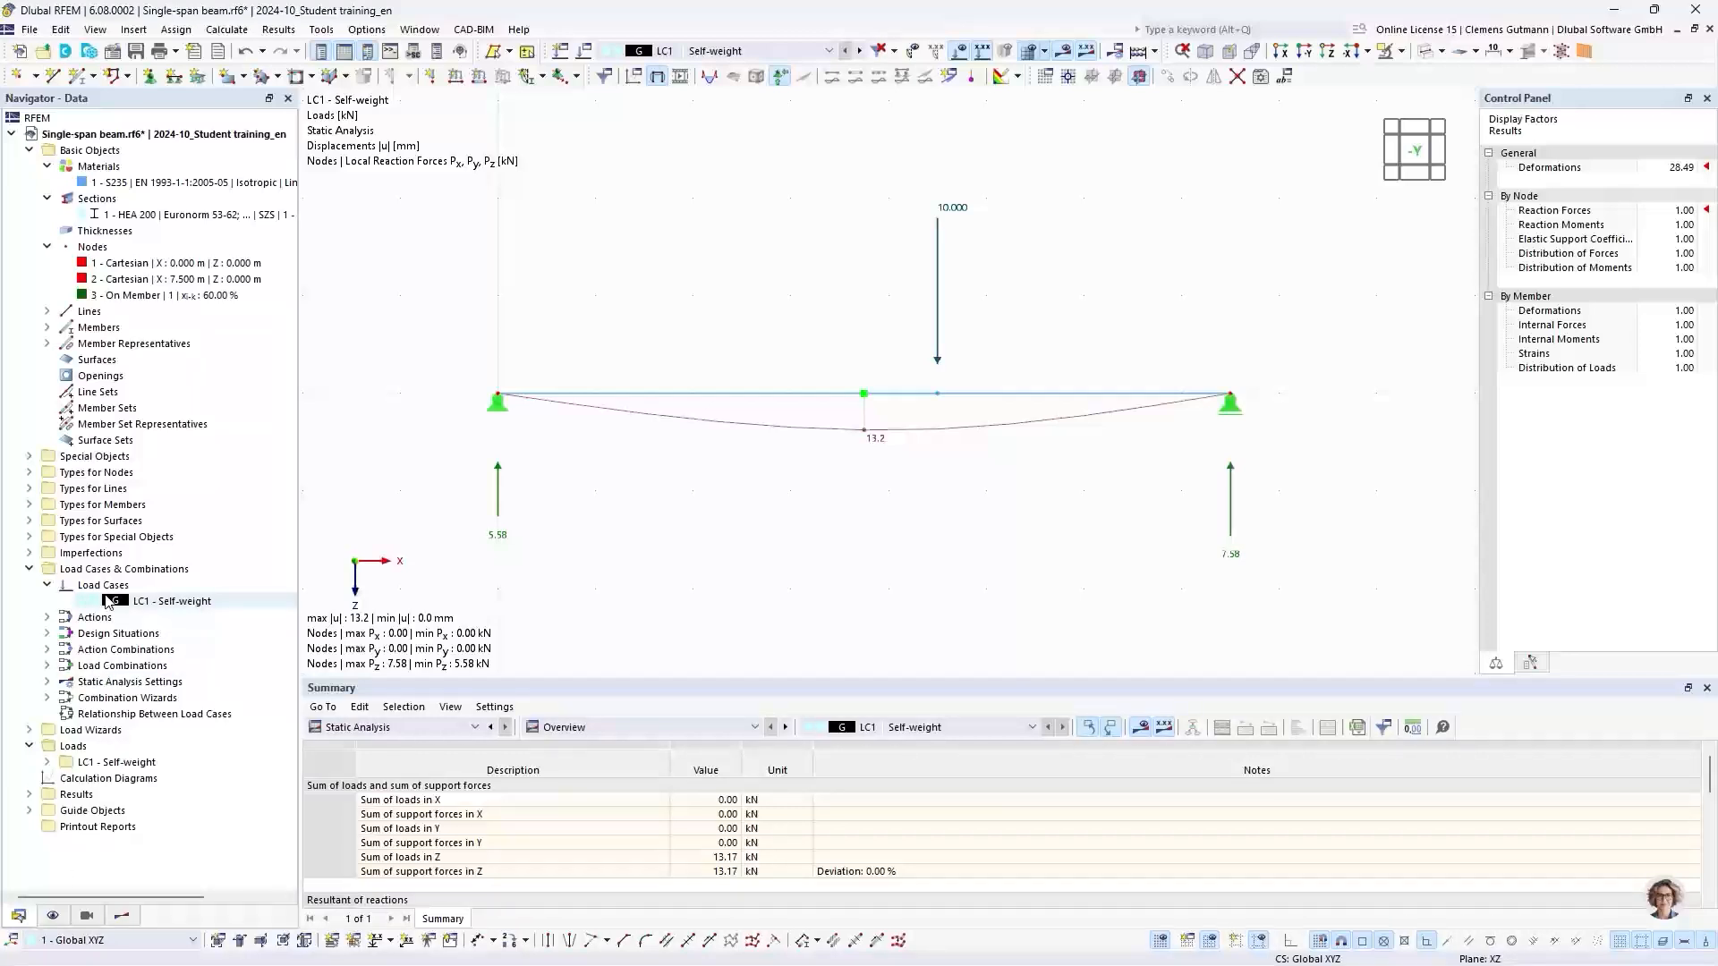
{"action": "right_click", "coordinate": [106, 600]}
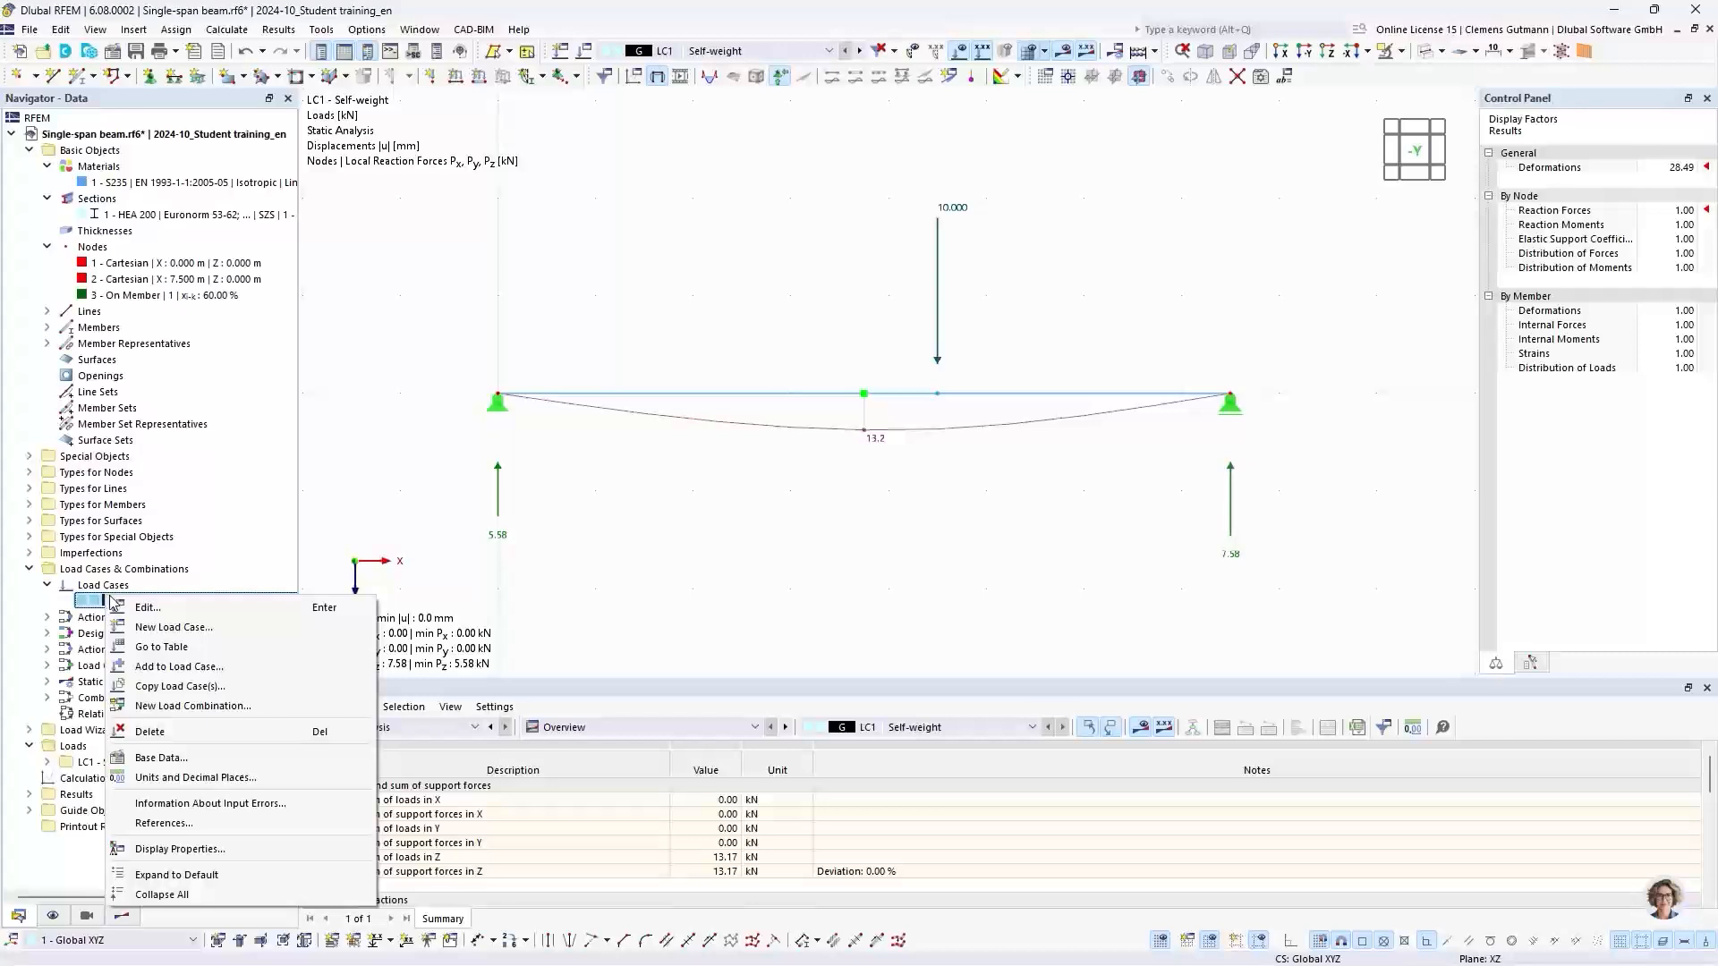
{"action": "left_click", "coordinate": [114, 610]}
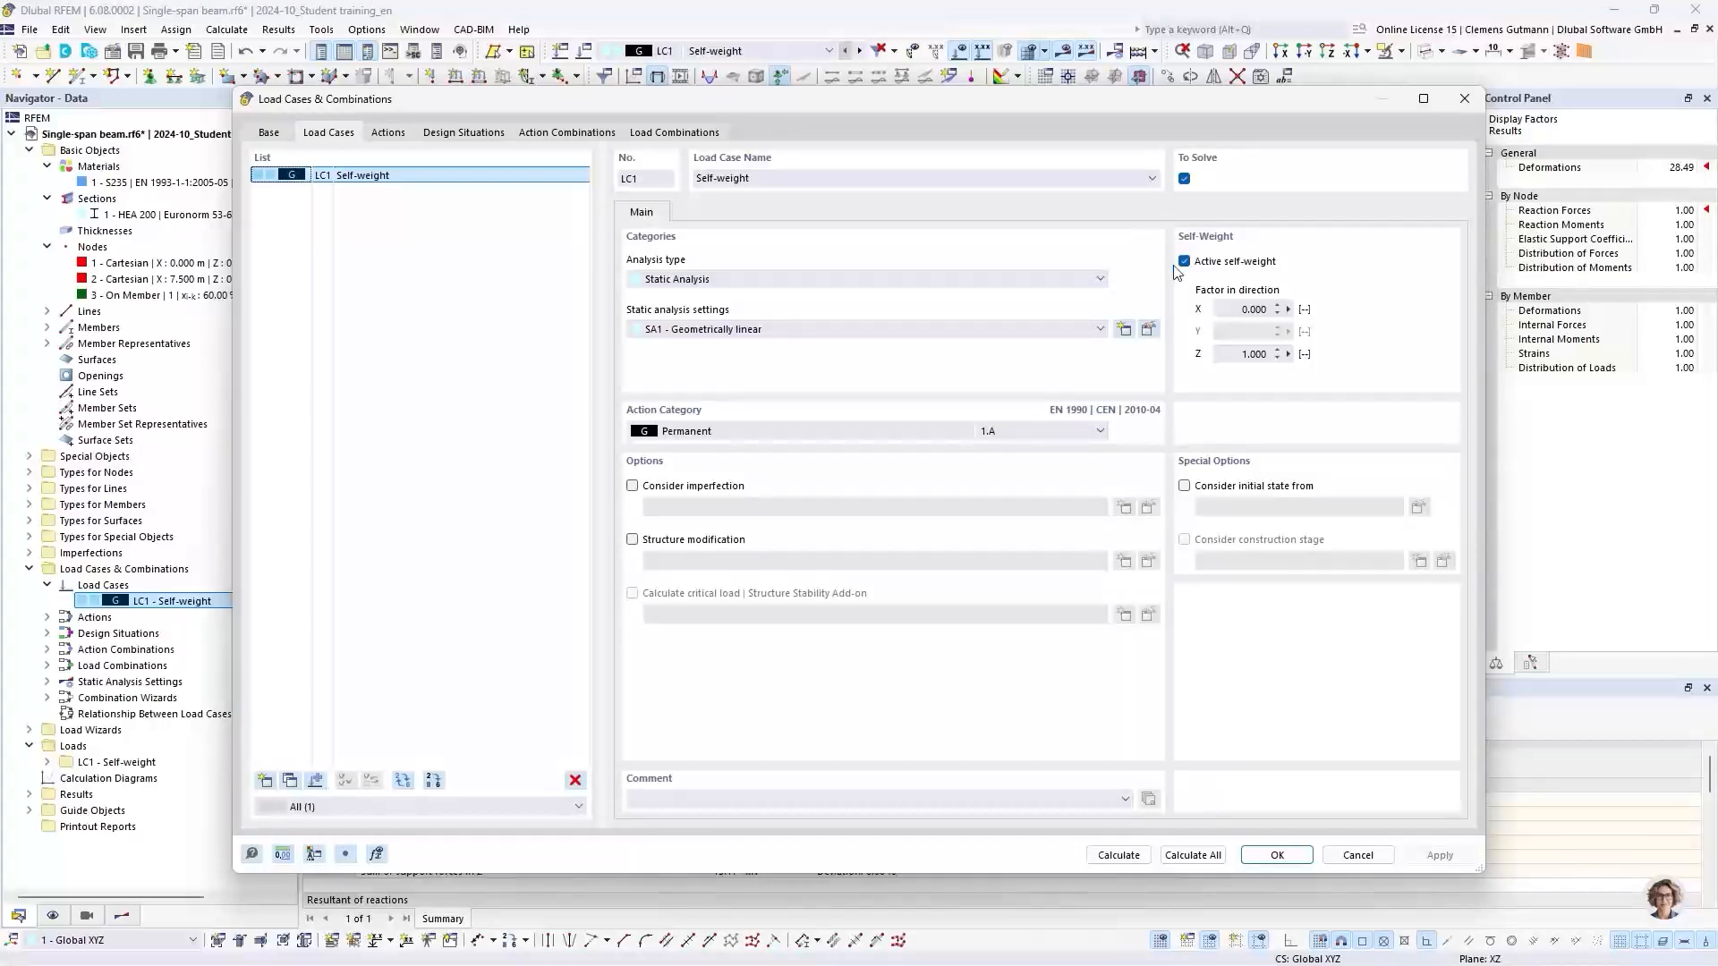
{"action": "left_click", "coordinate": [1357, 855]}
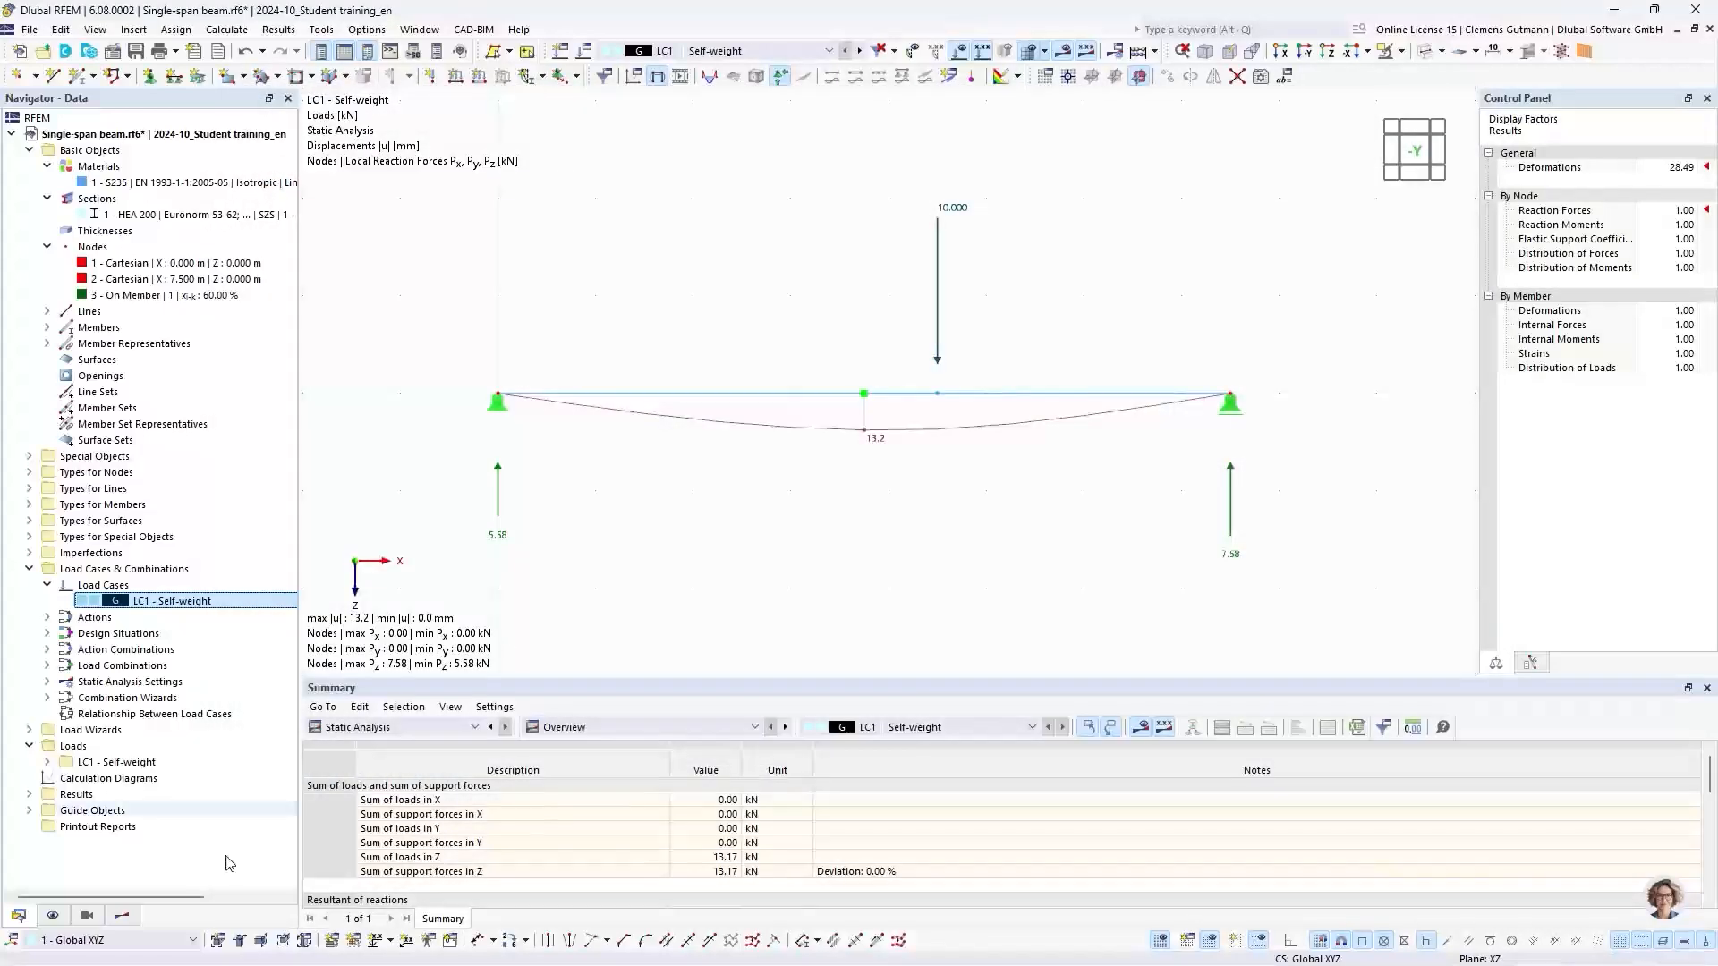
Turn on the display of the self-weight load on the beam
{"action": "left_click", "coordinate": [53, 916]}
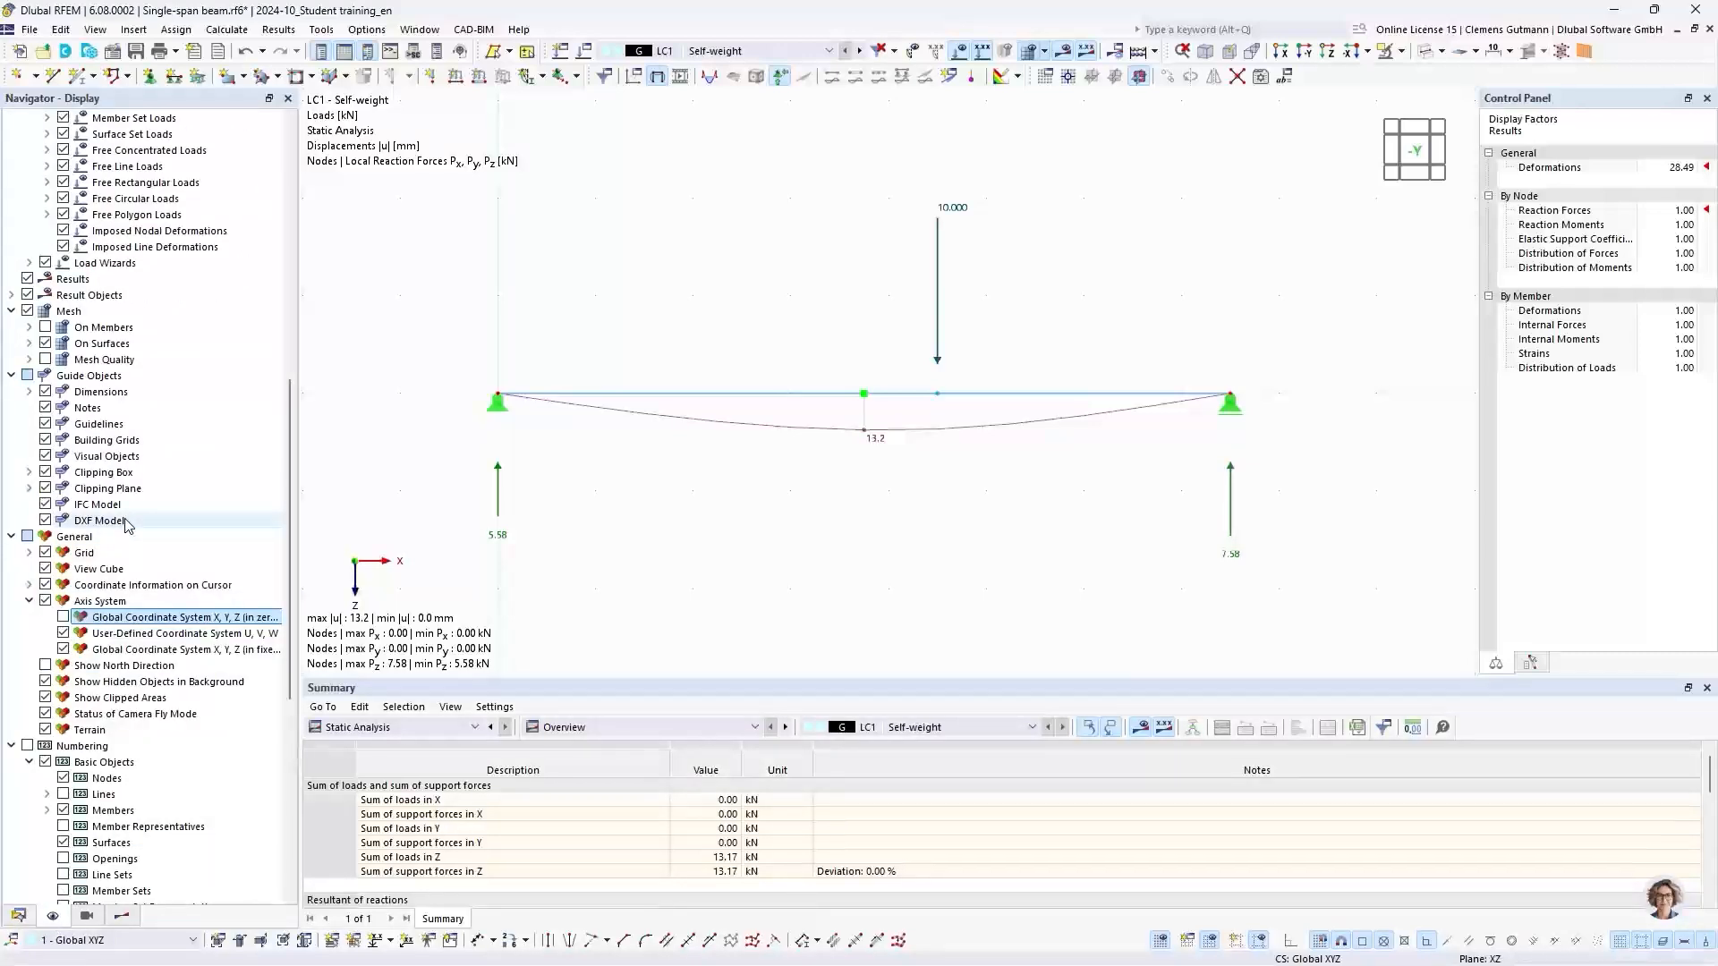
{"action": "scroll", "coordinate": [128, 525], "scroll_direction": "up", "scroll_amount": 7}
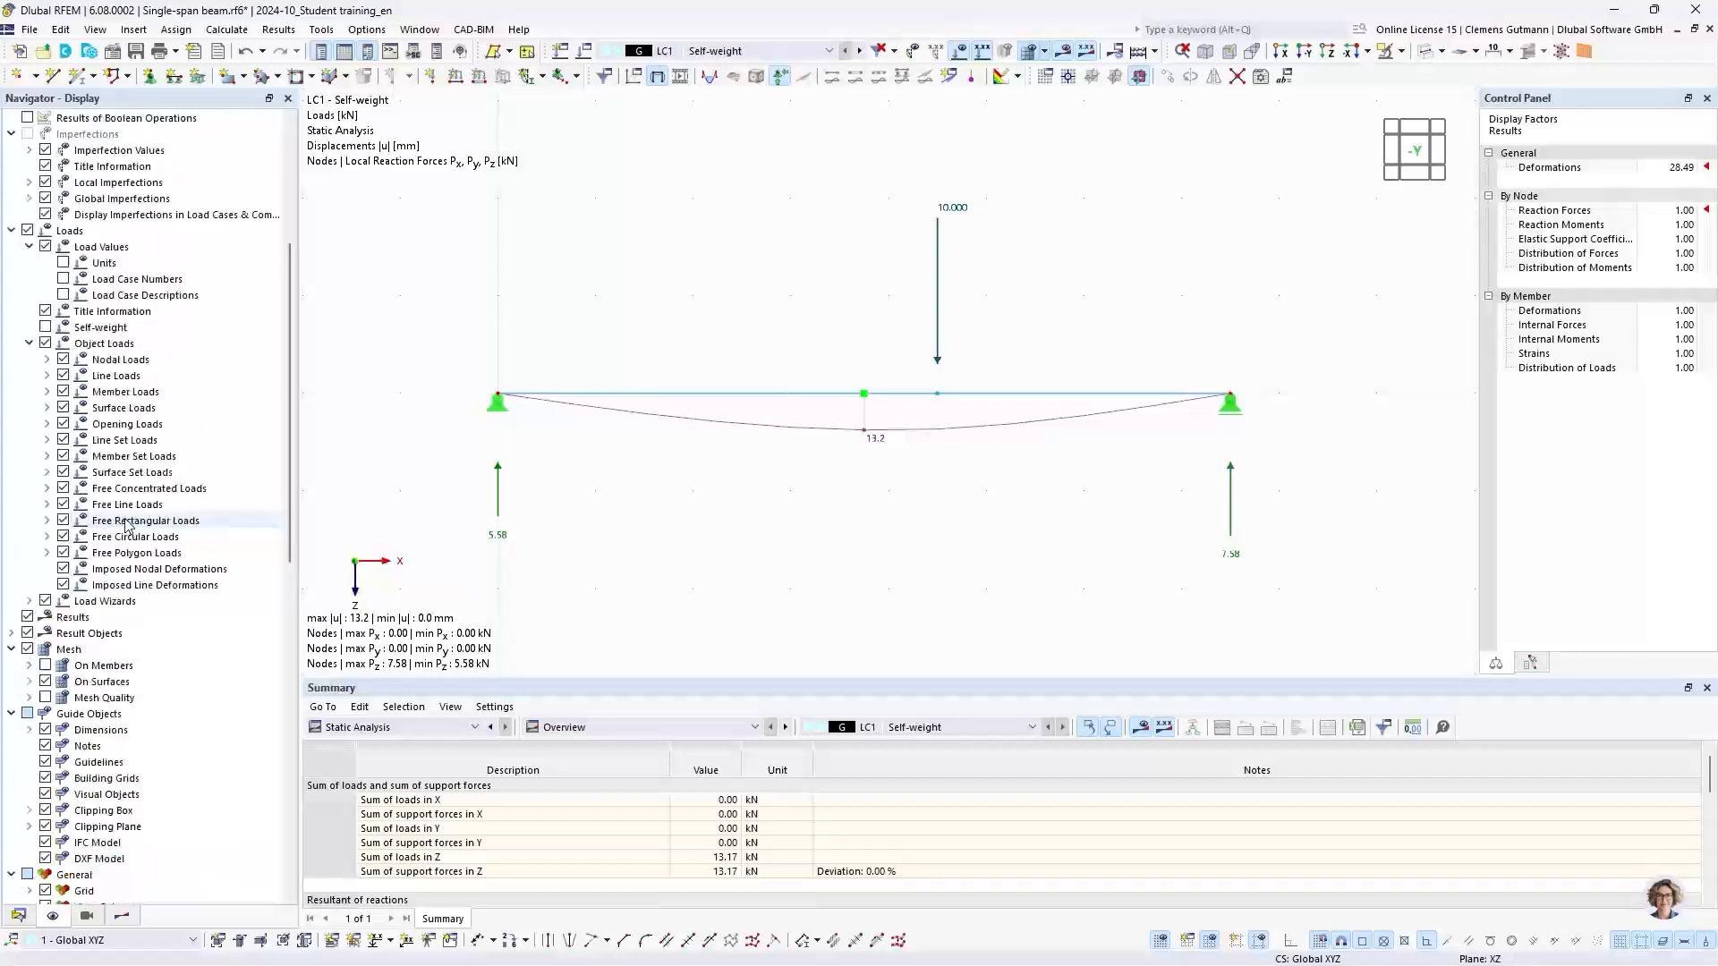
{"action": "scroll", "coordinate": [127, 525], "scroll_direction": "up", "scroll_amount": 3}
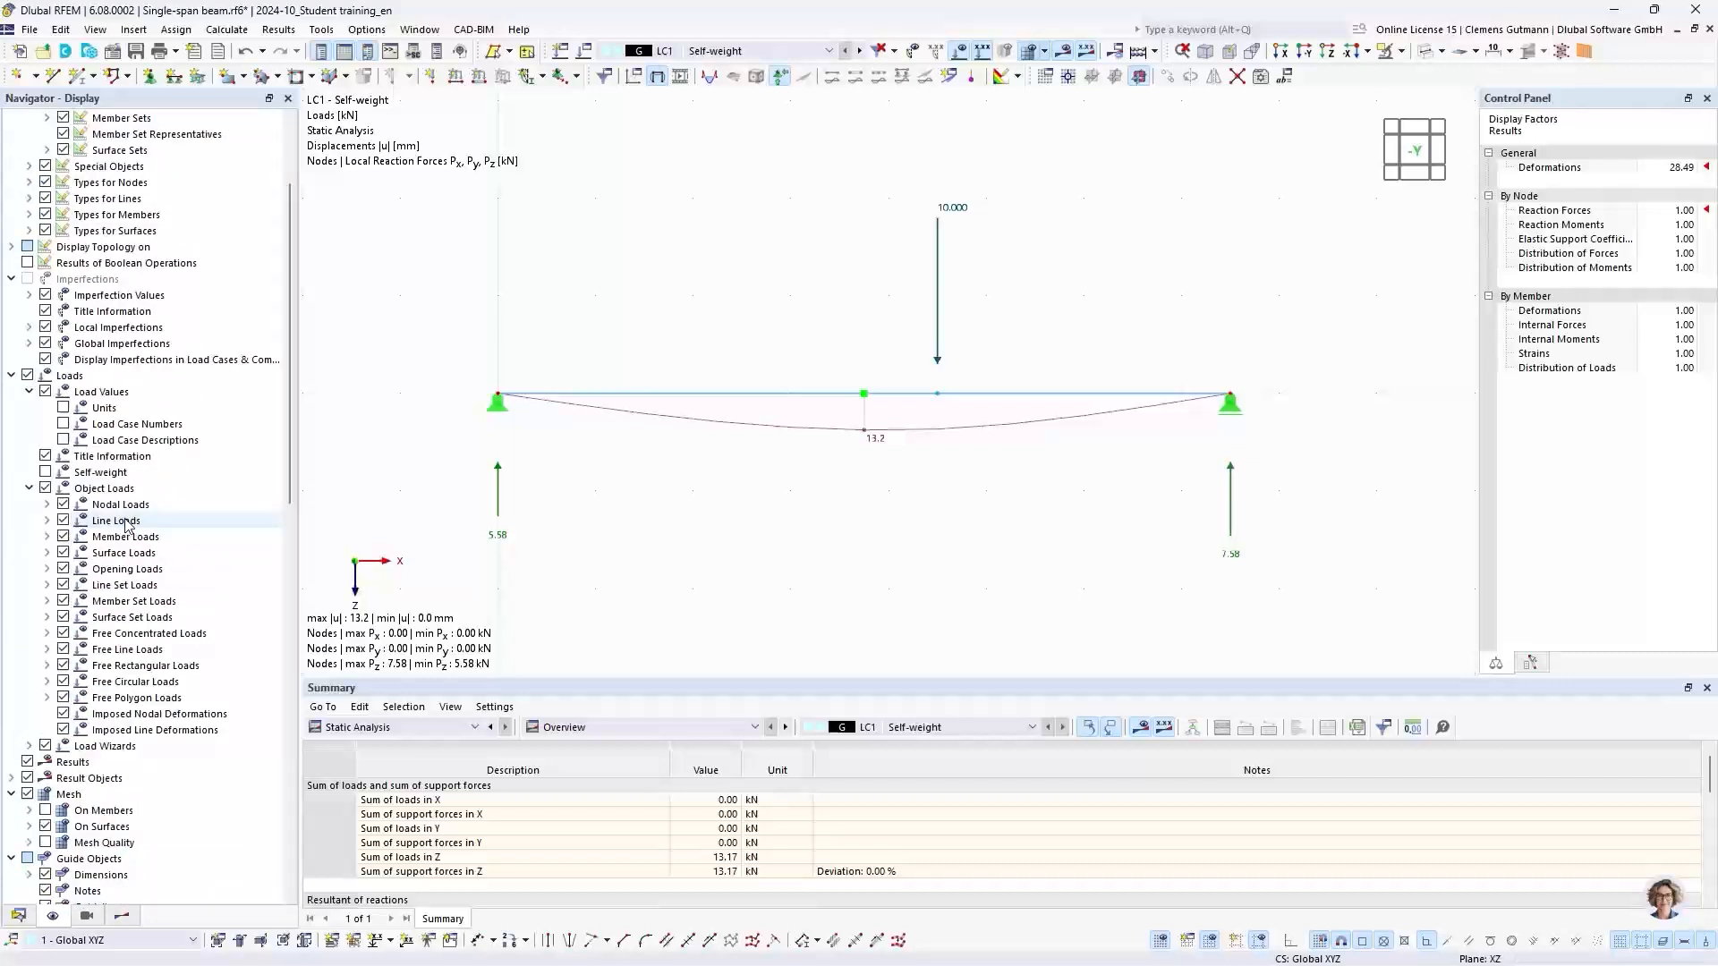
{"action": "left_click", "coordinate": [45, 473]}
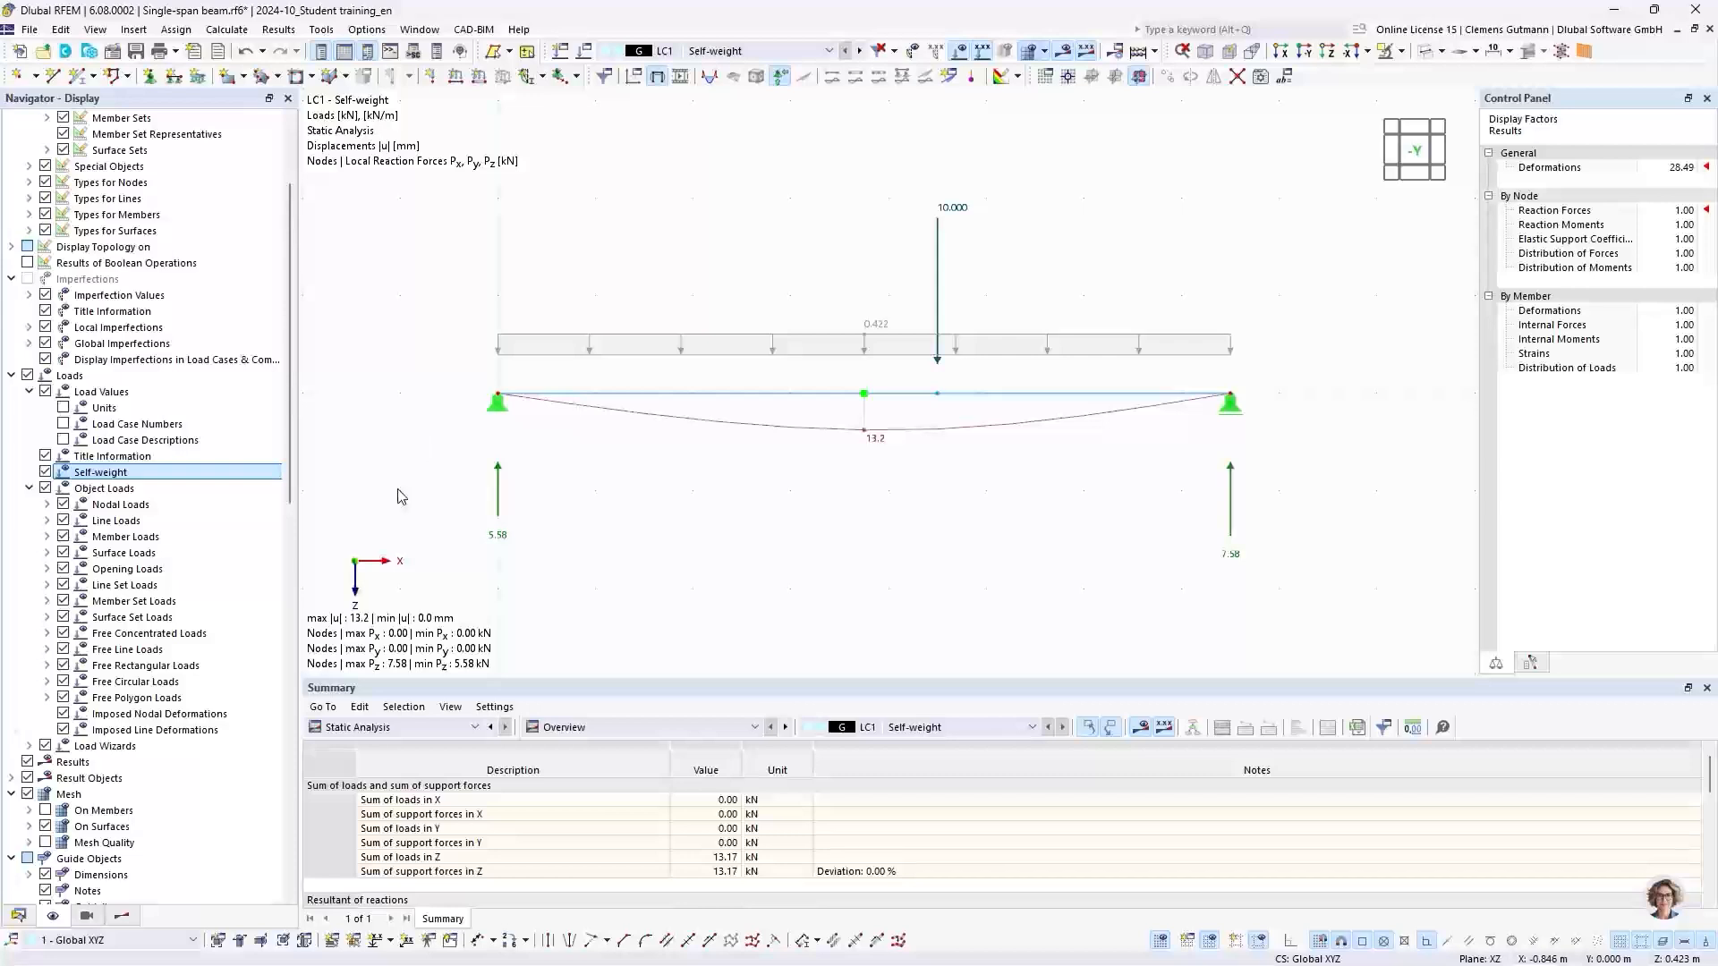
Deactivate the active self-weight in load case LC1 and recalculate the results
{"action": "left_click", "coordinate": [18, 915]}
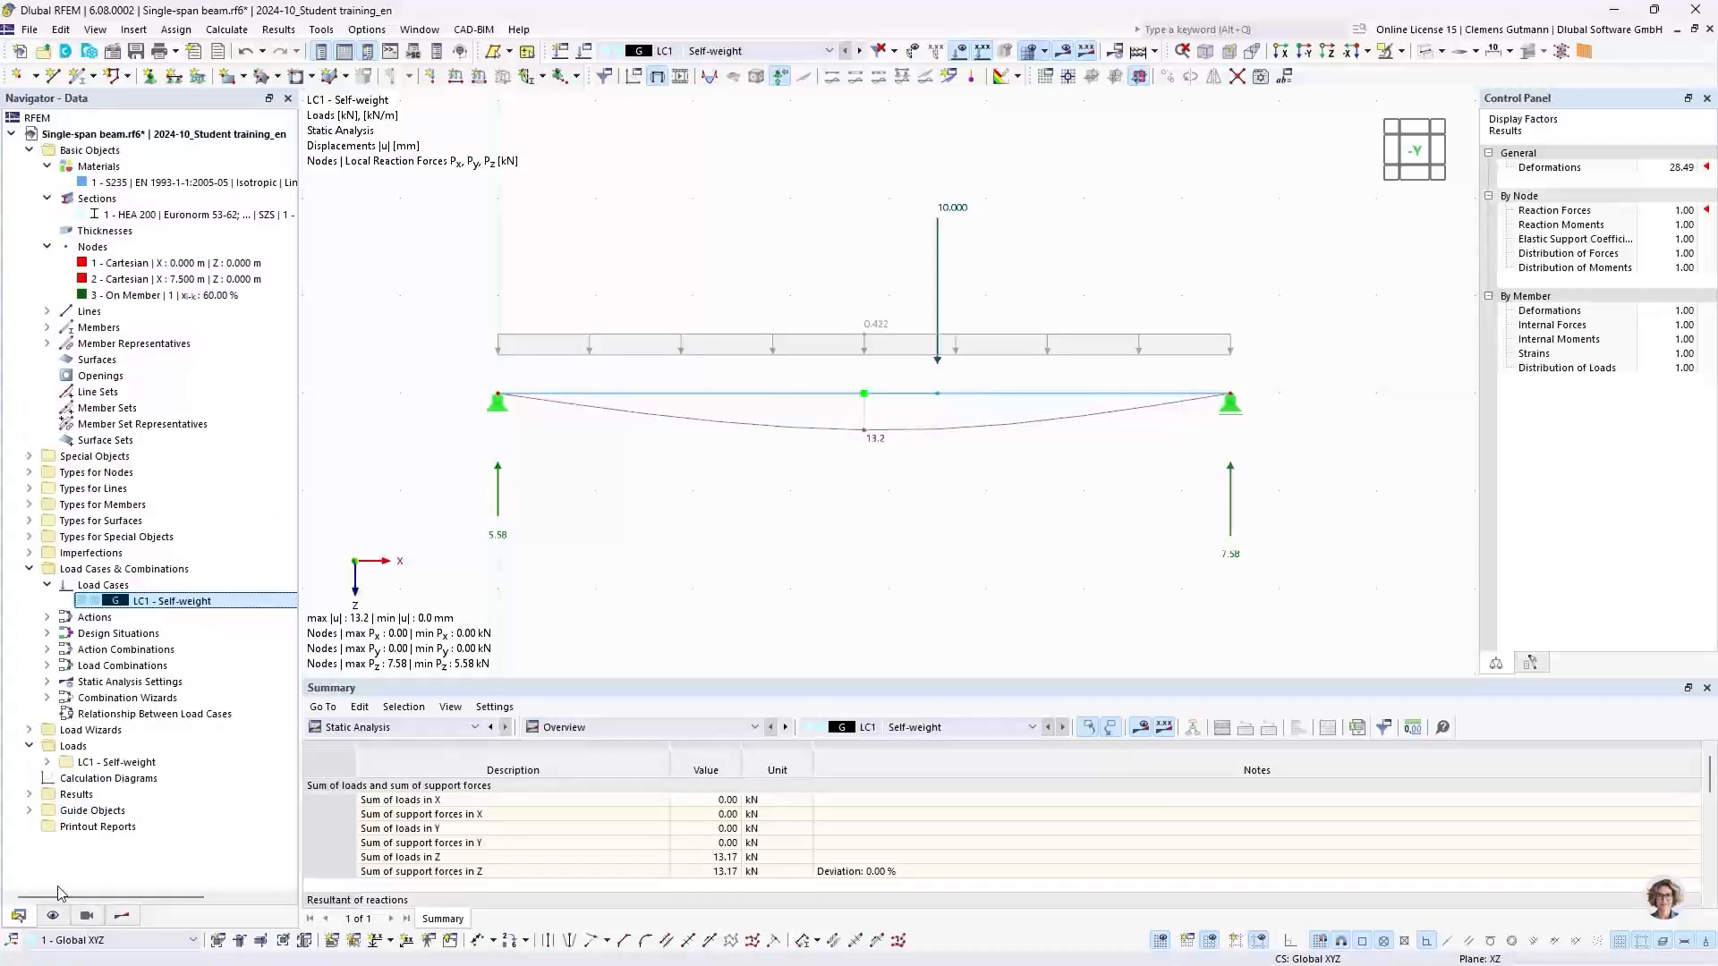
{"action": "double_click", "coordinate": [173, 602]}
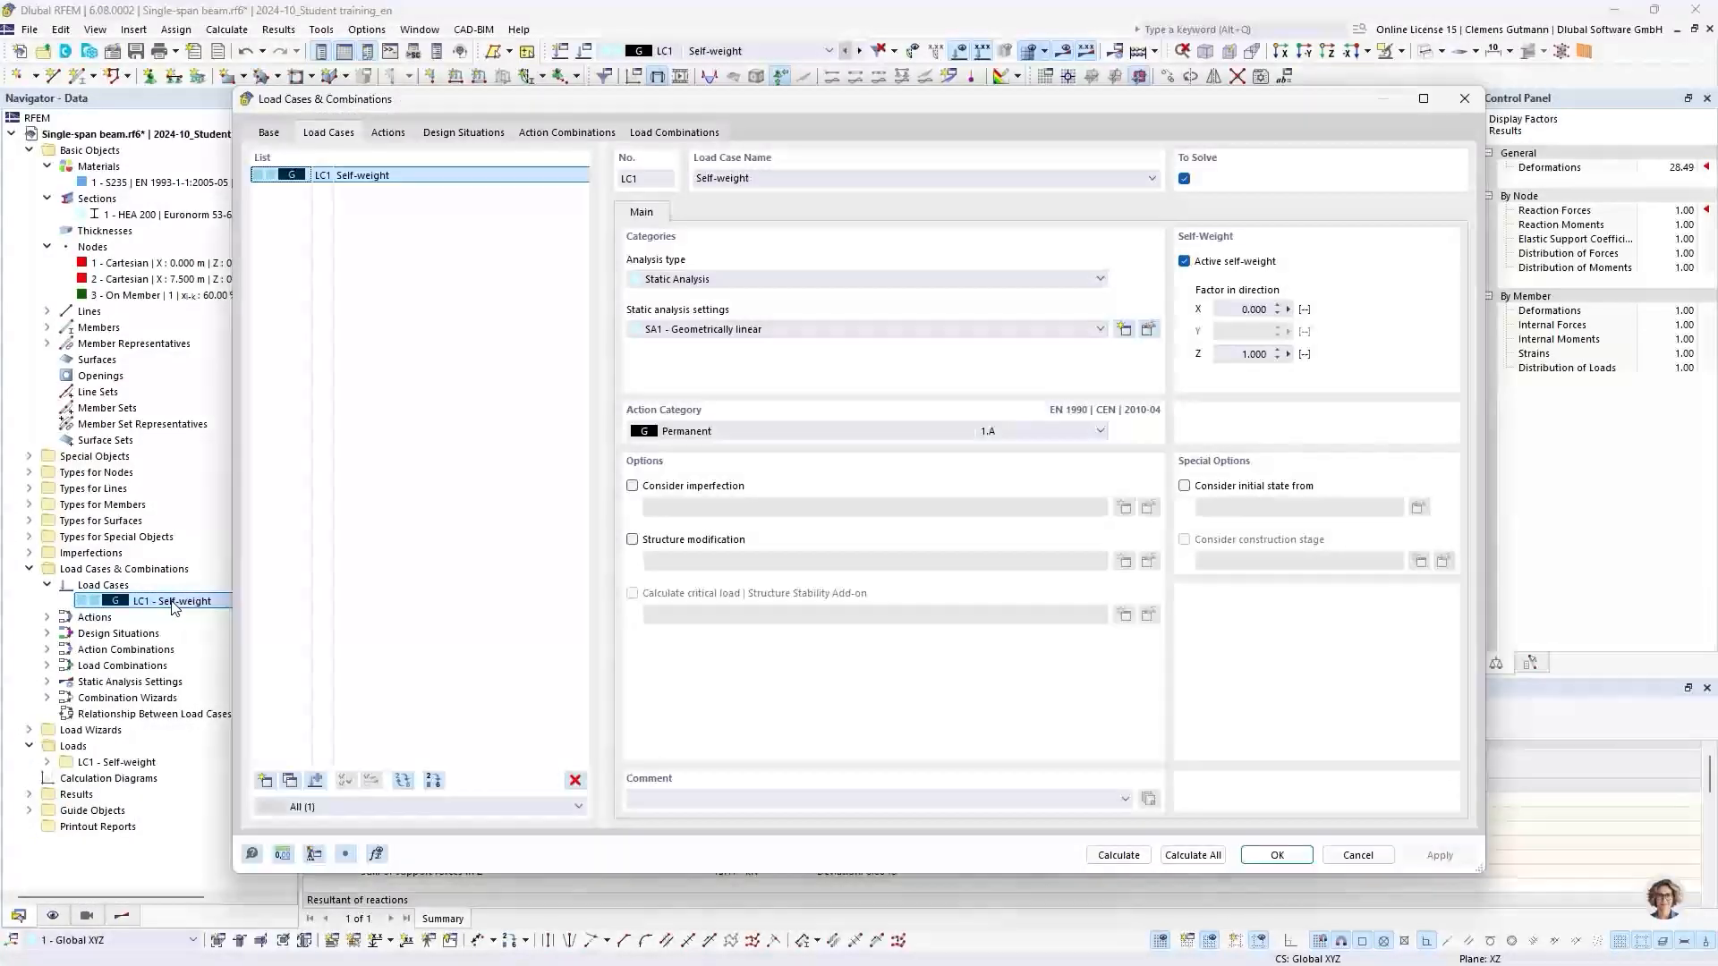
{"action": "left_click", "coordinate": [1186, 262]}
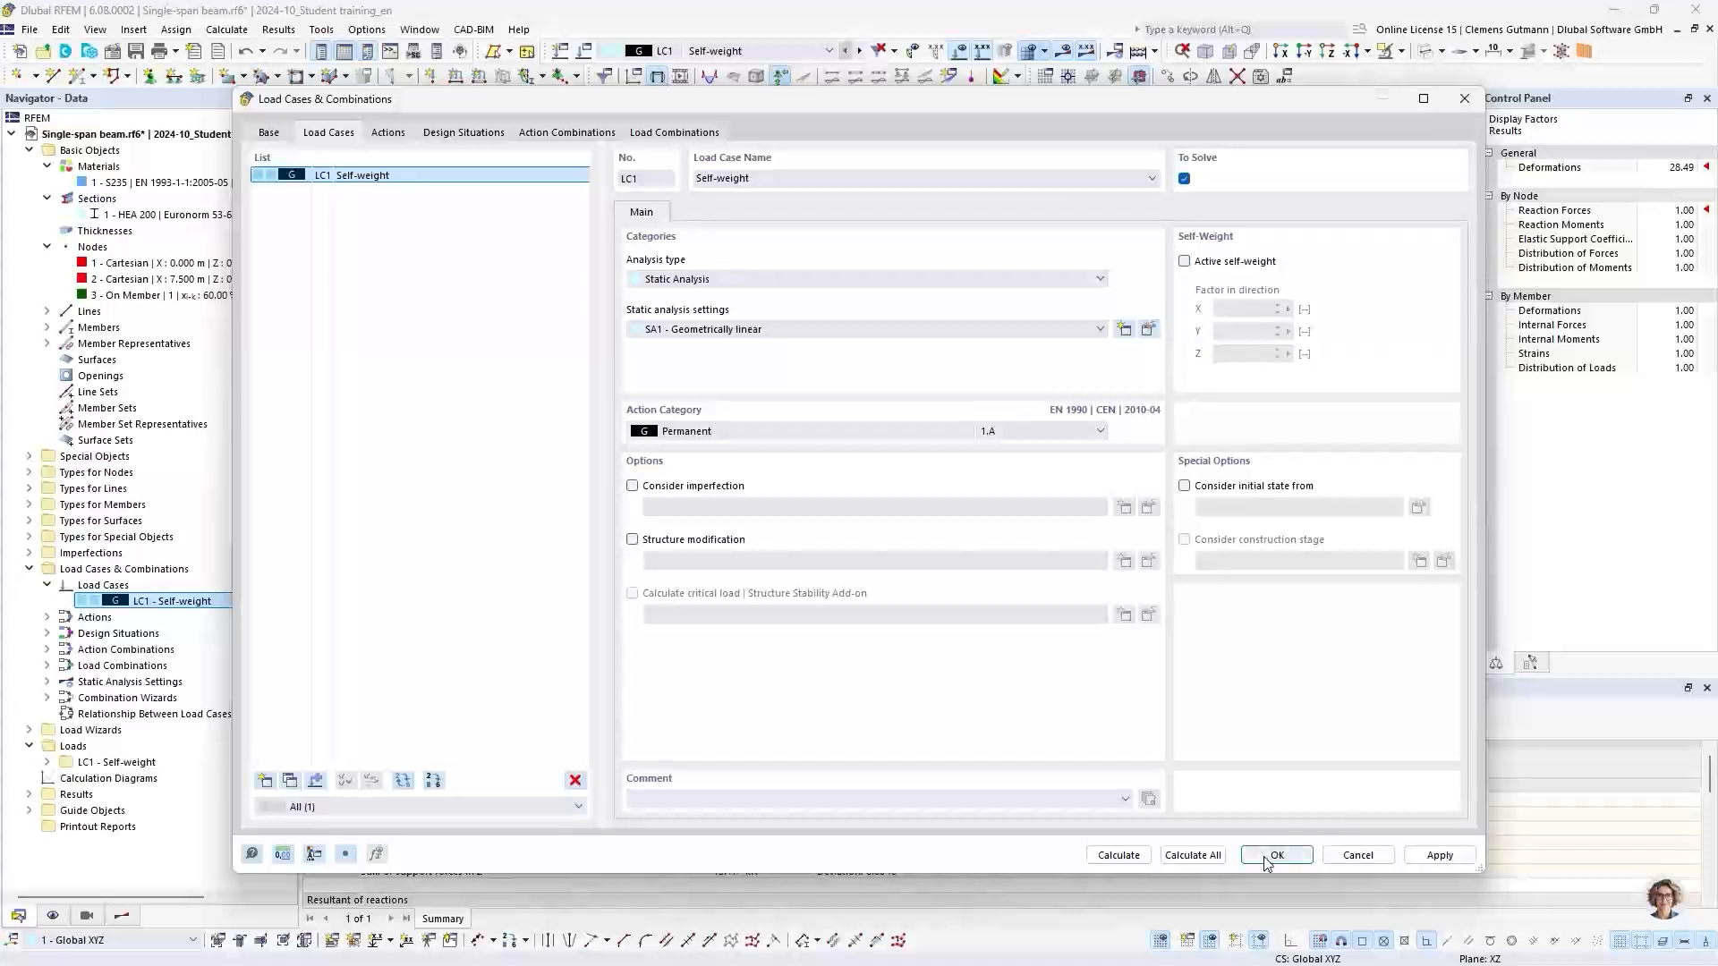
{"action": "left_click", "coordinate": [1119, 856]}
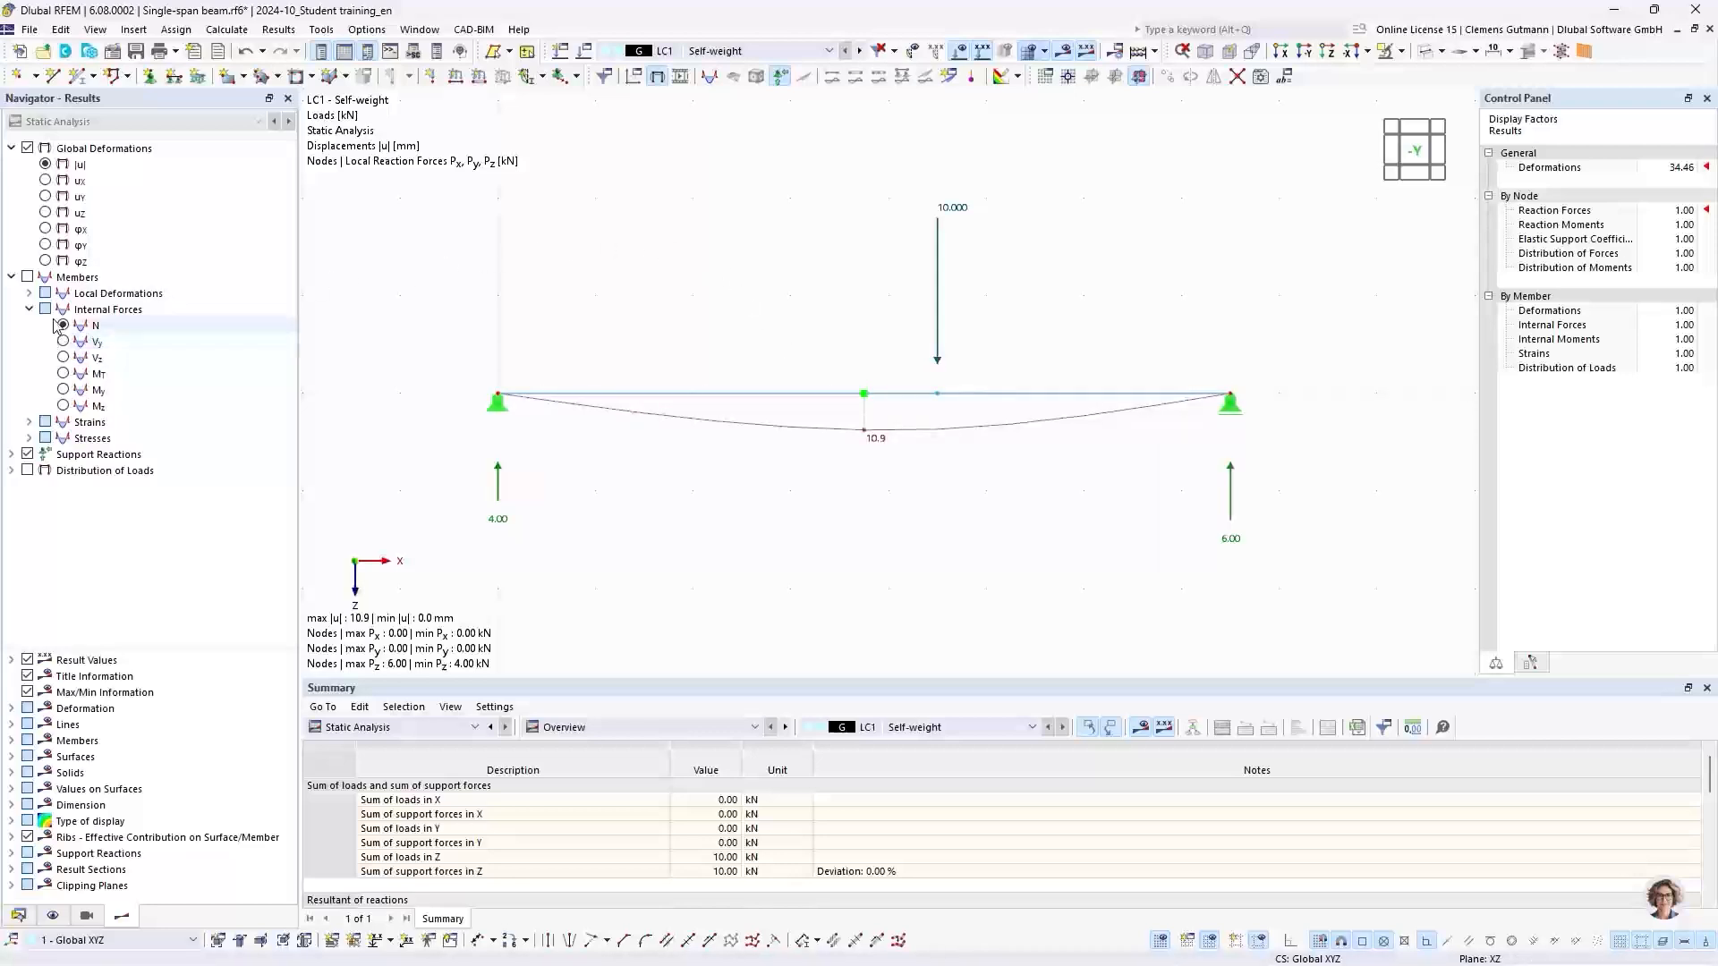
Display the beam's bending moment My diagram, followed by its shear force Vz diagram
{"action": "left_click", "coordinate": [68, 390]}
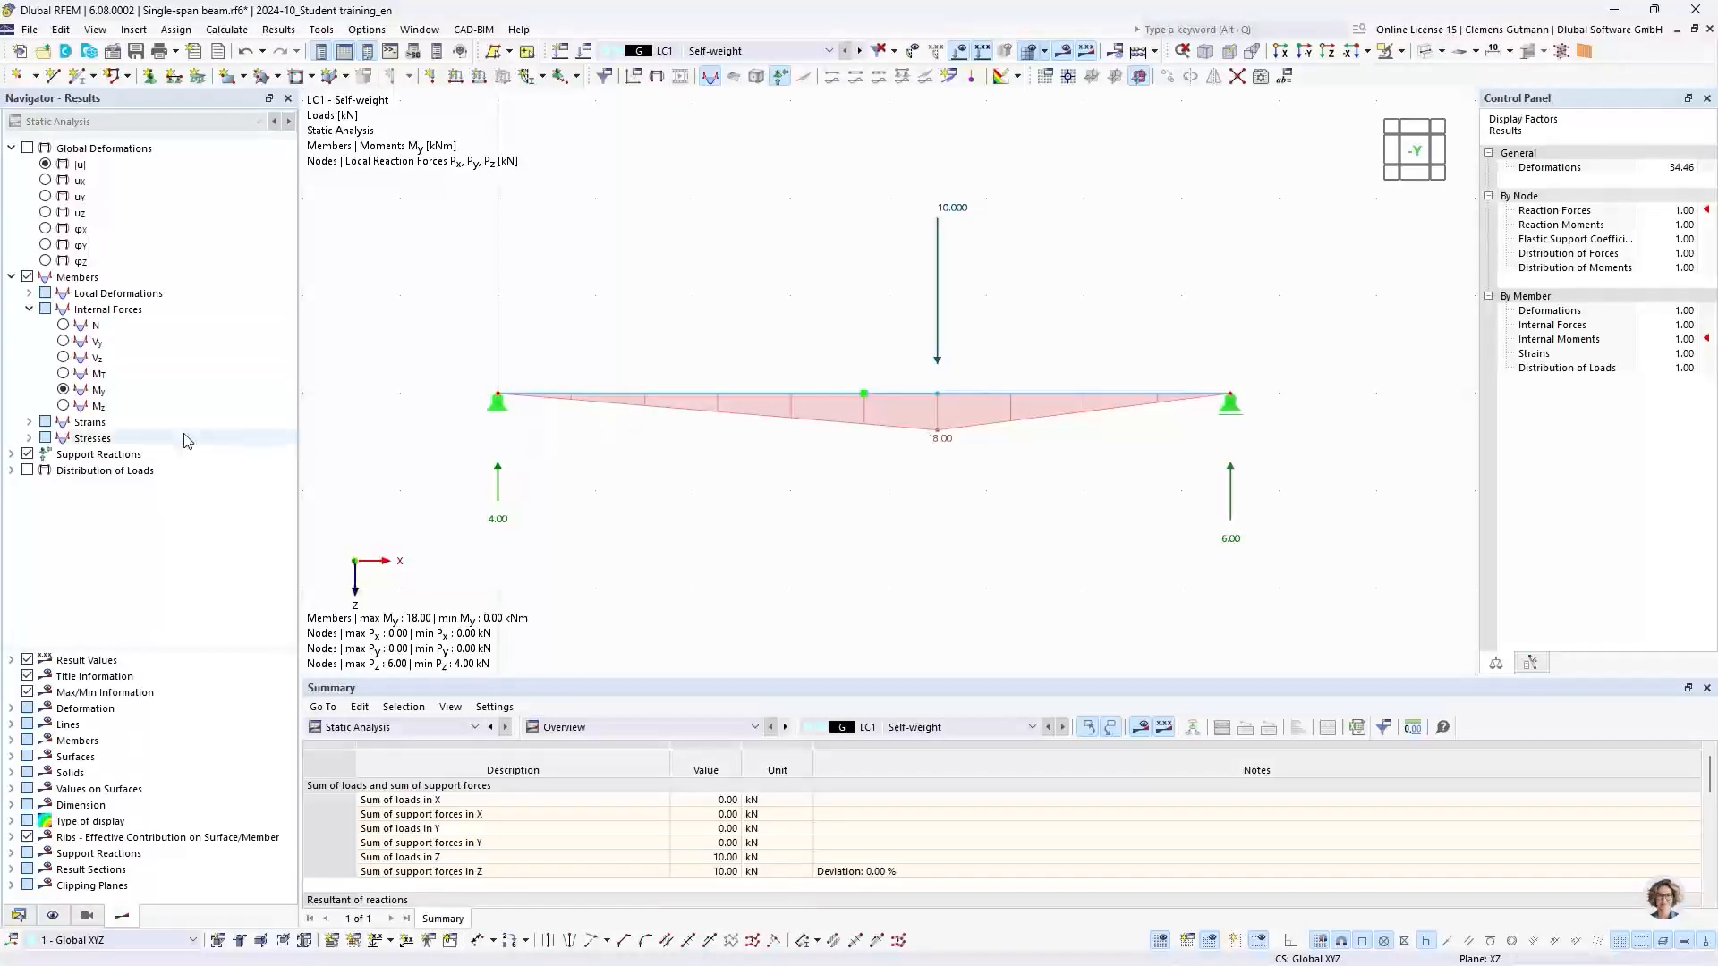
{"action": "left_click", "coordinate": [64, 358]}
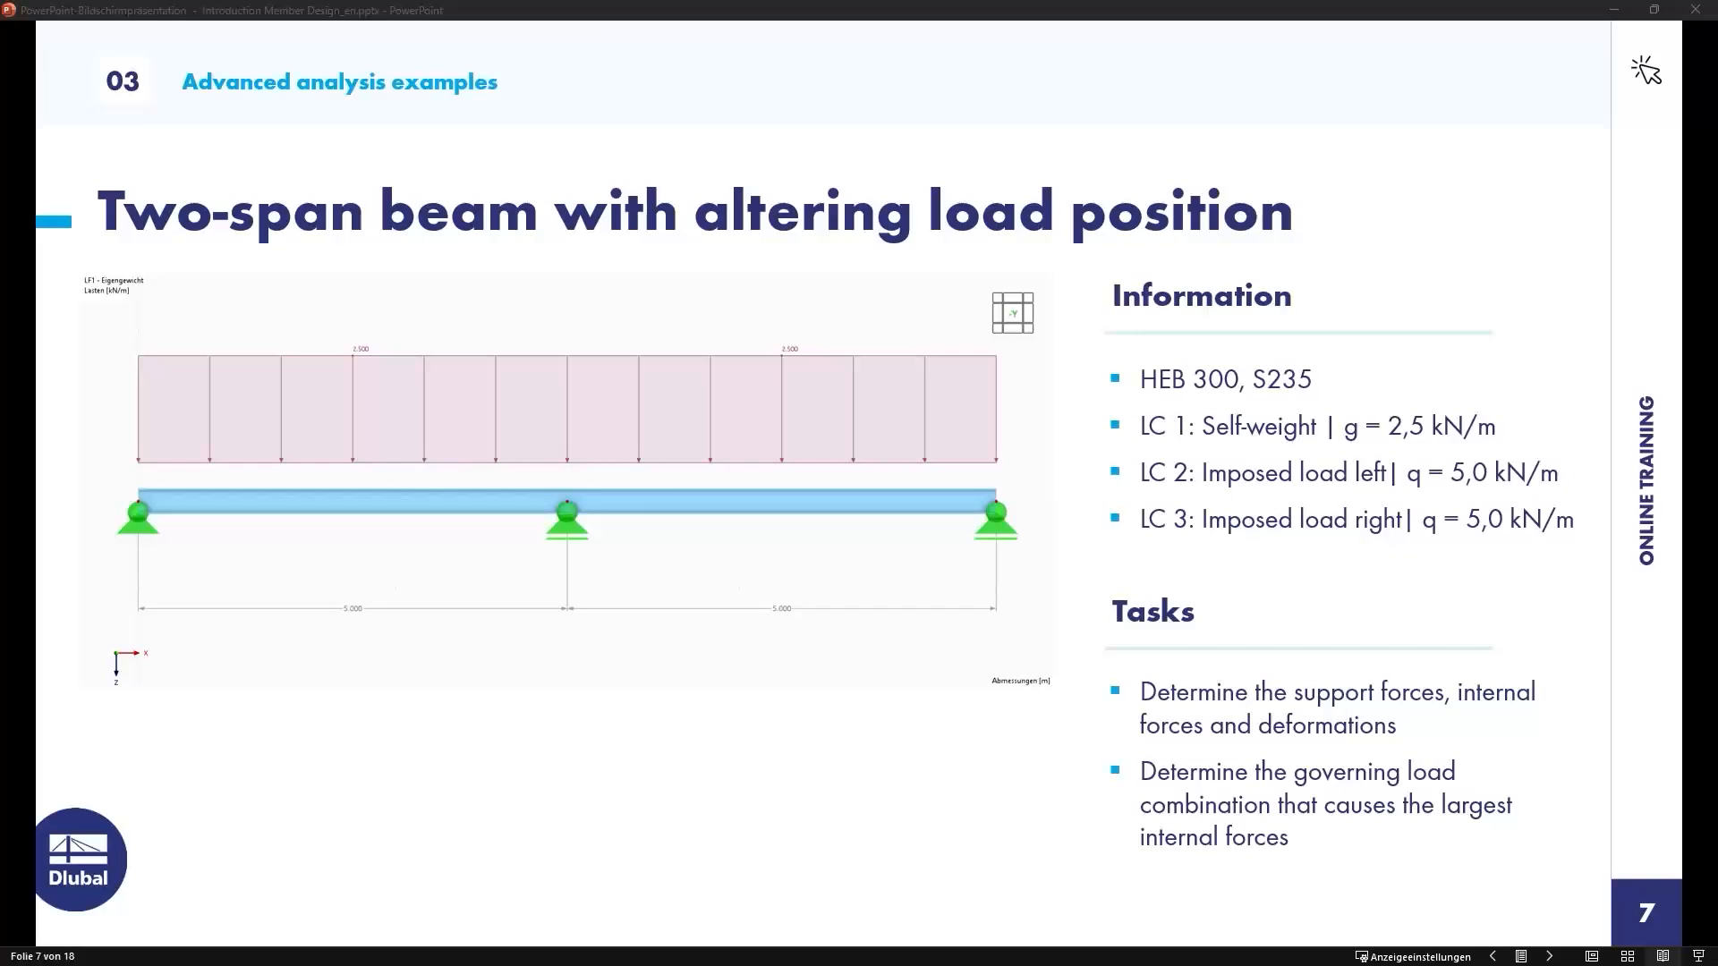
Switch back to RFEM and create a blank model named "Two-span beam" of type 2D | XZ | Plane Stress
{"action": "key", "text": "alt+Tab"}
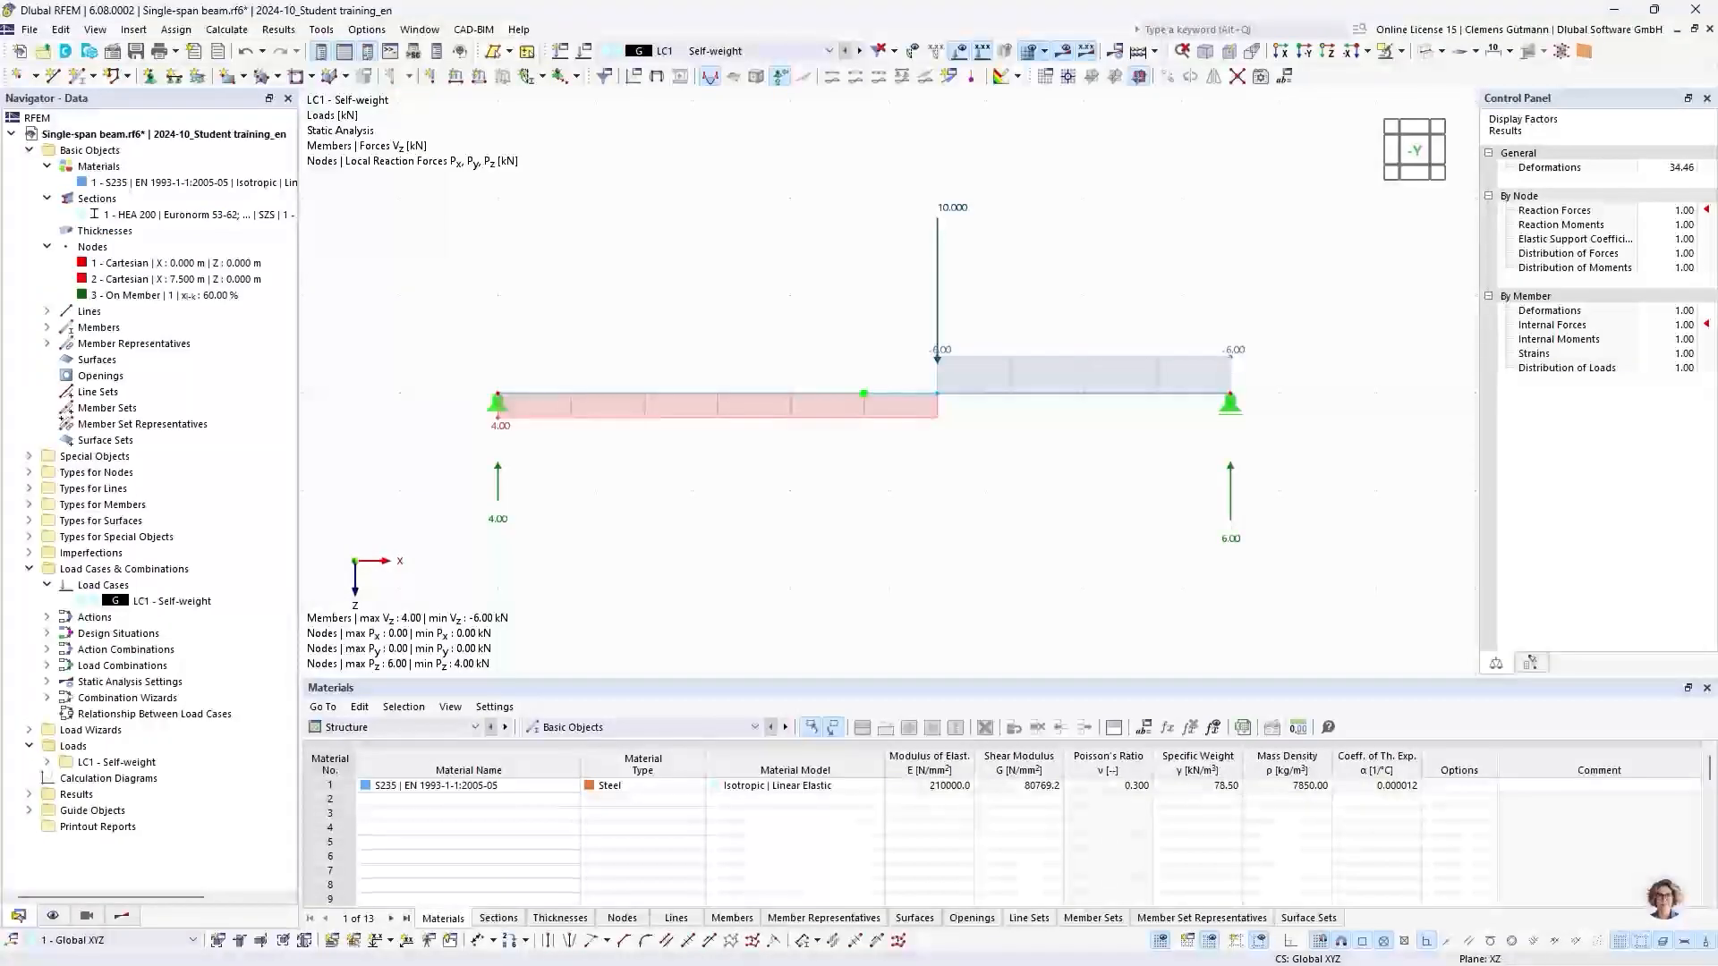
{"action": "left_click", "coordinate": [23, 54]}
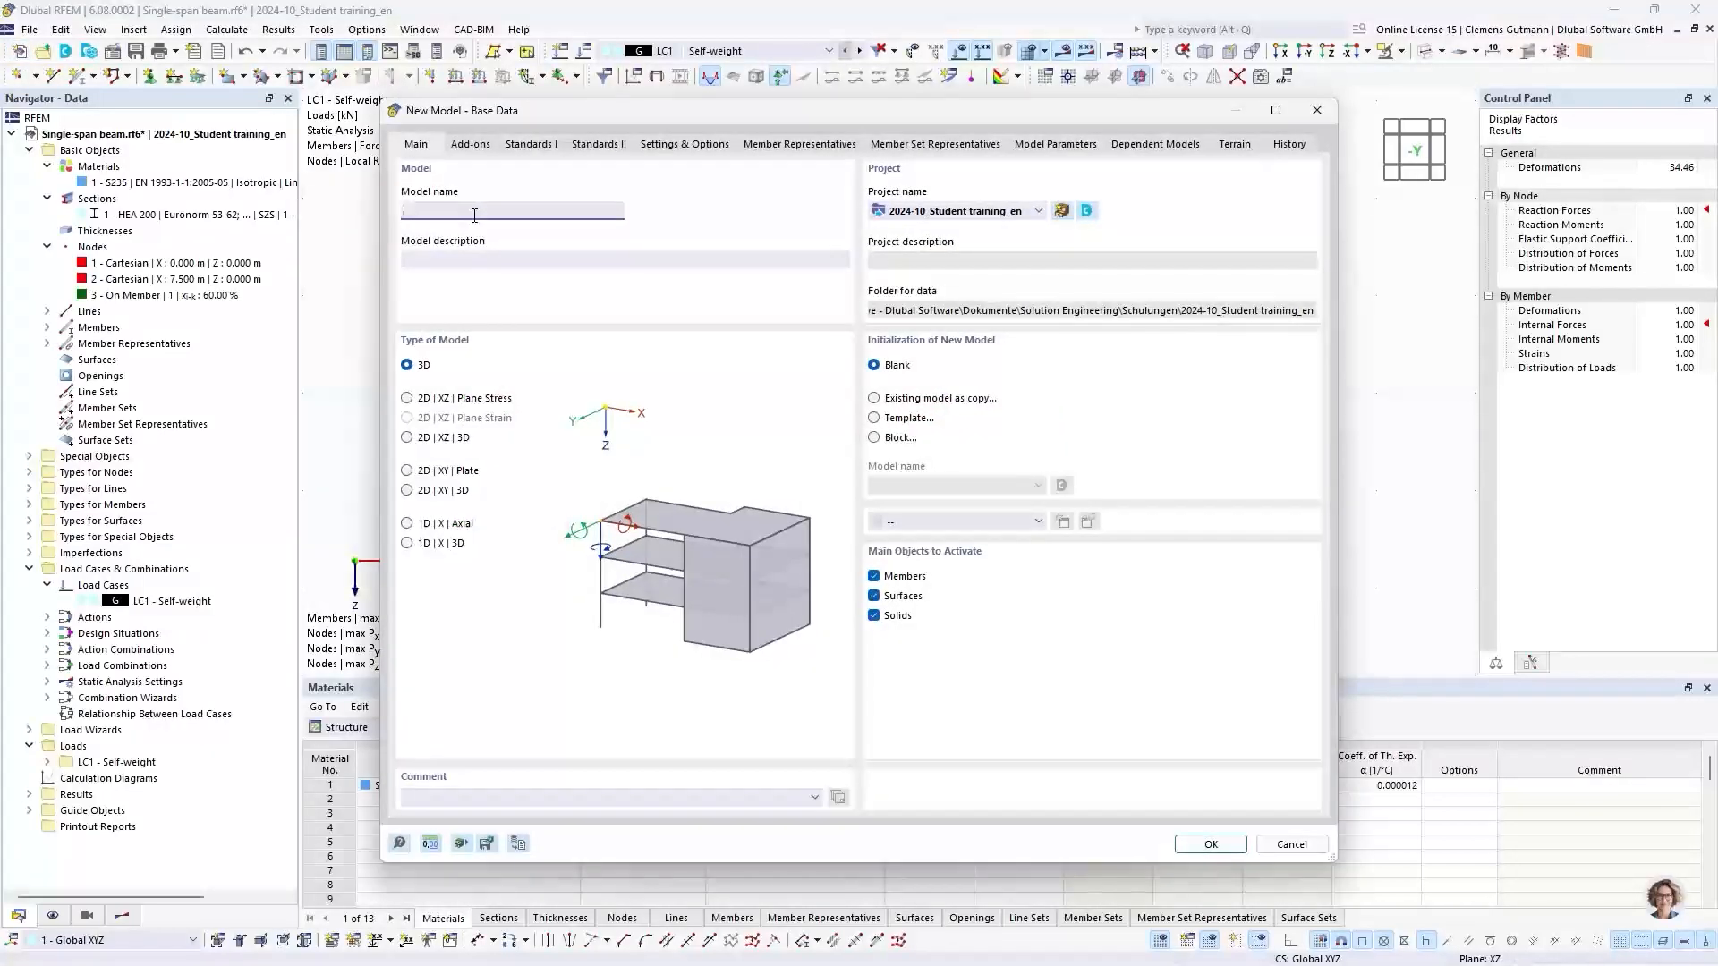
{"action": "type", "text": "Two-span beam"}
{"action": "key", "text": "Tab"}
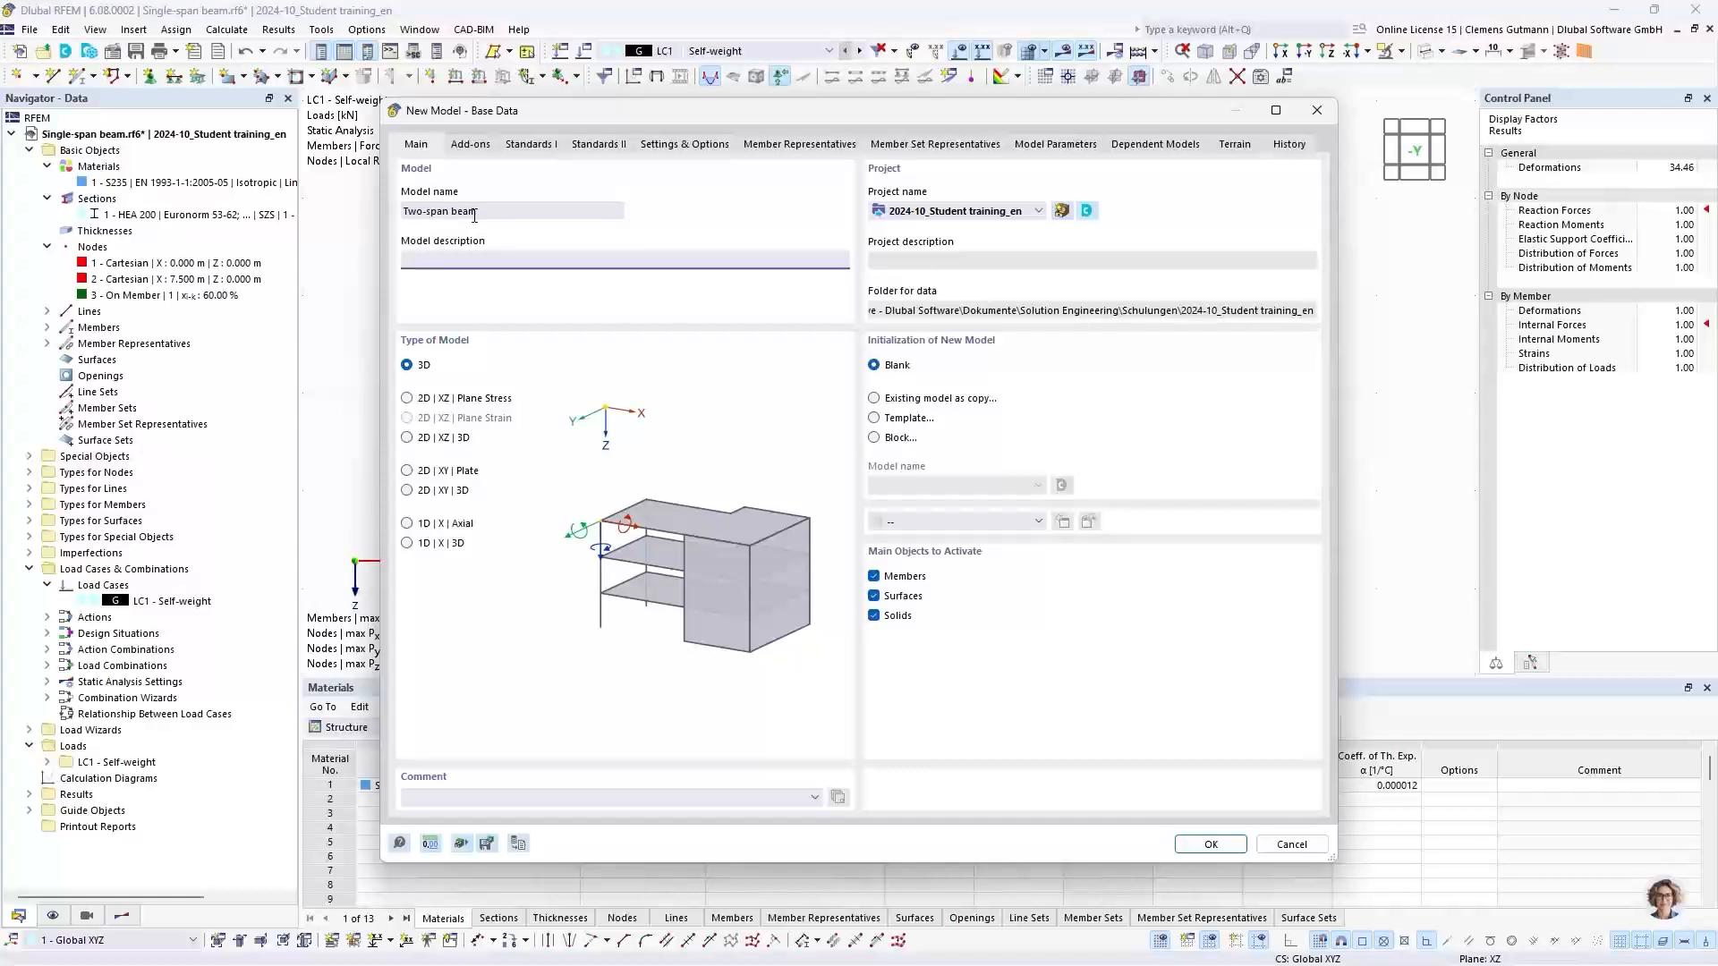
{"action": "left_click", "coordinate": [407, 399]}
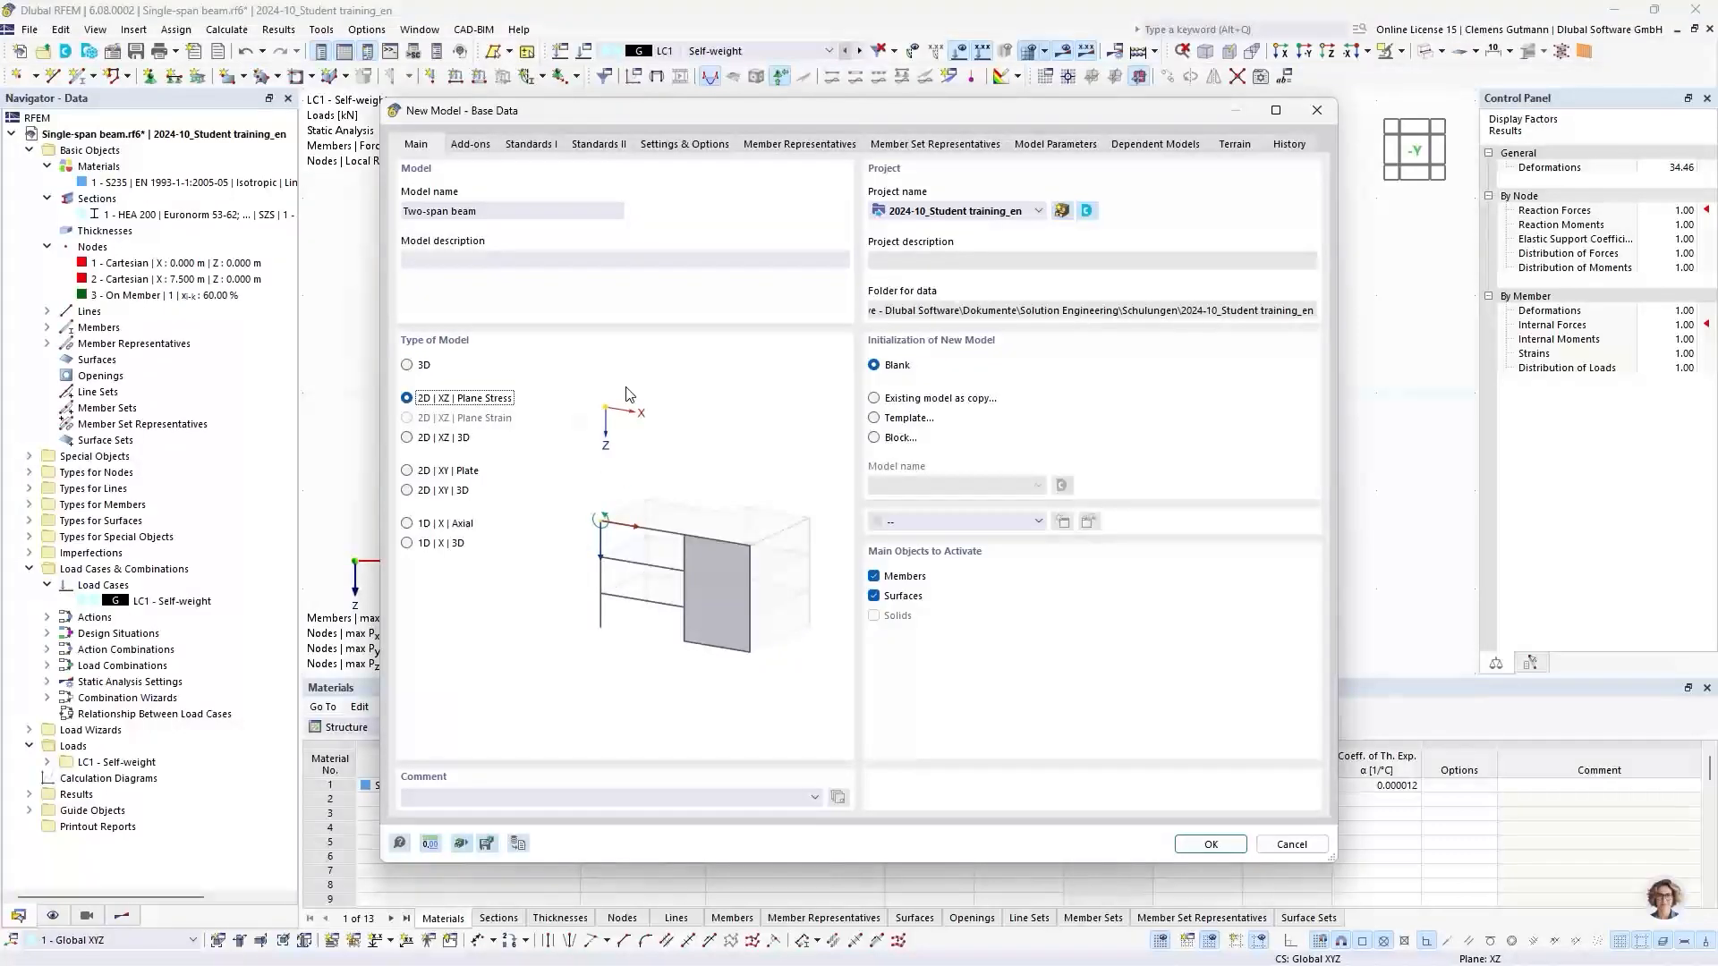
{"action": "left_click", "coordinate": [1207, 844]}
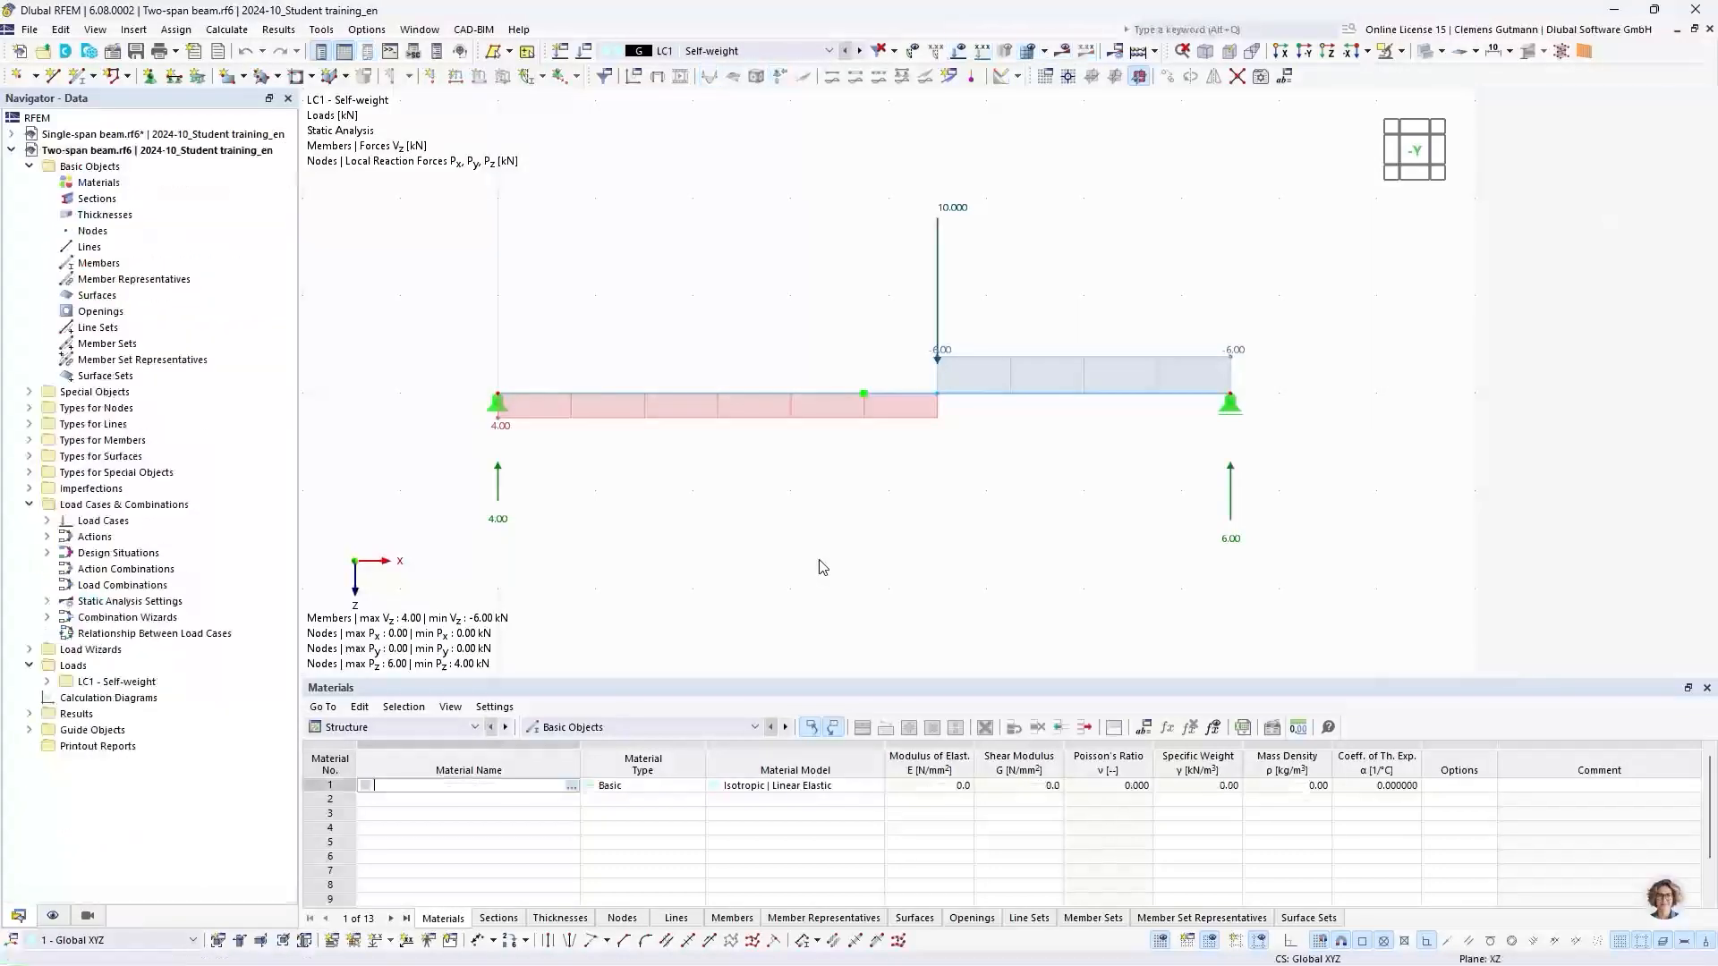
Create material 1 as S235 steel to EN 1993-1-1:2005-05 and list it under the model's materials
{"action": "left_click", "coordinate": [1643, 158]}
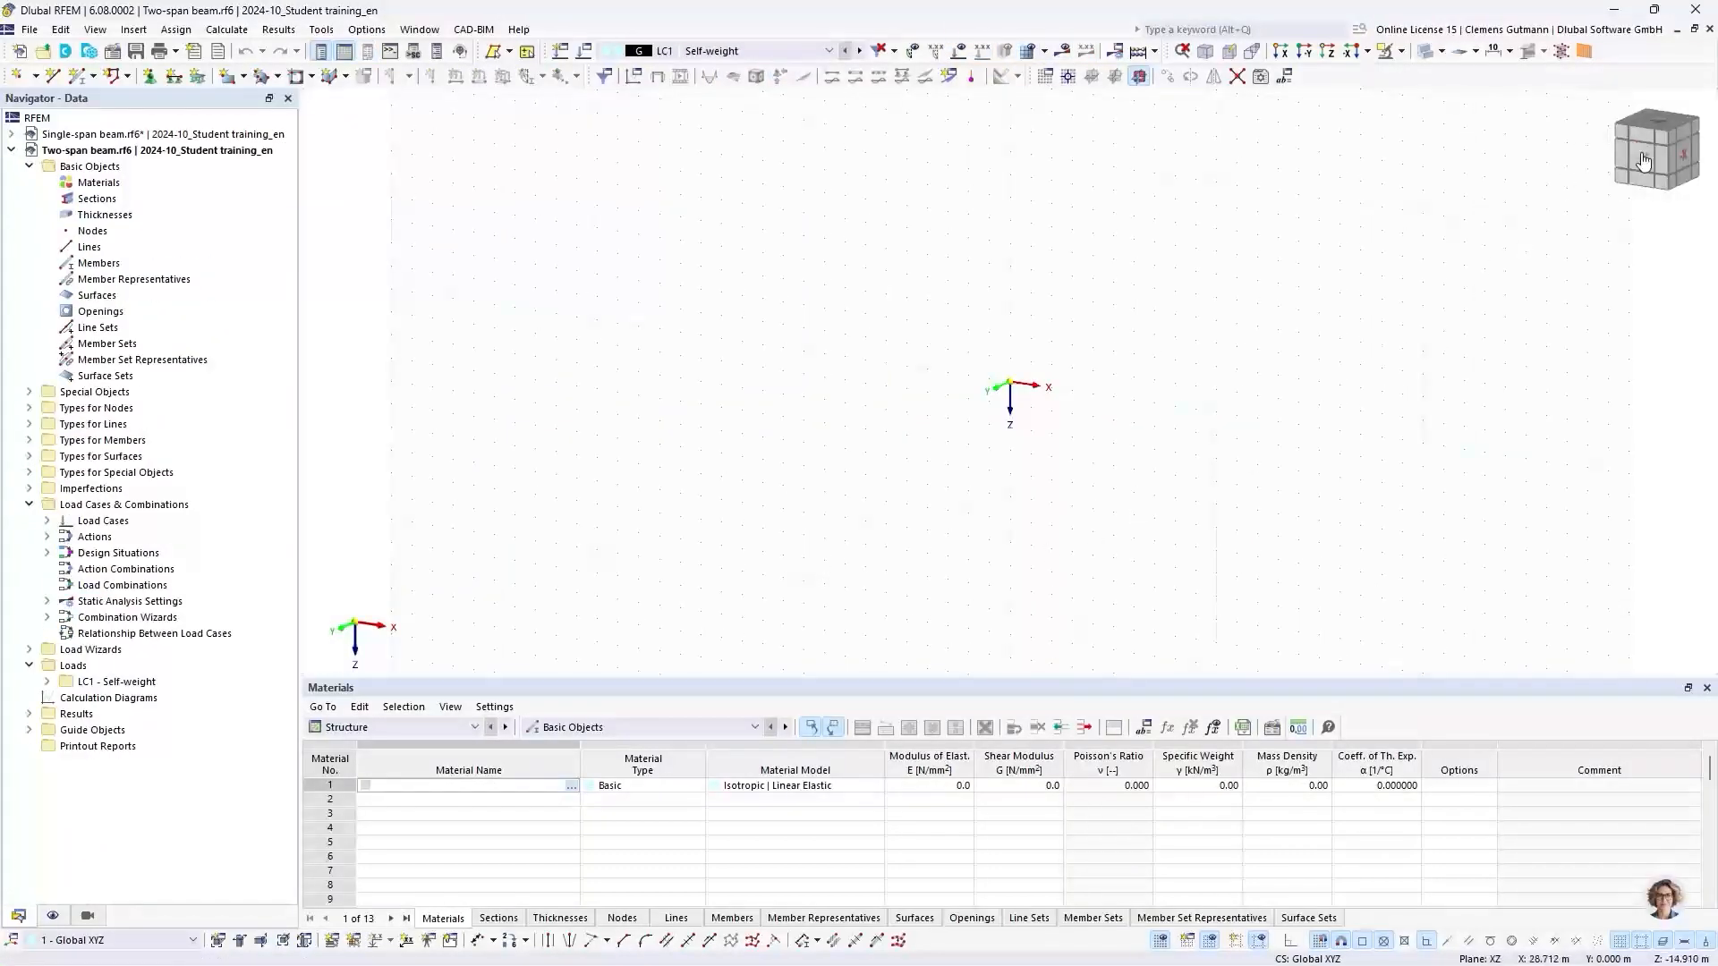
{"action": "middle_click_drag", "start_coordinate": [1162, 424], "coordinate": [764, 415]}
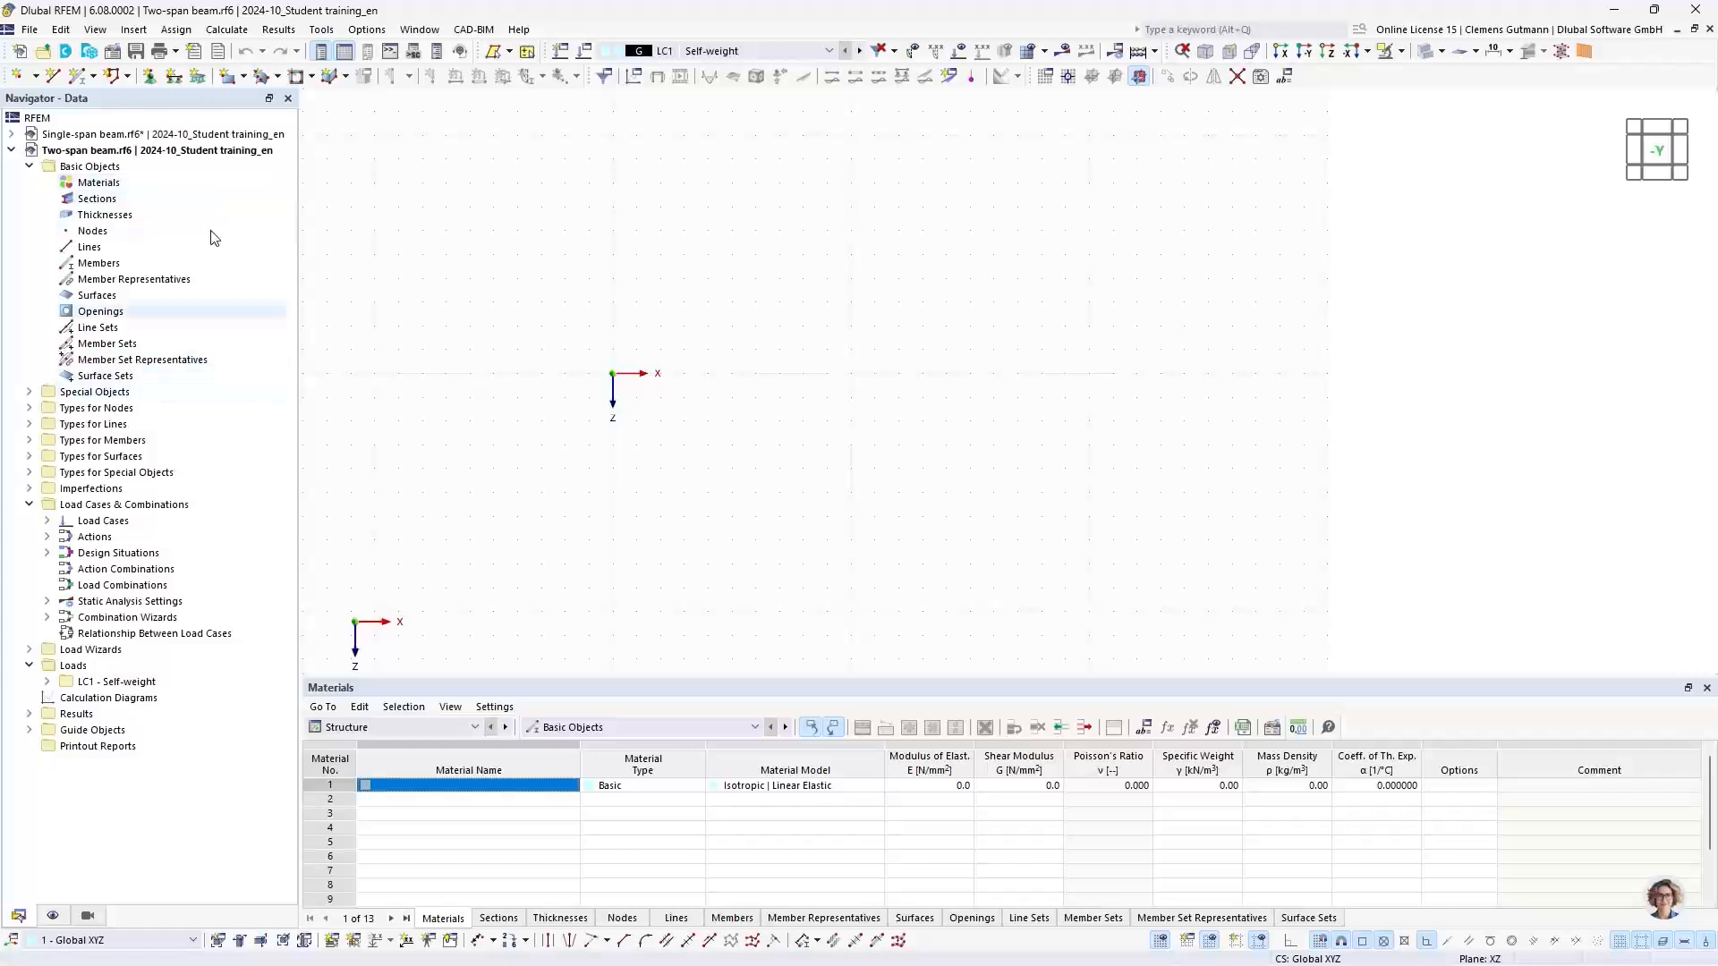
{"action": "right_click", "coordinate": [131, 182]}
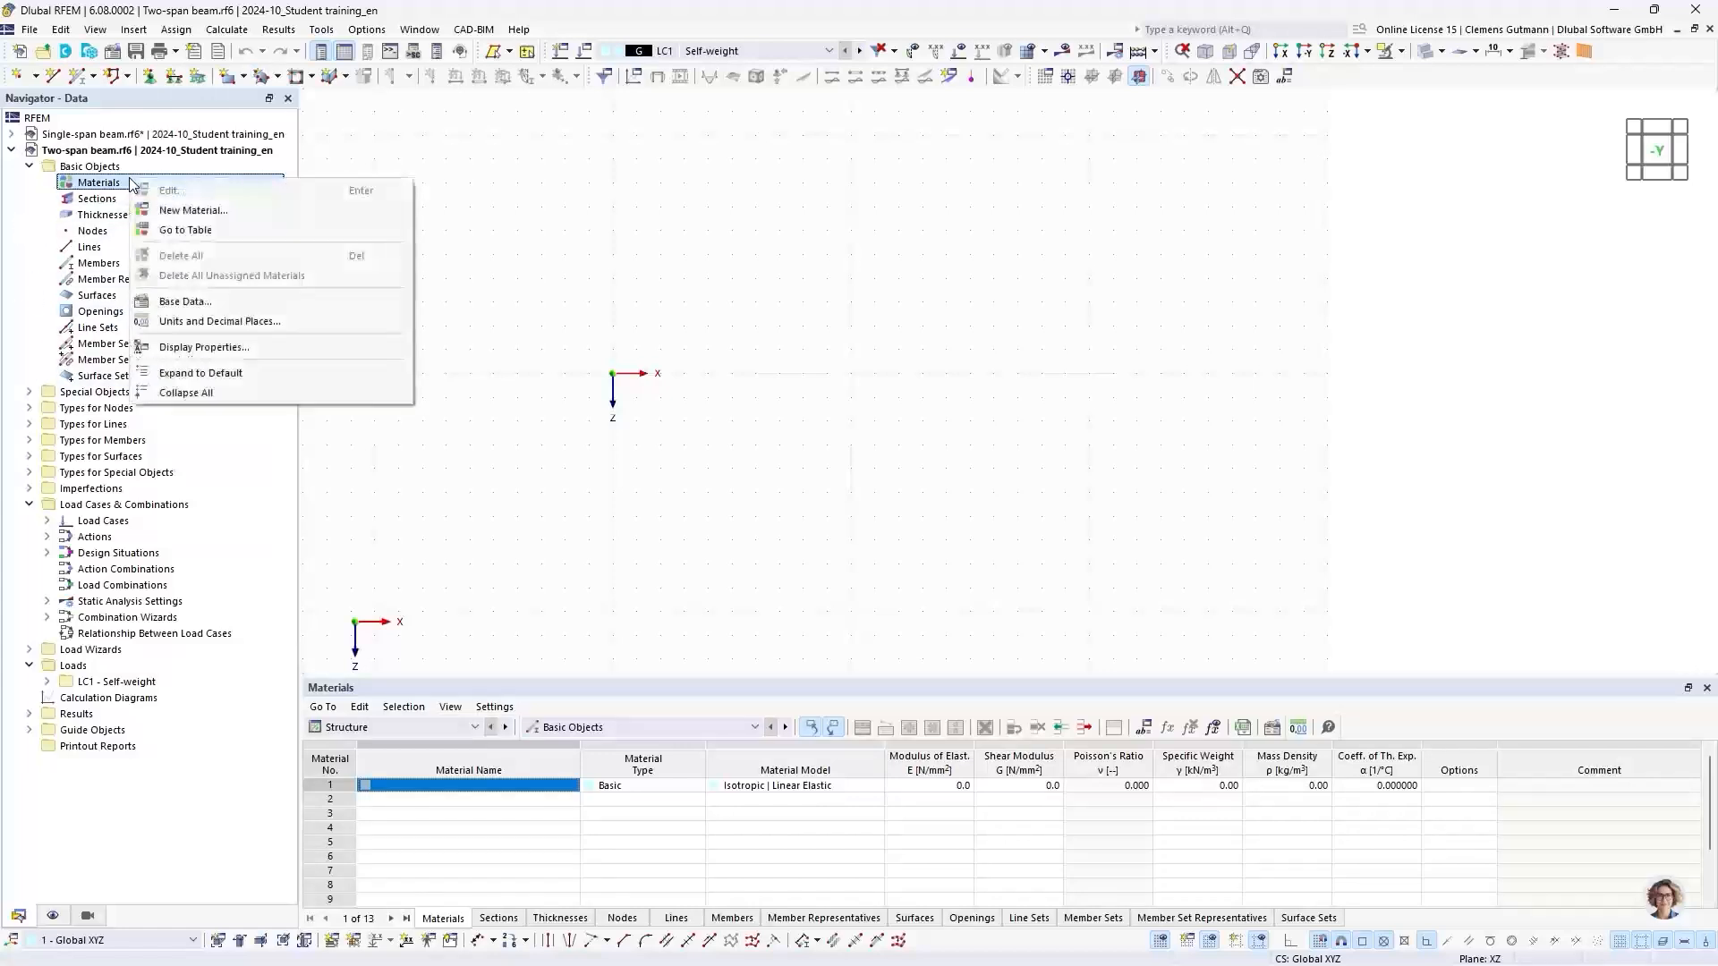
{"action": "left_click", "coordinate": [155, 211]}
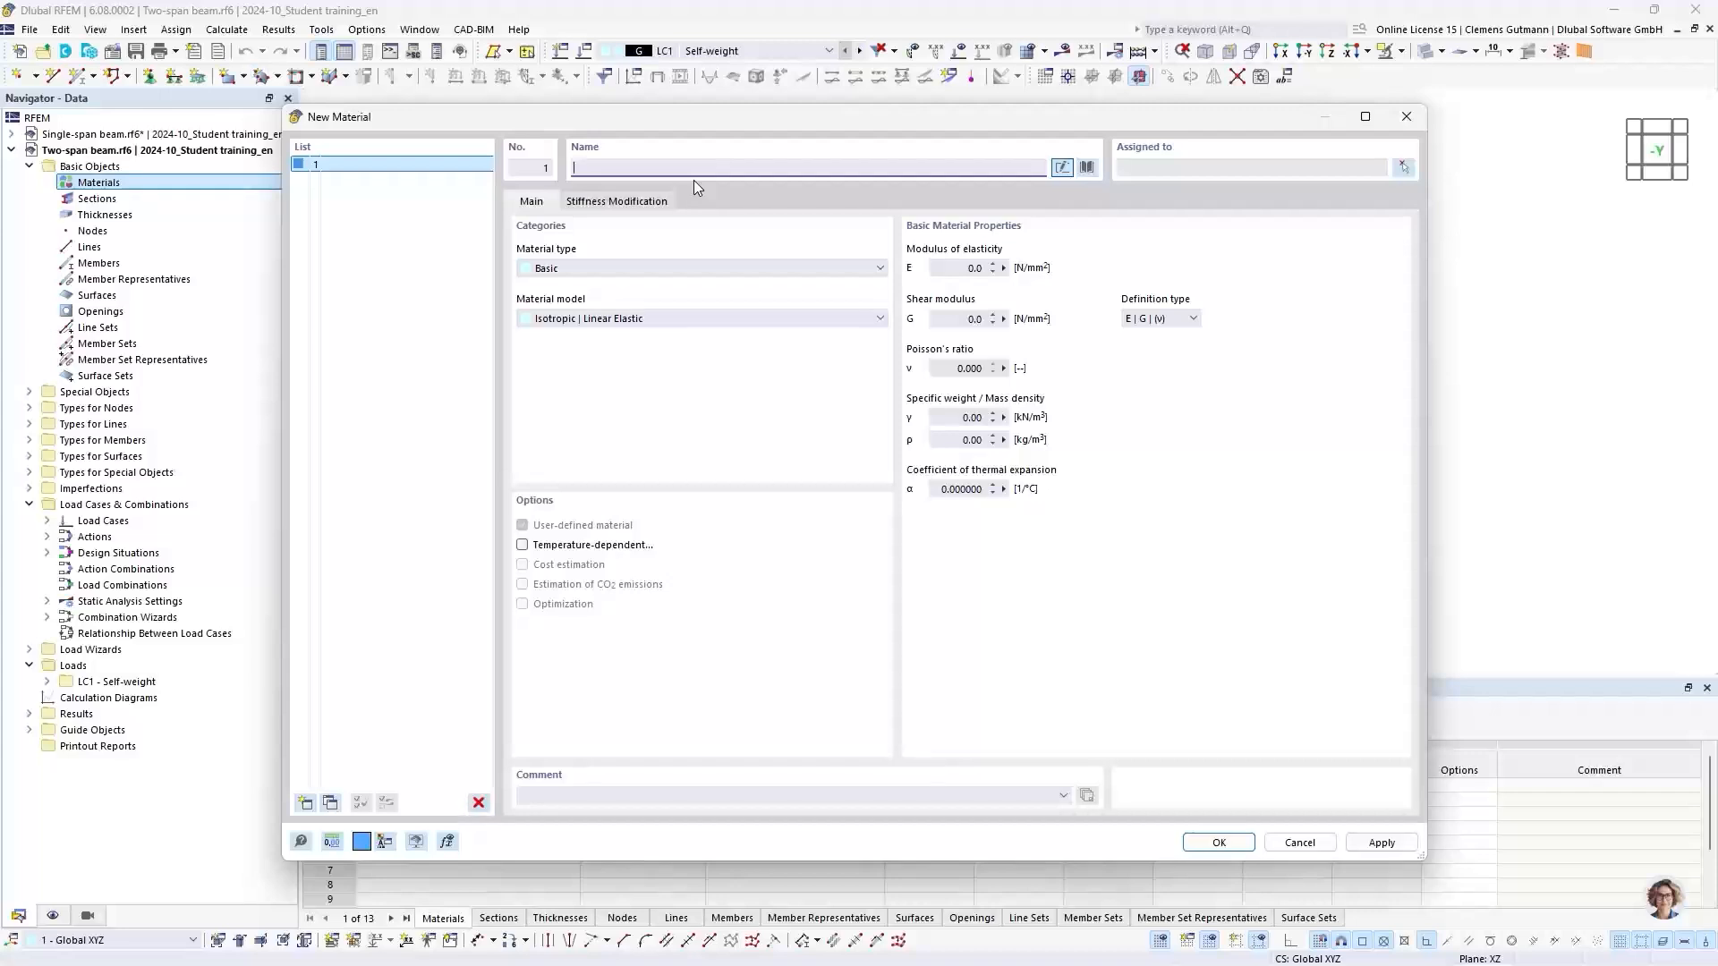
{"action": "type", "text": "S235"}
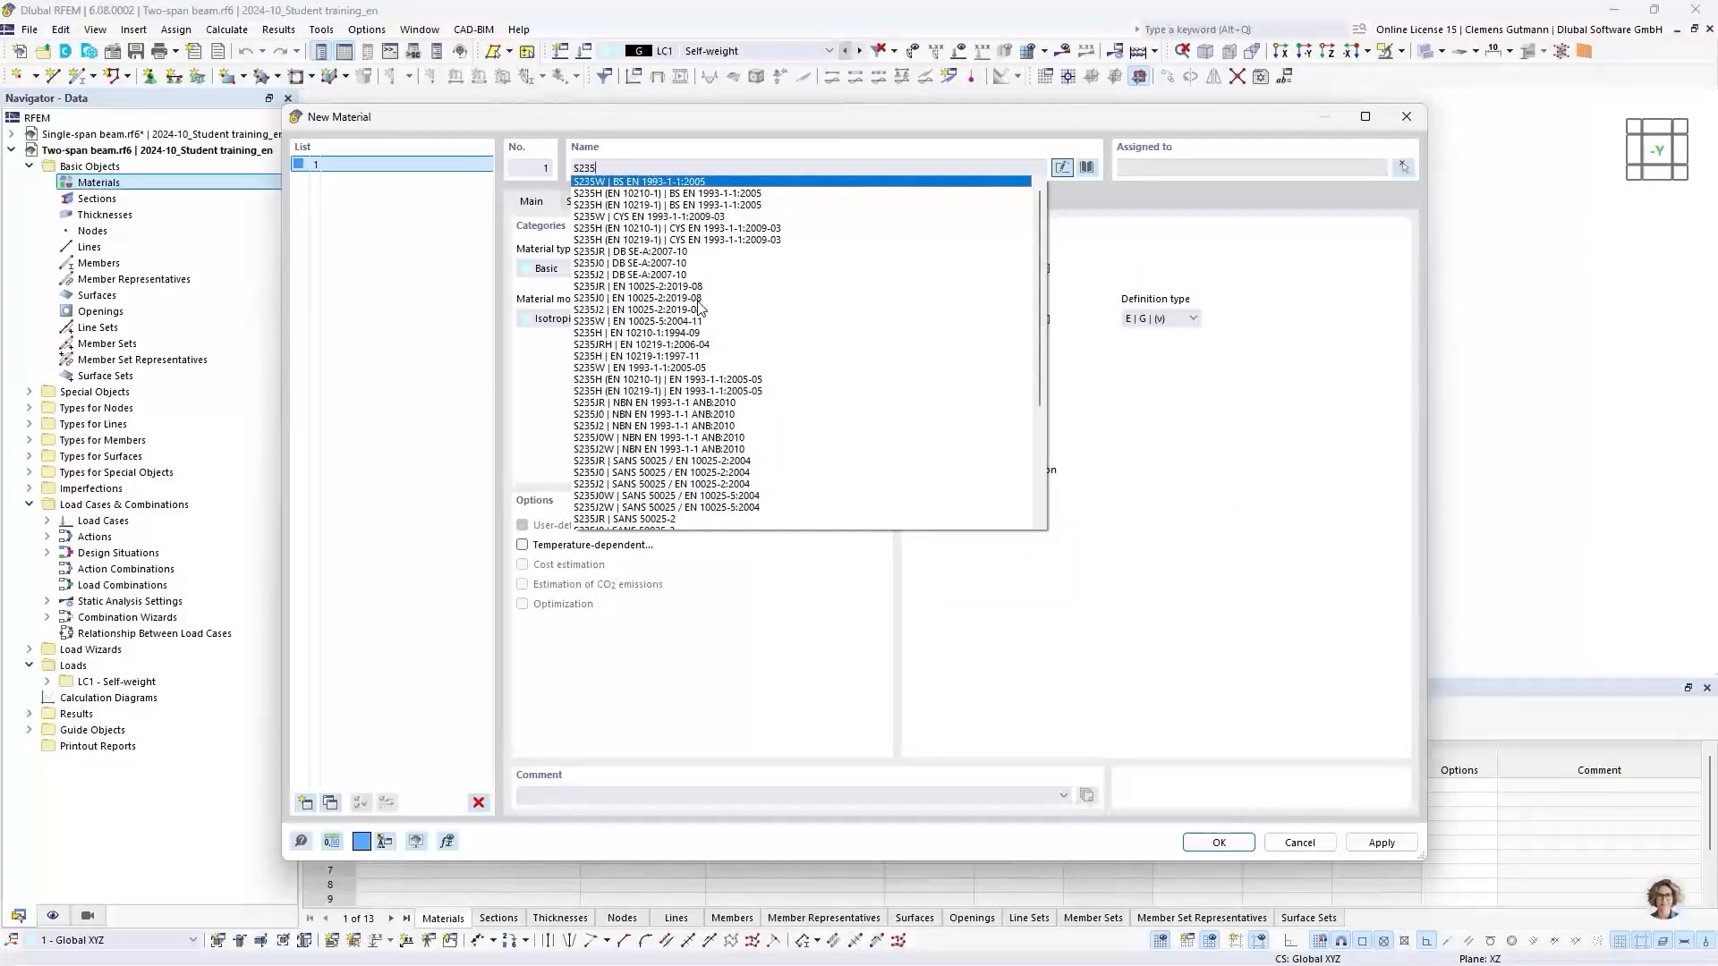
{"action": "scroll", "coordinate": [701, 328], "scroll_direction": "down", "scroll_amount": 5}
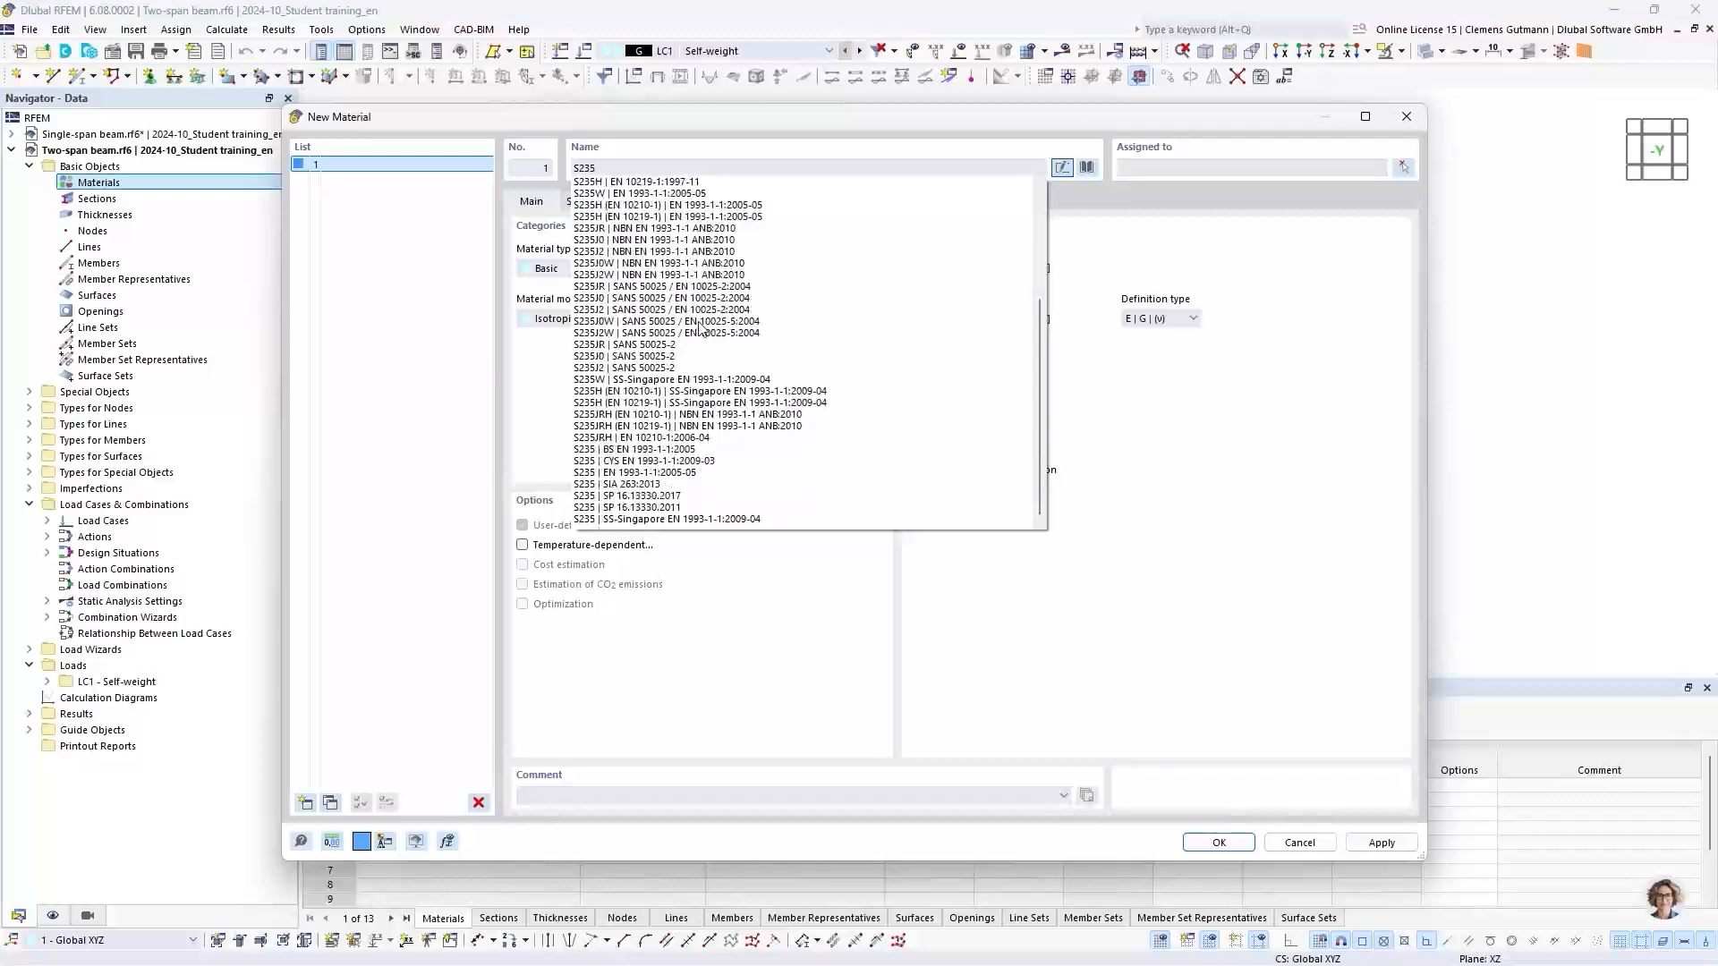
{"action": "scroll", "coordinate": [700, 301], "scroll_direction": "up", "scroll_amount": 4}
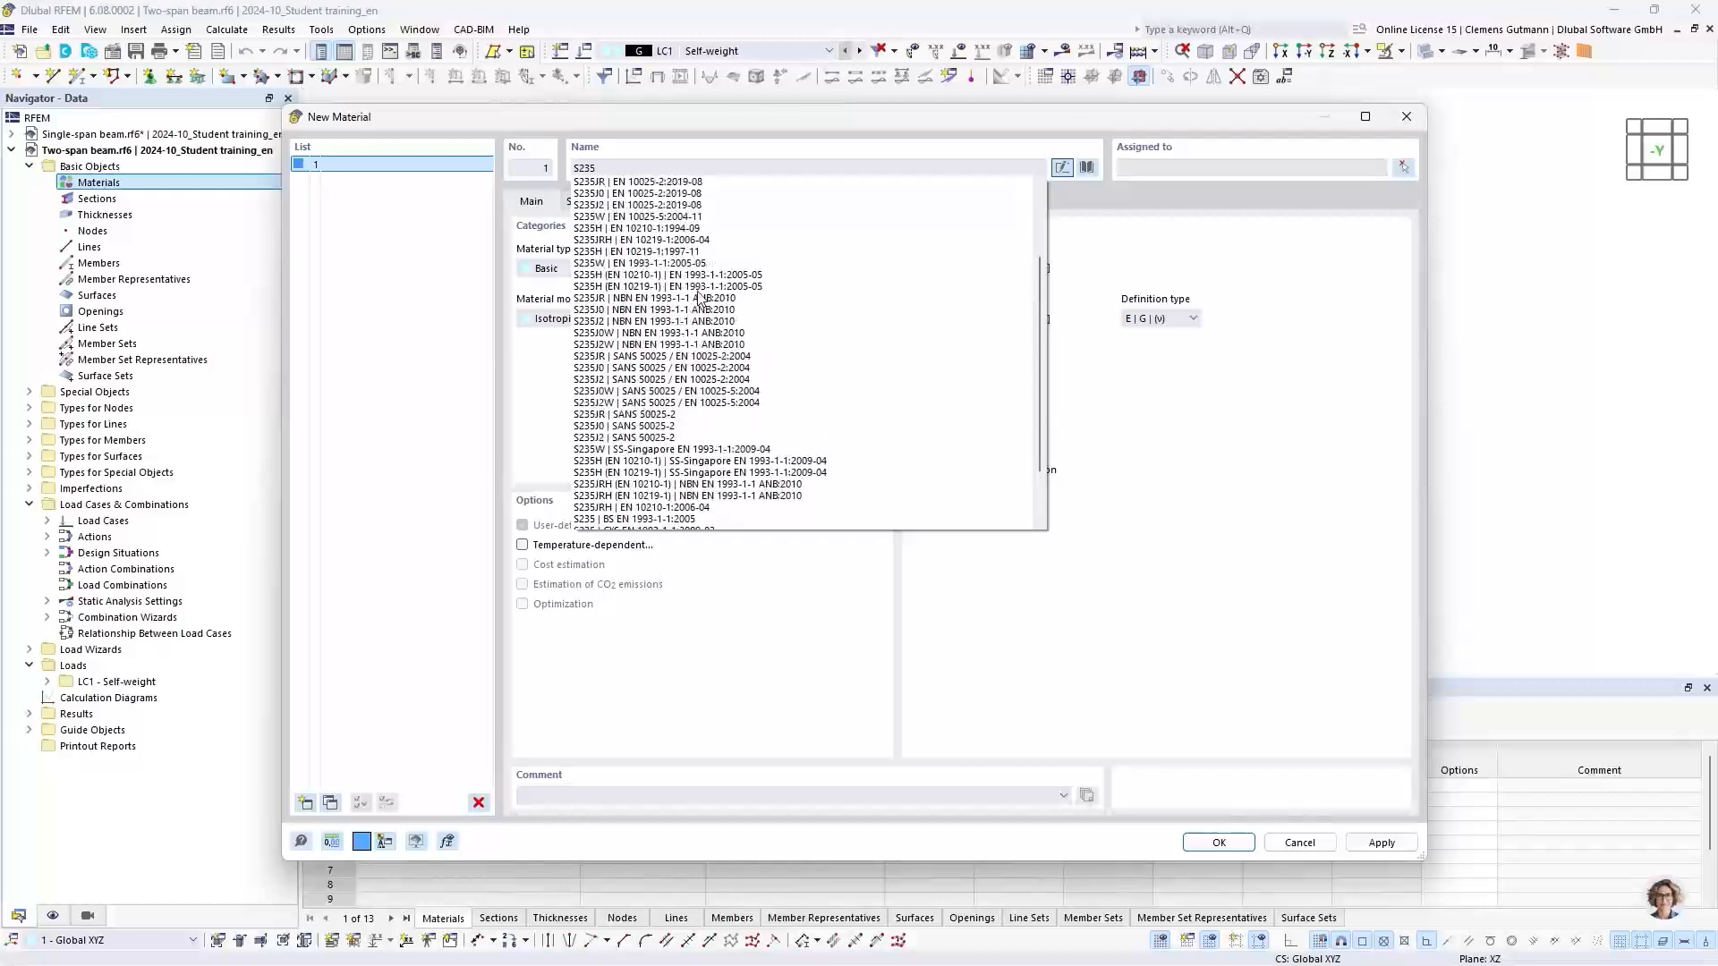
{"action": "scroll", "coordinate": [701, 301], "scroll_direction": "down", "scroll_amount": 4}
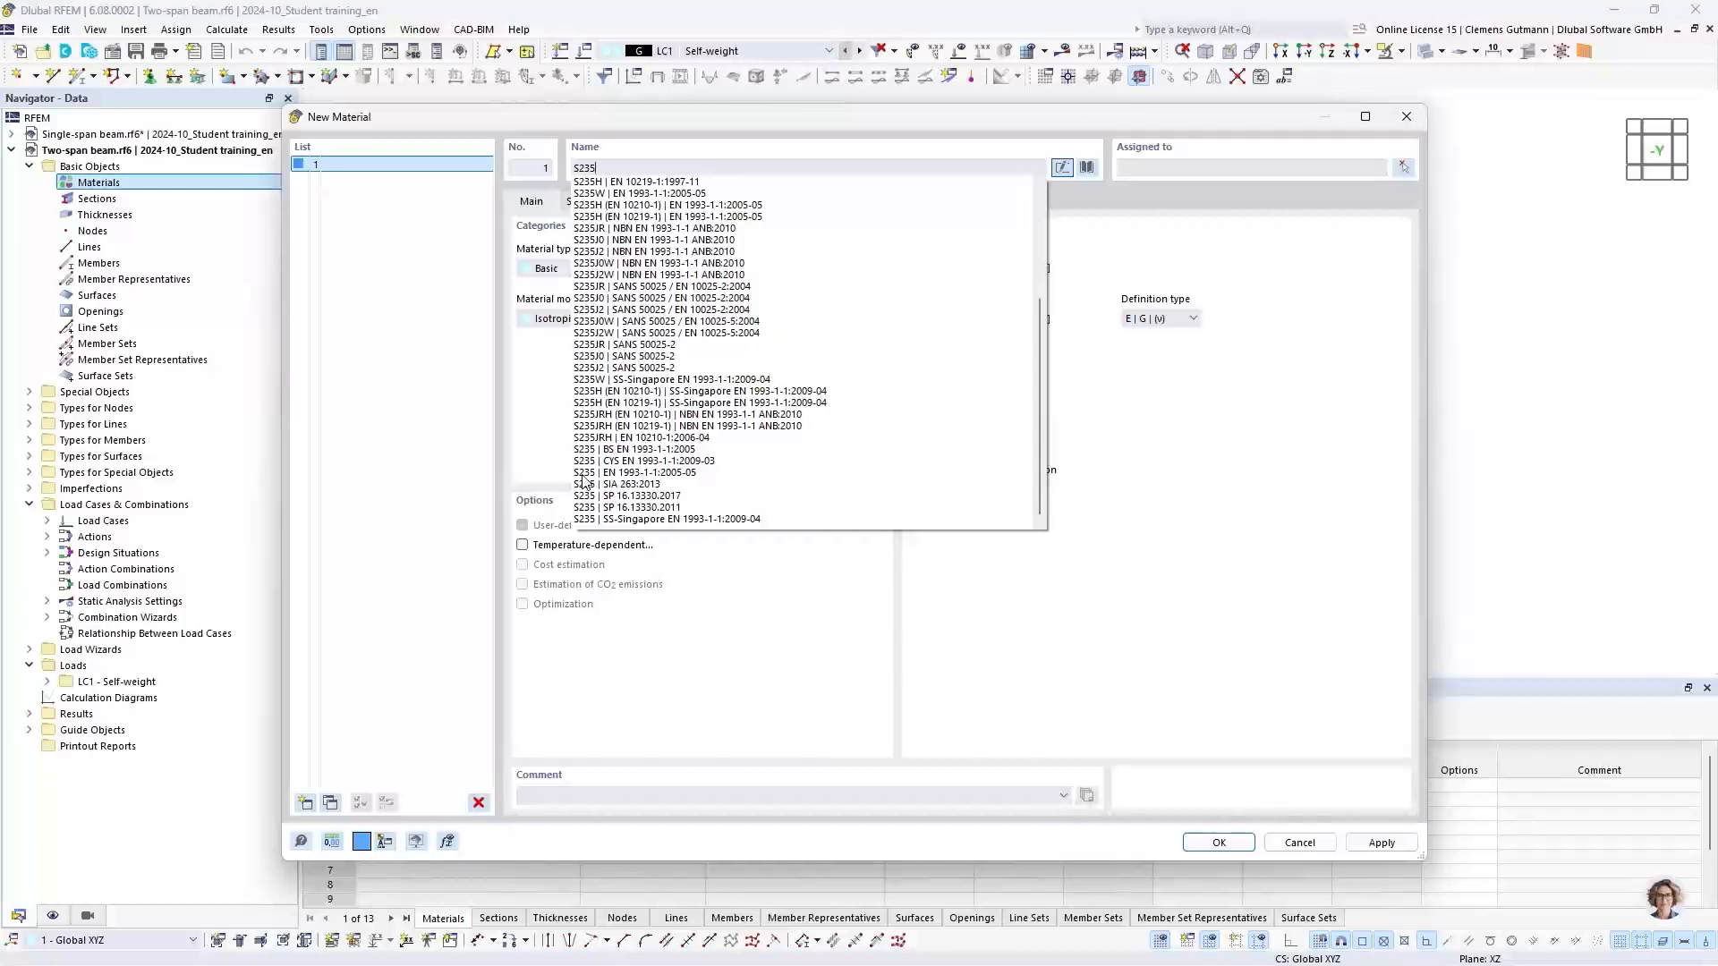
{"action": "left_click", "coordinate": [644, 472]}
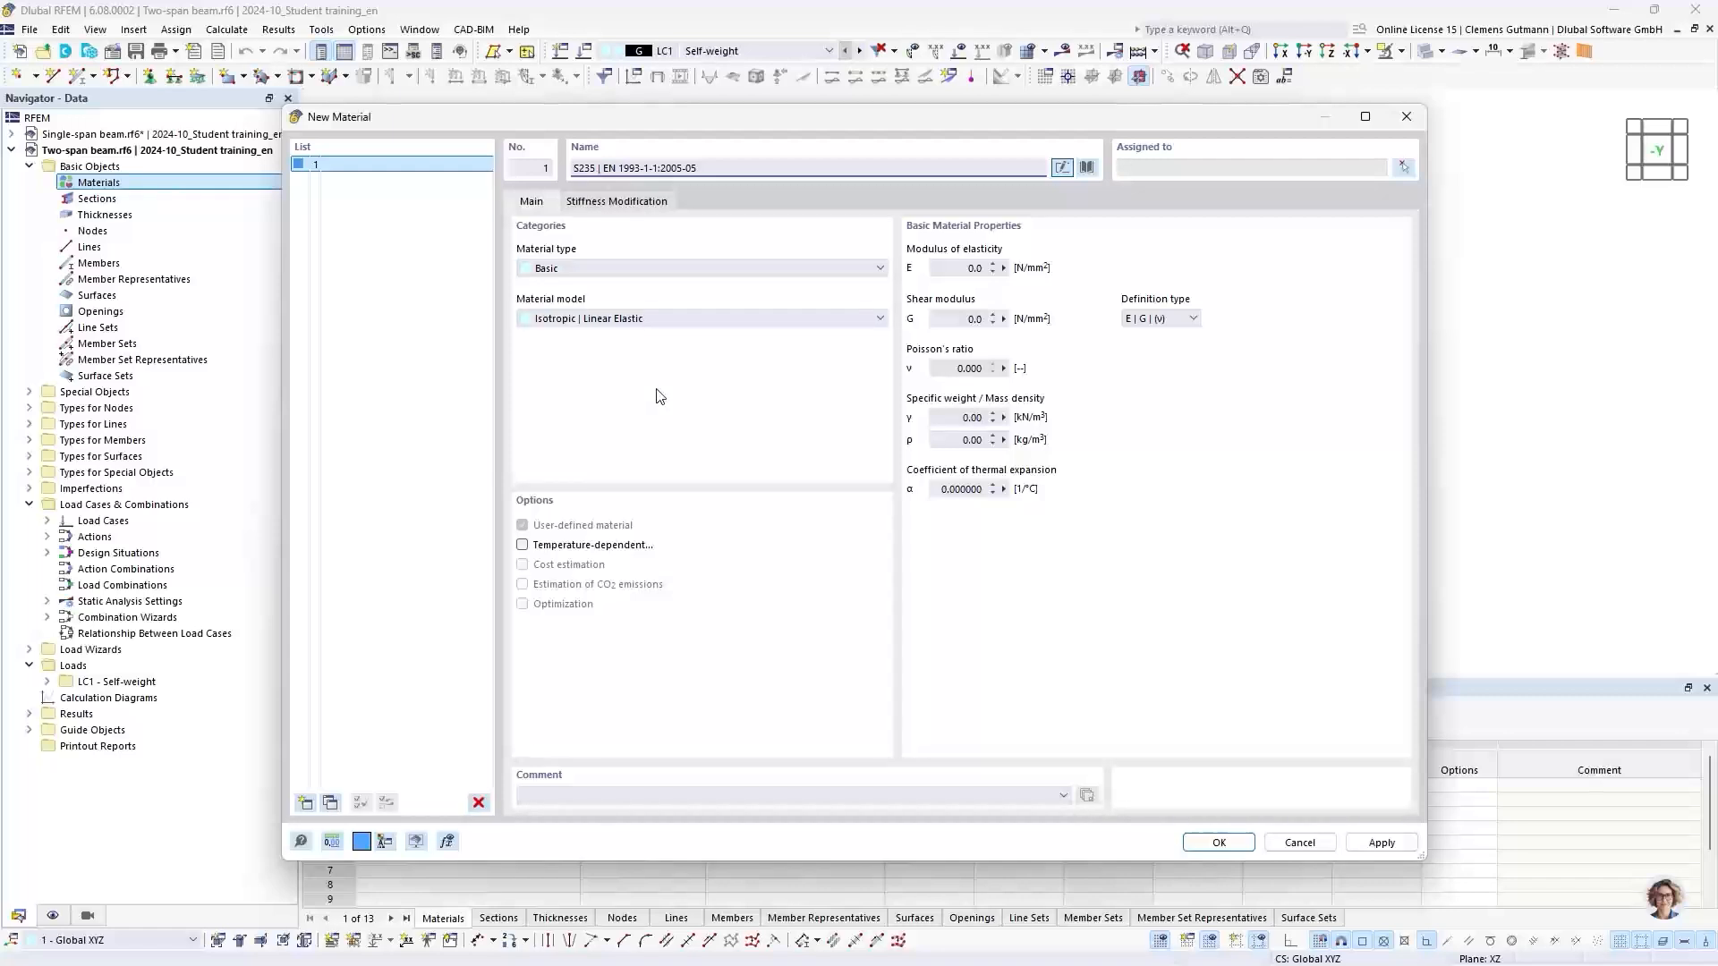
{"action": "key", "text": "Return"}
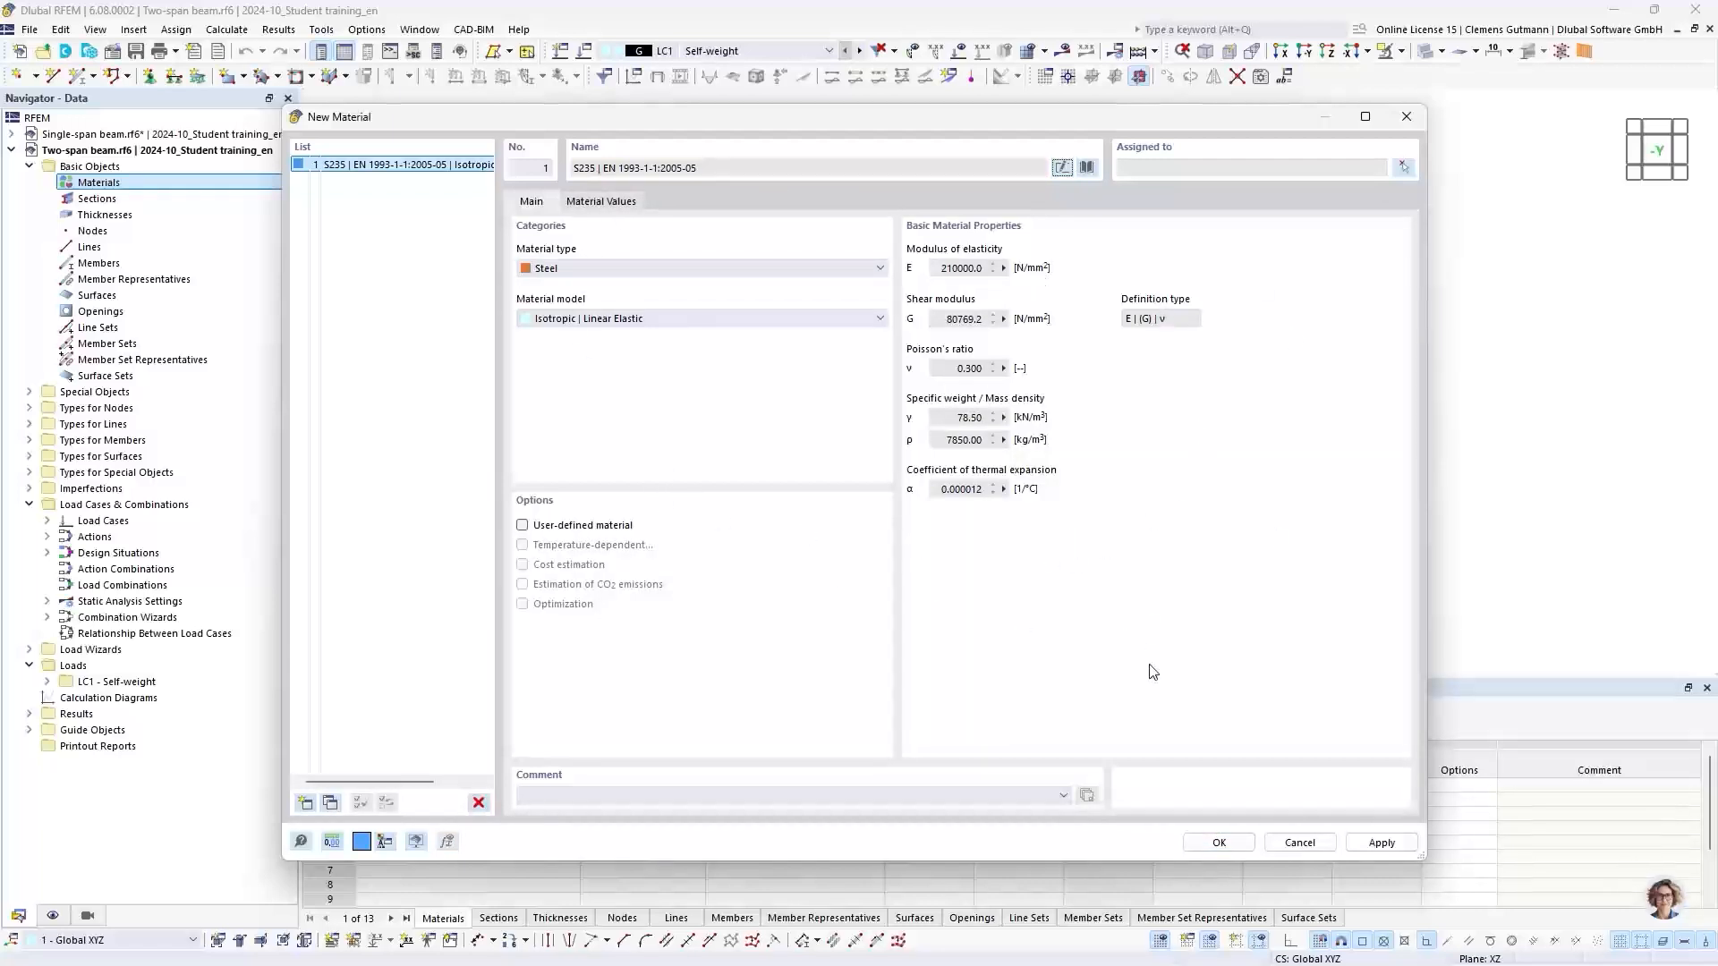
{"action": "left_click", "coordinate": [1220, 842]}
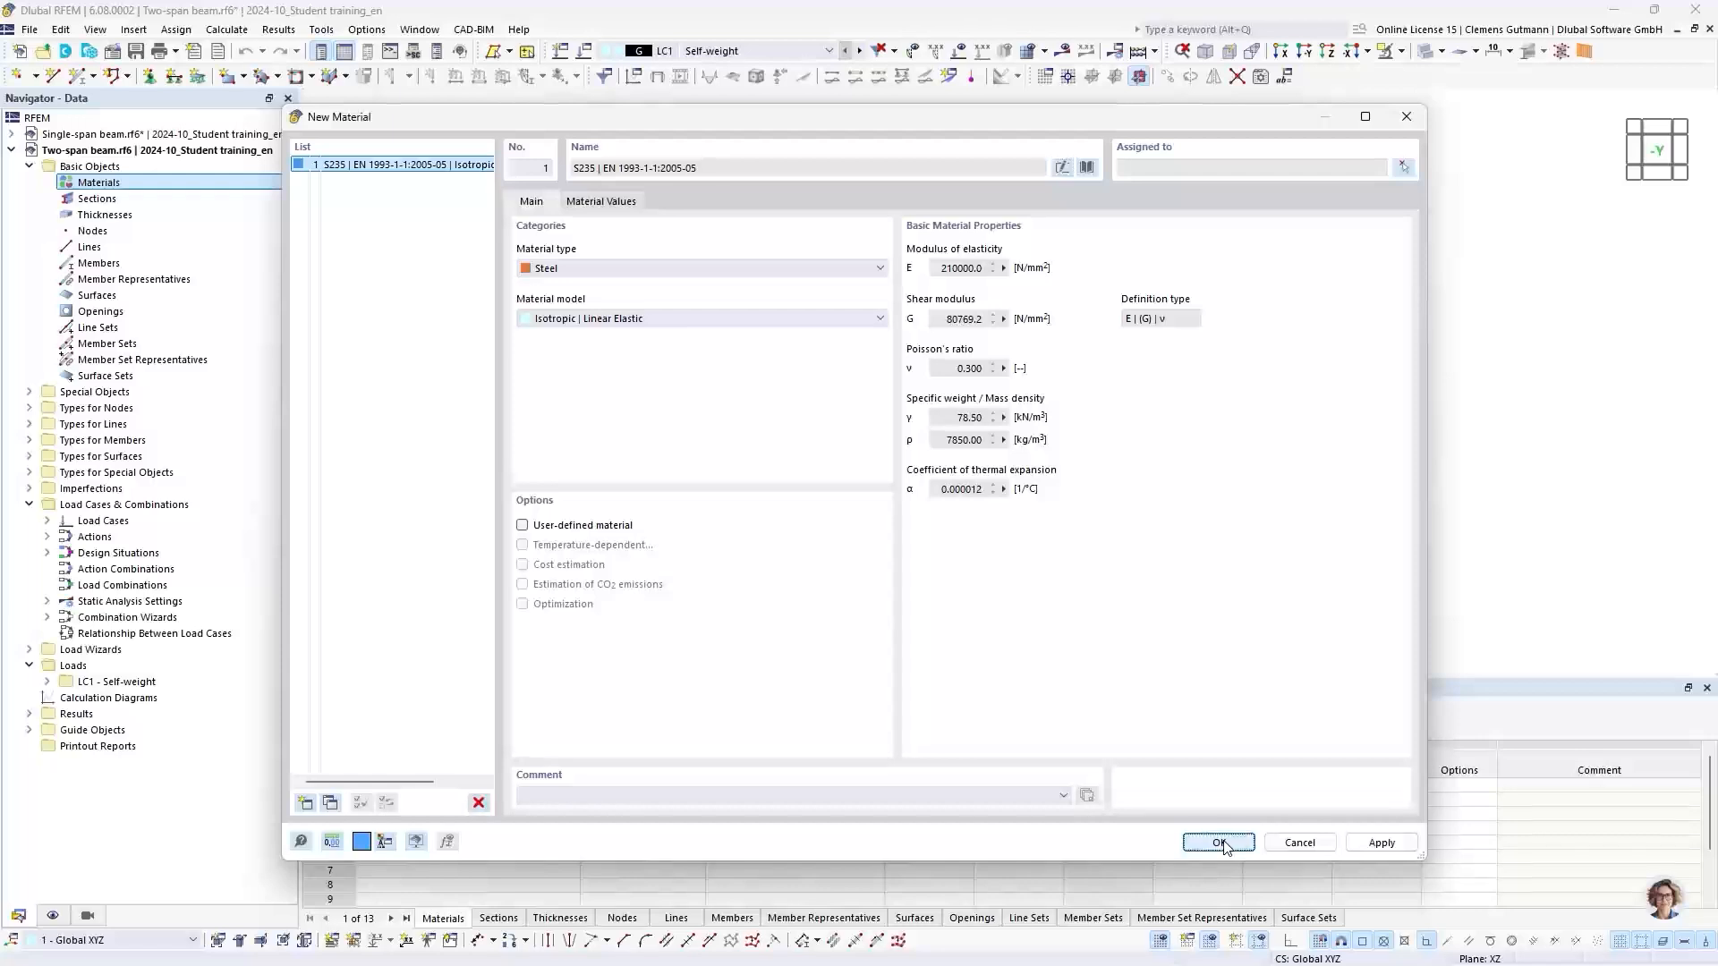
{"action": "left_click", "coordinate": [47, 182]}
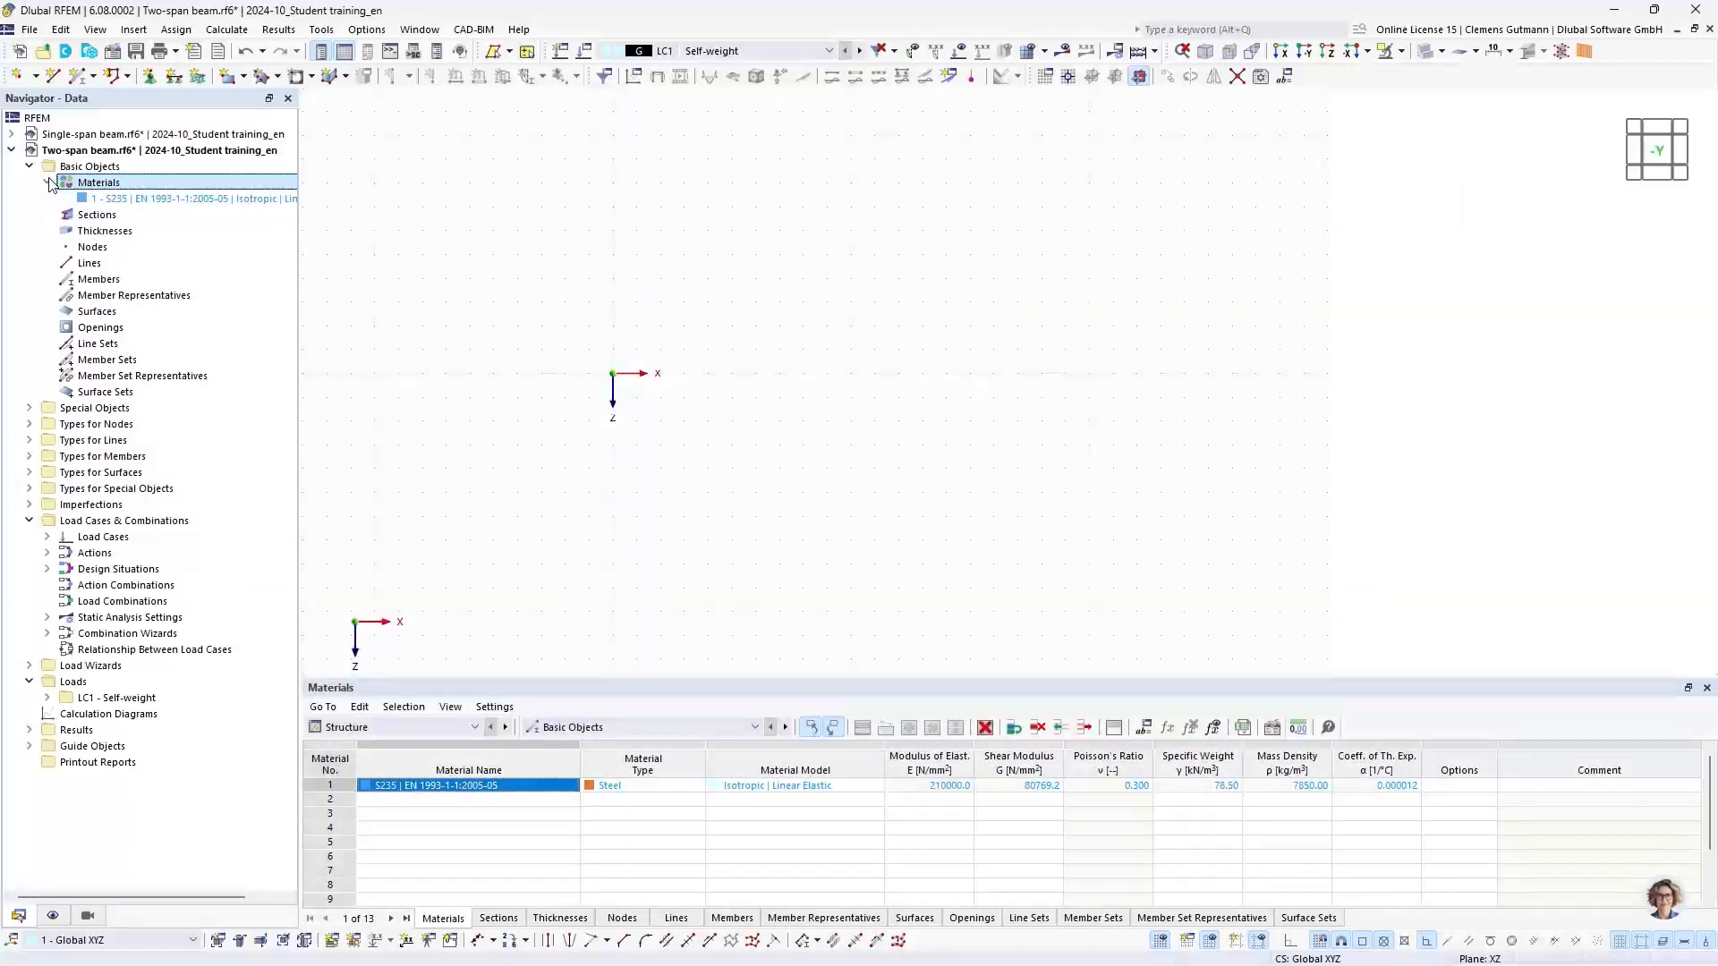
Create a new section HEB 300 | Euronorm 53-62; DIN 1025-2 | SZS using the S235 material
{"action": "left_click", "coordinate": [90, 214]}
{"action": "right_click", "coordinate": [85, 215]}
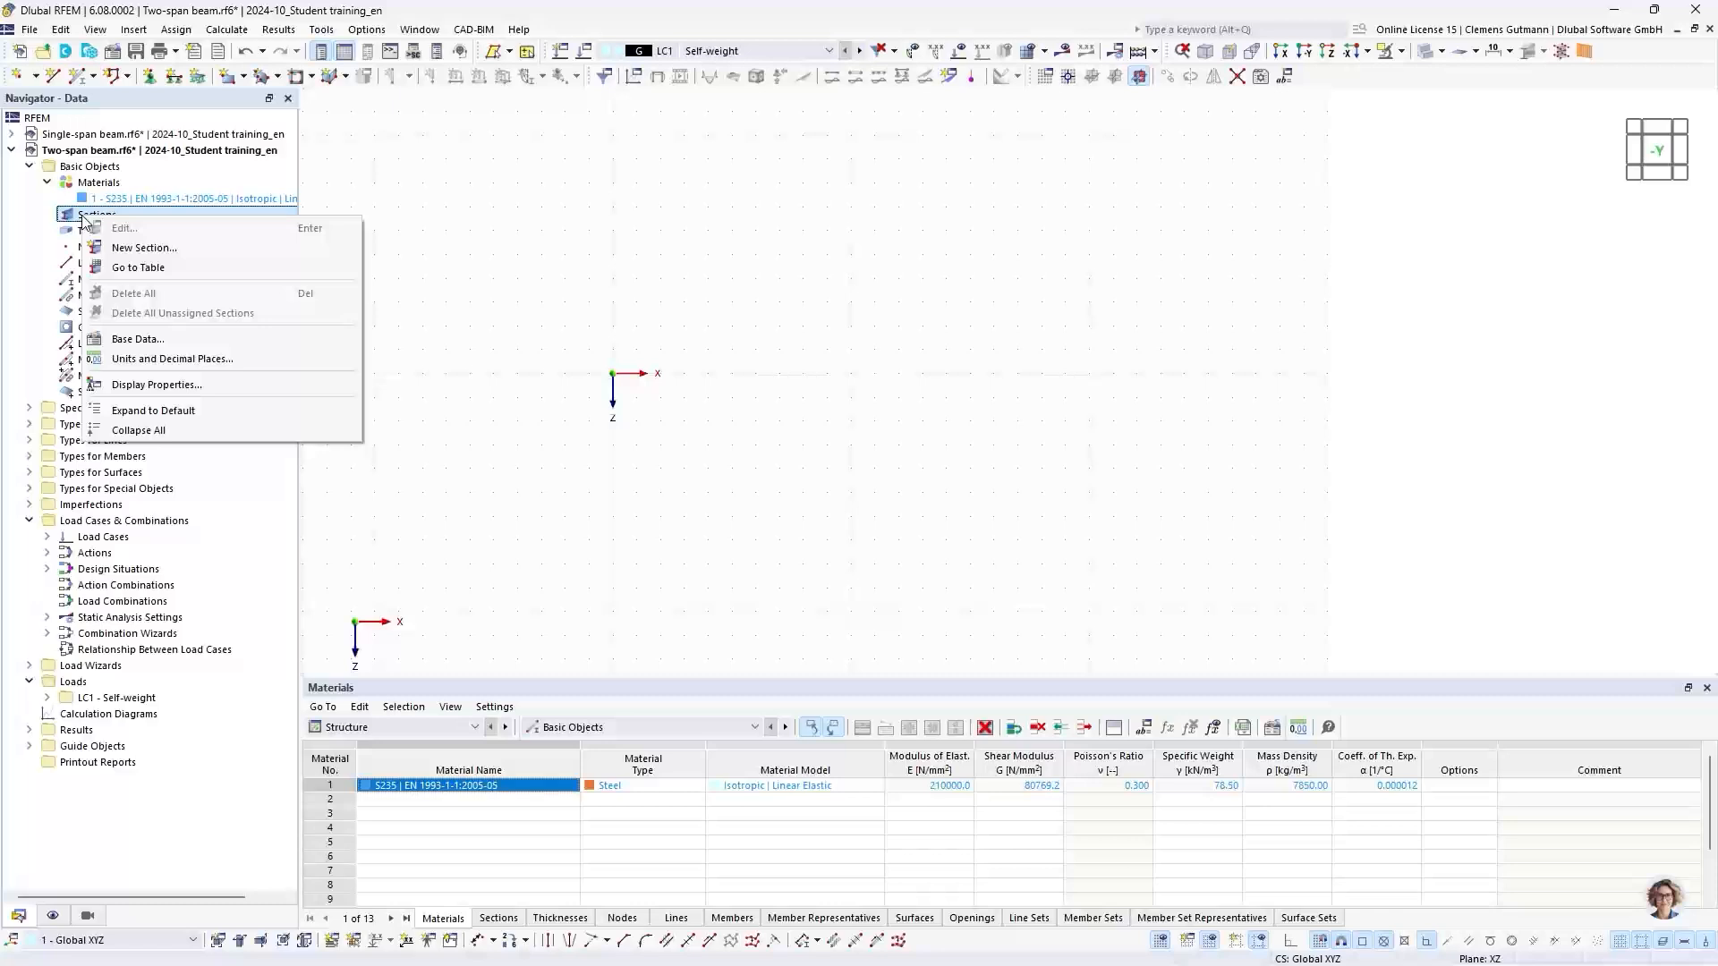
{"action": "left_click", "coordinate": [137, 250]}
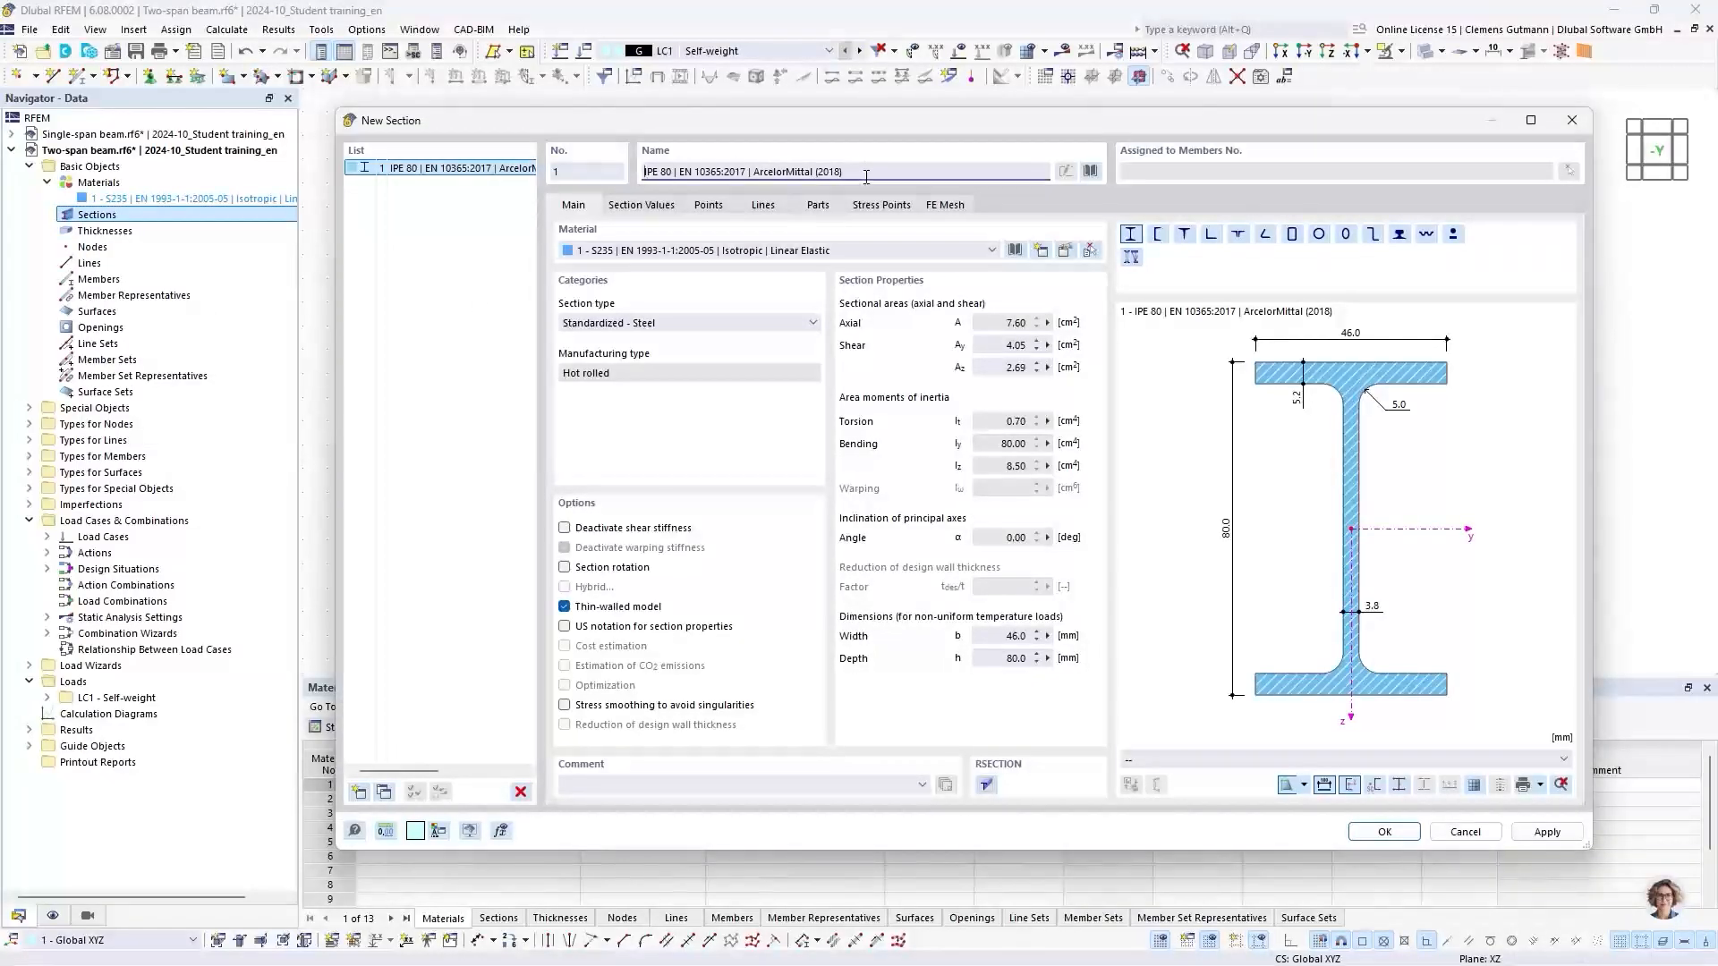
{"action": "left_click_drag", "start_coordinate": [863, 174], "coordinate": [633, 180]}
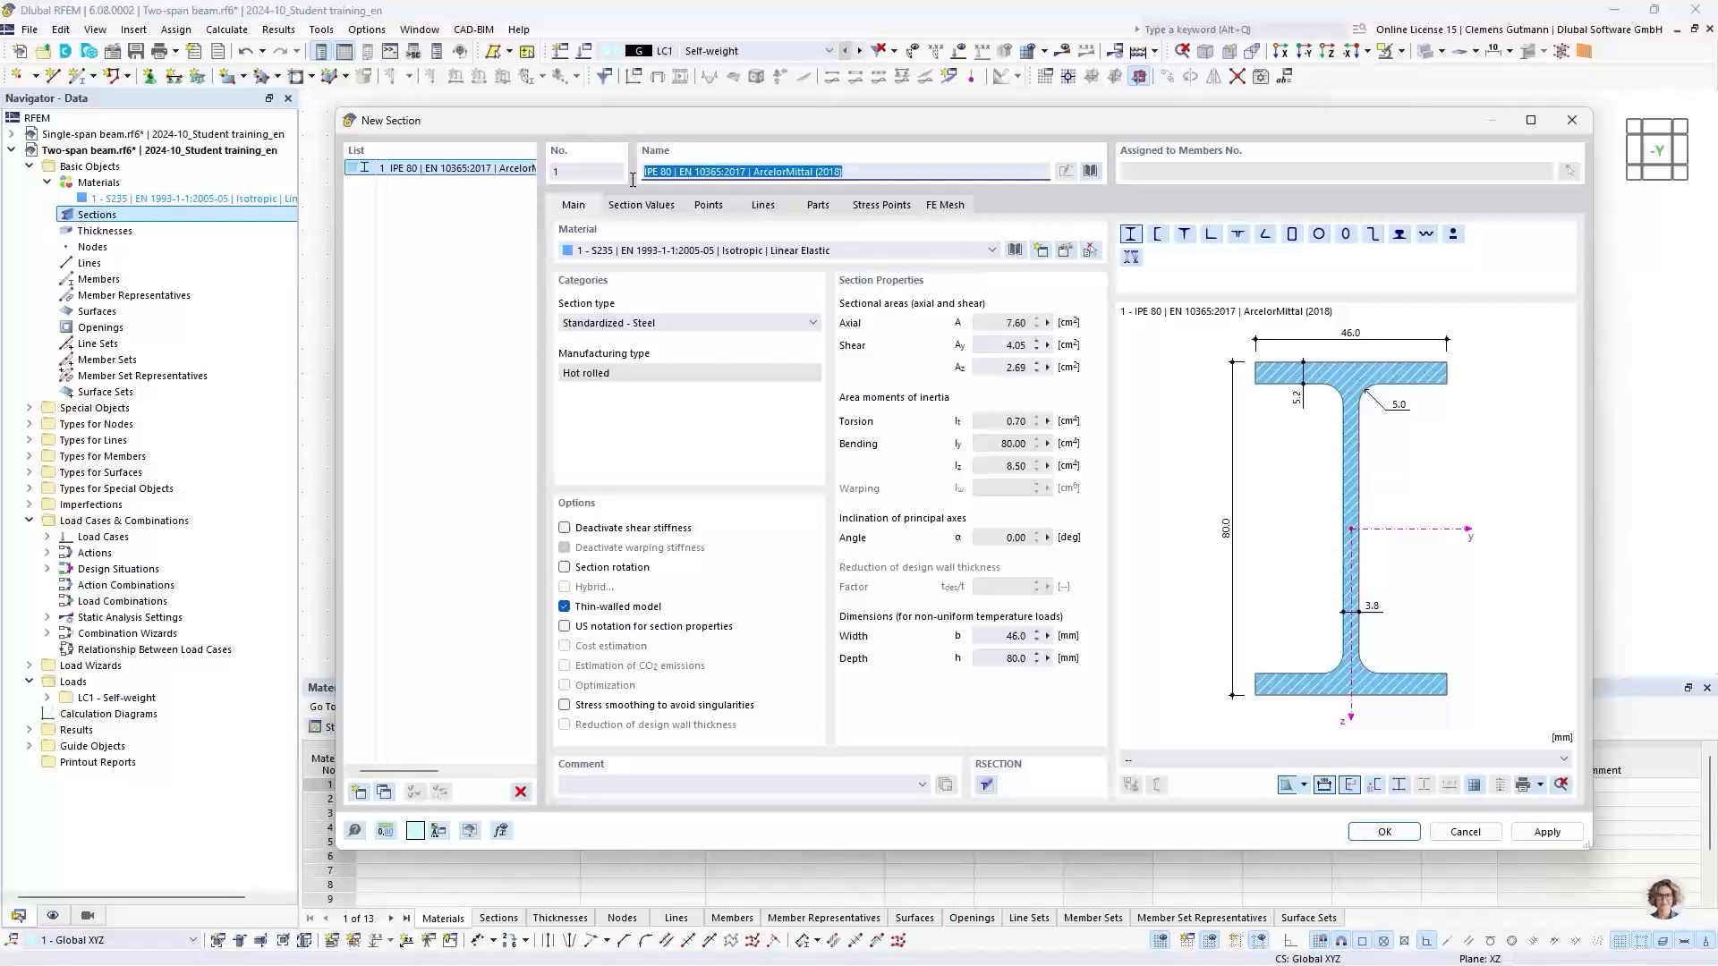
{"action": "key", "text": "Delete"}
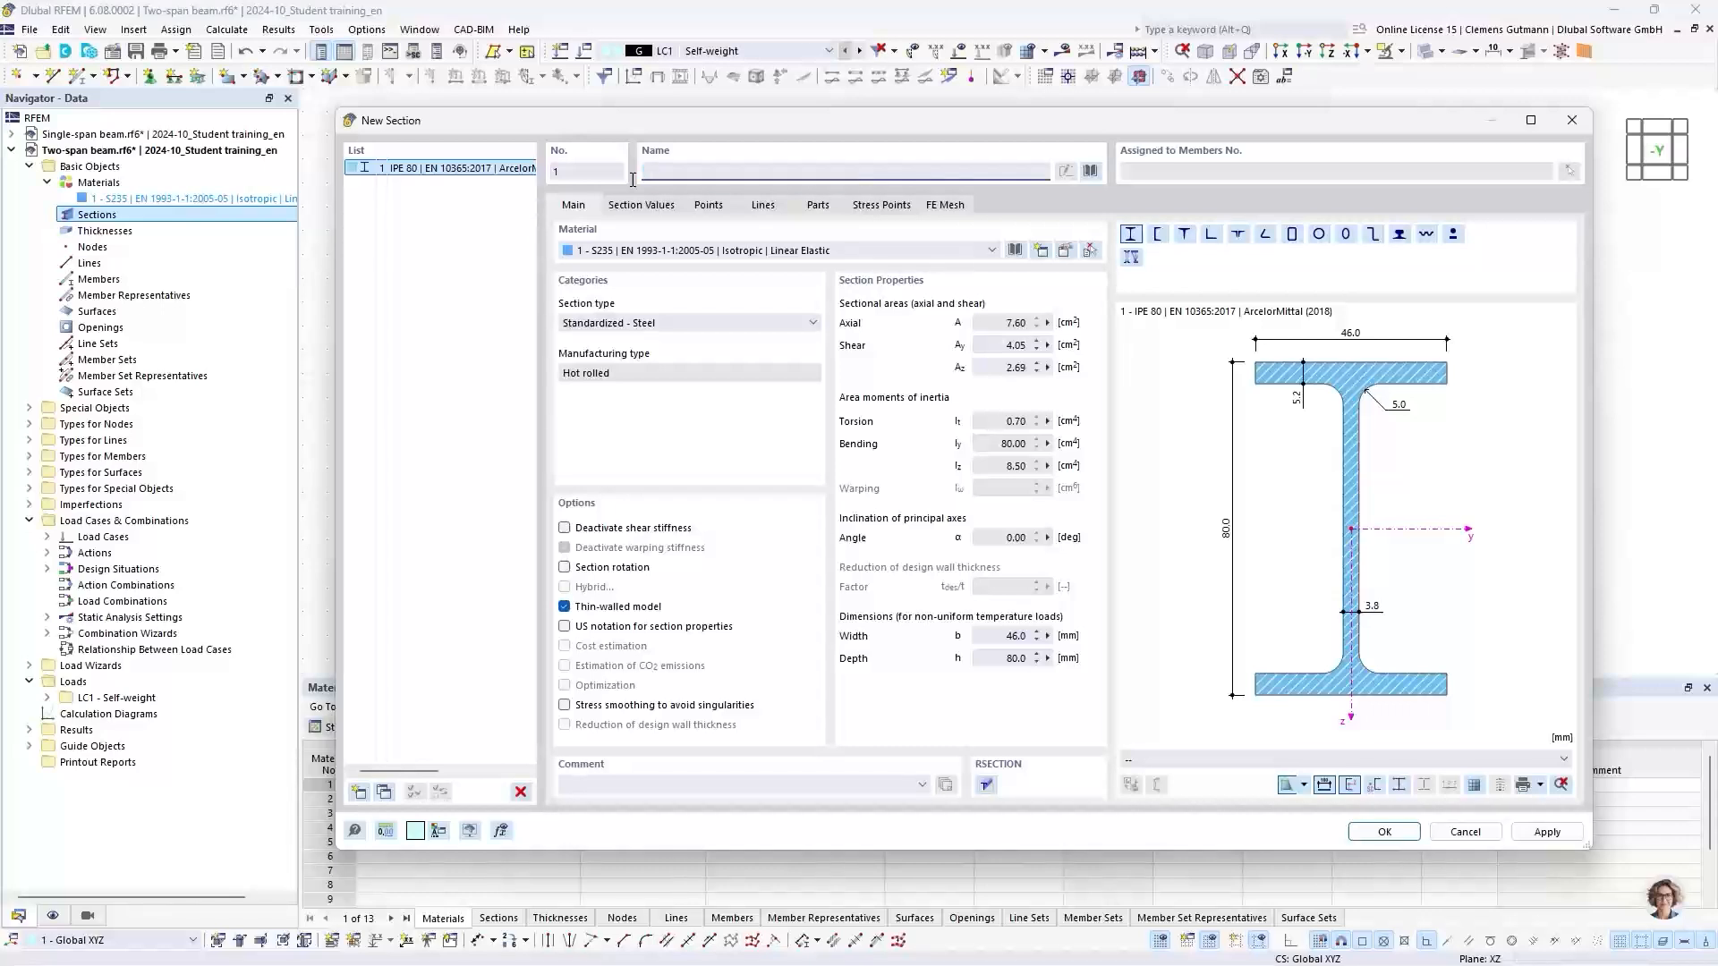
{"action": "type", "text": "HE"}
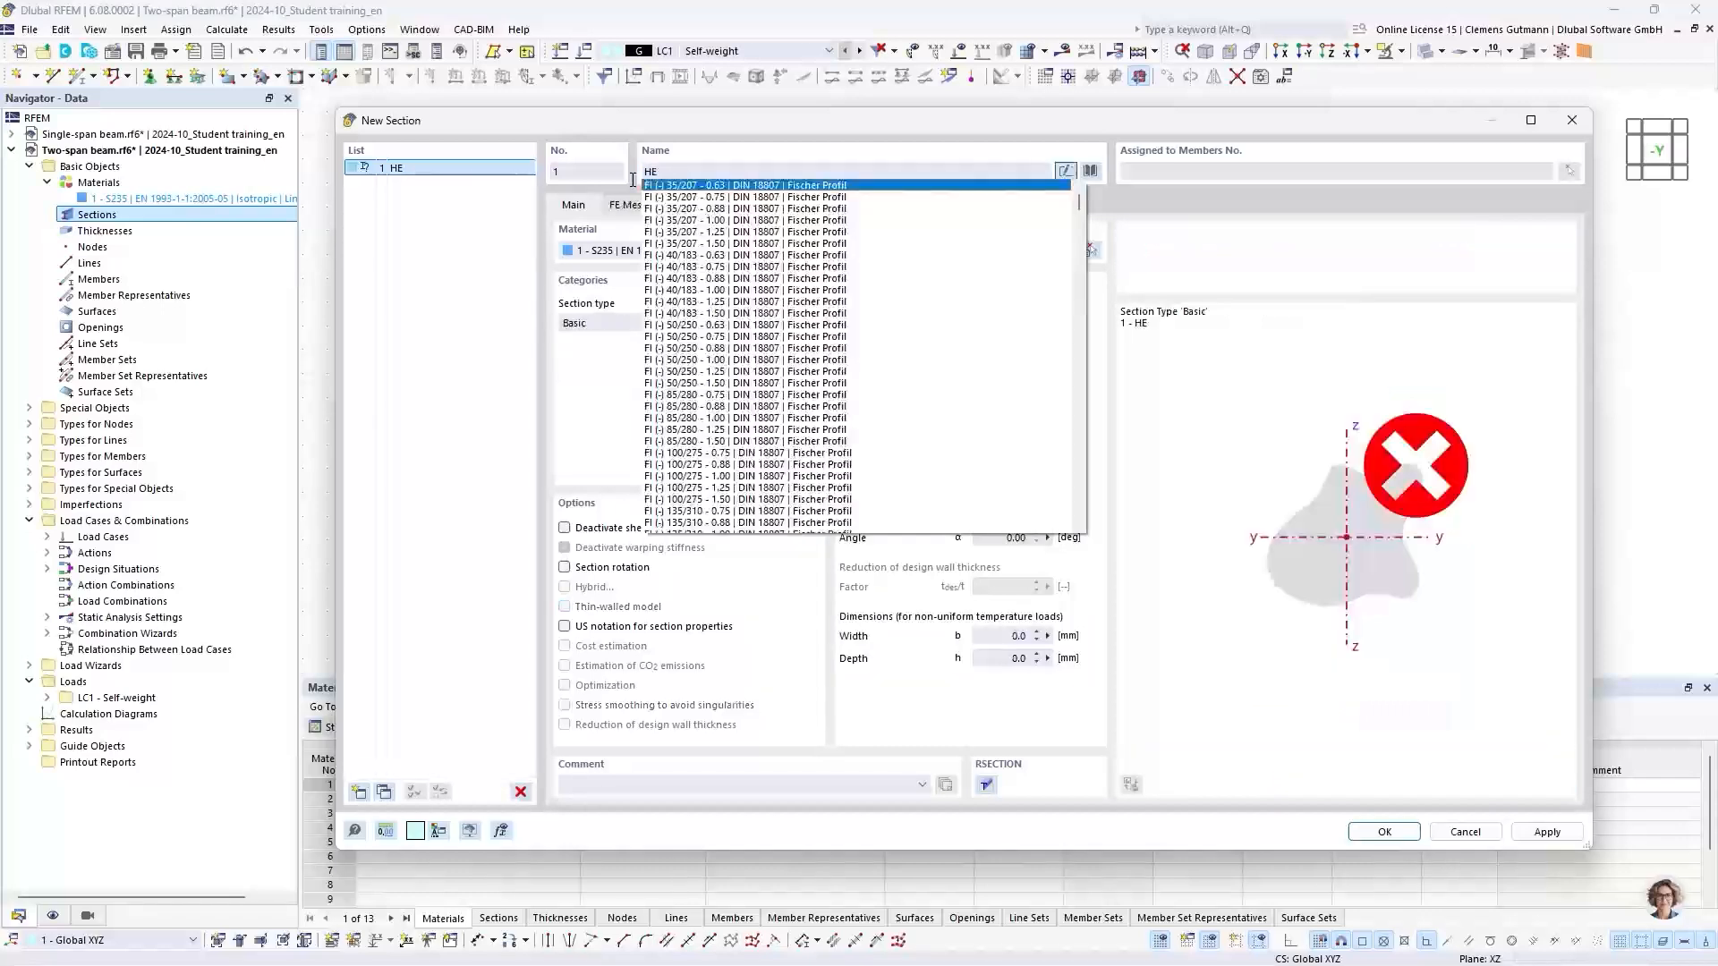
{"action": "type", "text": "B 300"}
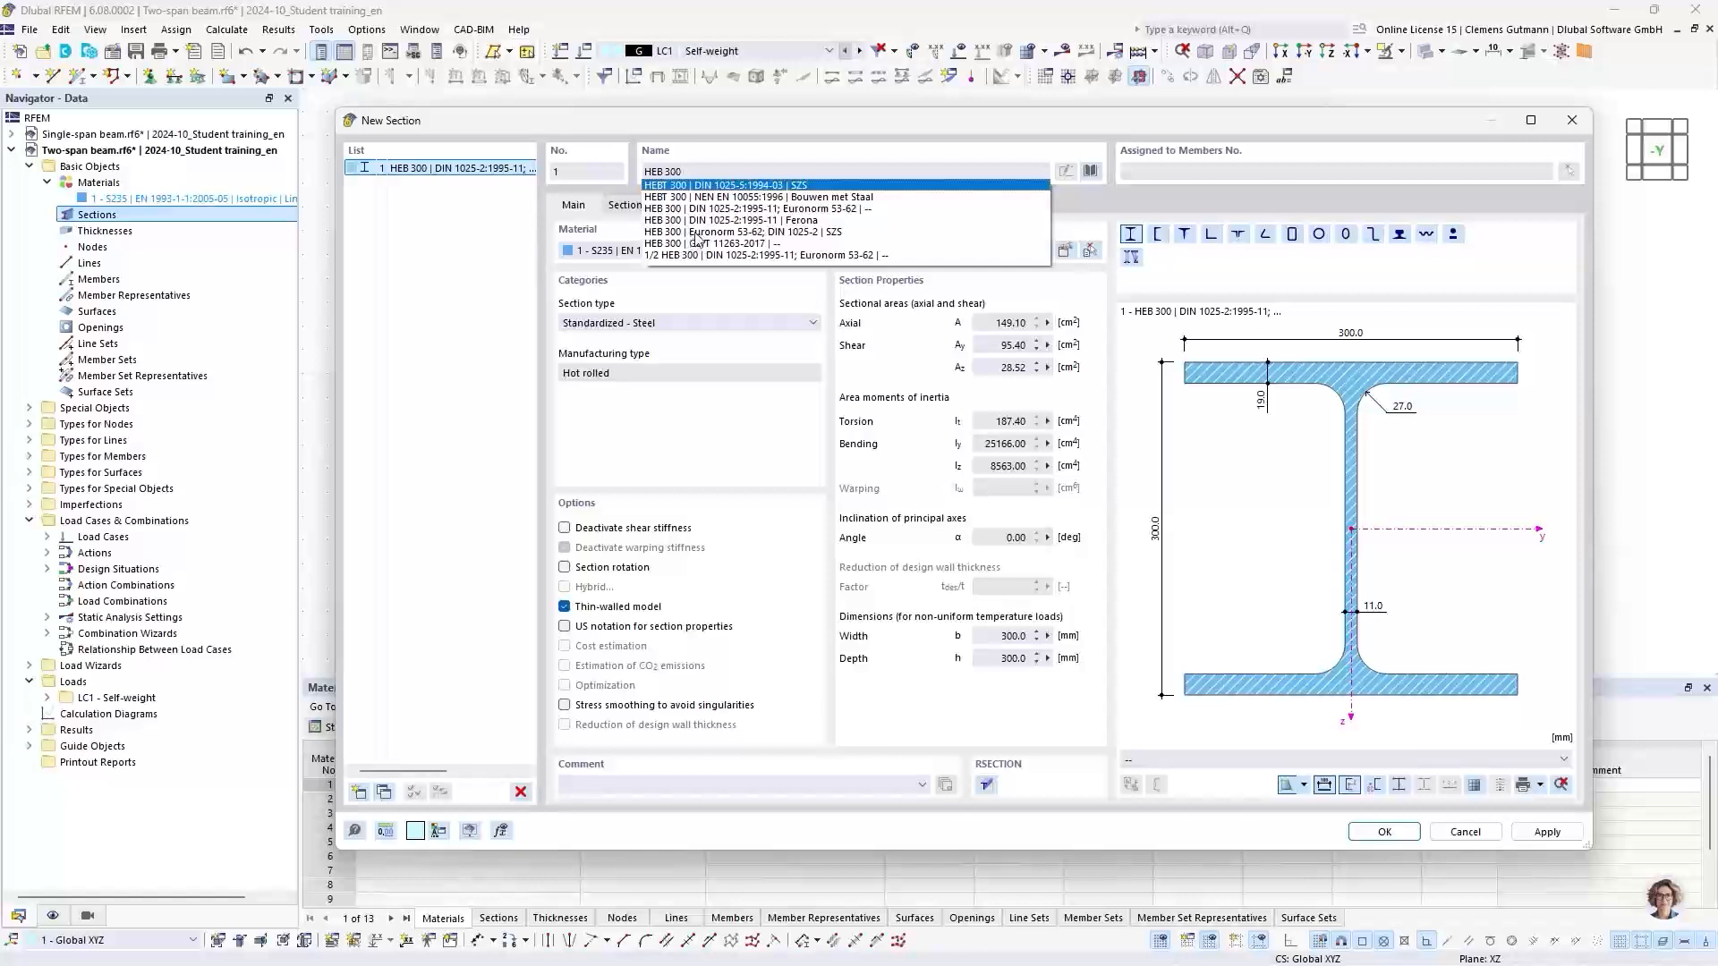
{"action": "left_click", "coordinate": [729, 235]}
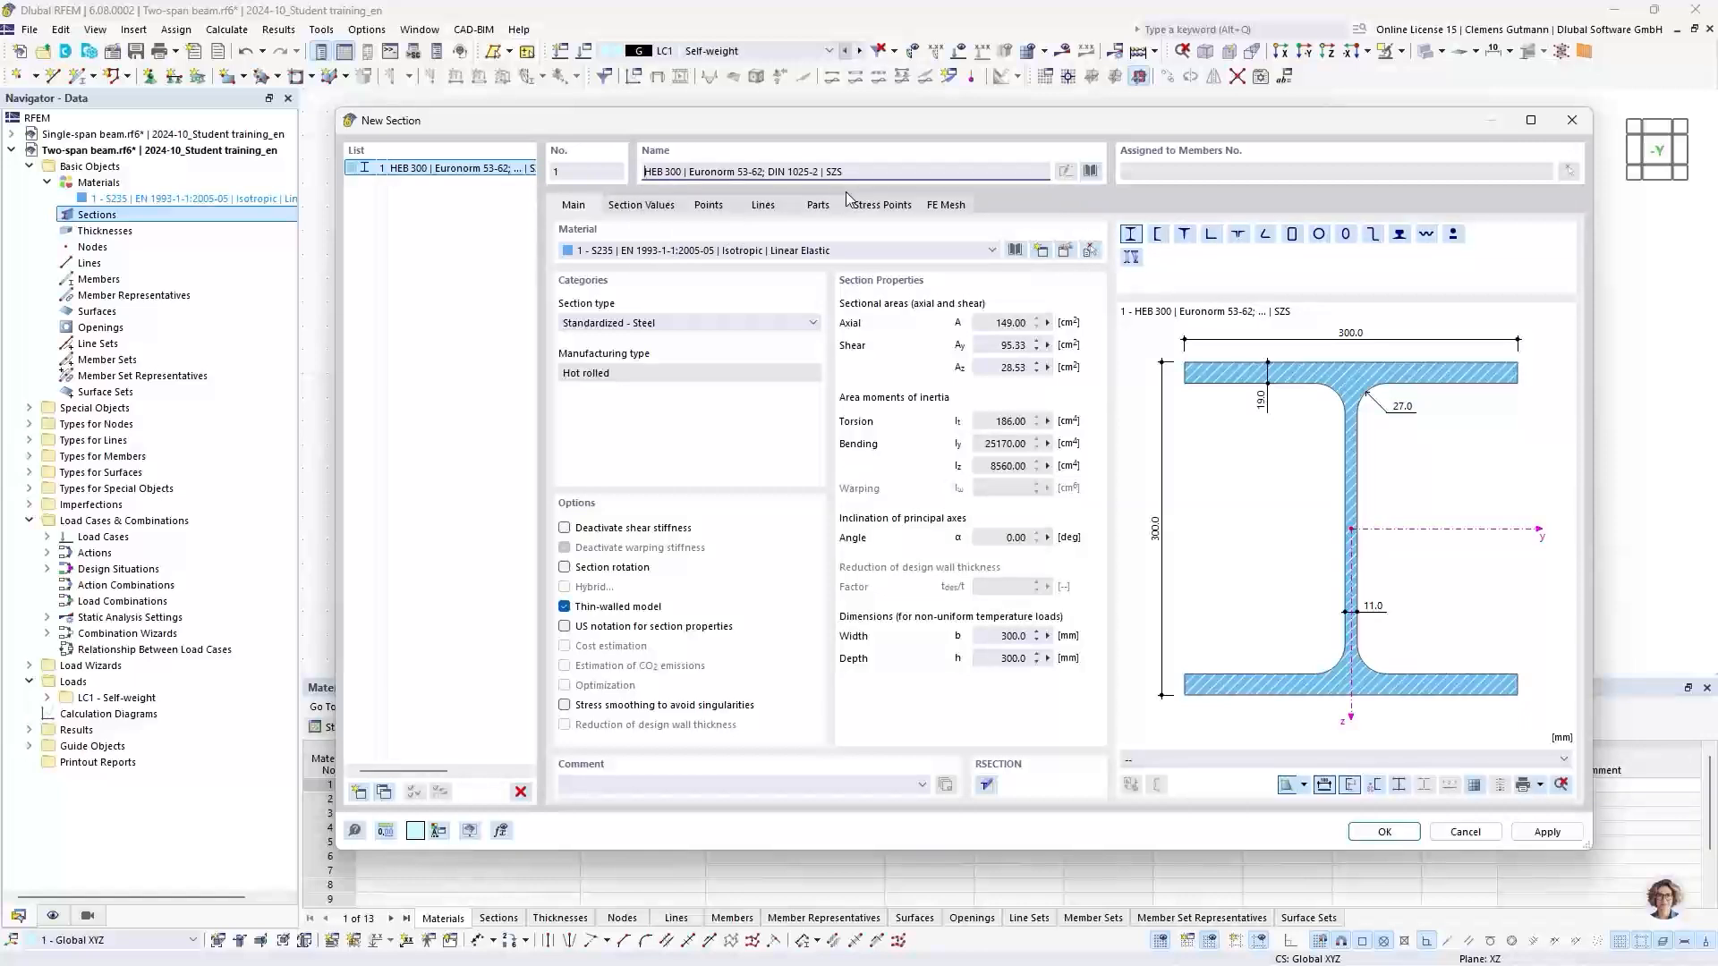
{"action": "key", "text": "Tab"}
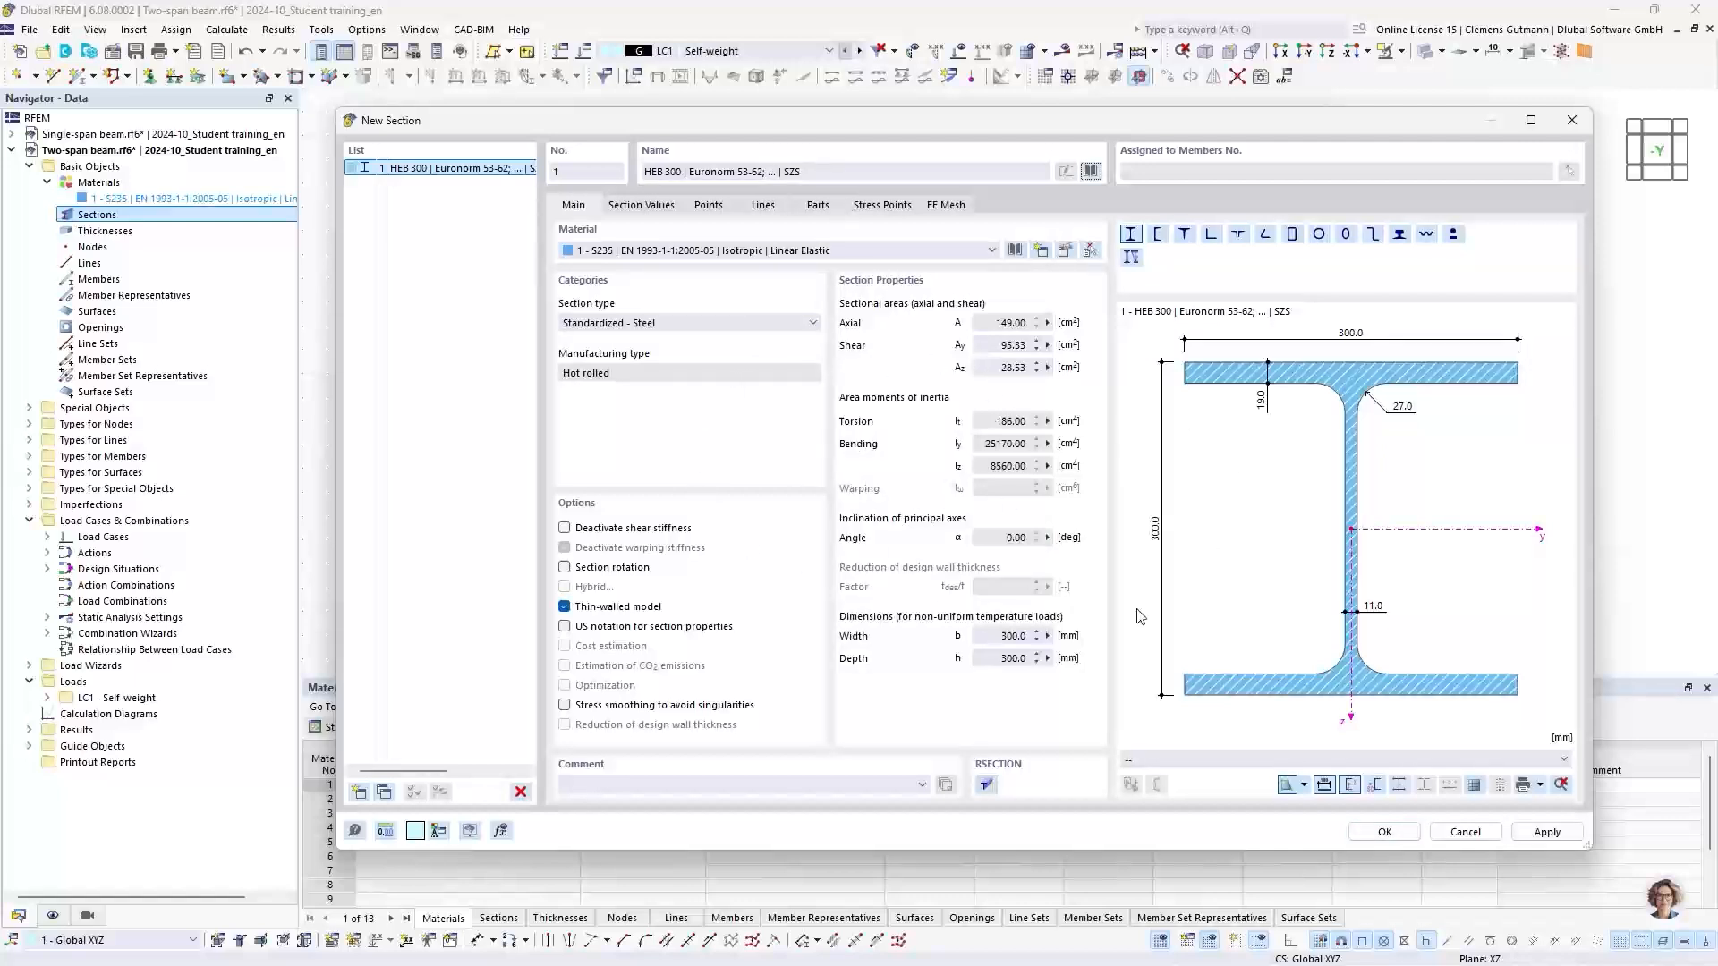
{"action": "left_click", "coordinate": [1385, 832]}
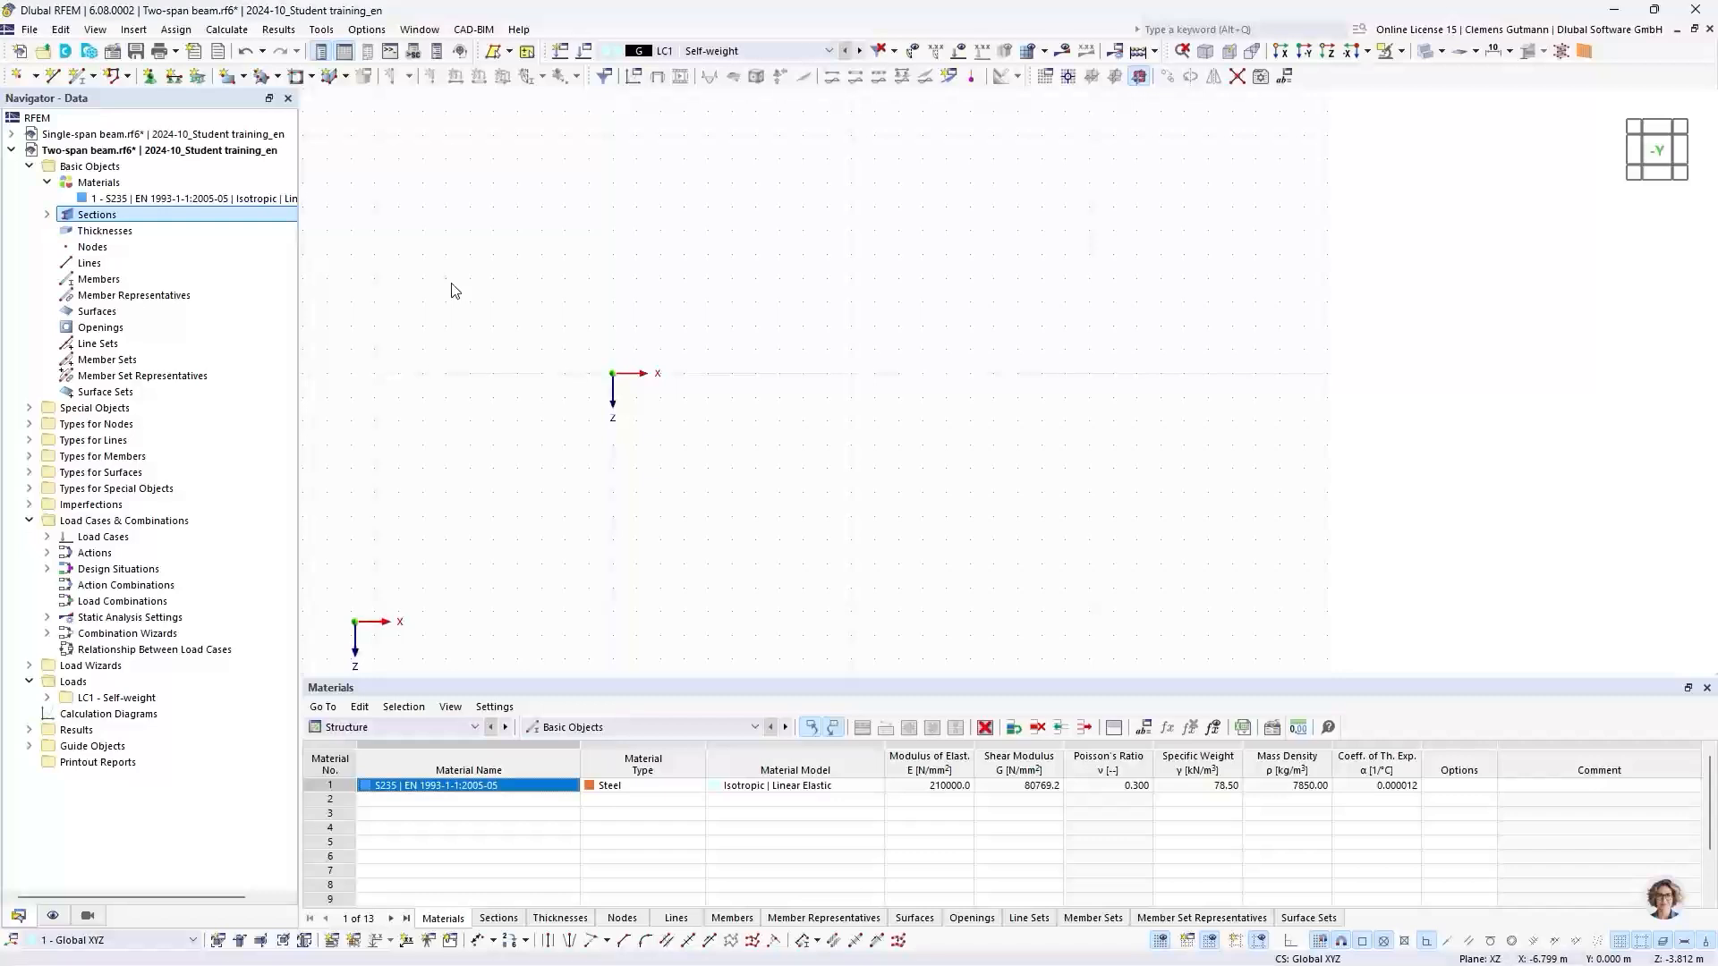
Draw two continuous simple beam members along the X-axis through nodes at X = 0, 5 and 10 m, with Z = 0
{"action": "left_click", "coordinate": [95, 76]}
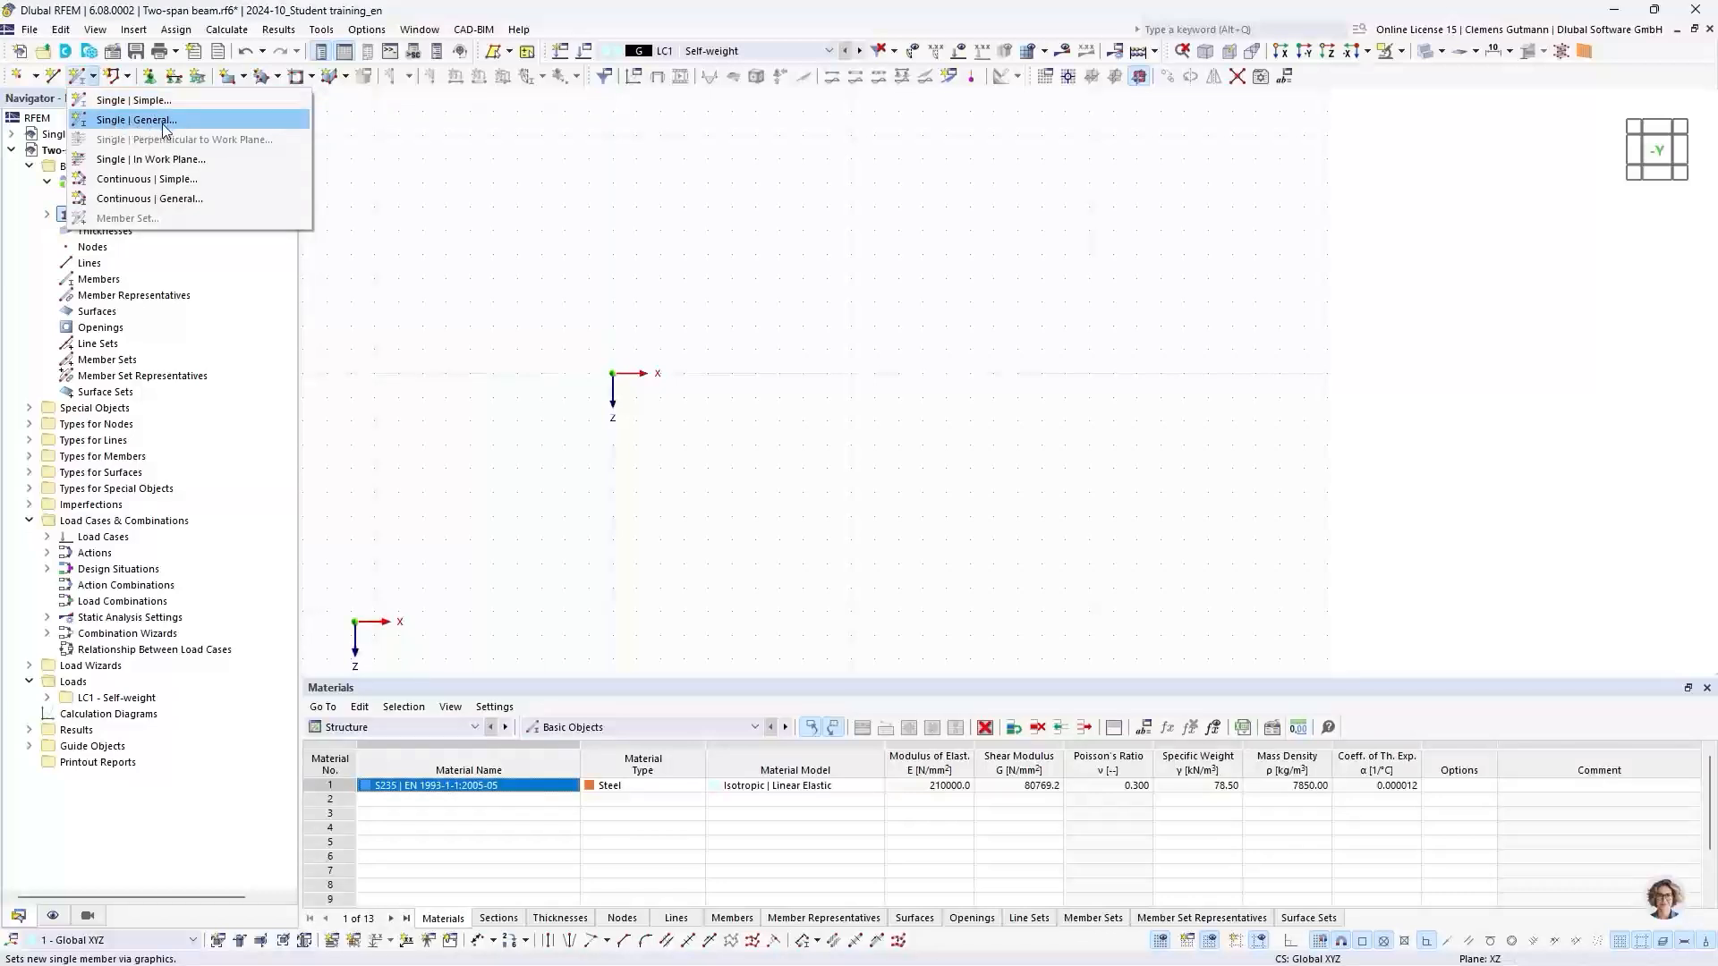
{"action": "left_click", "coordinate": [131, 185]}
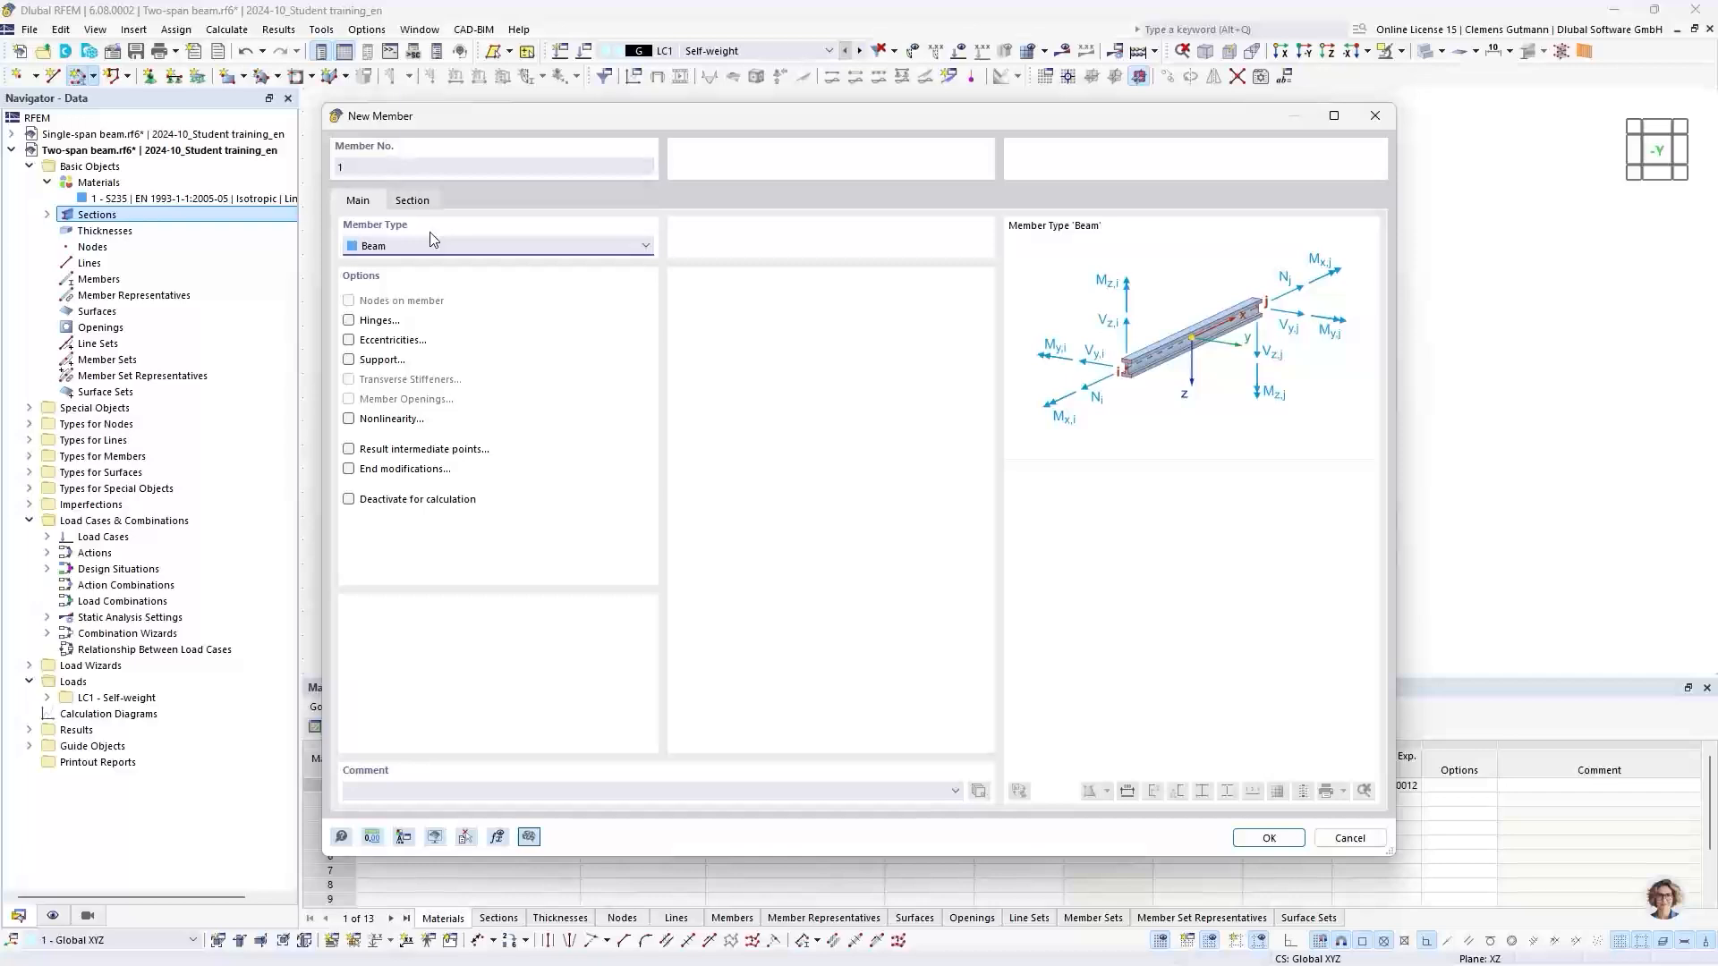
{"action": "left_click", "coordinate": [1264, 836]}
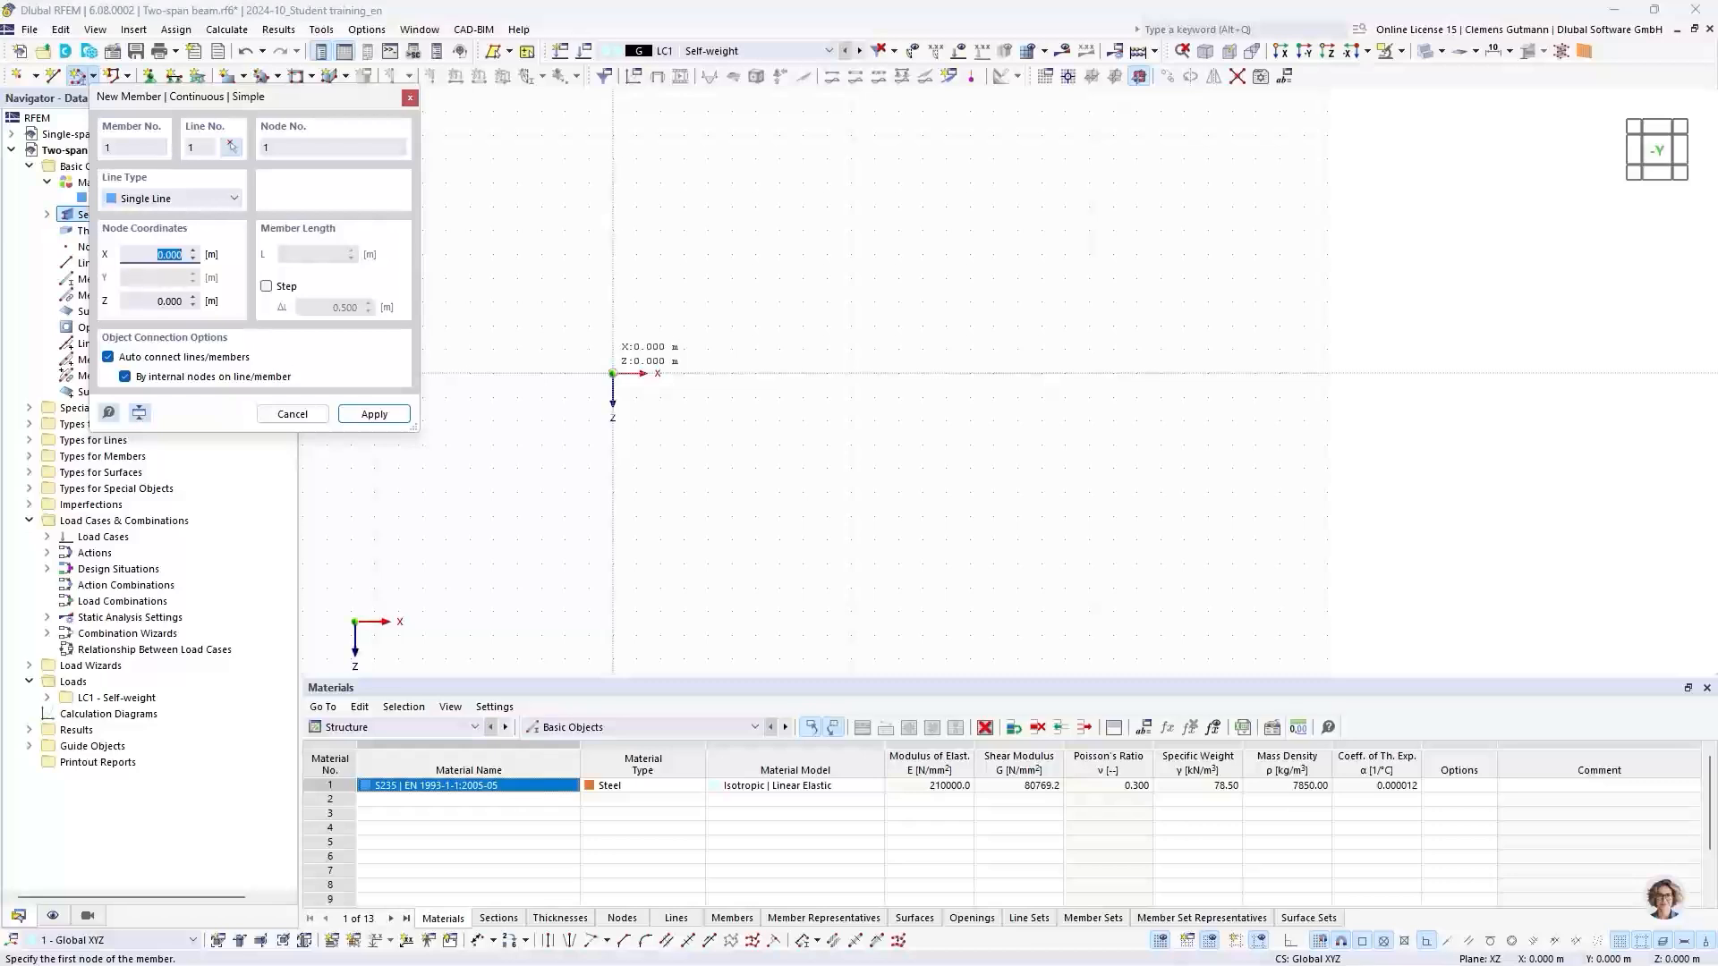
{"action": "left_click", "coordinate": [613, 373]}
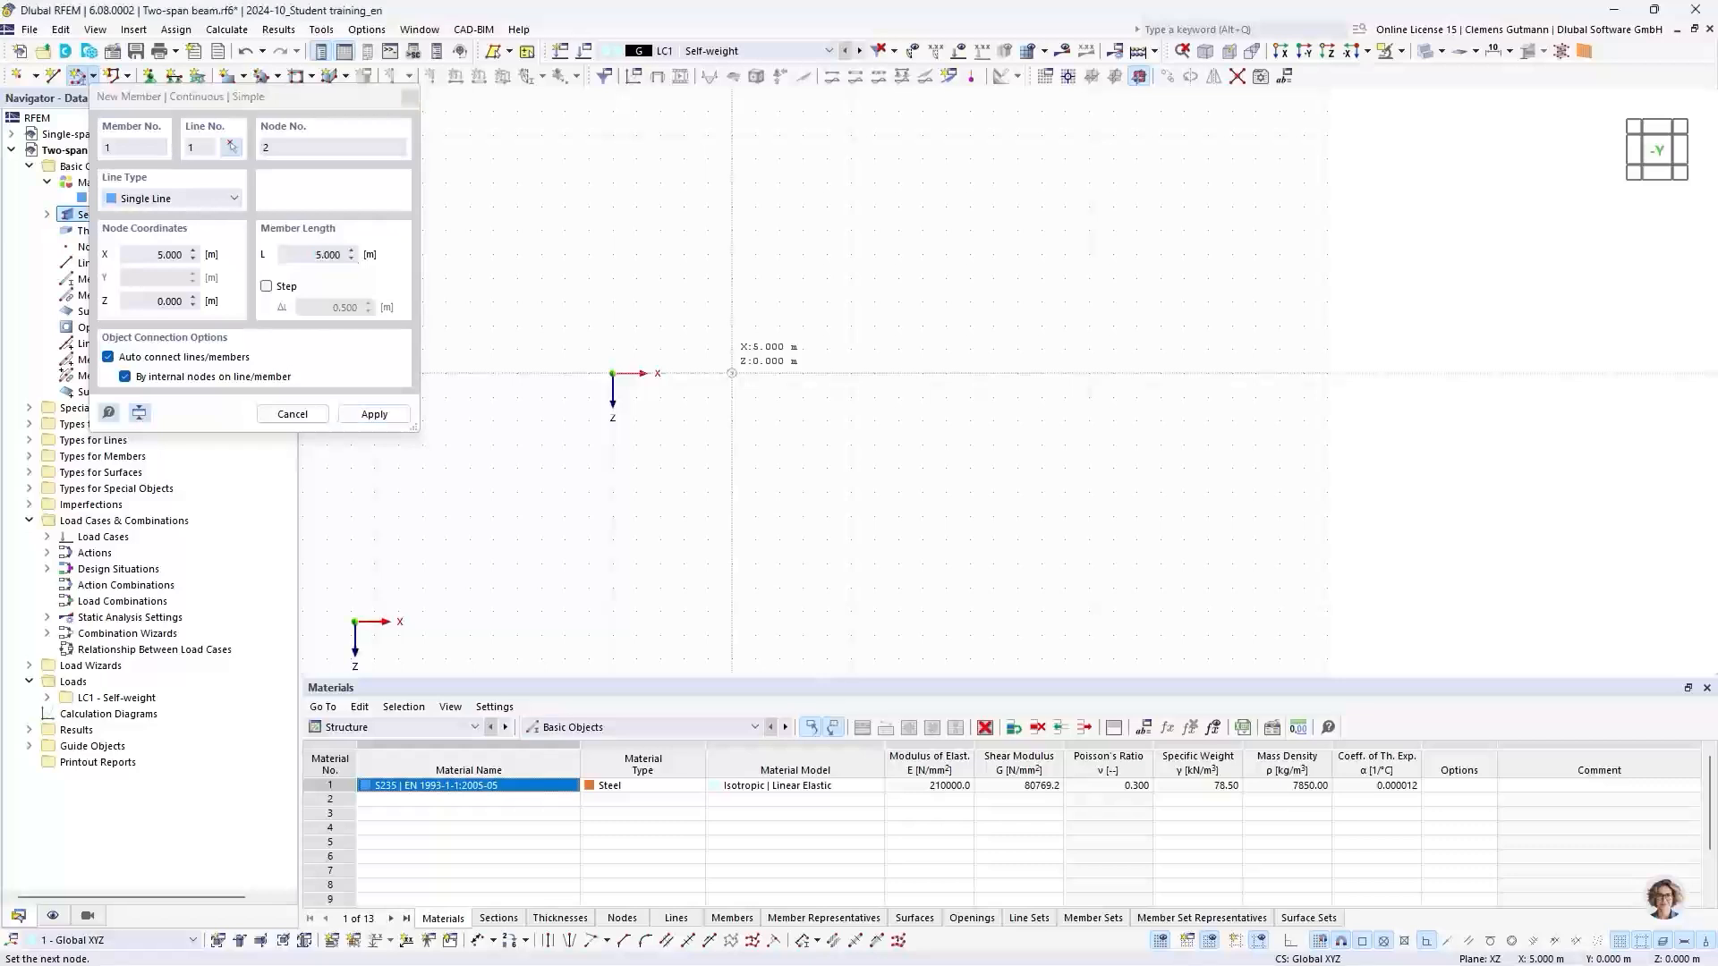
{"action": "left_click", "coordinate": [732, 373]}
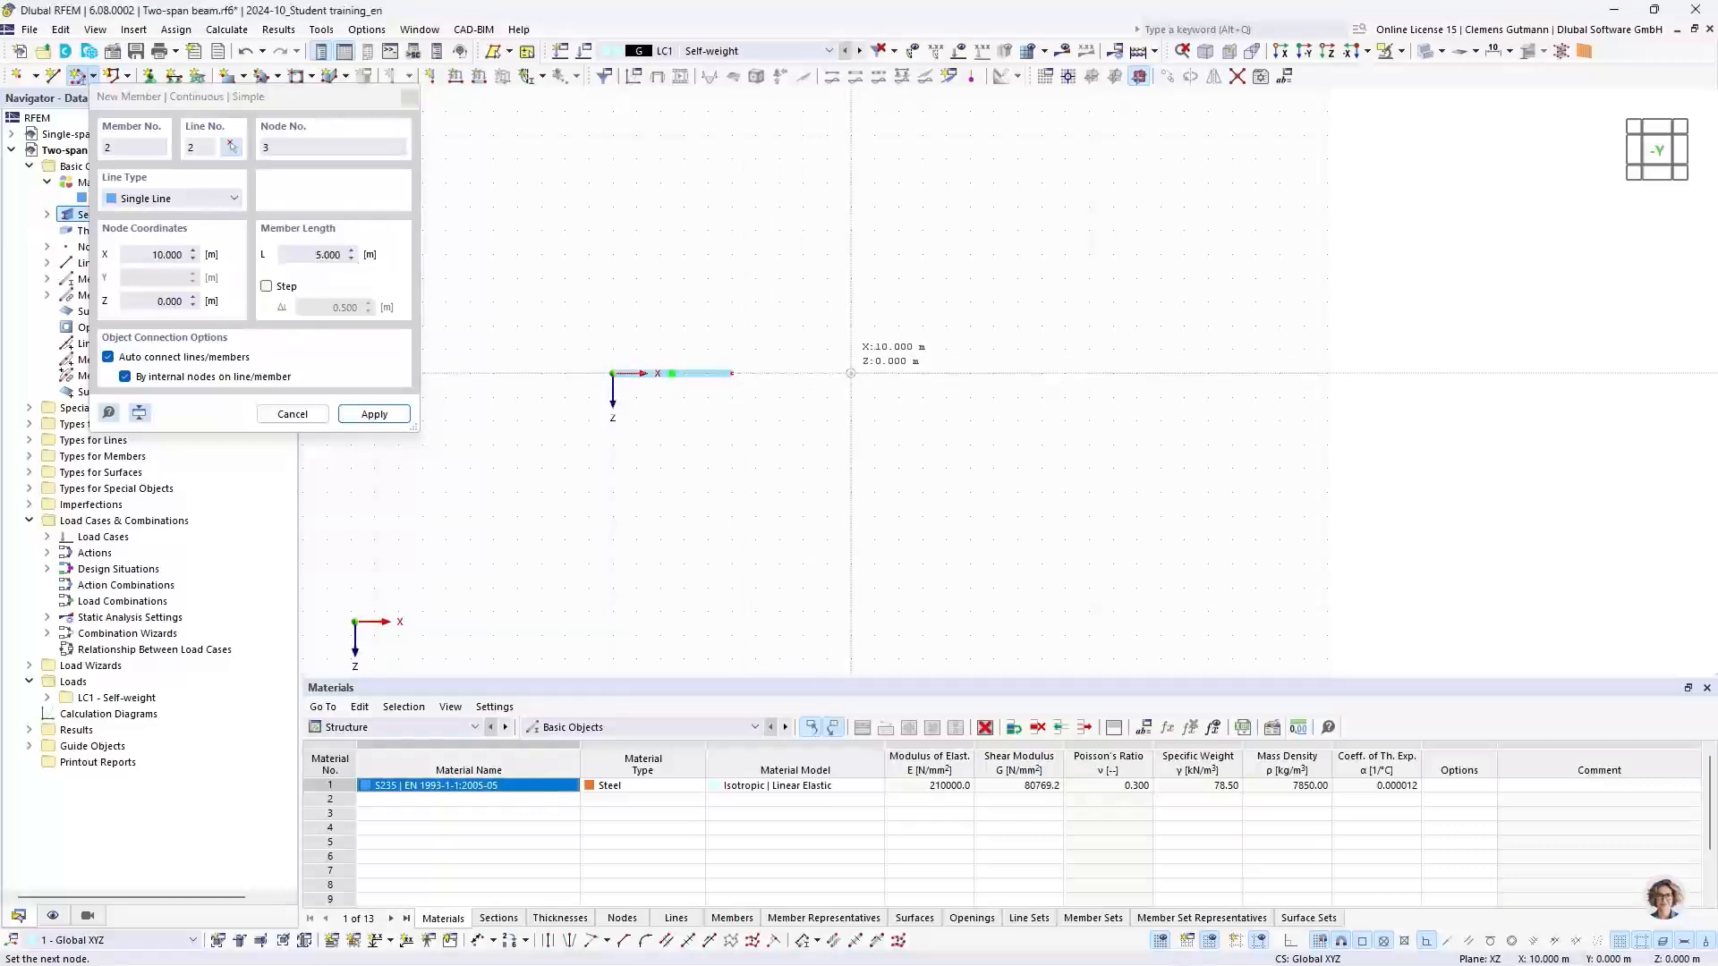
{"action": "left_click", "coordinate": [851, 373]}
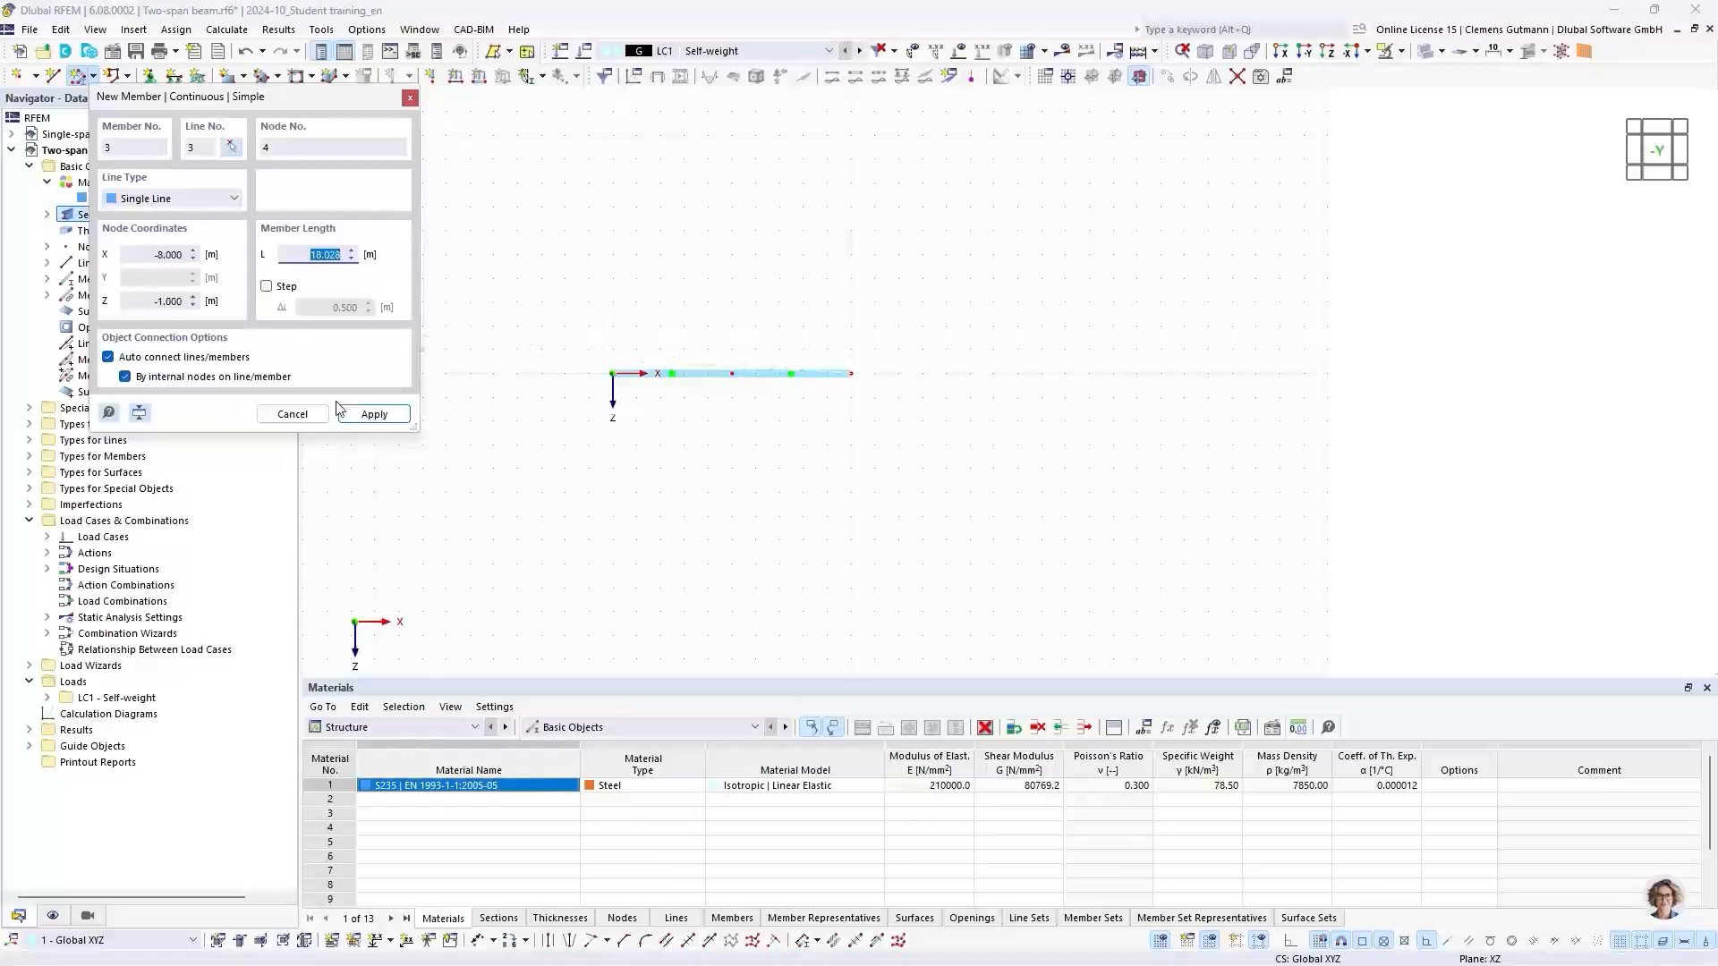
{"action": "left_click", "coordinate": [292, 414]}
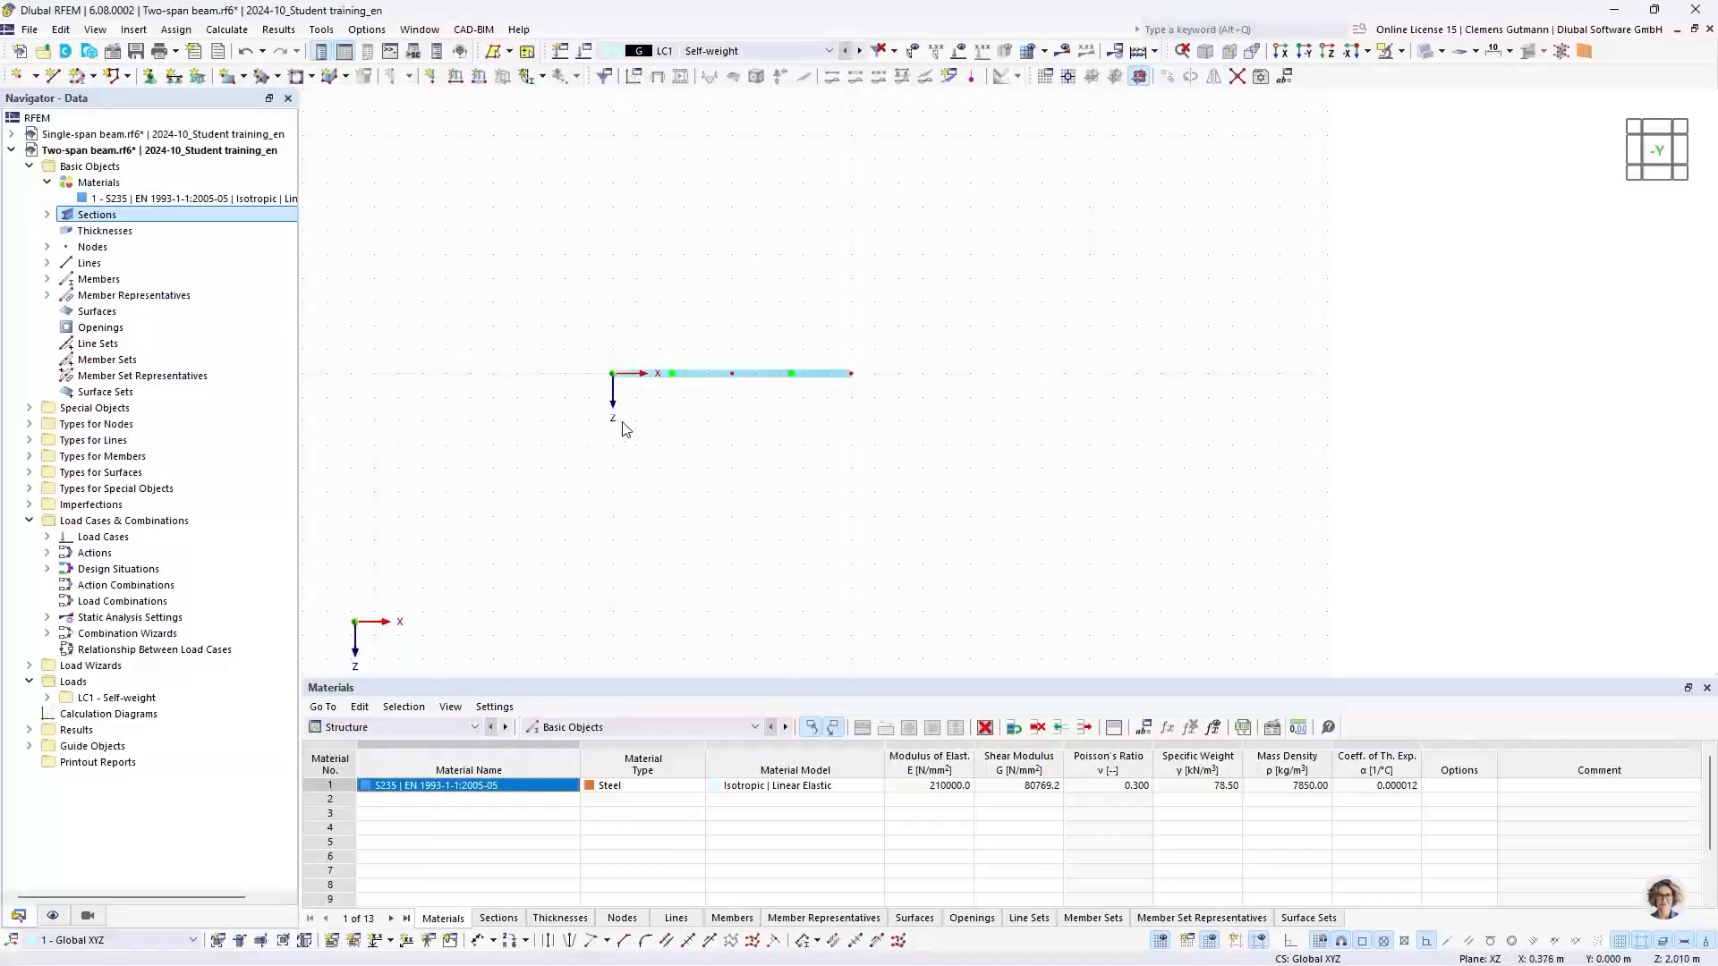
Review the members, lines and nodes of the two-span beam in the model data
{"action": "scroll", "coordinate": [711, 391], "scroll_direction": "up", "scroll_amount": 1}
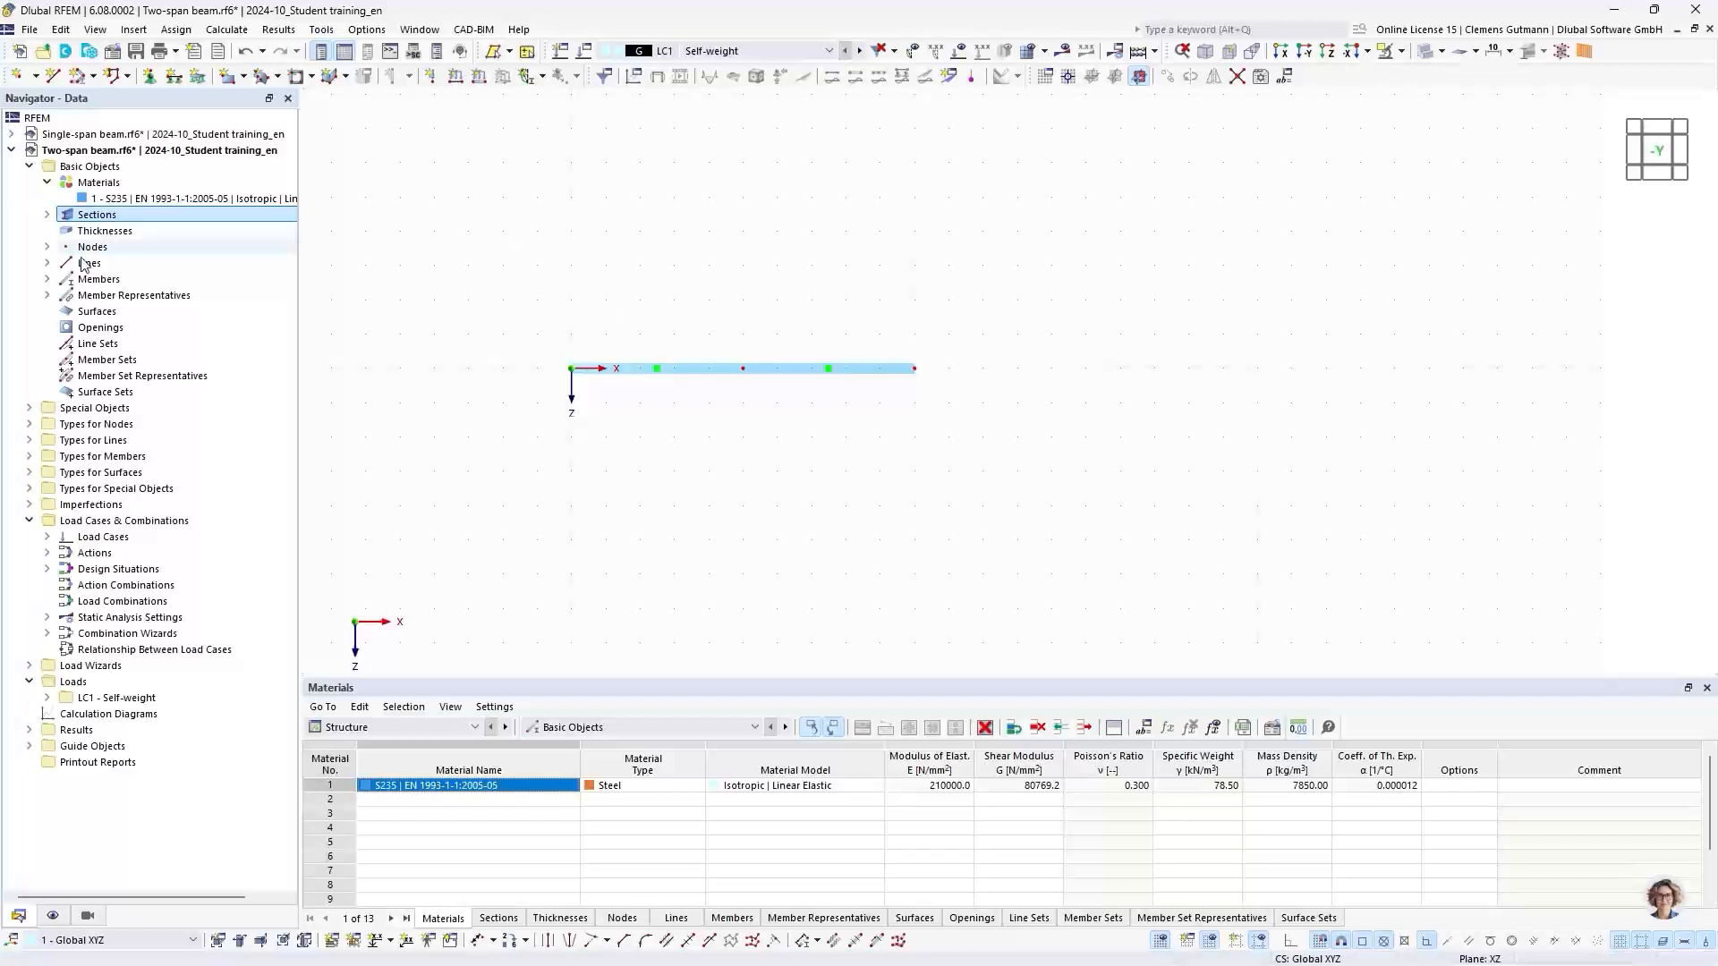
{"action": "left_click", "coordinate": [47, 279]}
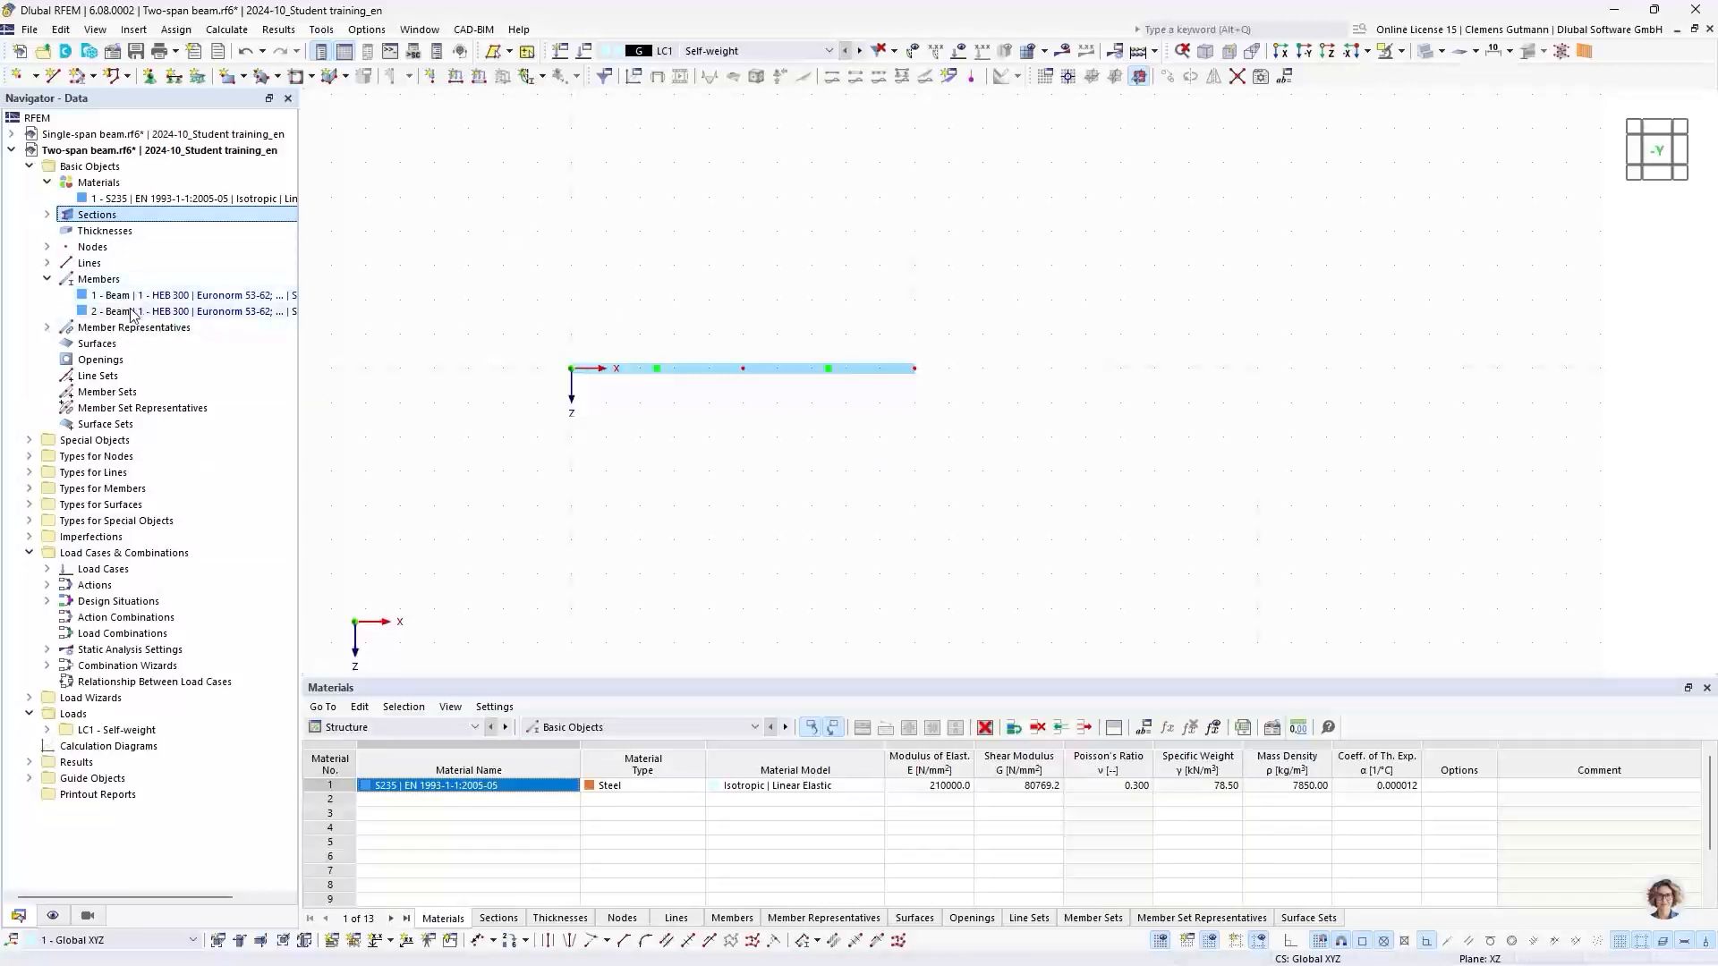
{"action": "left_click", "coordinate": [47, 263]}
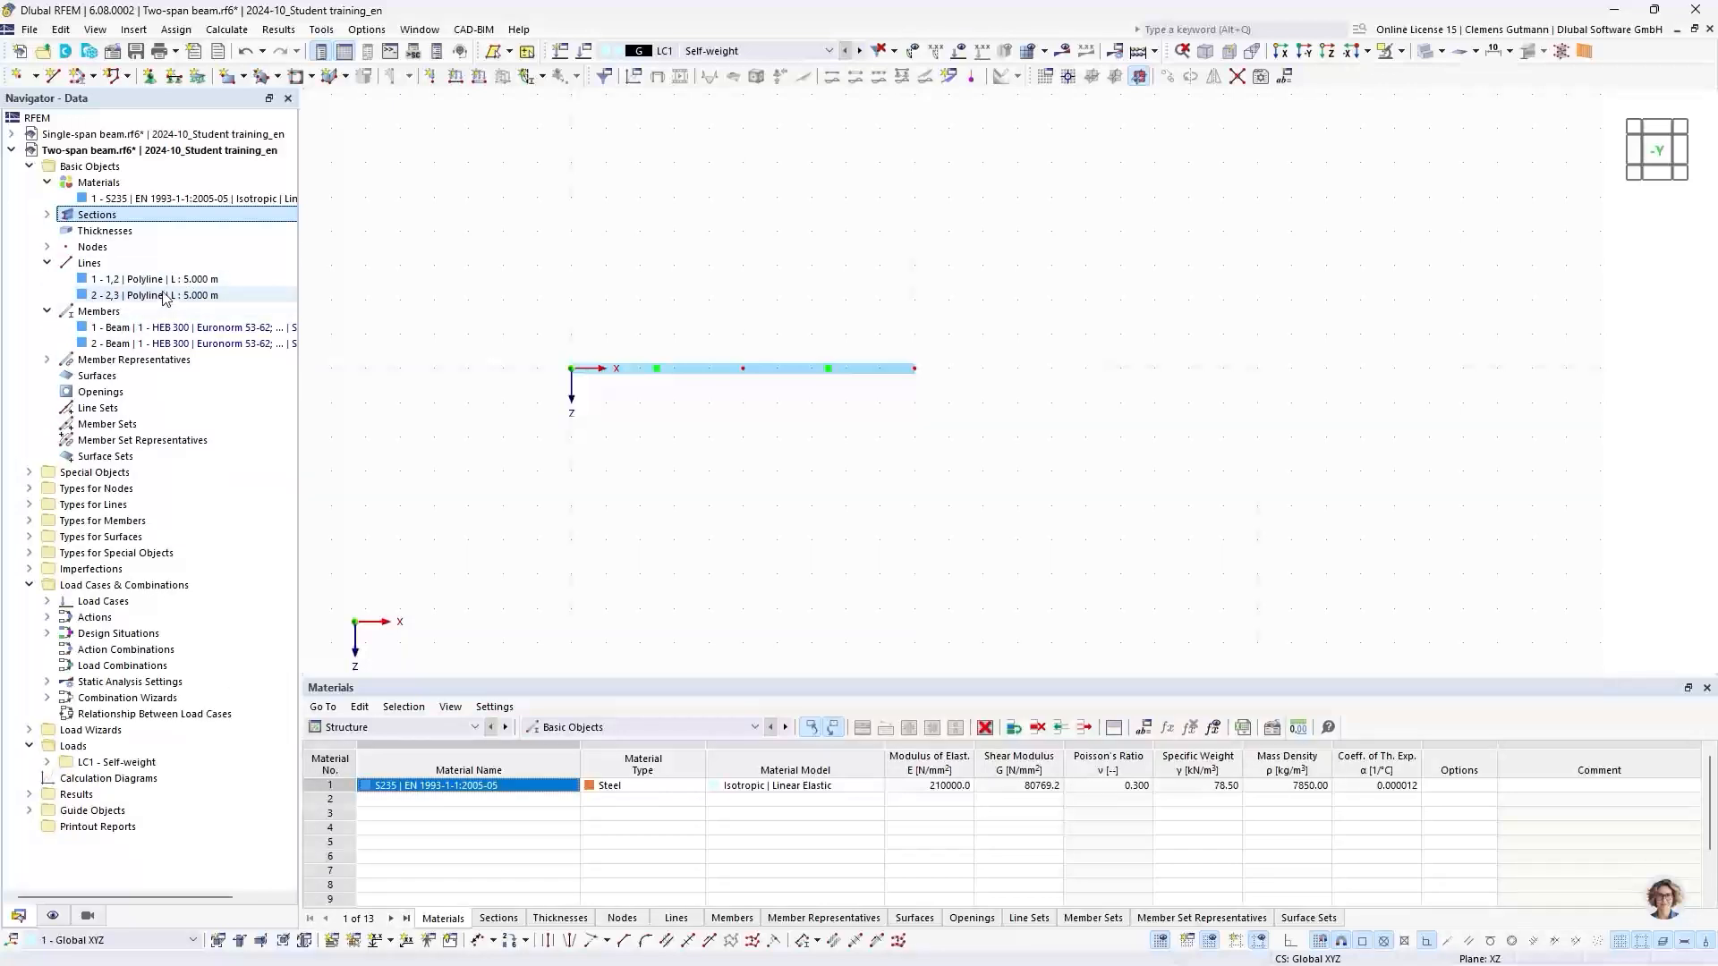
{"action": "left_click", "coordinate": [48, 247]}
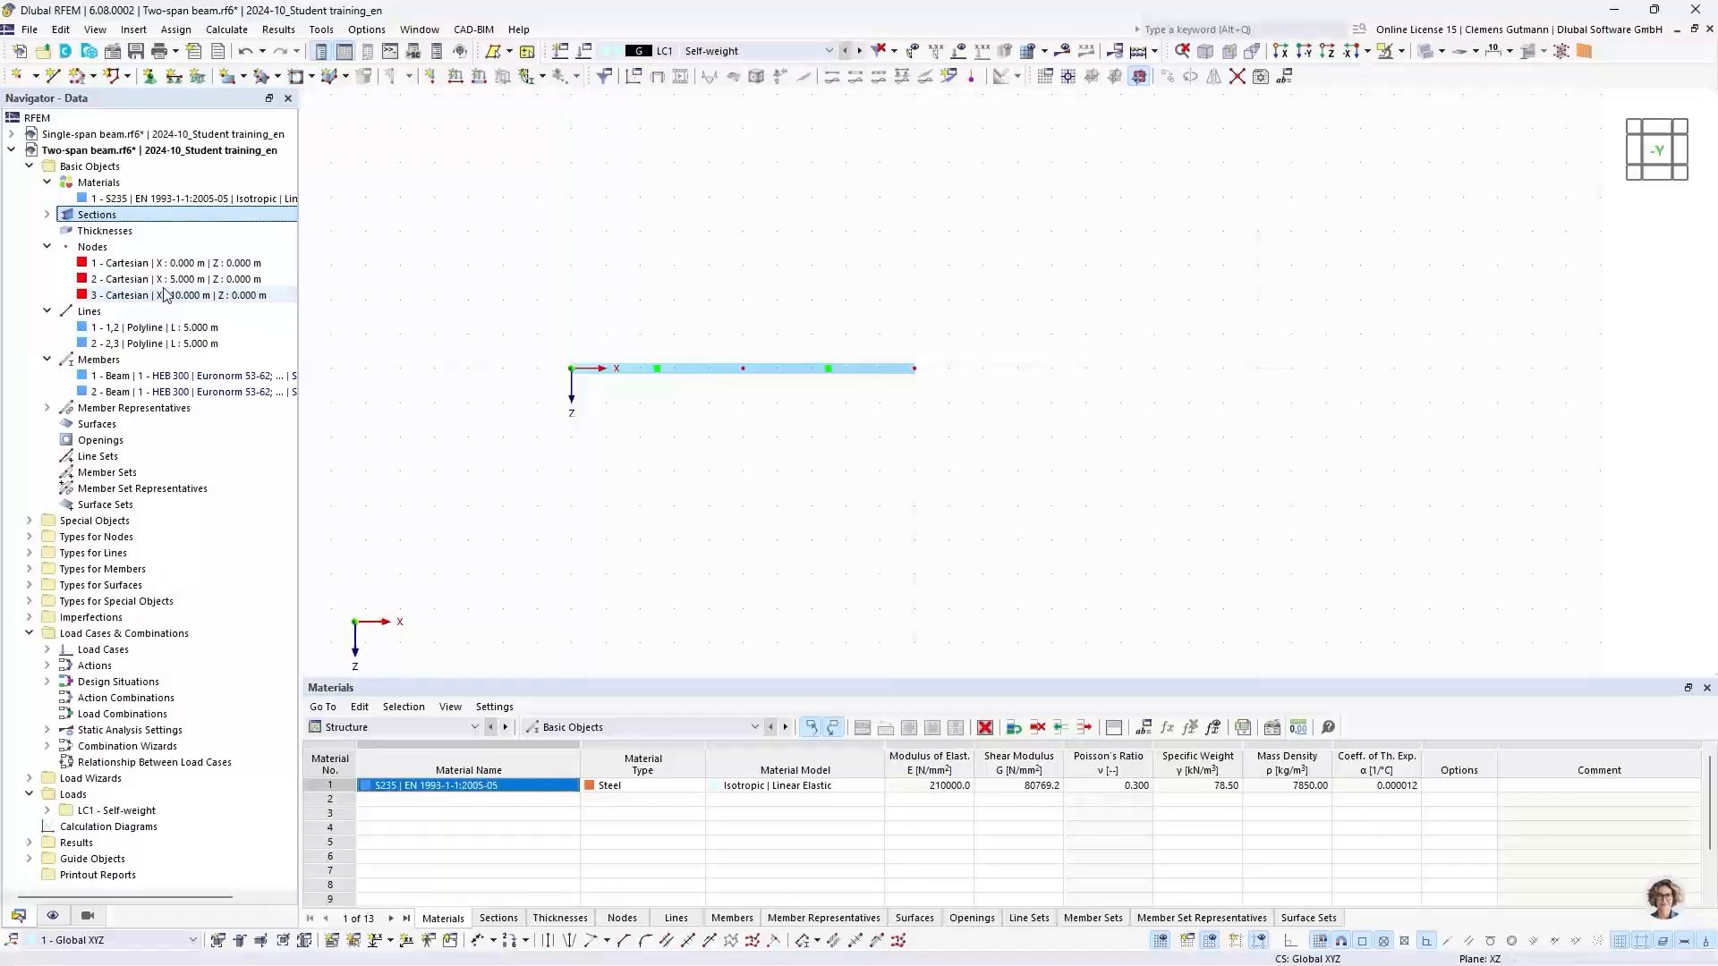
Assign the Hinged nodal support to the beam's start node, node 1
{"action": "left_click", "coordinate": [29, 522]}
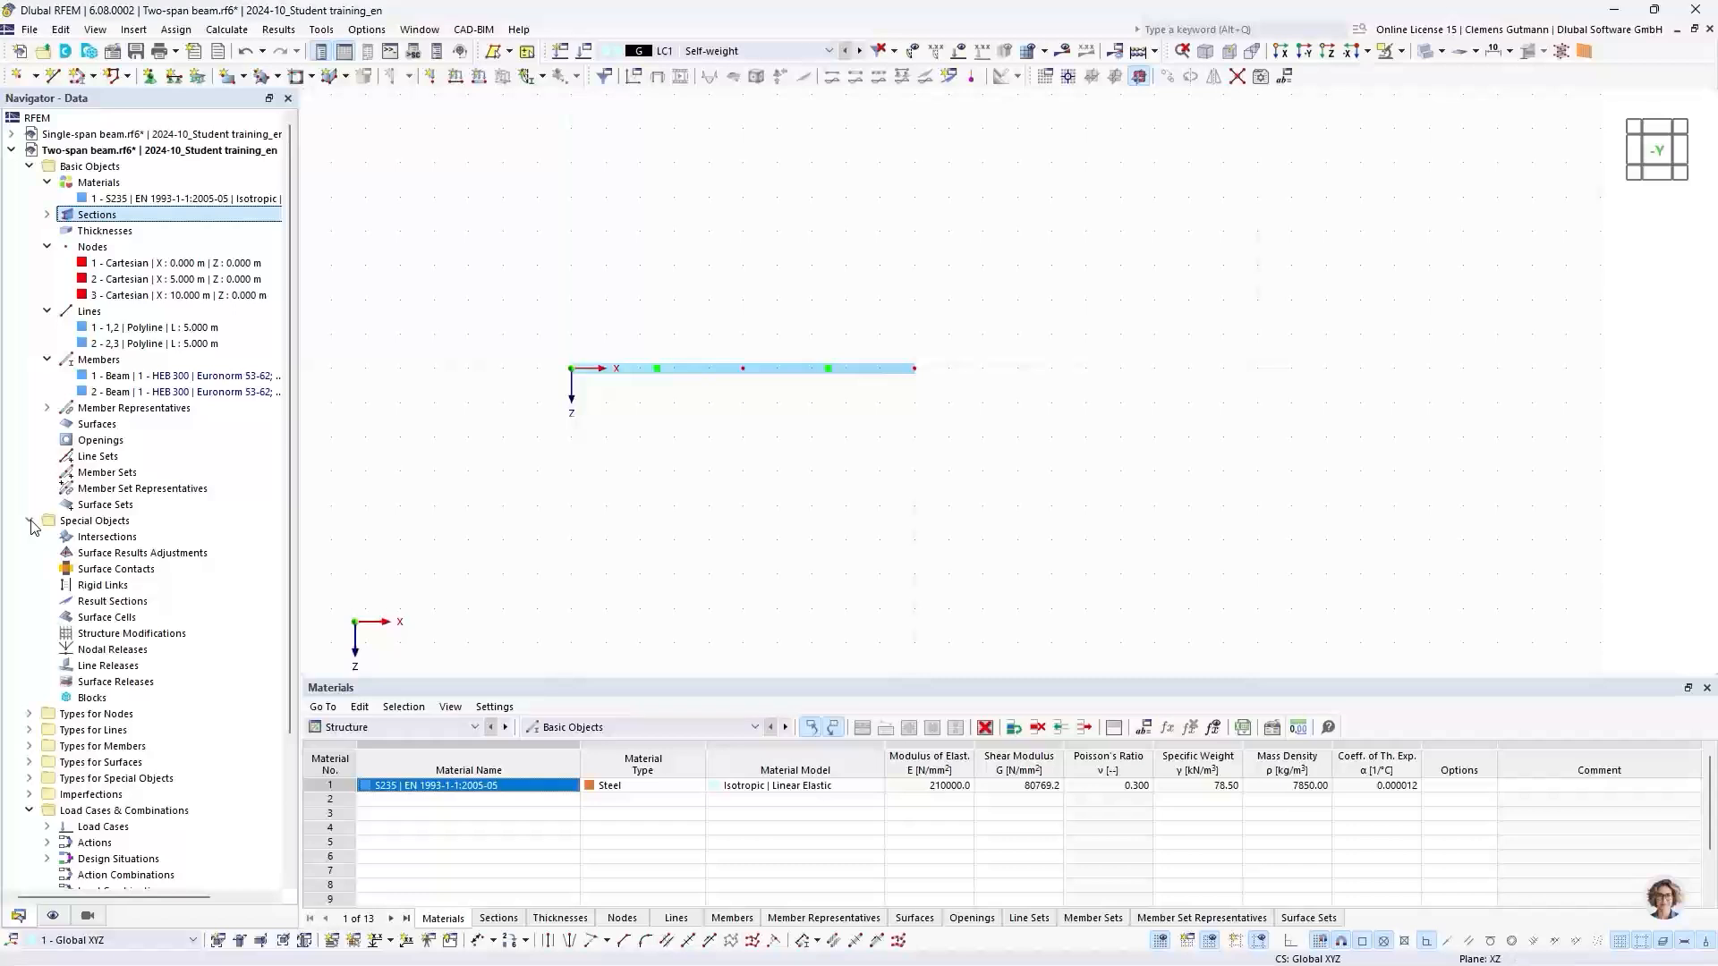
{"action": "left_click", "coordinate": [30, 522]}
{"action": "left_click", "coordinate": [30, 537]}
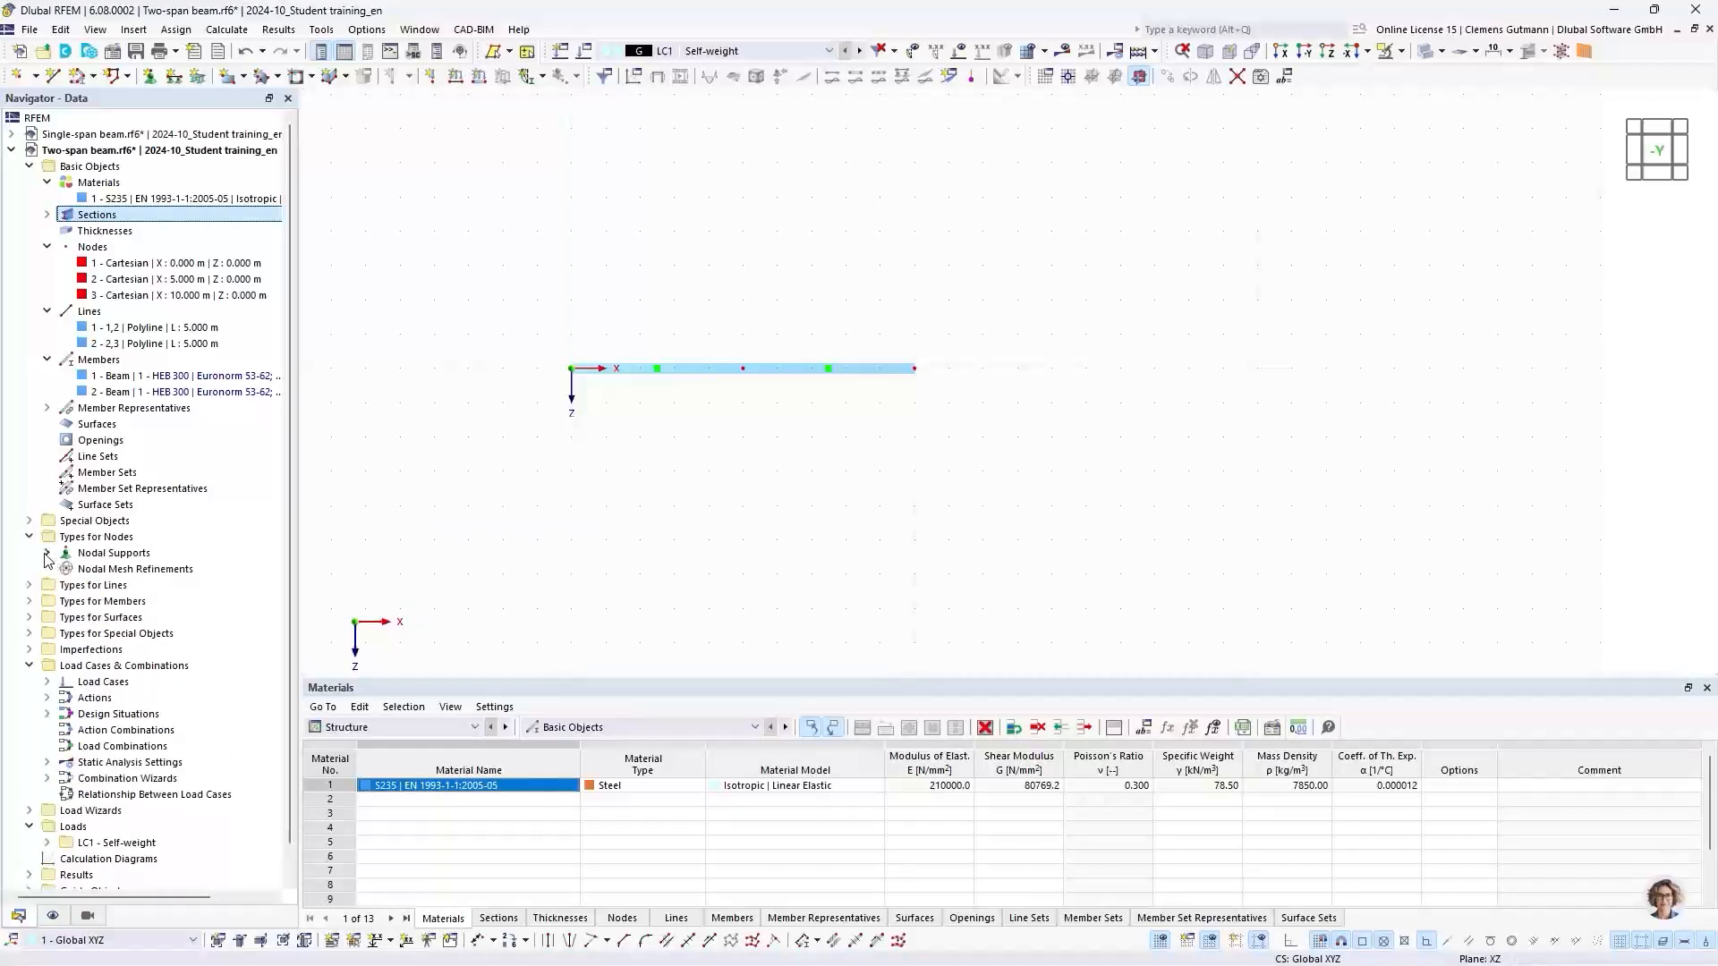
{"action": "left_click", "coordinate": [47, 554]}
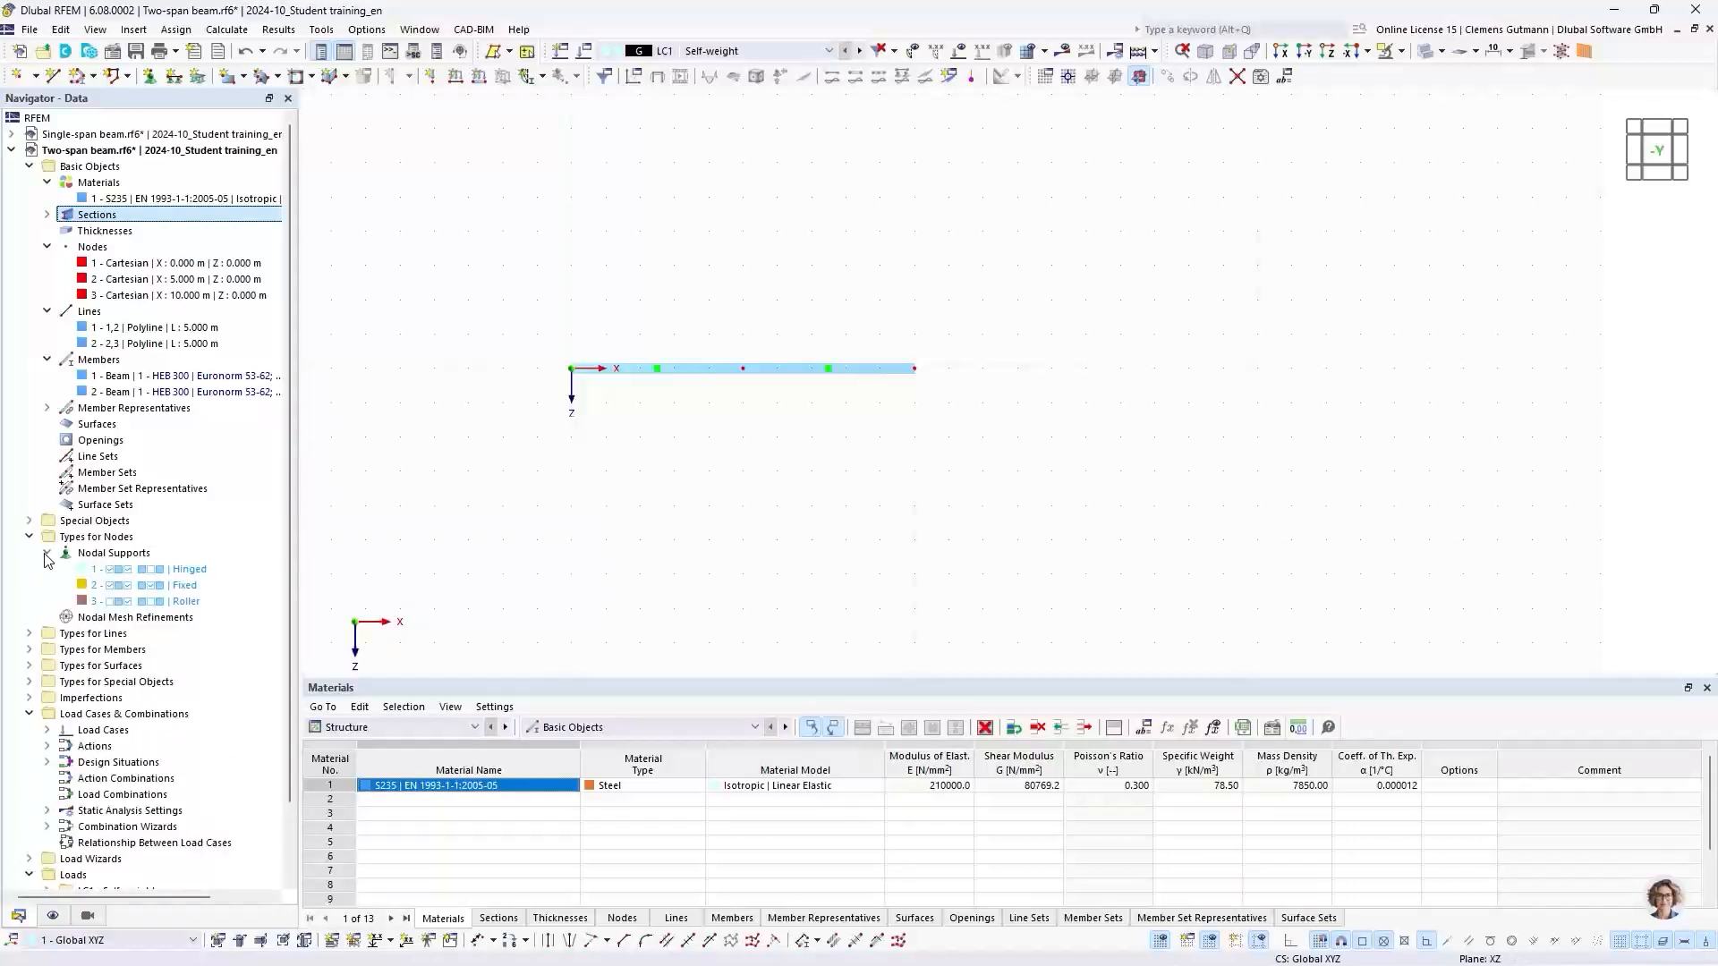
{"action": "right_click", "coordinate": [128, 575]}
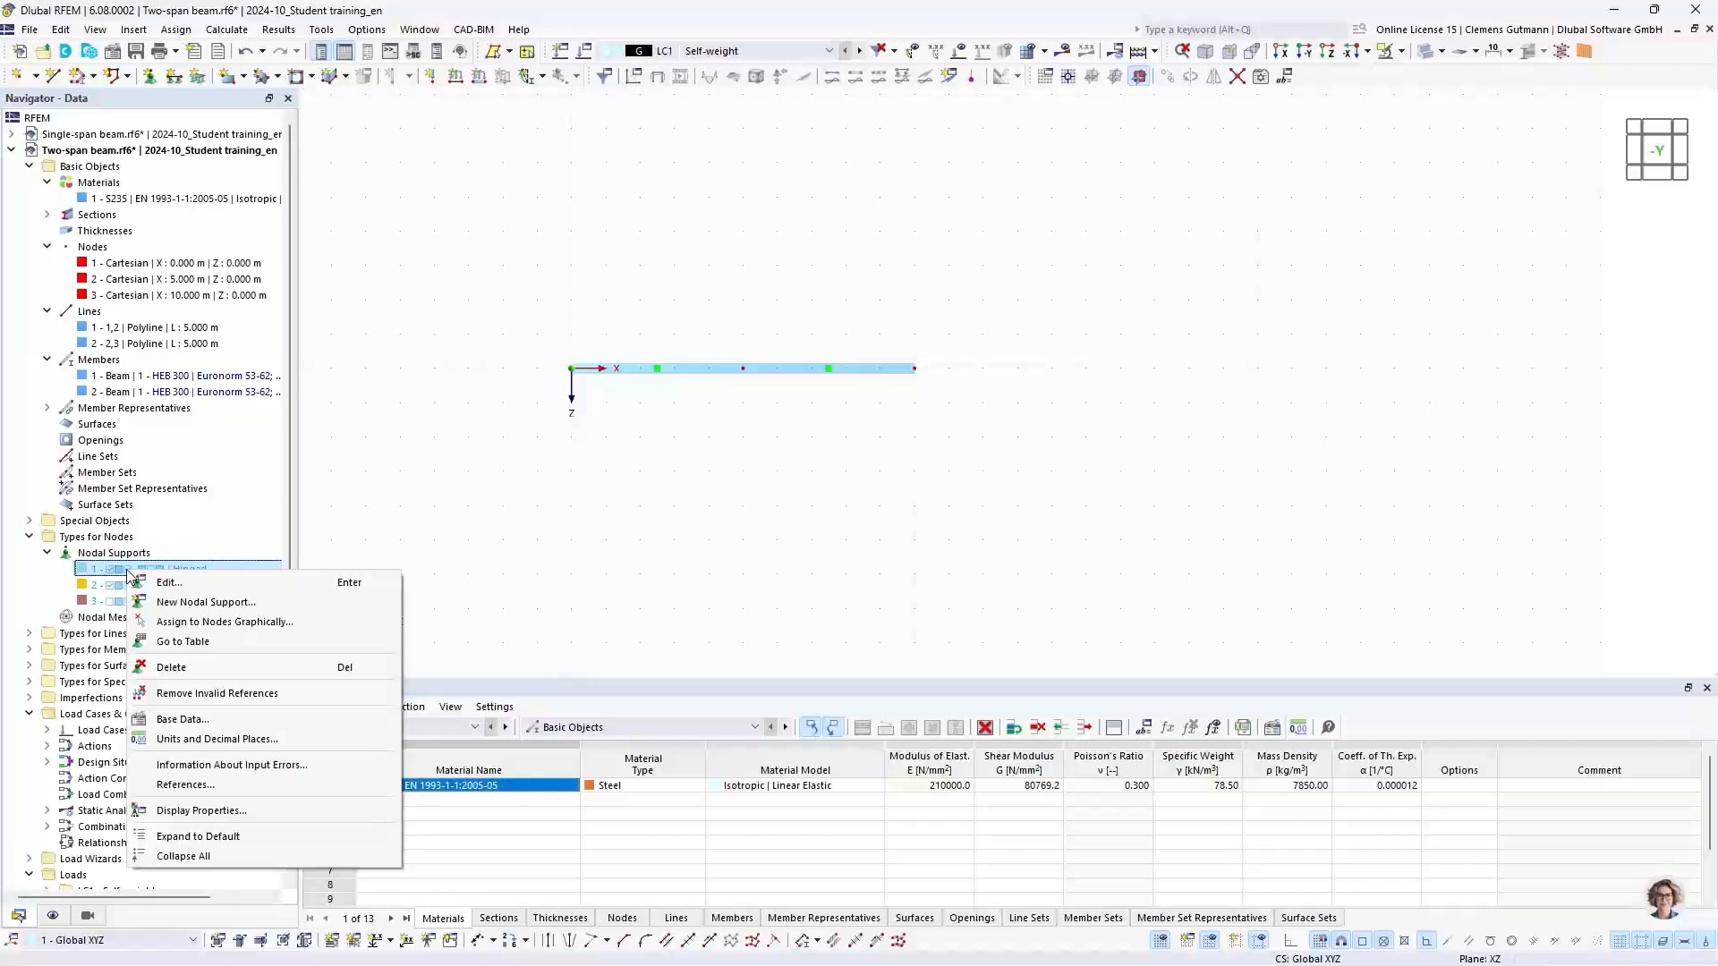
{"action": "left_click", "coordinate": [183, 623]}
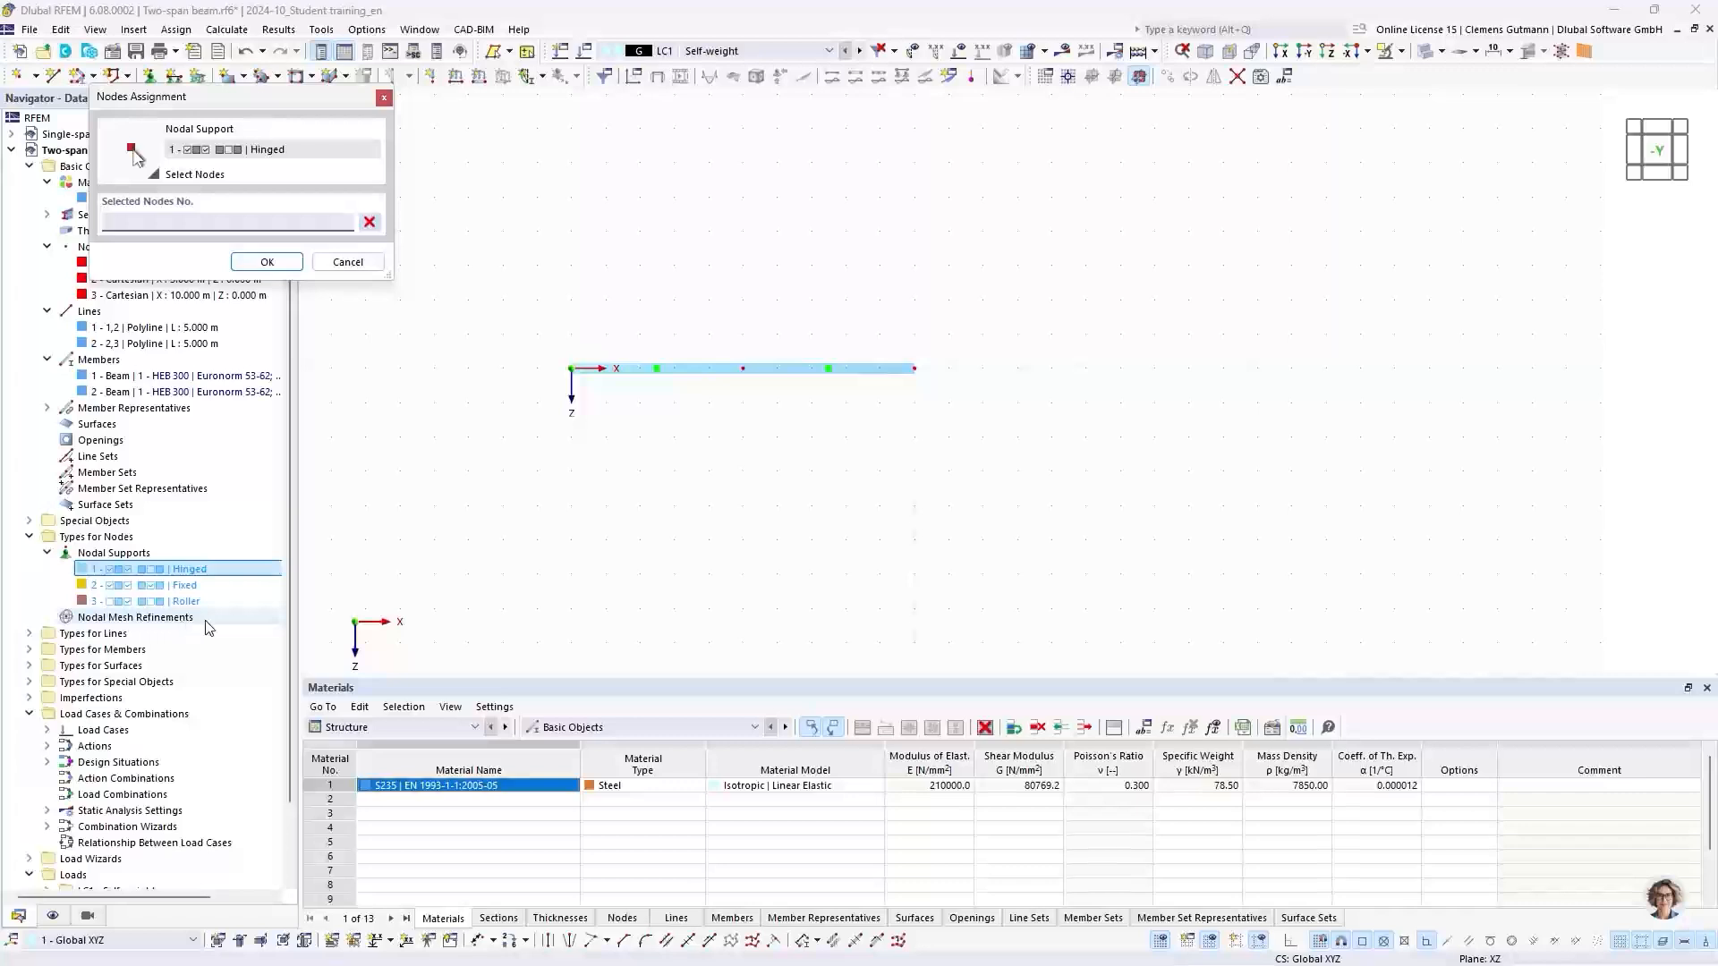
{"action": "left_click", "coordinate": [571, 368]}
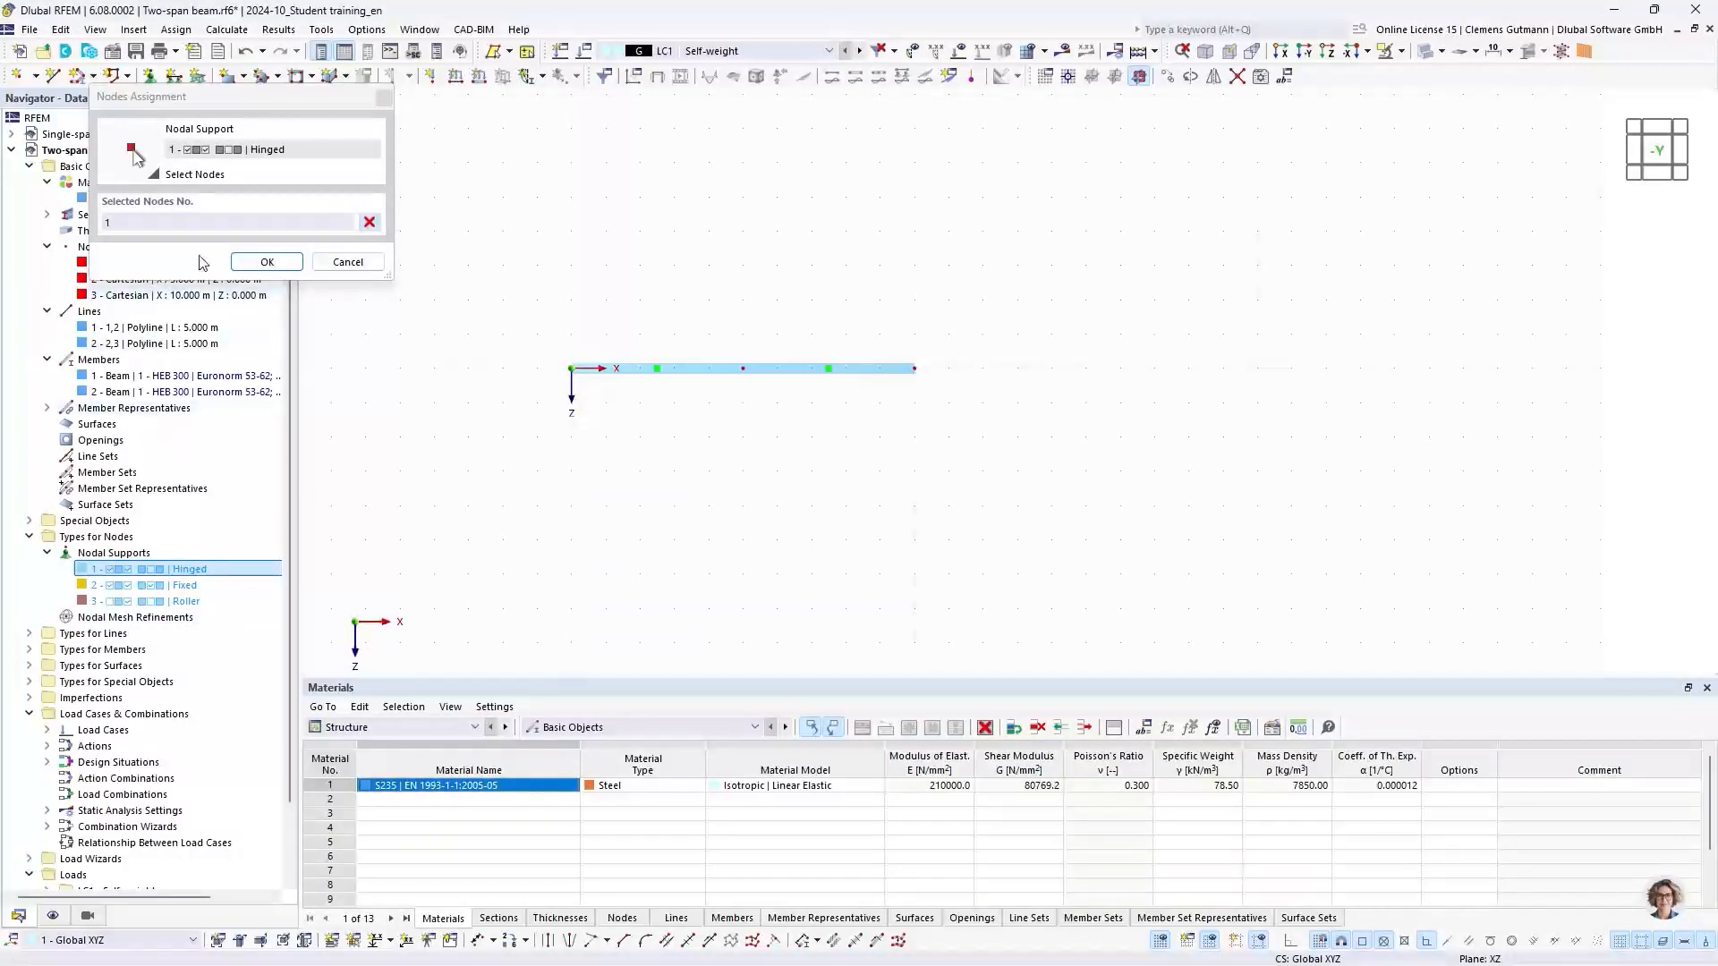
{"action": "left_click", "coordinate": [266, 262]}
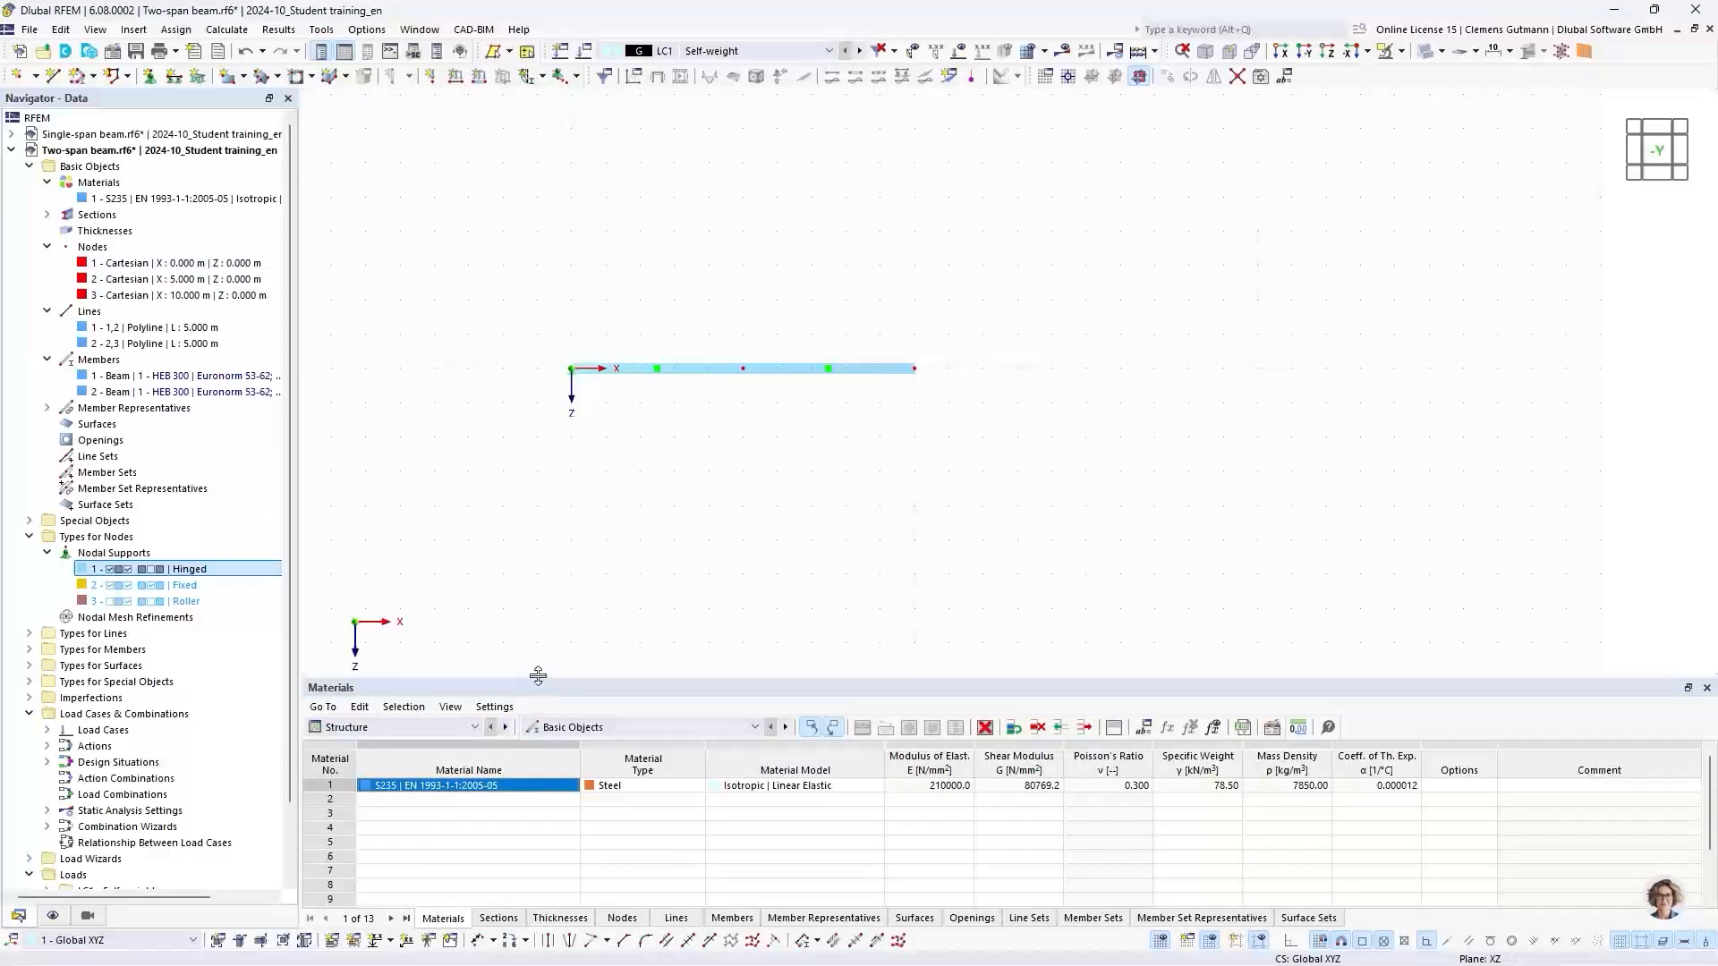
Assign the Roller support, nodal support 3, to nodes 2 and 3 in the nodal supports table
{"action": "left_click_drag", "start_coordinate": [538, 676], "coordinate": [504, 506]}
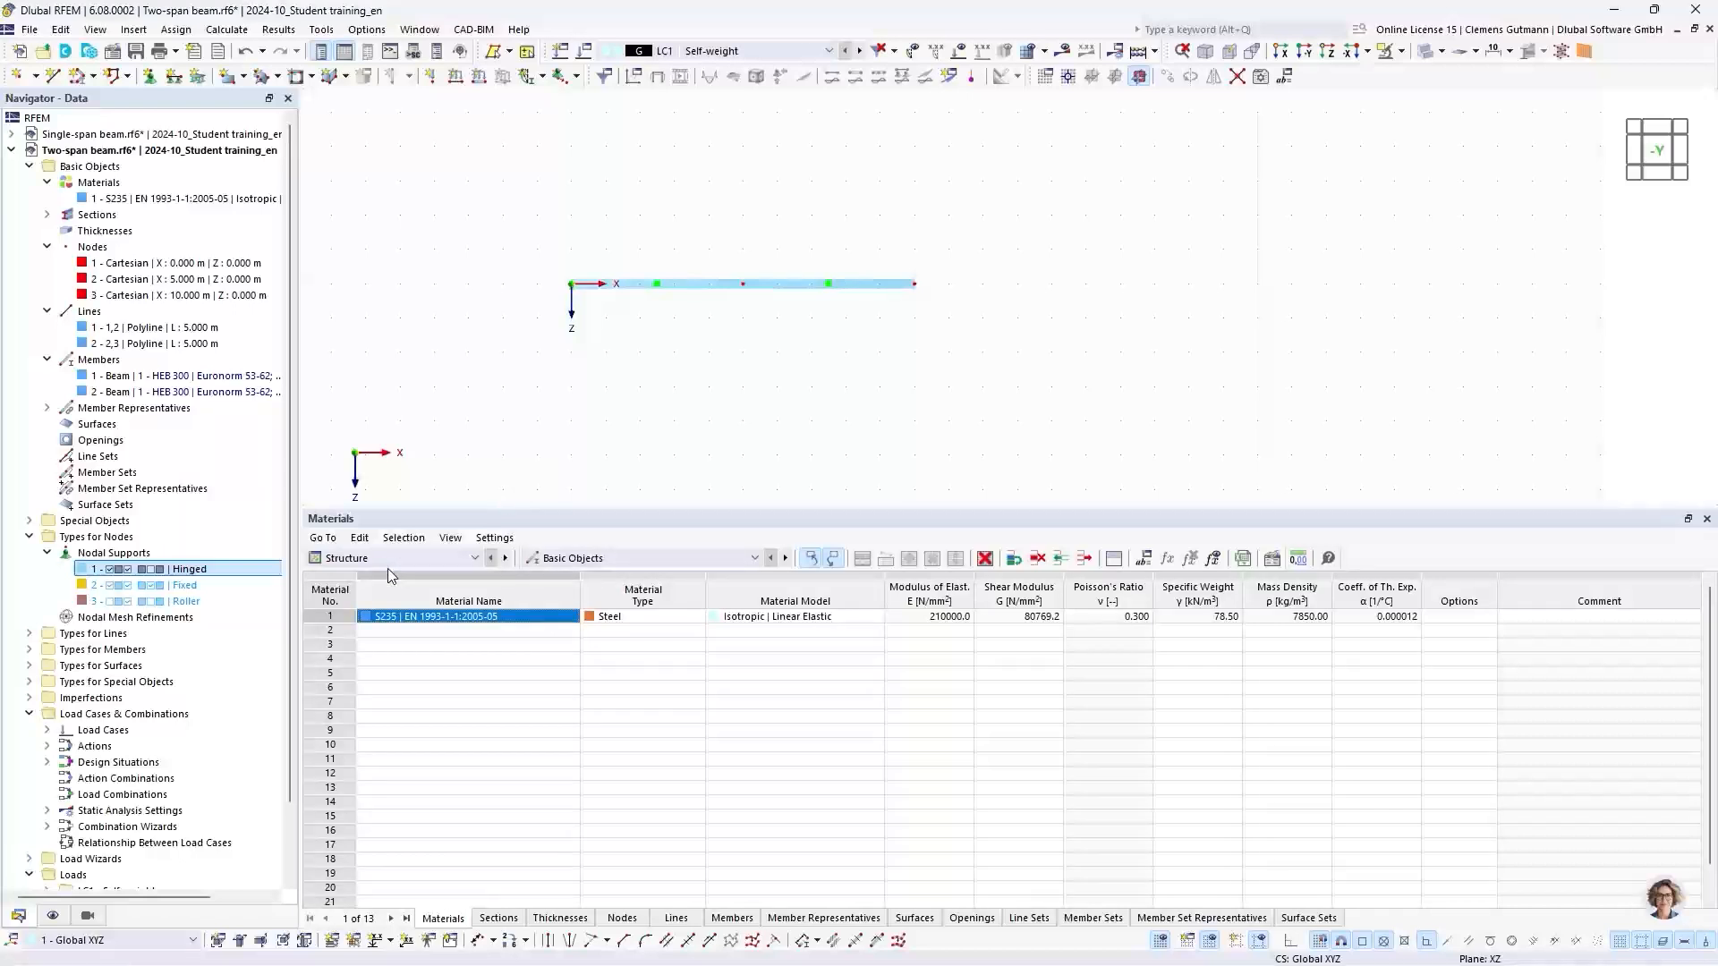
{"action": "left_click", "coordinate": [566, 556]}
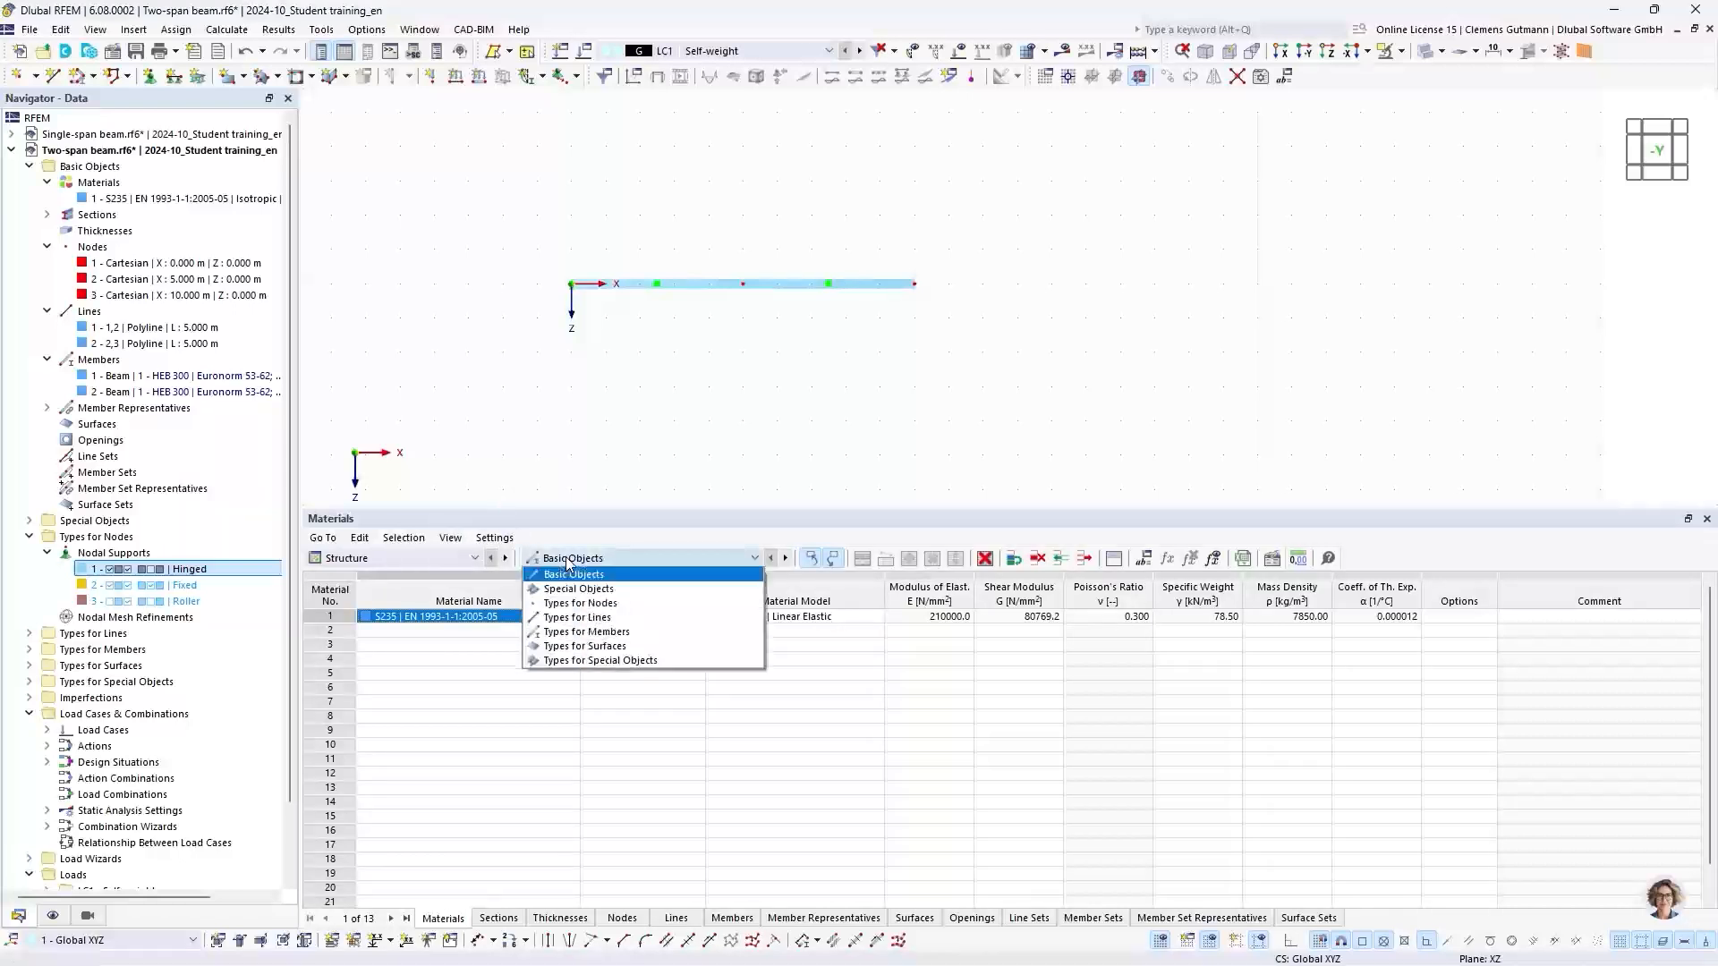
{"action": "left_click", "coordinate": [598, 605]}
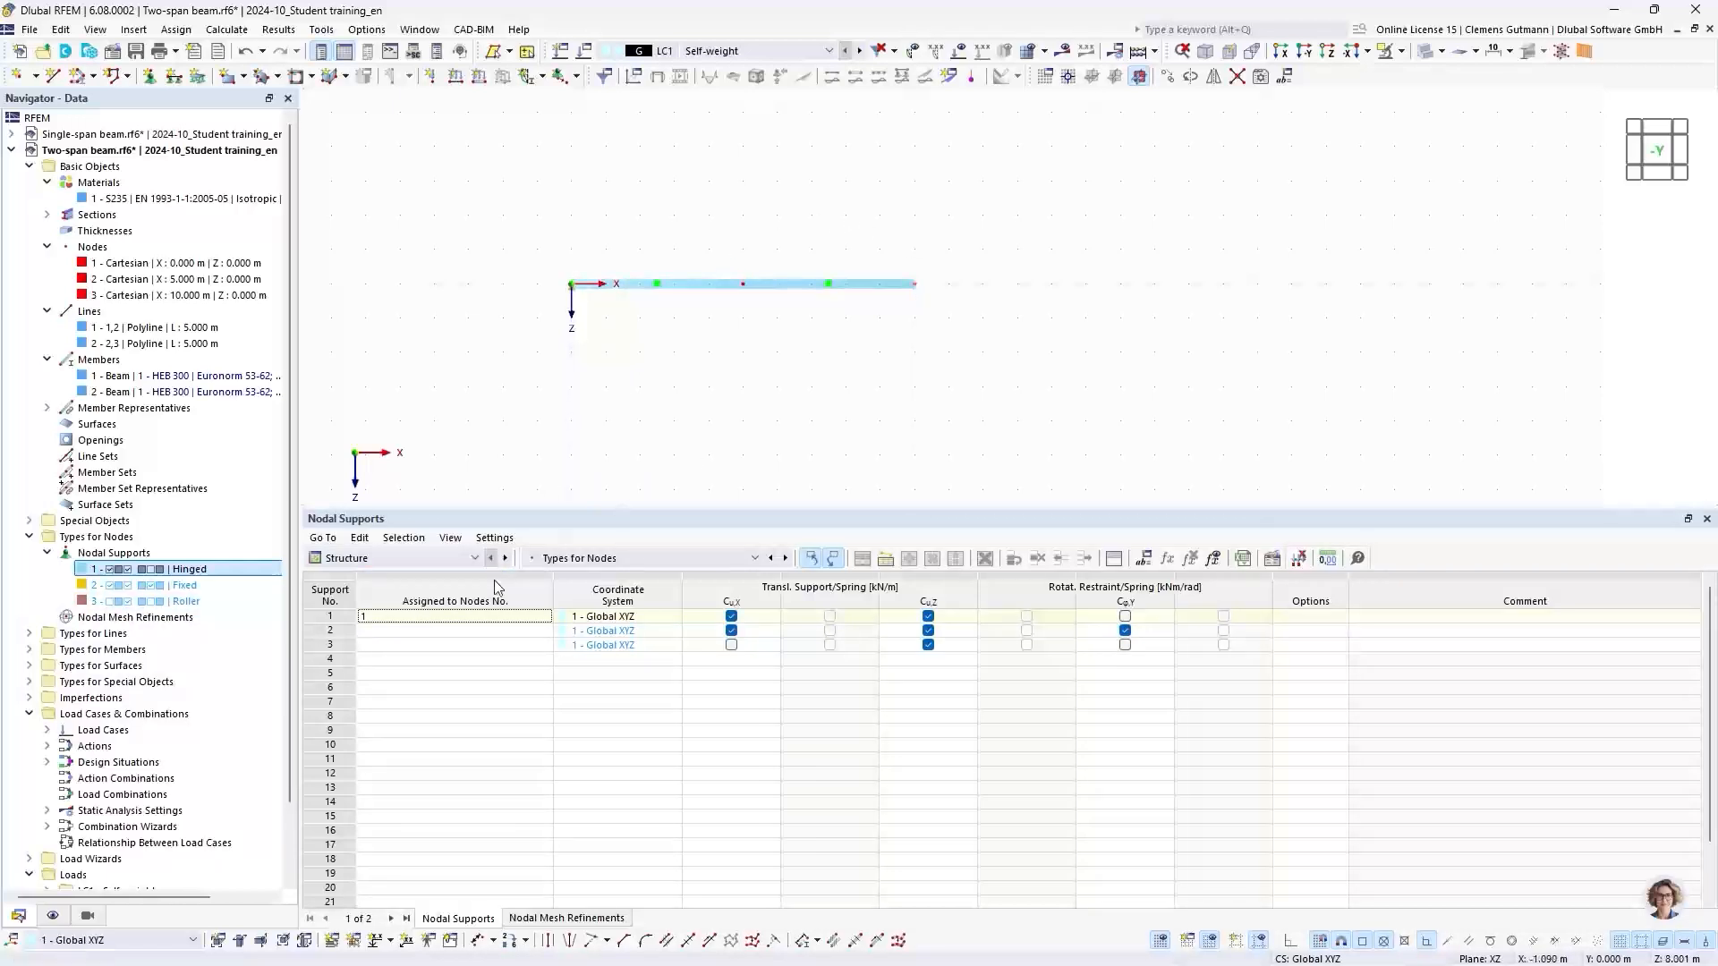
{"action": "left_click", "coordinate": [414, 645]}
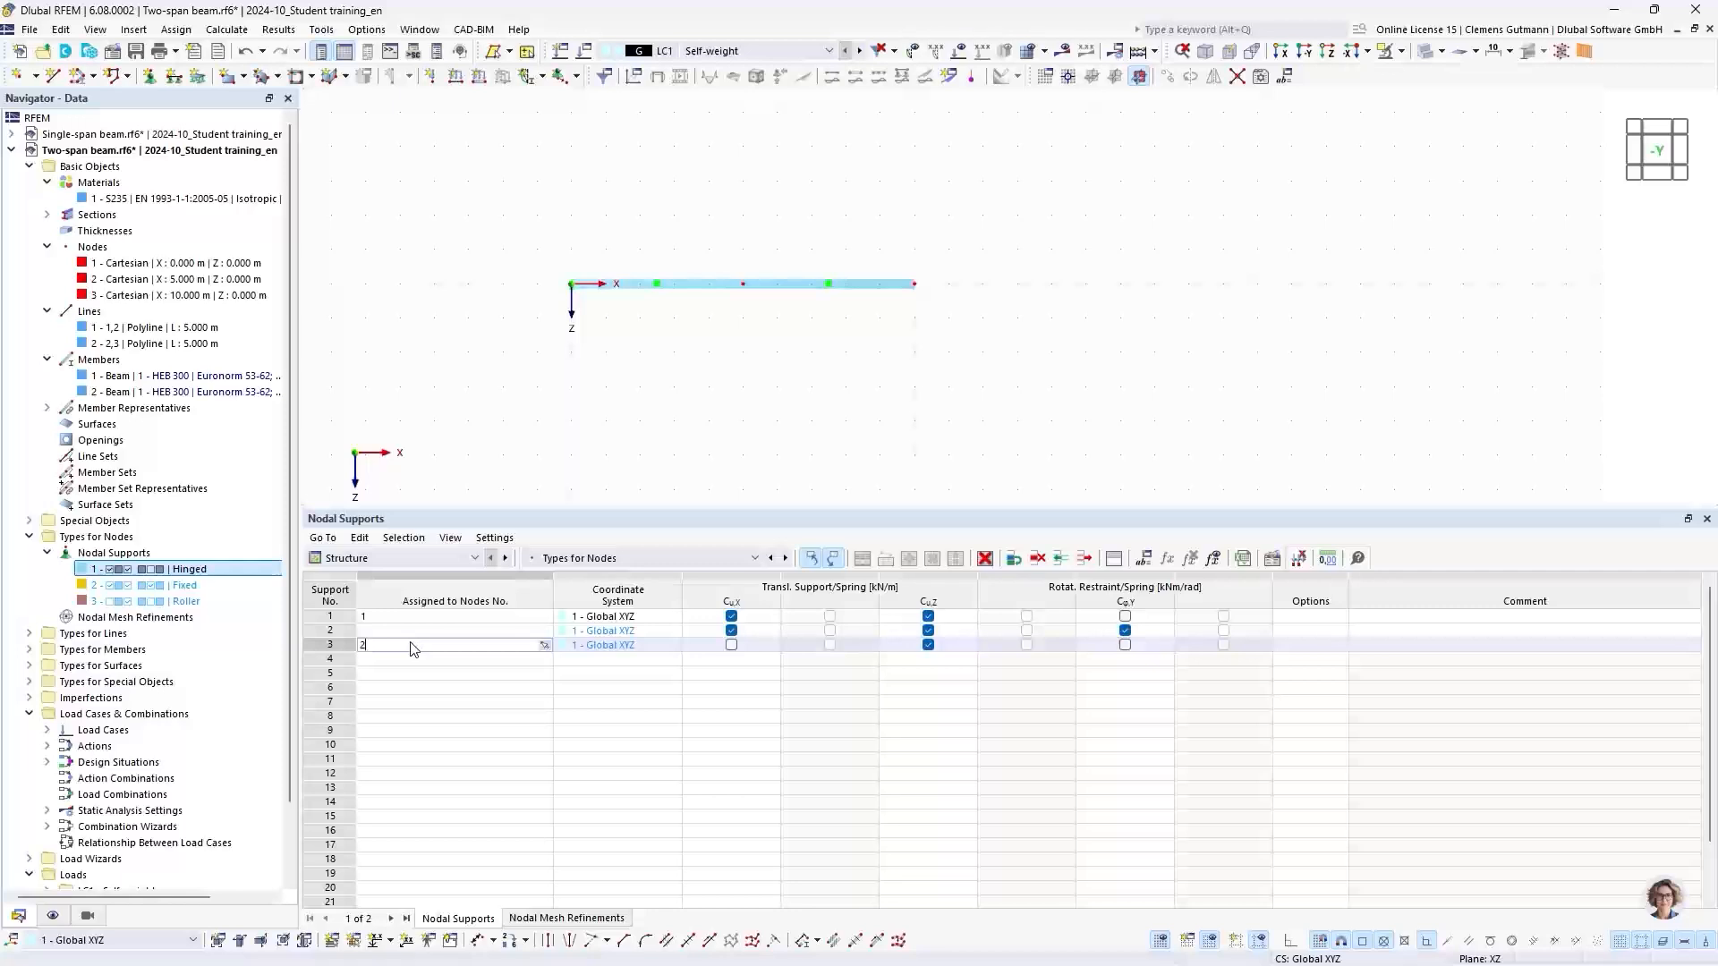
{"action": "type", "text": "2,3"}
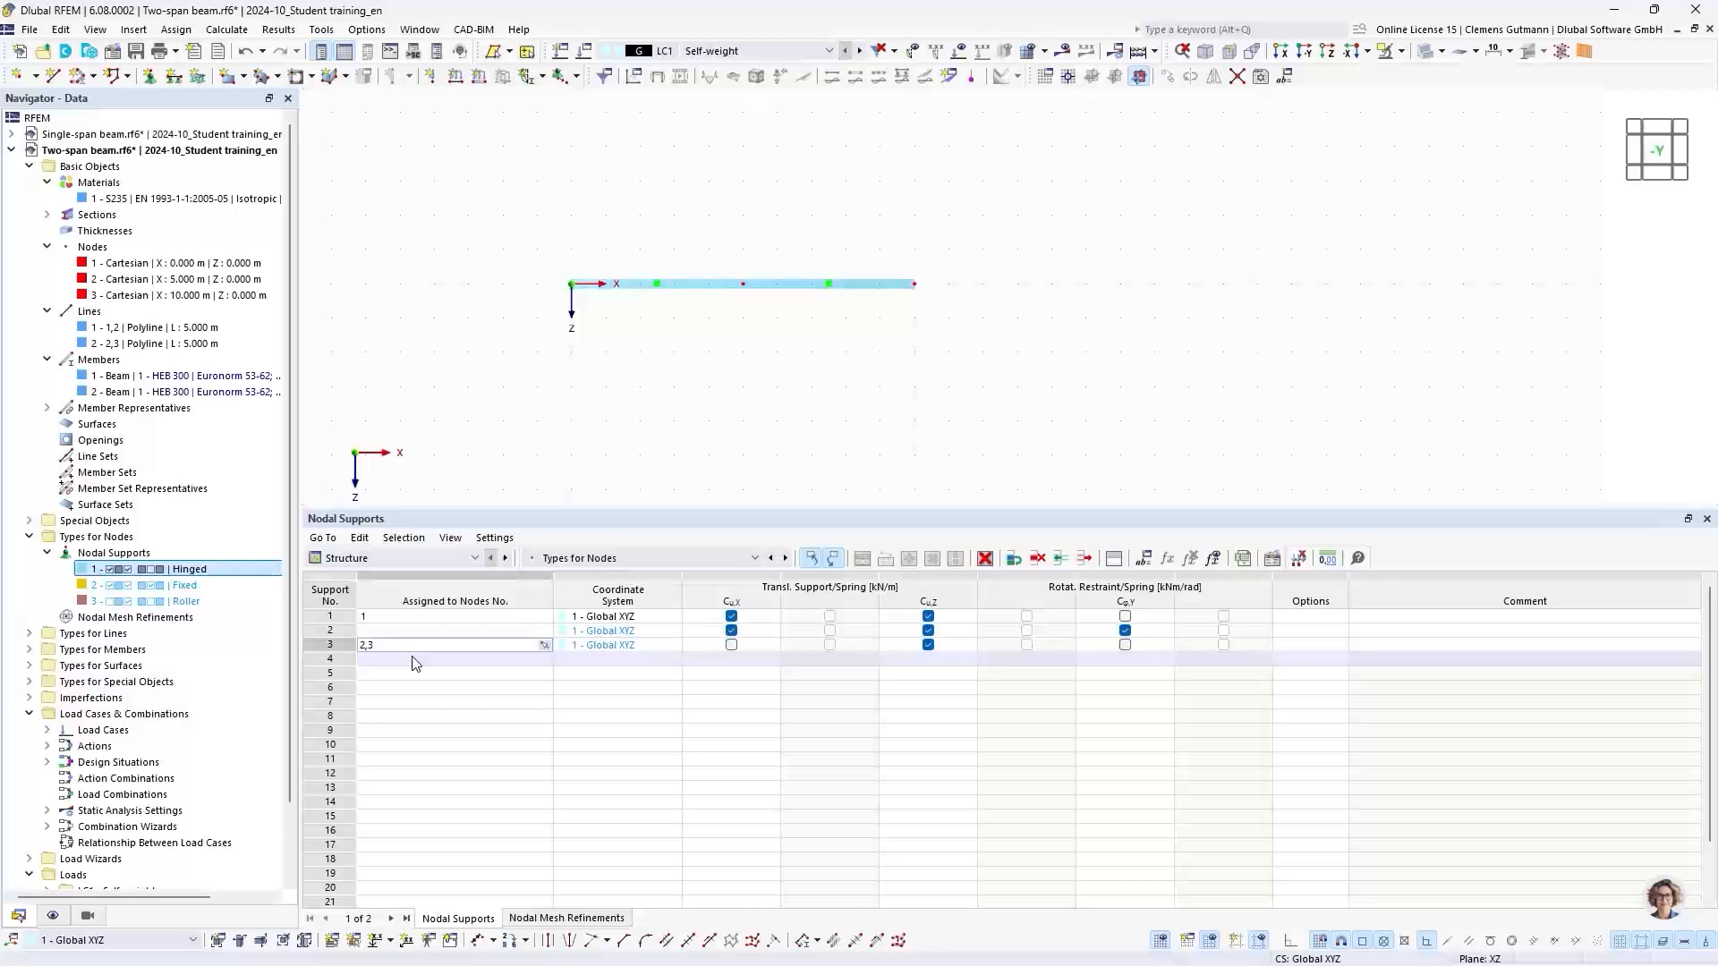
{"action": "left_click", "coordinate": [414, 659]}
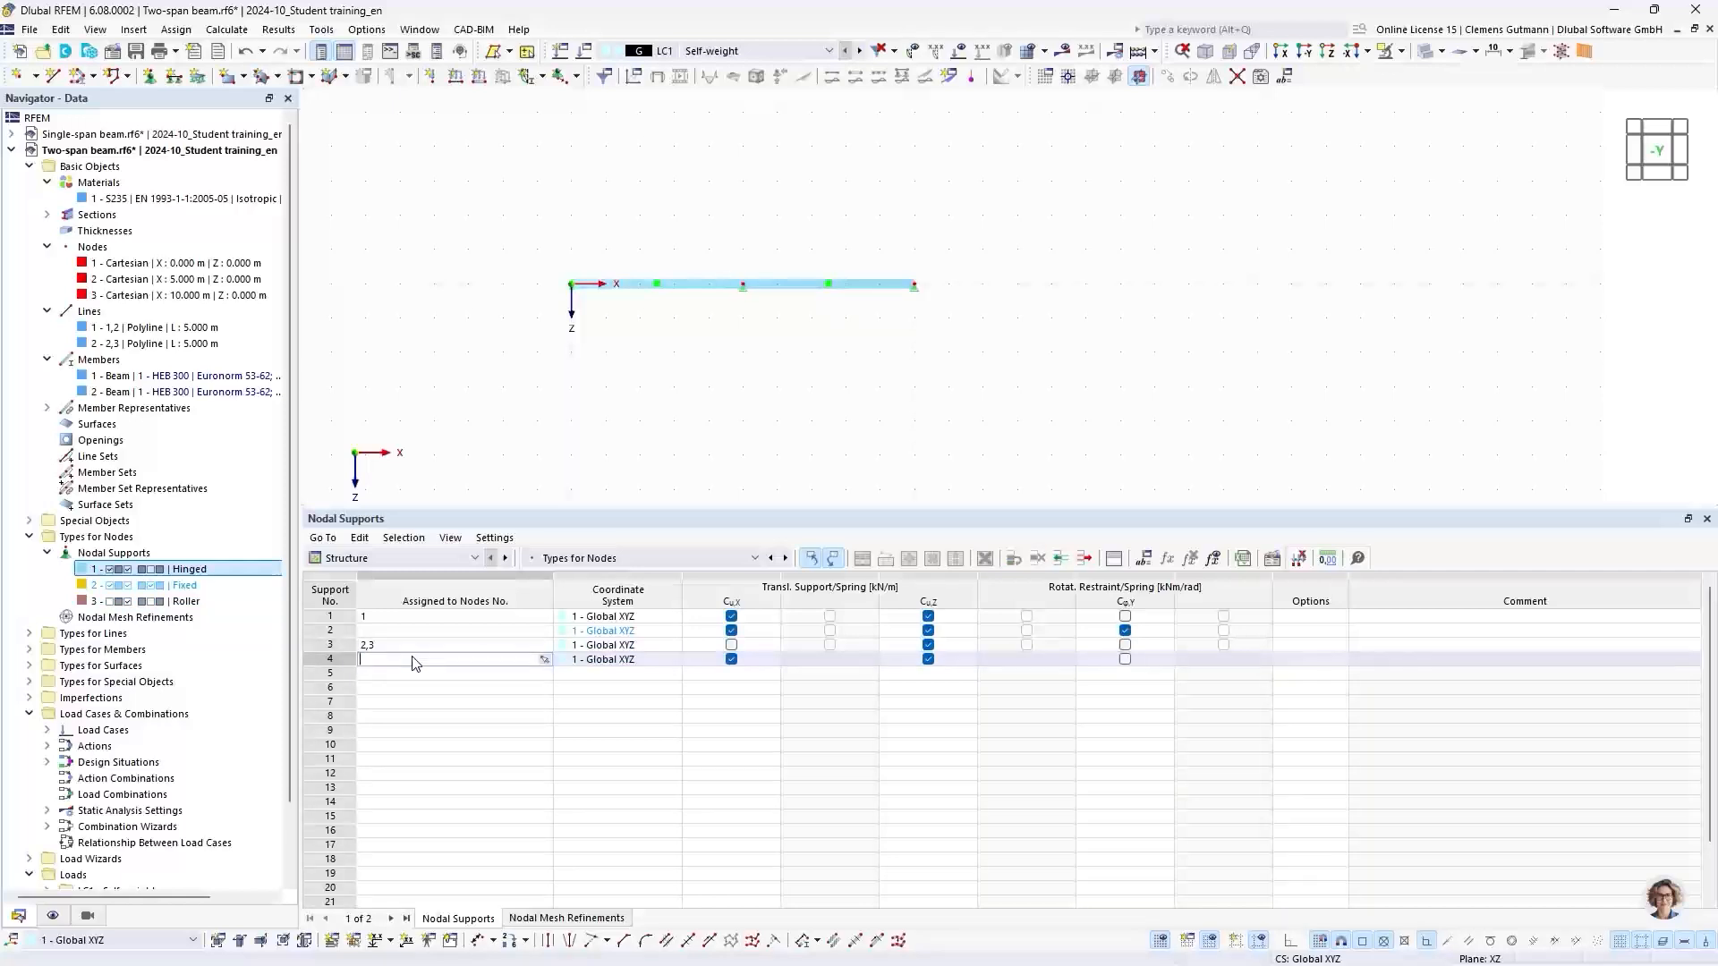
Enlarge the display size of the nodal support symbols on the beam
{"action": "scroll", "coordinate": [786, 285], "scroll_direction": "up", "scroll_amount": 3}
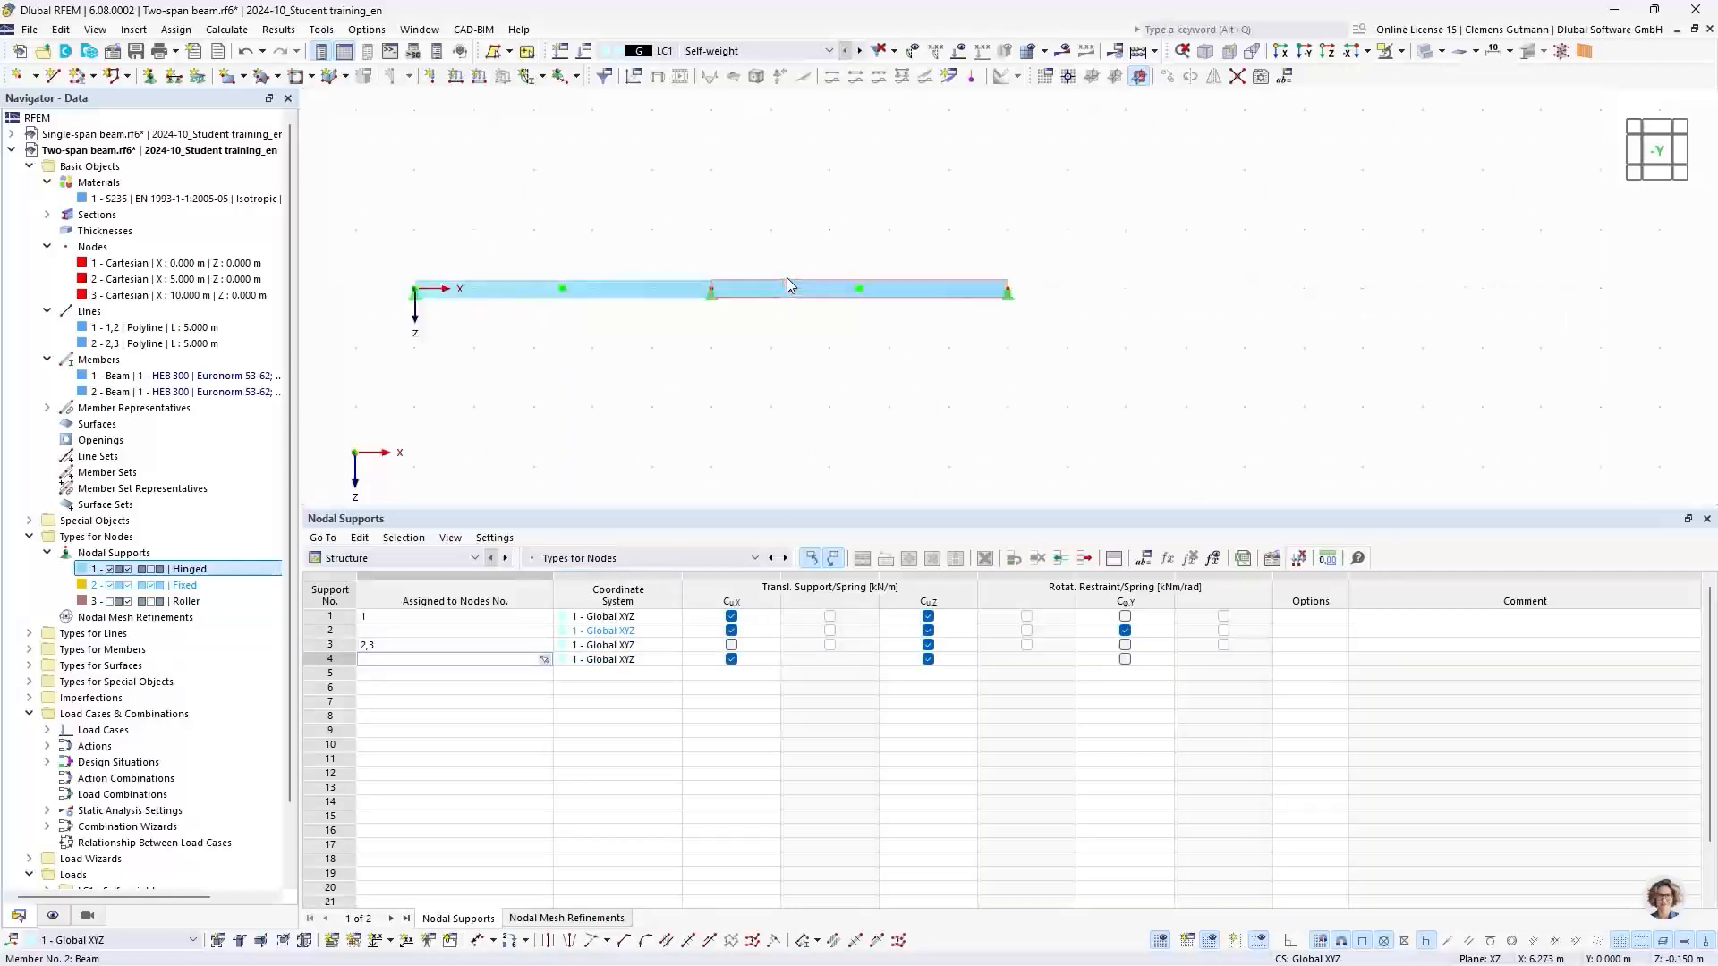
{"action": "scroll", "coordinate": [786, 284], "scroll_direction": "up", "scroll_amount": 1}
{"action": "middle_click_drag", "start_coordinate": [711, 395], "coordinate": [779, 414]}
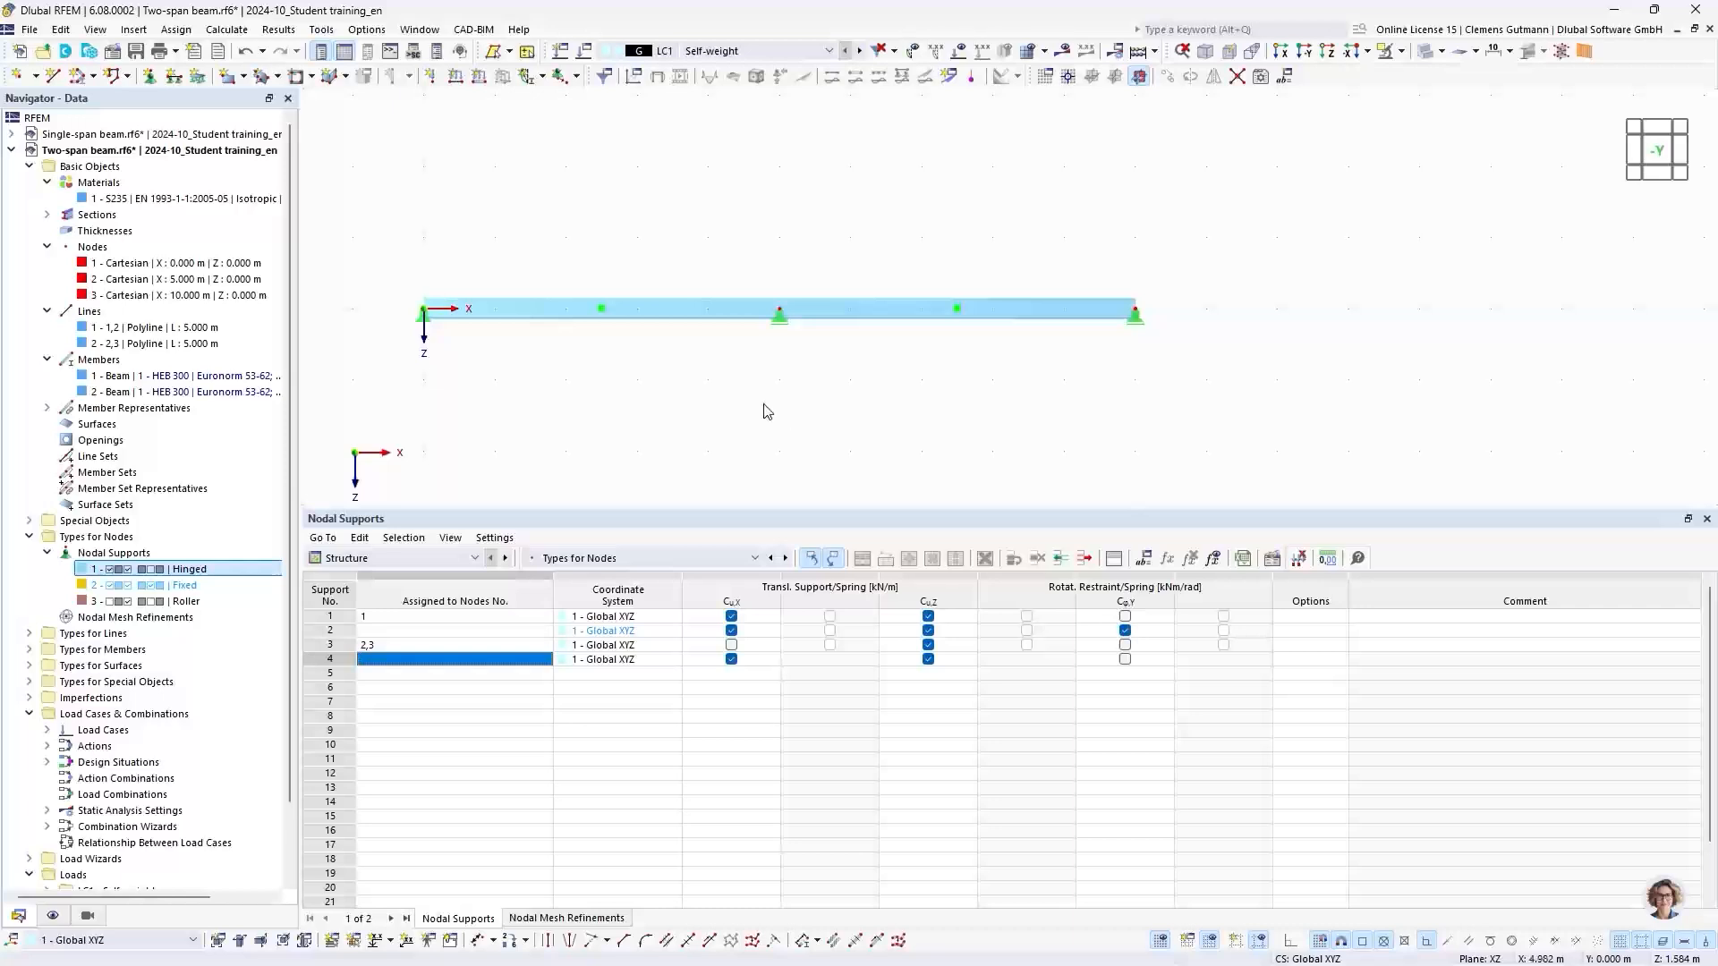
{"action": "mouse_move", "coordinate": [778, 334]}
{"action": "right_click", "coordinate": [781, 332]}
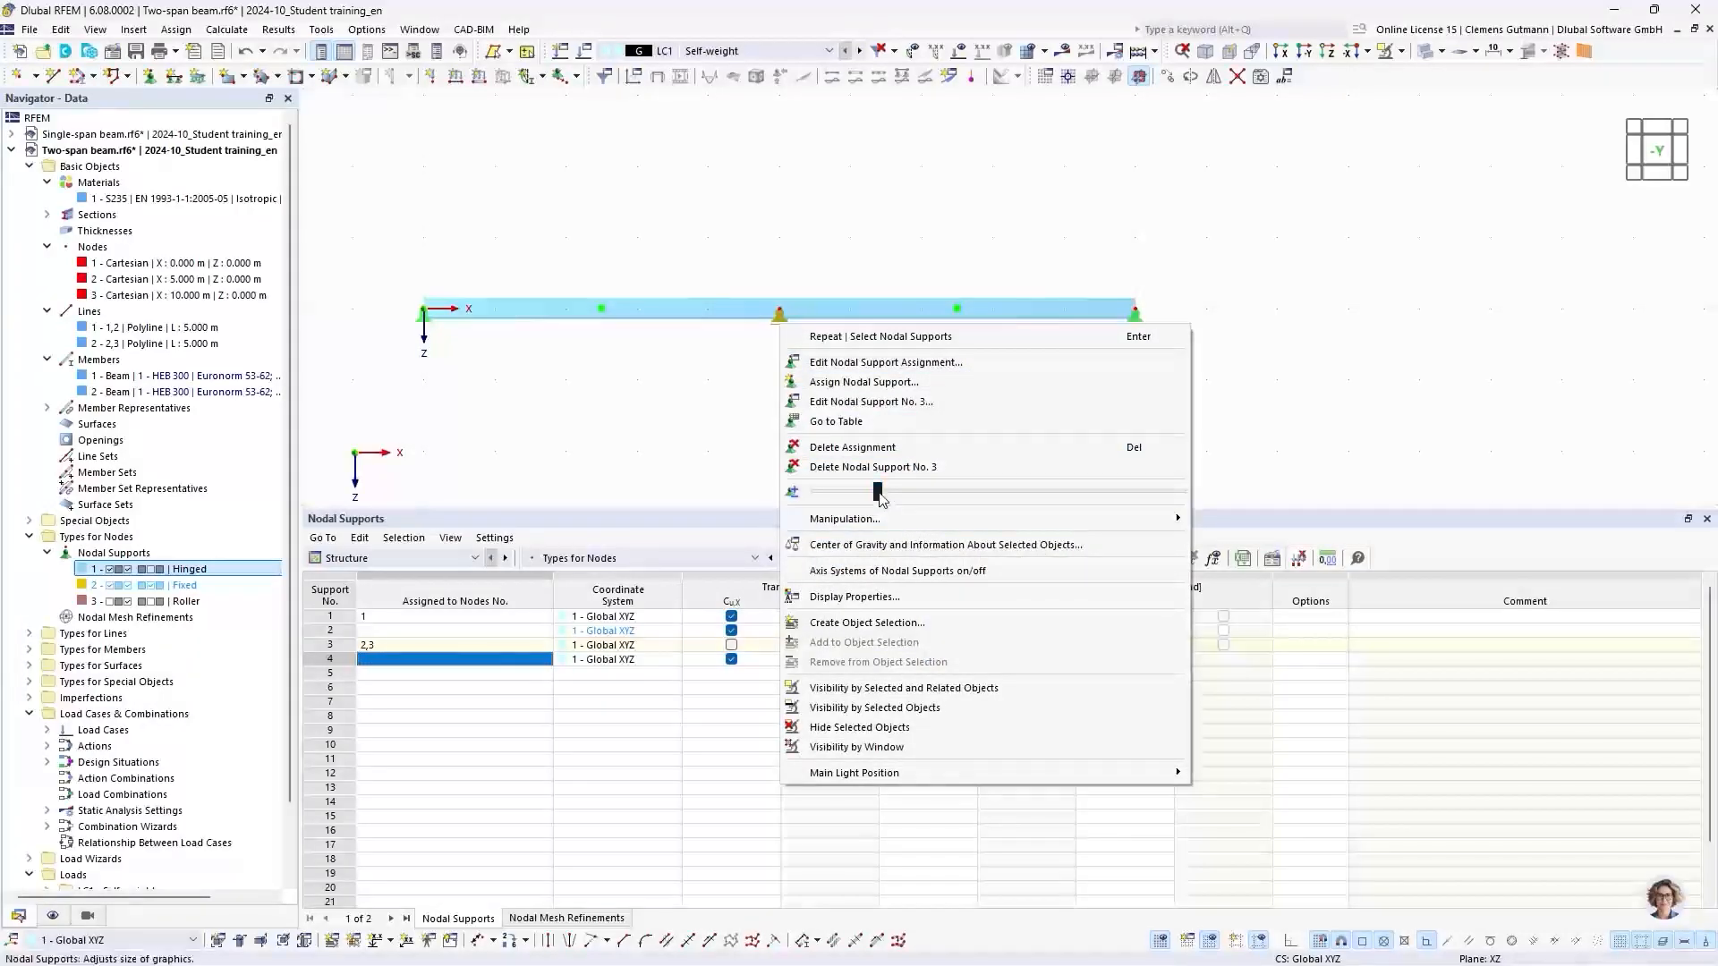
{"action": "left_click_drag", "start_coordinate": [877, 491], "coordinate": [977, 504]}
{"action": "left_click", "coordinate": [741, 411]}
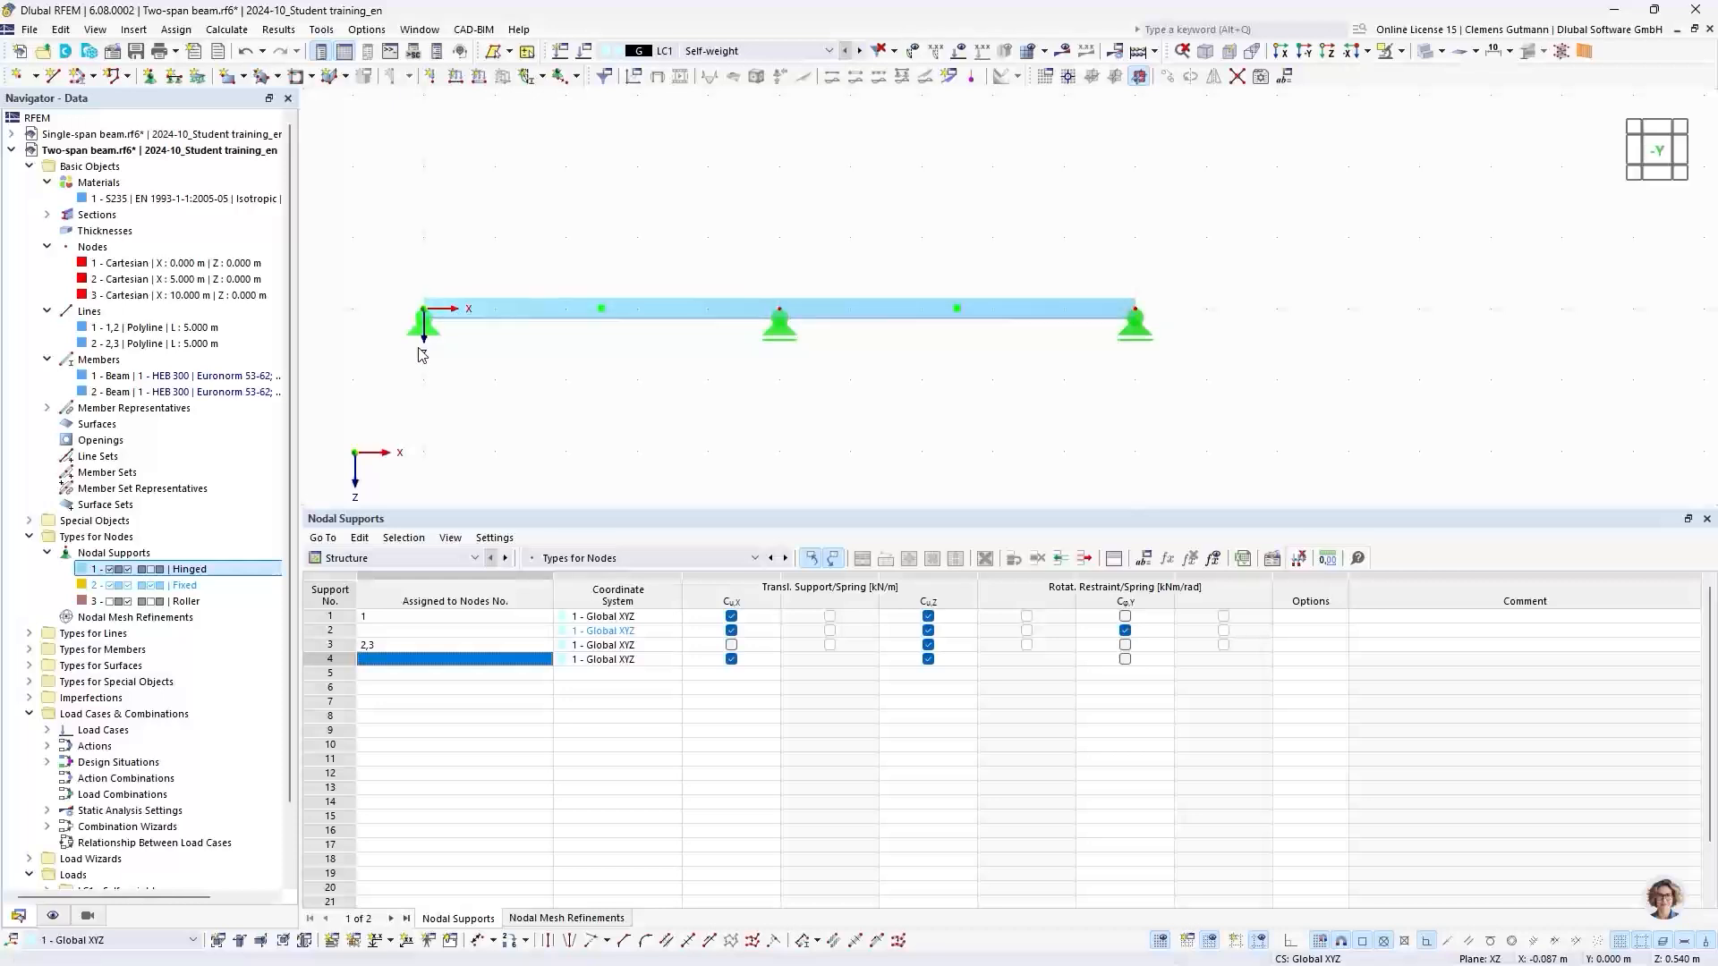
Create load case LC2 named "Imposed load left" with action category "Imposed loads - category A: domestic, residential areas"
{"action": "scroll", "coordinate": [101, 590], "scroll_direction": "down", "scroll_amount": 2}
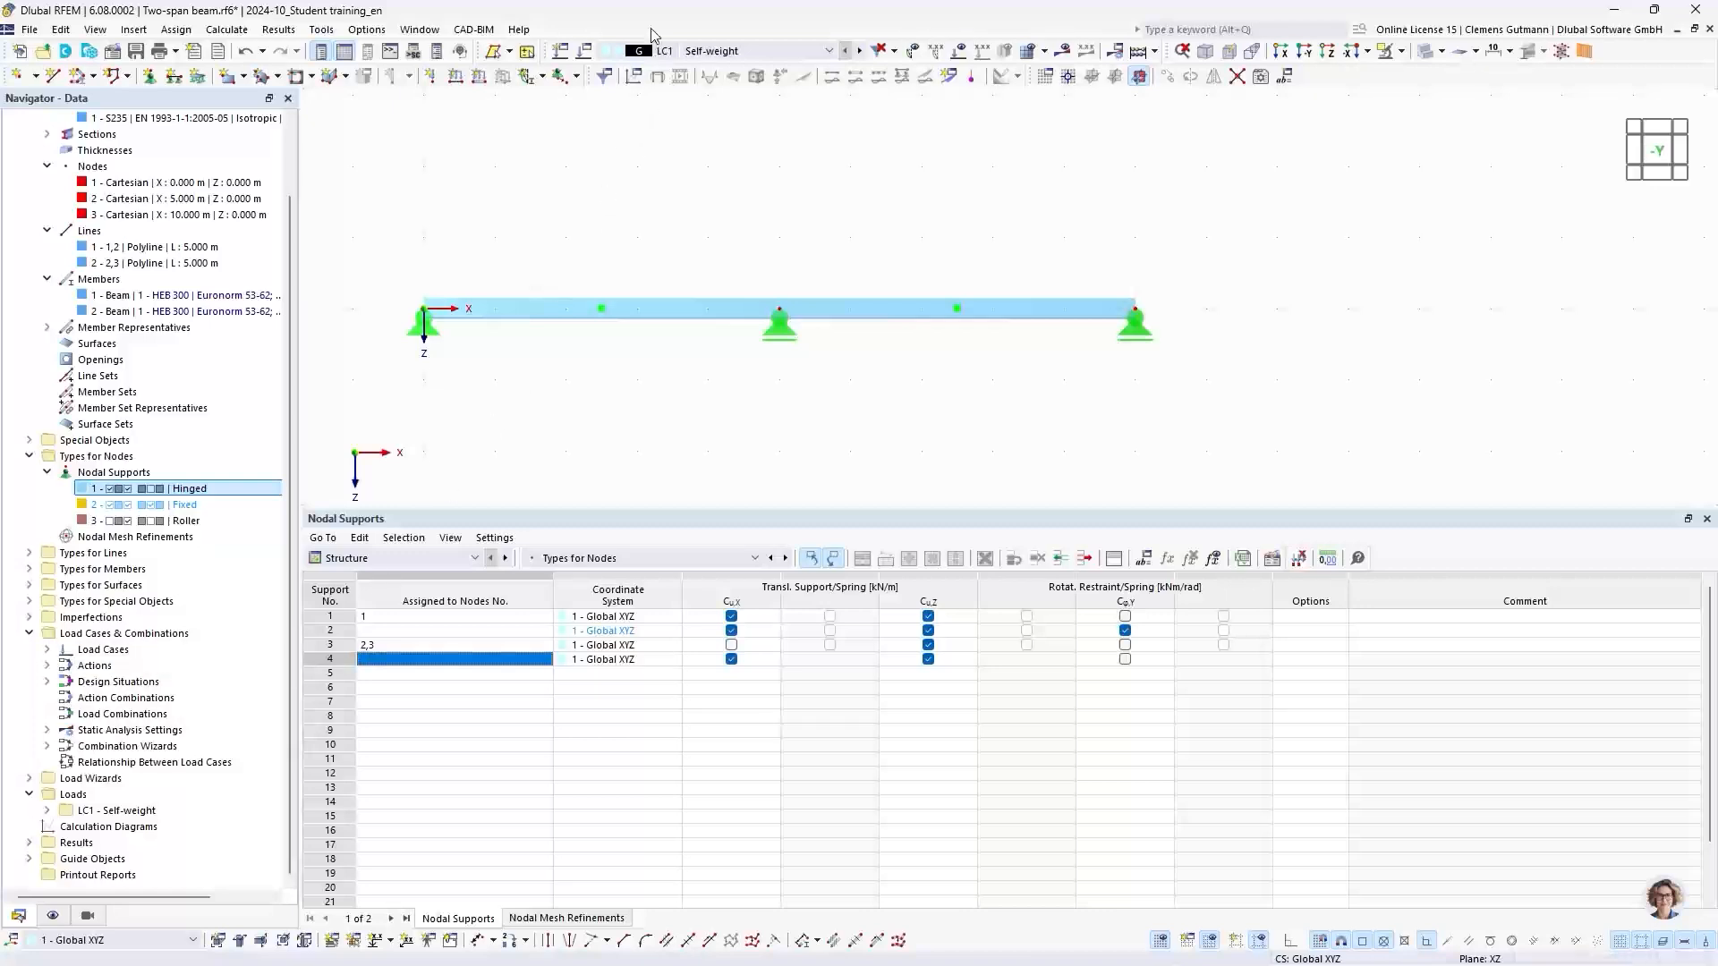
{"action": "left_click", "coordinate": [584, 54]}
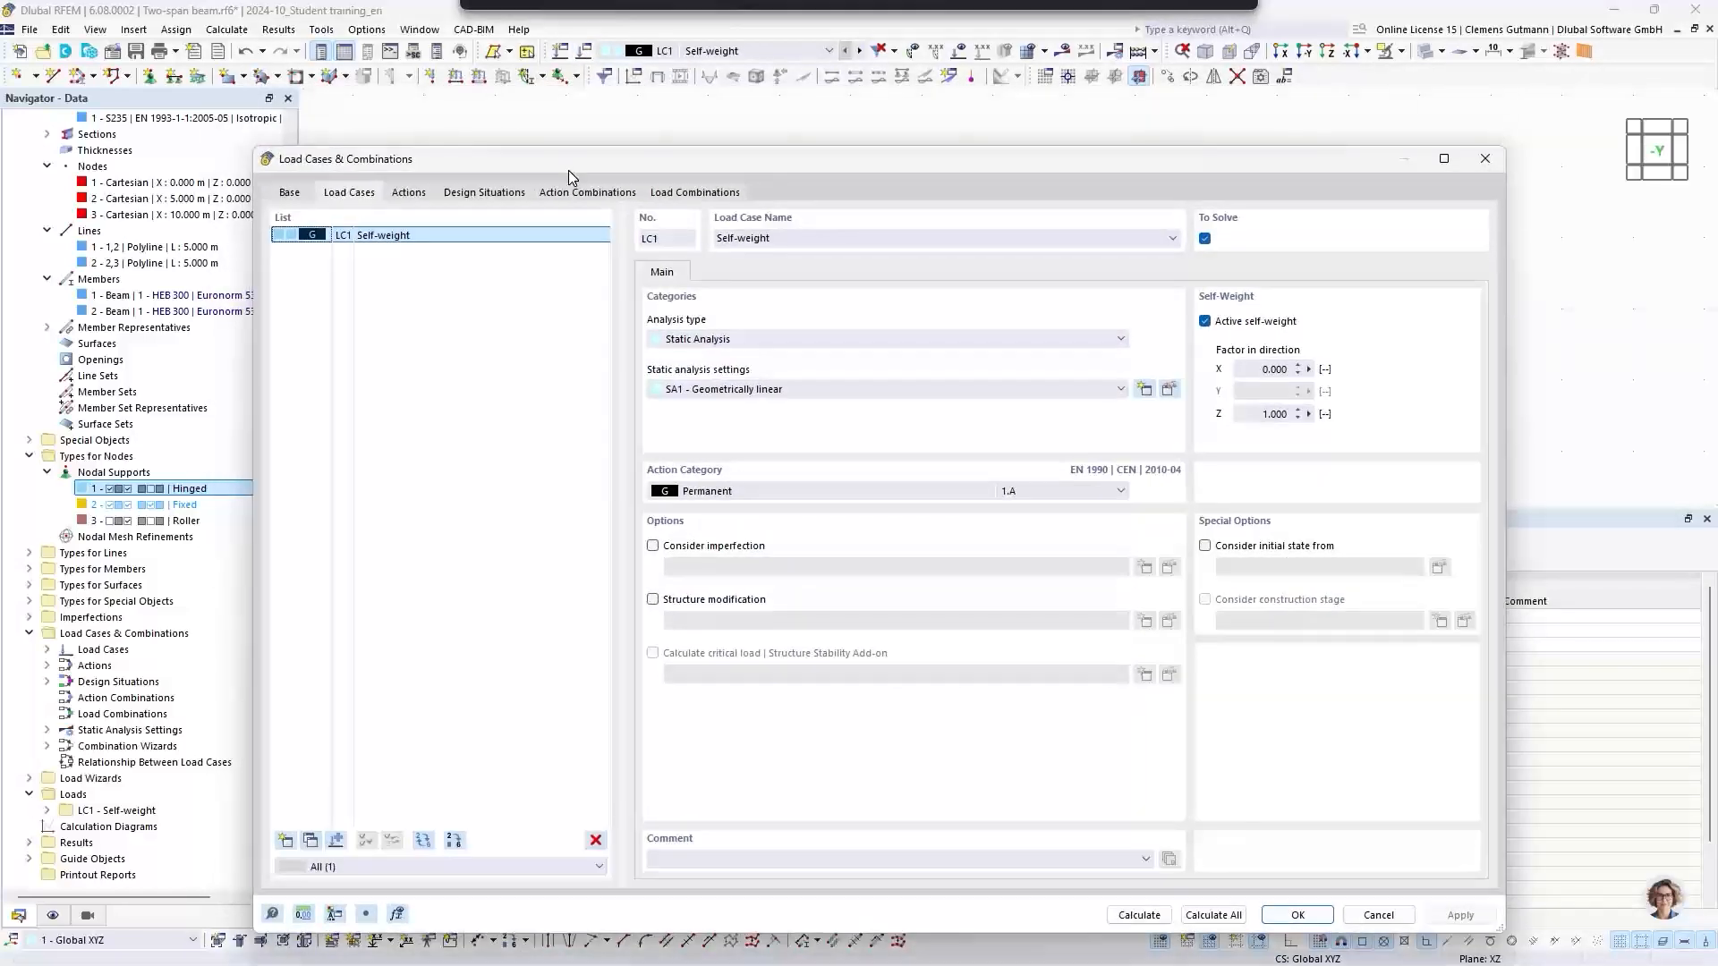
{"action": "left_click_drag", "start_coordinate": [567, 170], "coordinate": [546, 136]}
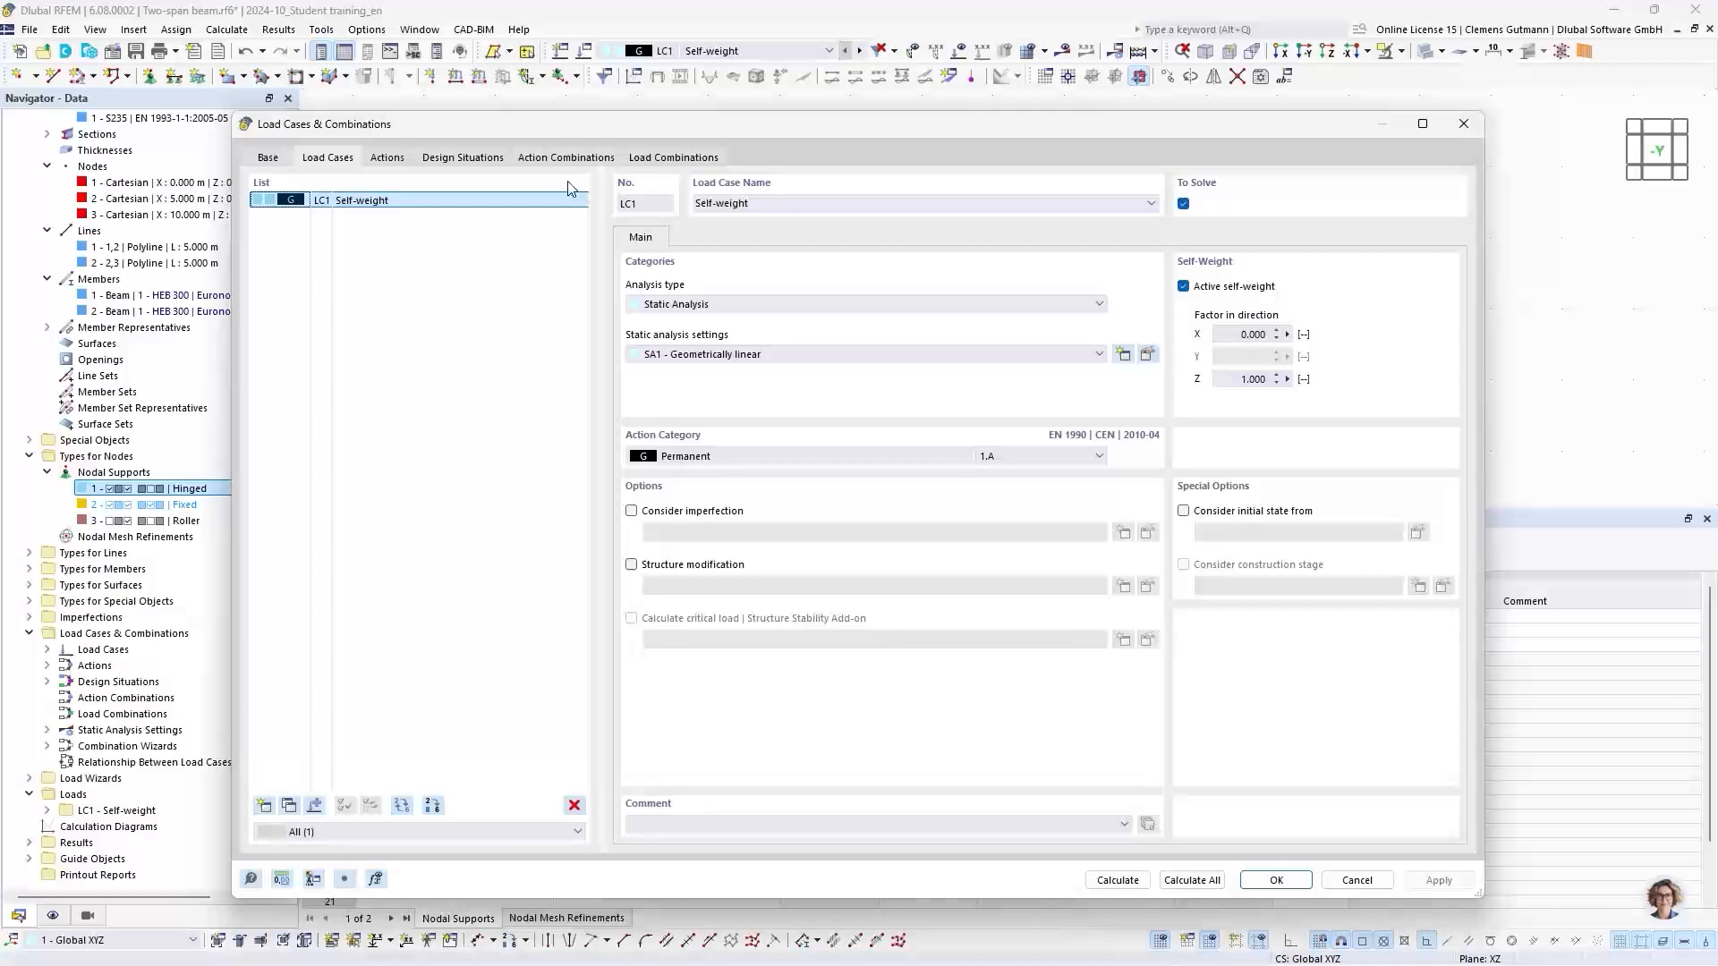
{"action": "left_click", "coordinate": [269, 158]}
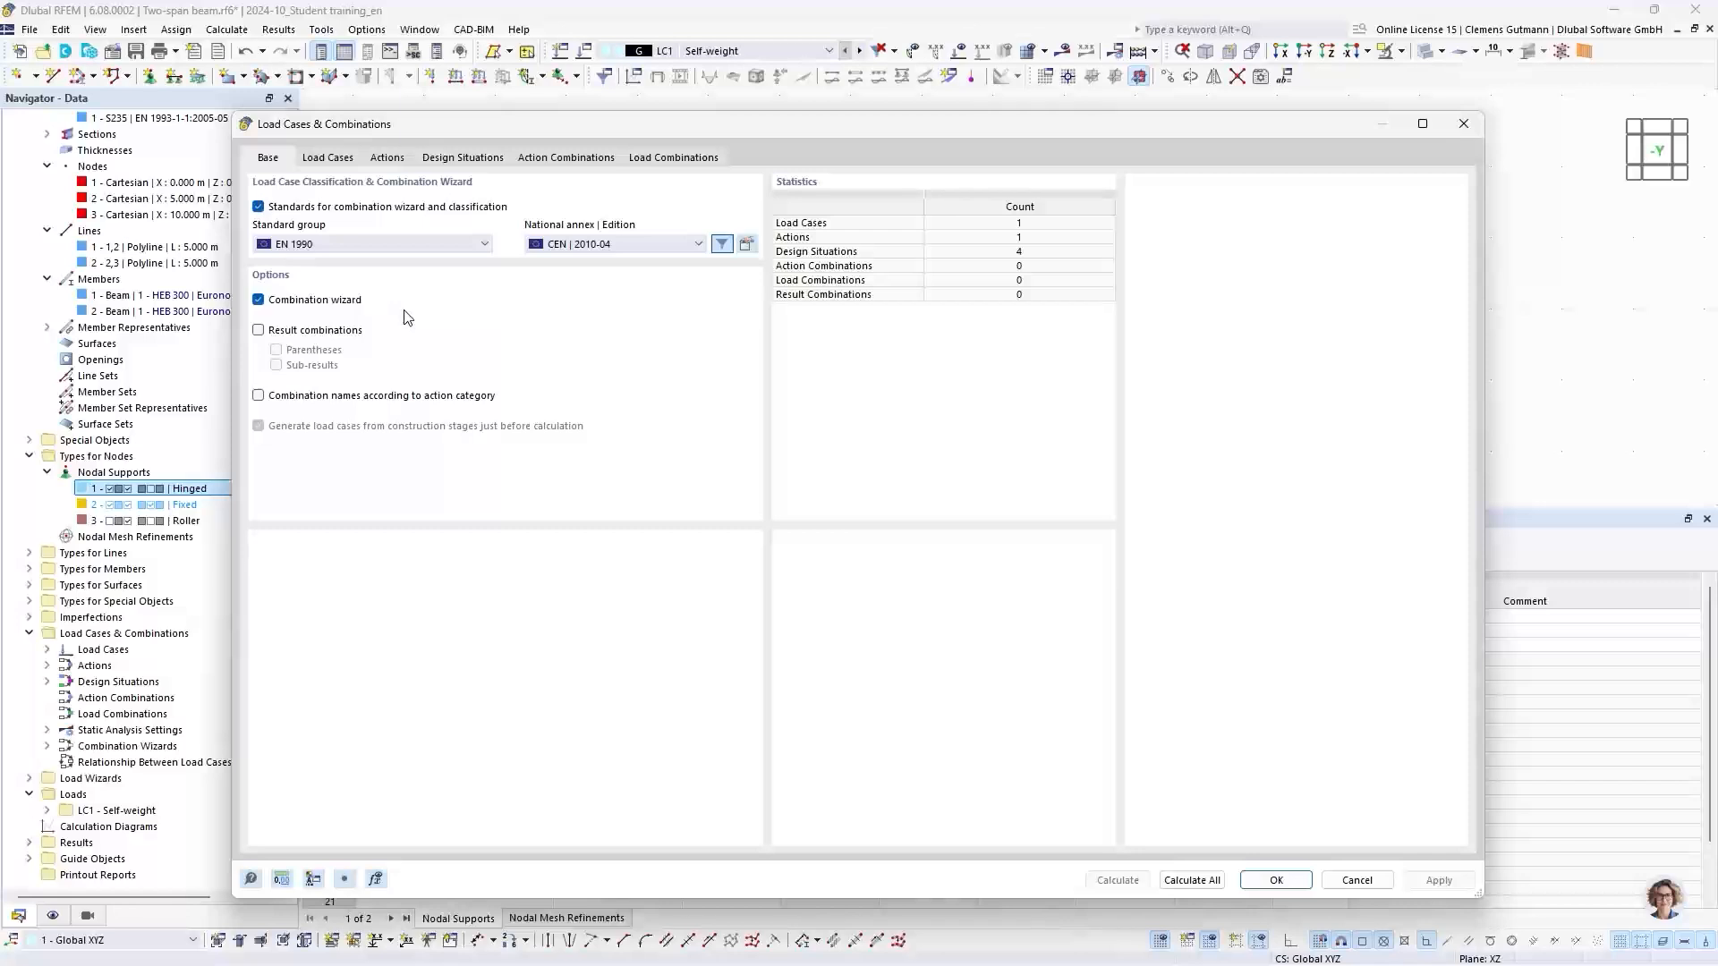
{"action": "left_click", "coordinate": [339, 162]}
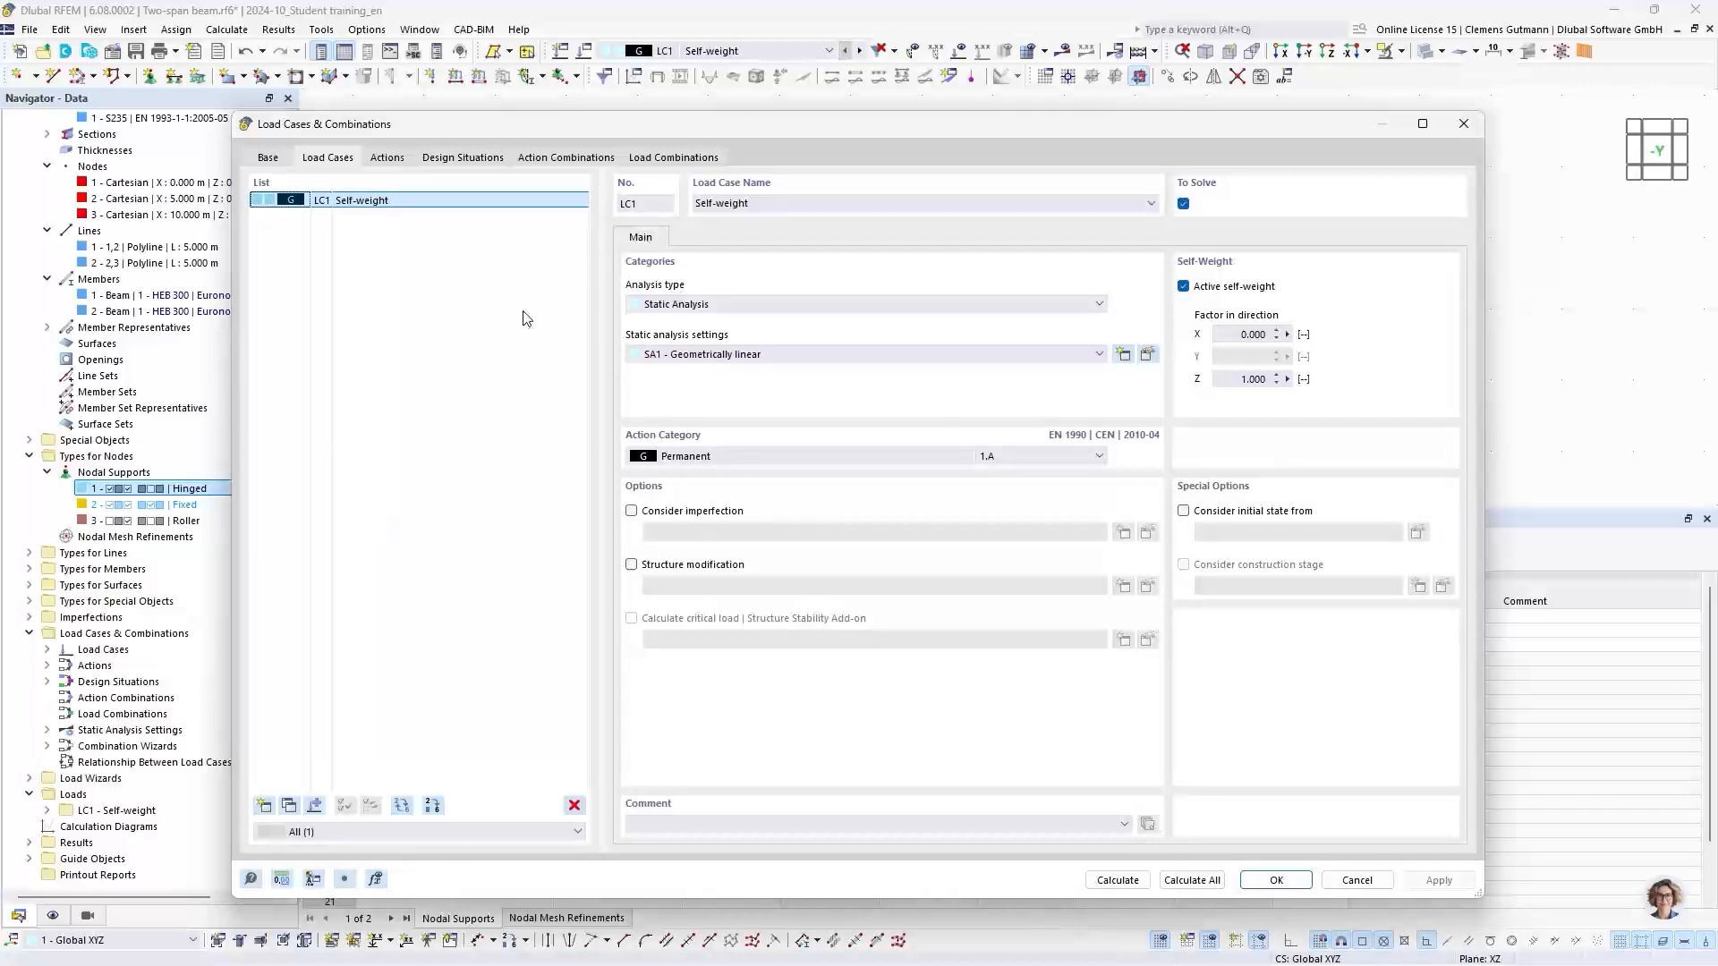
{"action": "left_click", "coordinate": [265, 807]}
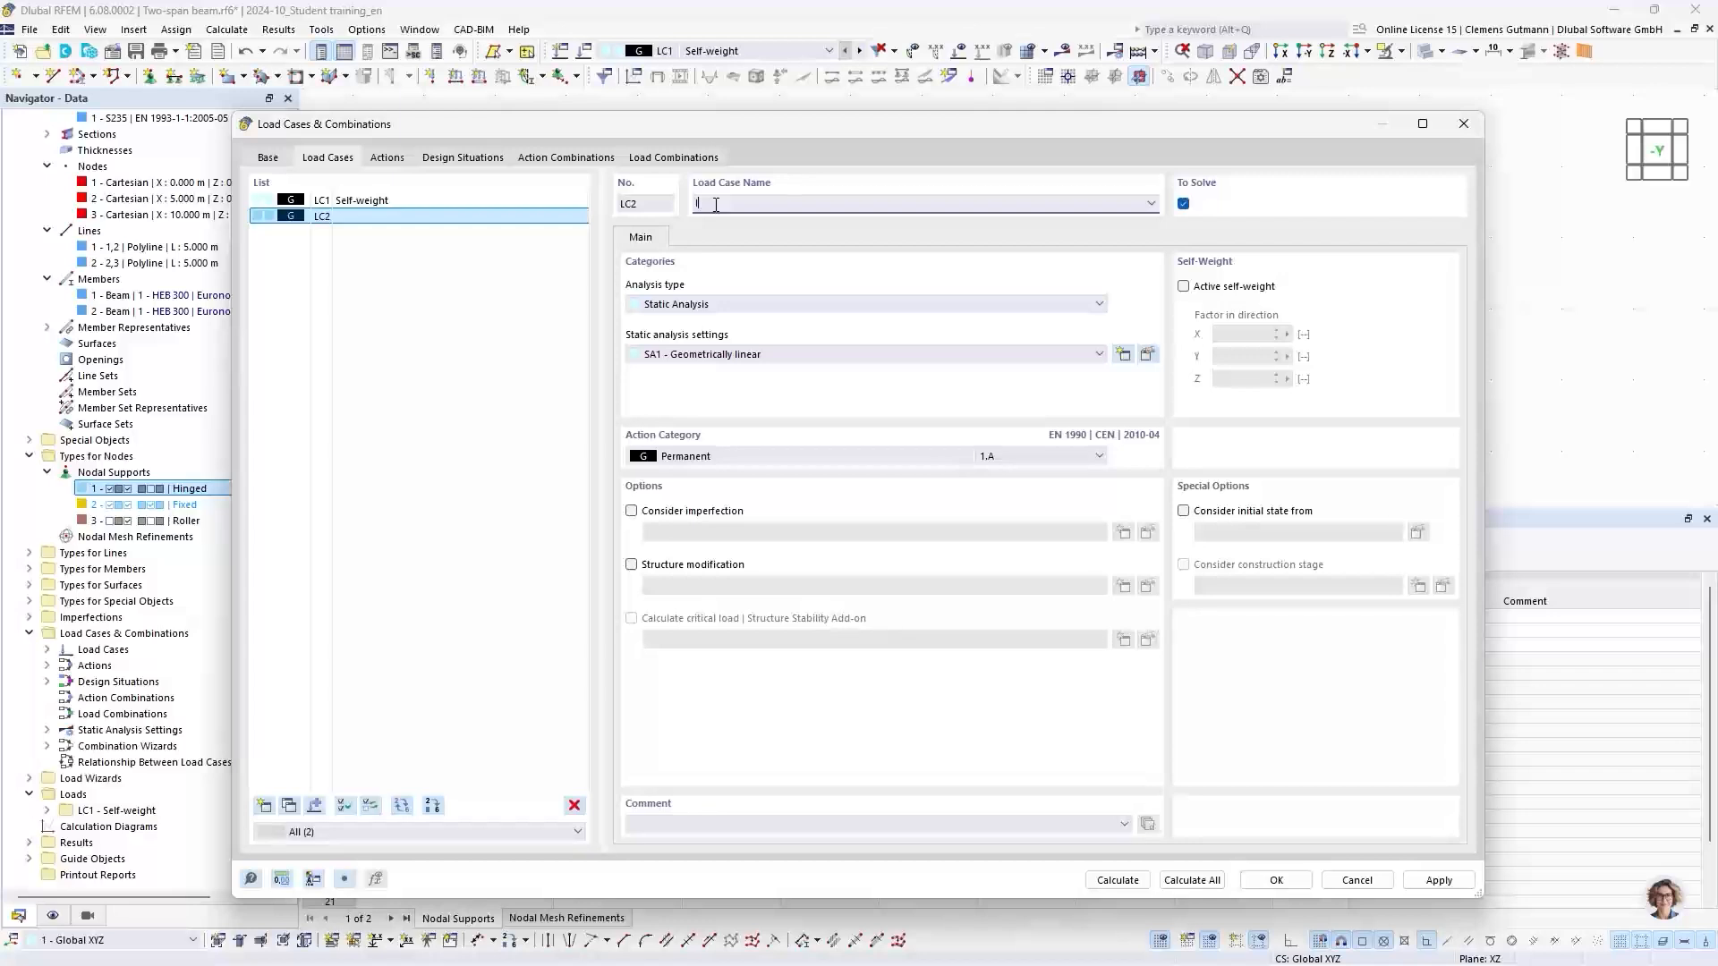
{"action": "type", "text": "Imposed load left"}
{"action": "key", "text": "Tab"}
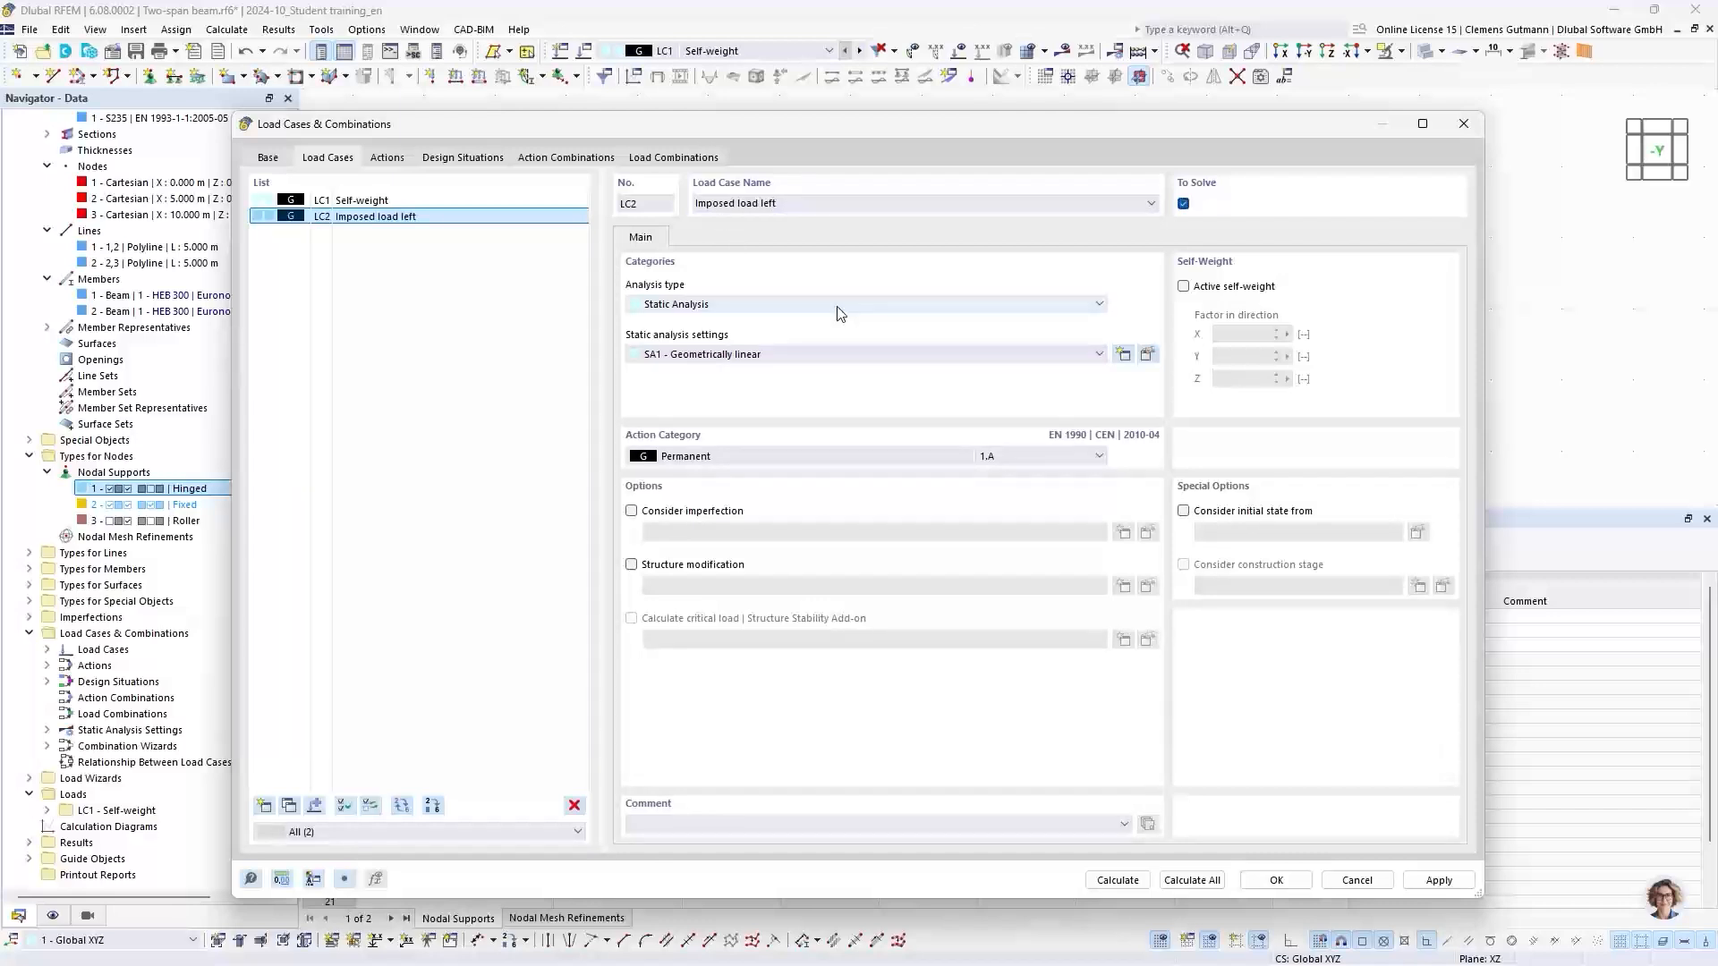
{"action": "left_click", "coordinate": [702, 458]}
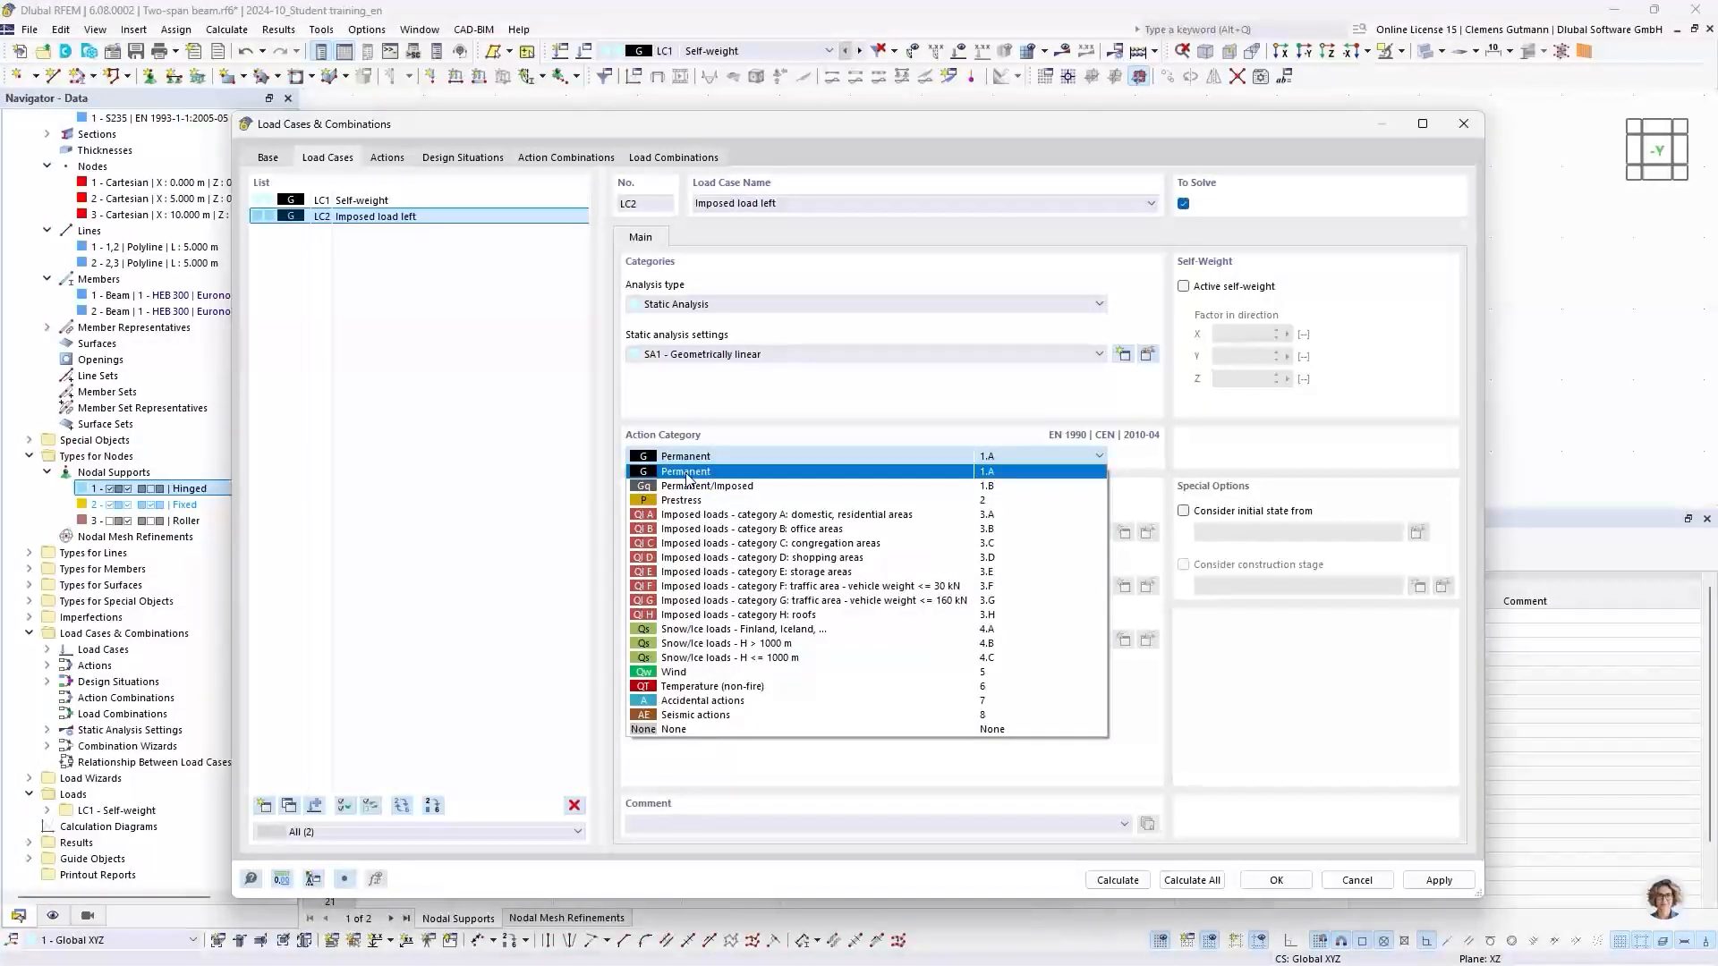
{"action": "left_click", "coordinate": [703, 516]}
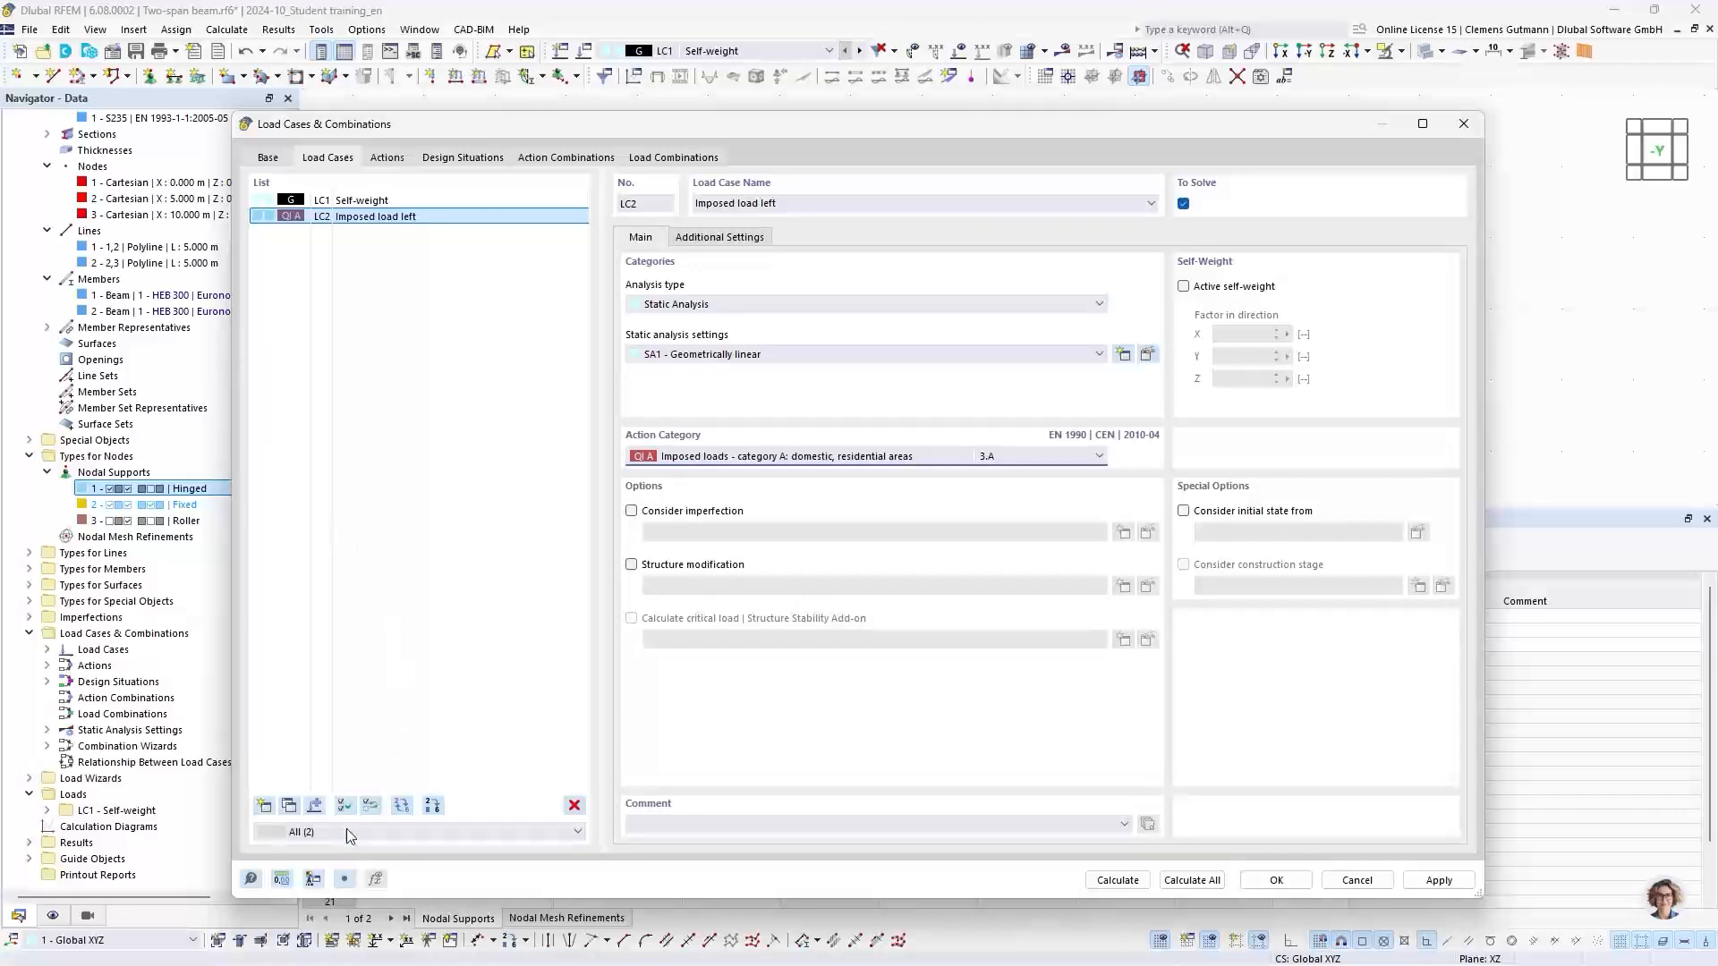
Copy load case LC2 as LC3 and name the copy "Imposed load right"
{"action": "left_click", "coordinate": [290, 808]}
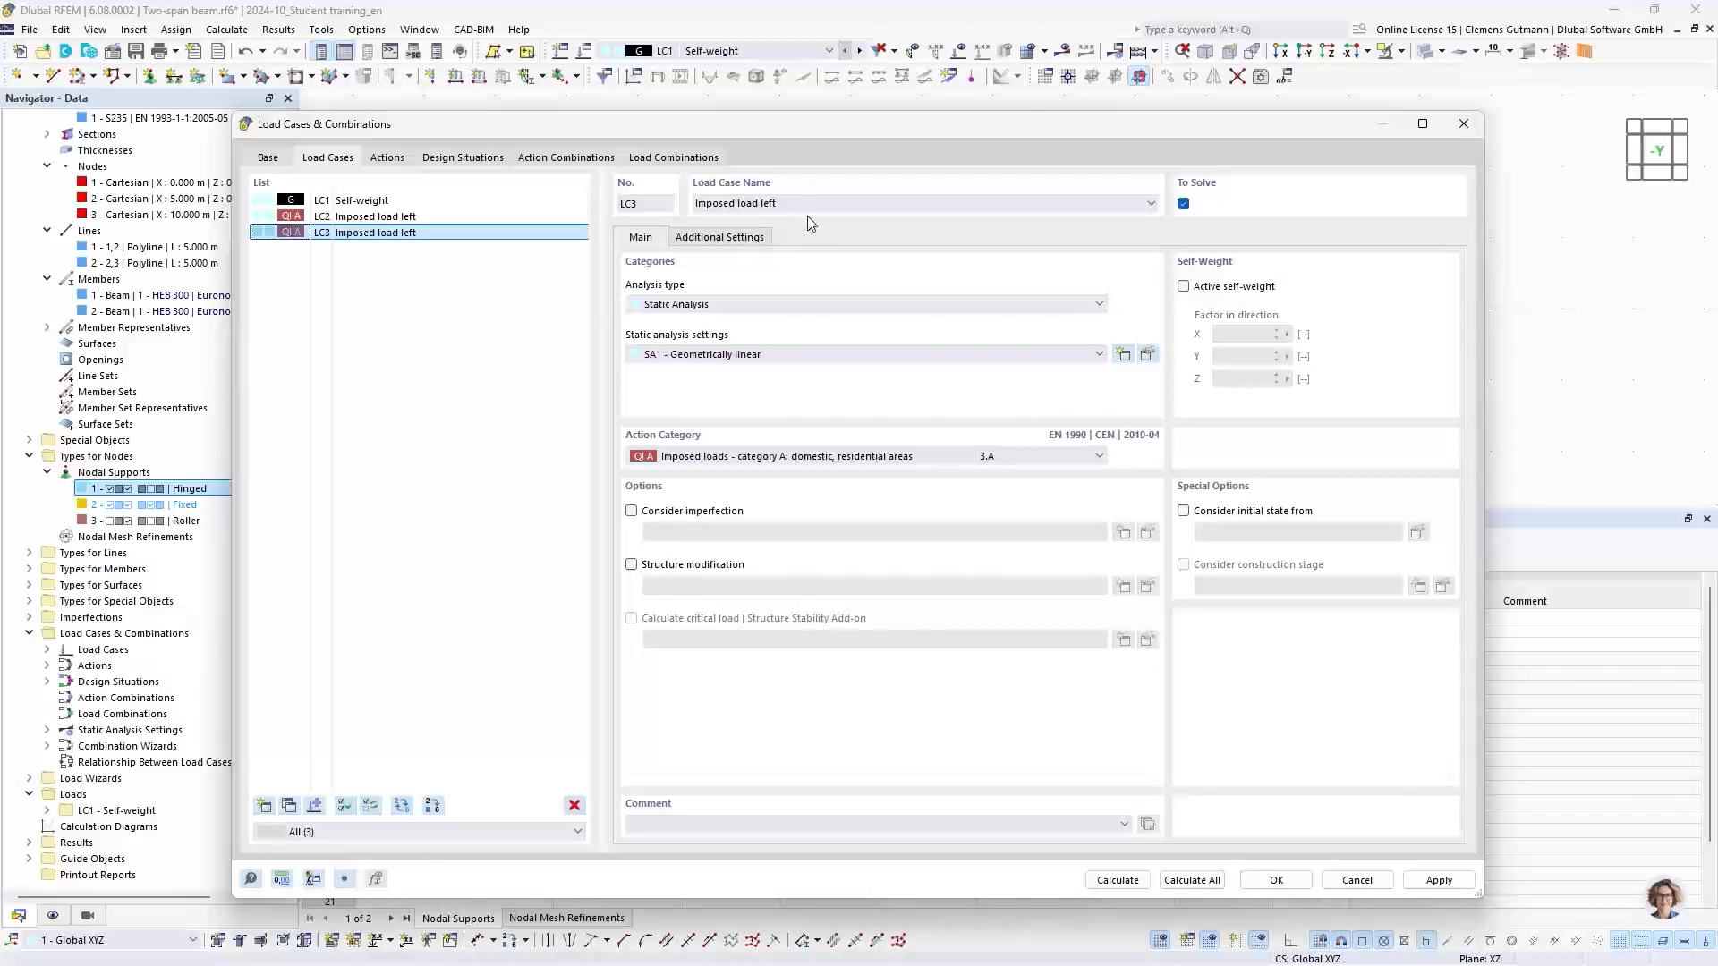
{"action": "double_click", "coordinate": [775, 204]}
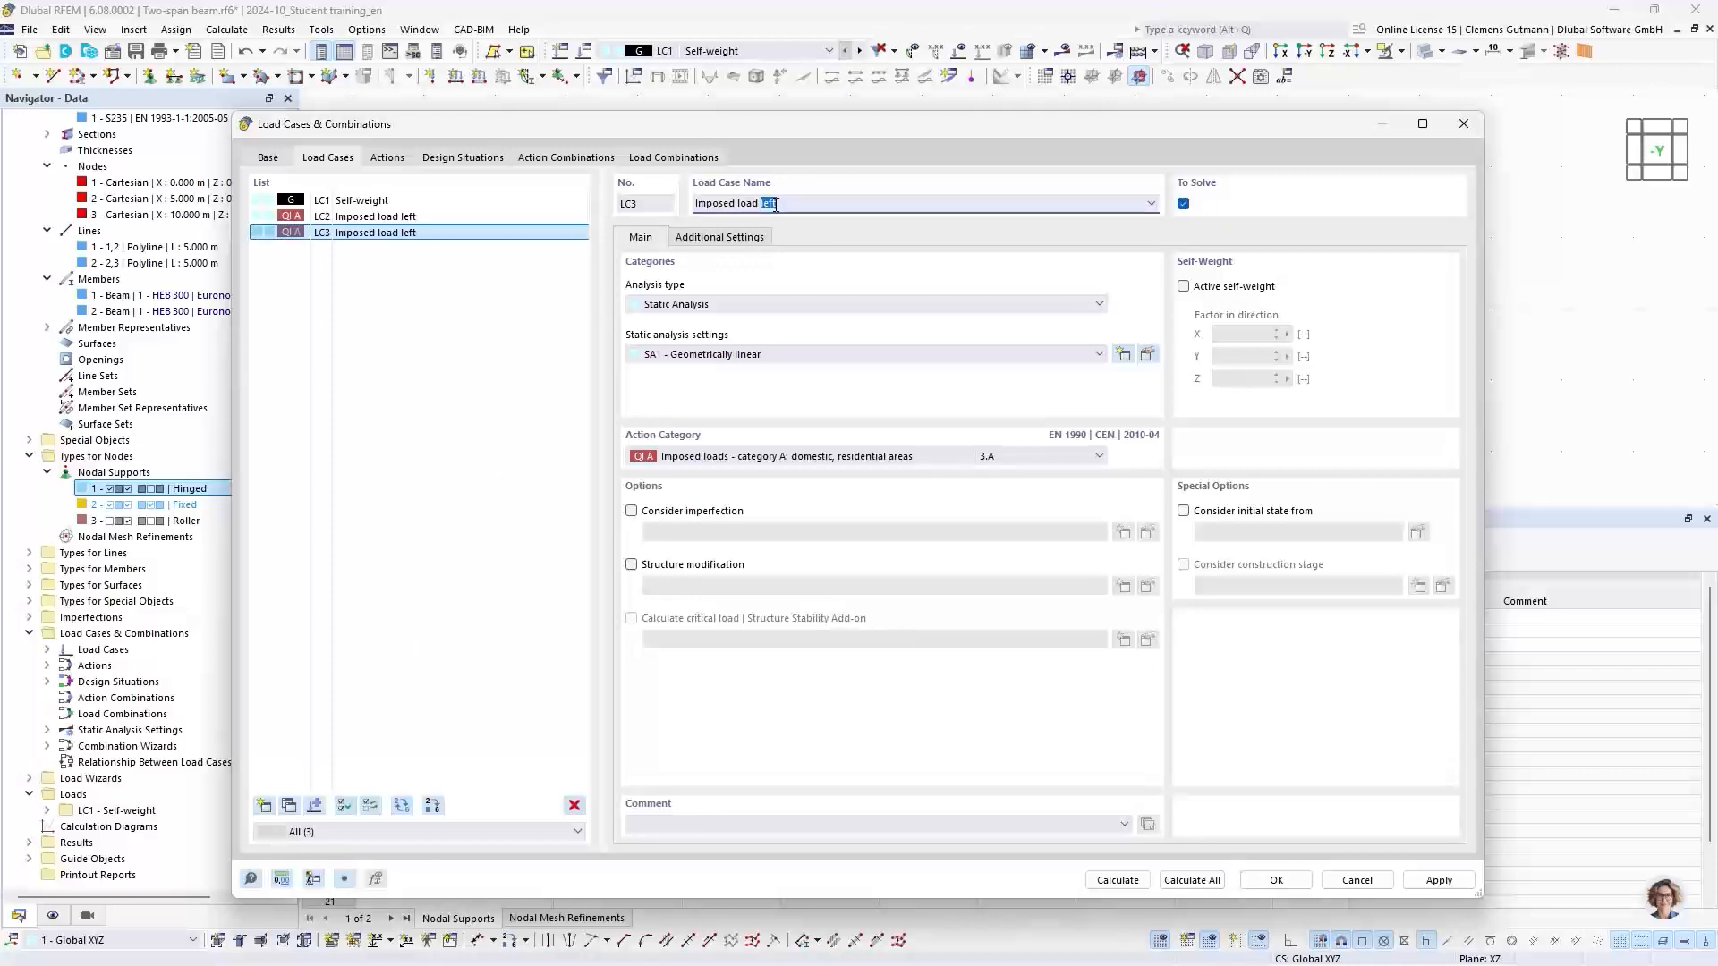
{"action": "type", "text": "right"}
{"action": "key", "text": "Tab"}
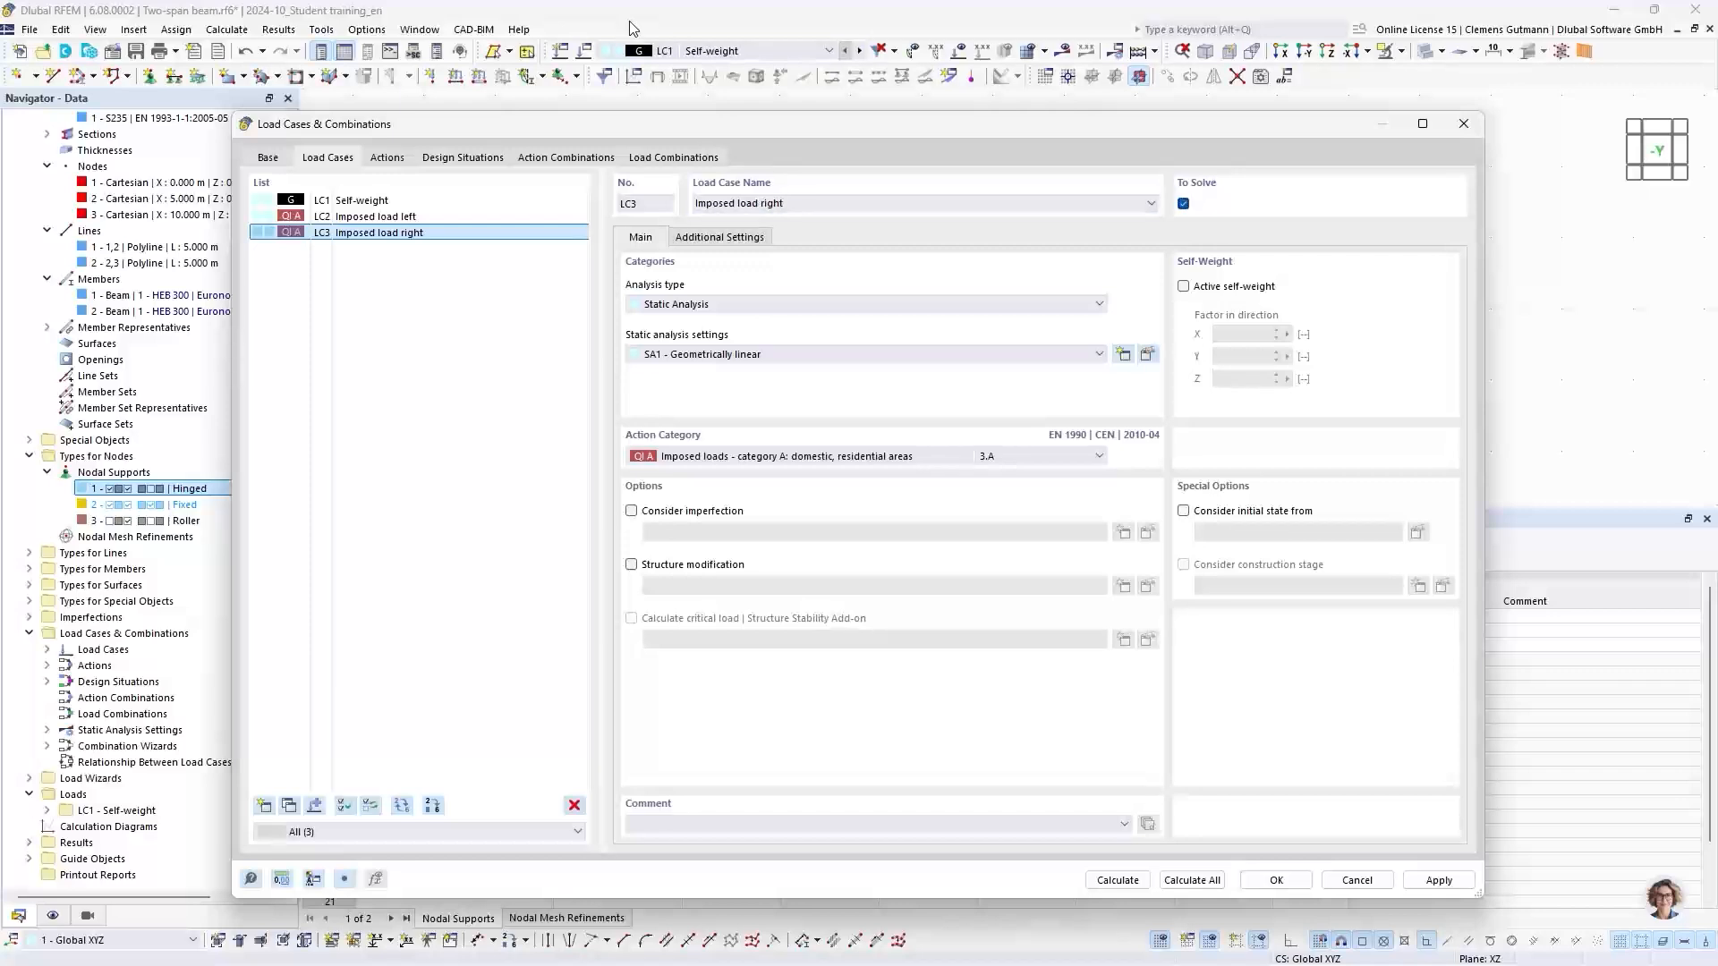
Examine the load case assignments of actions A1 Permanent and A2 Imposed loads, and A2's main settings
{"action": "left_click", "coordinate": [377, 167]}
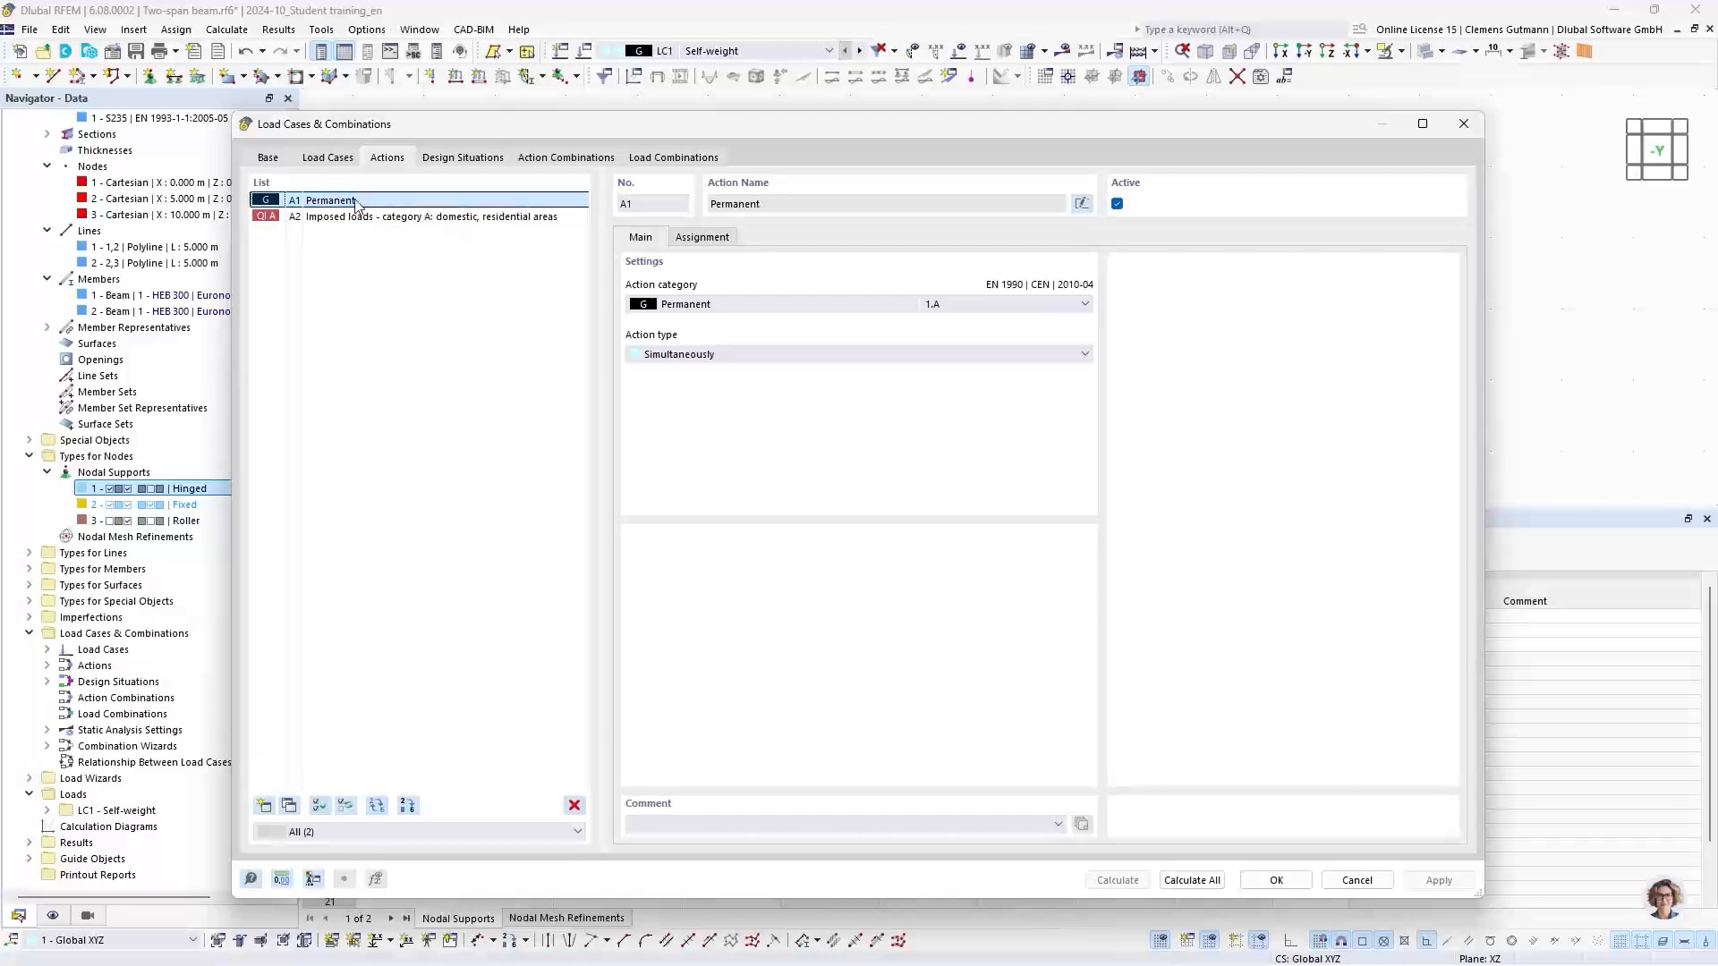
{"action": "left_click", "coordinate": [698, 239]}
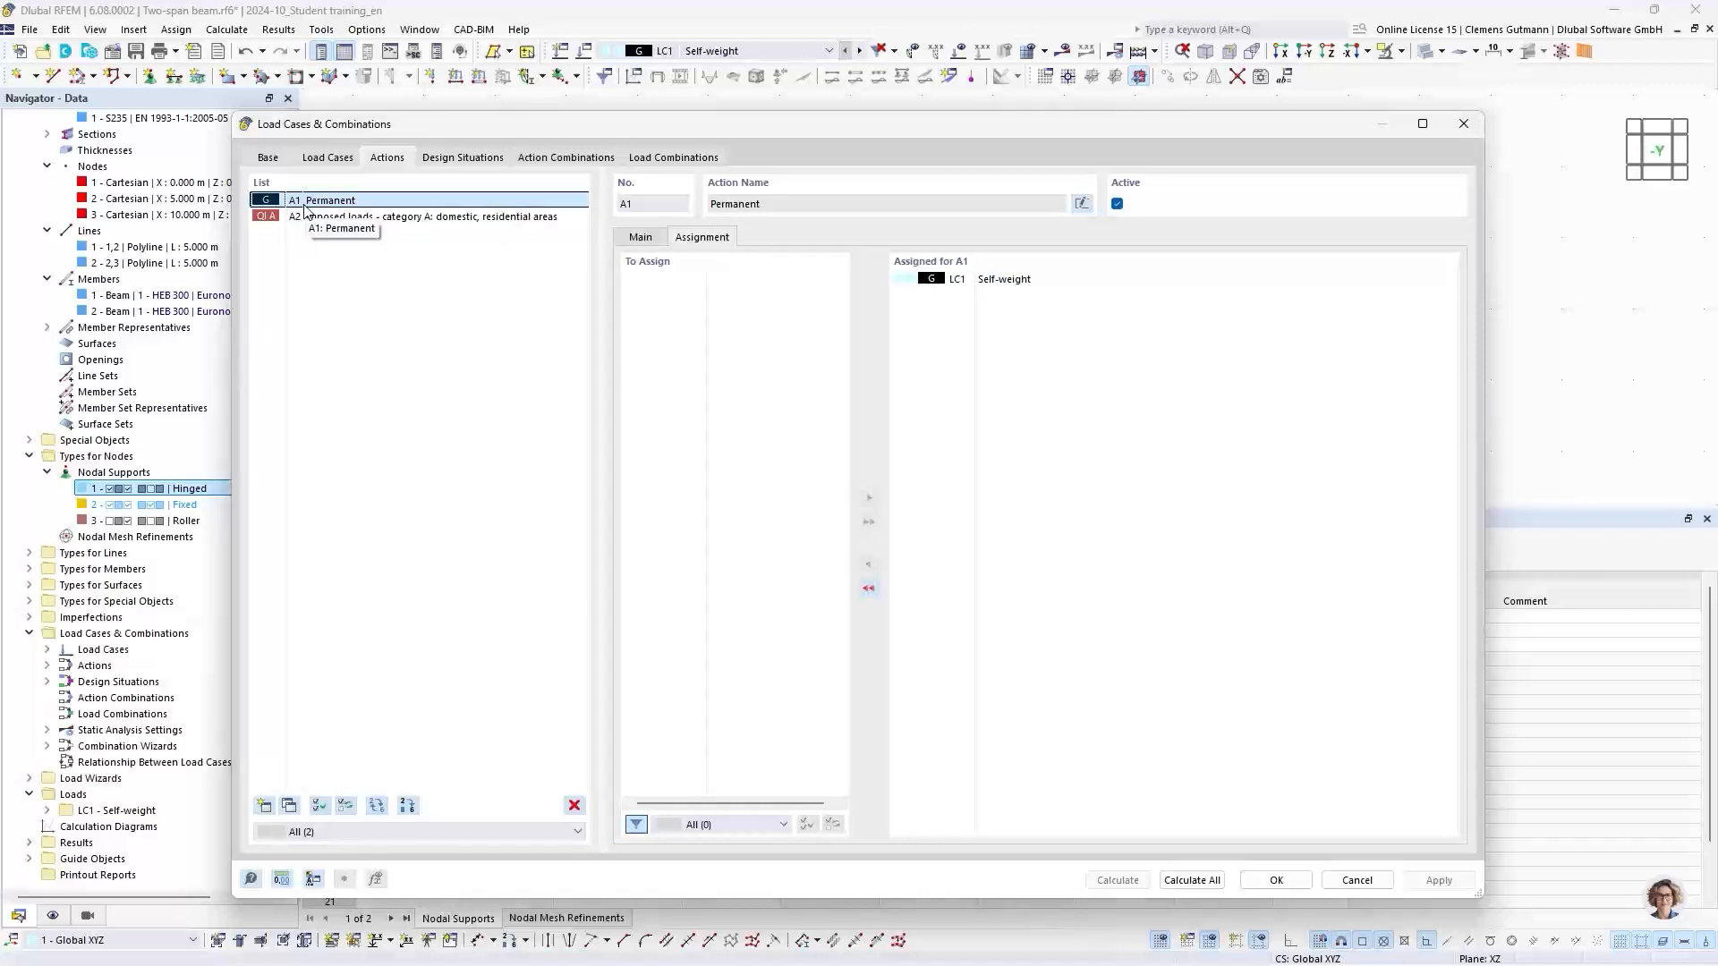
{"action": "left_click", "coordinate": [331, 222]}
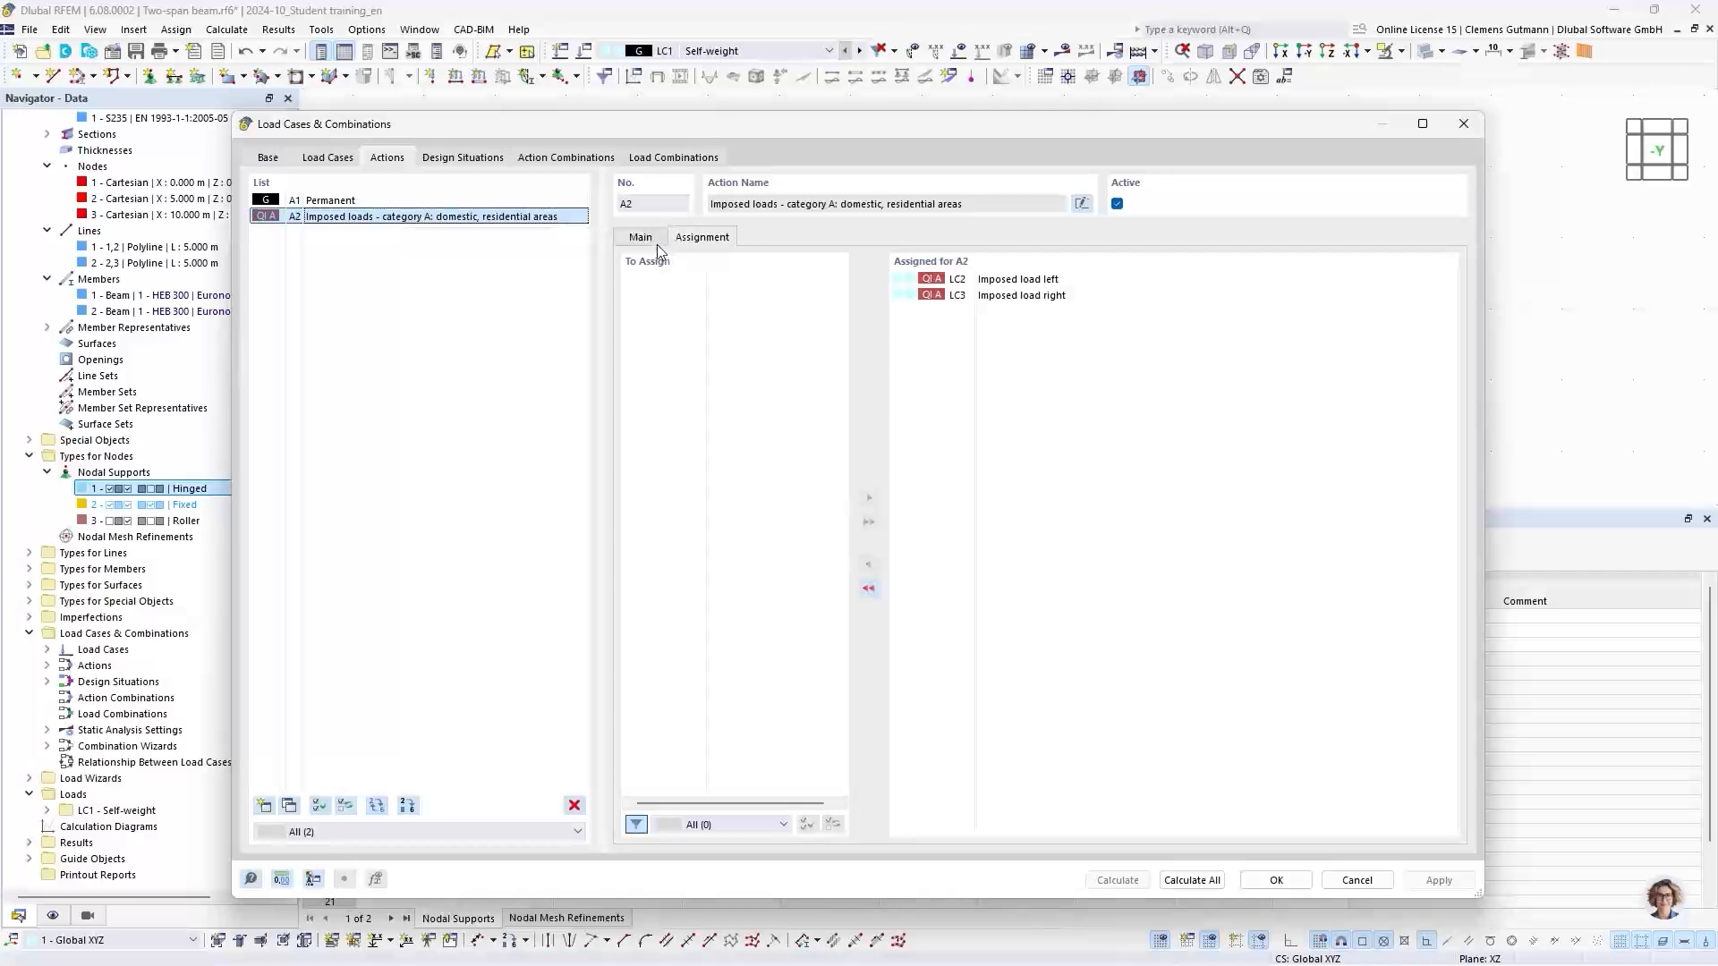
{"action": "left_click", "coordinate": [648, 239]}
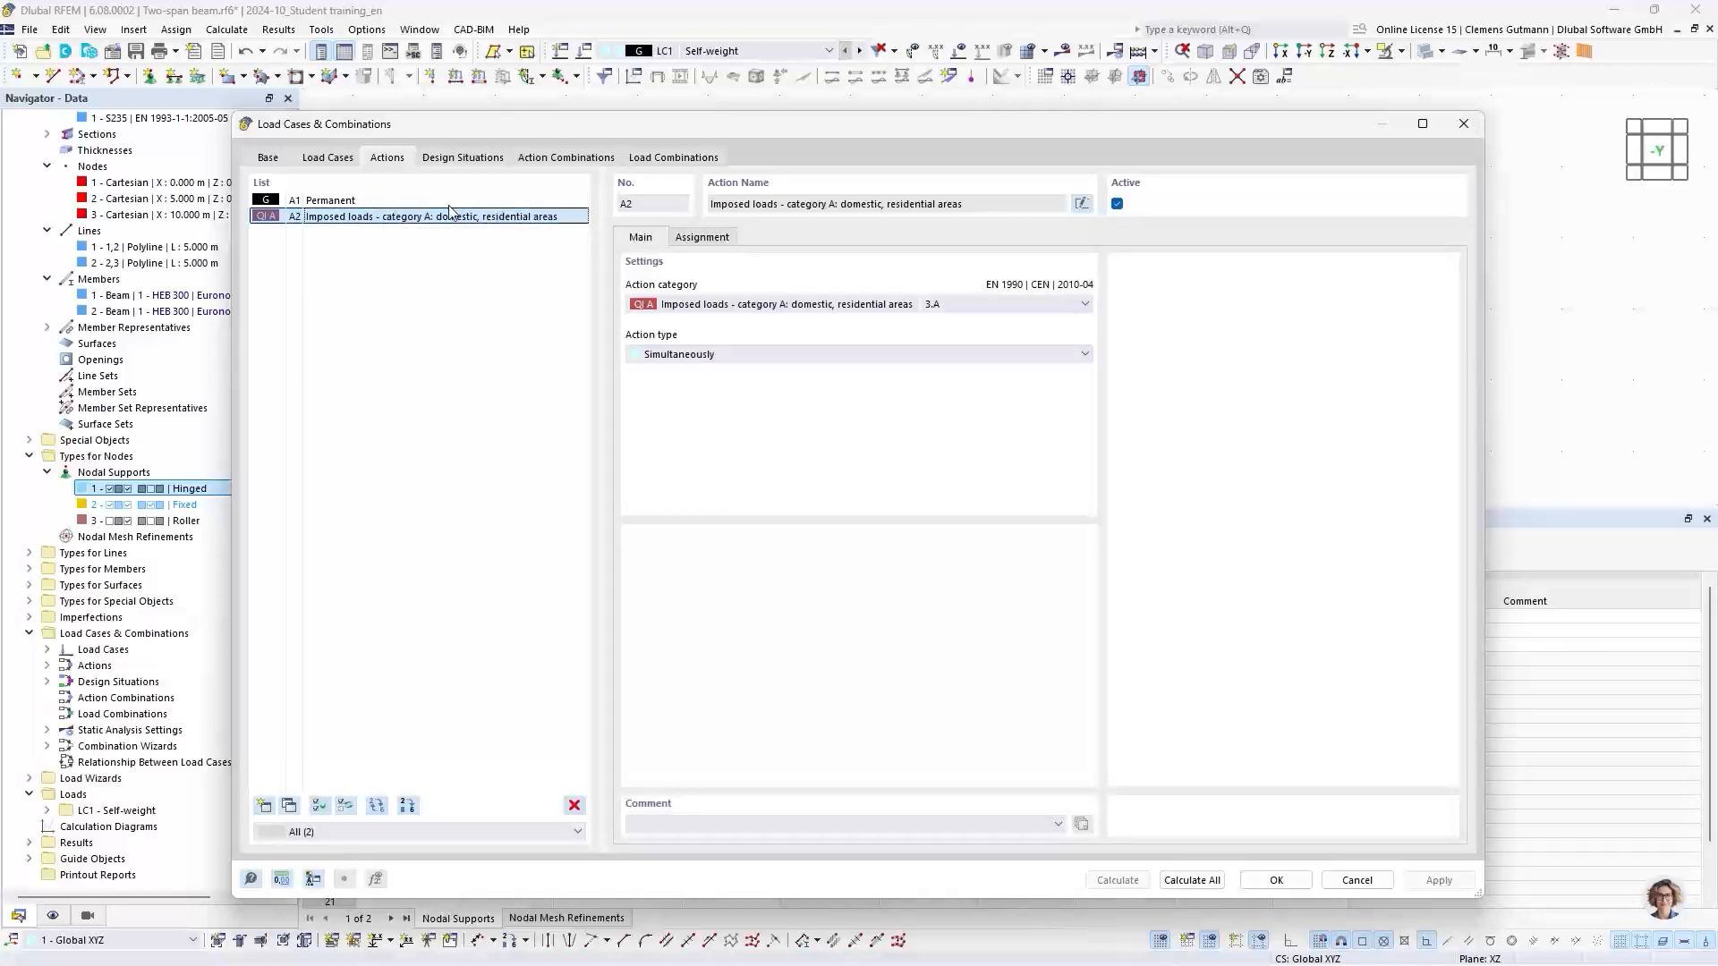
Examine the action type options for action A1 Permanent and choose Simultaneously
{"action": "left_click", "coordinate": [358, 202]}
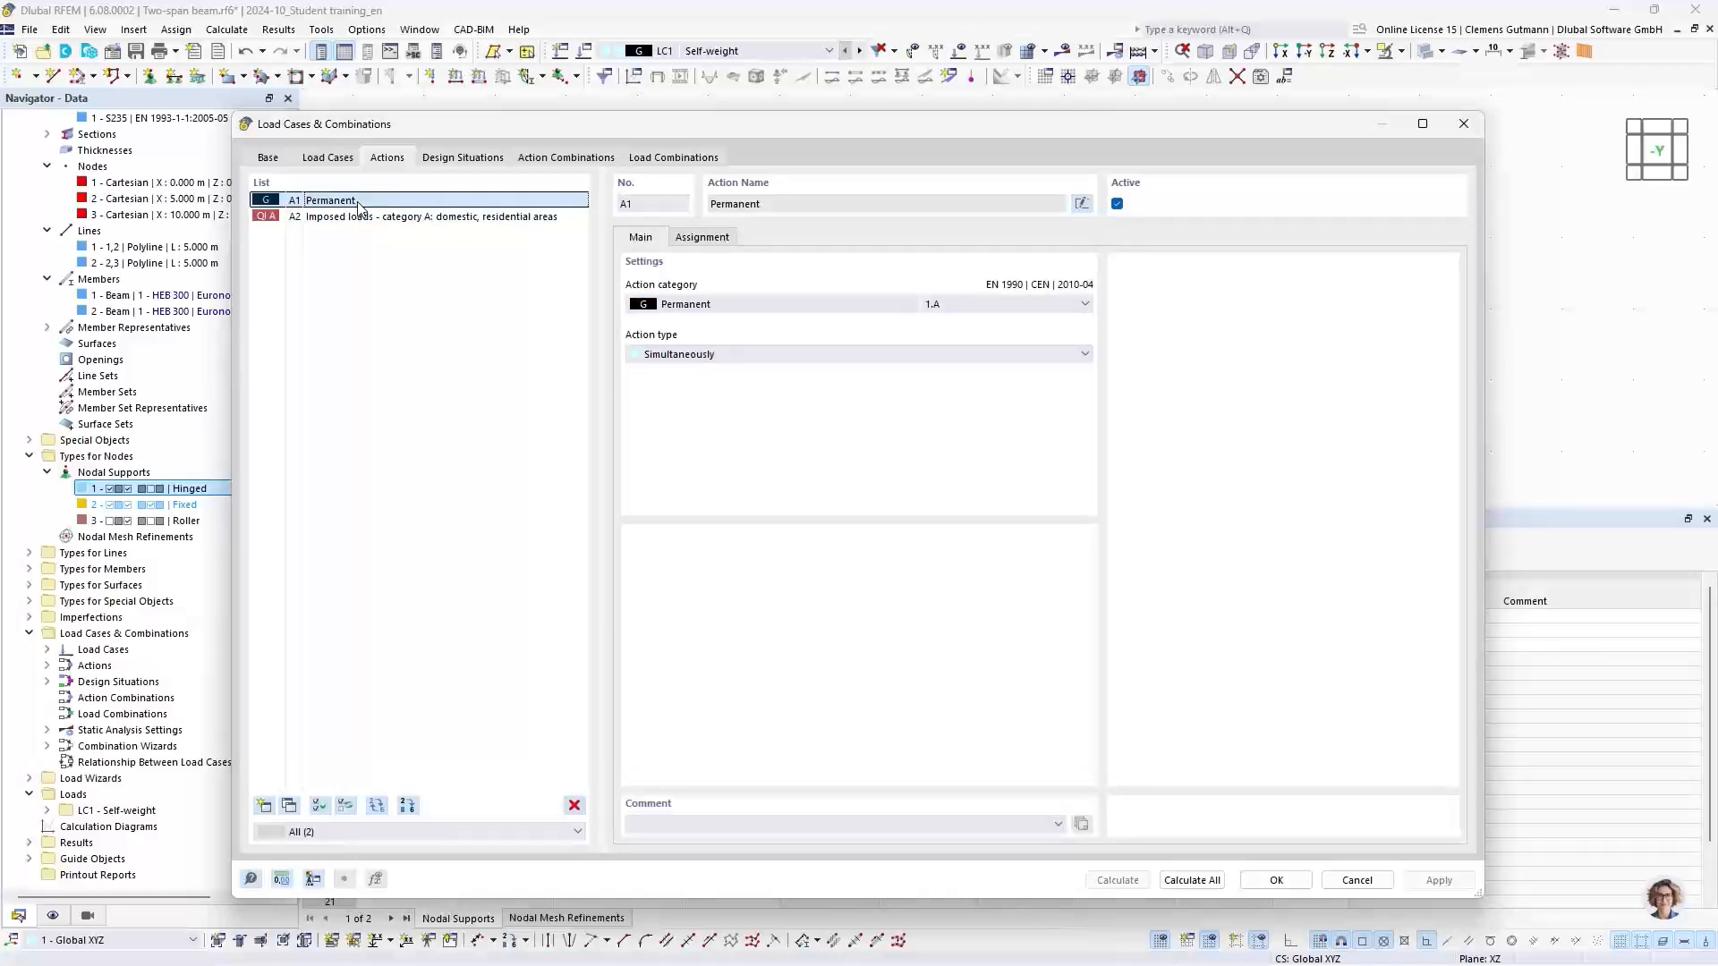
{"action": "left_click", "coordinate": [687, 357]}
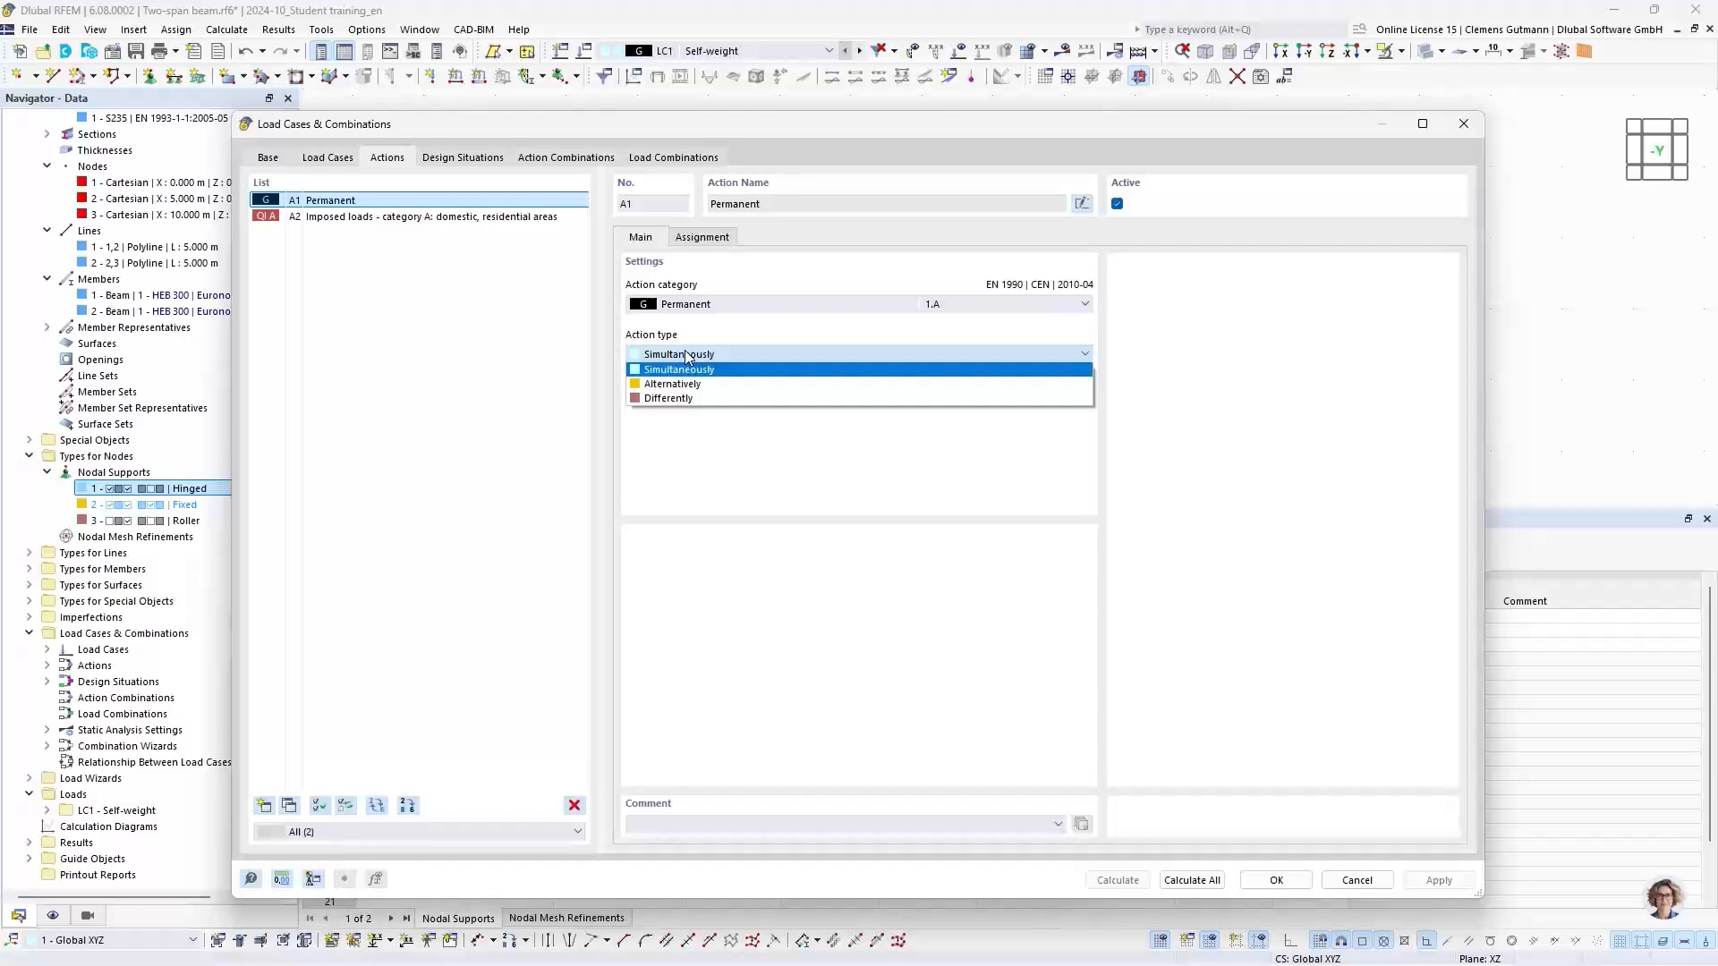
{"action": "left_click", "coordinate": [686, 356]}
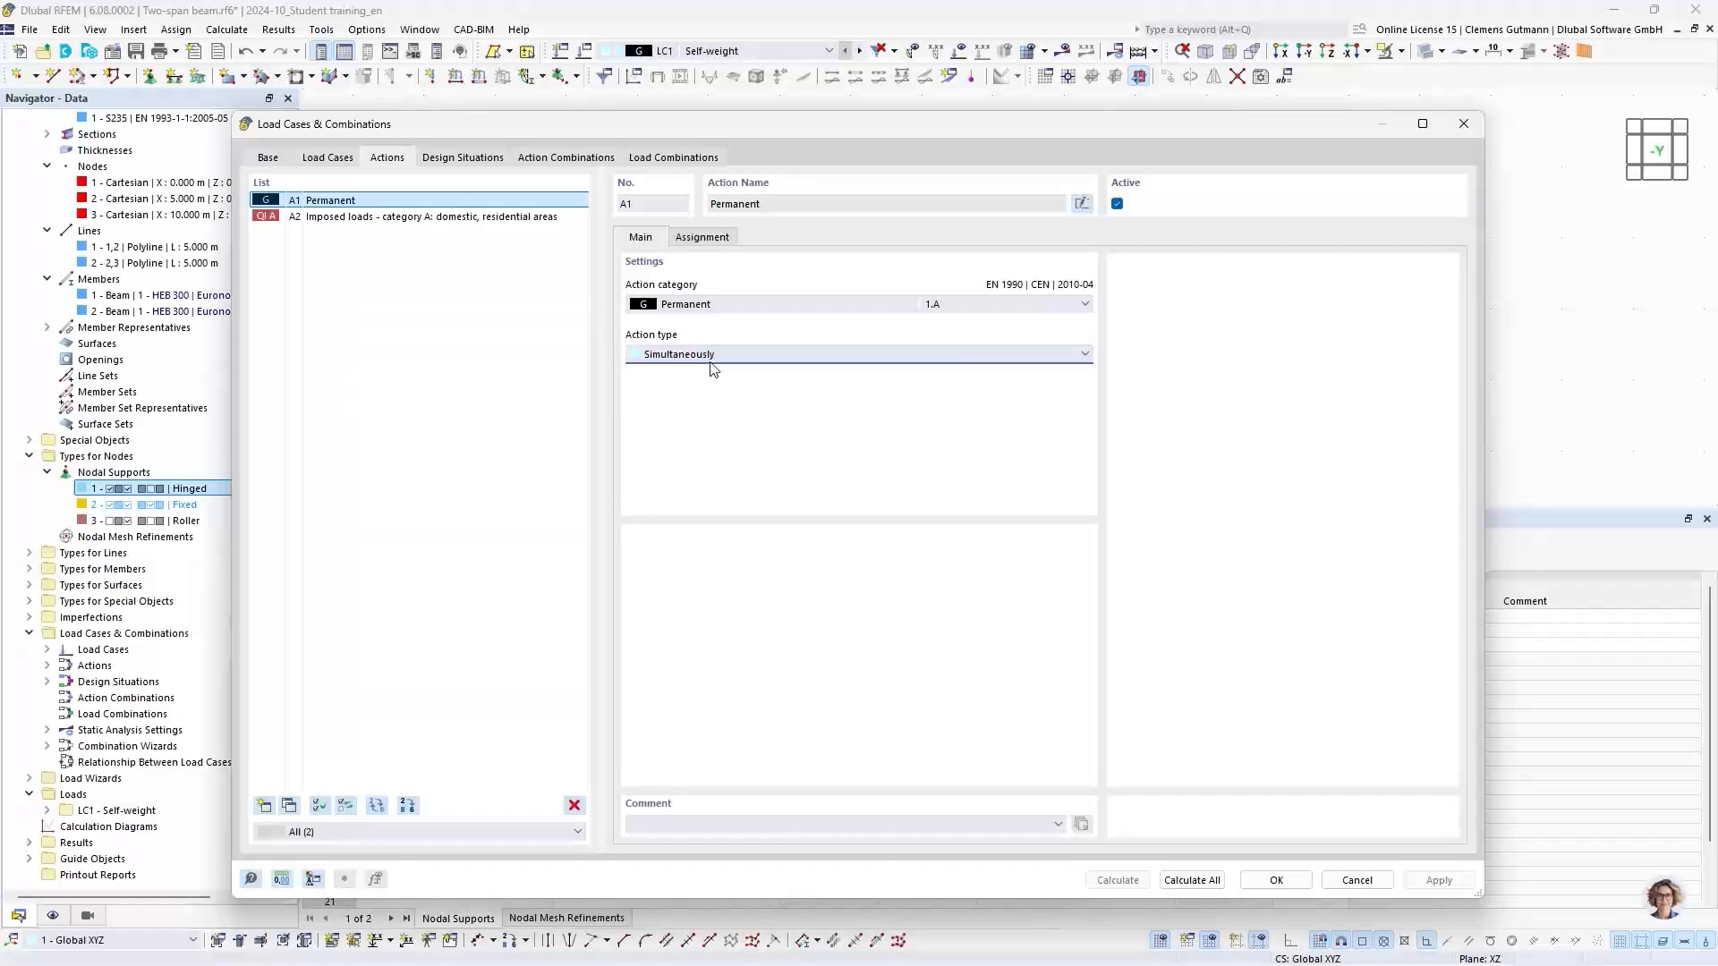
{"action": "left_click", "coordinate": [705, 358]}
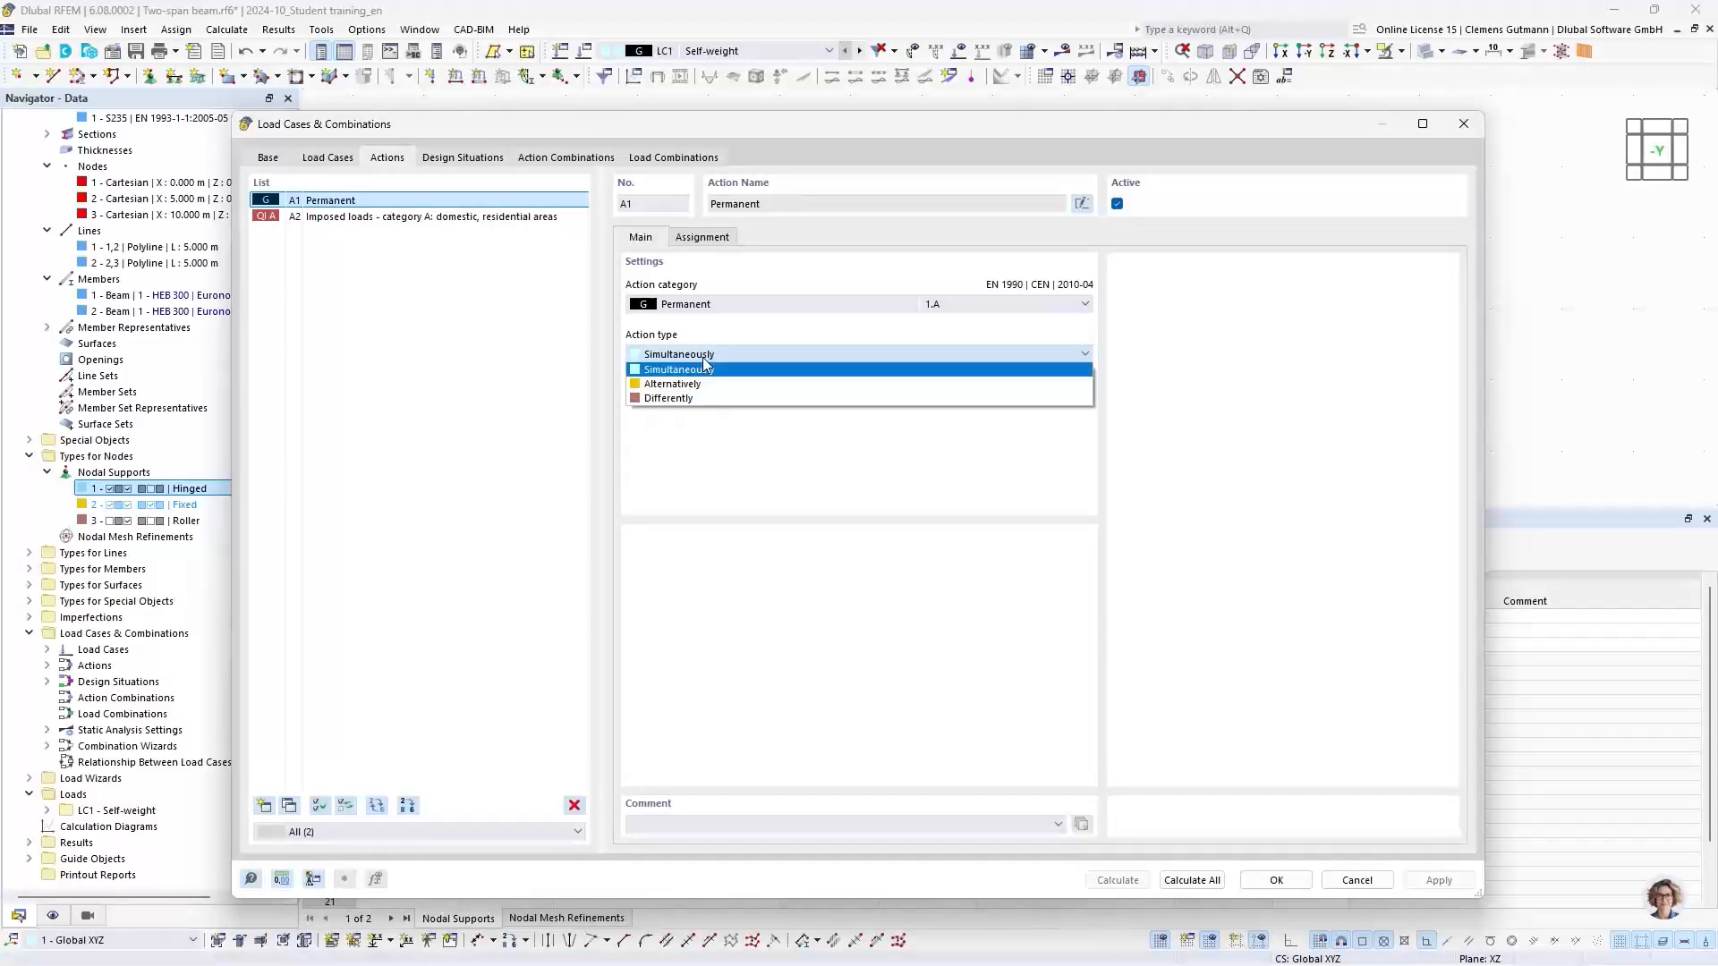
{"action": "left_click", "coordinate": [705, 364]}
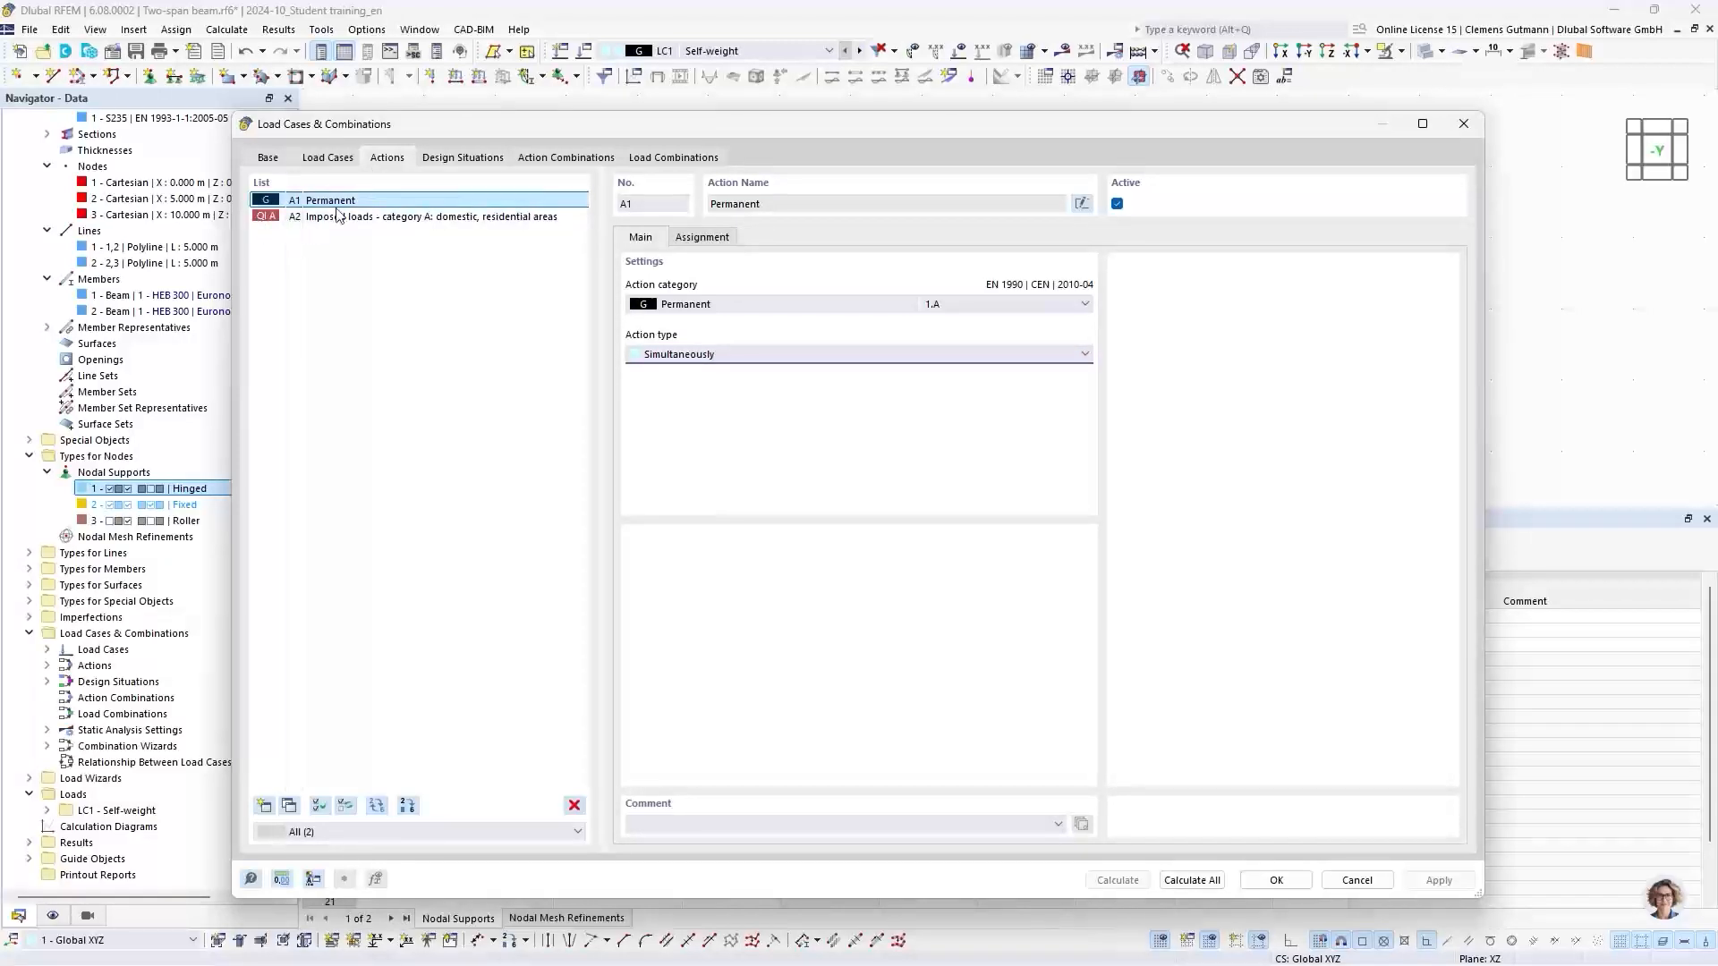
Compare the load cases assigned to A1 and A2, and choose Simultaneously as the action type of the imposed loads action A2
{"action": "left_click", "coordinate": [706, 238]}
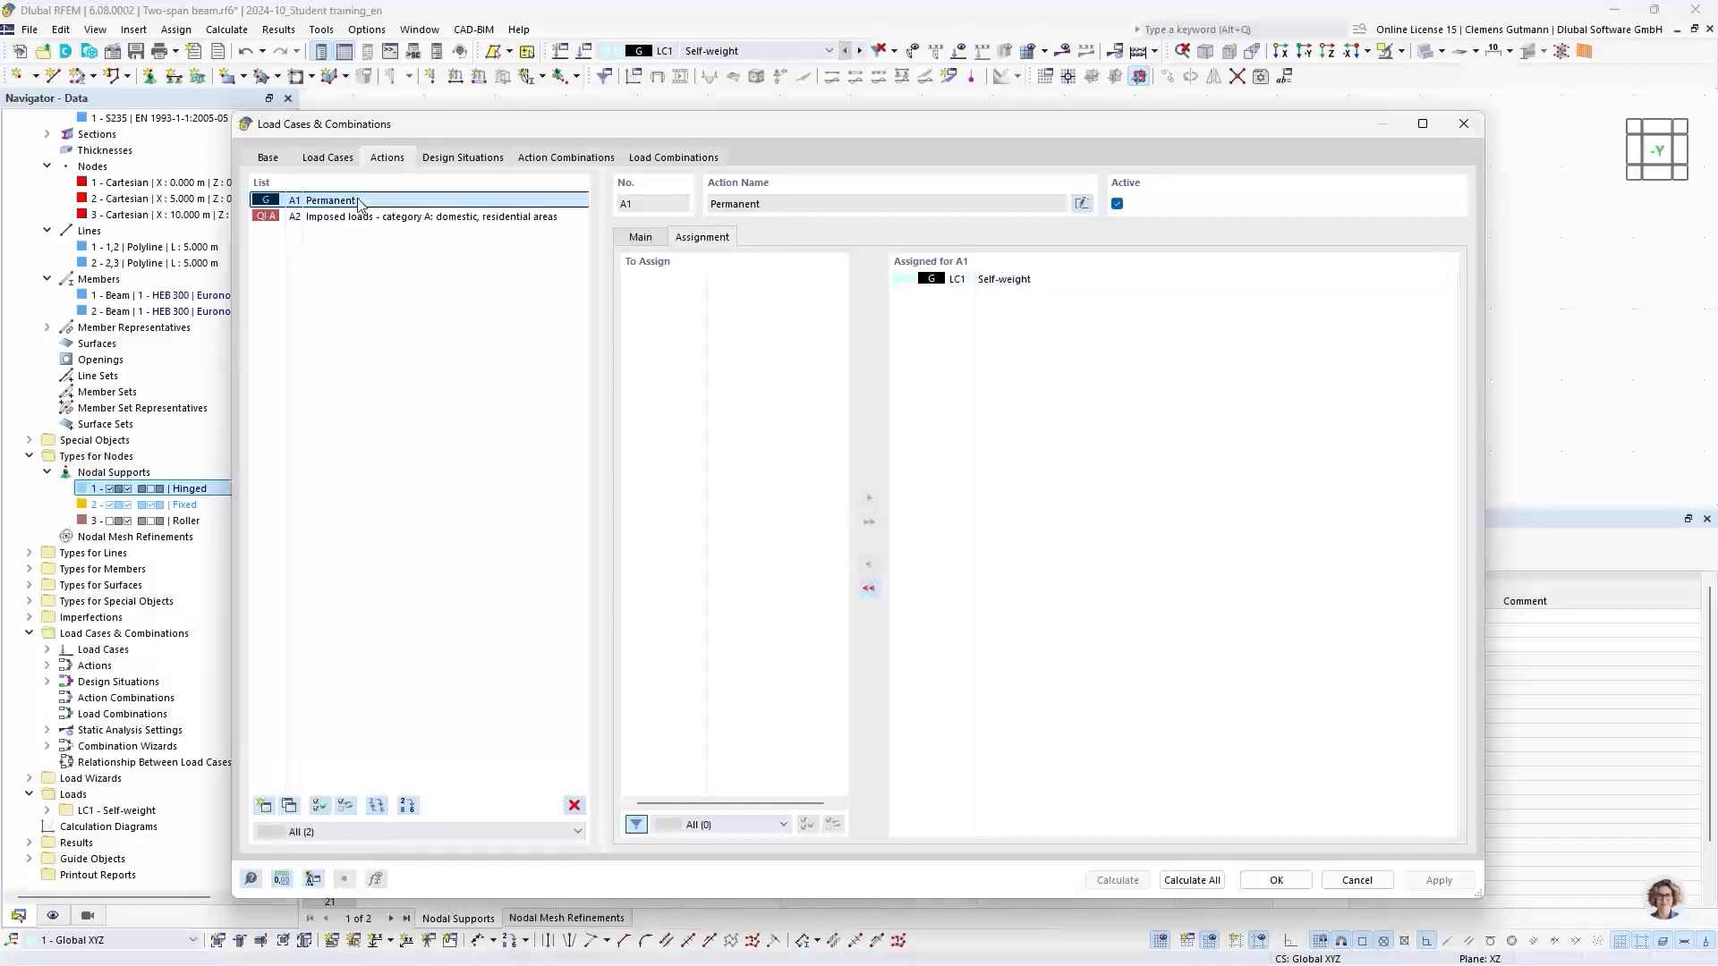
{"action": "left_click", "coordinate": [385, 216]}
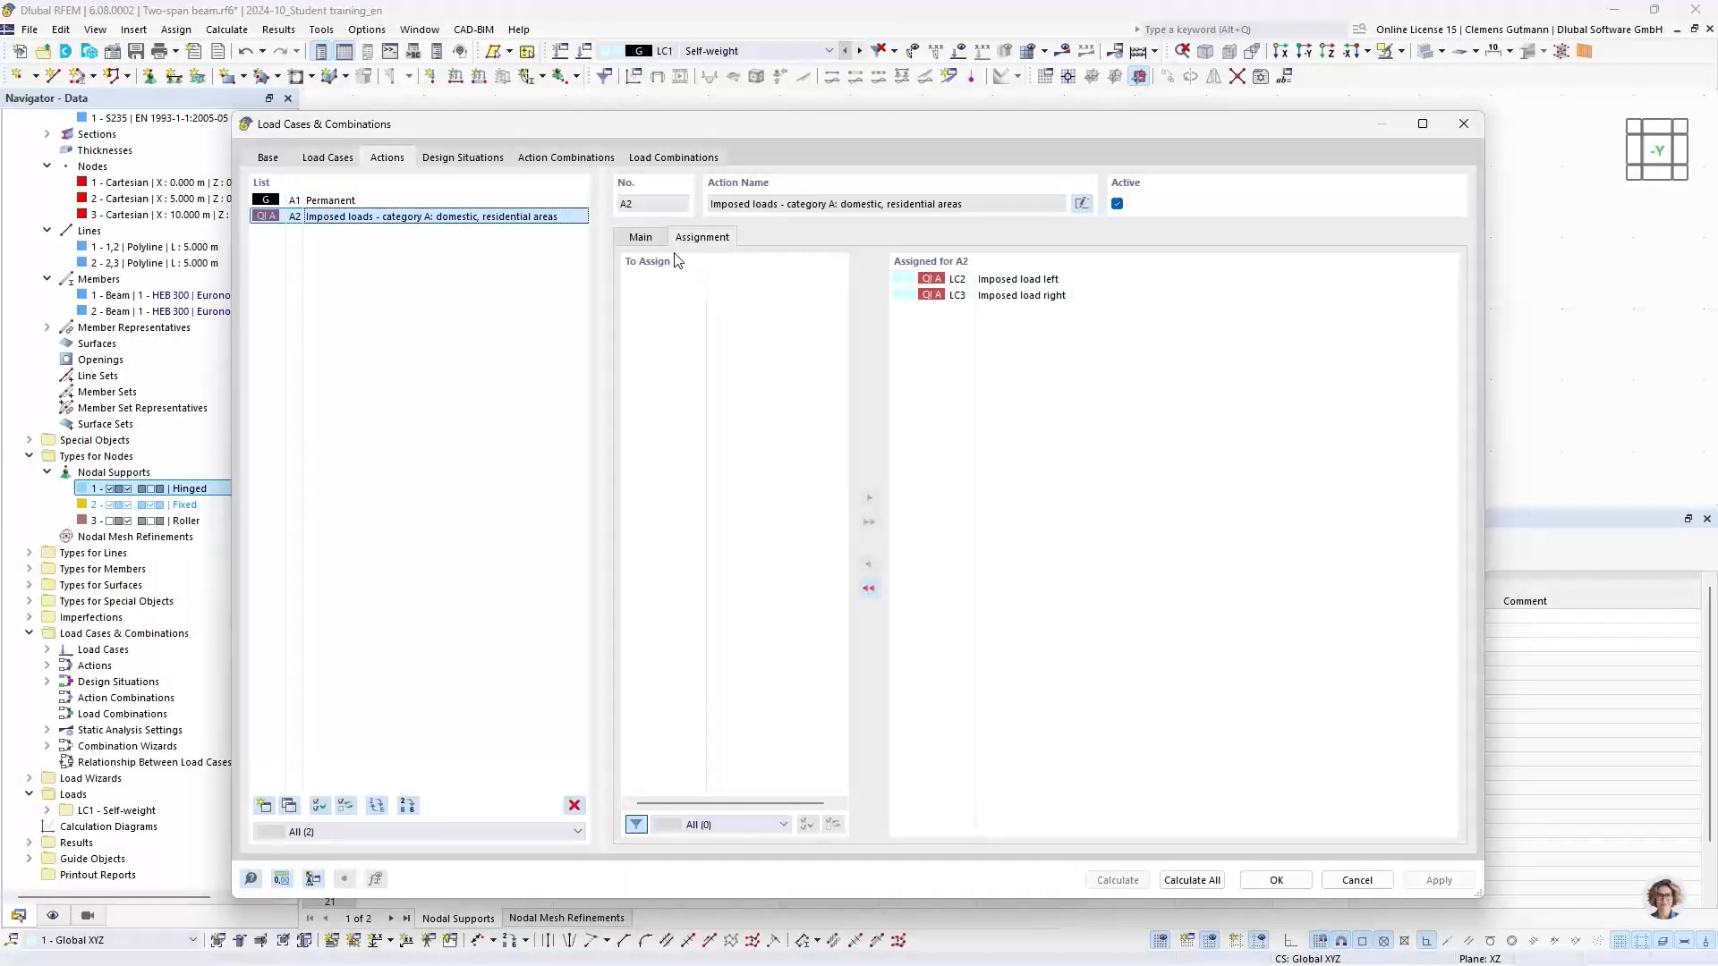
{"action": "left_click", "coordinate": [644, 238]}
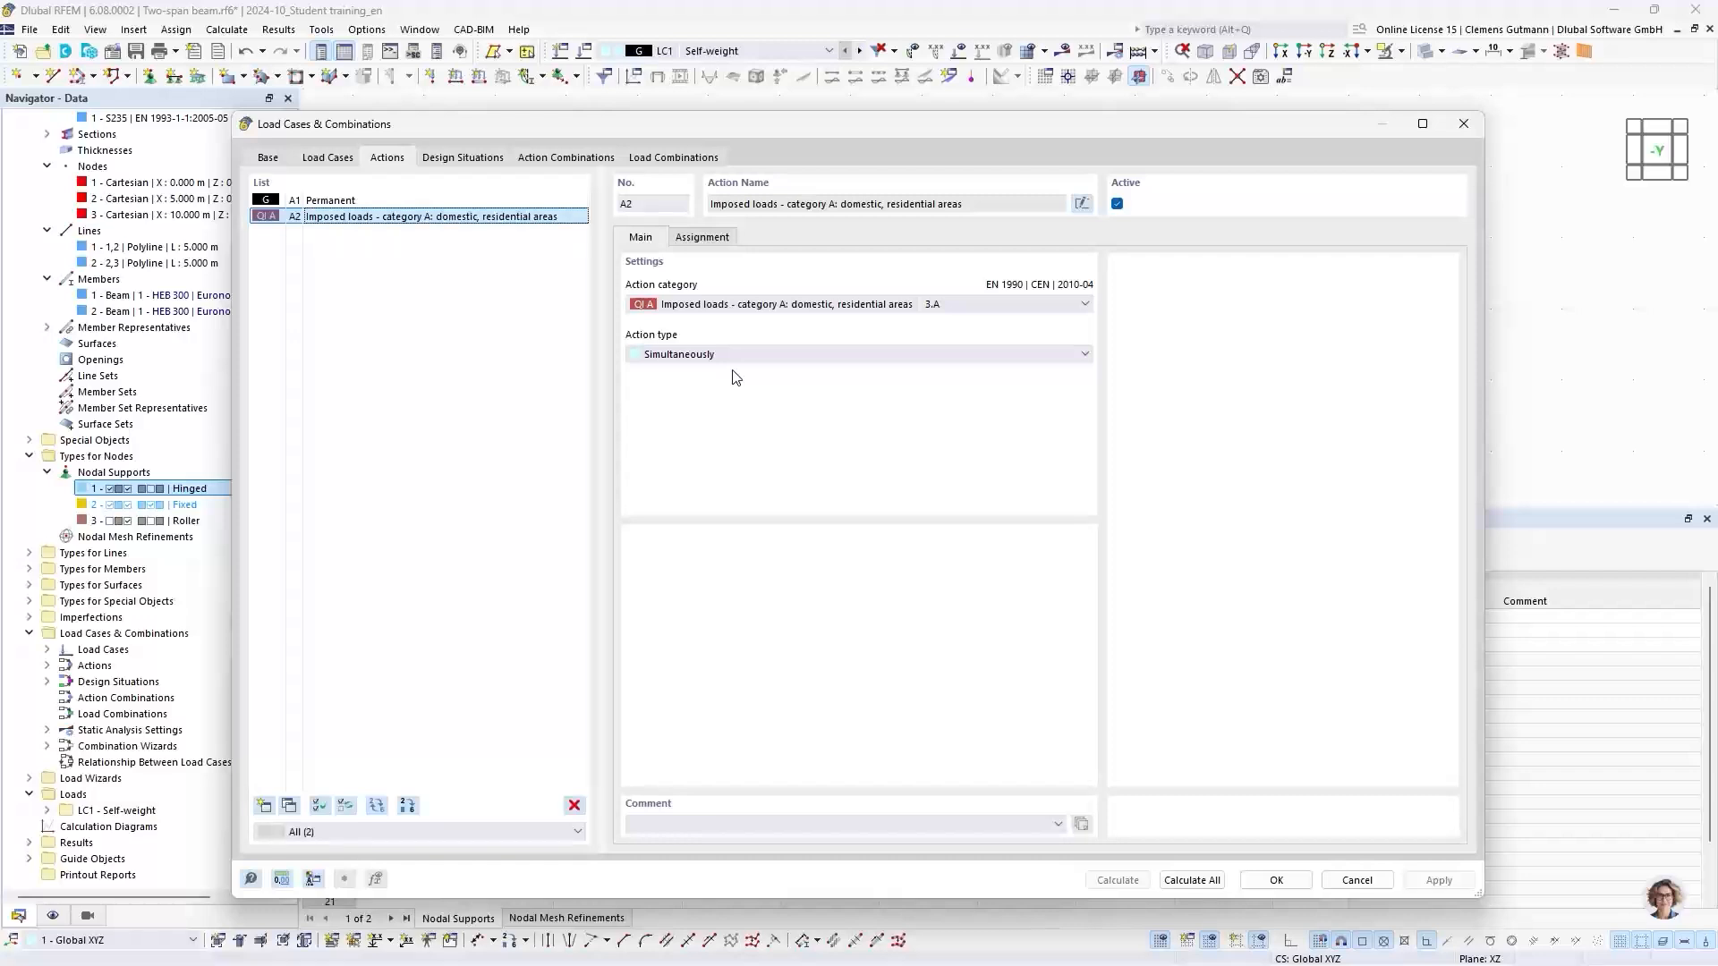
{"action": "left_click", "coordinate": [749, 354]}
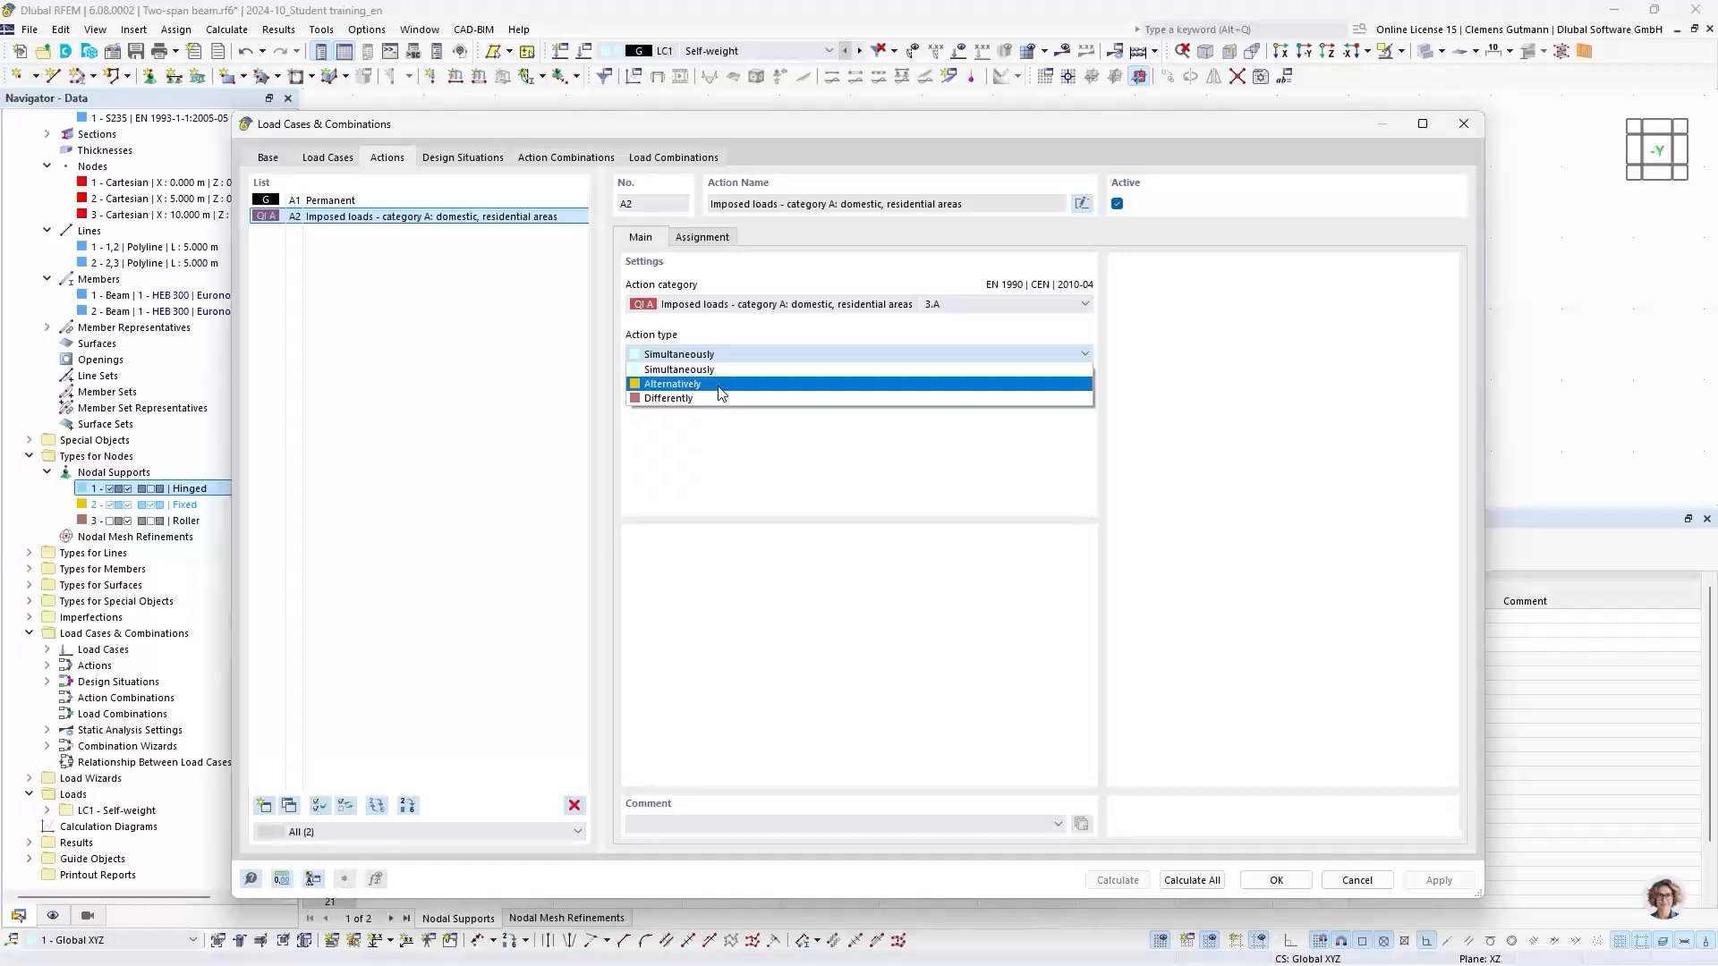
{"action": "left_click", "coordinate": [739, 370]}
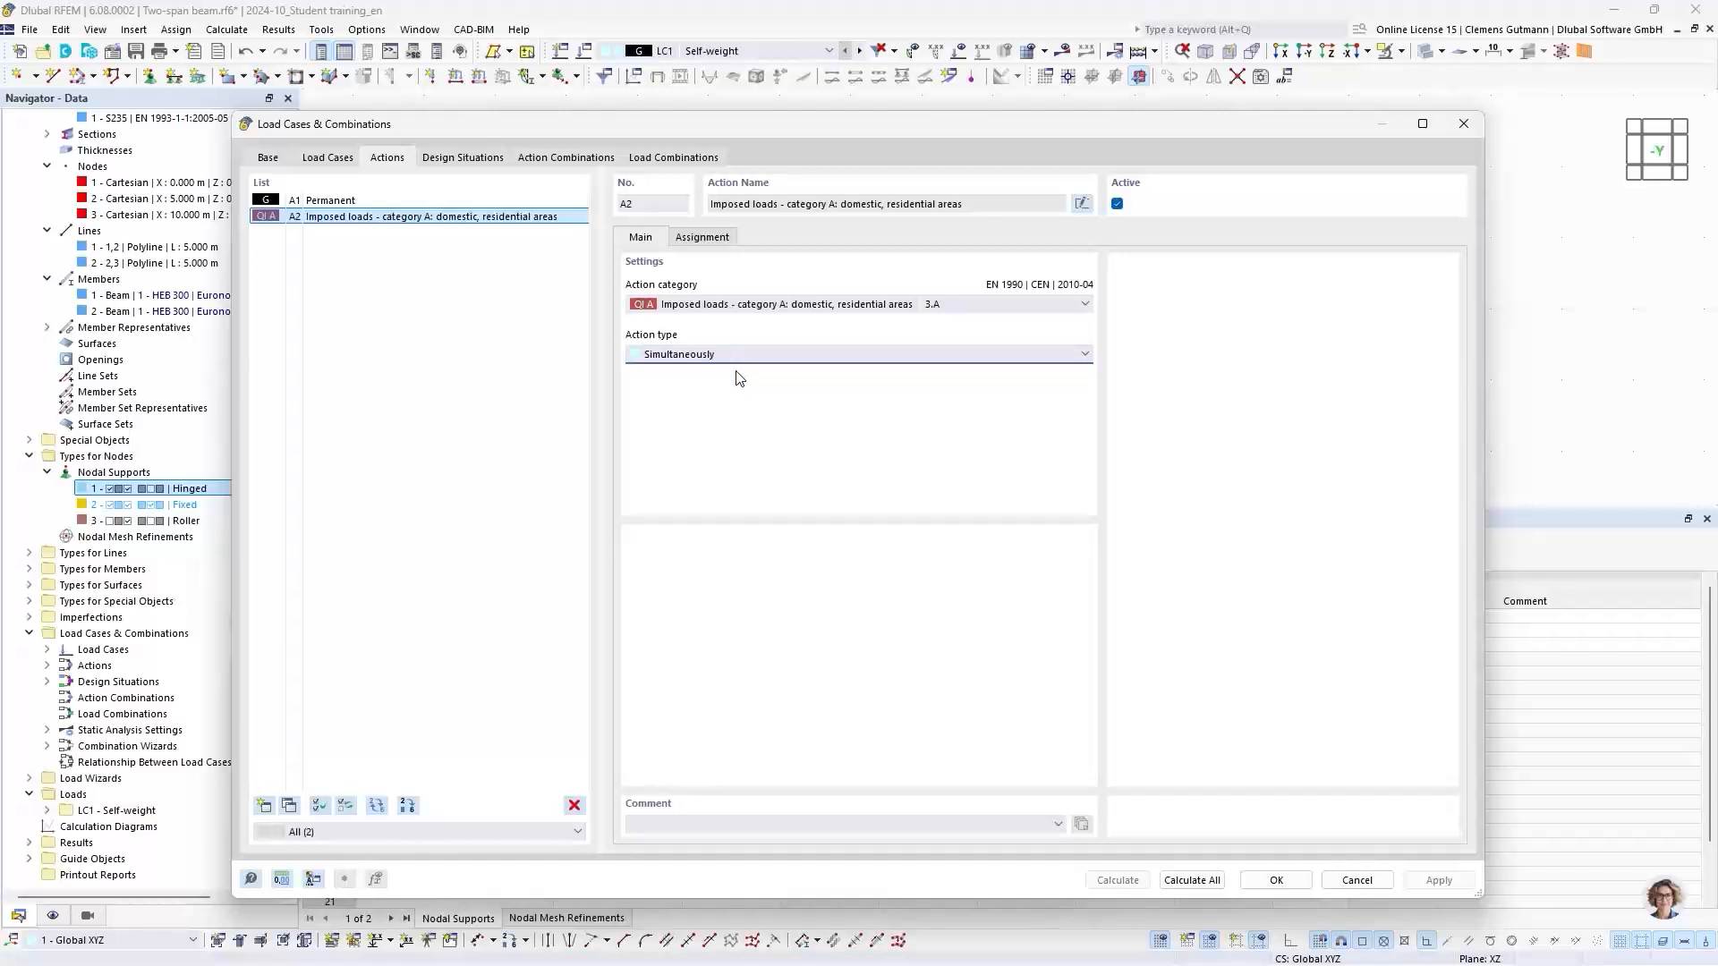
Examine the design situations and the action combinations generated for them, including AC3
{"action": "left_click", "coordinate": [464, 158]}
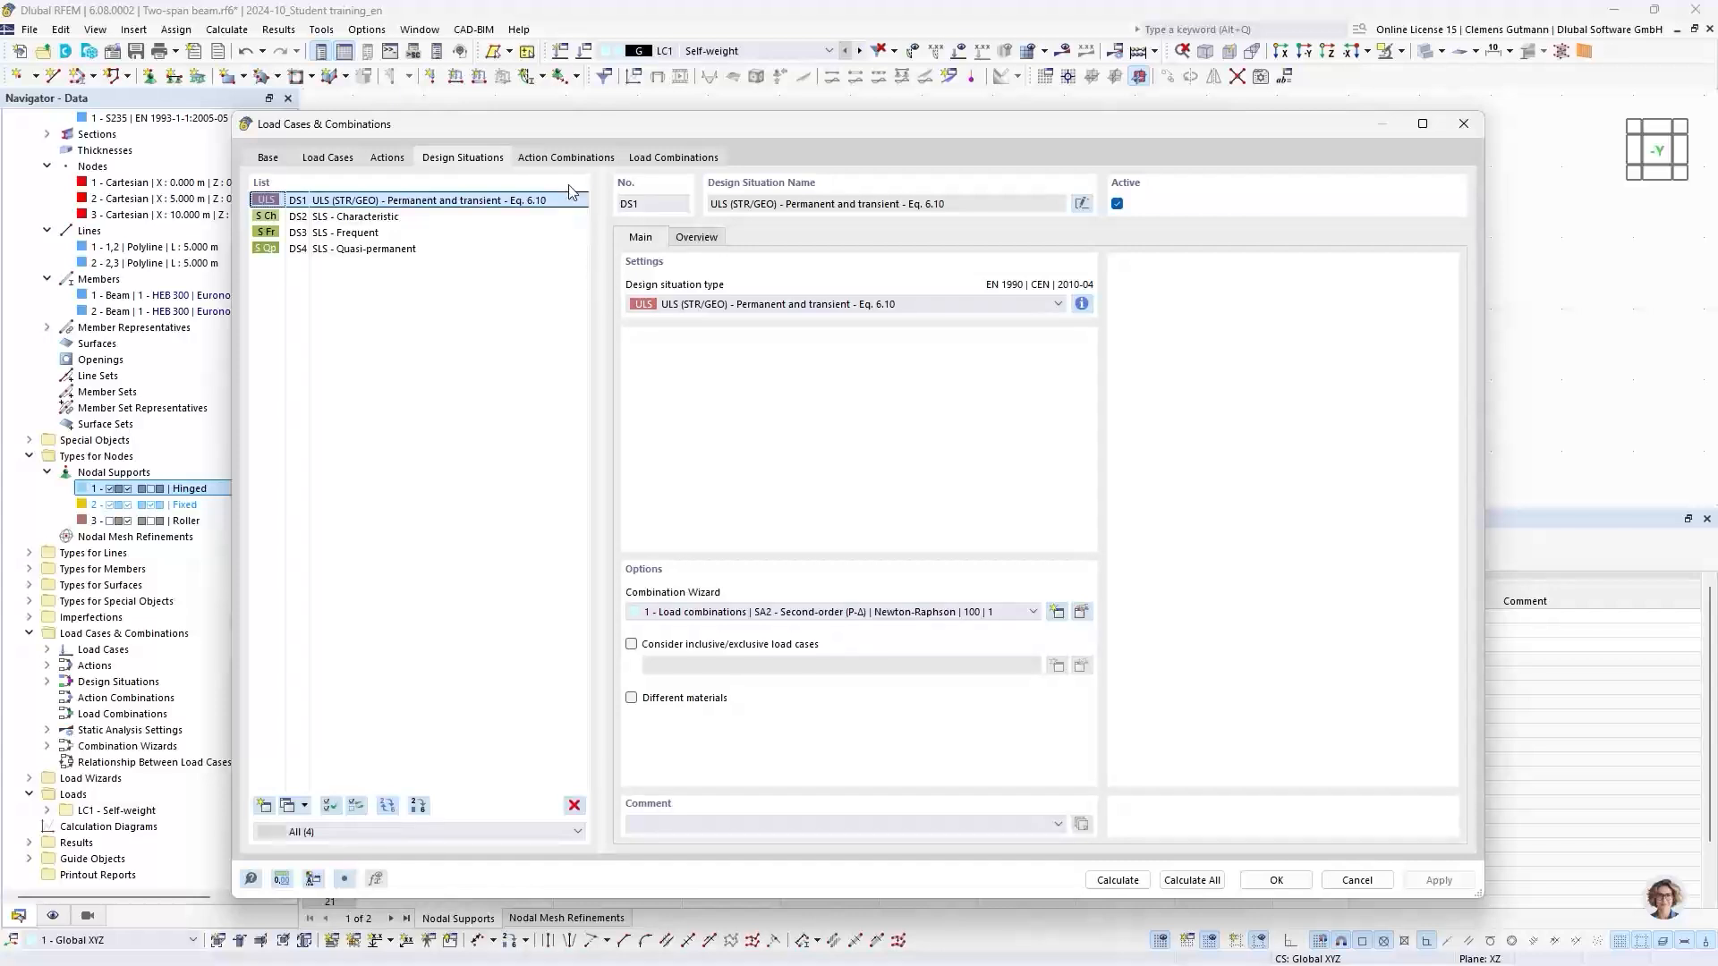
{"action": "left_click", "coordinate": [580, 163]}
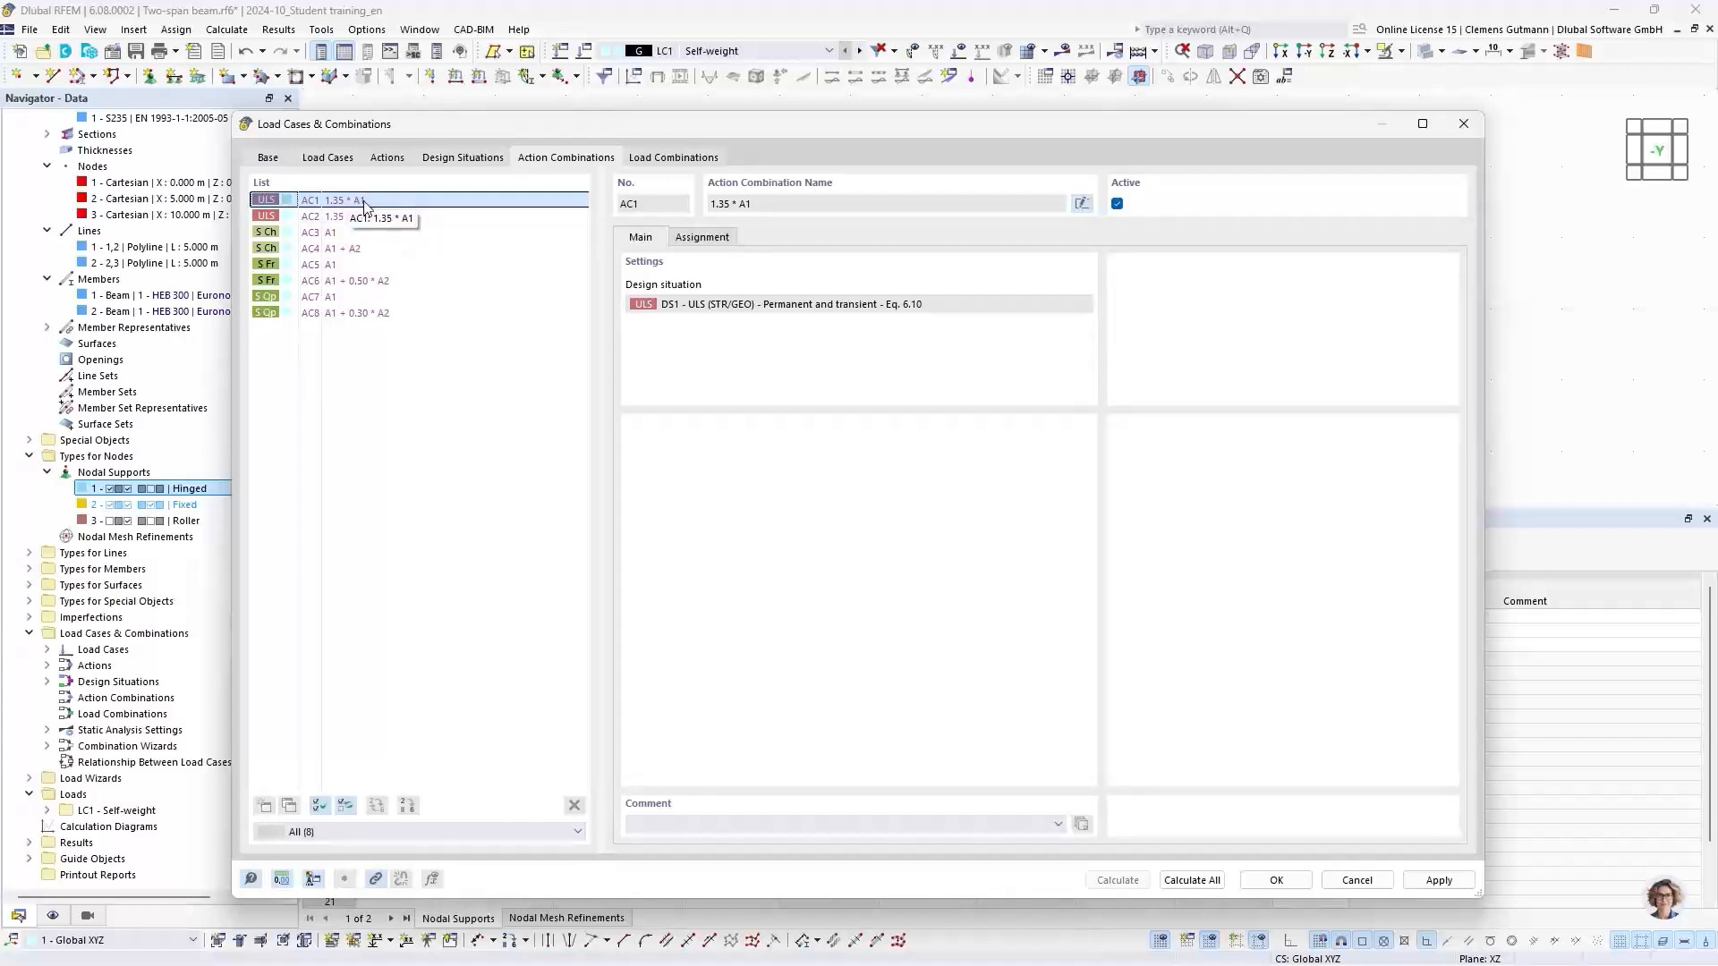
{"action": "left_click", "coordinate": [333, 238]}
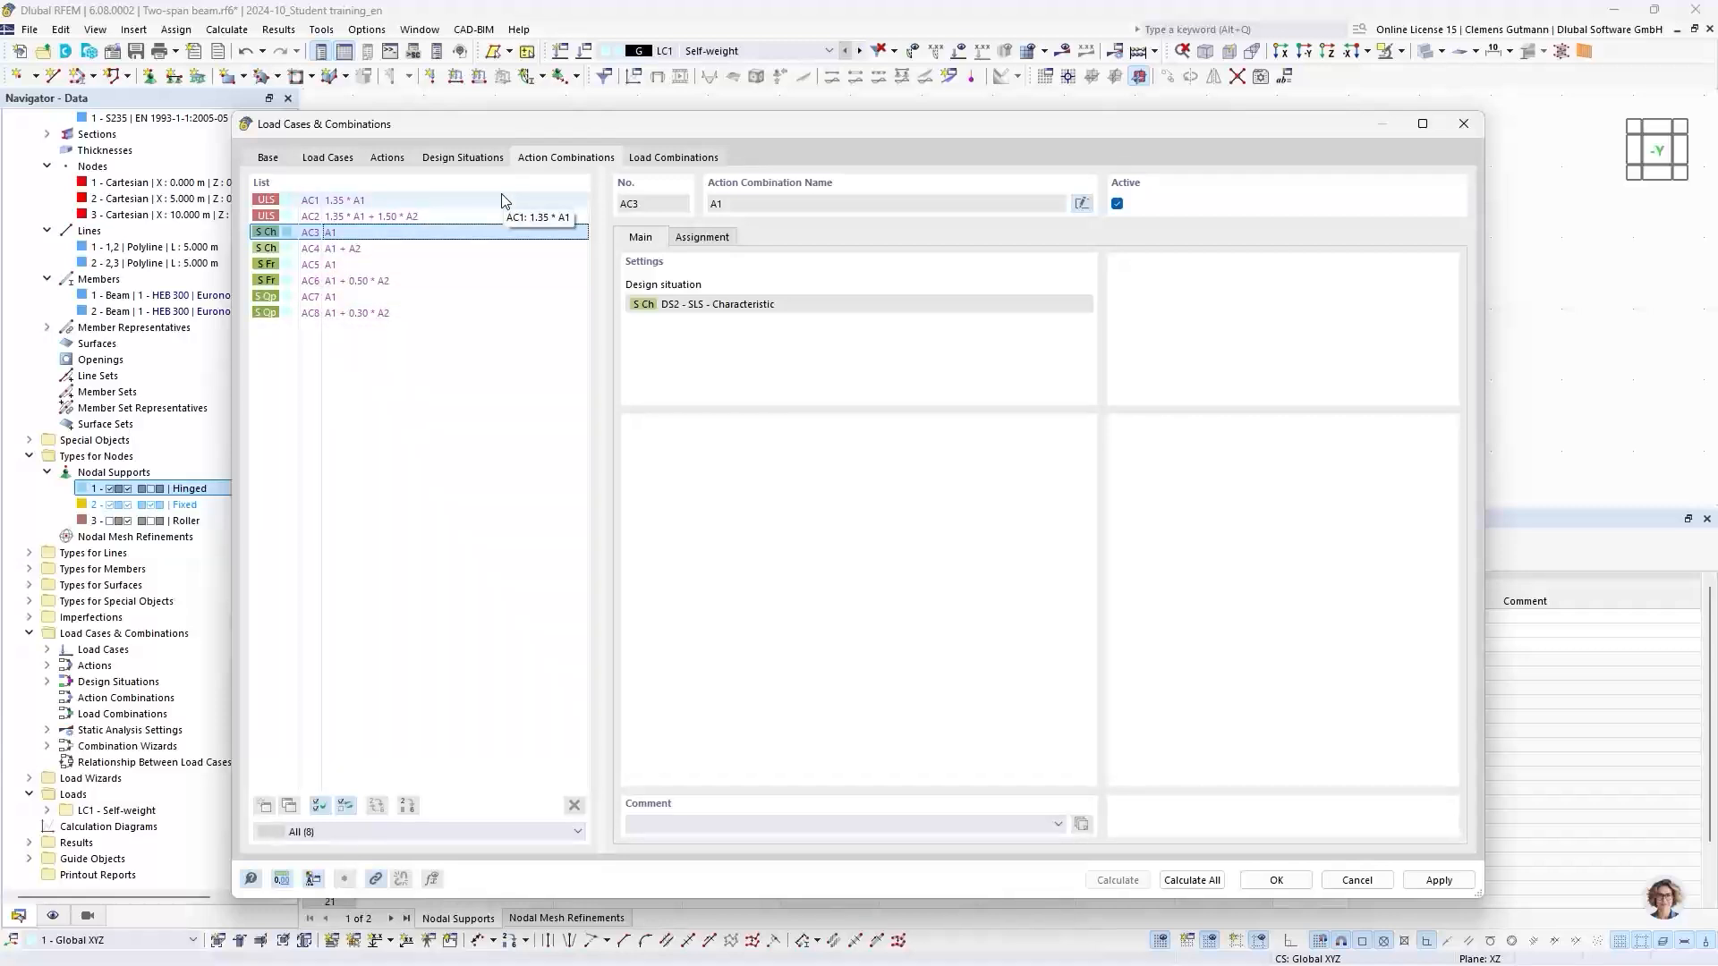
Examine the load case factors assigned in load combinations CO1 to CO4
{"action": "left_click", "coordinate": [667, 159]}
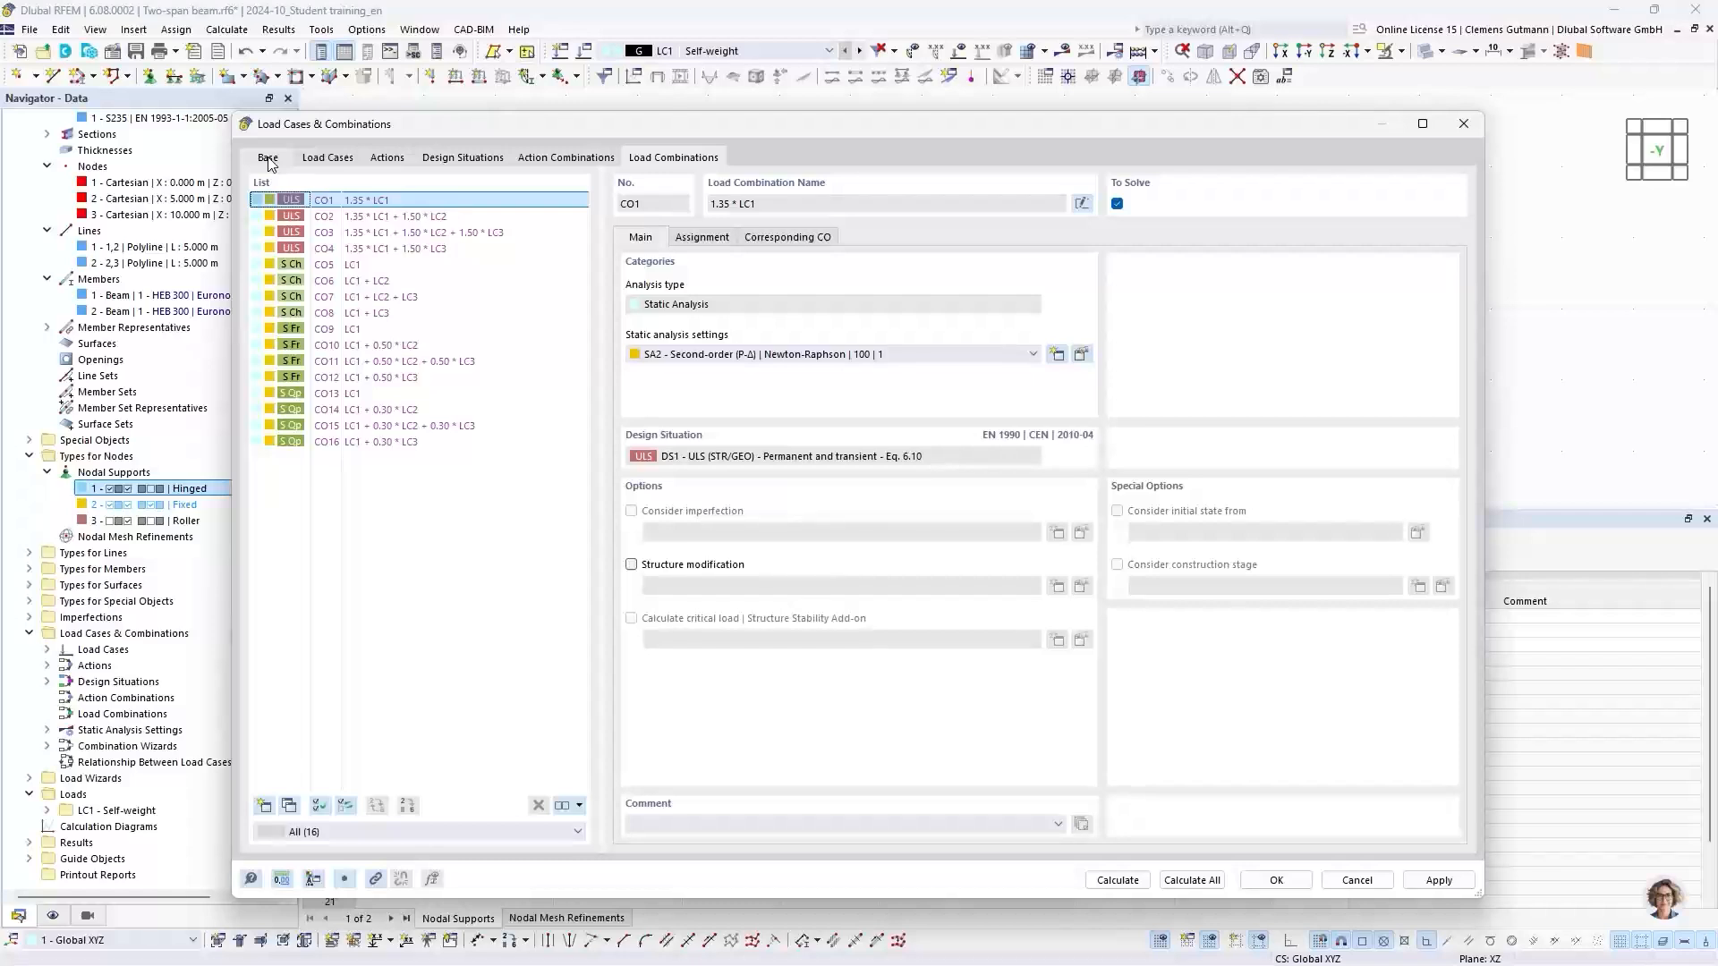
{"action": "left_click", "coordinate": [704, 239]}
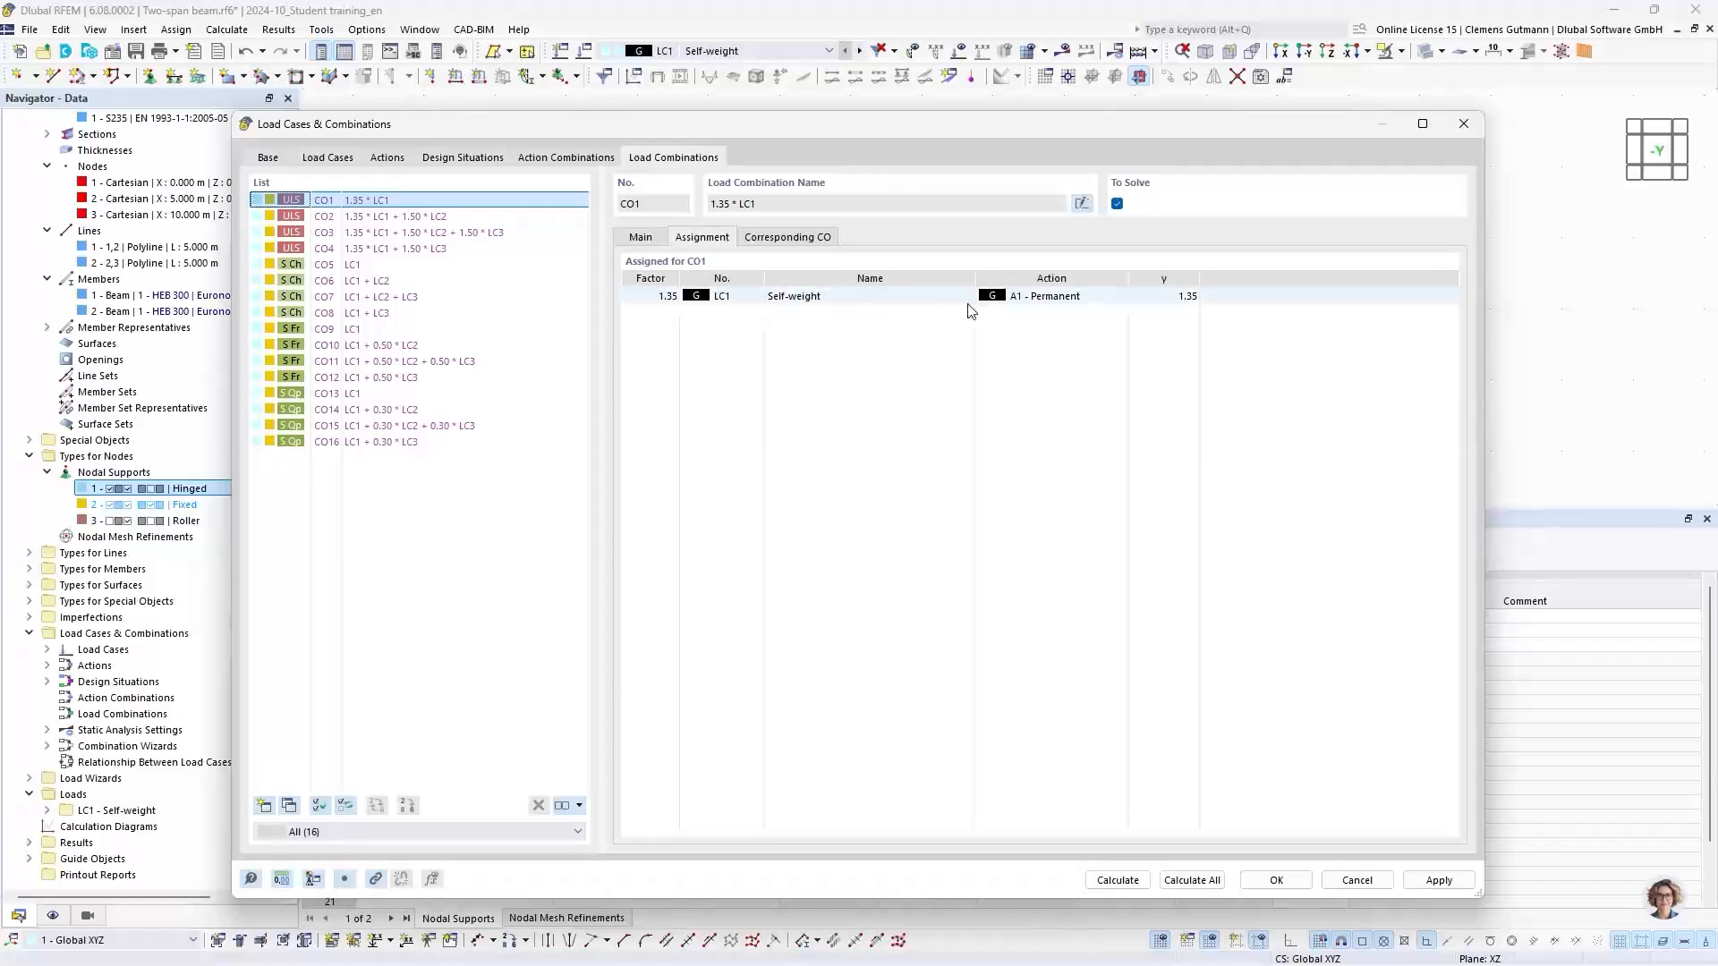
{"action": "left_click", "coordinate": [394, 224]}
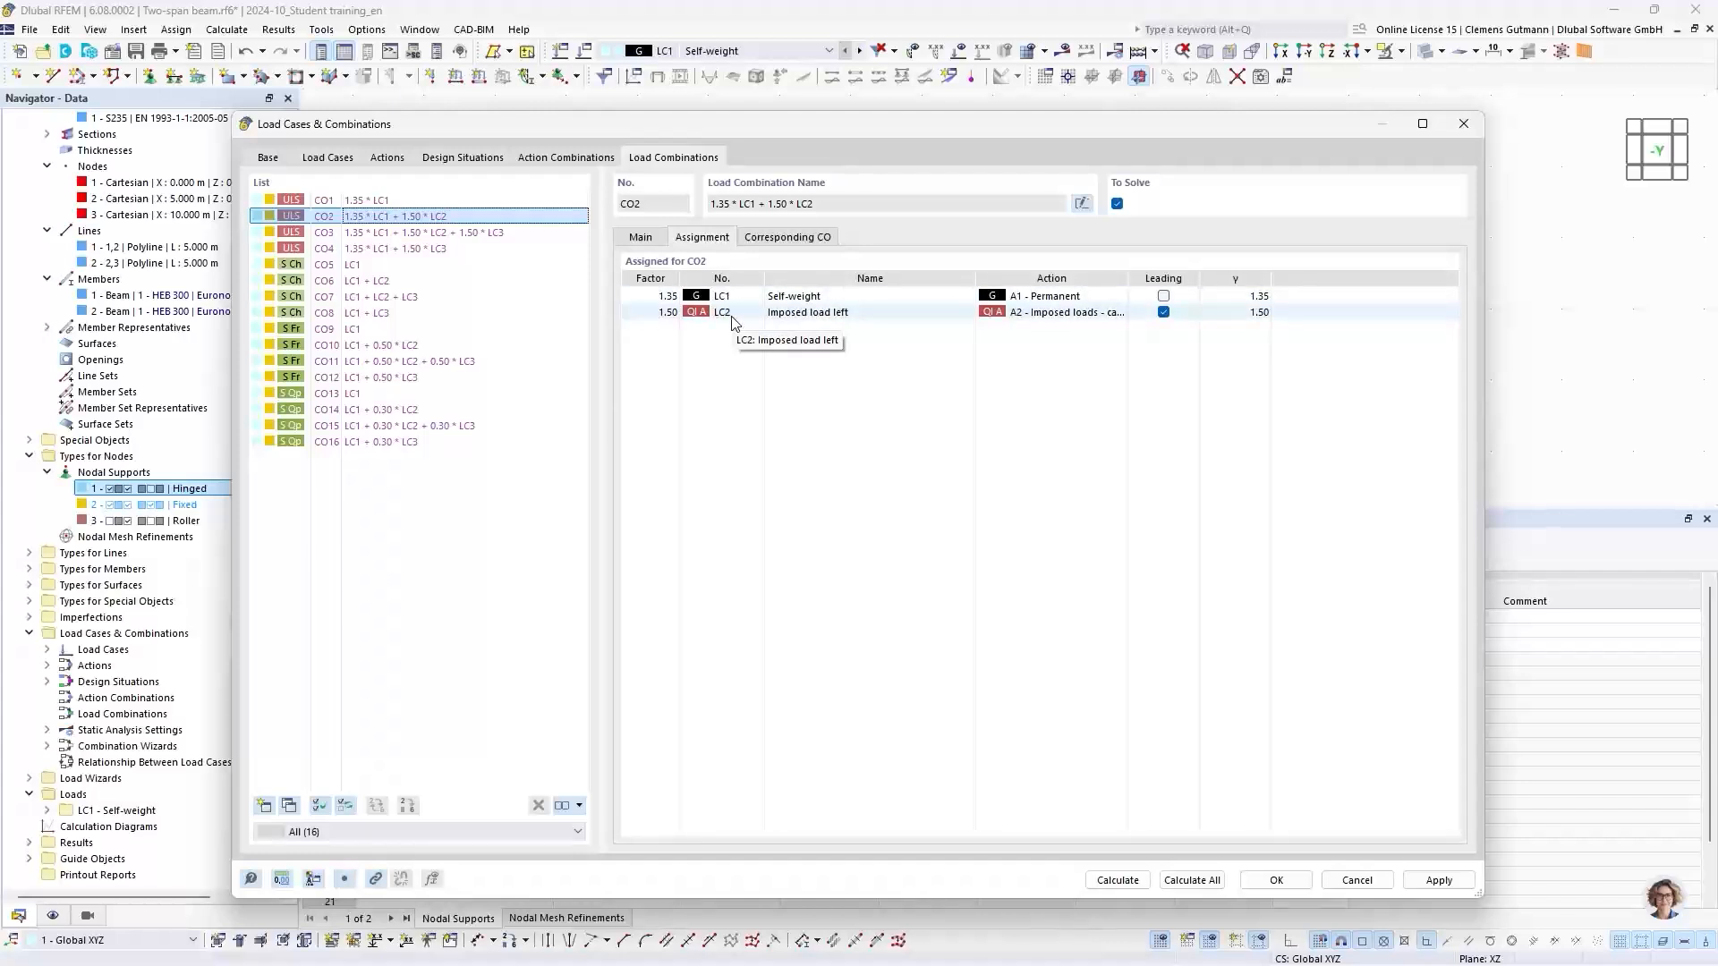
{"action": "left_click", "coordinate": [404, 235]}
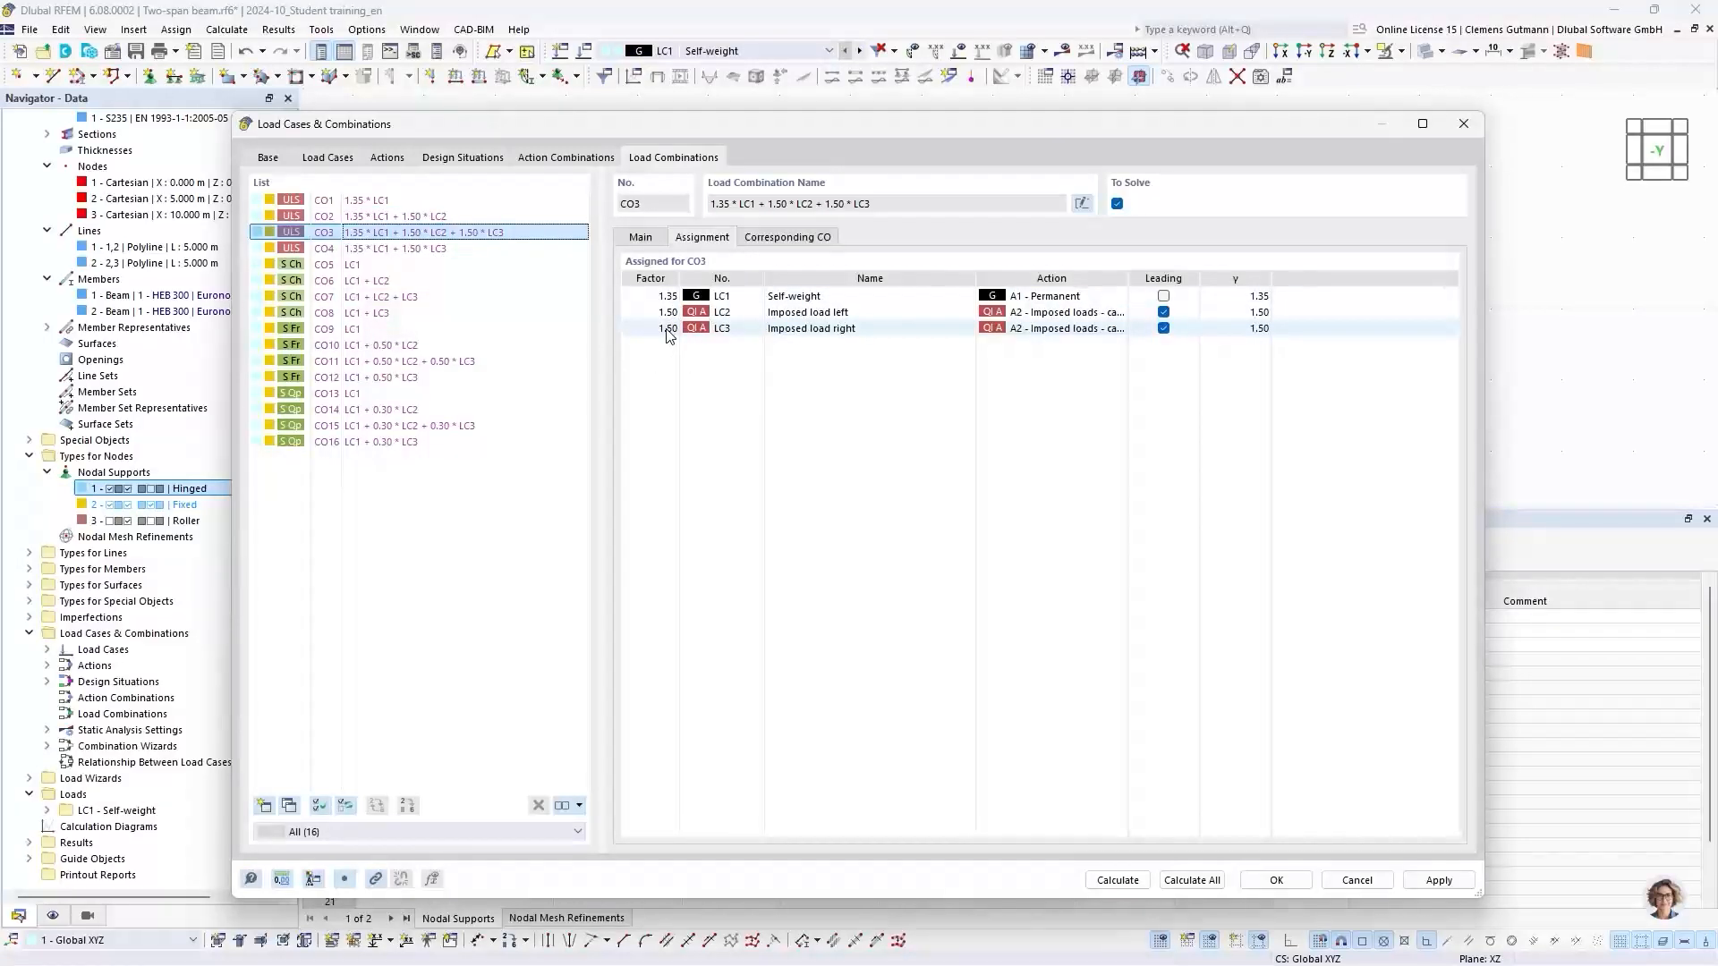
{"action": "left_click", "coordinate": [434, 249]}
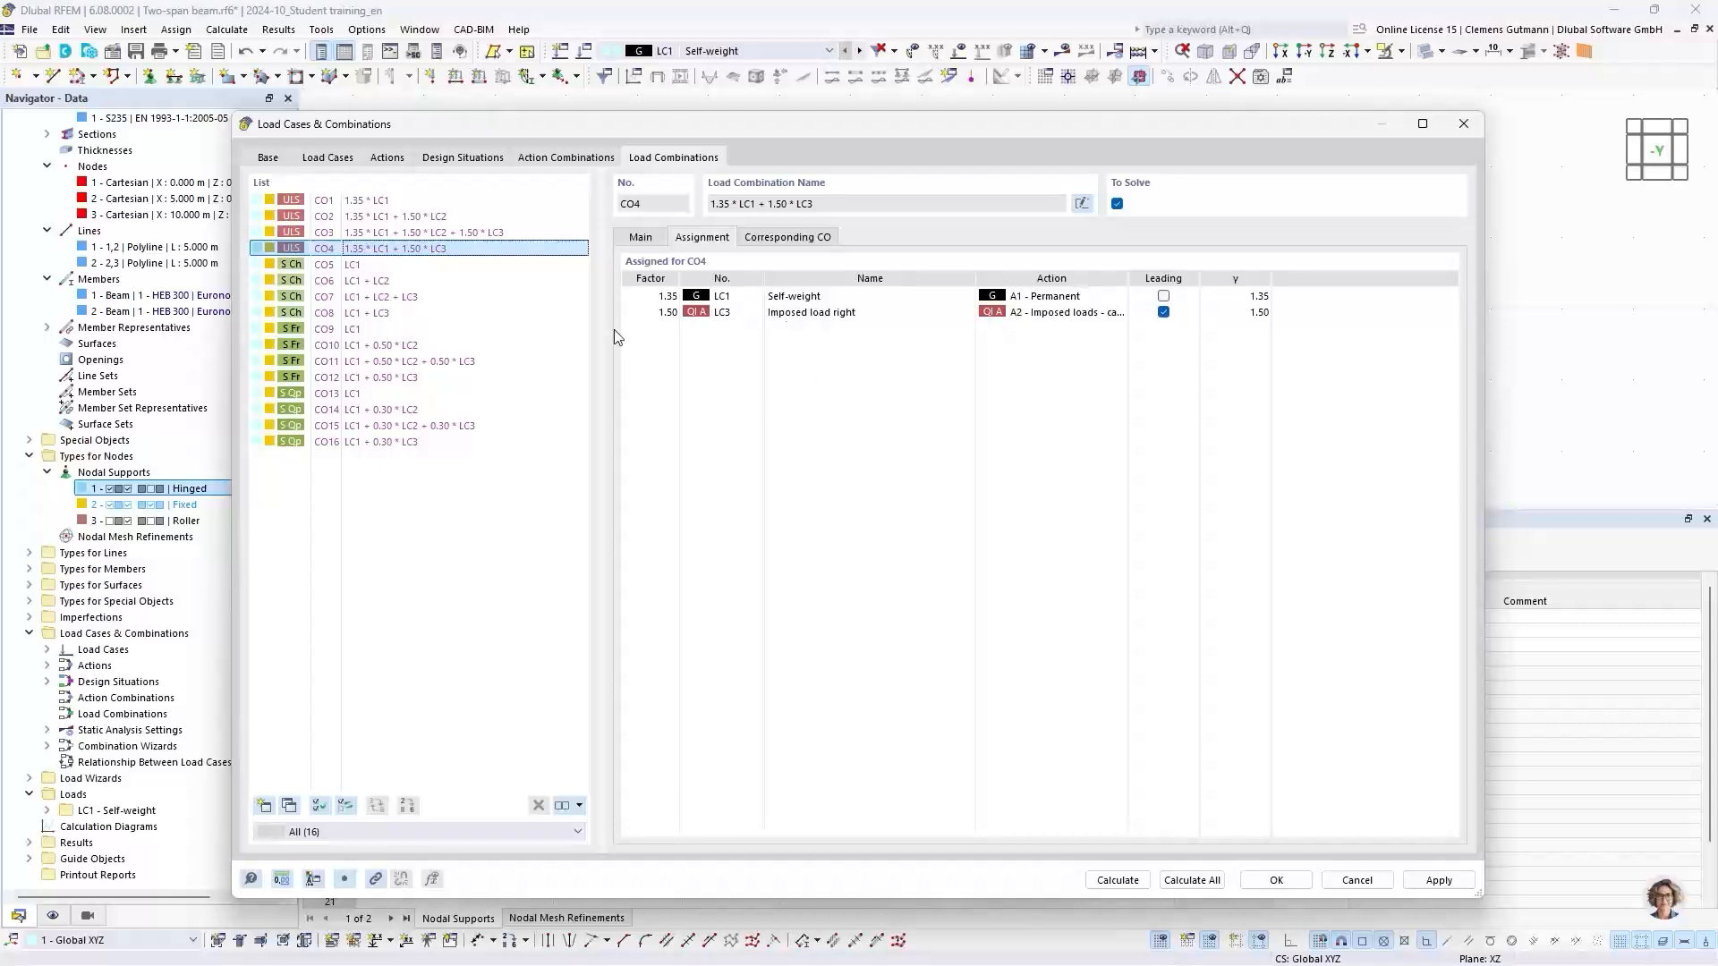
Try the action type Alternatively for imposed loads action A2 and check the load case assignment of combination CO2
{"action": "left_click", "coordinate": [387, 158]}
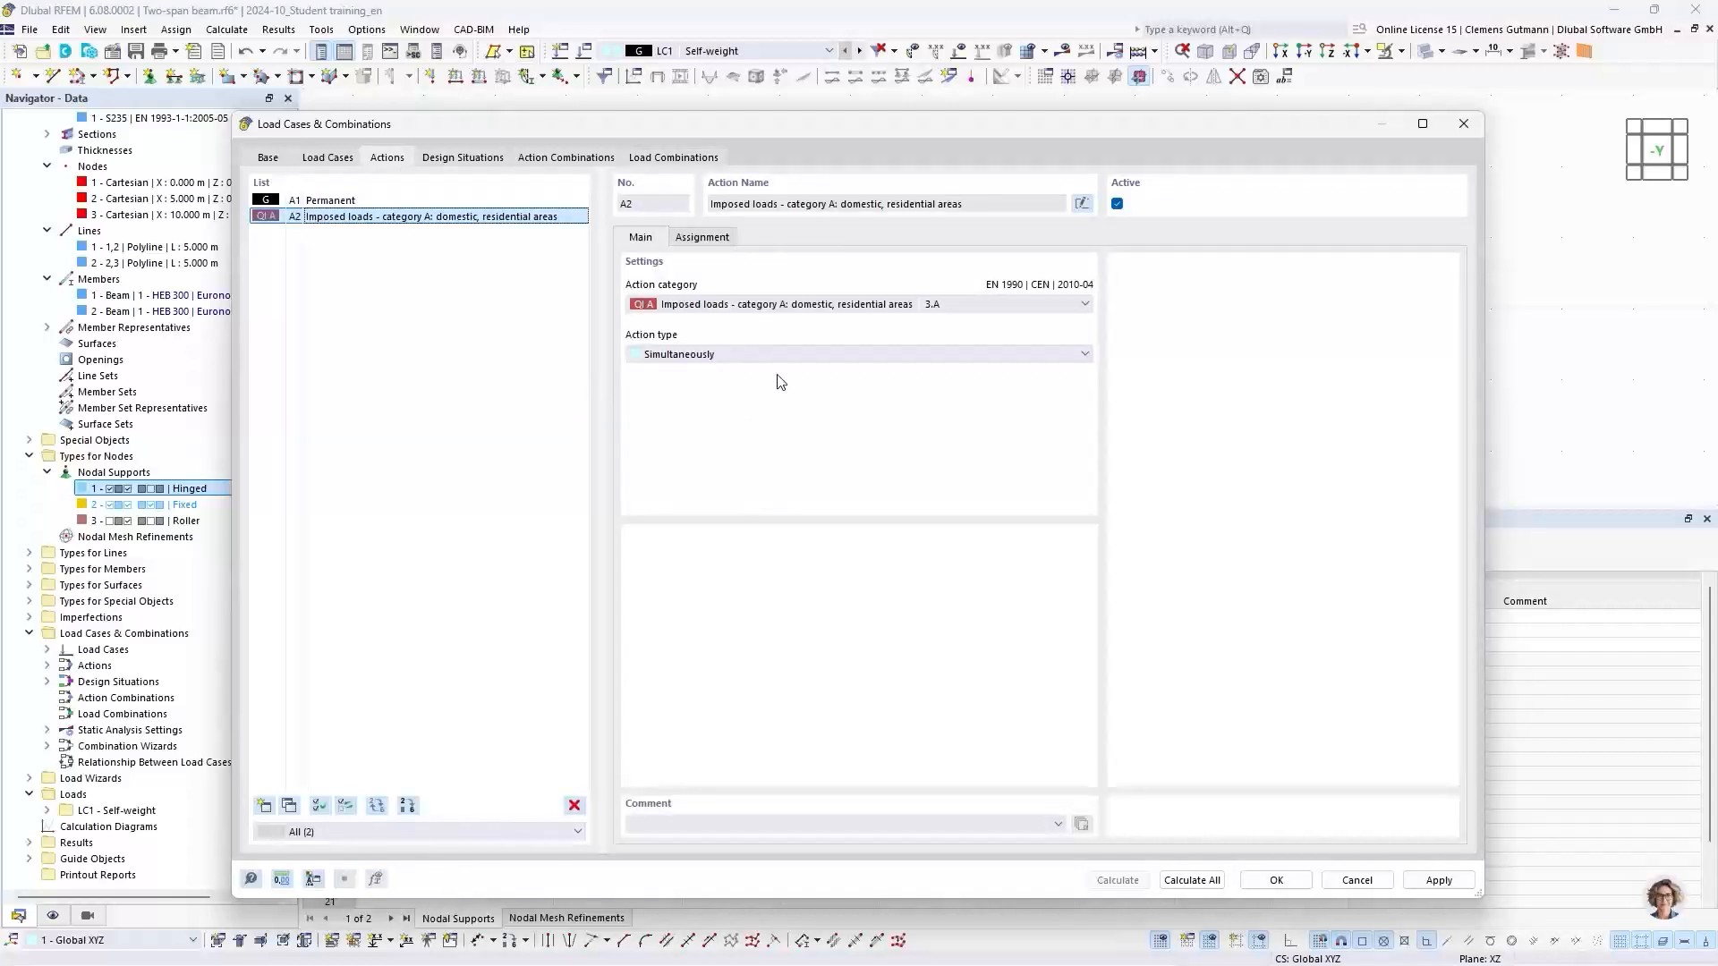
{"action": "left_click", "coordinate": [684, 358]}
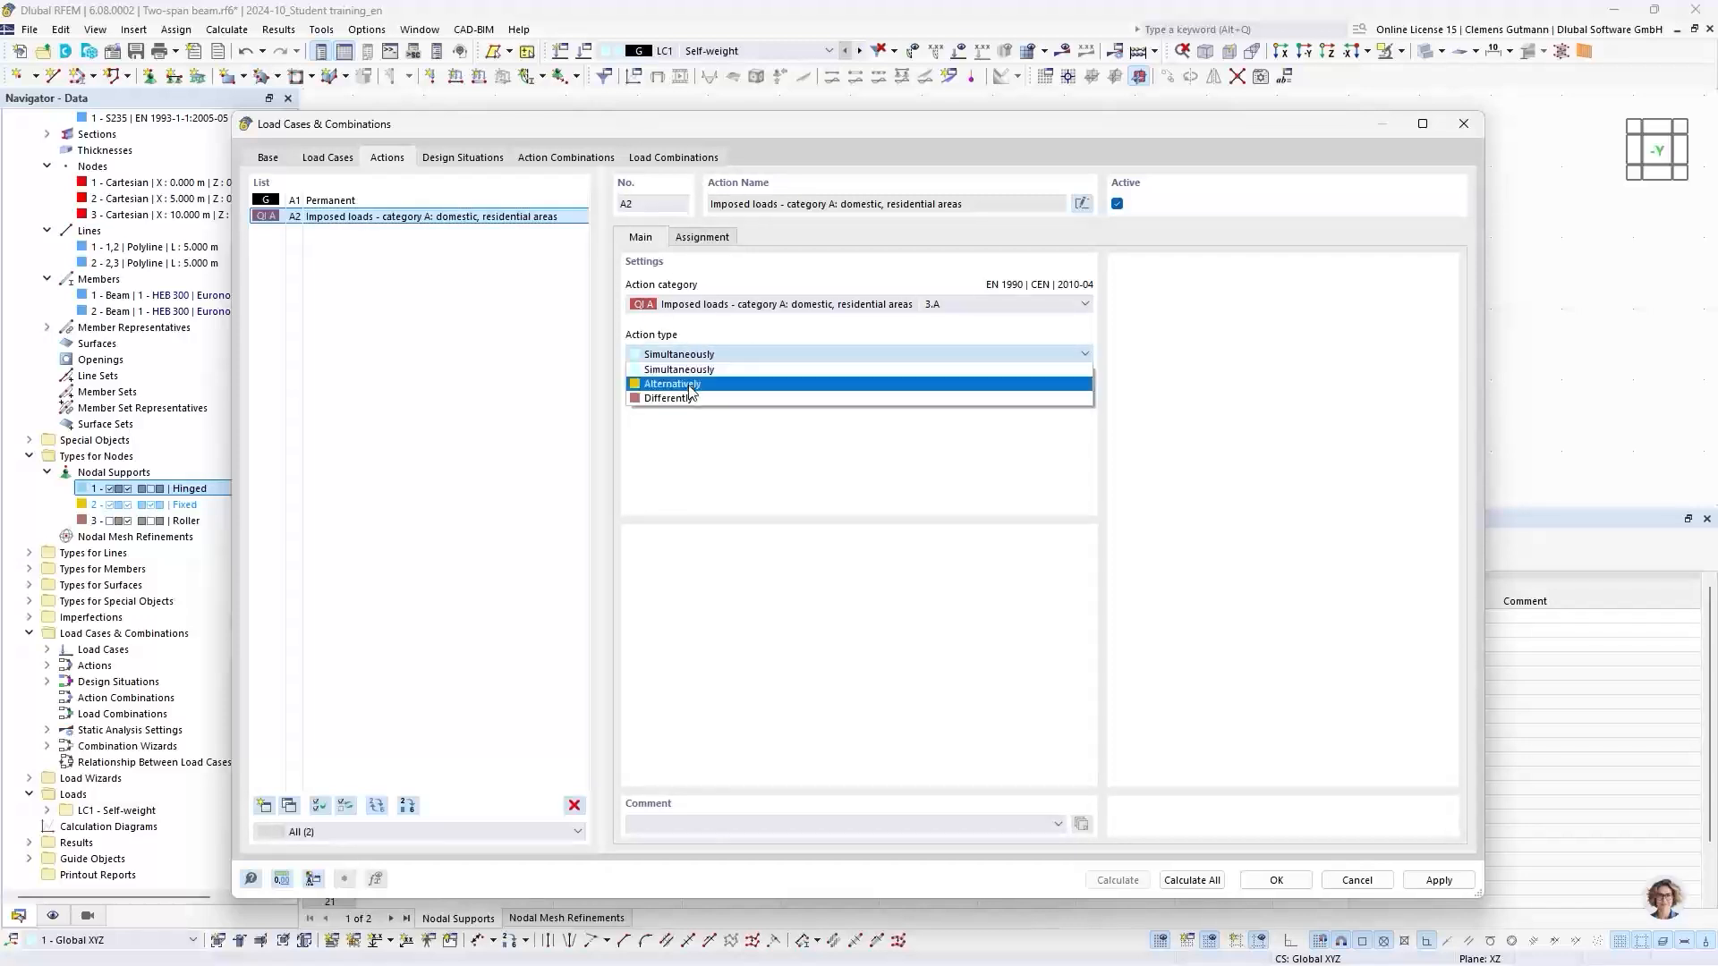
{"action": "left_click", "coordinate": [692, 391]}
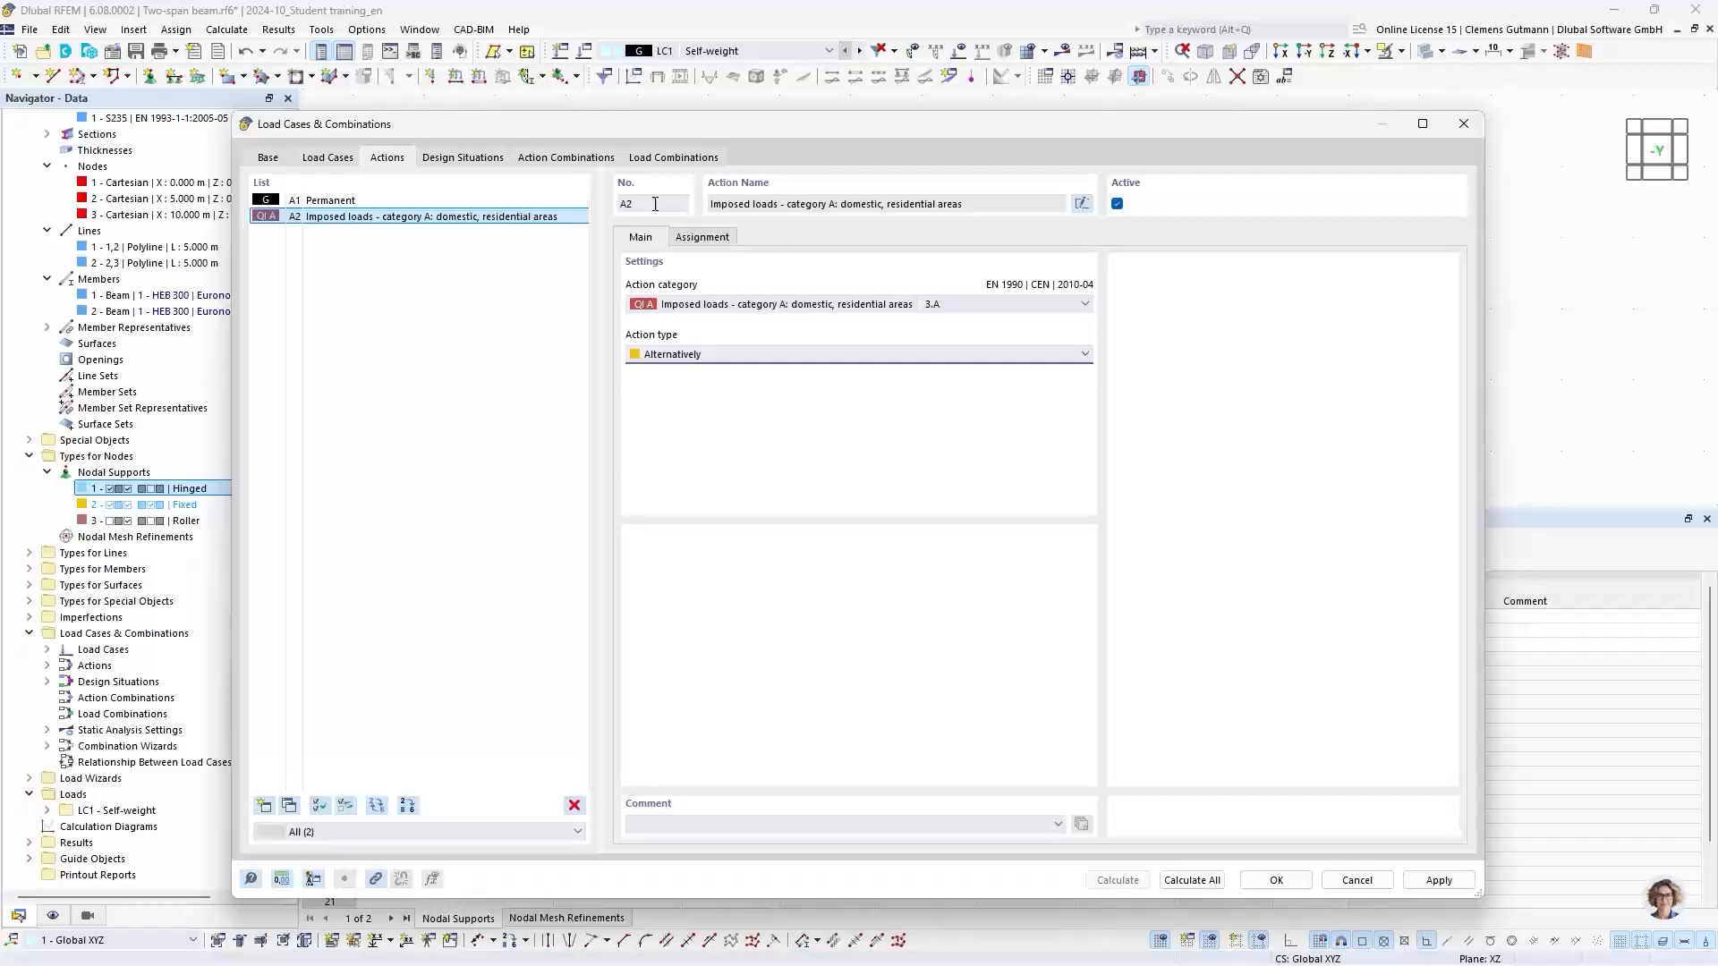
{"action": "left_click", "coordinate": [643, 159]}
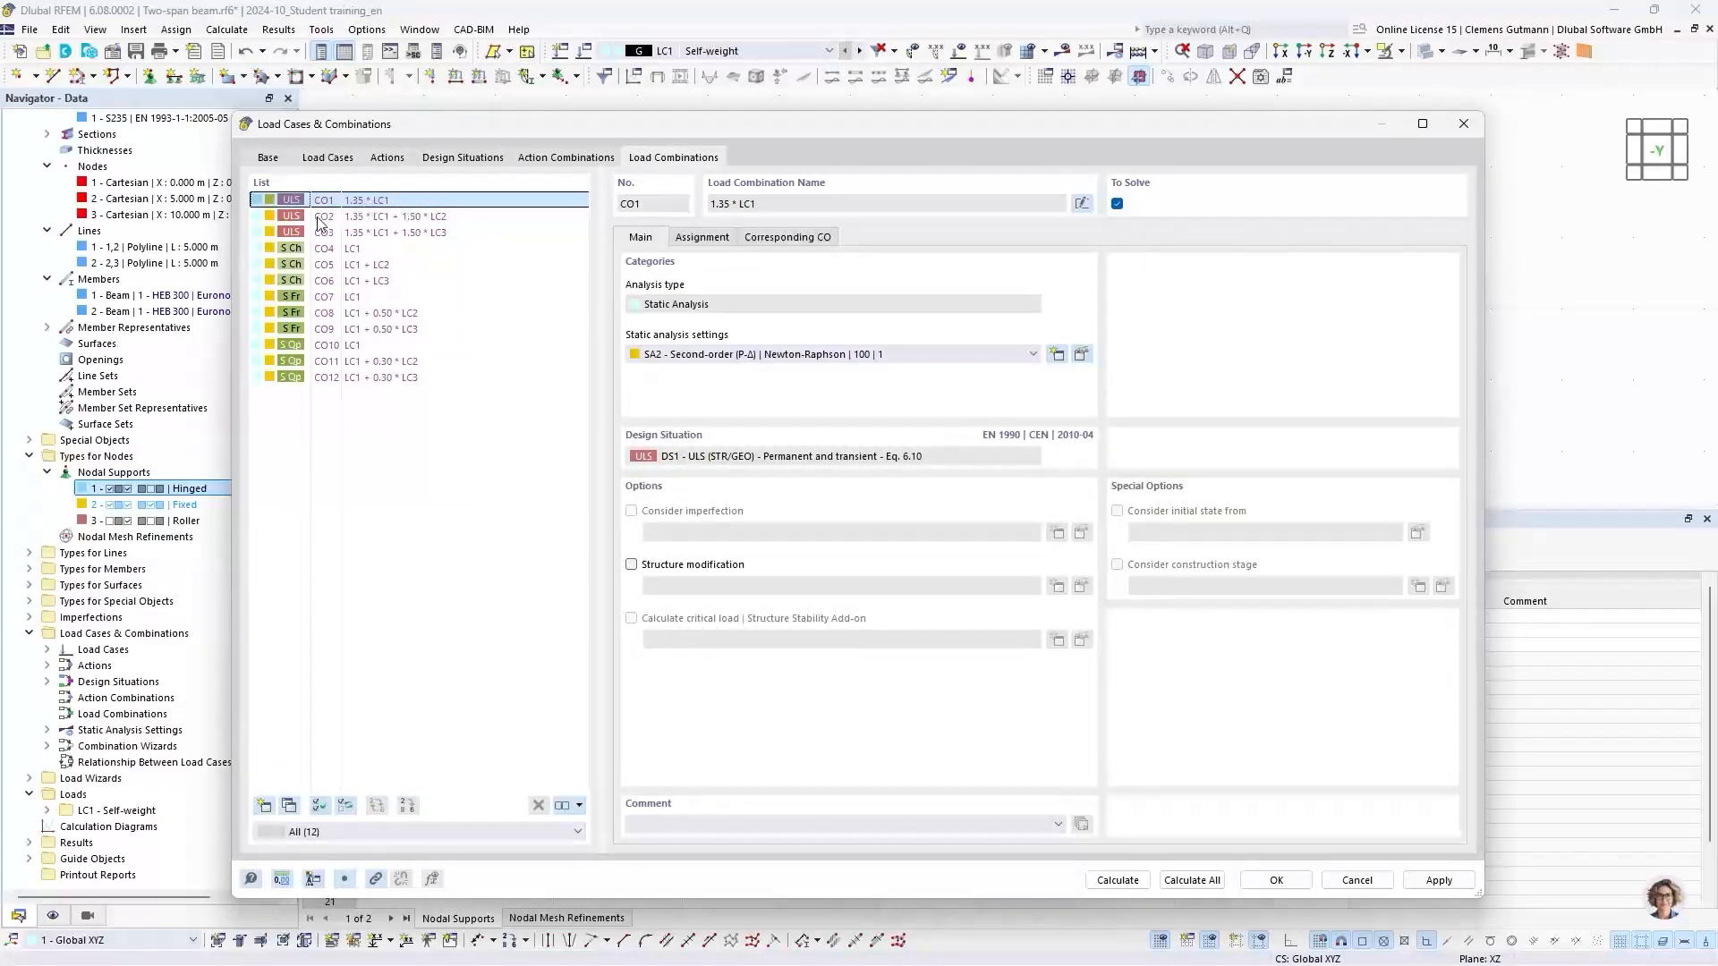
{"action": "left_click", "coordinate": [417, 216]}
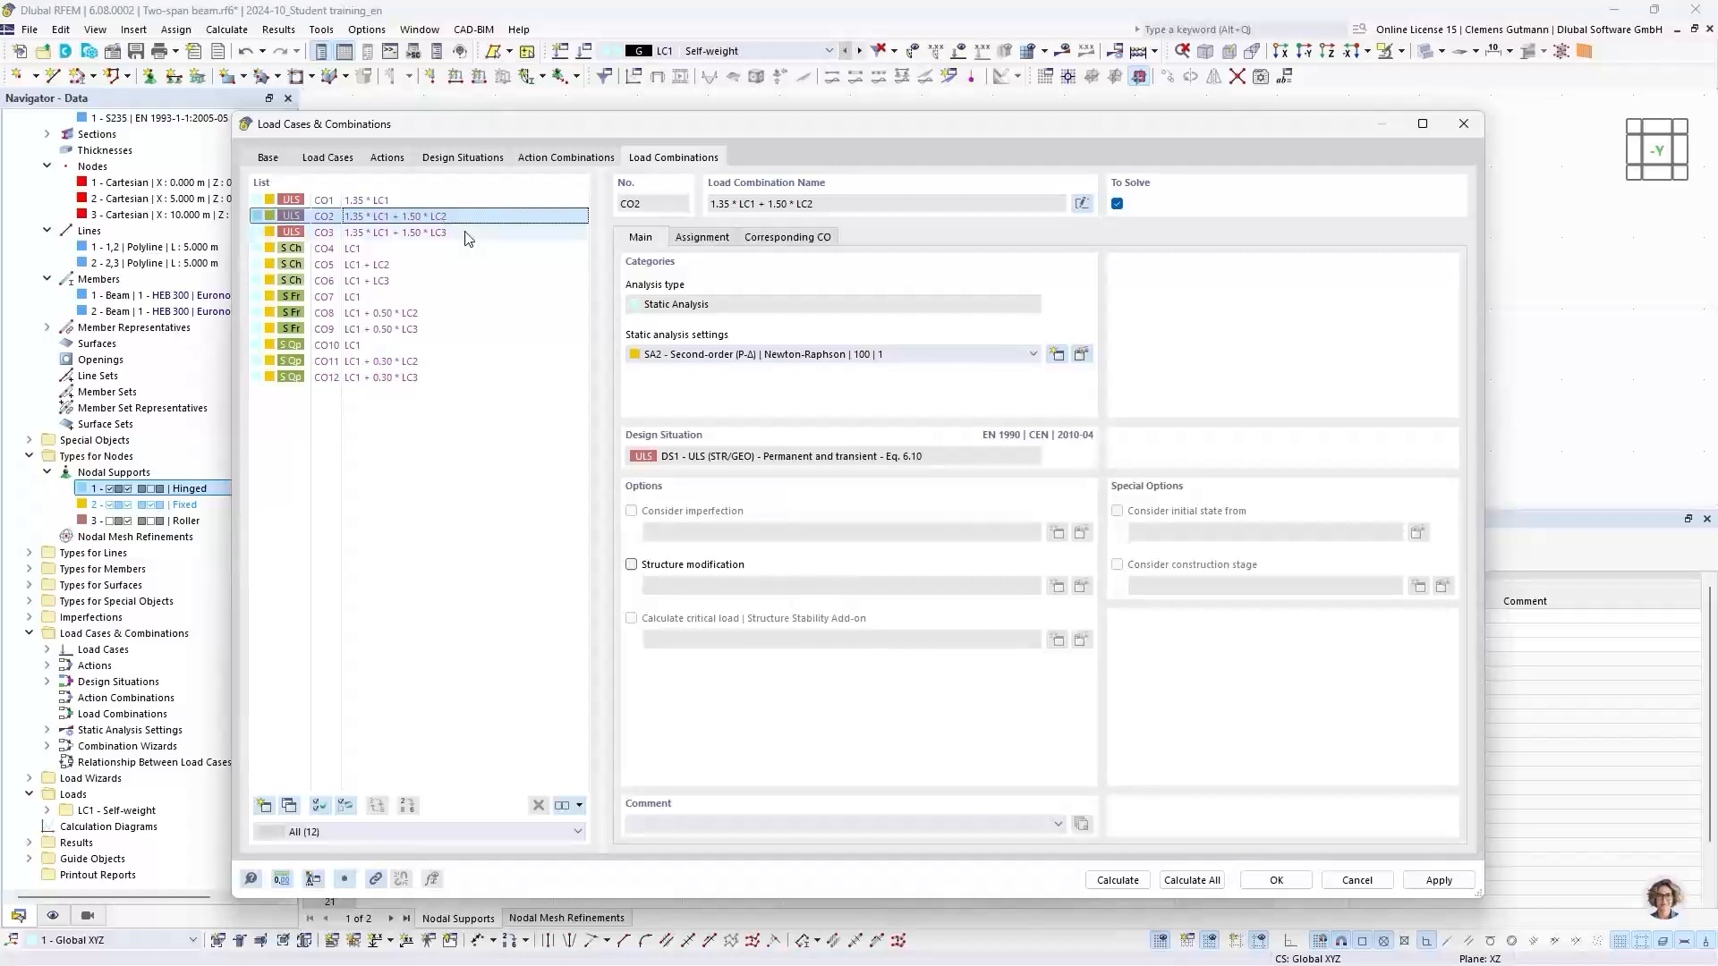
{"action": "left_click", "coordinate": [711, 238]}
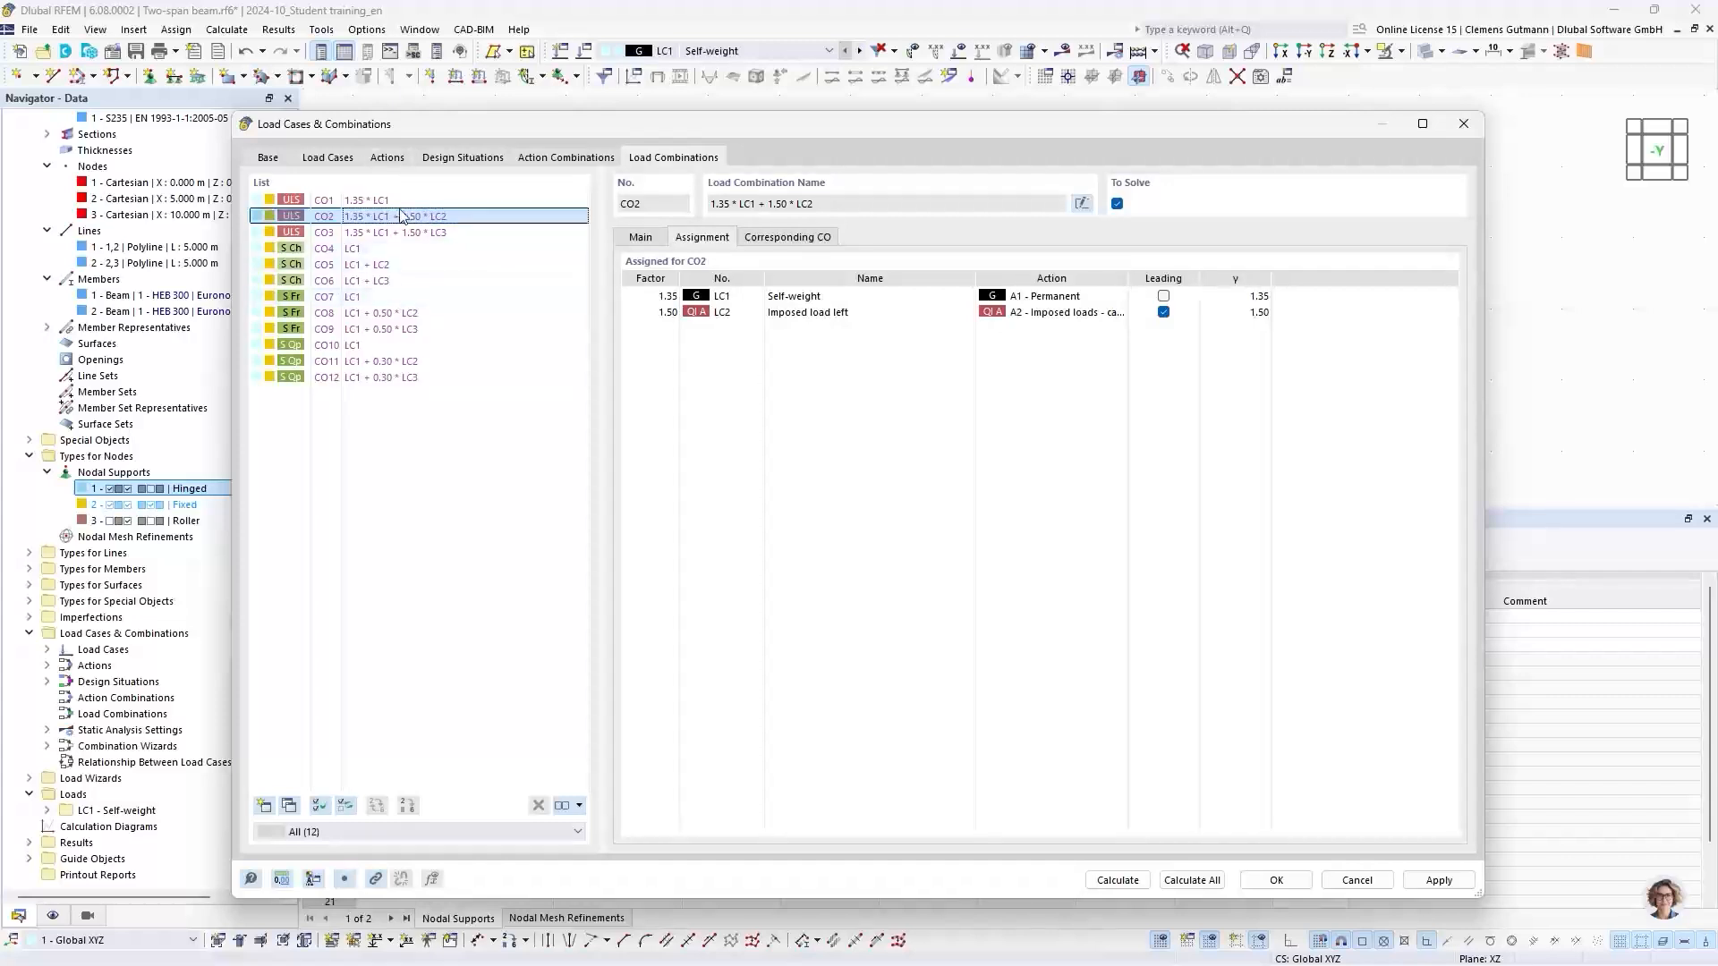
Set the action type of imposed loads action A2 back to Simultaneously
{"action": "left_click", "coordinate": [388, 158]}
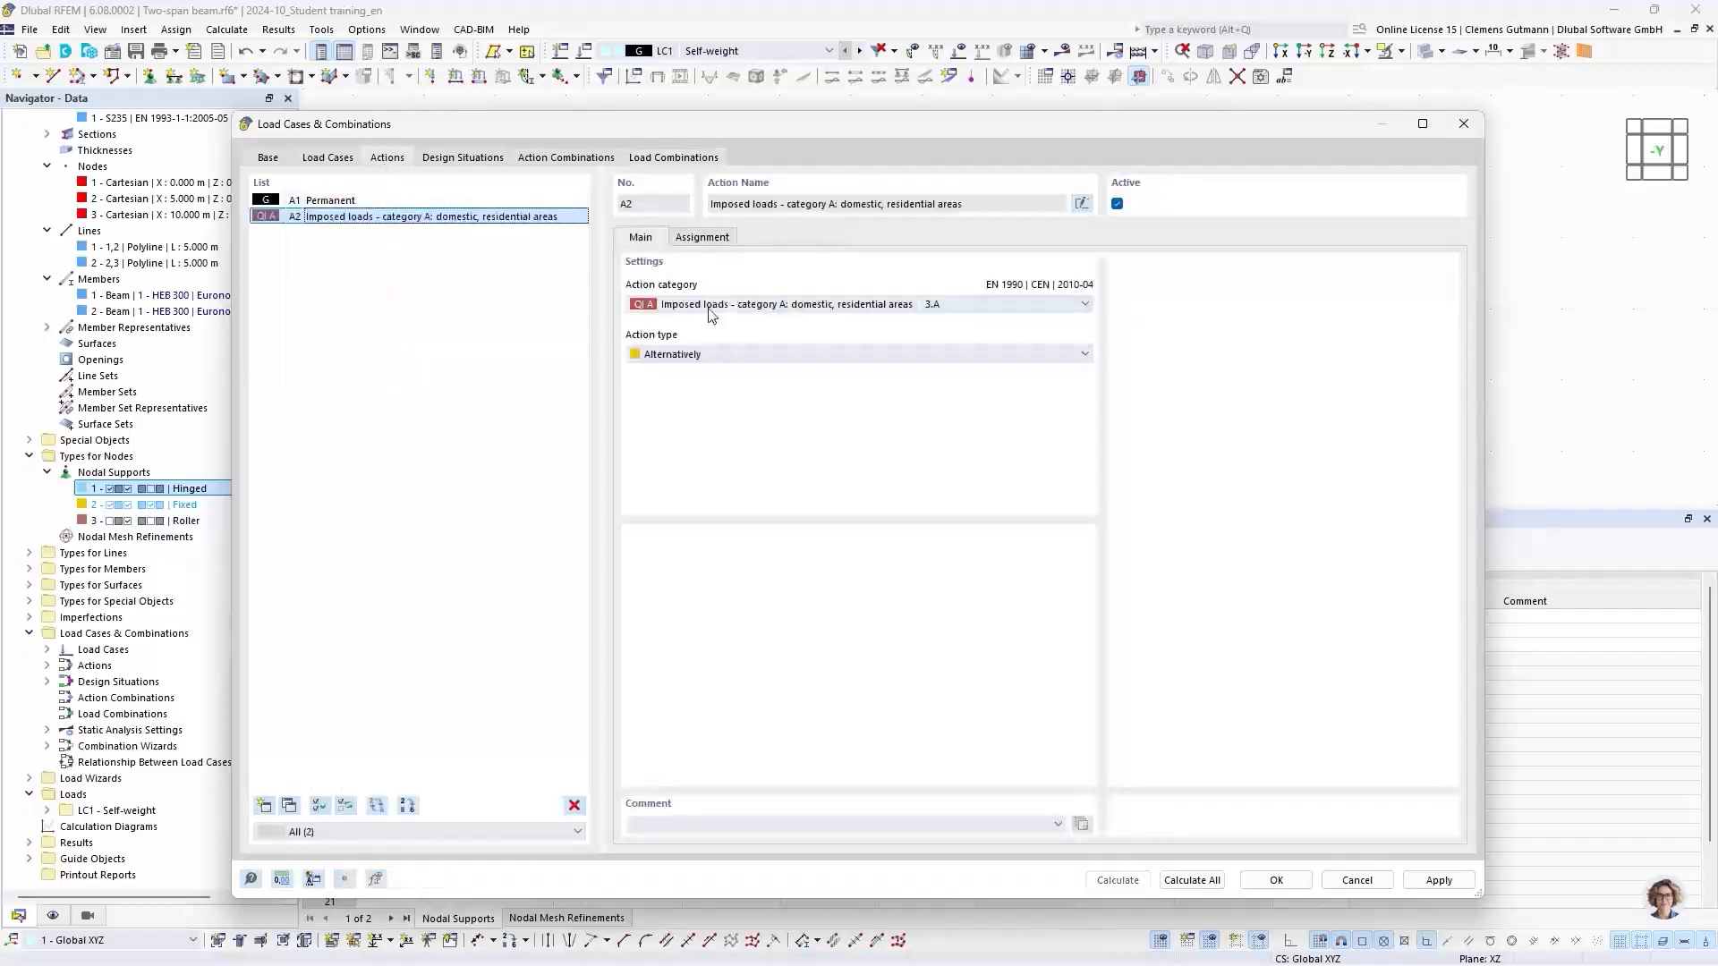
{"action": "left_click", "coordinate": [712, 353]}
{"action": "left_click", "coordinate": [680, 383]}
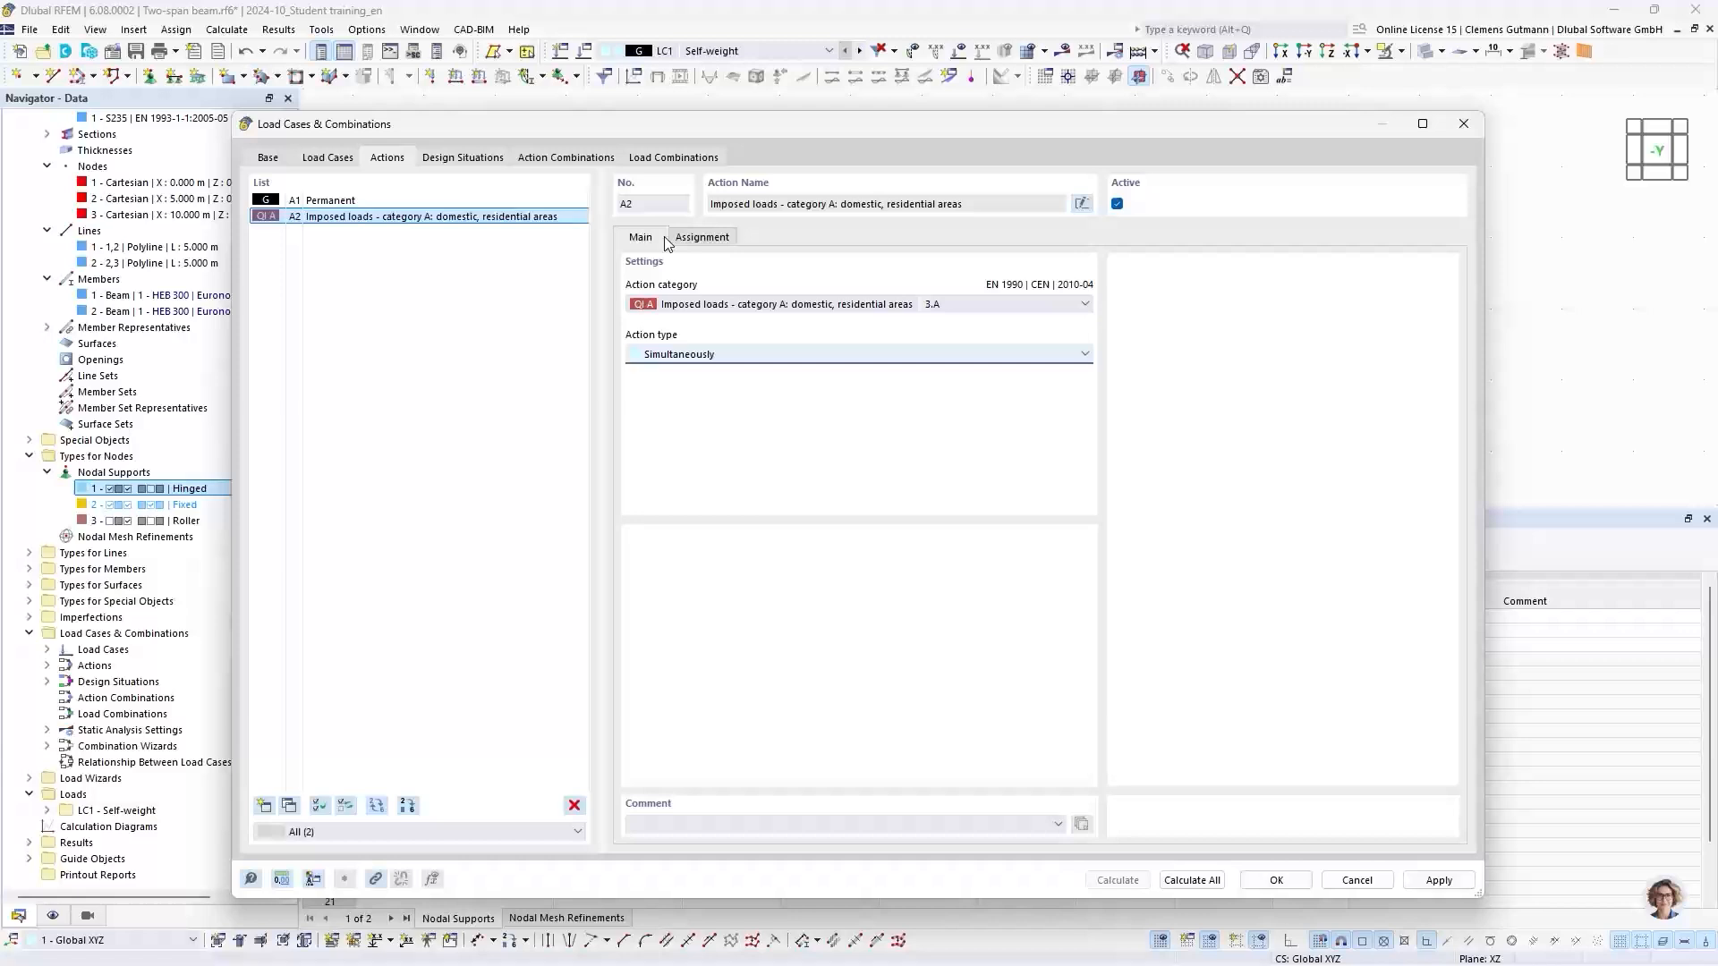
Review the regenerated load combinations CO1 to CO4 and accept the load cases and combinations
{"action": "left_click", "coordinate": [649, 159]}
{"action": "left_click", "coordinate": [465, 232]}
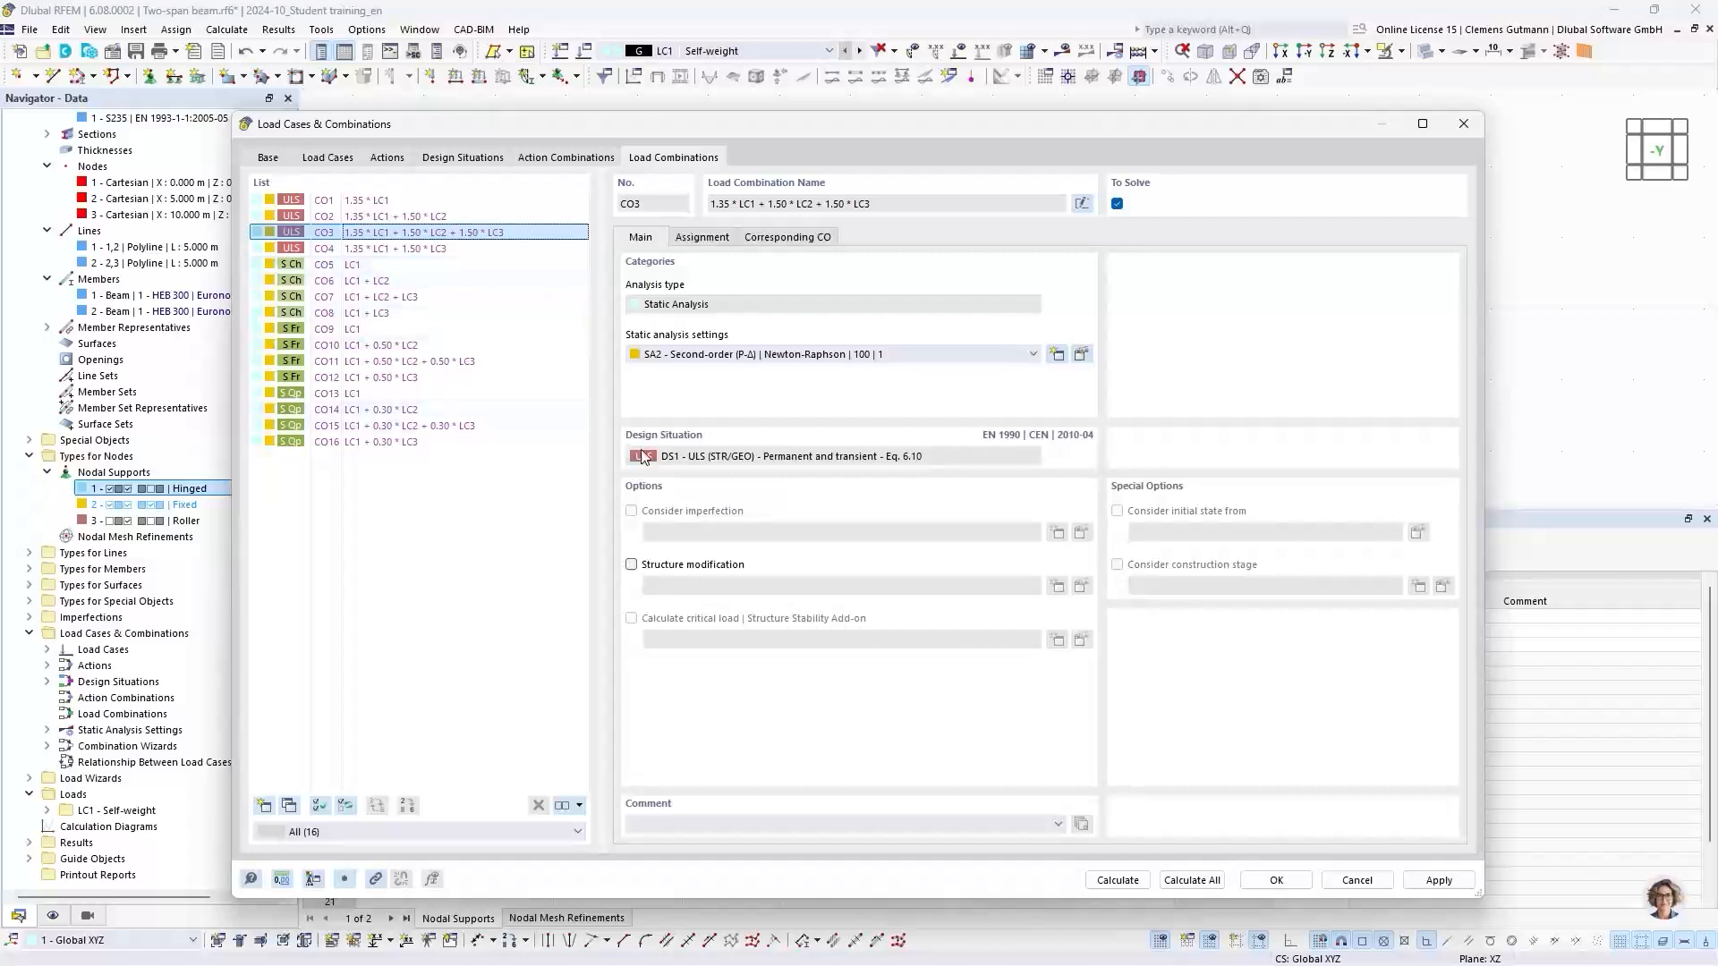
{"action": "left_click", "coordinate": [363, 201]}
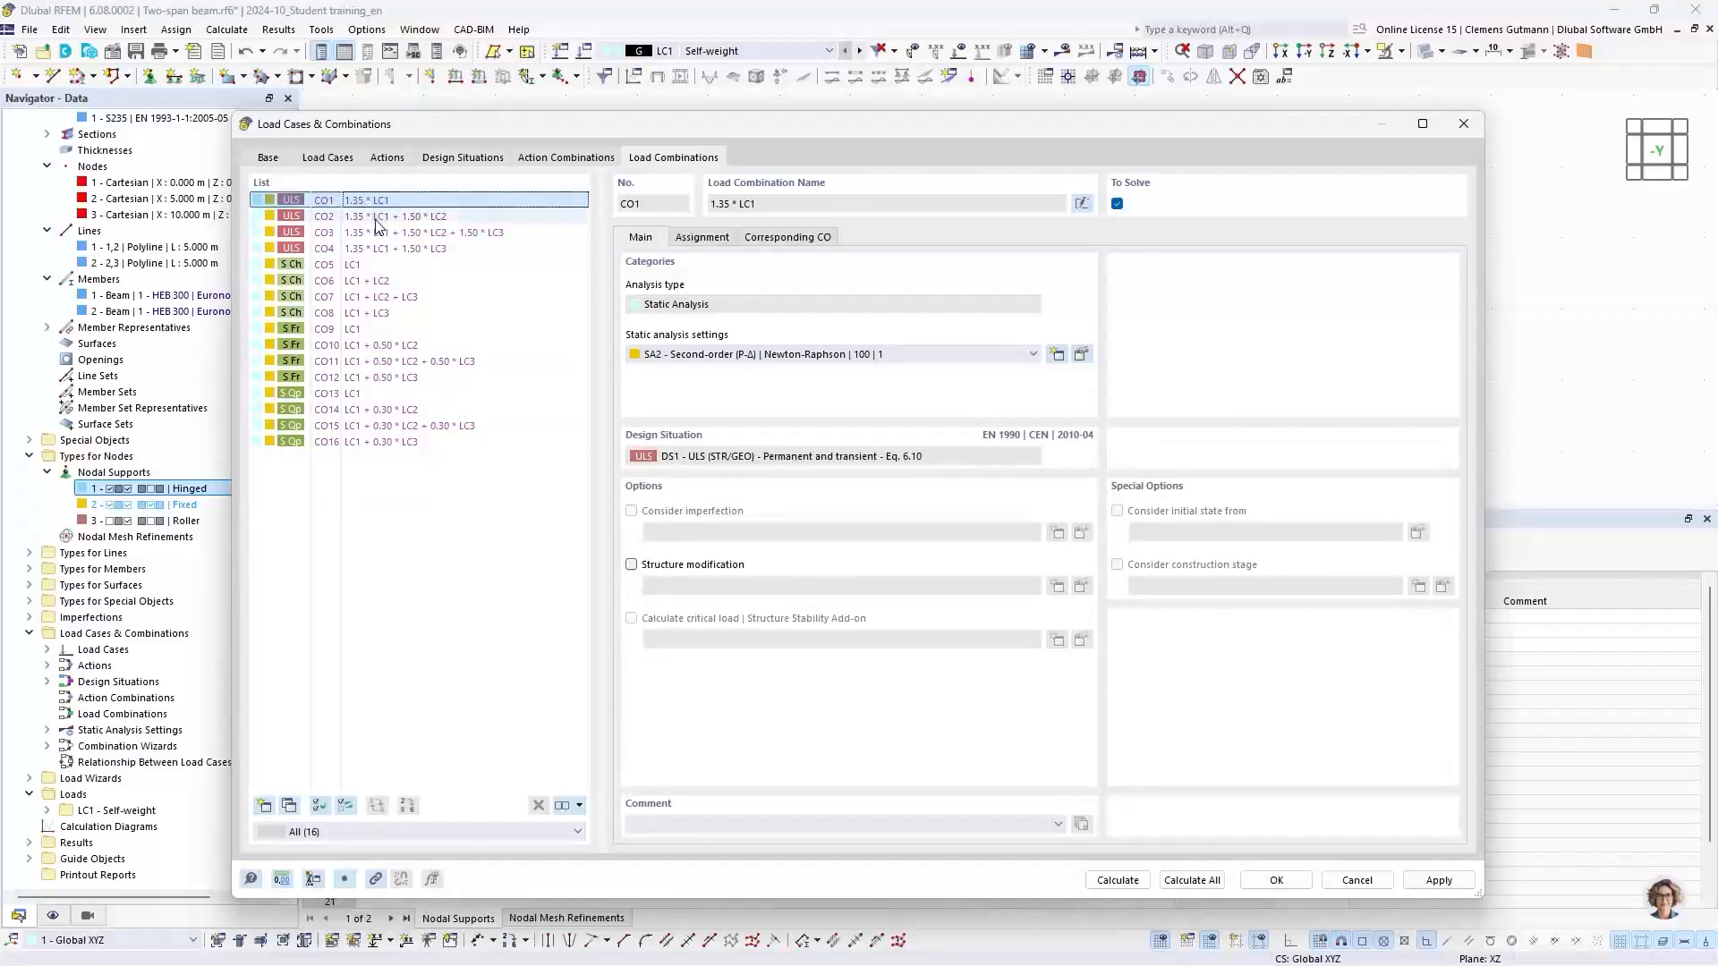
{"action": "left_click", "coordinate": [379, 216]}
{"action": "left_click", "coordinate": [383, 234]}
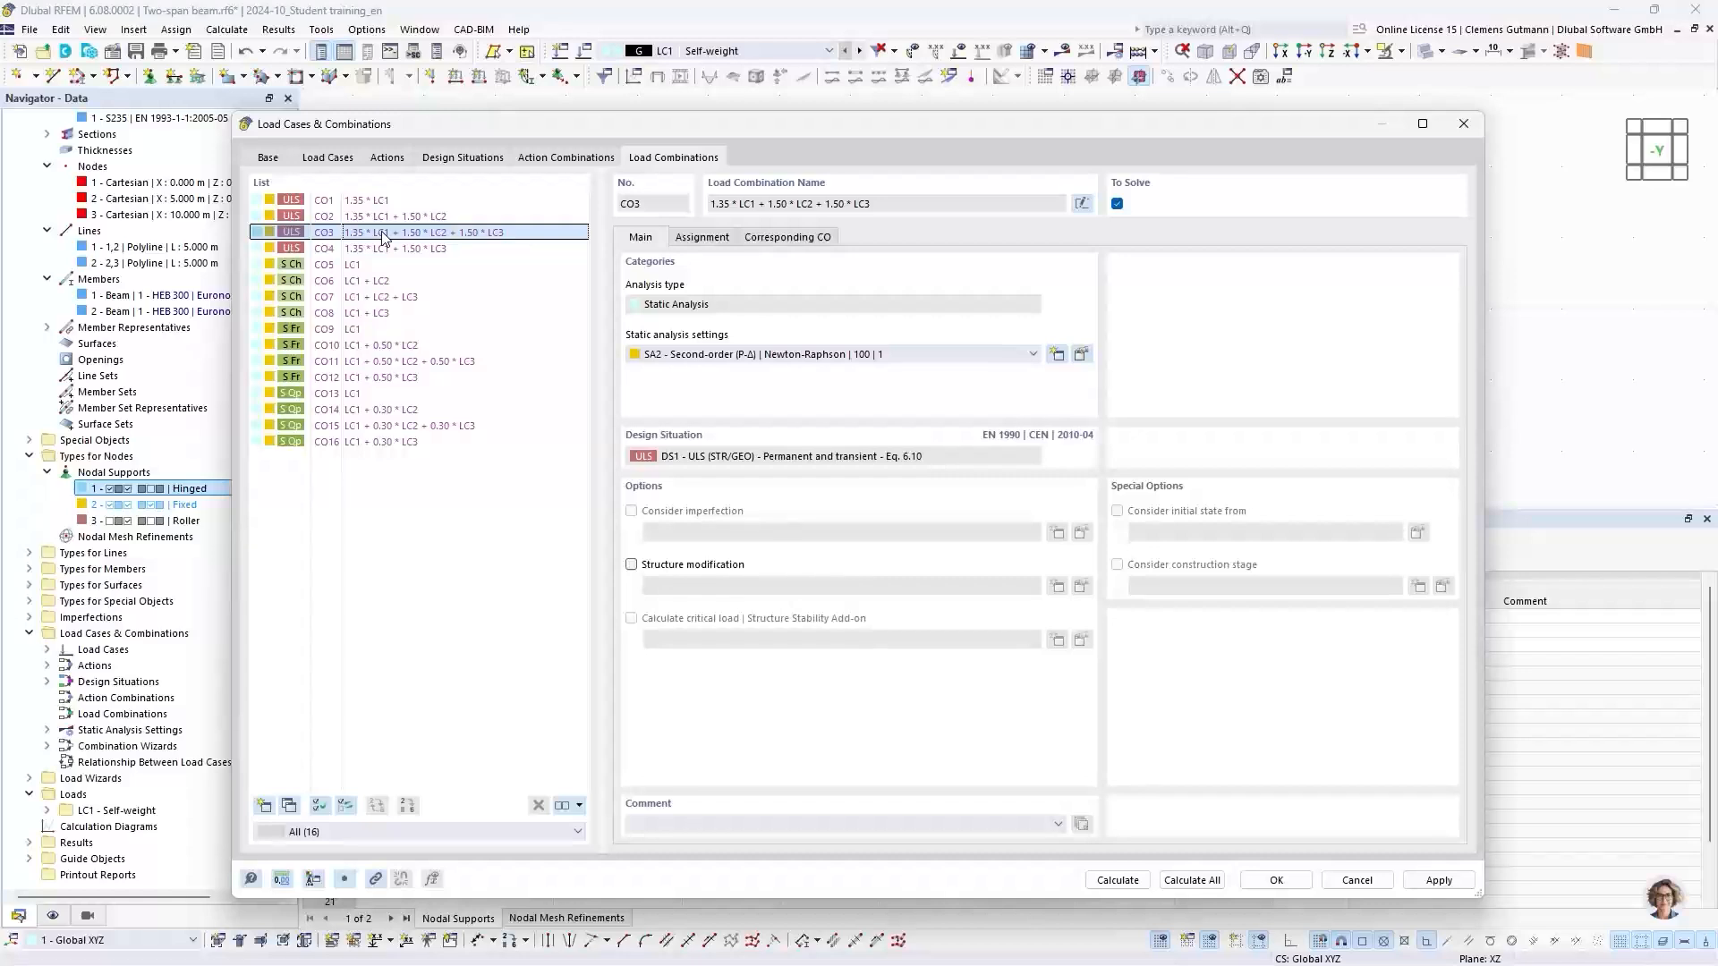
{"action": "left_click", "coordinate": [393, 248]}
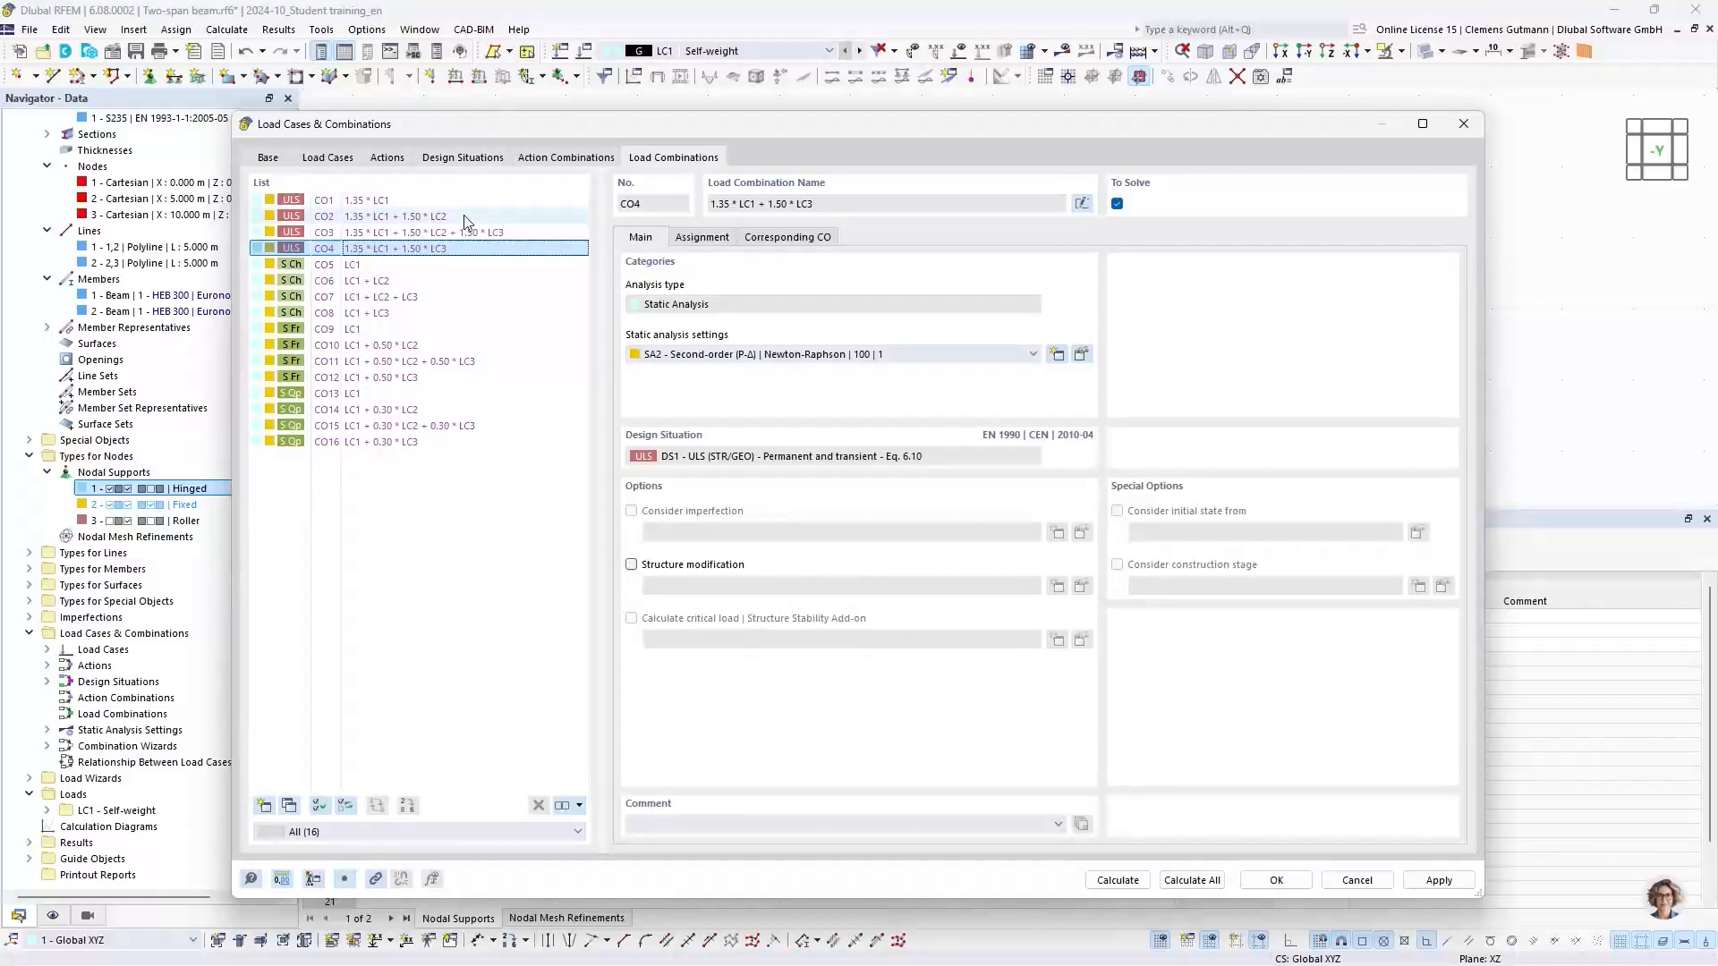
{"action": "left_click", "coordinate": [1275, 880]}
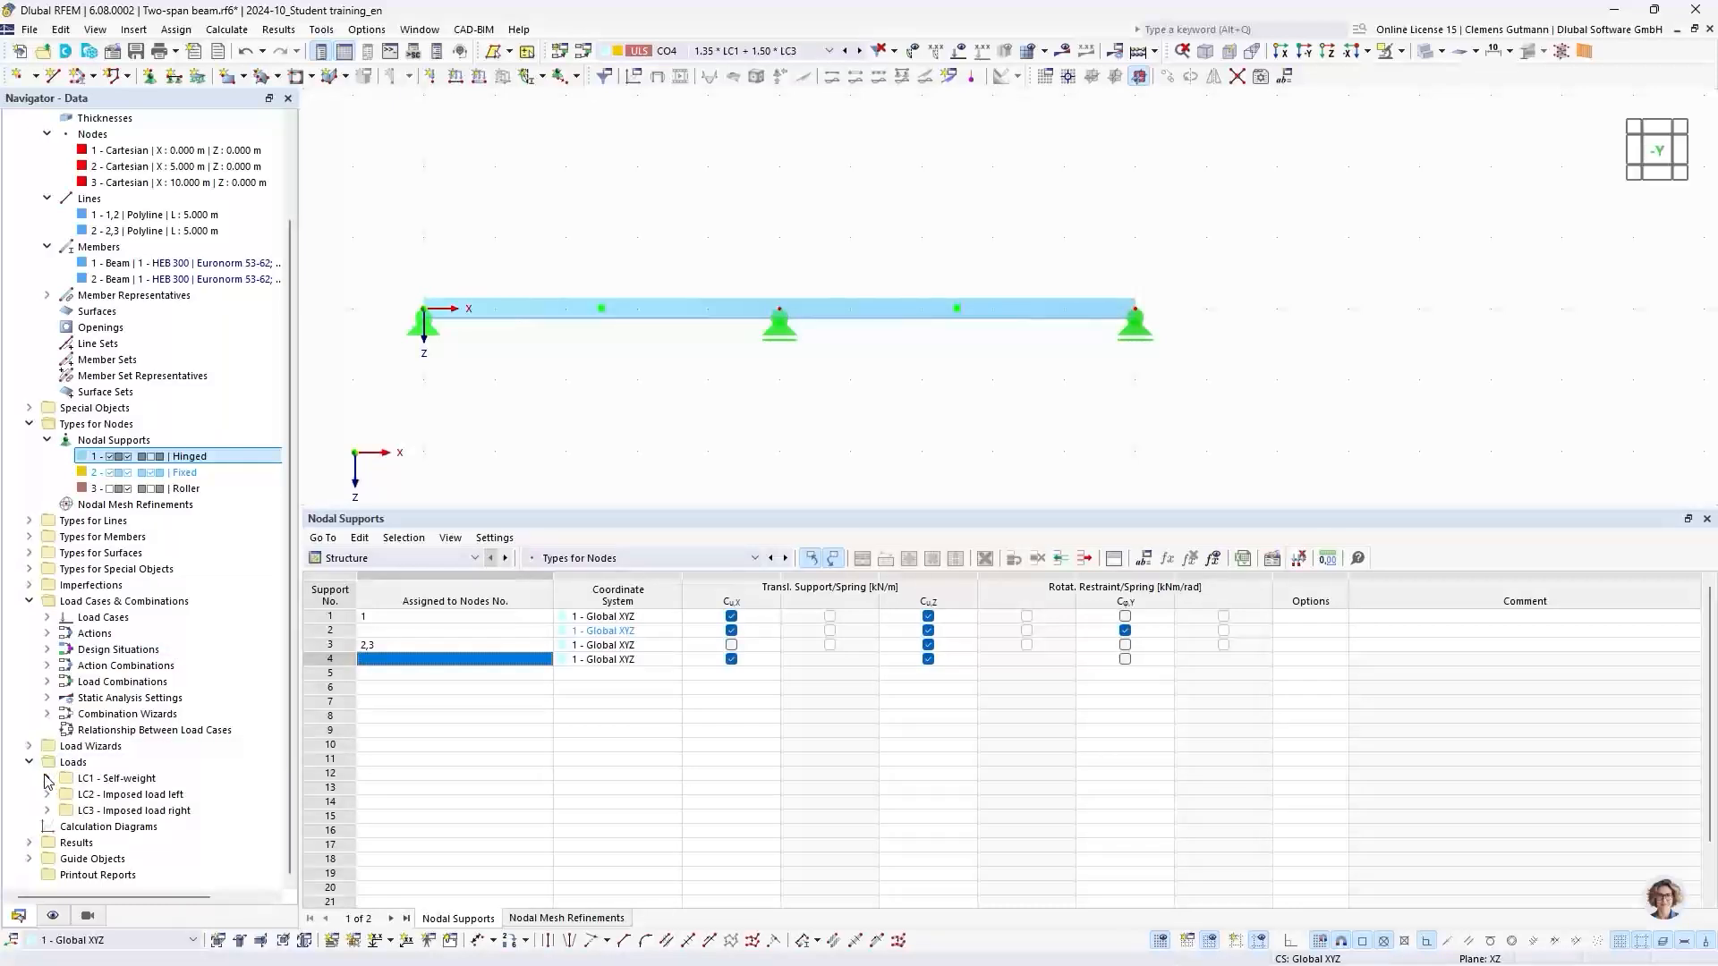
Create a uniform force member load in load case LC1 Self-weight and assign it to members 1 and 2
{"action": "left_click", "coordinate": [480, 78]}
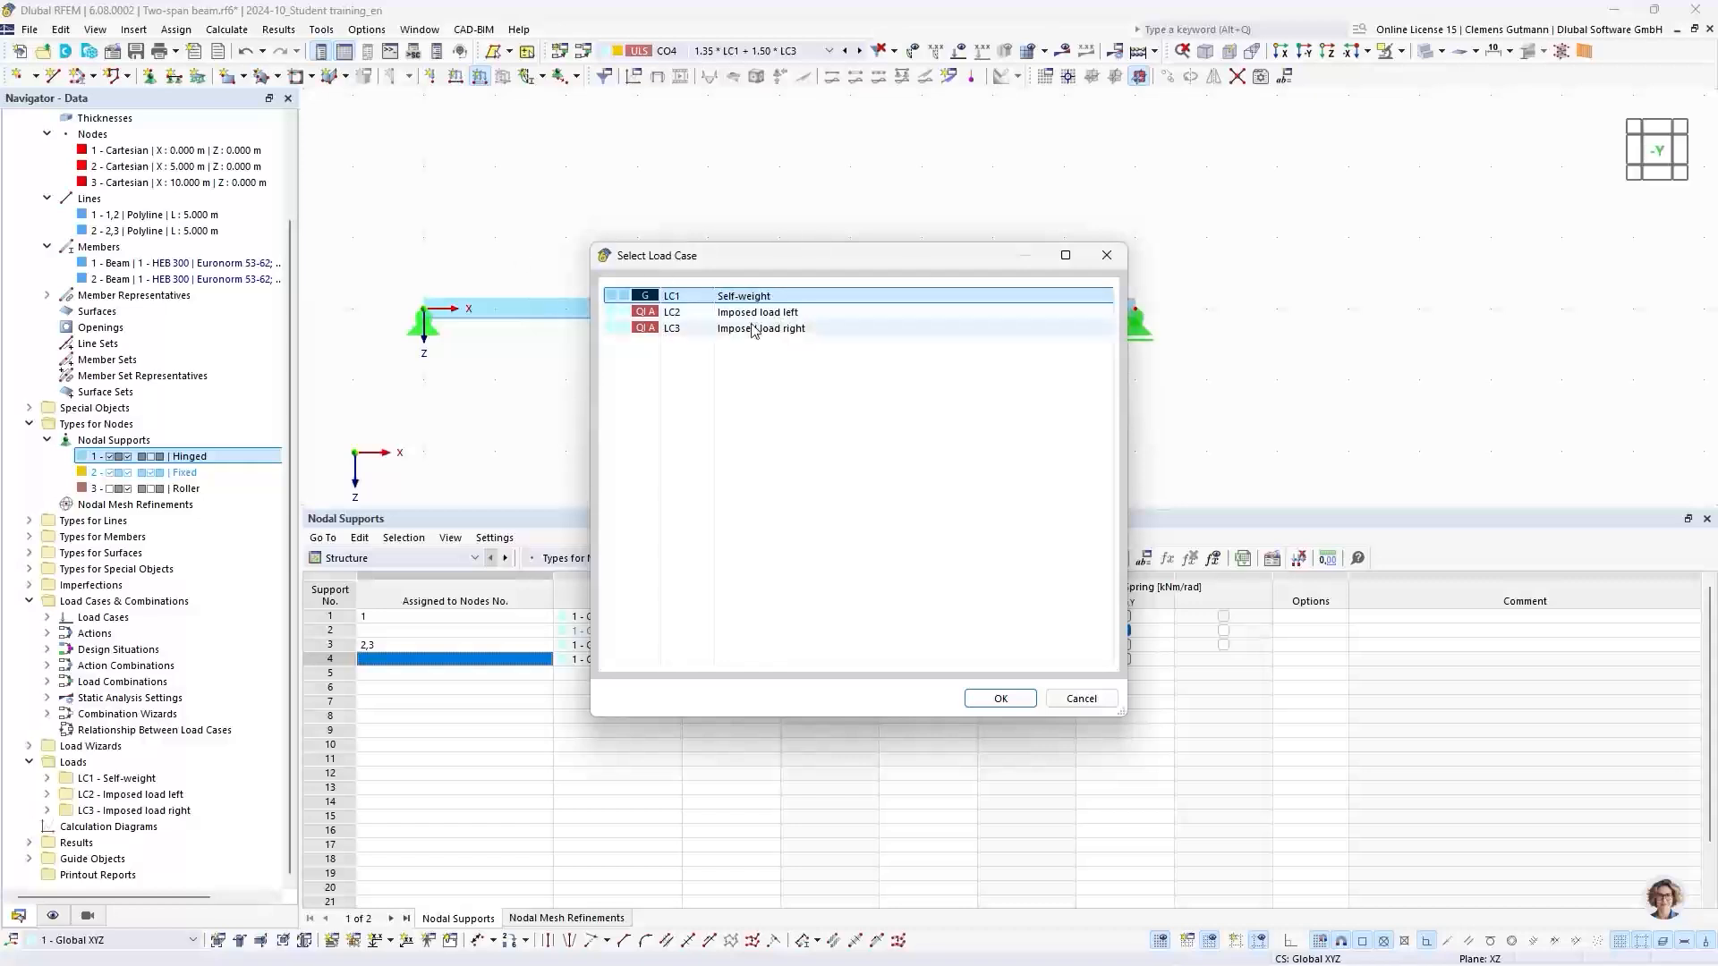
{"action": "left_click", "coordinate": [1002, 698]}
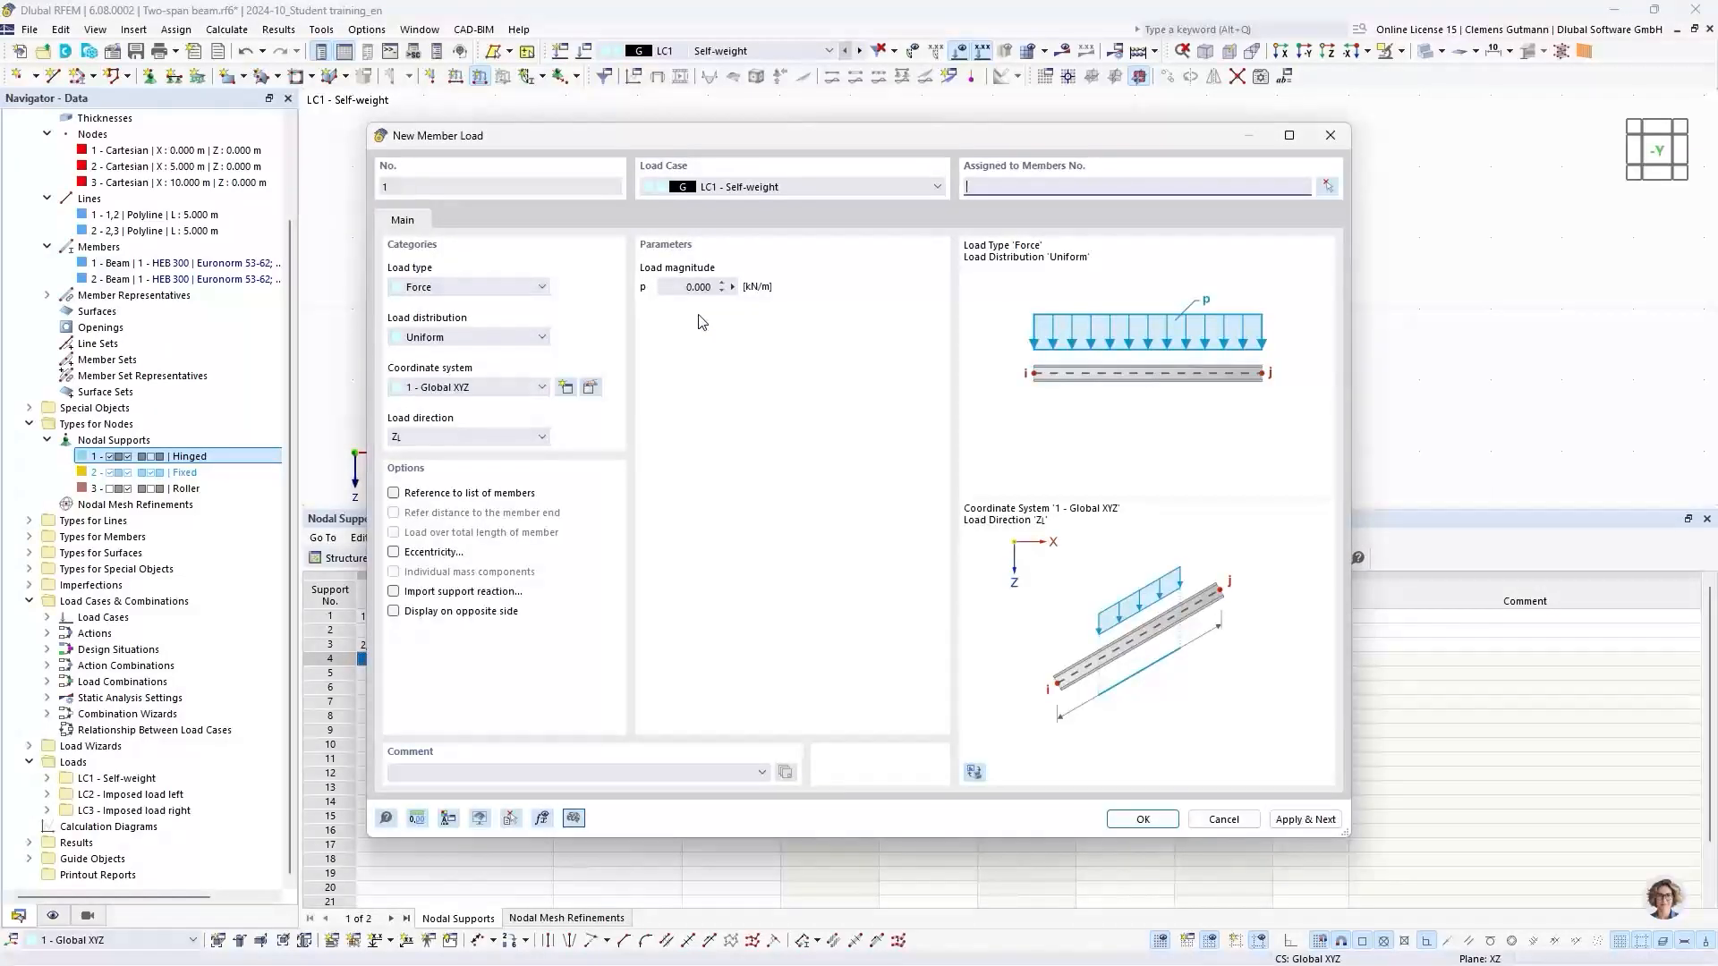
{"action": "left_click_drag", "start_coordinate": [1036, 147], "coordinate": [786, 375]}
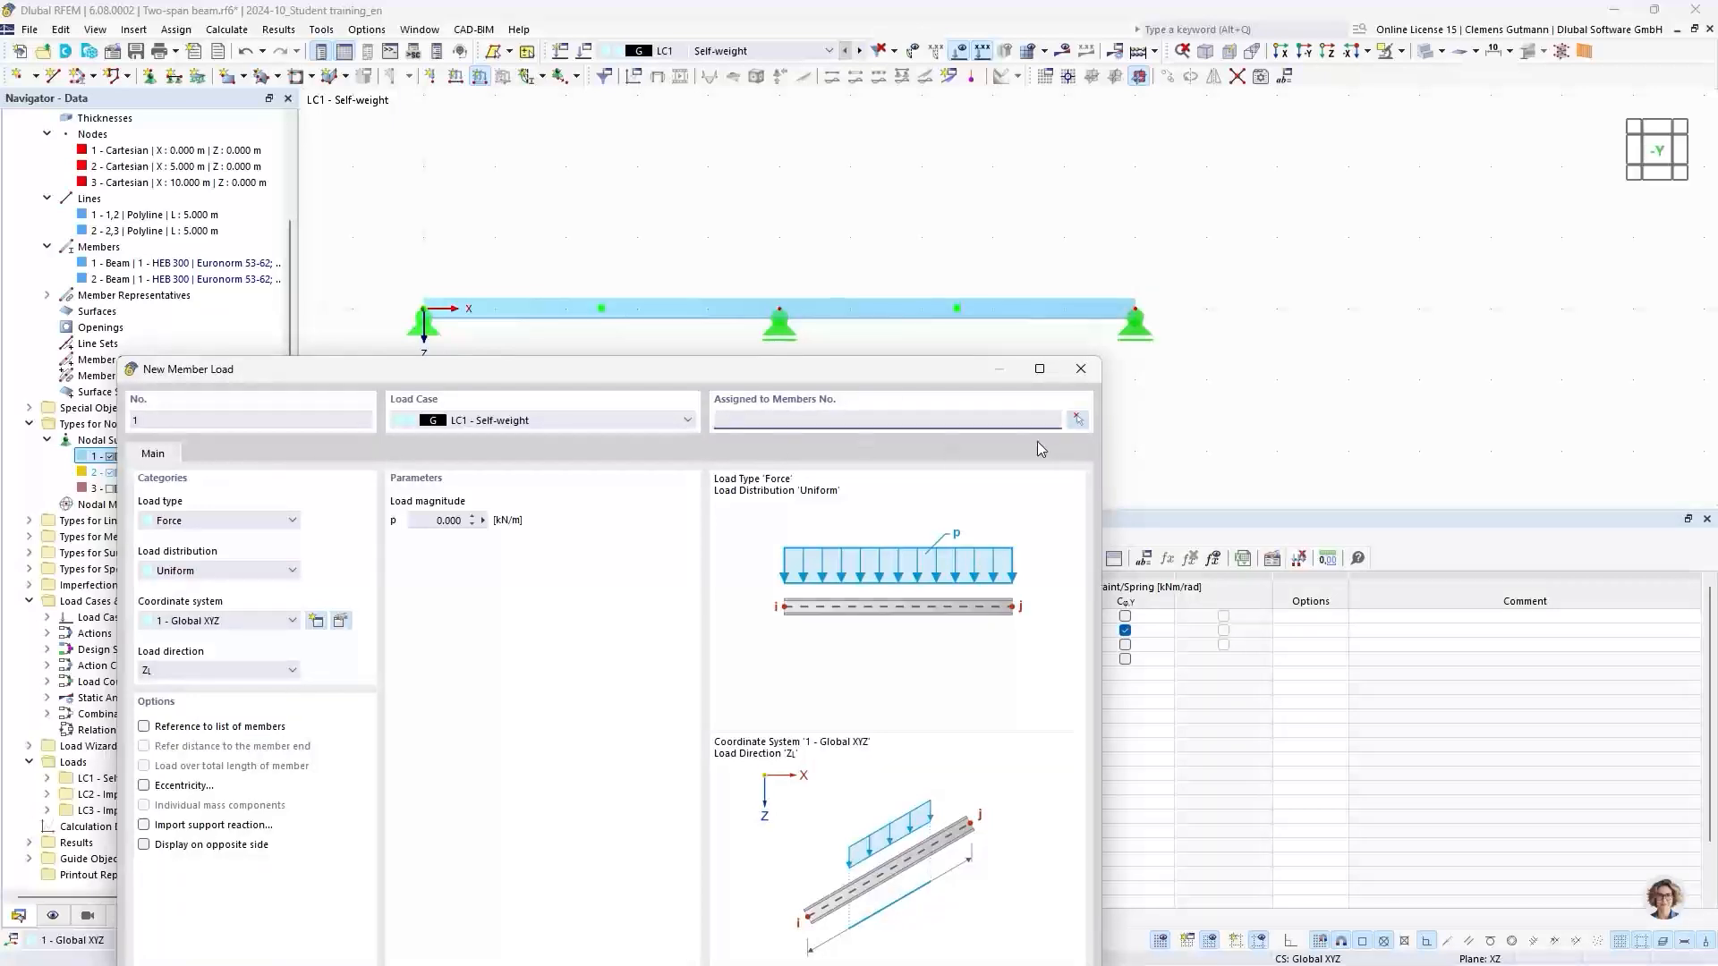
{"action": "left_click", "coordinate": [1079, 419]}
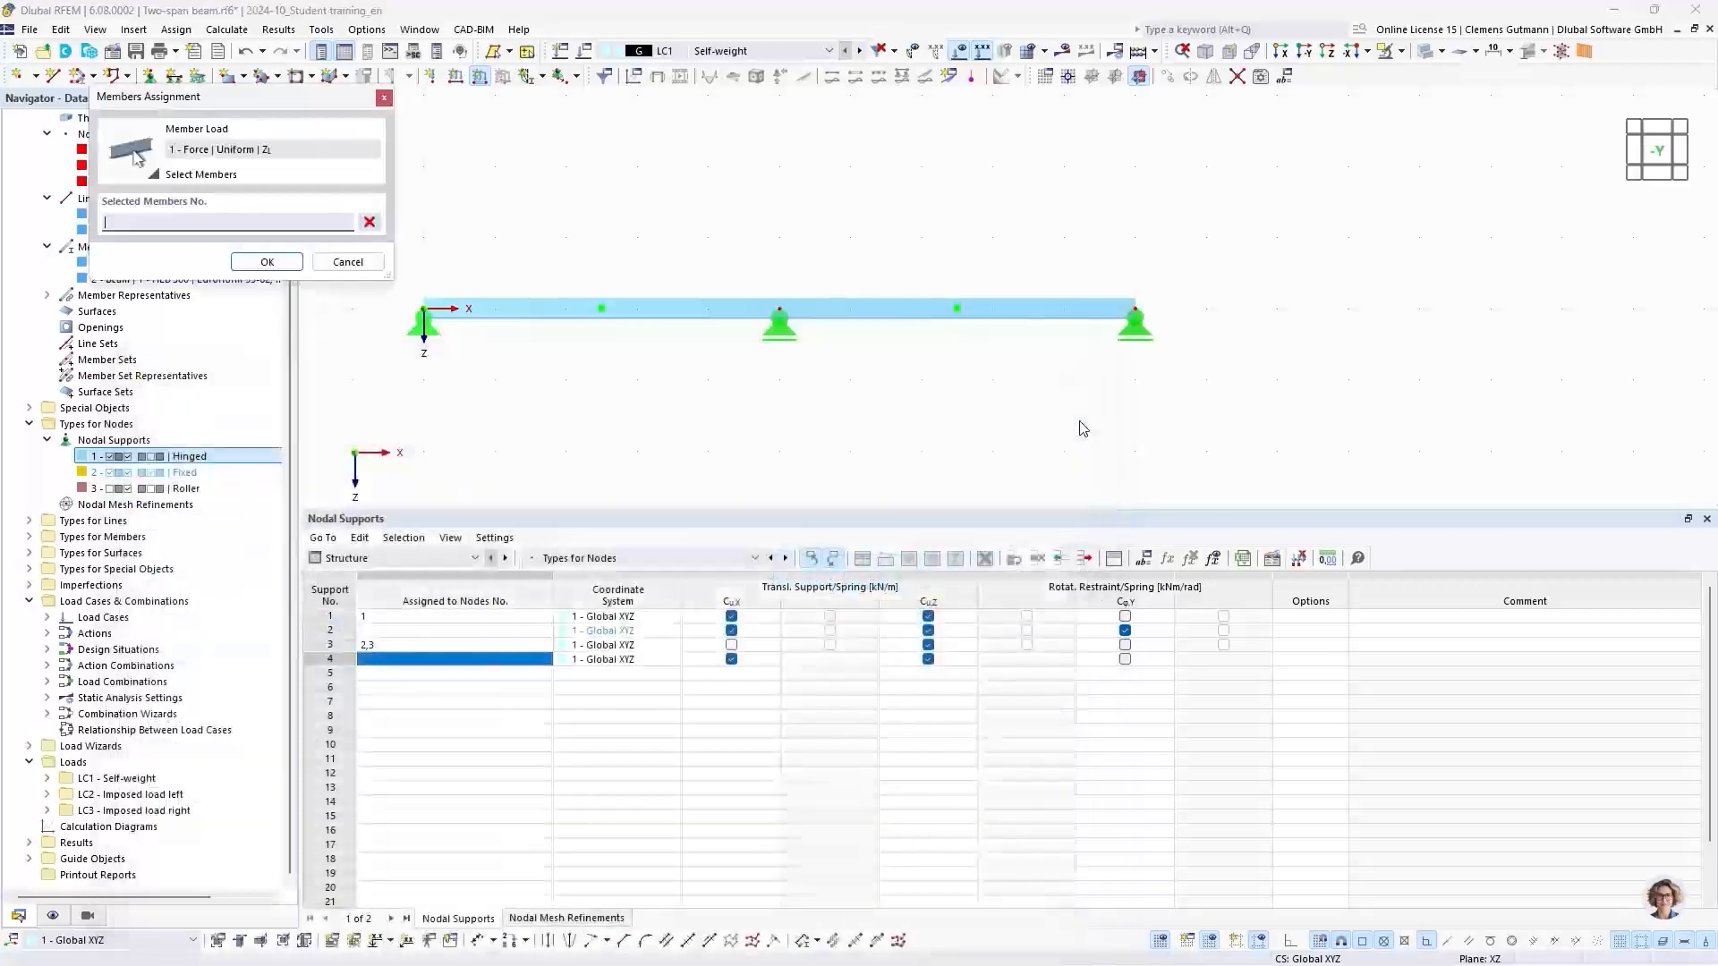
{"action": "left_click", "coordinate": [555, 311]}
{"action": "left_click", "coordinate": [883, 313]}
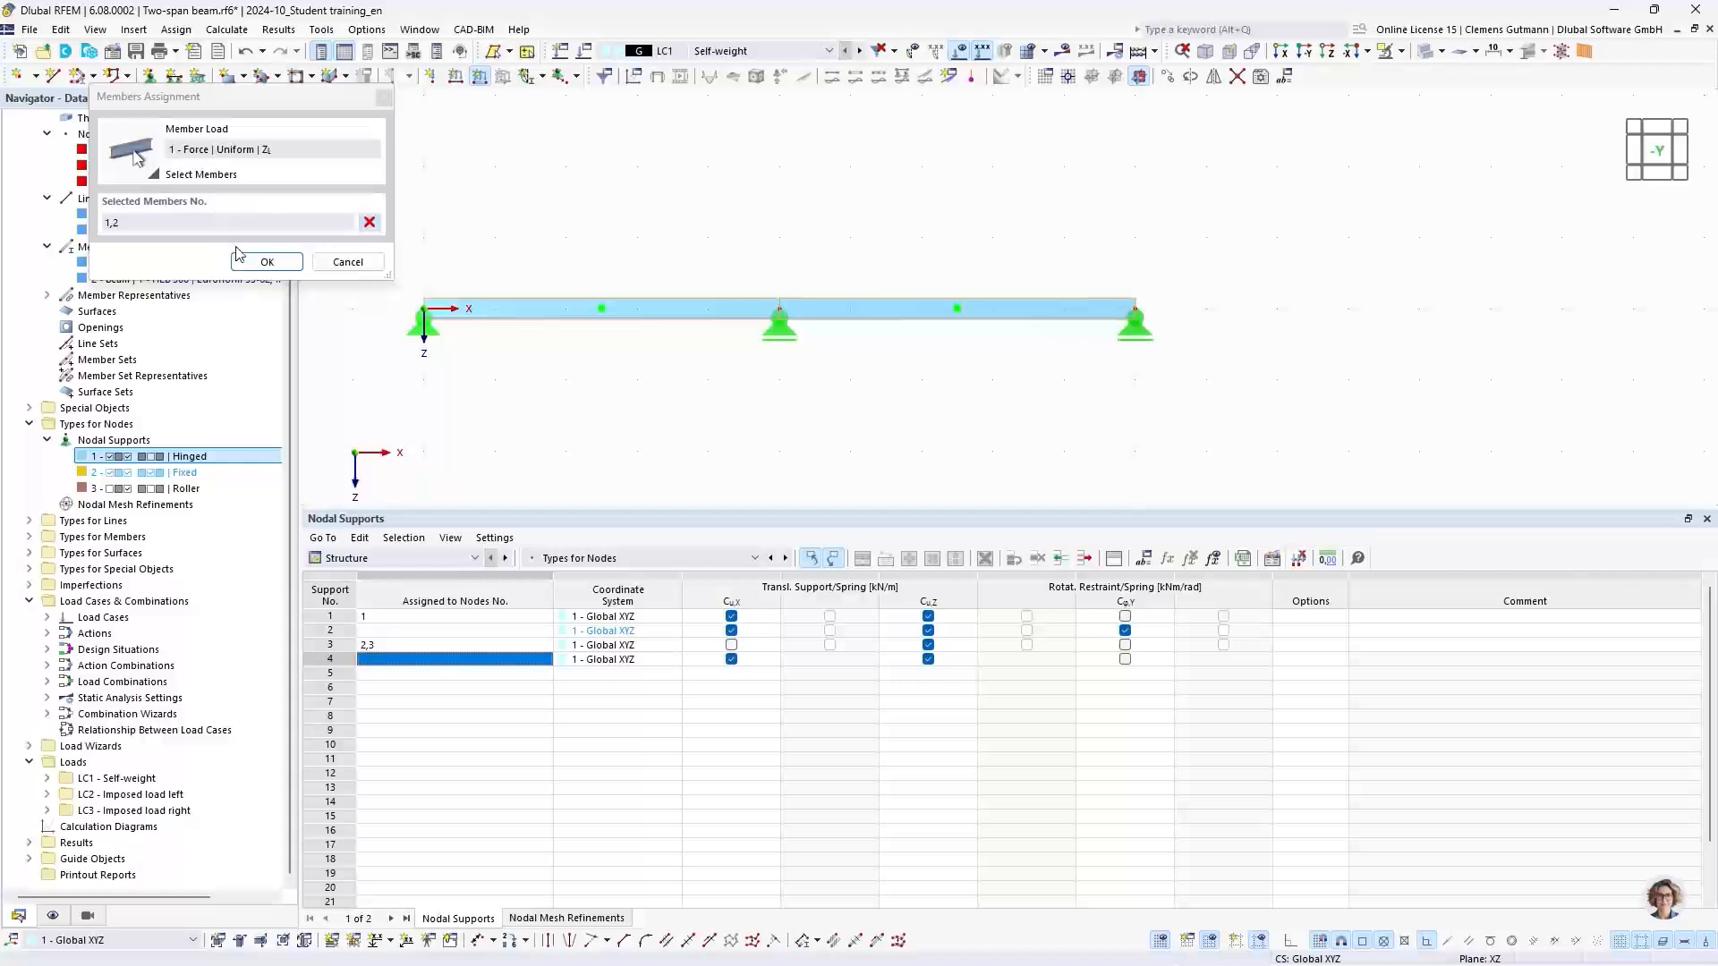
{"action": "left_click", "coordinate": [266, 263]}
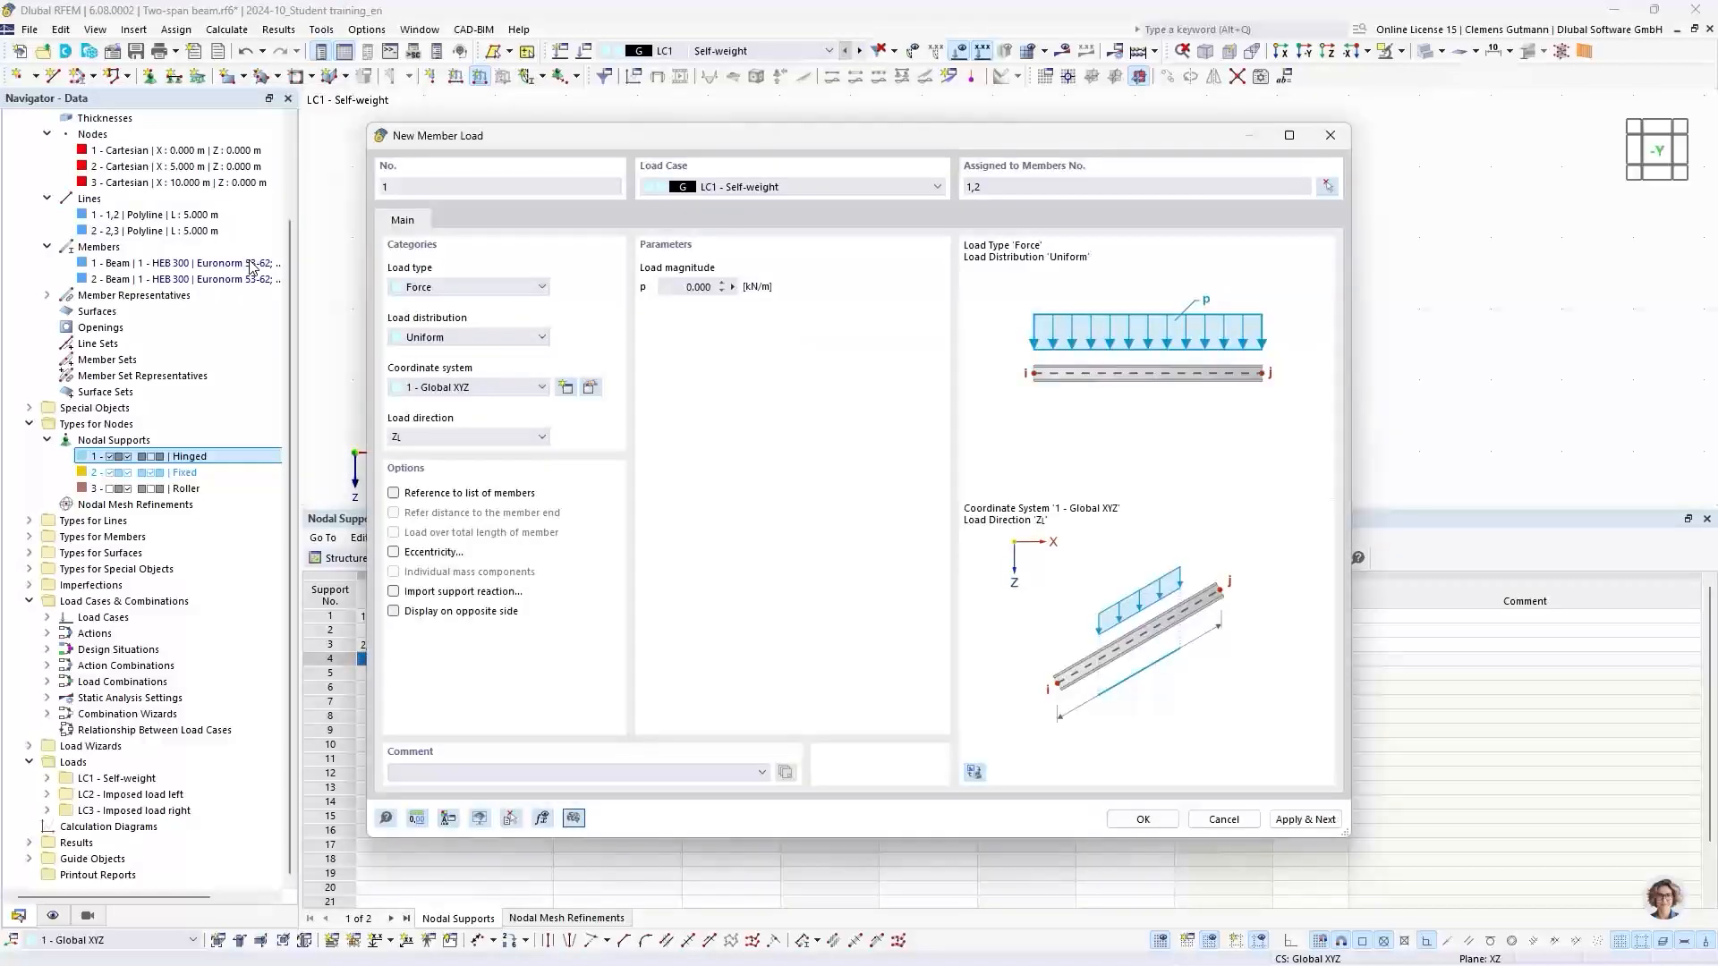
Set the self-weight member load's magnitude to 2.5 kN/m and apply it, continuing with a new member load
{"action": "left_click", "coordinate": [671, 289]}
{"action": "type", "text": "2.5"}
{"action": "key", "text": "Tab"}
{"action": "left_click", "coordinate": [1307, 819]}
Set the new member load to load case LC2 Imposed load left with 5 kN/m and start its graphical member selection
{"action": "left_click", "coordinate": [754, 190]}
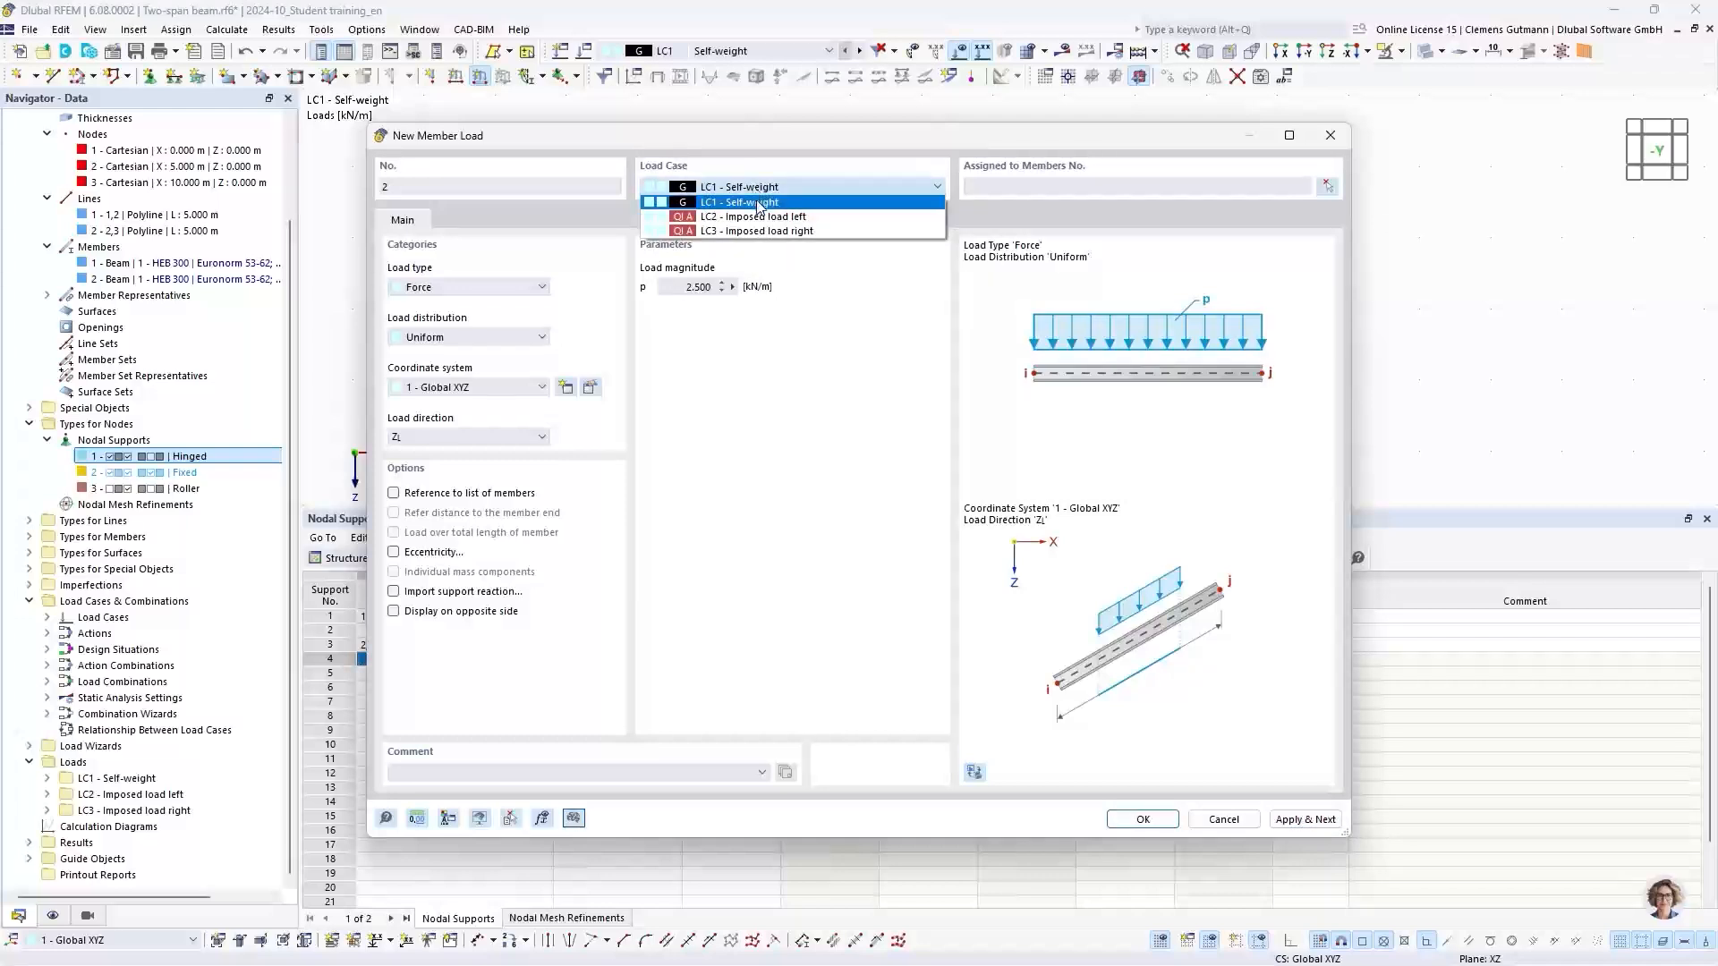
{"action": "left_click", "coordinate": [763, 218]}
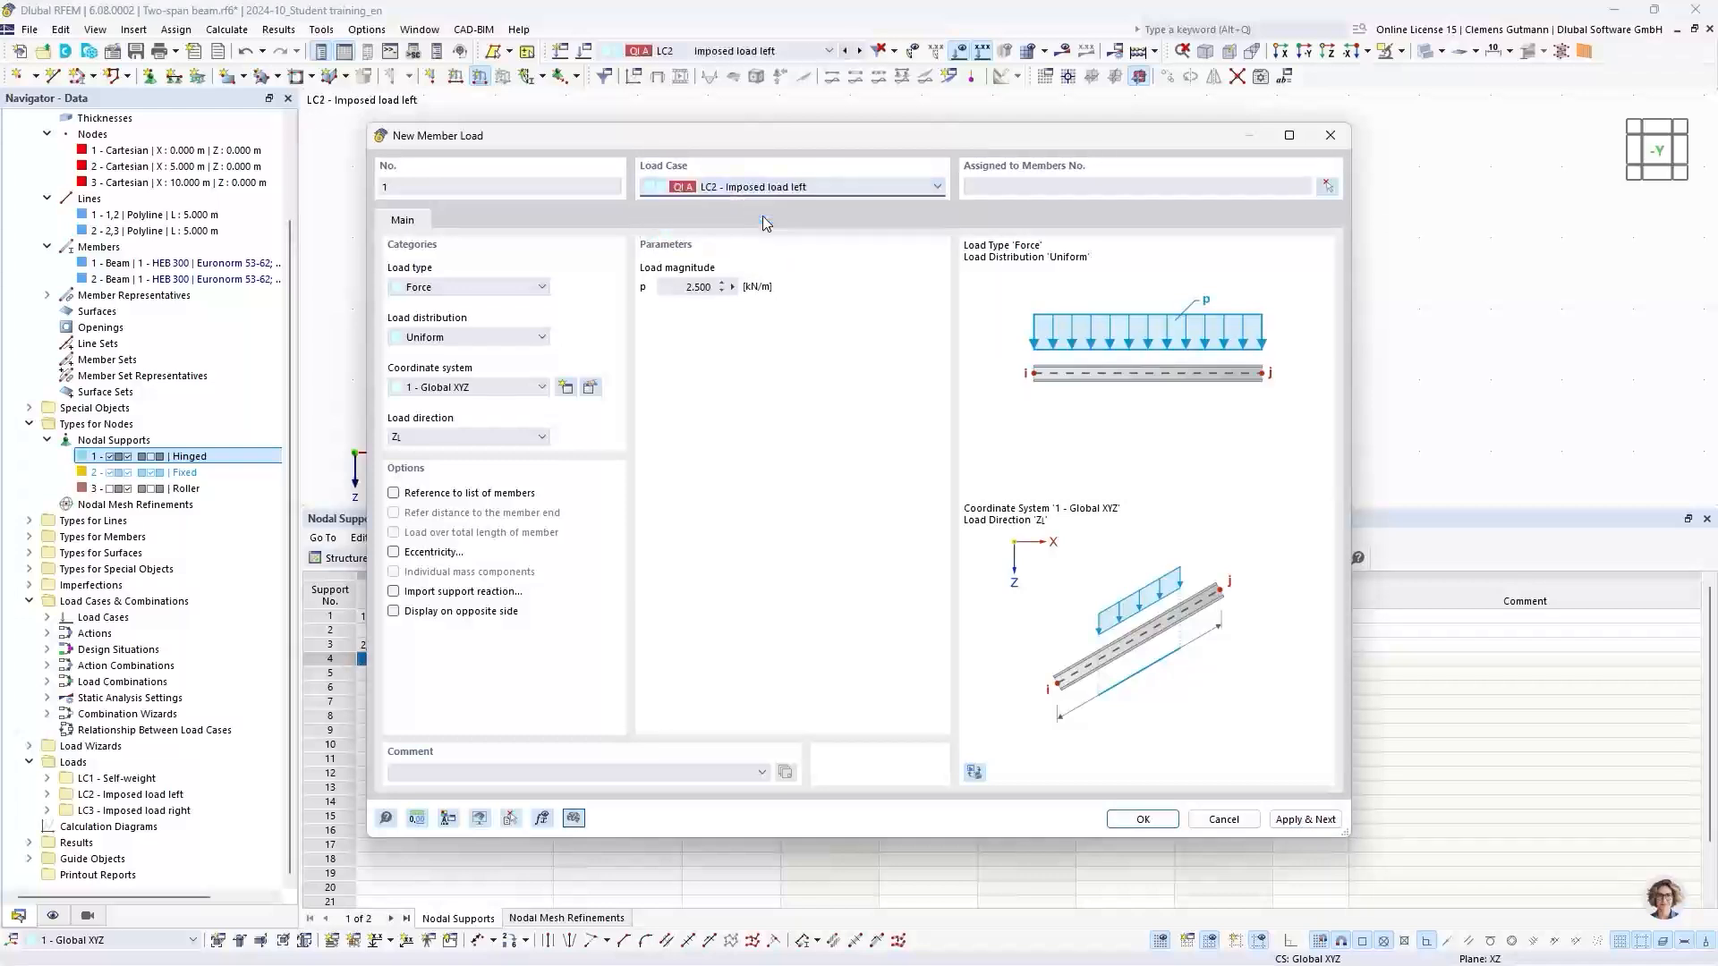
{"action": "left_click", "coordinate": [682, 287]}
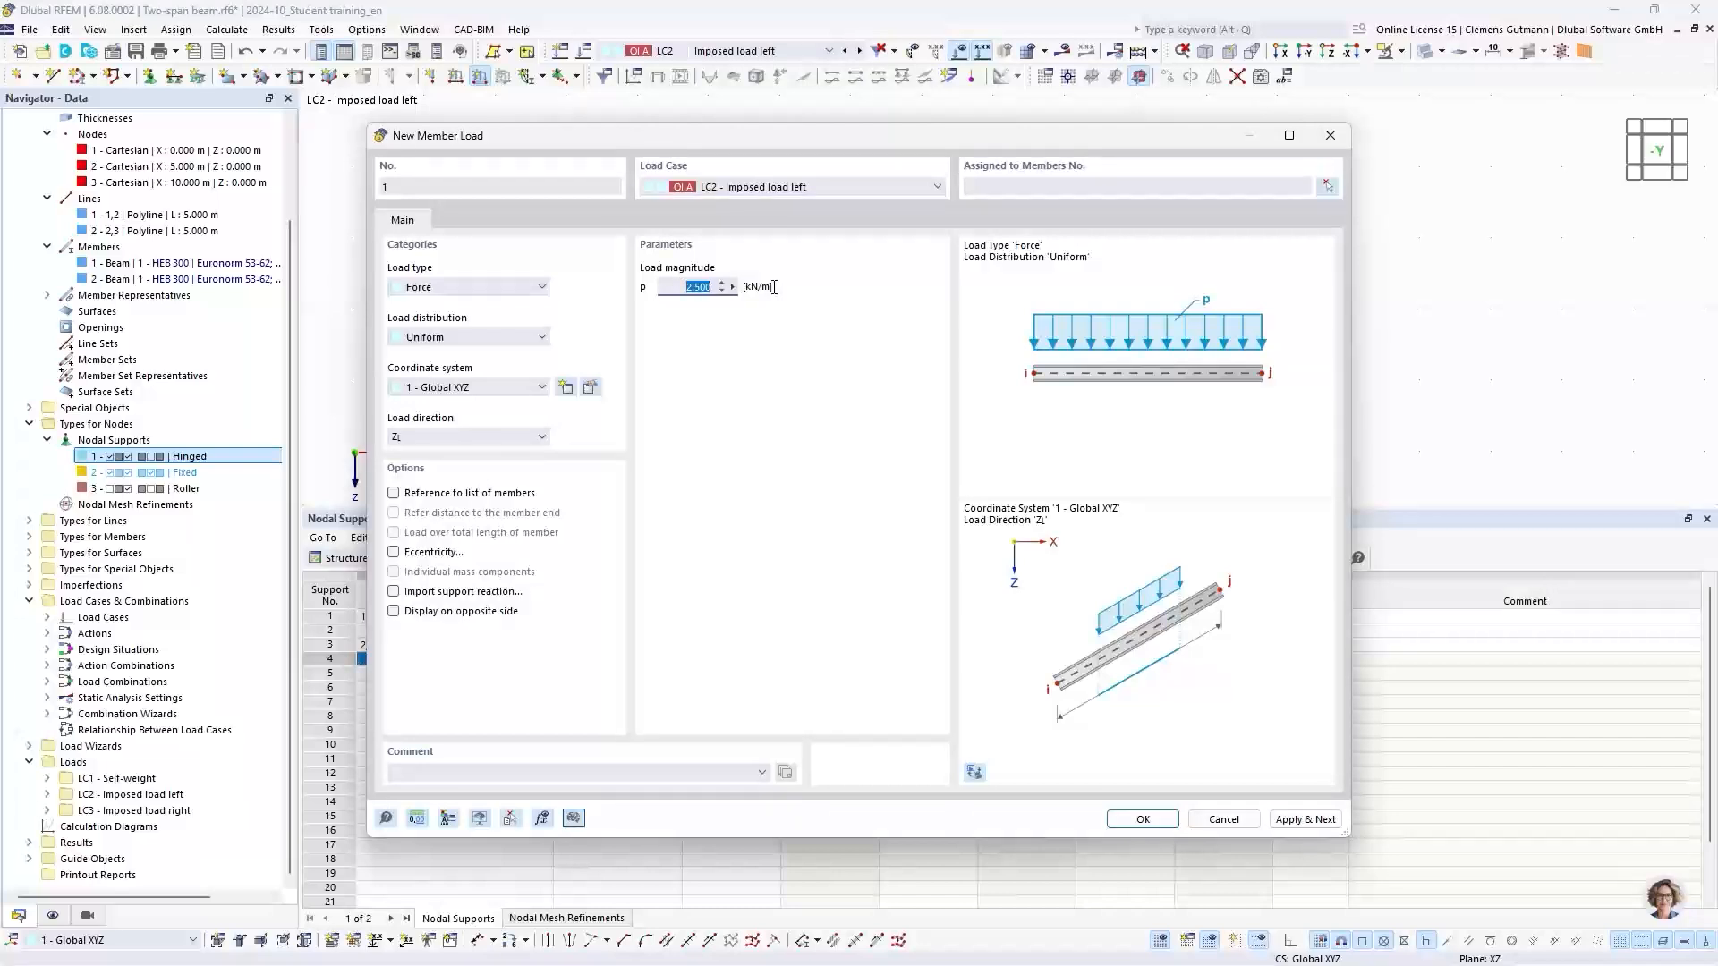
{"action": "type", "text": "5"}
{"action": "key", "text": "Tab"}
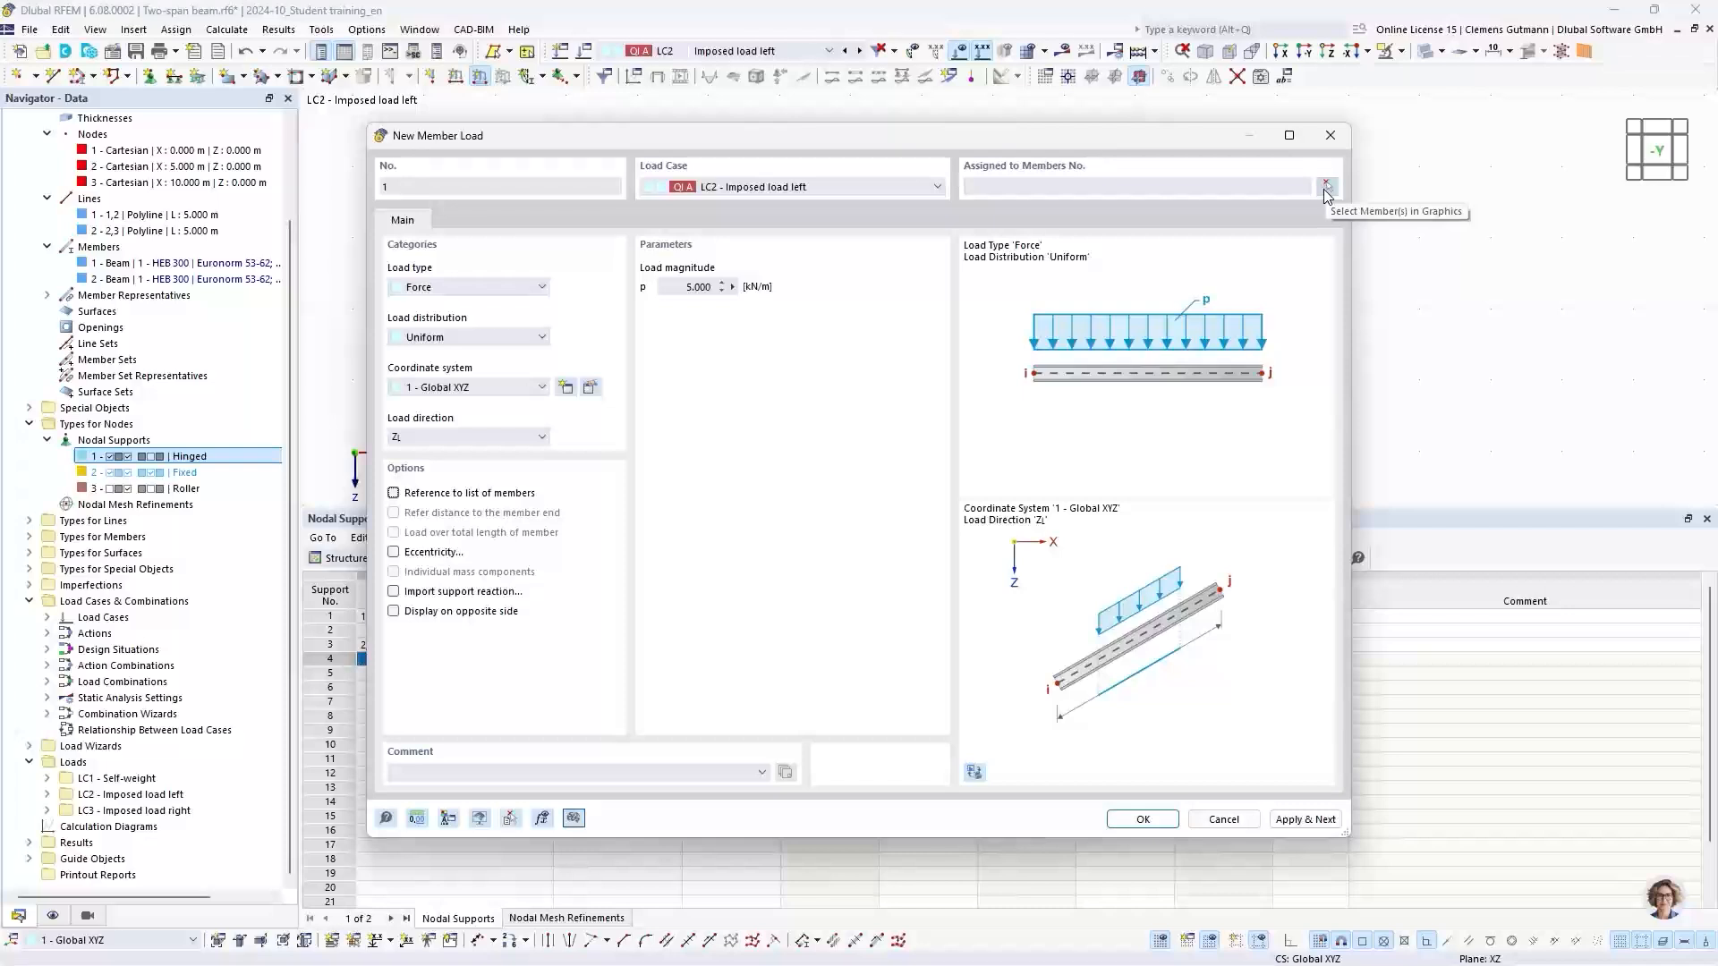
{"action": "left_click", "coordinate": [1325, 188]}
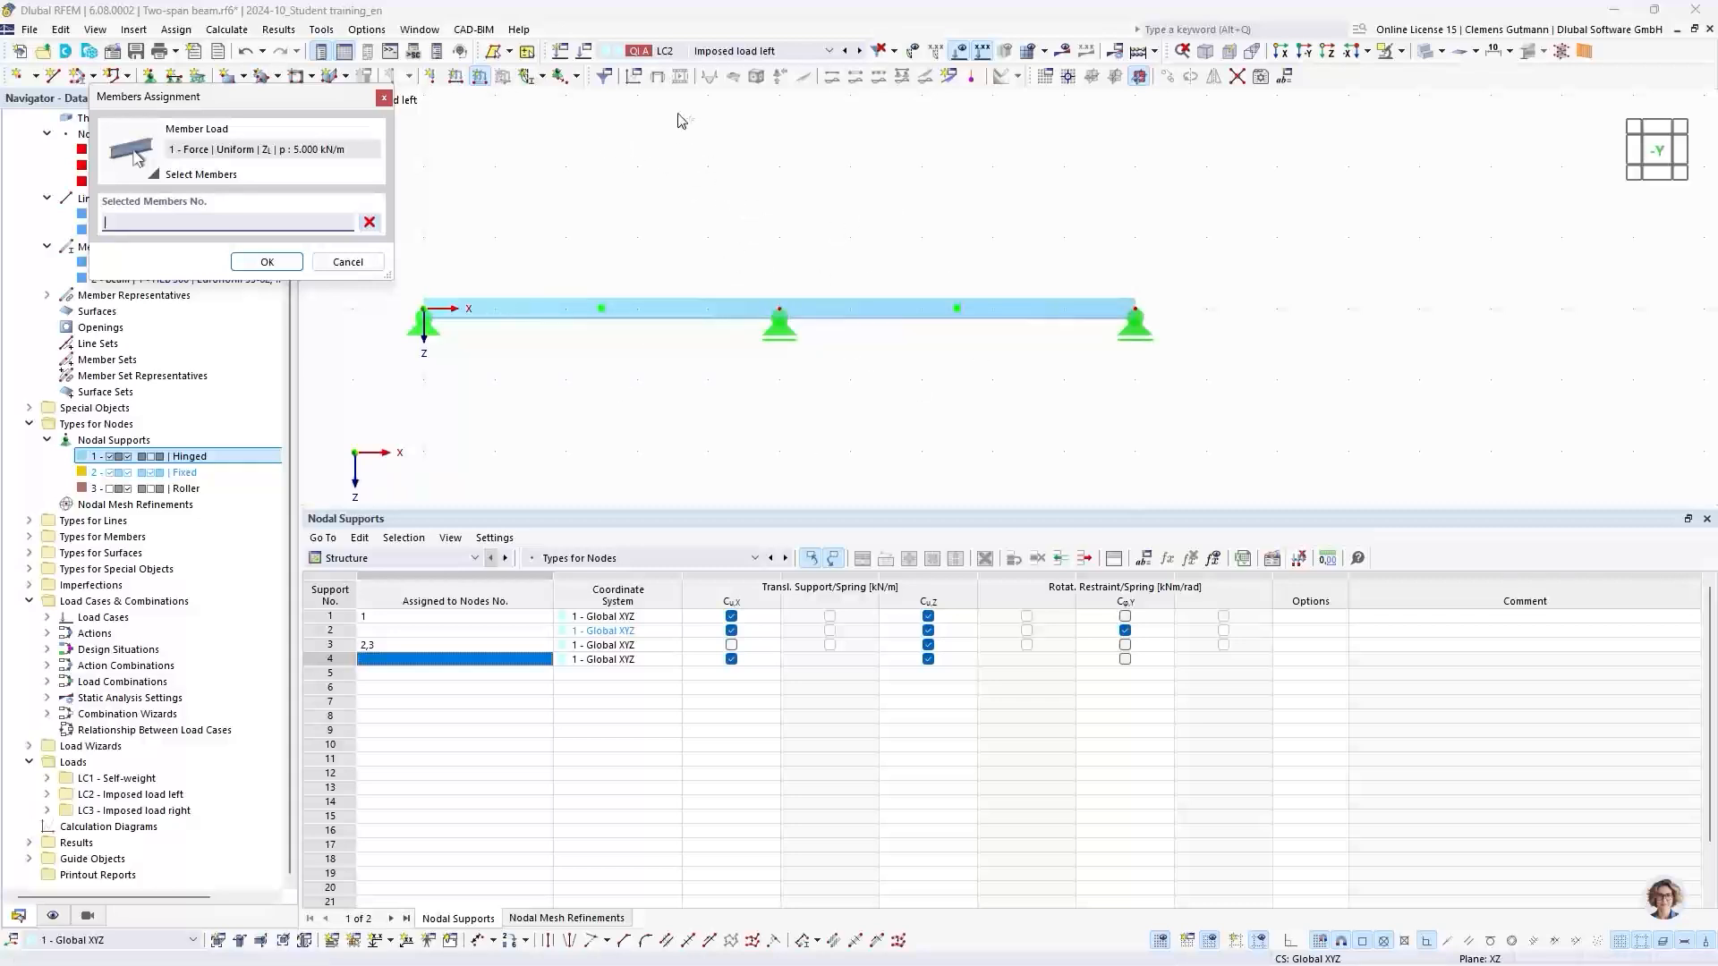
Try enclosing and crossing window selections around the beam's right span, clearing the selected member between attempts
{"action": "left_click_drag", "start_coordinate": [718, 166], "coordinate": [1168, 282]}
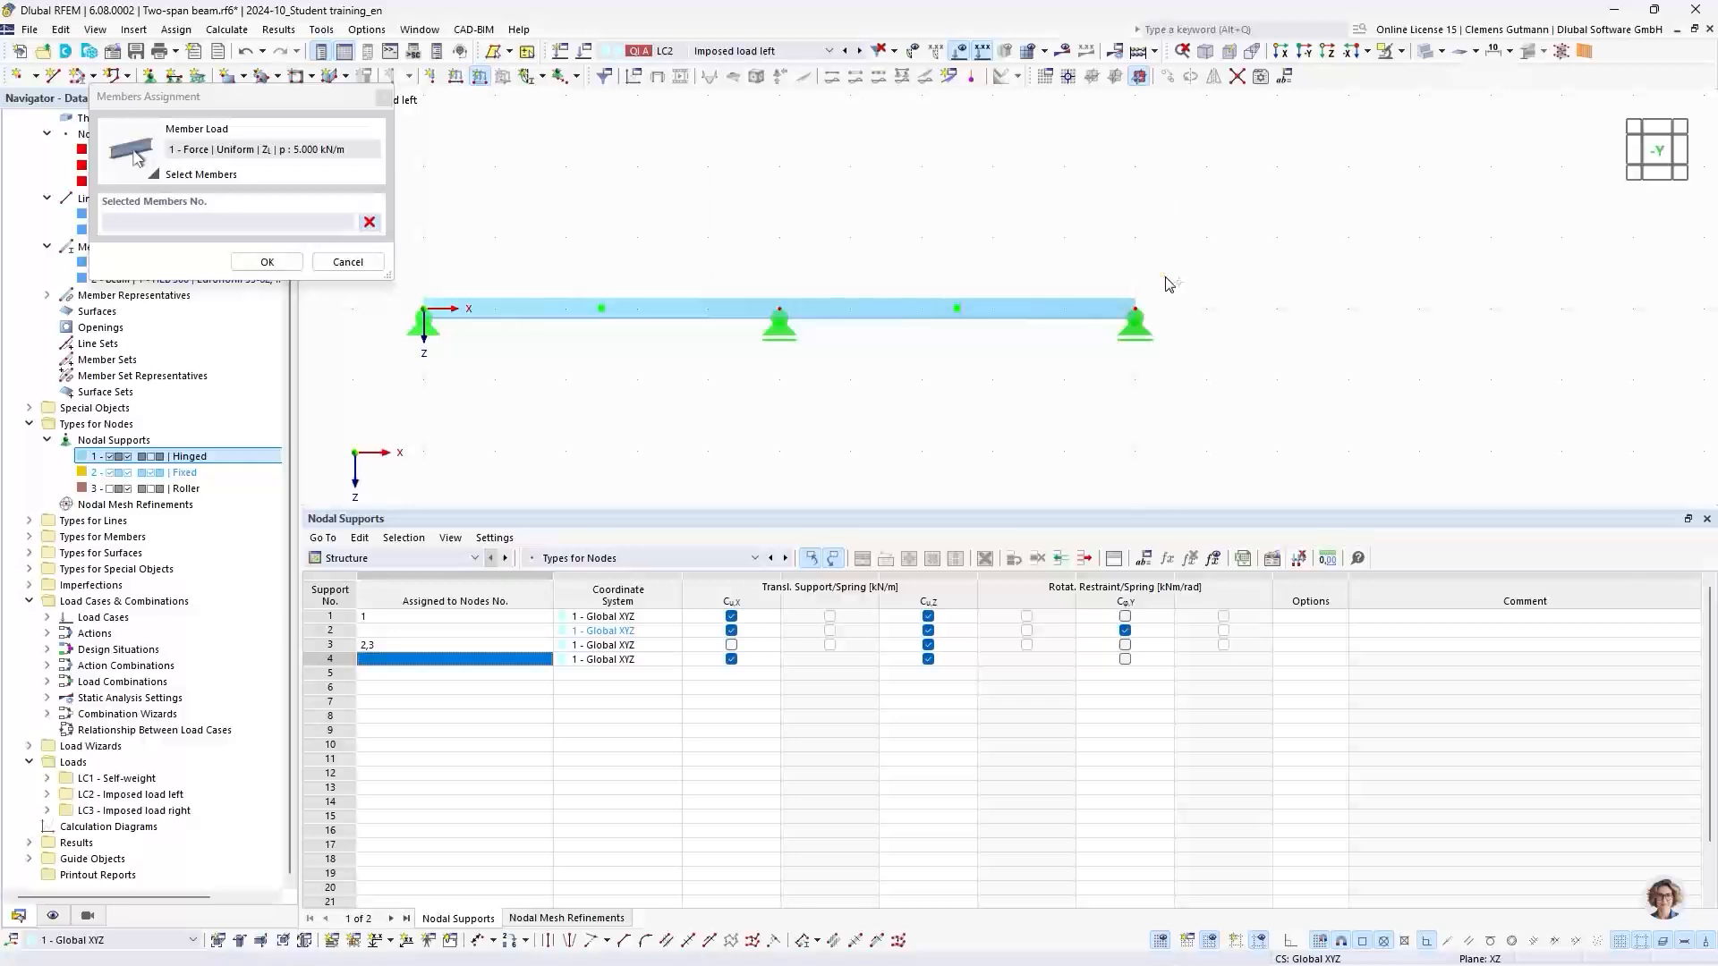
{"action": "left_click_drag", "start_coordinate": [1293, 422], "coordinate": [966, 222]}
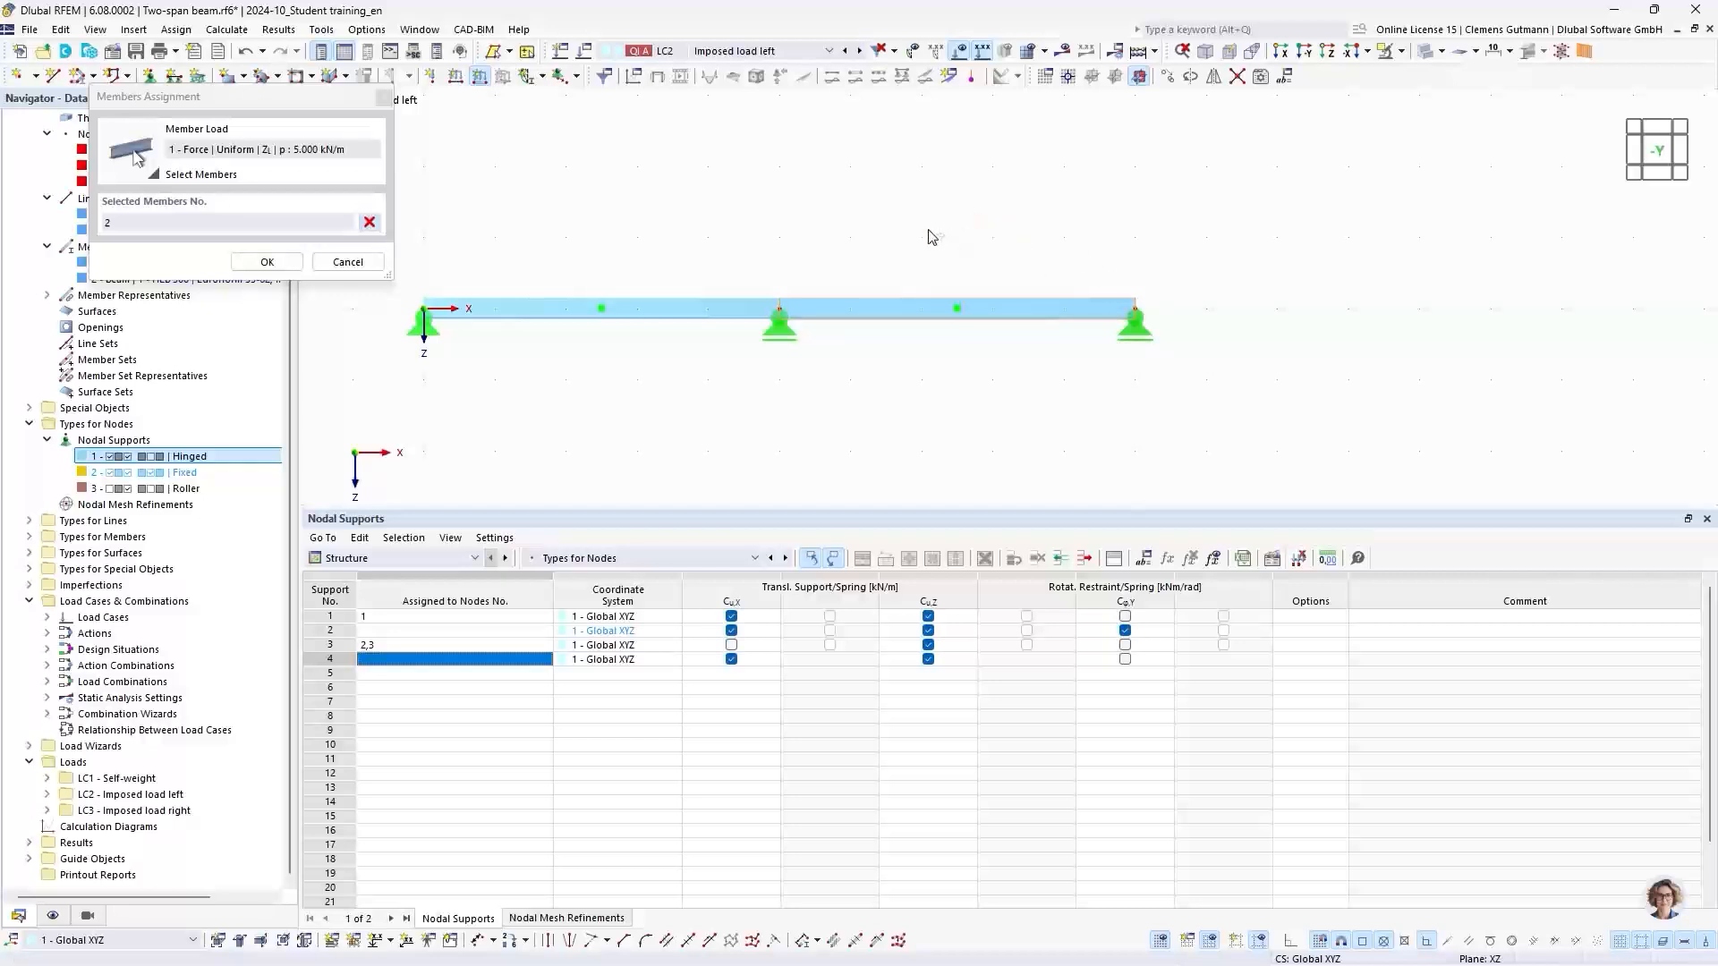
{"action": "left_click", "coordinate": [369, 222]}
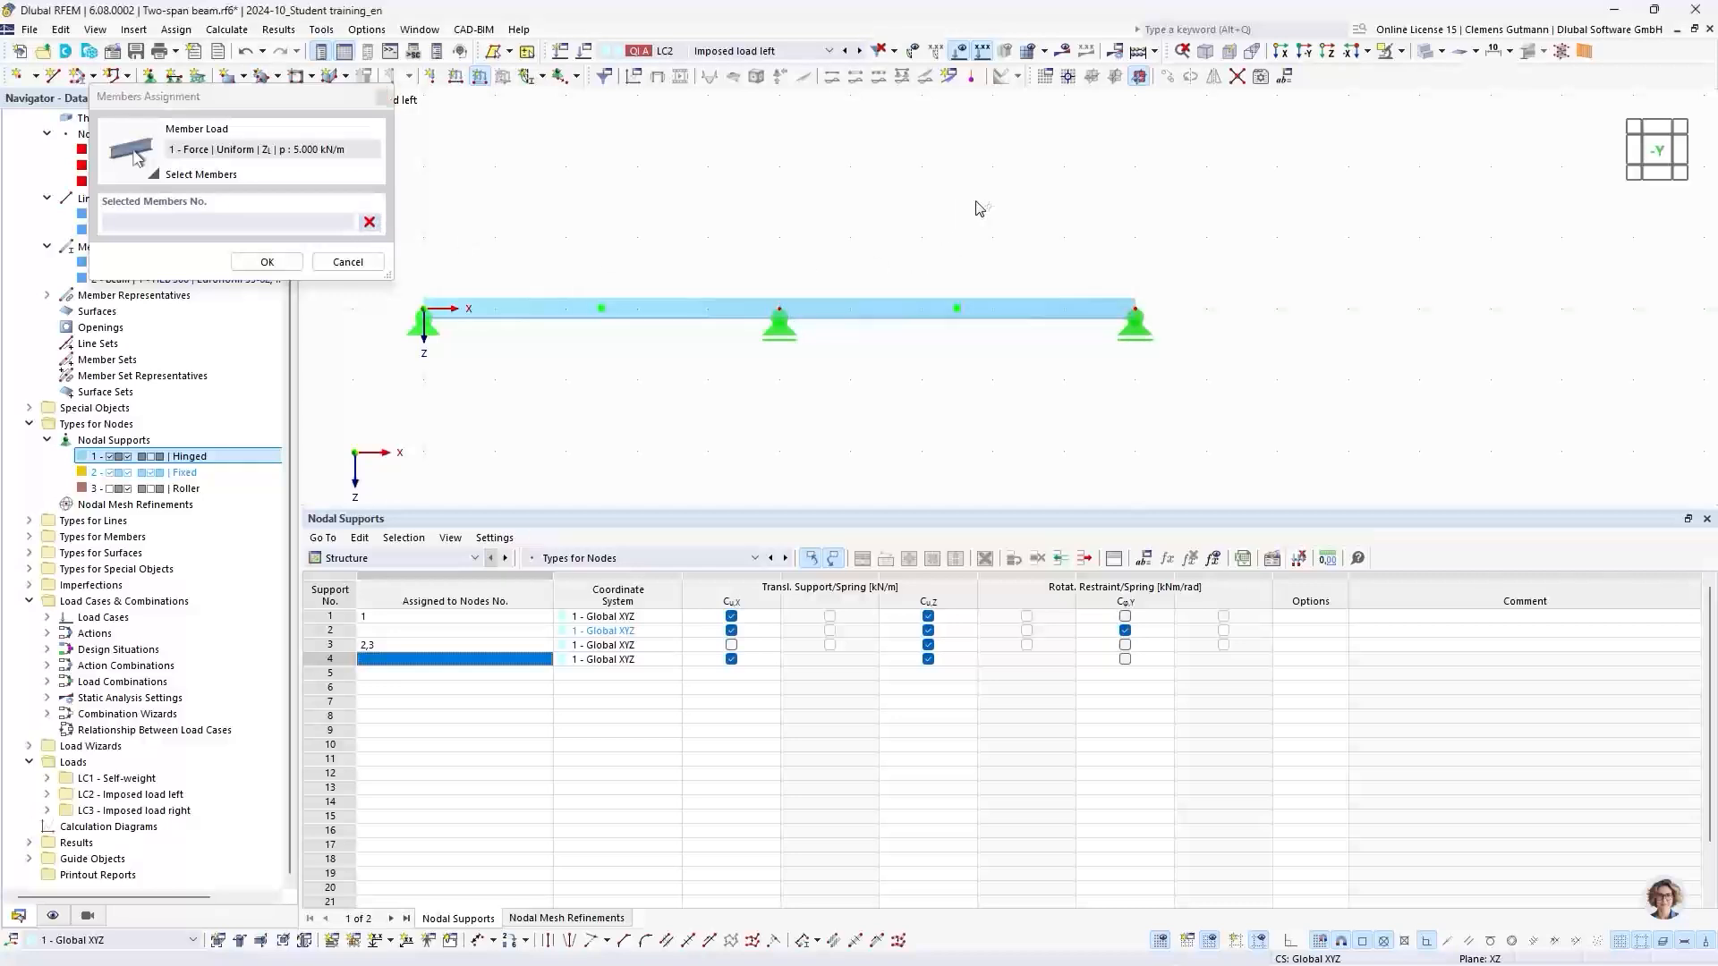
{"action": "left_click_drag", "start_coordinate": [973, 202], "coordinate": [1378, 443]}
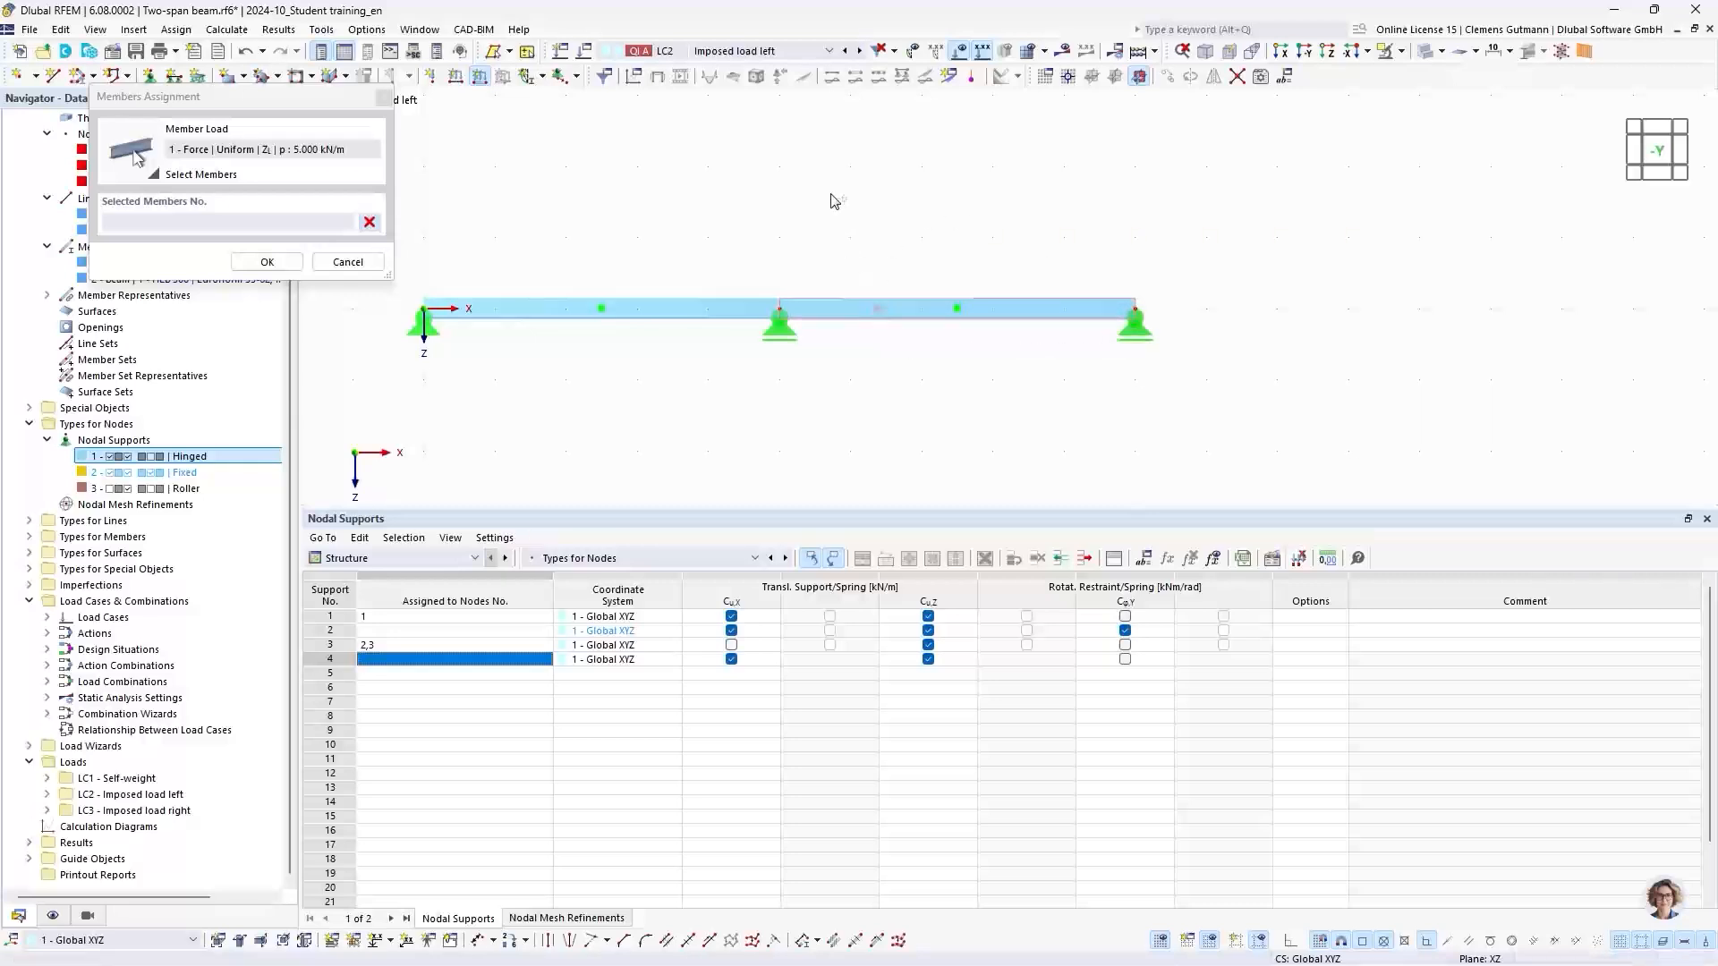
{"action": "left_click_drag", "start_coordinate": [874, 135], "coordinate": [1308, 422]}
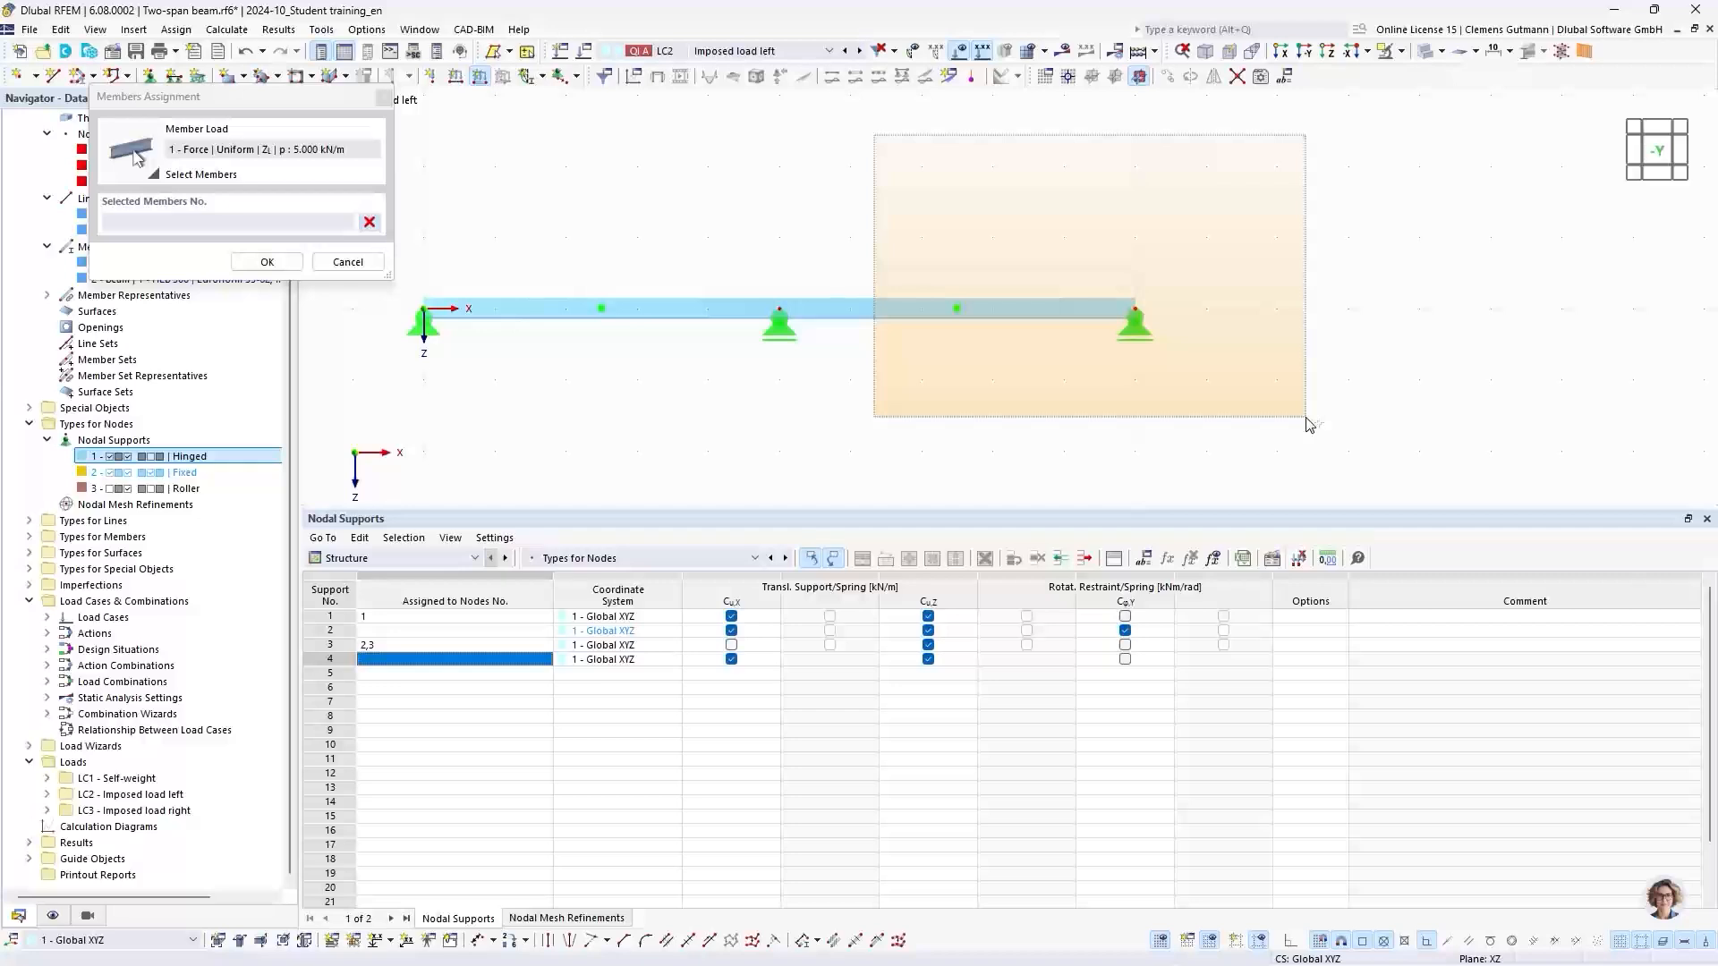
{"action": "left_click_drag", "start_coordinate": [1306, 423], "coordinate": [1307, 424]}
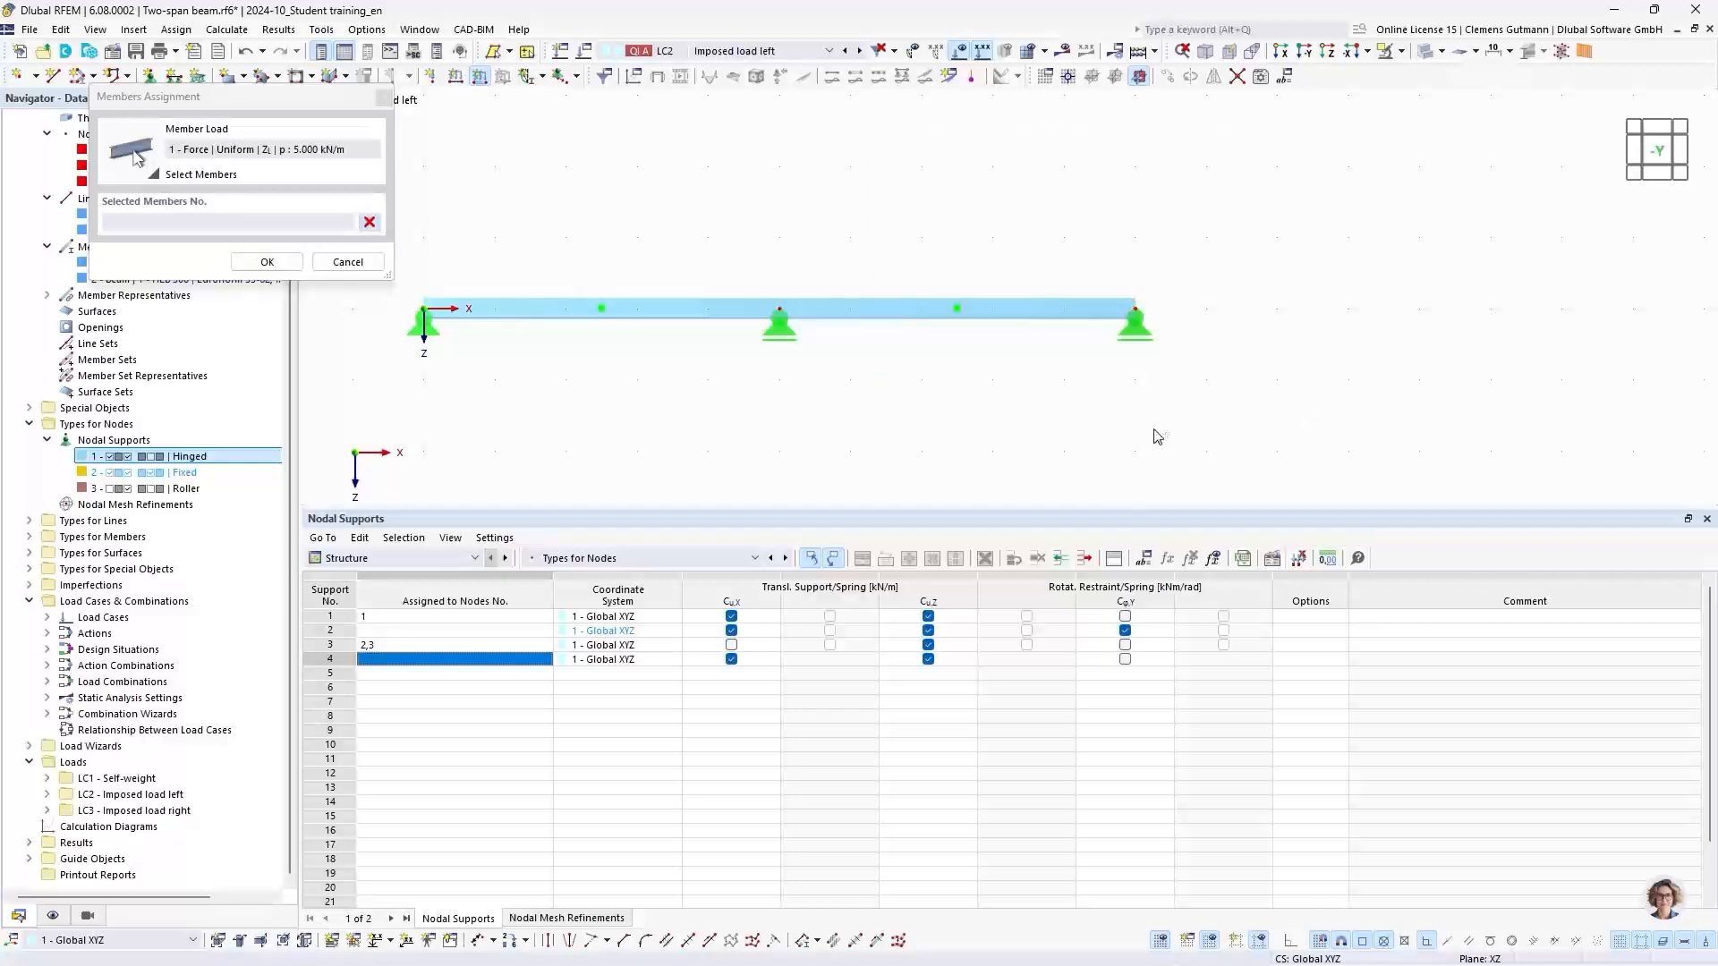
{"action": "left_click_drag", "start_coordinate": [1310, 459], "coordinate": [935, 184]}
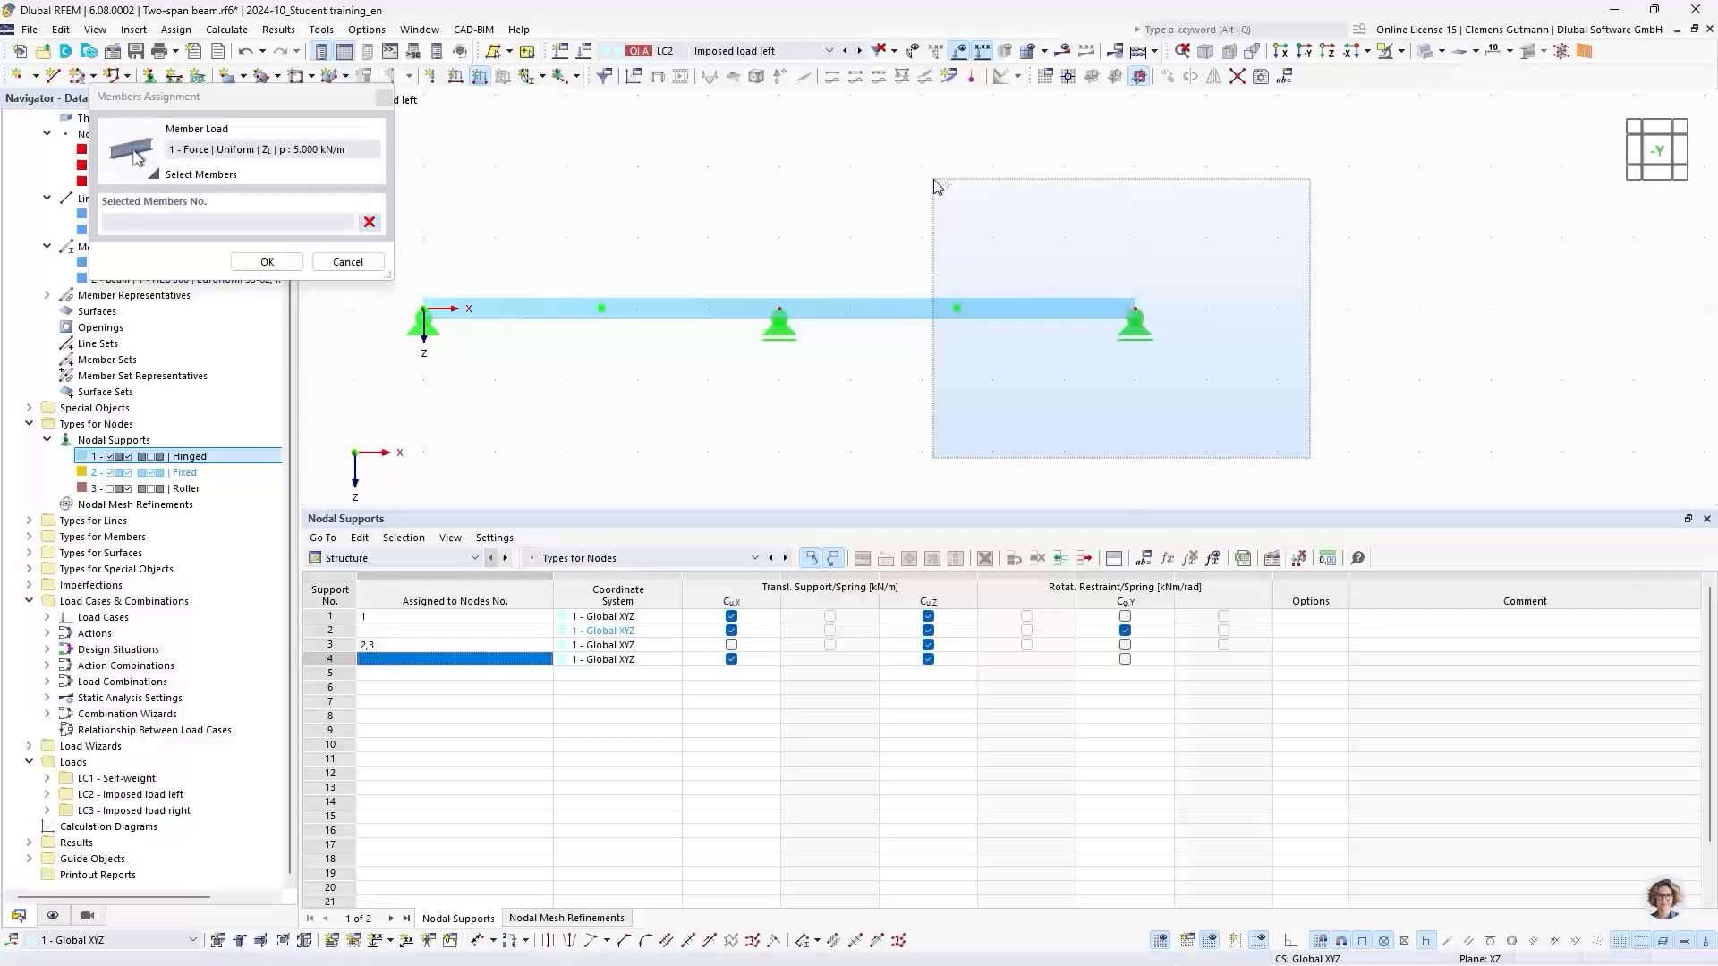
{"action": "left_click_drag", "start_coordinate": [935, 185], "coordinate": [936, 186]}
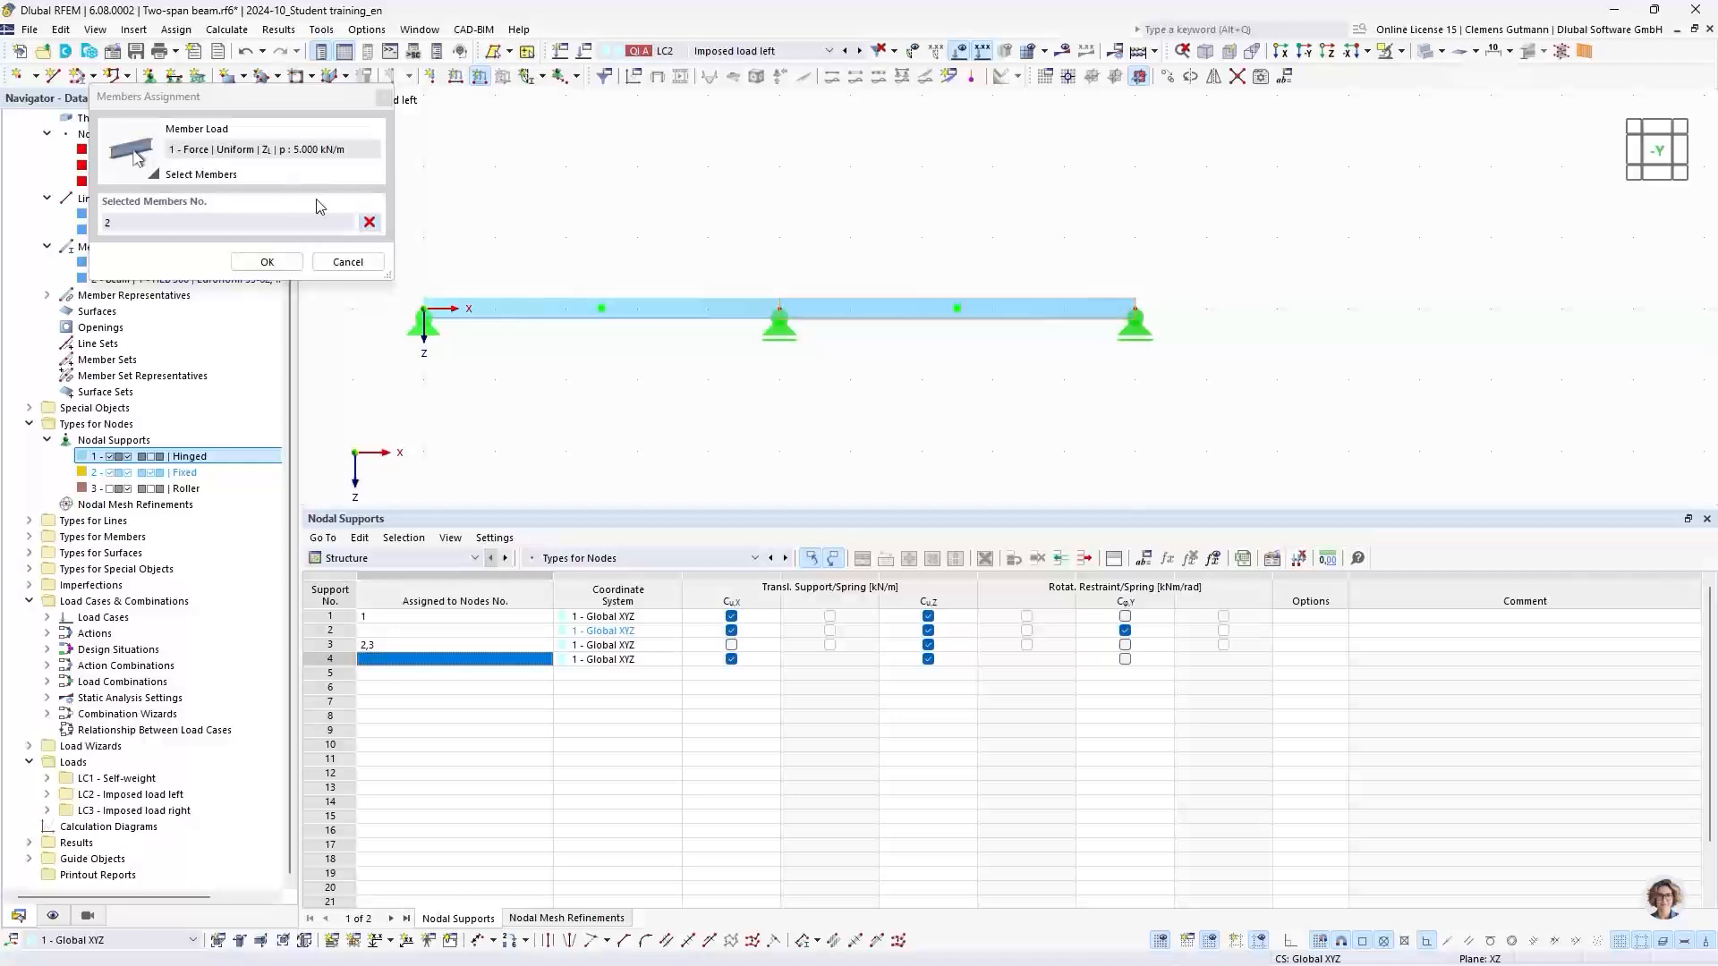
Clear the member selection, assign the LC2 load to member 1 only and apply it
{"action": "left_click", "coordinate": [369, 222]}
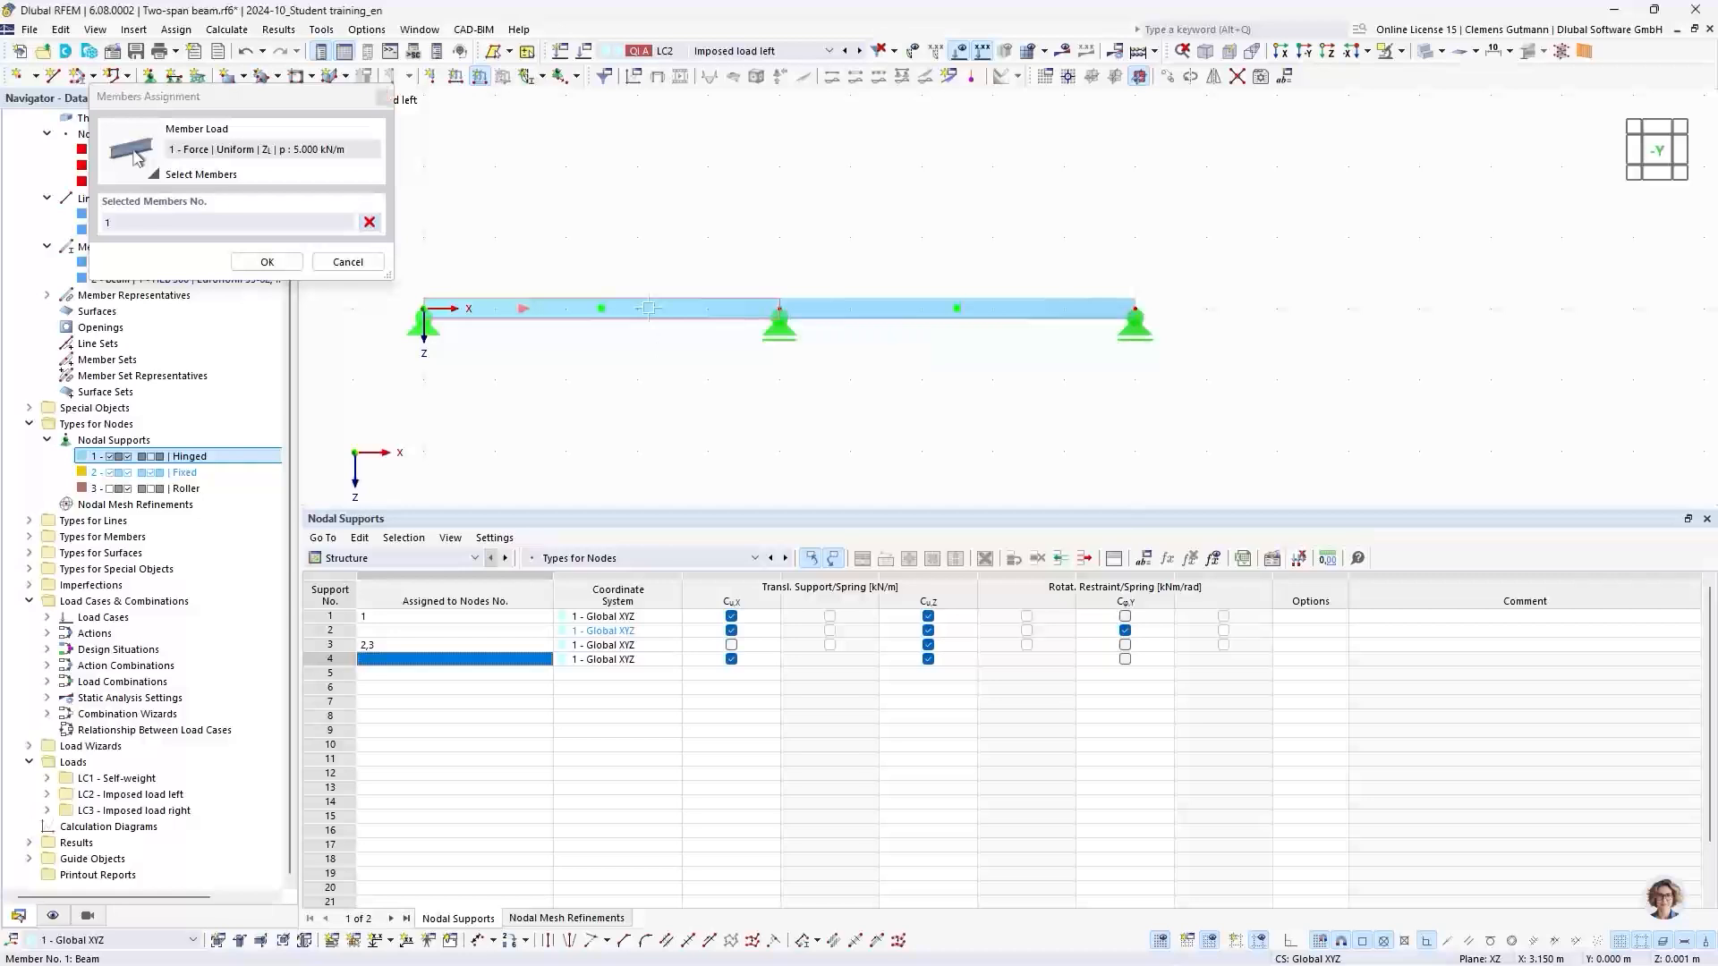
{"action": "left_click", "coordinate": [279, 261]}
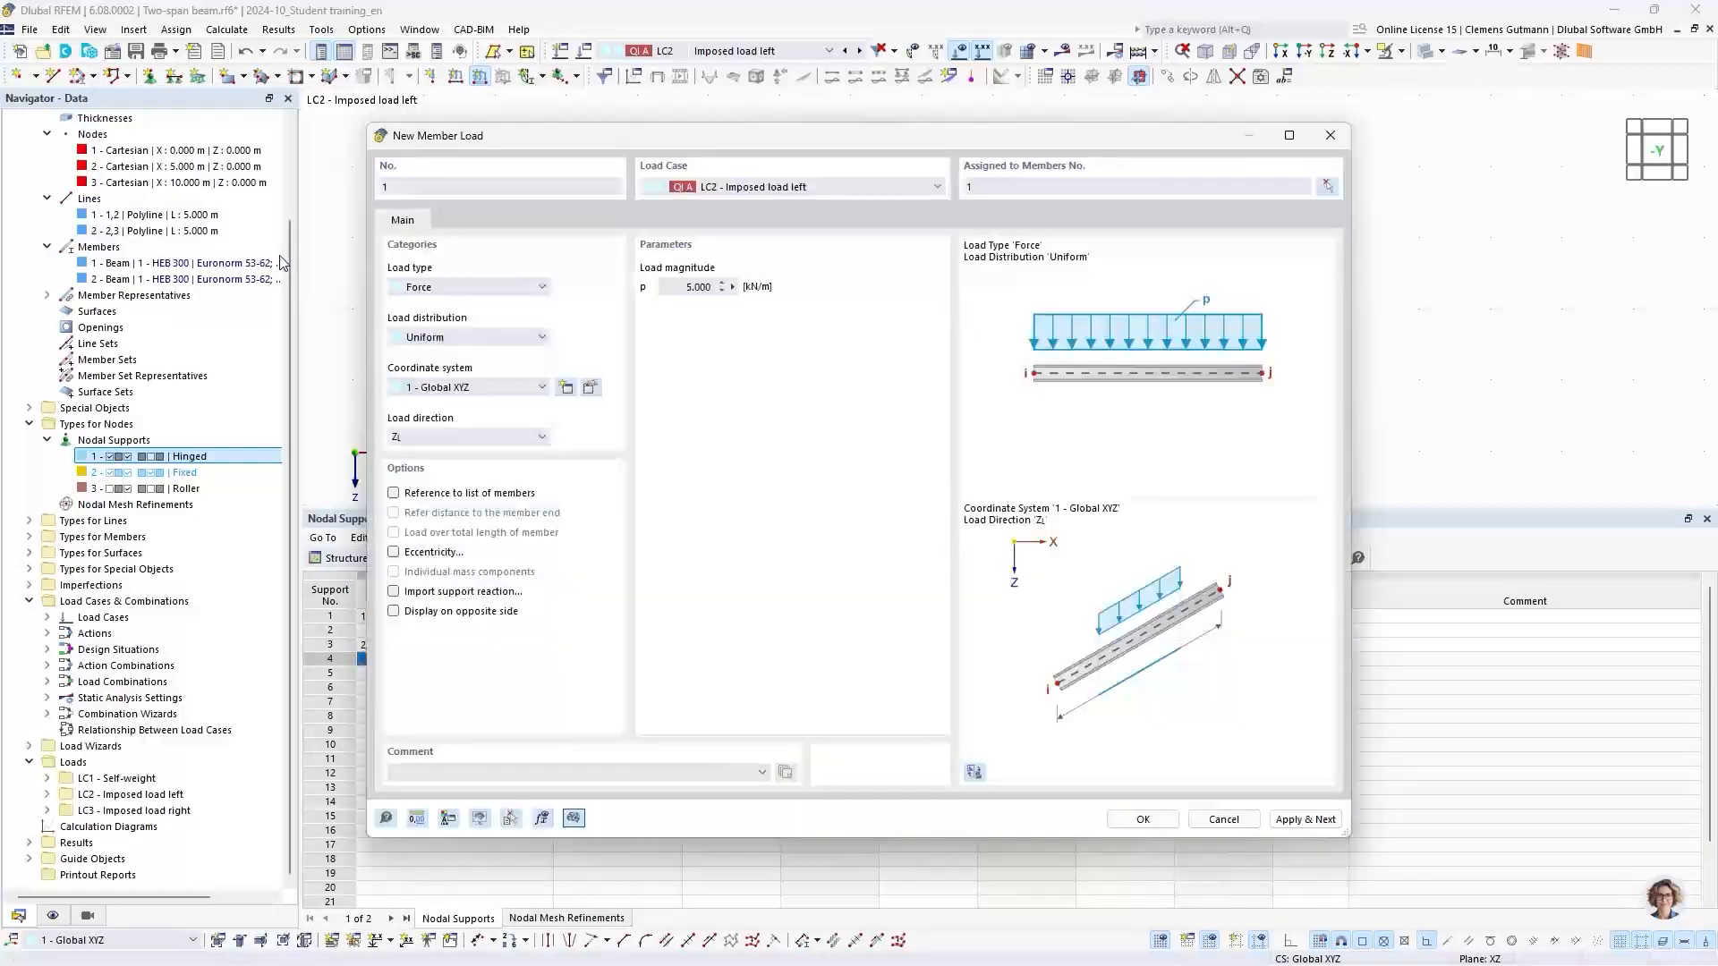
{"action": "left_click", "coordinate": [1308, 821]}
Add a 5 kN/m uniform member load on member 2 in load case LC3 Imposed load right and finish load entry
{"action": "mouse_move", "coordinate": [788, 135]}
{"action": "left_mouse_down"}
{"action": "mouse_move", "coordinate": [748, 228]}
{"action": "mouse_move", "coordinate": [734, 182]}
{"action": "left_mouse_up"}
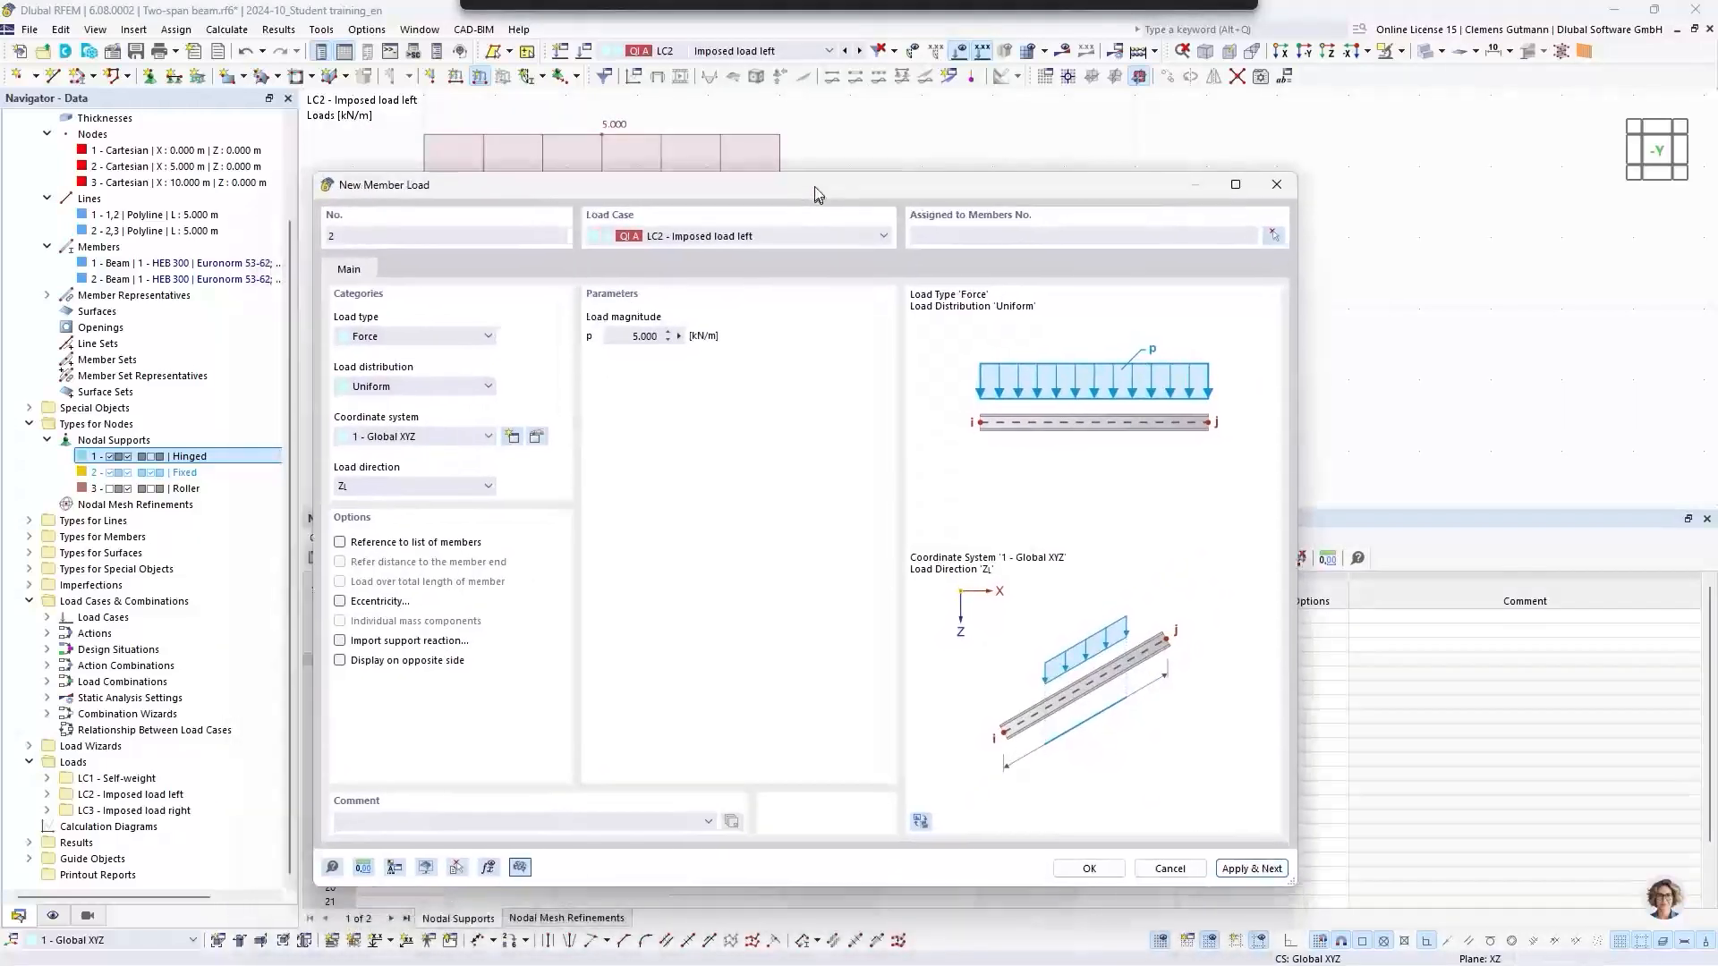
{"action": "left_click", "coordinate": [796, 237]}
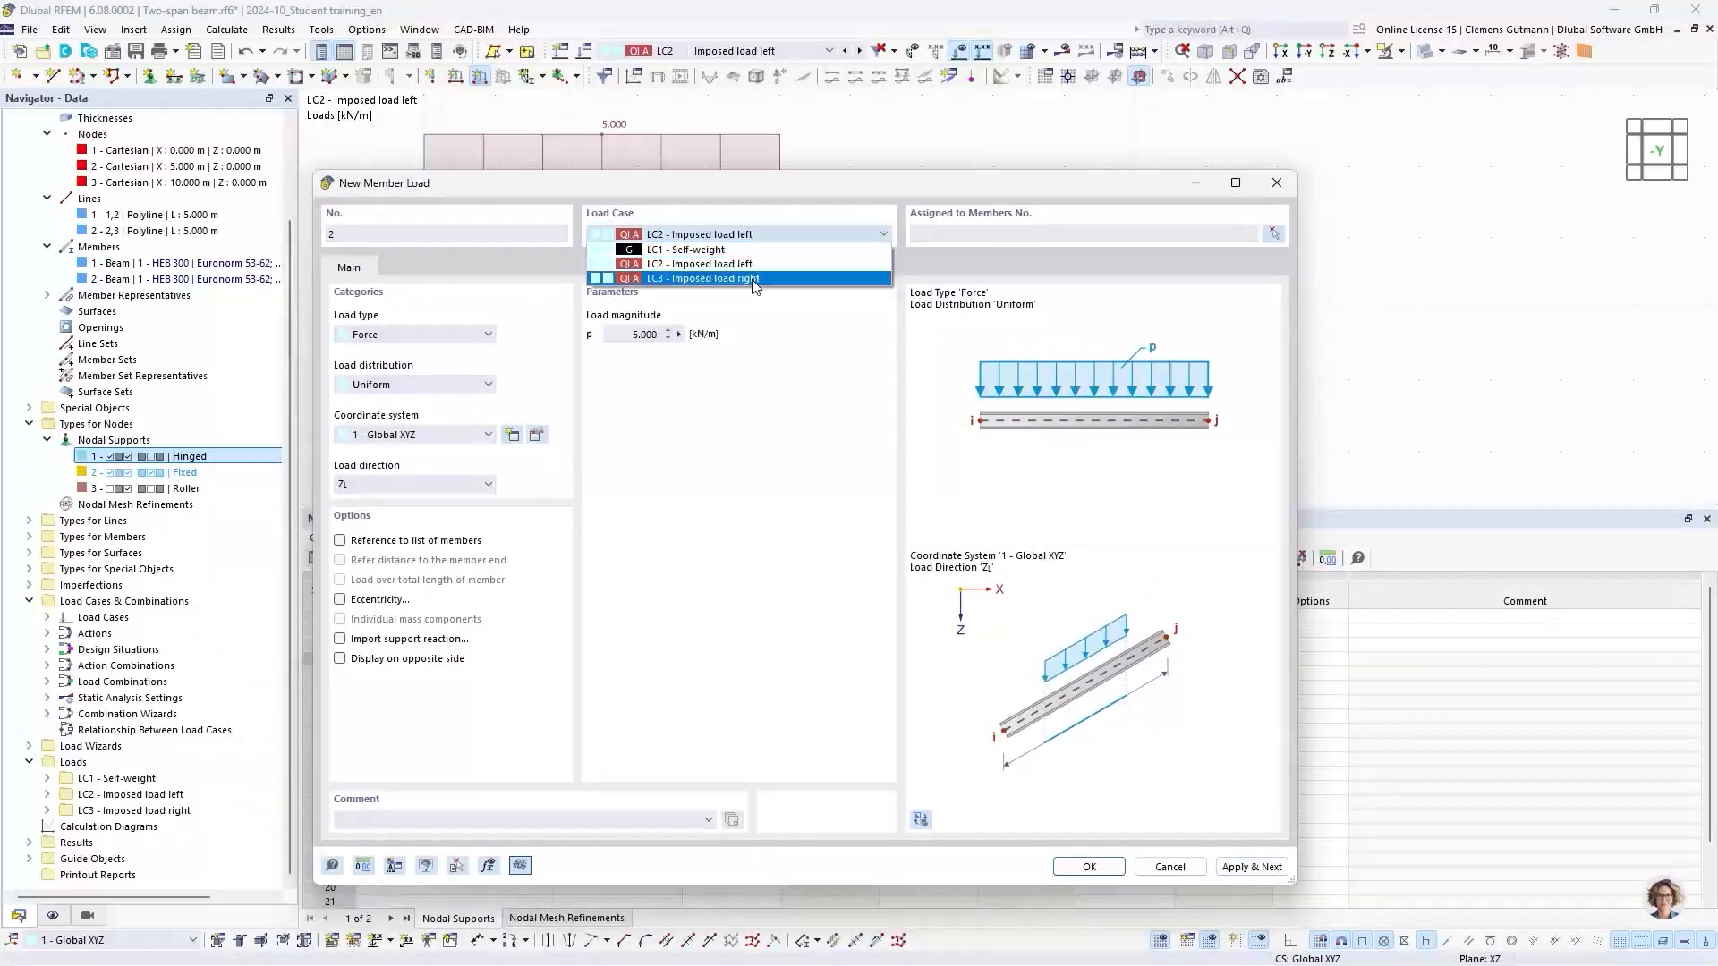
{"action": "left_click", "coordinate": [756, 277]}
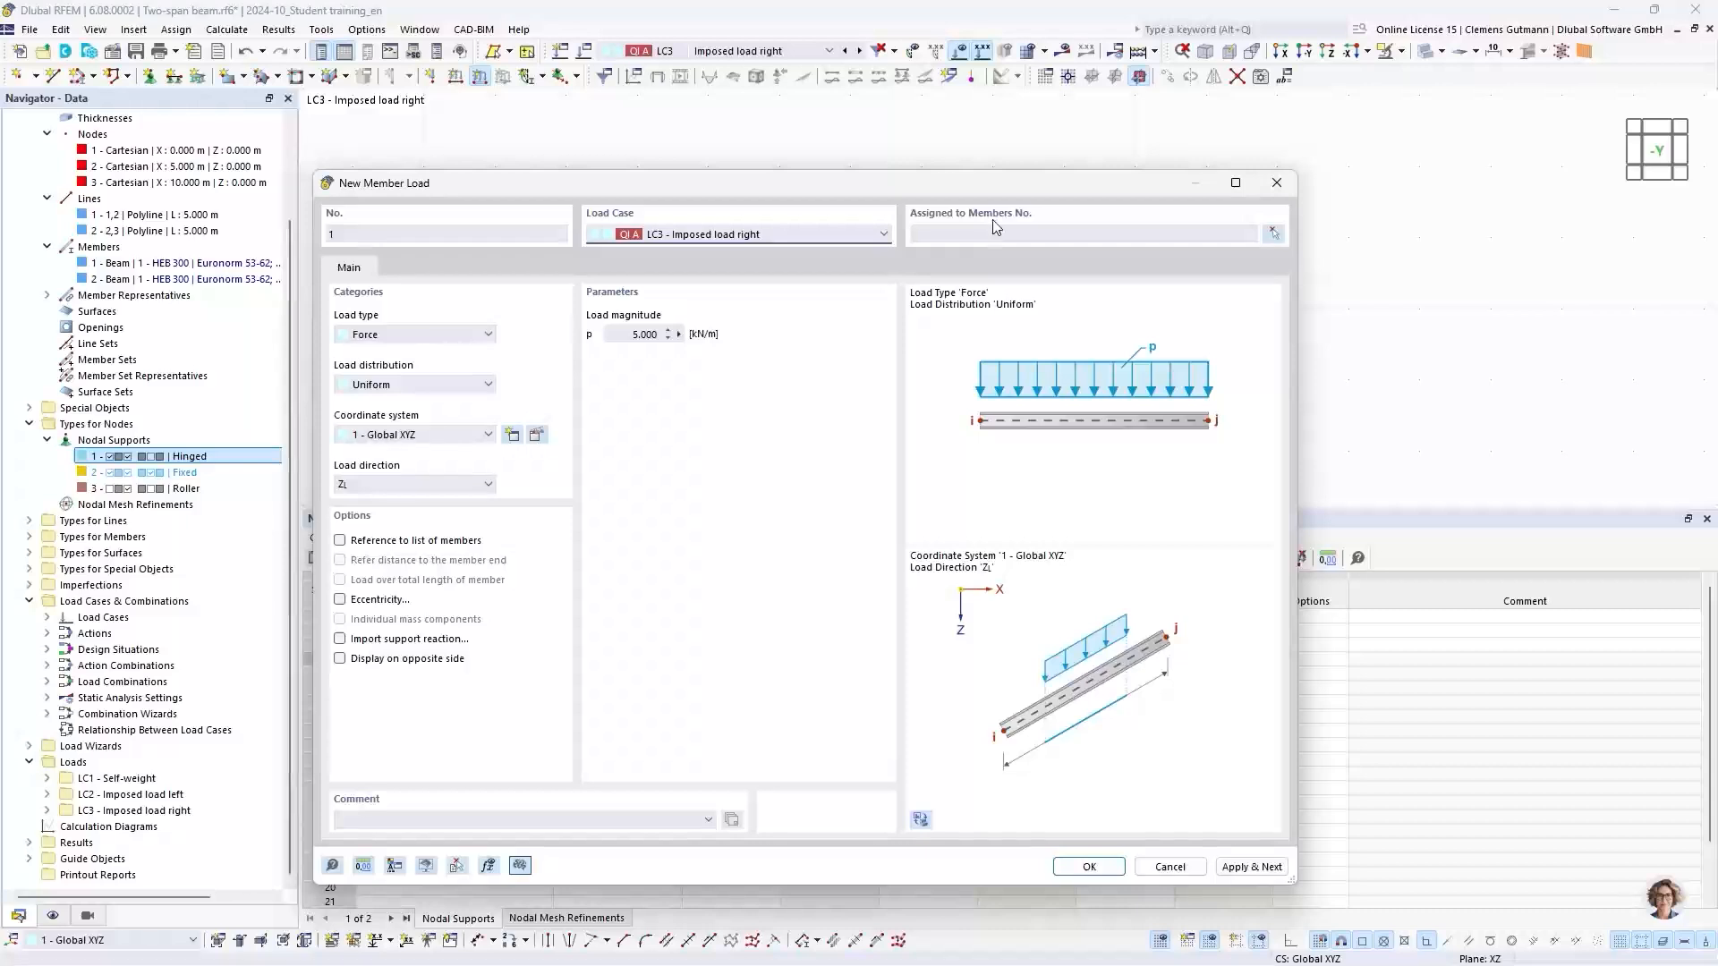
{"action": "left_click_drag", "start_coordinate": [996, 190], "coordinate": [952, 459]}
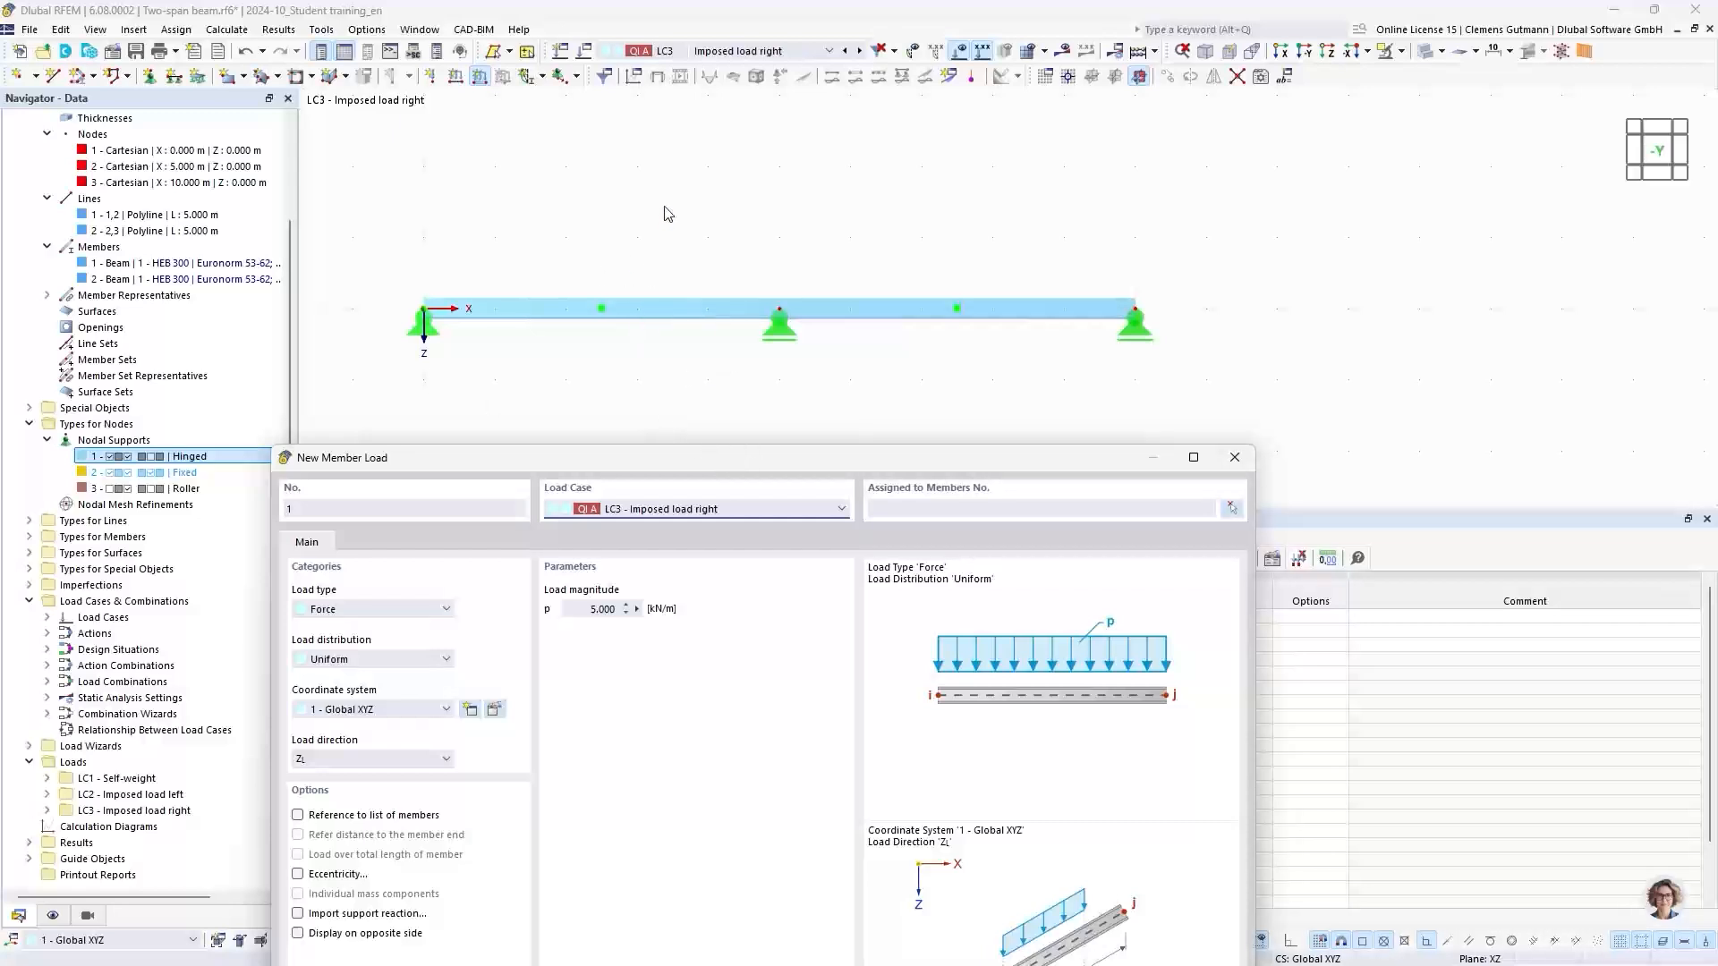
{"action": "left_click_drag", "start_coordinate": [880, 454], "coordinate": [872, 188]}
{"action": "left_click", "coordinate": [906, 240]}
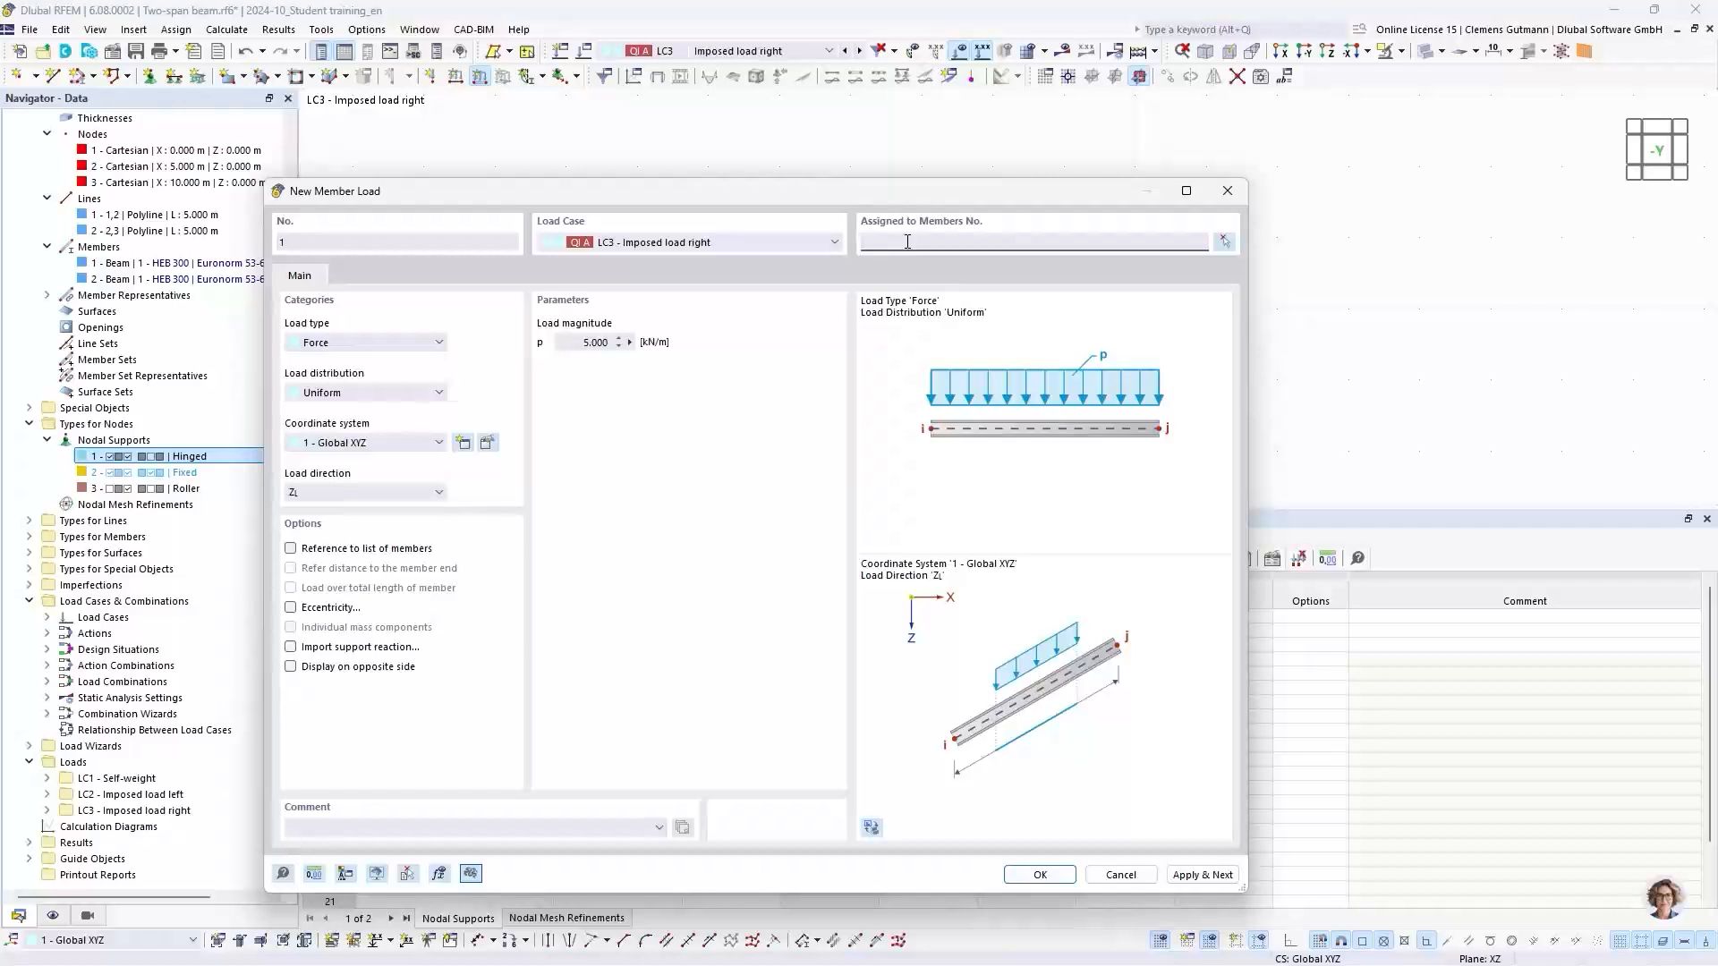
{"action": "type", "text": "2"}
{"action": "left_click", "coordinate": [582, 344]}
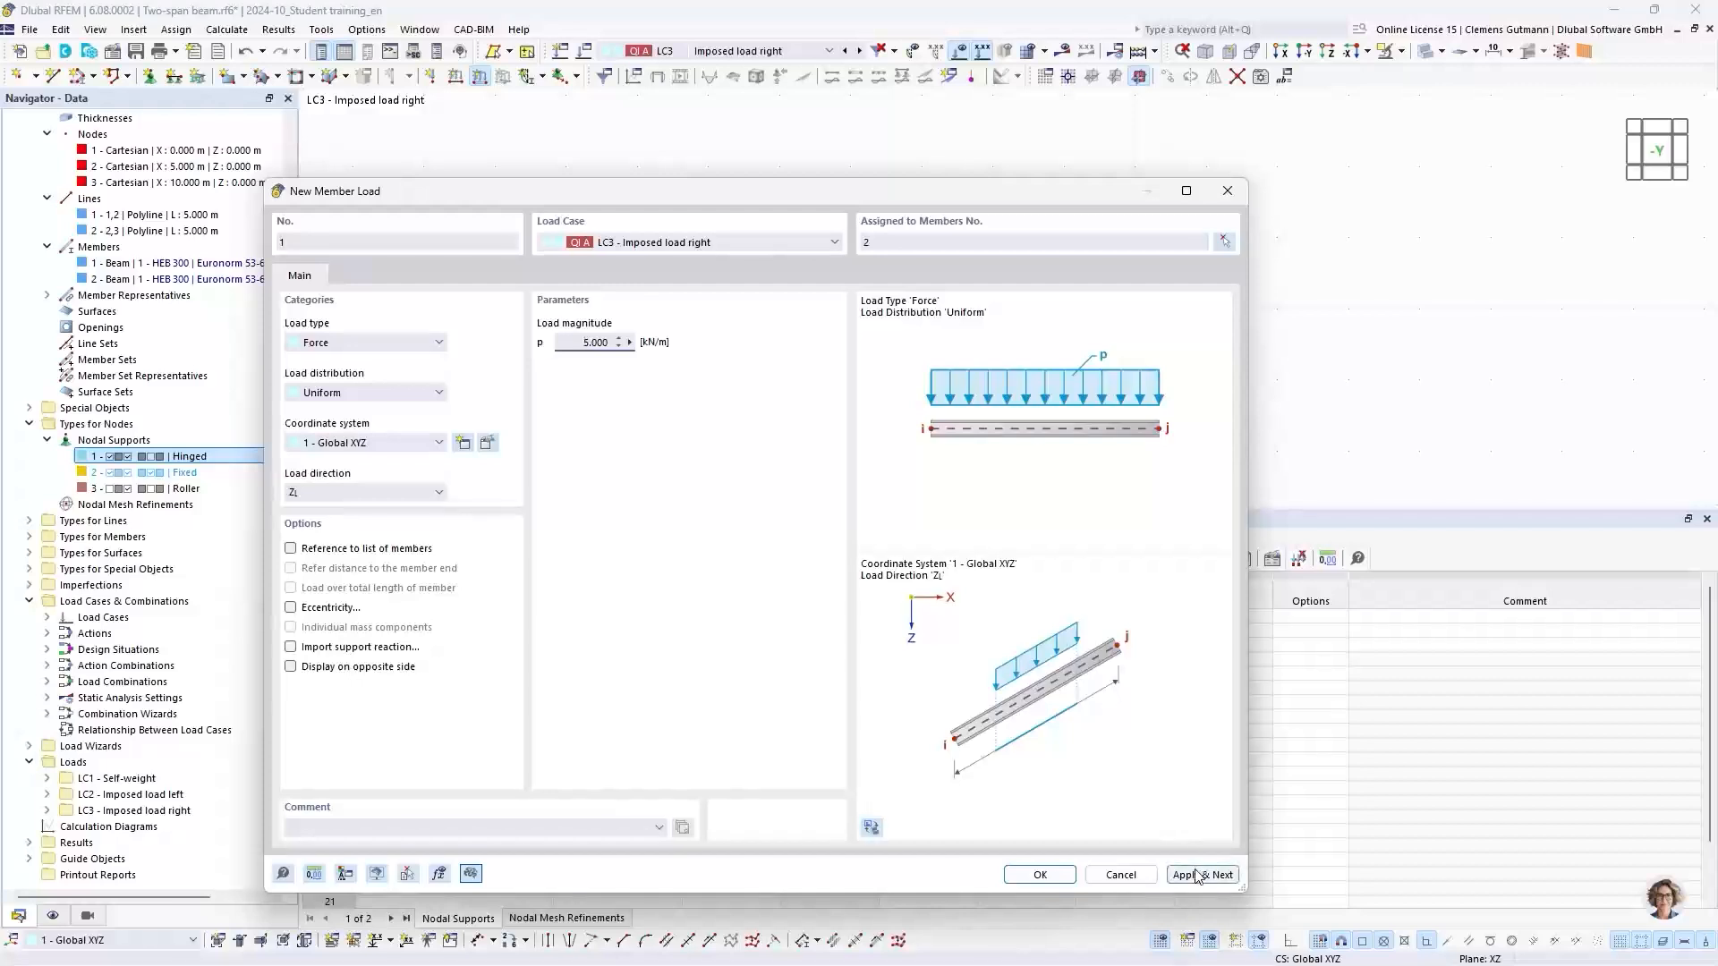
{"action": "left_click", "coordinate": [1058, 881]}
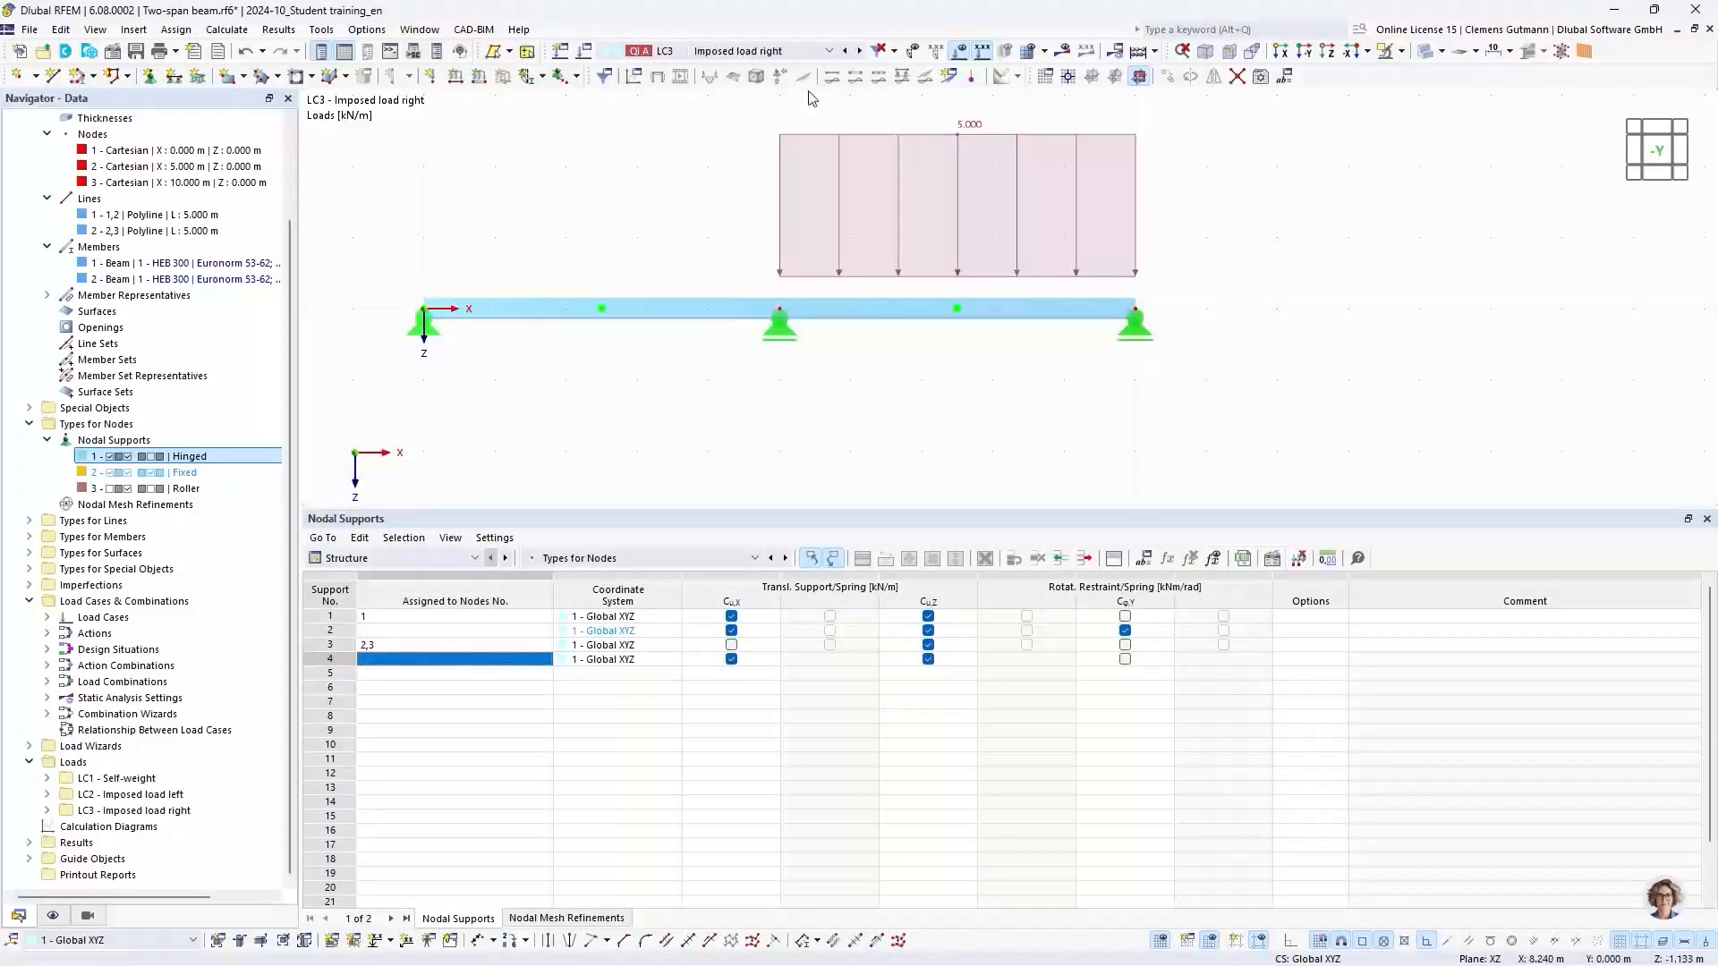
Check the member loads displayed for load cases LC3, LC2 and LC1 on the beam
{"action": "scroll", "coordinate": [739, 391], "scroll_direction": "down", "scroll_amount": 2}
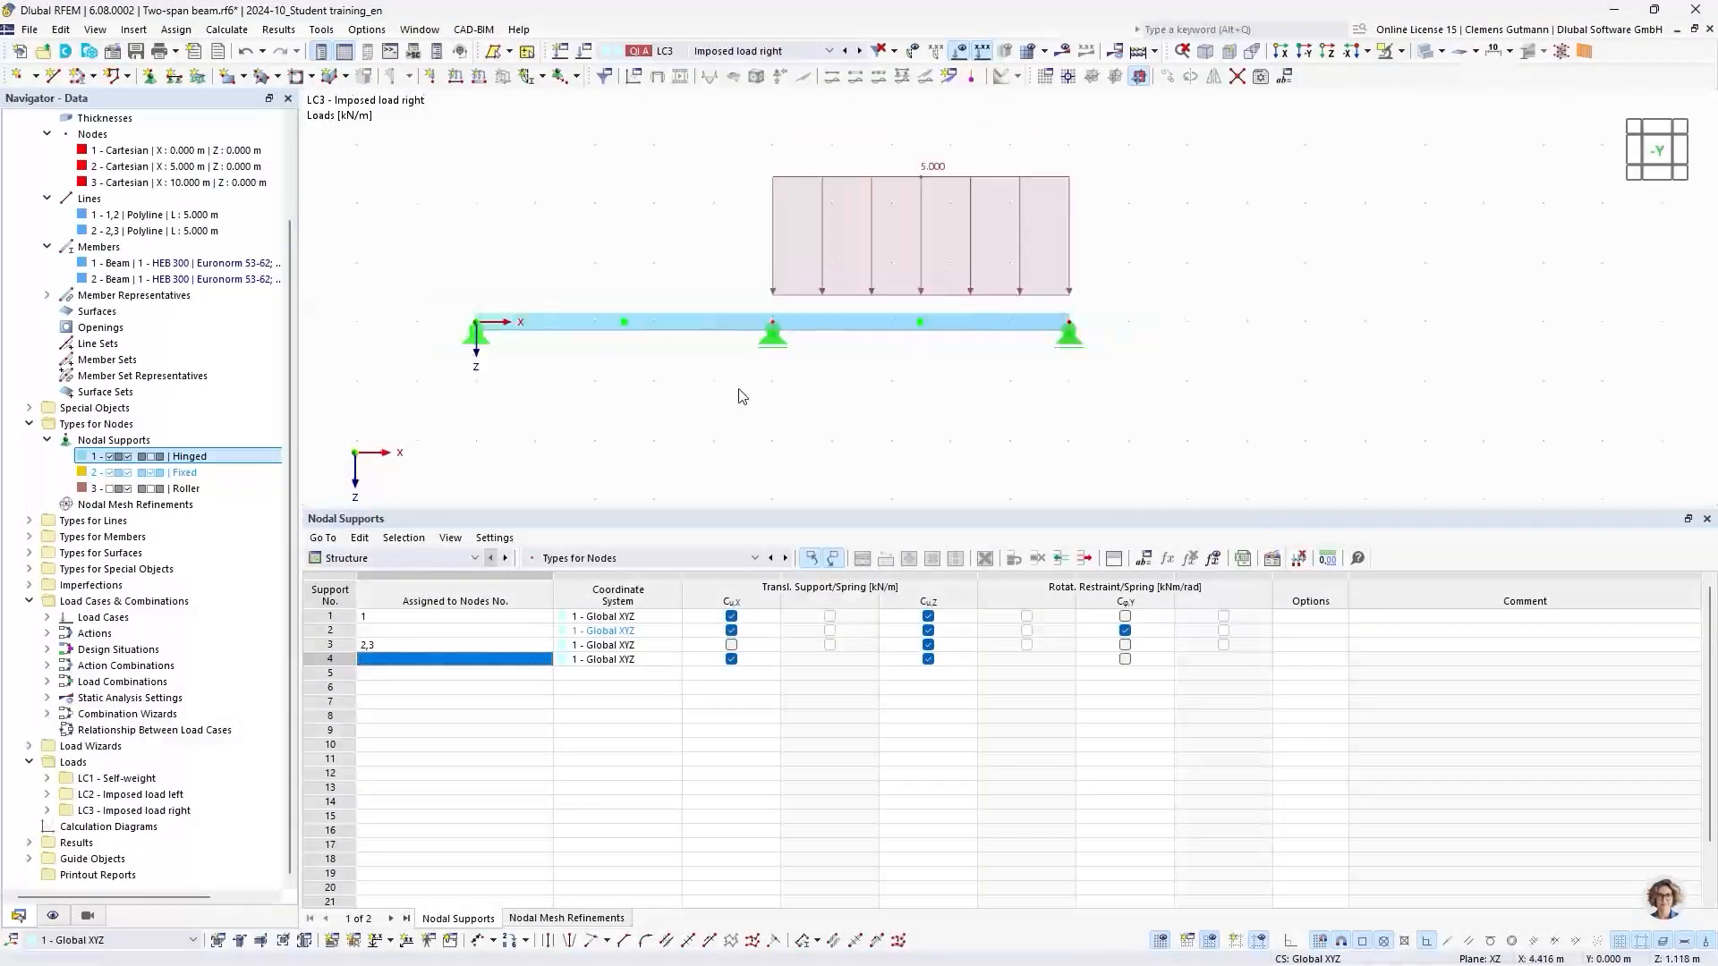
{"action": "left_click", "coordinate": [846, 51]}
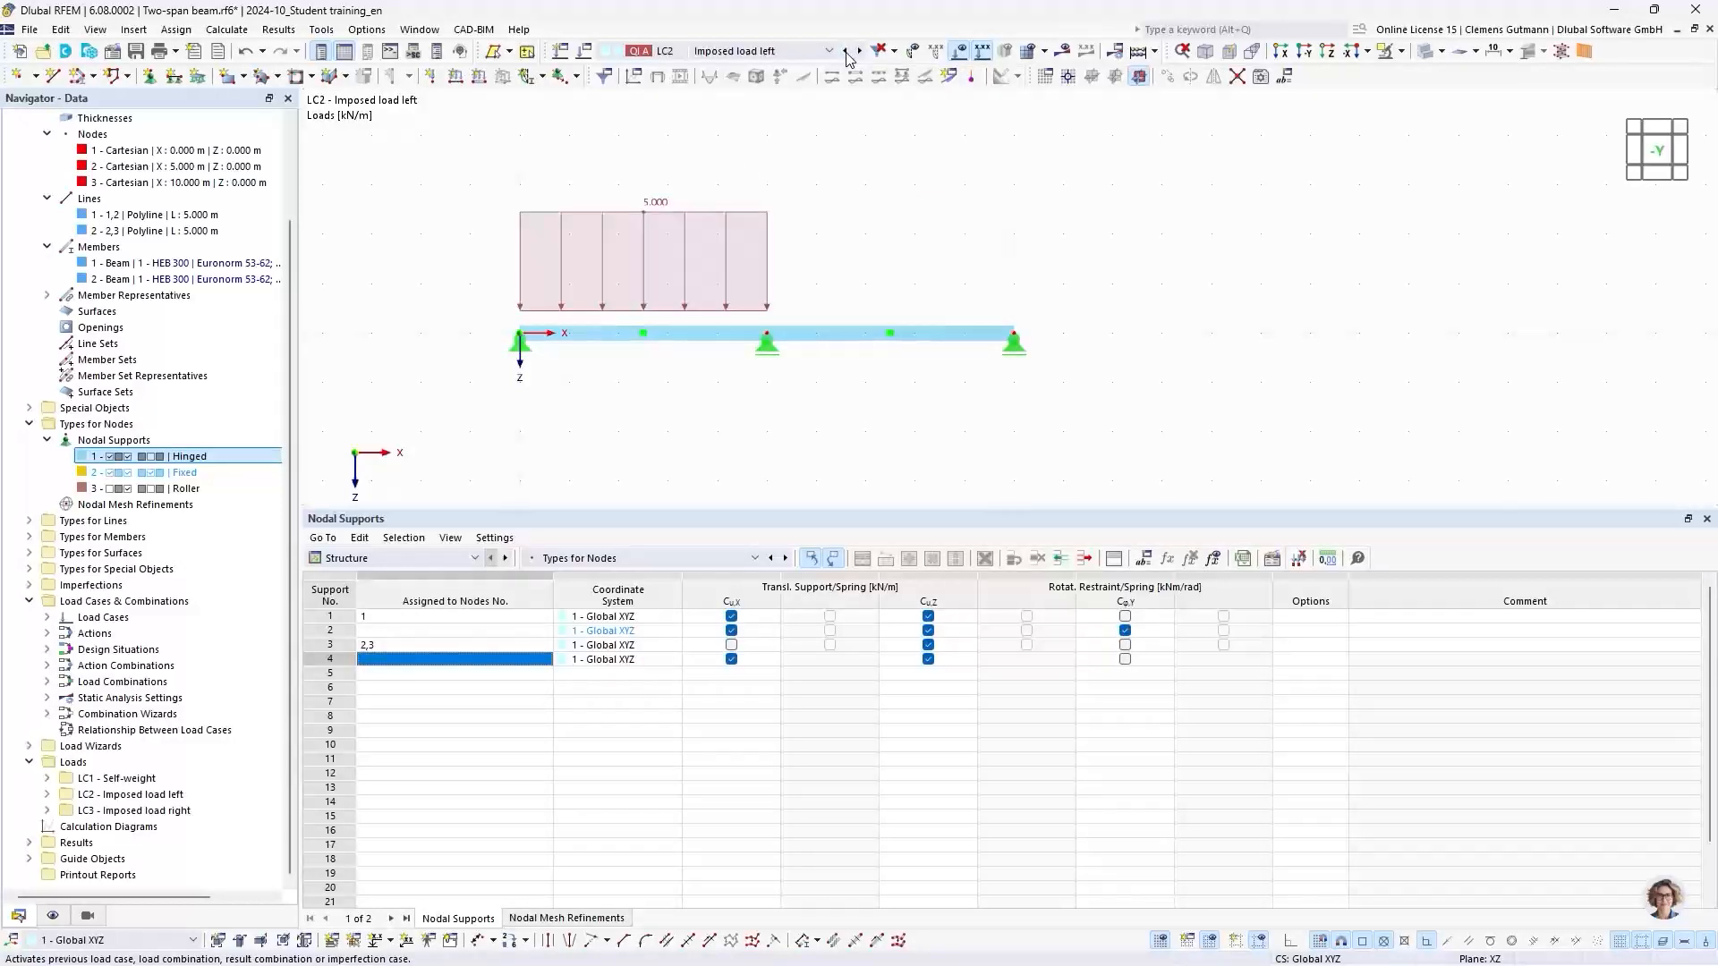
{"action": "left_click", "coordinate": [846, 52]}
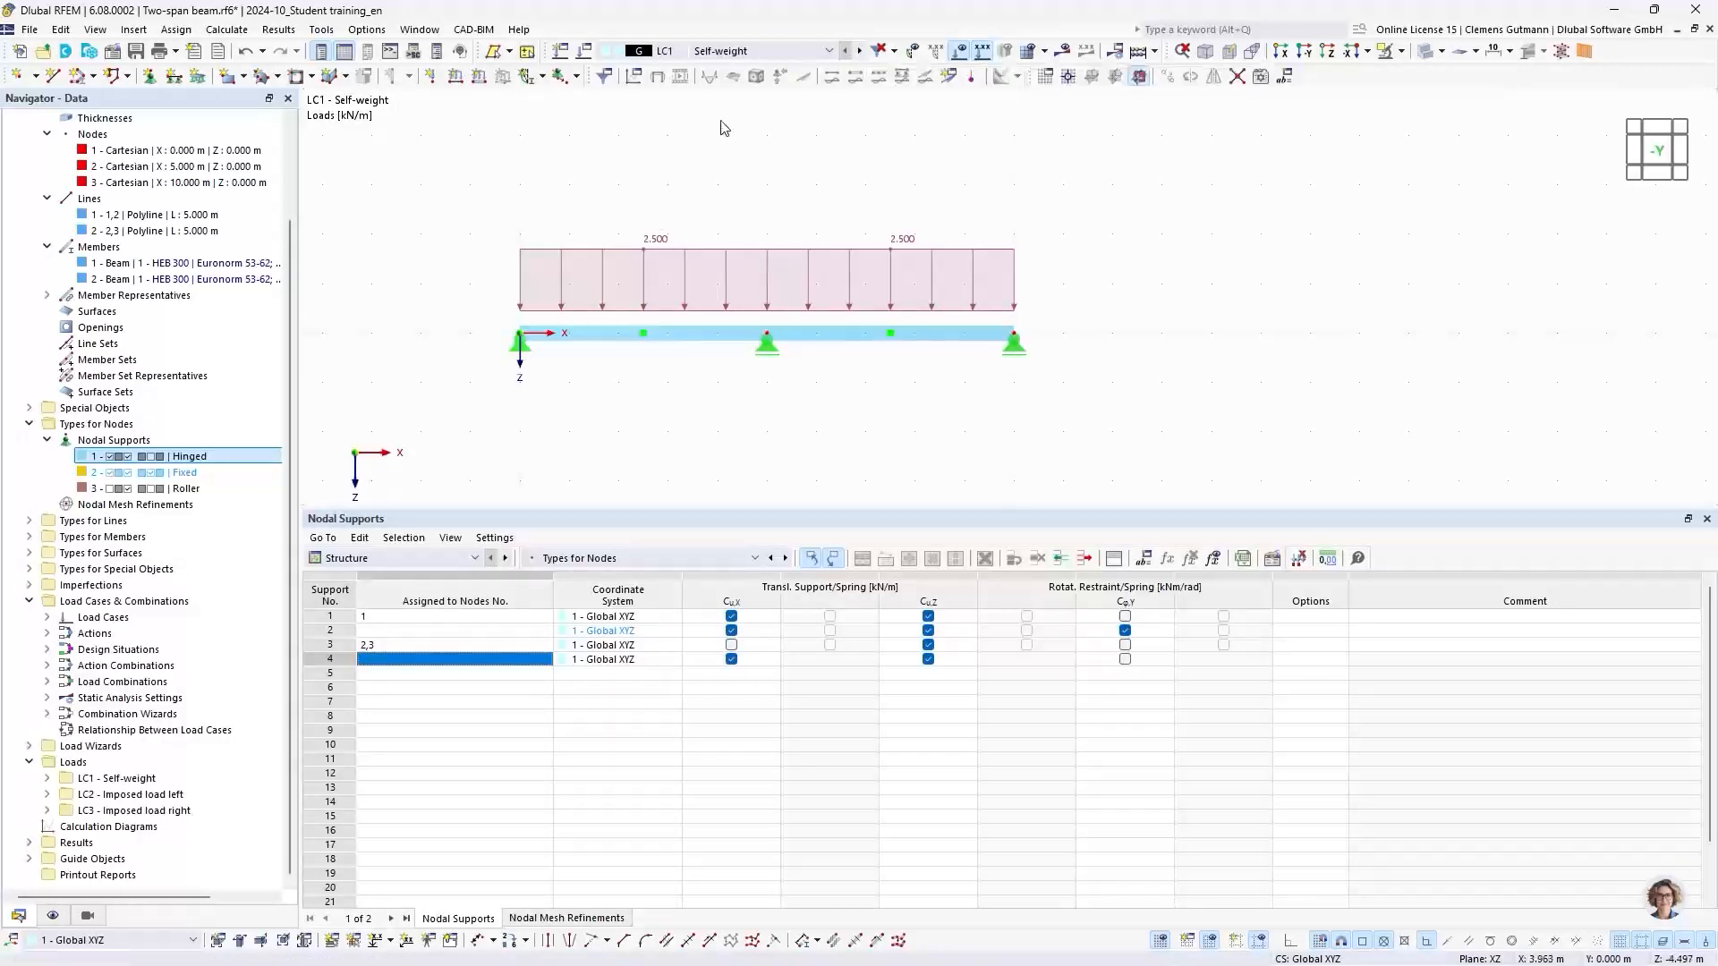
{"action": "middle_click_drag", "start_coordinate": [729, 146], "coordinate": [770, 180]}
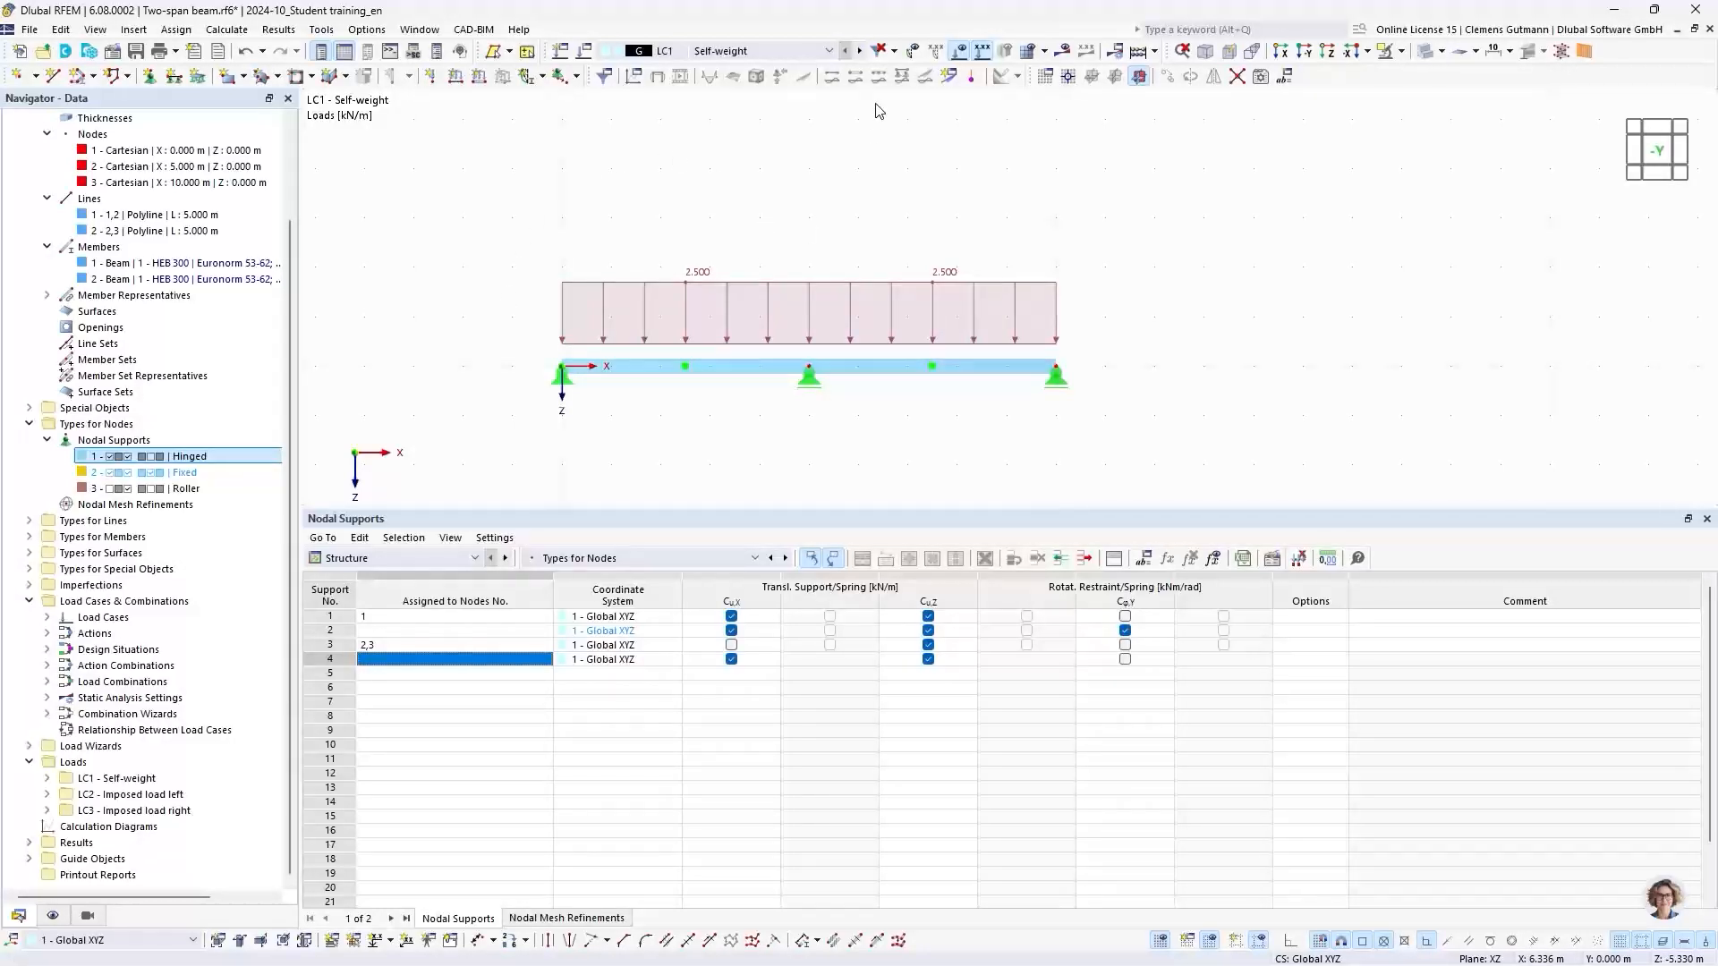
Calculate all load cases and combinations and display the member bending moments My for LC1 Self-weight
{"action": "left_click", "coordinate": [1136, 54]}
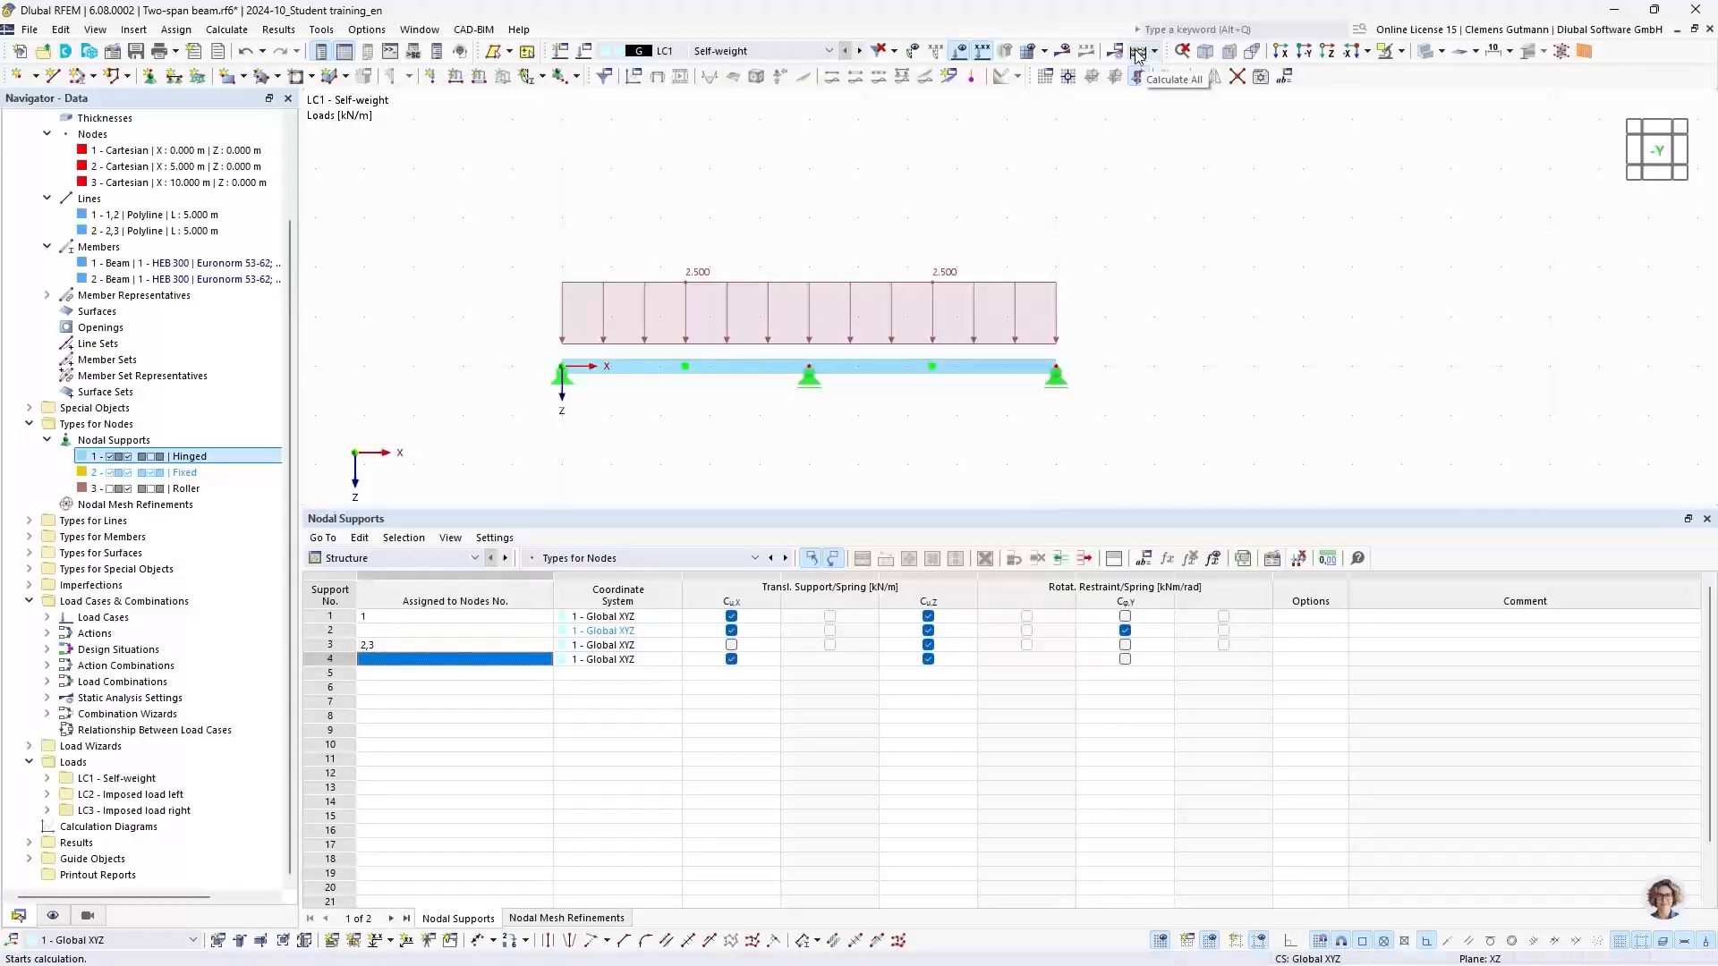
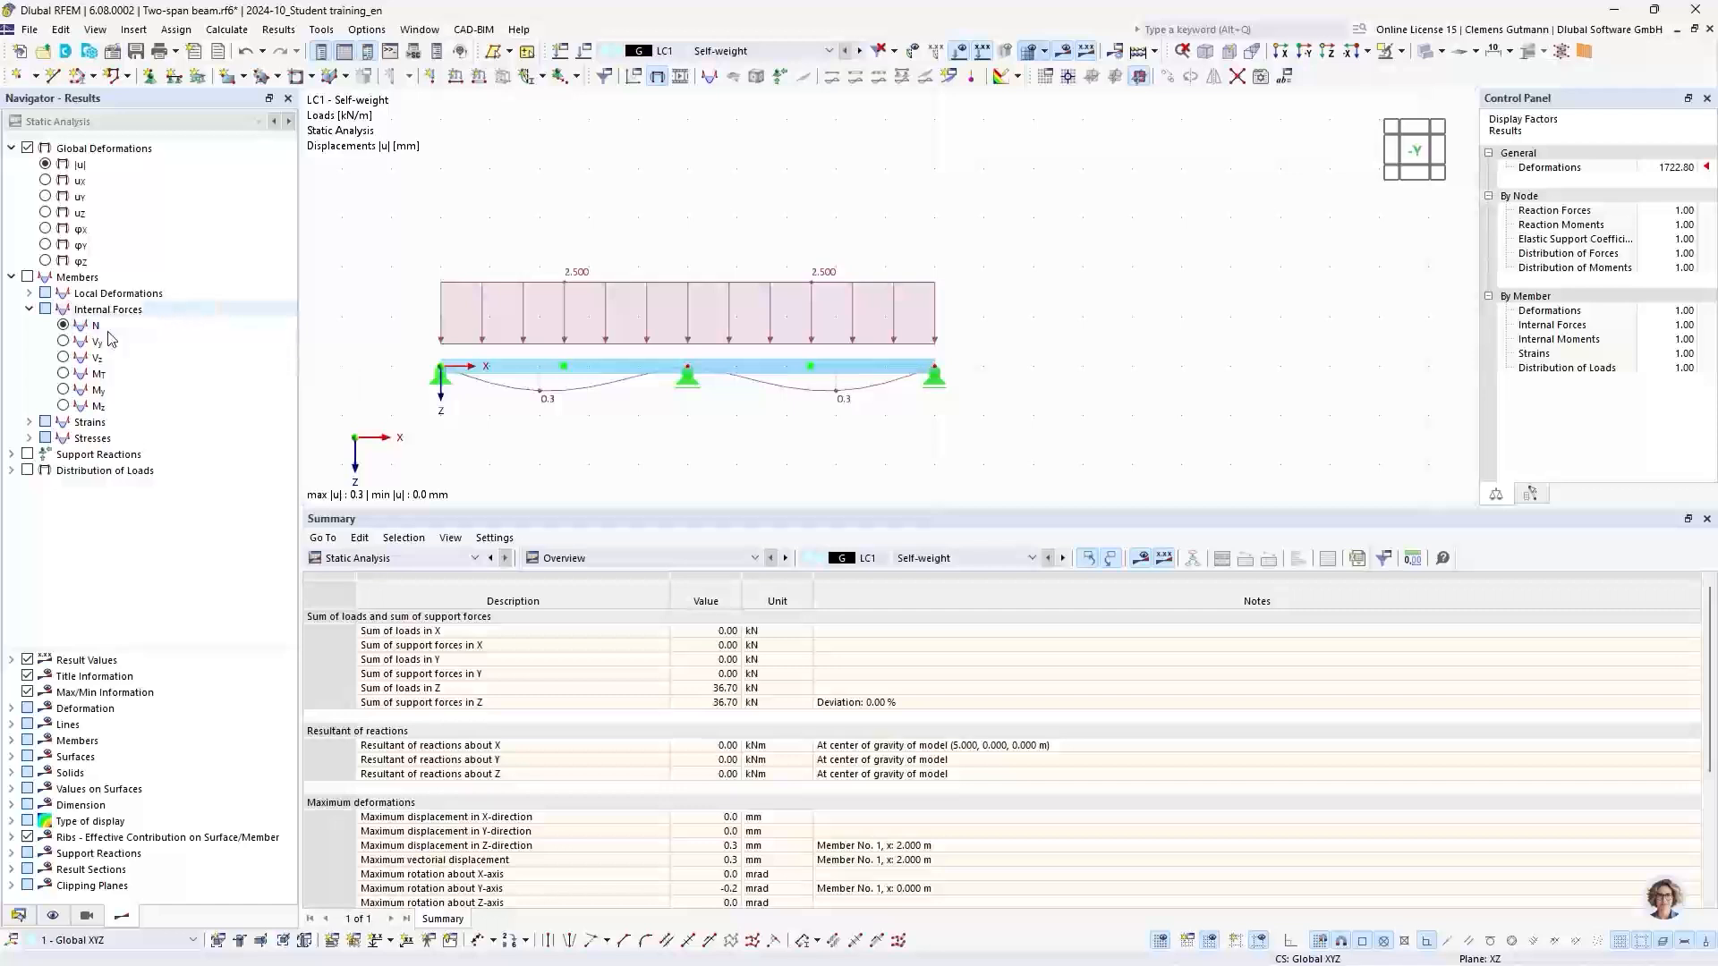
{"action": "left_click", "coordinate": [64, 390]}
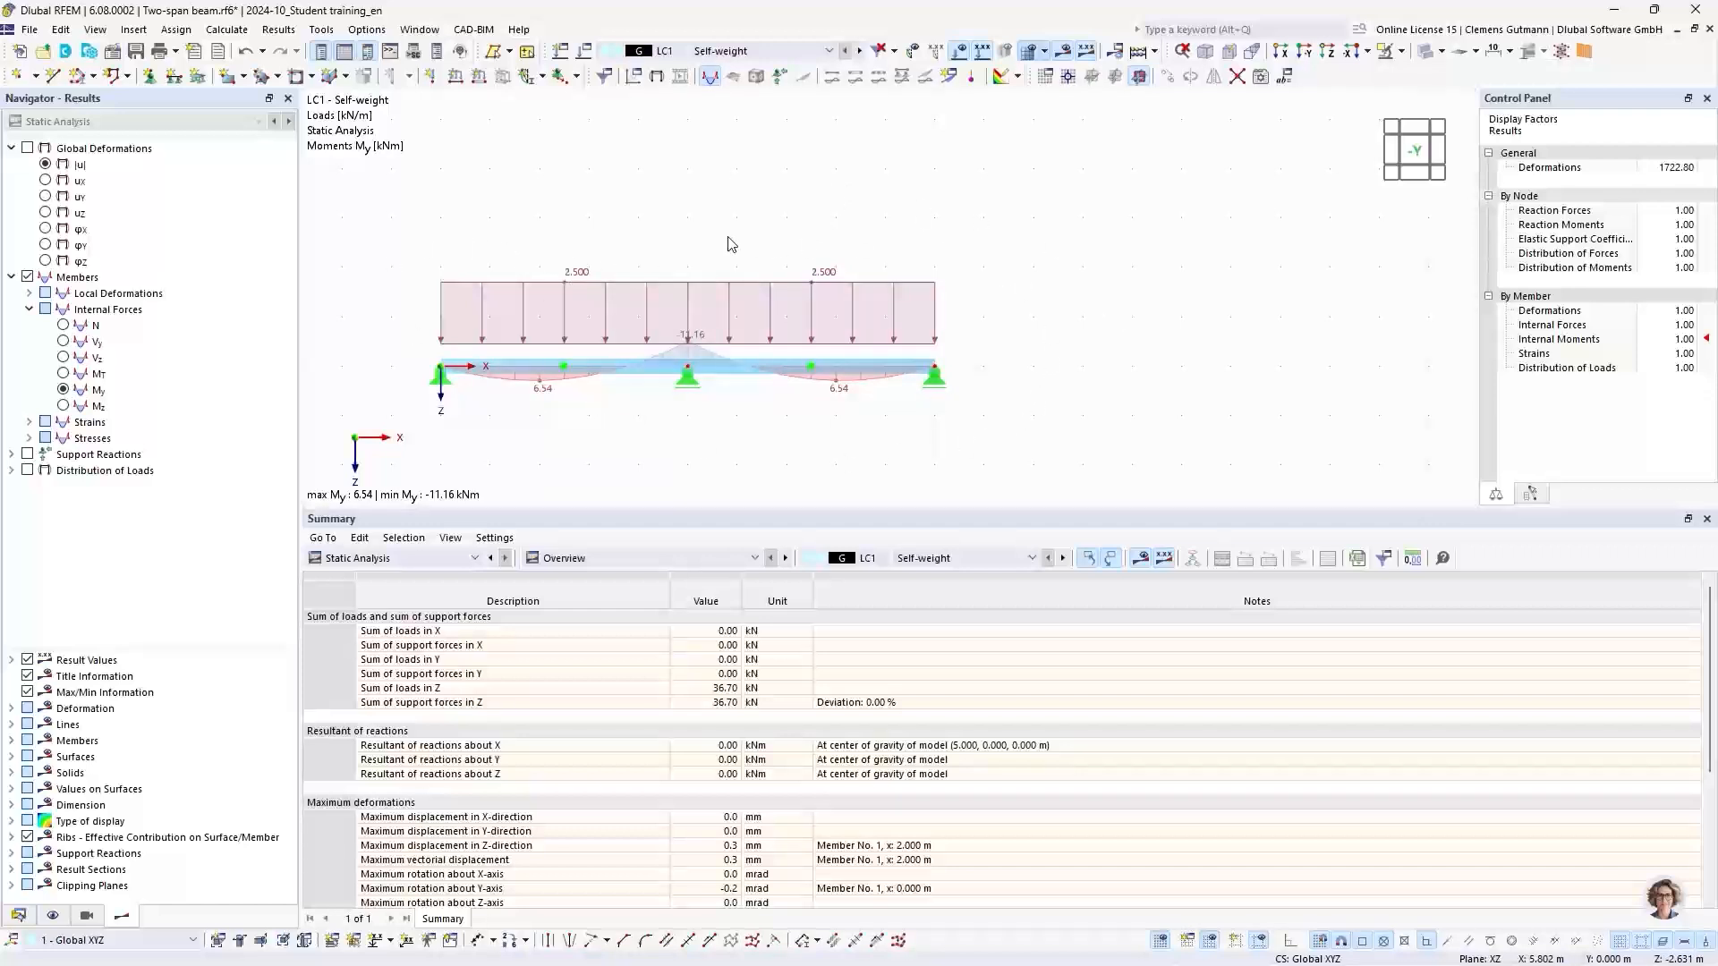
Hide the loads, enlarge the graphics area around the beam and switch the model display to wireframe
{"action": "left_click", "coordinate": [961, 52]}
{"action": "left_click", "coordinate": [1432, 148]}
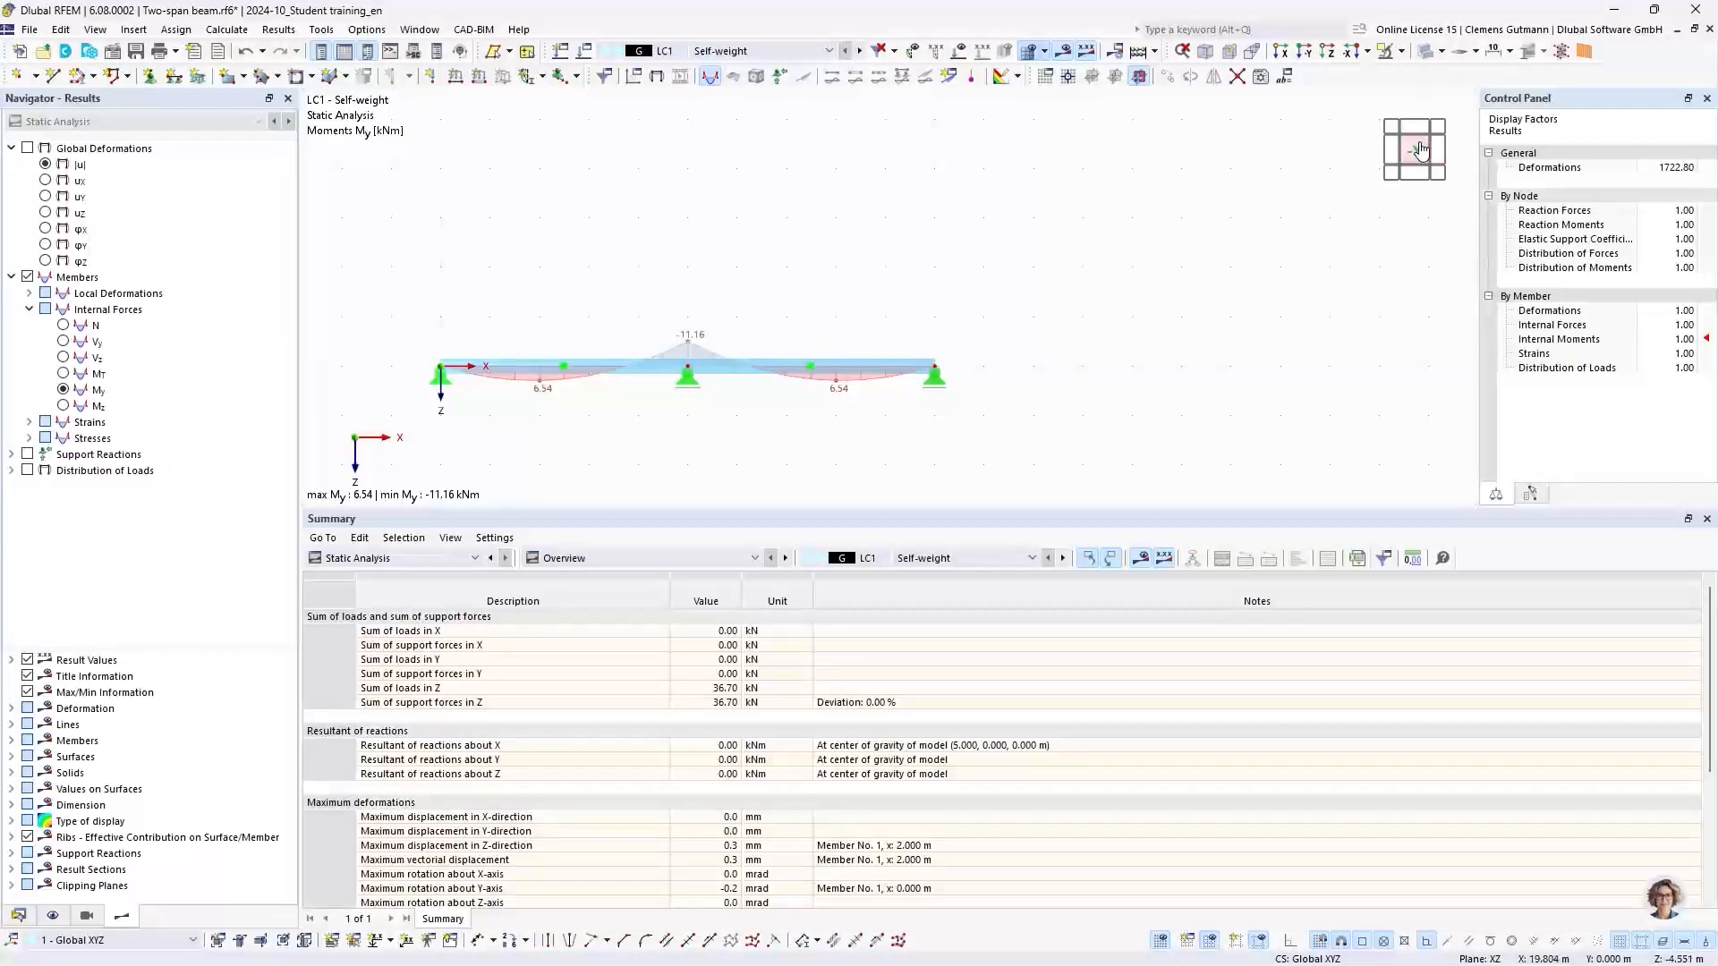
{"action": "left_click_drag", "start_coordinate": [919, 508], "coordinate": [935, 763]}
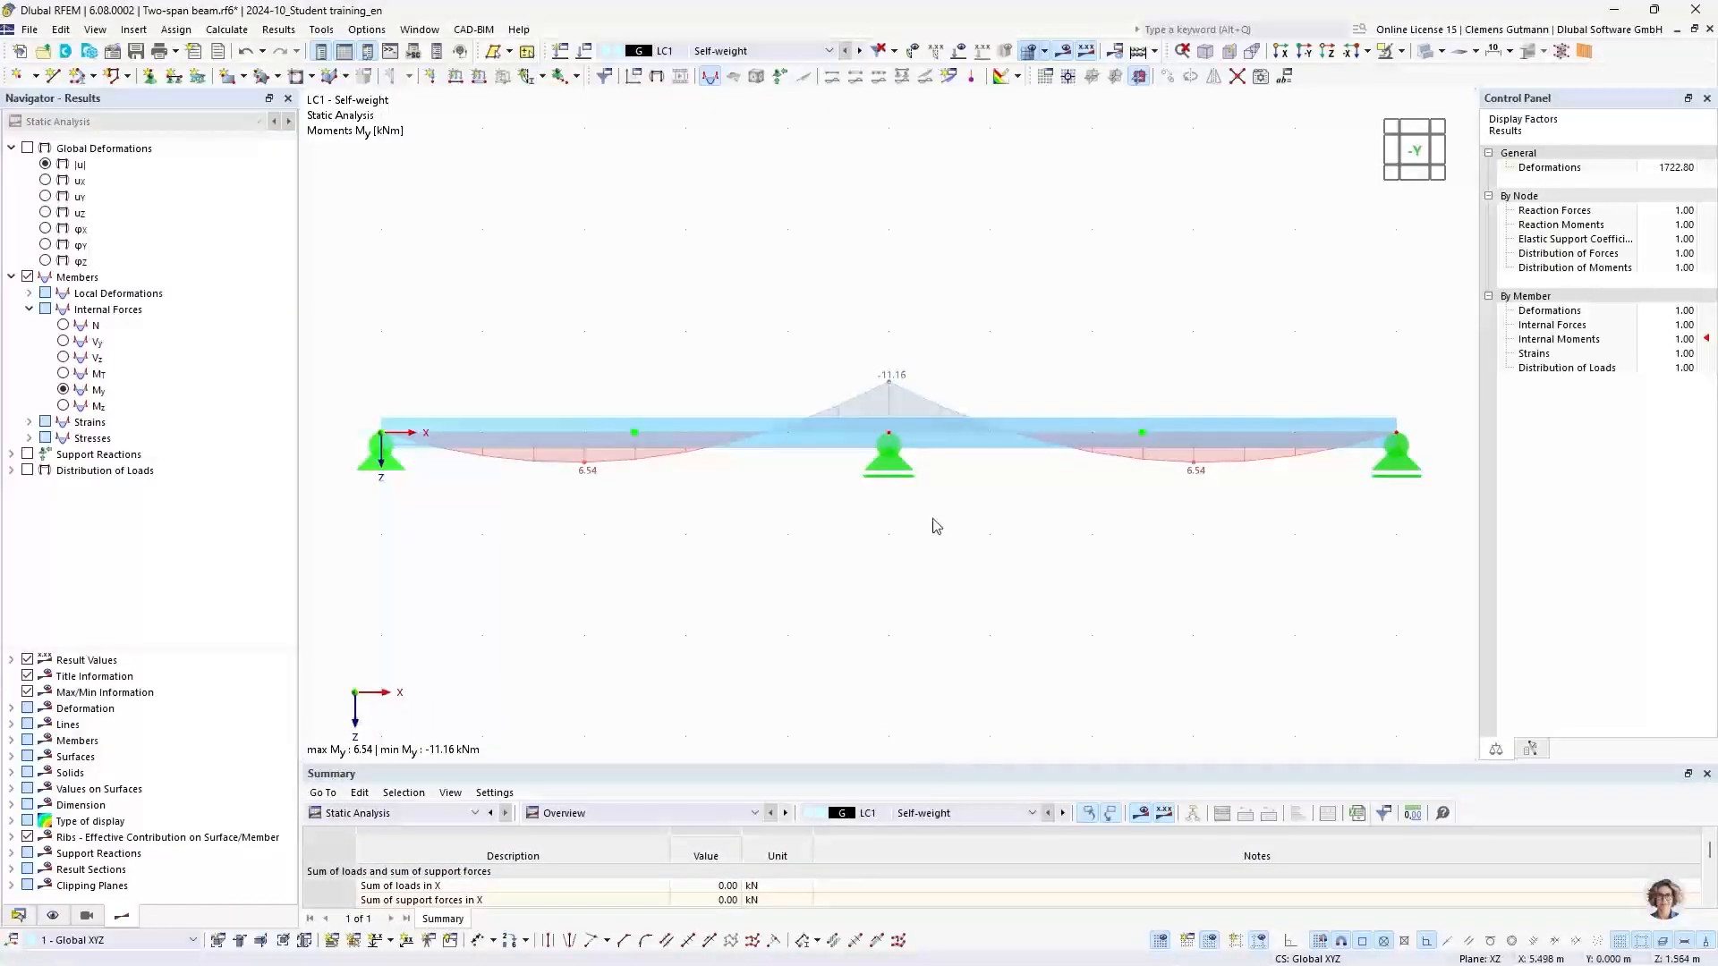
{"action": "left_click", "coordinate": [1424, 52]}
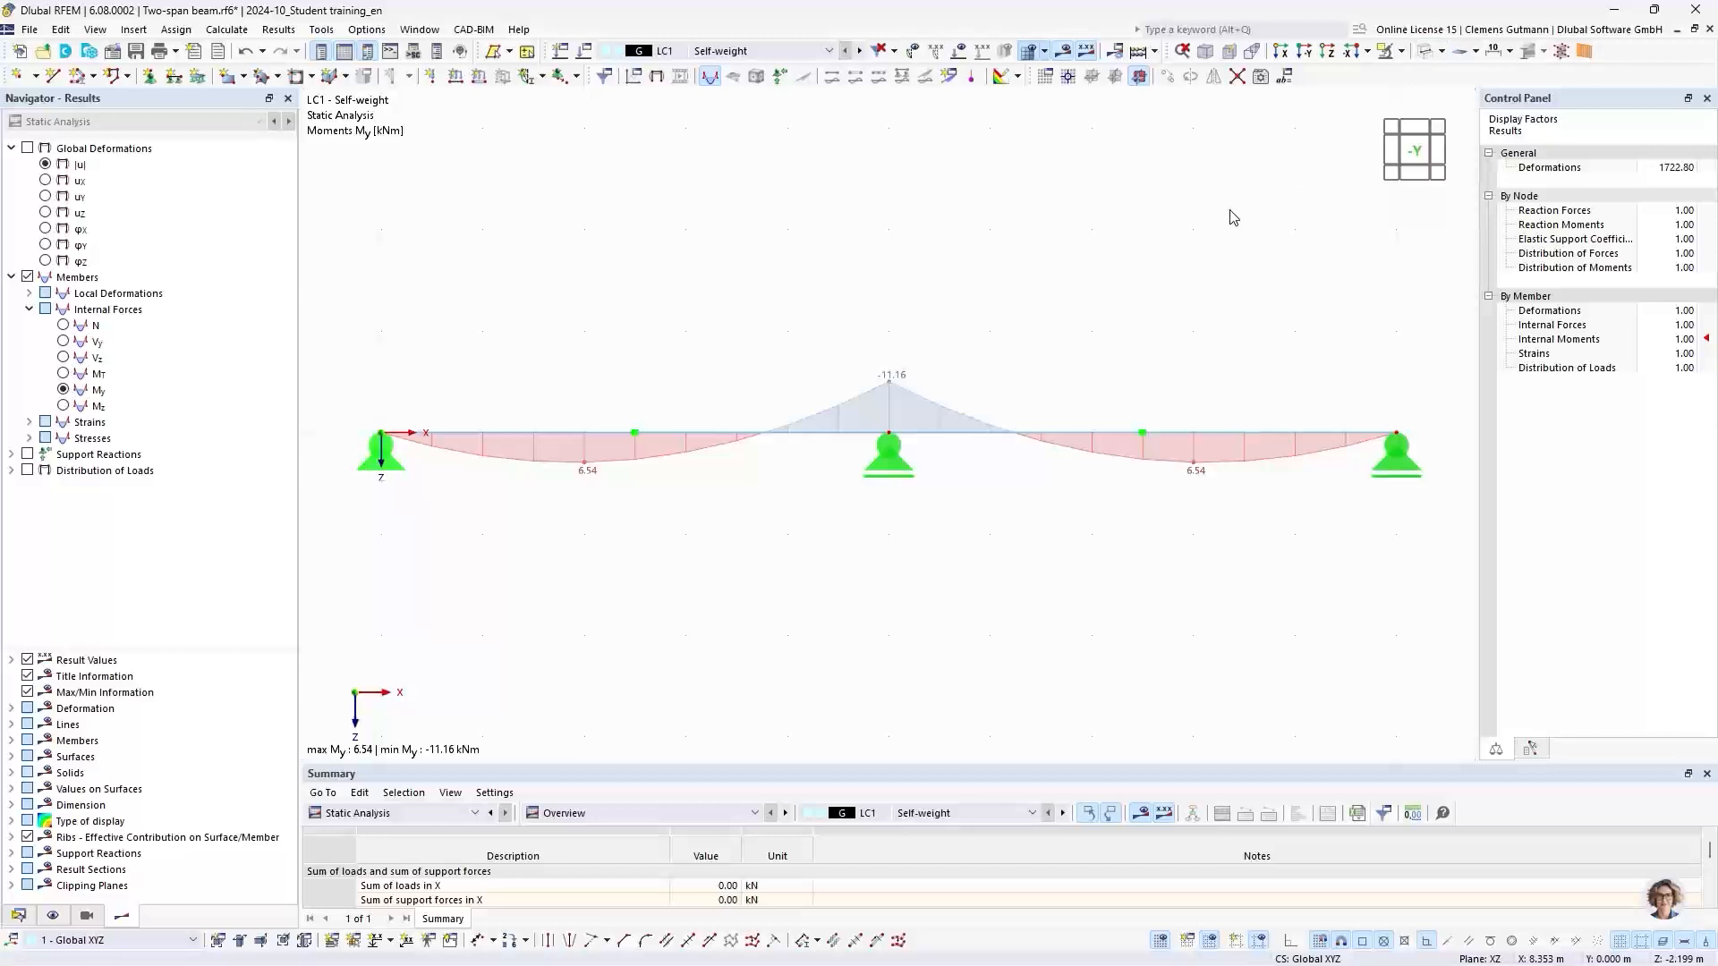
Display the My moment envelope for design situation DS1 ULS (STR/GEO) and look through the available load combinations
{"action": "left_click", "coordinate": [741, 54]}
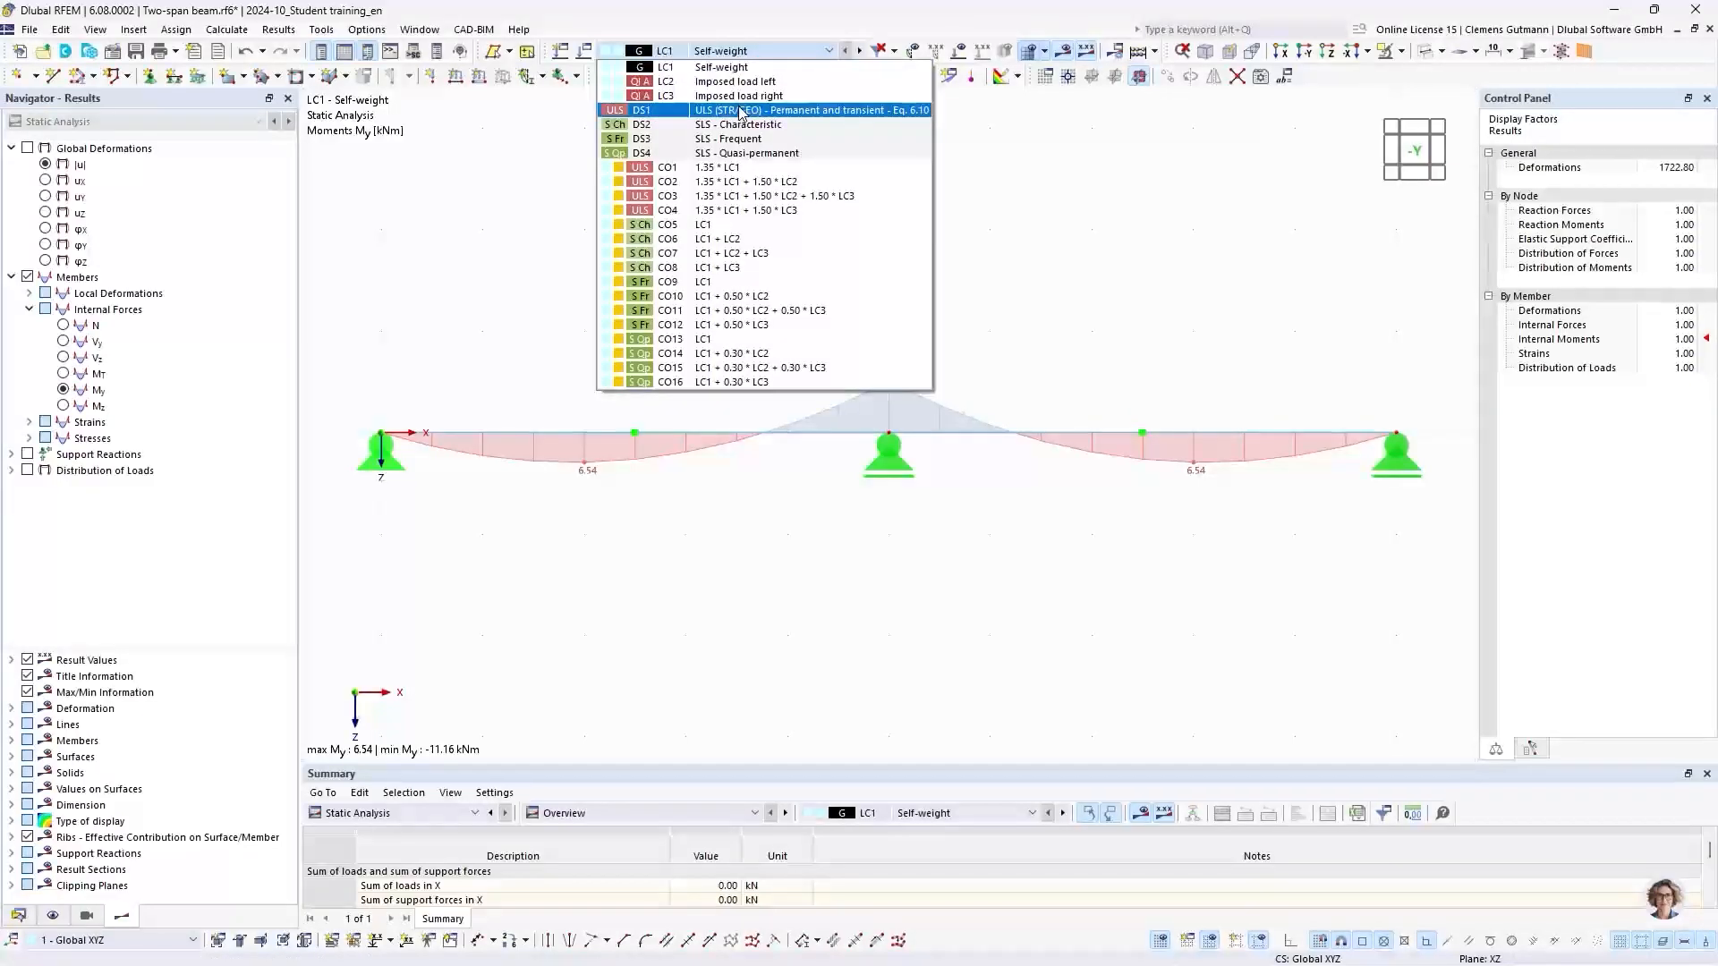
{"action": "left_click", "coordinate": [635, 113]}
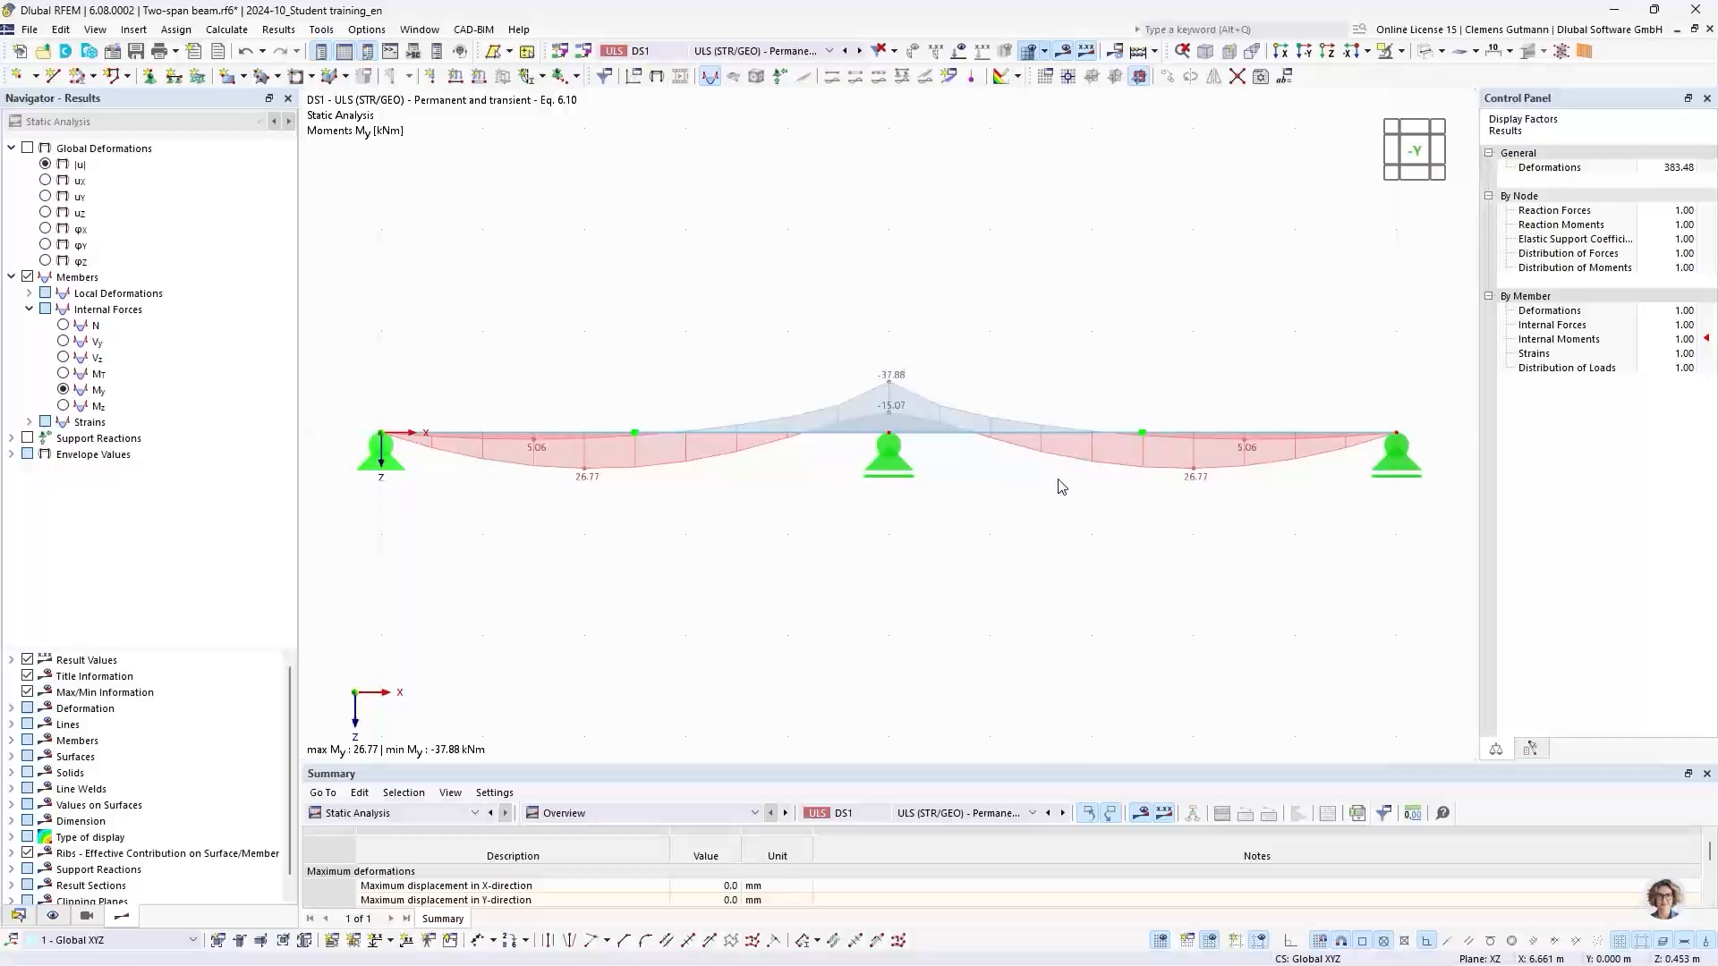
{"action": "left_click", "coordinate": [653, 55]}
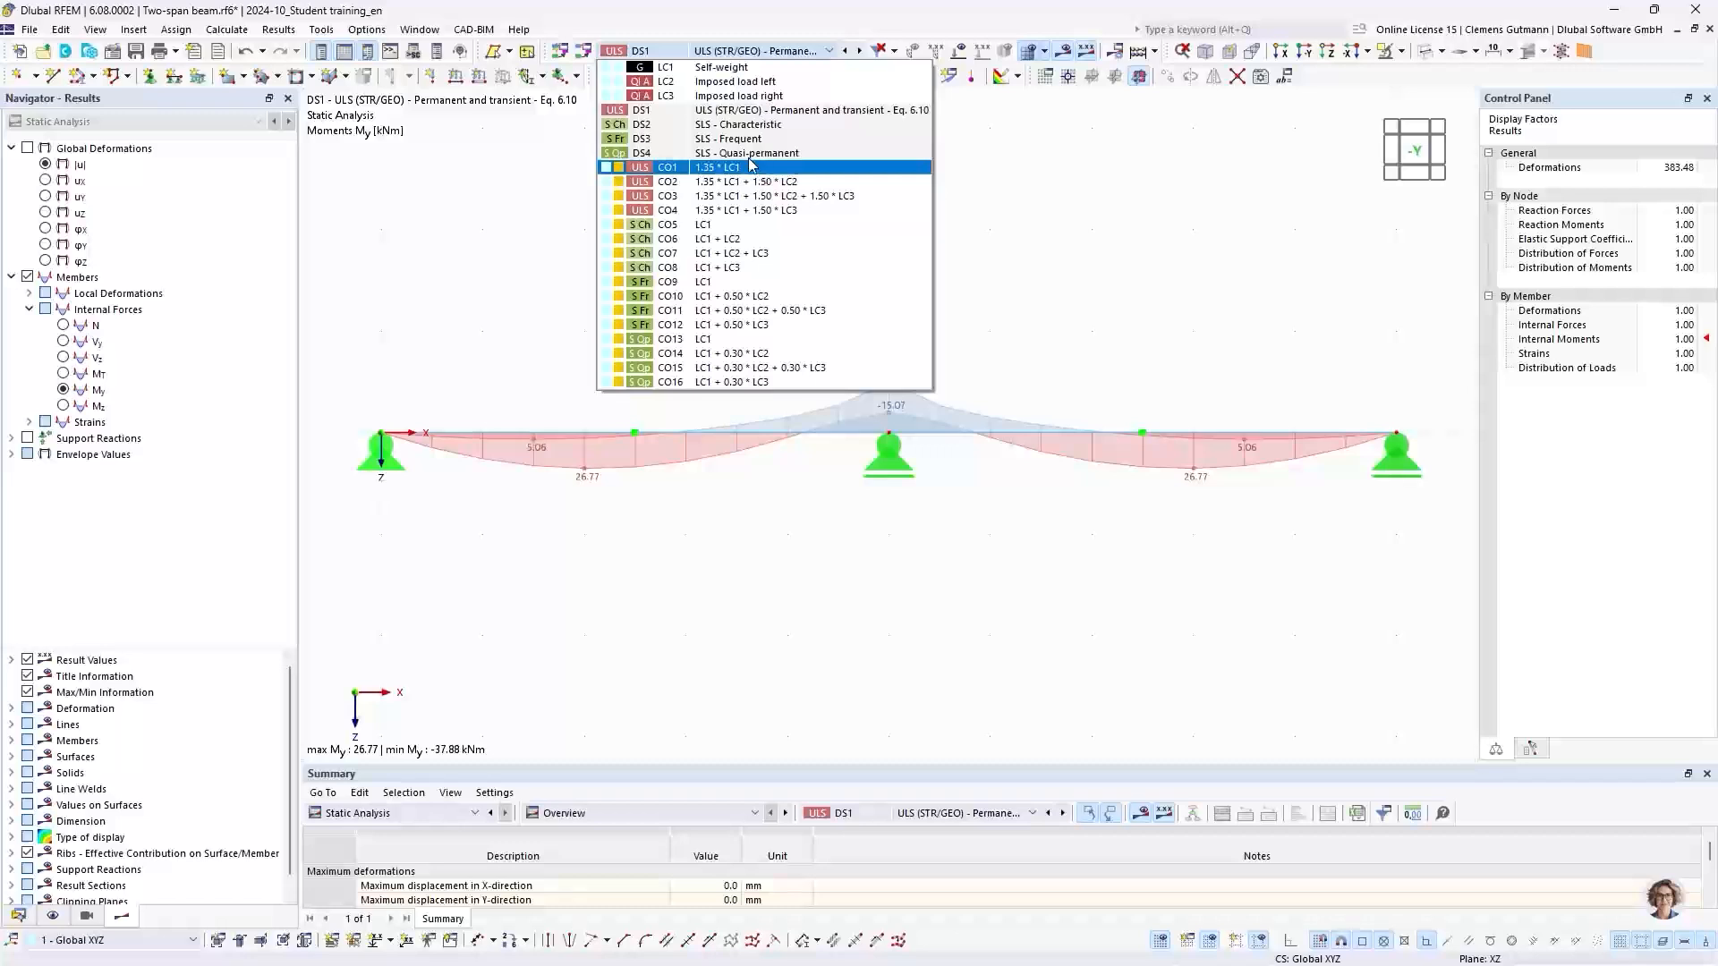
{"action": "left_click", "coordinate": [669, 110]}
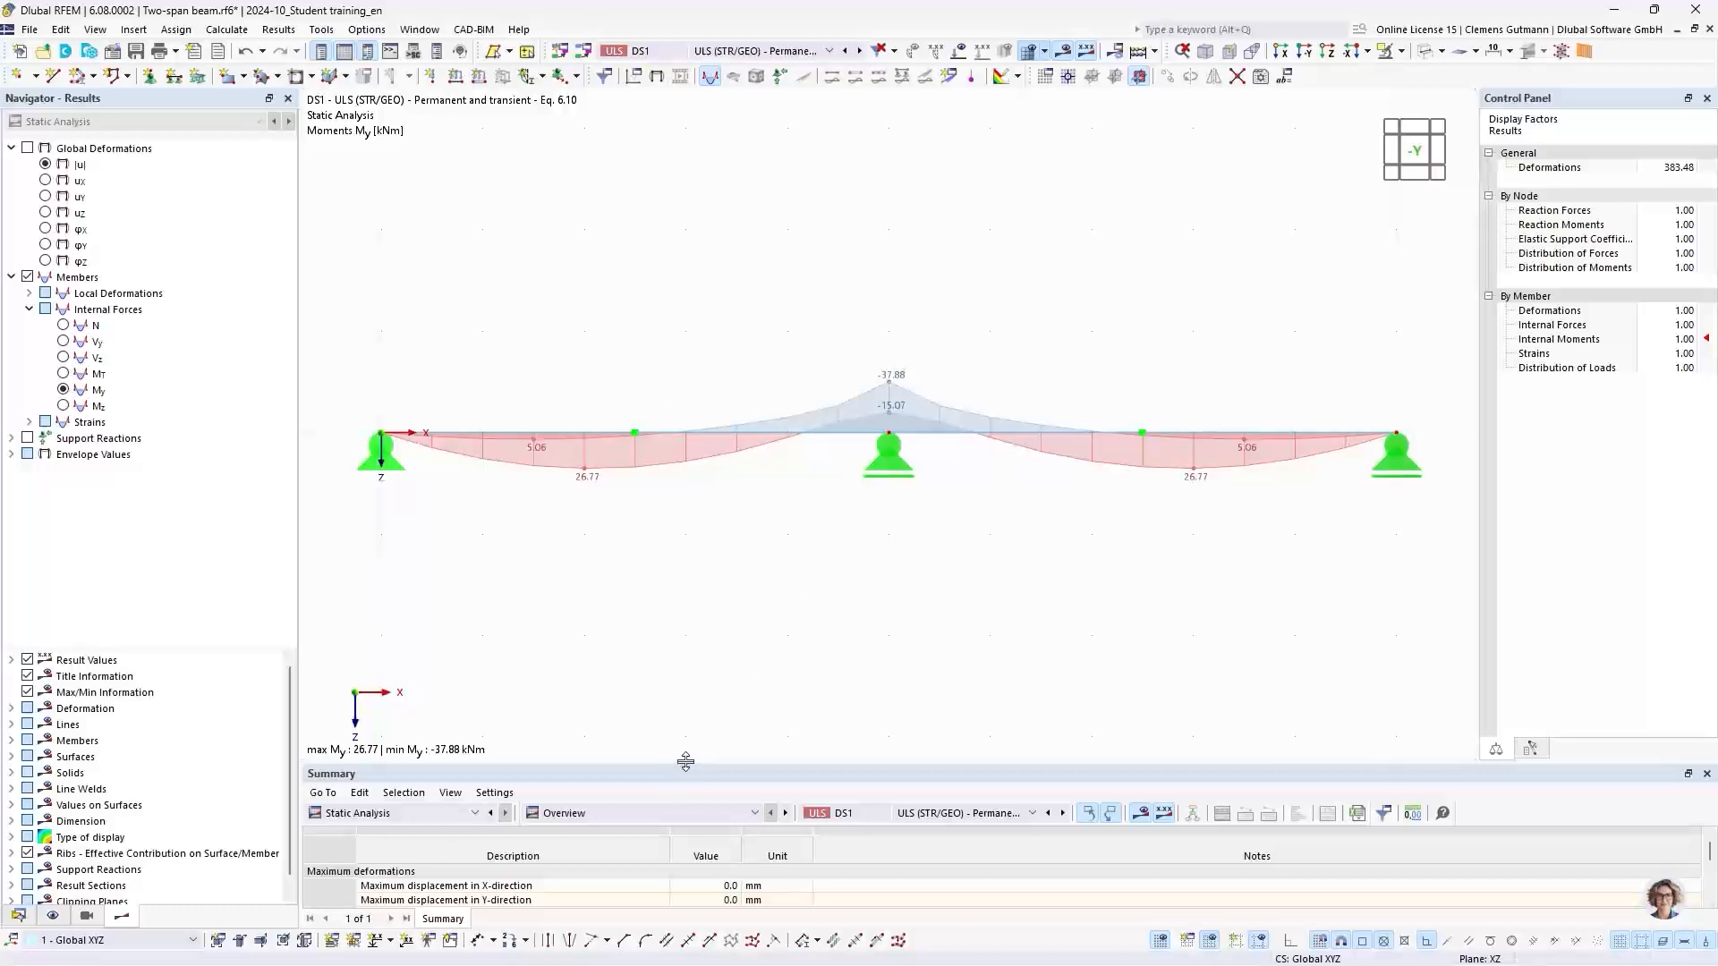
Show the DS1 internal forces by member in the results table and enlarge the table area
{"action": "left_click_drag", "start_coordinate": [685, 761], "coordinate": [719, 564]}
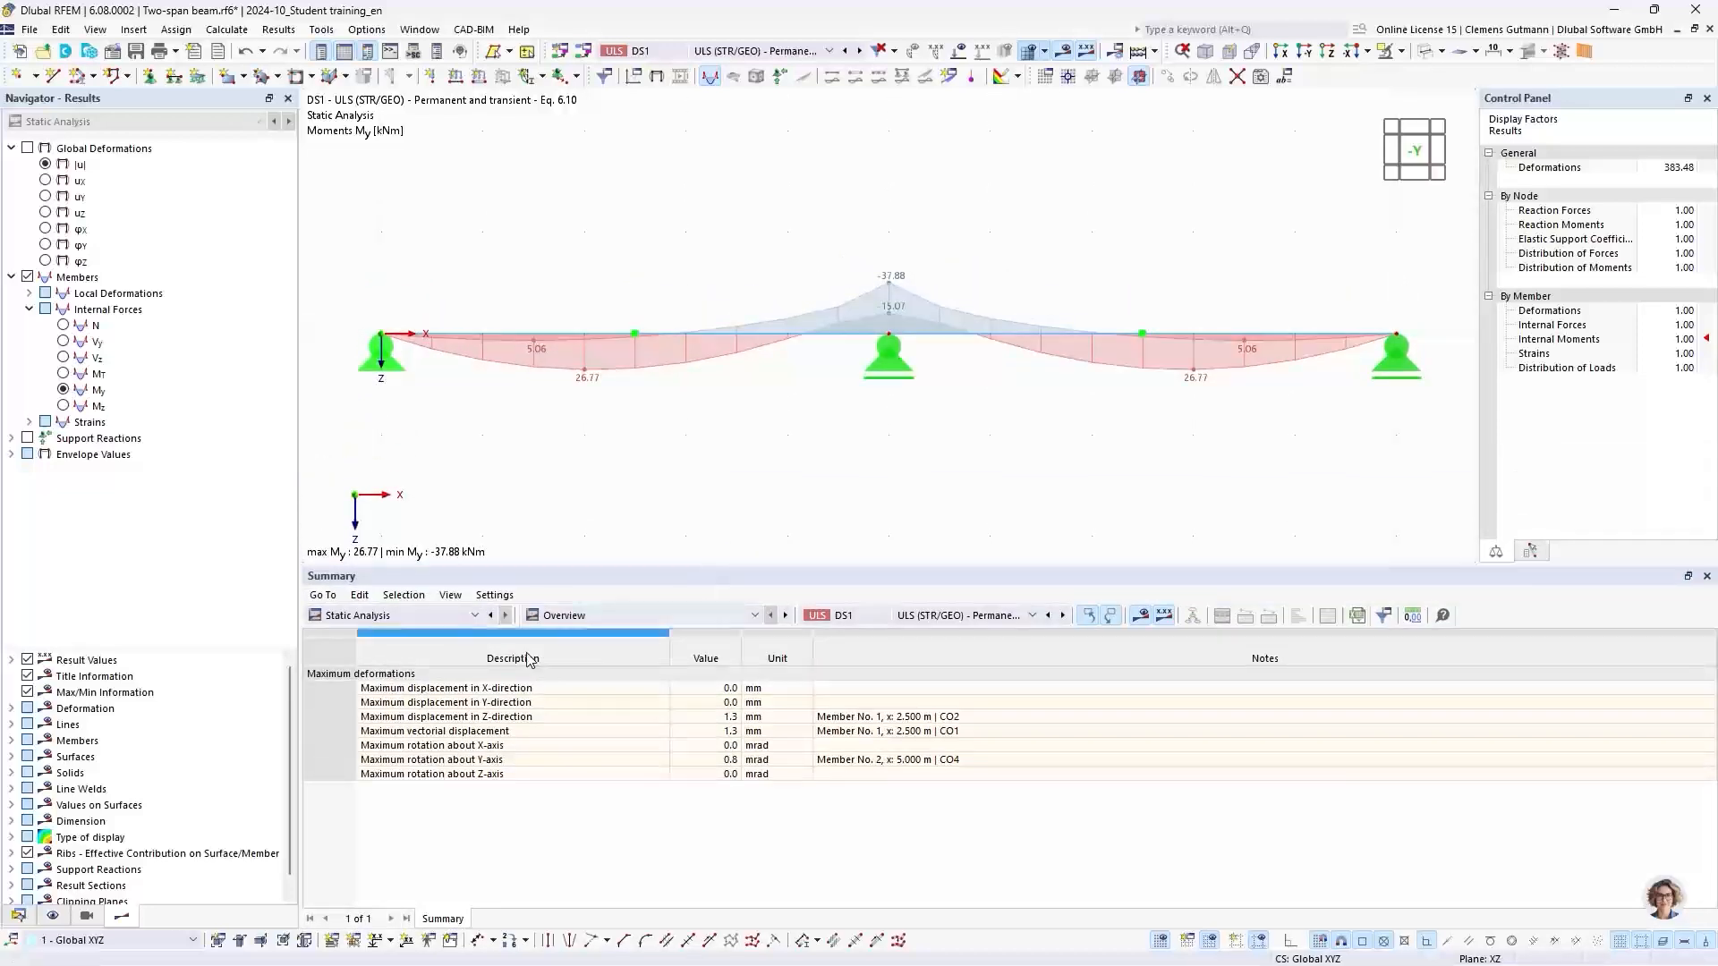
{"action": "left_click", "coordinate": [571, 619]}
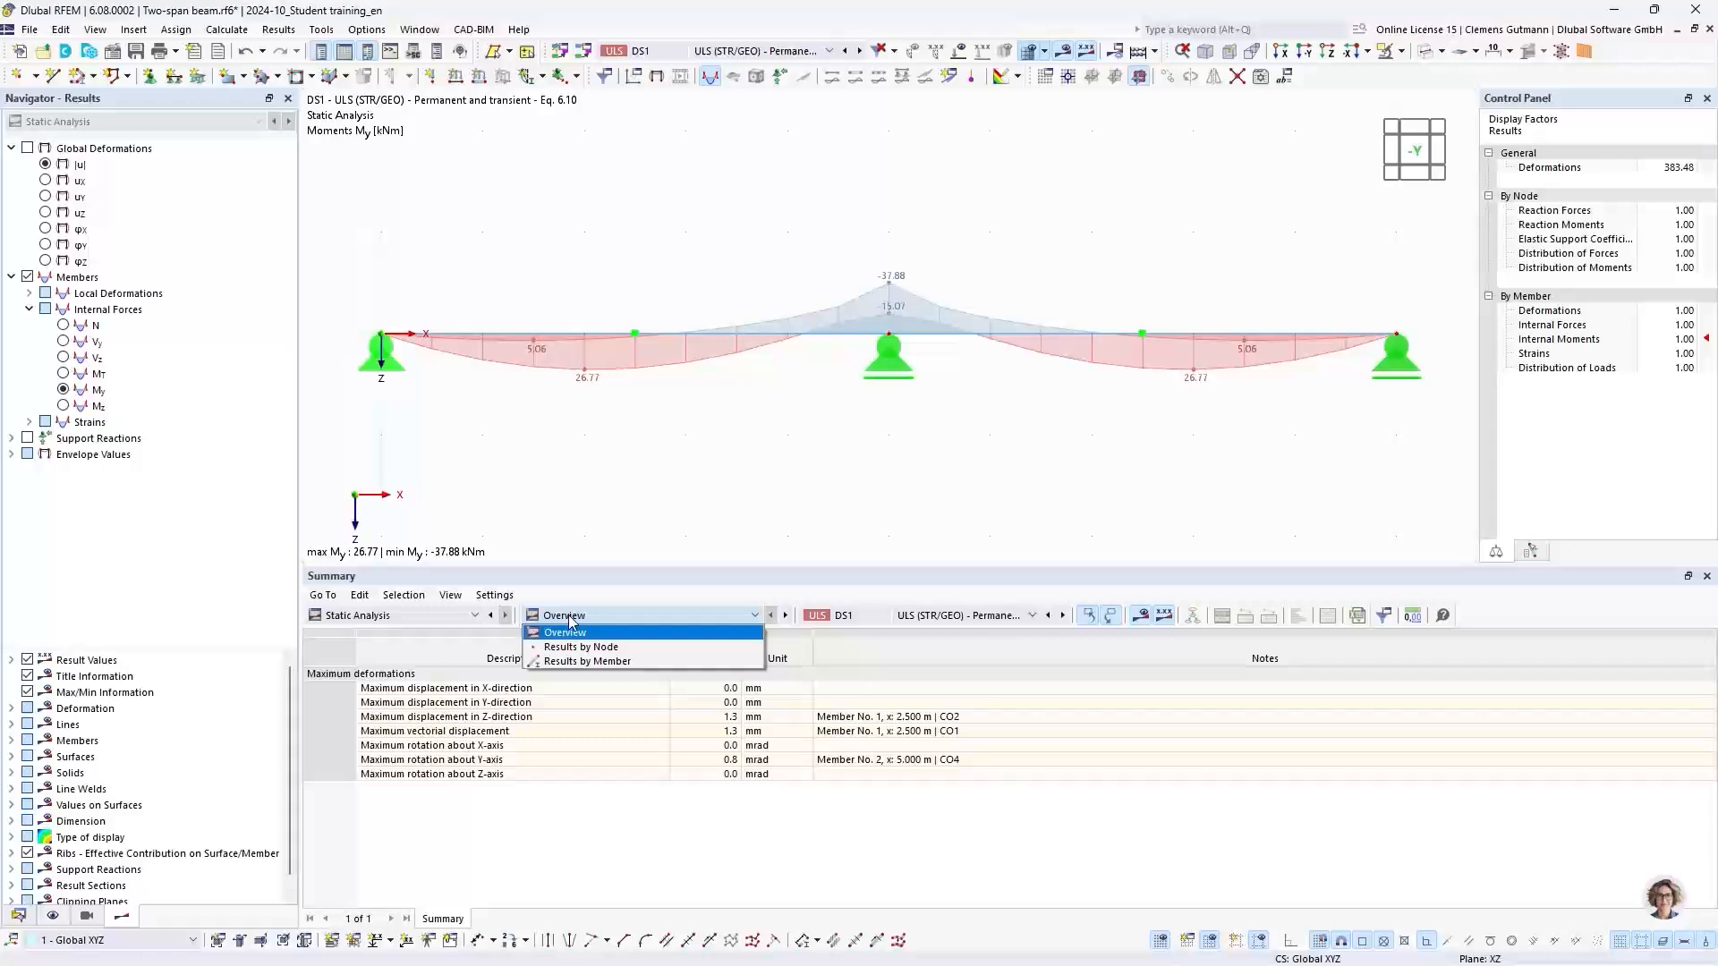
{"action": "left_click", "coordinate": [586, 662]}
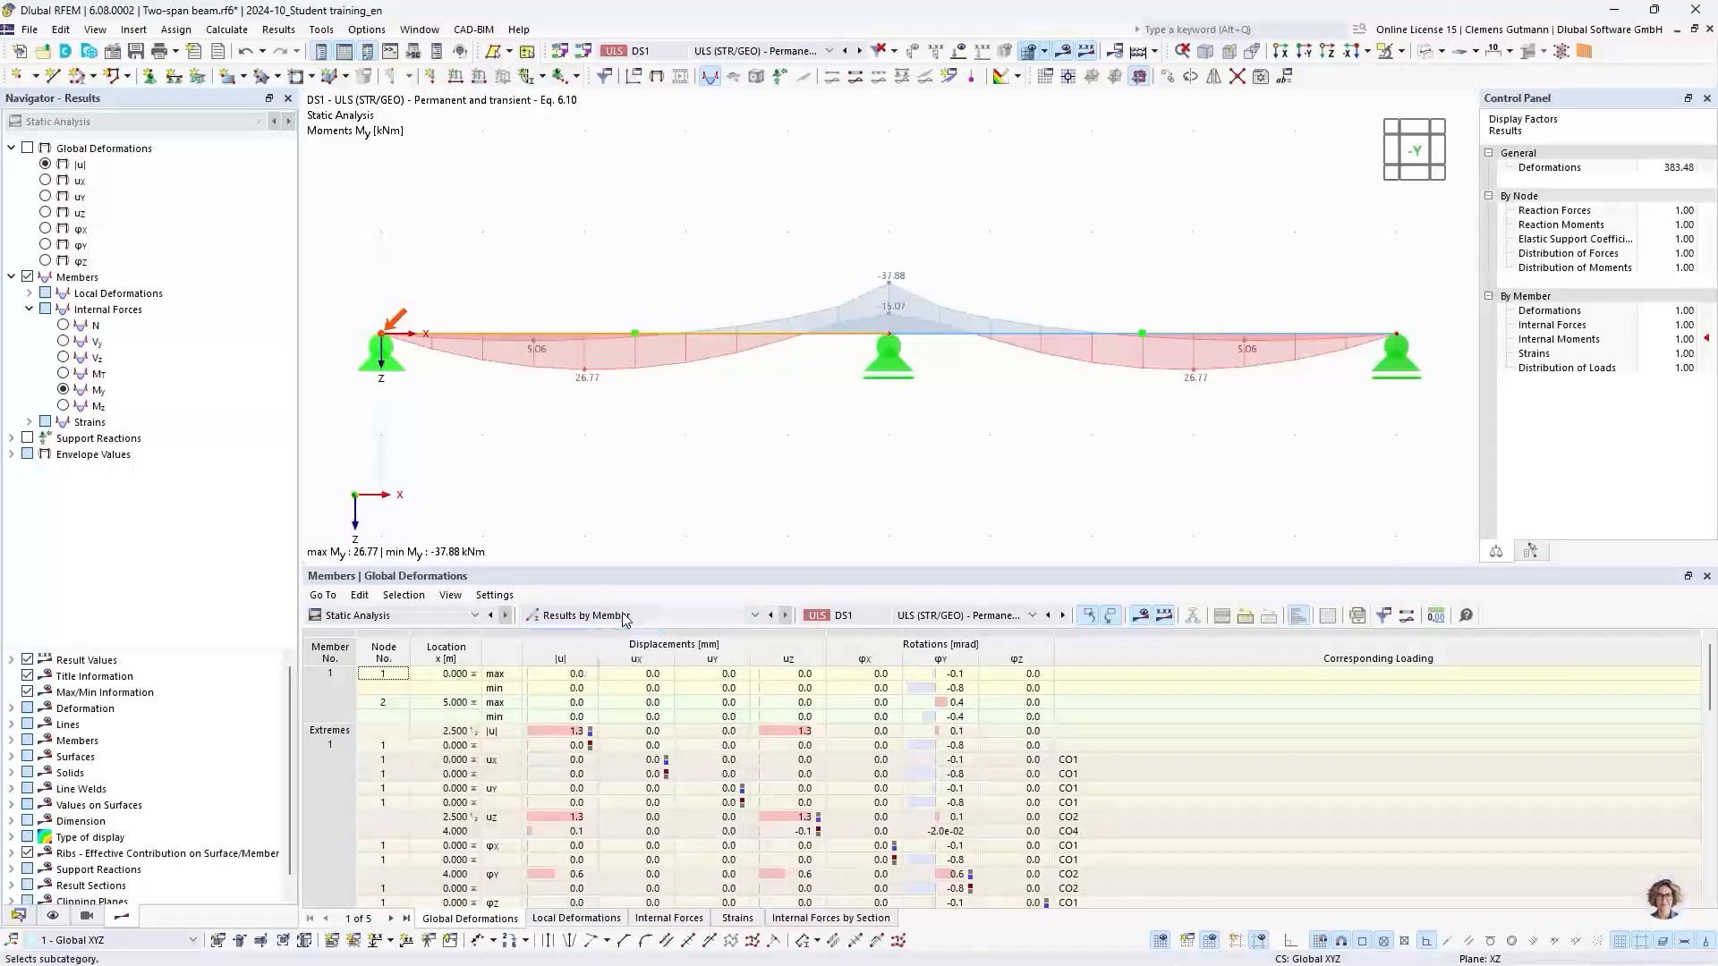
{"action": "left_click", "coordinate": [684, 923]}
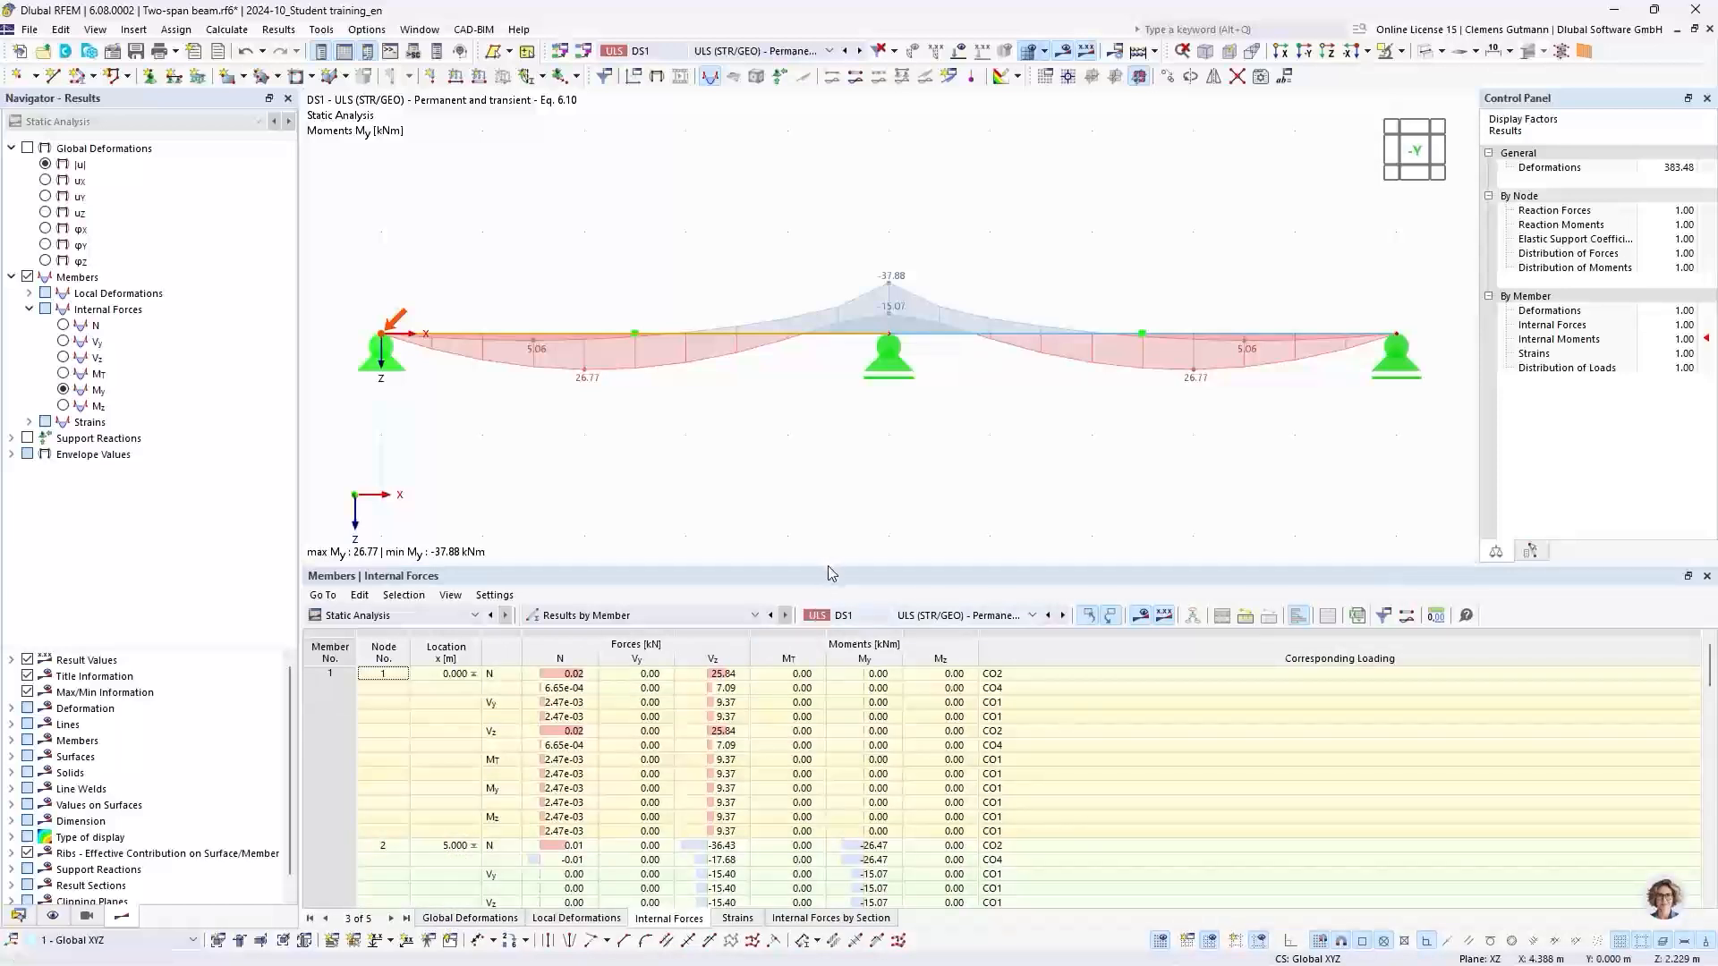
{"action": "left_click_drag", "start_coordinate": [829, 566], "coordinate": [829, 411]}
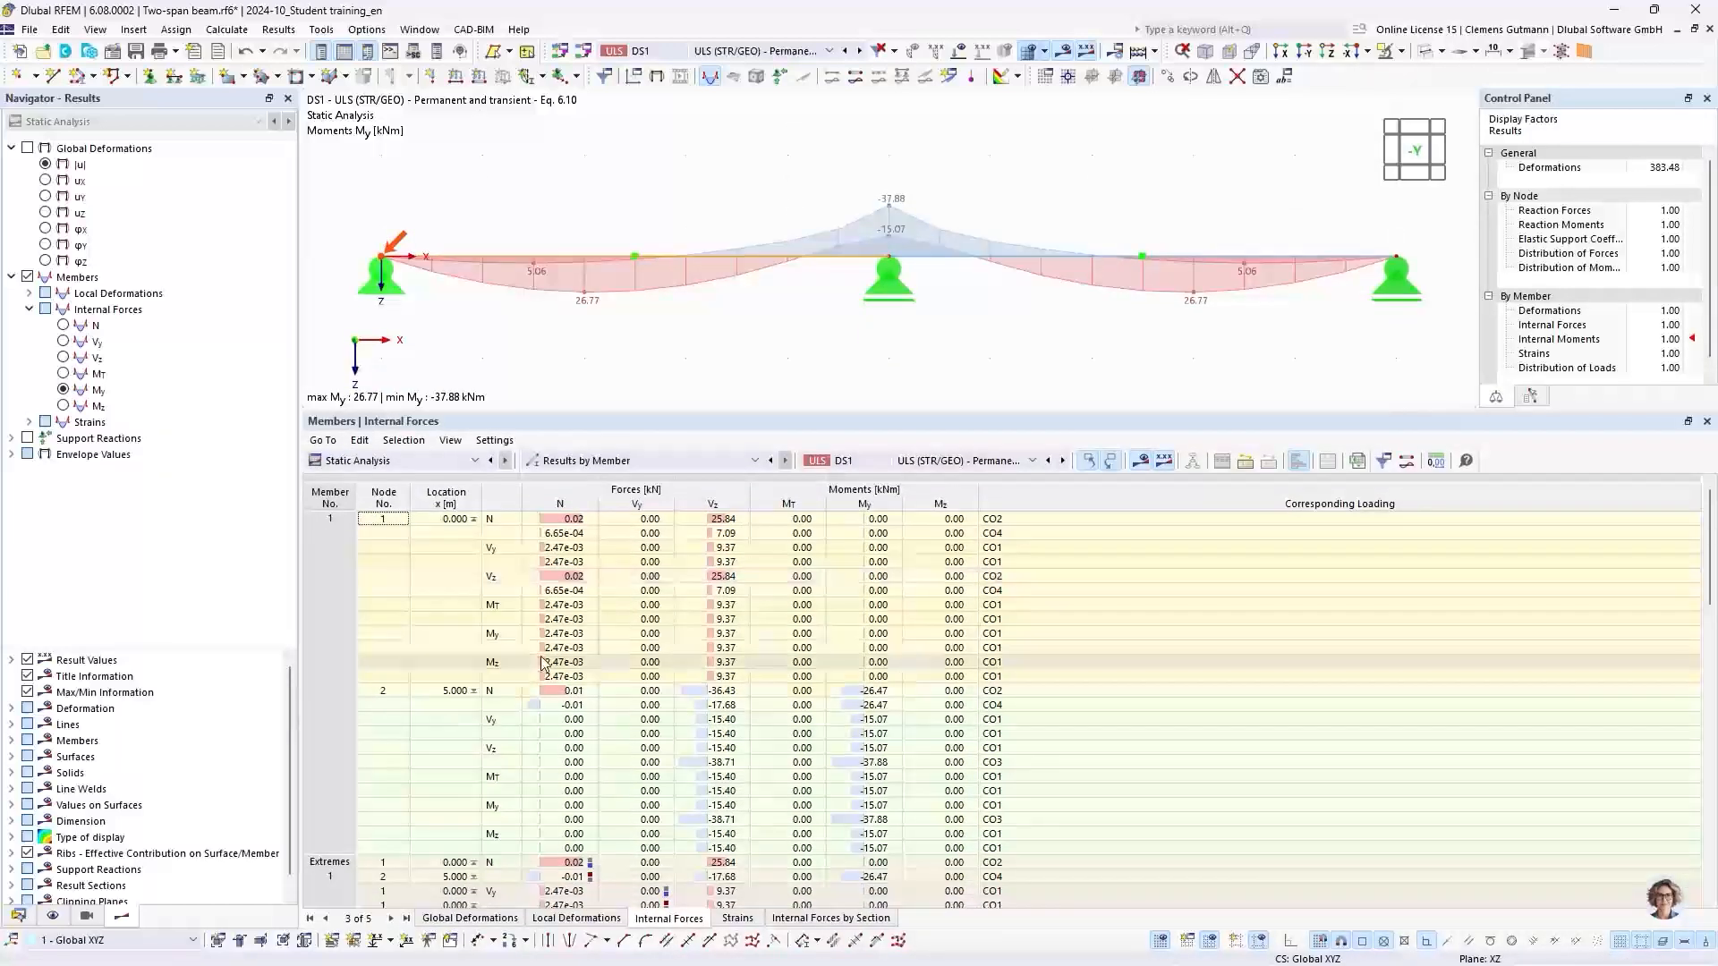
Find the hogging moment My at the middle support in member 1's extremes and display the moments of load combination CO3
{"action": "scroll", "coordinate": [760, 688], "scroll_direction": "down", "scroll_amount": 12}
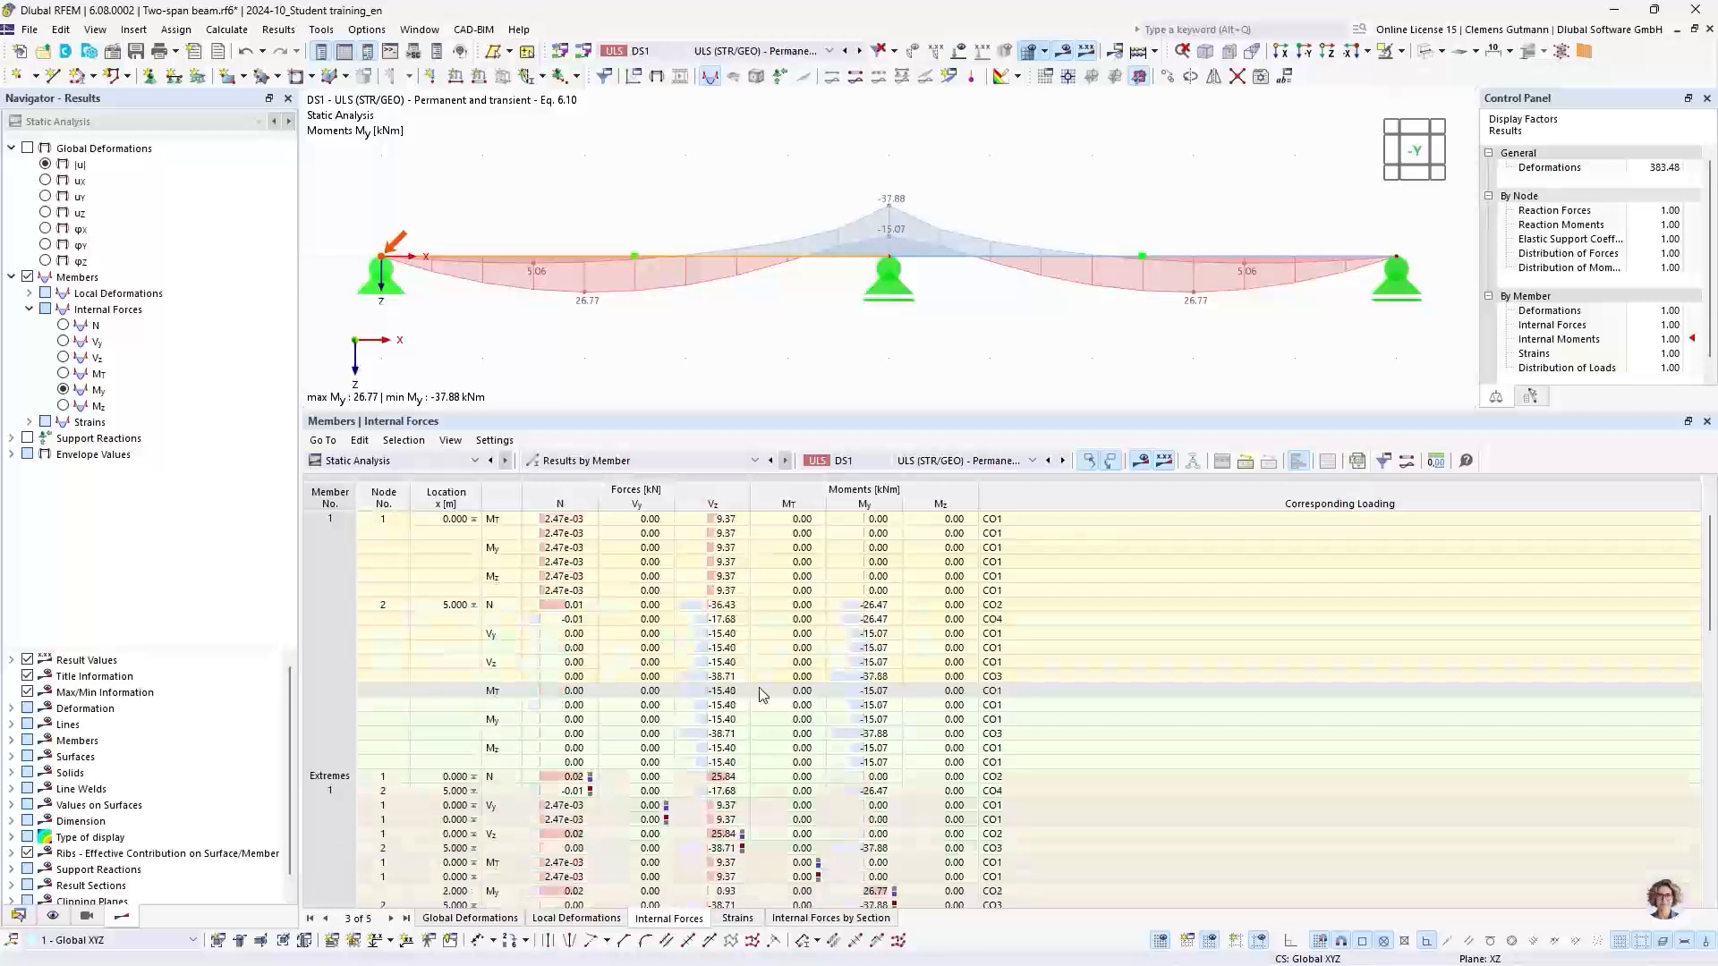
{"action": "scroll", "coordinate": [759, 693], "scroll_direction": "down", "scroll_amount": 6}
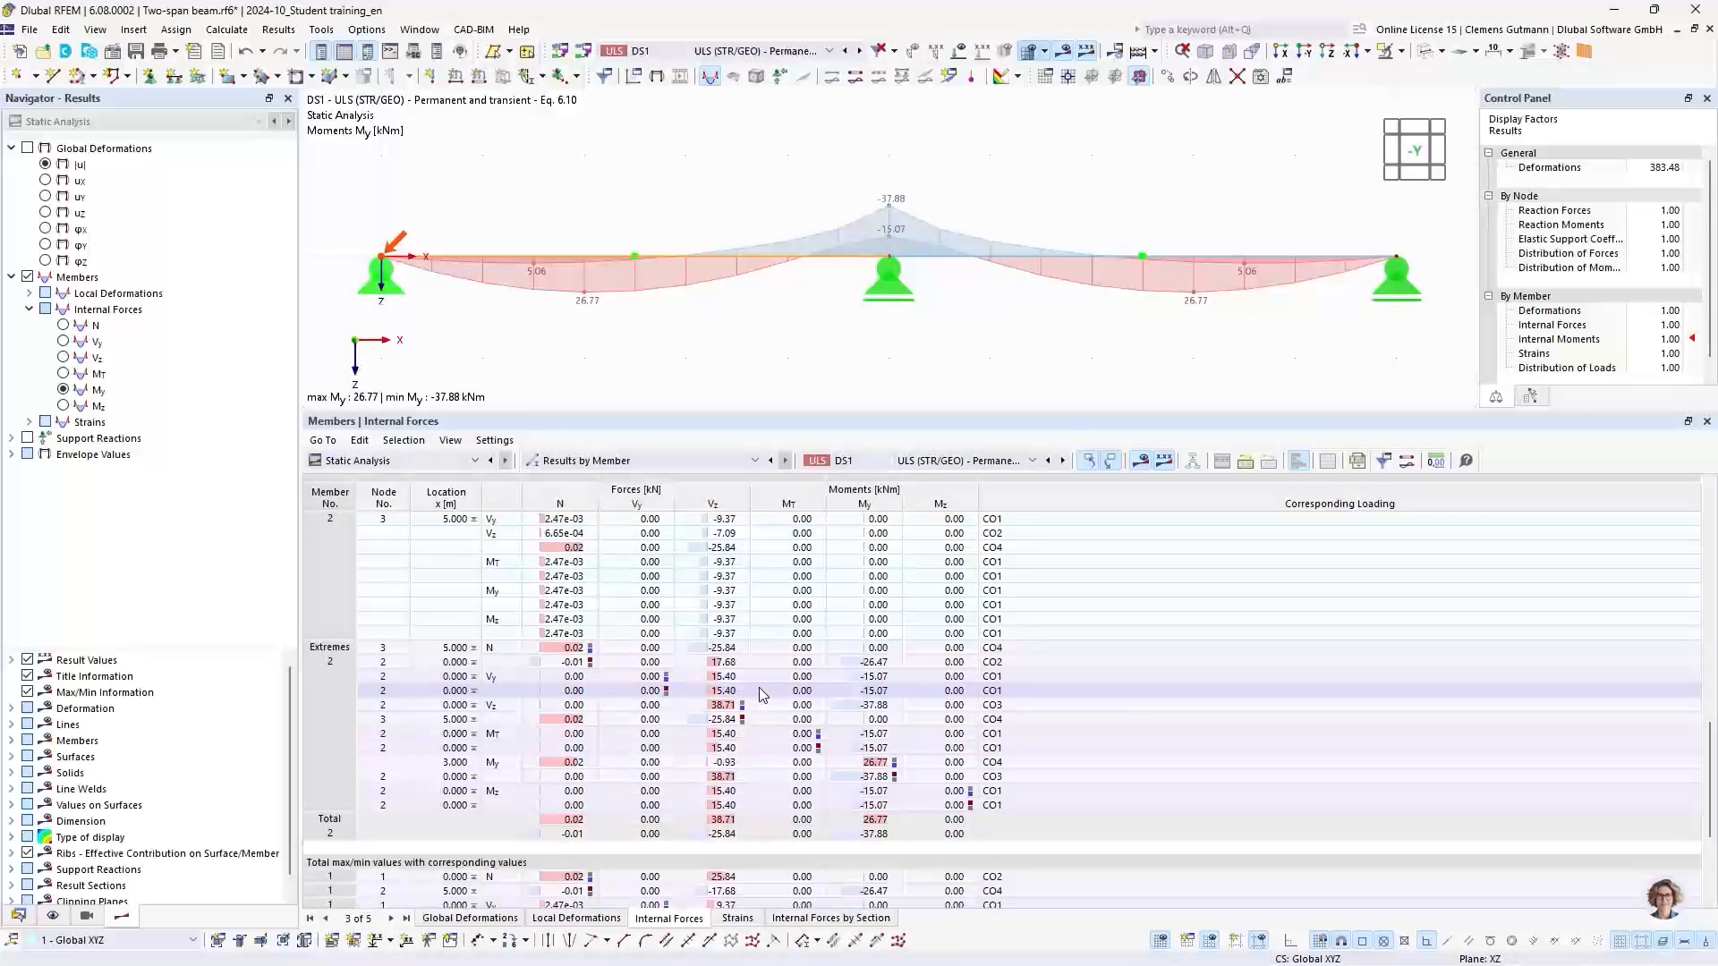
{"action": "scroll", "coordinate": [759, 687], "scroll_direction": "up", "scroll_amount": 10}
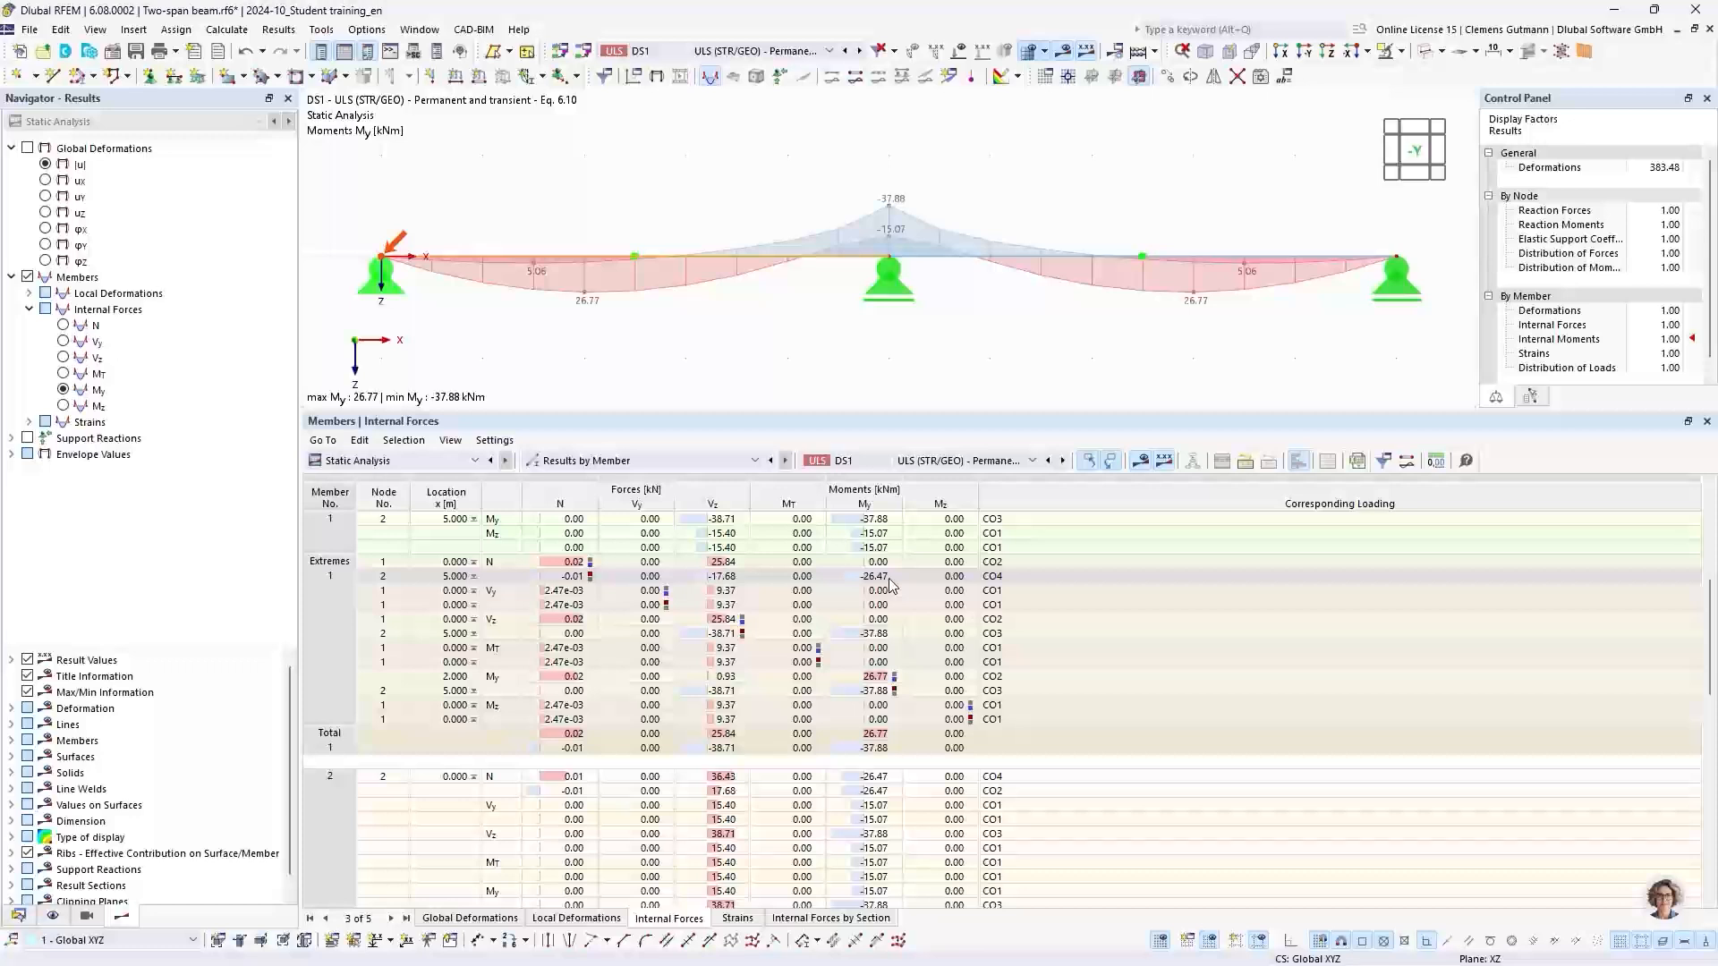
{"action": "left_click", "coordinate": [881, 641]}
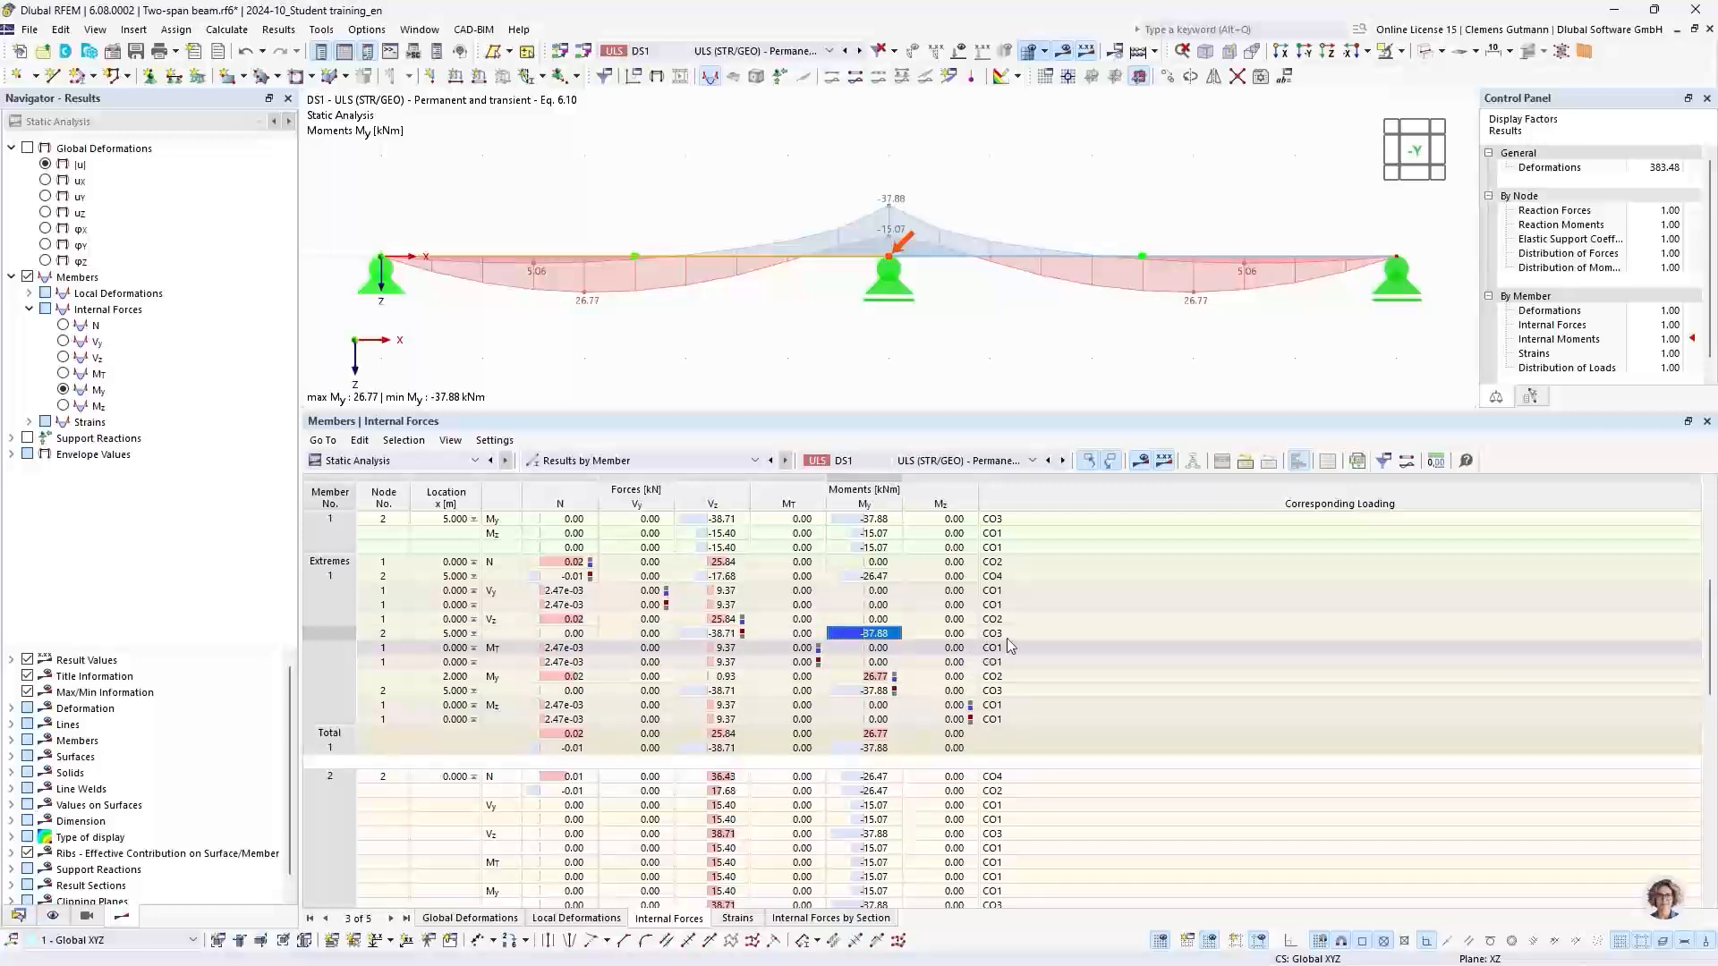
{"action": "left_click", "coordinate": [757, 52]}
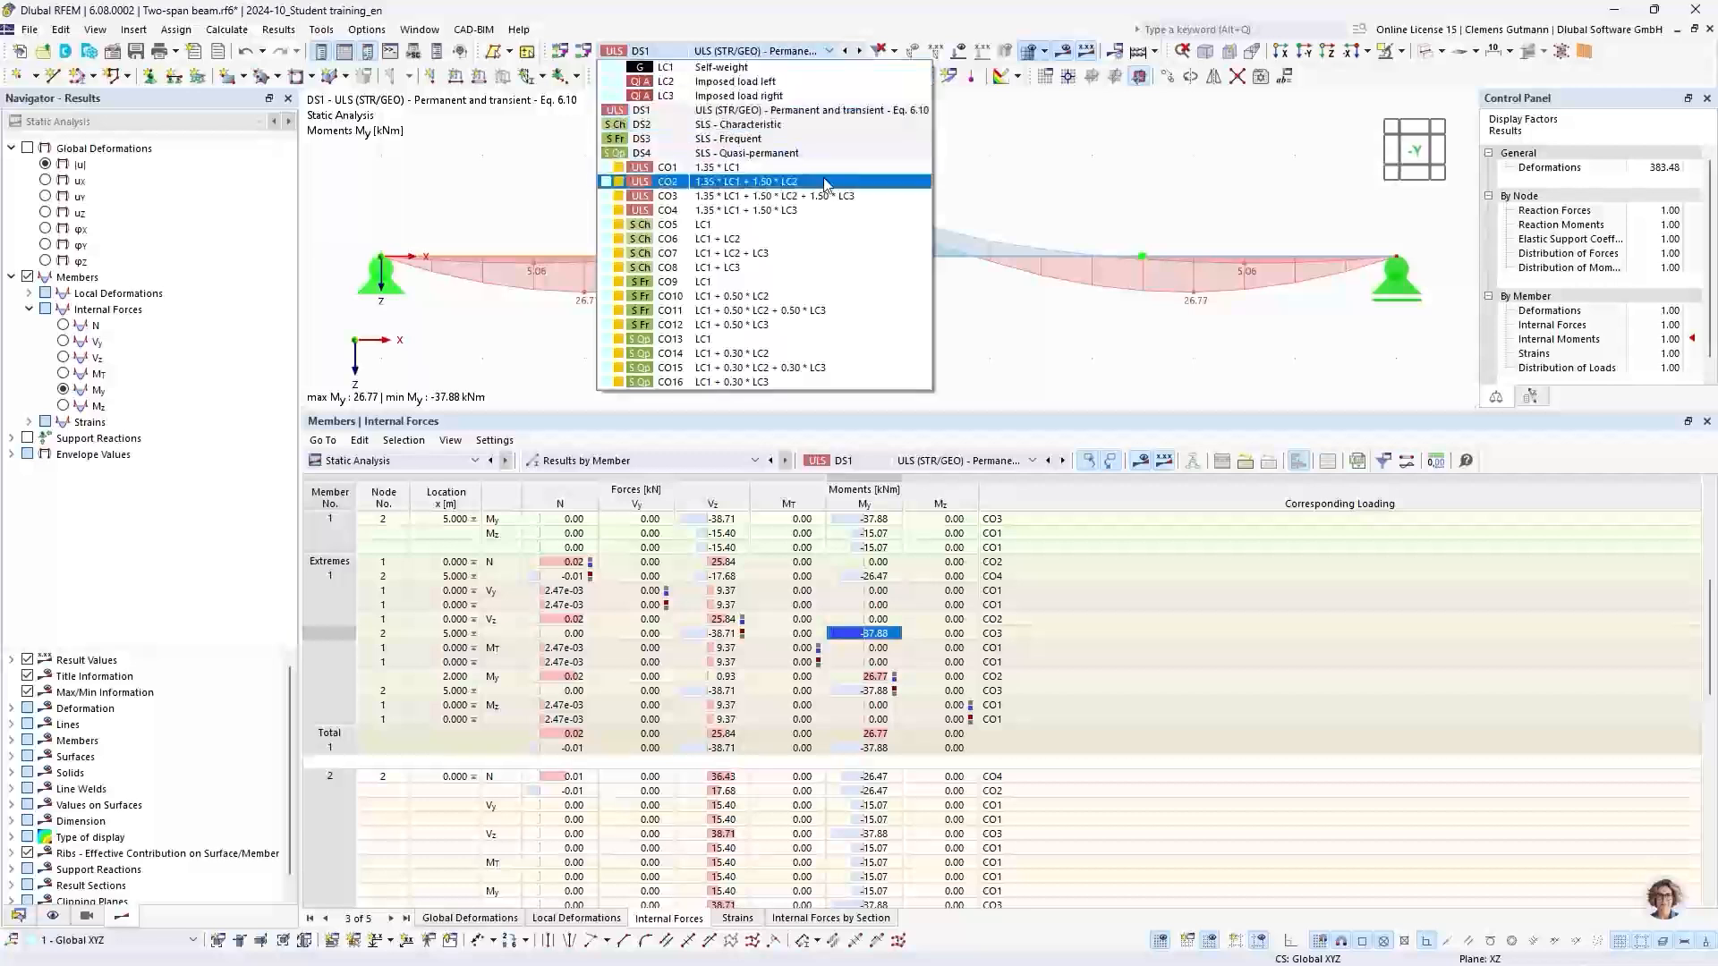
{"action": "left_click", "coordinate": [666, 199]}
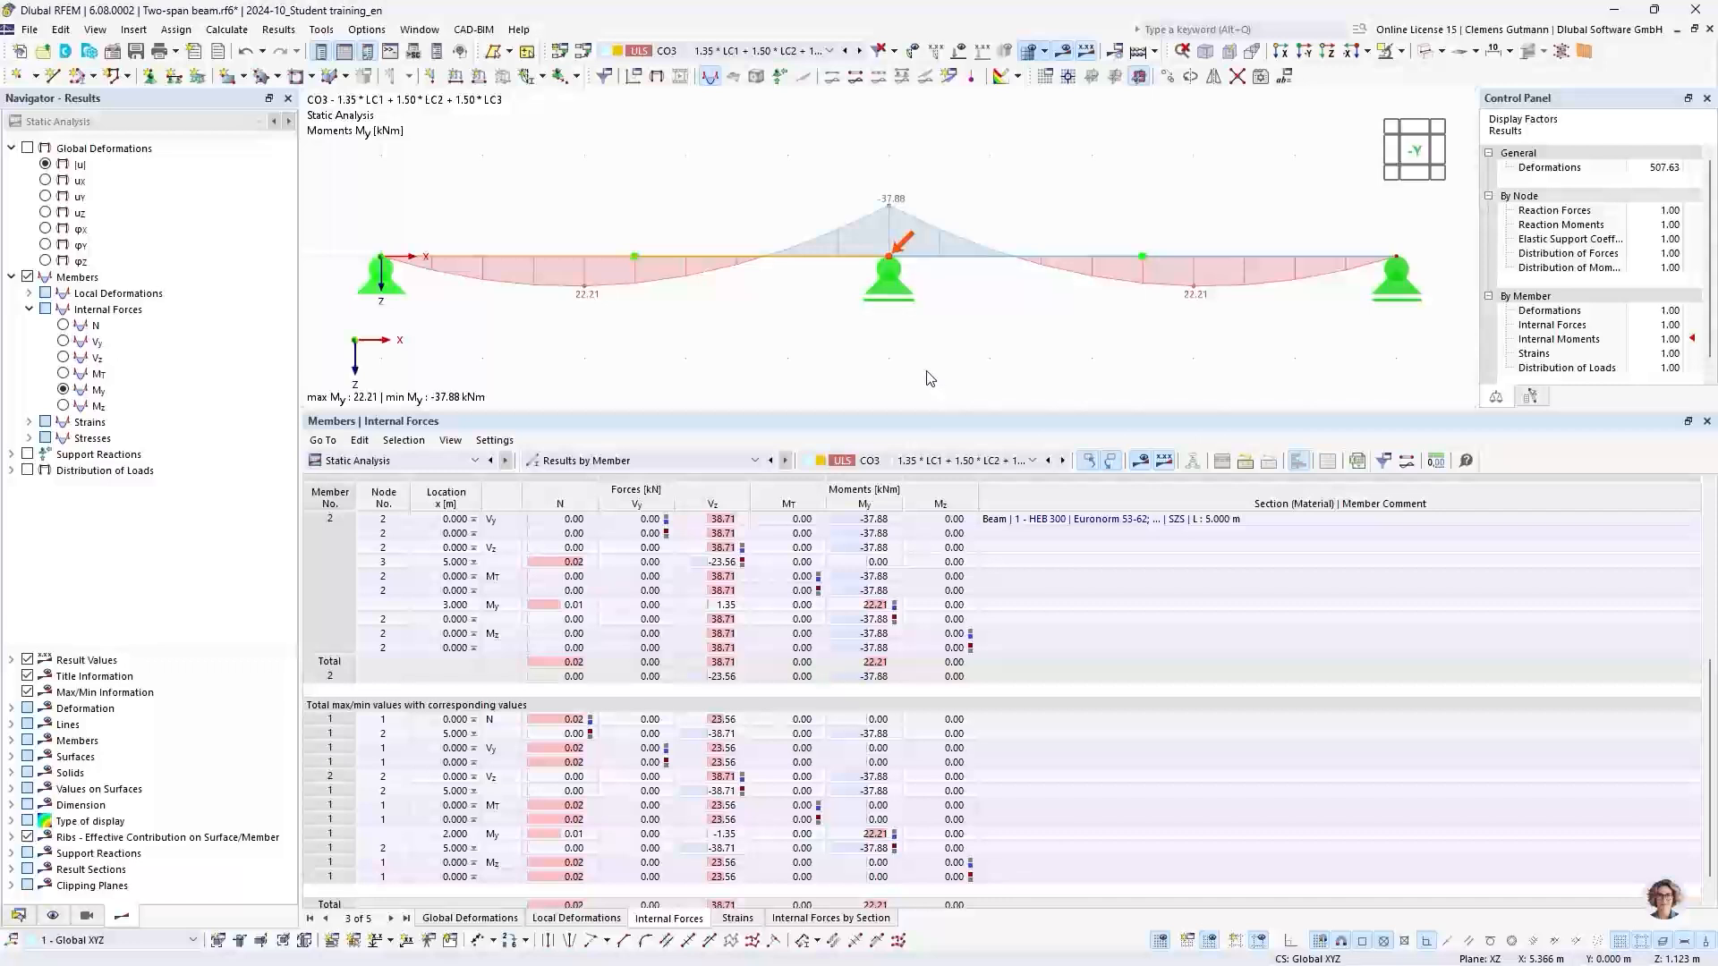
Return to DS1, locate member 1's maximum span moment My in the table and display the moments of load combination CO2
{"action": "left_click", "coordinate": [756, 51]}
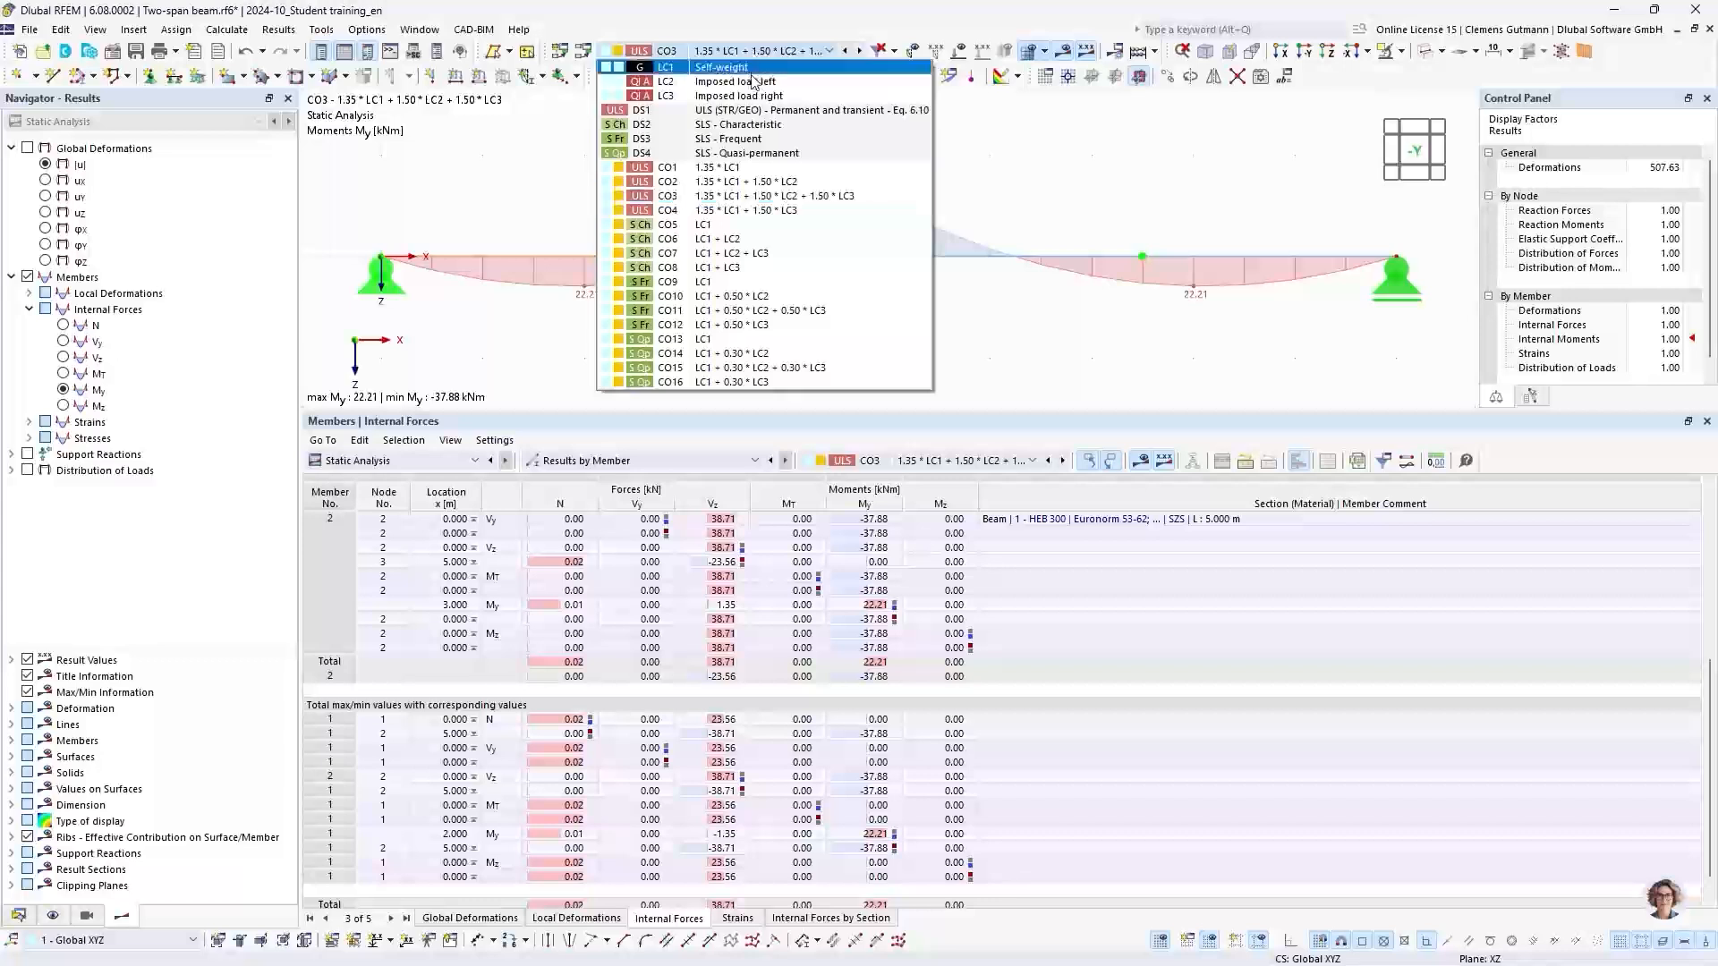
{"action": "left_click", "coordinate": [732, 112]}
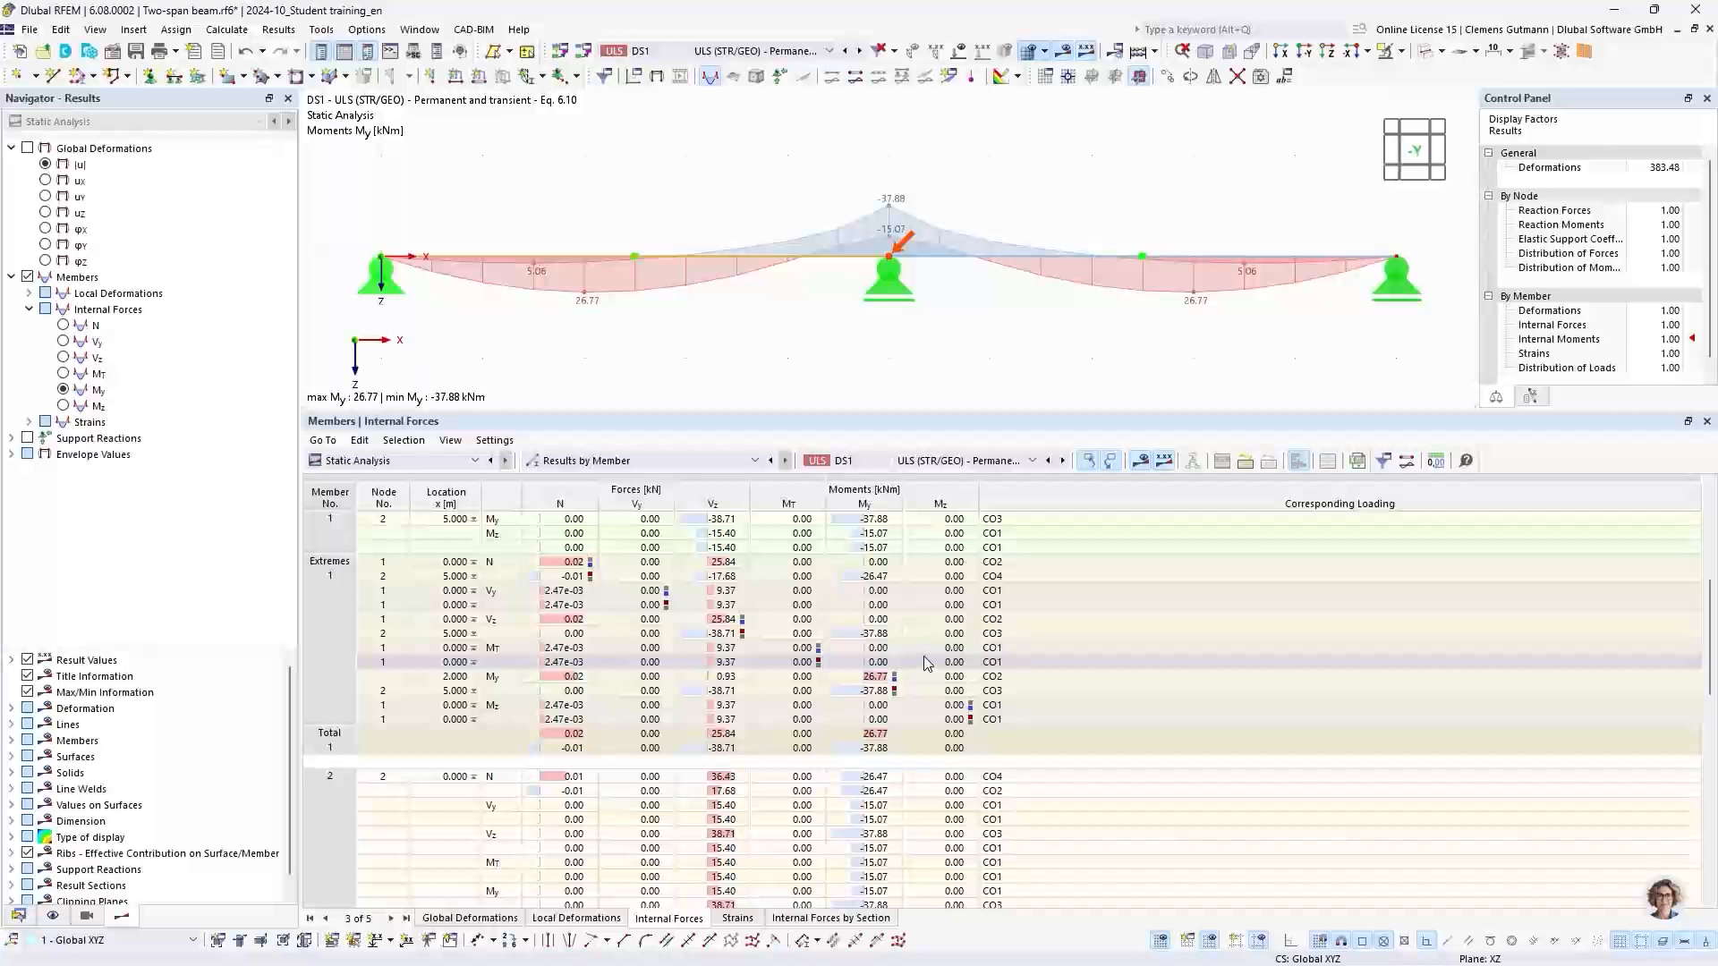
{"action": "left_click", "coordinate": [873, 678]}
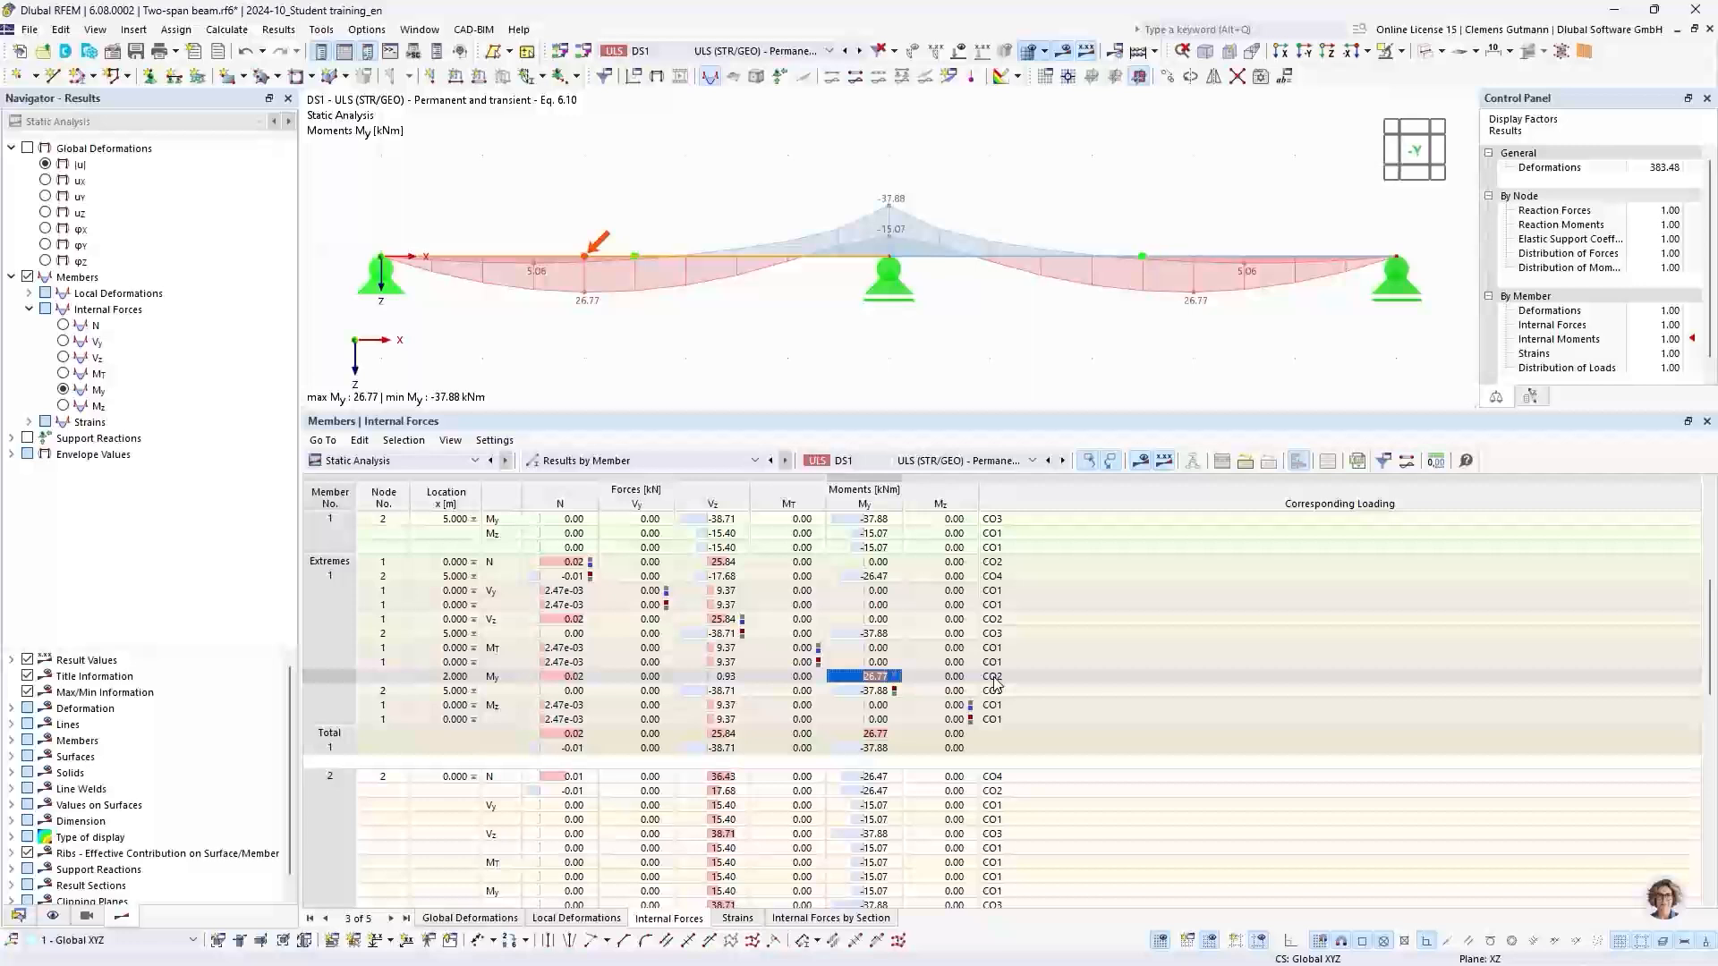
{"action": "left_click", "coordinate": [701, 54]}
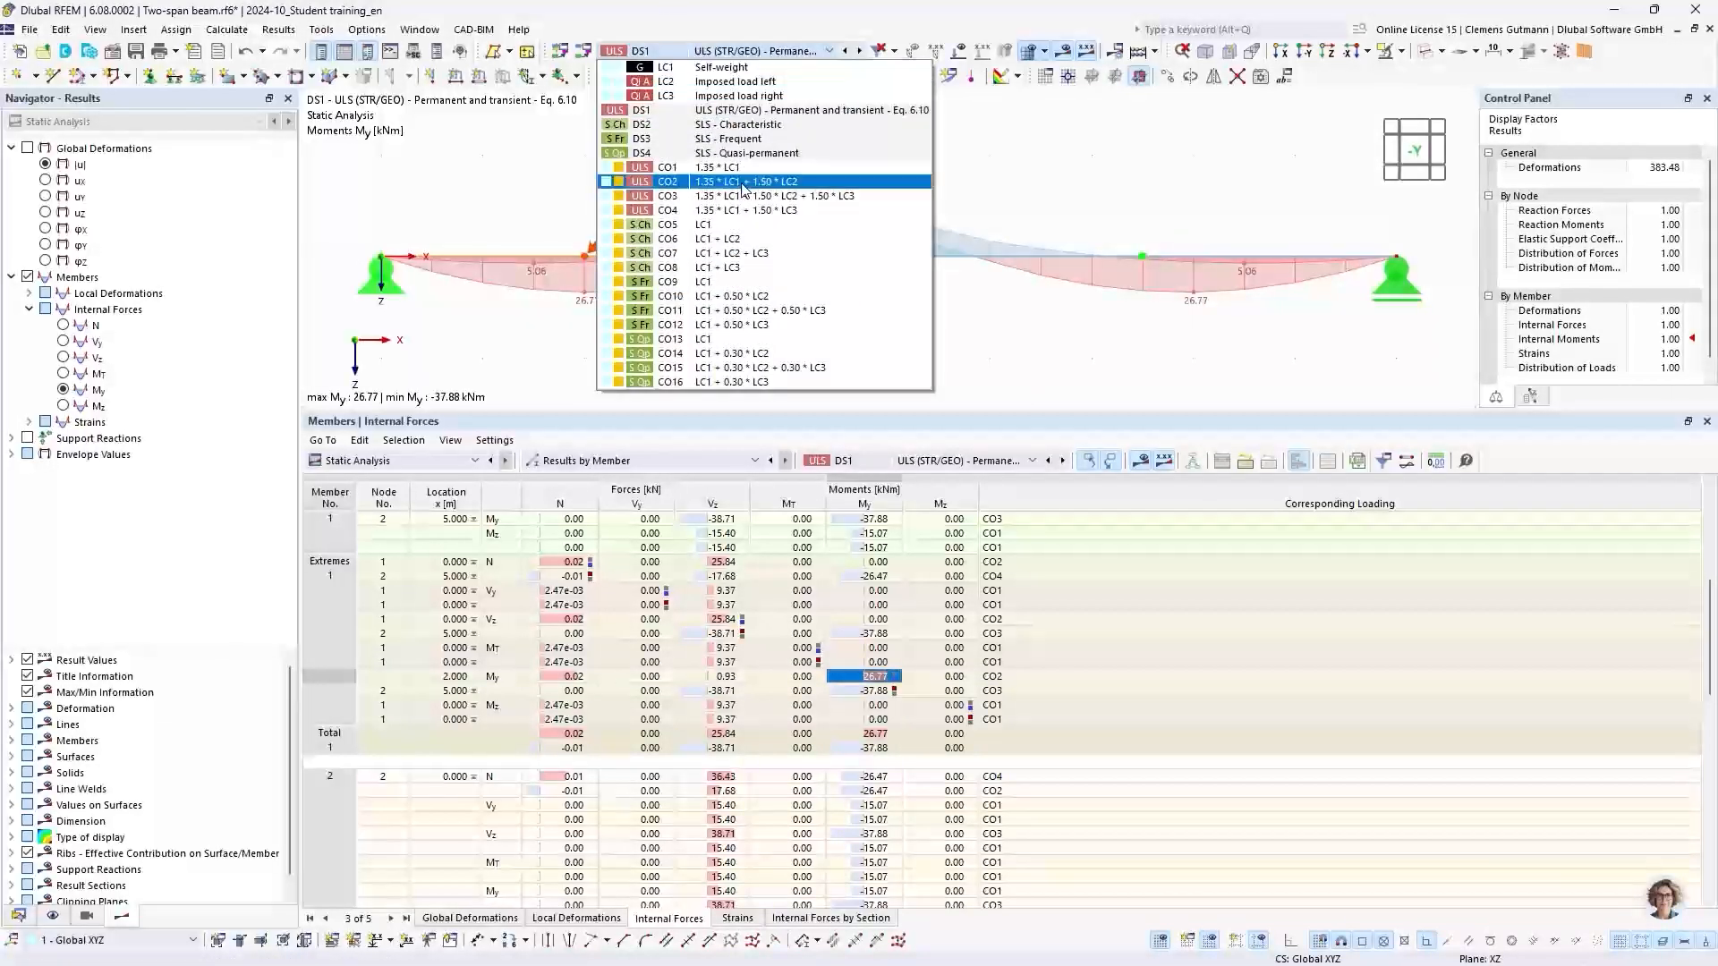
{"action": "left_click", "coordinate": [742, 182]}
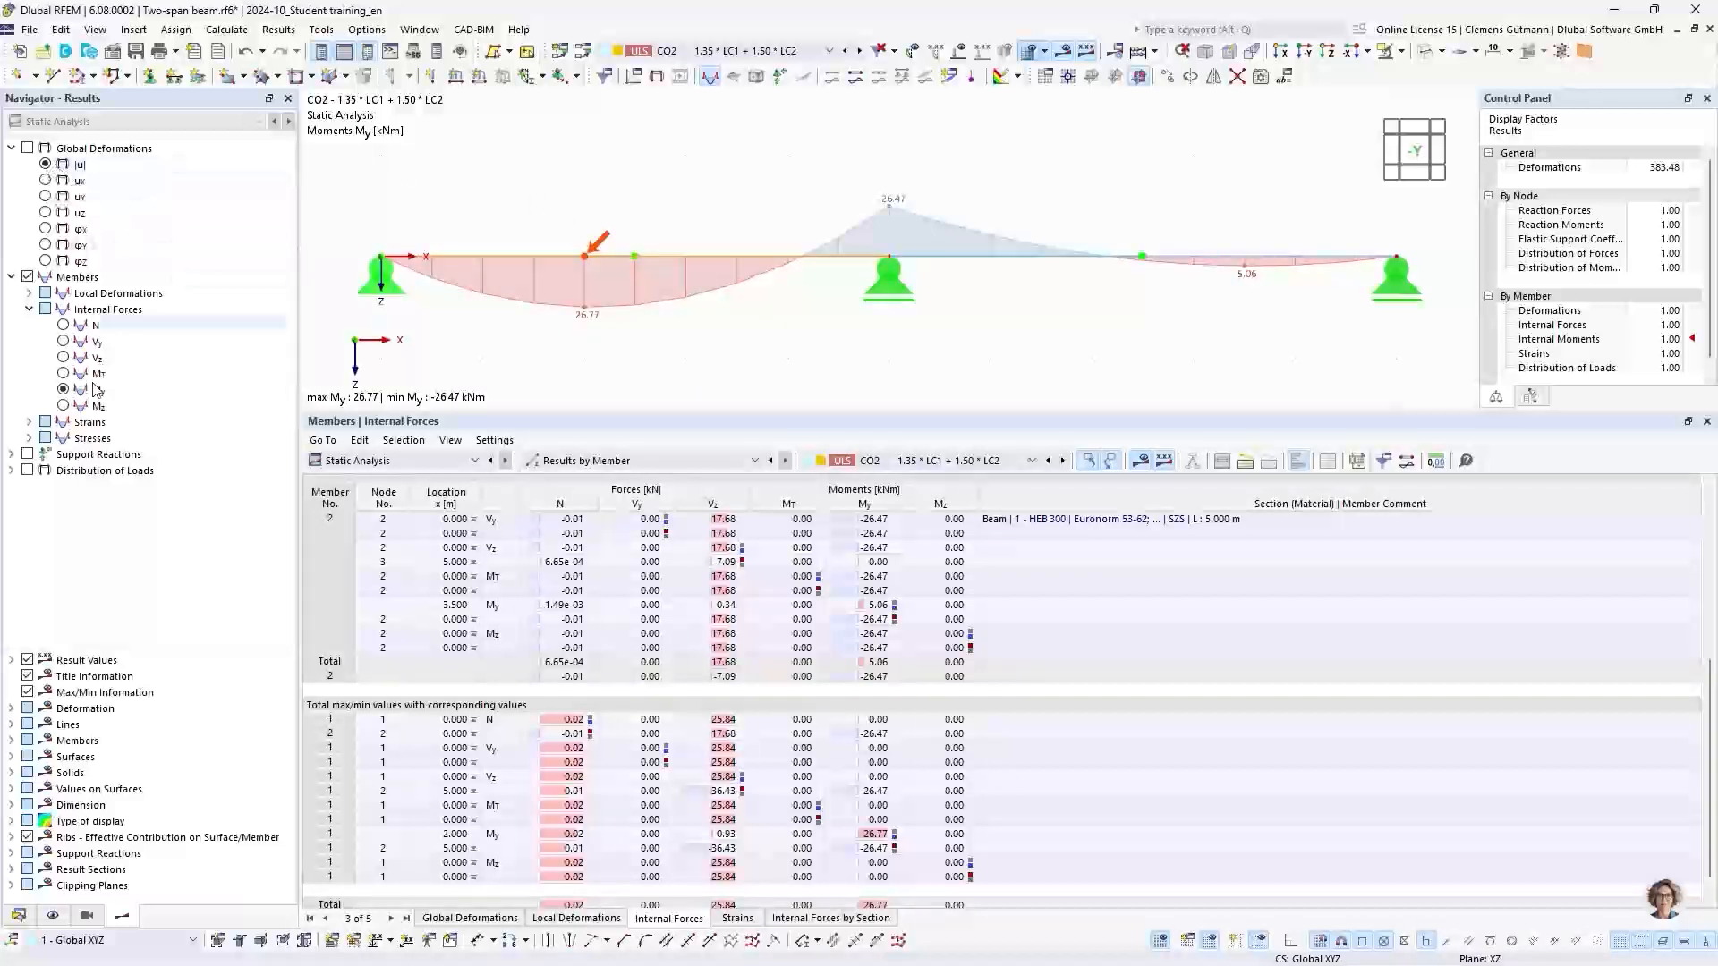
Turn on the support reactions and display them for design situation DS1 in an enlarged graphics area
{"action": "left_click", "coordinate": [29, 457]}
{"action": "left_click", "coordinate": [28, 454]}
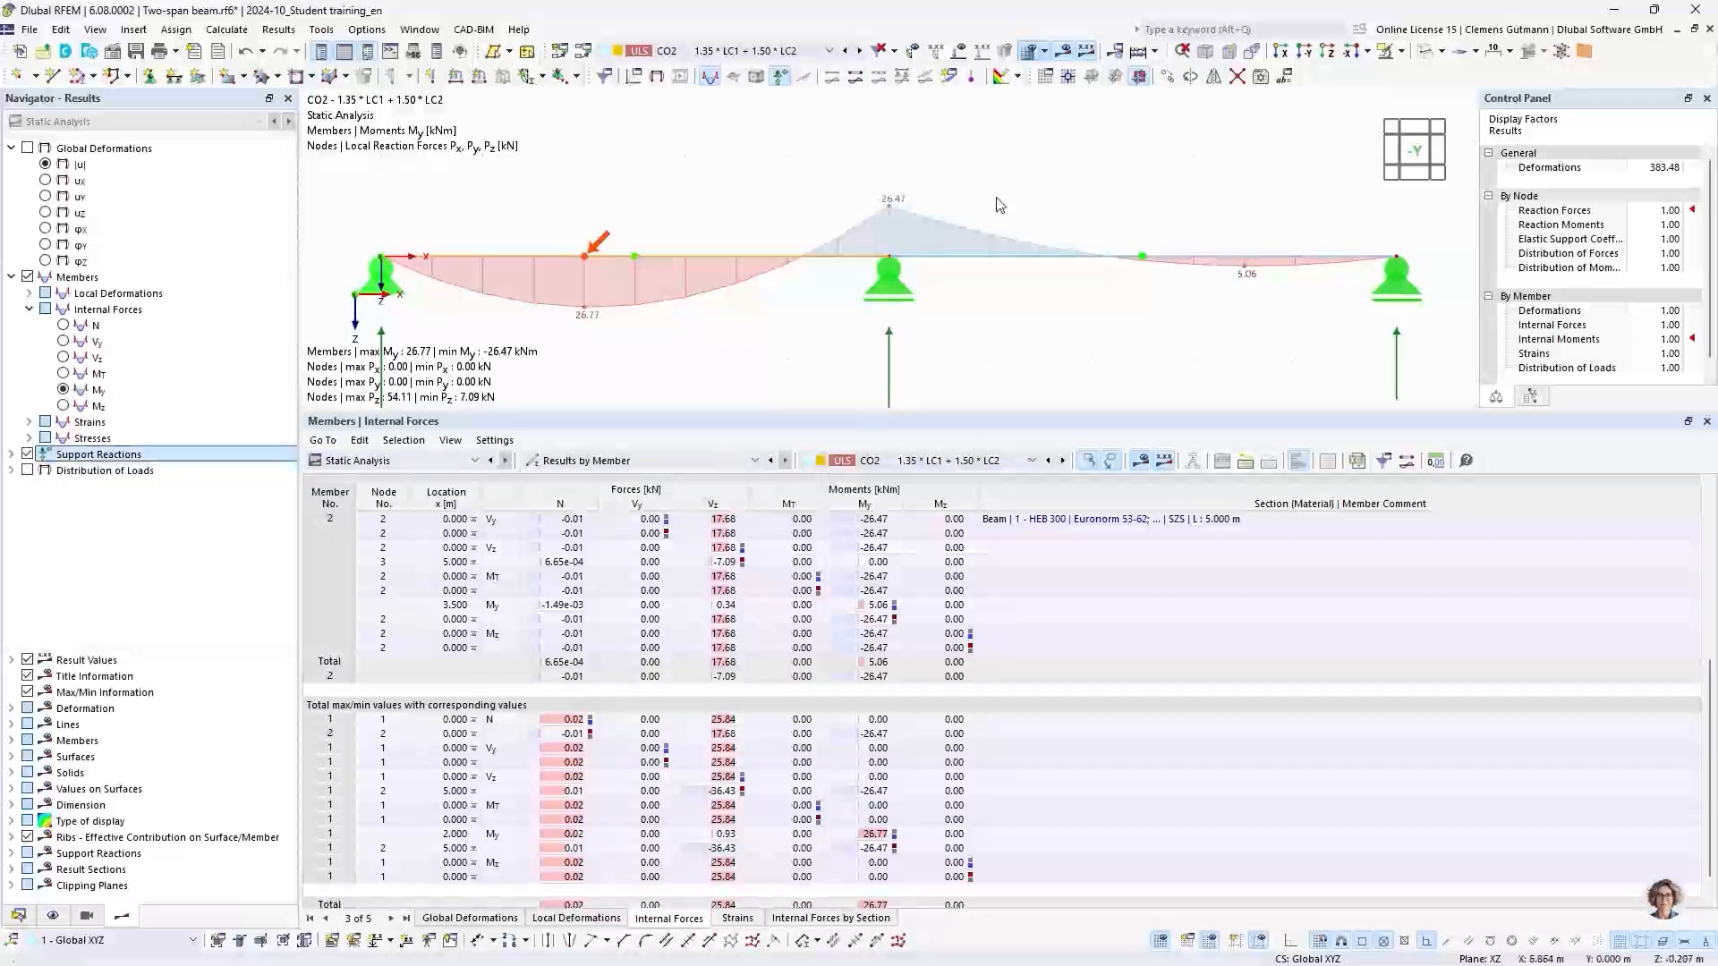
{"action": "scroll", "coordinate": [843, 199], "scroll_direction": "down", "scroll_amount": 4}
{"action": "left_click", "coordinate": [828, 50]}
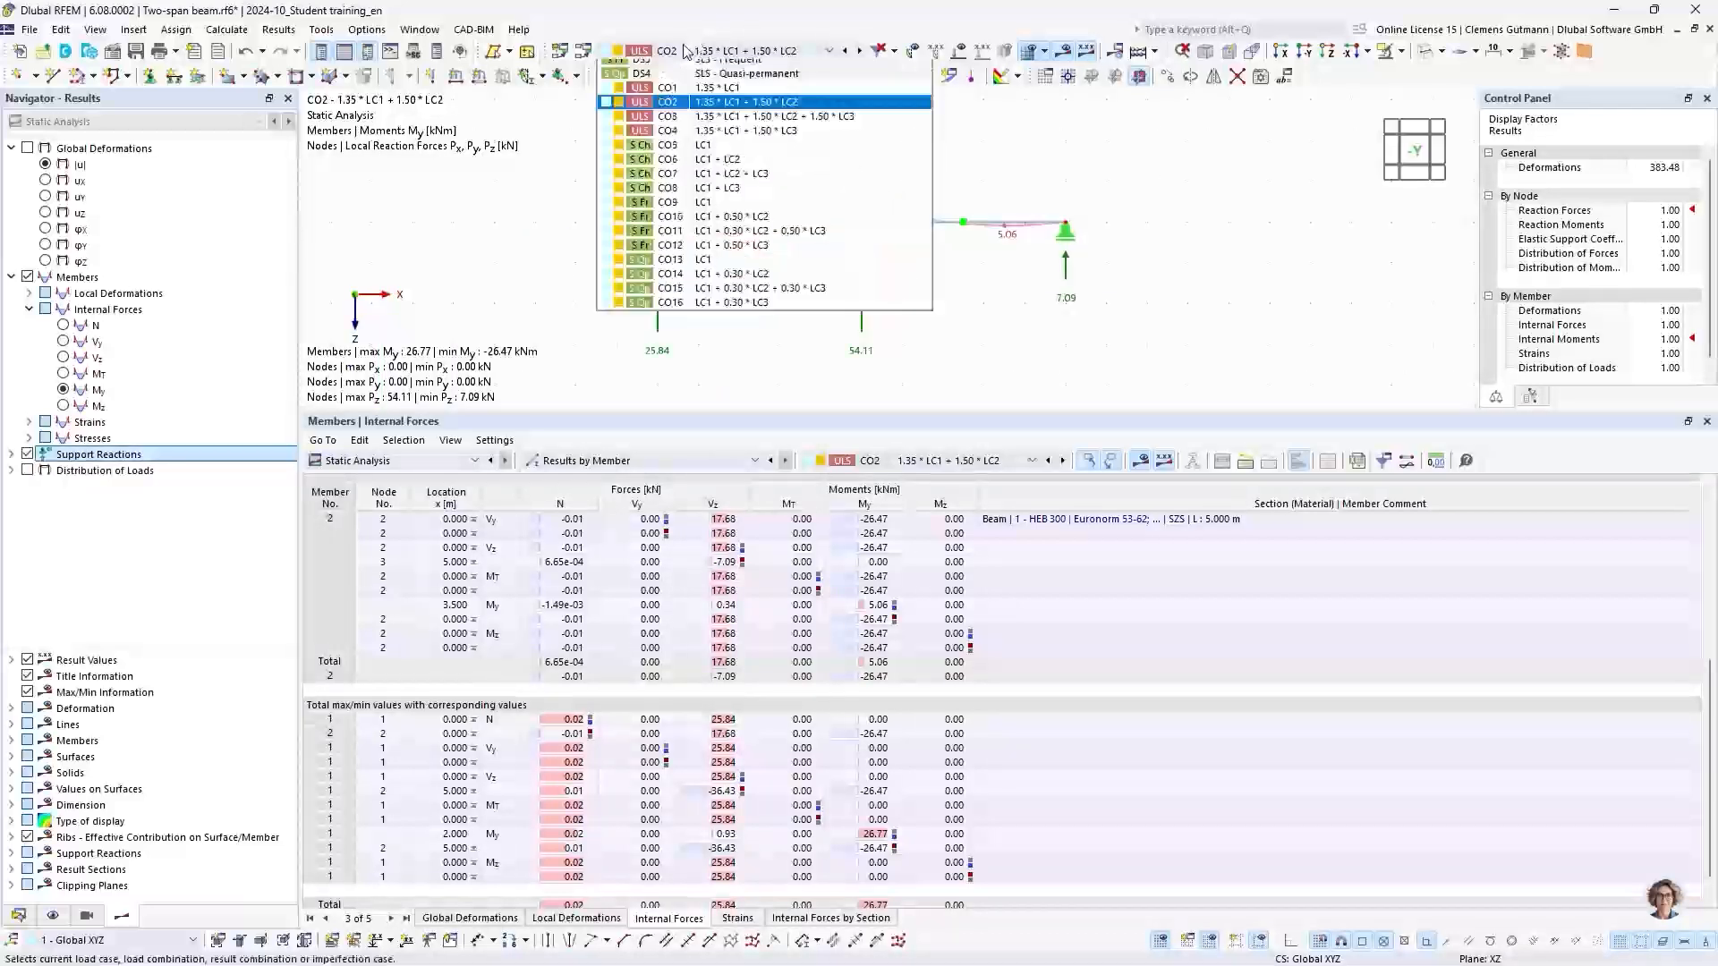
{"action": "left_click", "coordinate": [732, 110]}
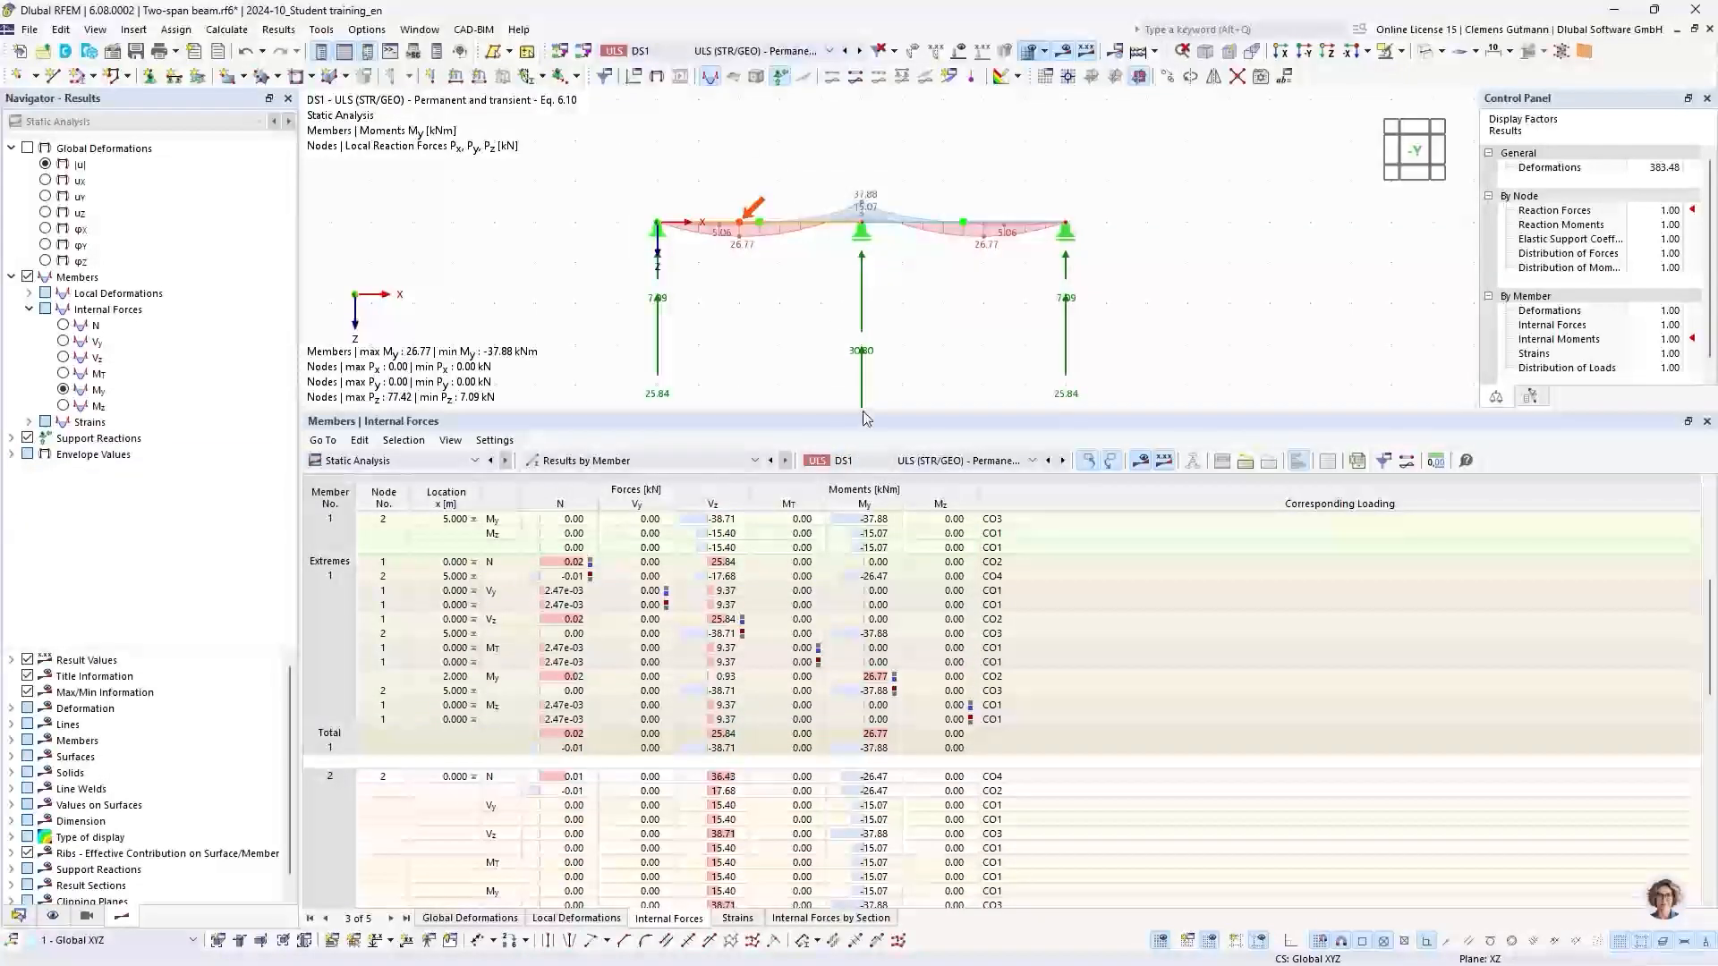
{"action": "left_click_drag", "start_coordinate": [864, 414], "coordinate": [873, 566]}
{"action": "scroll", "coordinate": [893, 461], "scroll_direction": "up", "scroll_amount": 2}
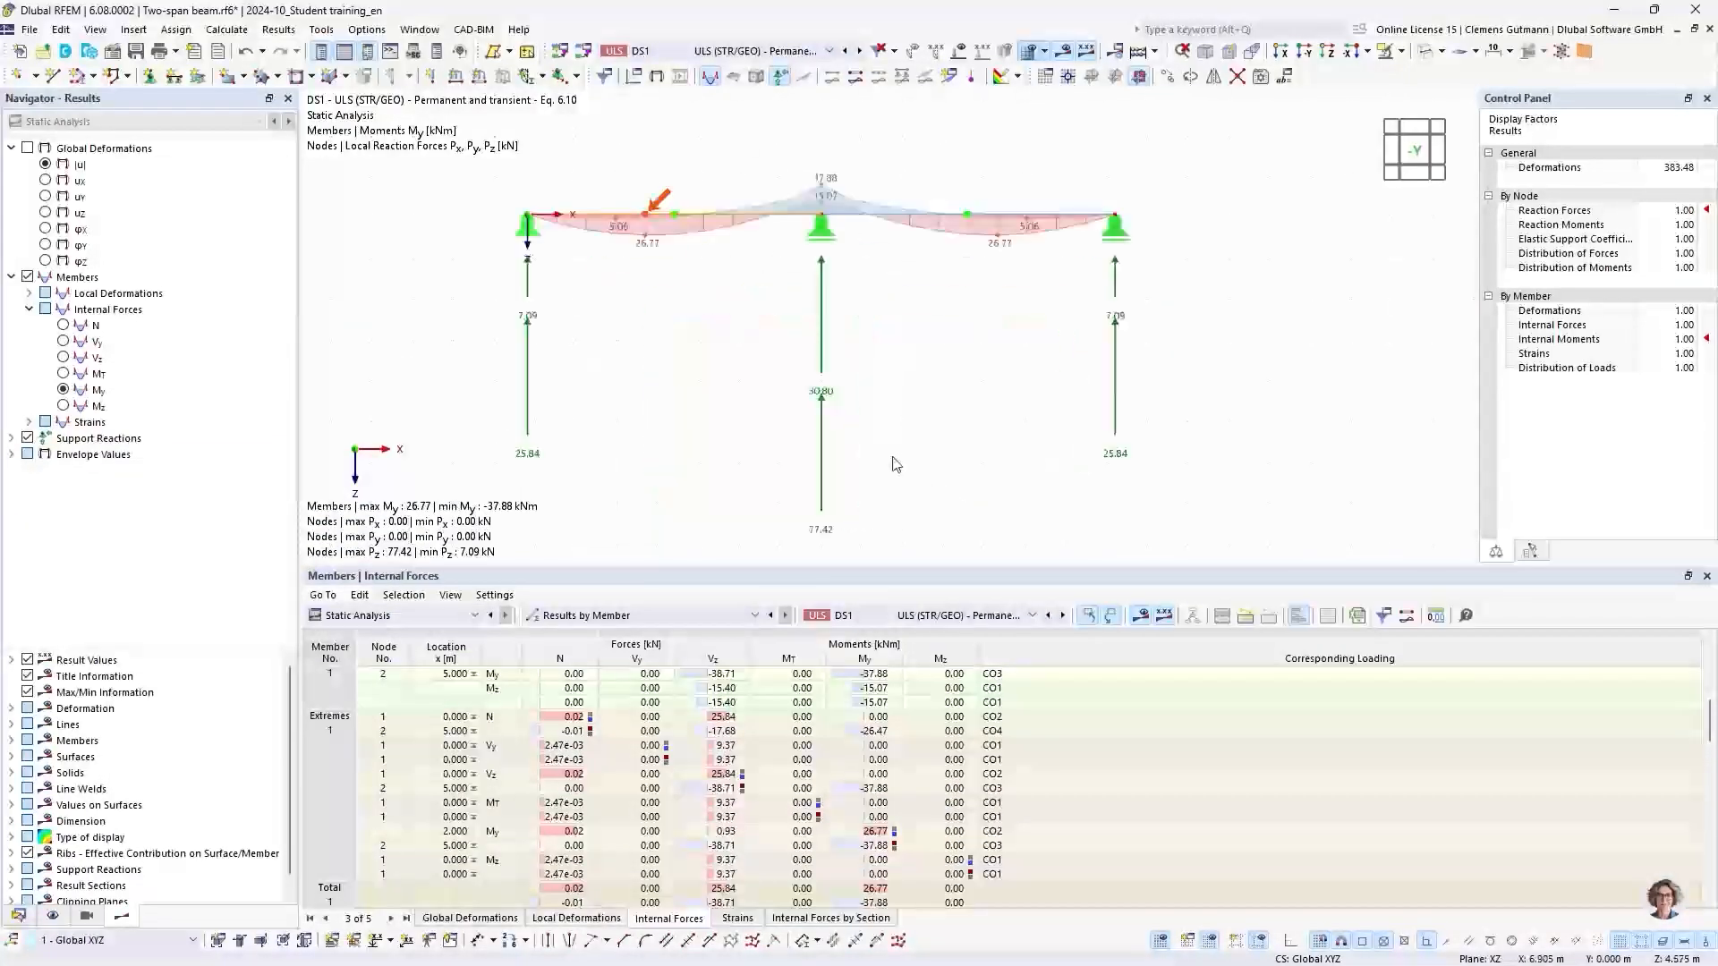
{"action": "middle_click_drag", "start_coordinate": [888, 456], "coordinate": [867, 445]}
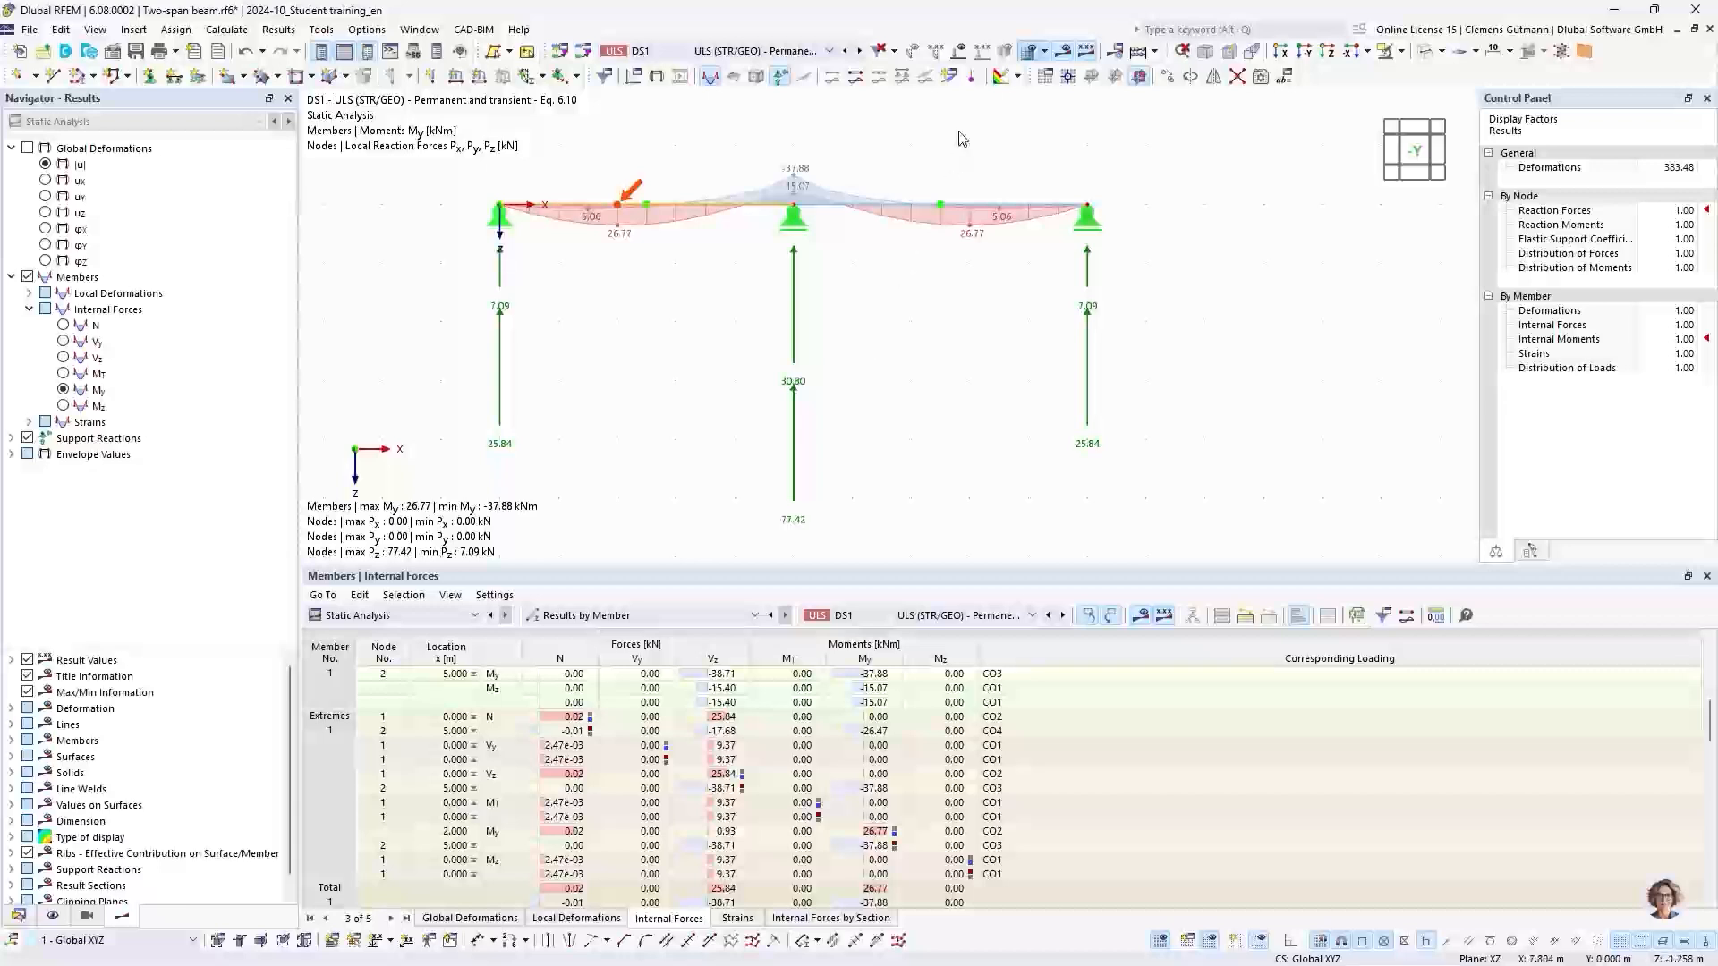
Show the loads again and display load combination CO3 with its moments and support reactions
{"action": "left_click", "coordinate": [963, 51]}
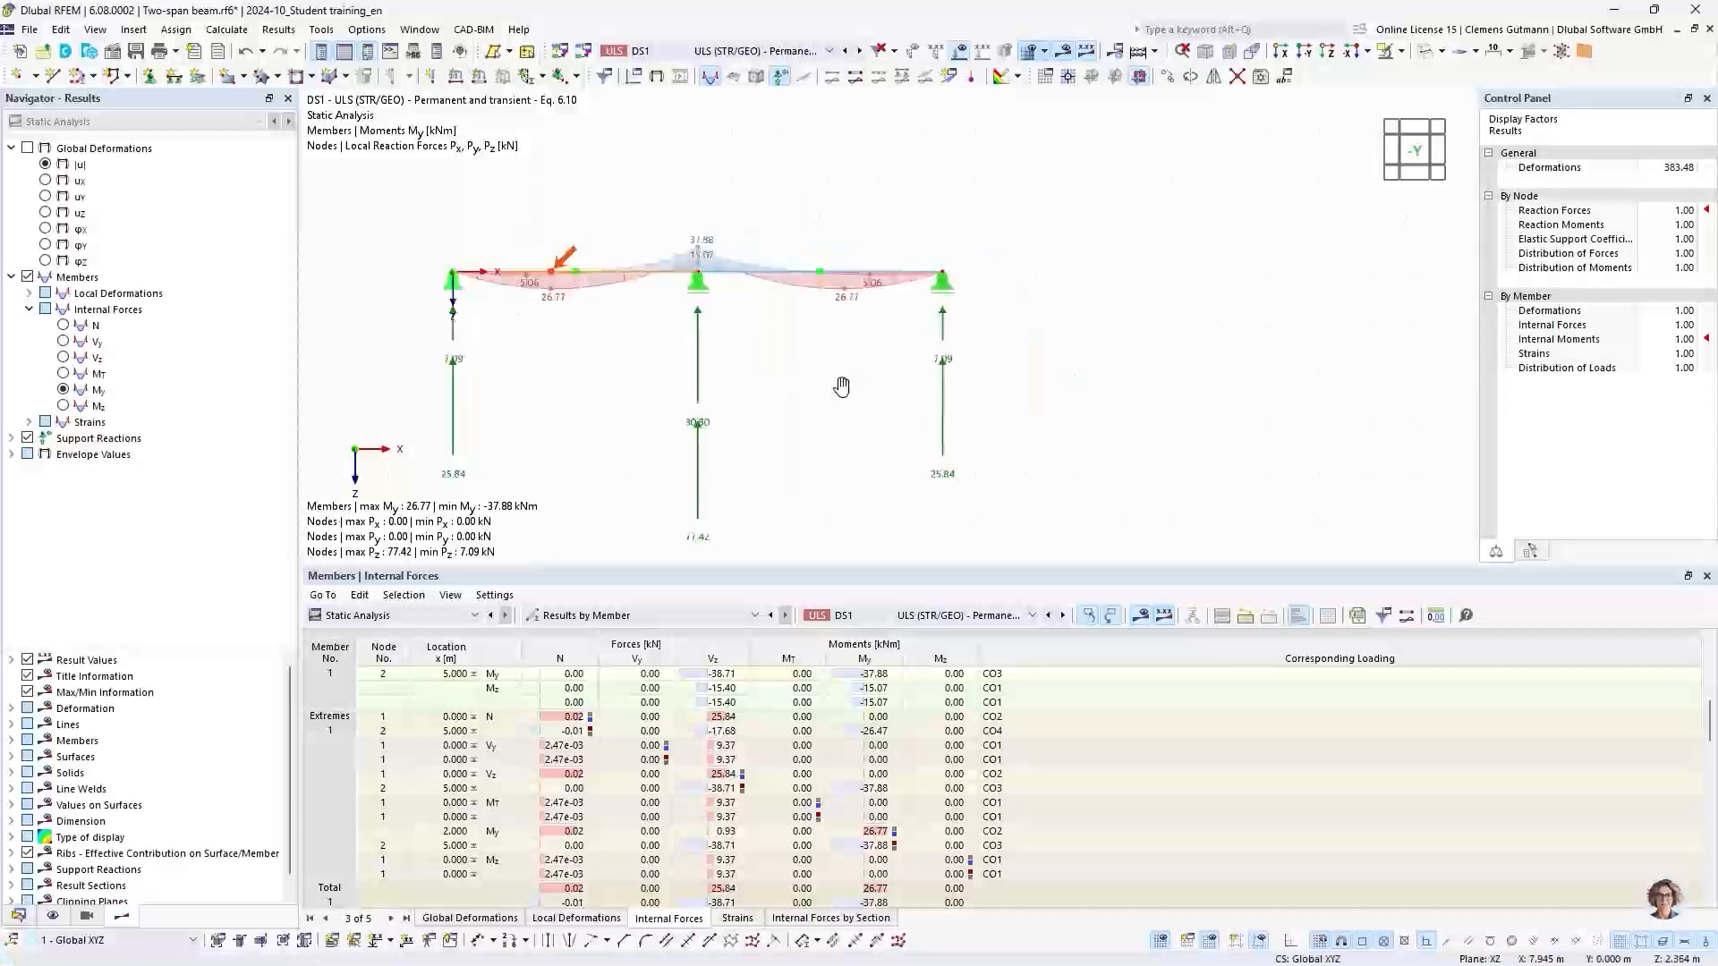
{"action": "left_click", "coordinate": [778, 51]}
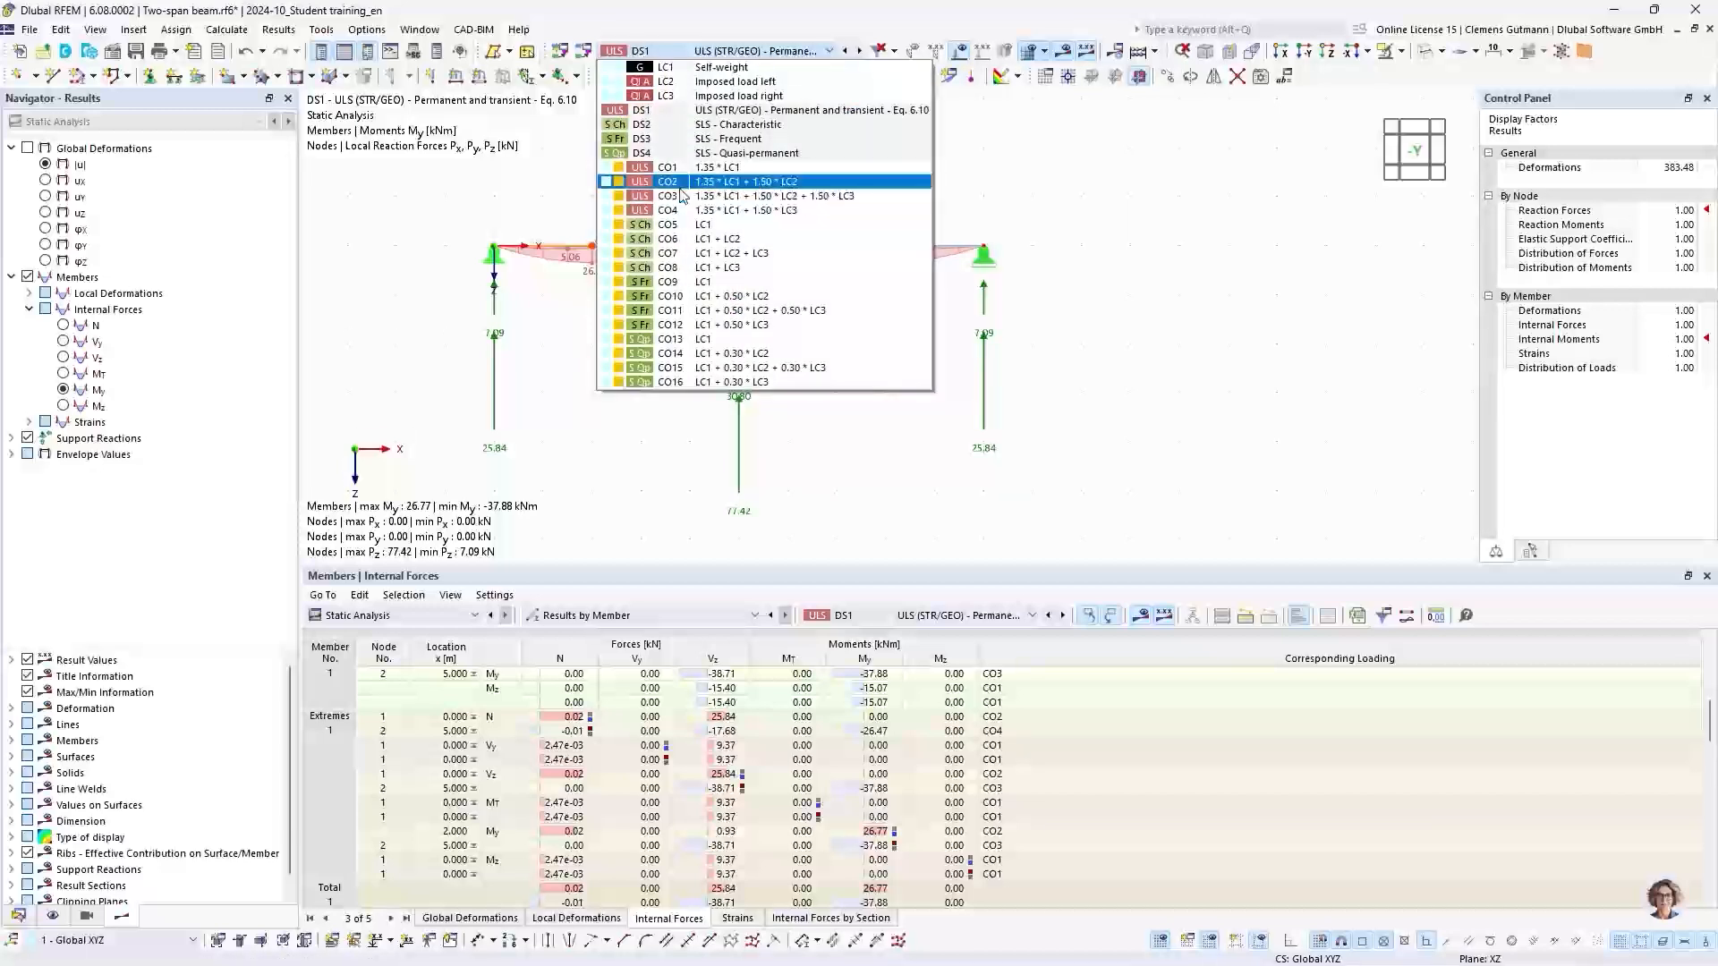
{"action": "key", "text": "Escape"}
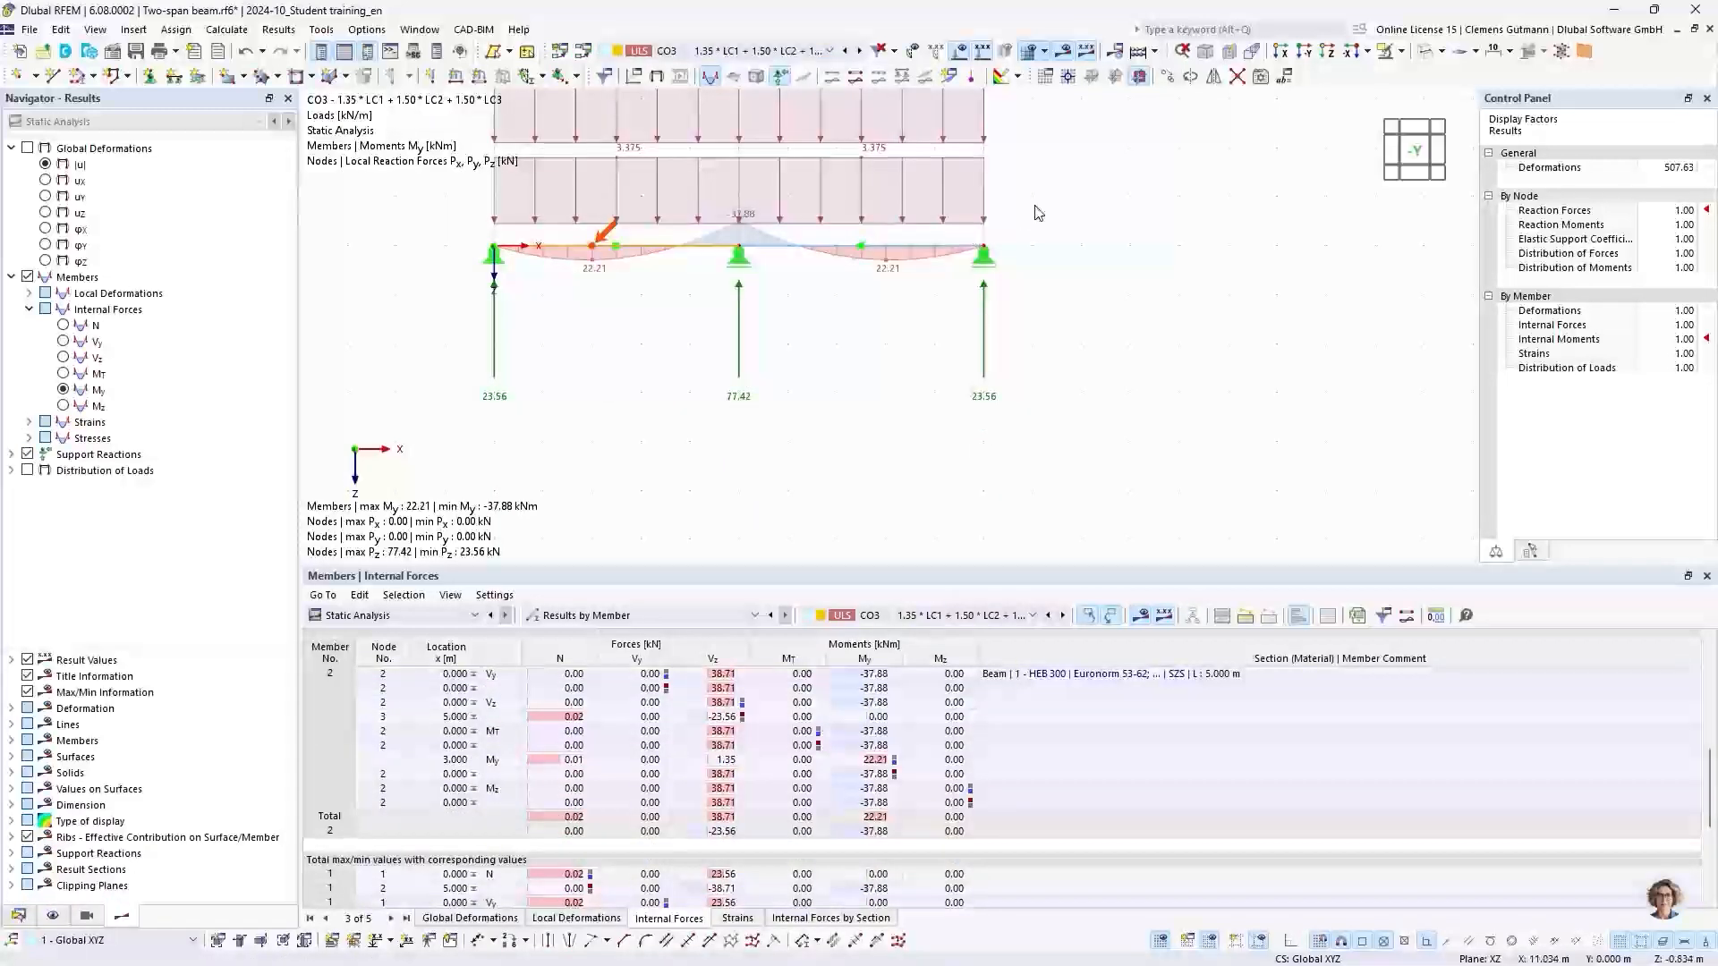
{"action": "middle_click_drag", "start_coordinate": [1035, 205], "coordinate": [1095, 299]}
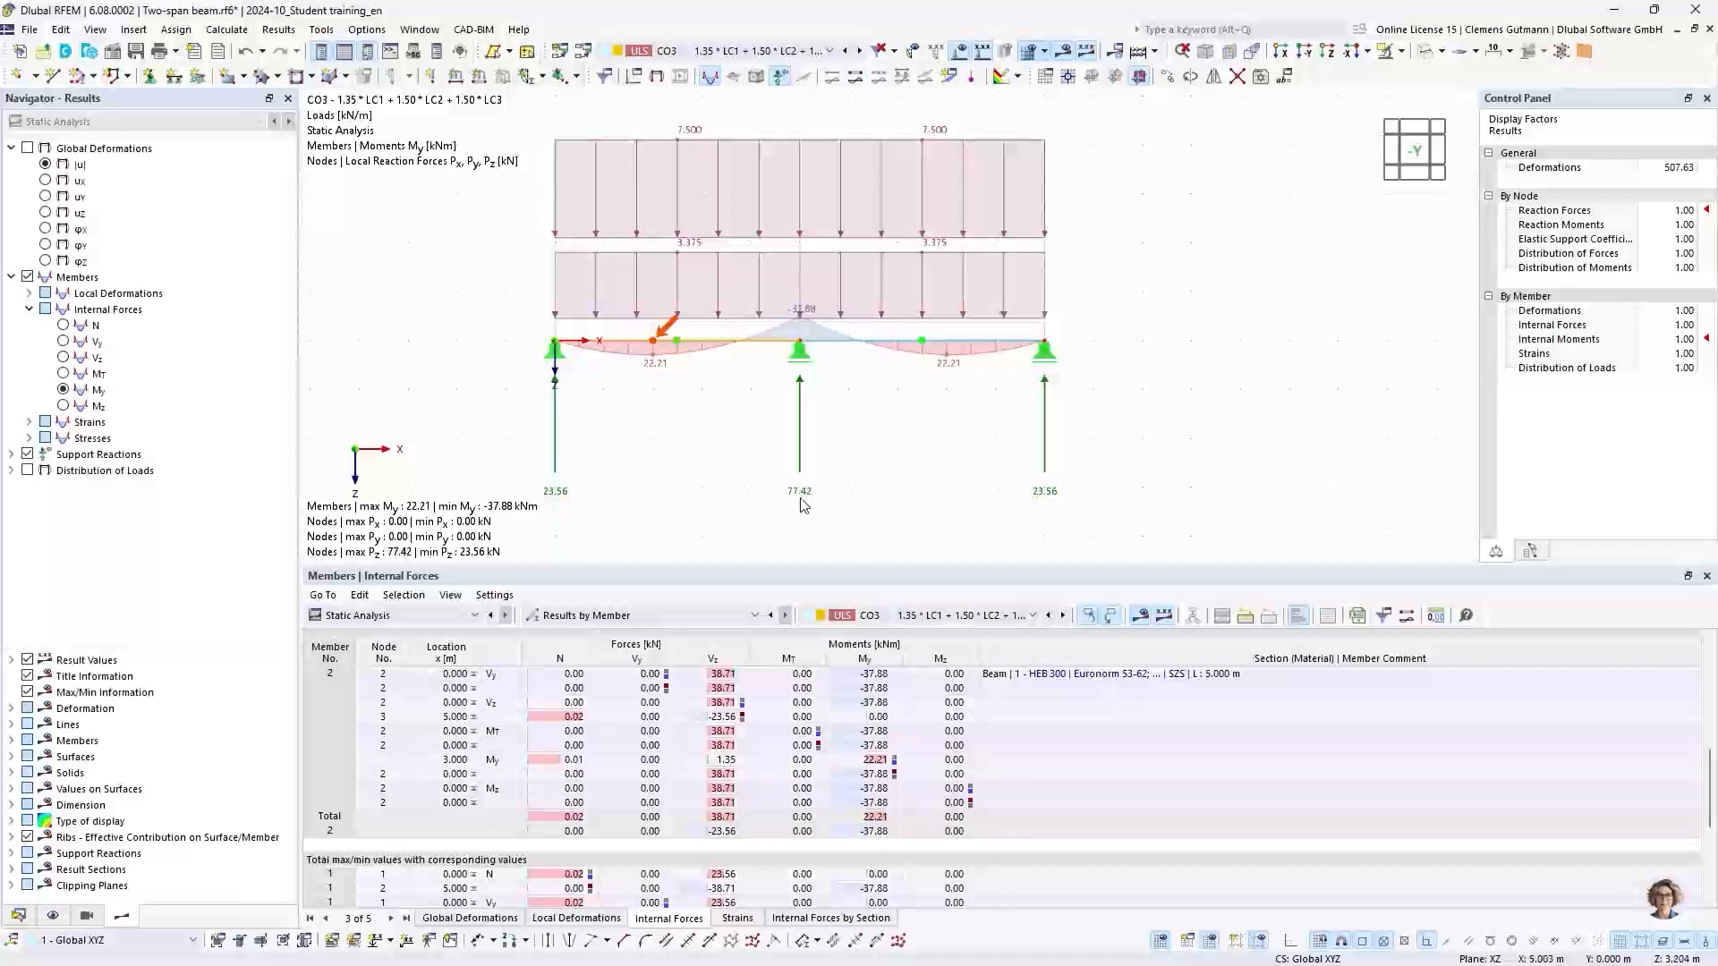
Display design situation DS1 and list its support forces in the results by node
{"action": "left_click", "coordinate": [744, 51]}
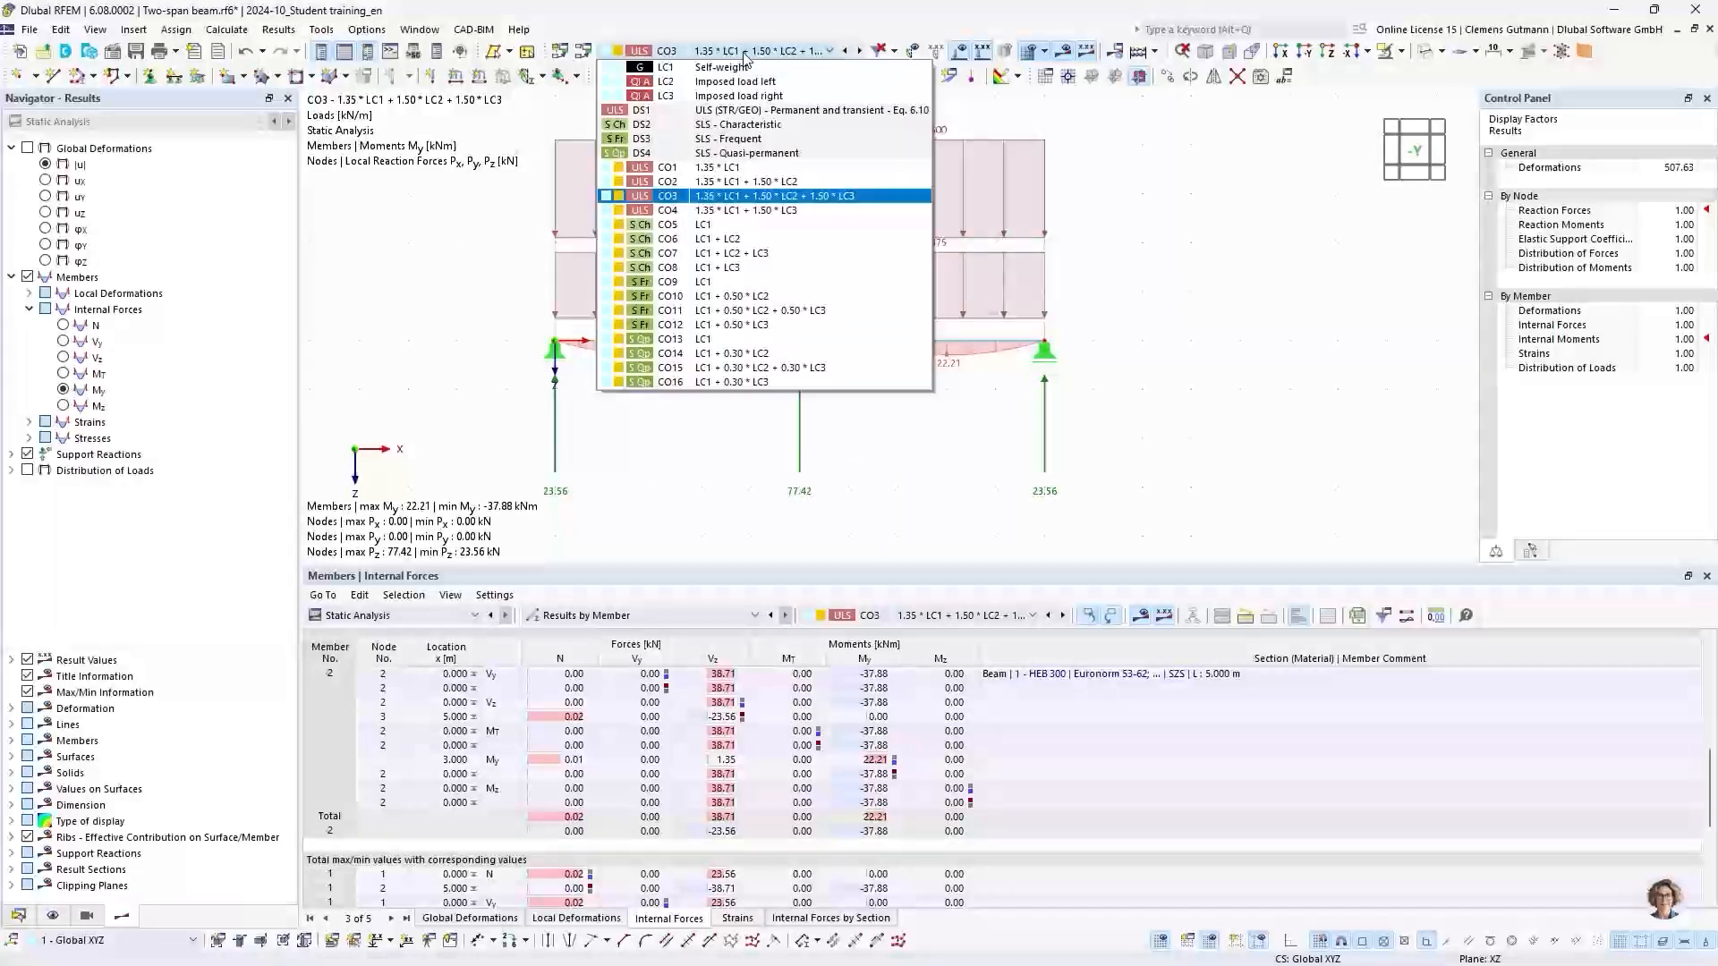
{"action": "left_click", "coordinate": [663, 111]}
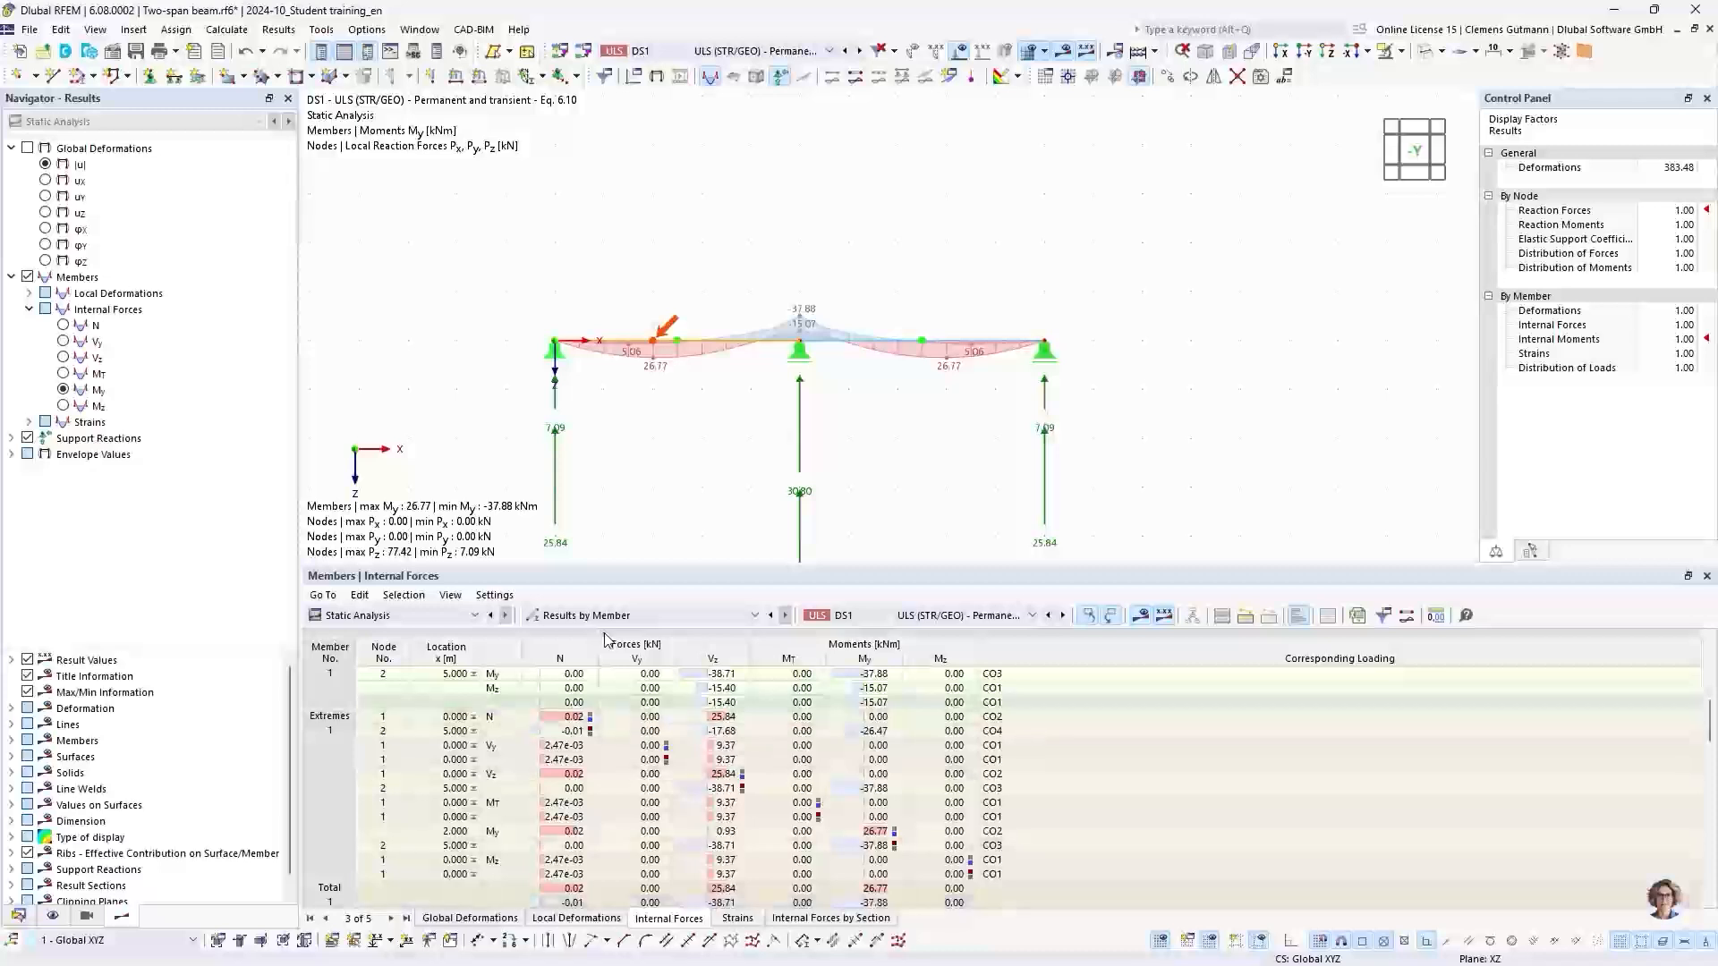
{"action": "left_click", "coordinate": [626, 615]}
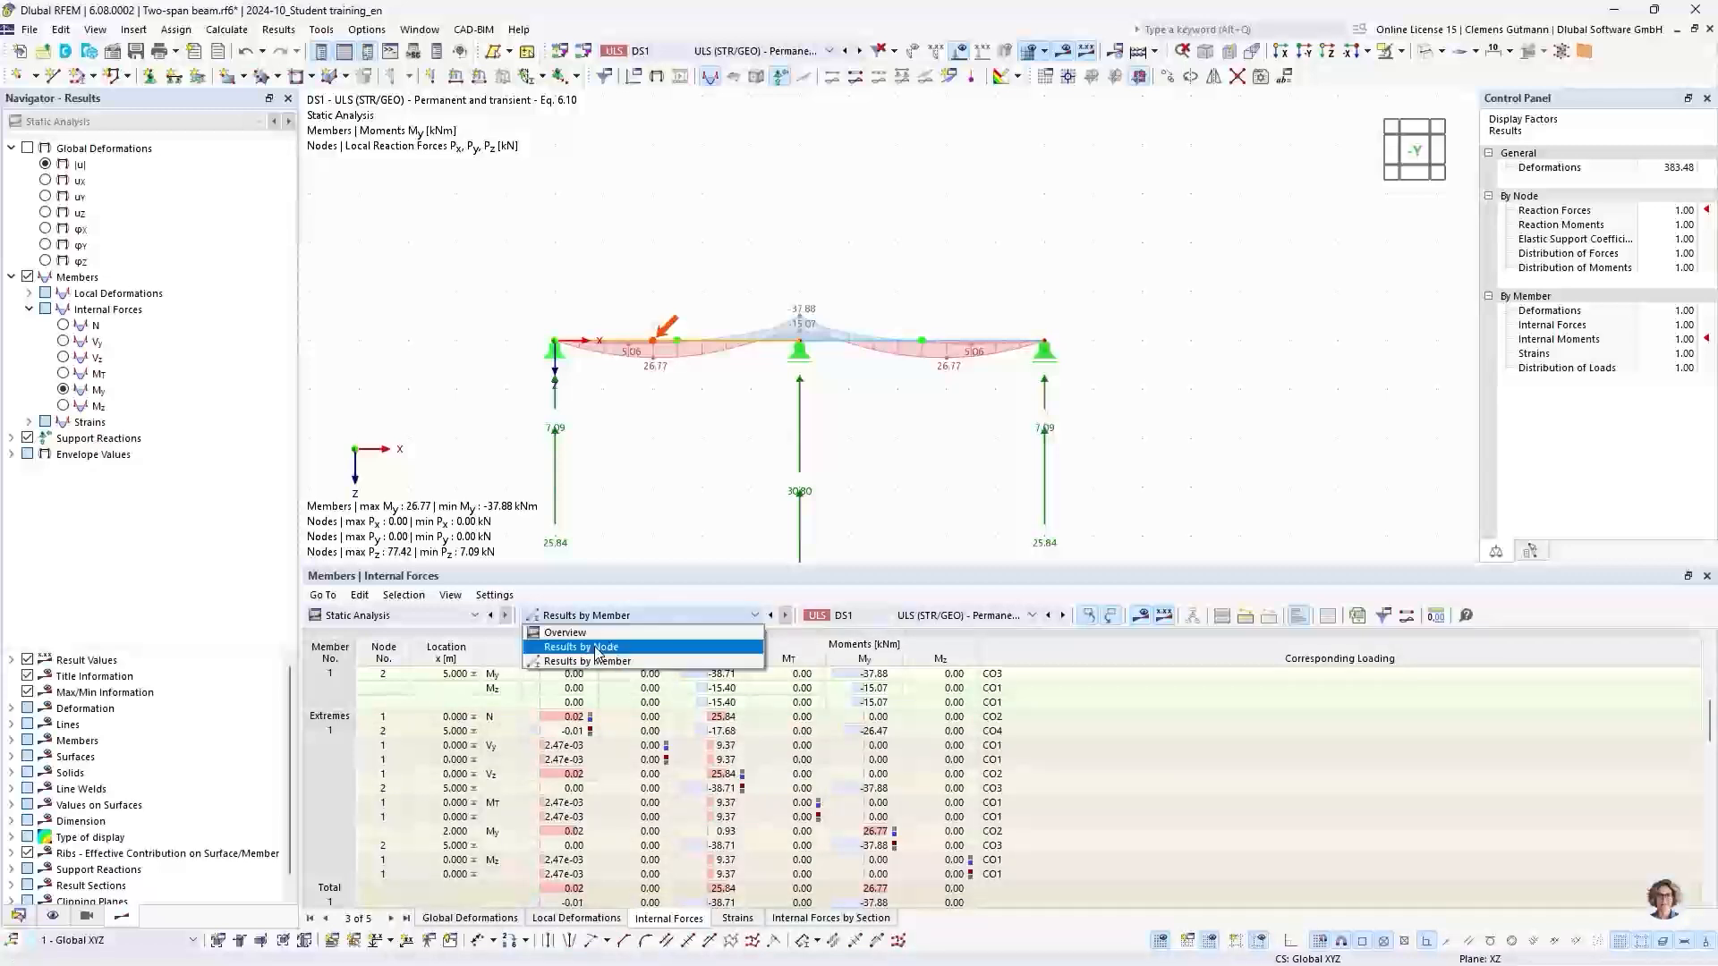
{"action": "left_click", "coordinate": [597, 647]}
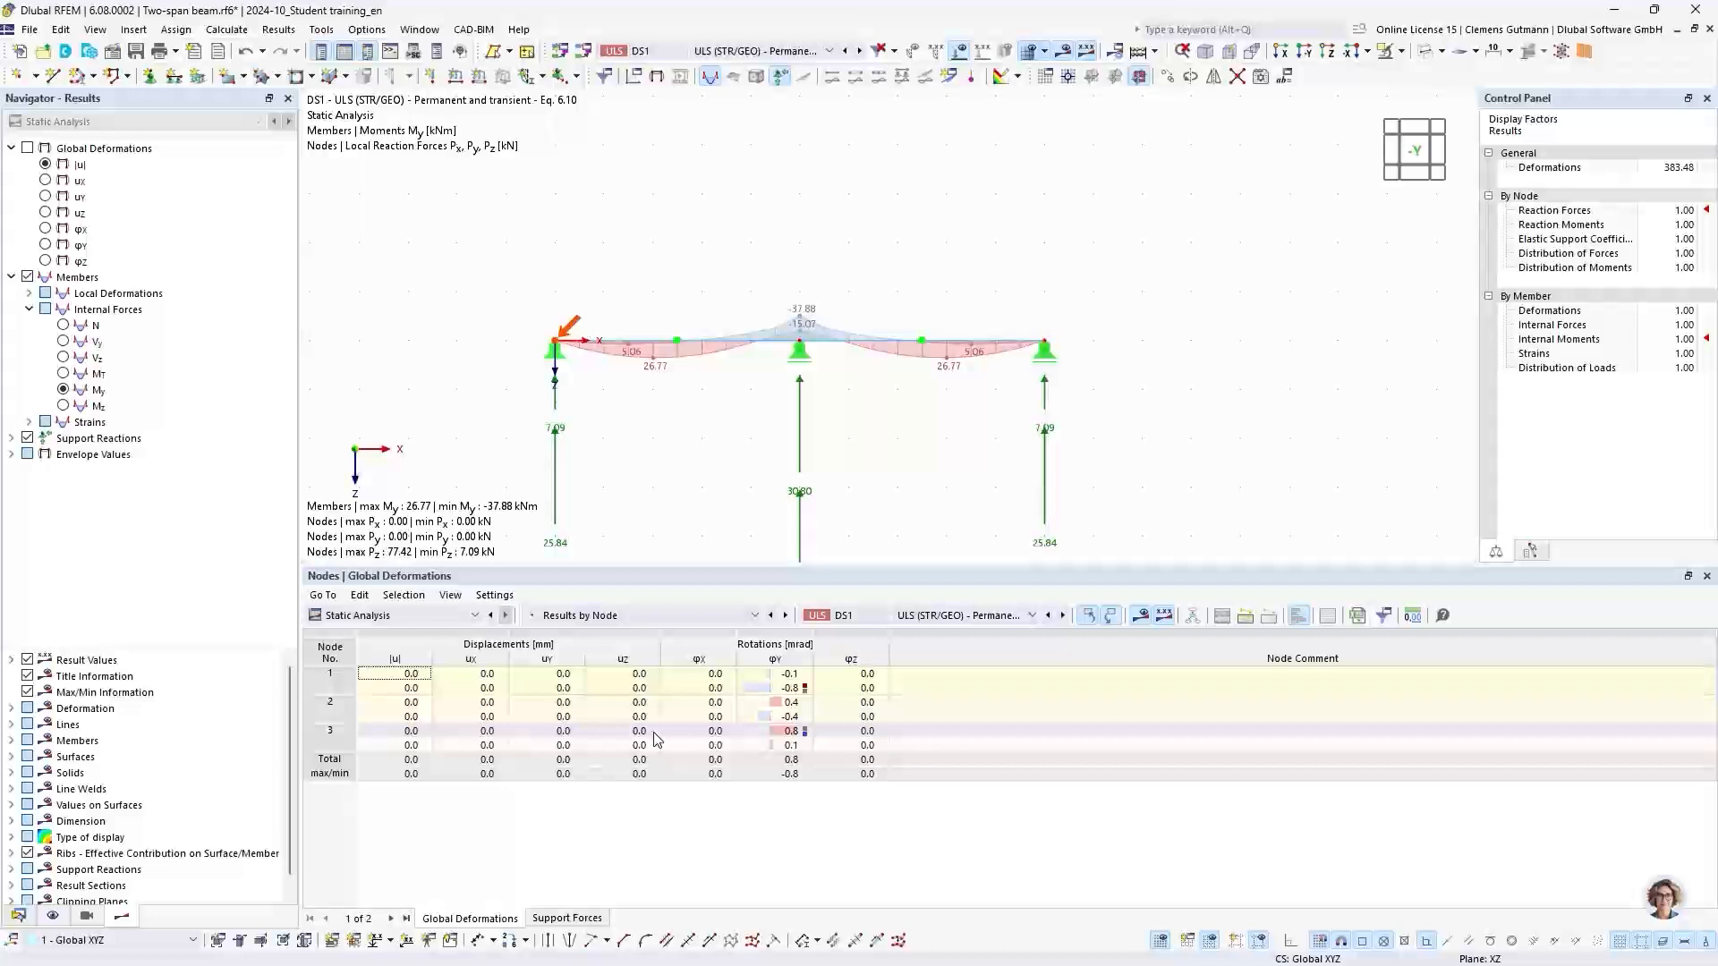
{"action": "left_click", "coordinate": [548, 920]}
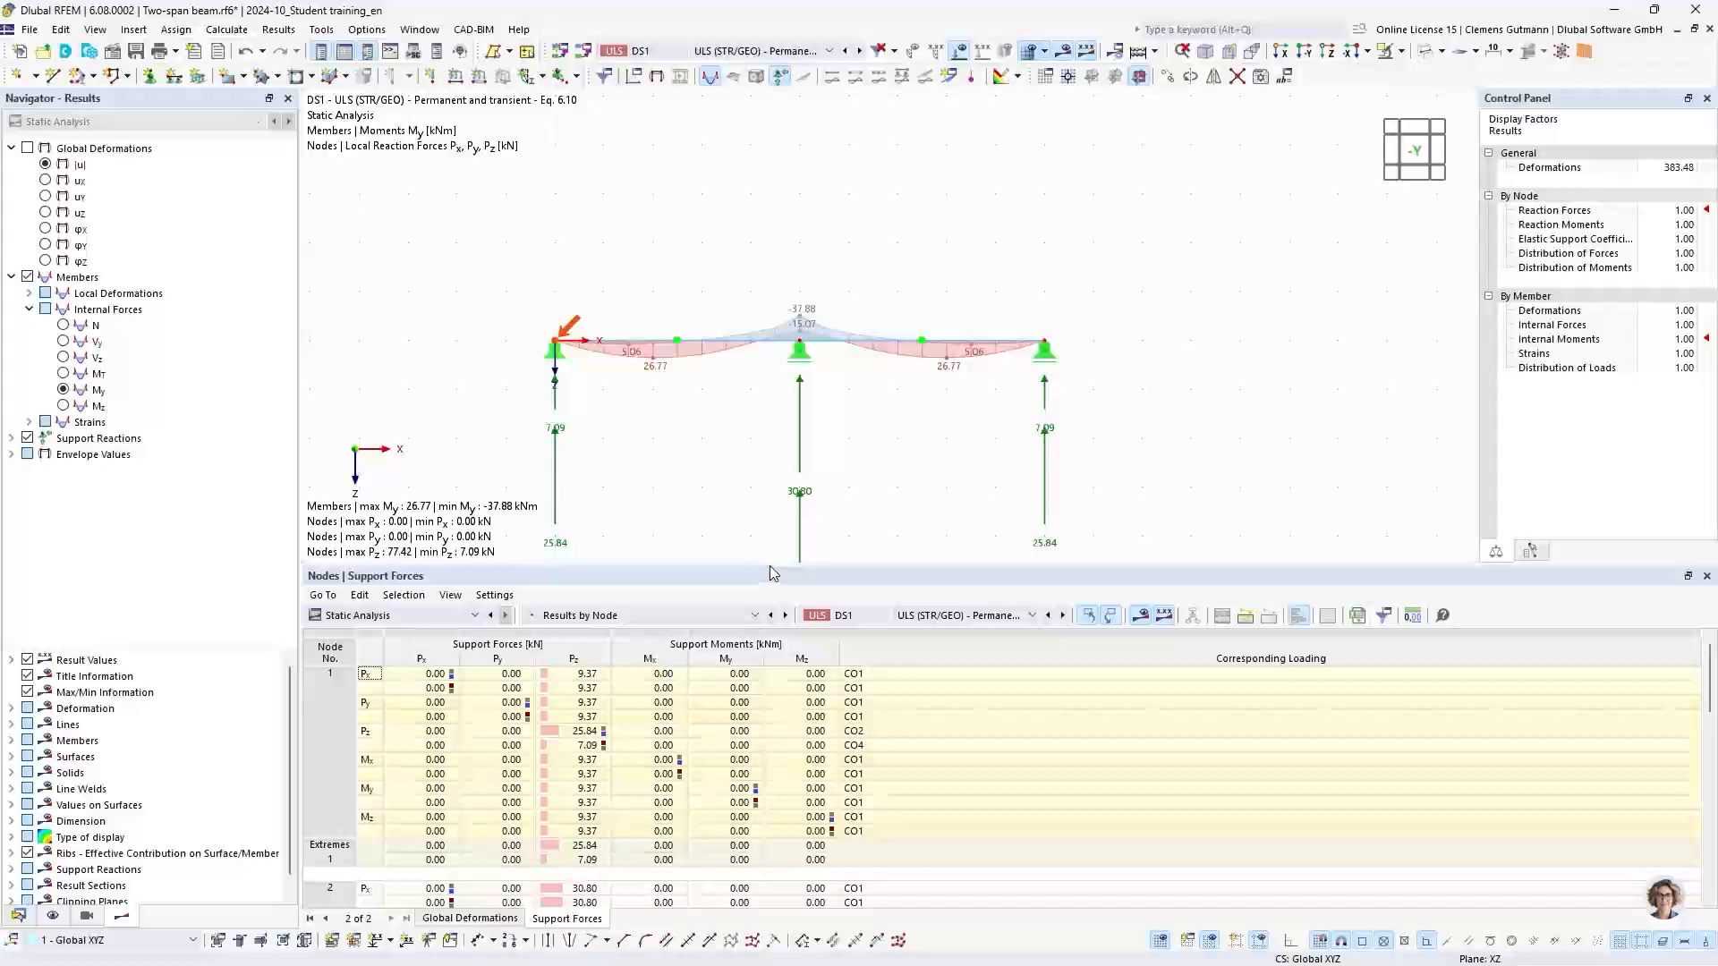
Find the maximum support force Pz at node 2 and its corresponding load combination, and compare it with the reactions in the enlarged graphics area
{"action": "left_click_drag", "start_coordinate": [770, 568], "coordinate": [767, 411]}
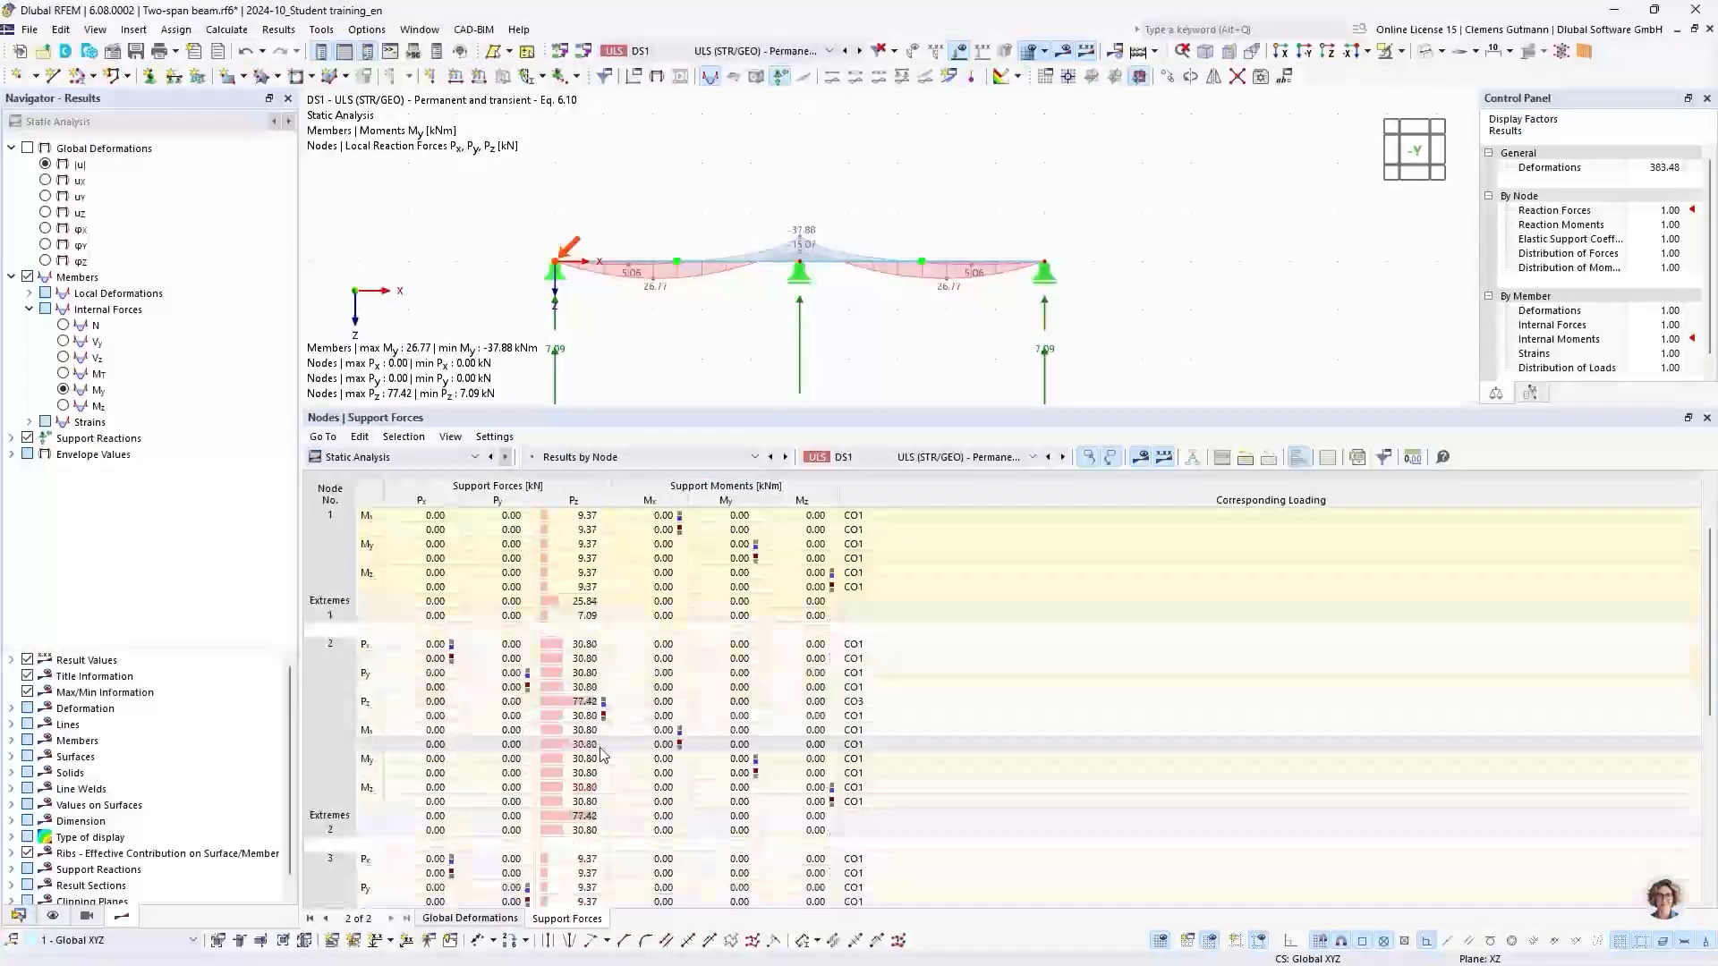
{"action": "left_click", "coordinate": [578, 703]}
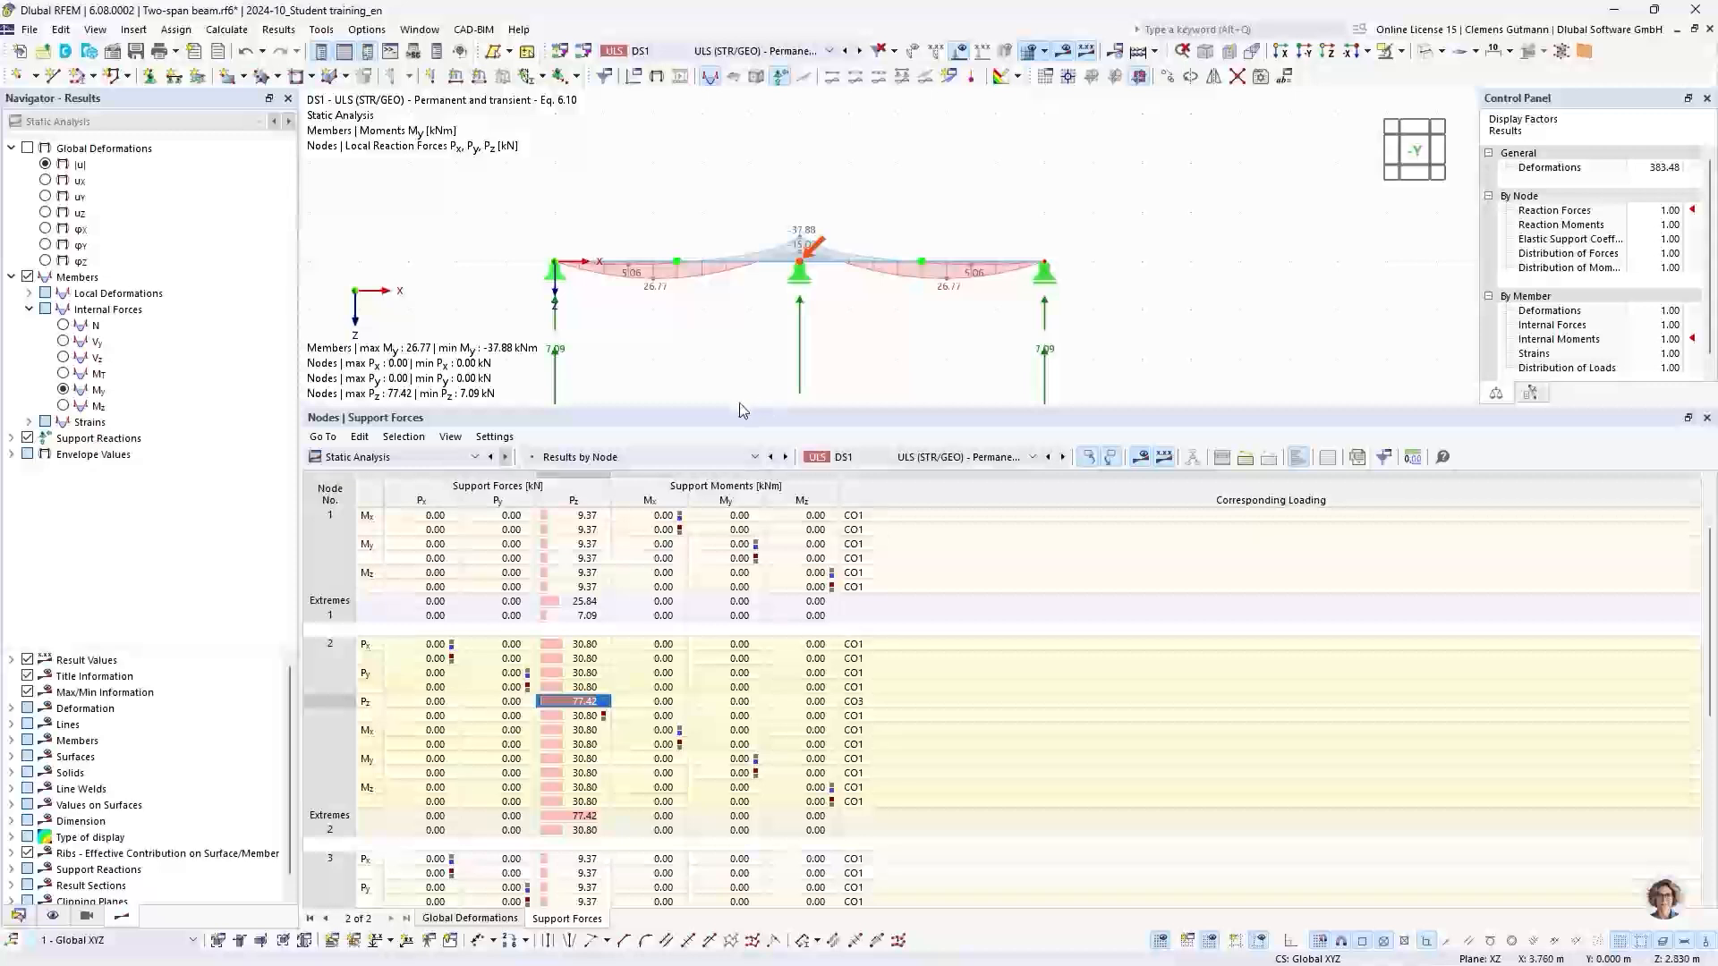
{"action": "left_click_drag", "start_coordinate": [740, 410], "coordinate": [741, 530]}
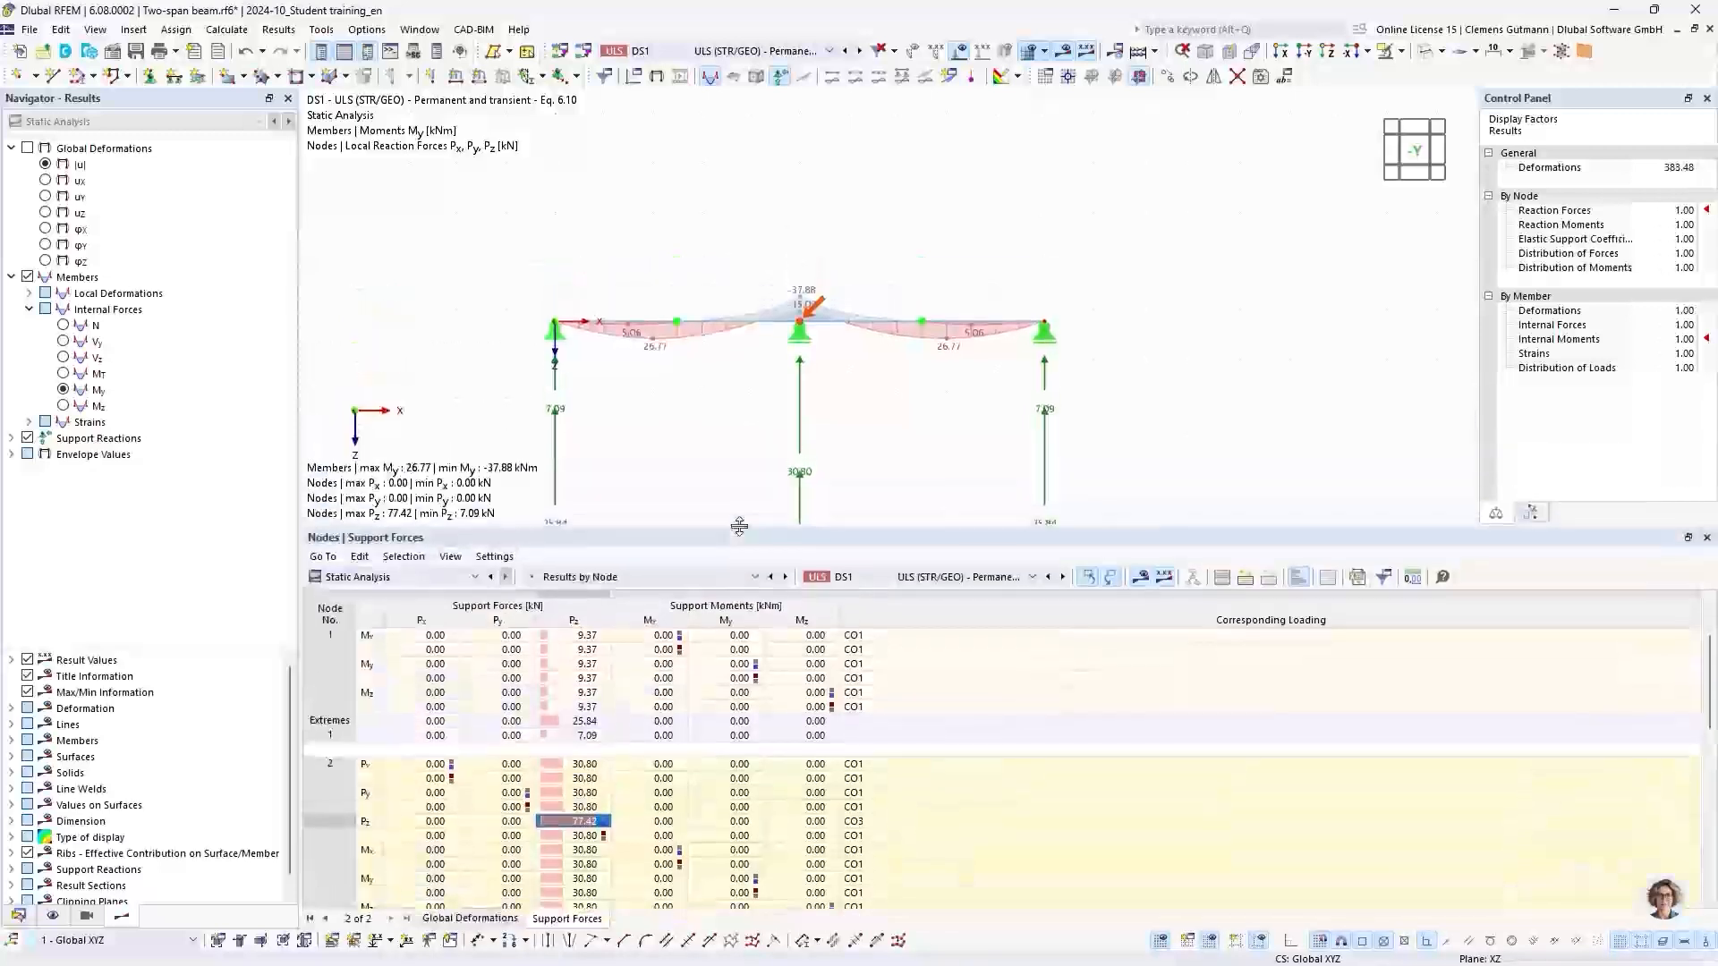
{"action": "left_click", "coordinate": [856, 824]}
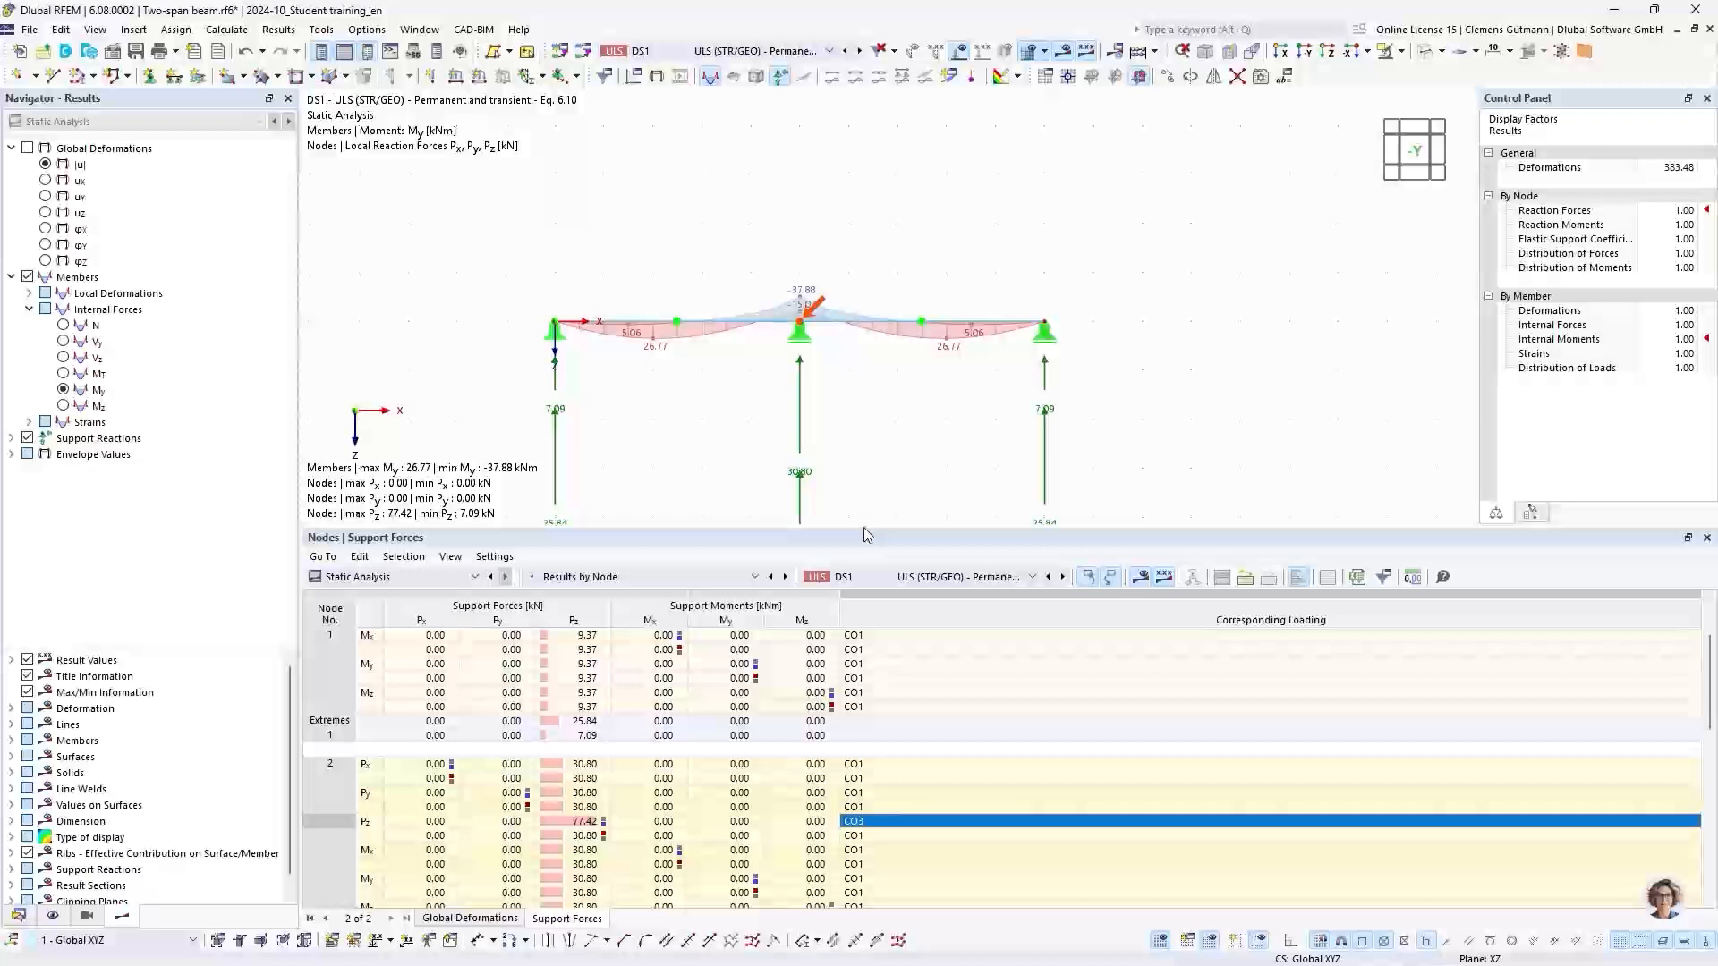
{"action": "left_click_drag", "start_coordinate": [866, 535], "coordinate": [866, 610]}
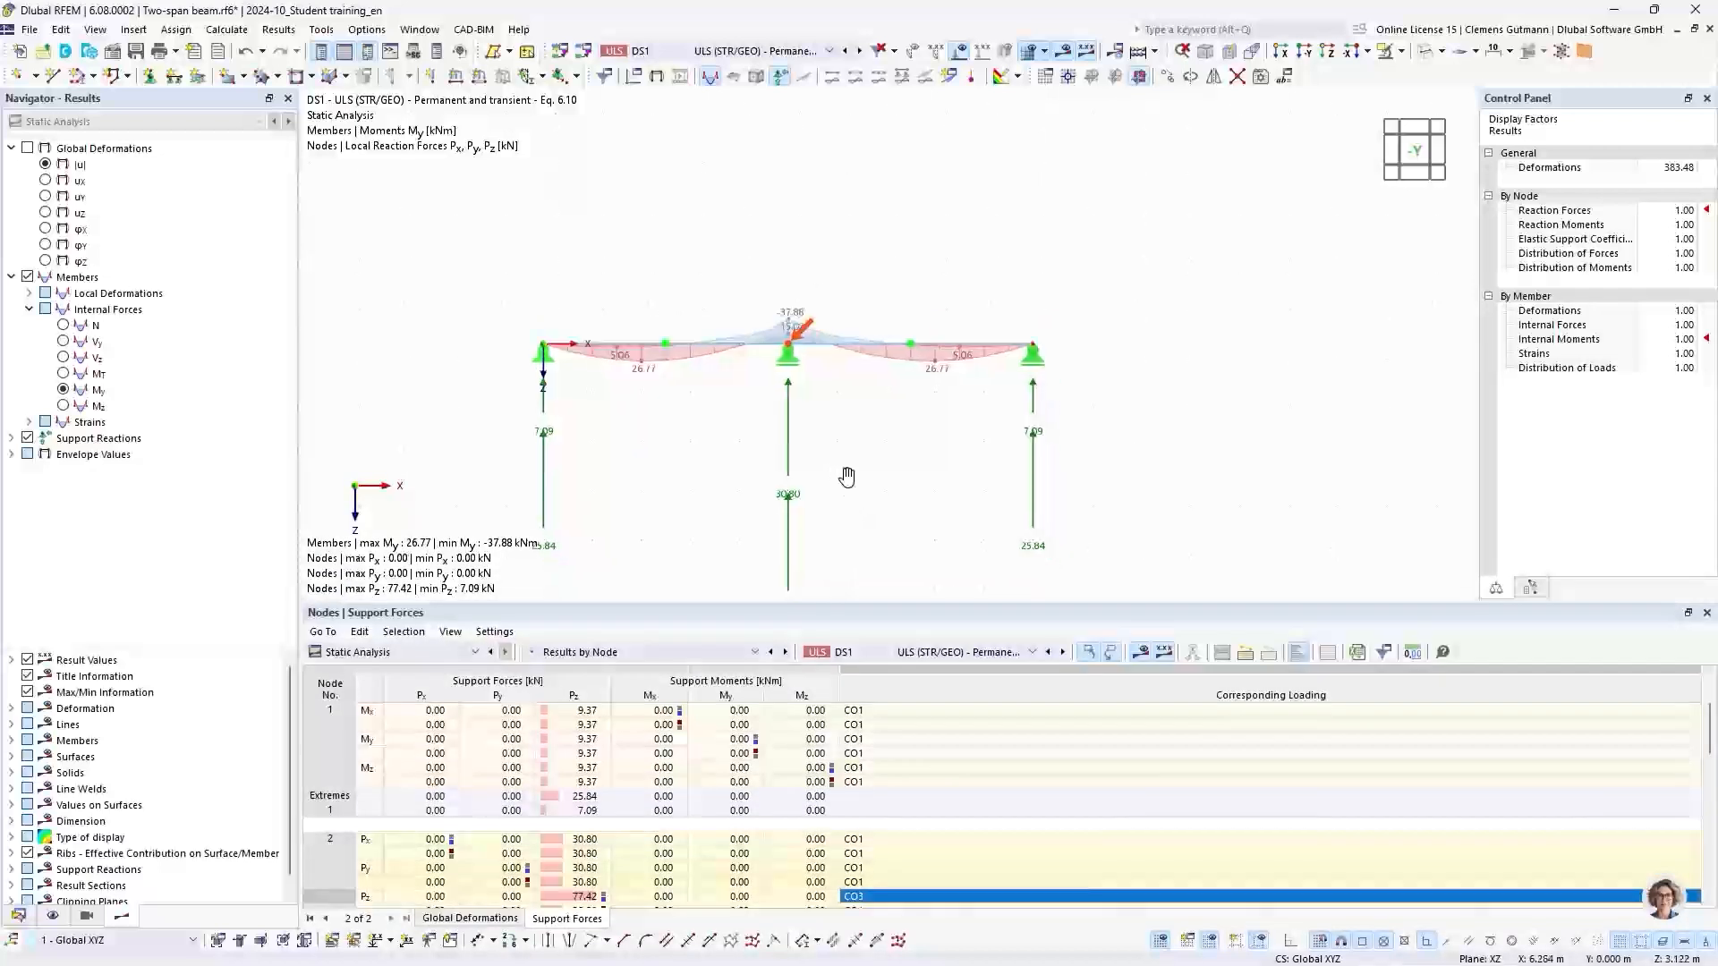
{"action": "middle_click_drag", "start_coordinate": [847, 476], "coordinate": [885, 453]}
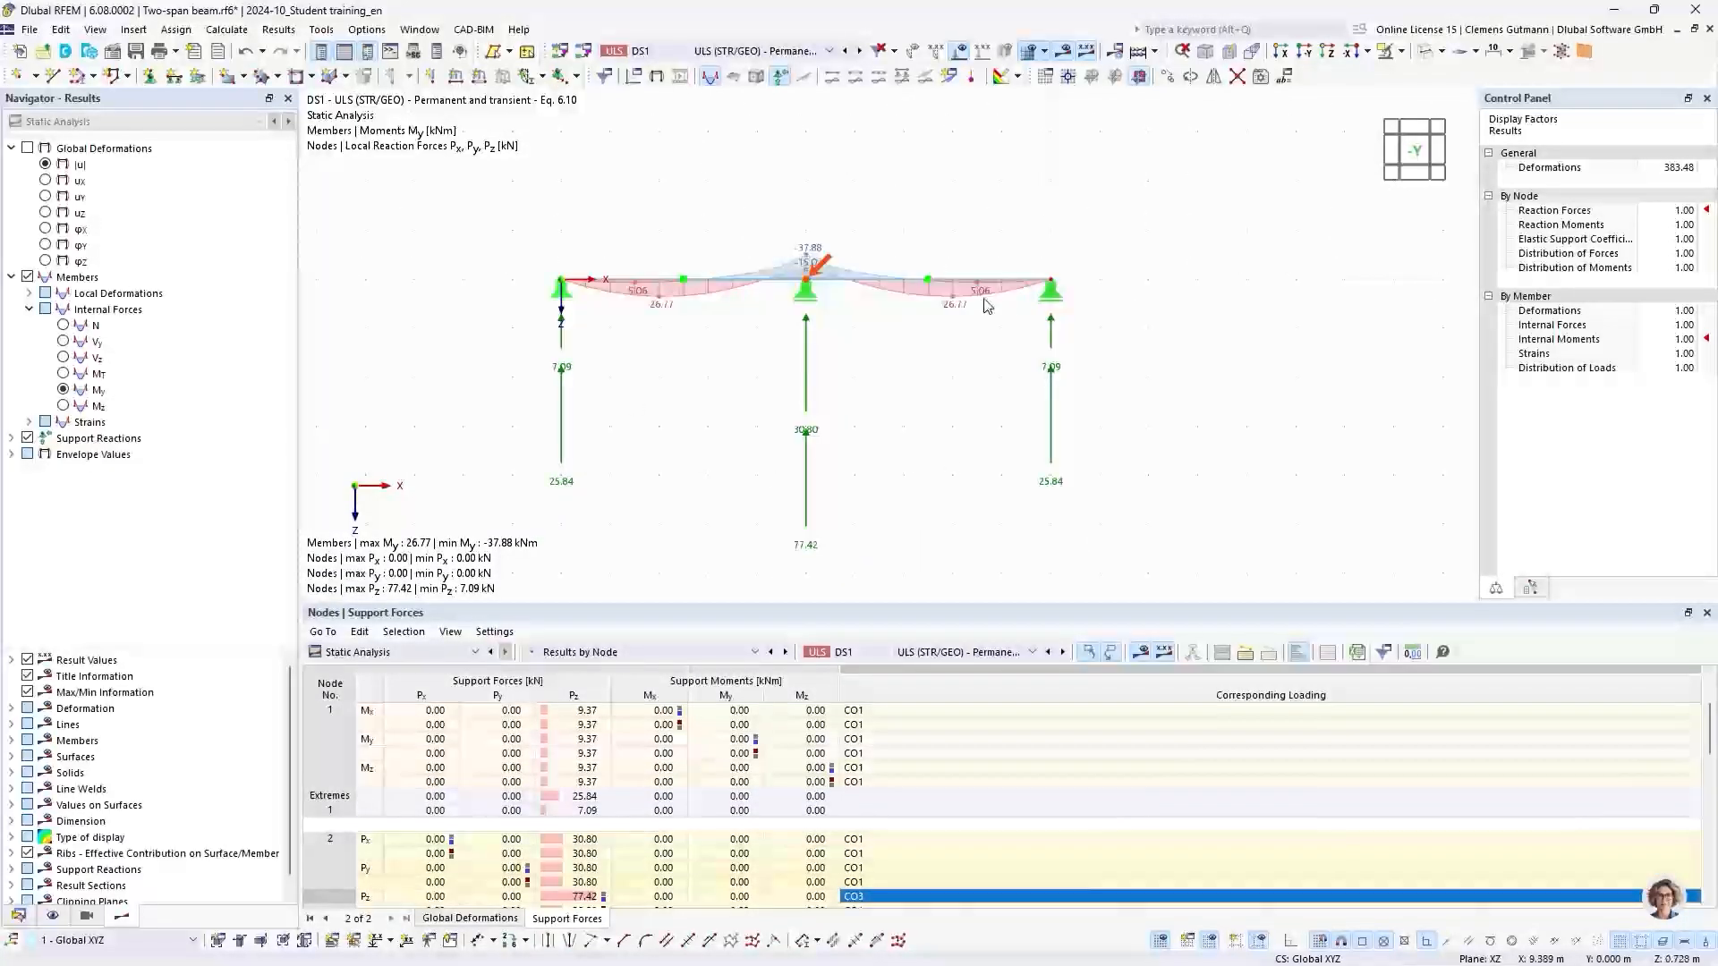
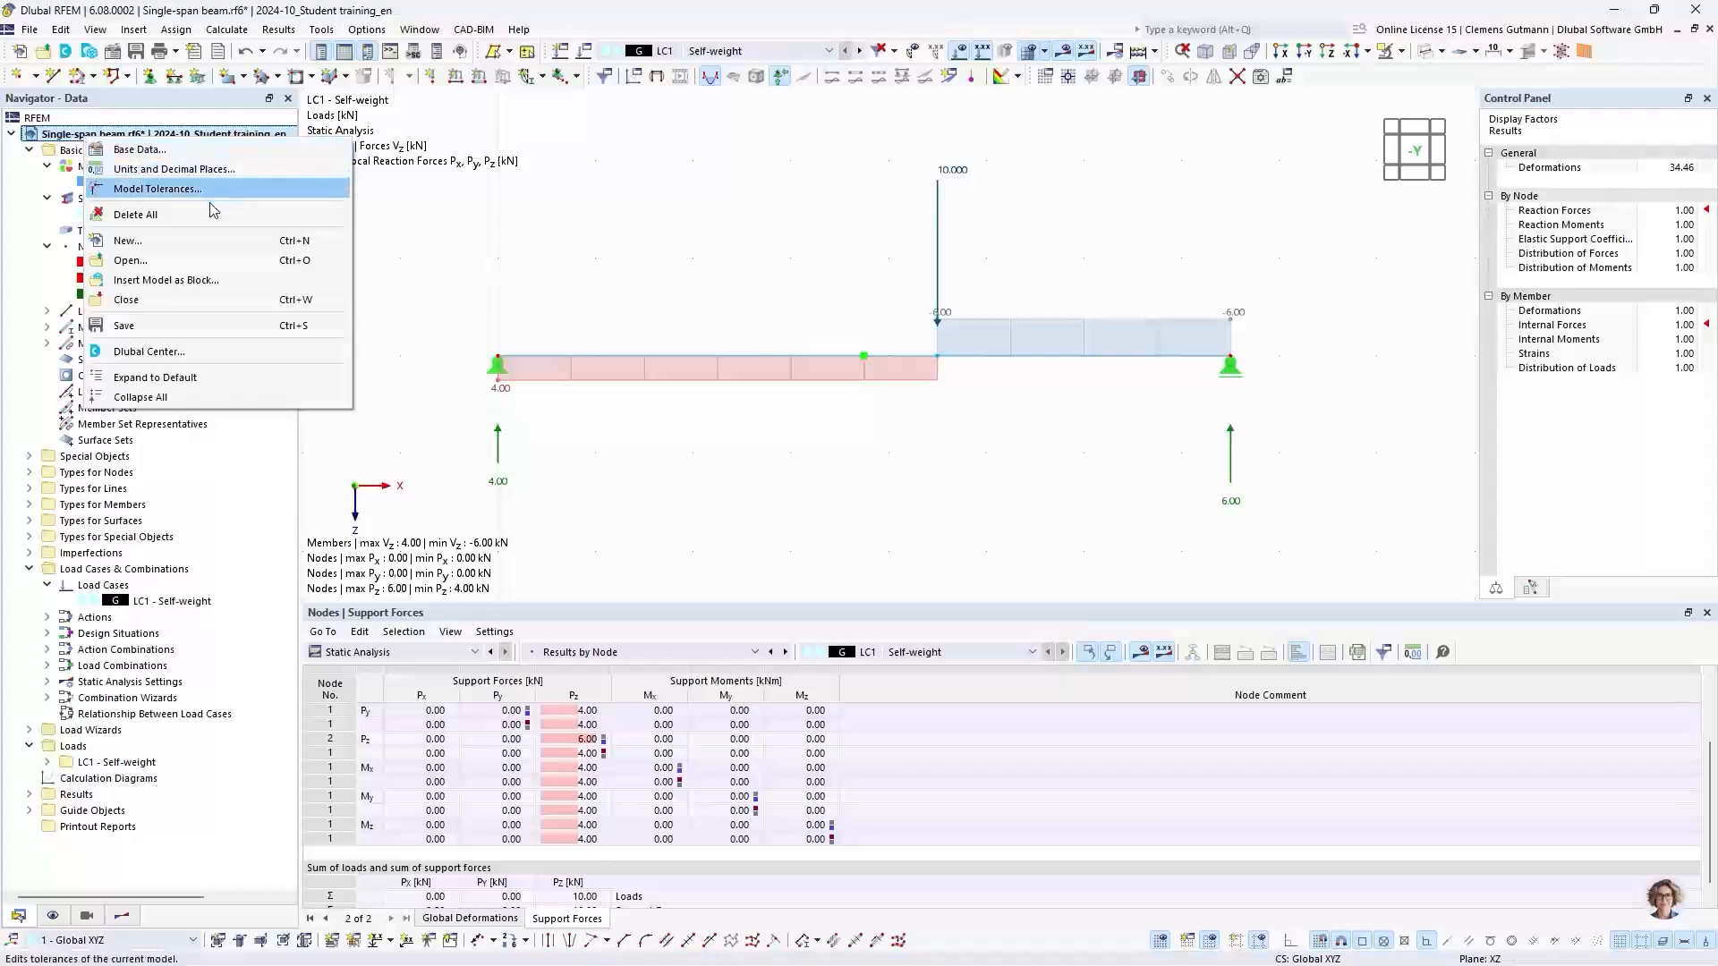
Close the Single-span beam model and save its changes
{"action": "left_click", "coordinate": [126, 299]}
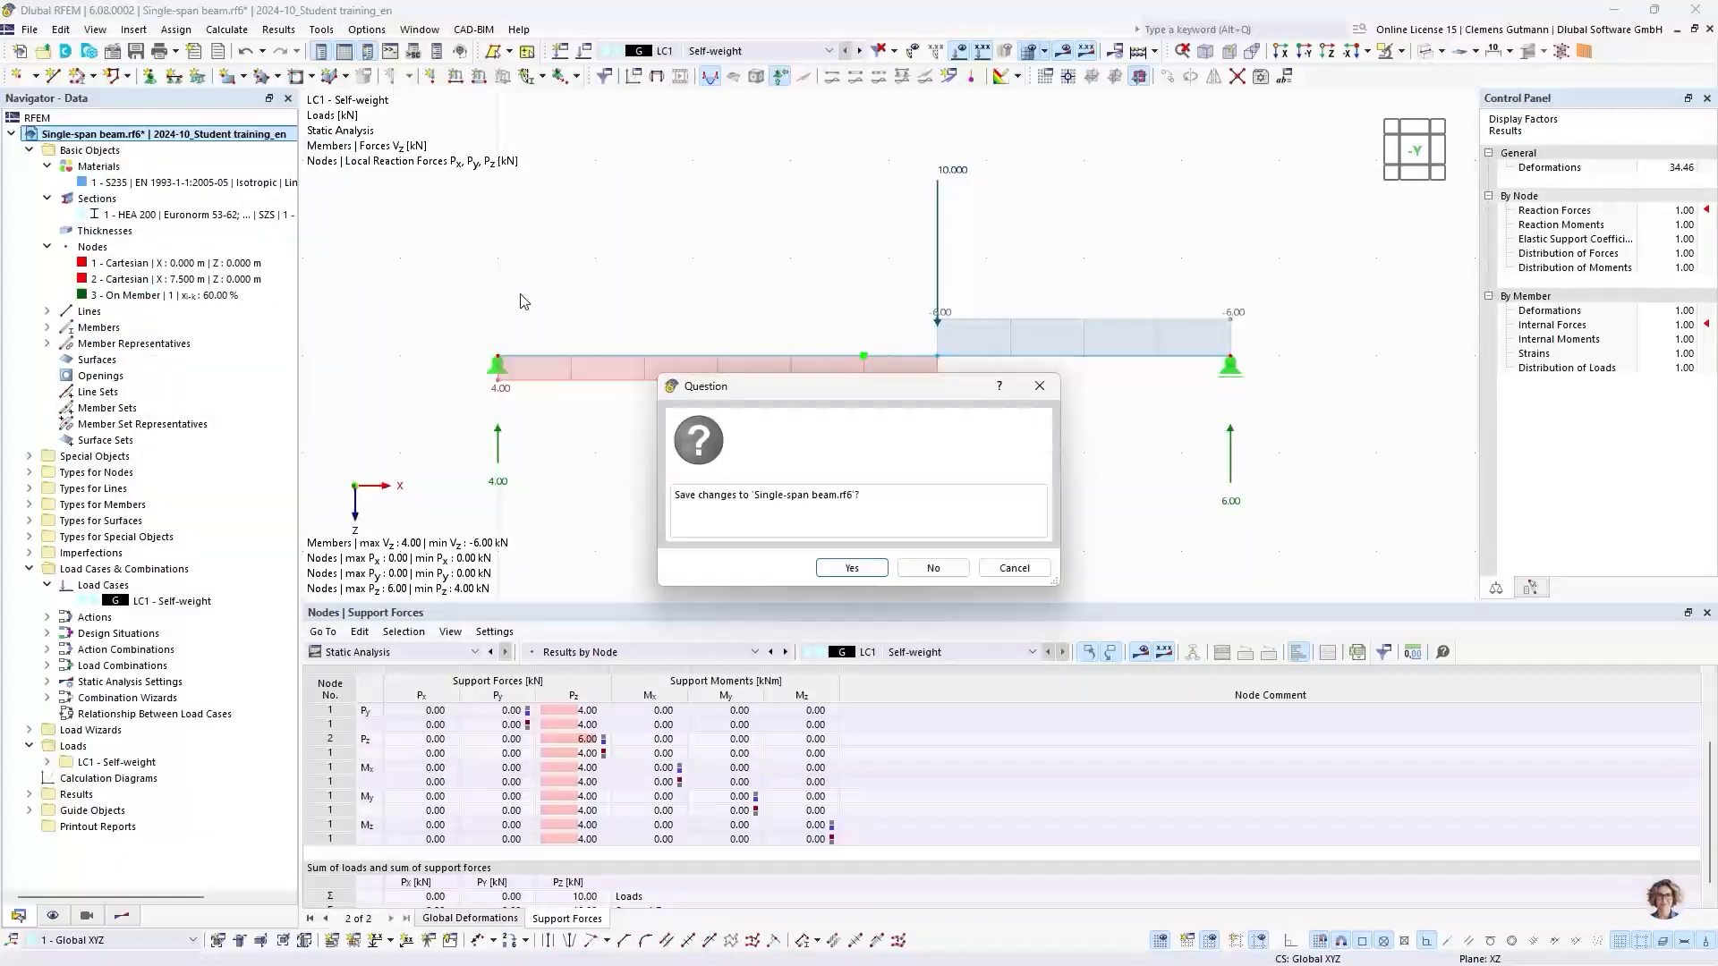
{"action": "left_click", "coordinate": [852, 568]}
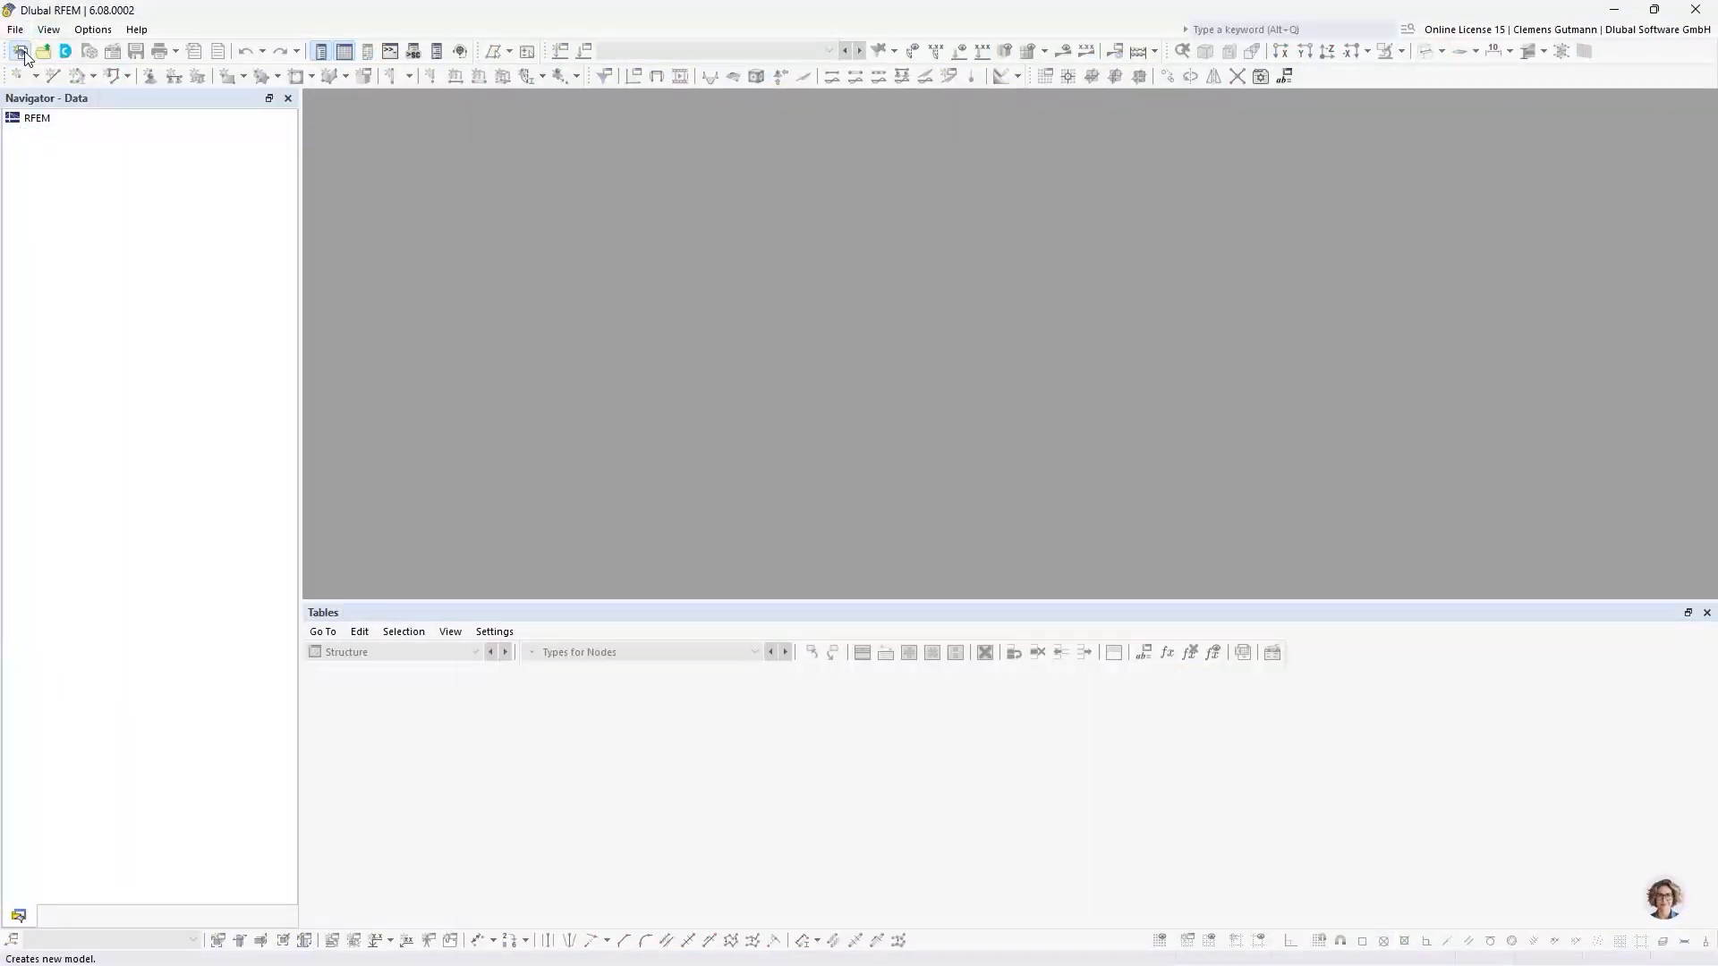
Start a new model named "Gerber beam" and set it to be initialized as a copy of an existing model
{"action": "left_click", "coordinate": [25, 55]}
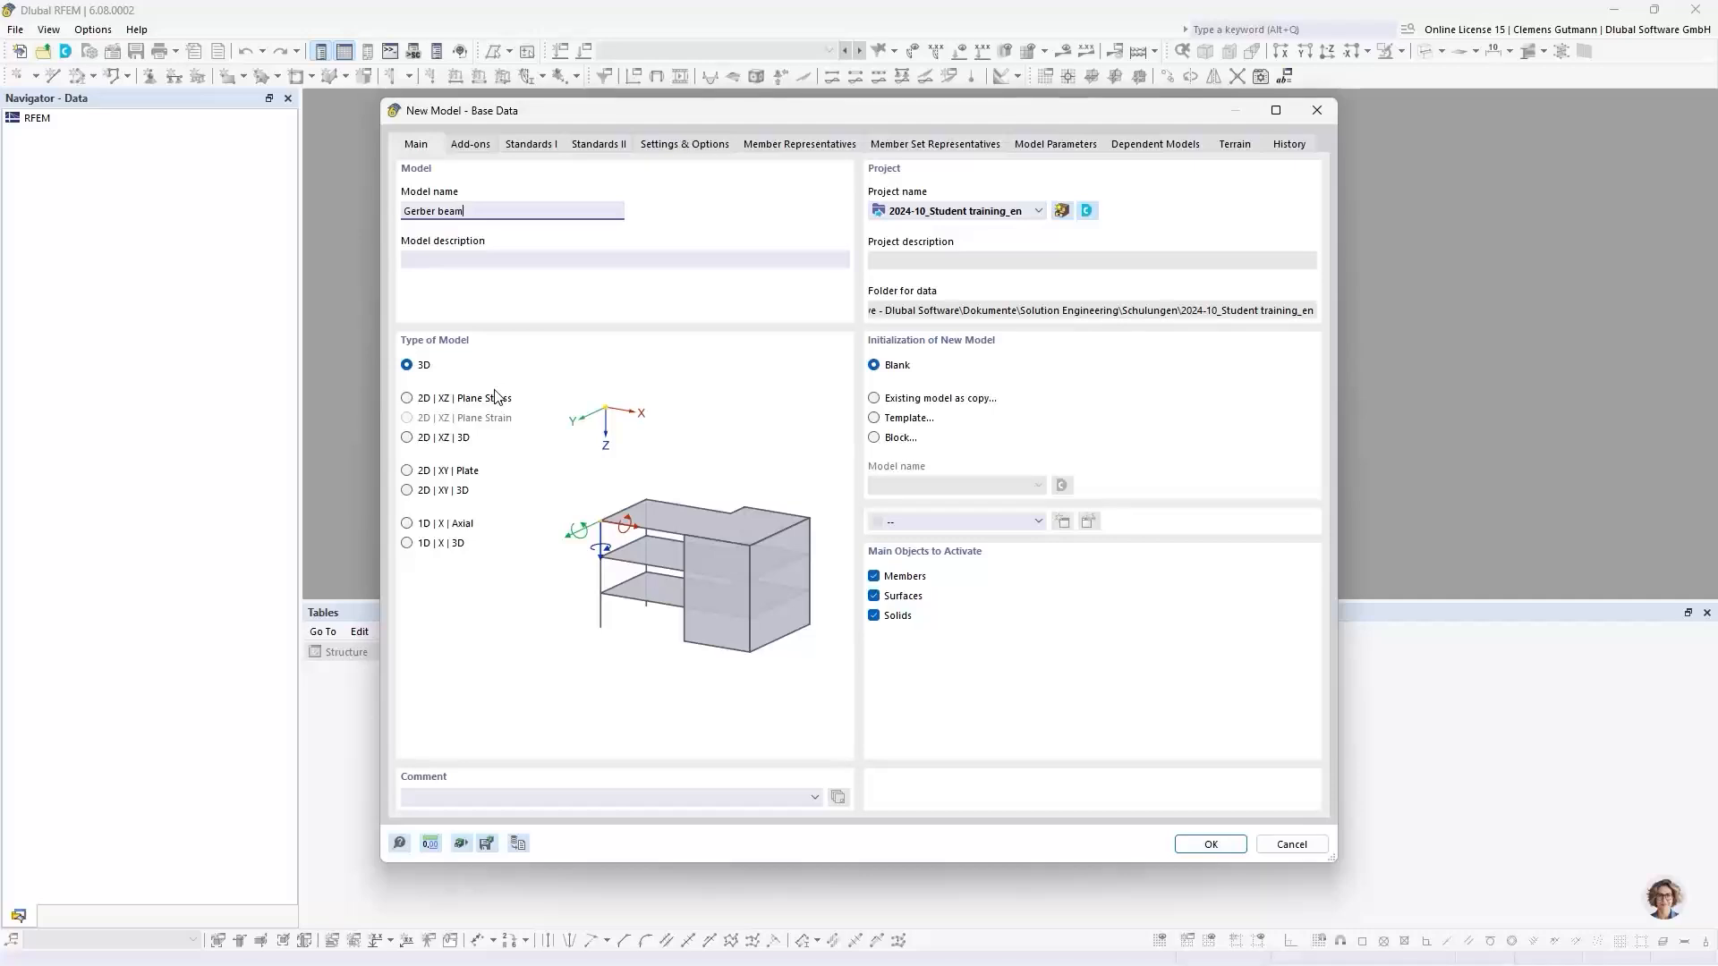
{"action": "key", "text": "Tab"}
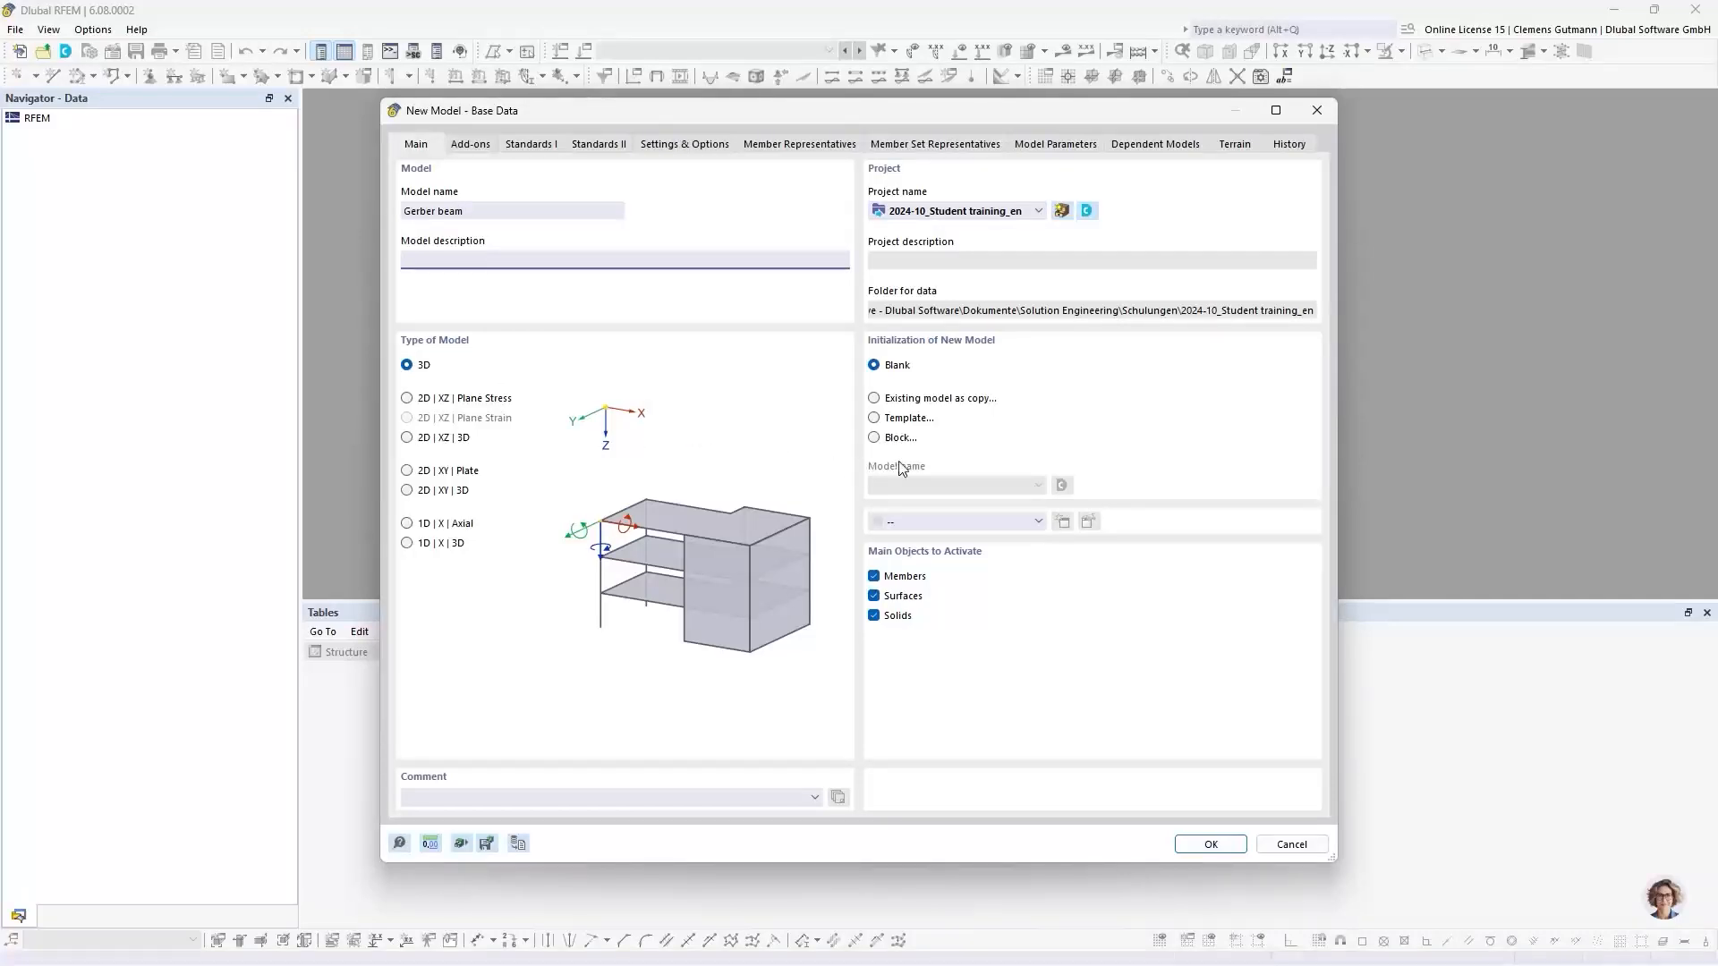
{"action": "left_click", "coordinate": [876, 400]}
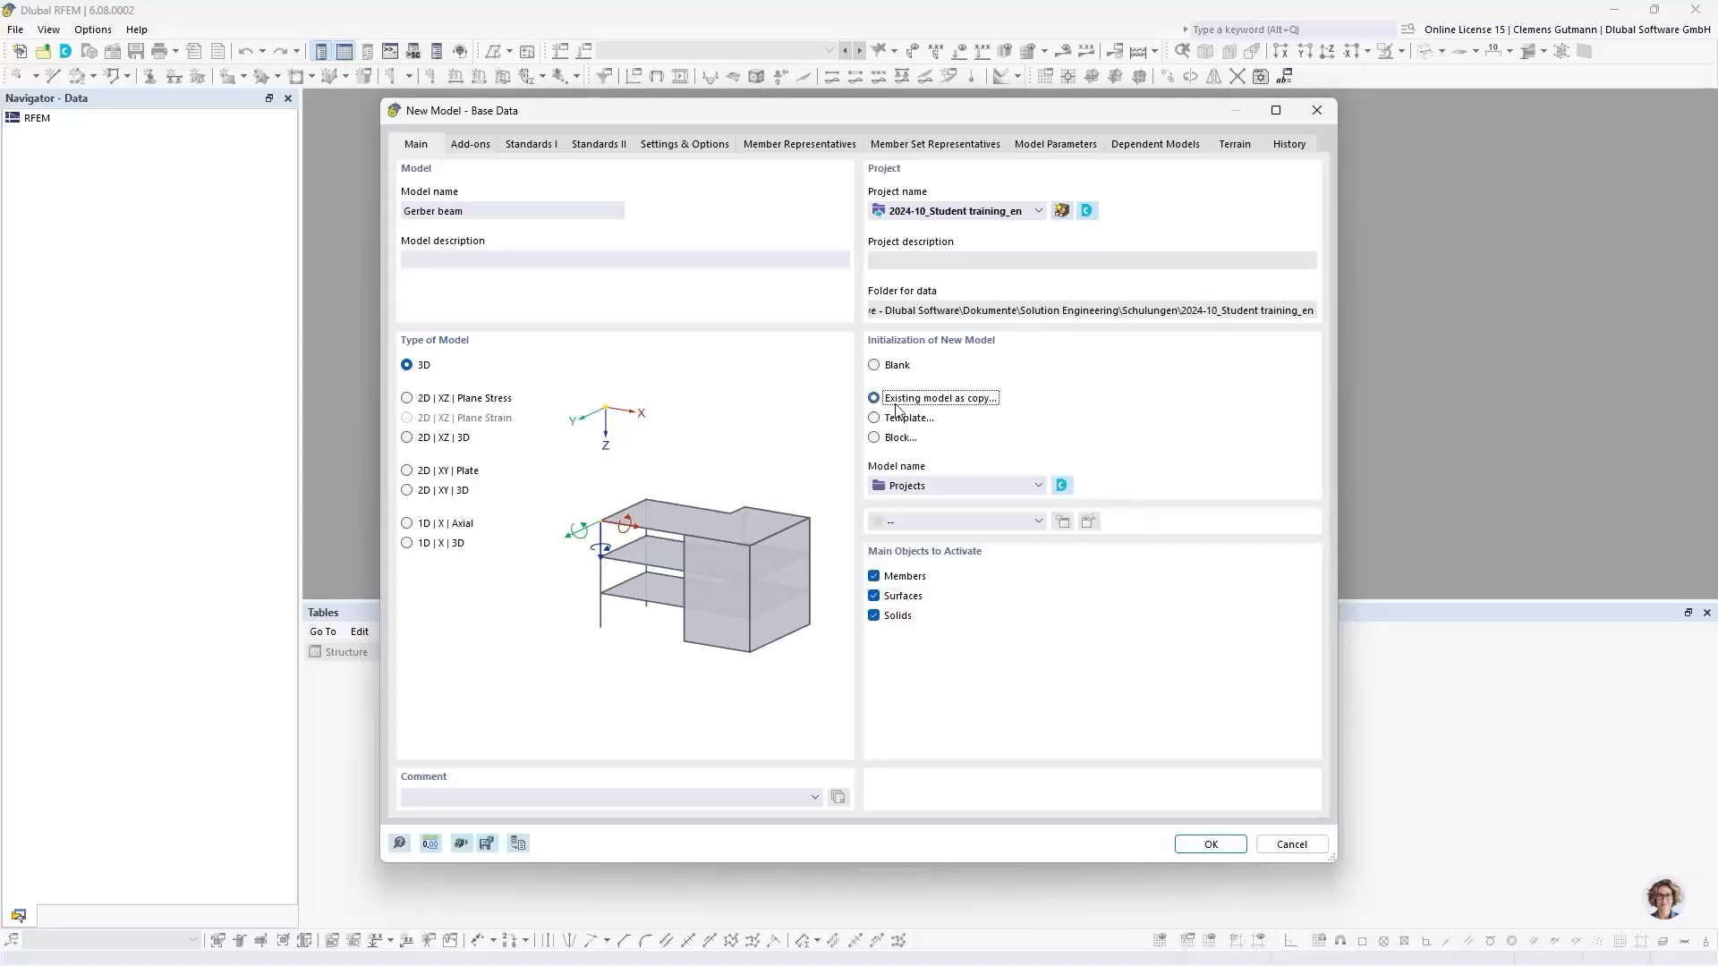
Choose Two-span beam from Dokumente > Solution Engineering > Schulungen > 2024-10_Student training_en as the existing model to copy
{"action": "left_click", "coordinate": [1038, 488]}
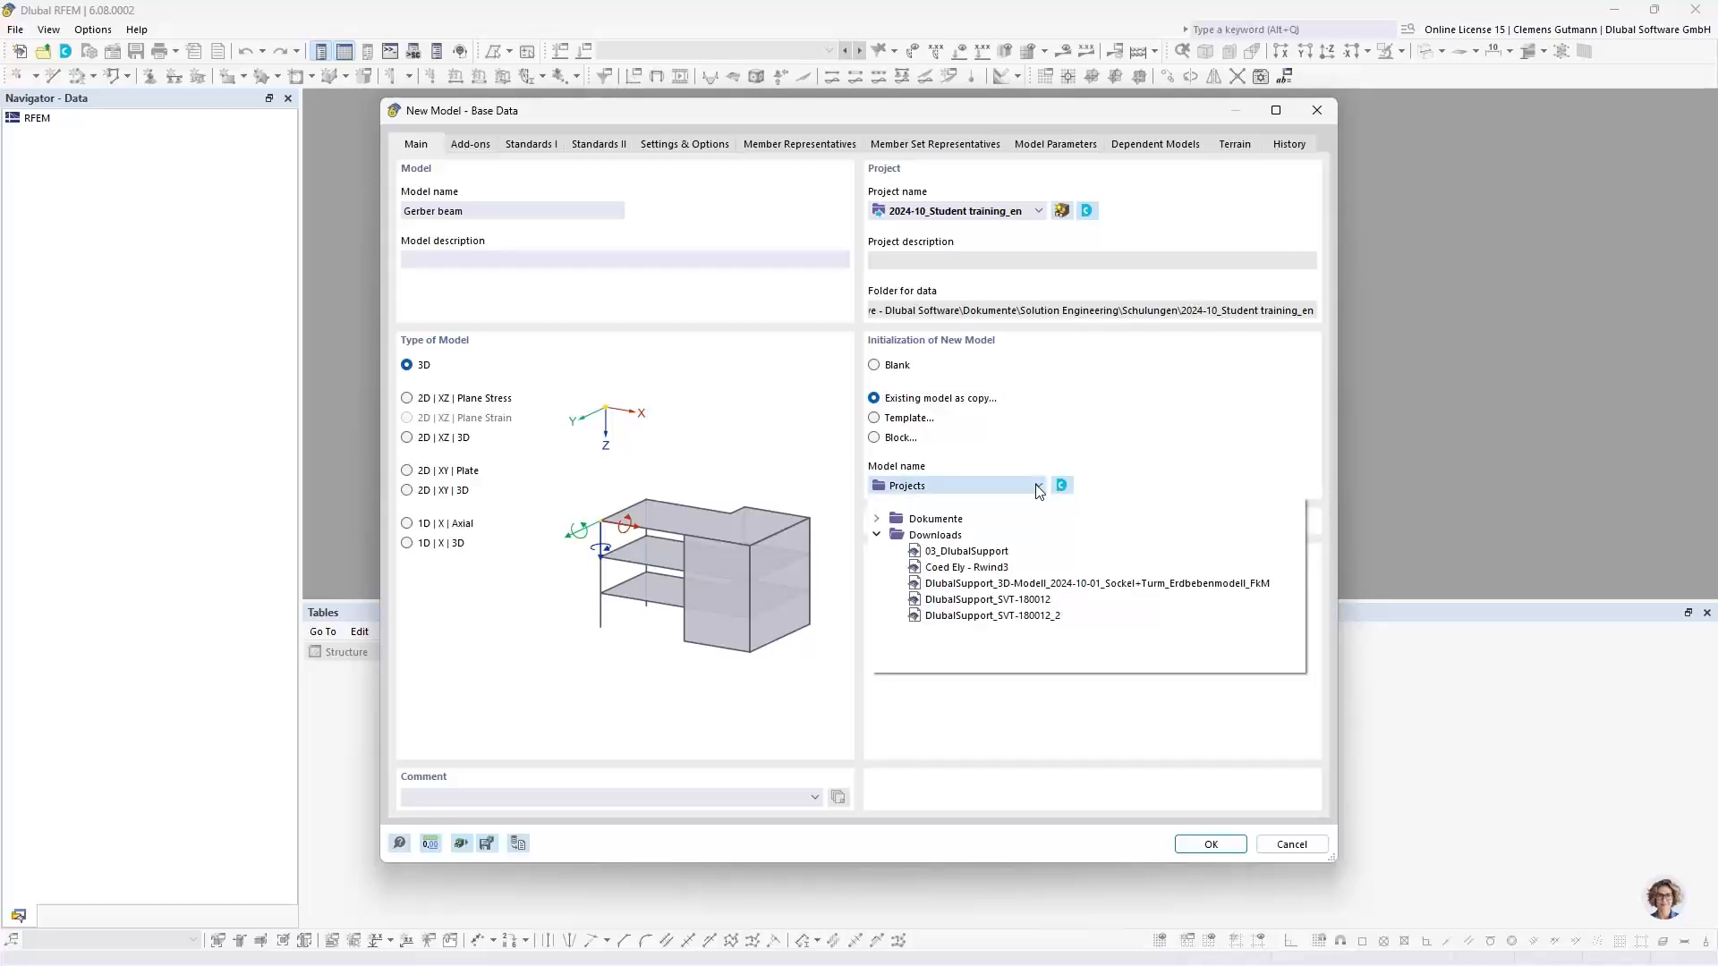
{"action": "left_click", "coordinate": [877, 520]}
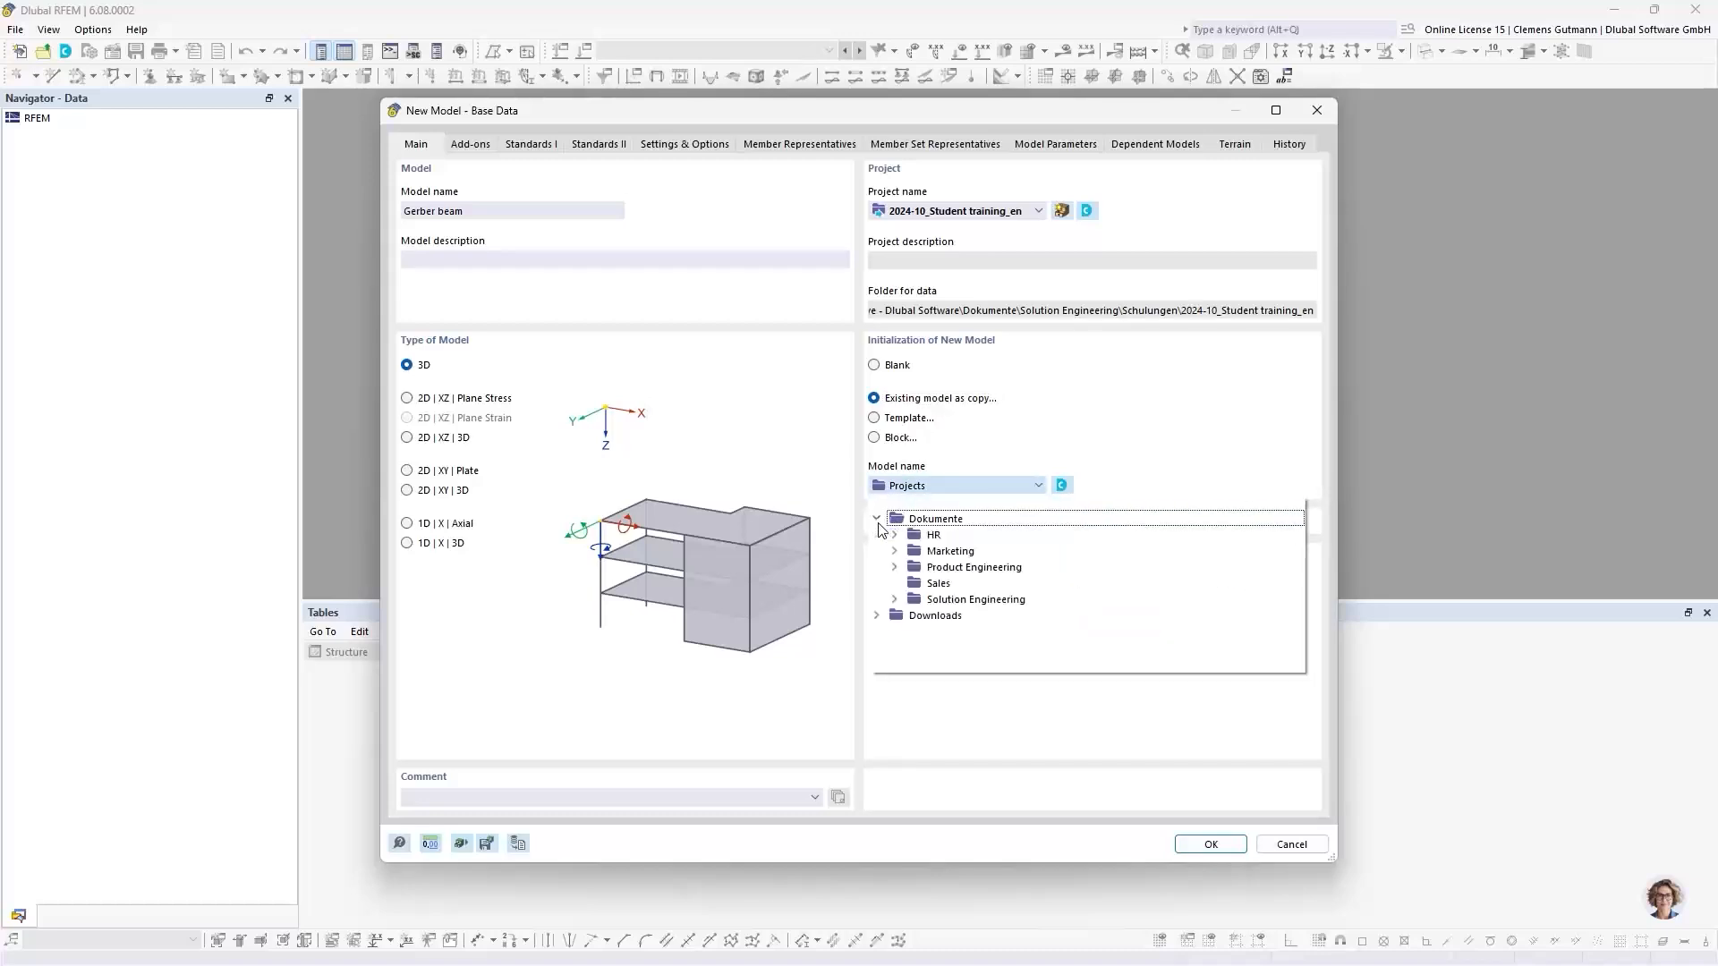
{"action": "left_click", "coordinate": [894, 599]}
{"action": "scroll", "coordinate": [919, 658], "scroll_direction": "down", "scroll_amount": 2}
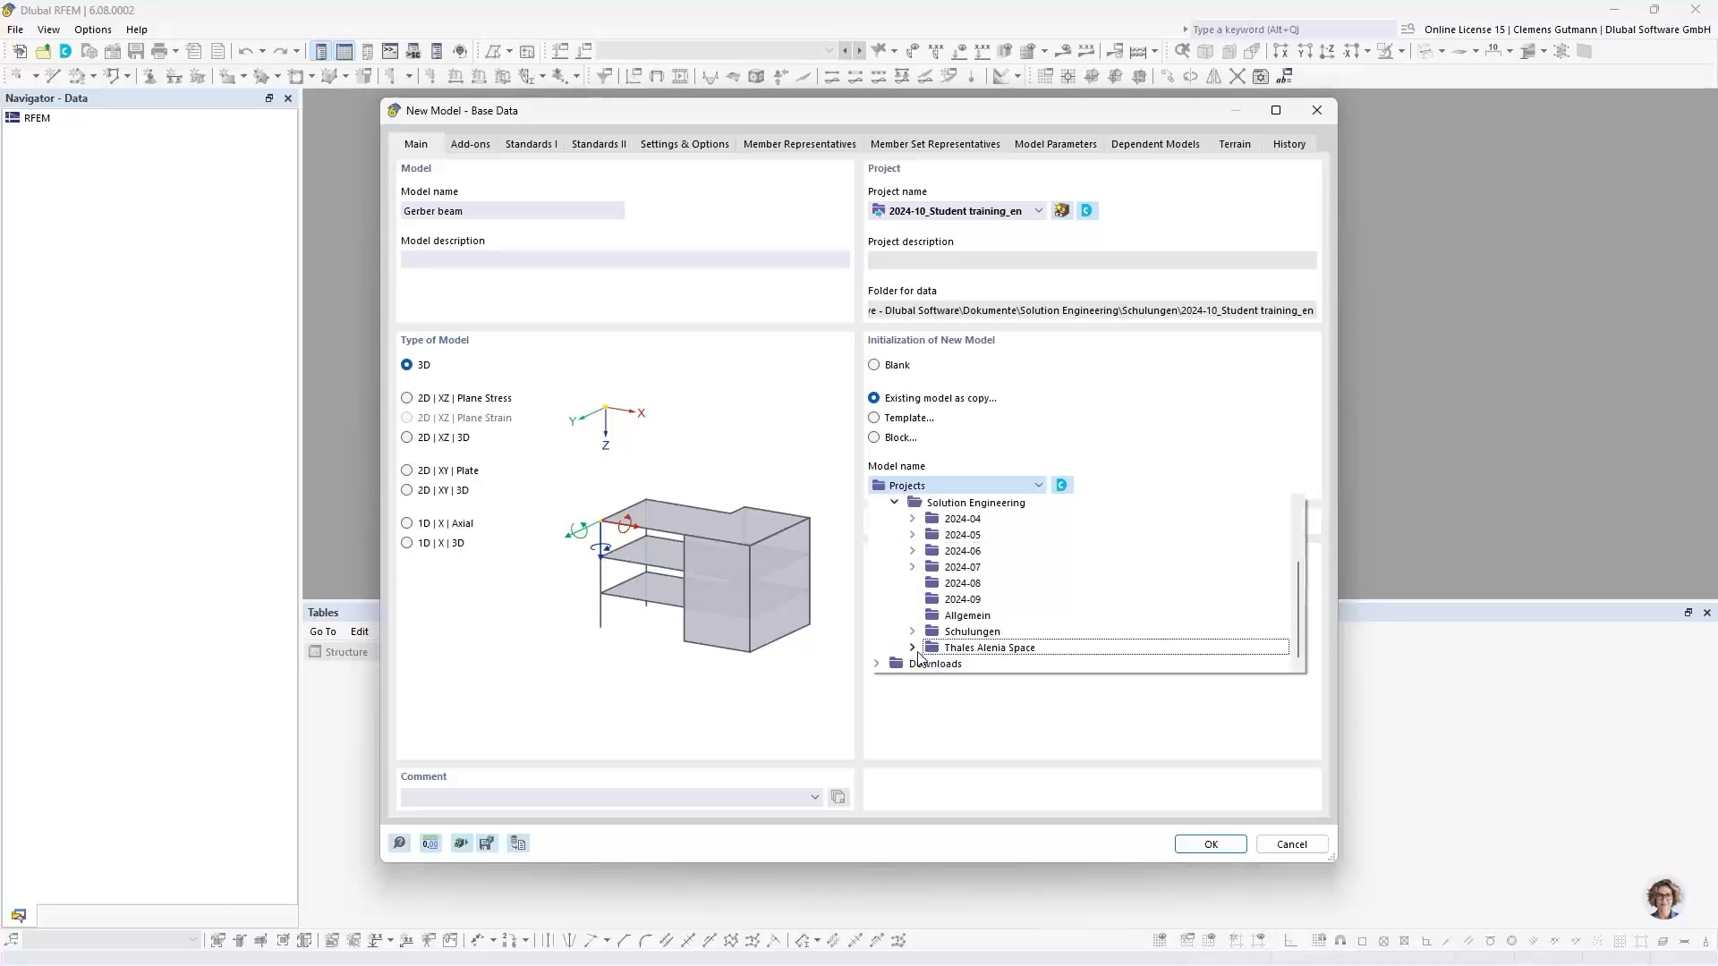
{"action": "left_click", "coordinate": [912, 631]}
{"action": "scroll", "coordinate": [926, 631], "scroll_direction": "down", "scroll_amount": 1}
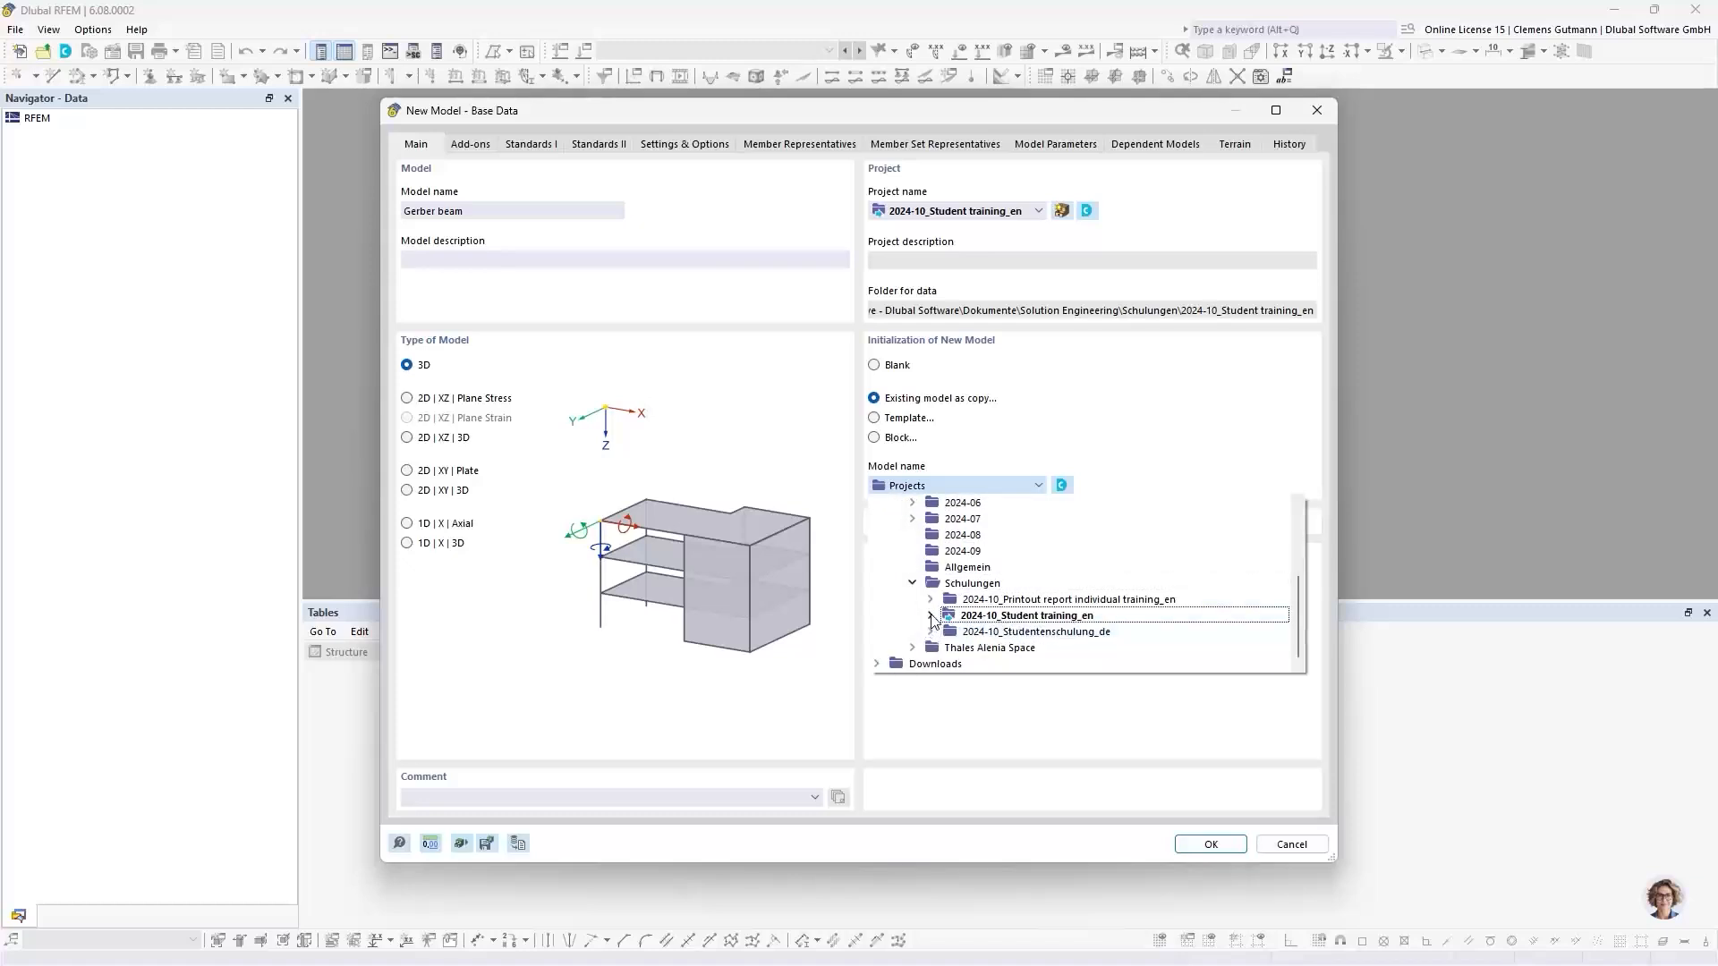
{"action": "left_click", "coordinate": [931, 617]}
{"action": "scroll", "coordinate": [1028, 617], "scroll_direction": "down", "scroll_amount": 1}
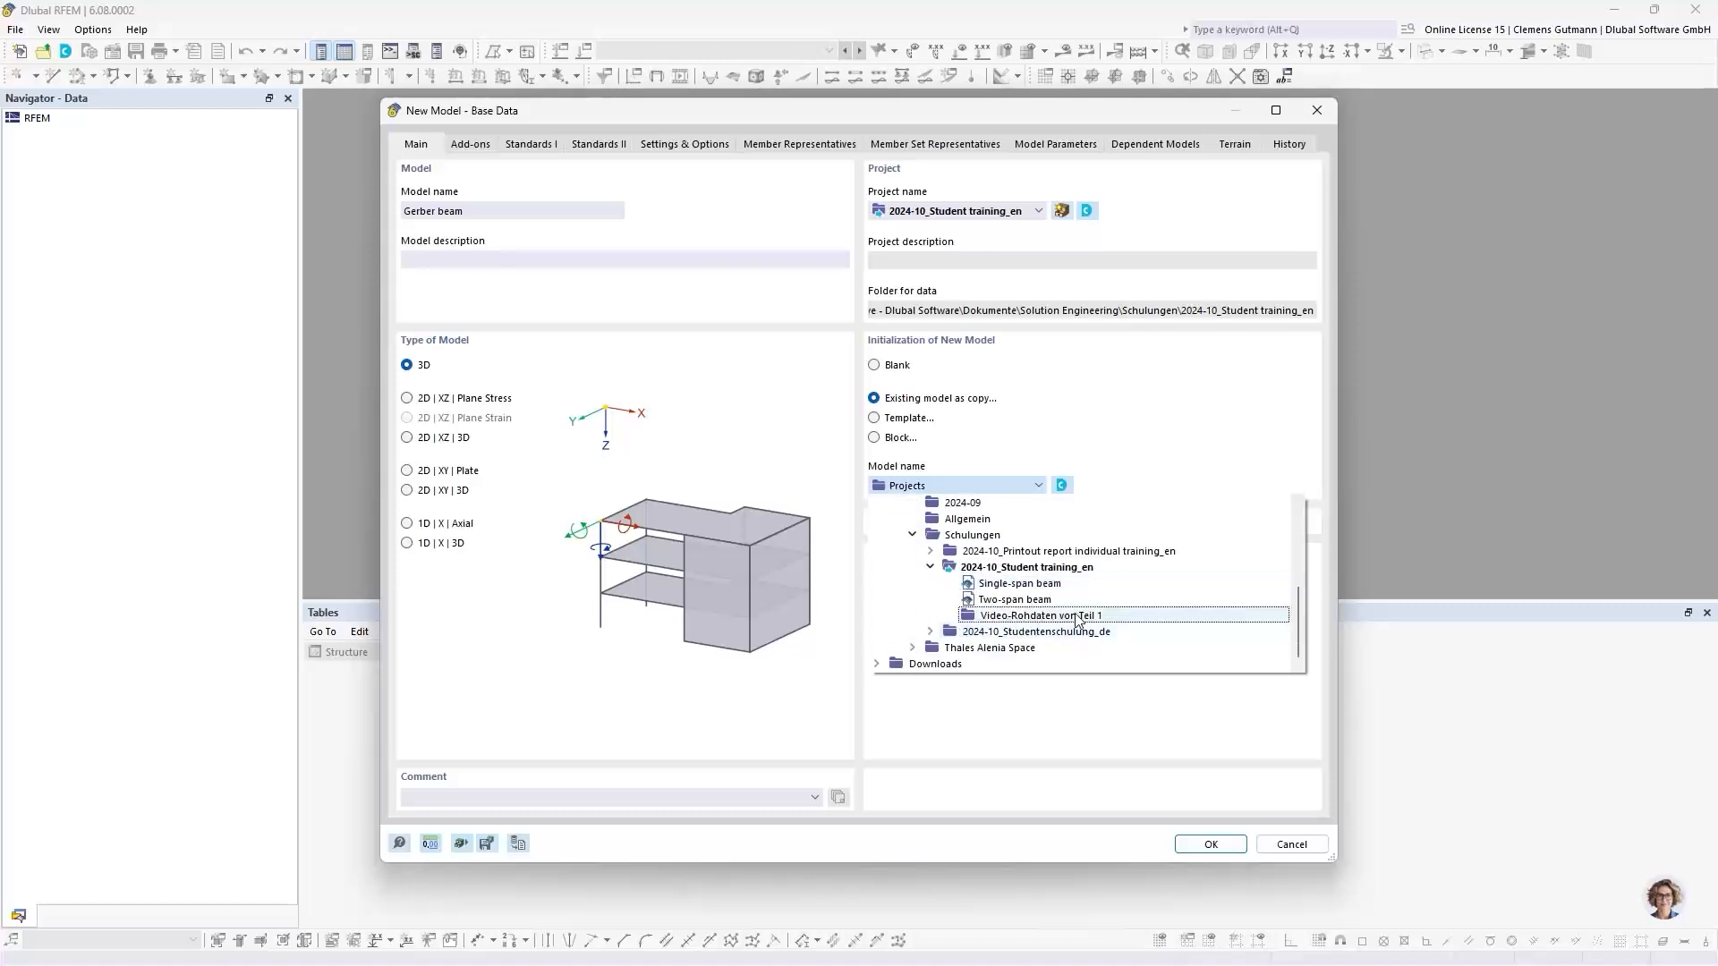
{"action": "left_click", "coordinate": [1004, 599]}
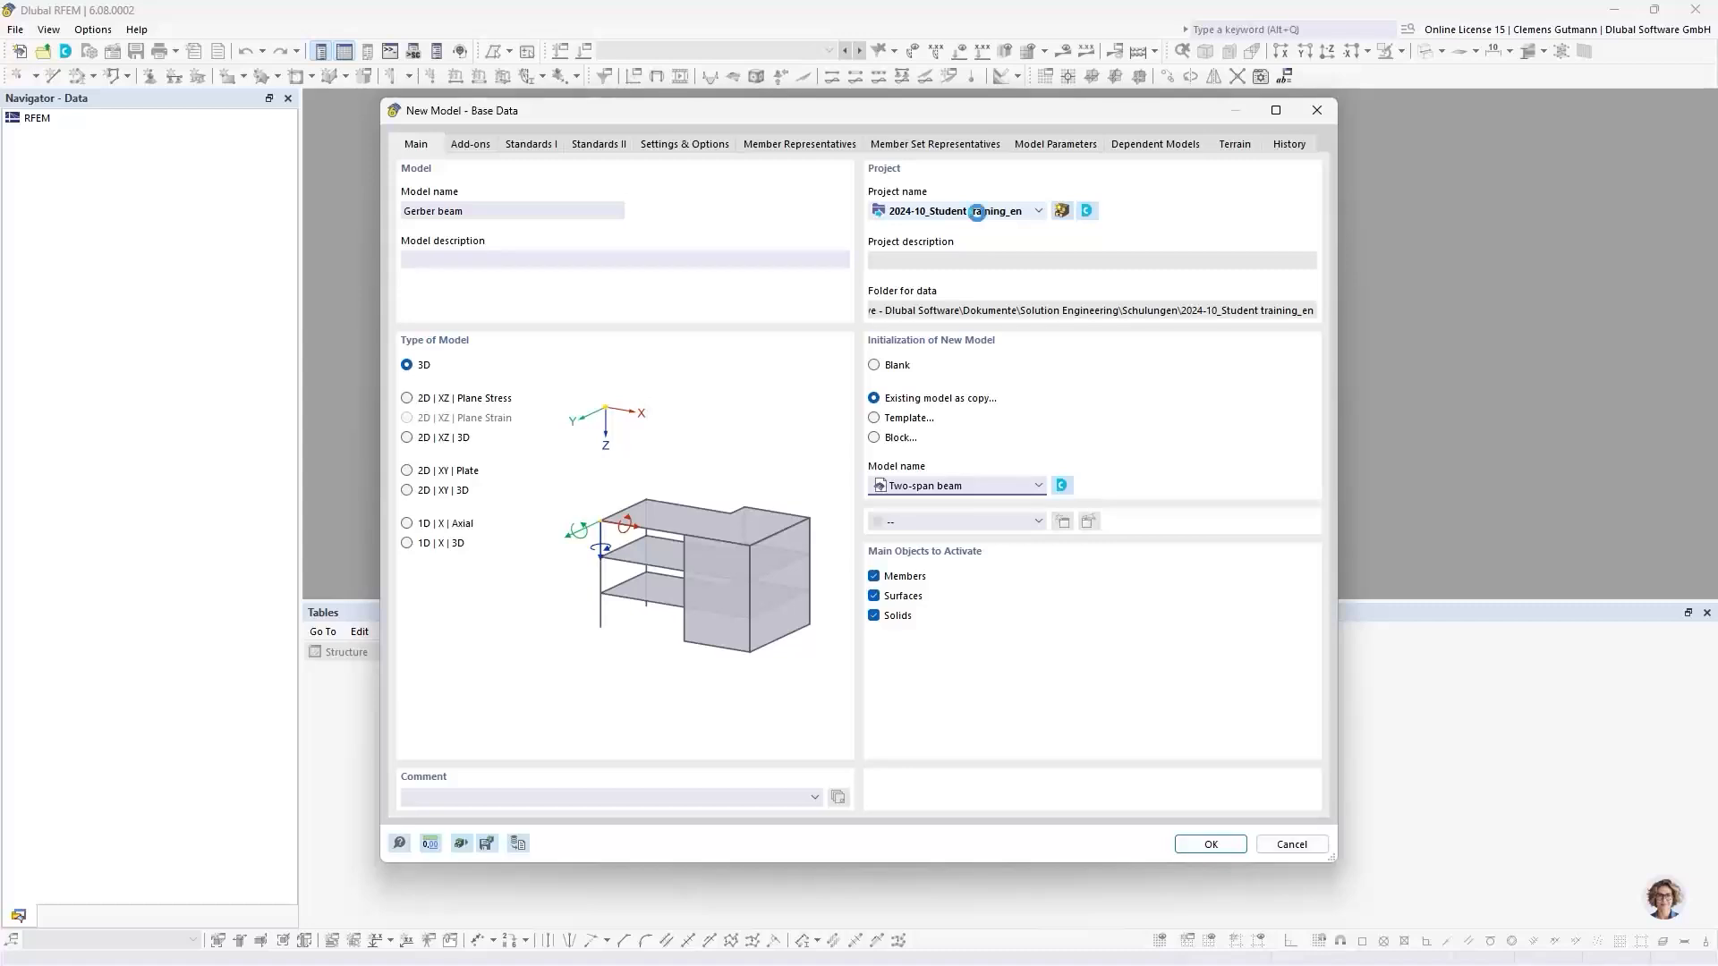
Look through the project and source-model lists, and cancel creating the new model
{"action": "left_click", "coordinate": [961, 308]}
{"action": "left_click", "coordinate": [1037, 213]}
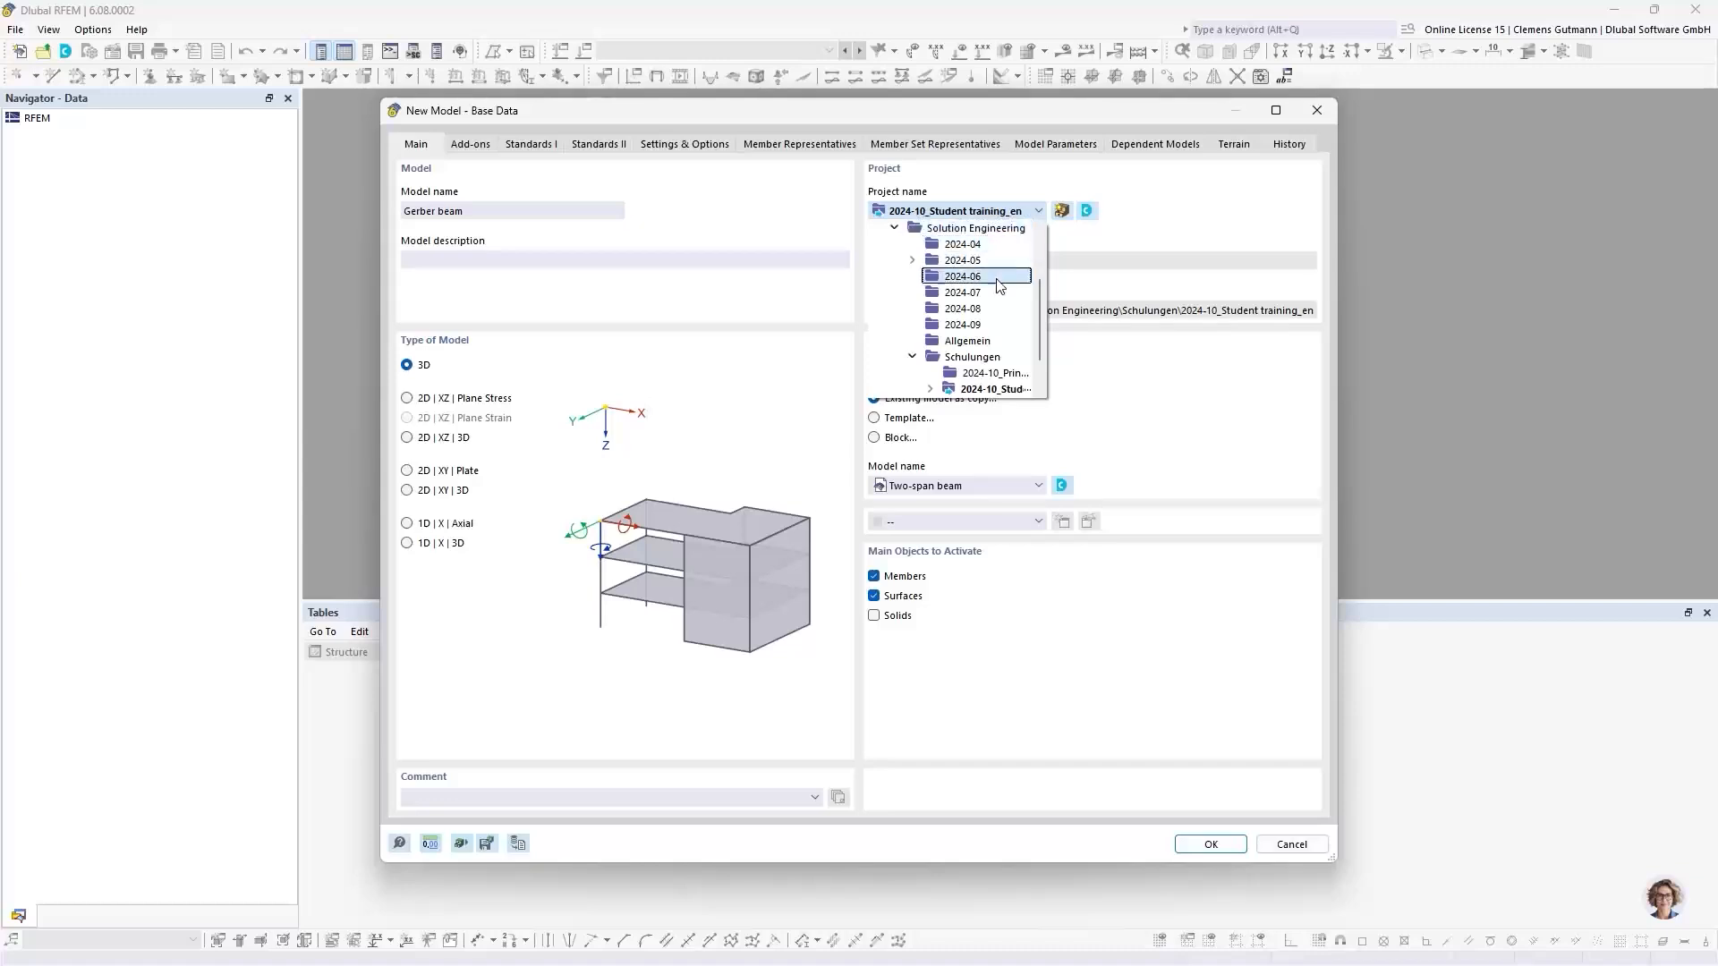
{"action": "left_click", "coordinate": [929, 212]}
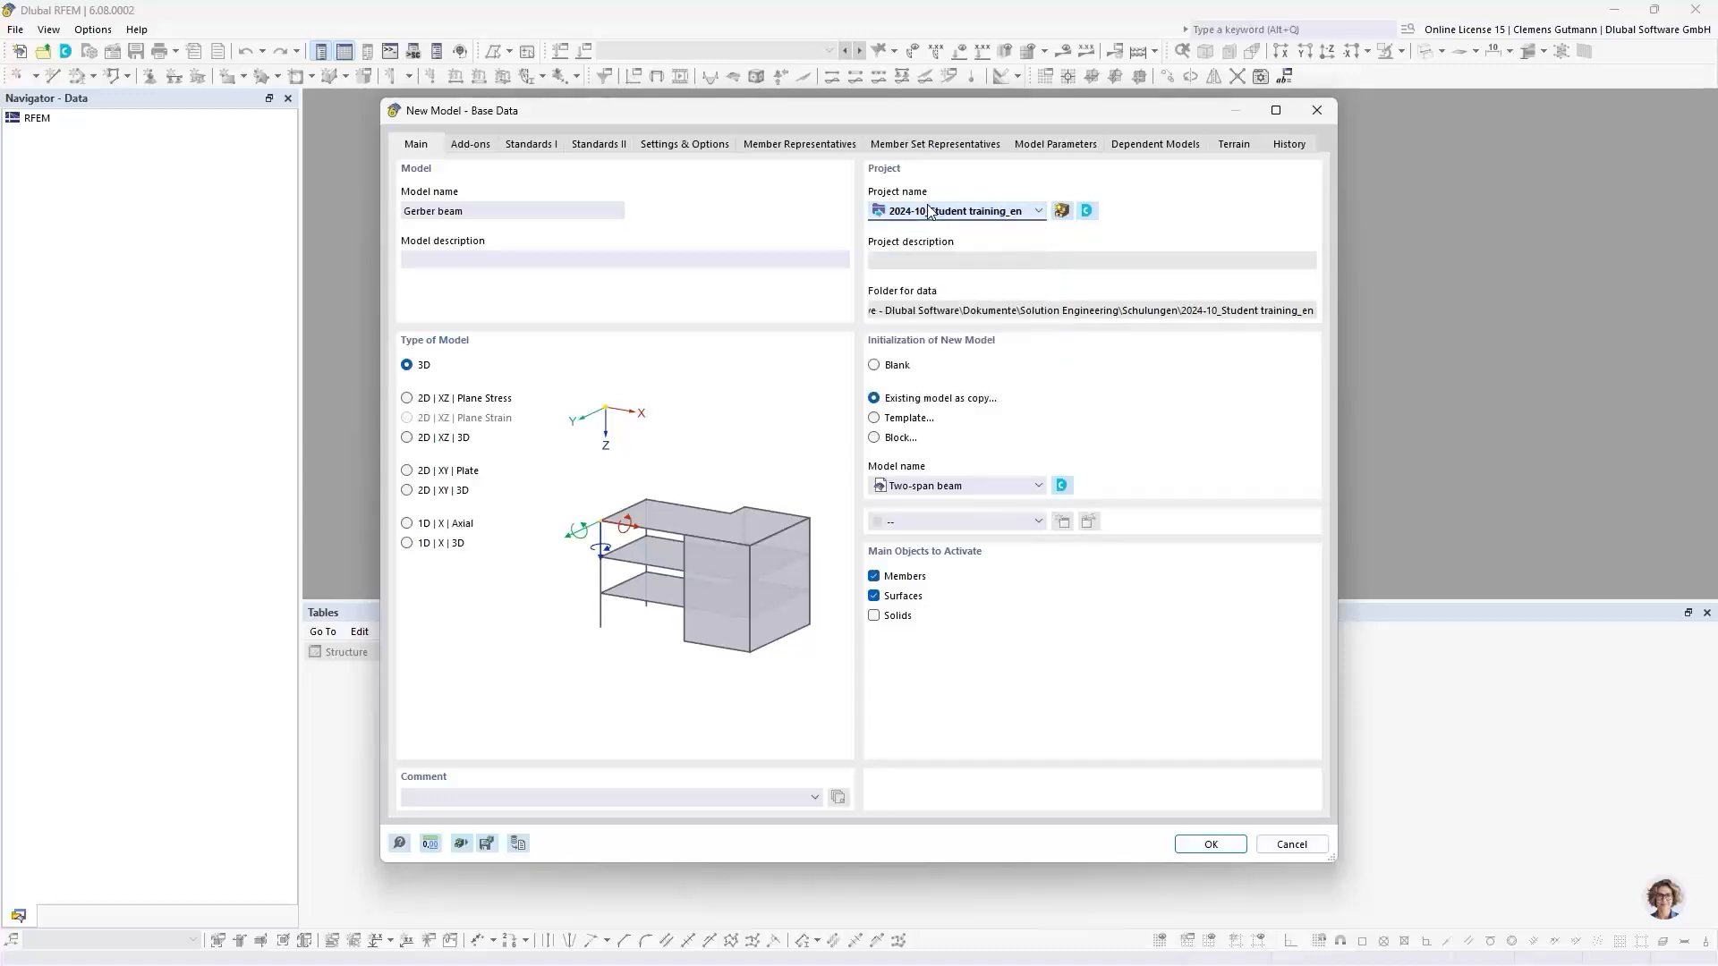
{"action": "left_click", "coordinate": [1009, 492]}
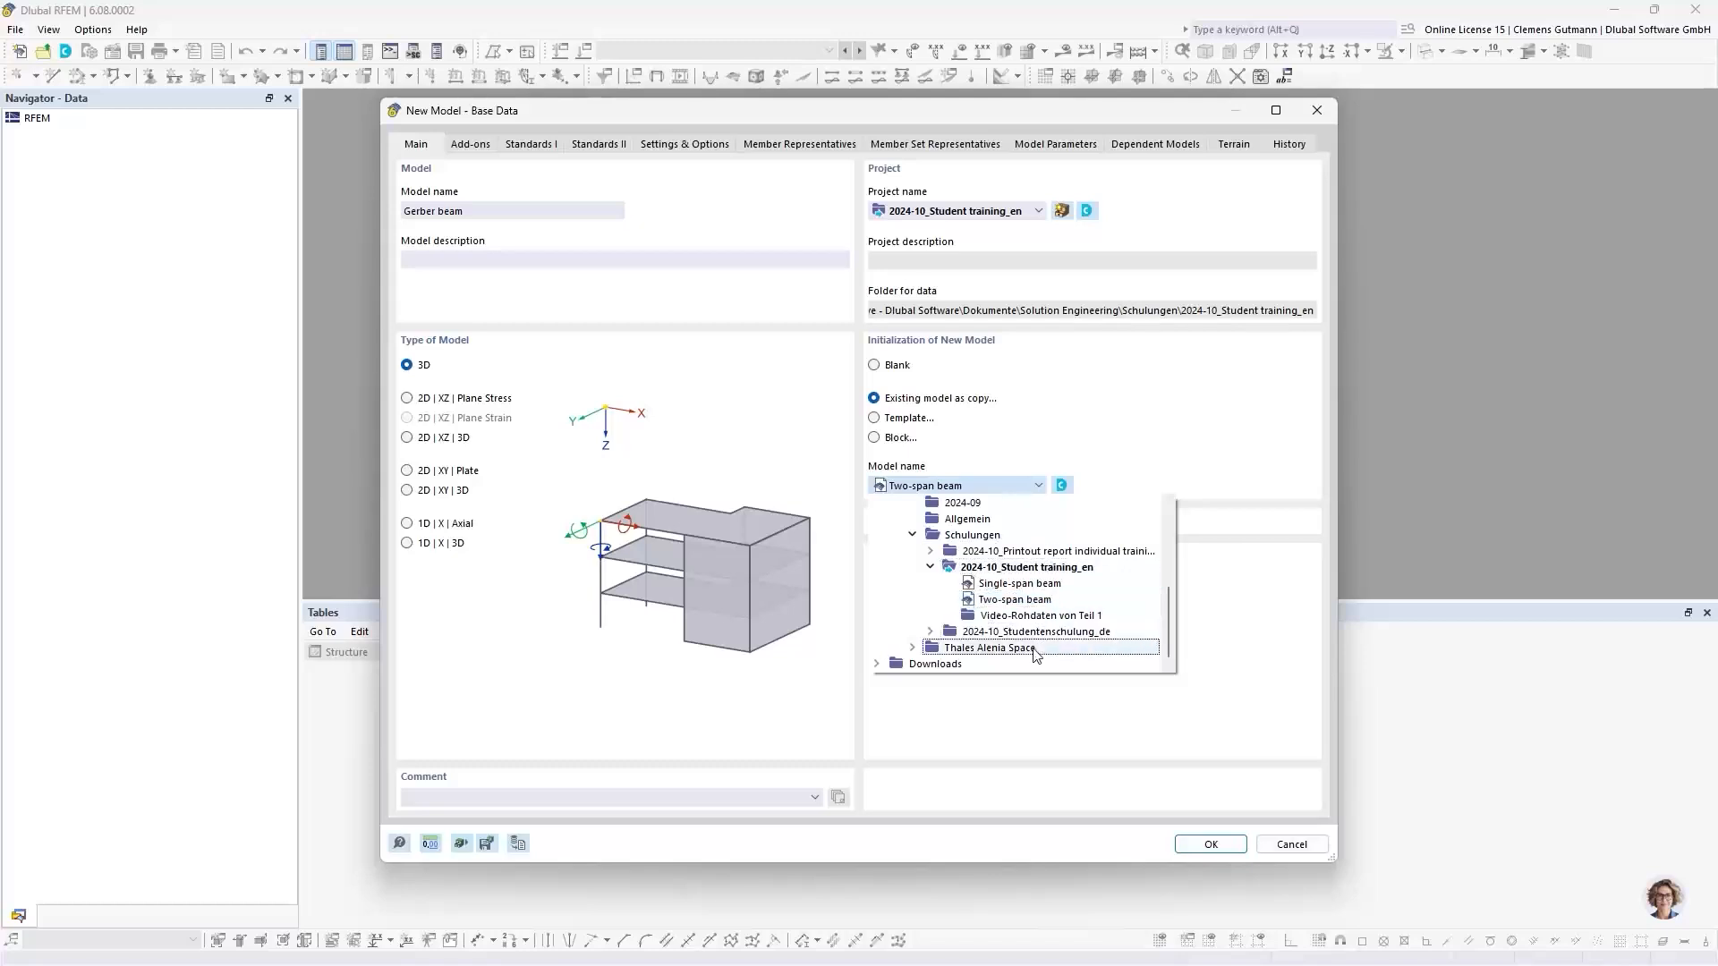
{"action": "left_click", "coordinate": [1136, 444]}
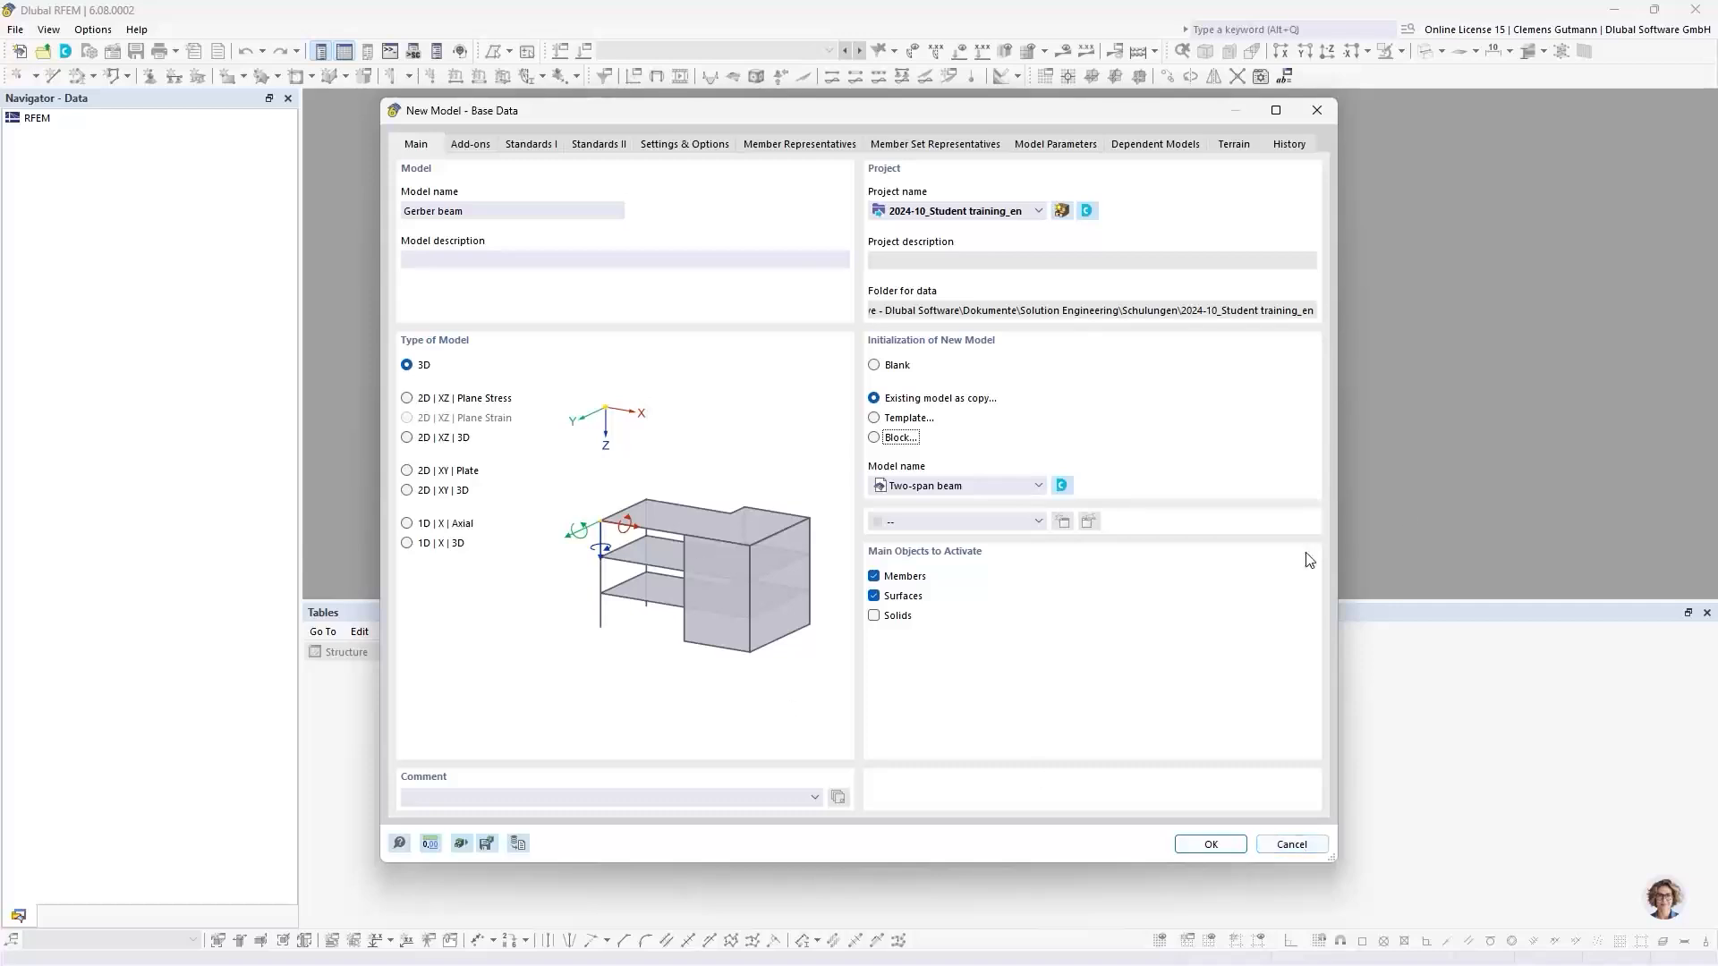
{"action": "left_click", "coordinate": [1285, 845]}
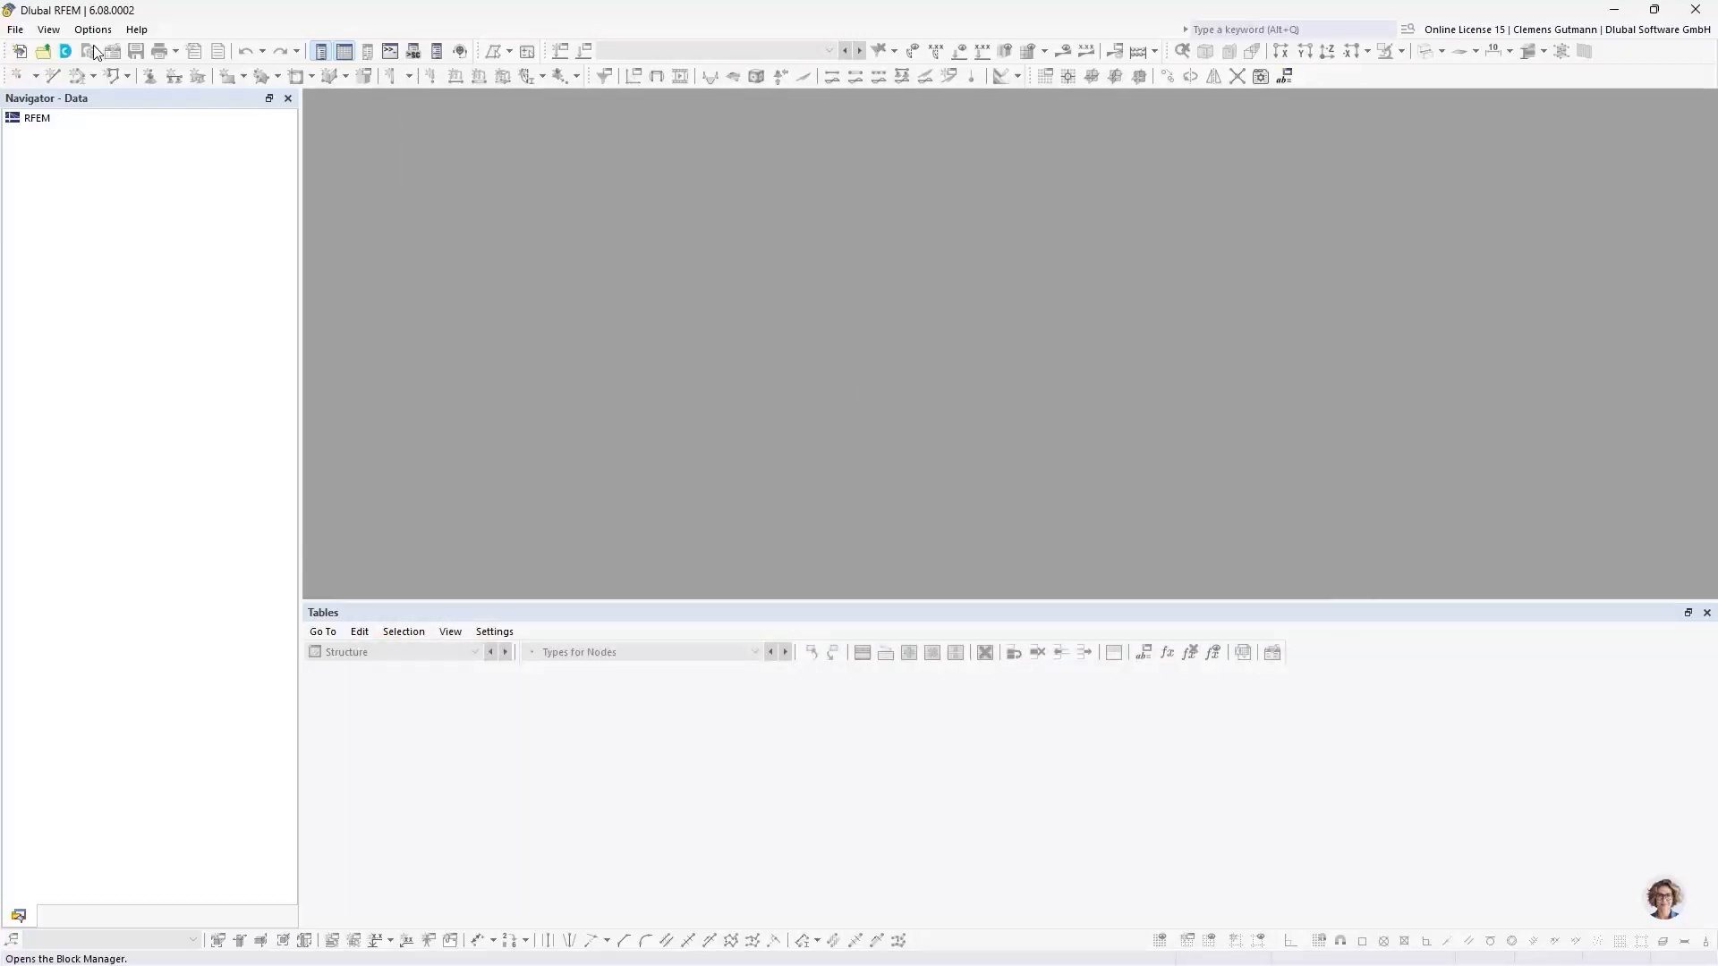
Open Dlubal Center and resize and move its window so that it fits fully on the screen
{"action": "left_click", "coordinate": [66, 48]}
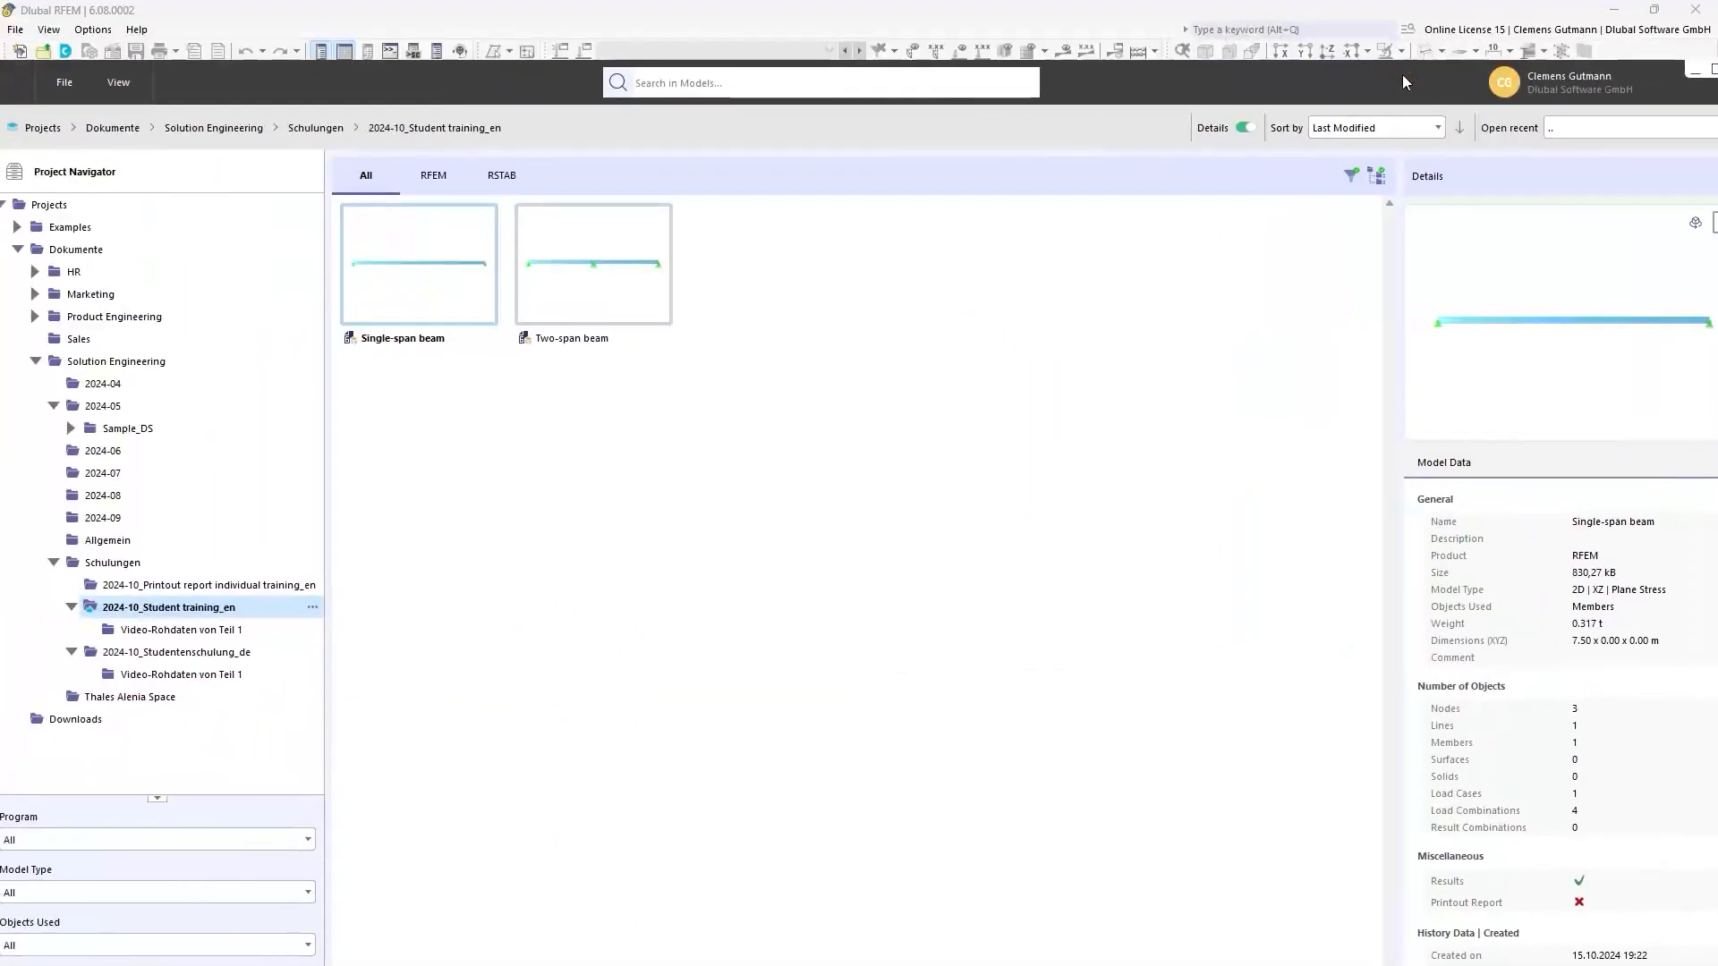
{"action": "left_click_drag", "start_coordinate": [1377, 82], "coordinate": [989, 96]}
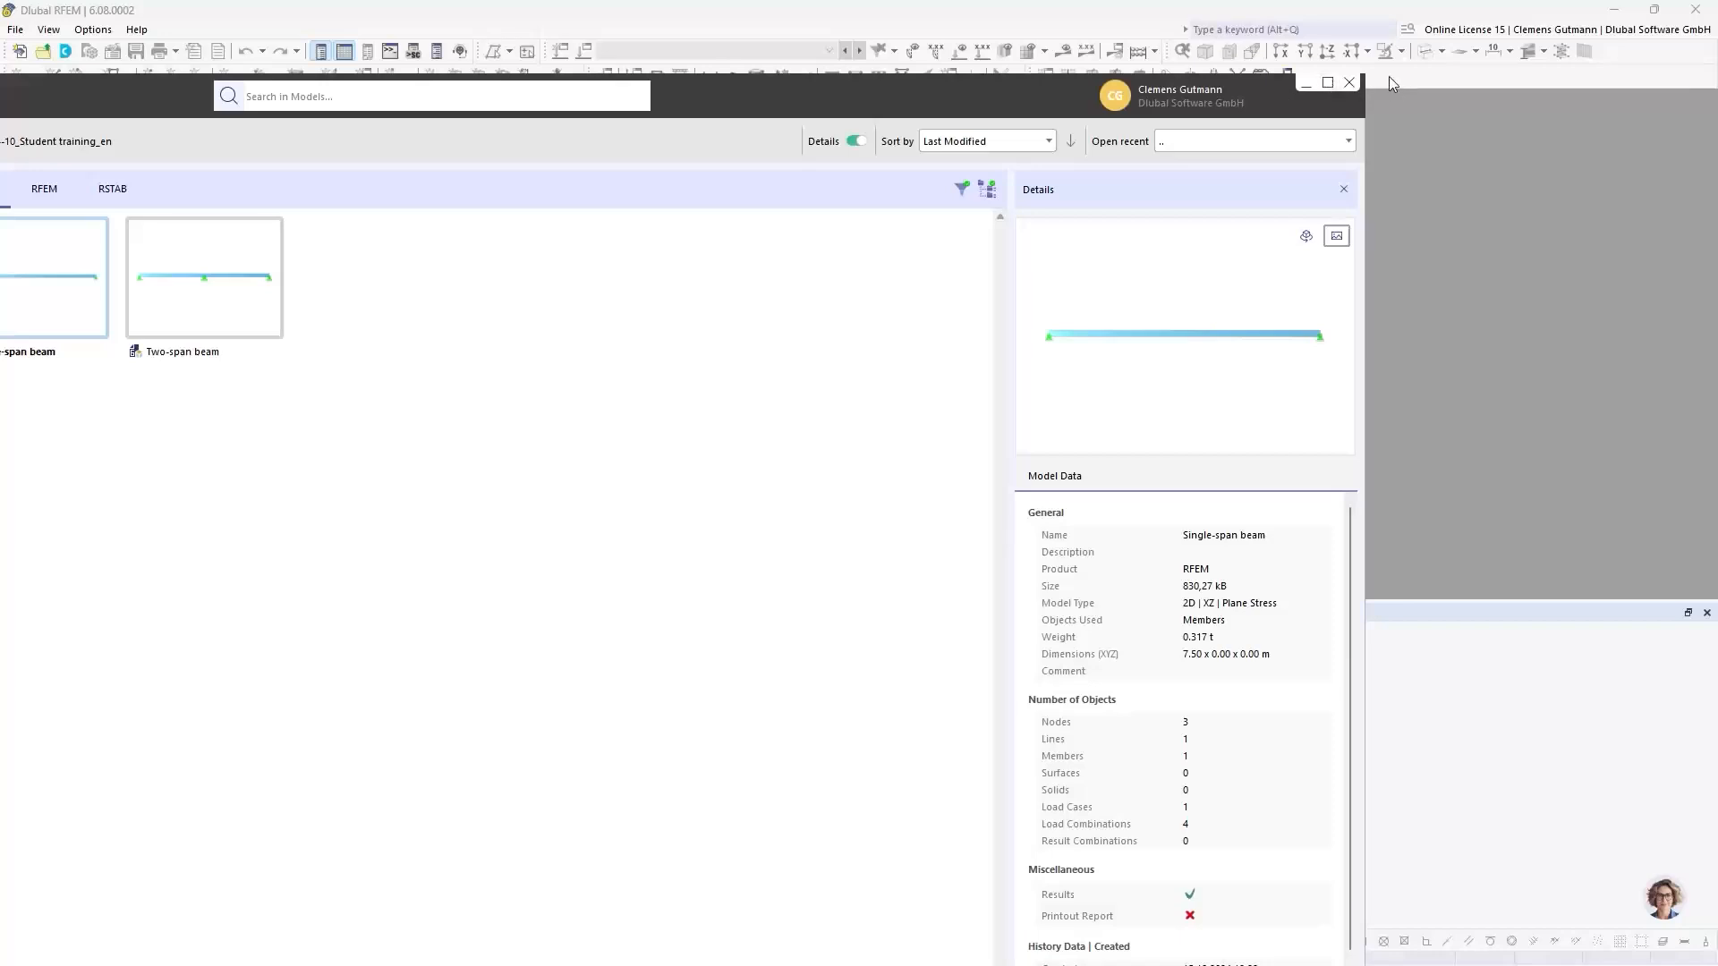
{"action": "left_click_drag", "start_coordinate": [1365, 77], "coordinate": [968, 359]}
{"action": "left_click_drag", "start_coordinate": [562, 382], "coordinate": [848, 340]}
{"action": "left_click_drag", "start_coordinate": [735, 366], "coordinate": [1168, 100]}
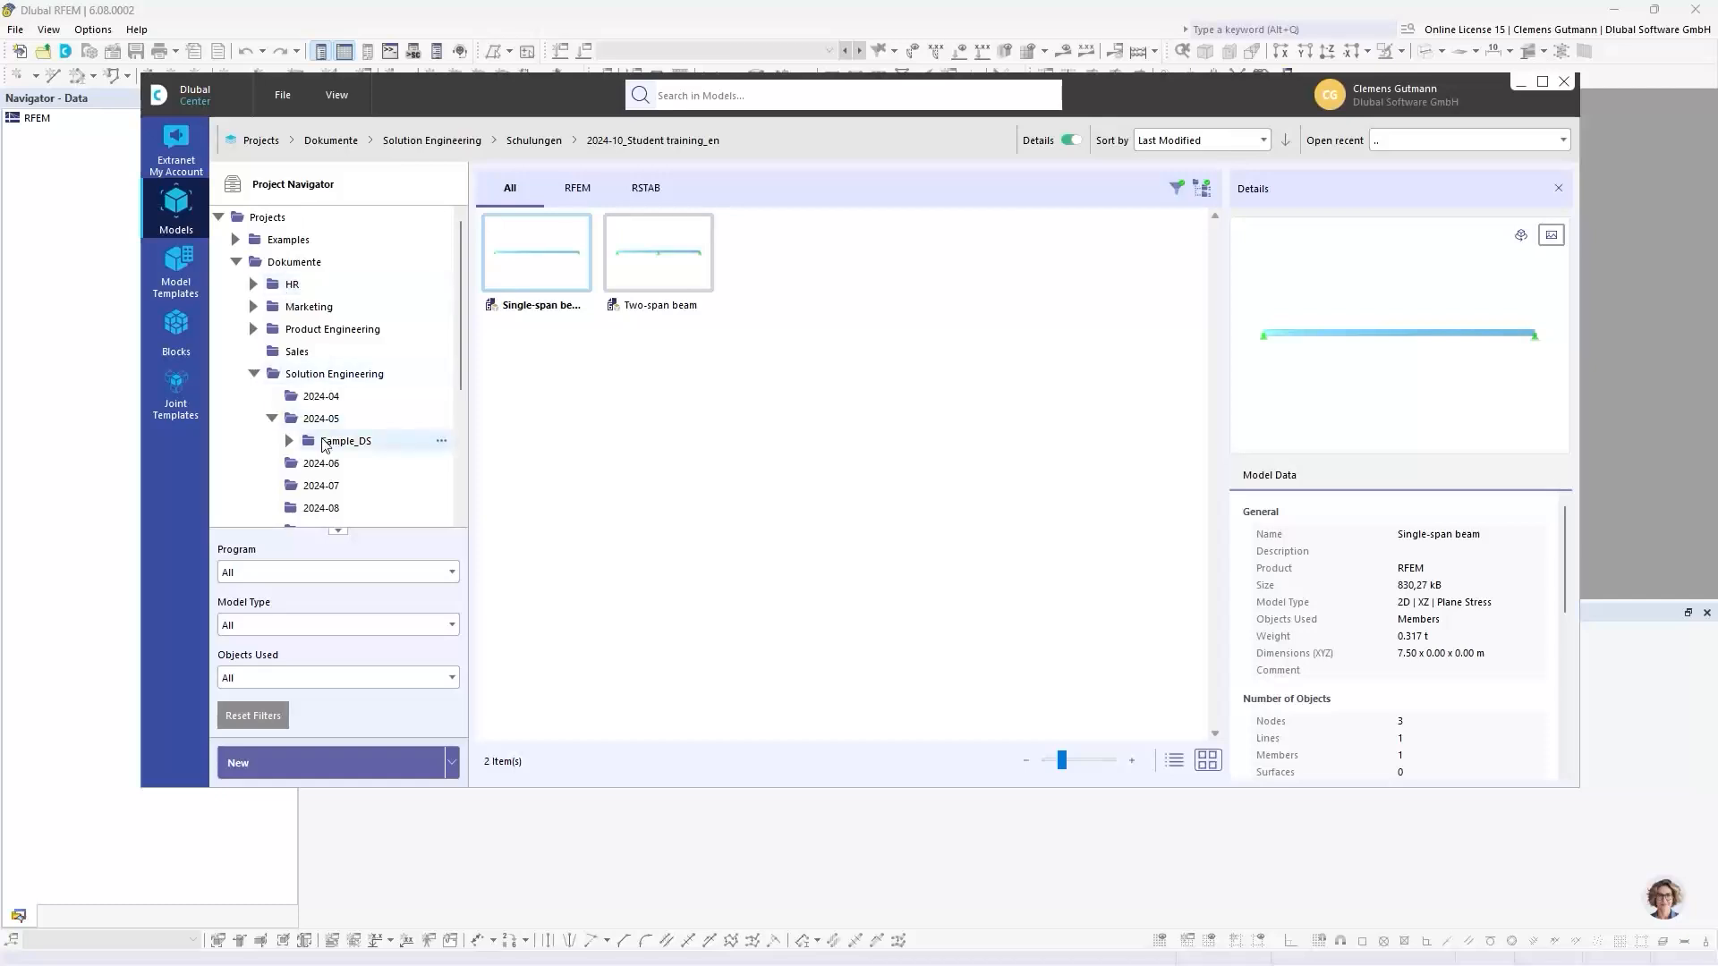
Look through the project folder tree in Dlubal Center, widening the tree area so the full folder names can be read
{"action": "scroll", "coordinate": [325, 443], "scroll_direction": "down", "scroll_amount": 4}
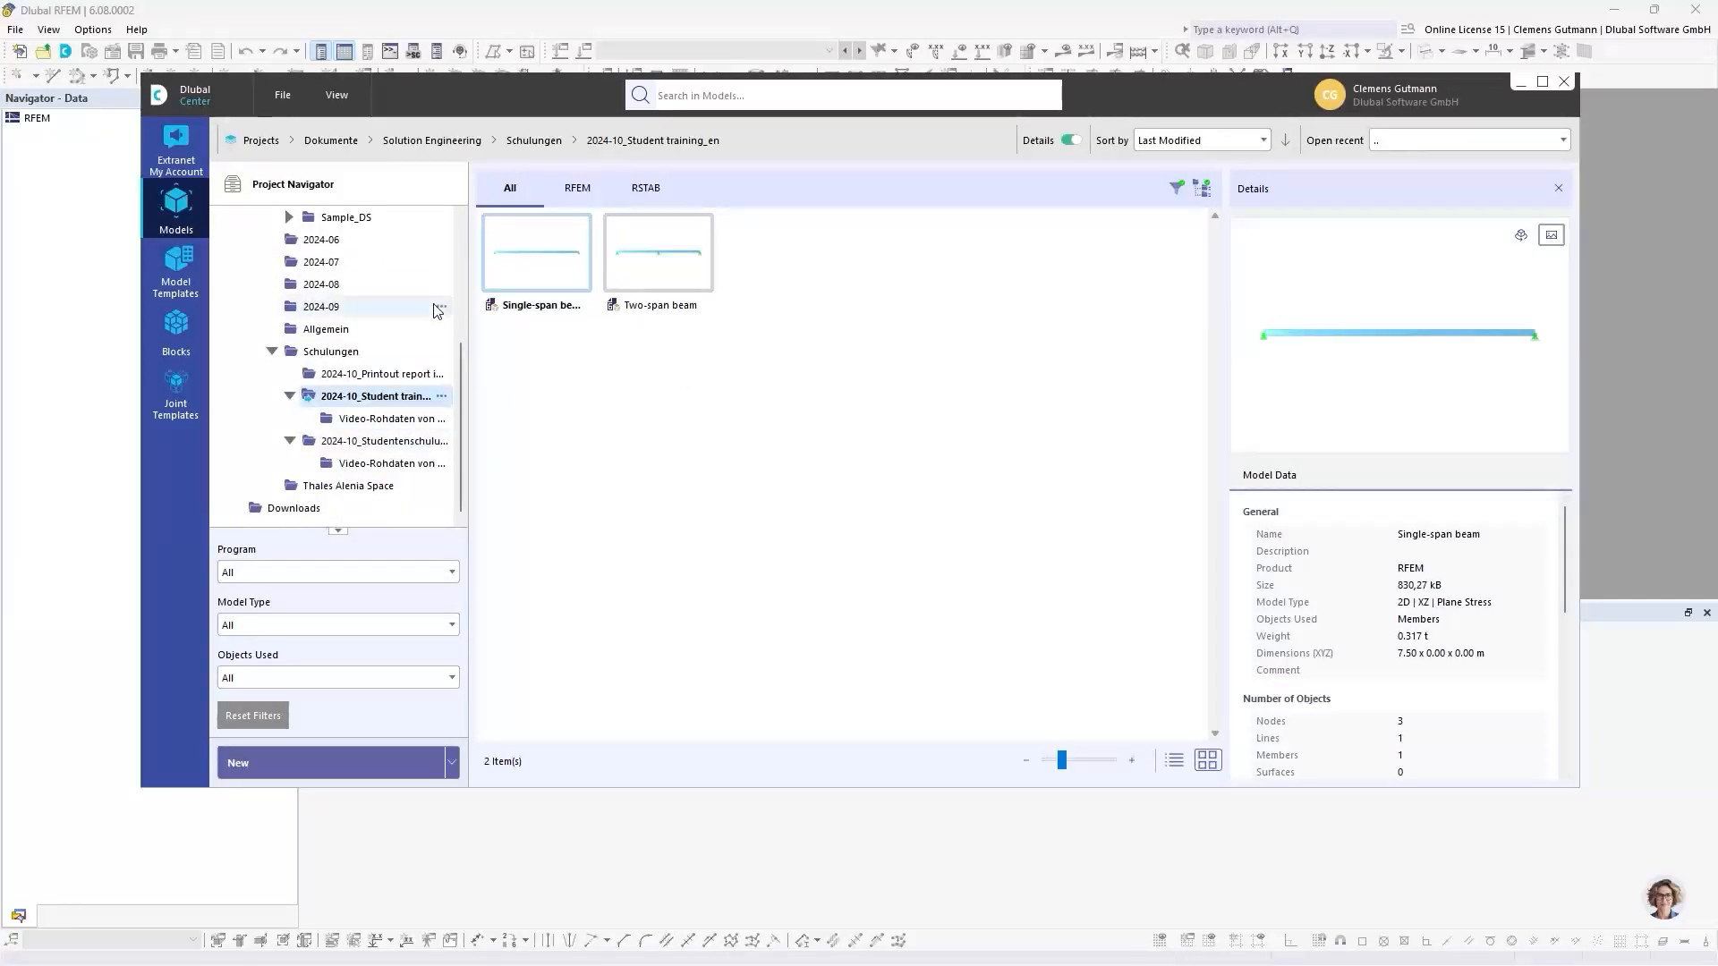
{"action": "scroll", "coordinate": [459, 390], "scroll_direction": "up", "scroll_amount": 4}
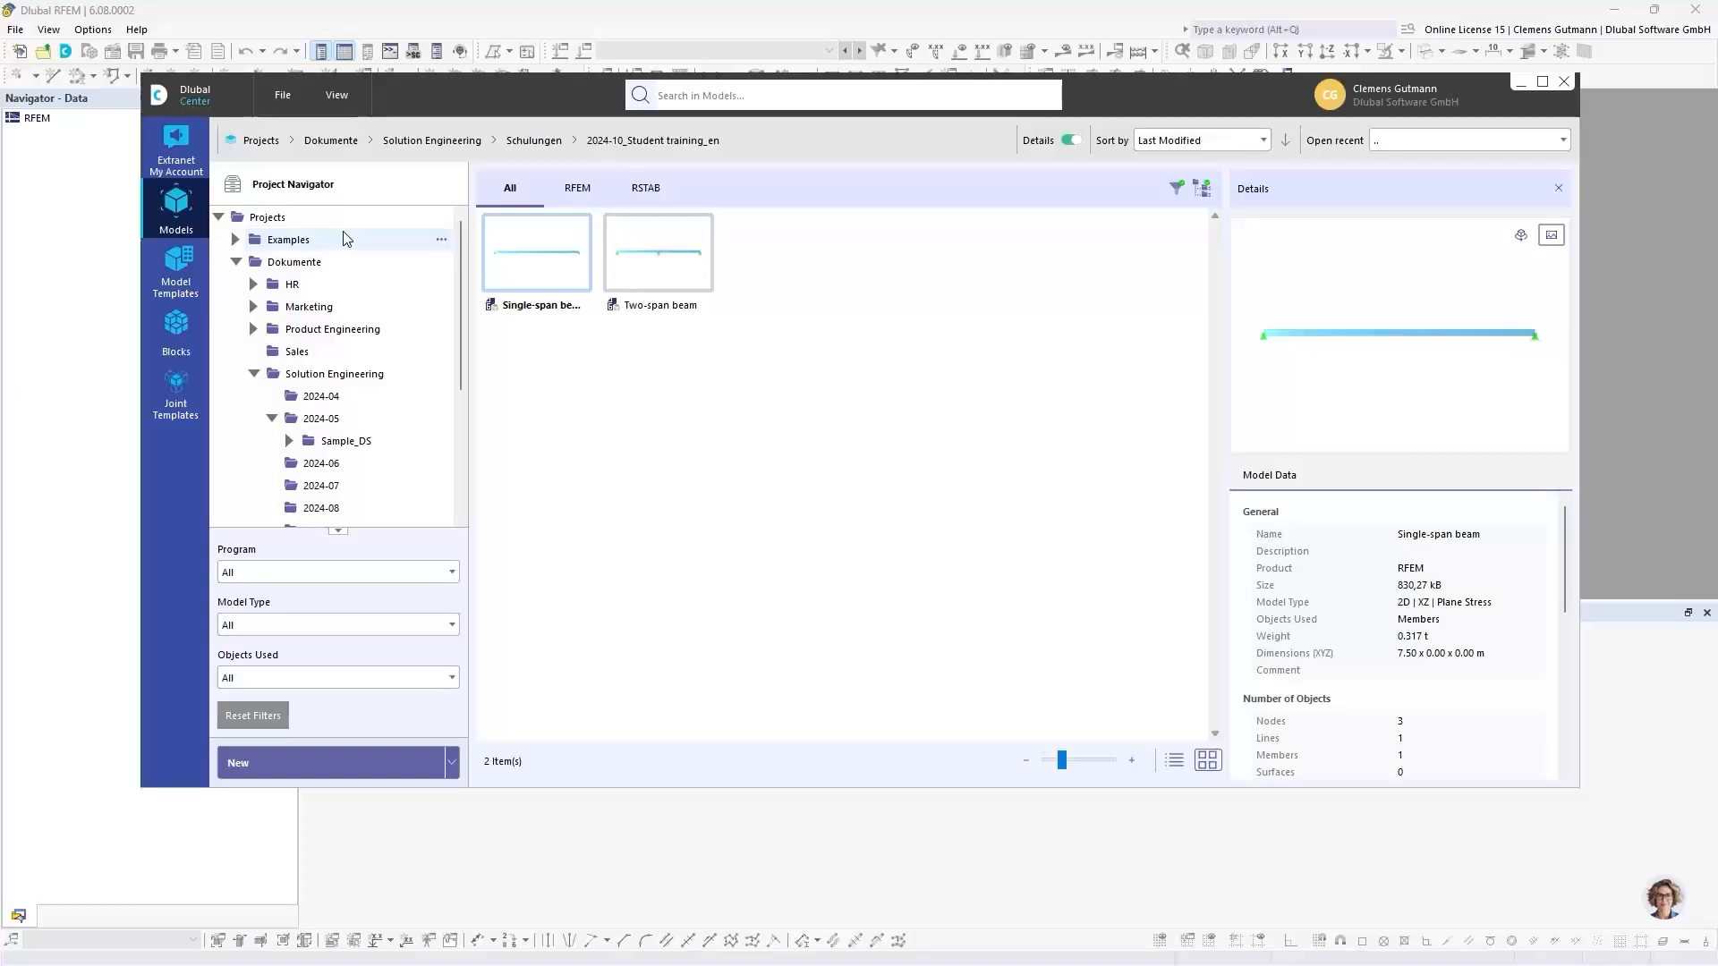
{"action": "scroll", "coordinate": [308, 385], "scroll_direction": "down", "scroll_amount": 4}
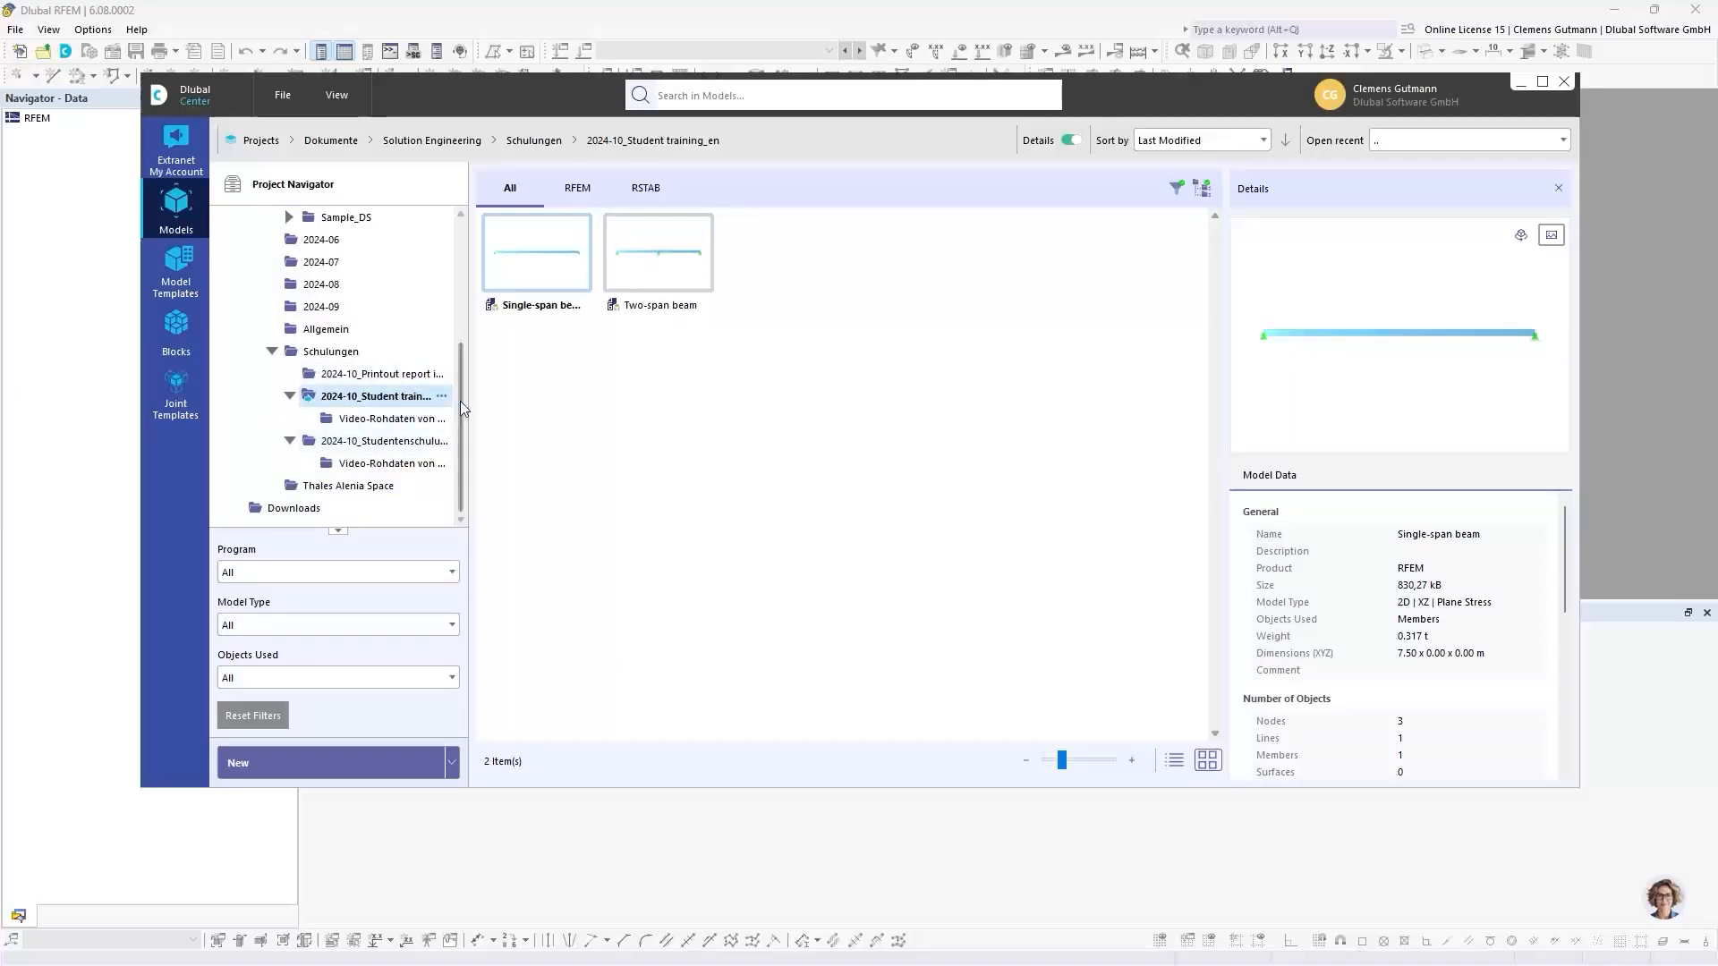
{"action": "left_click_drag", "start_coordinate": [469, 390], "coordinate": [580, 391]}
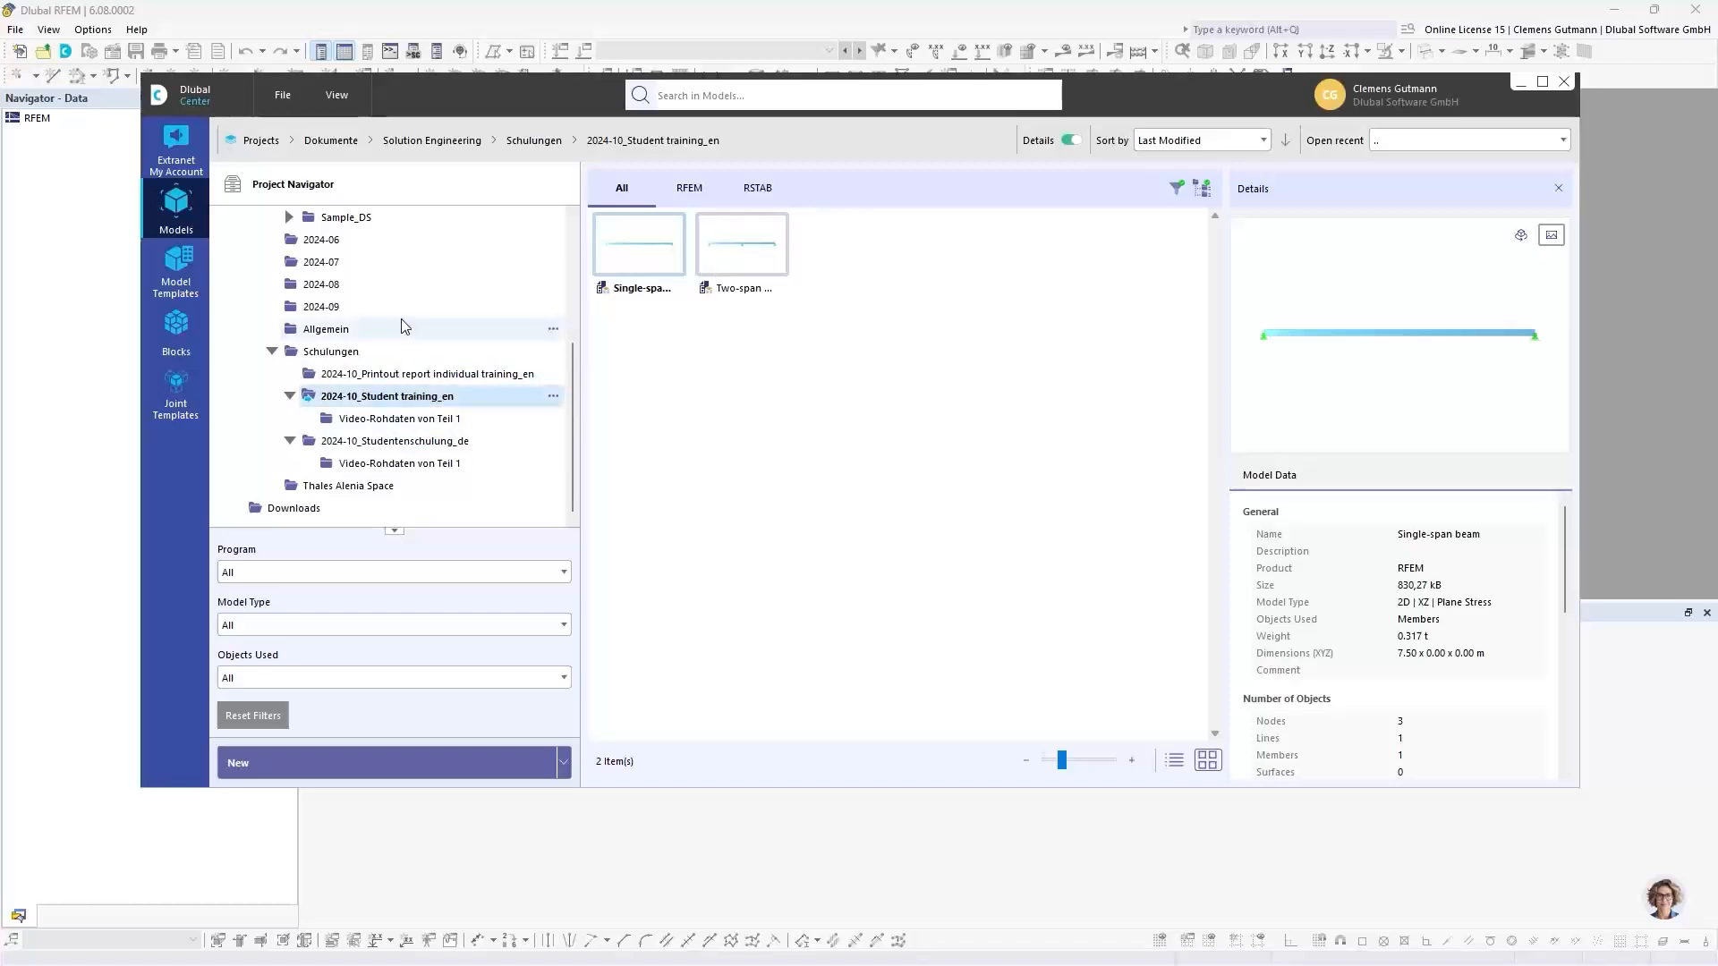
{"action": "scroll", "coordinate": [393, 327], "scroll_direction": "up", "scroll_amount": 4}
{"action": "scroll", "coordinate": [331, 376], "scroll_direction": "down", "scroll_amount": 4}
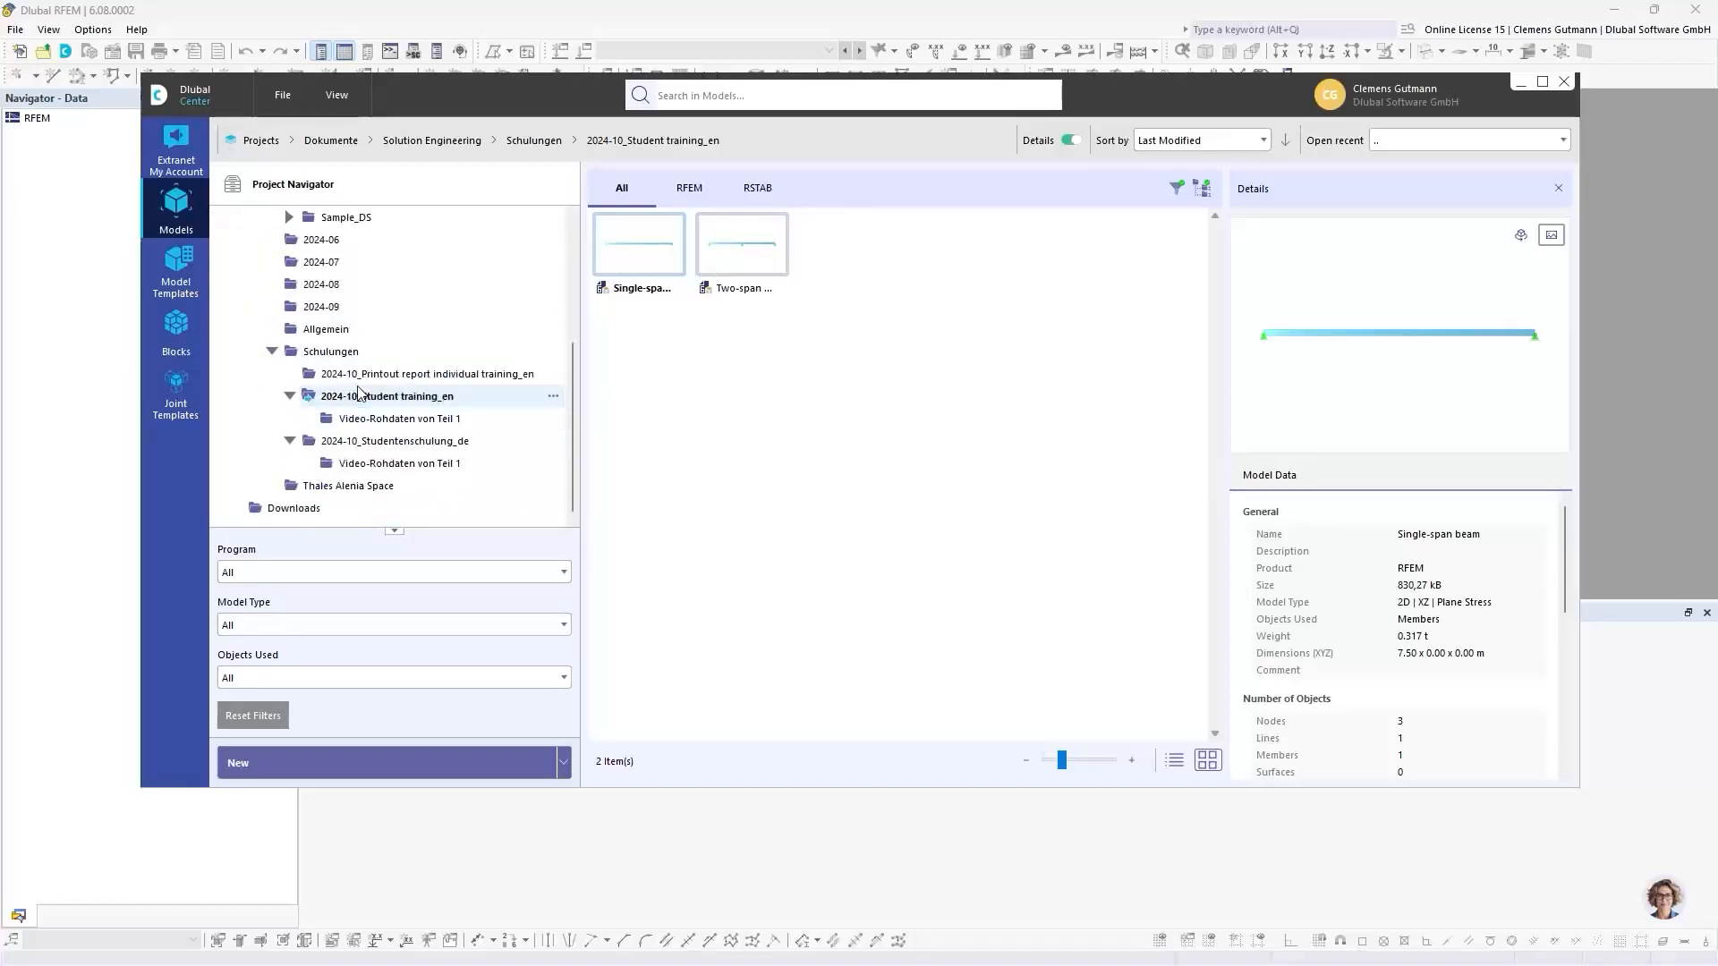
{"action": "scroll", "coordinate": [338, 392], "scroll_direction": "up", "scroll_amount": 4}
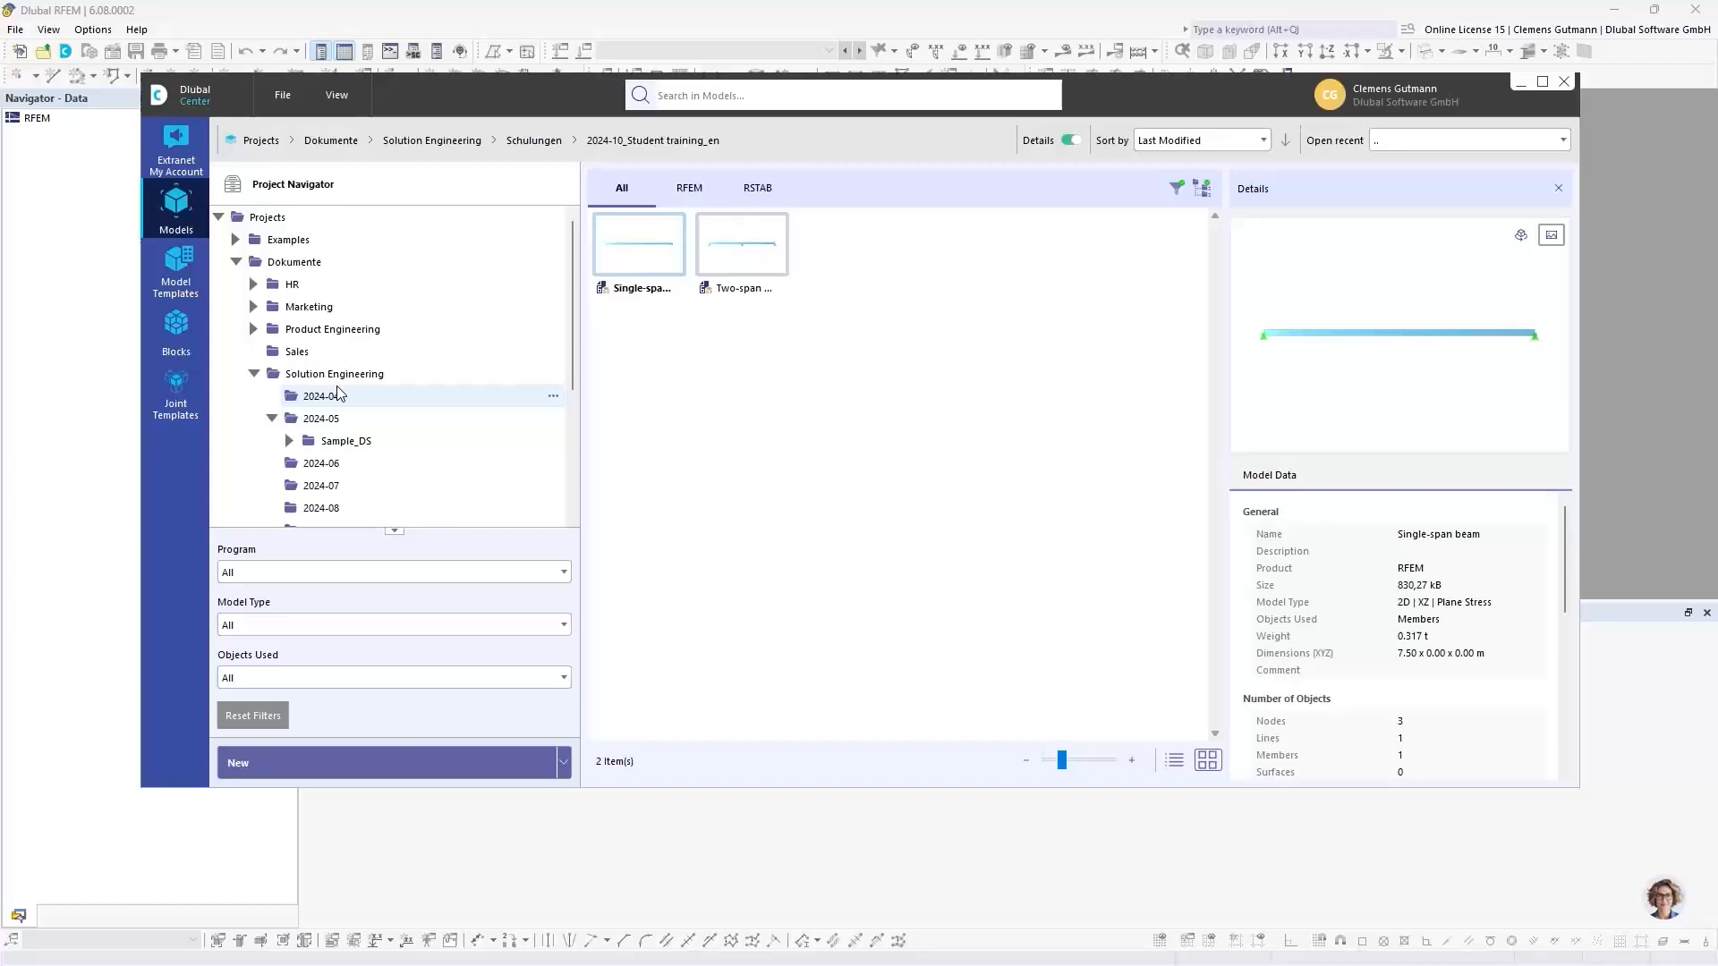
Open the folder selection for connecting a folder as a project under Projects, and cancel it without choosing a folder
{"action": "right_click", "coordinate": [270, 224]}
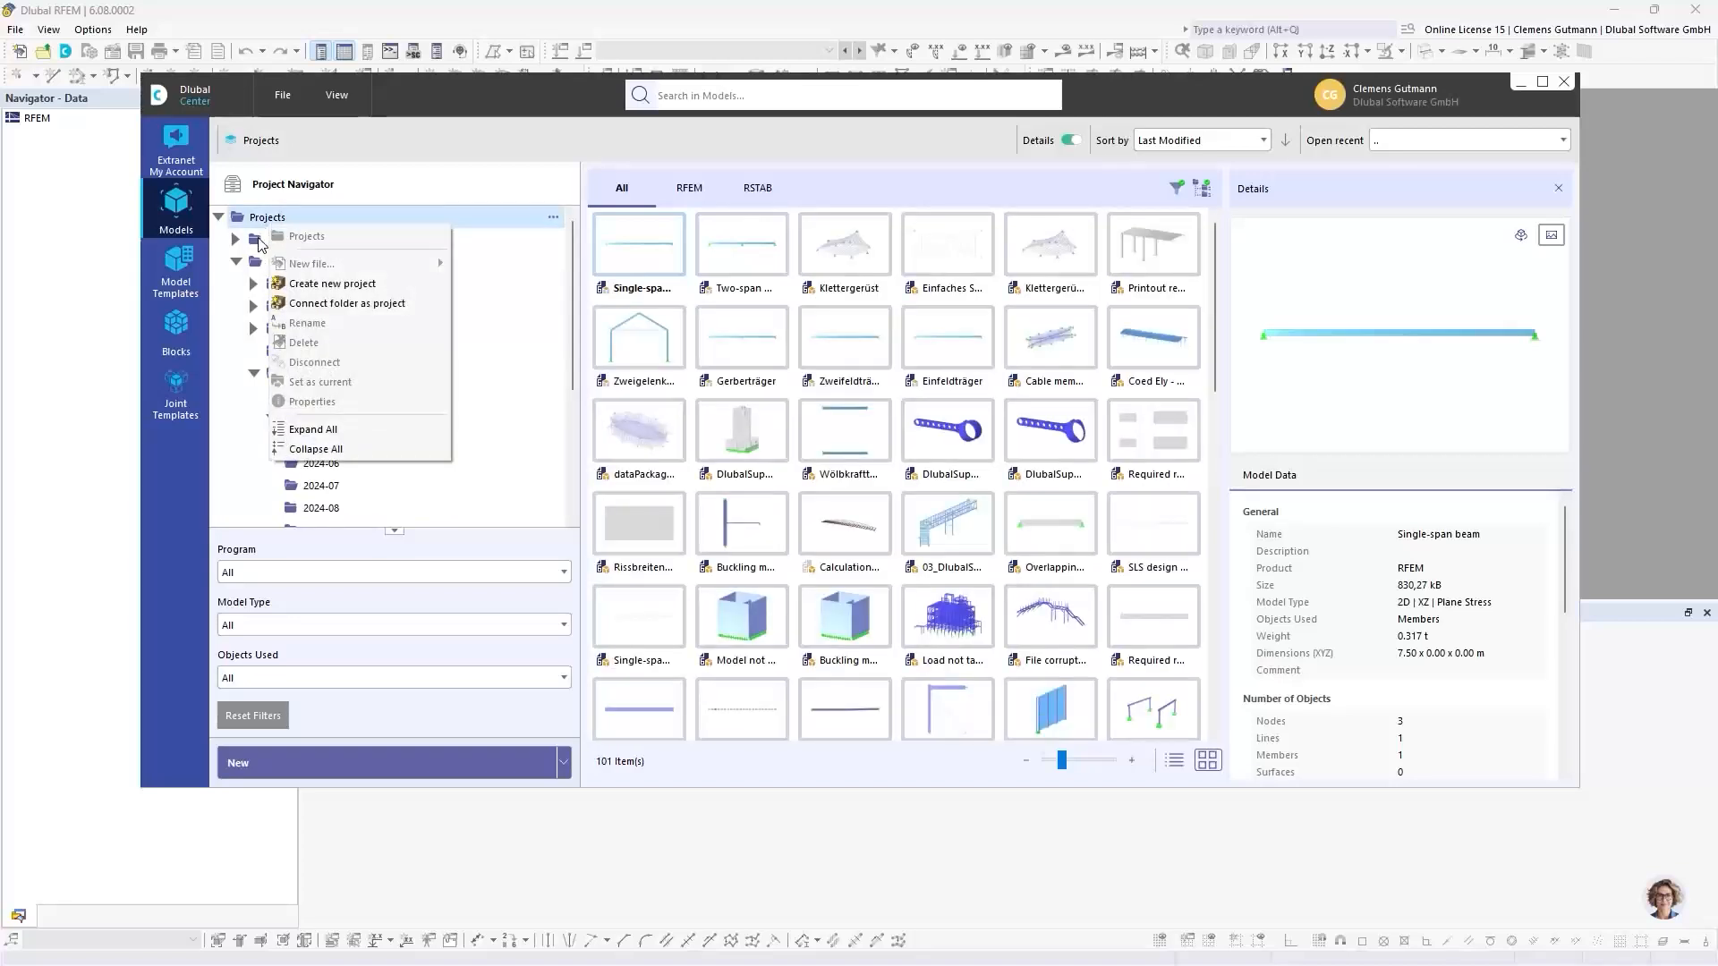
{"action": "left_click", "coordinate": [353, 304]}
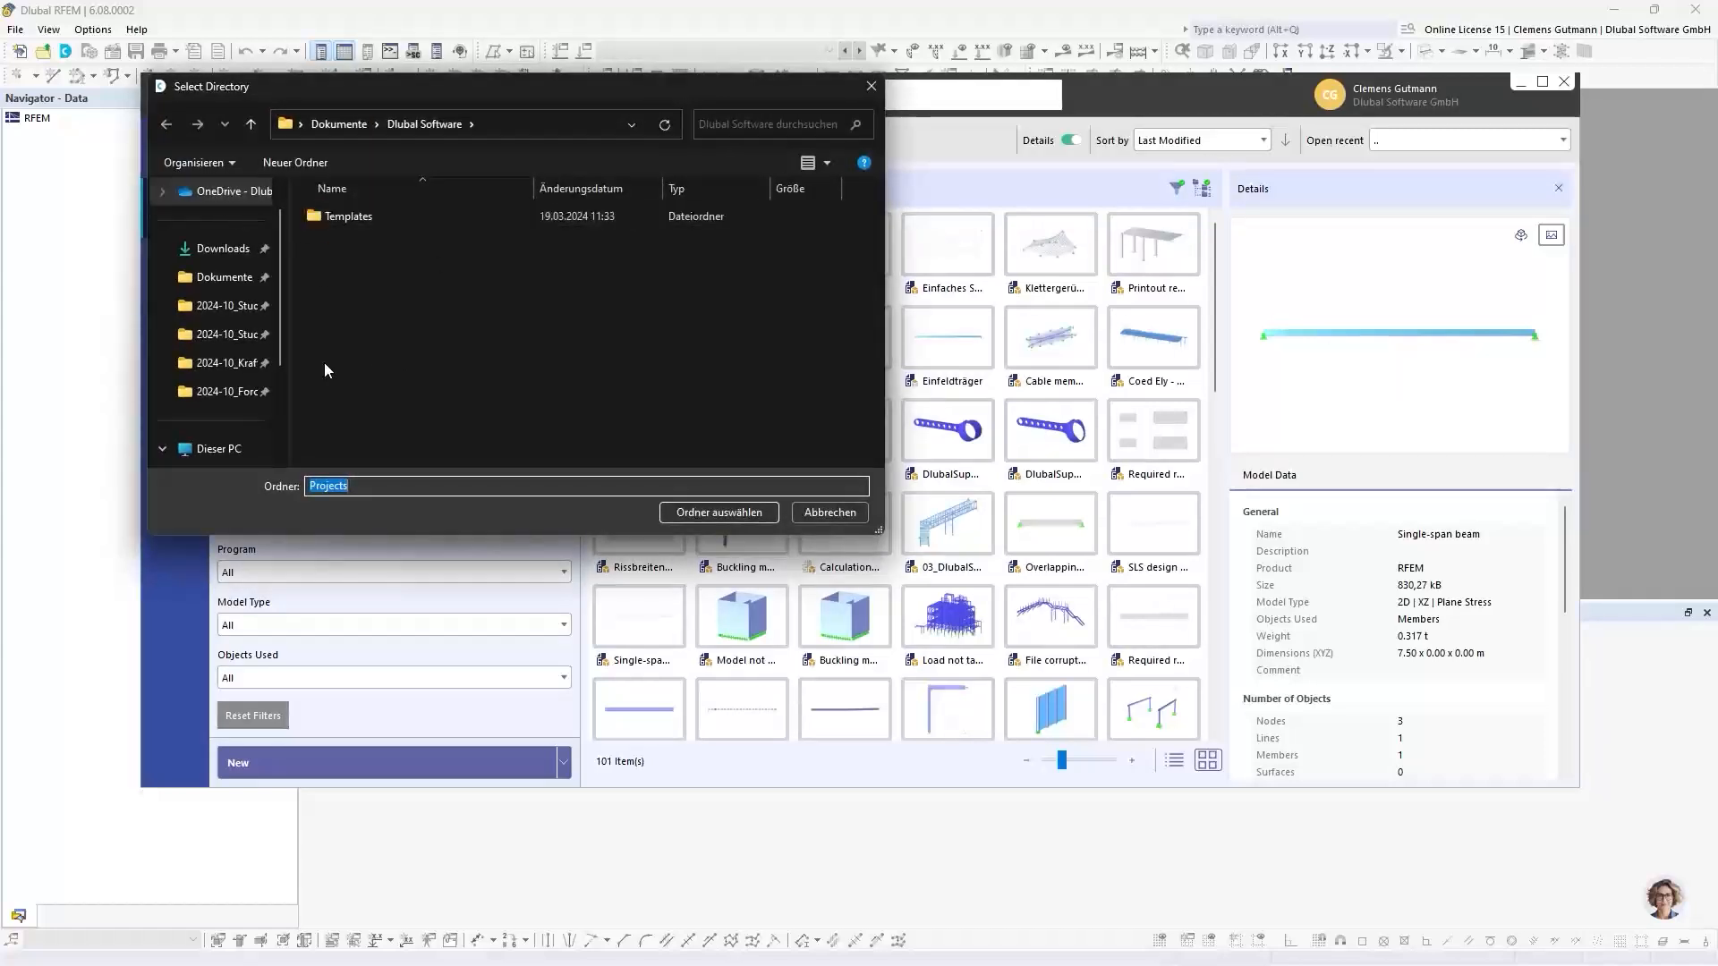
{"action": "scroll", "coordinate": [278, 300], "scroll_direction": "up", "scroll_amount": 2}
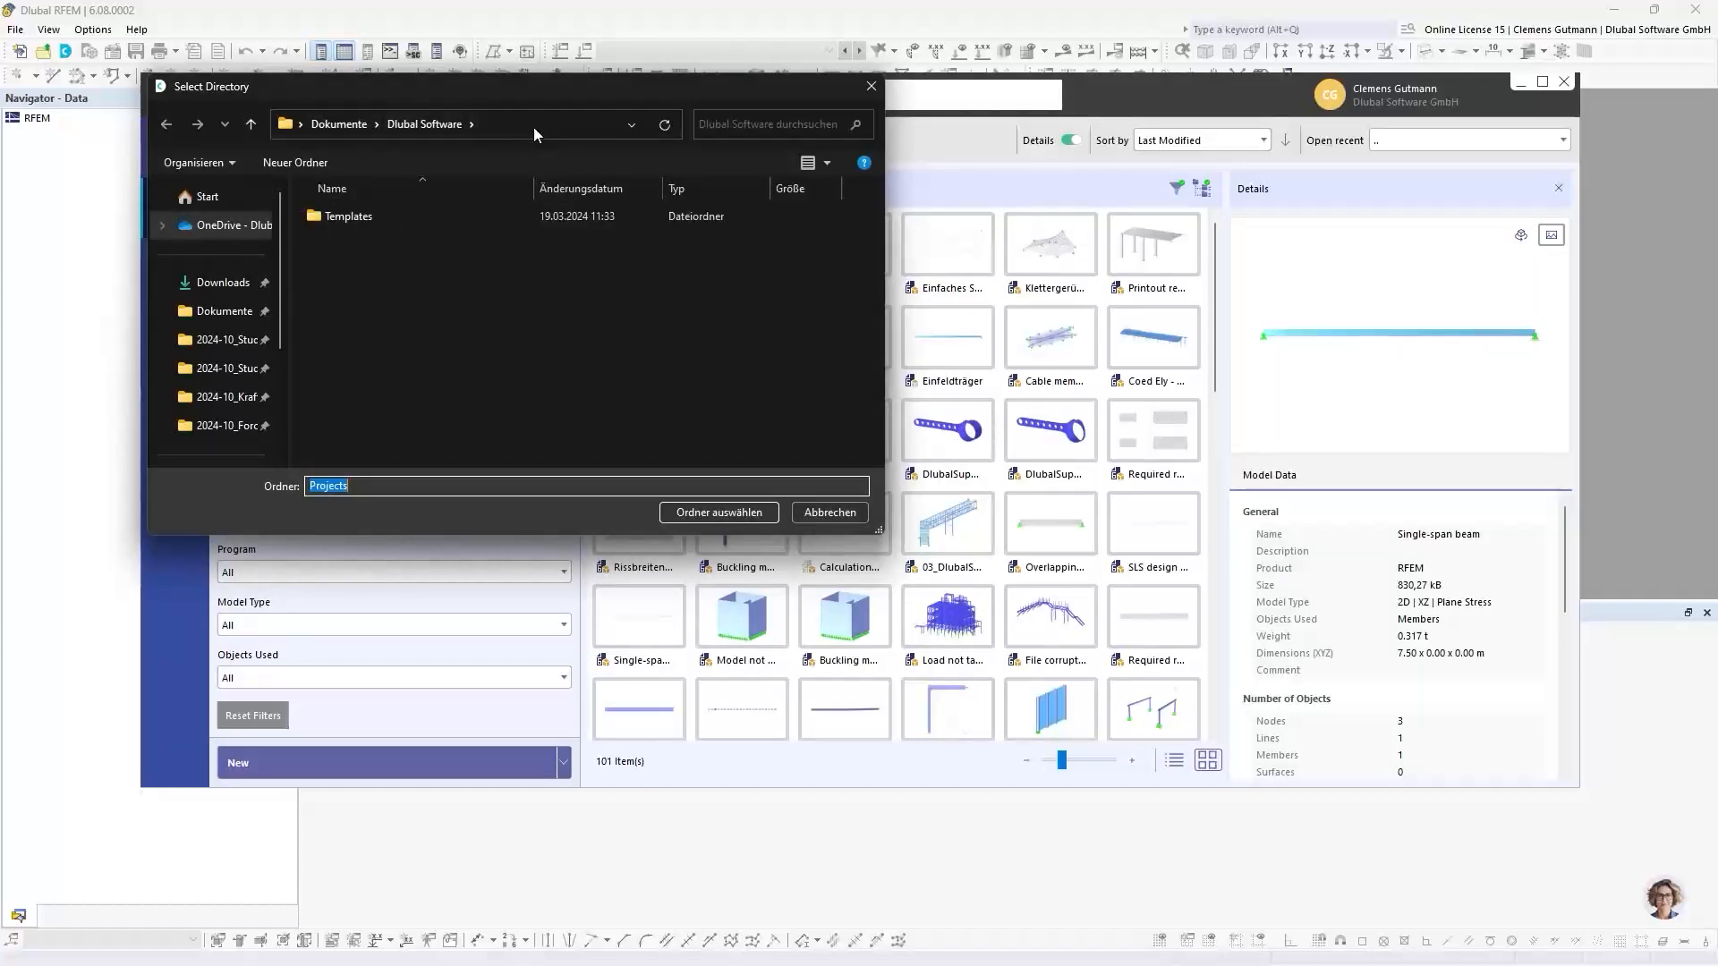
{"action": "left_click_drag", "start_coordinate": [619, 84], "coordinate": [667, 148]}
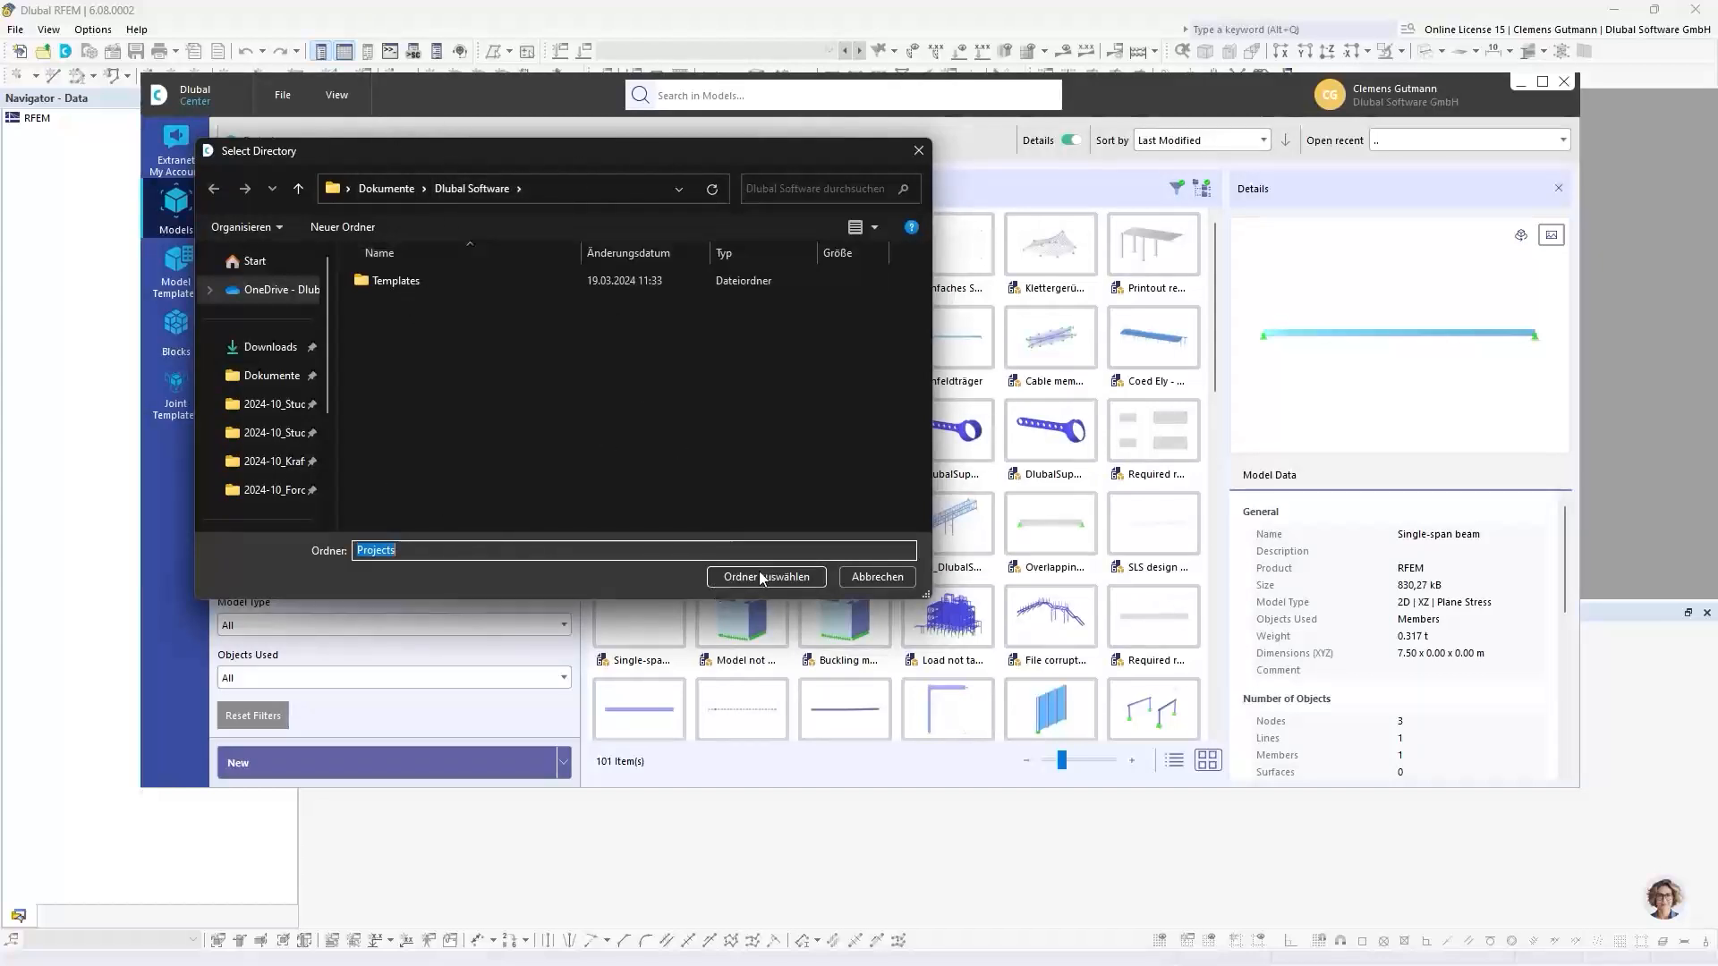
{"action": "left_click", "coordinate": [878, 577]}
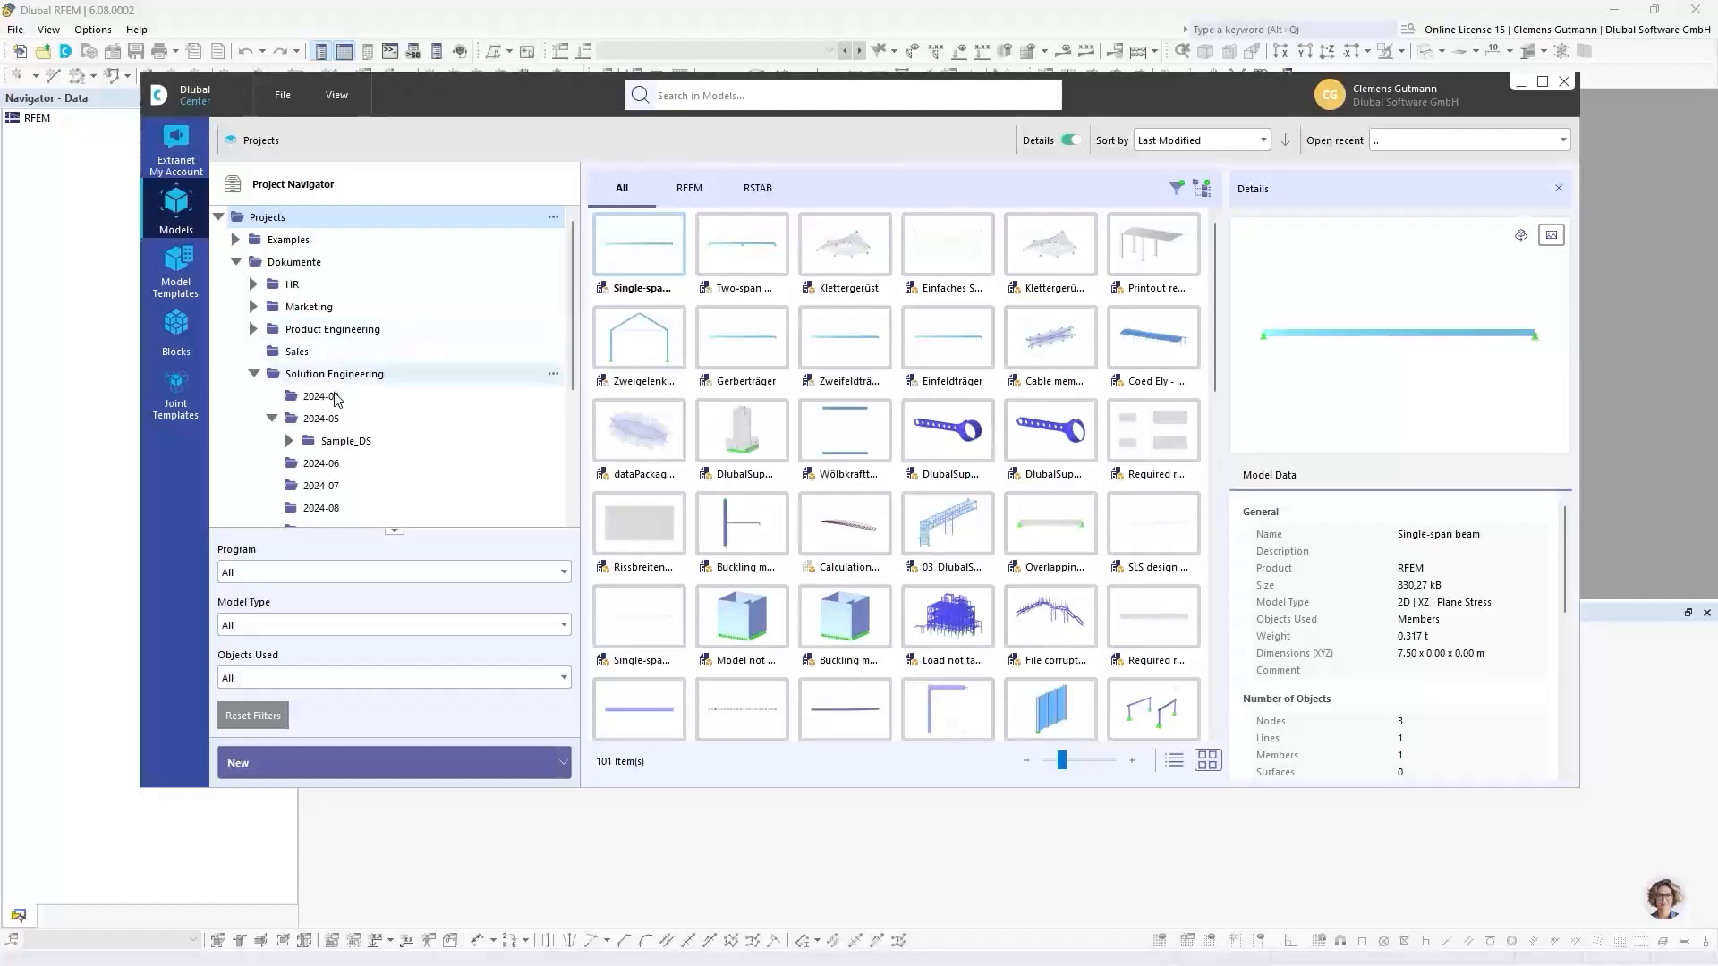
Take a last look at the project tree and close Dlubal Center to return to RFEM
{"action": "scroll", "coordinate": [337, 400], "scroll_direction": "down", "scroll_amount": 1}
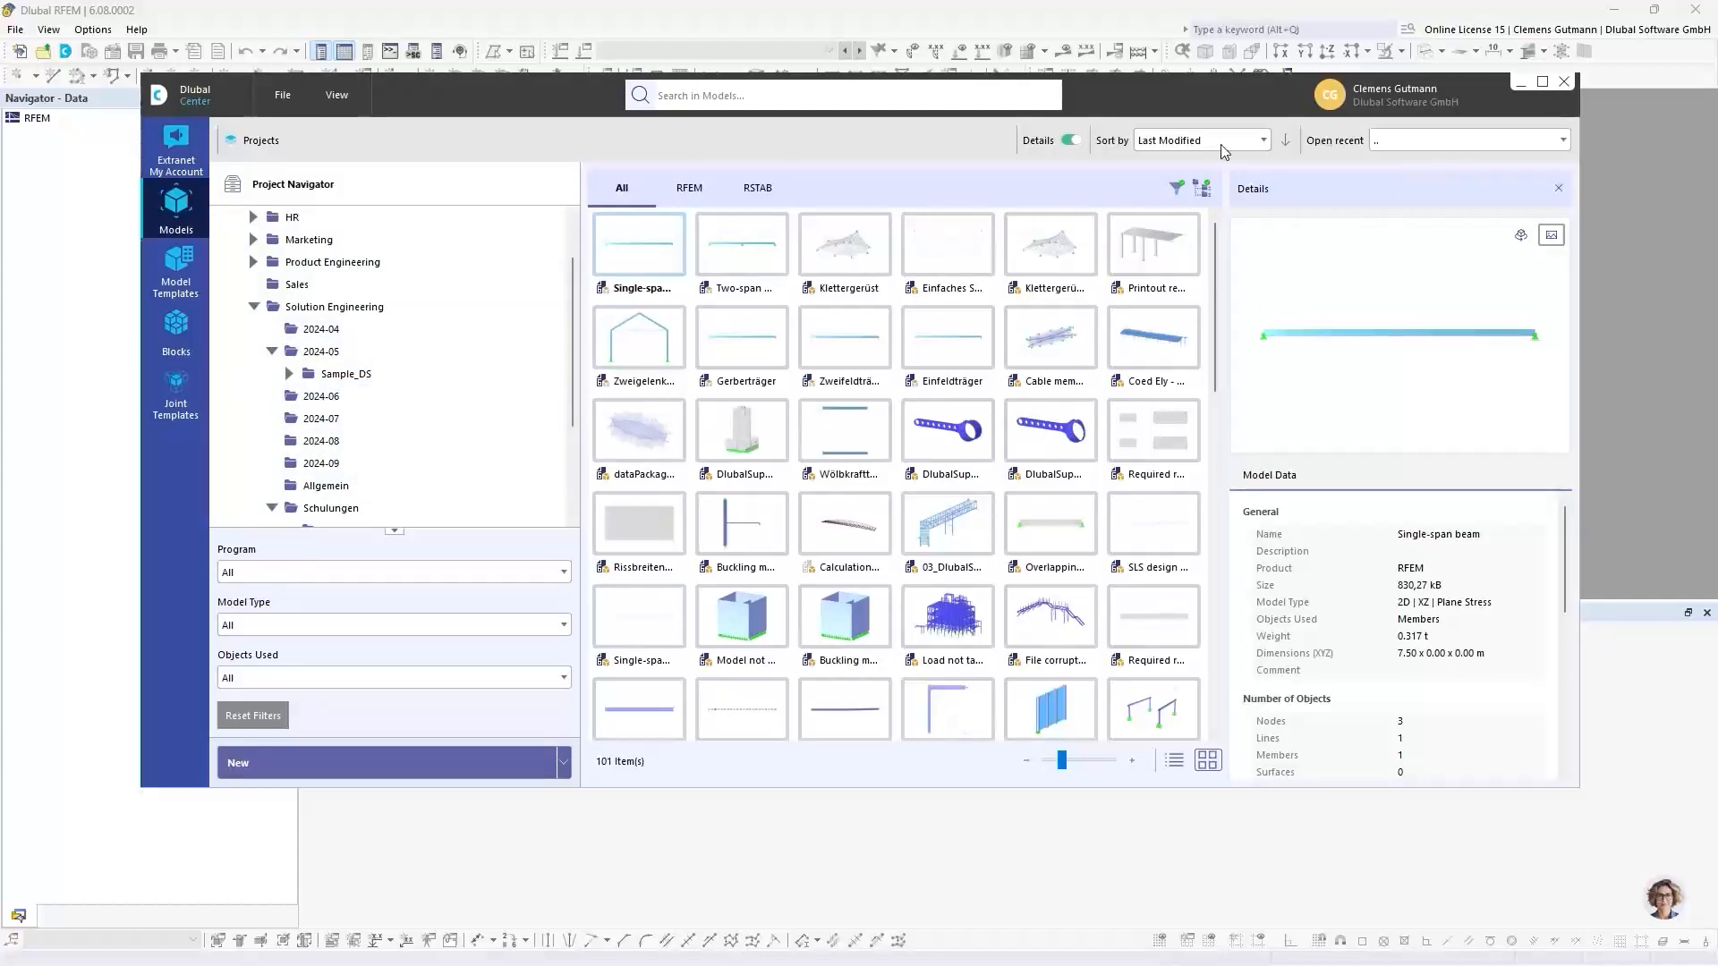
{"action": "scroll", "coordinate": [432, 260], "scroll_direction": "up", "scroll_amount": 1}
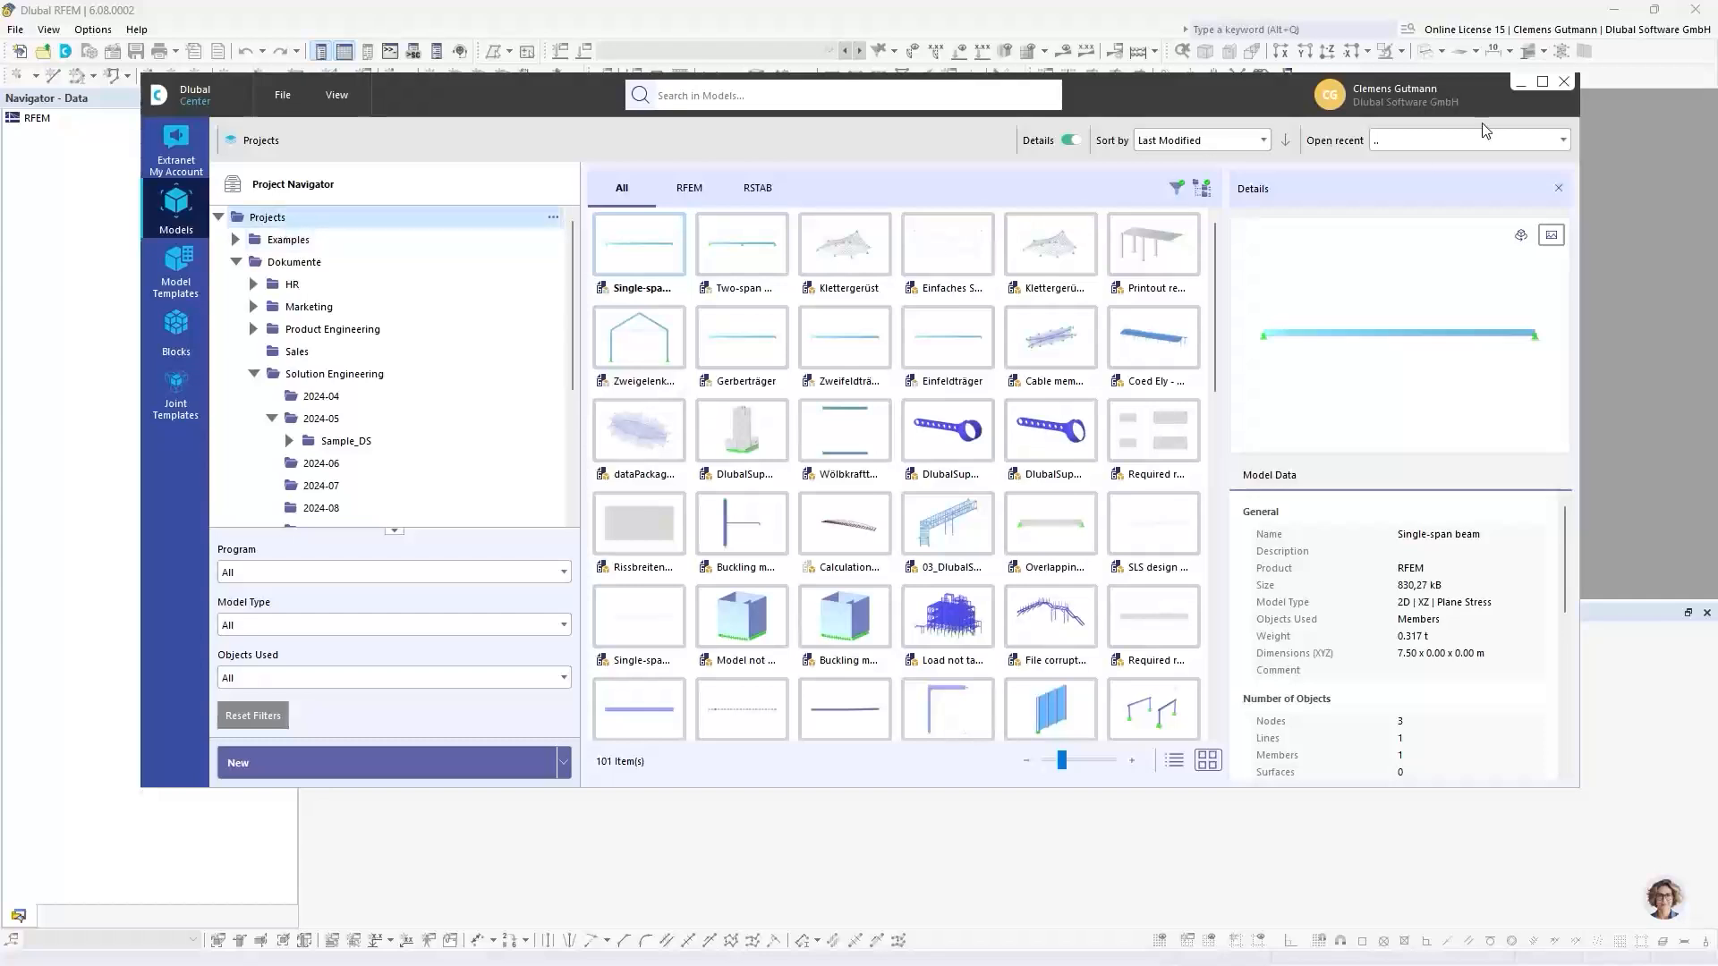
{"action": "left_click", "coordinate": [1561, 85]}
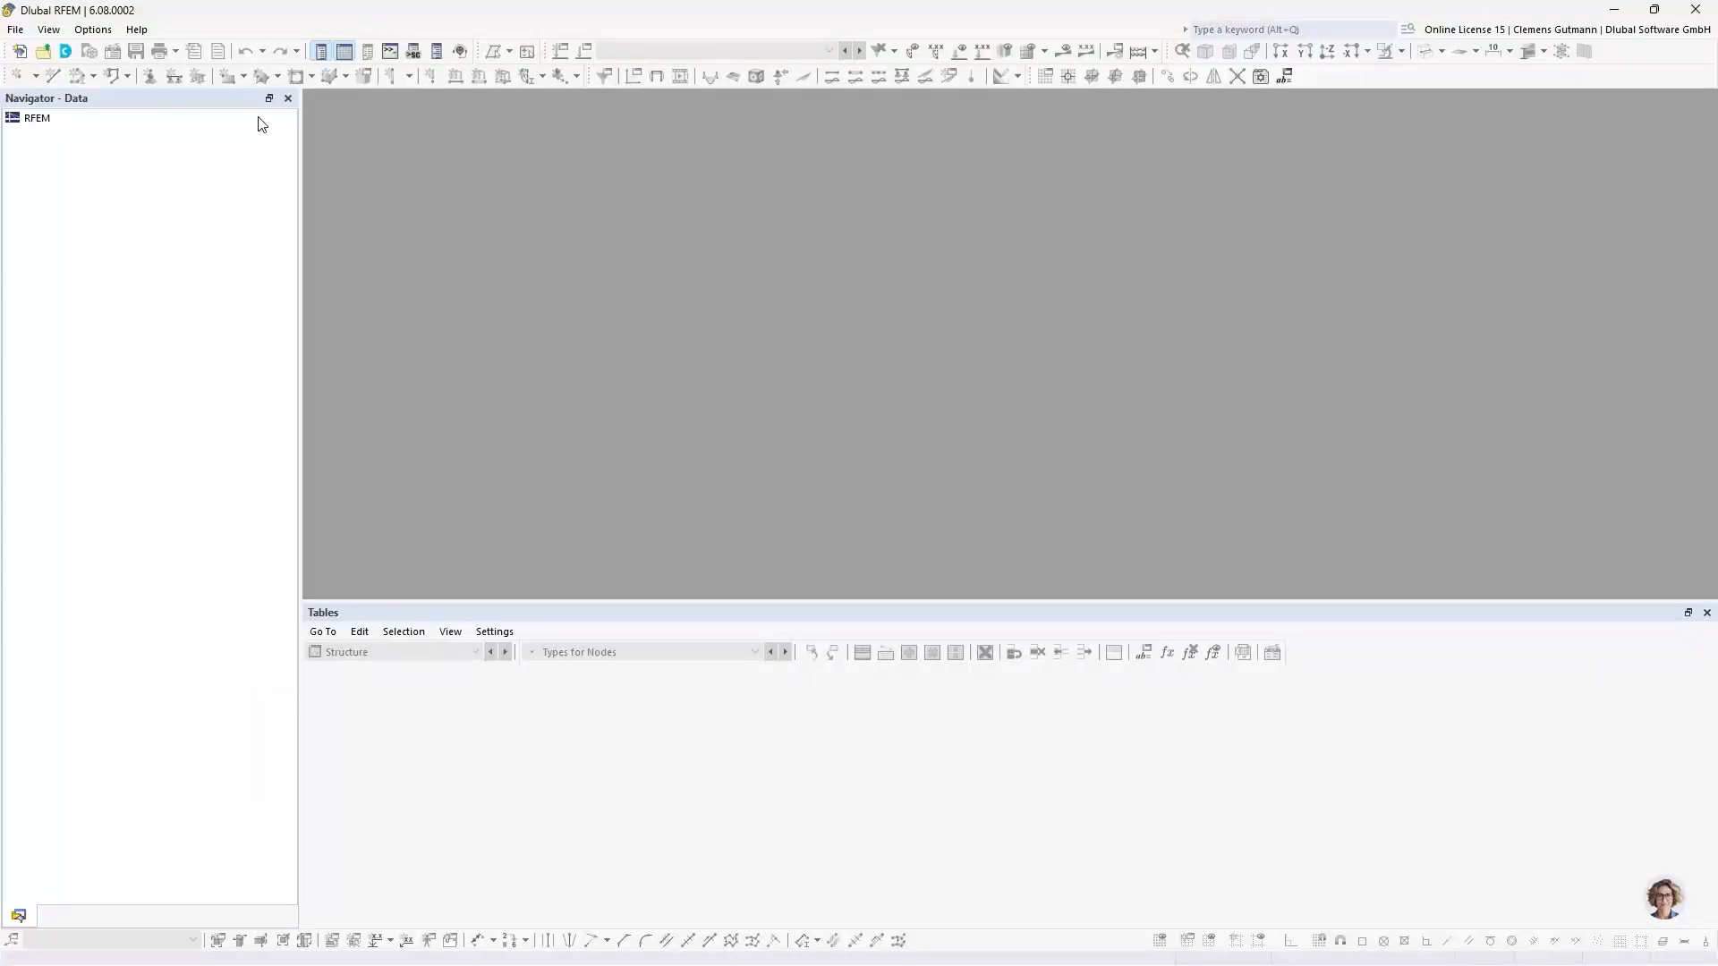
Start a new model and name it "Gerber beam"
{"action": "left_click", "coordinate": [16, 30]}
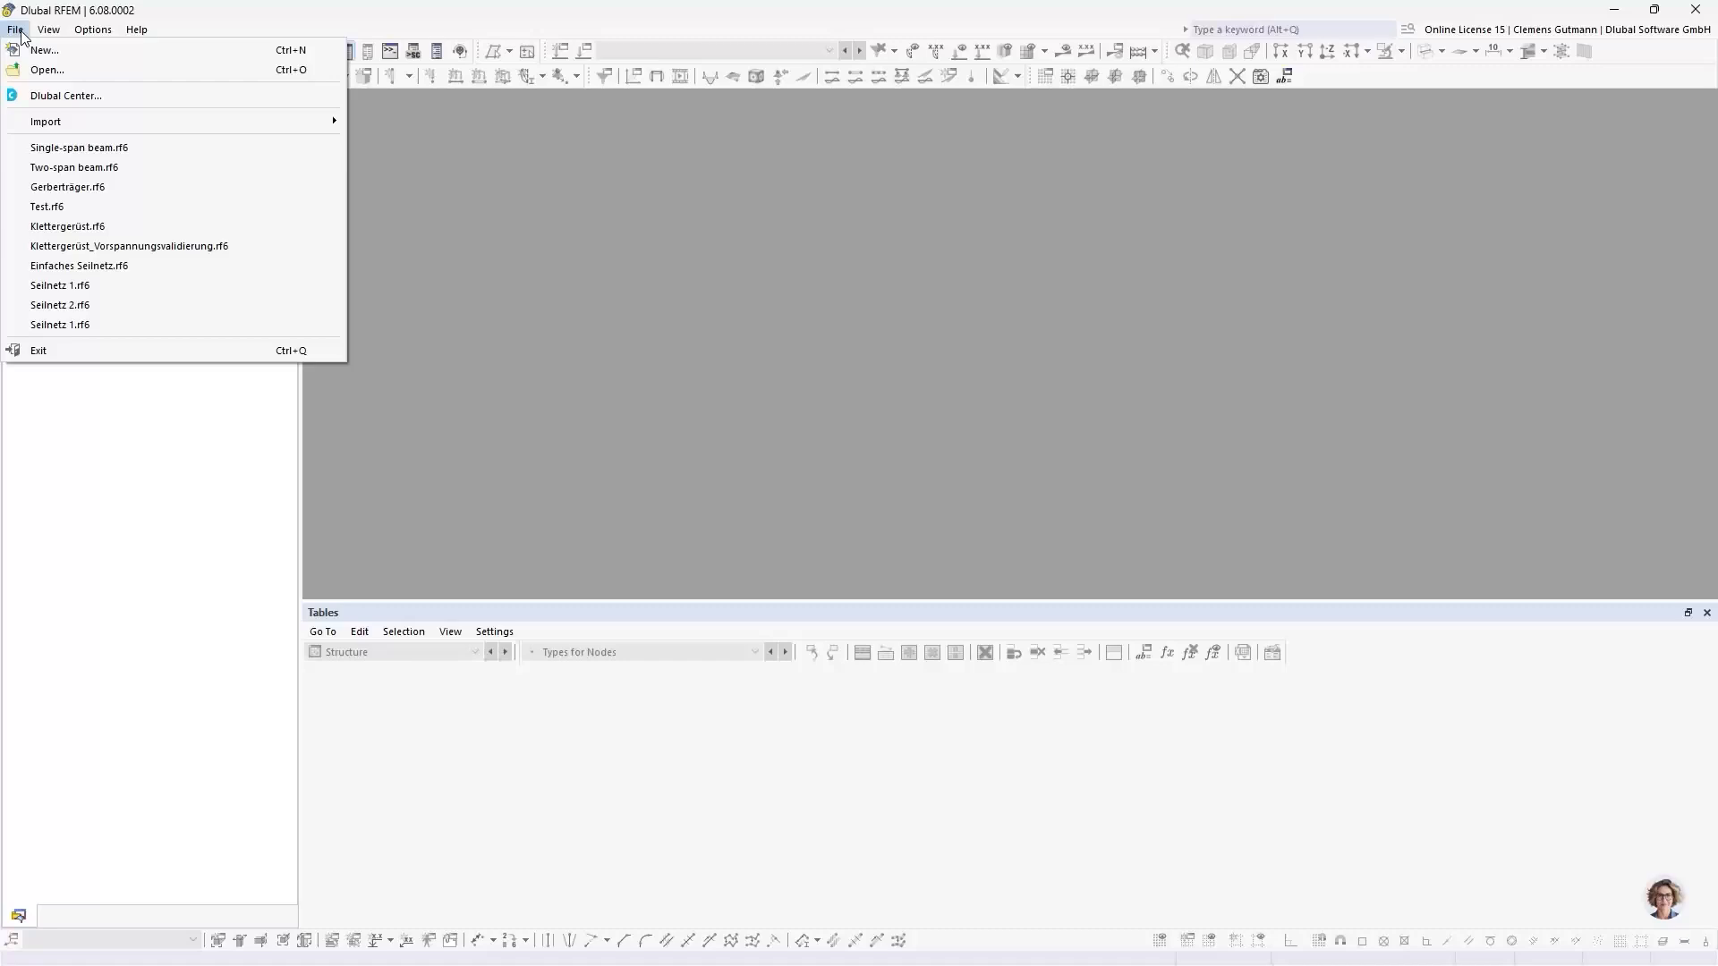
{"action": "left_click", "coordinate": [32, 53]}
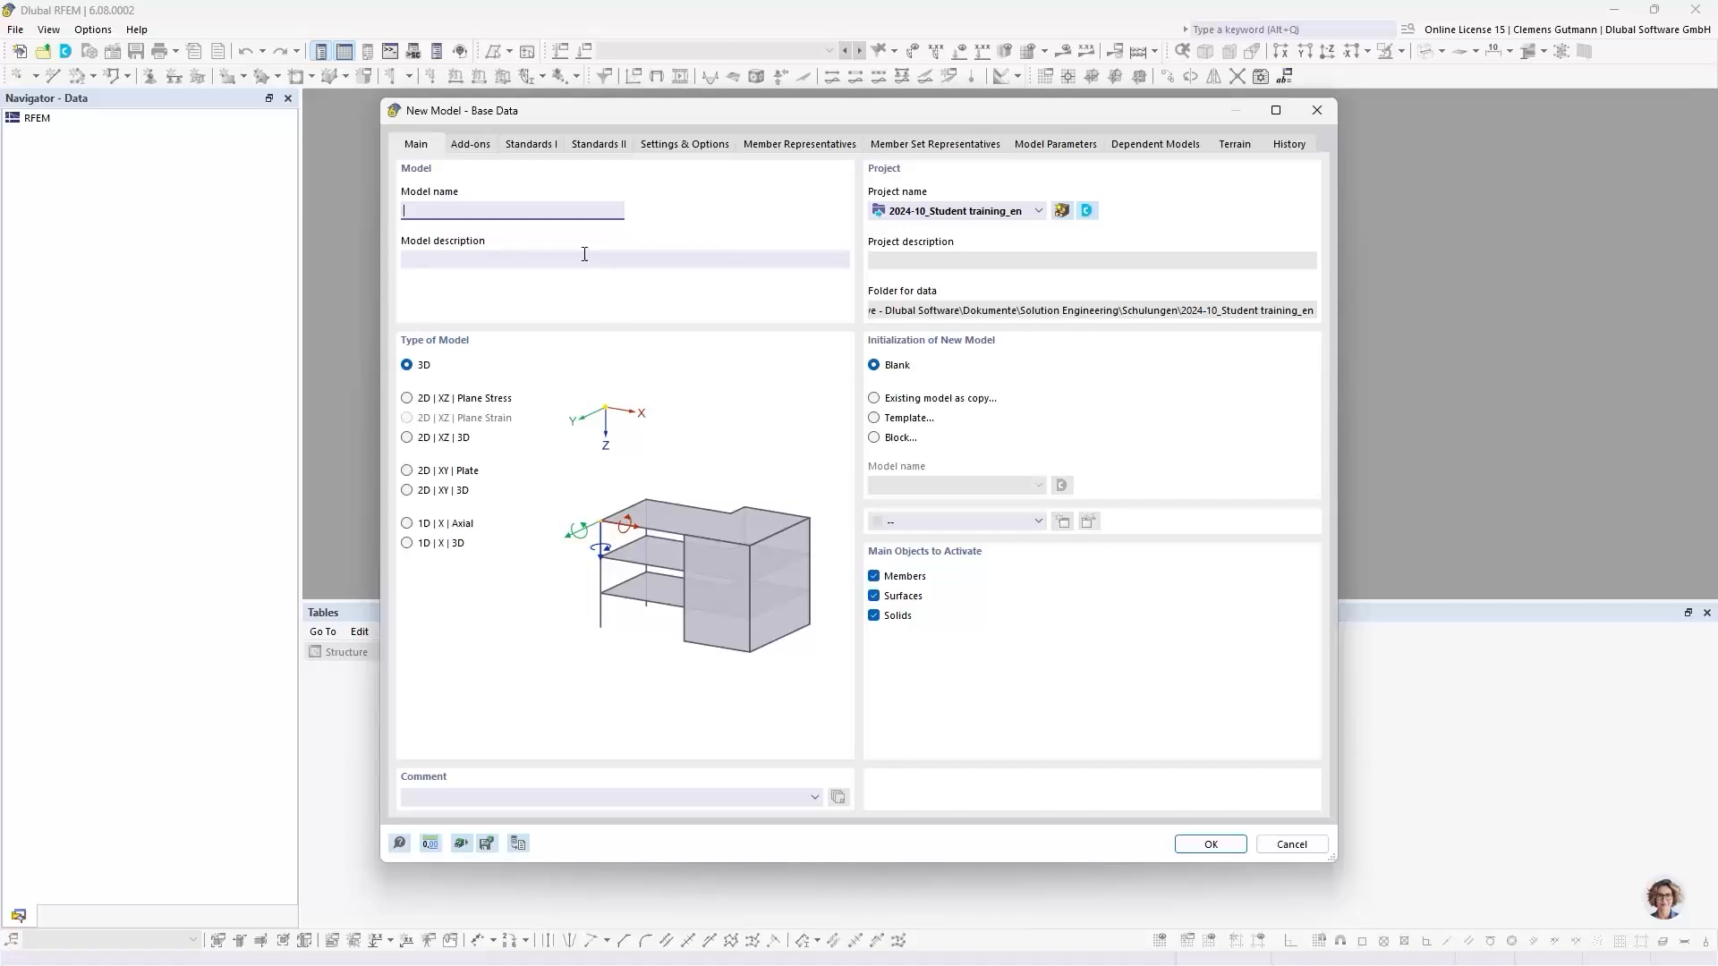
{"action": "type", "text": "Gerber"}
{"action": "type", "text": "beam"}
{"action": "left_click", "coordinate": [584, 255]}
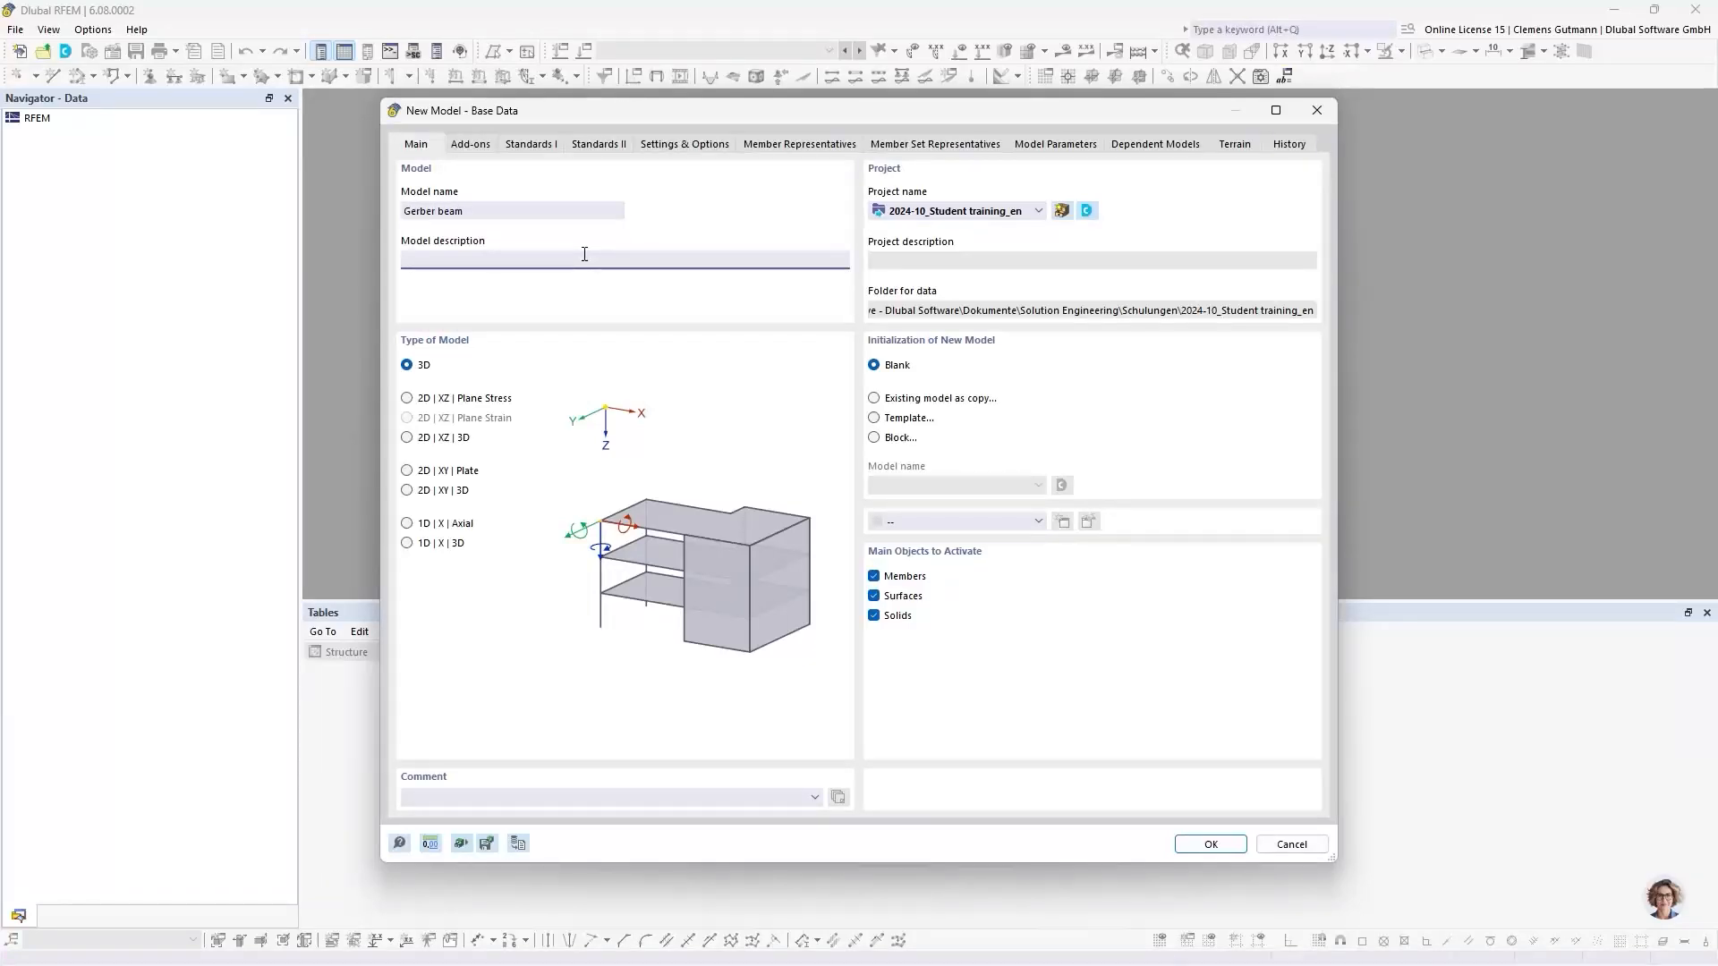
Initialize the new model as a copy of Two-span beam from 2024-10_Student training_en, set its type to 2D | XZ | Plane Stress, and create it
{"action": "left_click", "coordinate": [917, 401]}
{"action": "left_click", "coordinate": [1004, 485]}
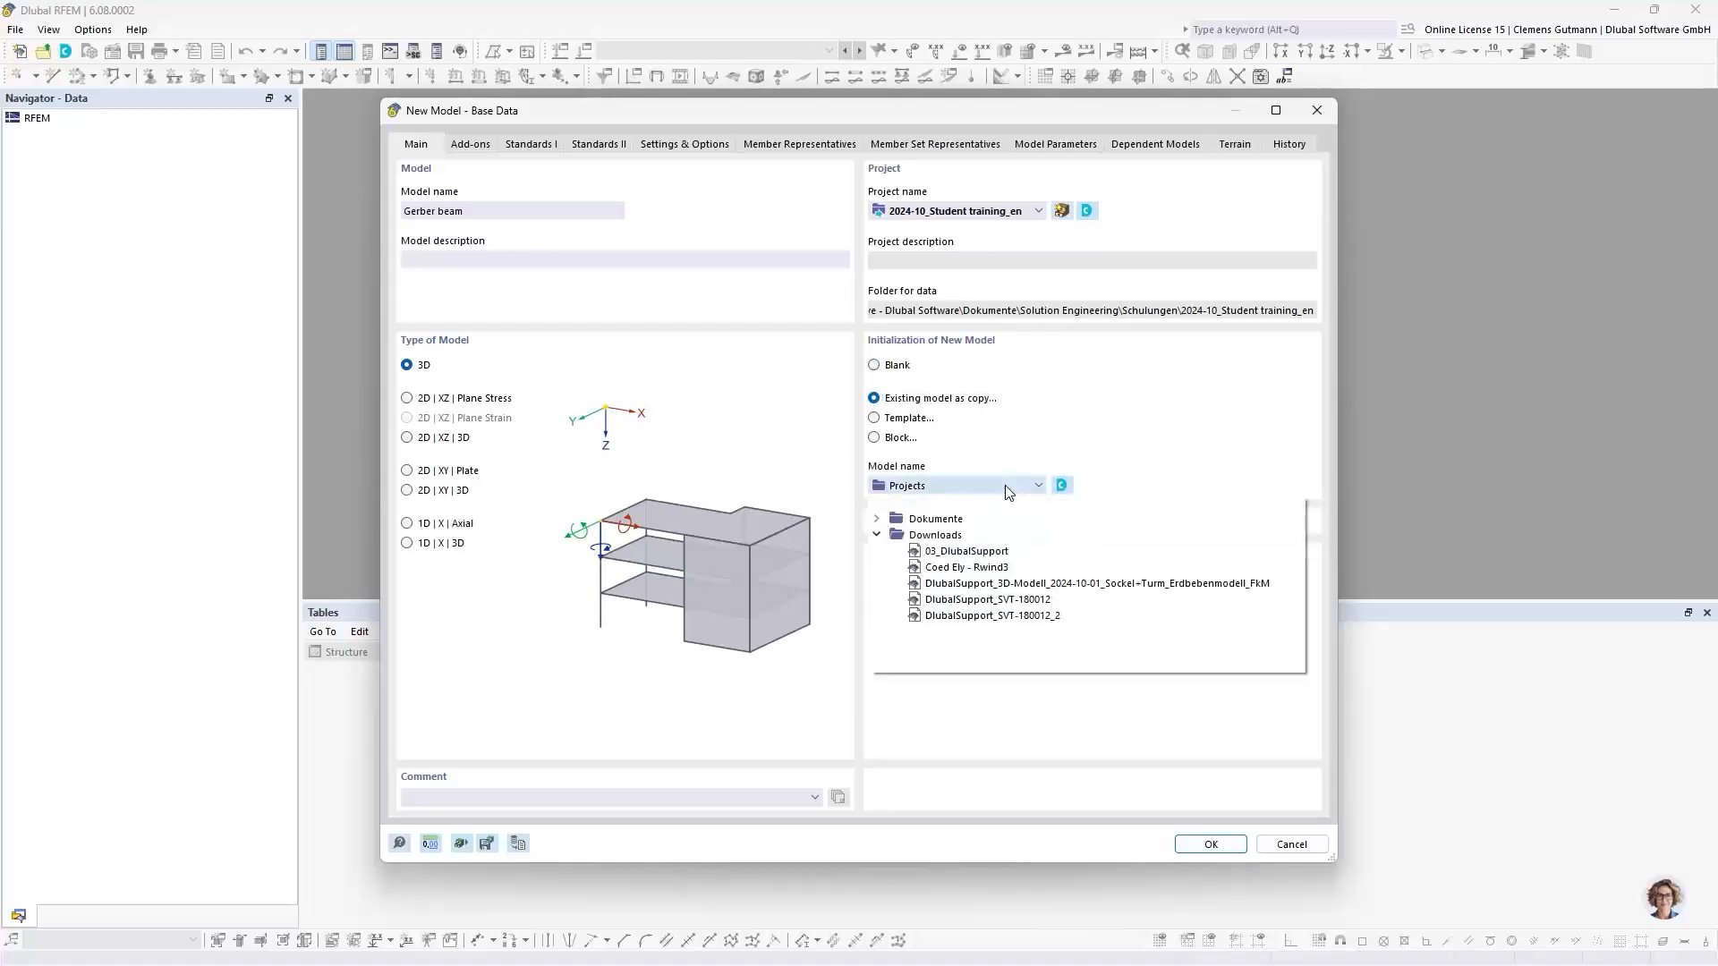
{"action": "left_click", "coordinate": [876, 520]}
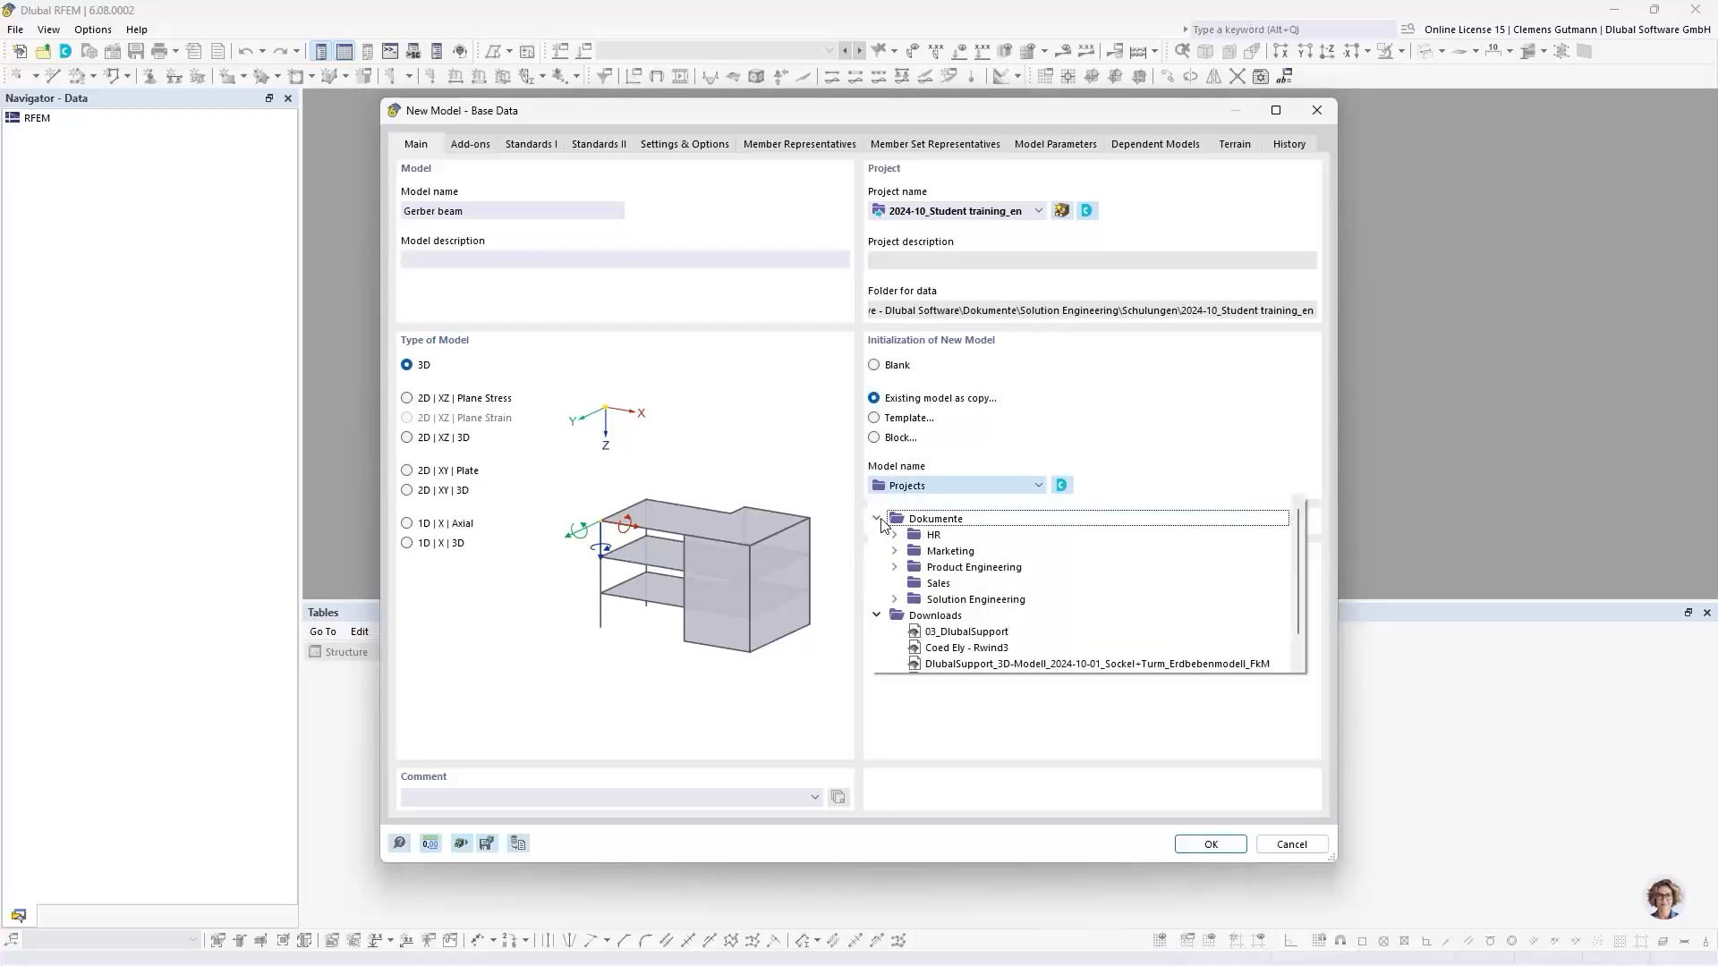
{"action": "left_click", "coordinate": [895, 600]}
{"action": "scroll", "coordinate": [914, 617], "scroll_direction": "down", "scroll_amount": 3}
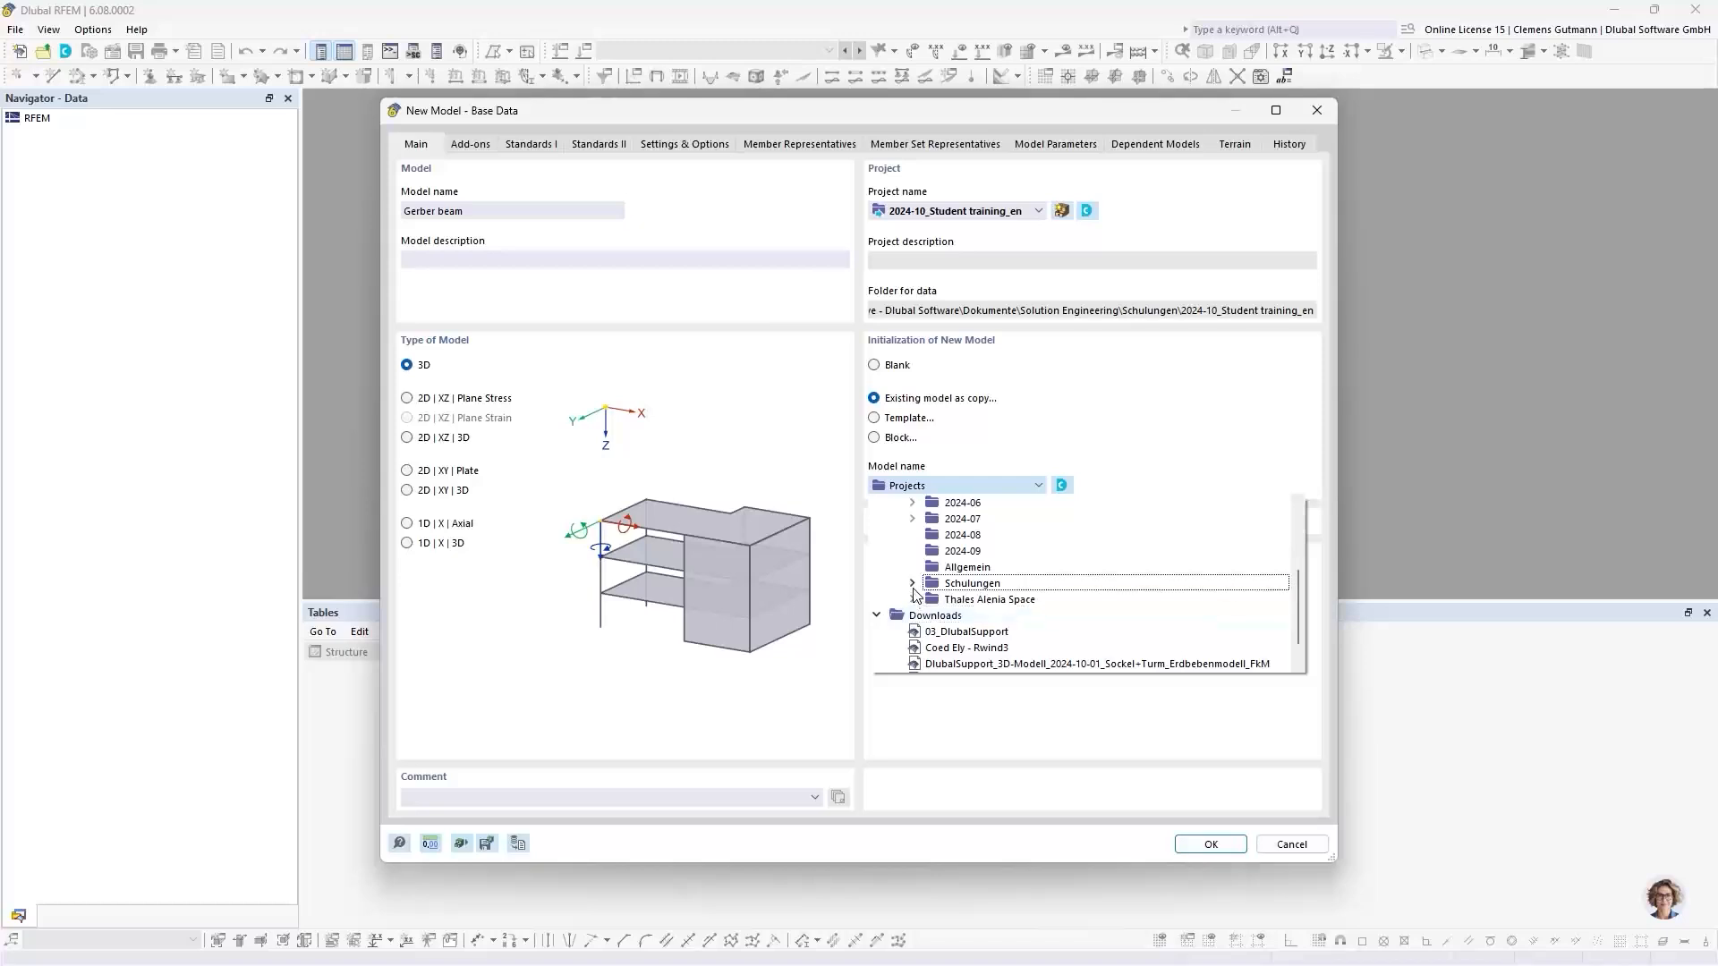
{"action": "left_click", "coordinate": [912, 583]}
{"action": "left_click", "coordinate": [931, 616]}
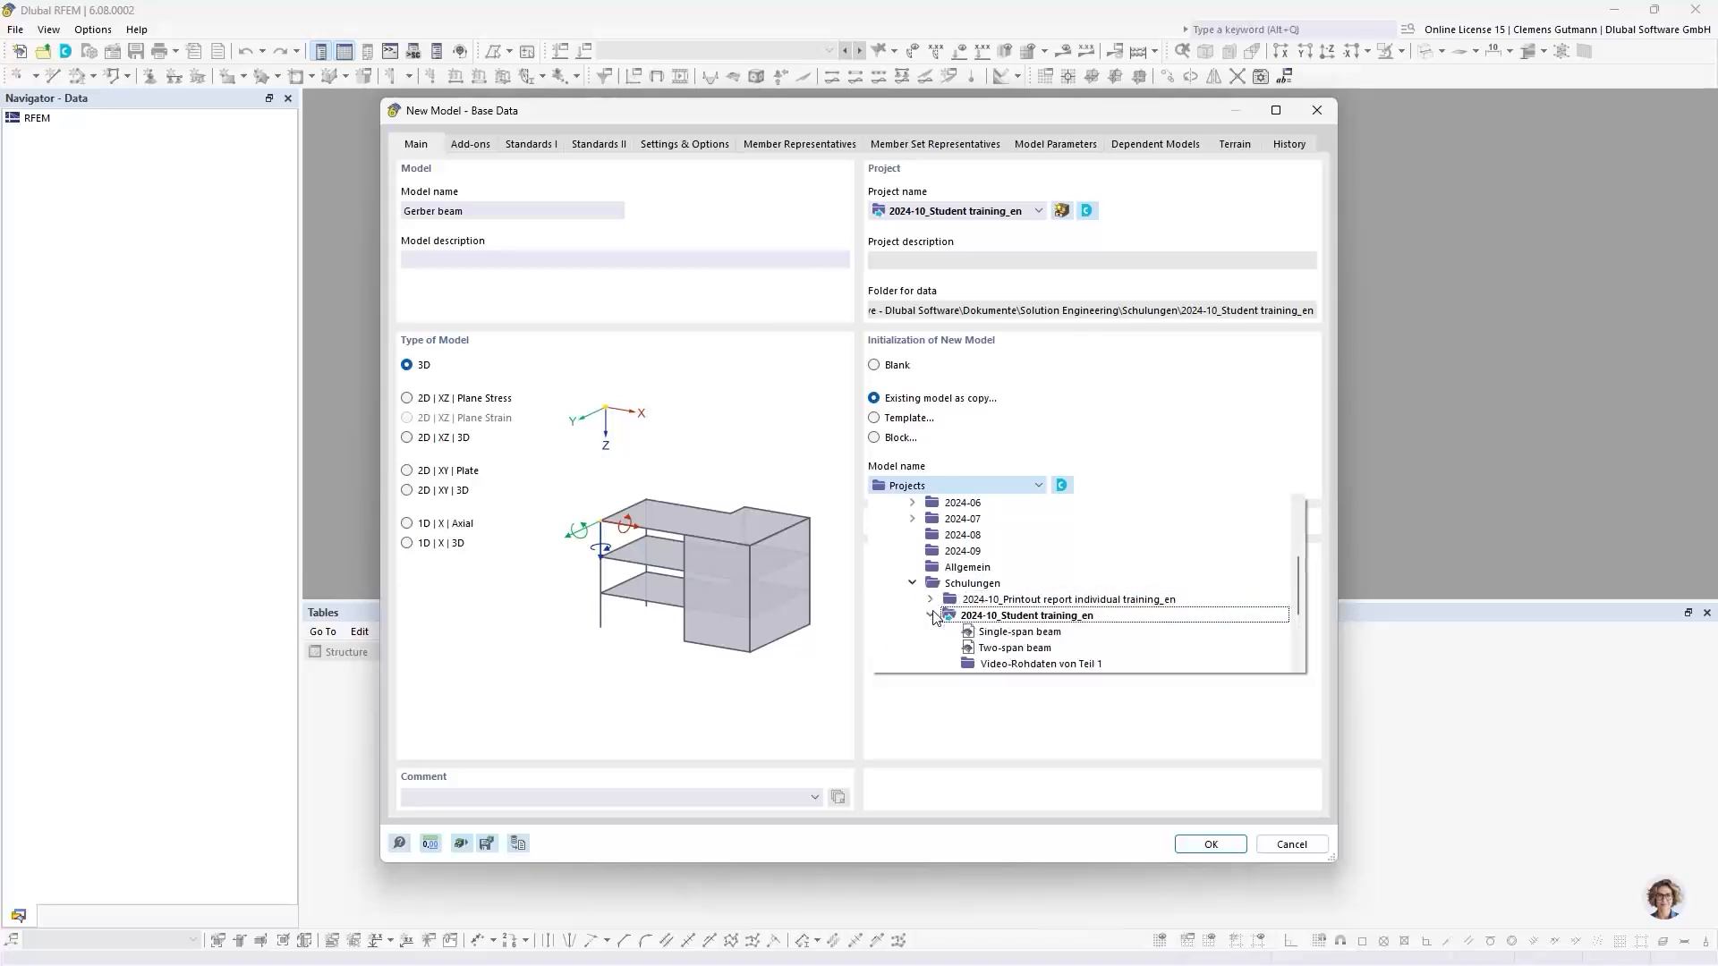
{"action": "left_click", "coordinate": [1013, 648]}
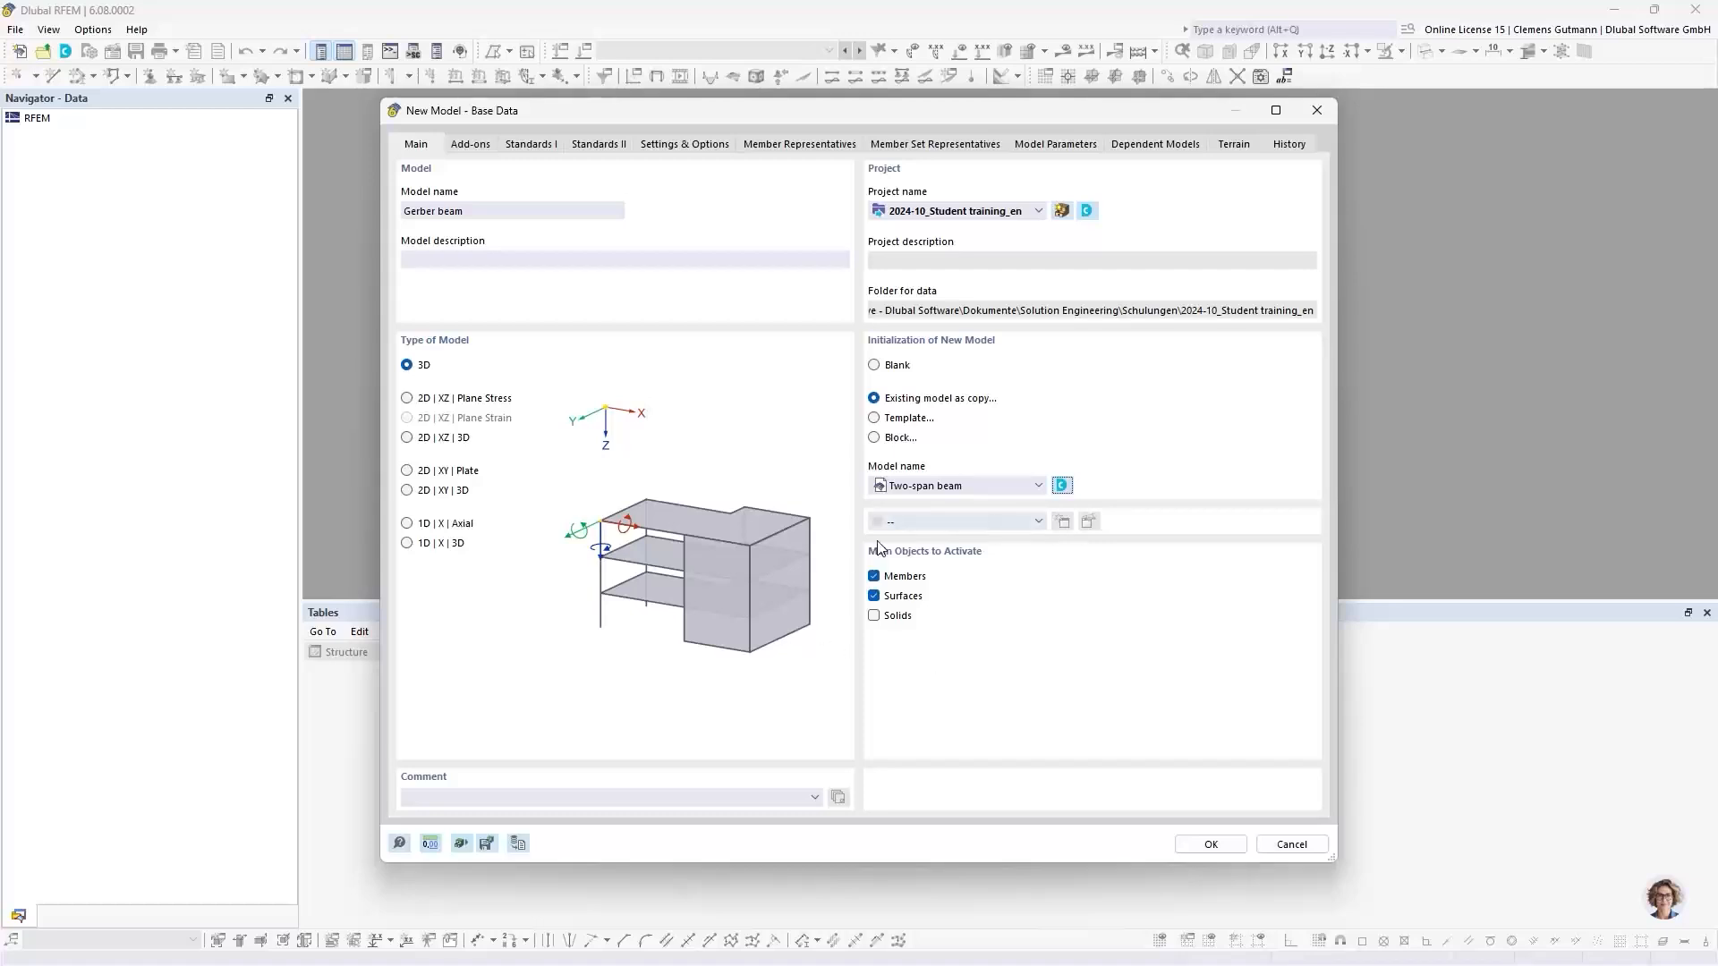
{"action": "left_click", "coordinate": [407, 399]}
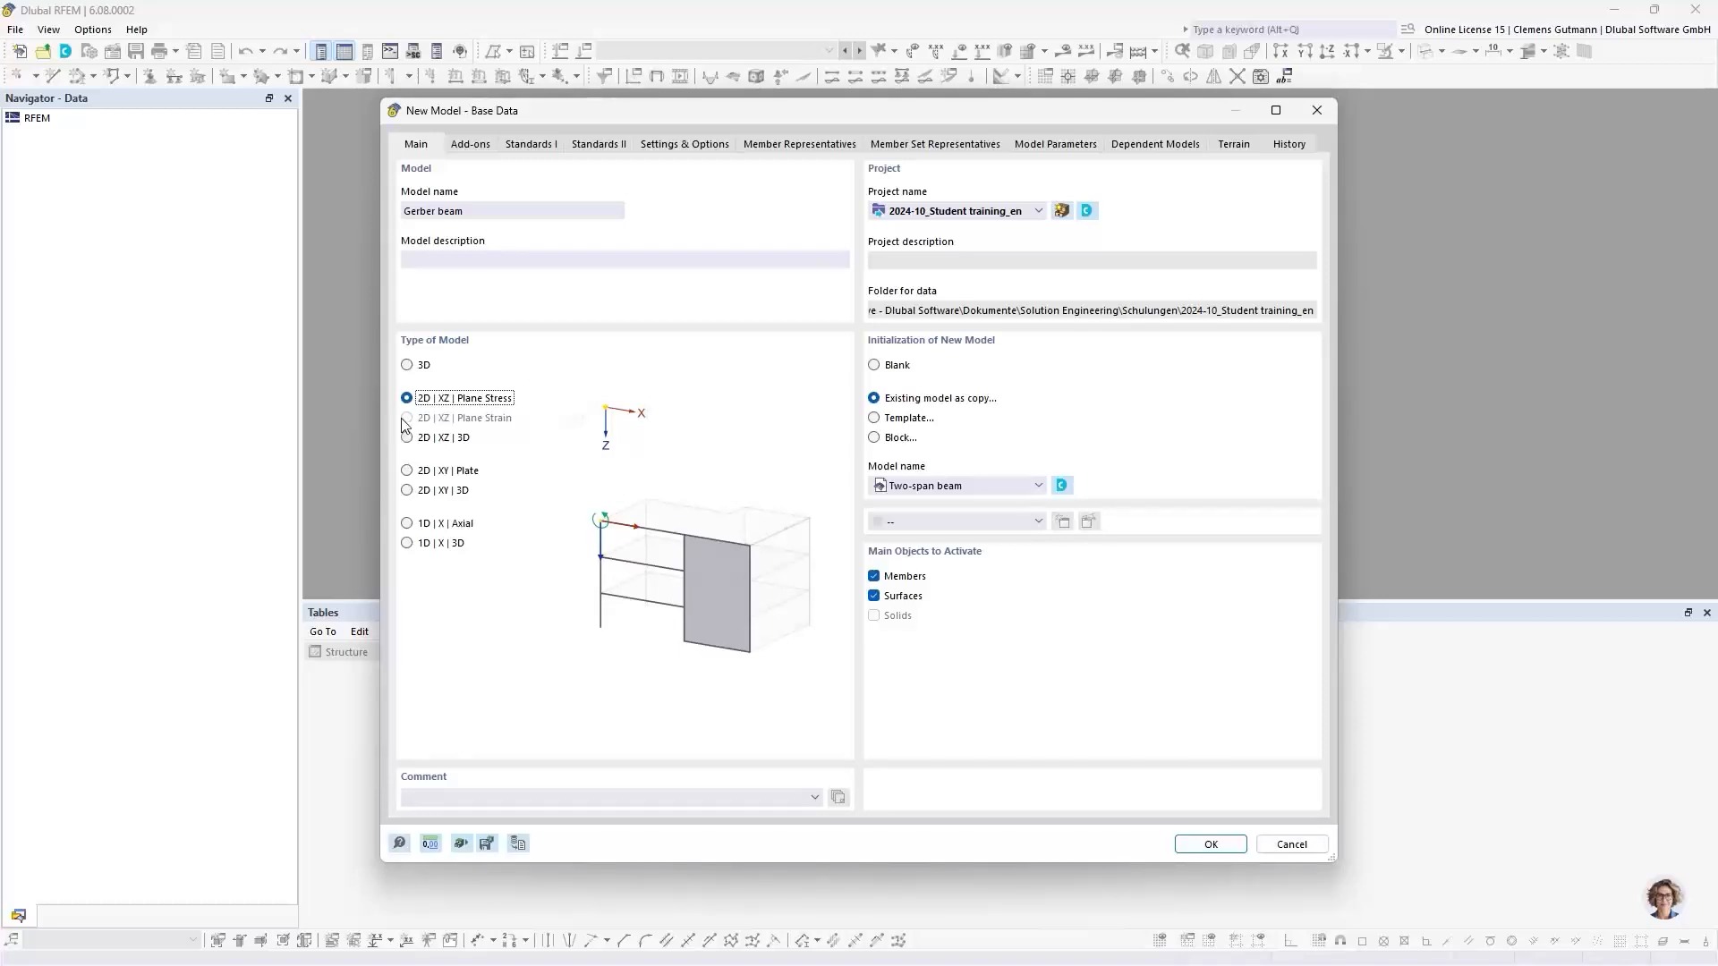
{"action": "left_click", "coordinate": [1208, 850]}
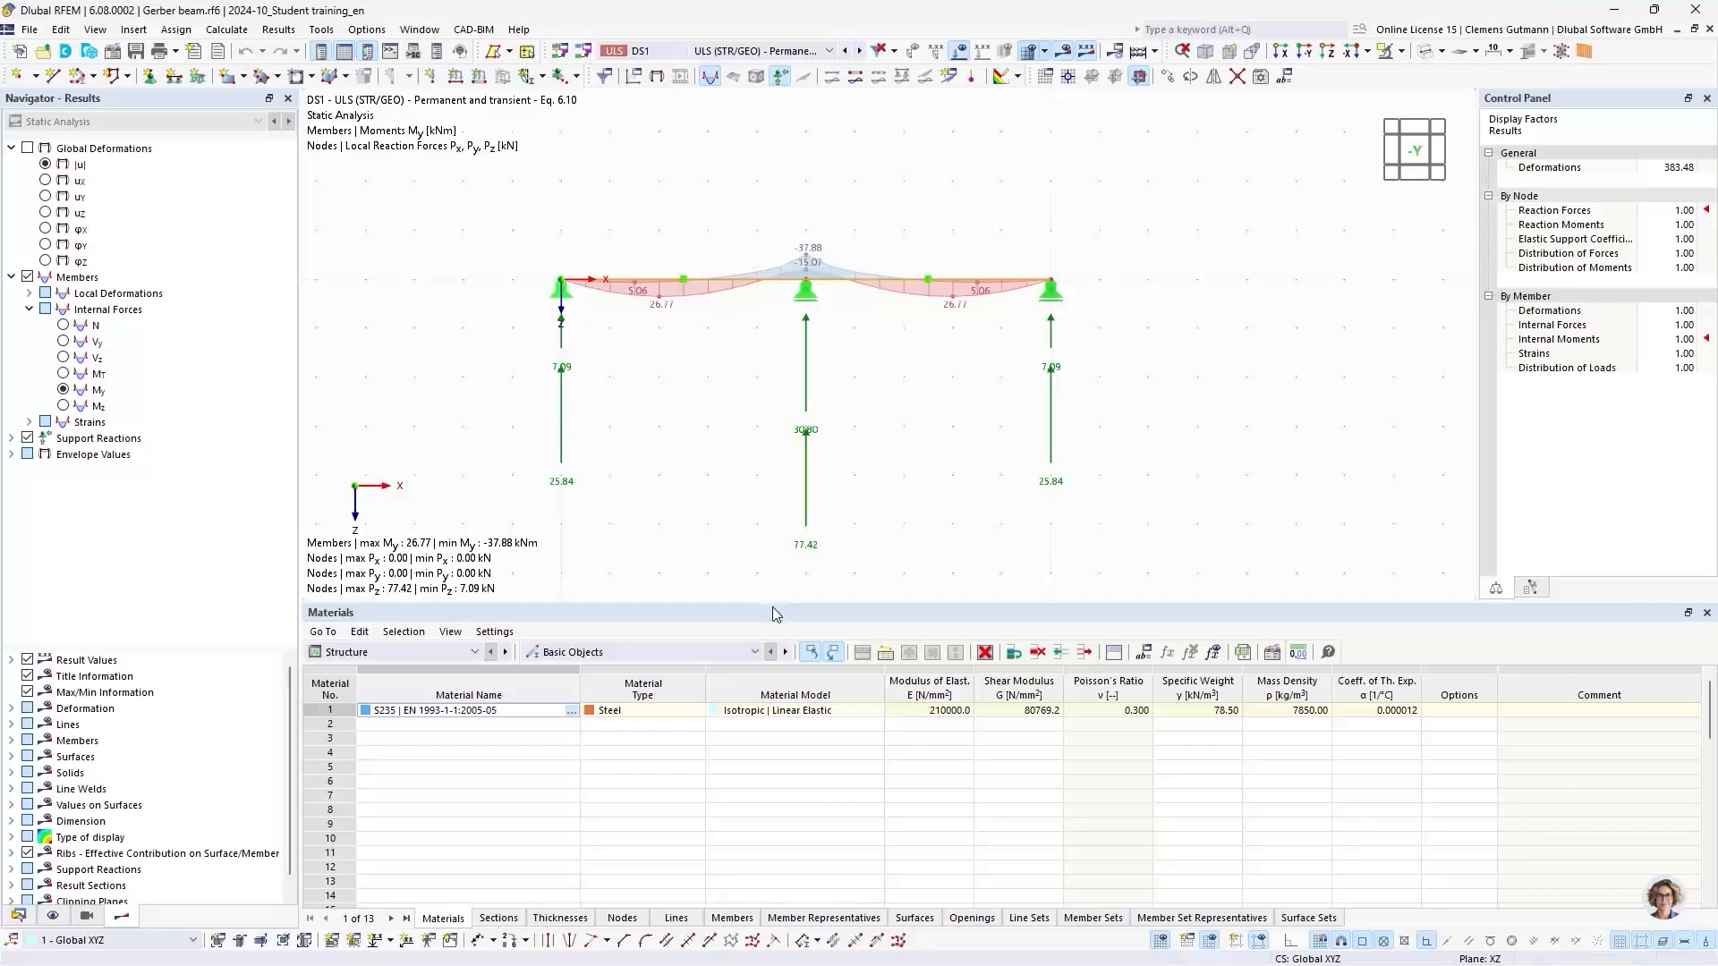
Enlarge the graphics area, show the model data in the navigator, and hide the results so only the beam and its supports are displayed
{"action": "left_click_drag", "start_coordinate": [774, 600], "coordinate": [774, 739]}
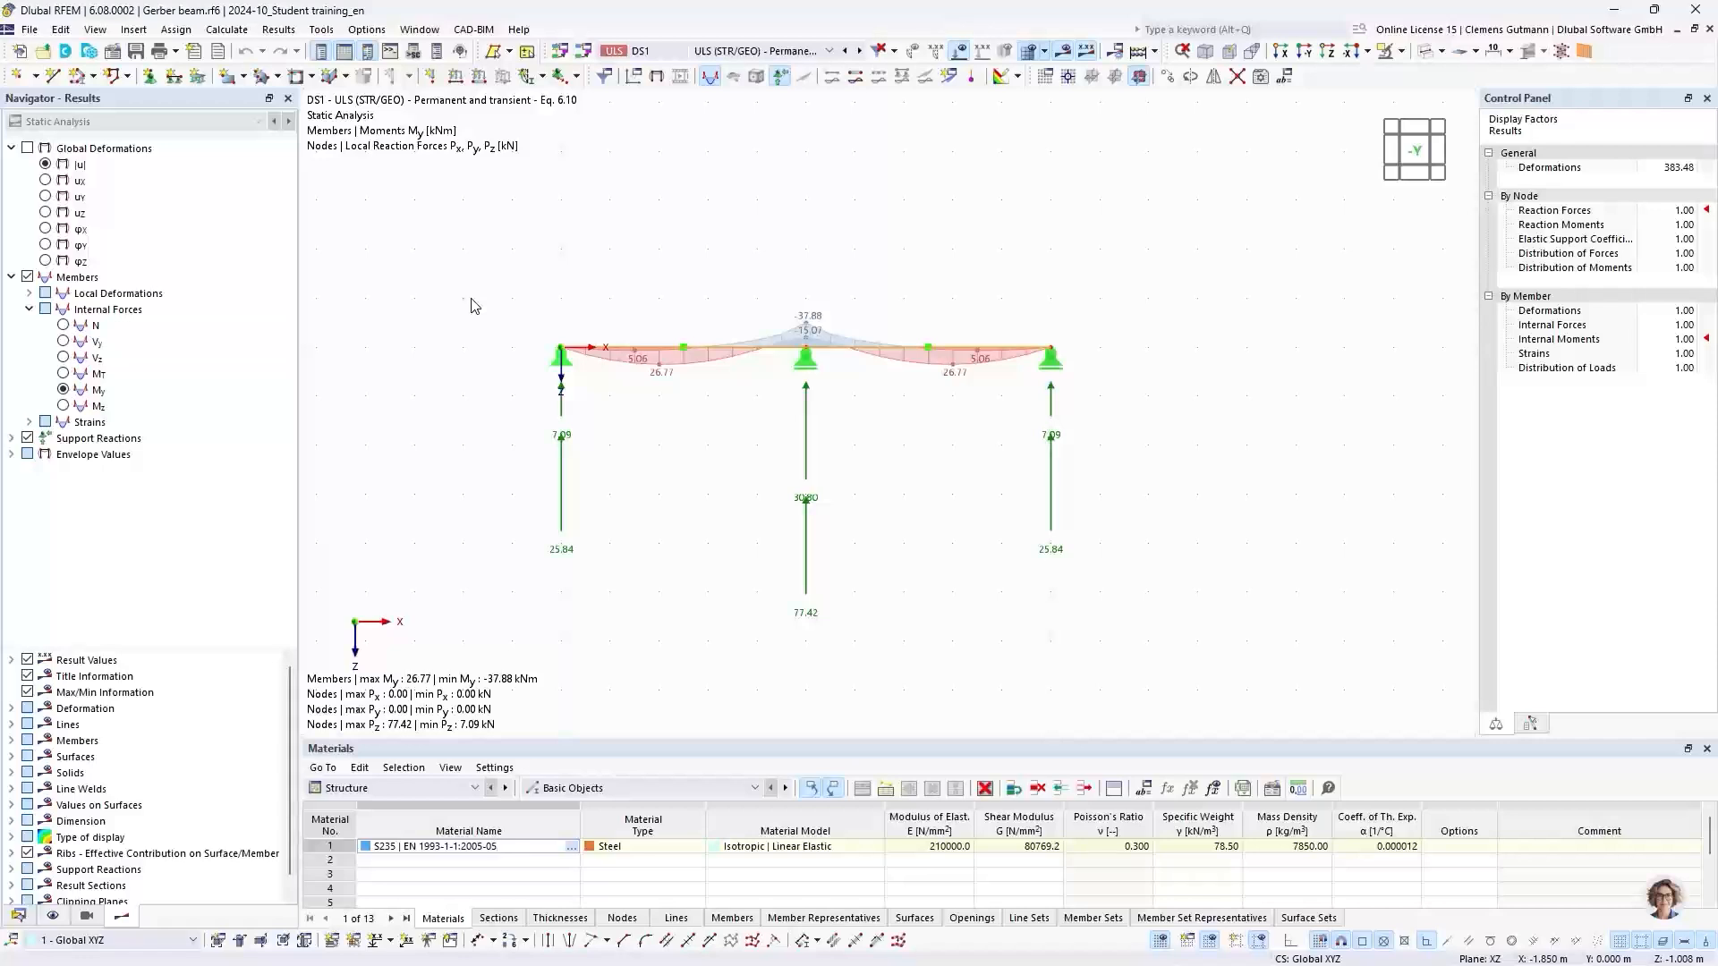
{"action": "left_click", "coordinate": [19, 916]}
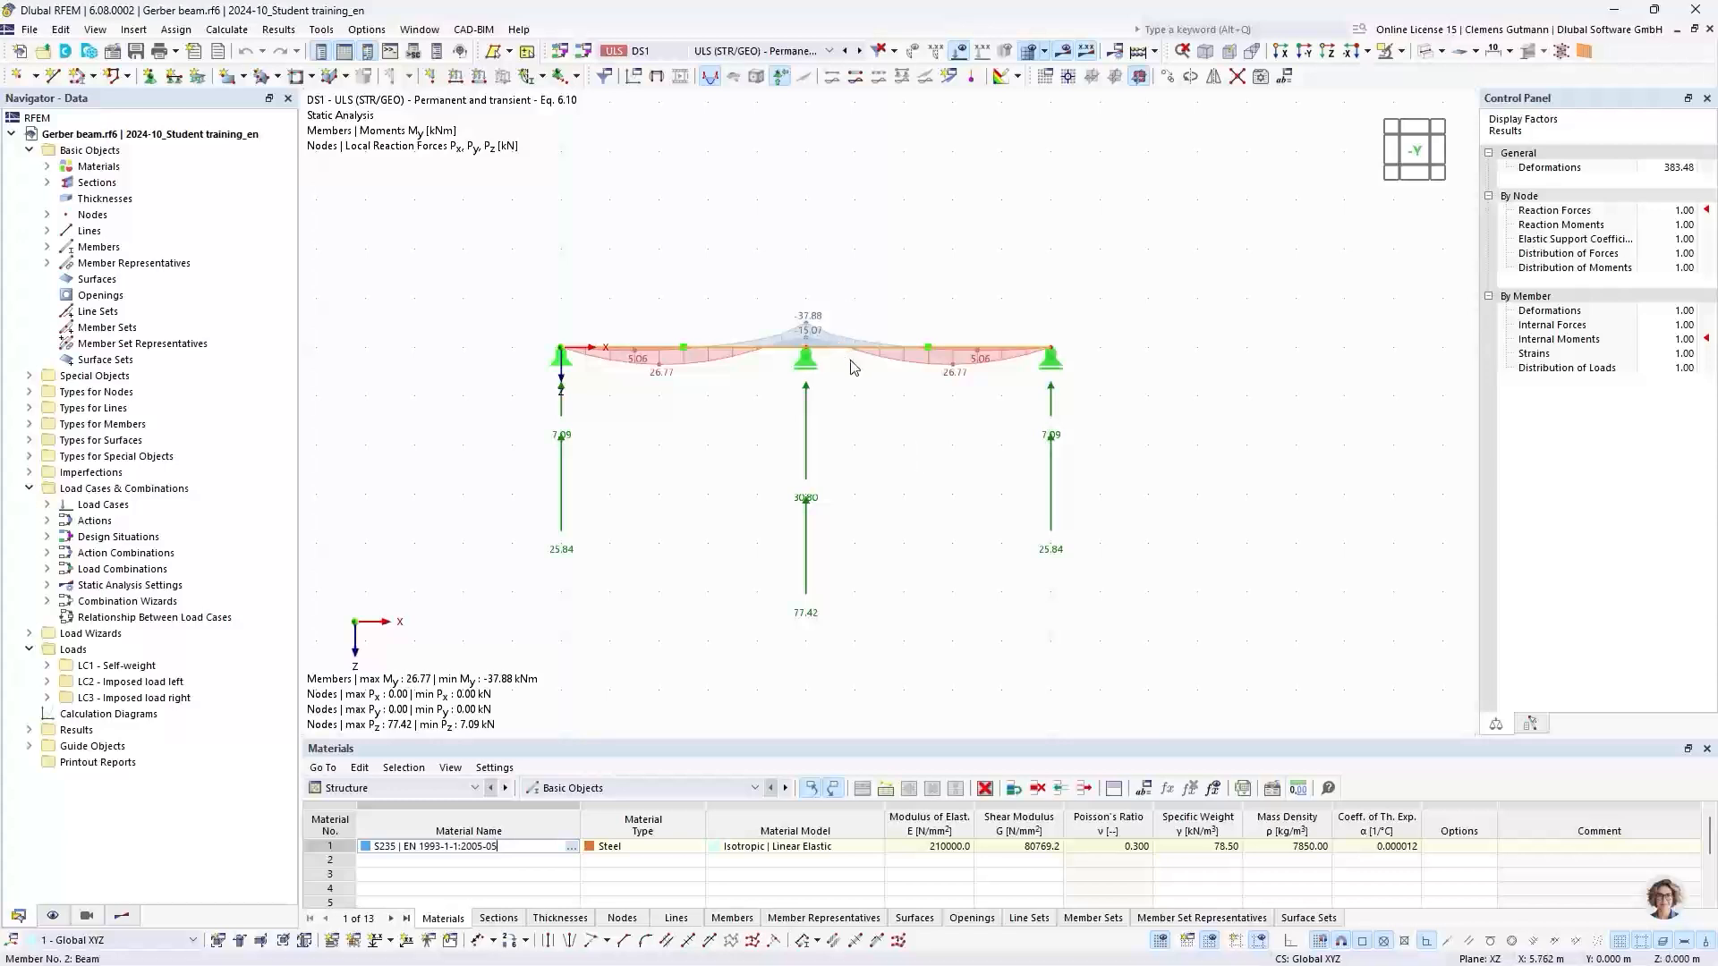
{"action": "scroll", "coordinate": [854, 358], "scroll_direction": "up", "scroll_amount": 2}
{"action": "left_click", "coordinate": [1062, 53]}
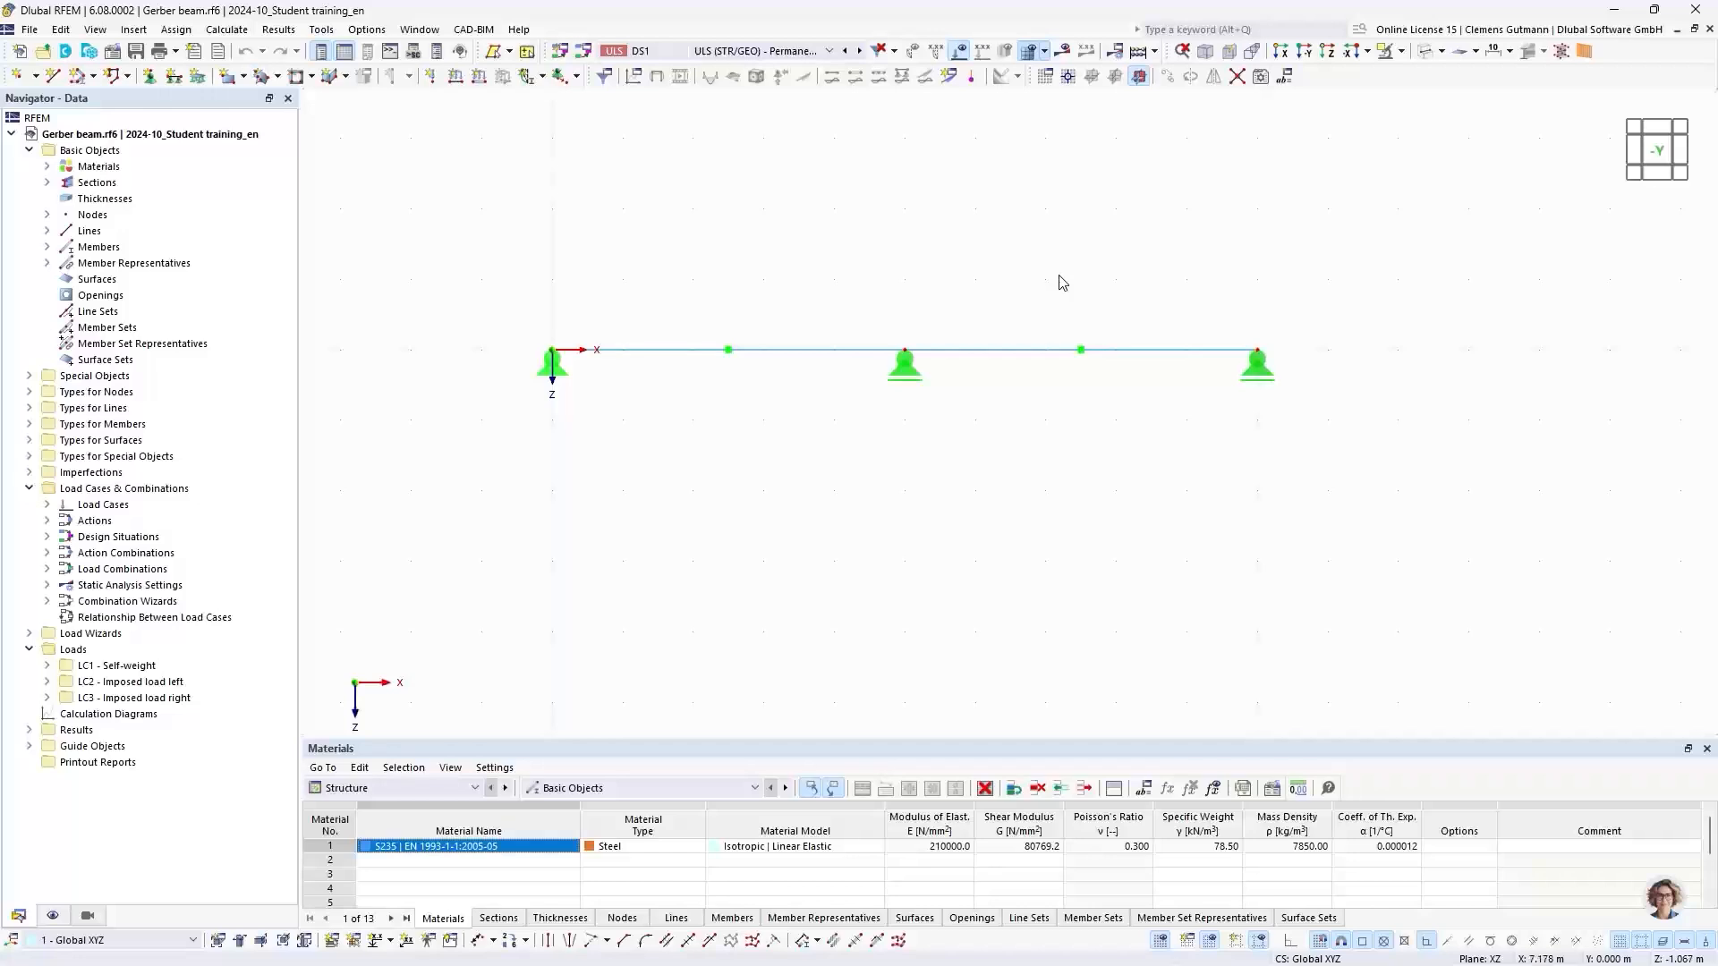
{"action": "middle_click_drag", "start_coordinate": [1062, 280], "coordinate": [1035, 311]}
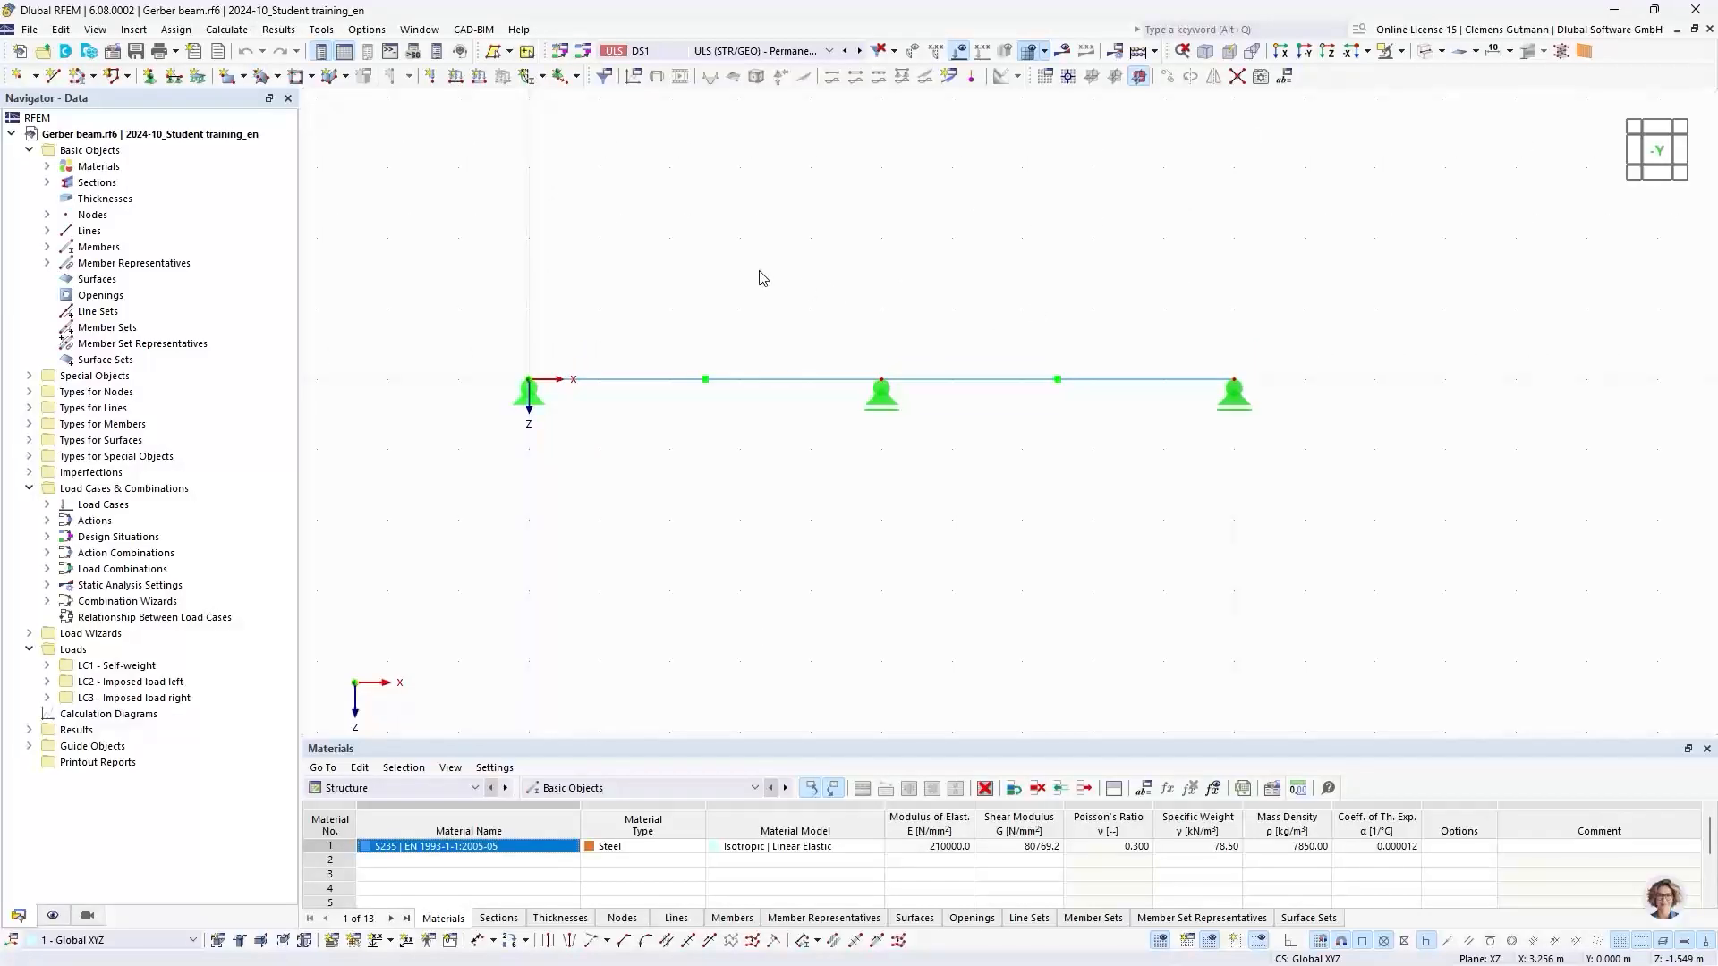
Open the model's global parameters and add a first parameter named FieldLength, keeping the Lengths unit group
{"action": "left_click", "coordinate": [61, 30]}
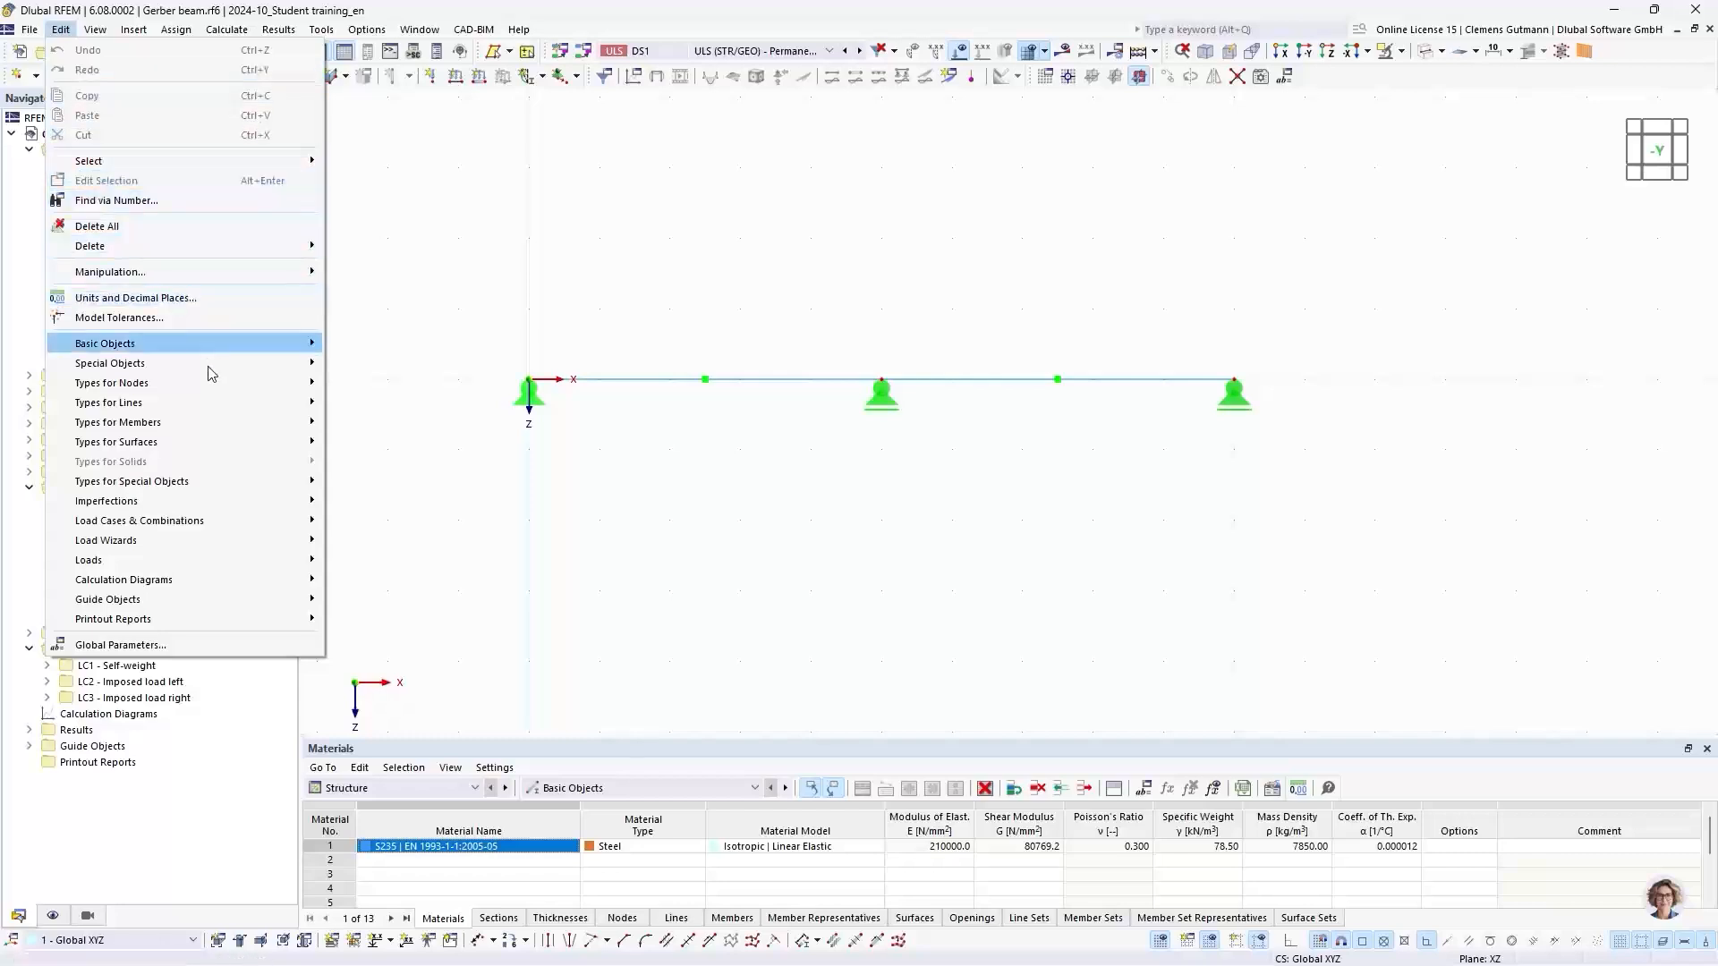
{"action": "left_click", "coordinate": [197, 645]}
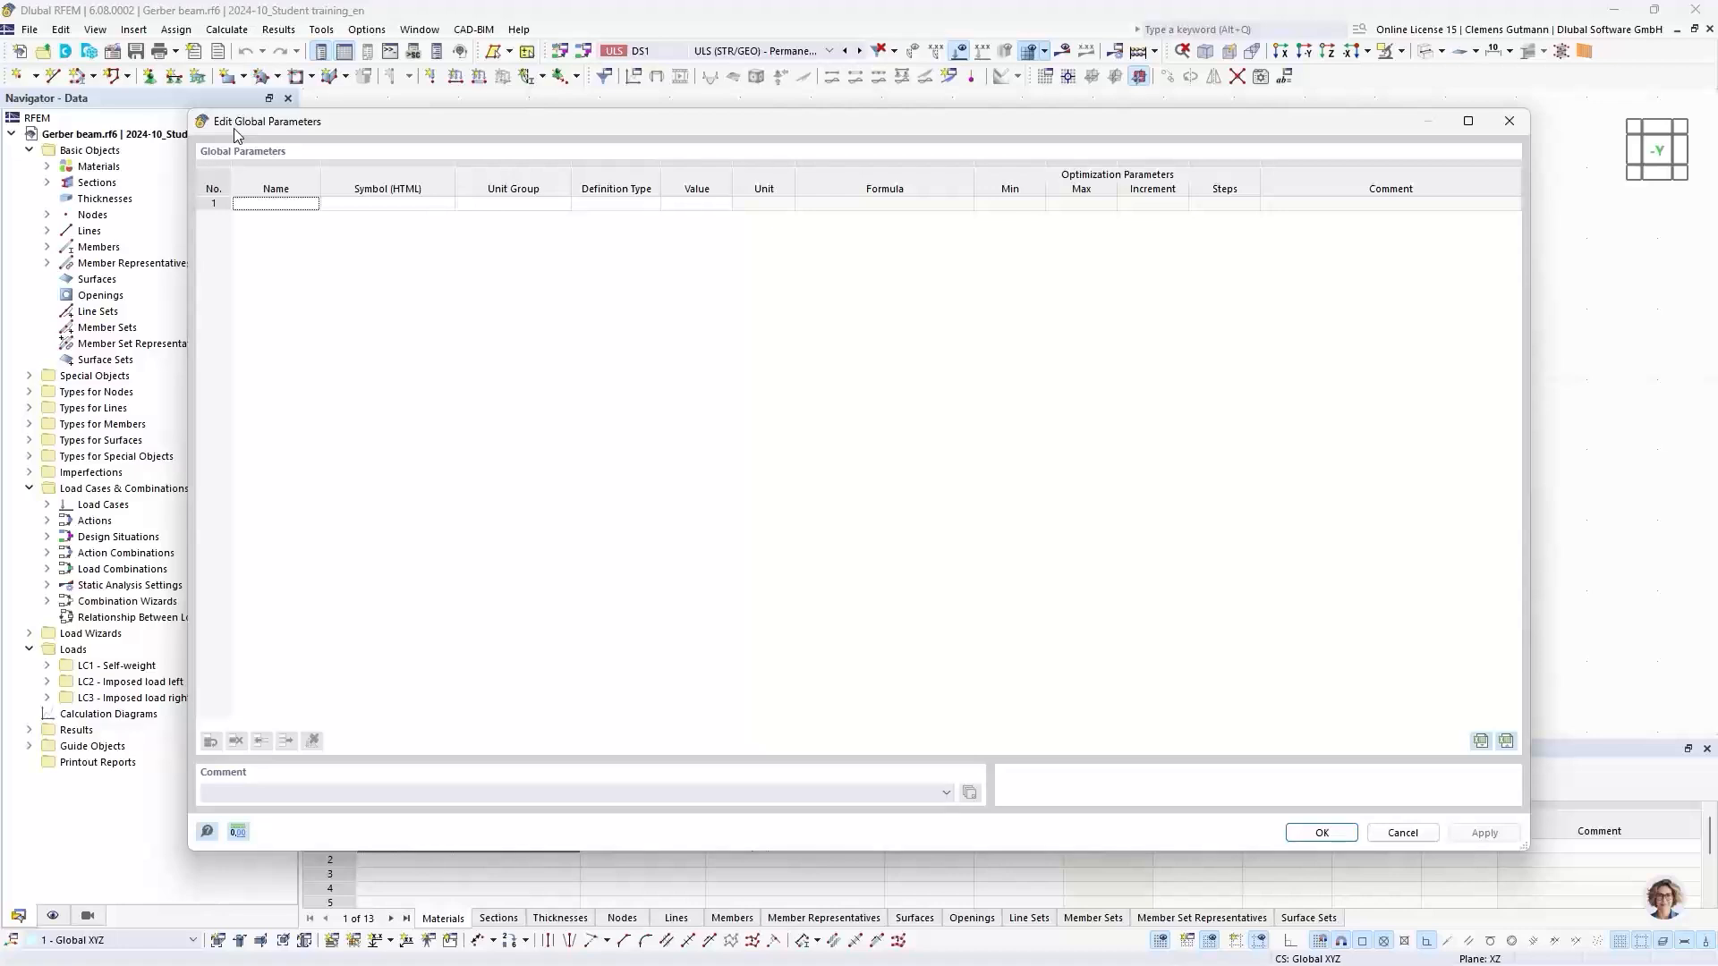
{"action": "left_click", "coordinate": [240, 203]}
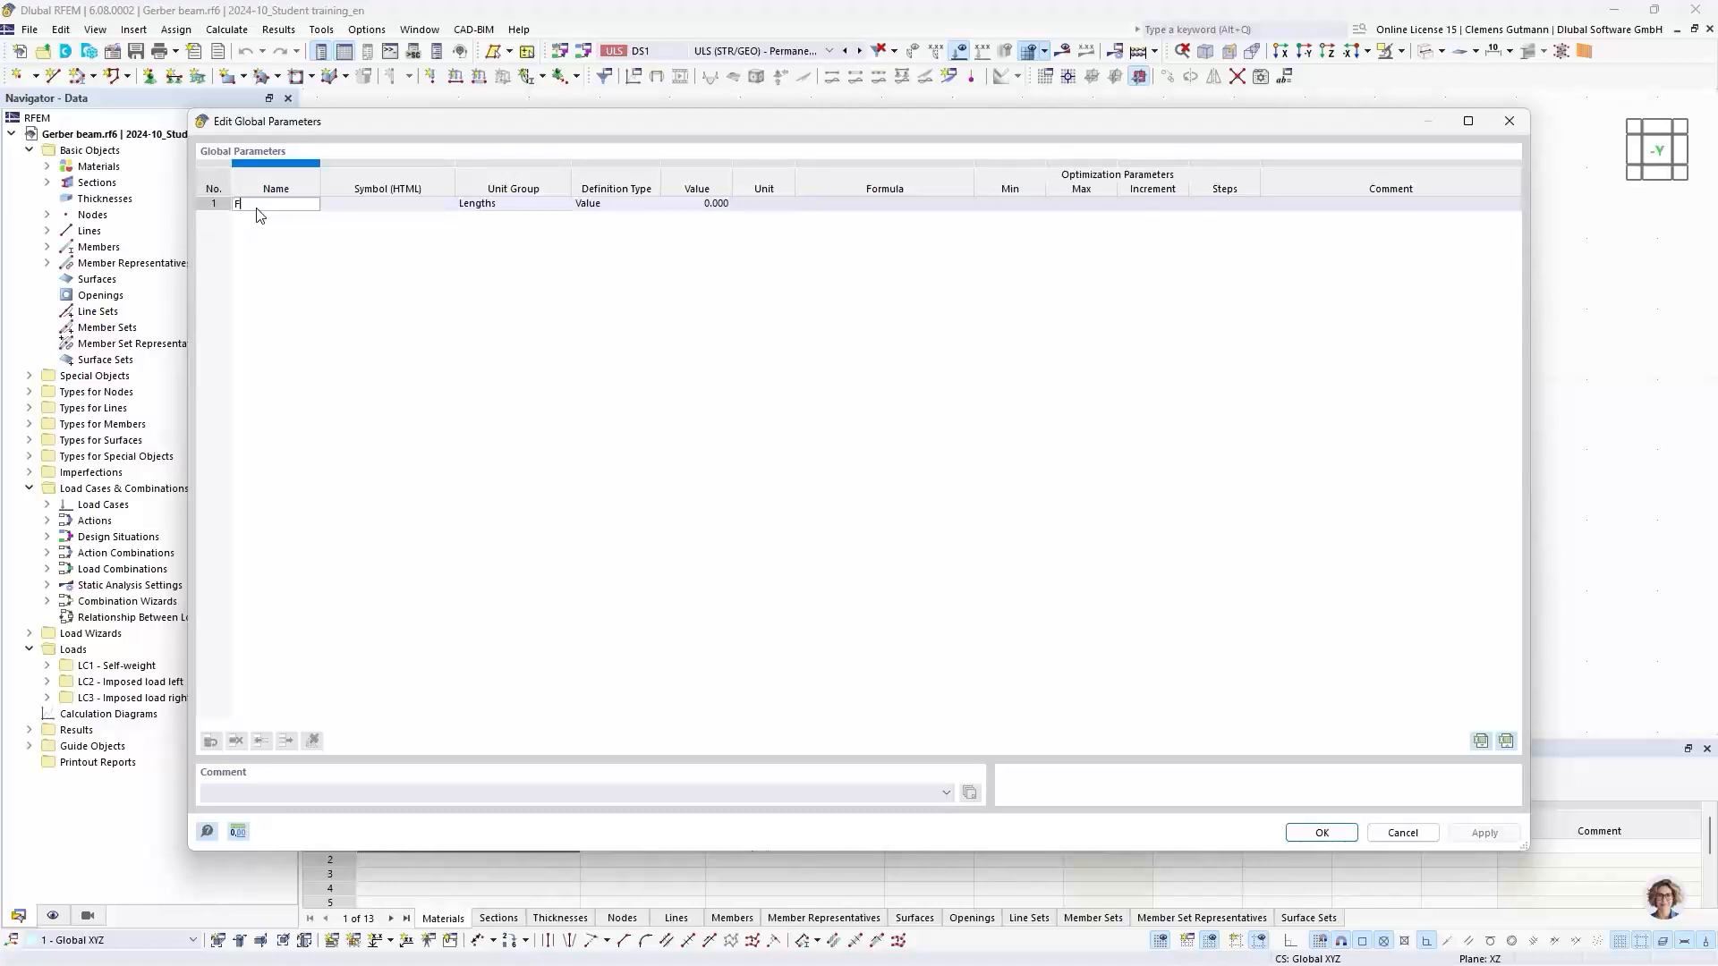
{"action": "type", "text": "dLength"}
{"action": "key", "text": "BackSpace"}
{"action": "key", "text": "BackSpace"}
{"action": "key", "text": "BackSpace"}
{"action": "key", "text": "BackSpace"}
{"action": "key", "text": "BackSpace"}
{"action": "type", "text": "ength"}
{"action": "key", "text": "Tab"}
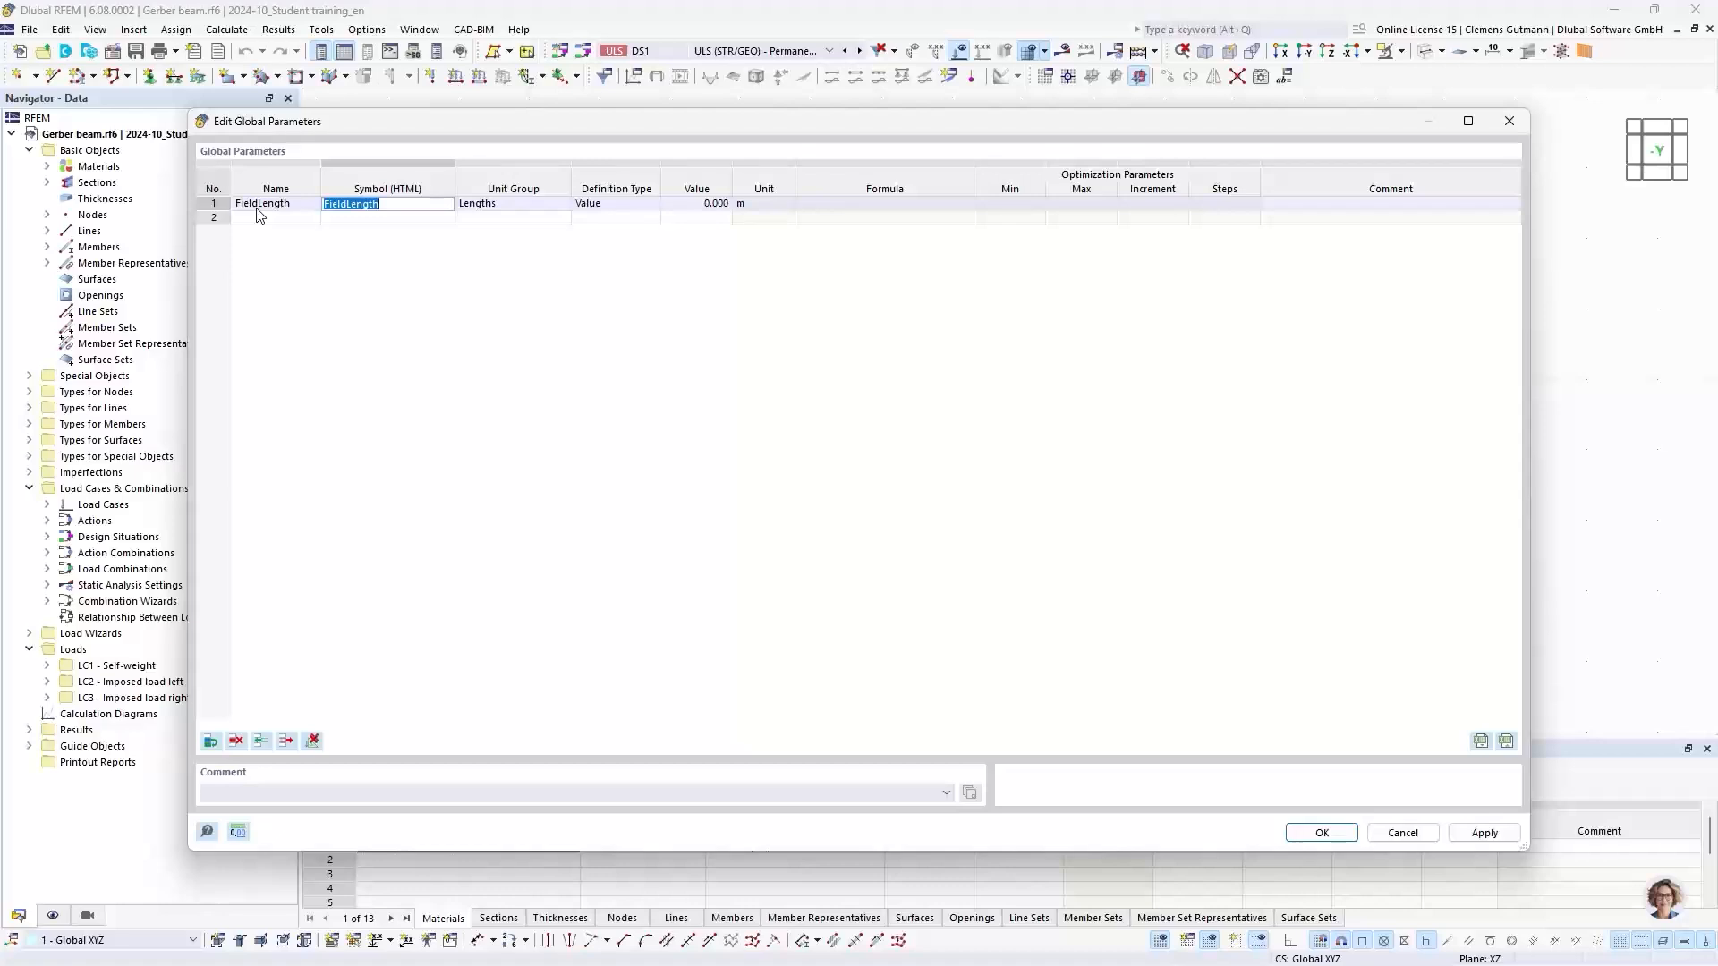
{"action": "key", "text": "Tab"}
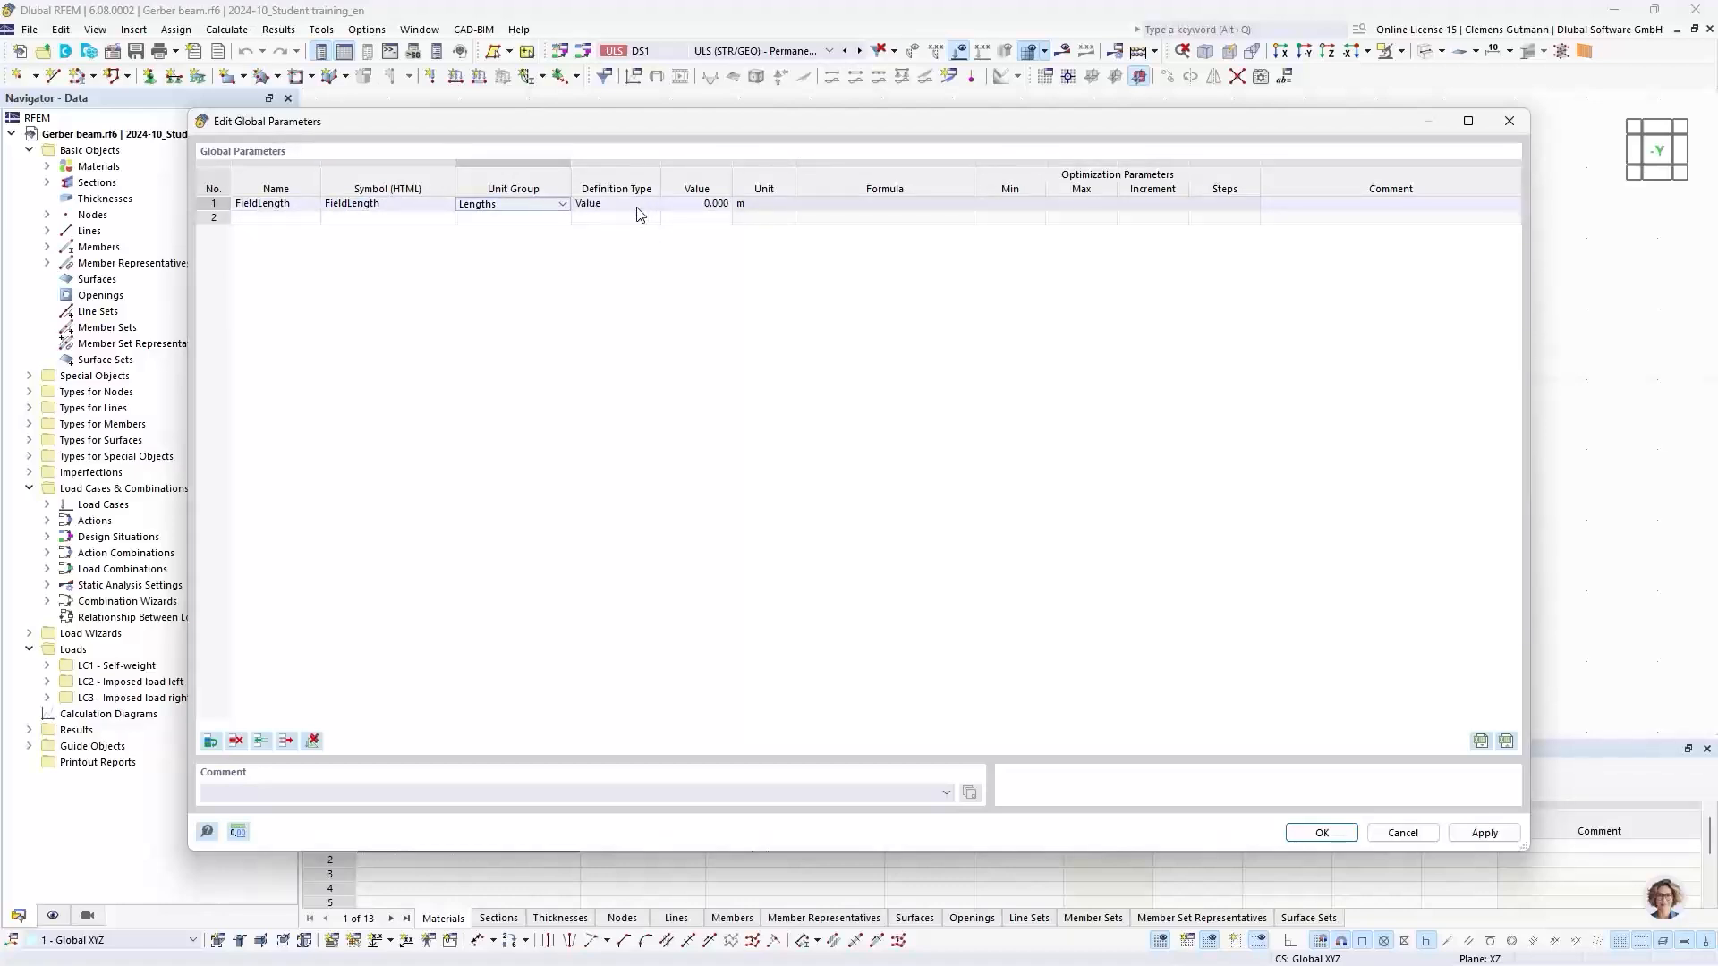
Set the value of the FieldLength parameter to 5 m
{"action": "left_click", "coordinate": [721, 205]}
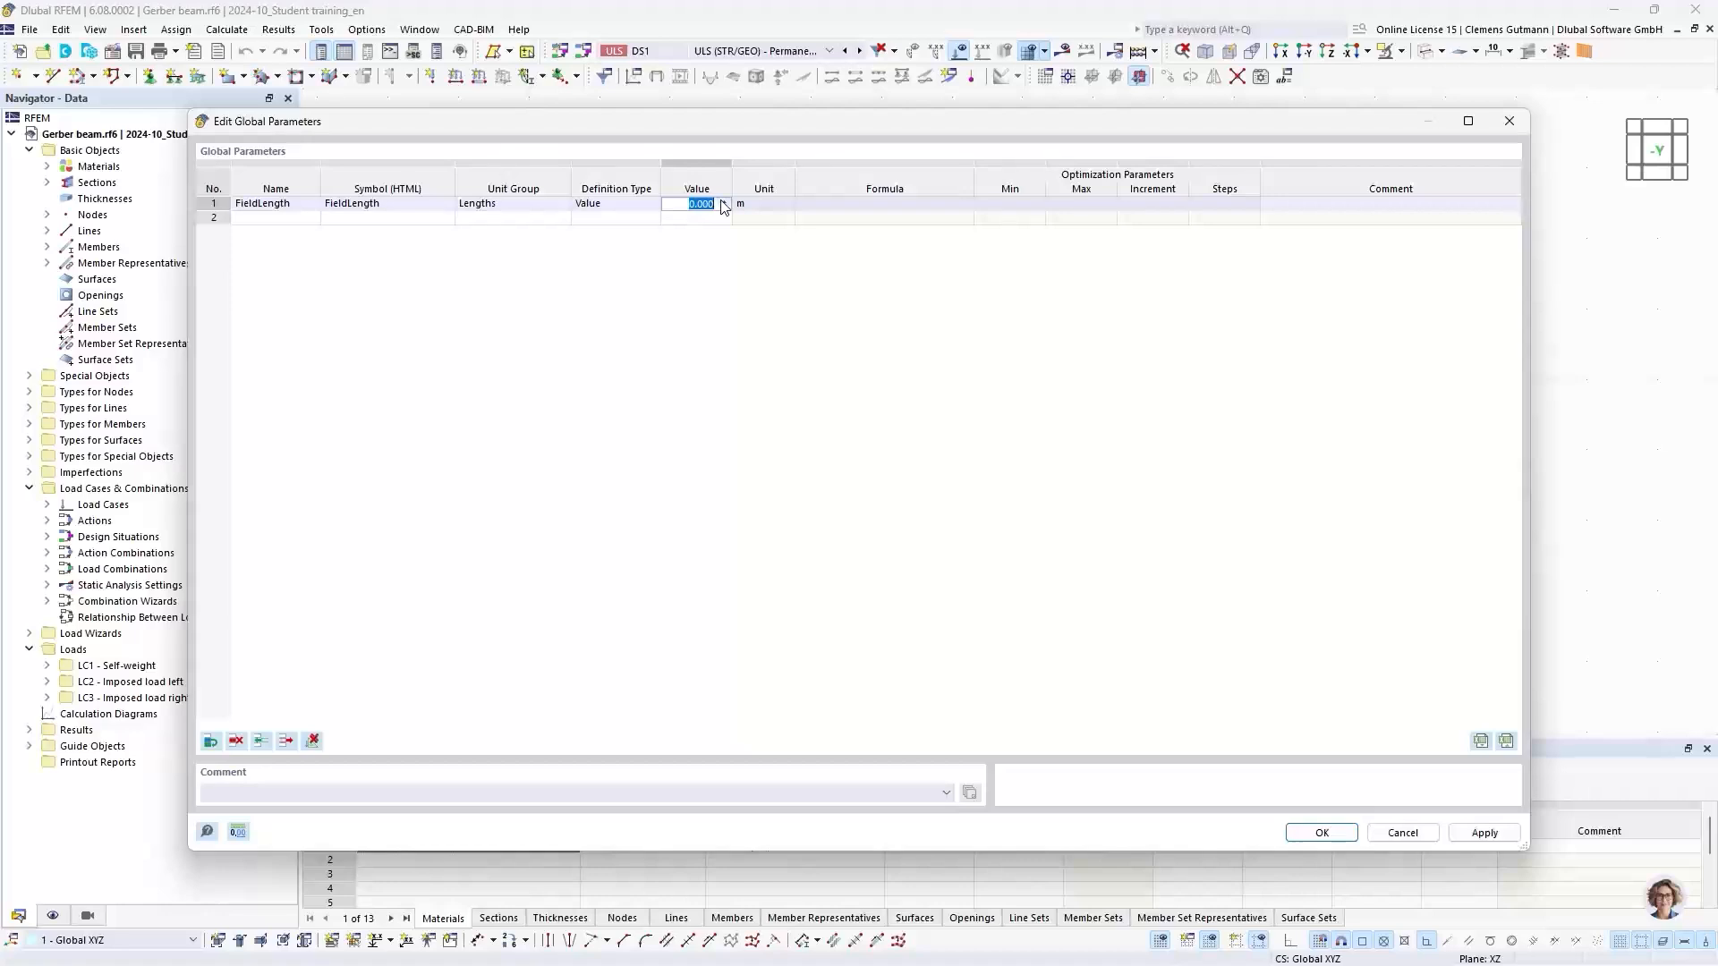
{"action": "type", "text": "5"}
{"action": "key", "text": "Tab"}
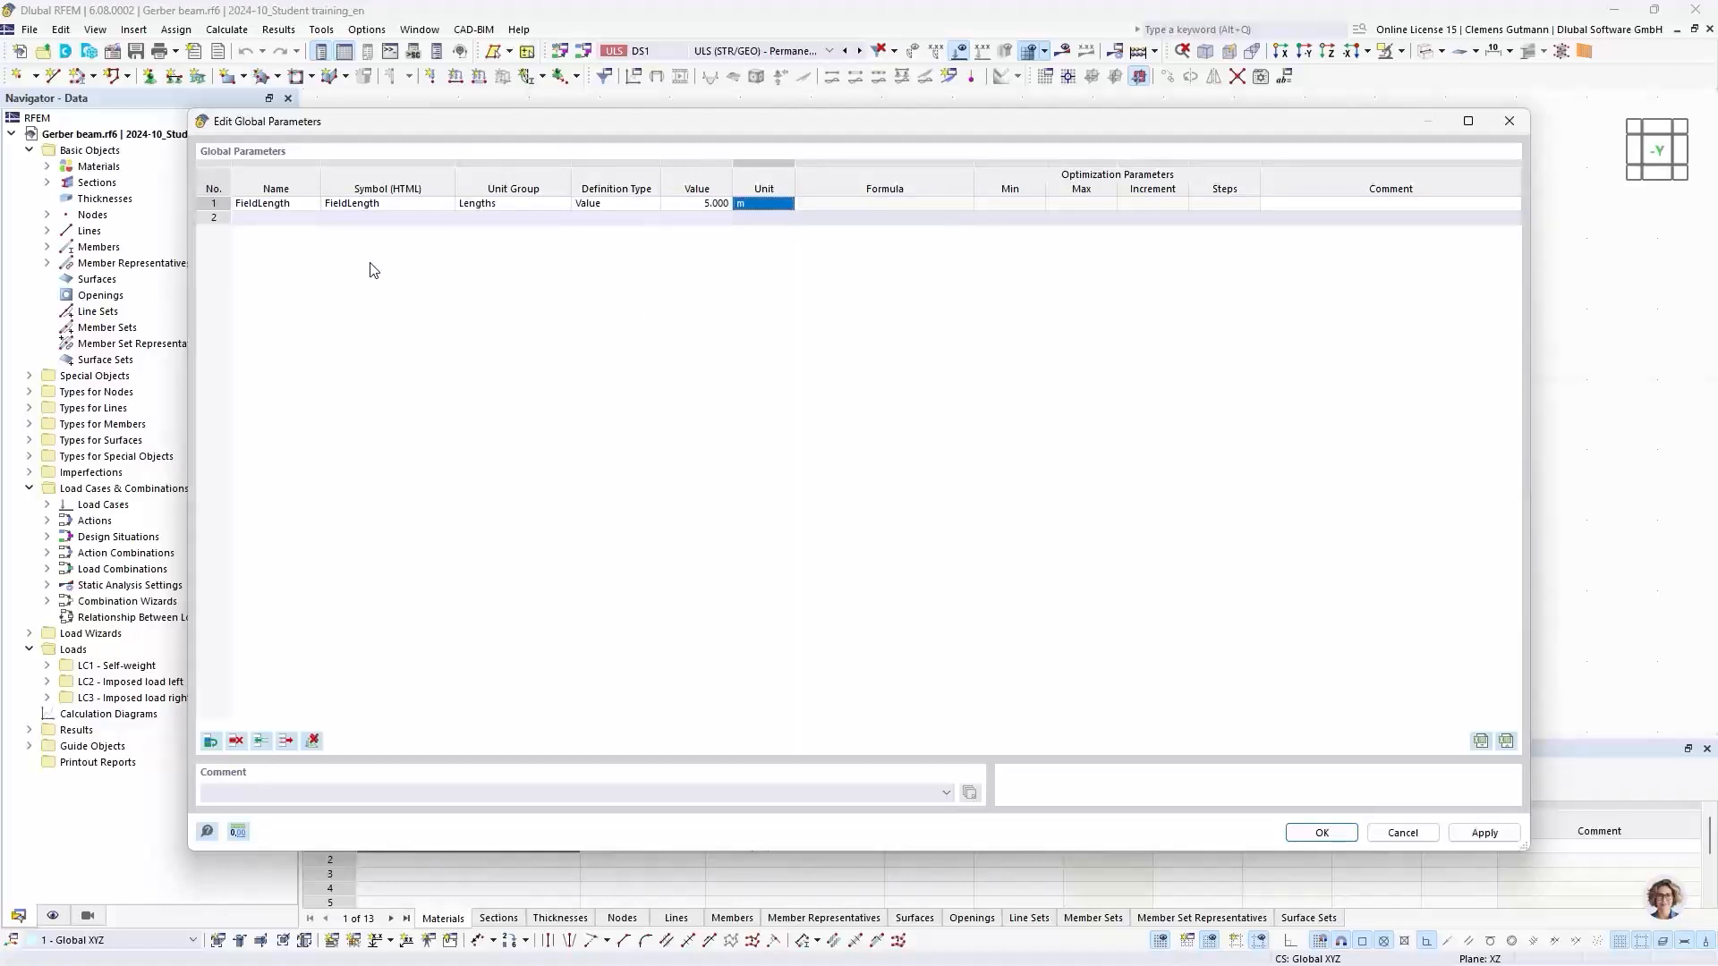
Add a second global parameter named GerberFactor
{"action": "left_click", "coordinate": [292, 219]}
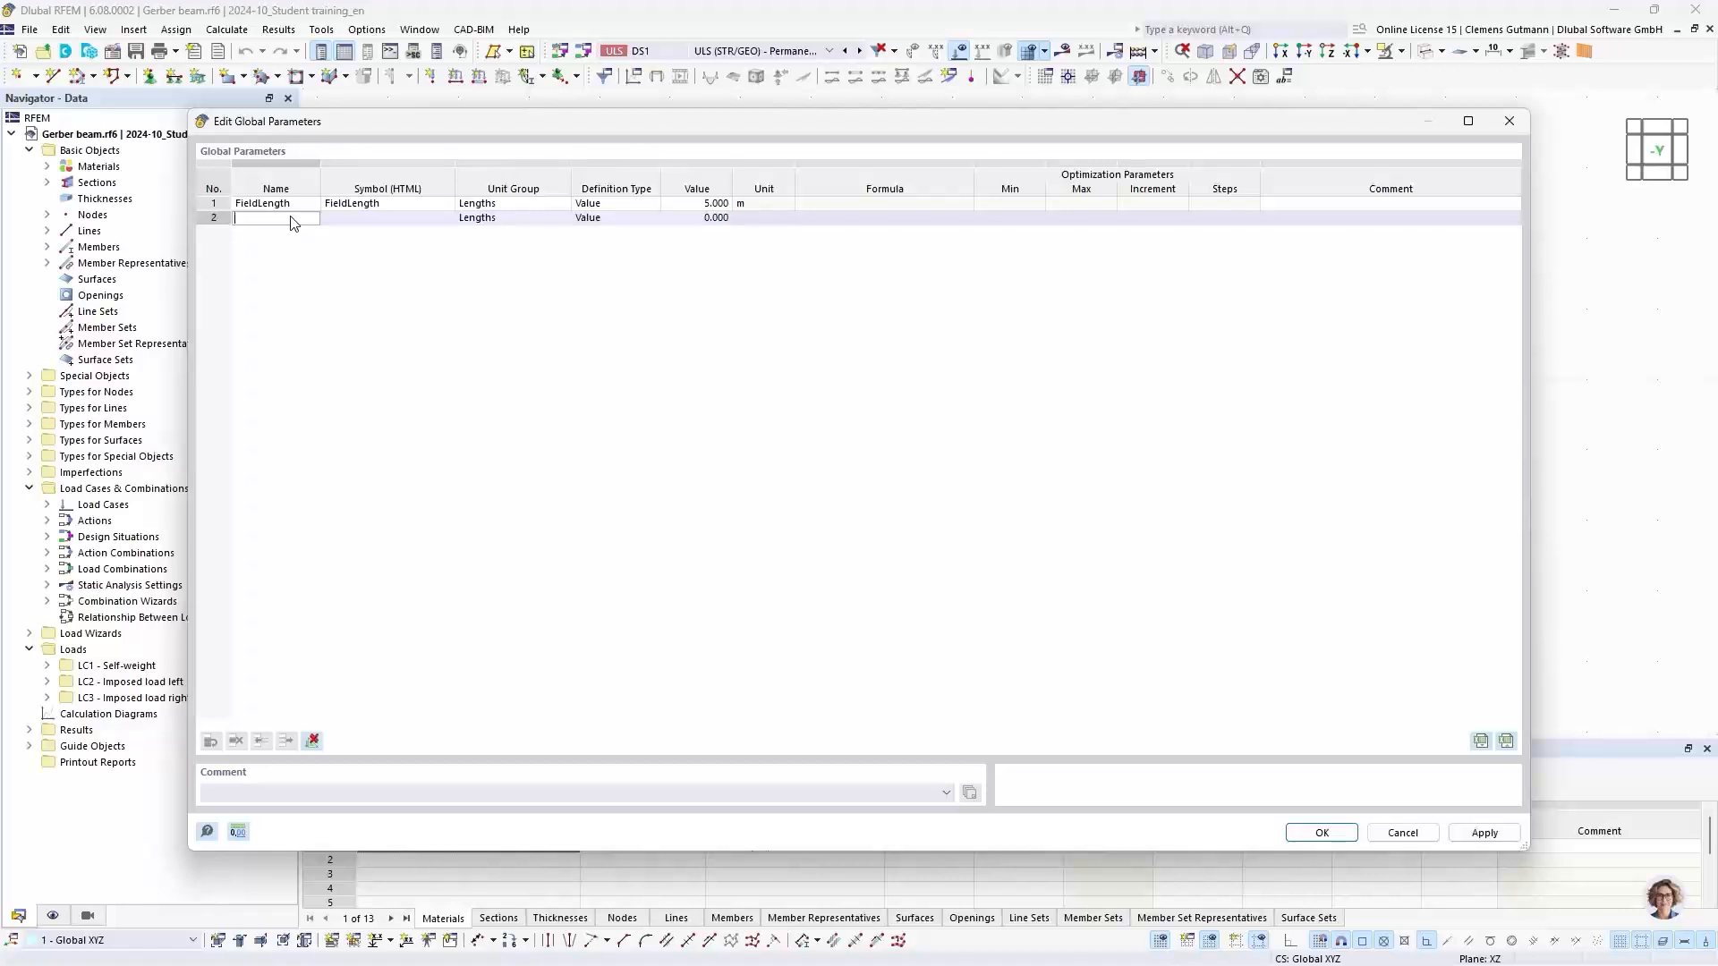
{"action": "type", "text": "Gerberfac"}
{"action": "key", "text": "BackSpace"}
{"action": "key", "text": "BackSpace"}
{"action": "type", "text": "Fact"}
{"action": "key", "text": "Tab"}
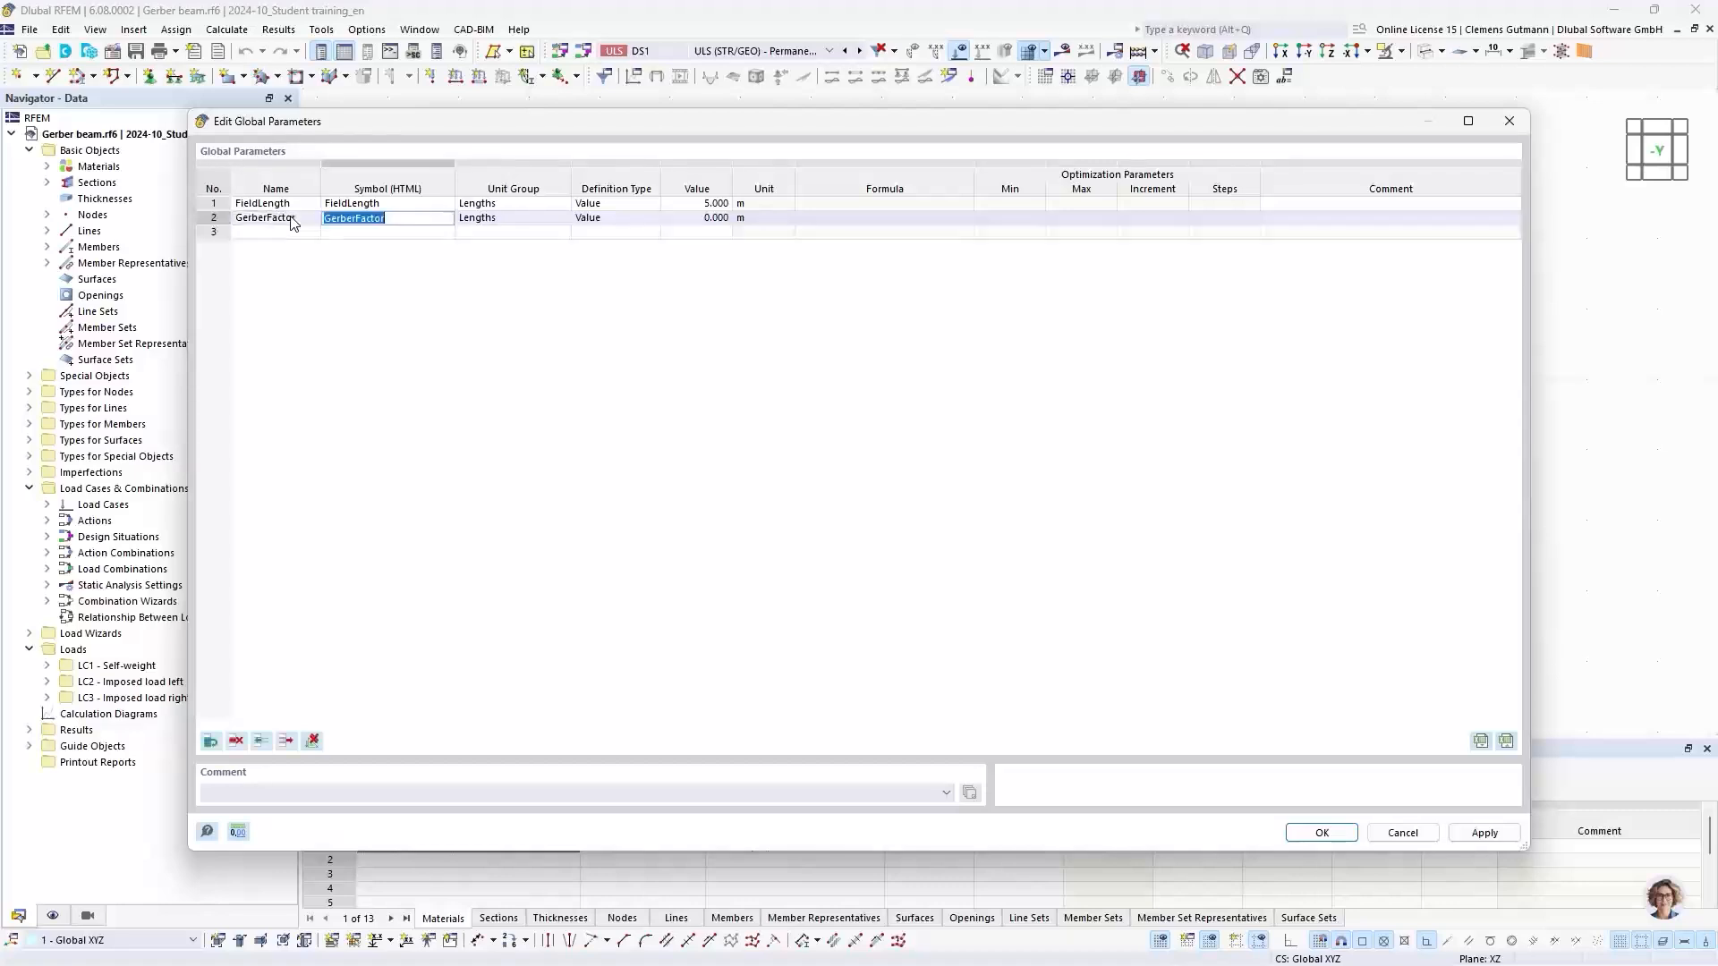
Change the unit group of the GerberFactor parameter to Float from the Model category
{"action": "left_click", "coordinate": [492, 223]}
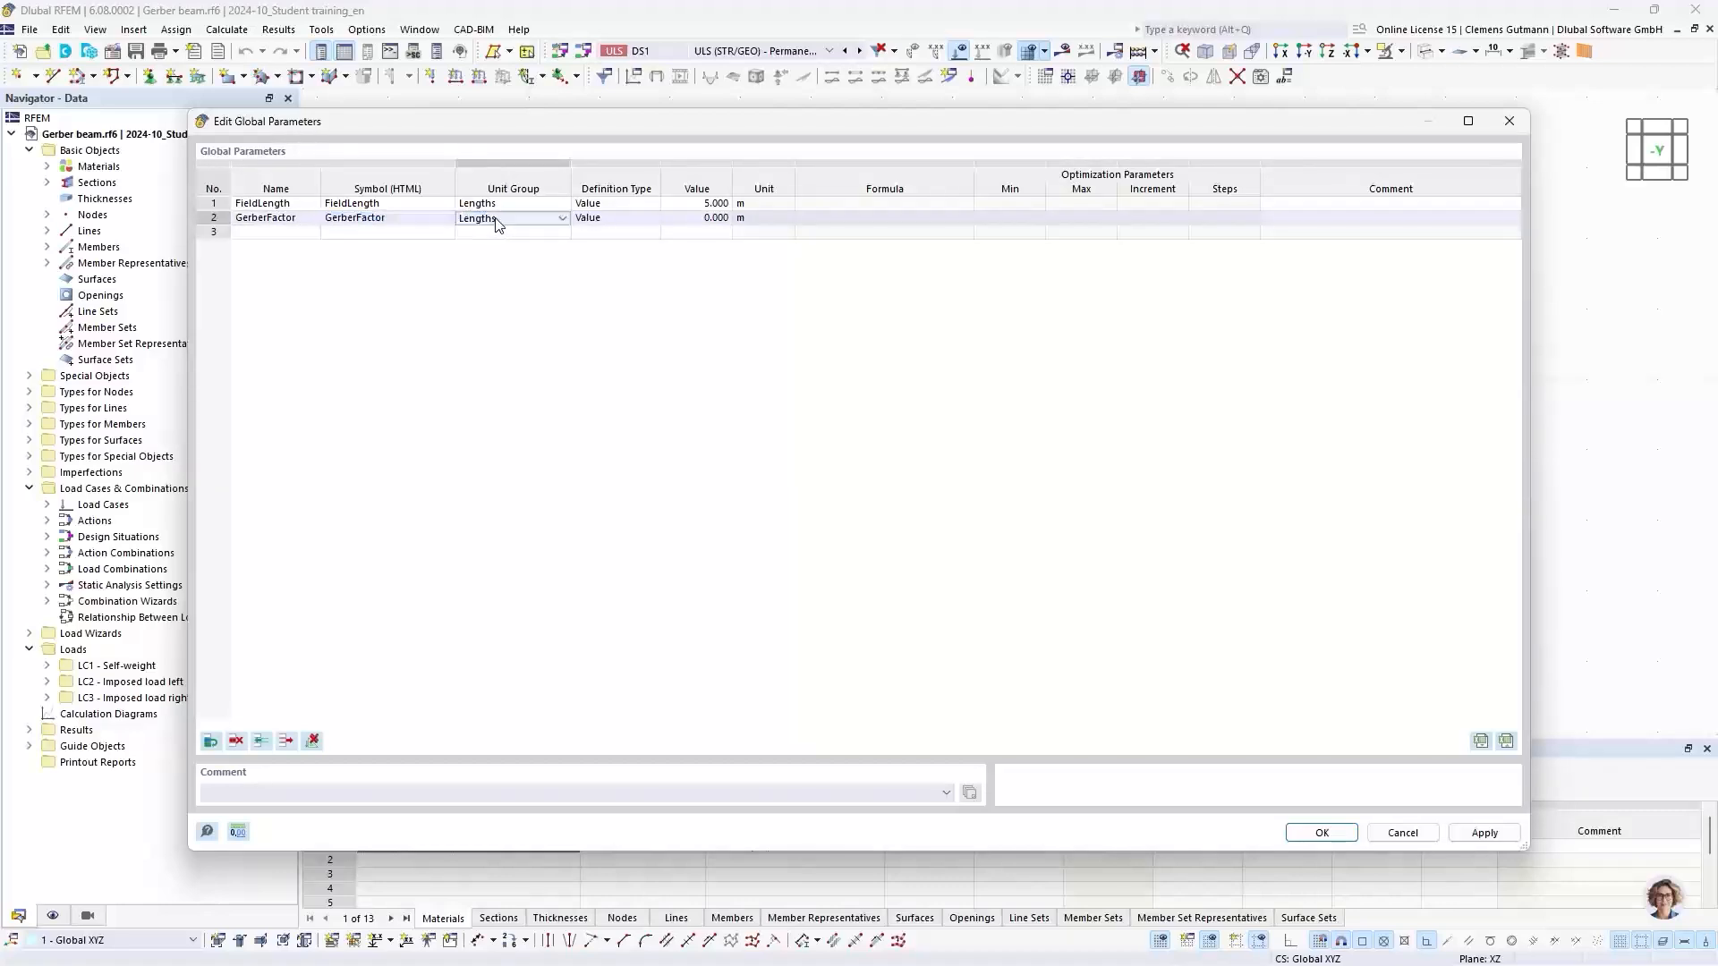
{"action": "left_click", "coordinate": [497, 224]}
{"action": "scroll", "coordinate": [533, 438], "scroll_direction": "down", "scroll_amount": 4}
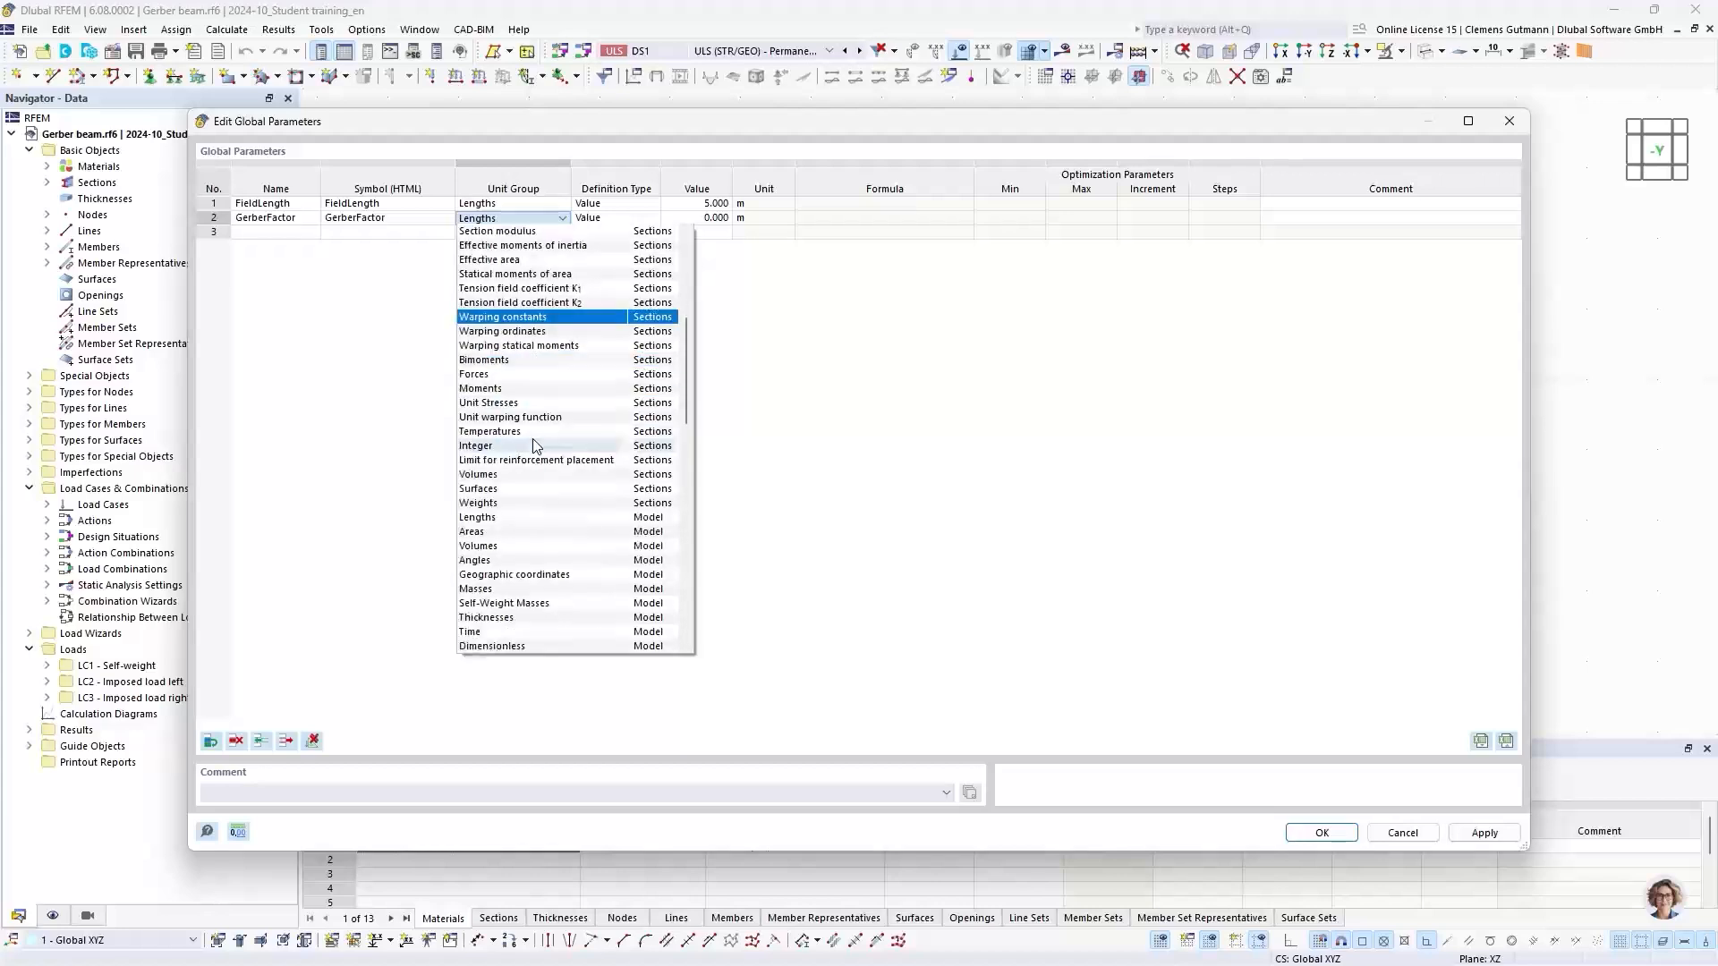
{"action": "scroll", "coordinate": [533, 443], "scroll_direction": "down", "scroll_amount": 3}
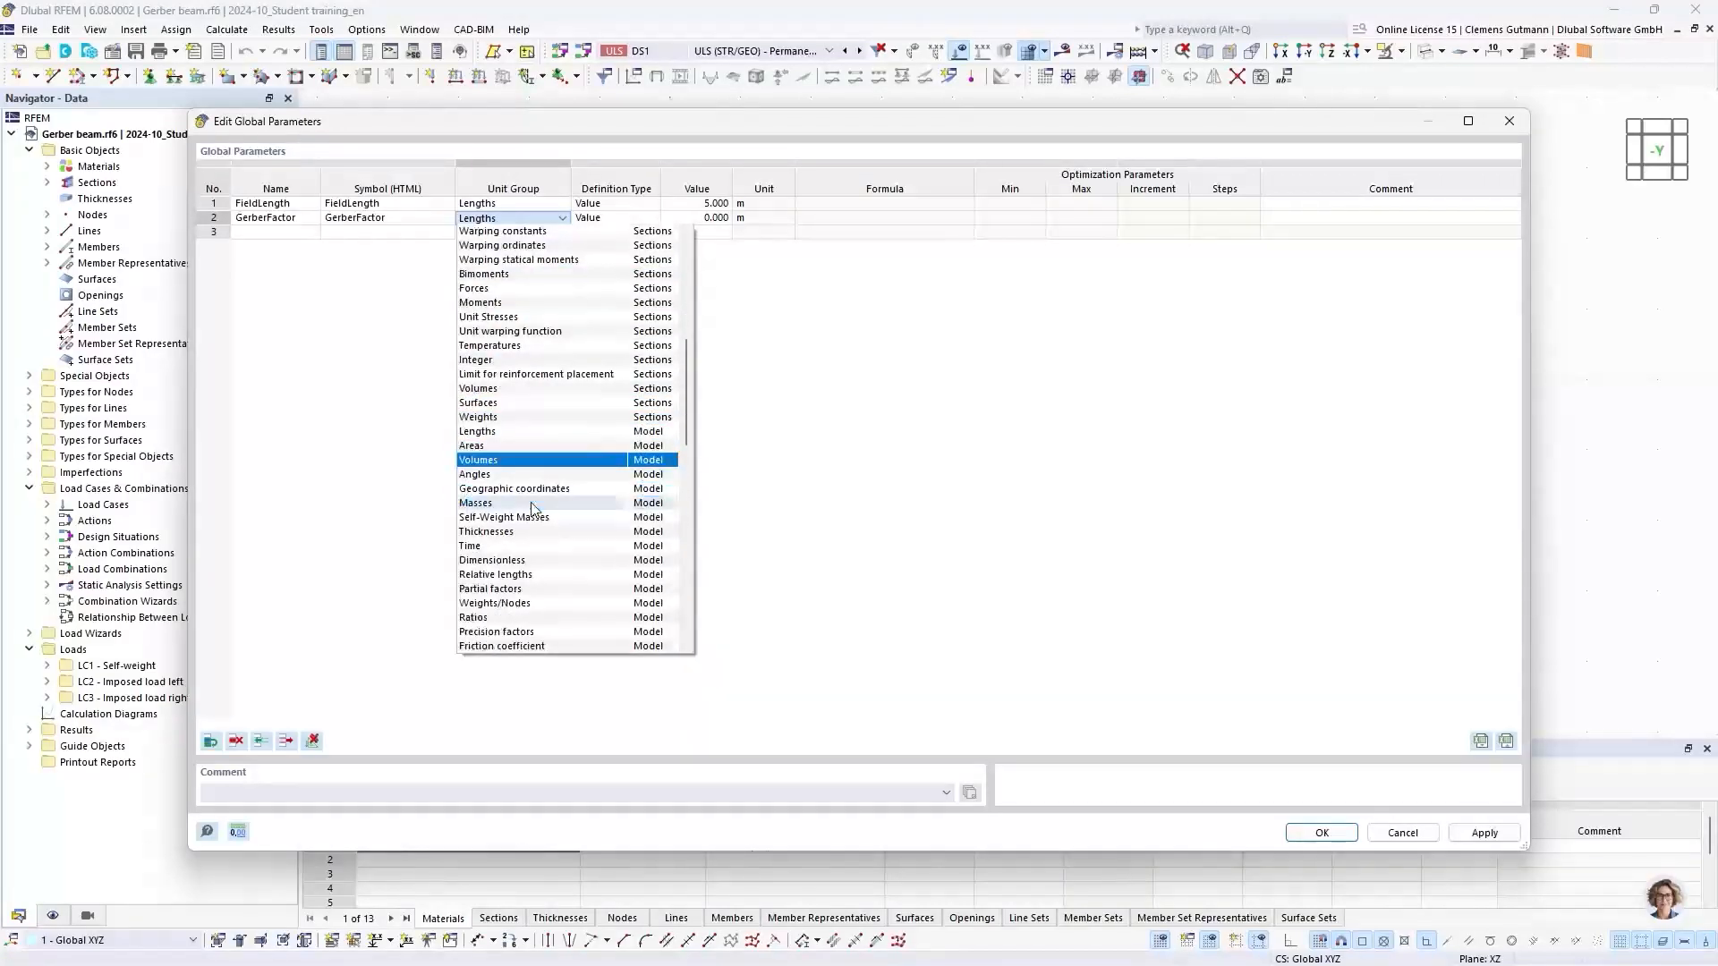
{"action": "scroll", "coordinate": [501, 639], "scroll_direction": "down", "scroll_amount": 2}
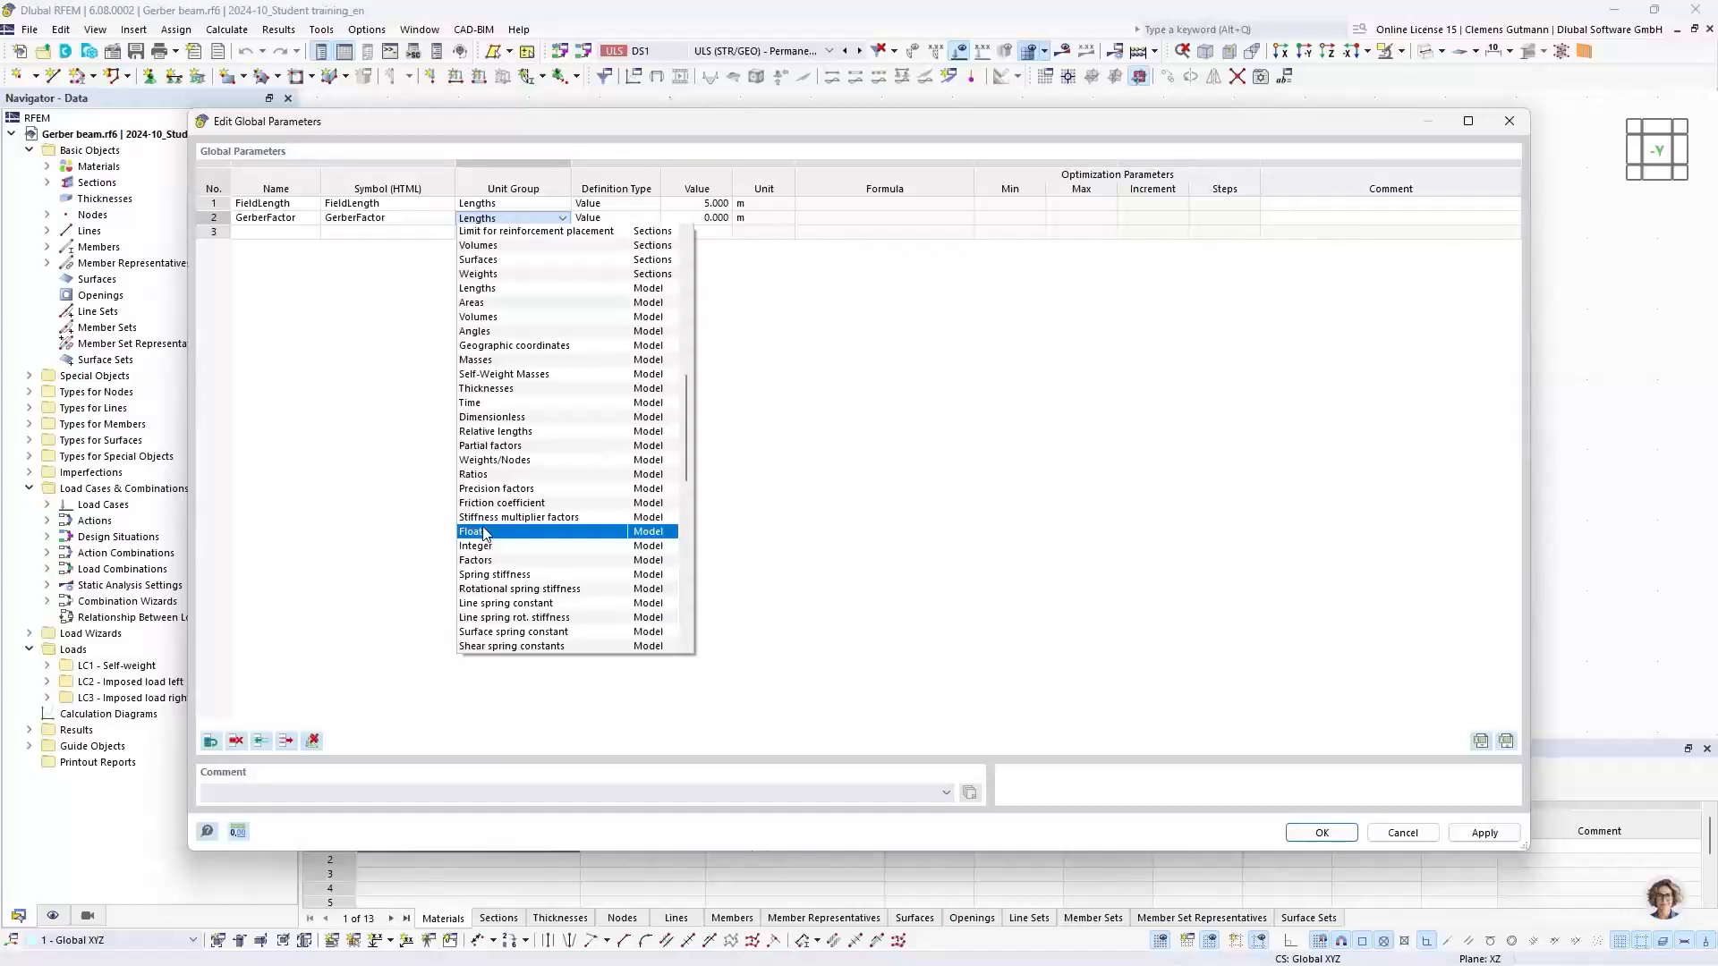
{"action": "left_click", "coordinate": [485, 533]}
Set the value of the GerberFactor parameter to 0.1716
{"action": "left_click", "coordinate": [697, 219]}
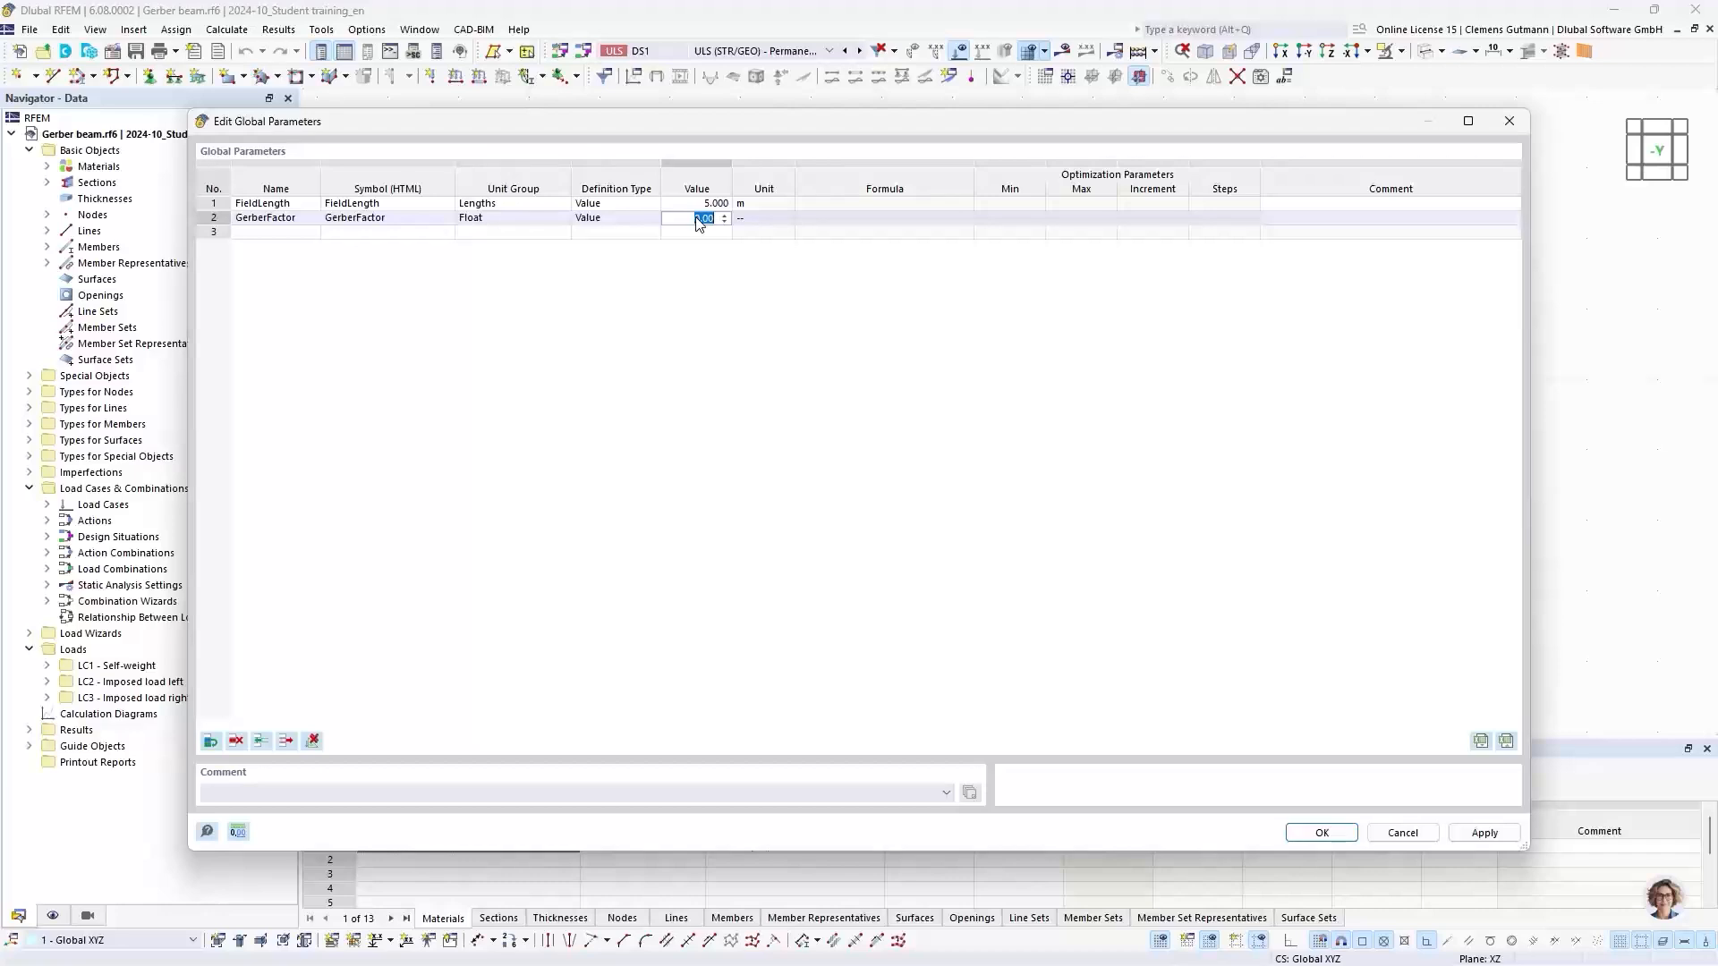
{"action": "type", "text": "0"}
{"action": "type", "text": ".17"}
{"action": "type", "text": "171"}
{"action": "type", "text": "6"}
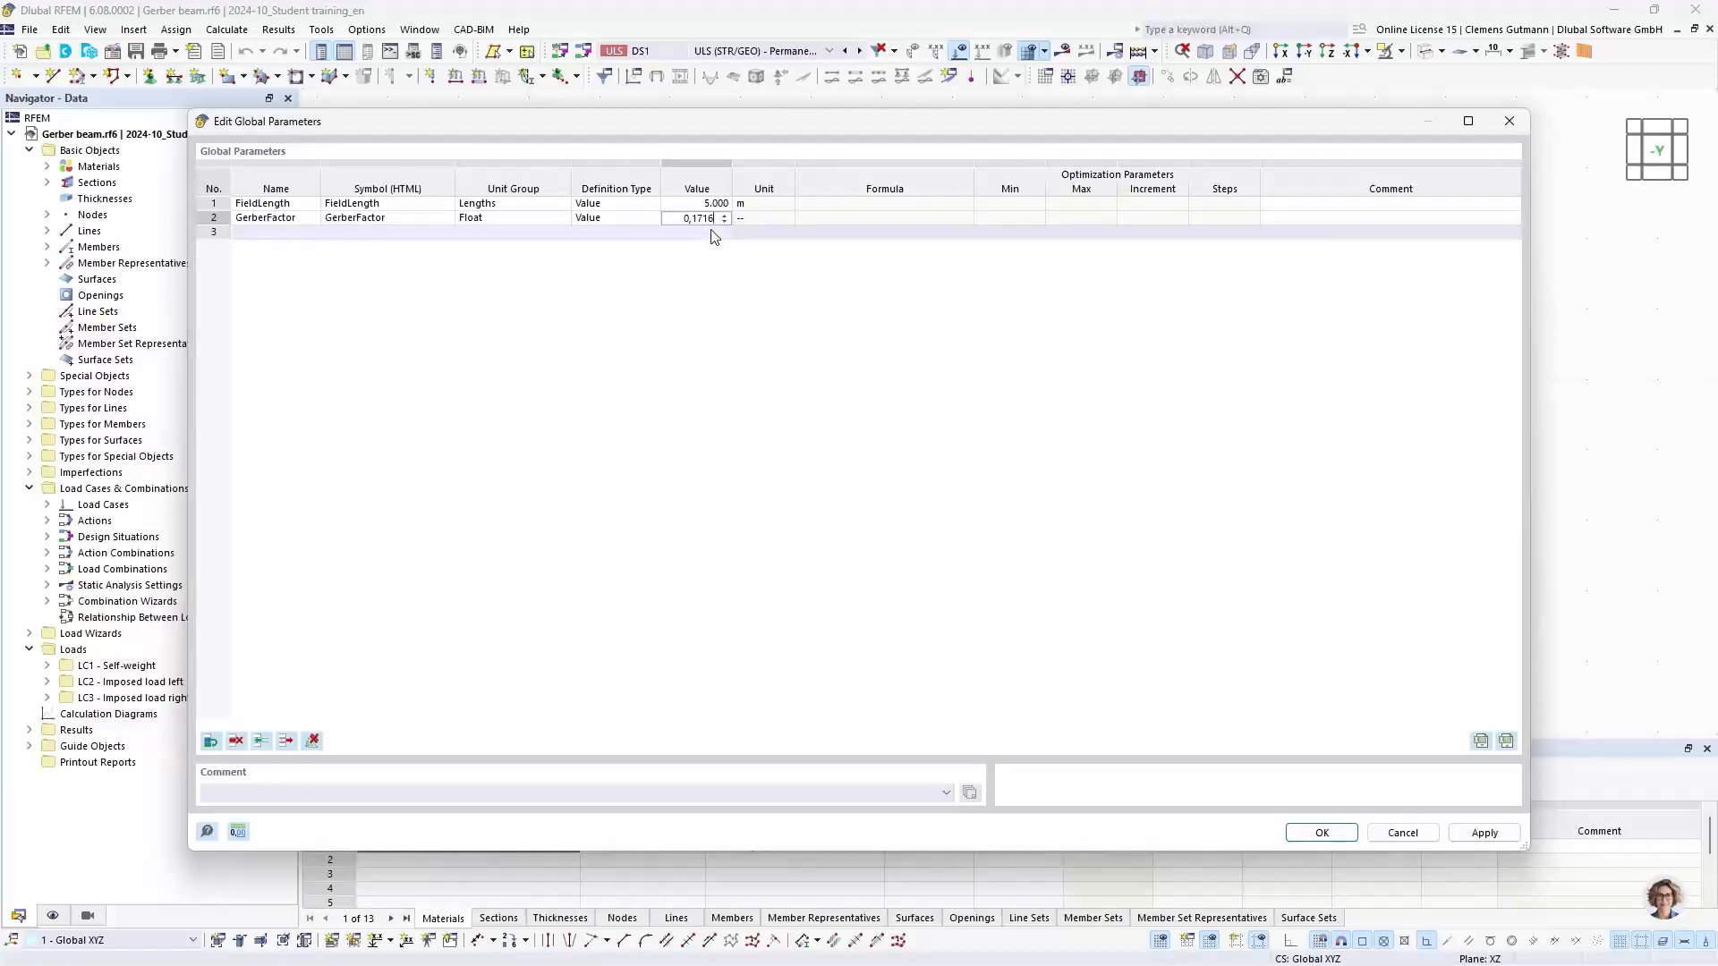
{"action": "left_click", "coordinate": [713, 233]}
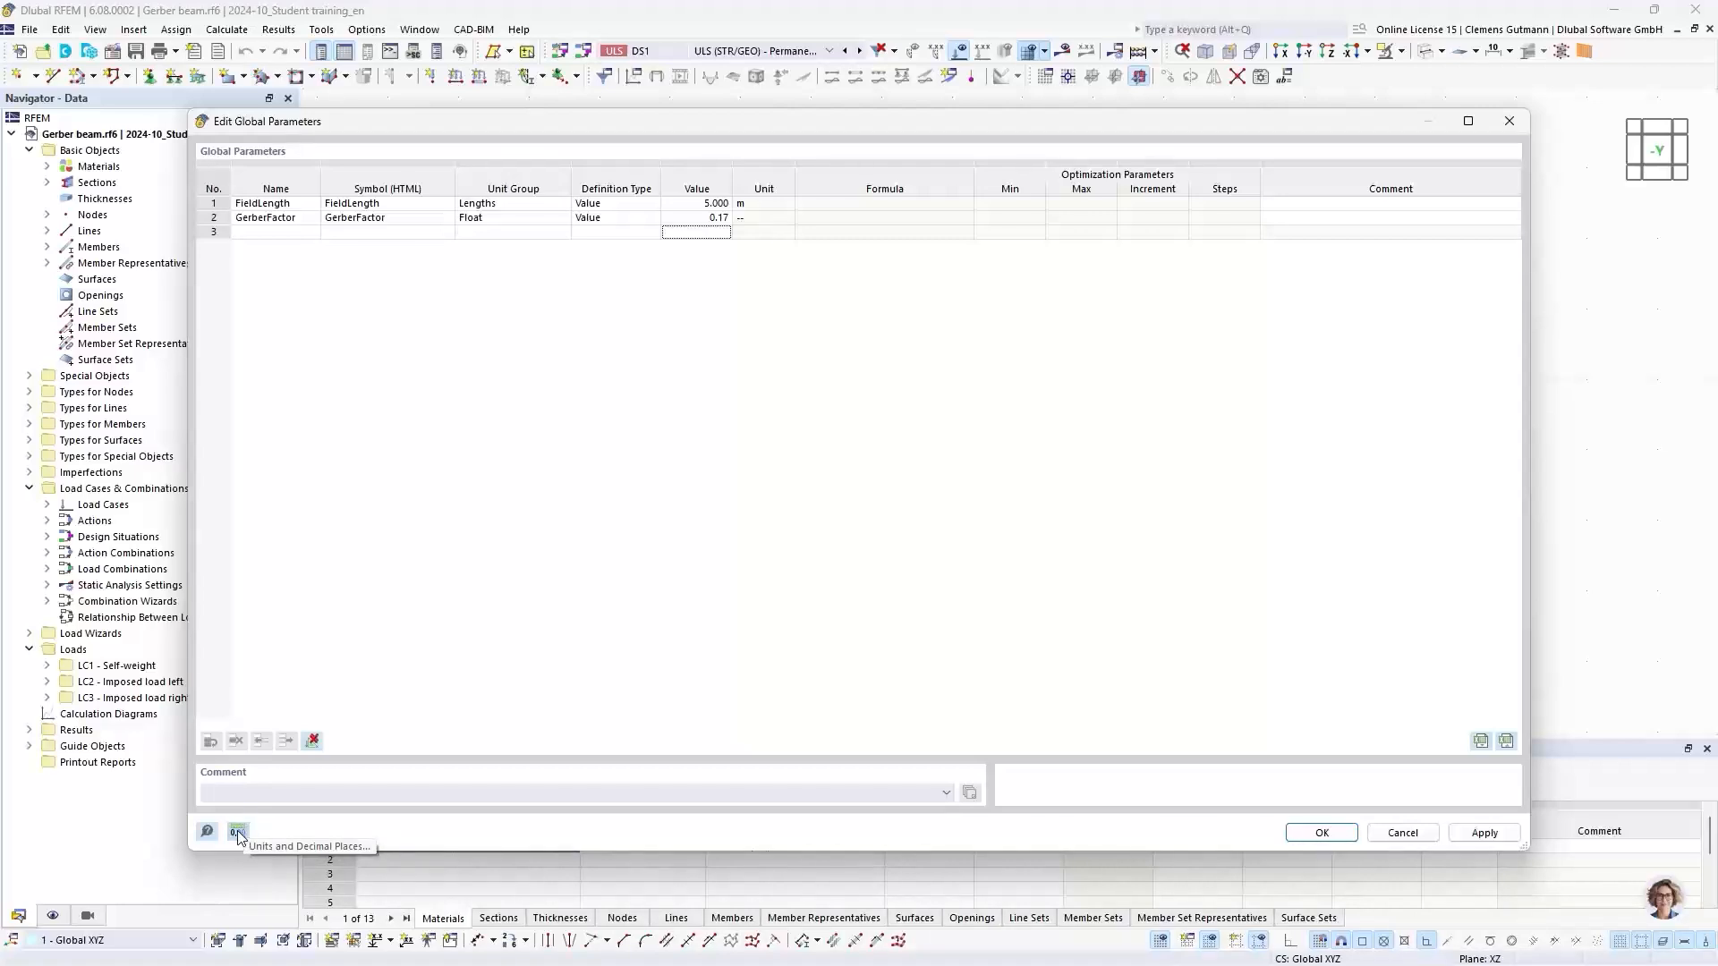
Set the decimal places of the model's Float values to 4 and accept the global parameters
{"action": "left_click", "coordinate": [237, 833]}
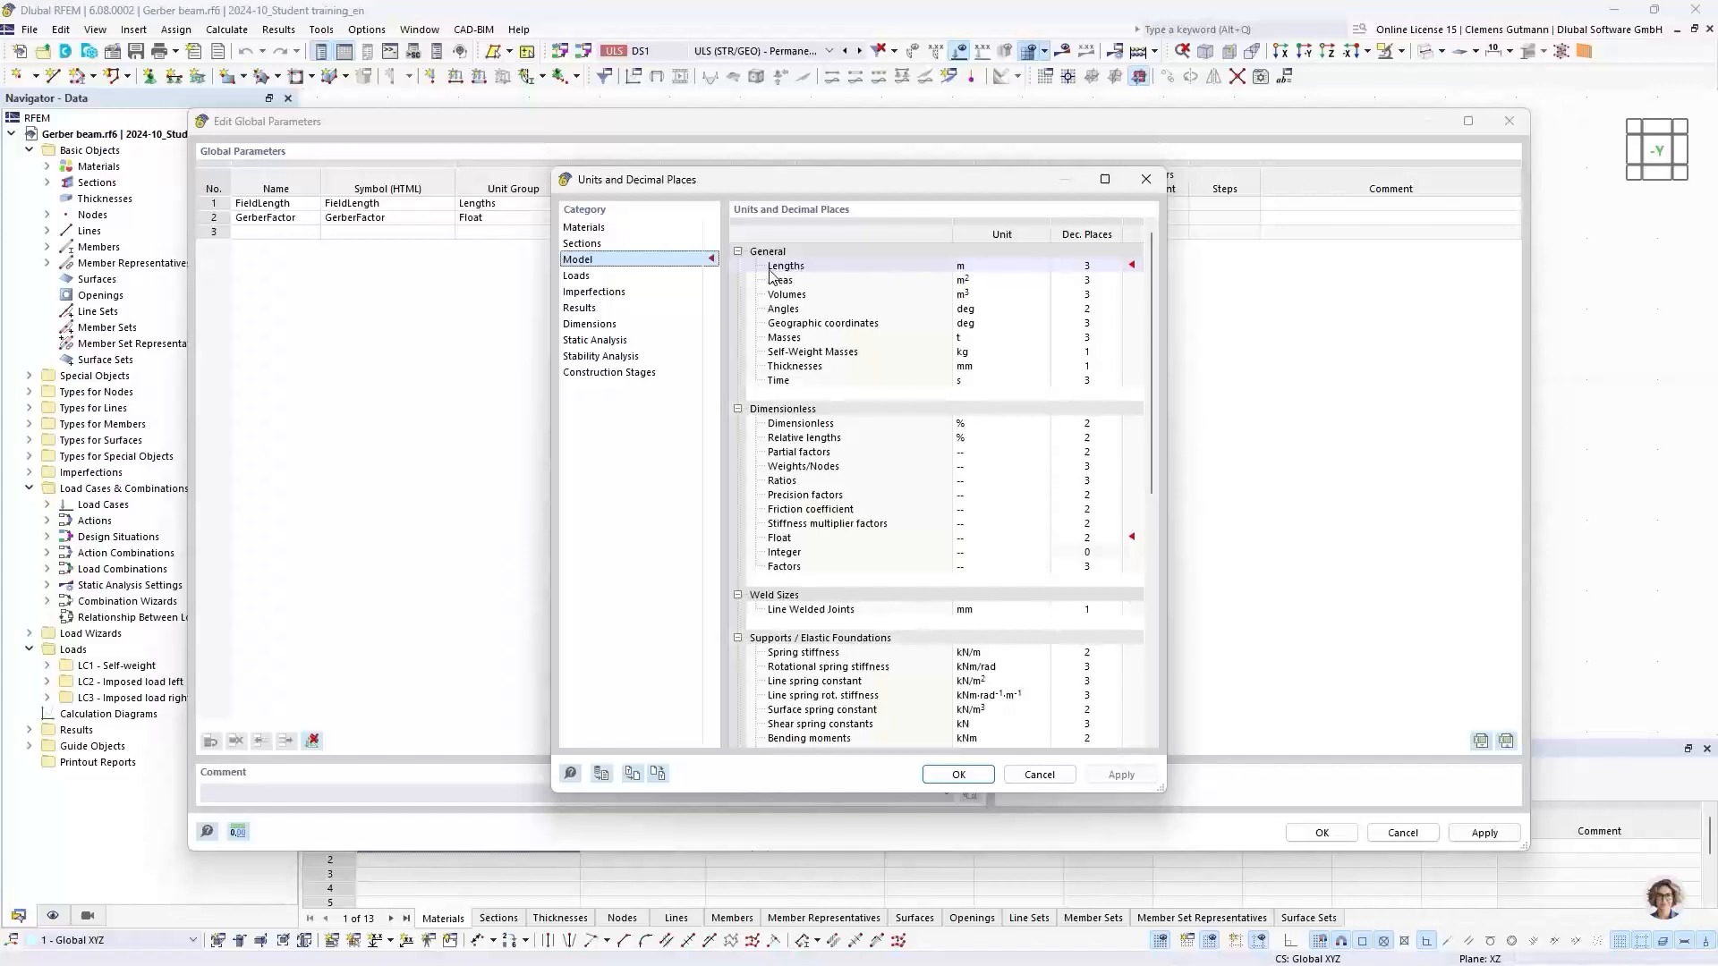
{"action": "left_click_drag", "start_coordinate": [821, 185], "coordinate": [799, 250]}
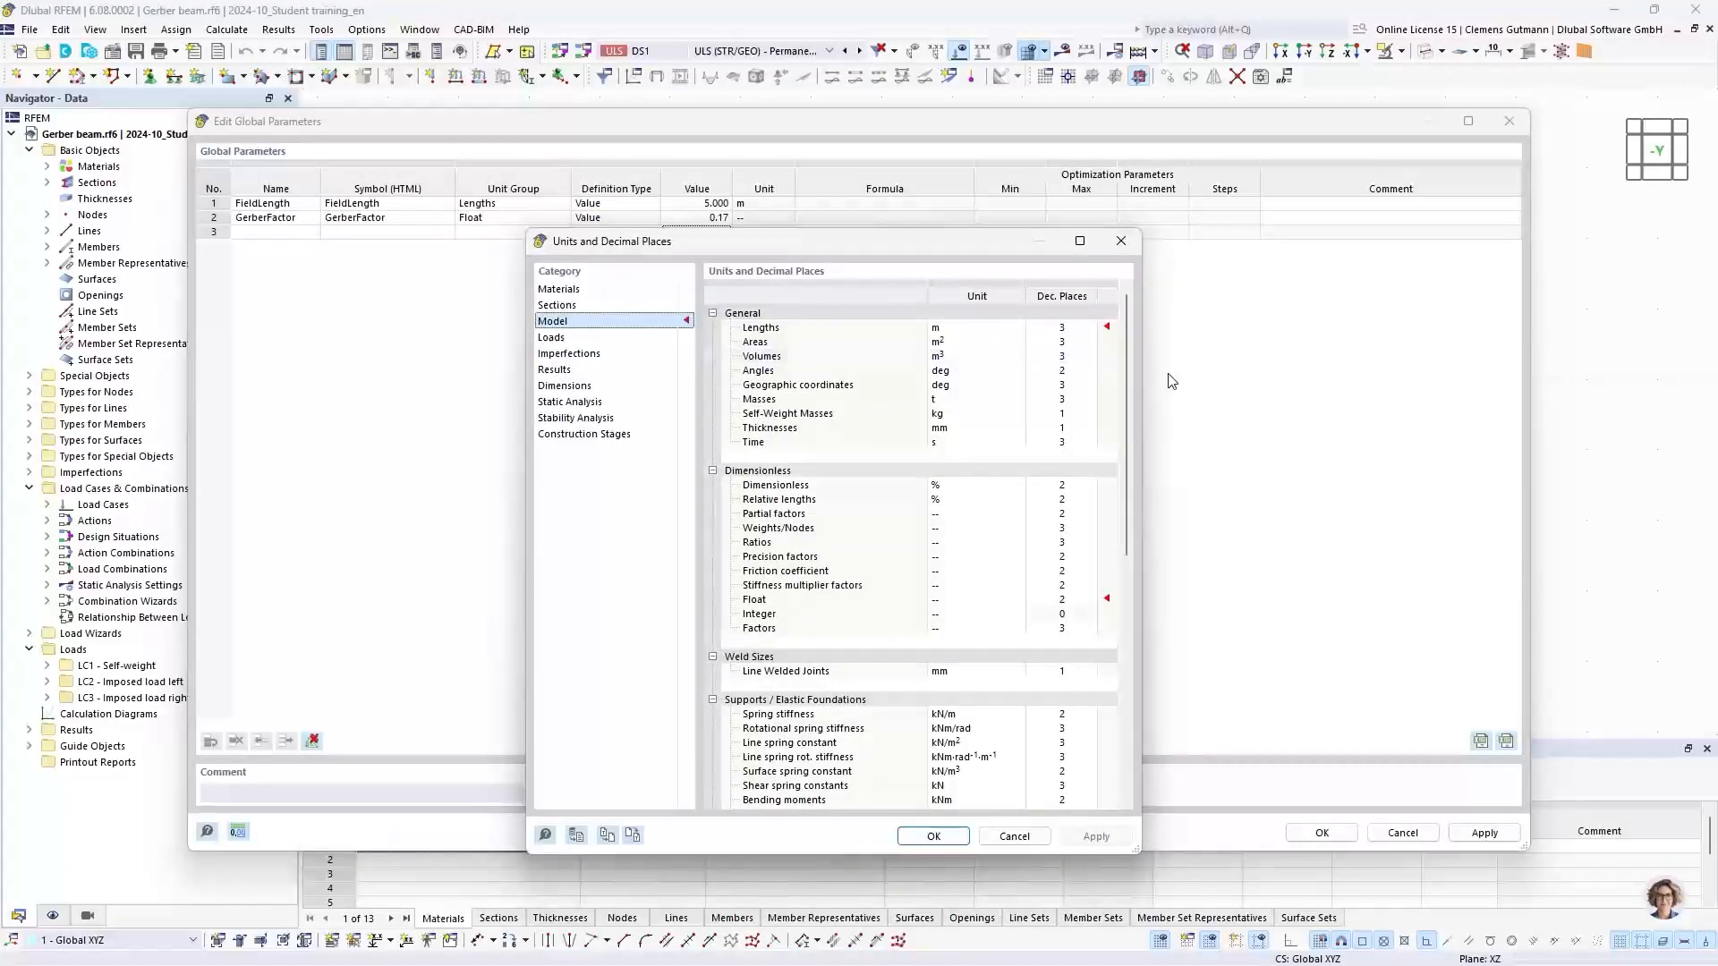
{"action": "left_click", "coordinate": [1064, 601]}
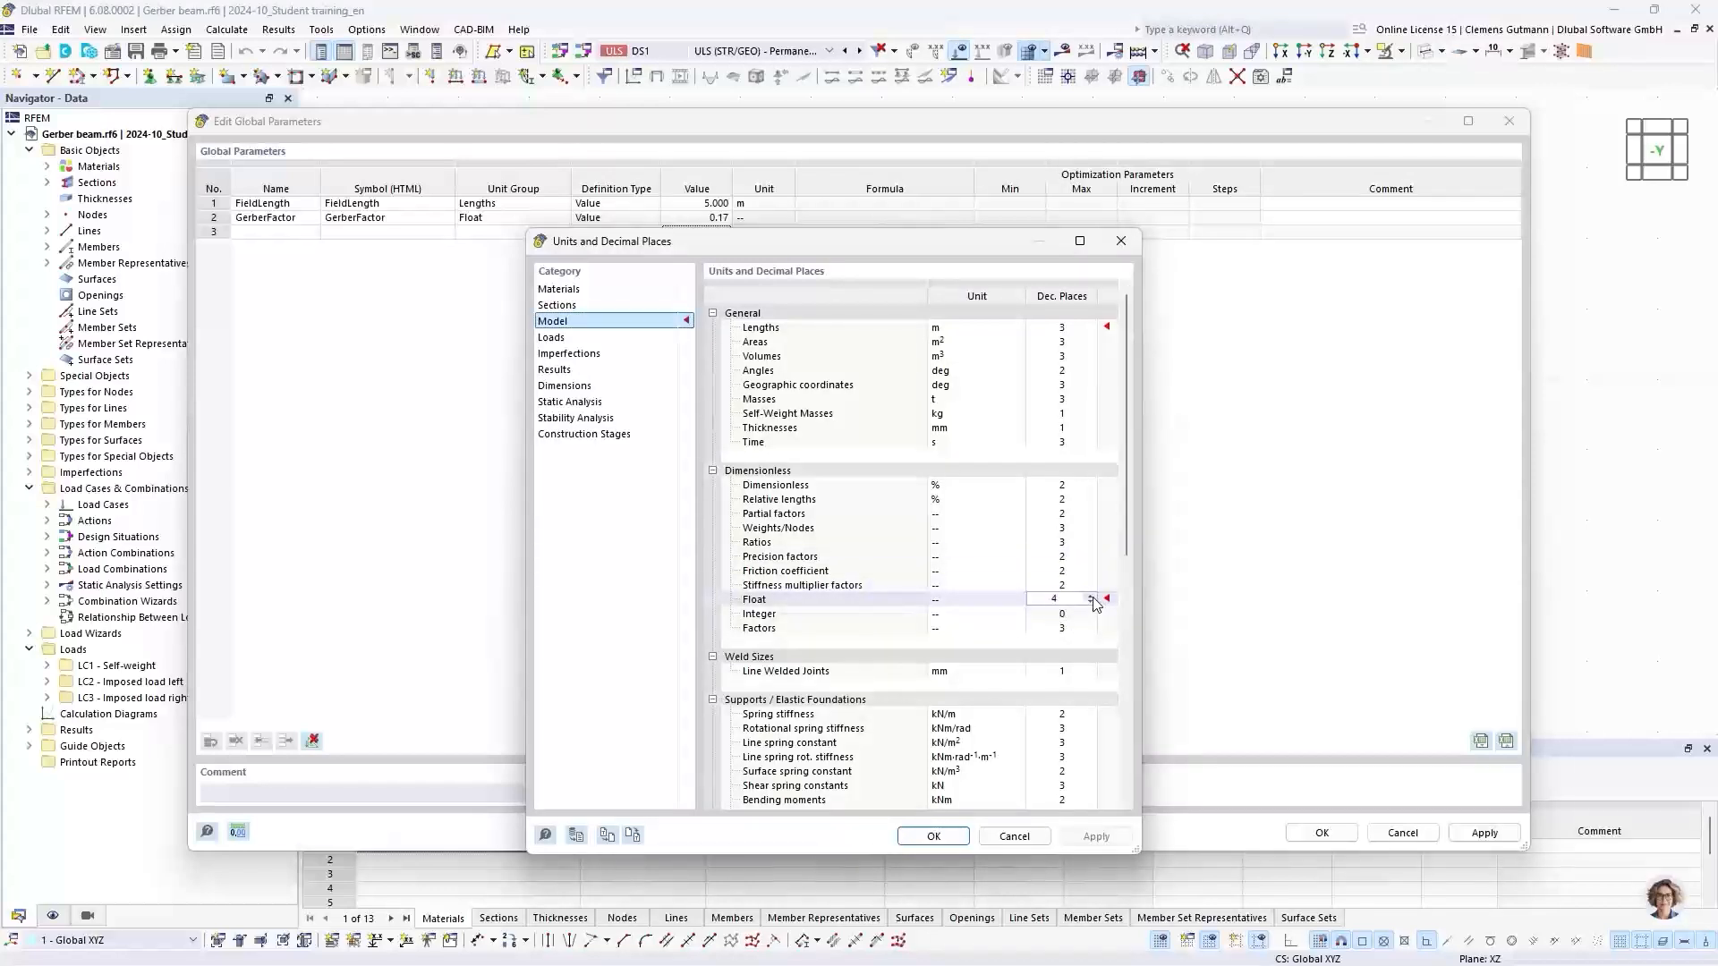
{"action": "left_click", "coordinate": [950, 839]}
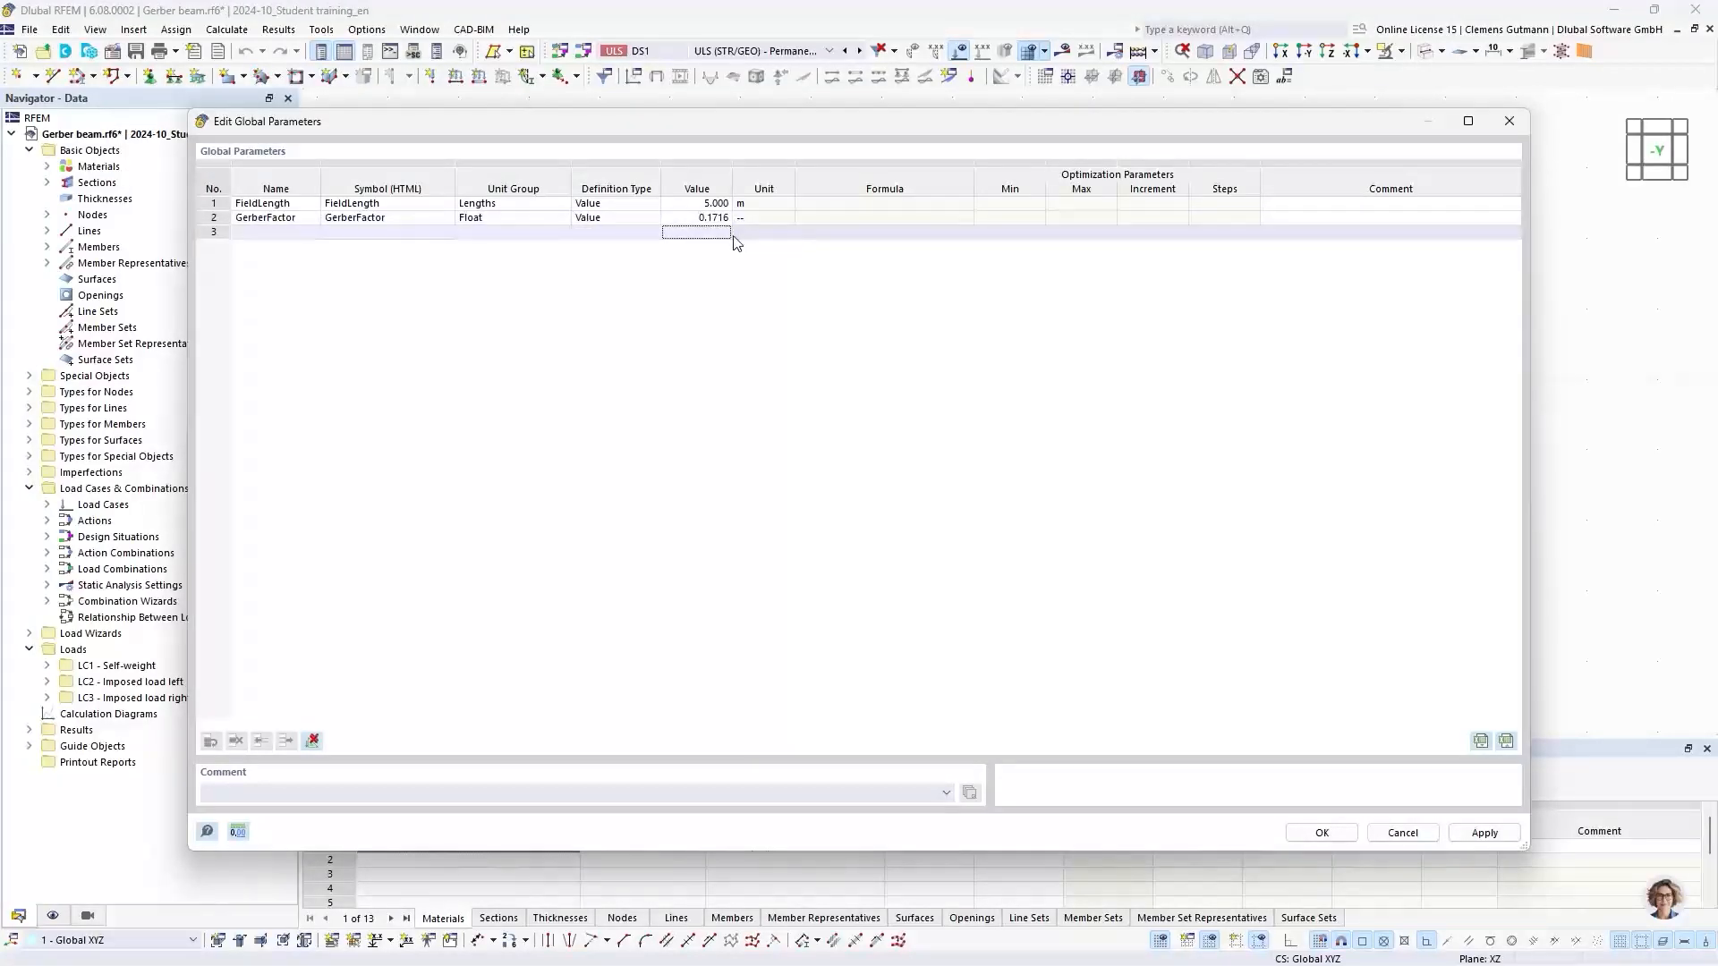
{"action": "left_click", "coordinate": [1324, 835]}
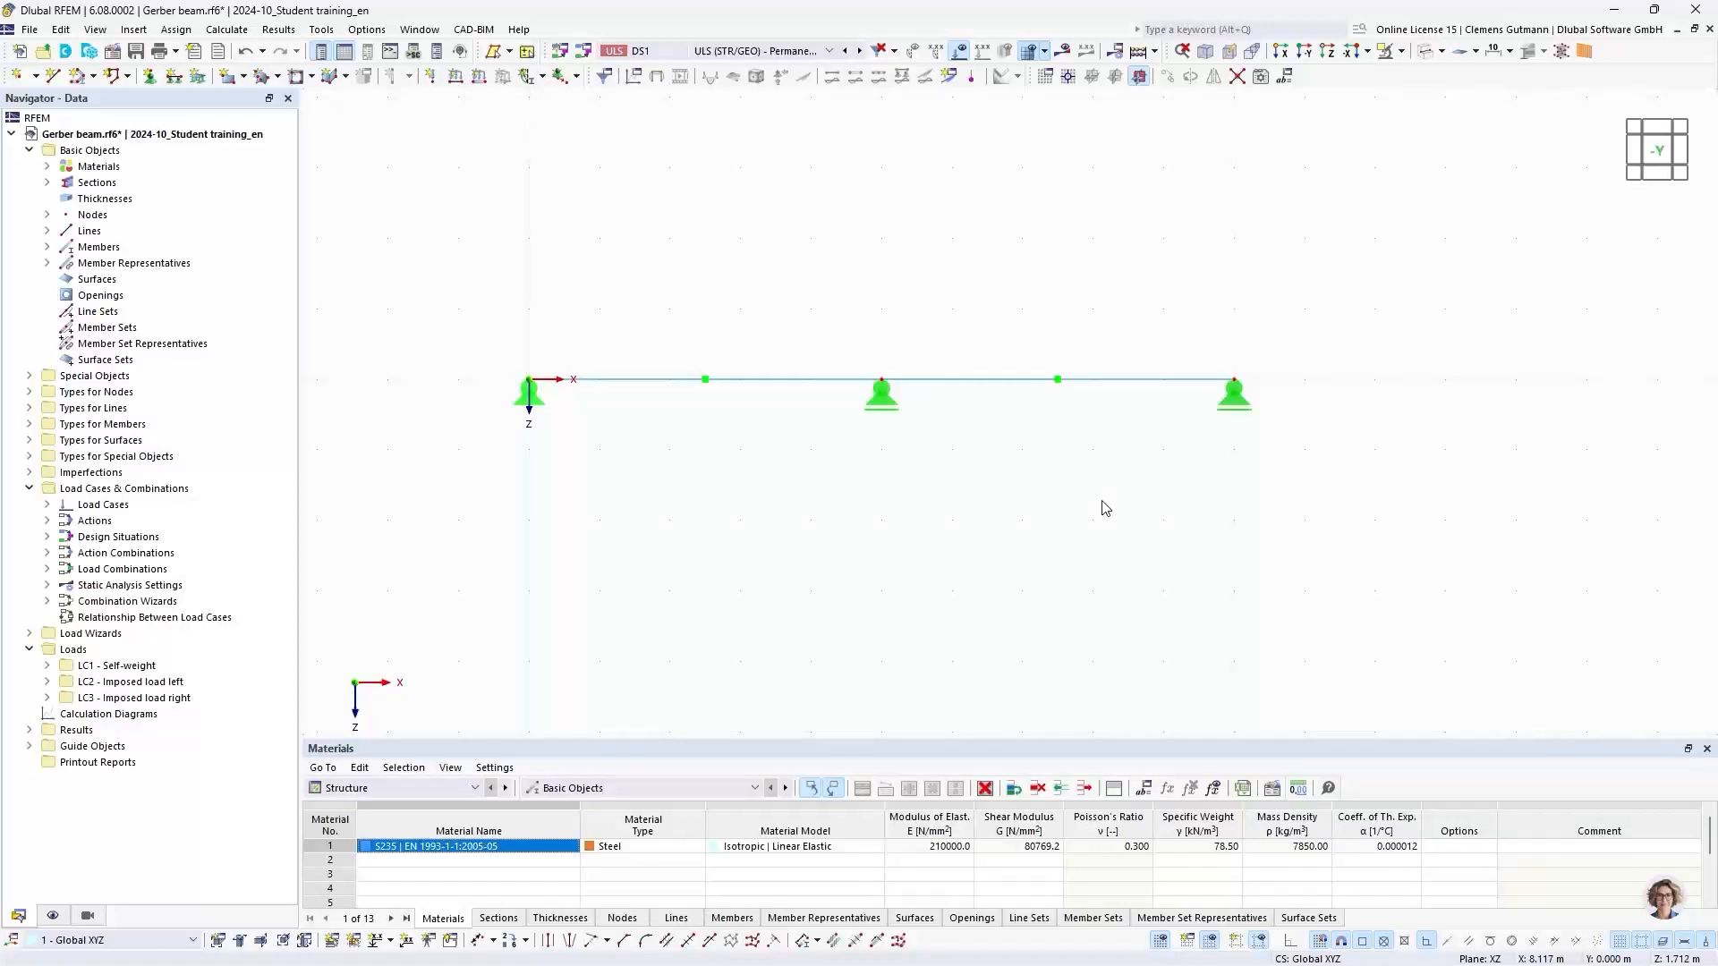
{"action": "left_click", "coordinate": [61, 29]}
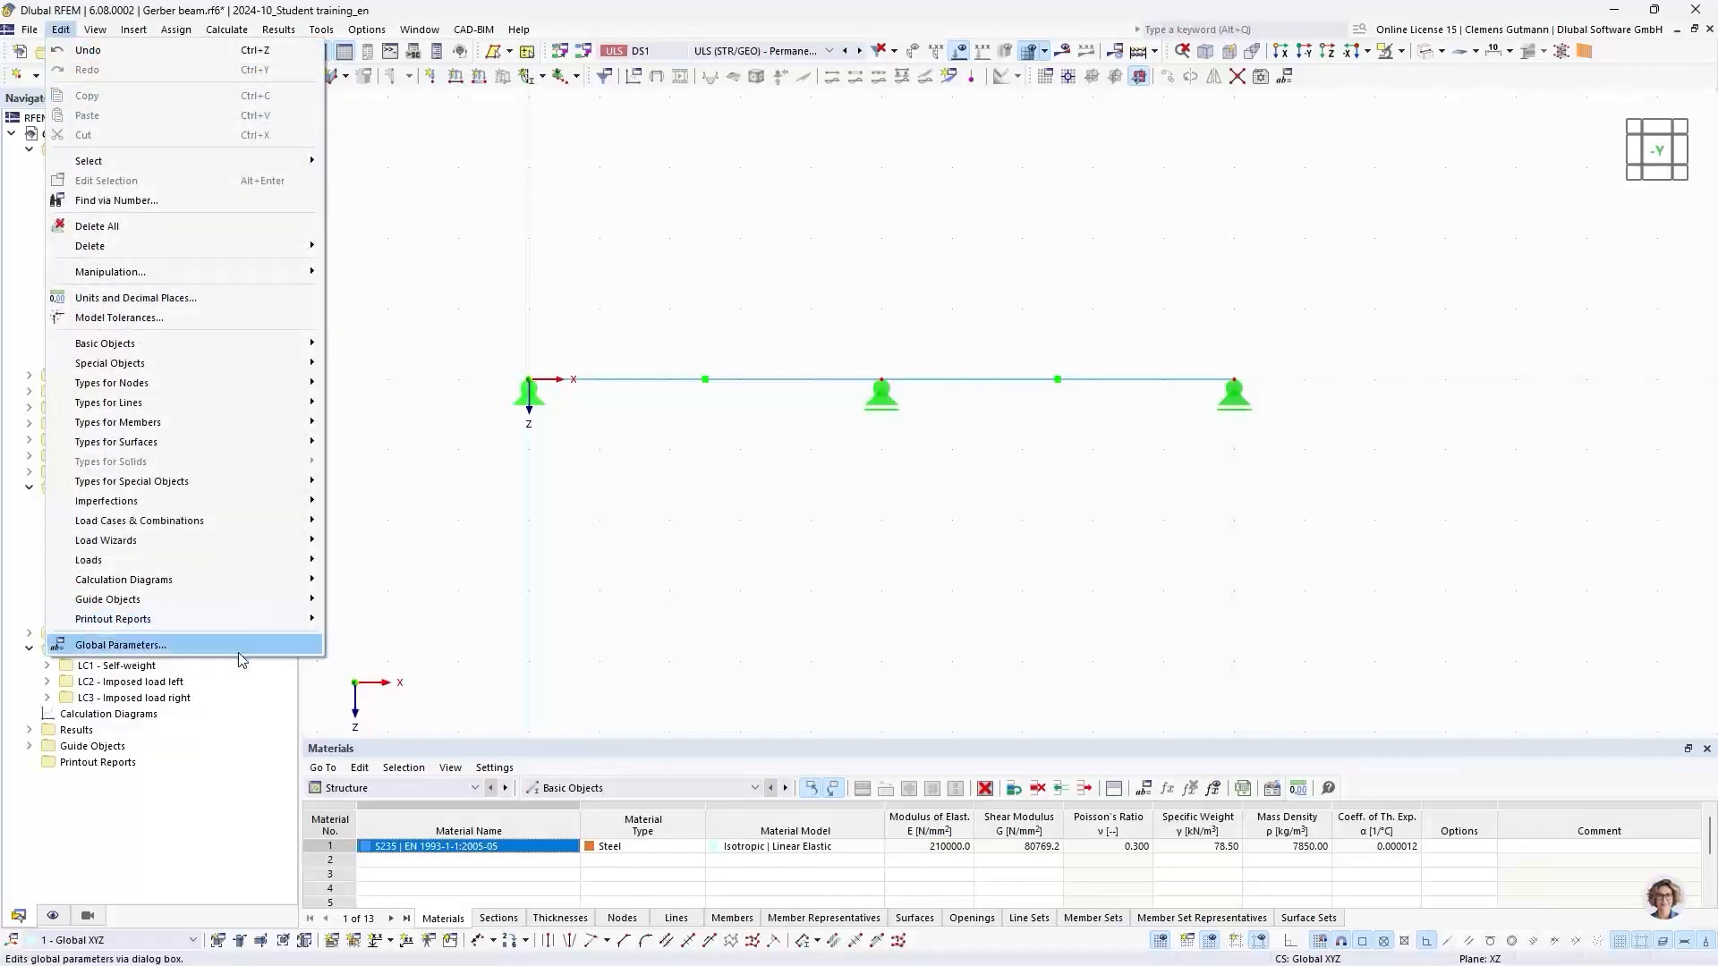
{"action": "left_click", "coordinate": [59, 30]}
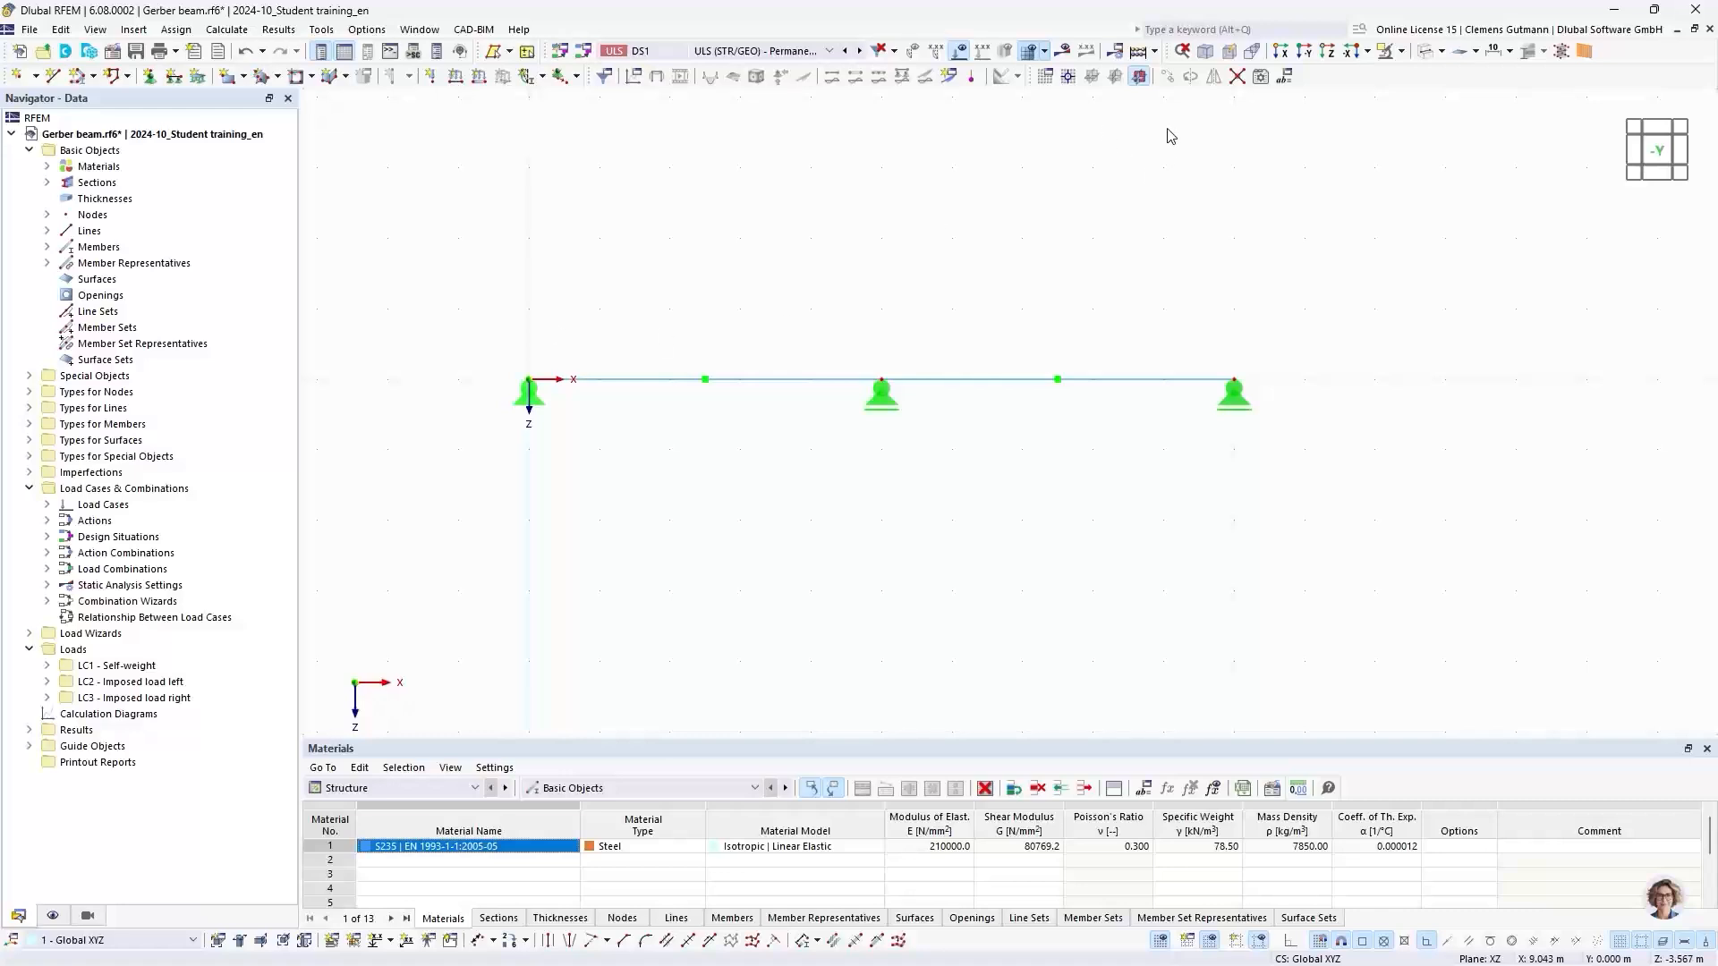
Find the Edit Global Parameters command with the keyword search "global" and review the defined parameters without changing them
{"action": "left_click", "coordinate": [1173, 28]}
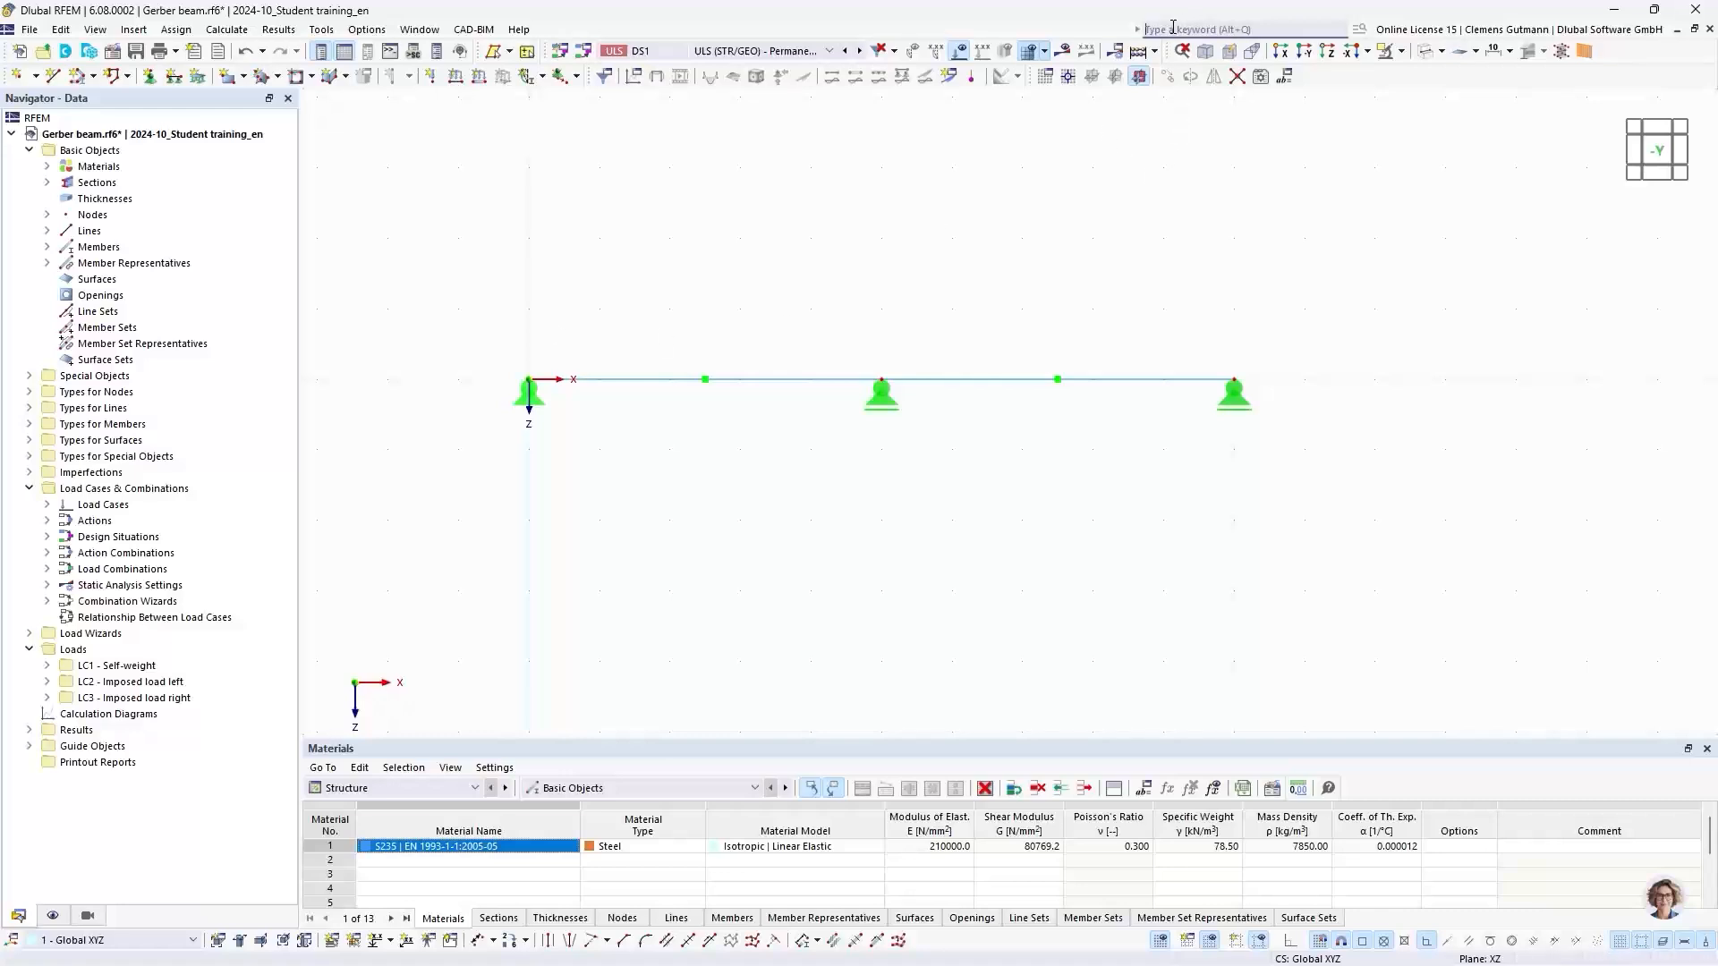
{"action": "type", "text": "global"}
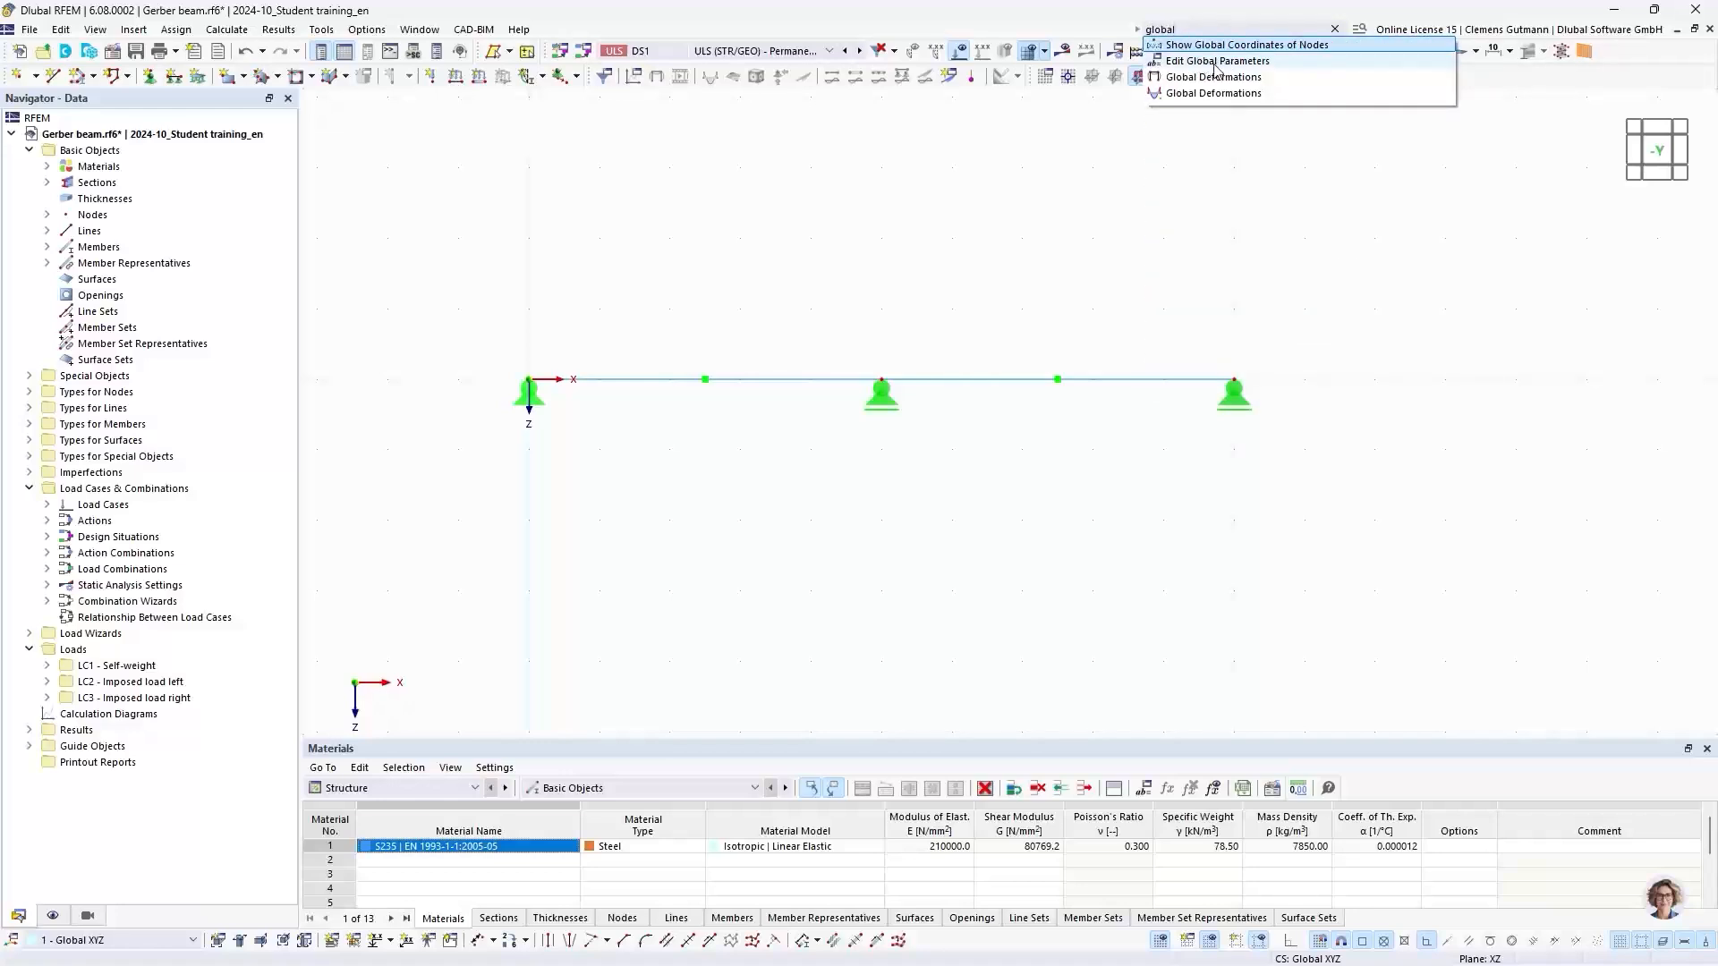
{"action": "left_click", "coordinate": [1201, 63]}
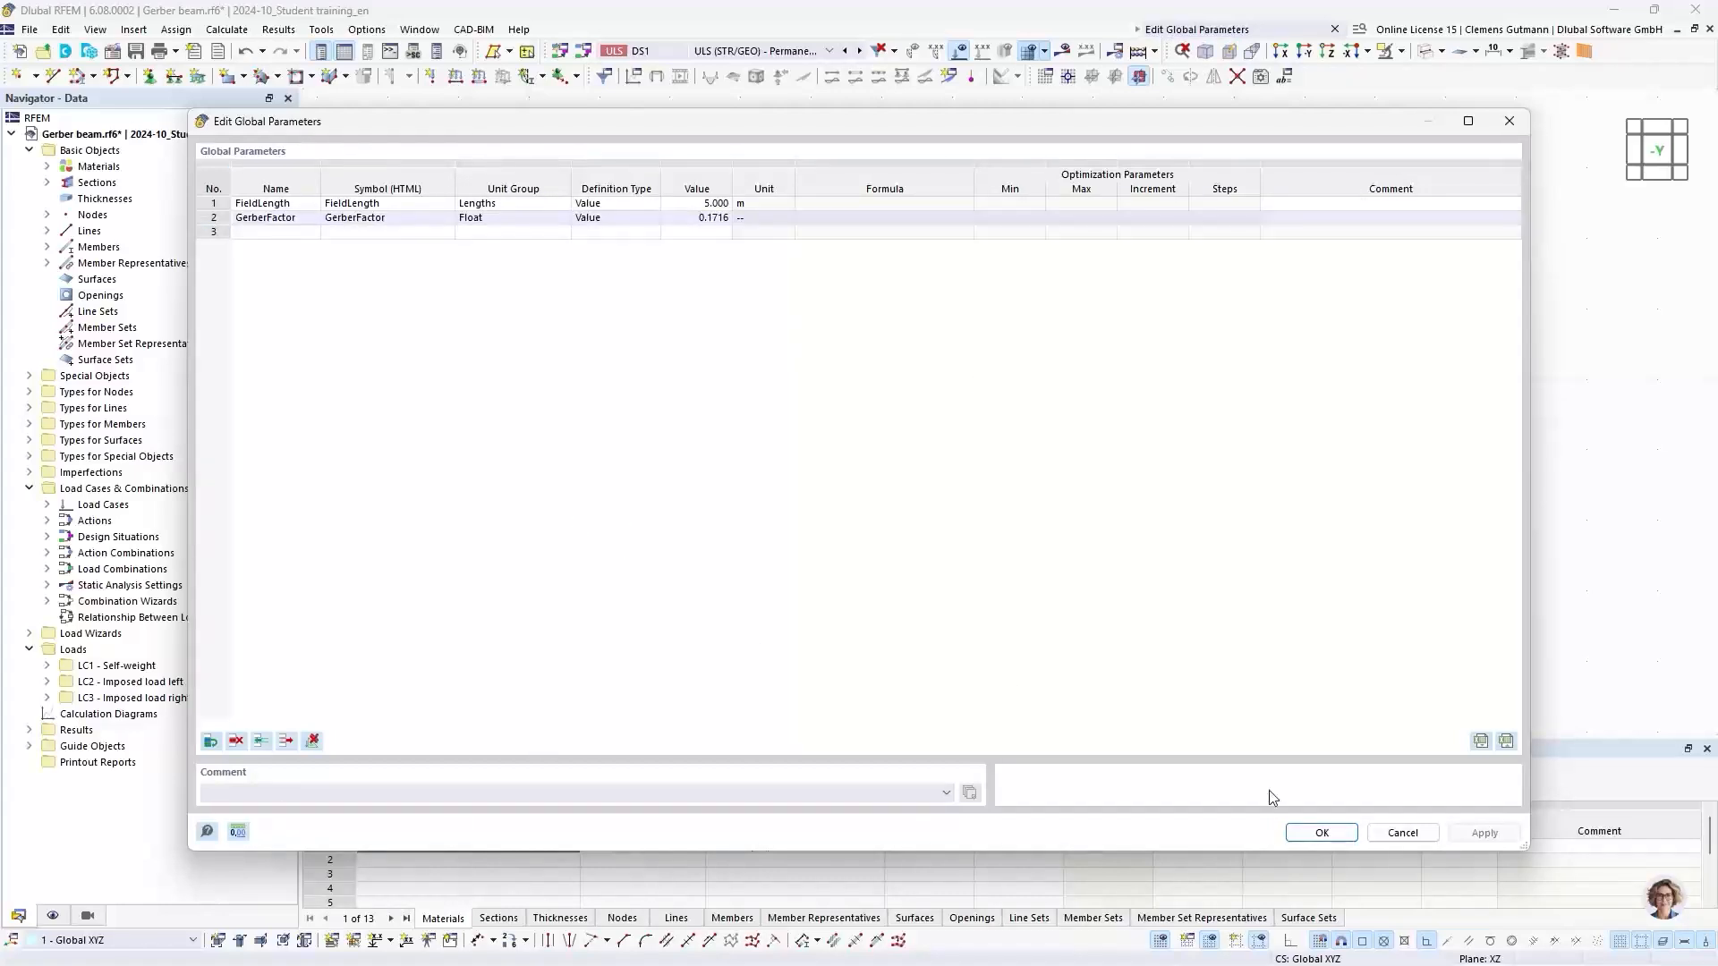
{"action": "left_click", "coordinate": [1389, 834]}
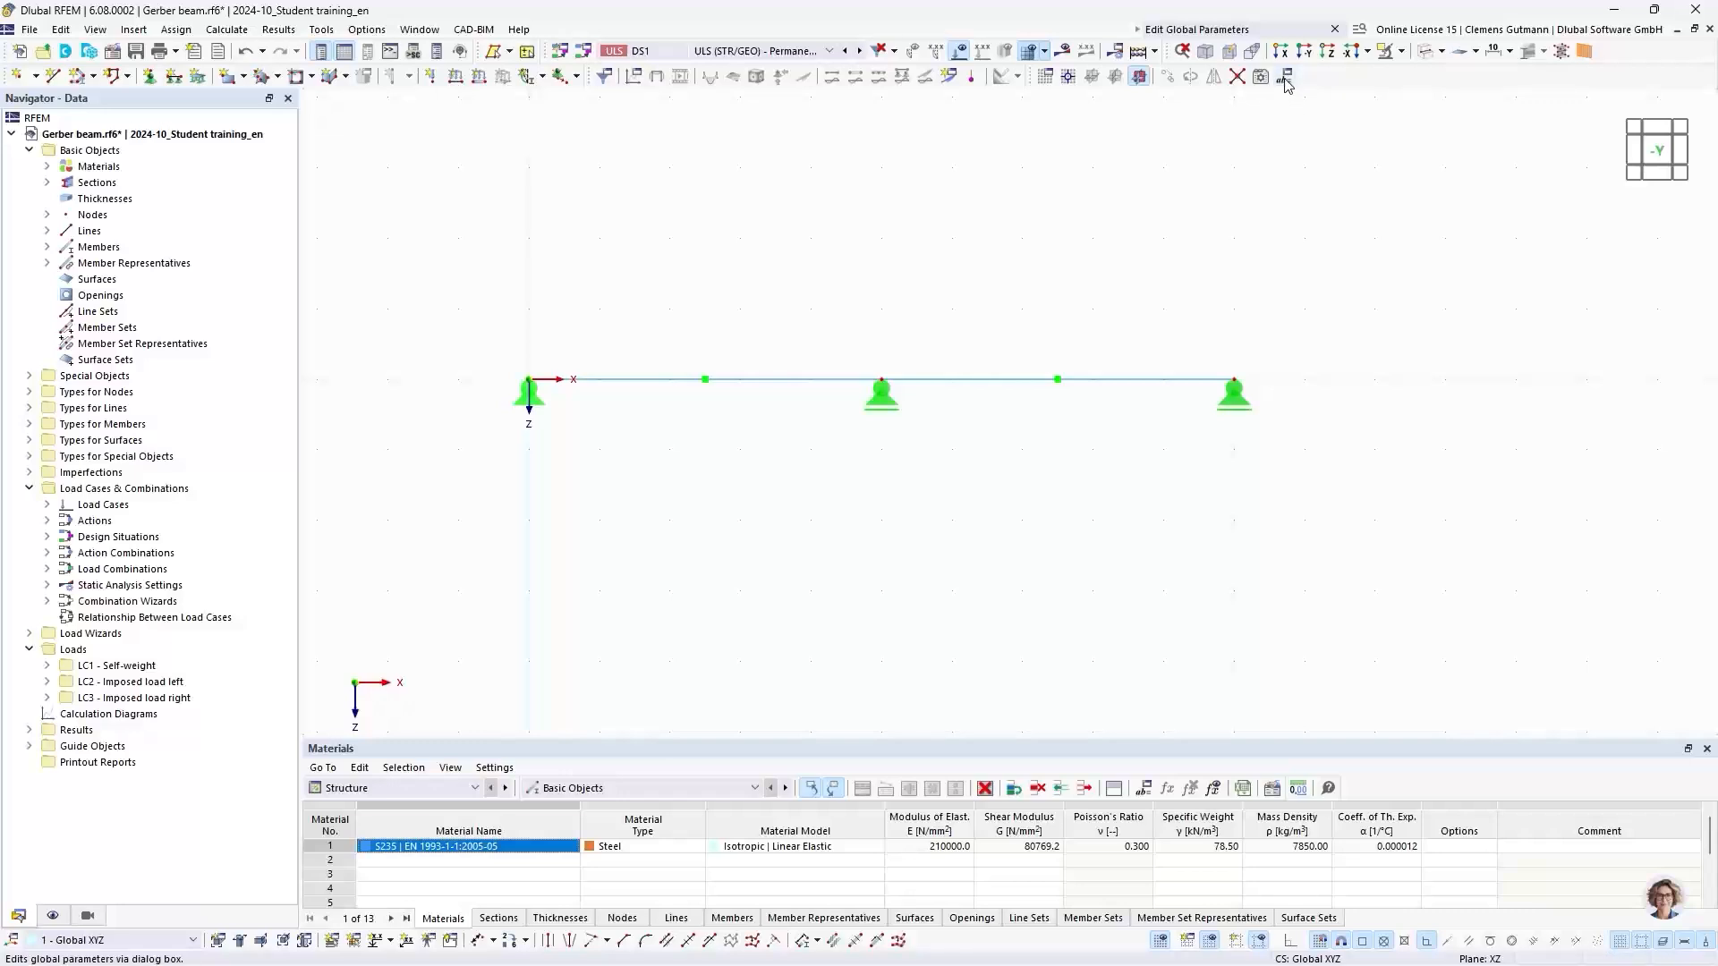
Reset all menus and toolbars to their default configuration
{"action": "right_click", "coordinate": [1321, 80]}
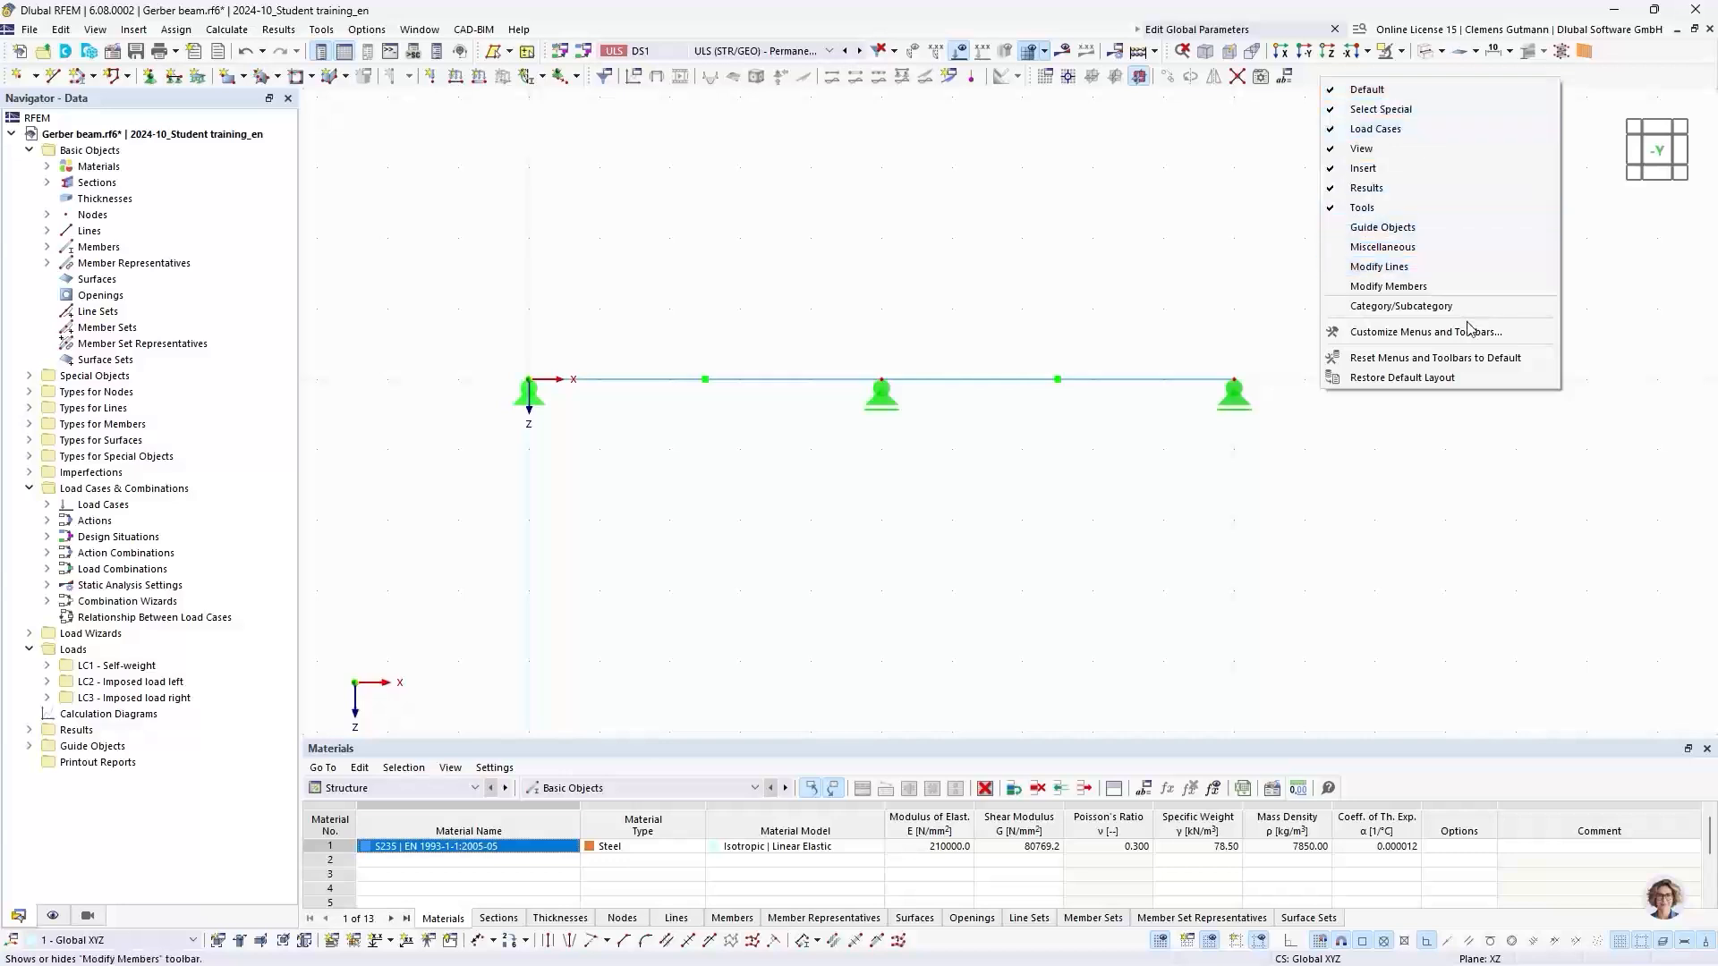
{"action": "left_click", "coordinate": [1355, 359]}
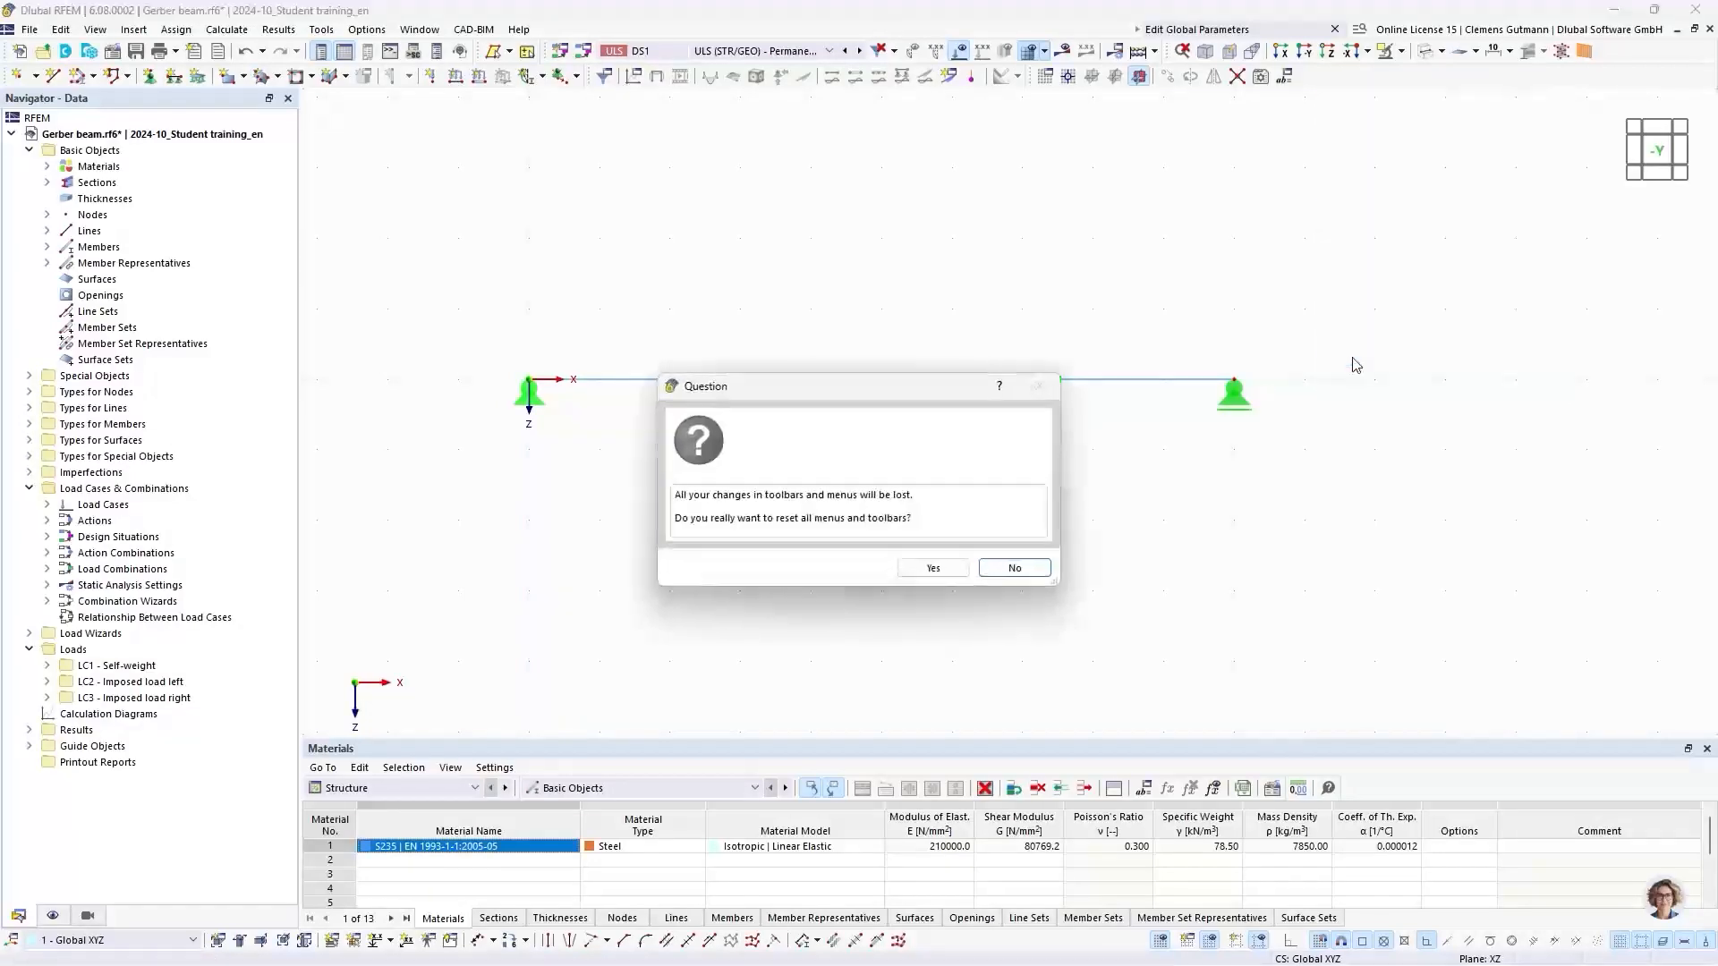
{"action": "left_click", "coordinate": [932, 569]}
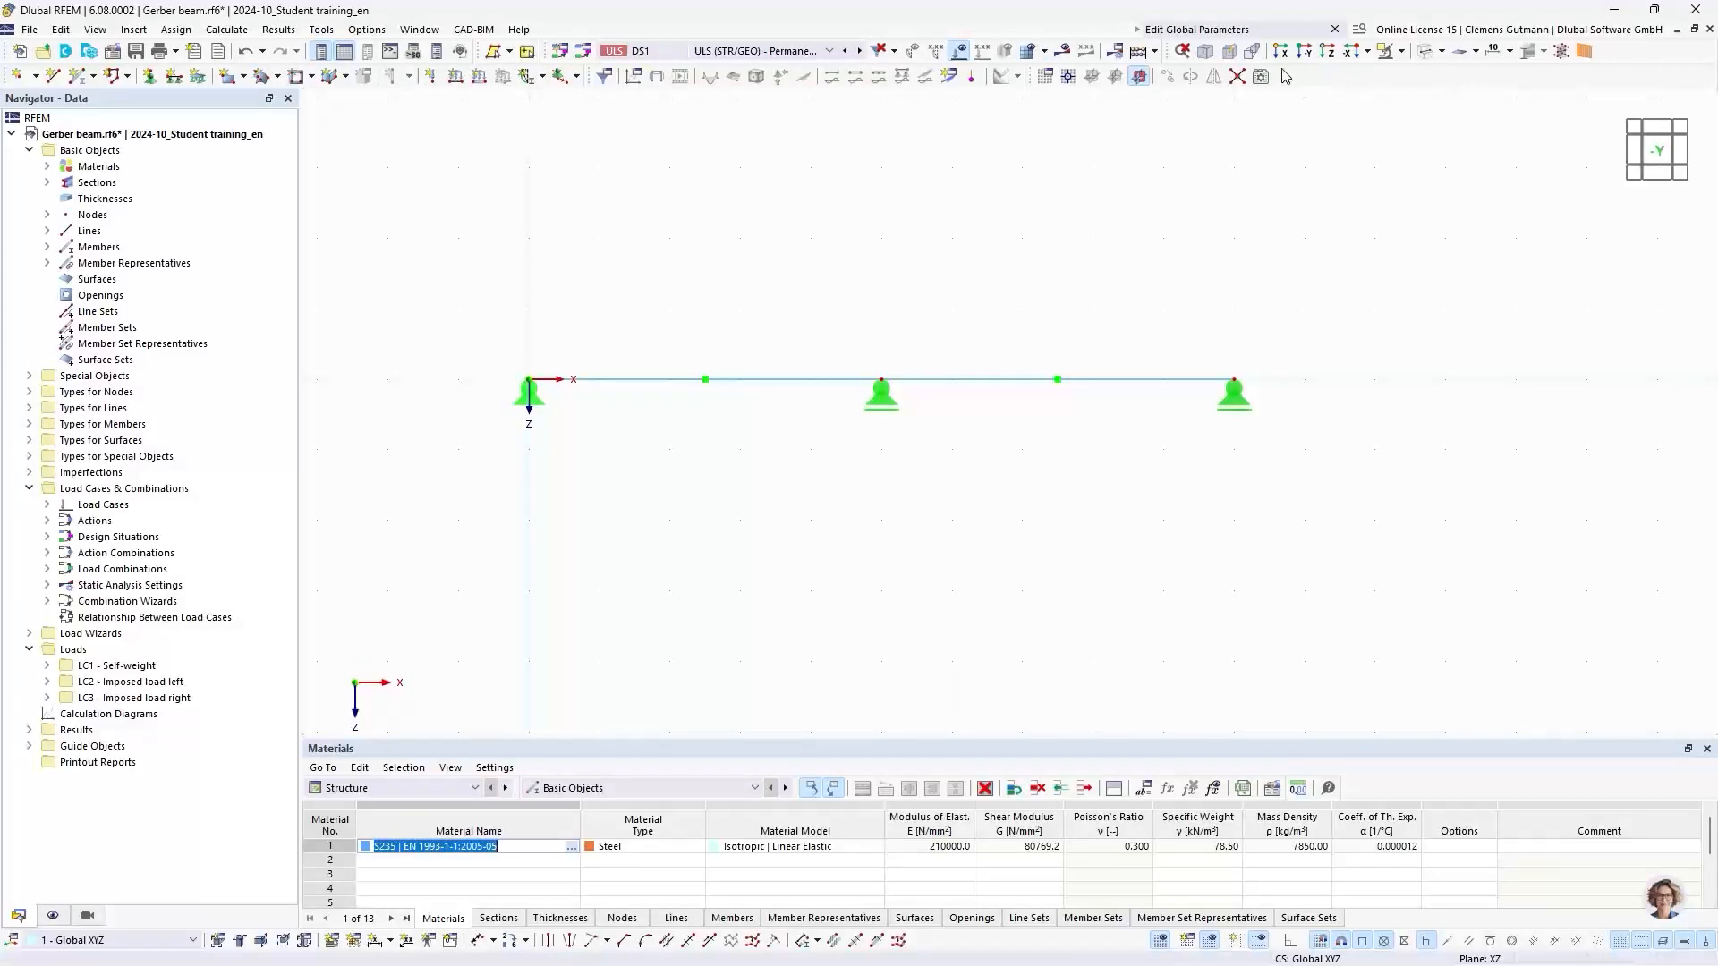
Customize the toolbars by adding the Edit Global Parameters command beside the existing tools, and test the added shortcut
{"action": "left_click", "coordinate": [177, 30]}
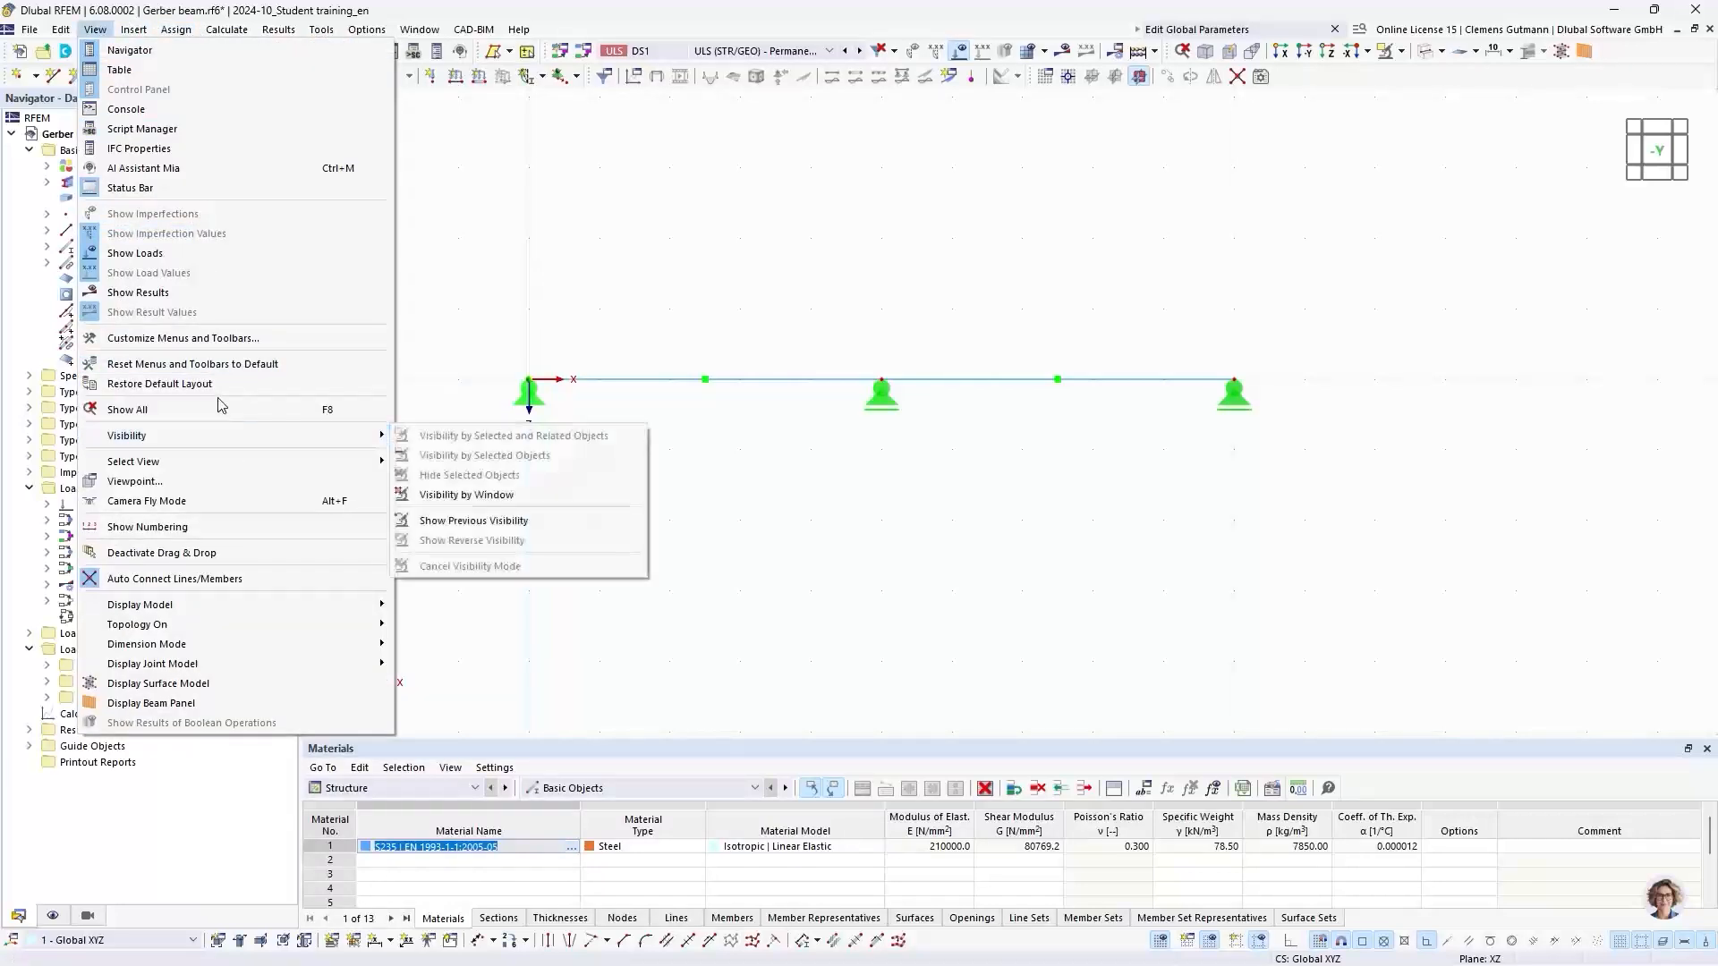
{"action": "left_click", "coordinate": [155, 341]}
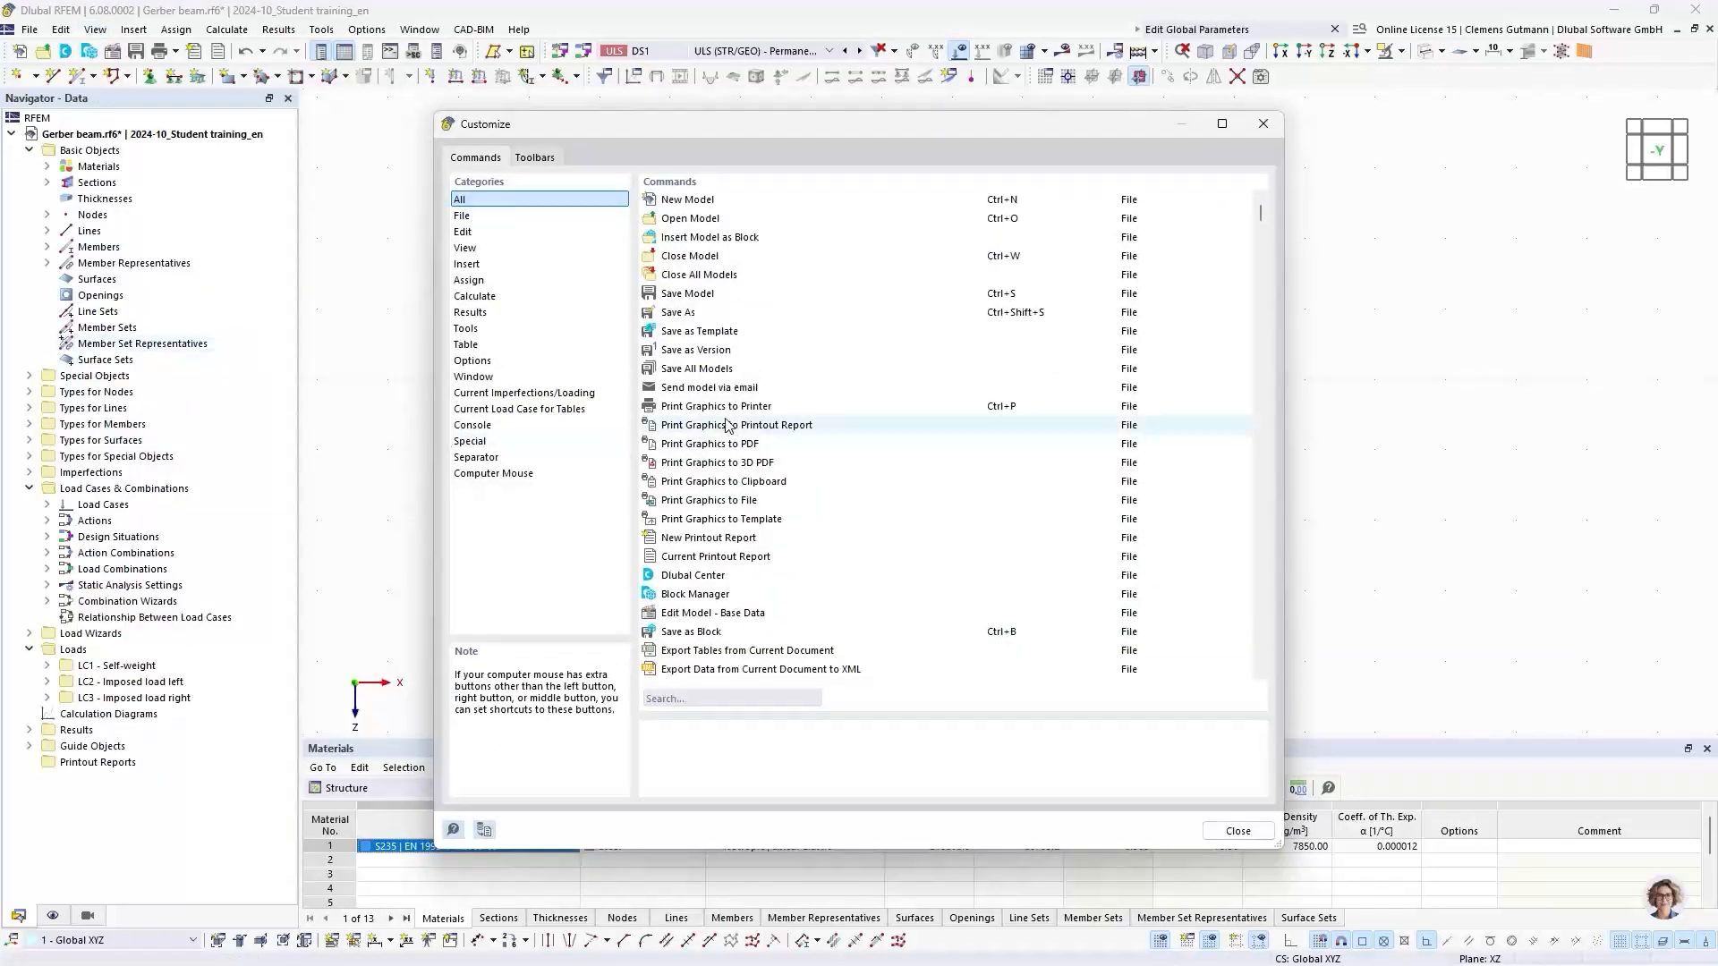
{"action": "left_click", "coordinate": [684, 697]}
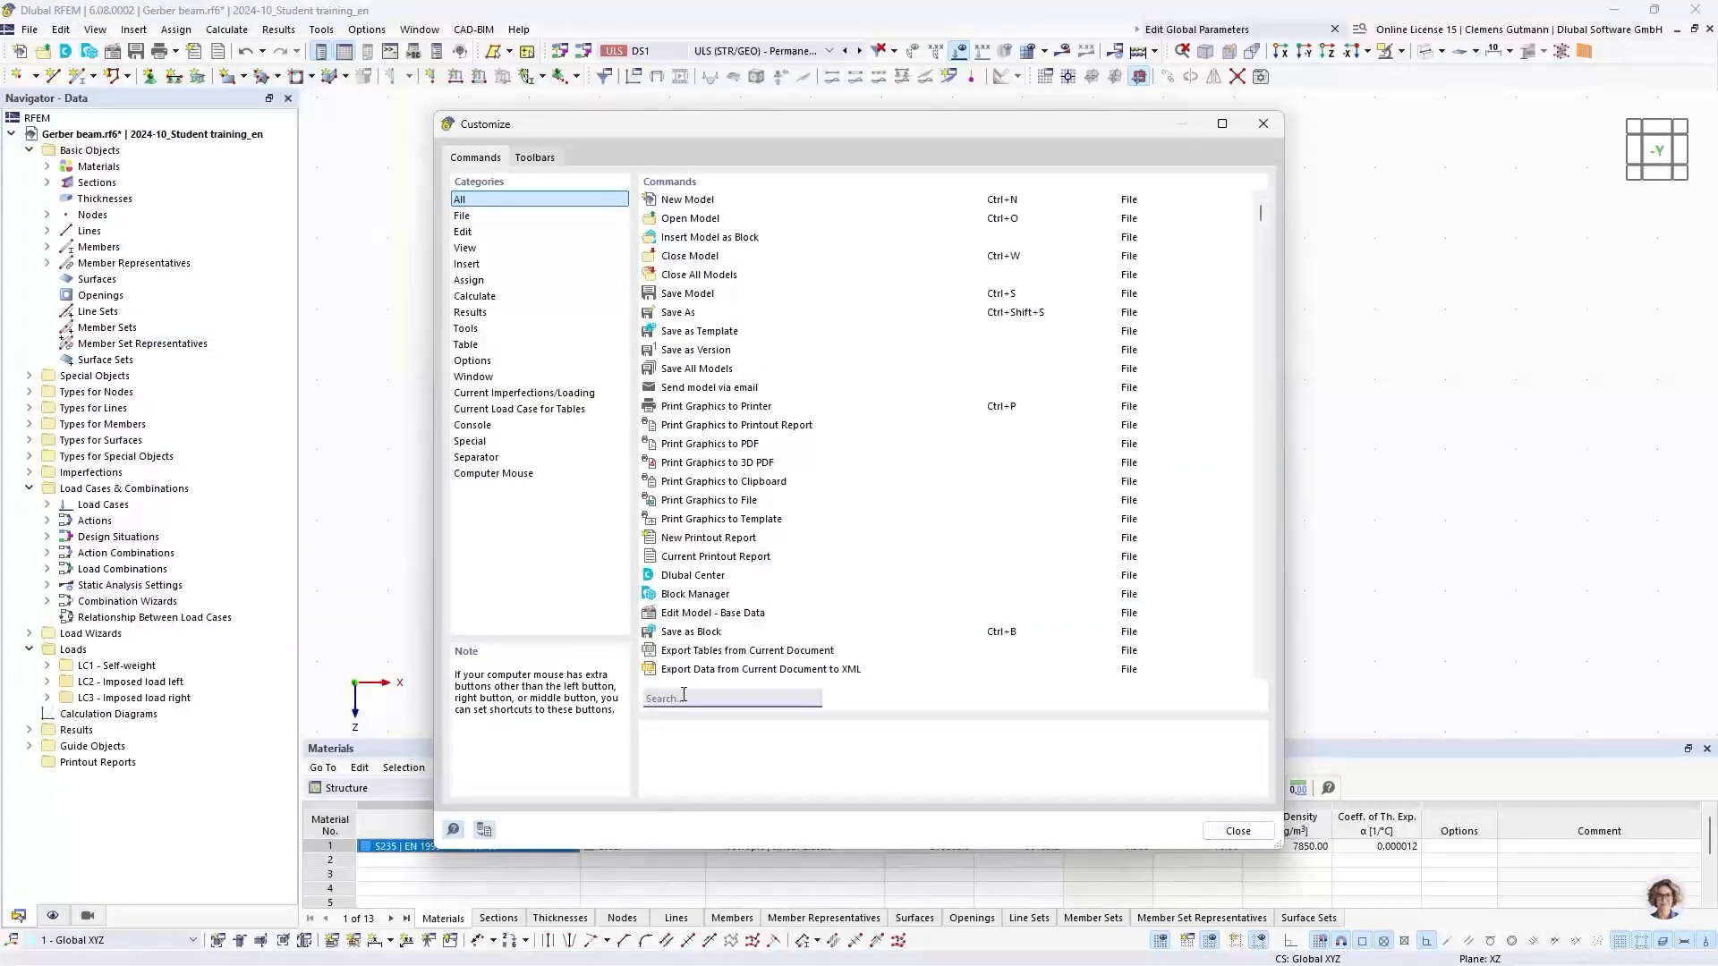
{"action": "type", "text": "global"}
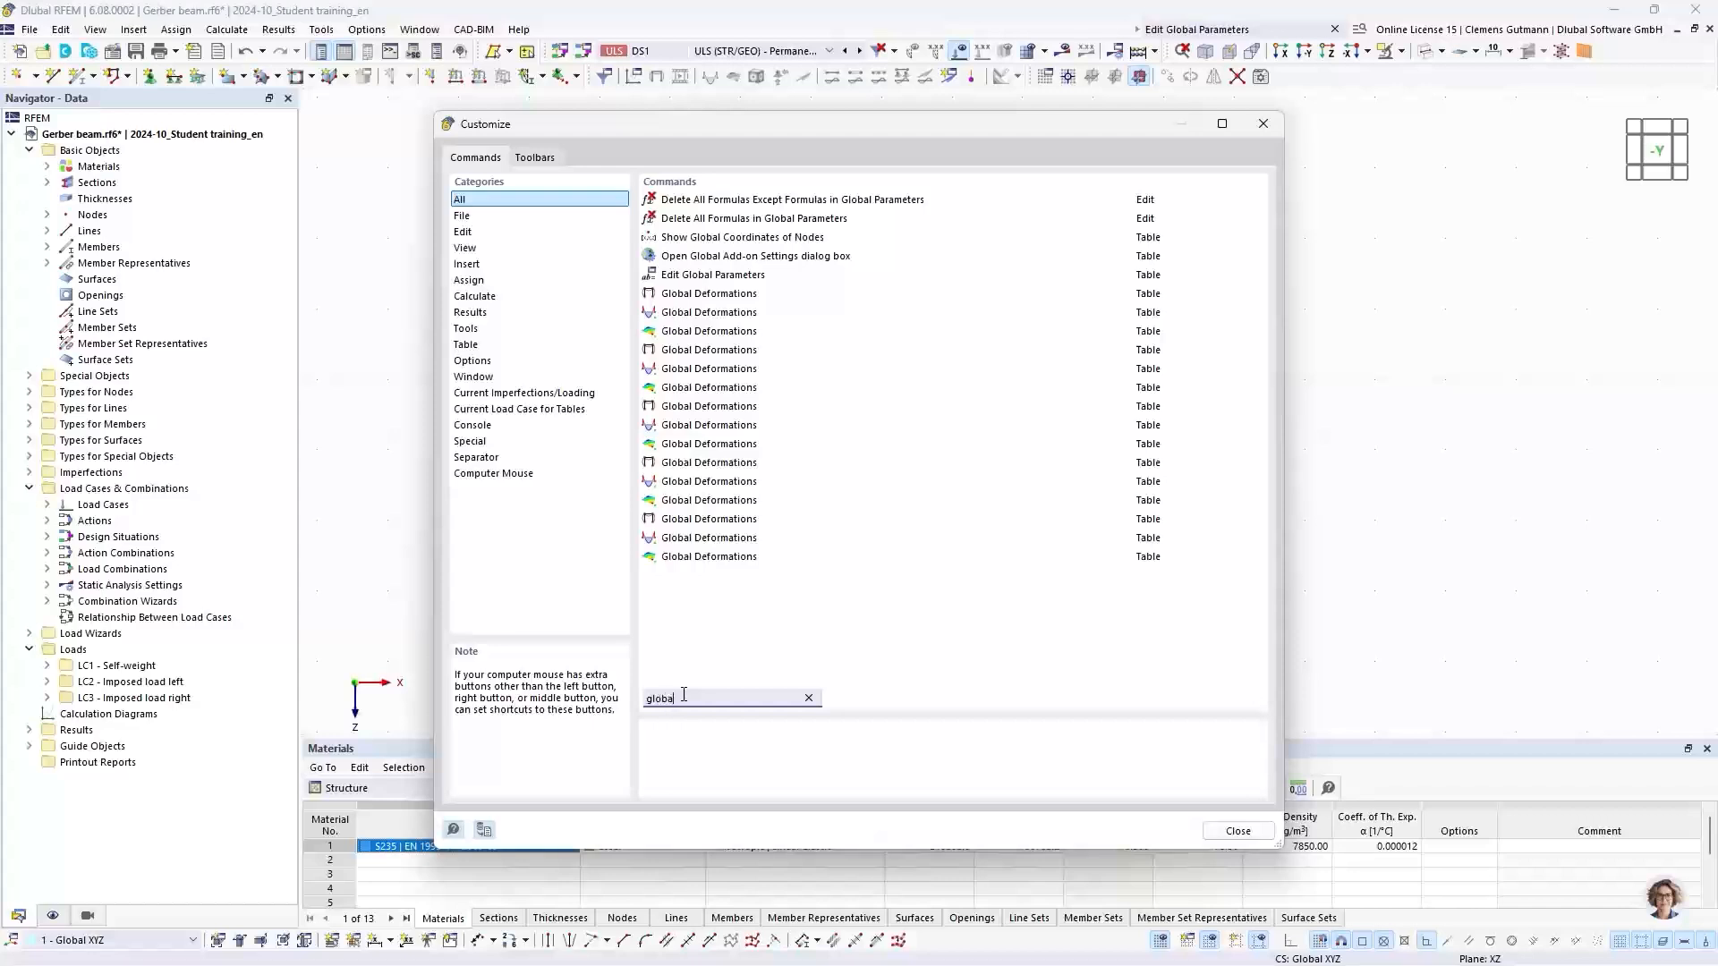
{"action": "left_click", "coordinate": [698, 276]}
{"action": "left_click_drag", "start_coordinate": [699, 280], "coordinate": [1287, 78]}
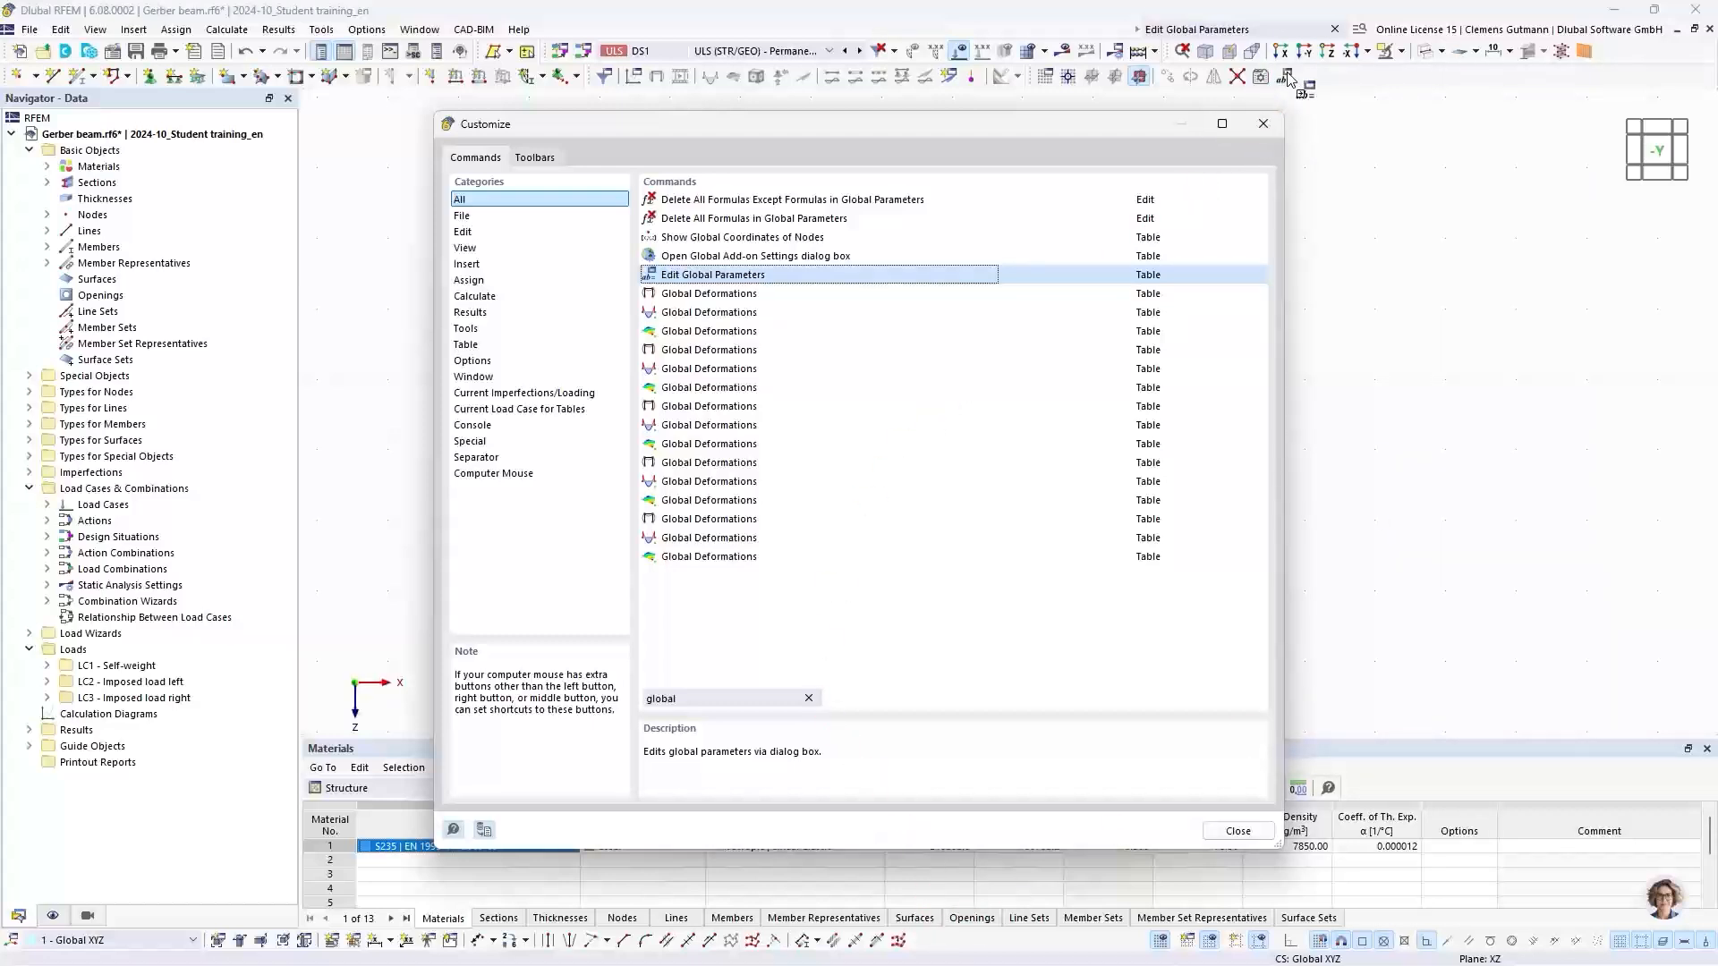
{"action": "left_click", "coordinate": [1251, 831]}
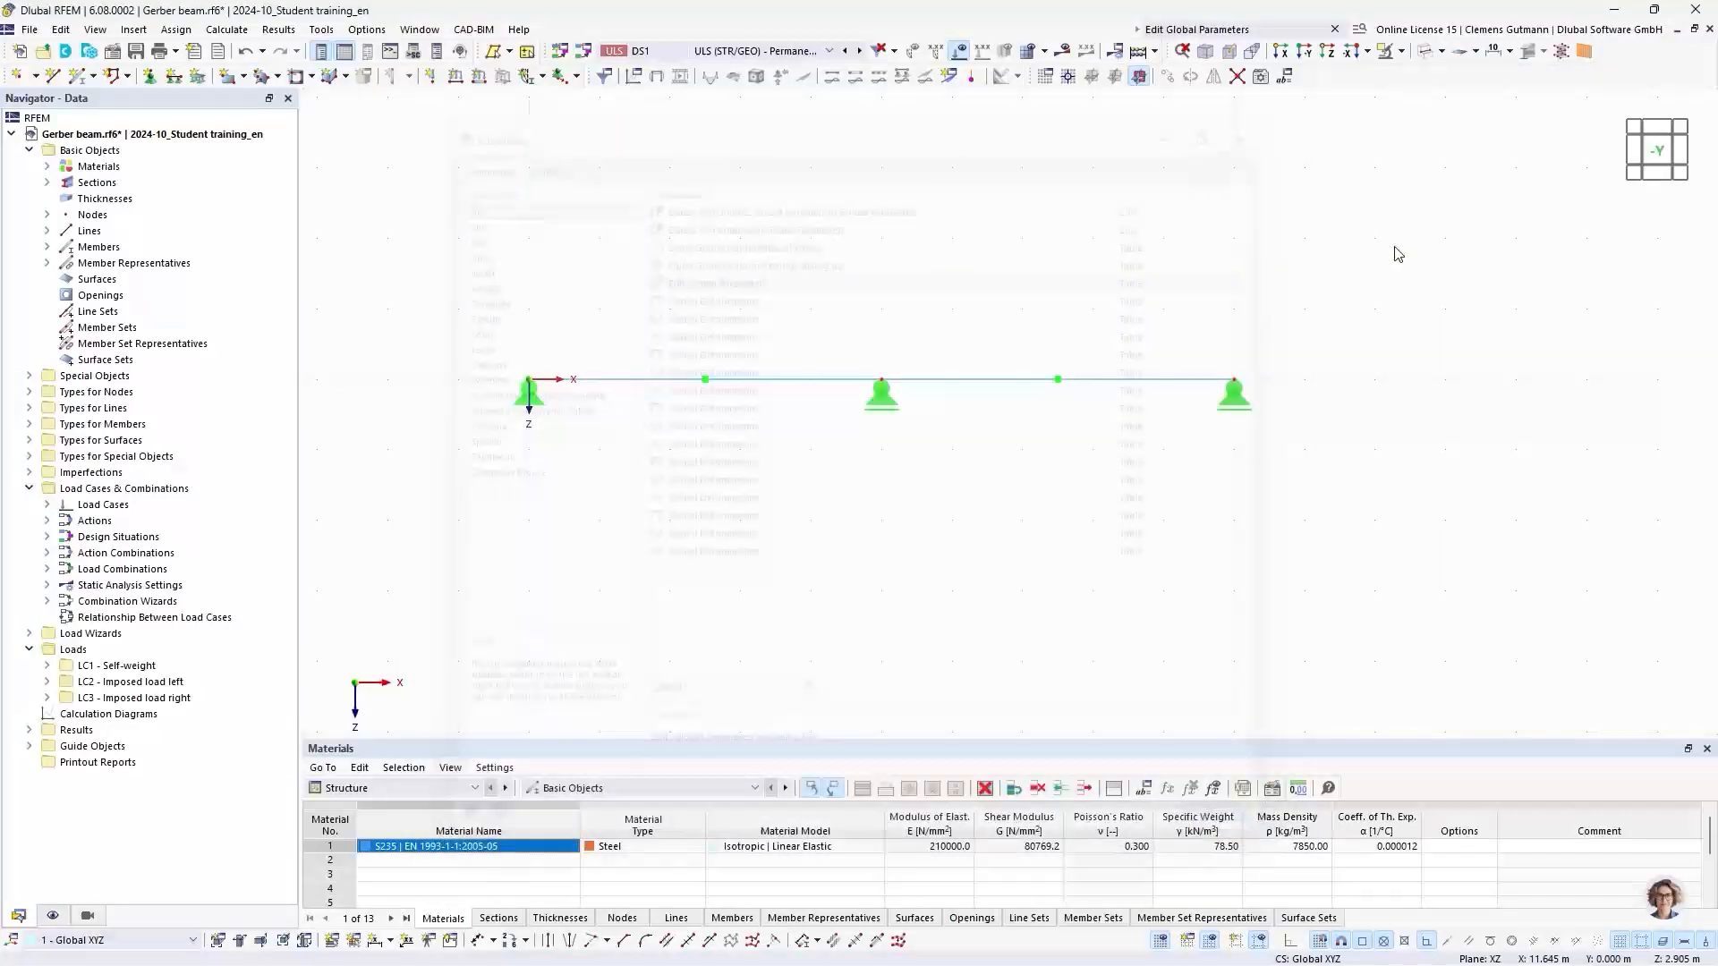
{"action": "left_click", "coordinate": [1284, 78]}
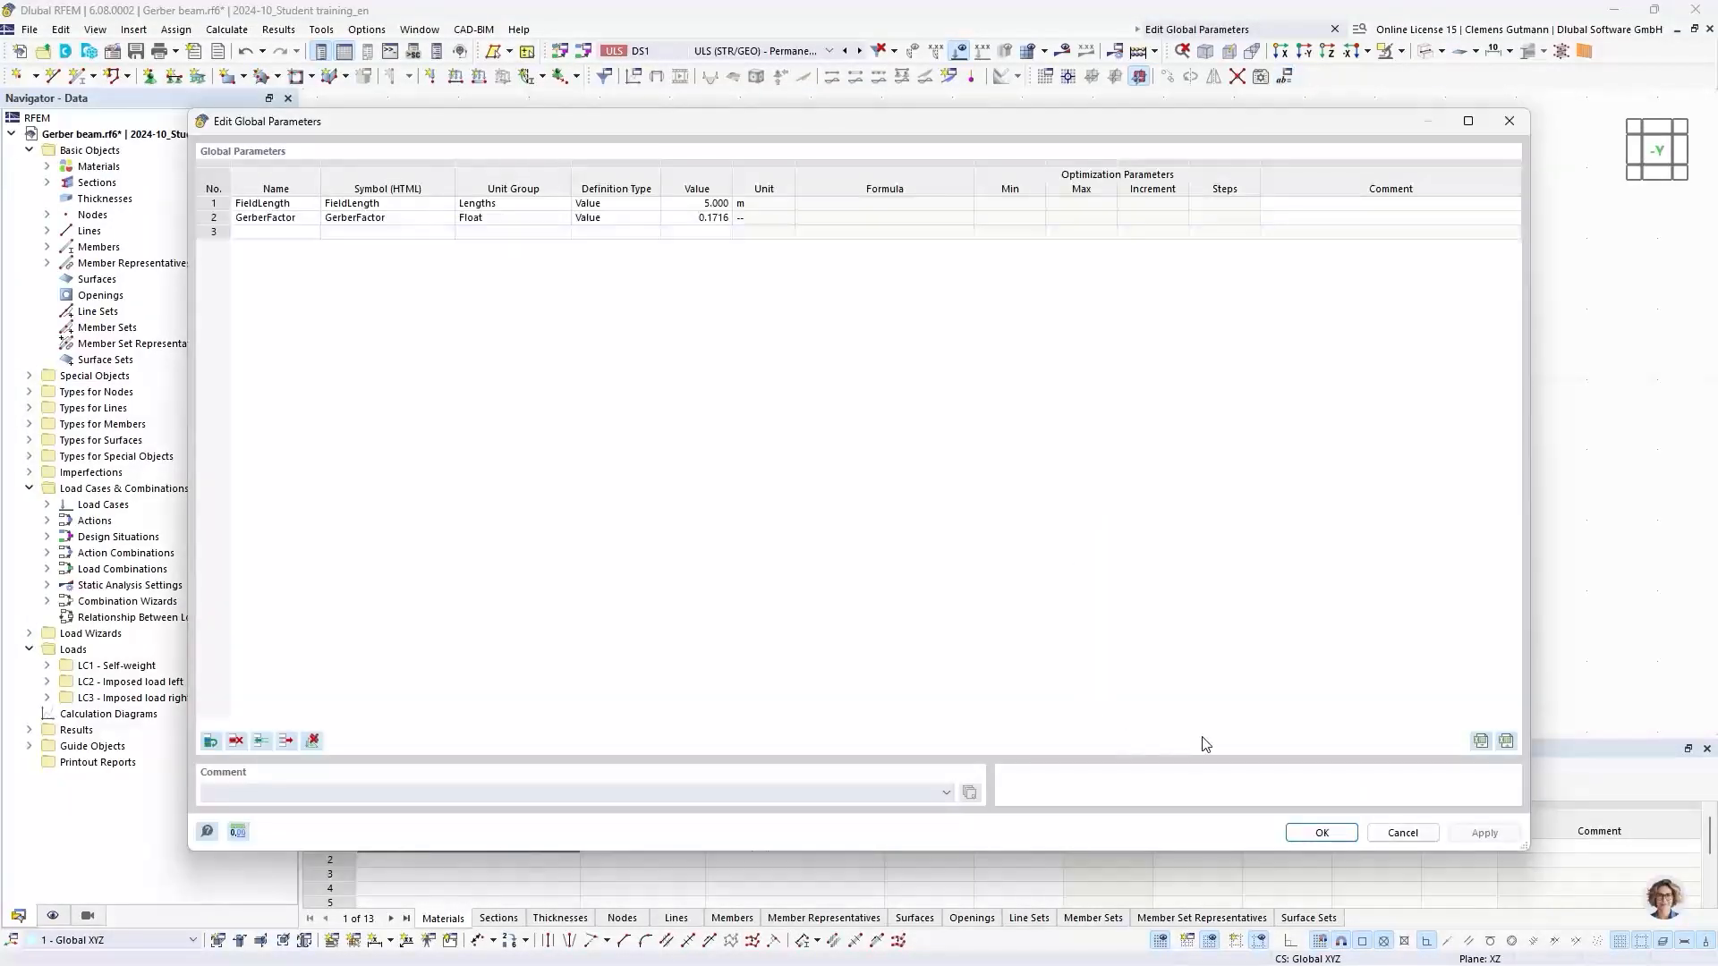
{"action": "left_click", "coordinate": [1323, 833]}
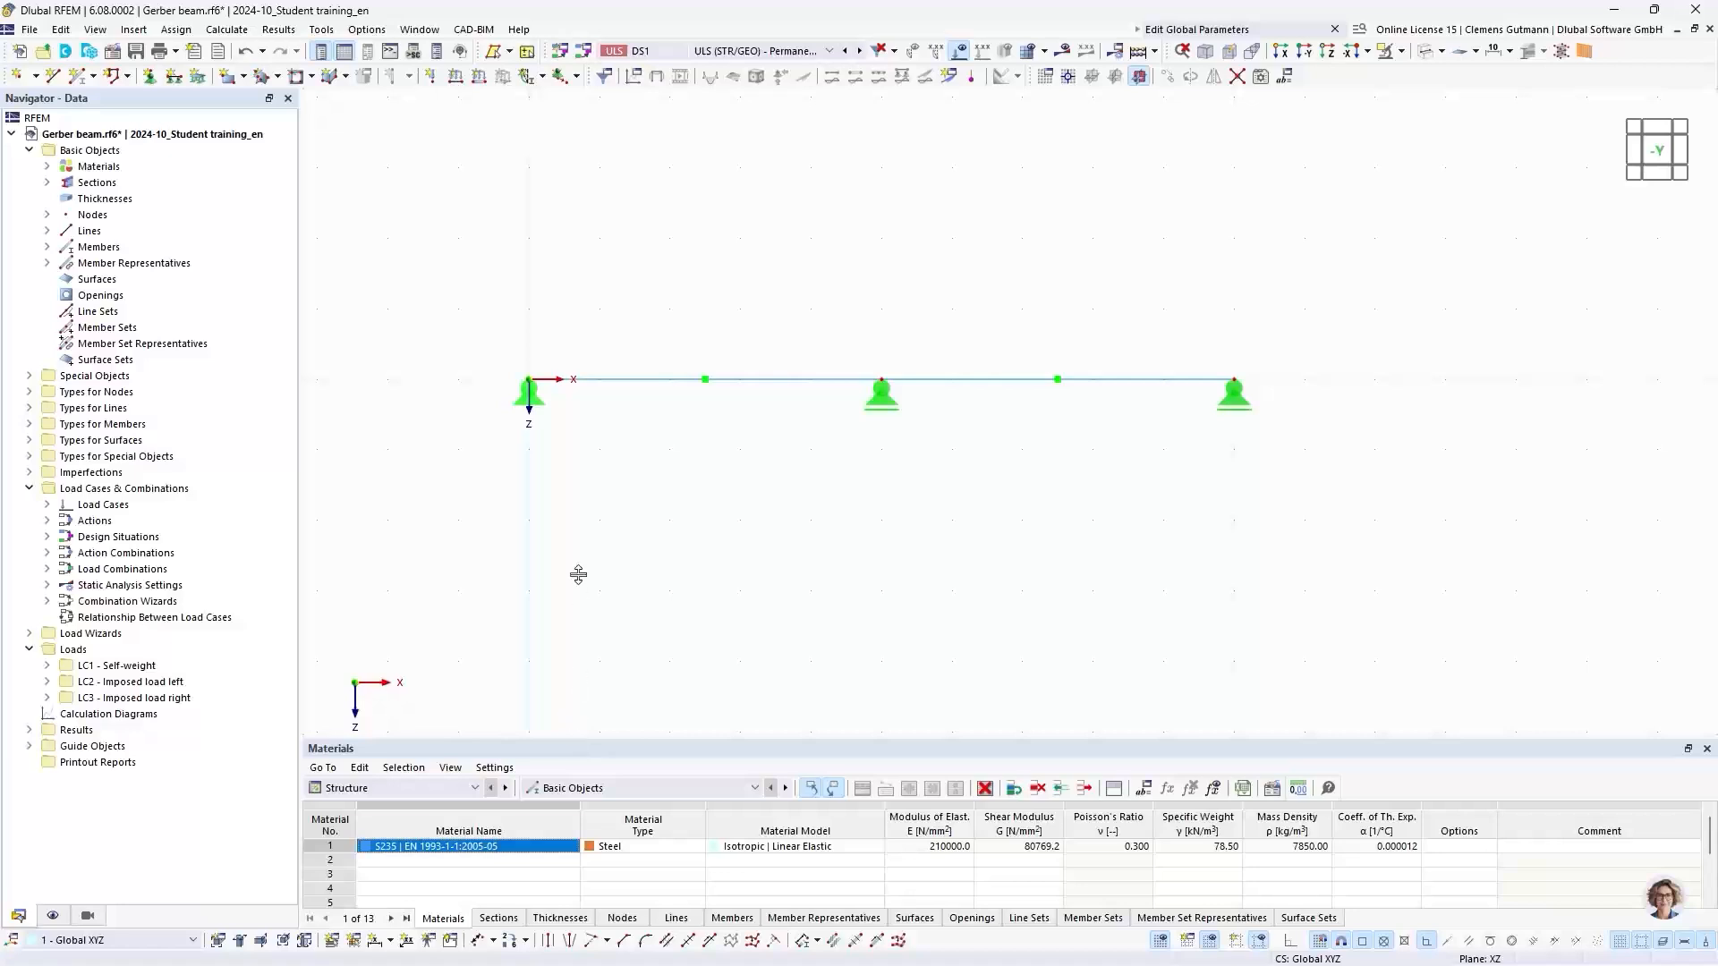
Show the Nodes table and make the table area taller while keeping the beam model in view
{"action": "left_click_drag", "start_coordinate": [578, 574], "coordinate": [583, 528]}
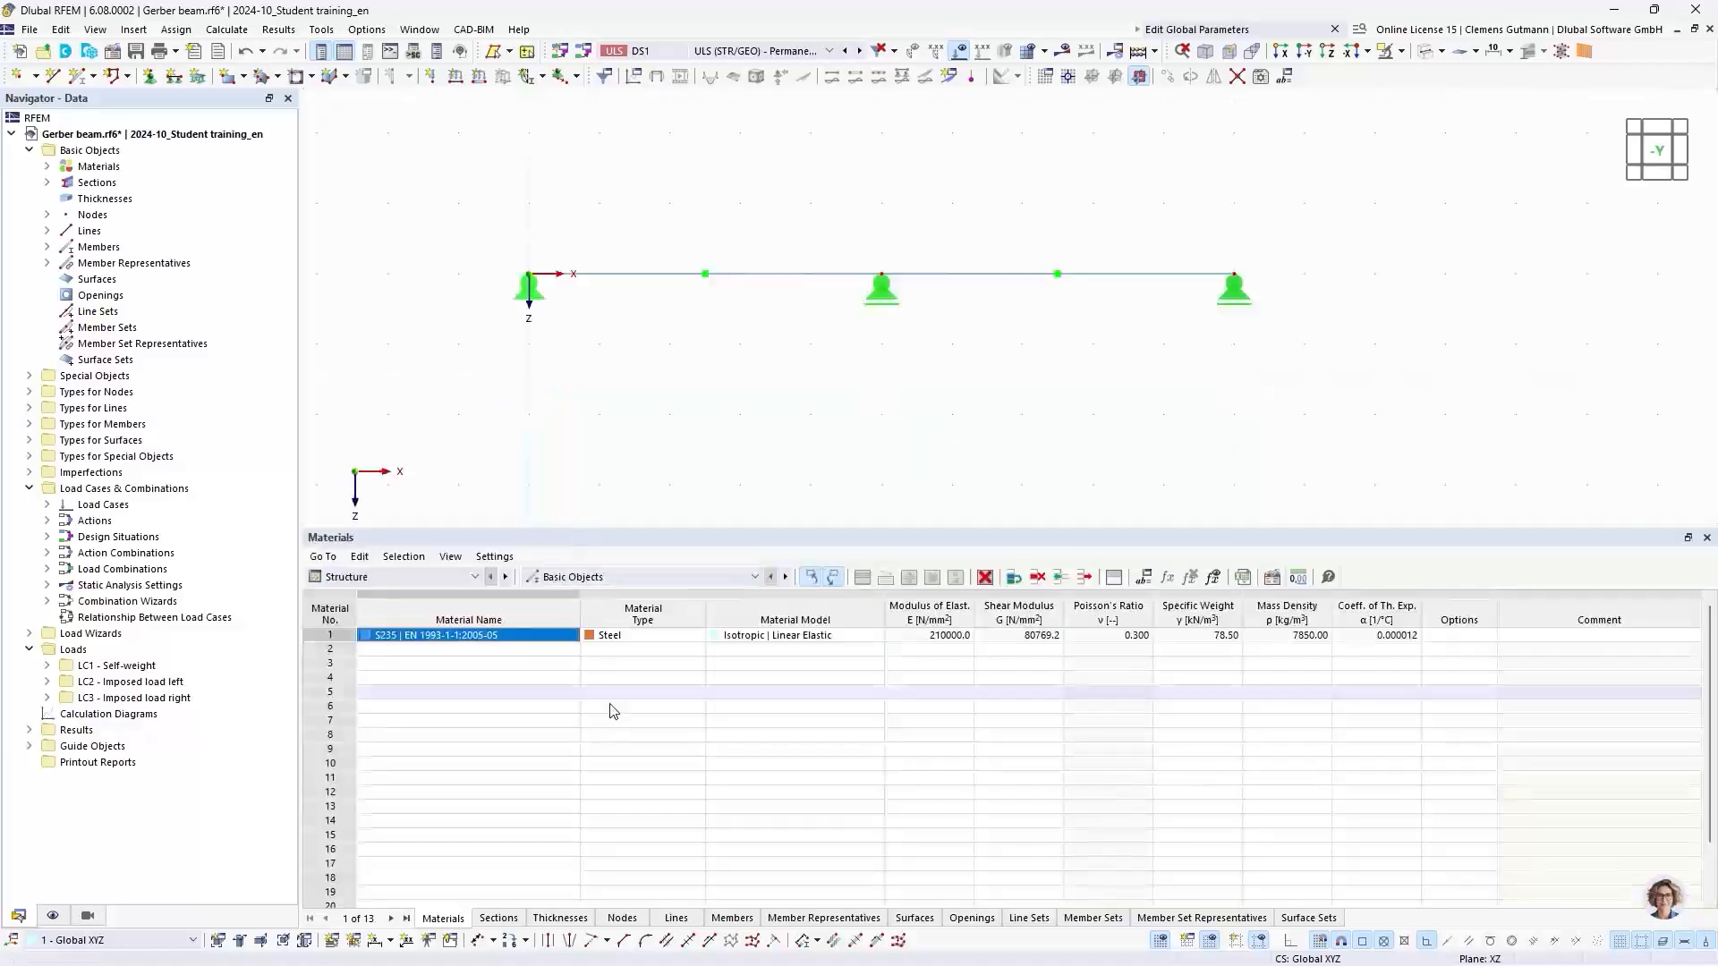
{"action": "left_click", "coordinate": [623, 918]}
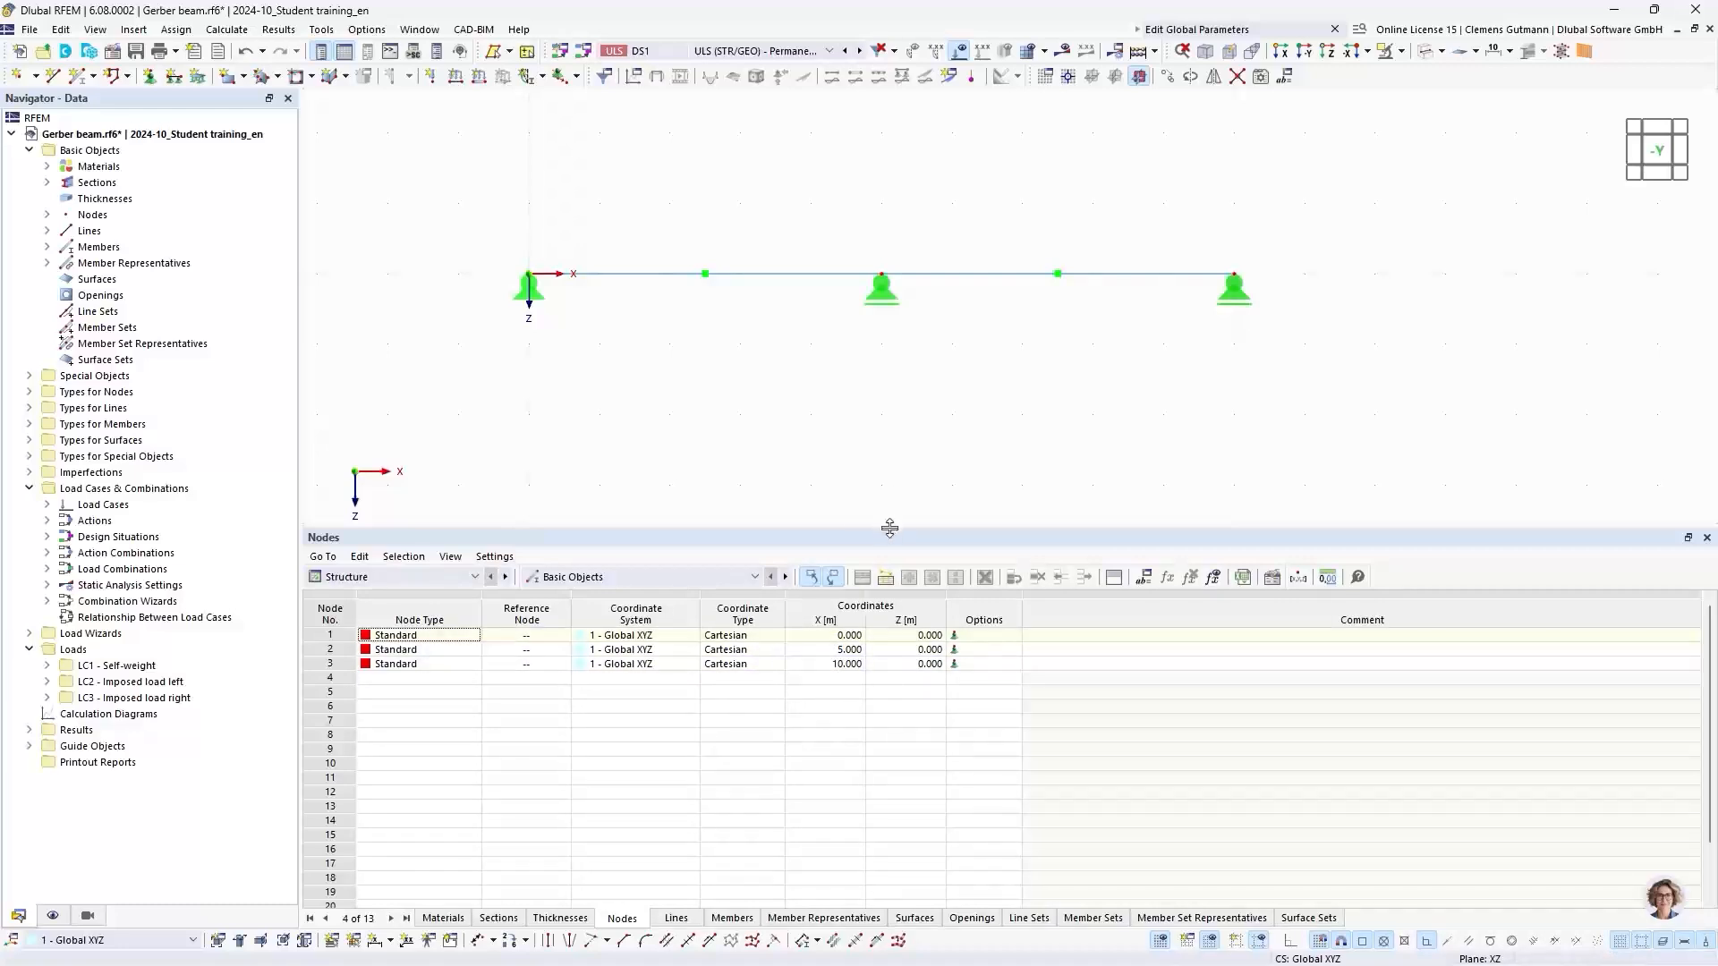
{"action": "left_click_drag", "start_coordinate": [901, 526], "coordinate": [913, 611]}
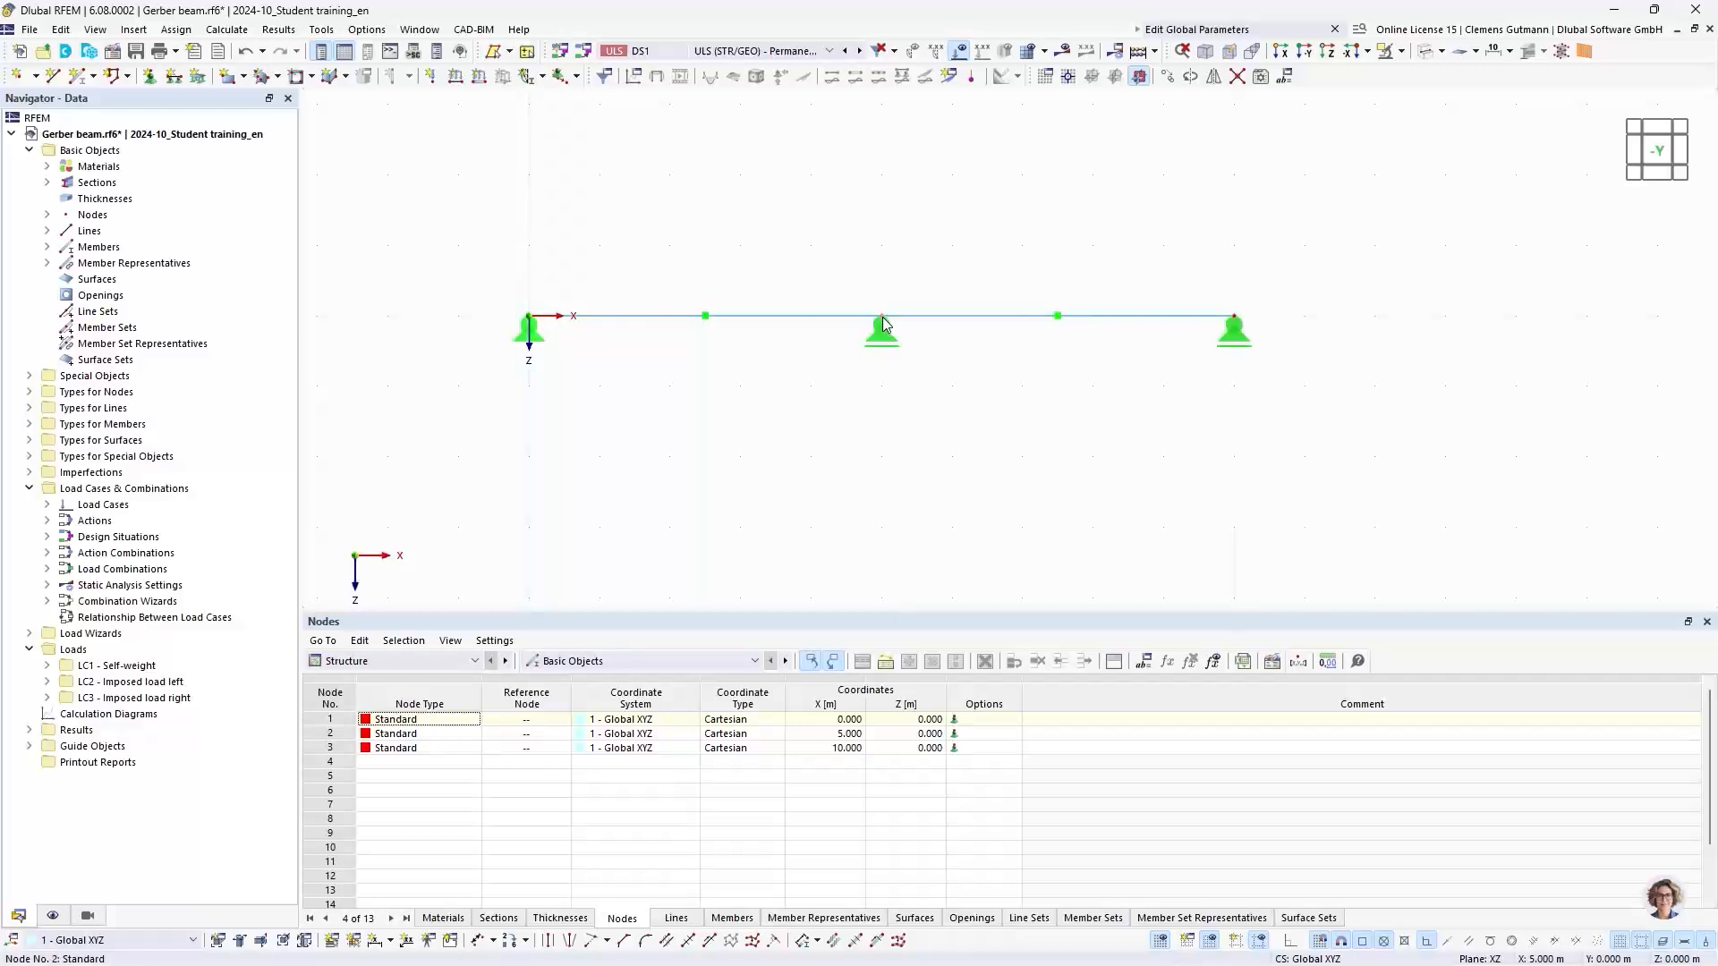
Link the X coordinate of the middle support node (node 2) to the global parameter FieldLength and check the assignment
{"action": "mouse_move", "coordinate": [883, 324]}
{"action": "double_click", "coordinate": [883, 324]}
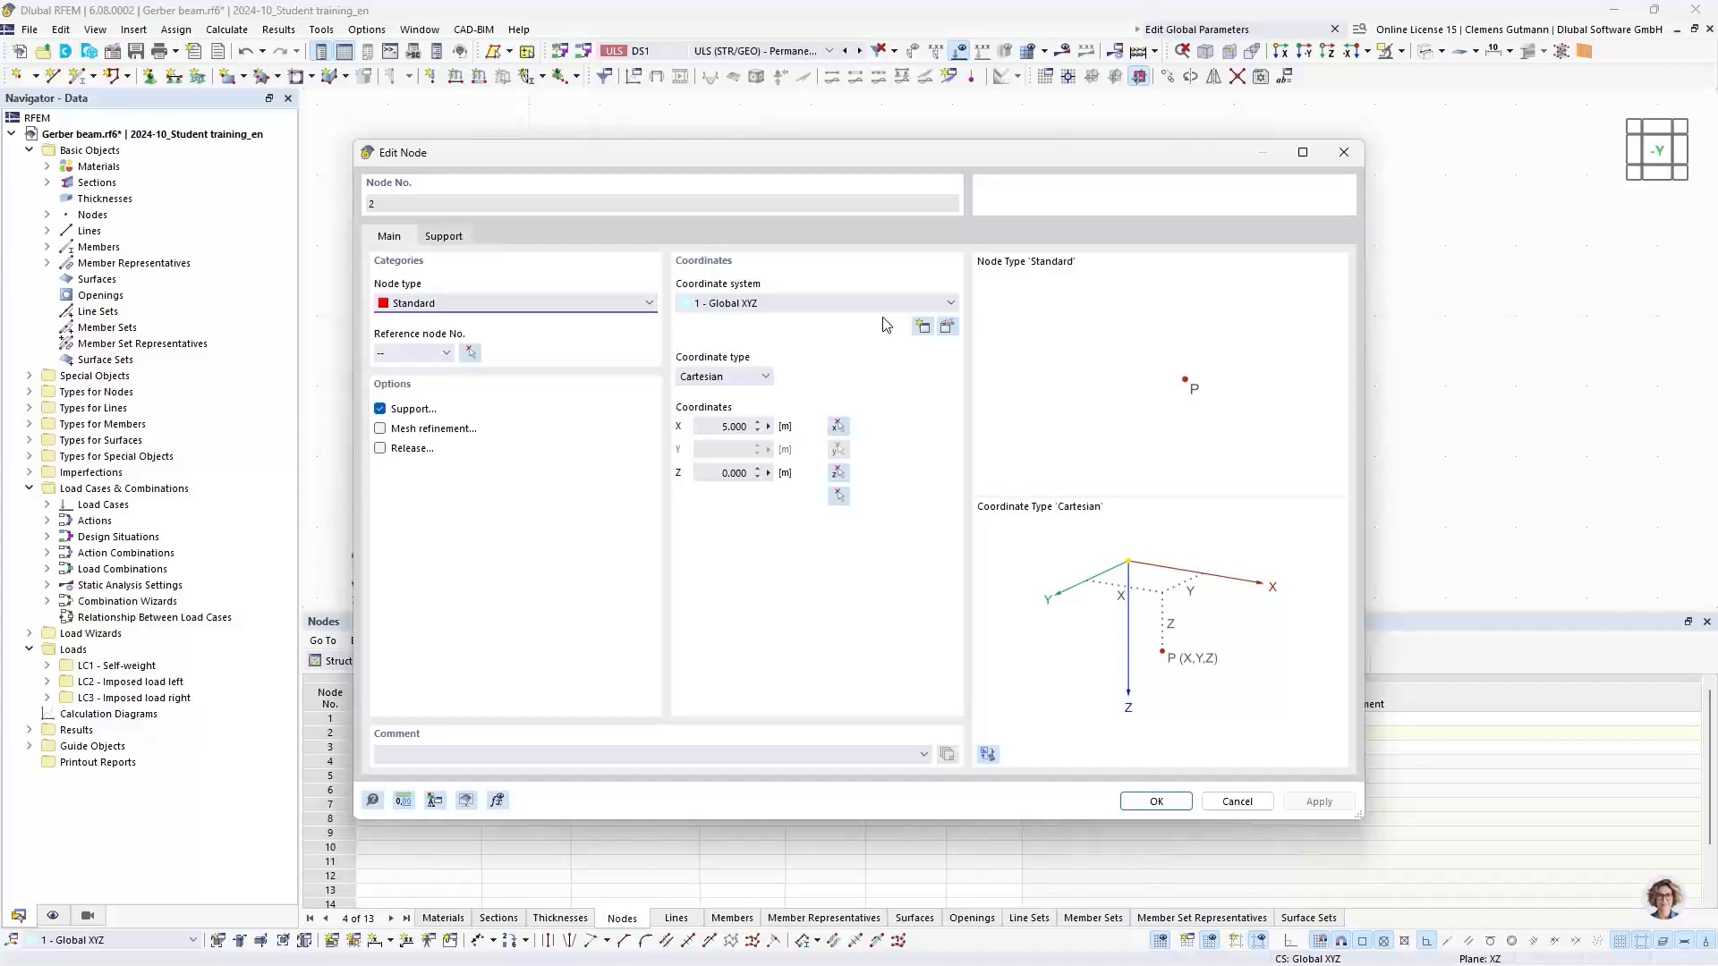
{"action": "left_click", "coordinate": [769, 428]}
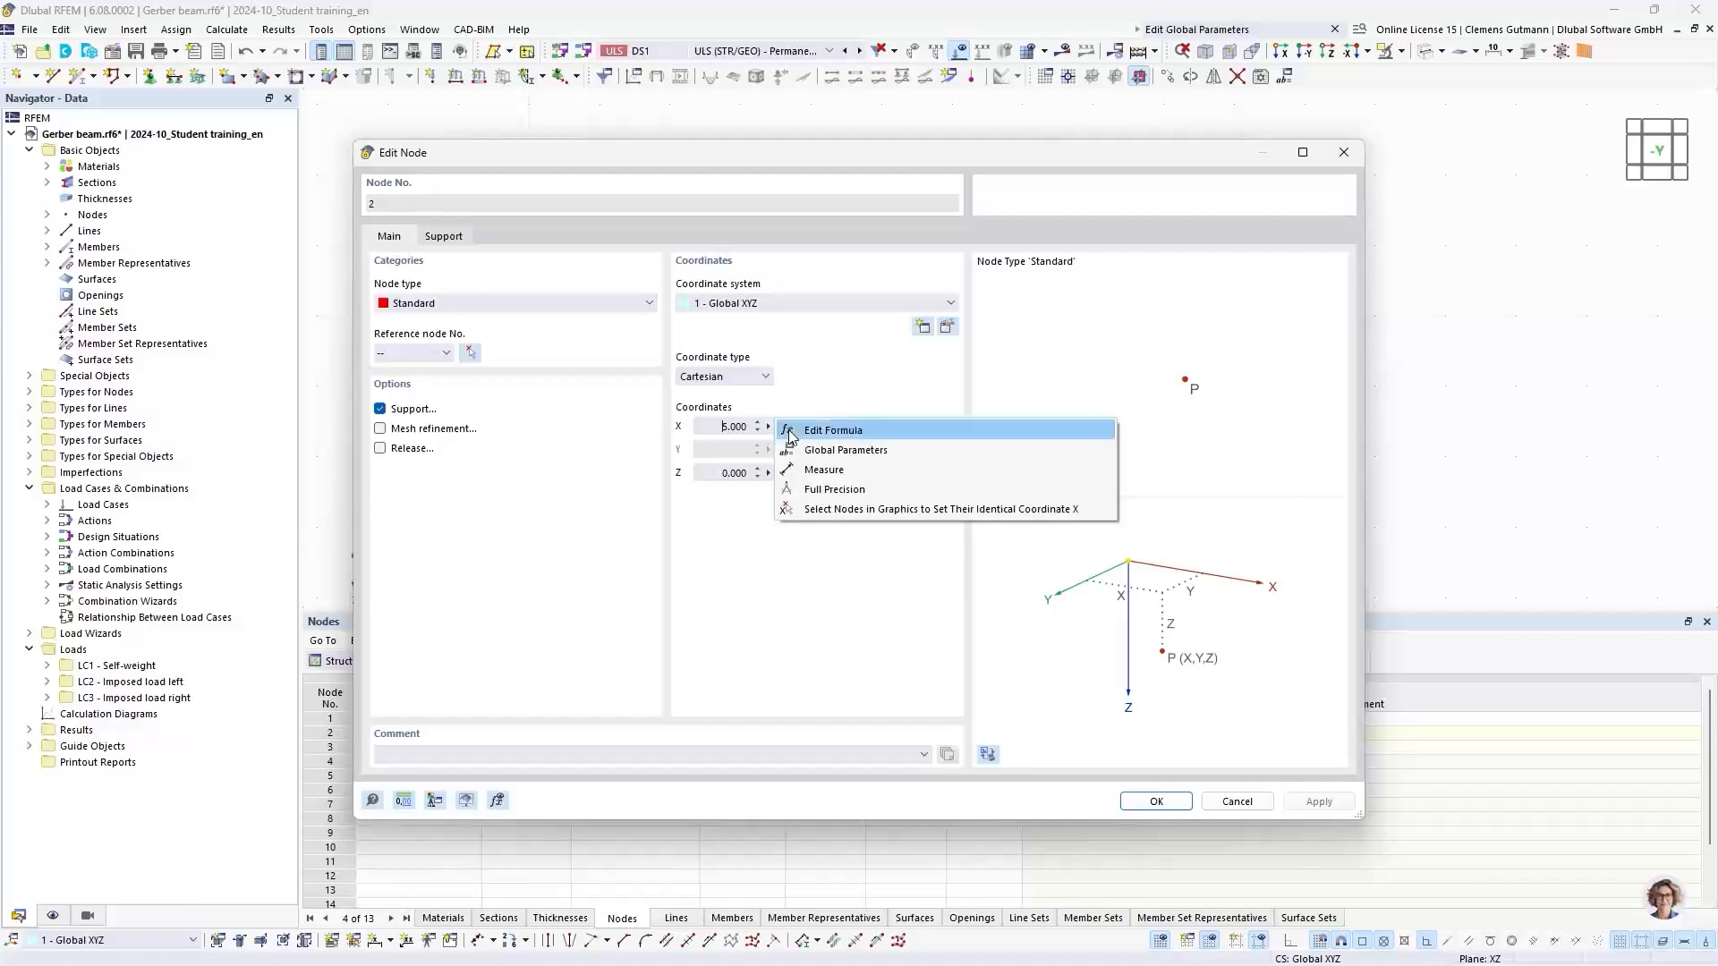
{"action": "left_click", "coordinate": [846, 454]}
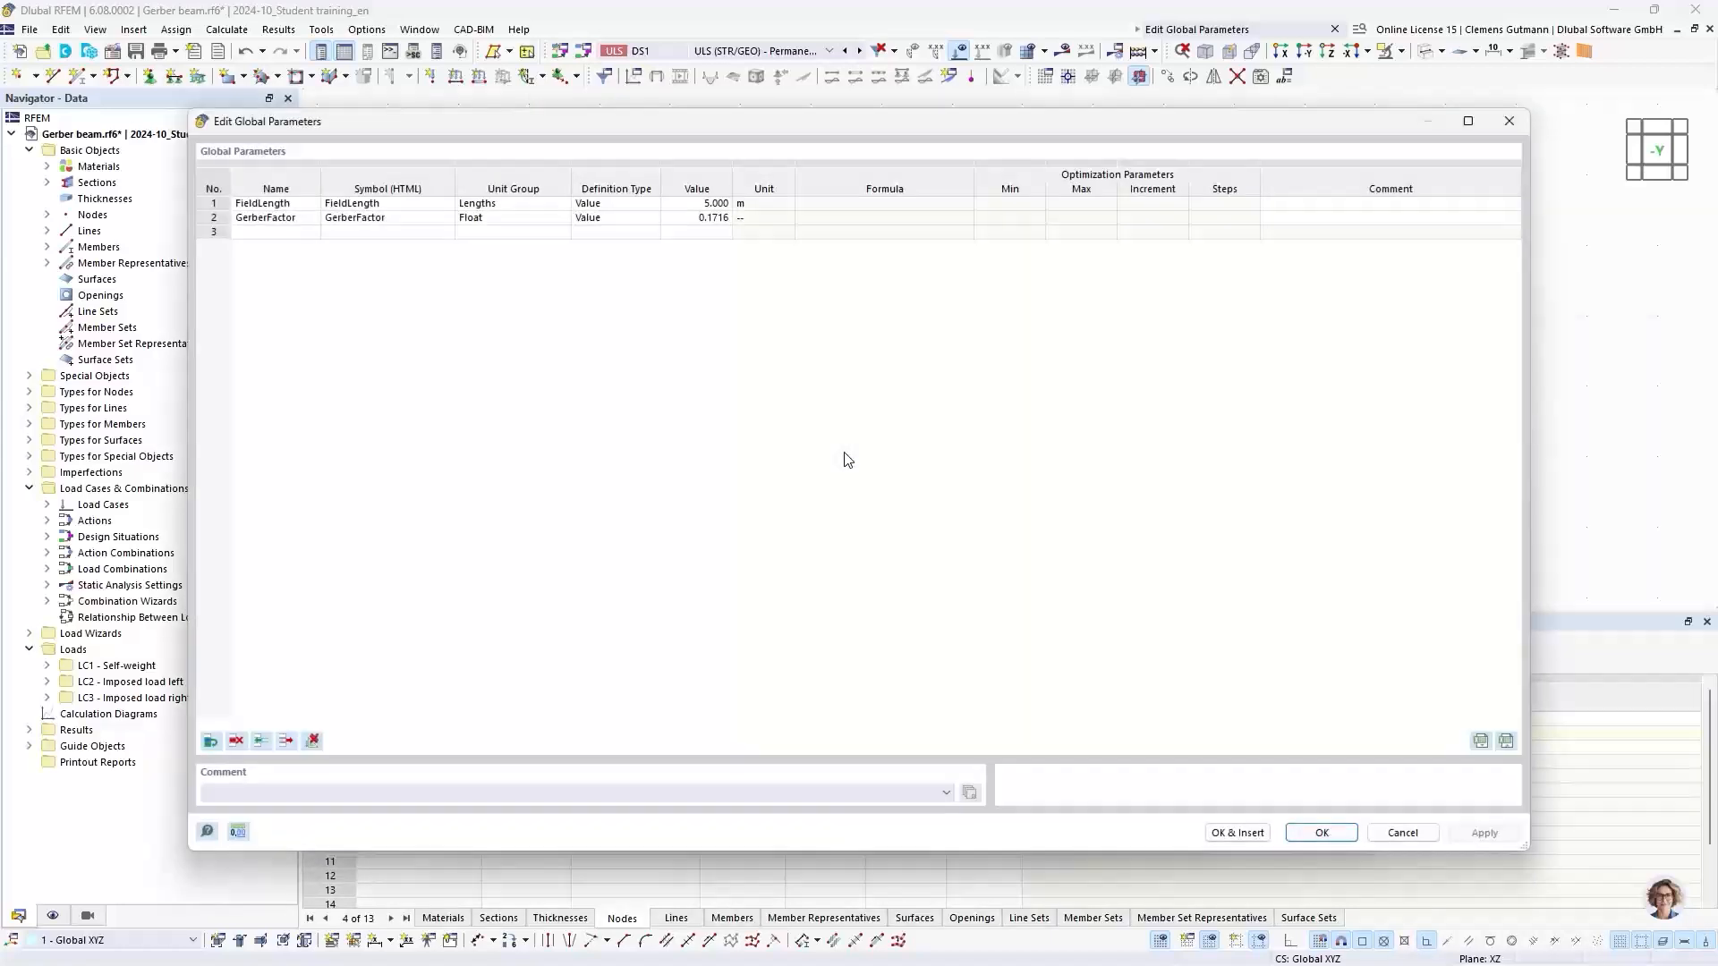
{"action": "double_click", "coordinate": [288, 207]}
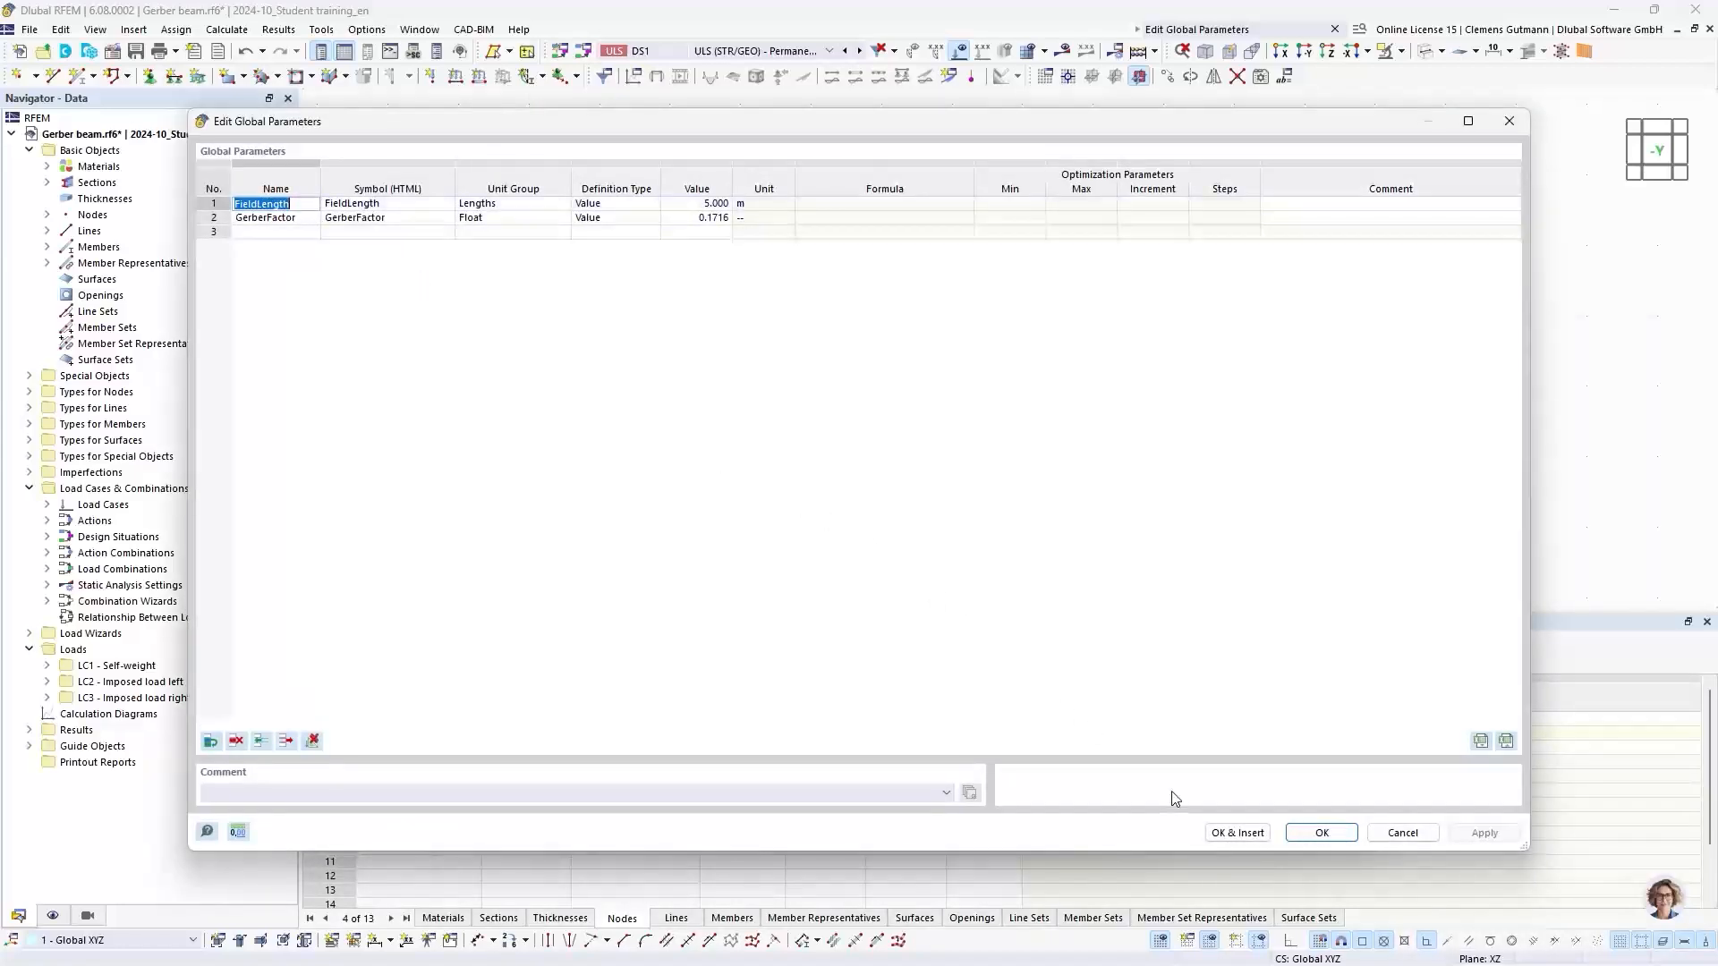
{"action": "left_click", "coordinate": [1219, 833]}
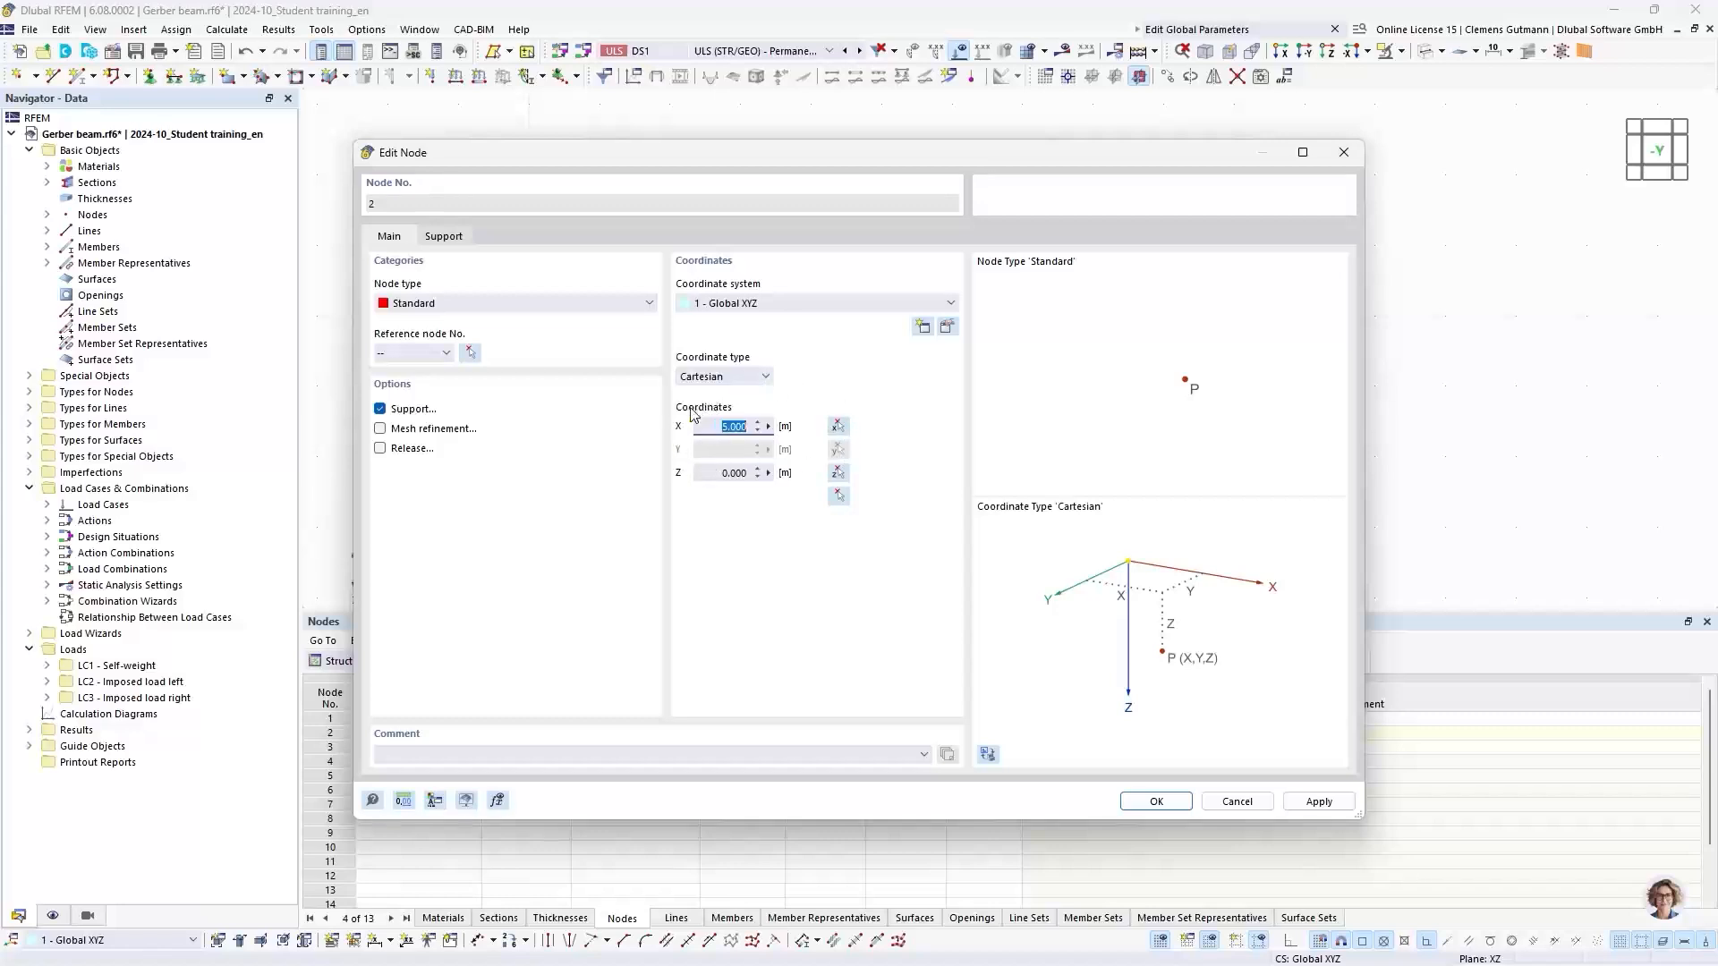
{"action": "left_click", "coordinate": [768, 426]}
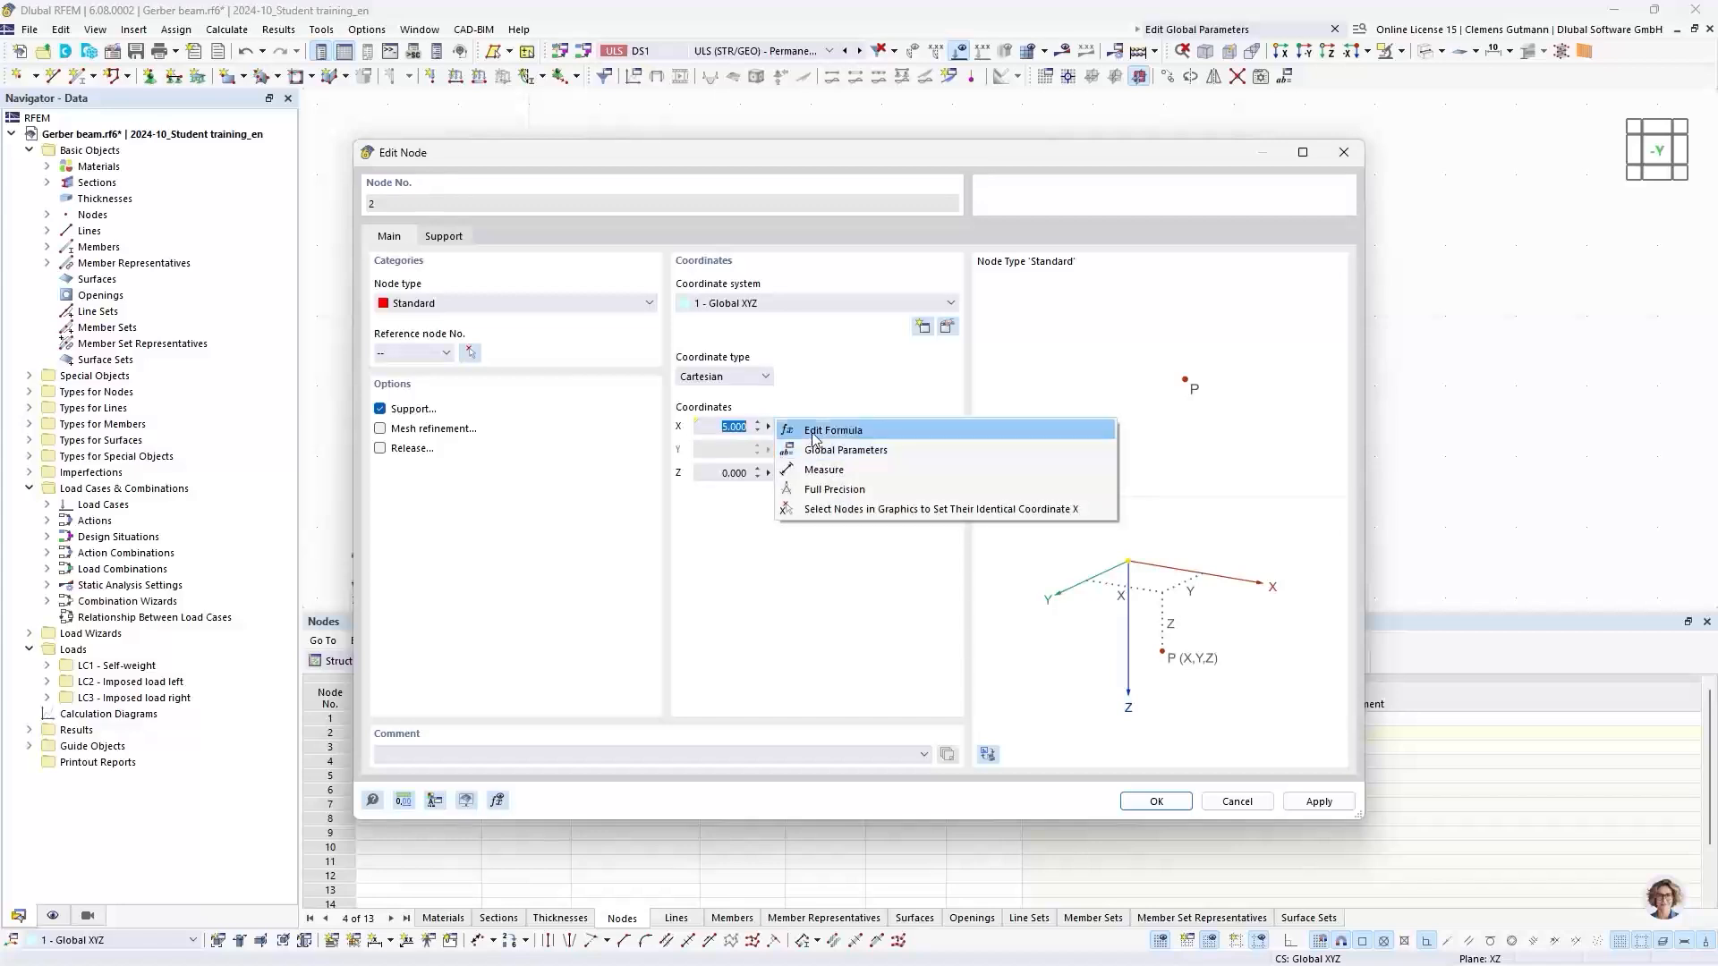
{"action": "left_click", "coordinate": [821, 396]}
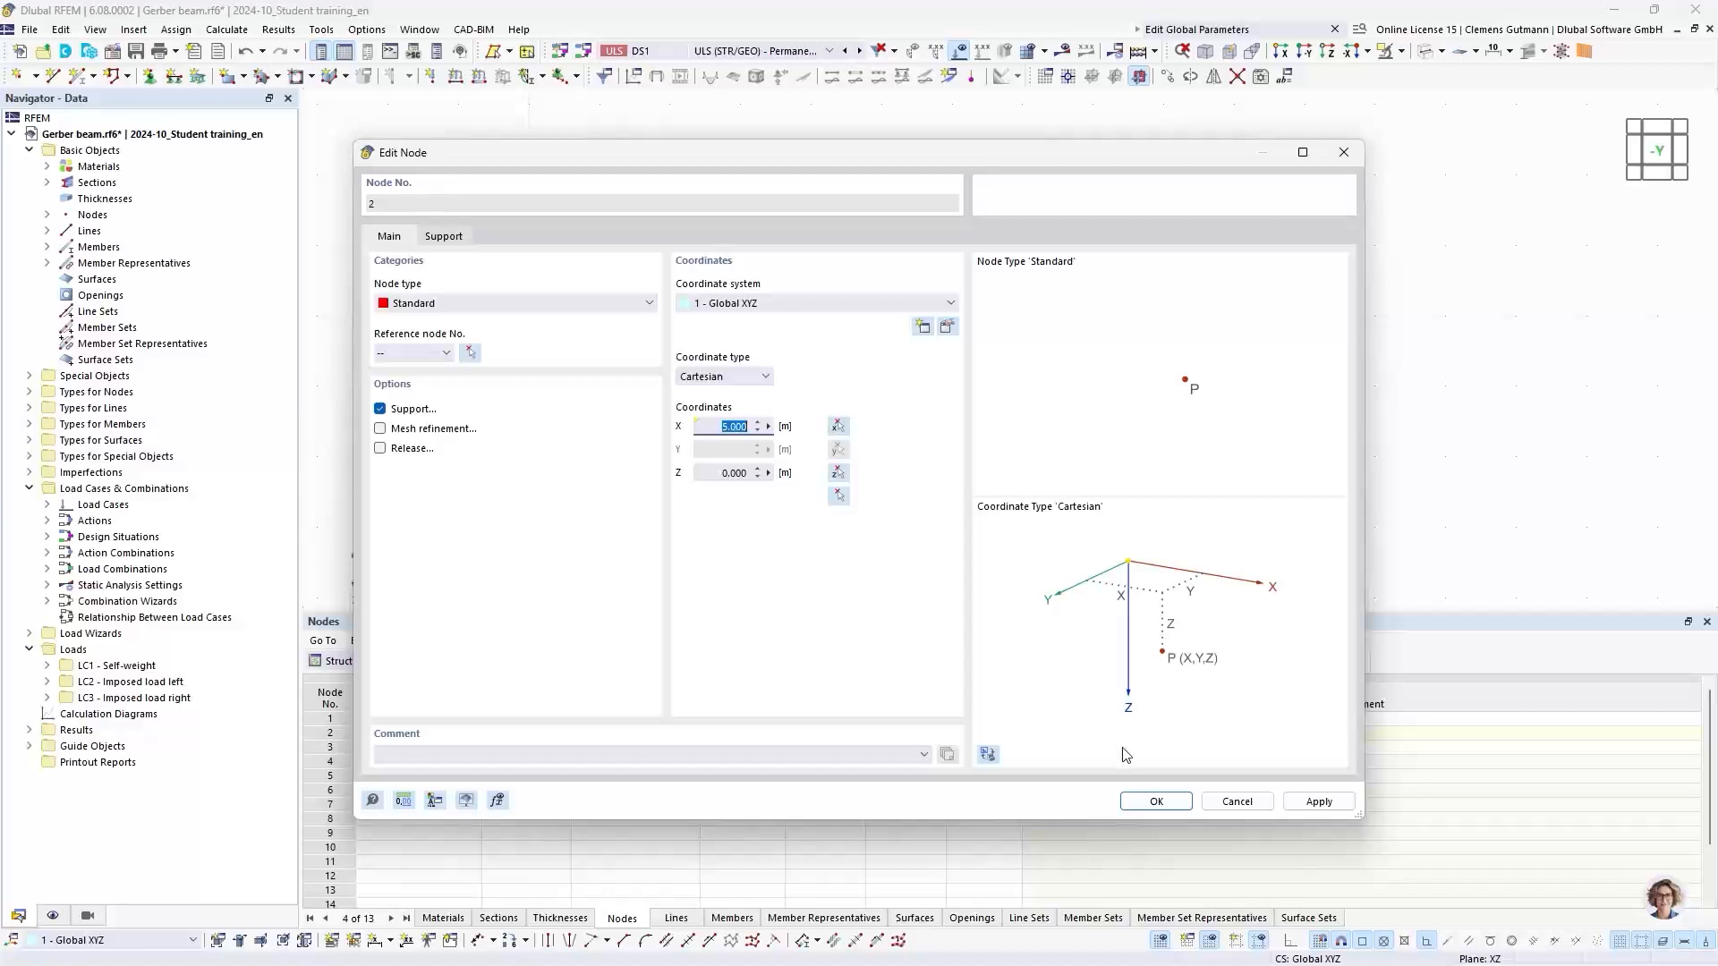
{"action": "left_click", "coordinate": [1158, 803]}
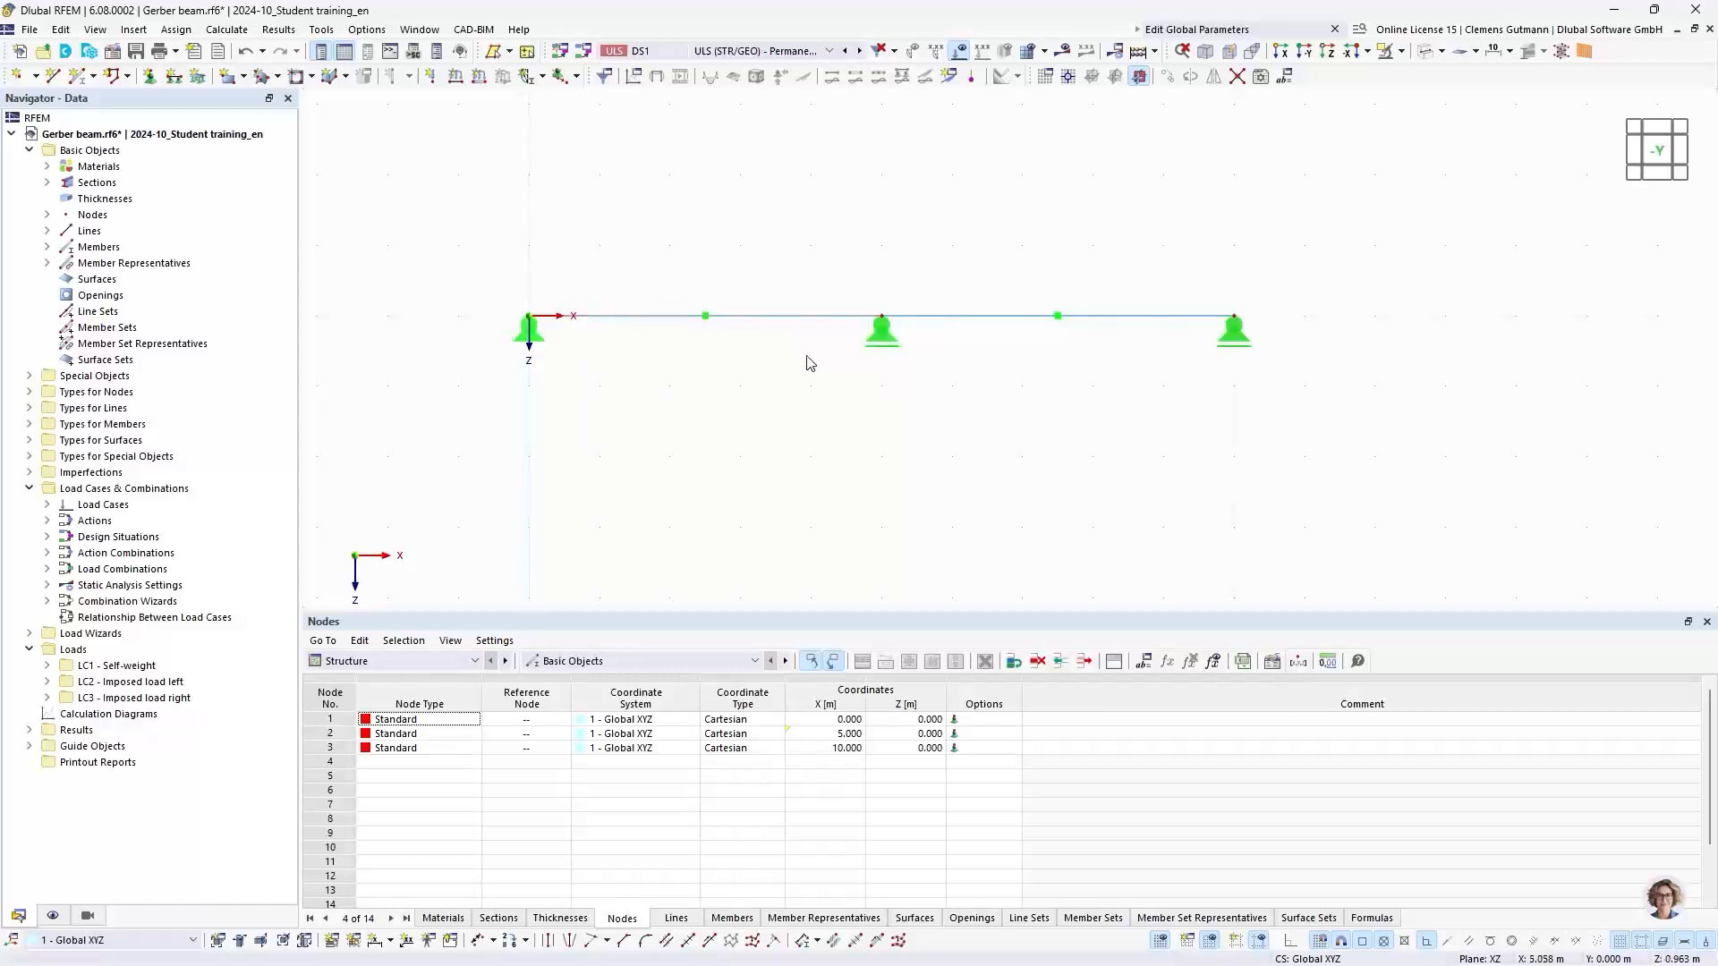
{"action": "double_click", "coordinate": [881, 322]}
{"action": "left_click", "coordinate": [1234, 801]}
Define the X coordinate of the end support node (node 3) with the formula 2*FieldLength
{"action": "double_click", "coordinate": [1235, 322]}
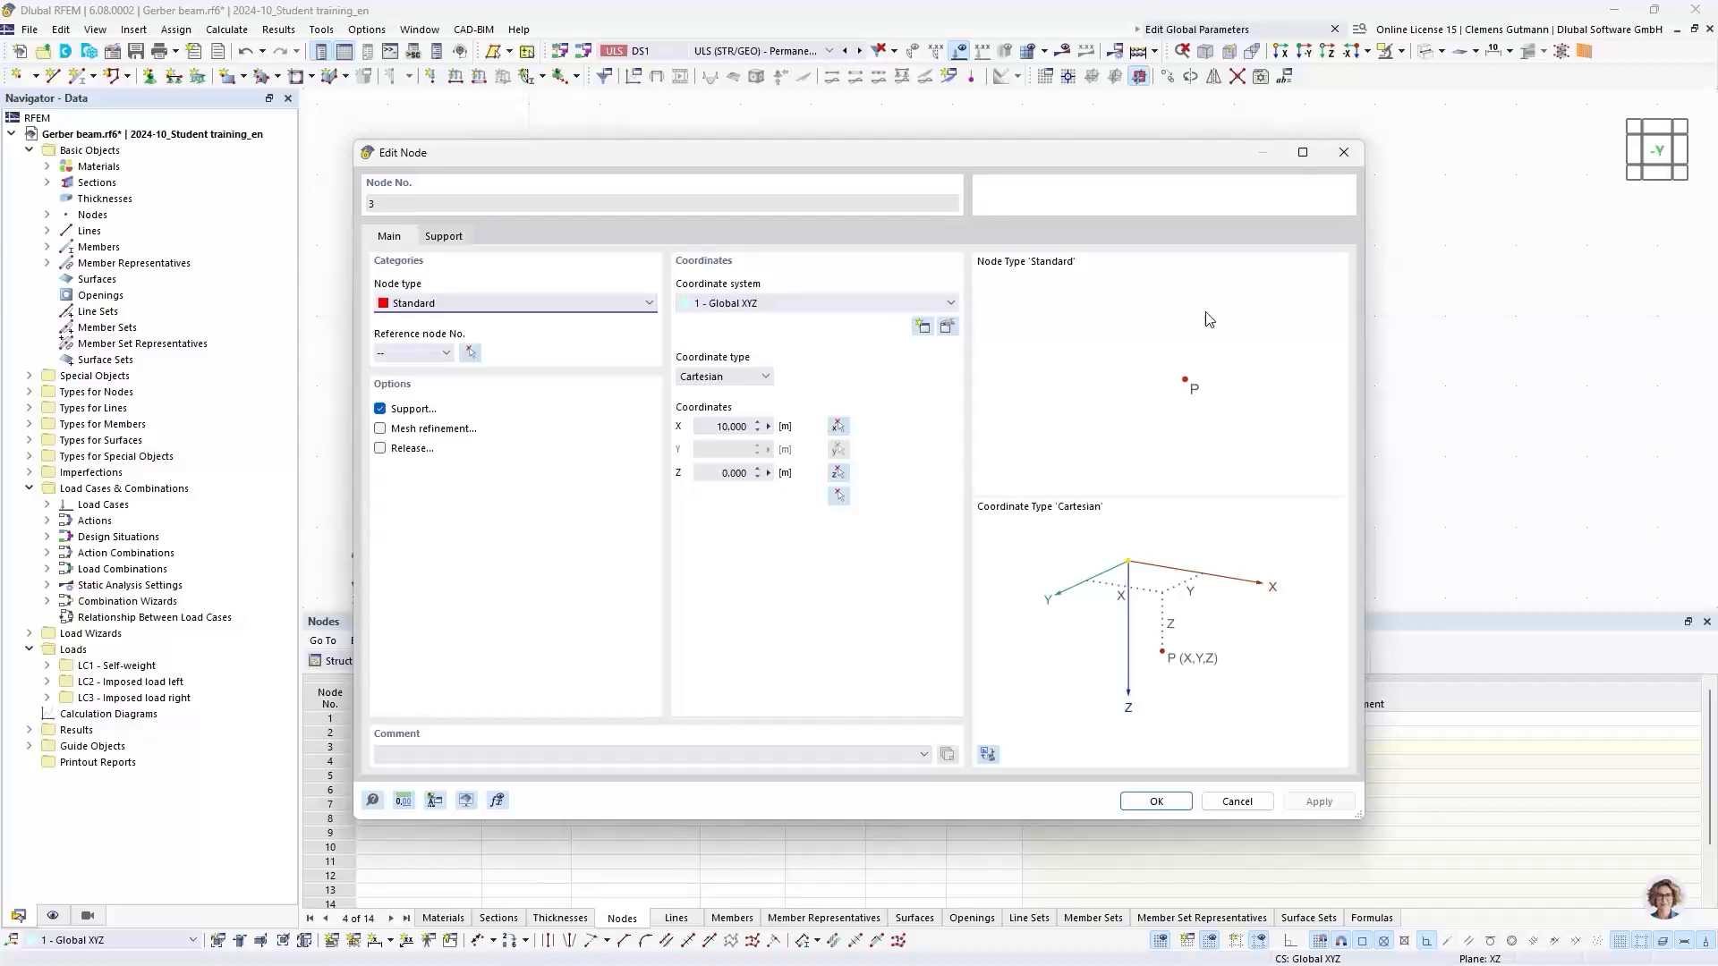
{"action": "left_click", "coordinate": [768, 426]}
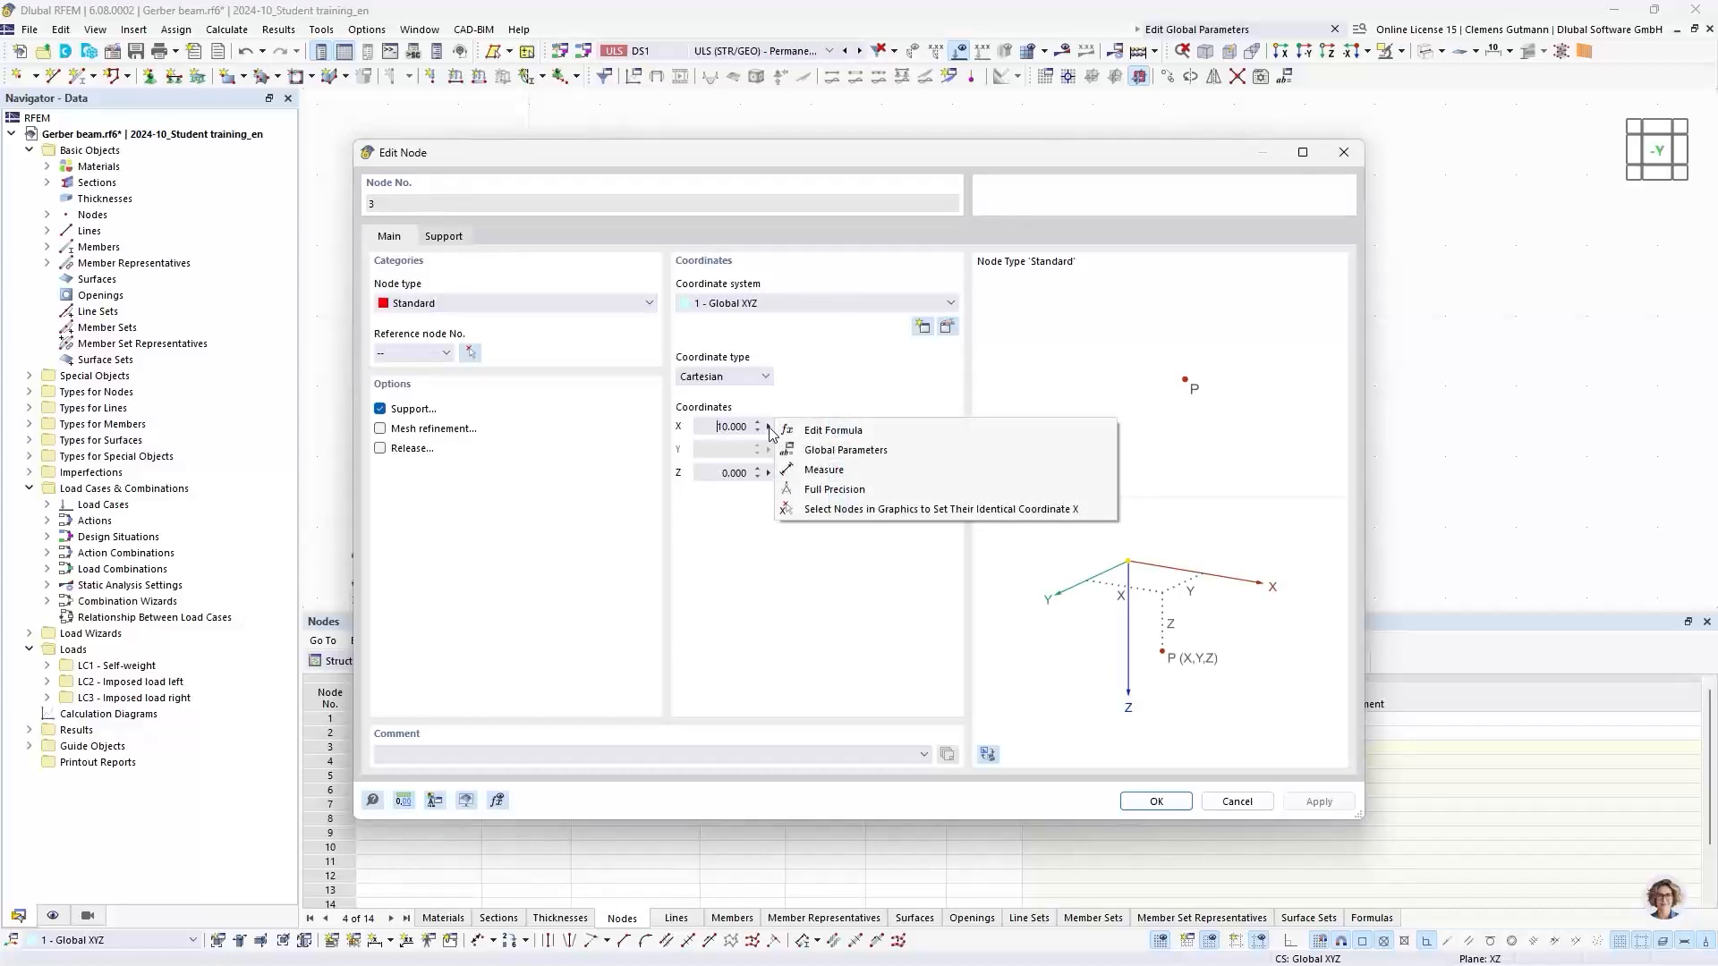
{"action": "left_click", "coordinate": [818, 430]}
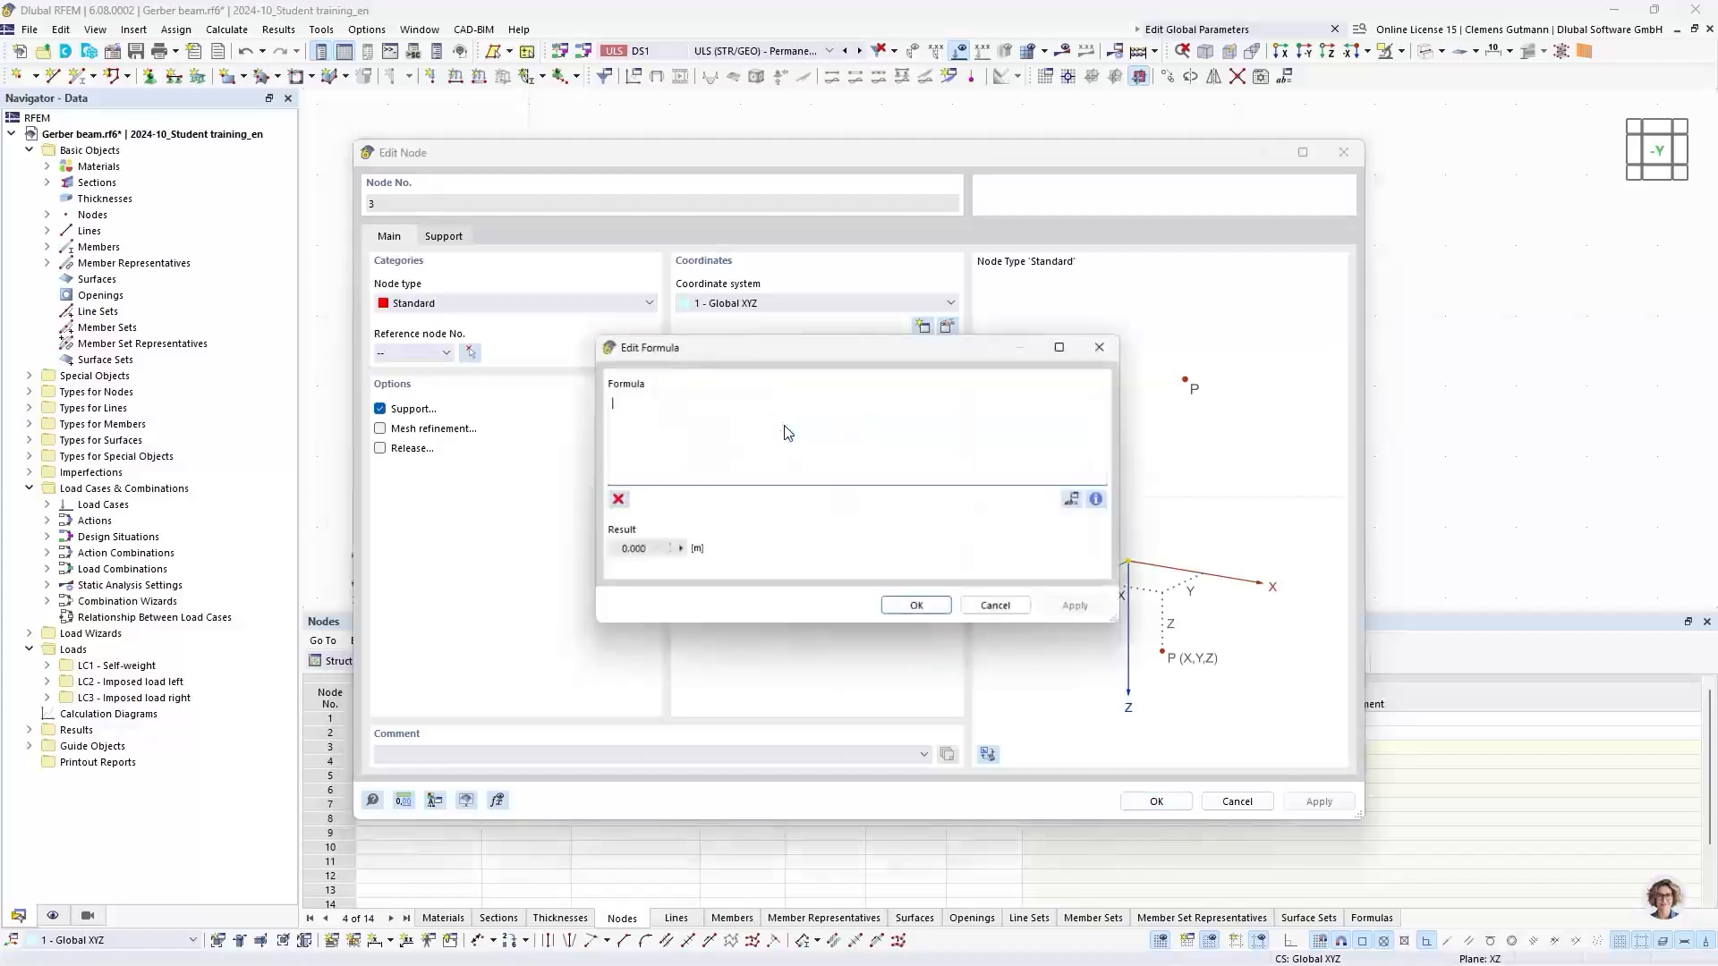
{"action": "left_click_drag", "start_coordinate": [787, 363], "coordinate": [1034, 390]}
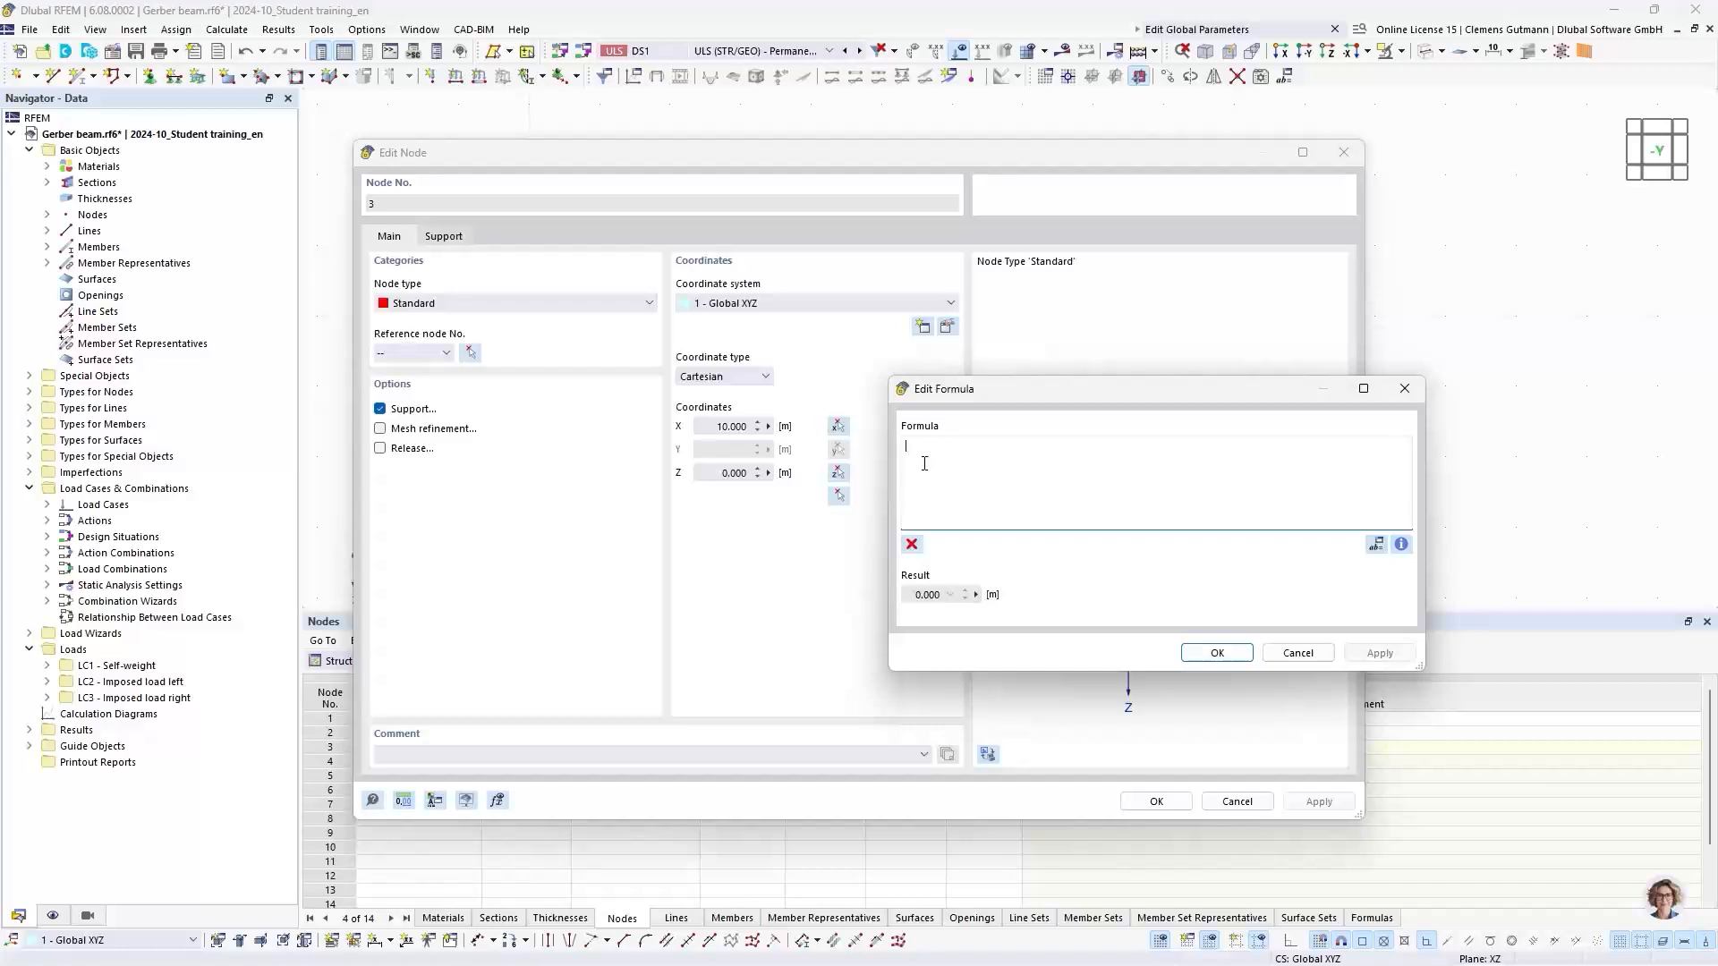
{"action": "type", "text": "2*f"}
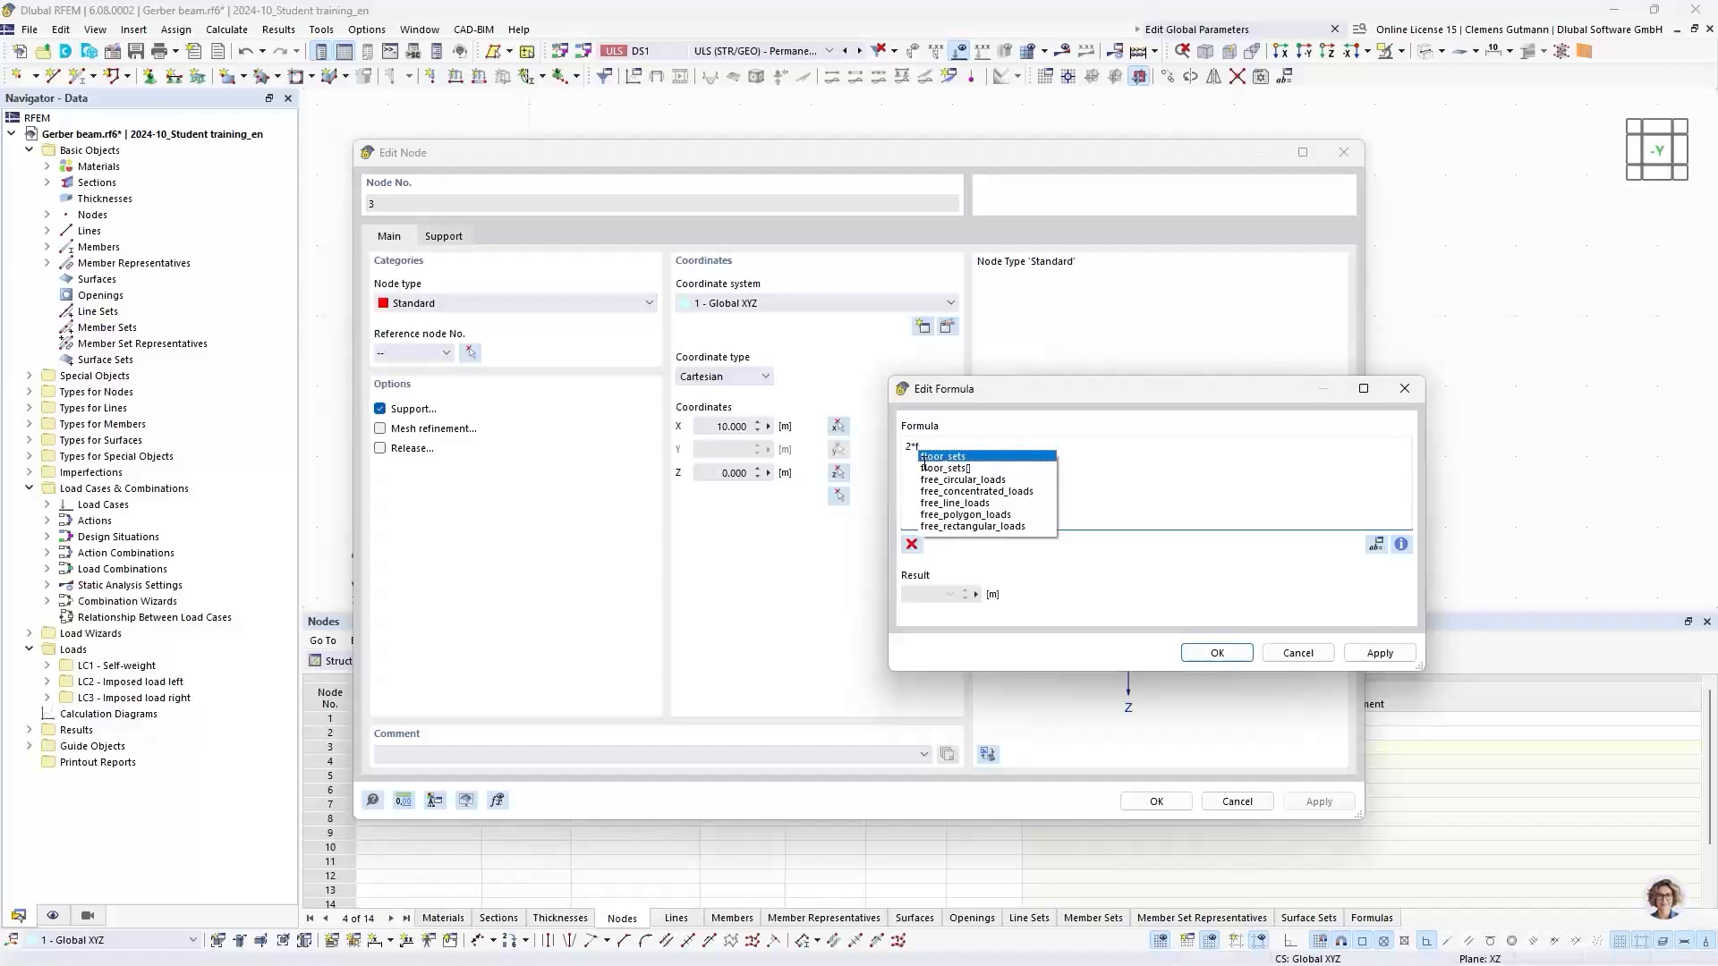
{"action": "type", "text": "ie"}
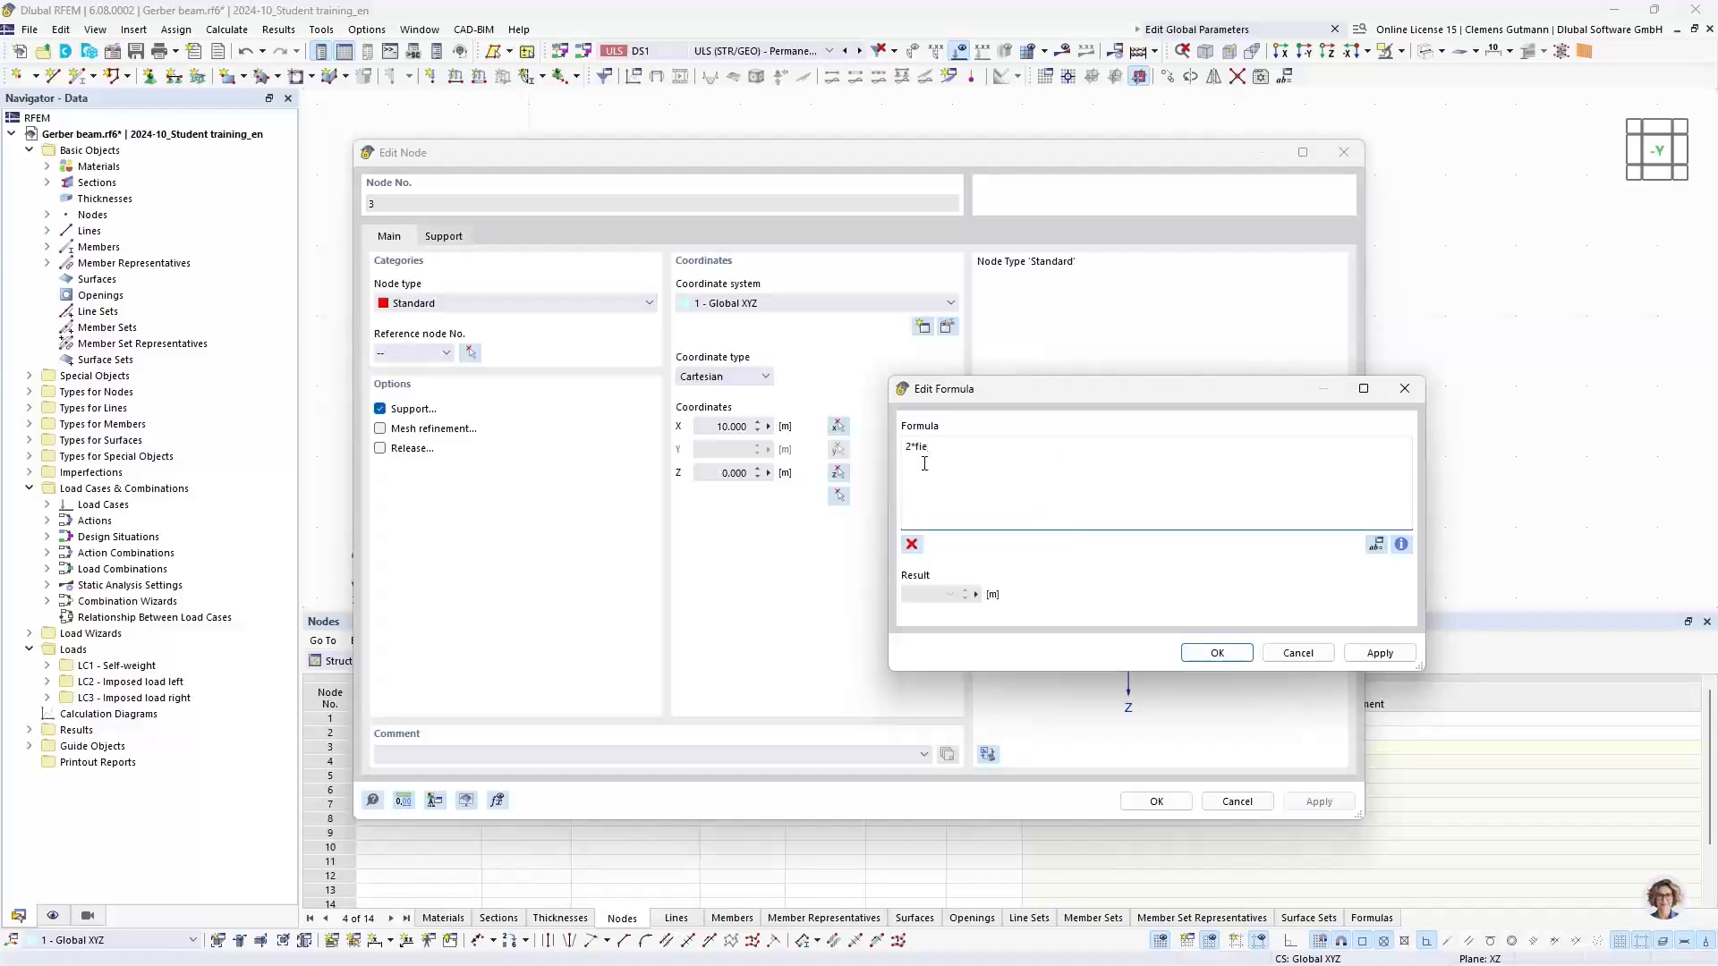
{"action": "key", "text": "BackSpace"}
{"action": "key", "text": "BackSpace"}
{"action": "key", "text": "BackSpace"}
{"action": "type", "text": "F"}
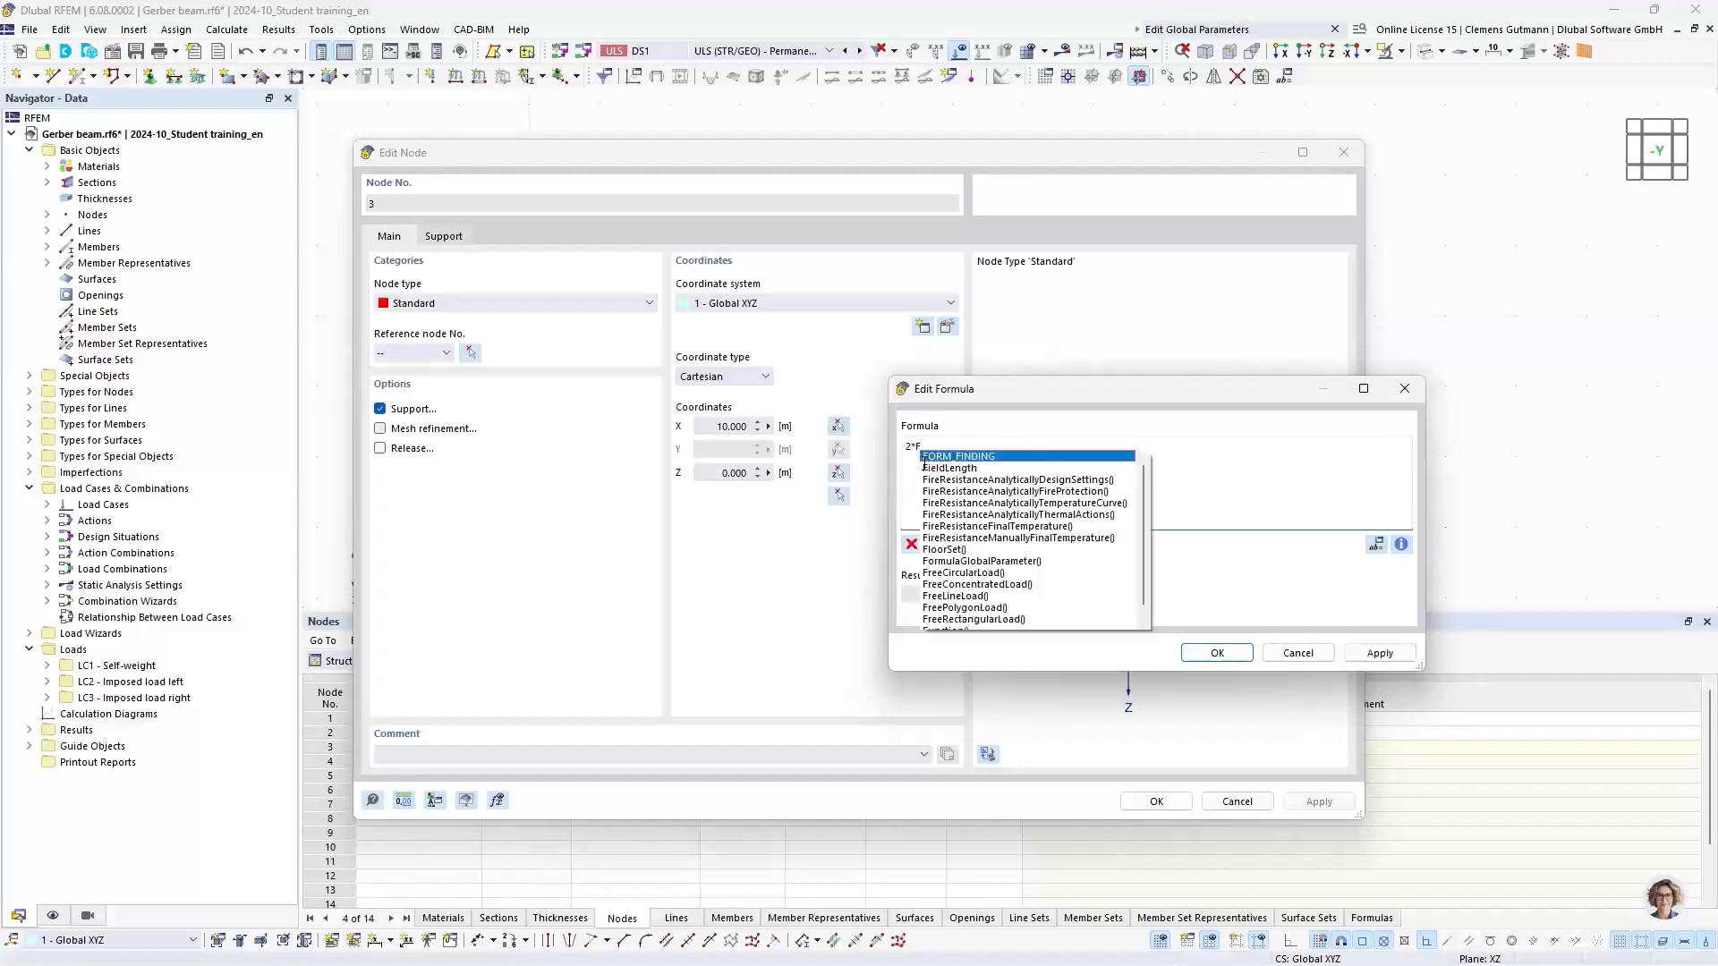
{"action": "type", "text": "i"}
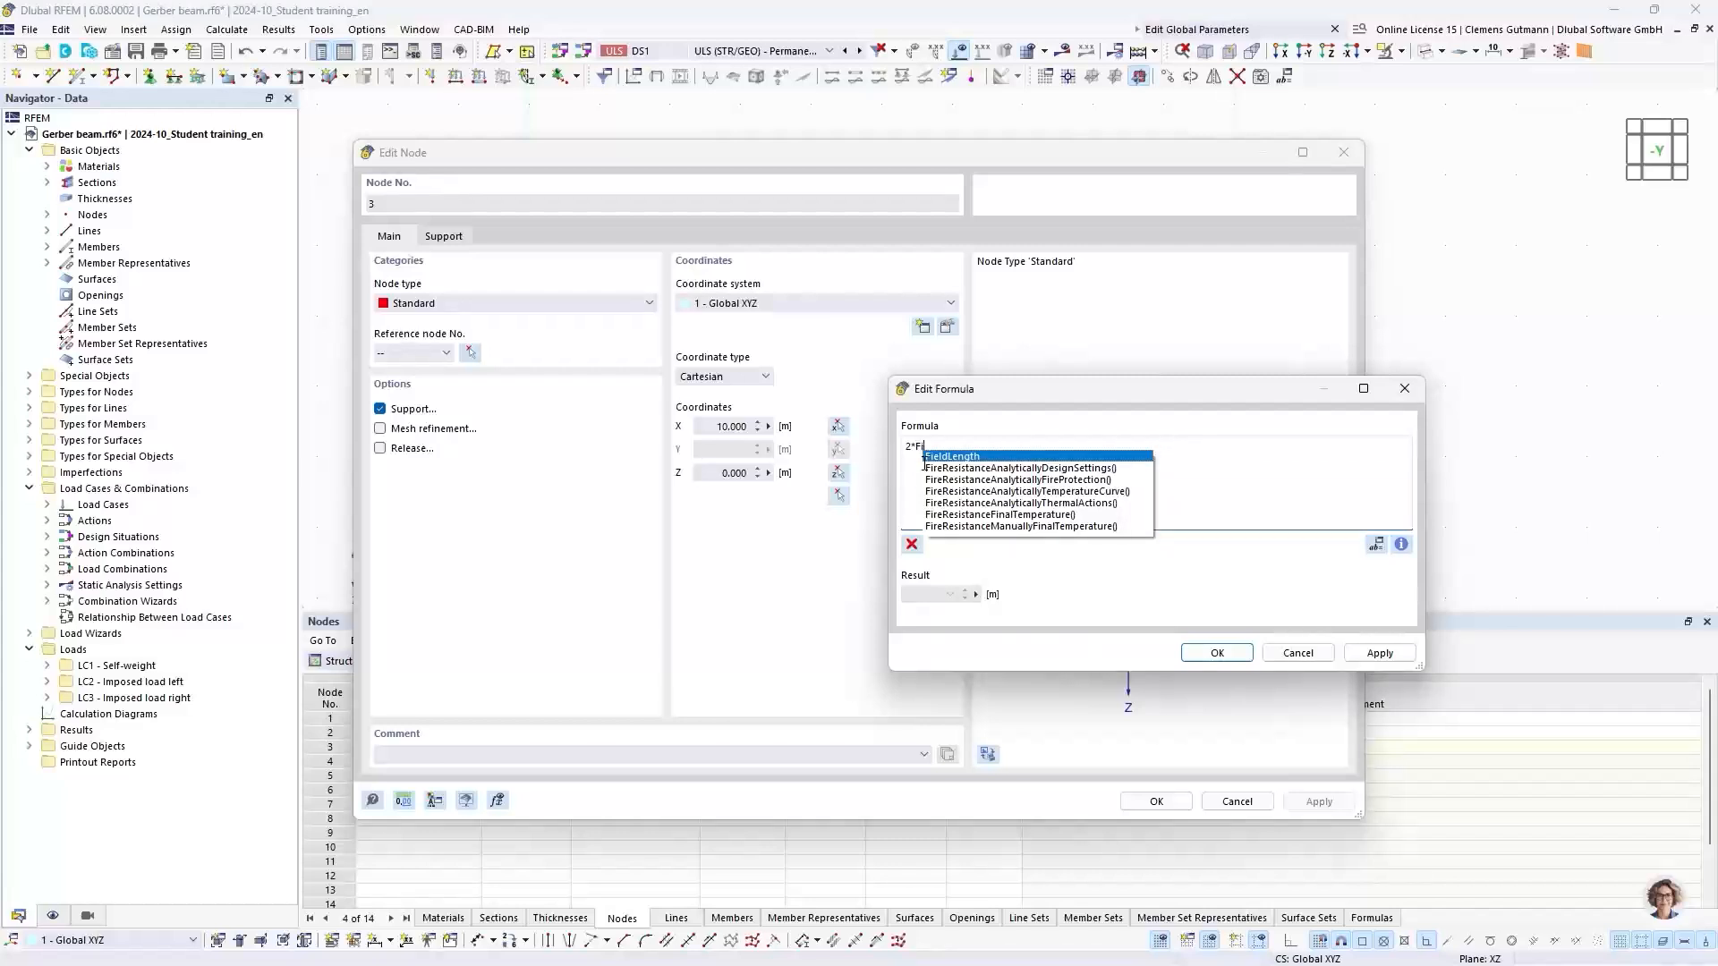
{"action": "type", "text": "e"}
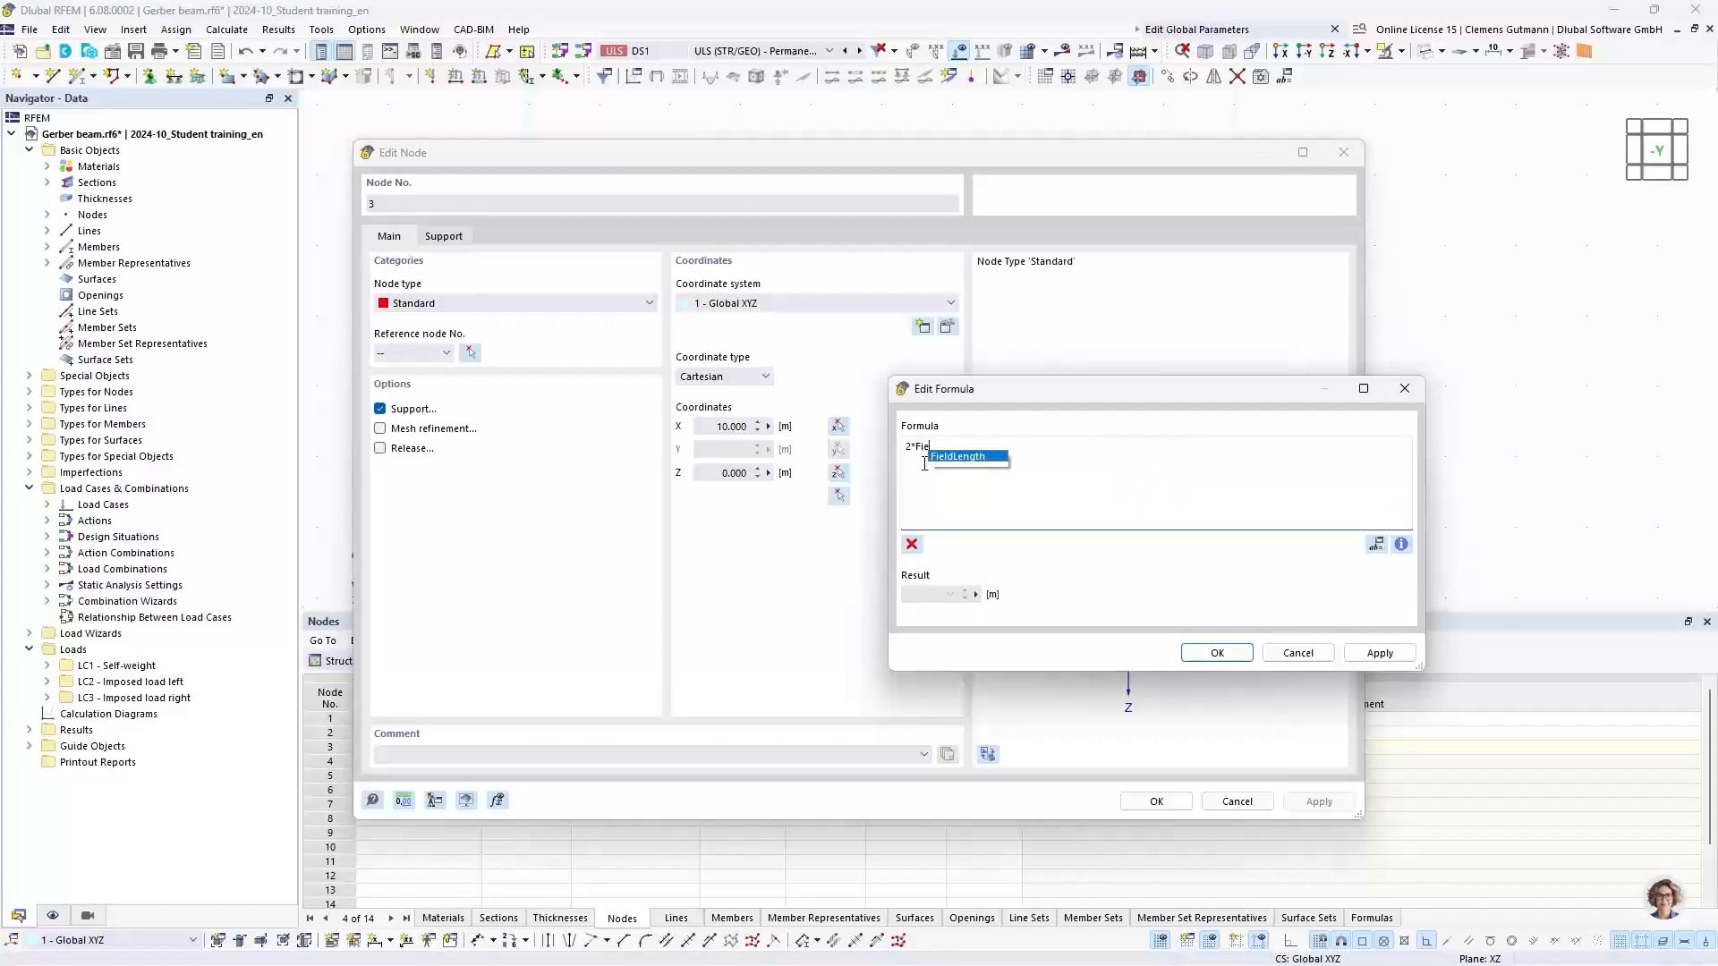
{"action": "left_click", "coordinate": [981, 461]}
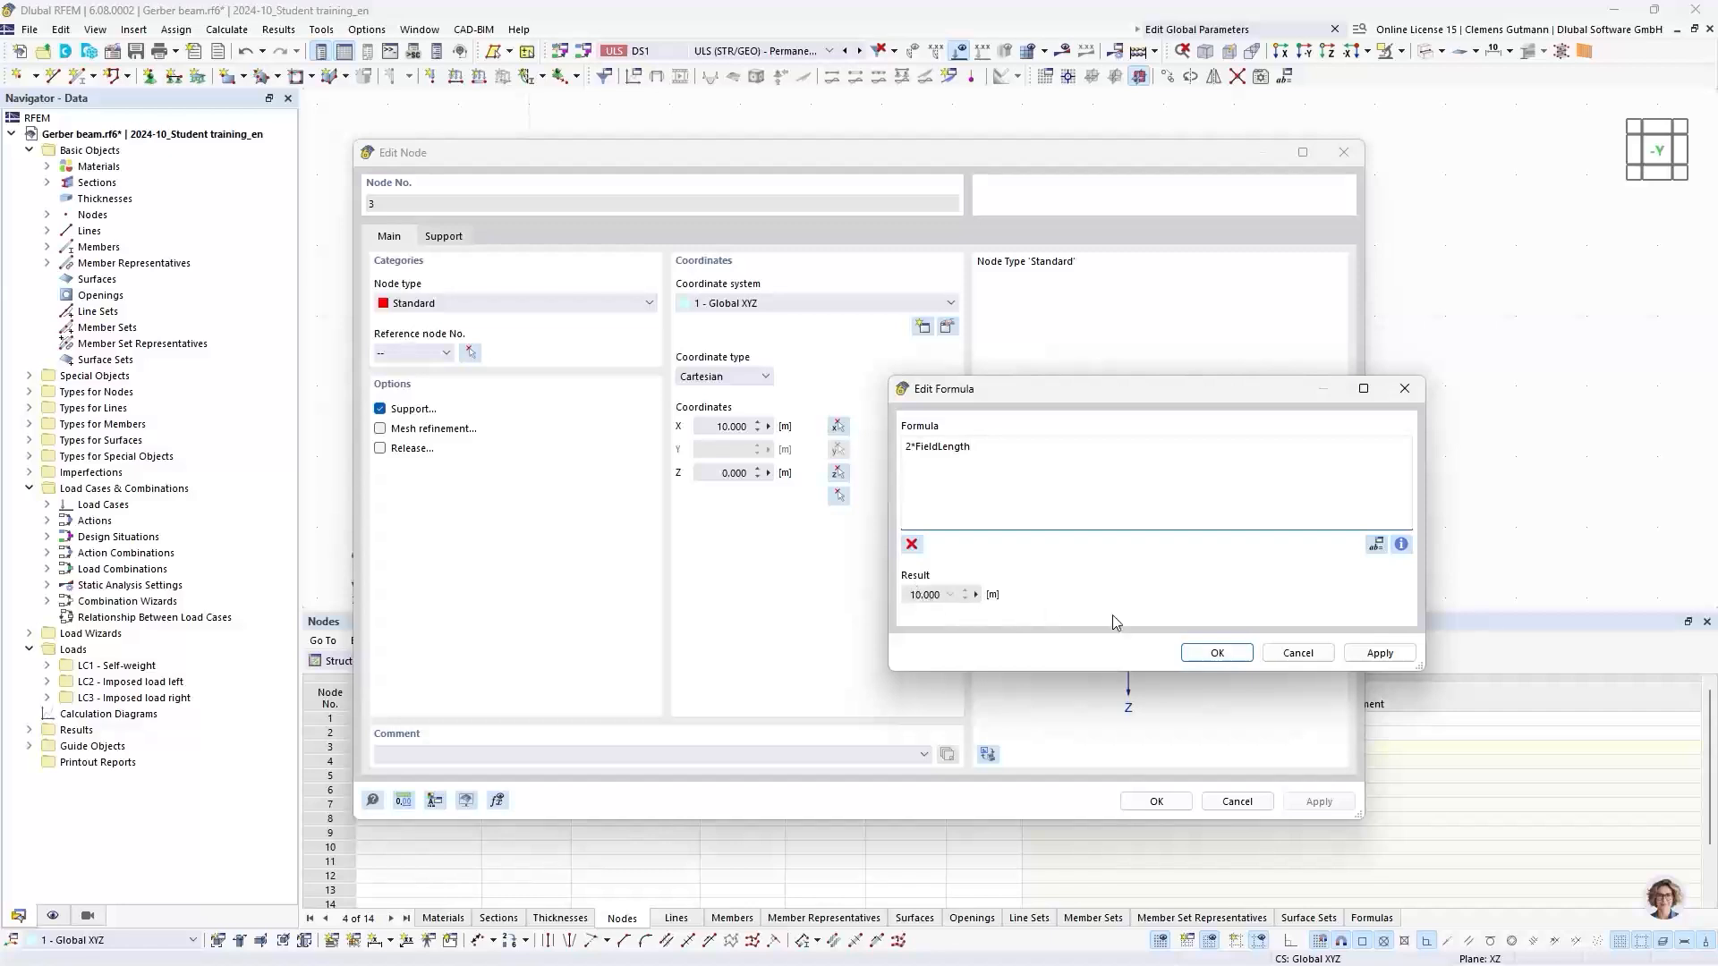
{"action": "left_click", "coordinate": [1201, 661]}
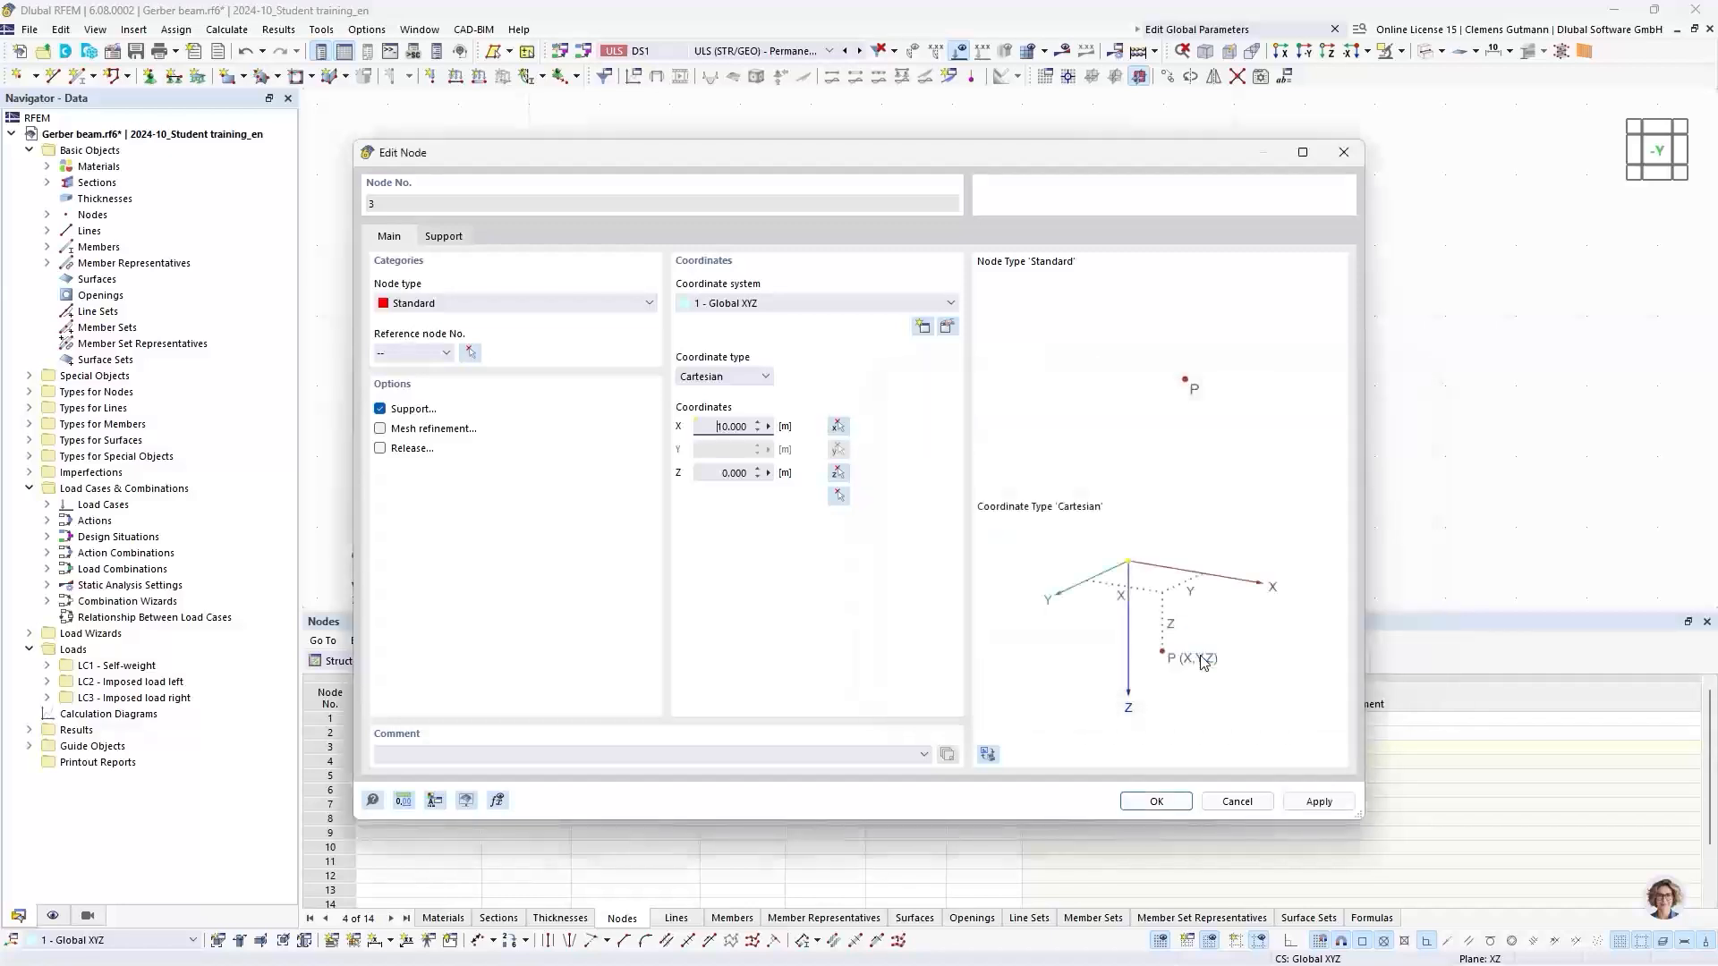
{"action": "left_click", "coordinate": [1156, 801]}
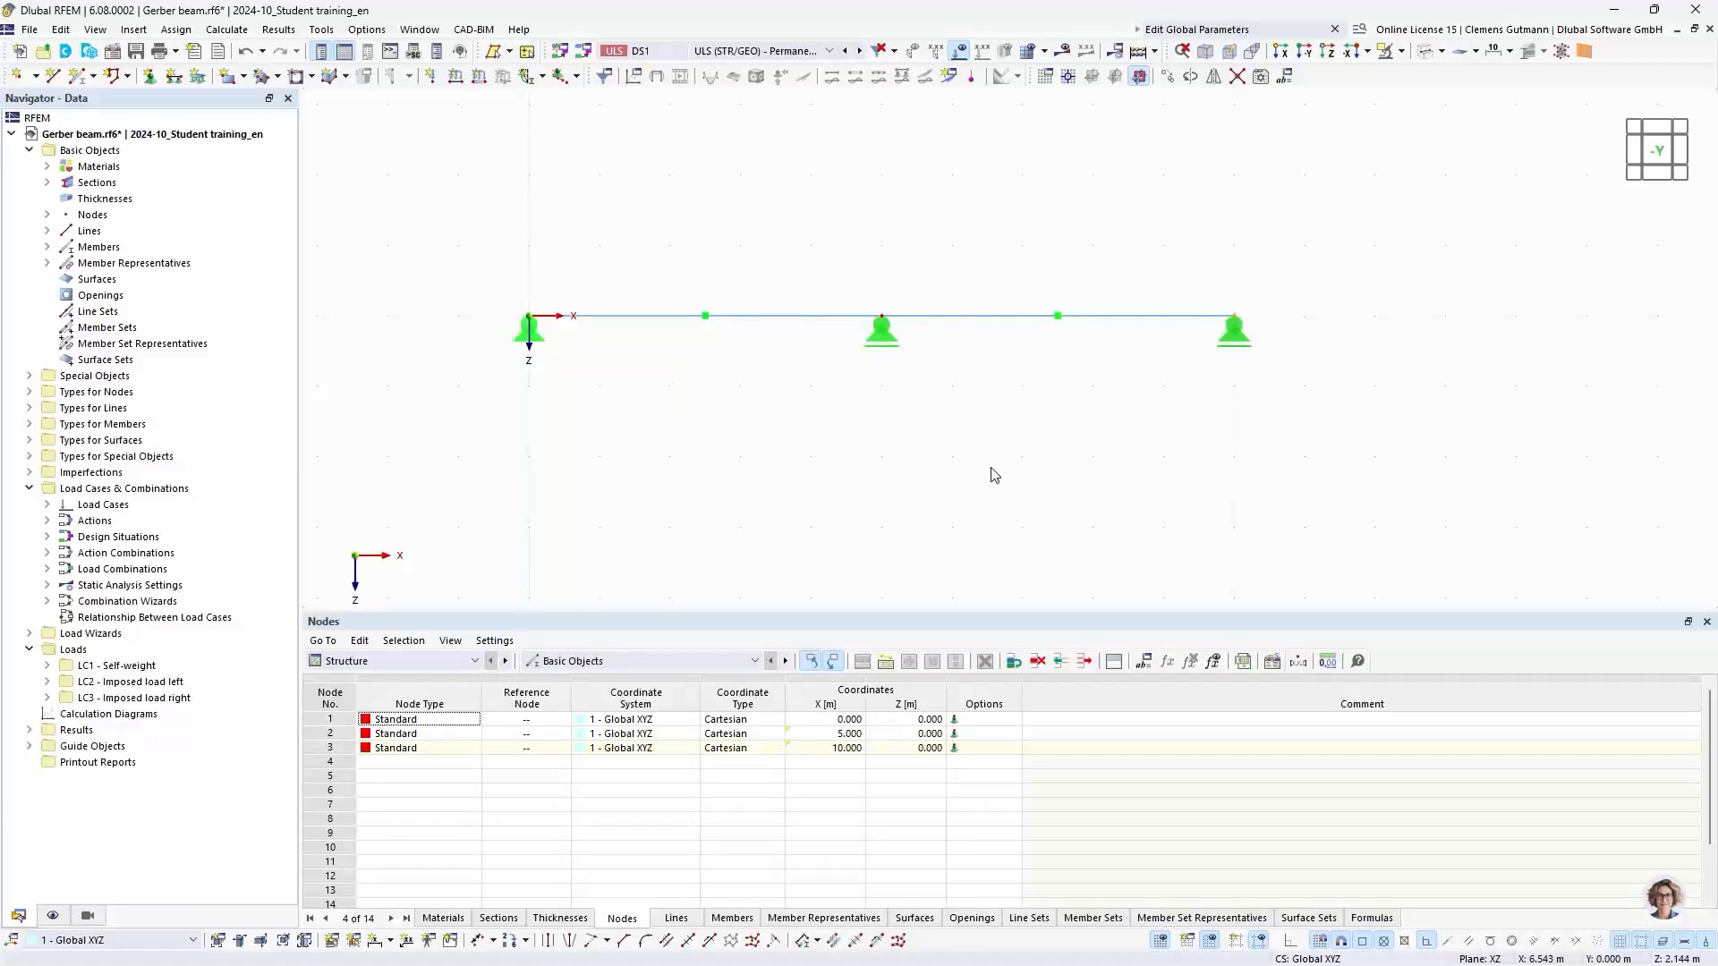
Divide the second-span member (member 2) by distance, placing the new node 1 m from the member start
{"action": "right_click", "coordinate": [974, 323]}
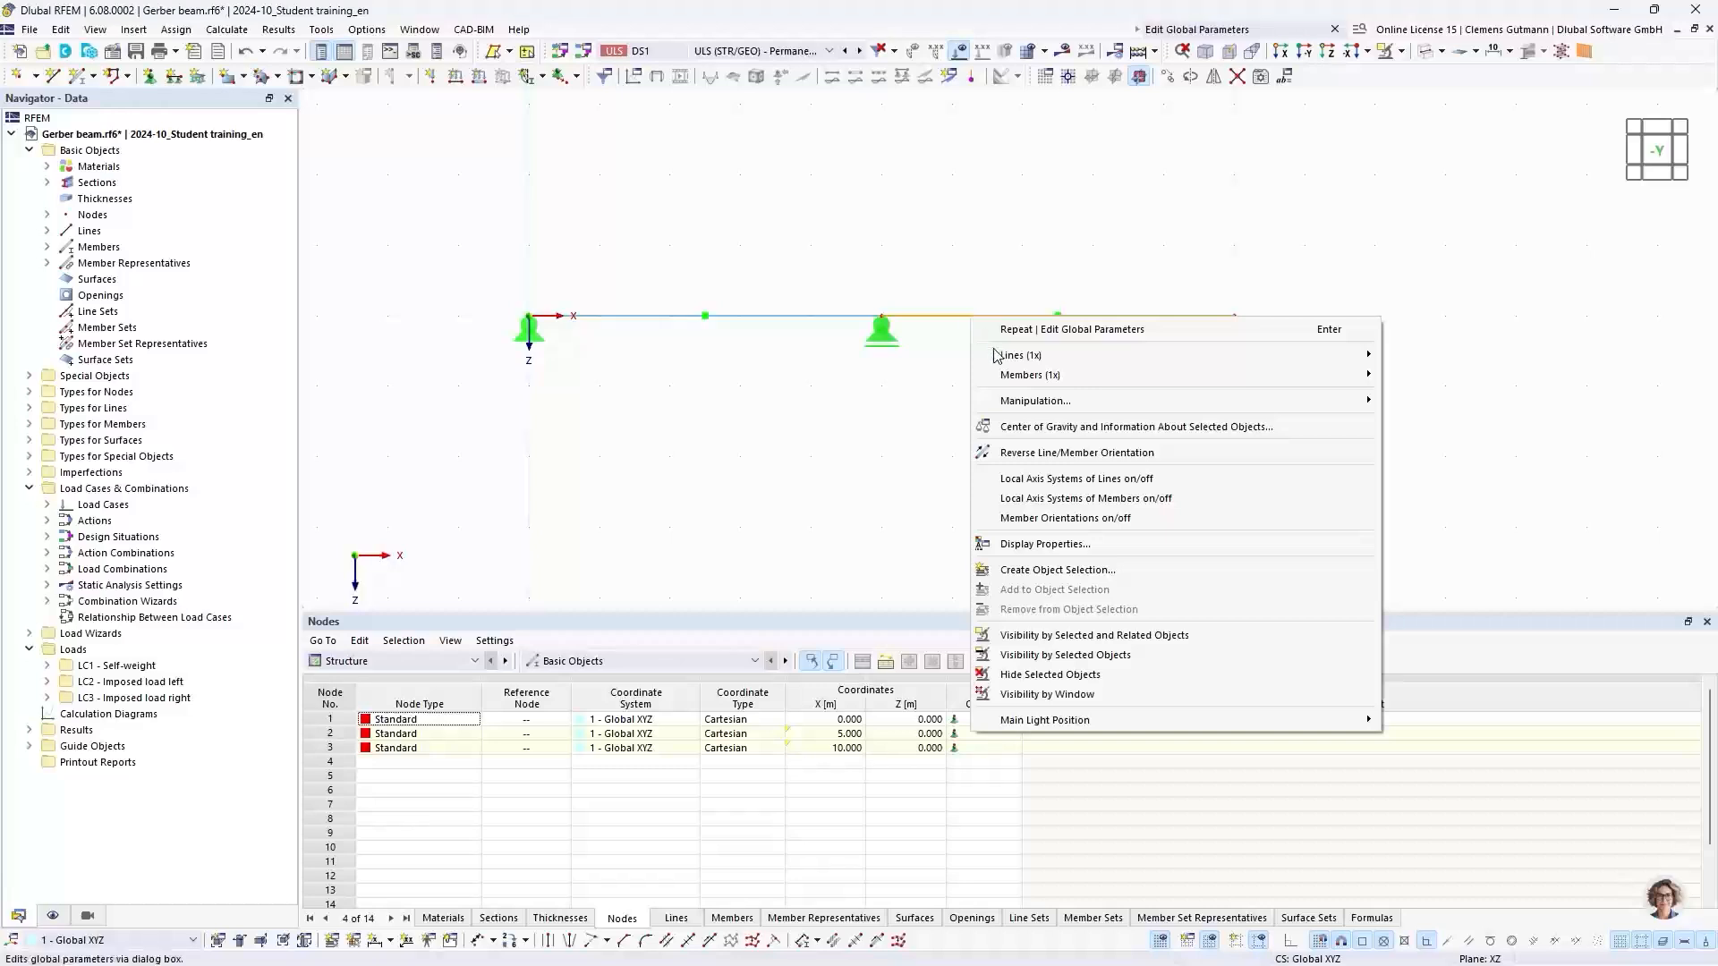
{"action": "mouse_move", "coordinate": [1152, 379]}
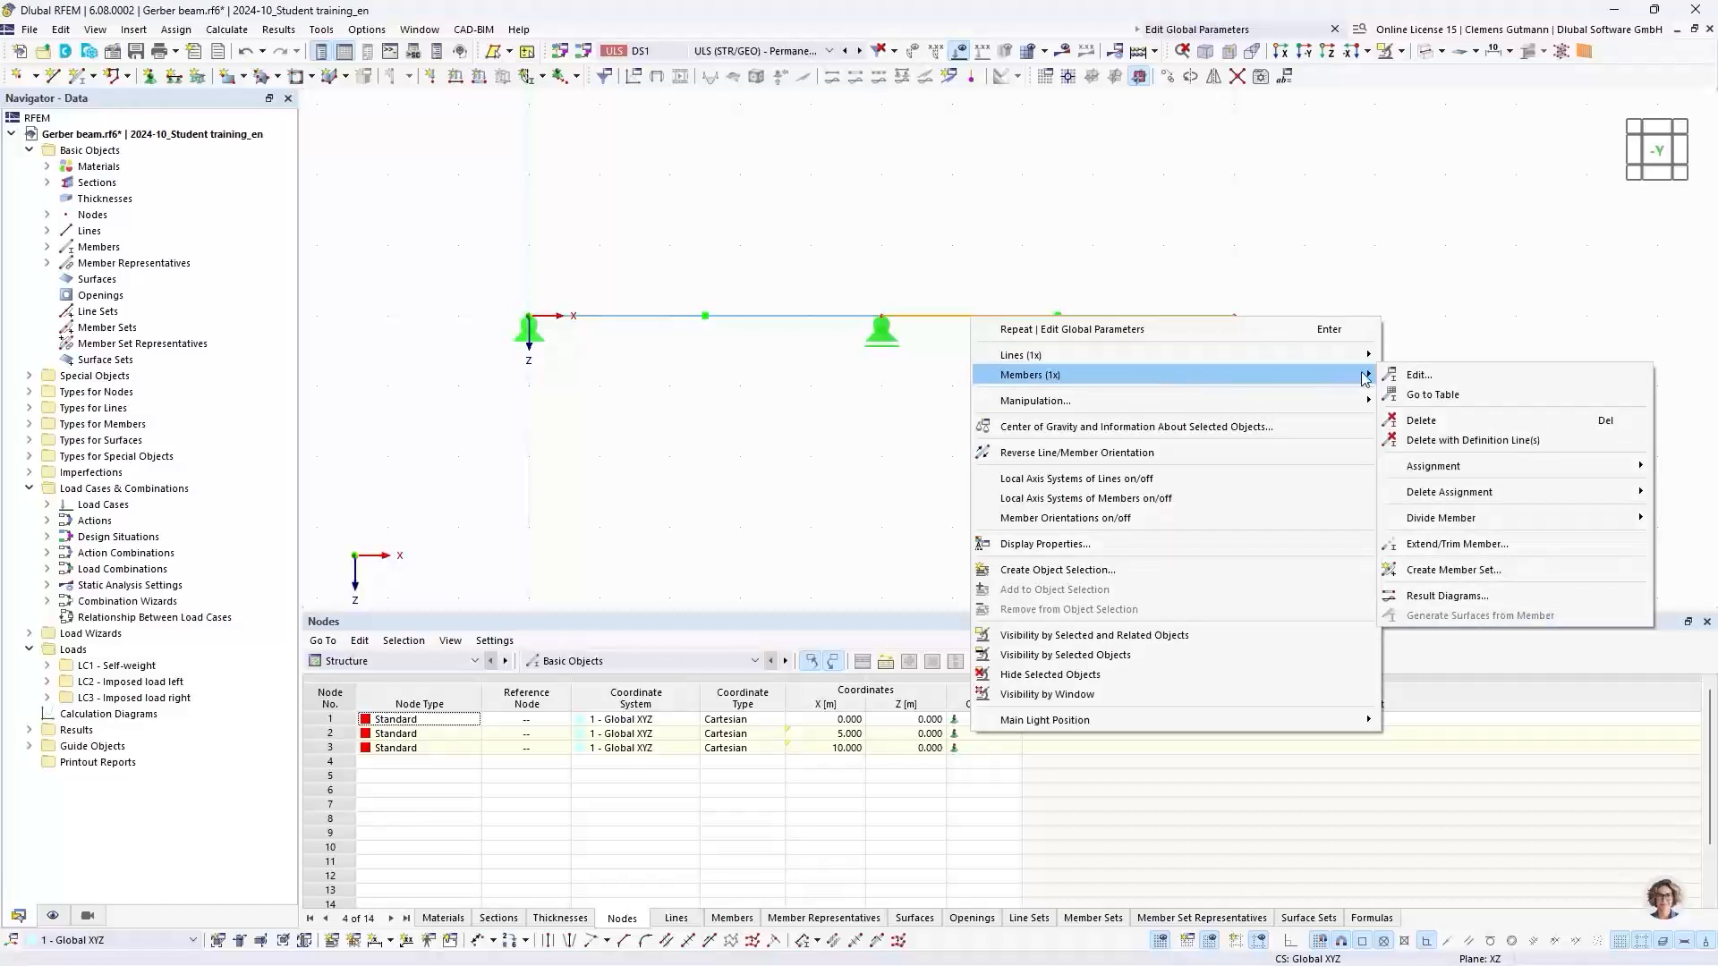
{"action": "mouse_move", "coordinate": [1436, 519]}
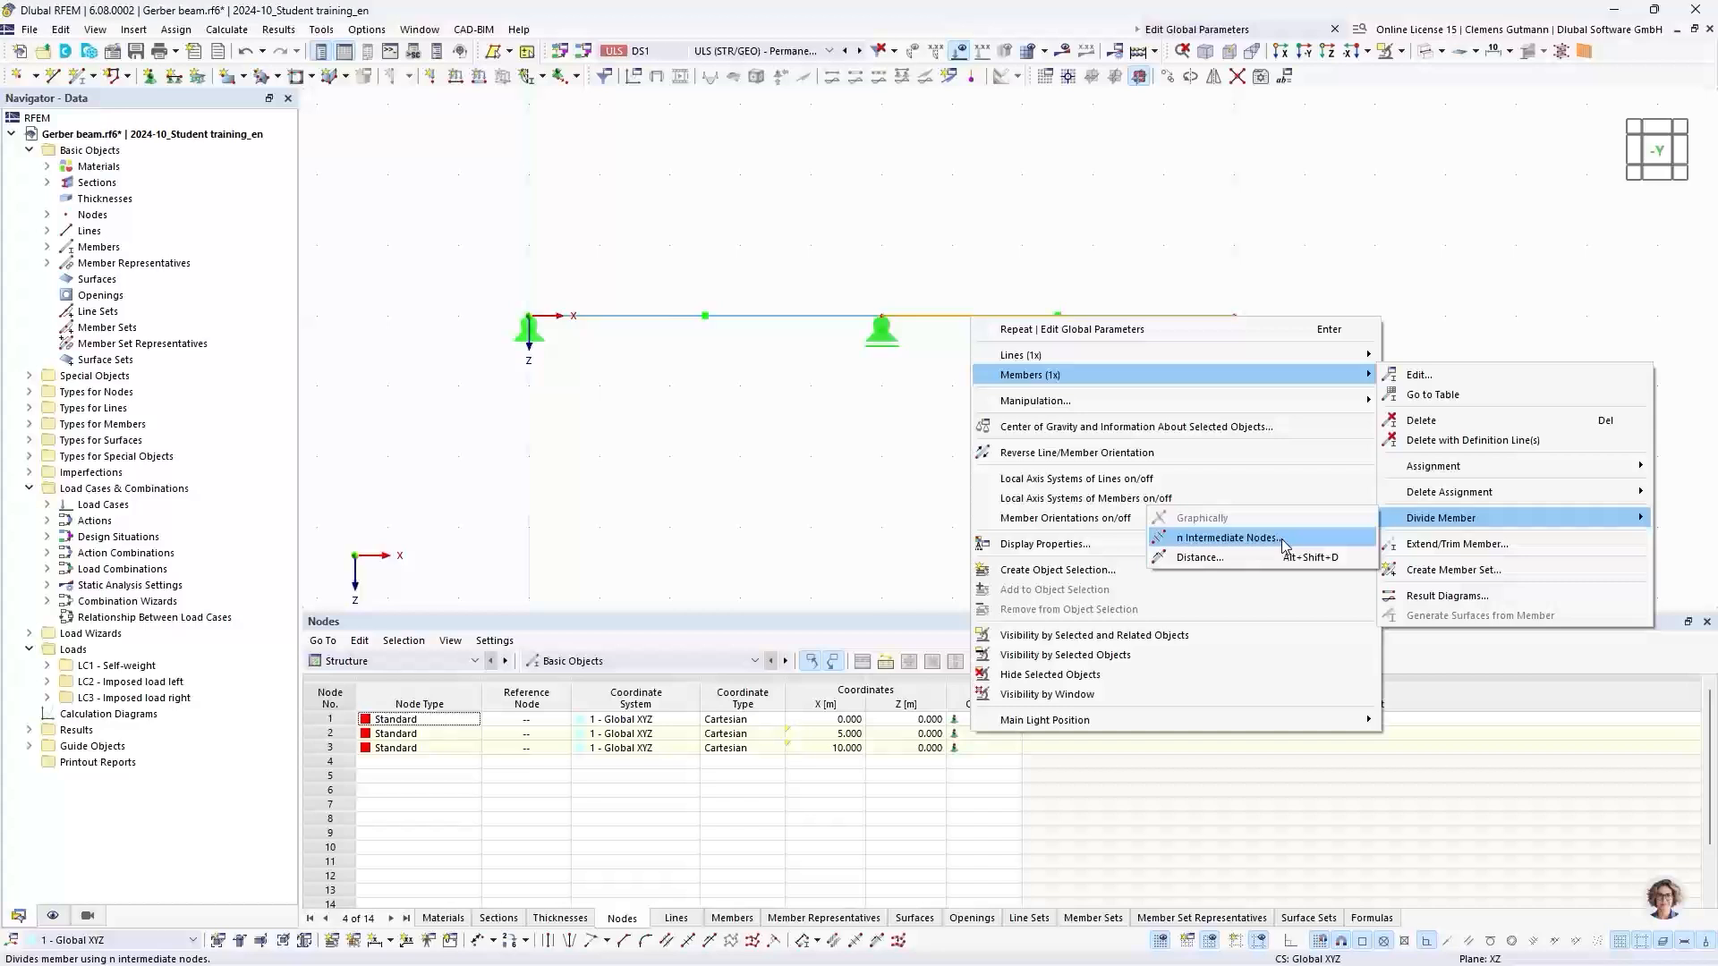
{"action": "left_click", "coordinate": [1200, 556]}
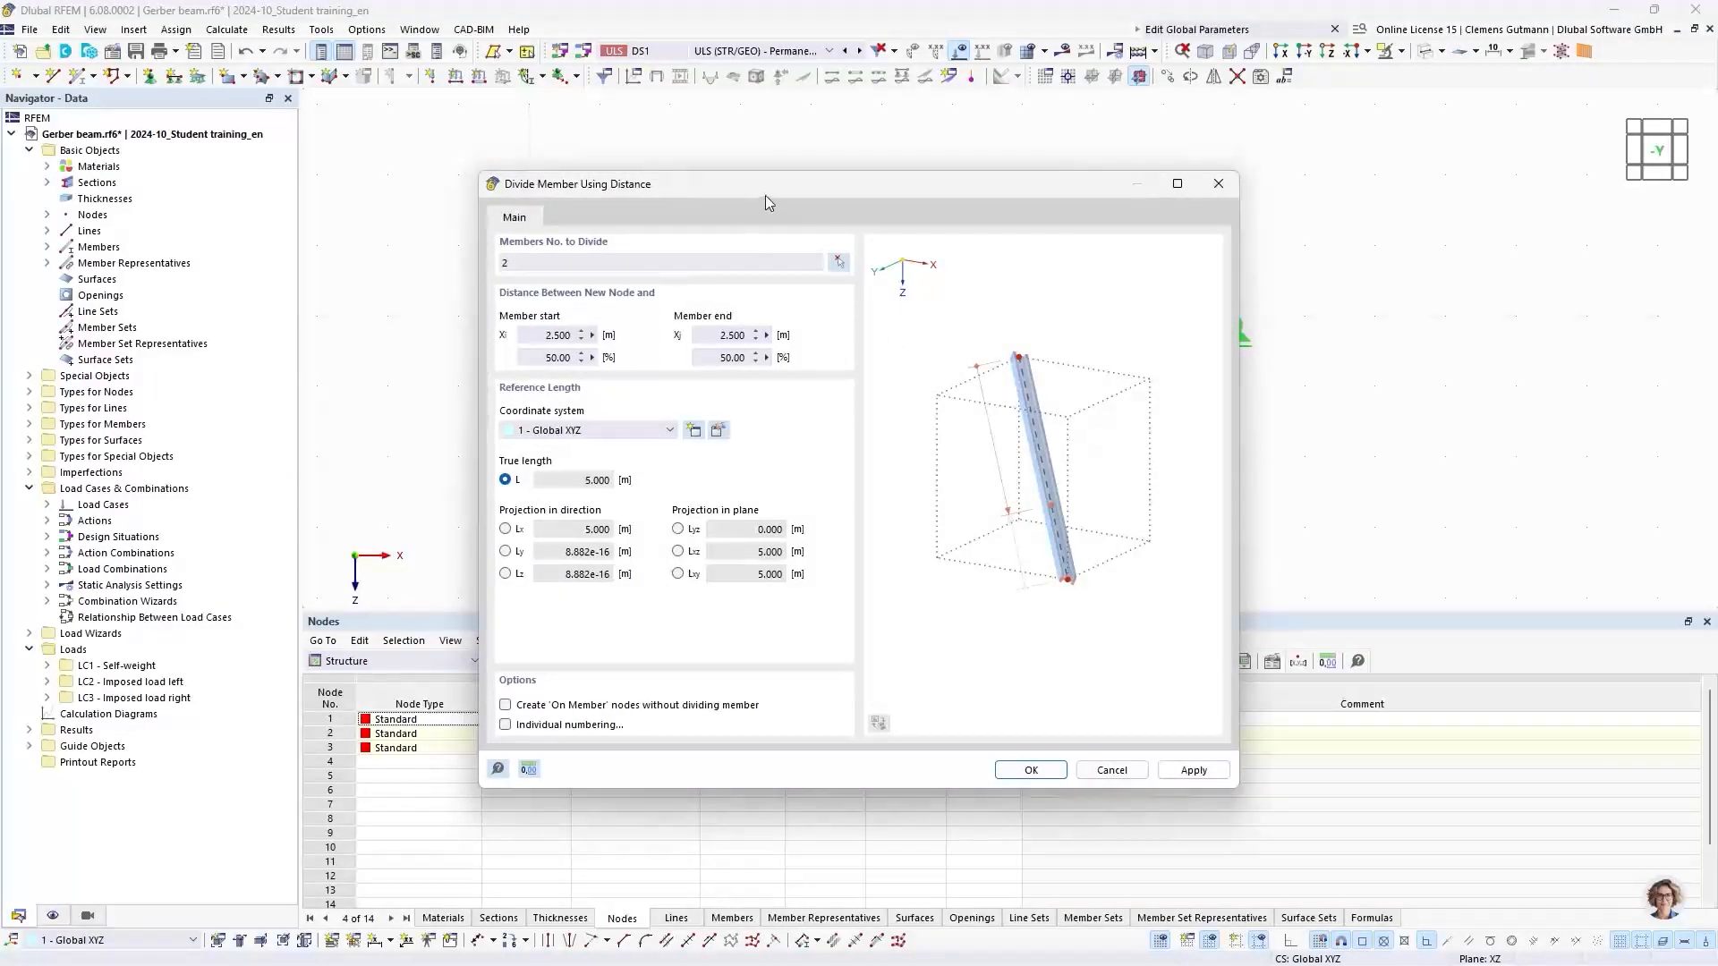
{"action": "left_click_drag", "start_coordinate": [771, 186], "coordinate": [662, 388]}
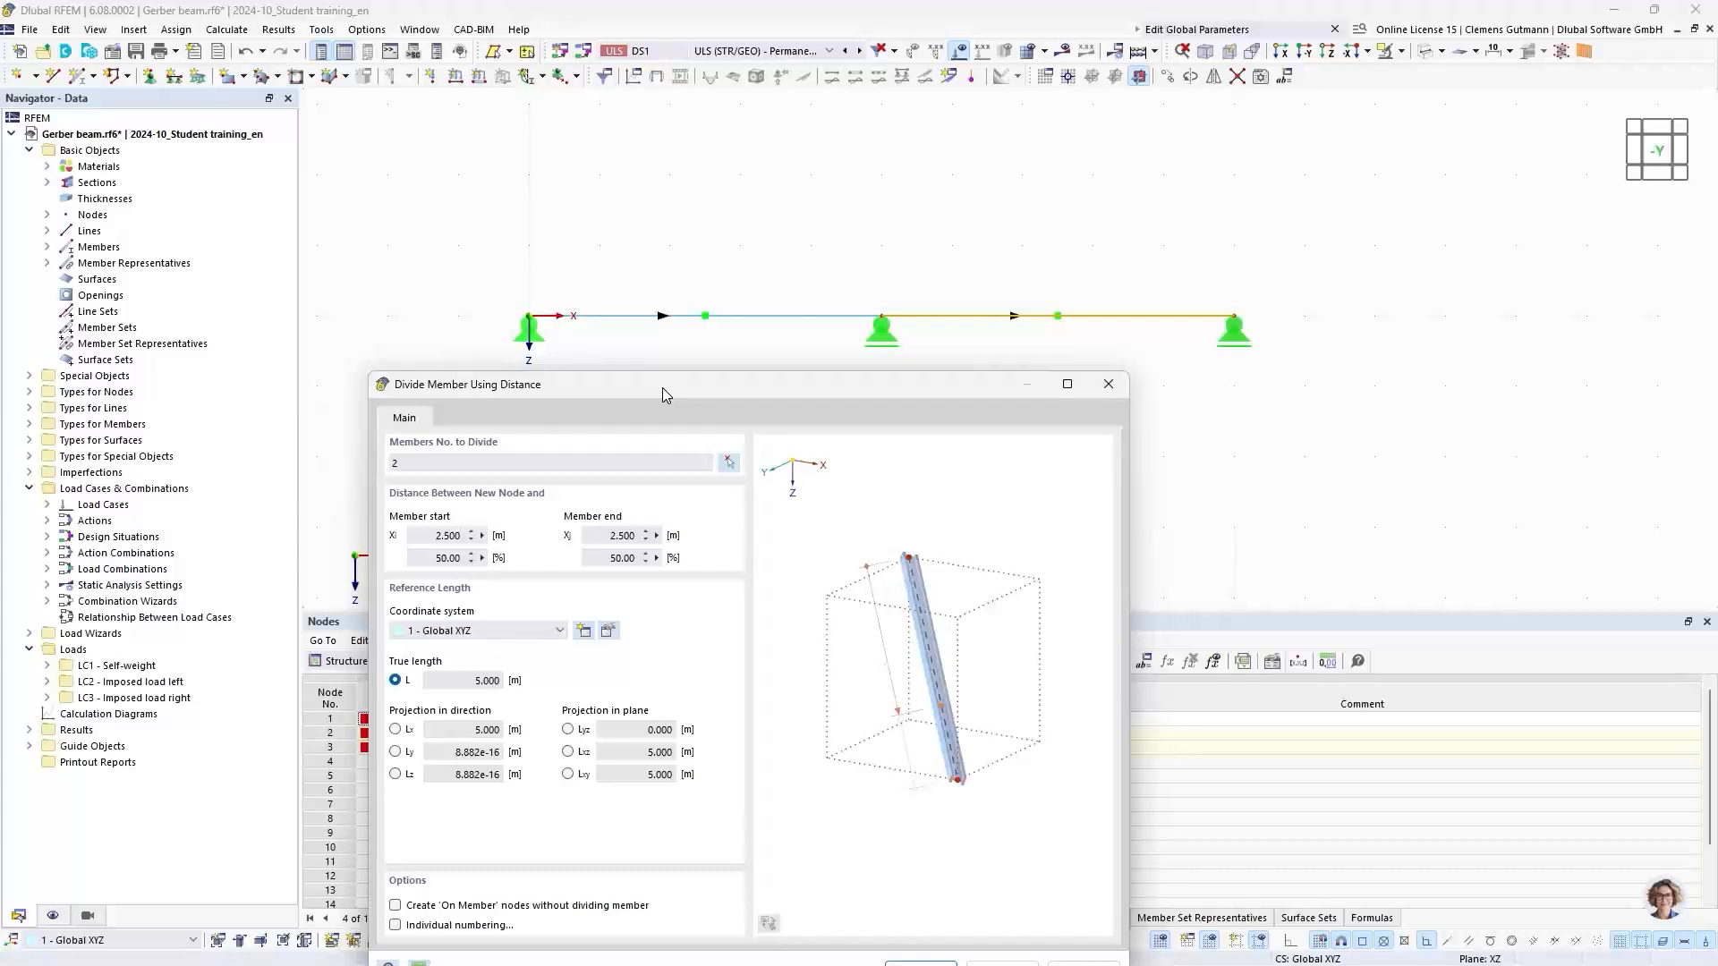
{"action": "left_click", "coordinate": [437, 536]}
{"action": "double_click", "coordinate": [439, 537]}
{"action": "type", "text": "1"}
{"action": "key", "text": "Tab"}
{"action": "left_click_drag", "start_coordinate": [888, 390], "coordinate": [898, 260]}
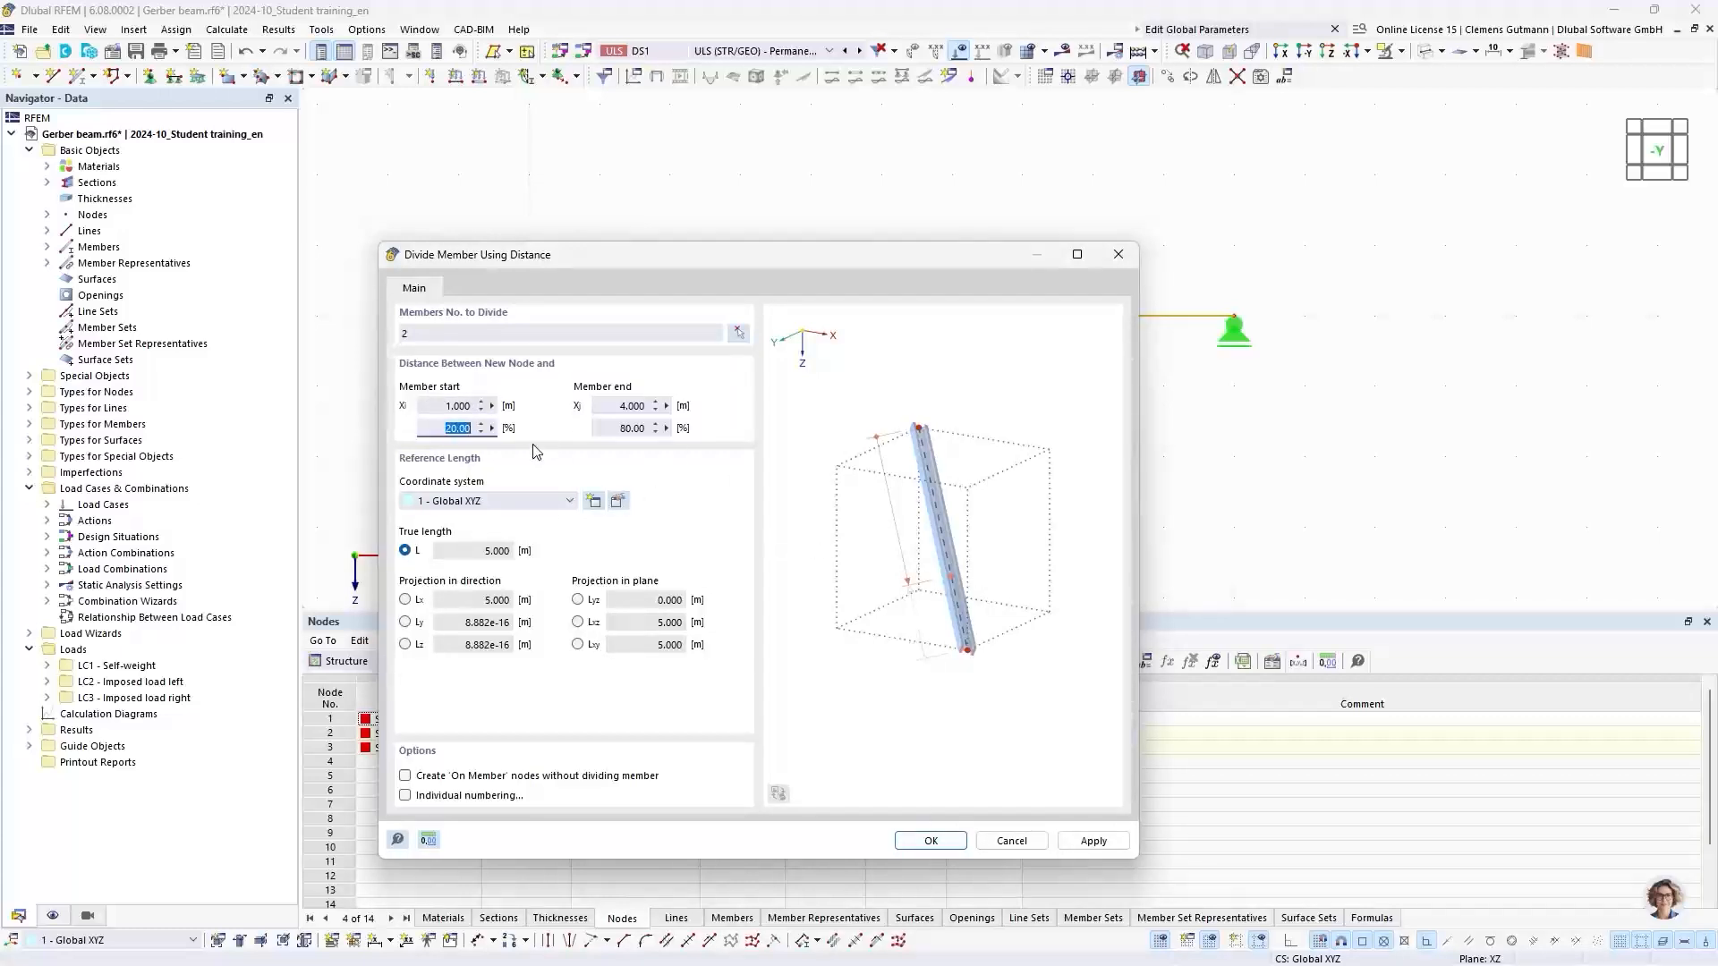
{"action": "left_click", "coordinate": [933, 844]}
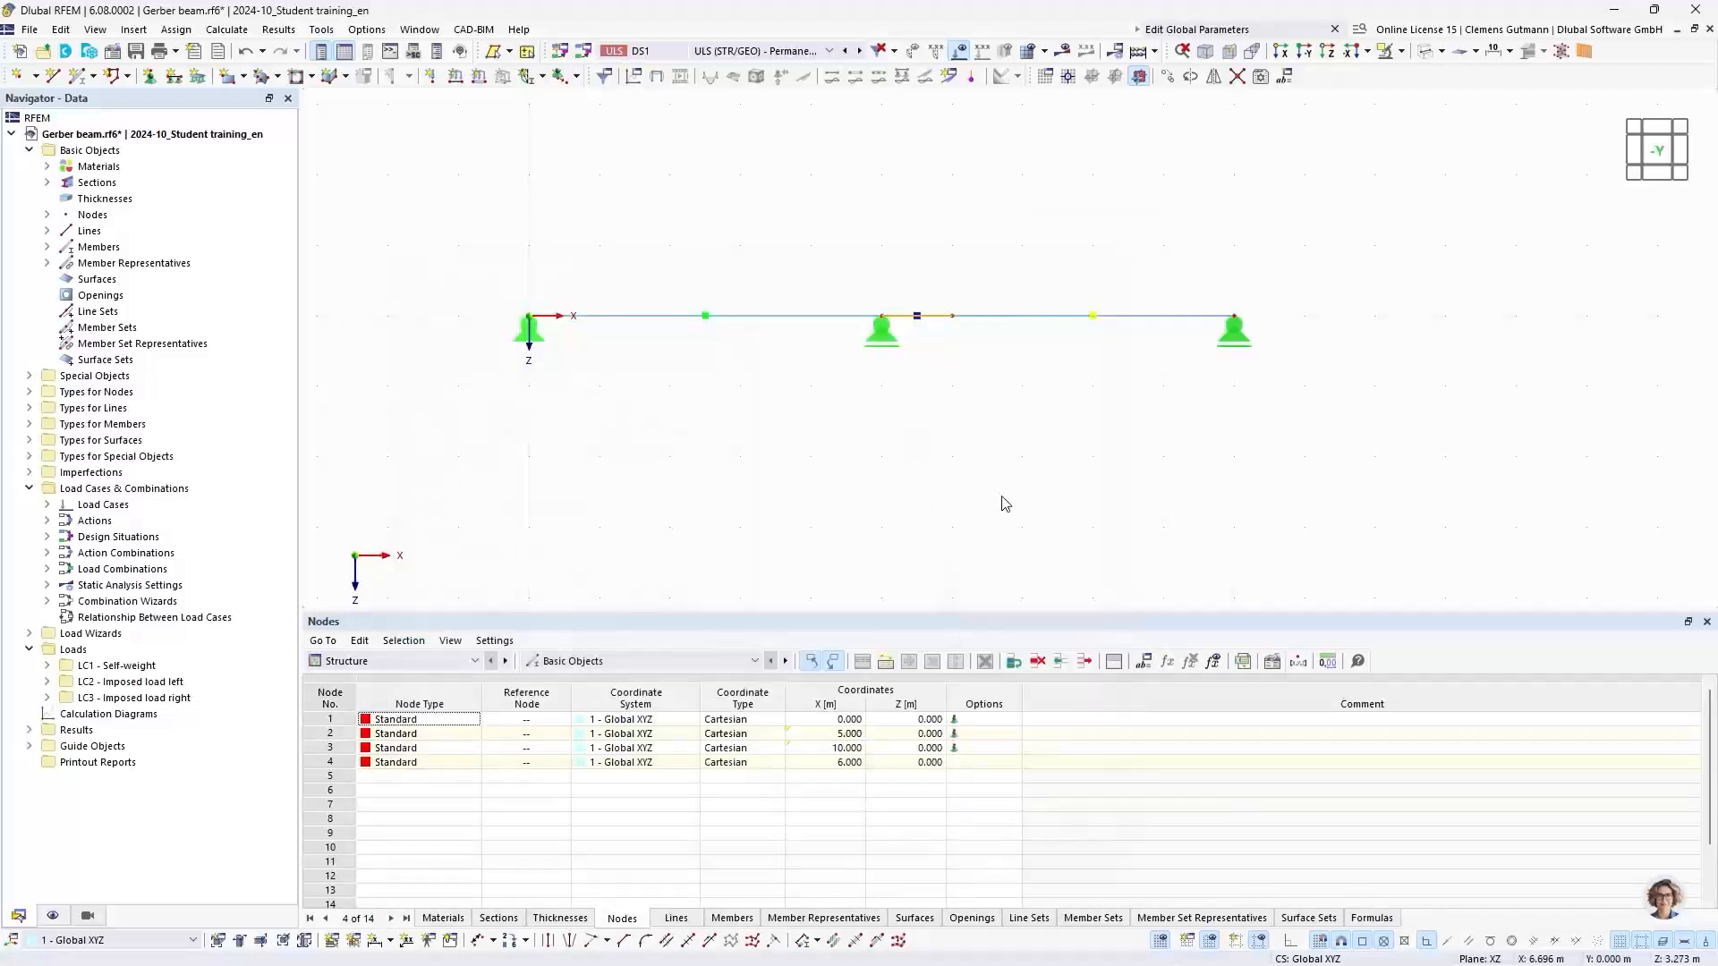
Define the X coordinate of the new intermediate node (node 4) with the formula (1+GerberFactor)*FieldLength
{"action": "double_click", "coordinate": [953, 319]}
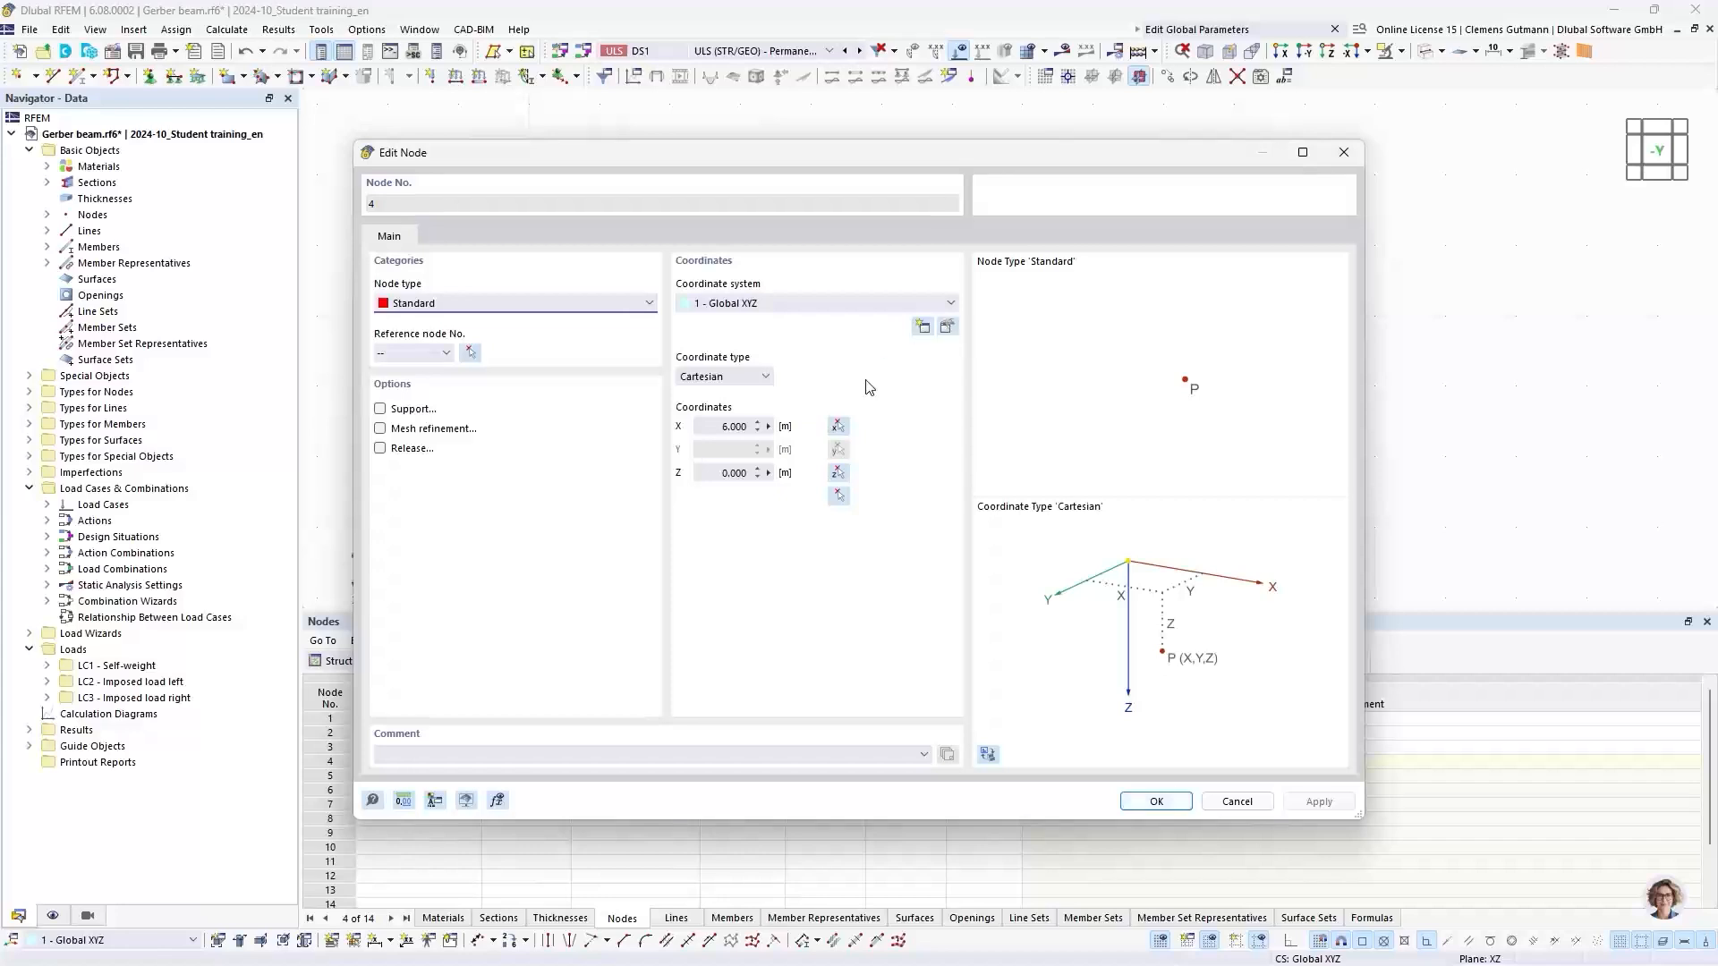
{"action": "left_click", "coordinate": [770, 427]}
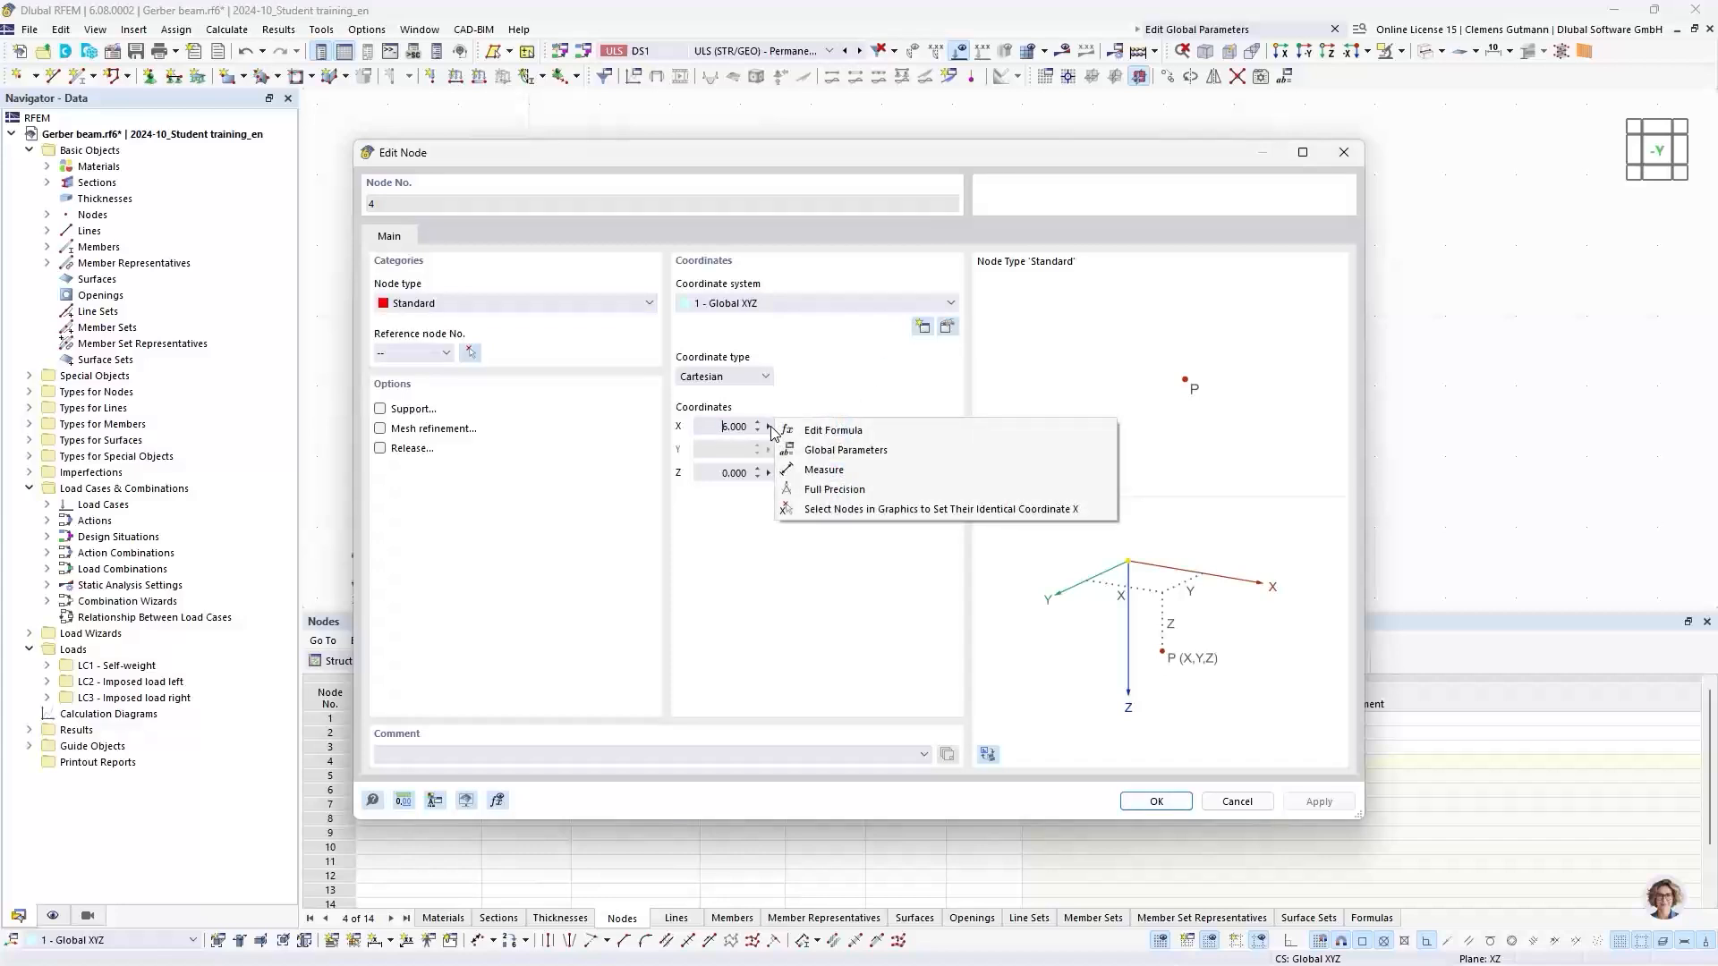
{"action": "left_click", "coordinate": [872, 432]}
{"action": "left_click_drag", "start_coordinate": [809, 357], "coordinate": [1102, 431]}
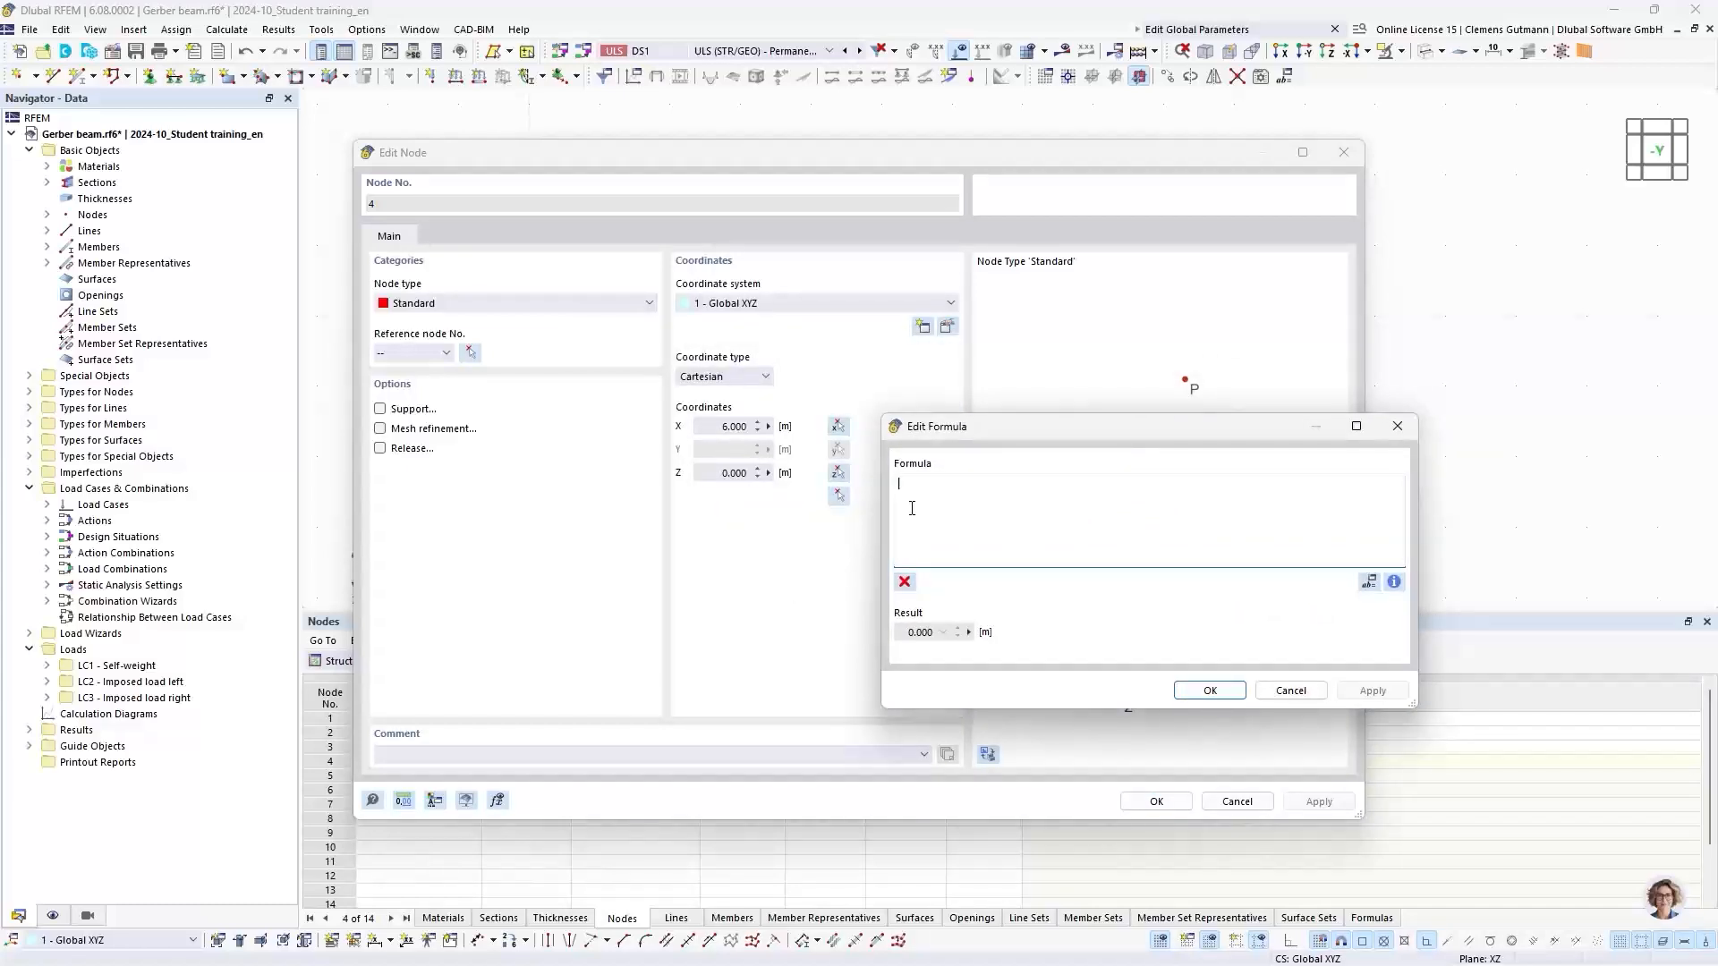
{"action": "type", "text": "(1+Ger"}
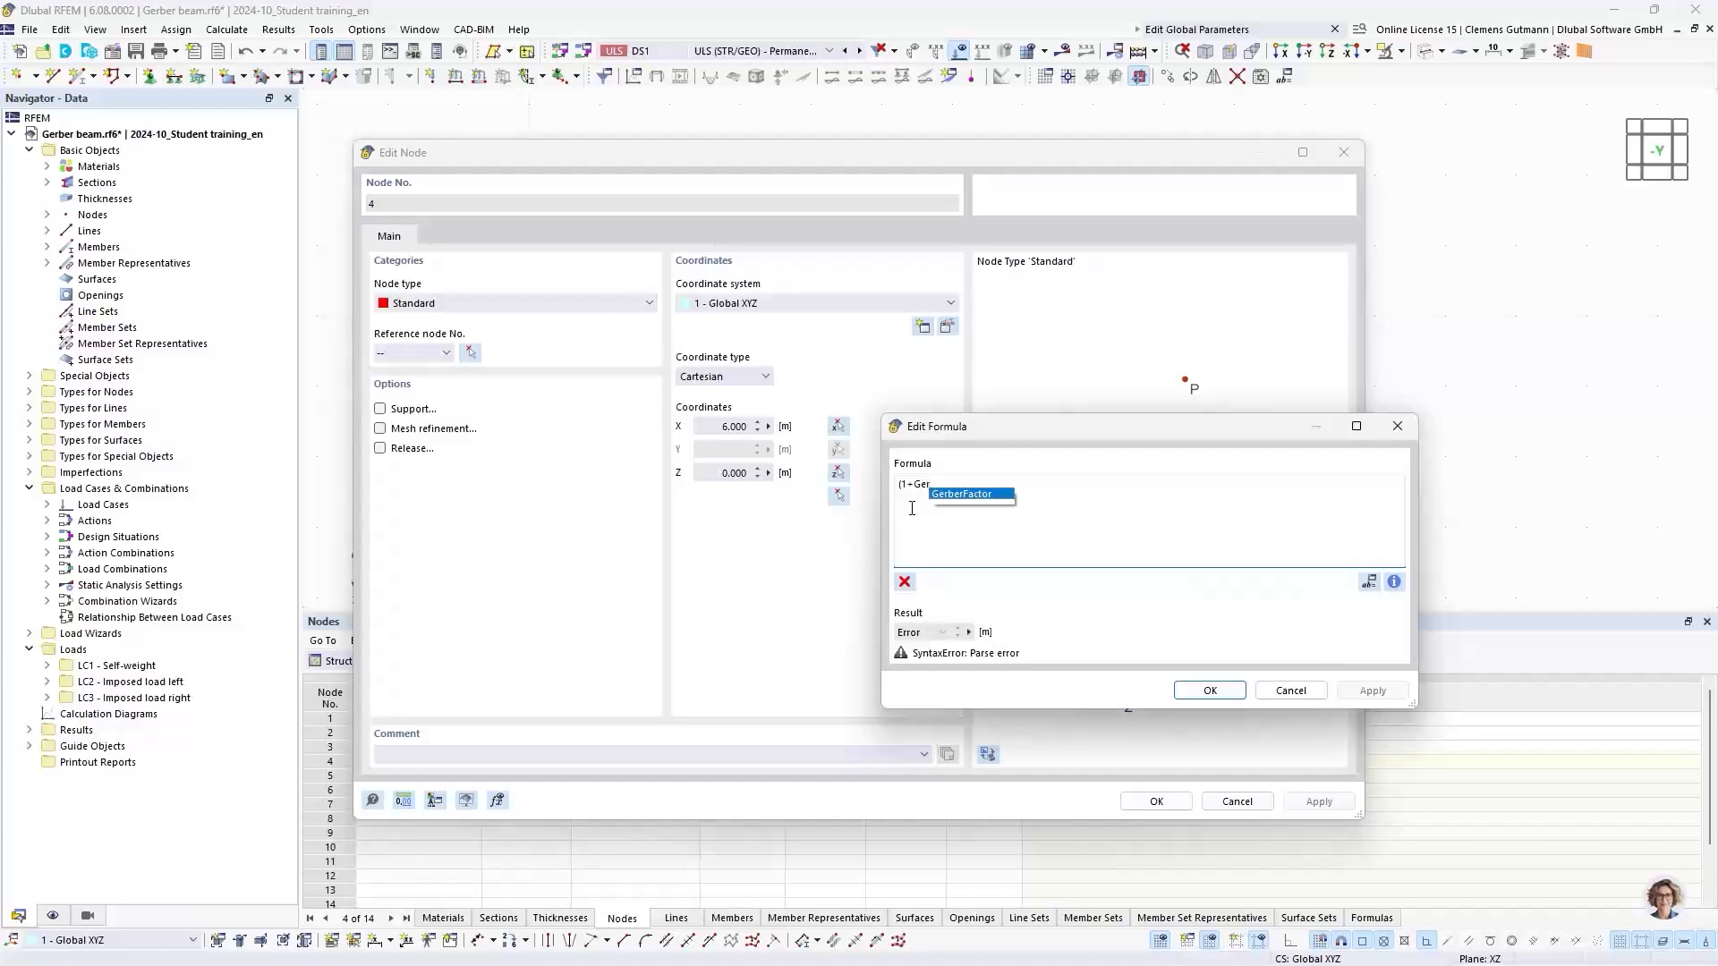
{"action": "key", "text": "Return"}
{"action": "type", "text": ")"}
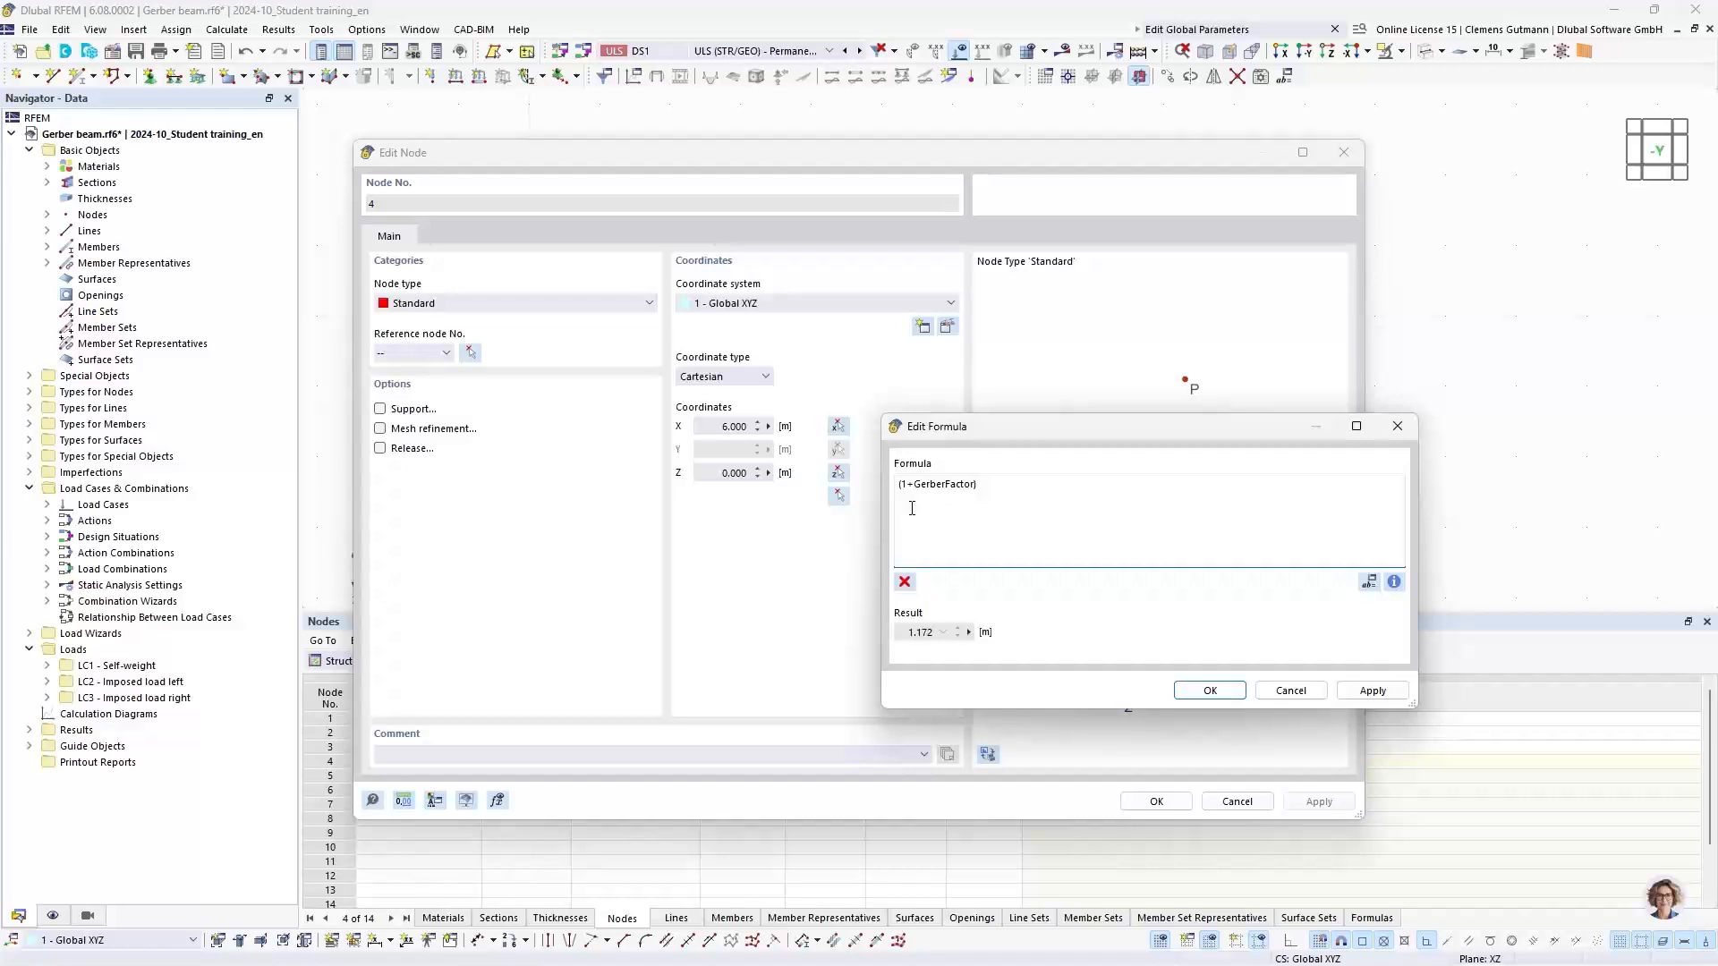
{"action": "type", "text": "*Fi"}
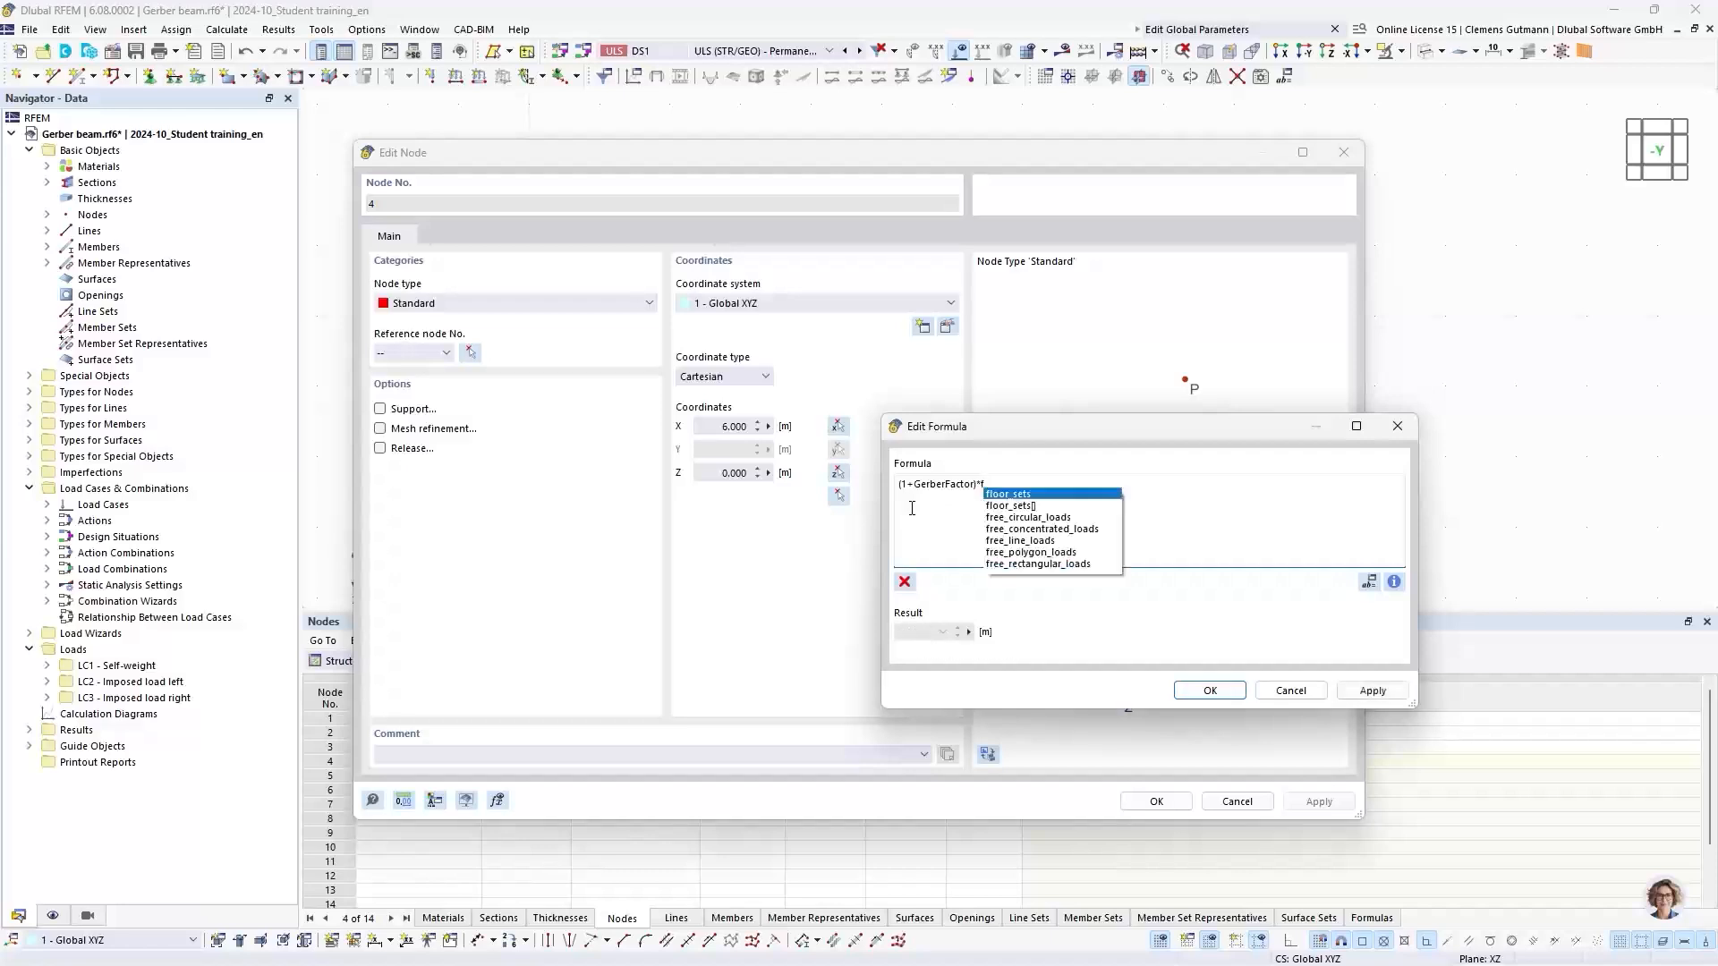
{"action": "type", "text": "e"}
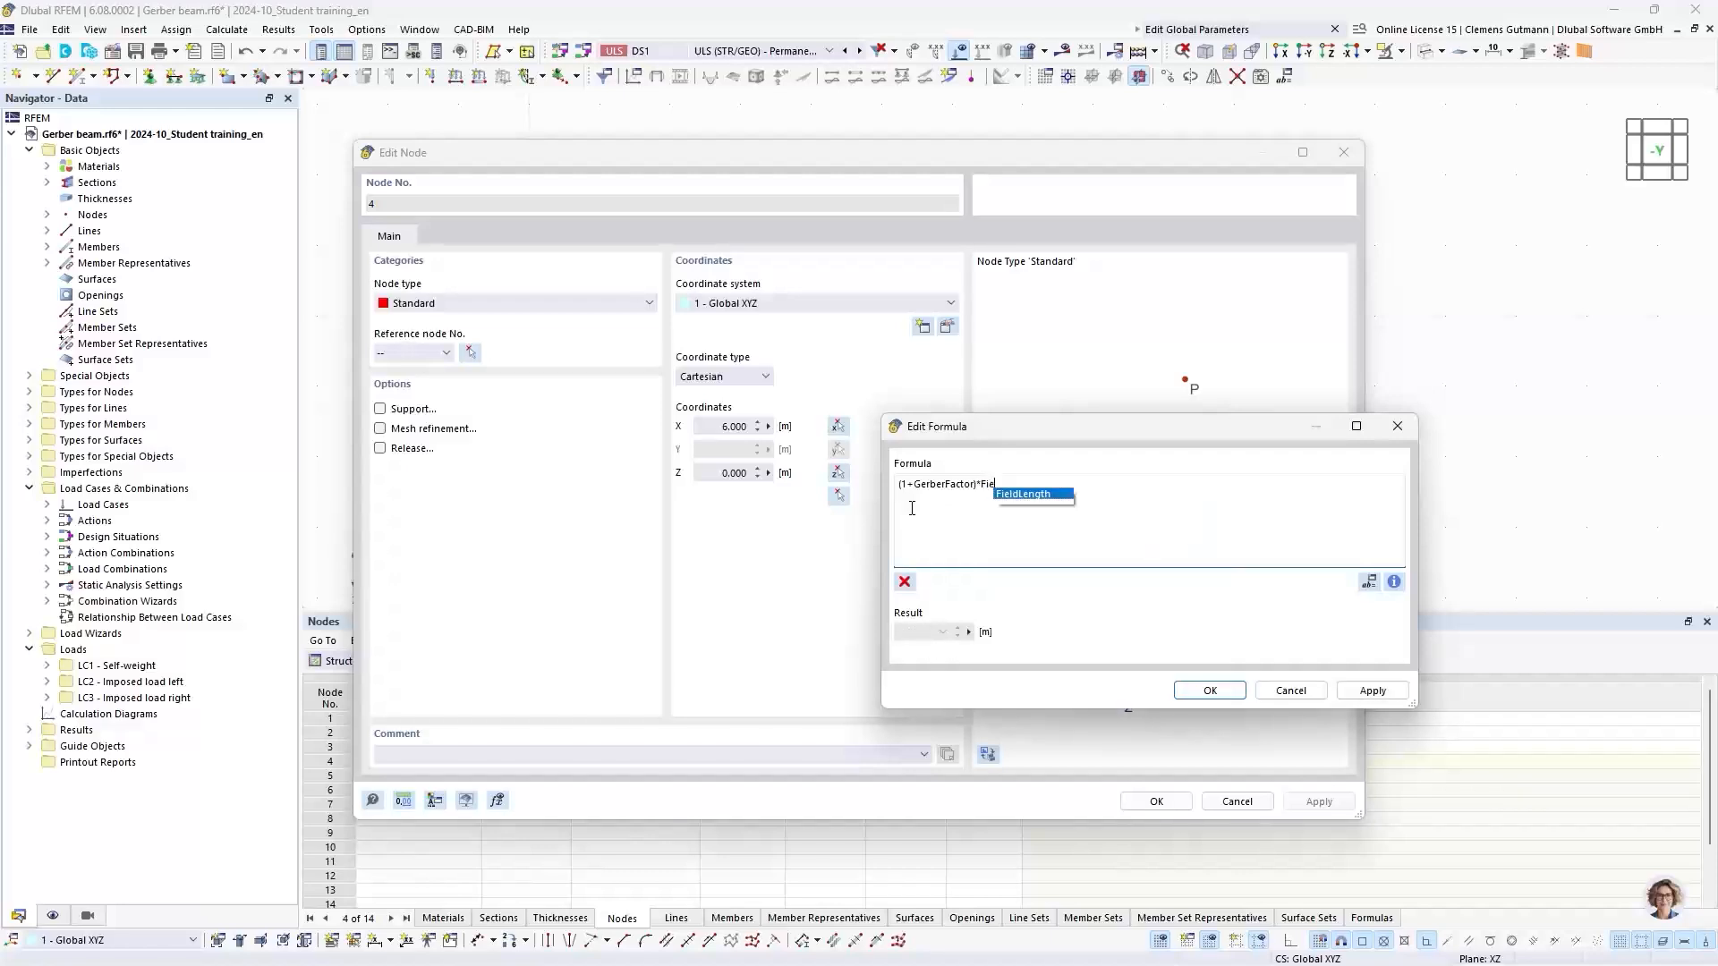
{"action": "key", "text": "Return"}
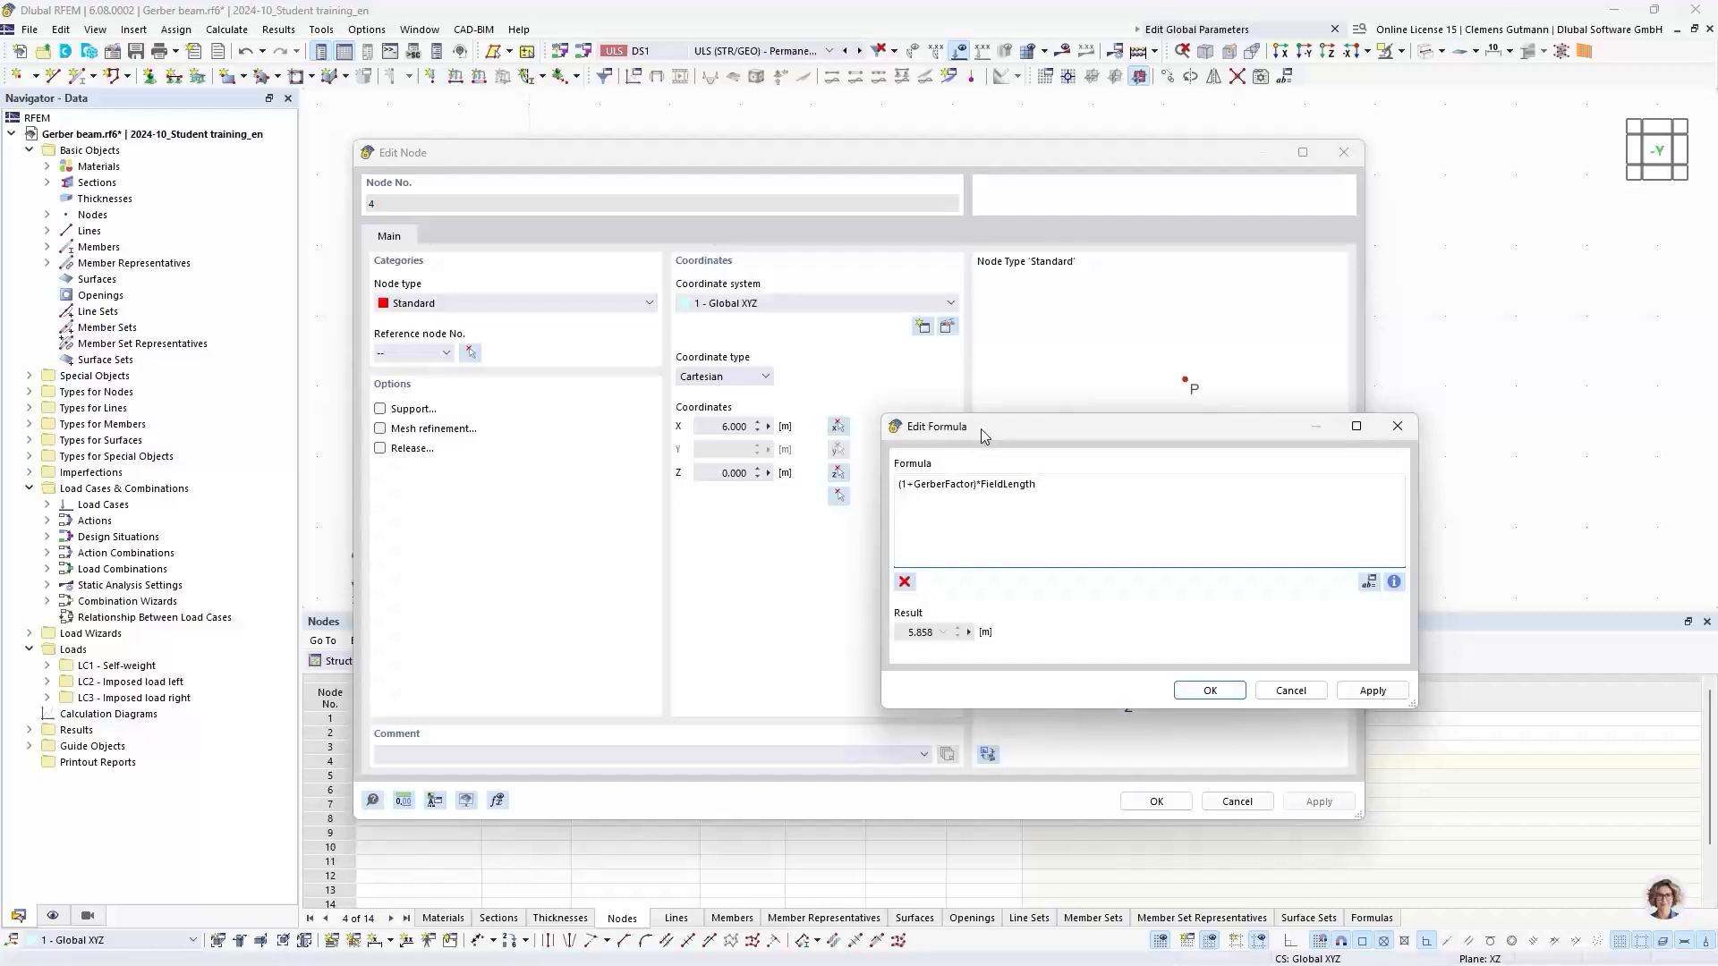
{"action": "left_click_drag", "start_coordinate": [981, 427], "coordinate": [912, 376]}
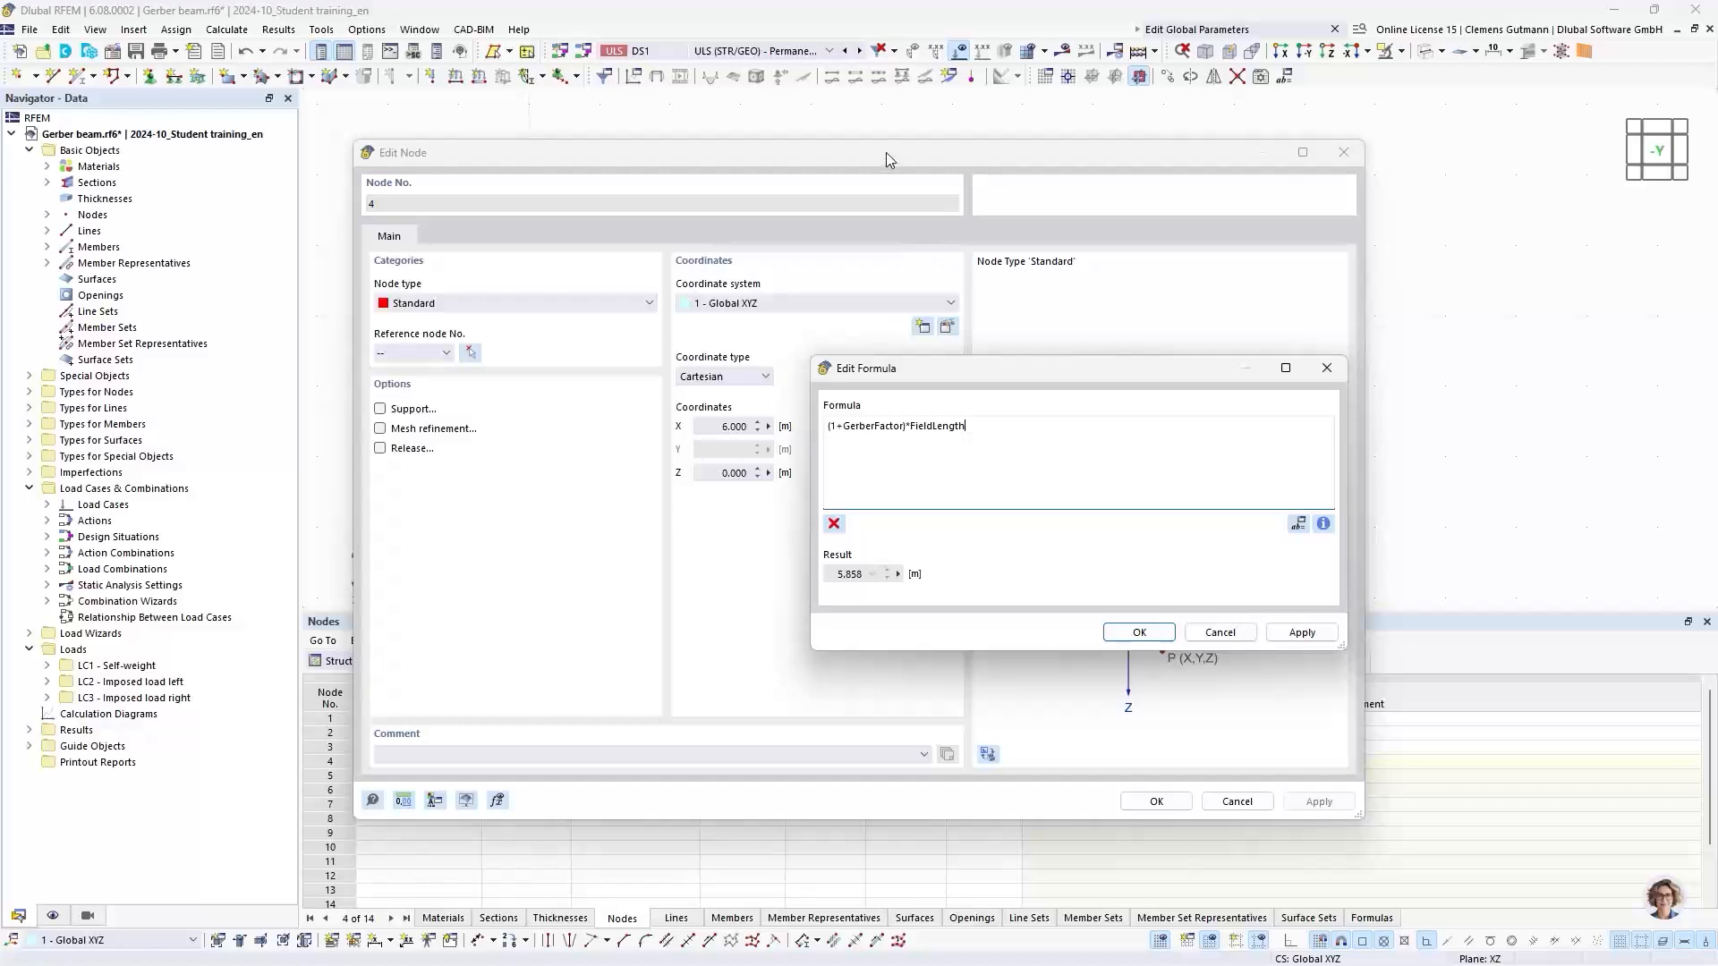
Review node 4's X coordinate formula alongside the model and compare it with the hinge eccentricity on the Gerber beam slide in PowerPoint
{"action": "left_click_drag", "start_coordinate": [893, 152], "coordinate": [1204, 209]}
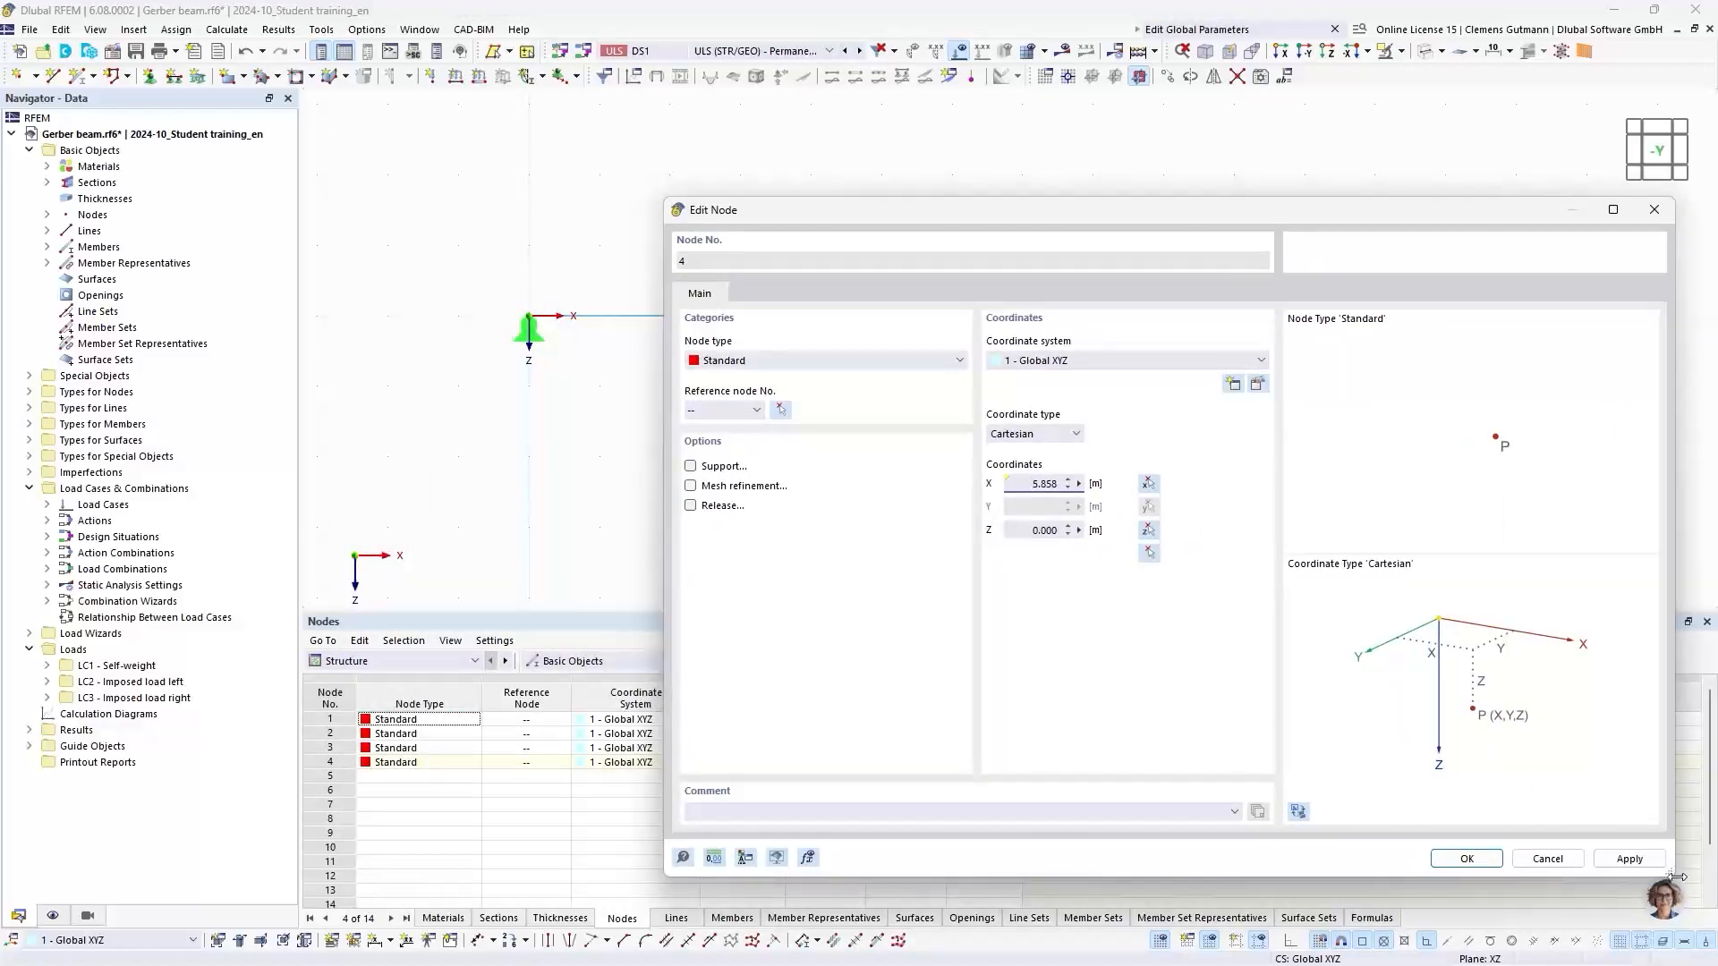
{"action": "left_click_drag", "start_coordinate": [1670, 878], "coordinate": [1557, 823]}
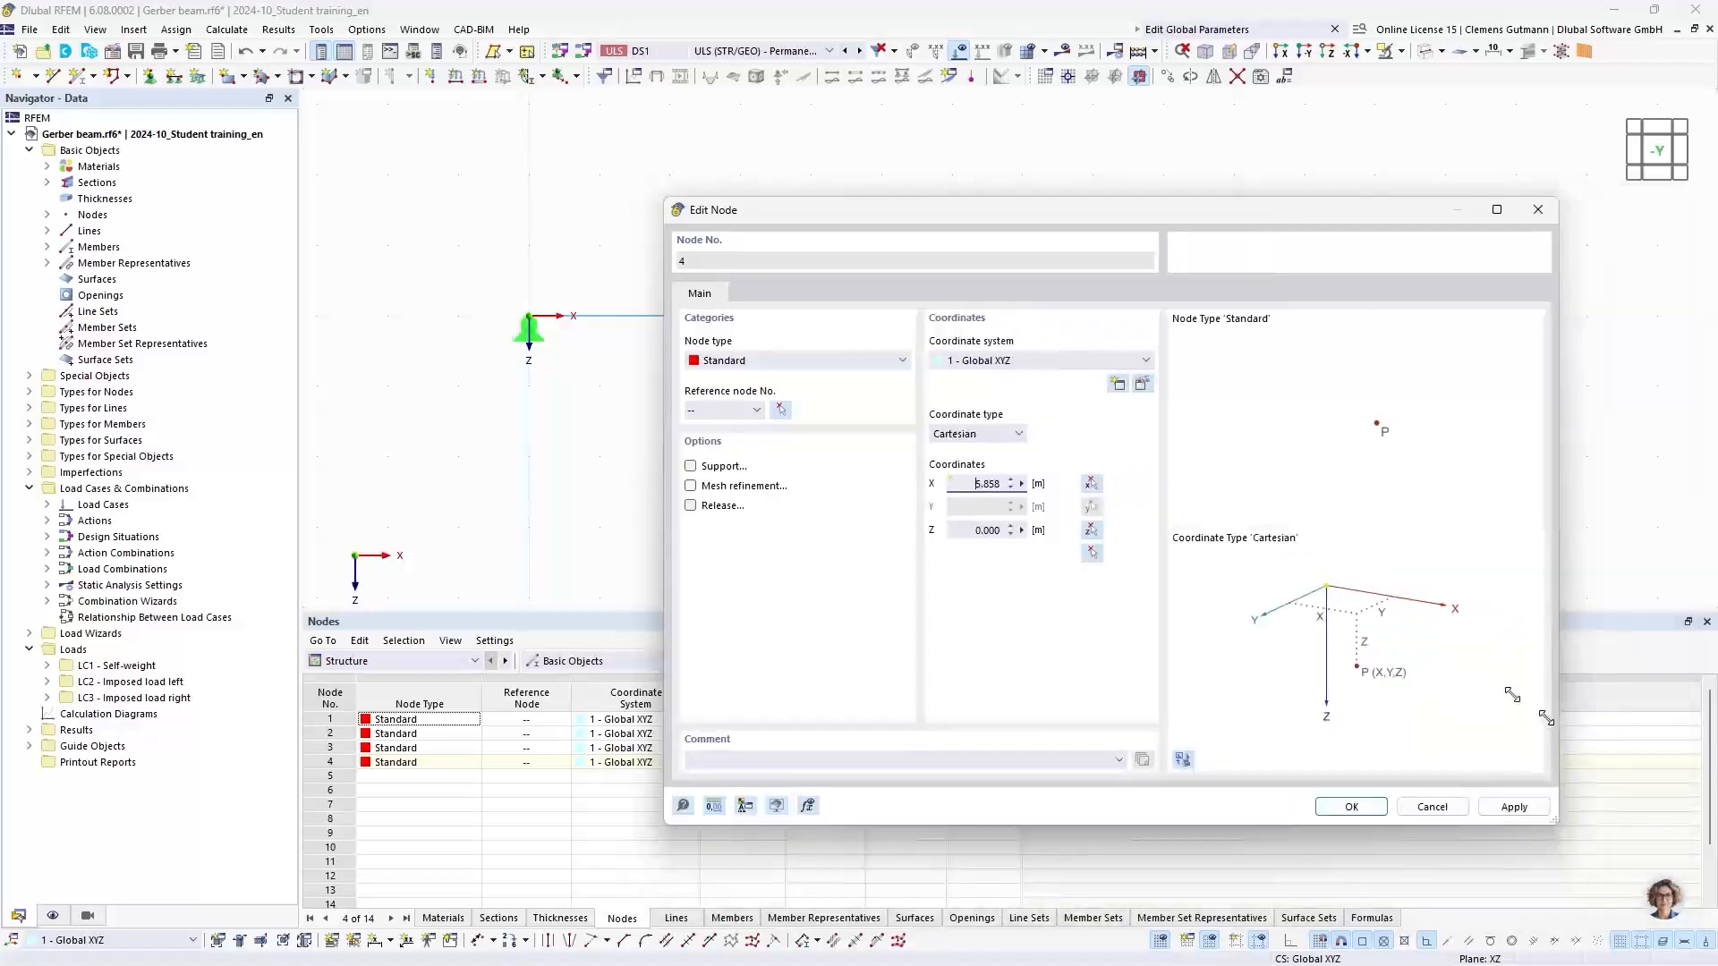
{"action": "left_click_drag", "start_coordinate": [1033, 215], "coordinate": [805, 379]}
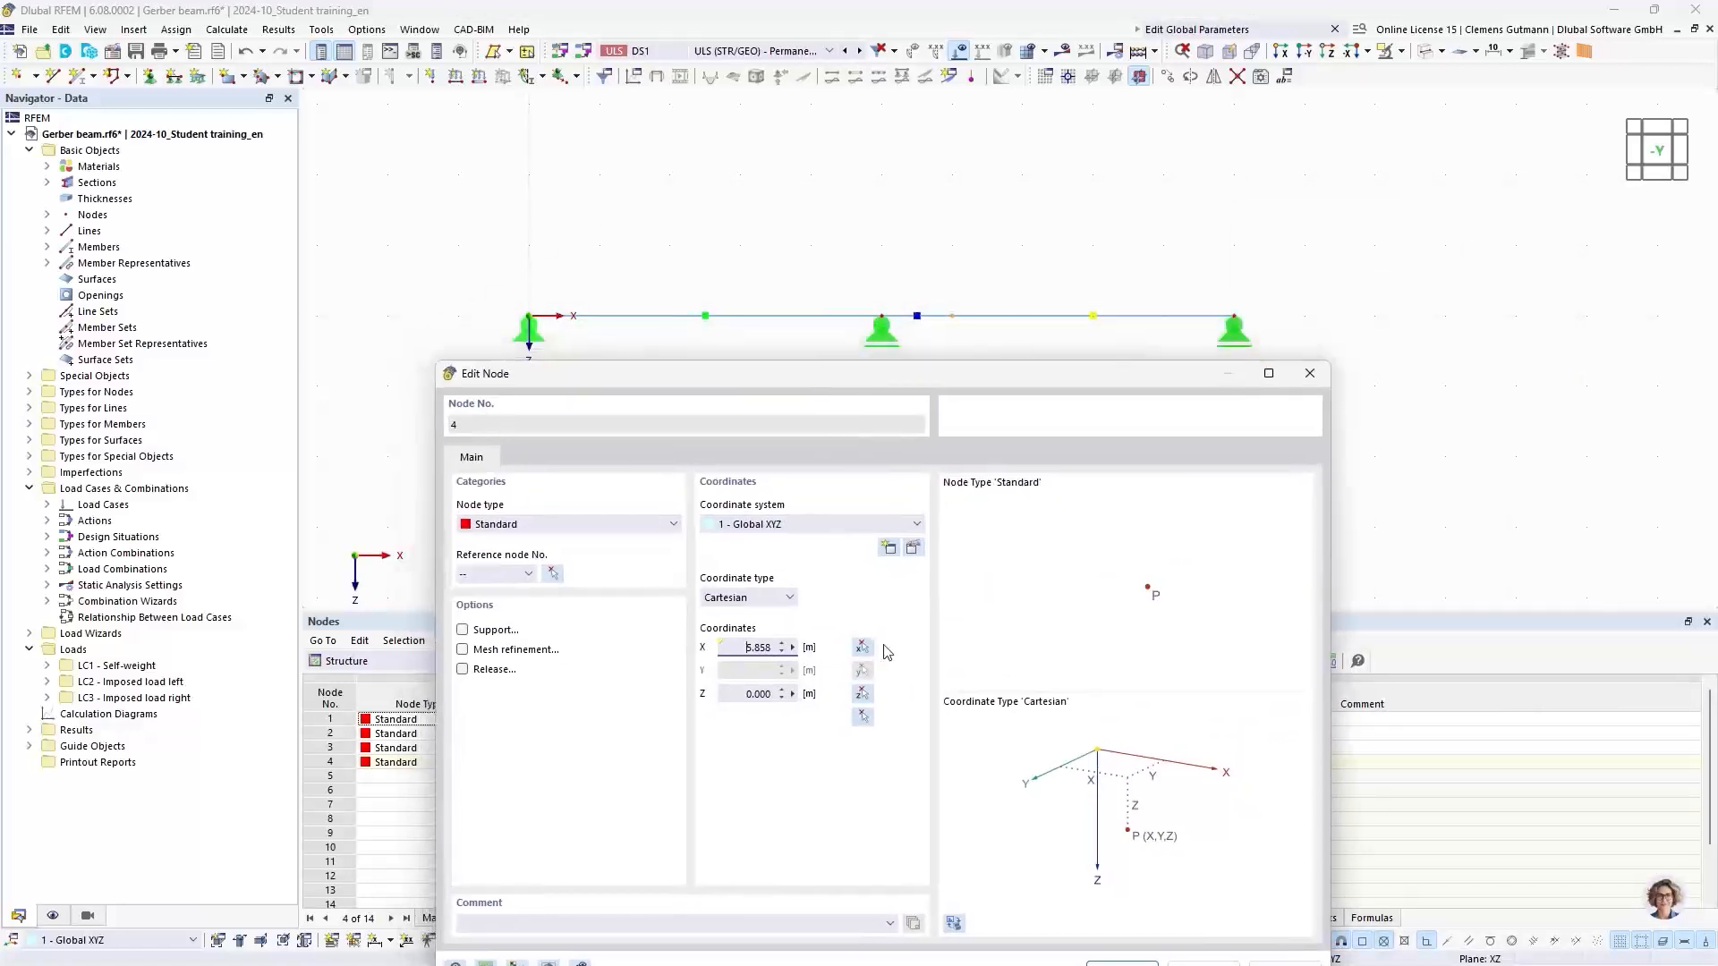
{"action": "right_click", "coordinate": [793, 649]}
{"action": "left_click", "coordinate": [836, 646]}
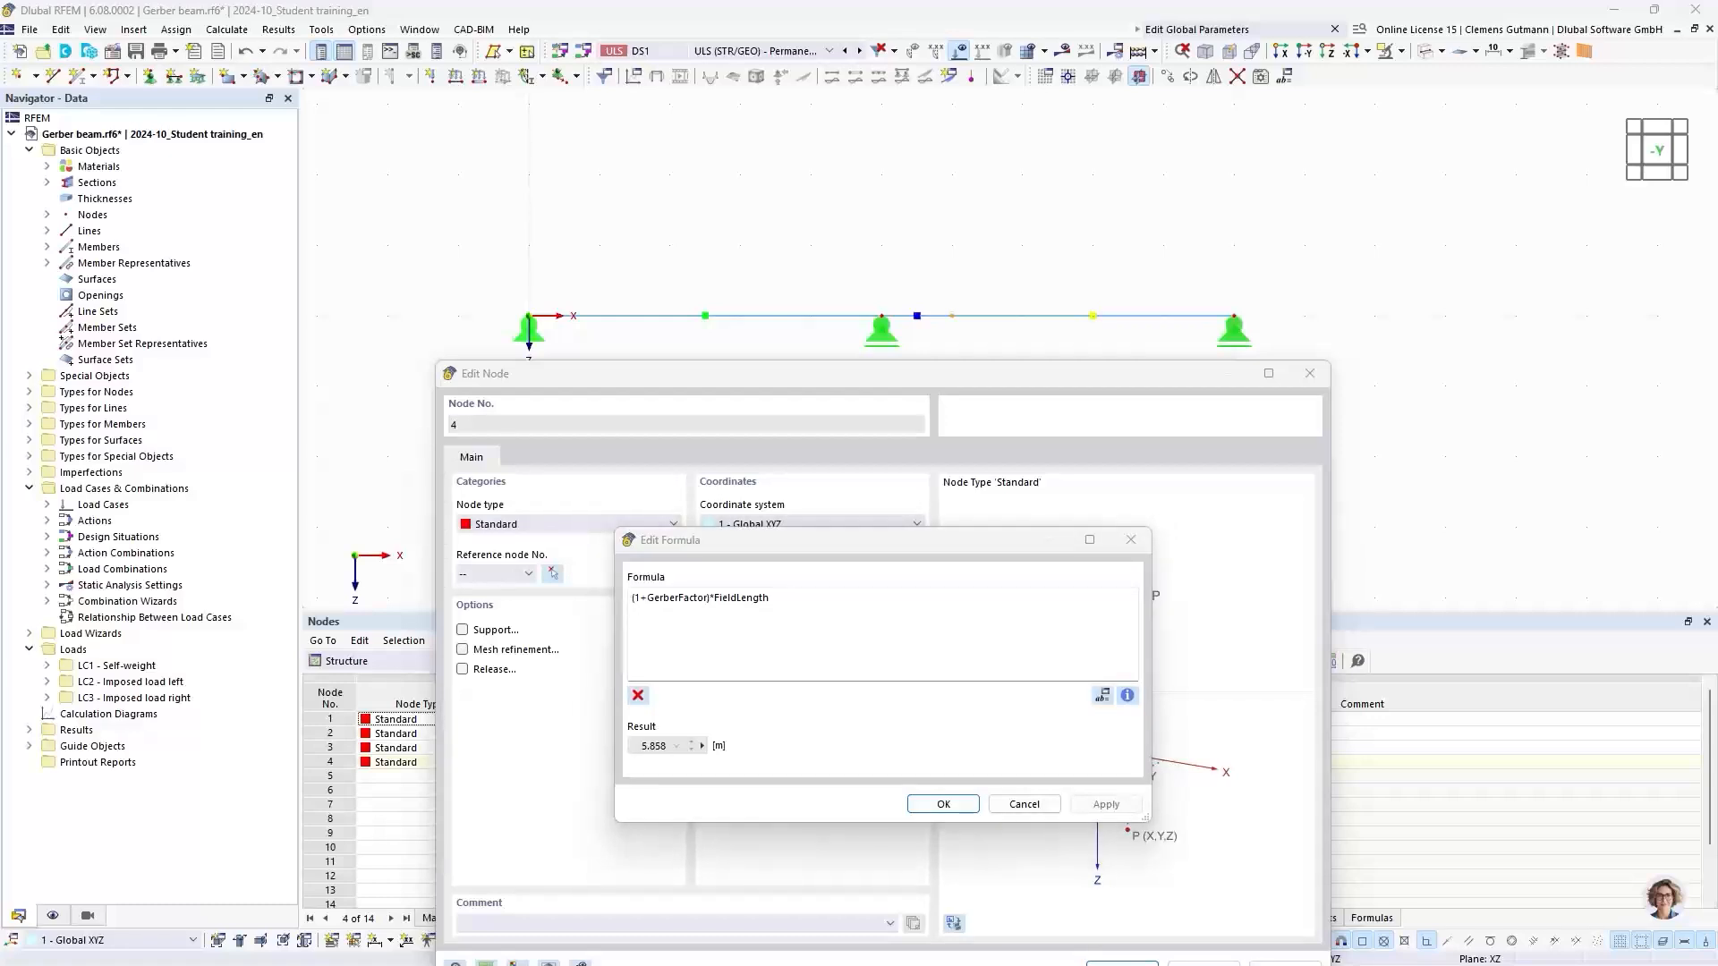
{"action": "key", "text": "alt+Tab"}
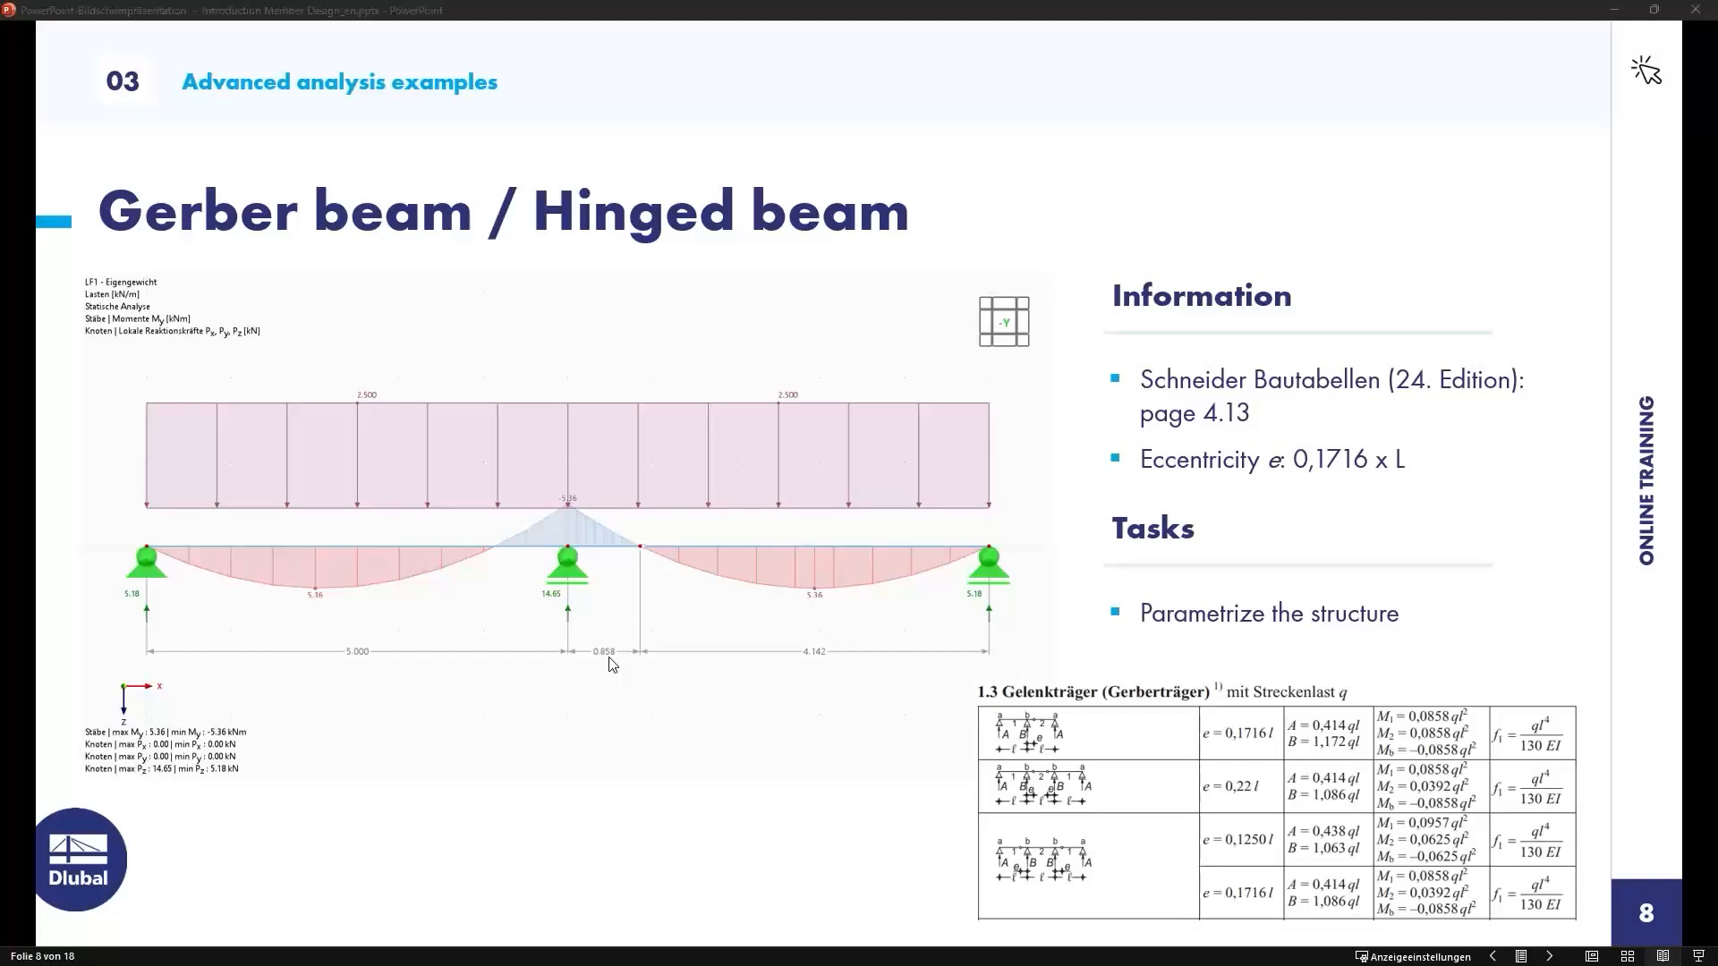
{"action": "key", "text": "alt+Tab"}
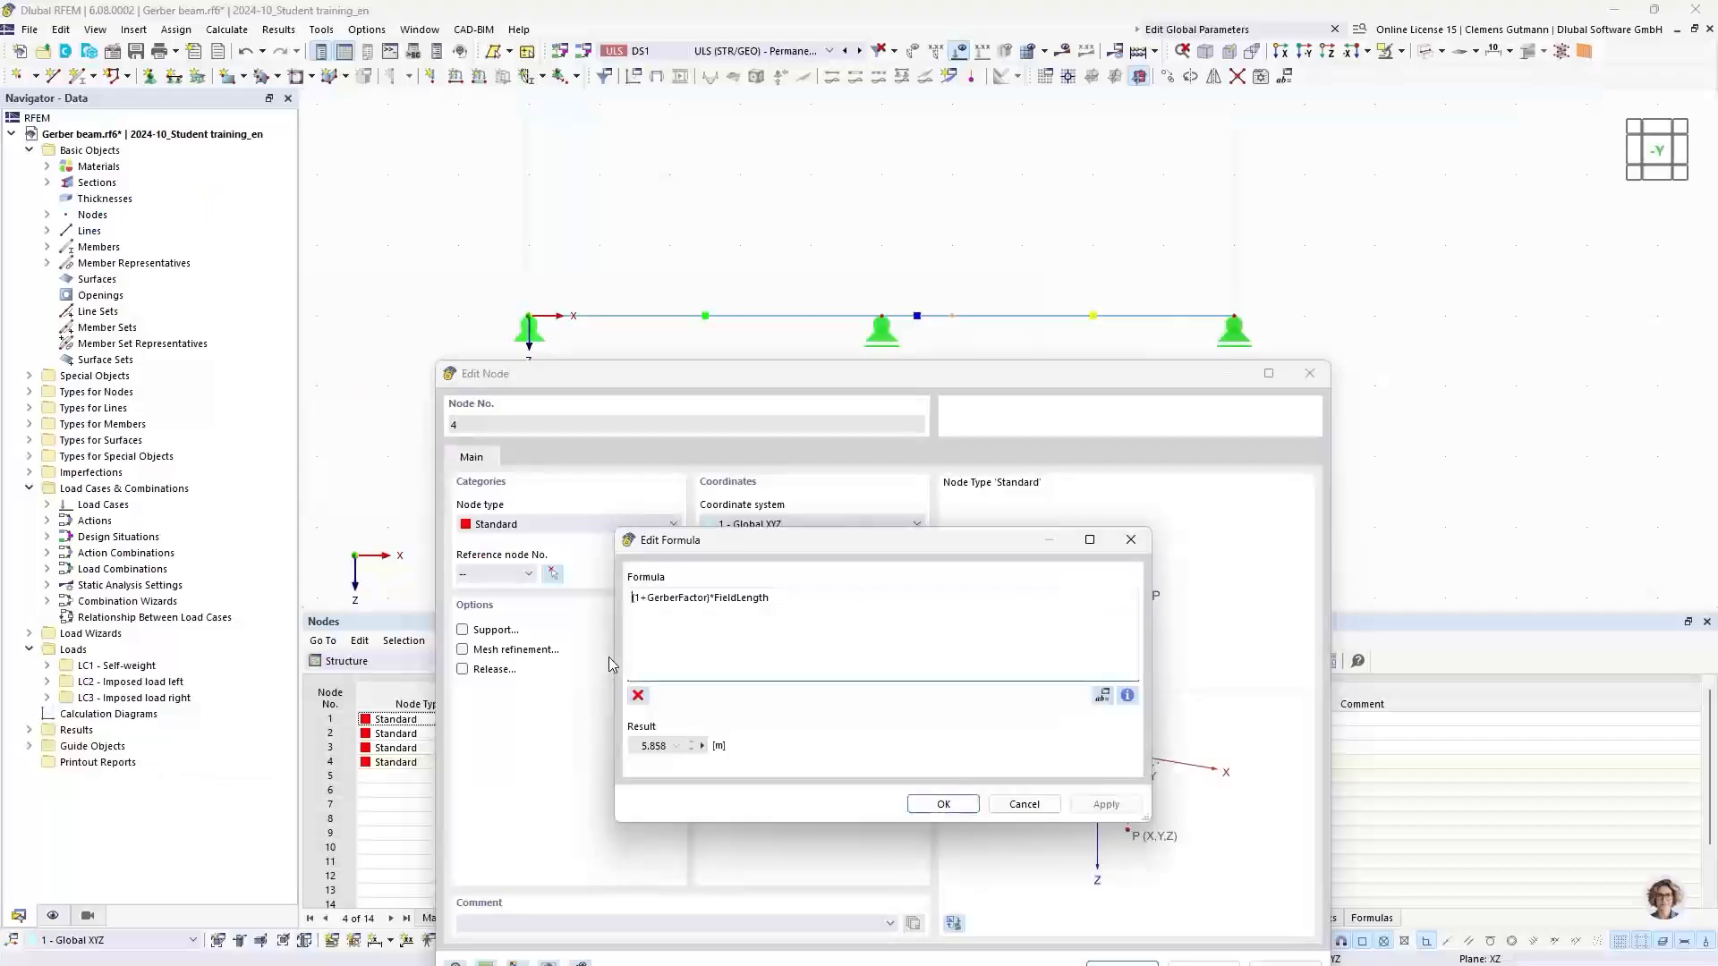
{"action": "left_click", "coordinate": [936, 805]}
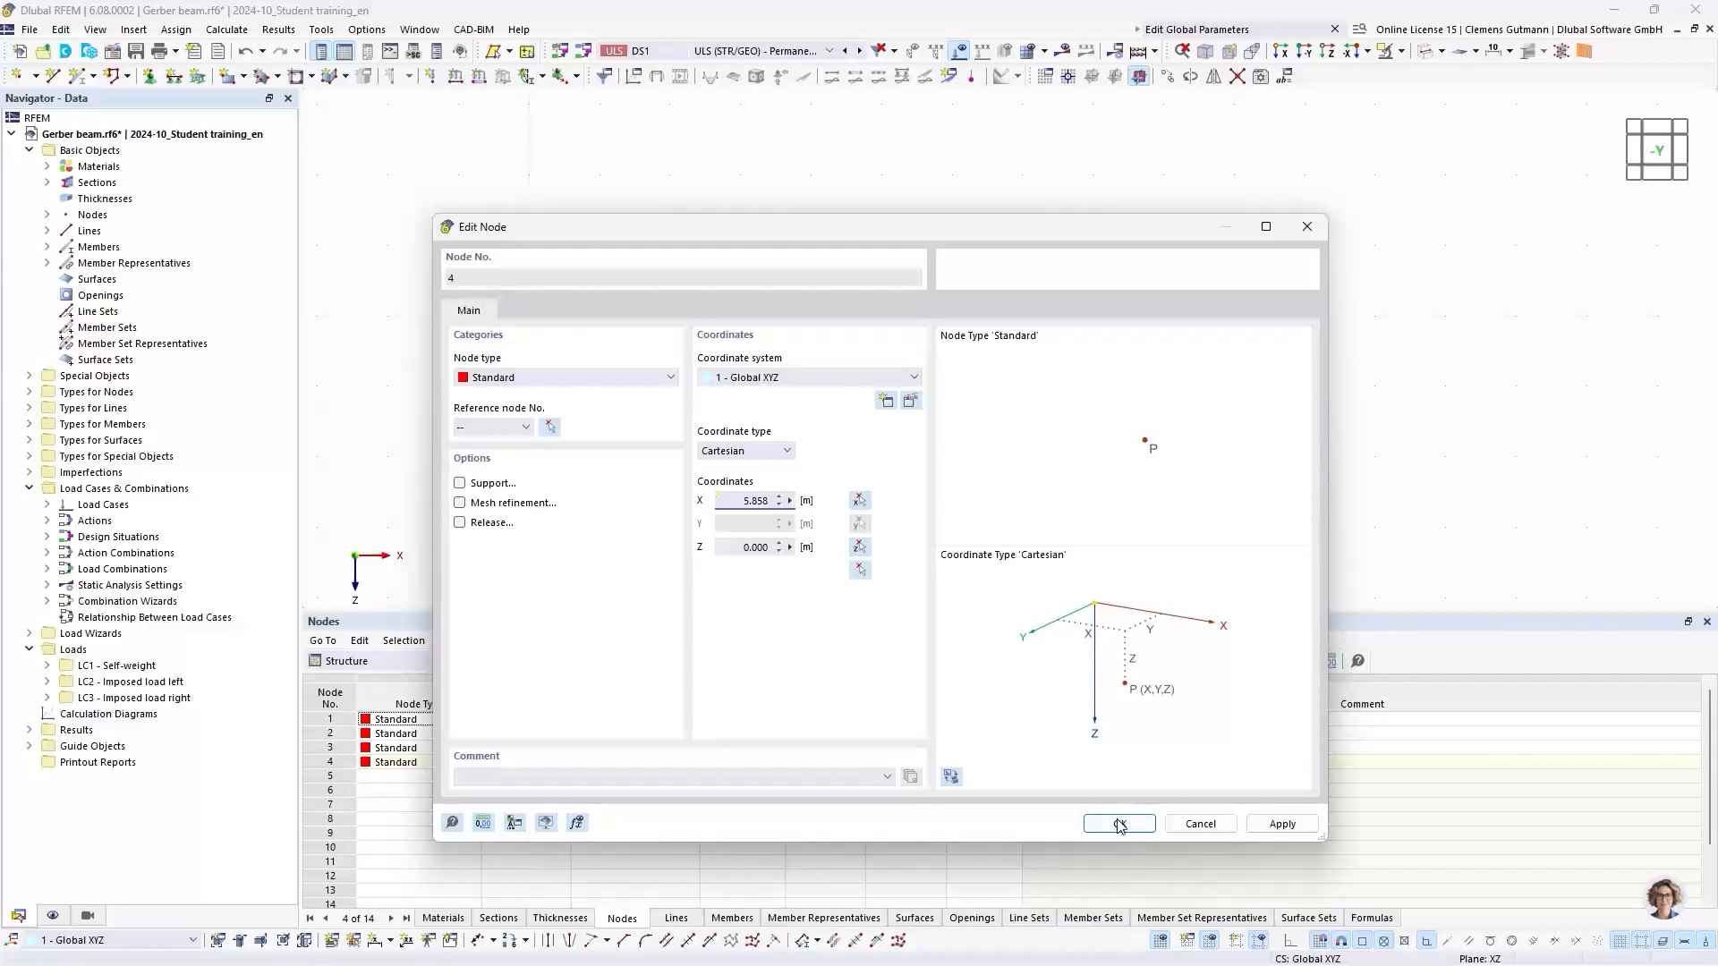
Confirm node 4 and add a linear dimension chain through all beam nodes in the second plane, offset about 1.3 m below the beam
{"action": "left_click", "coordinate": [1118, 823]}
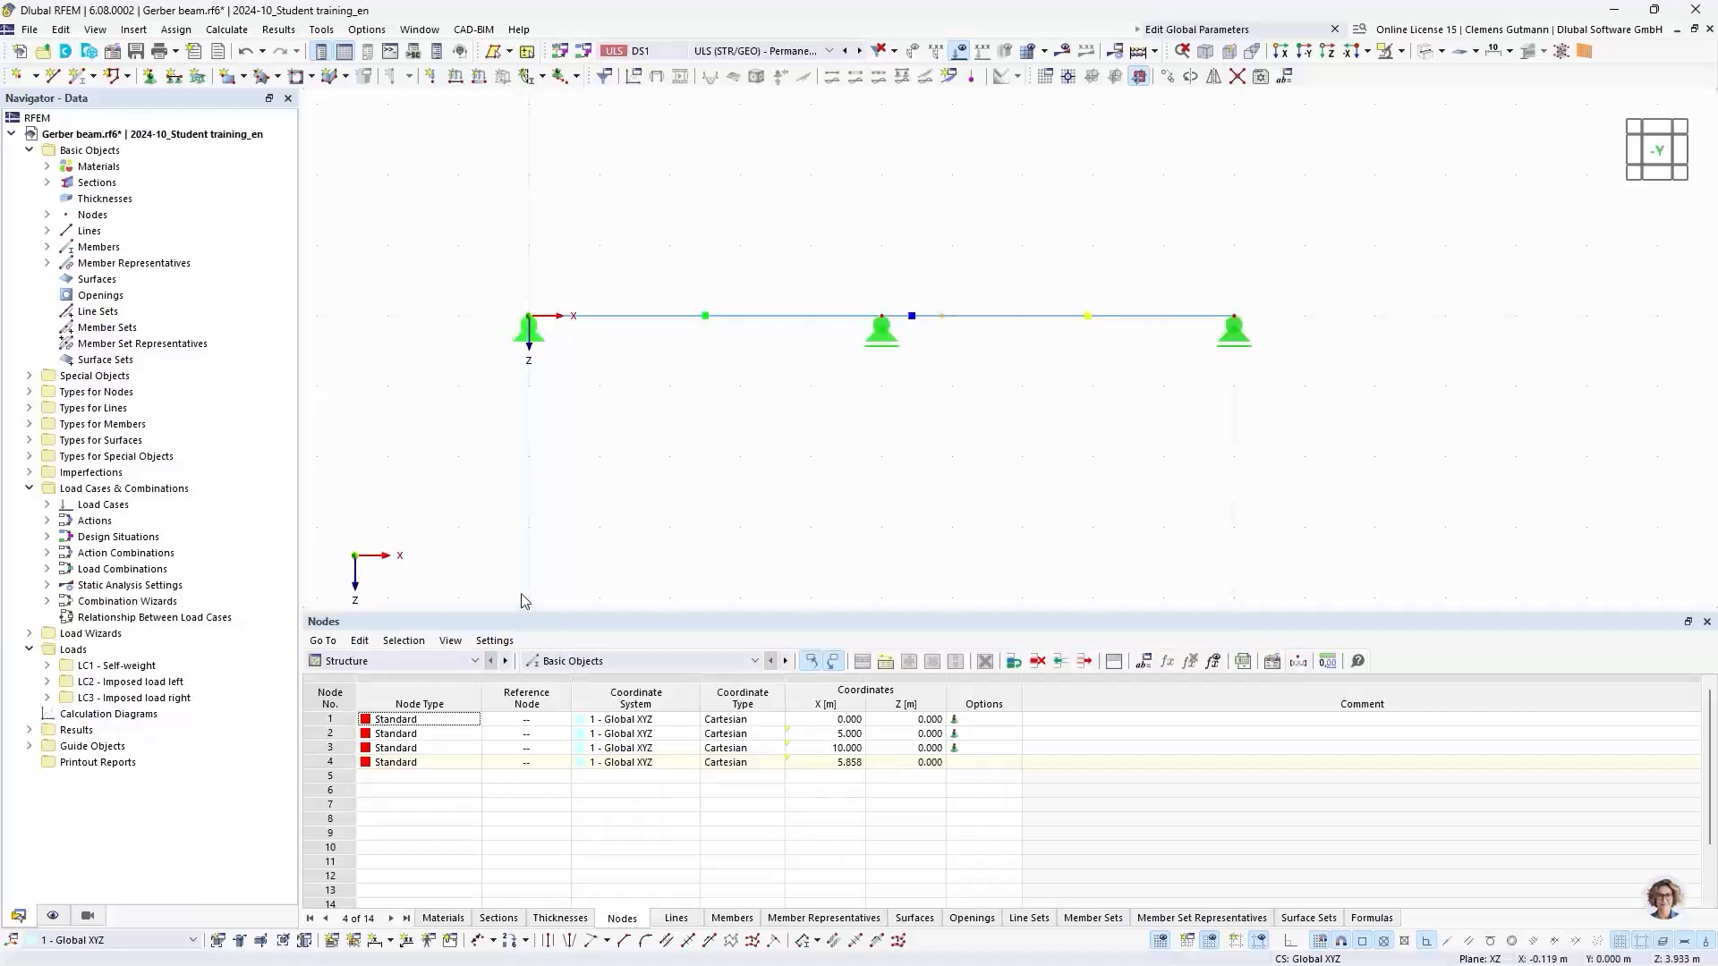
{"action": "left_click", "coordinate": [392, 941]}
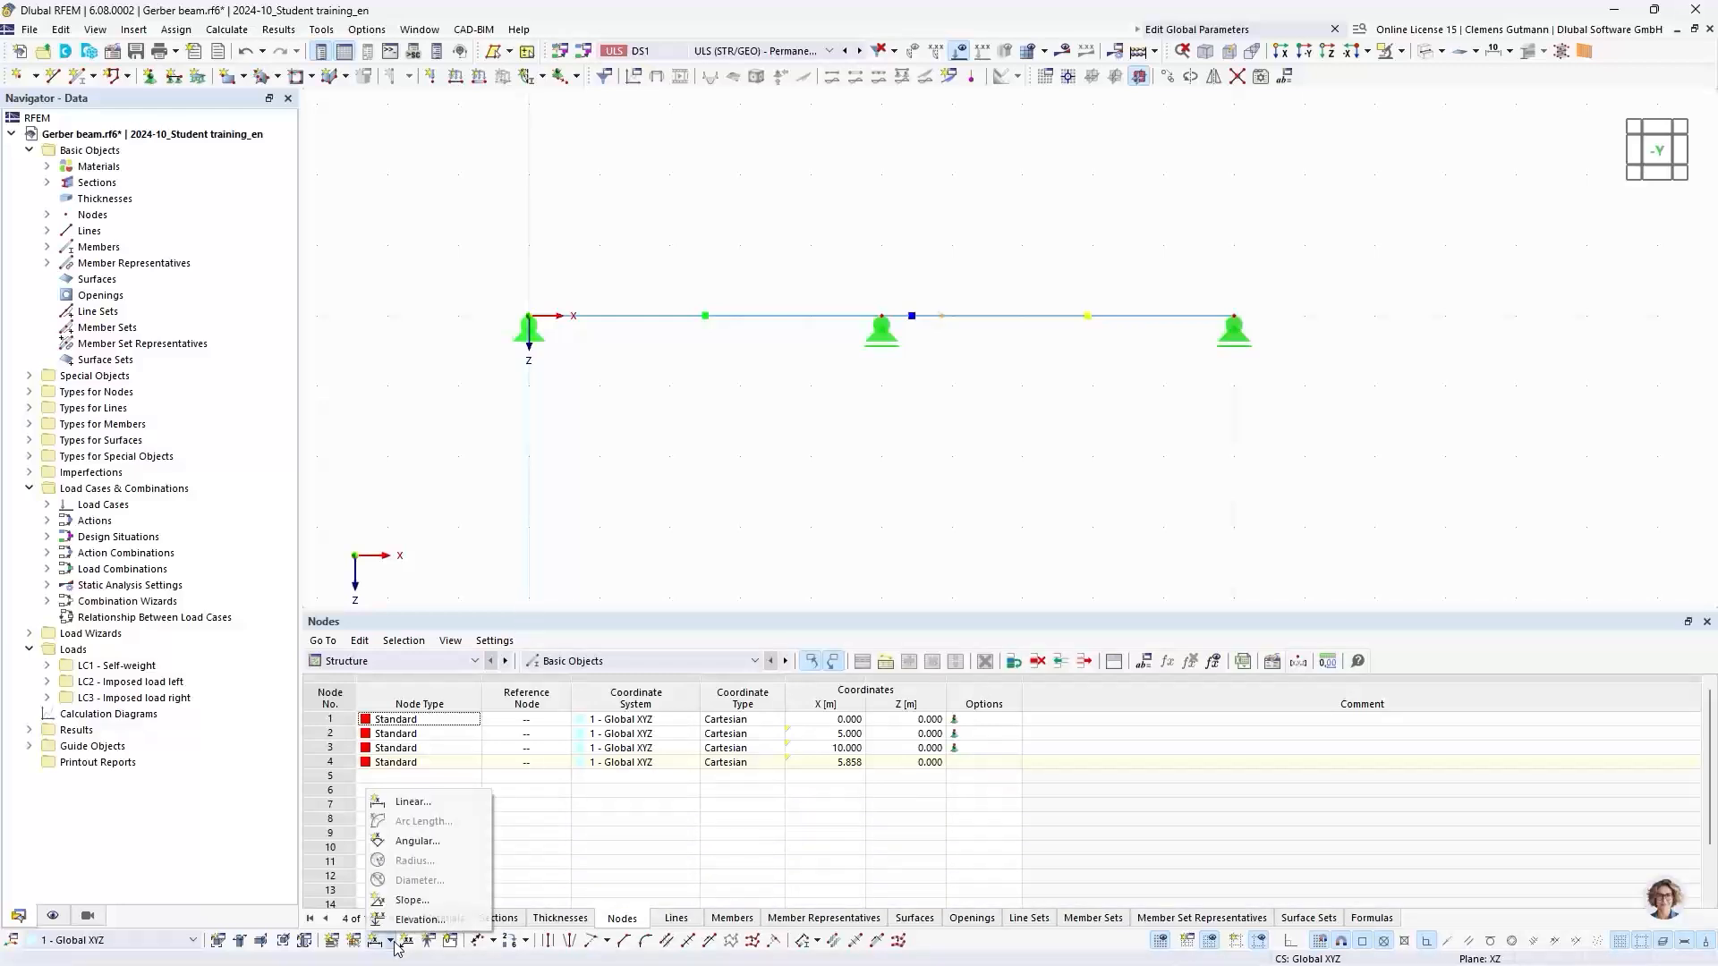
{"action": "left_click", "coordinate": [398, 803]}
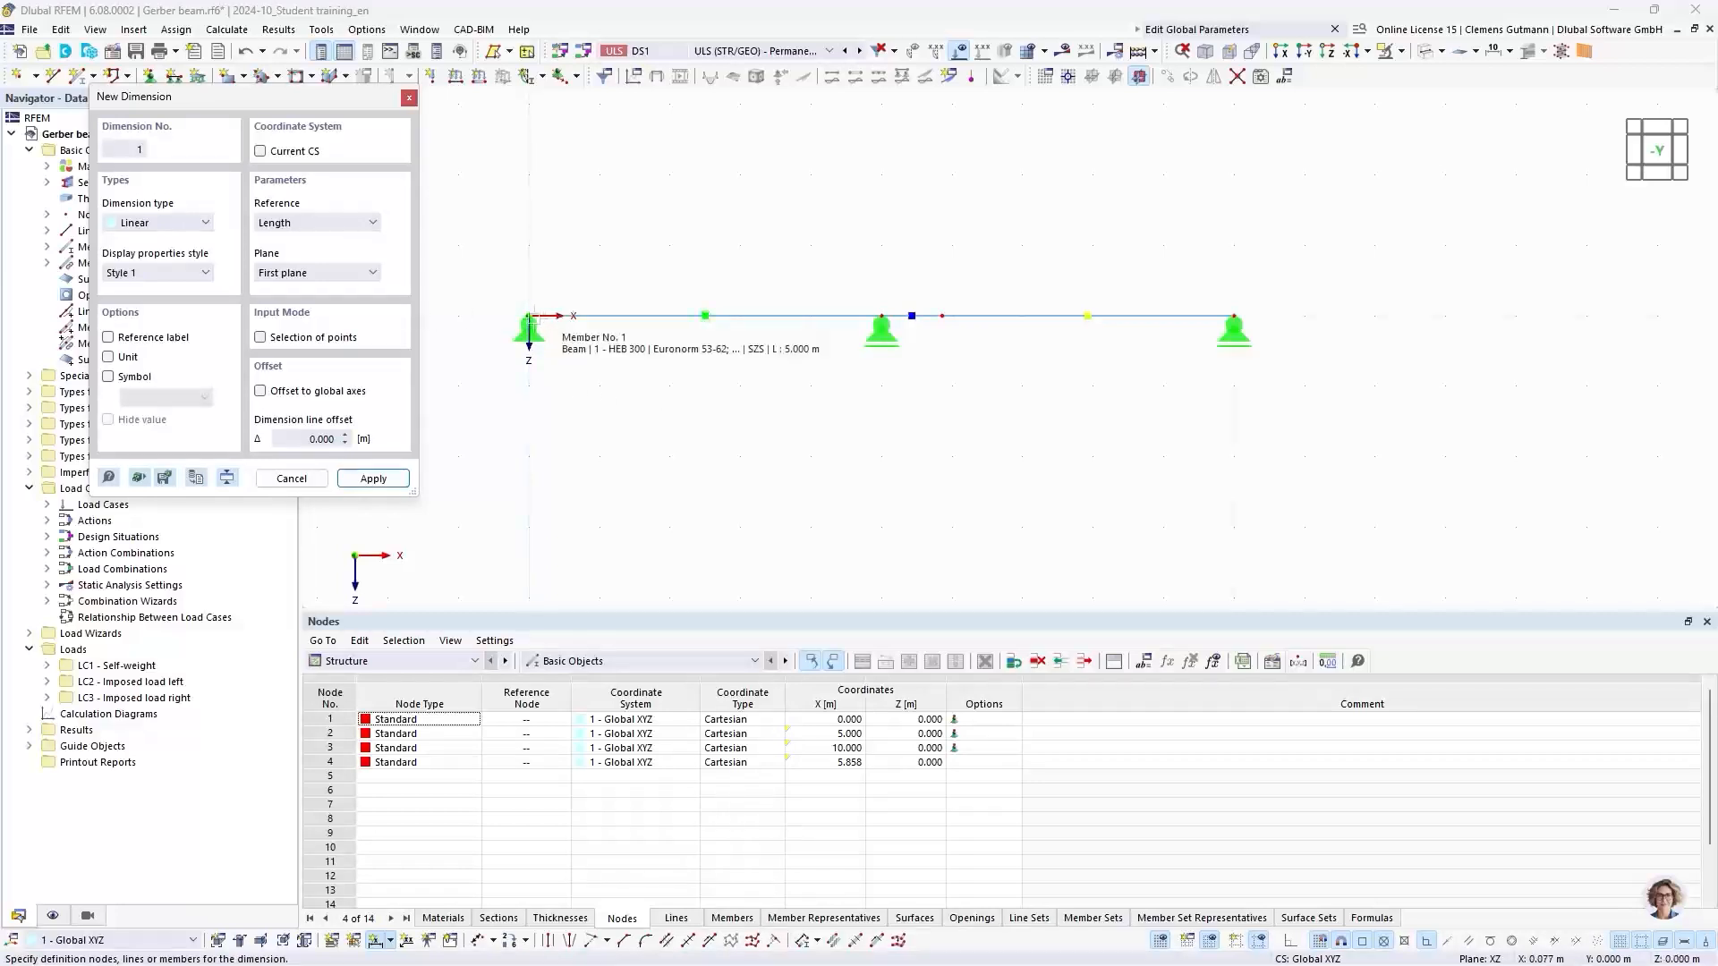
{"action": "left_click", "coordinate": [528, 316]}
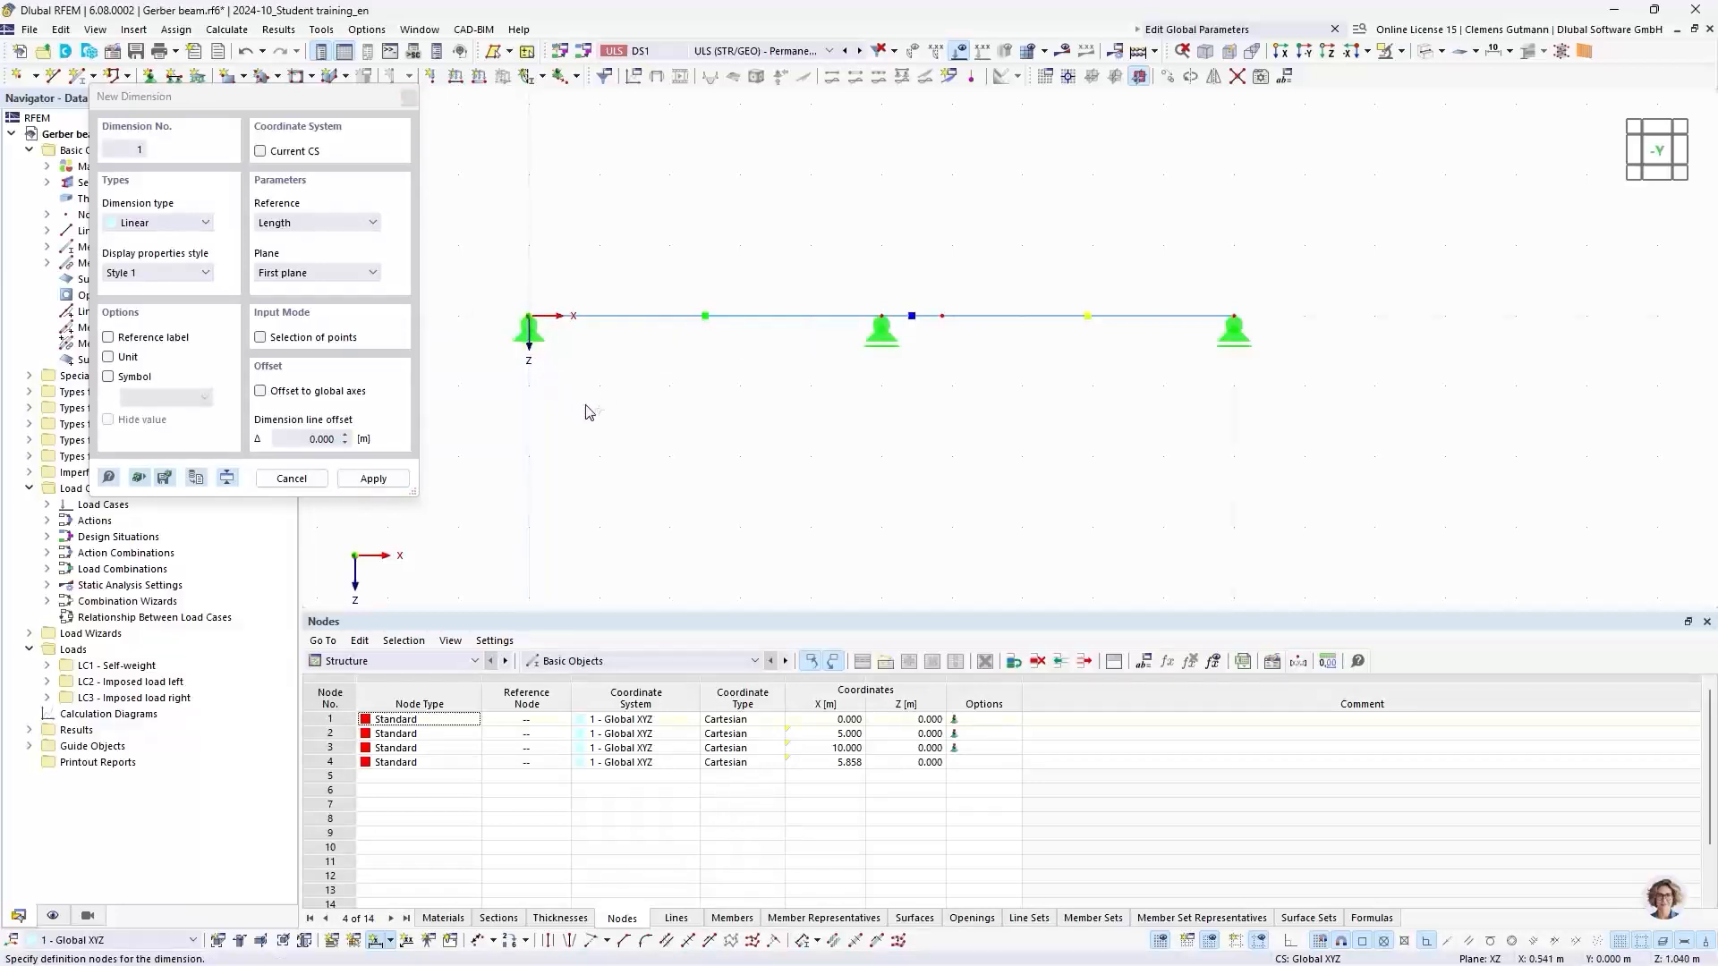
{"action": "left_click", "coordinate": [882, 315]}
{"action": "left_click", "coordinate": [368, 273]}
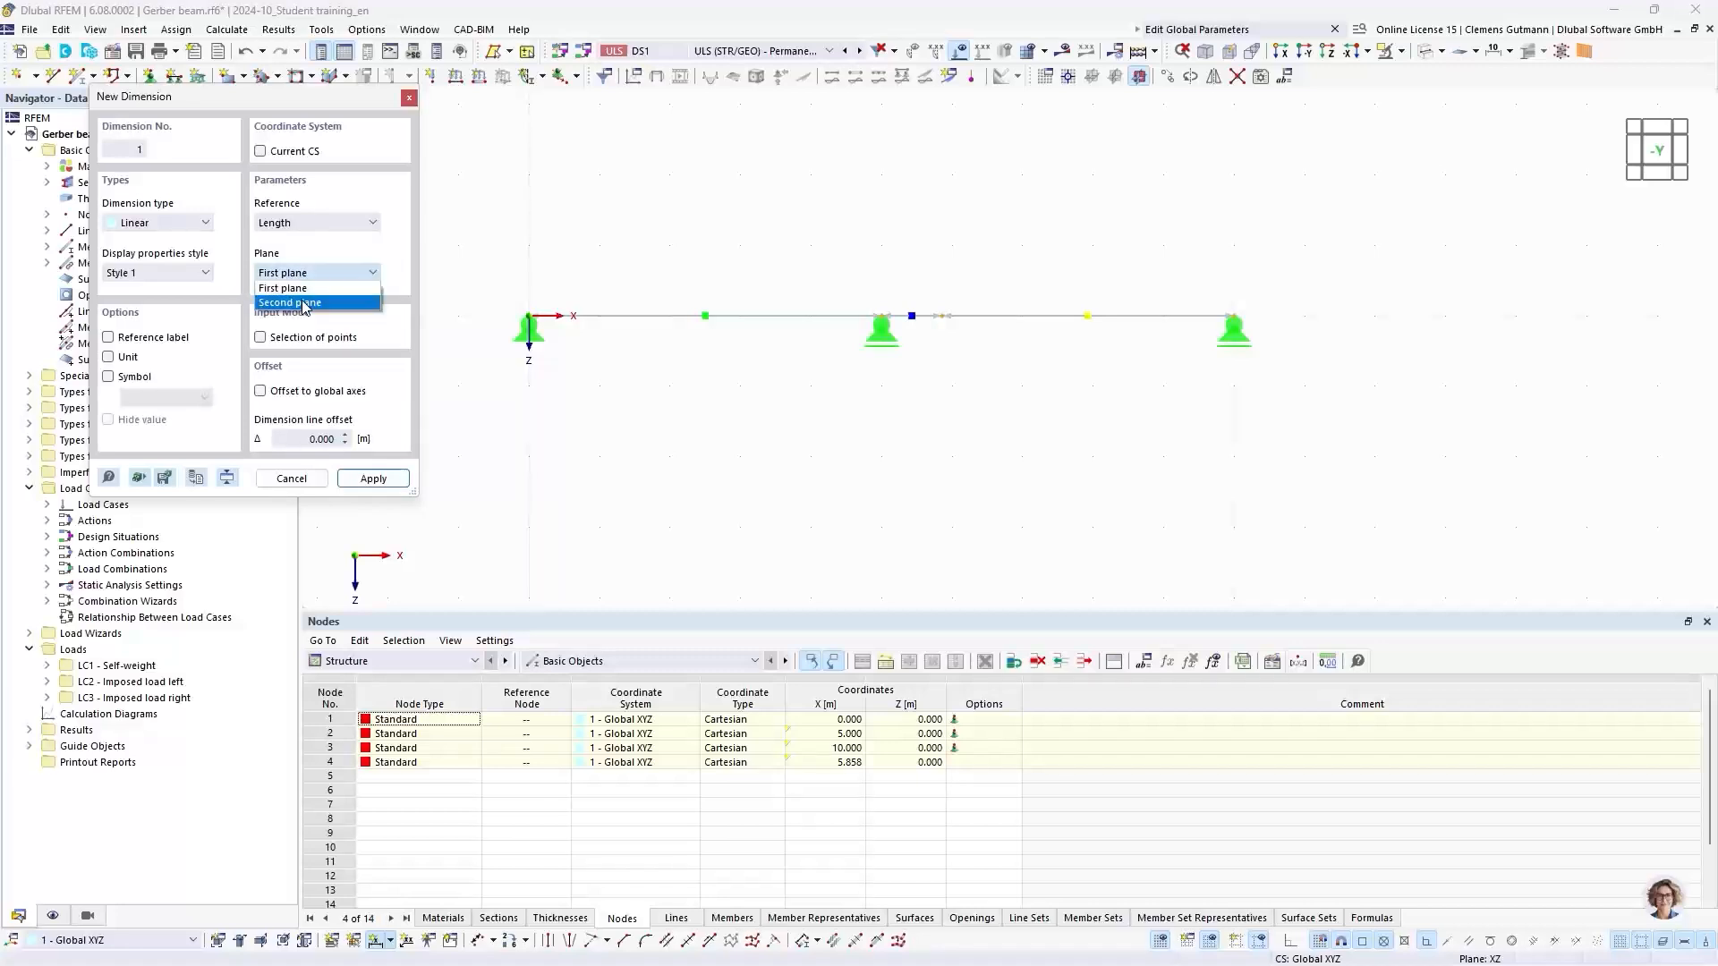
{"action": "left_click", "coordinate": [304, 303]}
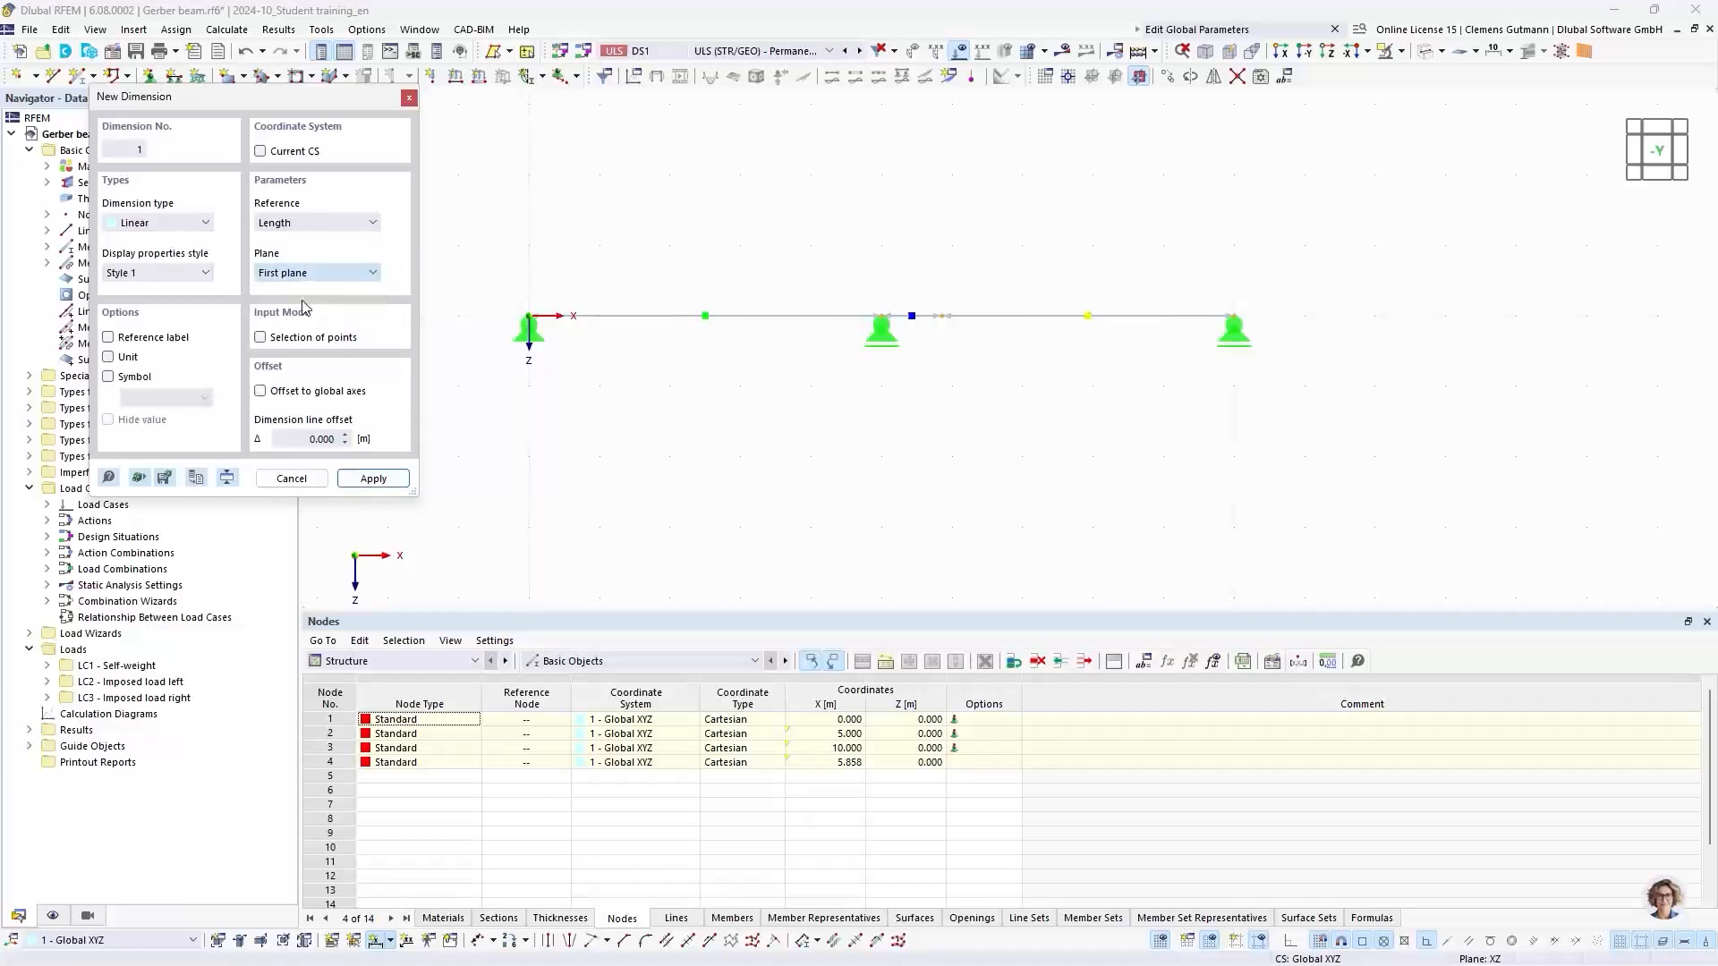
{"action": "left_click", "coordinate": [720, 414]}
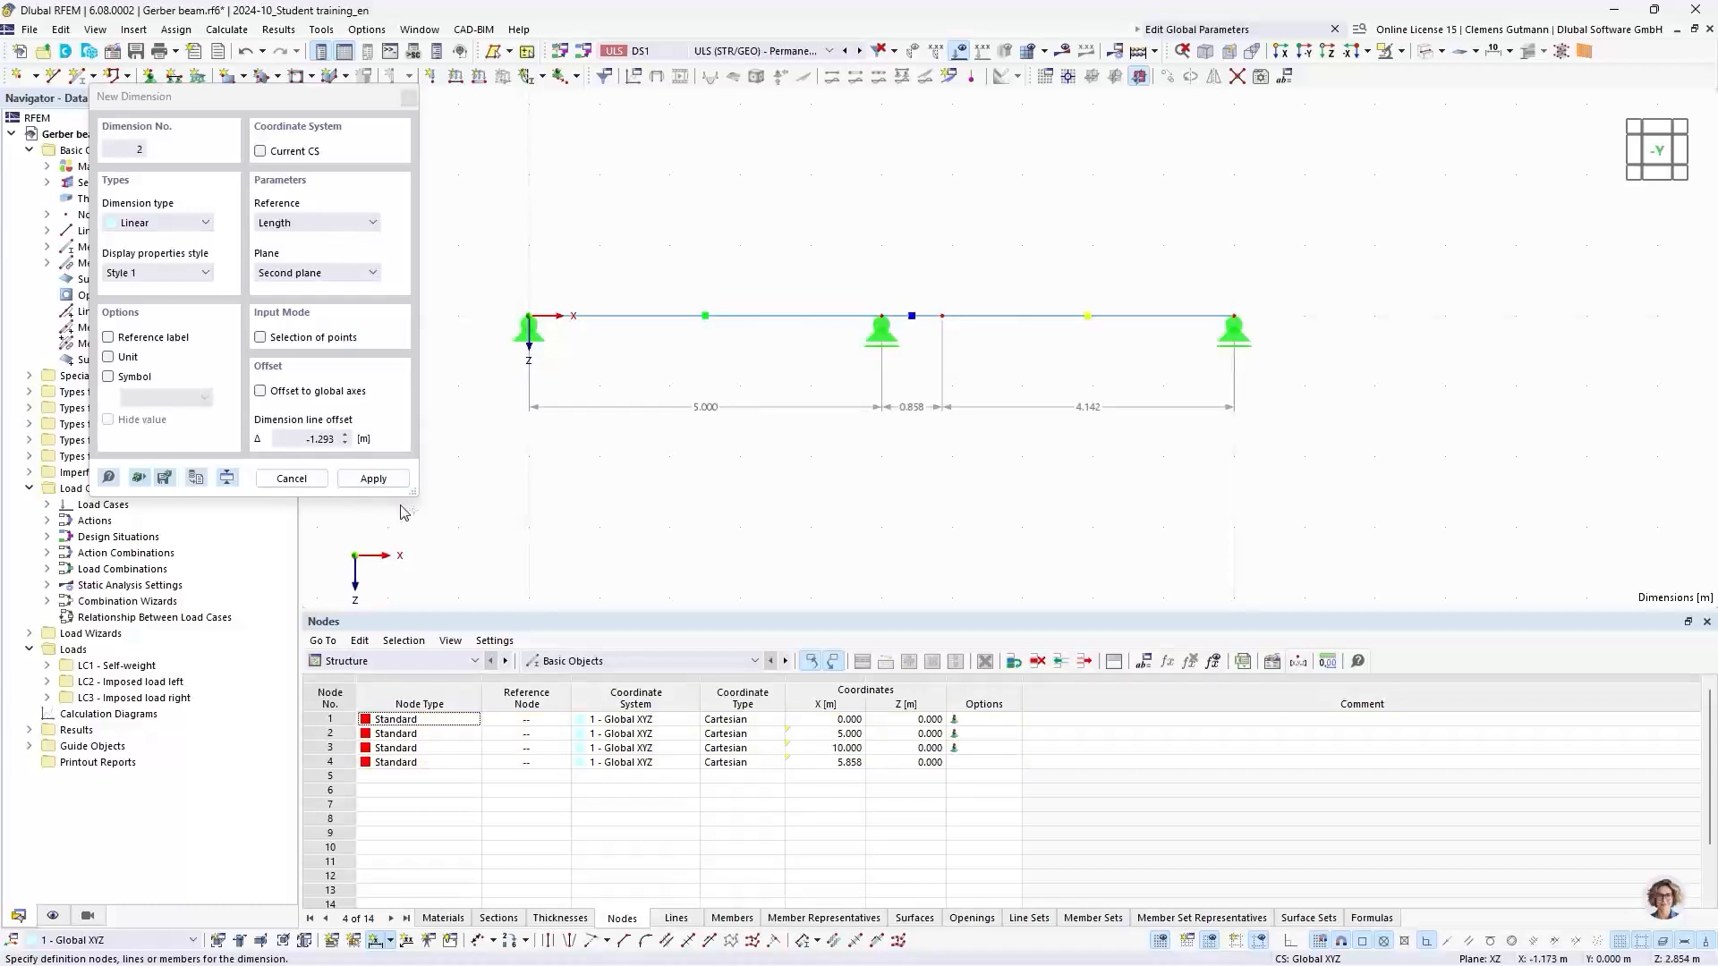
{"action": "left_click", "coordinate": [292, 478]}
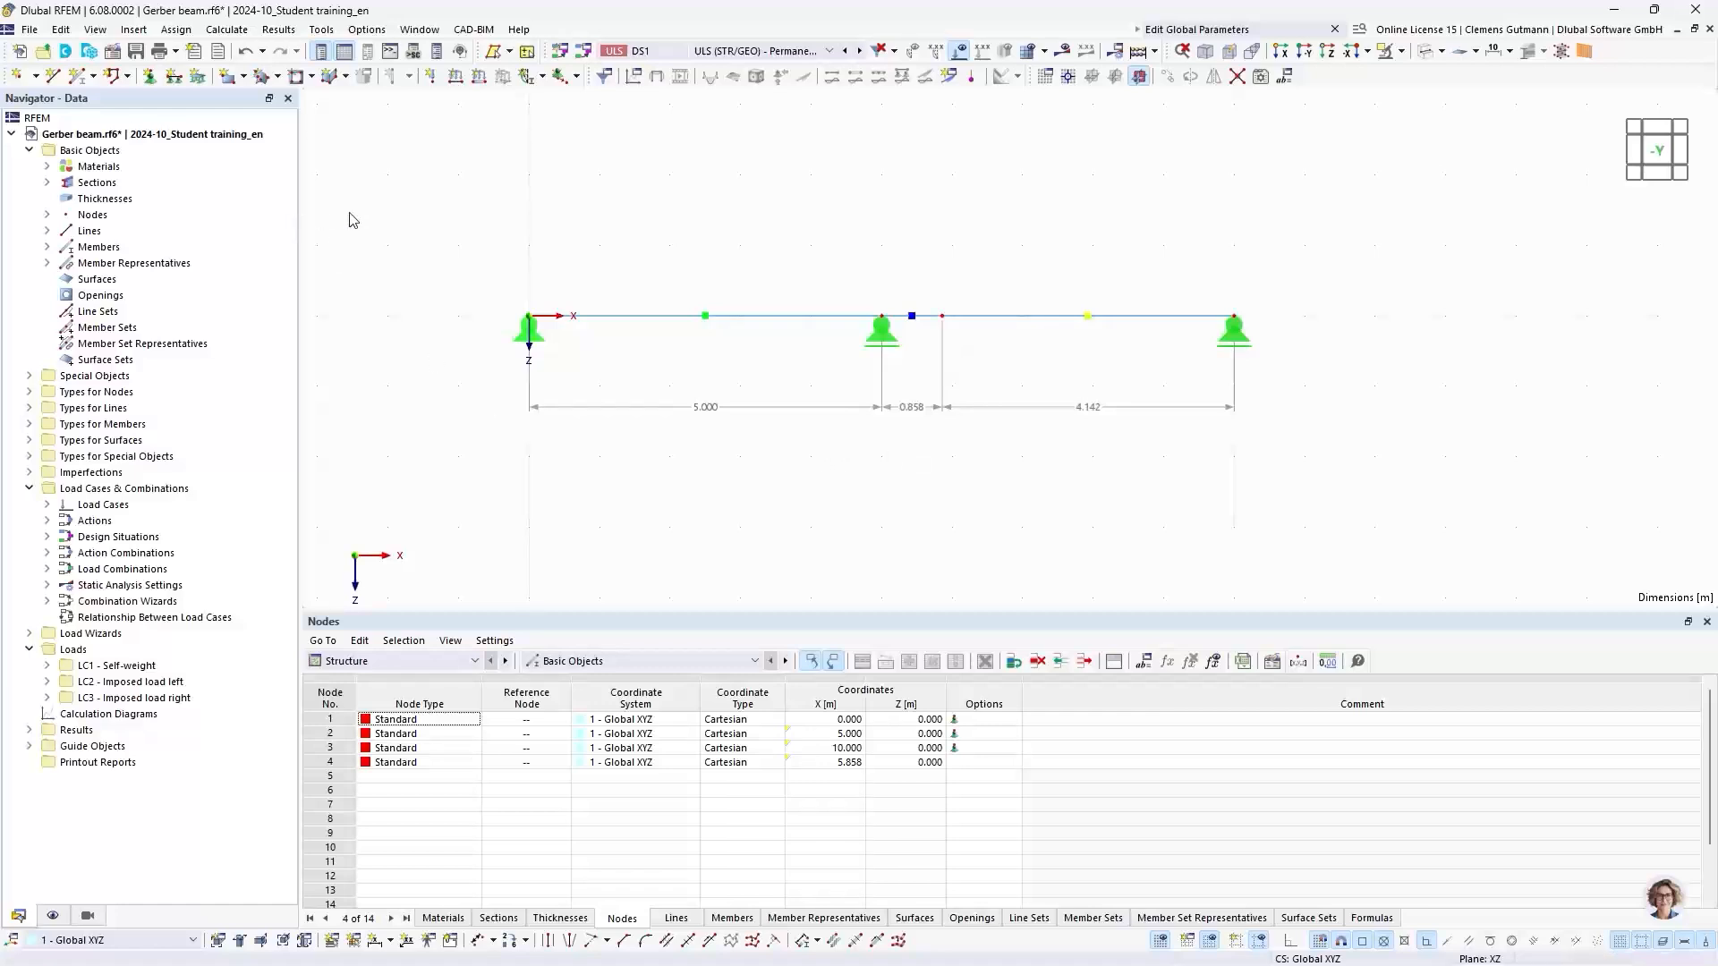
Set the global parameter FieldLength to 4 m
{"action": "left_click", "coordinate": [1285, 77]}
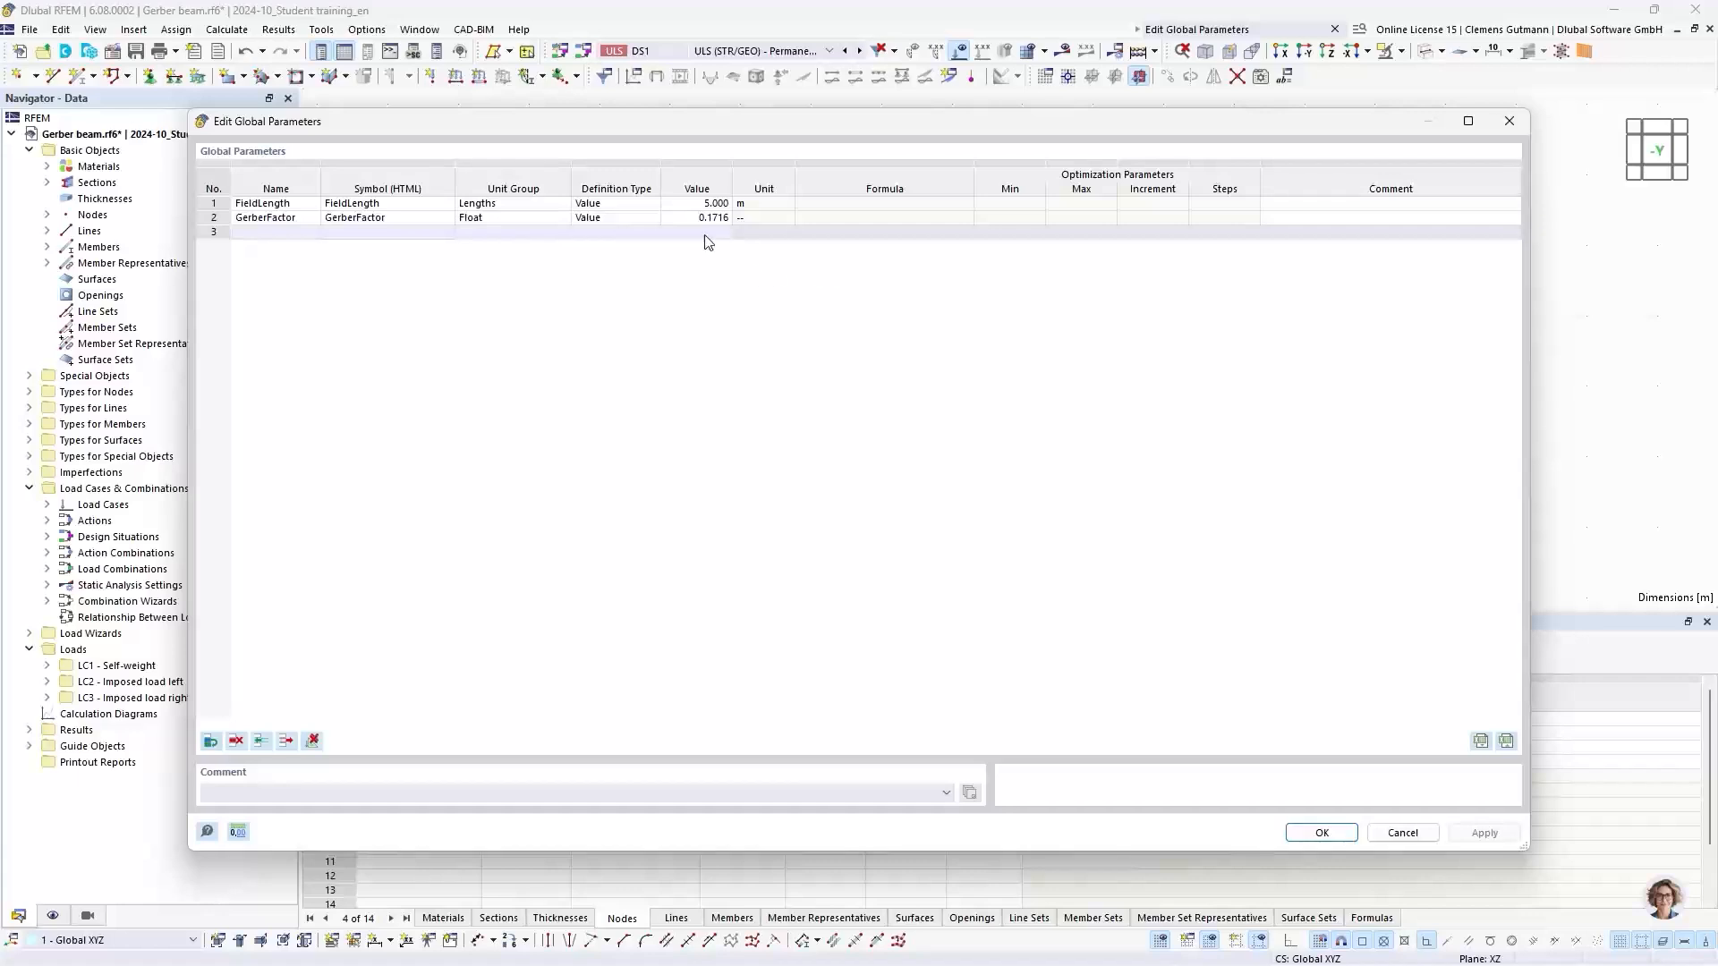
{"action": "double_click", "coordinate": [709, 204]}
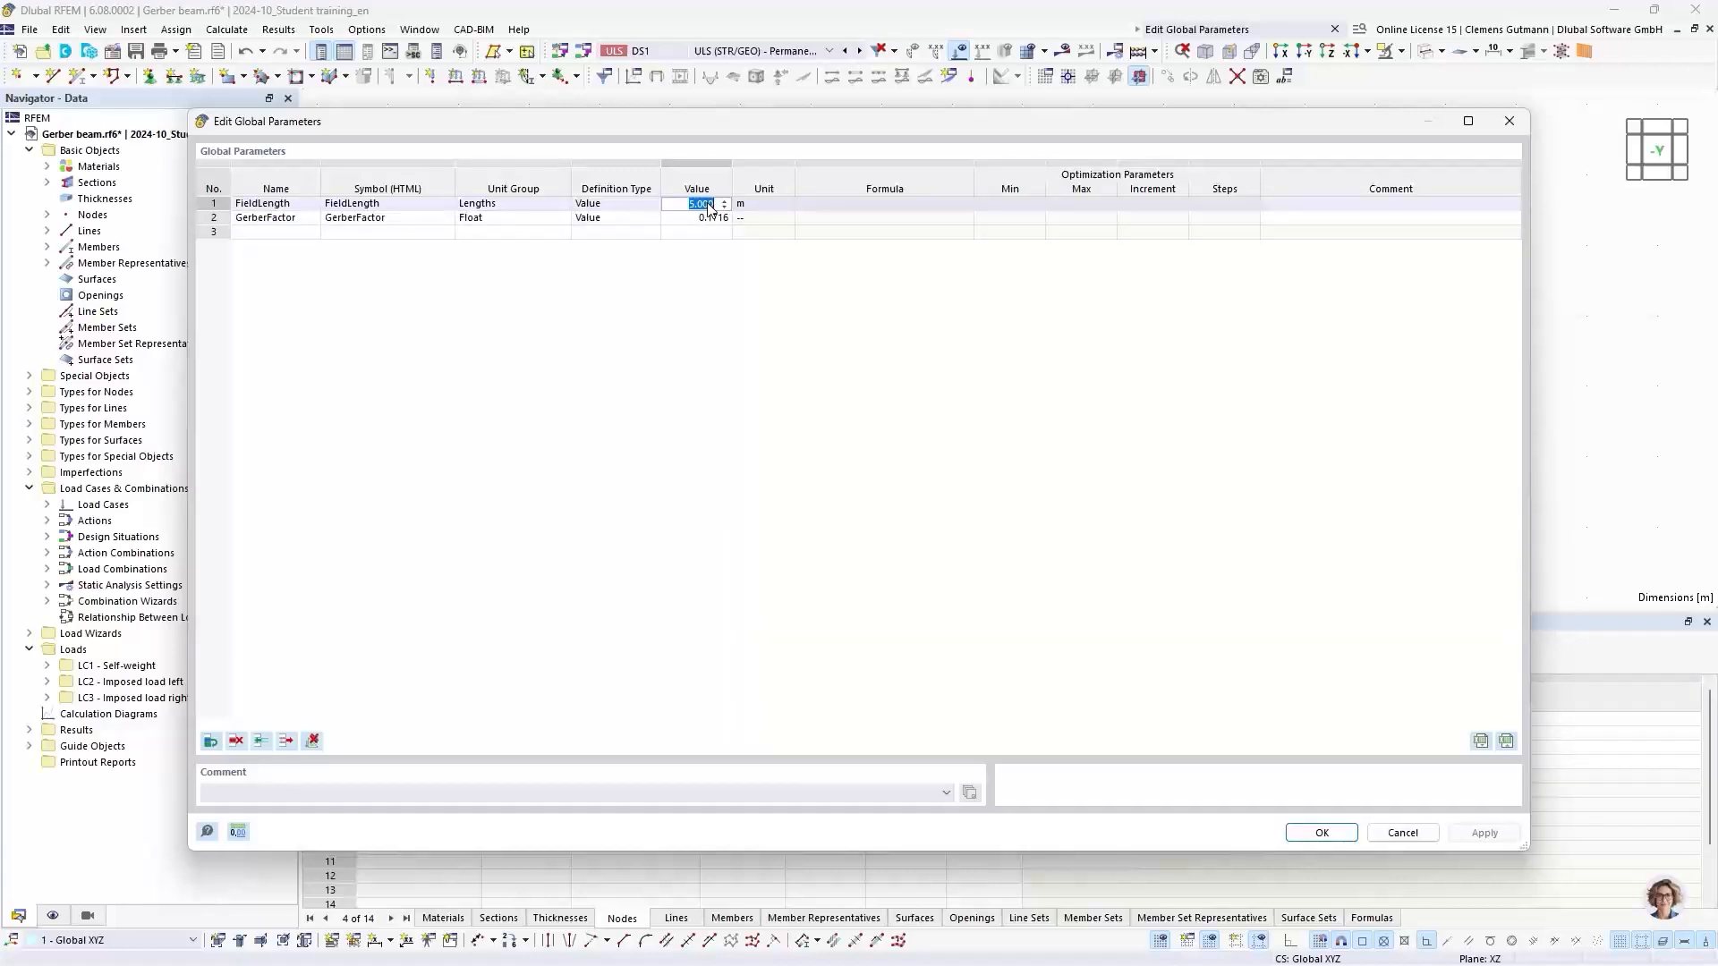
{"action": "key", "text": "BackSpace"}
{"action": "type", "text": "4"}
{"action": "key", "text": "Tab"}
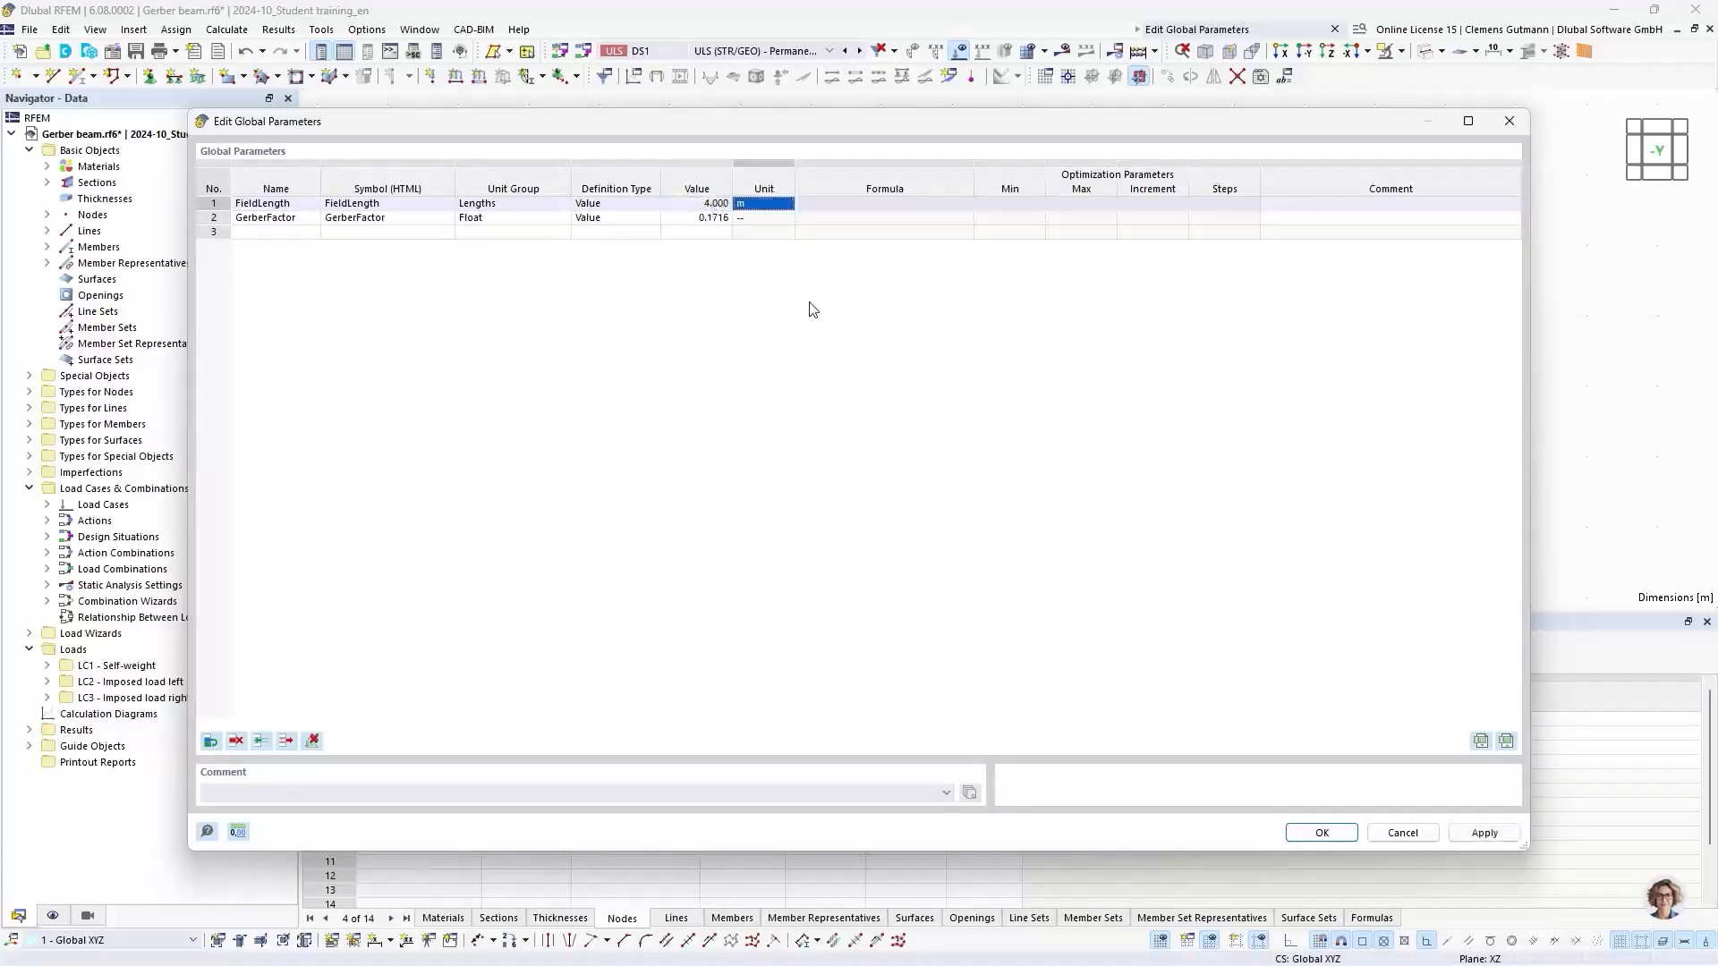
{"action": "left_click", "coordinate": [1338, 837]}
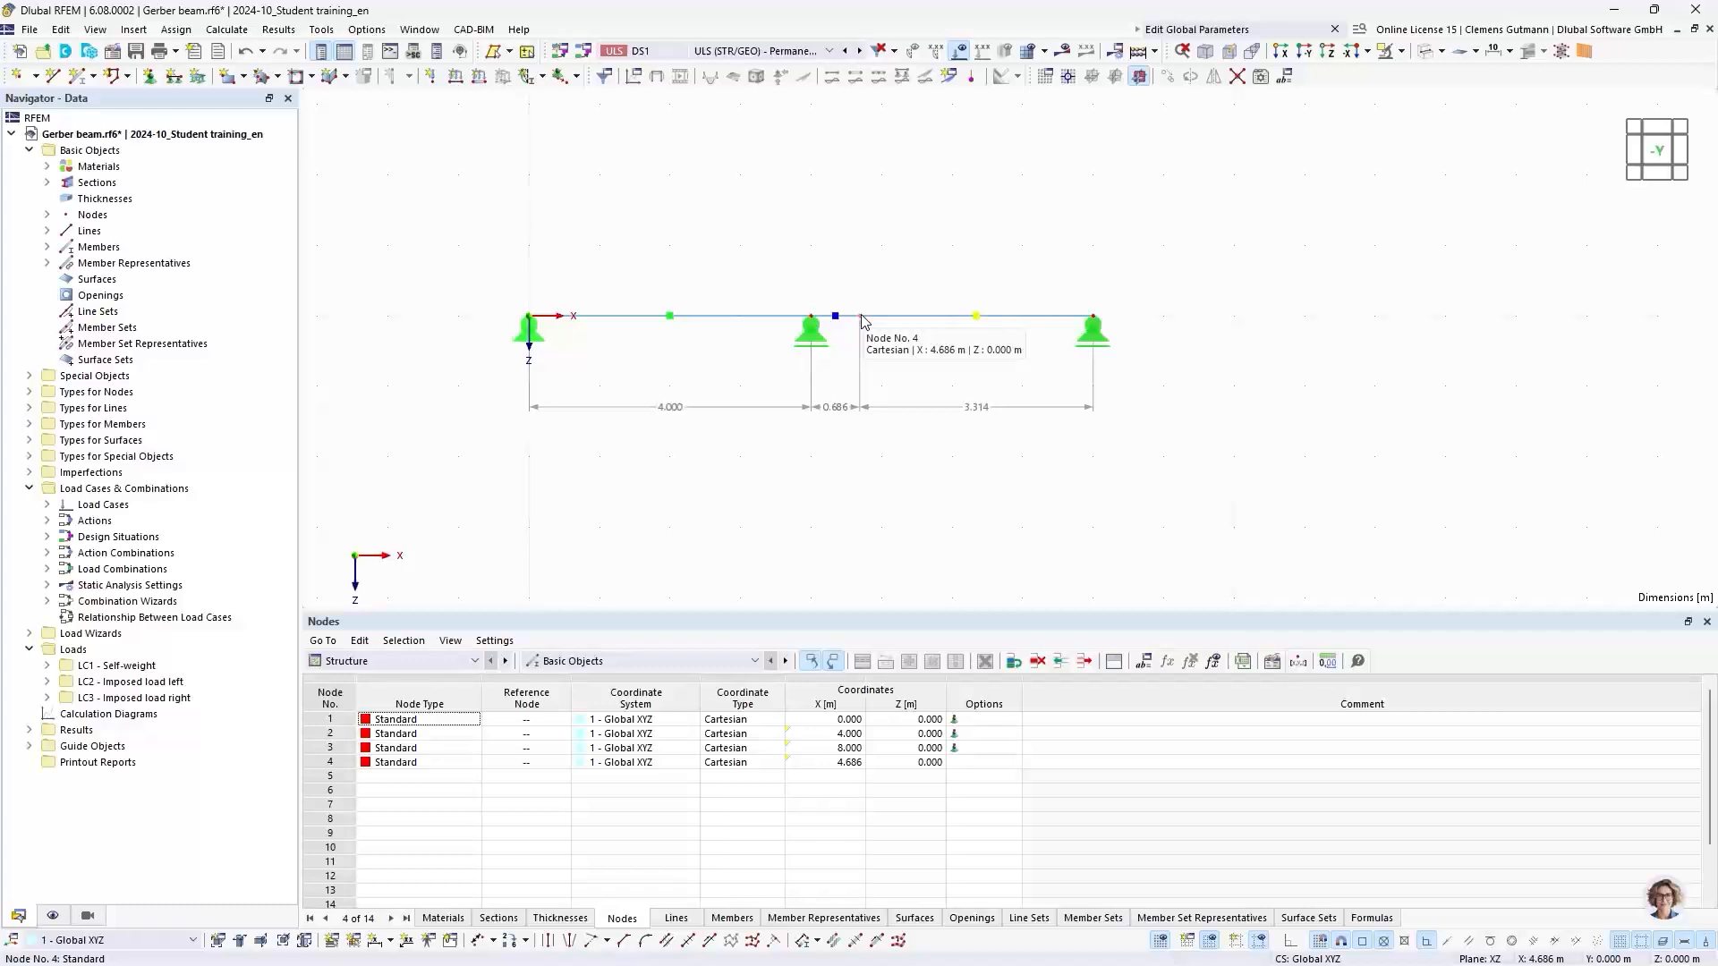
Check the X coordinate formula of node 4, the intermediate node in the second span
{"action": "scroll", "coordinate": [835, 423], "scroll_direction": "up", "scroll_amount": 1}
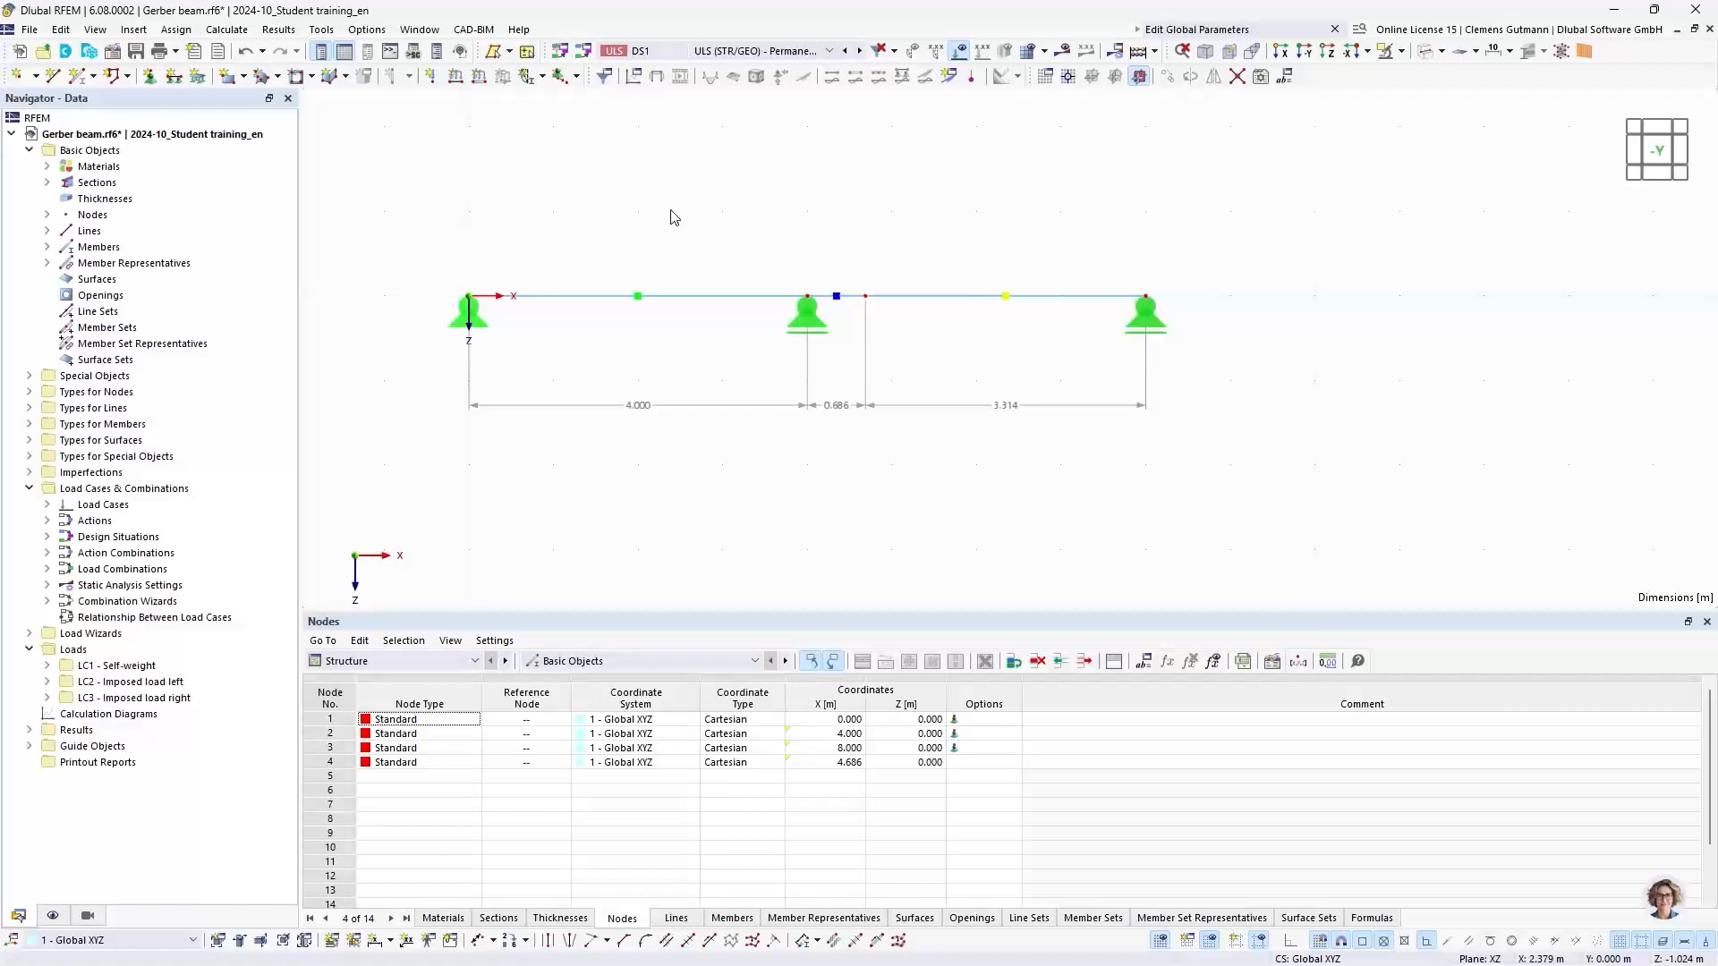
{"action": "double_click", "coordinate": [865, 296]}
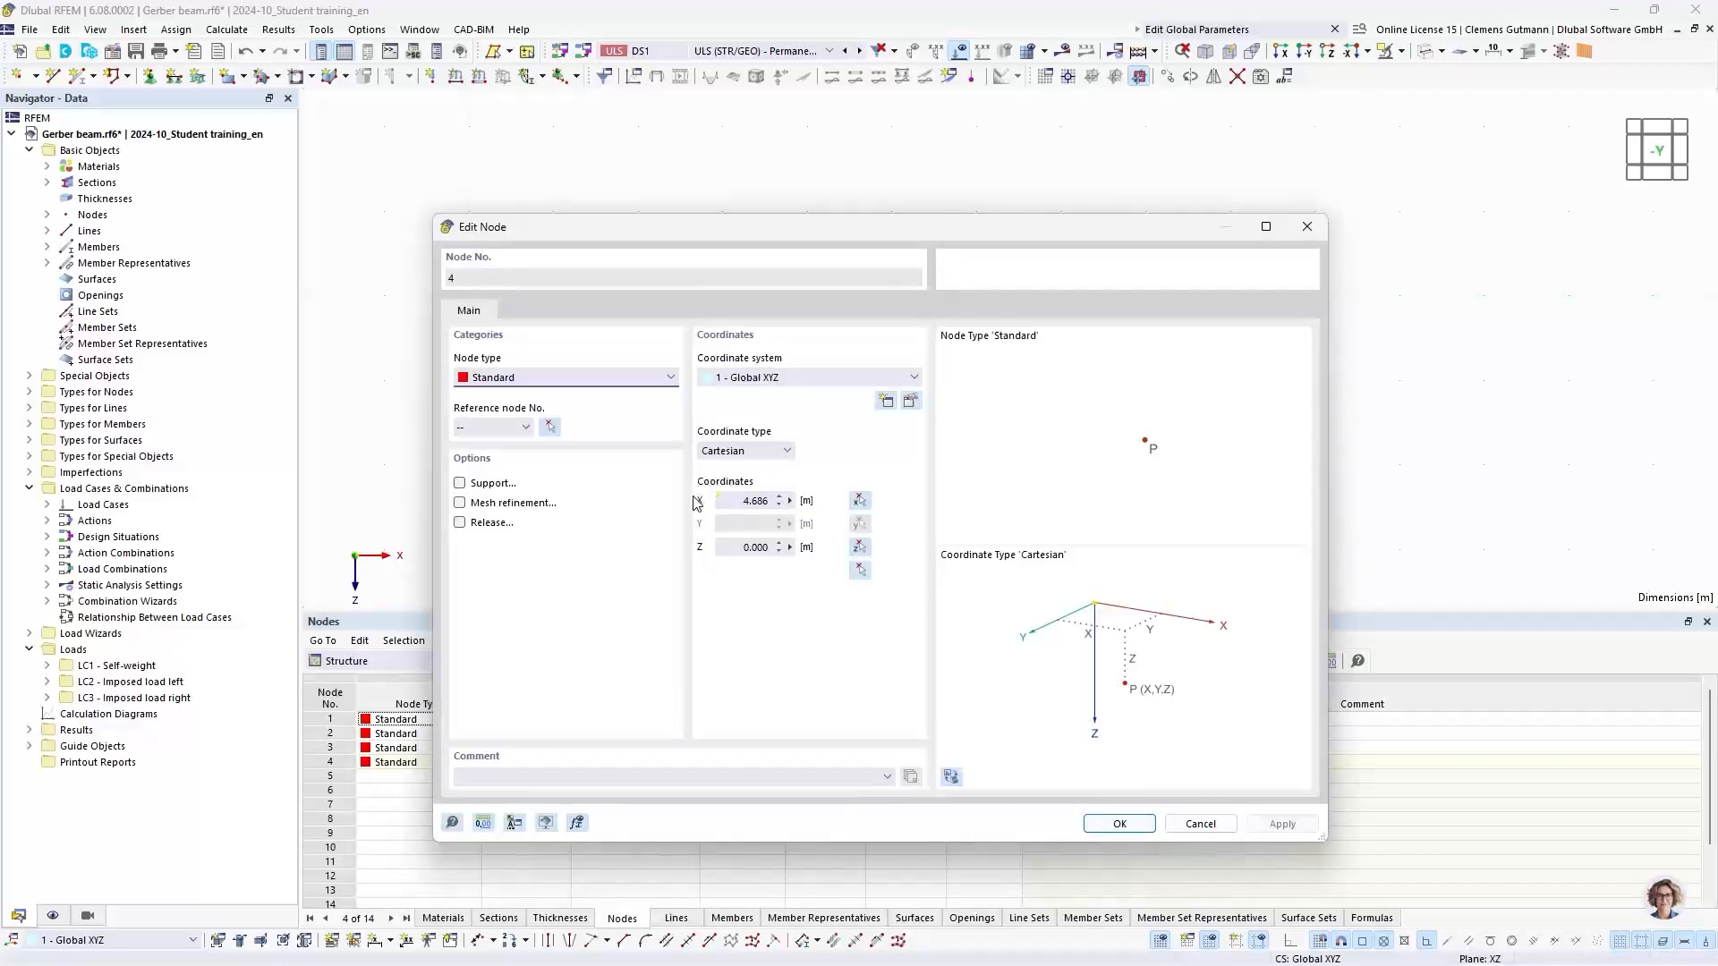
{"action": "left_click", "coordinate": [790, 503]}
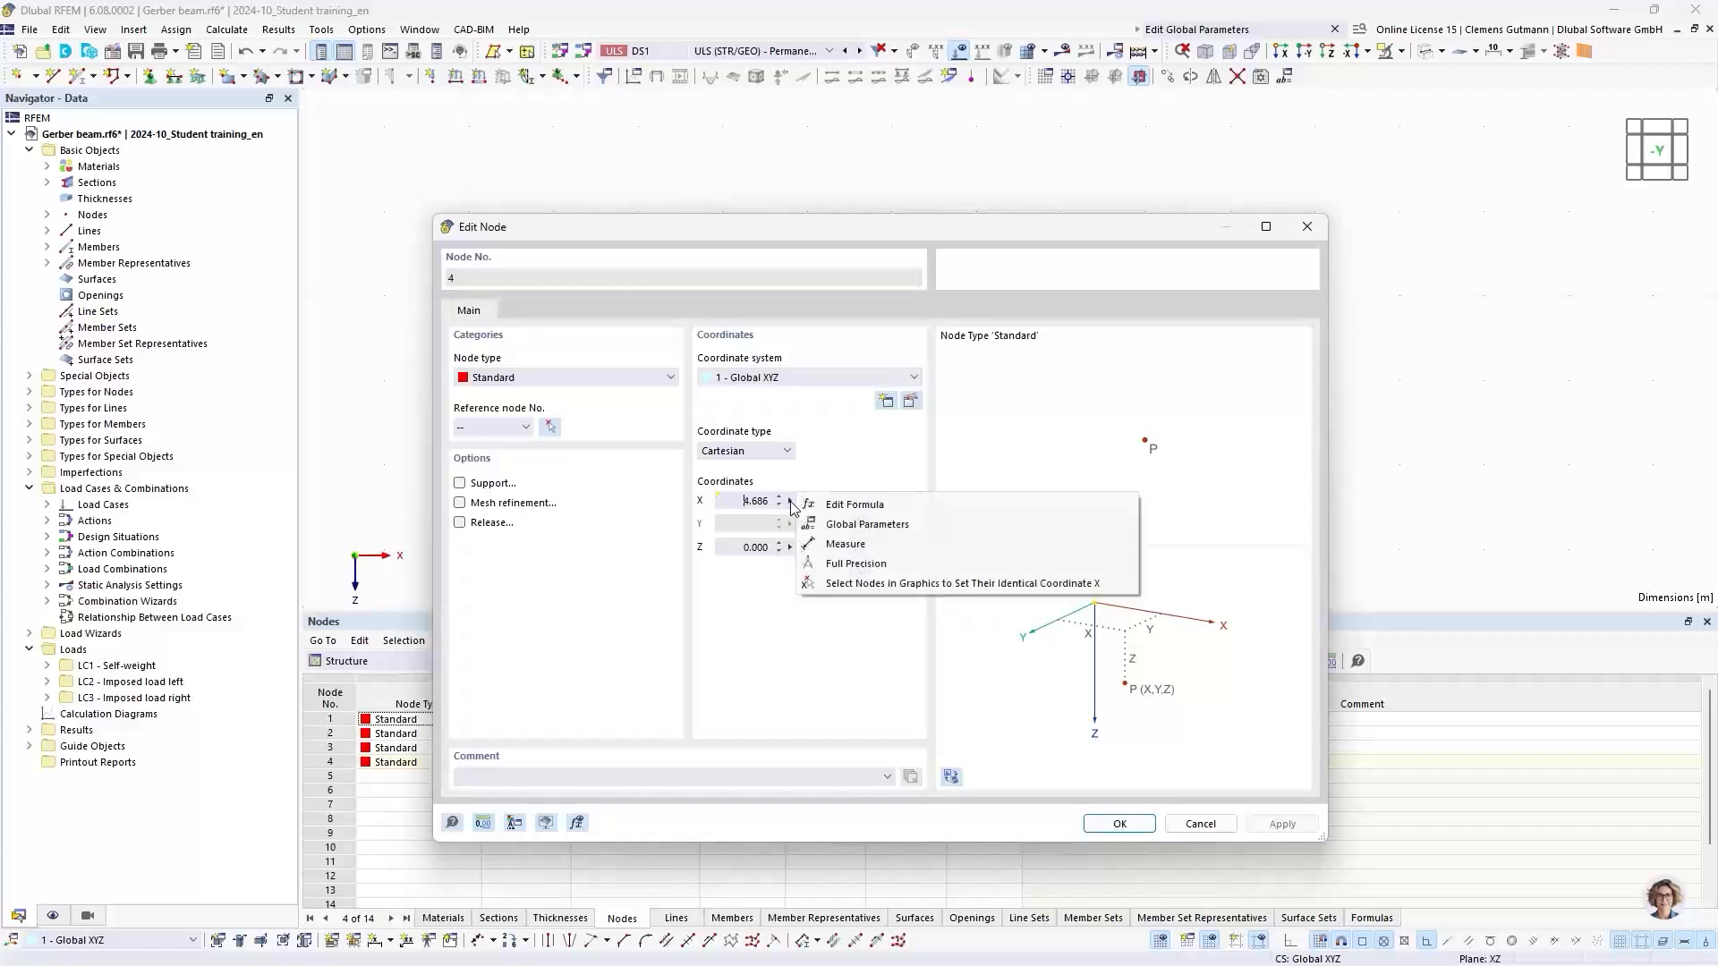
{"action": "left_click", "coordinate": [879, 492]}
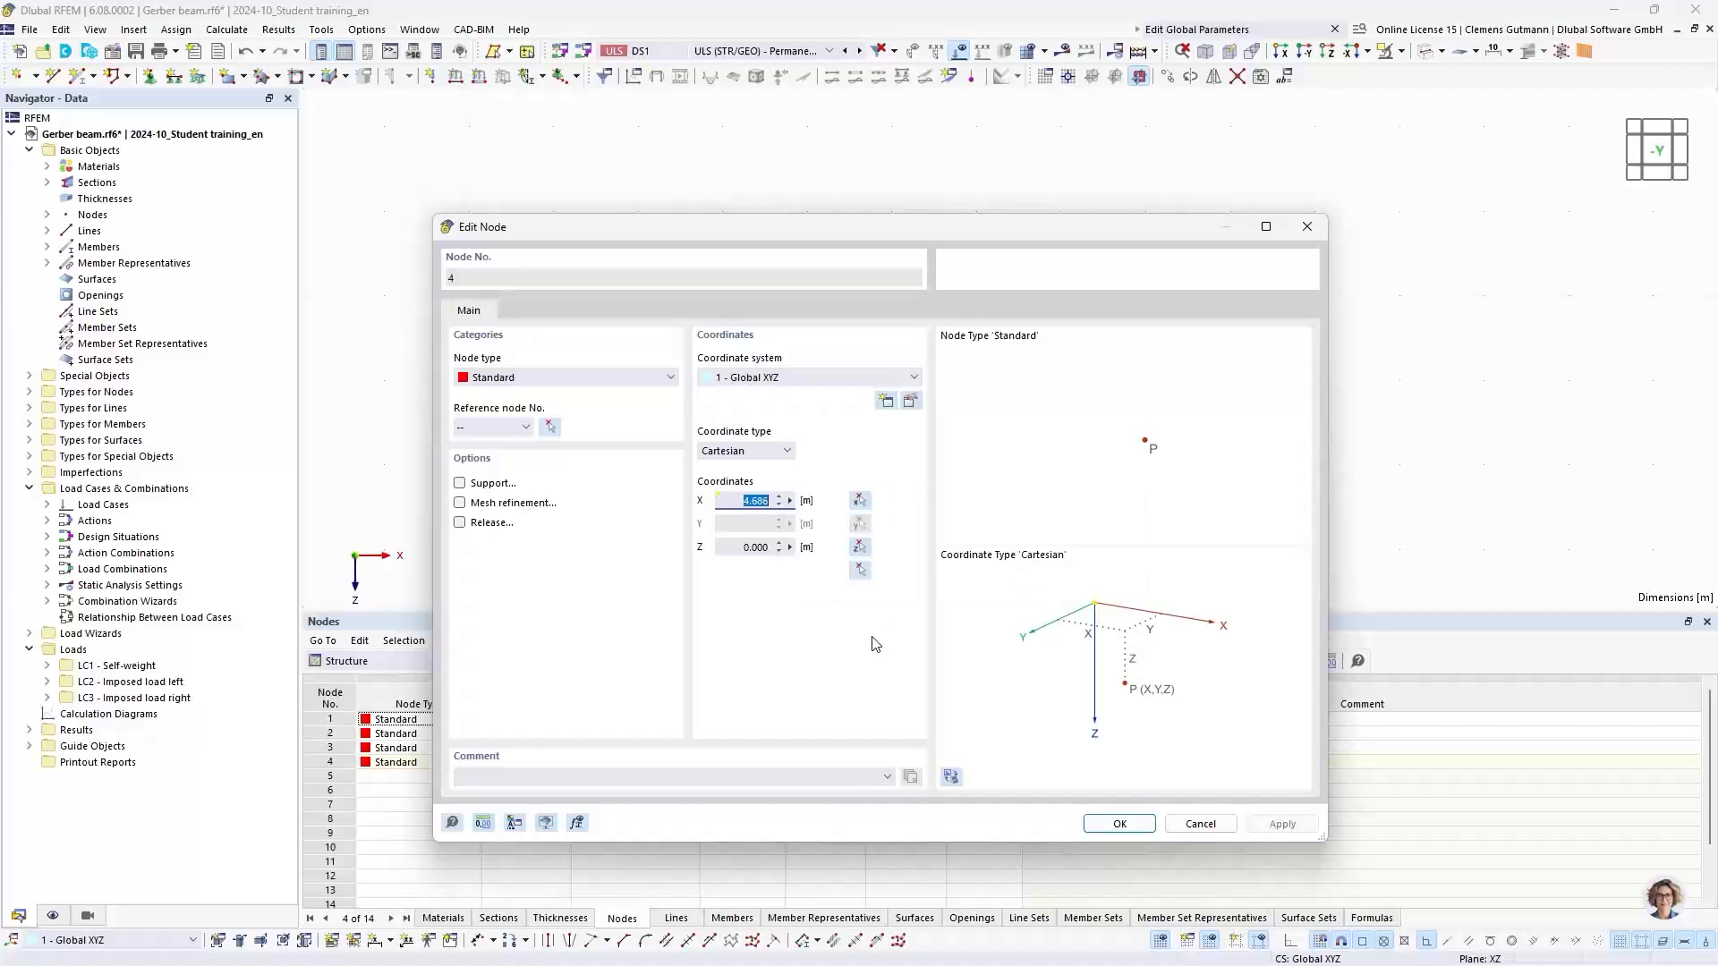
{"action": "left_click", "coordinate": [1119, 824]}
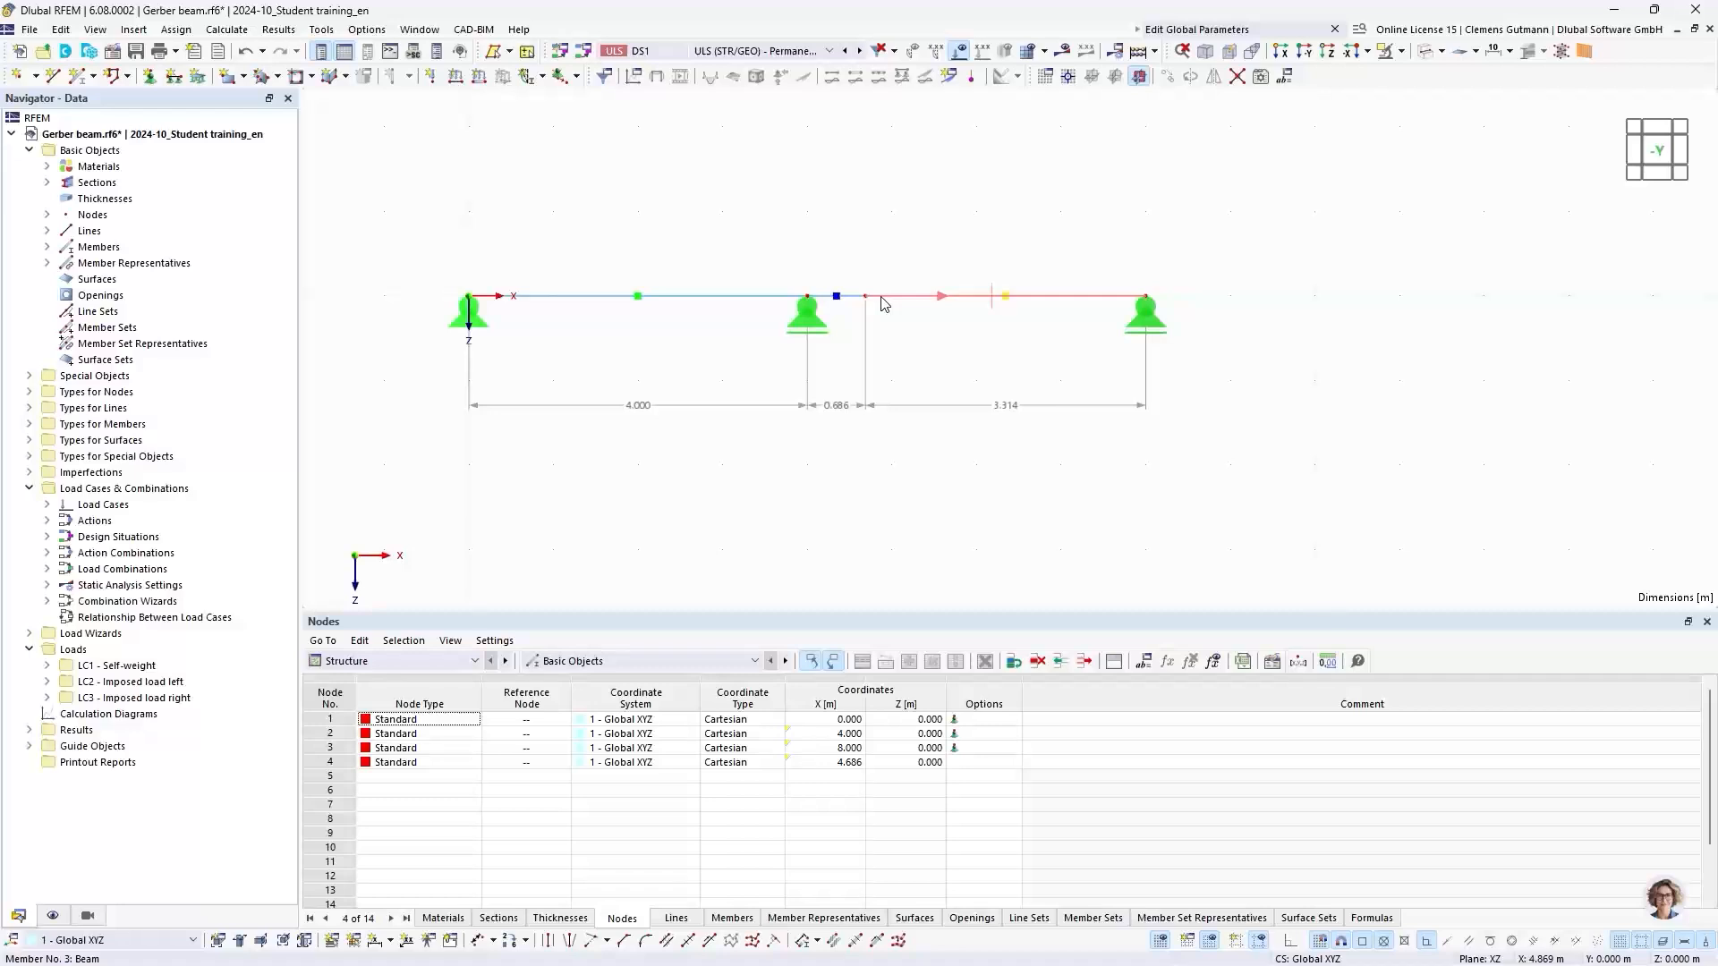
Enable the Hinges option for member 3, between node 4 and the end support, and open its hinge assignment
{"action": "right_click", "coordinate": [882, 304]}
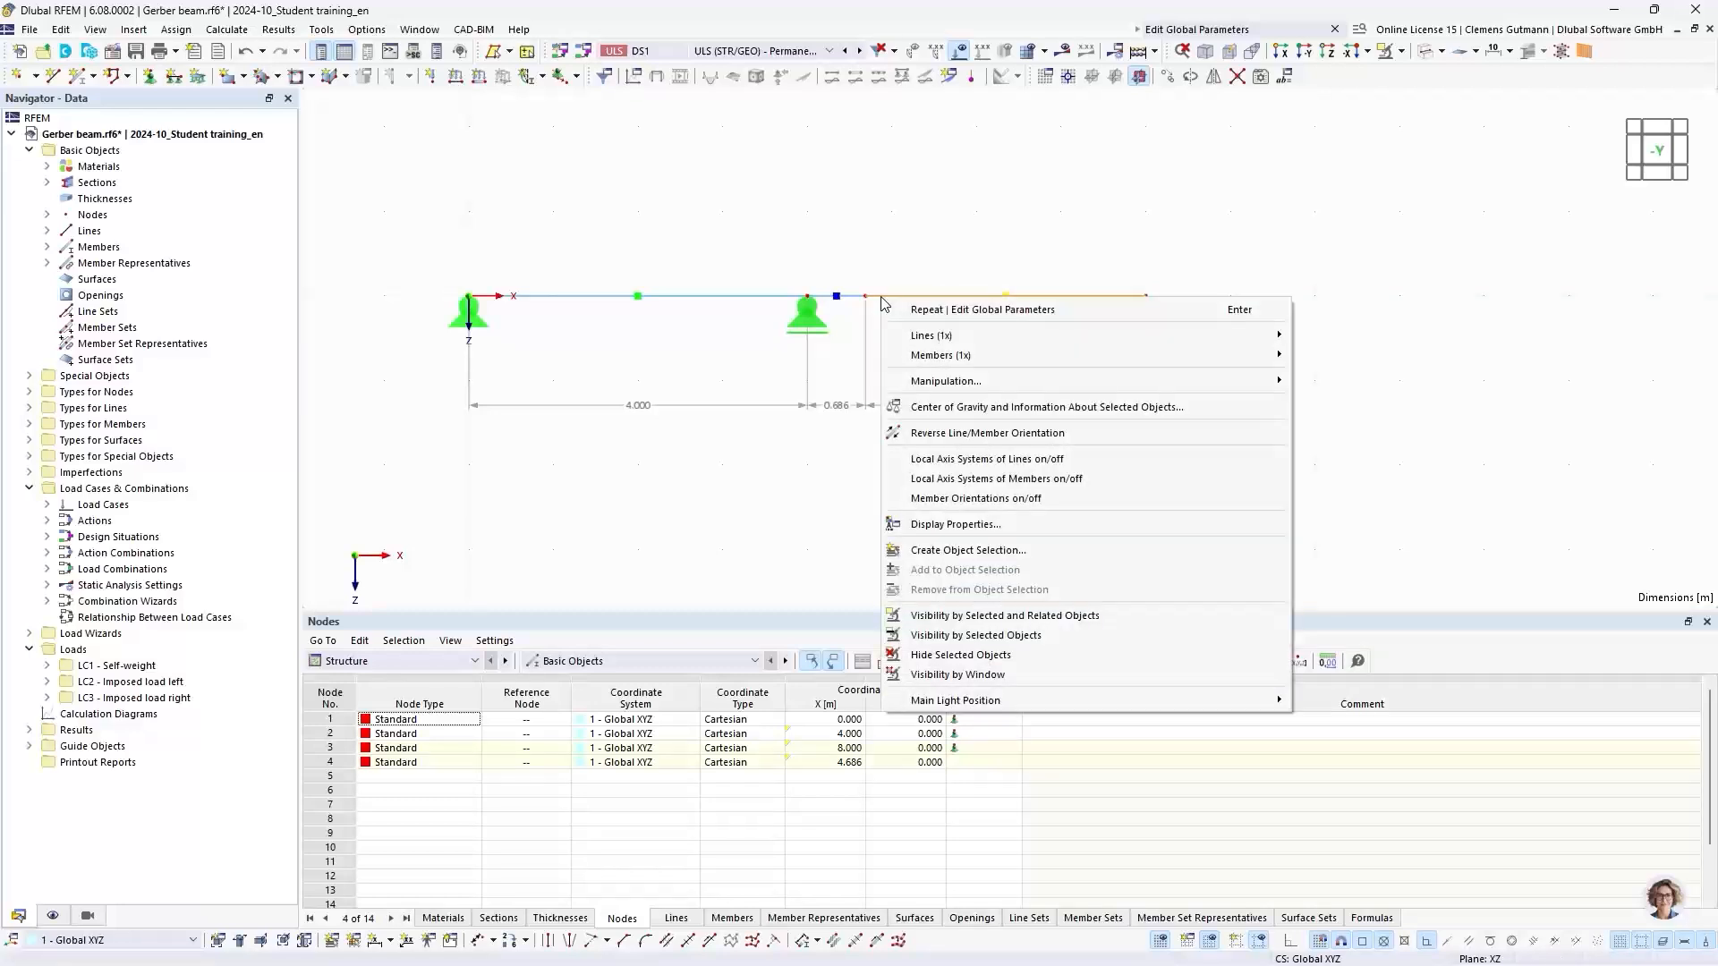
{"action": "left_click", "coordinate": [900, 285]}
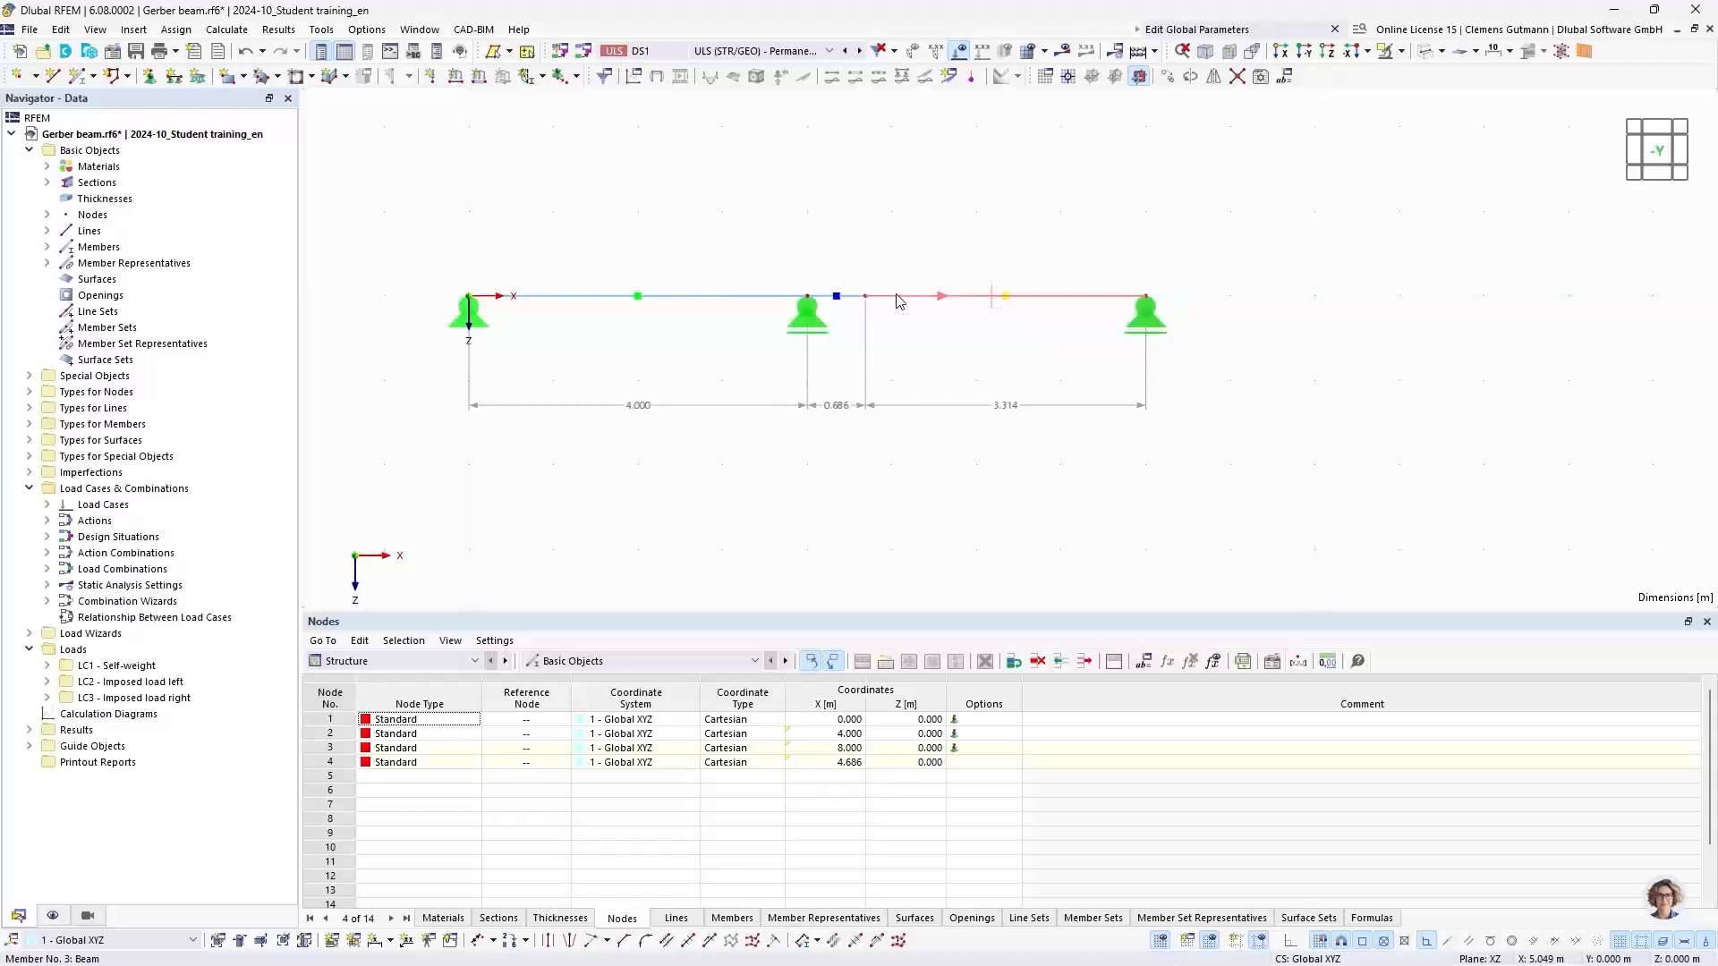
{"action": "double_click", "coordinate": [897, 295]}
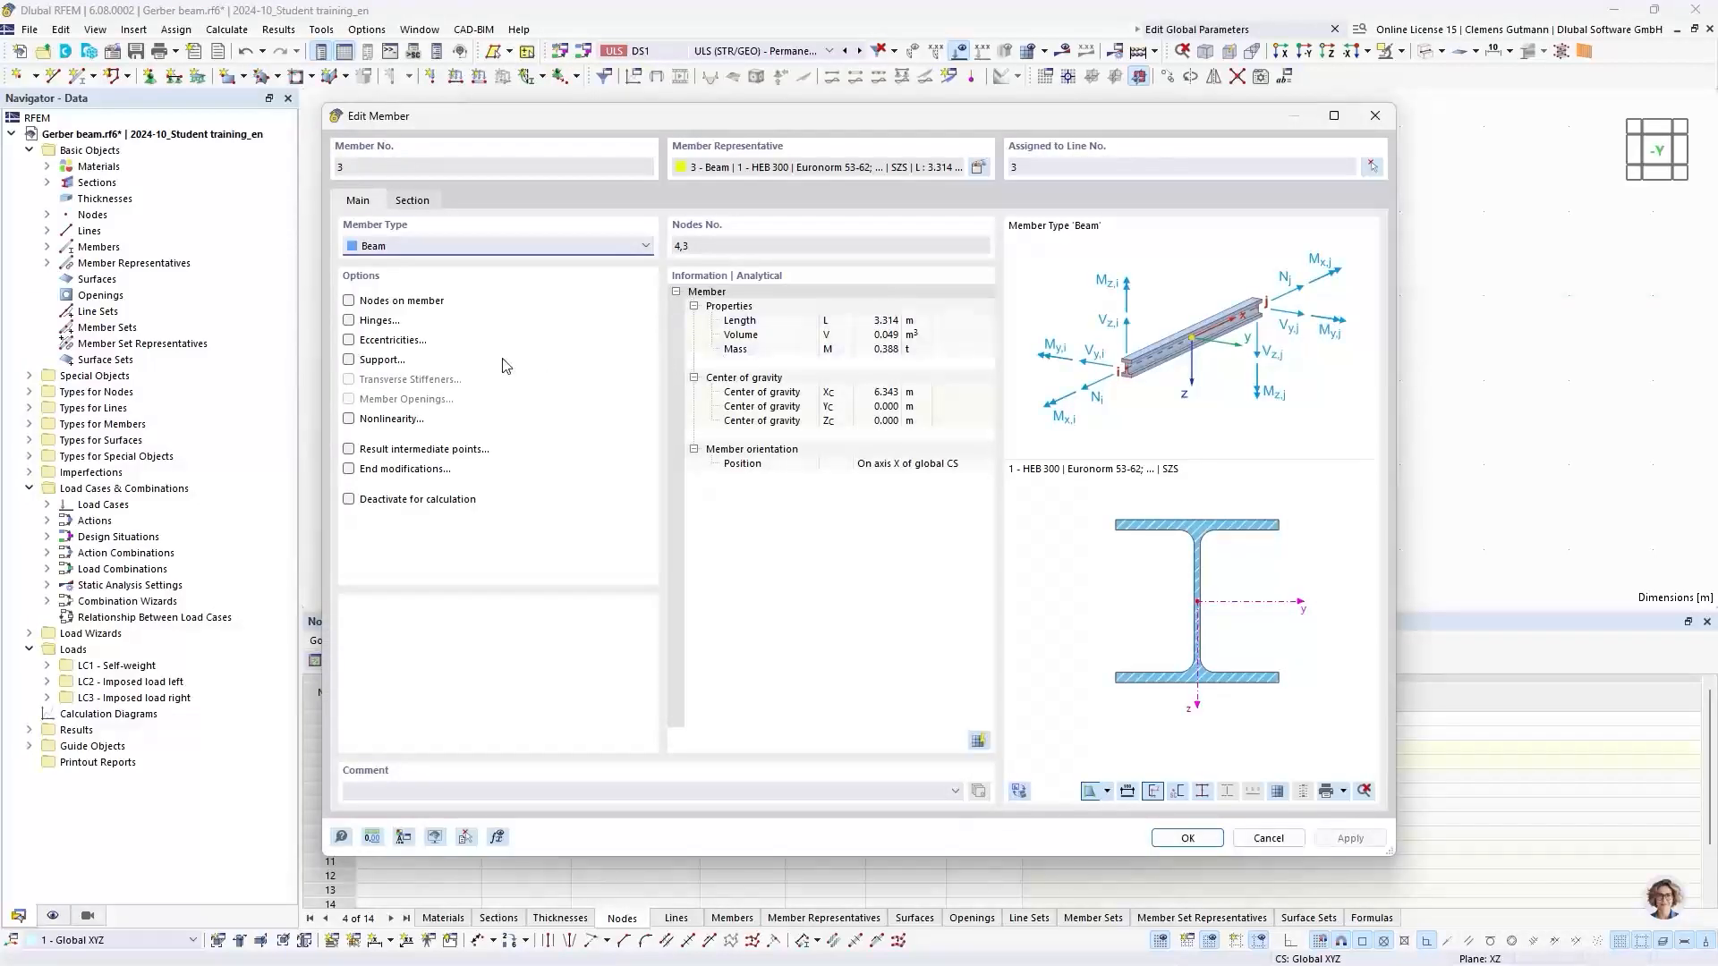
{"action": "left_click", "coordinate": [349, 321]}
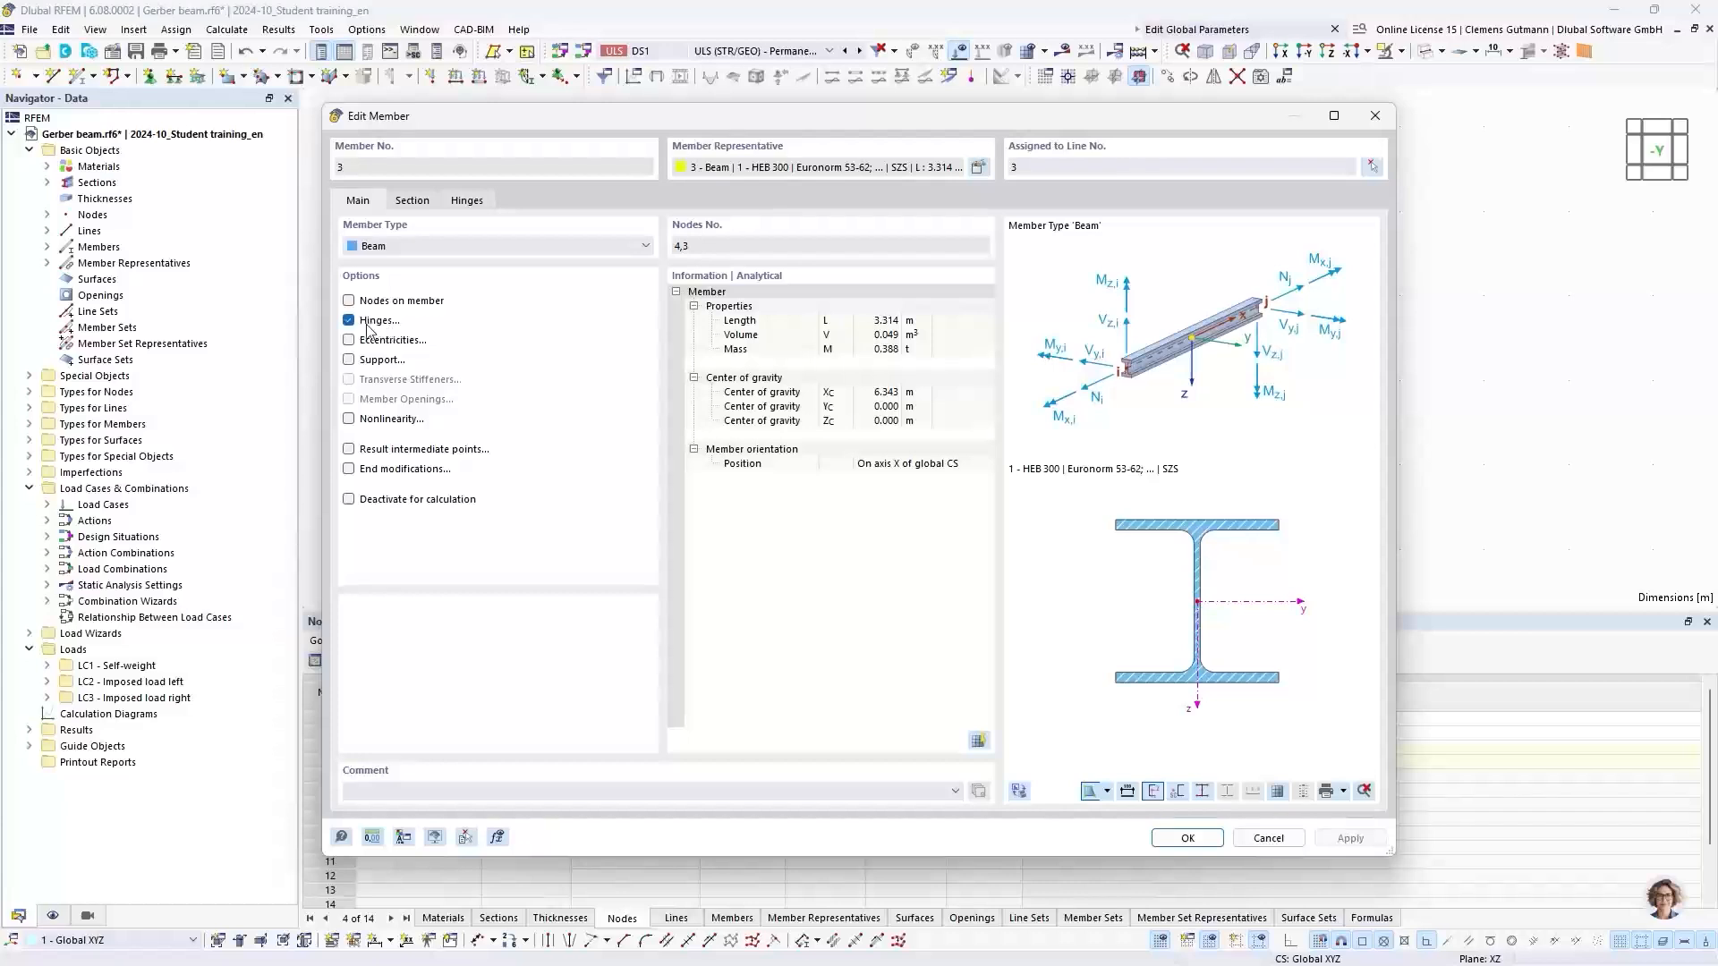
{"action": "left_click_drag", "start_coordinate": [729, 121], "coordinate": [902, 201]}
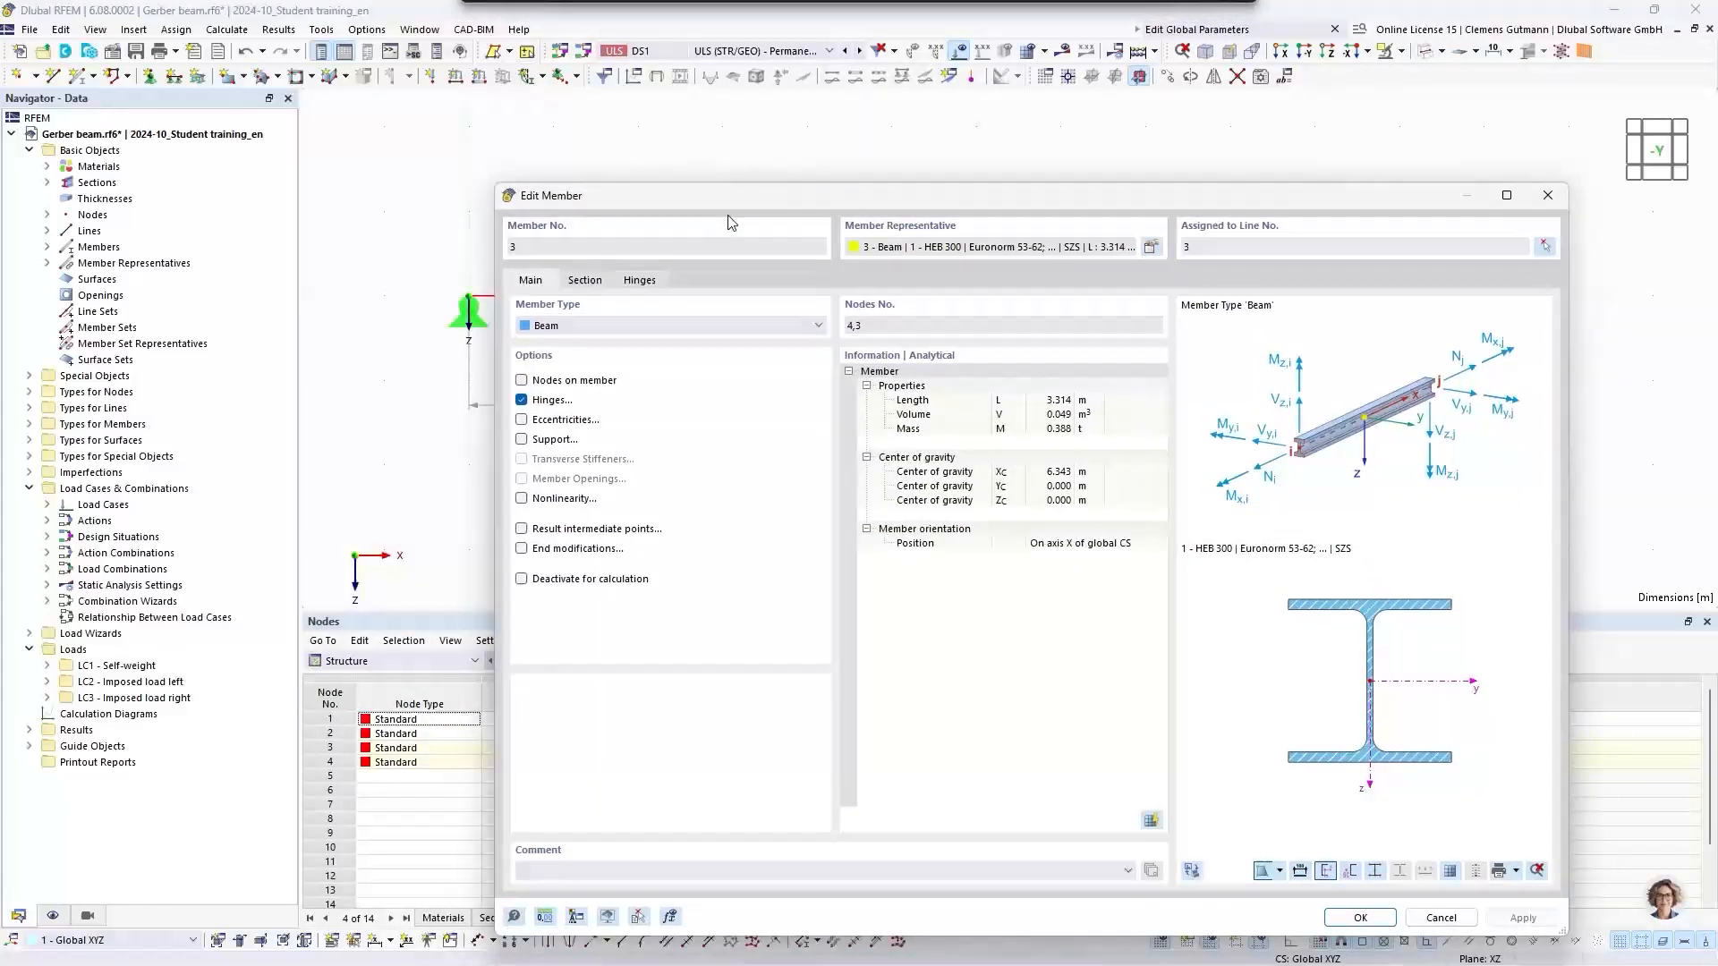
{"action": "left_click", "coordinate": [639, 283]}
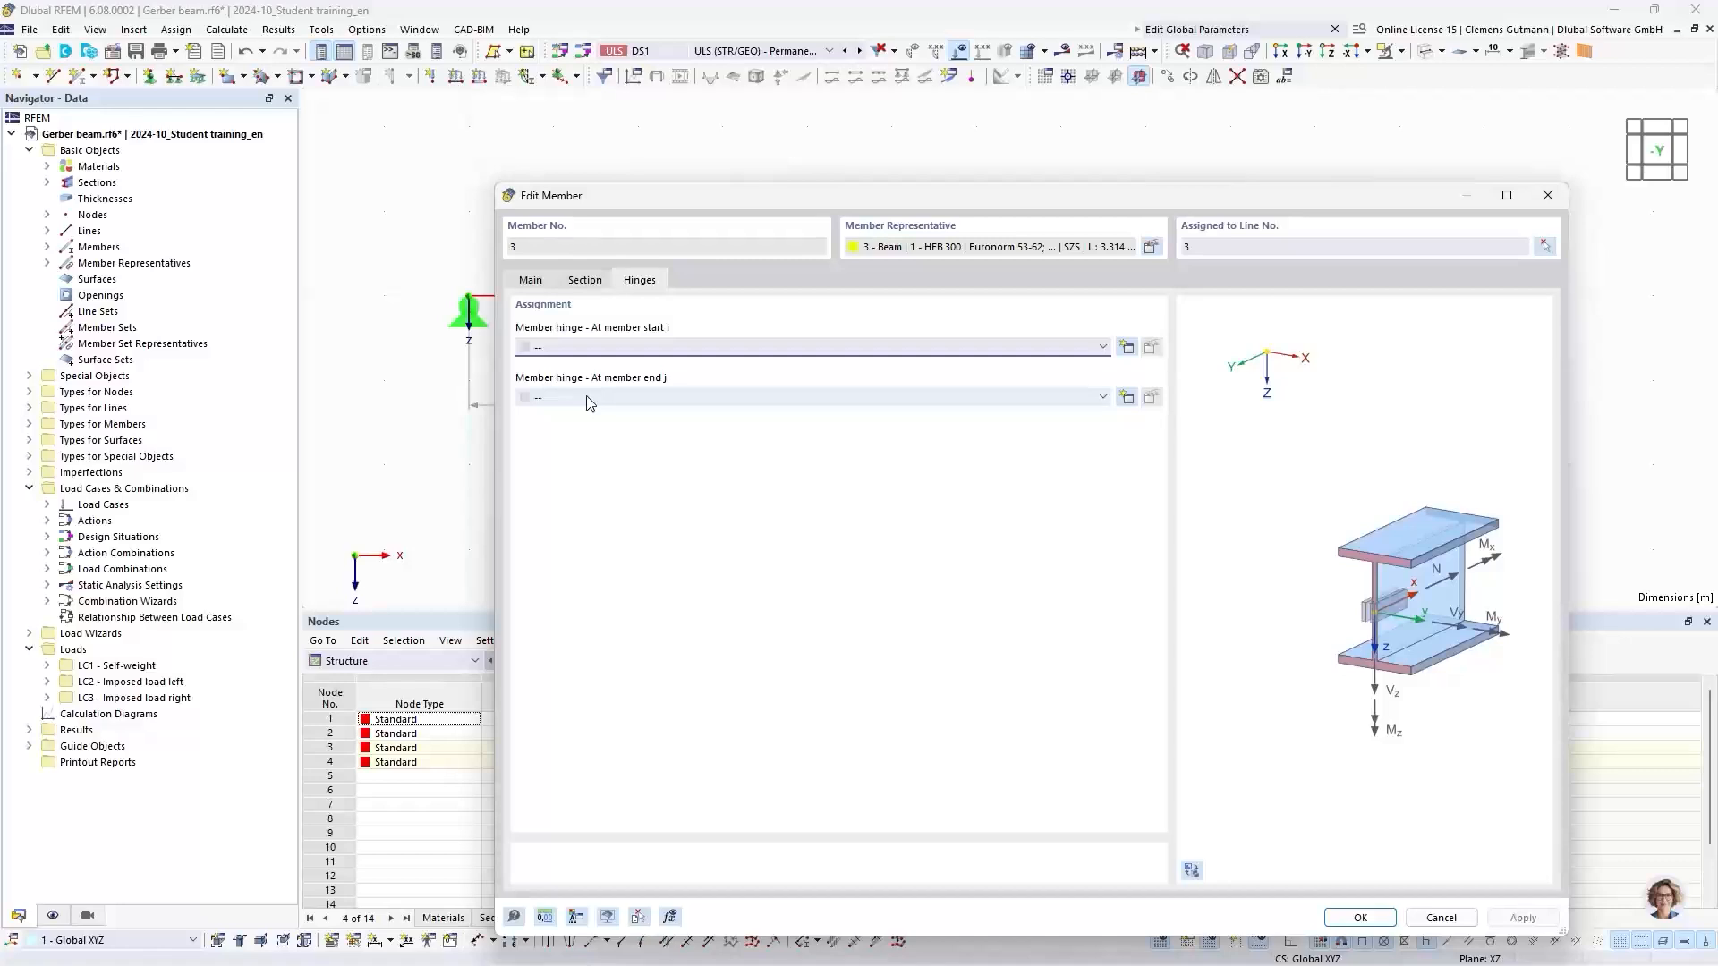
Display member 3 in the dialog's model preview and examine its orientation and its ends at nodes 4 and 3
{"action": "left_click_drag", "start_coordinate": [947, 205], "coordinate": [808, 409]}
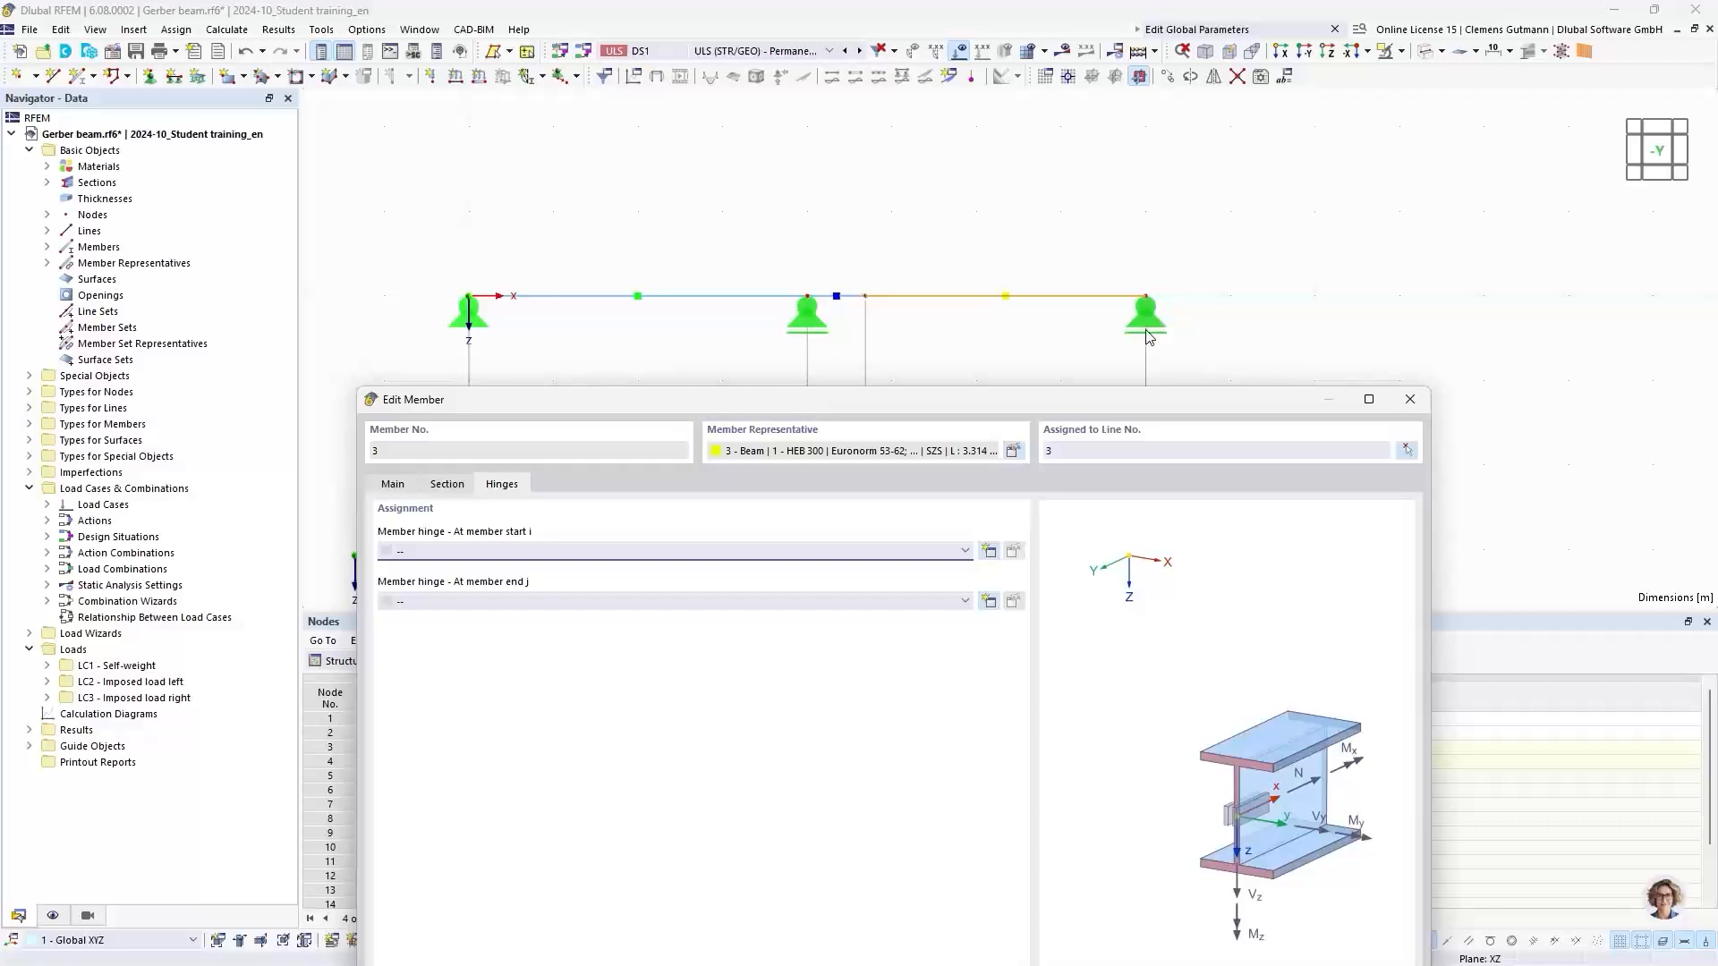
{"action": "left_click_drag", "start_coordinate": [1035, 401], "coordinate": [966, 143]}
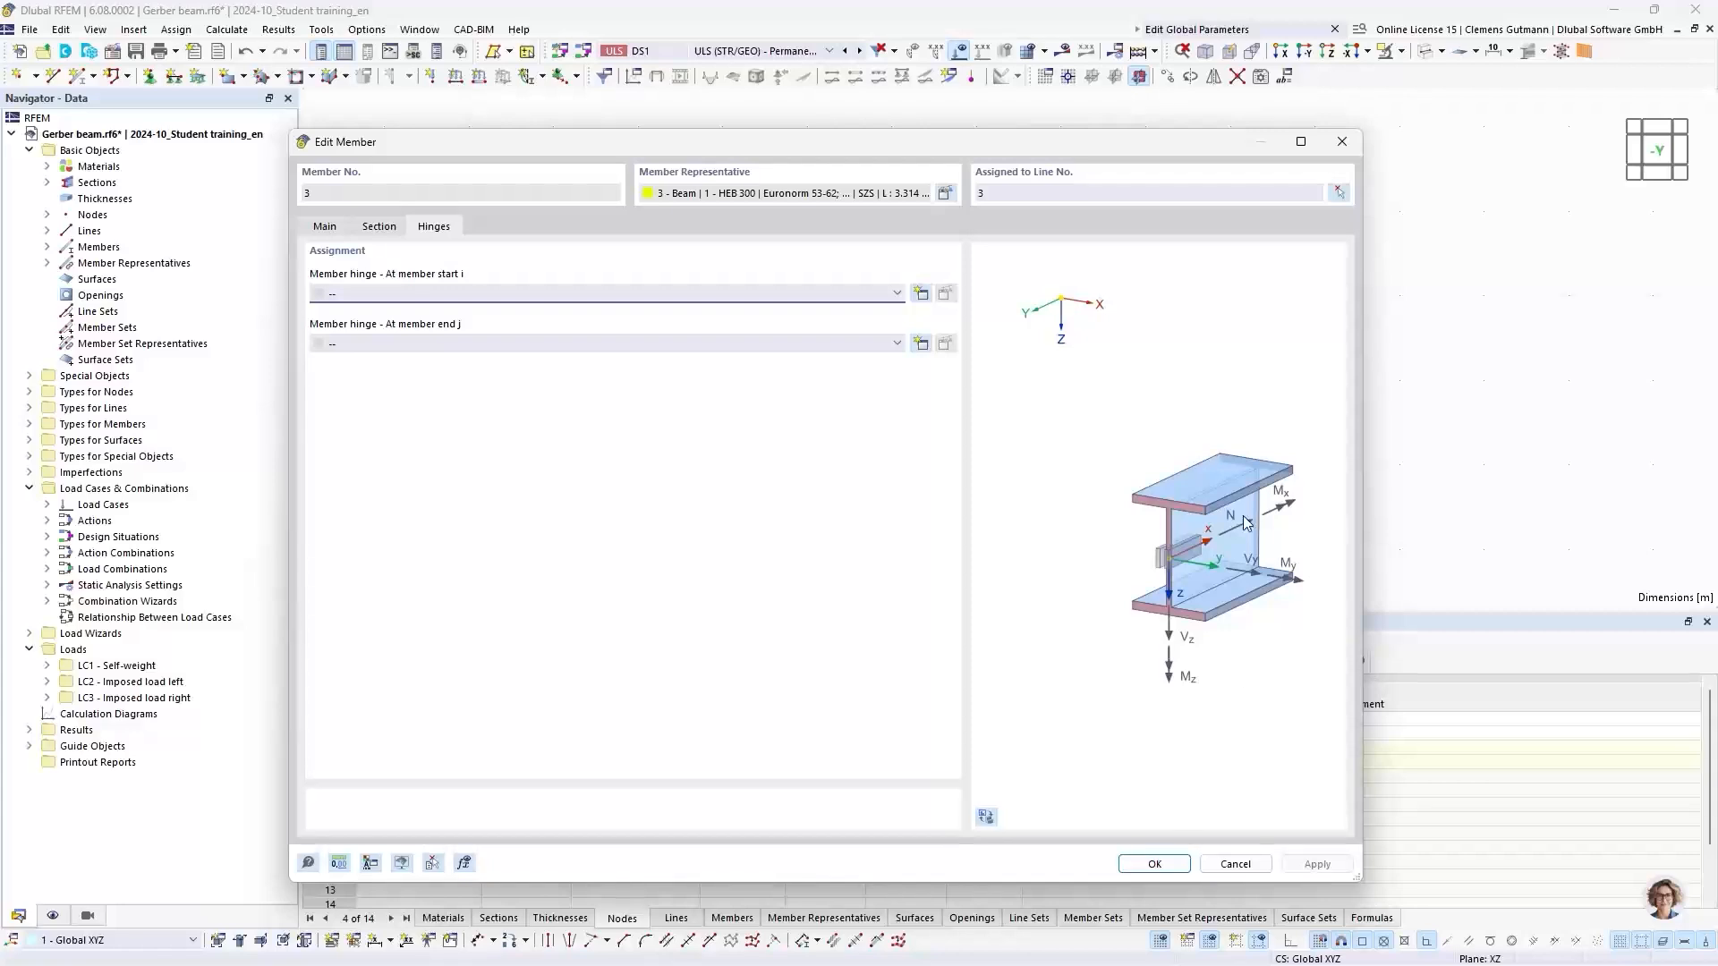
{"action": "left_click", "coordinate": [986, 821]}
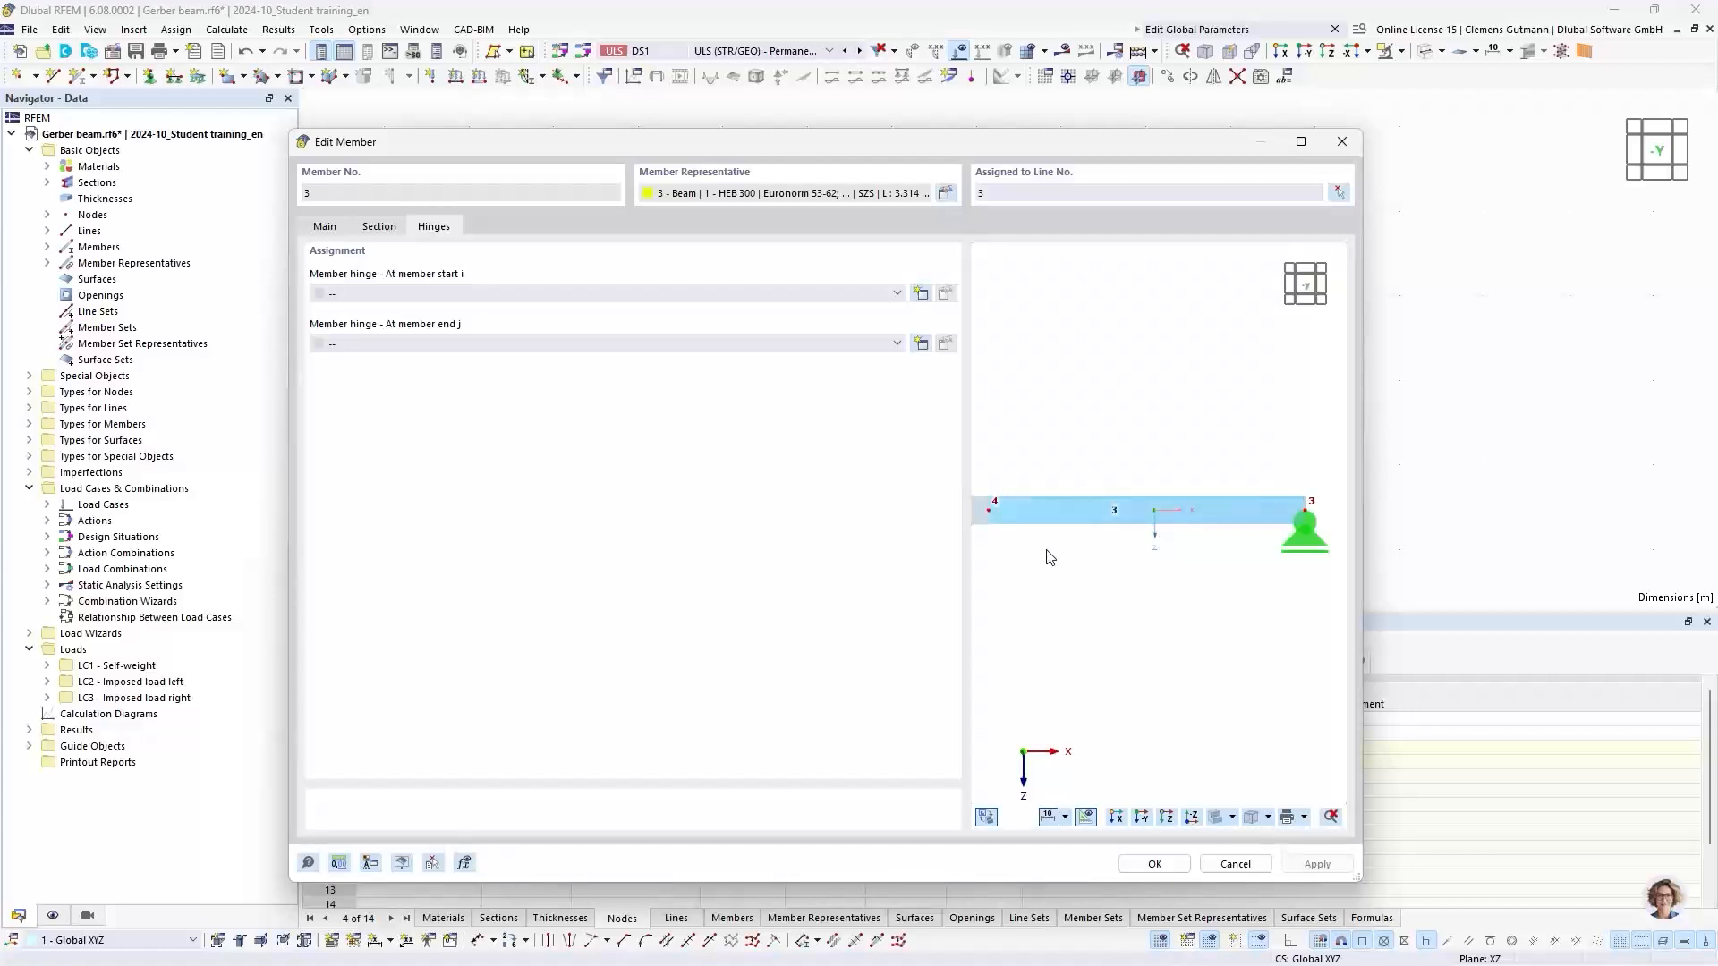
{"action": "middle_click_drag", "start_coordinate": [1046, 555], "coordinate": [1088, 613], "text": "ctrl"}
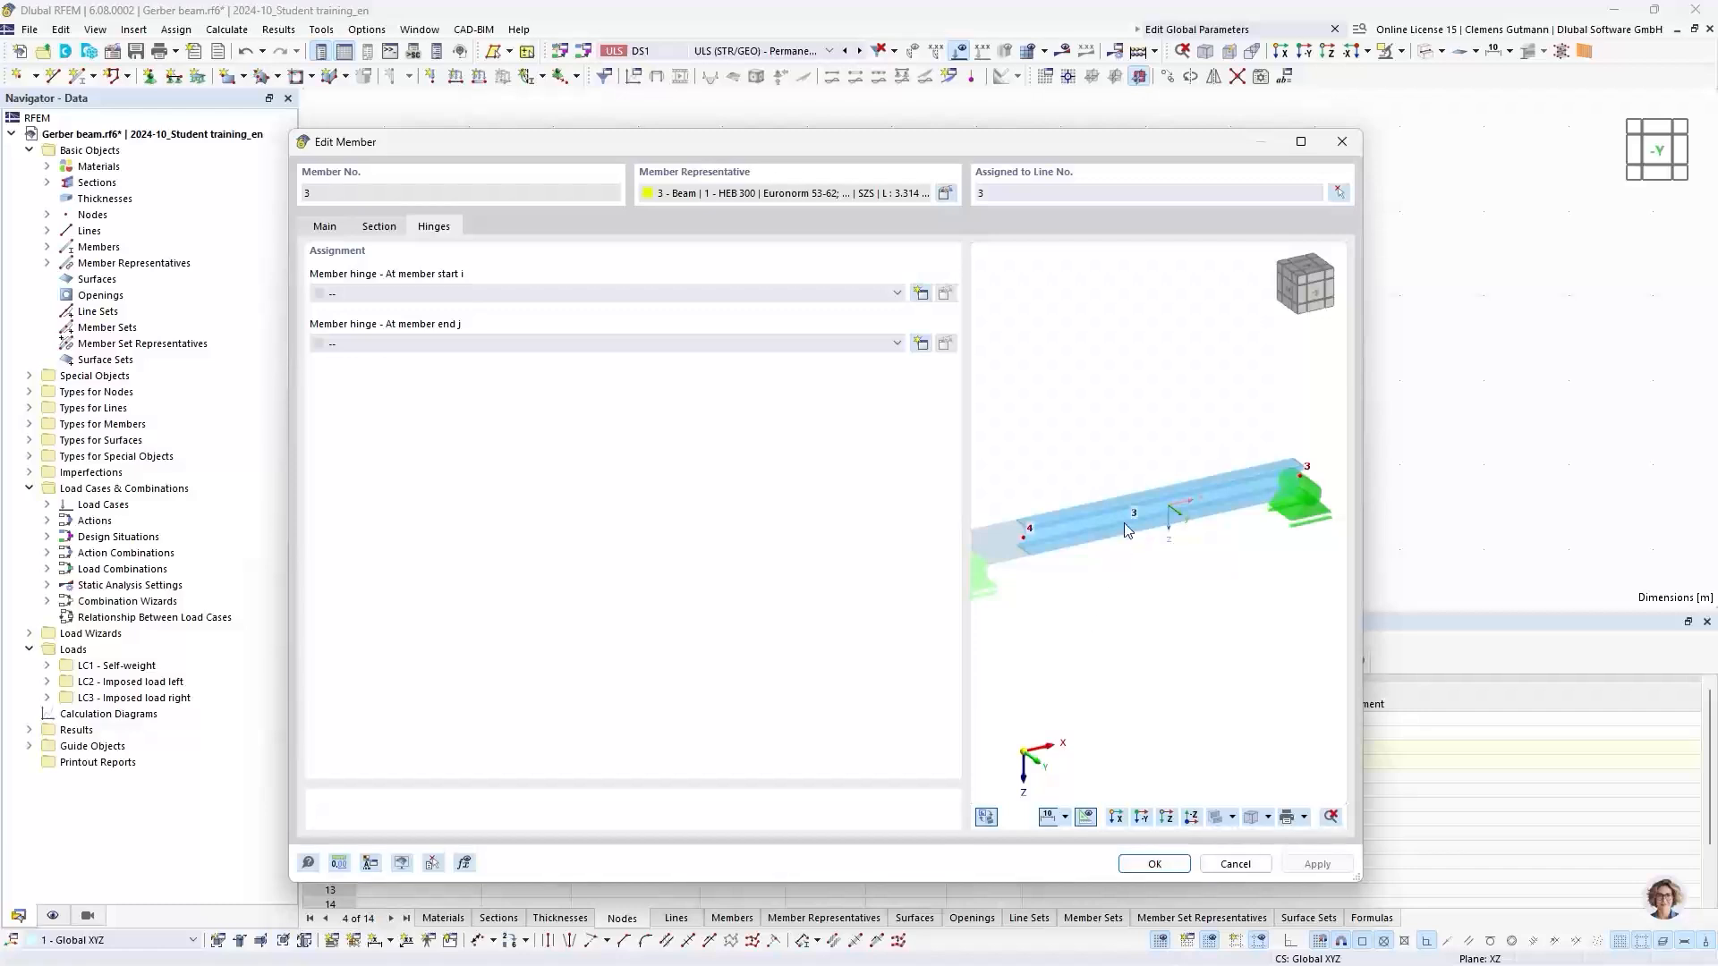
{"action": "scroll", "coordinate": [1220, 552], "scroll_direction": "down", "scroll_amount": 3}
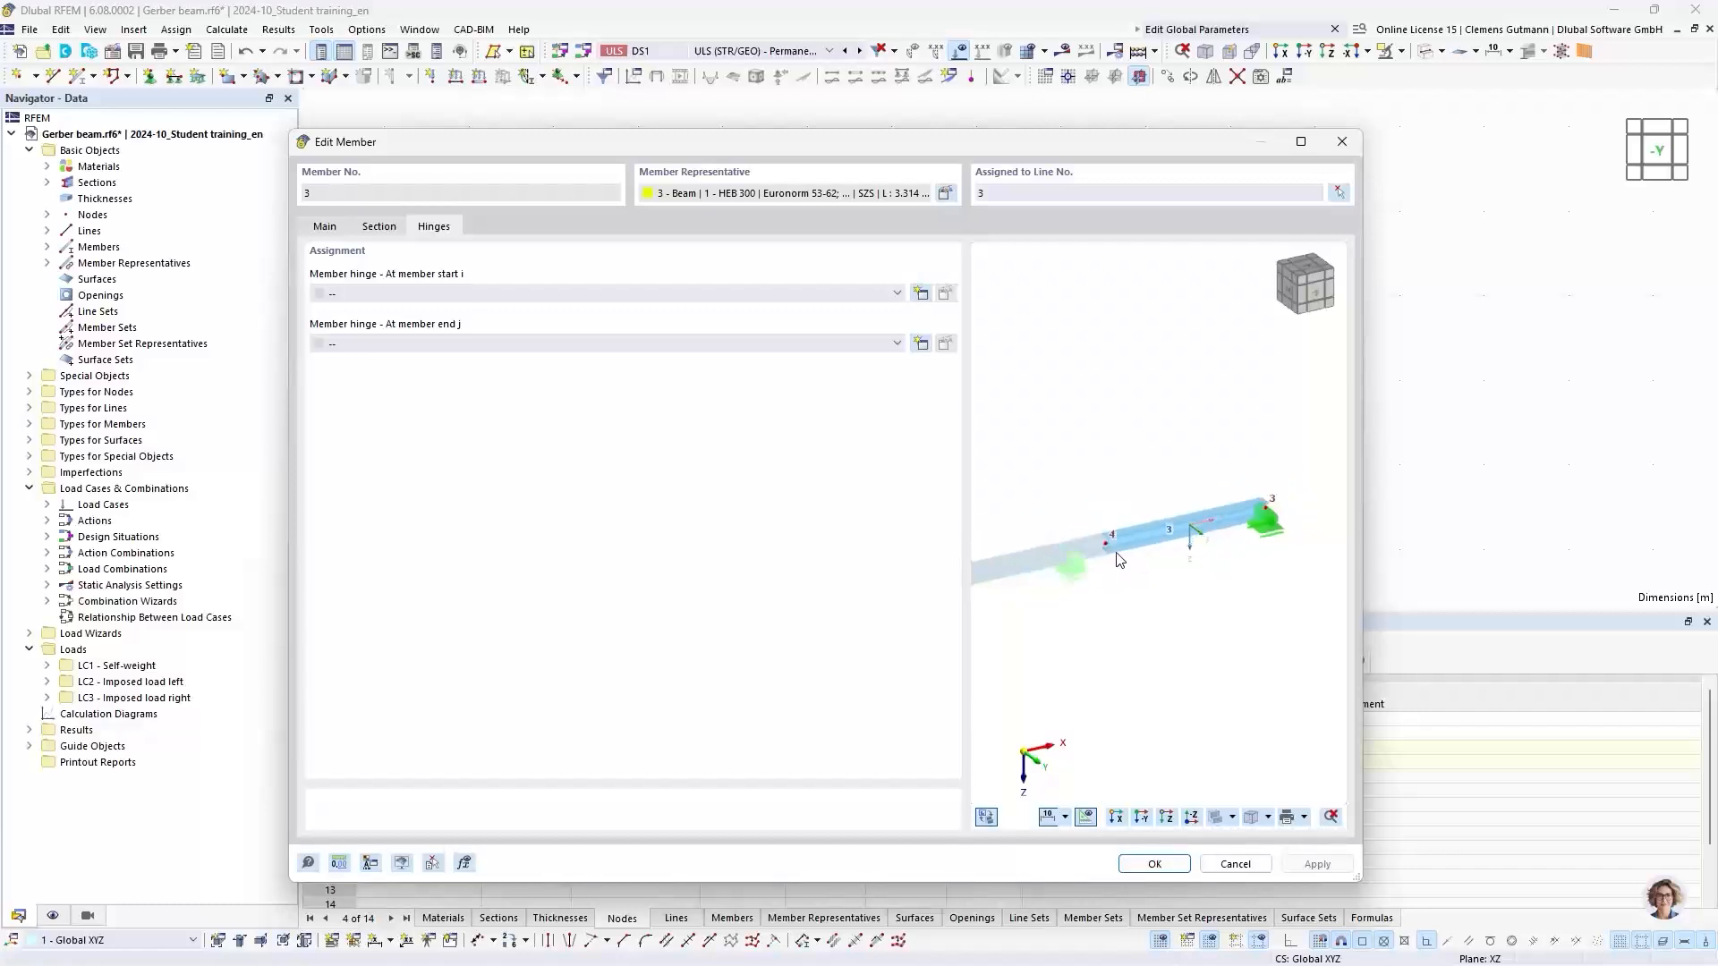
{"action": "scroll", "coordinate": [1124, 543], "scroll_direction": "up", "scroll_amount": 4}
{"action": "middle_click_drag", "start_coordinate": [1210, 637], "coordinate": [1151, 667], "text": "ctrl"}
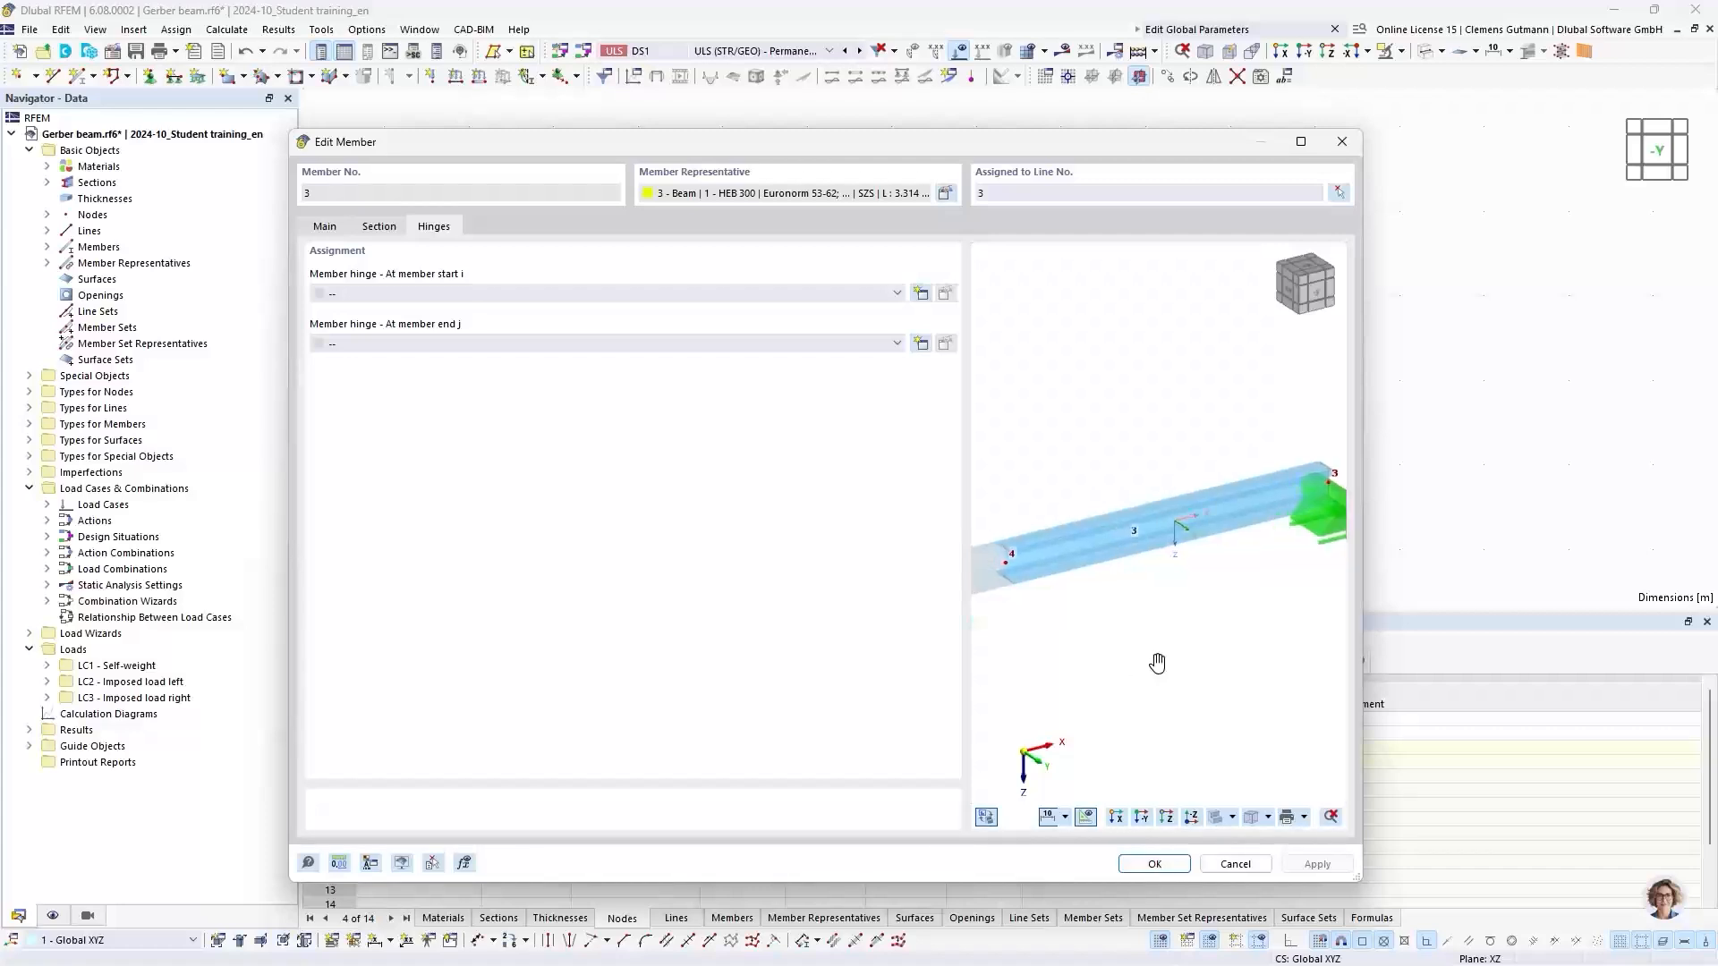
{"action": "scroll", "coordinate": [1029, 519], "scroll_direction": "down", "scroll_amount": 1}
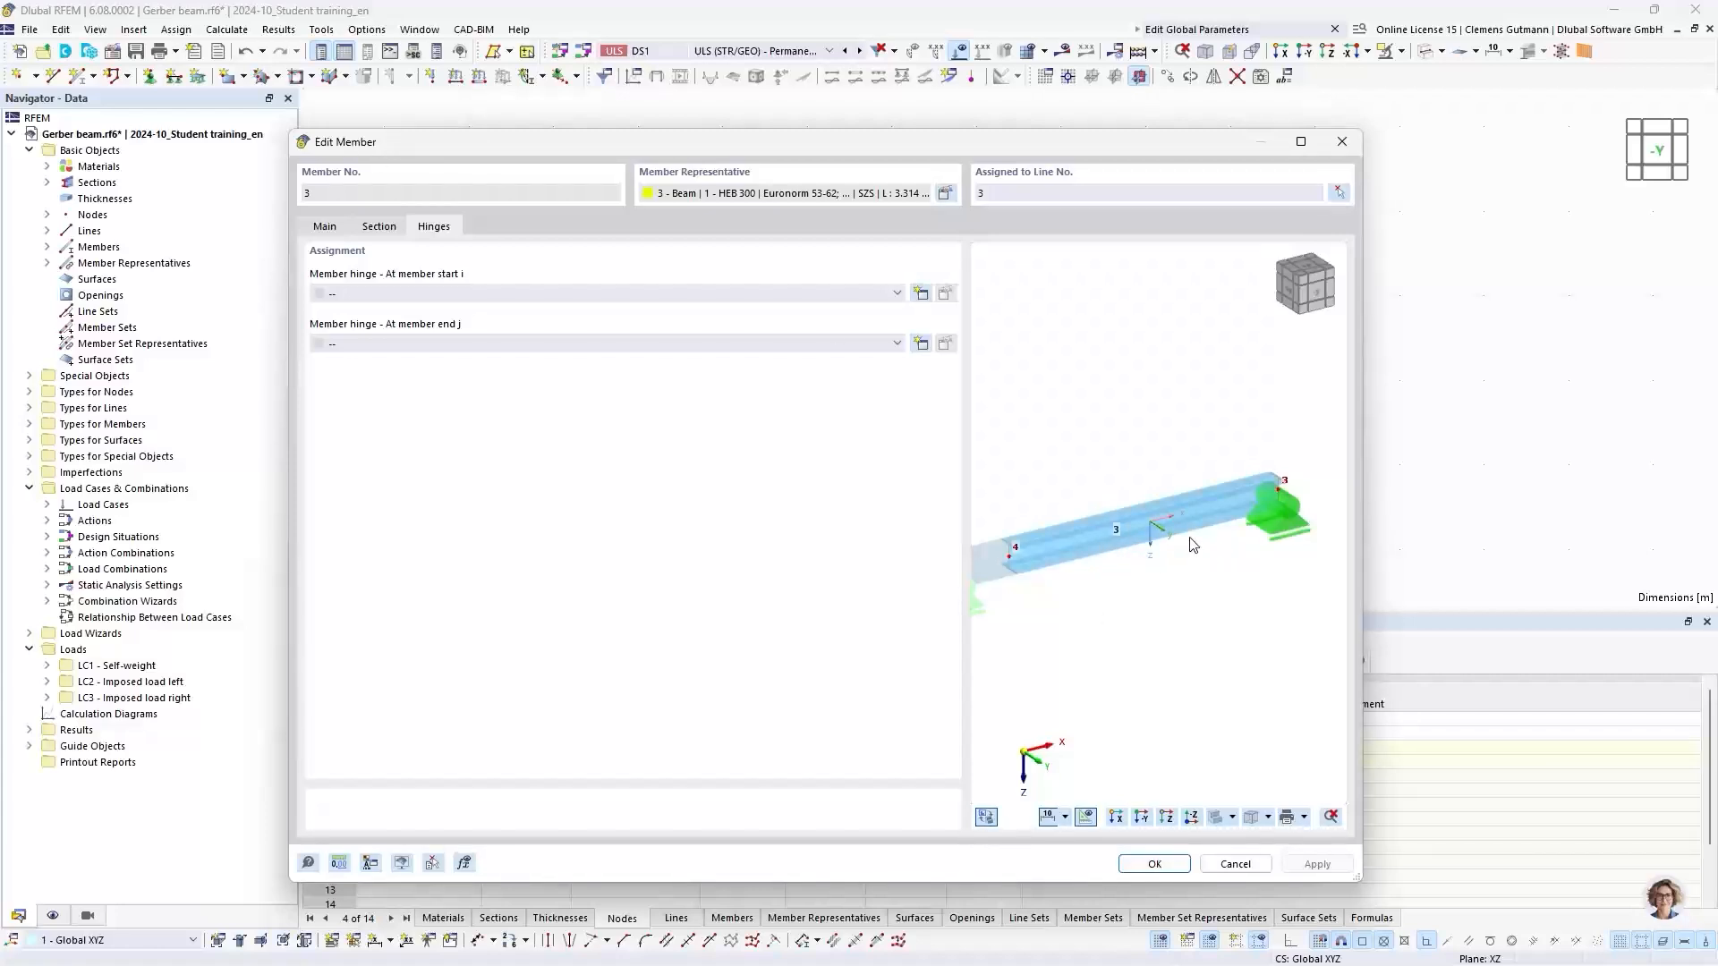
{"action": "scroll", "coordinate": [1193, 544], "scroll_direction": "up", "scroll_amount": 1}
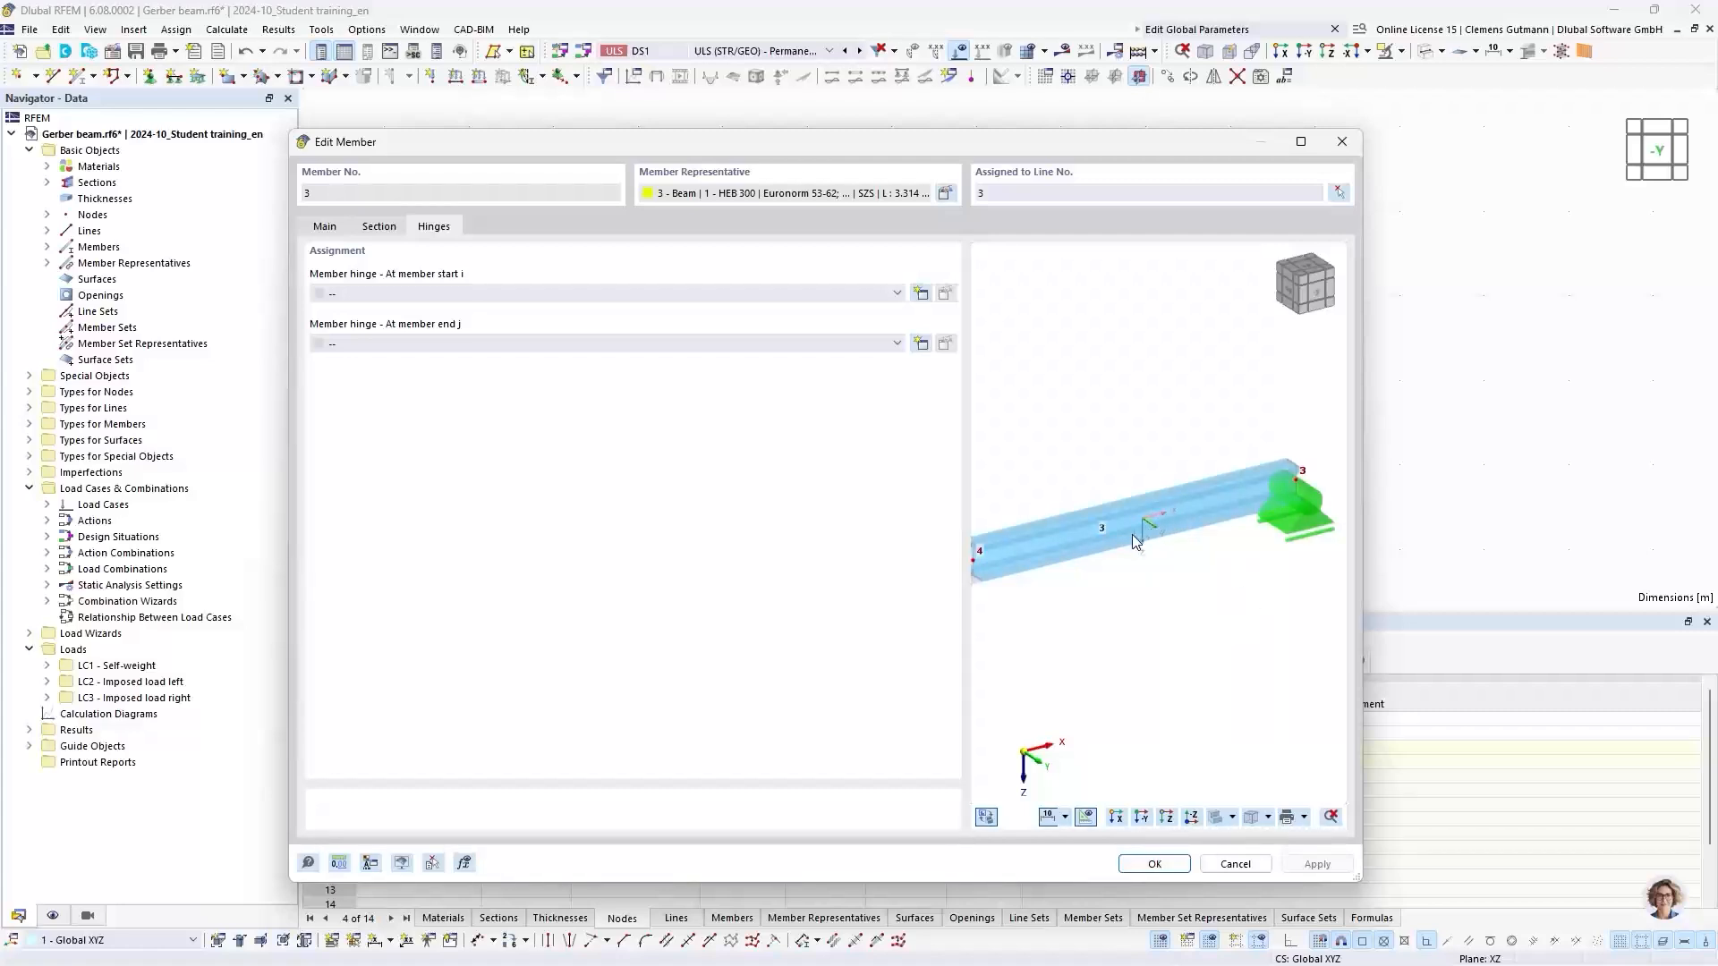
{"action": "mouse_move", "coordinate": [1070, 614]}
{"action": "middle_mouse_down"}
{"action": "mouse_move", "coordinate": [1097, 602]}
{"action": "mouse_move", "coordinate": [1077, 621]}
{"action": "middle_mouse_up"}
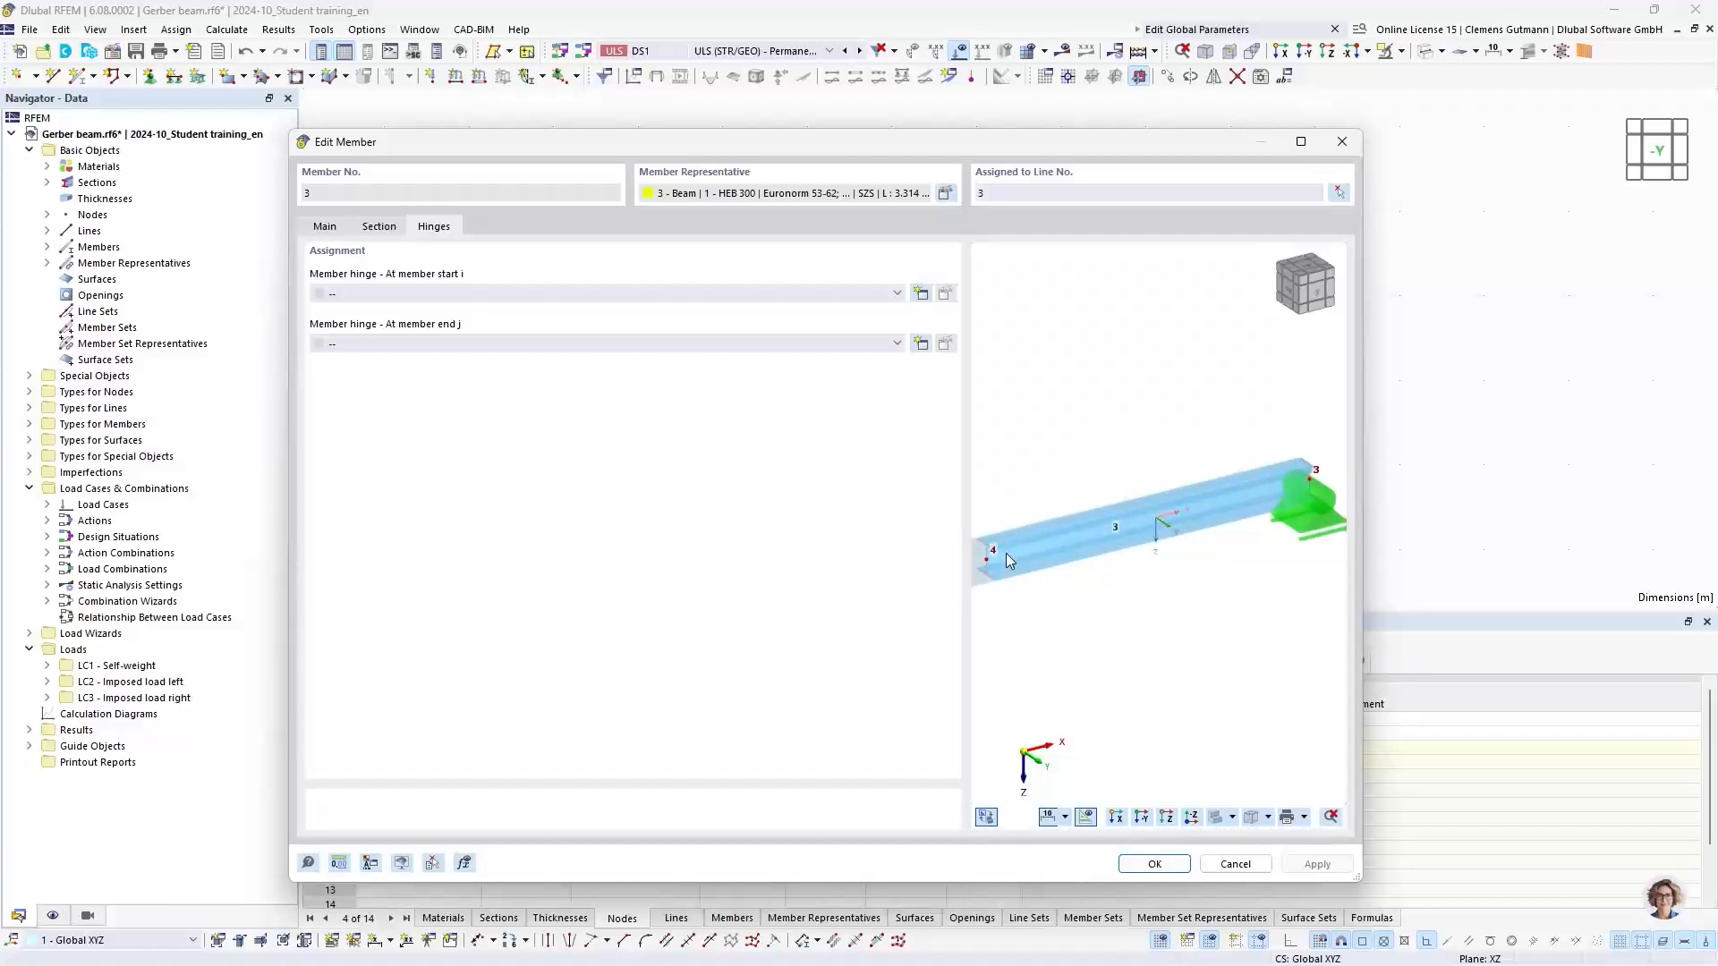
{"action": "middle_click_drag", "start_coordinate": [1020, 636], "coordinate": [1059, 626]}
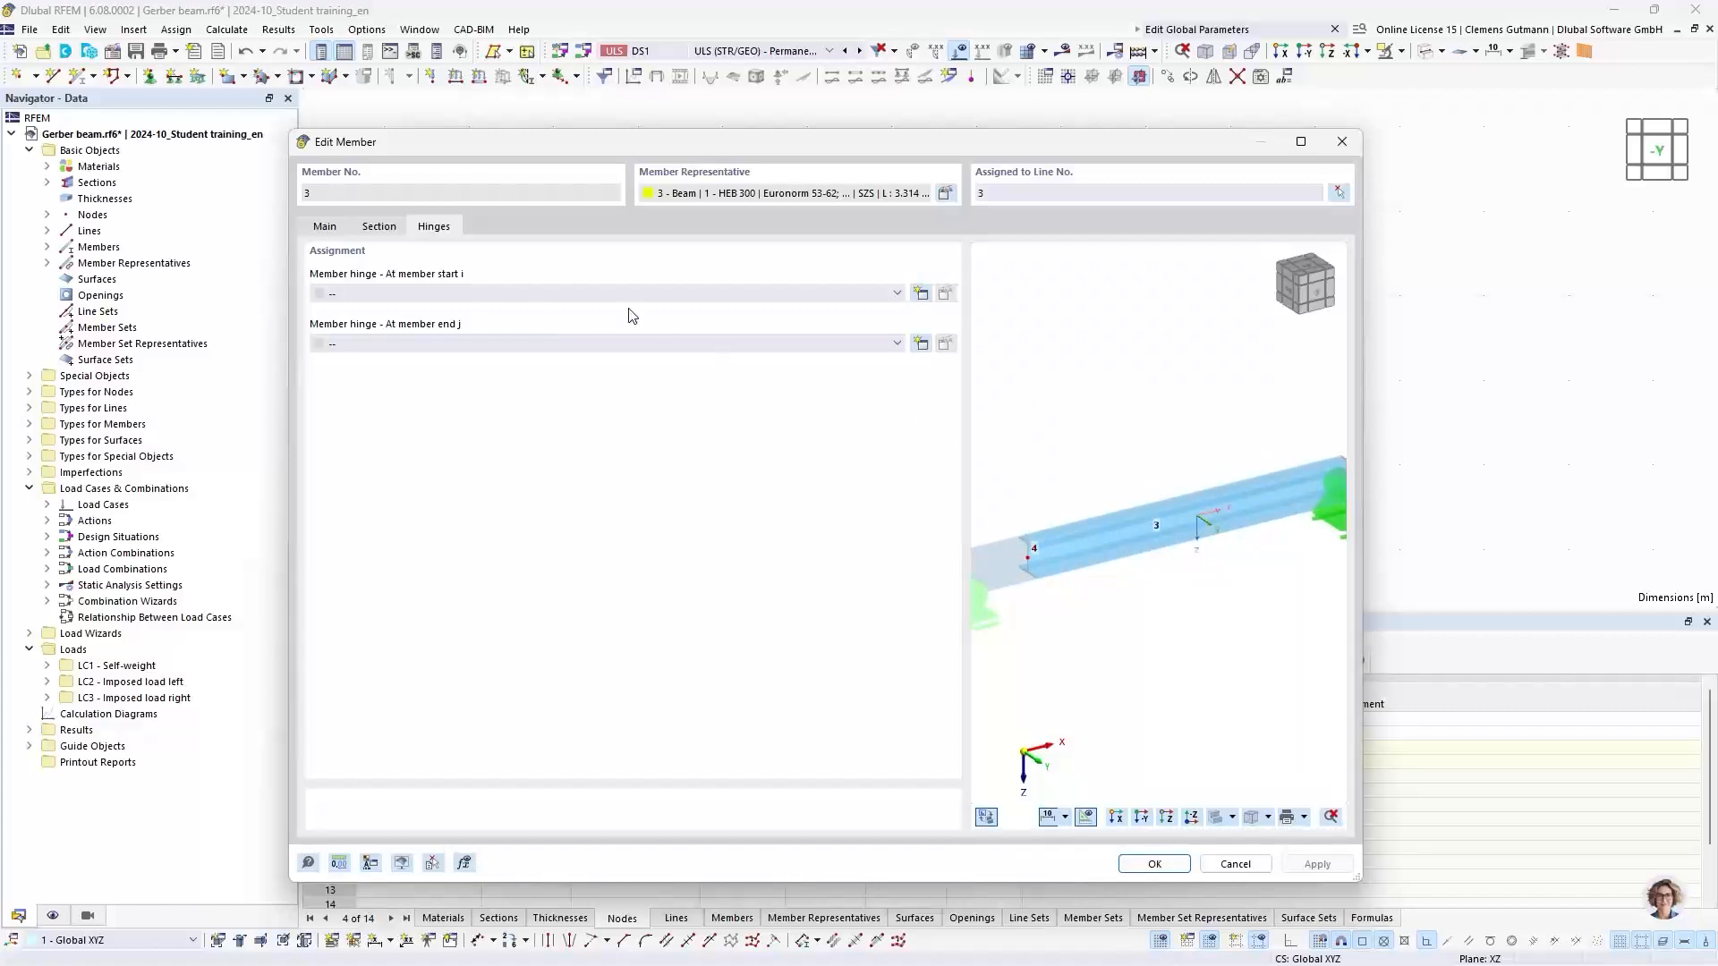
Create a member hinge in Local xyz that releases rotation φy and assign it to the start of member 3
{"action": "left_click", "coordinate": [921, 295]}
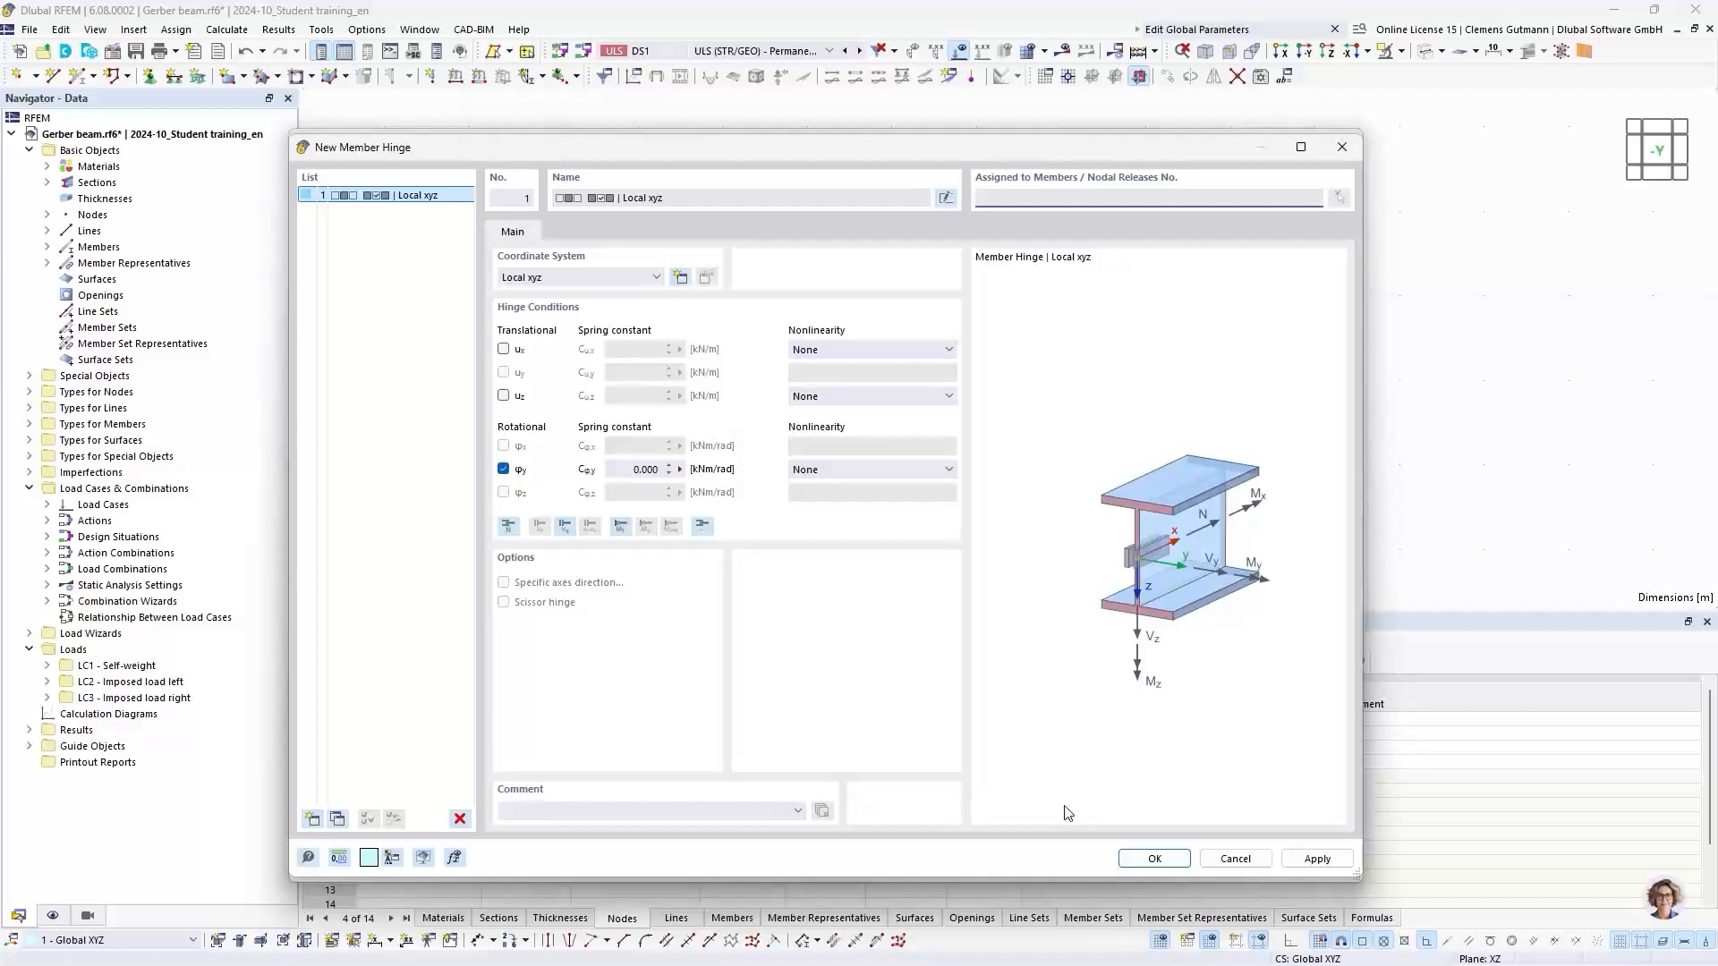
{"action": "left_click", "coordinate": [1127, 864]}
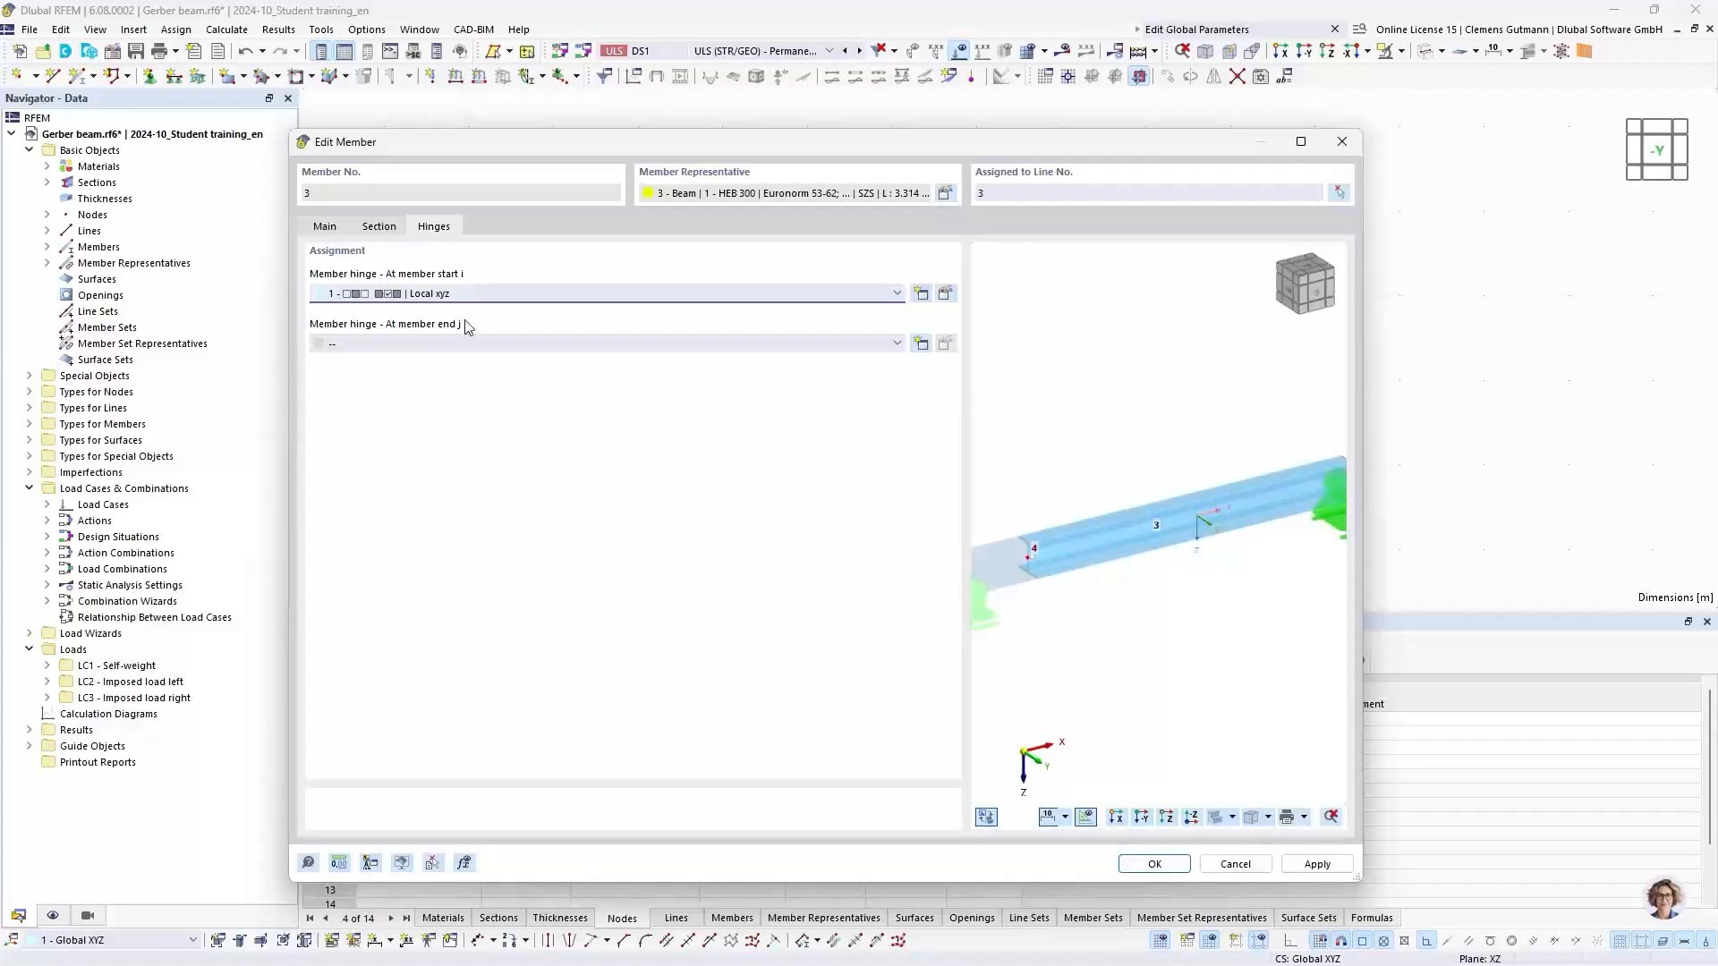
Confirm the edit of member 3 and enlarge the displayed member hinge symbol at the intermediate node
{"action": "left_click", "coordinate": [1154, 864]}
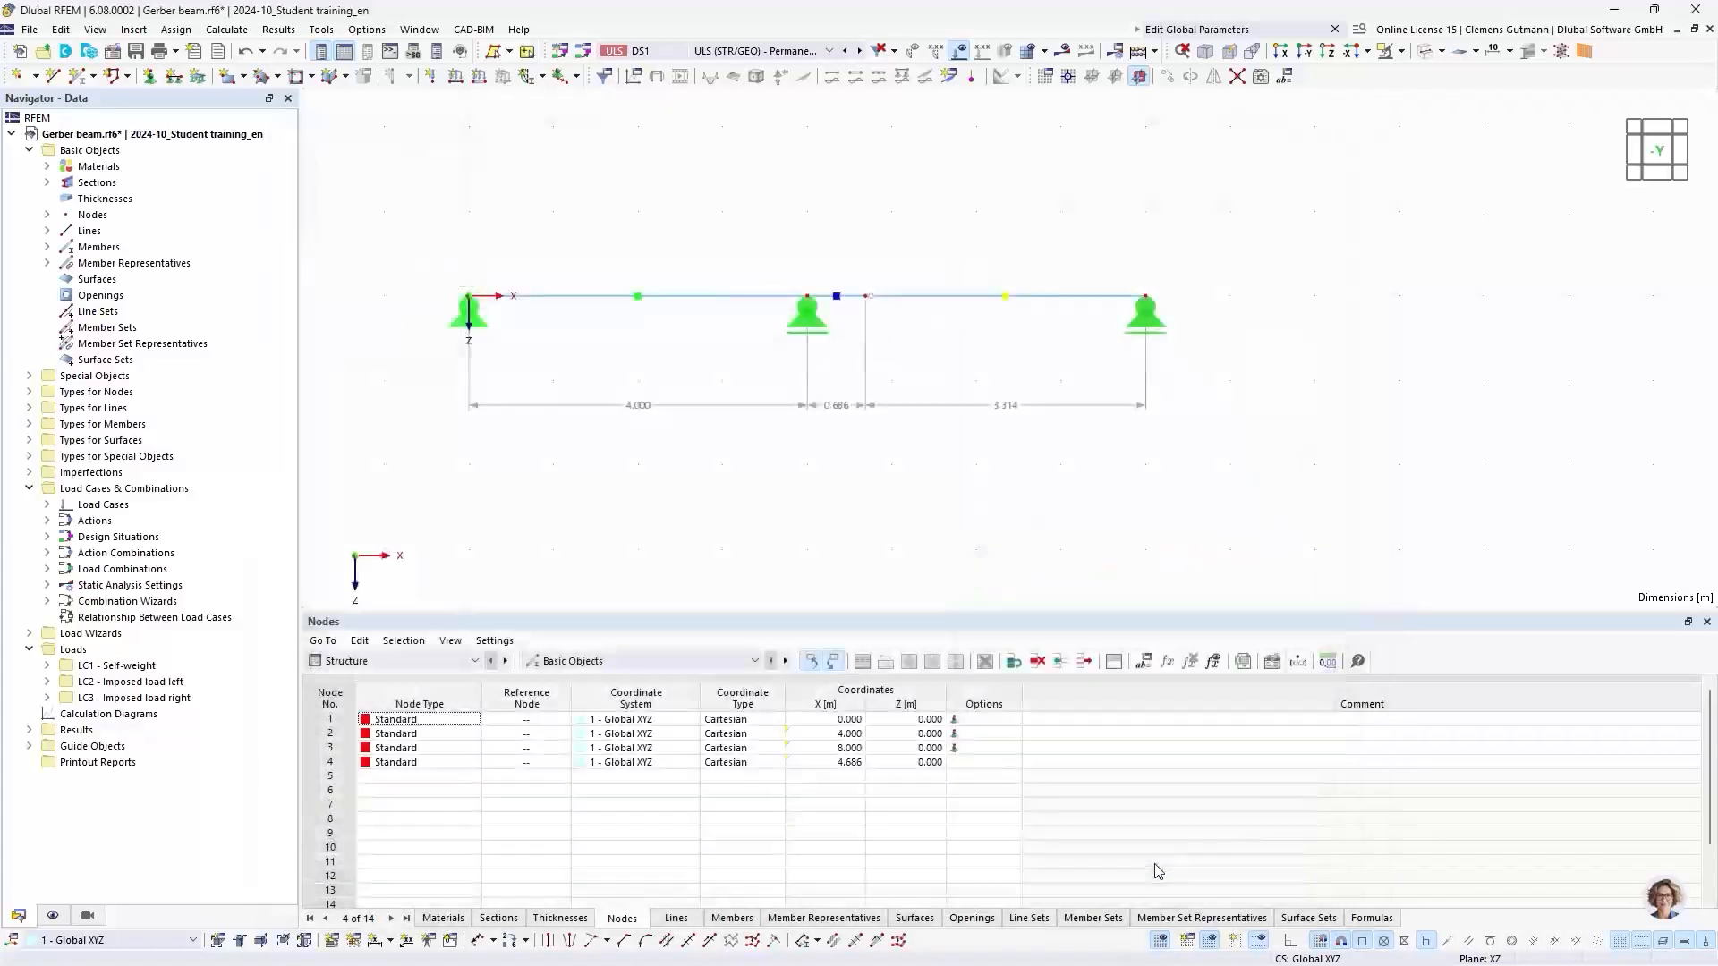
{"action": "right_click", "coordinate": [873, 305]}
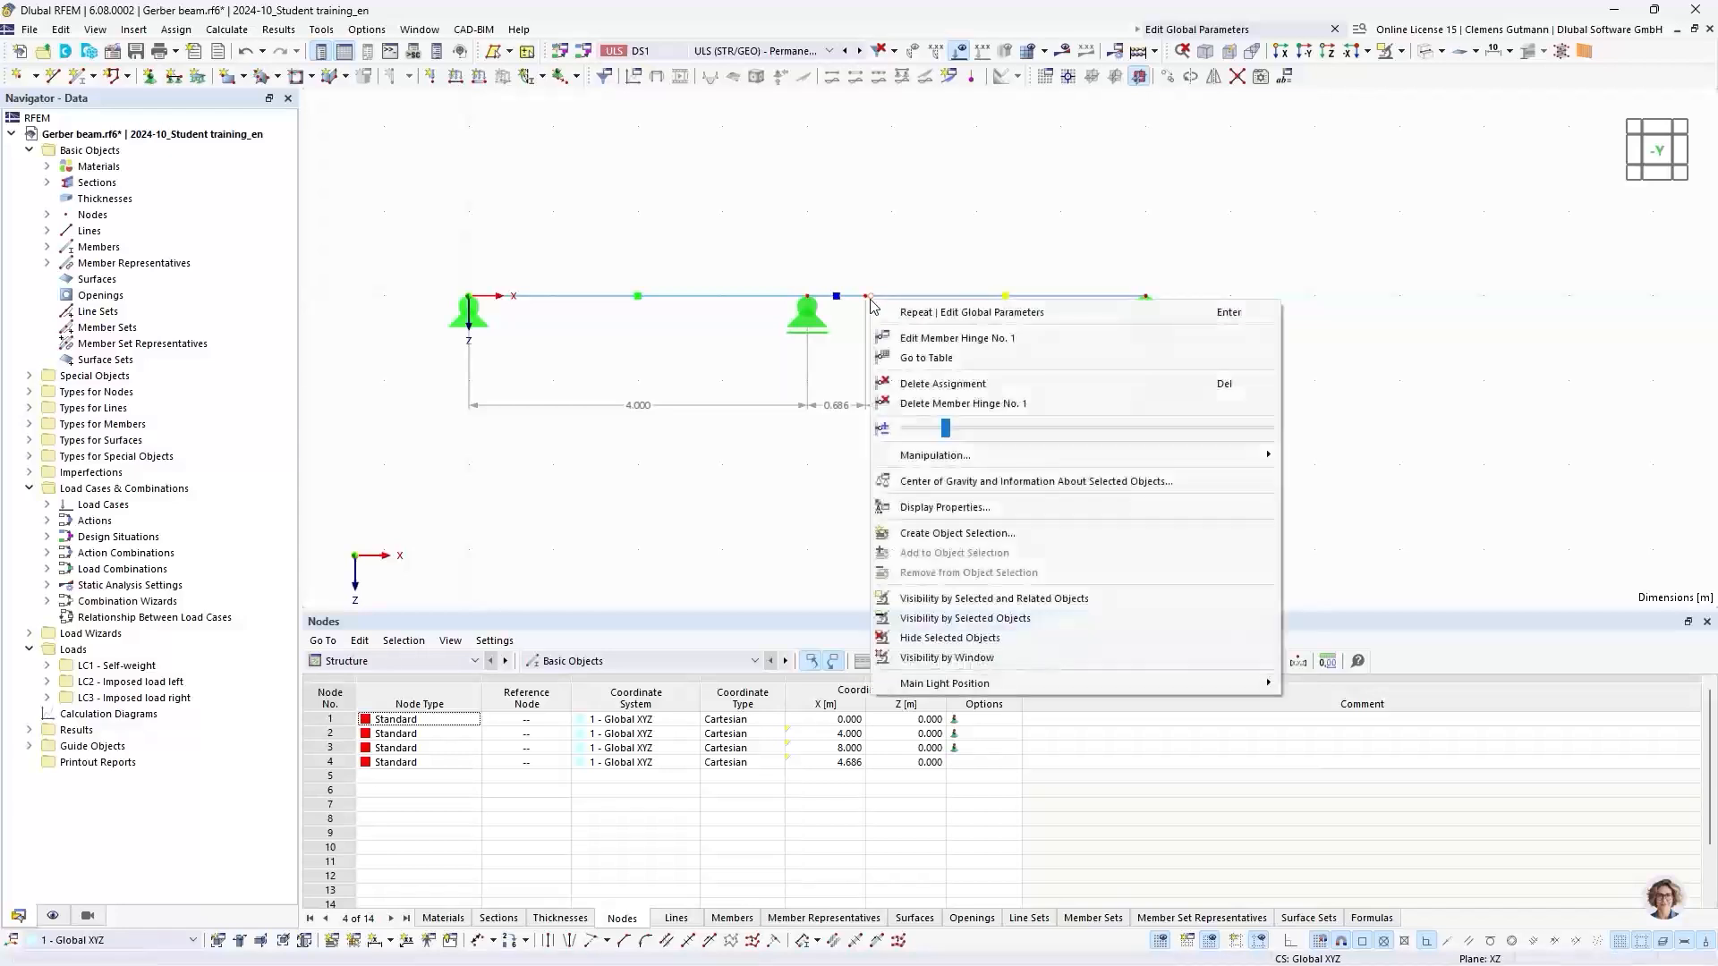
{"action": "left_click", "coordinate": [1046, 437]}
{"action": "left_click", "coordinate": [1059, 432]}
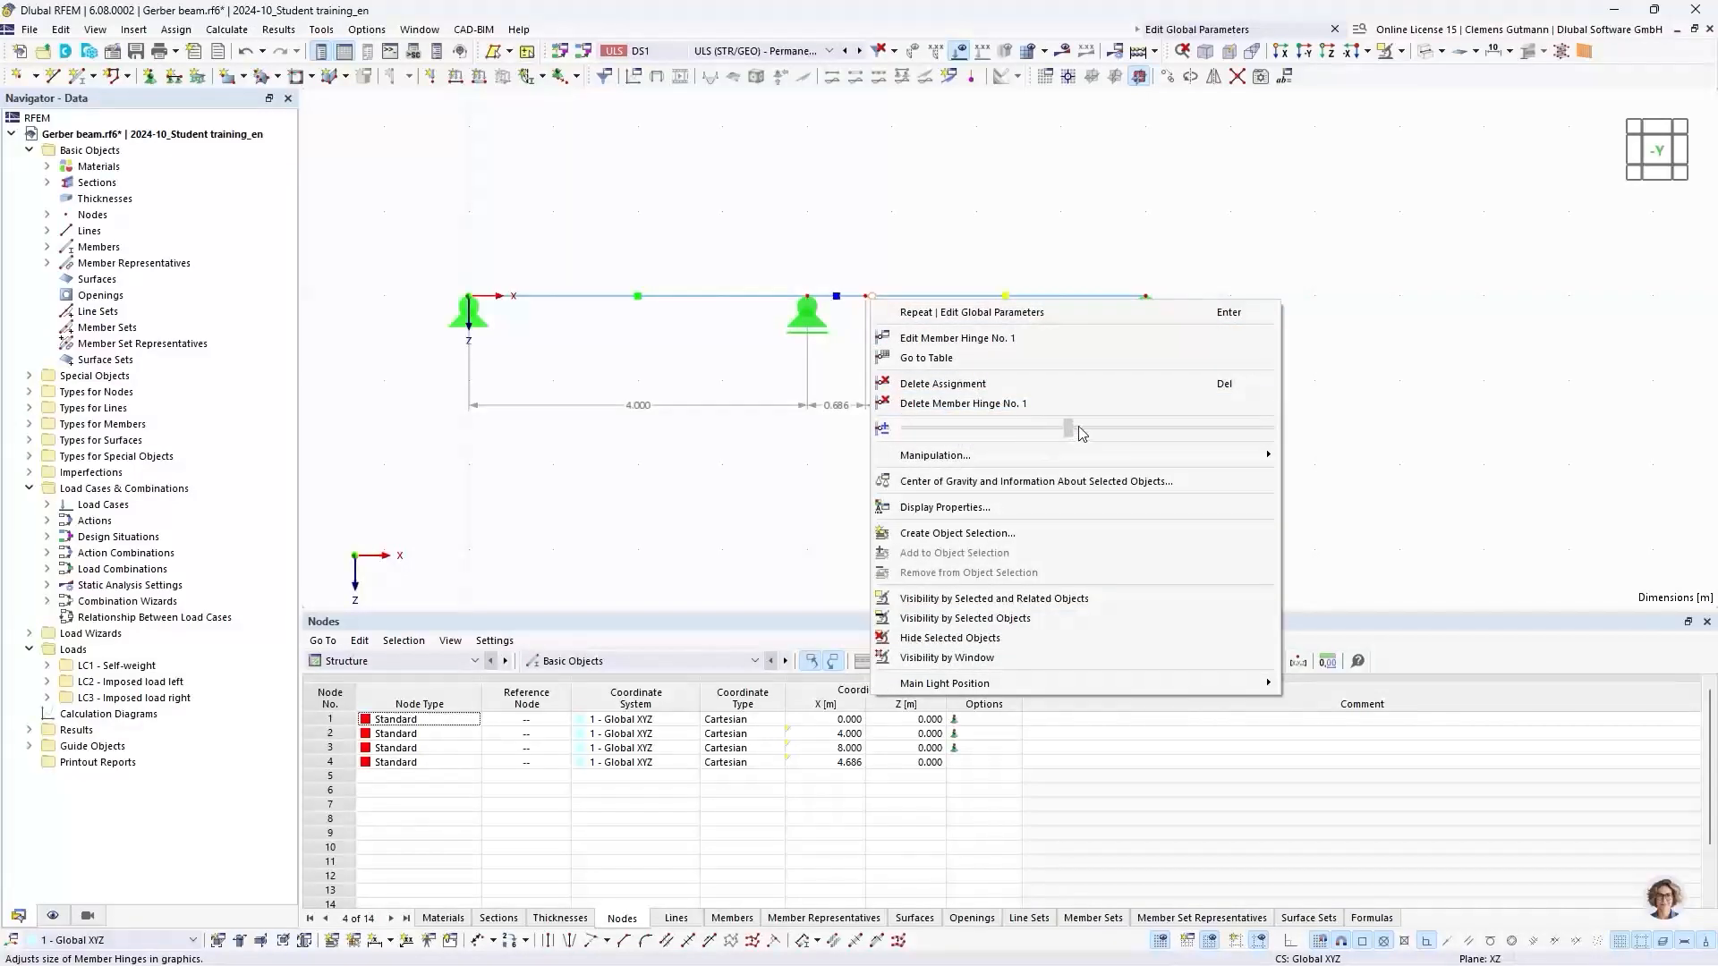
{"action": "left_click", "coordinate": [809, 419]}
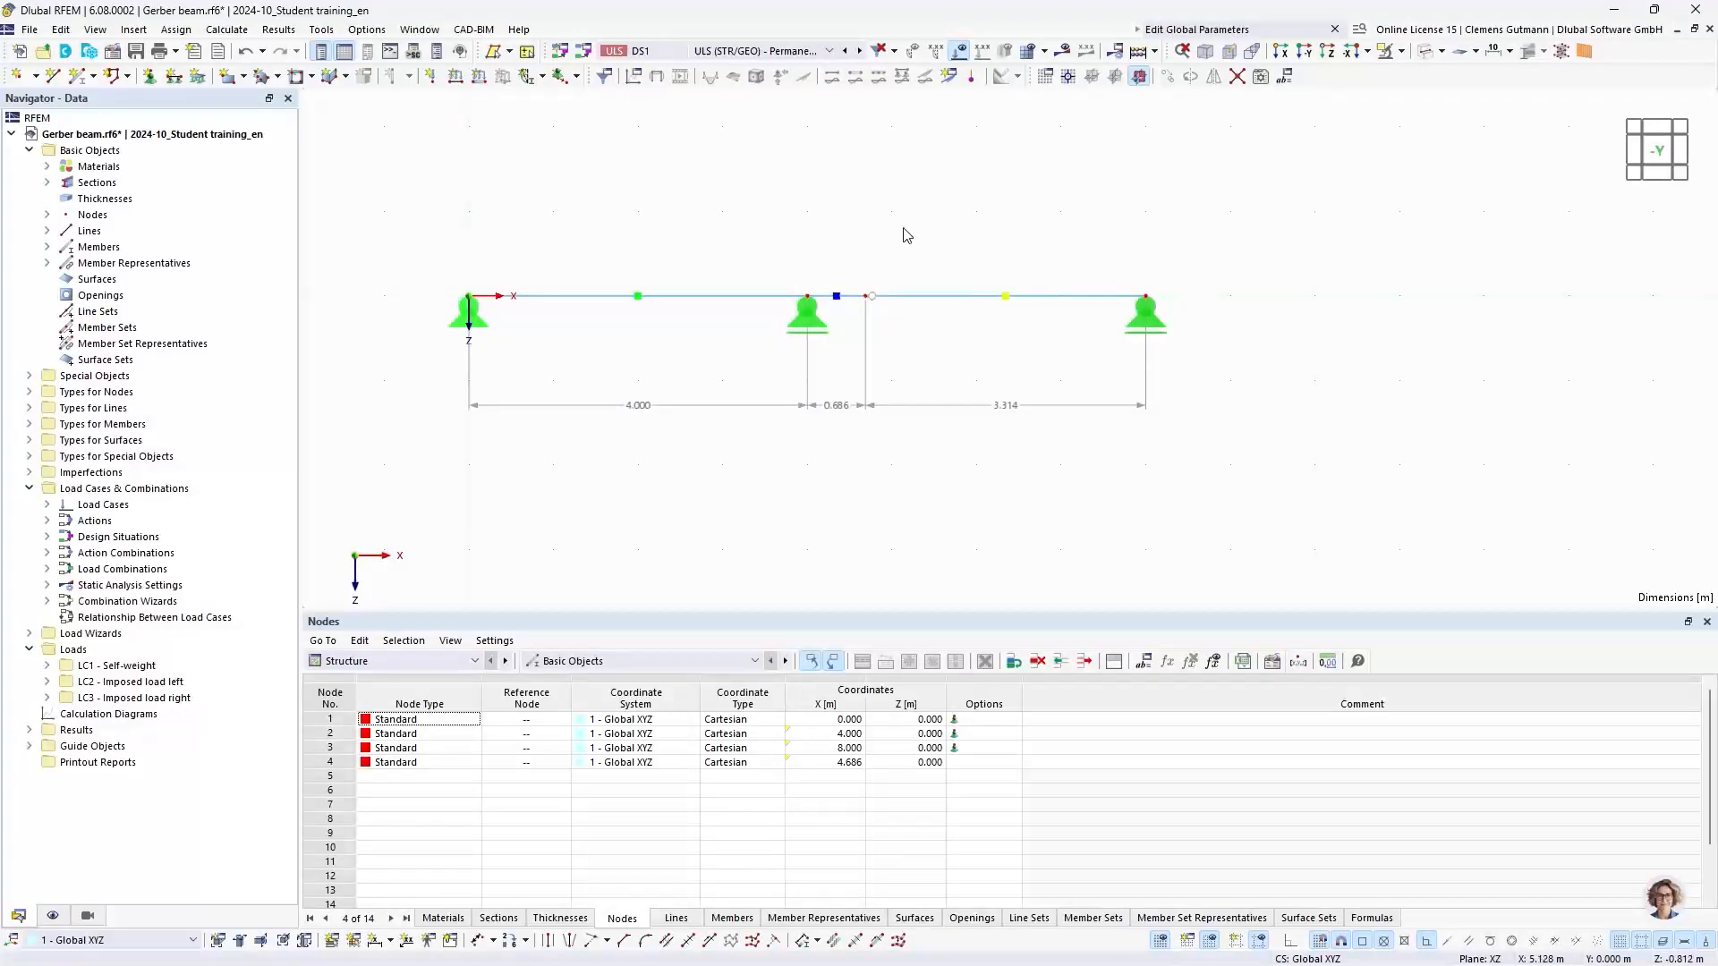
Calculate the model and display the My moments and support reactions for load combination CO2 (1.35 * LC1 + 1.50 * LC2)
{"action": "left_click", "coordinate": [1142, 54]}
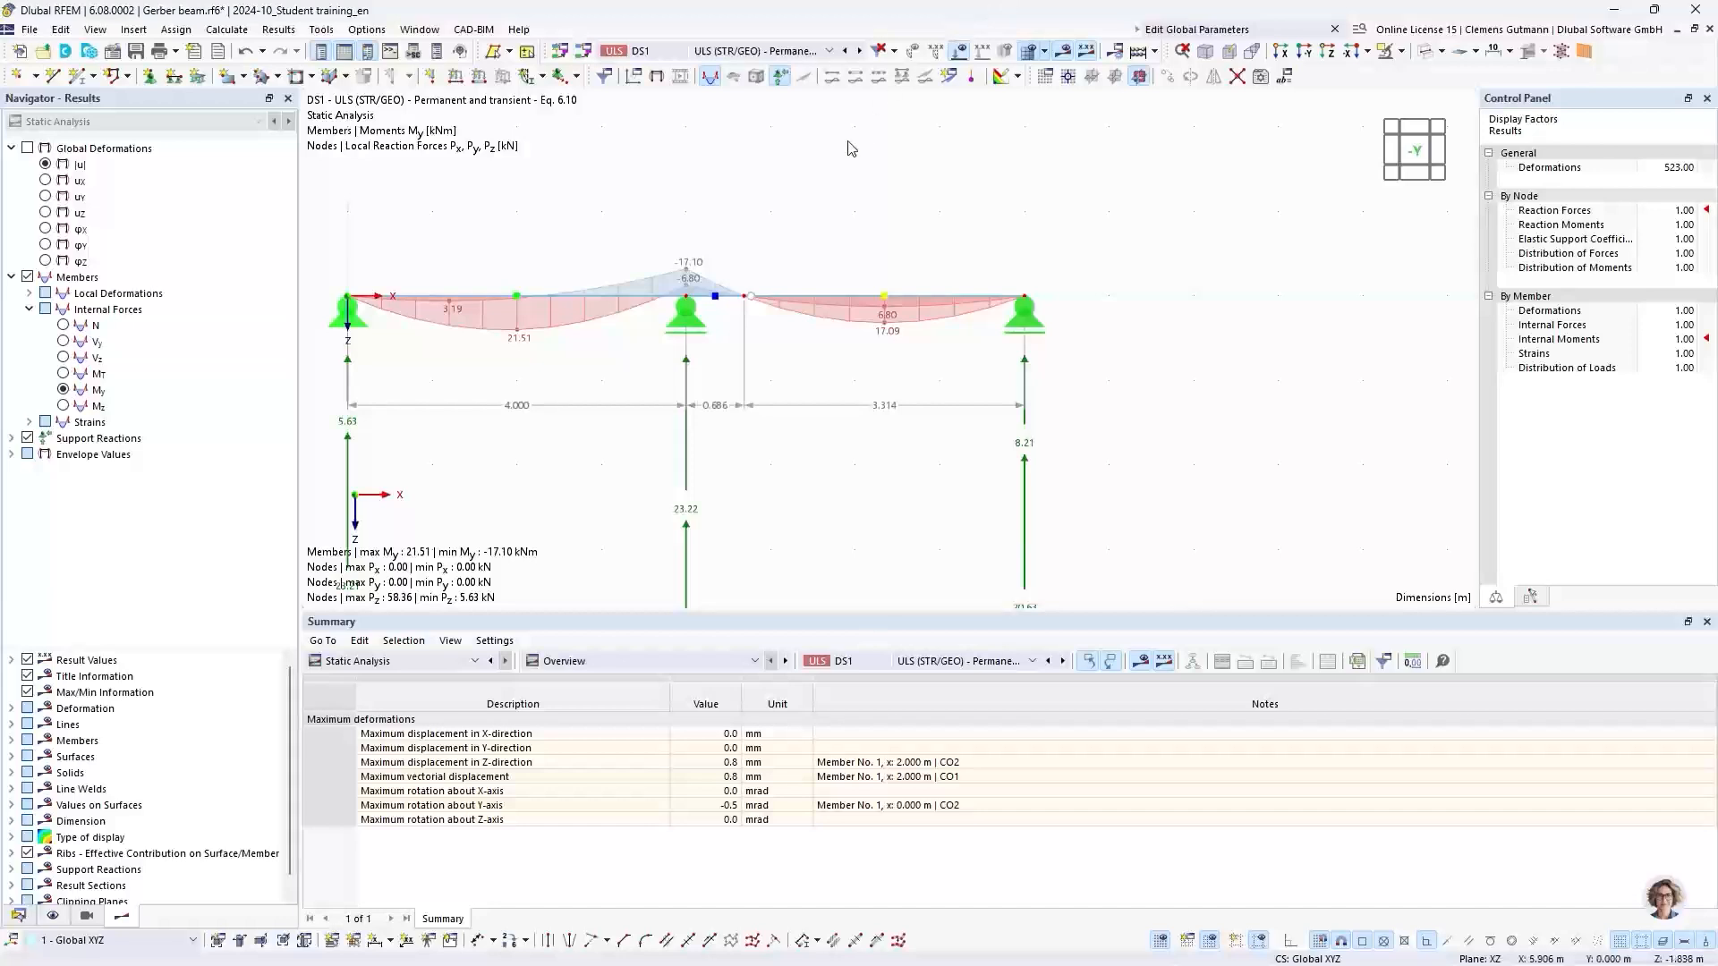
{"action": "left_click", "coordinate": [758, 51]}
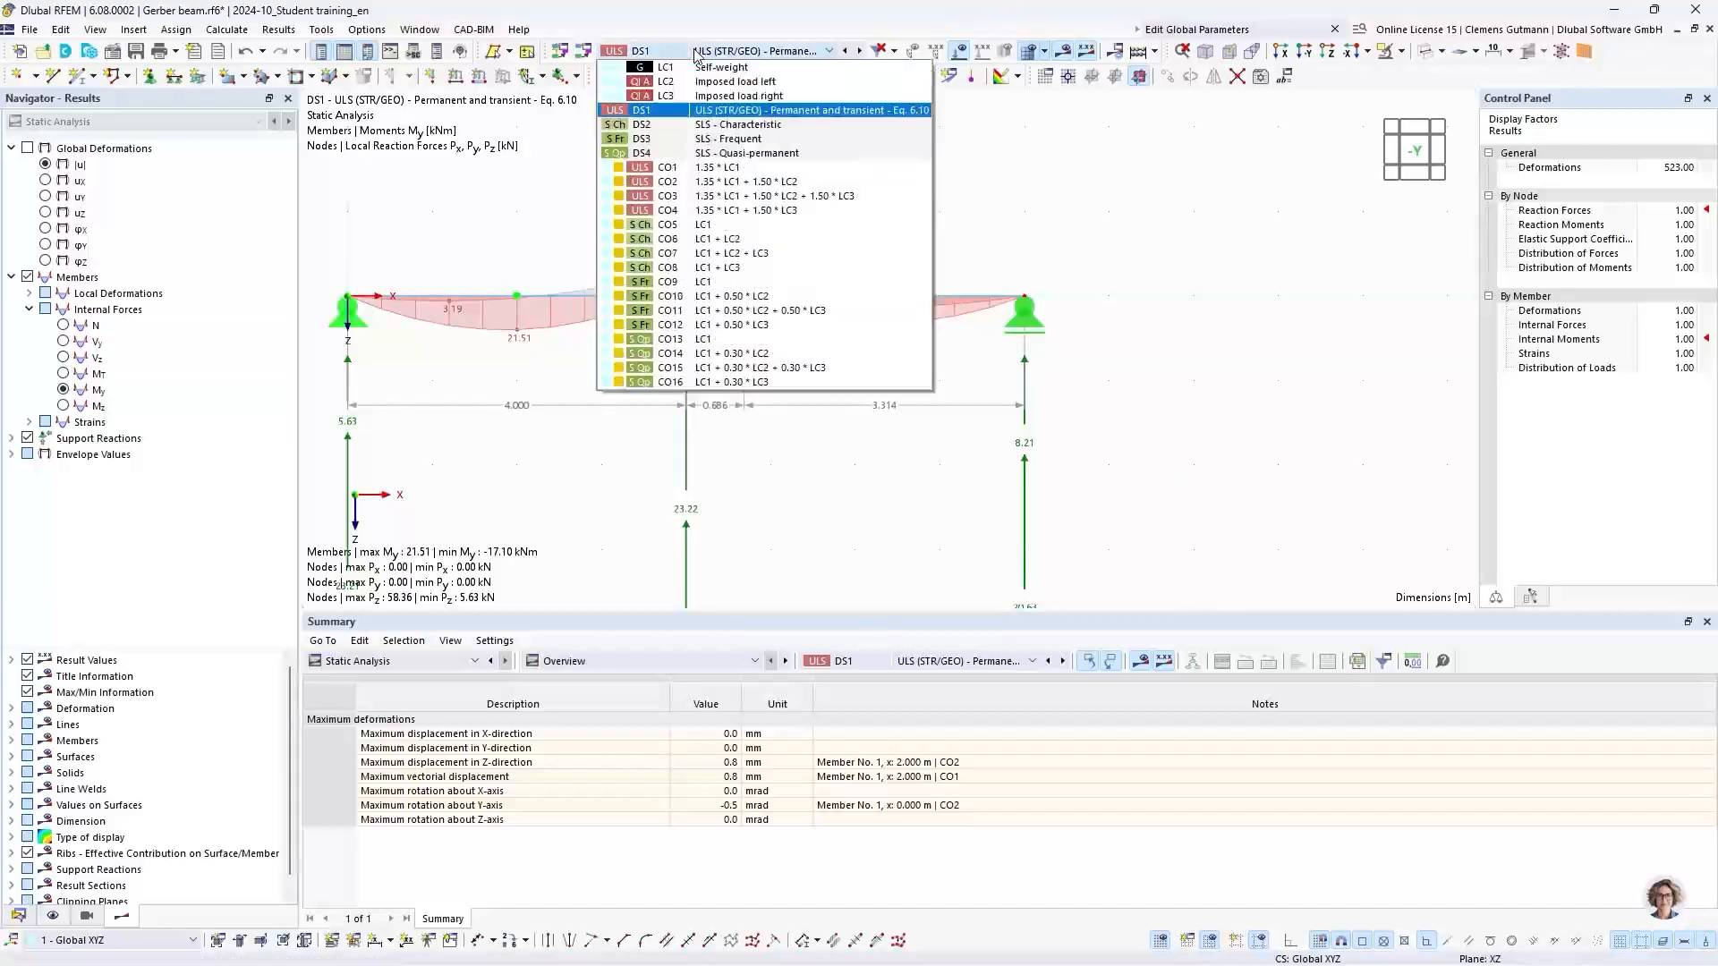
{"action": "left_click", "coordinate": [747, 182]}
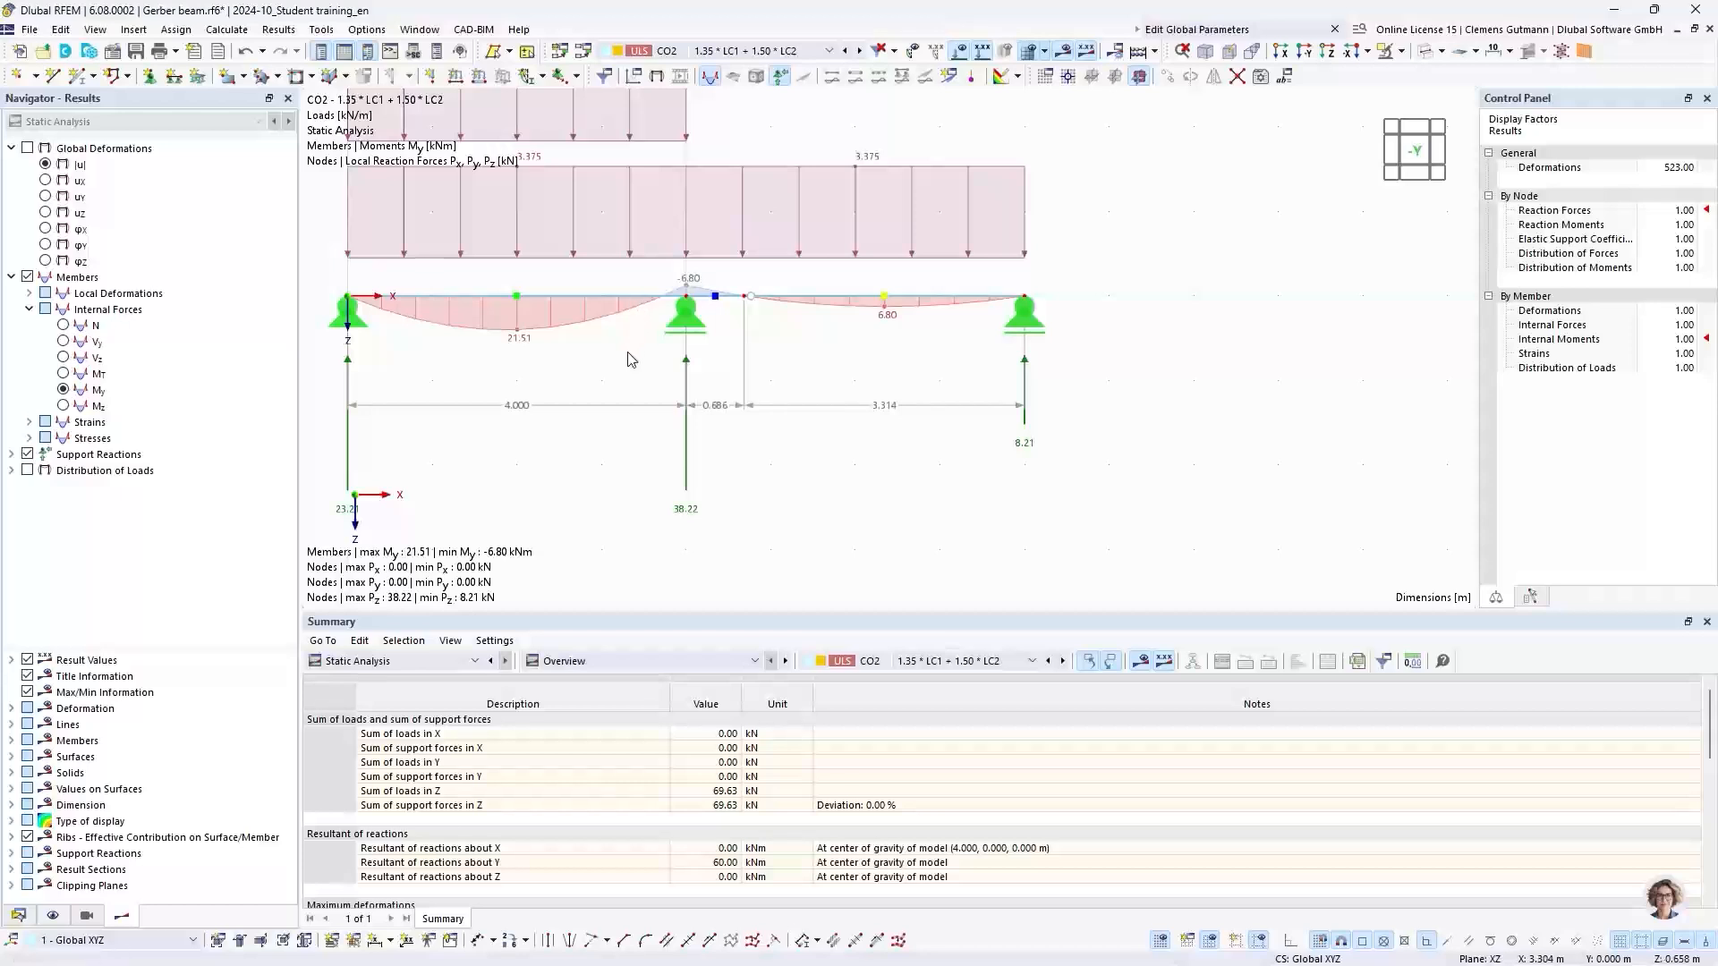
{"action": "middle_click_drag", "start_coordinate": [631, 365], "coordinate": [684, 476]}
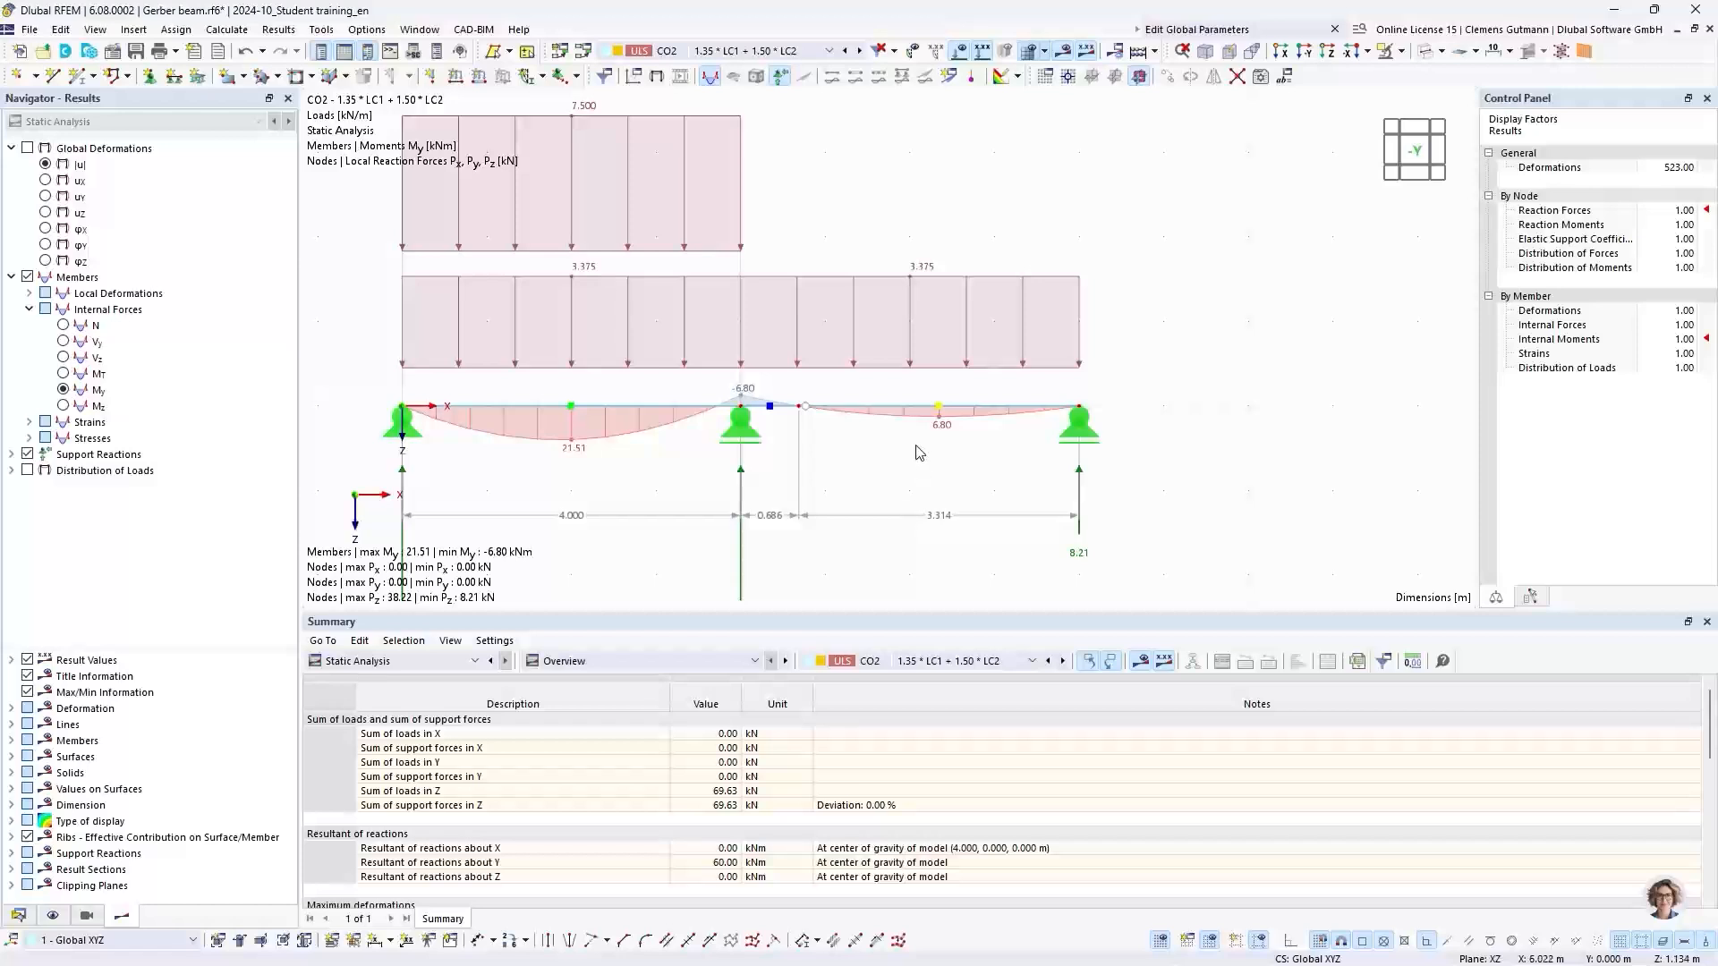
{"action": "middle_click_drag", "start_coordinate": [903, 239], "coordinate": [969, 306]}
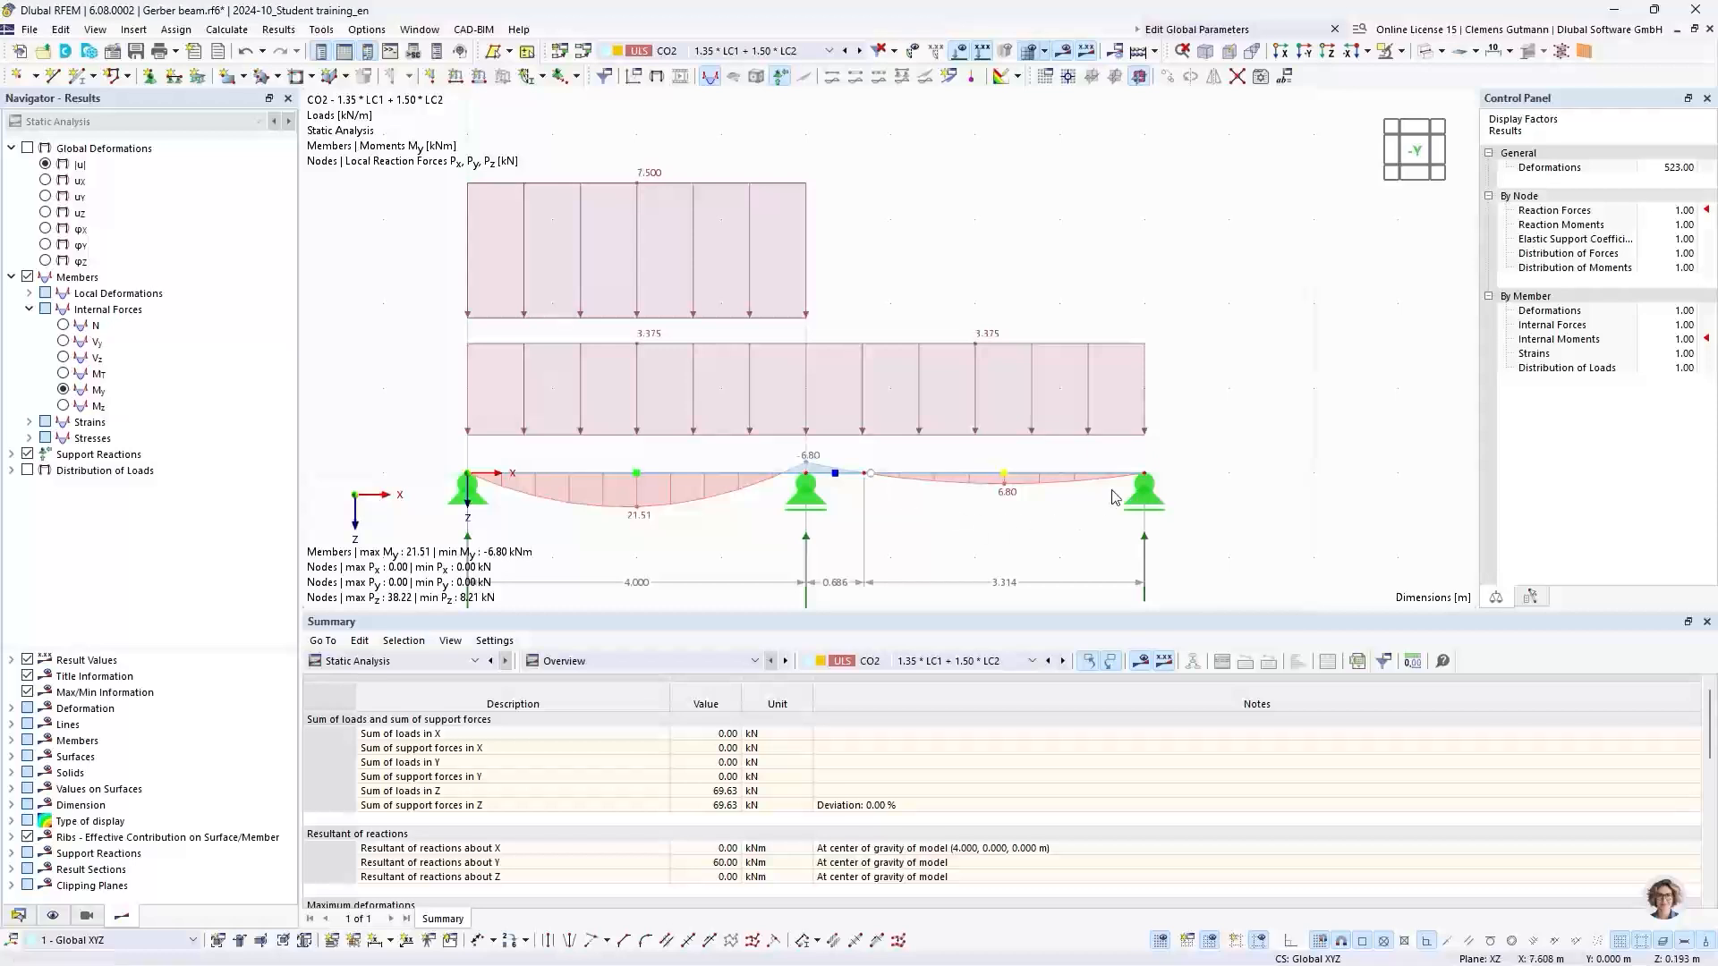
Display the results of load combination CO3, hide the loads, and examine the My diagram at the hinge and middle support
{"action": "left_click", "coordinate": [802, 50]}
{"action": "left_click", "coordinate": [844, 208]}
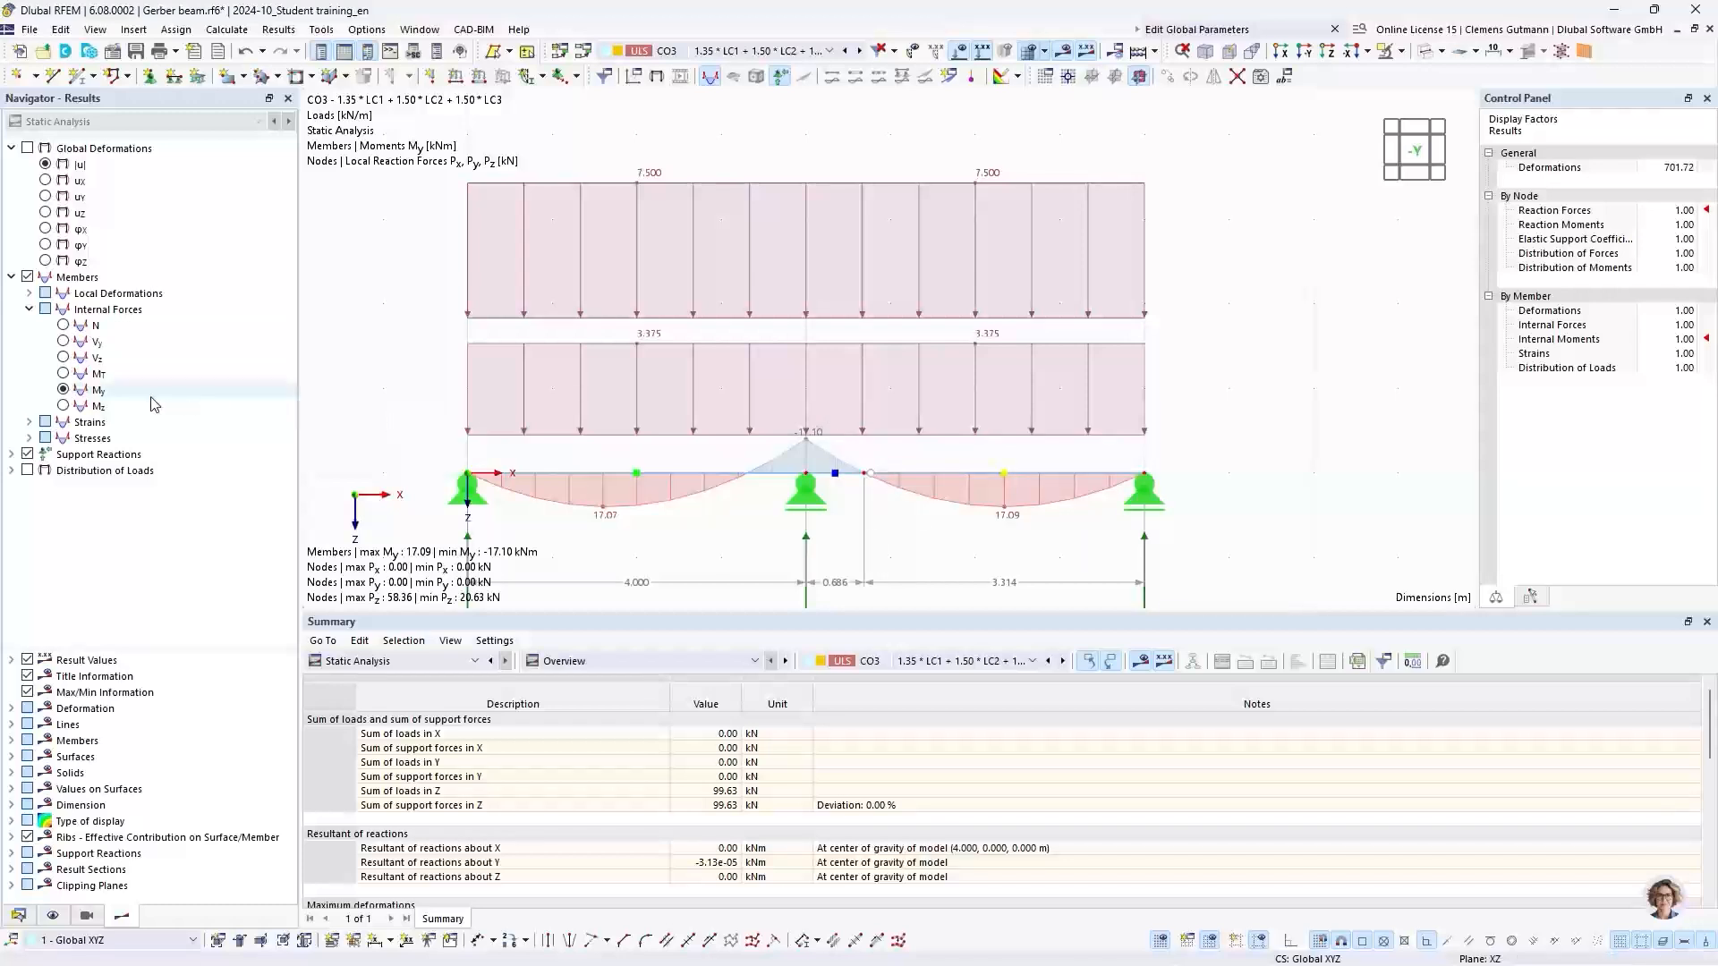
{"action": "left_click", "coordinate": [959, 50]}
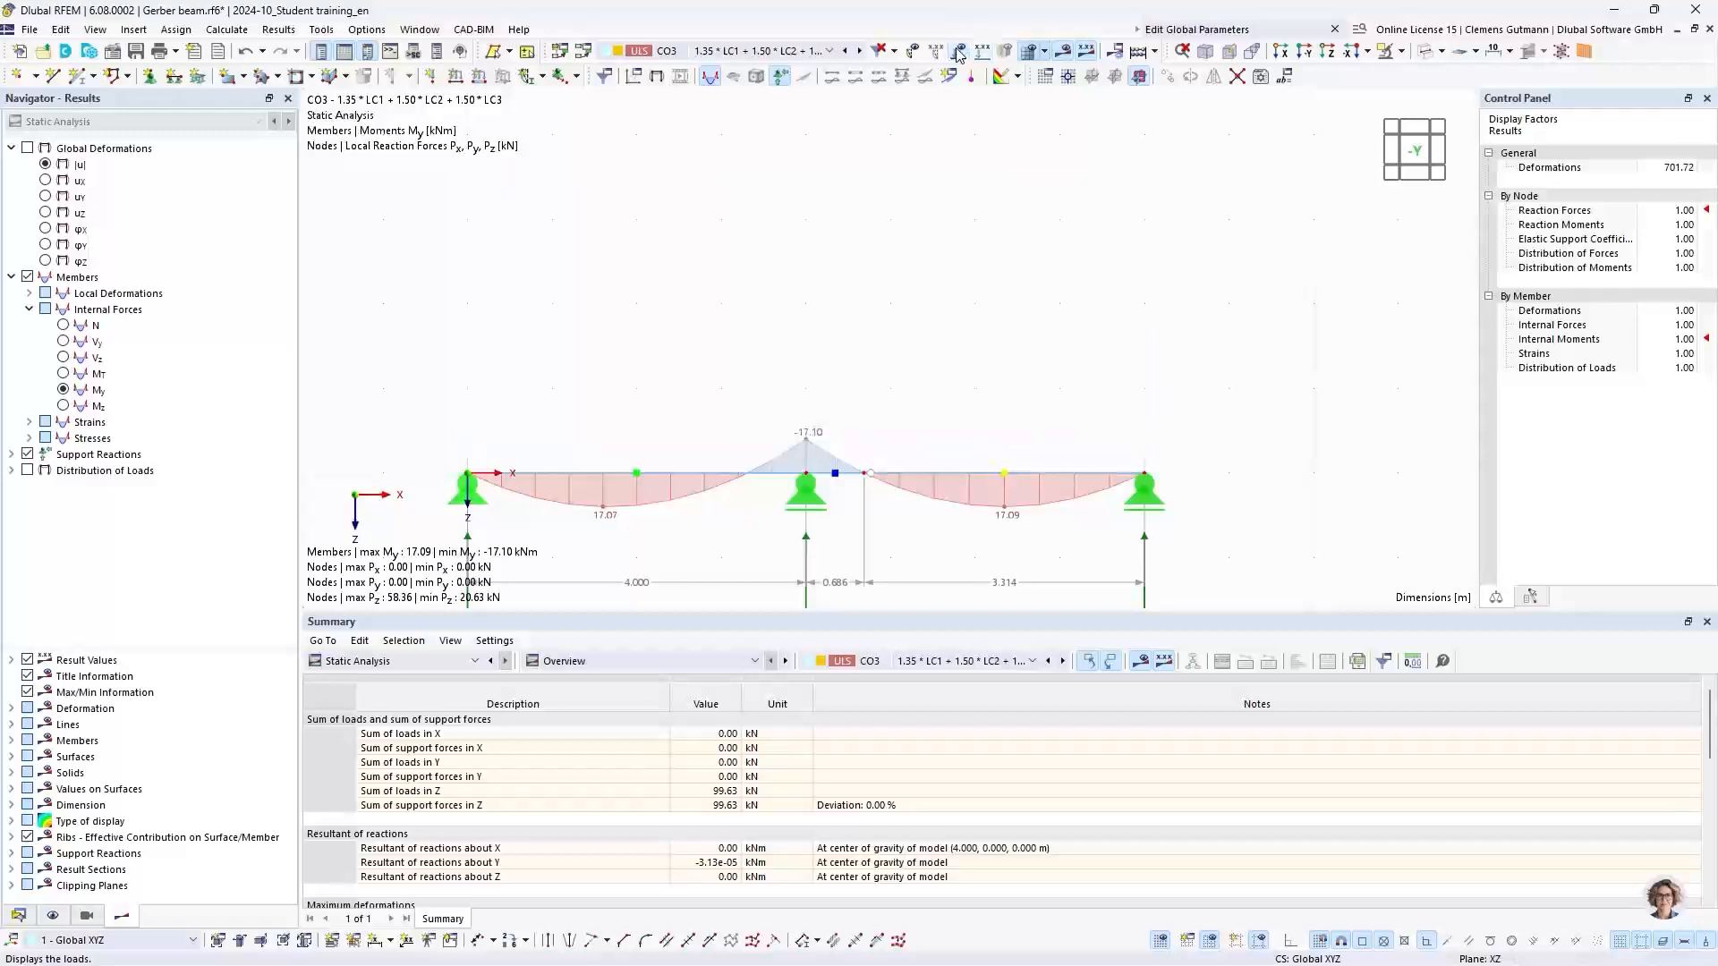
{"action": "scroll", "coordinate": [888, 480], "scroll_direction": "up", "scroll_amount": 3}
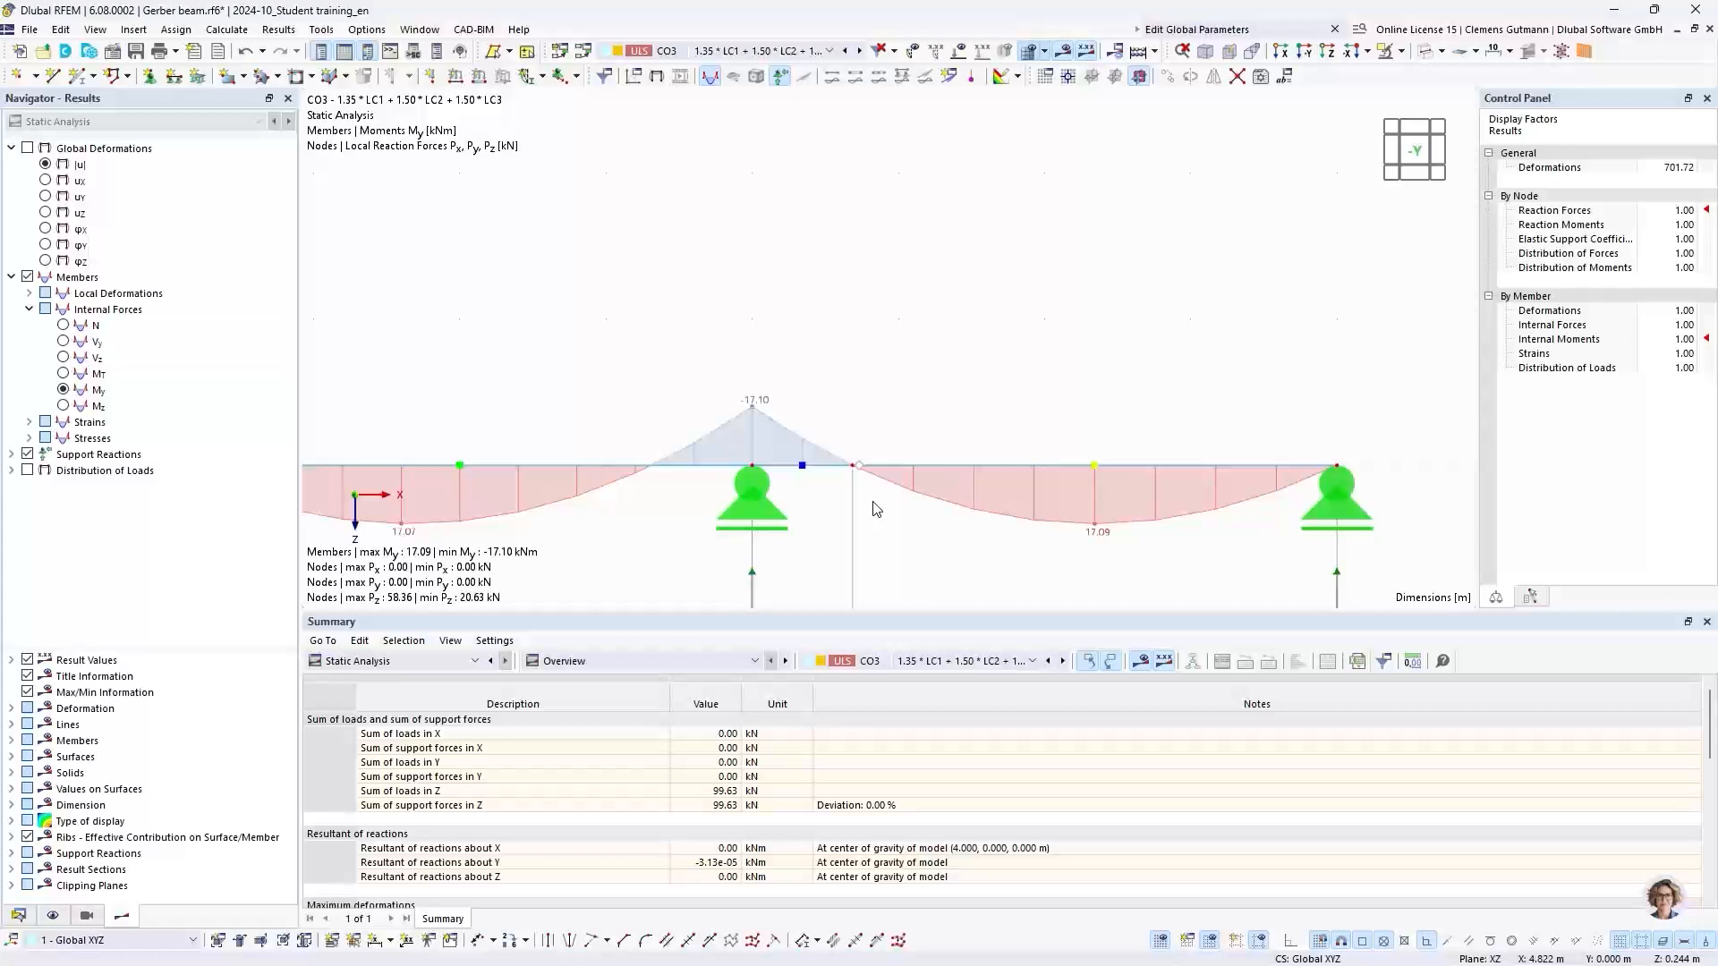
{"action": "scroll", "coordinate": [885, 445], "scroll_direction": "down", "scroll_amount": 3}
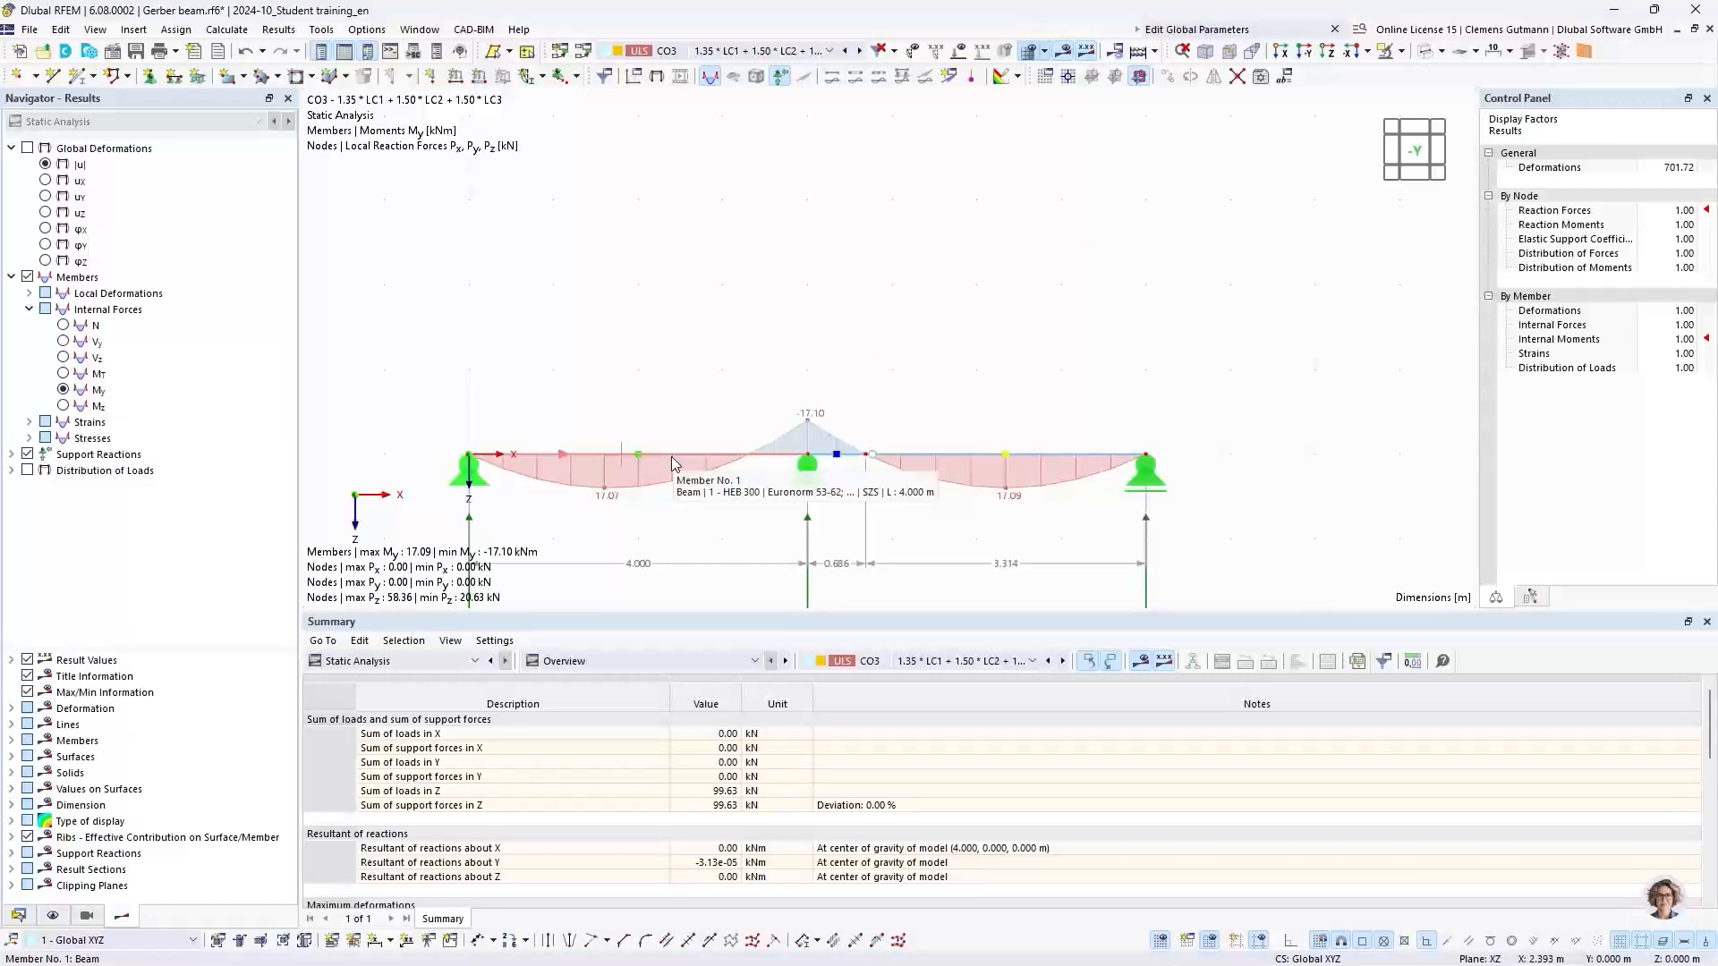
{"action": "middle_click_drag", "start_coordinate": [708, 519], "coordinate": [653, 409]}
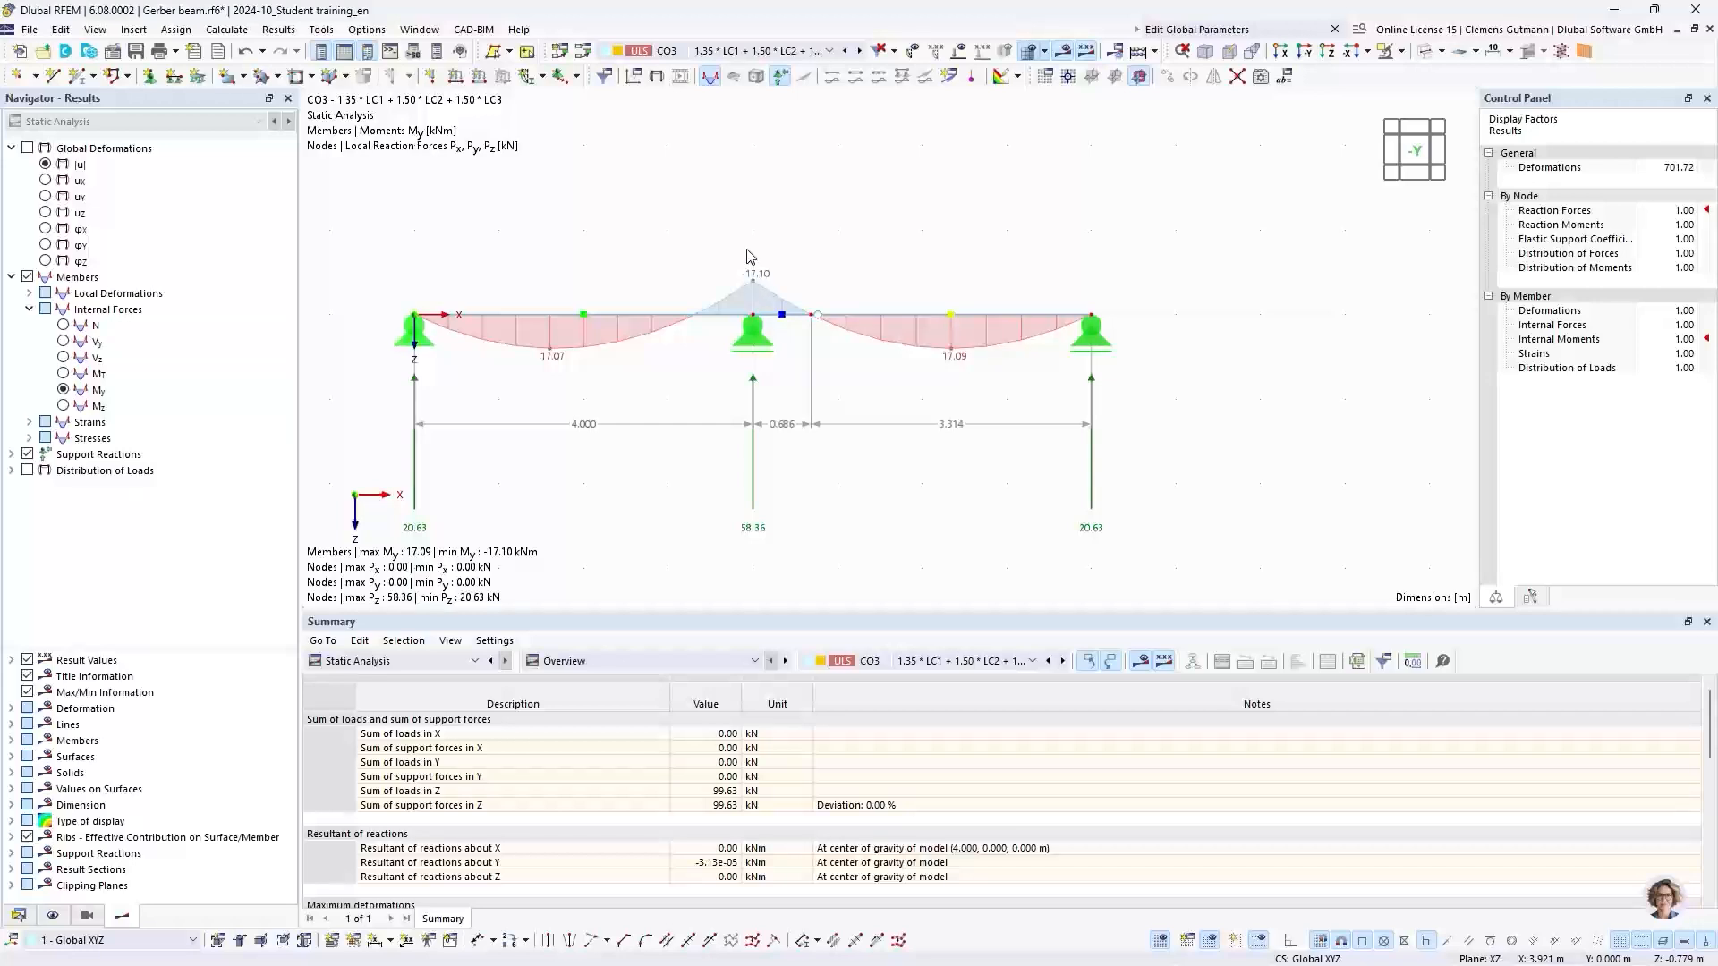
Set the global parameter FieldLength to 6 m and recalculate to display the CO3 results
{"action": "left_click", "coordinate": [1285, 79]}
{"action": "left_click", "coordinate": [695, 205]}
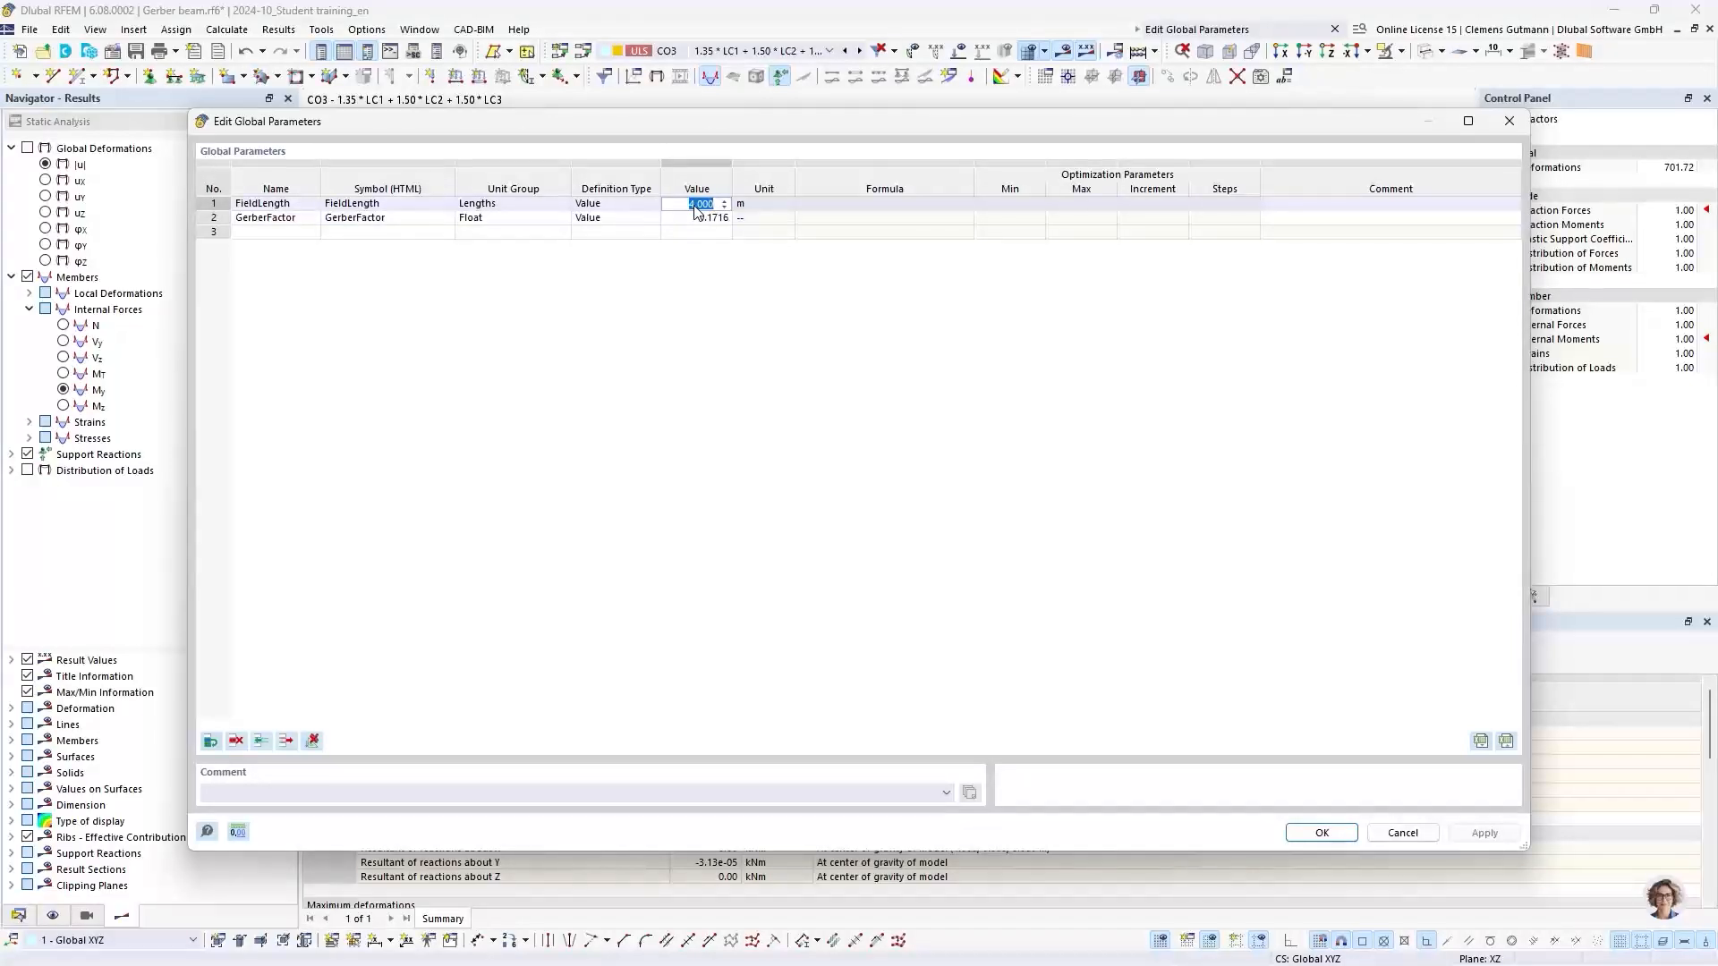
{"action": "type", "text": "6"}
{"action": "key", "text": "Tab"}
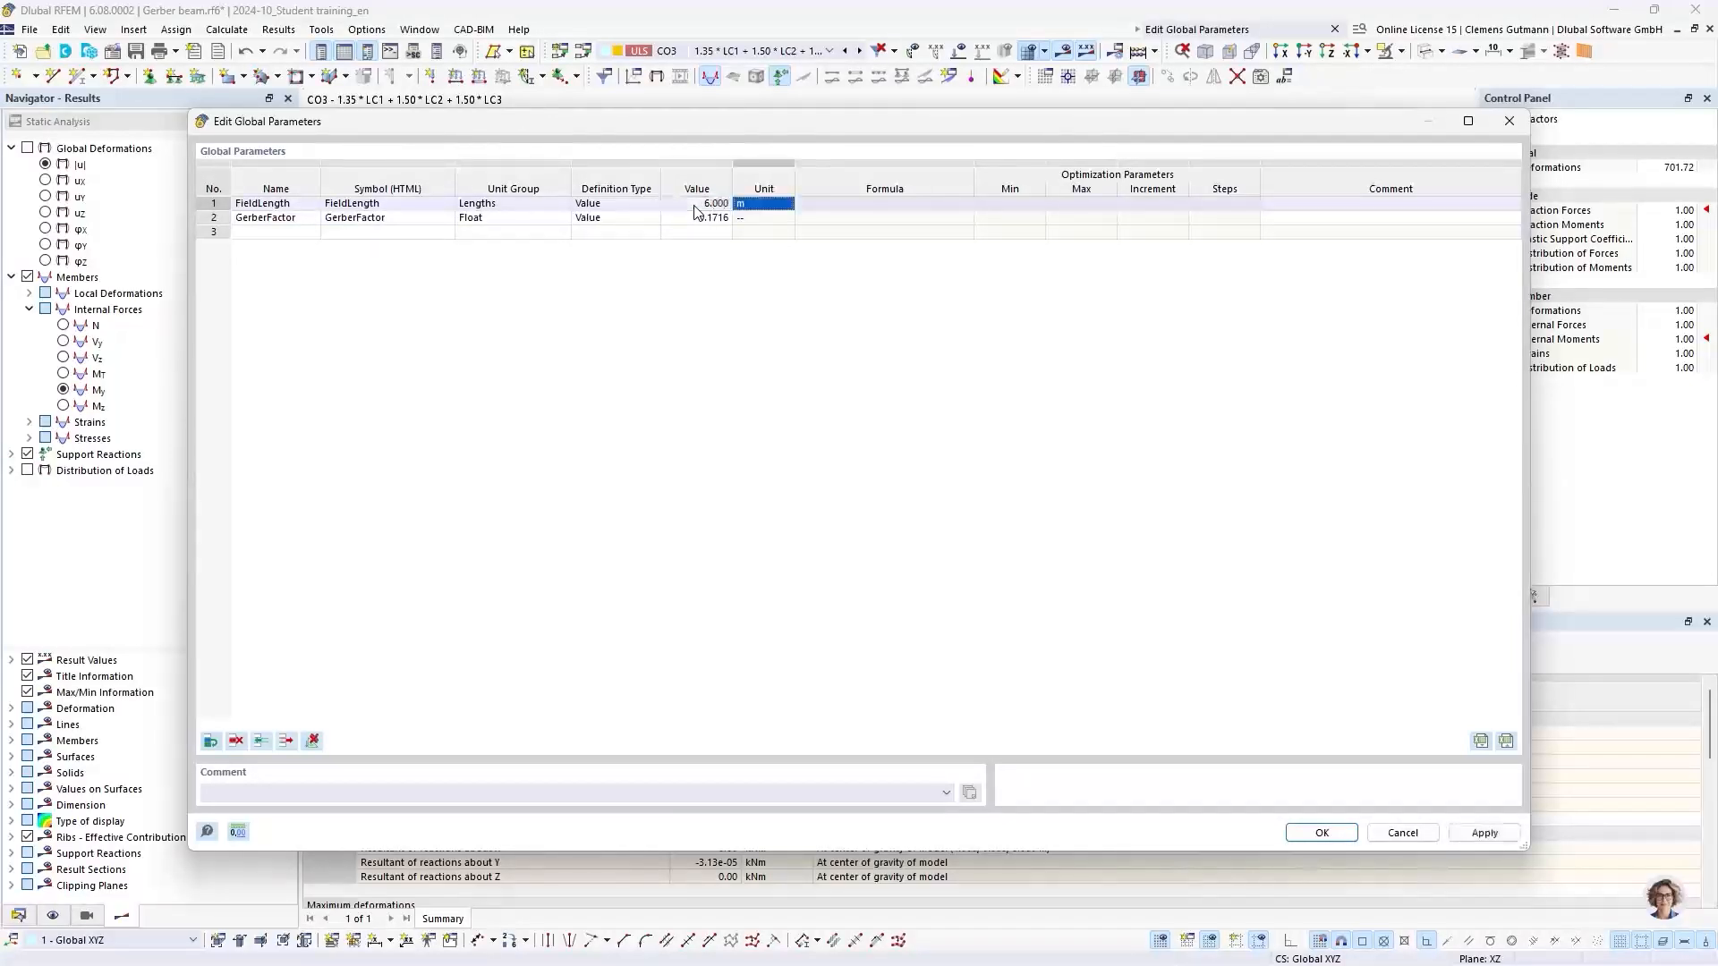
{"action": "left_click", "coordinate": [1322, 833]}
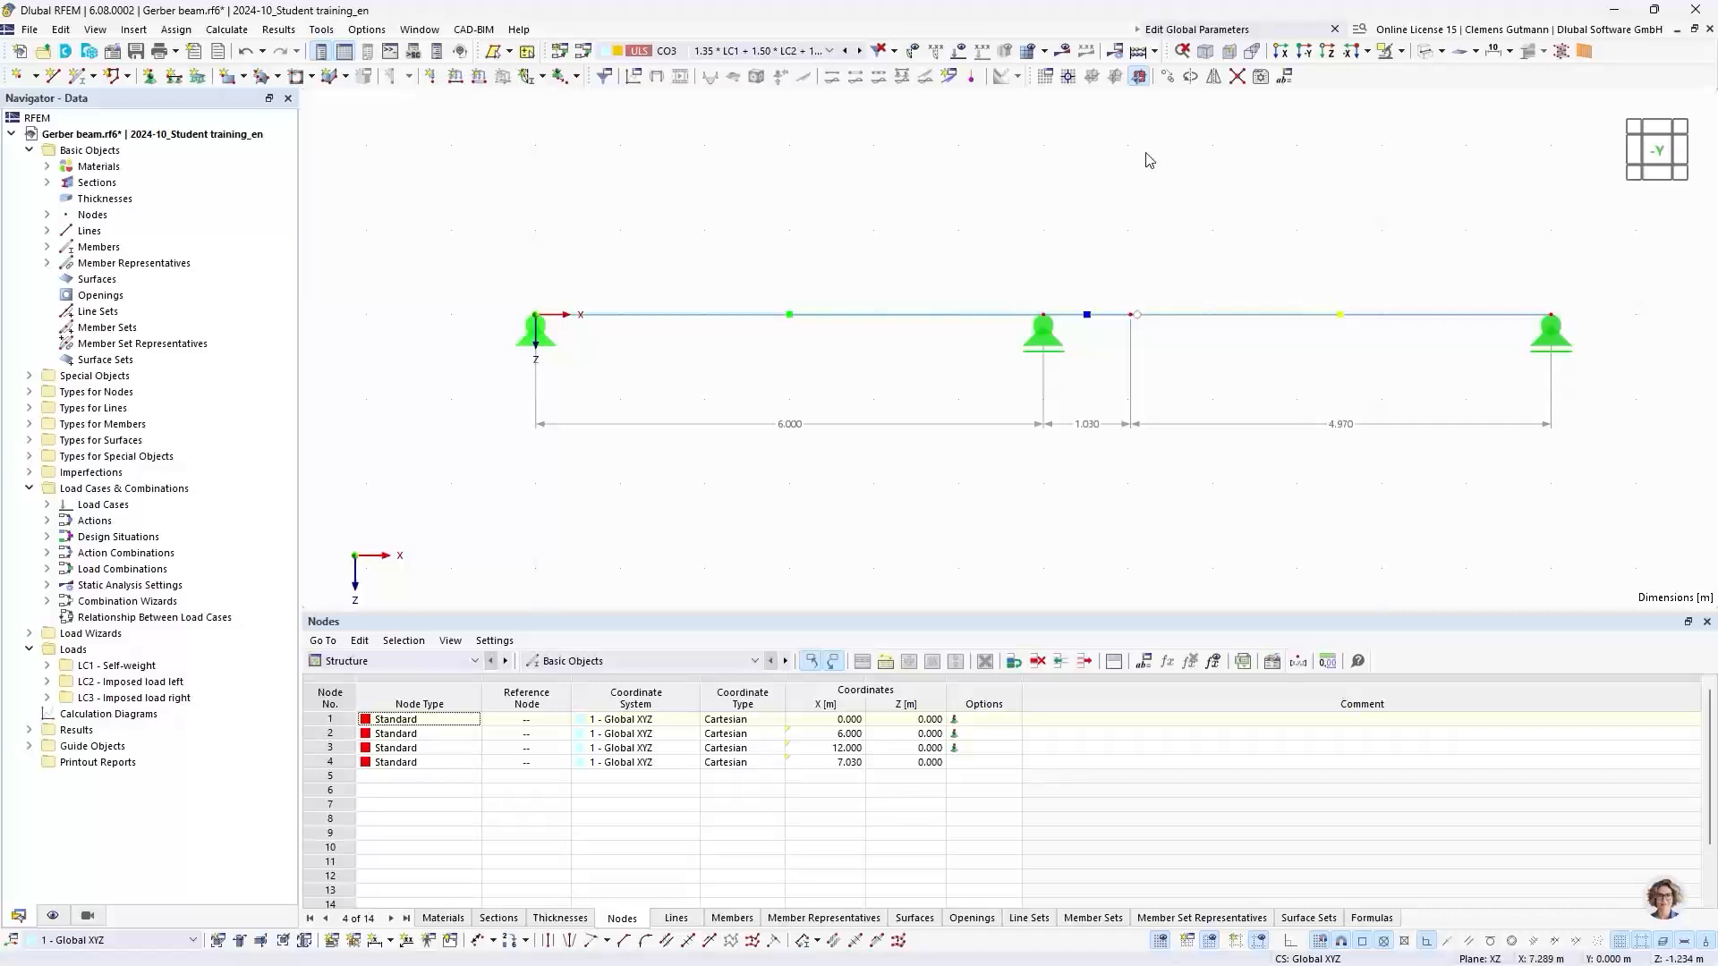
{"action": "left_click", "coordinate": [1062, 51]}
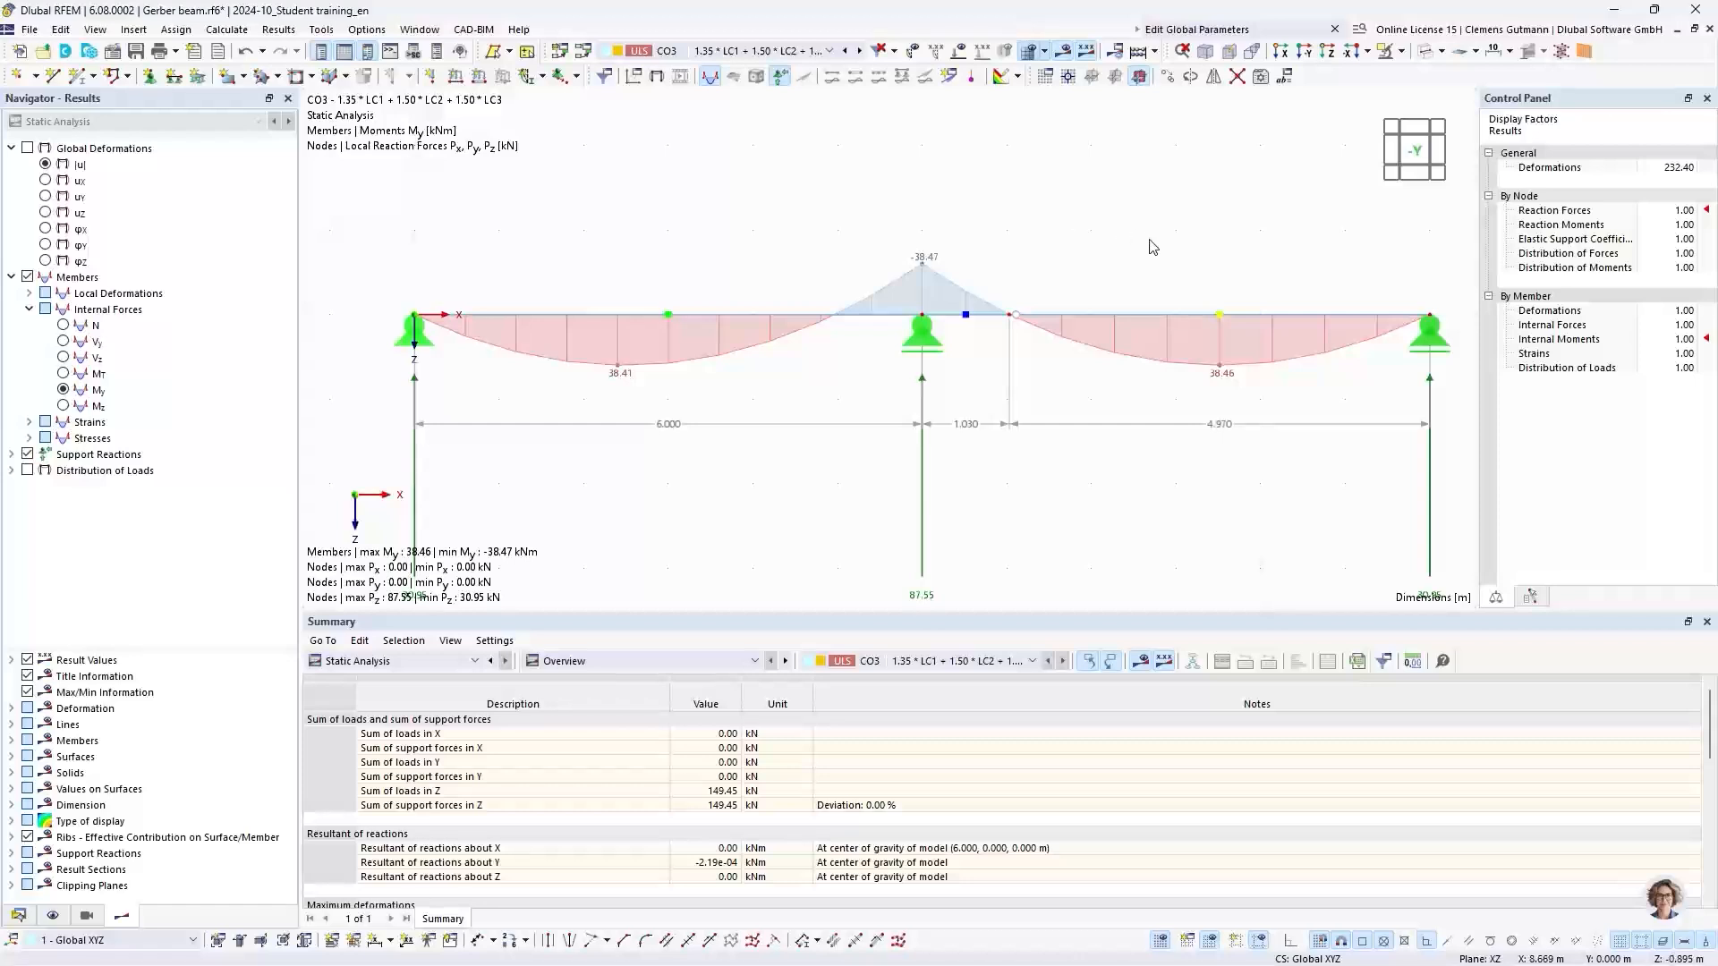
{"action": "middle_click_drag", "start_coordinate": [1134, 236], "coordinate": [1080, 260]}
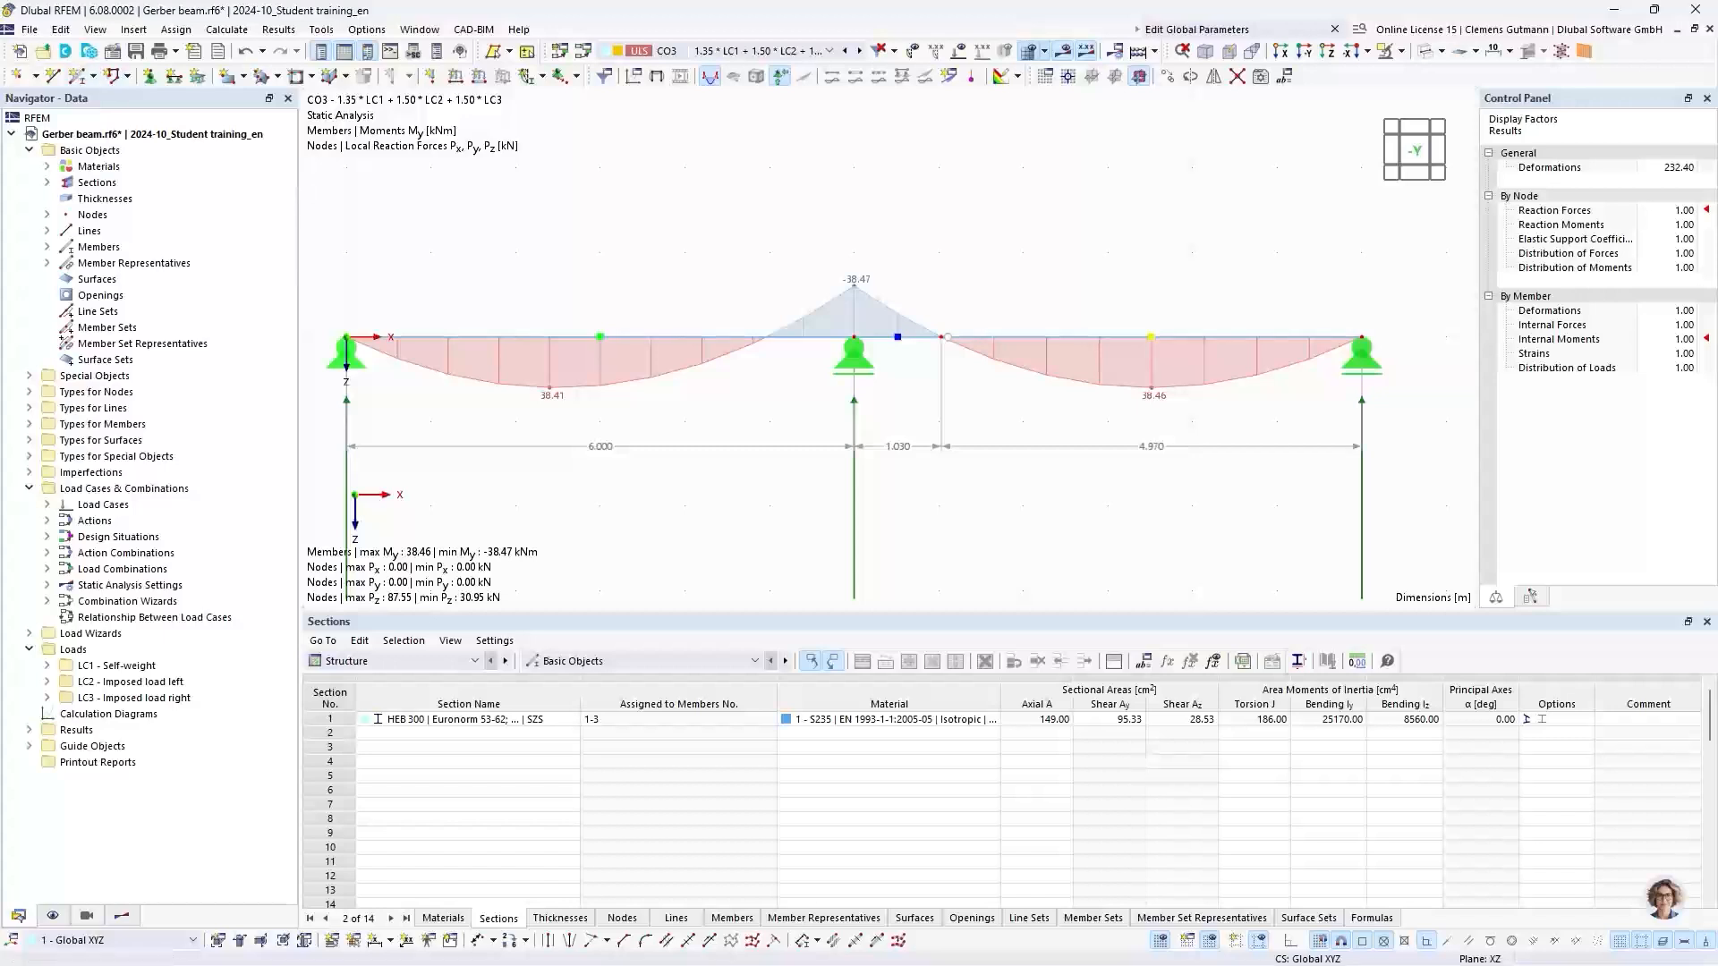
Create a blank model named Two-hinged frame of type 2D | XZ | Plane Stress and view it in the -Y direction
{"action": "left_click", "coordinate": [21, 55]}
{"action": "type", "text": "Two"}
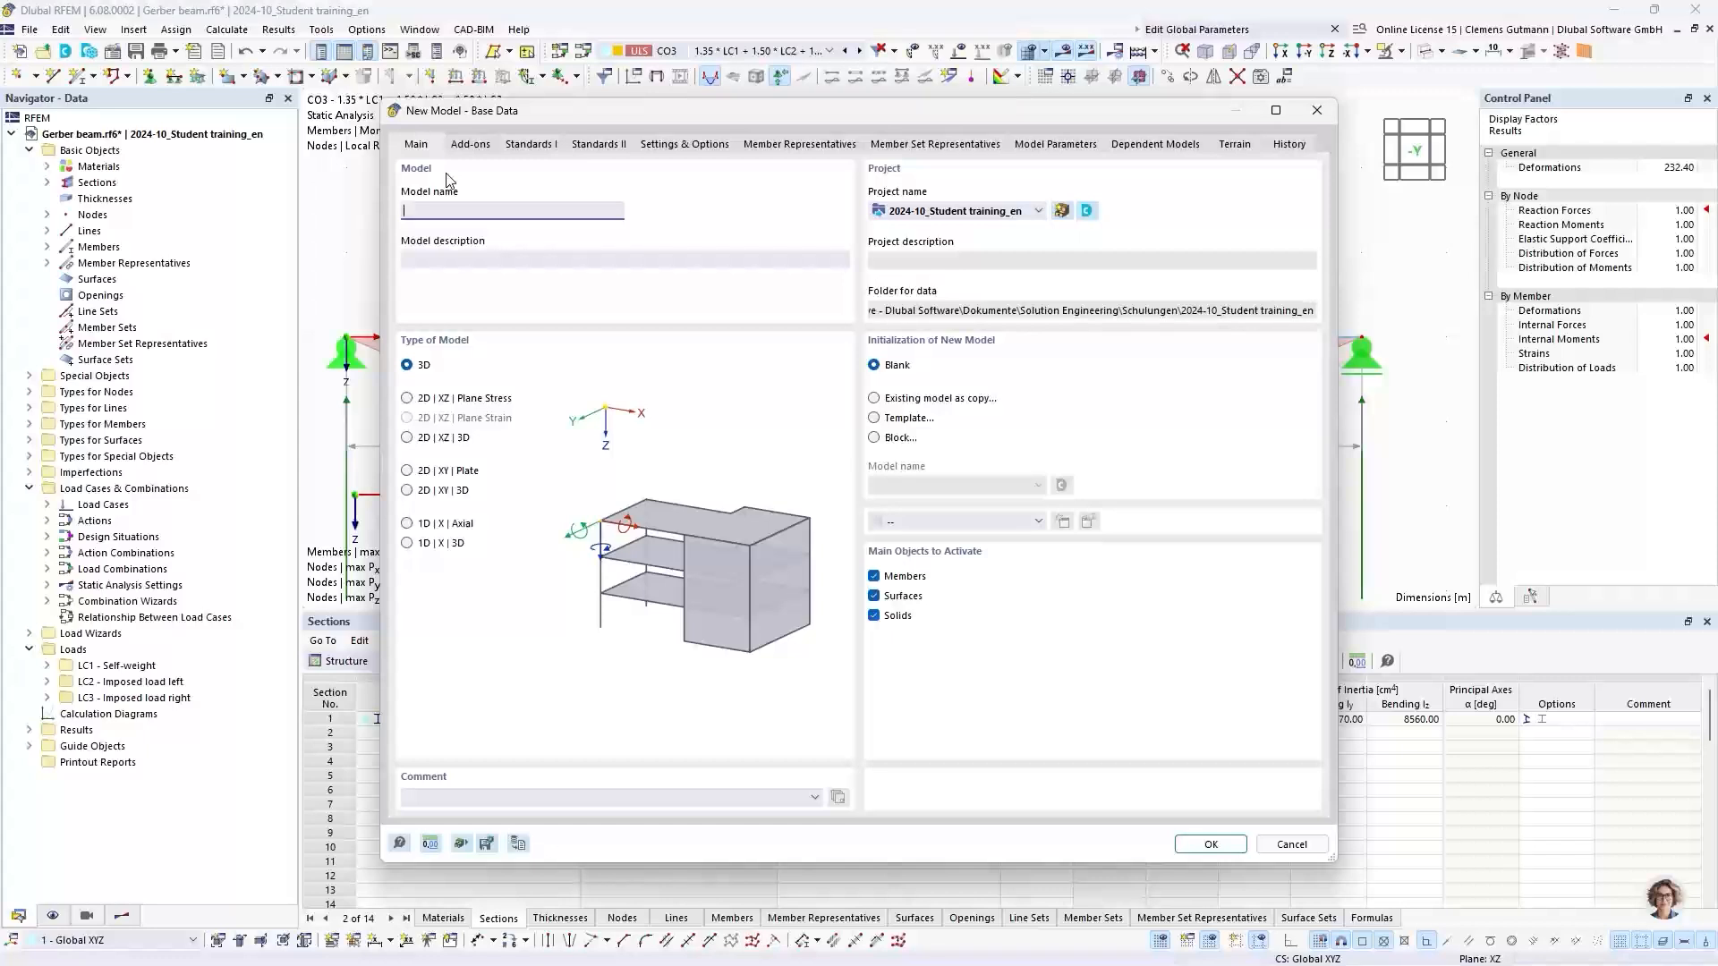
{"action": "type", "text": "-hinged f"}
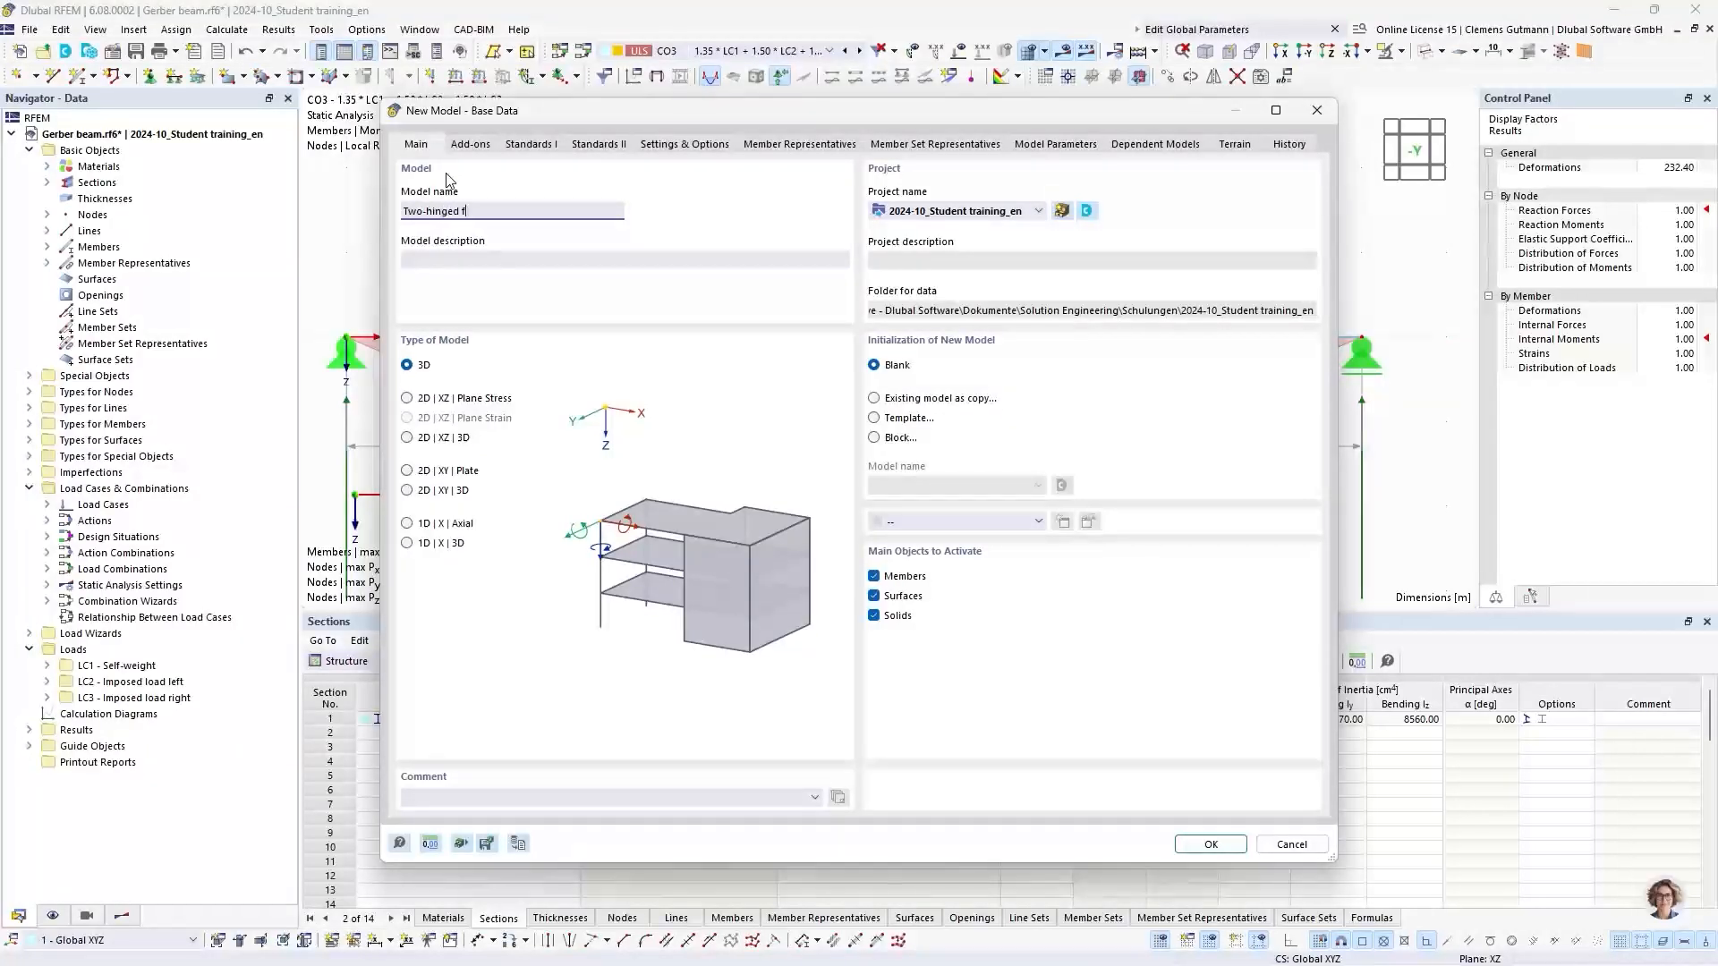
{"action": "type", "text": "rame"}
{"action": "key", "text": "Tab"}
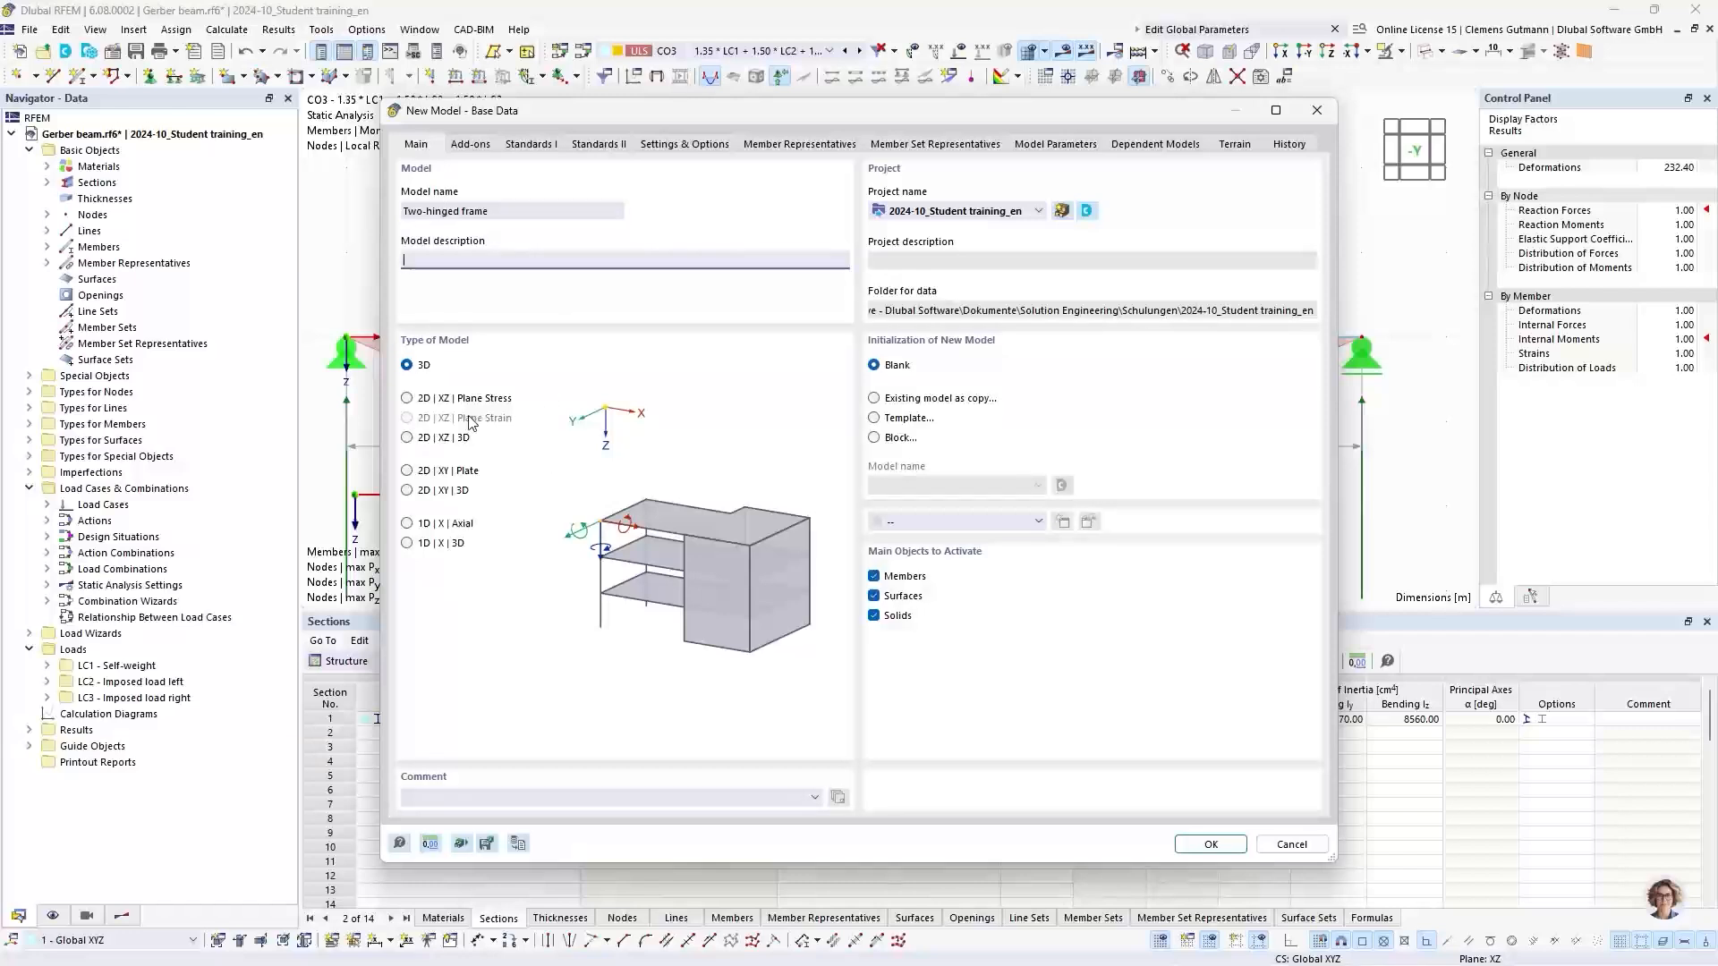
{"action": "left_click", "coordinate": [407, 399]}
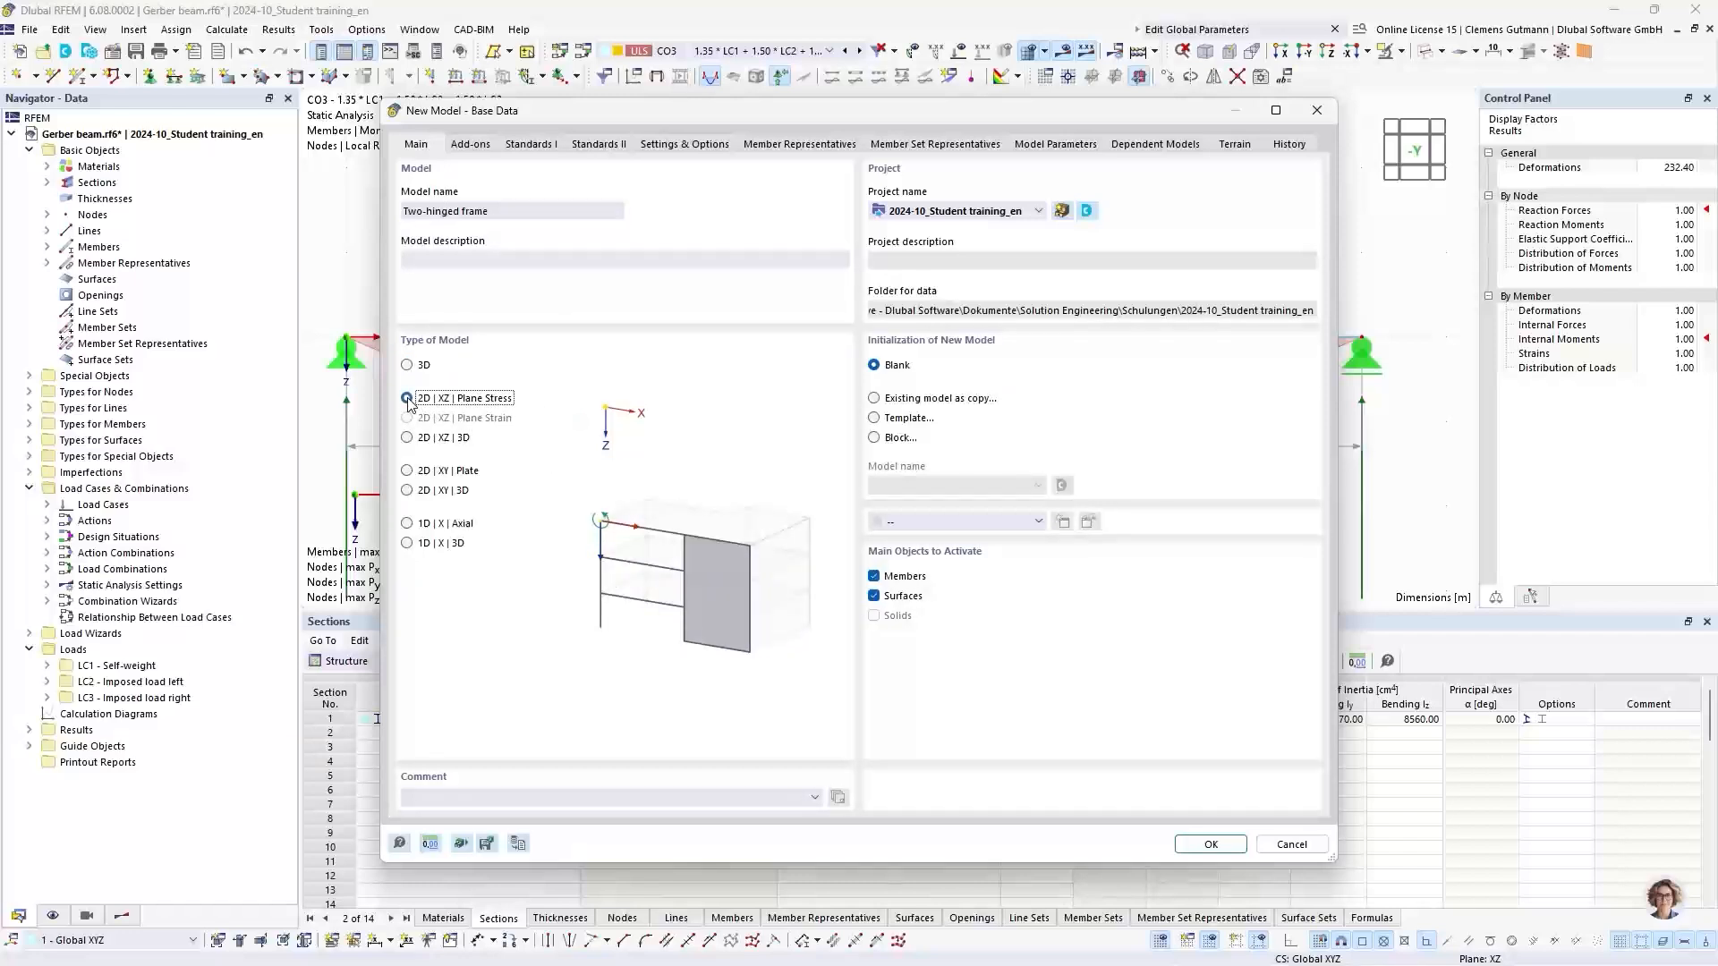
{"action": "left_click", "coordinate": [1193, 841]}
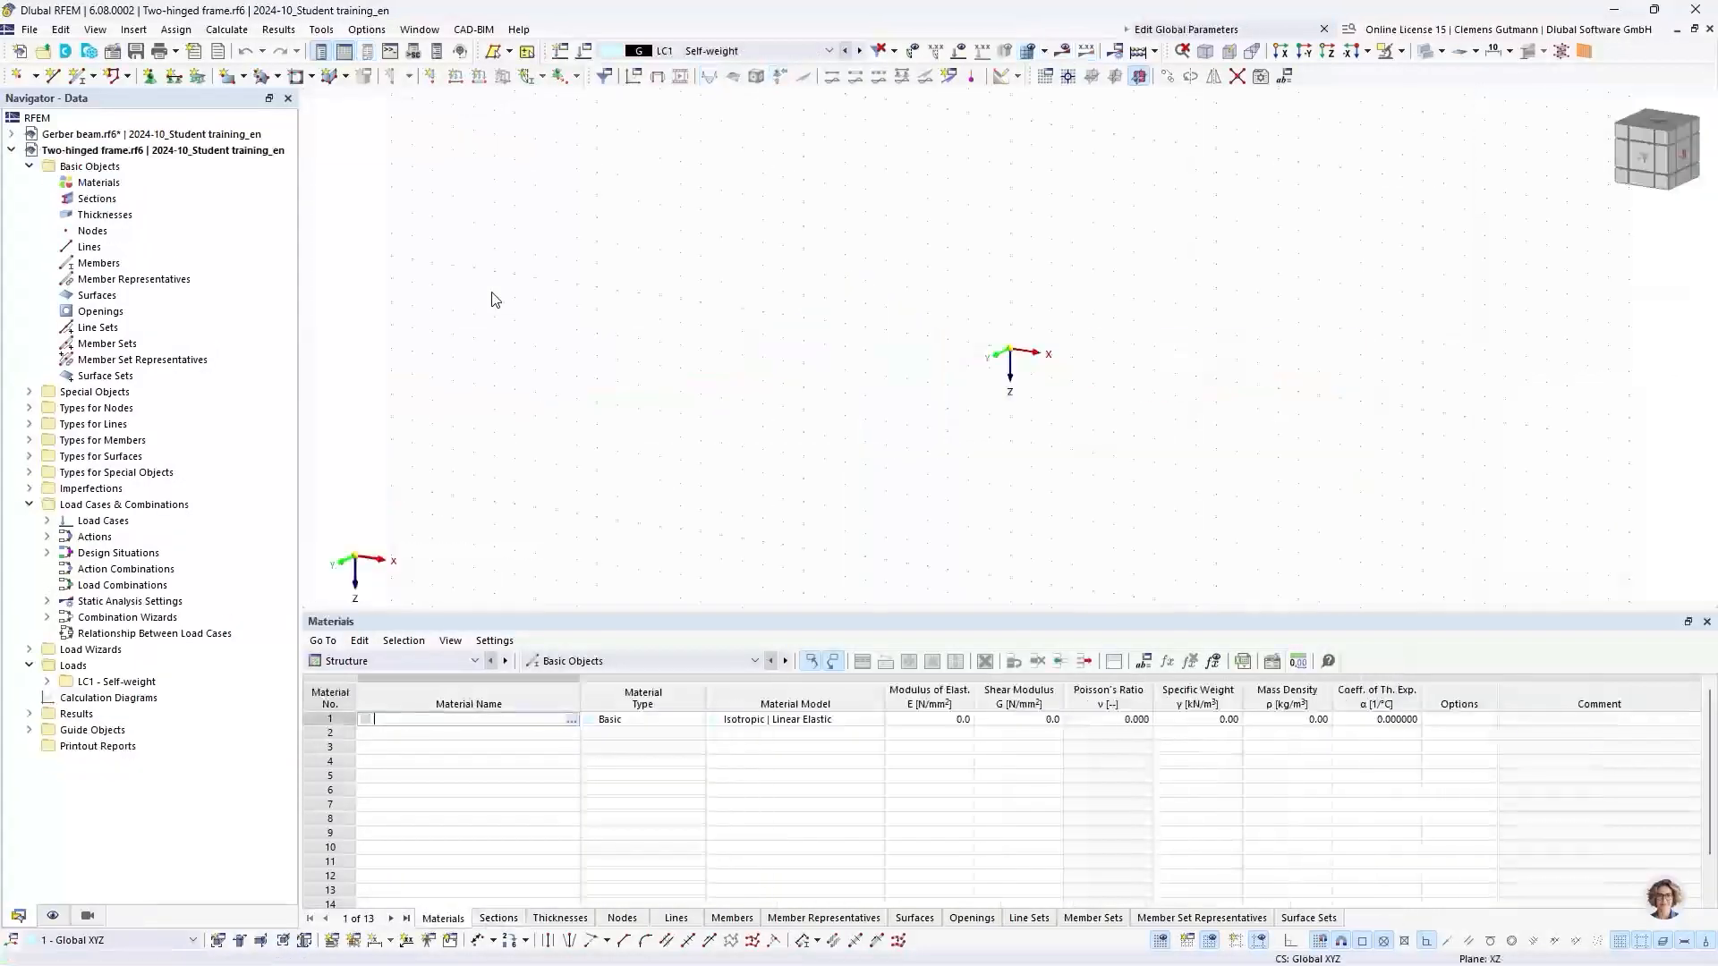
{"action": "left_click", "coordinate": [1648, 161]}
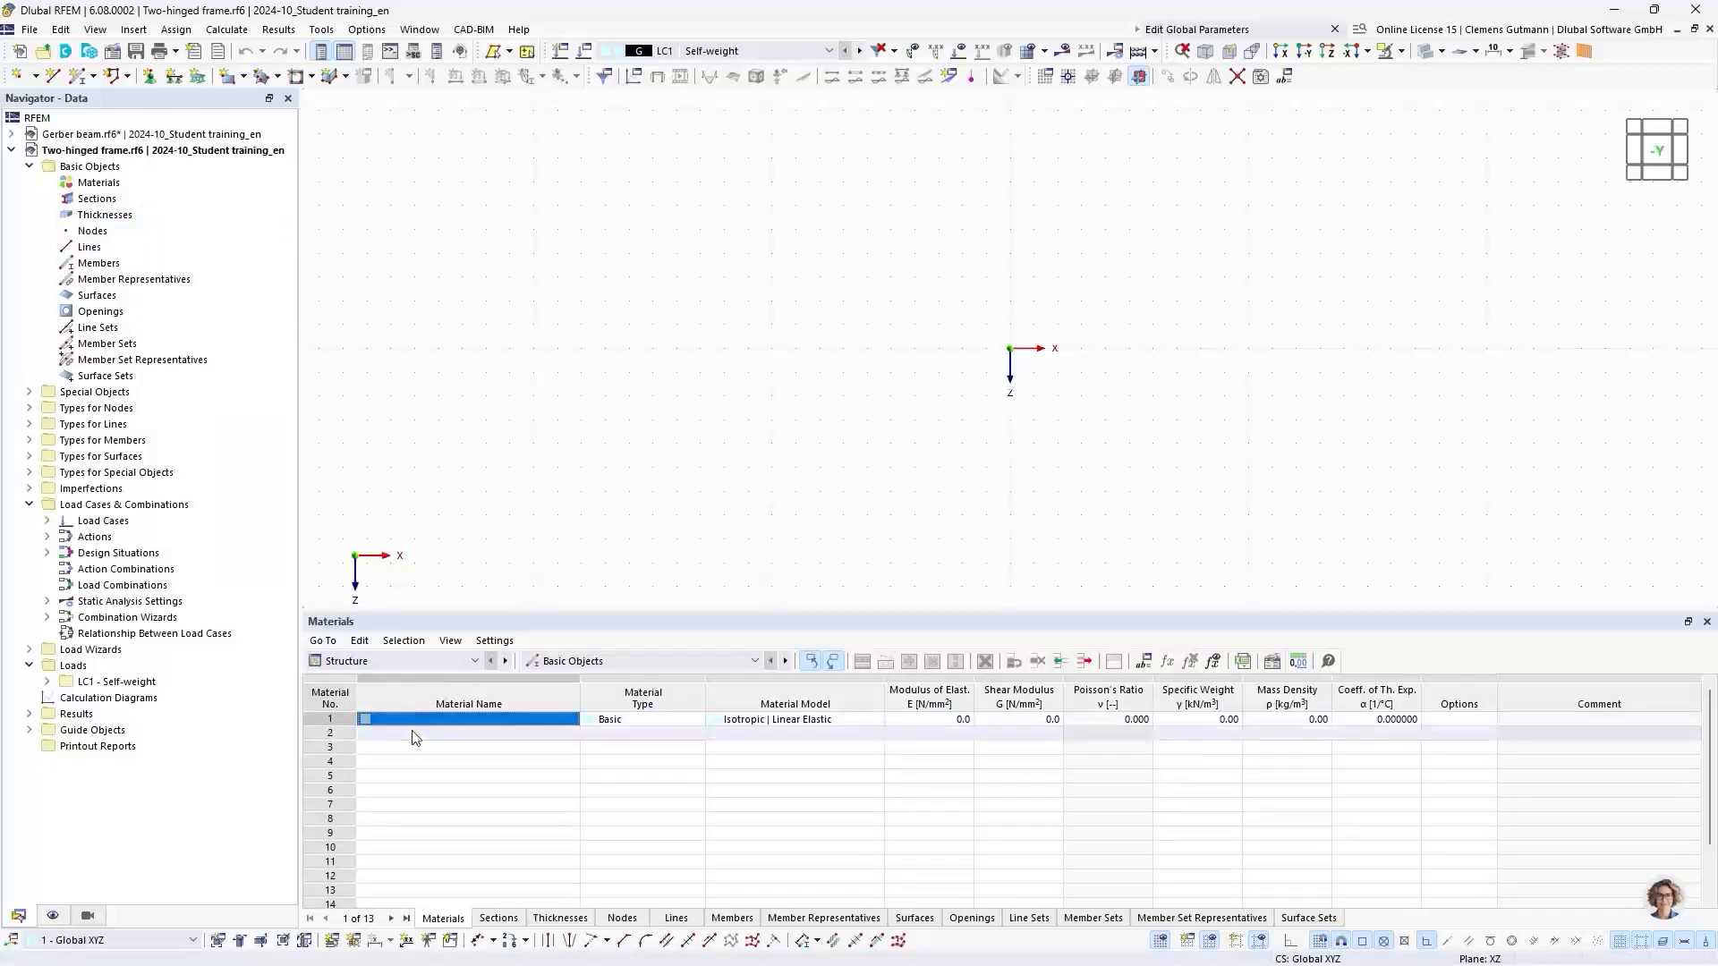
Define material 1 as S235 | EN 1993-1-1:2005-05
{"action": "left_click", "coordinate": [471, 727]}
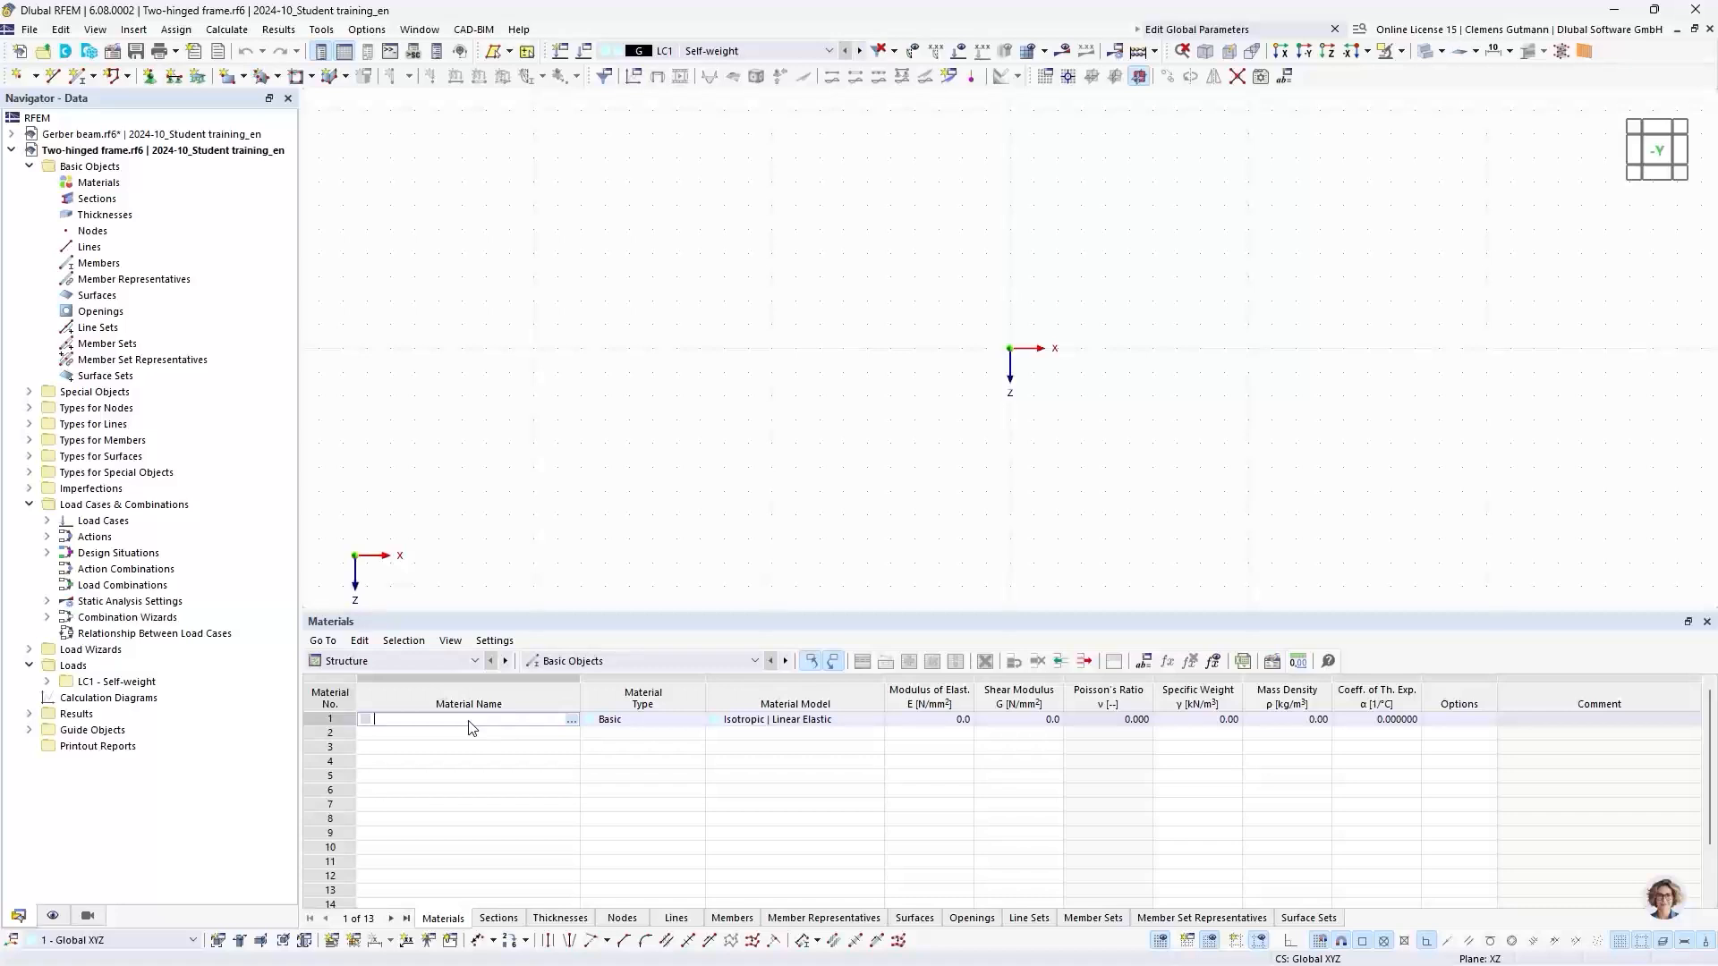
{"action": "type", "text": "S2"}
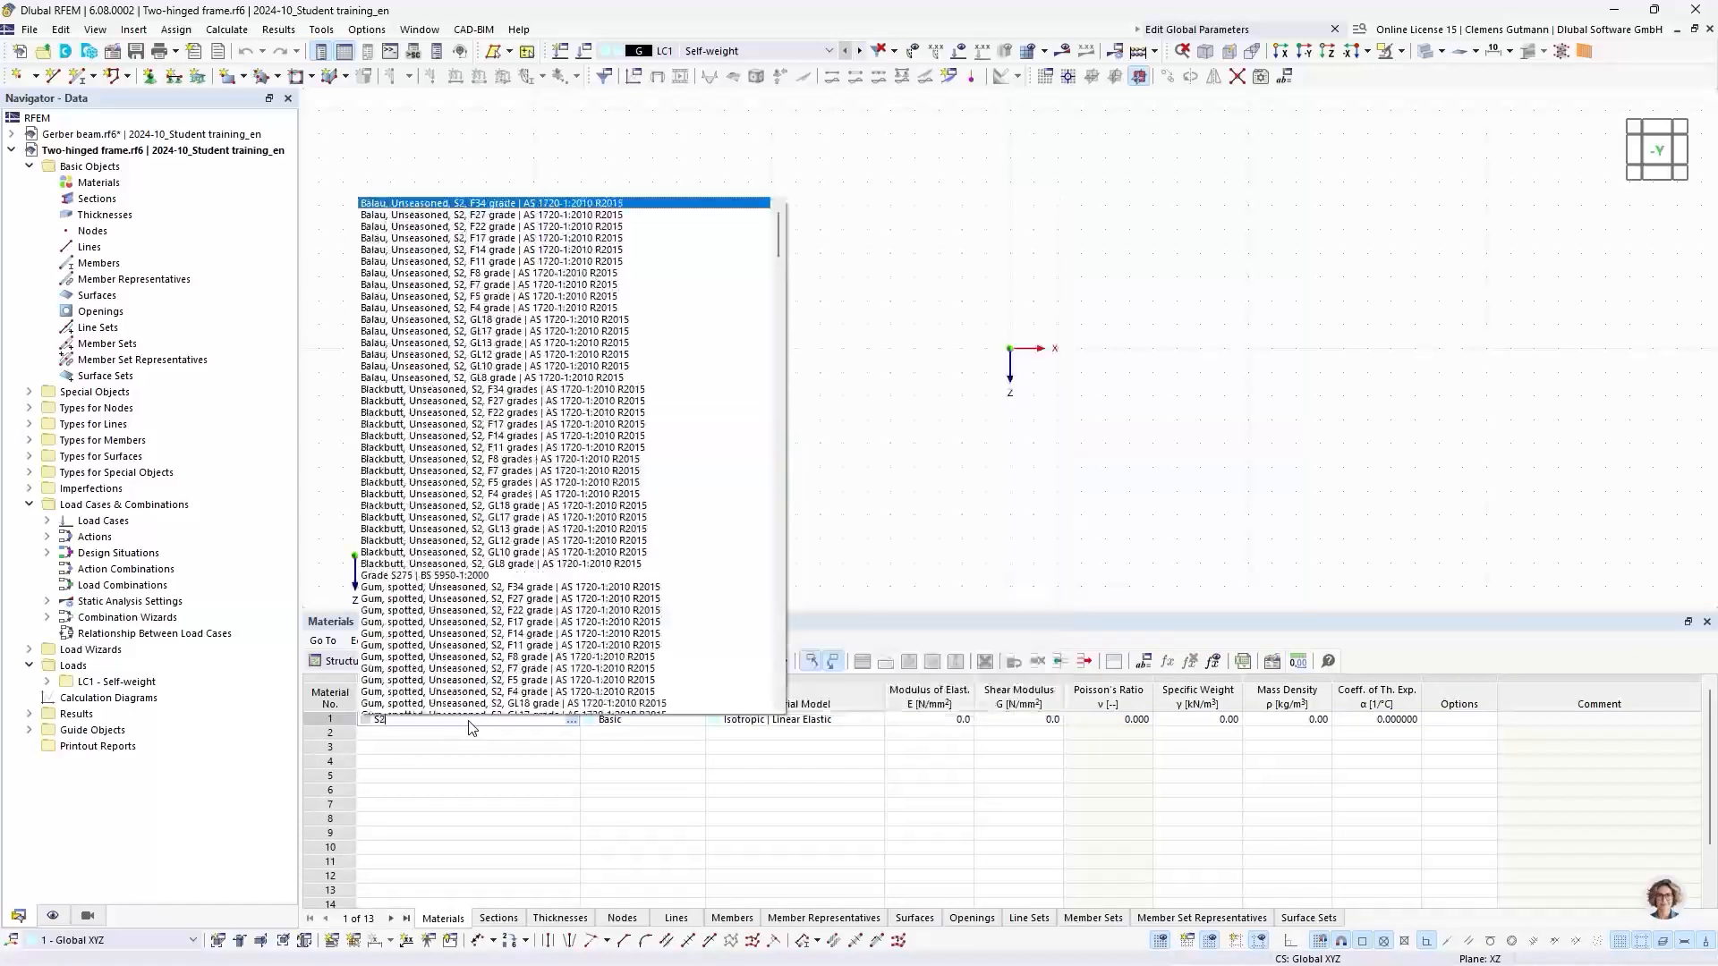
{"action": "type", "text": "35"}
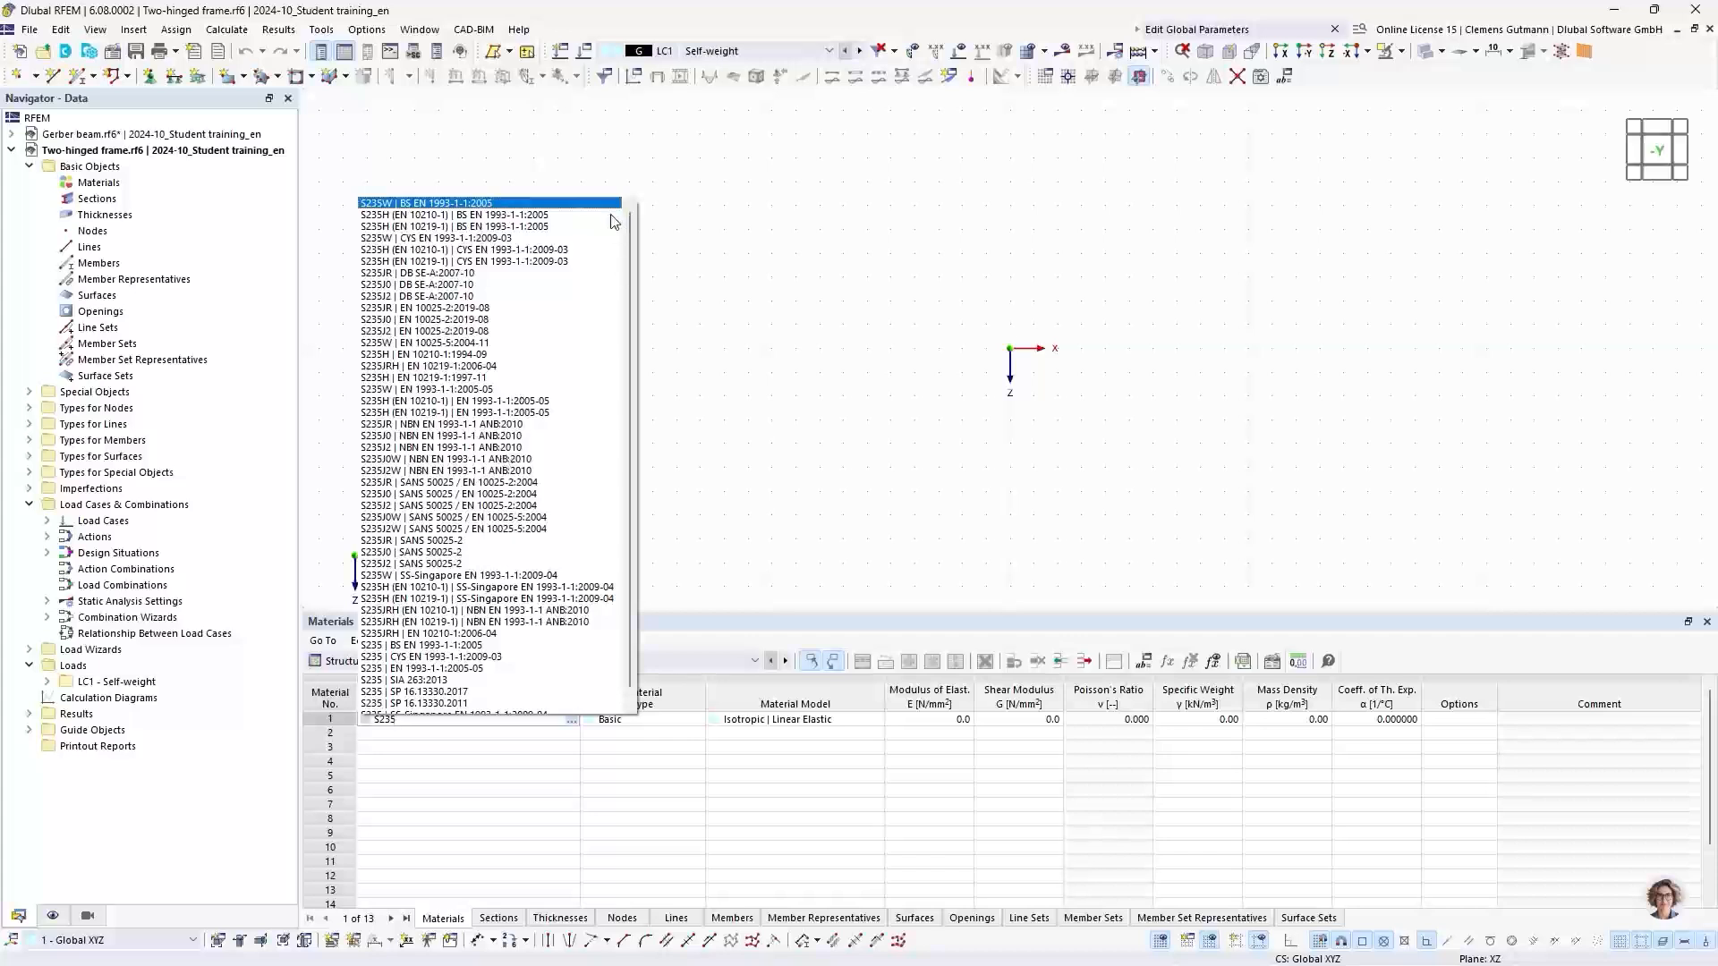
{"action": "scroll", "coordinate": [476, 495], "scroll_direction": "down", "scroll_amount": 1}
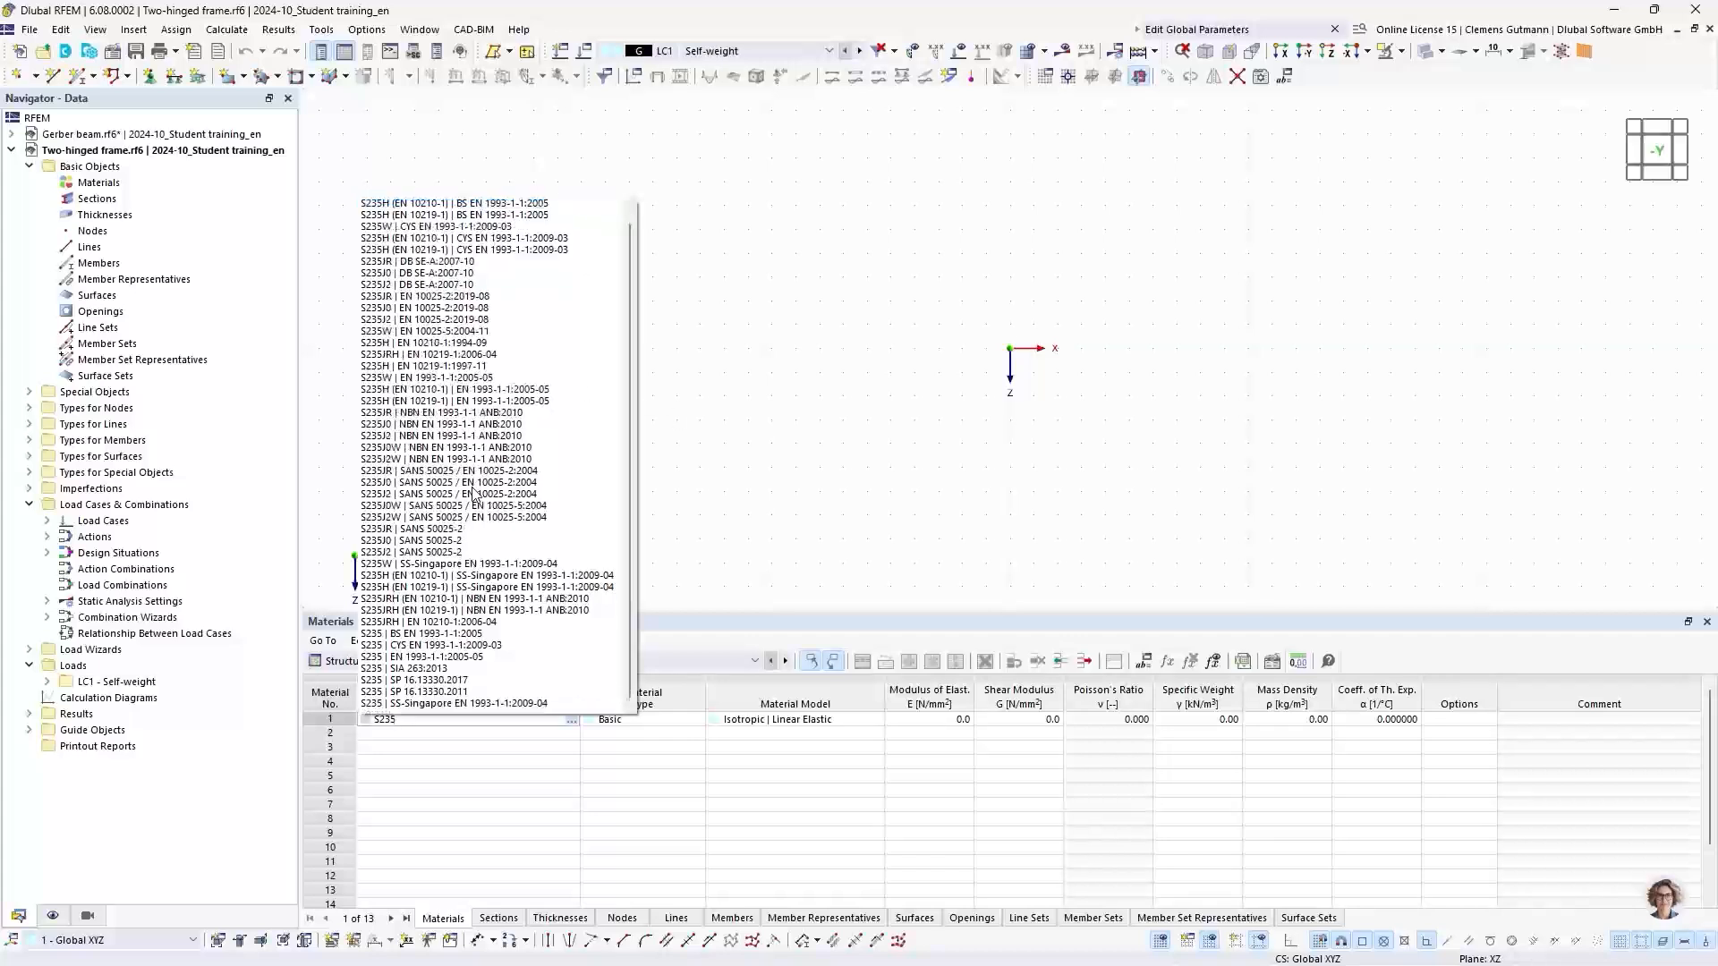
{"action": "left_click", "coordinate": [405, 657]}
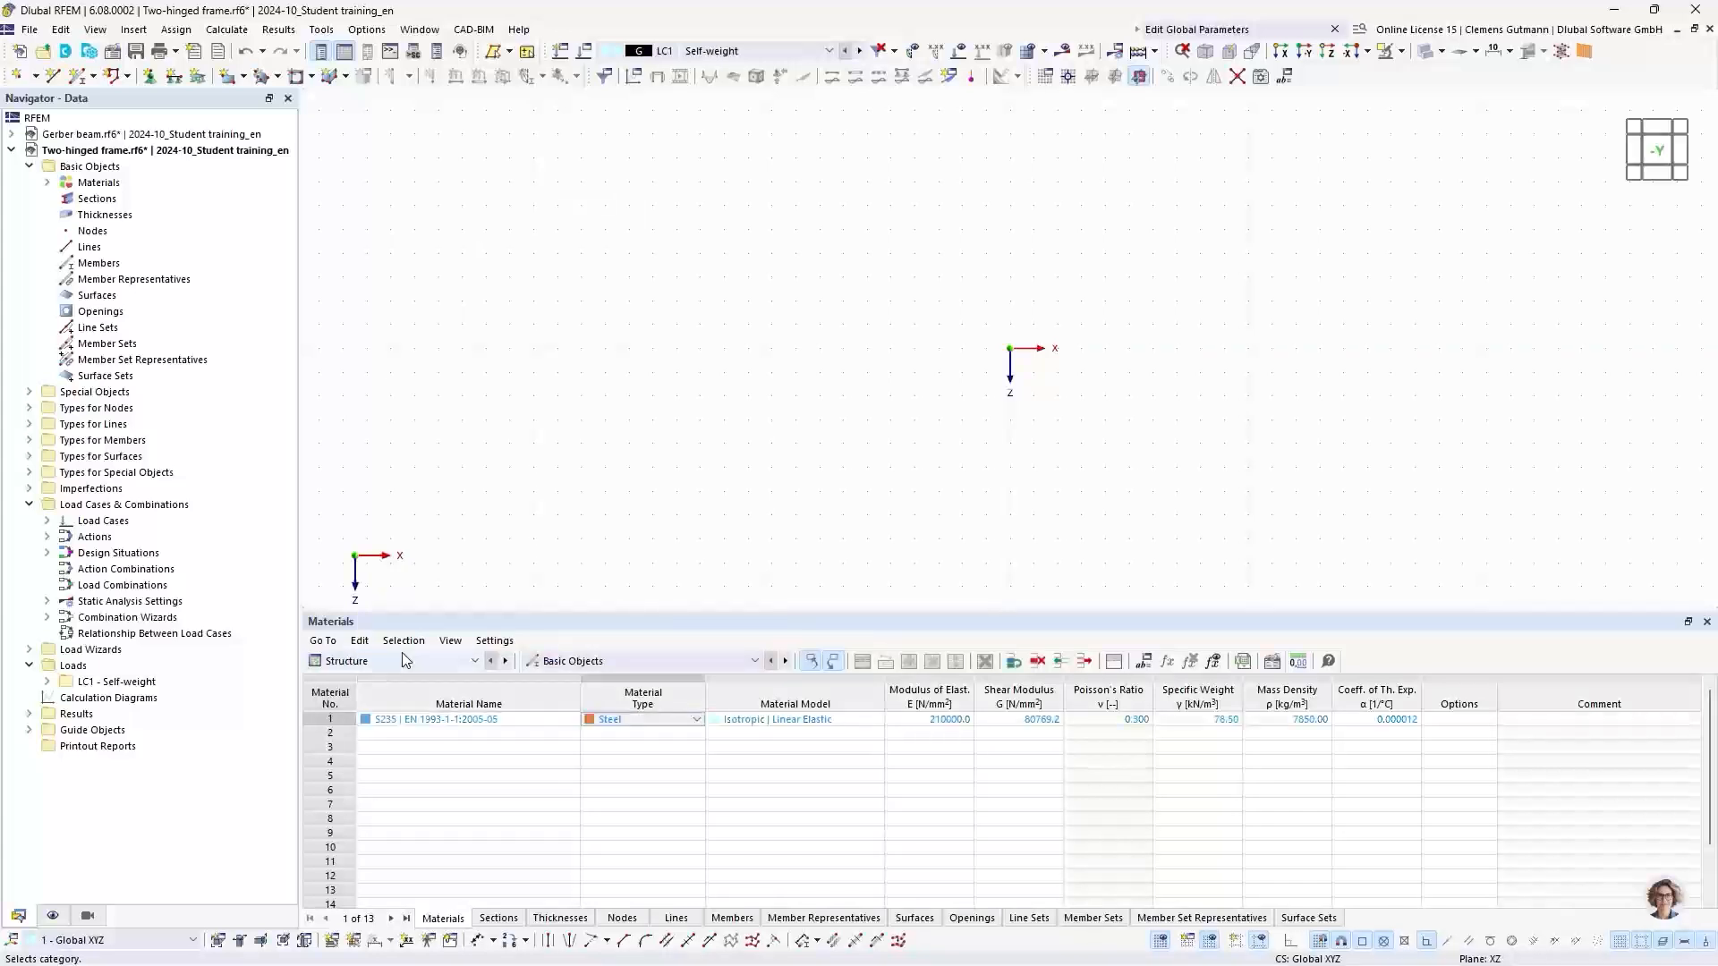
Define section 1 as HEB 300 | Euronorm 53-62; DIN 1025-2 | SZS
{"action": "left_click", "coordinate": [498, 918]}
{"action": "left_click", "coordinate": [379, 720]}
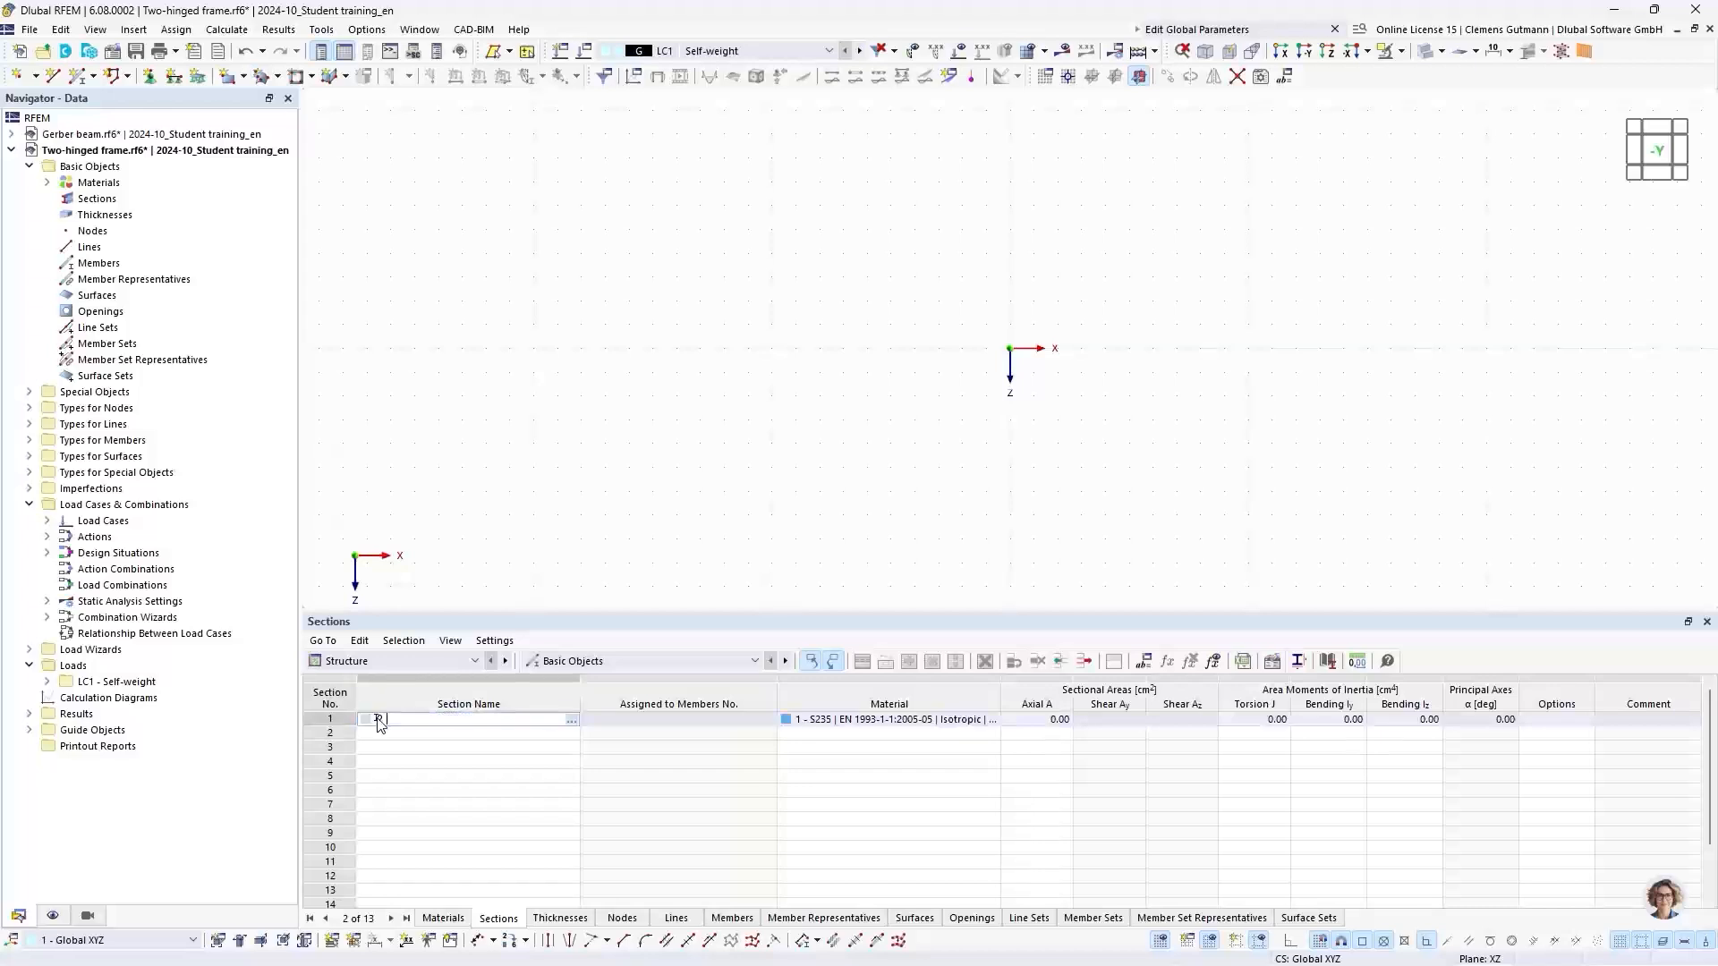
{"action": "type", "text": "H"}
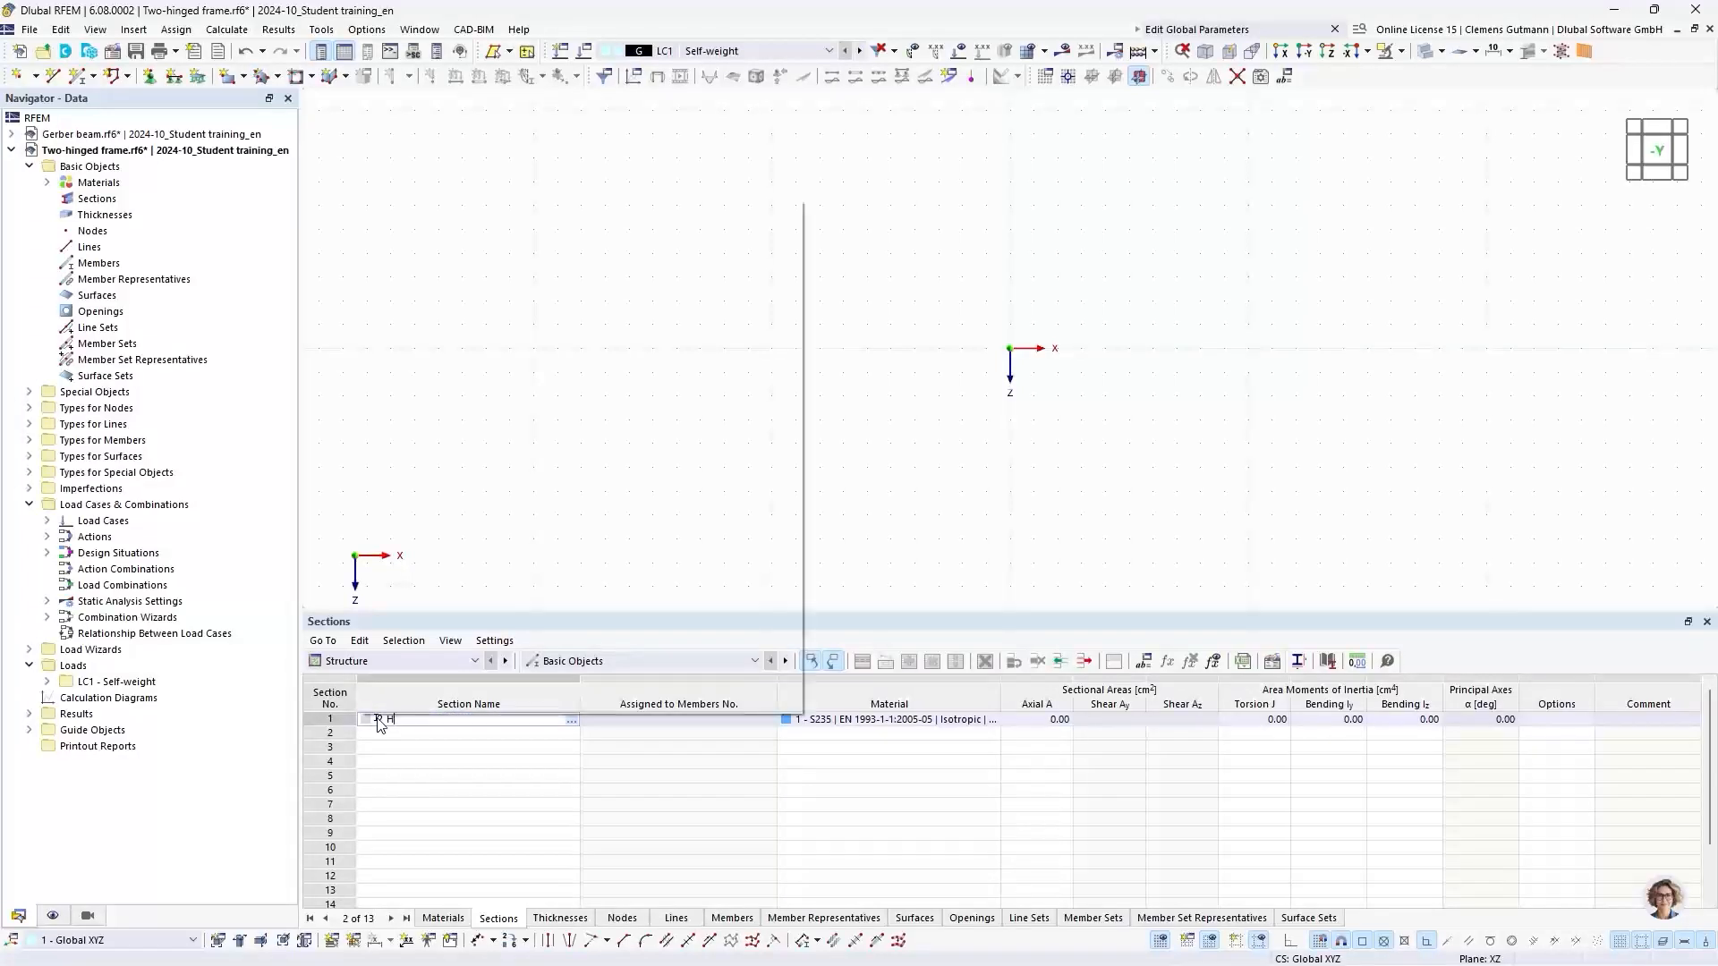
{"action": "type", "text": "EB 300"}
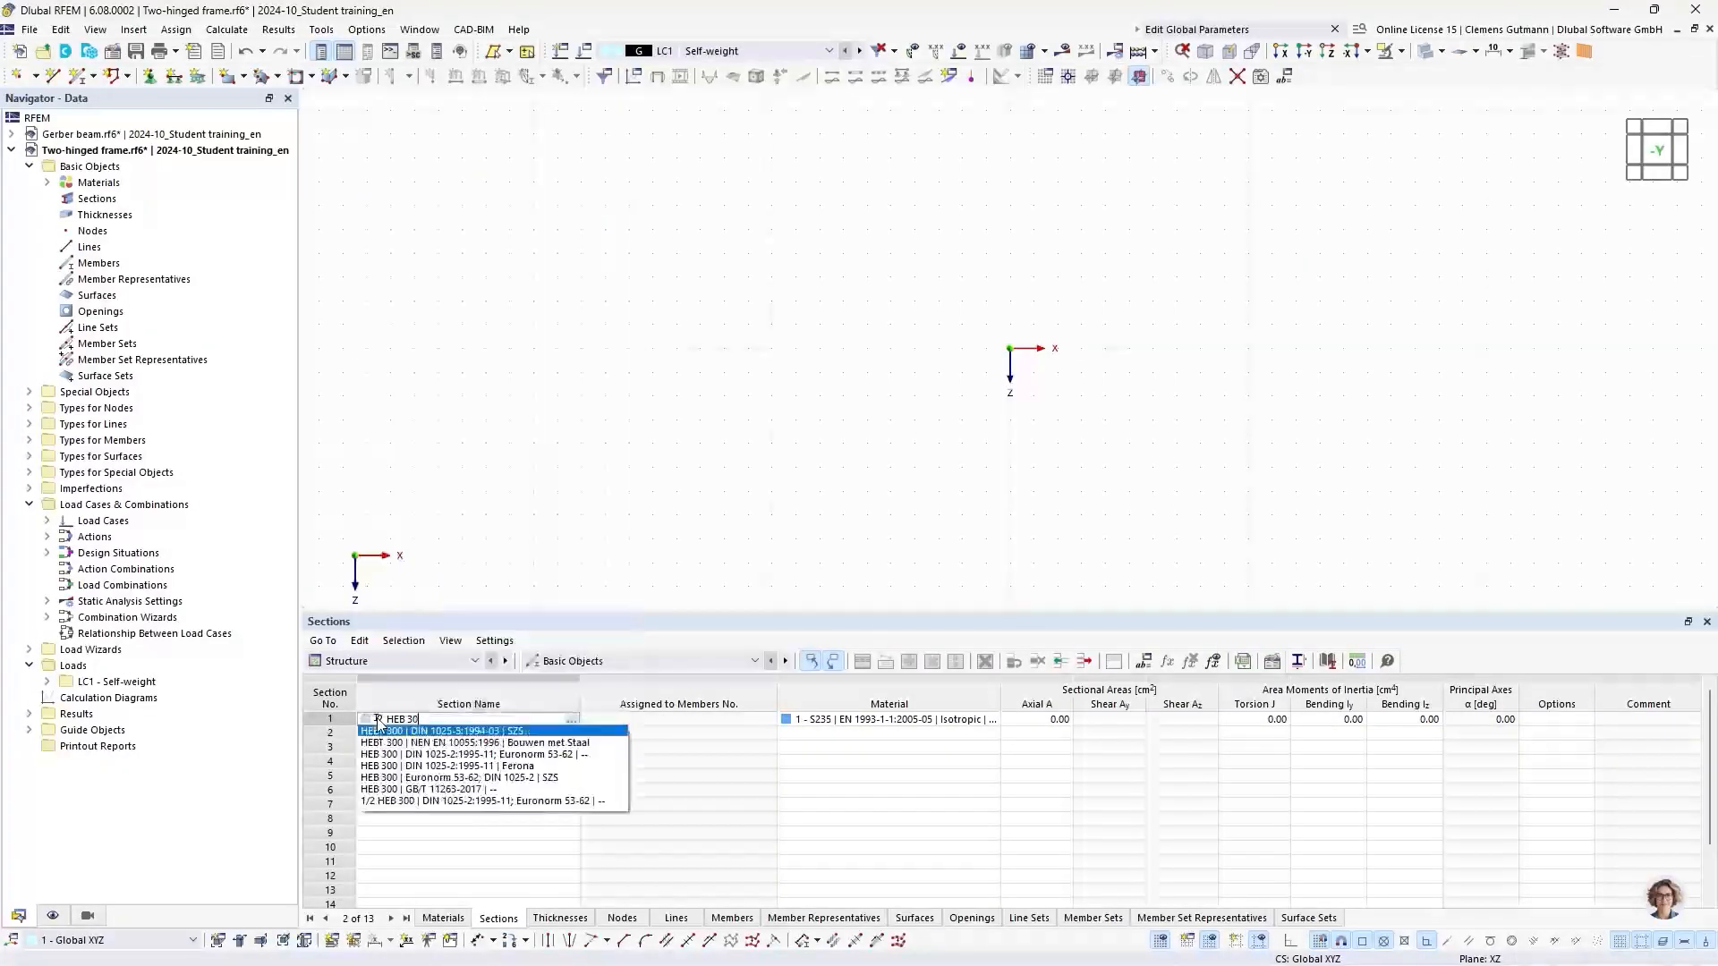
{"action": "left_click", "coordinate": [425, 779]}
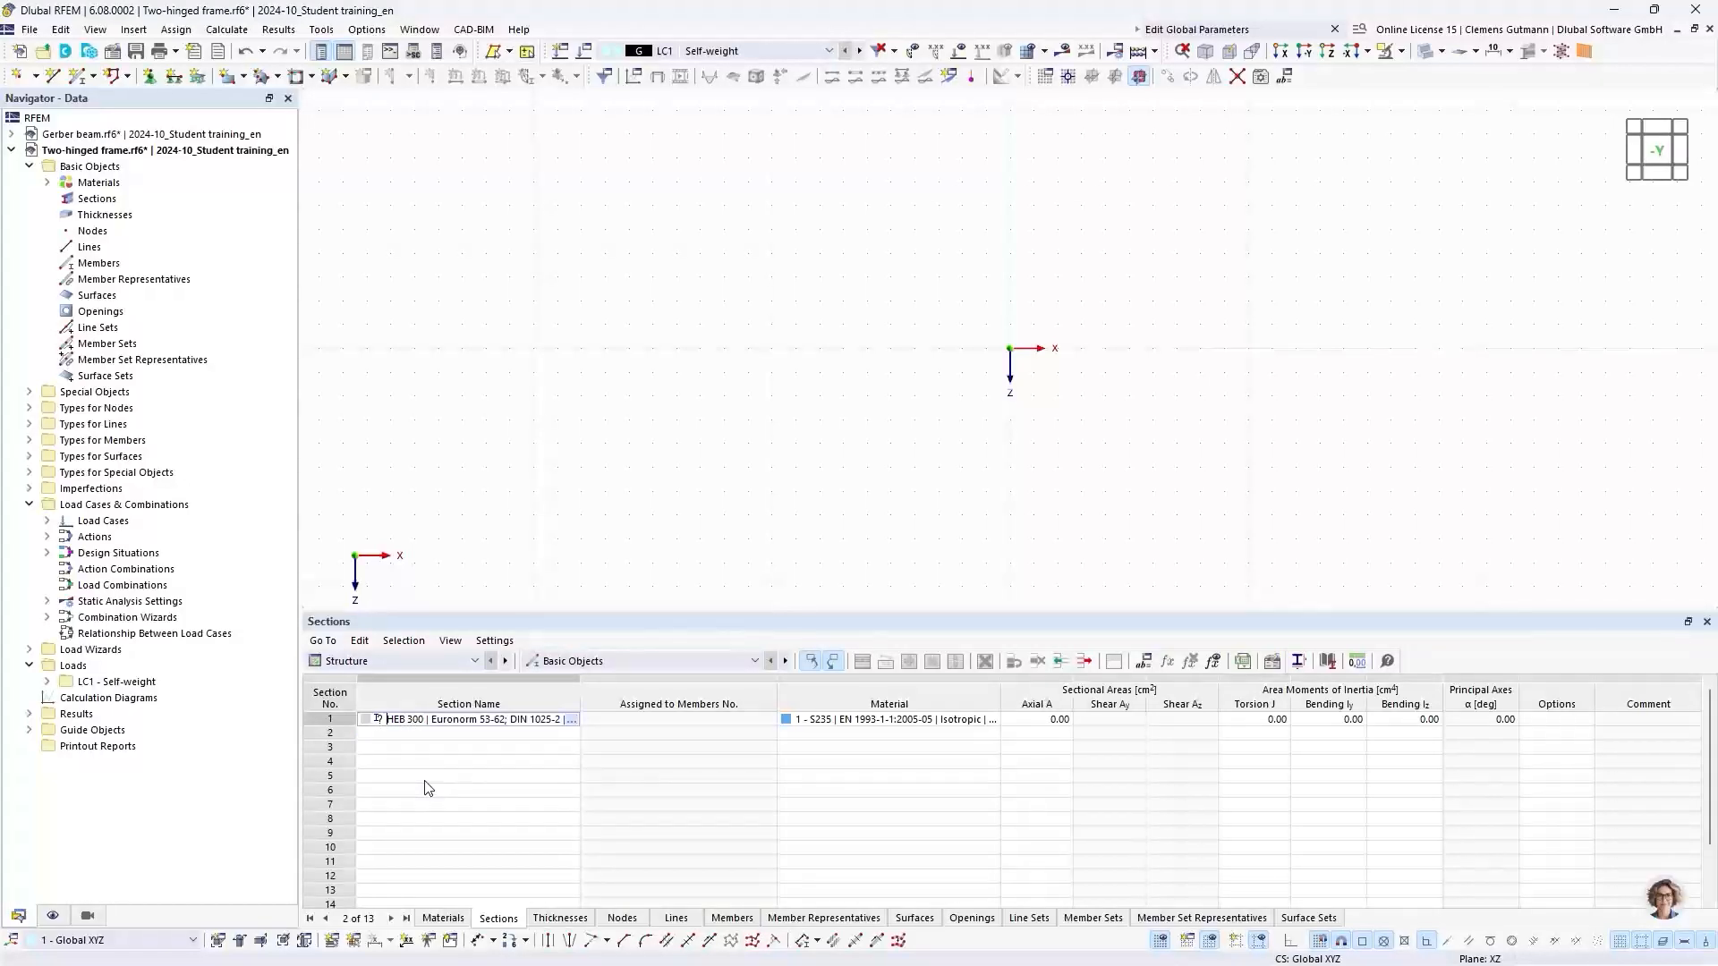
{"action": "key", "text": "Return"}
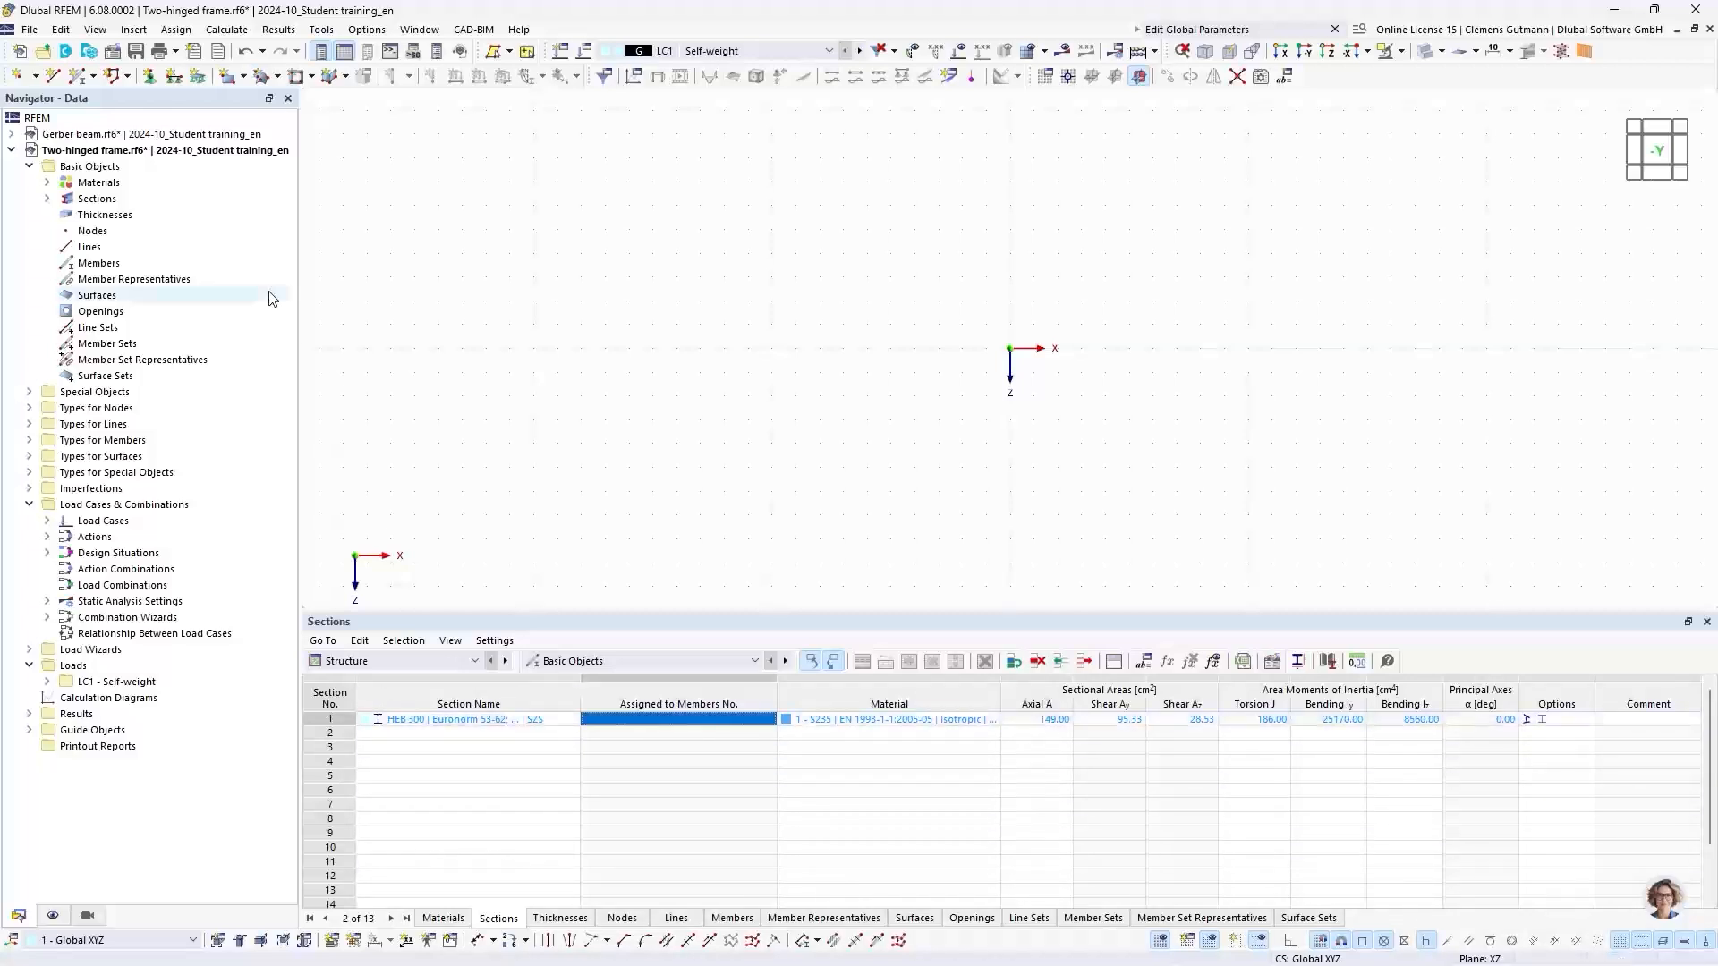
Create section 2 as a solid round bar with a diameter of 30 mm (ROUND 30/H) in material S235
{"action": "right_click", "coordinate": [101, 200]}
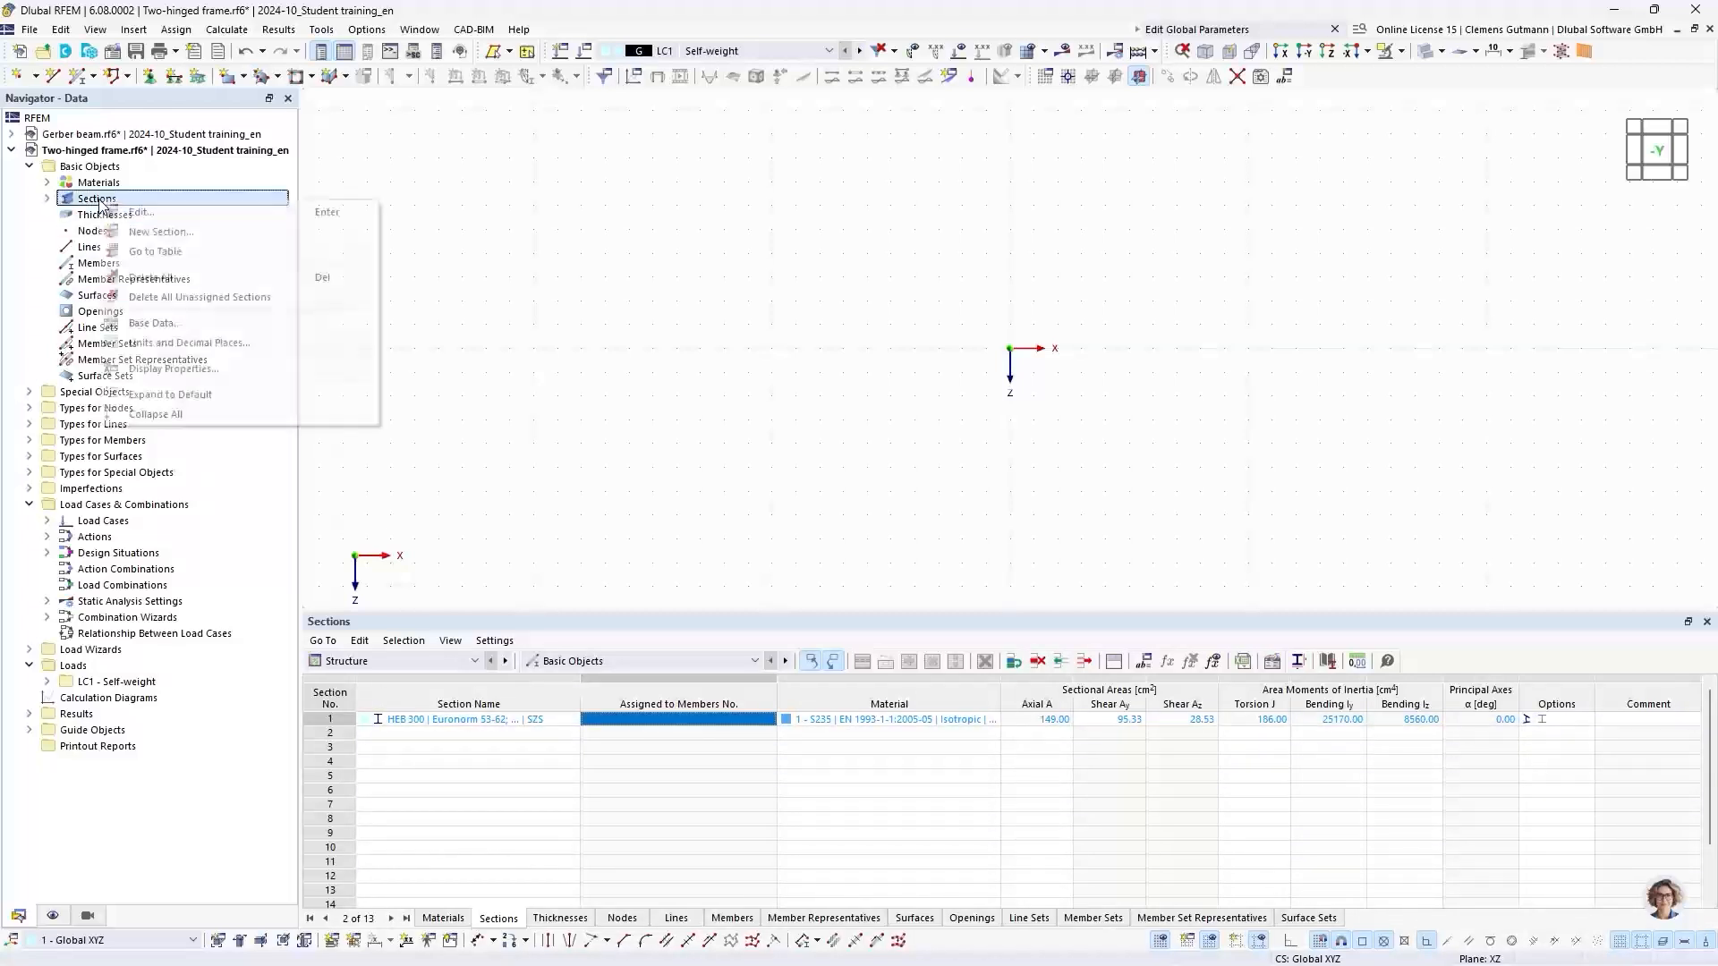
{"action": "left_click", "coordinate": [149, 233]}
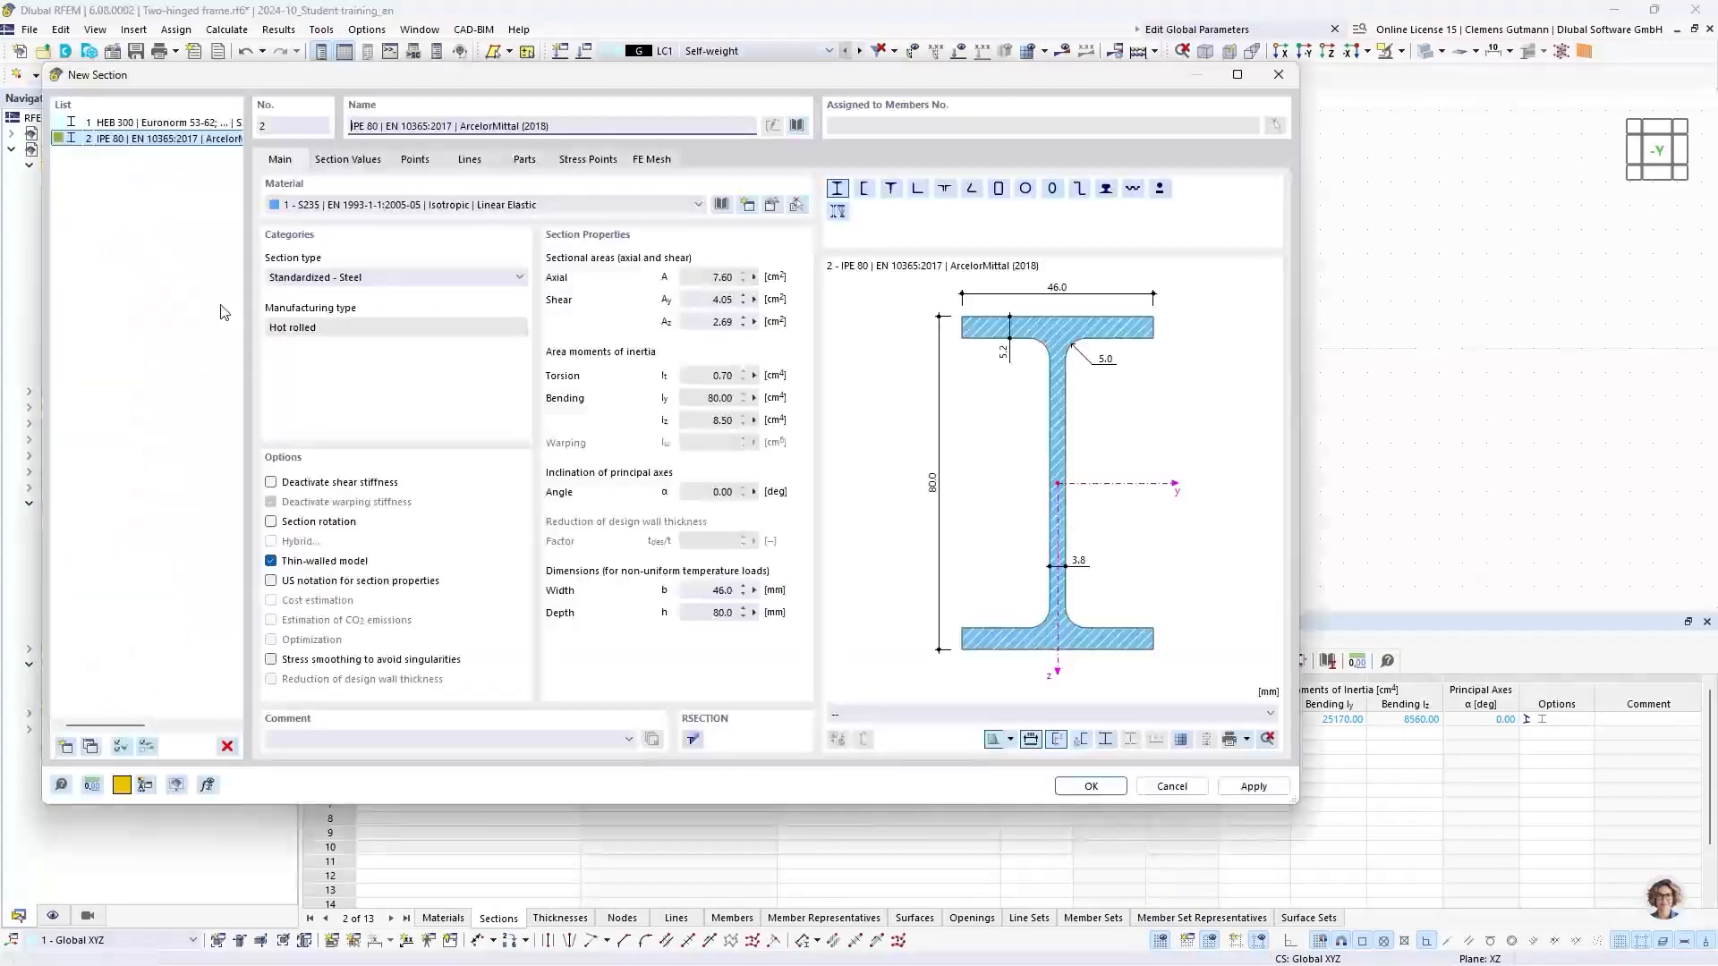
{"action": "left_click", "coordinate": [794, 127]}
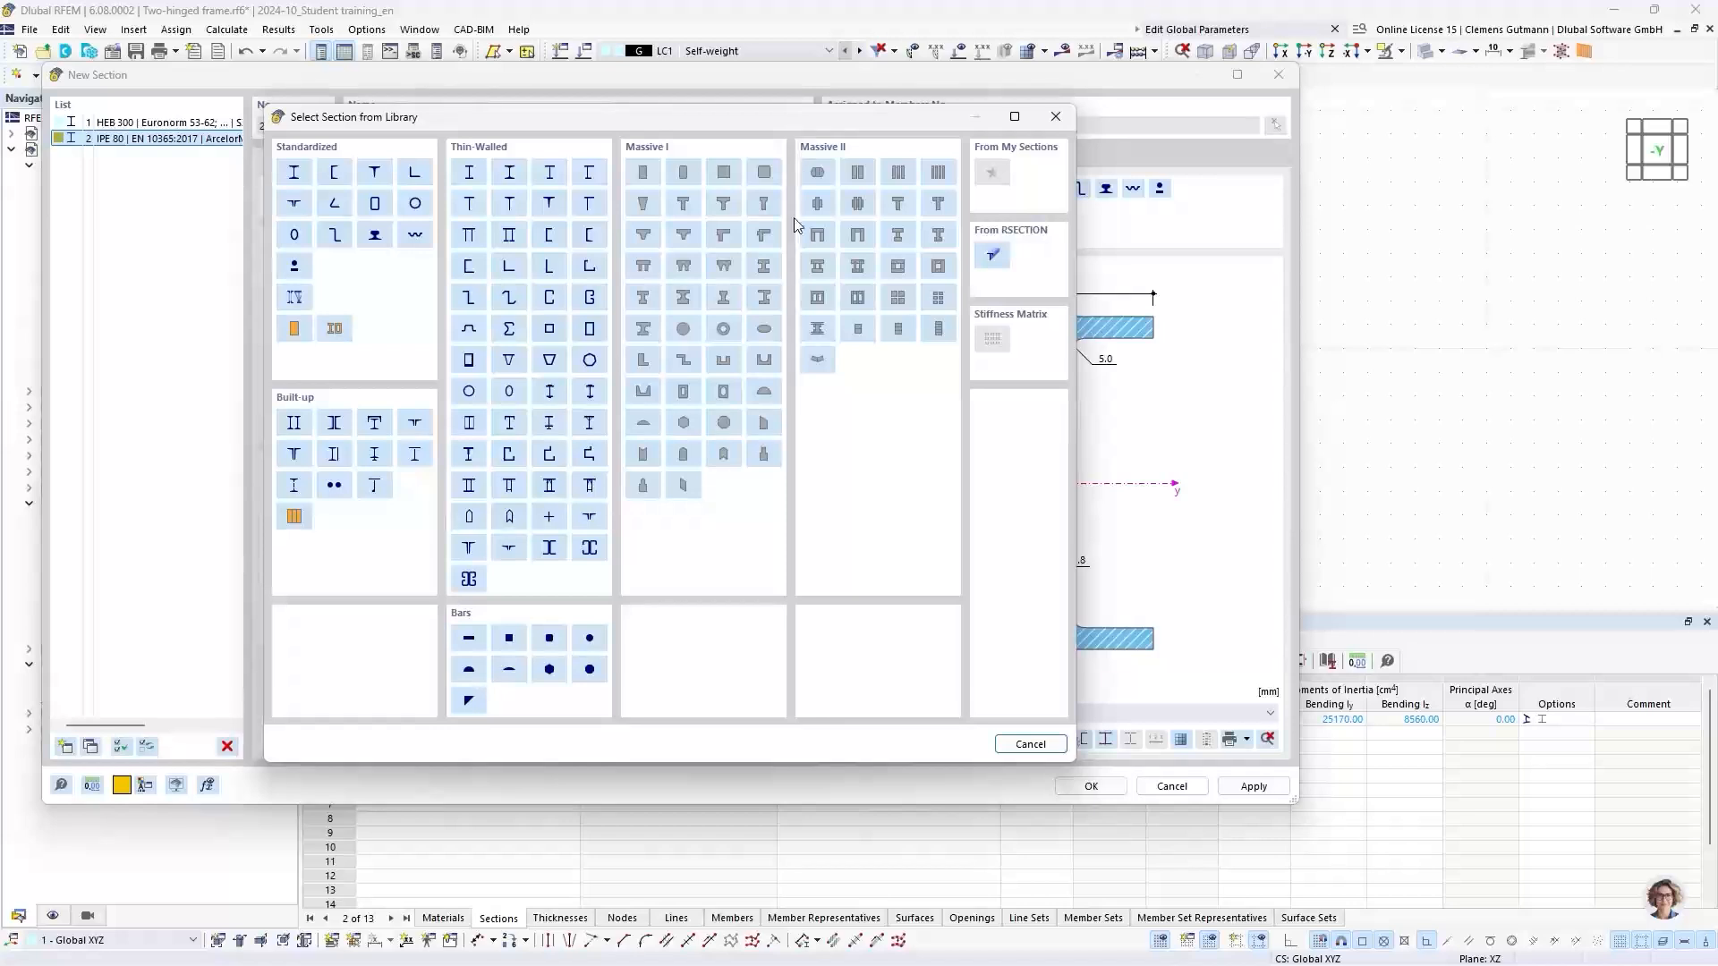
{"action": "left_click", "coordinate": [598, 641]}
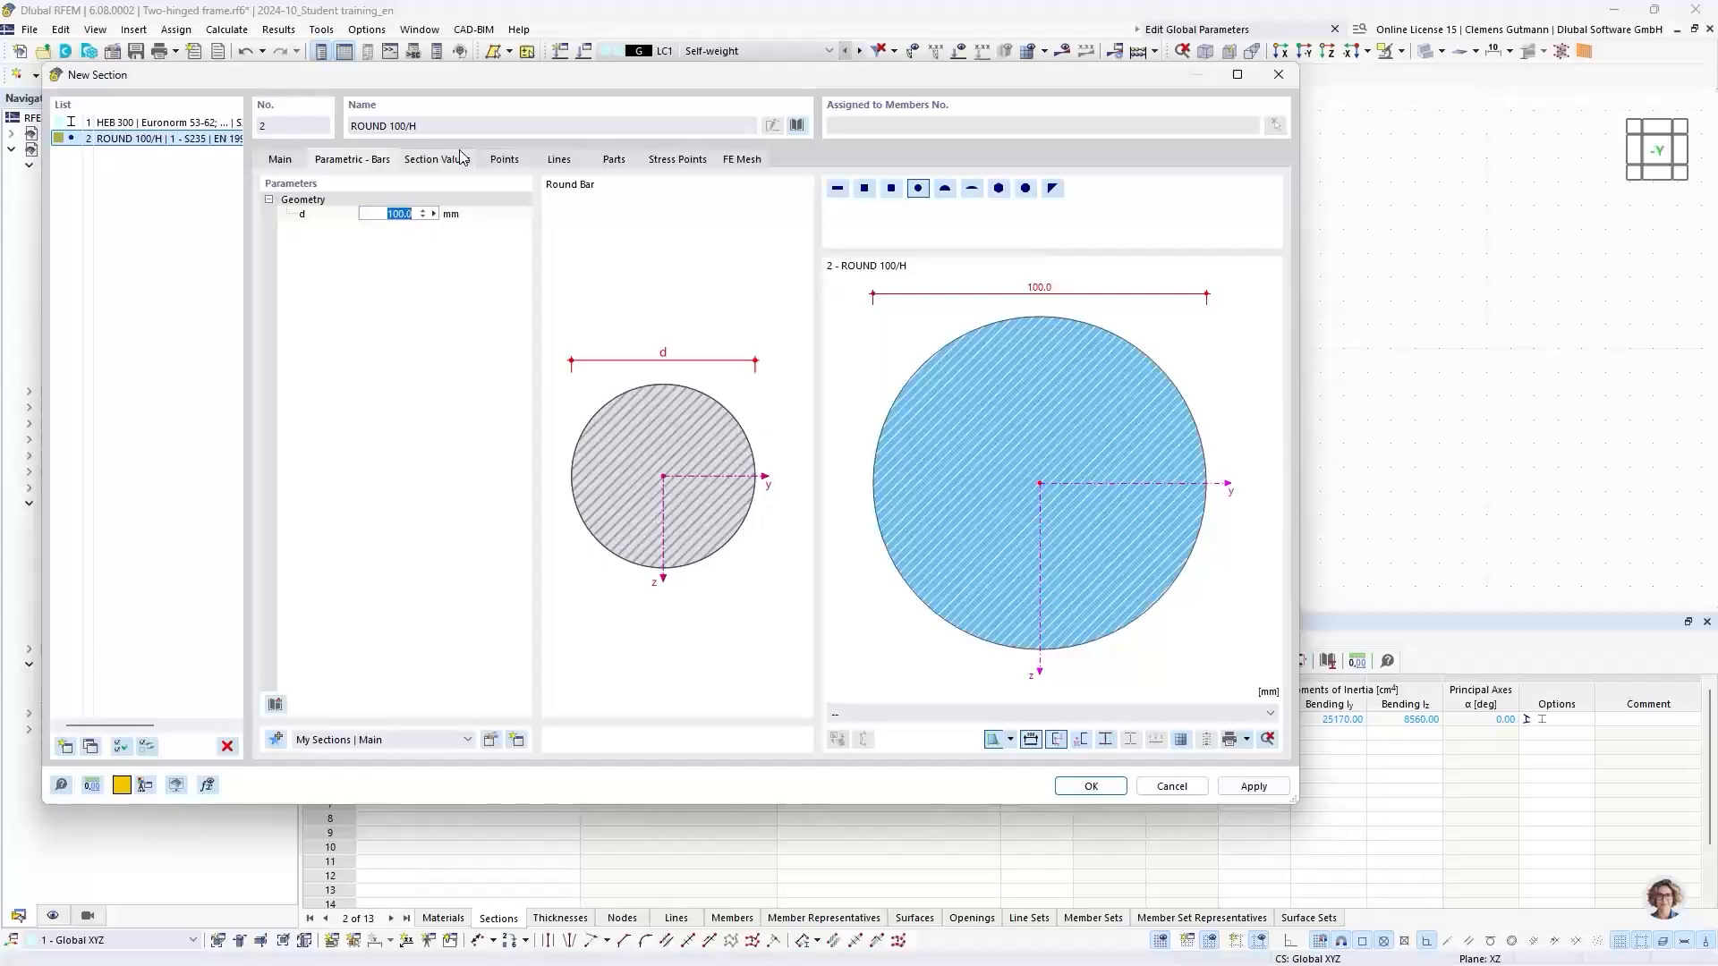
{"action": "type", "text": "30"}
{"action": "key", "text": "Return"}
{"action": "left_click", "coordinate": [1075, 785]}
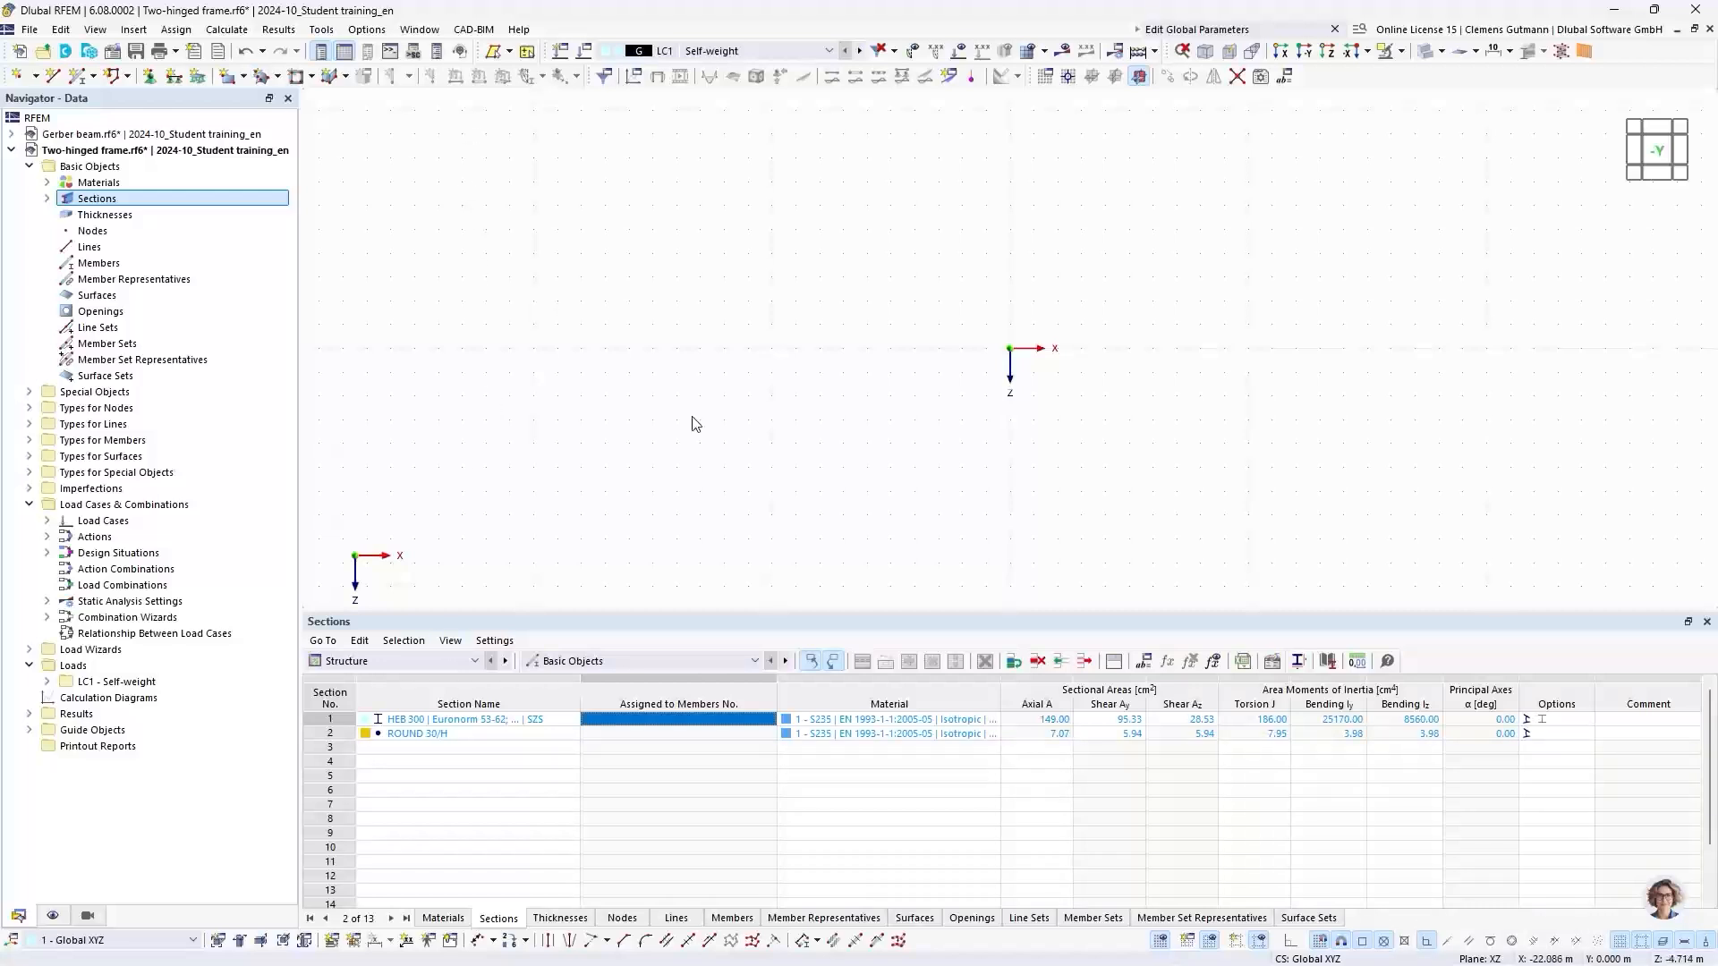
Draw continuous HEB 300 beam members from the origin to X 0, Z -5 m and on to X 5, Z -8 m
{"action": "middle_click_drag", "start_coordinate": [1136, 347], "coordinate": [696, 438]}
{"action": "left_click", "coordinate": [96, 77]}
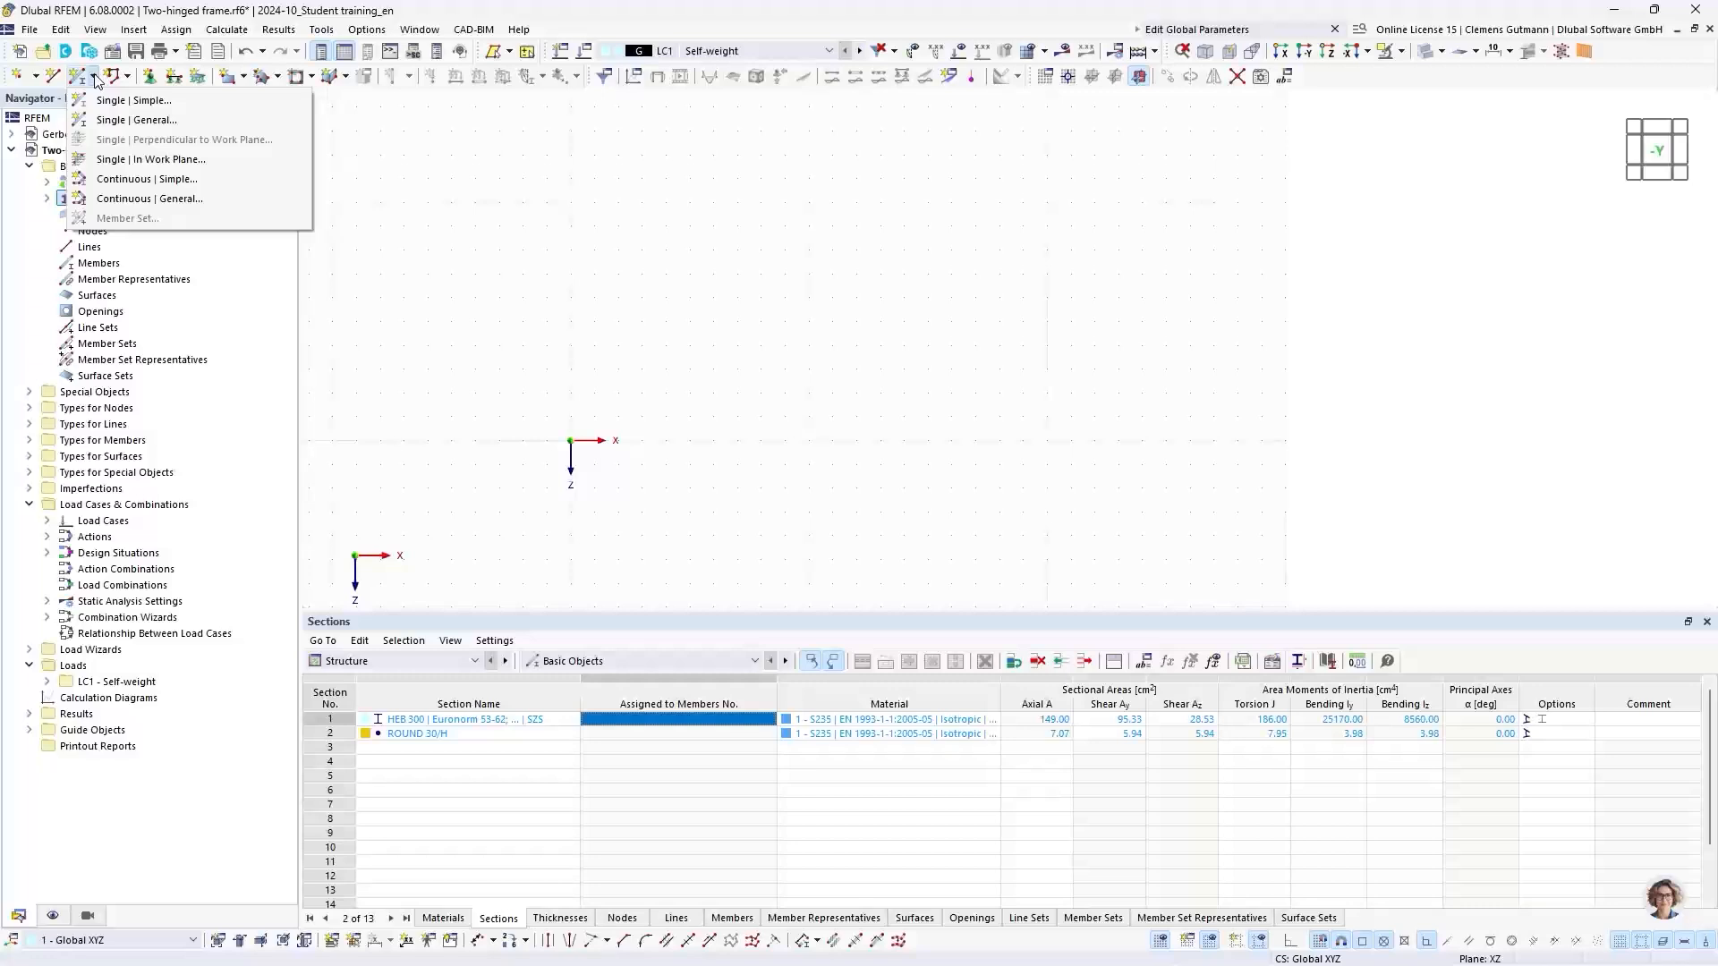
{"action": "left_click", "coordinate": [164, 180]}
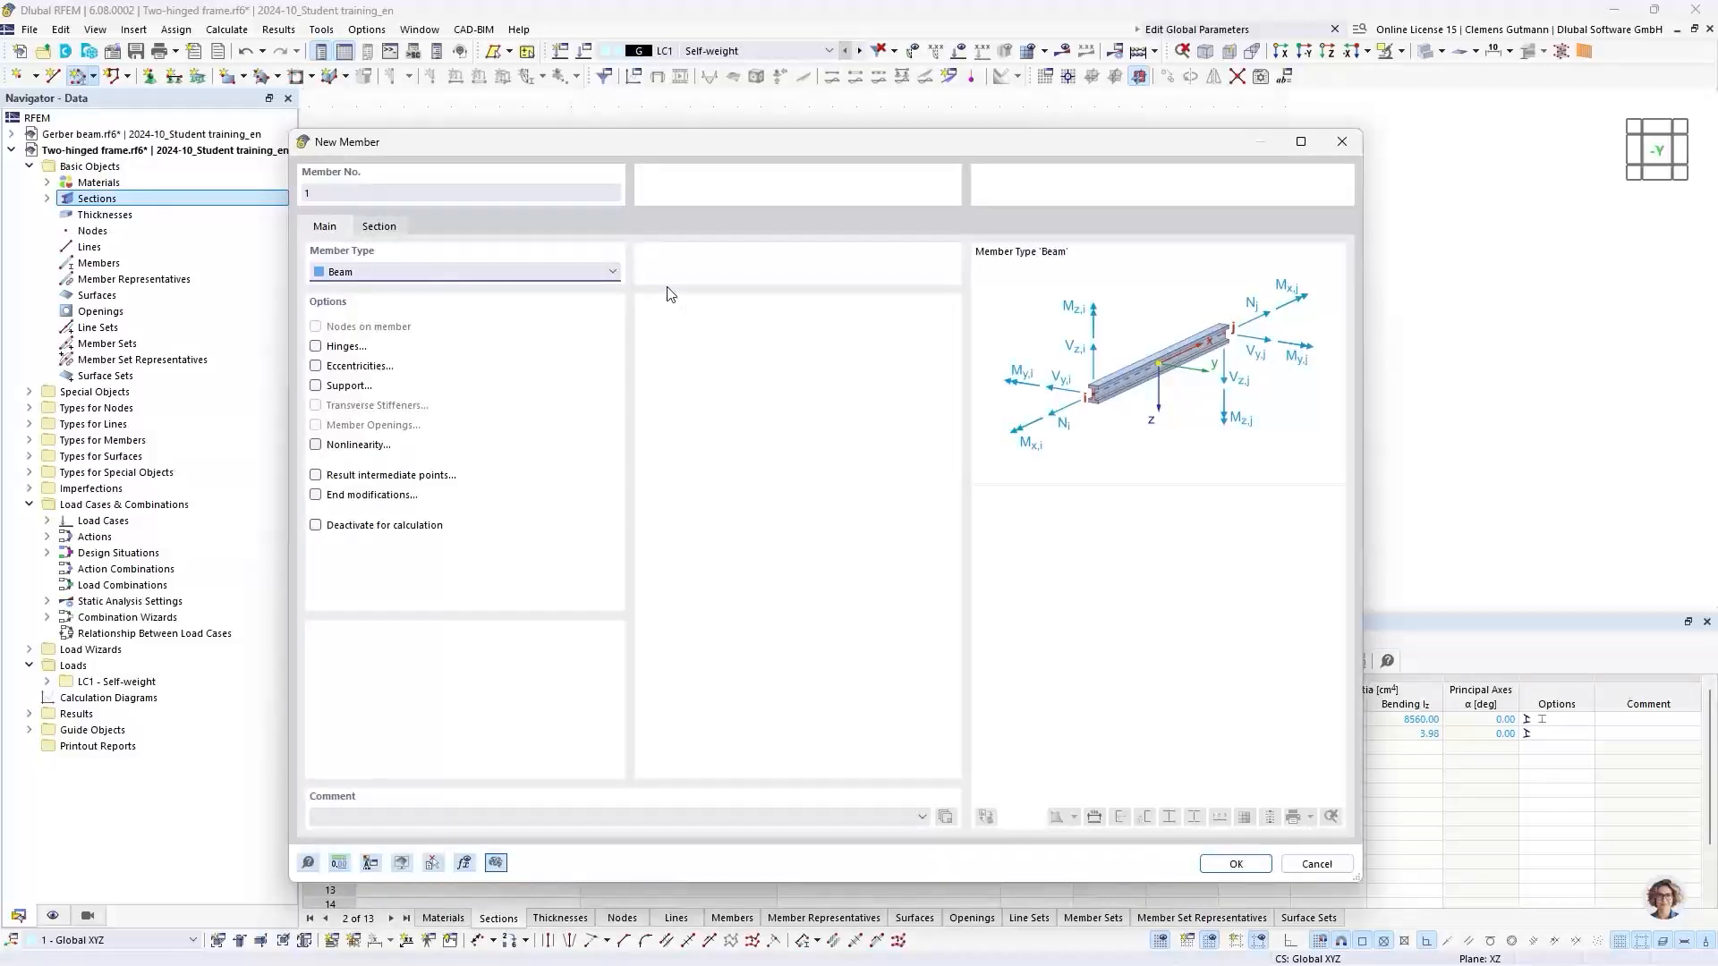
{"action": "left_click", "coordinate": [1236, 864]}
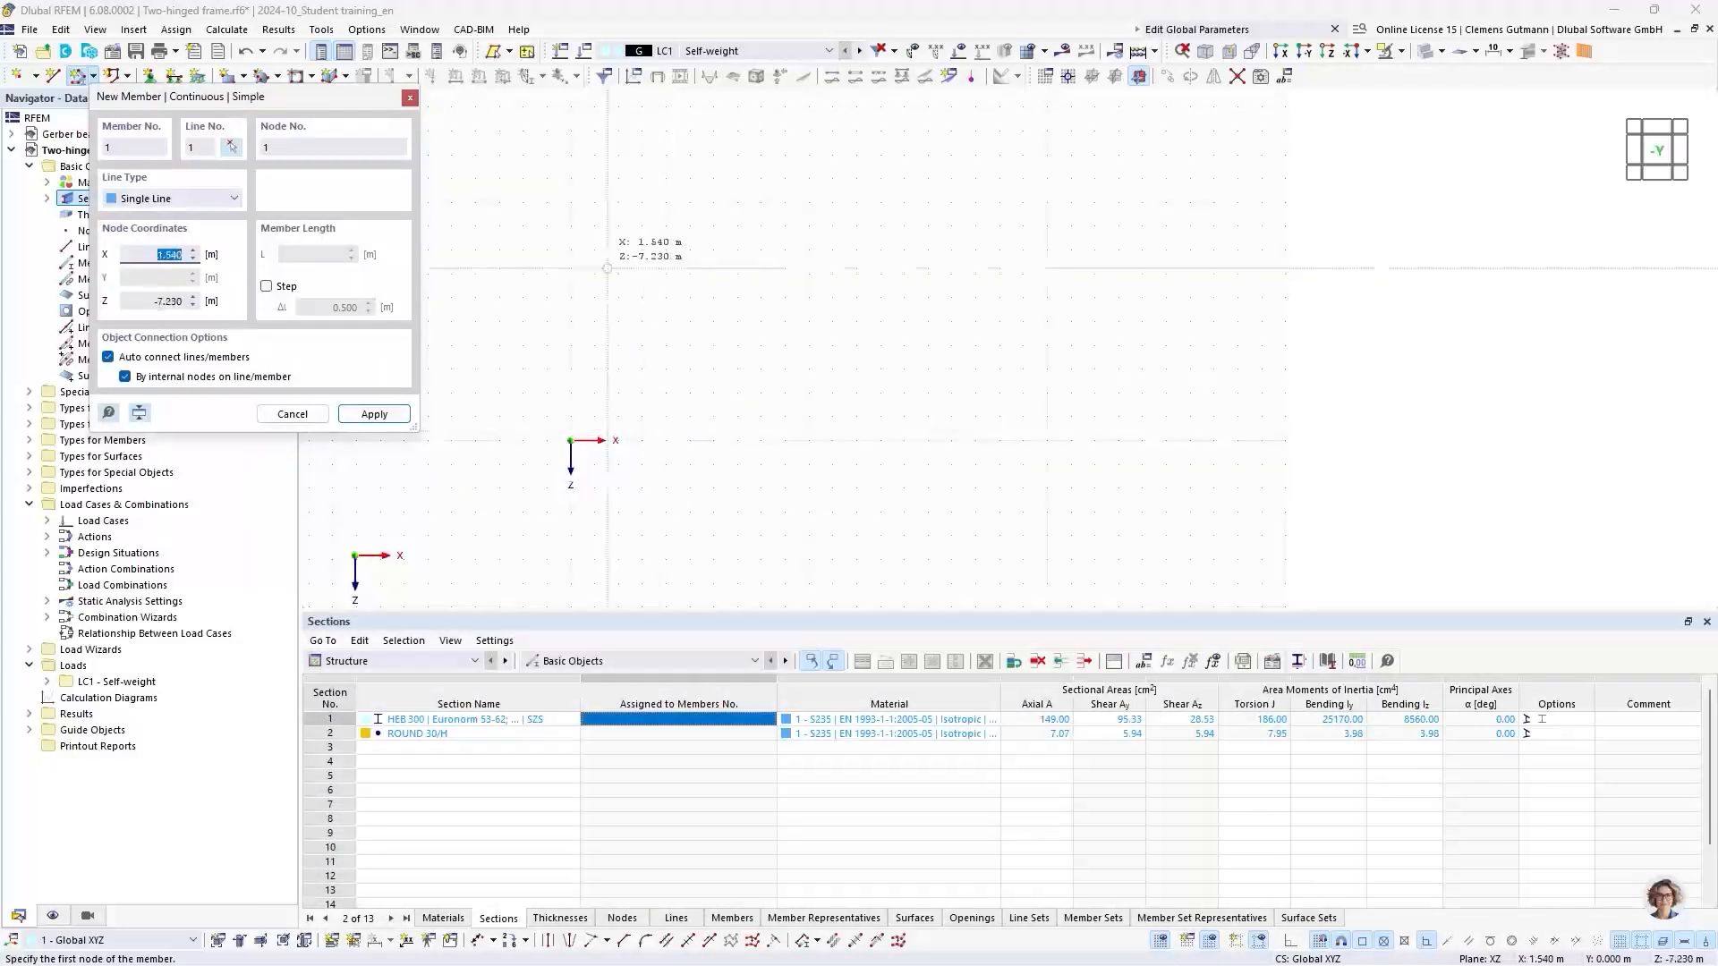
{"action": "middle_click_drag", "start_coordinate": [612, 269], "coordinate": [730, 338]}
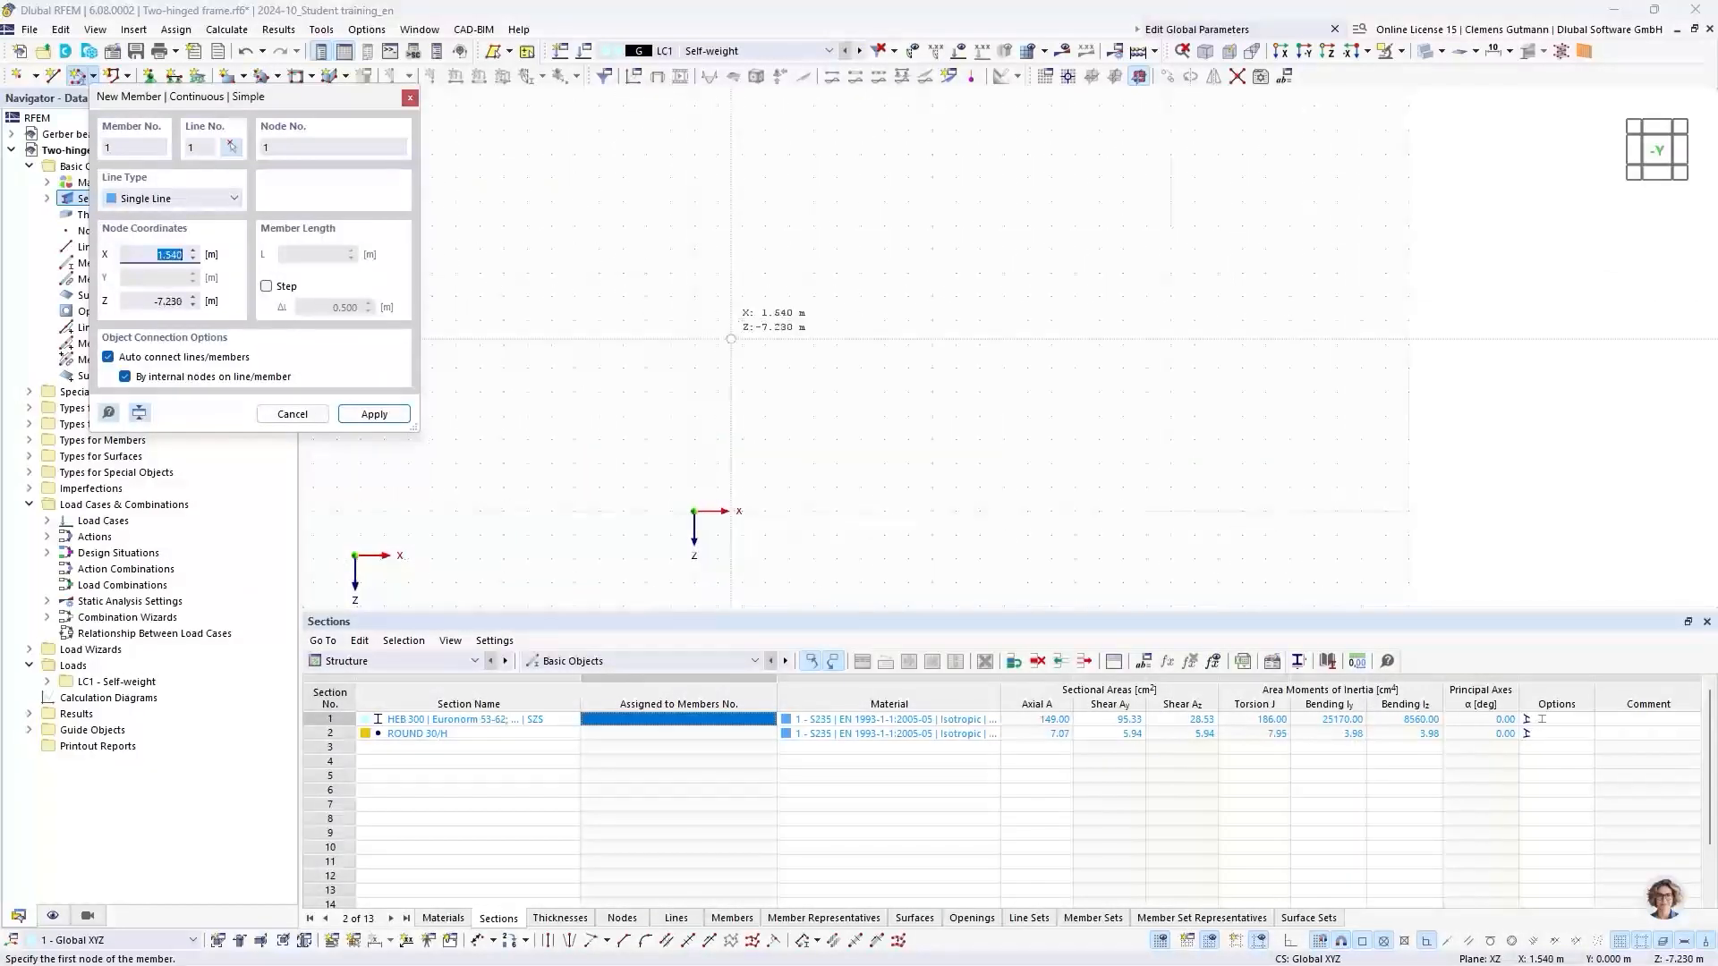
{"action": "left_click", "coordinate": [695, 511]}
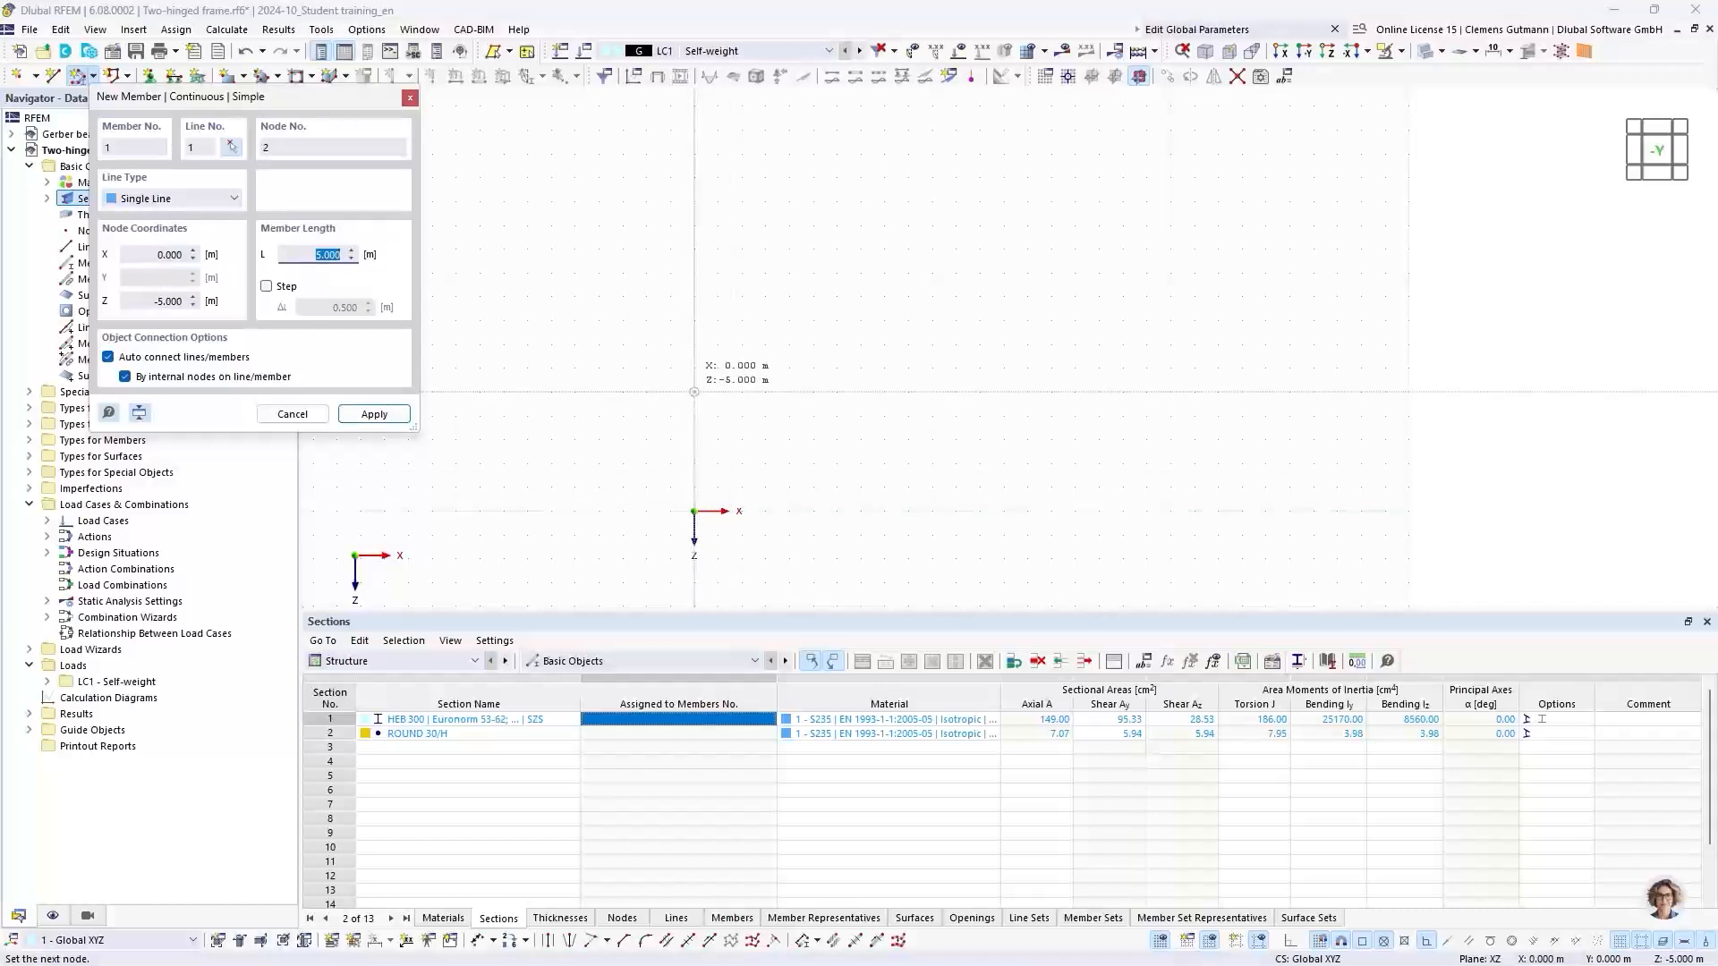
{"action": "left_click", "coordinate": [694, 391]}
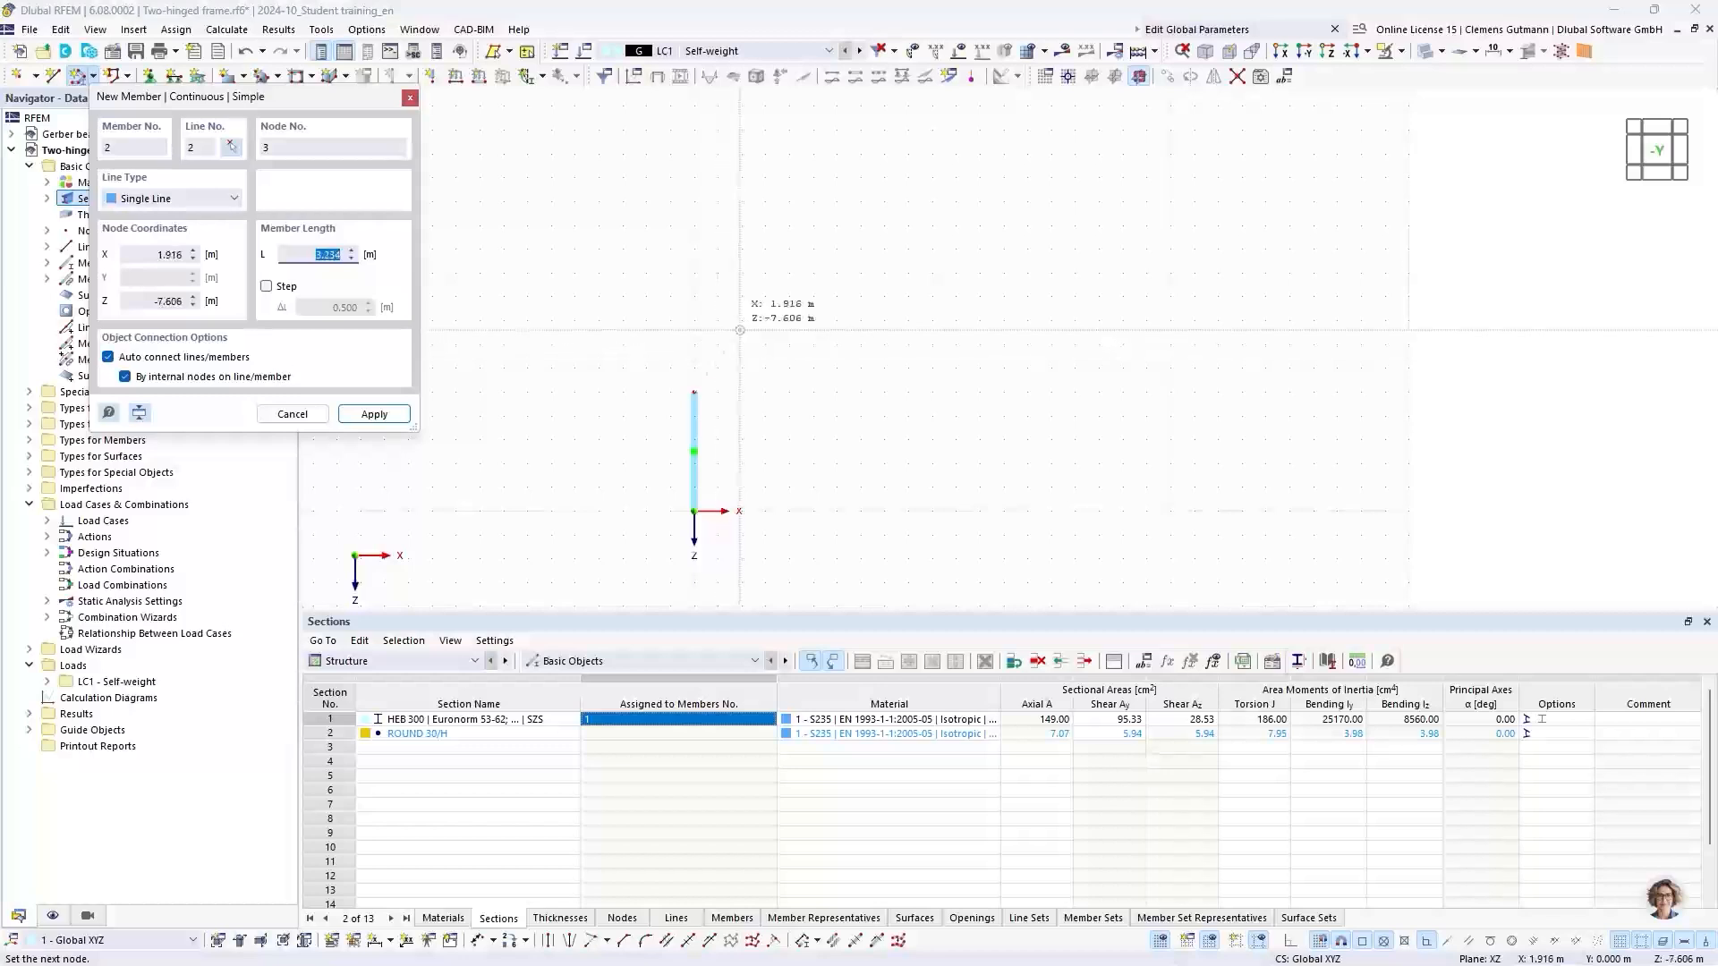
{"action": "left_click", "coordinate": [813, 321]}
{"action": "left_click", "coordinate": [813, 321]}
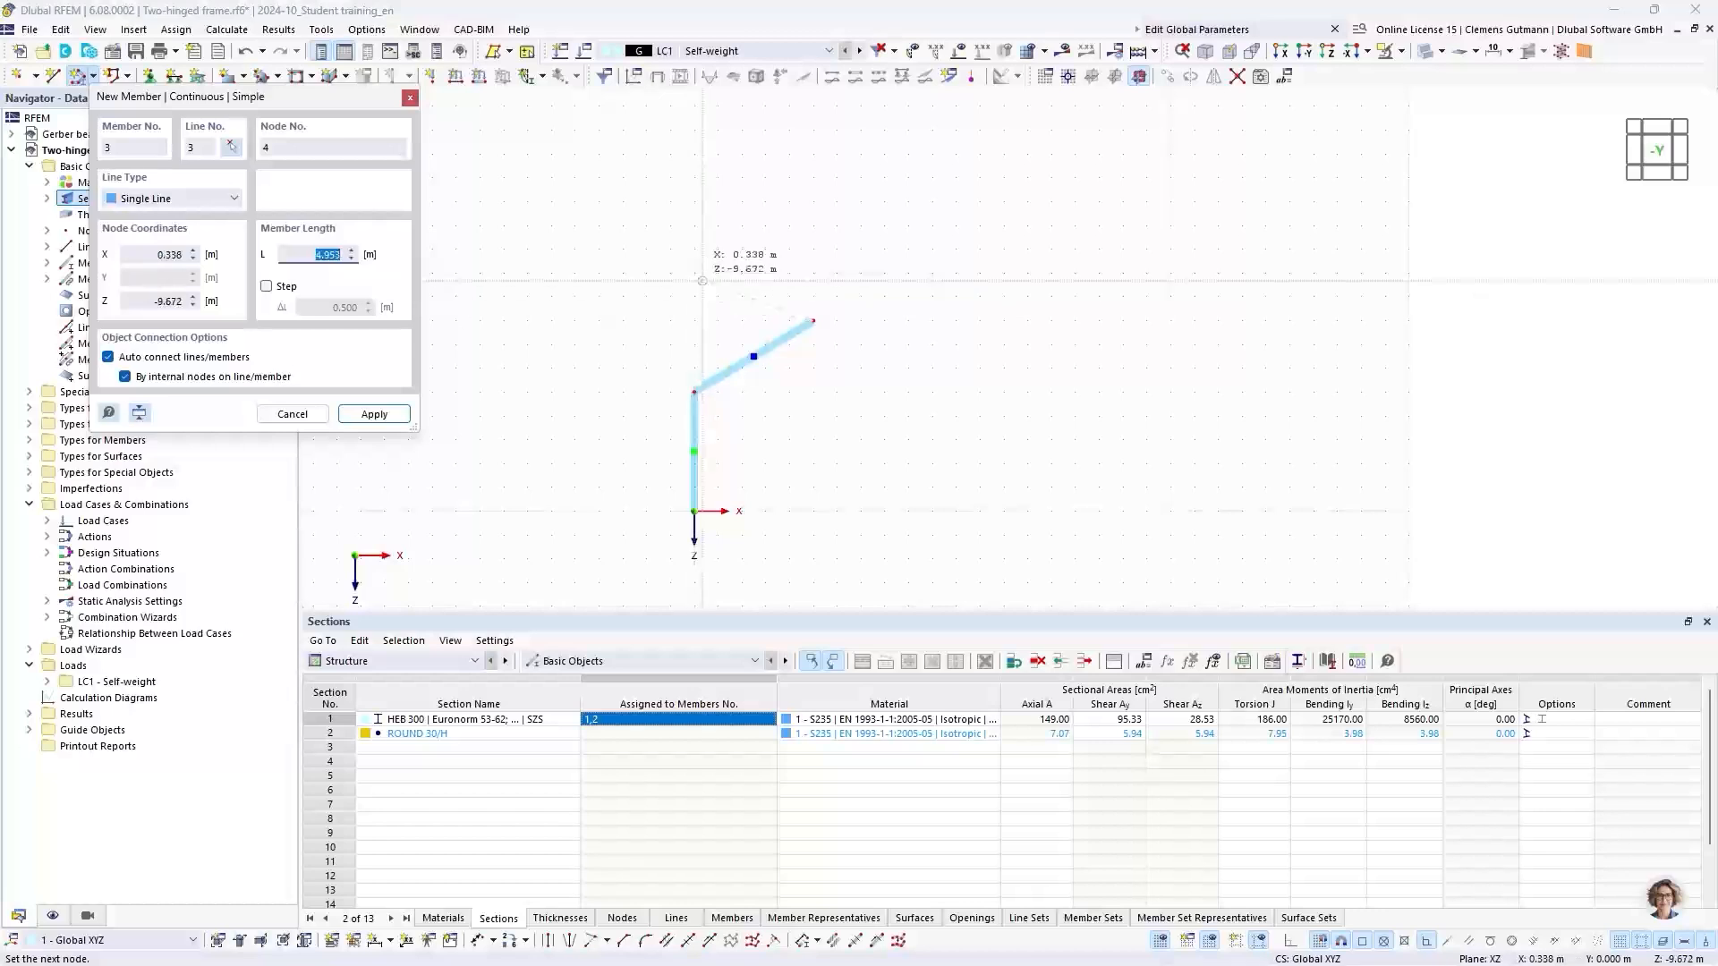
{"action": "key", "text": "Escape"}
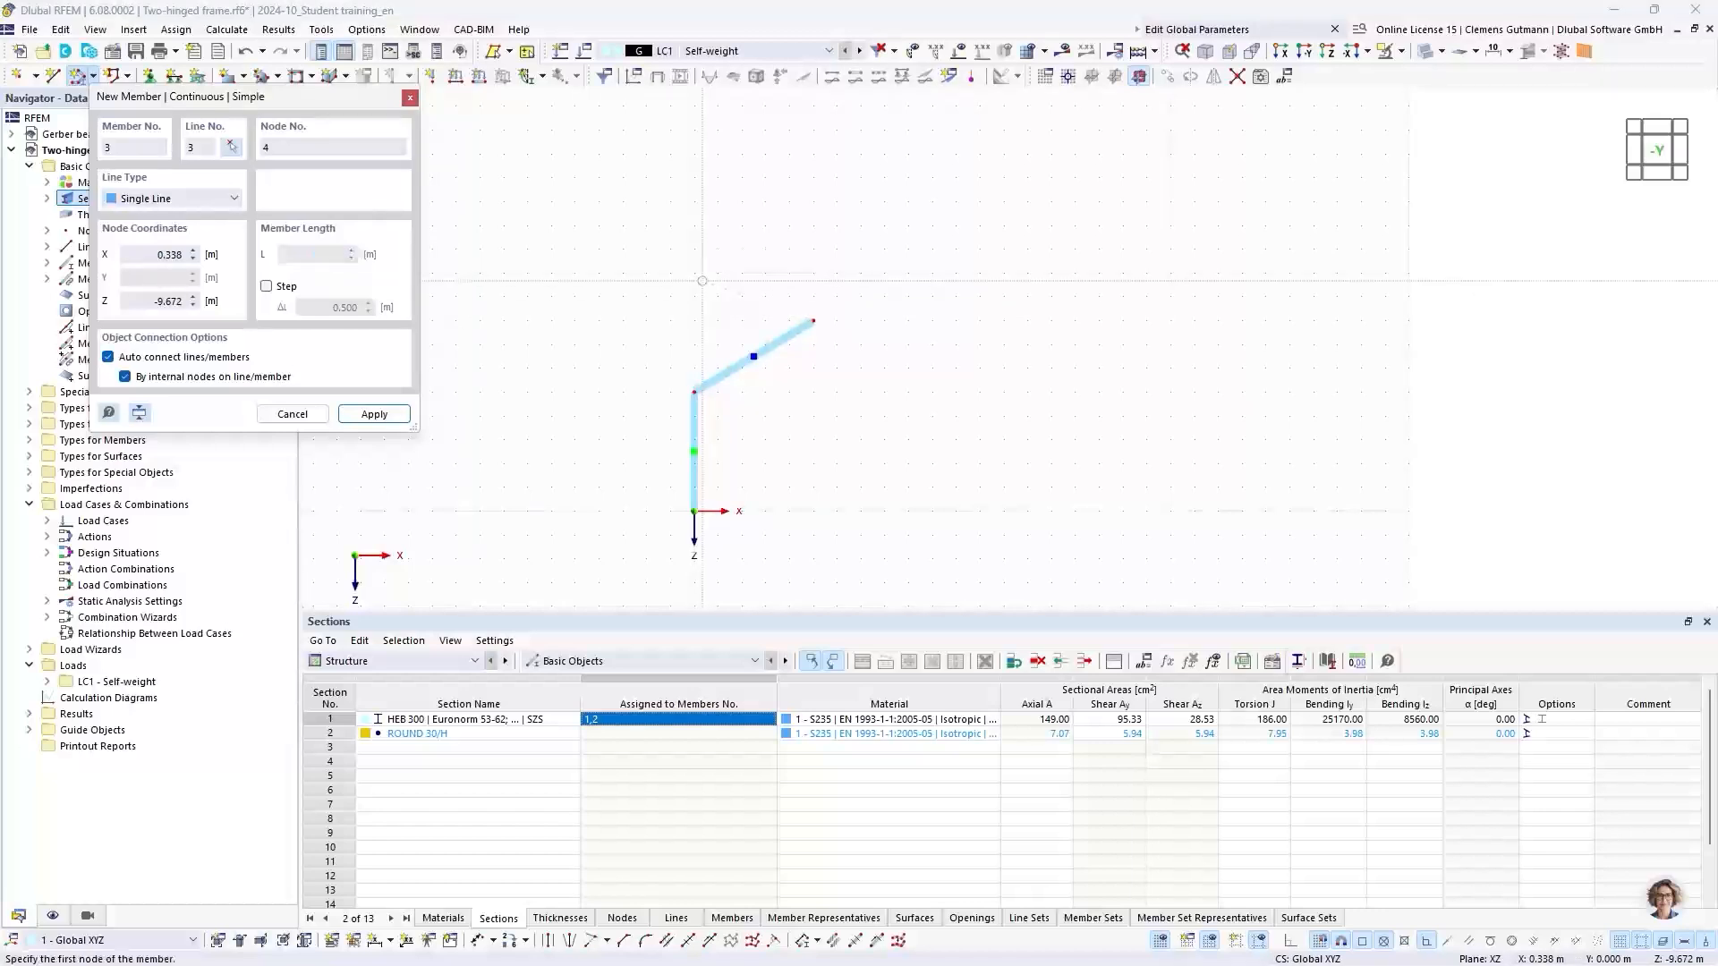
{"action": "key", "text": "Escape"}
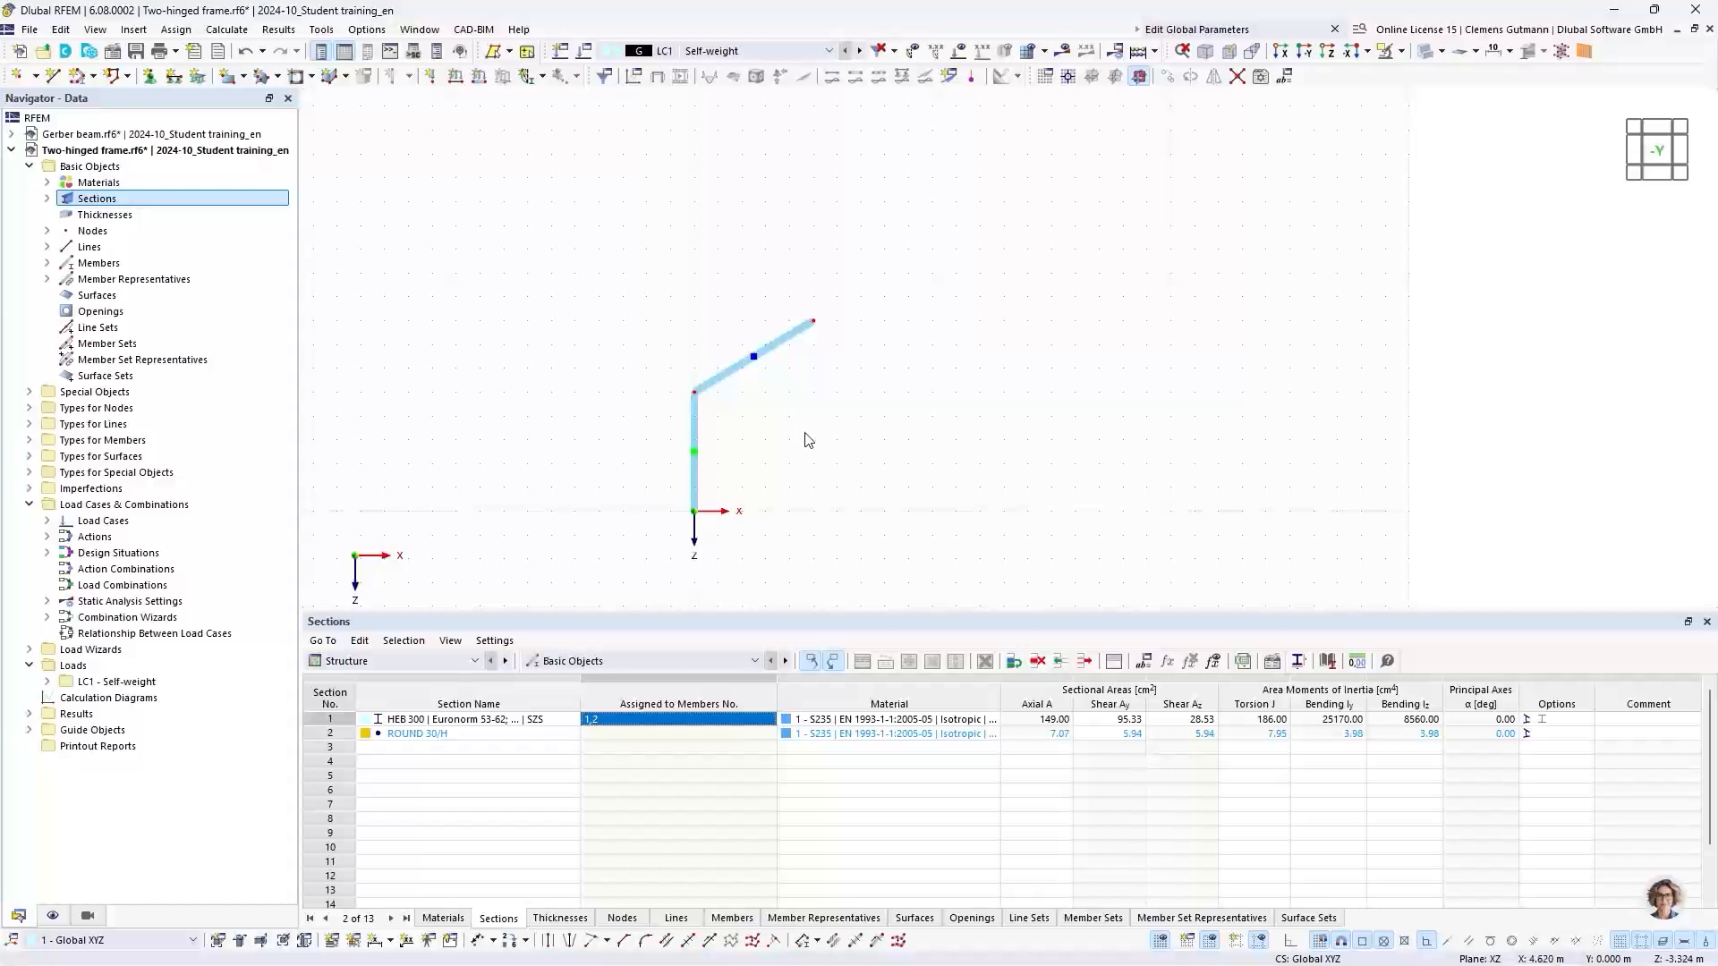
Mirror a copy of the column and rafter about the YZ plane through the ridge node at X 5, Z -8 m
{"action": "middle_click_drag", "start_coordinate": [801, 431], "coordinate": [729, 392]}
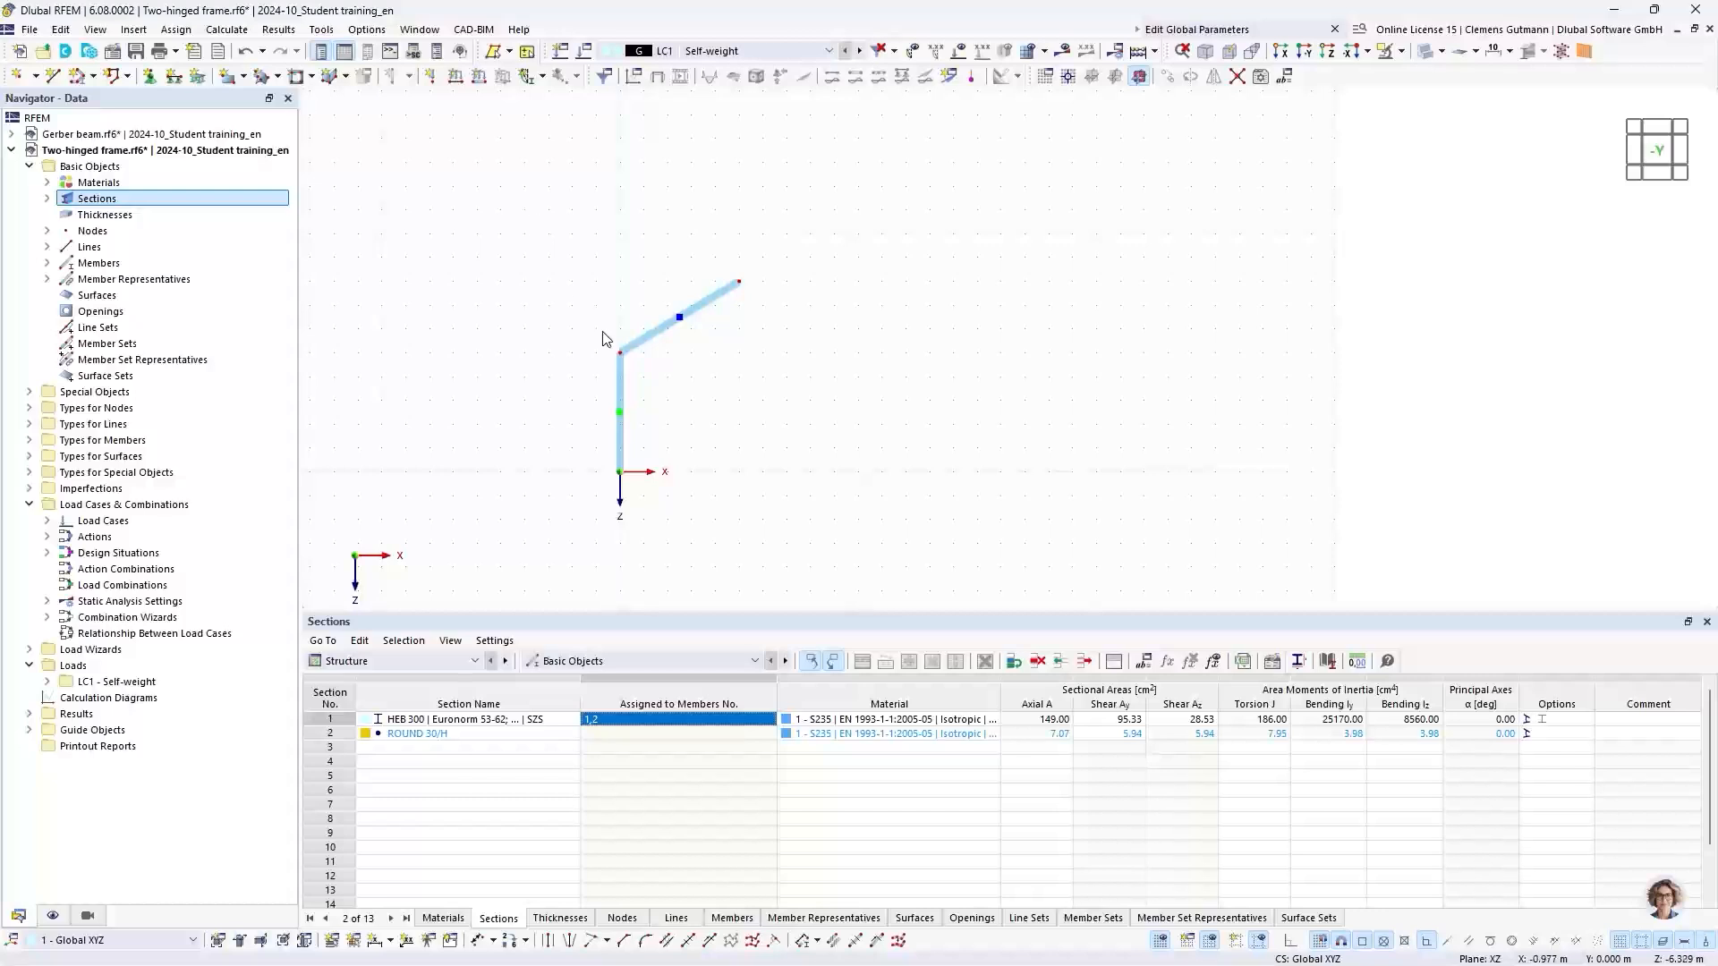
{"action": "left_click_drag", "start_coordinate": [548, 228], "coordinate": [793, 538]}
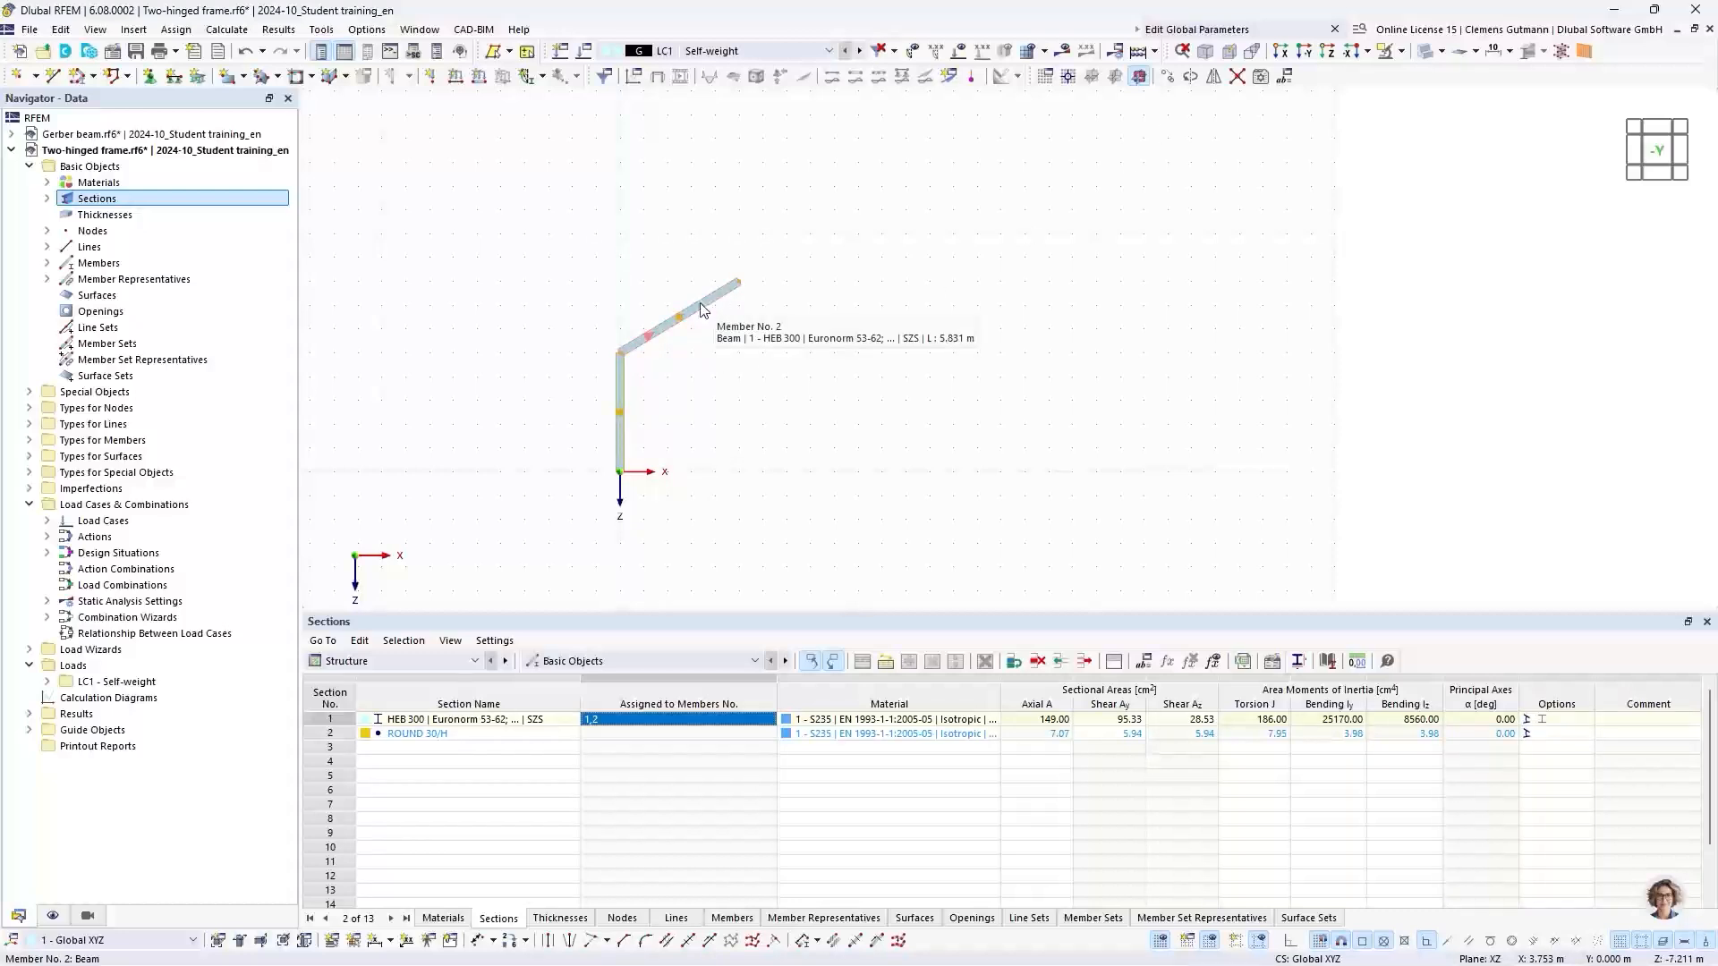
{"action": "left_click_drag", "start_coordinate": [525, 201], "coordinate": [829, 540]}
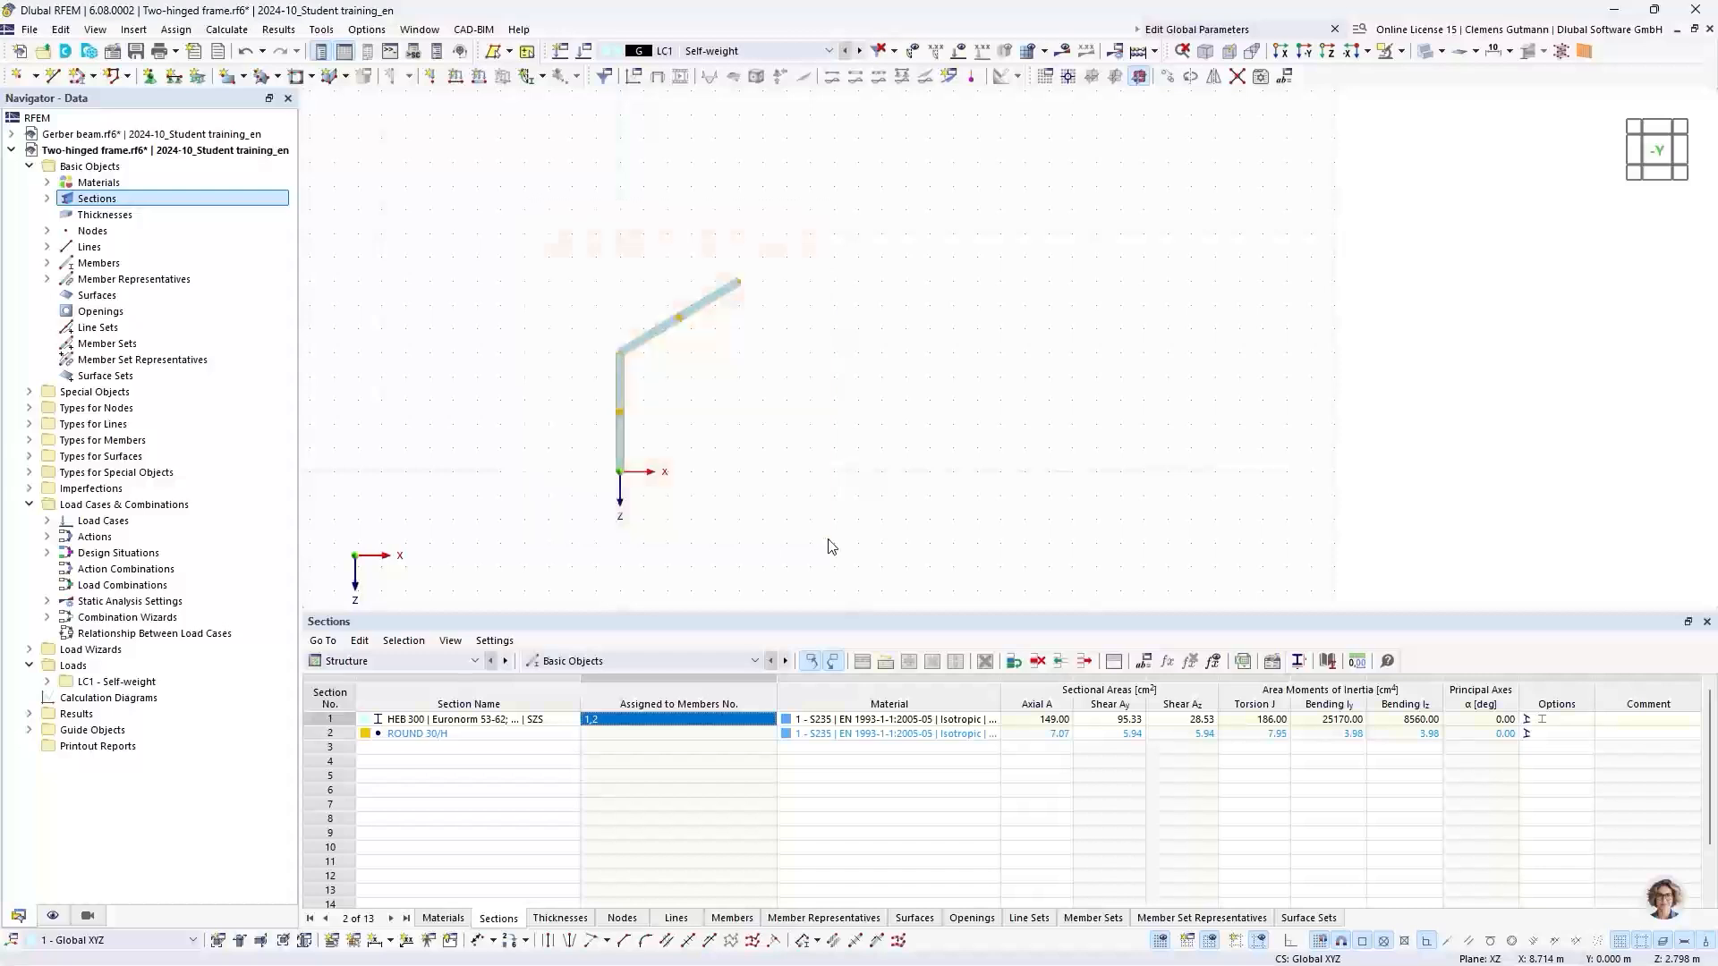
{"action": "right_click", "coordinate": [708, 310]}
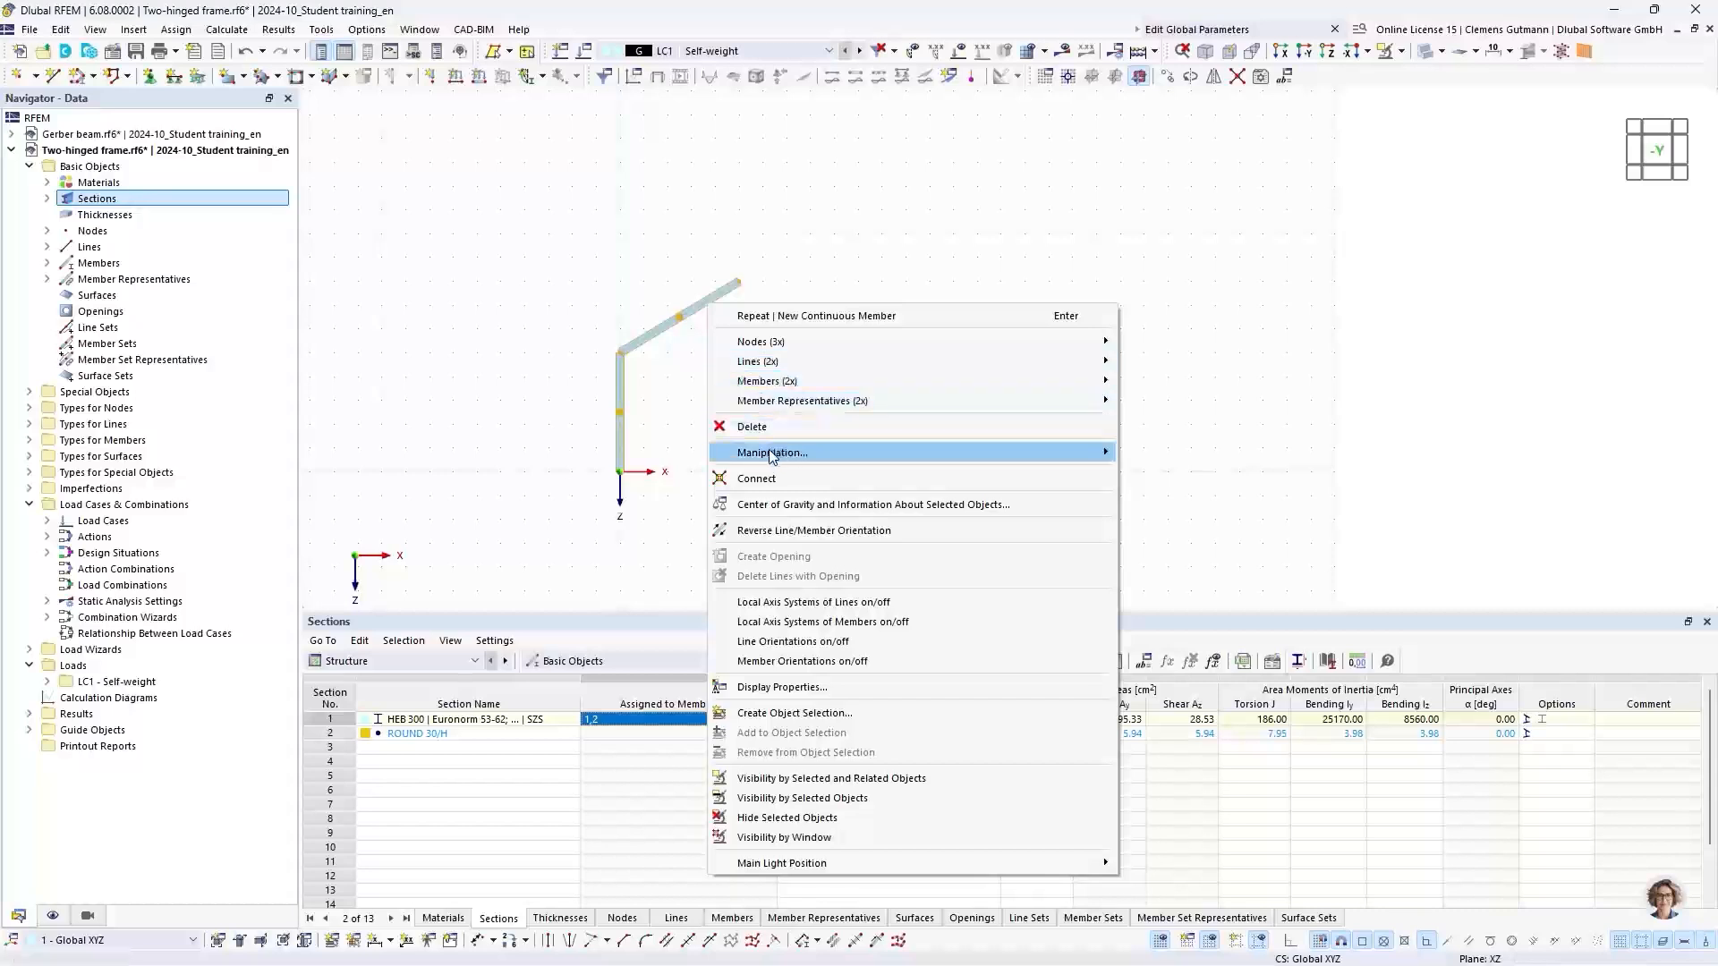
{"action": "mouse_move", "coordinate": [771, 455]}
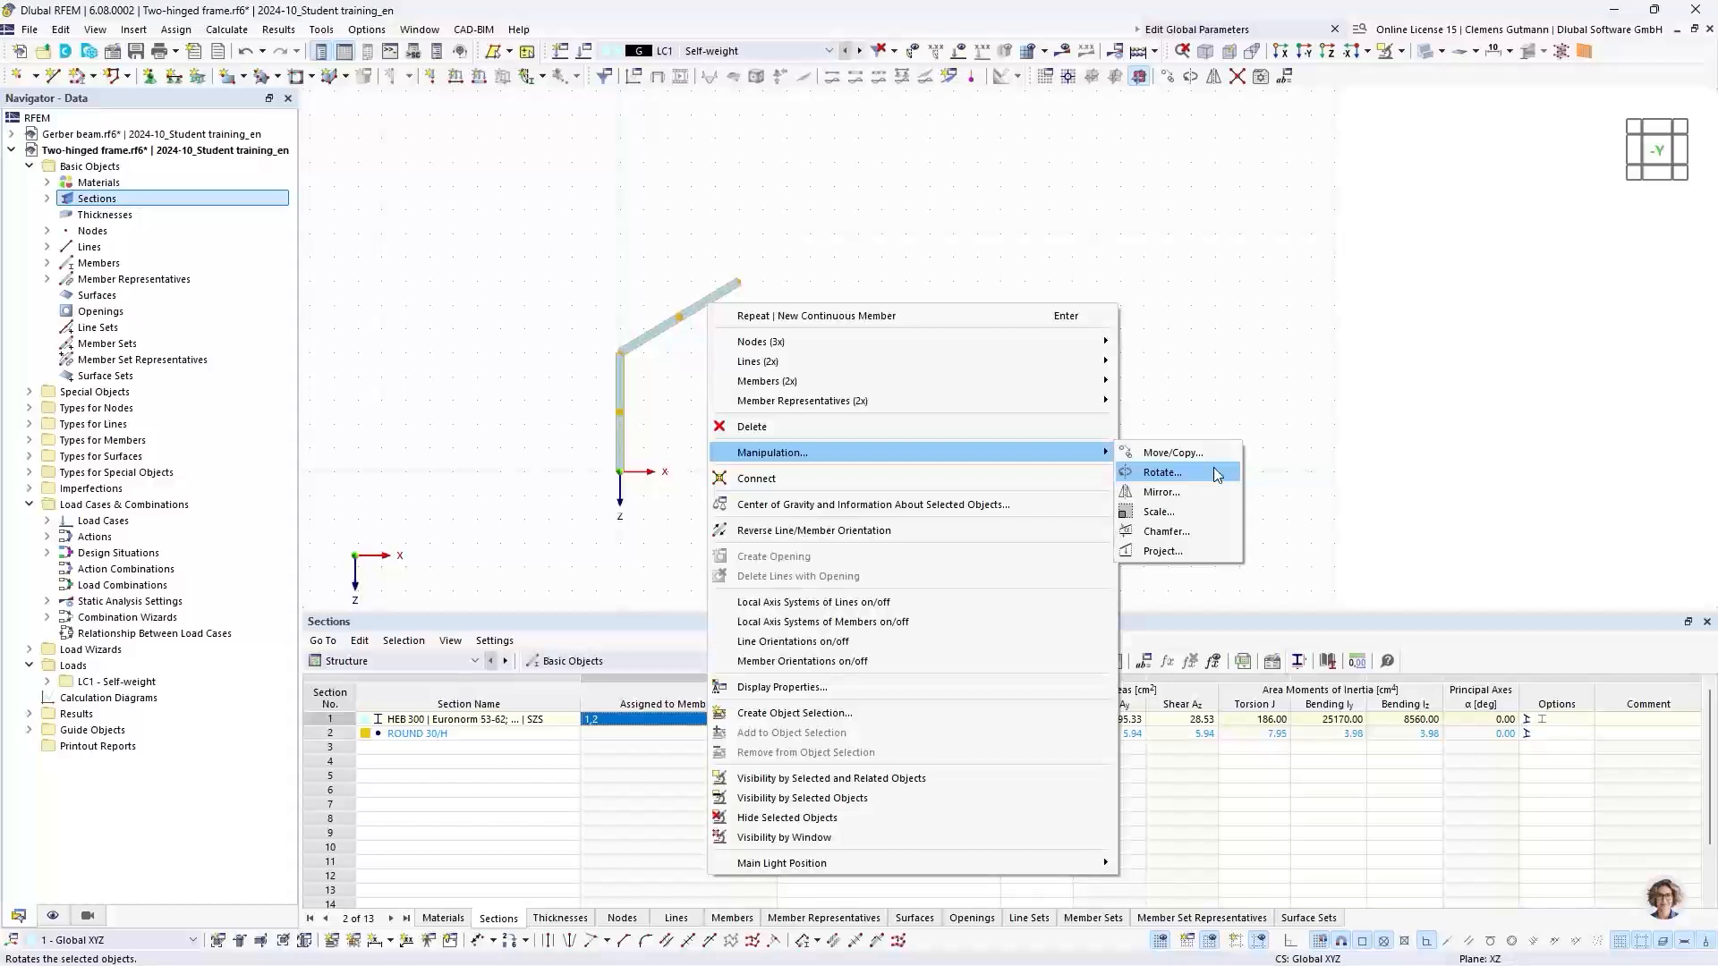
{"action": "left_click", "coordinate": [1176, 494]}
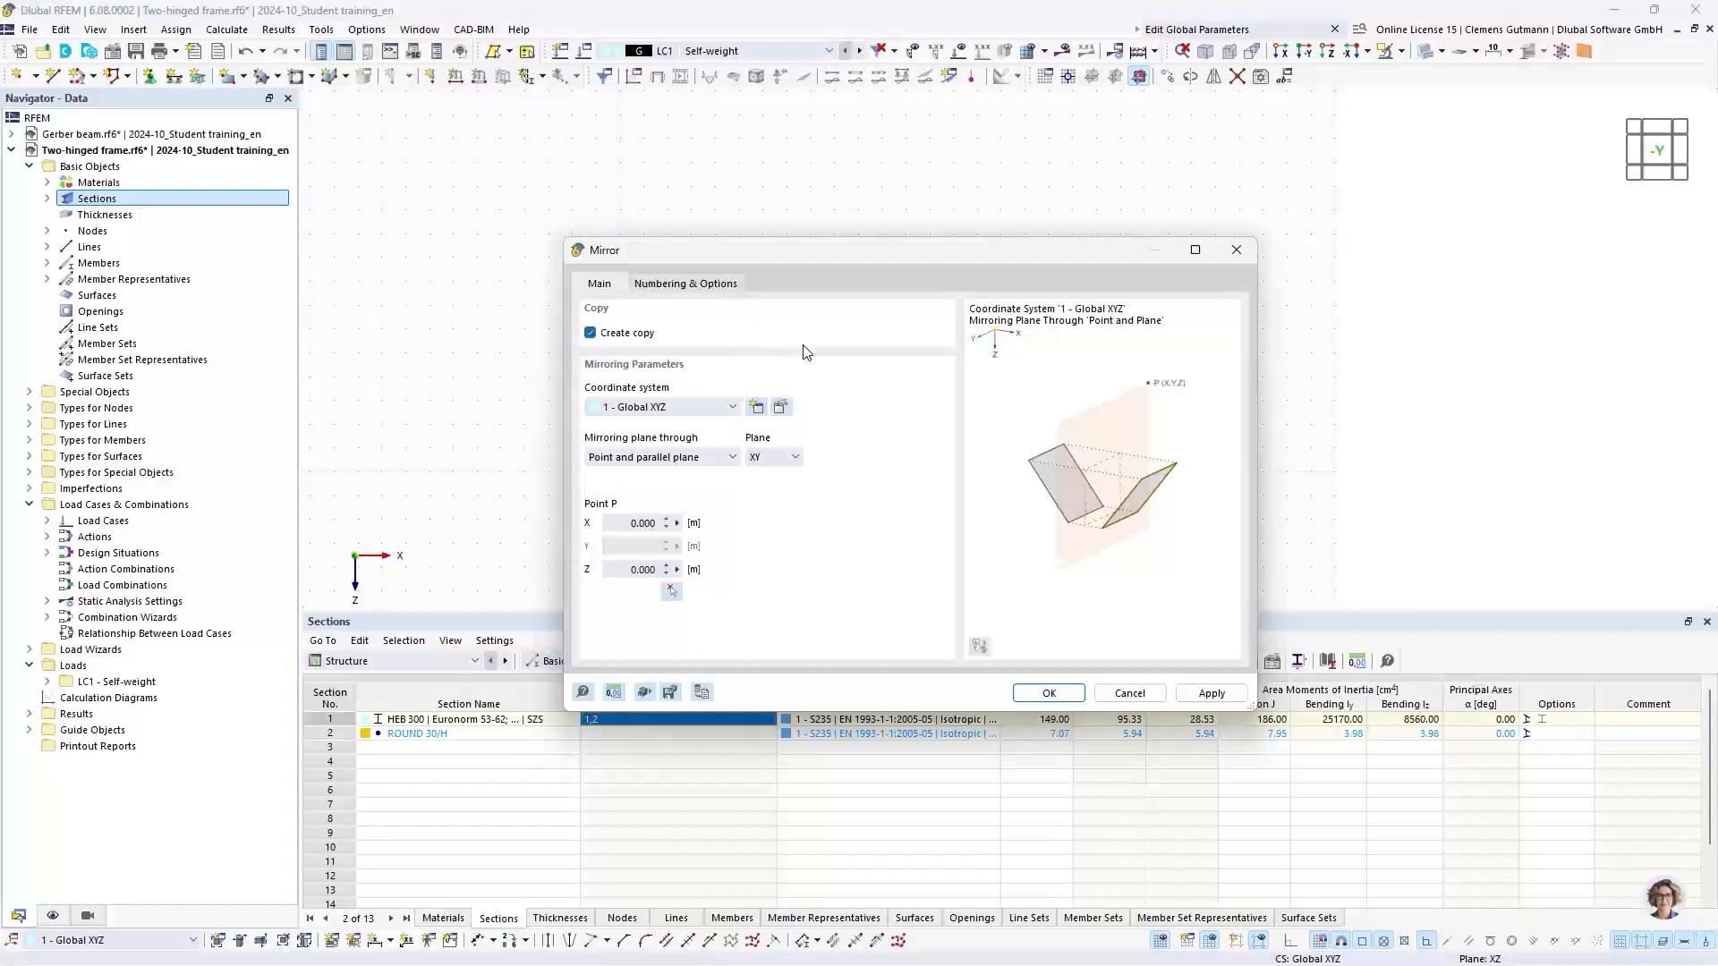
{"action": "left_click", "coordinate": [777, 467]}
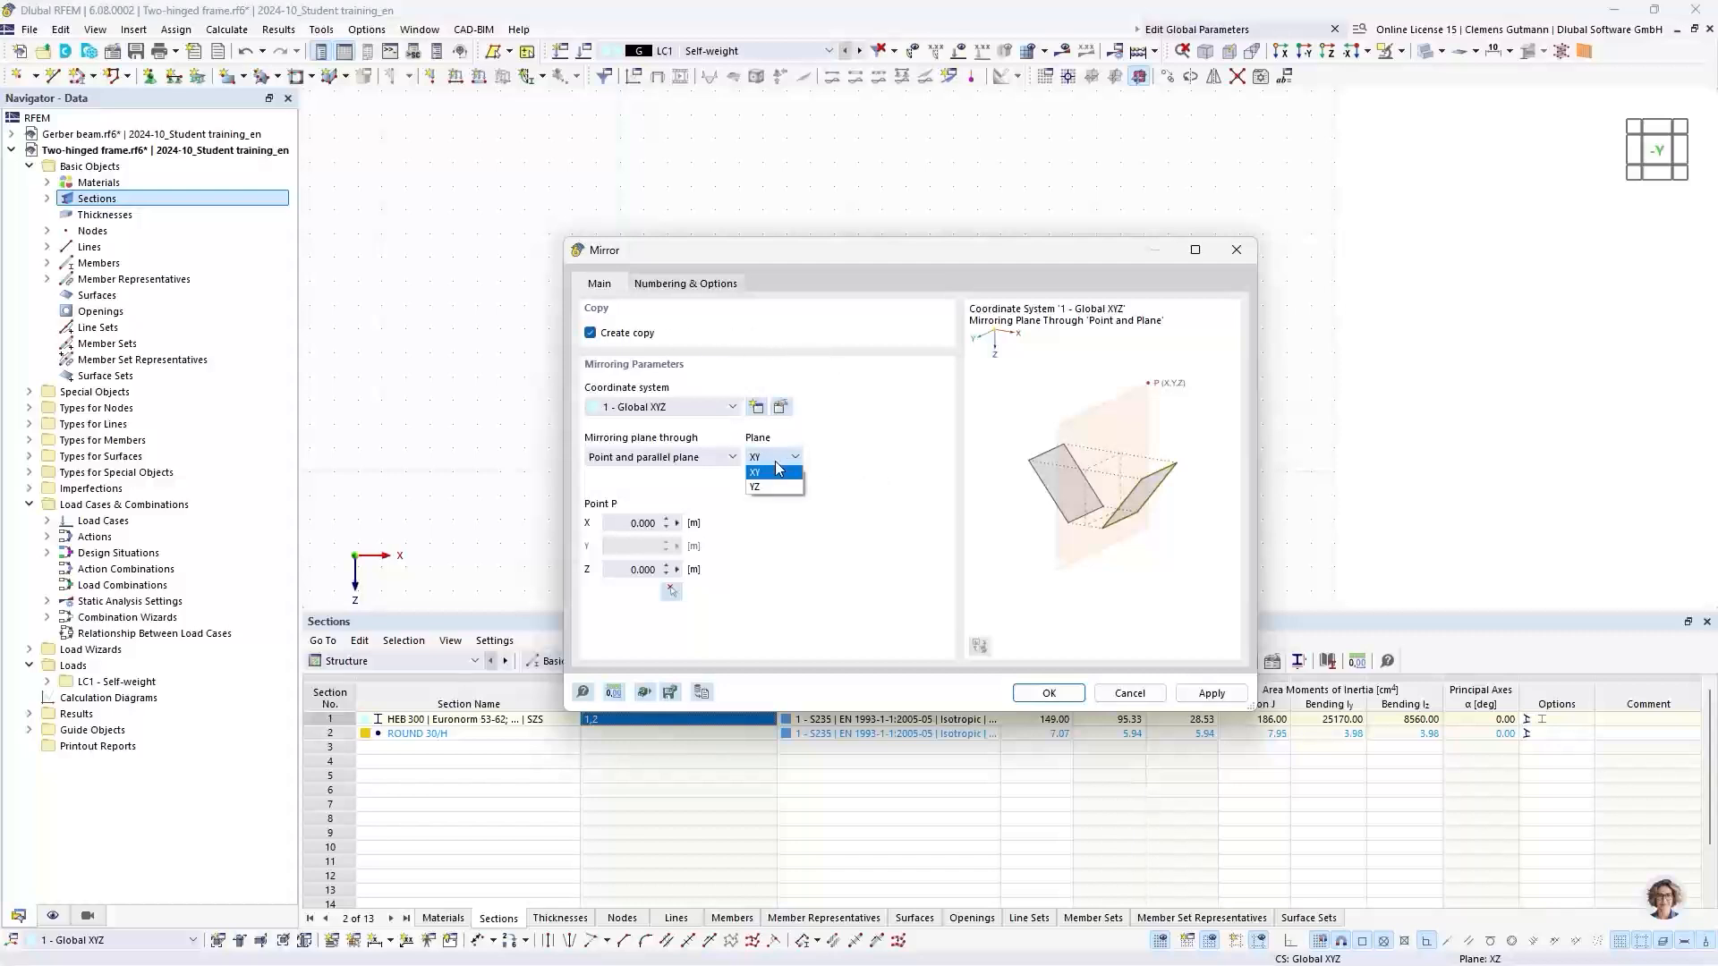
{"action": "left_click", "coordinate": [767, 489]}
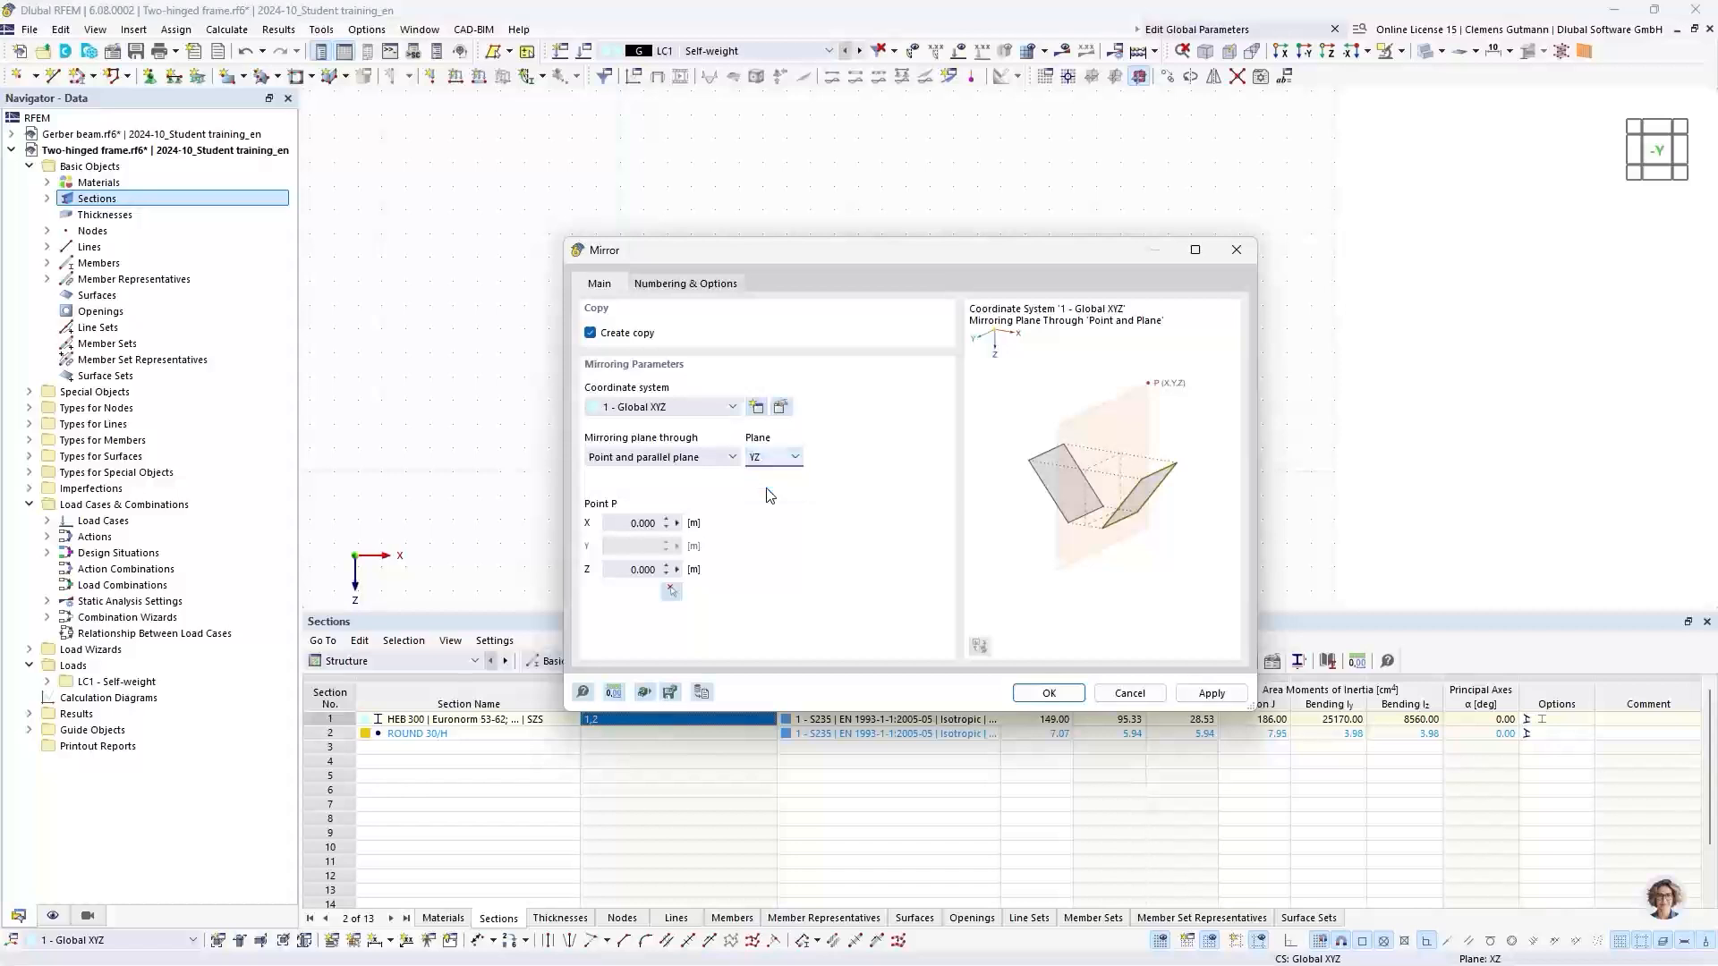
{"action": "left_click", "coordinate": [672, 594]}
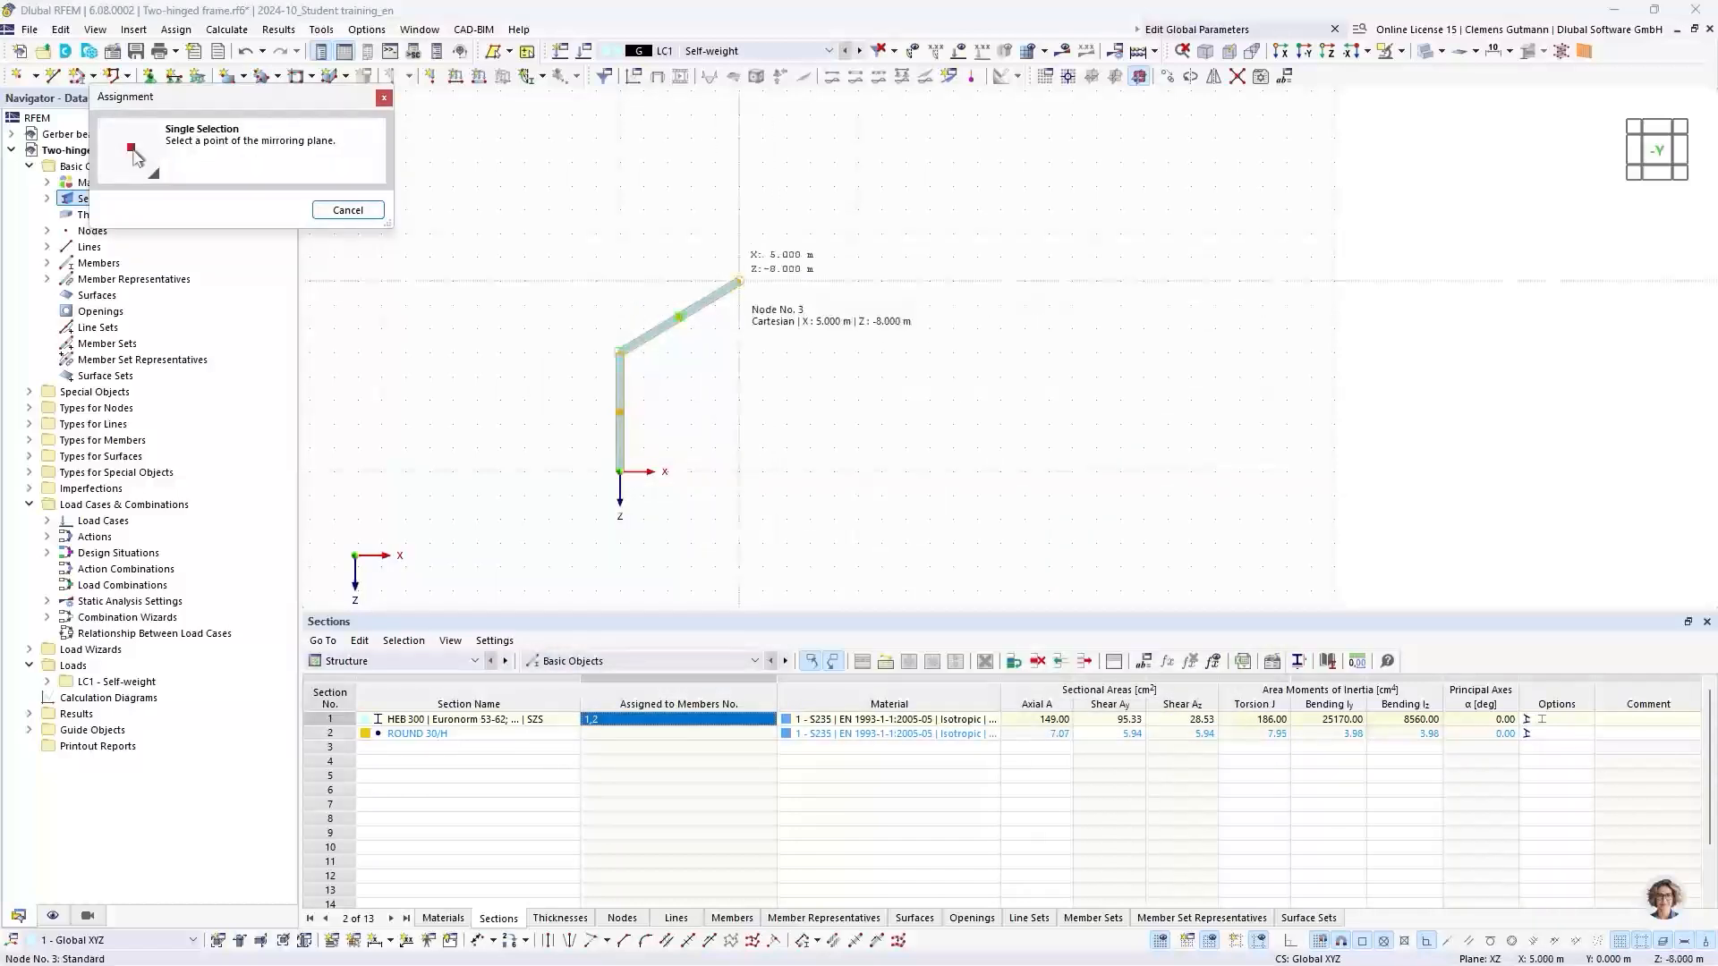
{"action": "left_click", "coordinate": [739, 281]}
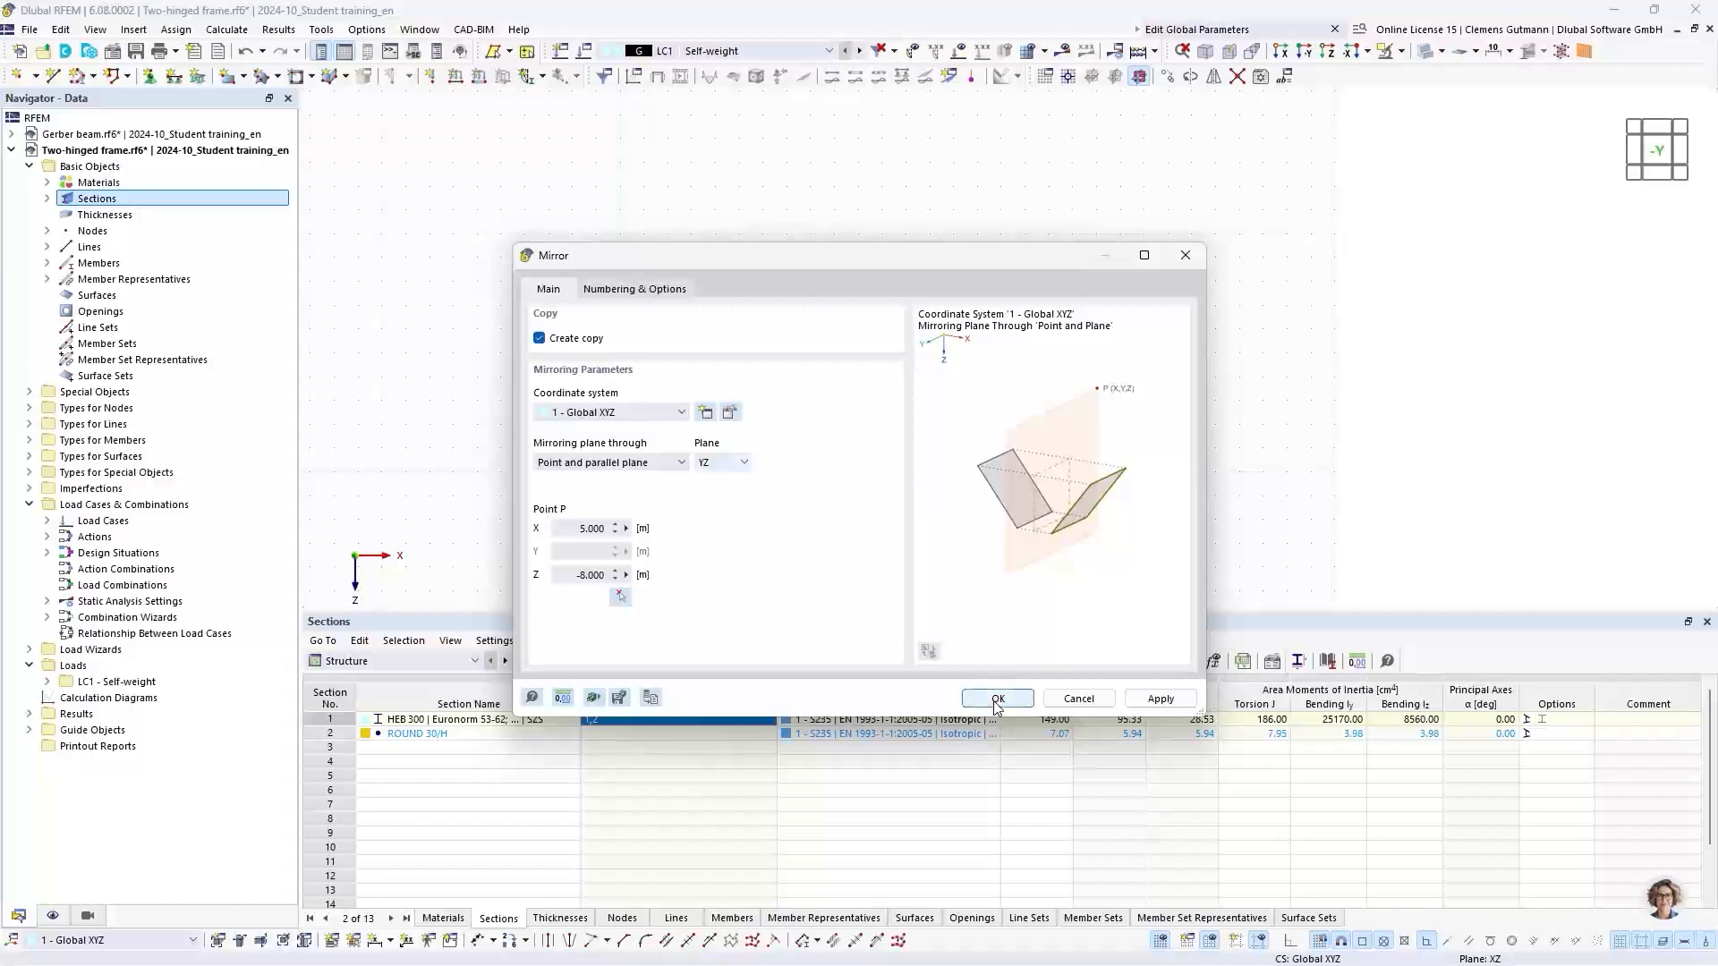
{"action": "left_click", "coordinate": [996, 699]}
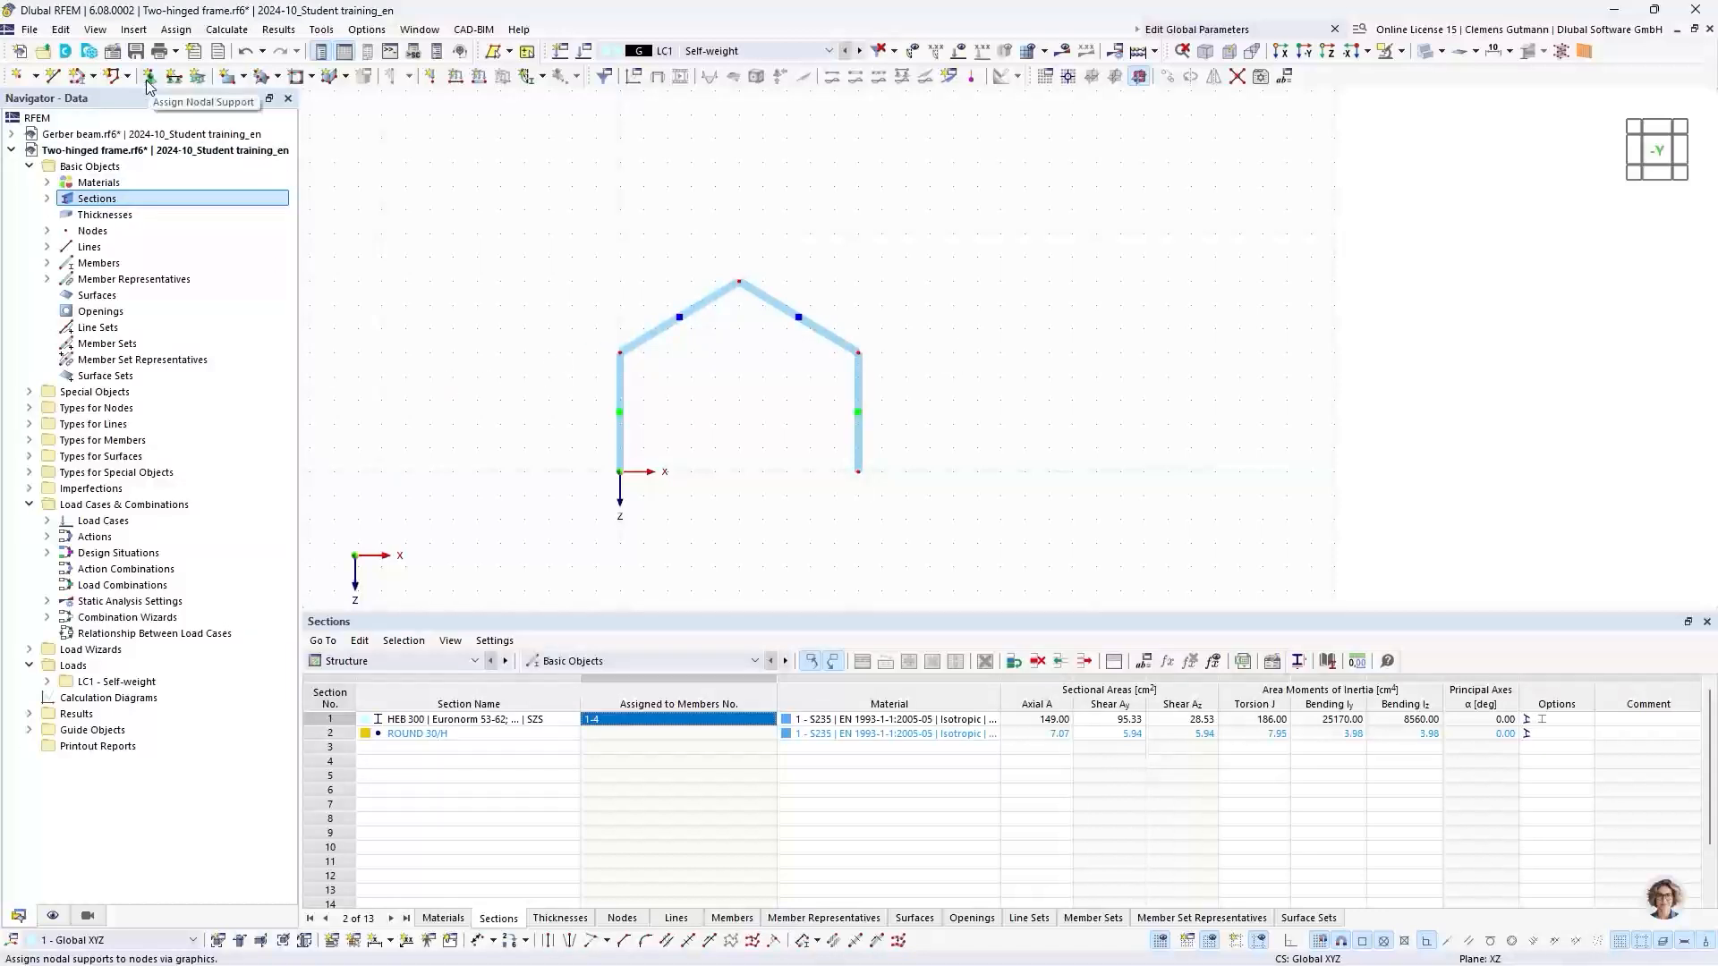
Draw a single beam member with section 2 ROUND 30/H horizontally between the two eaves nodes
{"action": "left_click", "coordinate": [93, 77]}
{"action": "left_click", "coordinate": [102, 103]}
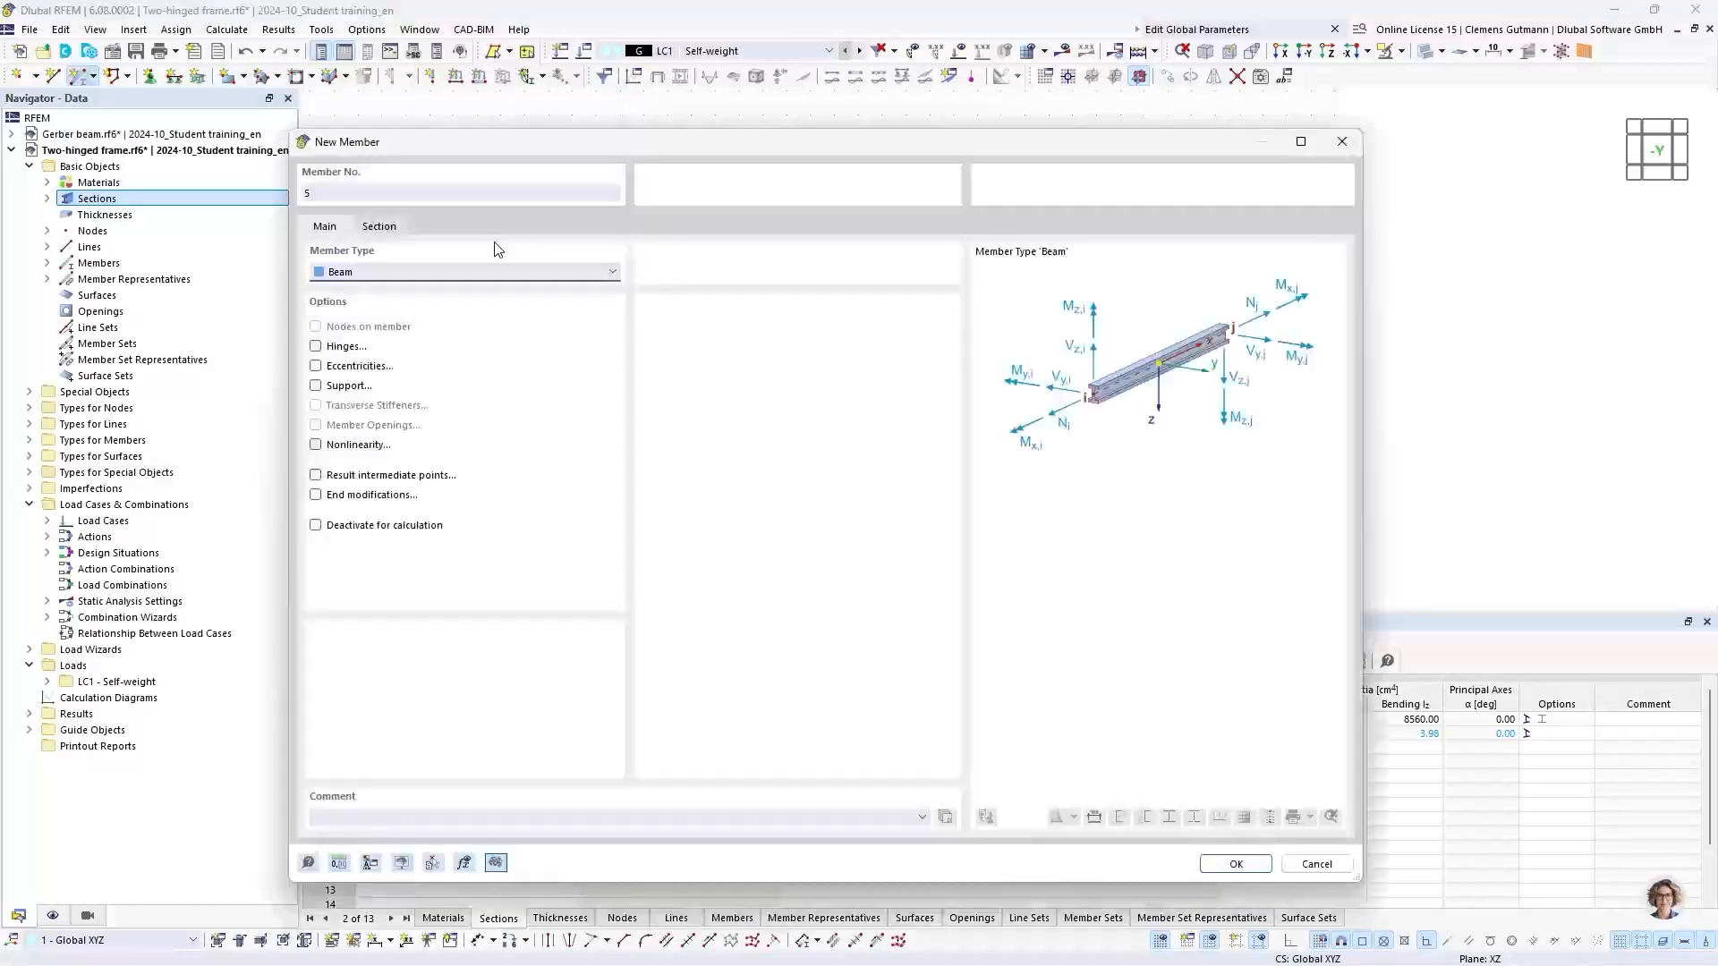
{"action": "left_click", "coordinate": [393, 227]}
{"action": "left_click", "coordinate": [432, 667]}
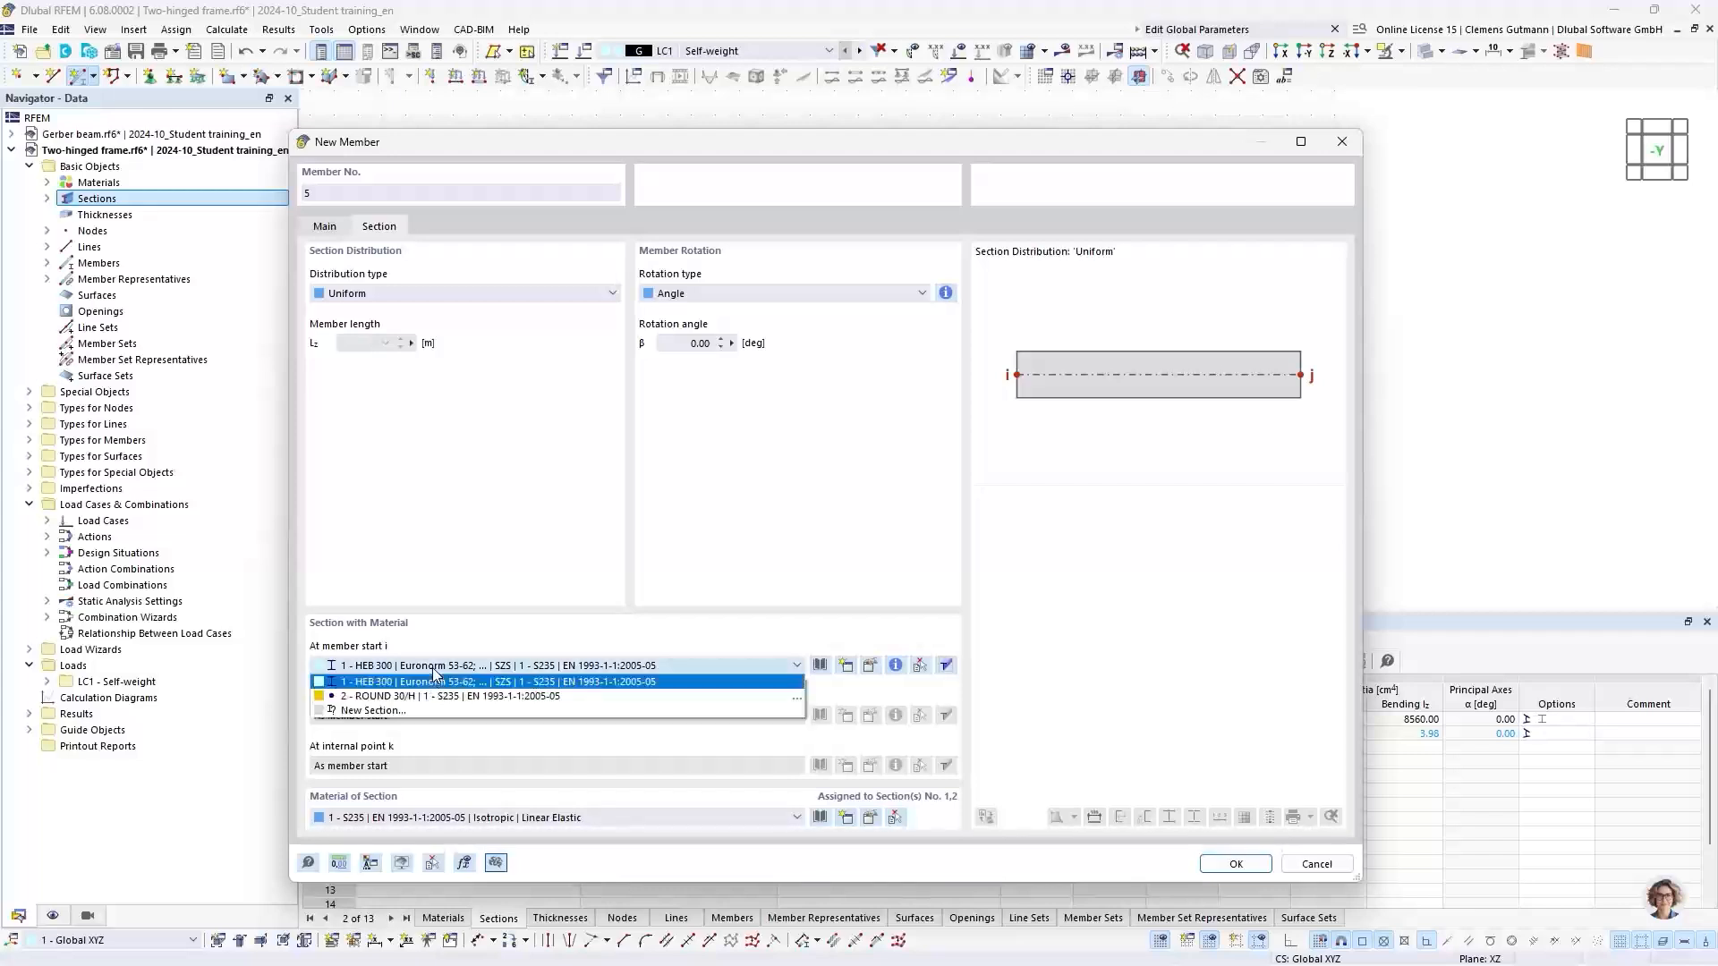
{"action": "left_click", "coordinate": [421, 696]}
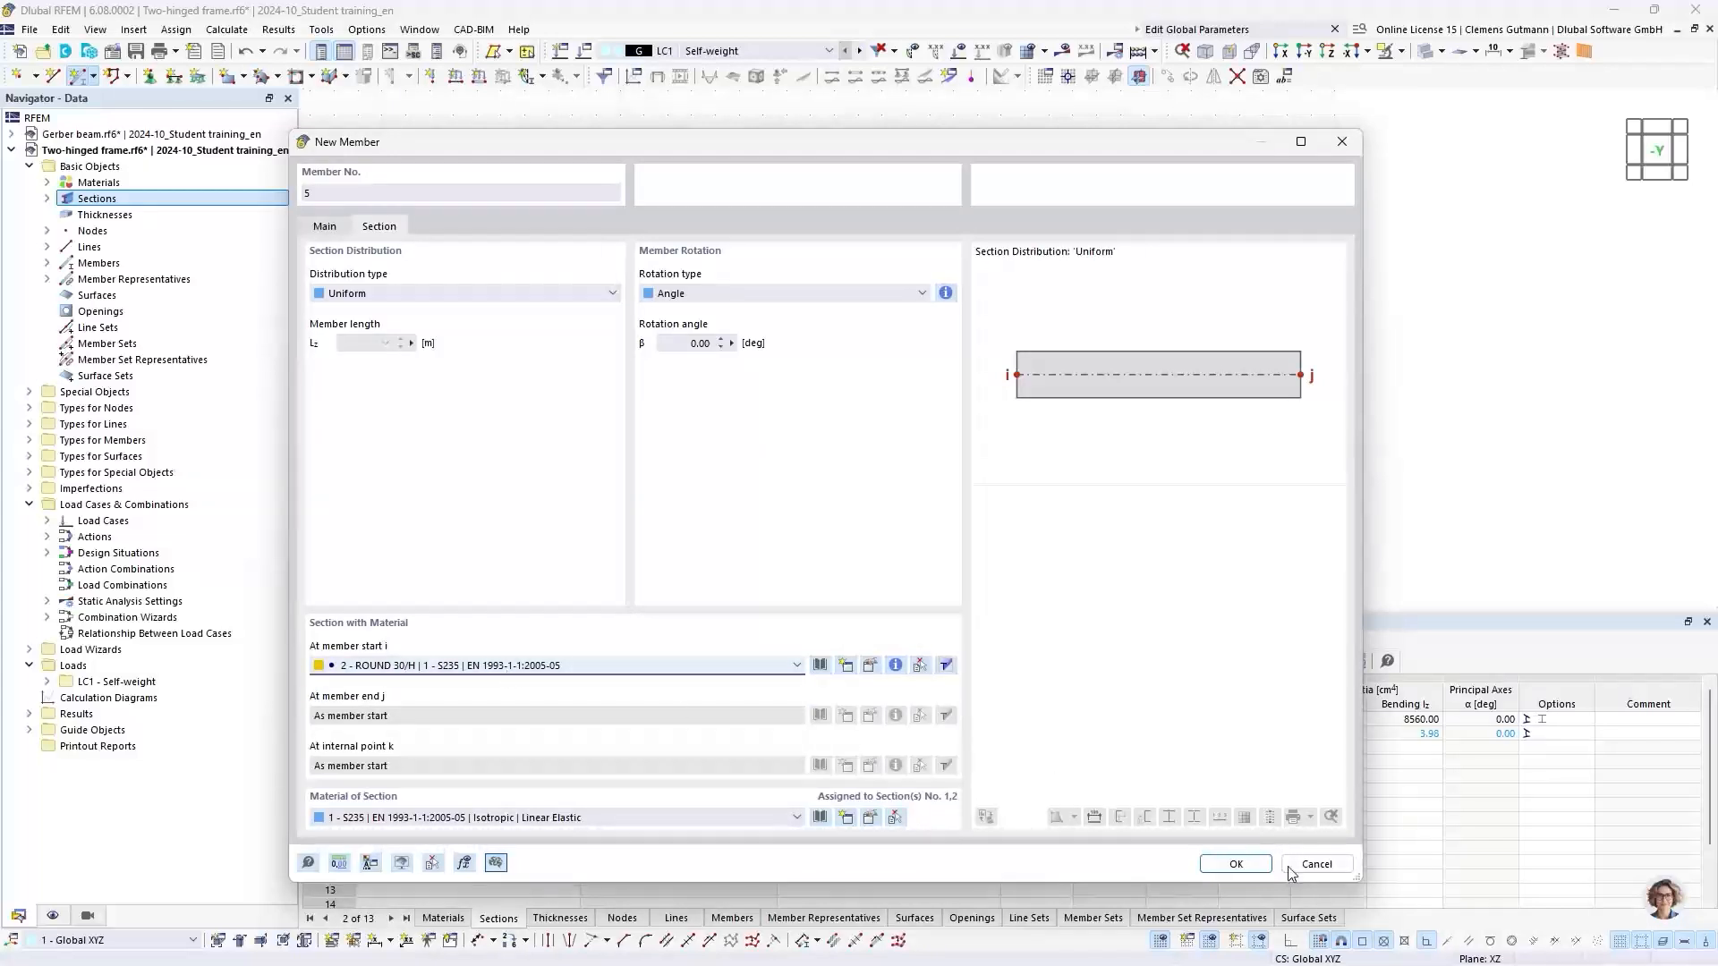
{"action": "left_click", "coordinate": [1234, 865]}
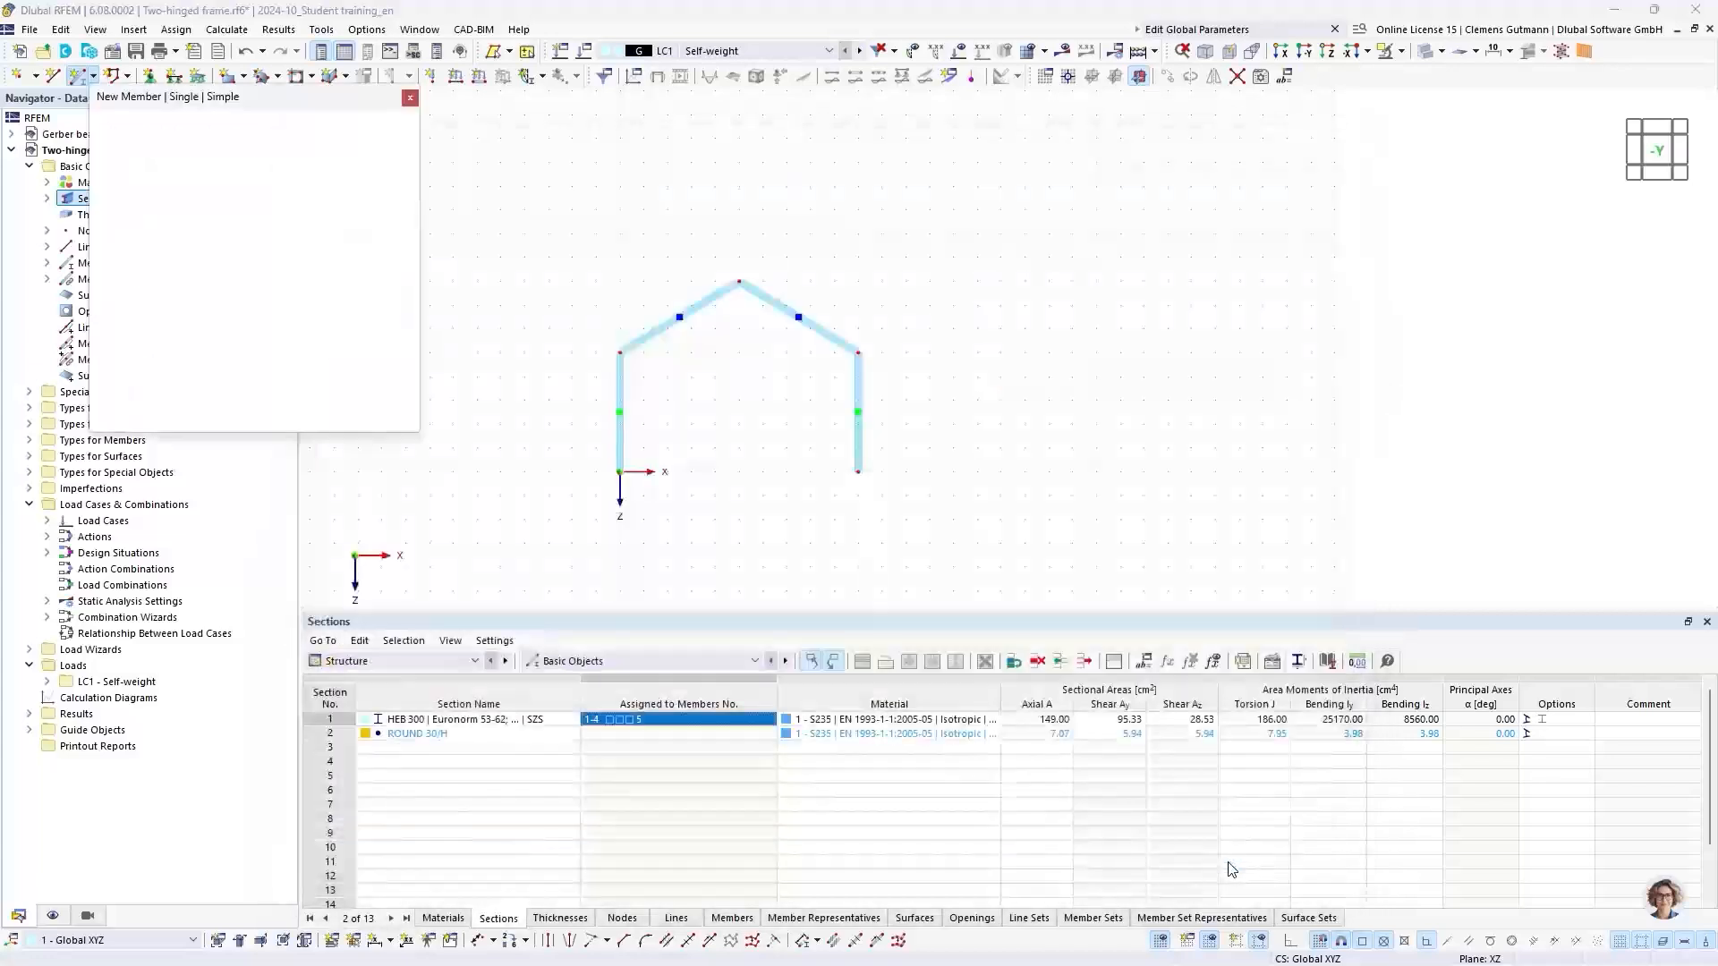
{"action": "left_click", "coordinate": [620, 352]}
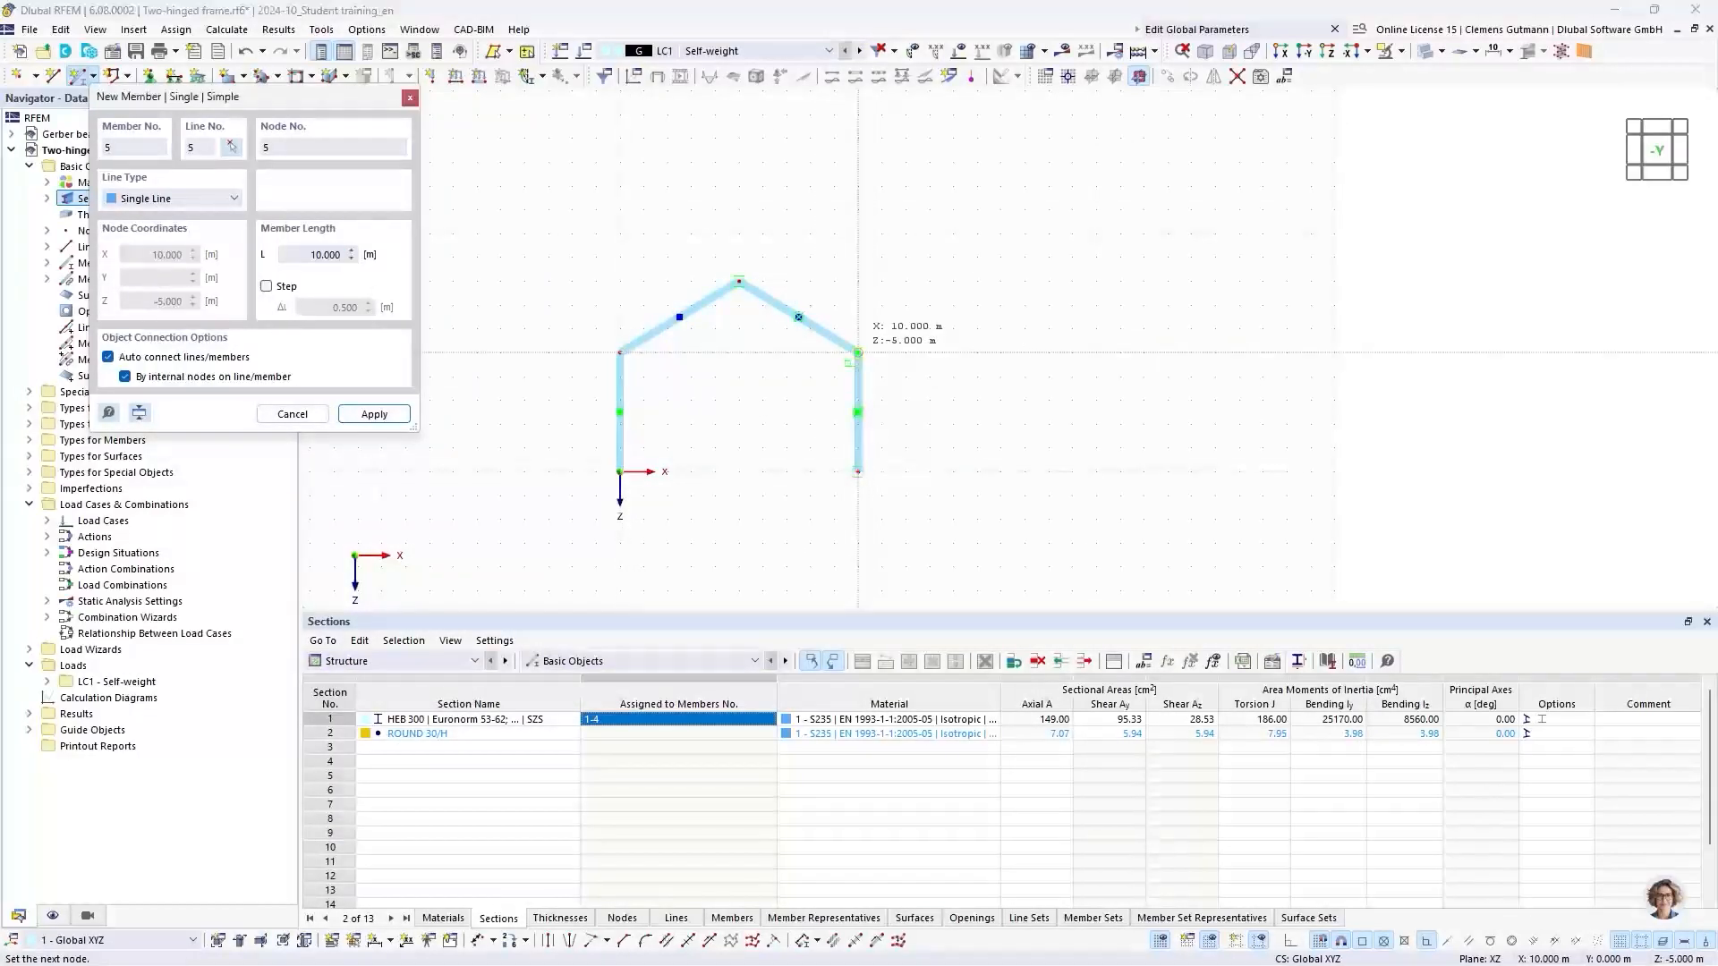
{"action": "left_click", "coordinate": [858, 353]}
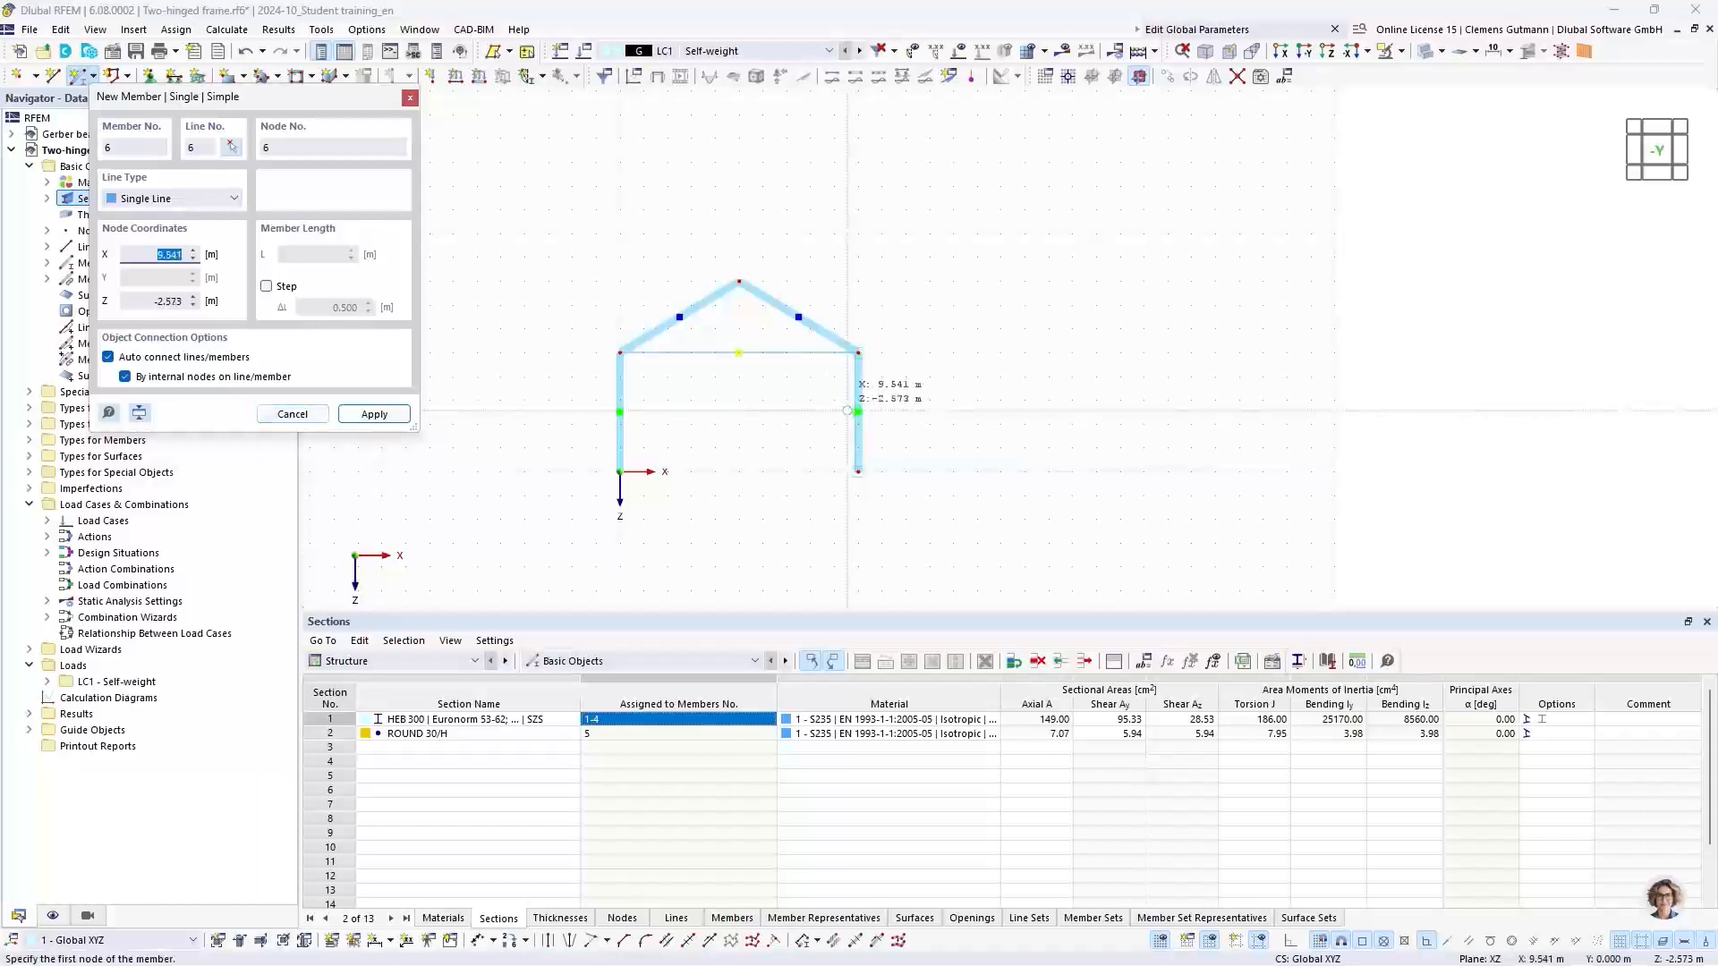
{"action": "key", "text": "Escape"}
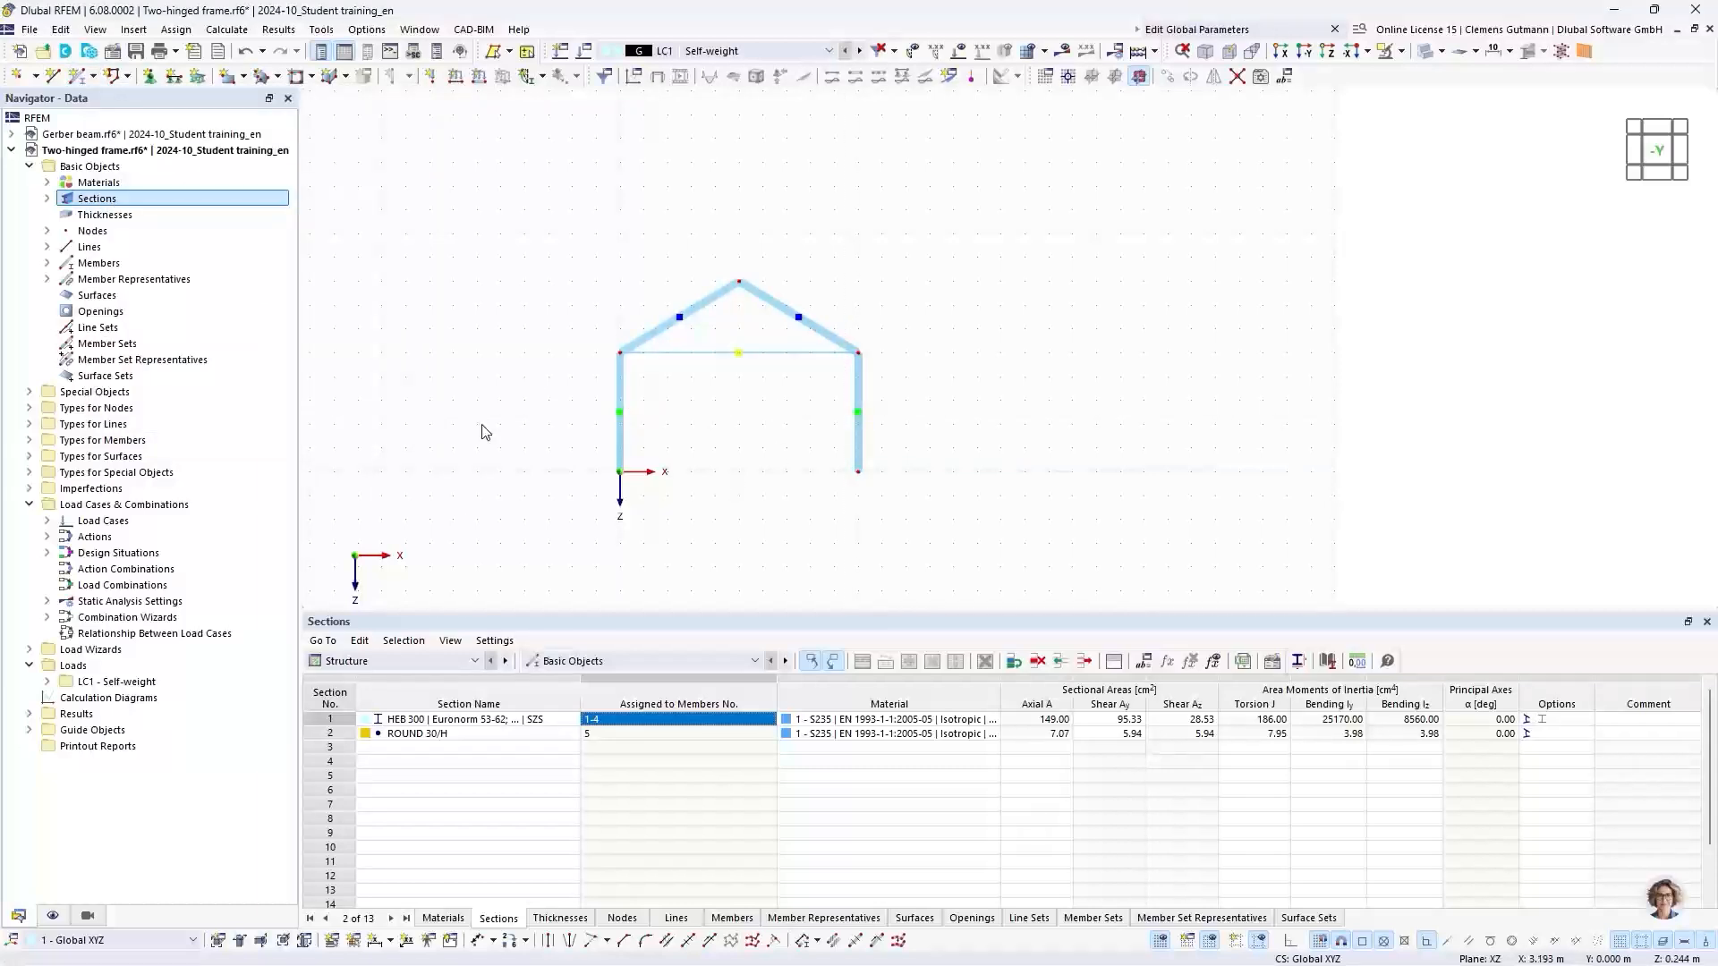
Assign the Hinged nodal support to the two column base nodes, nodes 1 and 4
{"action": "left_click", "coordinate": [29, 408]}
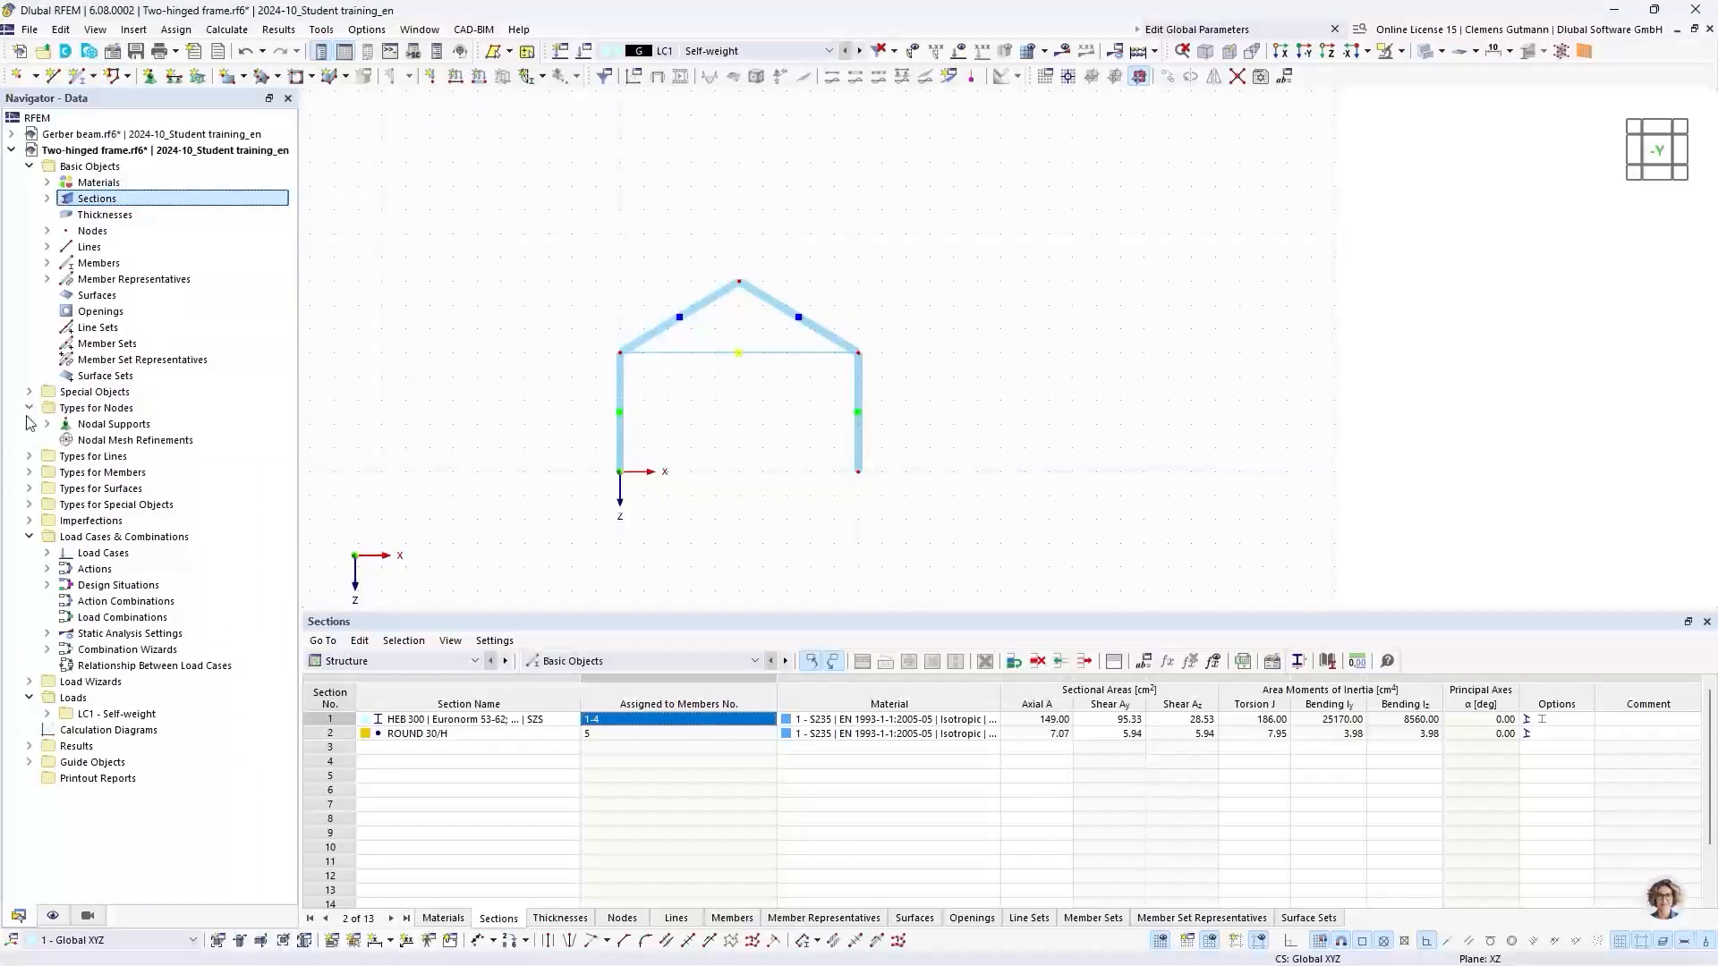
{"action": "left_click", "coordinate": [152, 78]}
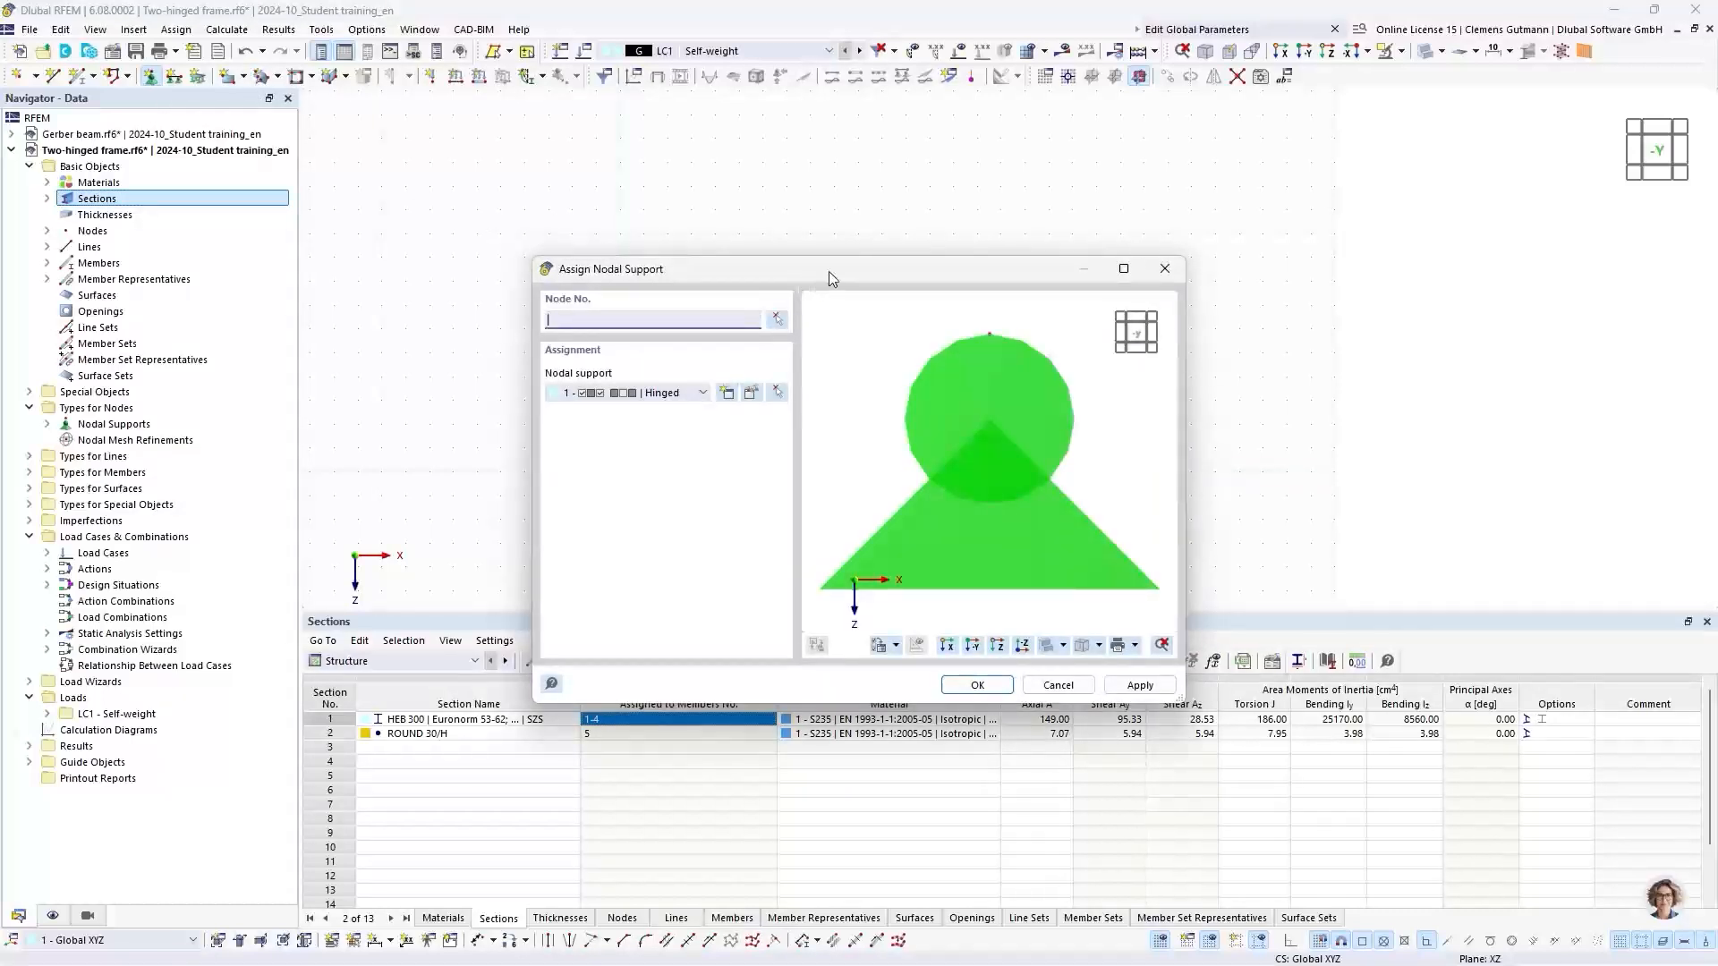
{"action": "left_click_drag", "start_coordinate": [828, 273], "coordinate": [1080, 239]}
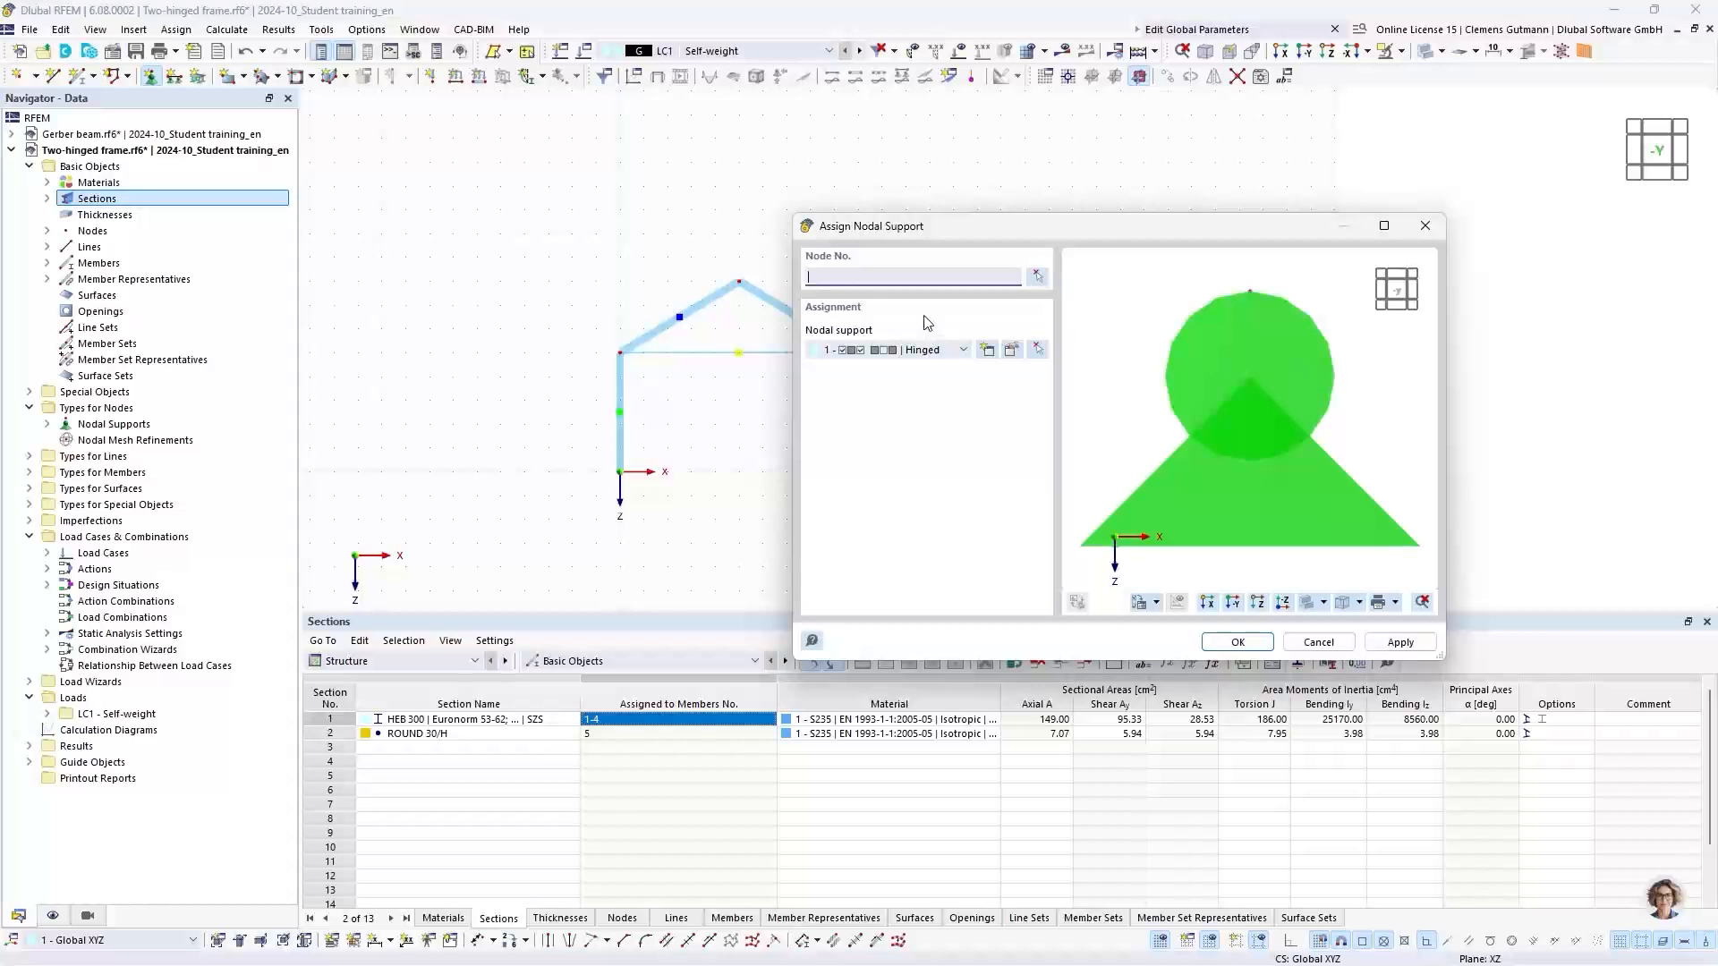
{"action": "left_click", "coordinate": [865, 355]}
{"action": "left_click", "coordinate": [861, 365]}
{"action": "left_click", "coordinate": [1039, 274]}
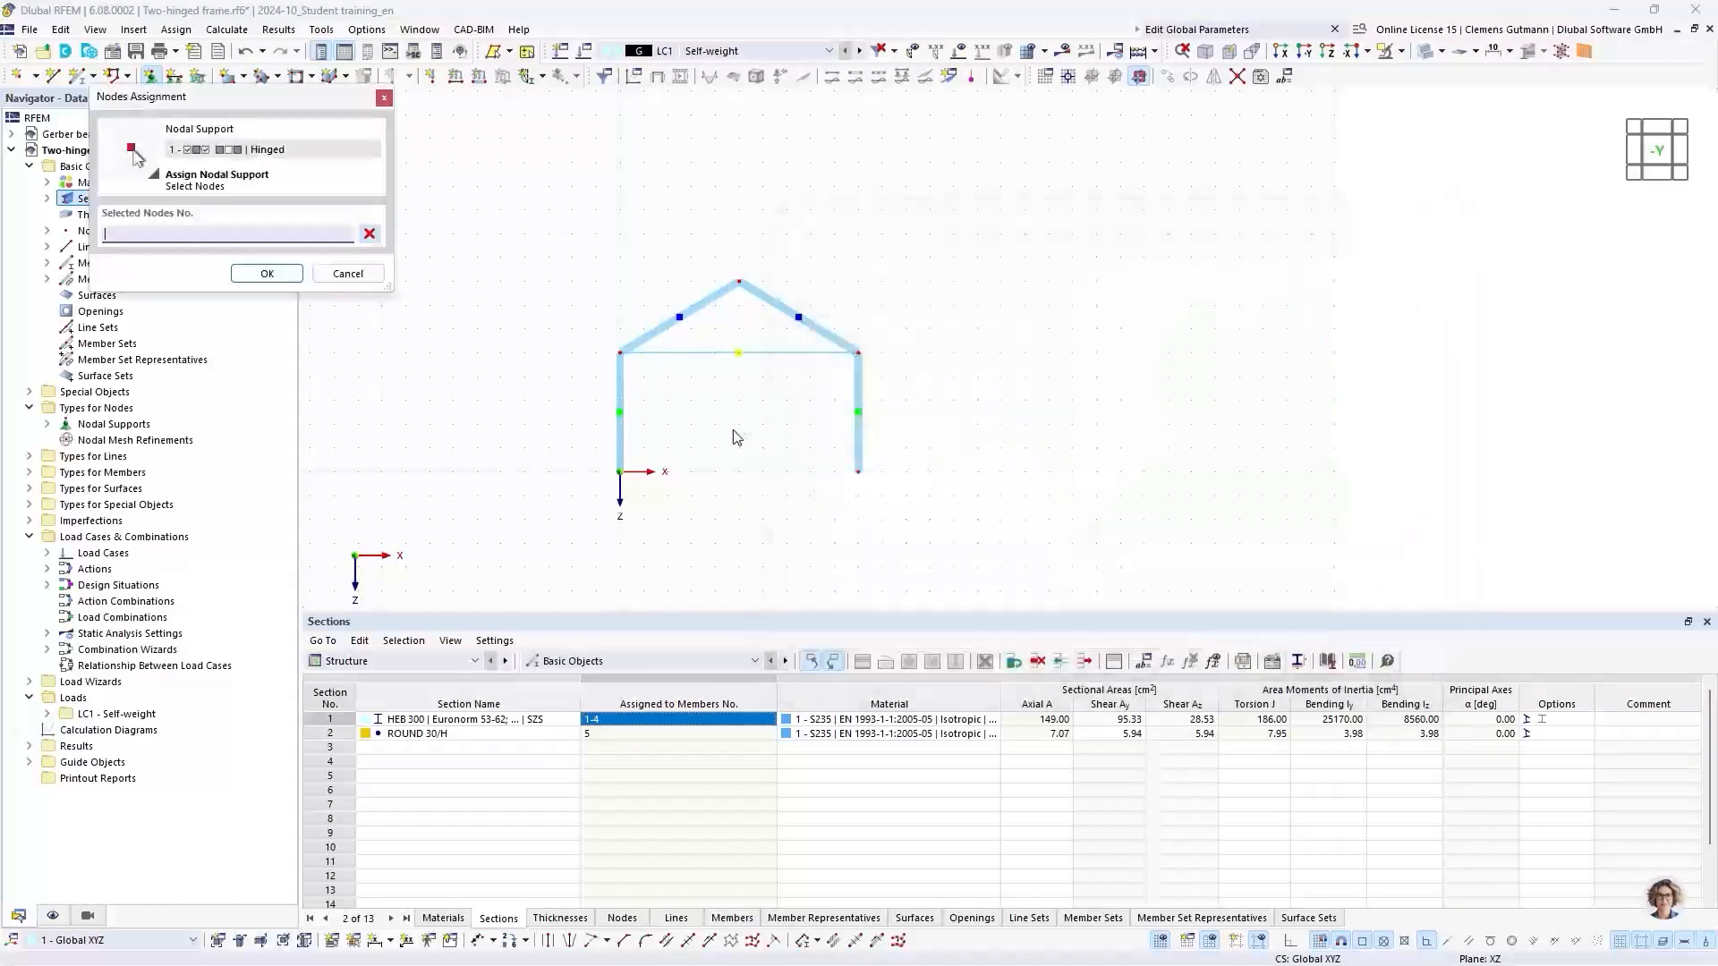
{"action": "left_click_drag", "start_coordinate": [705, 506], "coordinate": [939, 514]}
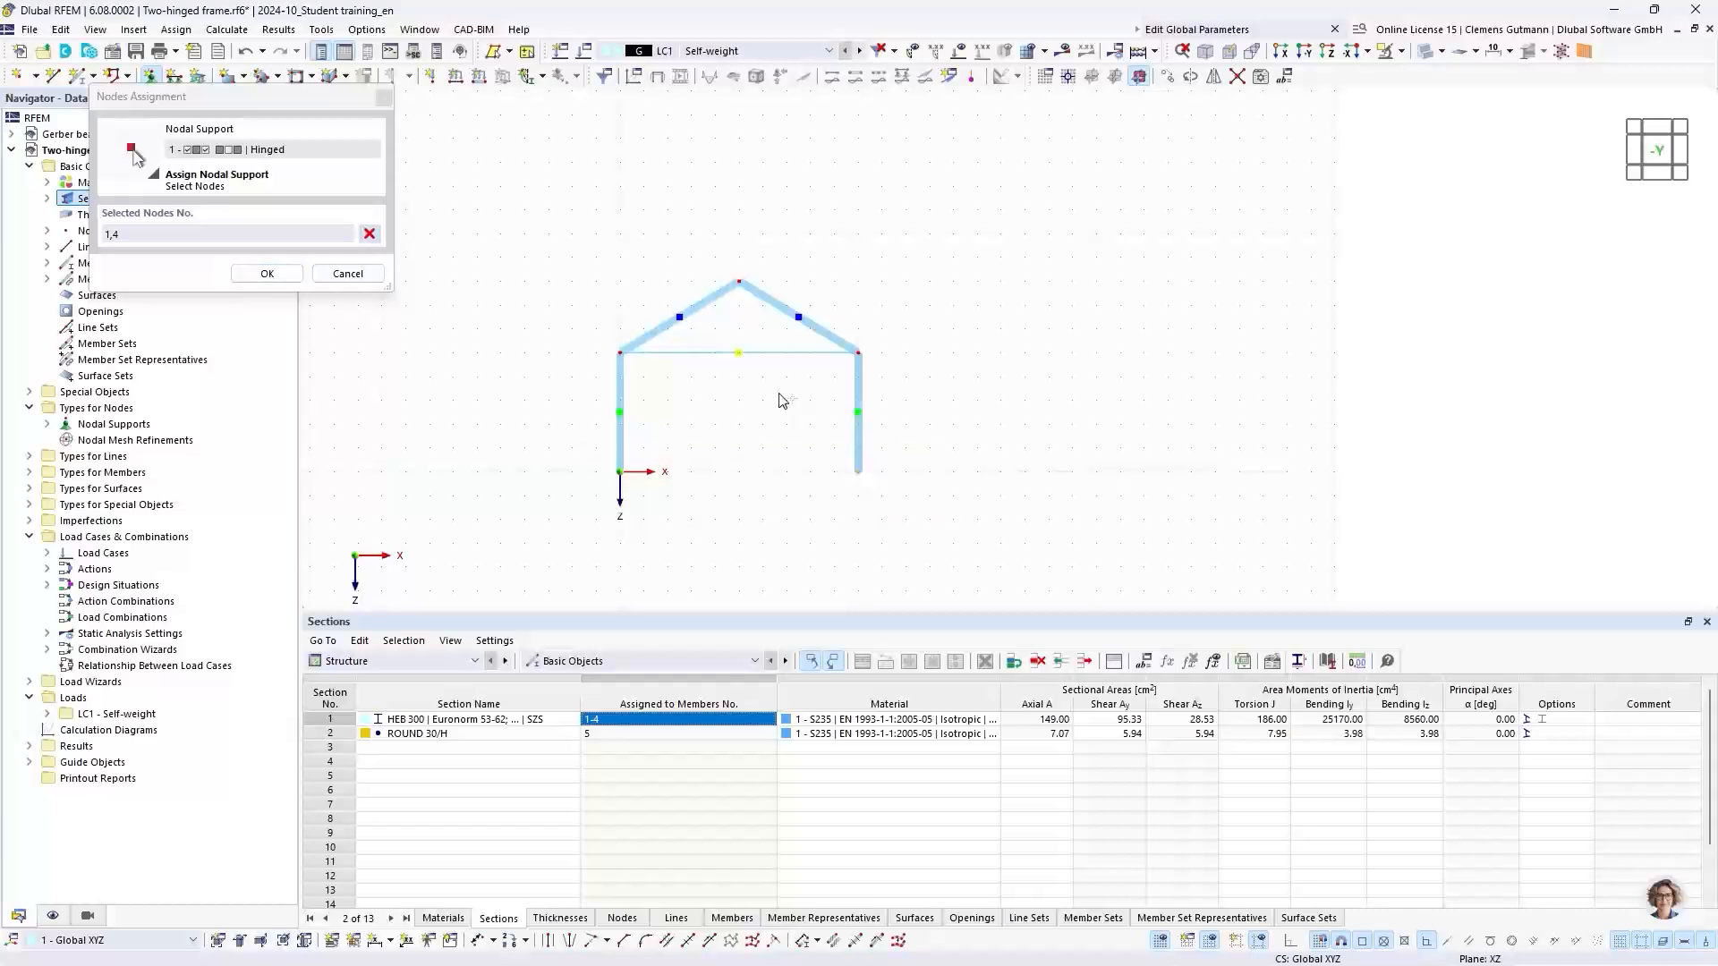
{"action": "left_click", "coordinate": [269, 274]}
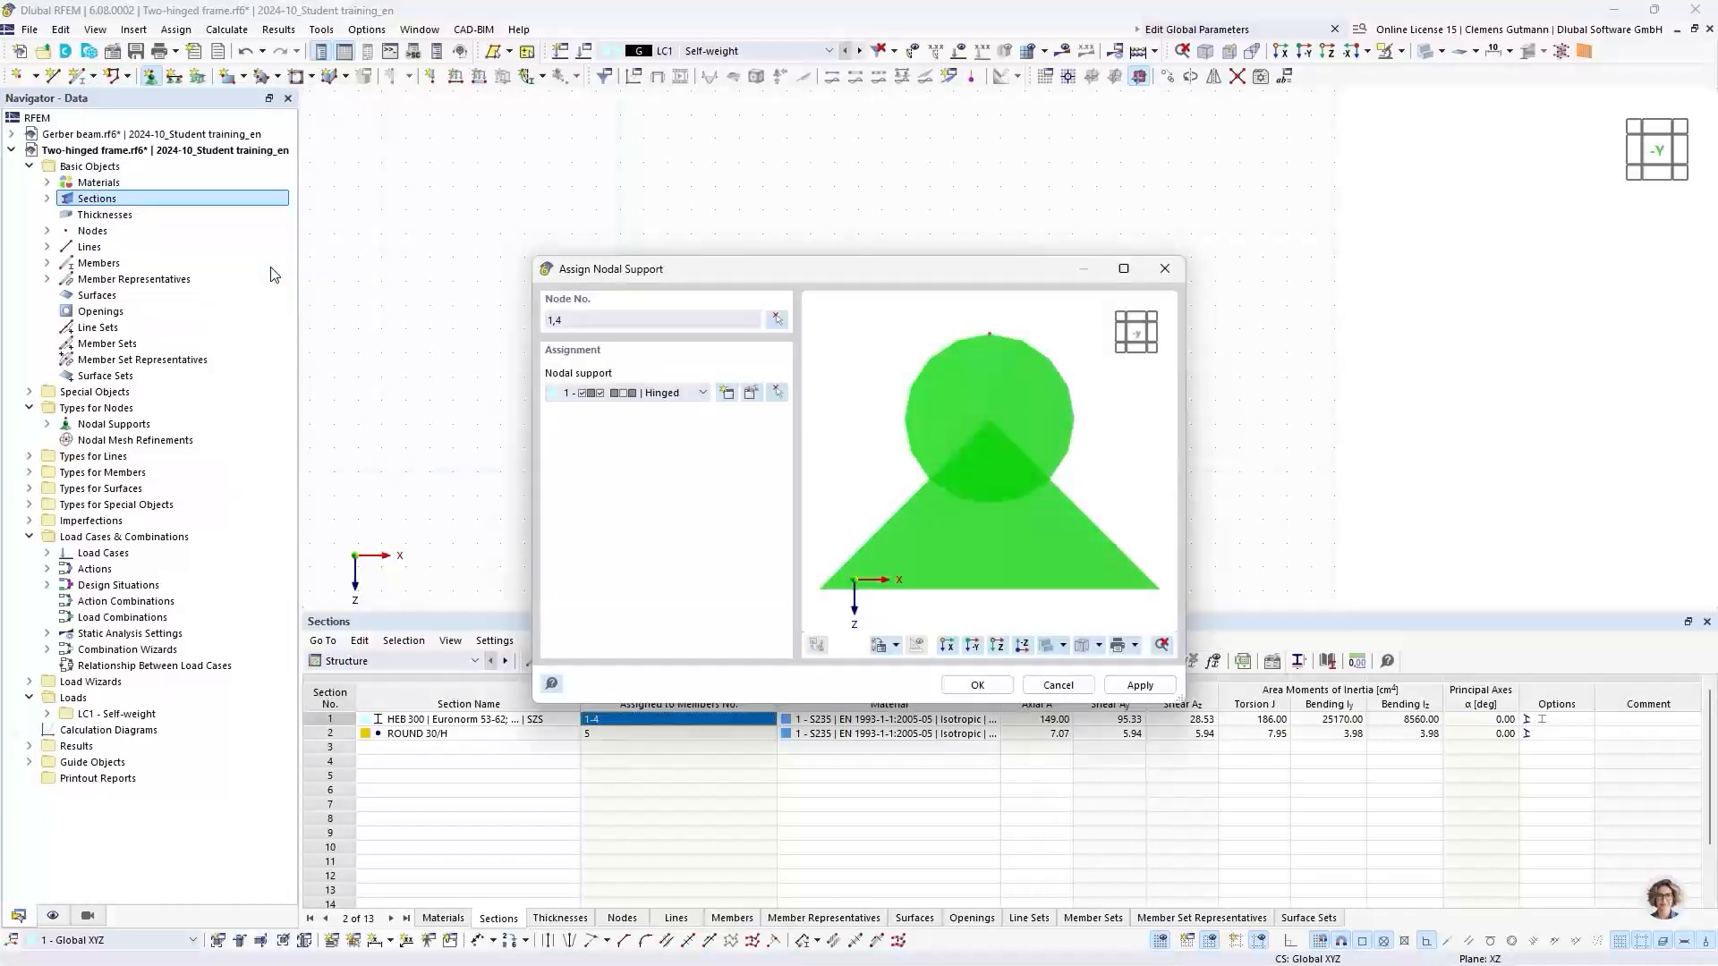
{"action": "left_click", "coordinate": [975, 686]}
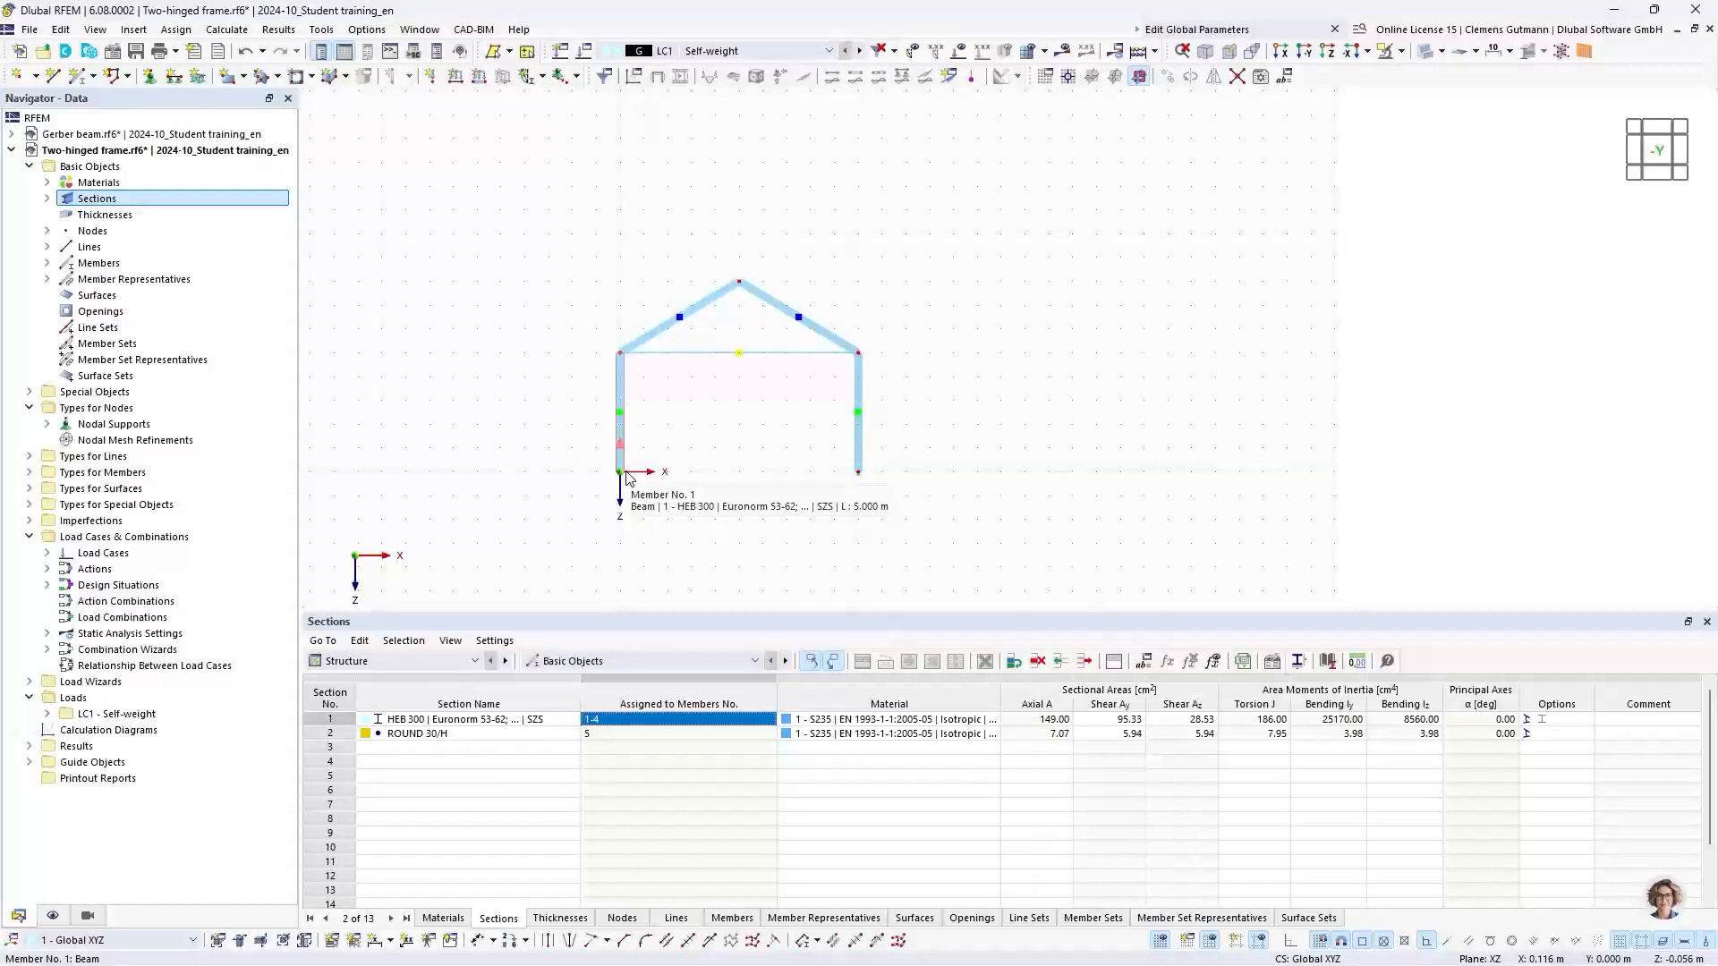
Change the member type of the horizontal ROUND 30/H tie between the eaves from Beam to Tension
{"action": "double_click", "coordinate": [698, 362]}
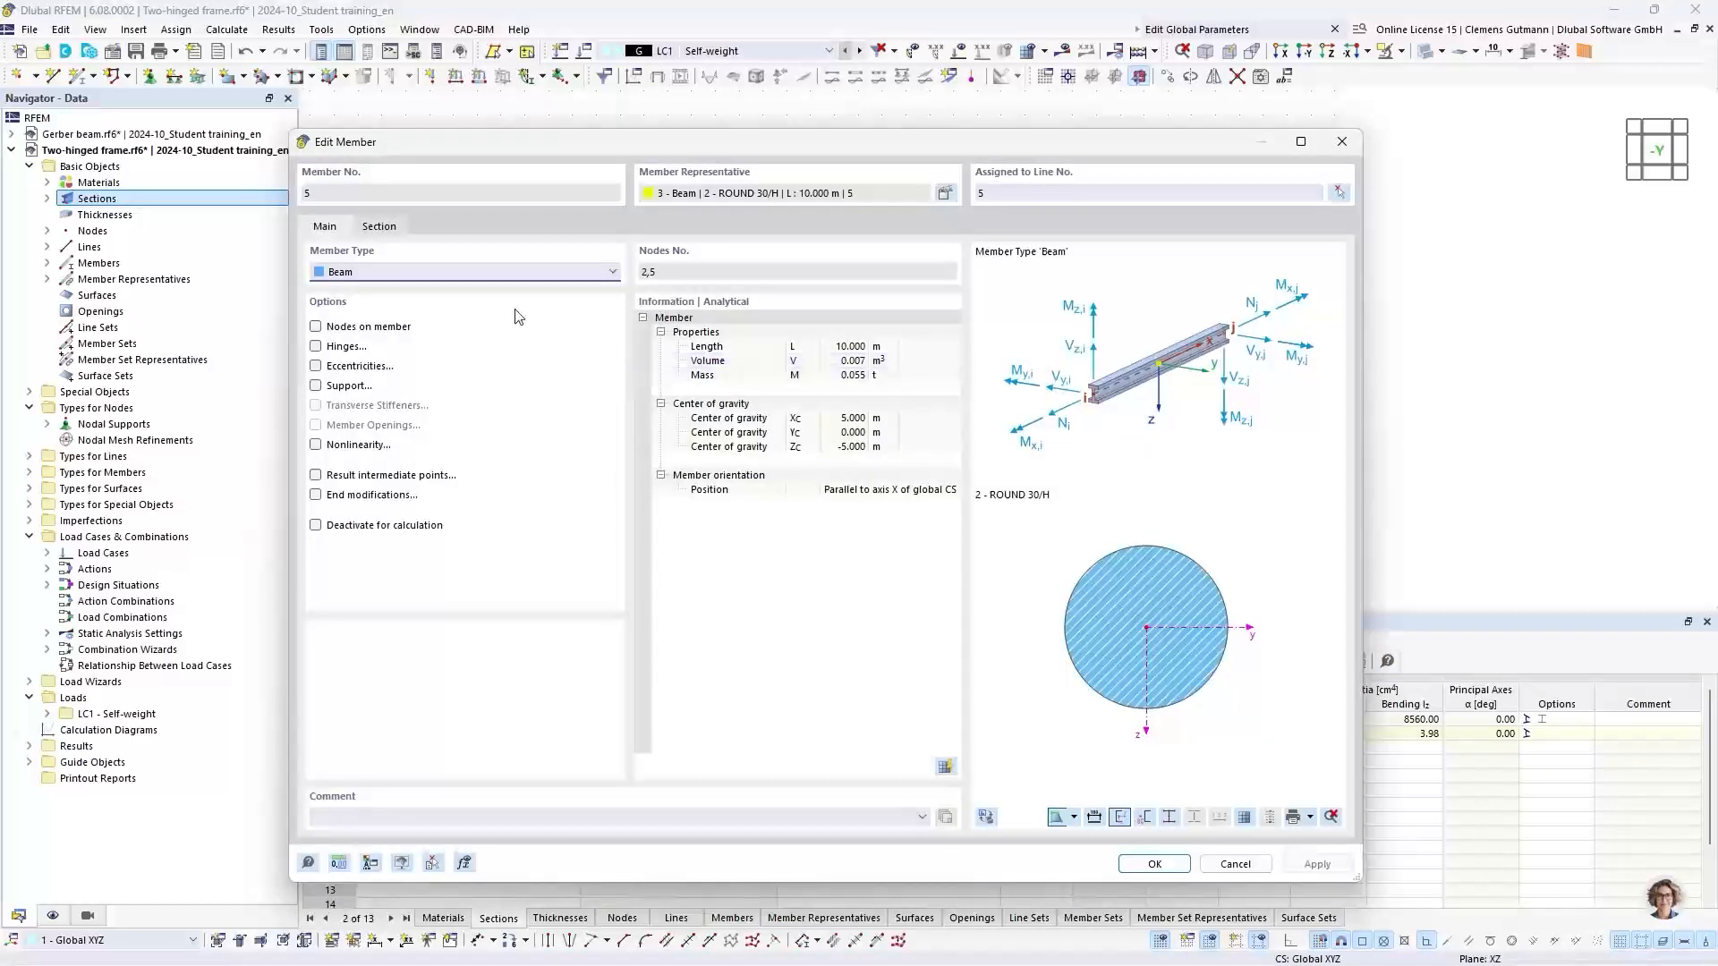
{"action": "left_click", "coordinate": [395, 274]}
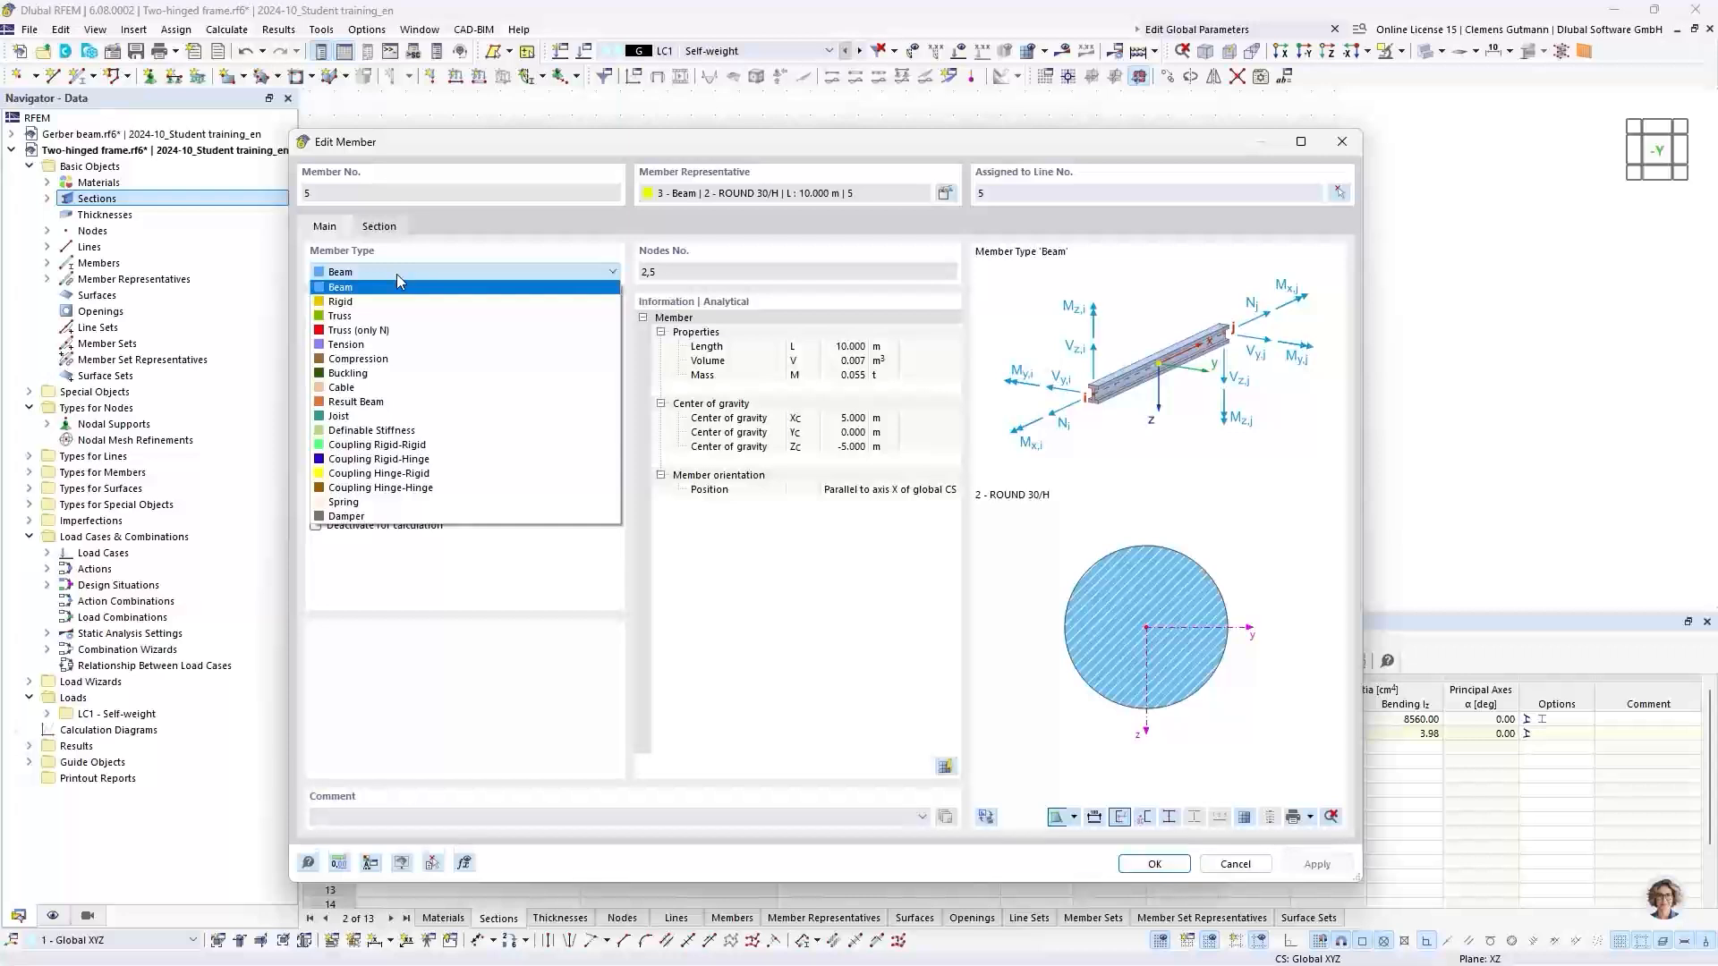
{"action": "left_click", "coordinate": [365, 348]}
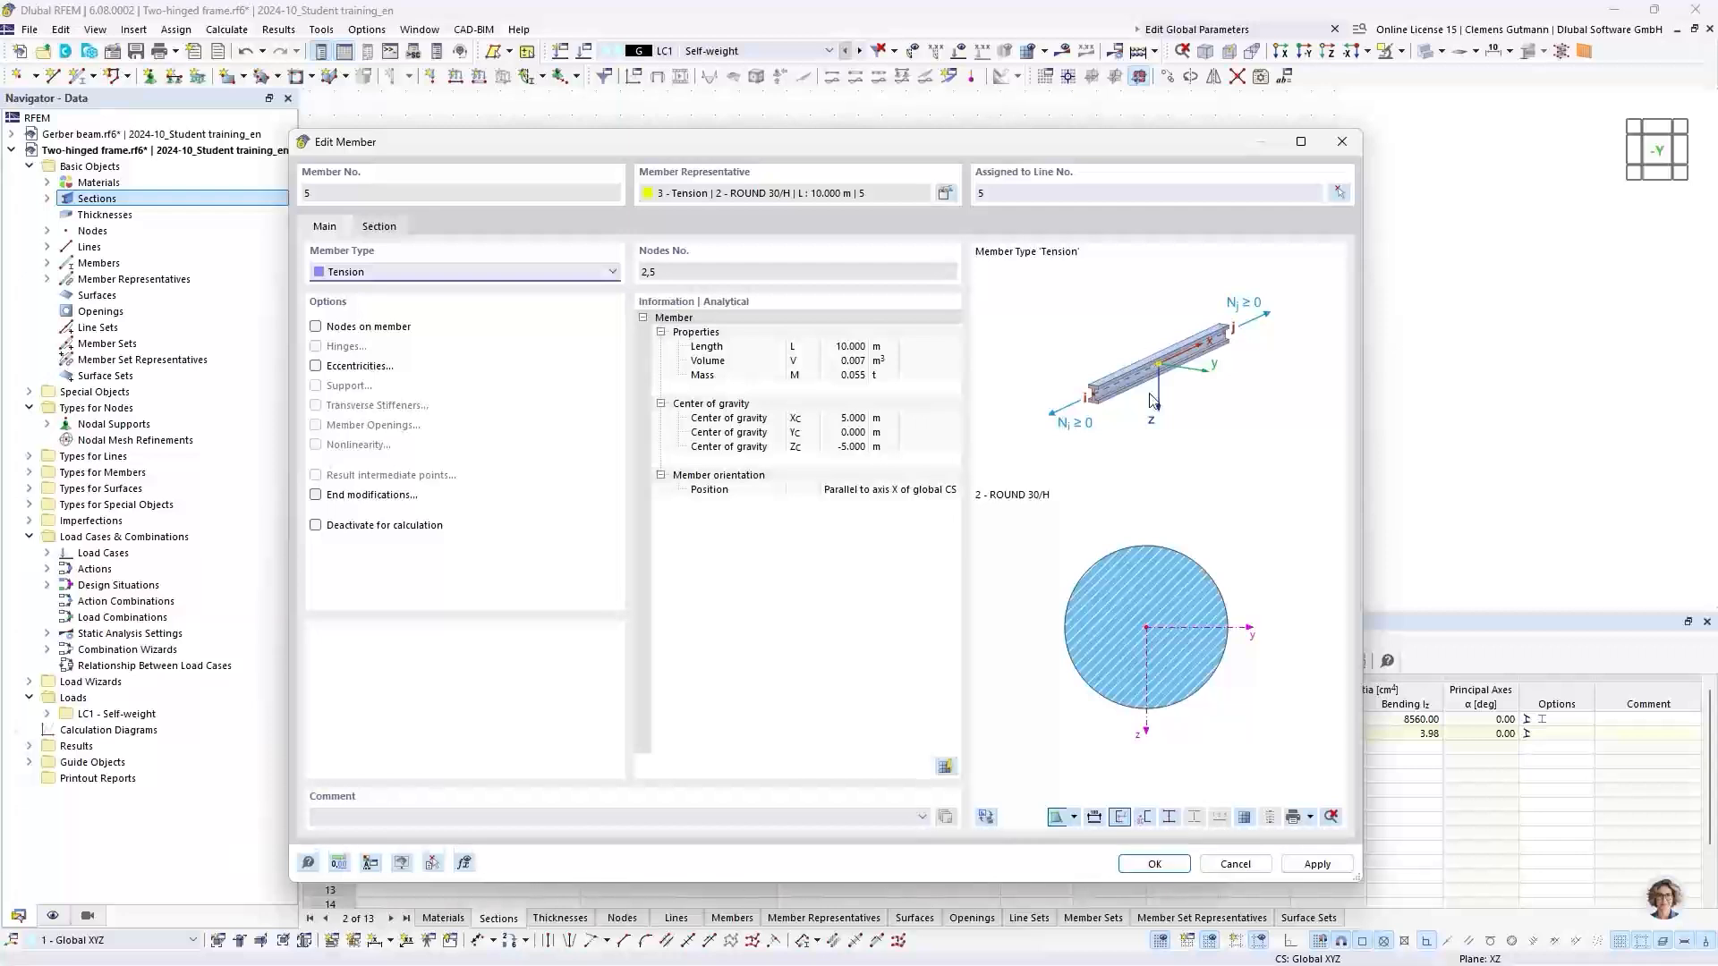
{"action": "left_click", "coordinate": [1157, 864]}
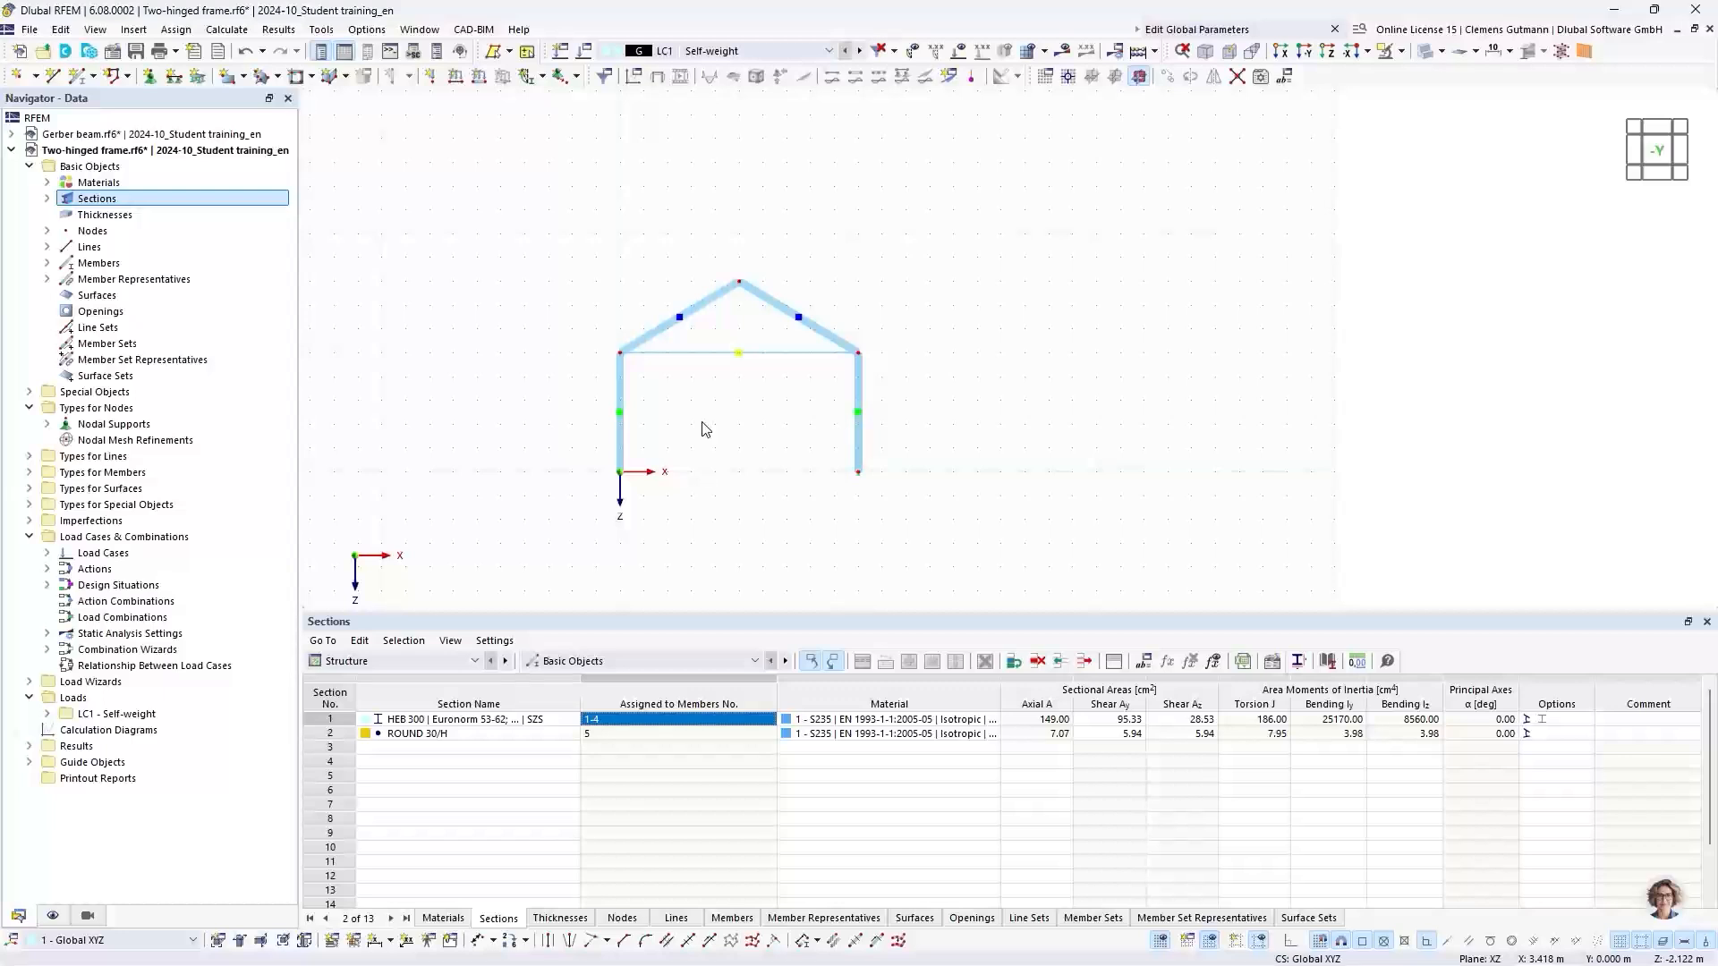
Enlarge the display size of the nodal support symbols at the column bases
{"action": "scroll", "coordinate": [866, 476], "scroll_direction": "up", "scroll_amount": 1}
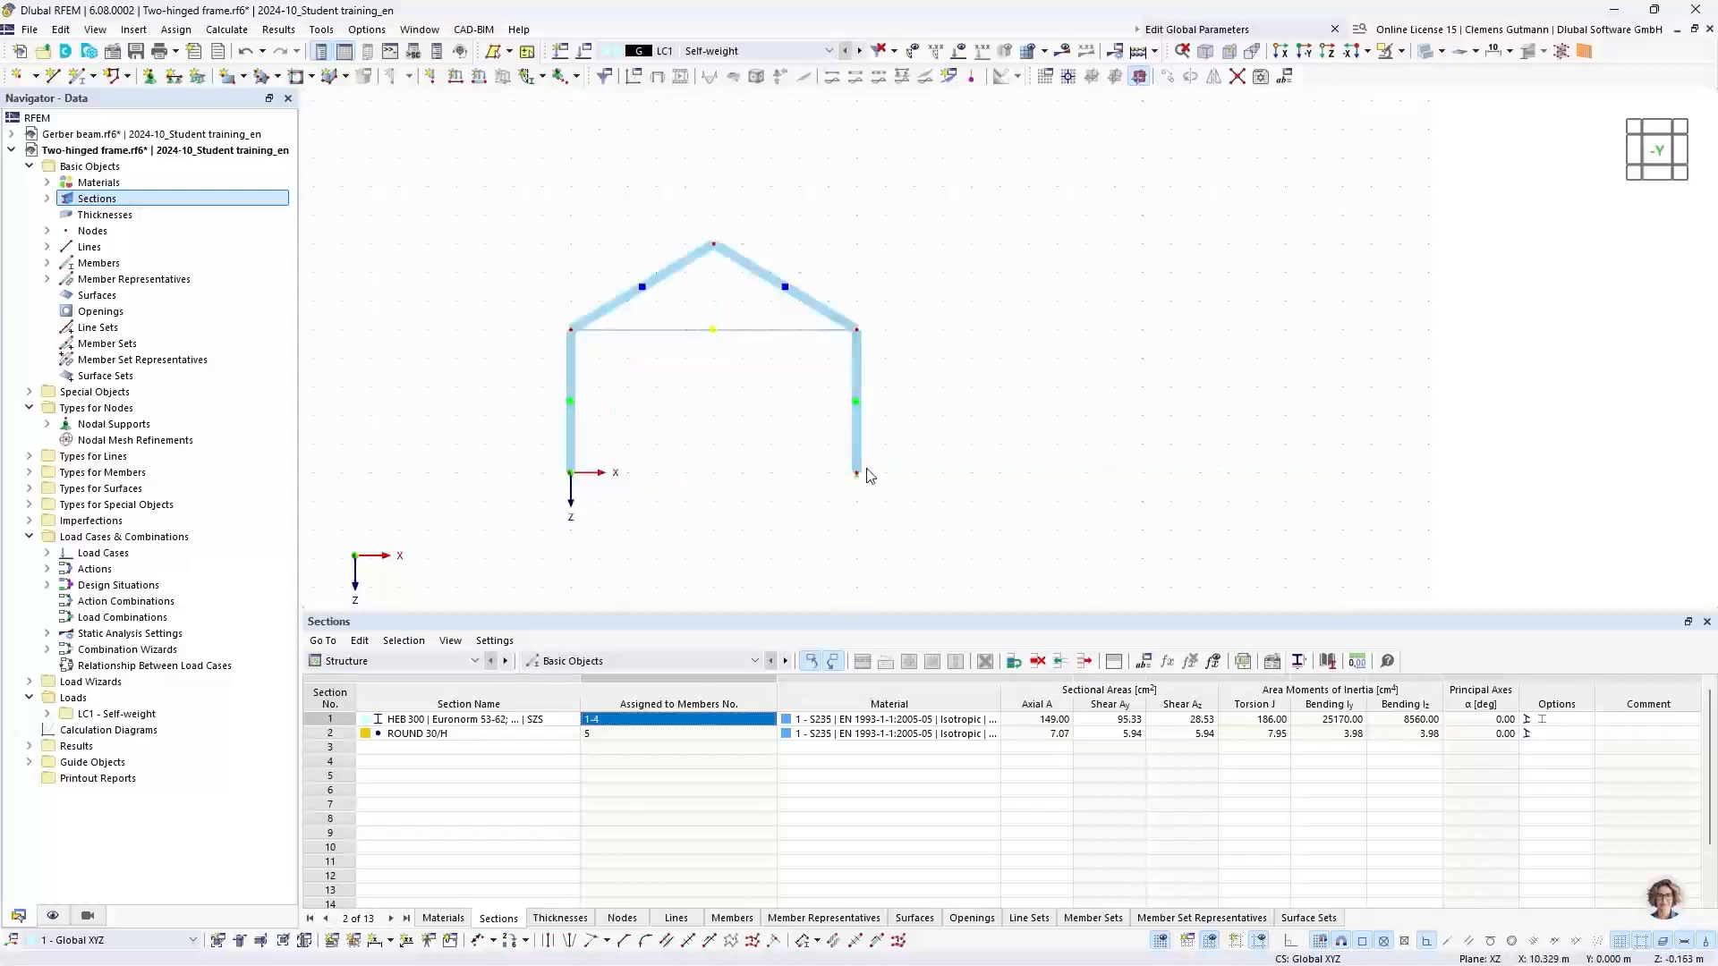
{"action": "scroll", "coordinate": [866, 476], "scroll_direction": "up", "scroll_amount": 2}
{"action": "right_click", "coordinate": [856, 481]}
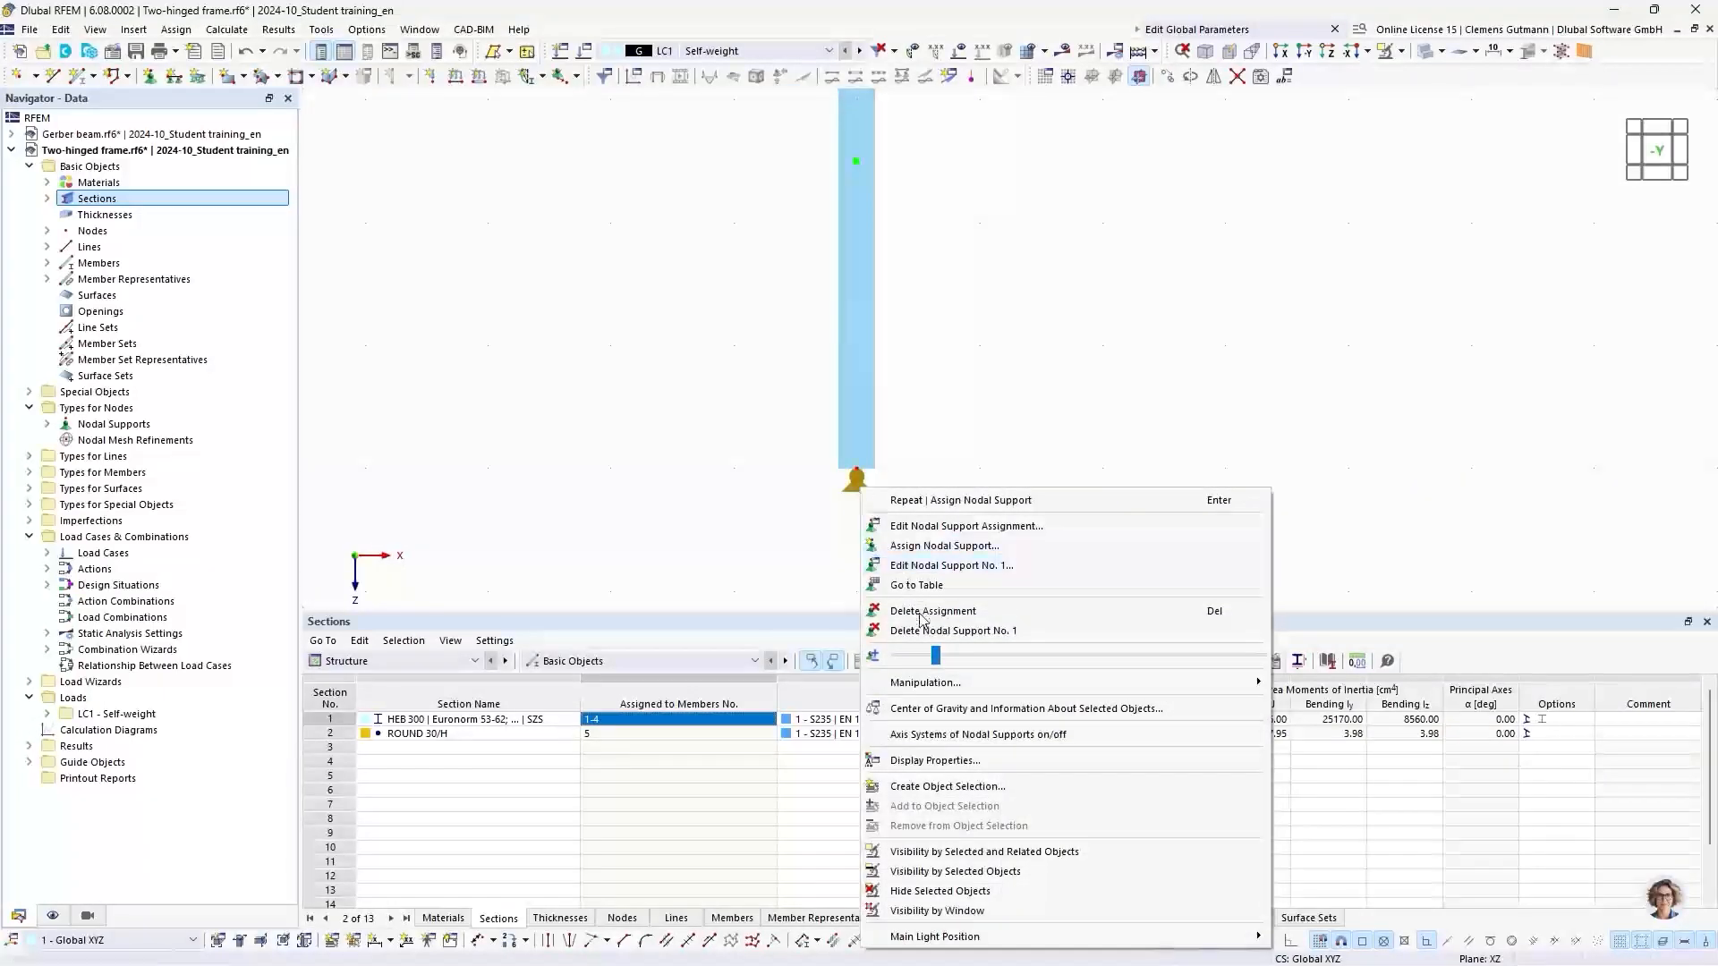
{"action": "left_click_drag", "start_coordinate": [936, 656], "coordinate": [1136, 660]}
{"action": "left_click", "coordinate": [689, 479]}
{"action": "scroll", "coordinate": [1139, 464], "scroll_direction": "down", "scroll_amount": 3}
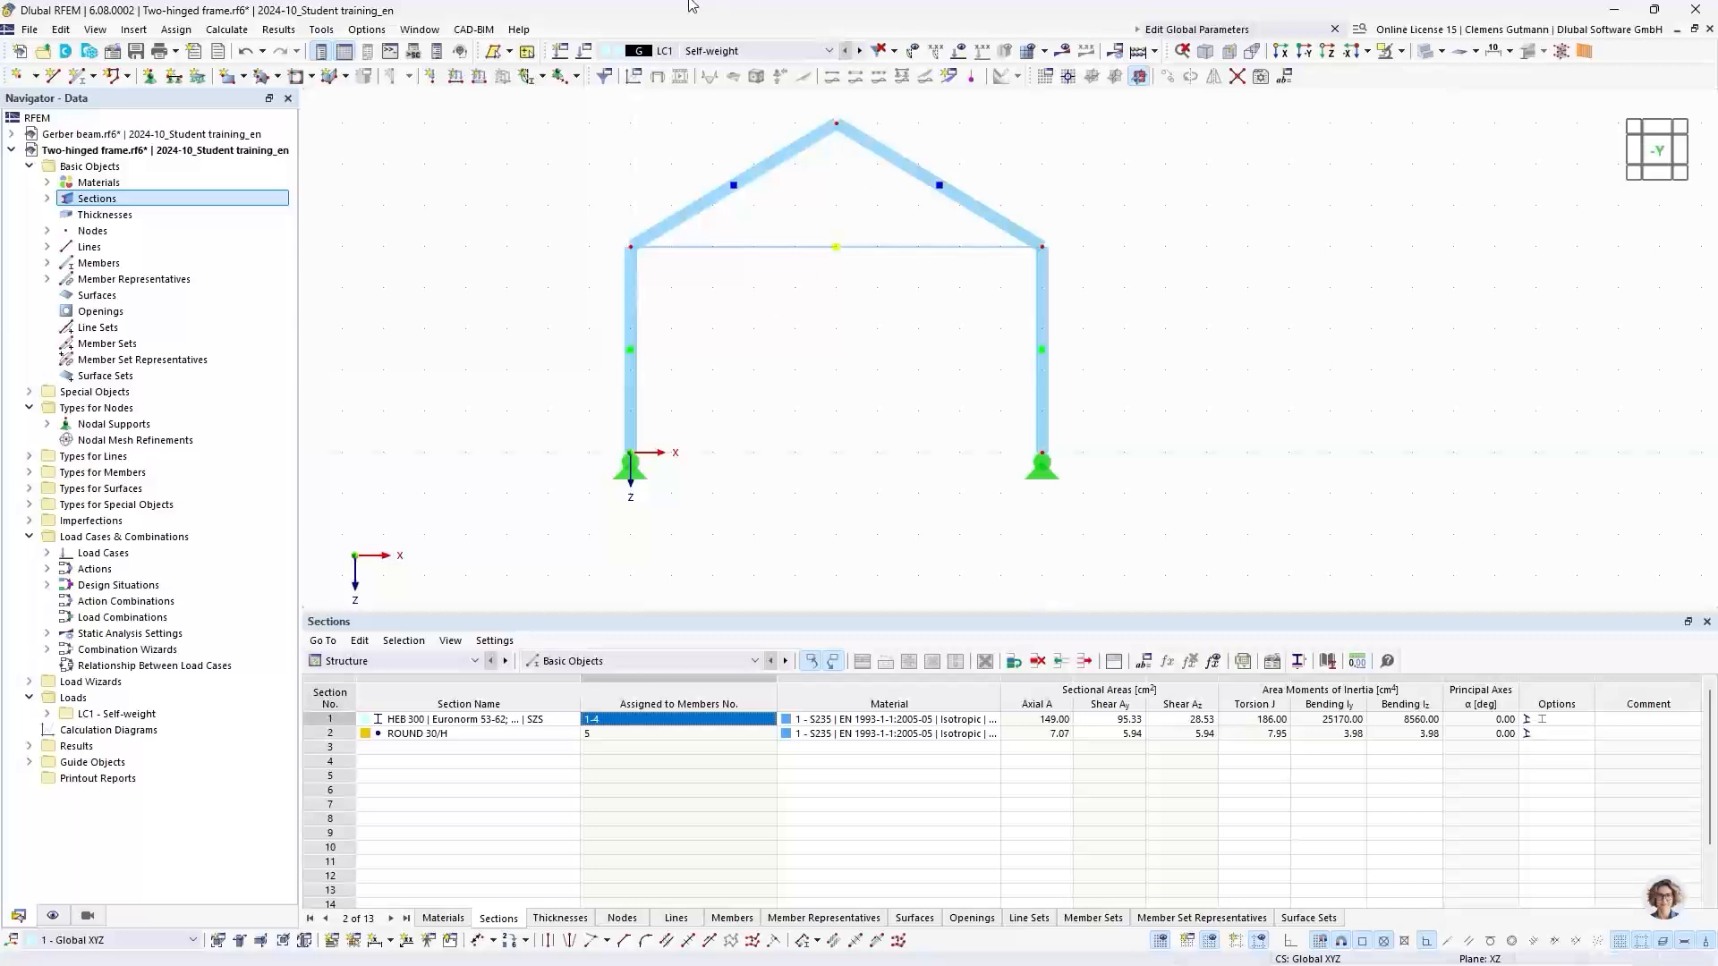
Rename load case LC1 as Snow, deactivate its self-weight and assign the action category Snow/Ice loads - H <= 1000 m
{"action": "left_click", "coordinate": [583, 55]}
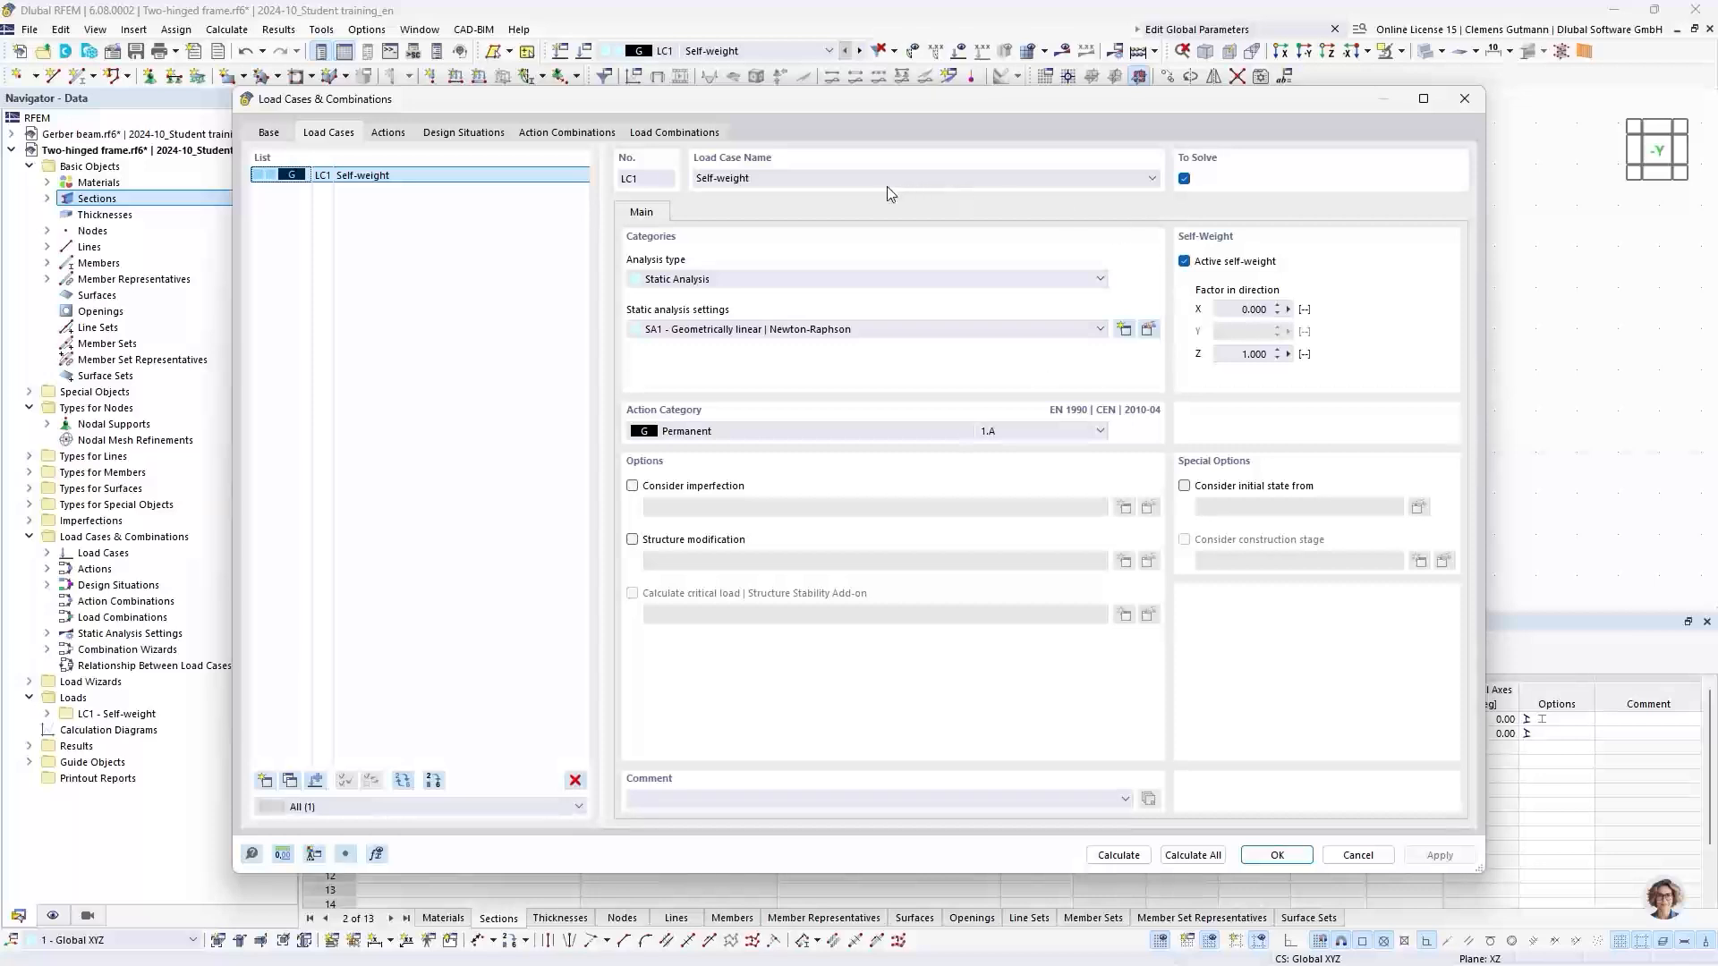
{"action": "left_click_drag", "start_coordinate": [819, 180], "coordinate": [663, 181]}
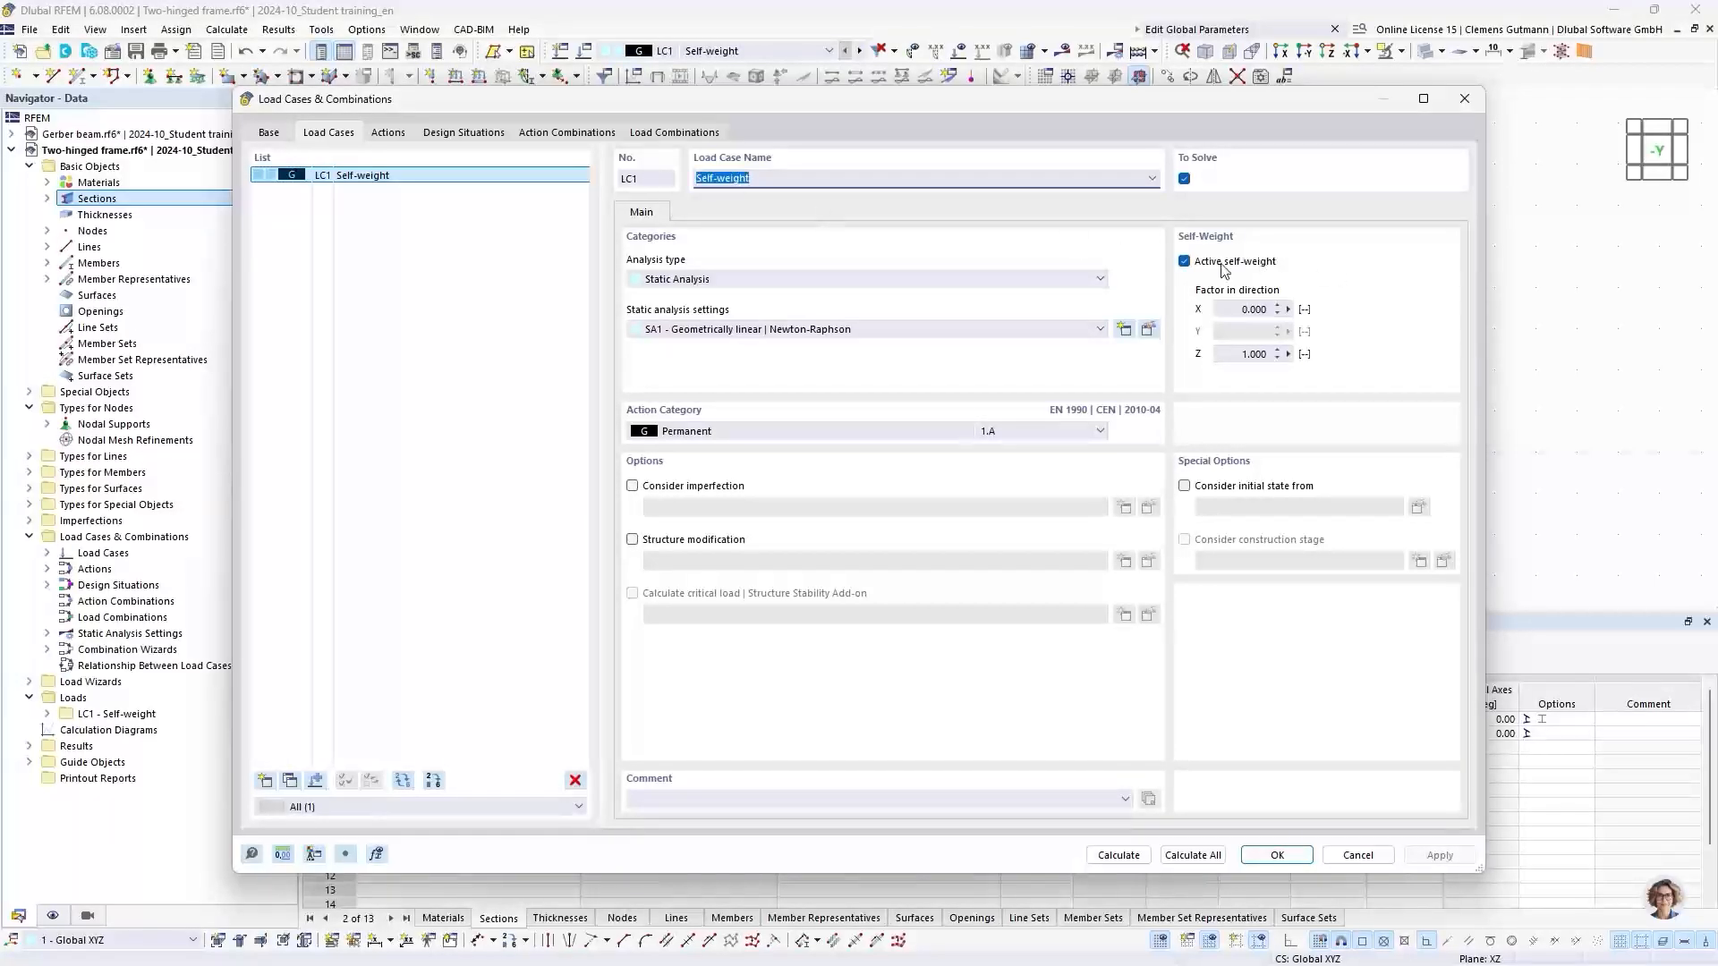
{"action": "left_click", "coordinate": [1184, 261]}
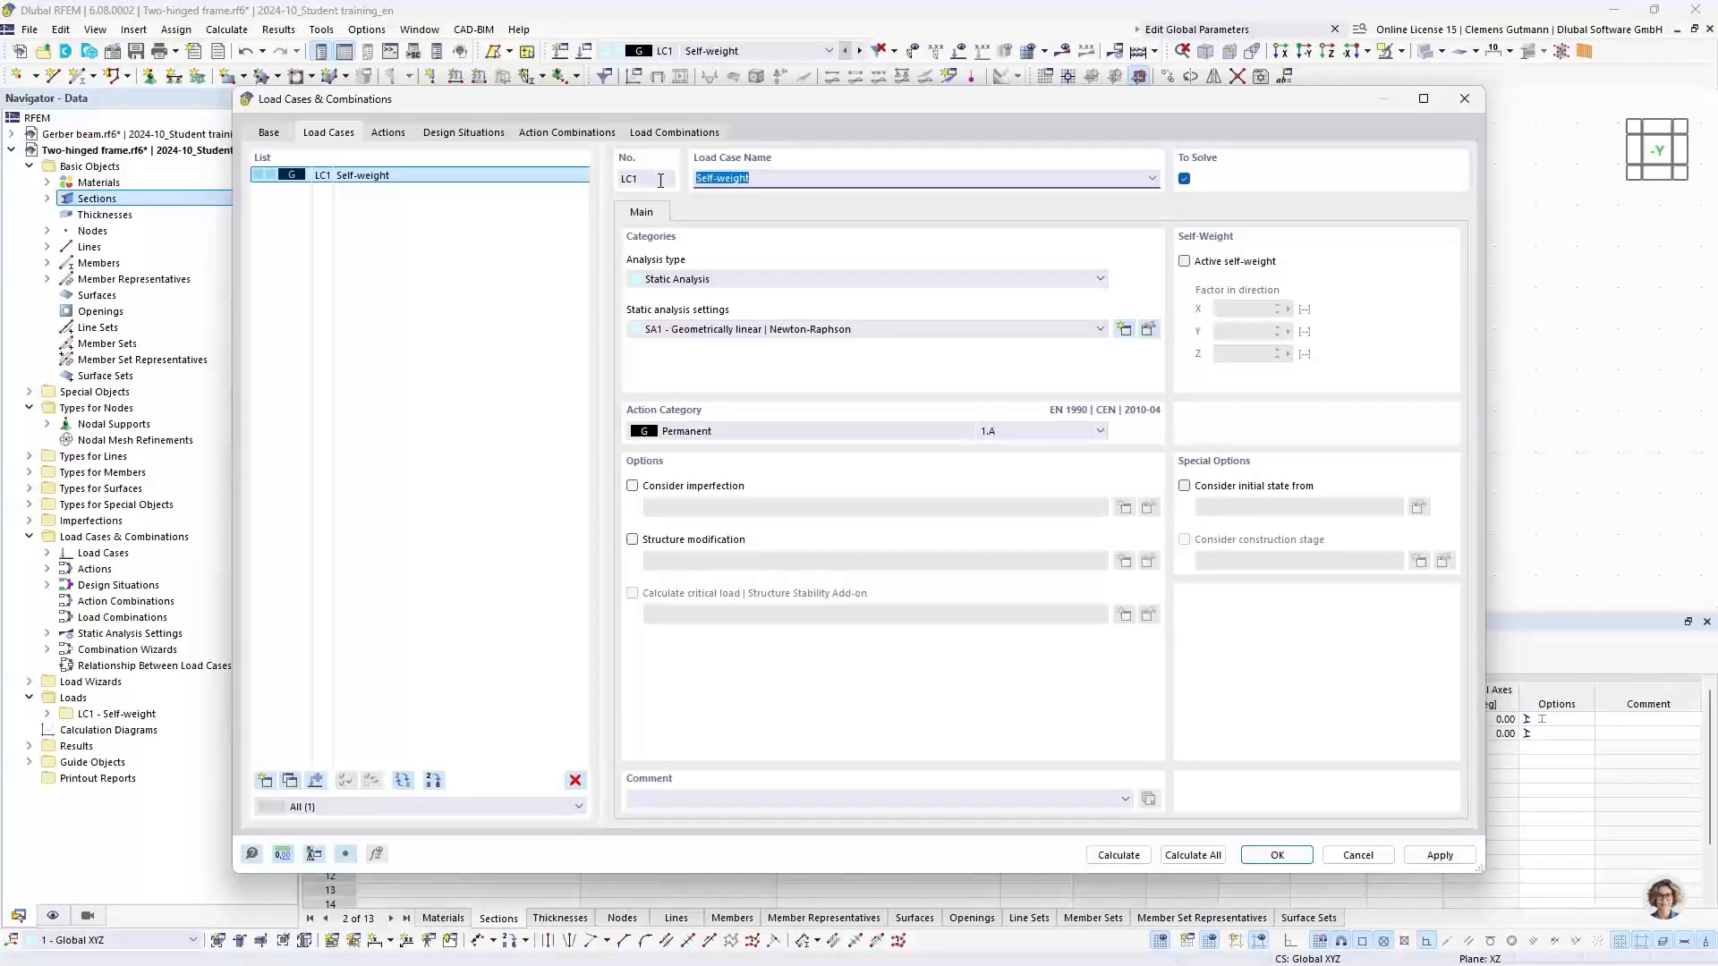
{"action": "type", "text": "Snow"}
{"action": "key", "text": "Tab"}
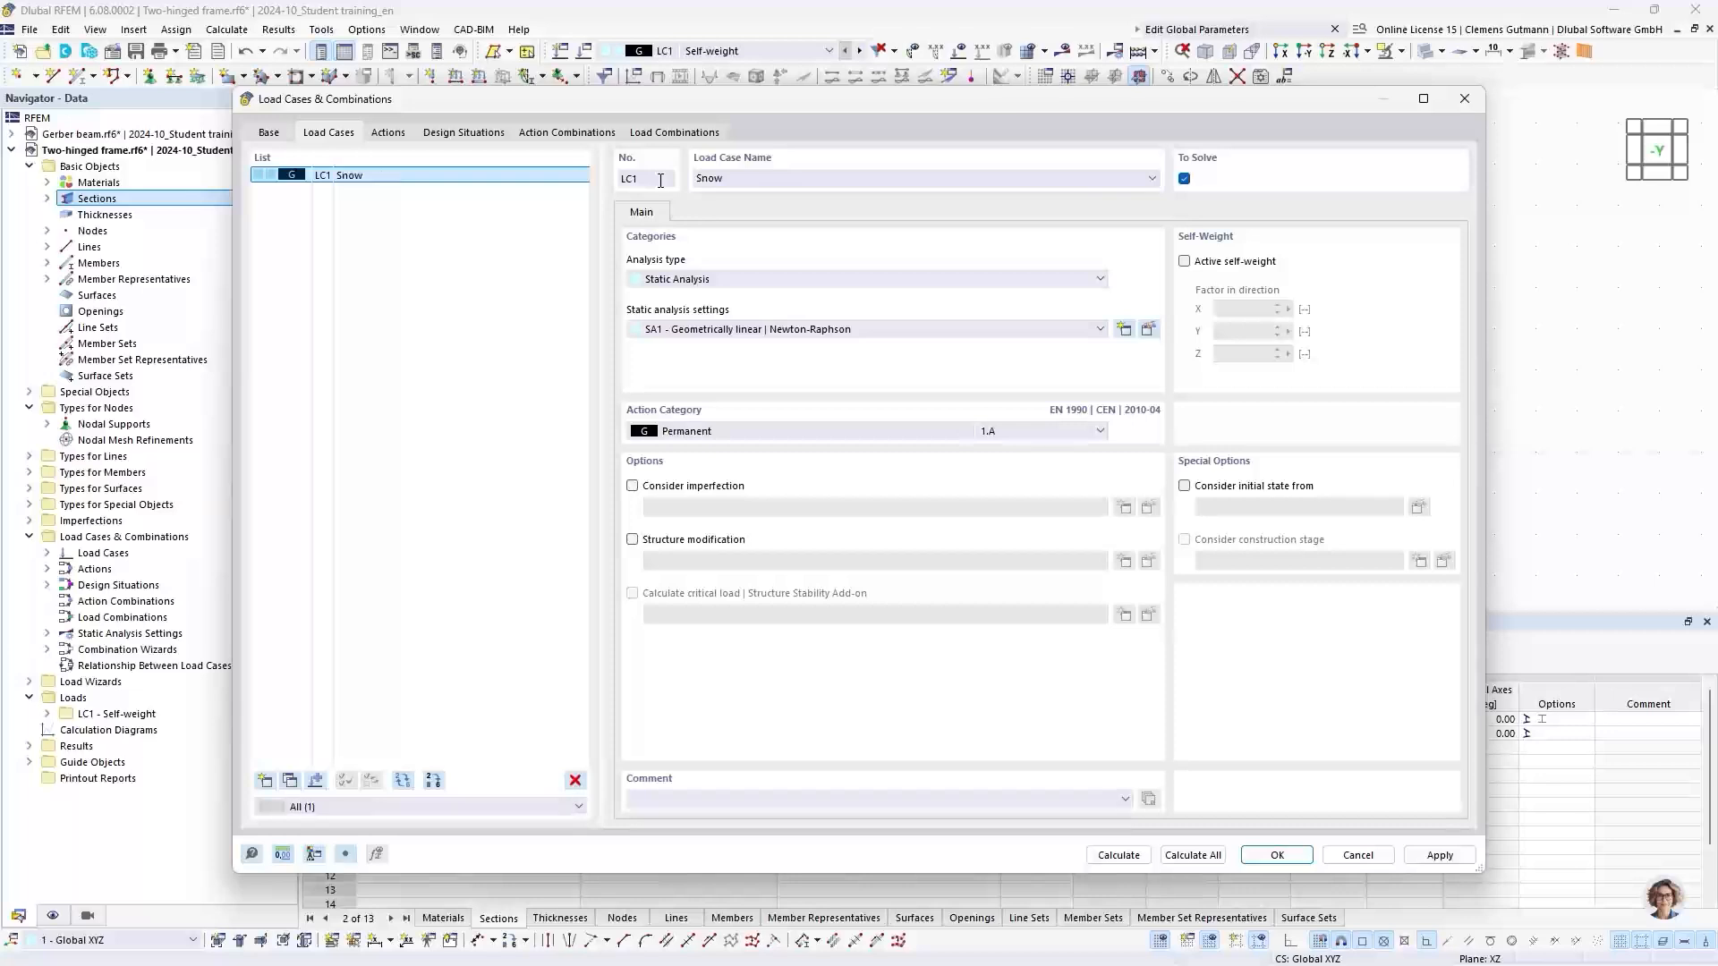
{"action": "left_click", "coordinate": [698, 434]}
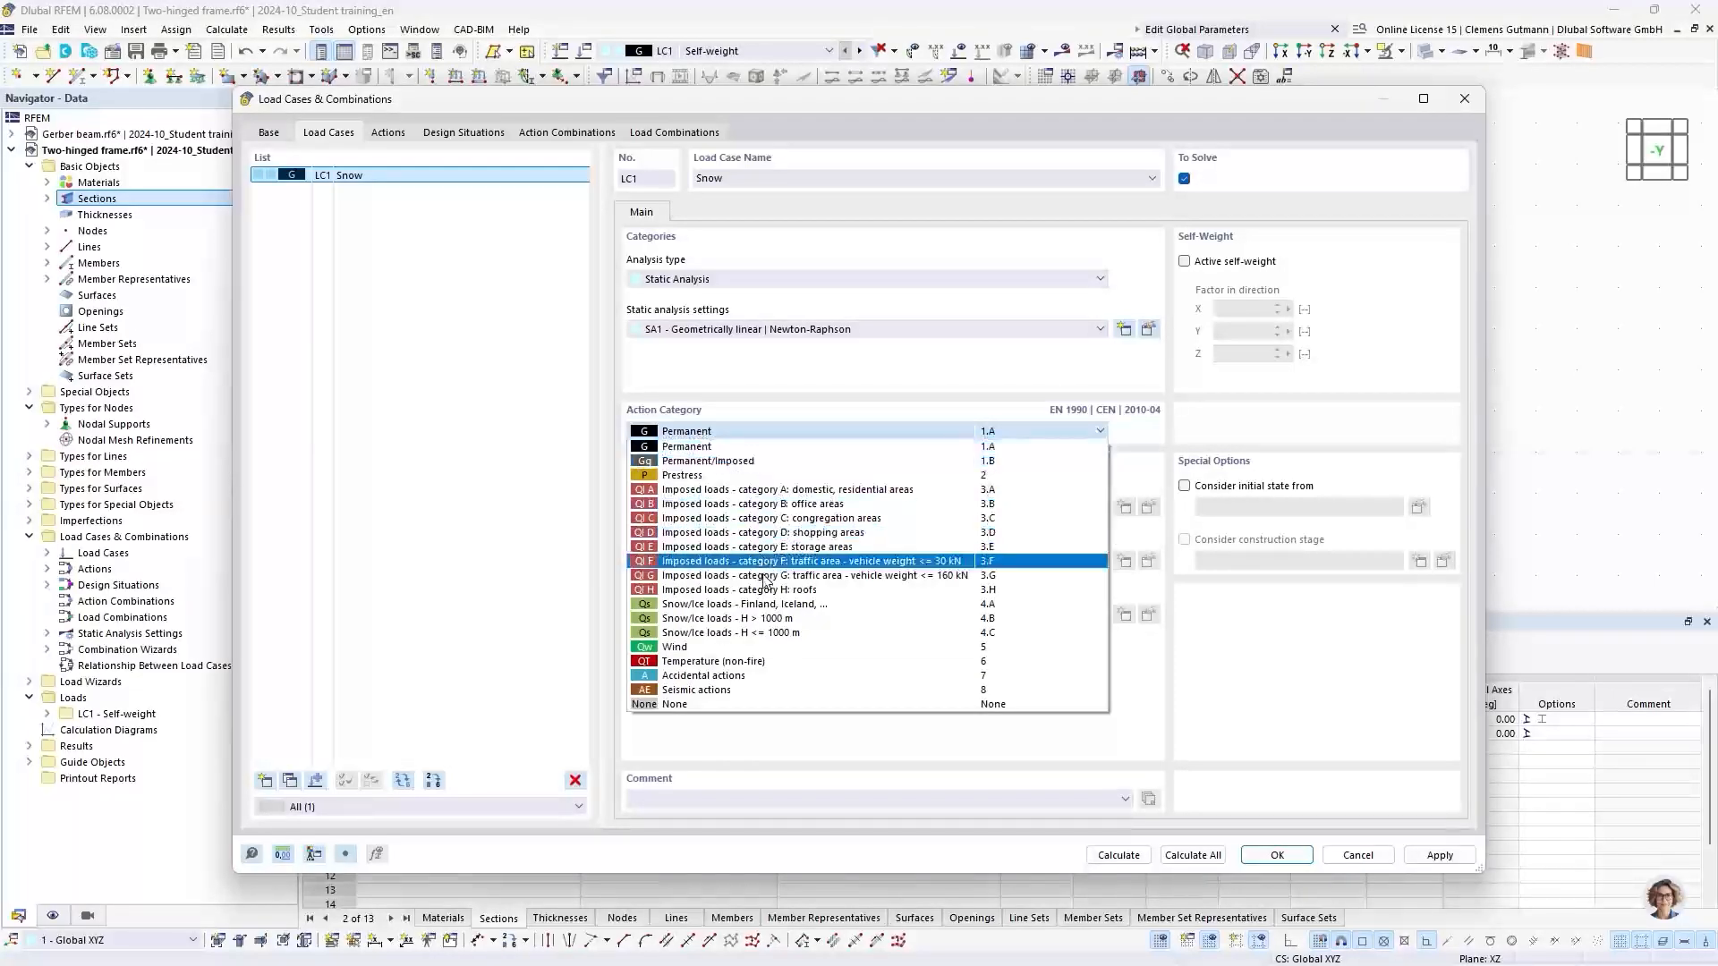
{"action": "left_click", "coordinate": [729, 632]}
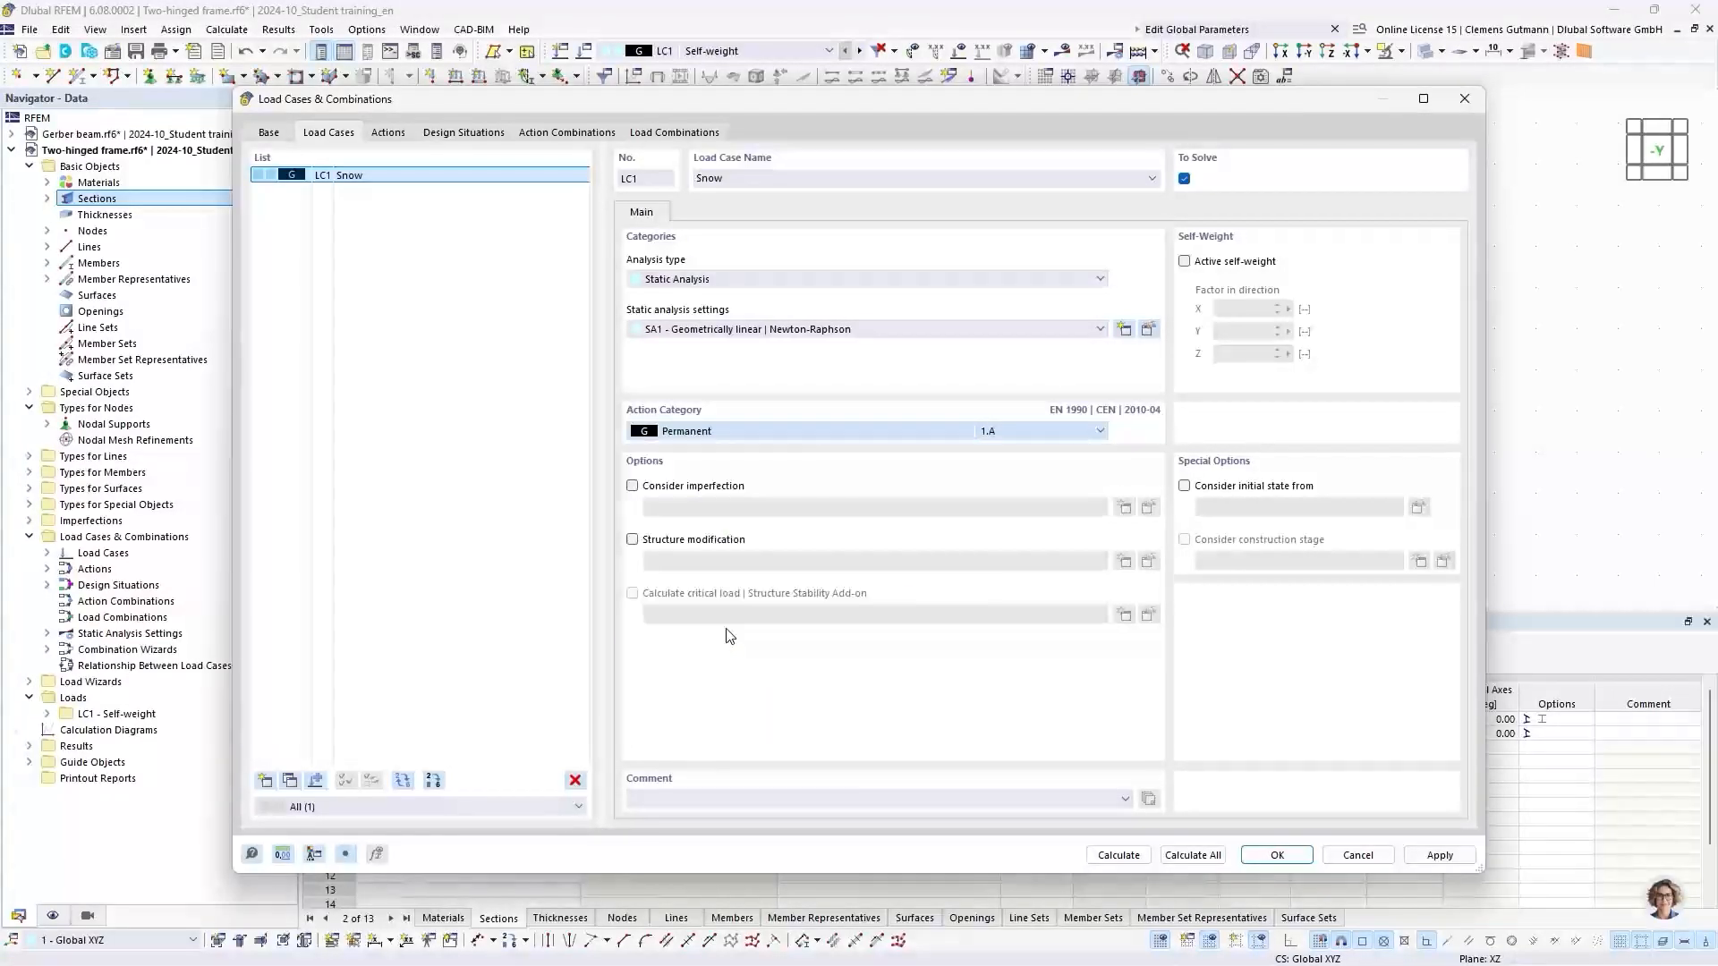
Create load case LC2 named Wind with the action category Wind
{"action": "left_click", "coordinate": [265, 781]}
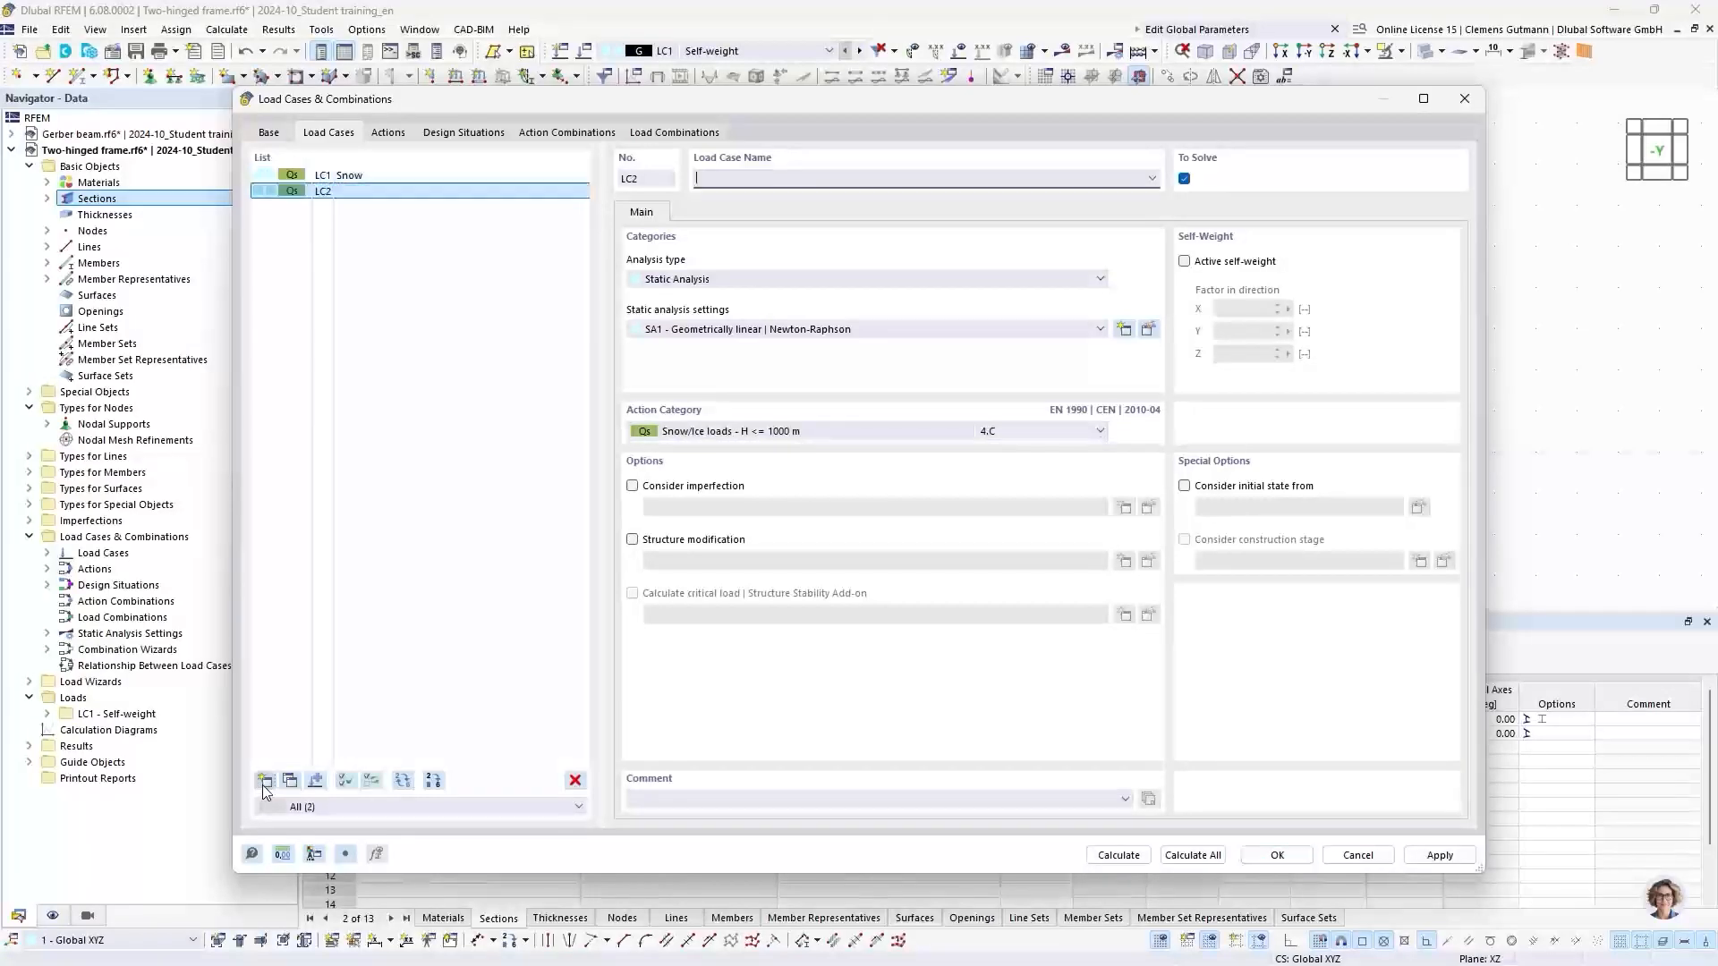
{"action": "left_click", "coordinate": [706, 433]}
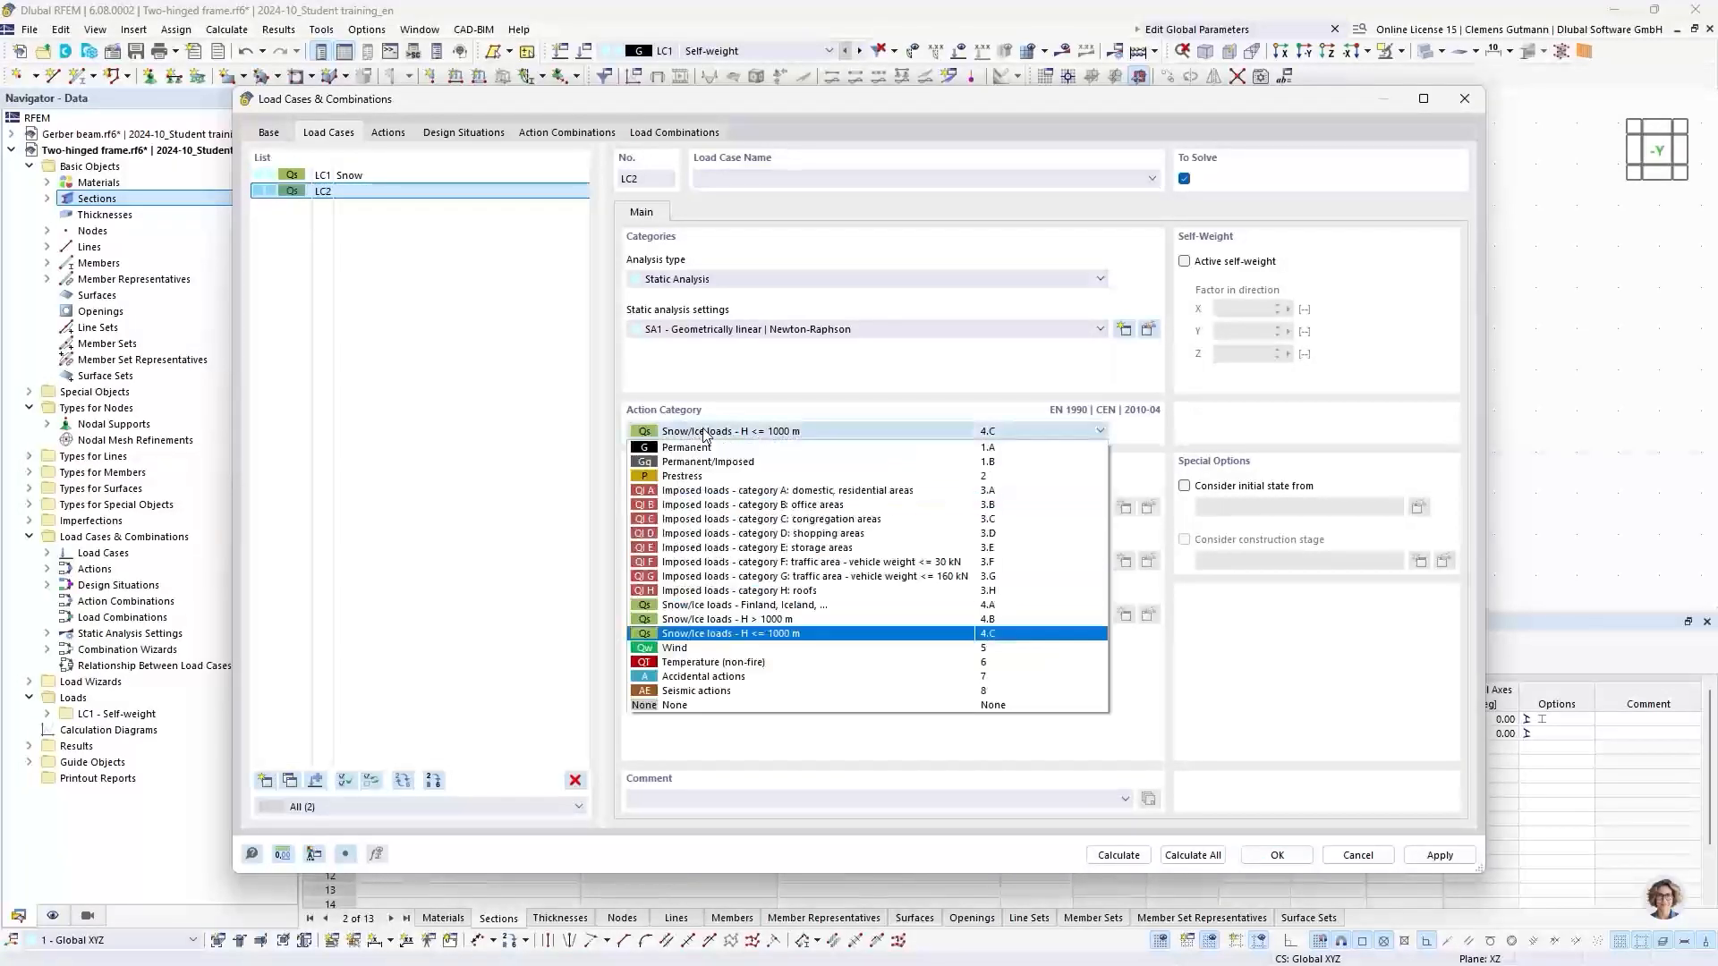
{"action": "left_click", "coordinate": [685, 648]}
{"action": "left_click", "coordinate": [716, 179]}
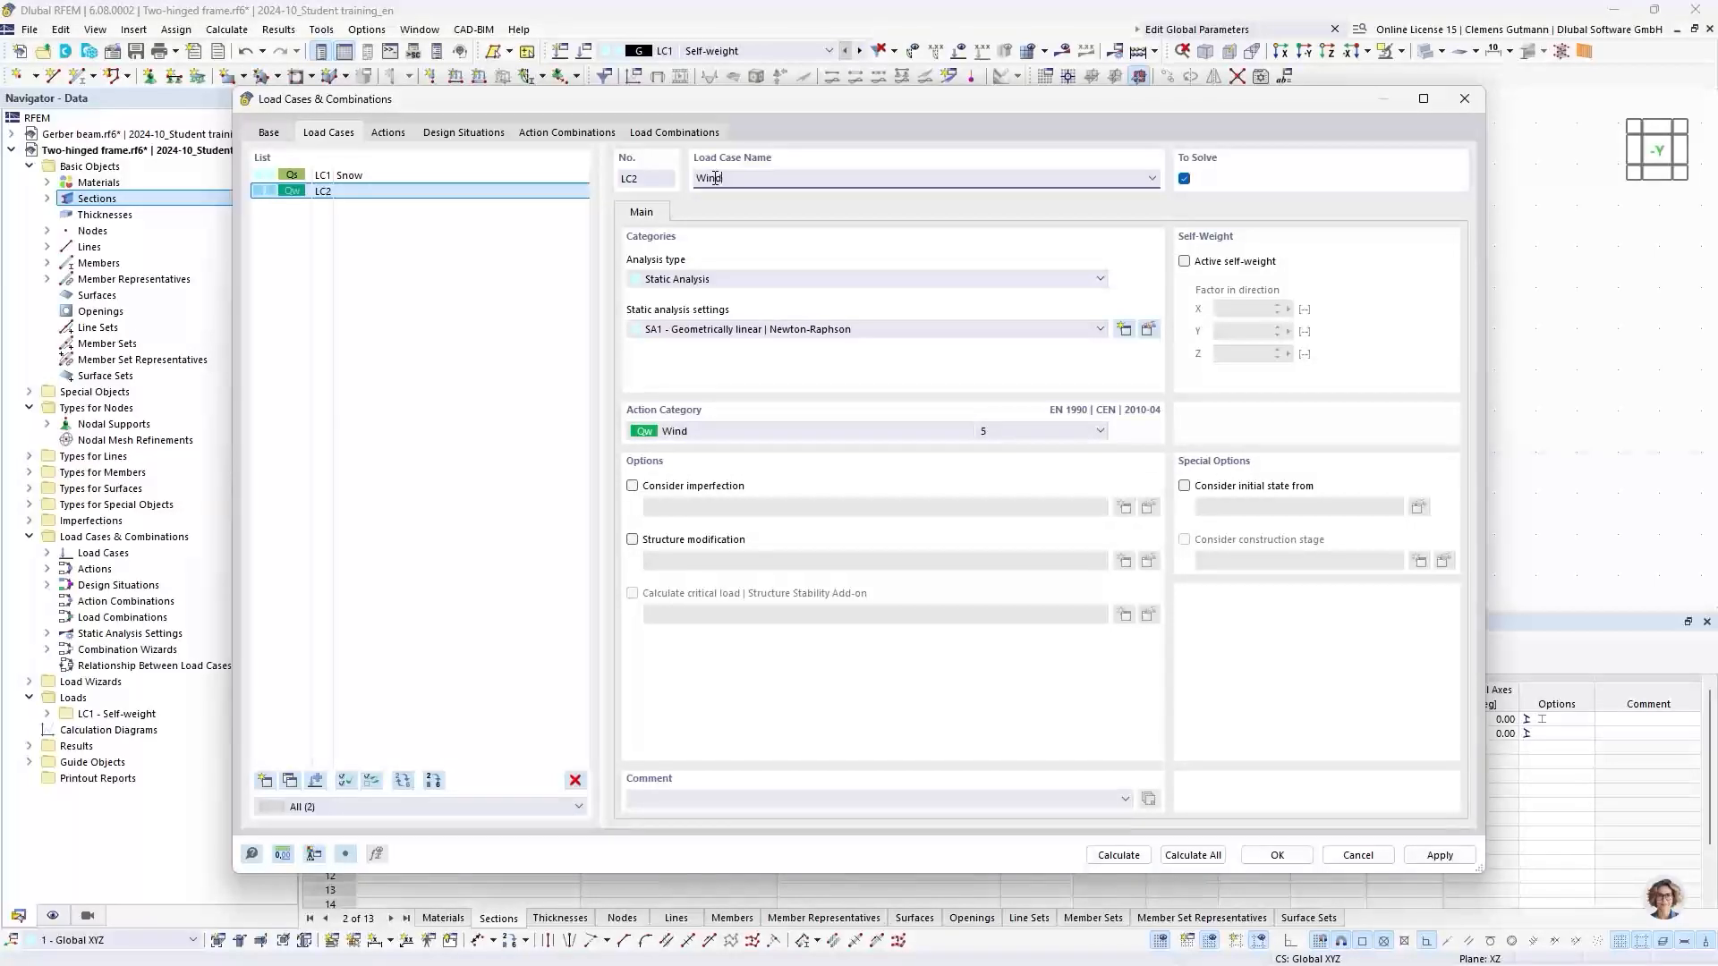
{"action": "type", "text": "Wind"}
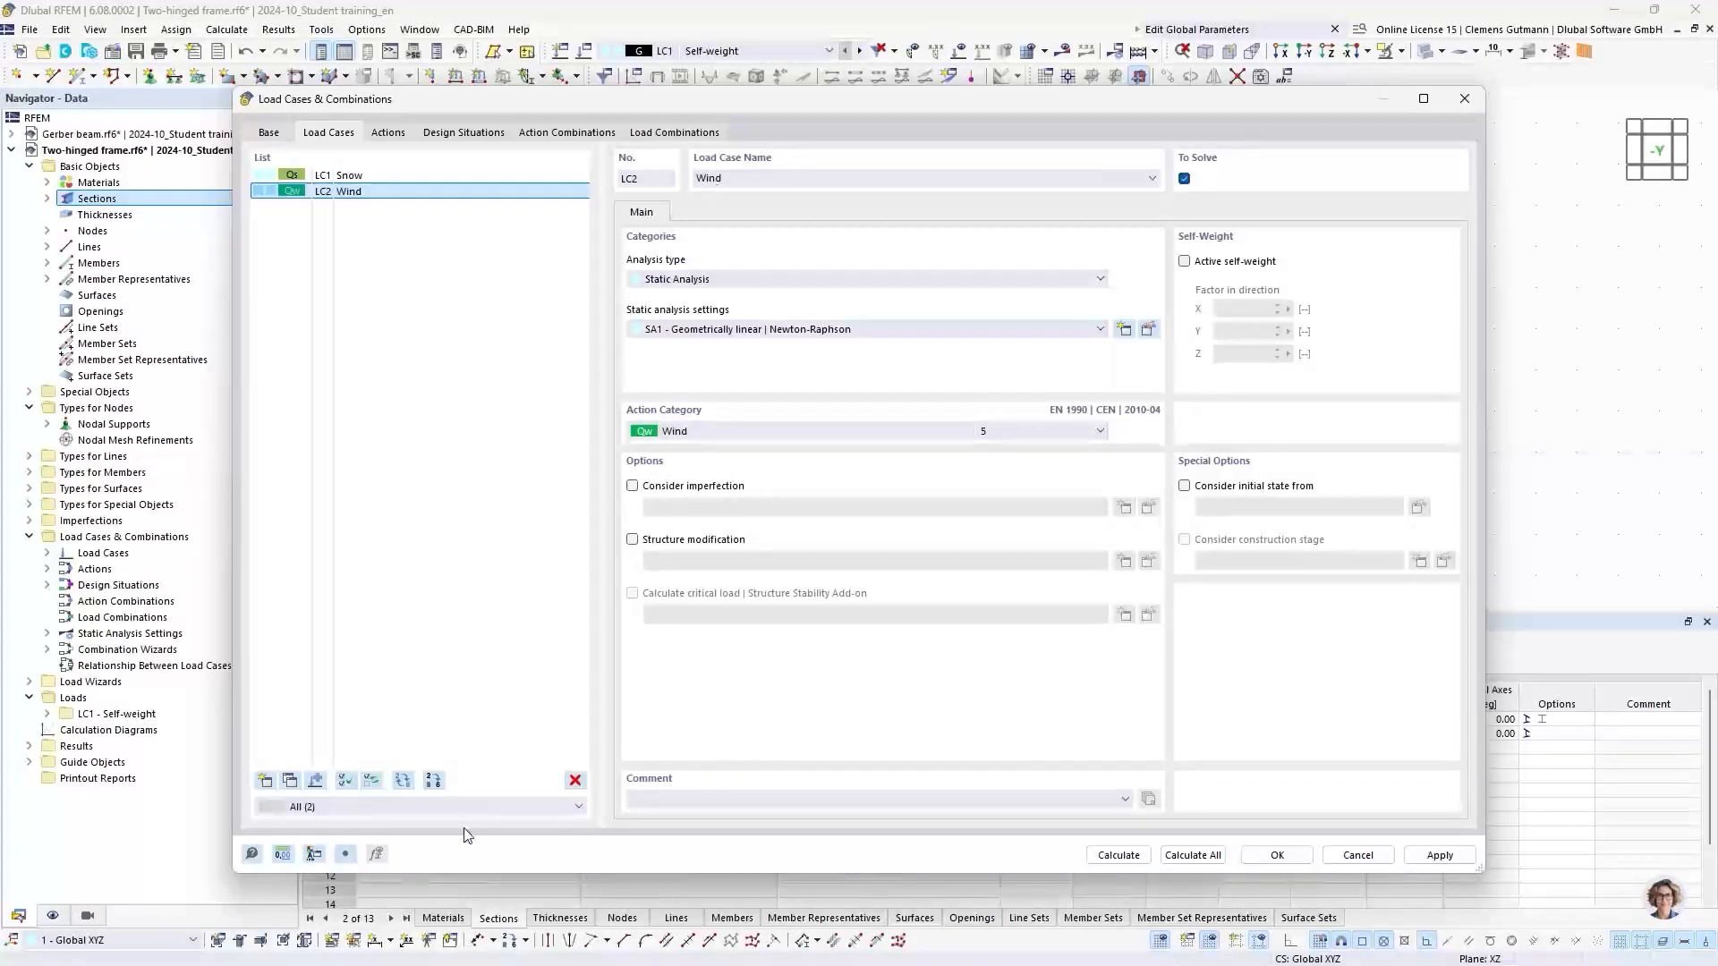
Create load case LC3 named Temperature with the action category Temperature (non-fire)
{"action": "left_click", "coordinate": [265, 780]}
{"action": "left_click", "coordinate": [672, 439]}
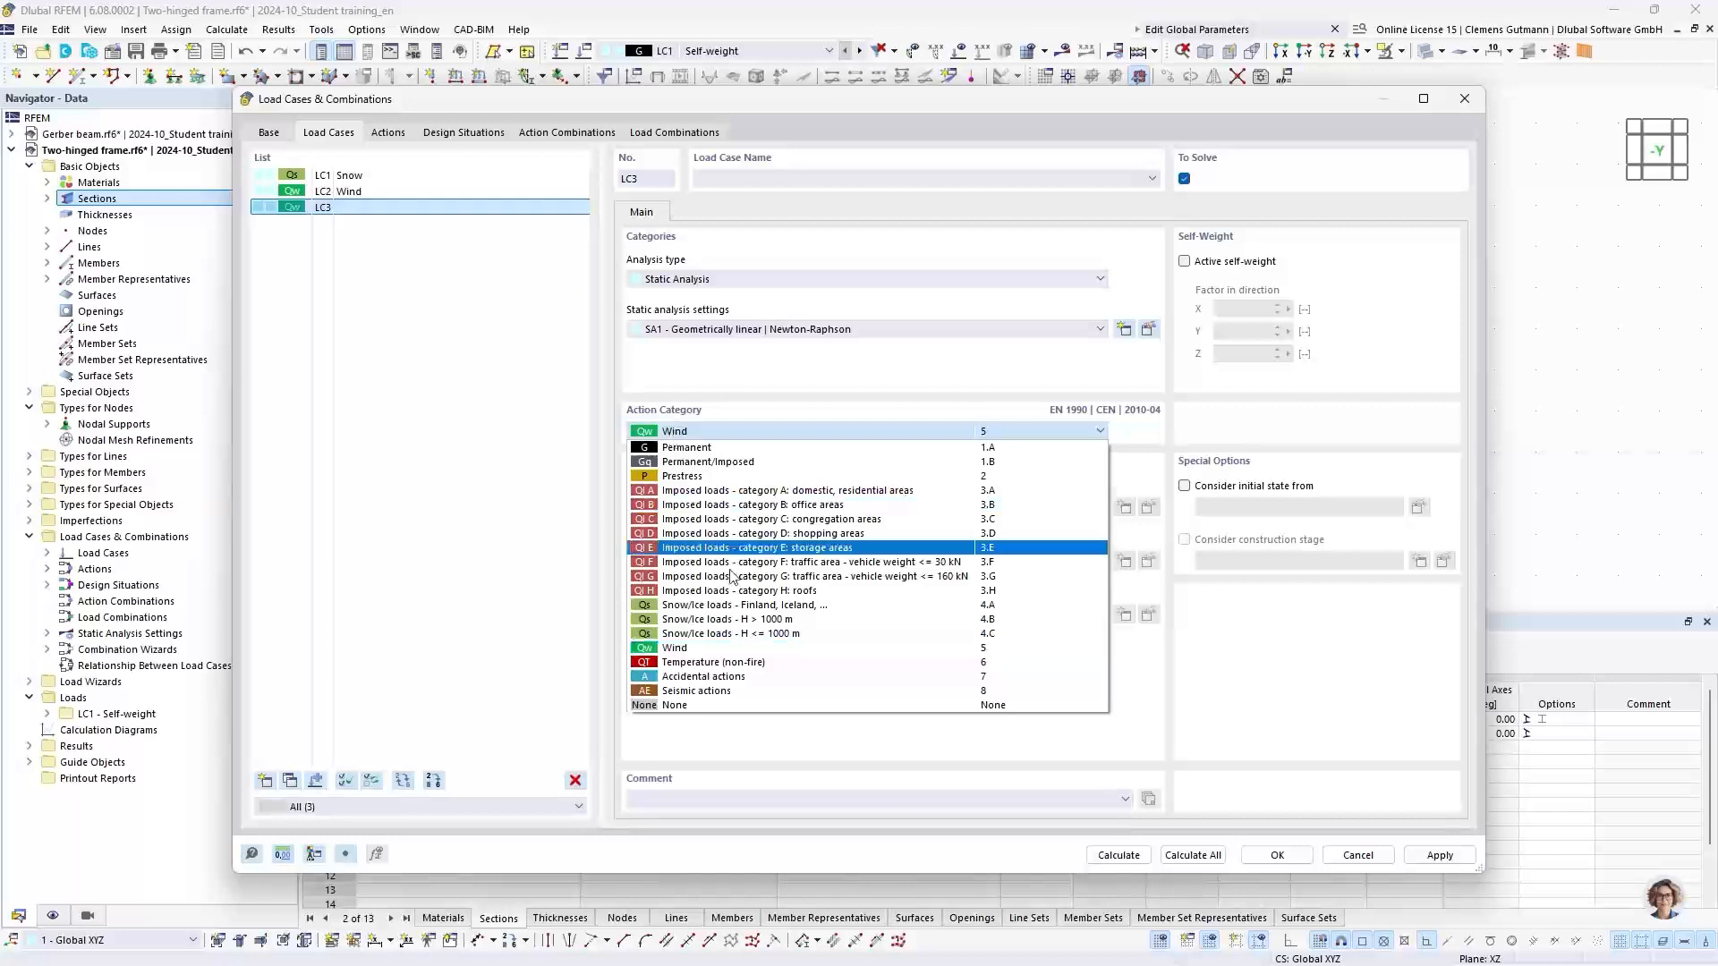
{"action": "left_click", "coordinate": [721, 662]}
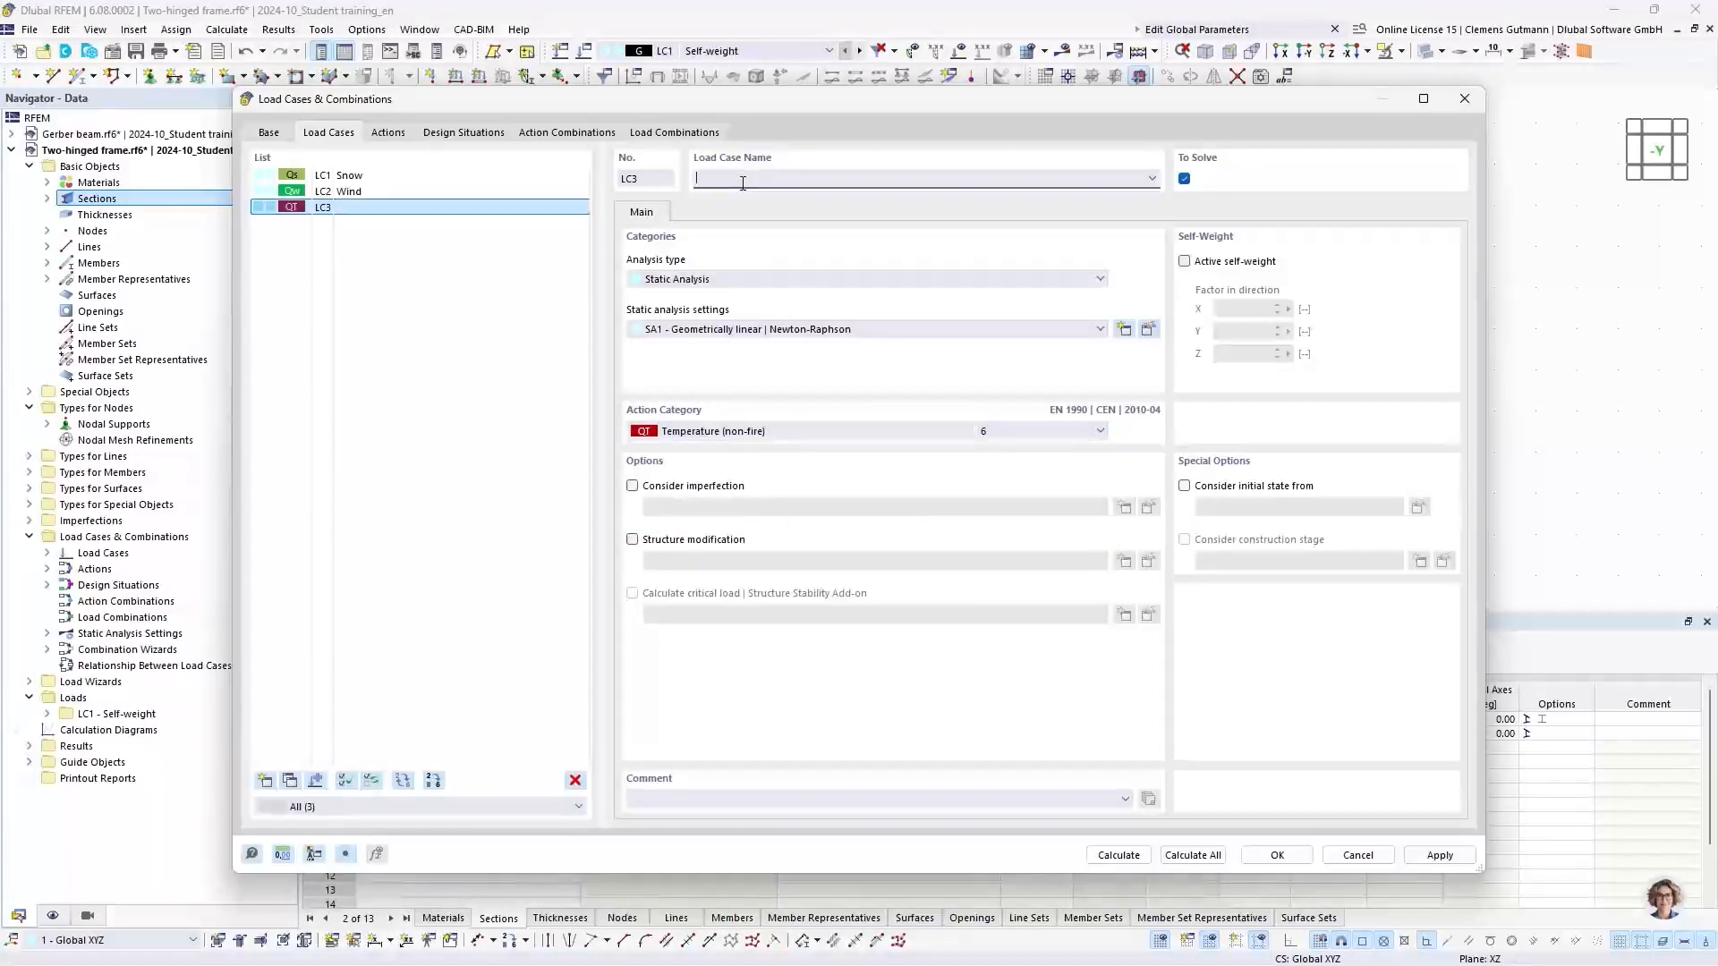
{"action": "left_click", "coordinate": [742, 182]}
{"action": "type", "text": "Temperato"}
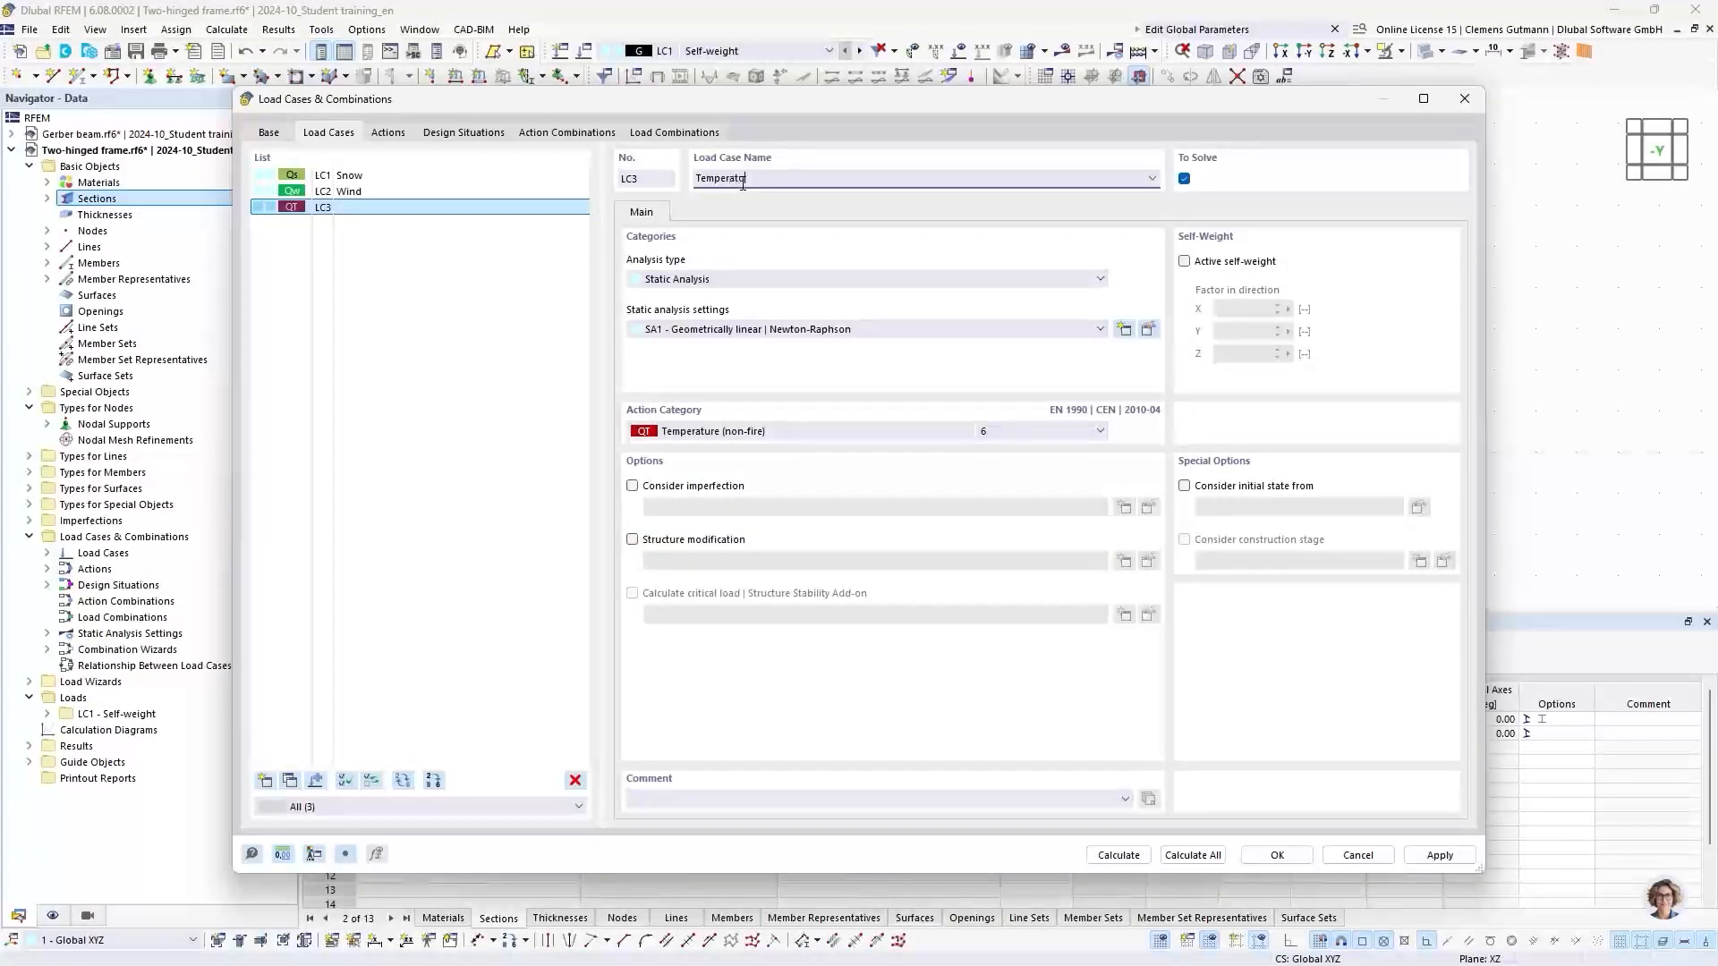
{"action": "key", "text": "BackSpace"}
{"action": "type", "text": "ure"}
{"action": "left_click", "coordinate": [864, 262]}
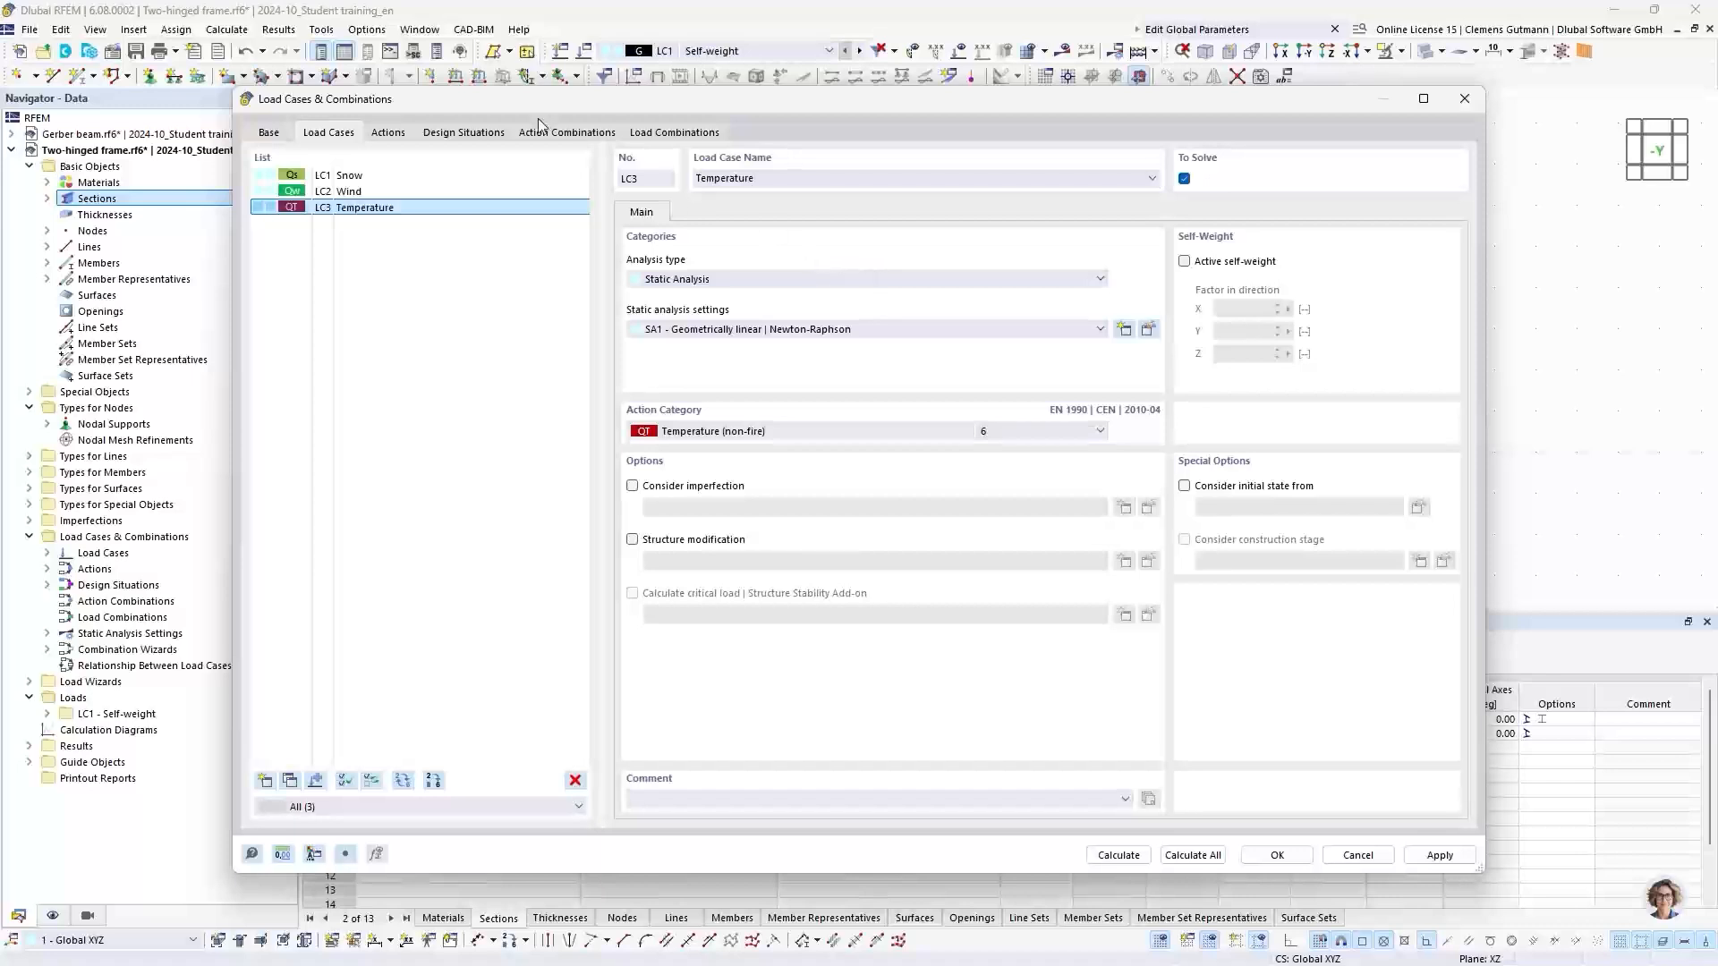
Review the actions, design situations and action combinations, examining the SLS - Frequent combinations AC25 to AC27
{"action": "left_click", "coordinate": [388, 133]}
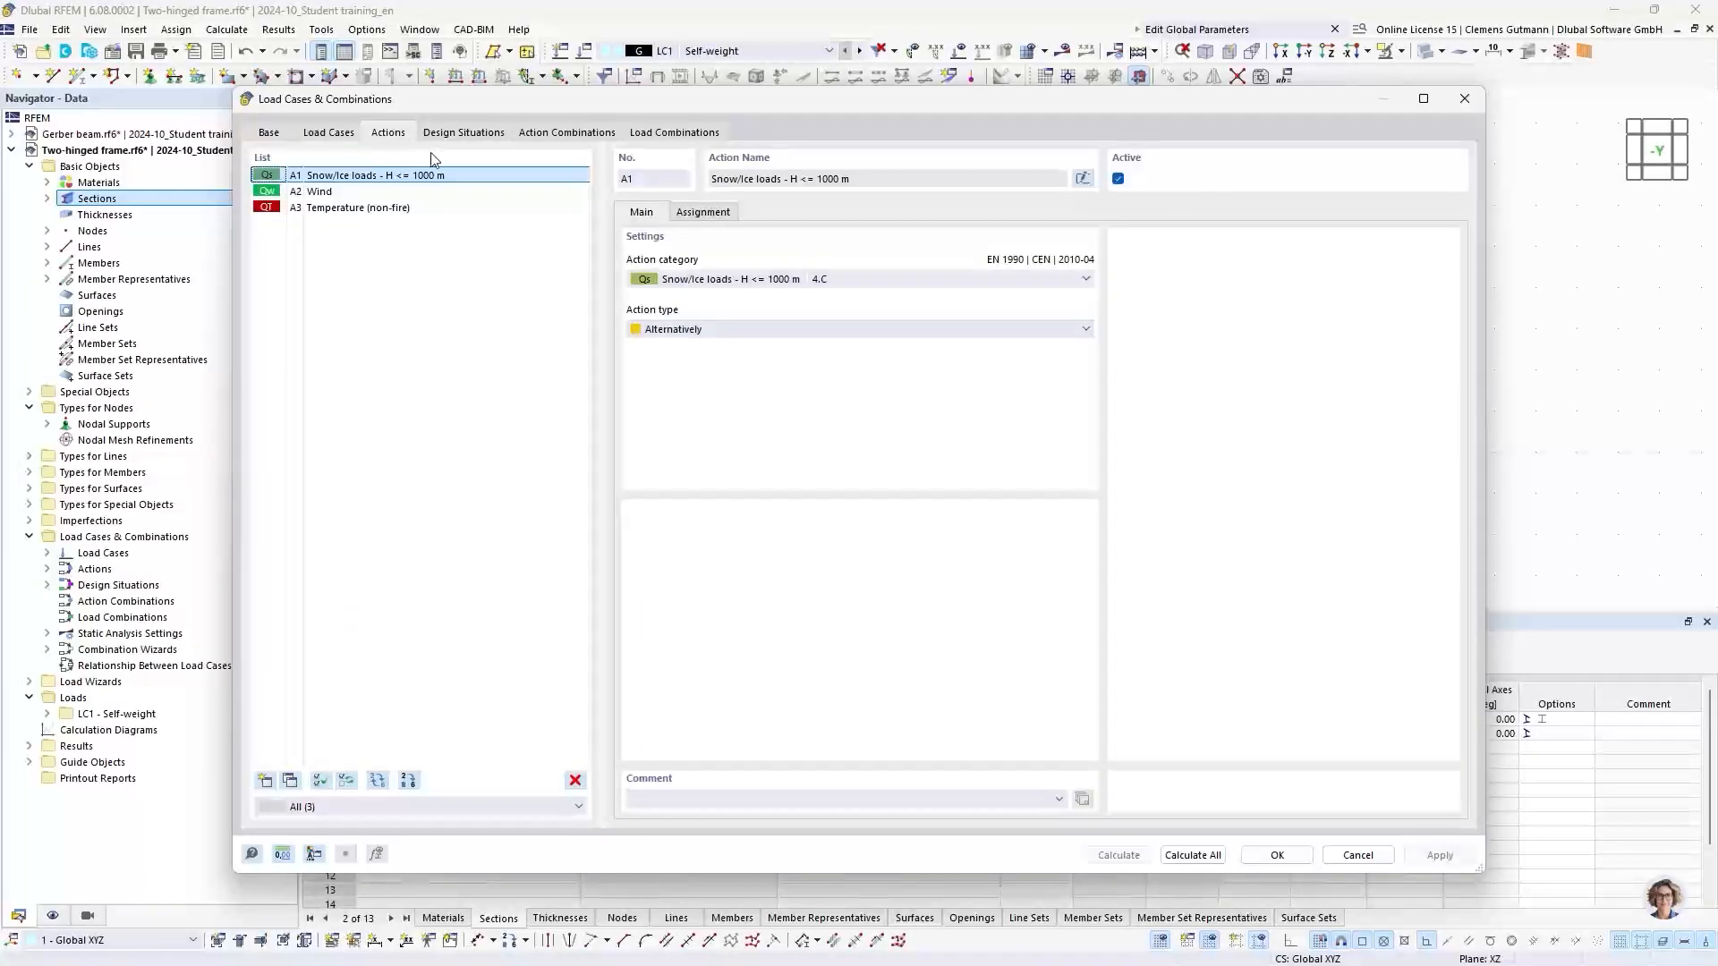
{"action": "left_click", "coordinate": [454, 134]}
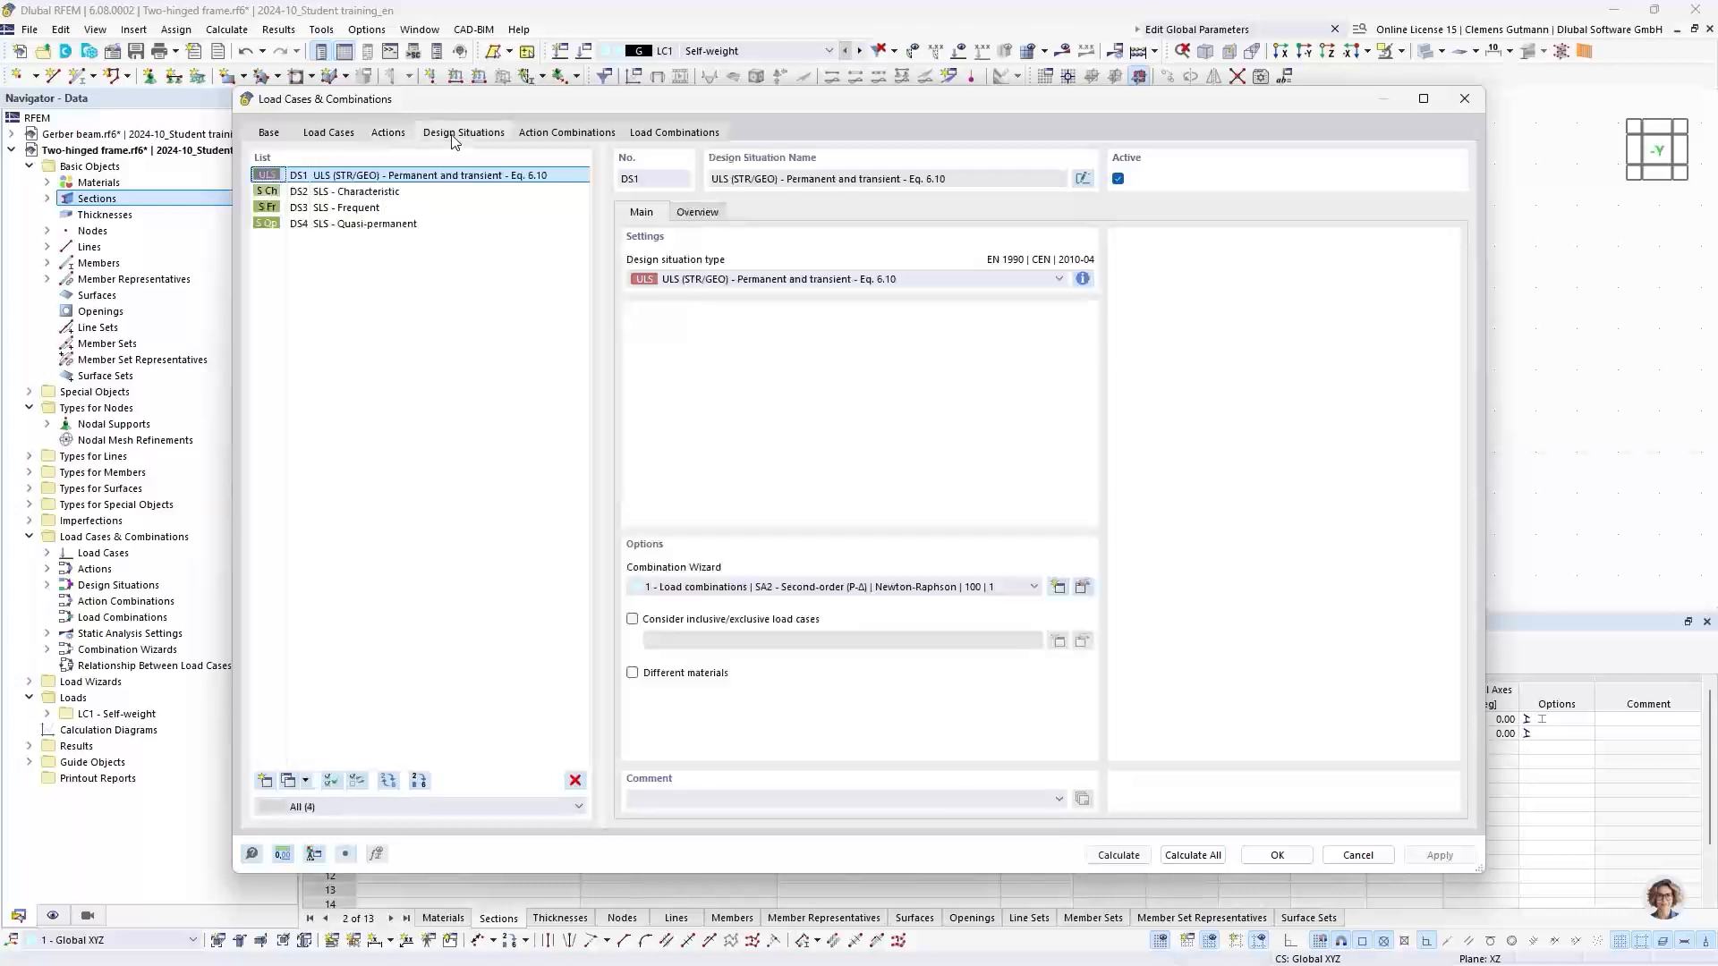
{"action": "left_click", "coordinate": [566, 133]}
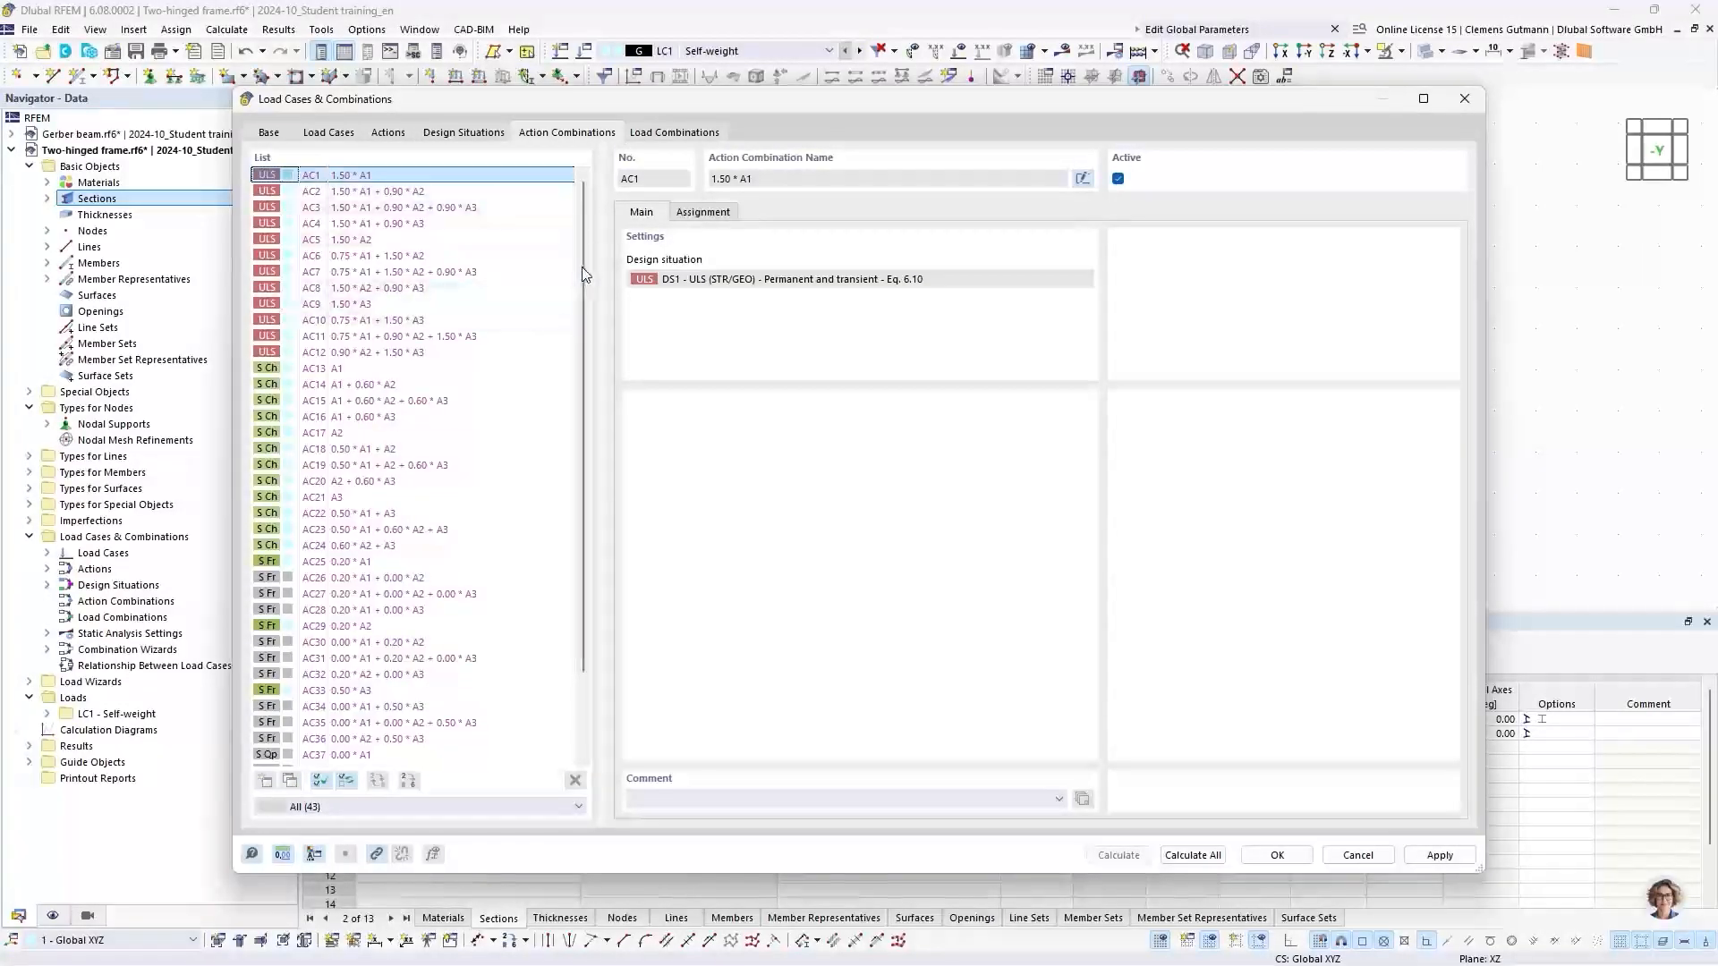
{"action": "scroll", "coordinate": [590, 286], "scroll_direction": "down", "scroll_amount": 2}
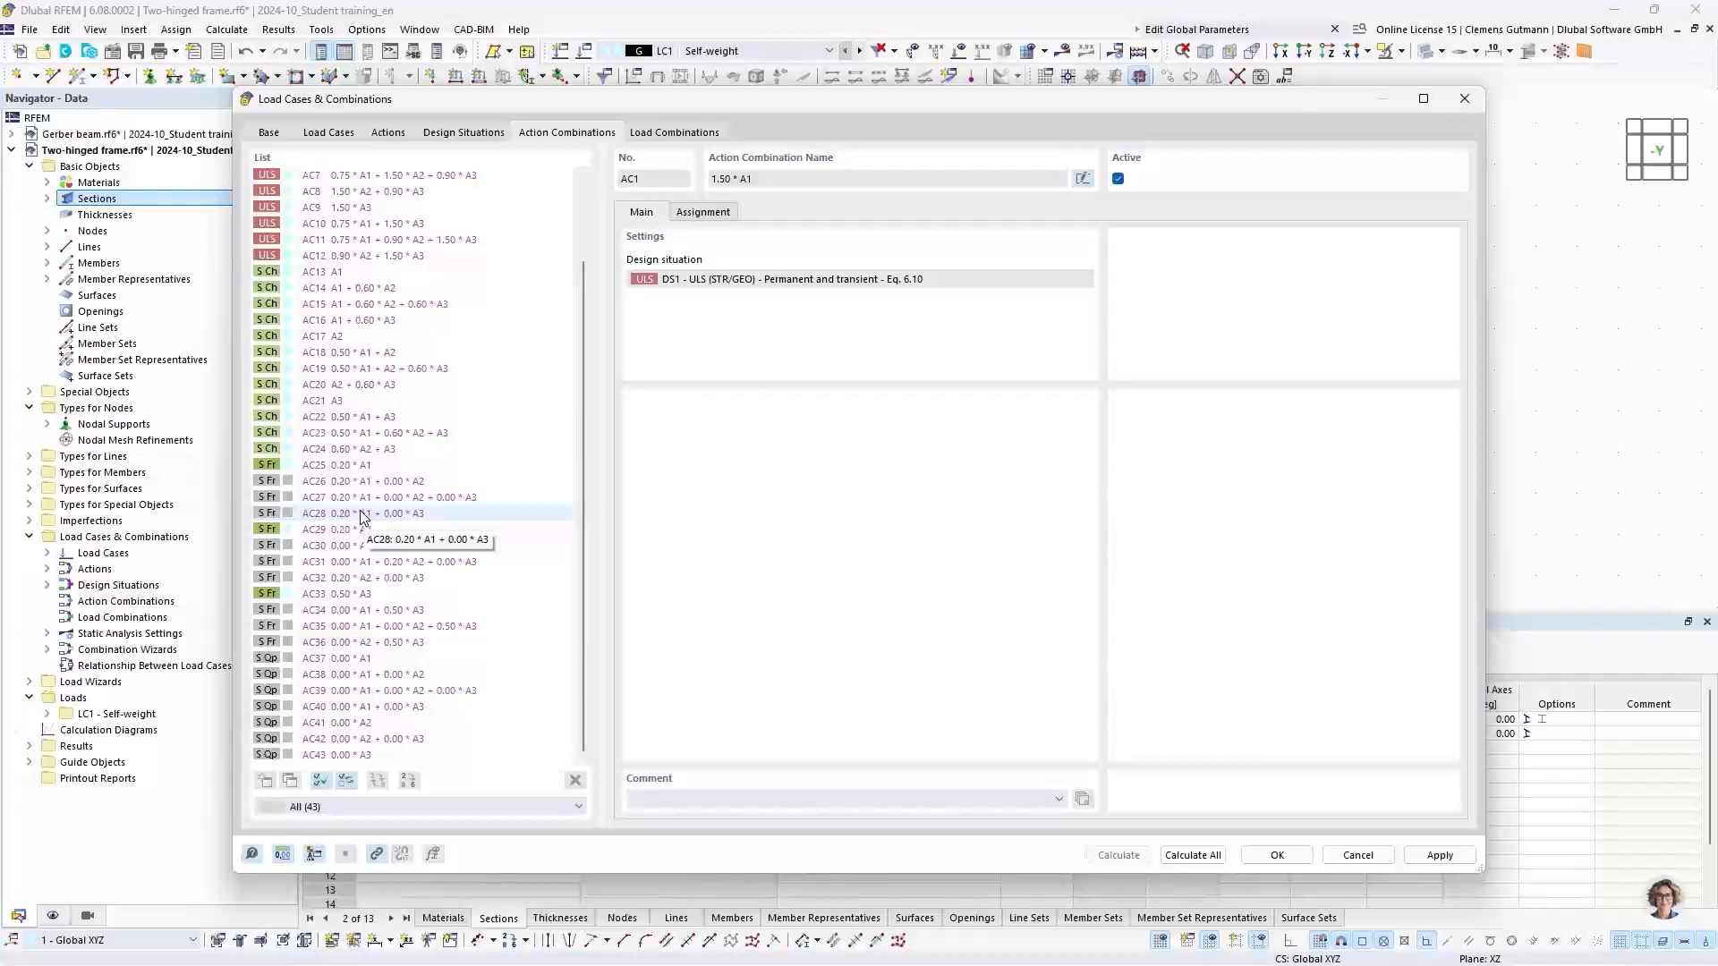
{"action": "left_click", "coordinate": [301, 467]}
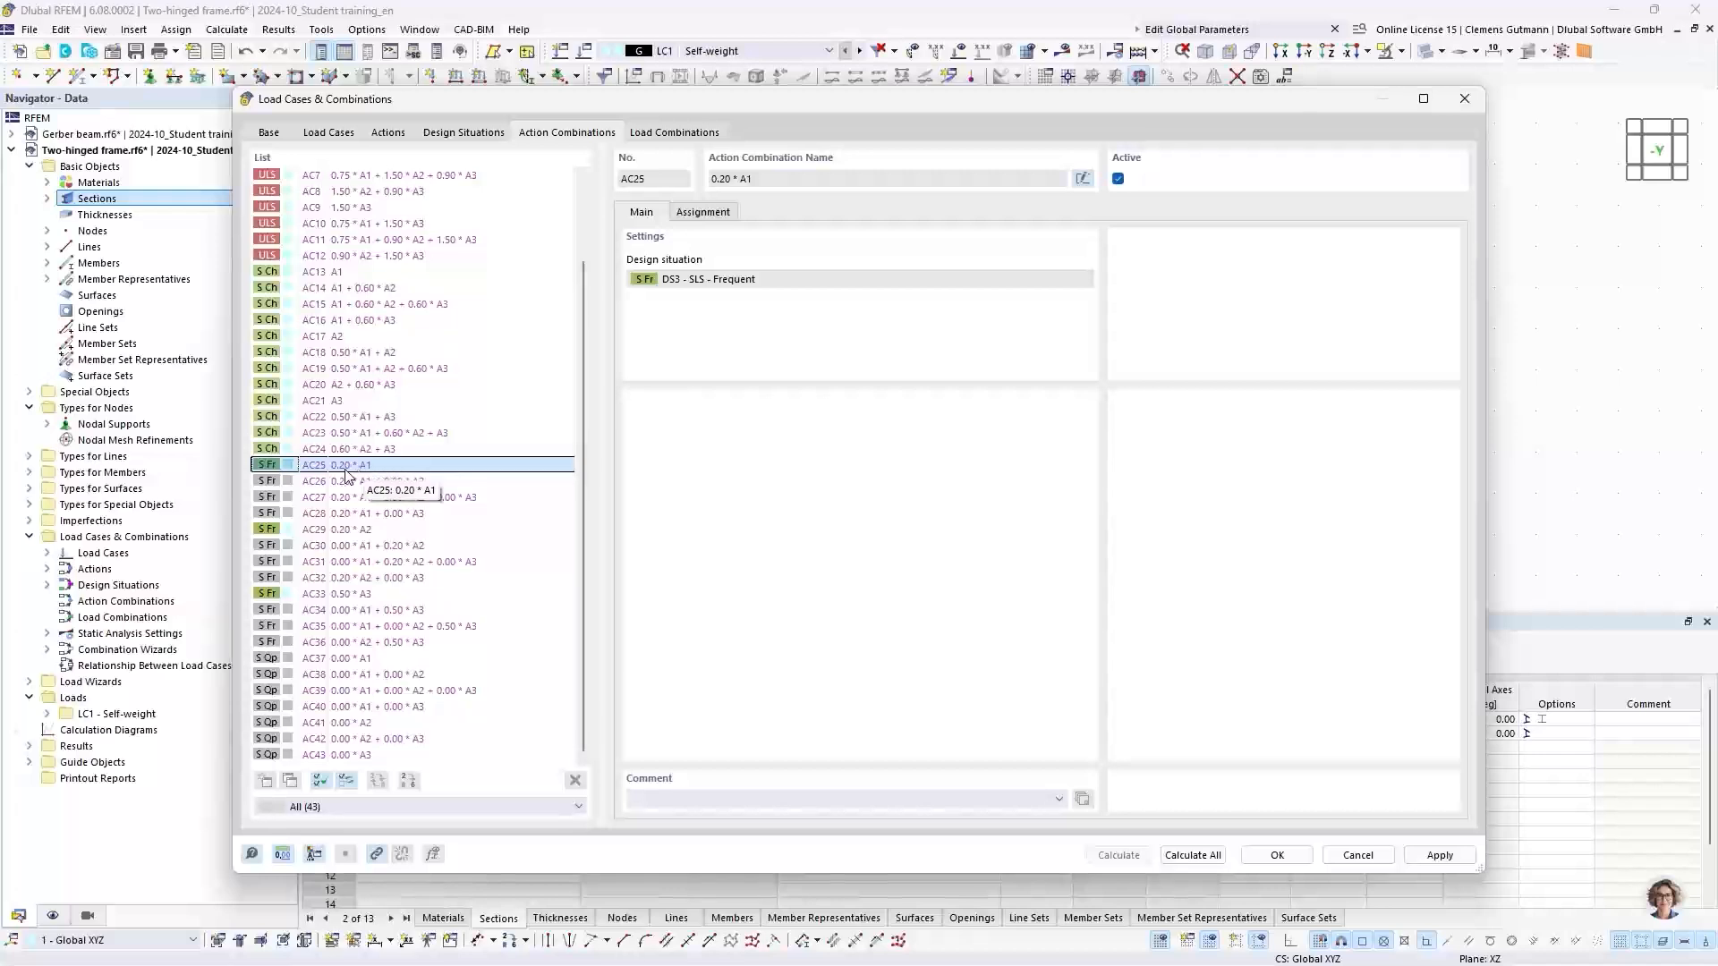
{"action": "left_click", "coordinate": [305, 484]}
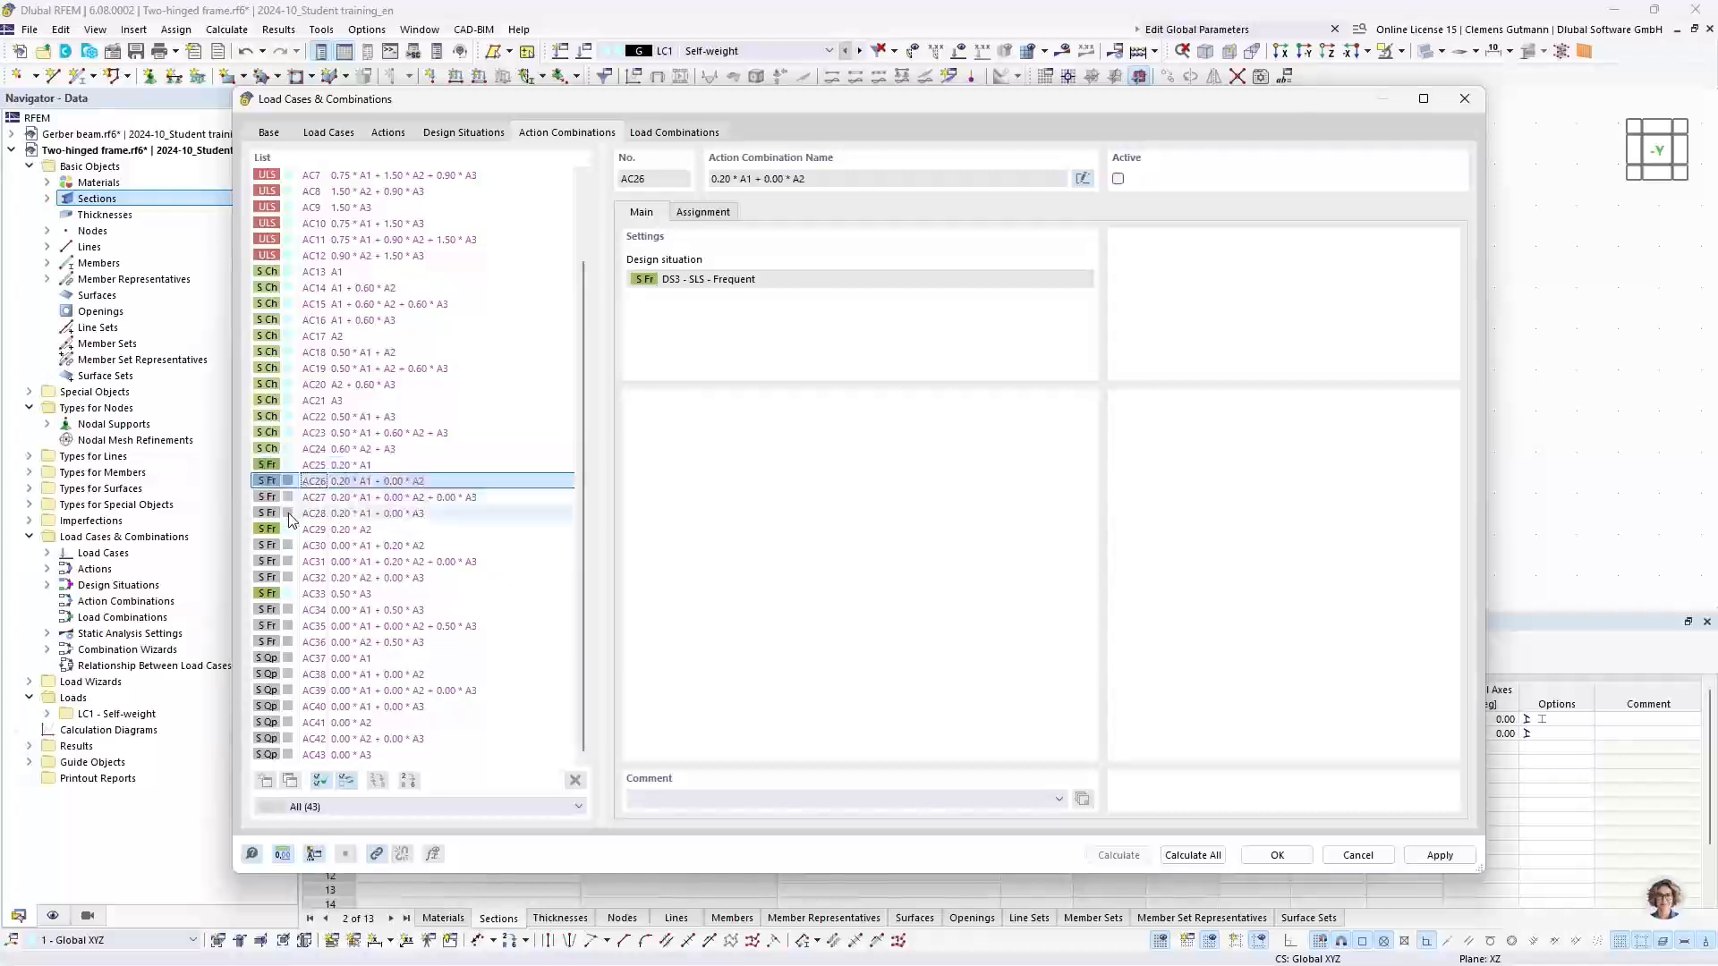
{"action": "left_click", "coordinate": [308, 497]}
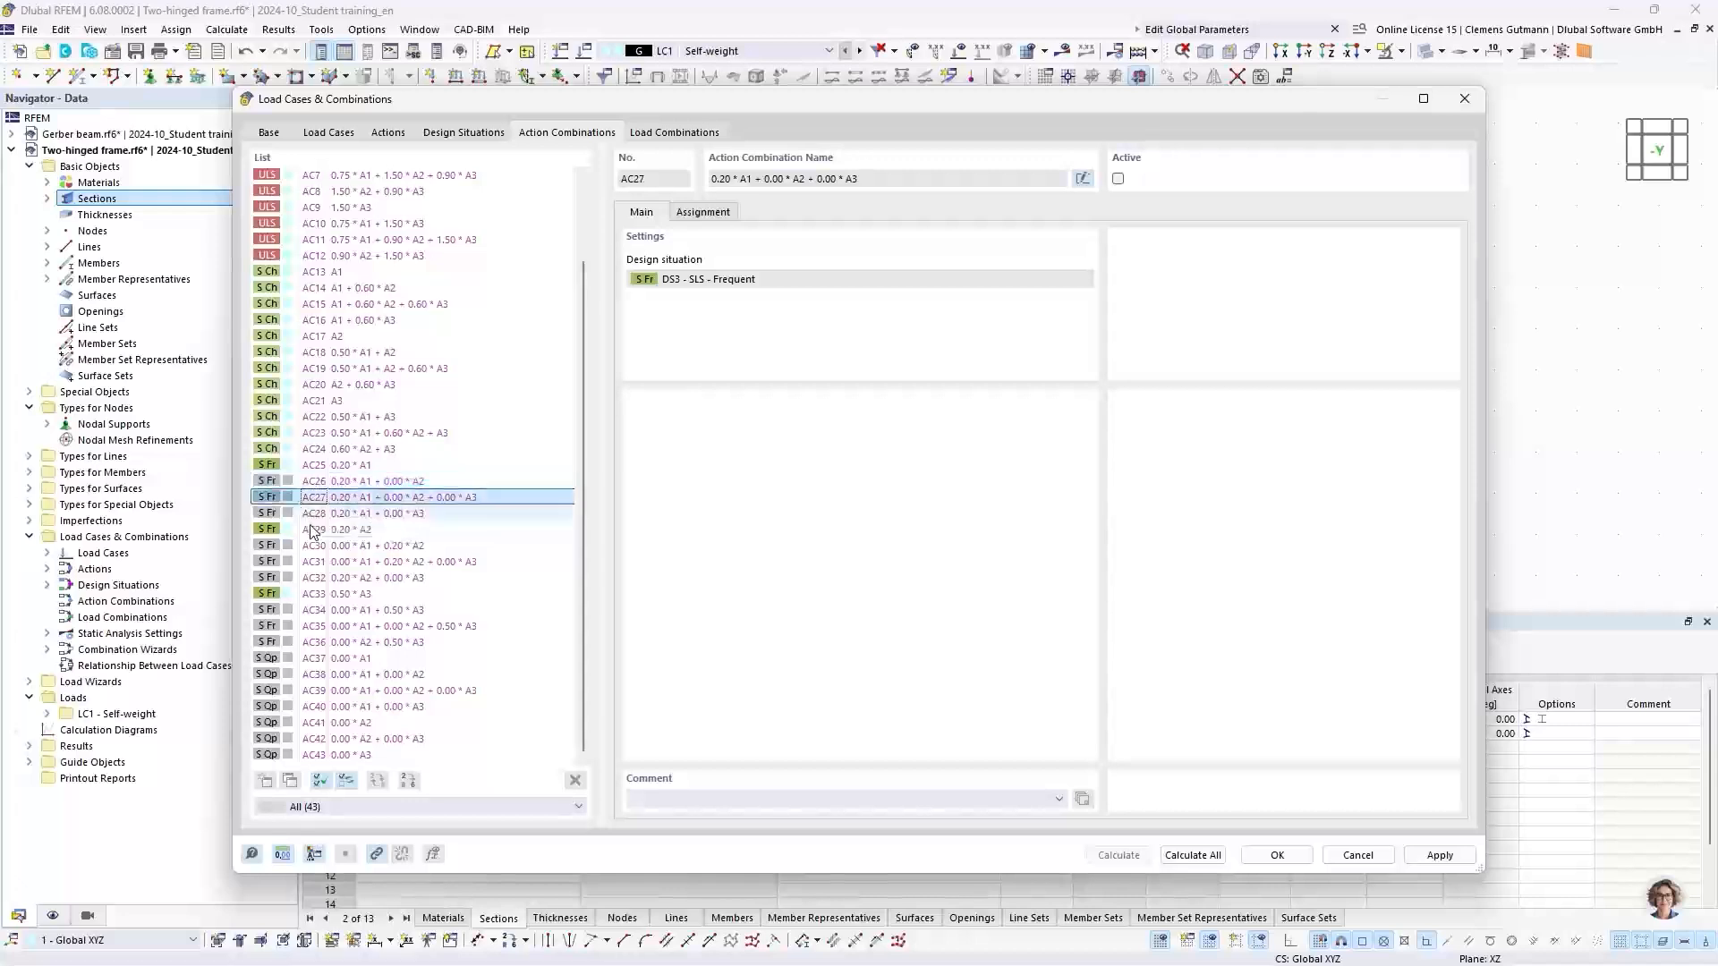
Examine action combination AC28 and compare the action combinations with the list of load combinations
{"action": "left_click", "coordinate": [312, 514]}
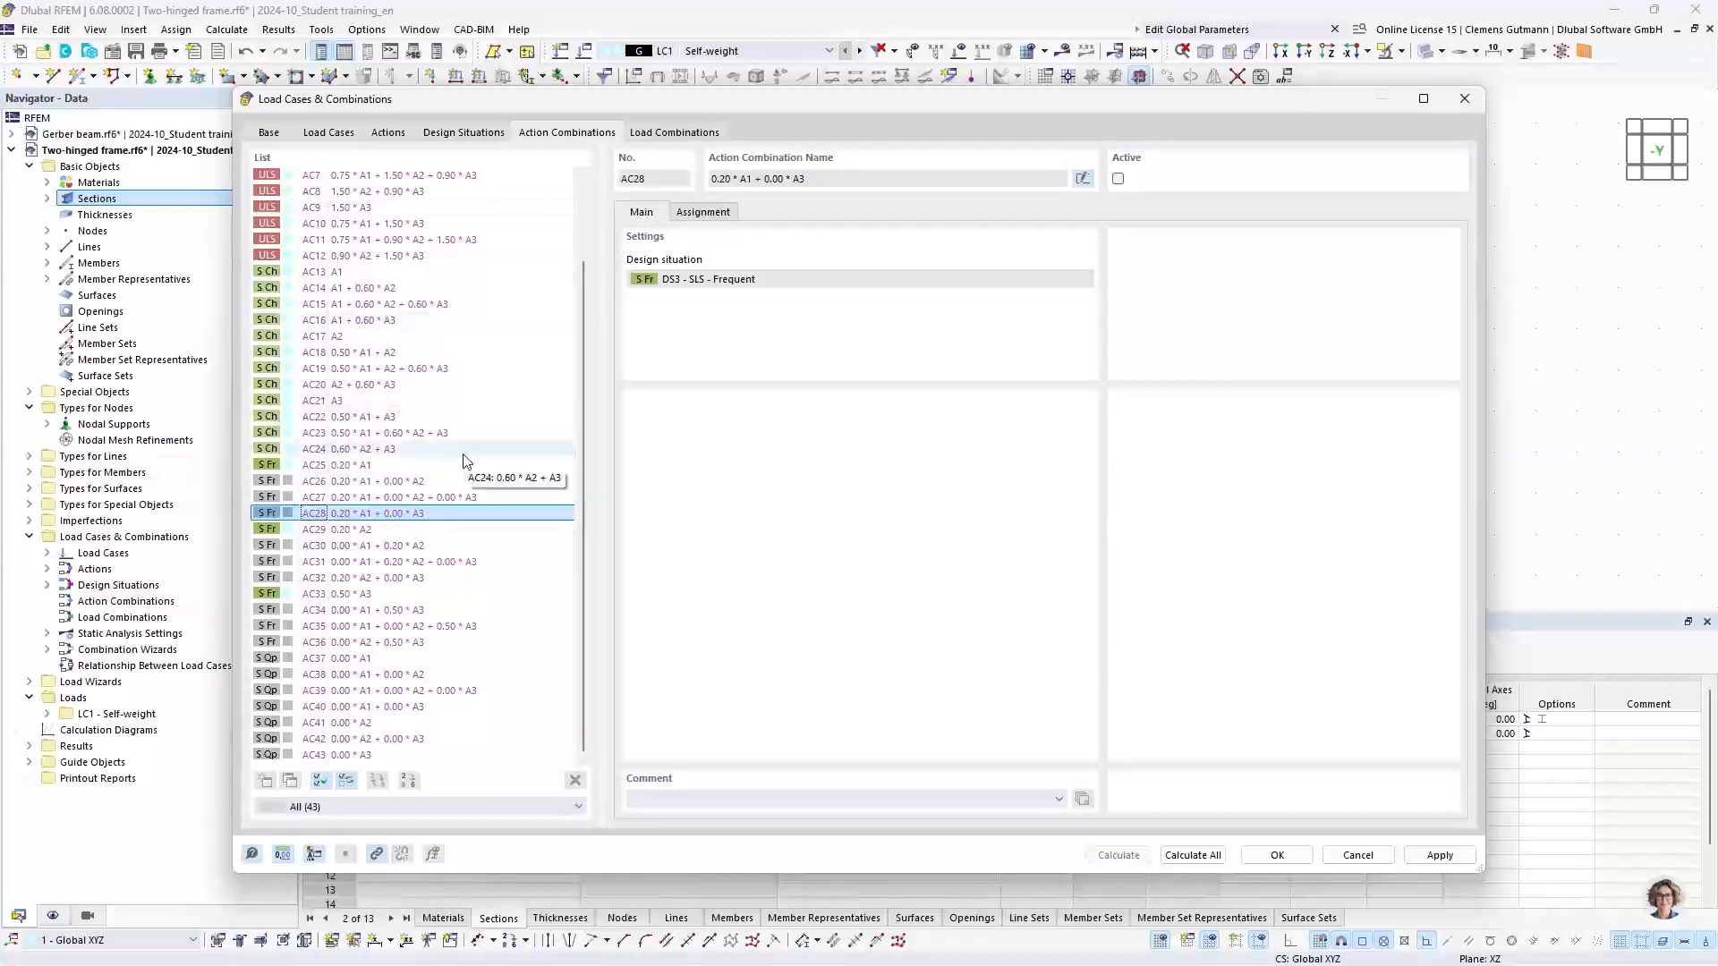
{"action": "scroll", "coordinate": [465, 460], "scroll_direction": "up", "scroll_amount": 2}
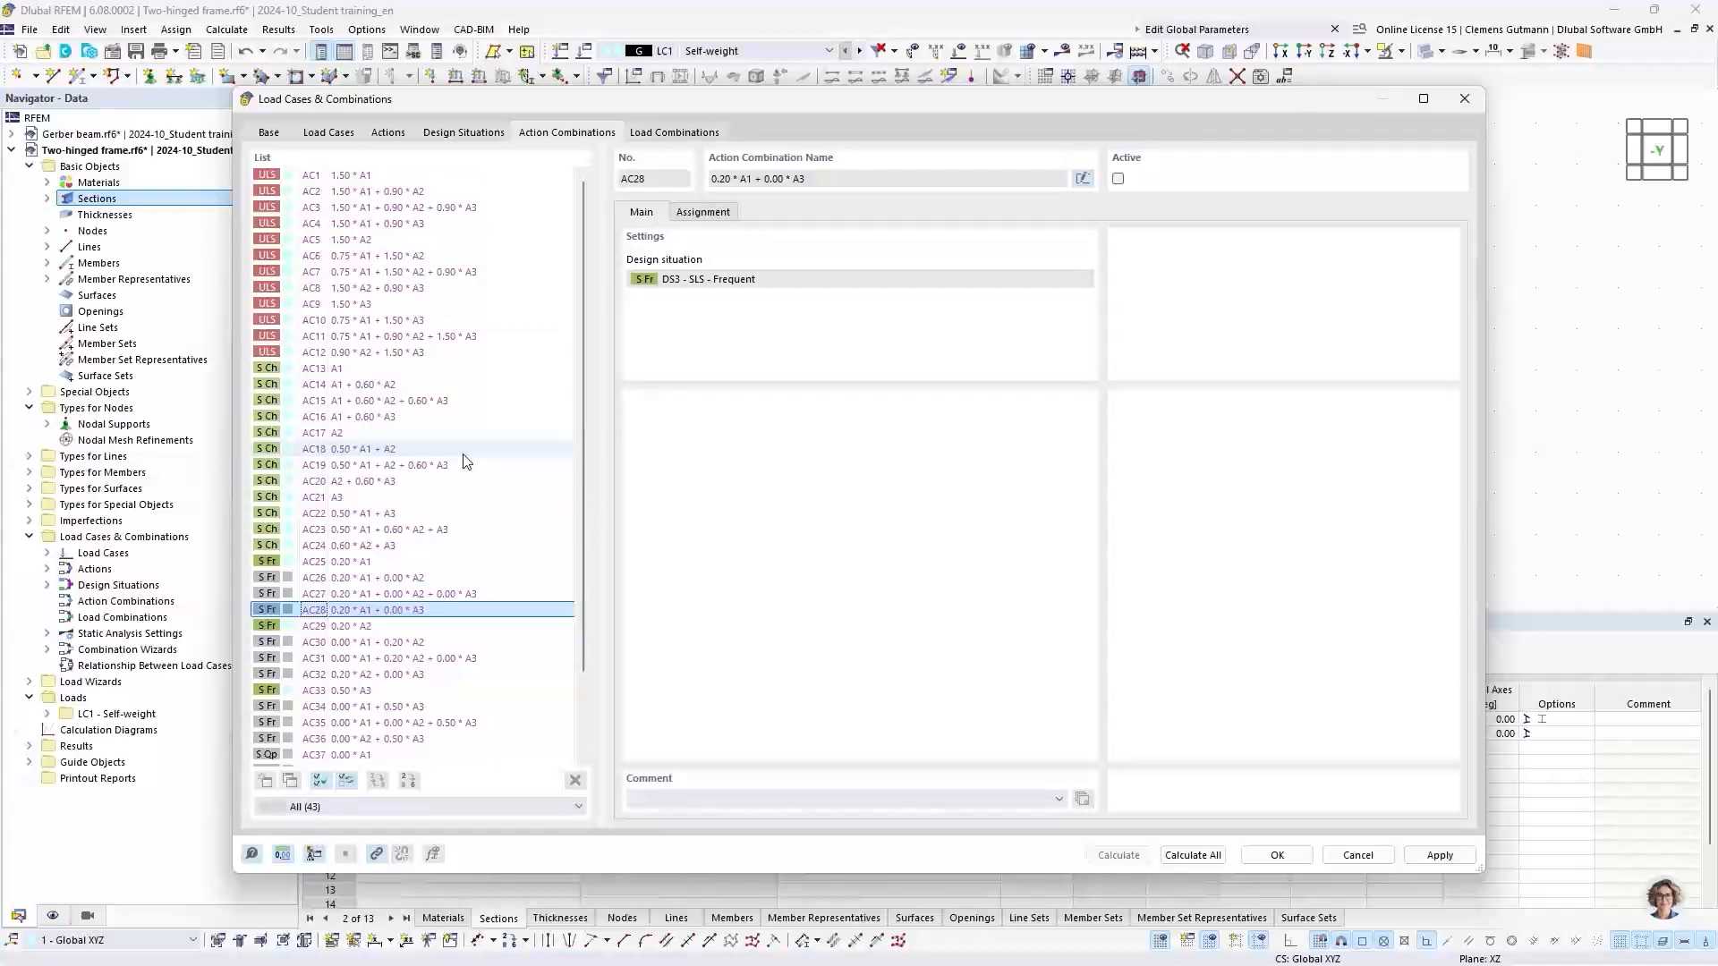
{"action": "left_click", "coordinate": [674, 134]}
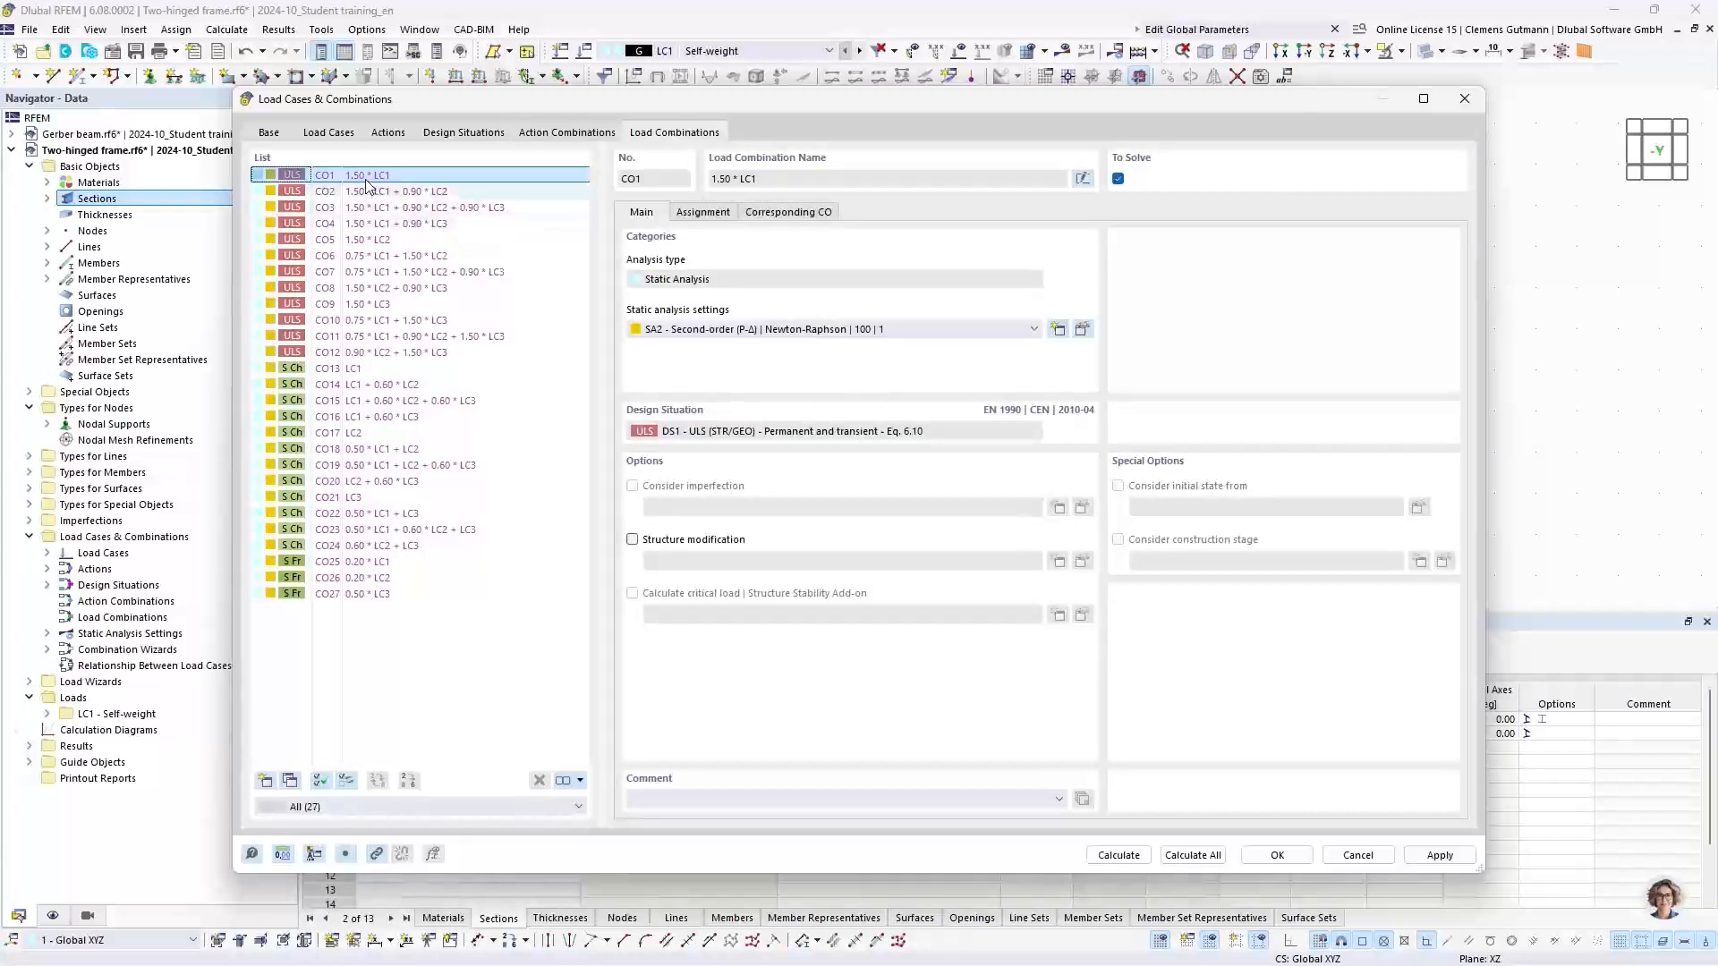
{"action": "left_click", "coordinate": [567, 132]}
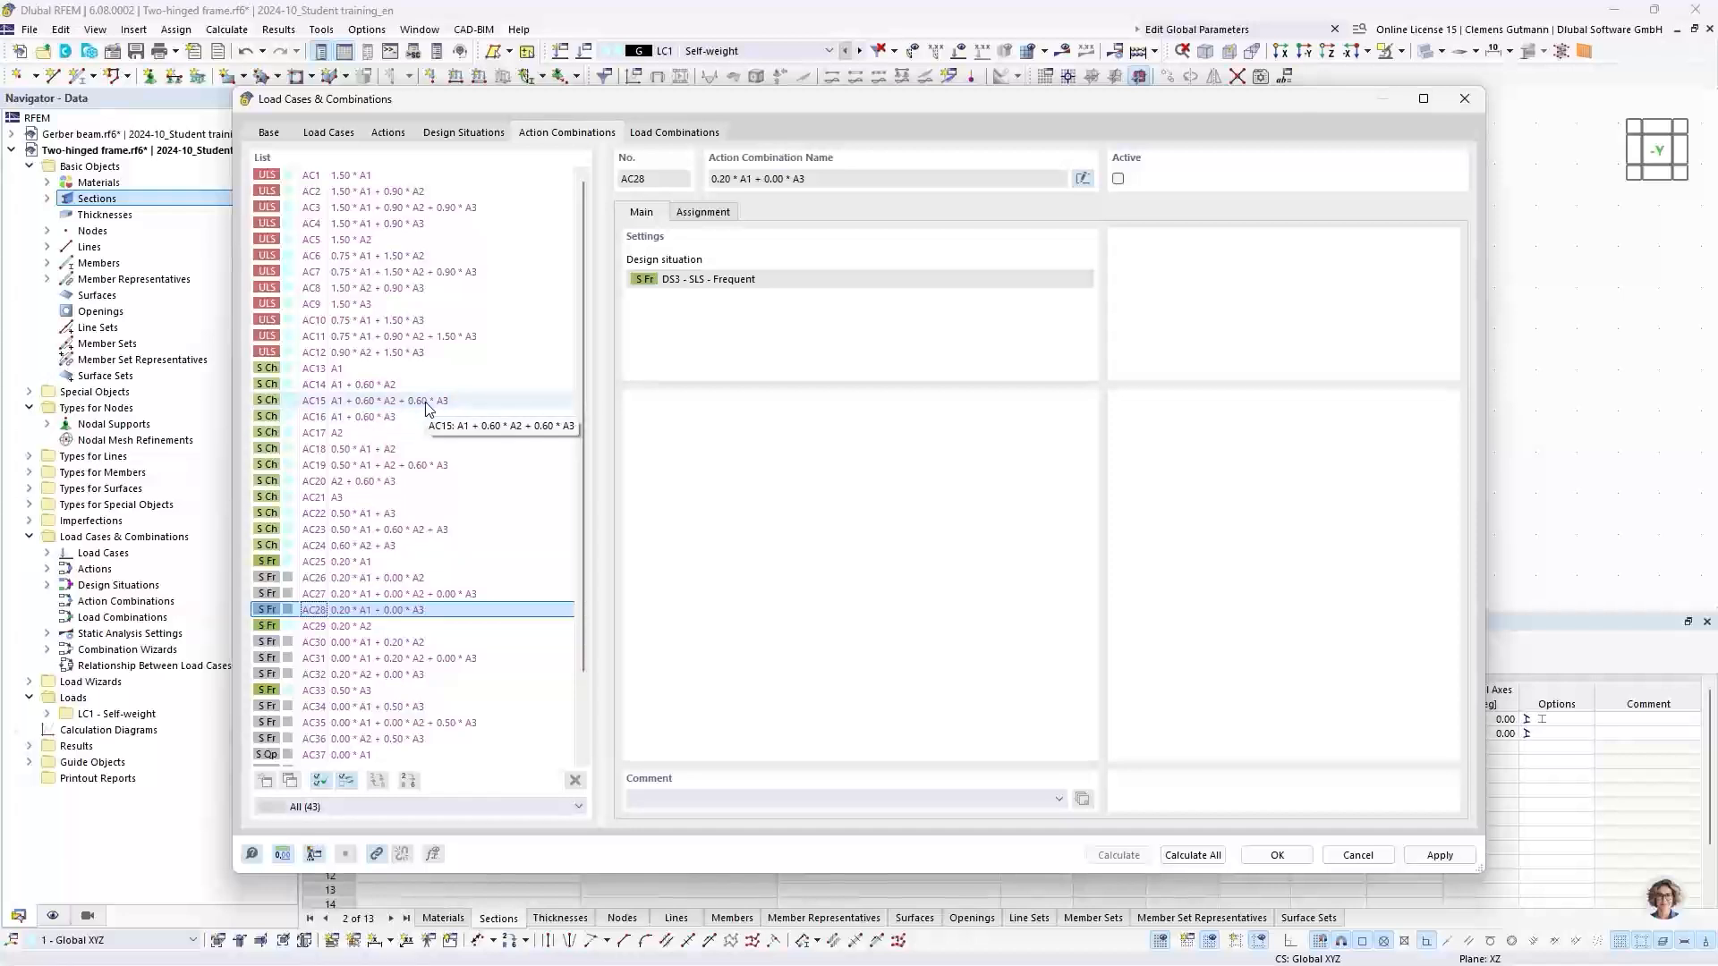
{"action": "left_click", "coordinate": [669, 134]}
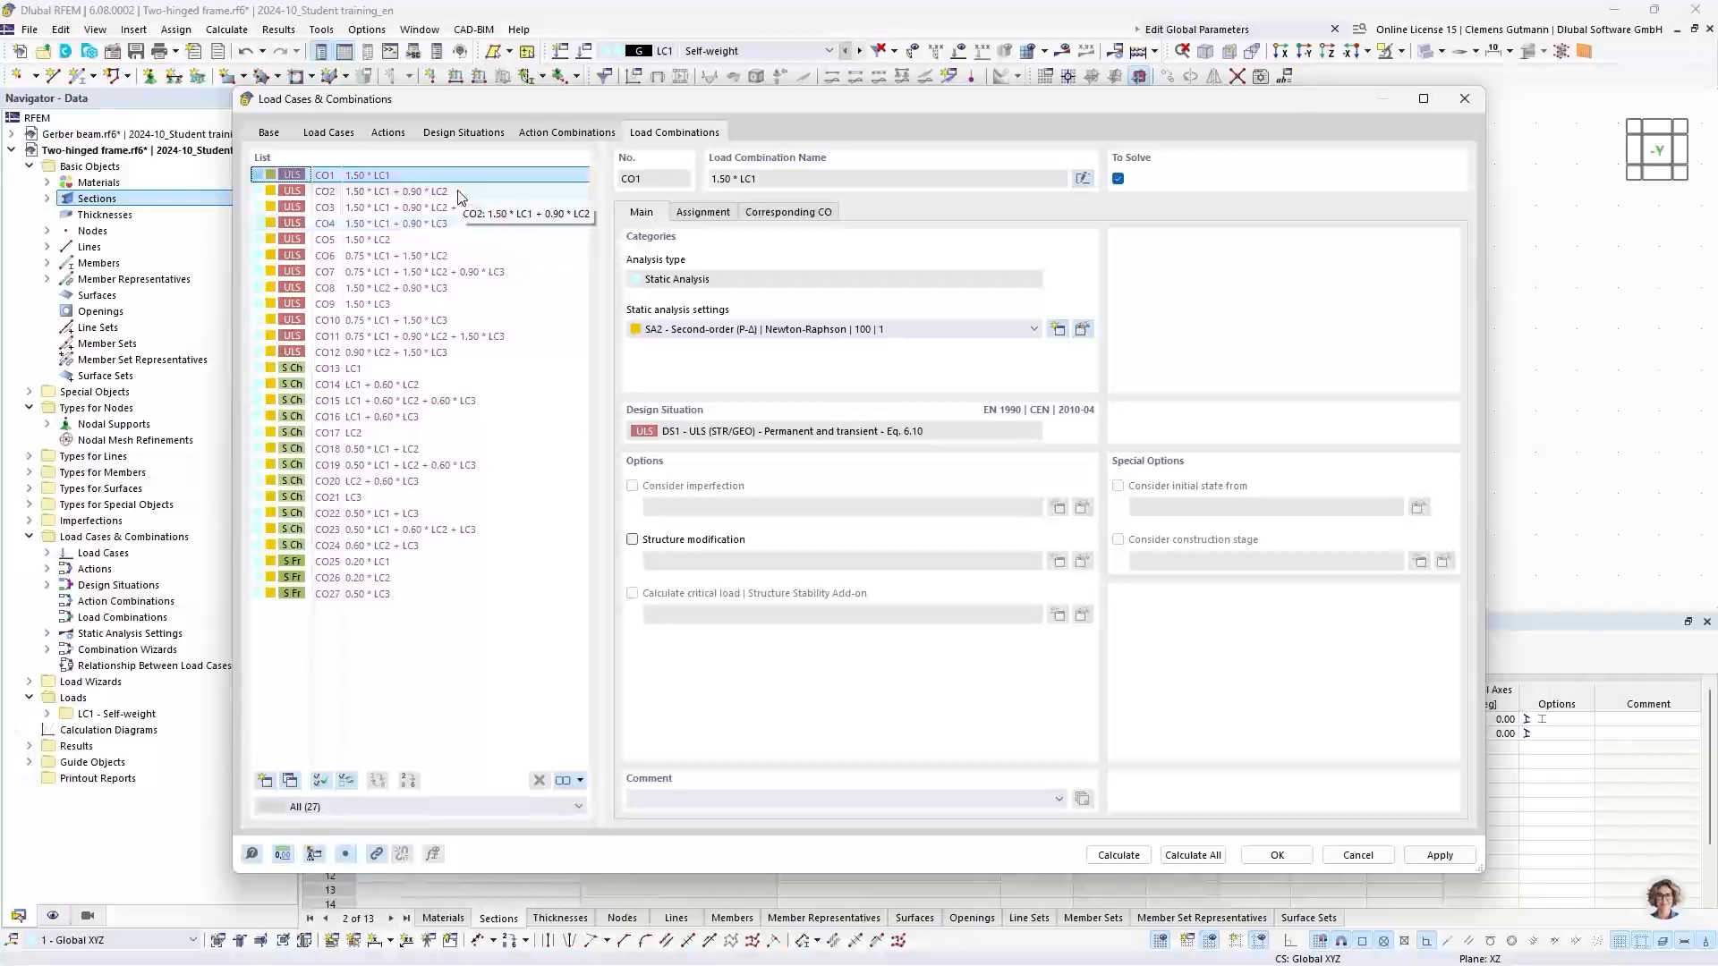
Compare the assigned factors and leading actions of load combinations CO12, CO3, CO7 and CO11, and accept the load cases and combinations
{"action": "left_click", "coordinate": [405, 353]}
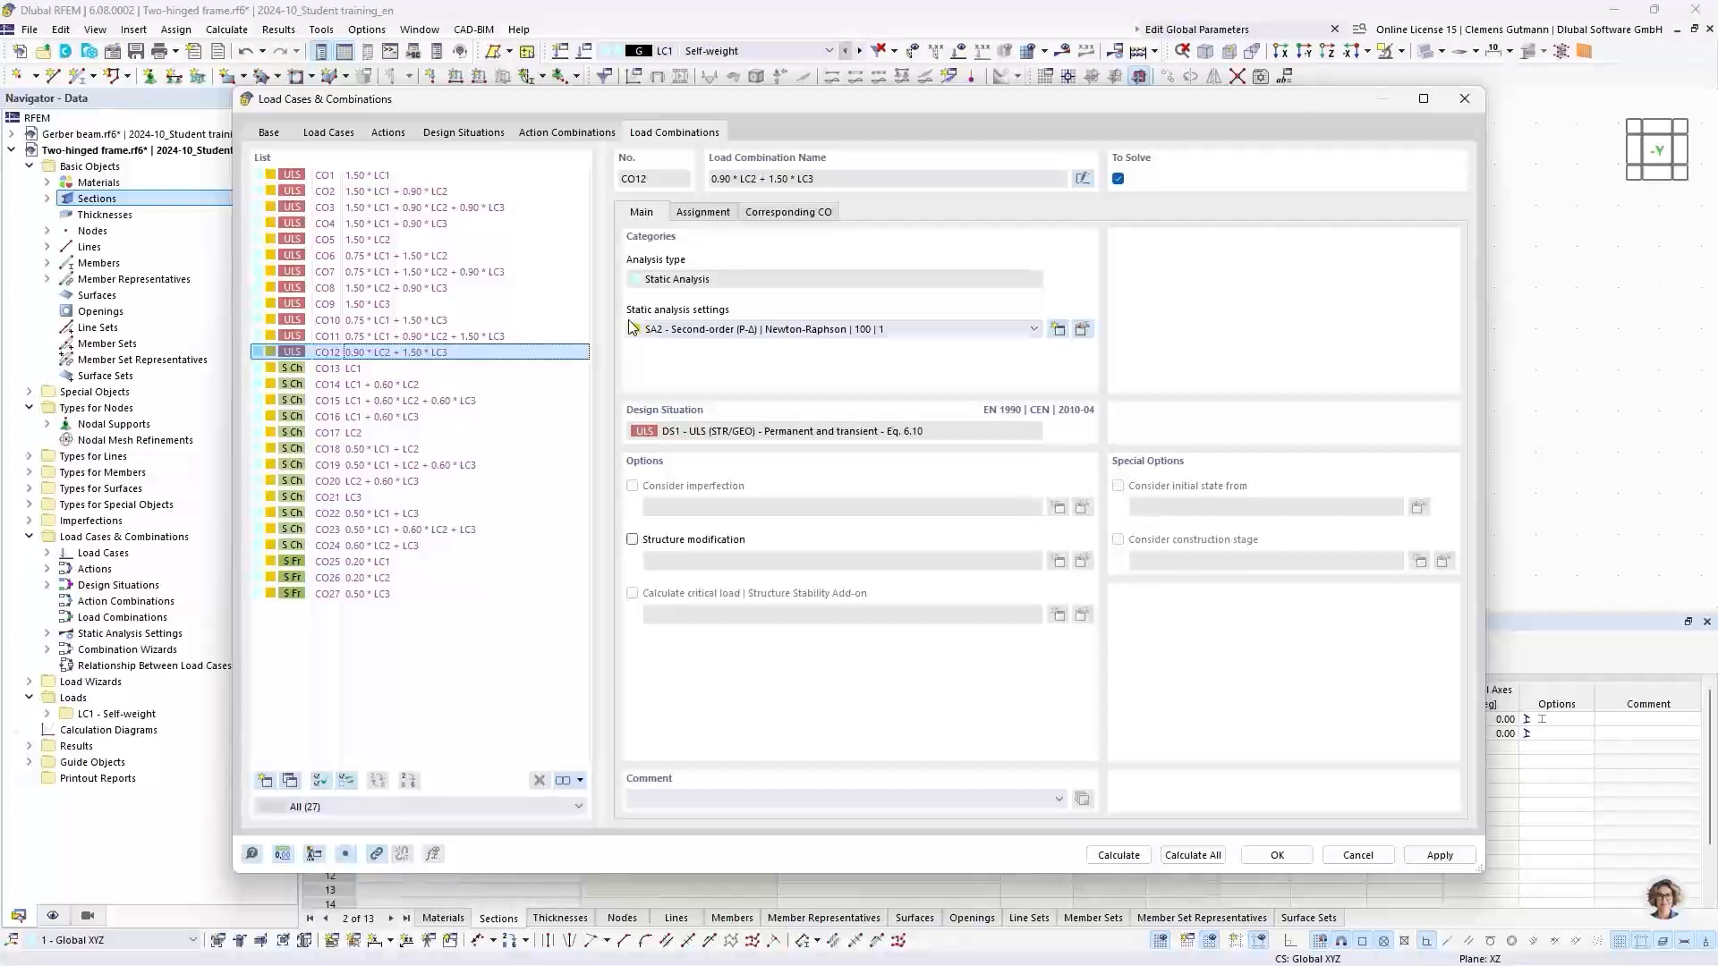
{"action": "left_click", "coordinate": [714, 220]}
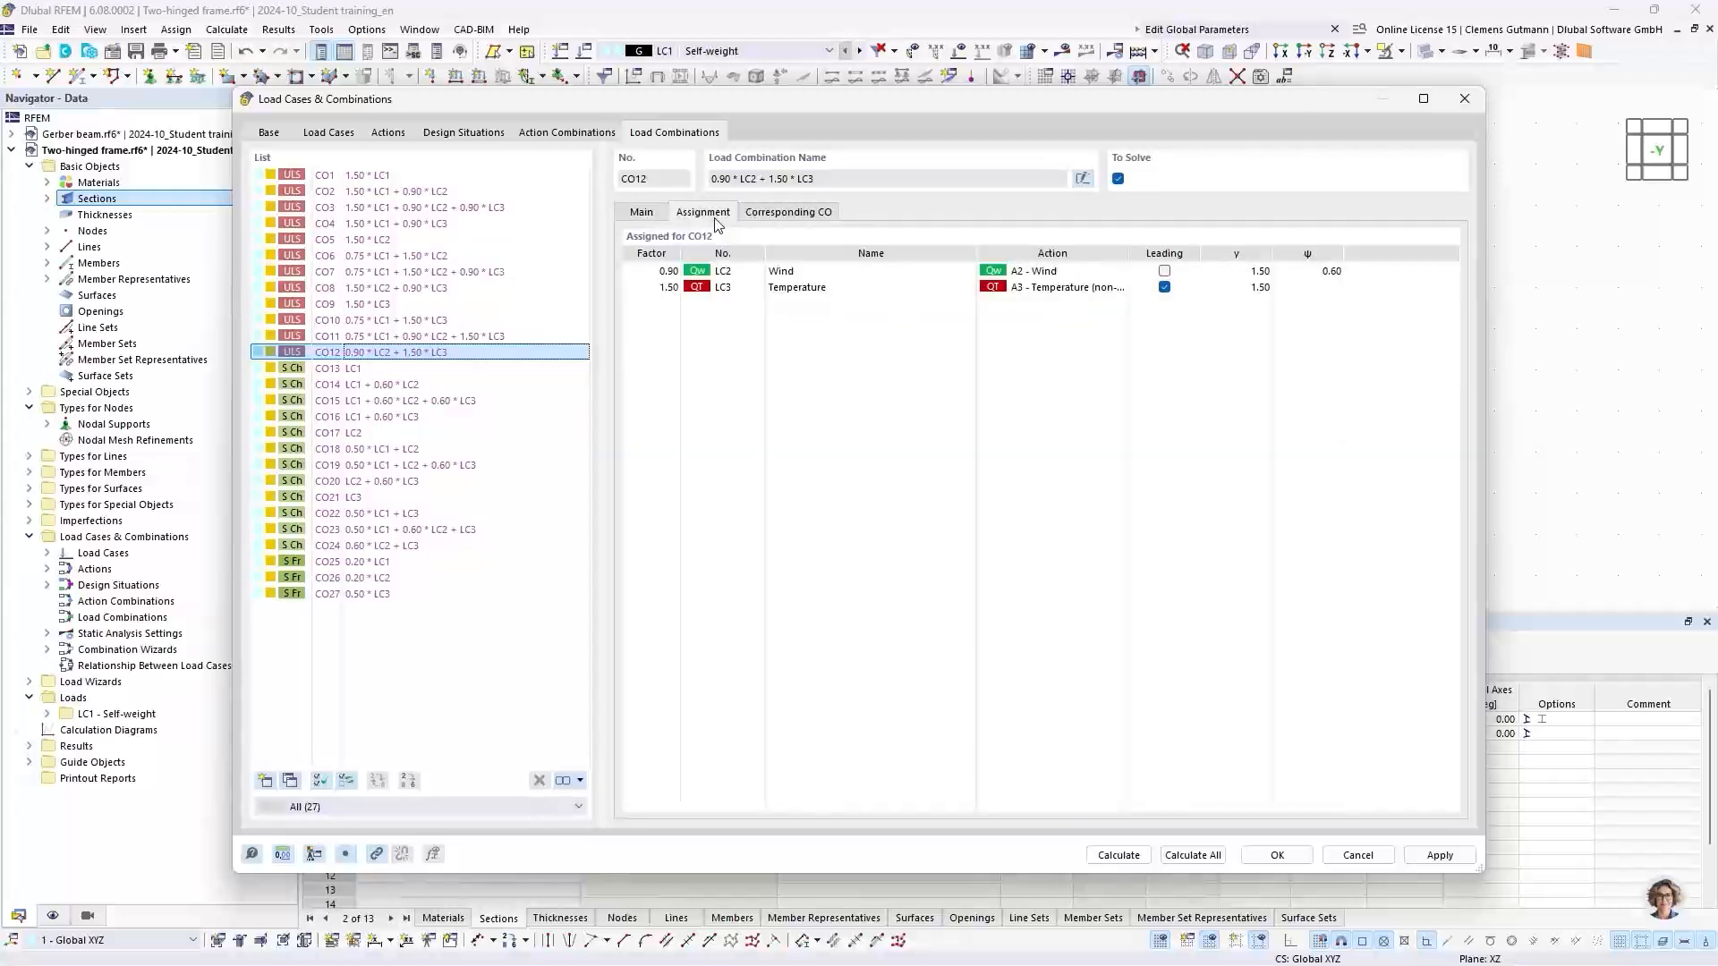
{"action": "left_click", "coordinate": [432, 214]}
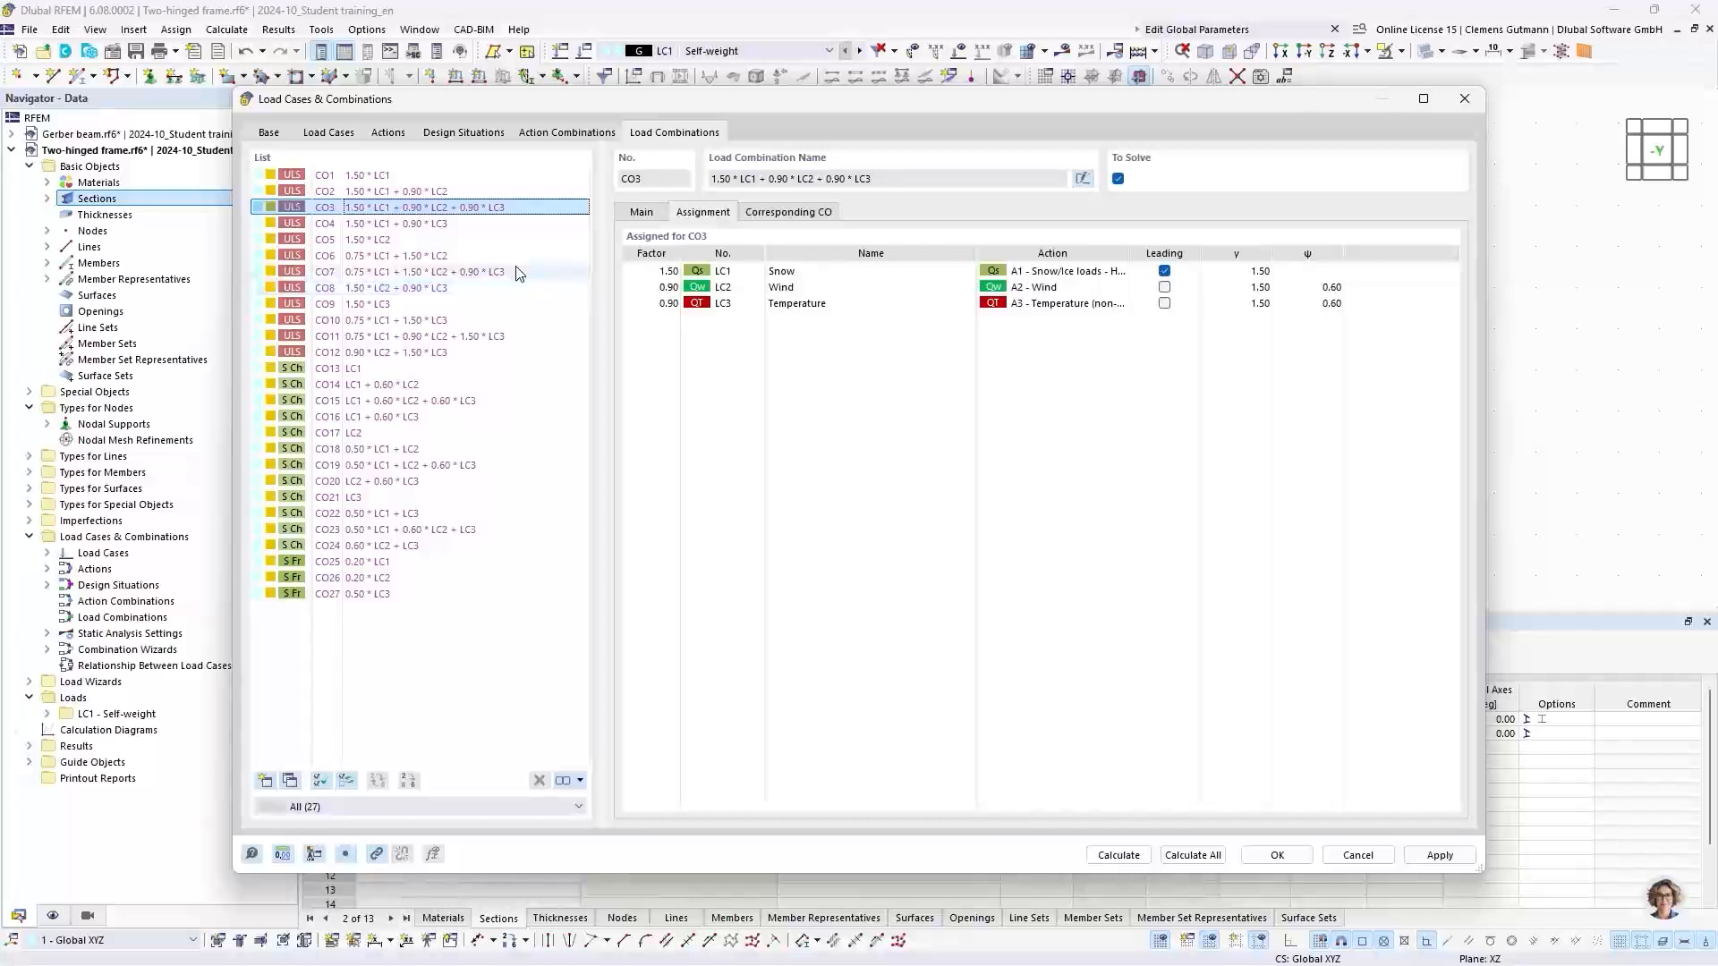
{"action": "left_click", "coordinate": [489, 339]}
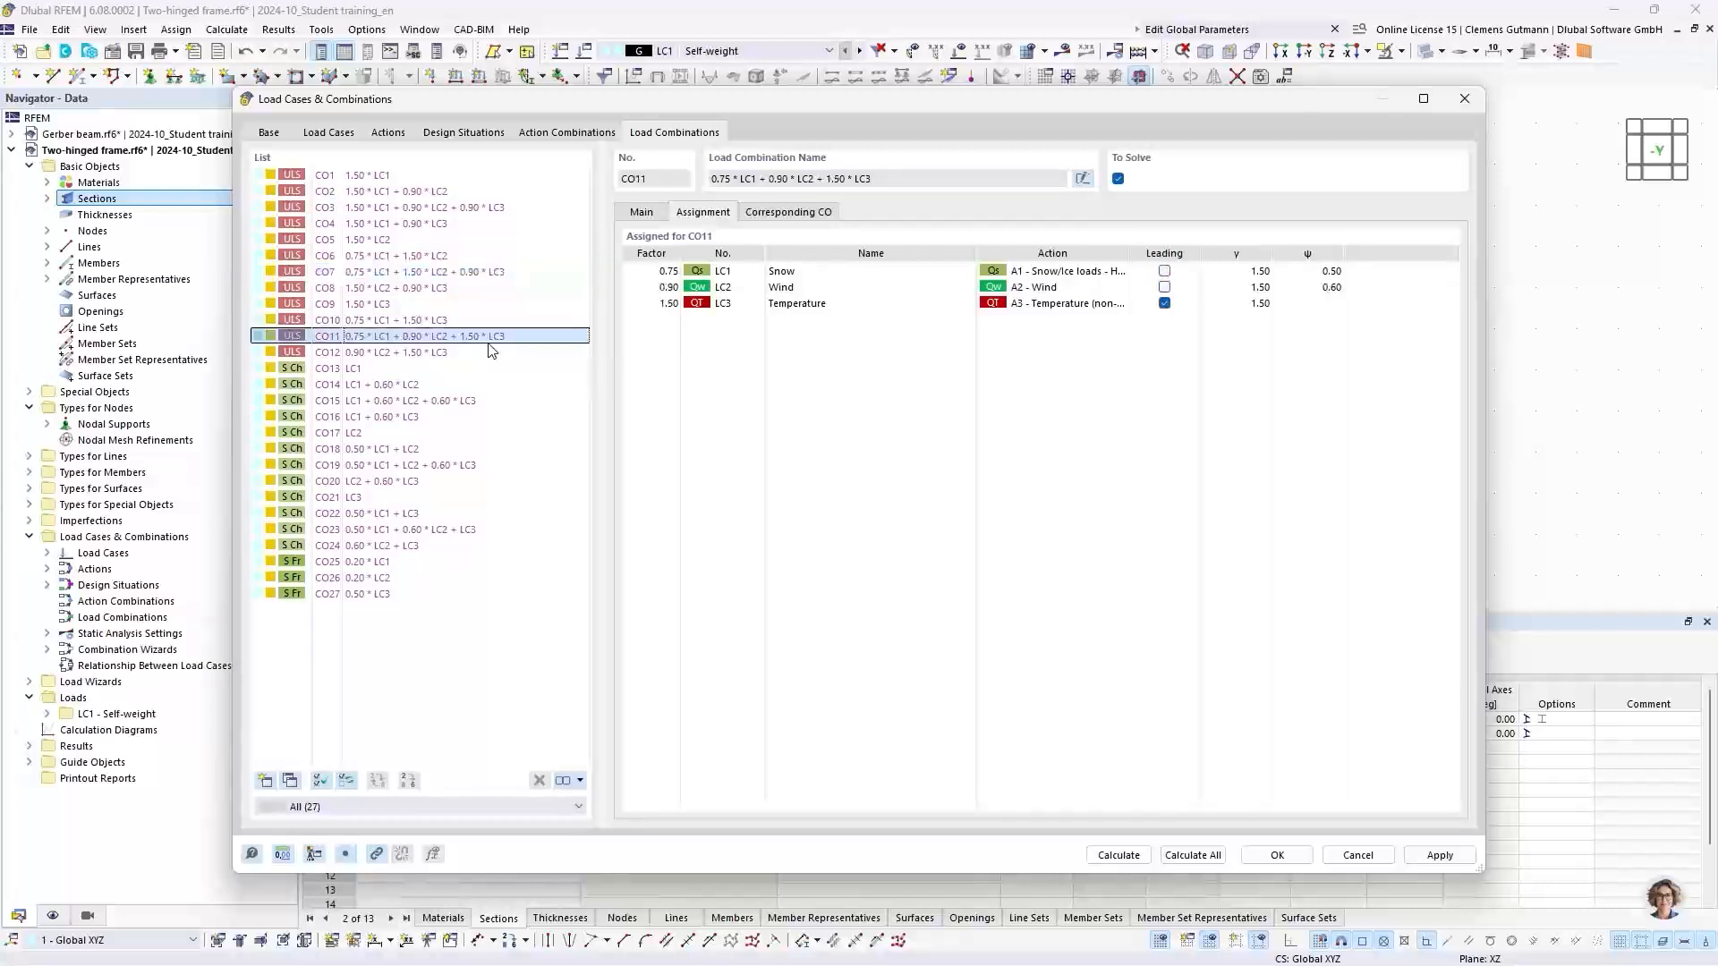
{"action": "left_click", "coordinate": [489, 271]}
{"action": "left_click", "coordinate": [490, 208]}
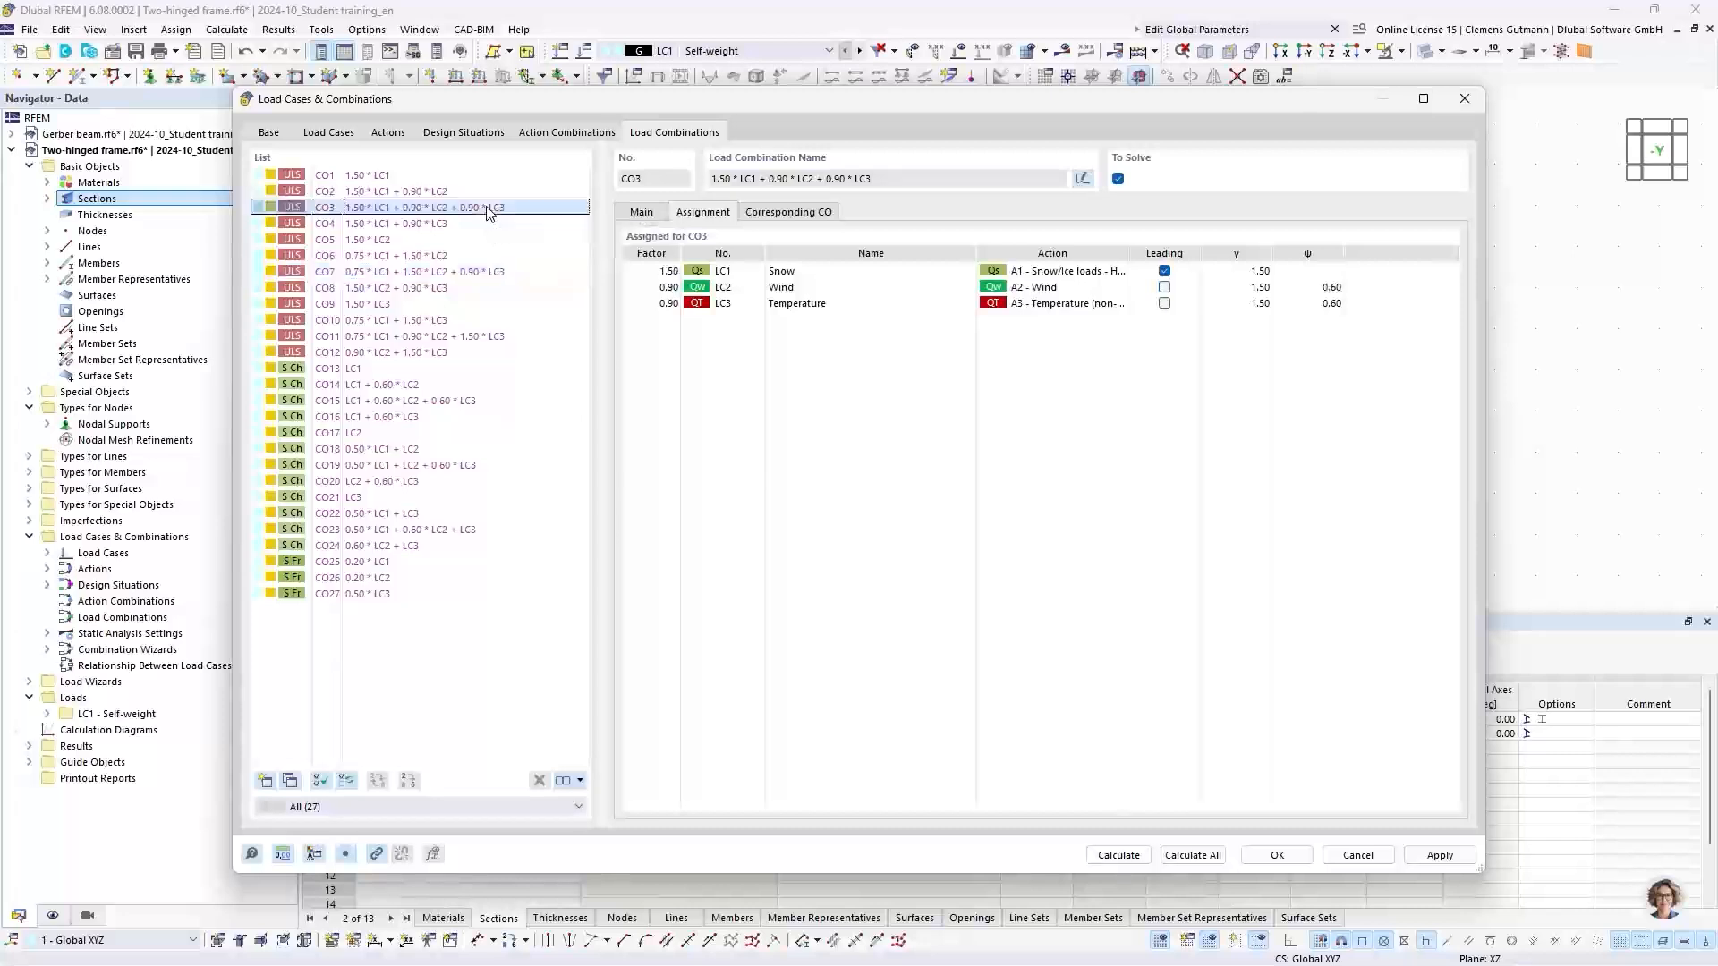
{"action": "left_click", "coordinate": [497, 272]}
{"action": "left_click", "coordinate": [506, 337]}
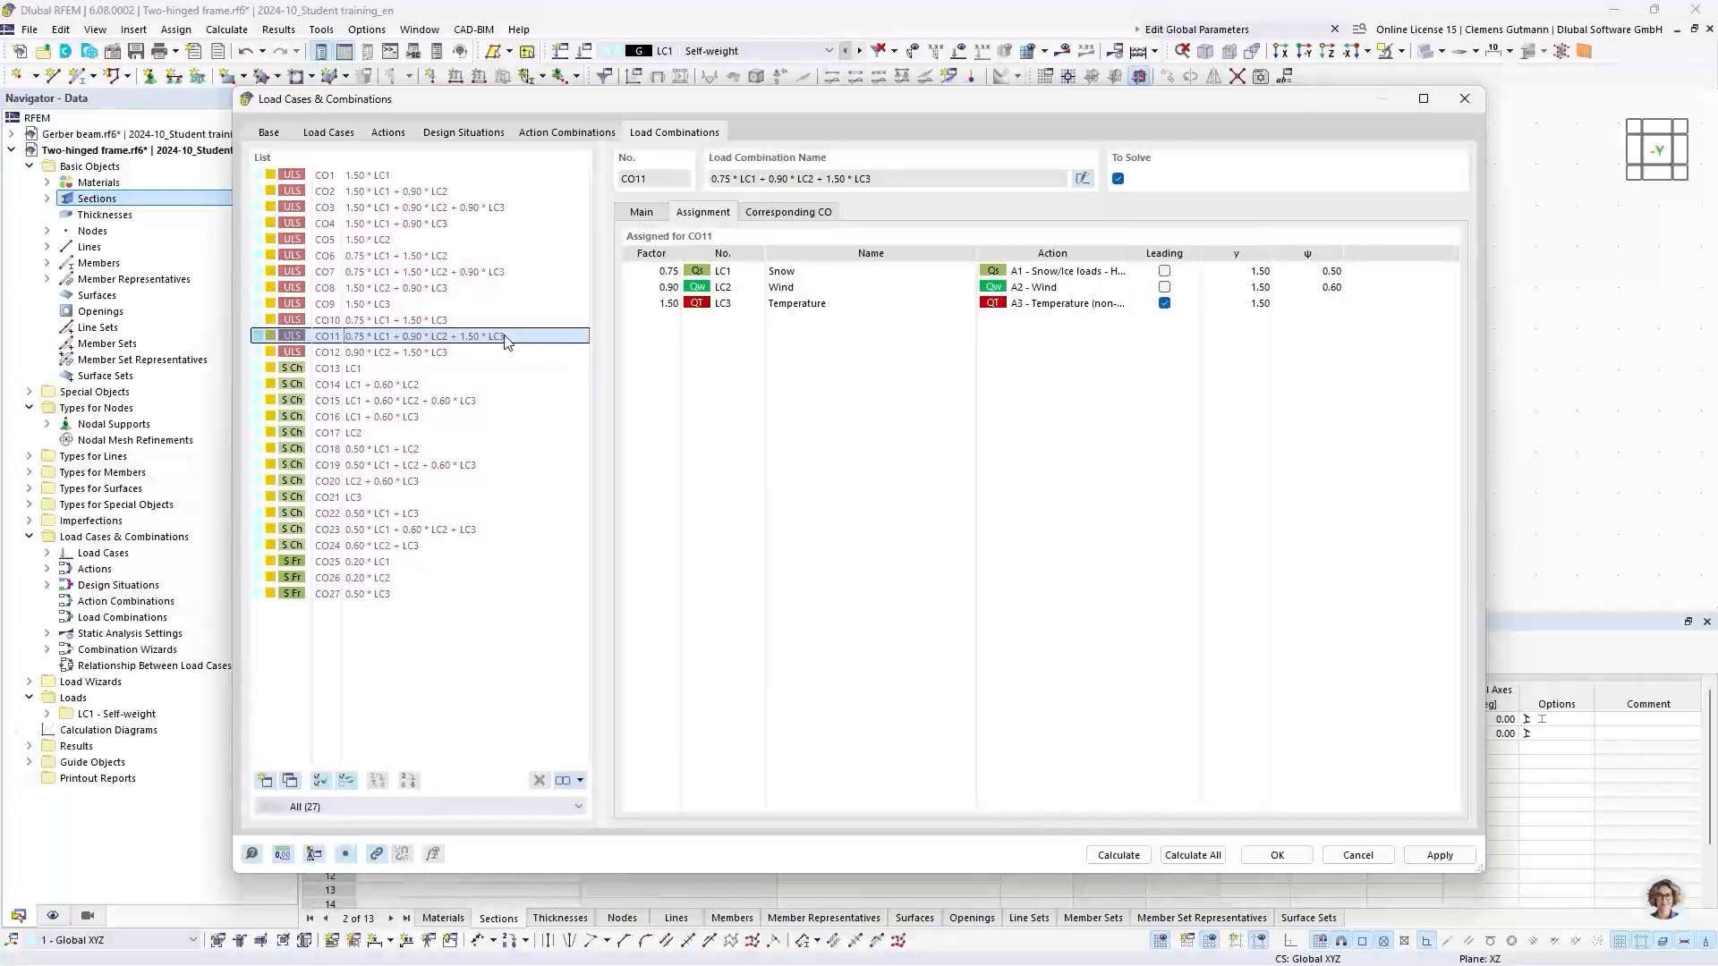
{"action": "left_click", "coordinate": [501, 272]}
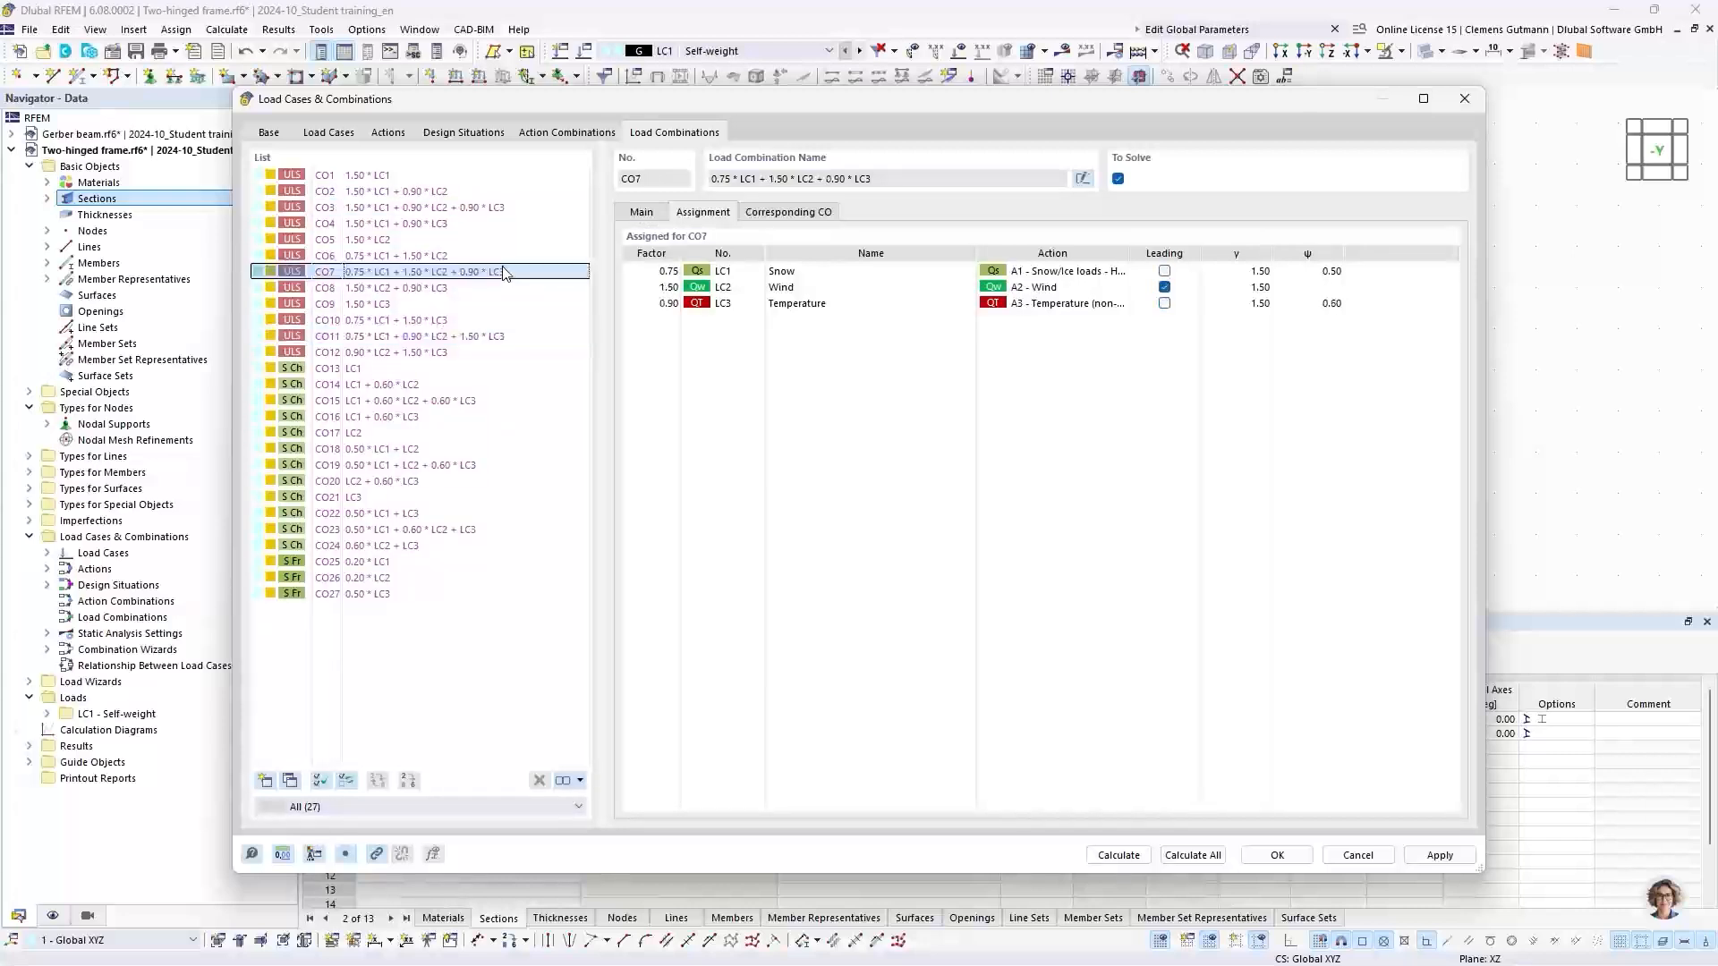
{"action": "left_click", "coordinate": [497, 209]}
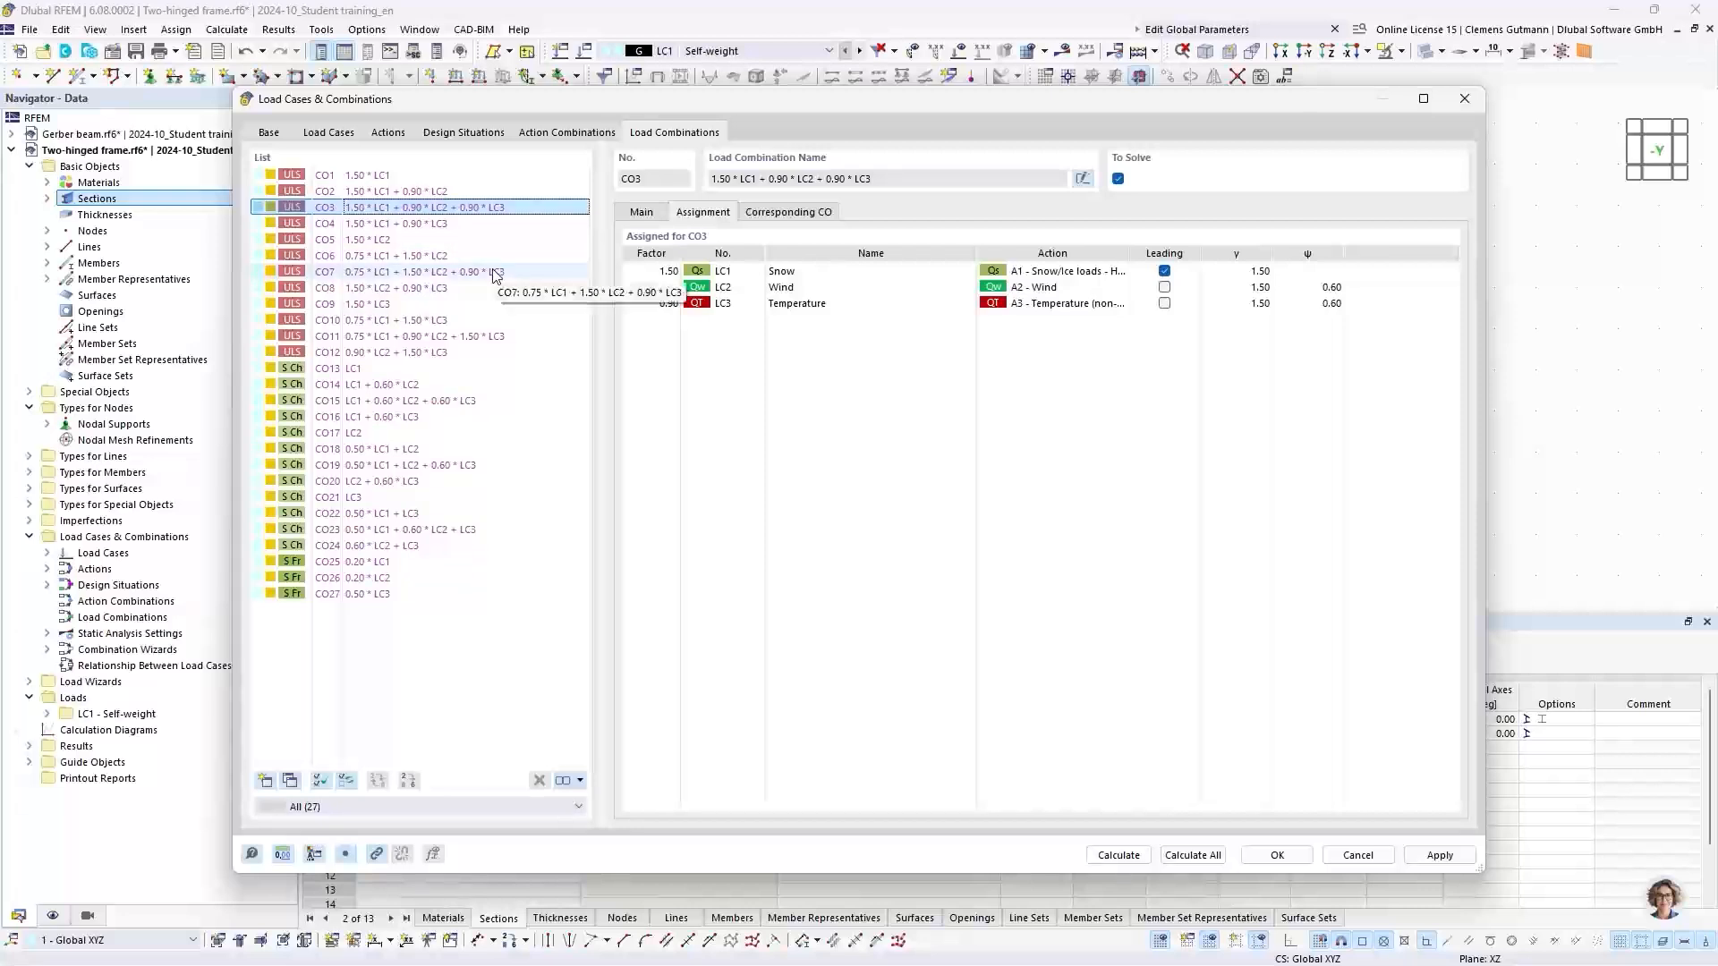
{"action": "left_click", "coordinate": [1257, 857]}
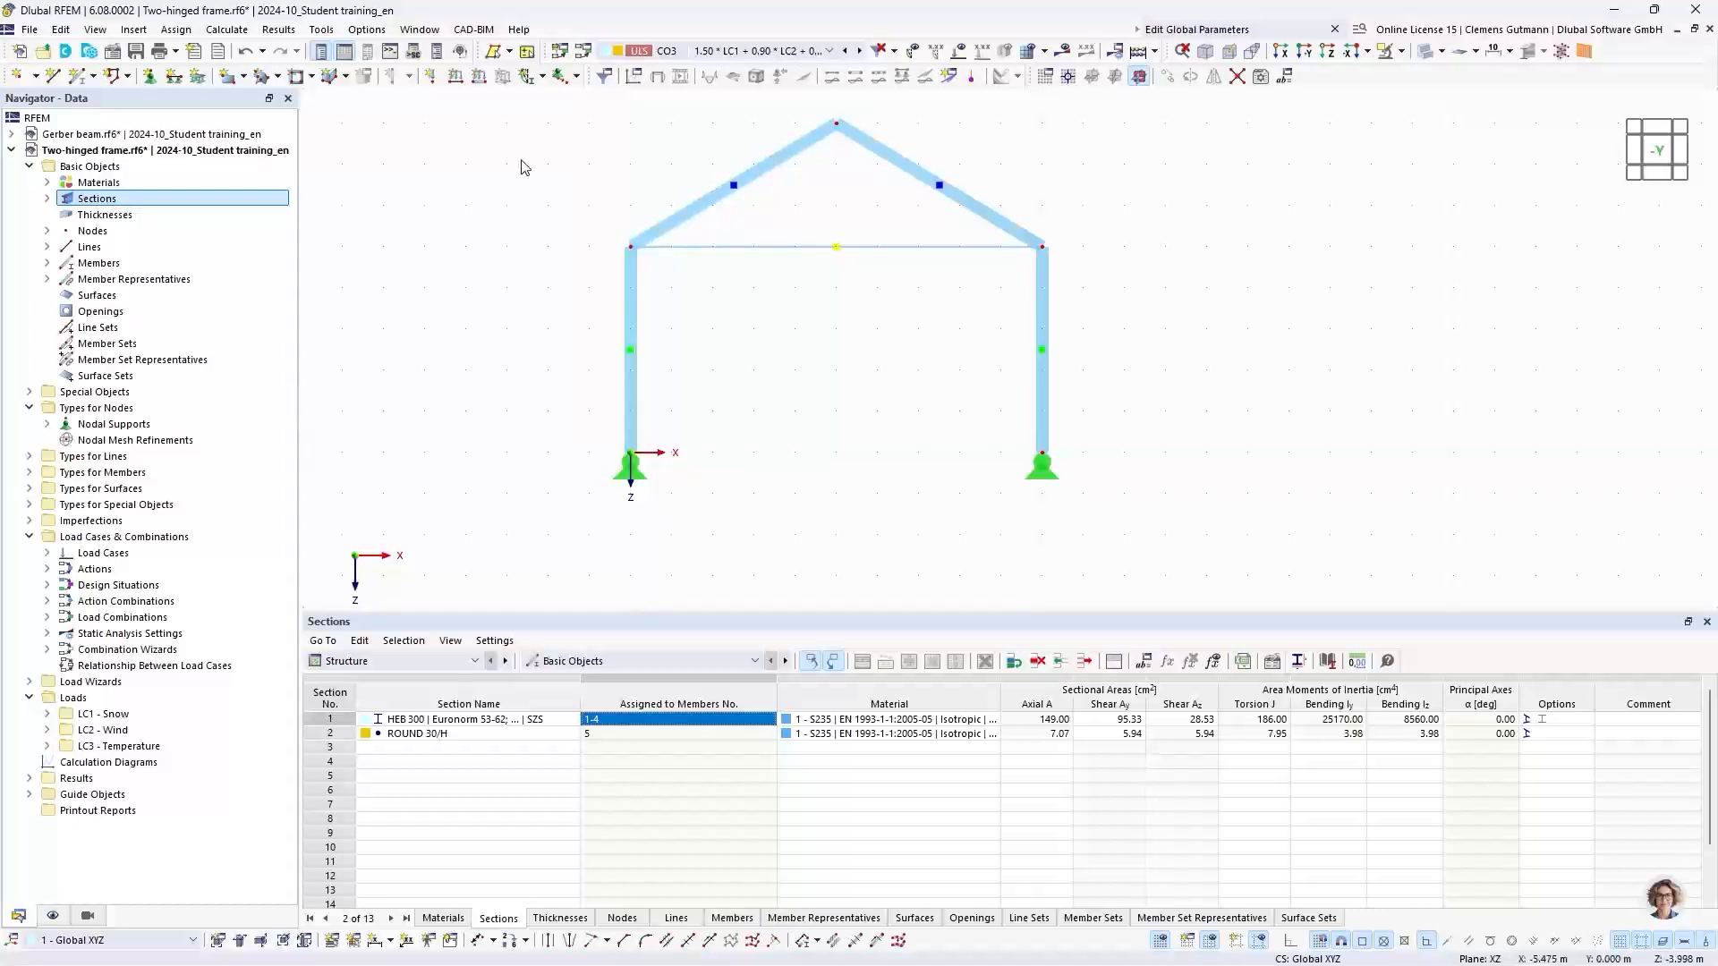
Define a uniform member load of 1 kN/m in load case LC1 - Snow and assign it to the two rafters, members 2 and 4
{"action": "left_click", "coordinate": [477, 77]}
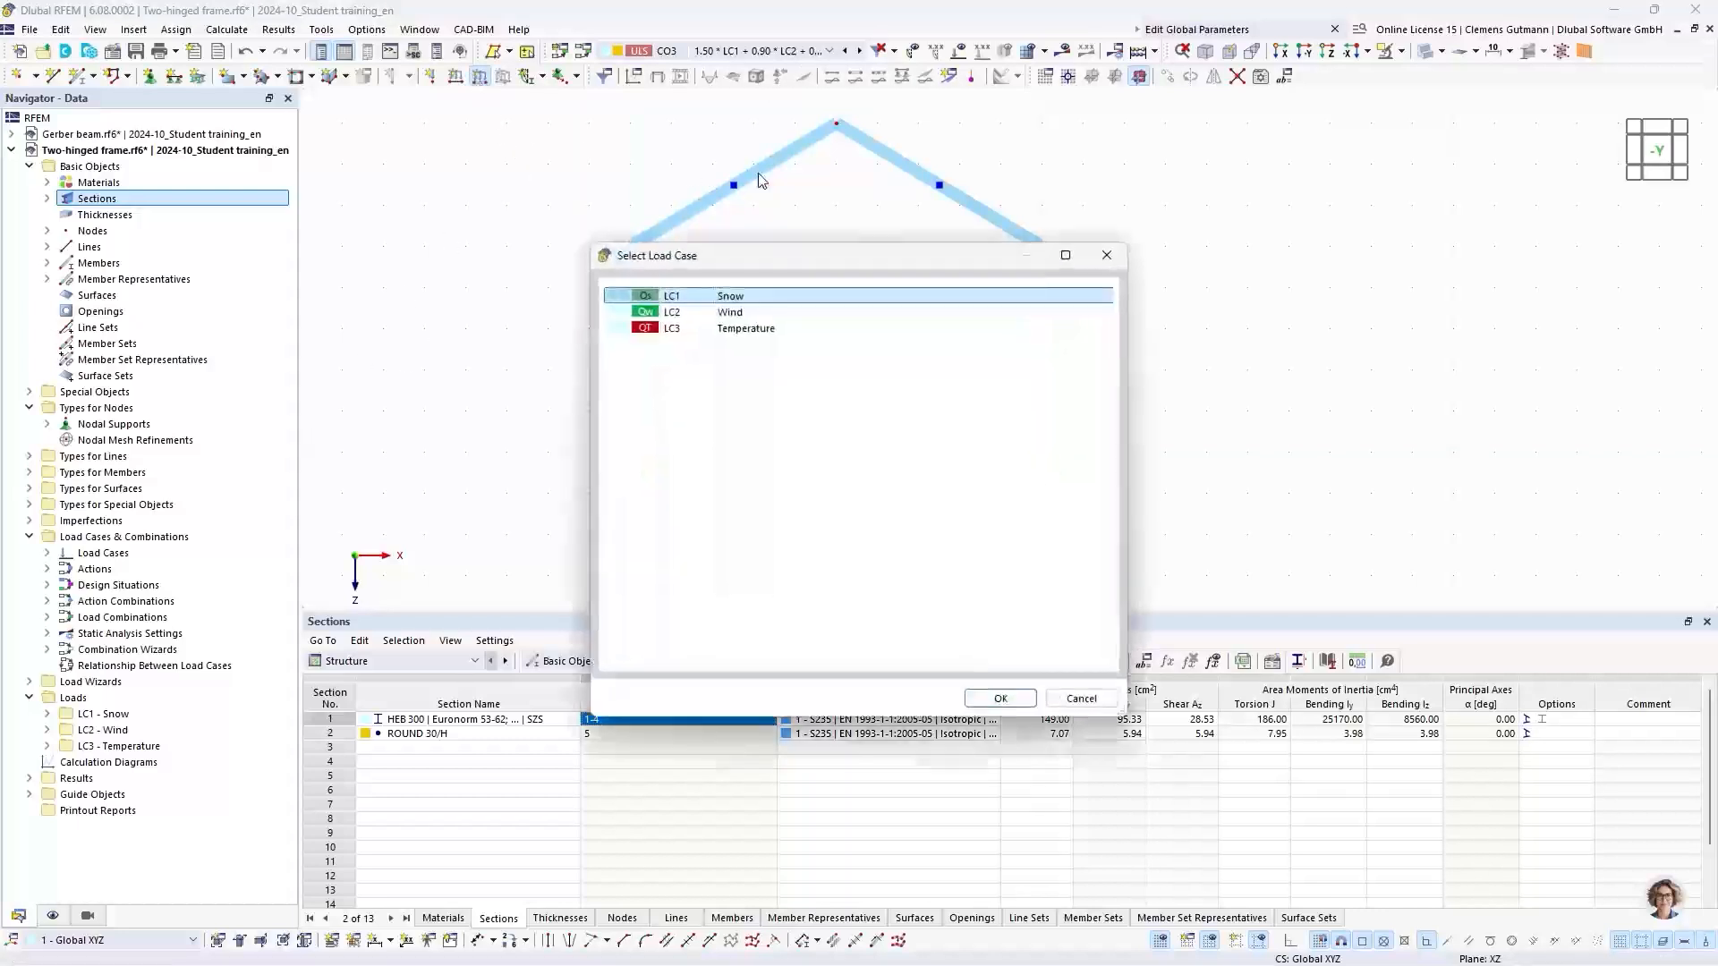
{"action": "left_click", "coordinate": [998, 697]}
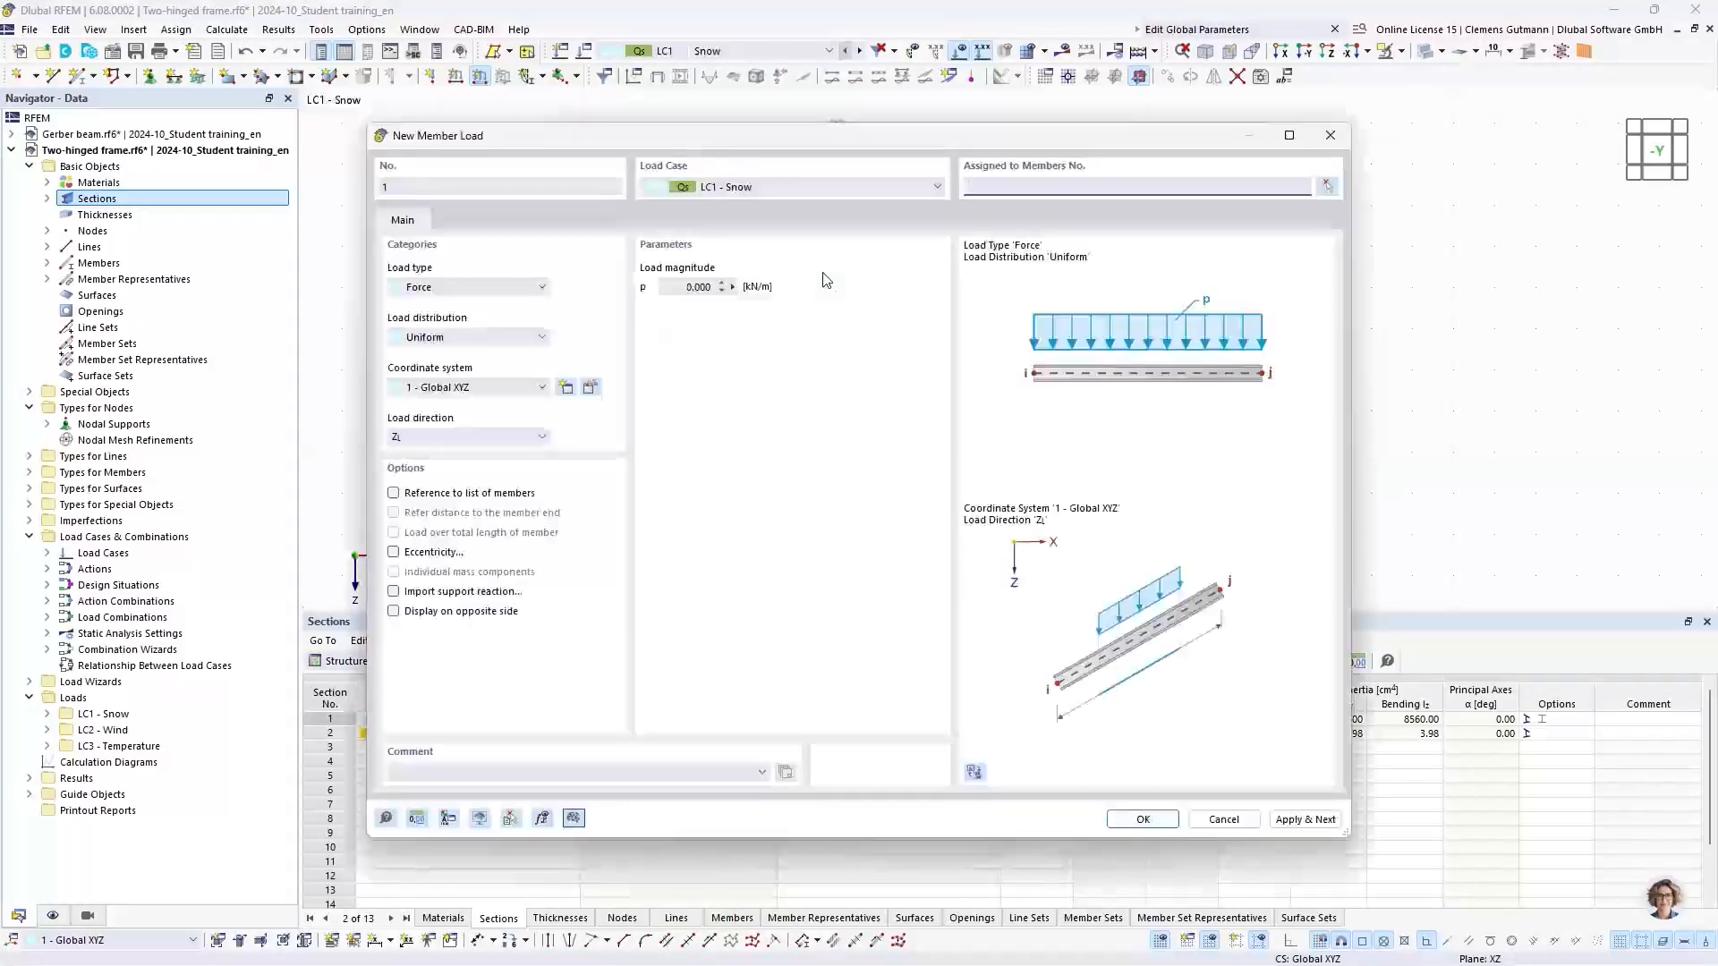
{"action": "left_click", "coordinate": [686, 287]}
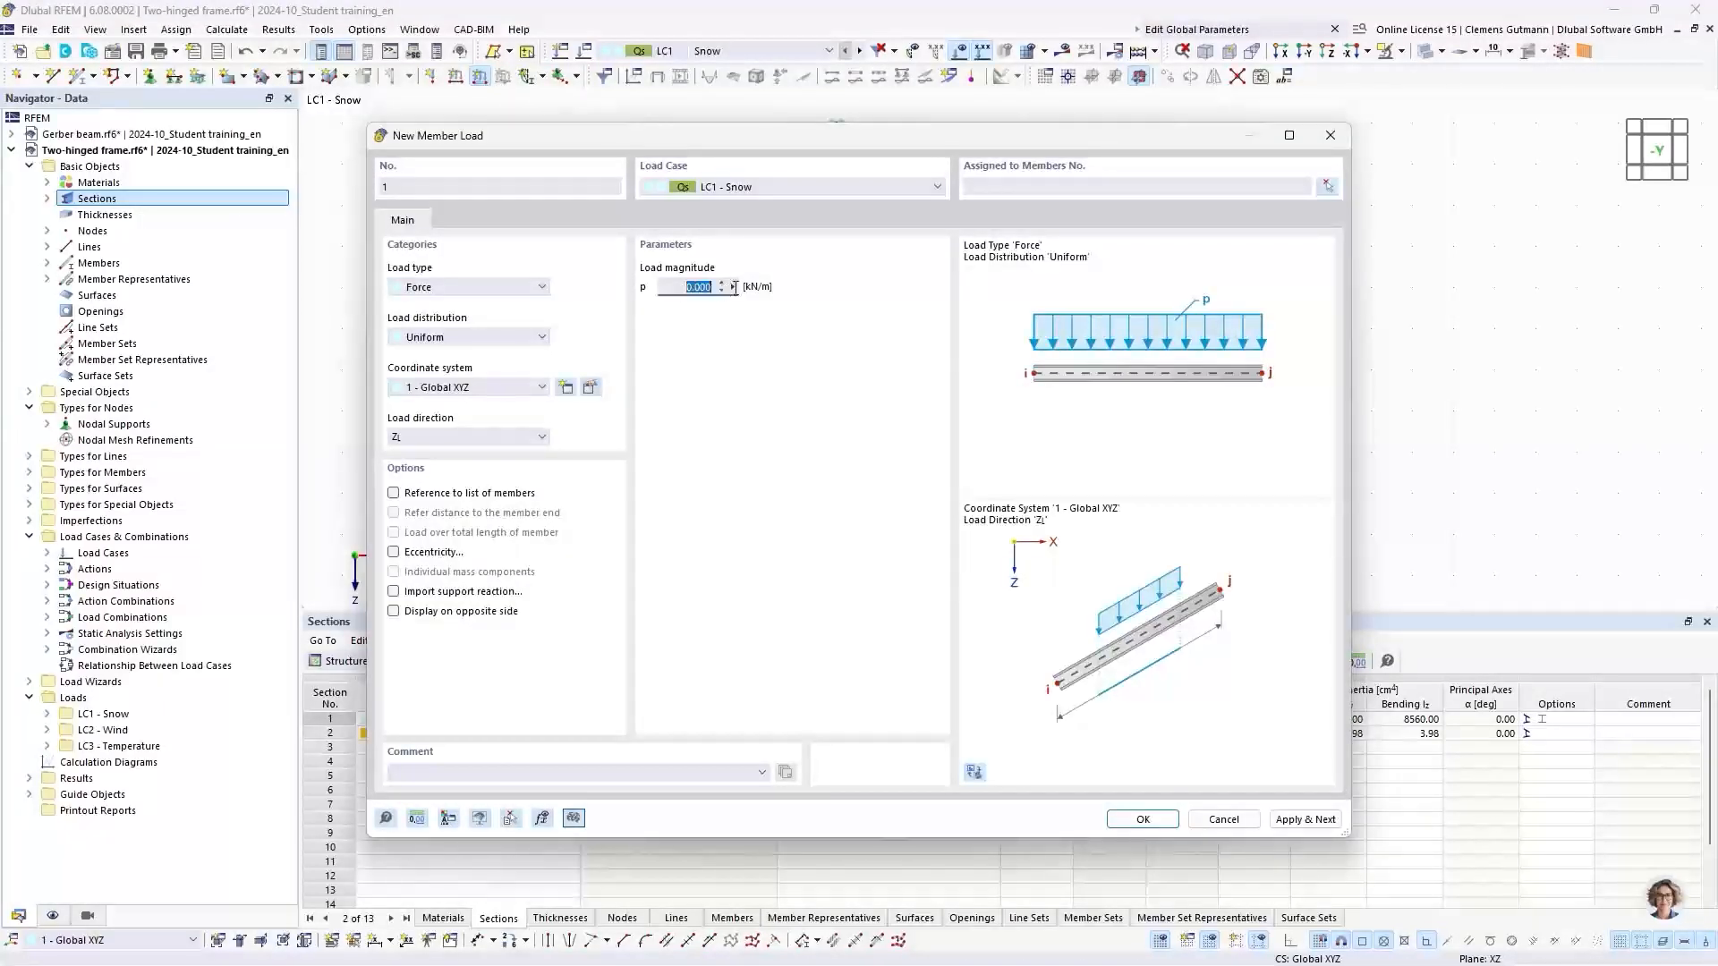
{"action": "type", "text": "1"}
{"action": "key", "text": "Tab"}
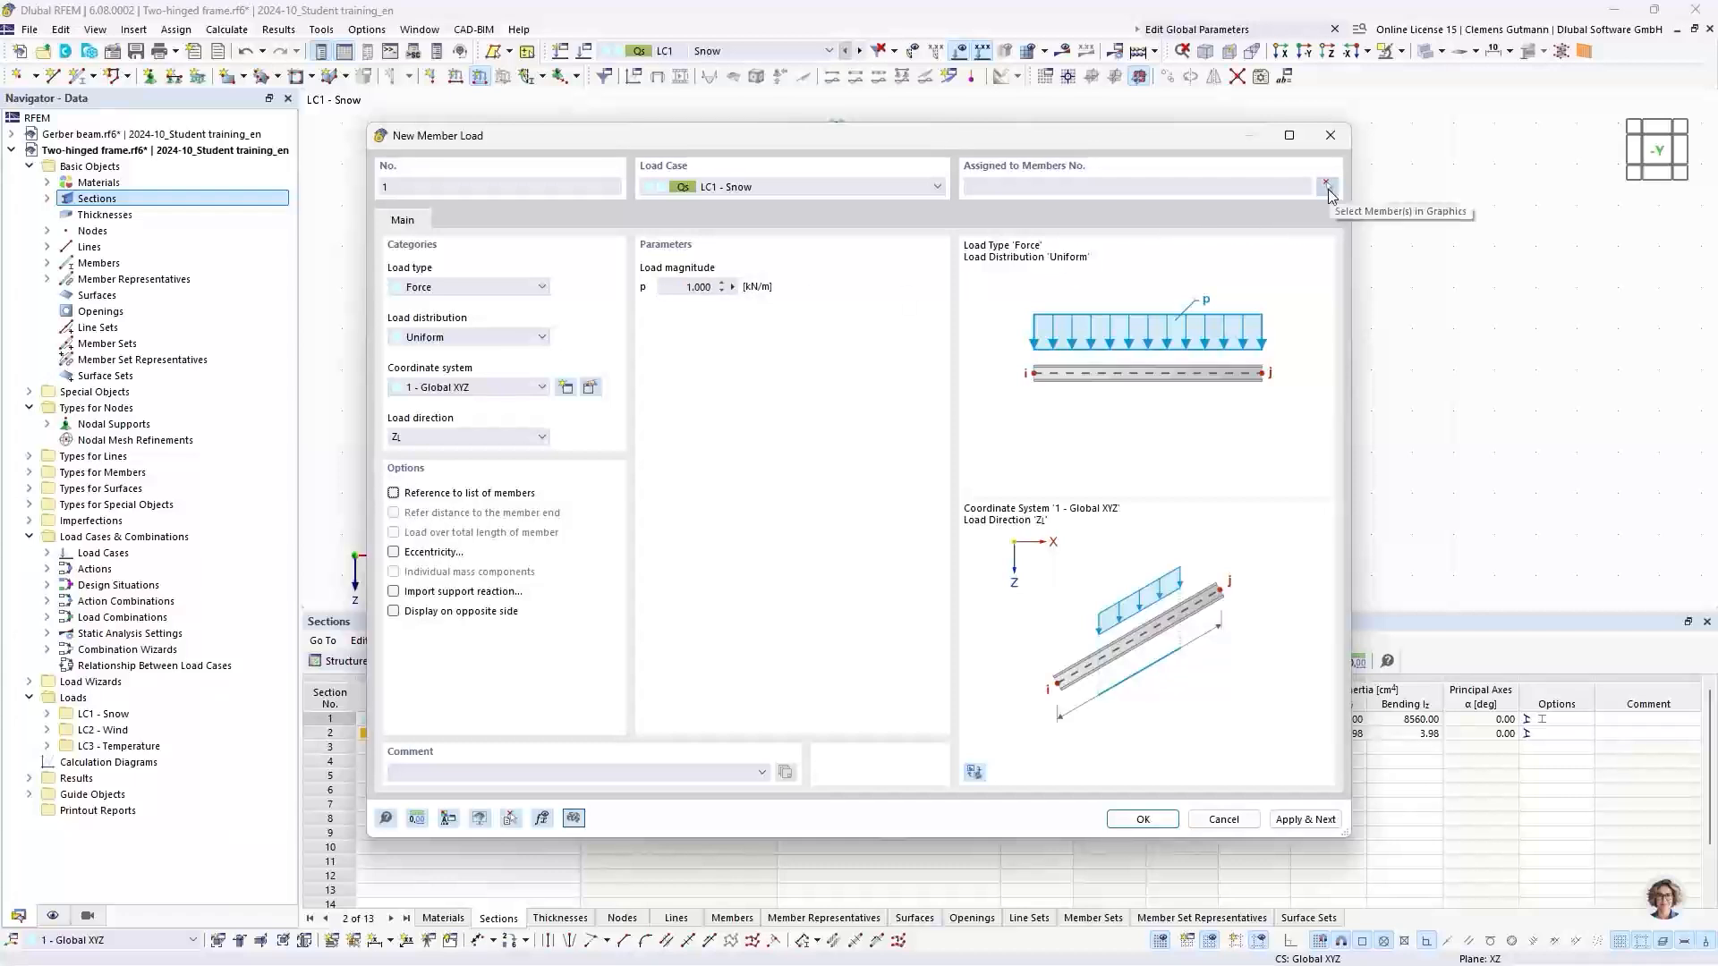
{"action": "left_click", "coordinate": [1328, 187]}
{"action": "middle_click_drag", "start_coordinate": [855, 223], "coordinate": [678, 374]}
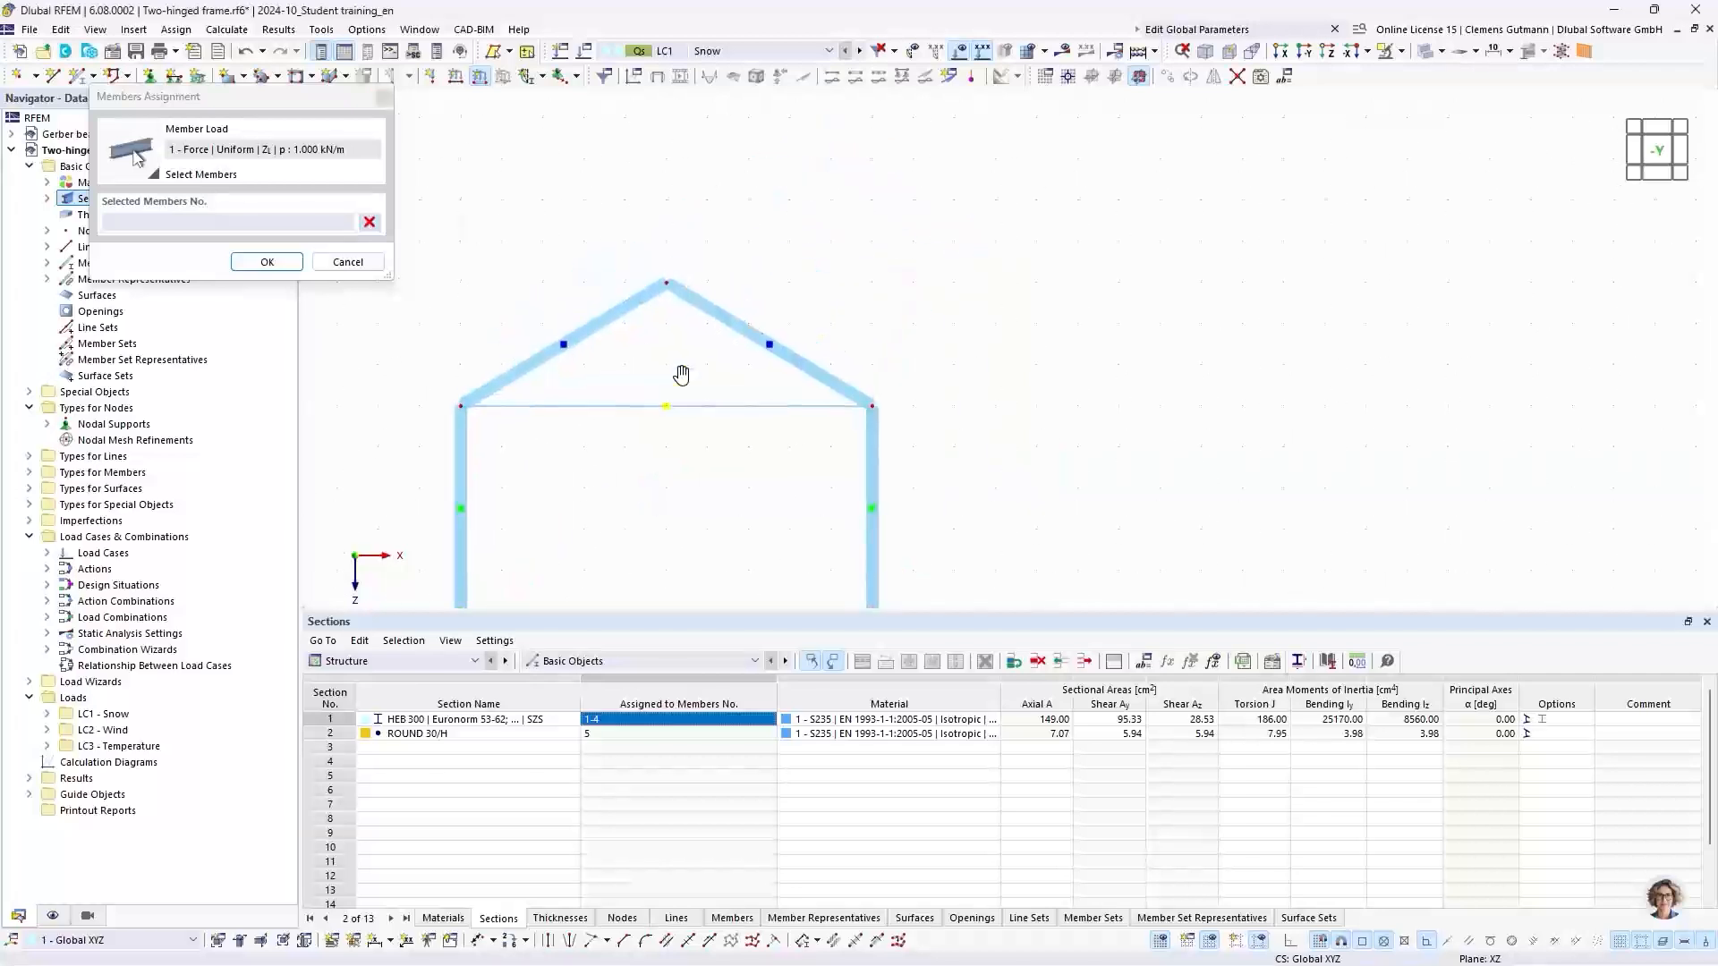
{"action": "left_click_drag", "start_coordinate": [746, 223], "coordinate": [617, 330]}
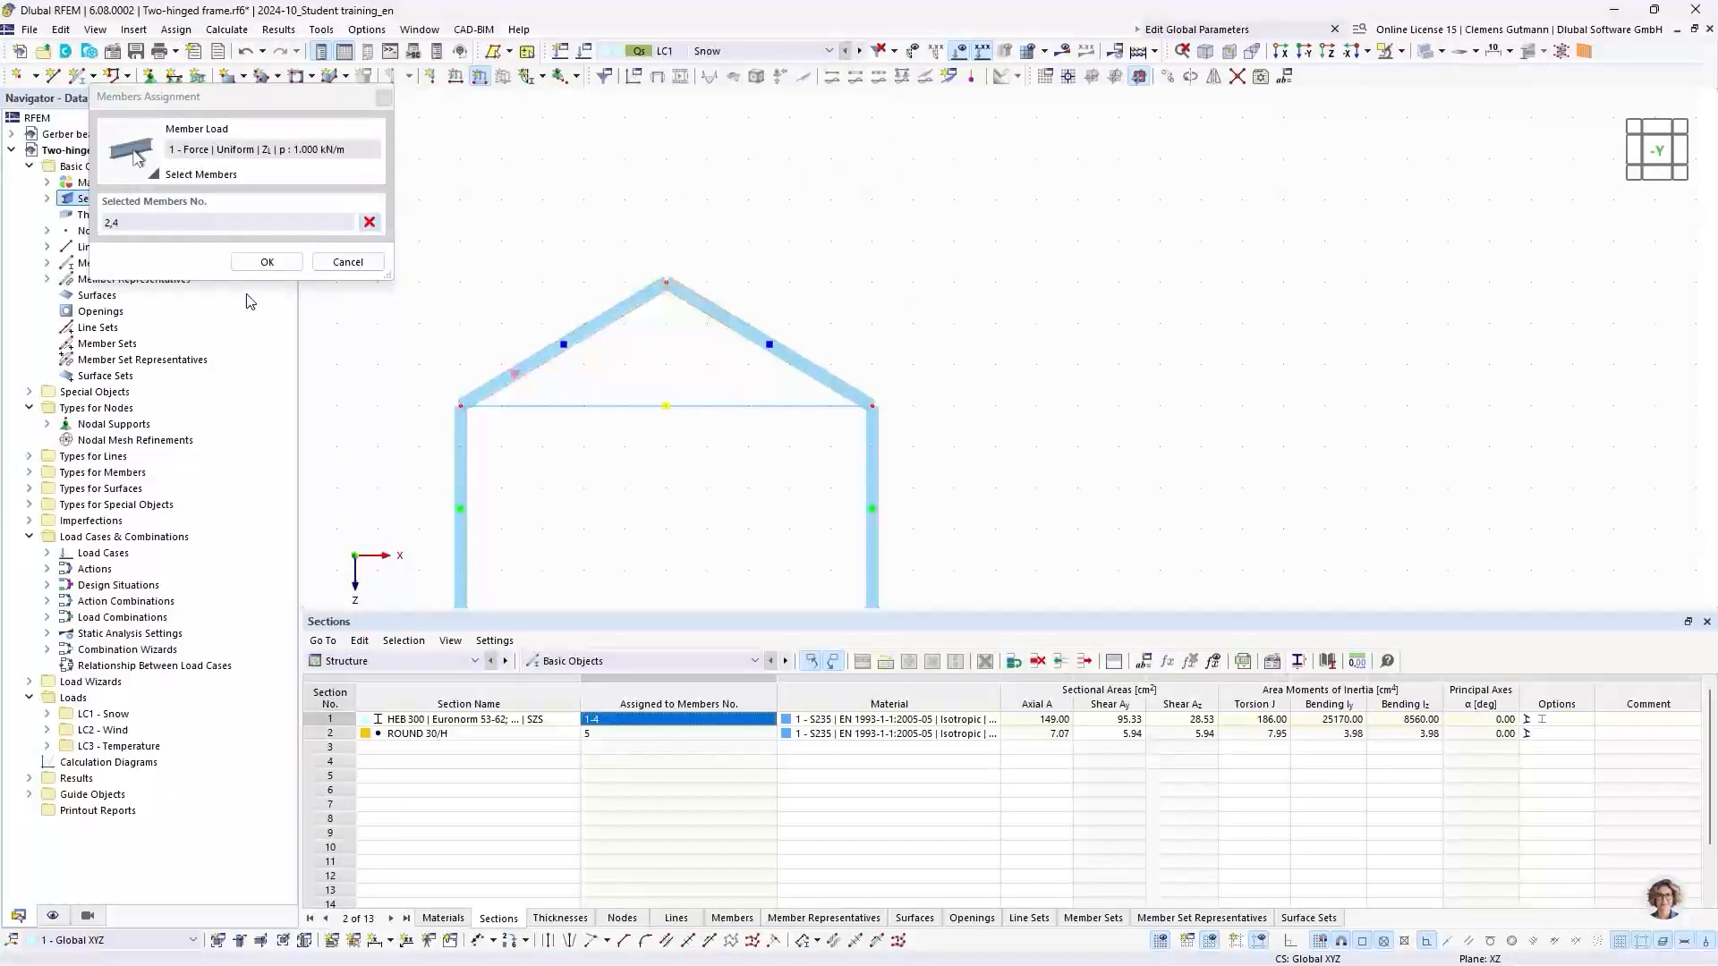
{"action": "left_click", "coordinate": [267, 261]}
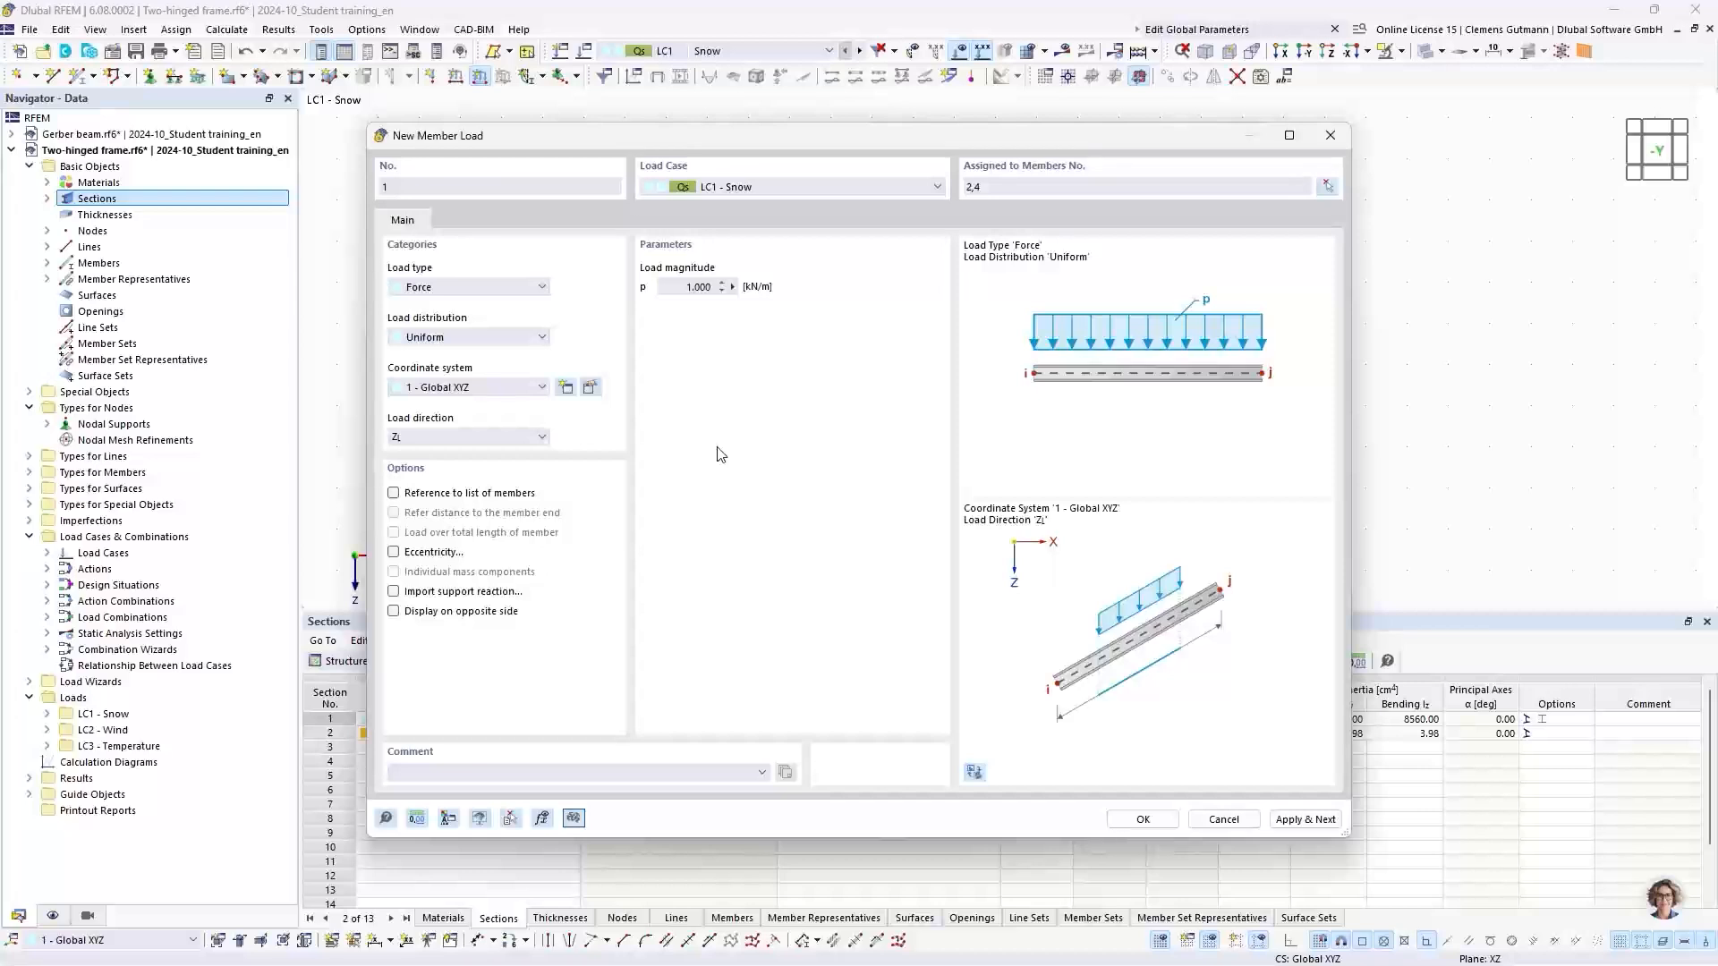
Set the snow load direction to global Z on projected length and apply the load
{"action": "left_click", "coordinate": [524, 439]}
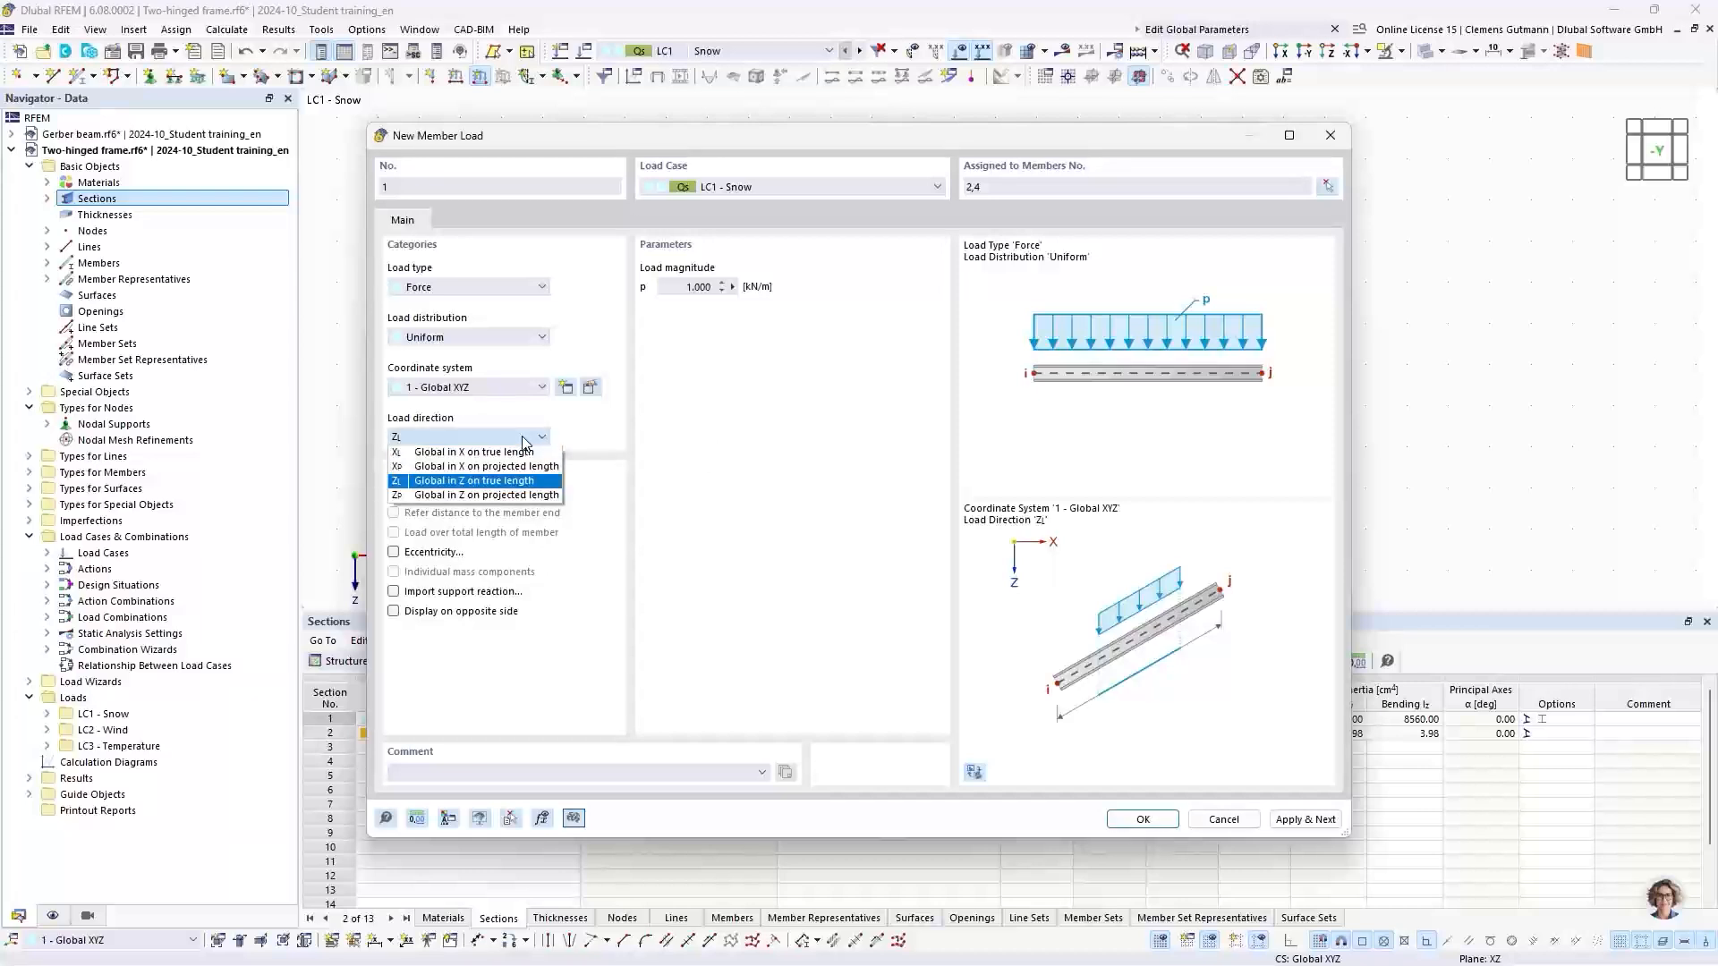
{"action": "left_click", "coordinate": [452, 498]}
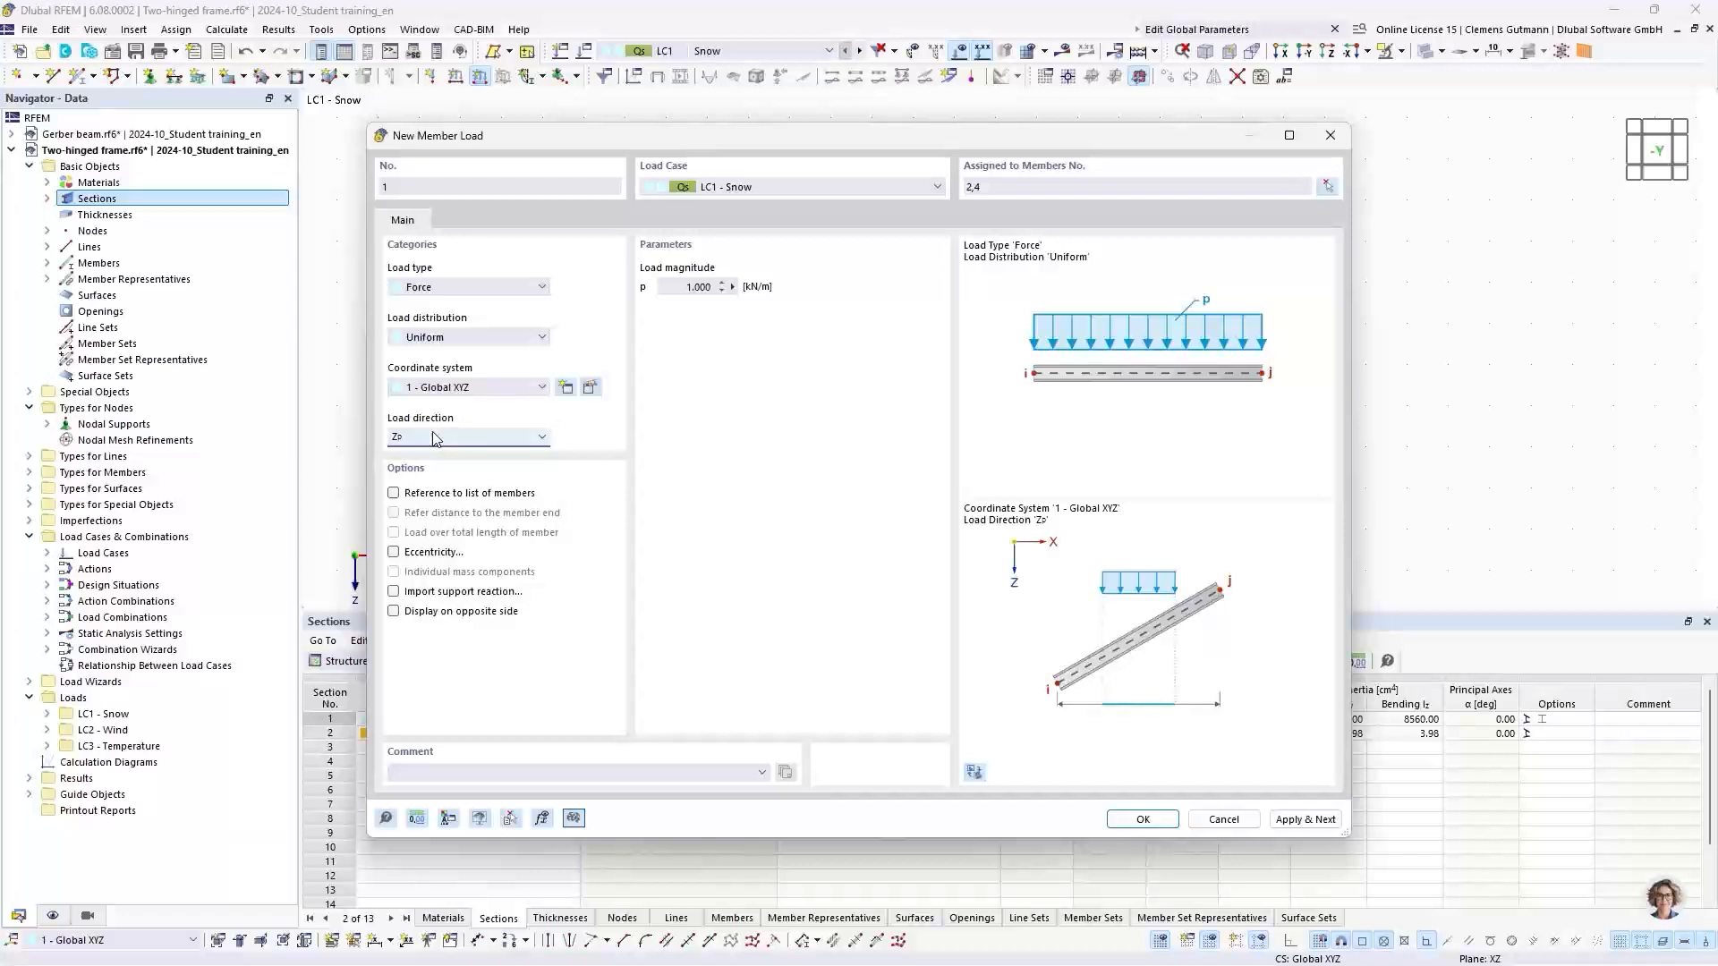
{"action": "left_click", "coordinate": [1308, 820]}
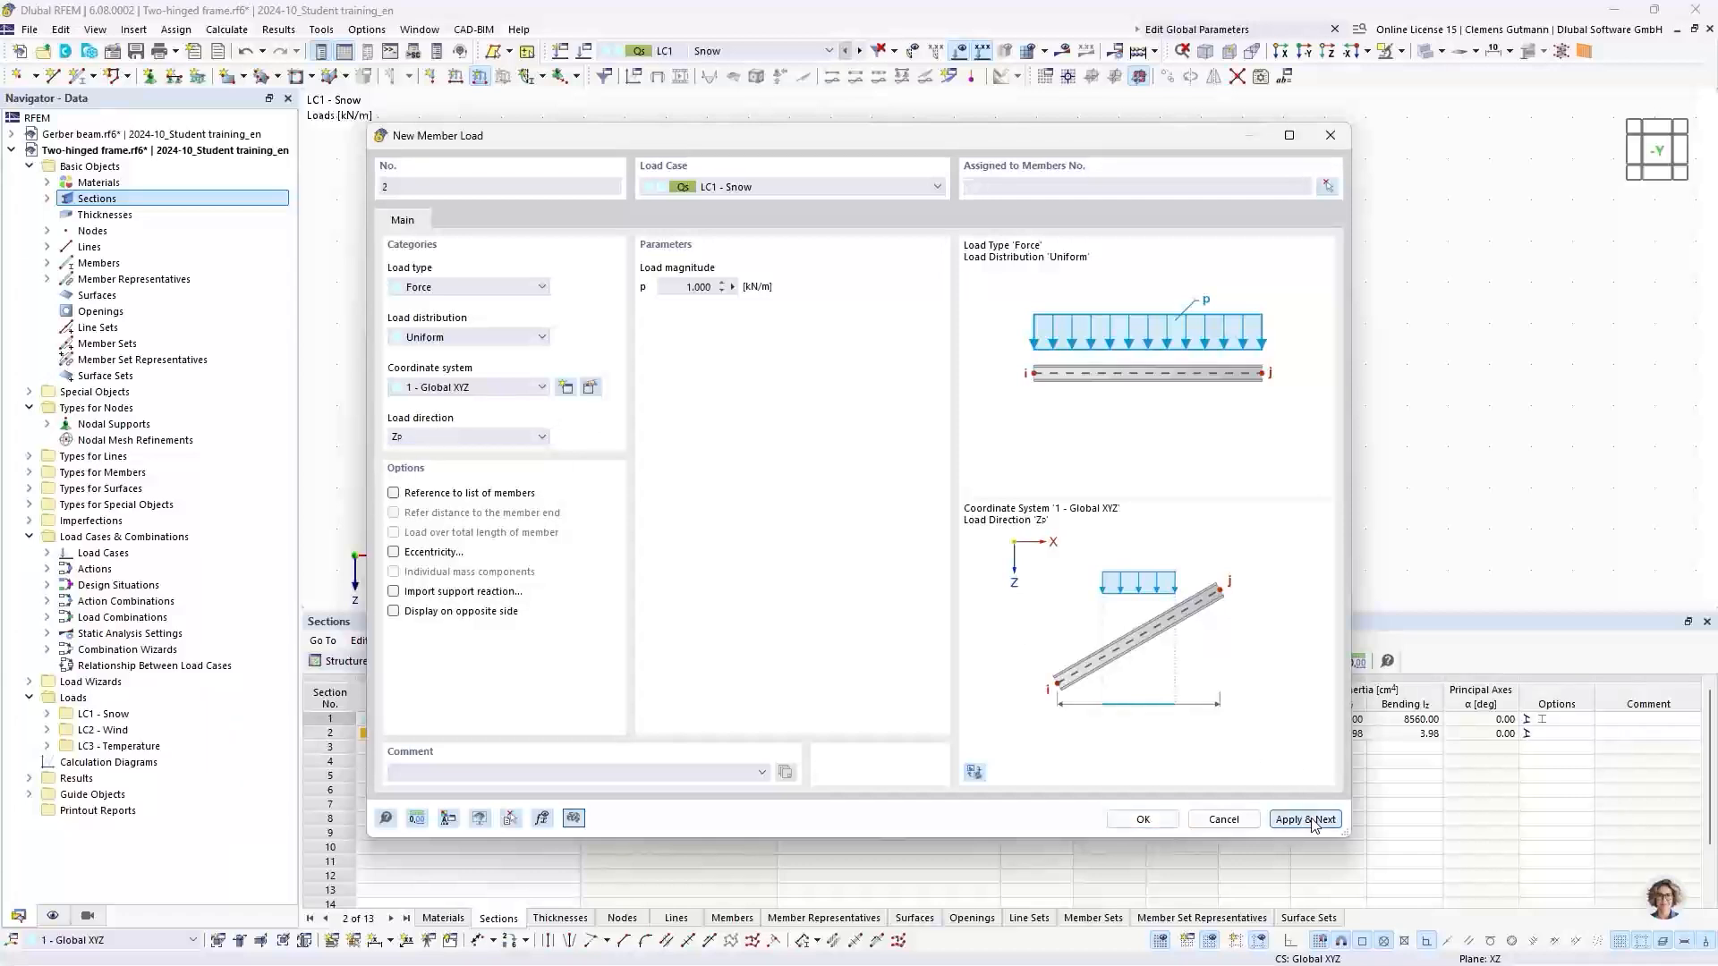
Begin a member load in load case LC2 - Wind and assign it to both columns and both rafters, members 1-4
{"action": "left_click", "coordinate": [769, 189]}
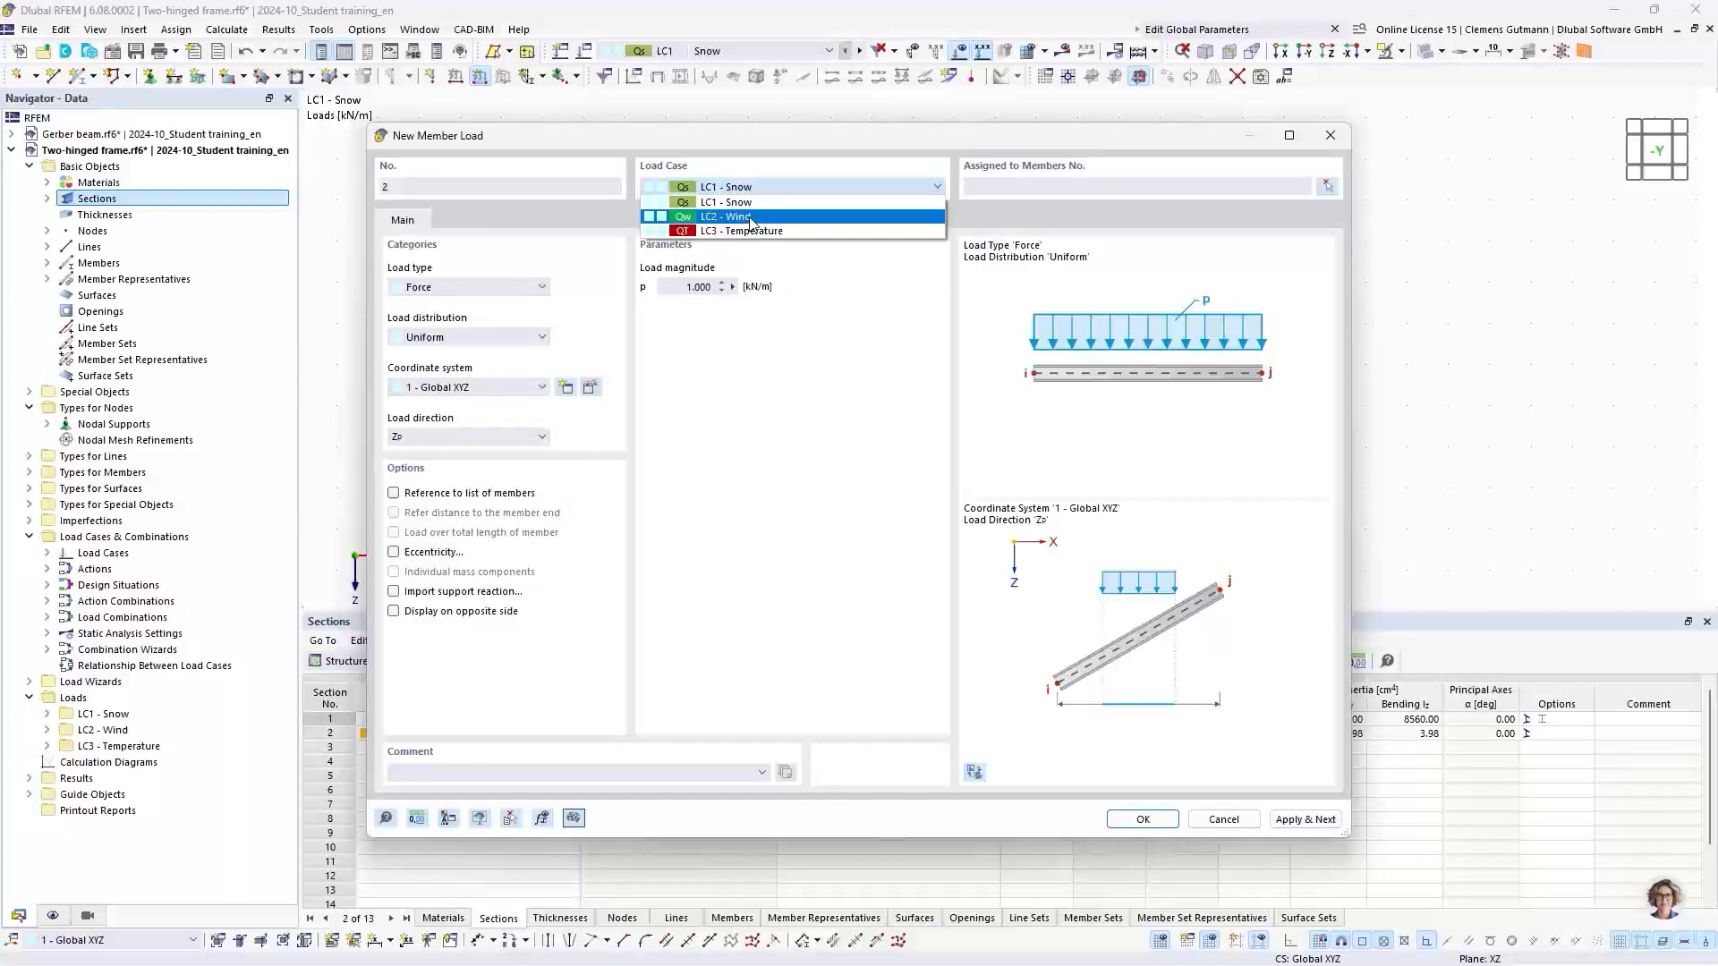
{"action": "left_click", "coordinate": [752, 218]}
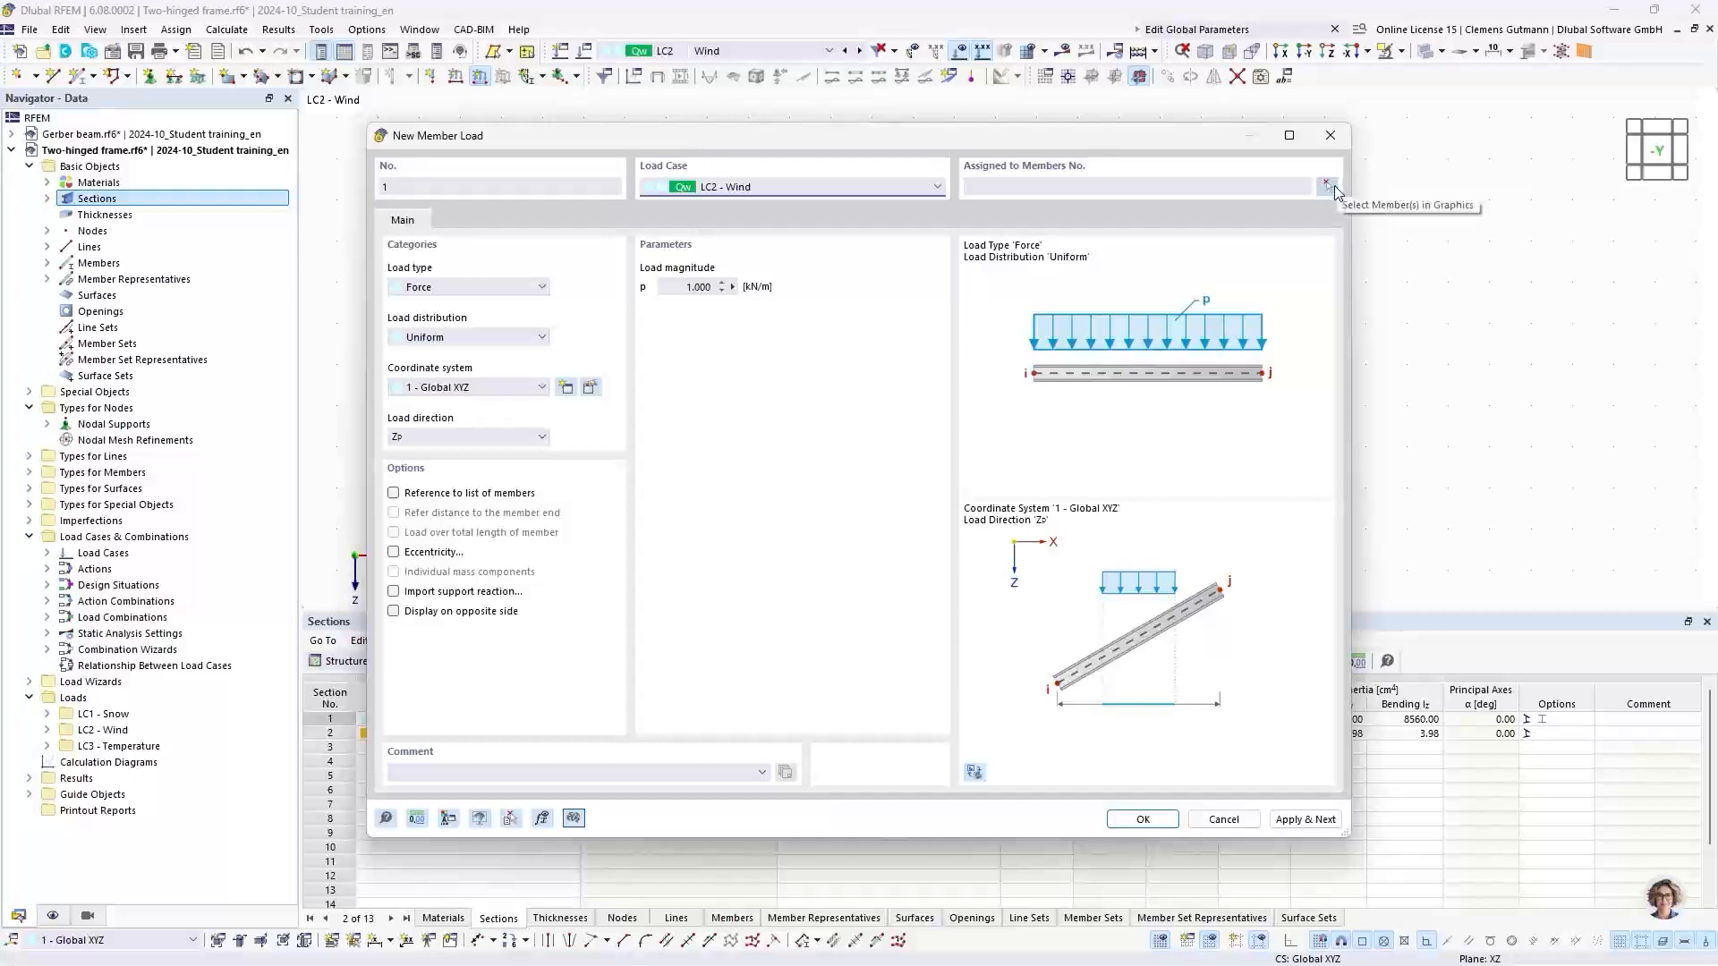
{"action": "left_click", "coordinate": [1334, 186]}
{"action": "scroll", "coordinate": [826, 202], "scroll_direction": "down", "scroll_amount": 3}
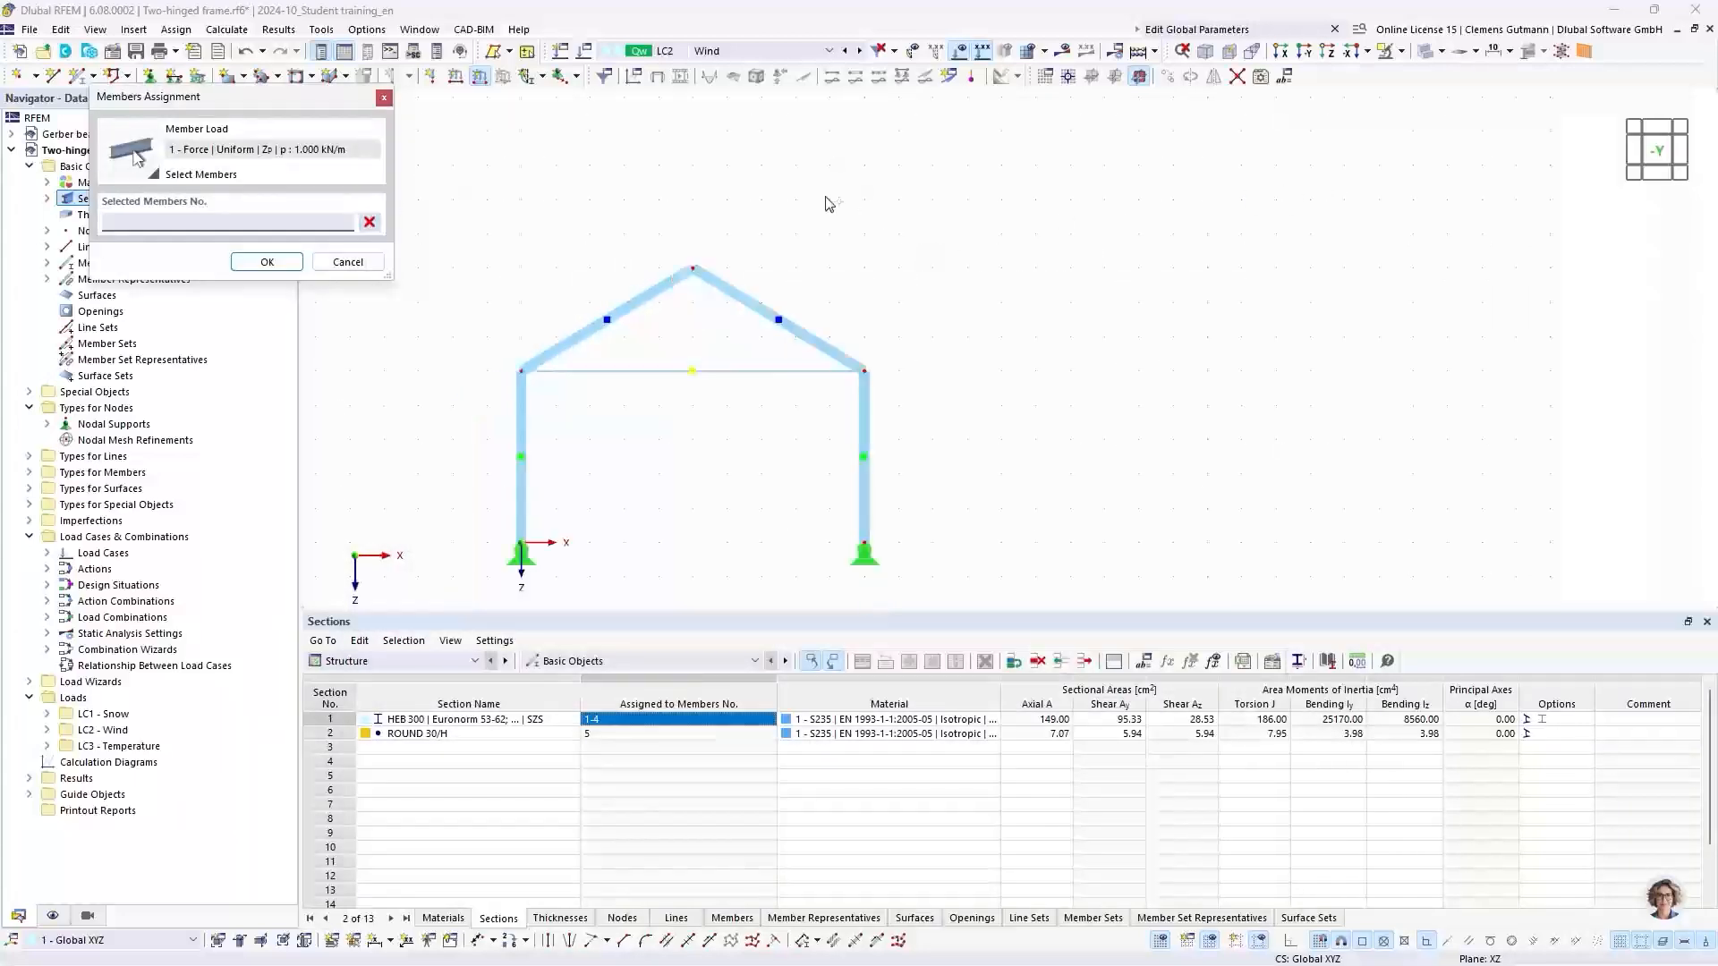
{"action": "left_click_drag", "start_coordinate": [669, 399], "coordinate": [583, 353]}
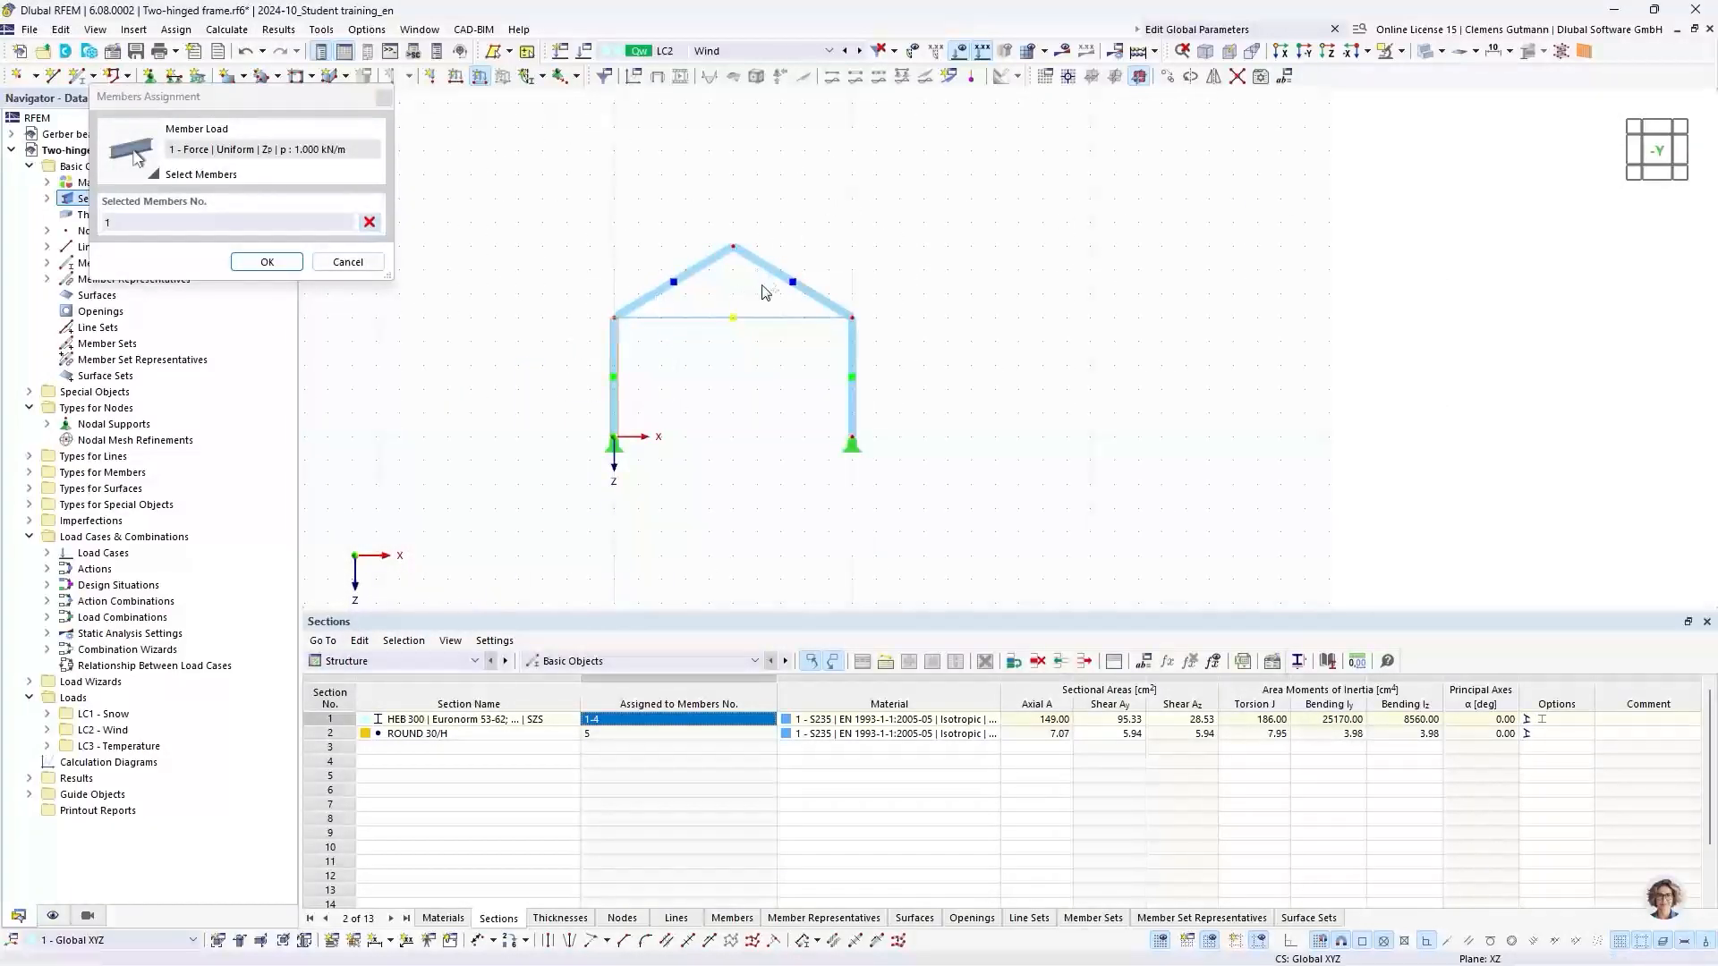
{"action": "left_click_drag", "start_coordinate": [777, 299], "coordinate": [711, 218]}
{"action": "left_click_drag", "start_coordinate": [915, 376], "coordinate": [784, 363]}
{"action": "left_click", "coordinate": [268, 262]}
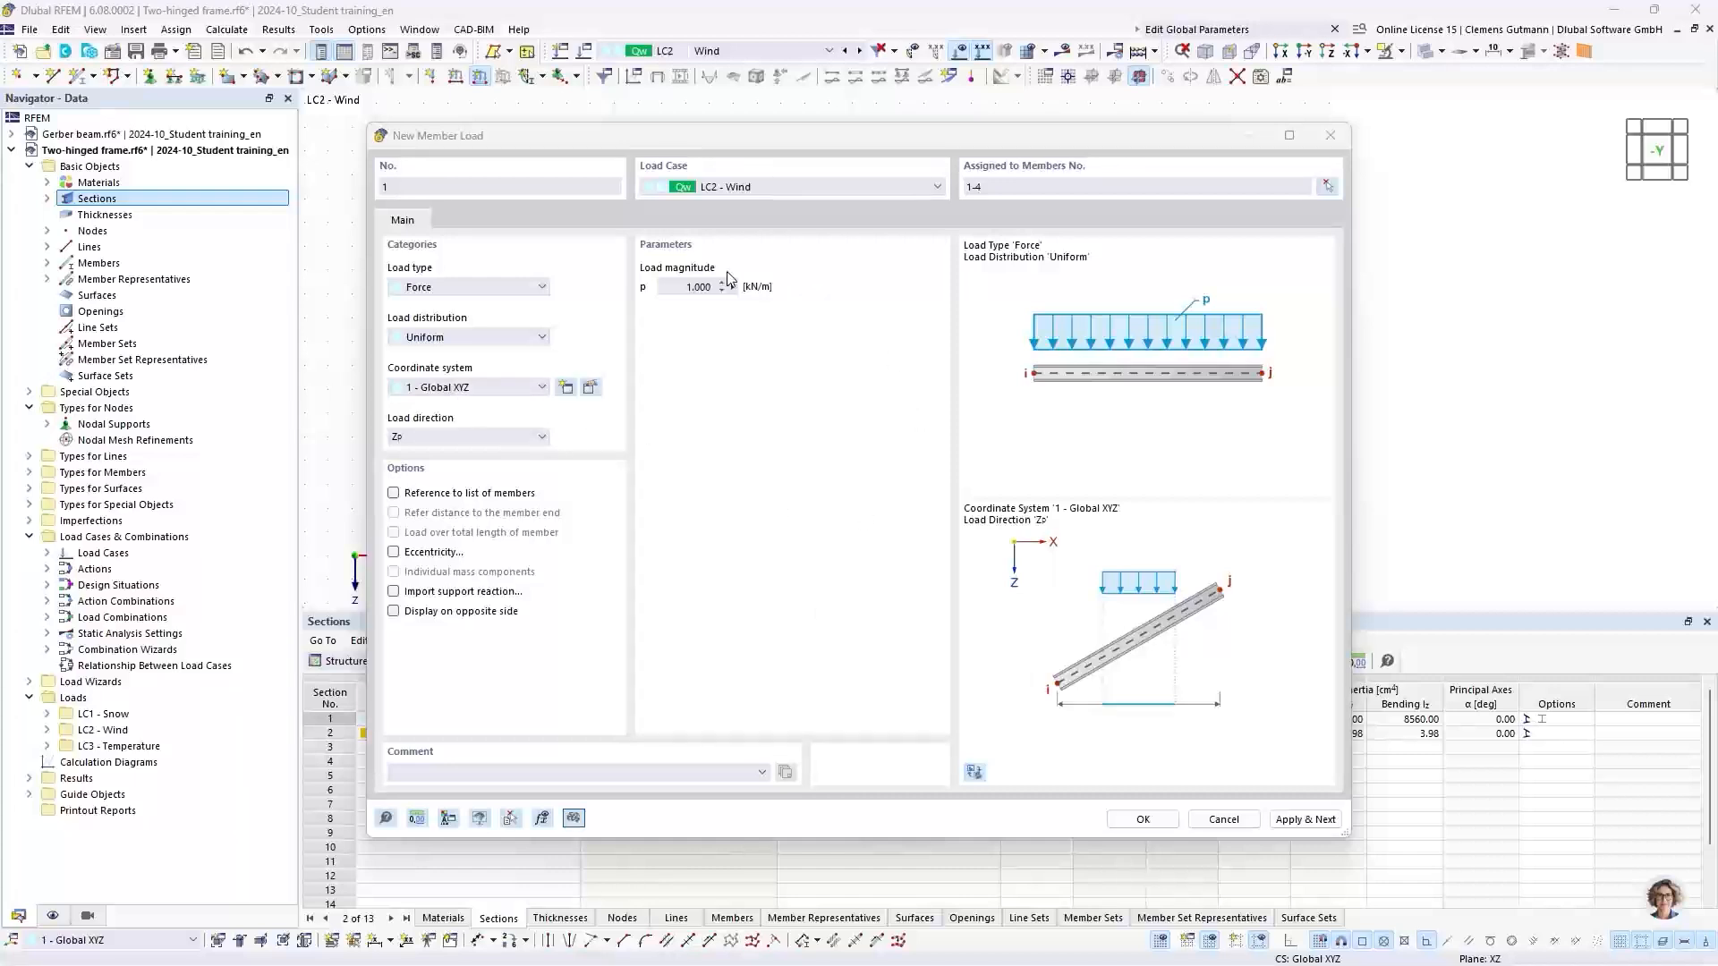
Set the wind load's coordinate system to Local xyz and apply the 1 kN/m load
{"action": "left_click", "coordinate": [445, 388]}
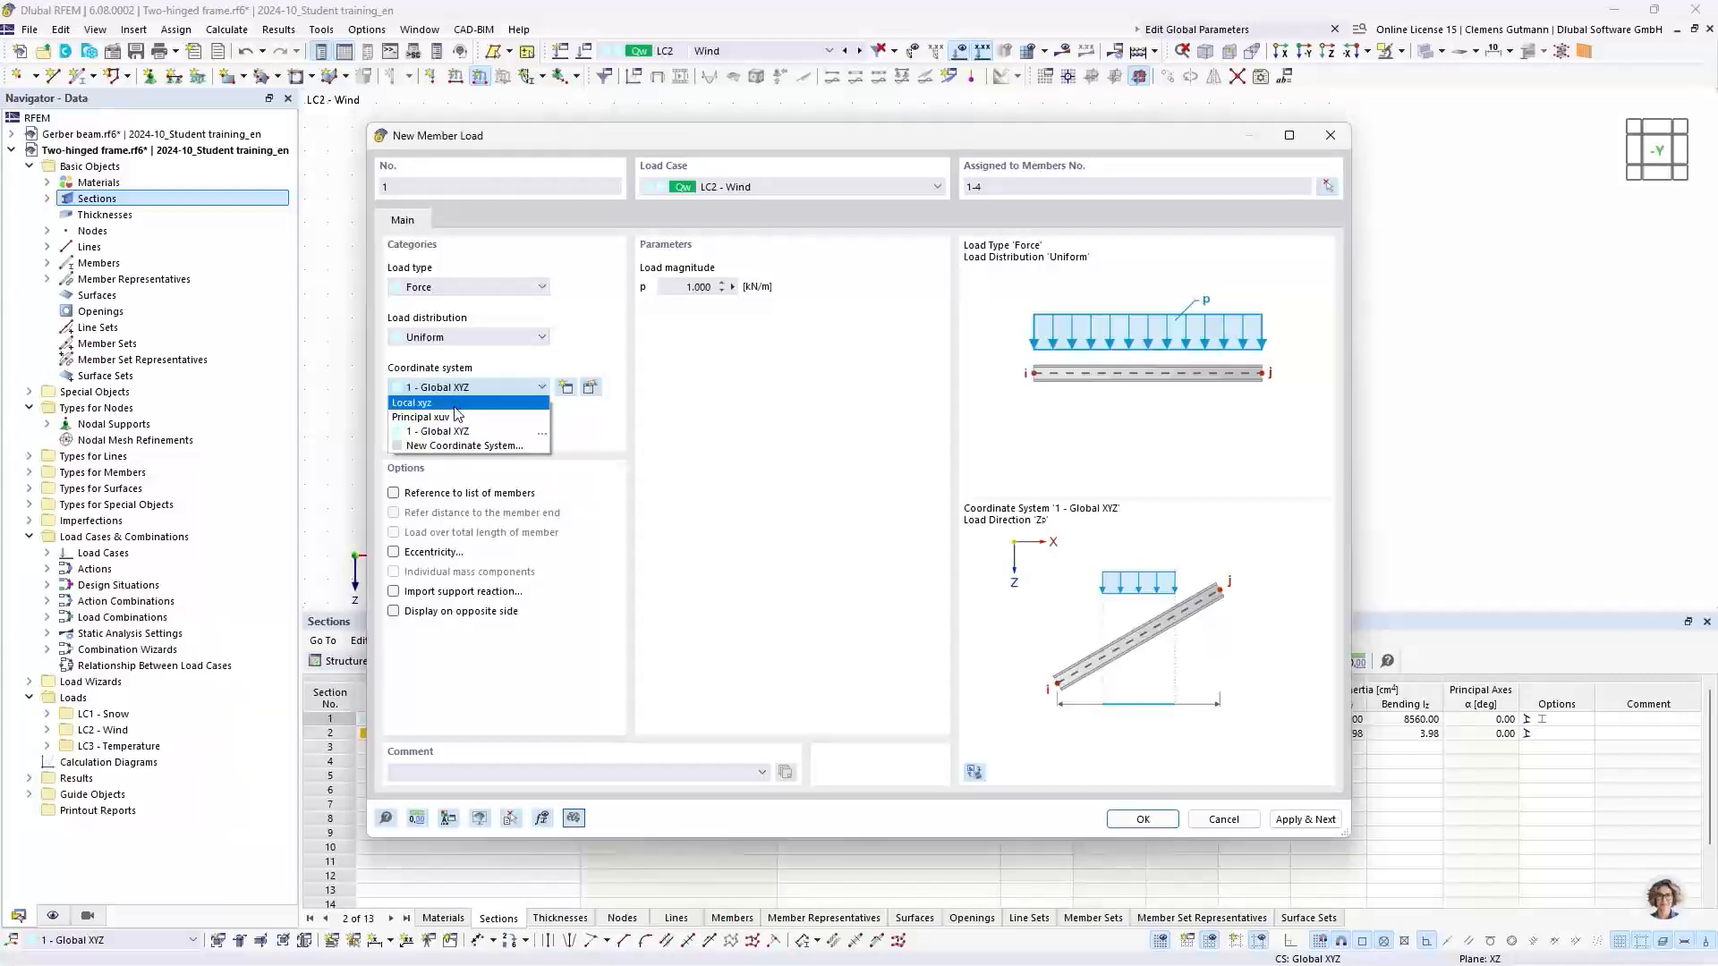
{"action": "left_click", "coordinate": [454, 408]}
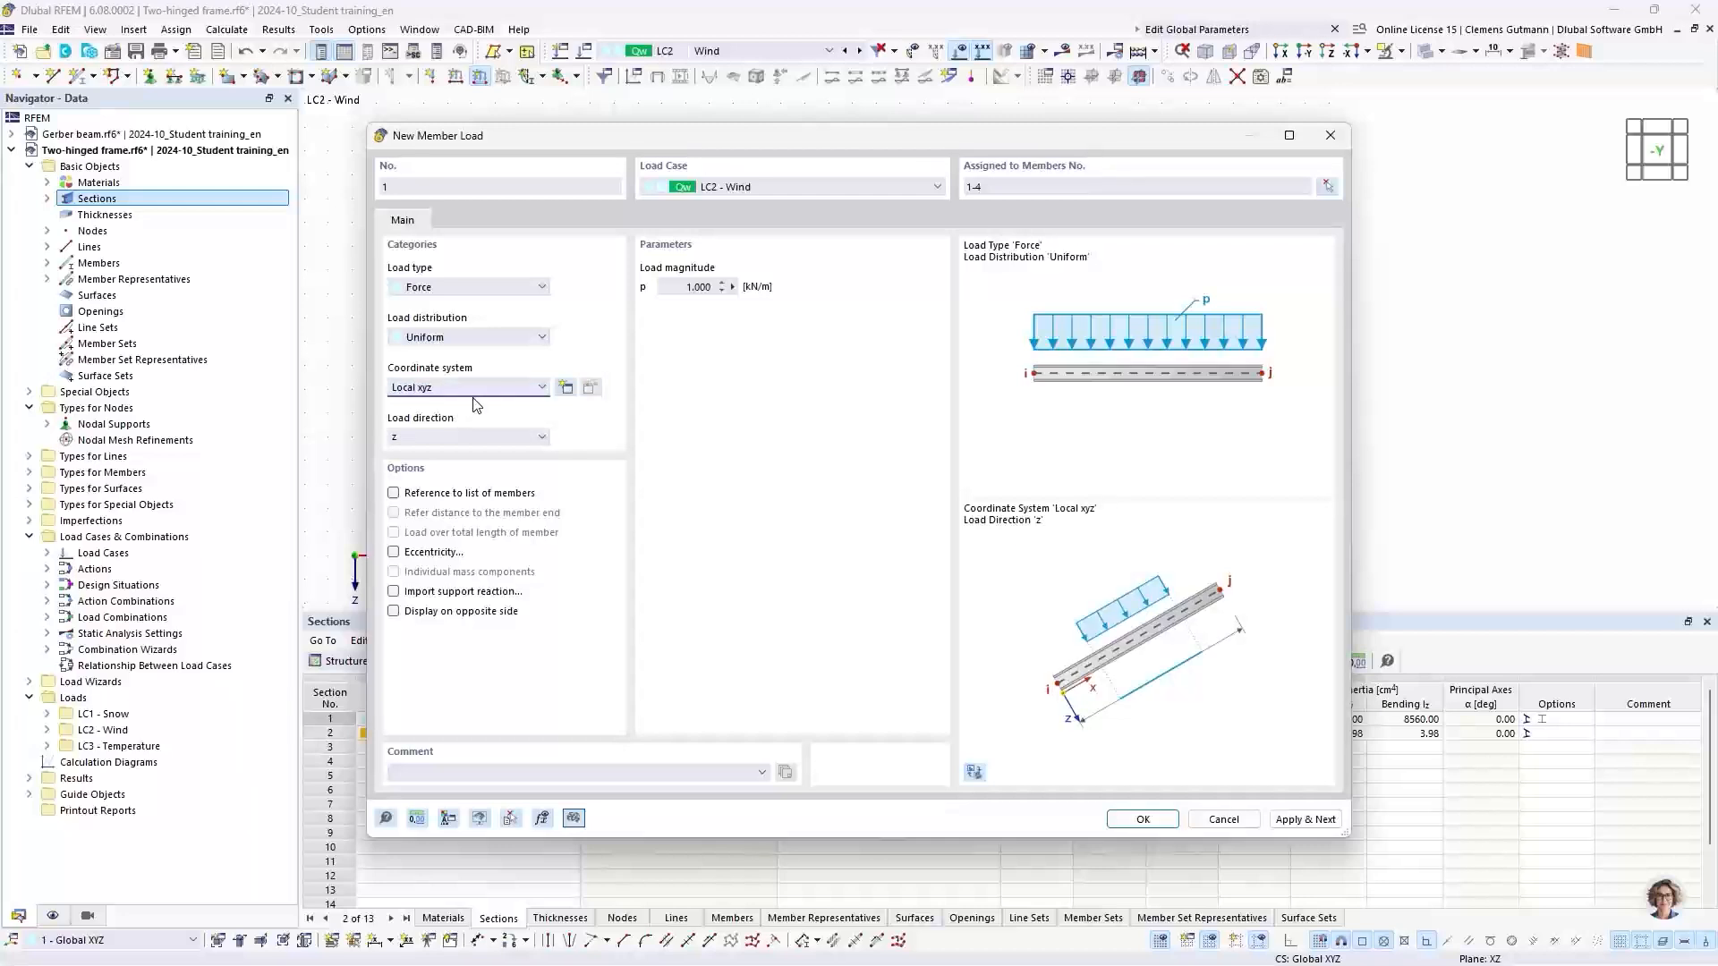
{"action": "left_click", "coordinate": [476, 390]}
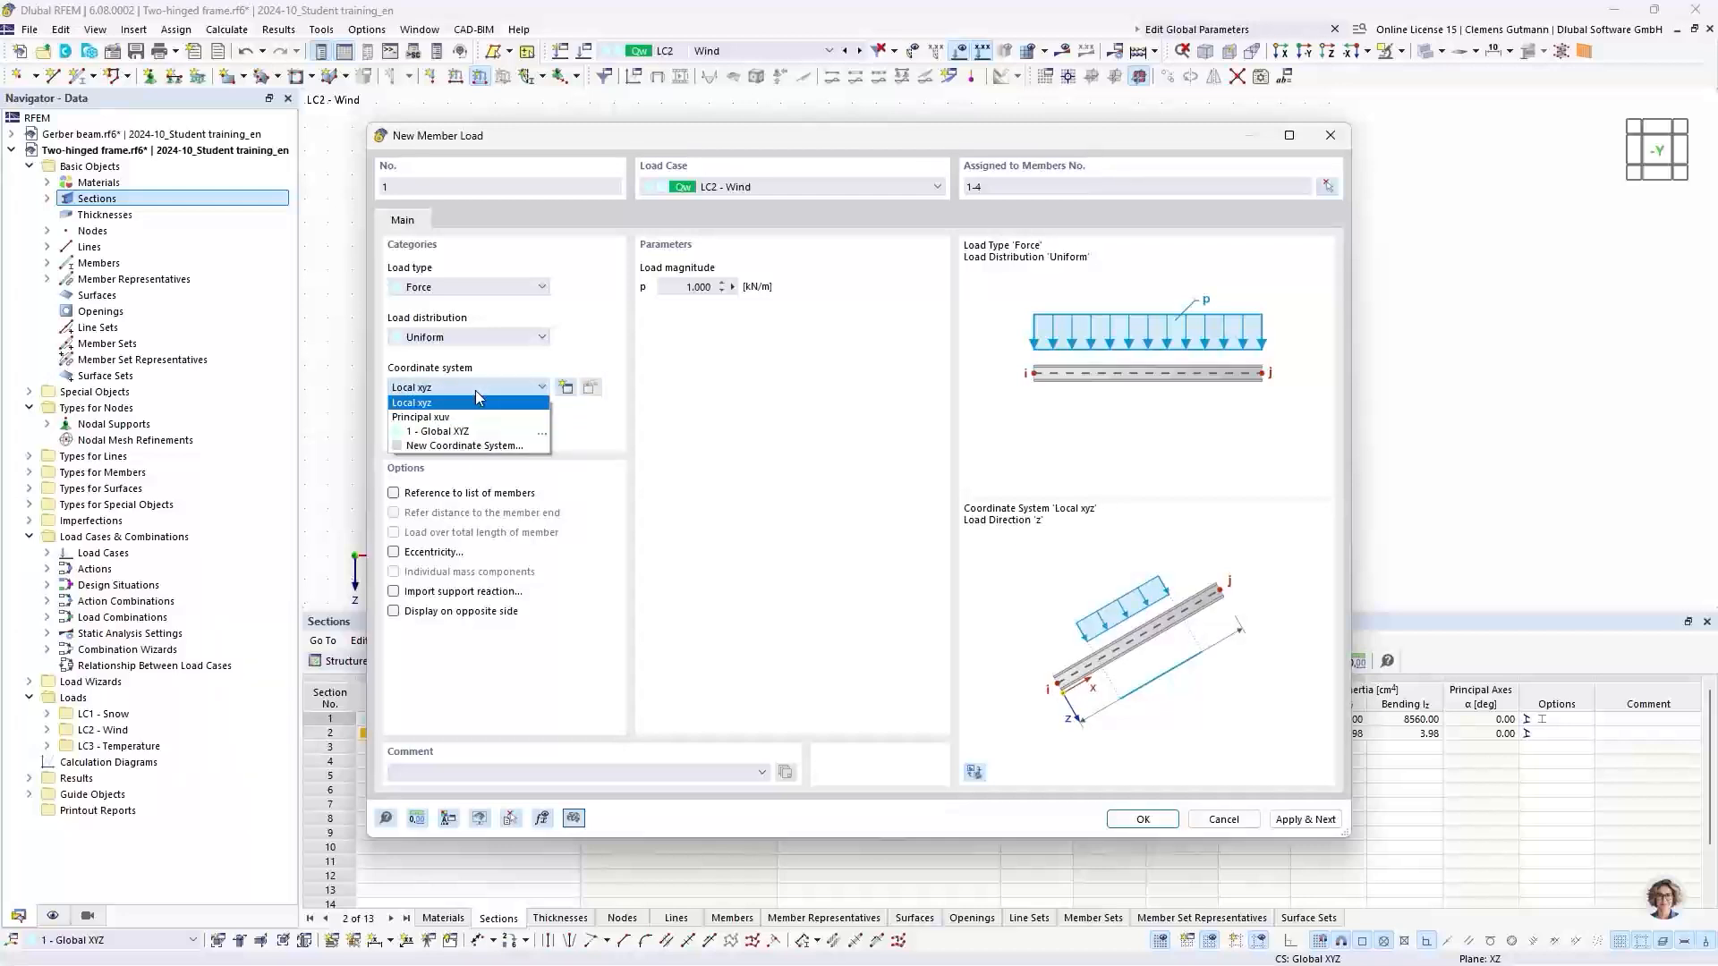
{"action": "left_click", "coordinate": [476, 391]}
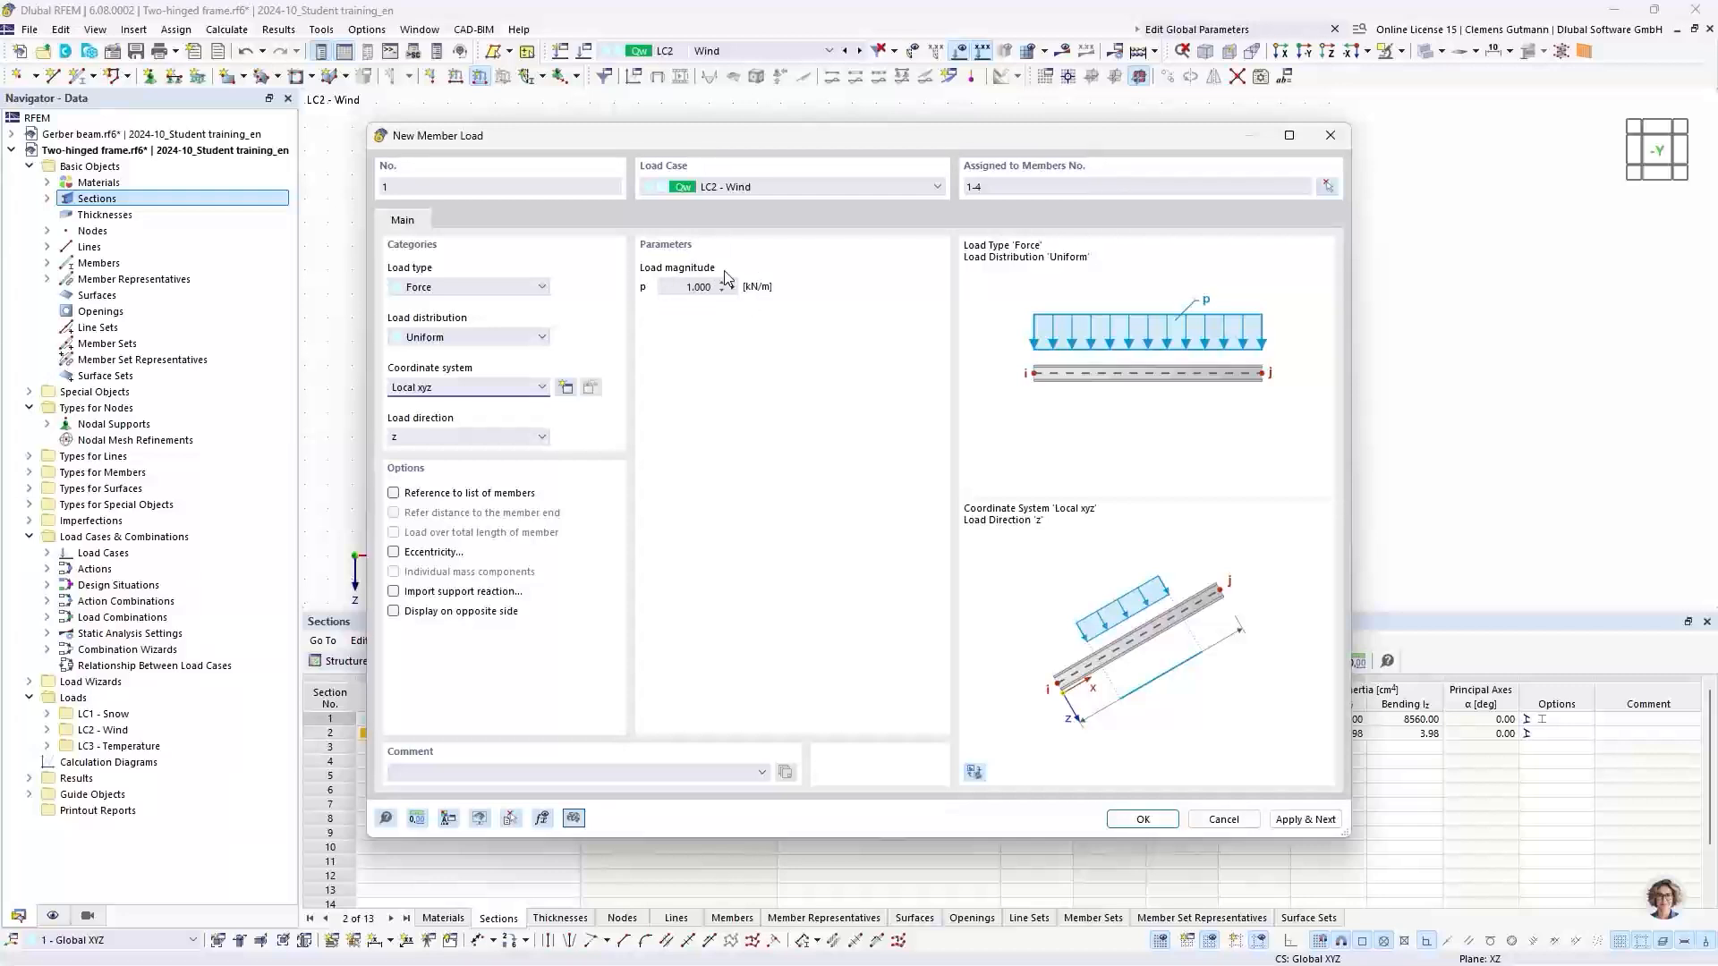
{"action": "left_click", "coordinate": [1282, 820]}
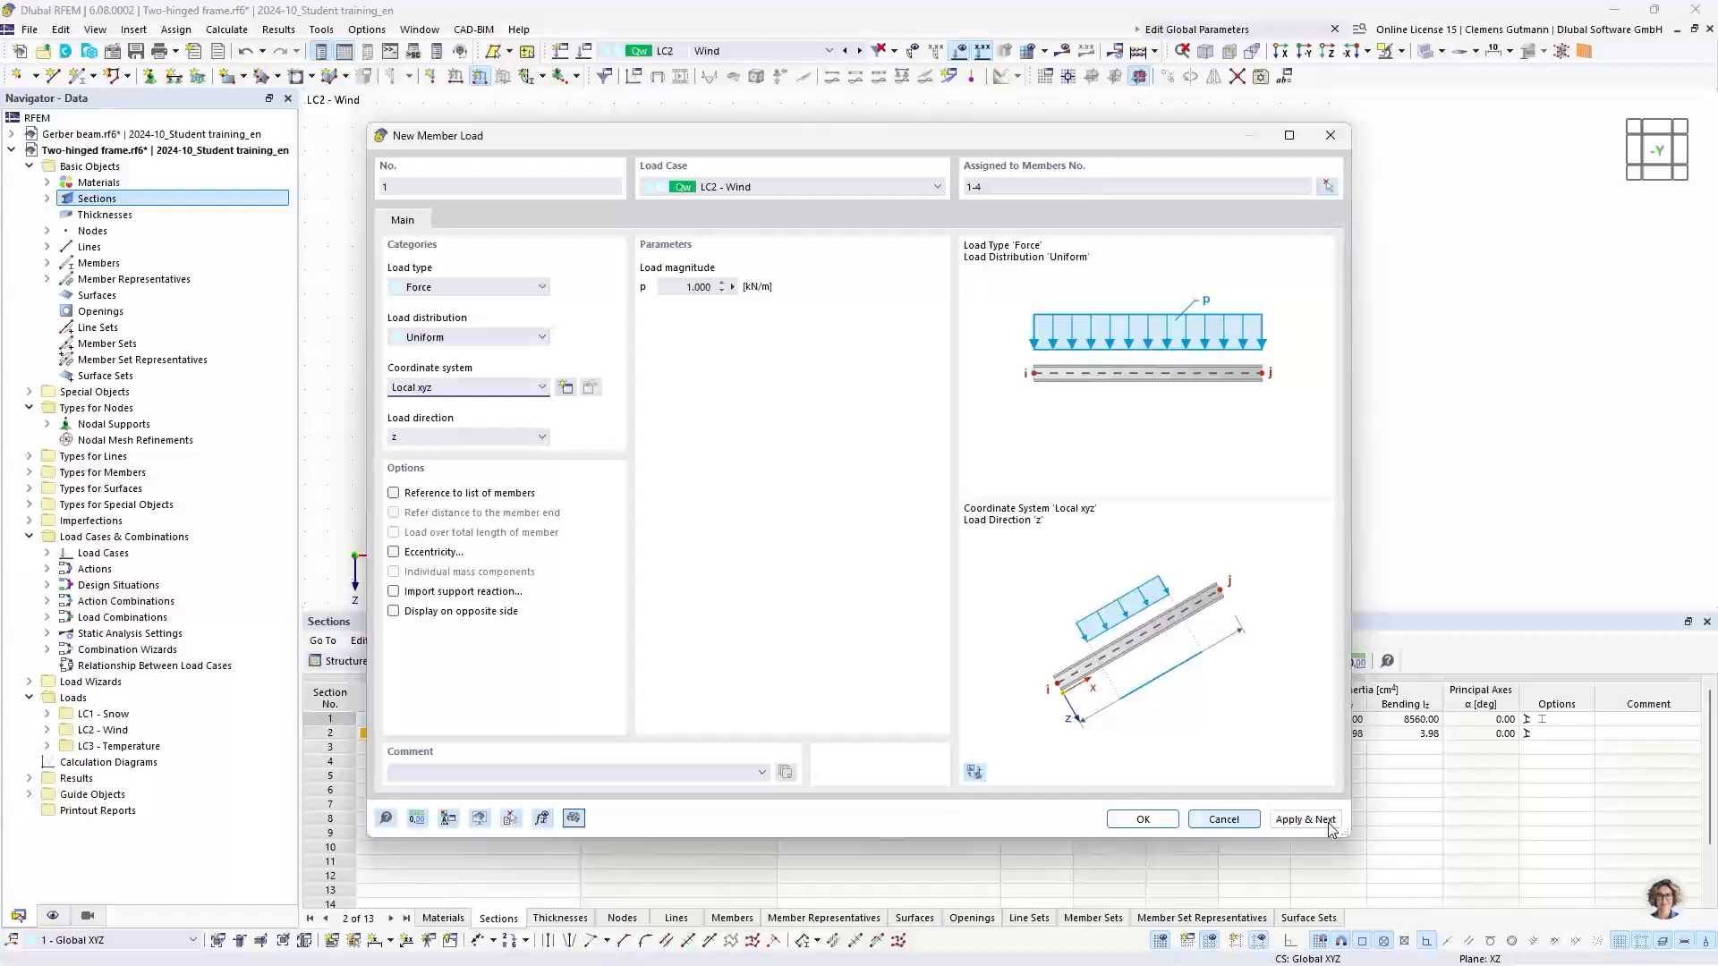
Define a uniform Temperature Change member load in load case LC3 - Temperature with Tc set to 35 °C
{"action": "left_click", "coordinate": [759, 186]}
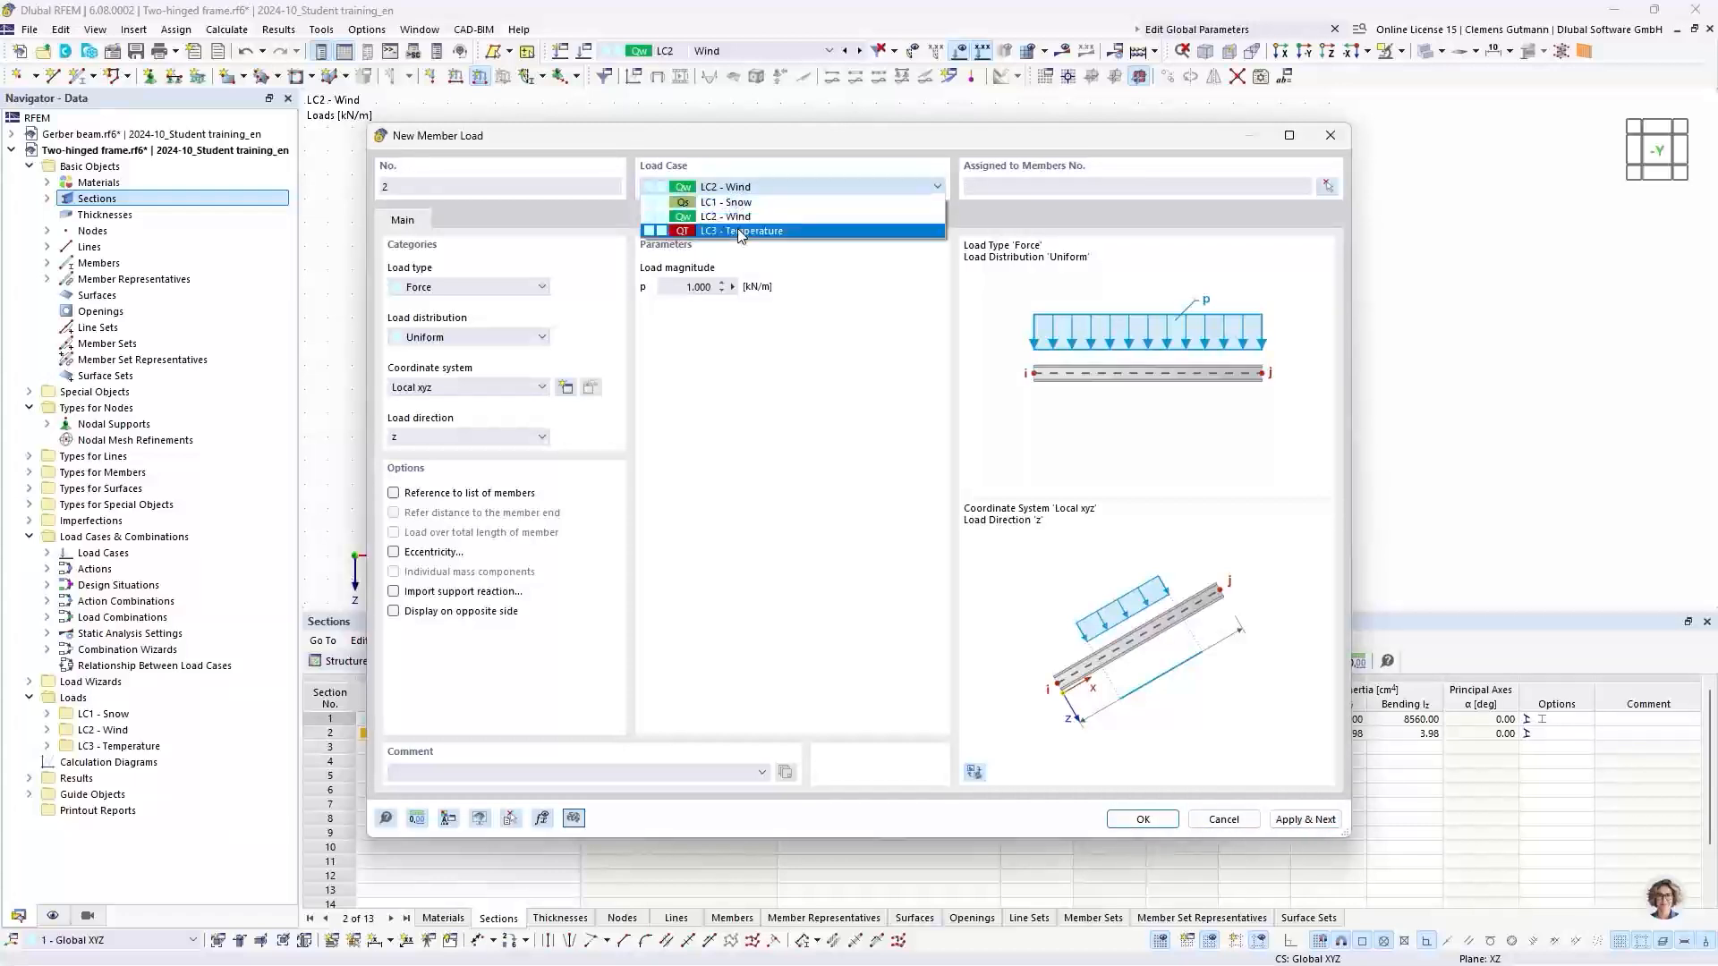
{"action": "left_click", "coordinate": [739, 230]}
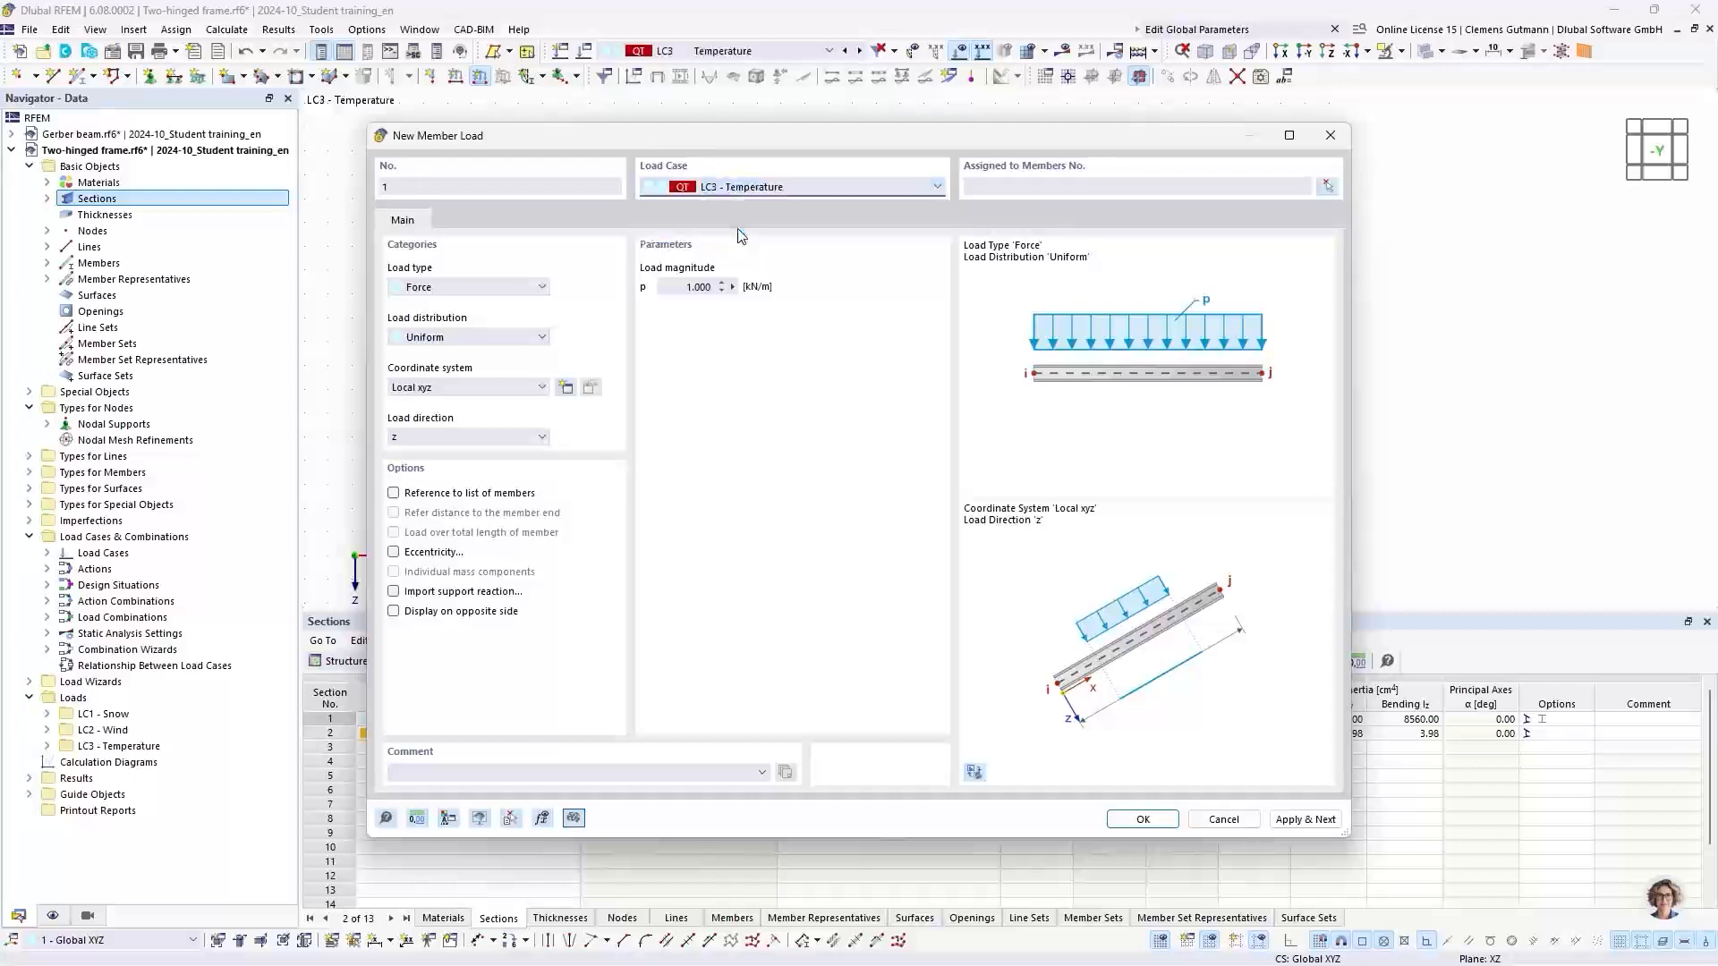
{"action": "left_click", "coordinate": [506, 288]}
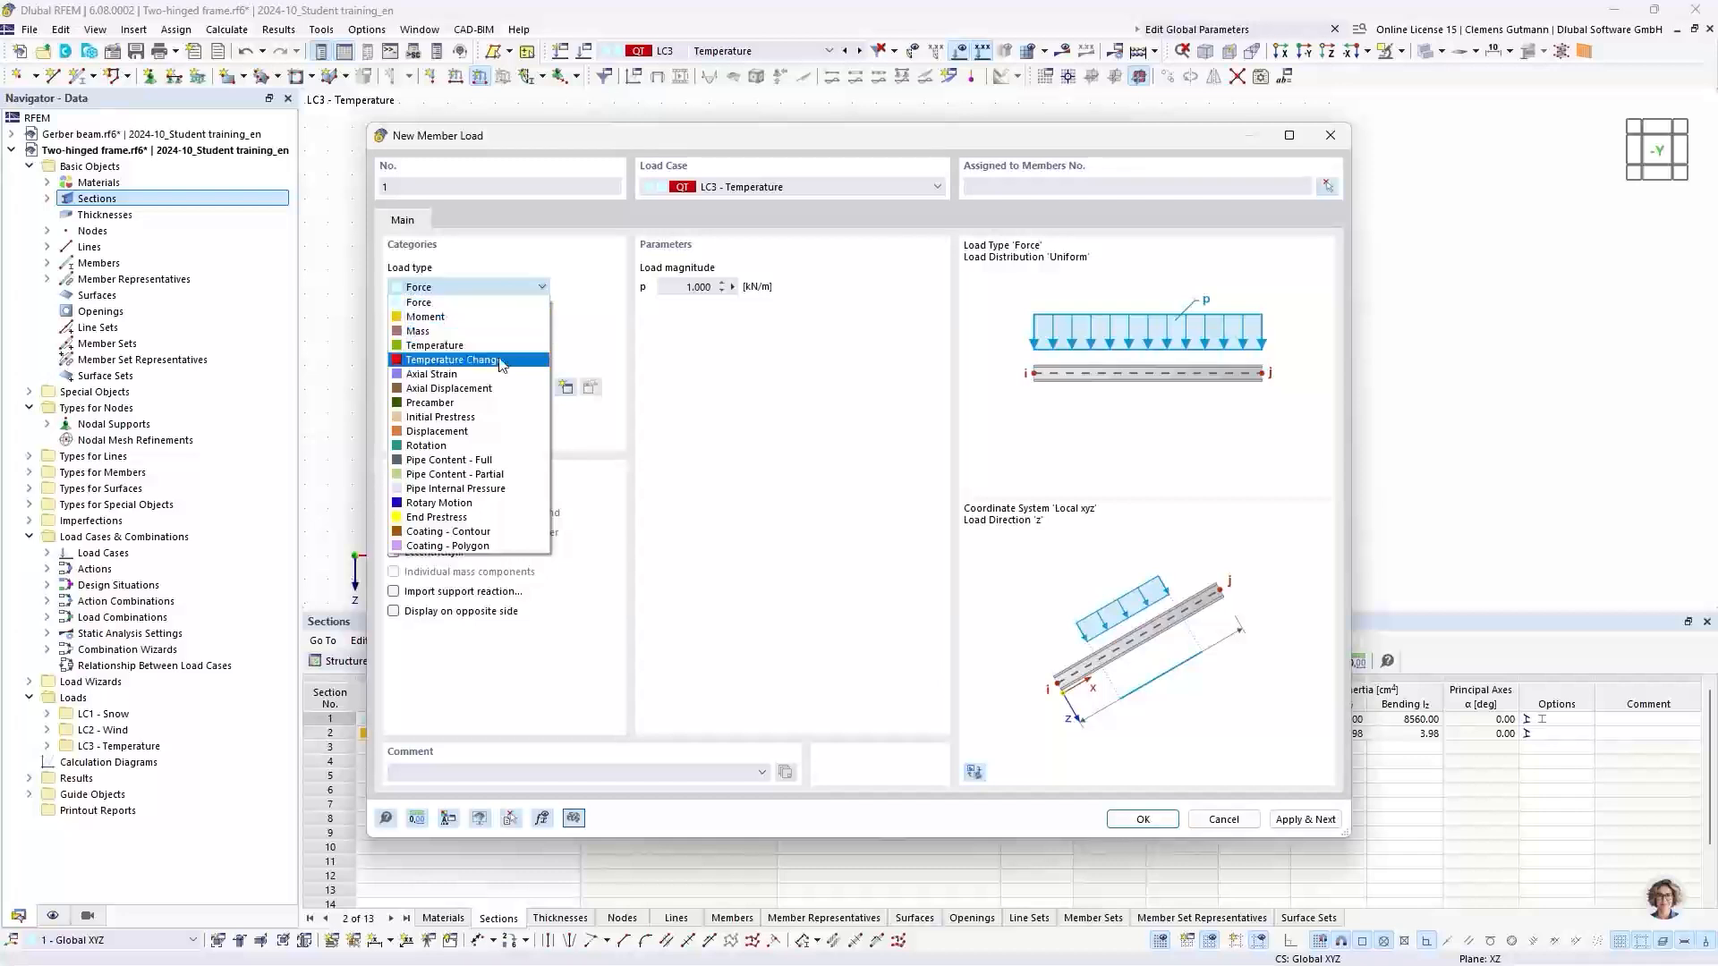
{"action": "left_click", "coordinate": [501, 360]}
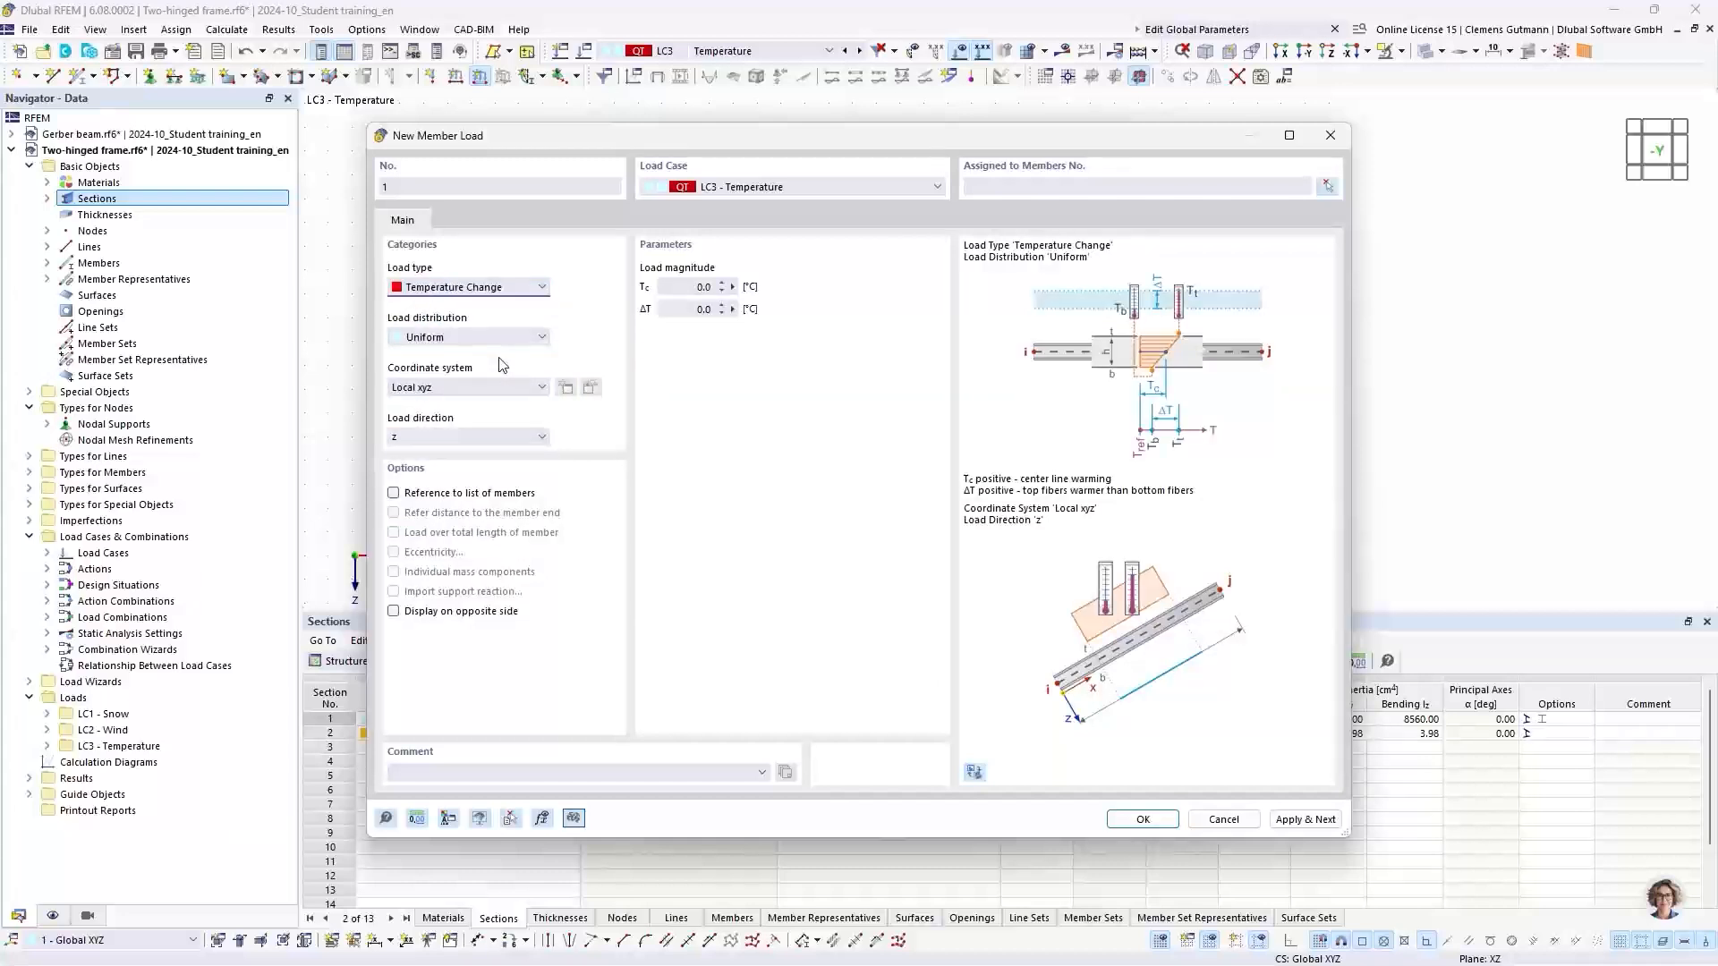
{"action": "left_click", "coordinate": [690, 289]}
{"action": "type", "text": "35"}
{"action": "key", "text": "Tab"}
Assign the temperature load to both columns and both rafters, members 1-4, and confirm it
{"action": "left_click", "coordinate": [1328, 187]}
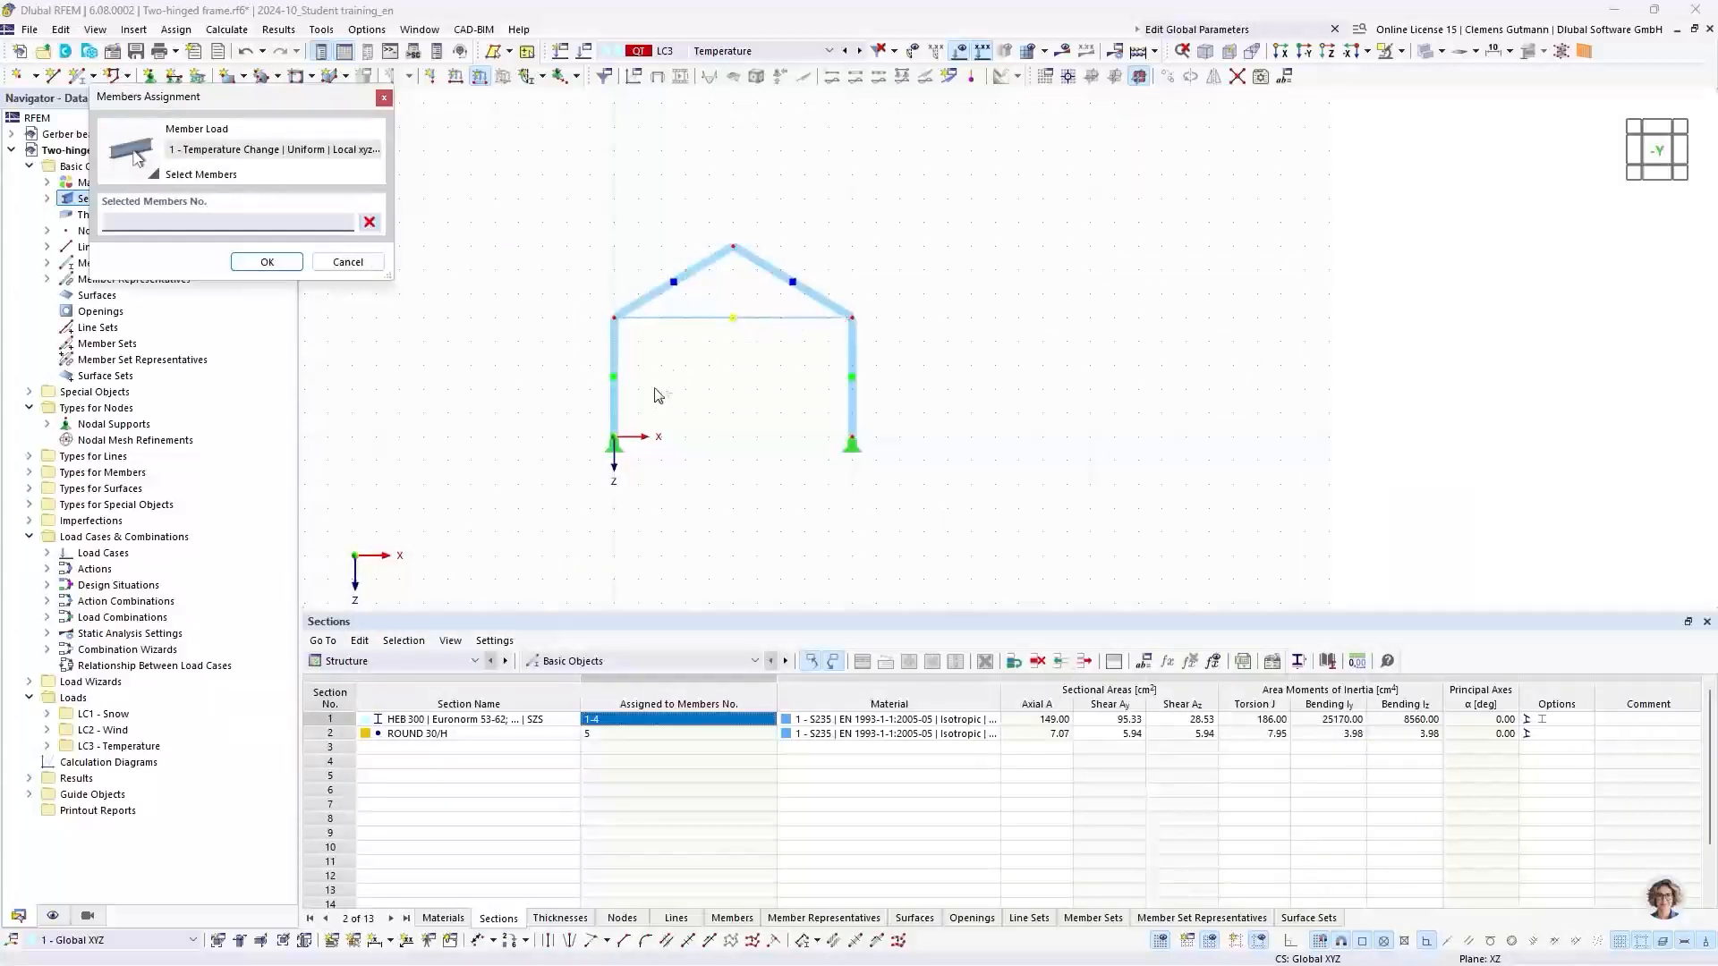
{"action": "left_click", "coordinate": [617, 374]}
{"action": "left_click_drag", "start_coordinate": [756, 281], "coordinate": [682, 210]}
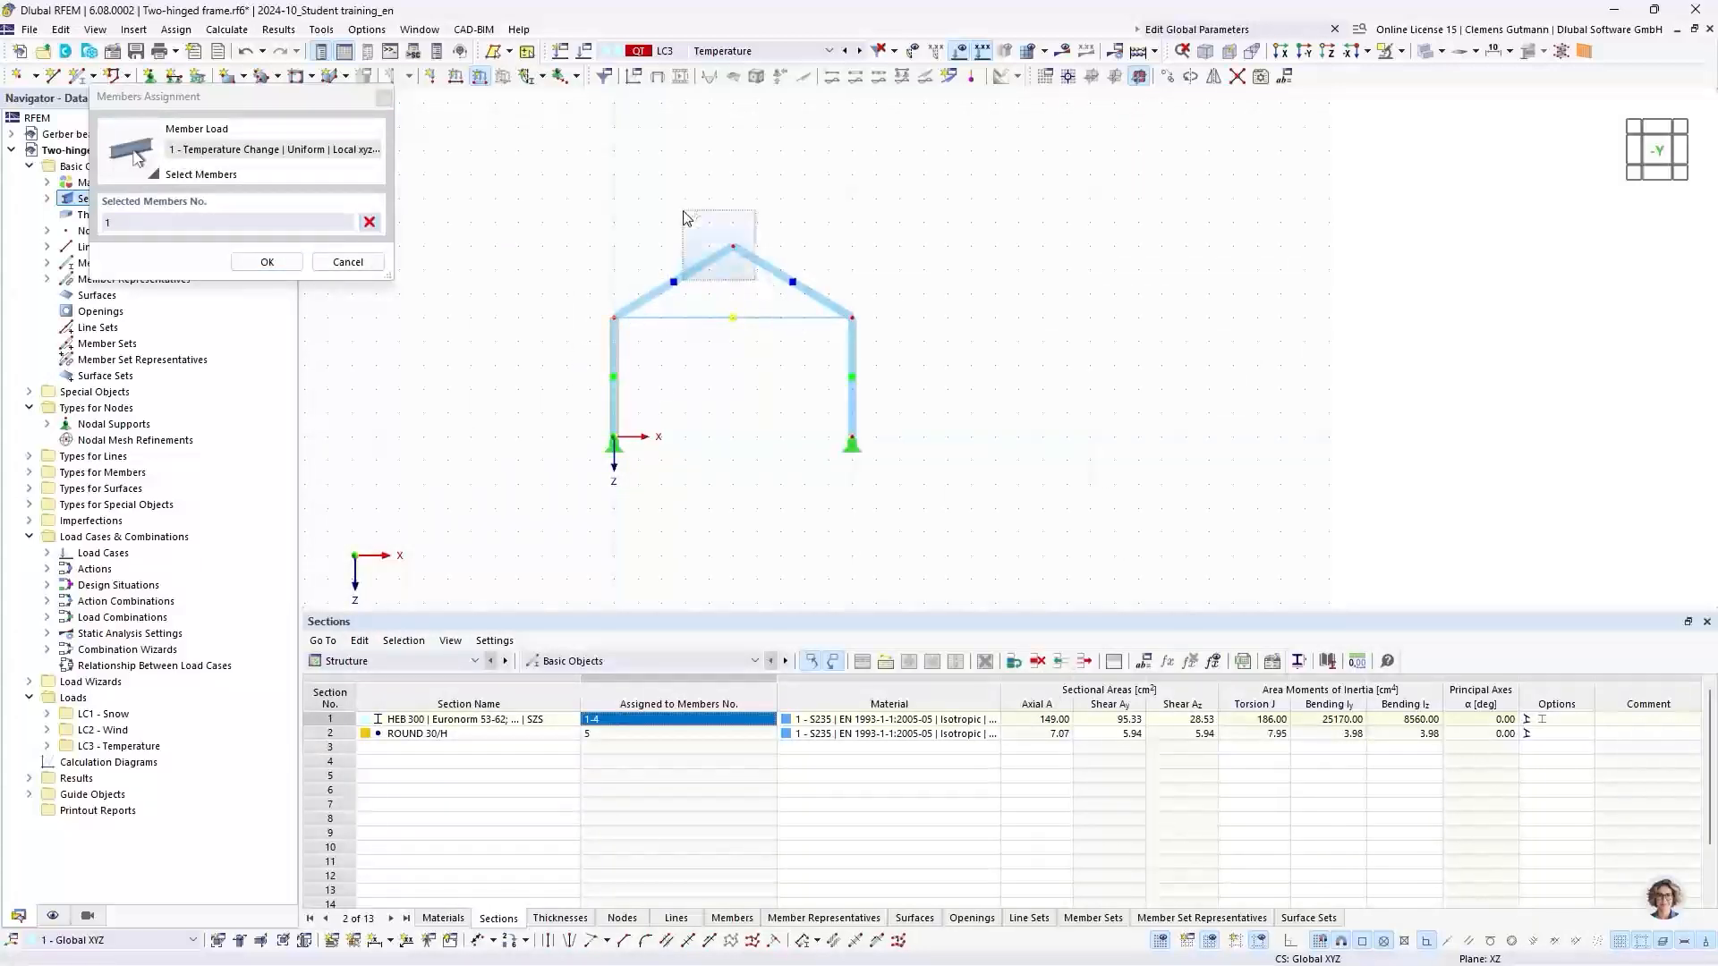
{"action": "left_click_drag", "start_coordinate": [909, 388], "coordinate": [814, 360]}
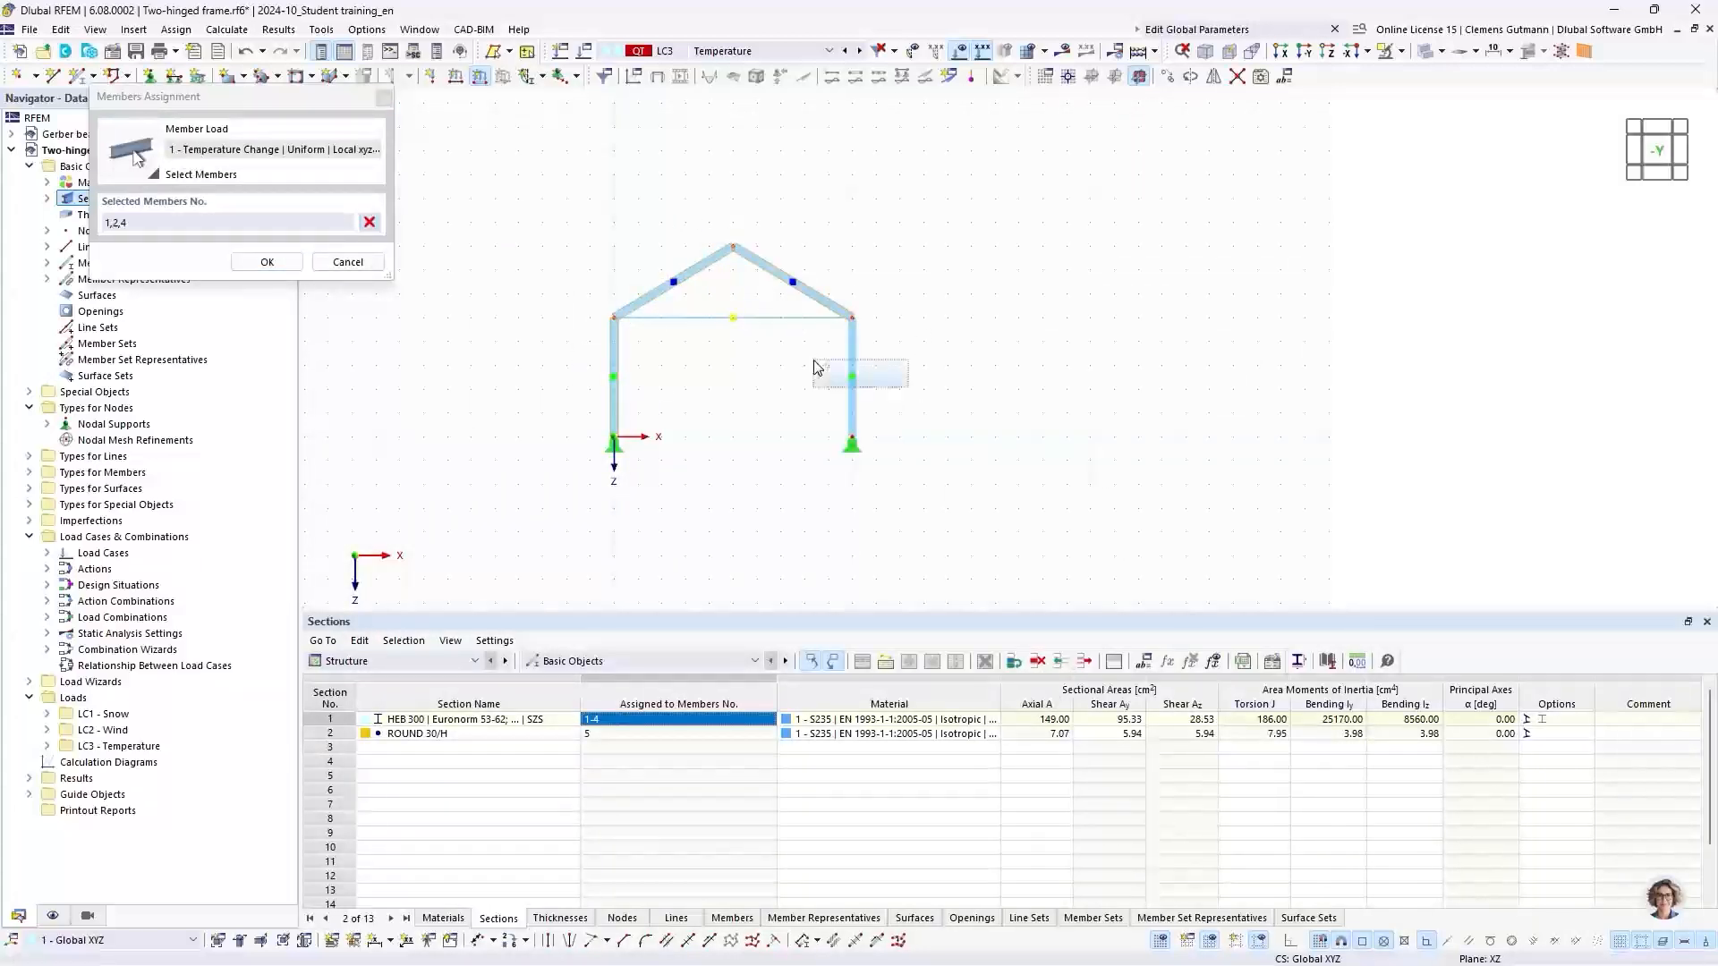
{"action": "left_click", "coordinate": [274, 262]}
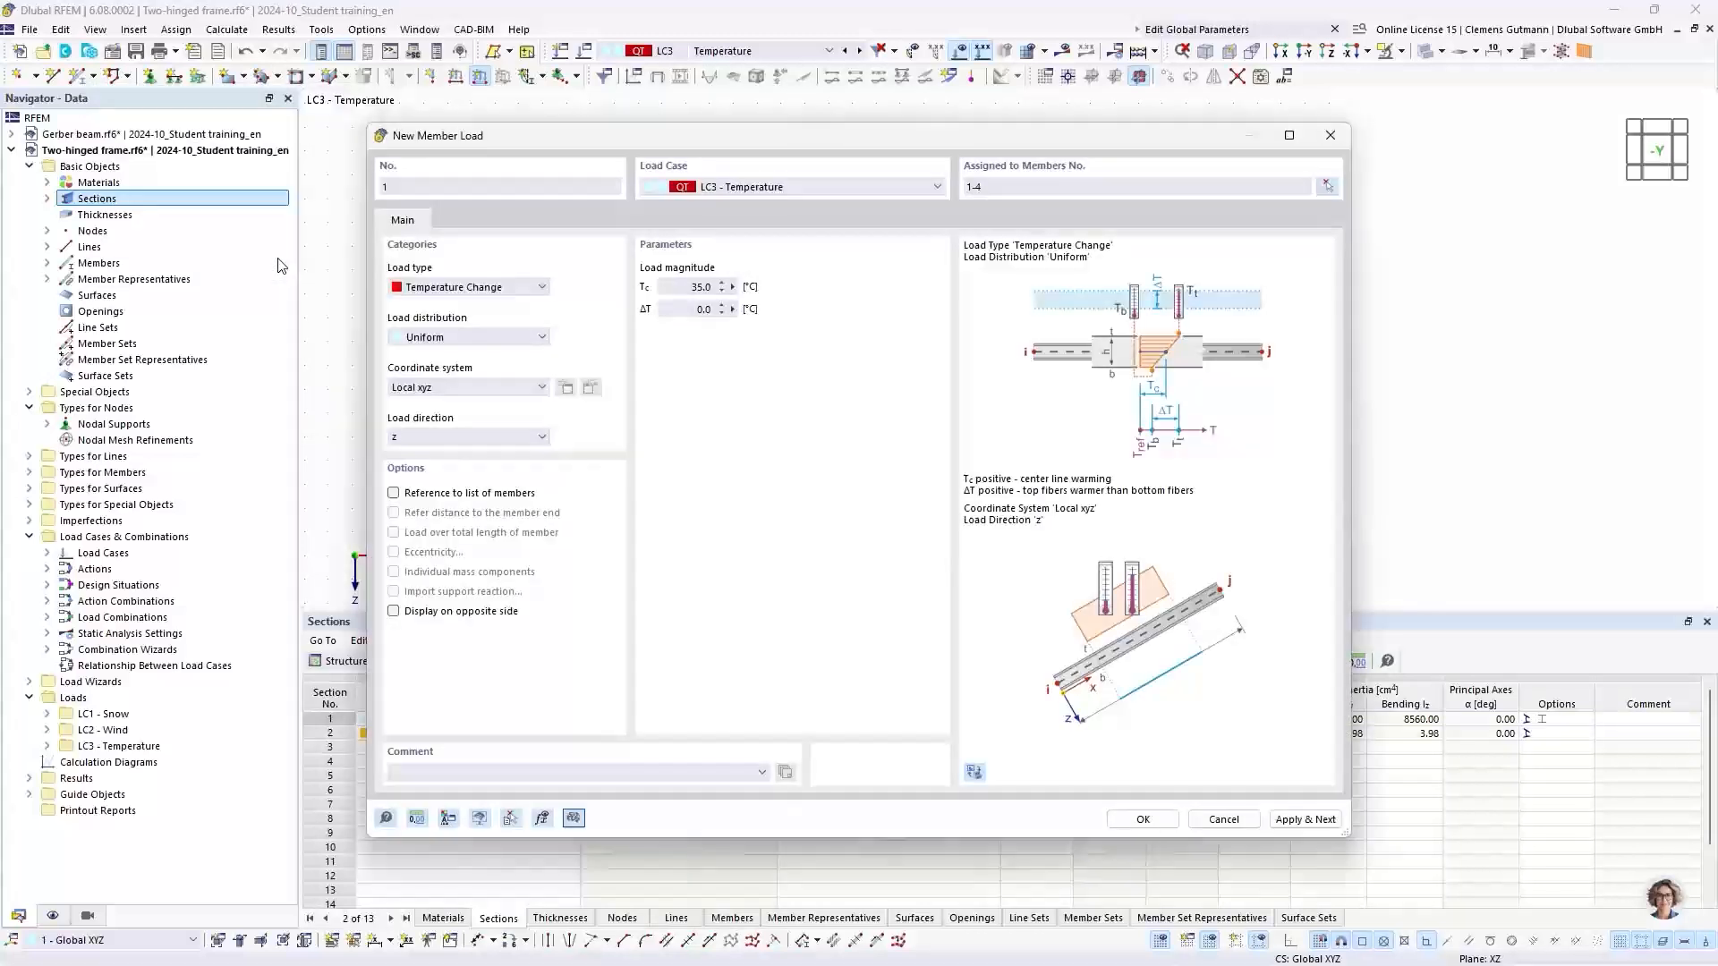
{"action": "left_click", "coordinate": [1129, 820]}
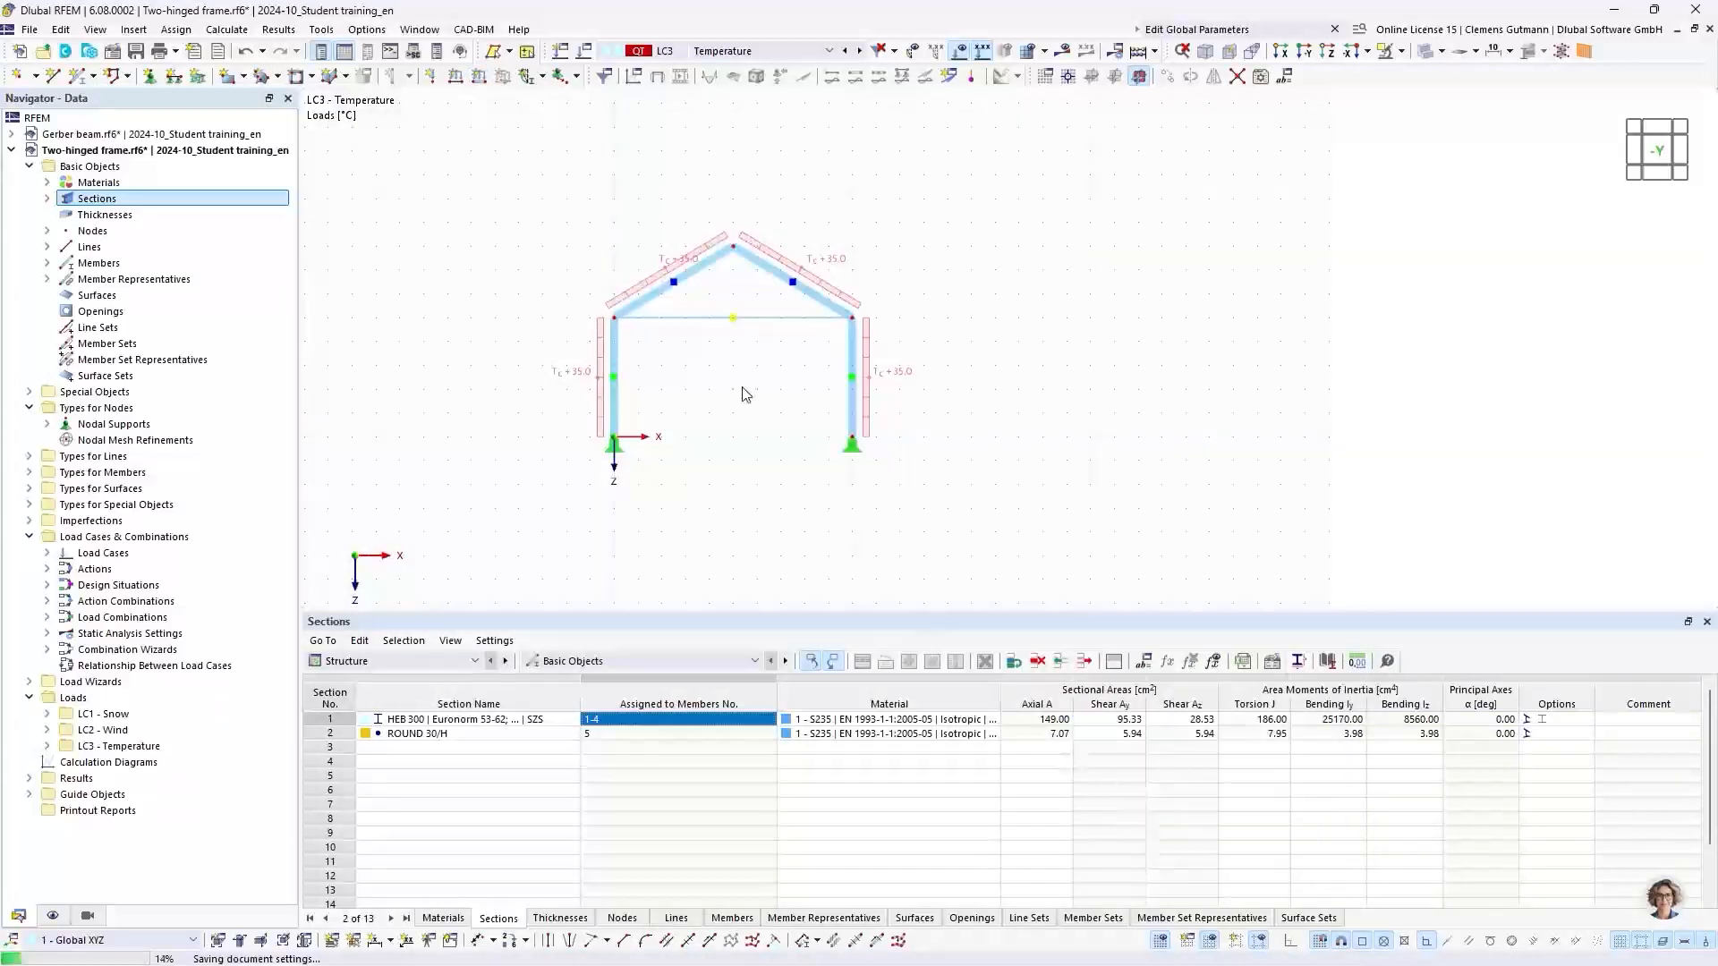
Activate load case LC2 - Wind and show its member loads in table form
{"action": "left_click", "coordinate": [846, 52]}
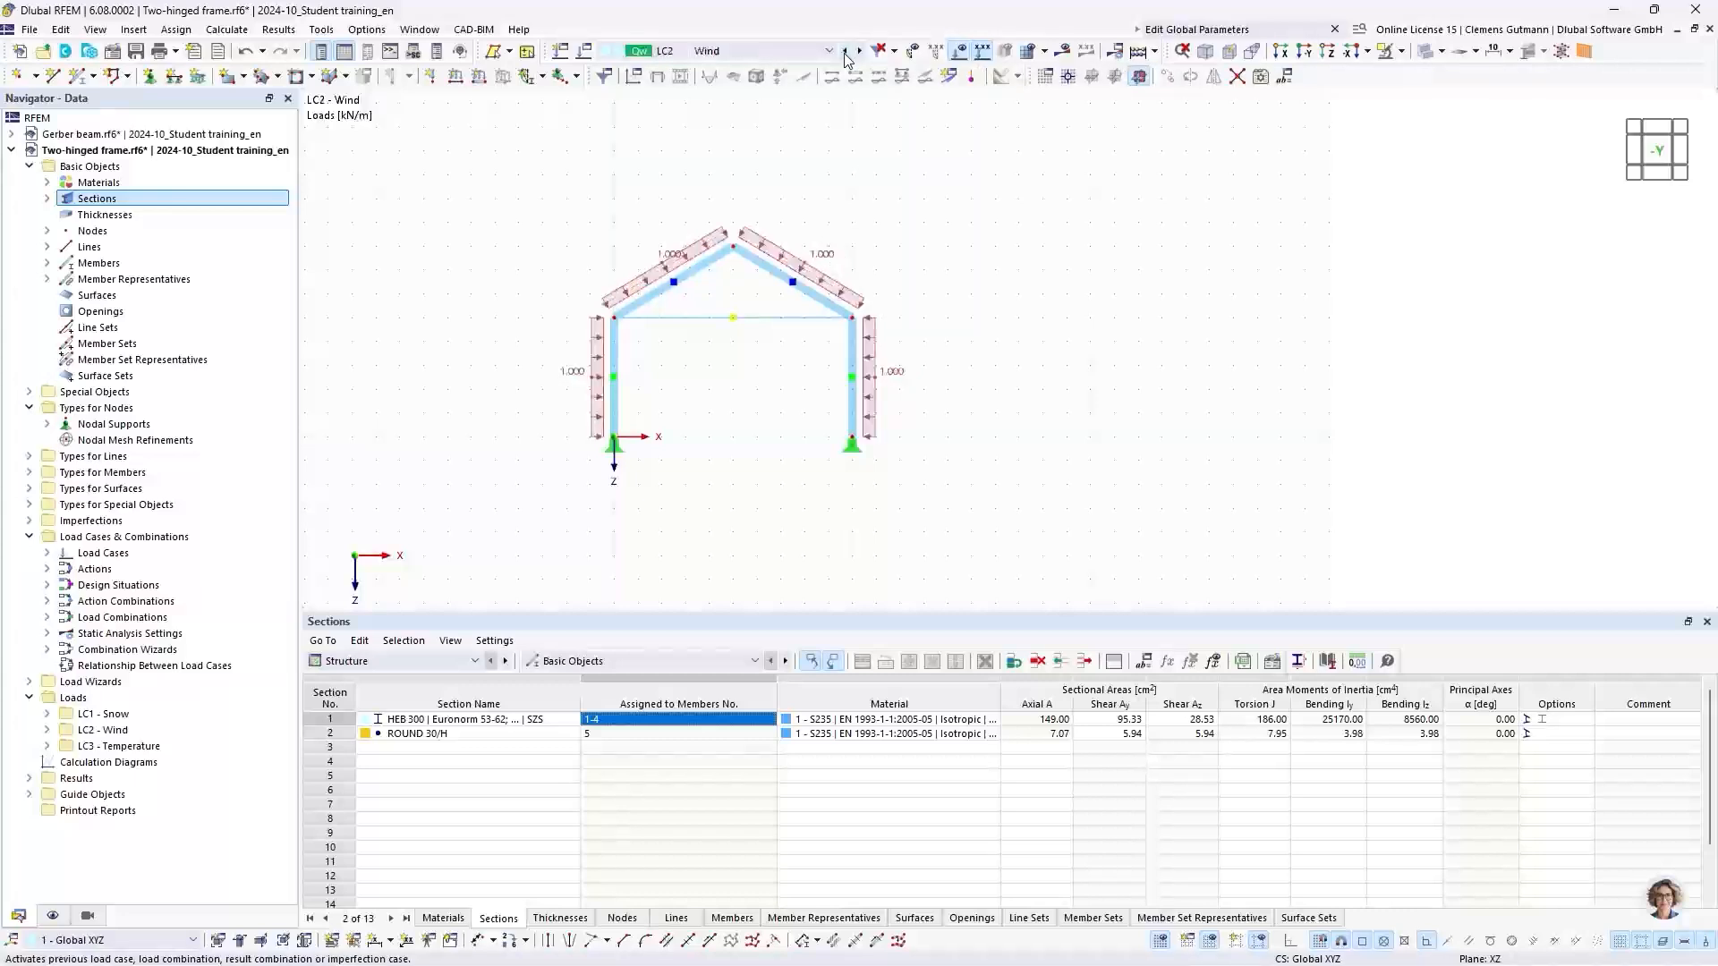
{"action": "scroll", "coordinate": [805, 103], "scroll_direction": "up", "scroll_amount": 1}
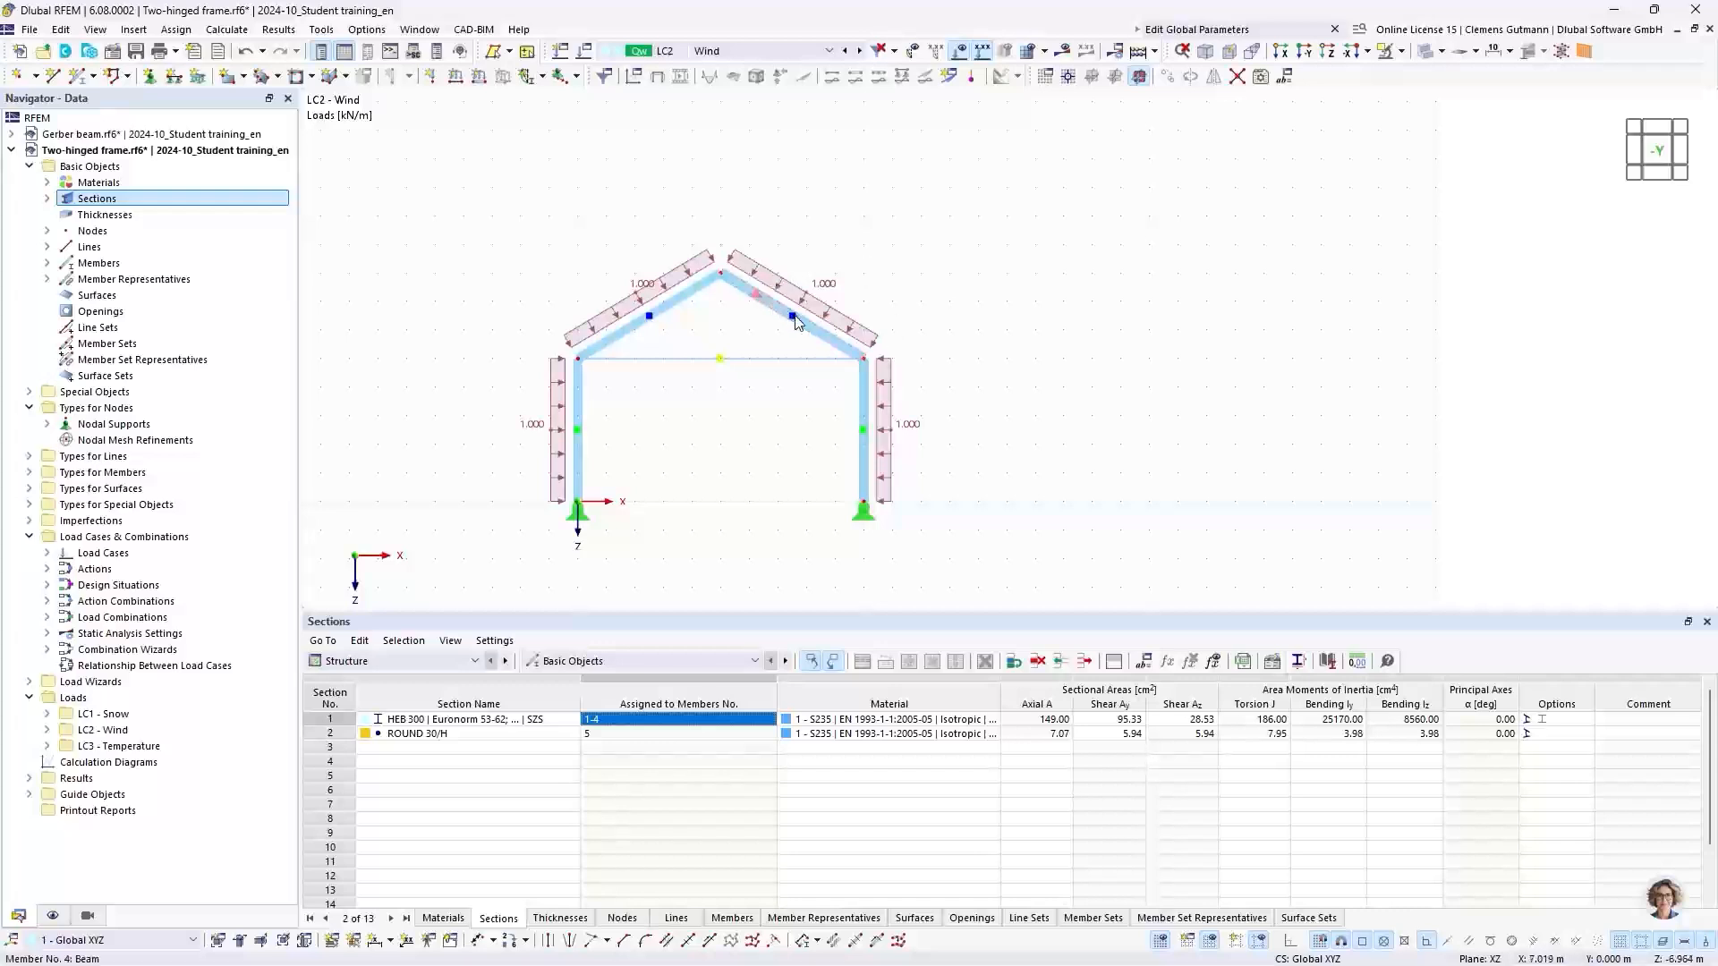
{"action": "scroll", "coordinate": [796, 322], "scroll_direction": "up", "scroll_amount": 1}
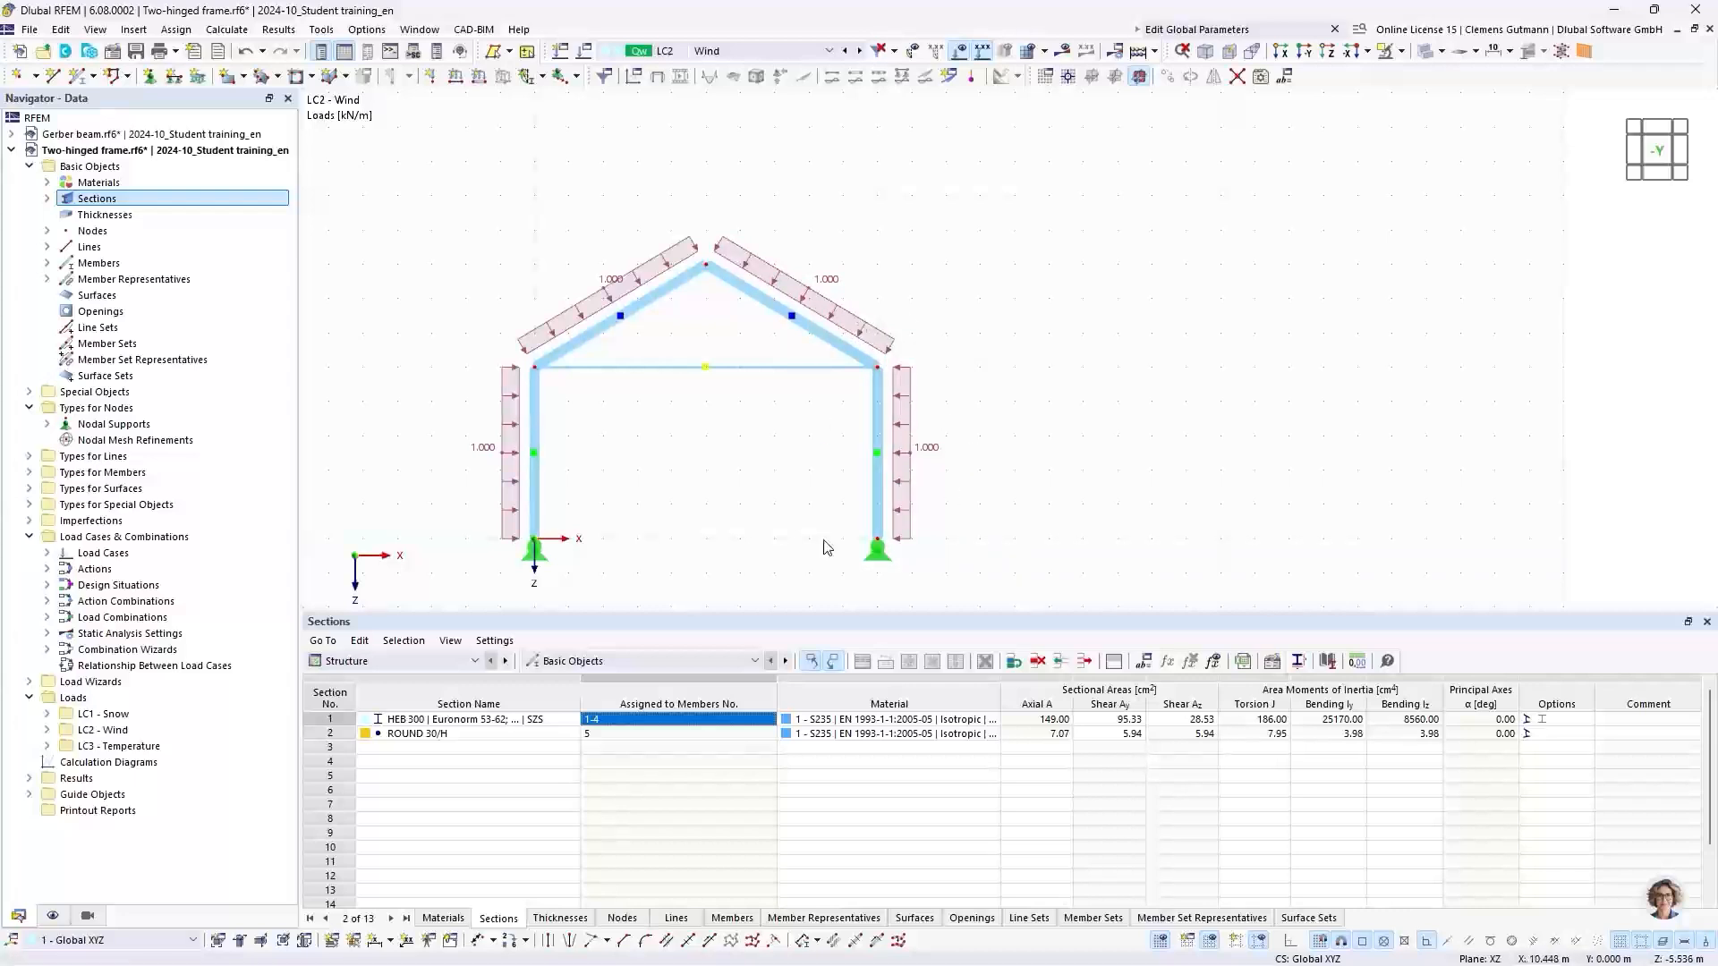
{"action": "left_click", "coordinate": [467, 668]}
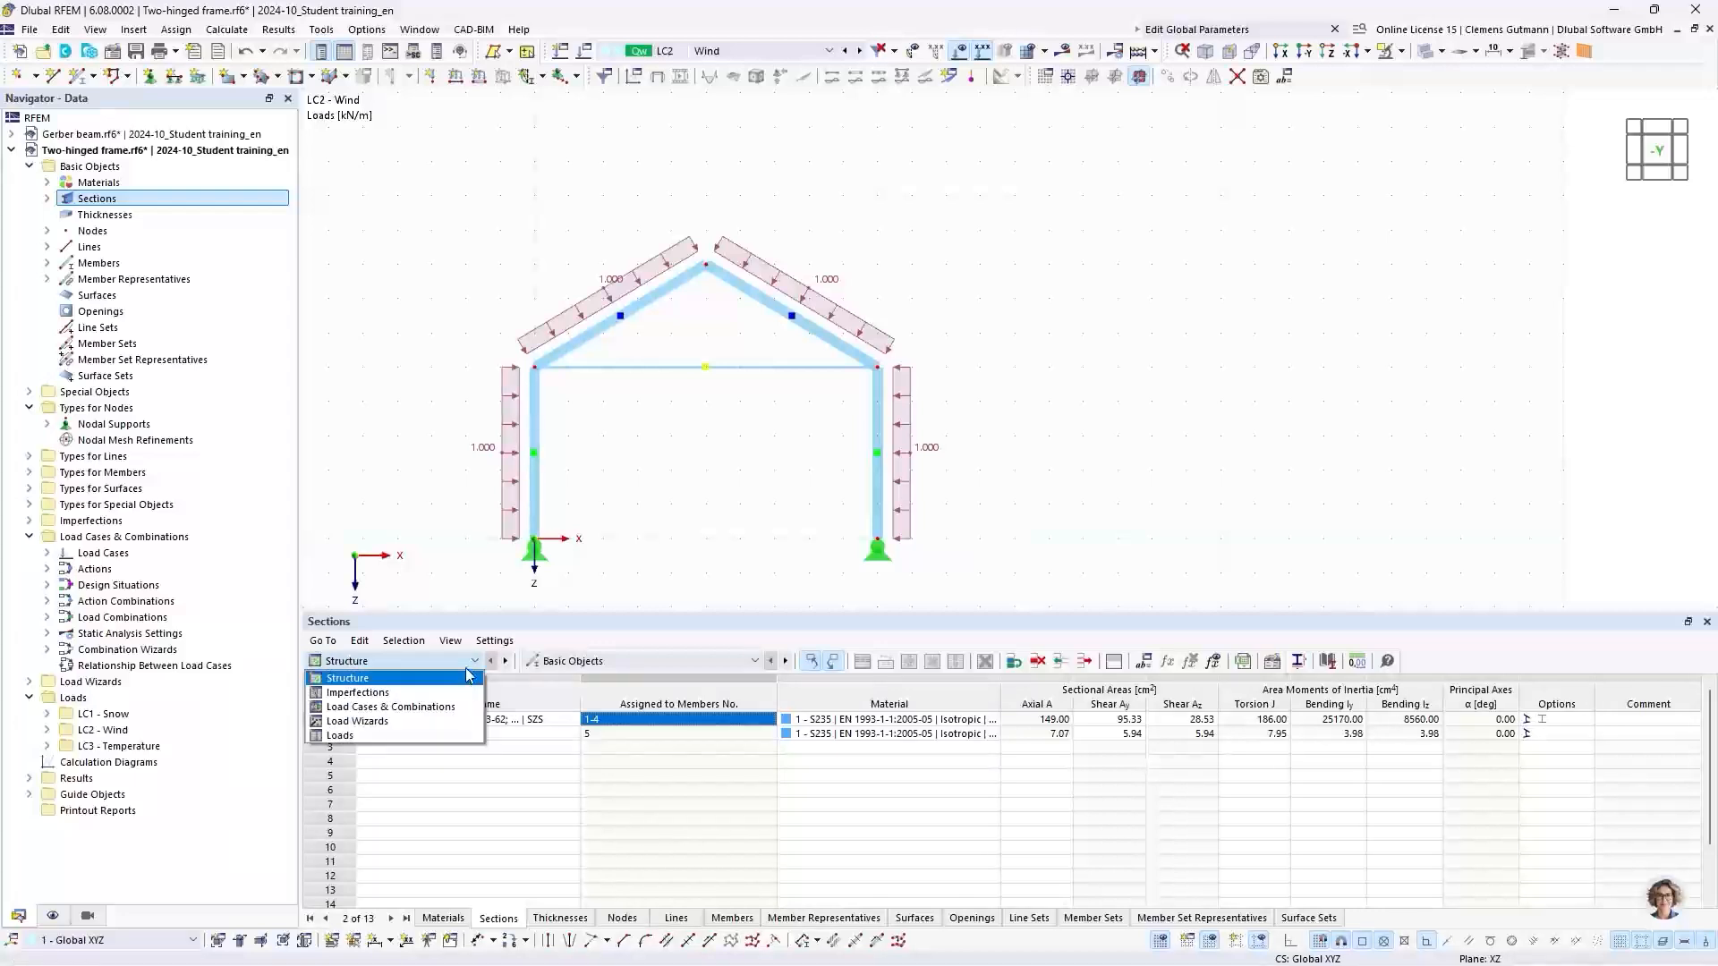
{"action": "left_click", "coordinate": [389, 737]}
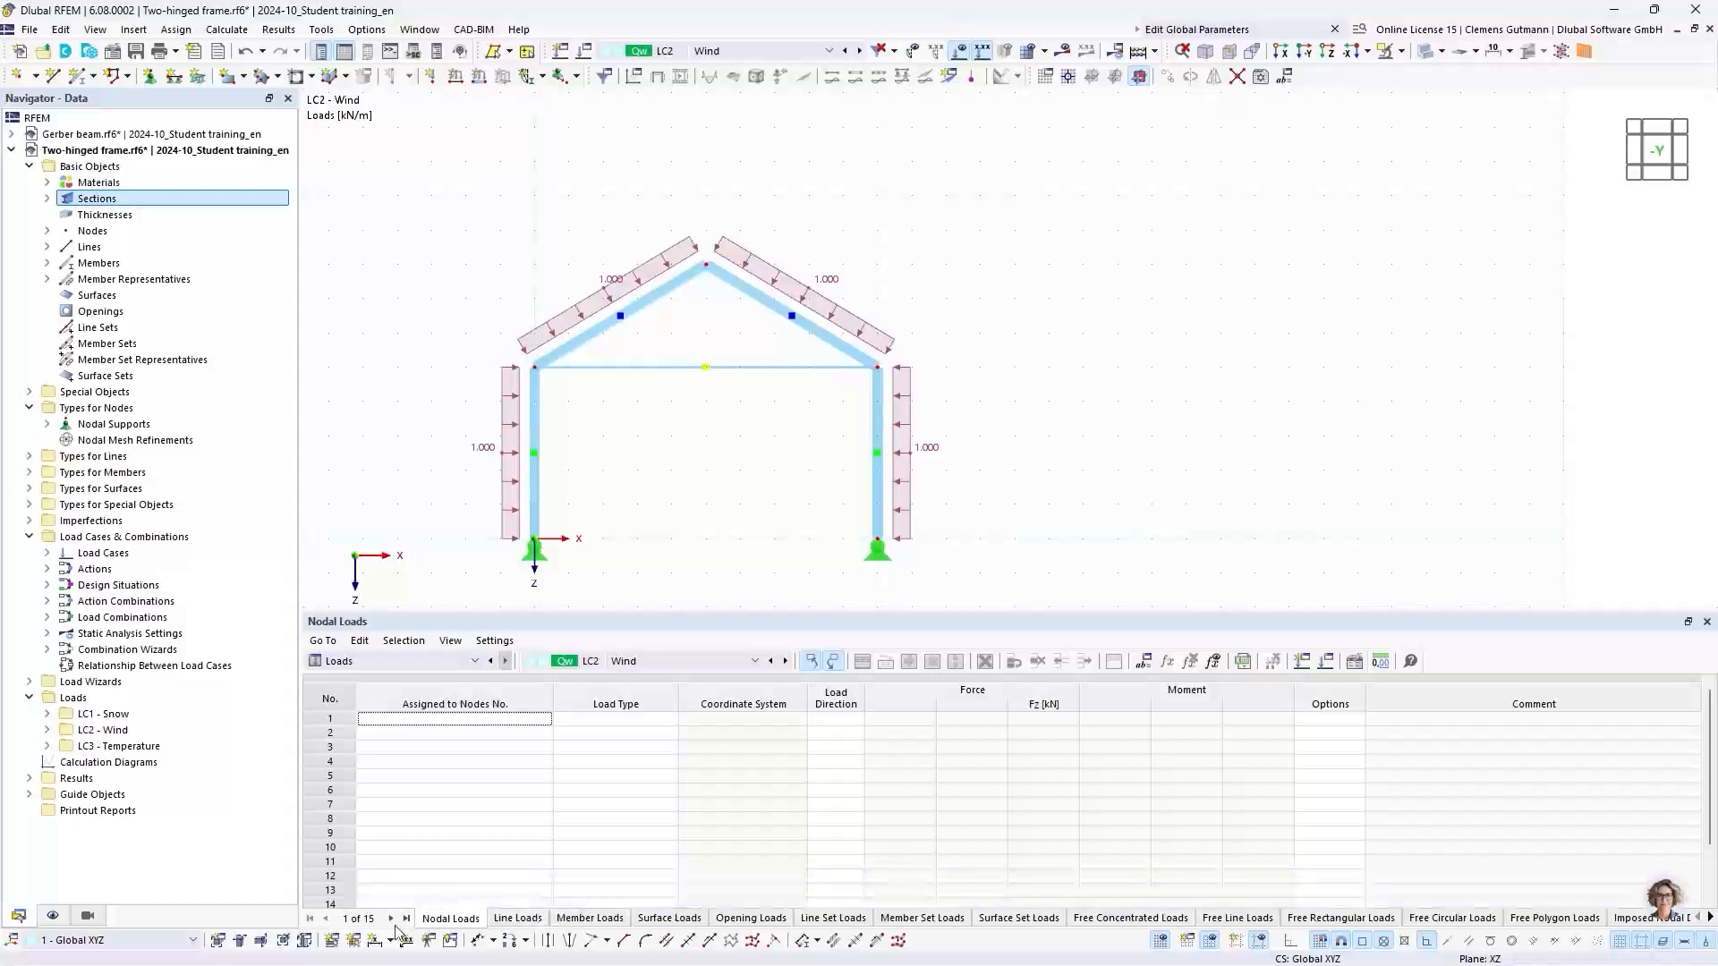
{"action": "left_click", "coordinate": [566, 919]}
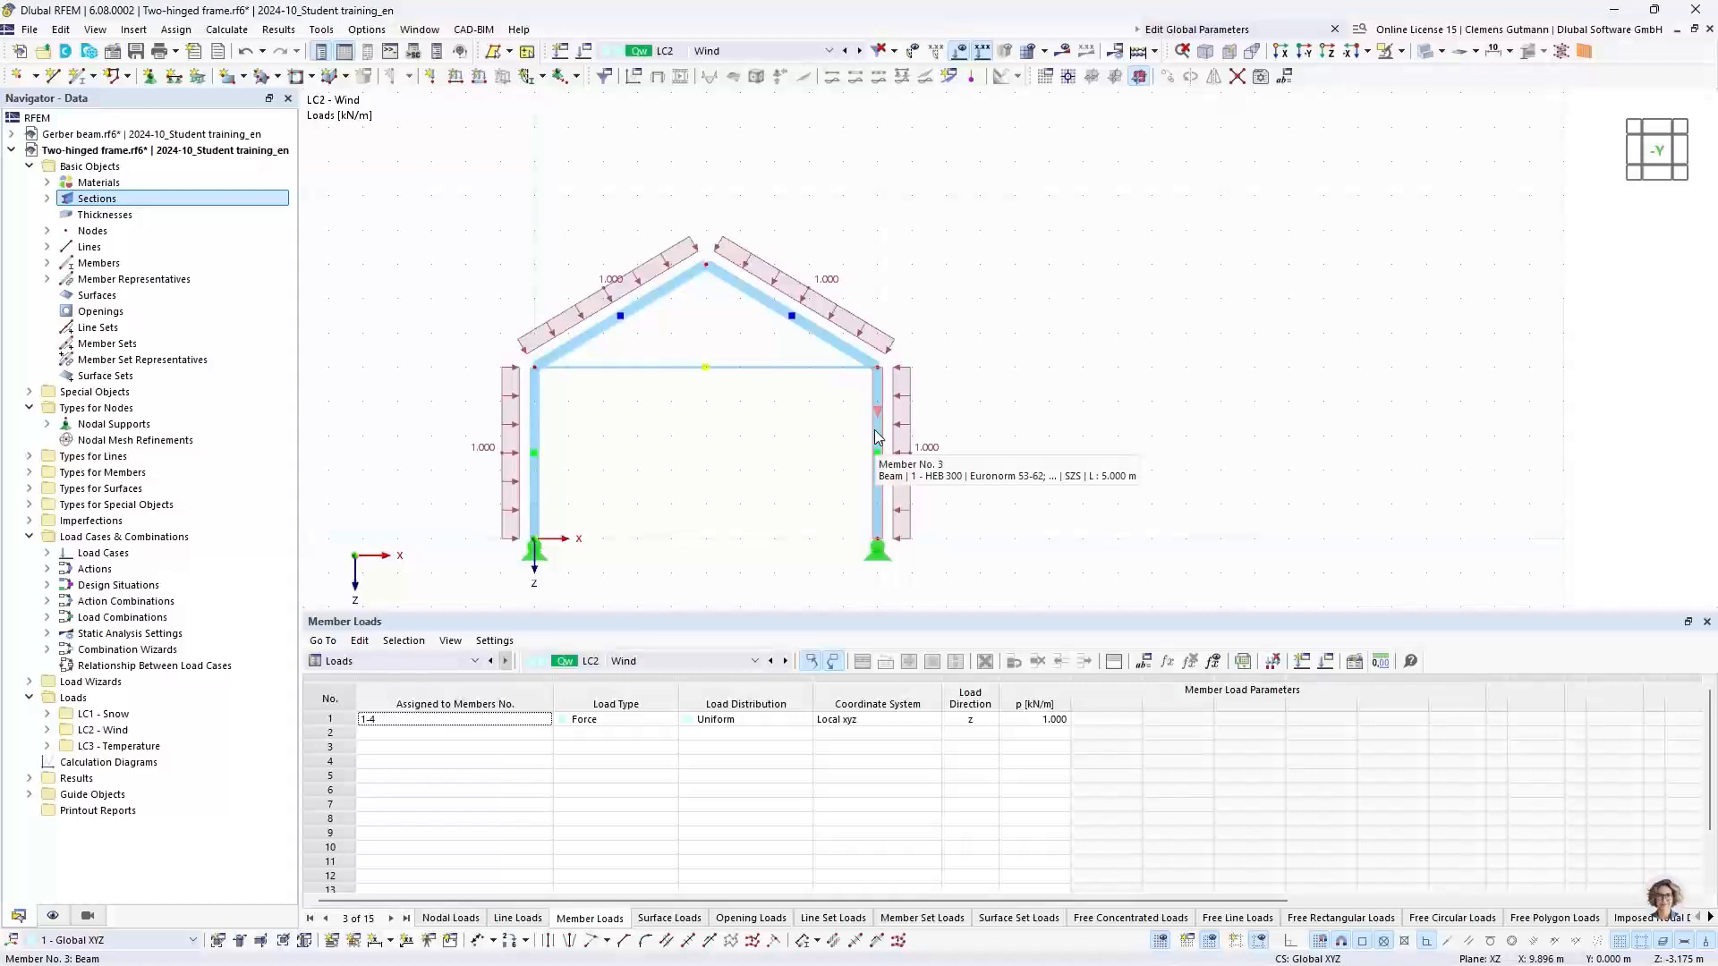
Restrict the existing wind load to members 1,2 and add a second uniform wind load for members 3,4
{"action": "left_click", "coordinate": [417, 726]}
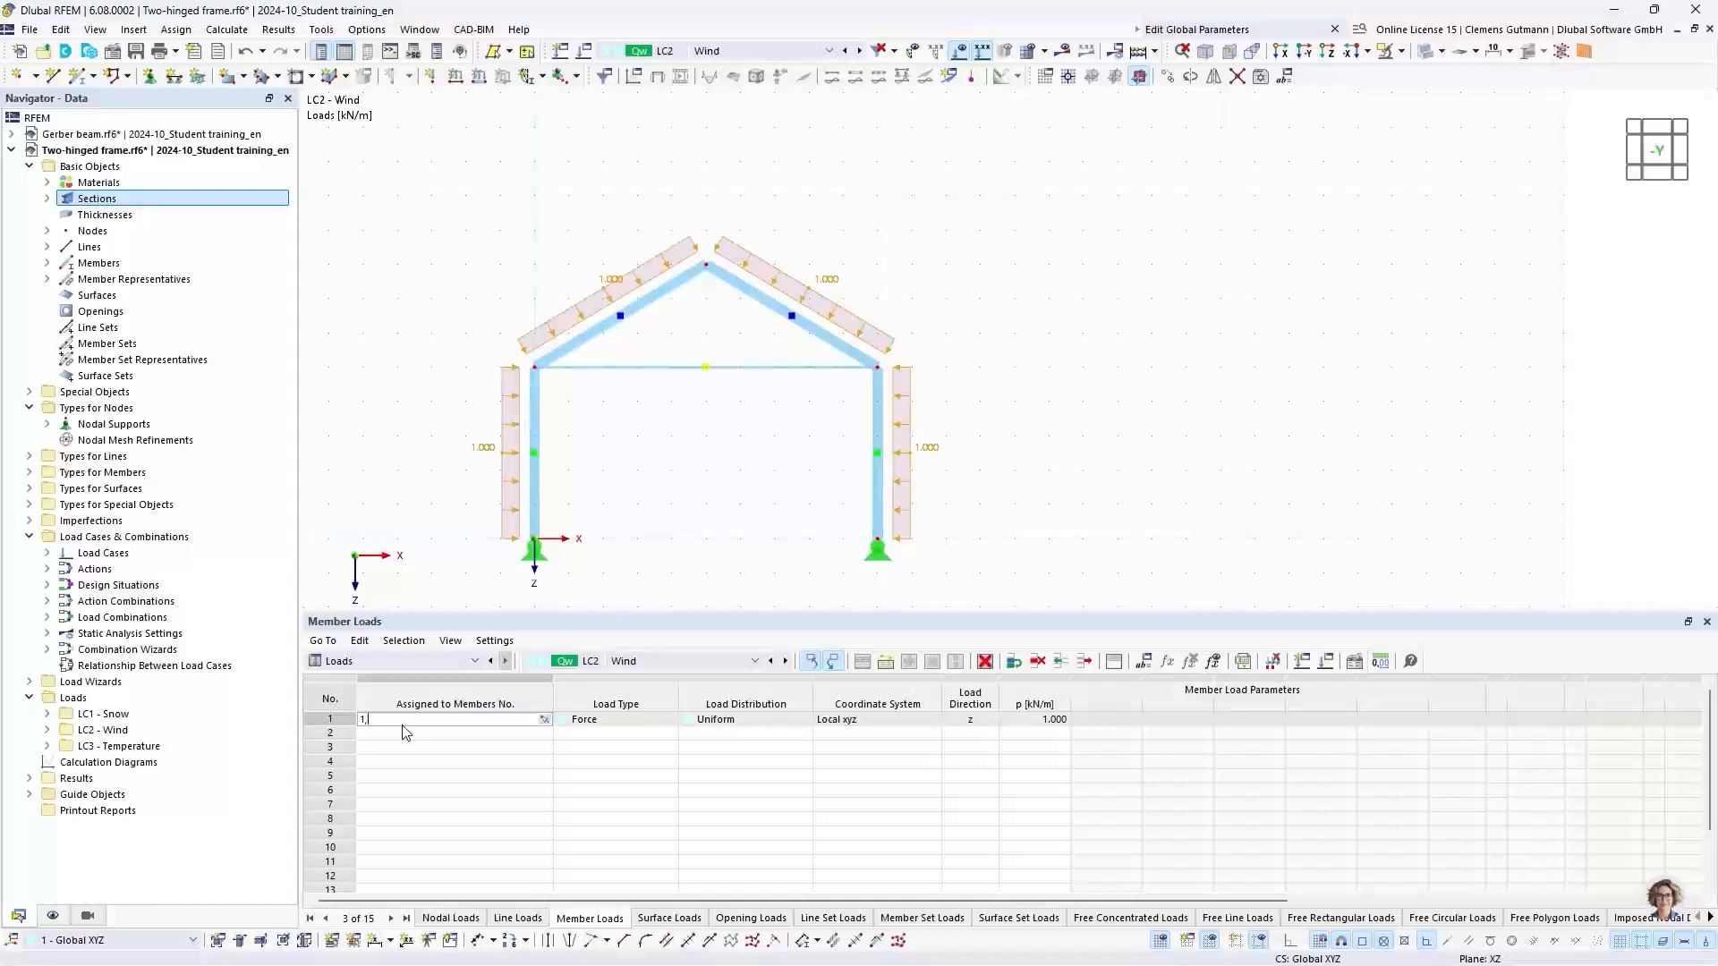
{"action": "type", "text": "1,2"}
{"action": "key", "text": "Return"}
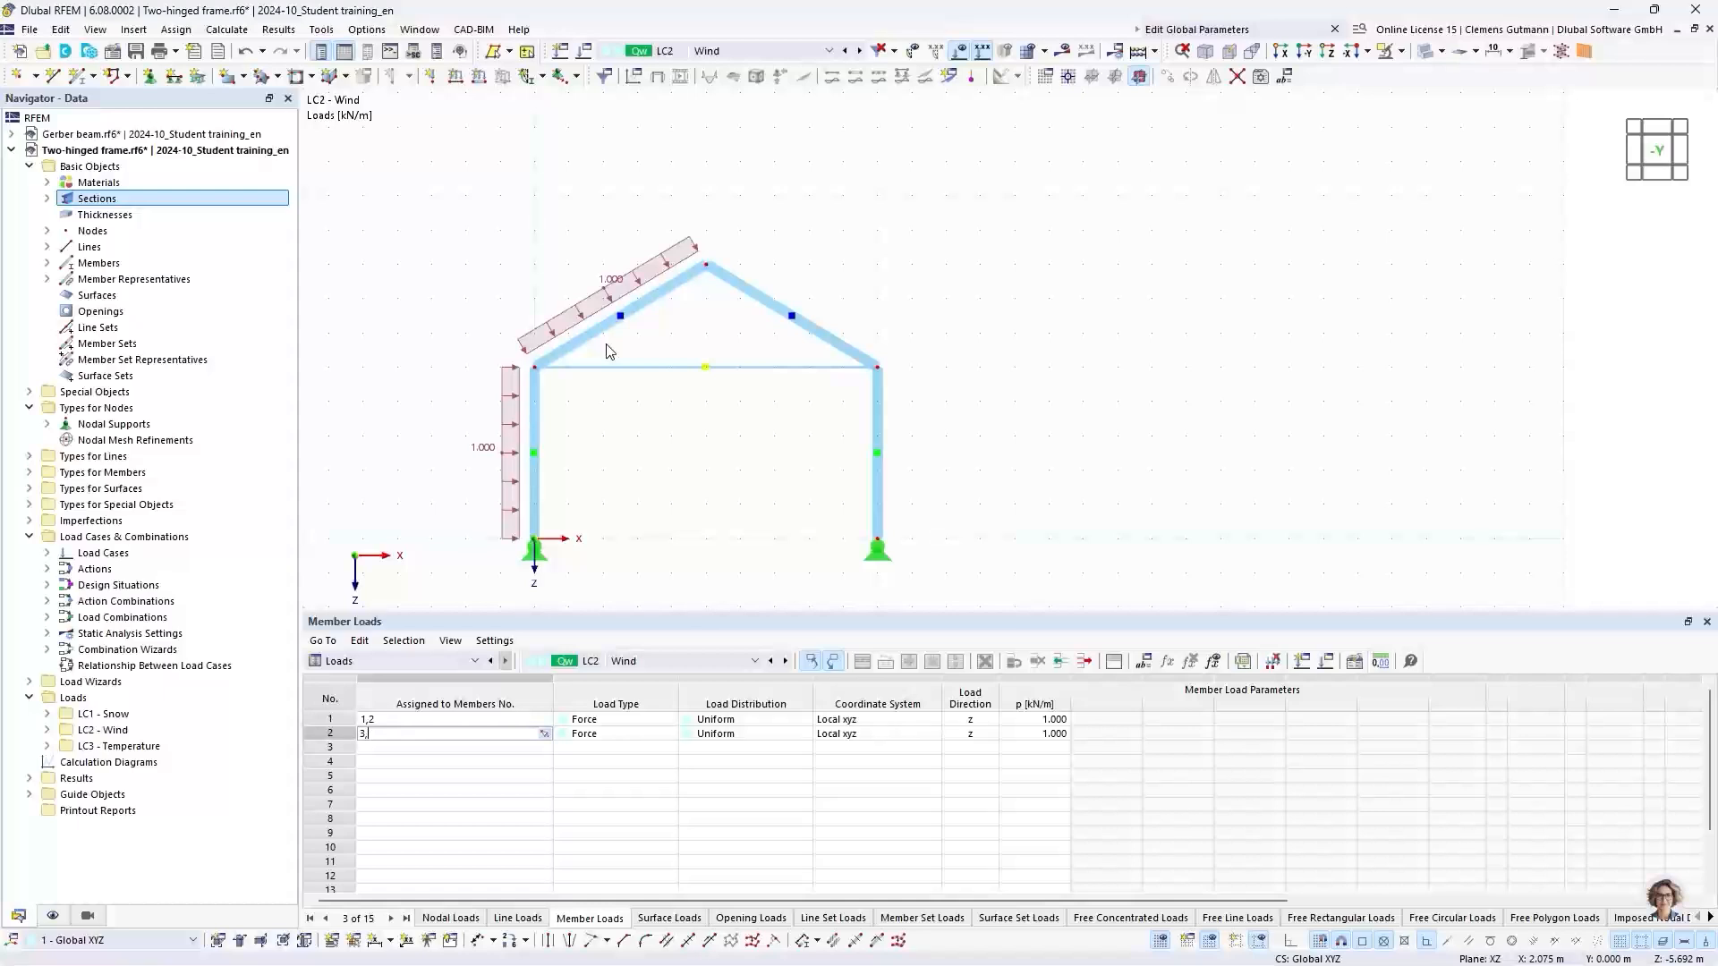
{"action": "key", "text": "Return"}
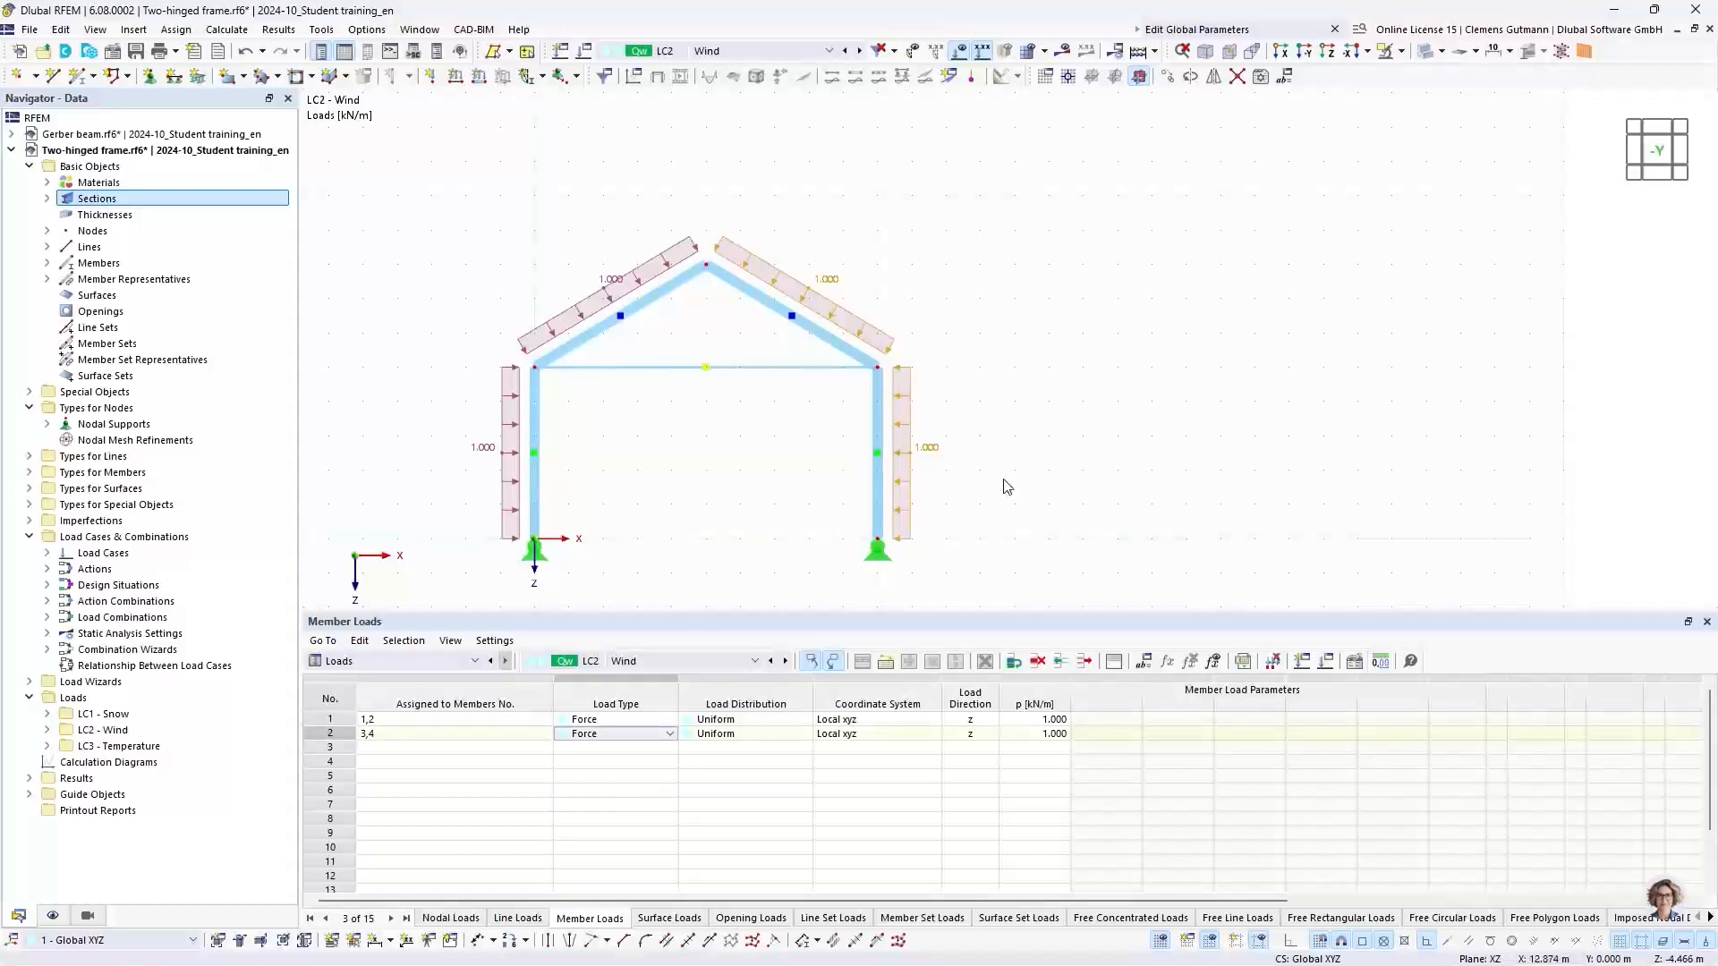
Set the wind load on members 3,4 to -1 kN/m and display it on the opposite side of the members
{"action": "left_click", "coordinate": [1043, 735]}
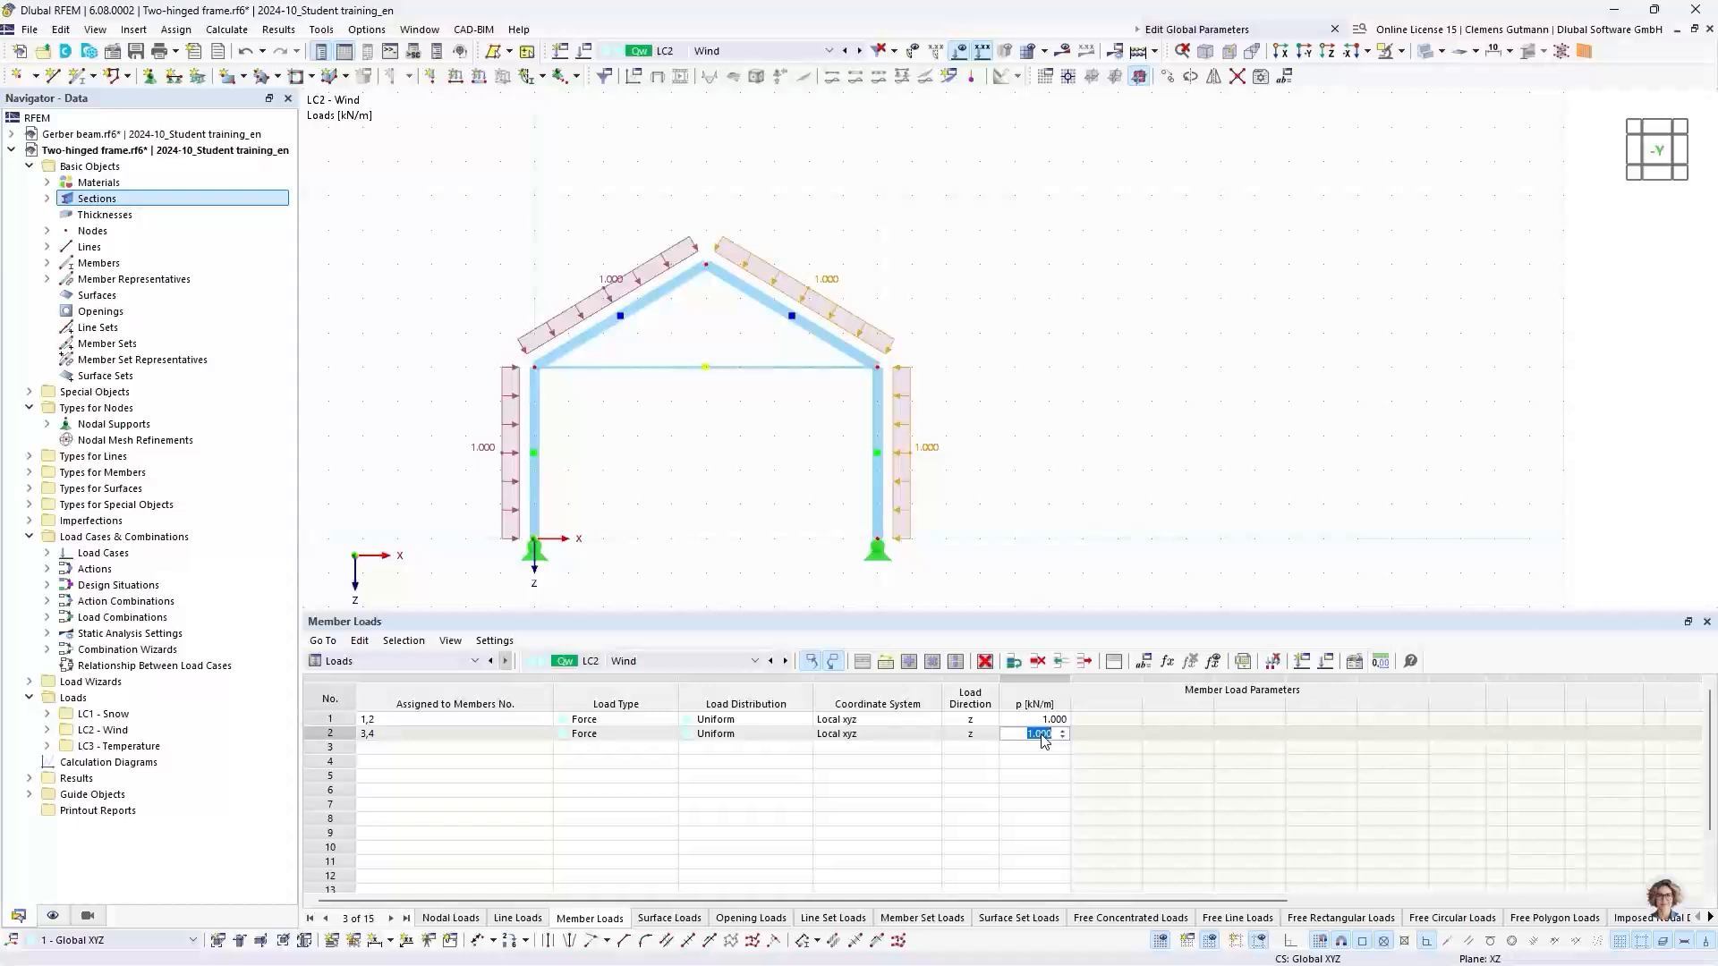
{"action": "type", "text": "-1"}
{"action": "key", "text": "Return"}
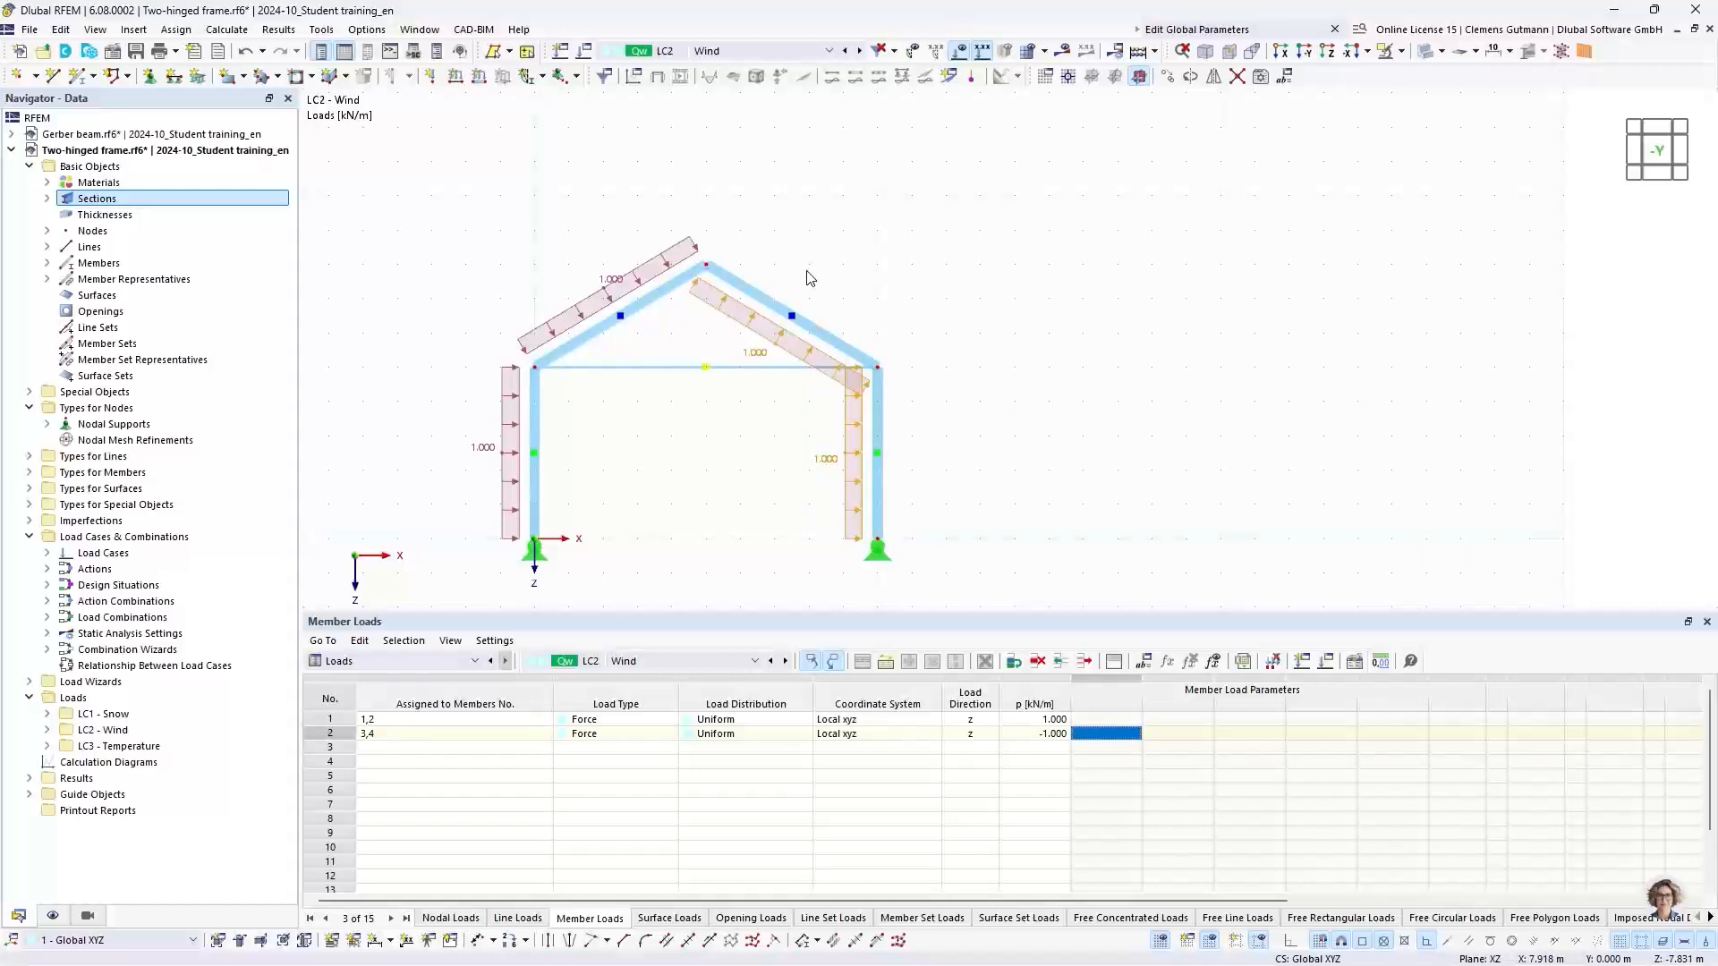
{"action": "double_click", "coordinate": [327, 735]}
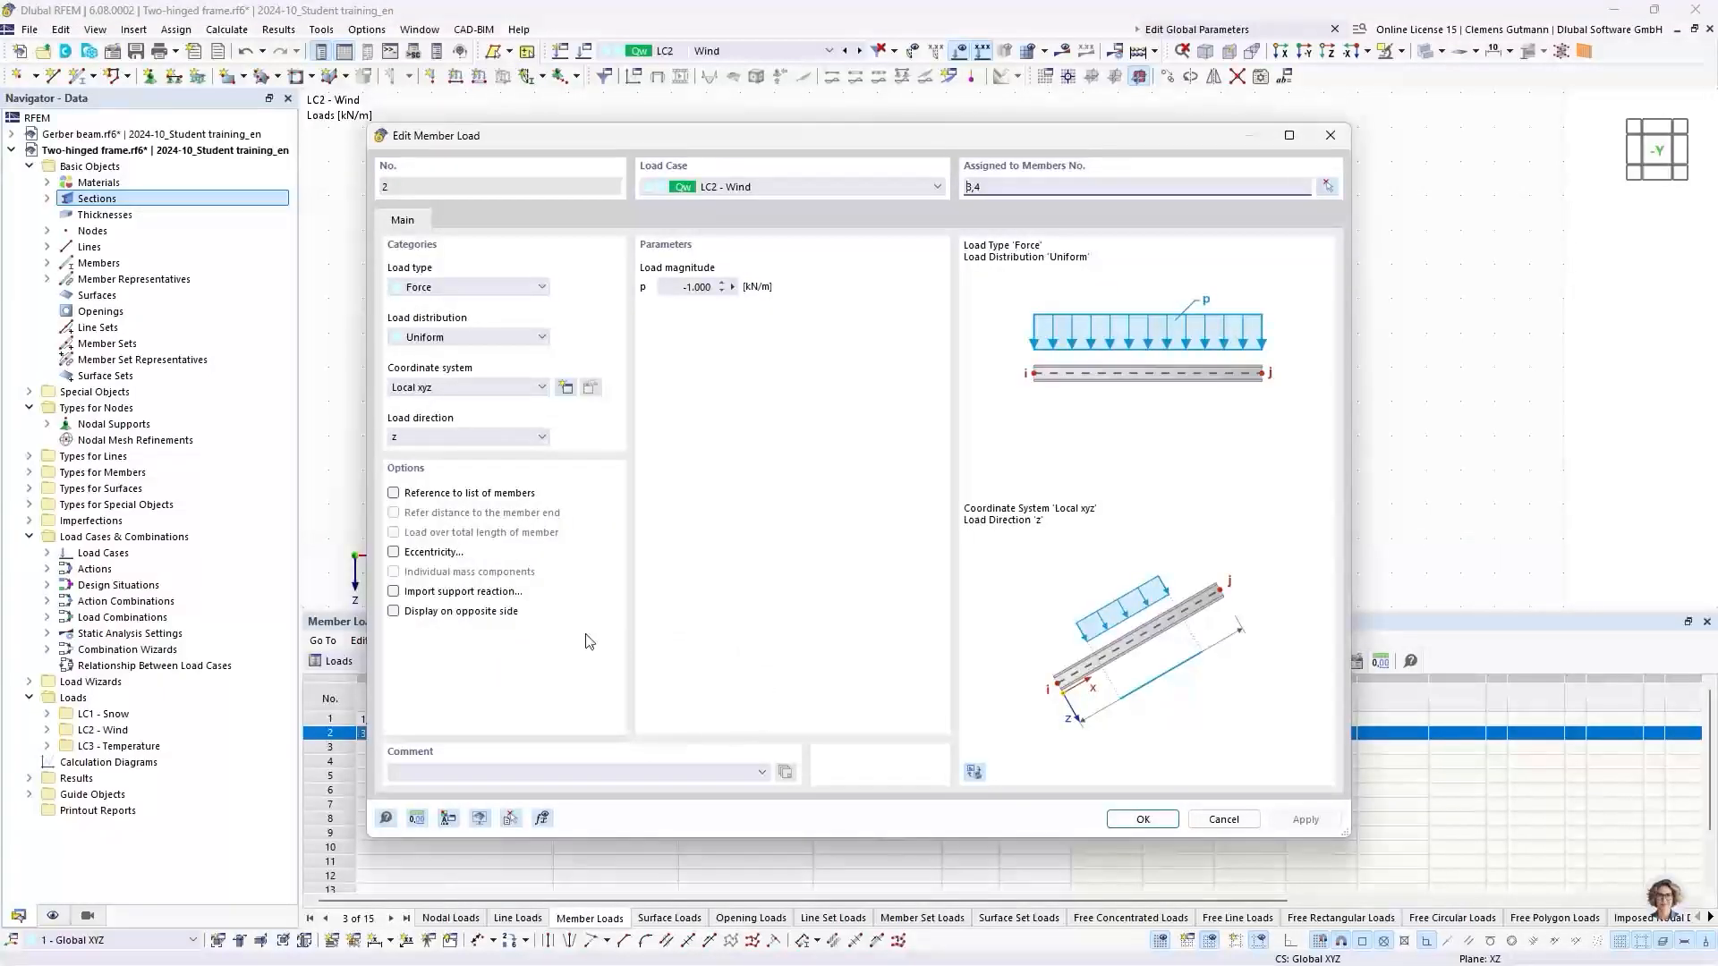
{"action": "left_click", "coordinate": [393, 612]}
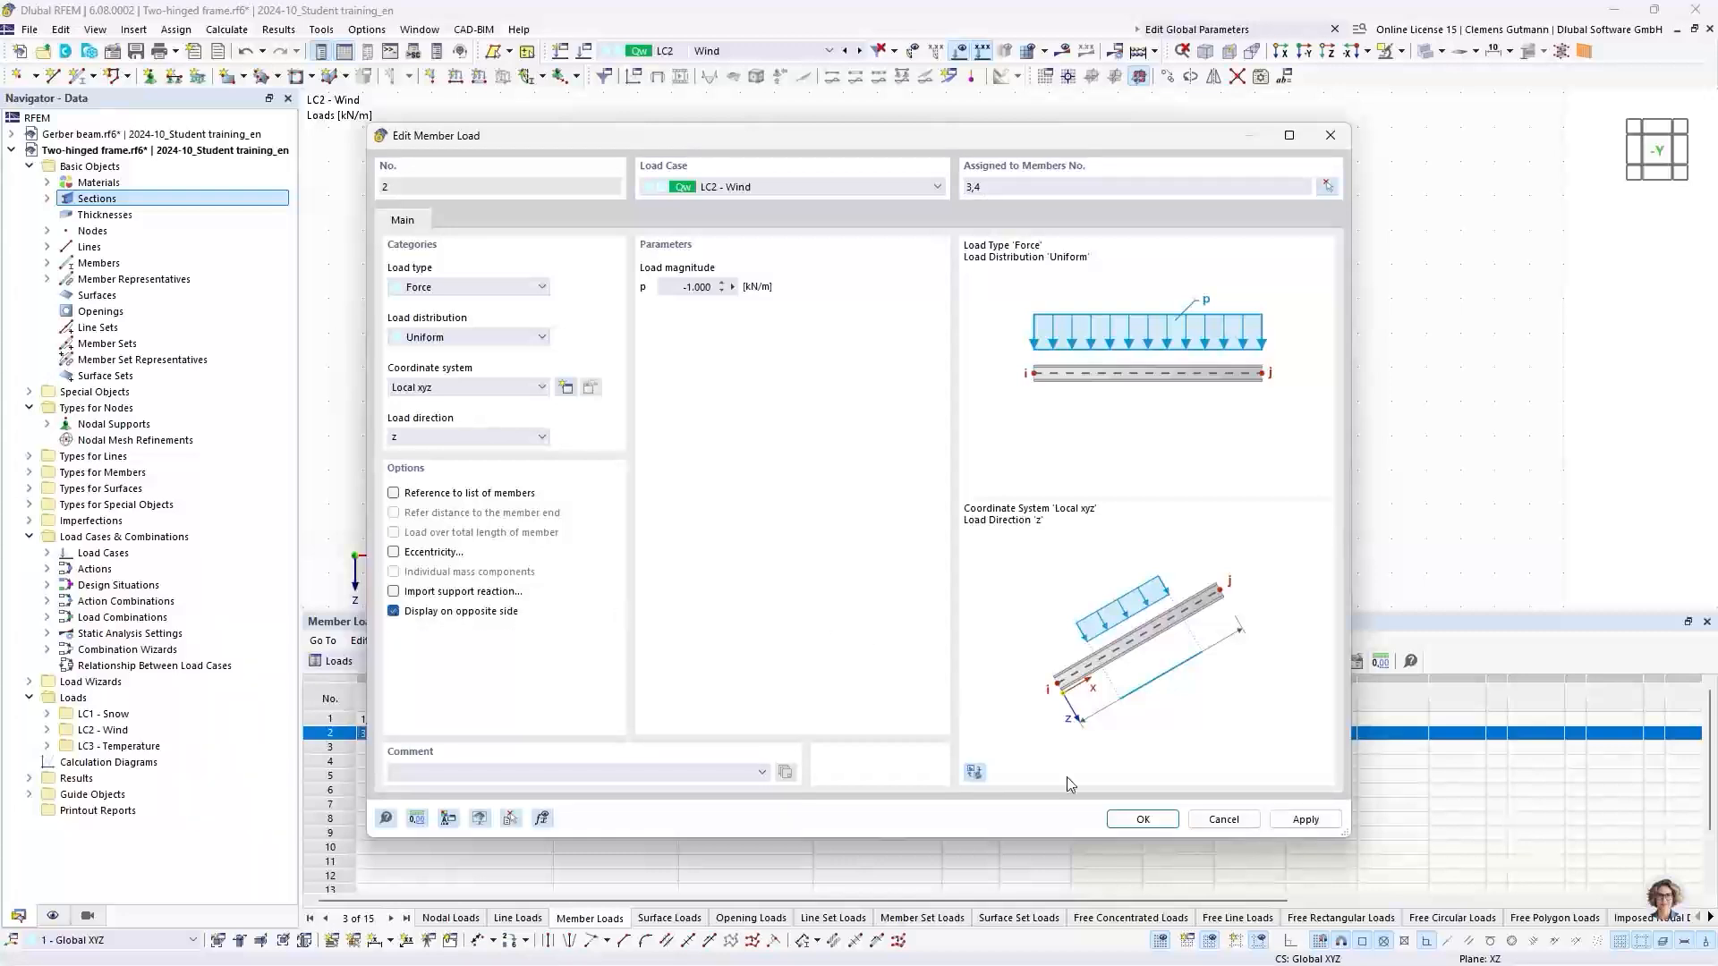
{"action": "left_click", "coordinate": [1144, 820]}
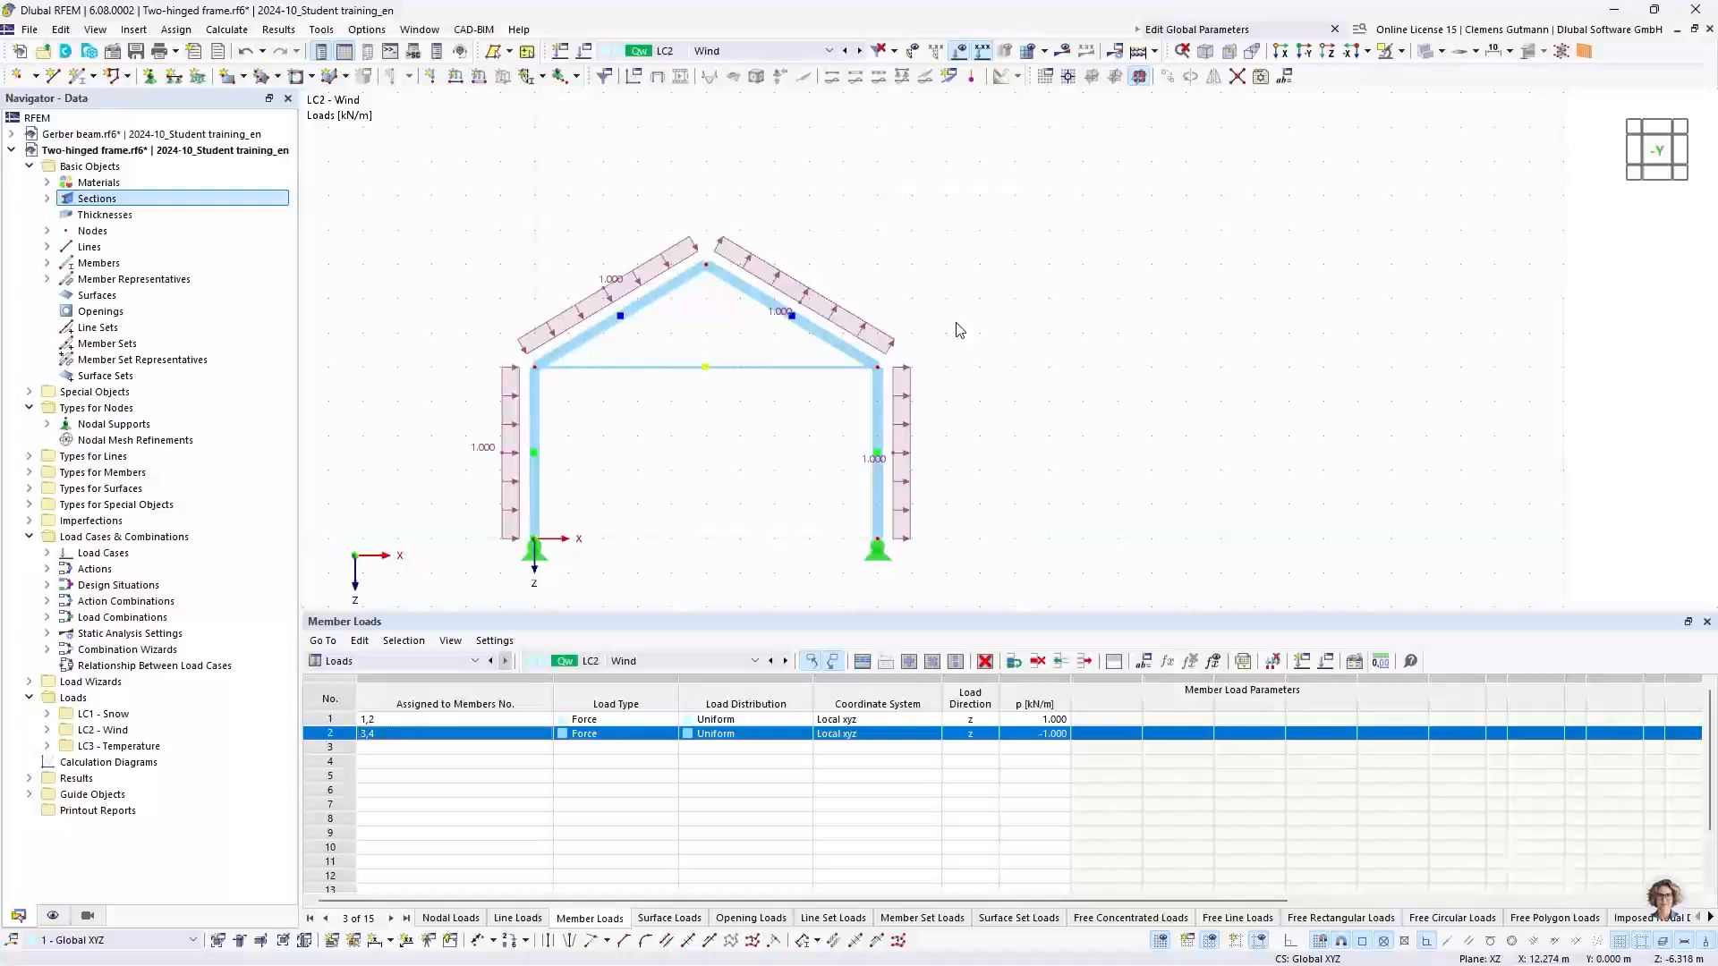
Calculate all load cases and load combinations of the frame
{"action": "left_click", "coordinate": [1138, 56]}
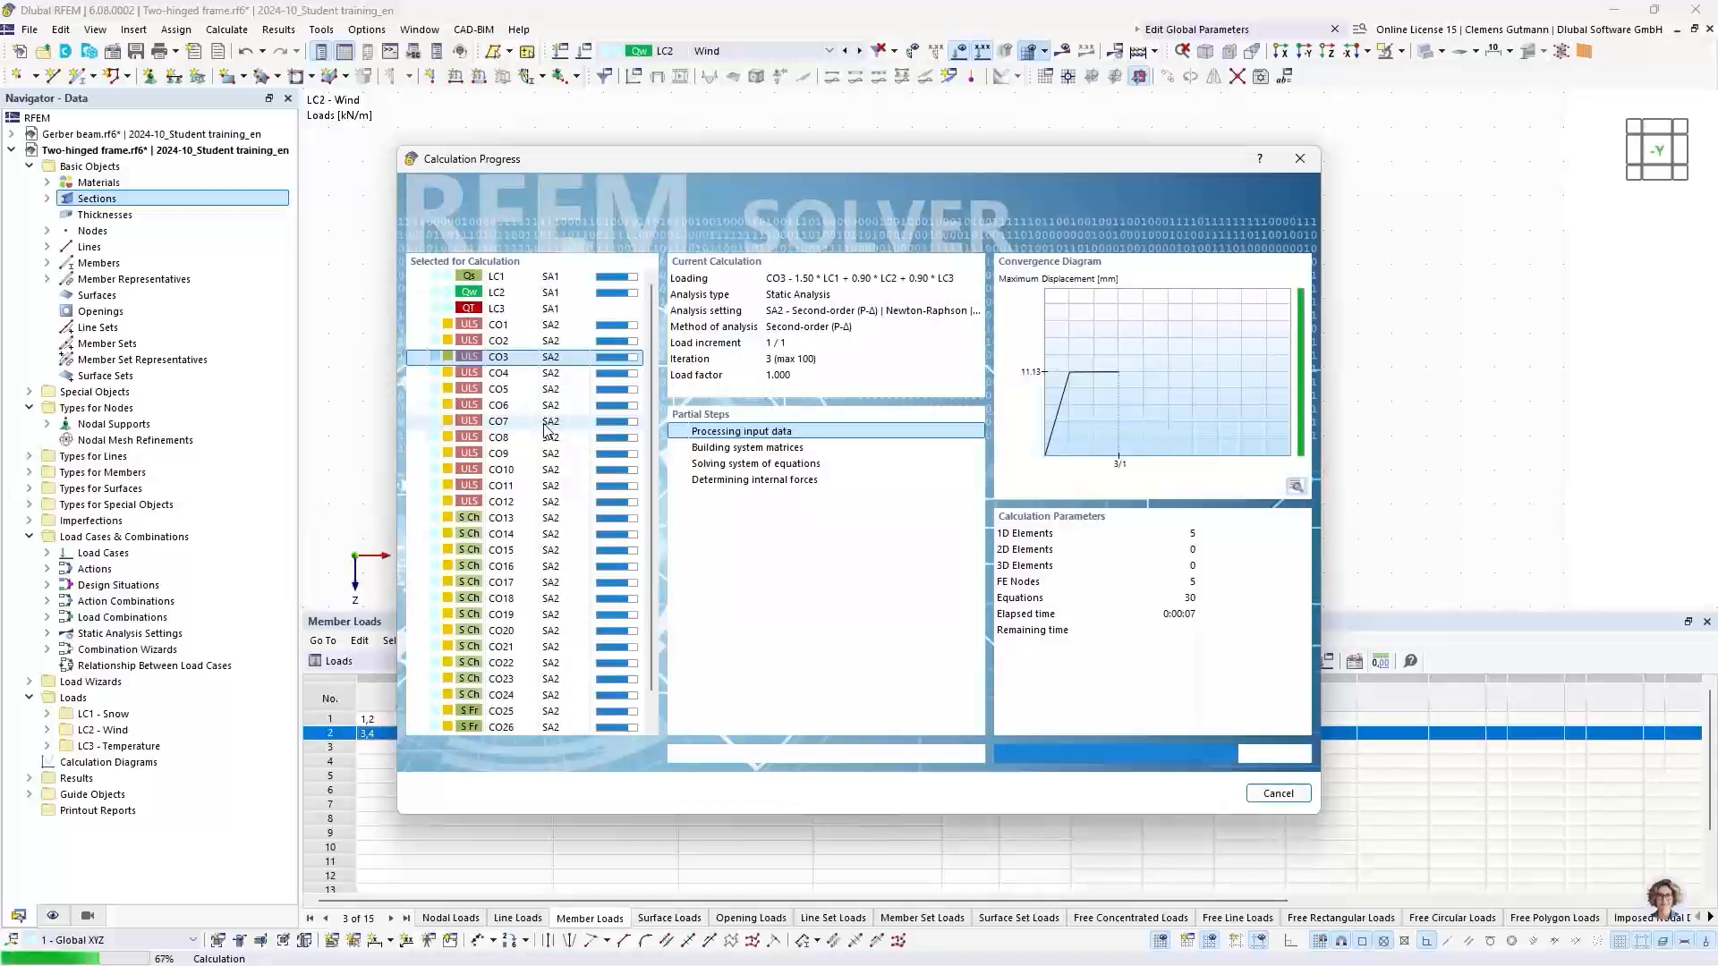
{"action": "scroll", "coordinate": [547, 428], "scroll_direction": "down", "scroll_amount": 1}
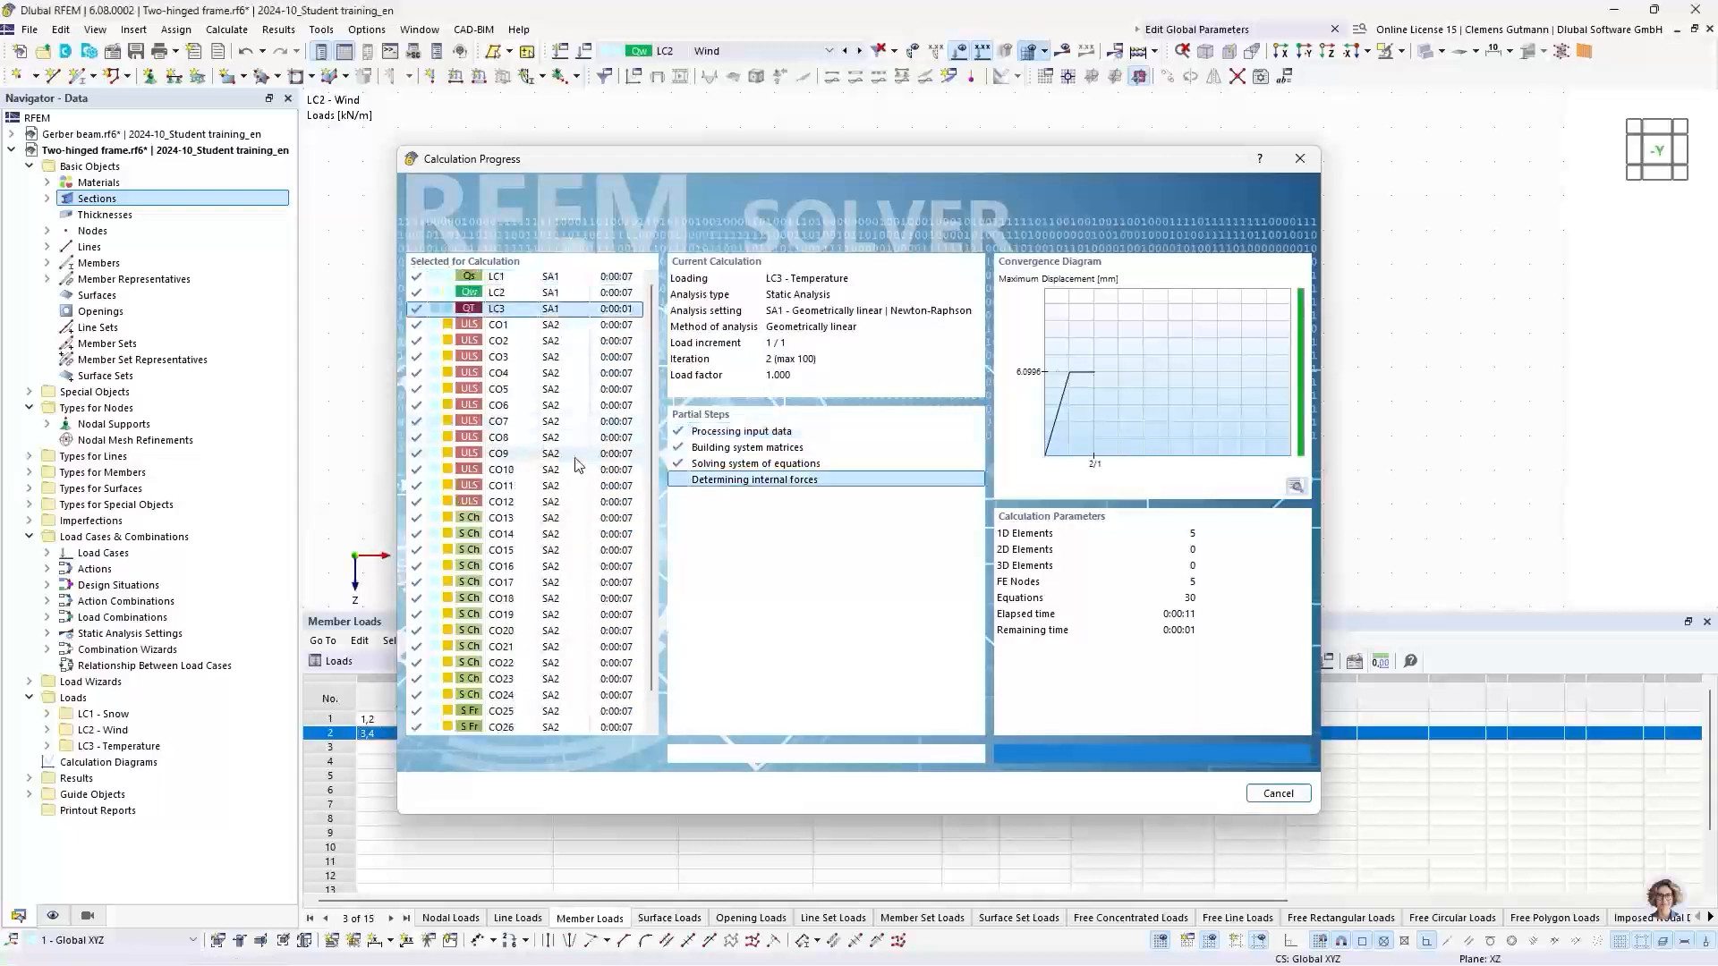
{"action": "middle_click_drag", "start_coordinate": [510, 427], "coordinate": [694, 411]}
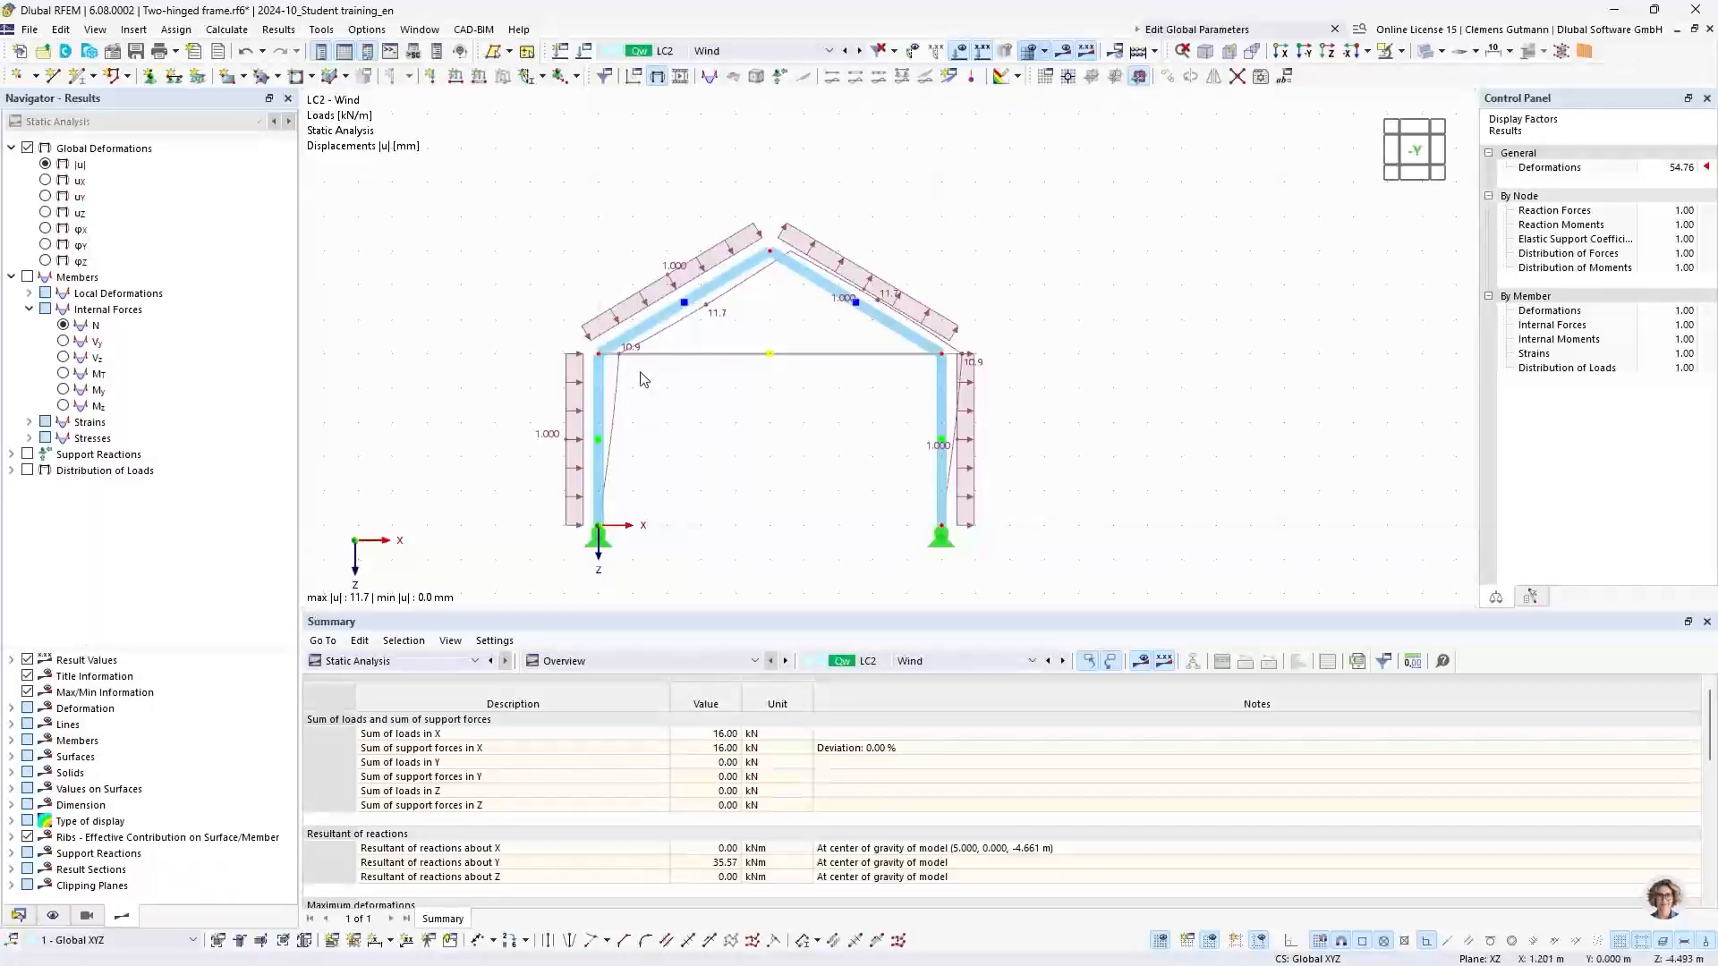
Examine the LC1 - Snow deformations with members shown as lines, and the axial forces N
{"action": "left_click", "coordinate": [767, 52]}
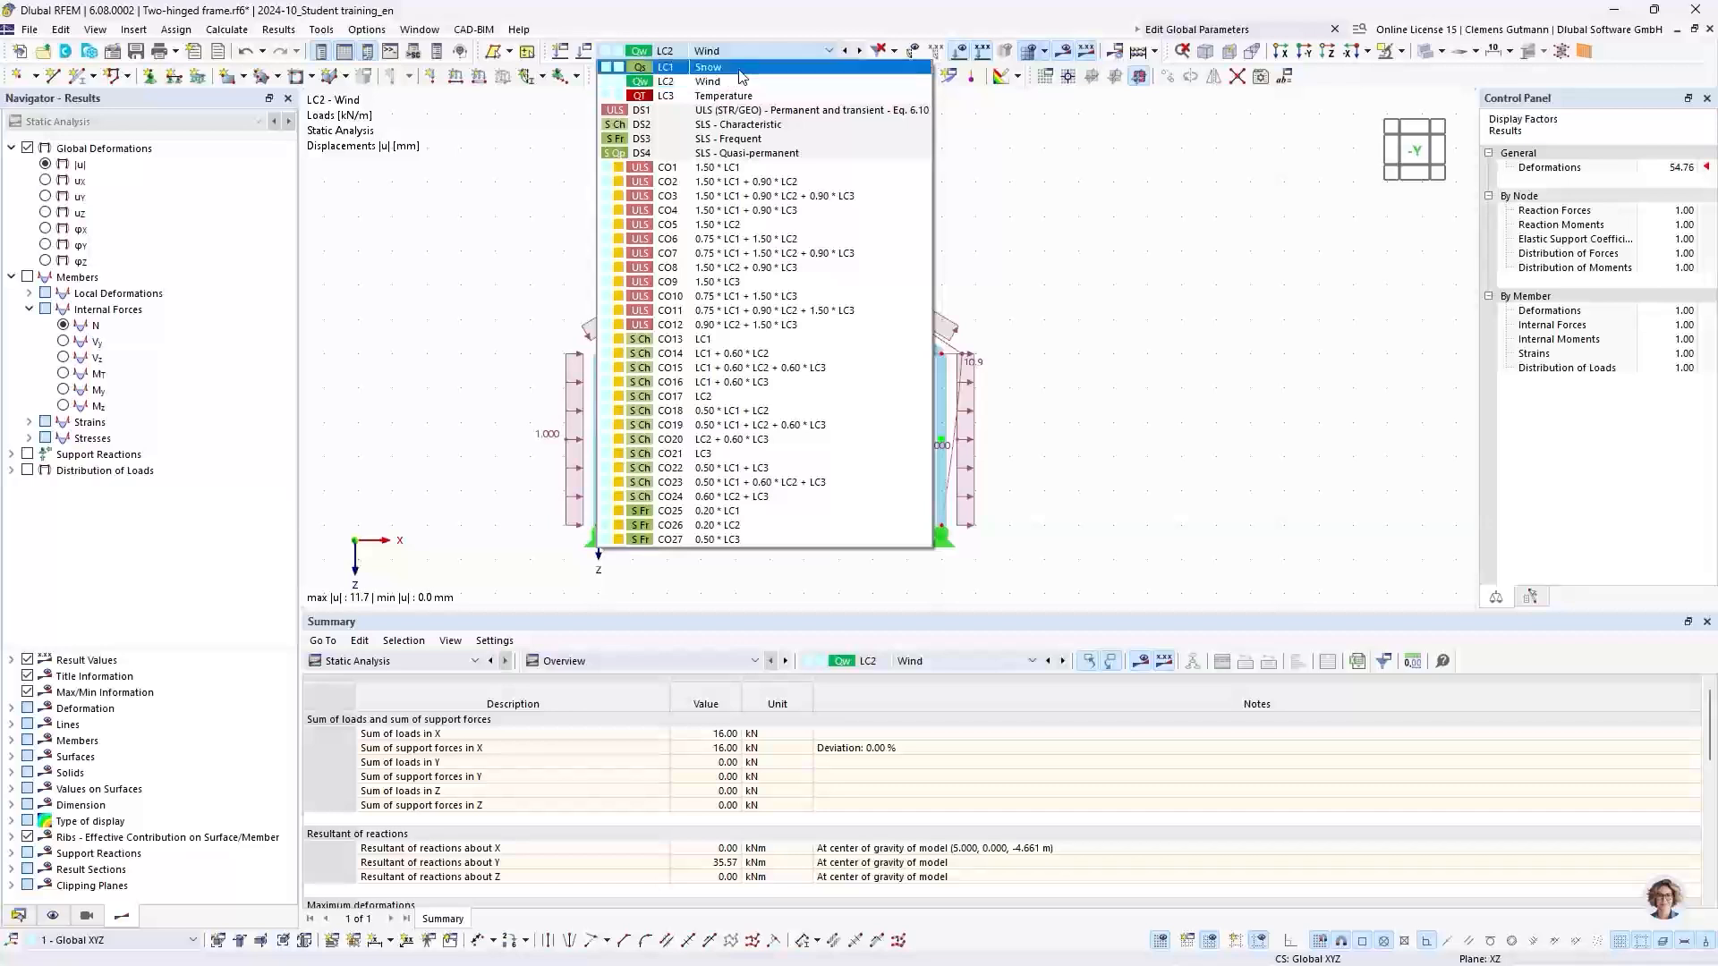
{"action": "left_click", "coordinate": [739, 69]}
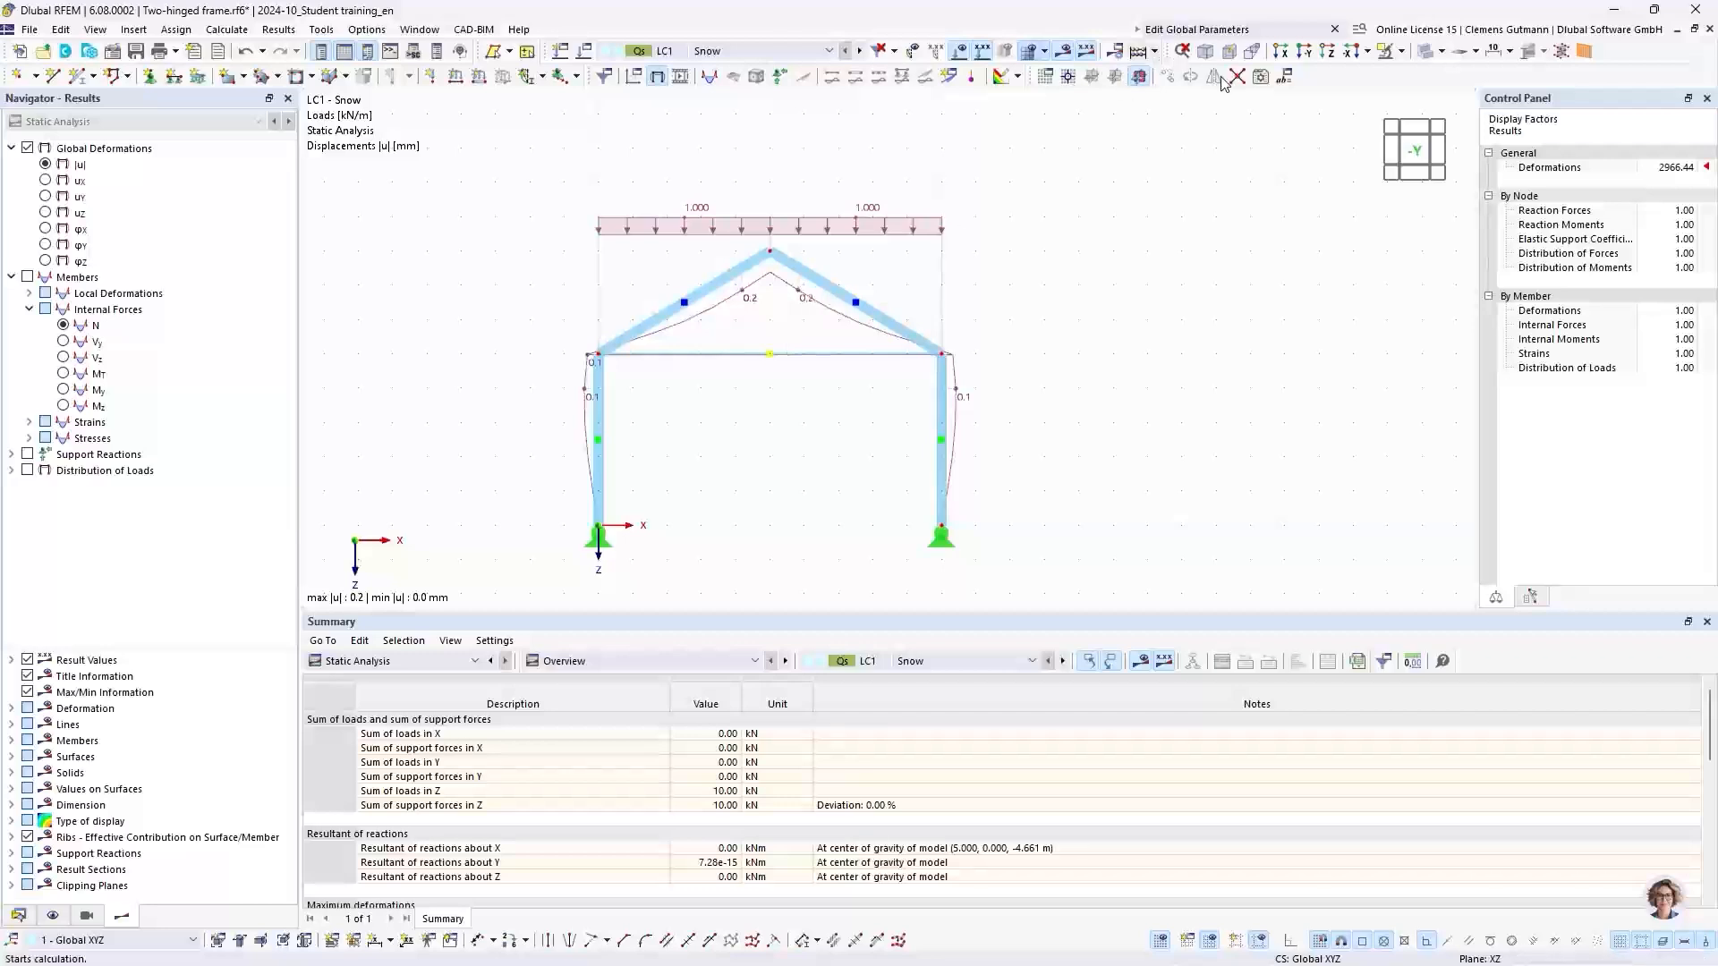
{"action": "left_click", "coordinate": [1424, 54]}
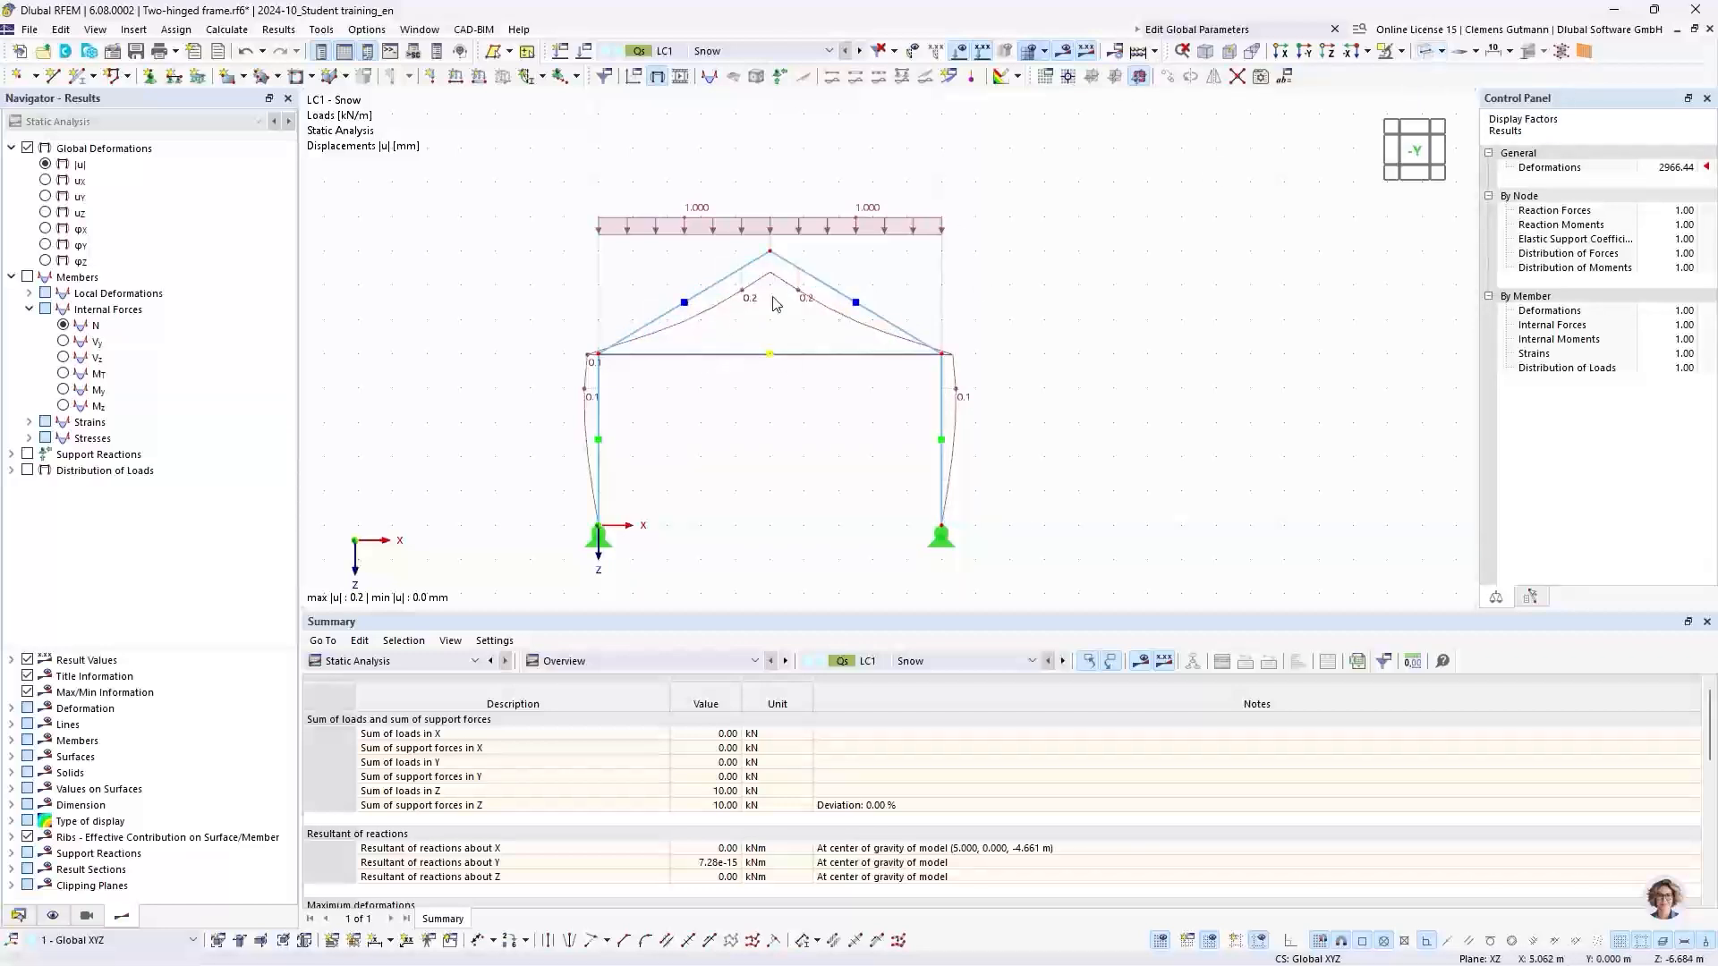
{"action": "scroll", "coordinate": [789, 340], "scroll_direction": "up", "scroll_amount": 1}
{"action": "middle_click_drag", "start_coordinate": [770, 353], "coordinate": [712, 335]}
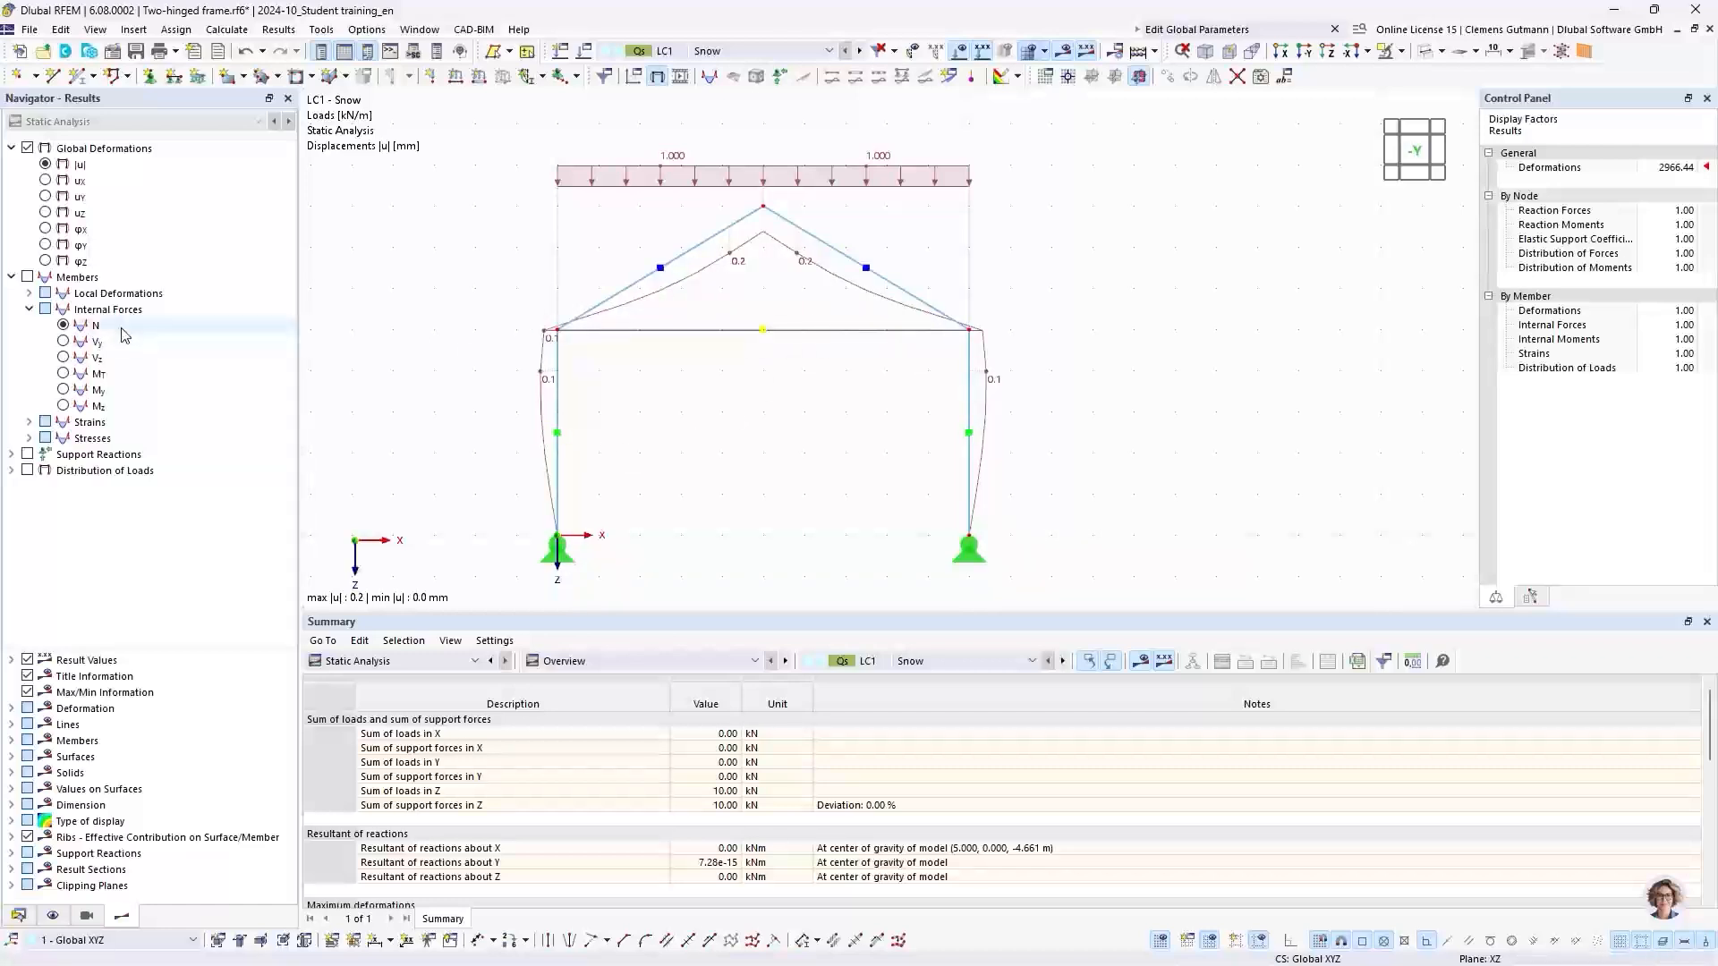
{"action": "left_click", "coordinate": [64, 326]}
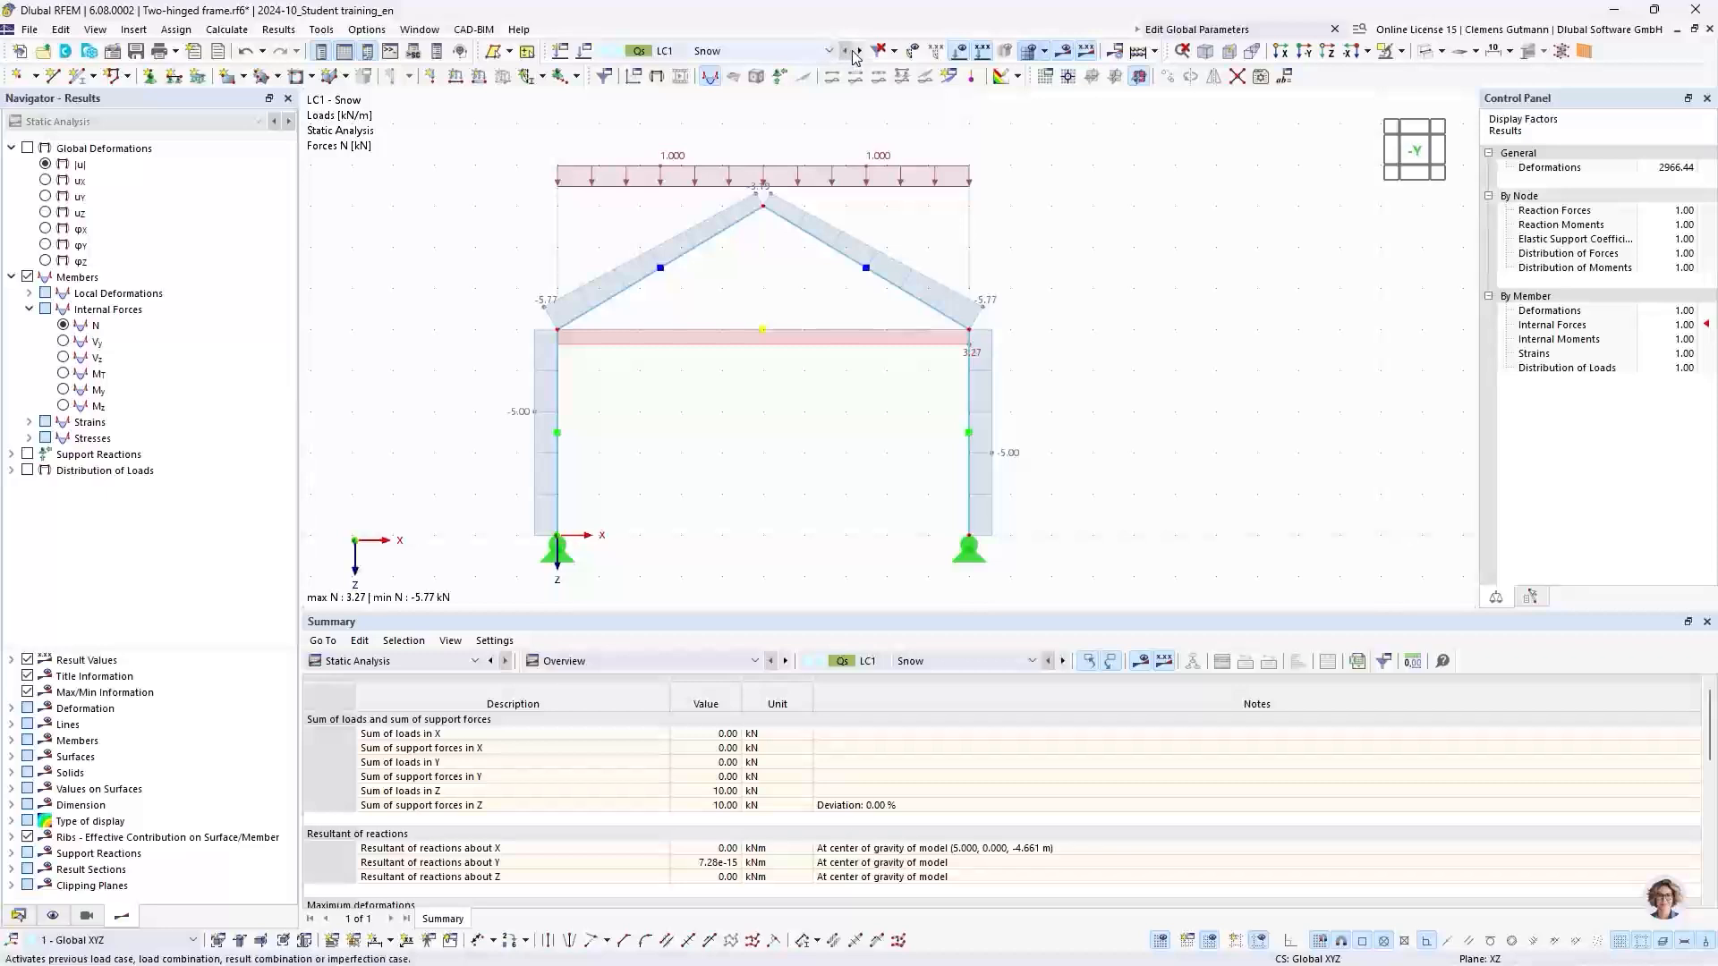
Examine the LC2 - Wind global deformations |u| with the loads hidden, and the axial forces N
{"action": "left_click", "coordinate": [46, 164]}
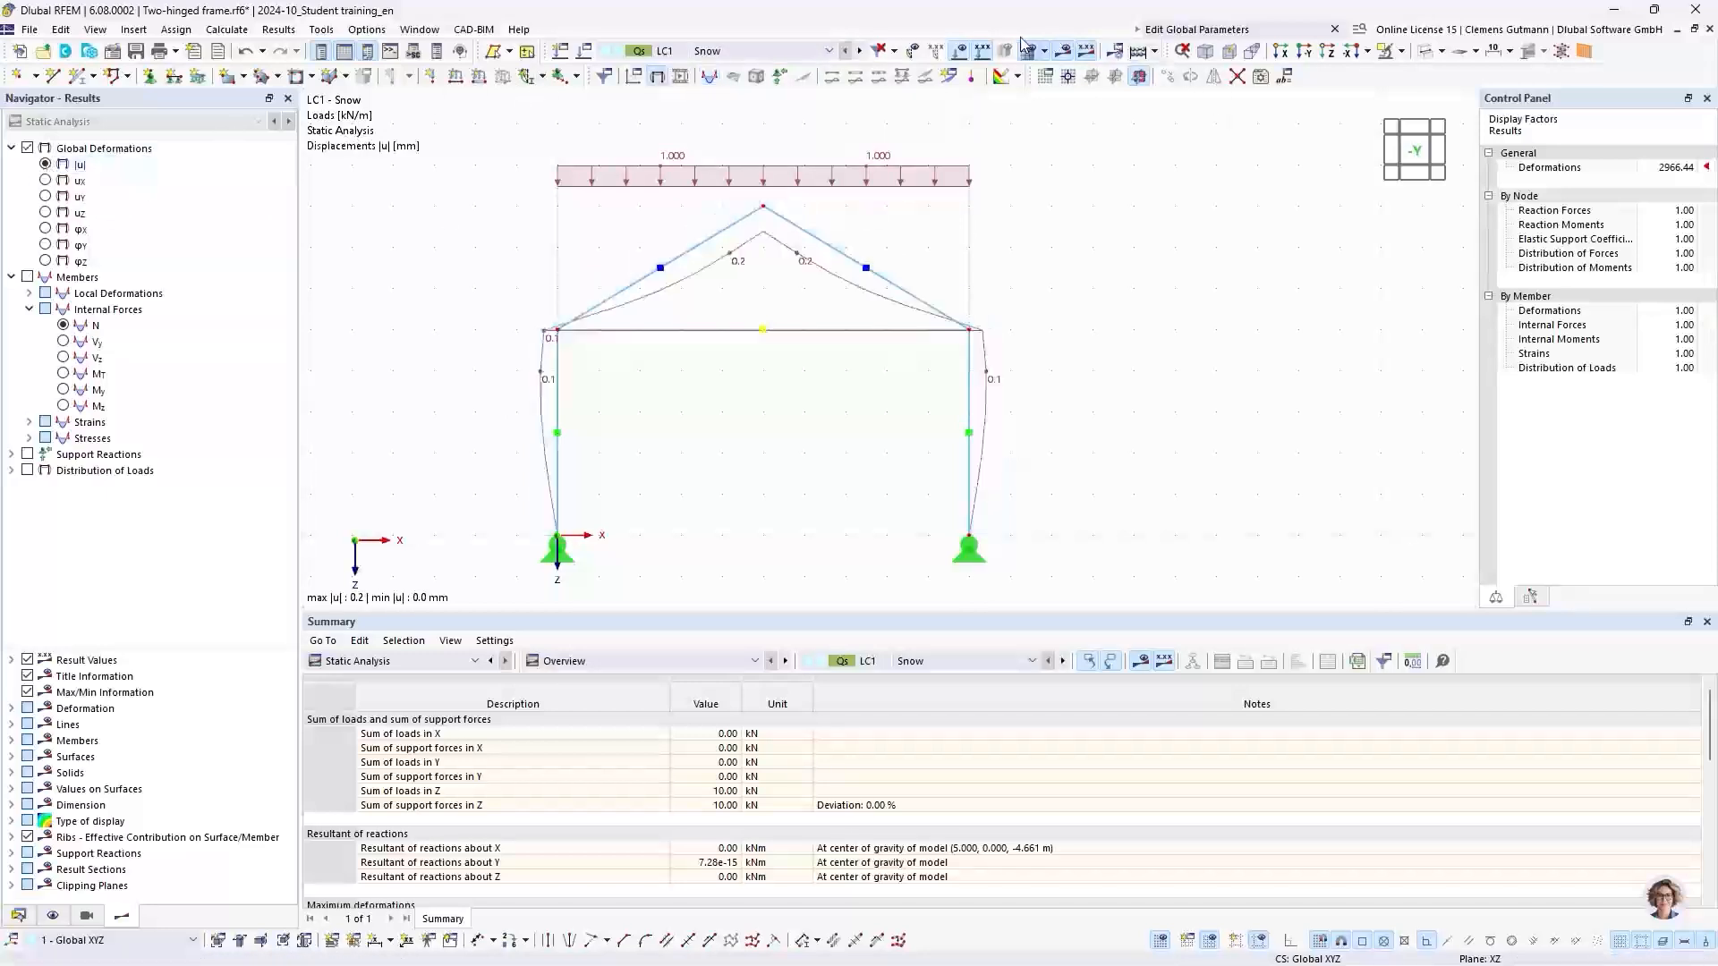
{"action": "left_click", "coordinate": [859, 51]}
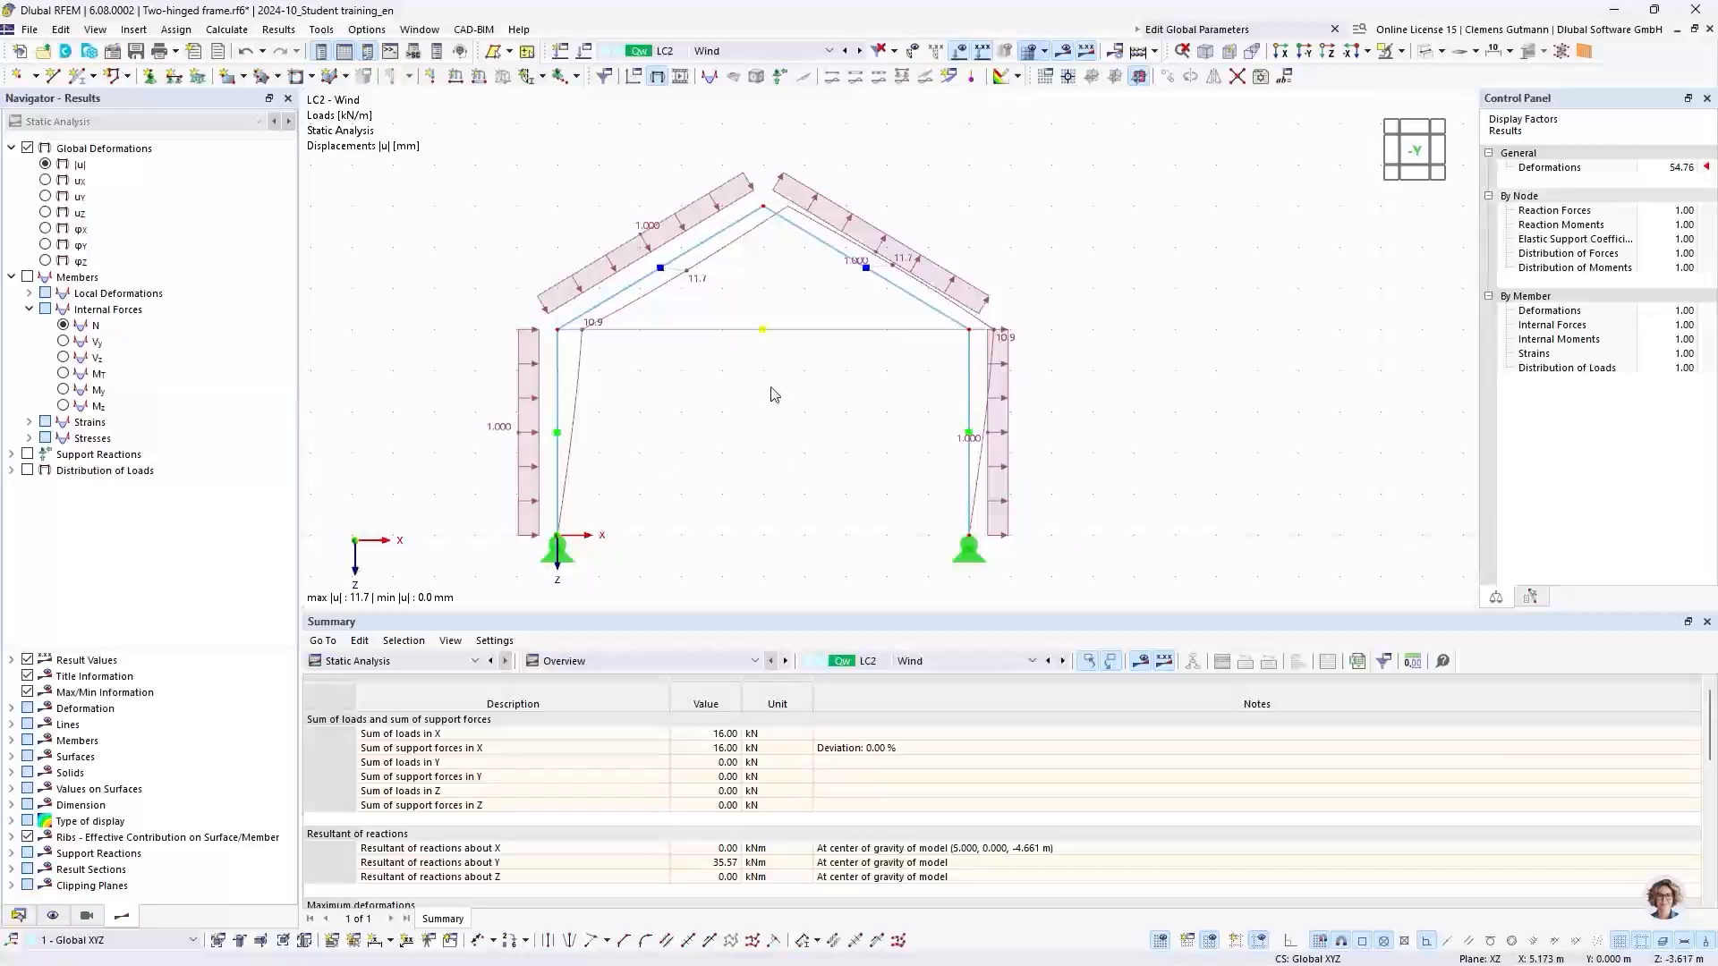
{"action": "left_click", "coordinate": [959, 51]}
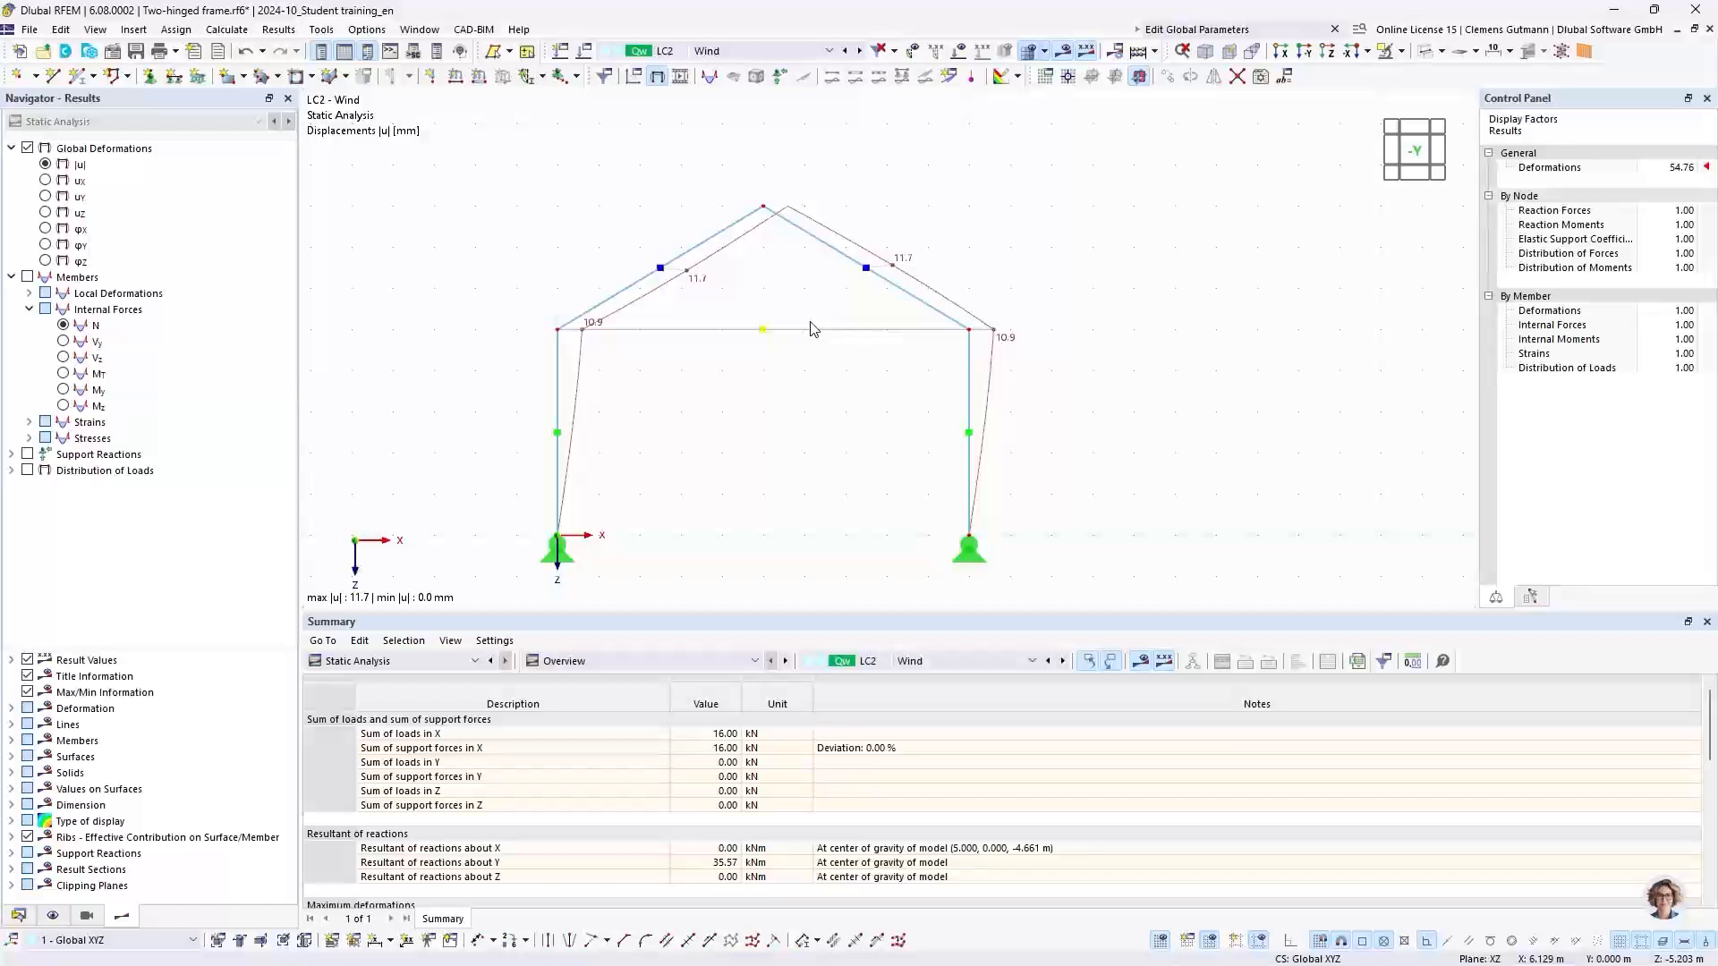
{"action": "left_click", "coordinate": [64, 327]}
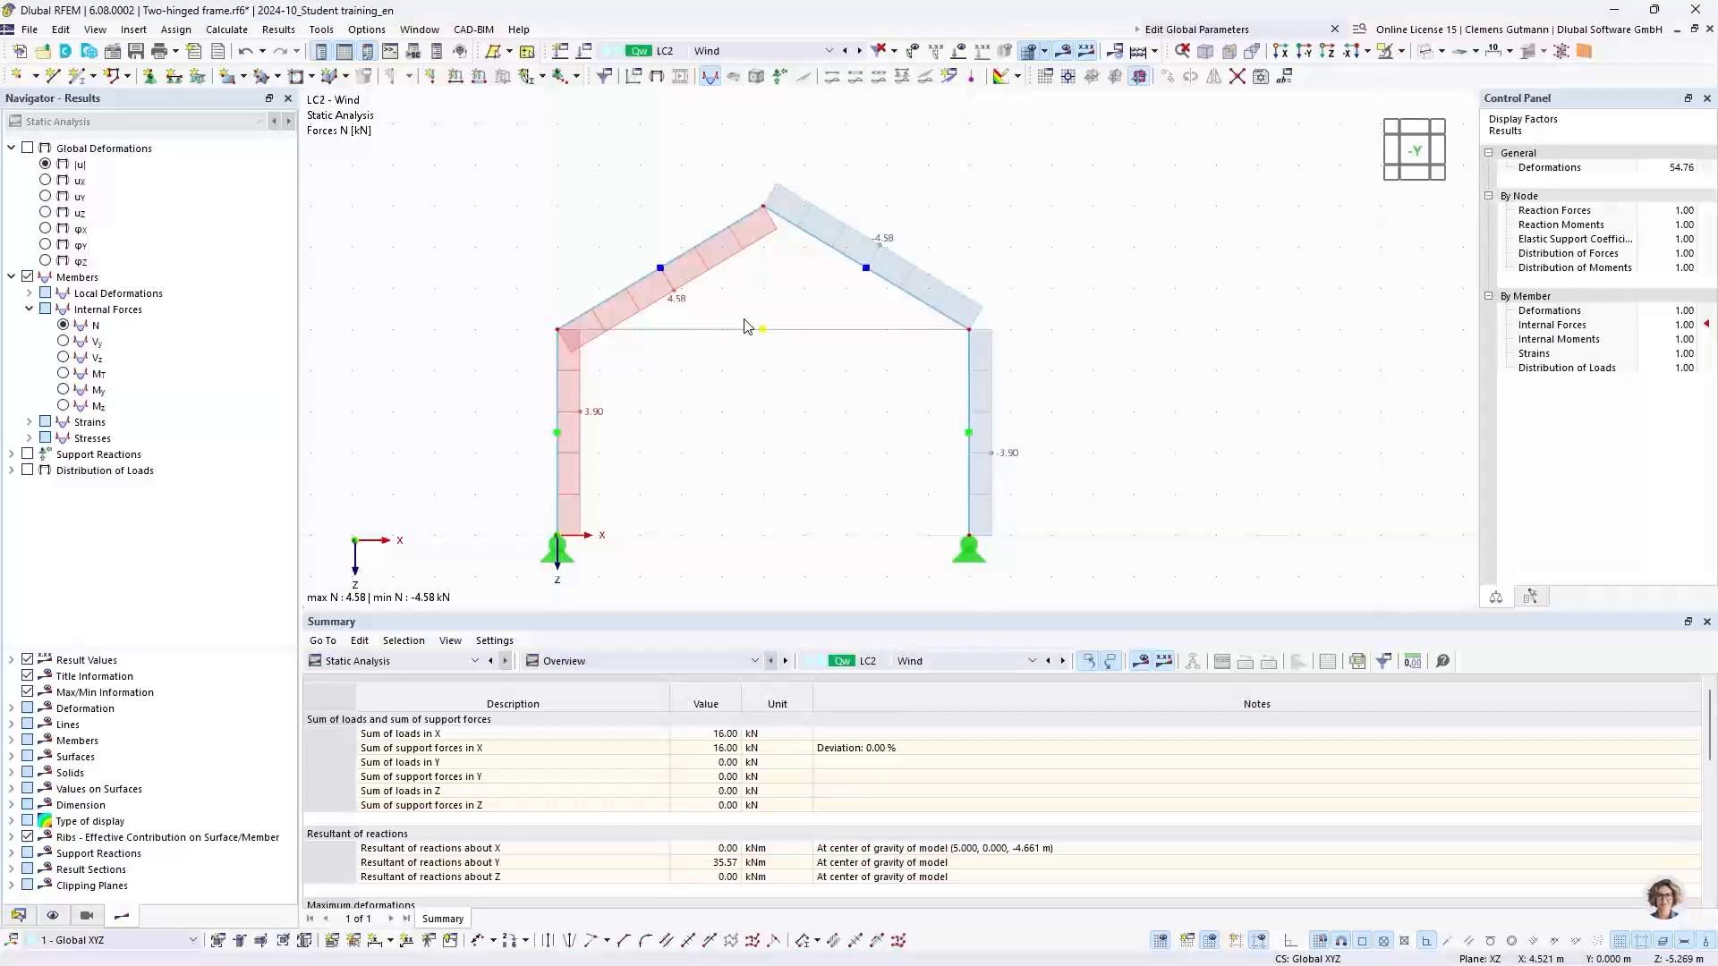
Examine the LC3 - Temperature axial forces N and global deformations |u| of the frame
{"action": "left_click", "coordinate": [756, 51]}
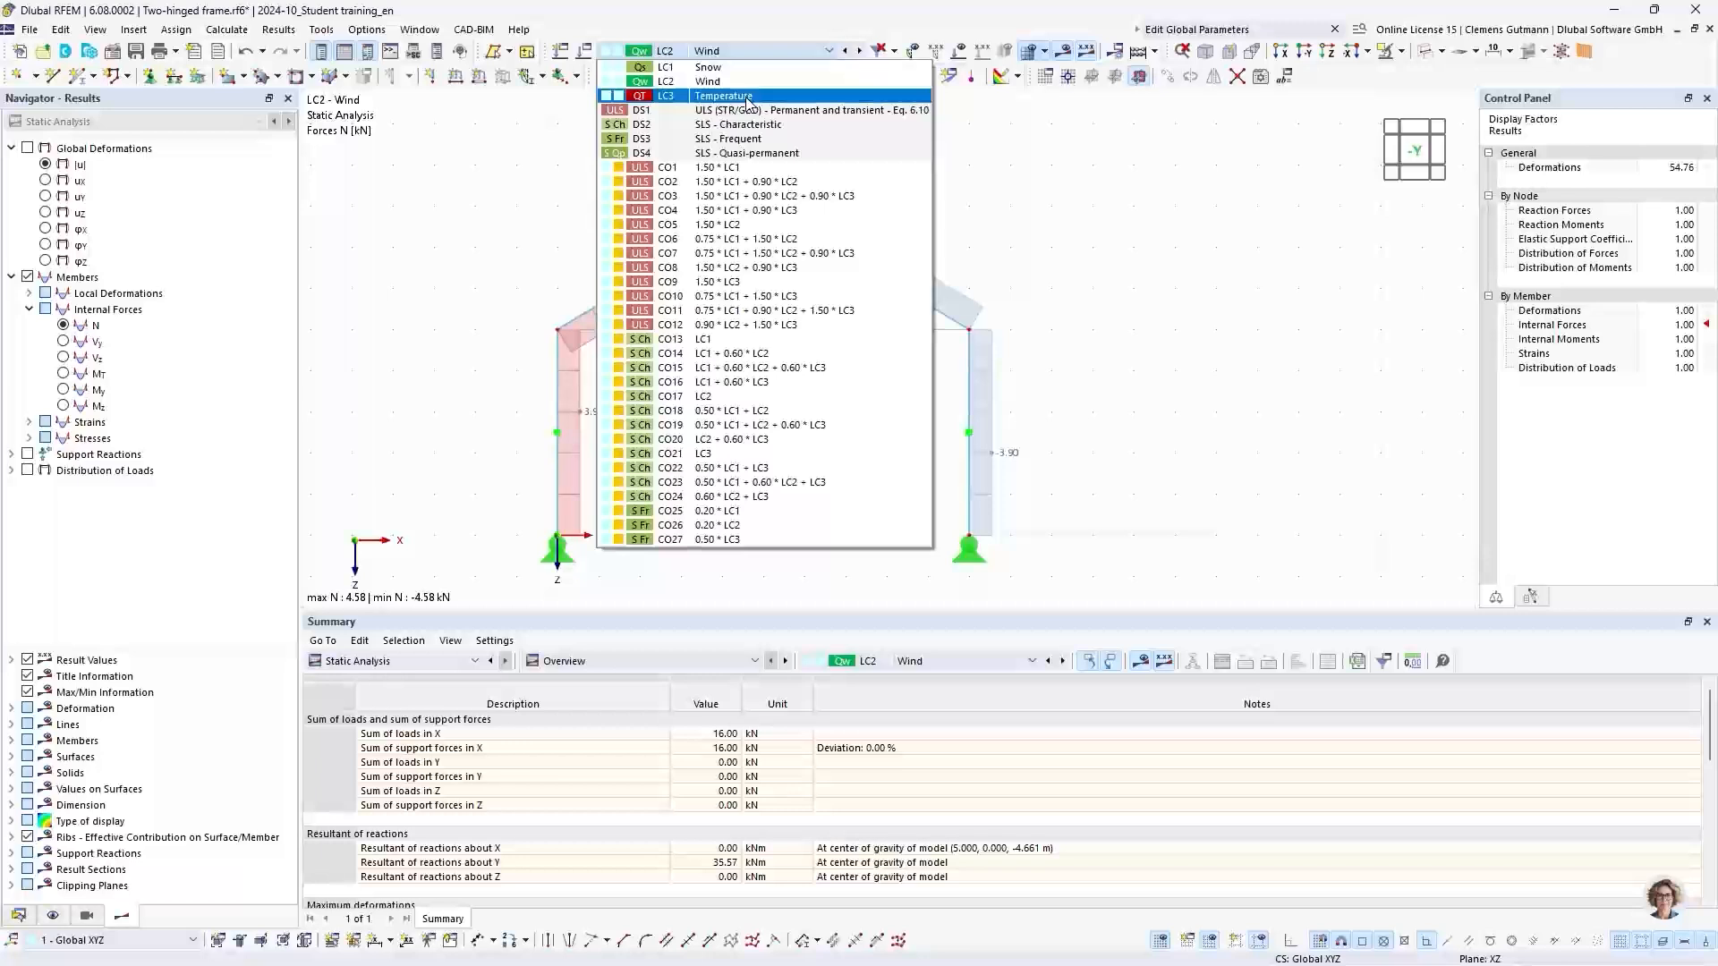
{"action": "left_click", "coordinate": [748, 99]}
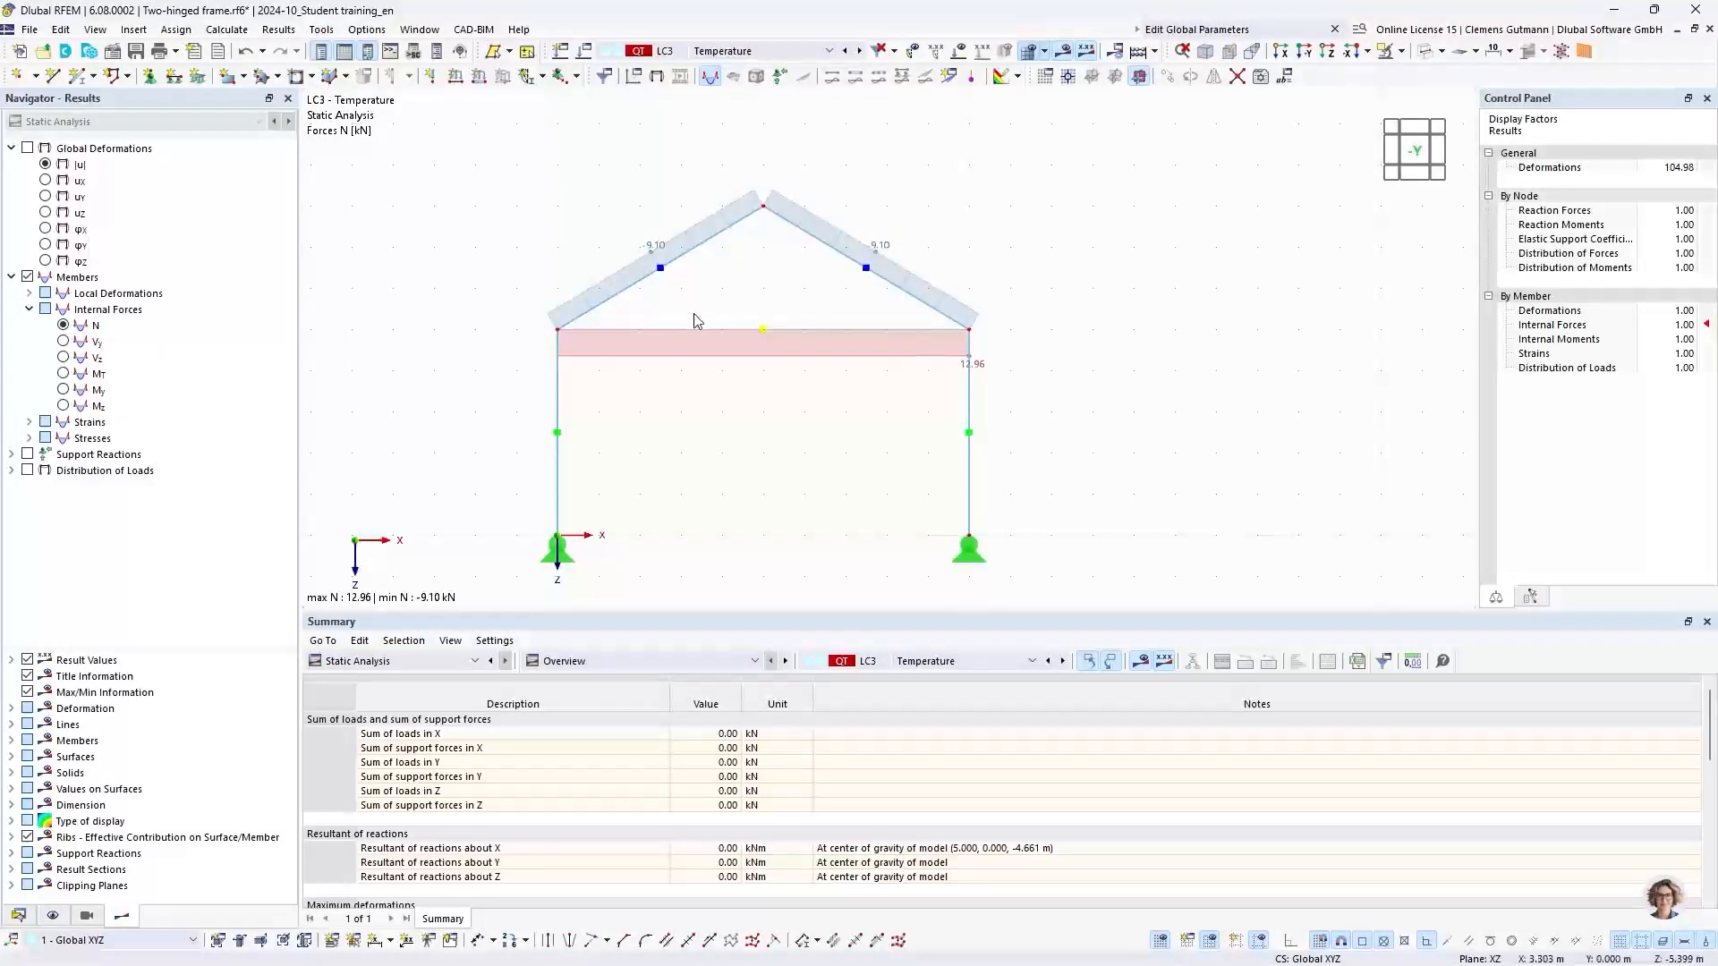
{"action": "left_click", "coordinate": [47, 164]}
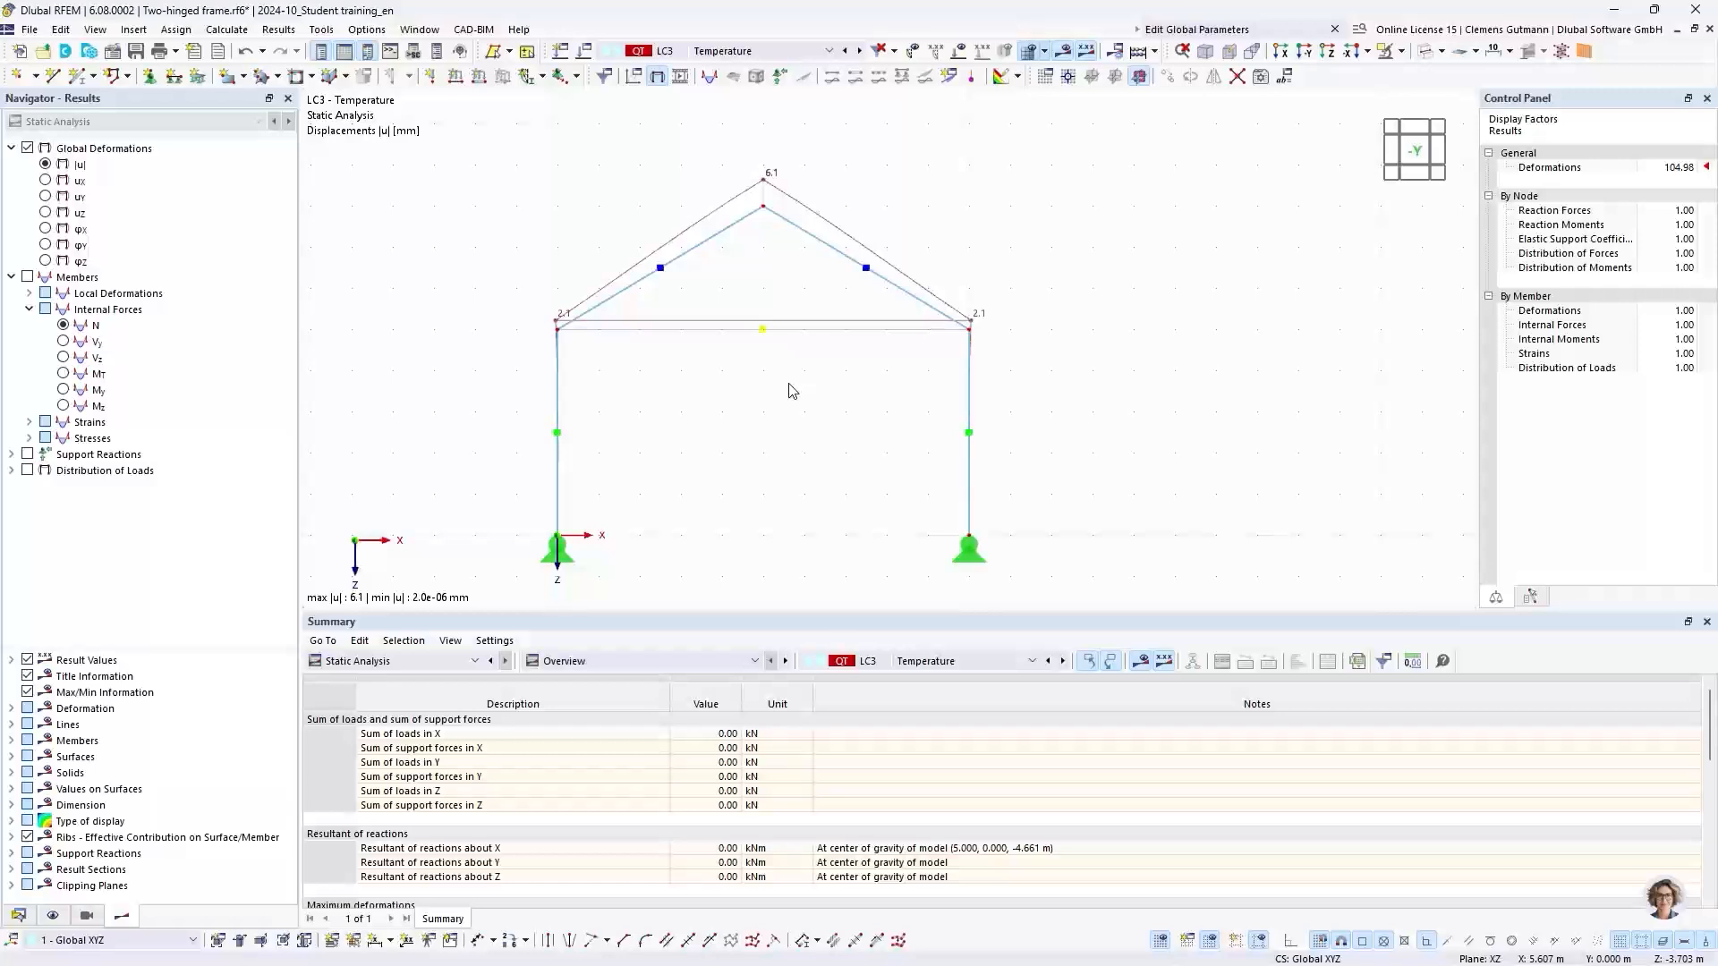
{"action": "left_click", "coordinate": [63, 327]}
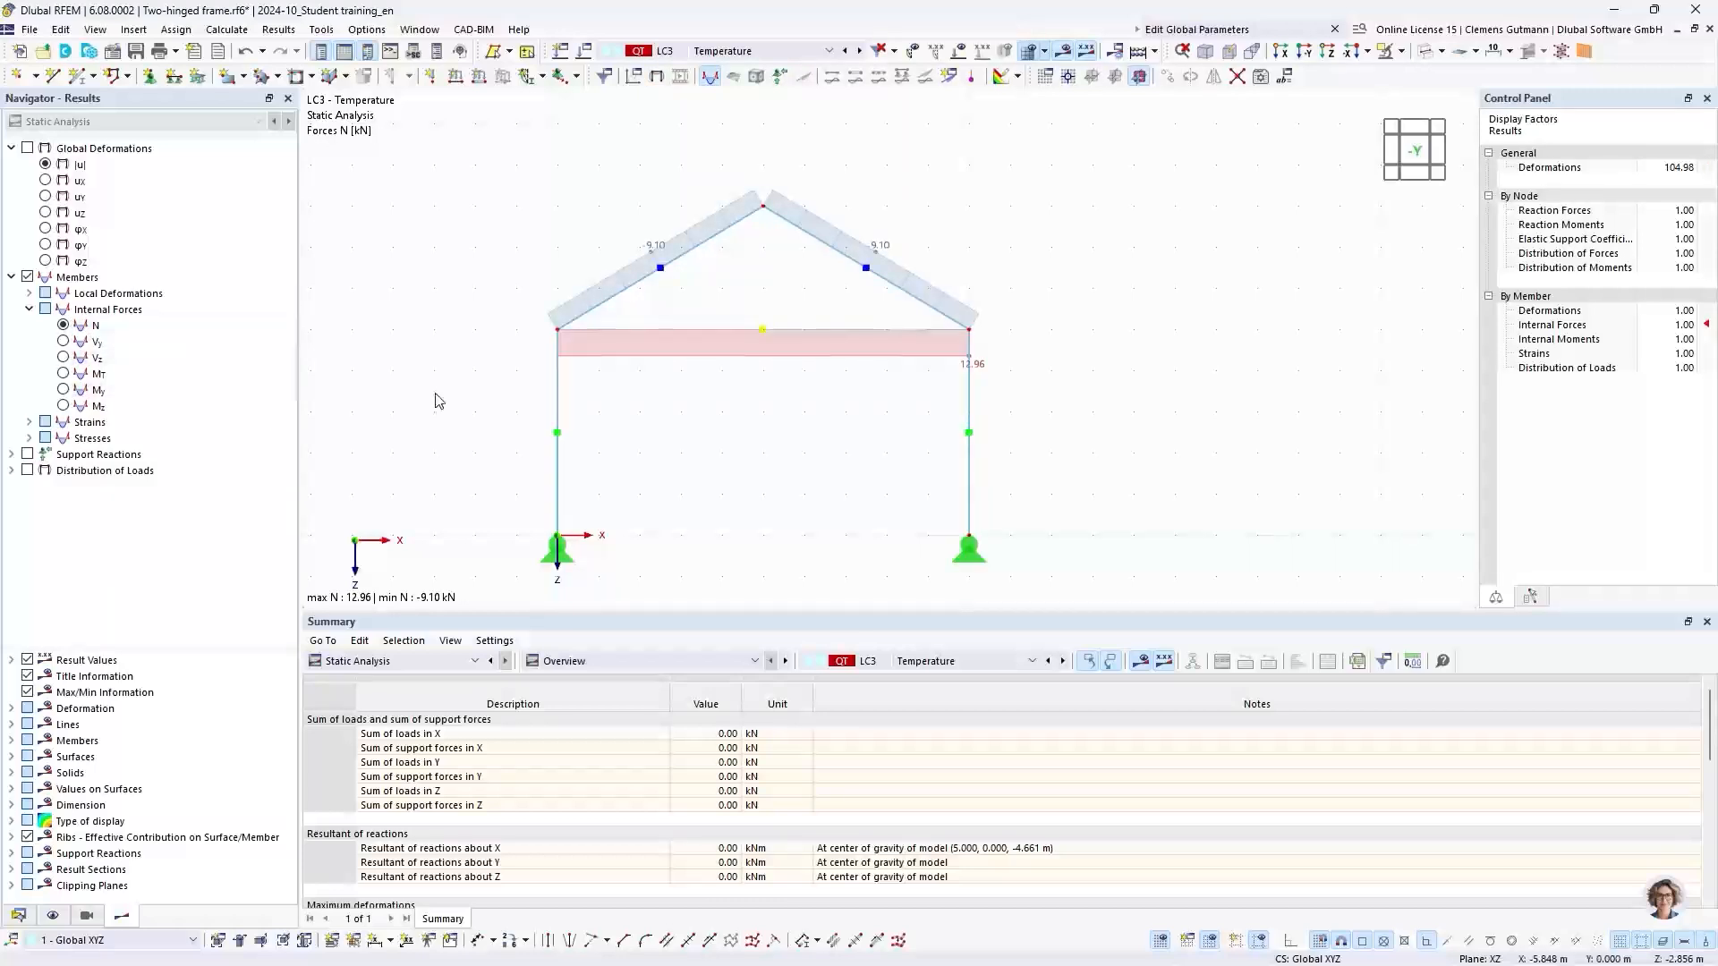
Display the LC3 - Temperature support reactions without the member results and examine them at both supports
{"action": "left_click", "coordinate": [27, 454]}
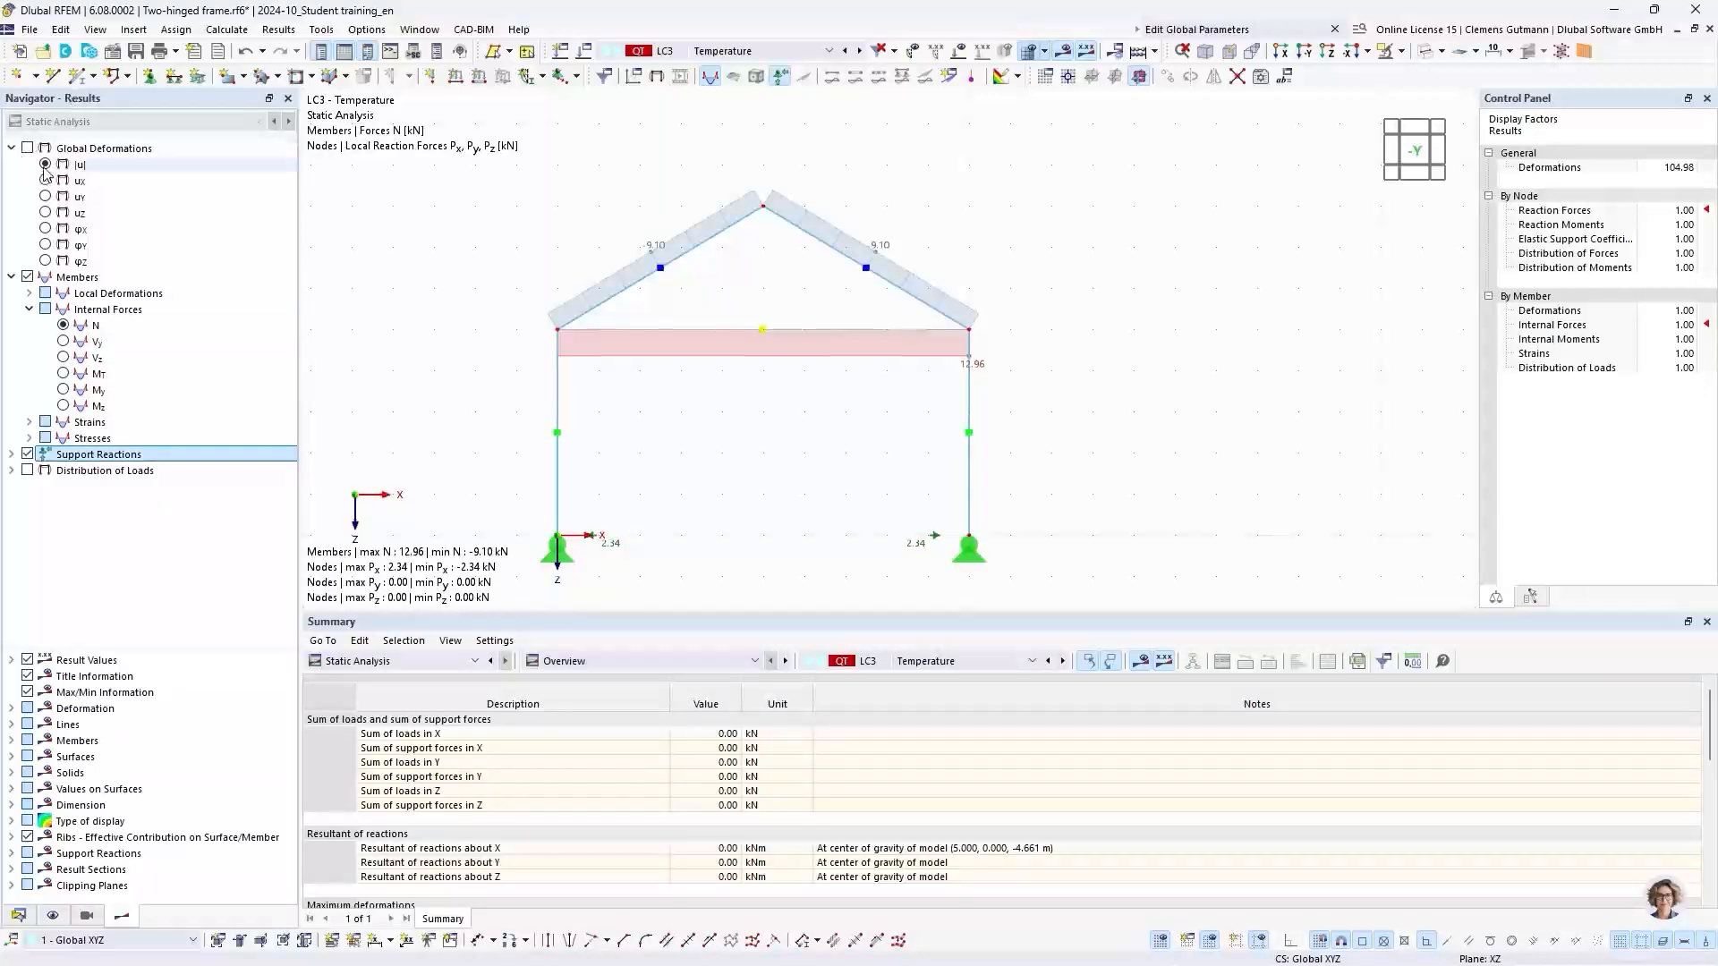
{"action": "left_click", "coordinate": [27, 277]}
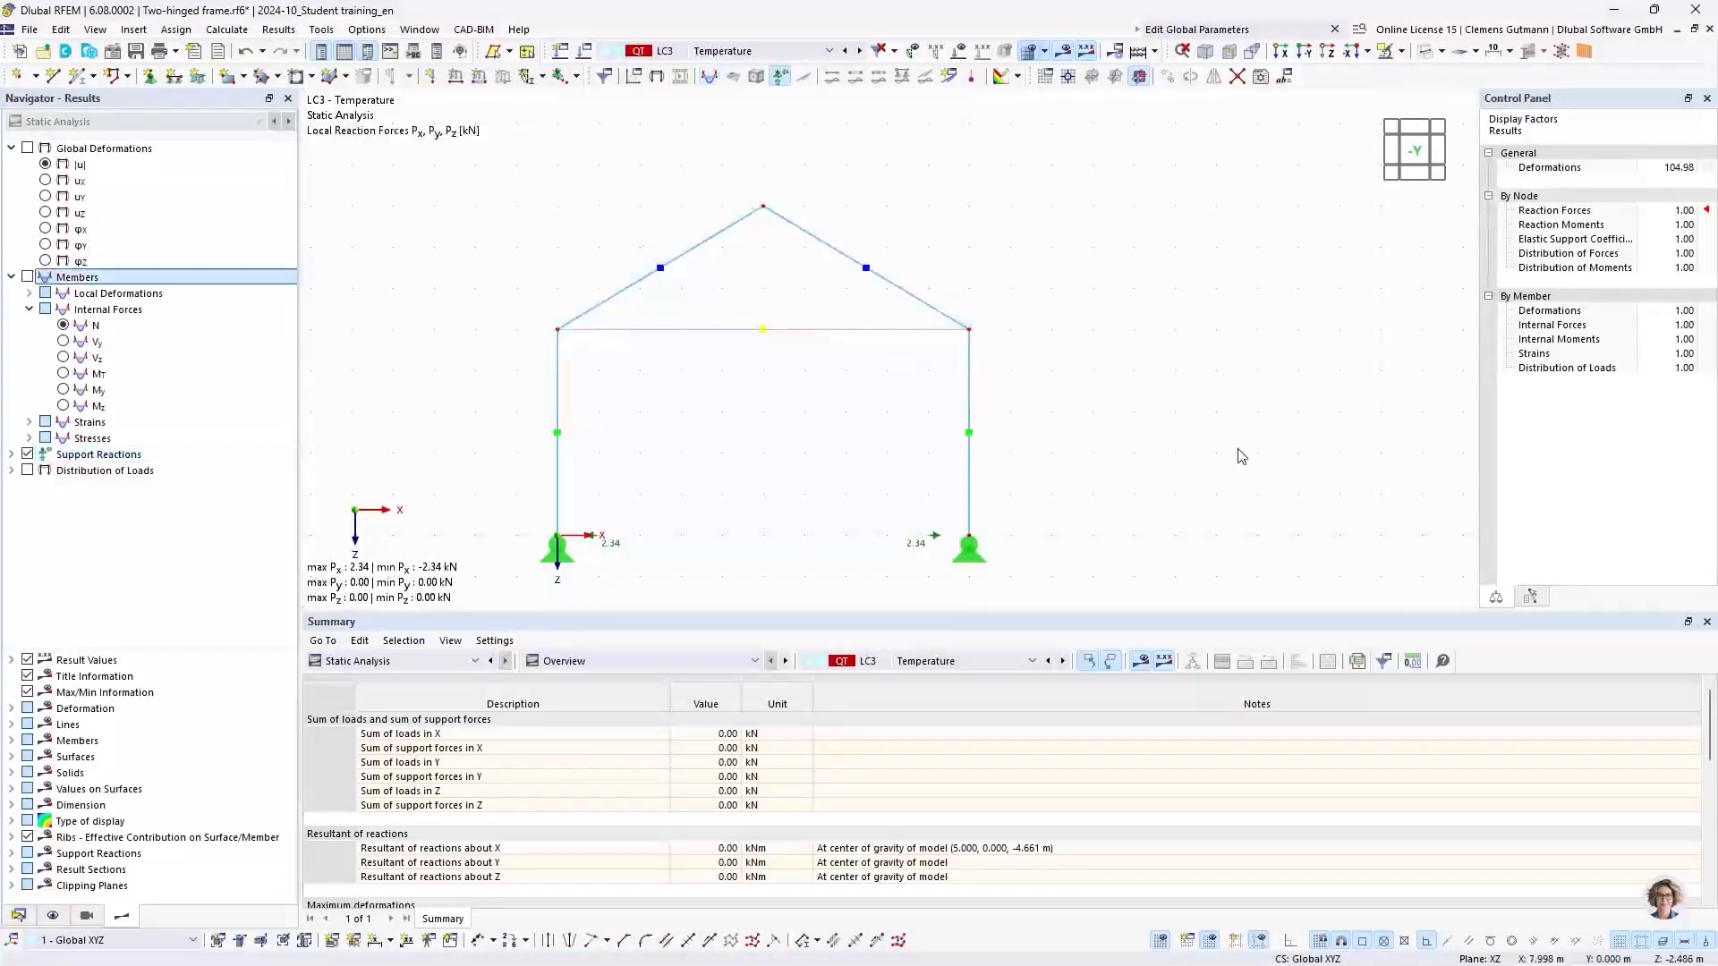
{"action": "middle_click_drag", "start_coordinate": [777, 430], "coordinate": [835, 318]}
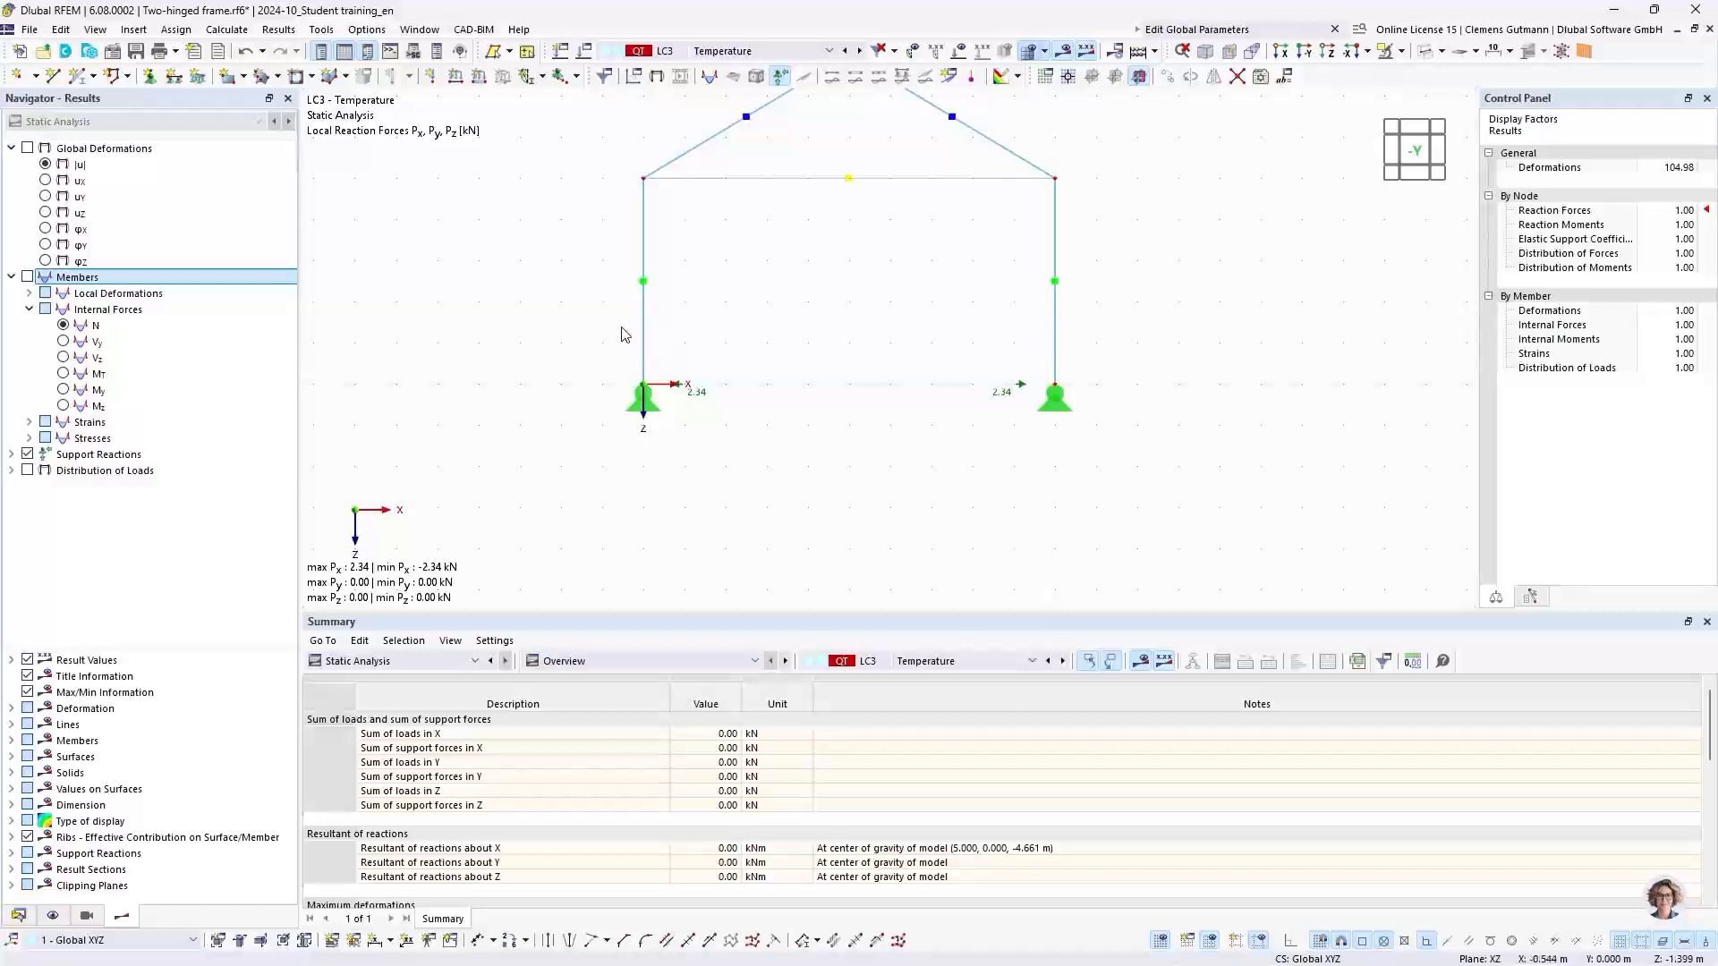
Examine the LC2 - Wind support reactions together with the displayed loads and the global deformations |u|
{"action": "left_click", "coordinate": [748, 56]}
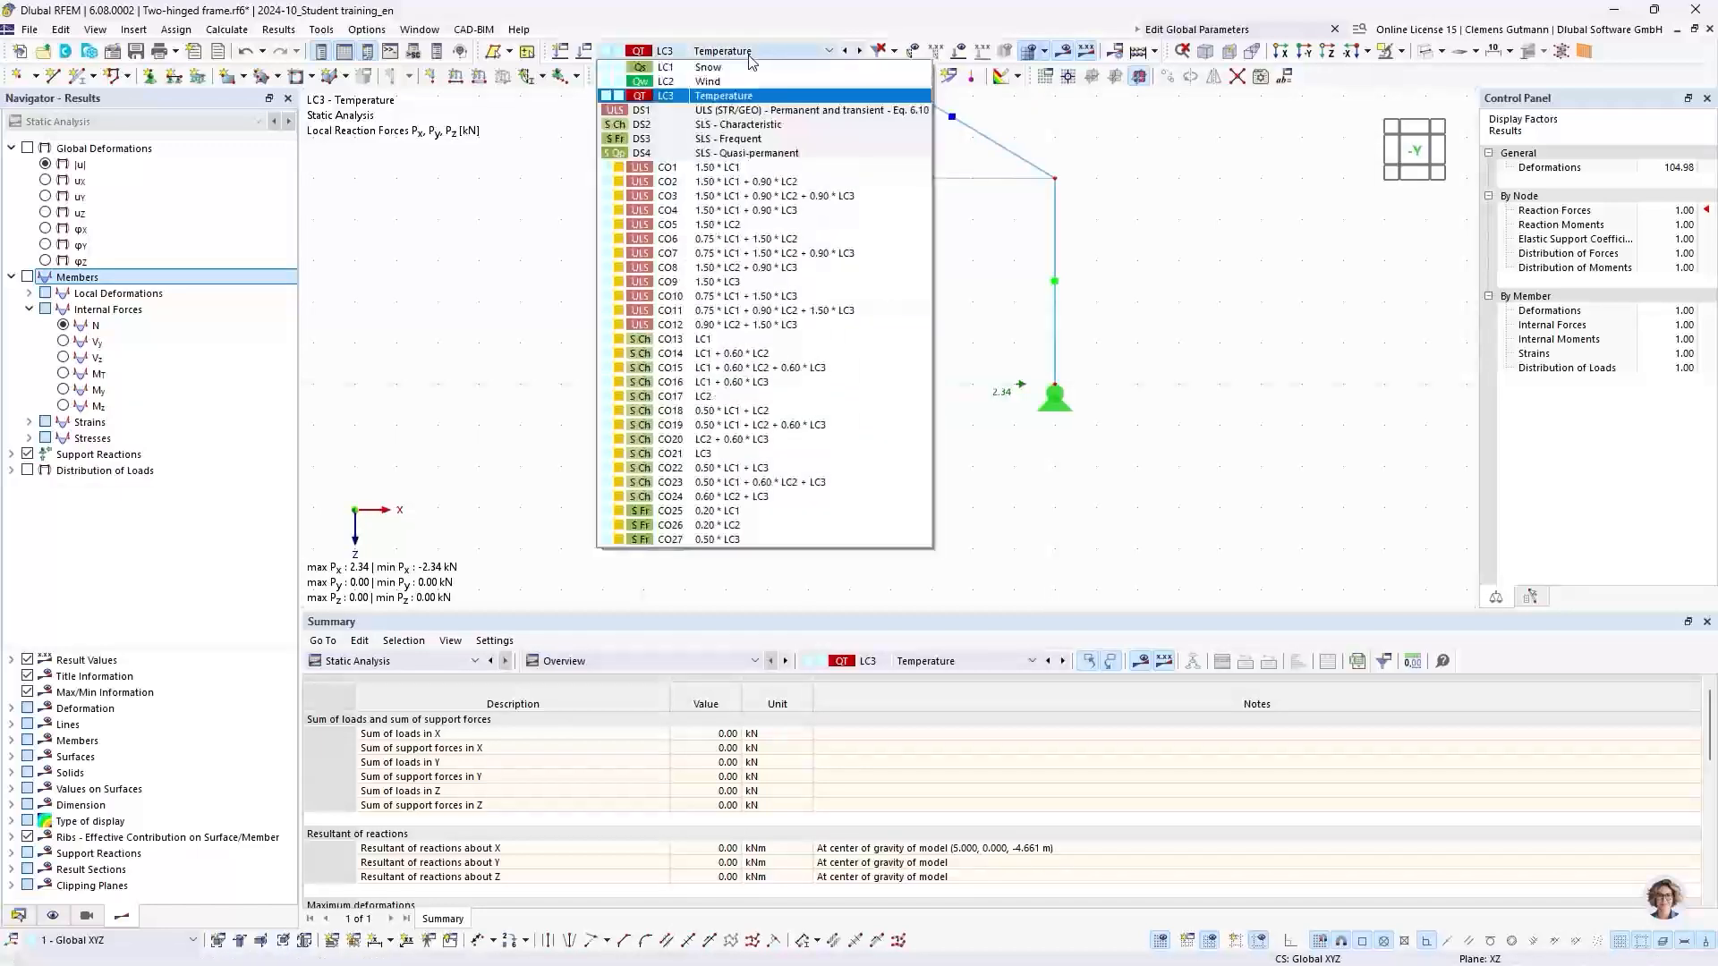
{"action": "left_click", "coordinate": [741, 83]}
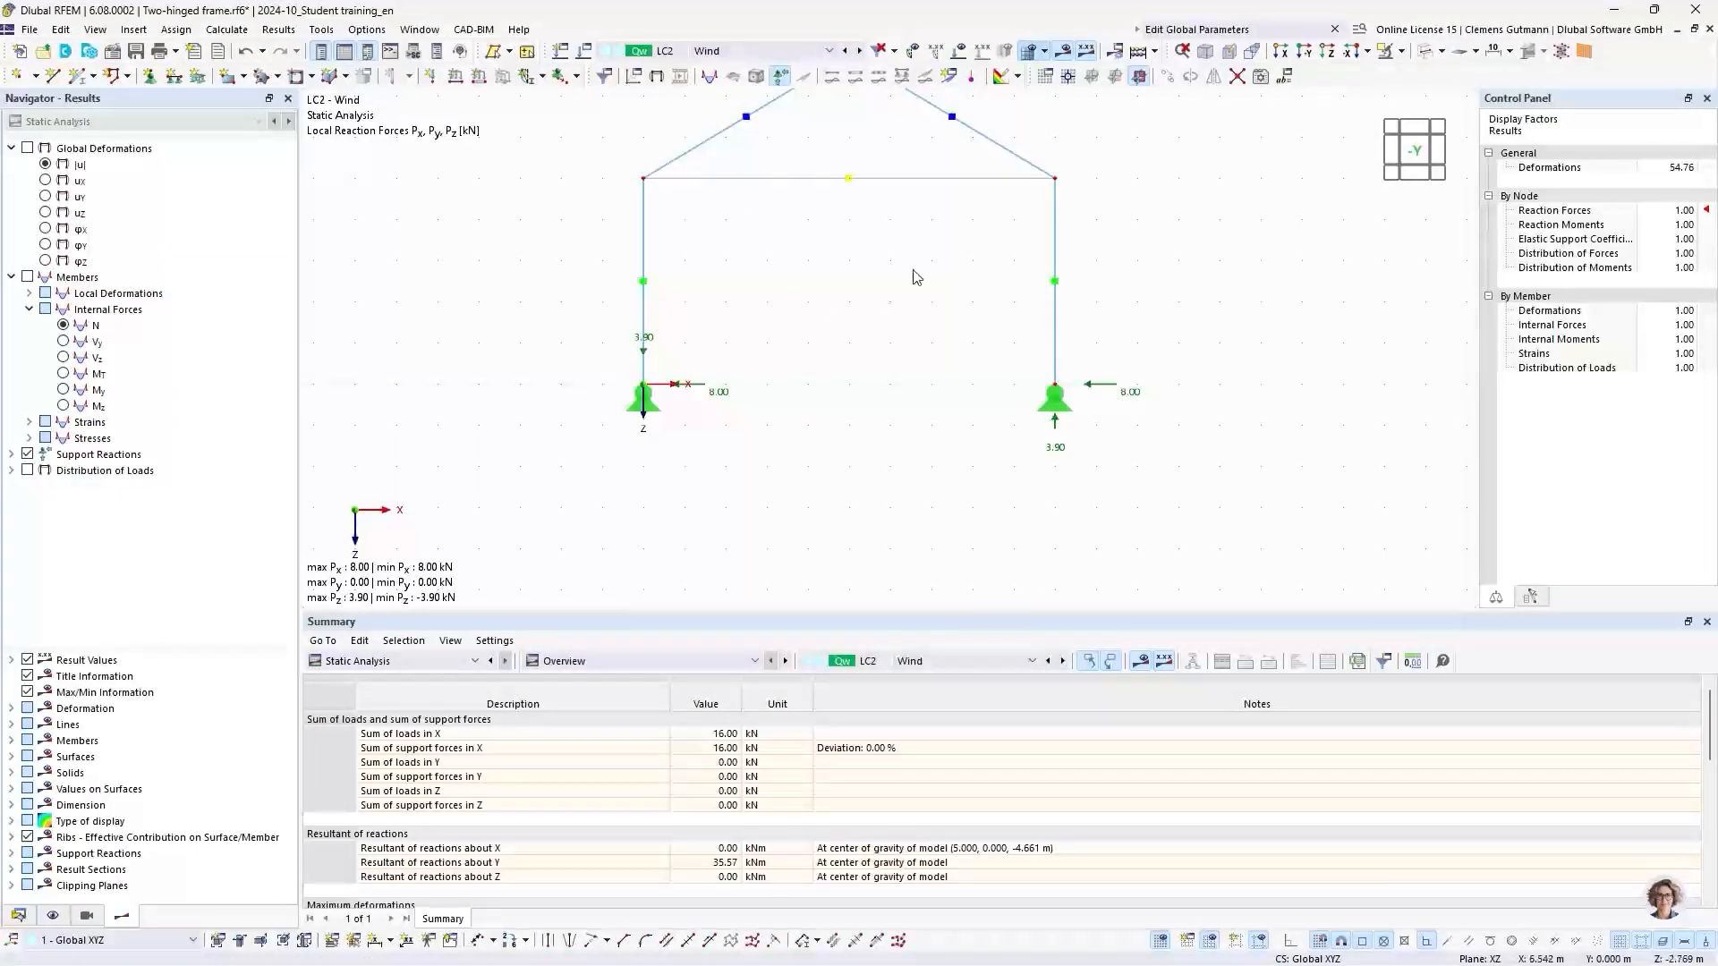
{"action": "middle_click_drag", "start_coordinate": [912, 277], "coordinate": [815, 313]}
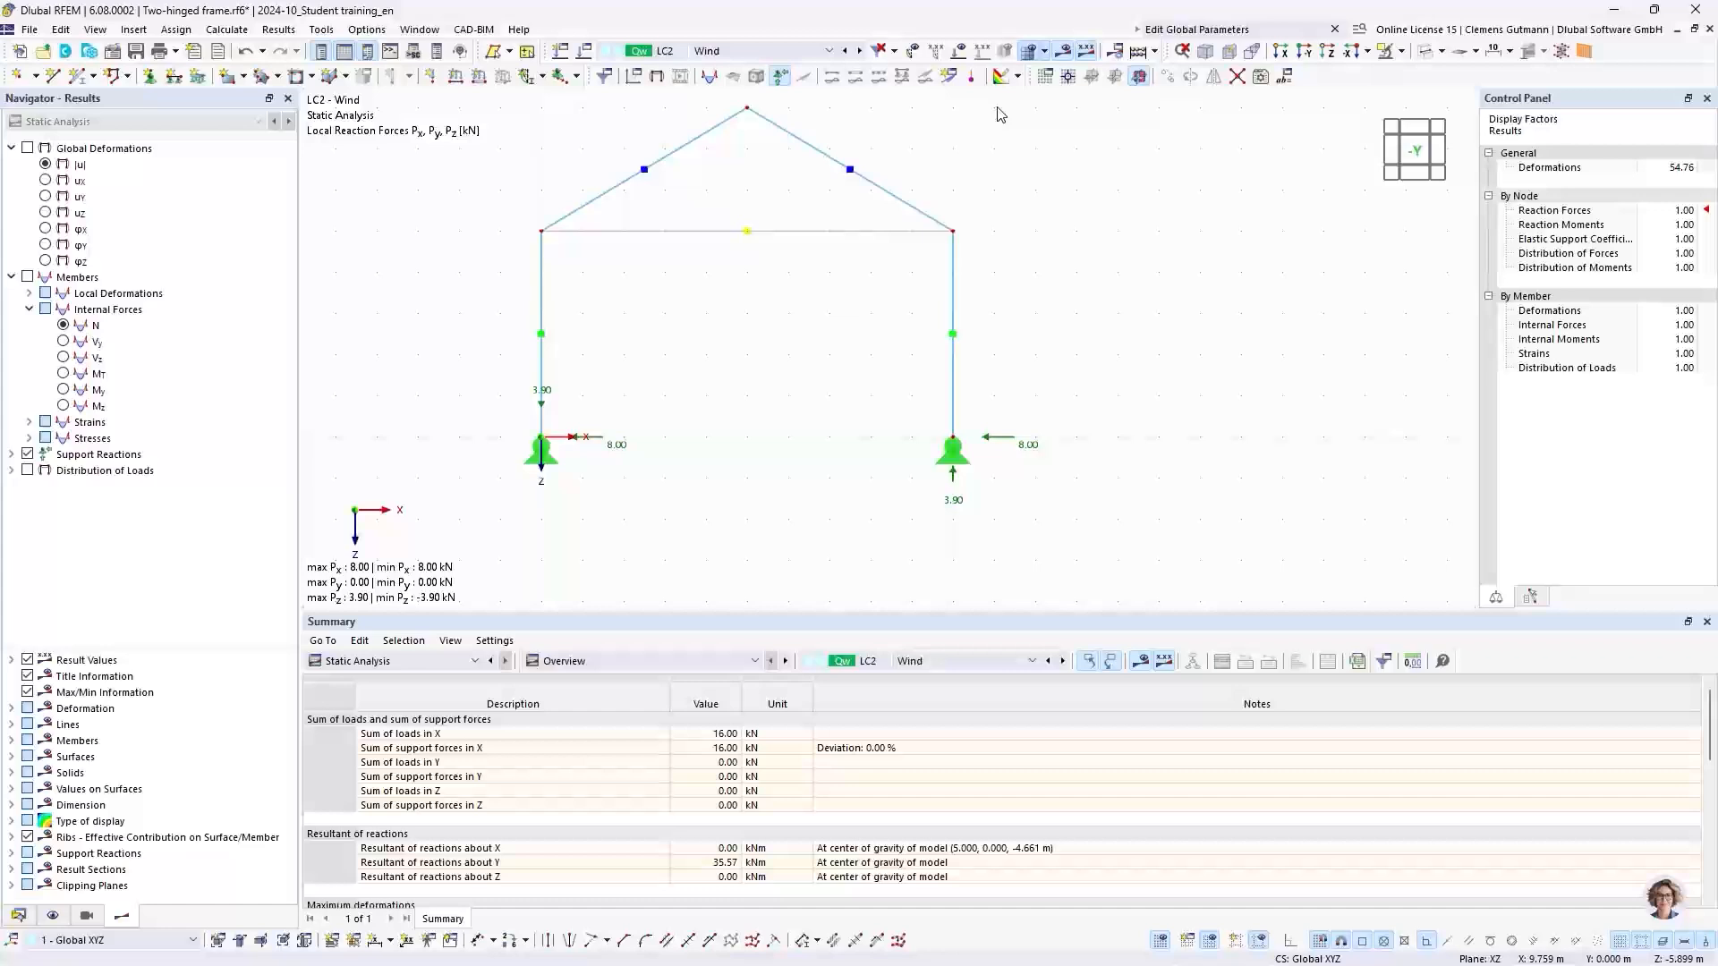
{"action": "left_click", "coordinate": [959, 50]}
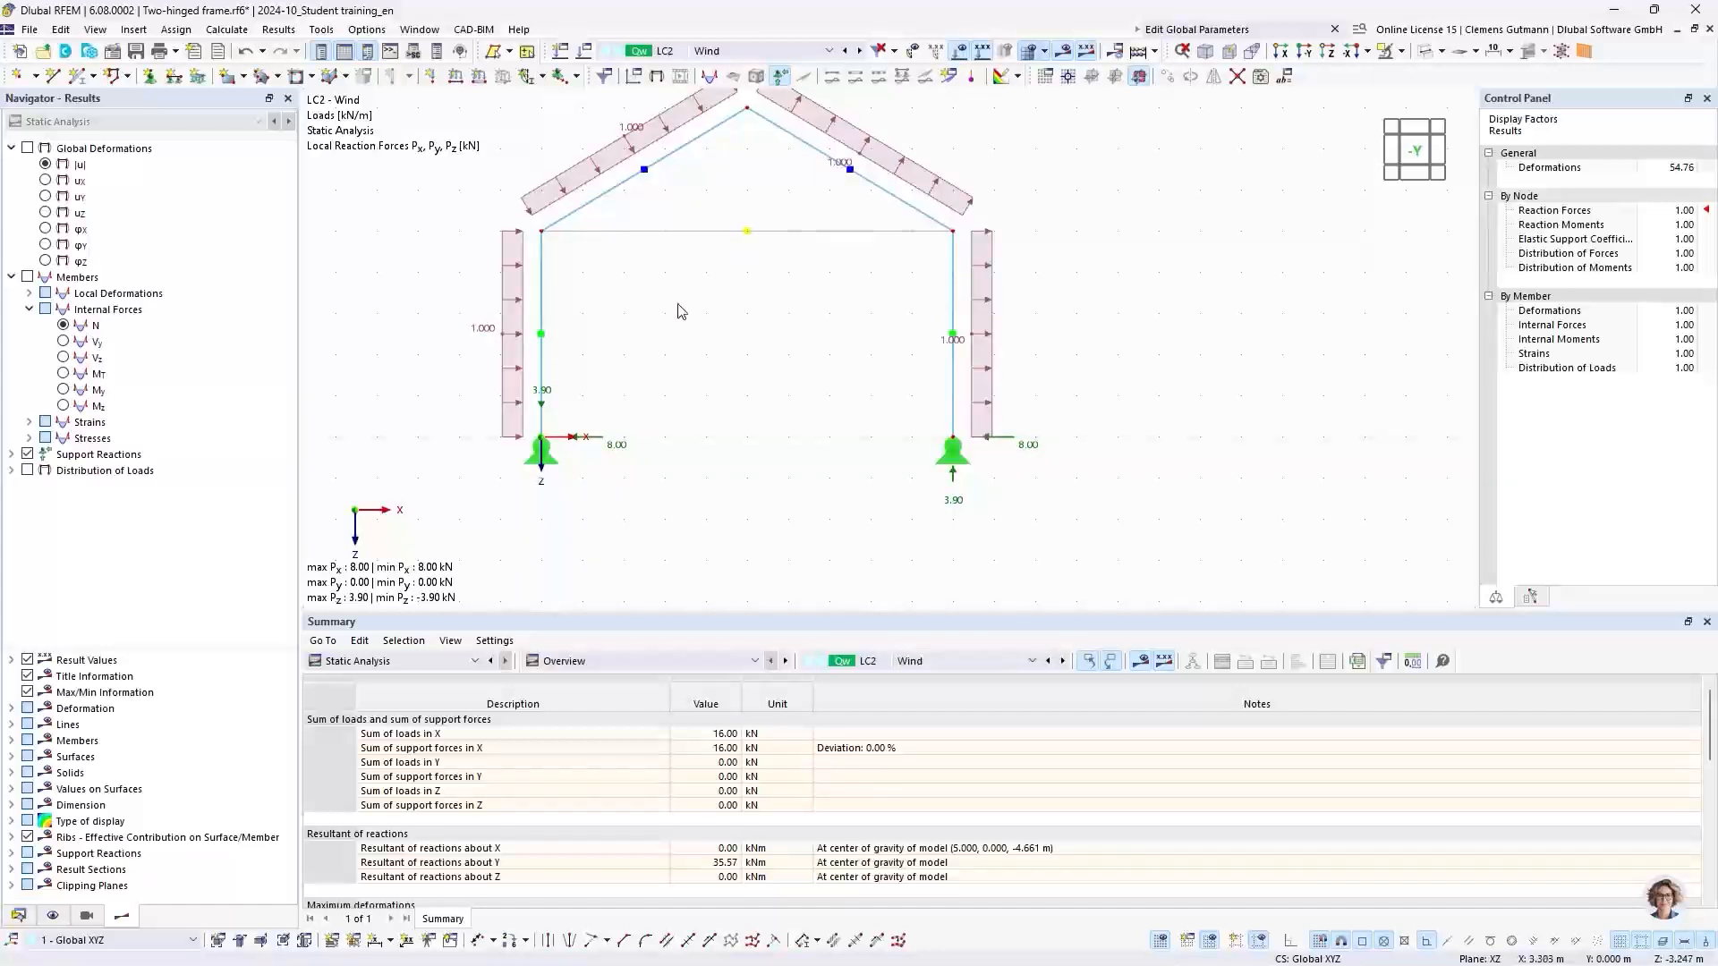
{"action": "middle_click_drag", "start_coordinate": [698, 297], "coordinate": [715, 371]}
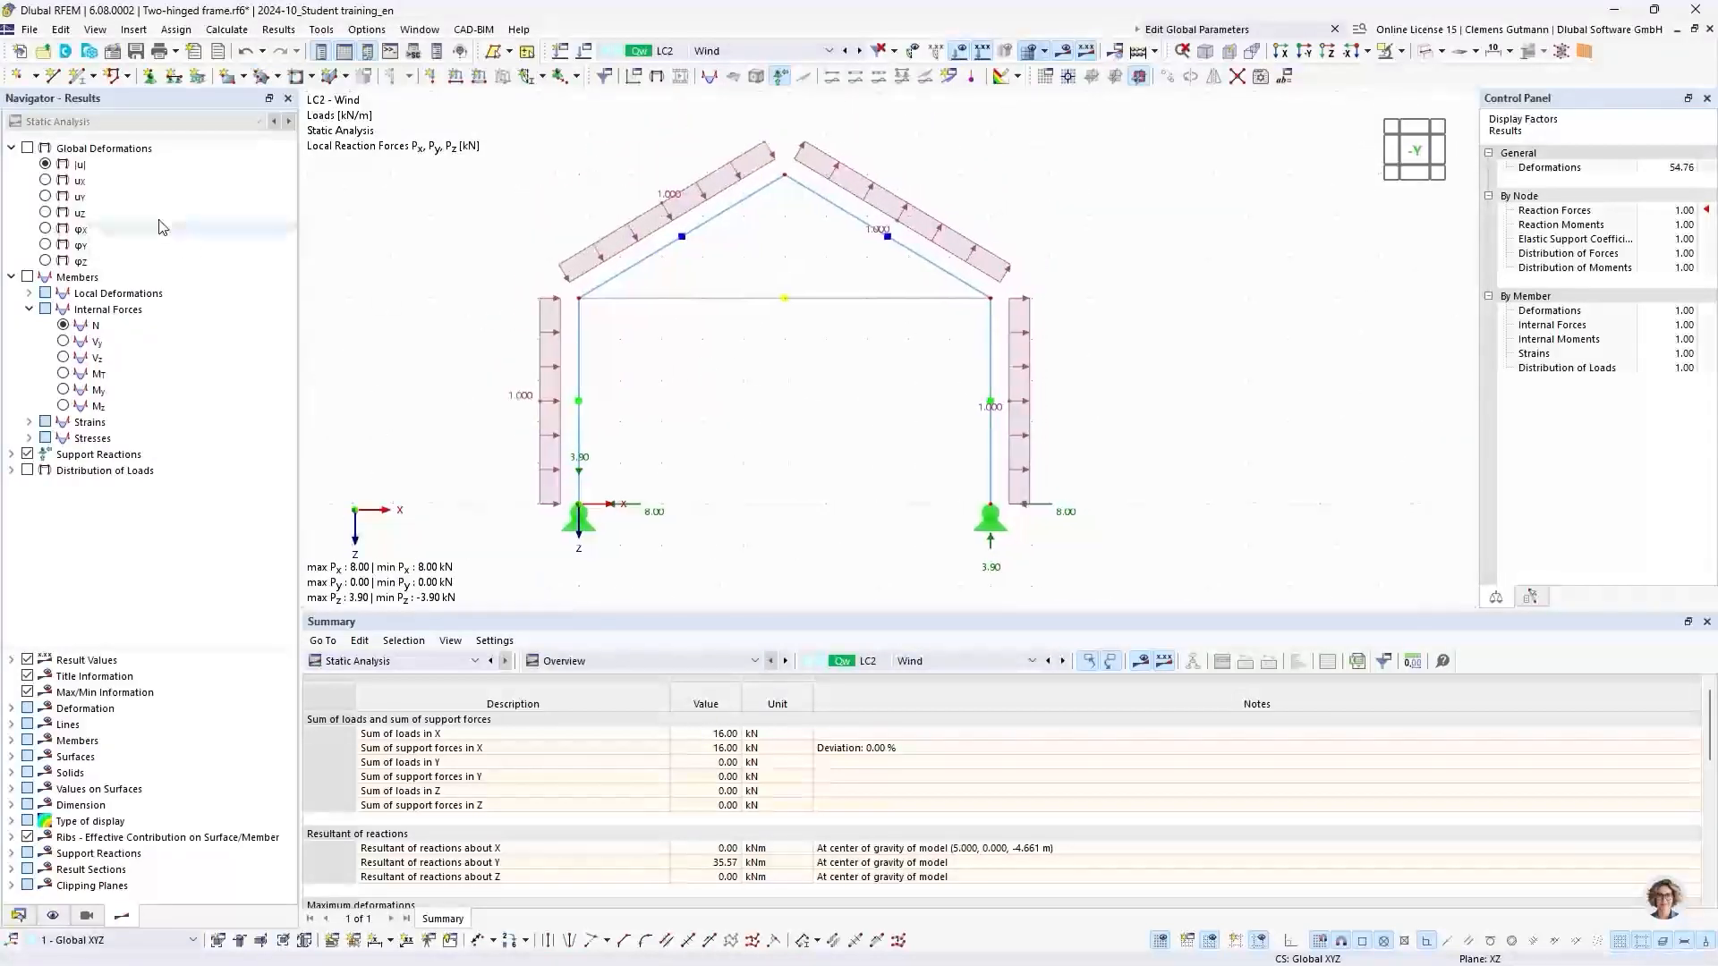
{"action": "left_click", "coordinate": [47, 165]}
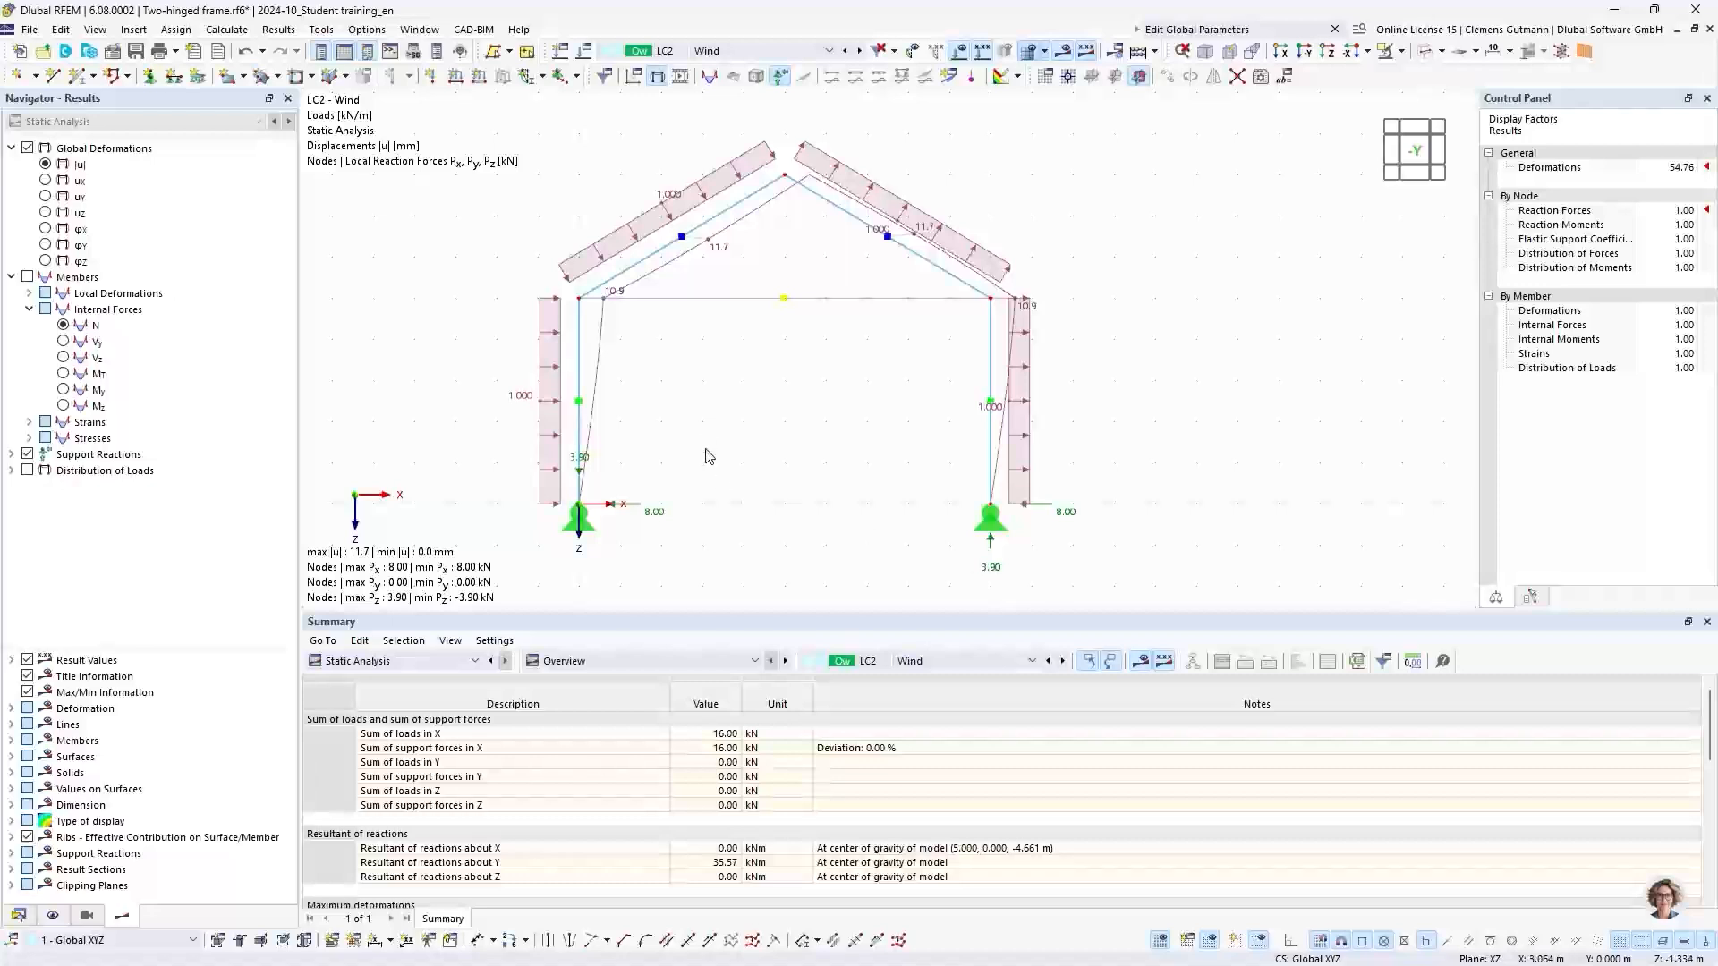
{"action": "middle_click_drag", "start_coordinate": [701, 453], "coordinate": [691, 355]}
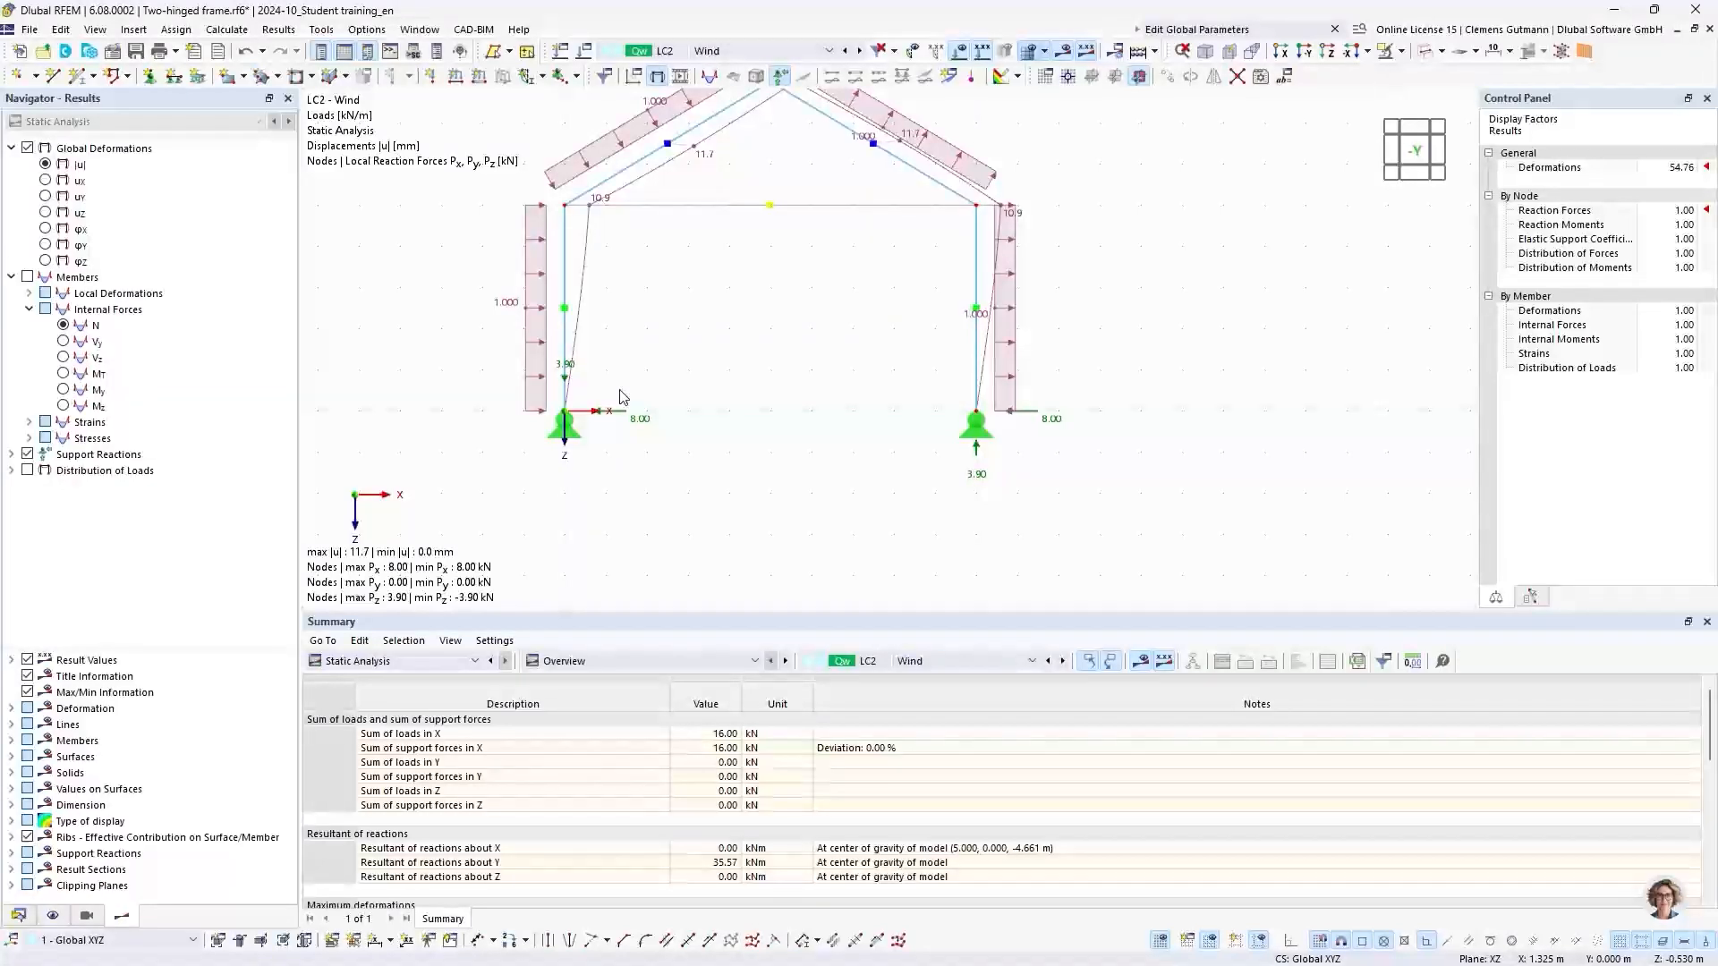
Examine the deformations and support reactions of load combination CO2 (1.50 * LC1 + 0.90 * LC2) at both supports
{"action": "left_click", "coordinate": [729, 53]}
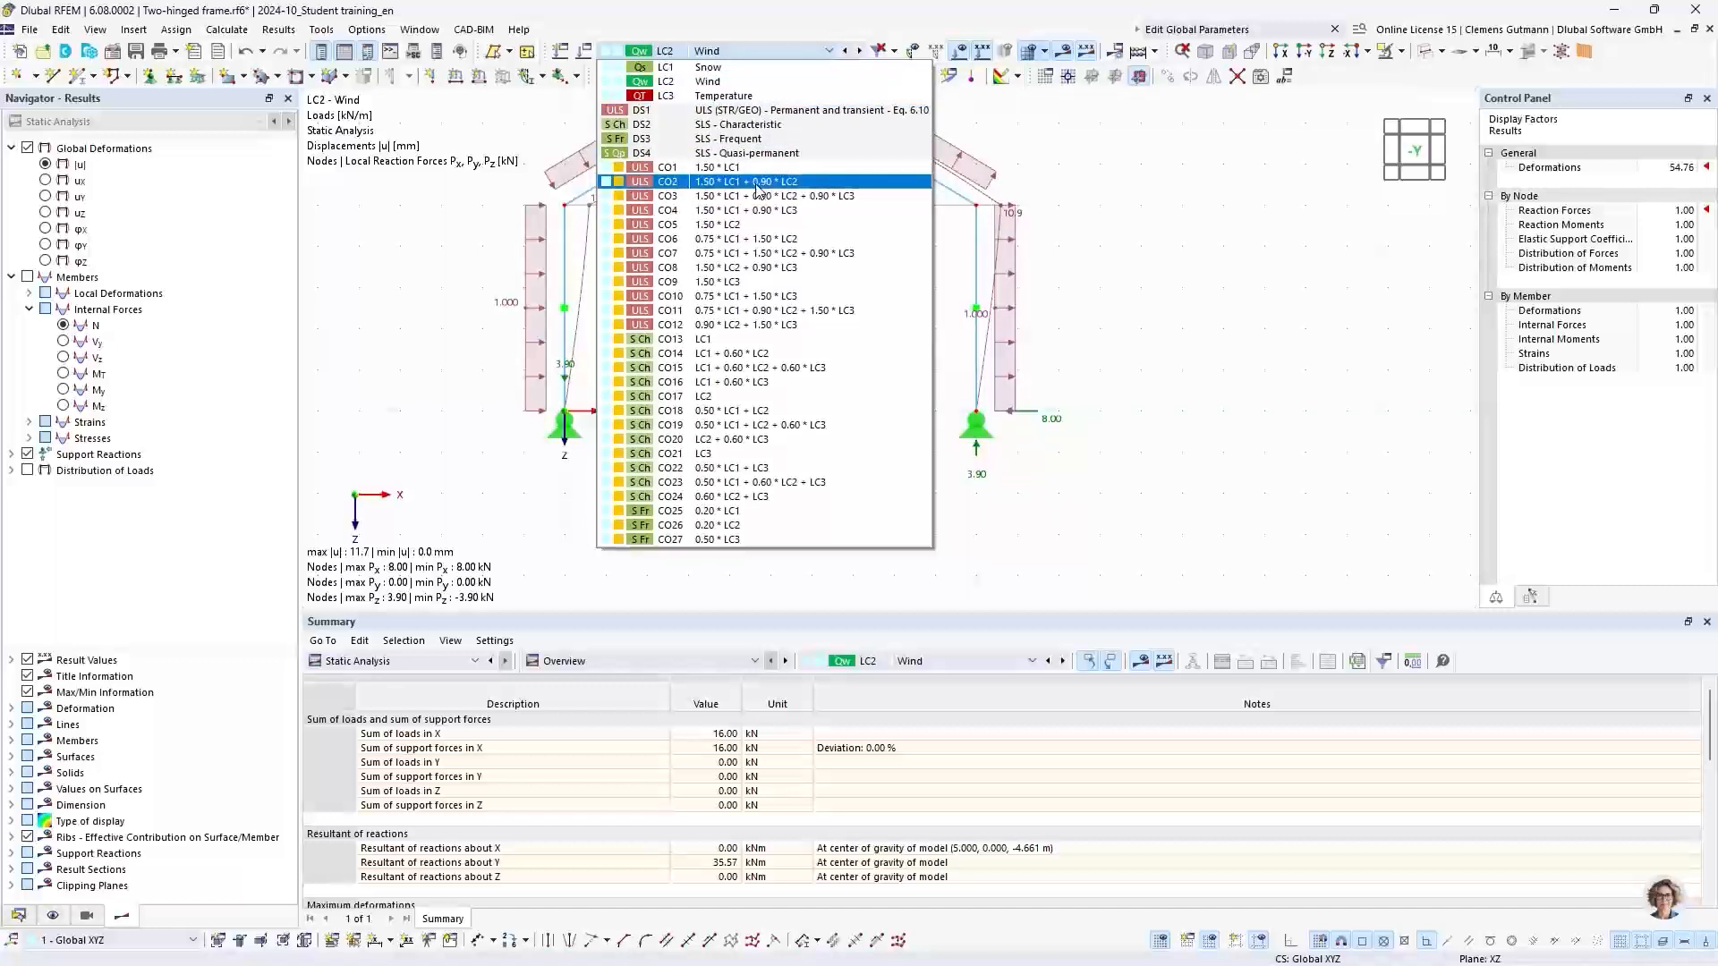
{"action": "left_click", "coordinate": [729, 183]}
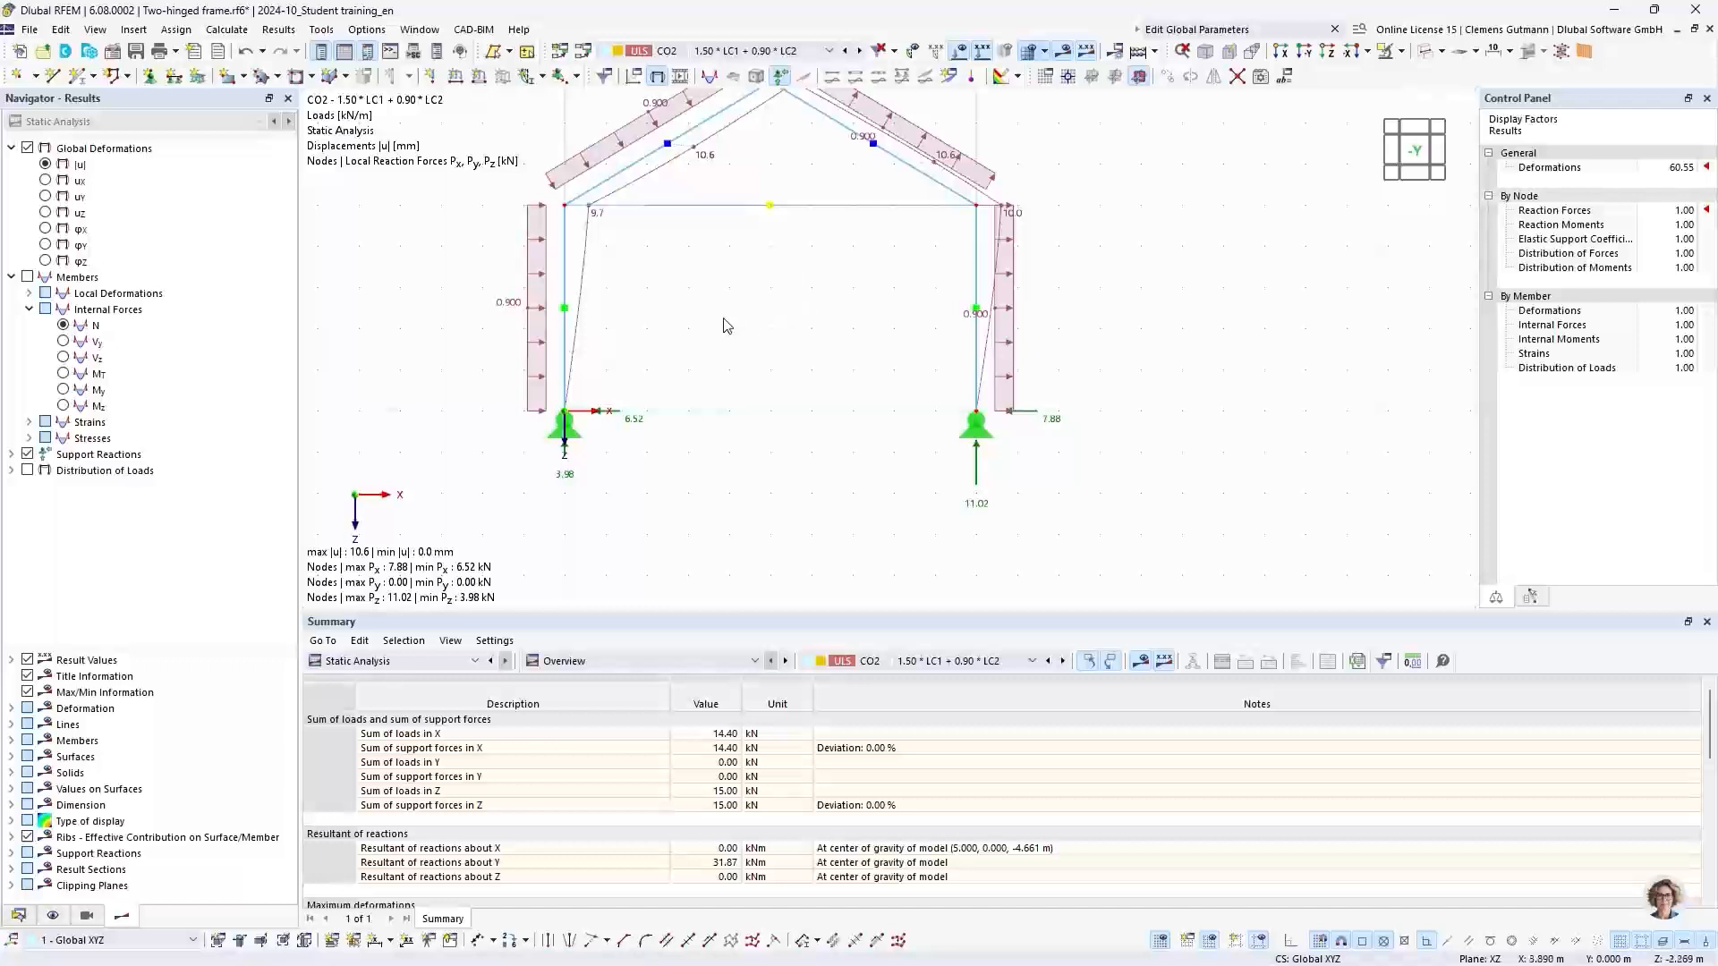
{"action": "middle_click_drag", "start_coordinate": [725, 326], "coordinate": [748, 330]}
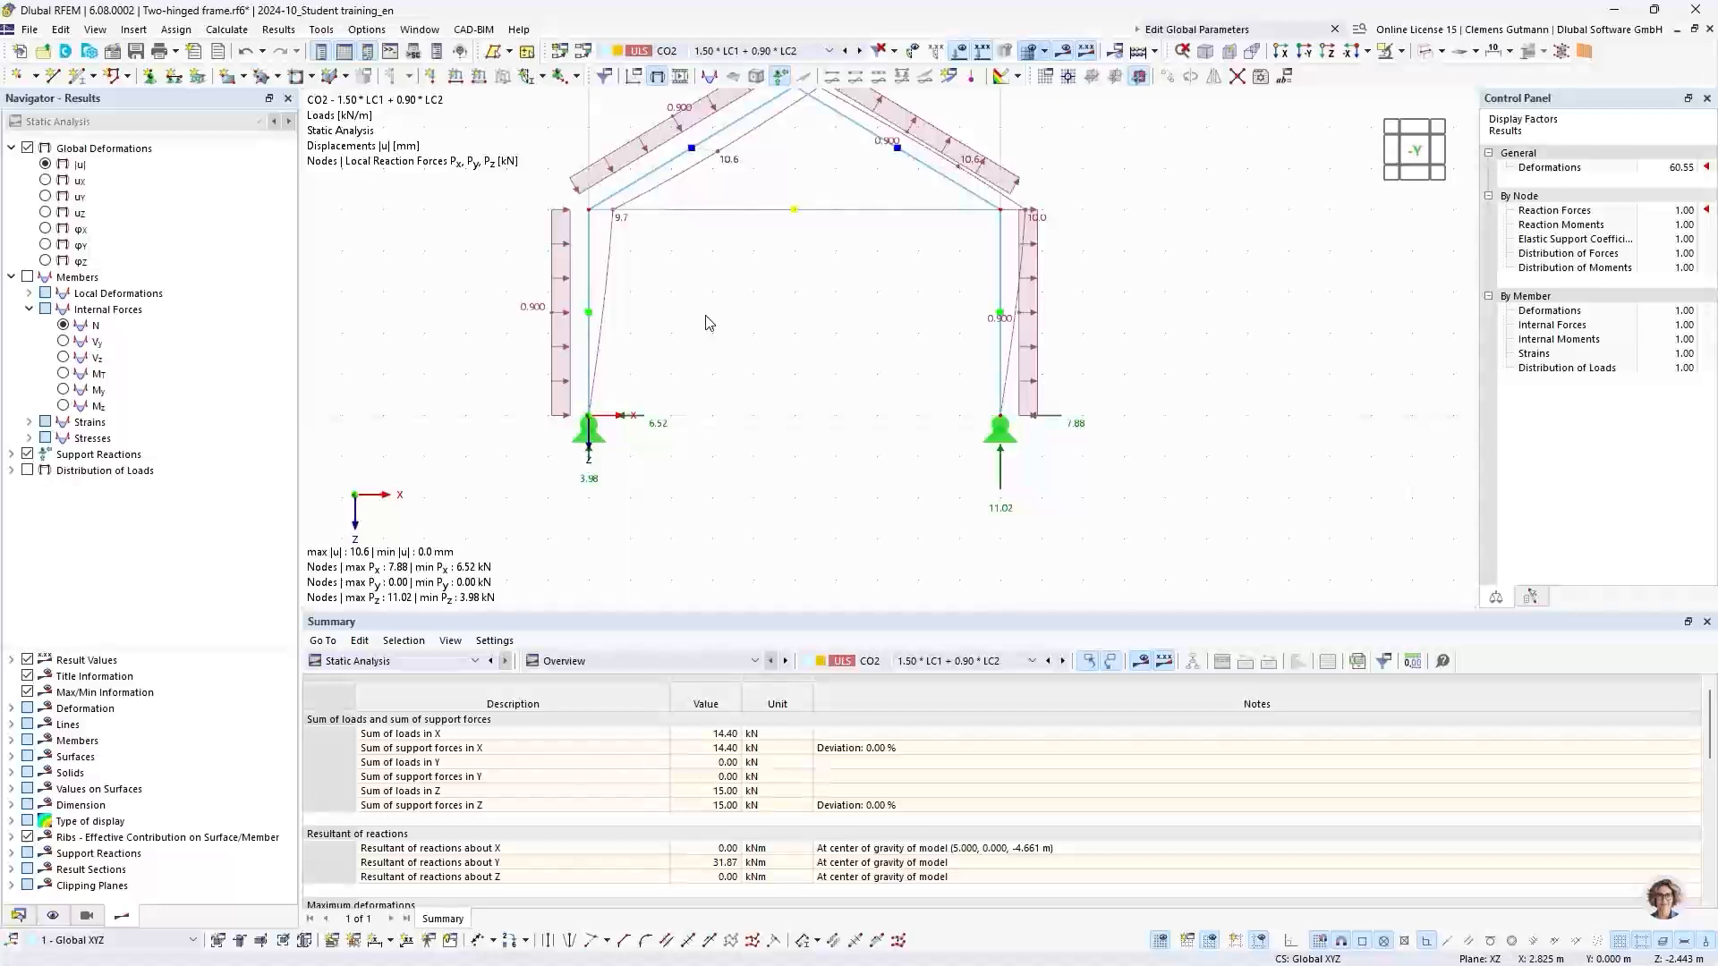
{"action": "scroll", "coordinate": [568, 454], "scroll_direction": "up", "scroll_amount": 3}
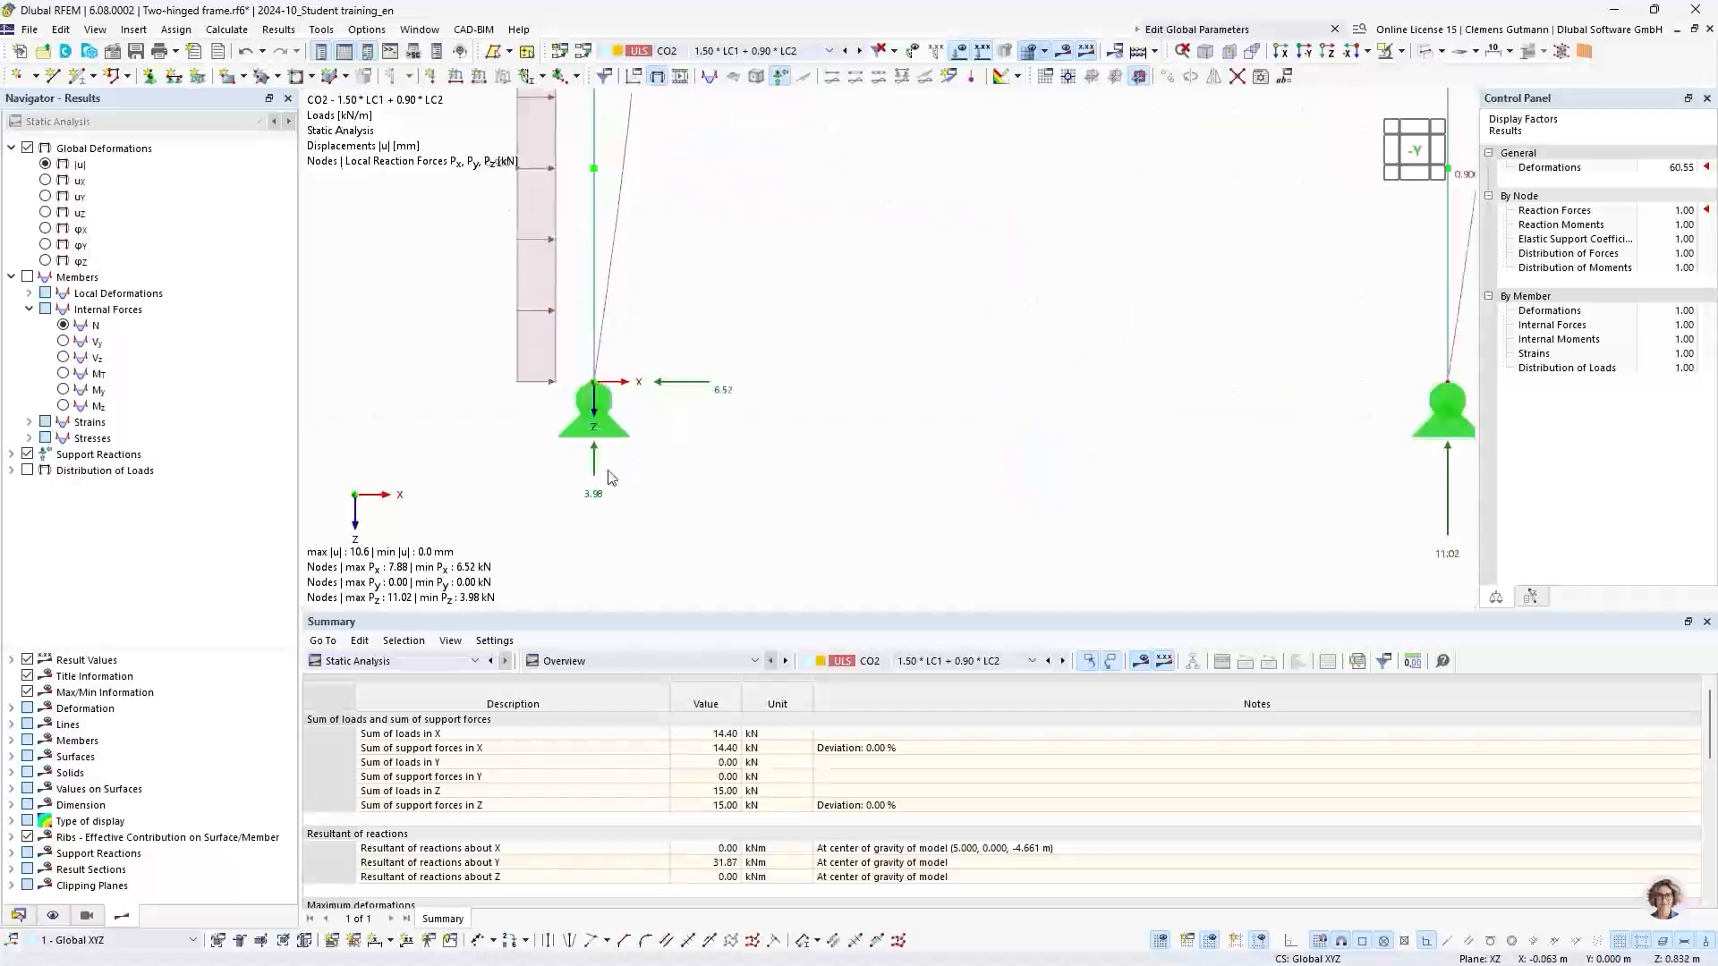
{"action": "scroll", "coordinate": [488, 434], "scroll_direction": "down", "scroll_amount": 3}
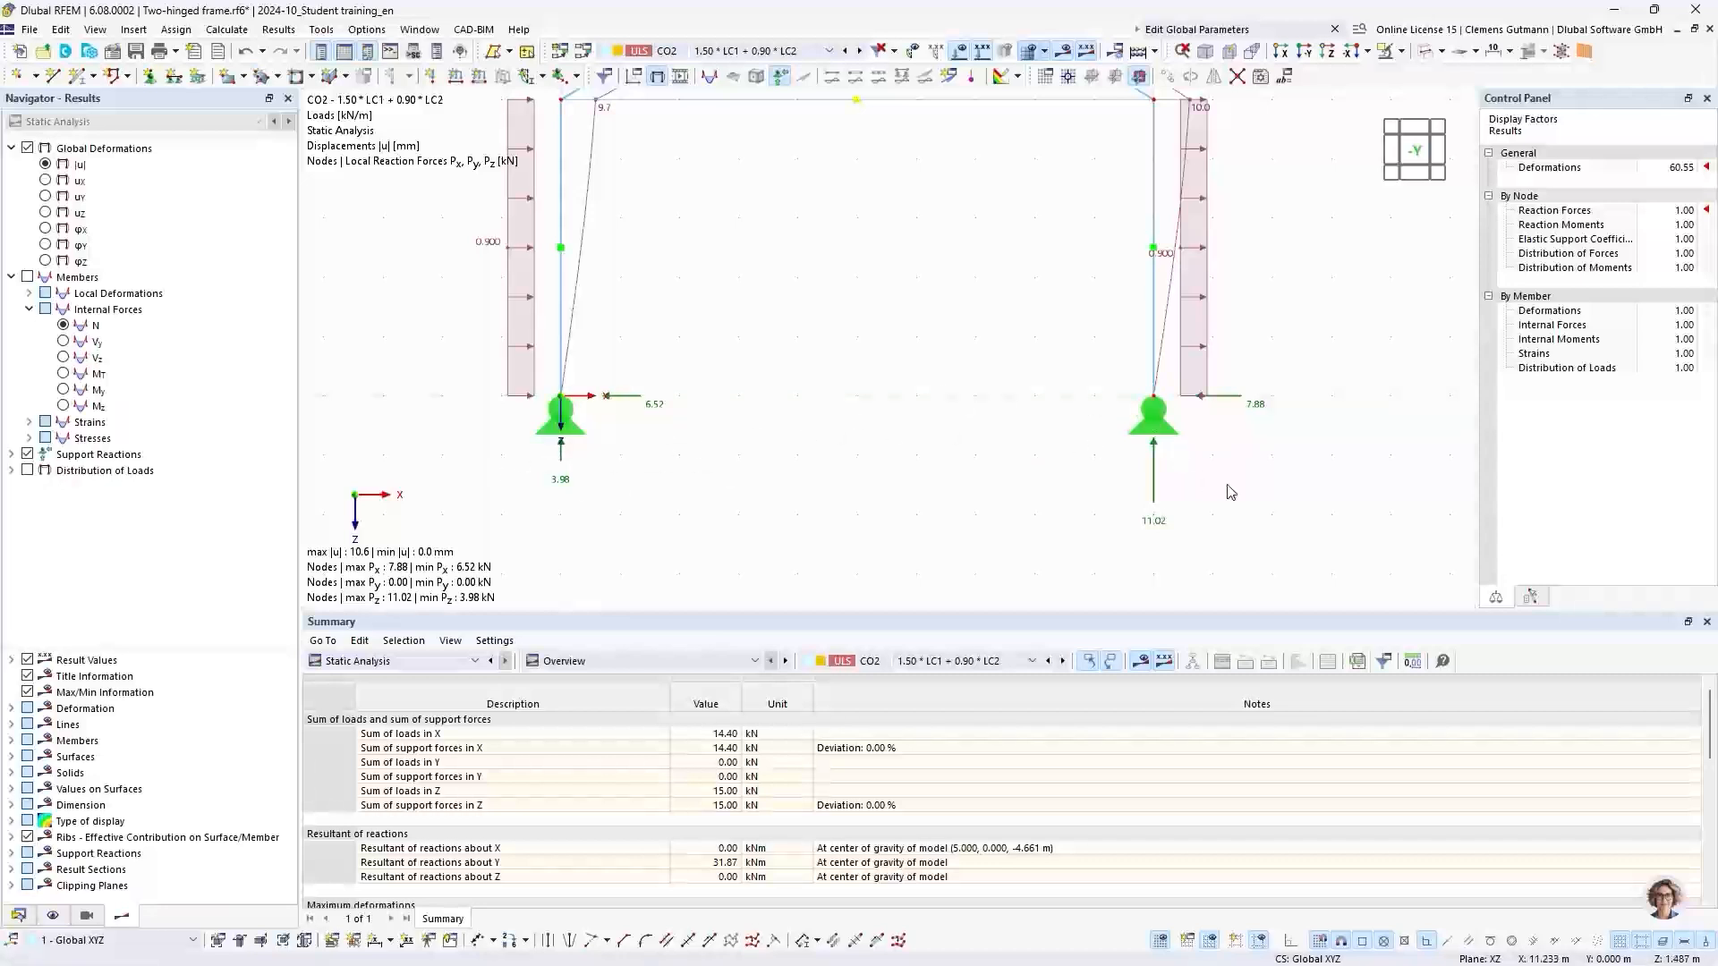
{"action": "middle_click_drag", "start_coordinate": [1230, 492], "coordinate": [1109, 480]}
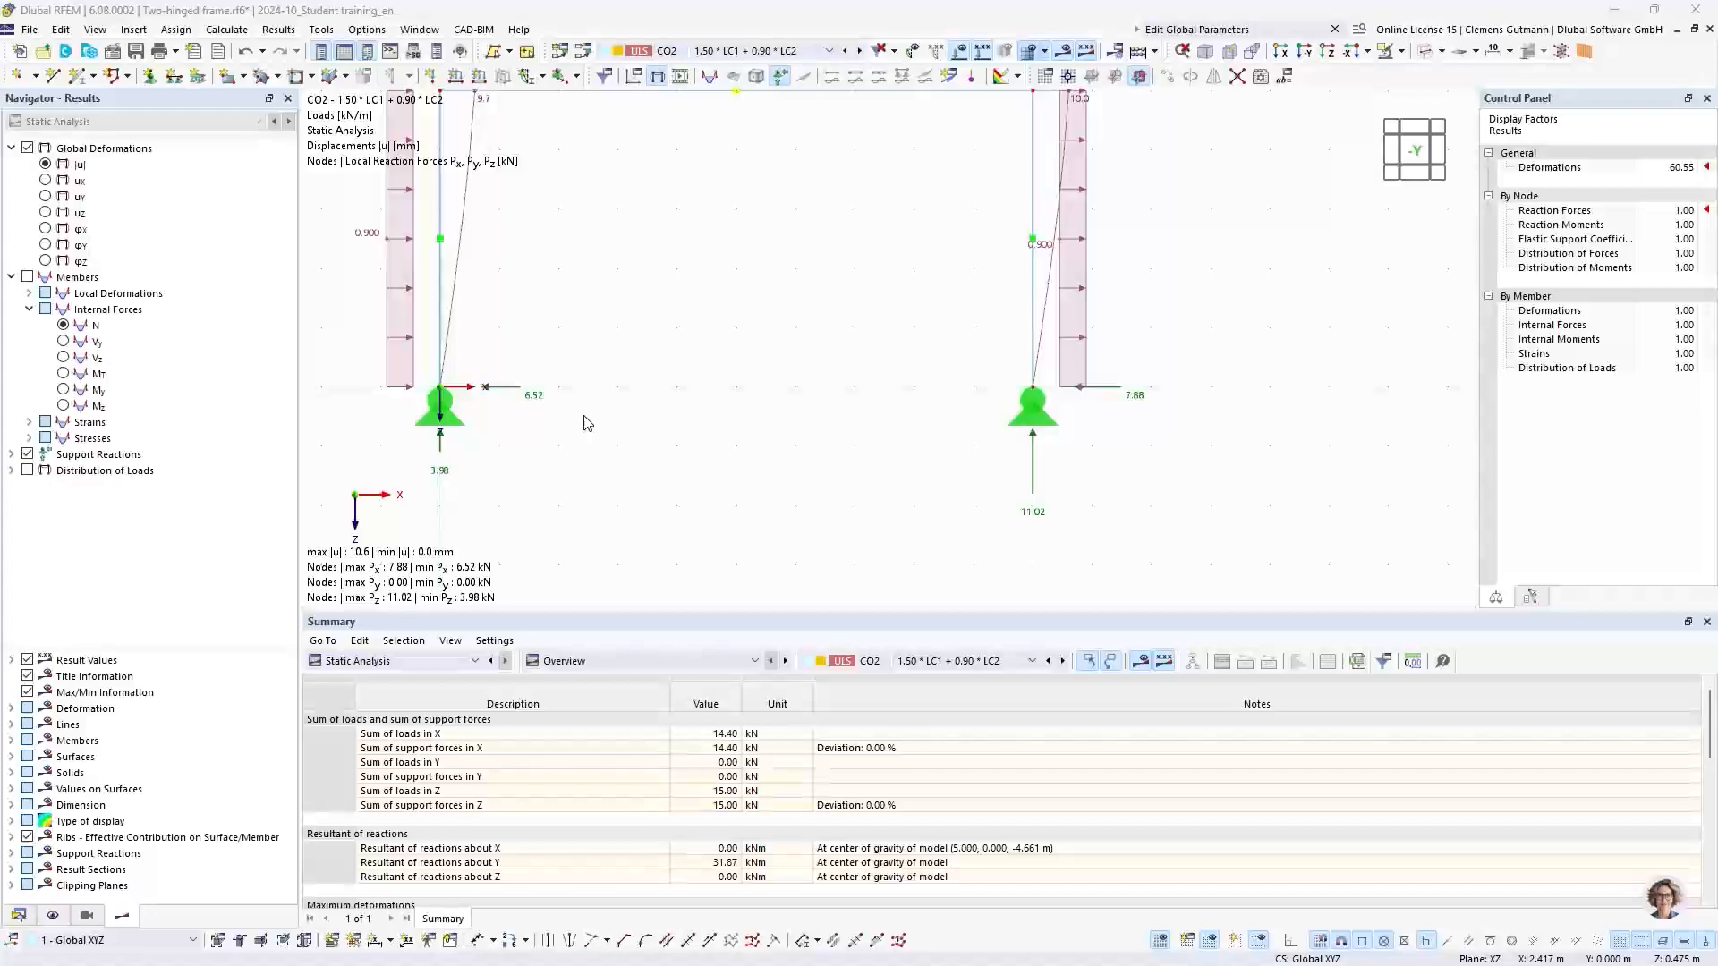
{"action": "key", "text": "alt+Tab"}
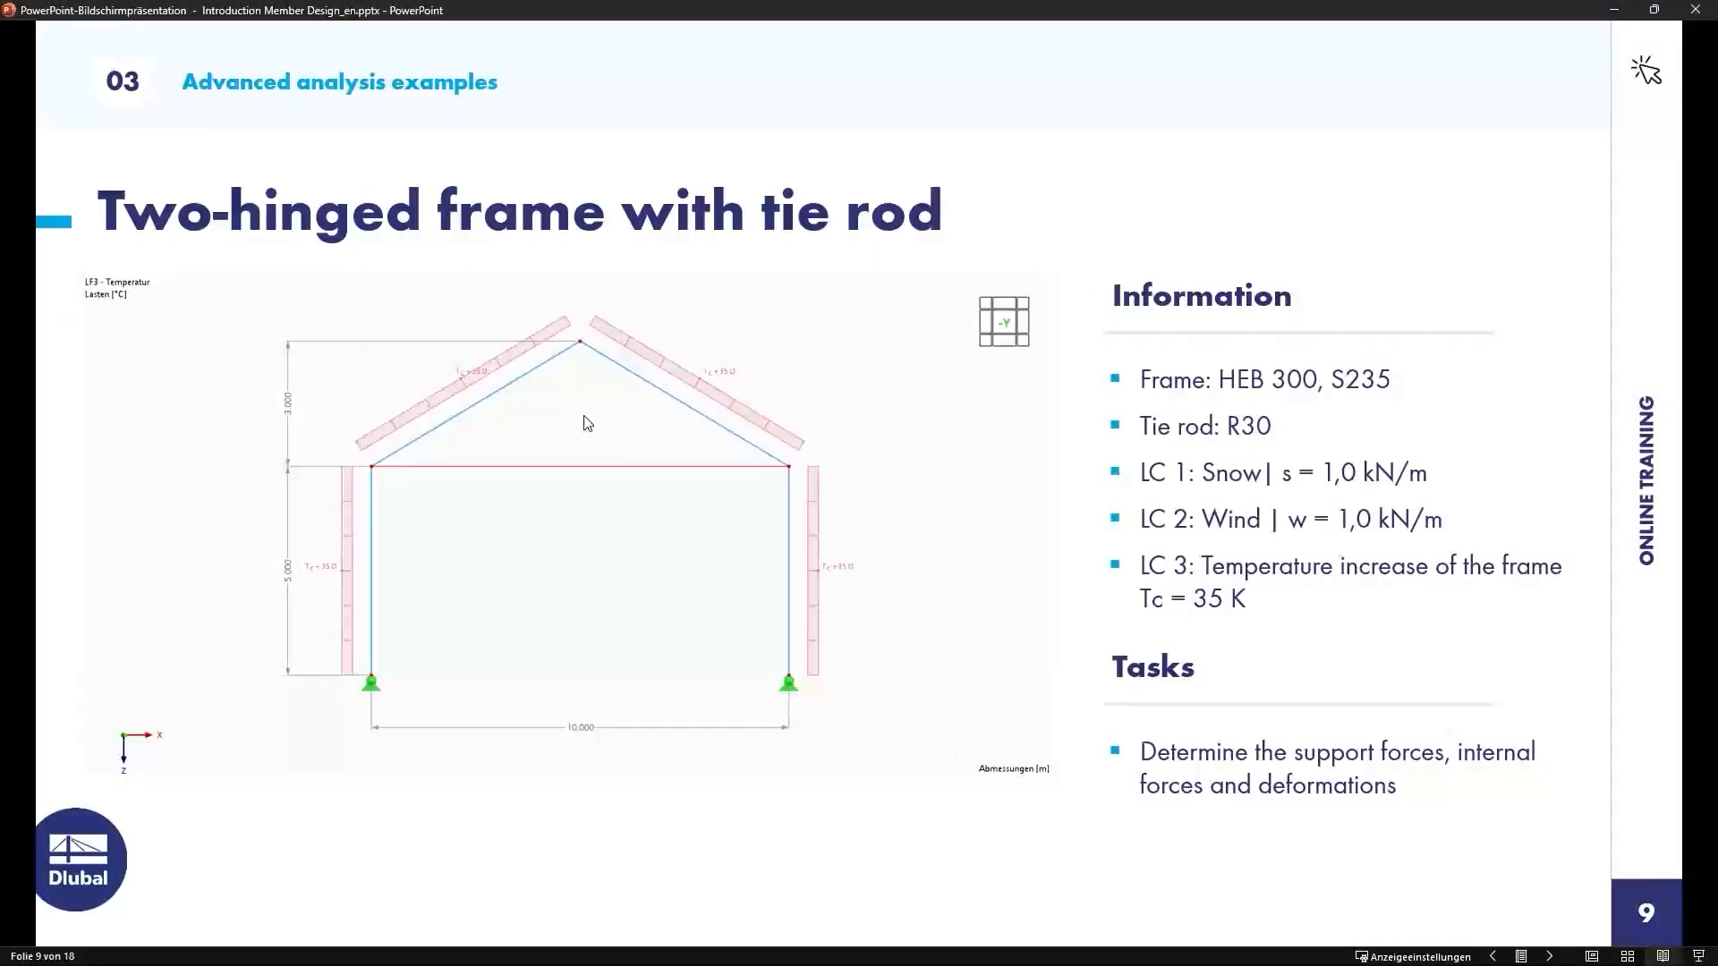
{"action": "key", "text": "Right"}
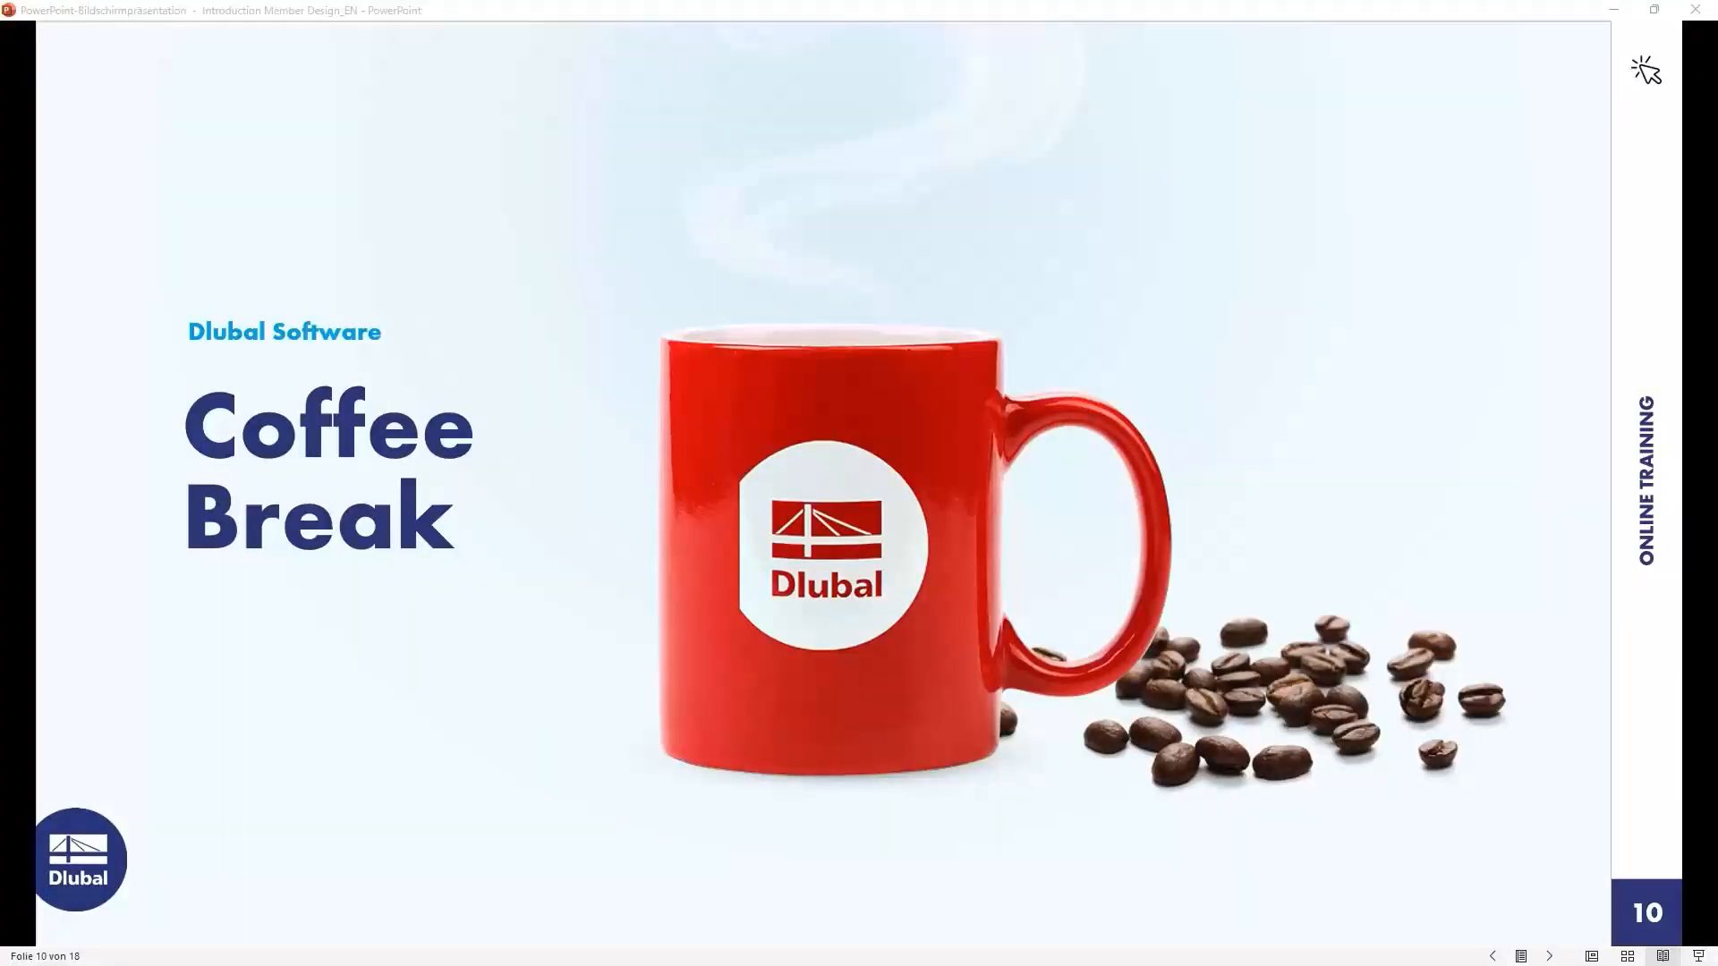
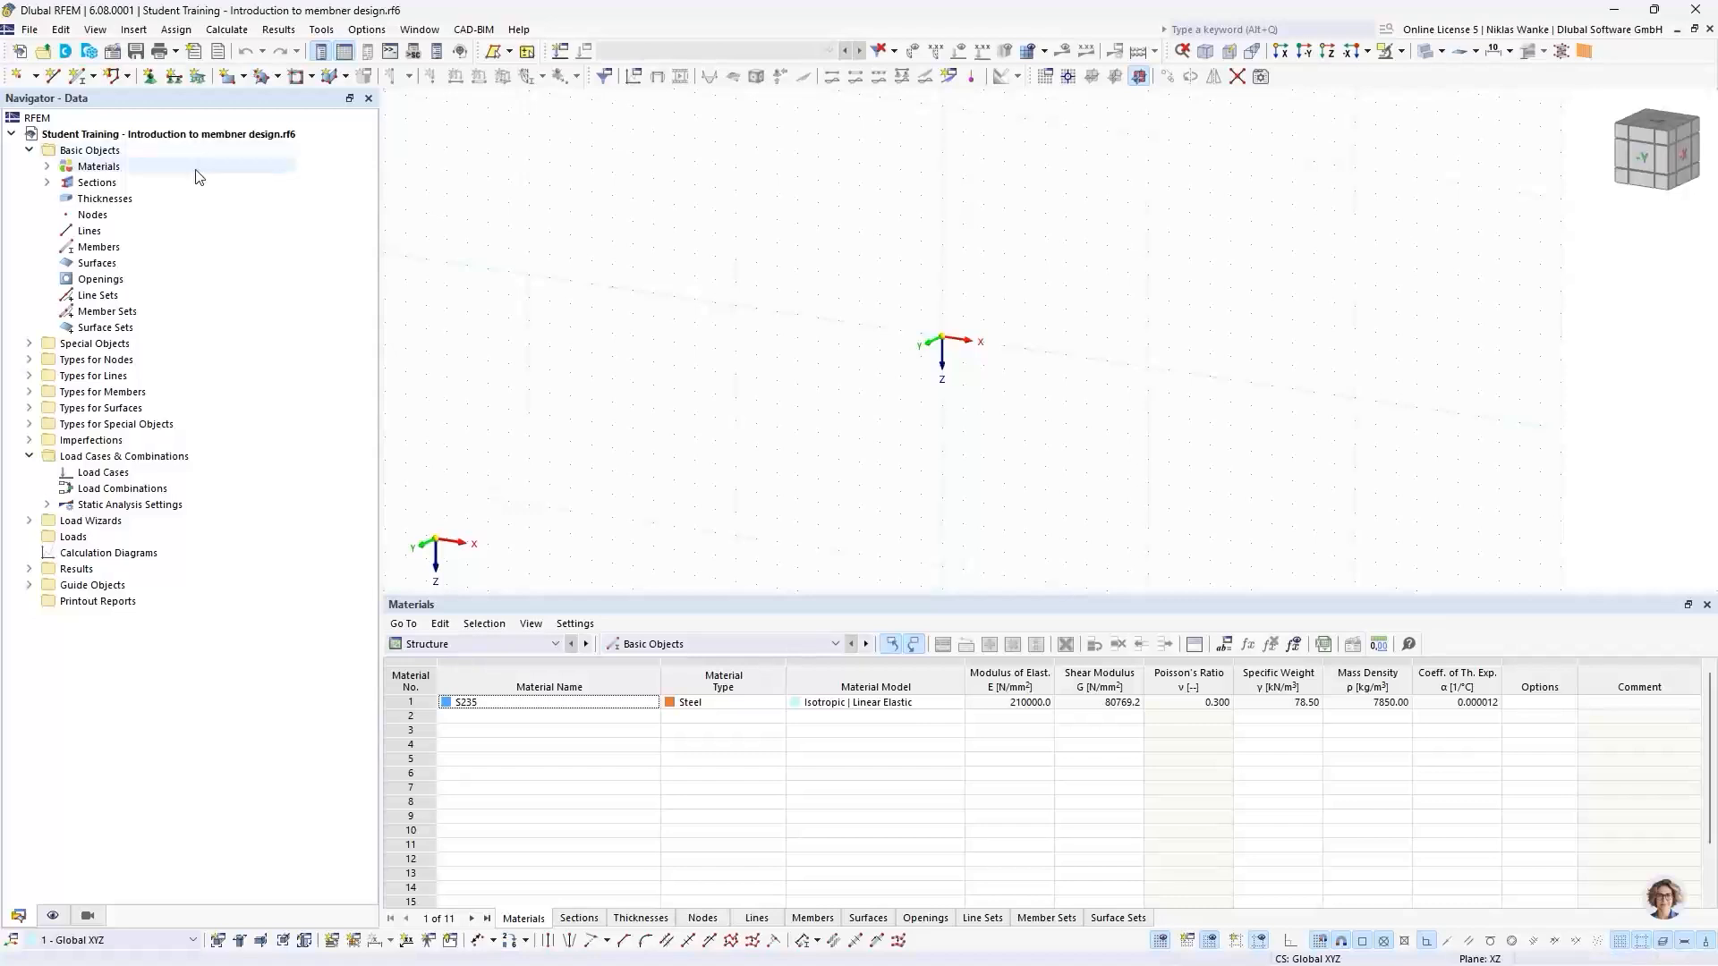
Review the member design training model's materials and sections, plus the model type and add-ons in its base data
{"action": "left_click", "coordinate": [47, 166]}
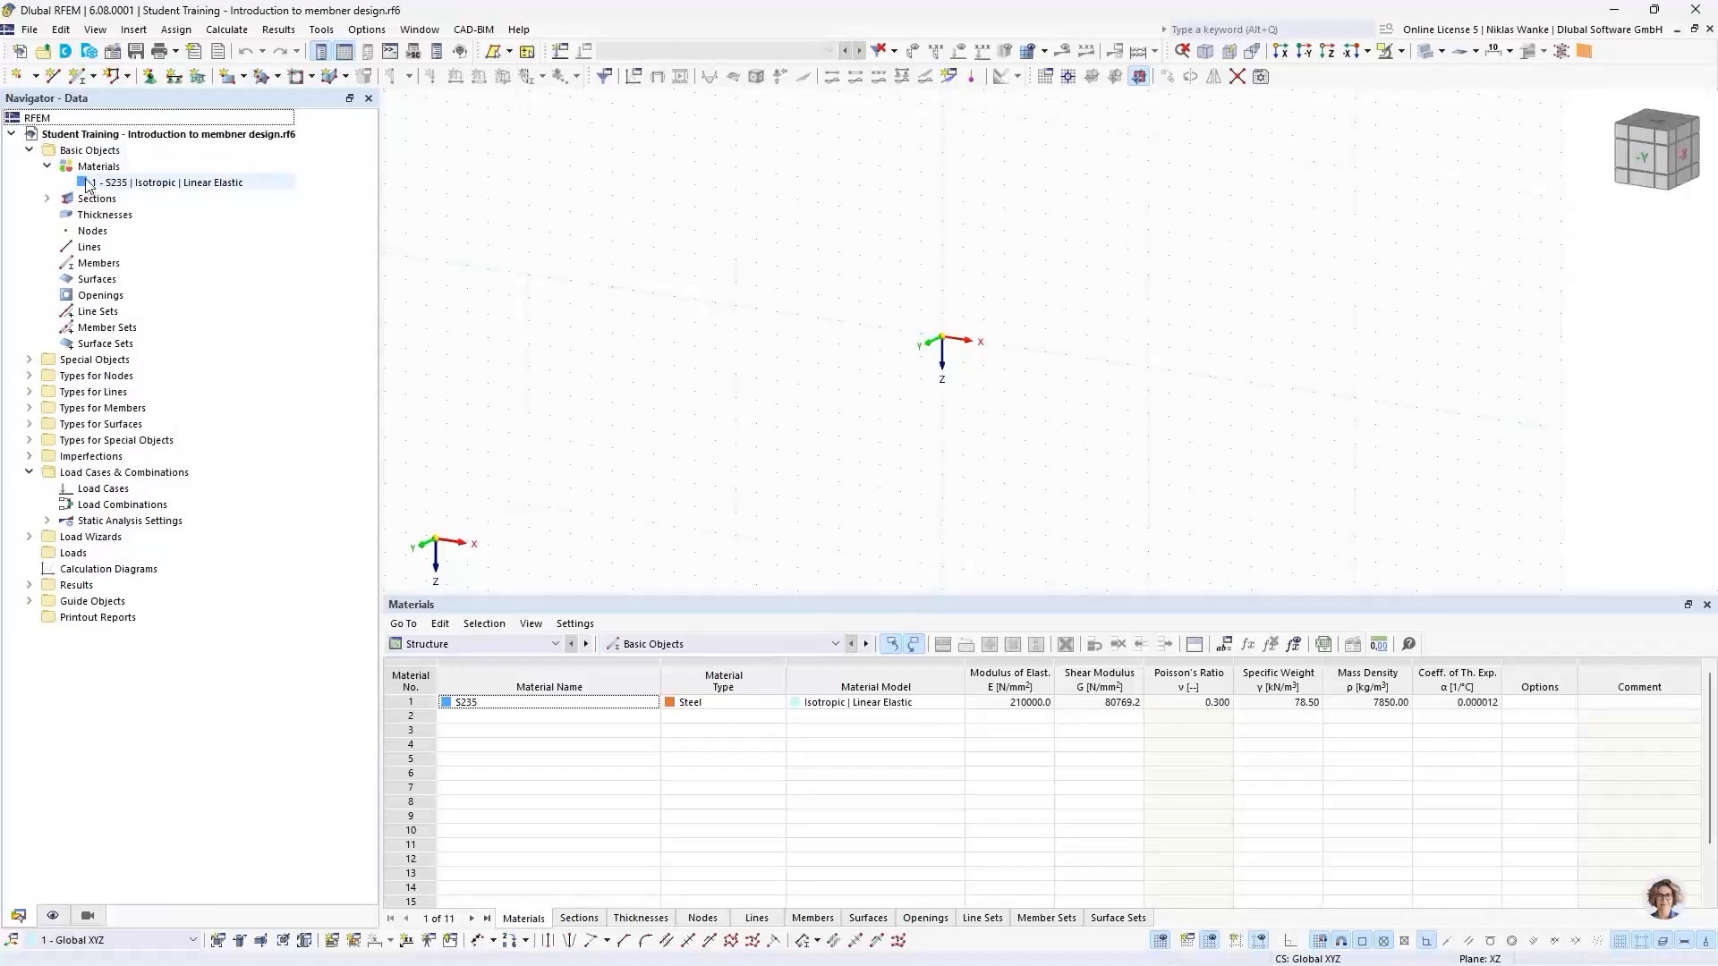
{"action": "left_click", "coordinate": [47, 198]}
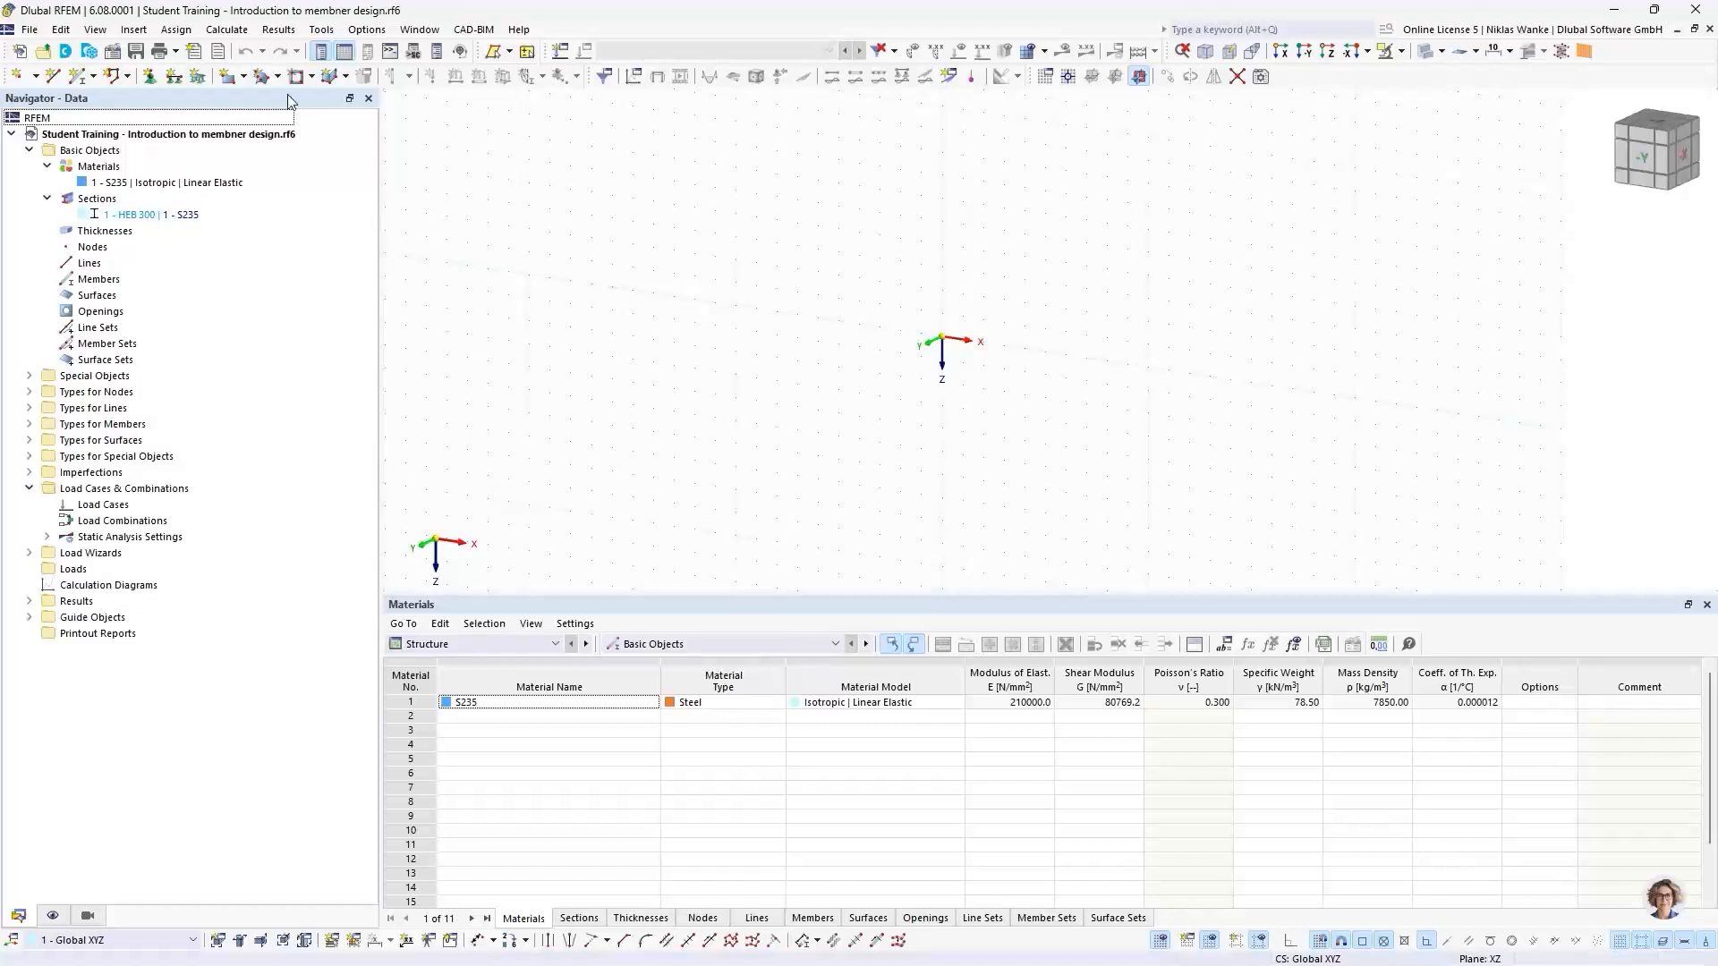
{"action": "left_click", "coordinate": [113, 52]}
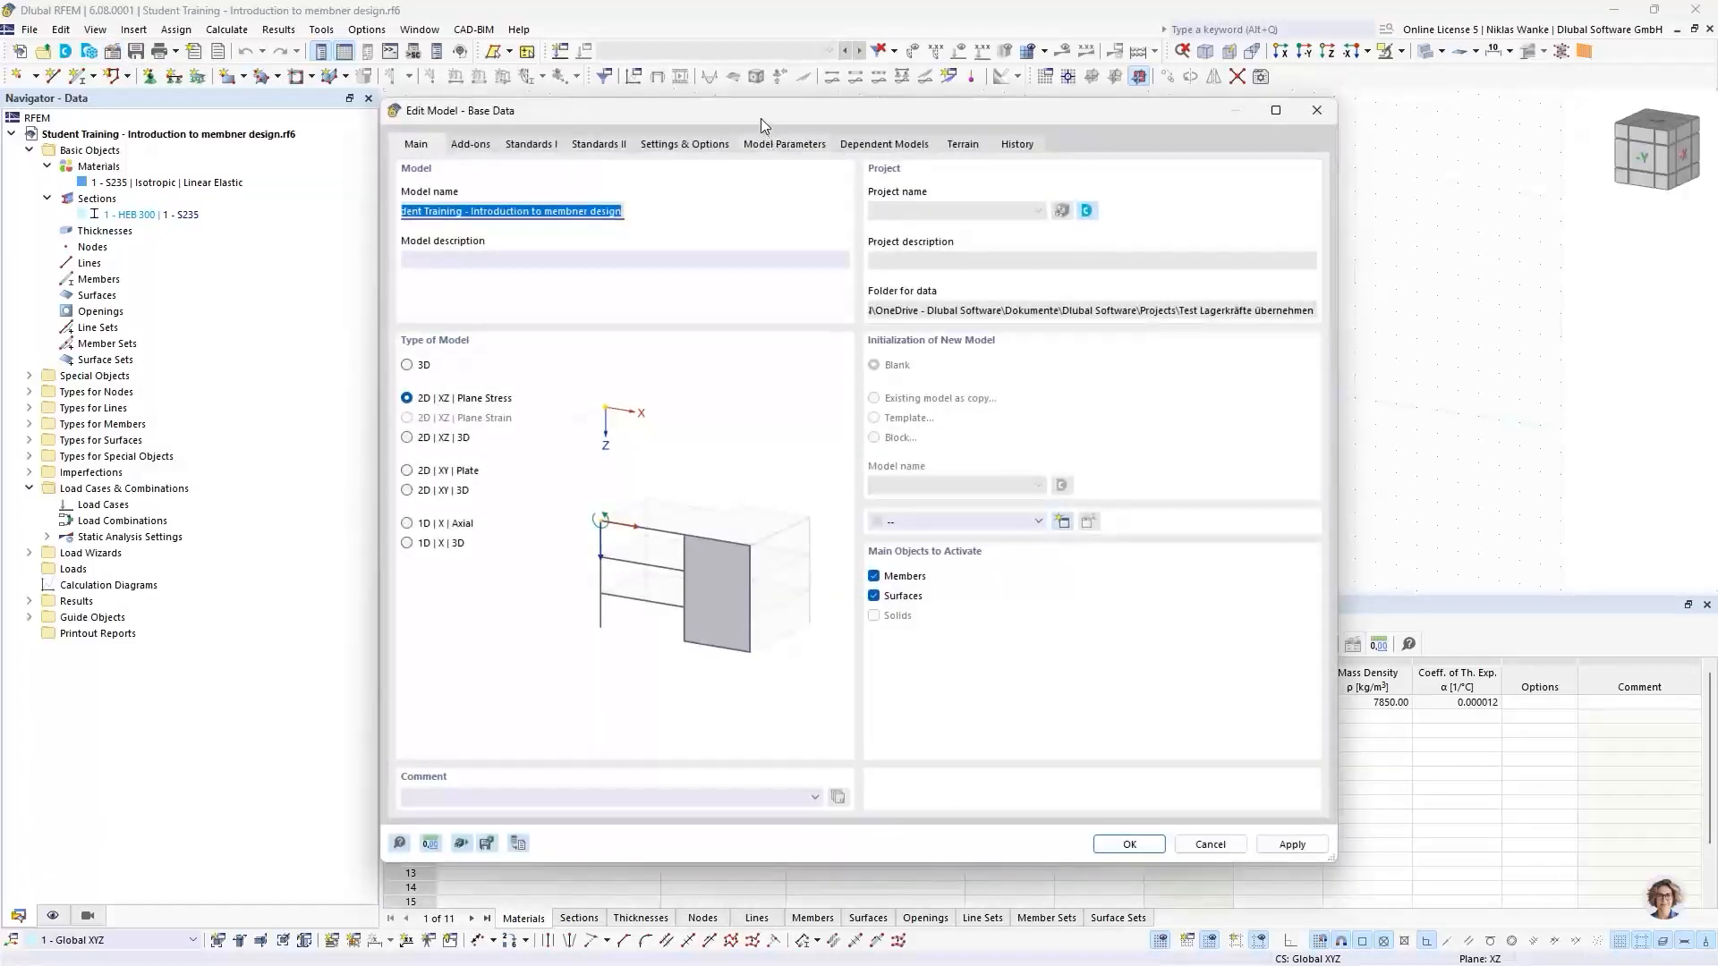
{"action": "left_click_drag", "start_coordinate": [760, 118], "coordinate": [807, 114]}
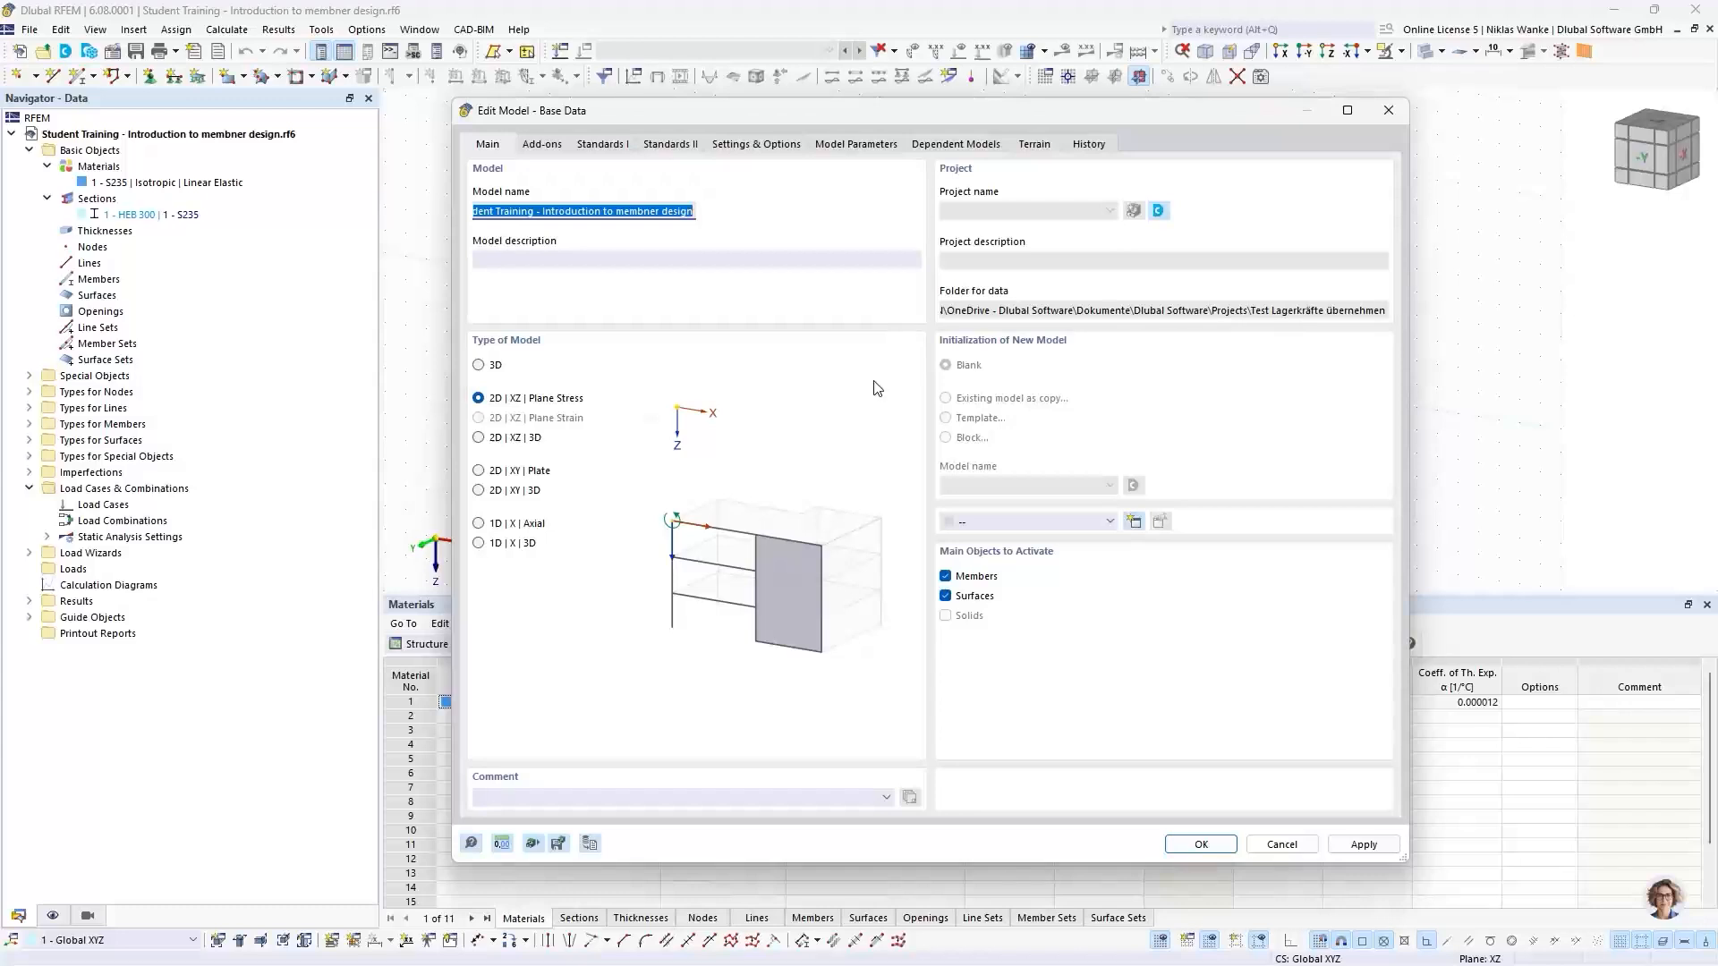
{"action": "left_click", "coordinate": [546, 146]}
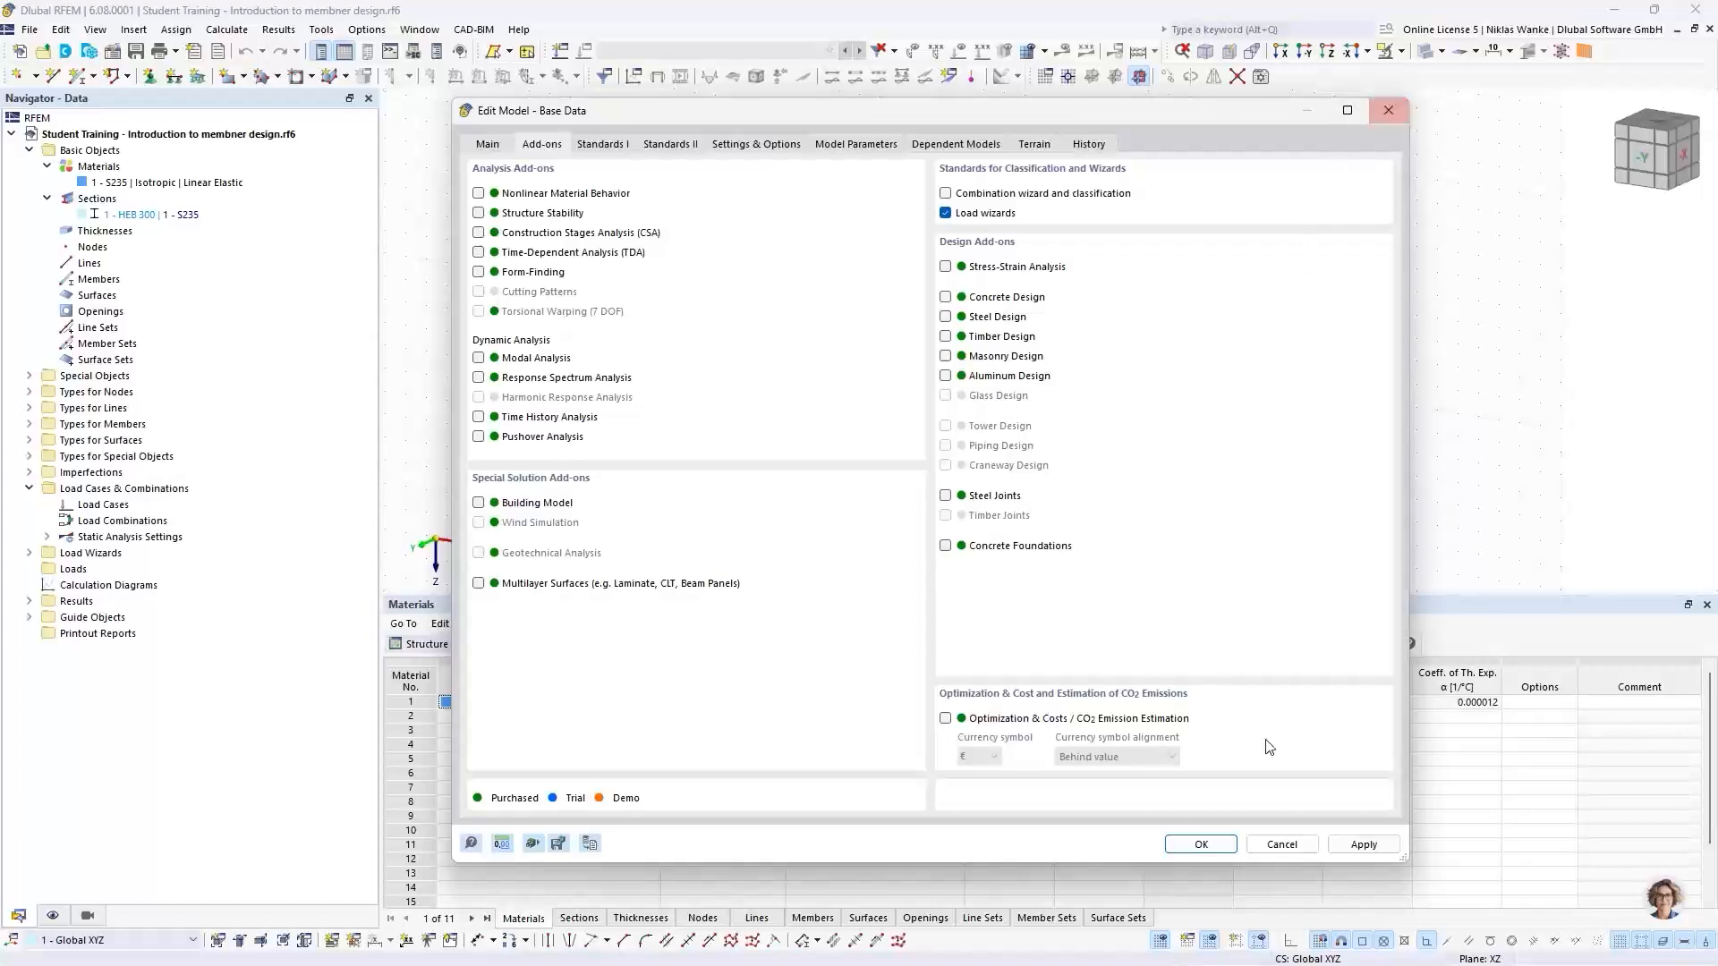
{"action": "left_click", "coordinate": [1200, 844]}
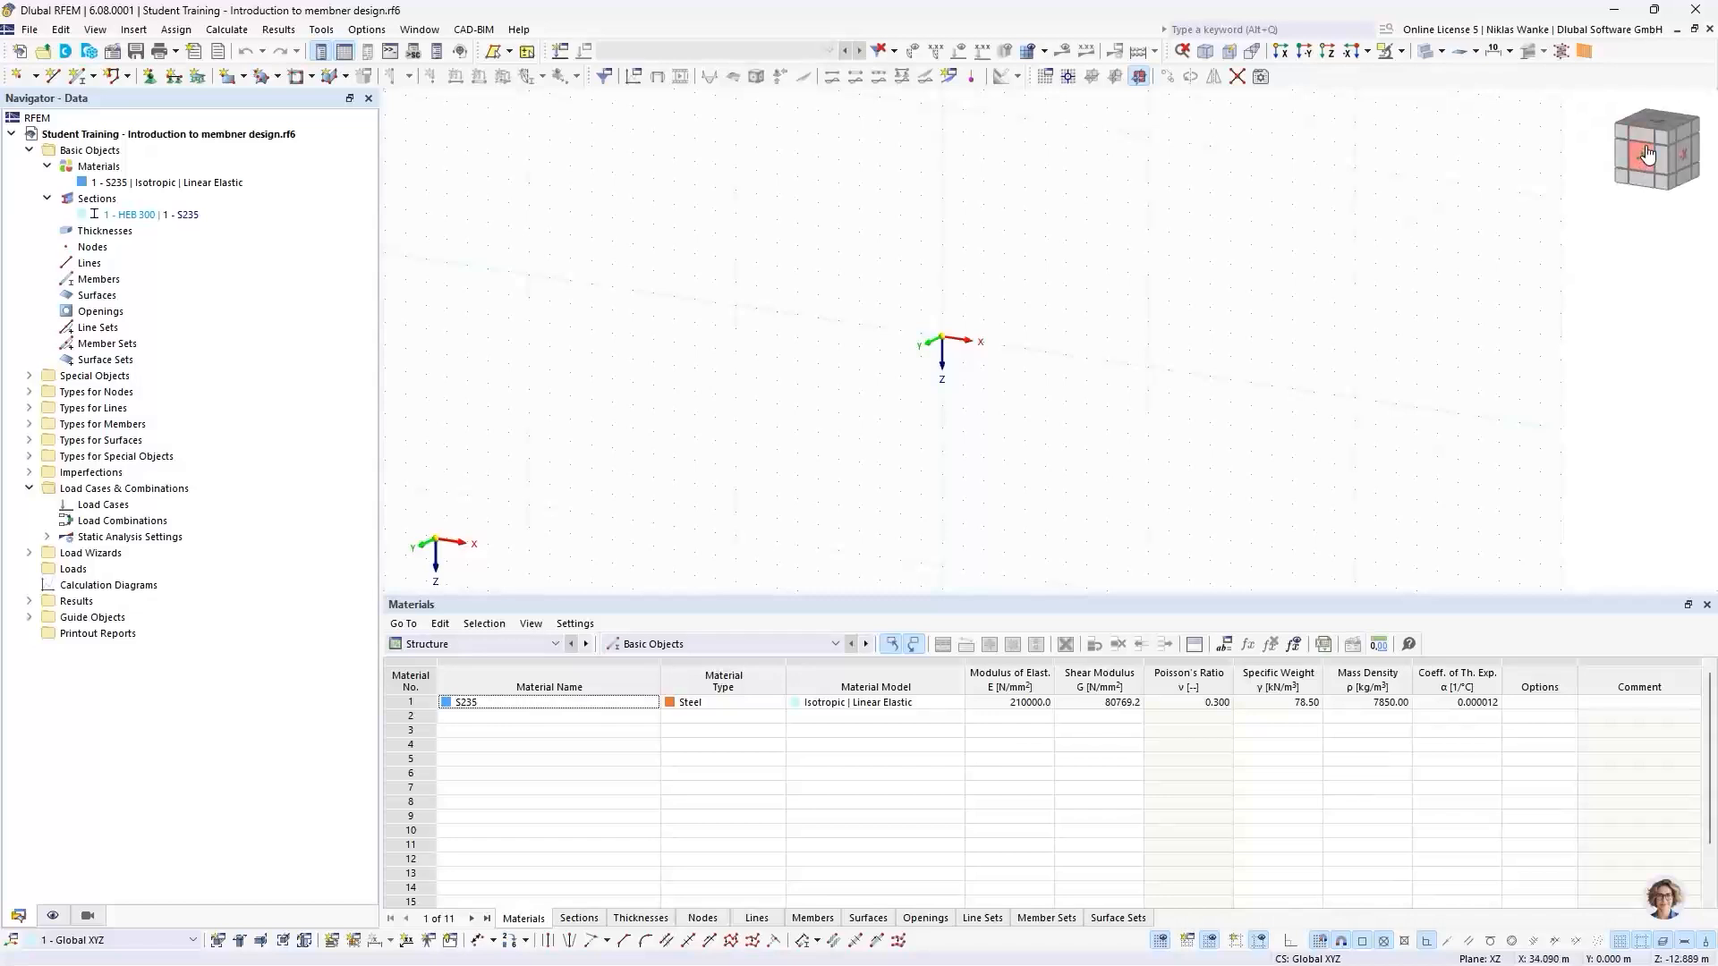
Align the view against the Y-axis and start defining a new single member with the general option
{"action": "middle_click_drag", "start_coordinate": [1008, 372], "coordinate": [1014, 362]}
{"action": "left_click", "coordinate": [1644, 161]}
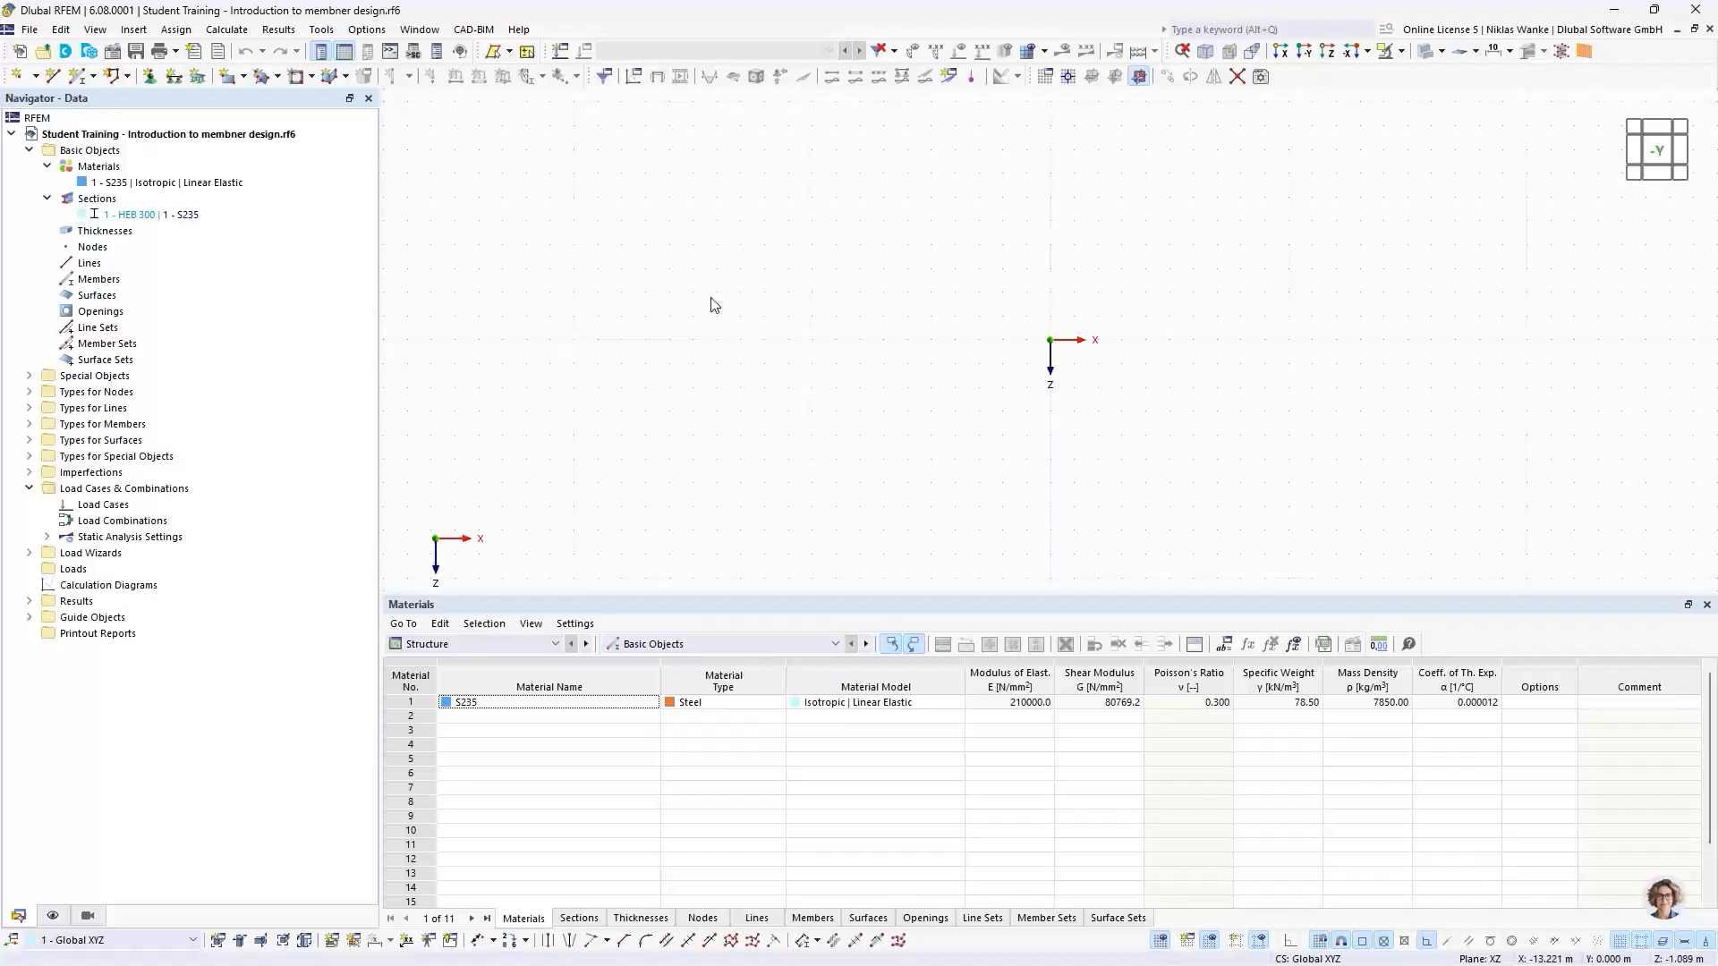
{"action": "left_click", "coordinate": [93, 76]}
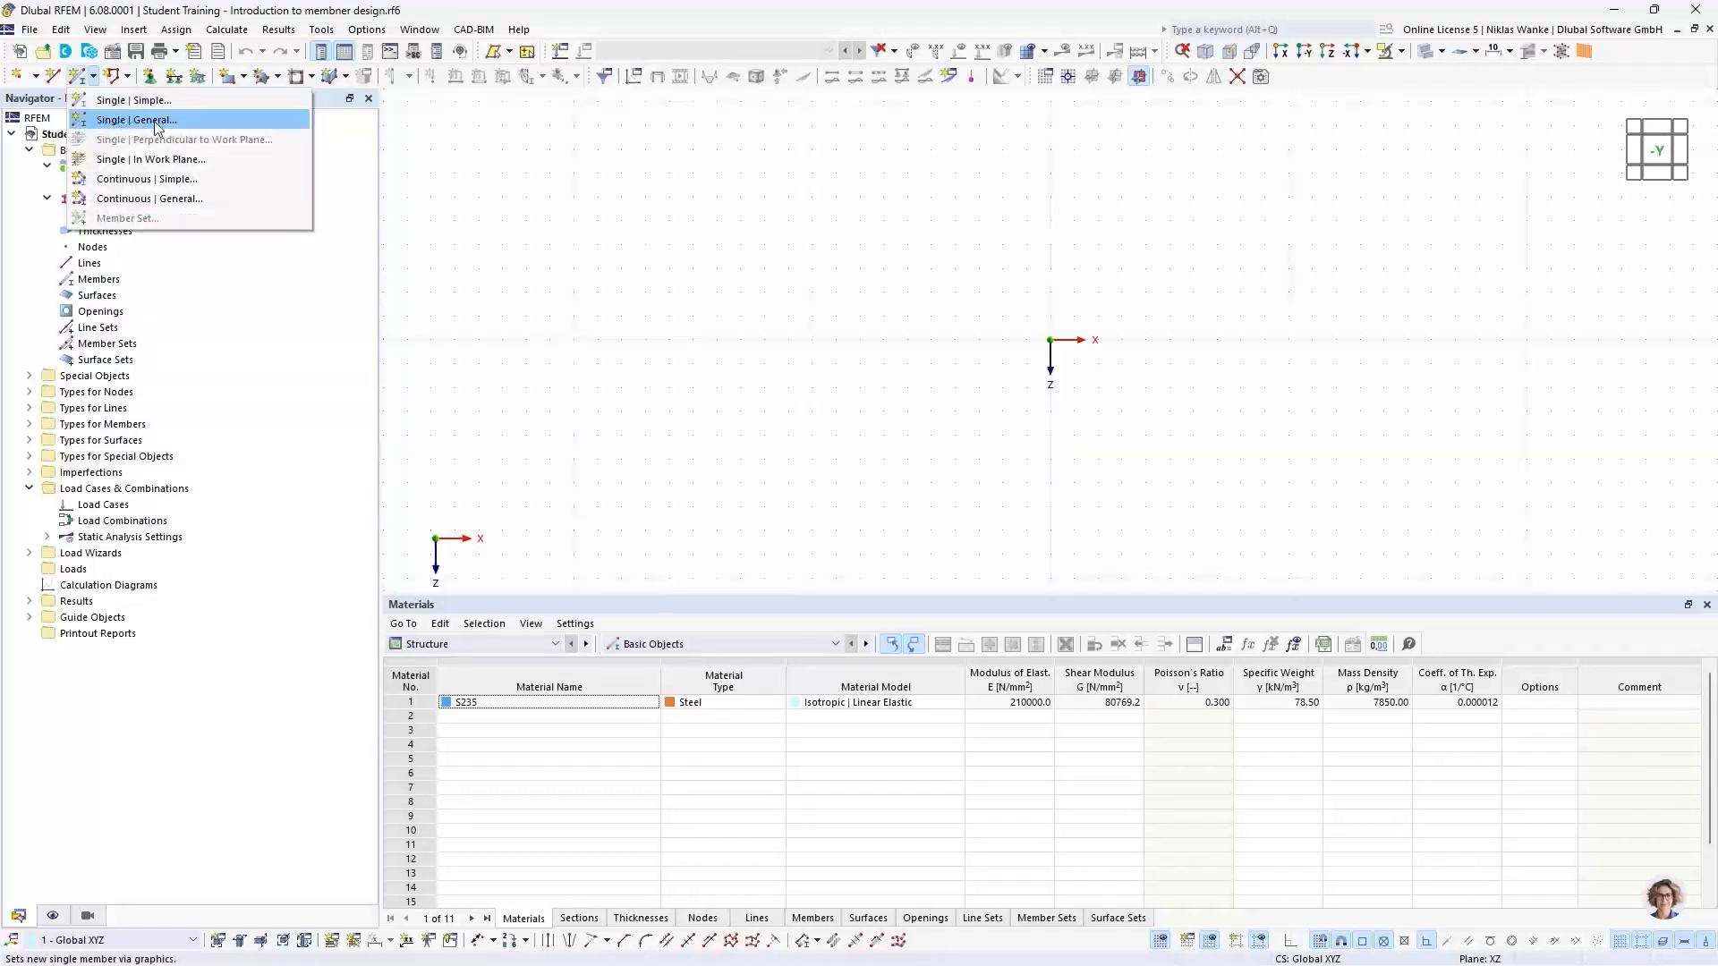
{"action": "left_click", "coordinate": [134, 120]}
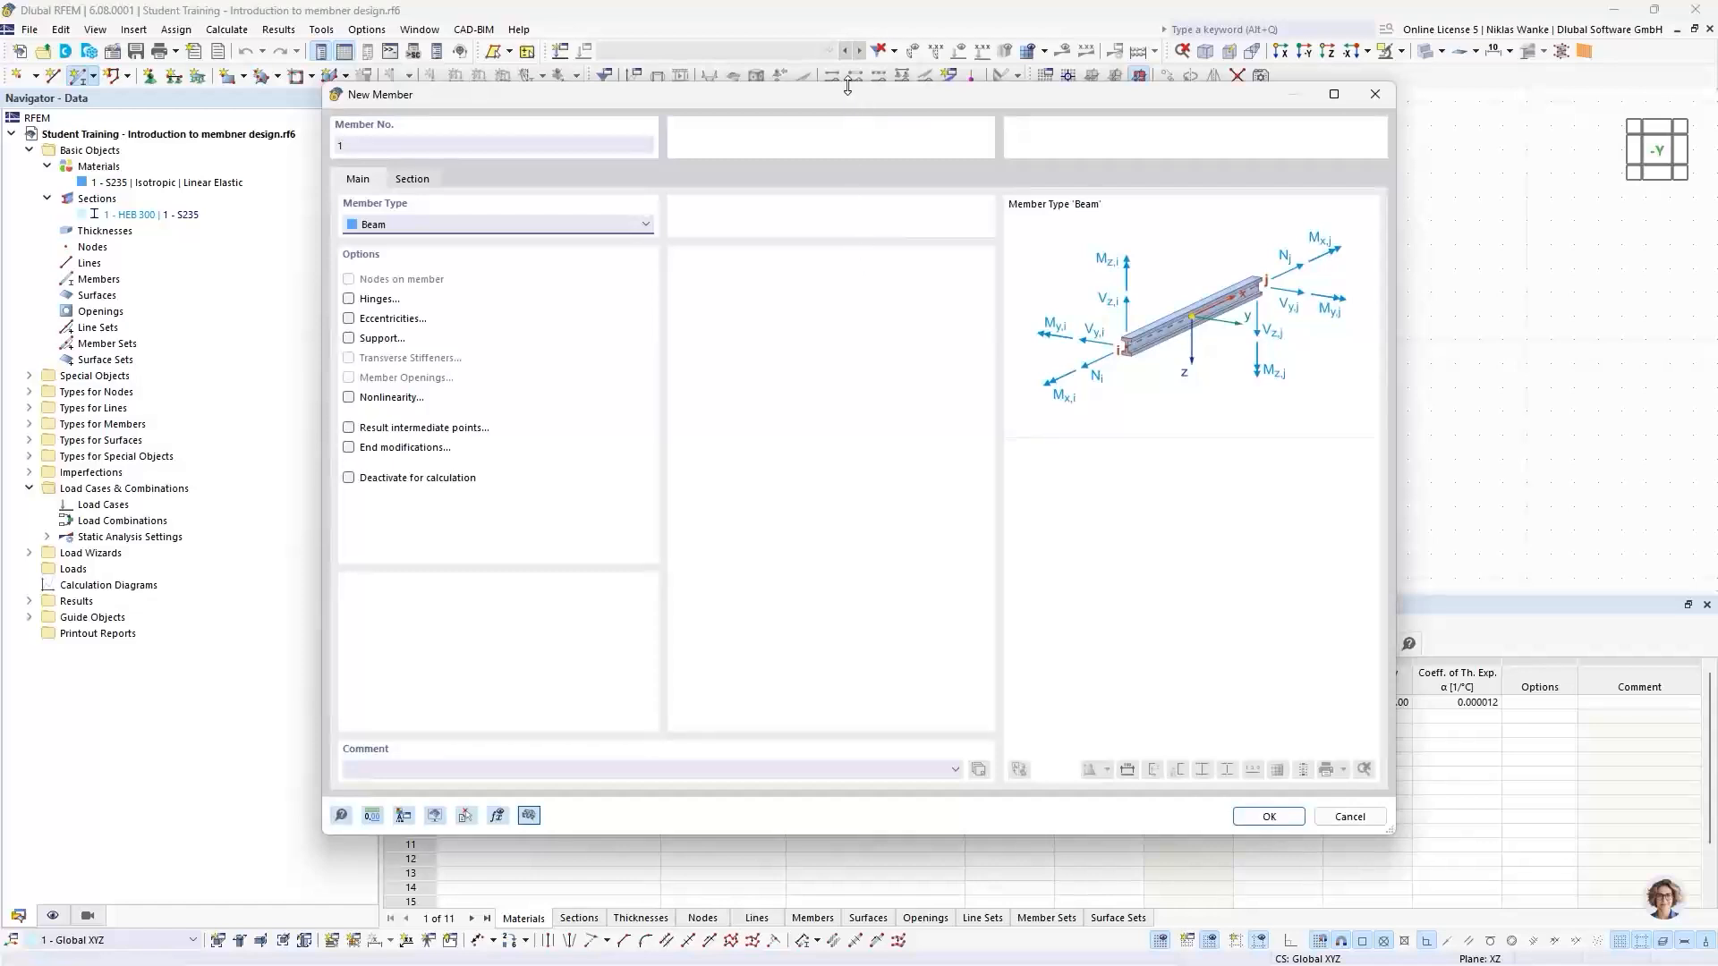
{"action": "left_click_drag", "start_coordinate": [828, 94], "coordinate": [862, 117]}
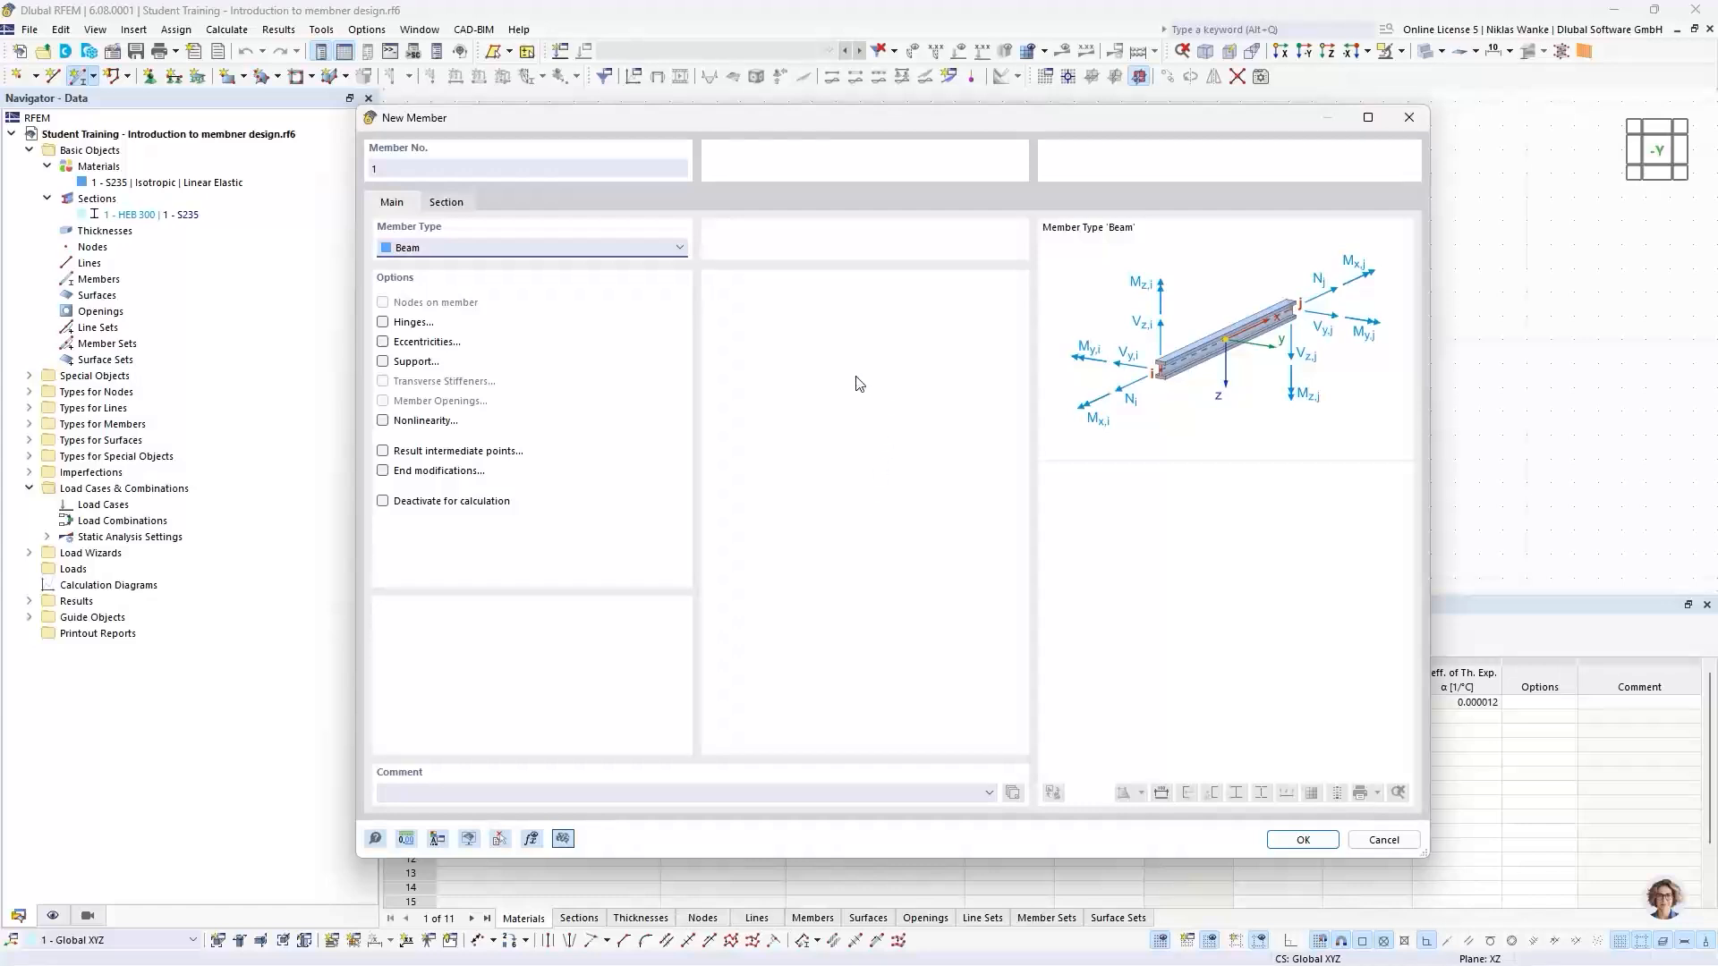
Compare the internal forces of the Beam and Truss (only N) member types and look through the other available types
{"action": "left_click", "coordinate": [659, 257]}
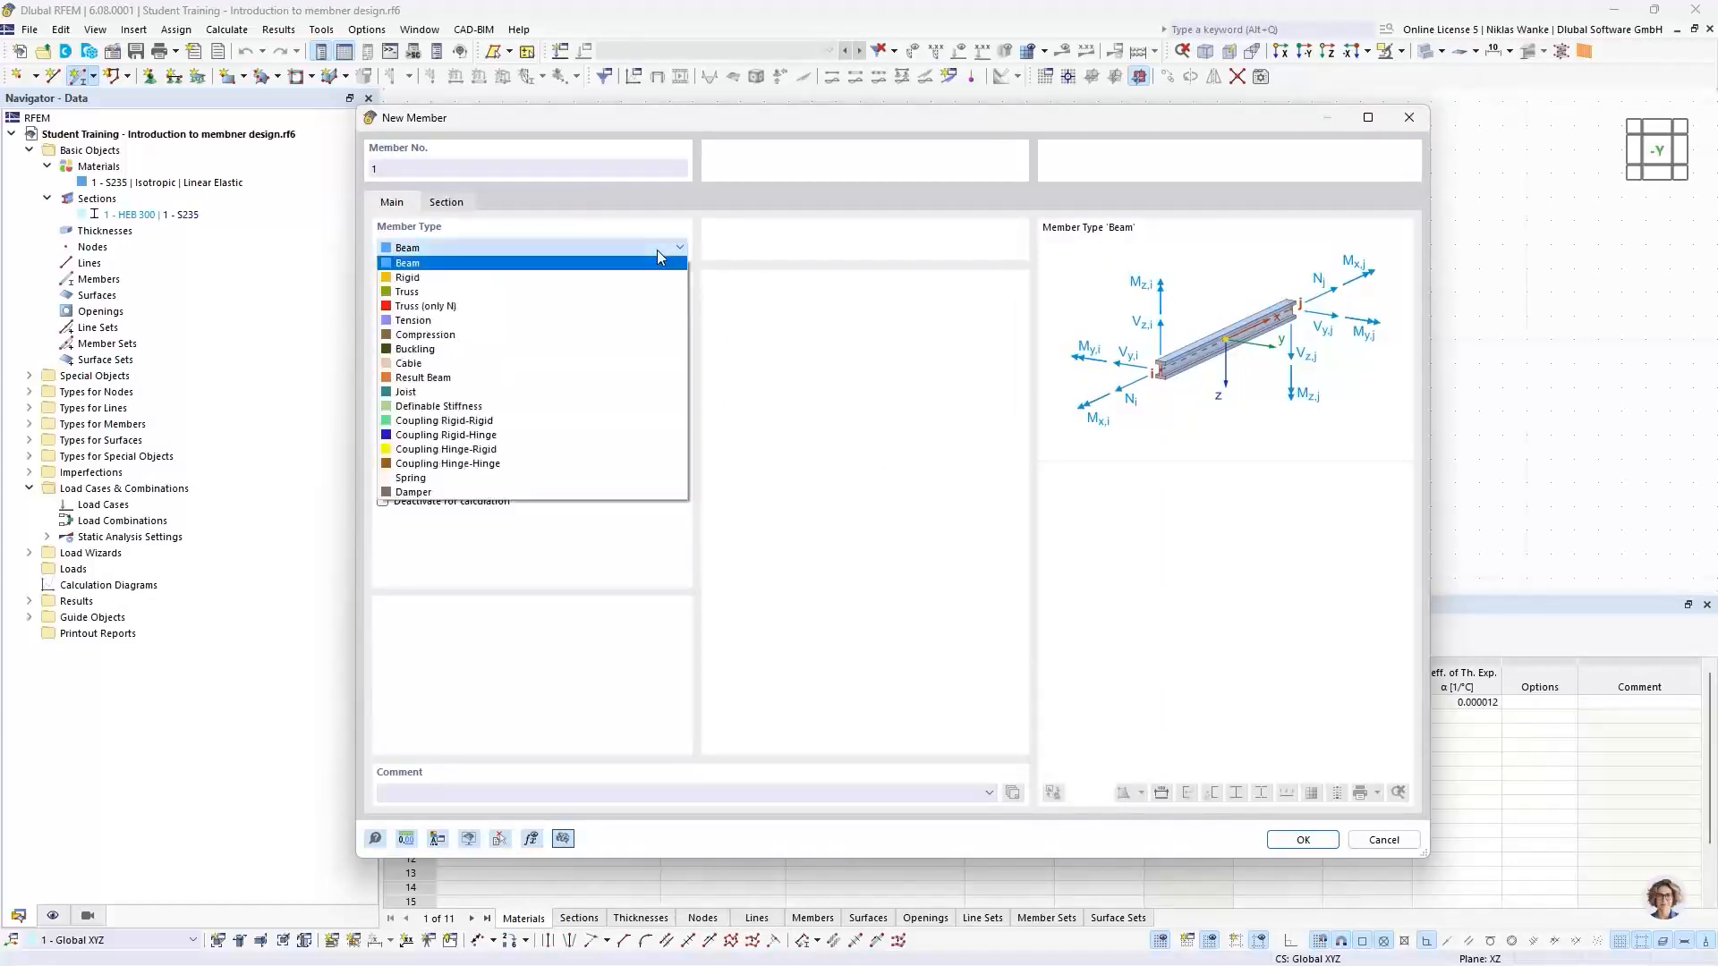
{"action": "left_click", "coordinate": [476, 308]}
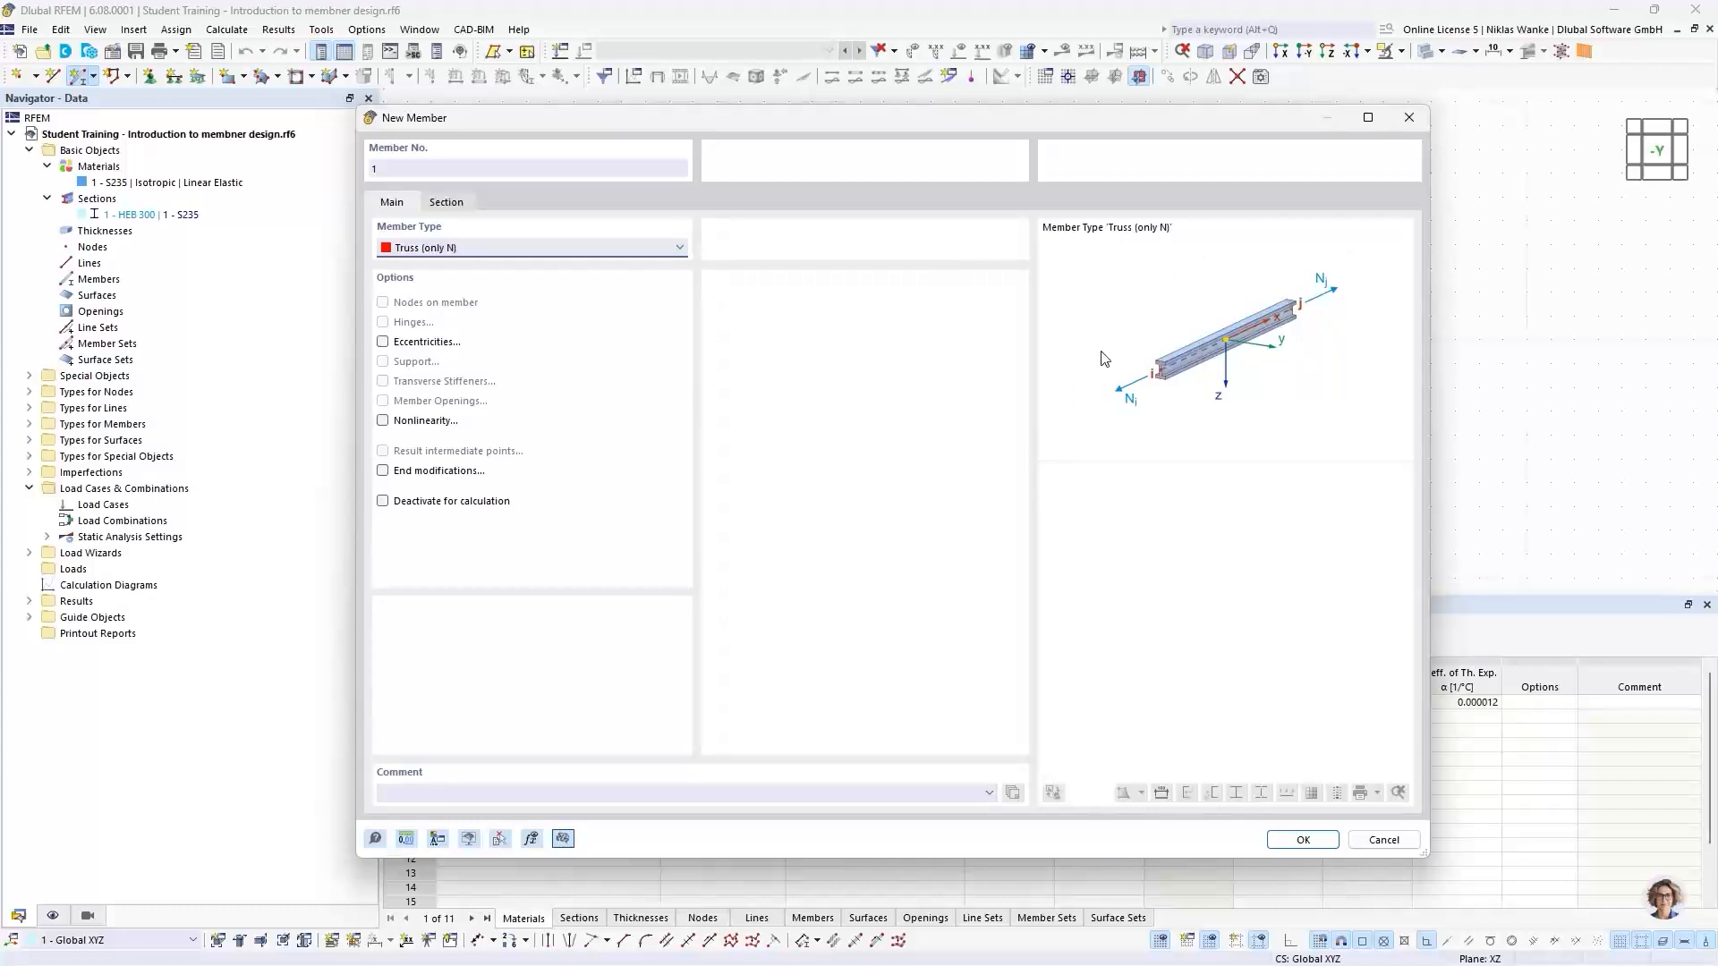
{"action": "left_click", "coordinate": [504, 257]}
{"action": "left_click", "coordinate": [419, 264]}
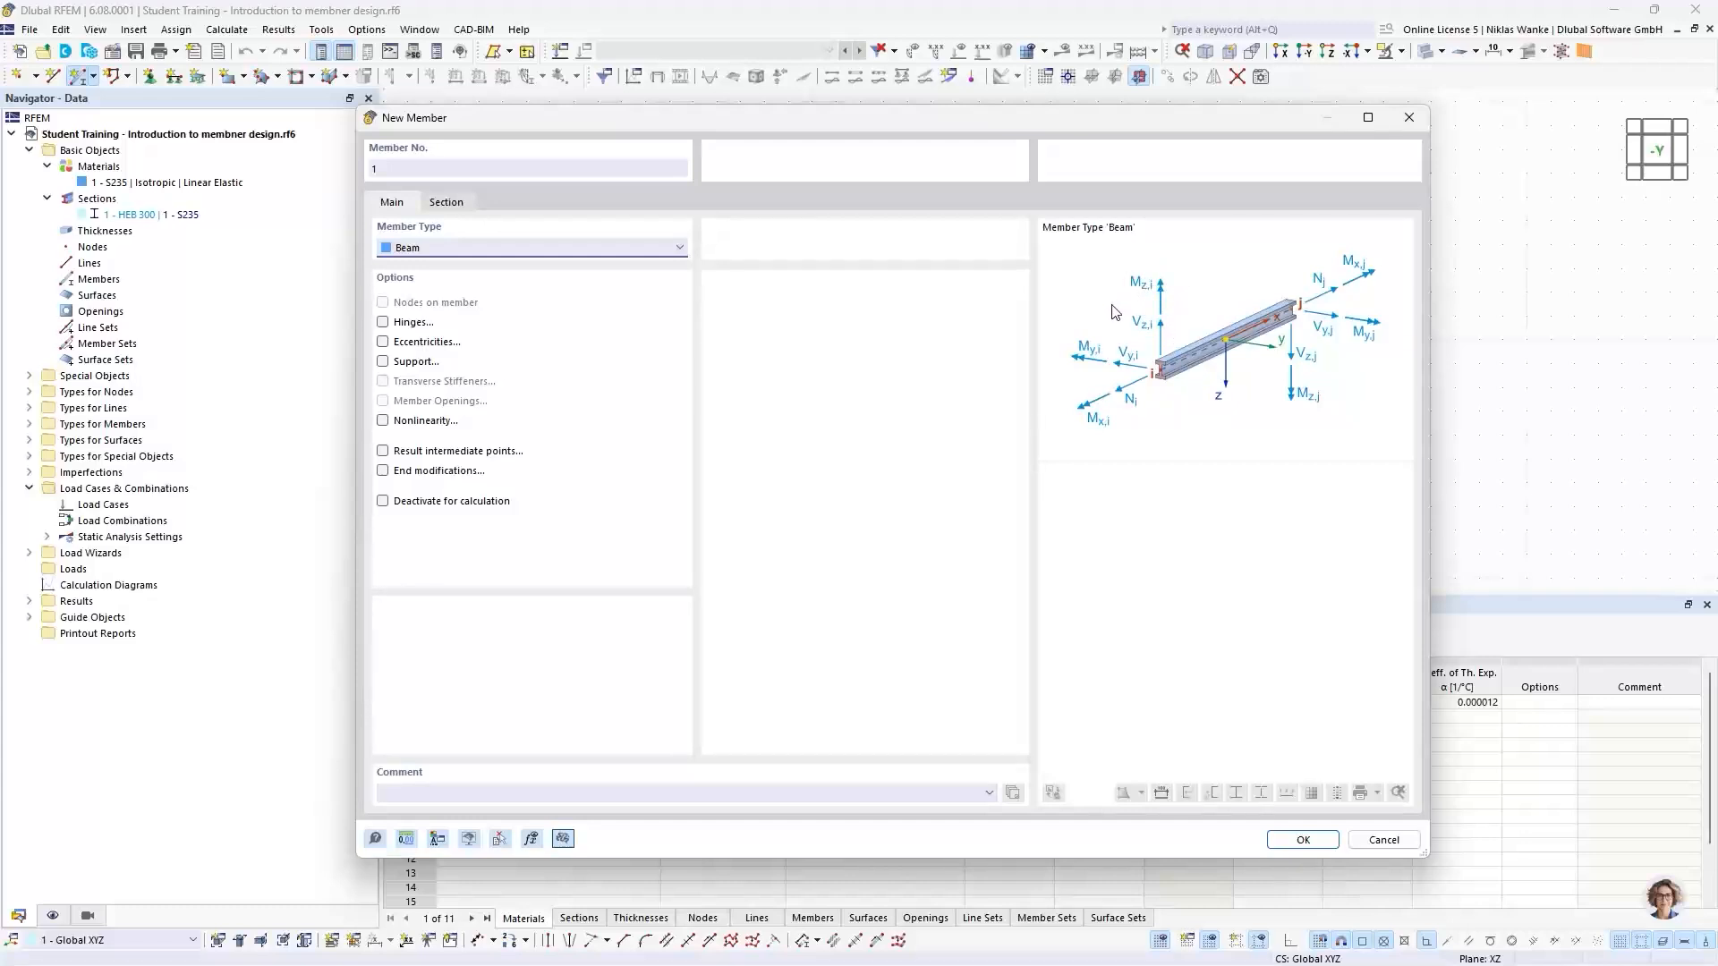
{"action": "left_click", "coordinate": [439, 251]}
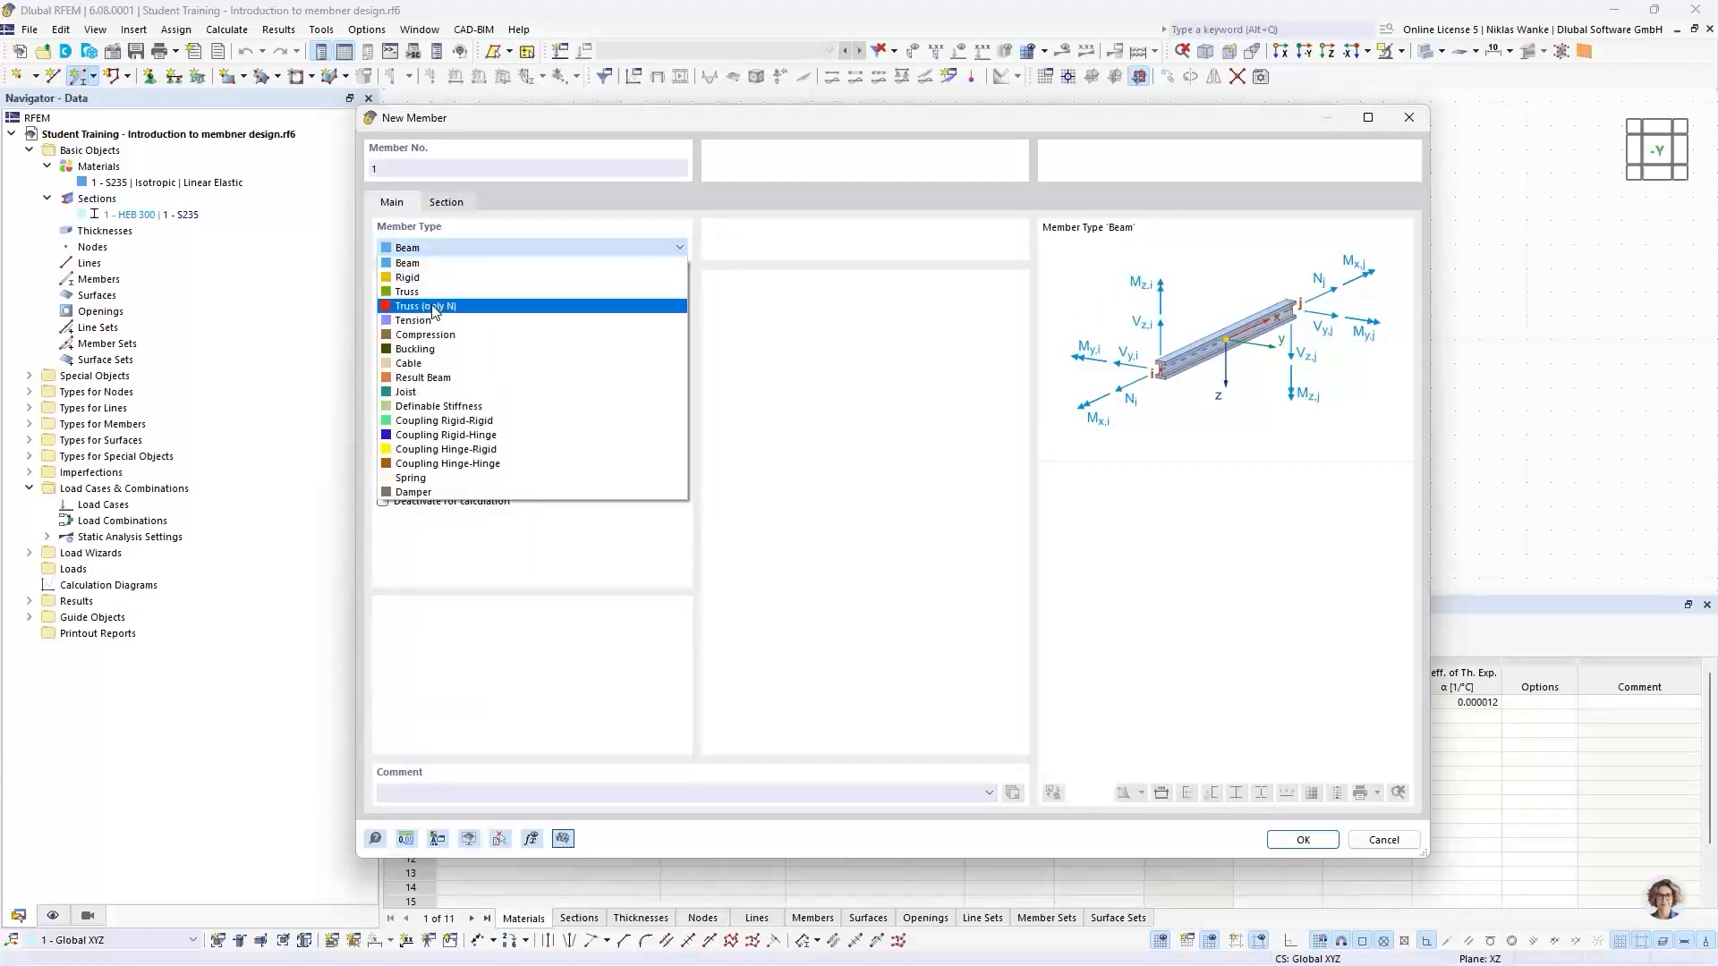
{"action": "left_click", "coordinate": [432, 305]}
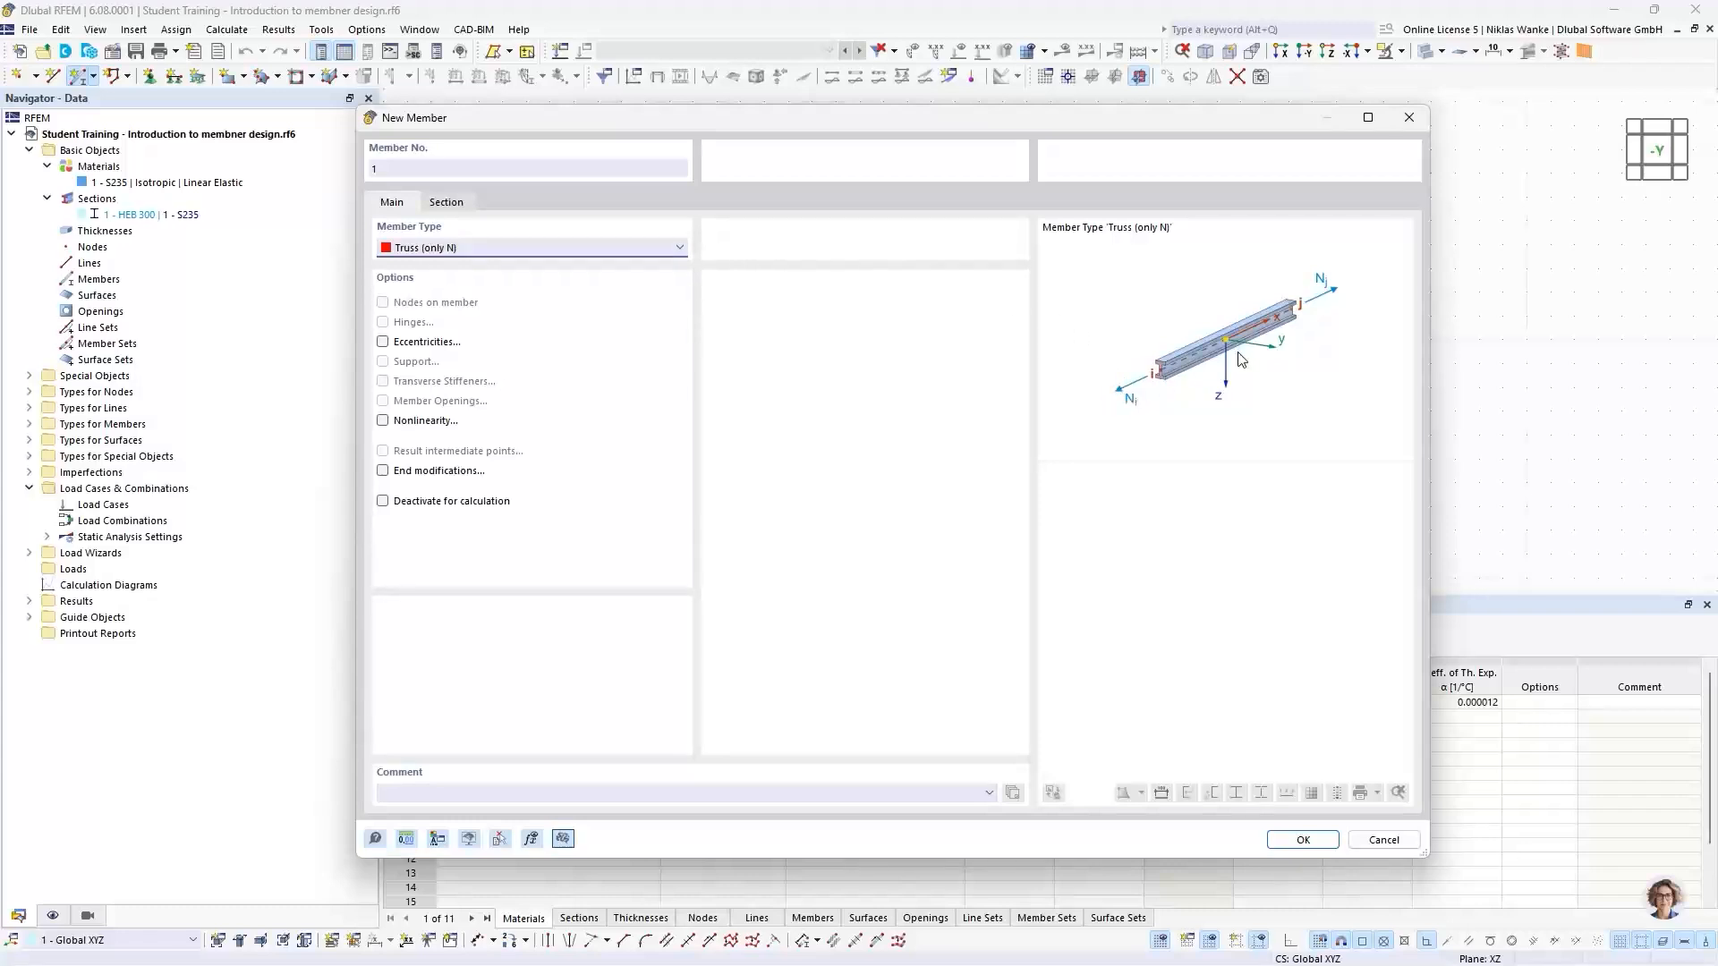
{"action": "left_click", "coordinate": [526, 249]}
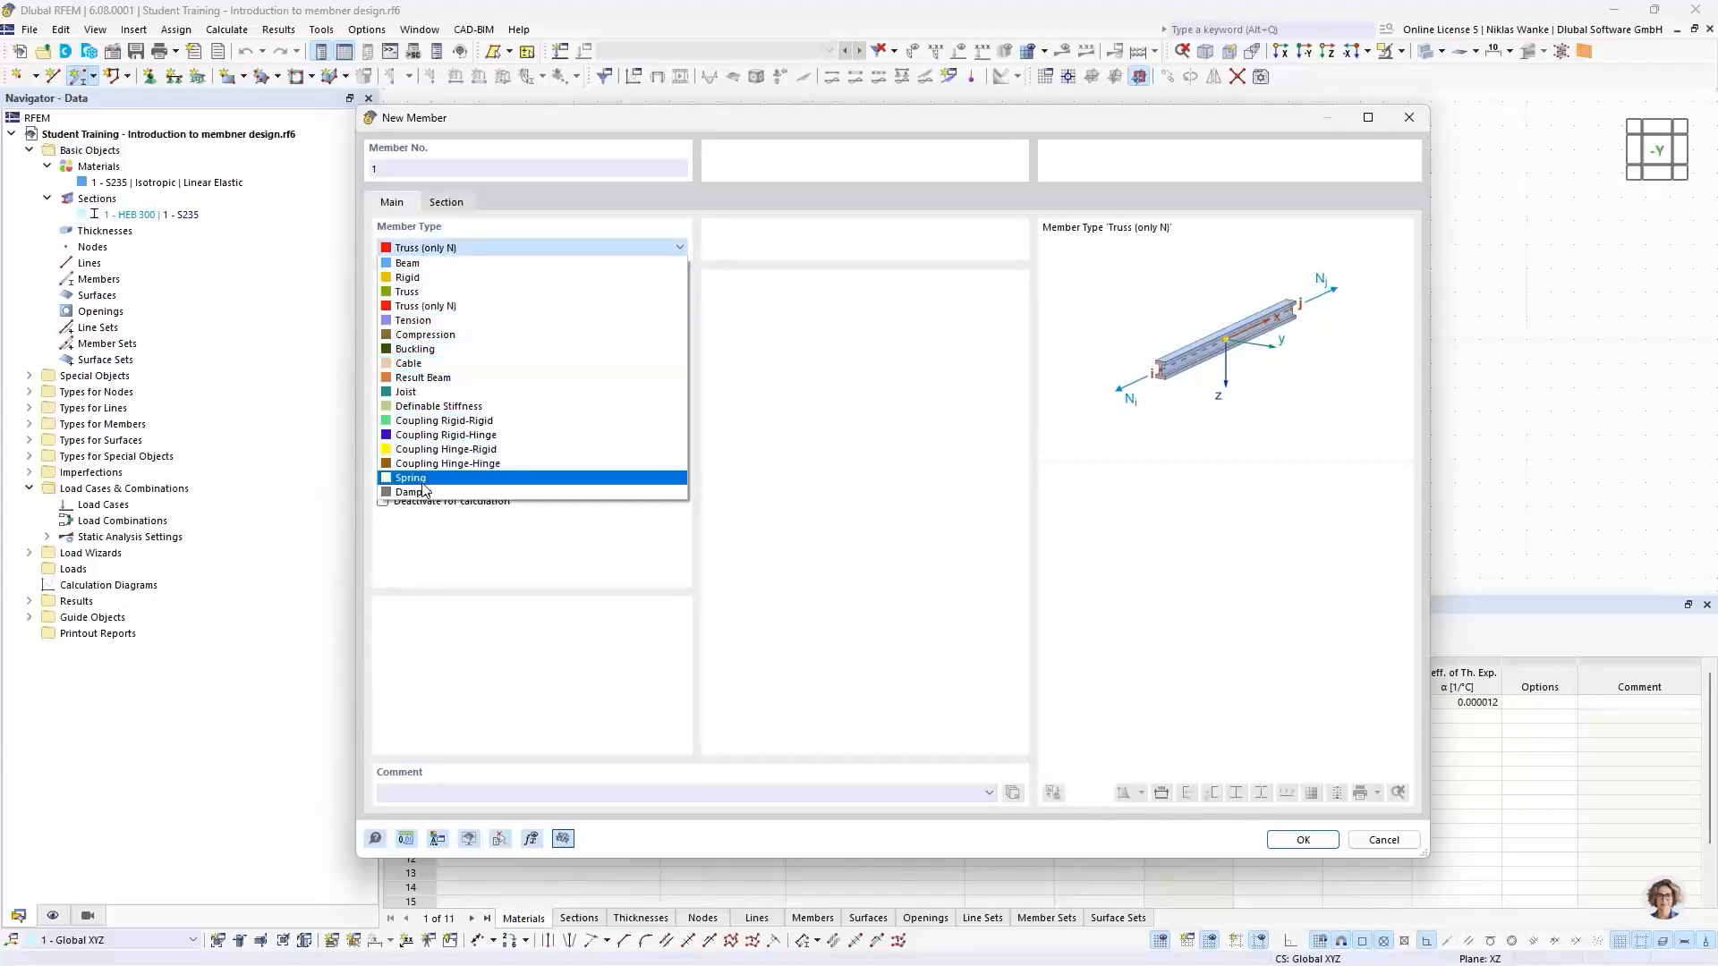
{"action": "left_click", "coordinate": [472, 249]}
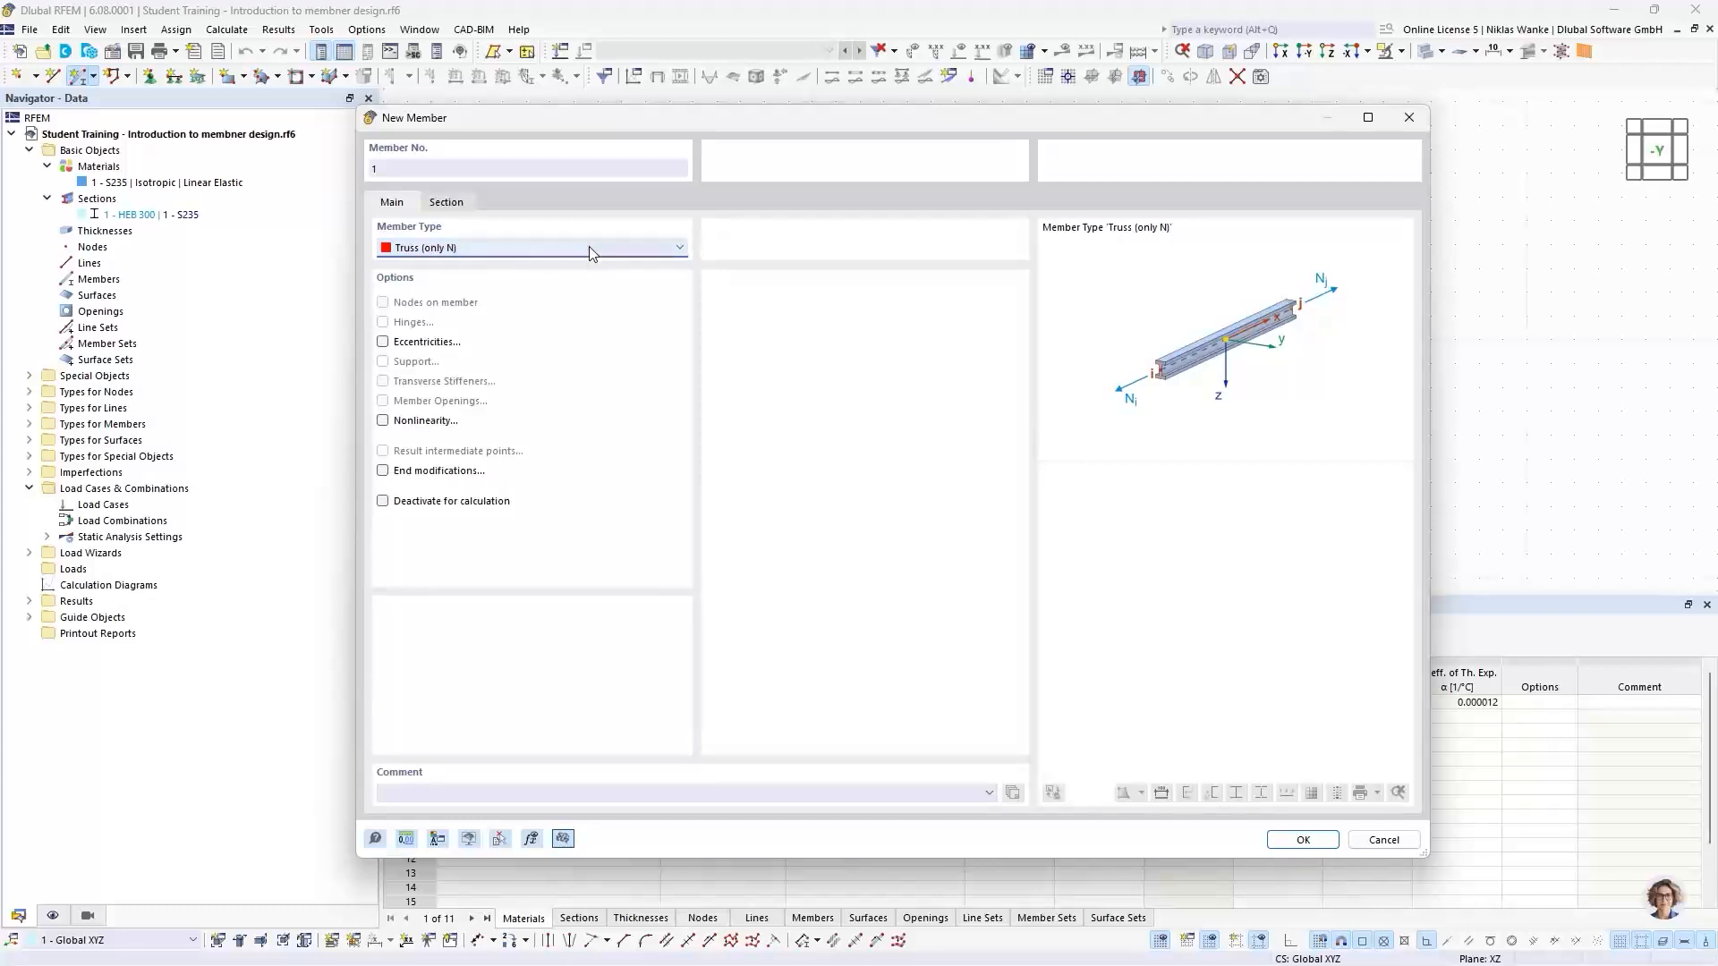
Open the RFEM 6 online manual page for the member's main parameters and read the member type descriptions from Beam to Rib
{"action": "left_click", "coordinate": [374, 839]}
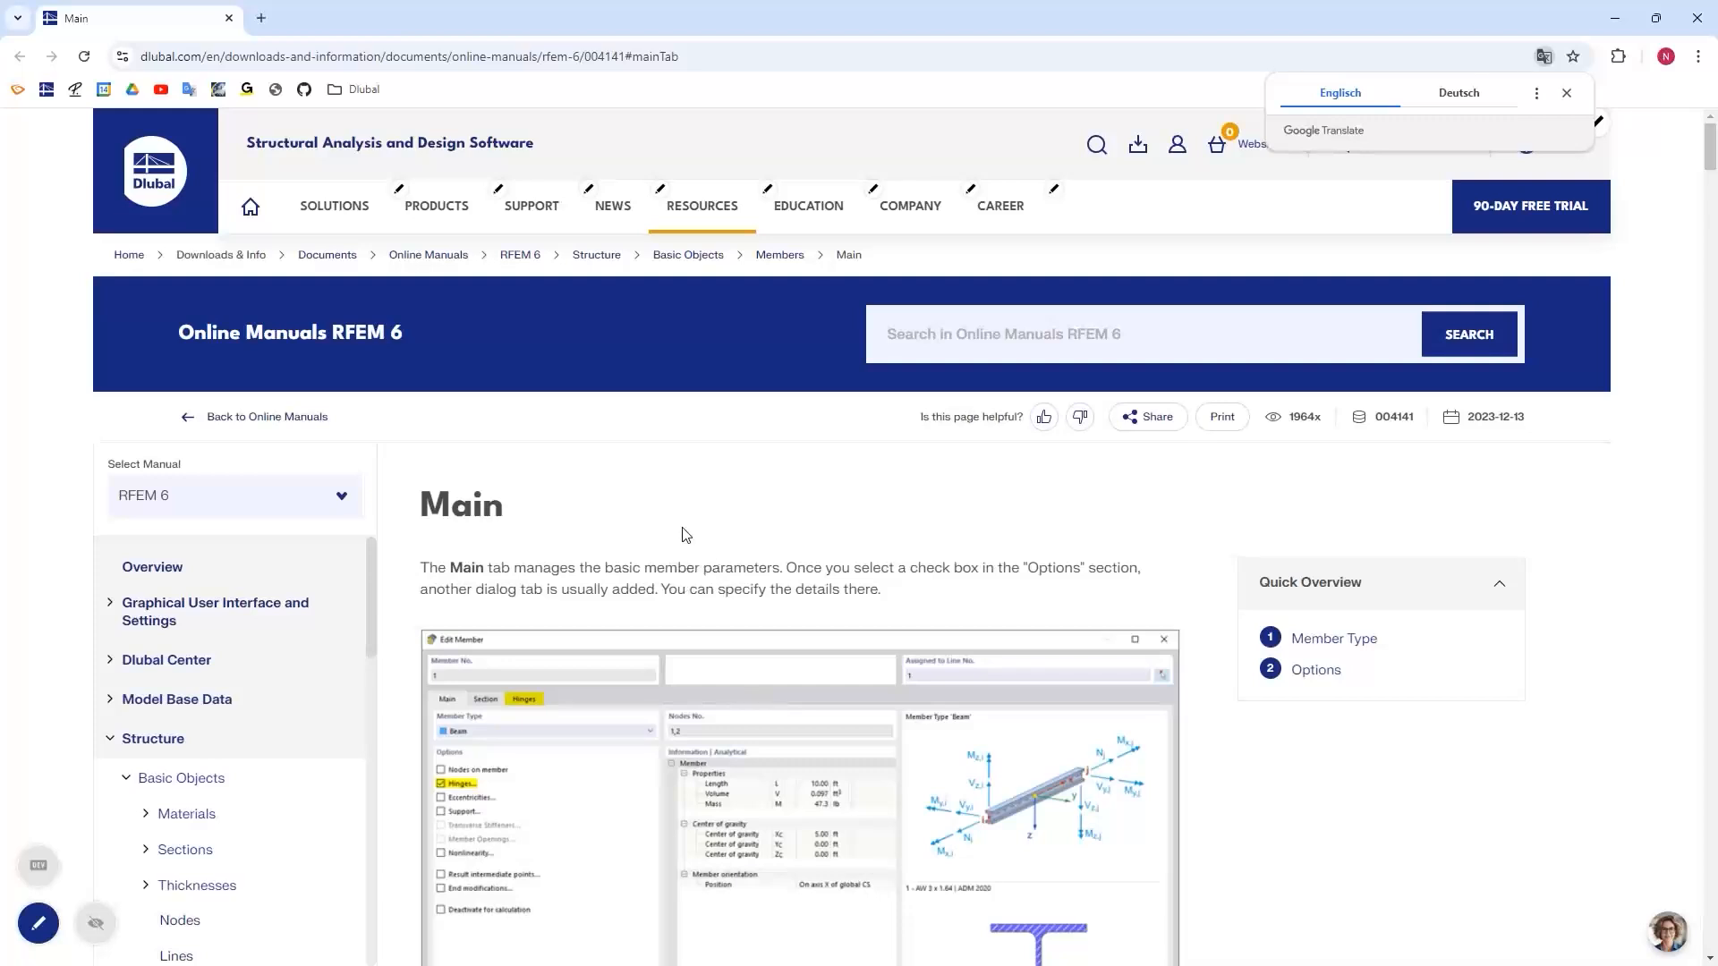
{"action": "scroll", "coordinate": [722, 561], "scroll_direction": "down", "scroll_amount": 4}
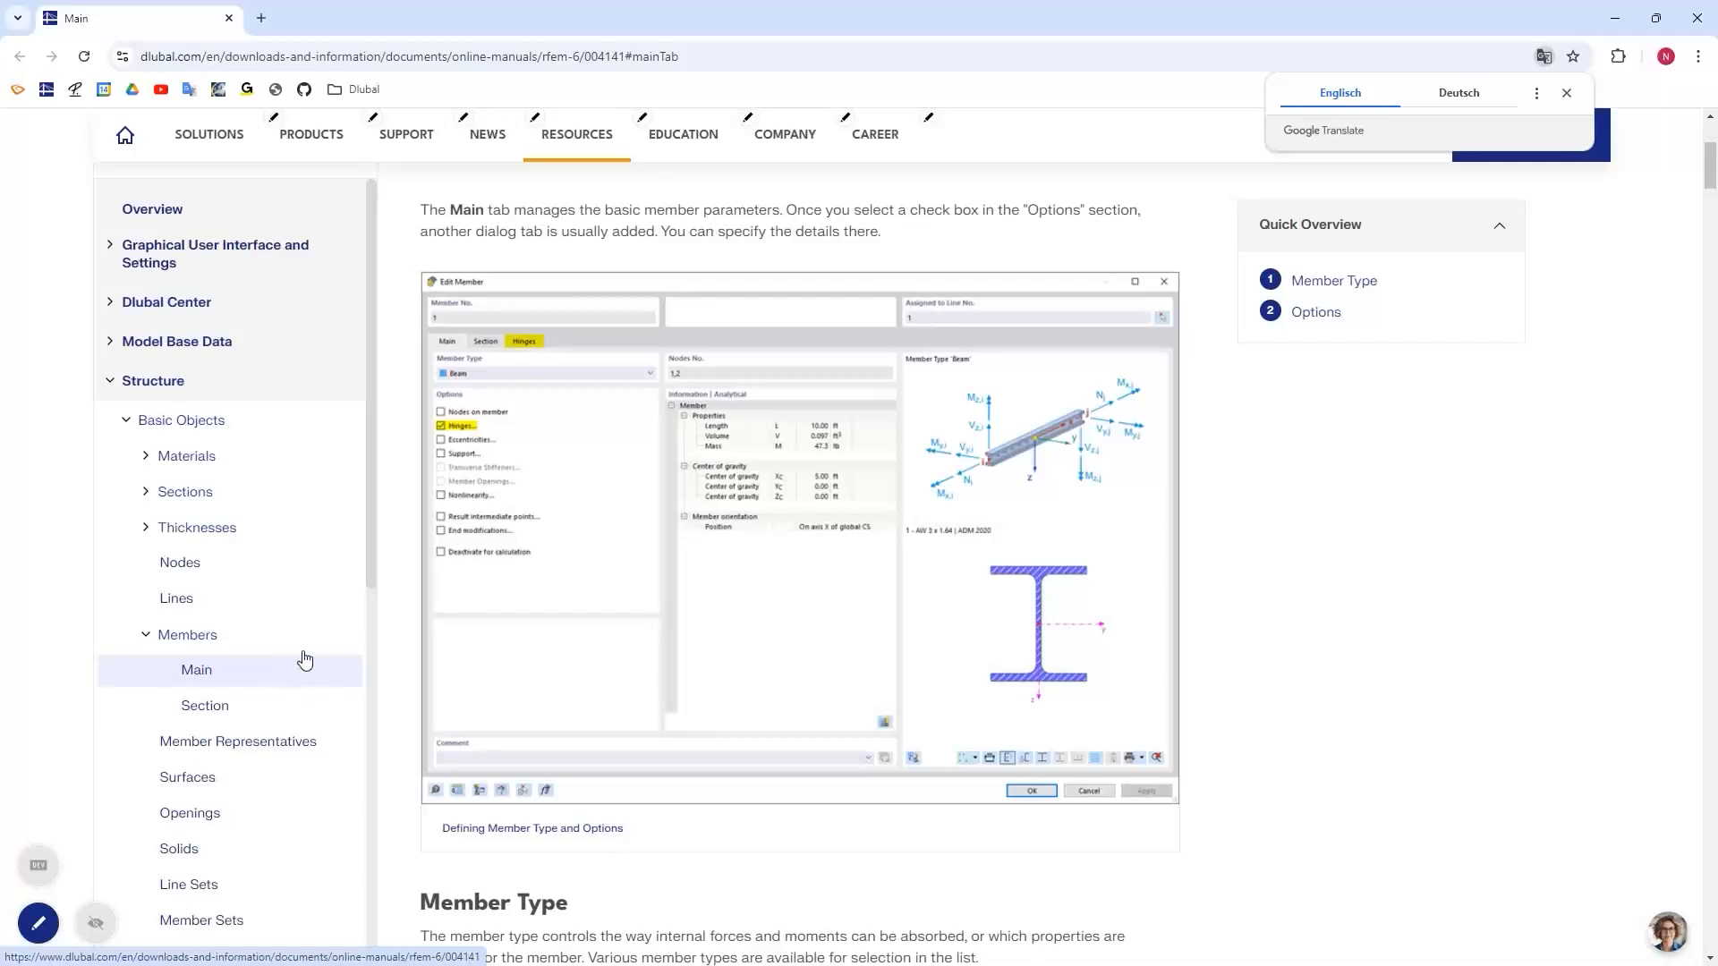
{"action": "scroll", "coordinate": [320, 621], "scroll_direction": "up", "scroll_amount": 2}
{"action": "scroll", "coordinate": [312, 648], "scroll_direction": "down", "scroll_amount": 1}
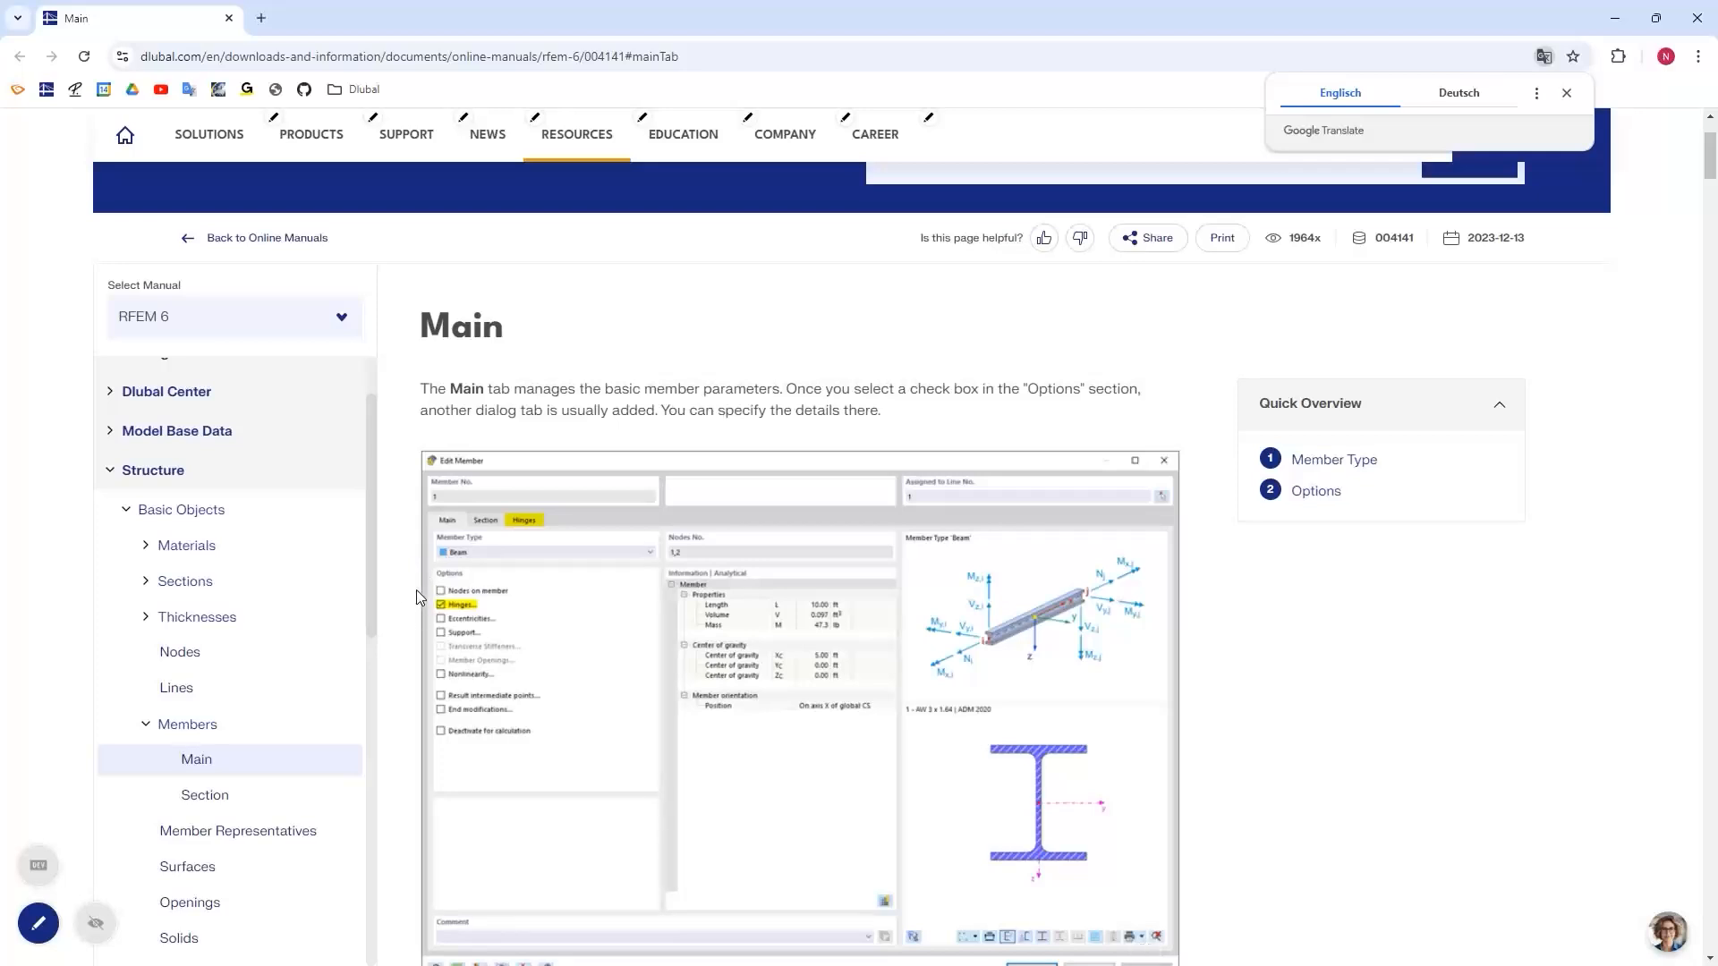
{"action": "scroll", "coordinate": [416, 589], "scroll_direction": "down", "scroll_amount": 3}
{"action": "scroll", "coordinate": [421, 593], "scroll_direction": "down", "scroll_amount": 7}
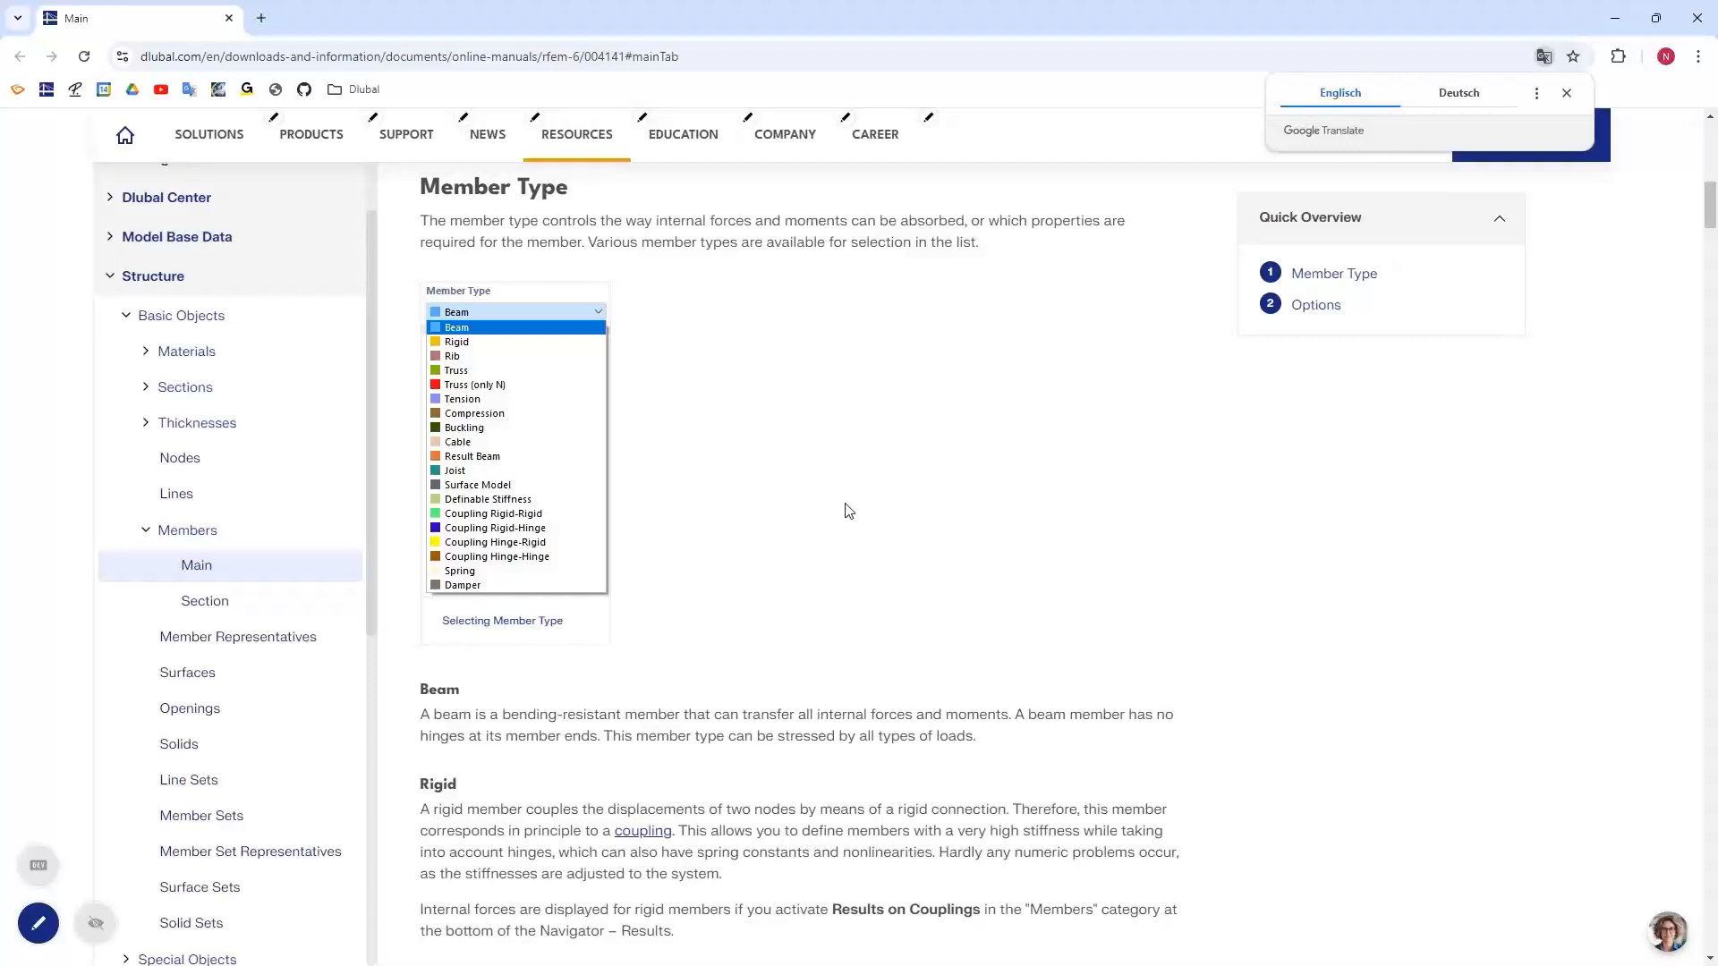
{"action": "scroll", "coordinate": [848, 508], "scroll_direction": "up", "scroll_amount": 1}
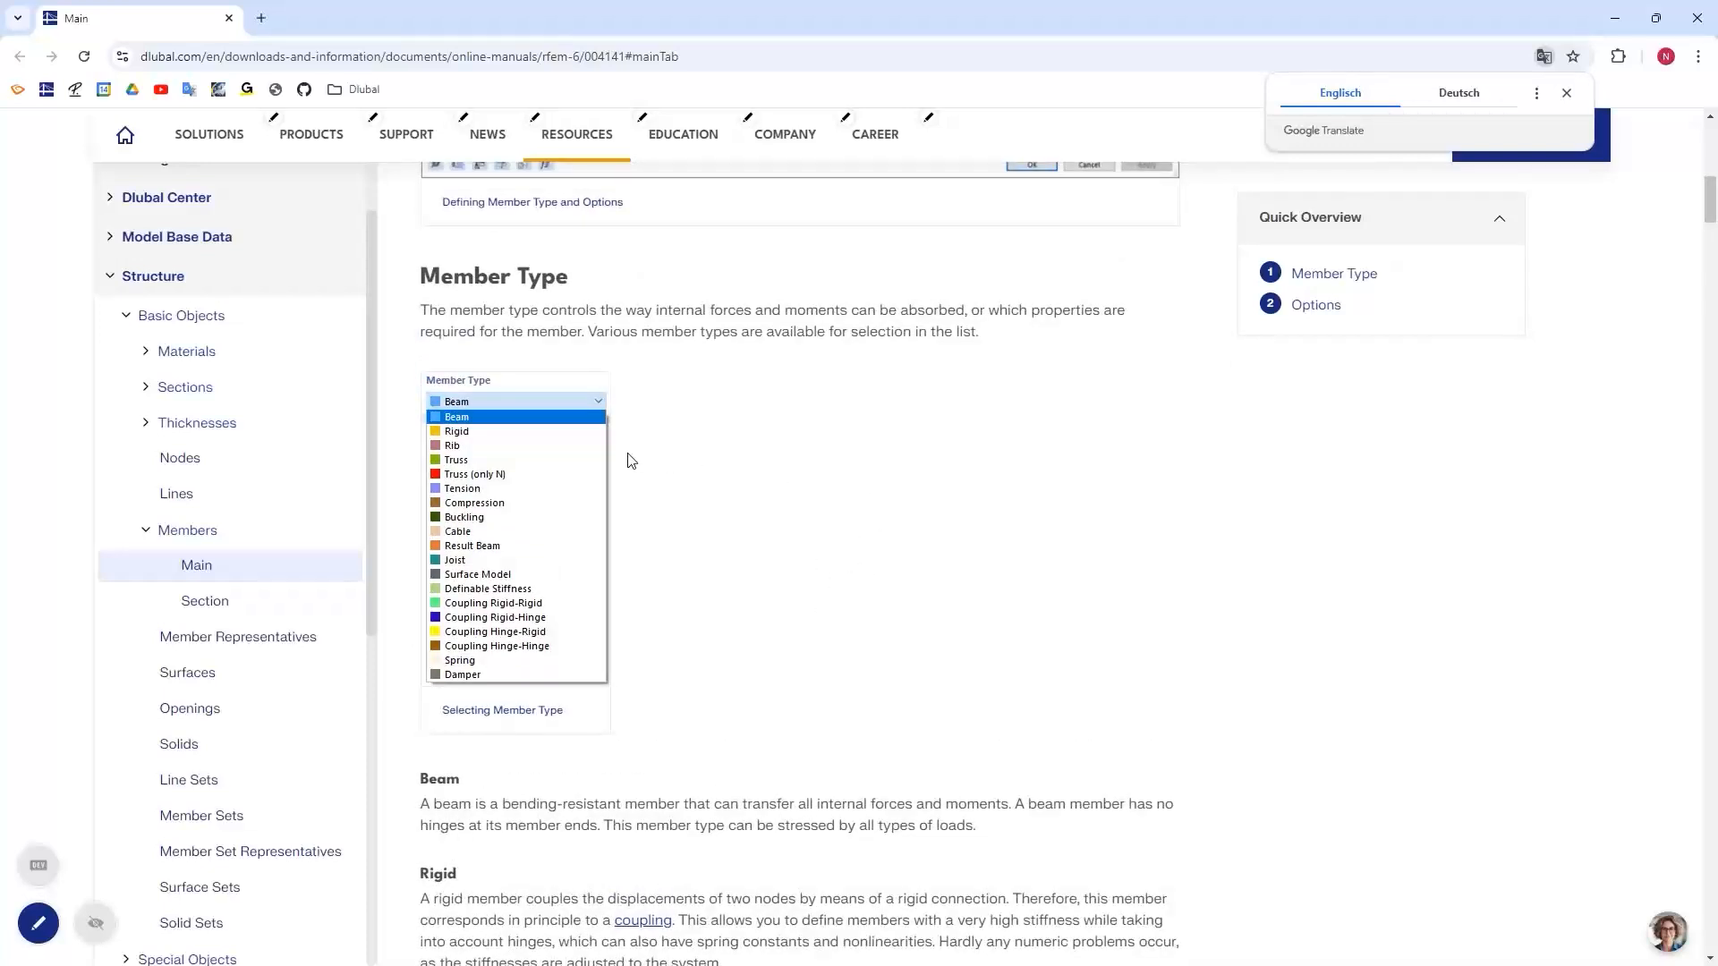
{"action": "scroll", "coordinate": [685, 633], "scroll_direction": "down", "scroll_amount": 2}
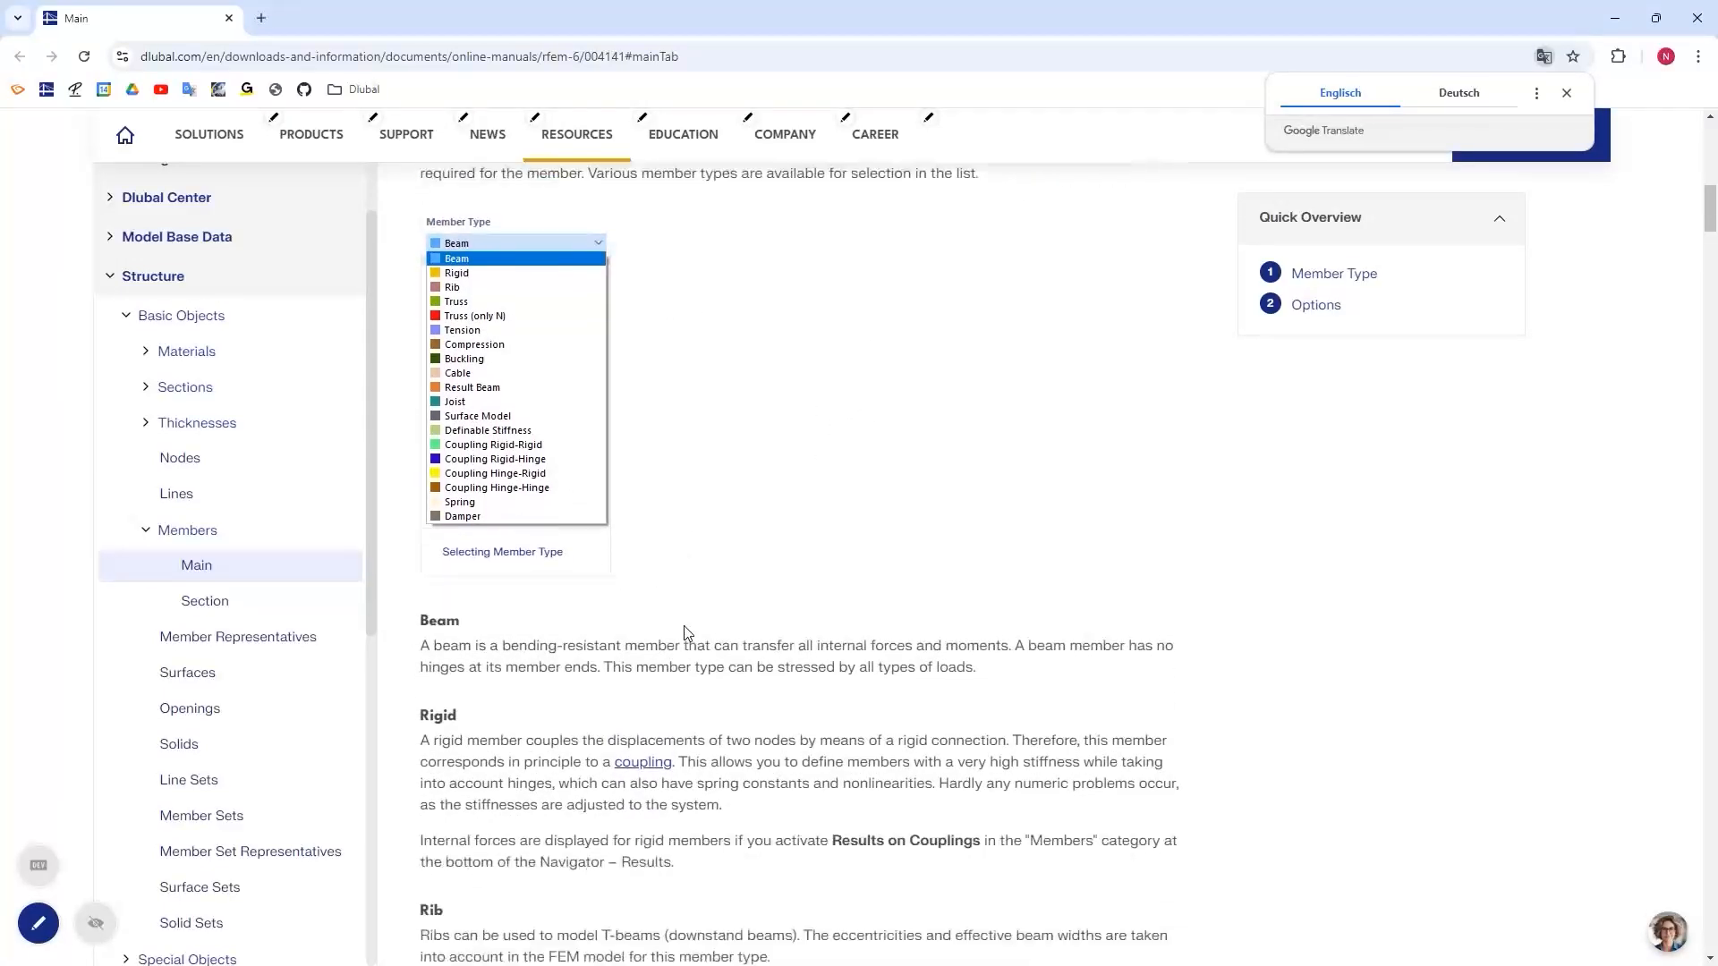
{"action": "scroll", "coordinate": [684, 633], "scroll_direction": "down", "scroll_amount": 1}
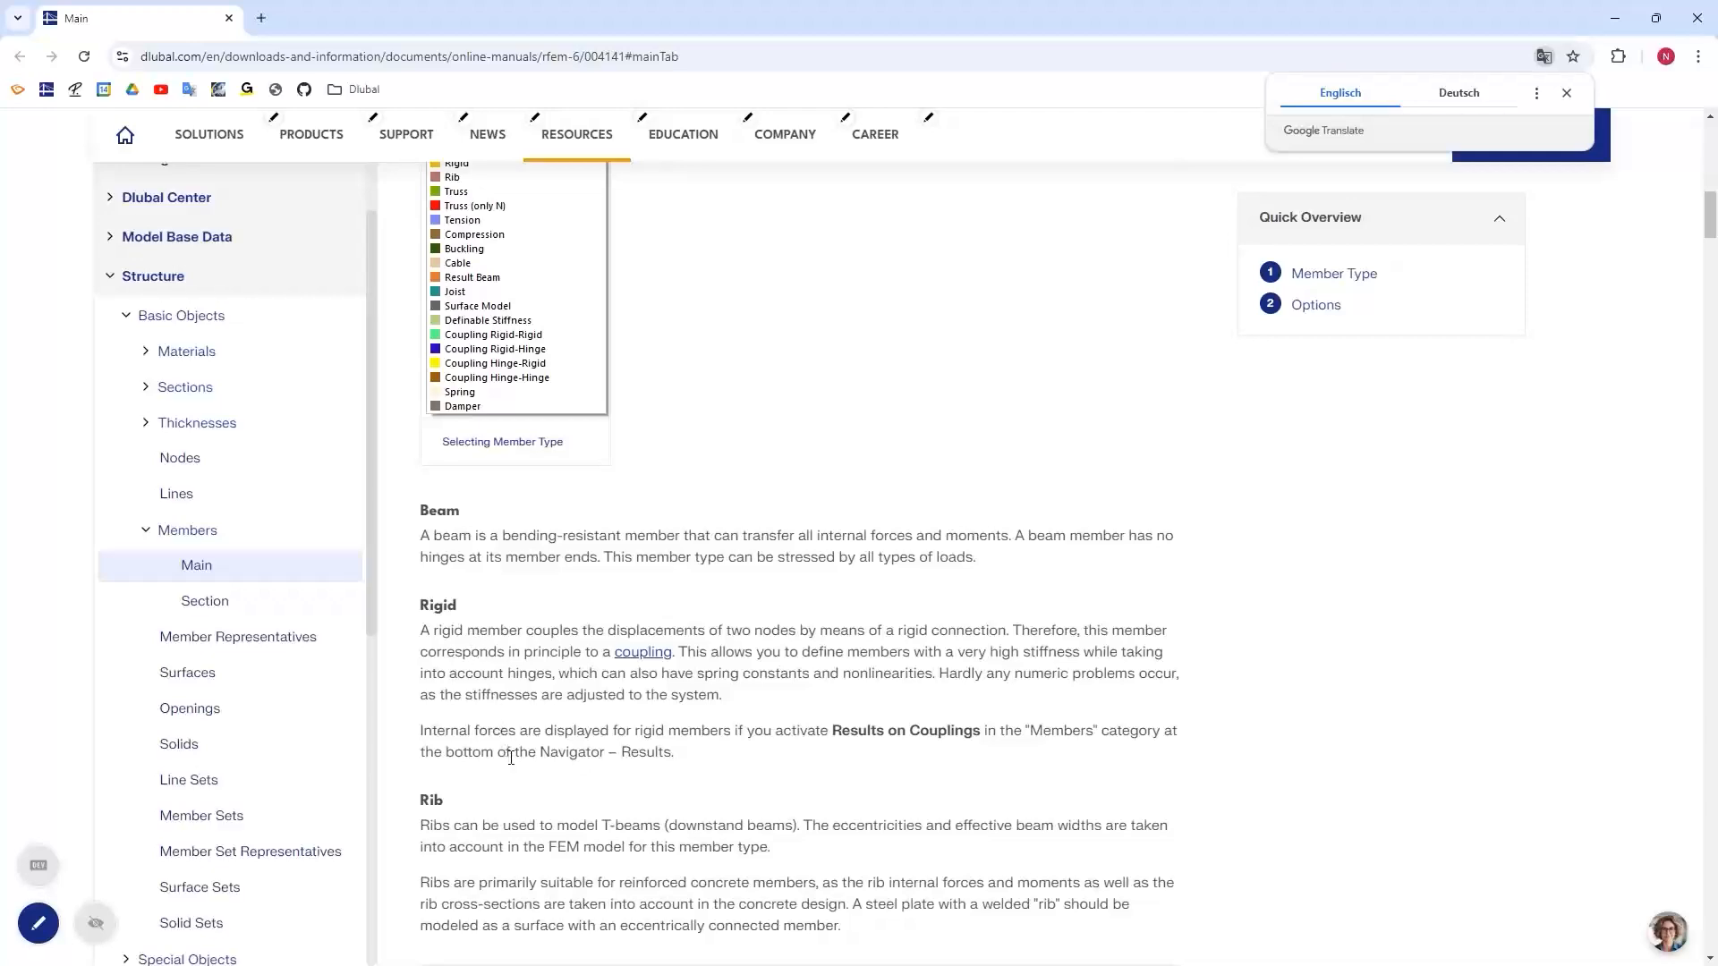
{"action": "scroll", "coordinate": [461, 771], "scroll_direction": "down", "scroll_amount": 8}
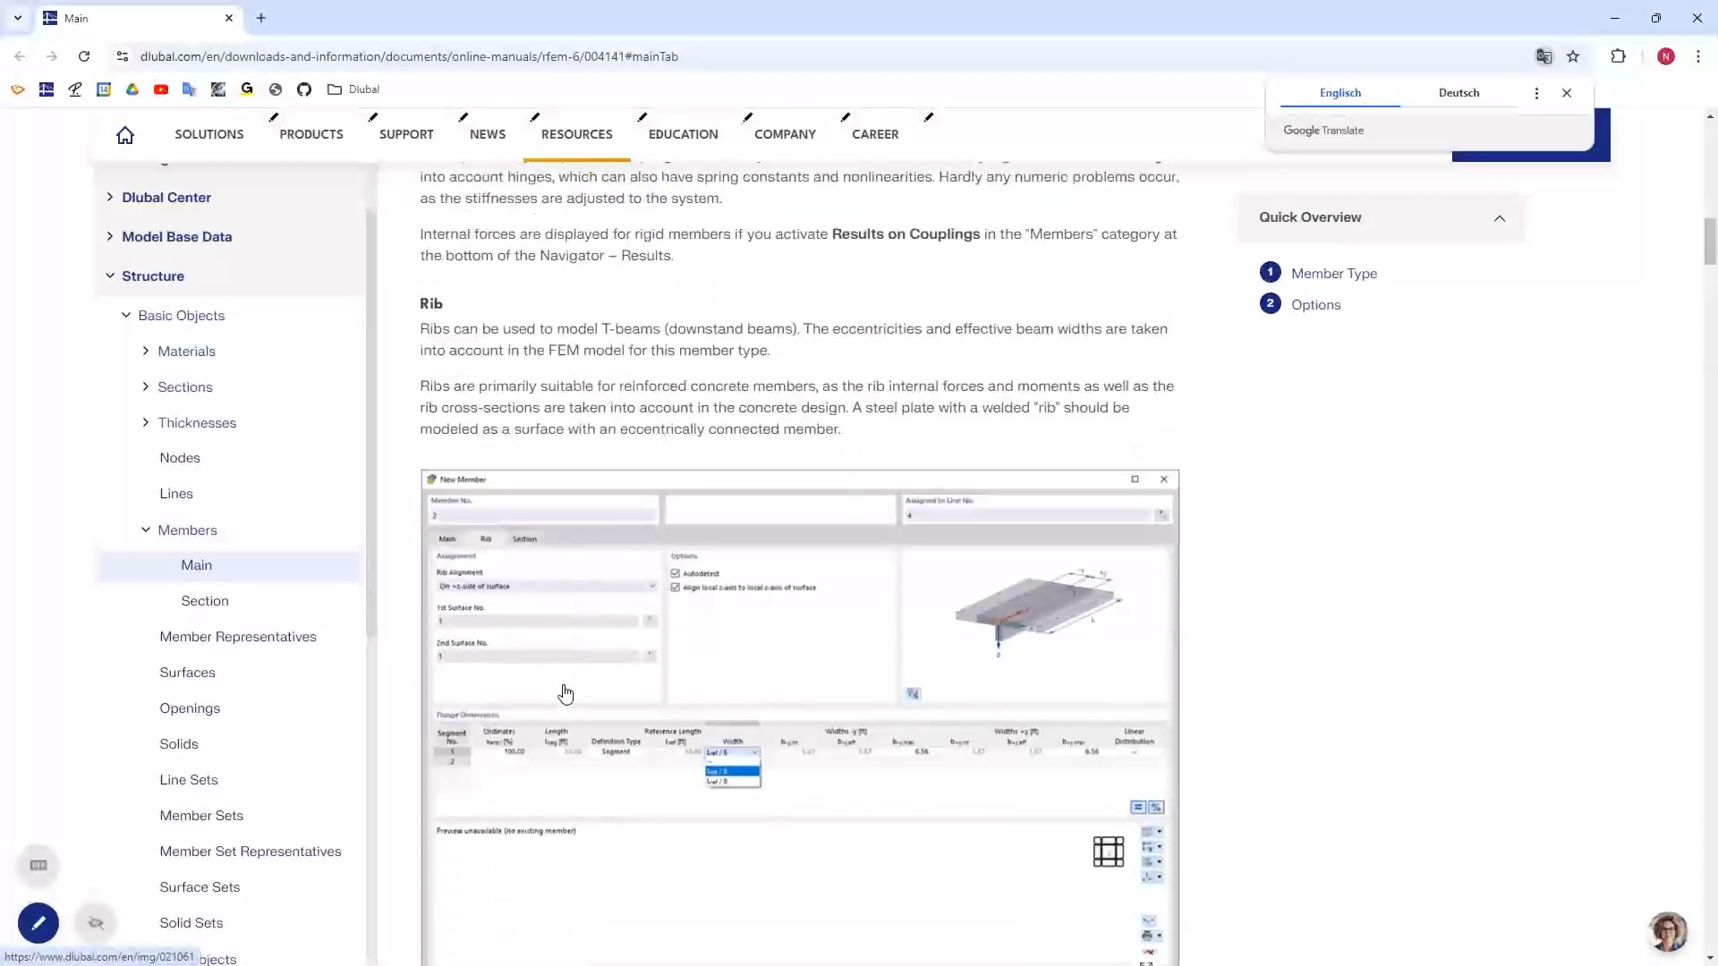
Read the manual's descriptions of the Truss and Truss (only N) member types and close the browser to return to RFEM
{"action": "scroll", "coordinate": [561, 630], "scroll_direction": "down", "scroll_amount": 13}
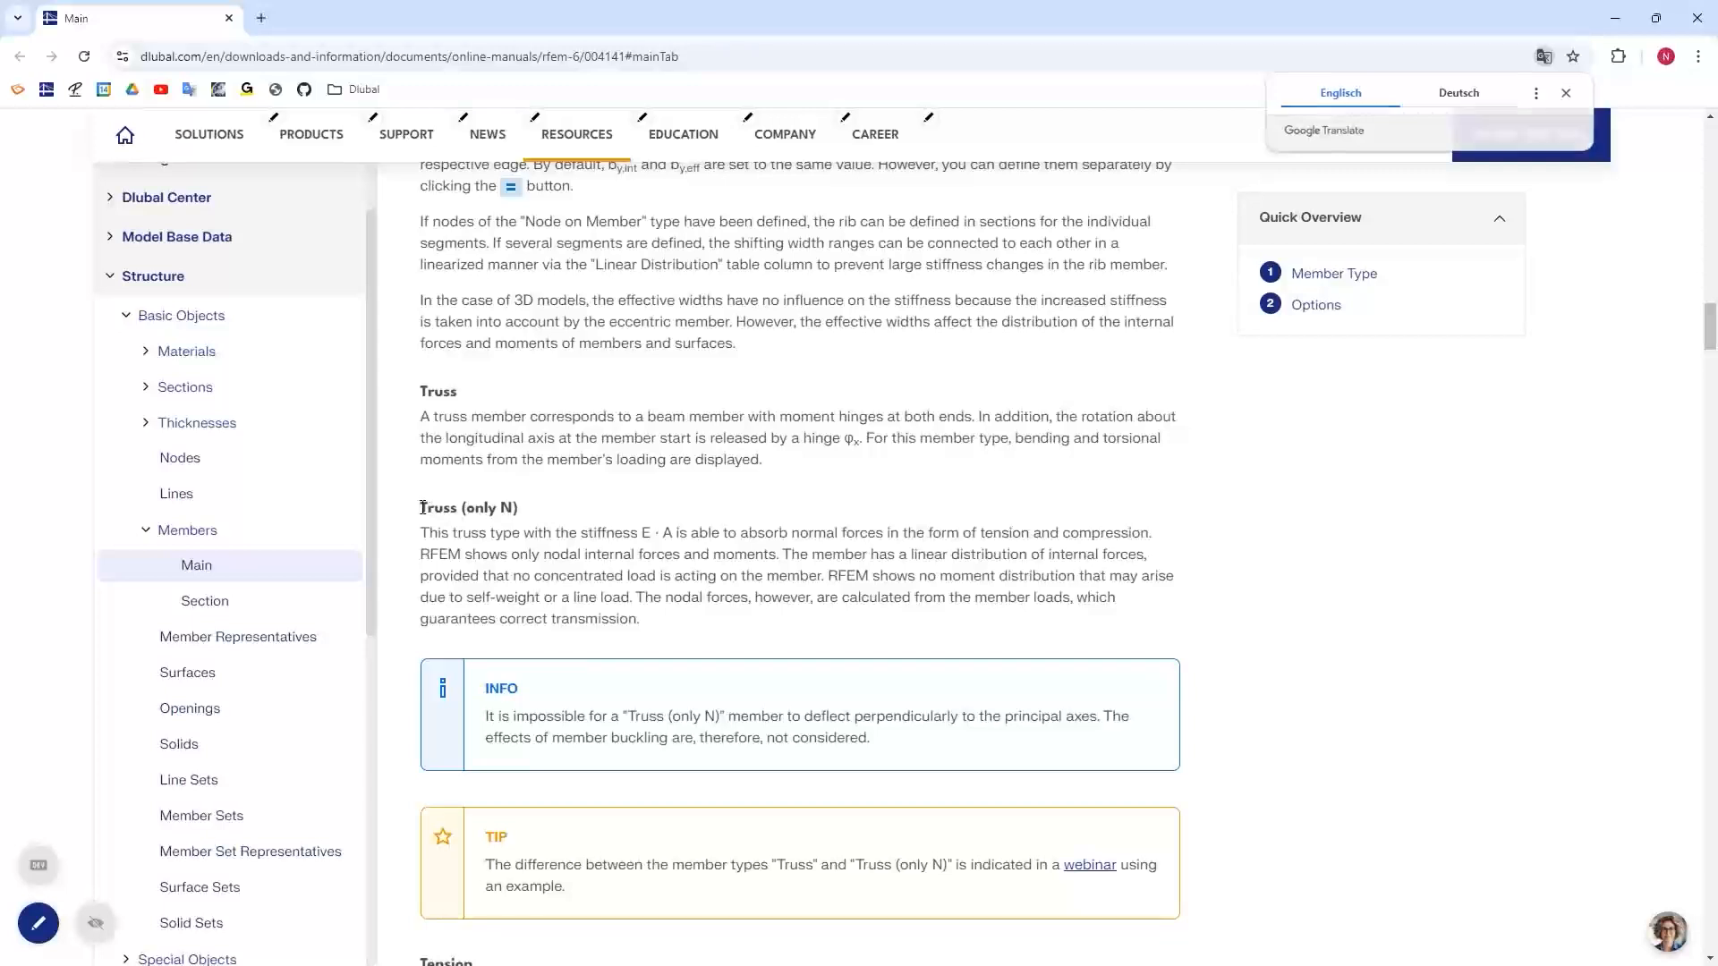
{"action": "left_click_drag", "start_coordinate": [419, 509], "coordinate": [510, 506]}
{"action": "left_click", "coordinate": [495, 513]}
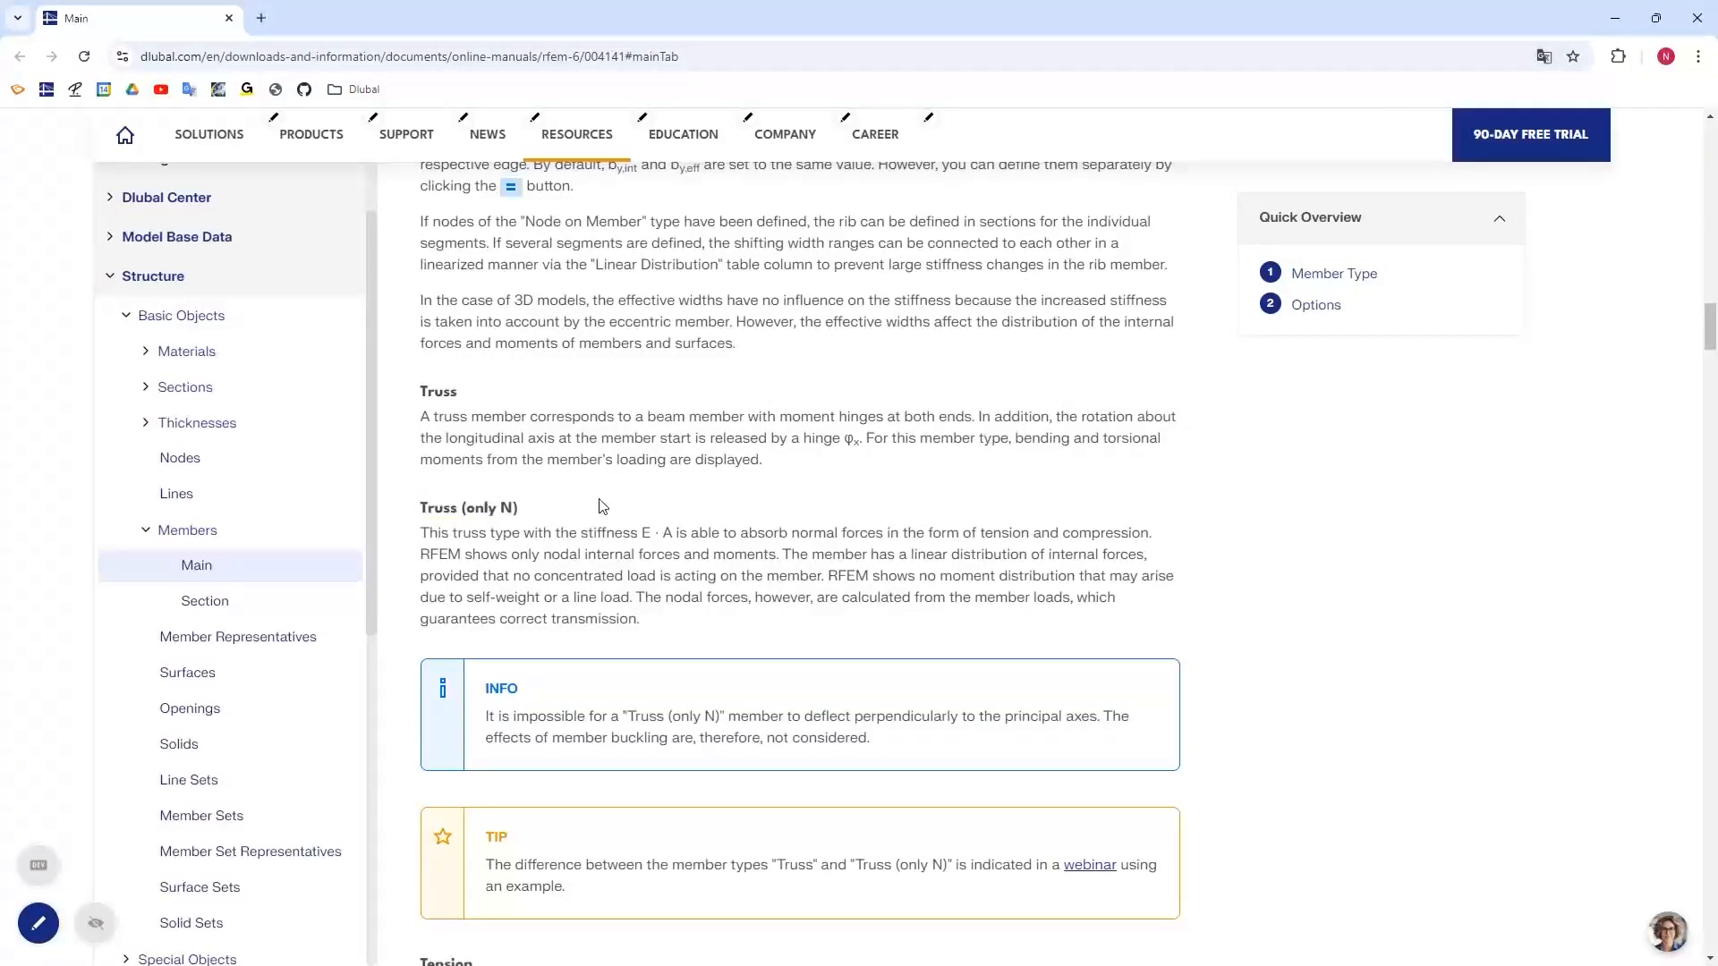
{"action": "scroll", "coordinate": [537, 403], "scroll_direction": "down", "scroll_amount": 3}
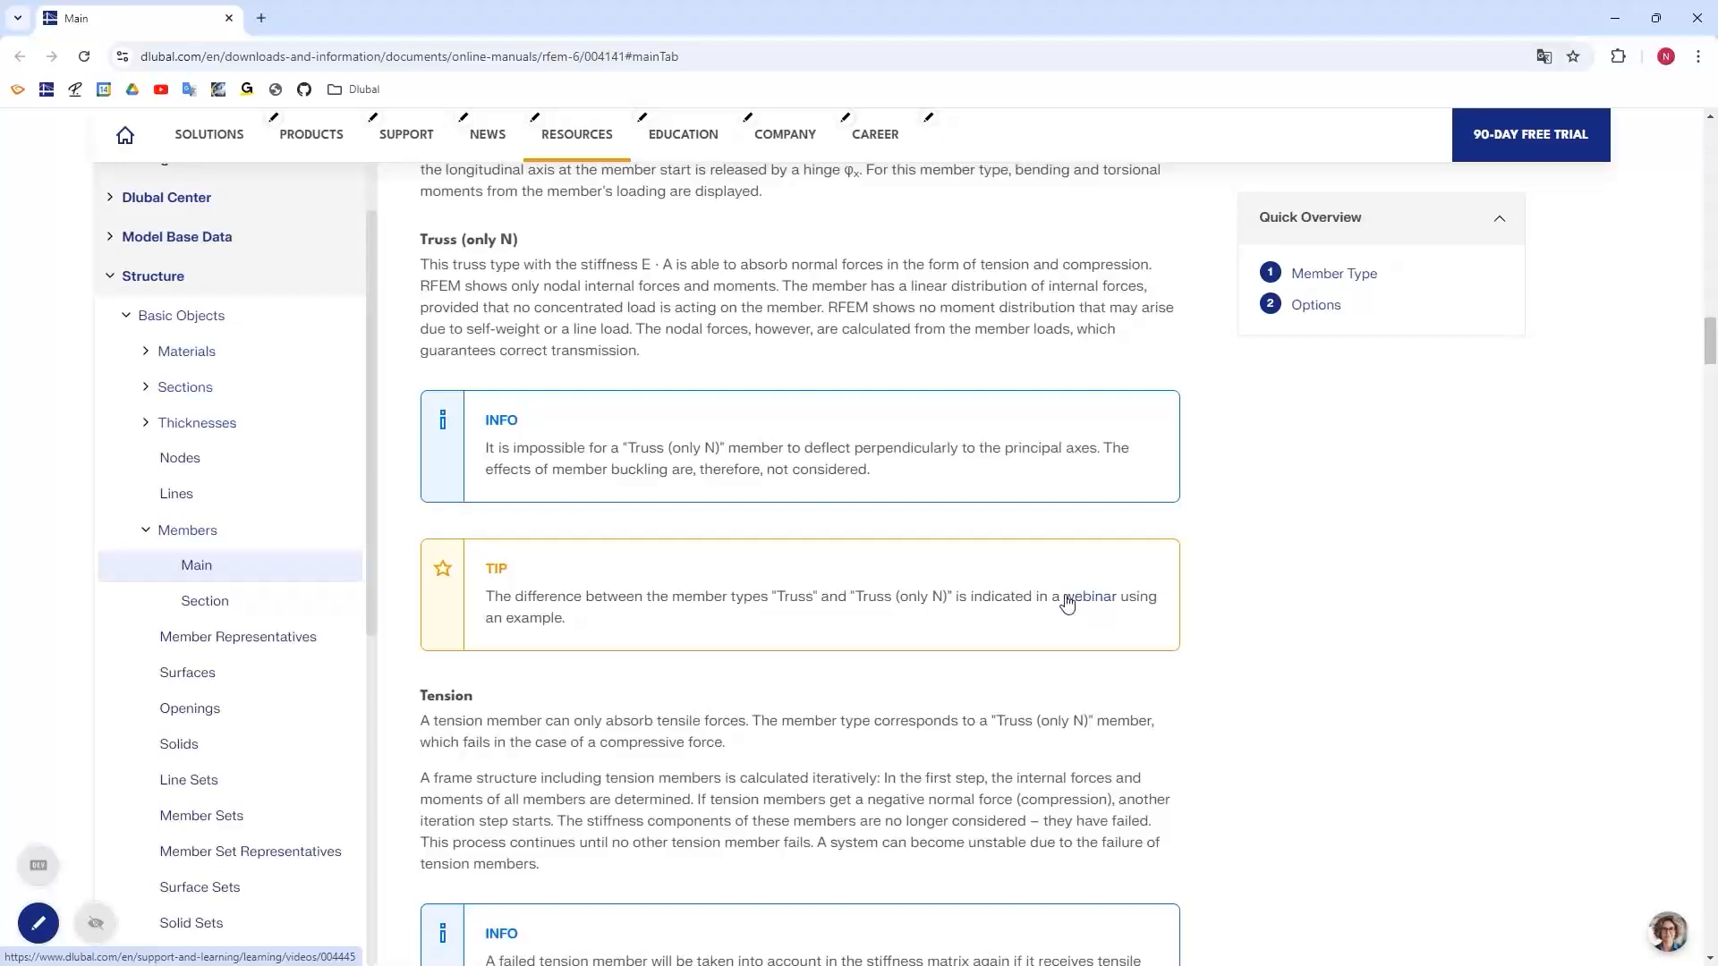
{"action": "left_click", "coordinate": [1695, 20]}
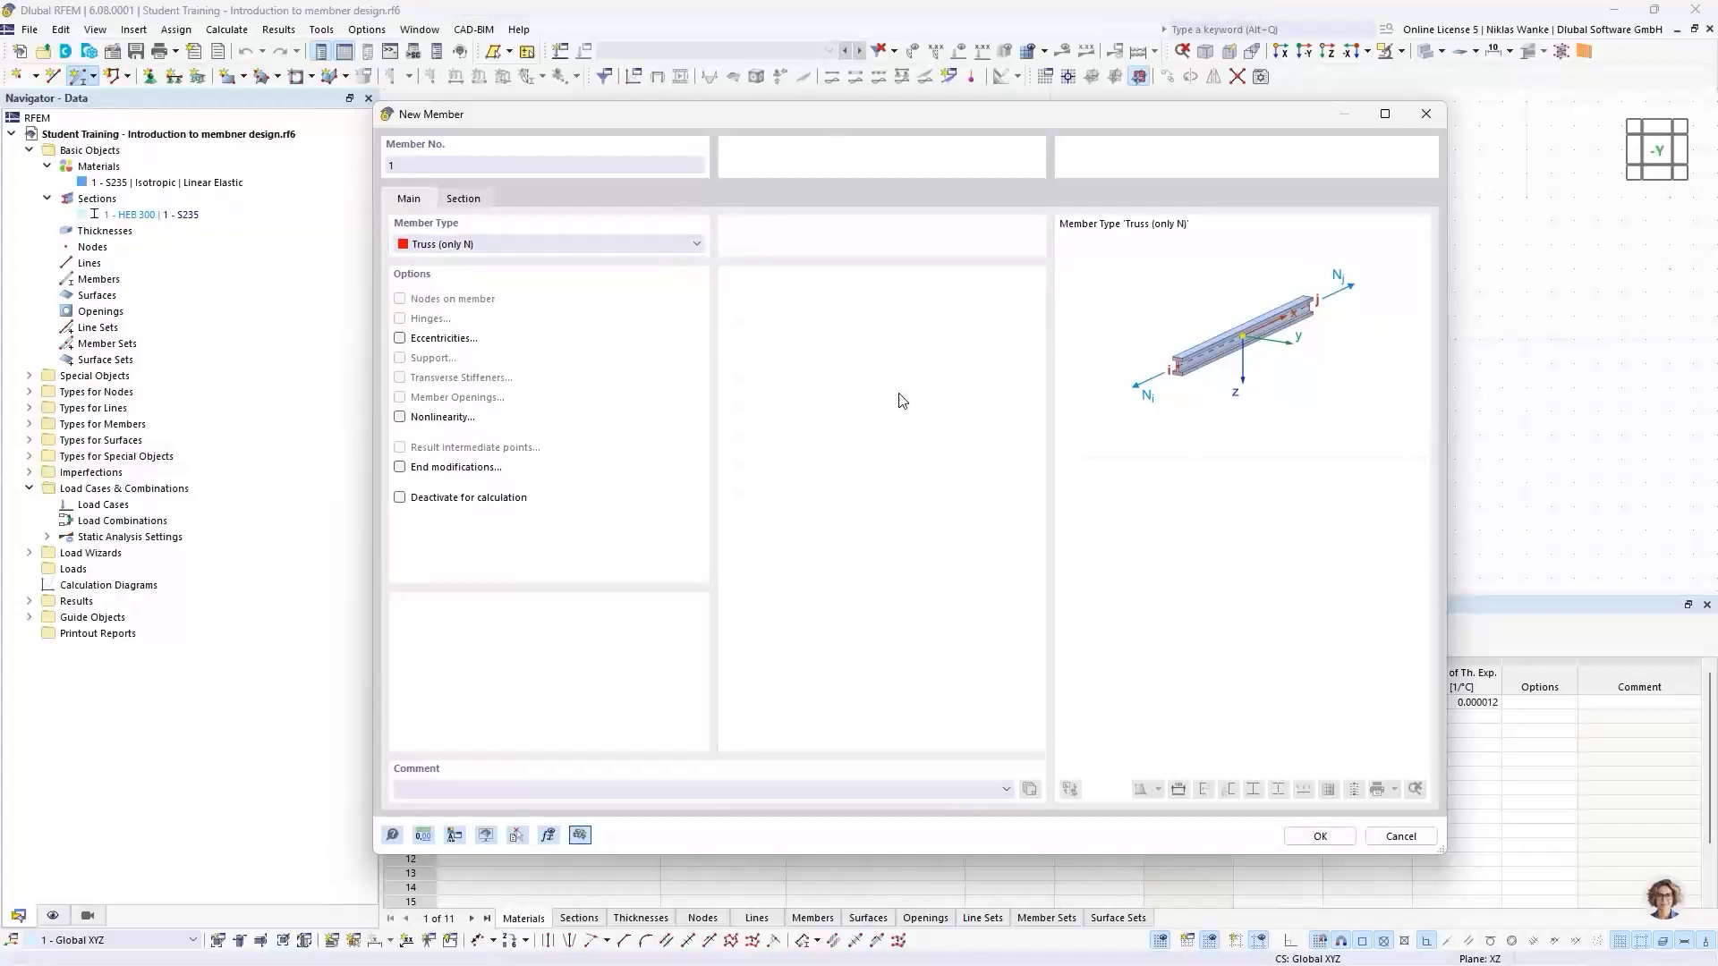
Assign the HEB 300 section in S235 to the new Truss (only N) member and accept the member definition
{"action": "left_click", "coordinate": [460, 201]}
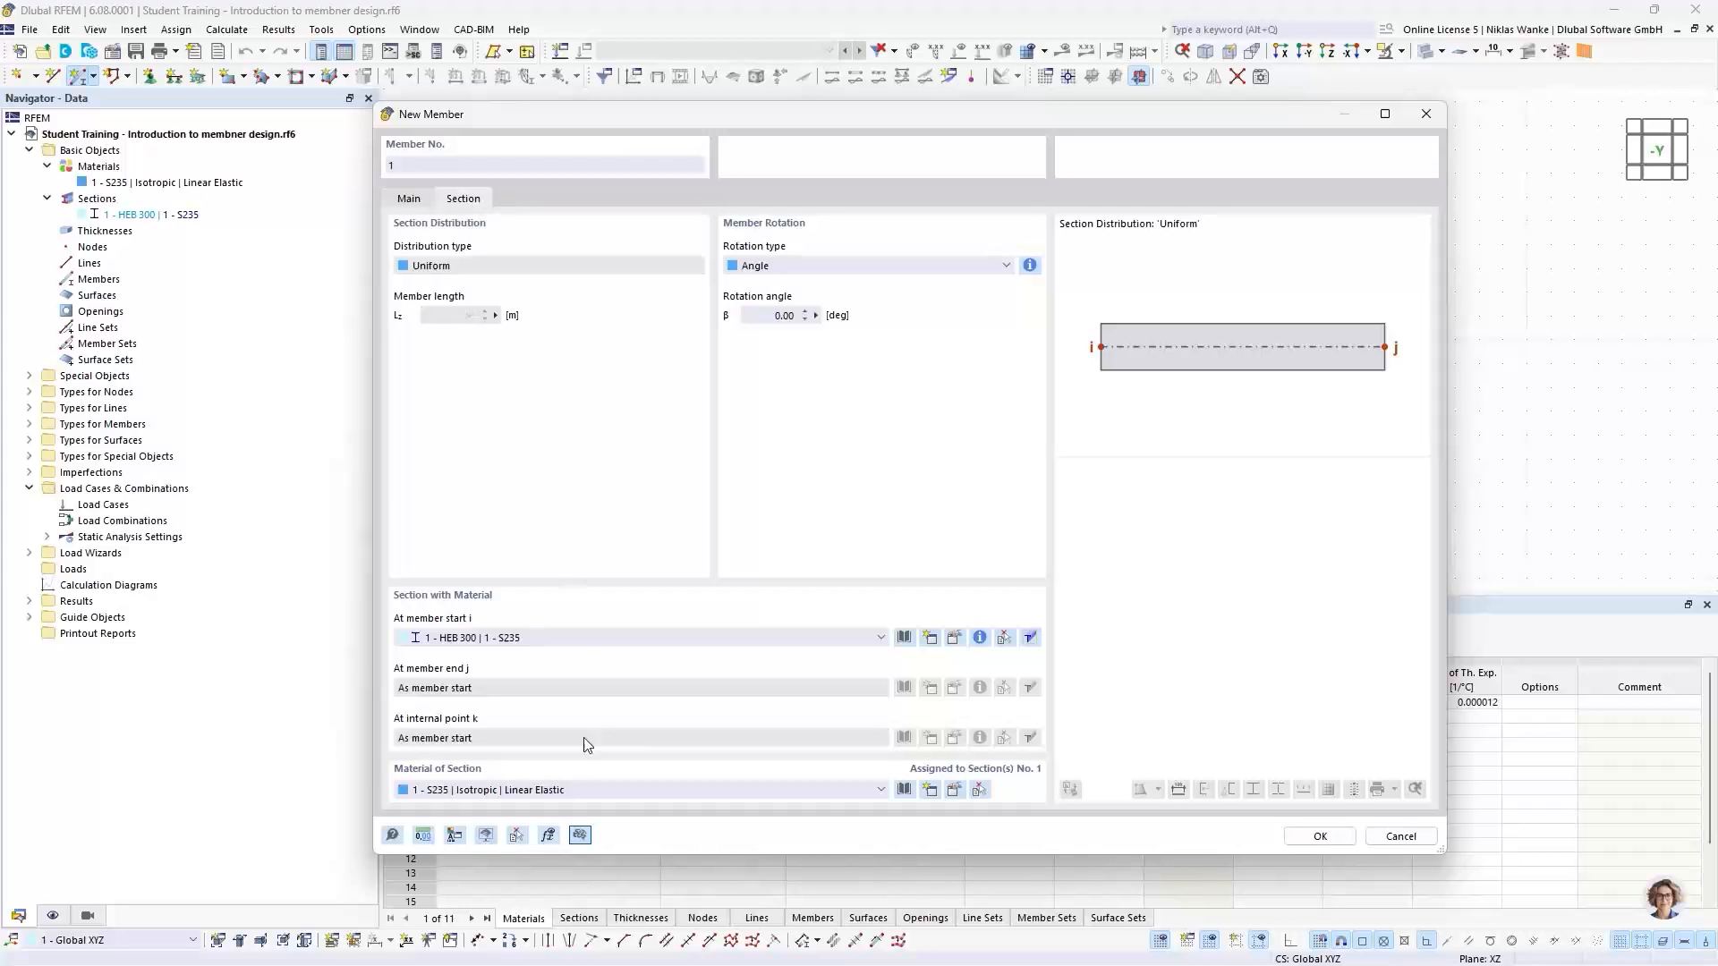
{"action": "left_click", "coordinate": [507, 638]}
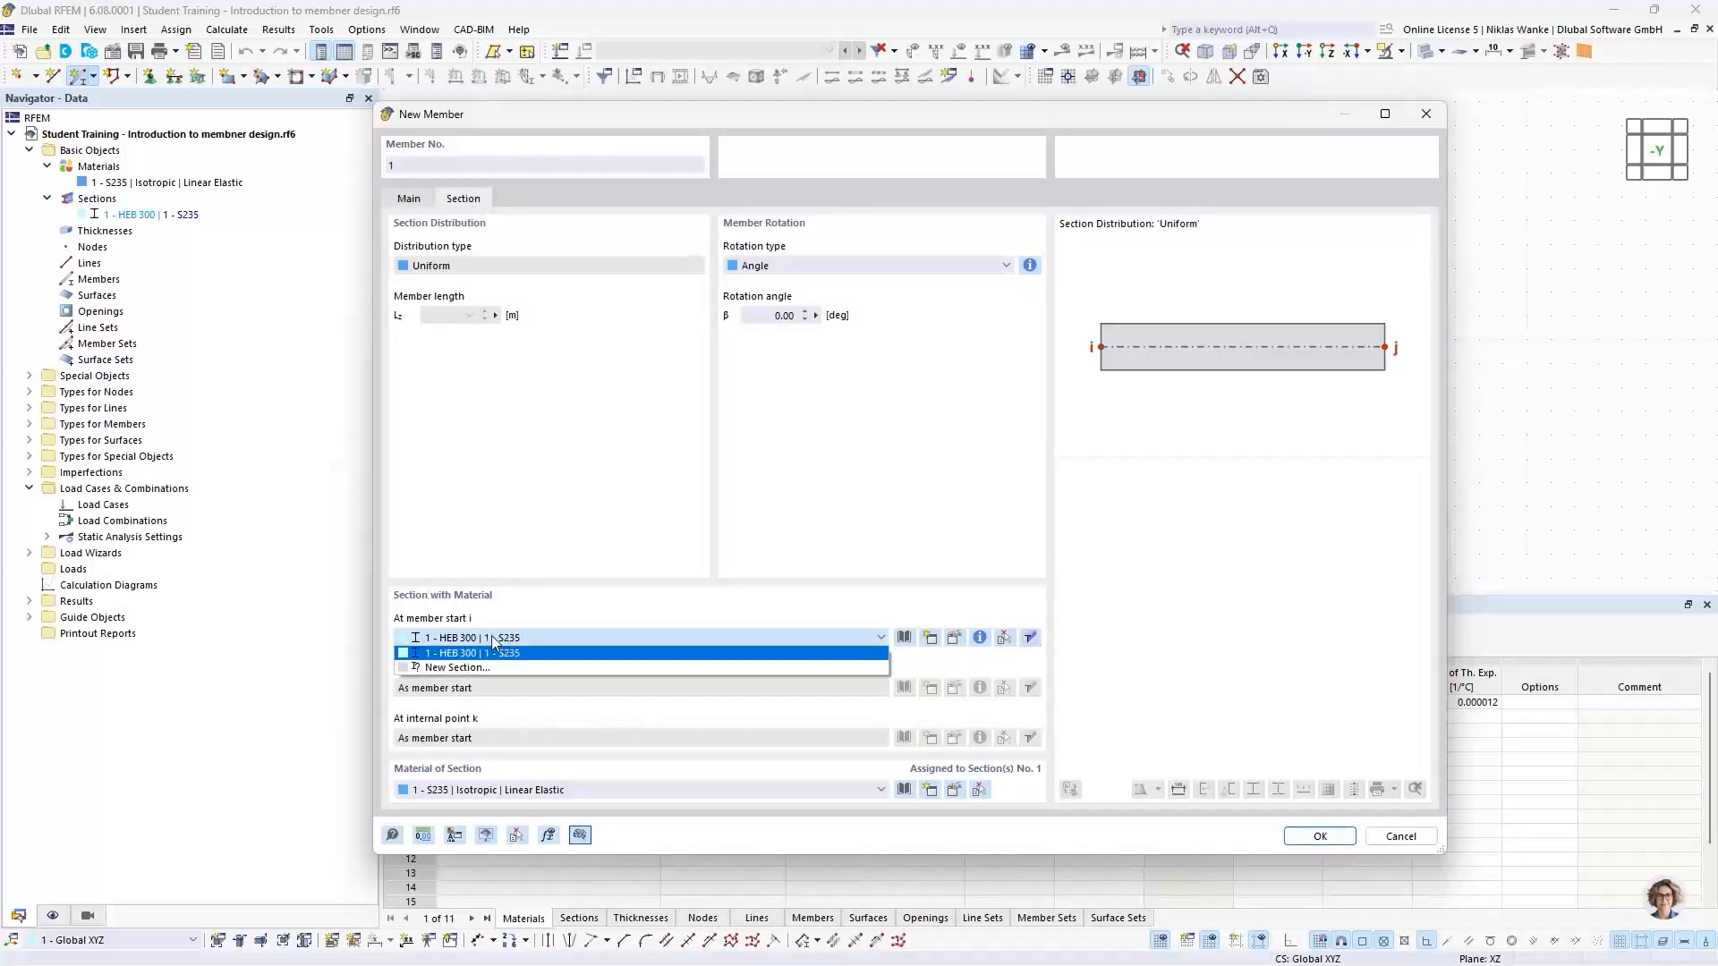
{"action": "left_click", "coordinate": [445, 640]}
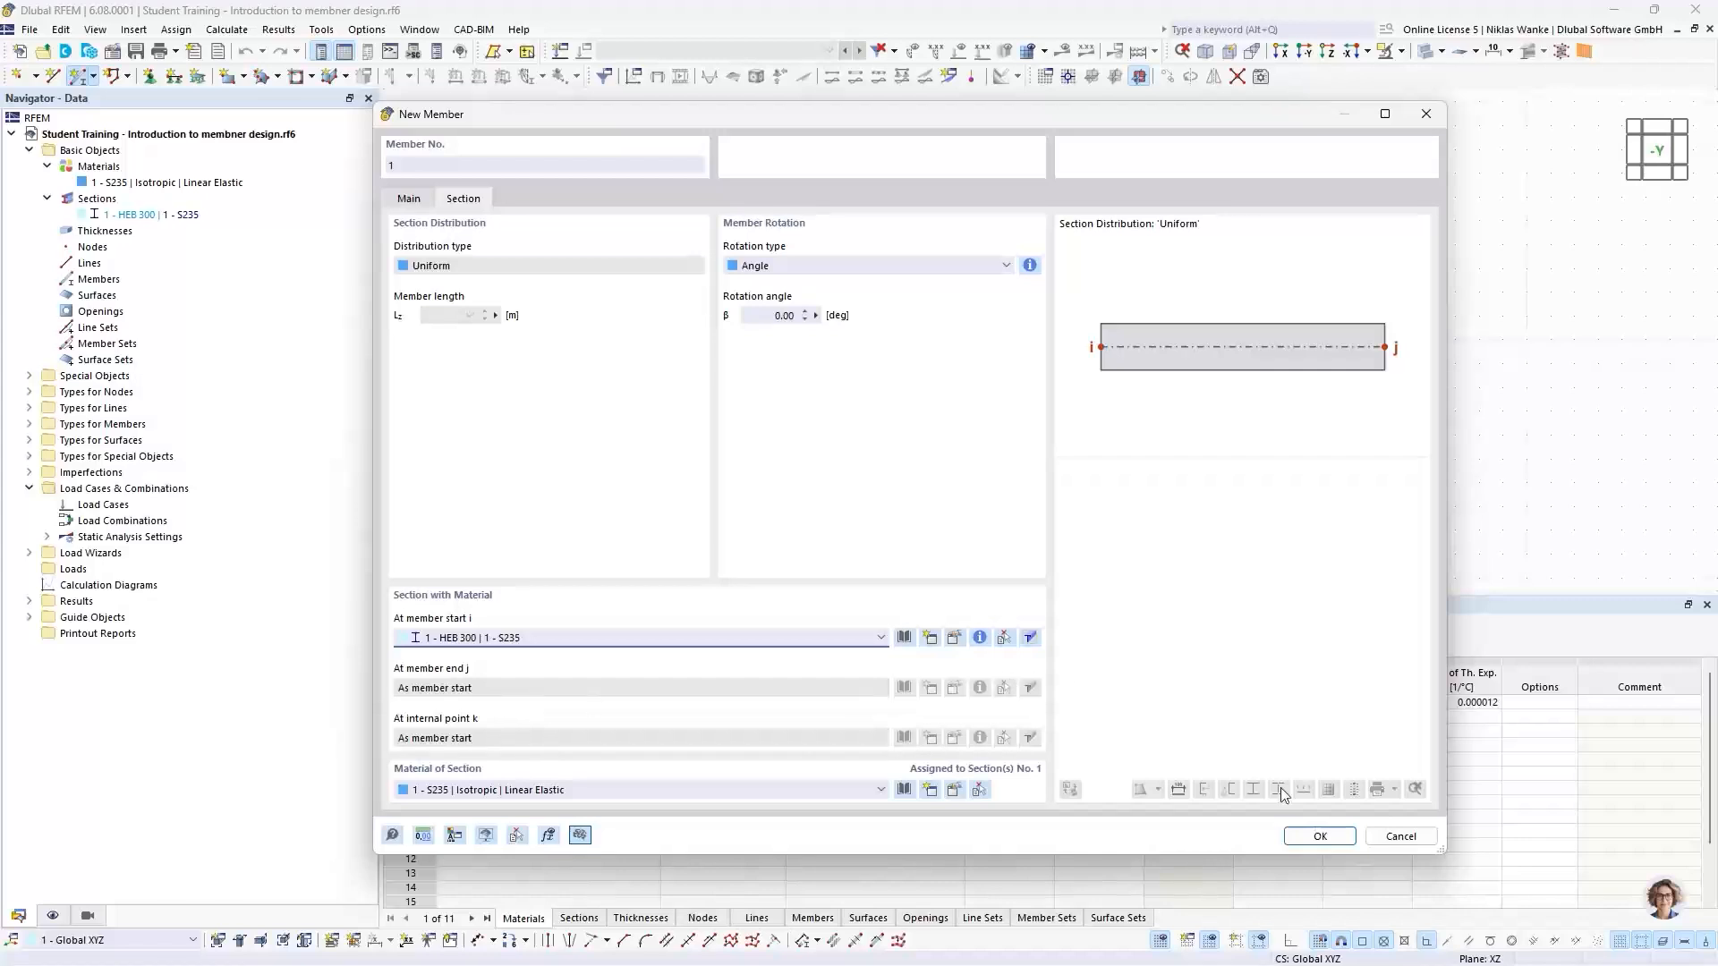
{"action": "left_click", "coordinate": [1319, 837]}
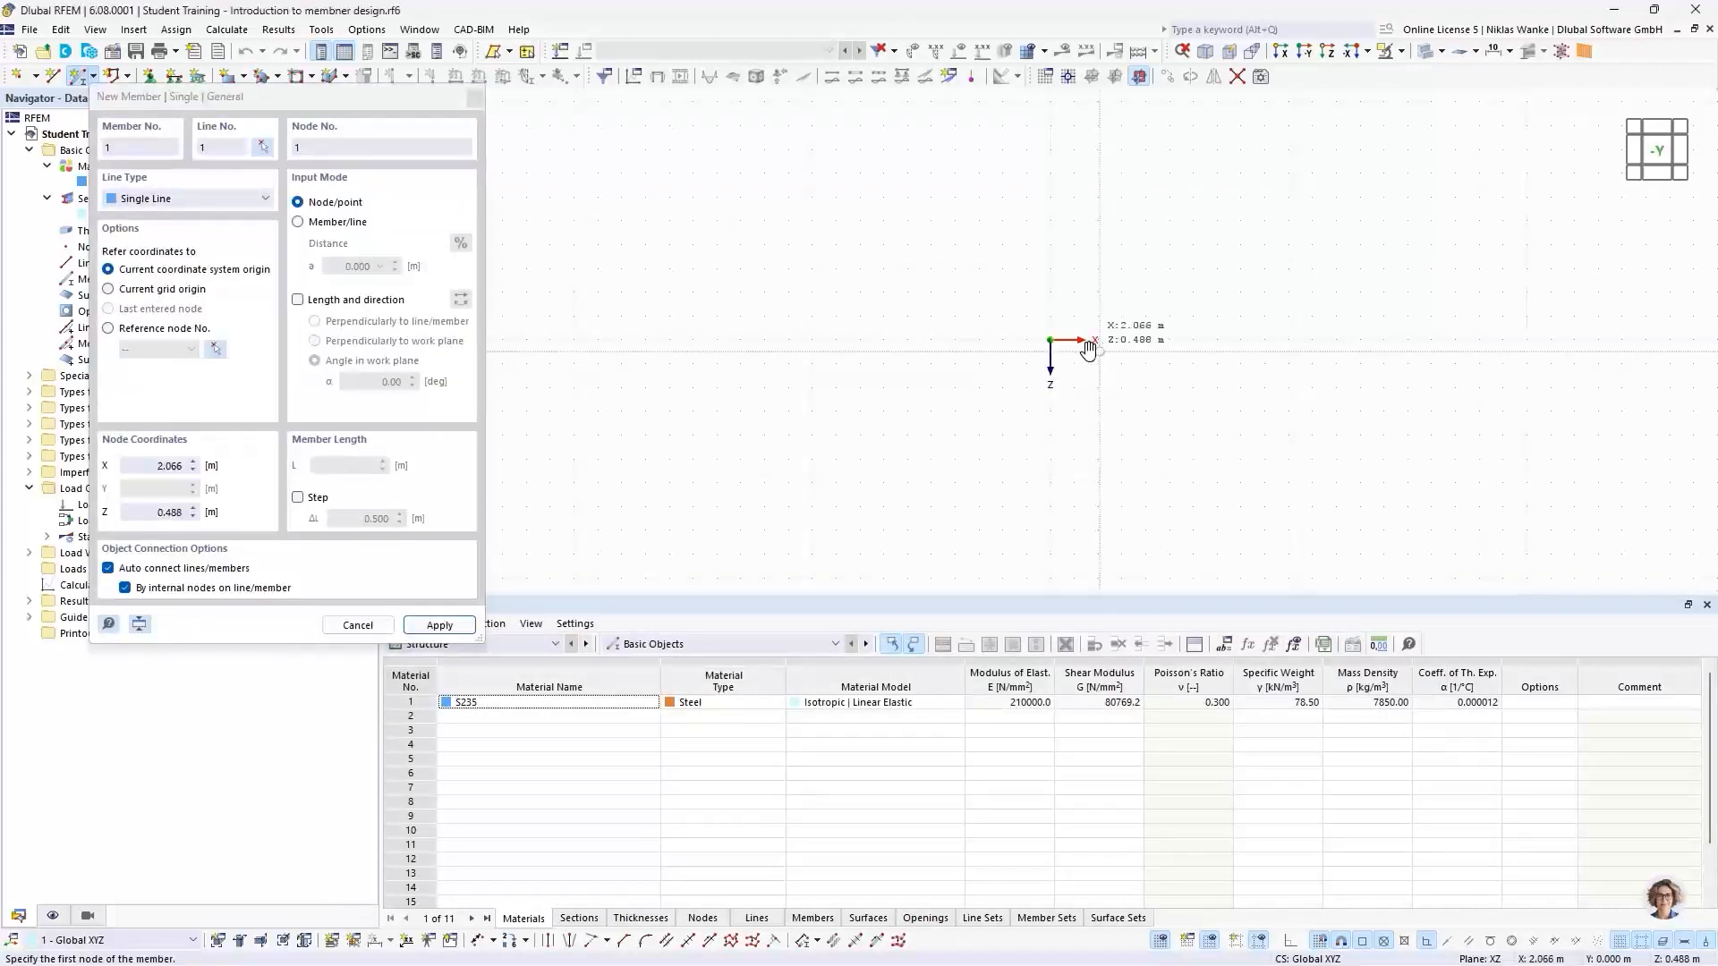
Define the new member by length and direction, with a length of 3 m and a work-plane angle of 150°
{"action": "middle_click_drag", "start_coordinate": [1087, 349], "coordinate": [1044, 358]}
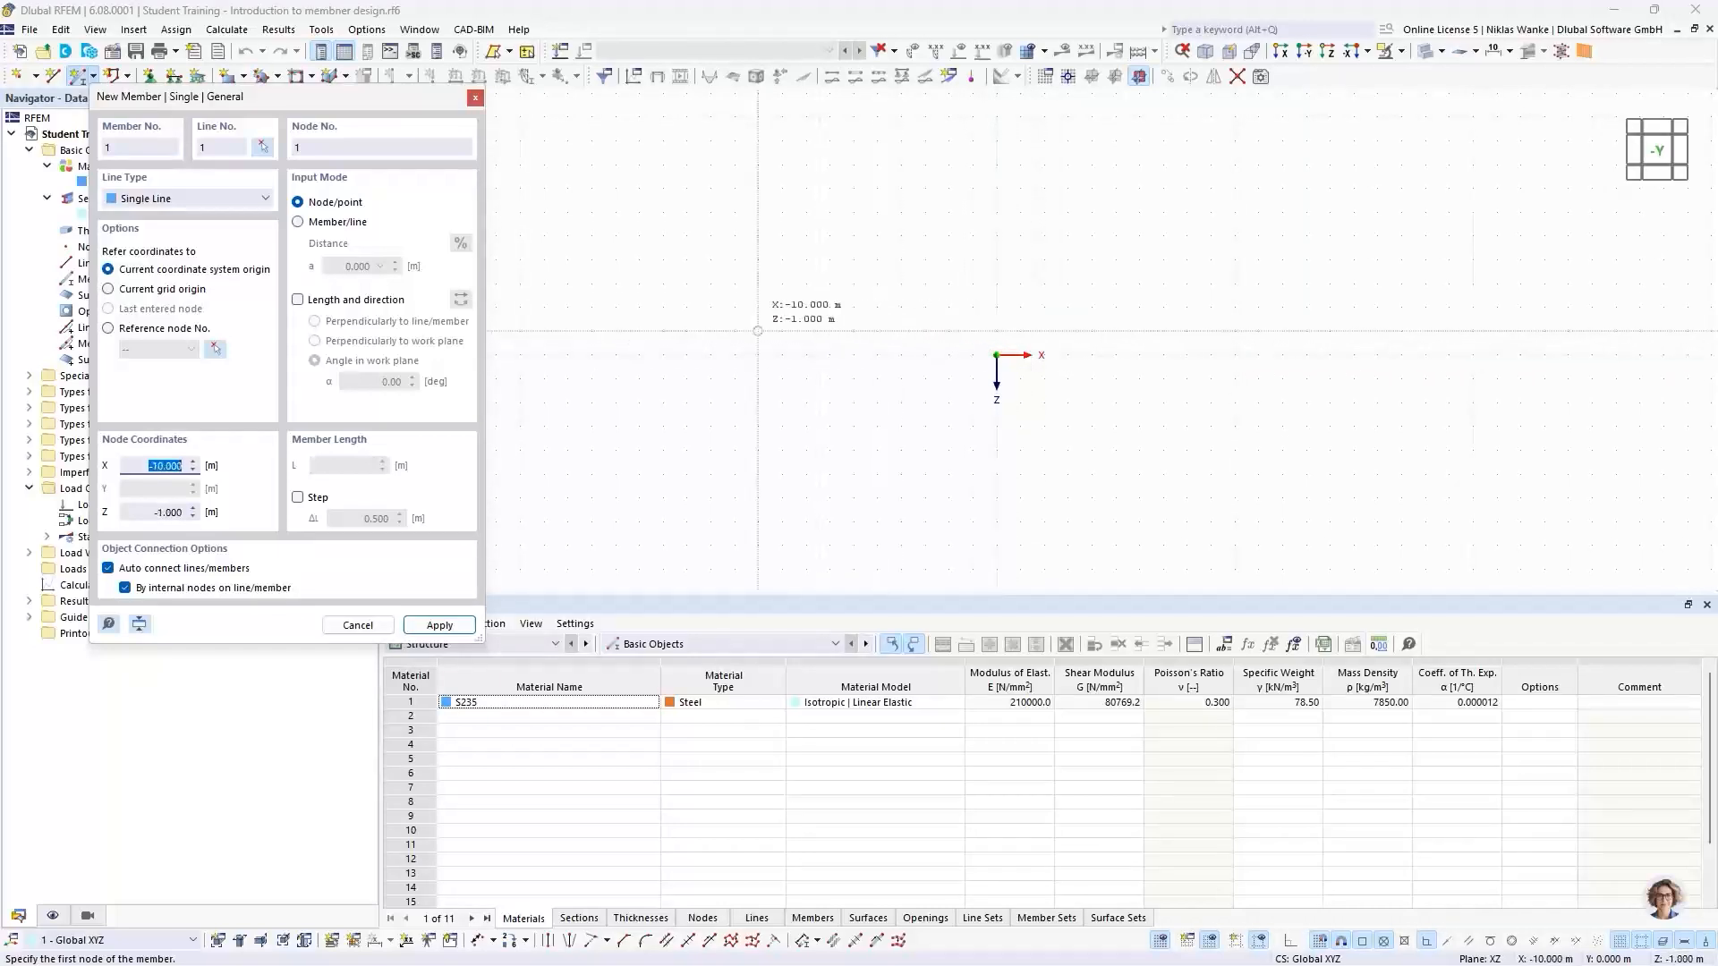
{"action": "left_click", "coordinate": [302, 304]}
{"action": "left_click", "coordinate": [299, 300]}
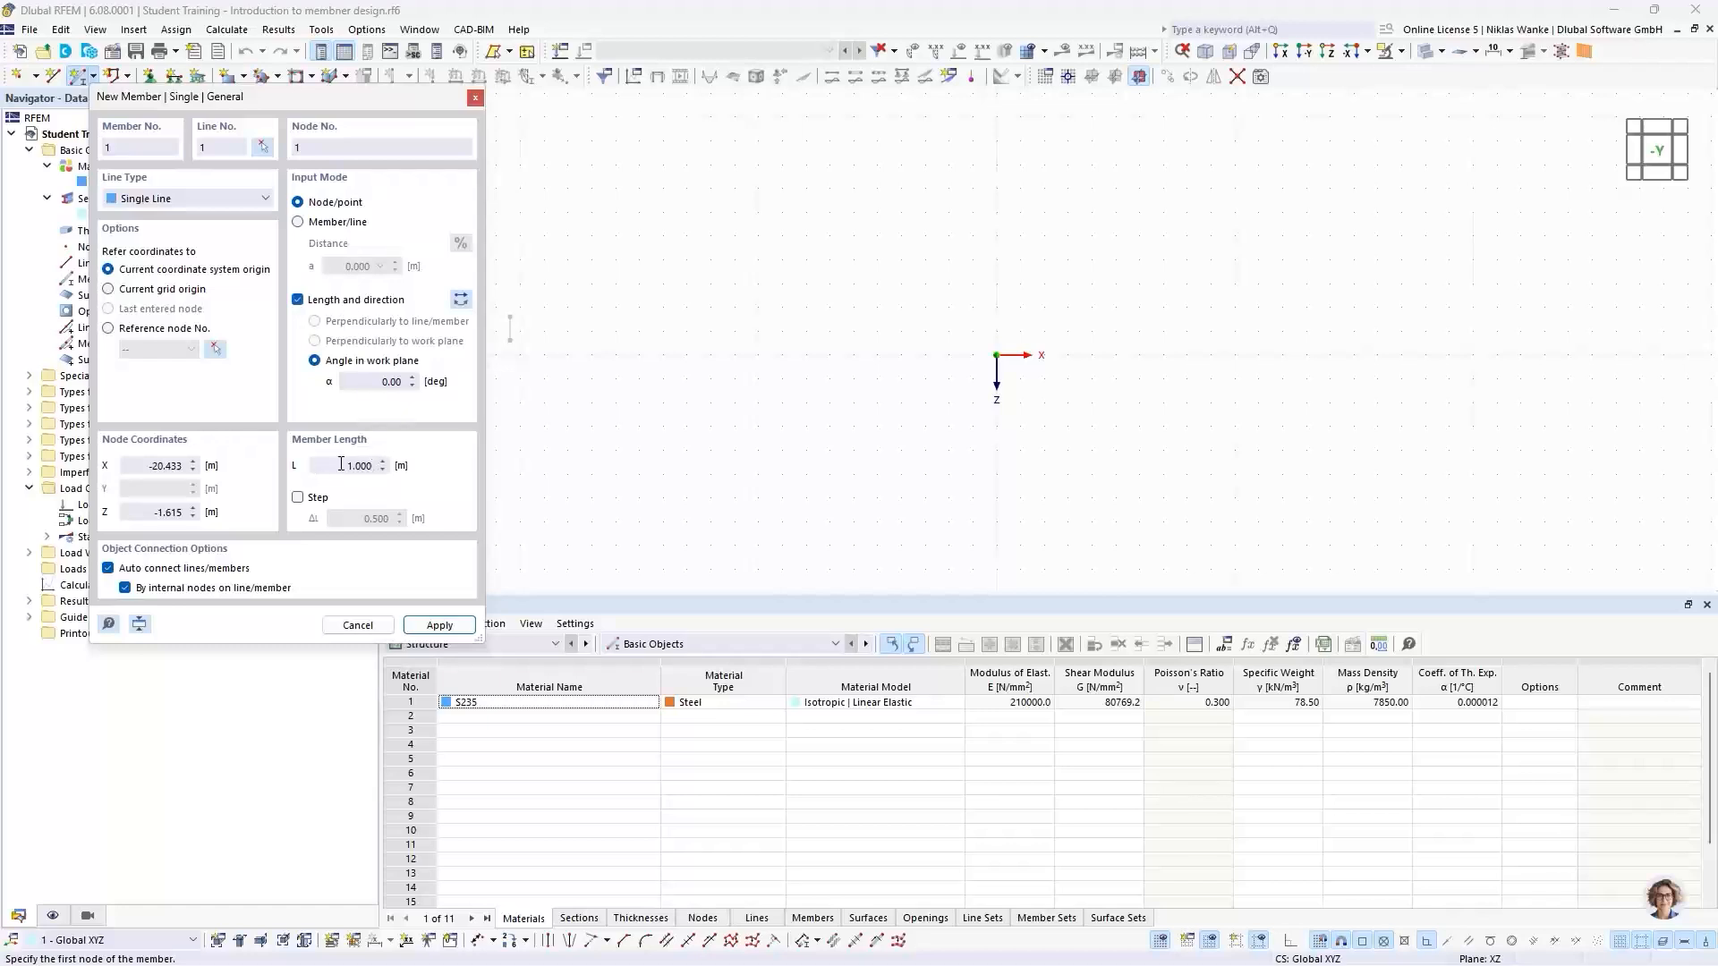
{"action": "left_click_drag", "start_coordinate": [341, 464], "coordinate": [393, 466]}
{"action": "type", "text": "3"}
{"action": "left_click", "coordinate": [368, 381]}
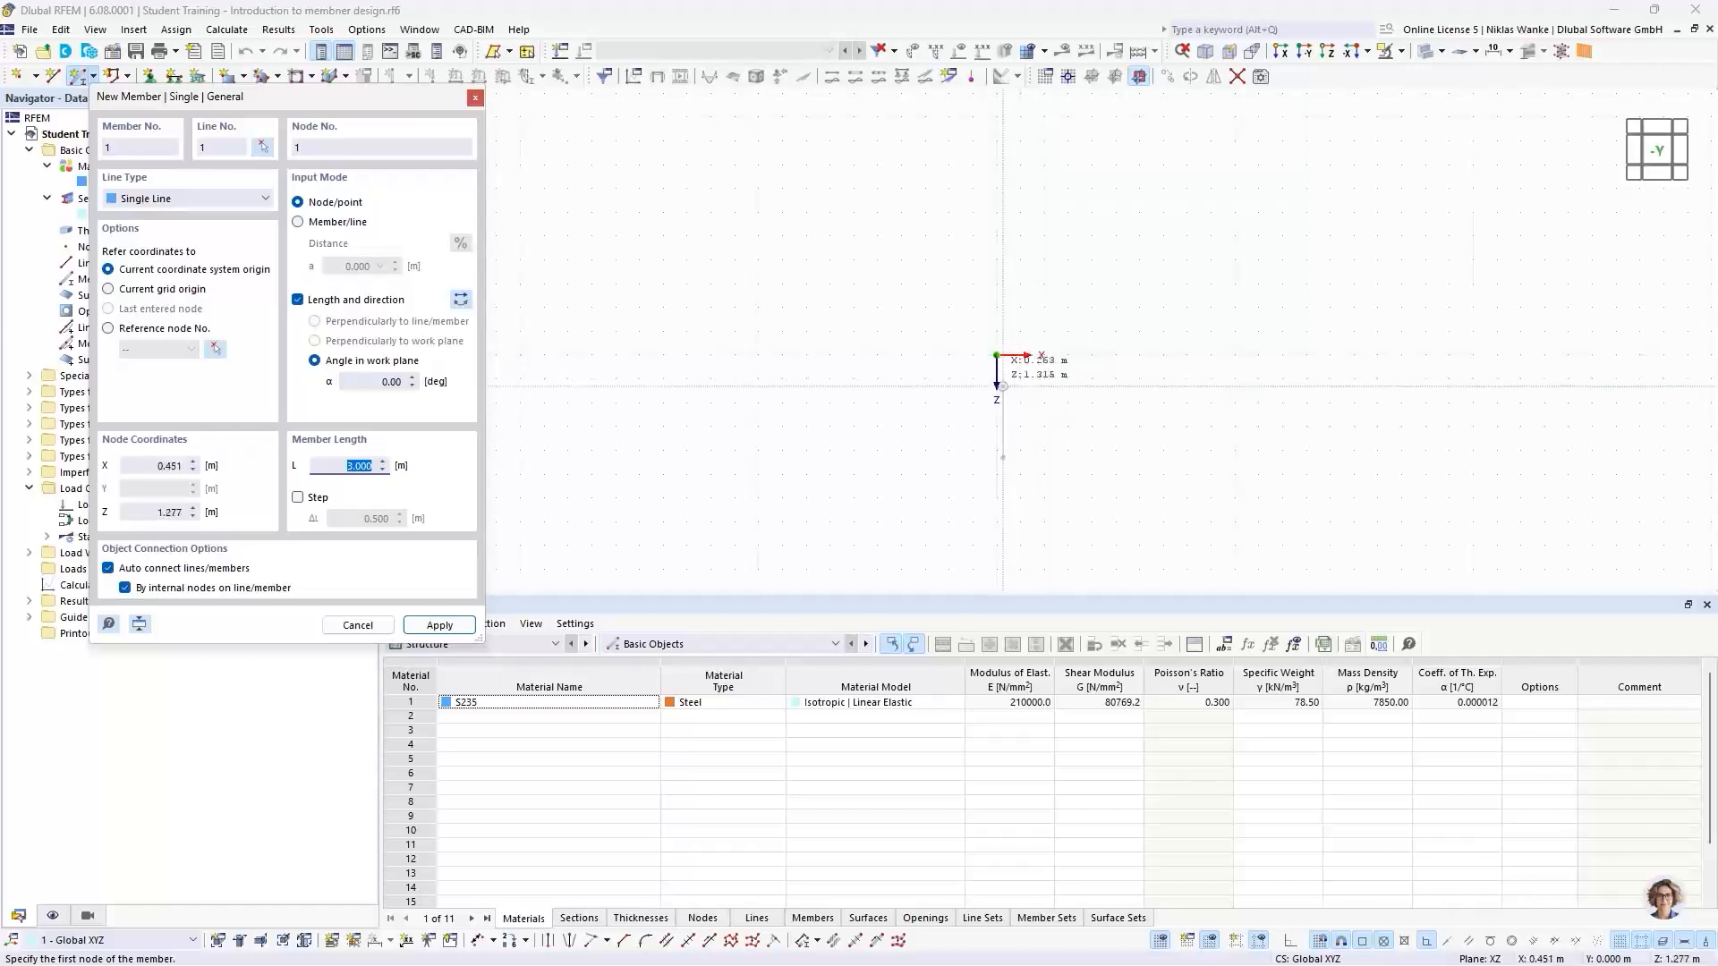
{"action": "left_click", "coordinate": [406, 382]}
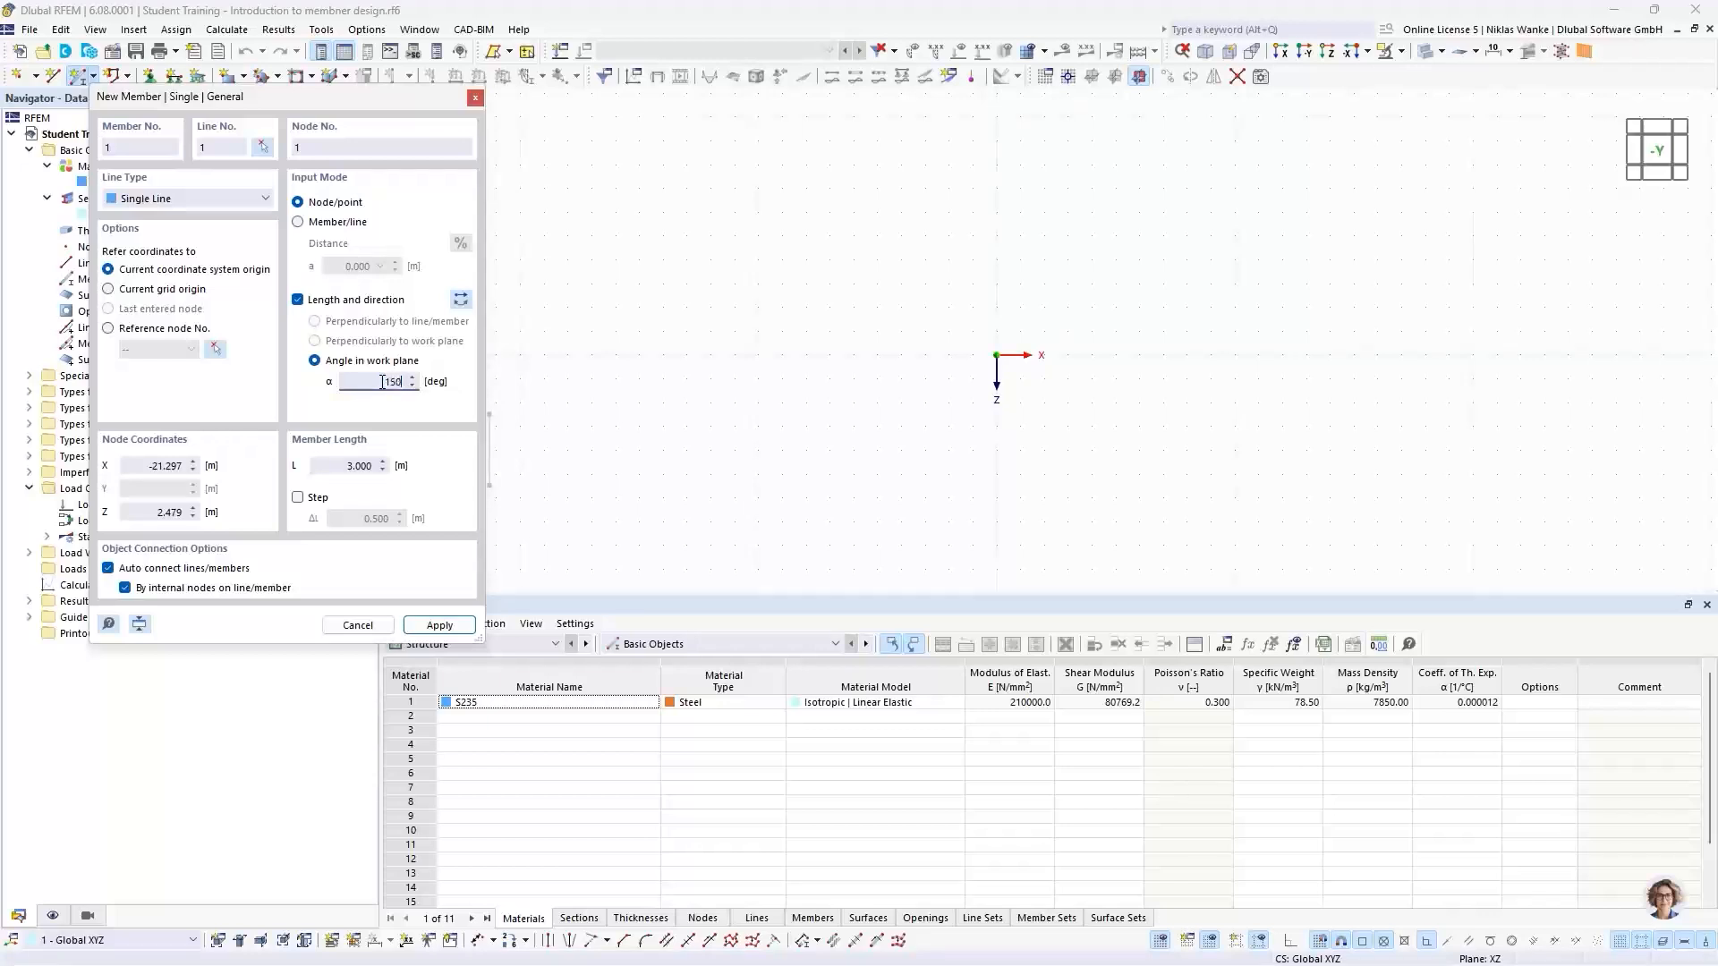
{"action": "key", "text": "Tab"}
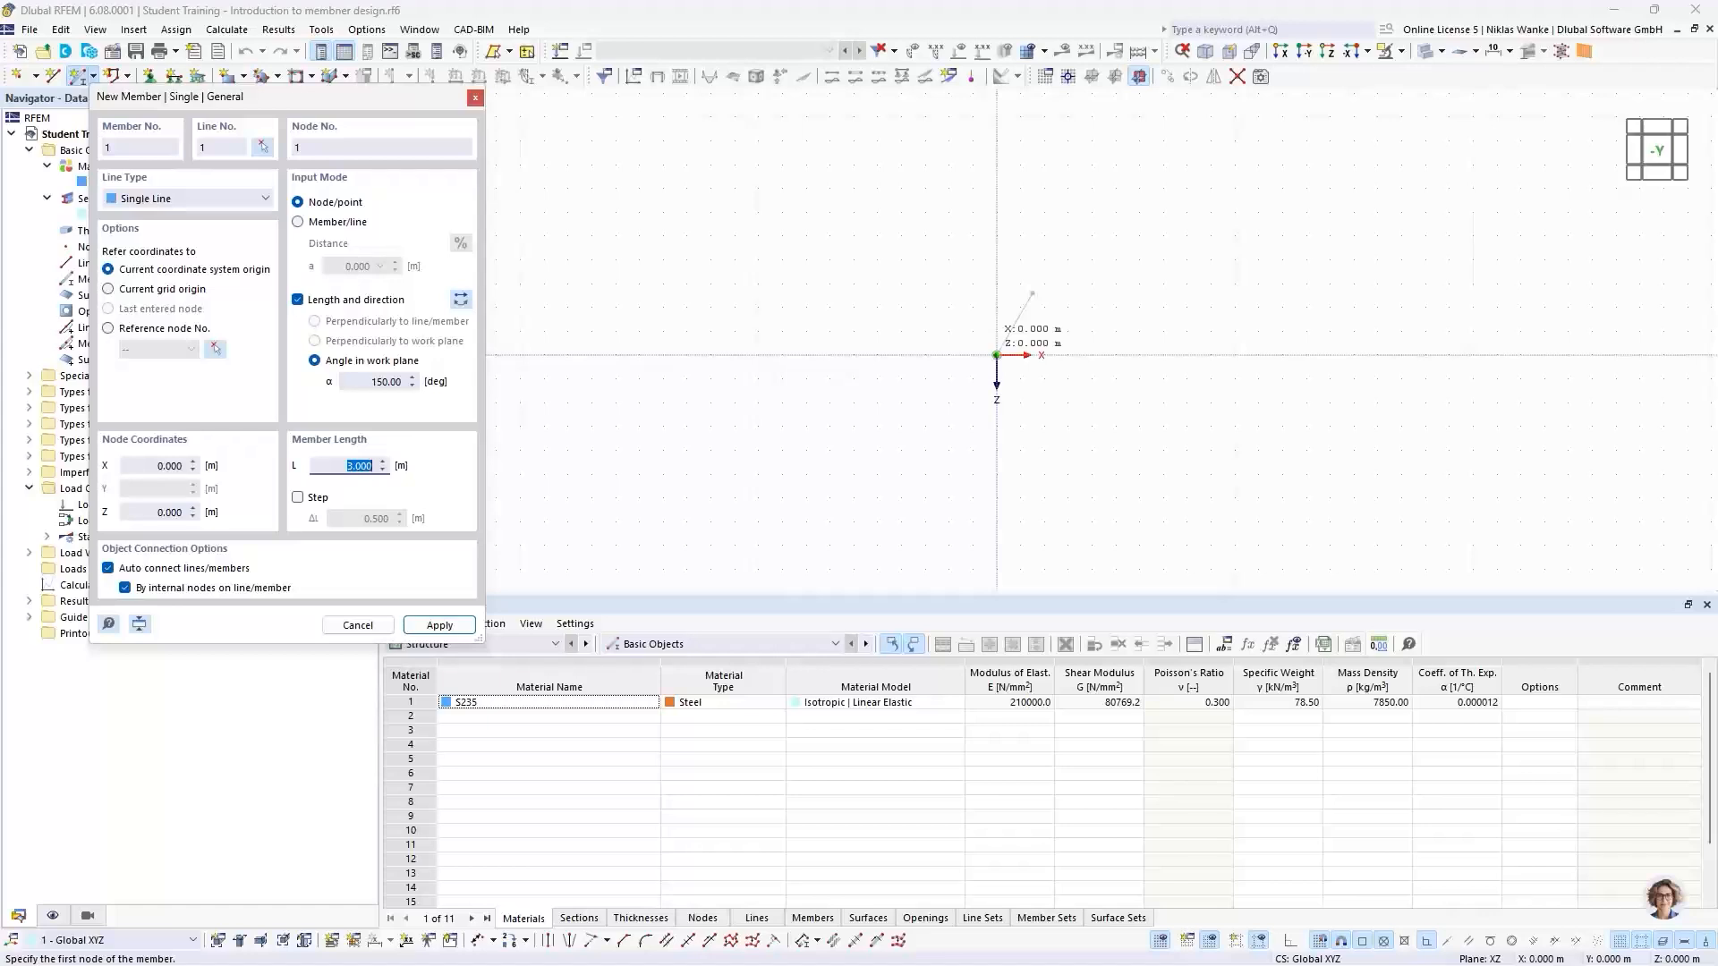
Place the inclined truss member starting at the coordinate origin and end member placement
{"action": "left_click", "coordinate": [996, 355]}
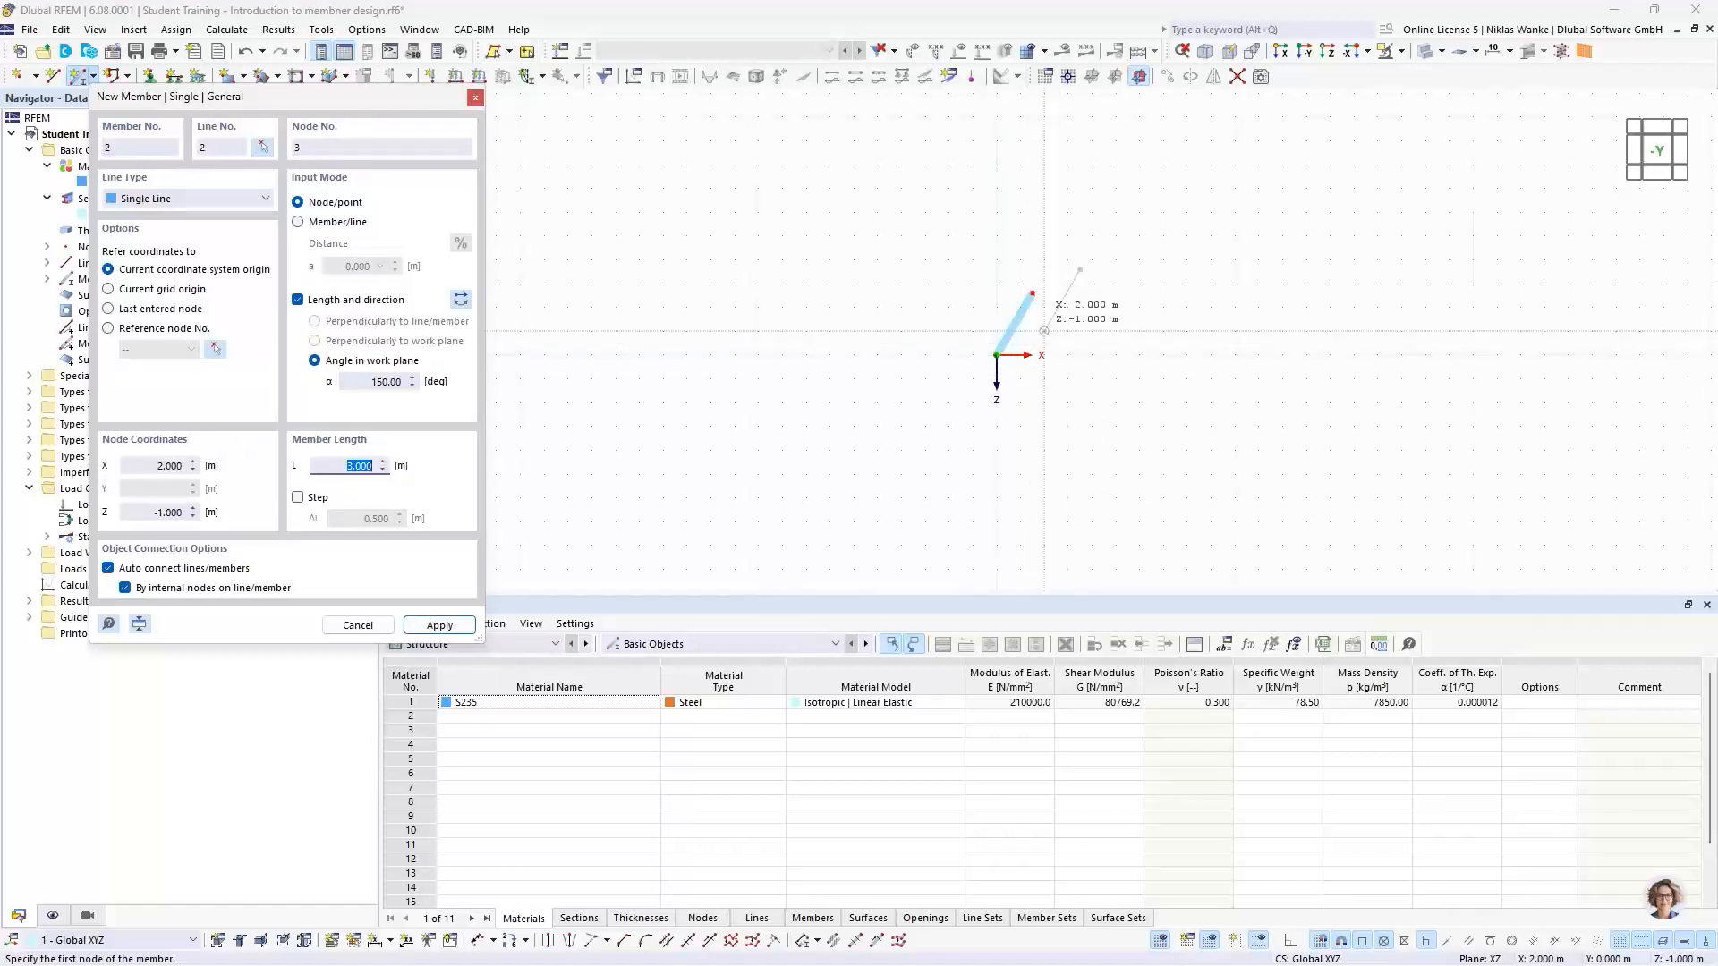
{"action": "key", "text": "Escape"}
{"action": "scroll", "coordinate": [1040, 329], "scroll_direction": "up", "scroll_amount": 3}
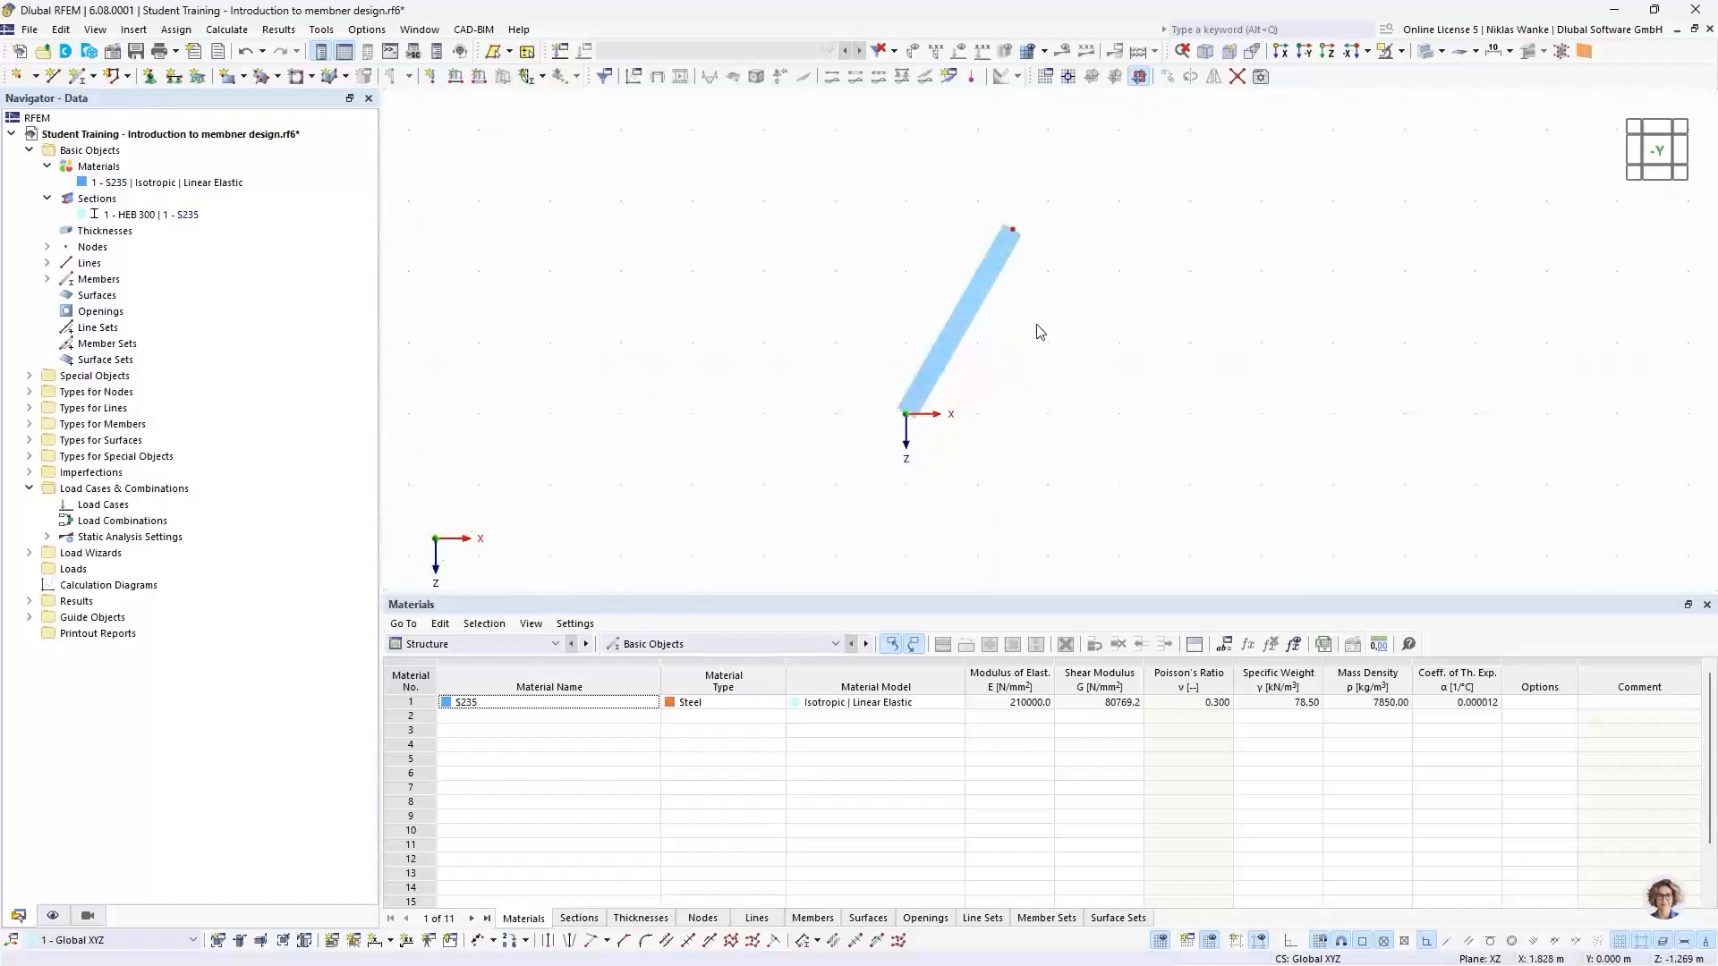
Set up a rotated copy of the inclined member with a 60° angle about the Y-axis in one step
{"action": "middle_click_drag", "start_coordinate": [964, 345], "coordinate": [915, 323]}
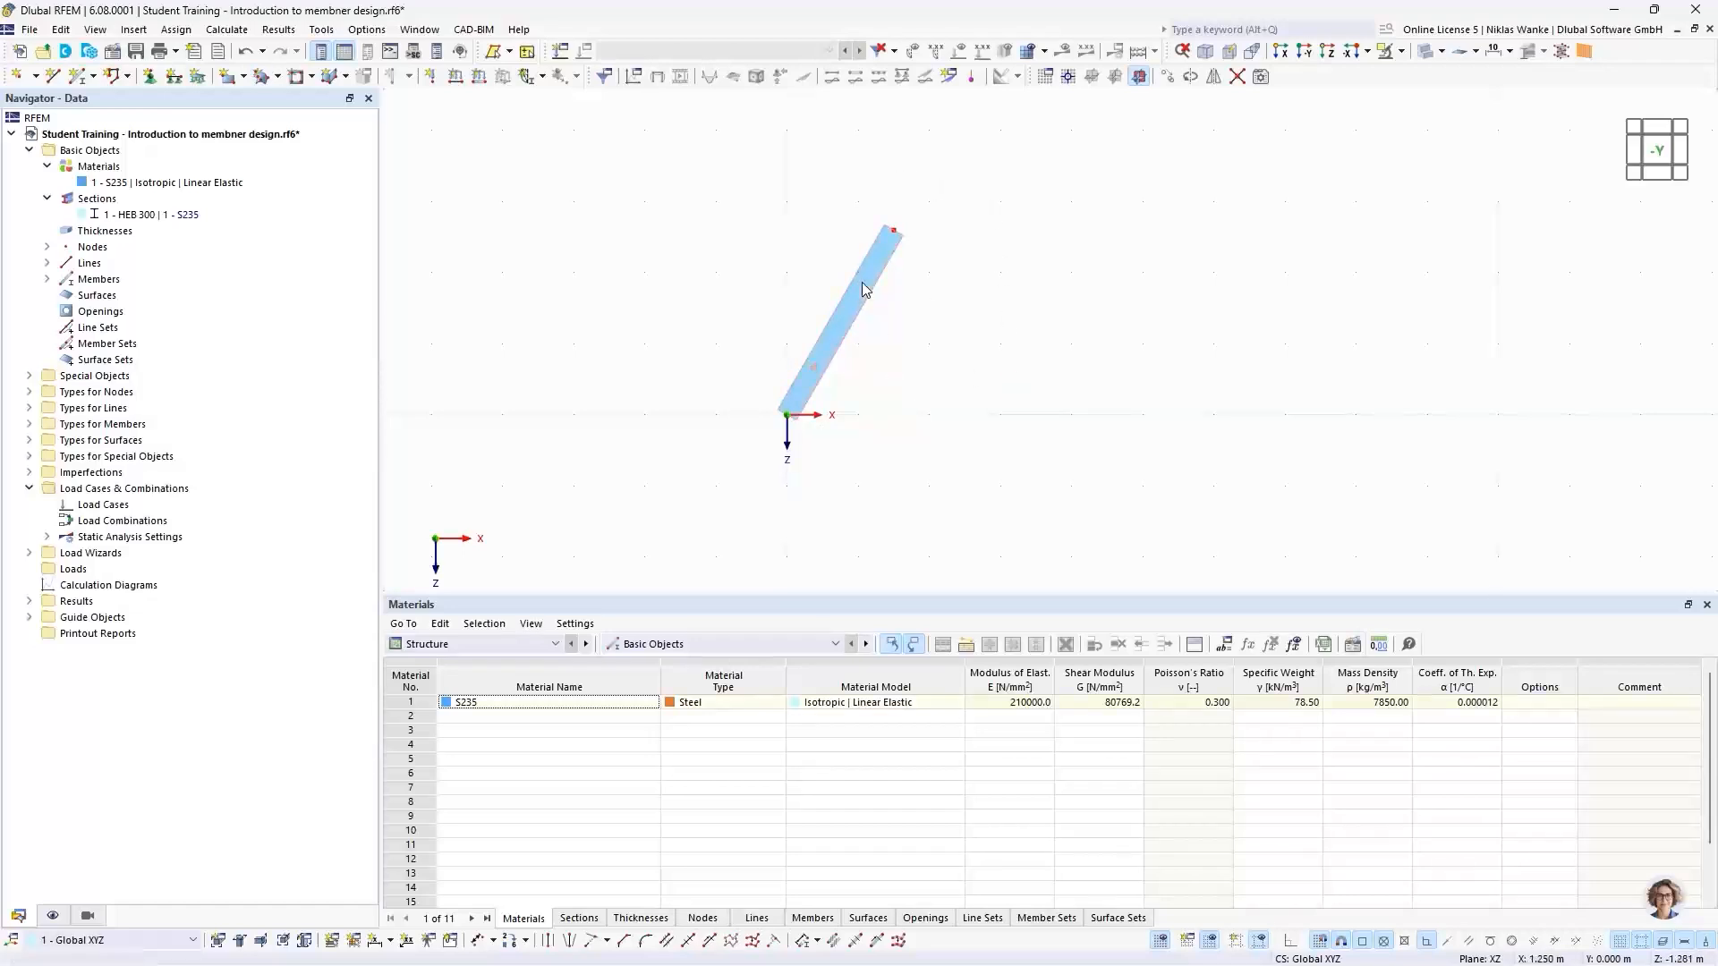
{"action": "left_click", "coordinate": [1190, 77]}
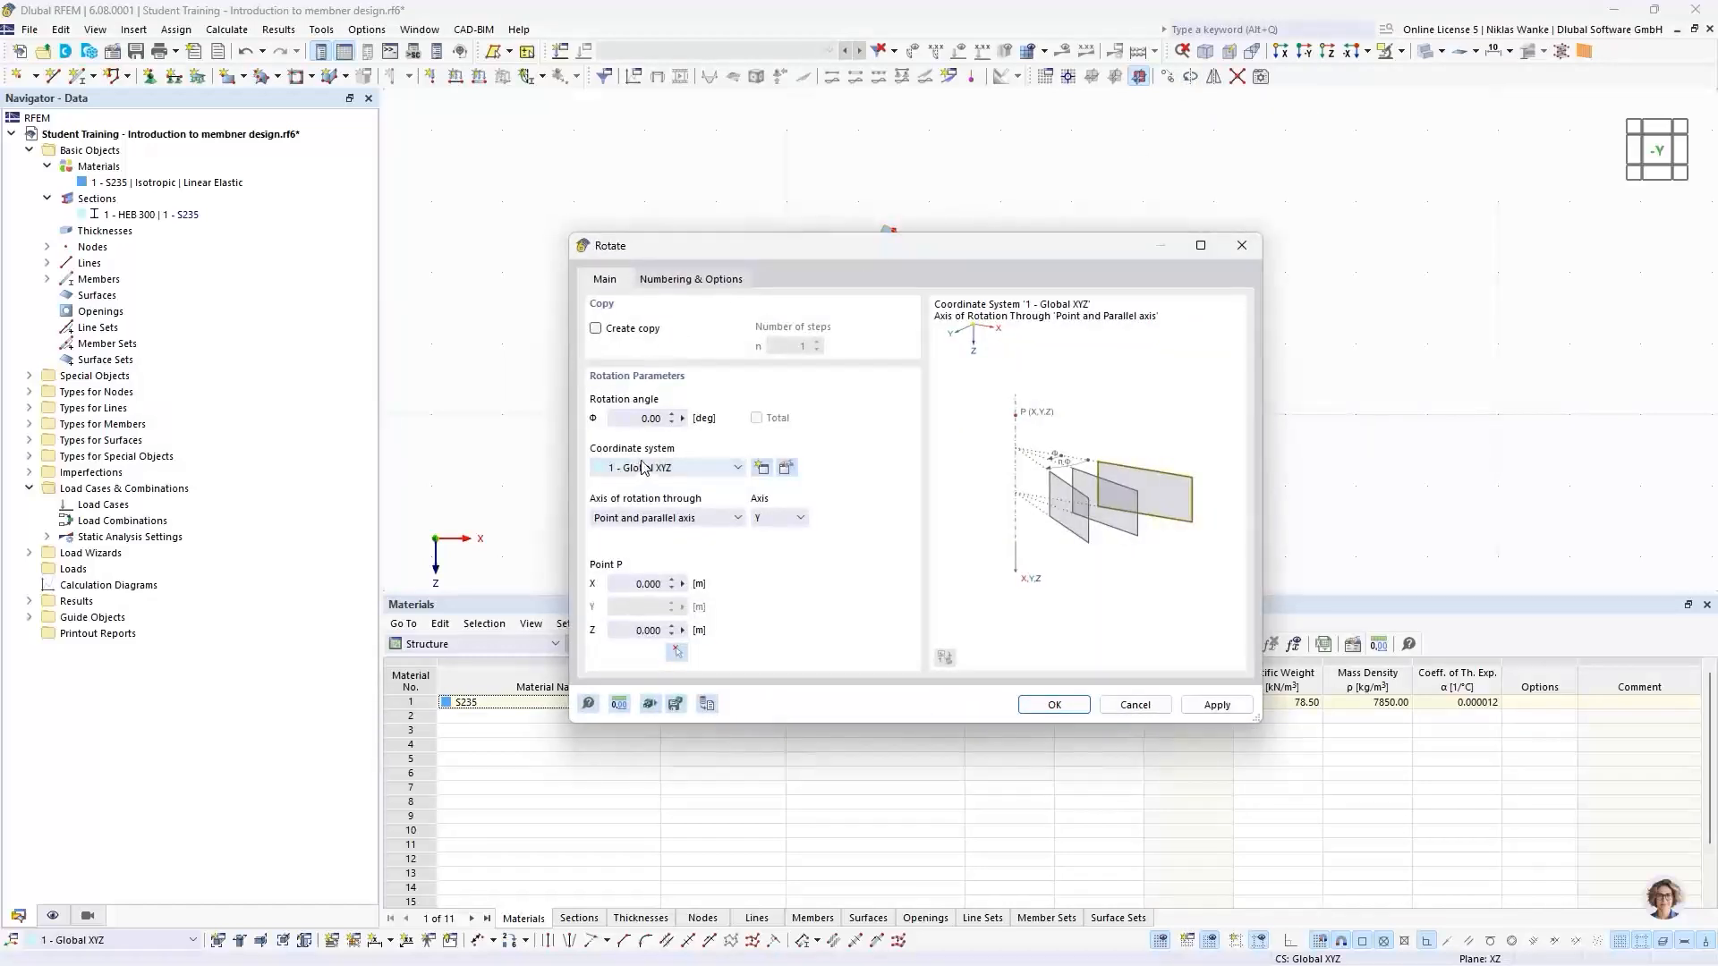
{"action": "left_click", "coordinate": [633, 422]}
{"action": "left_click", "coordinate": [596, 329]}
{"action": "left_click_drag", "start_coordinate": [890, 252], "coordinate": [914, 507]}
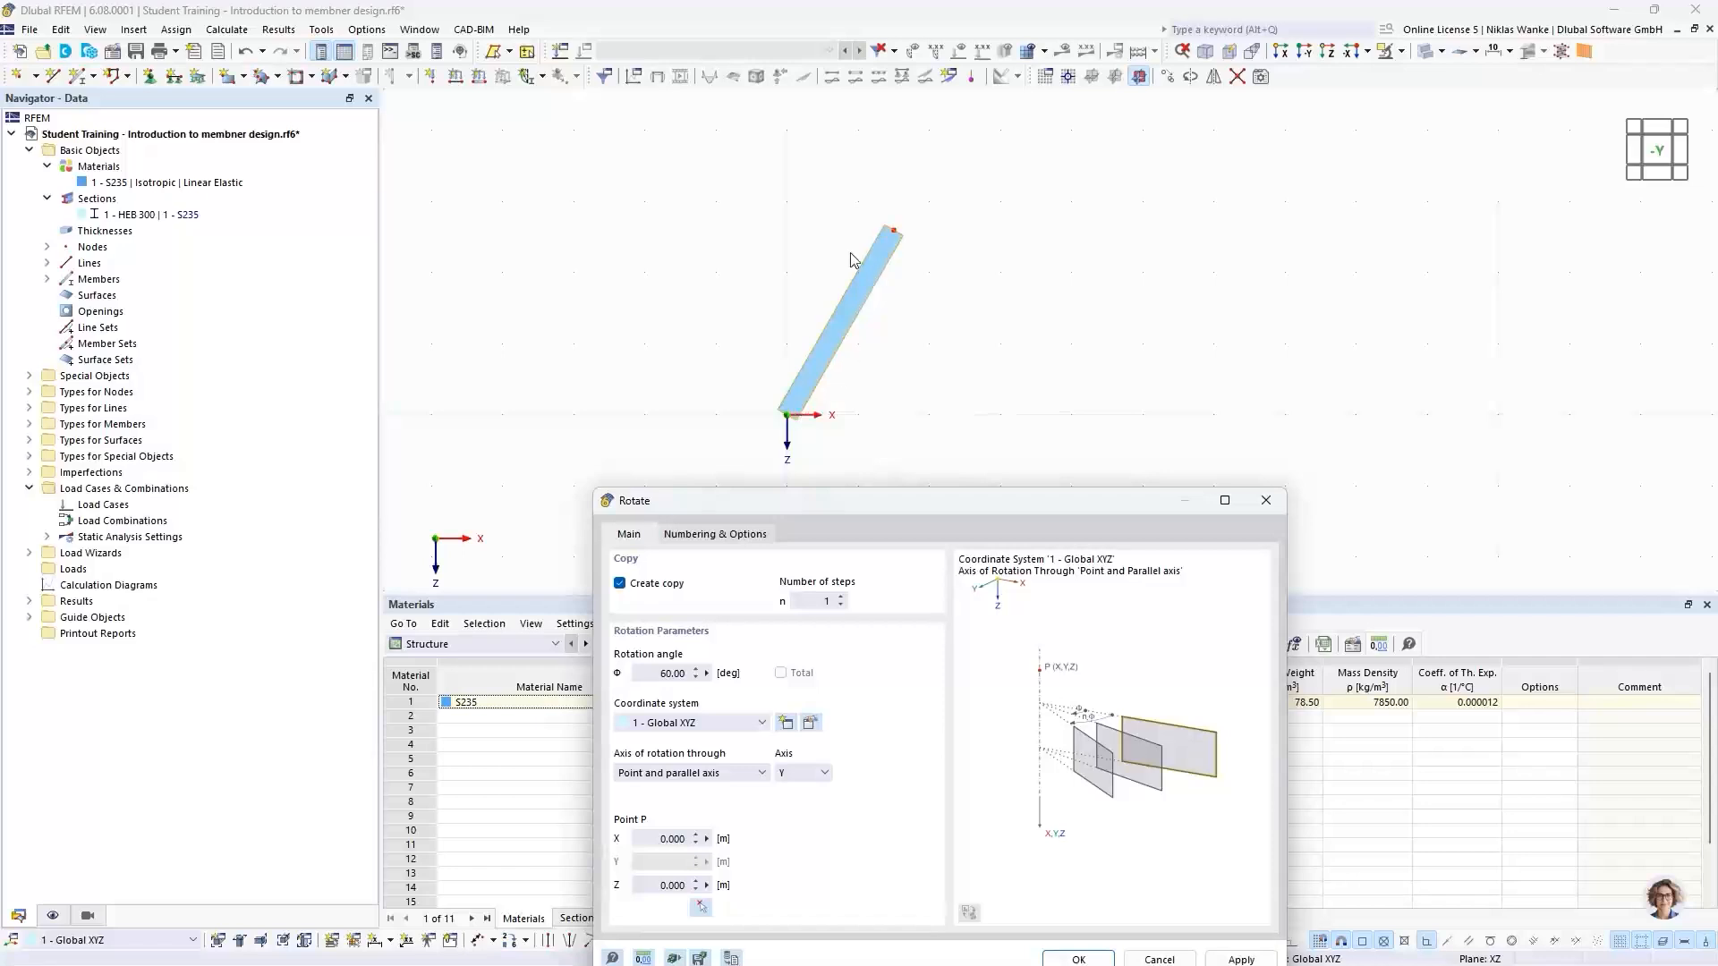
{"action": "left_click_drag", "start_coordinate": [899, 502], "coordinate": [928, 256]}
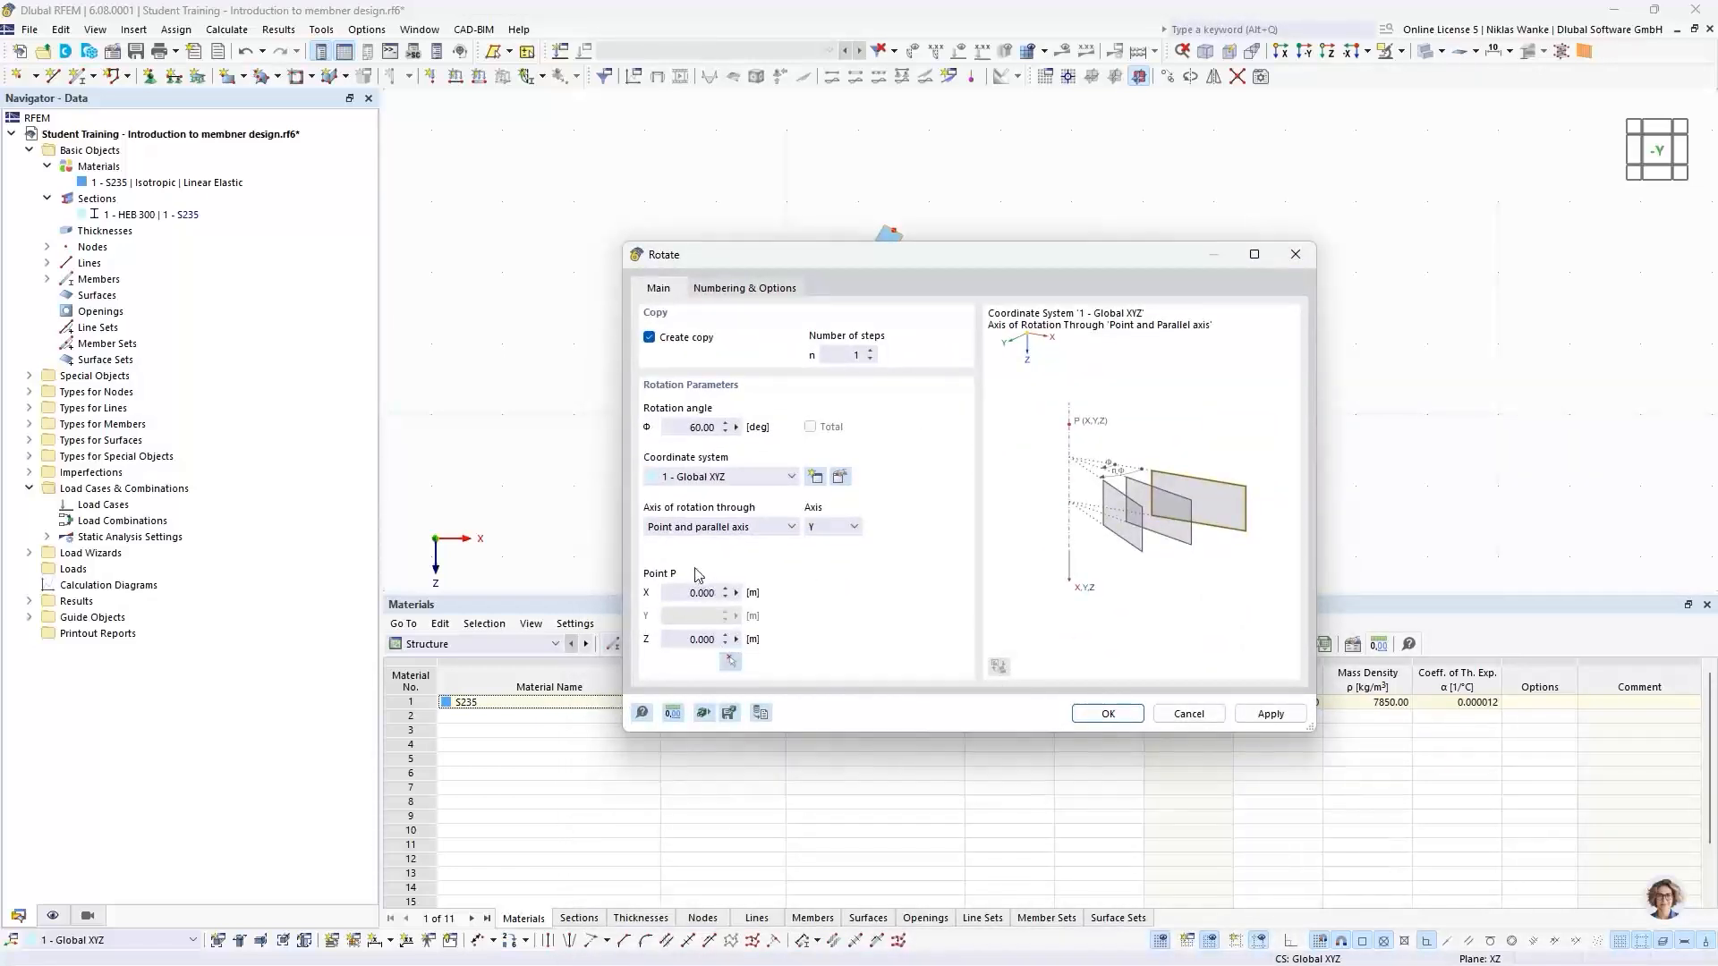
Pick the member's upper end node as the rotation point and create the rotated copy
{"action": "left_click", "coordinate": [730, 661]}
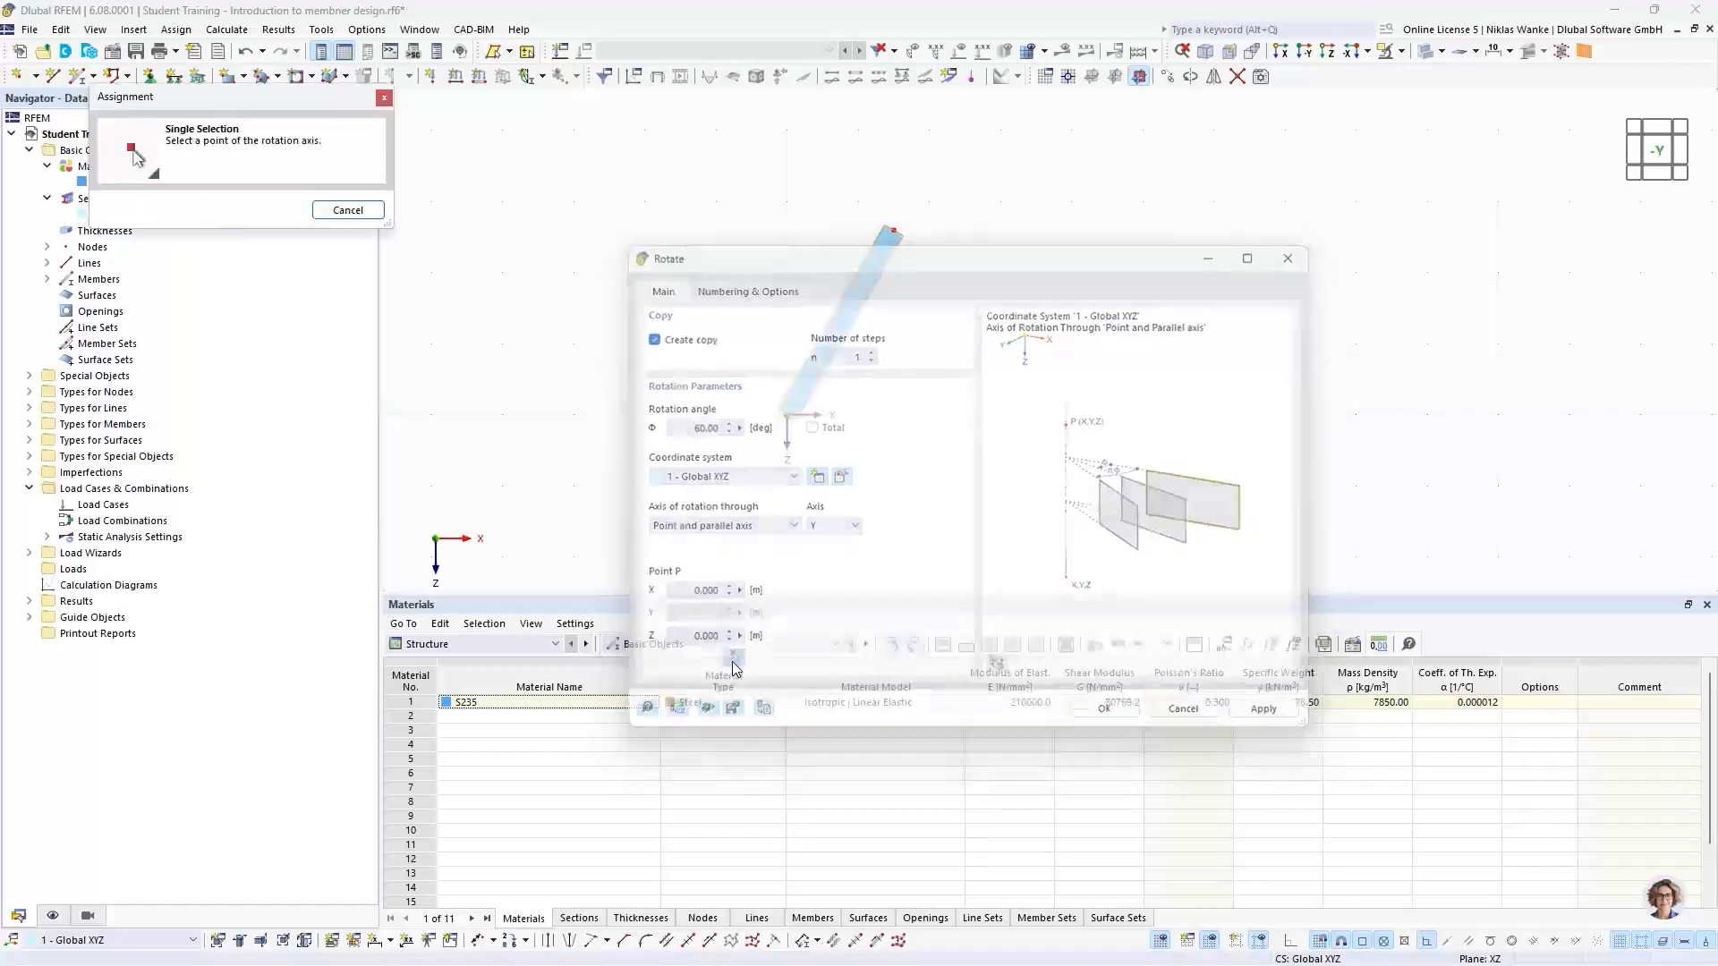
{"action": "left_click", "coordinate": [892, 229]}
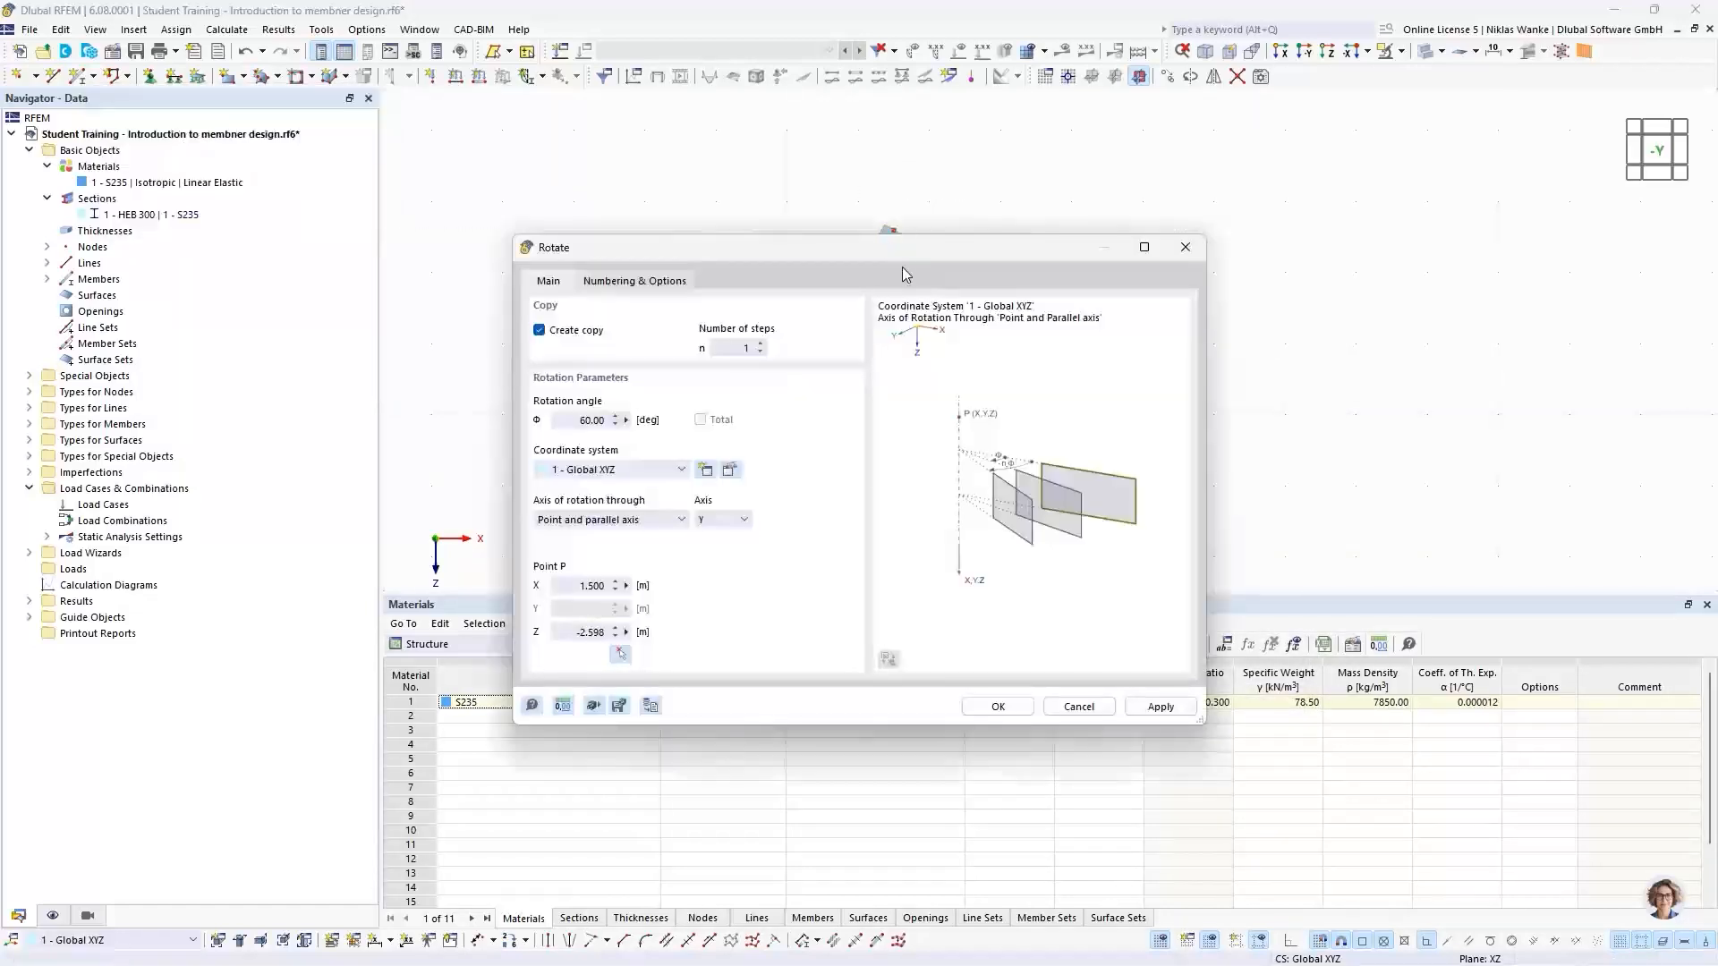
{"action": "left_click_drag", "start_coordinate": [892, 236], "coordinate": [942, 256]}
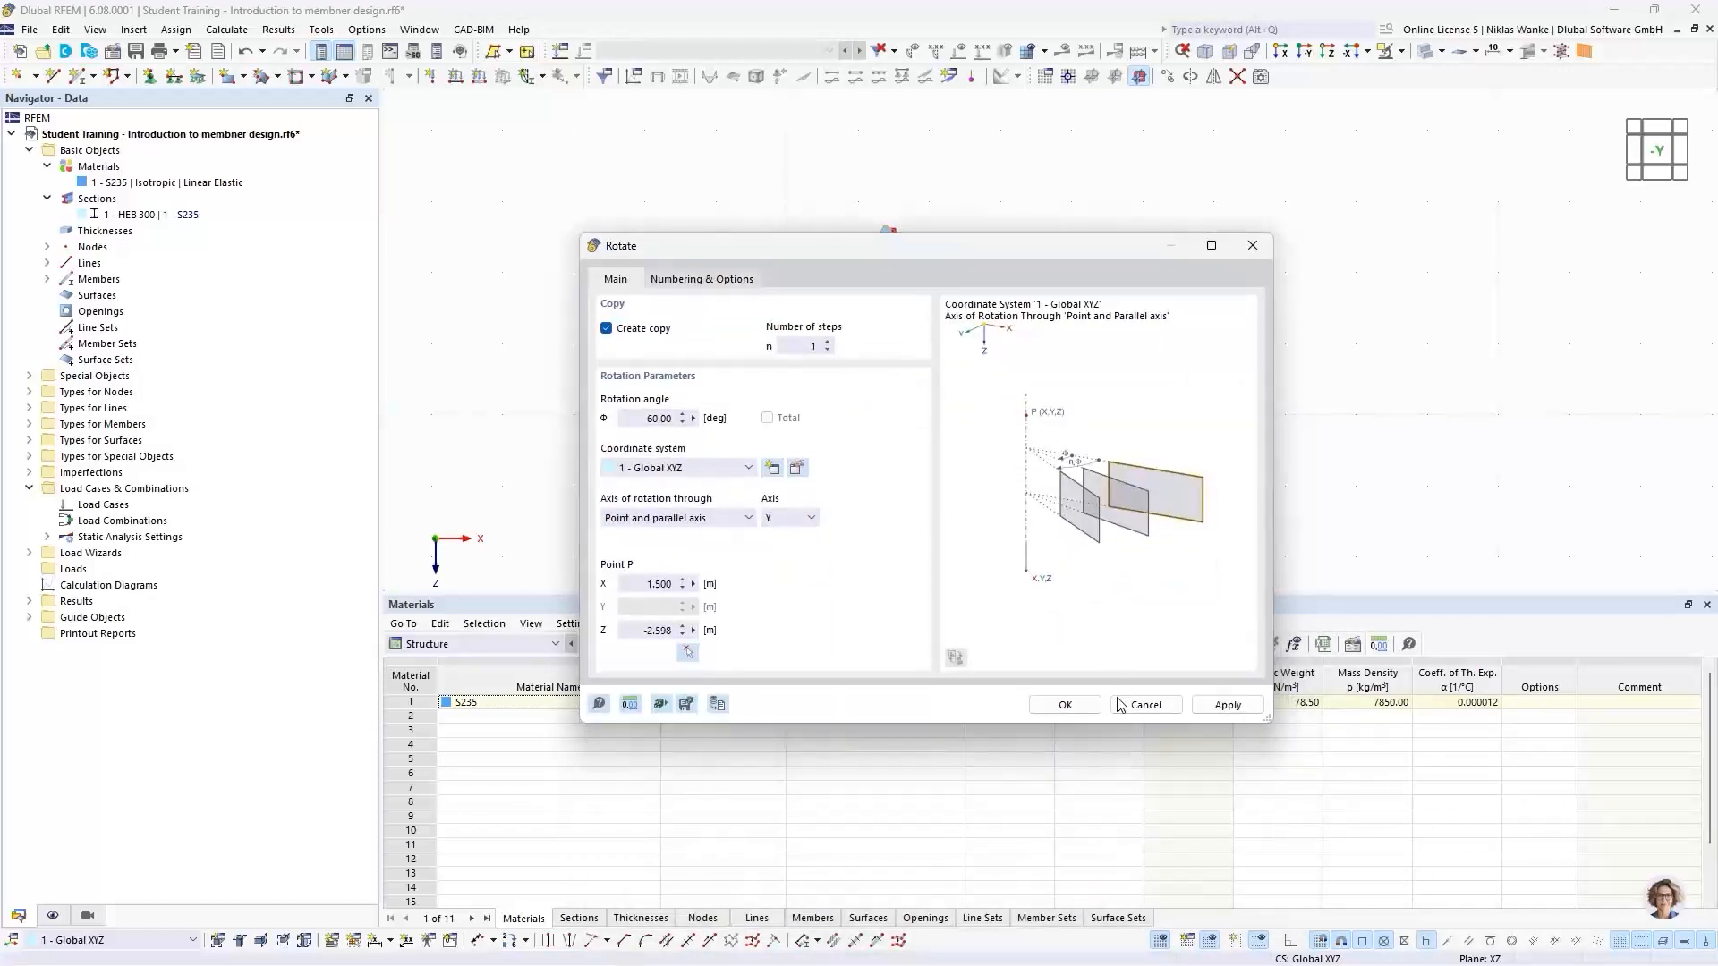
{"action": "left_click", "coordinate": [1066, 705]}
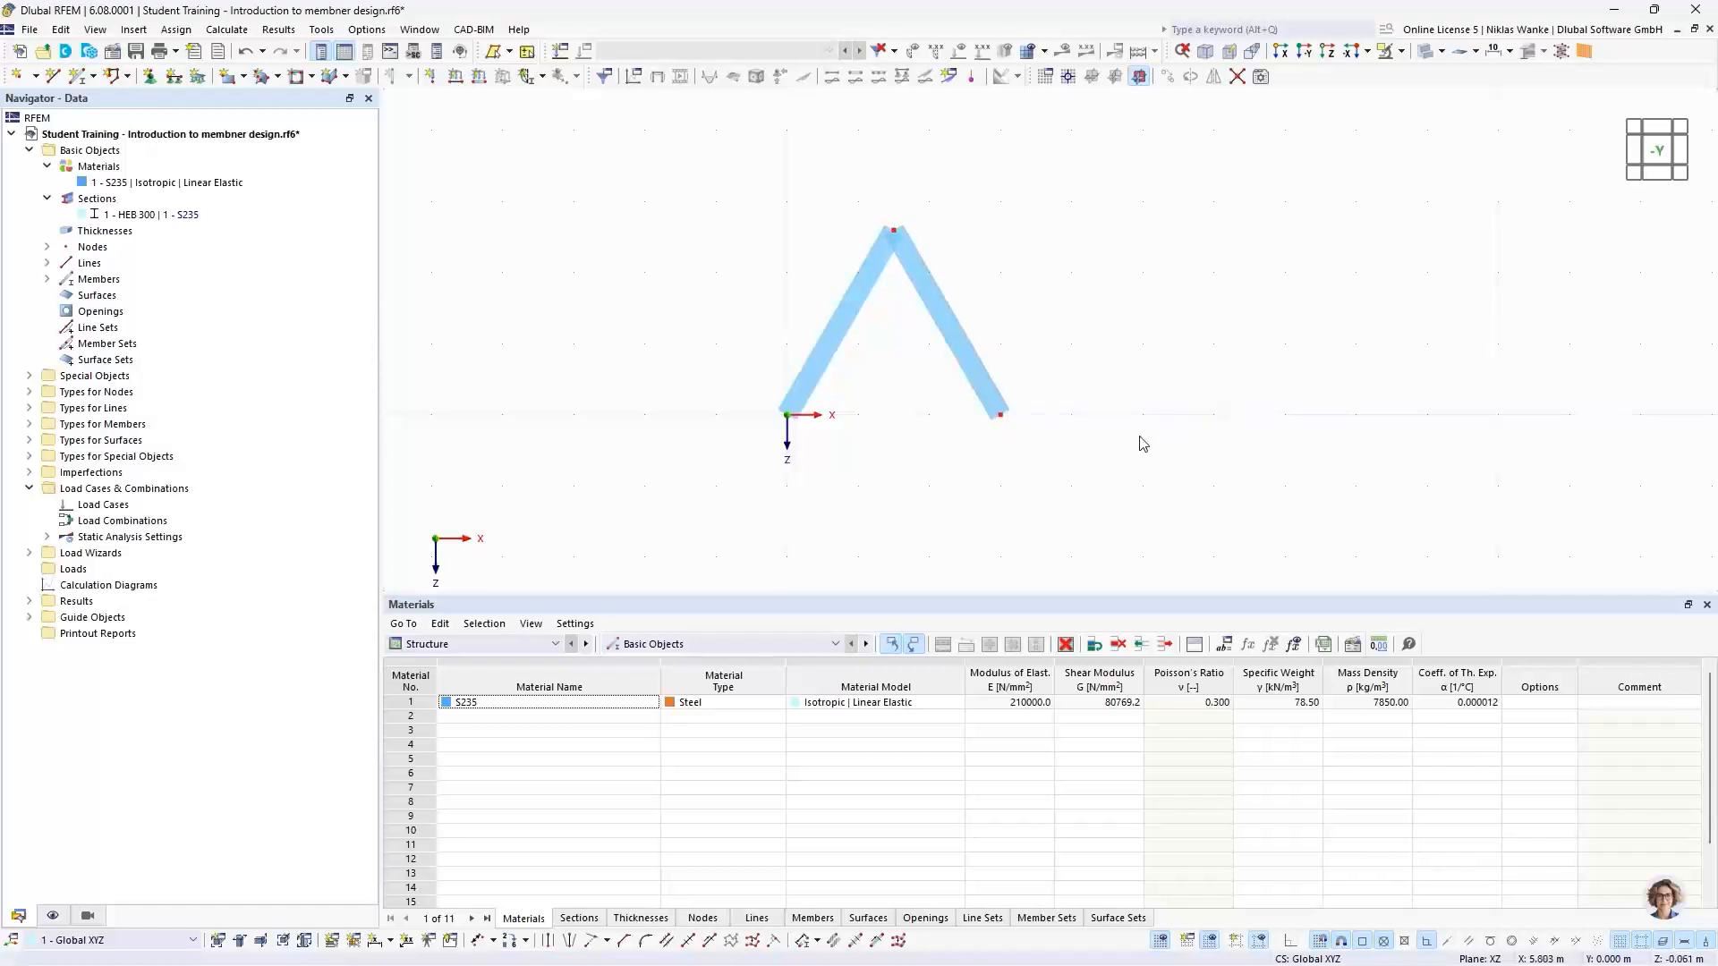
Select both inclined members and set up a Move/Copy operation that creates copies in 2 steps
{"action": "middle_click_drag", "start_coordinate": [1137, 386], "coordinate": [1067, 422]}
{"action": "scroll", "coordinate": [1037, 426], "scroll_direction": "down", "scroll_amount": 1}
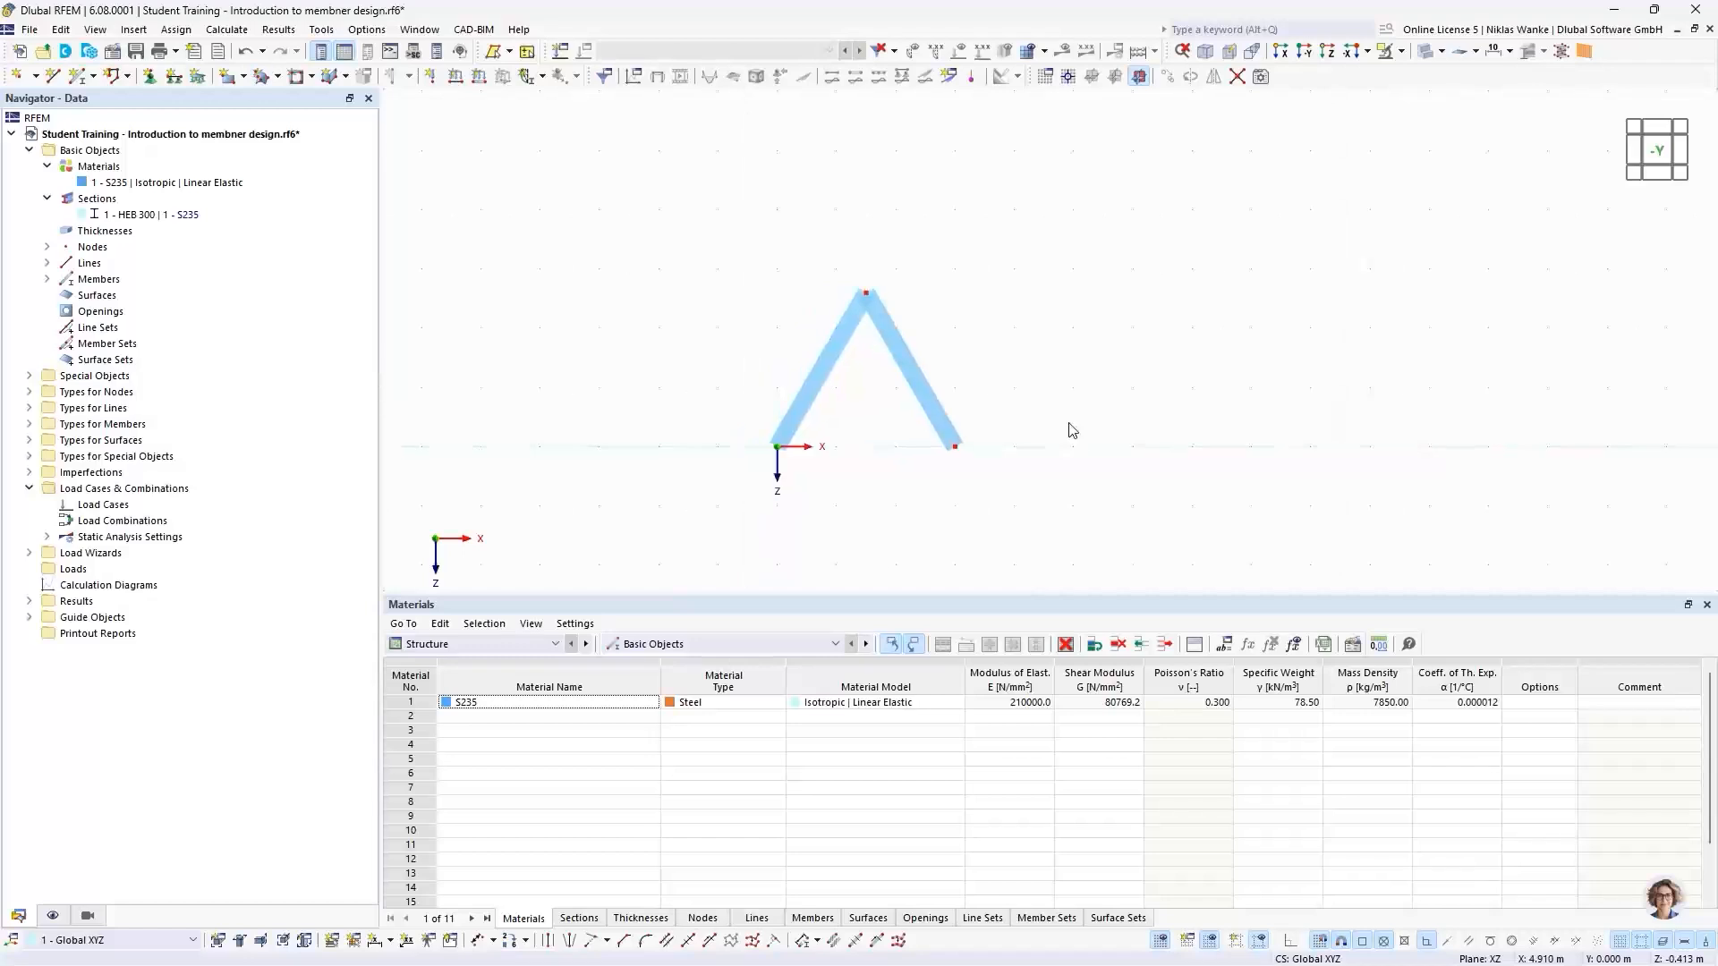
{"action": "left_click_drag", "start_coordinate": [1025, 508], "coordinate": [746, 231]}
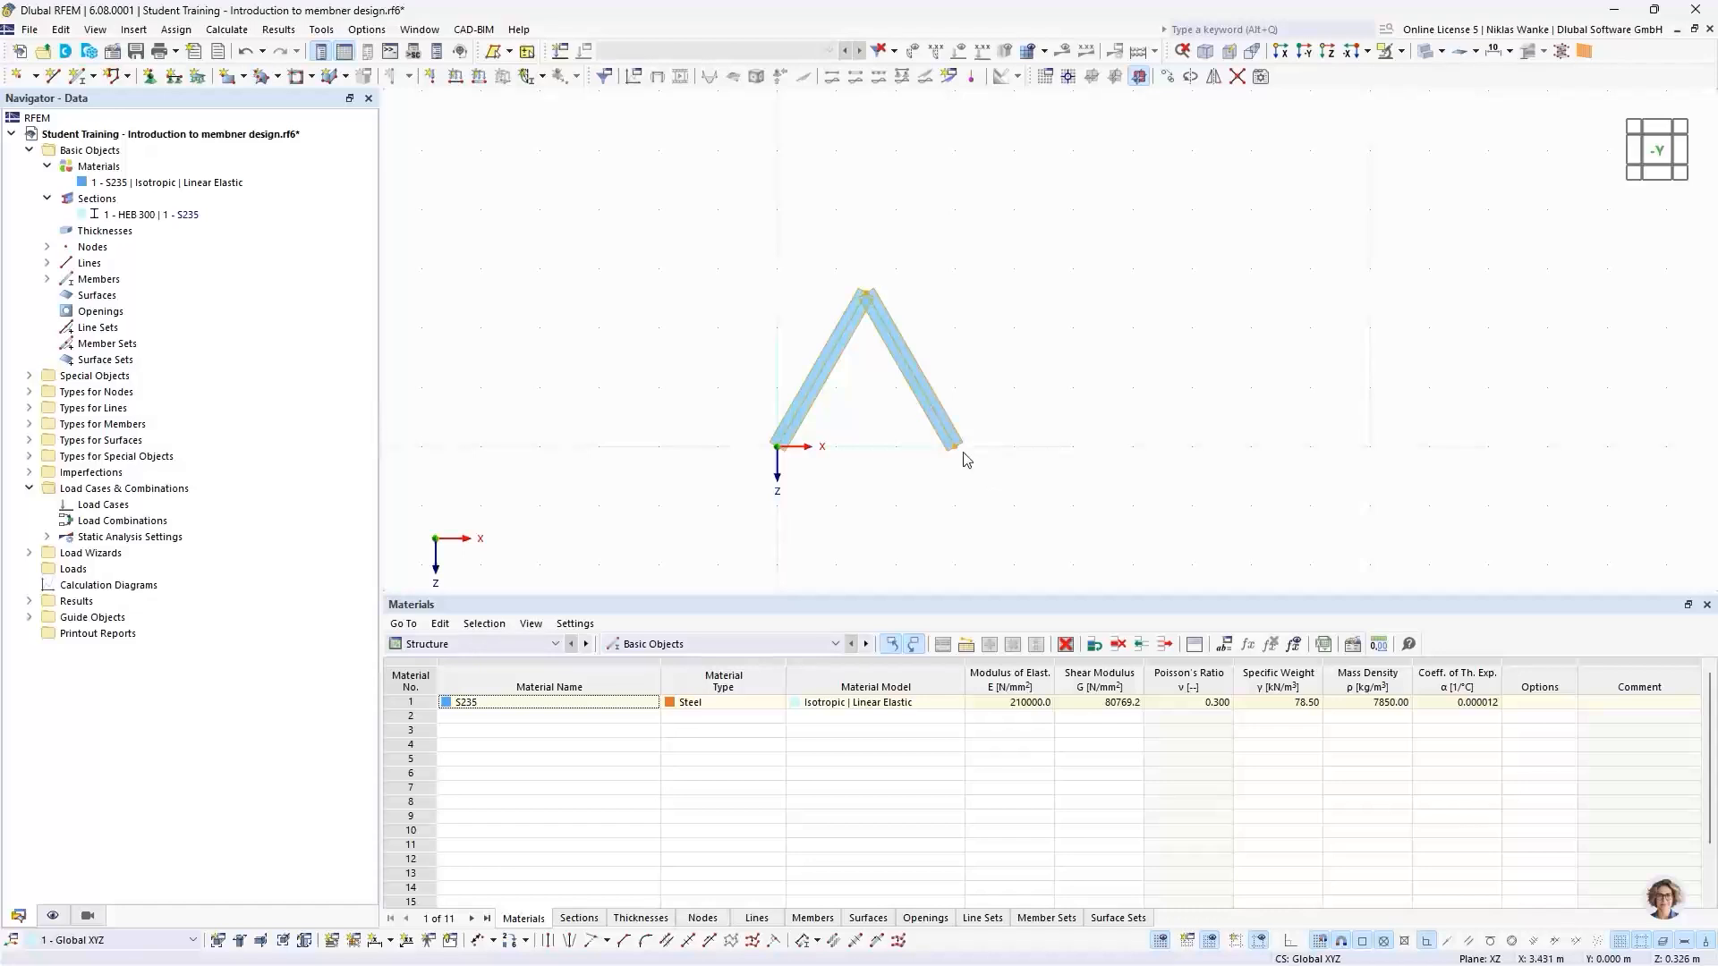
{"action": "left_click", "coordinate": [1169, 77]}
{"action": "left_click_drag", "start_coordinate": [805, 254], "coordinate": [802, 498]}
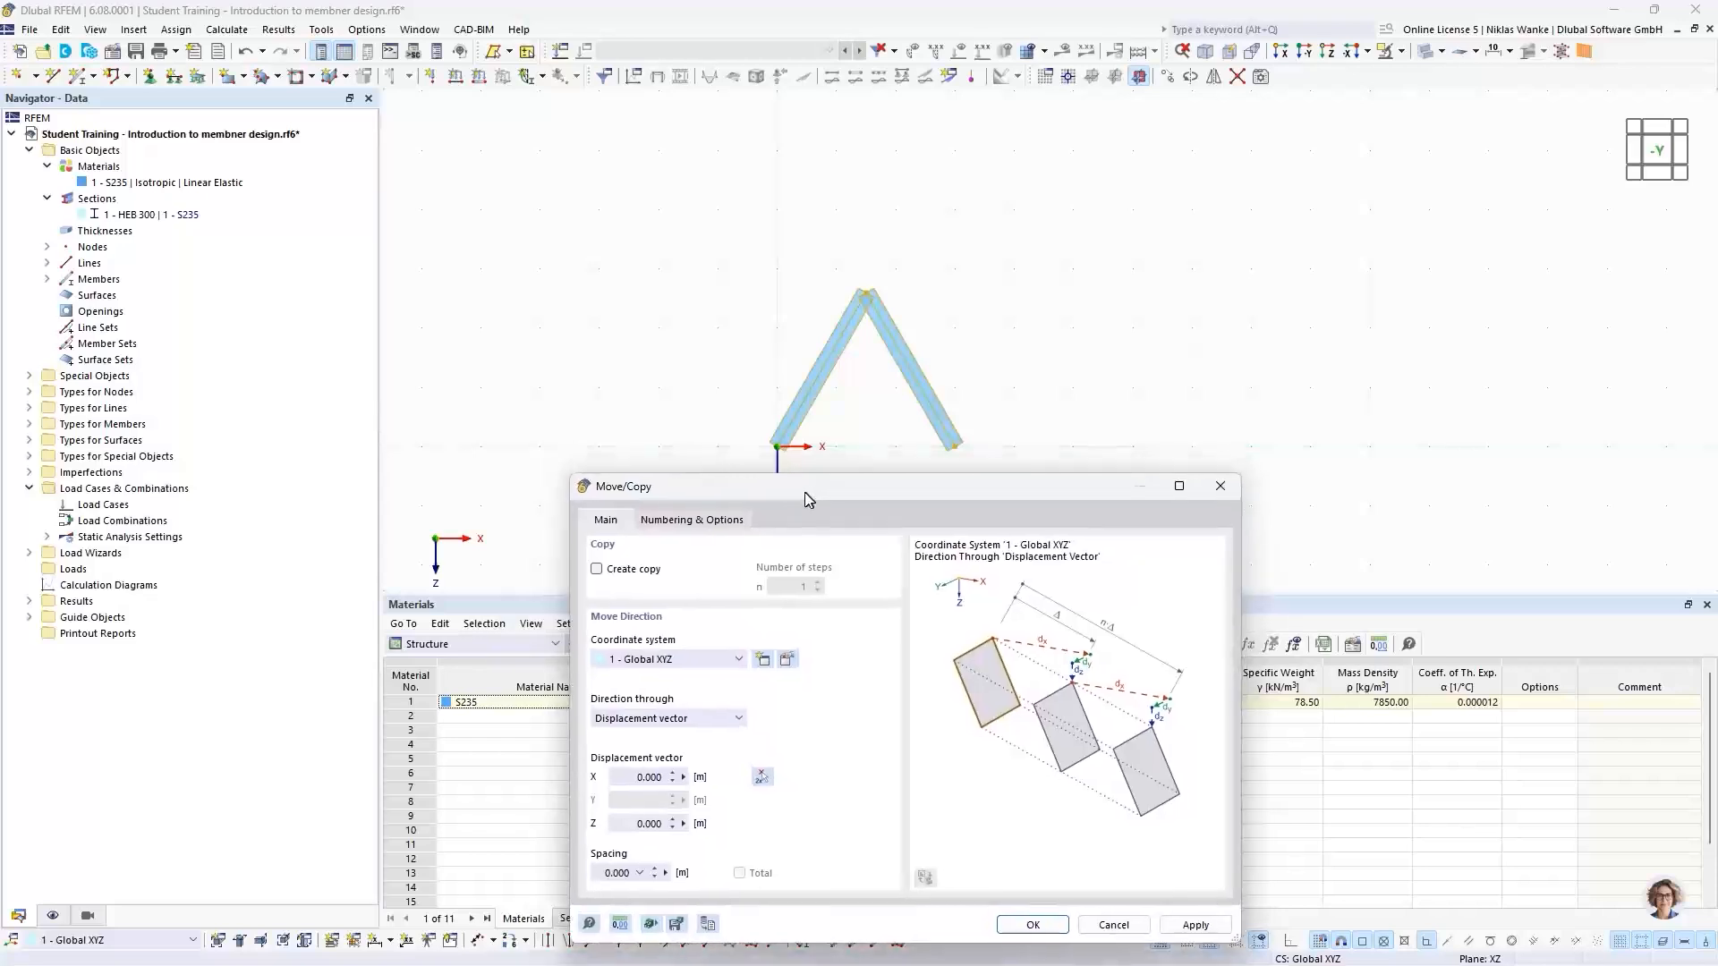
{"action": "left_click", "coordinate": [590, 569]}
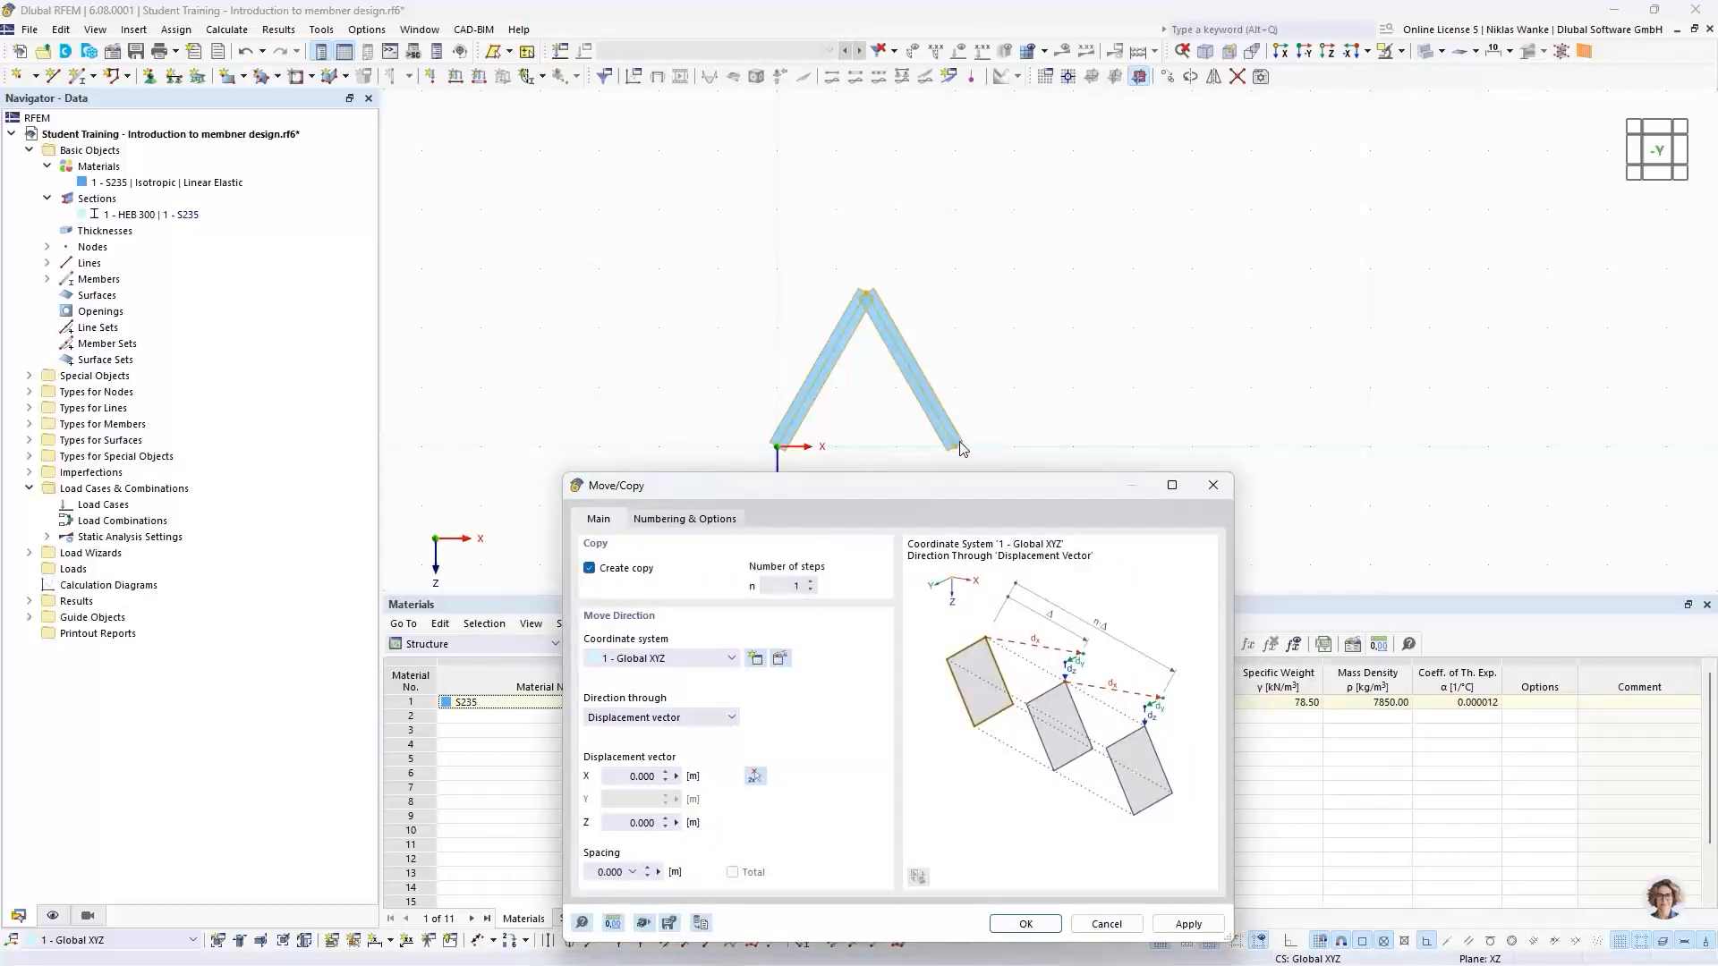
{"action": "left_click", "coordinate": [811, 582]}
{"action": "left_click_drag", "start_coordinate": [1018, 489], "coordinate": [1079, 262]}
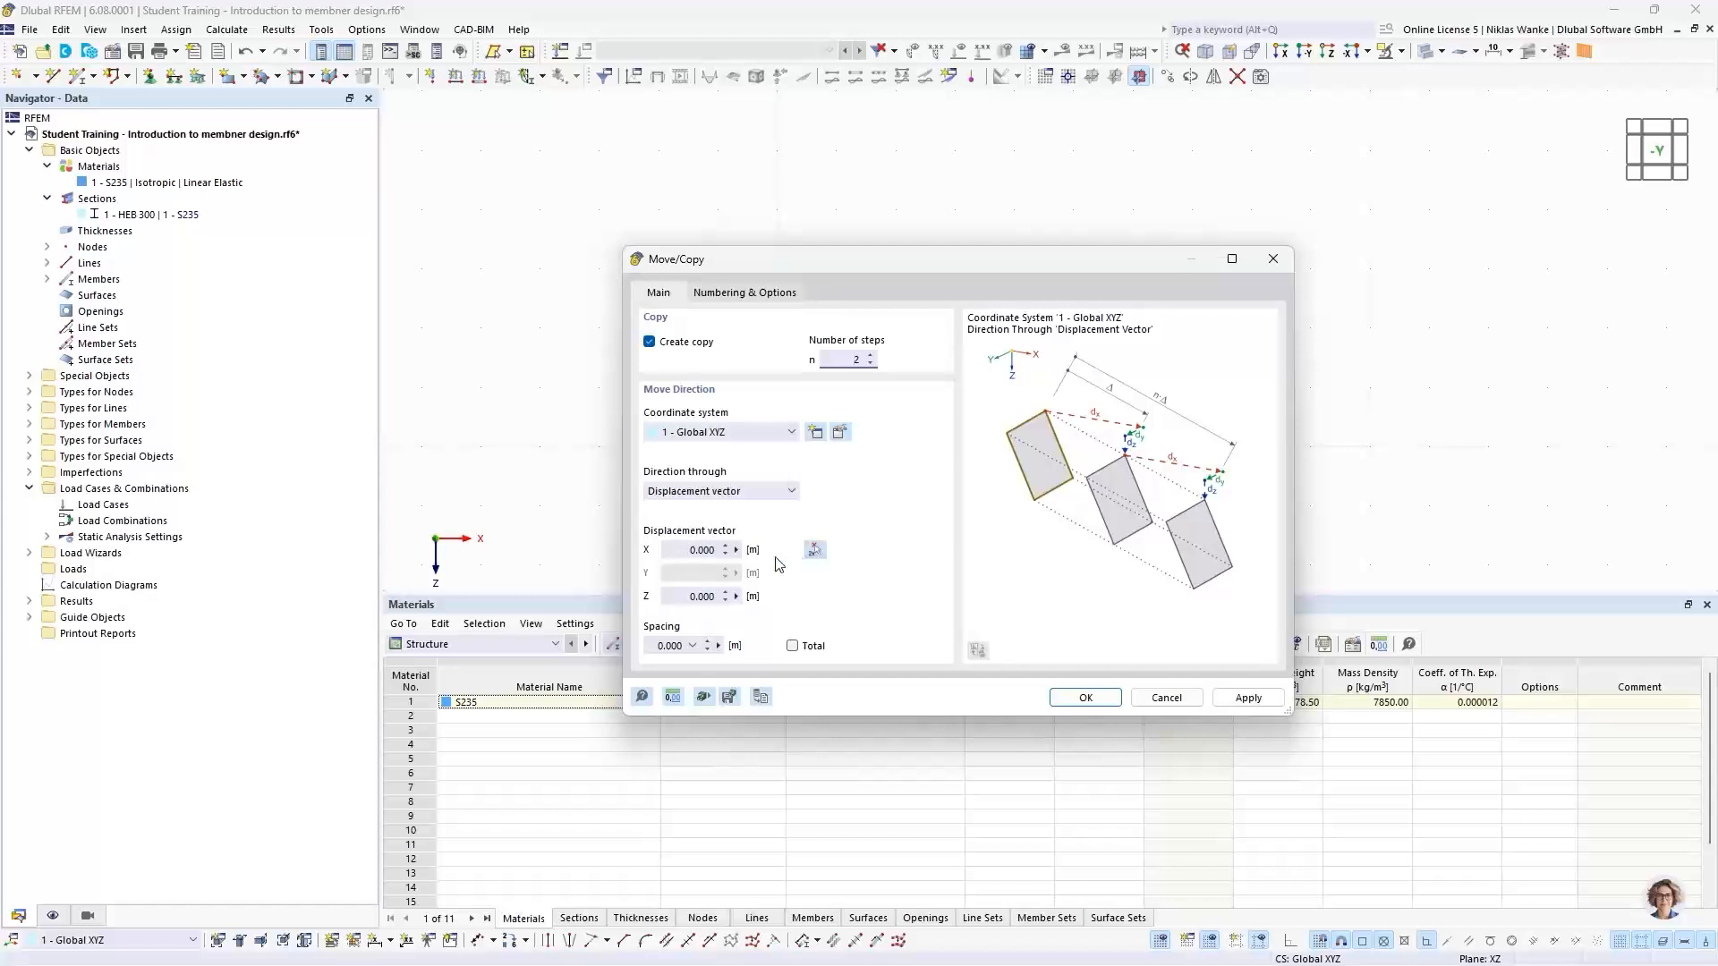
Define the 3 m X displacement by picking the two lower nodes of the triangle, and create the copies
{"action": "left_click_drag", "start_coordinate": [677, 550], "coordinate": [727, 550]}
{"action": "left_click_drag", "start_coordinate": [767, 262], "coordinate": [978, 499]}
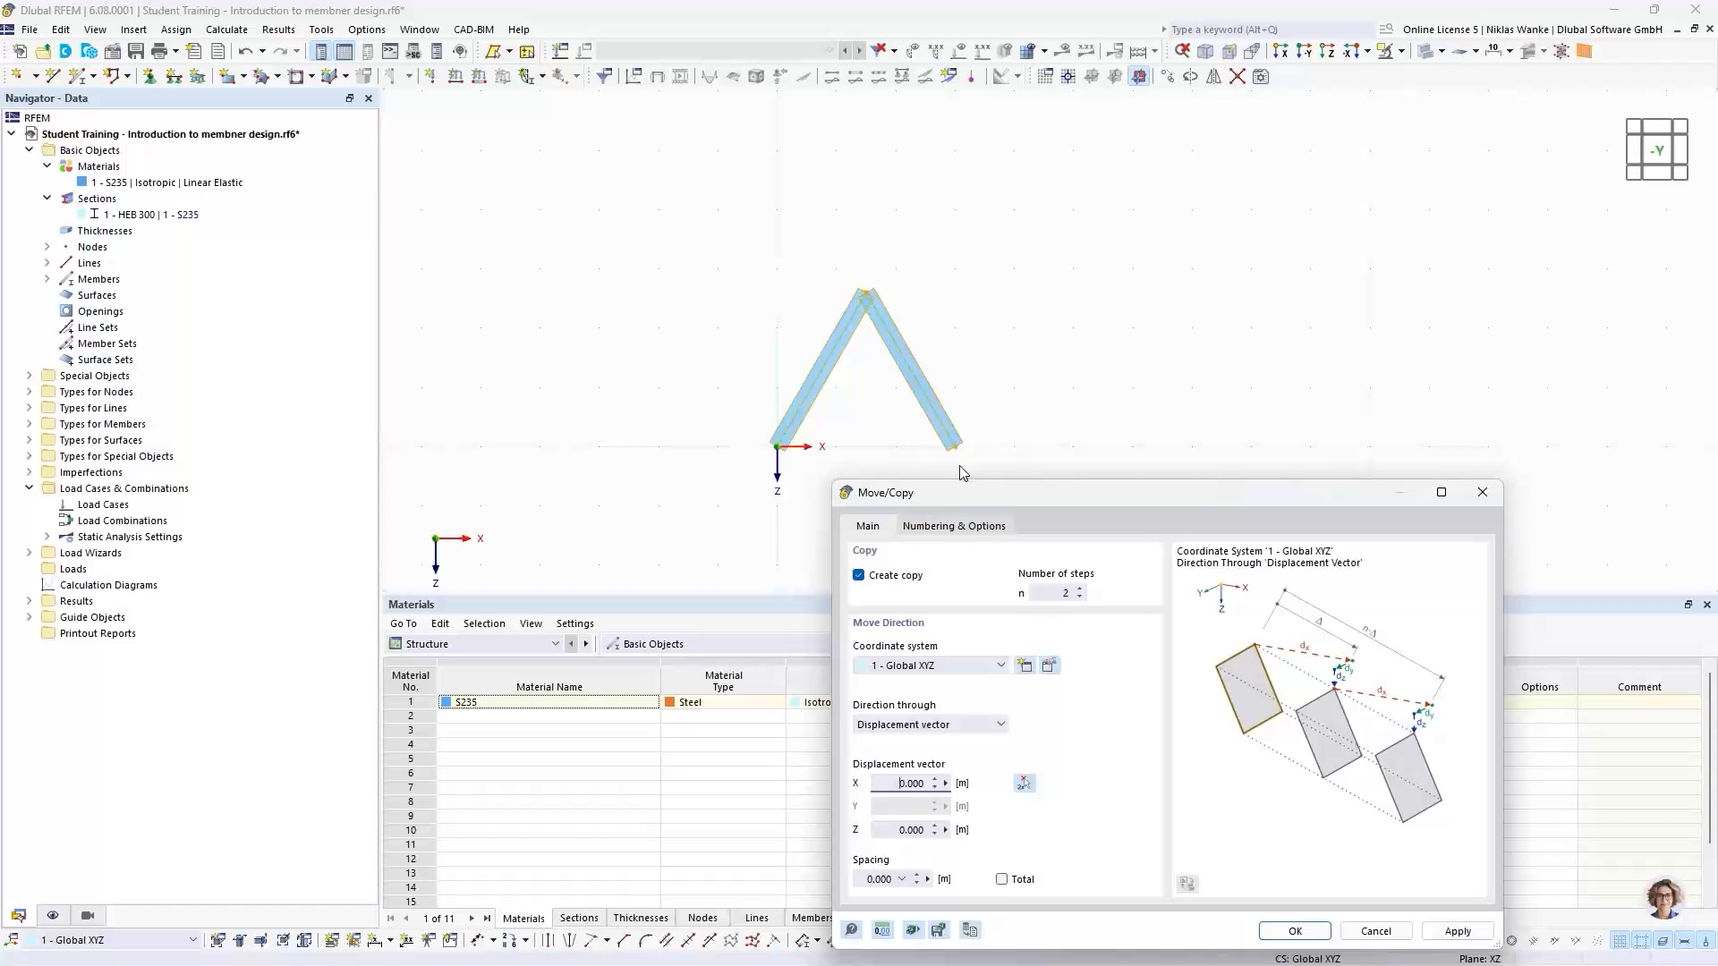
{"action": "left_click_drag", "start_coordinate": [1140, 494], "coordinate": [1126, 361]}
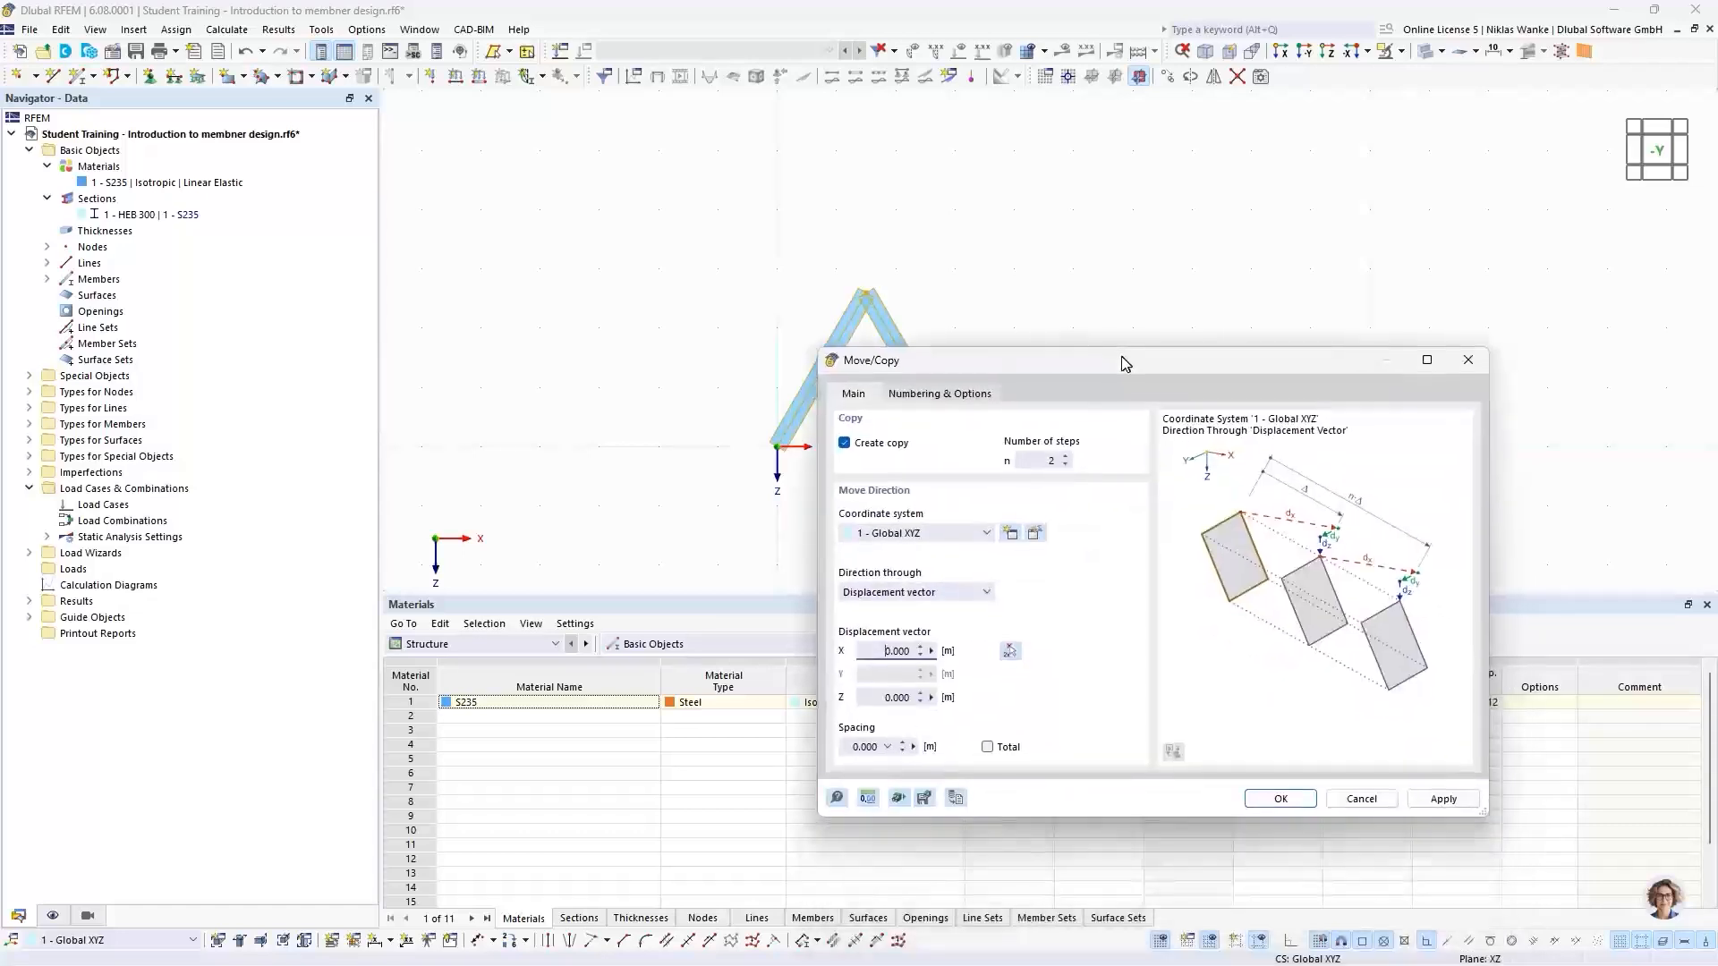
{"action": "left_click", "coordinate": [1008, 652]}
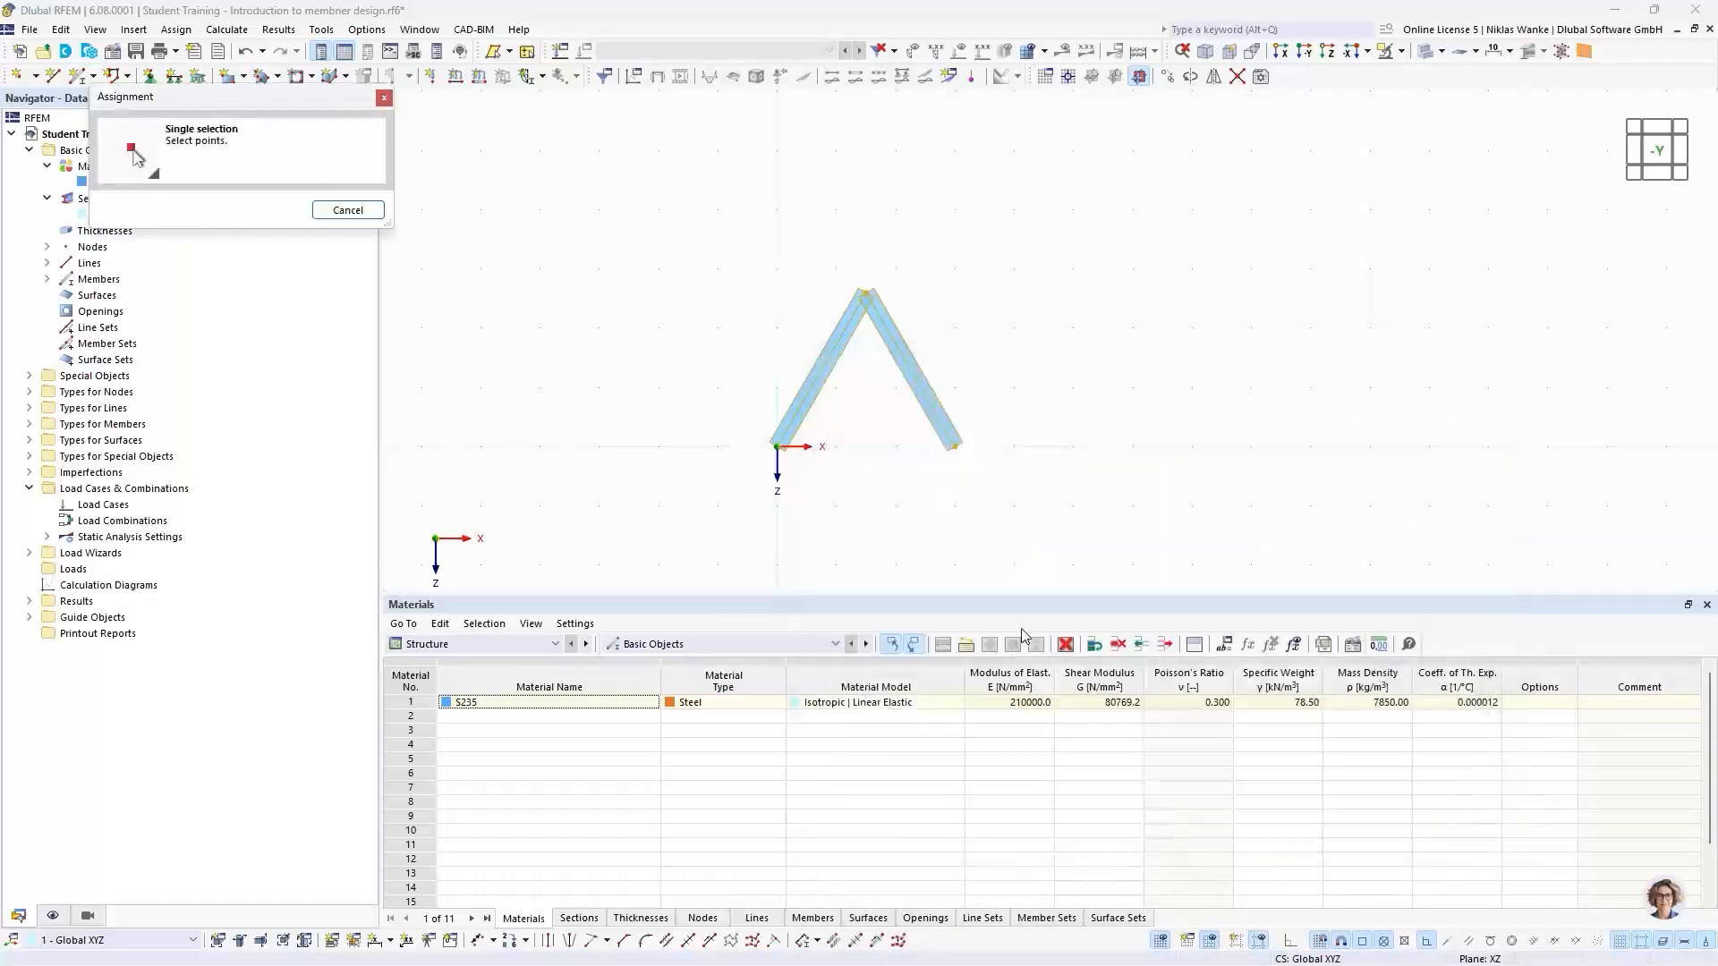
{"action": "left_click", "coordinate": [777, 447]}
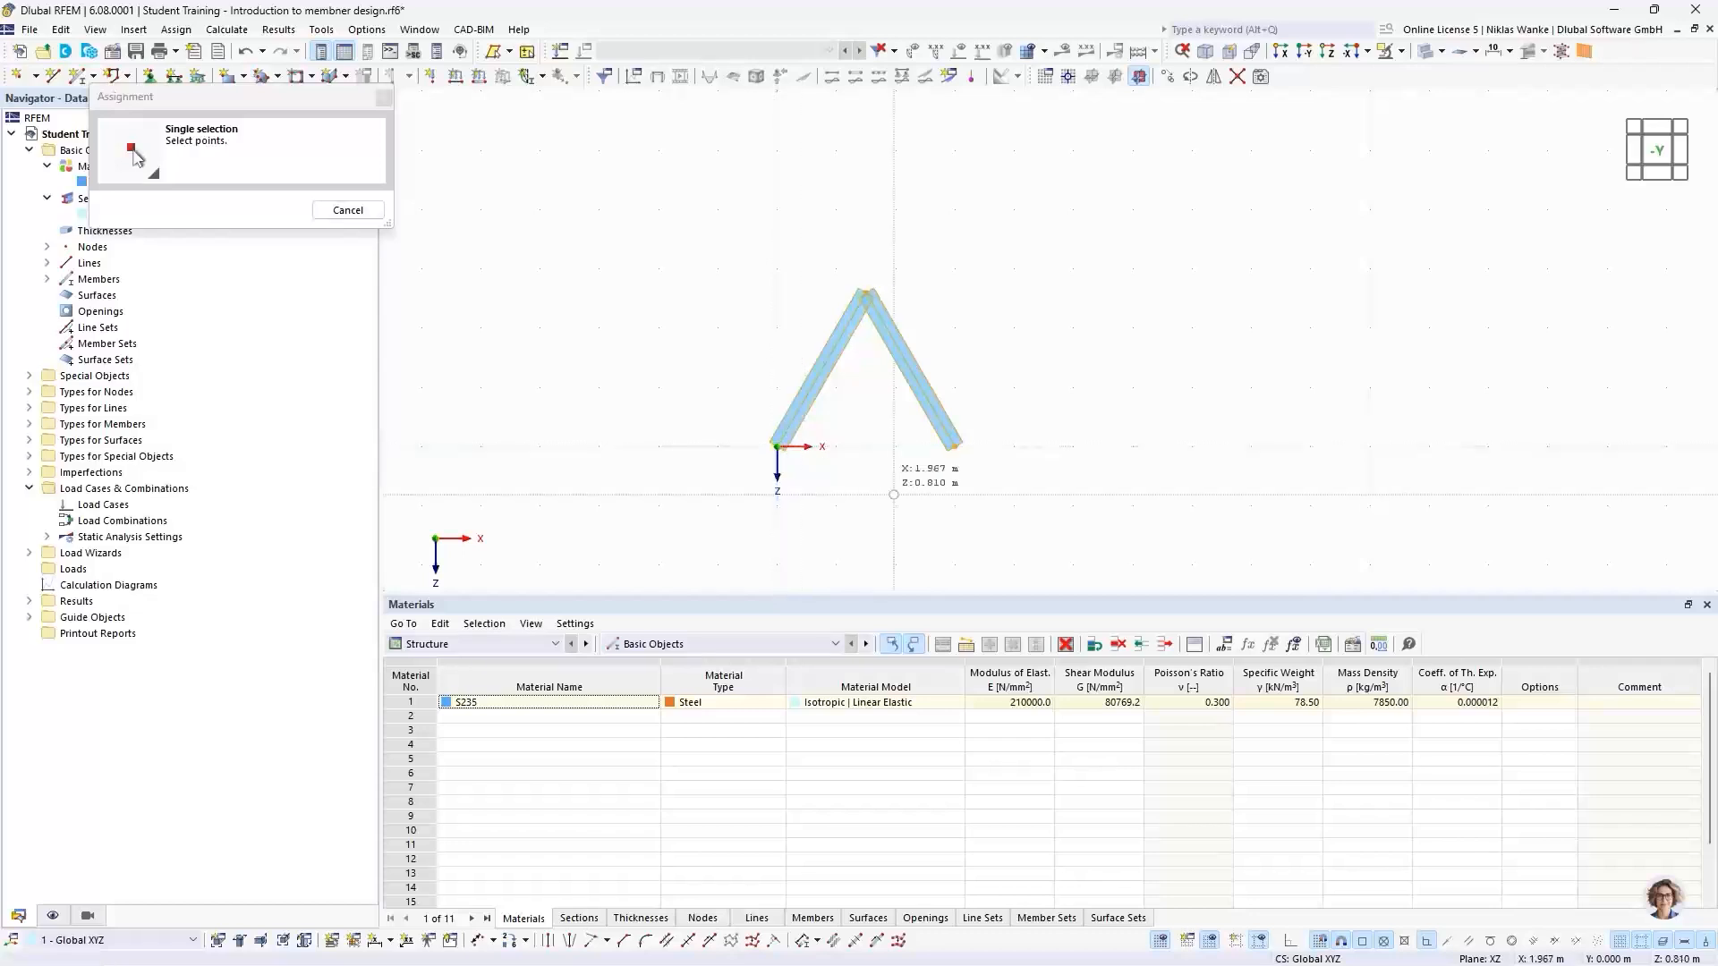
{"action": "left_click", "coordinate": [955, 446]}
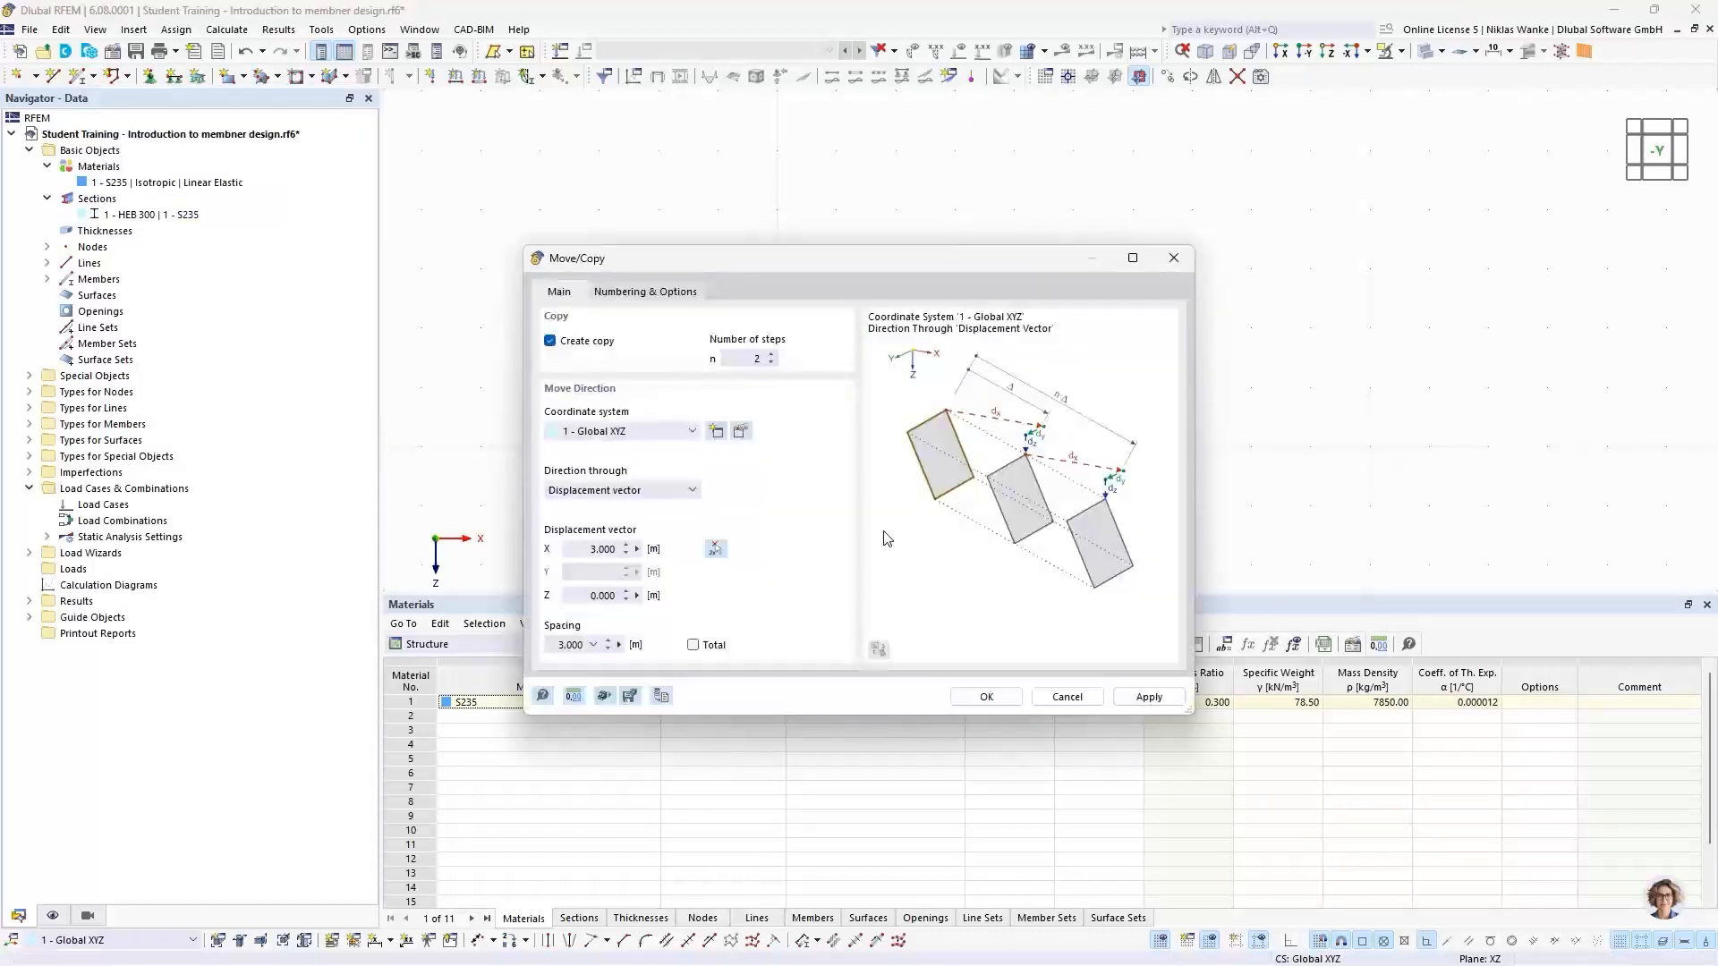
{"action": "left_click", "coordinate": [582, 550]}
{"action": "left_click_drag", "start_coordinate": [585, 549], "coordinate": [646, 549]}
{"action": "left_click", "coordinate": [982, 697]}
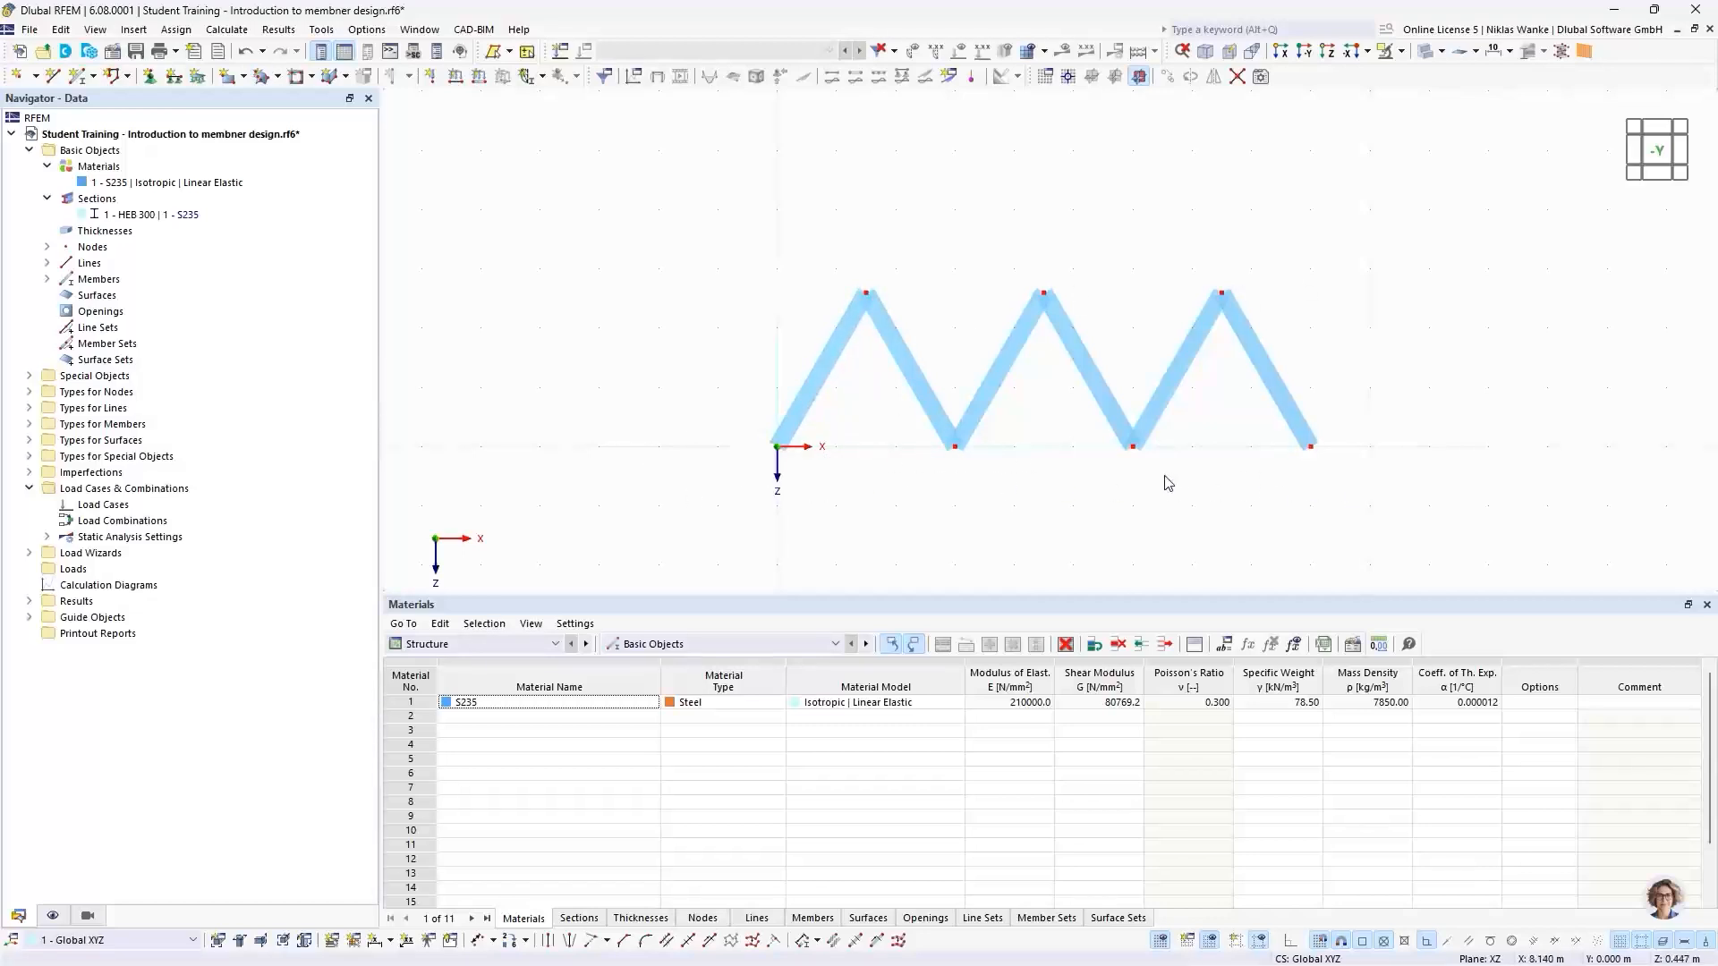
Set up a new single member of type Truss (only N) with the HEB 300 section in S235
{"action": "left_click", "coordinate": [94, 76]}
{"action": "left_click", "coordinate": [114, 100]}
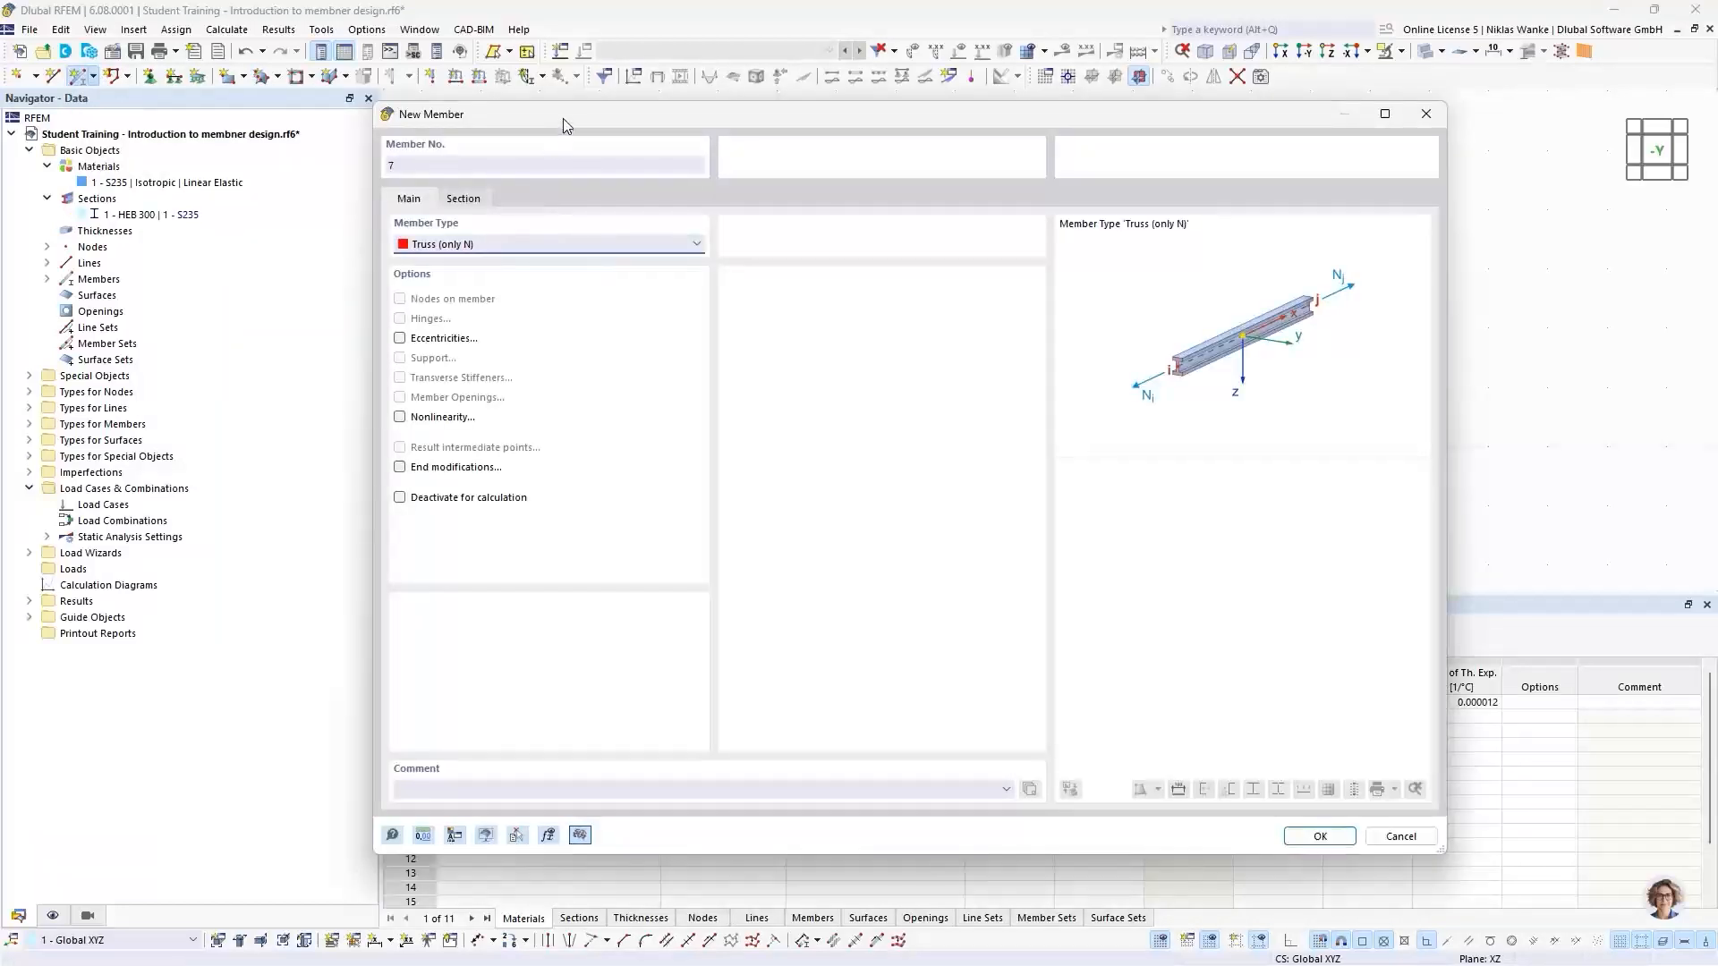
{"action": "left_click_drag", "start_coordinate": [571, 131], "coordinate": [584, 135]}
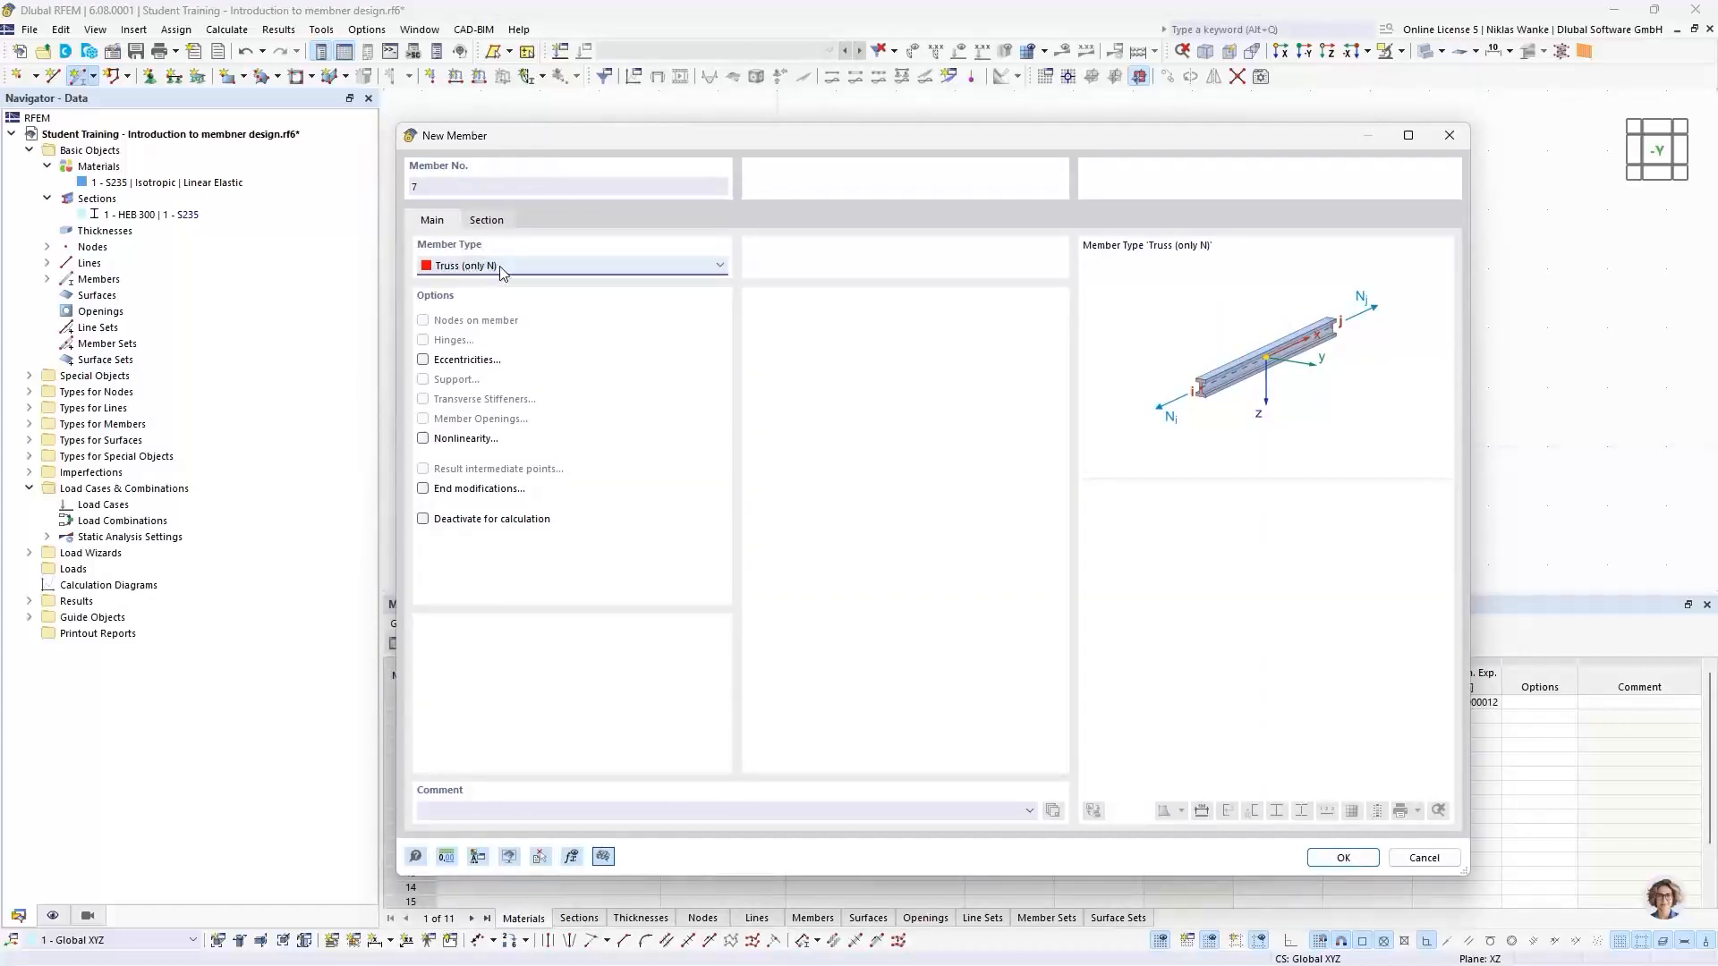
{"action": "left_click", "coordinate": [488, 224]}
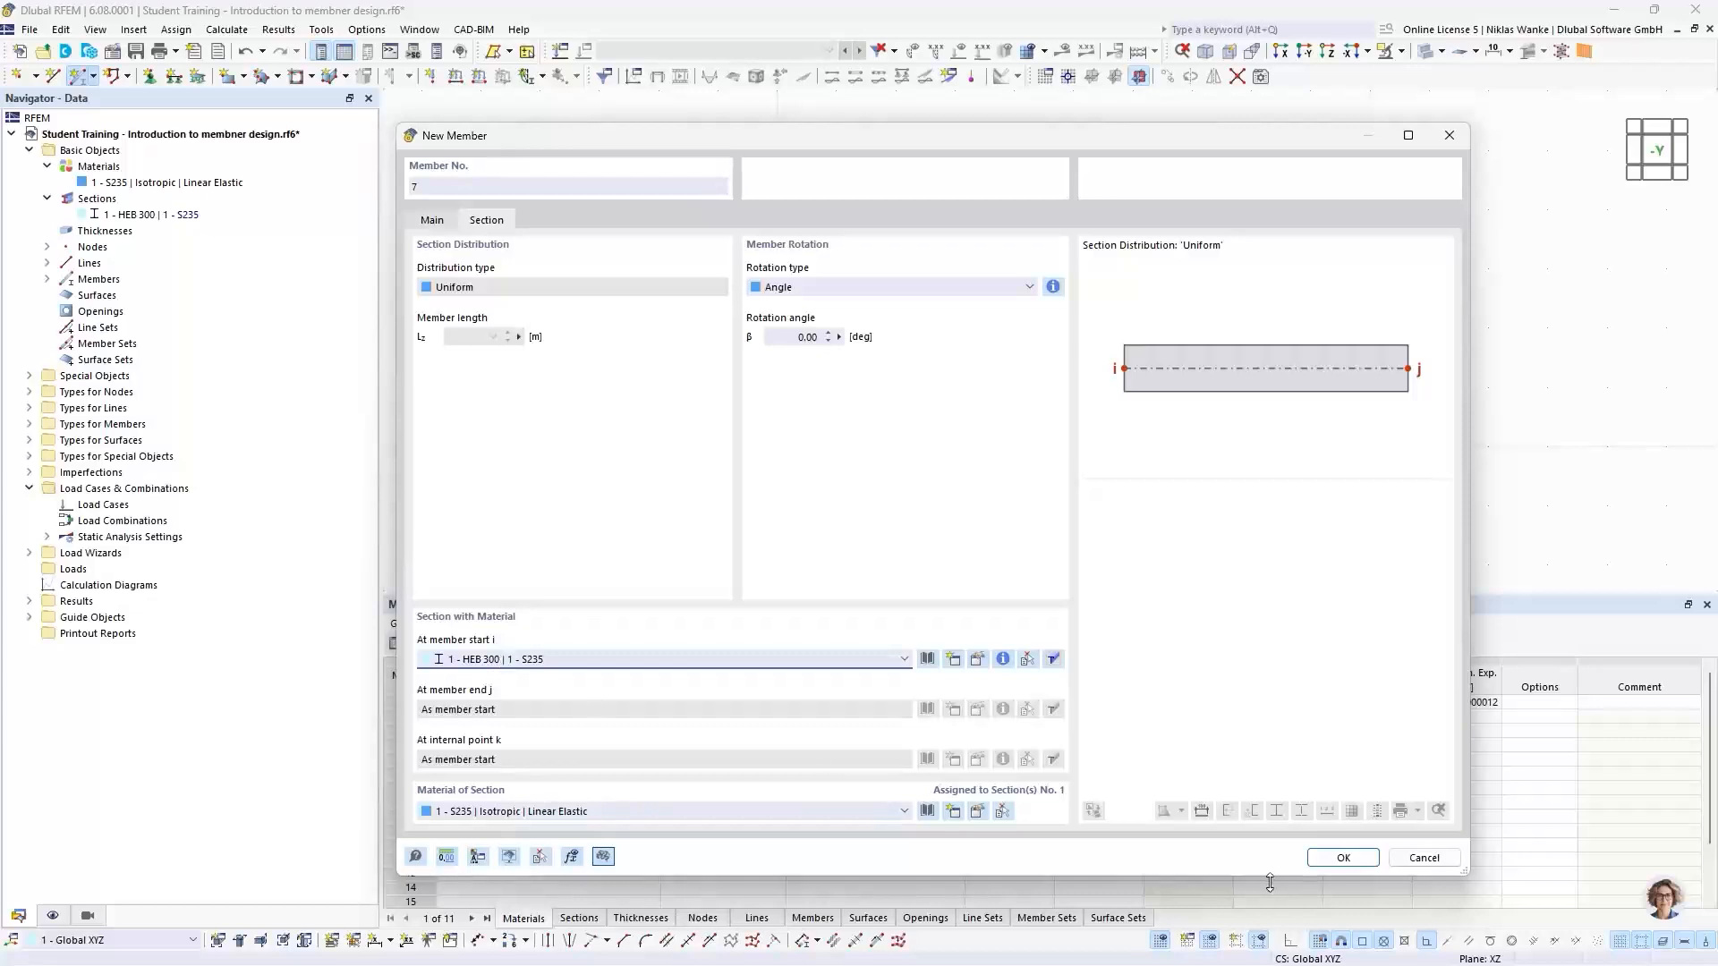
{"action": "left_click", "coordinate": [1343, 858]}
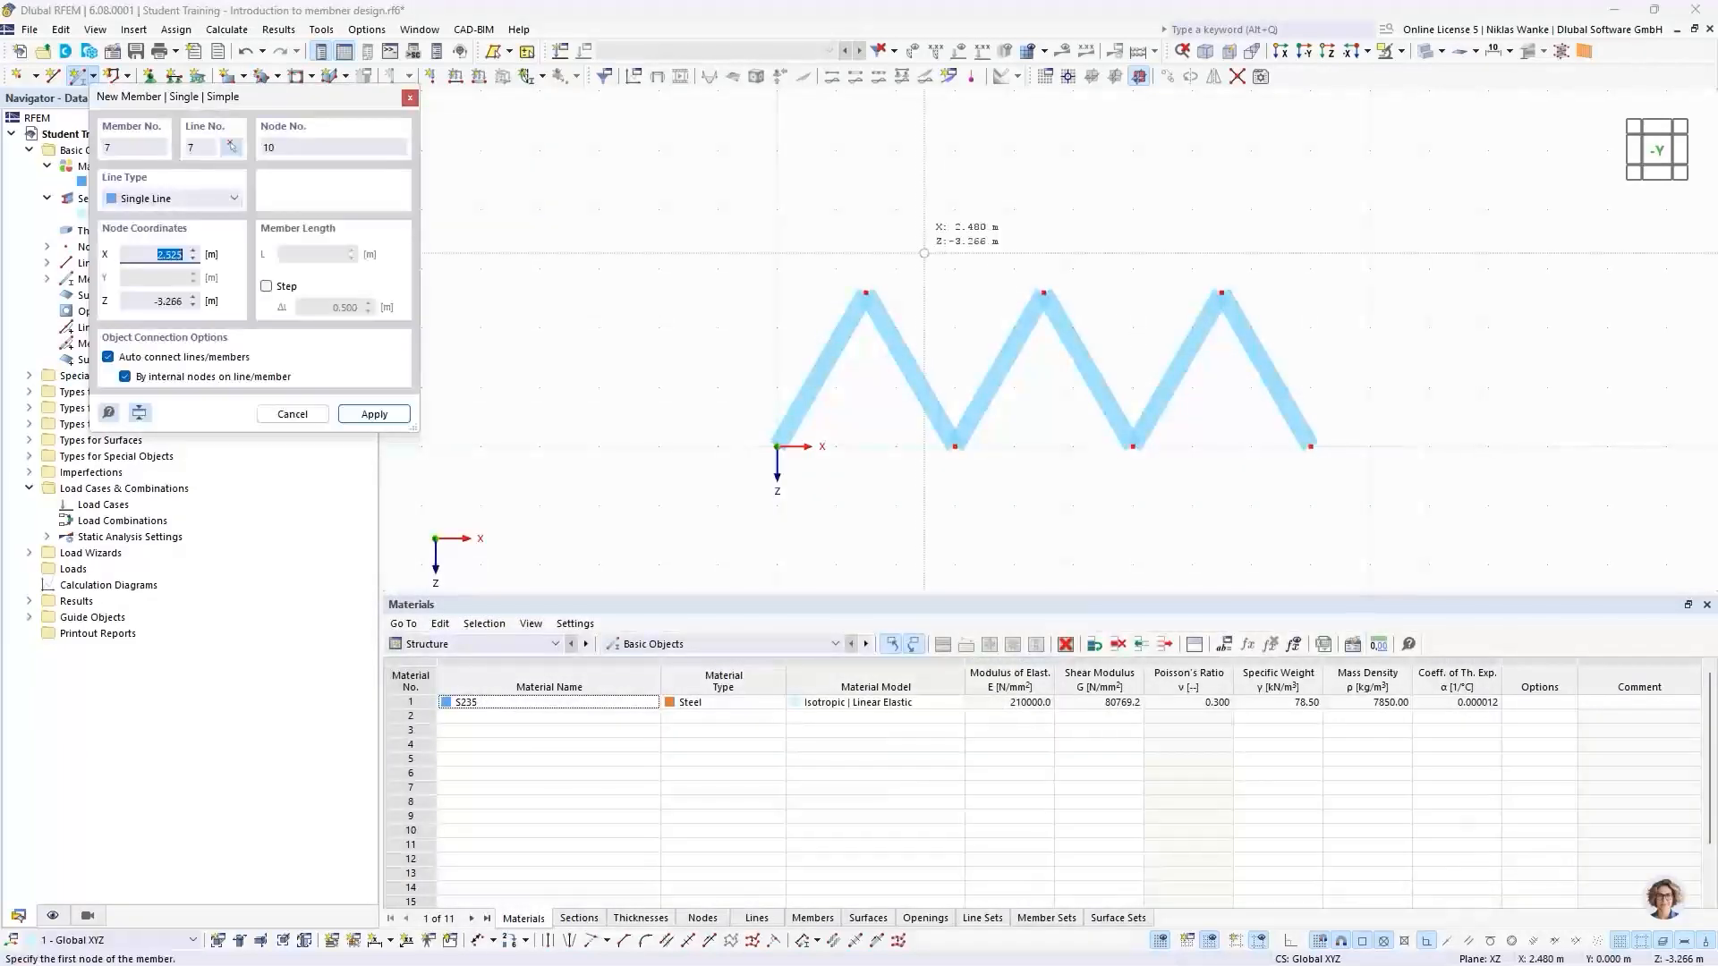
Draw the top chord between the outer upper nodes and the bottom chord between the outer lower nodes of the truss
{"action": "left_click", "coordinate": [865, 292]}
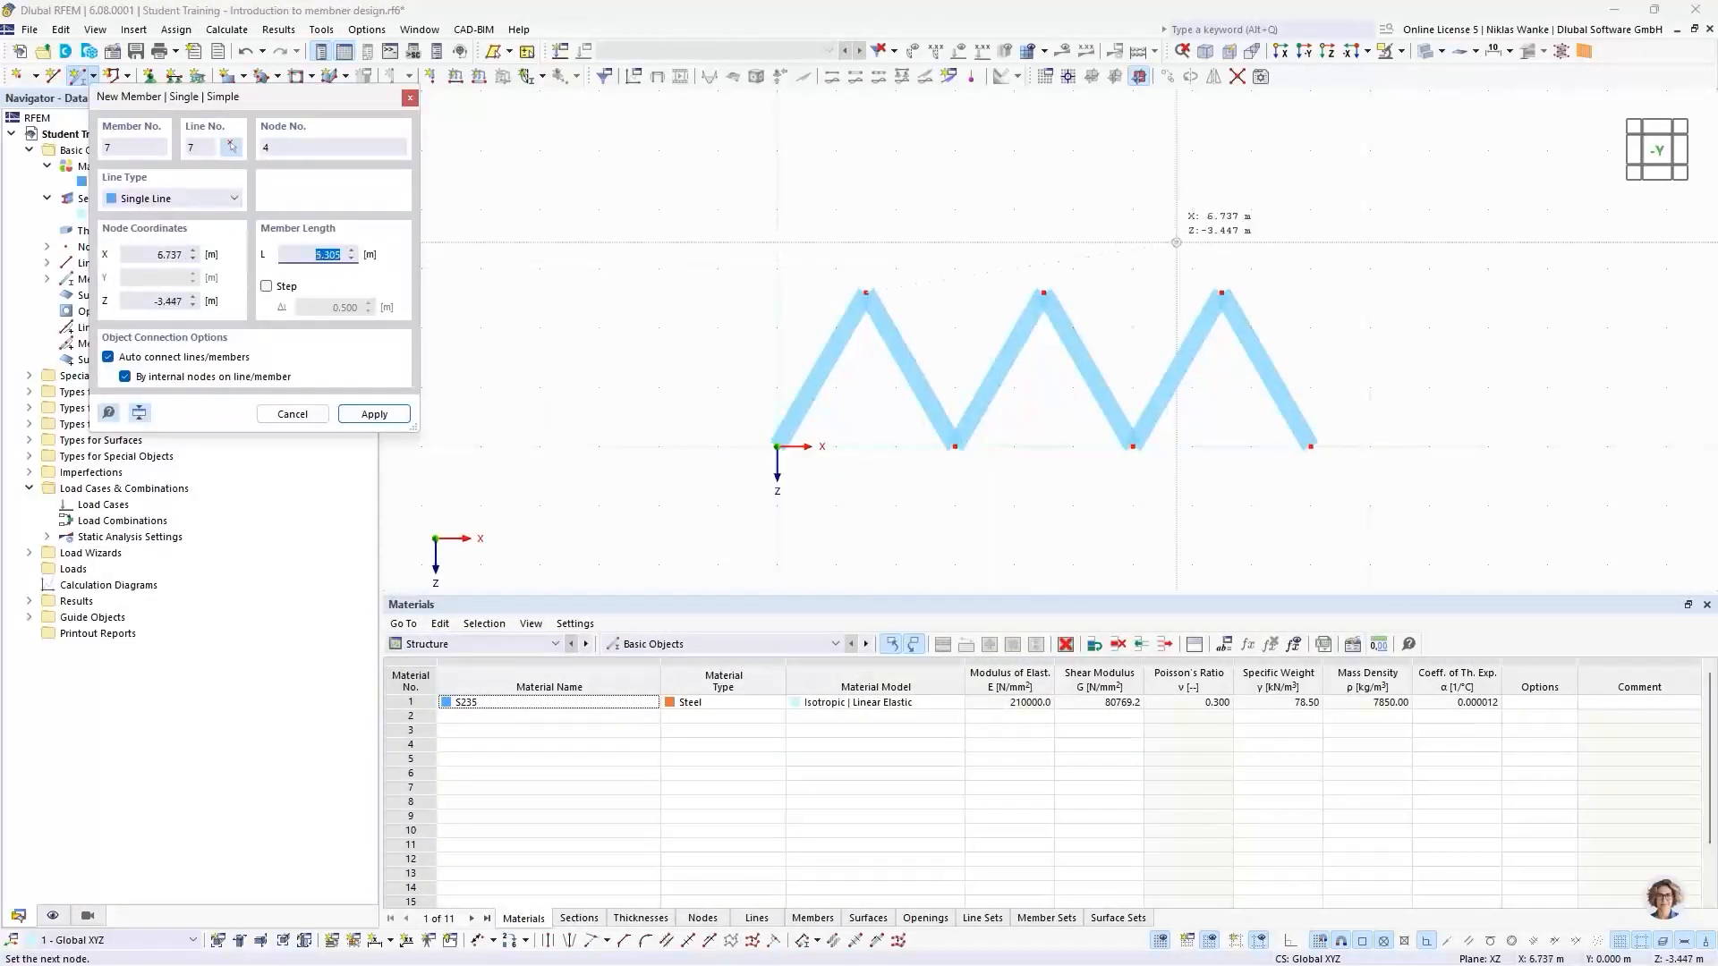
{"action": "left_click", "coordinate": [1222, 292]}
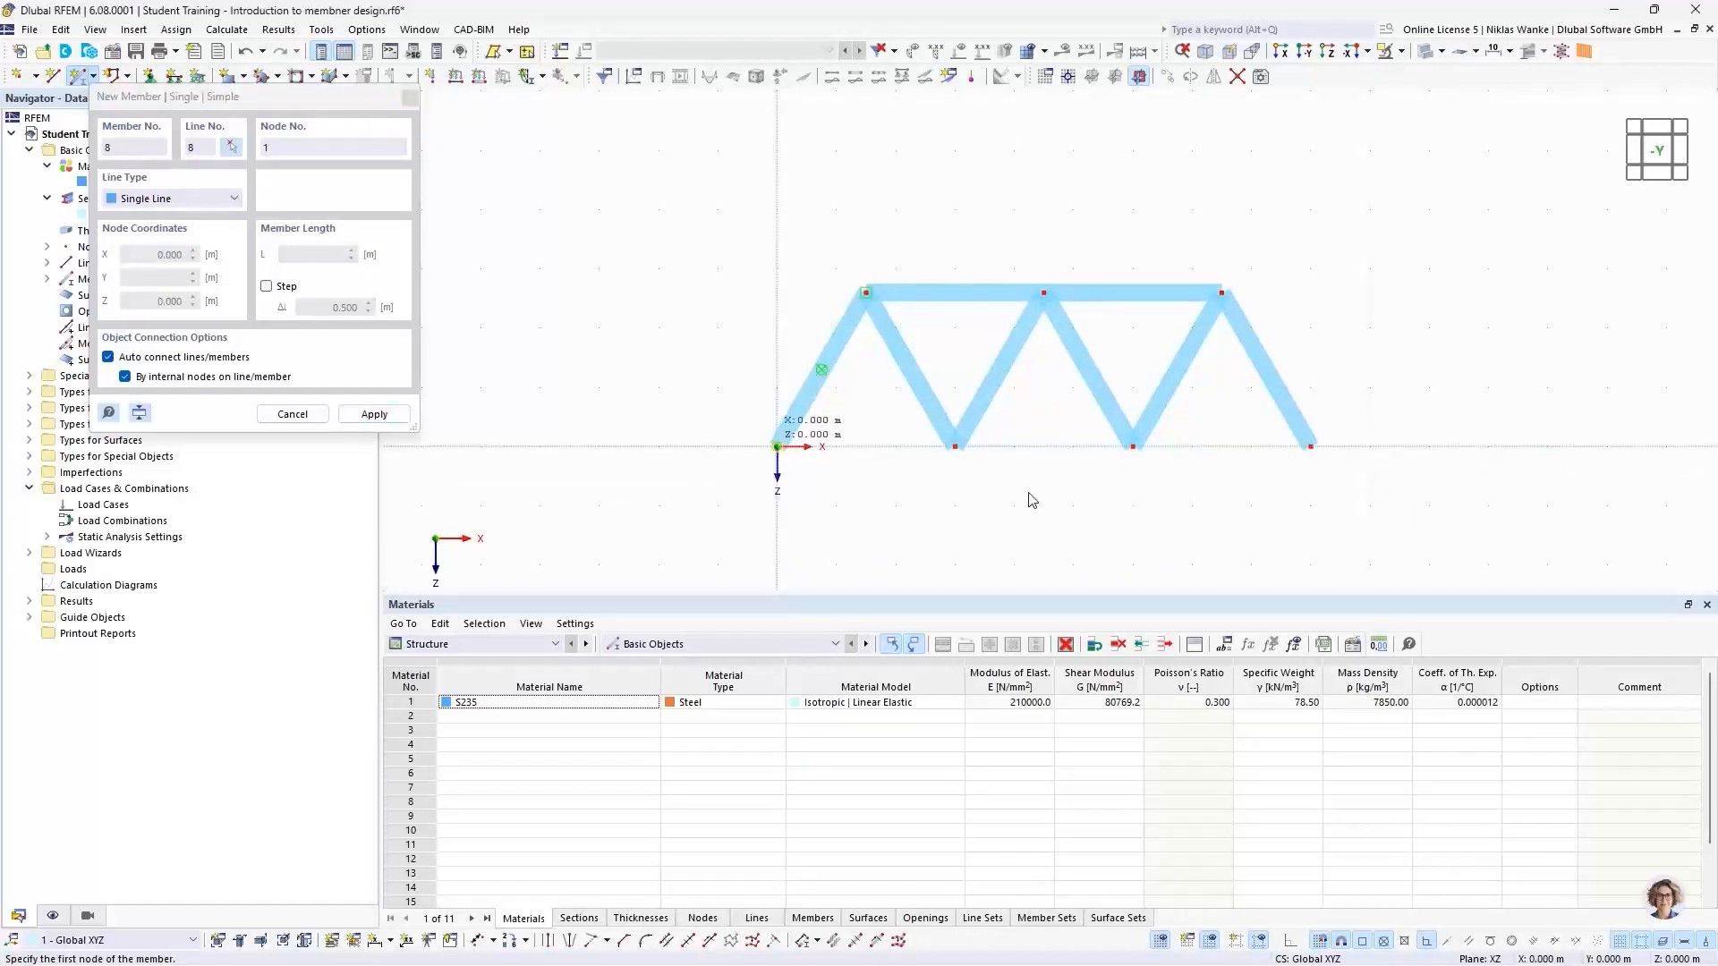
{"action": "left_click", "coordinate": [776, 446]}
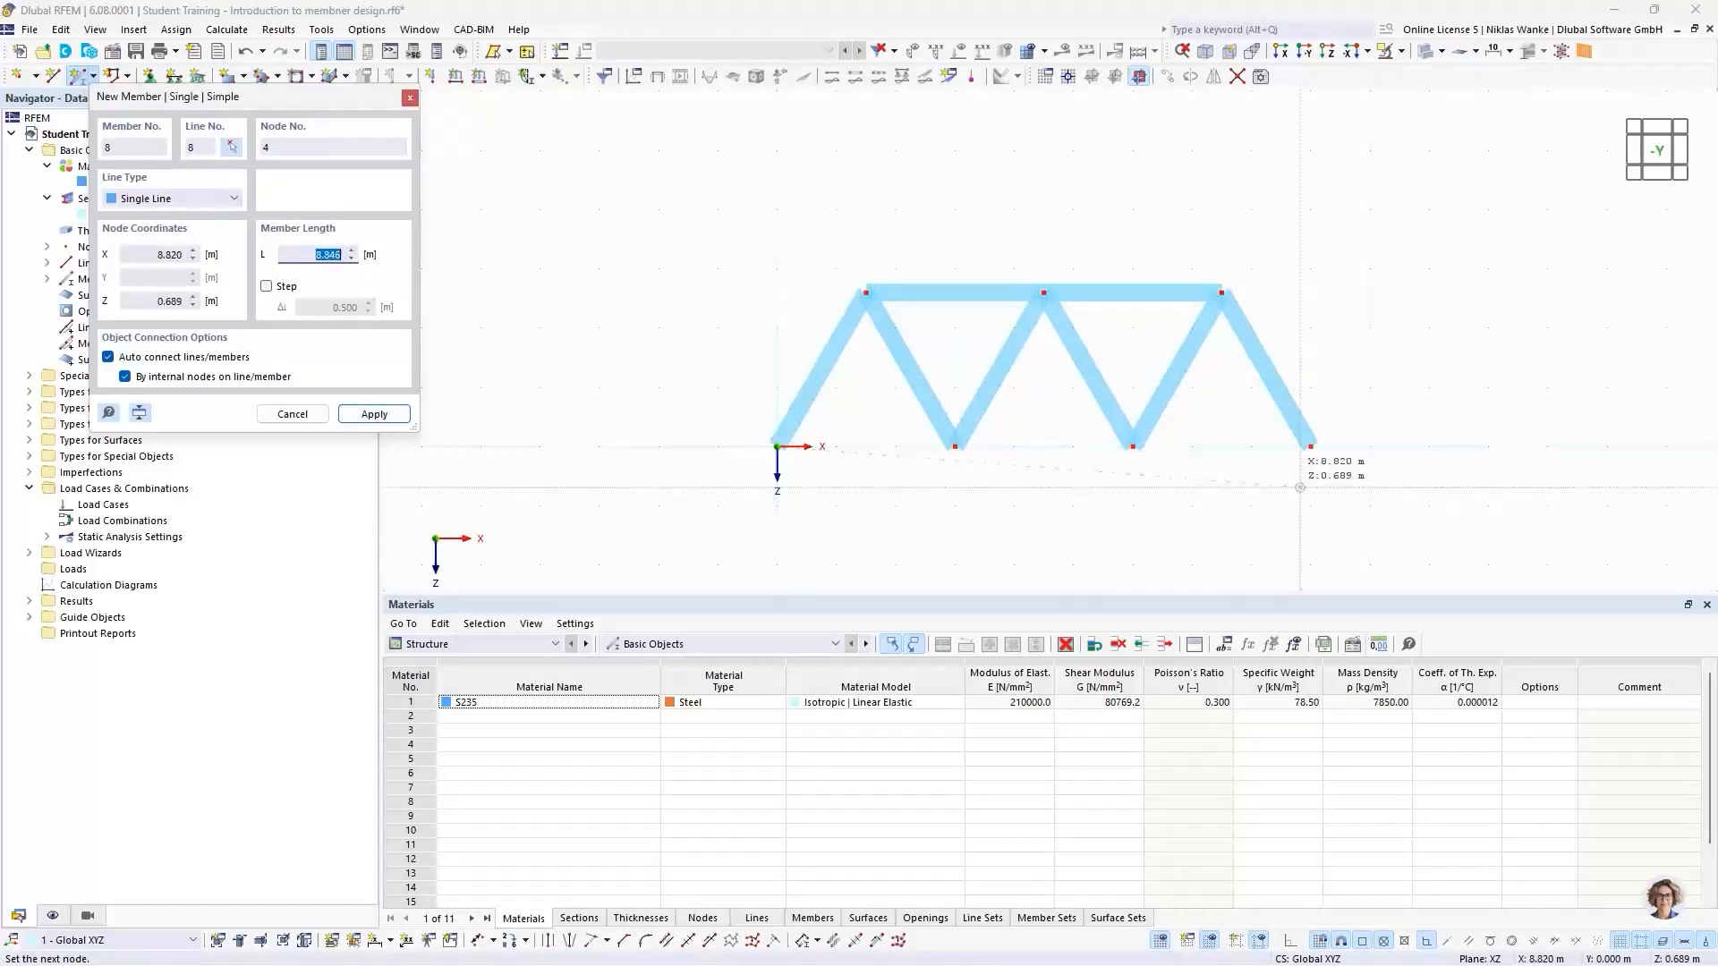
{"action": "left_click", "coordinate": [1321, 408]}
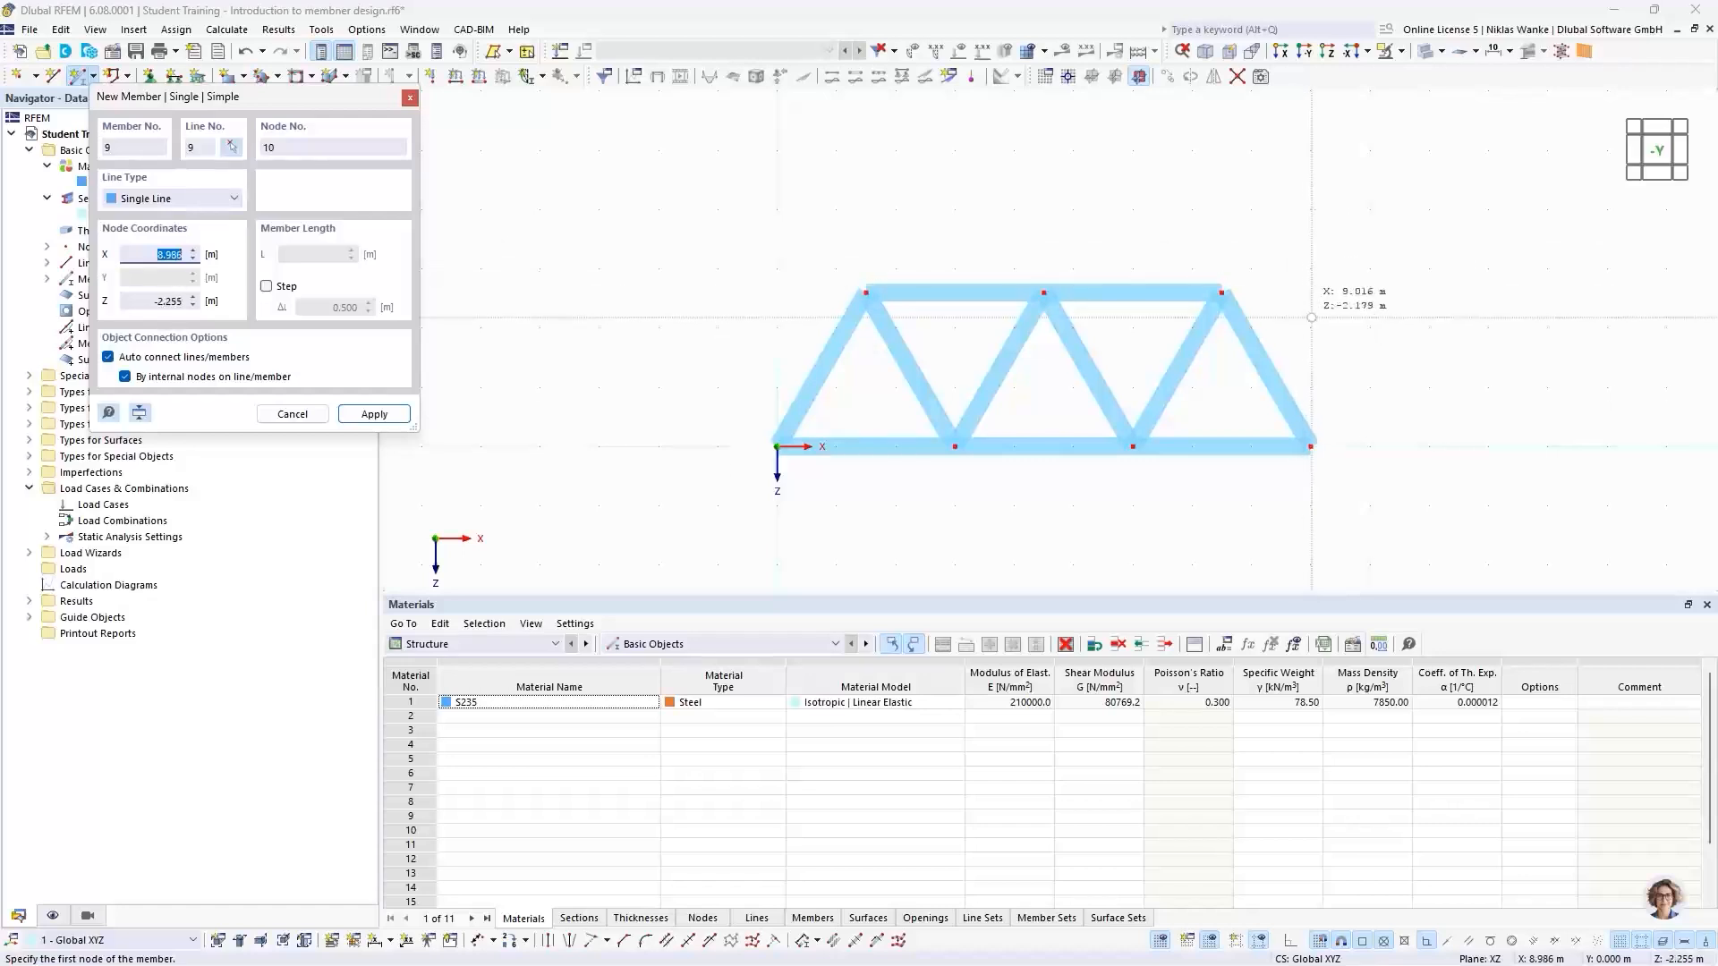
{"action": "key", "text": "Escape"}
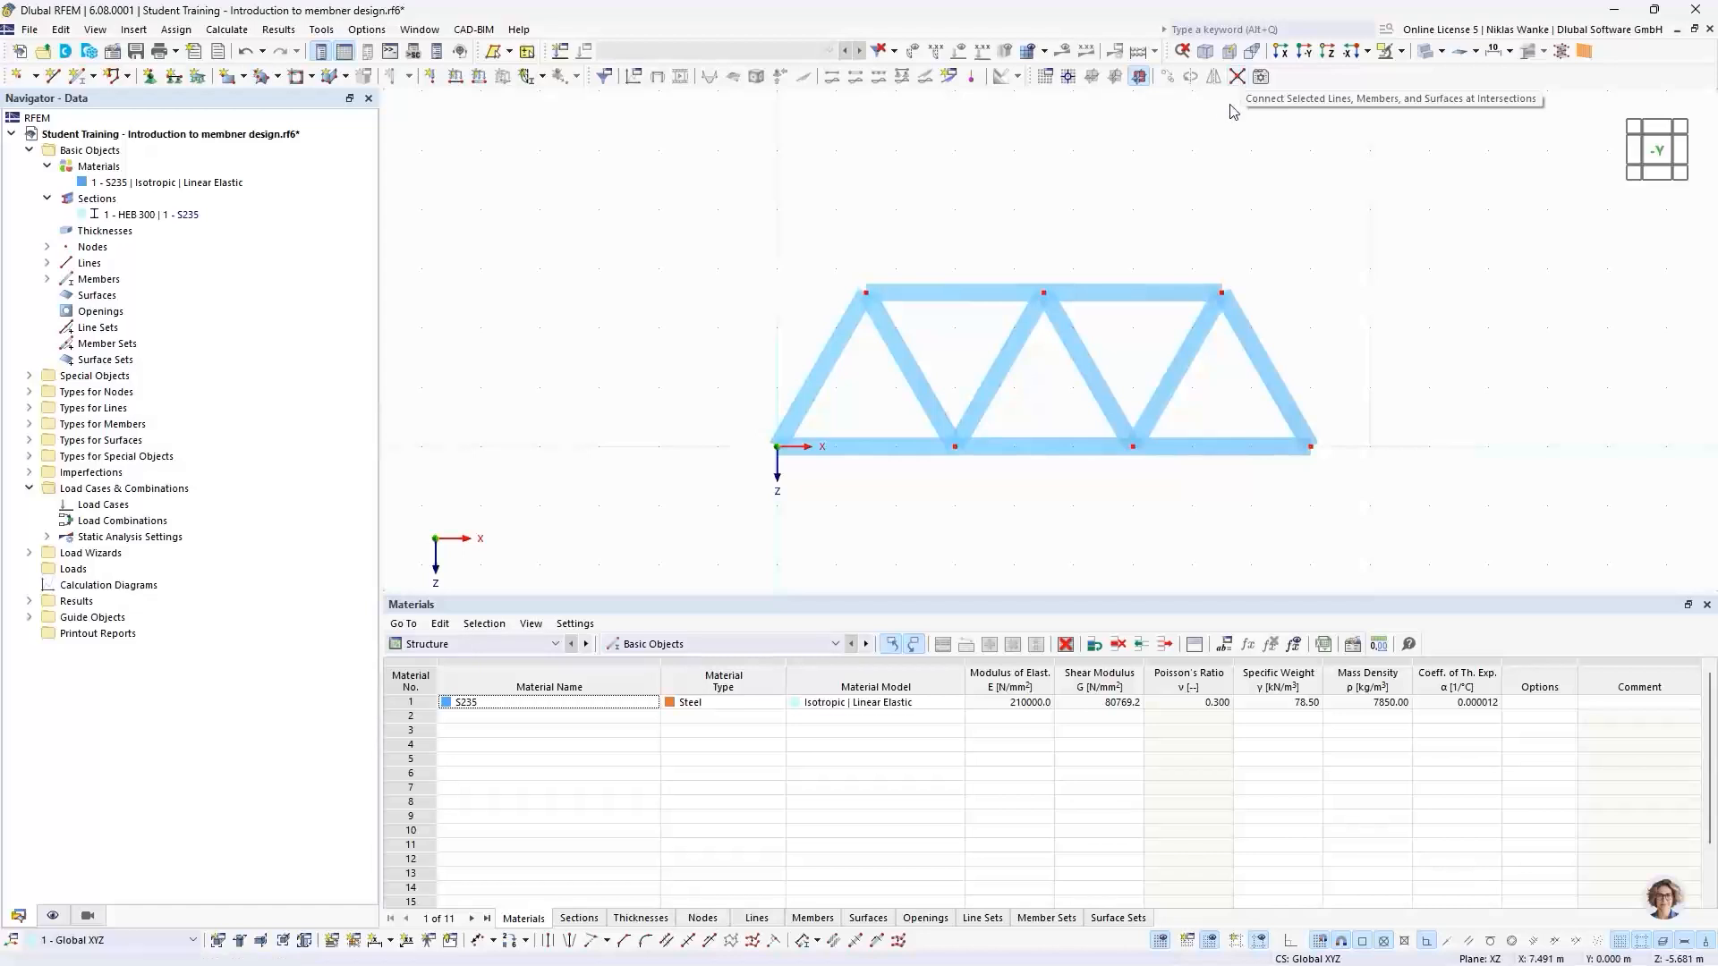
Connect all lines and members of the truss at their intersections by enclosing the whole structure in a selection window
{"action": "left_click", "coordinate": [1237, 77]}
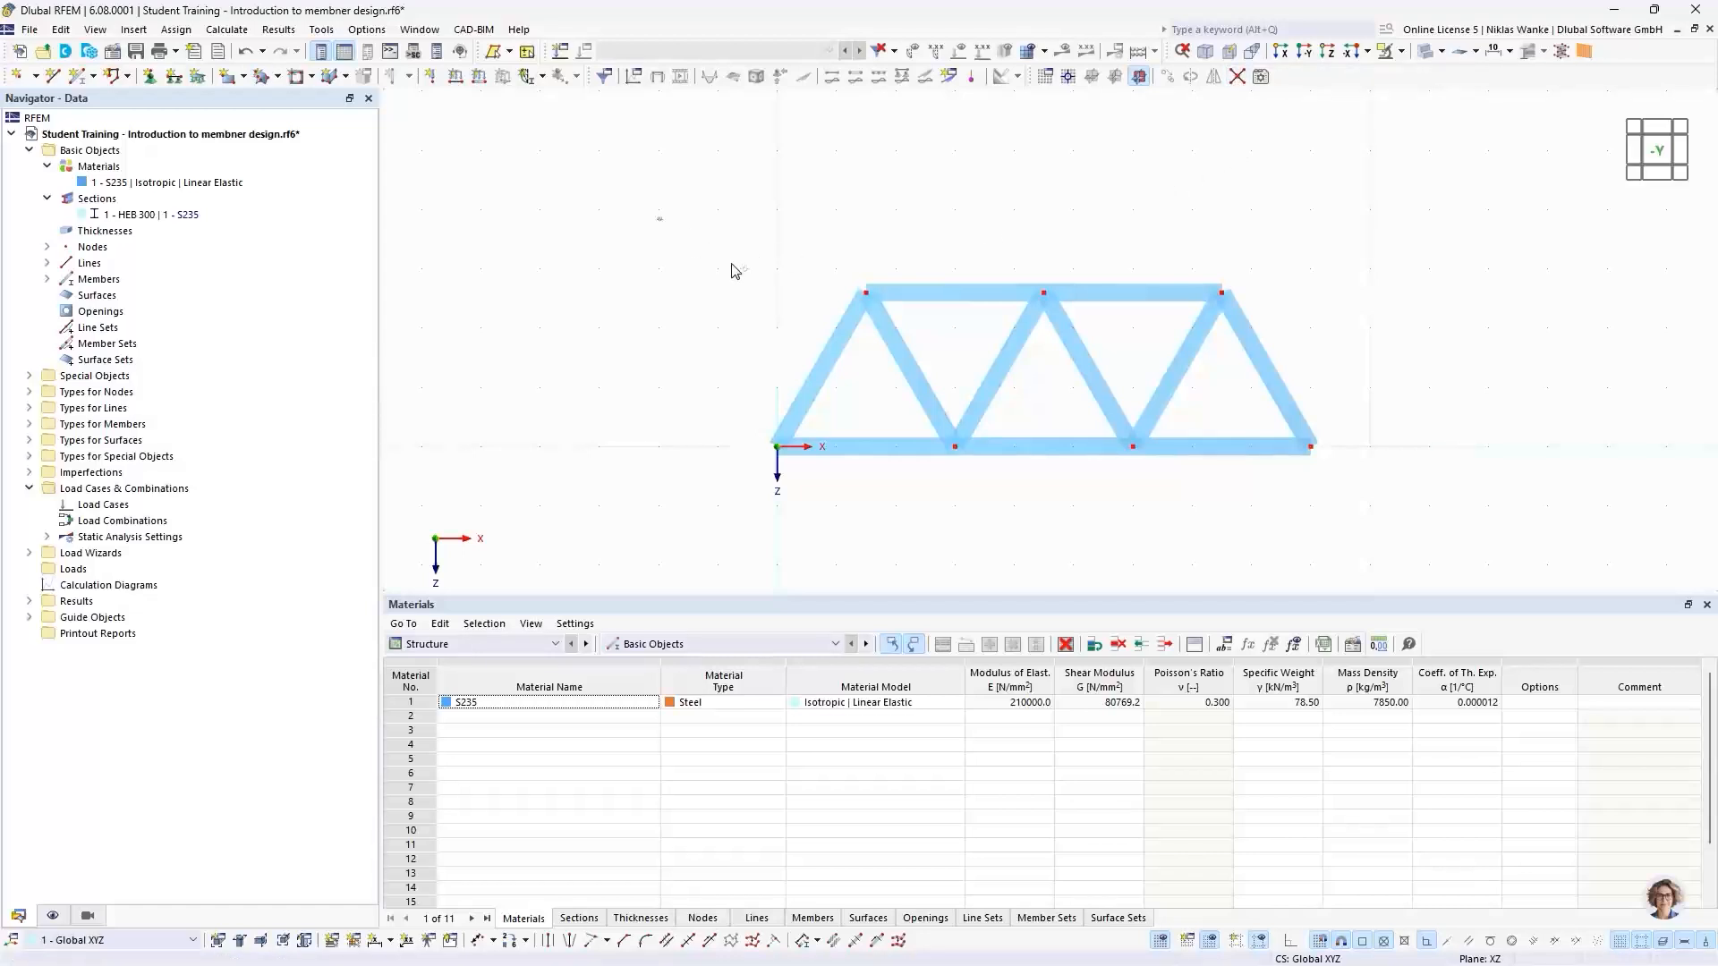
{"action": "left_click_drag", "start_coordinate": [659, 218], "coordinate": [1461, 502]}
{"action": "middle_click_drag", "start_coordinate": [743, 368], "coordinate": [694, 345]}
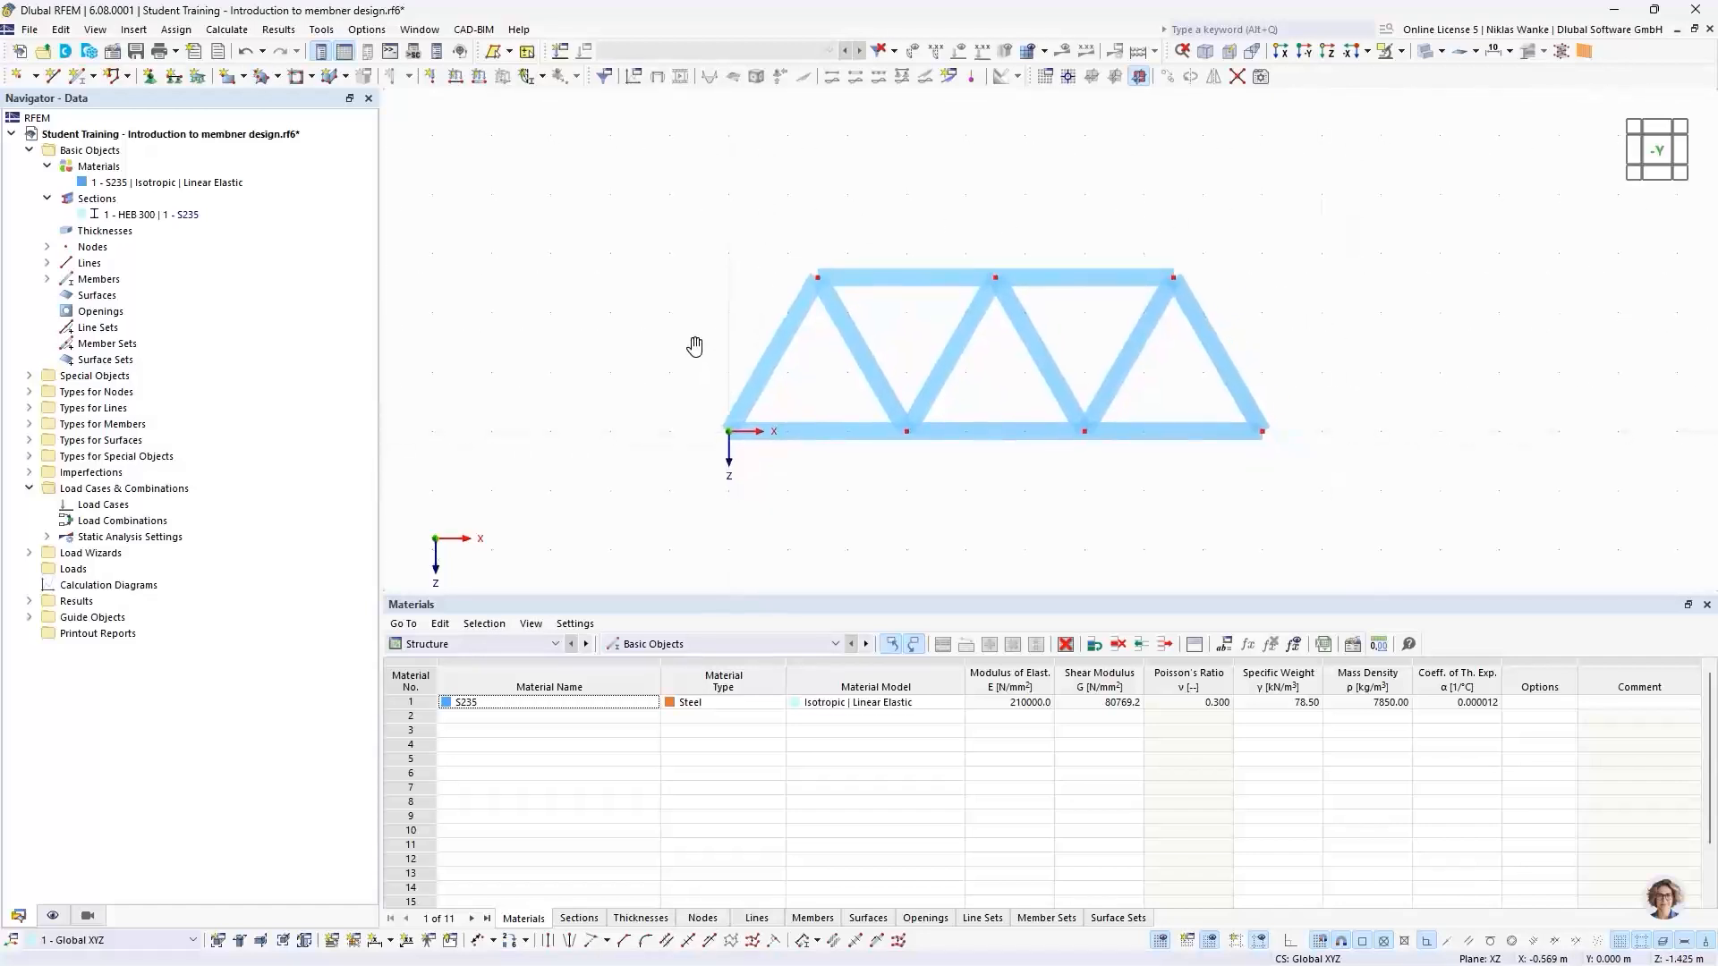
Add a linear length dimension to the first inclined member in the second plane, offset about 0.95 m outside the truss
{"action": "left_click", "coordinate": [392, 943]}
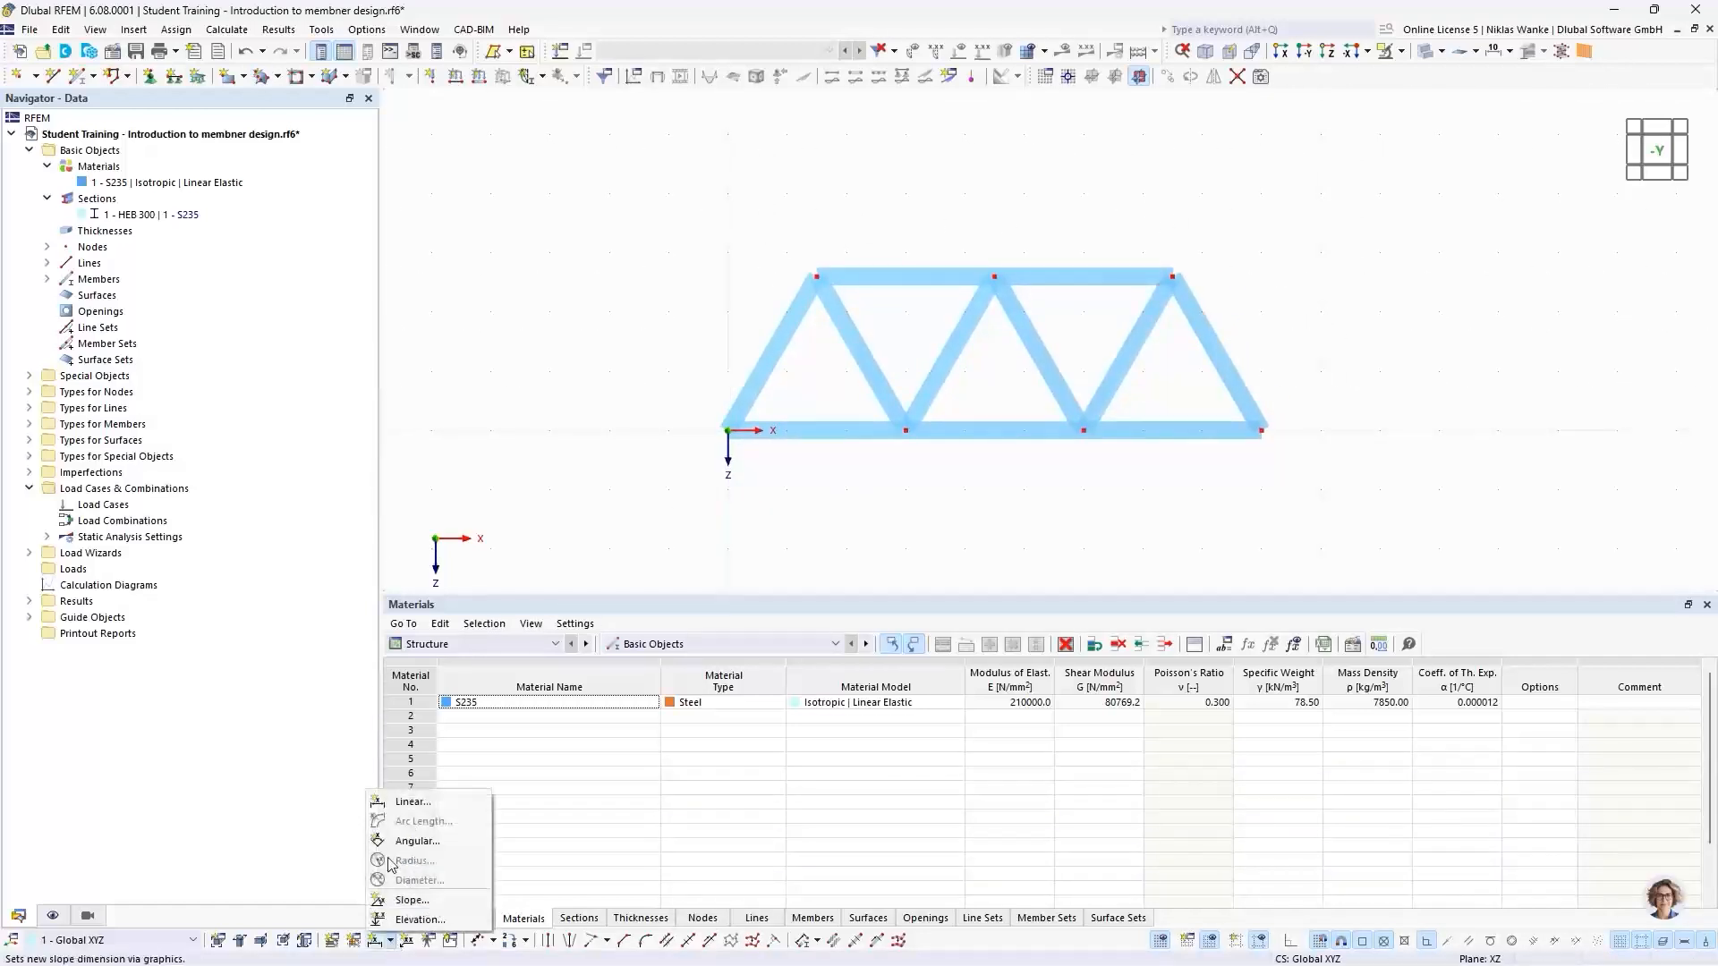
{"action": "left_click", "coordinate": [407, 804]}
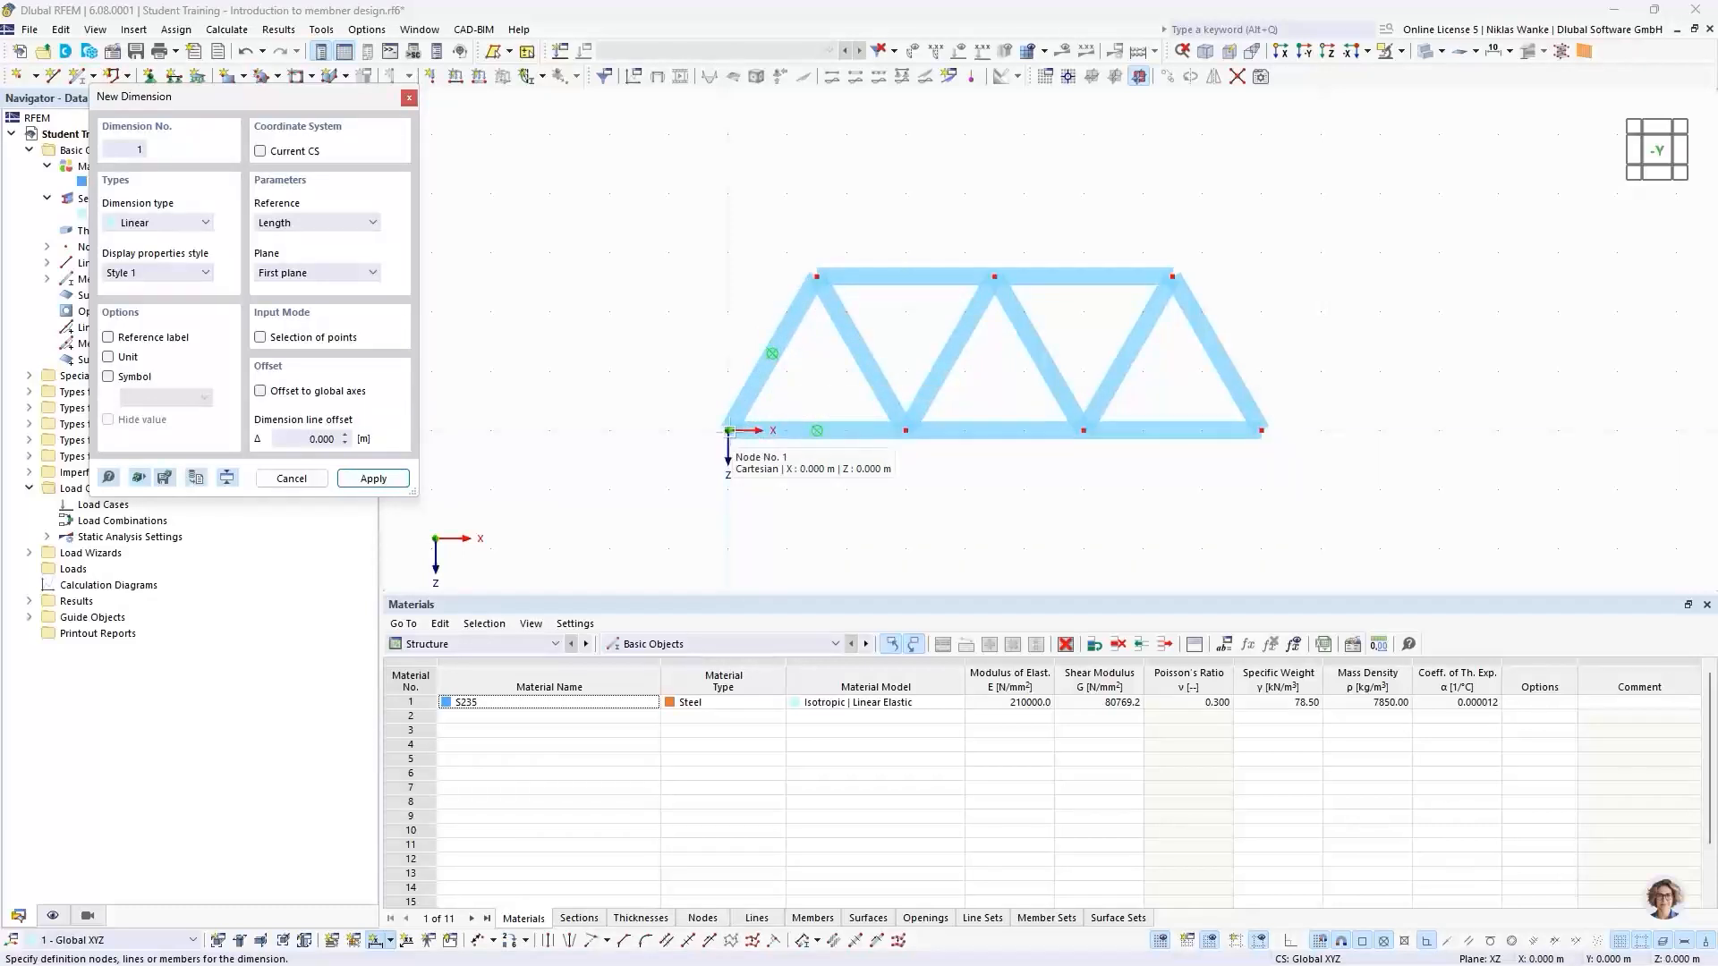
{"action": "left_click", "coordinate": [759, 376]}
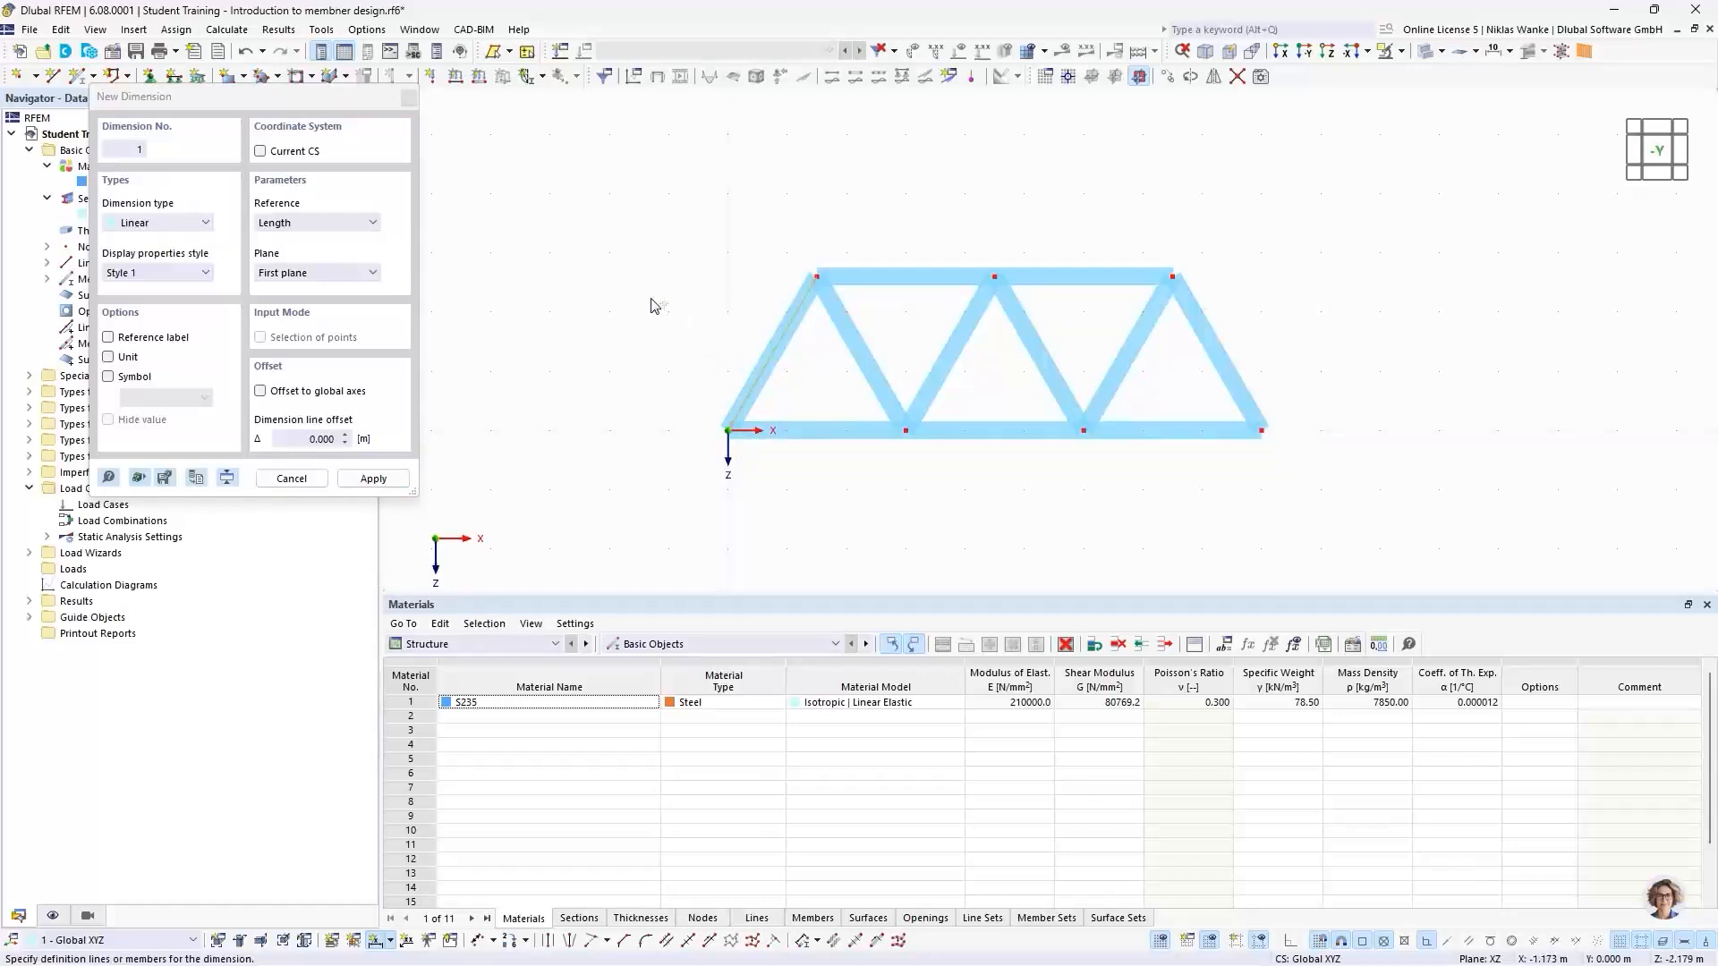
{"action": "left_click", "coordinate": [295, 272]}
{"action": "left_click", "coordinate": [300, 304]}
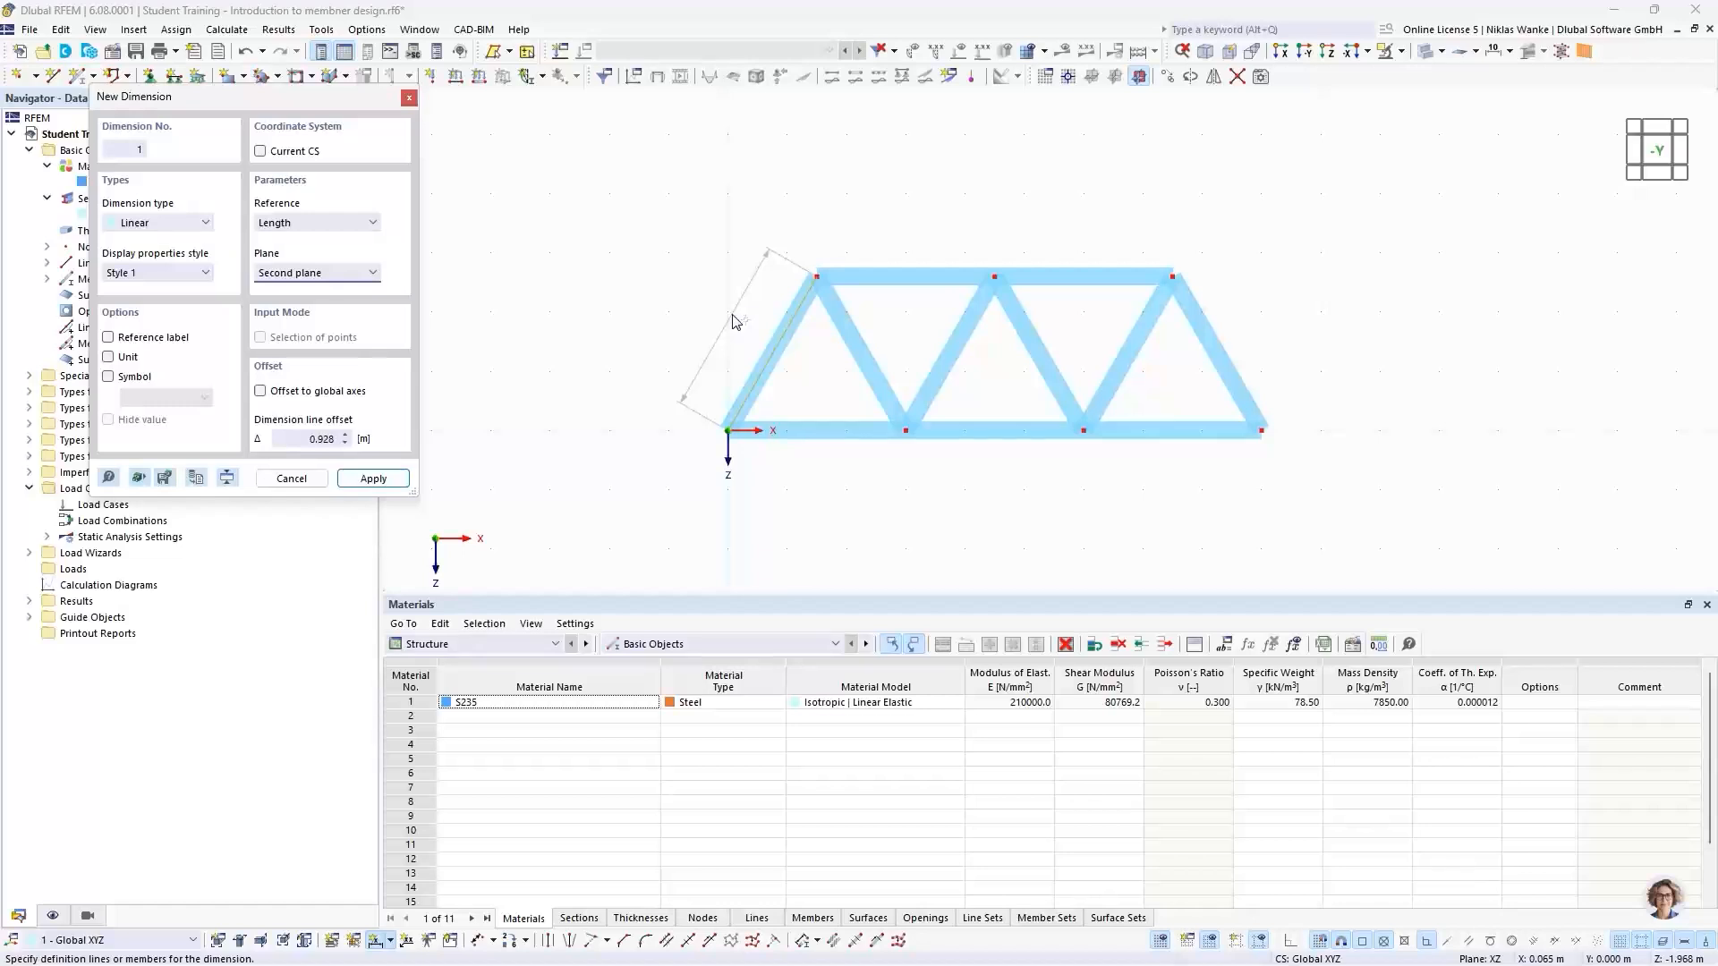
{"action": "left_click", "coordinate": [727, 335]}
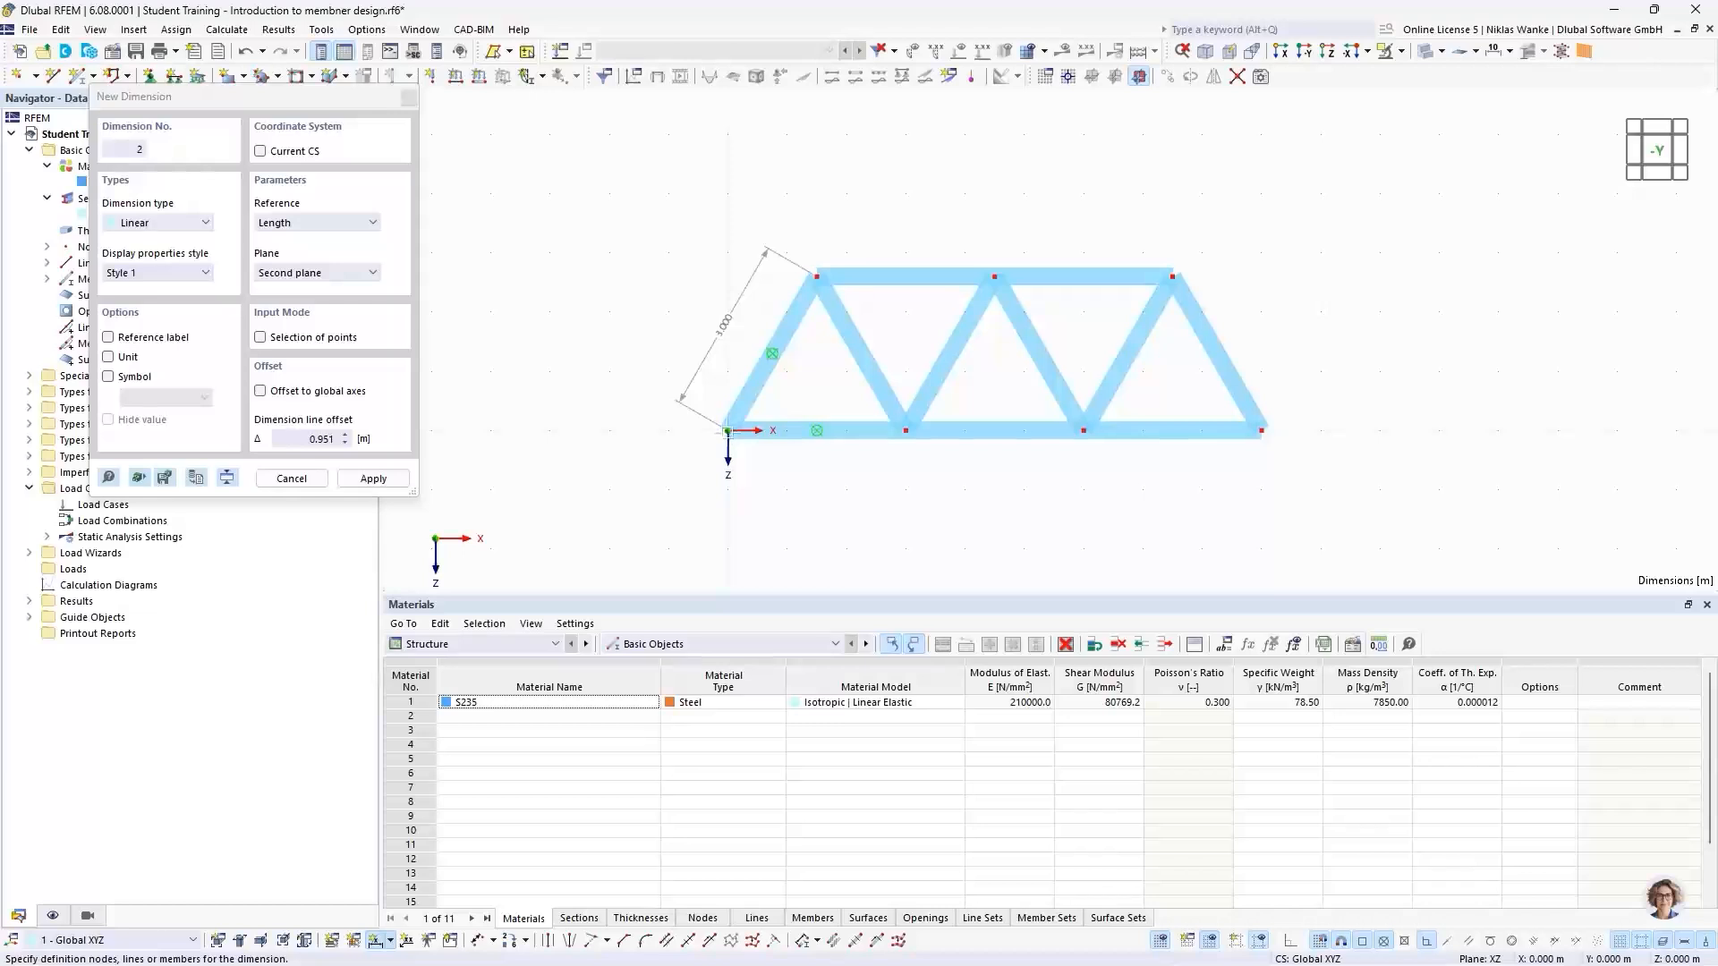
Dimension the three bottom chord bays through all four lower nodes, with the dimension line offset about 0.9 m below the chord
{"action": "left_click", "coordinate": [728, 431]}
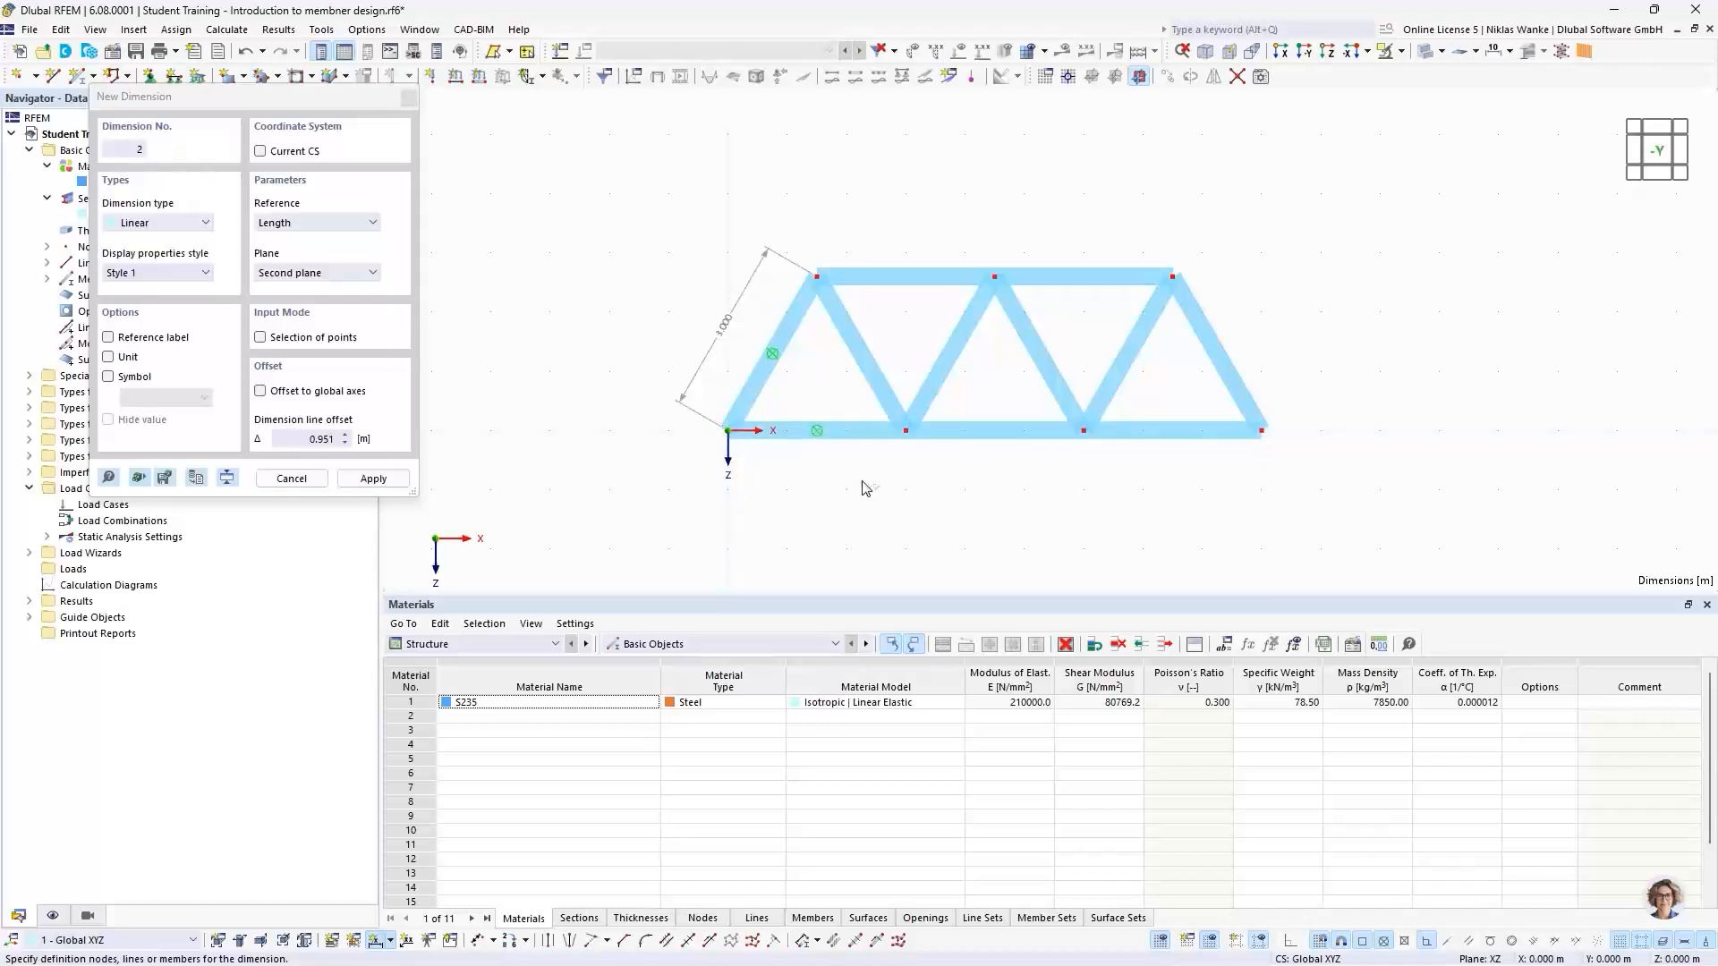
{"action": "left_click", "coordinate": [907, 431]}
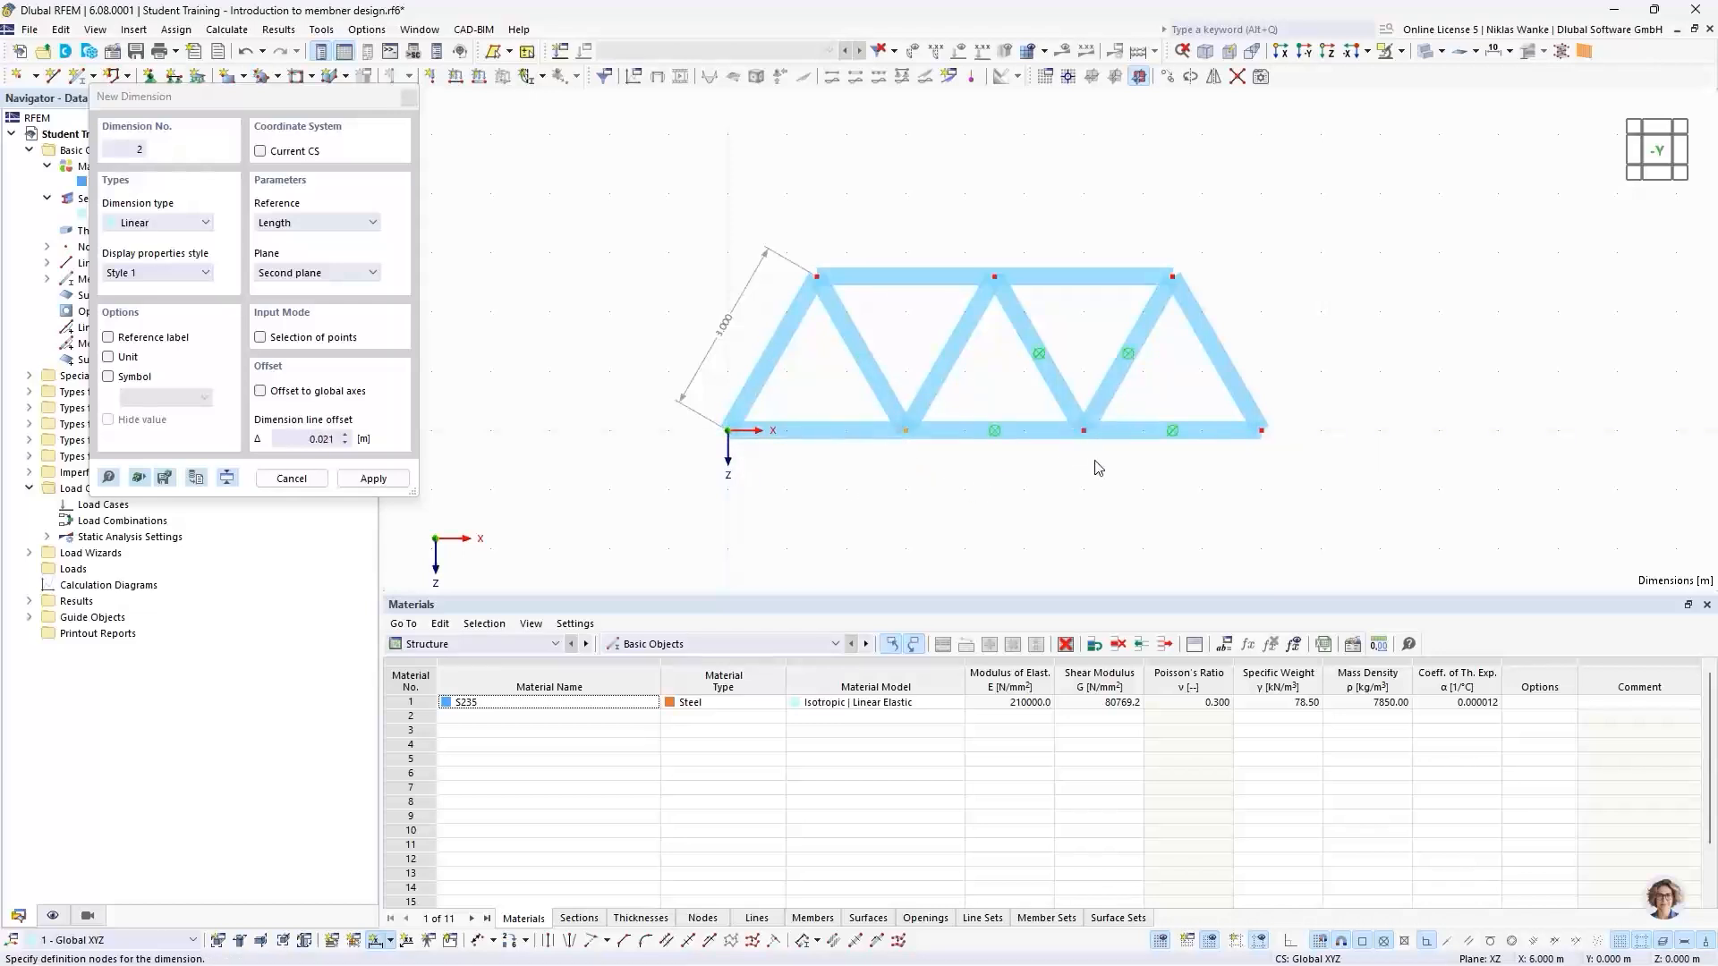
{"action": "left_click", "coordinate": [1097, 466]}
{"action": "left_click", "coordinate": [1261, 430]}
{"action": "left_click", "coordinate": [1168, 491]}
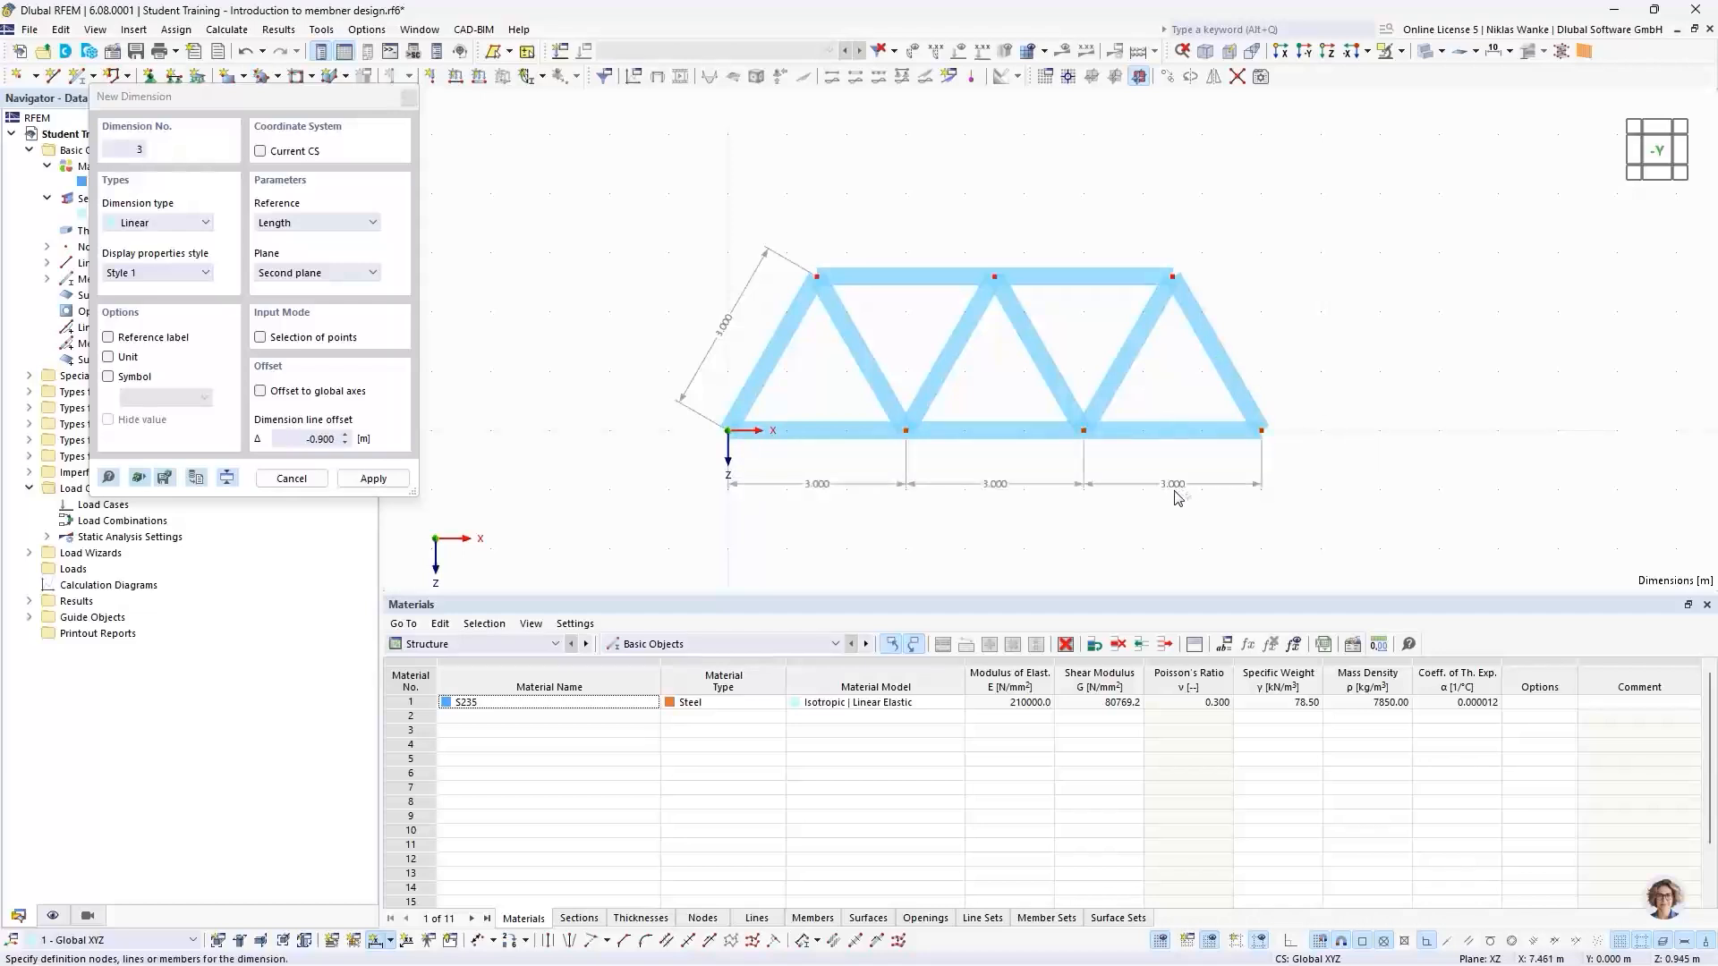
{"action": "key", "text": "Escape"}
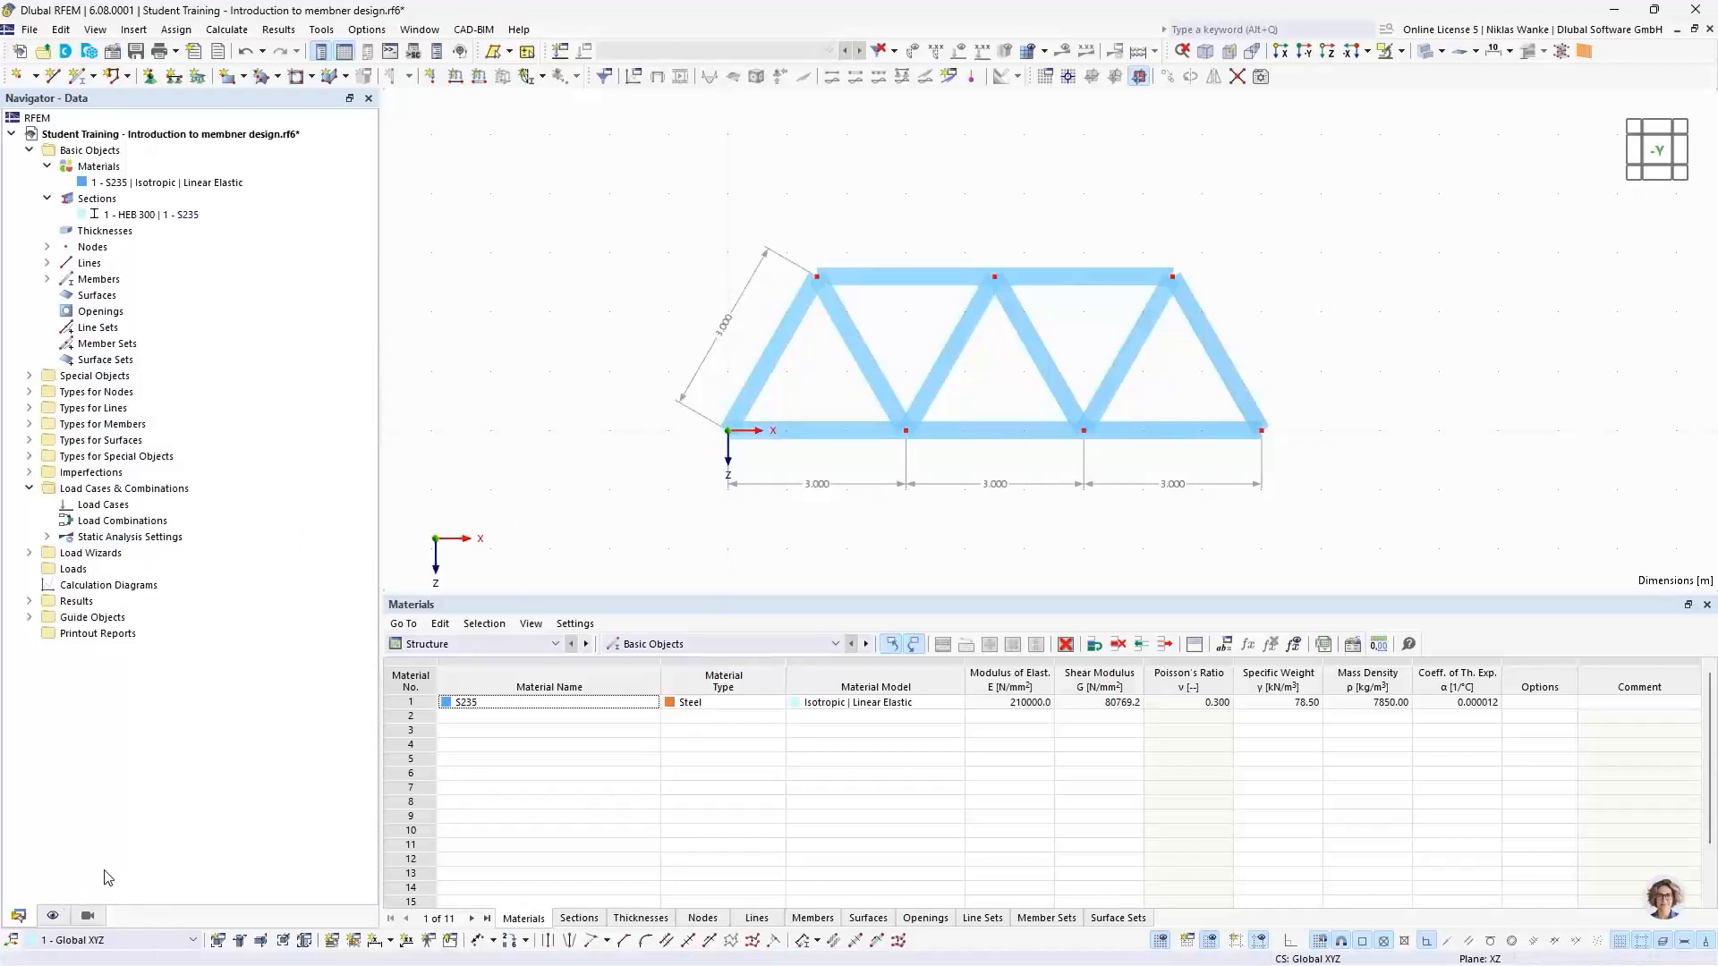
Hide the Global Coordinate System X, Y, Z (in zero point) in the display settings
{"action": "left_click", "coordinate": [55, 914]}
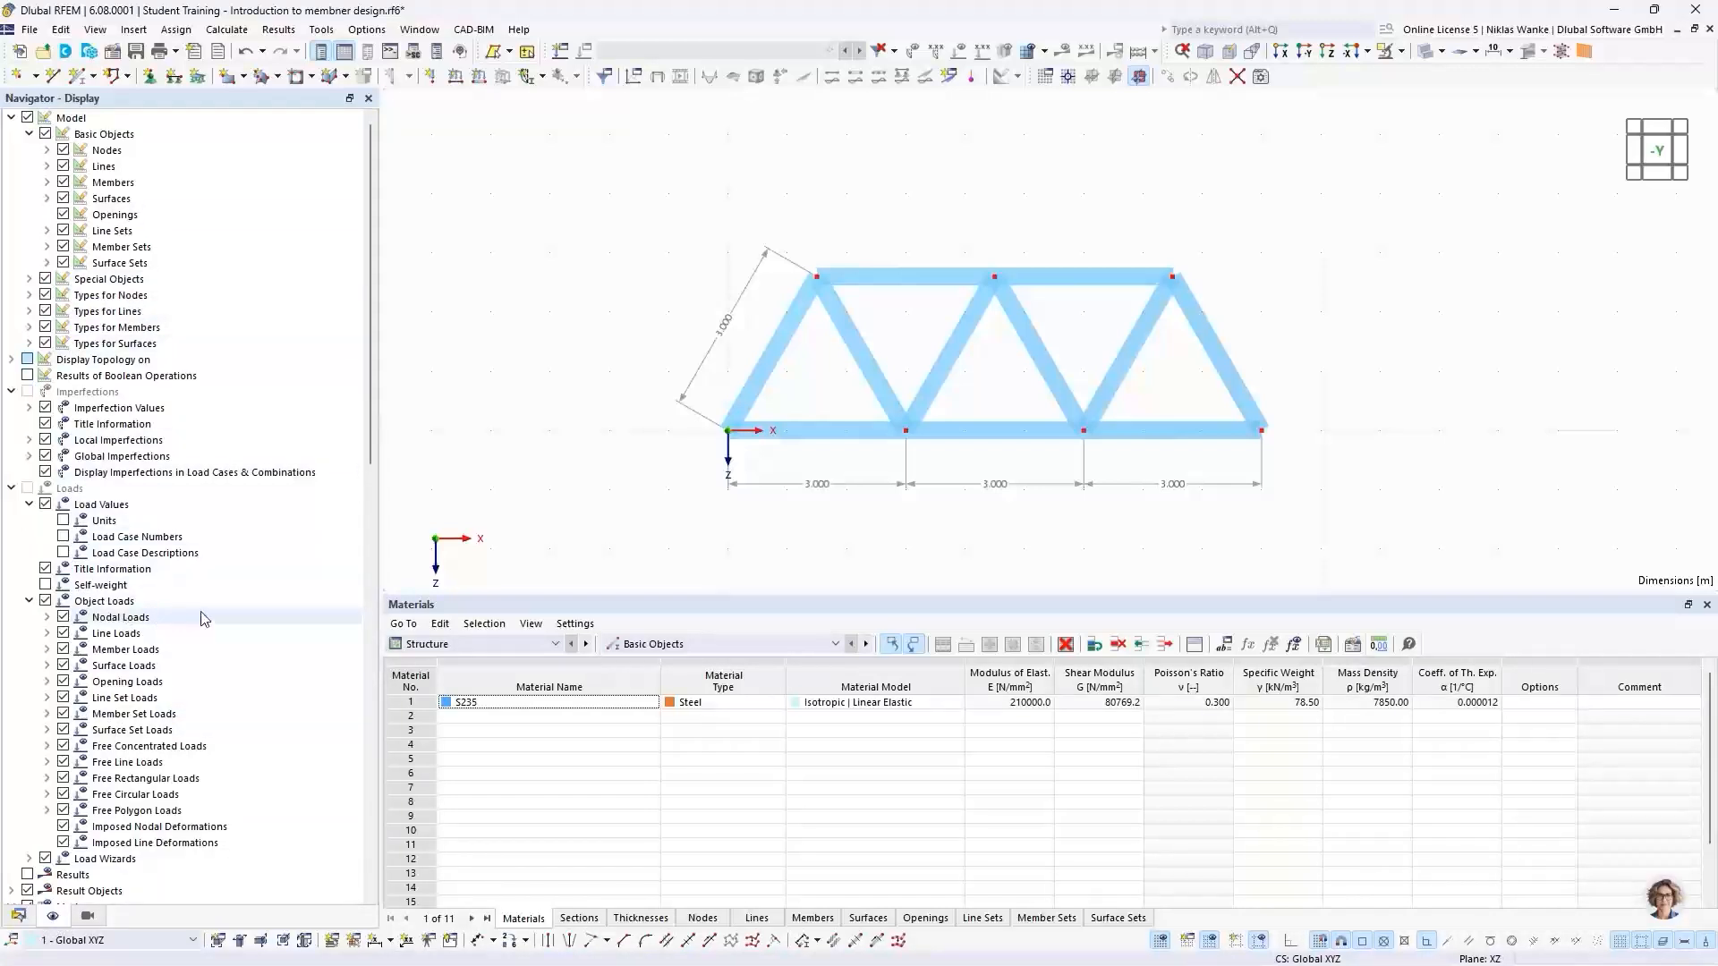
{"action": "mouse_move", "coordinate": [369, 334]}
{"action": "left_mouse_down"}
{"action": "mouse_move", "coordinate": [370, 364]}
{"action": "mouse_move", "coordinate": [371, 336]}
{"action": "left_mouse_up"}
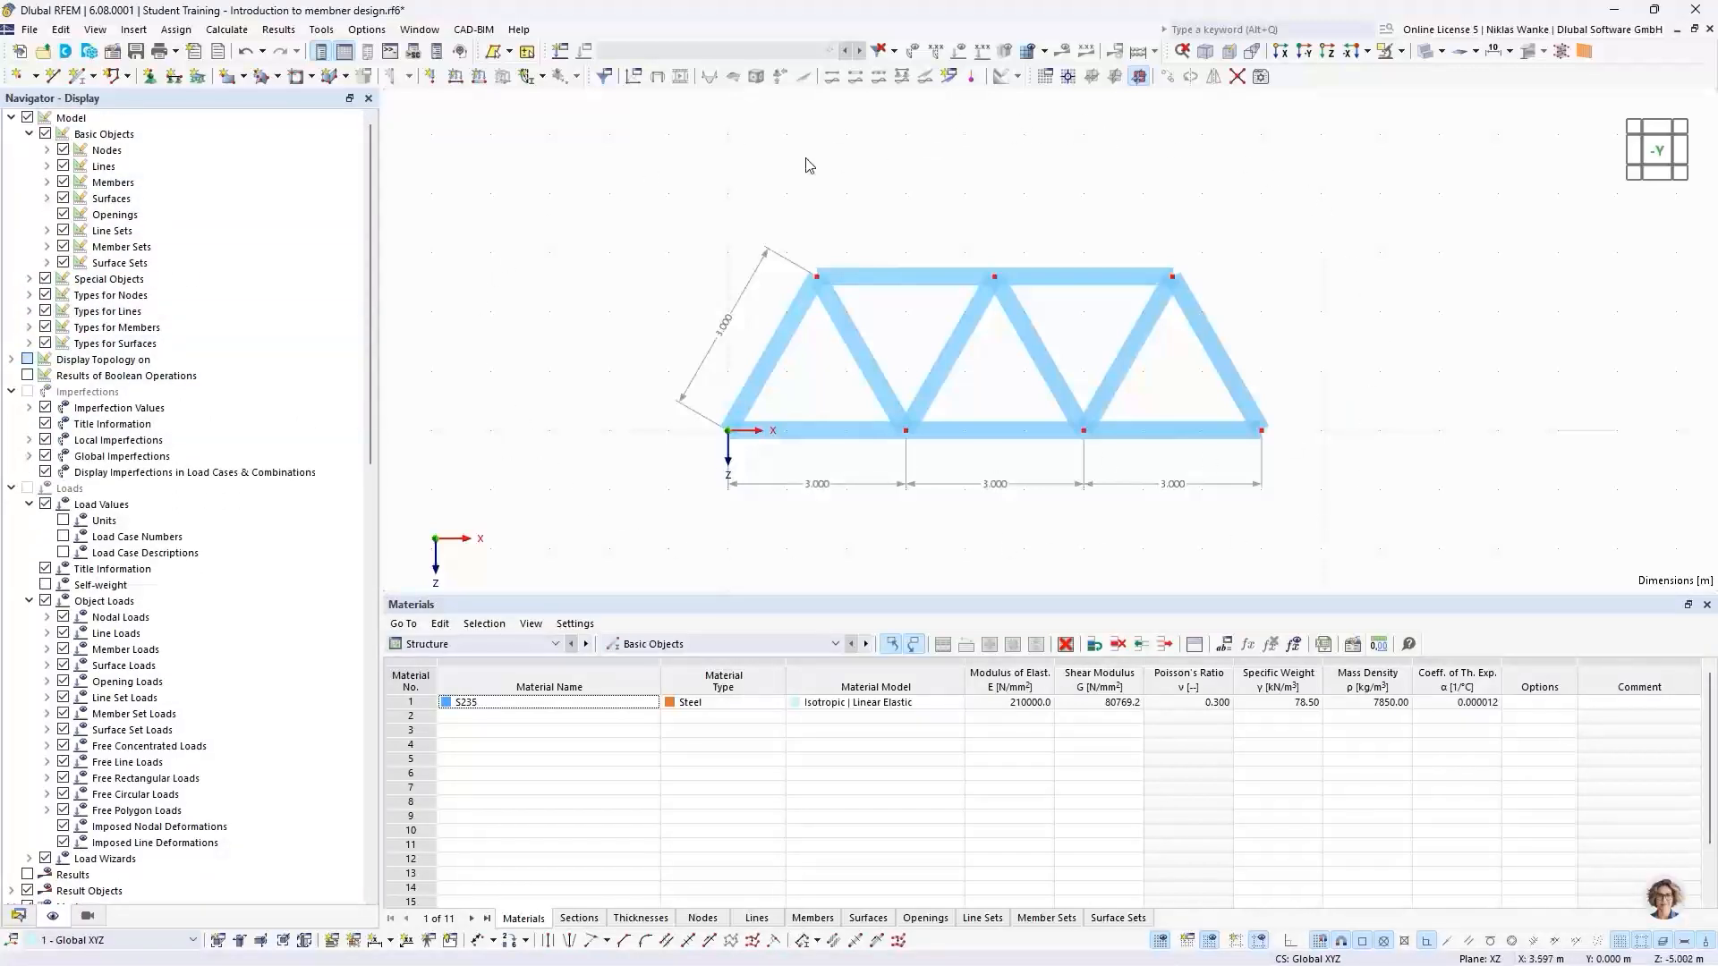
{"action": "scroll", "coordinate": [170, 576], "scroll_direction": "down", "scroll_amount": 11}
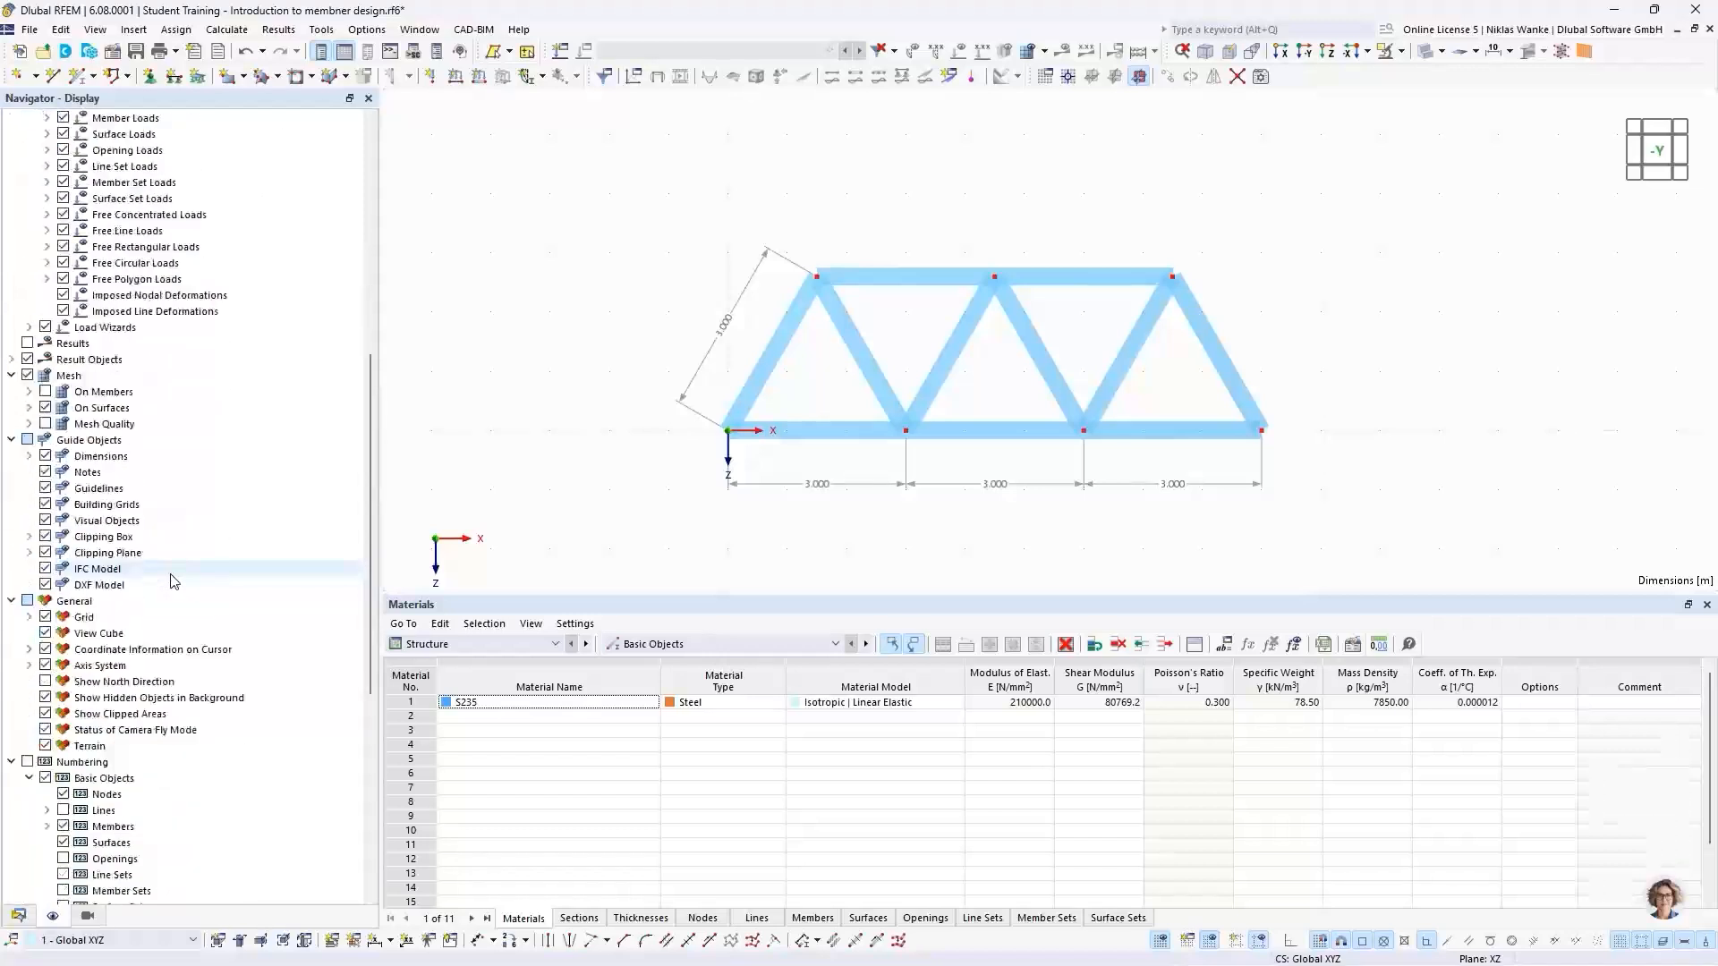
{"action": "scroll", "coordinate": [172, 579], "scroll_direction": "down", "scroll_amount": 4}
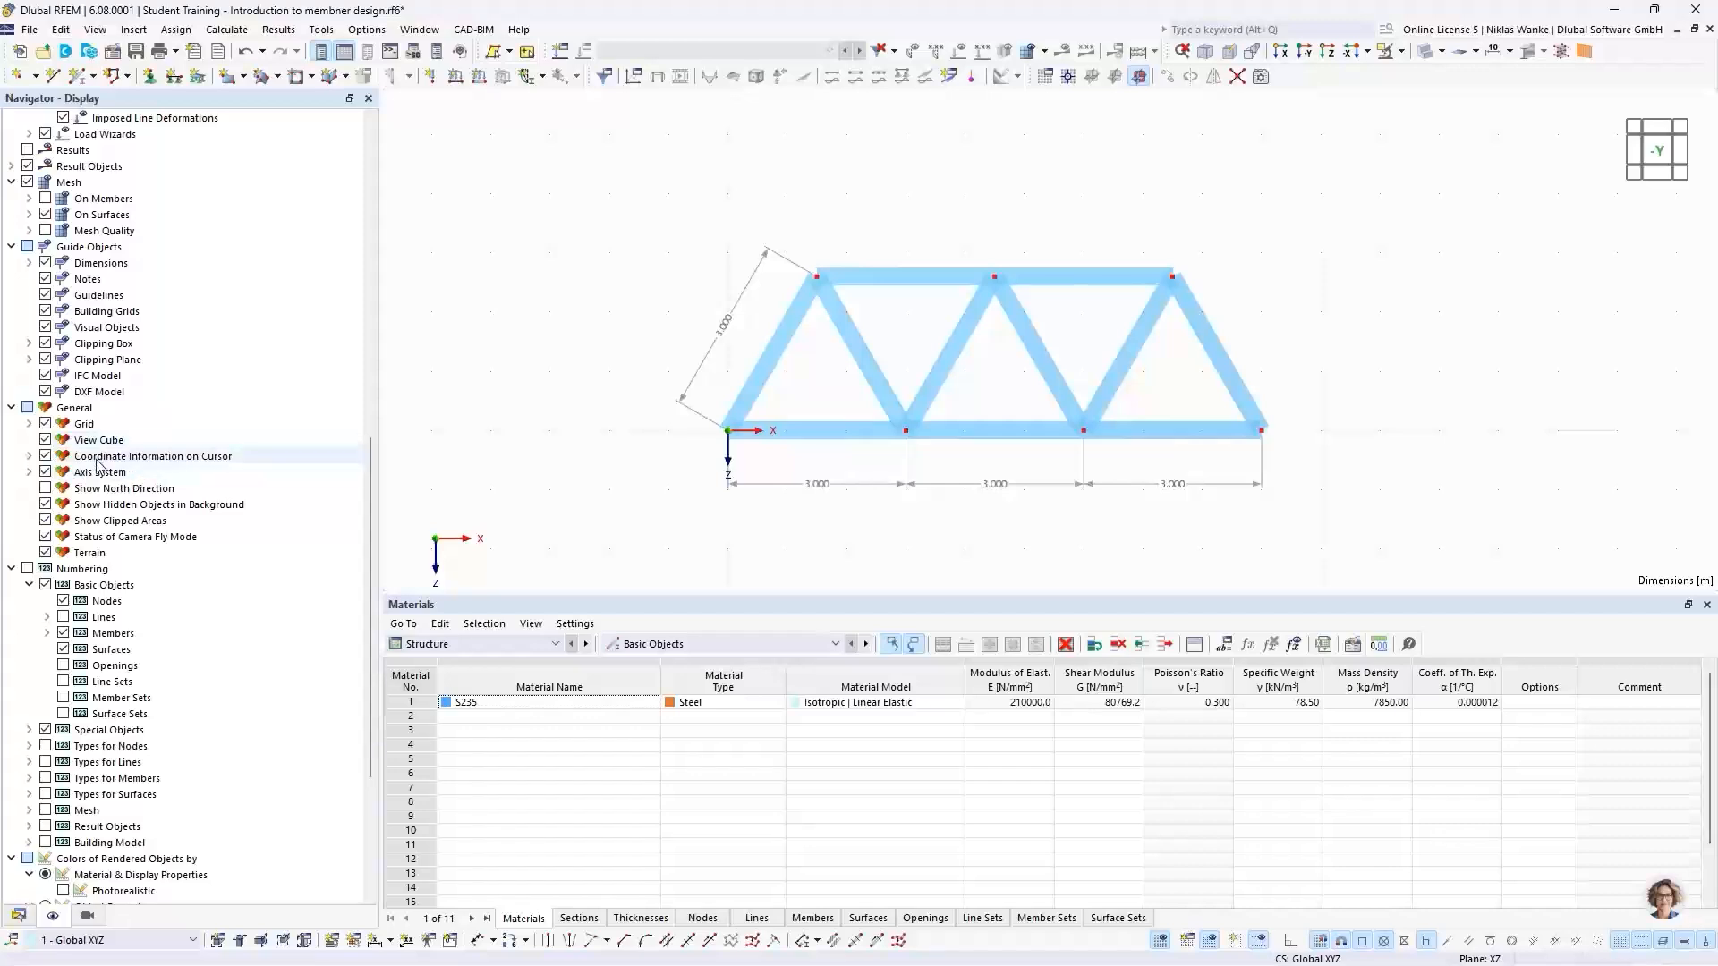
{"action": "left_click", "coordinate": [29, 457]}
{"action": "left_click", "coordinate": [30, 456]}
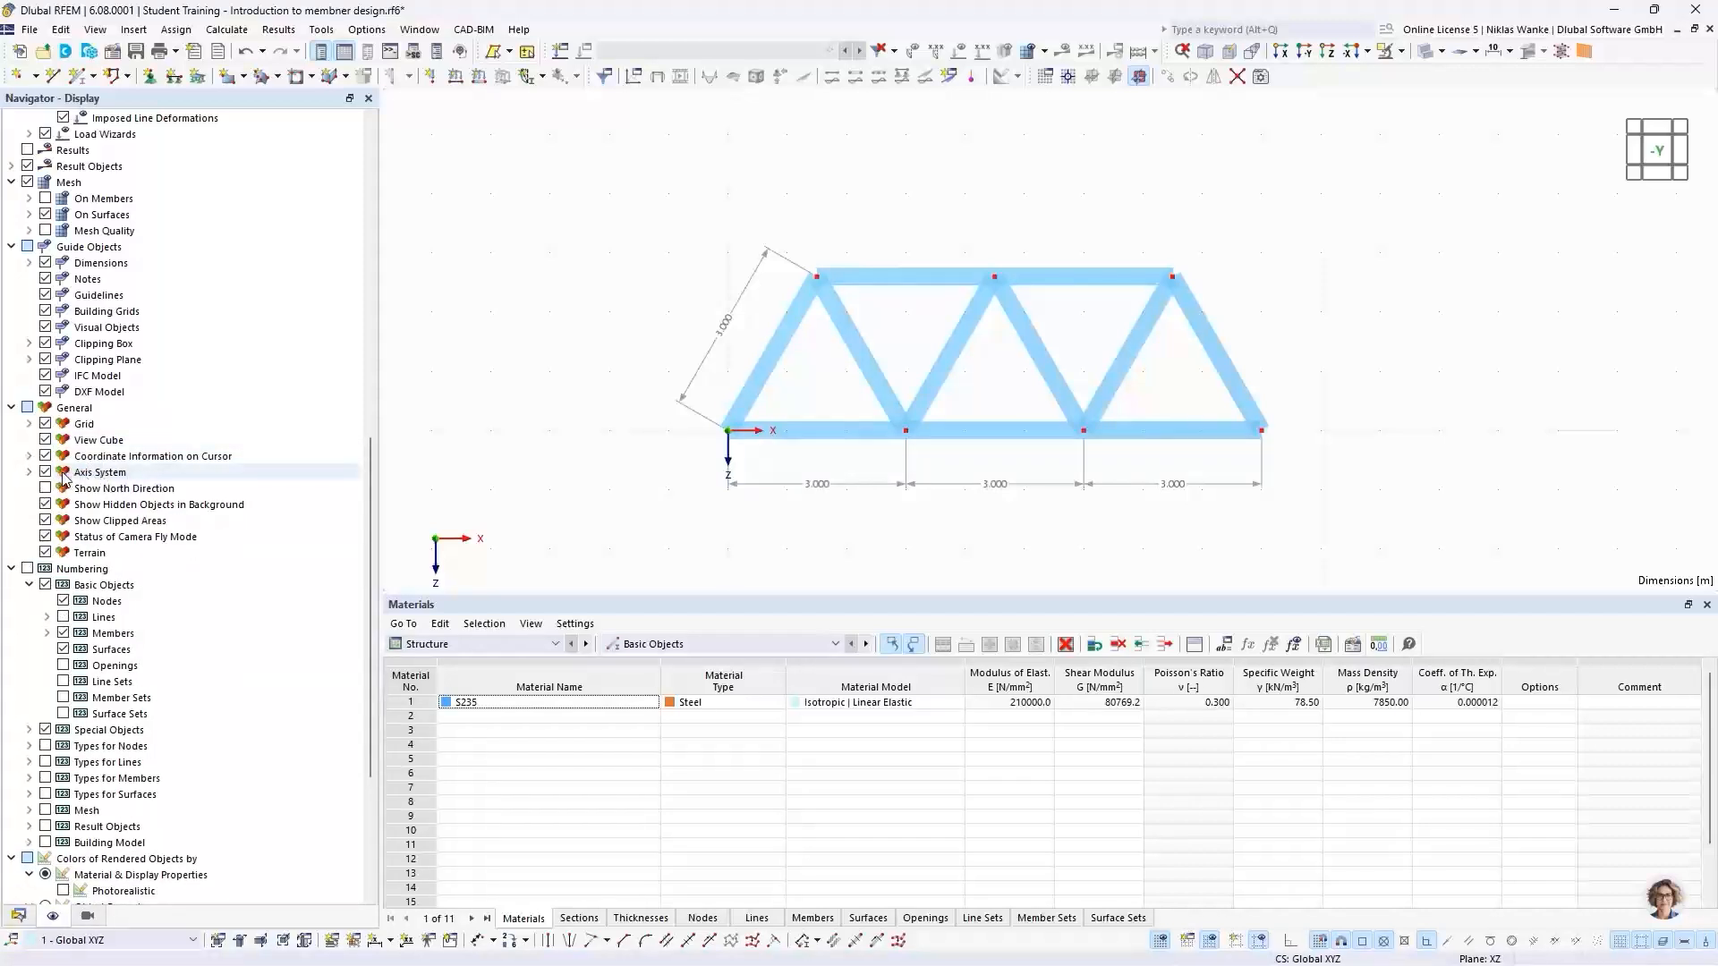
{"action": "left_click", "coordinate": [29, 473]}
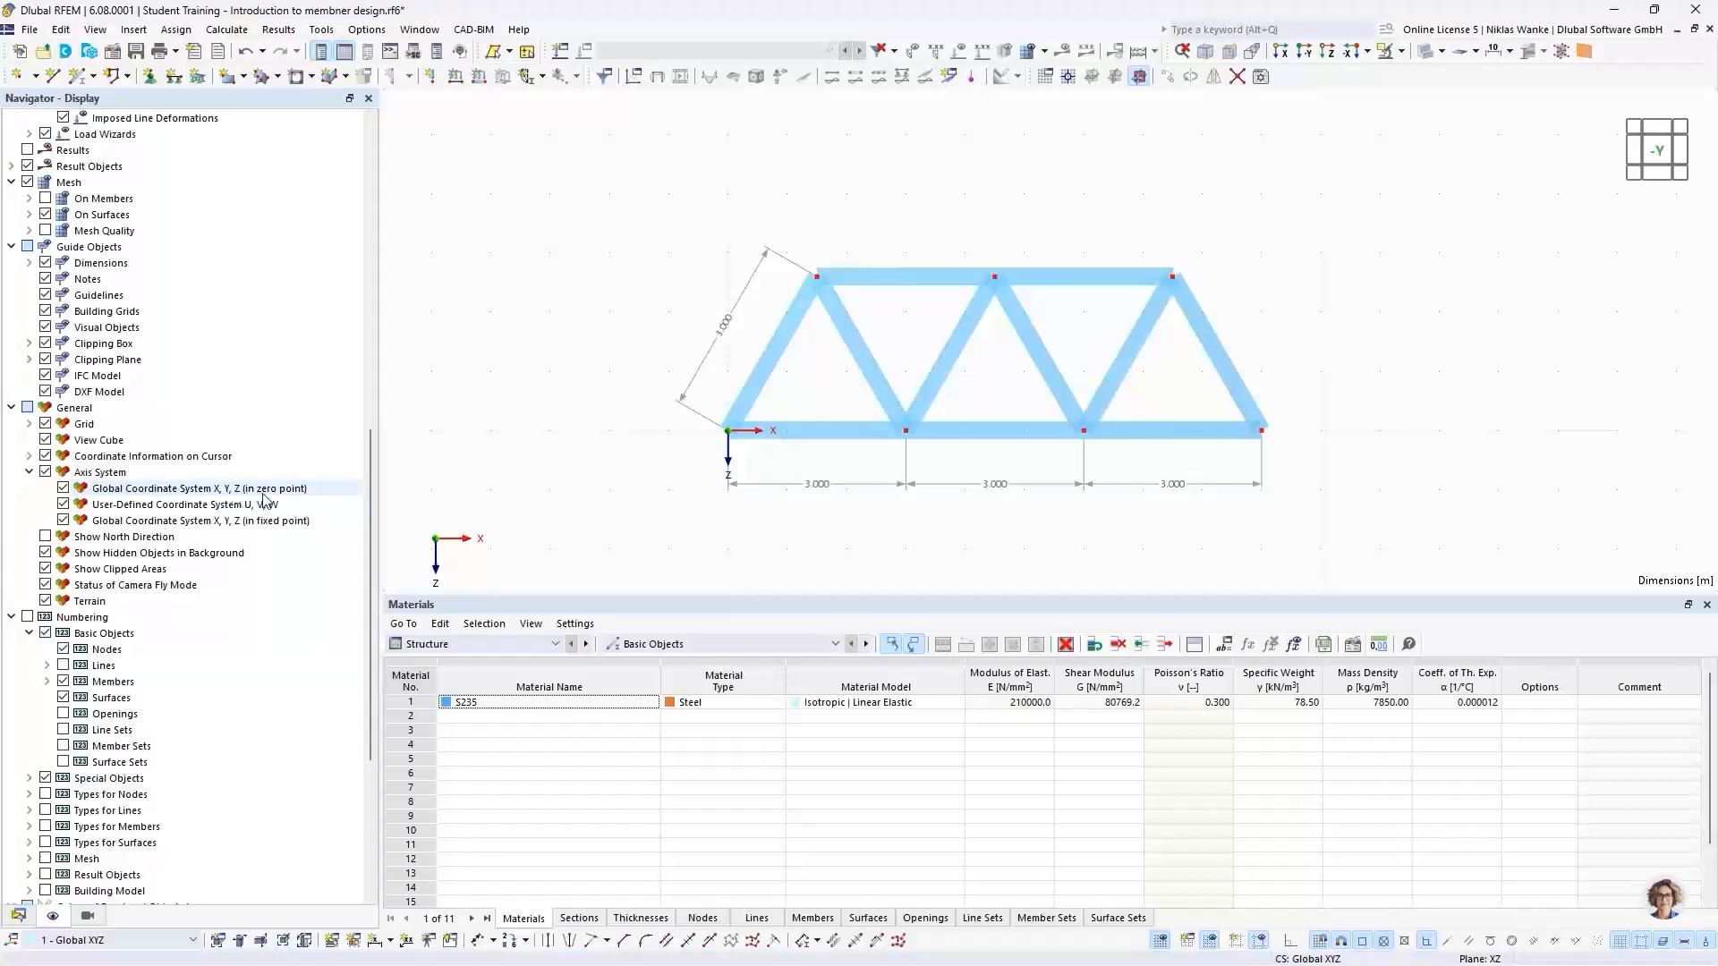
{"action": "left_click", "coordinate": [63, 488]}
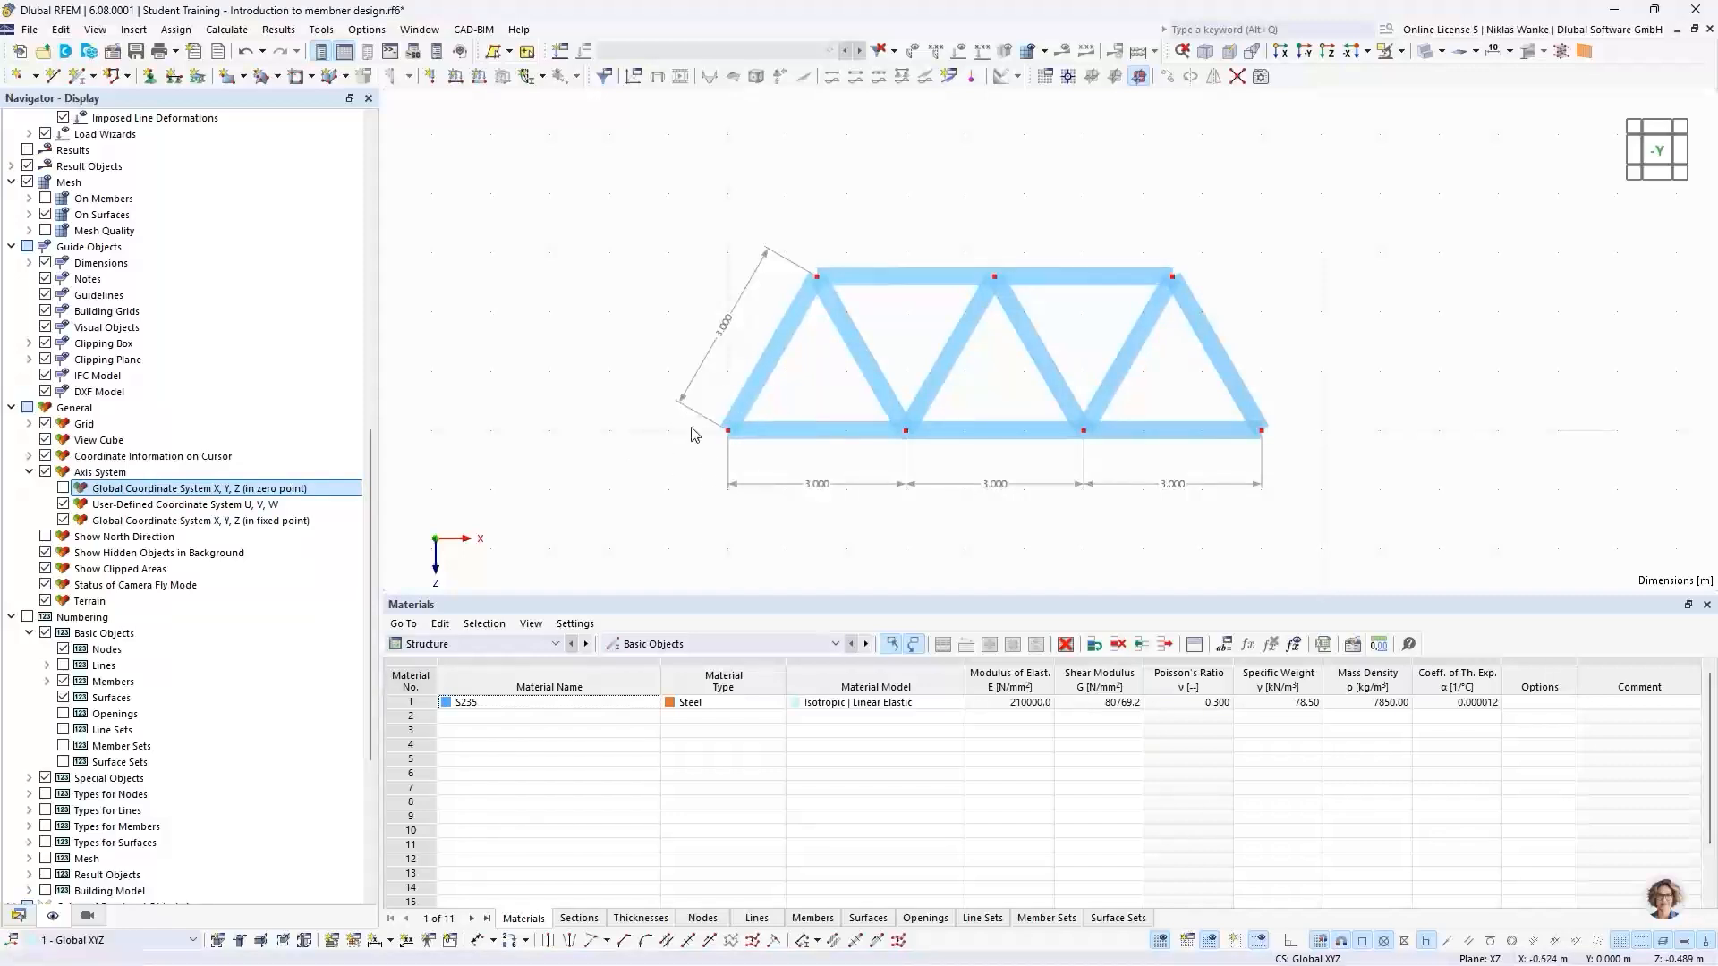
{"action": "left_click", "coordinate": [64, 489]}
Select the Gelenkig nodal support for assignment and review its support conditions
{"action": "left_click", "coordinate": [152, 80]}
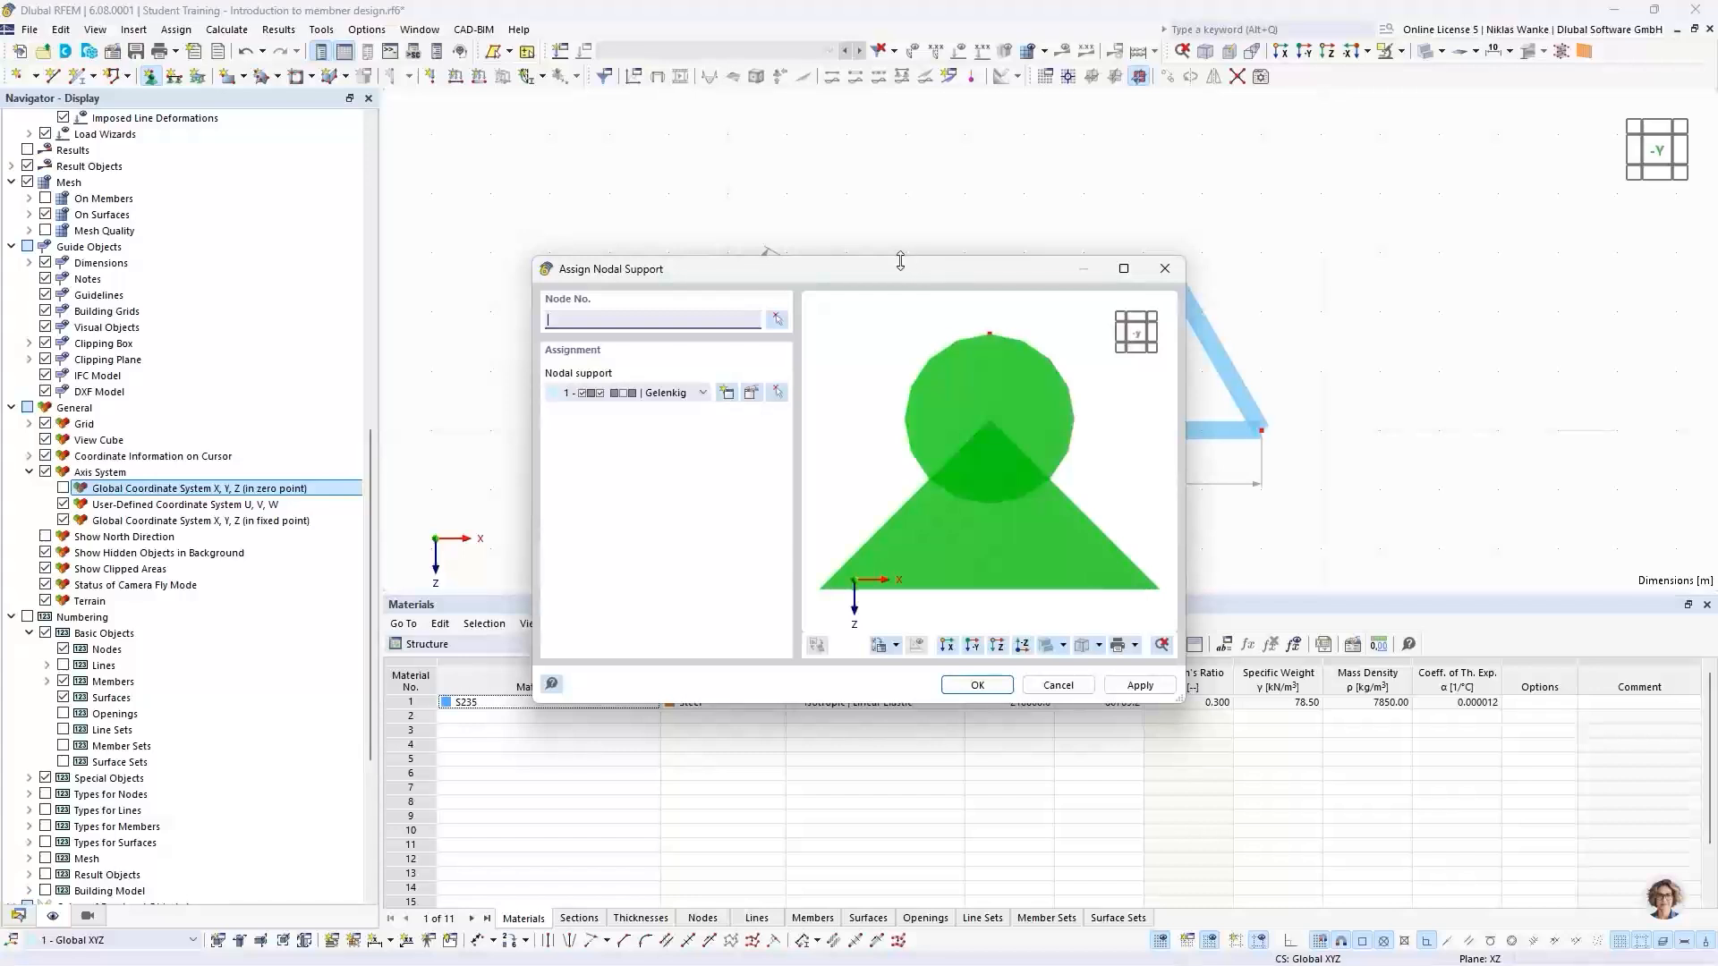
{"action": "left_click", "coordinate": [685, 395]}
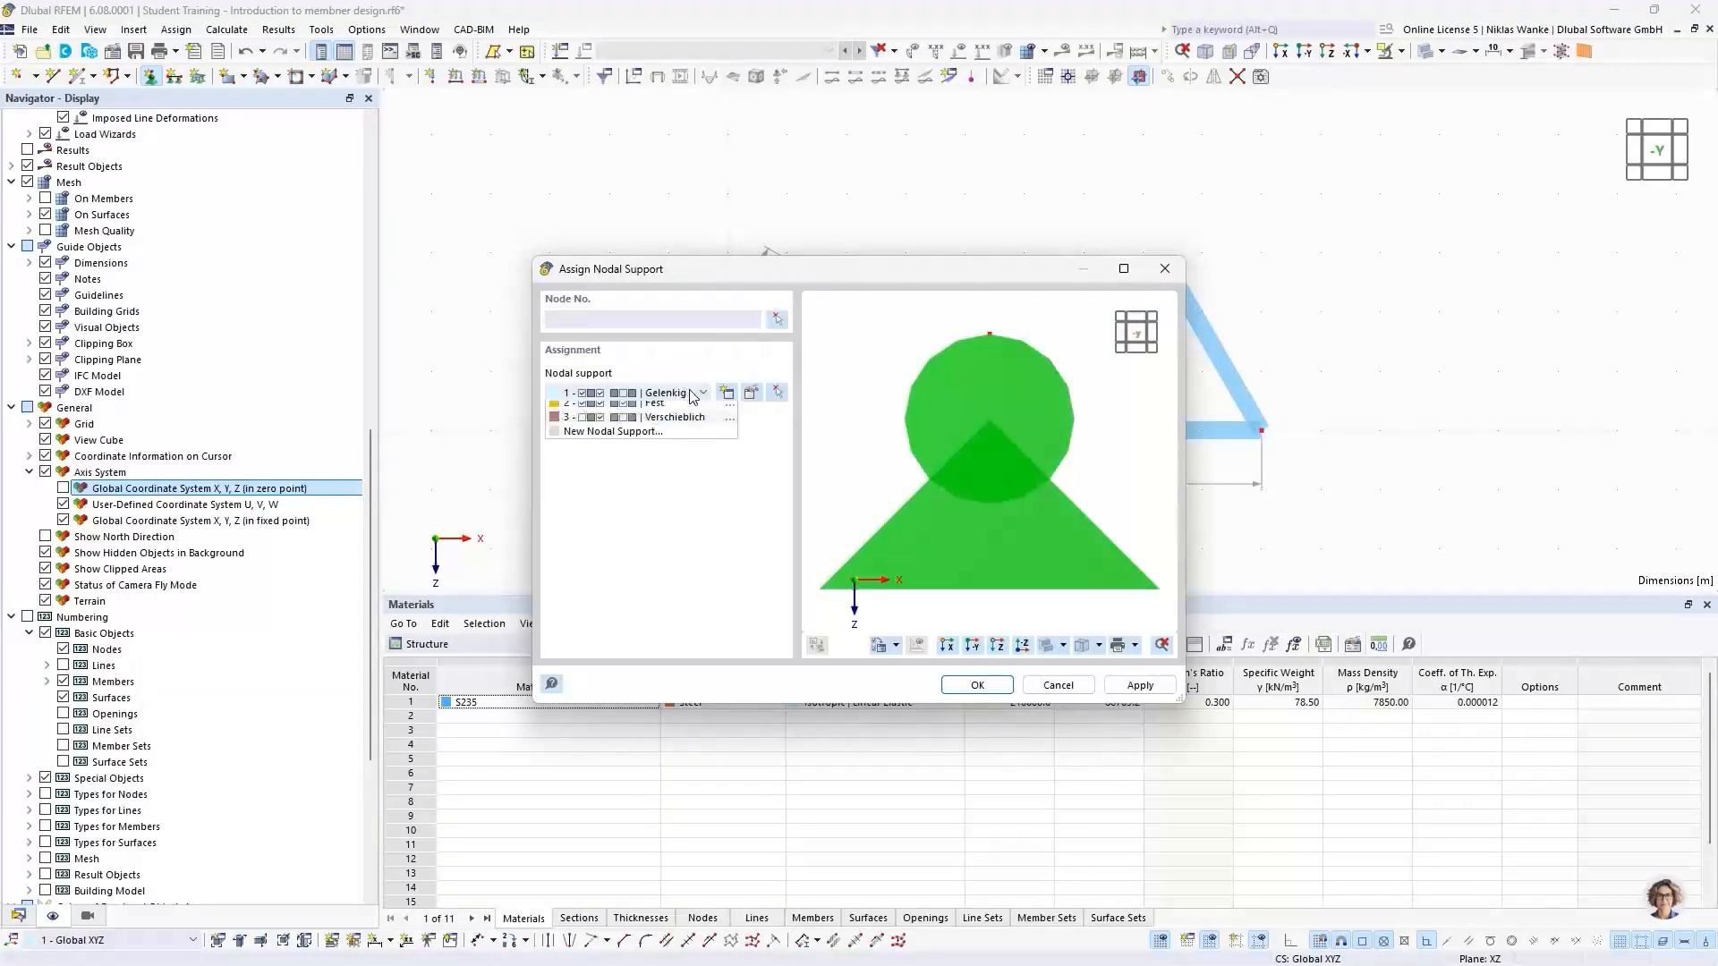
{"action": "left_click", "coordinate": [680, 397]}
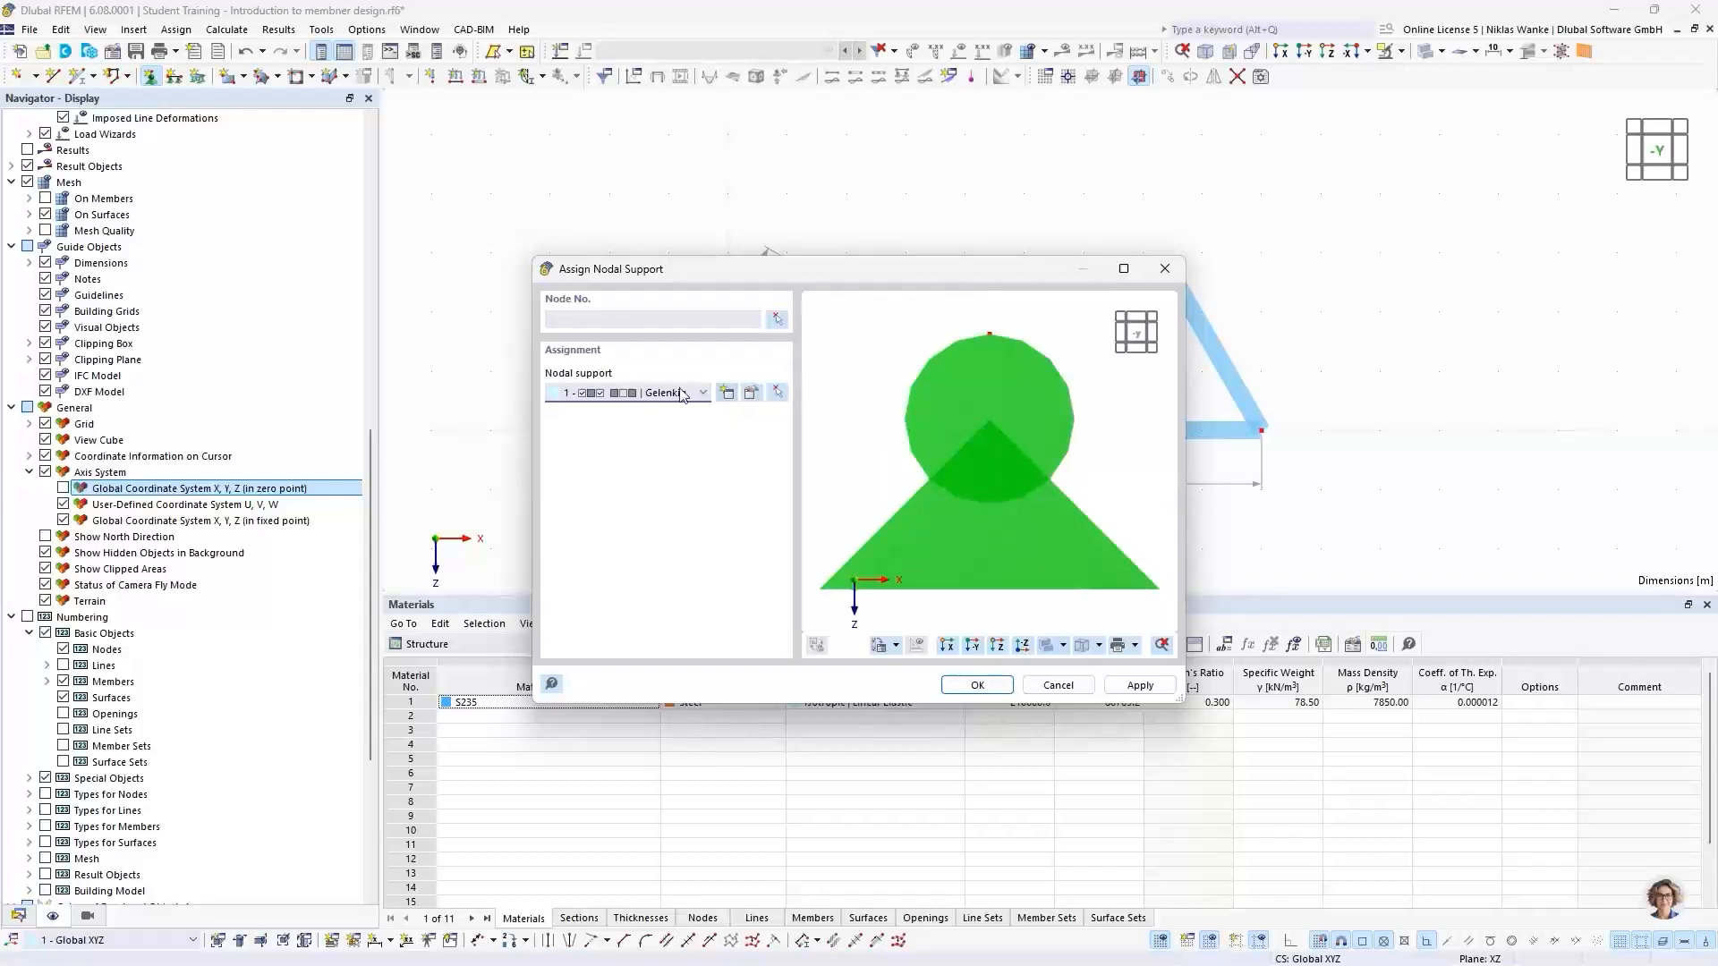
{"action": "left_click", "coordinate": [750, 393]}
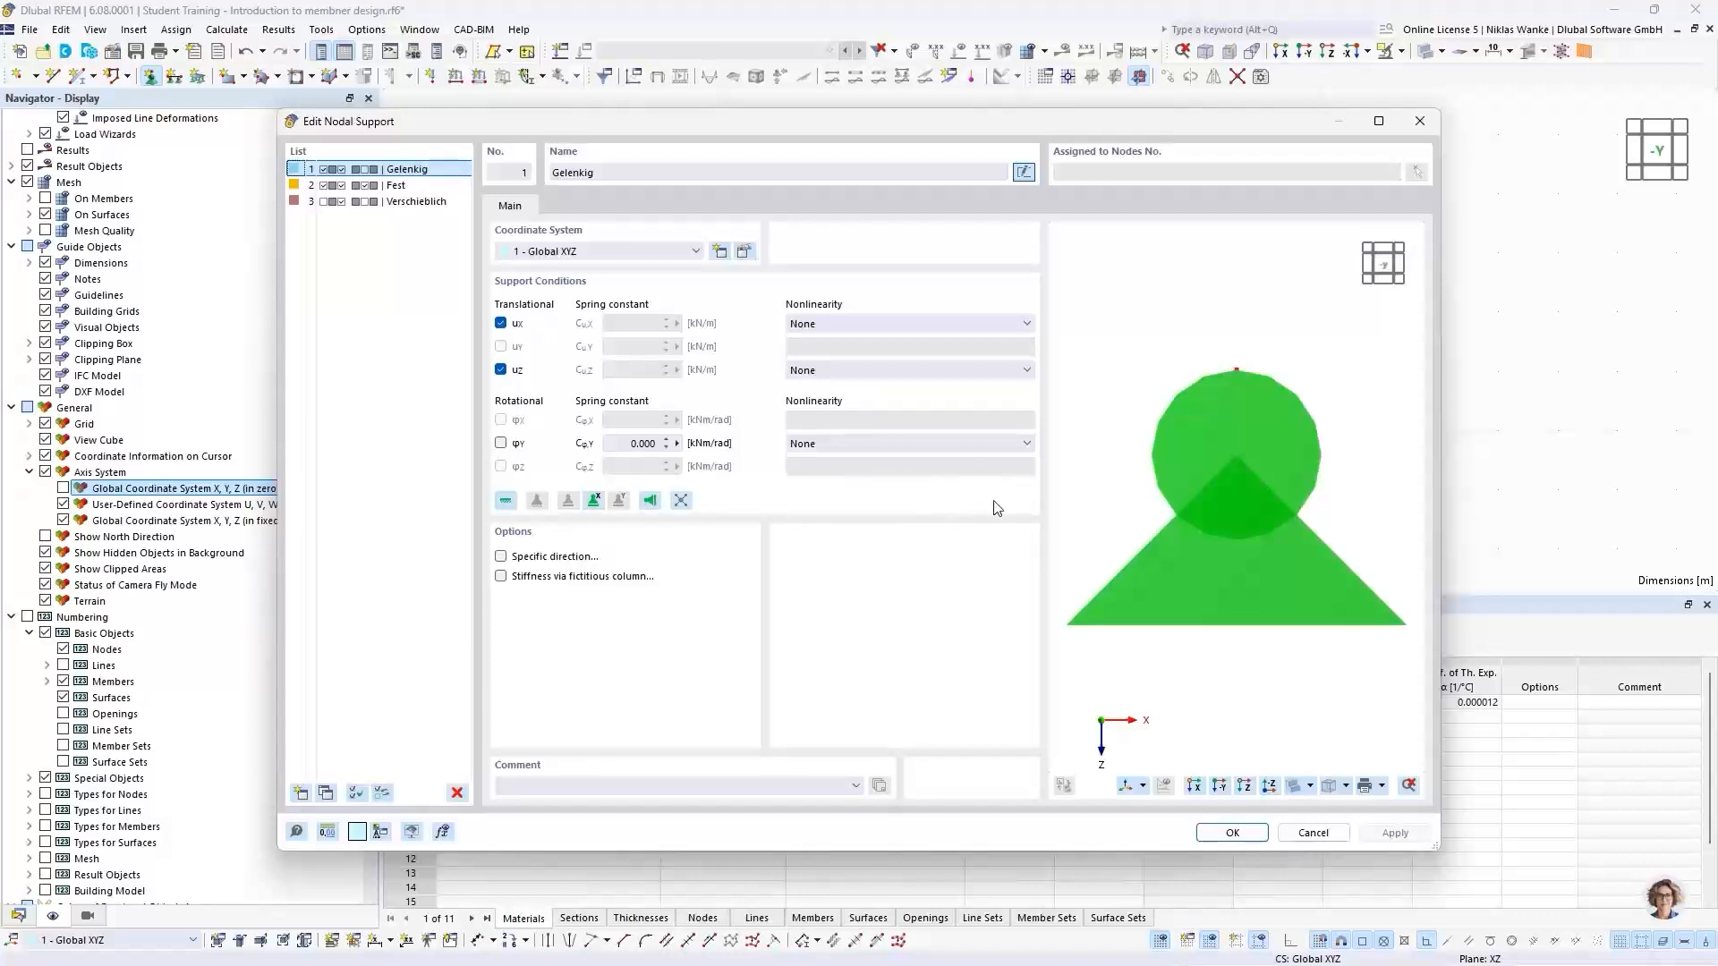
{"action": "left_click", "coordinate": [1214, 834]}
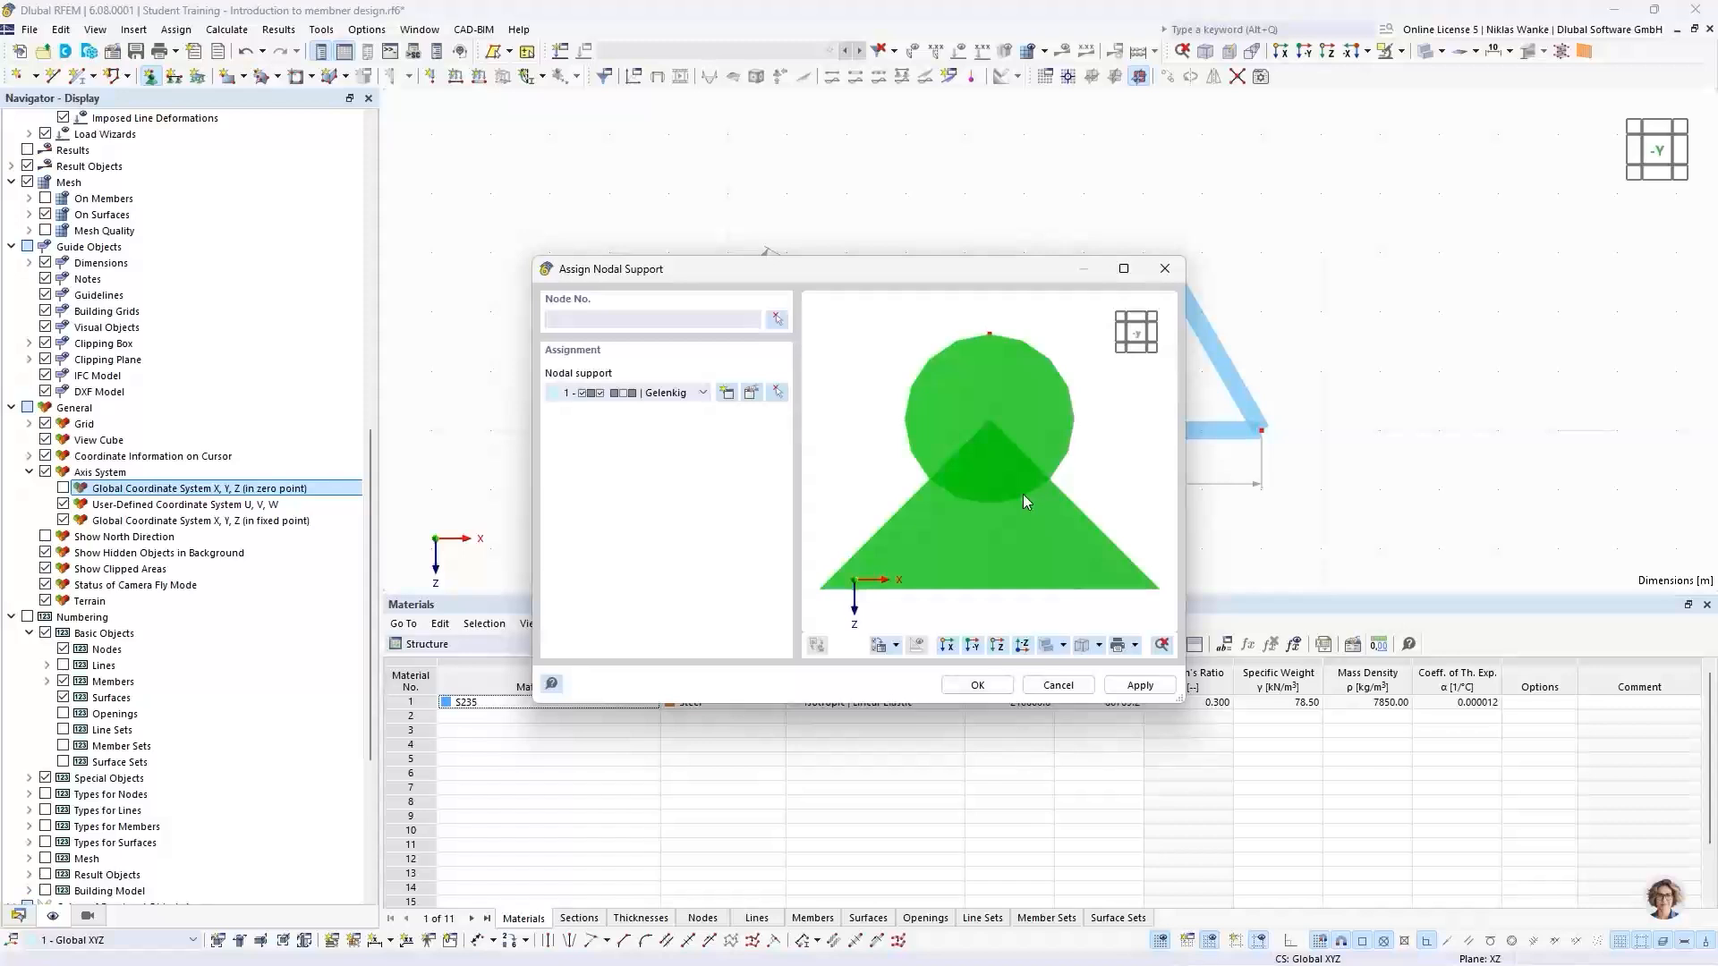
Assign the Gelenkig support to both end nodes of the bottom chord
{"action": "left_click", "coordinate": [979, 684]}
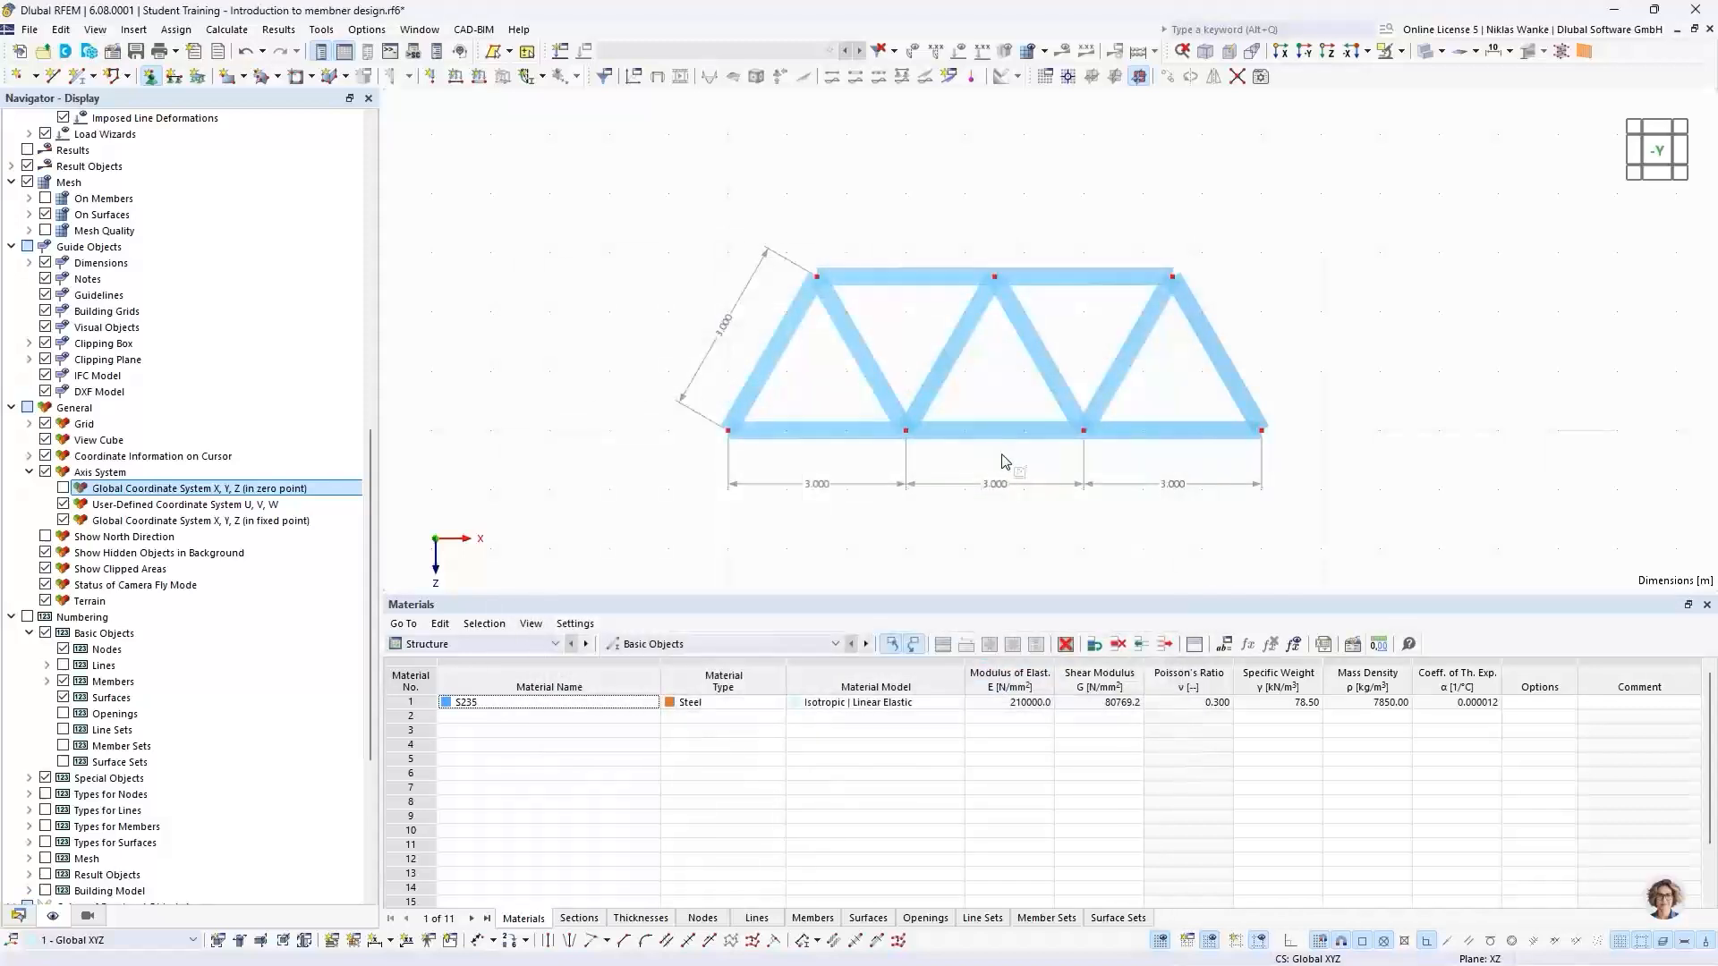
{"action": "left_click", "coordinate": [729, 430]}
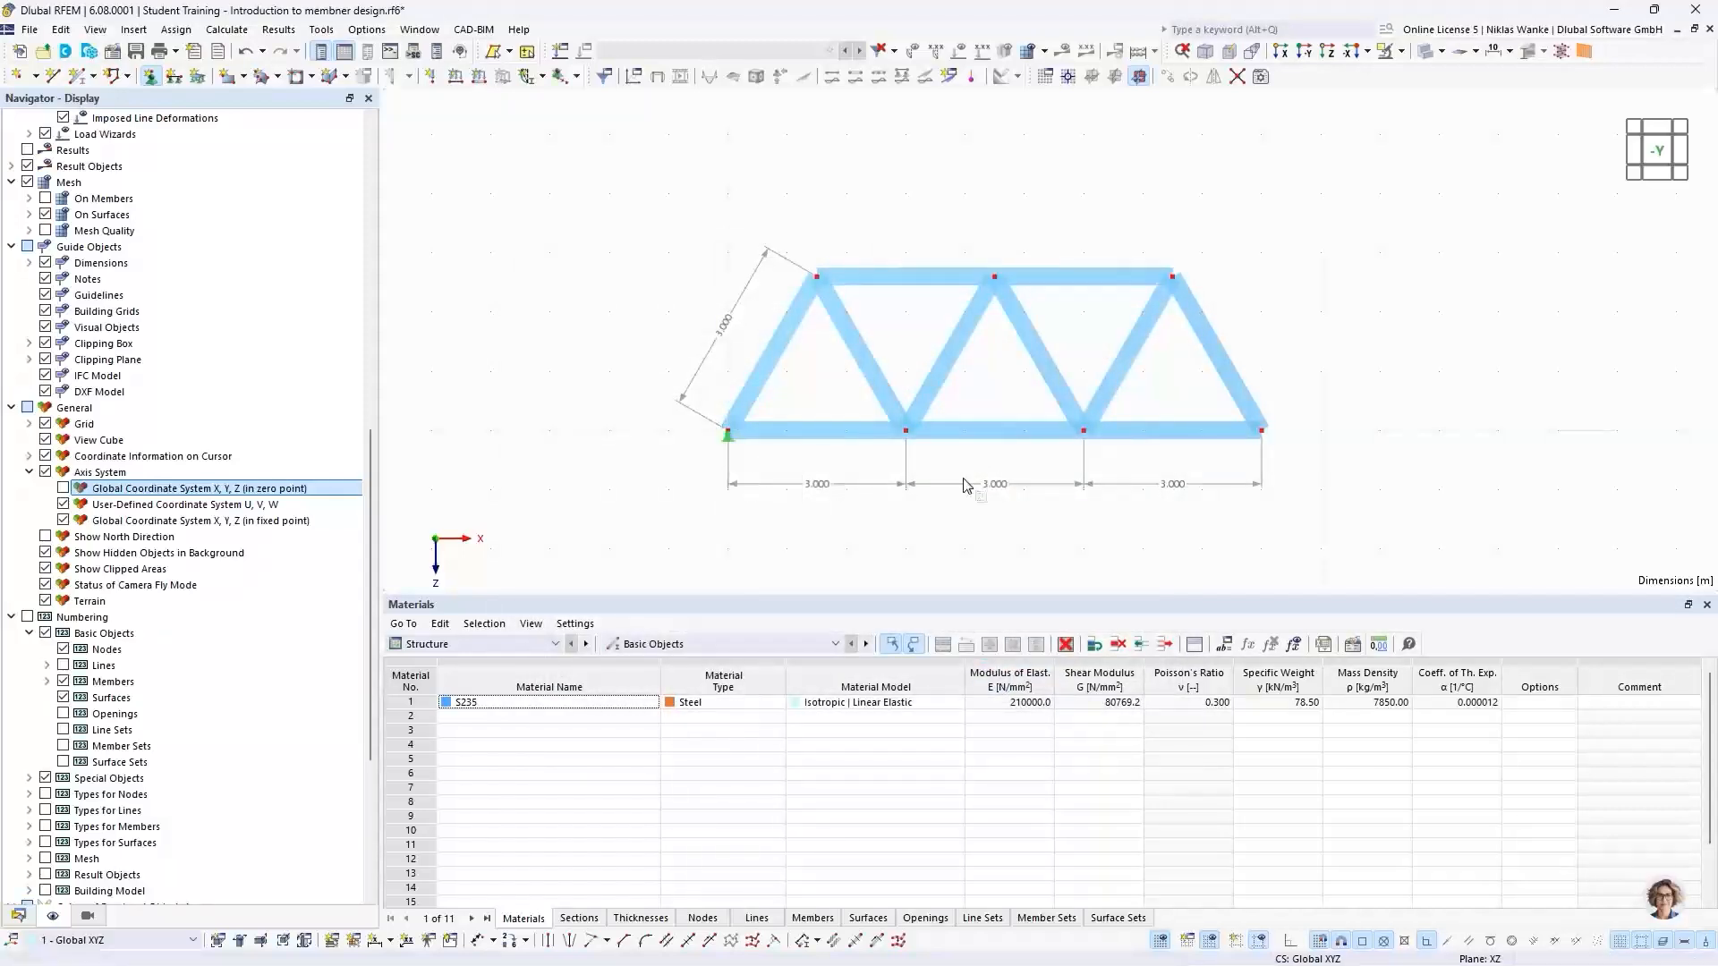
{"action": "left_click", "coordinate": [1261, 432]}
{"action": "key", "text": "Escape"}
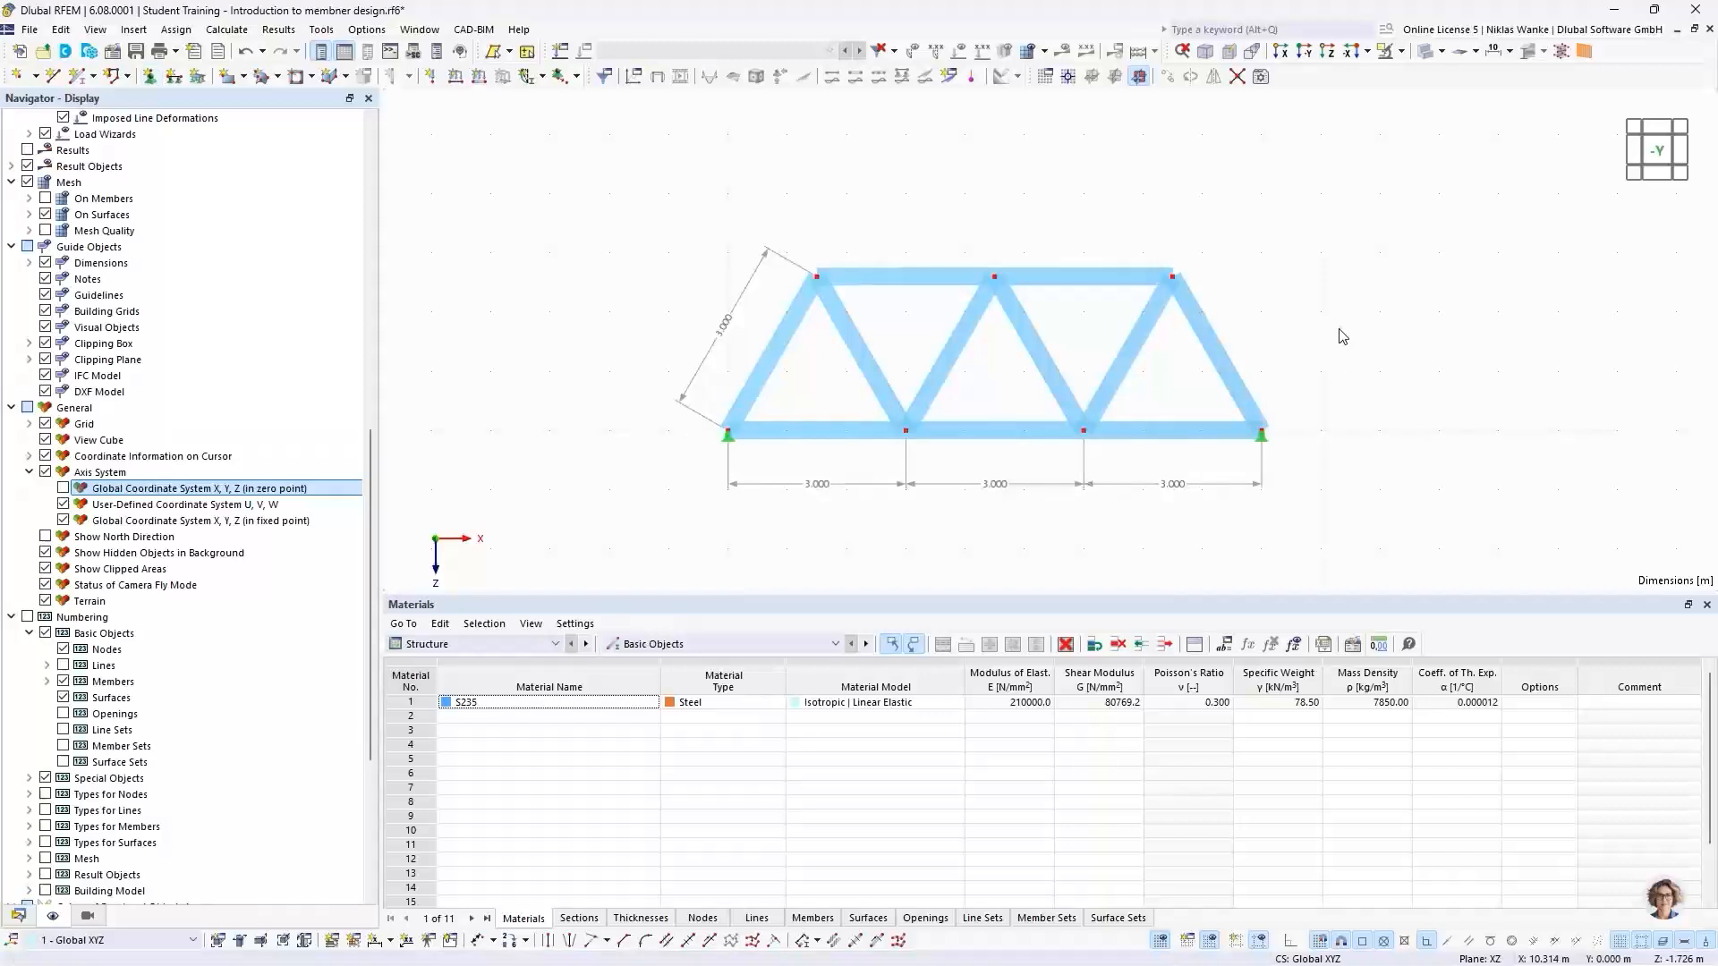
Enlarge the displayed nodal support symbols to clearly exceed the chord depth
{"action": "right_click", "coordinate": [1273, 446]}
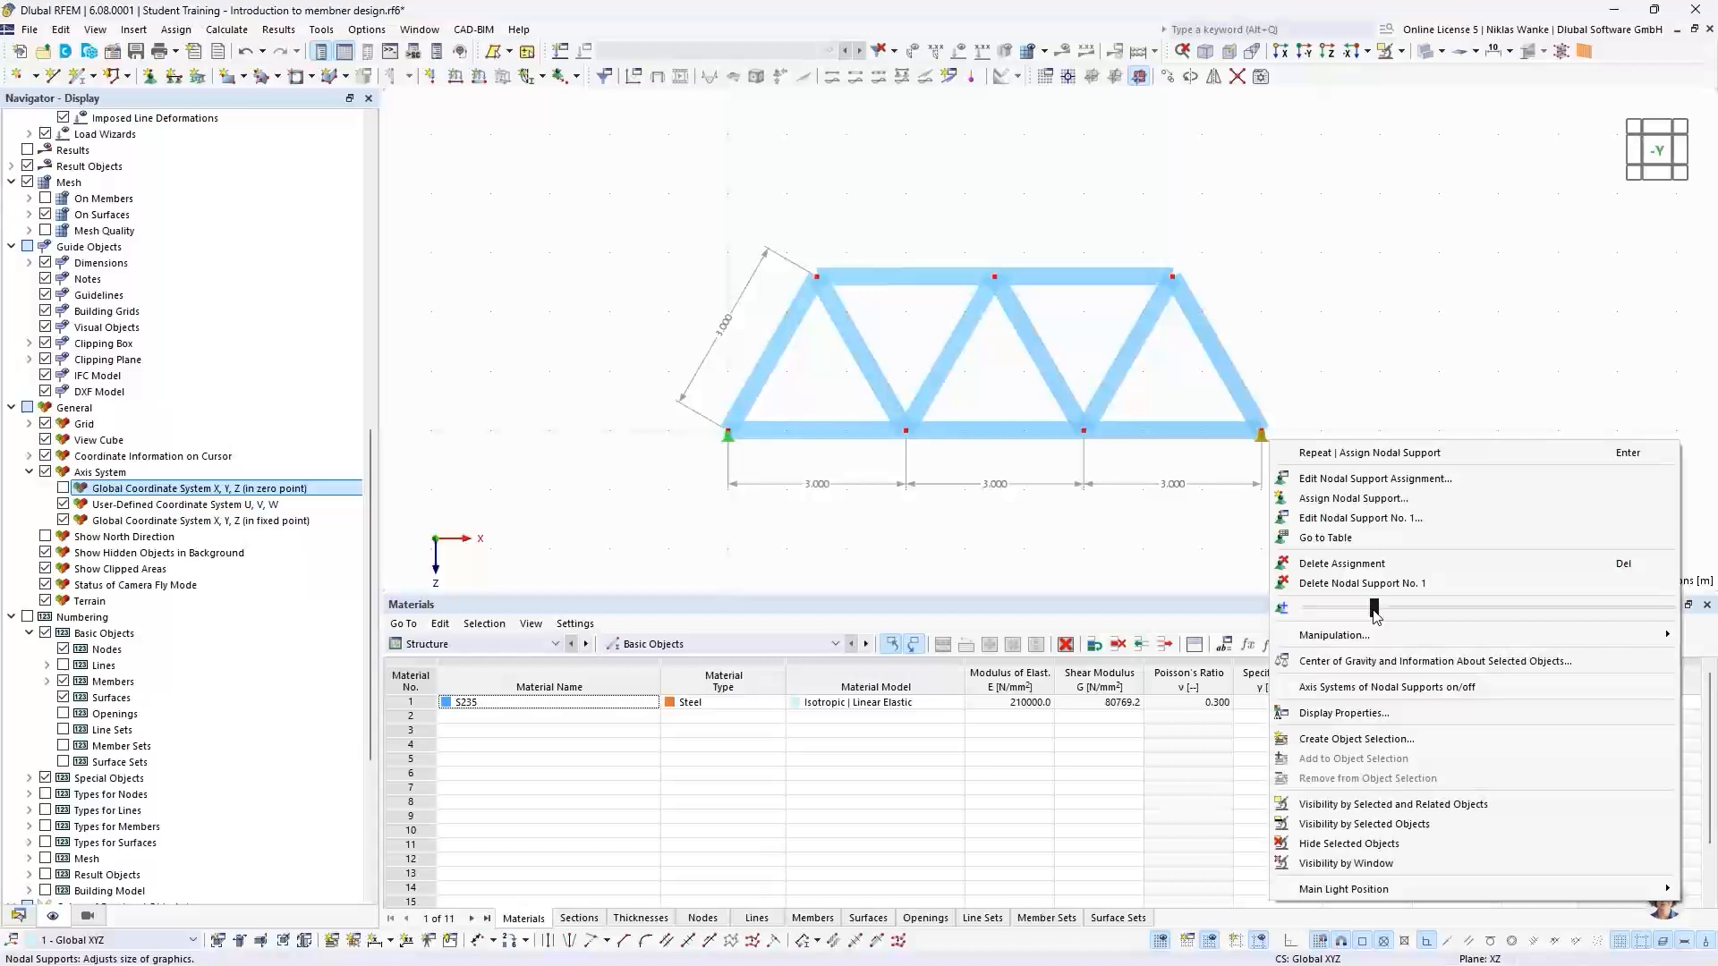
{"action": "left_click_drag", "start_coordinate": [1376, 616], "coordinate": [1444, 622]}
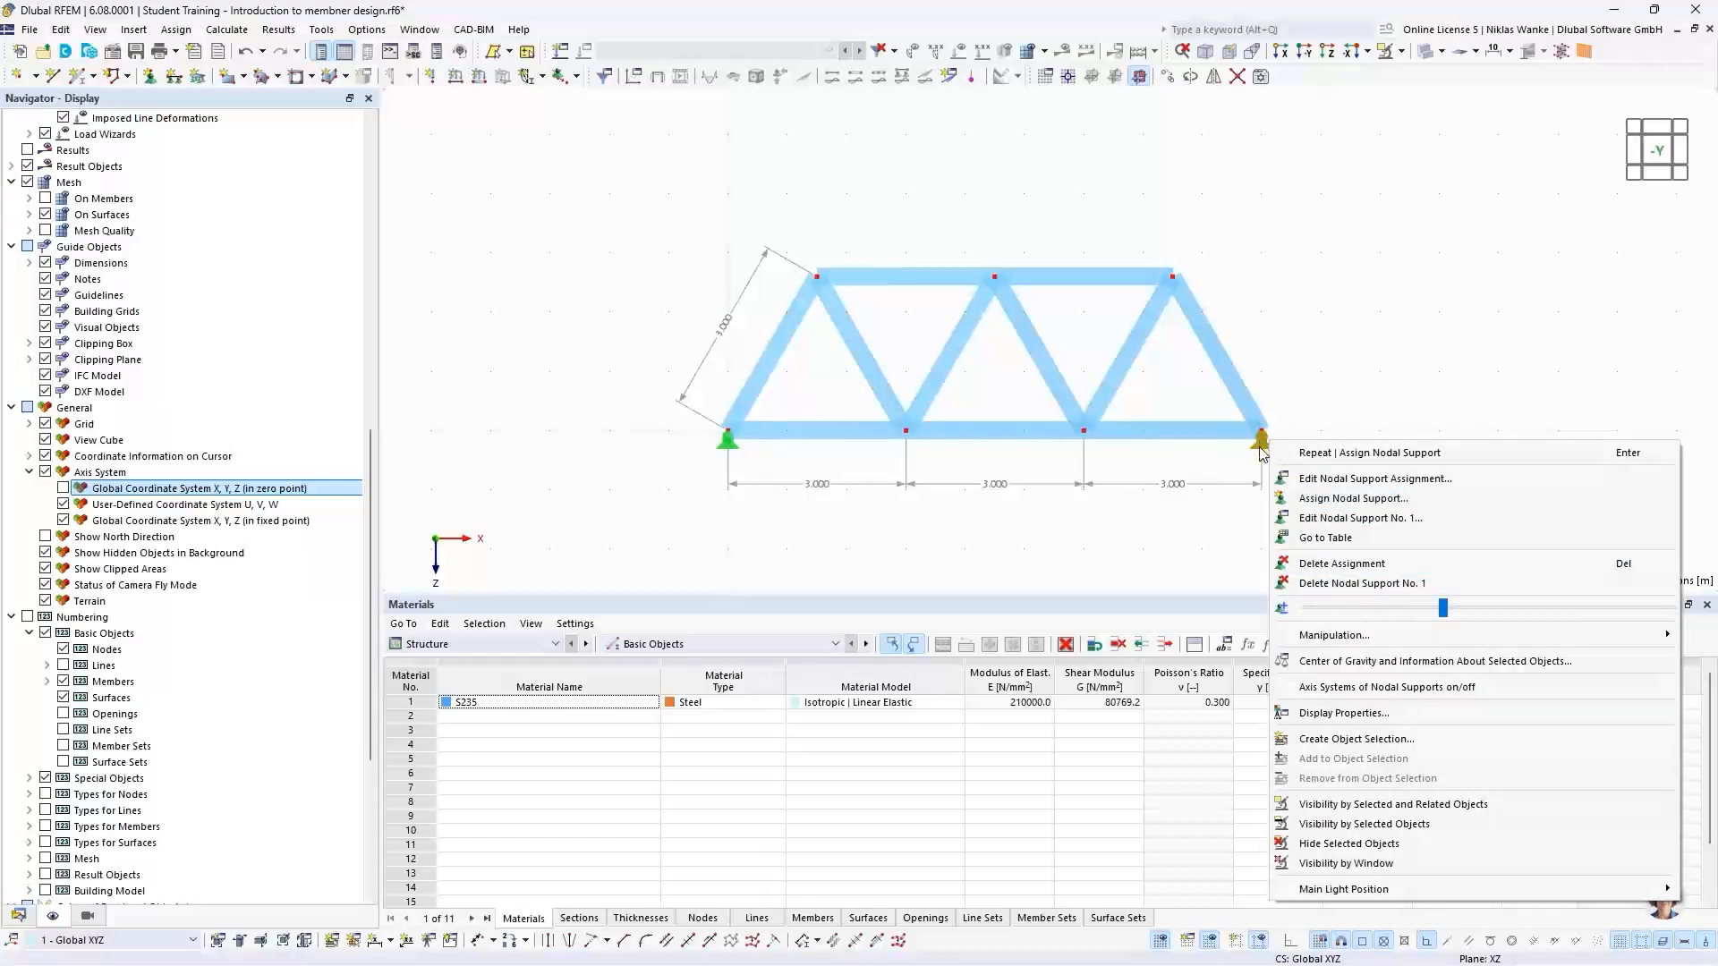
{"action": "left_click_drag", "start_coordinate": [1443, 609], "coordinate": [1554, 612]}
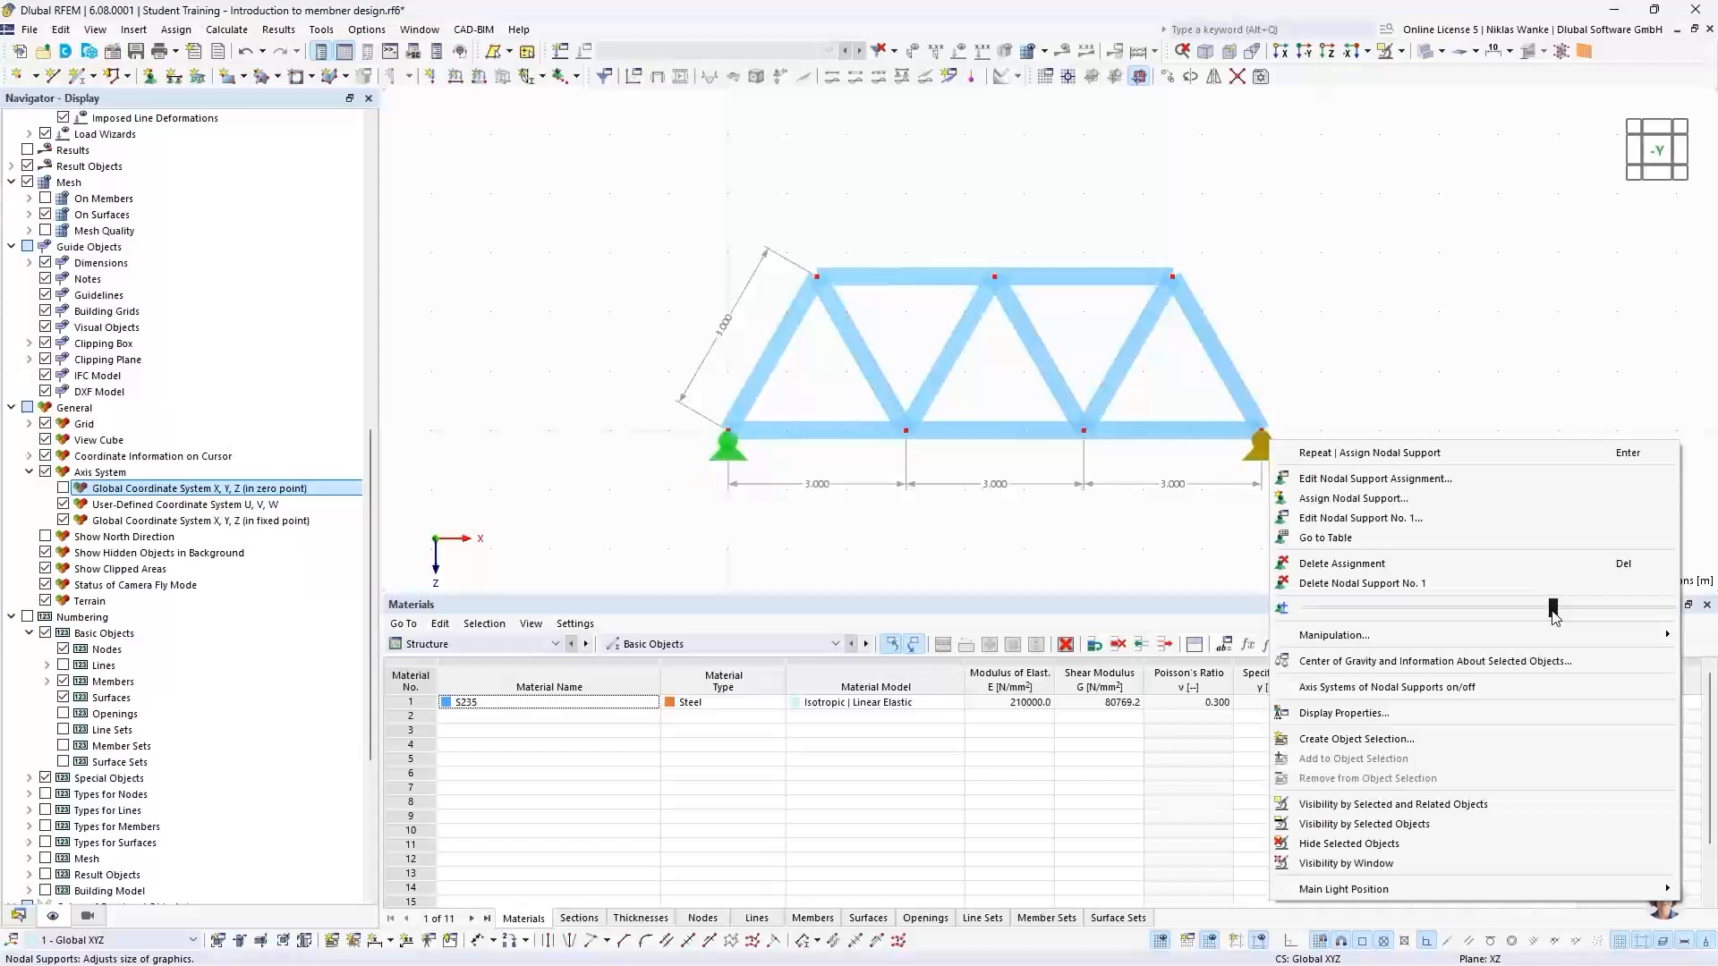
{"action": "left_click", "coordinate": [1312, 349]}
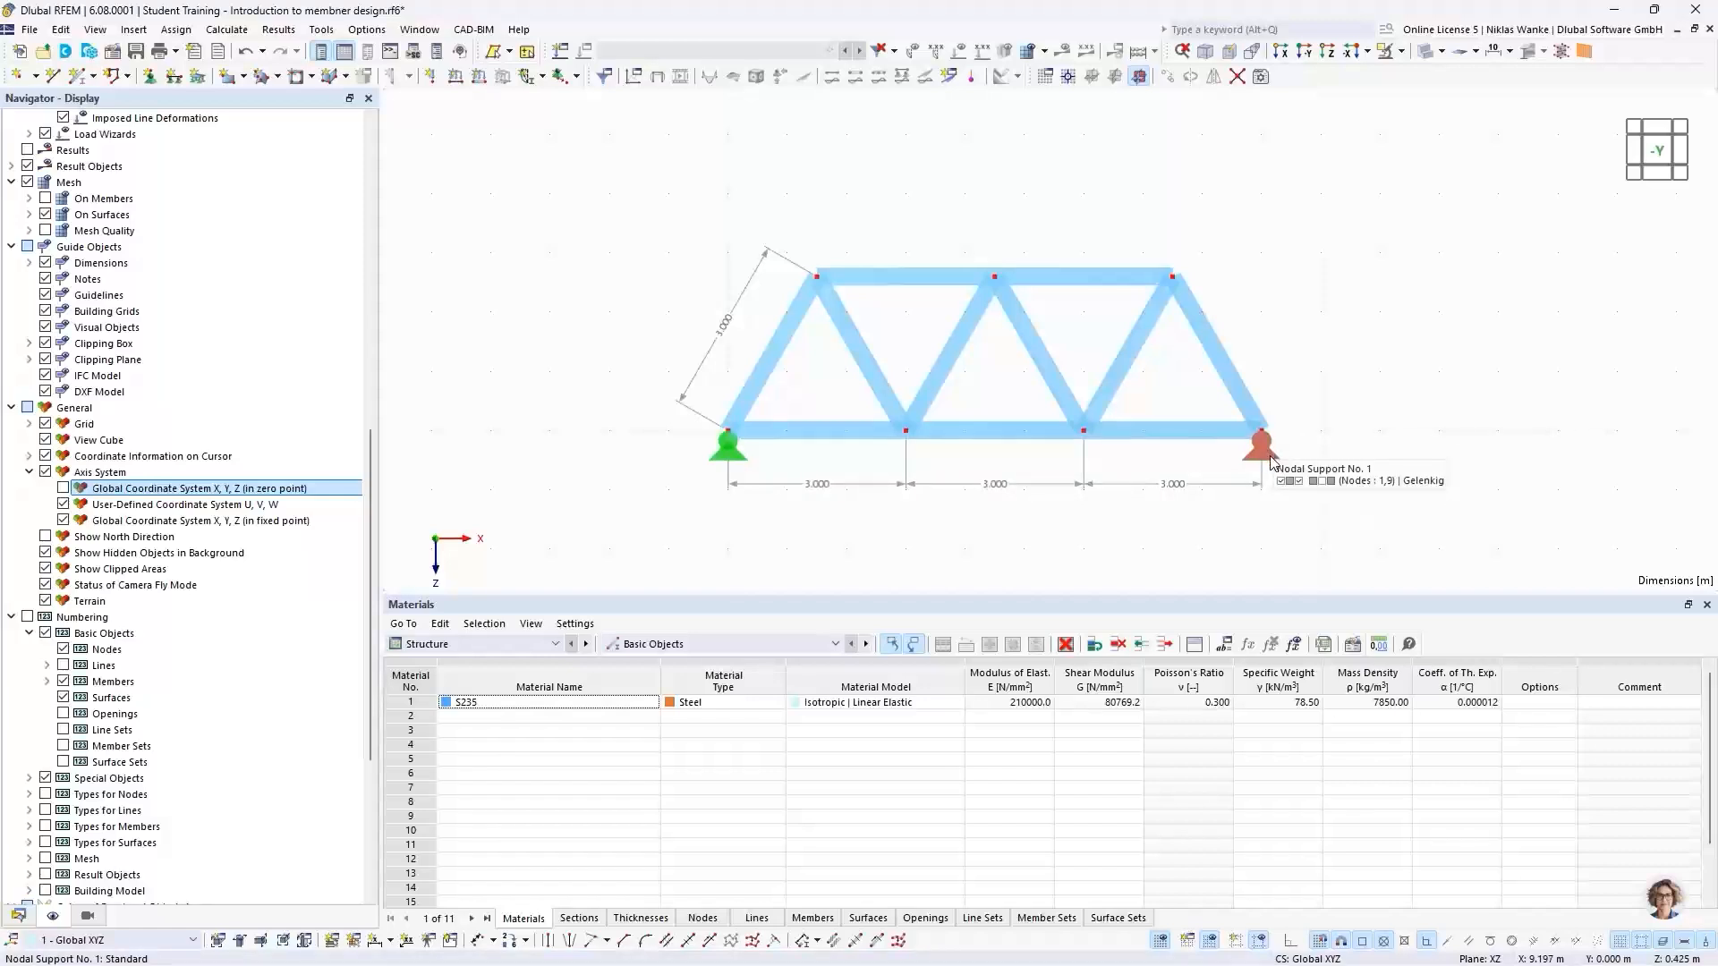
Give the right-hand end node of the bottom chord a new nodal support with uX released and only uZ fixed
{"action": "double_click", "coordinate": [1272, 461]}
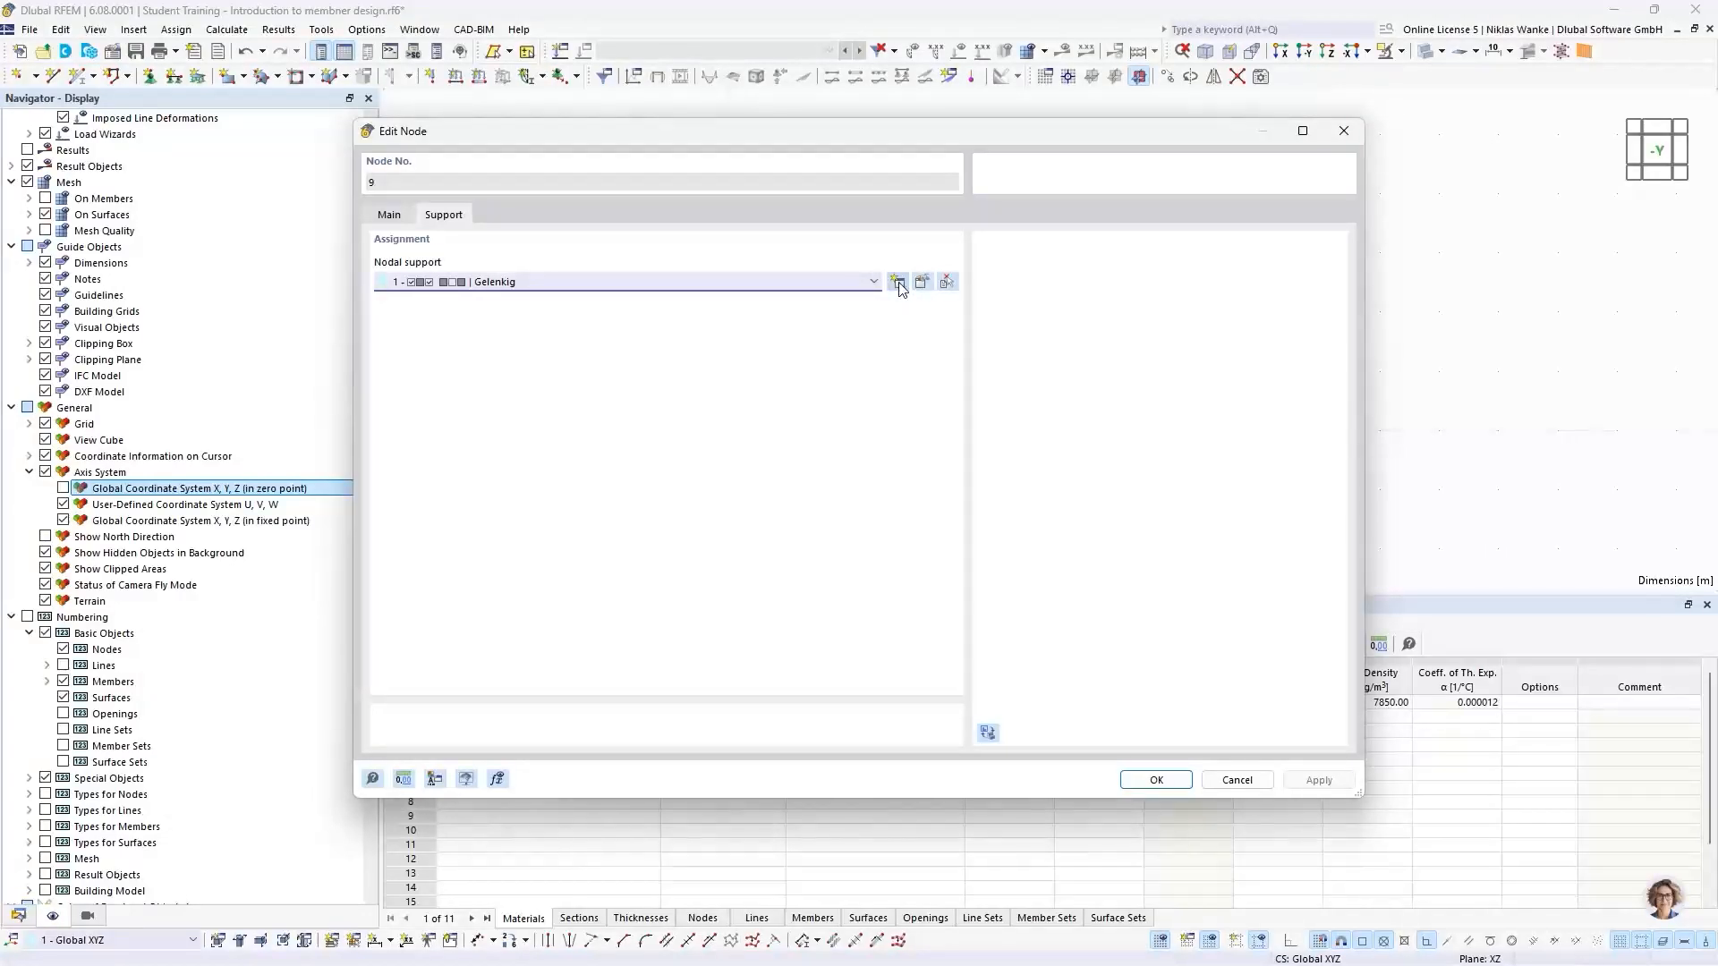
{"action": "left_click", "coordinate": [867, 284]}
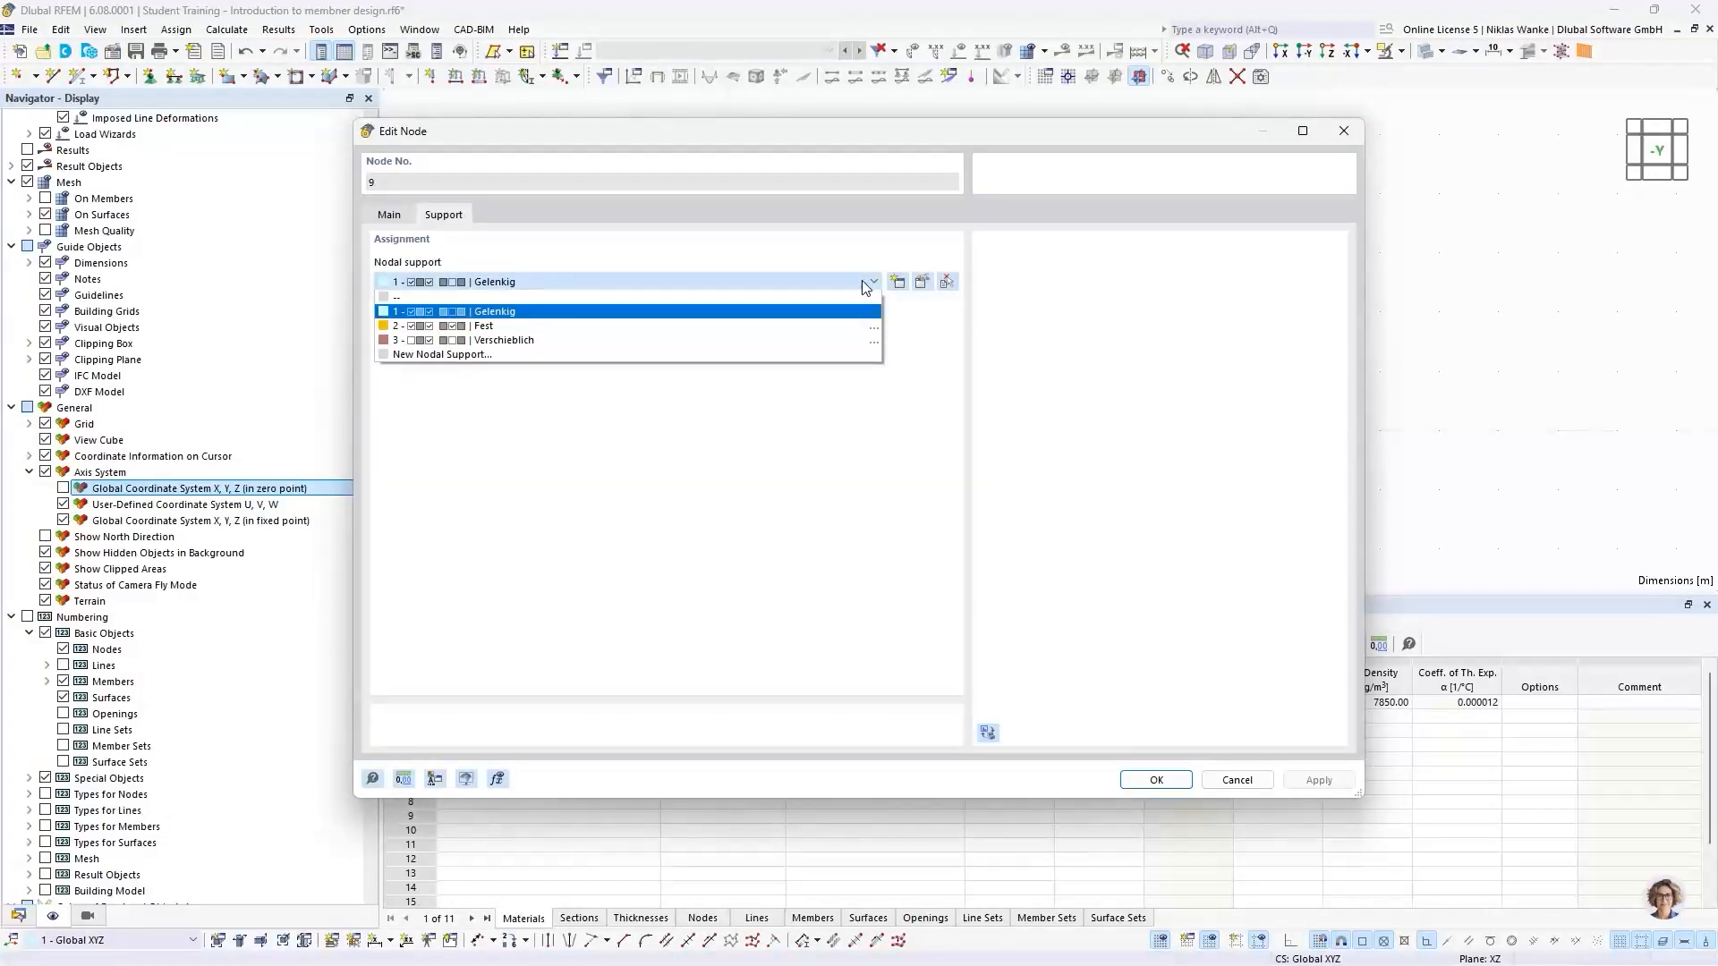
{"action": "left_click", "coordinate": [864, 282]}
{"action": "left_click", "coordinate": [900, 286]}
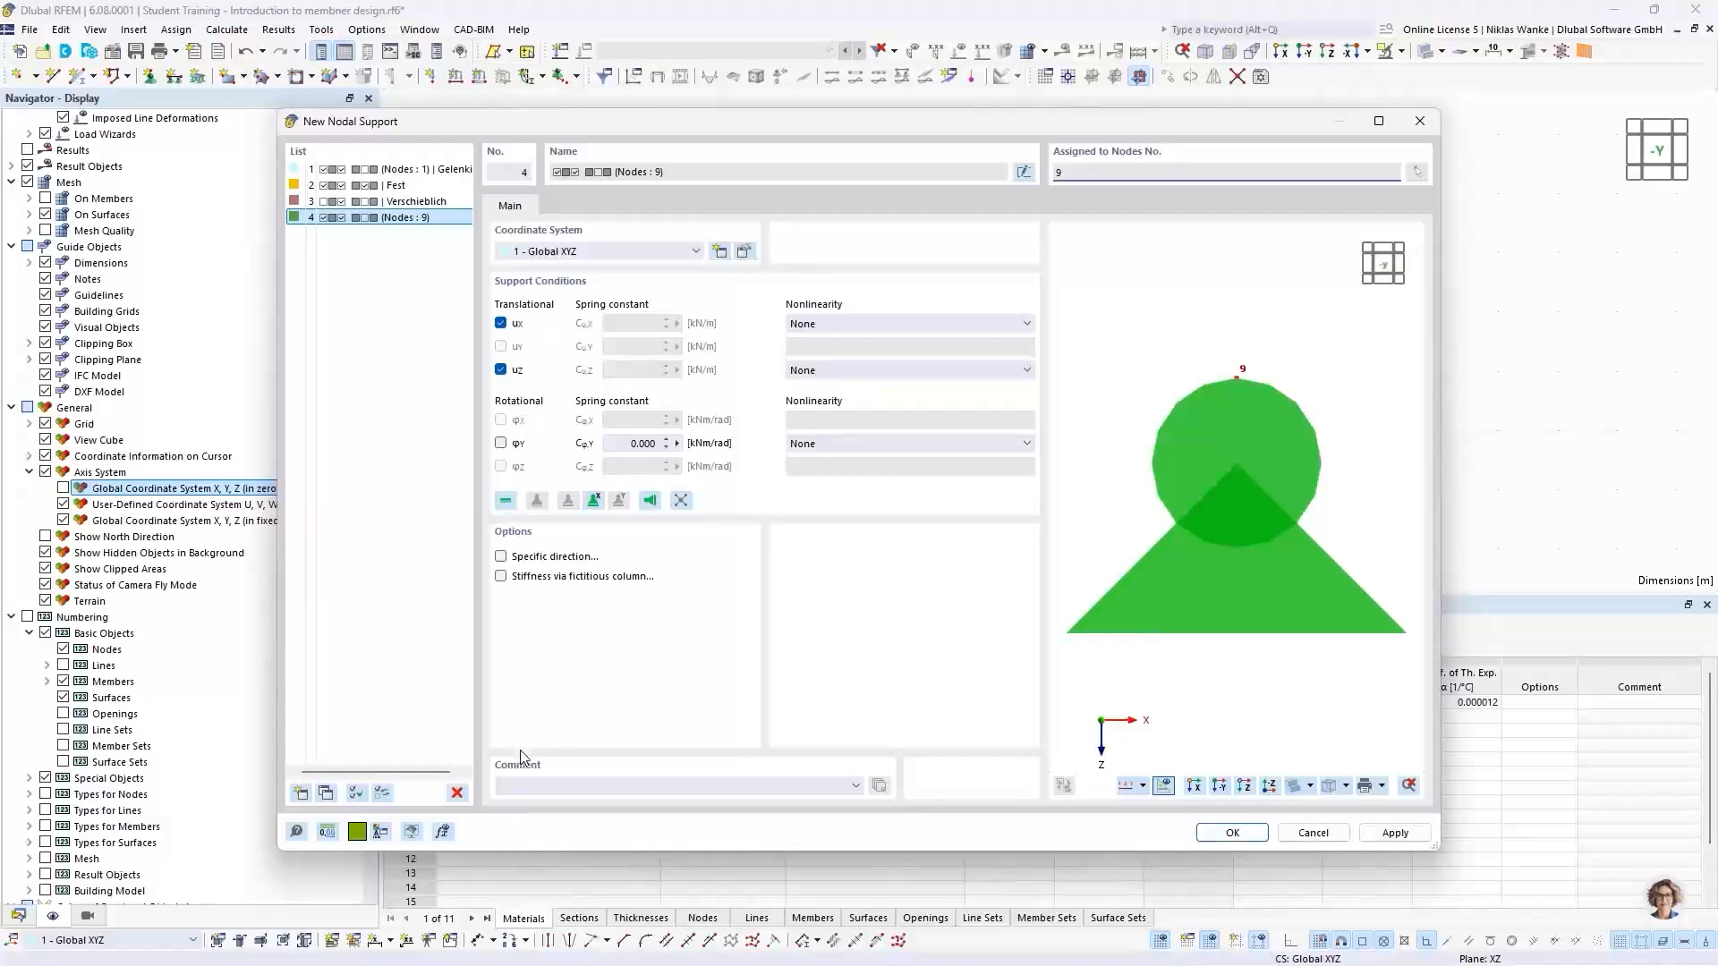
{"action": "left_click_drag", "start_coordinate": [736, 125], "coordinate": [810, 91]}
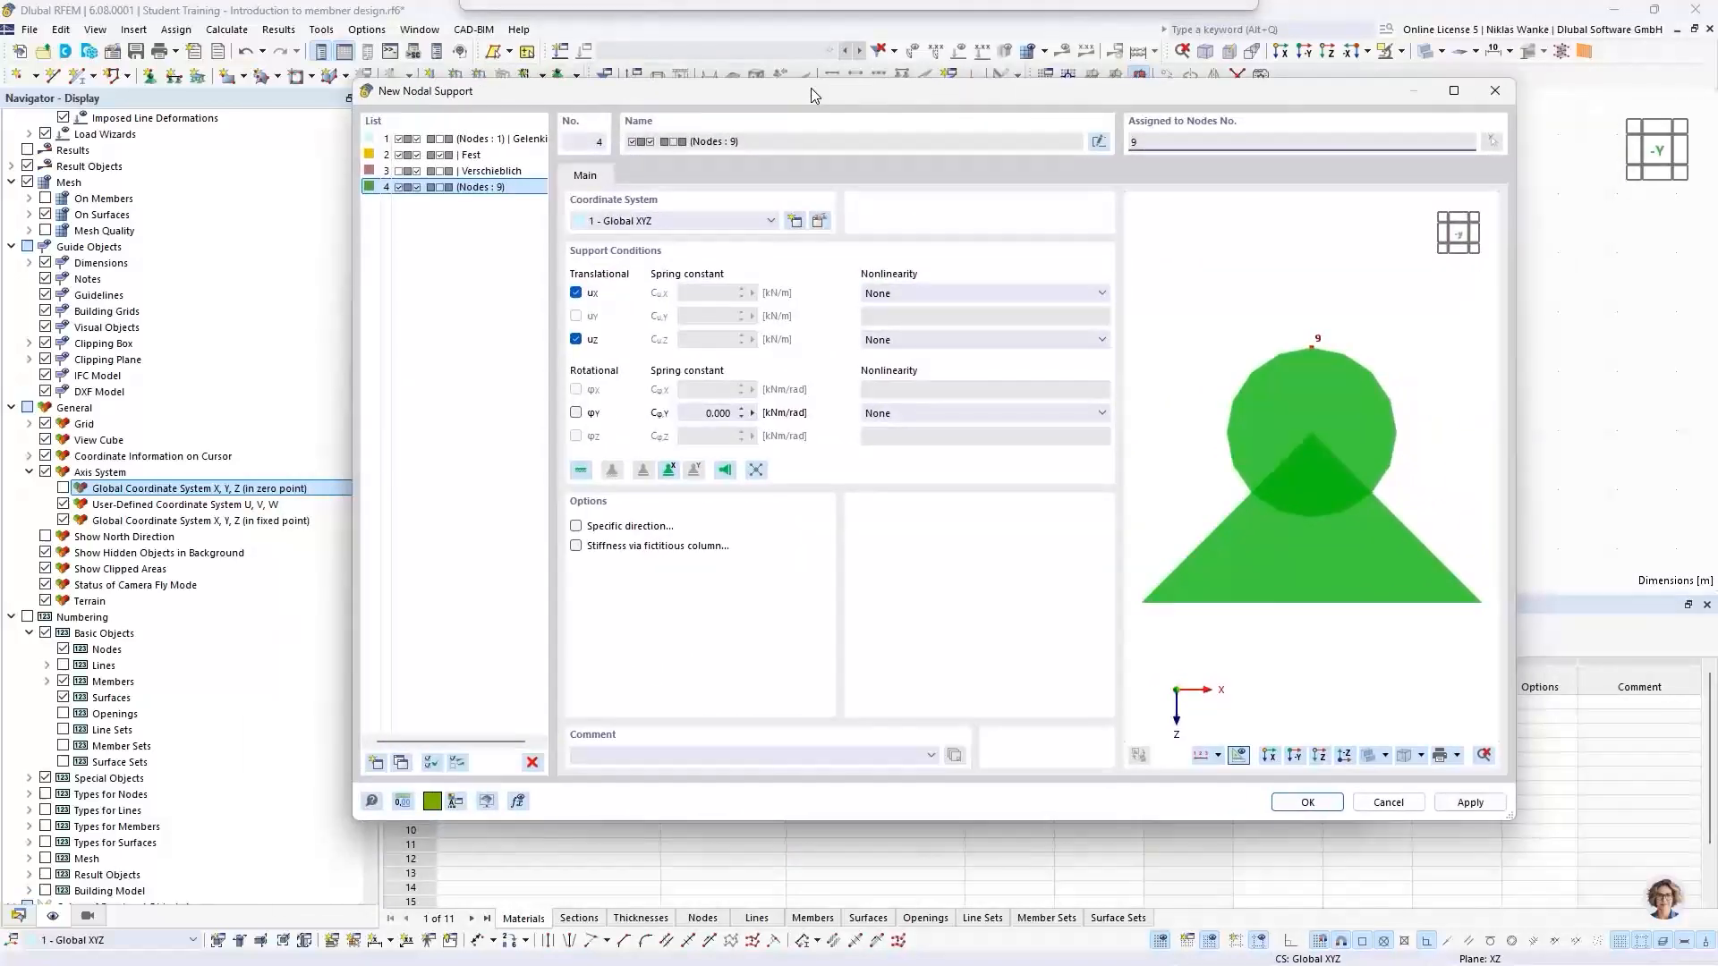
{"action": "left_click", "coordinate": [575, 293]}
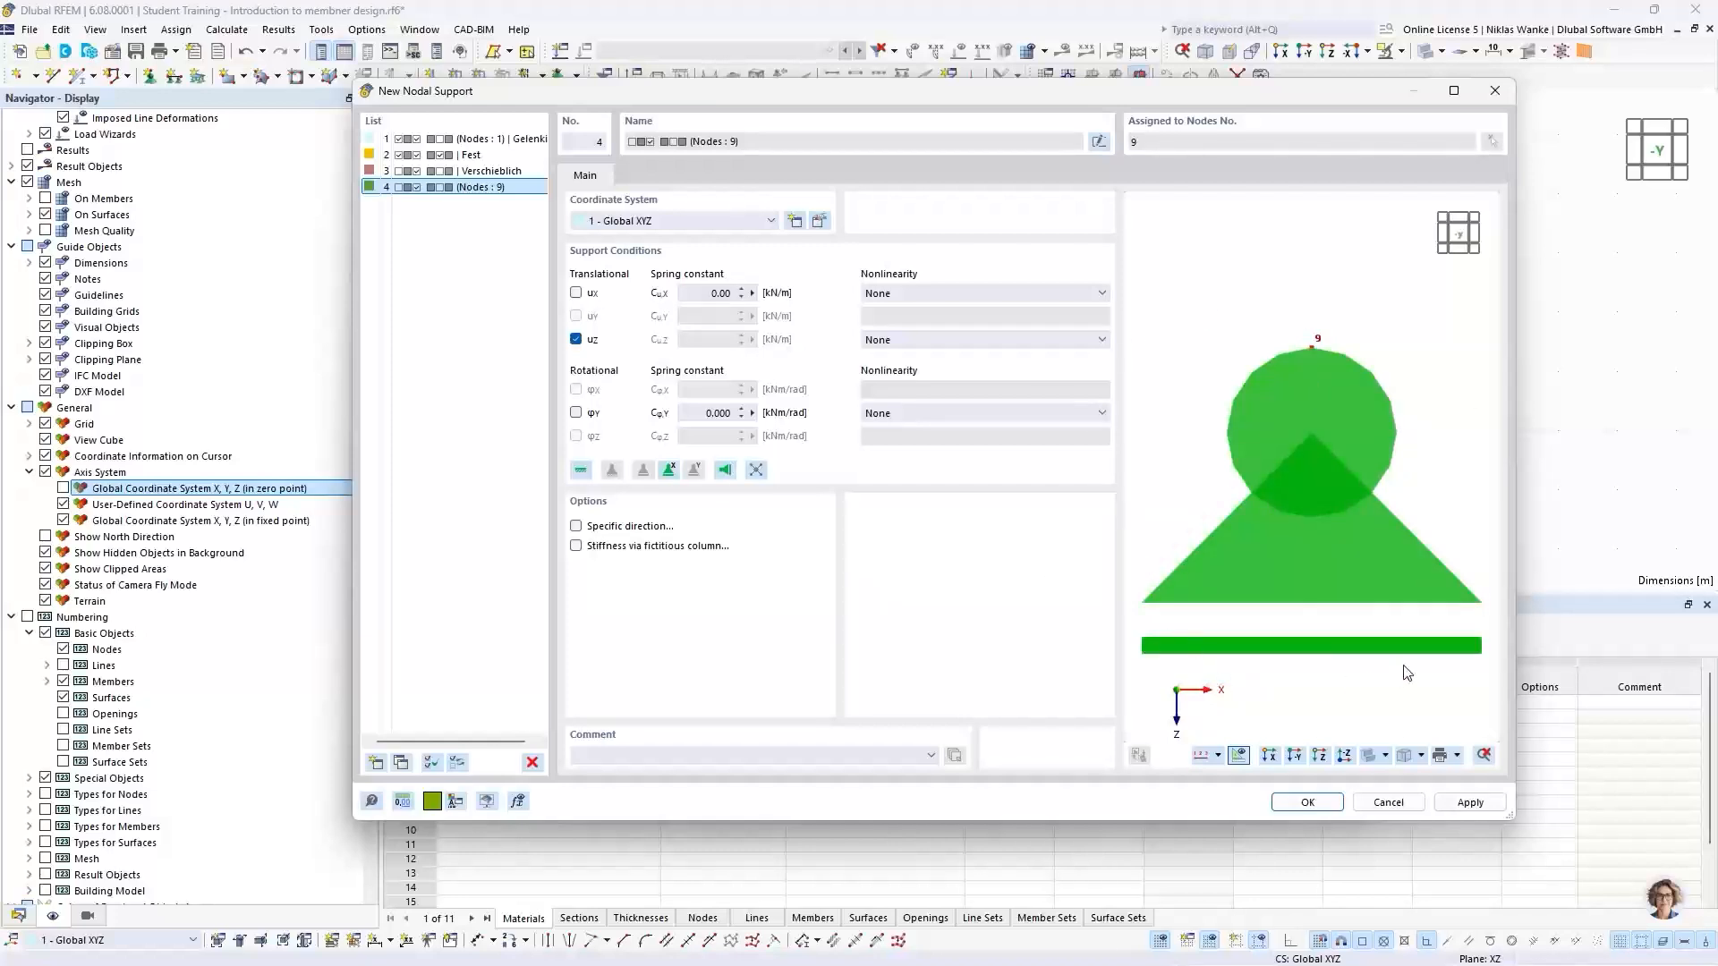
{"action": "middle_click_drag", "start_coordinate": [1297, 614], "coordinate": [1297, 545]}
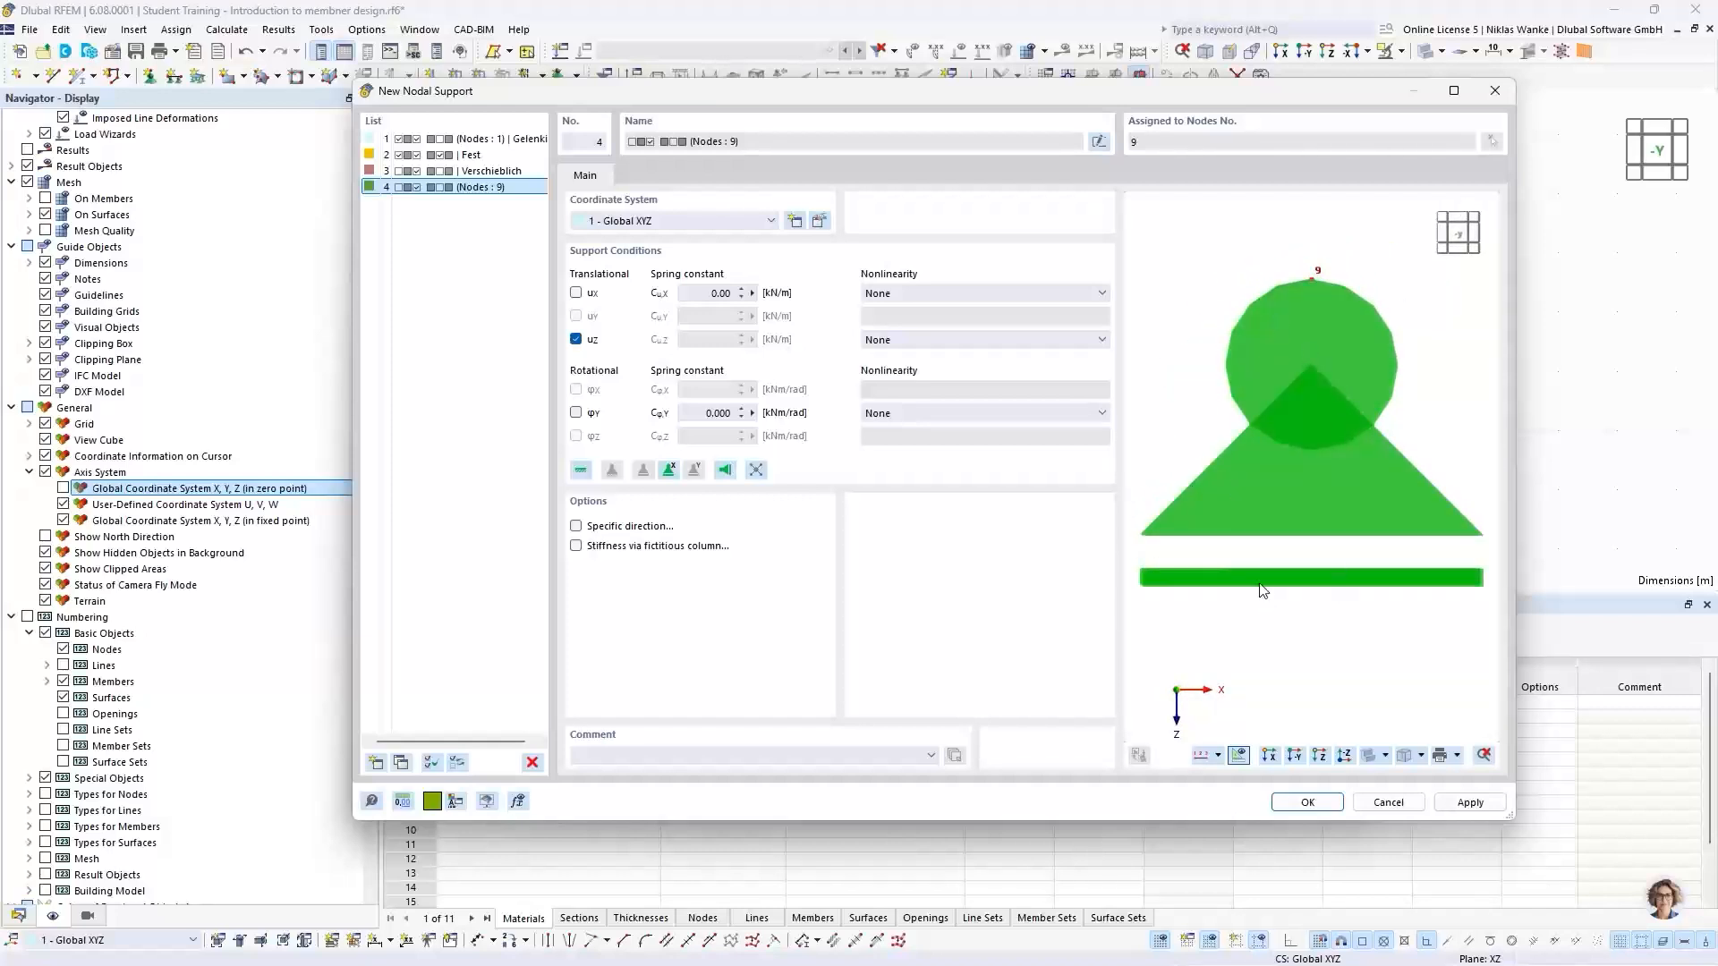
{"action": "left_click", "coordinate": [1312, 804]}
{"action": "left_click", "coordinate": [1150, 779]}
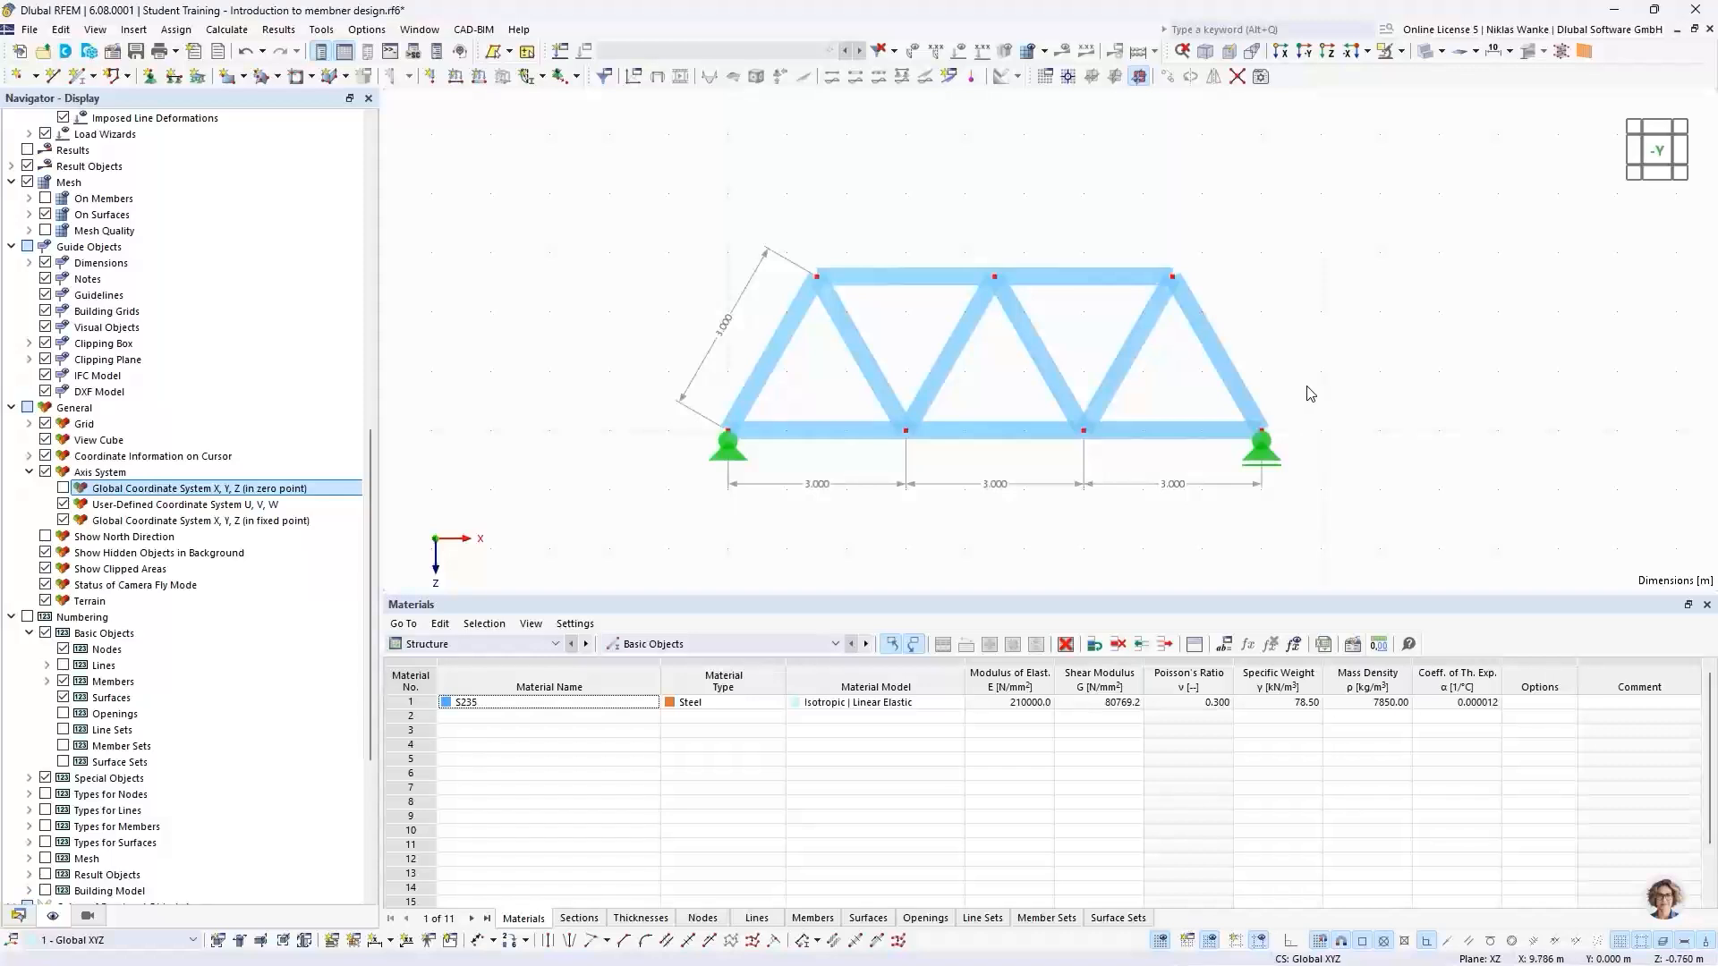
Create load case LC1 and name it Design Loads
{"action": "scroll", "coordinate": [1273, 326], "scroll_direction": "down", "scroll_amount": 1}
{"action": "middle_click_drag", "start_coordinate": [1273, 325], "coordinate": [1291, 427]}
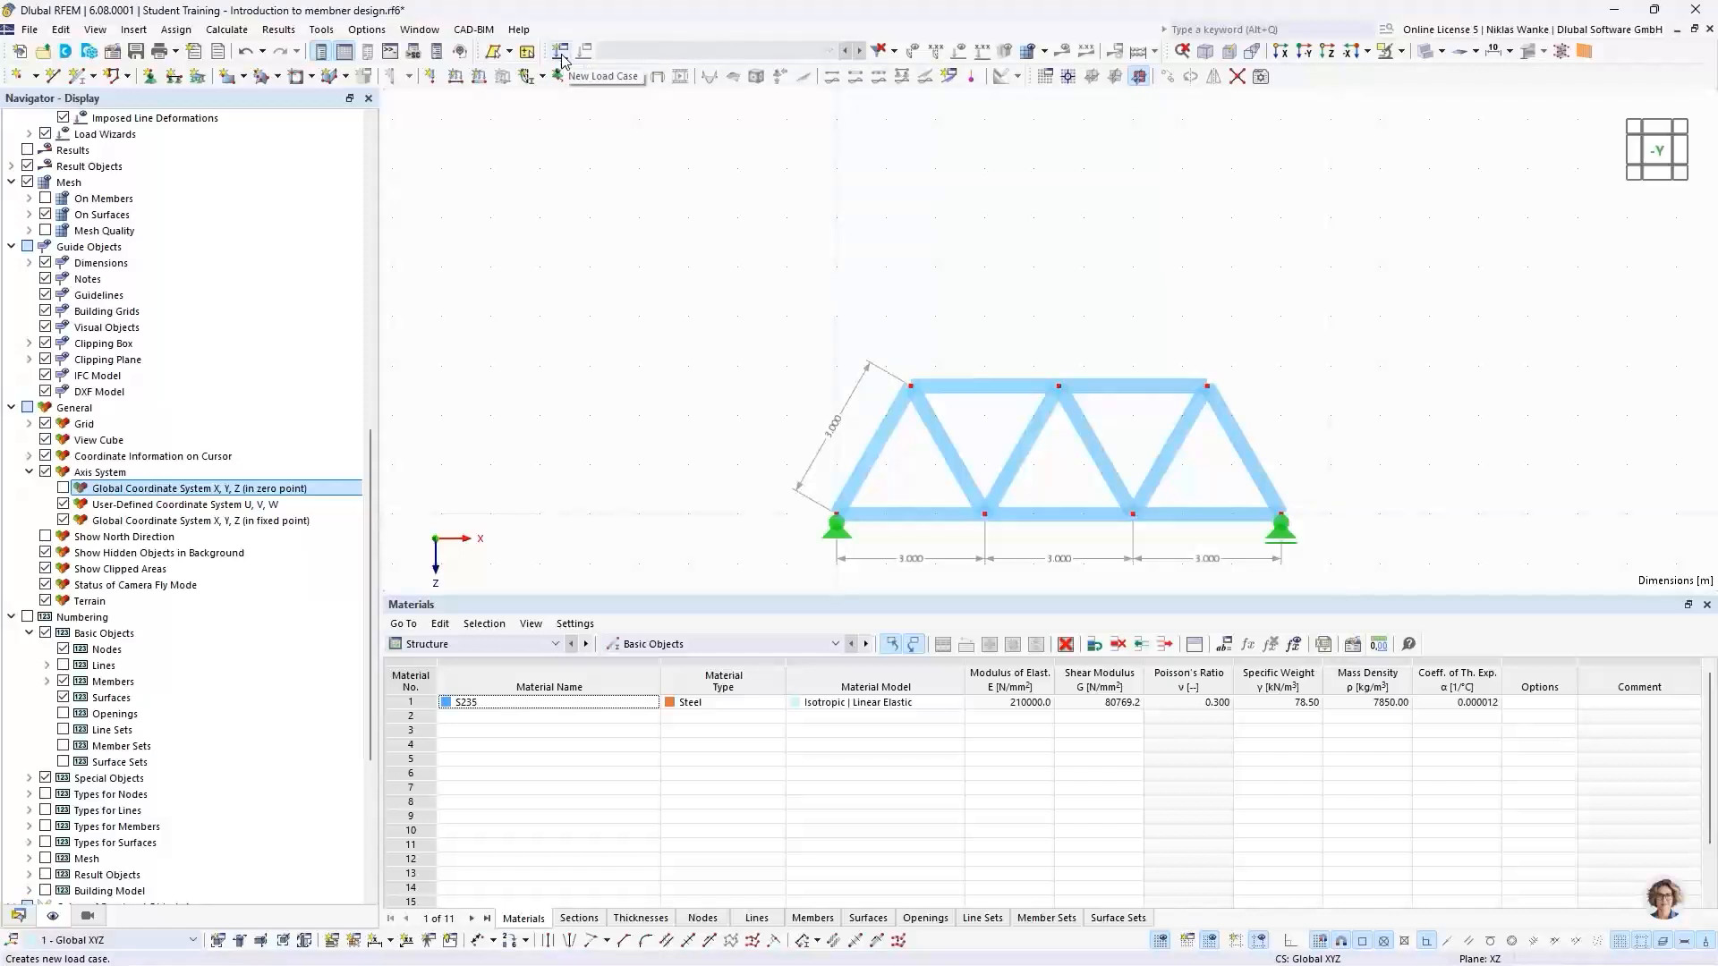
{"action": "left_click", "coordinate": [20, 917]}
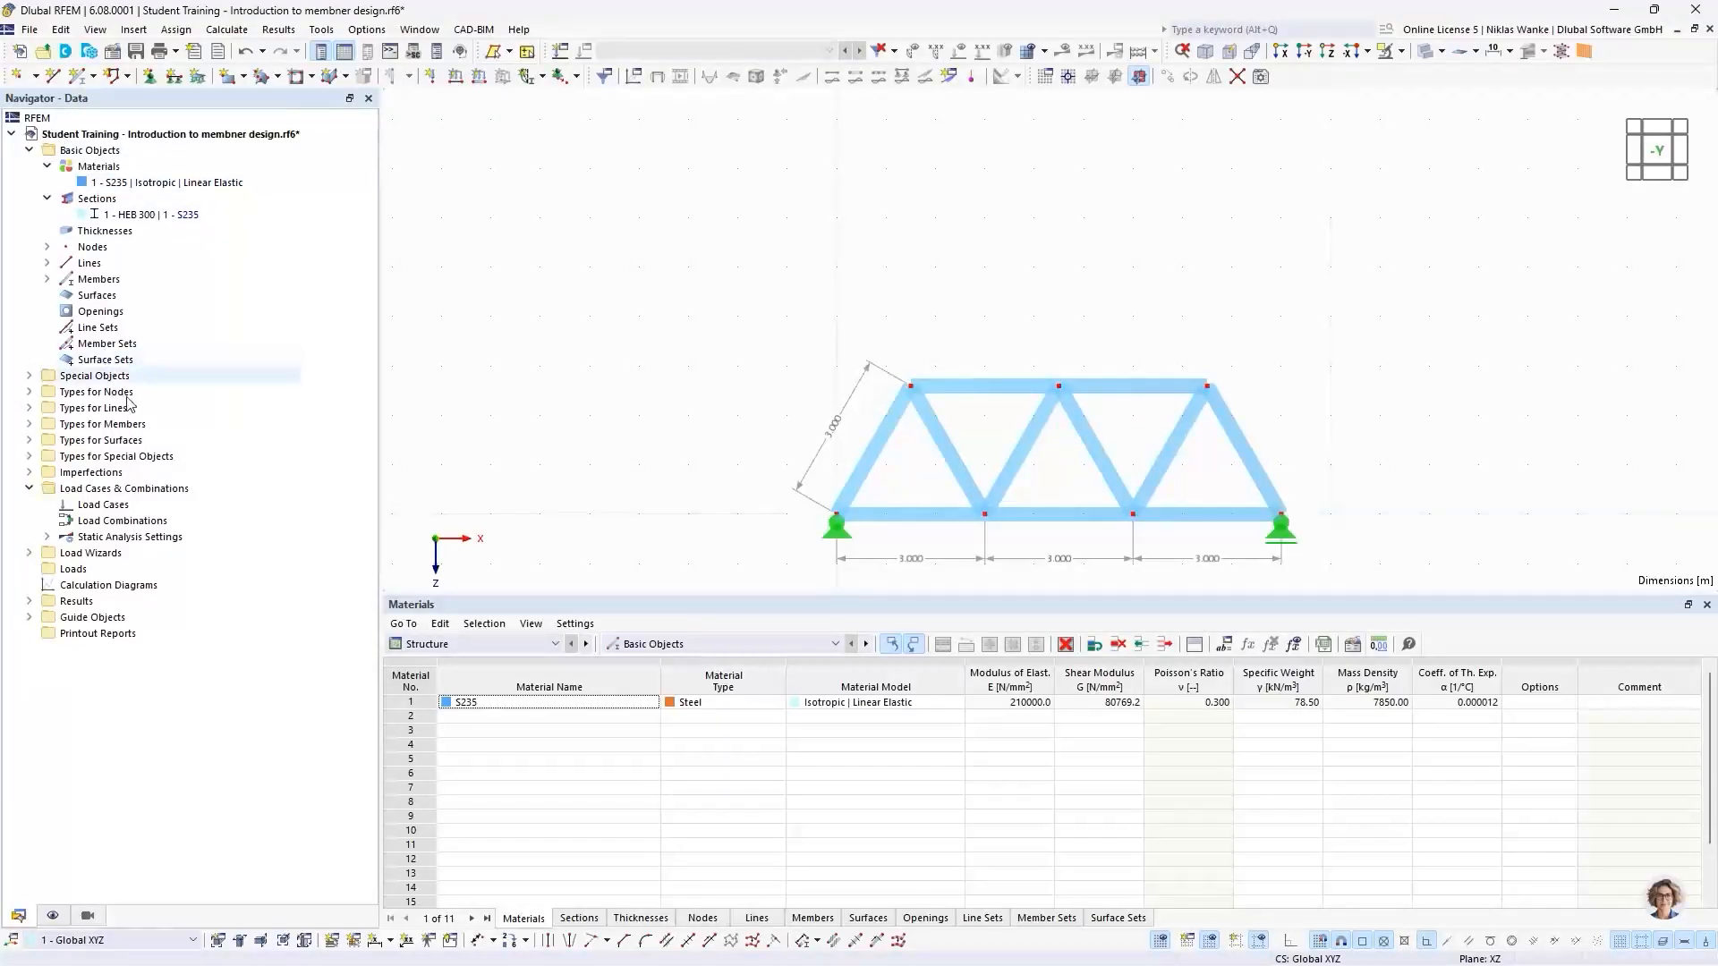
{"action": "right_click", "coordinate": [114, 507]}
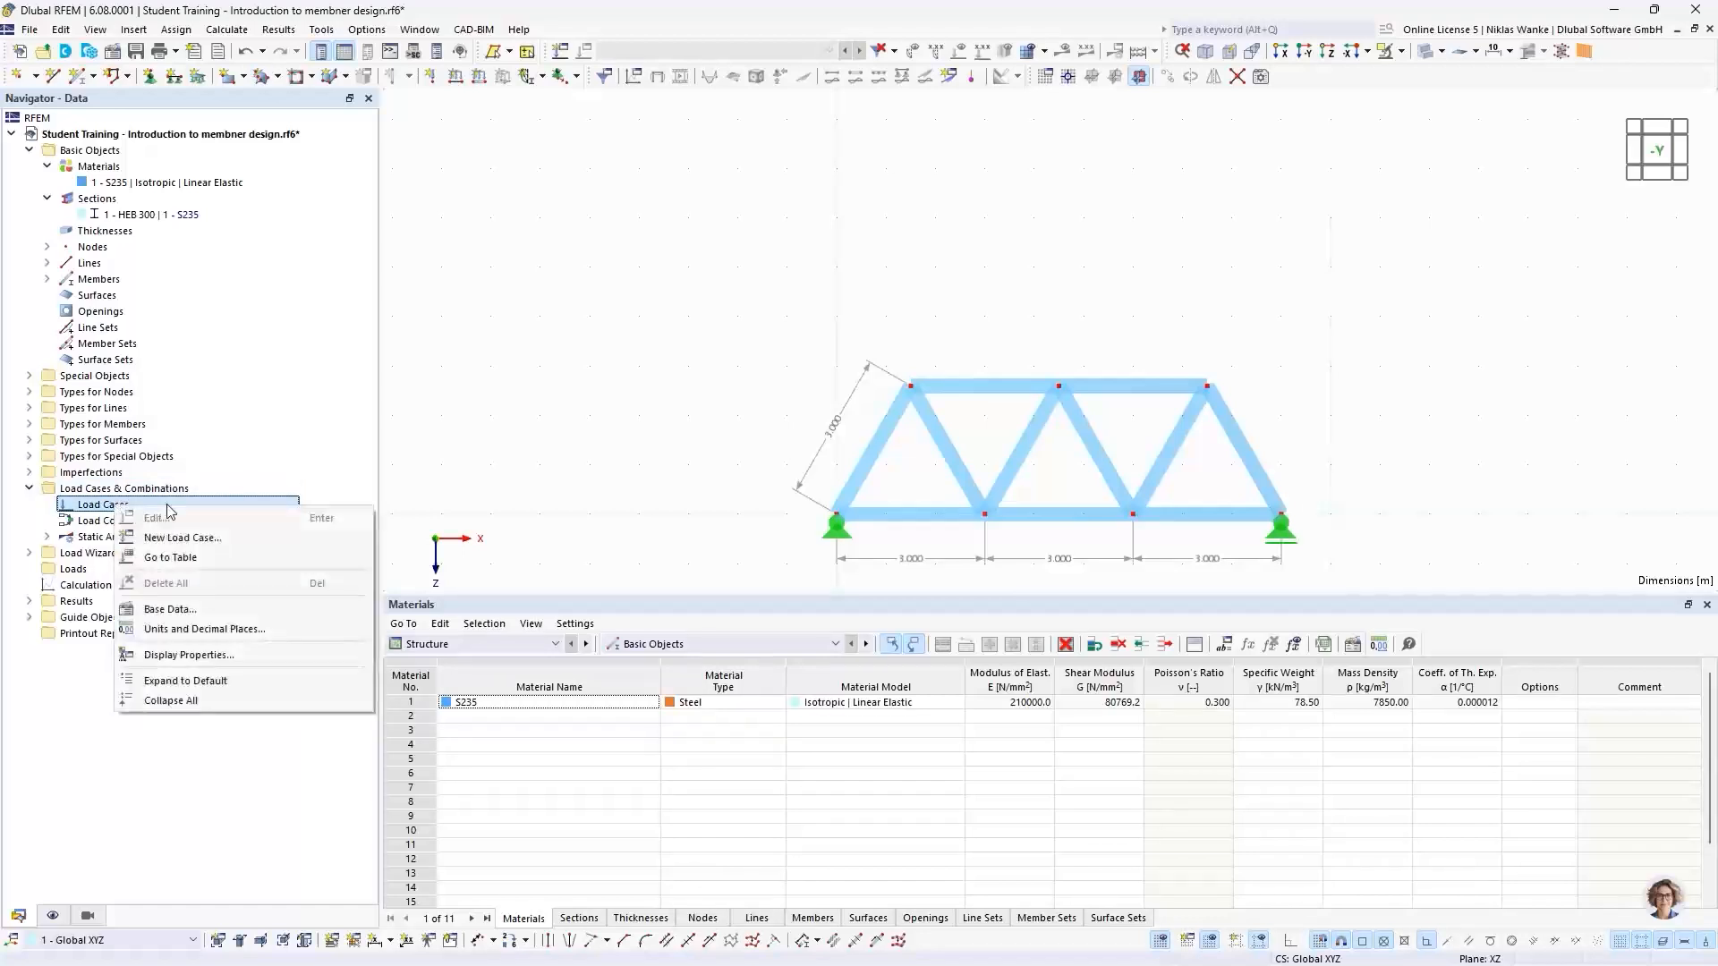
{"action": "left_click", "coordinate": [223, 540]}
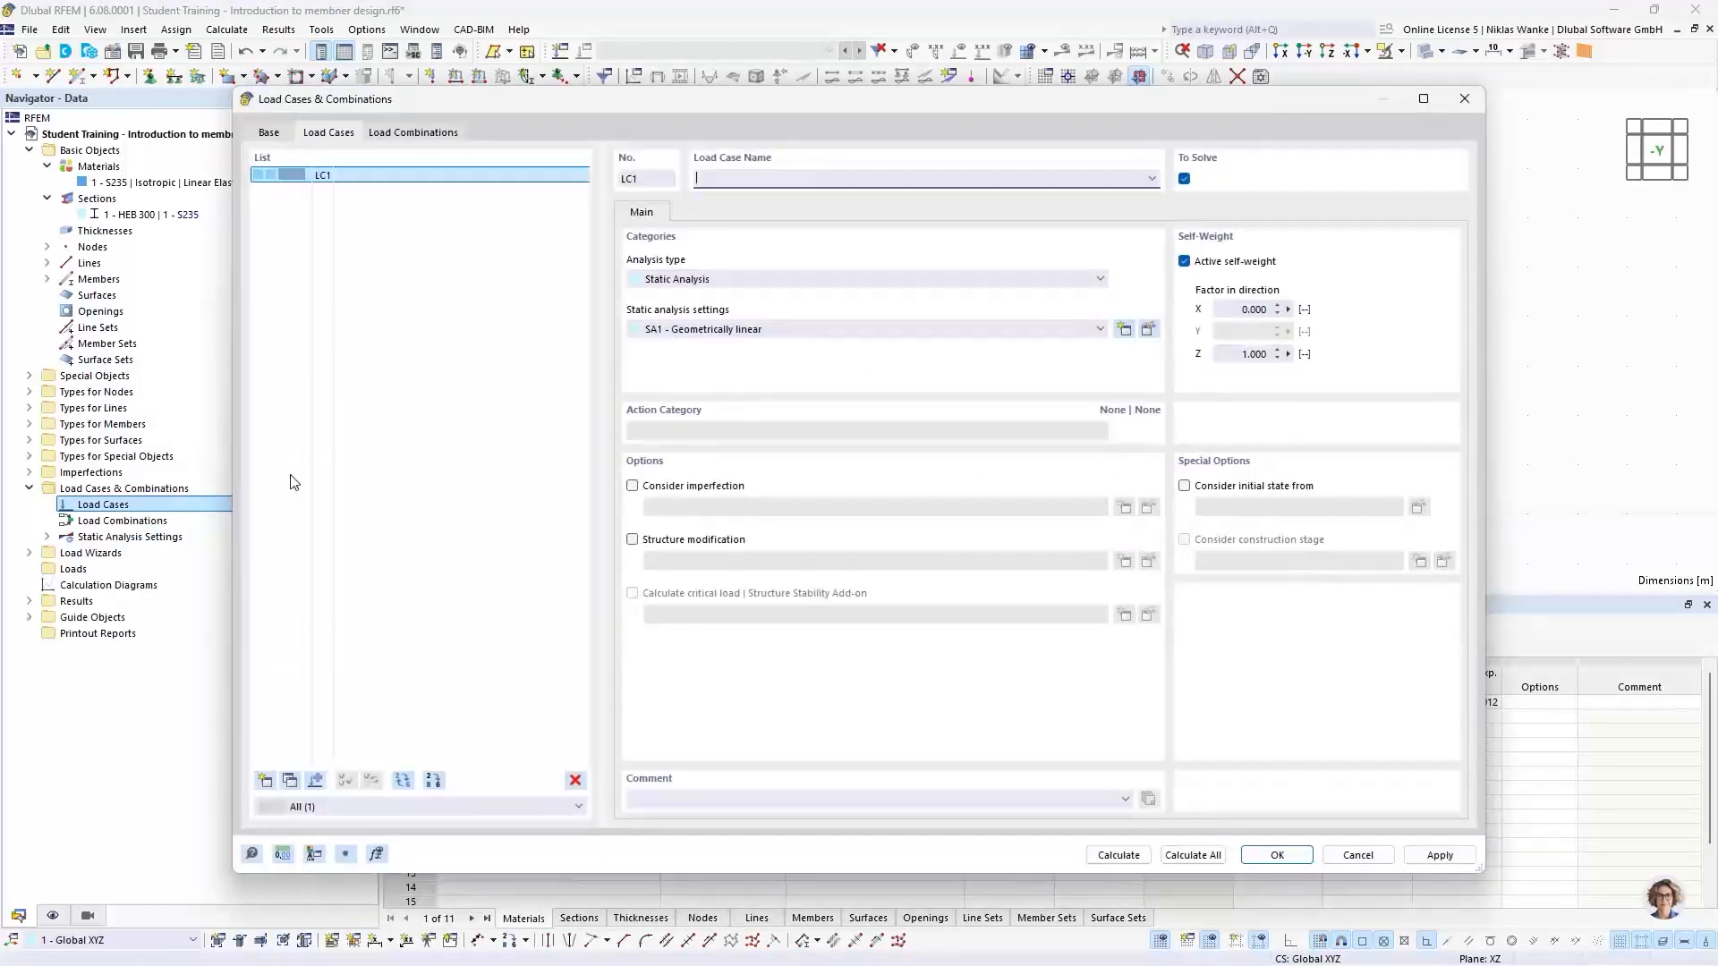
{"action": "left_click", "coordinate": [438, 242]}
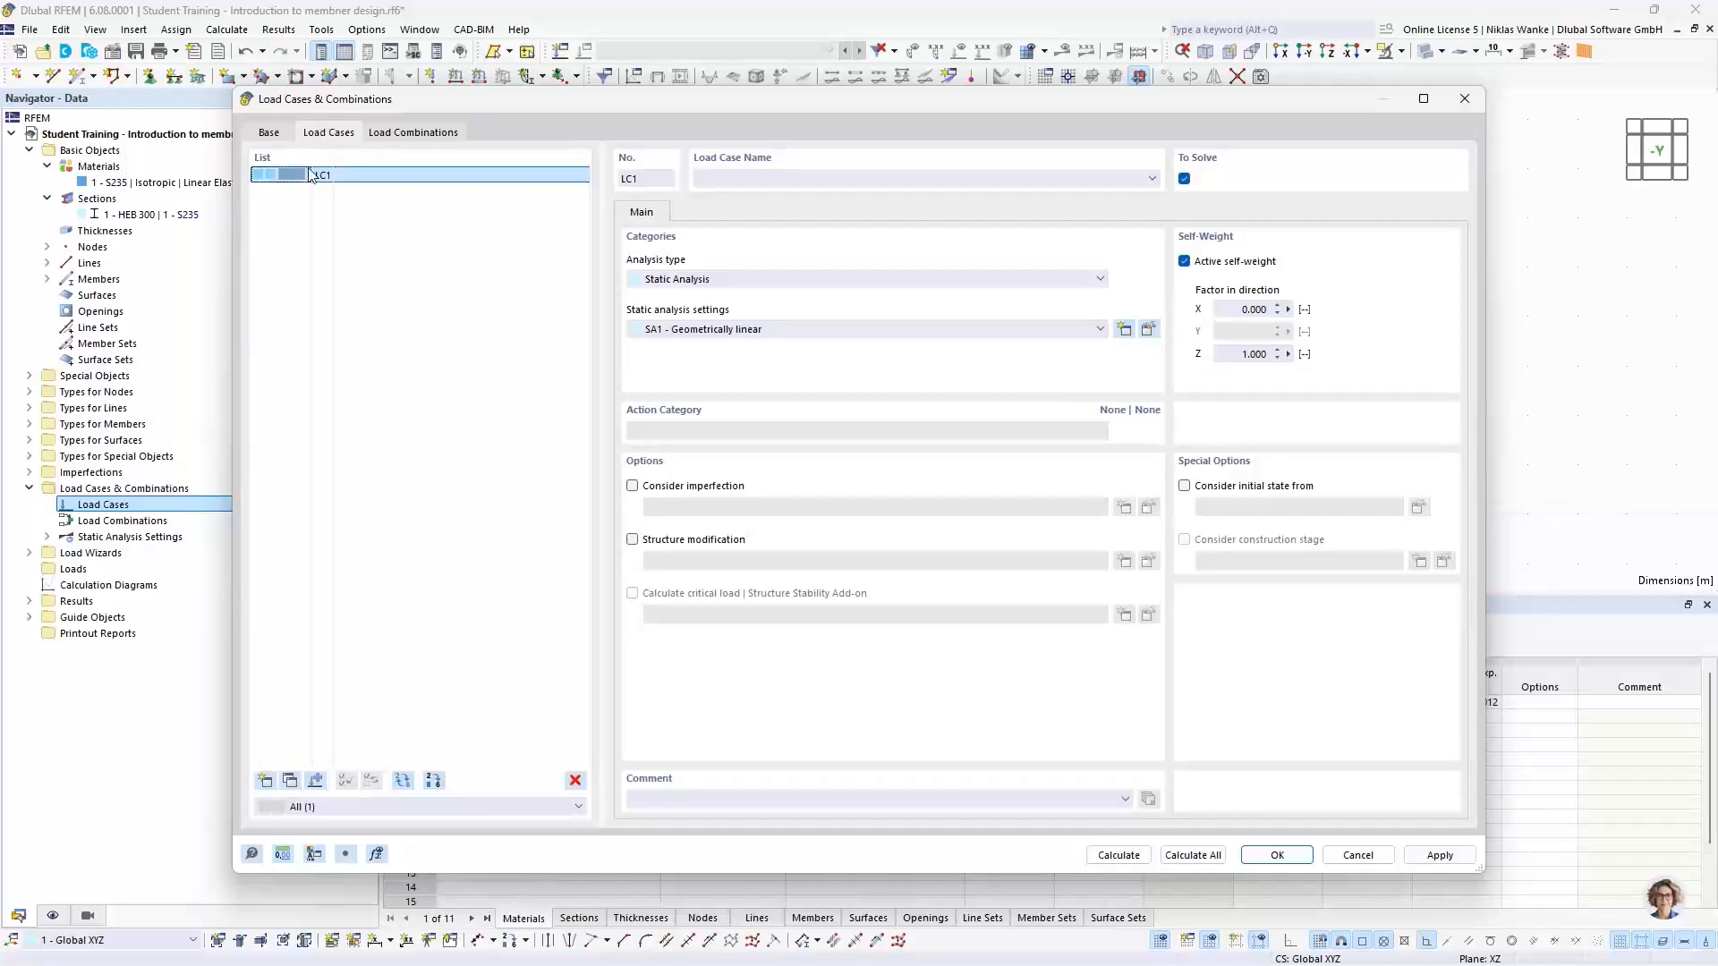
{"action": "left_click_drag", "start_coordinate": [320, 107], "coordinate": [316, 114]}
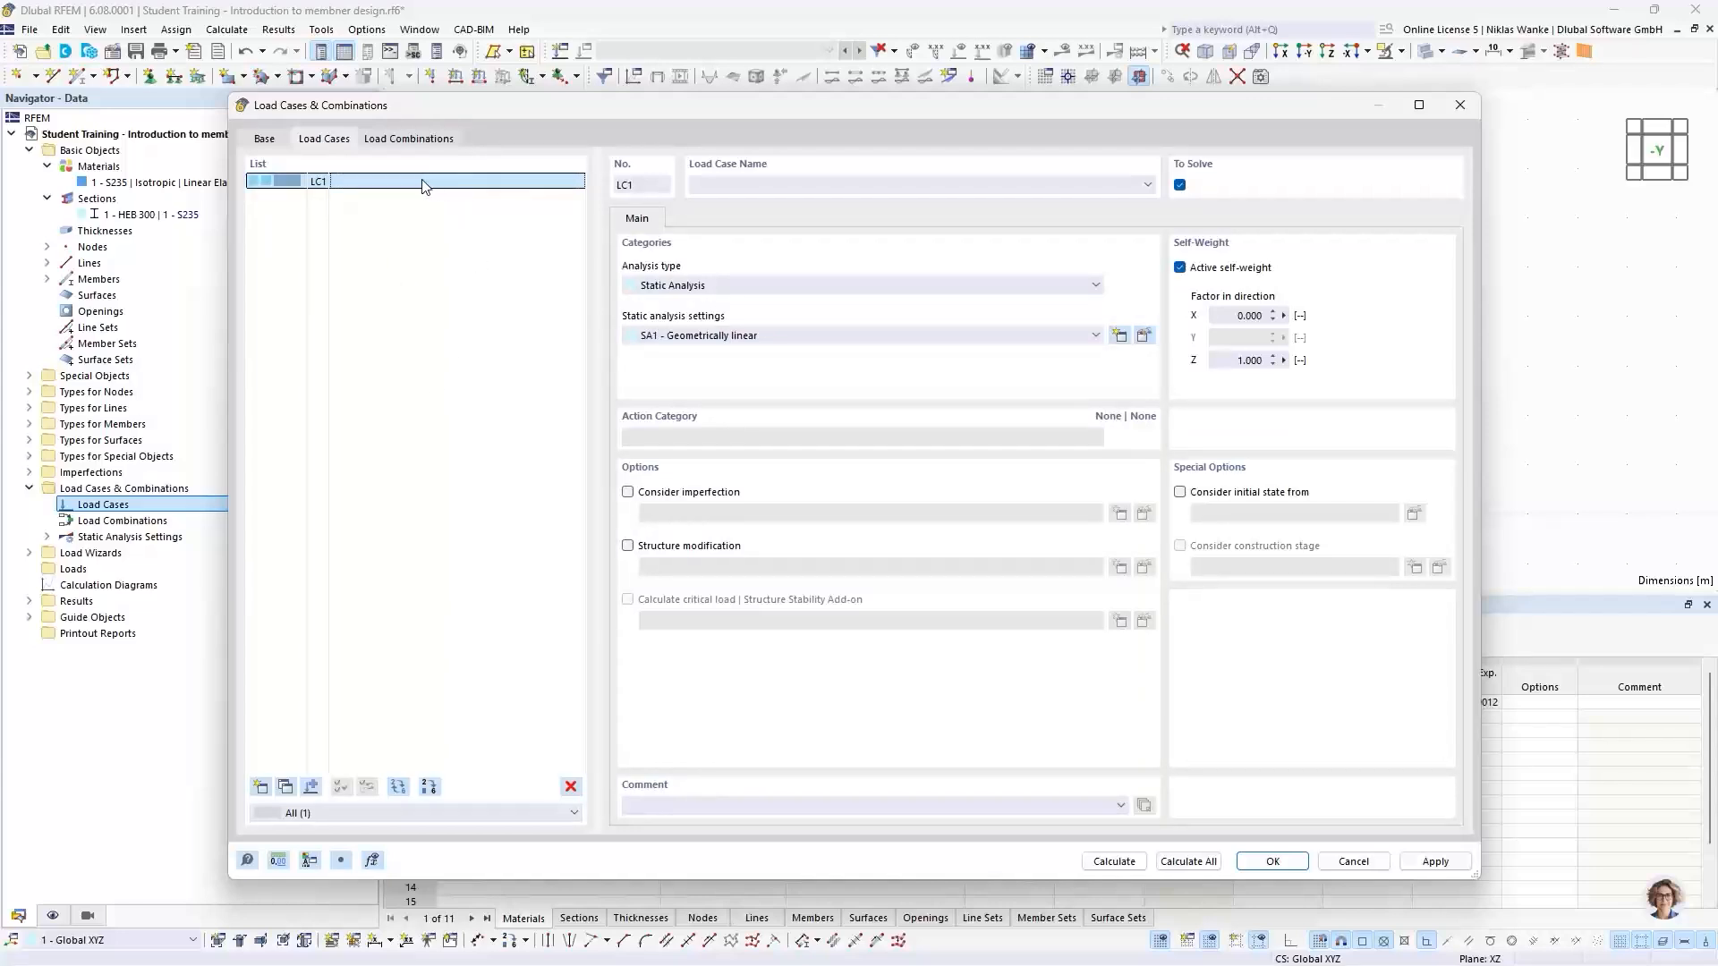
{"action": "left_click", "coordinate": [765, 184]}
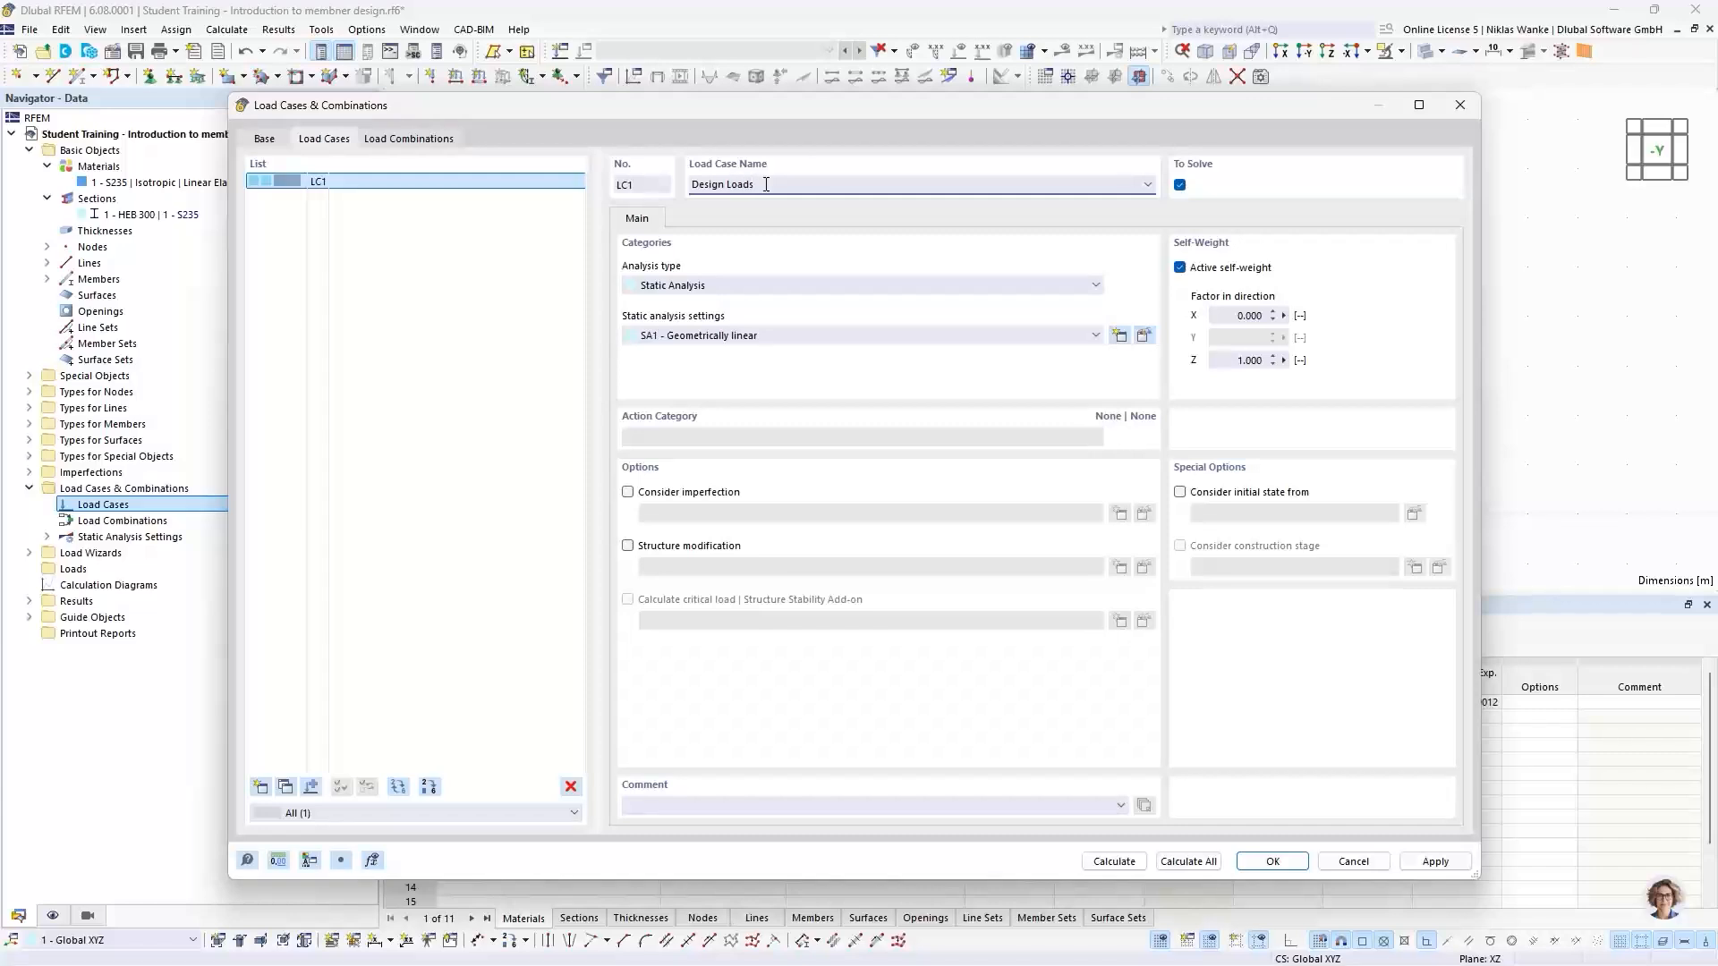
Deactivate the self-weight of the Design Loads case and accept the load case settings
{"action": "left_click_drag", "start_coordinate": [818, 109], "coordinate": [988, 120]}
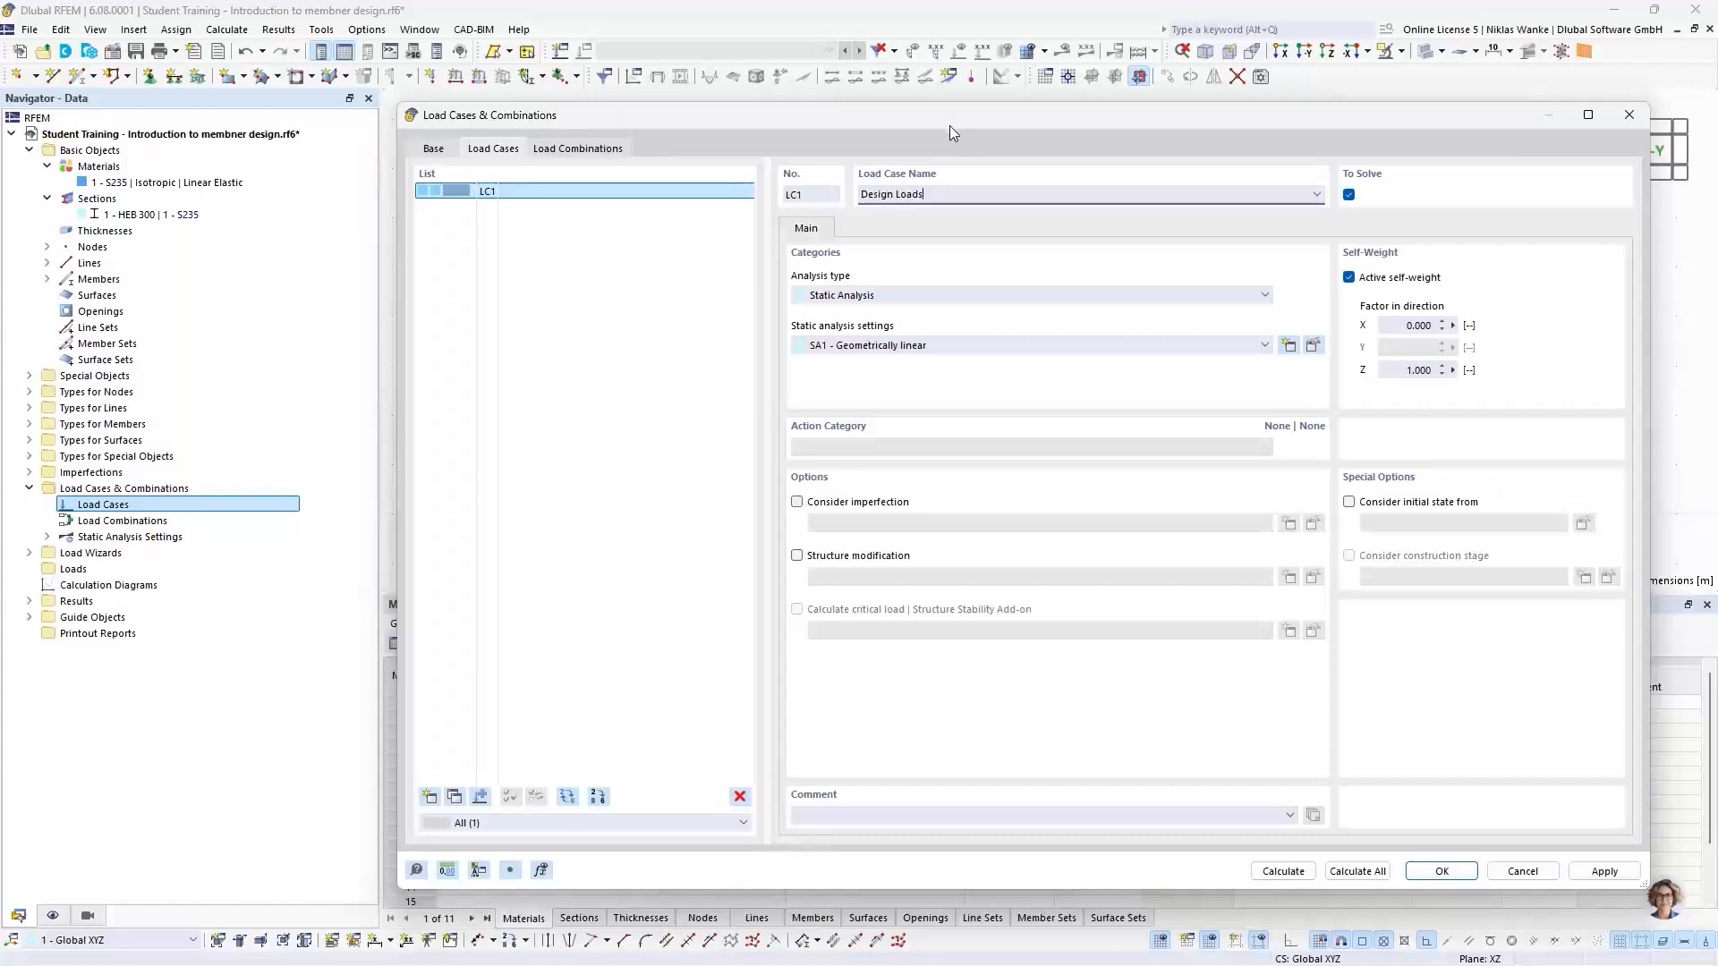
{"action": "mouse_move", "coordinate": [950, 121]}
{"action": "left_mouse_down"}
{"action": "mouse_move", "coordinate": [947, 141]}
{"action": "mouse_move", "coordinate": [946, 118]}
{"action": "left_mouse_up"}
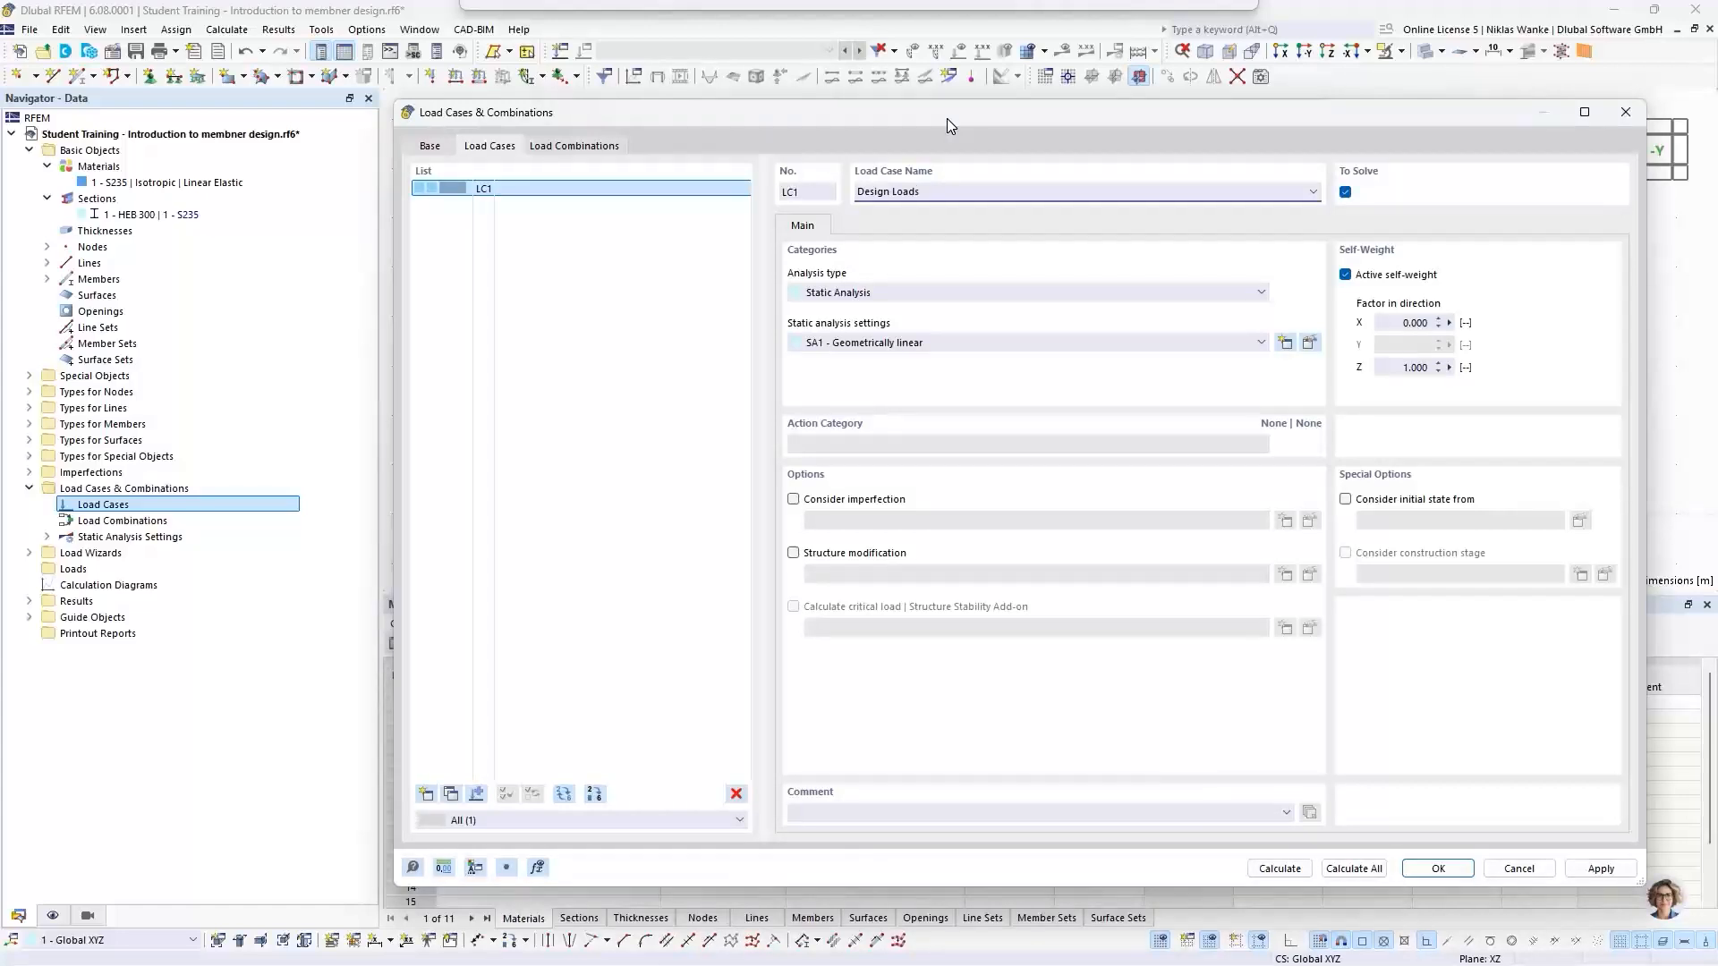
{"action": "left_click_drag", "start_coordinate": [946, 119], "coordinate": [948, 120]}
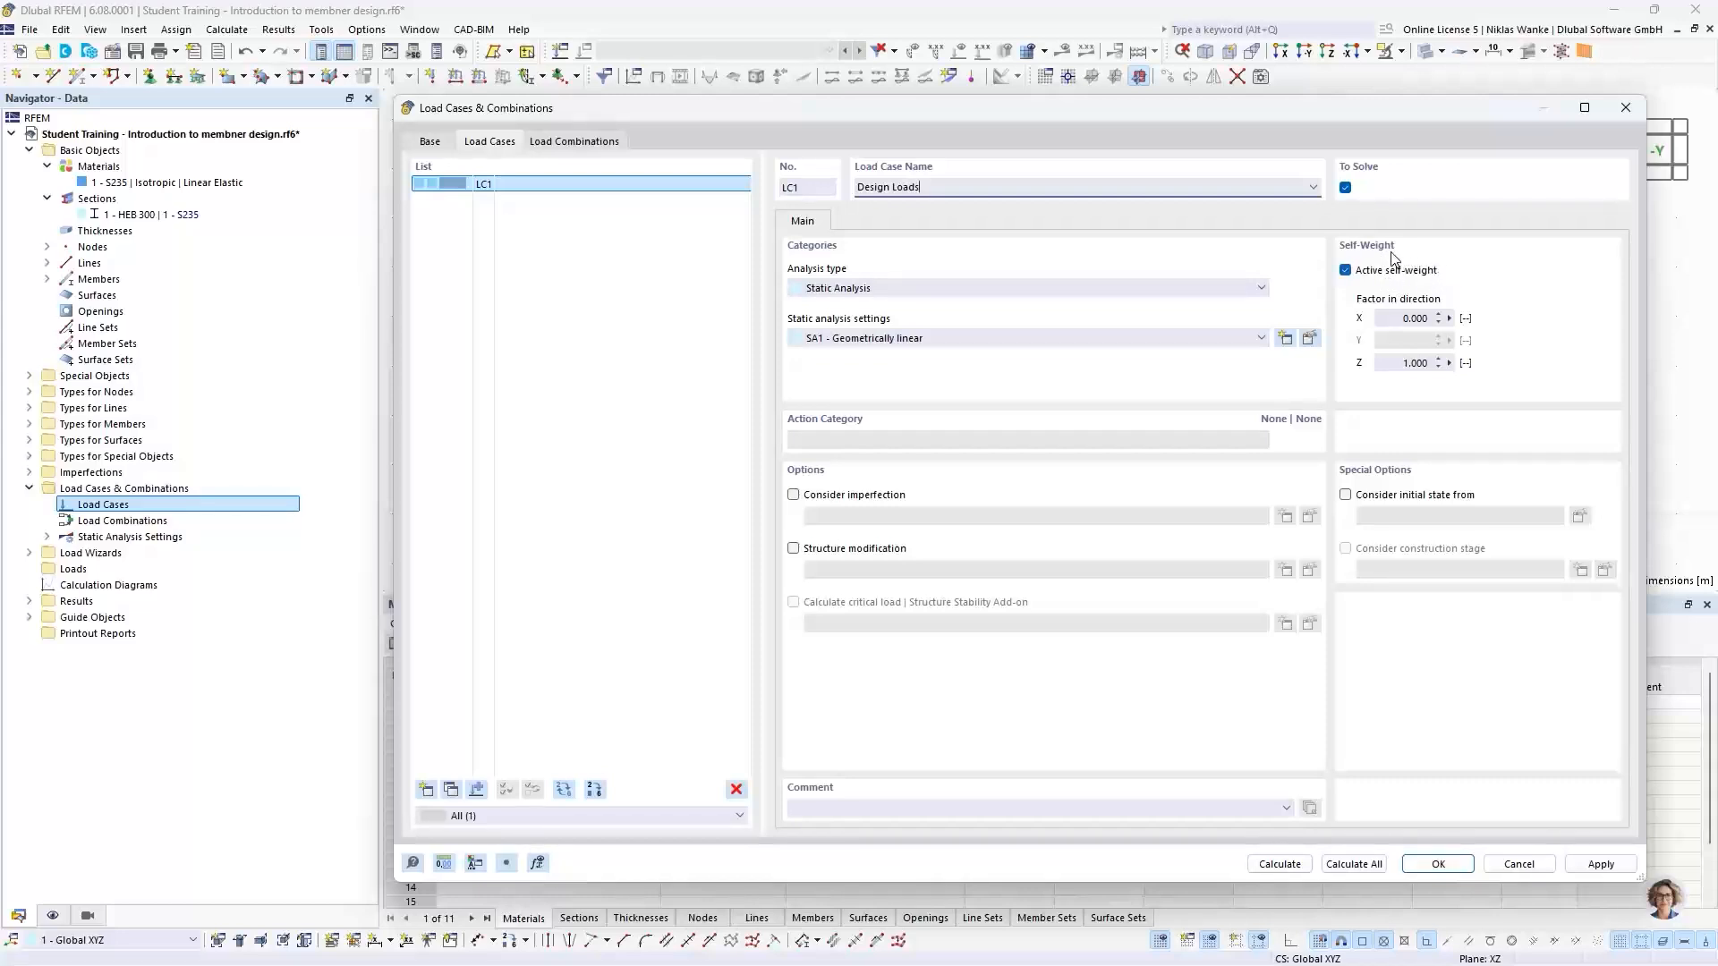
{"action": "left_click", "coordinate": [1346, 272]}
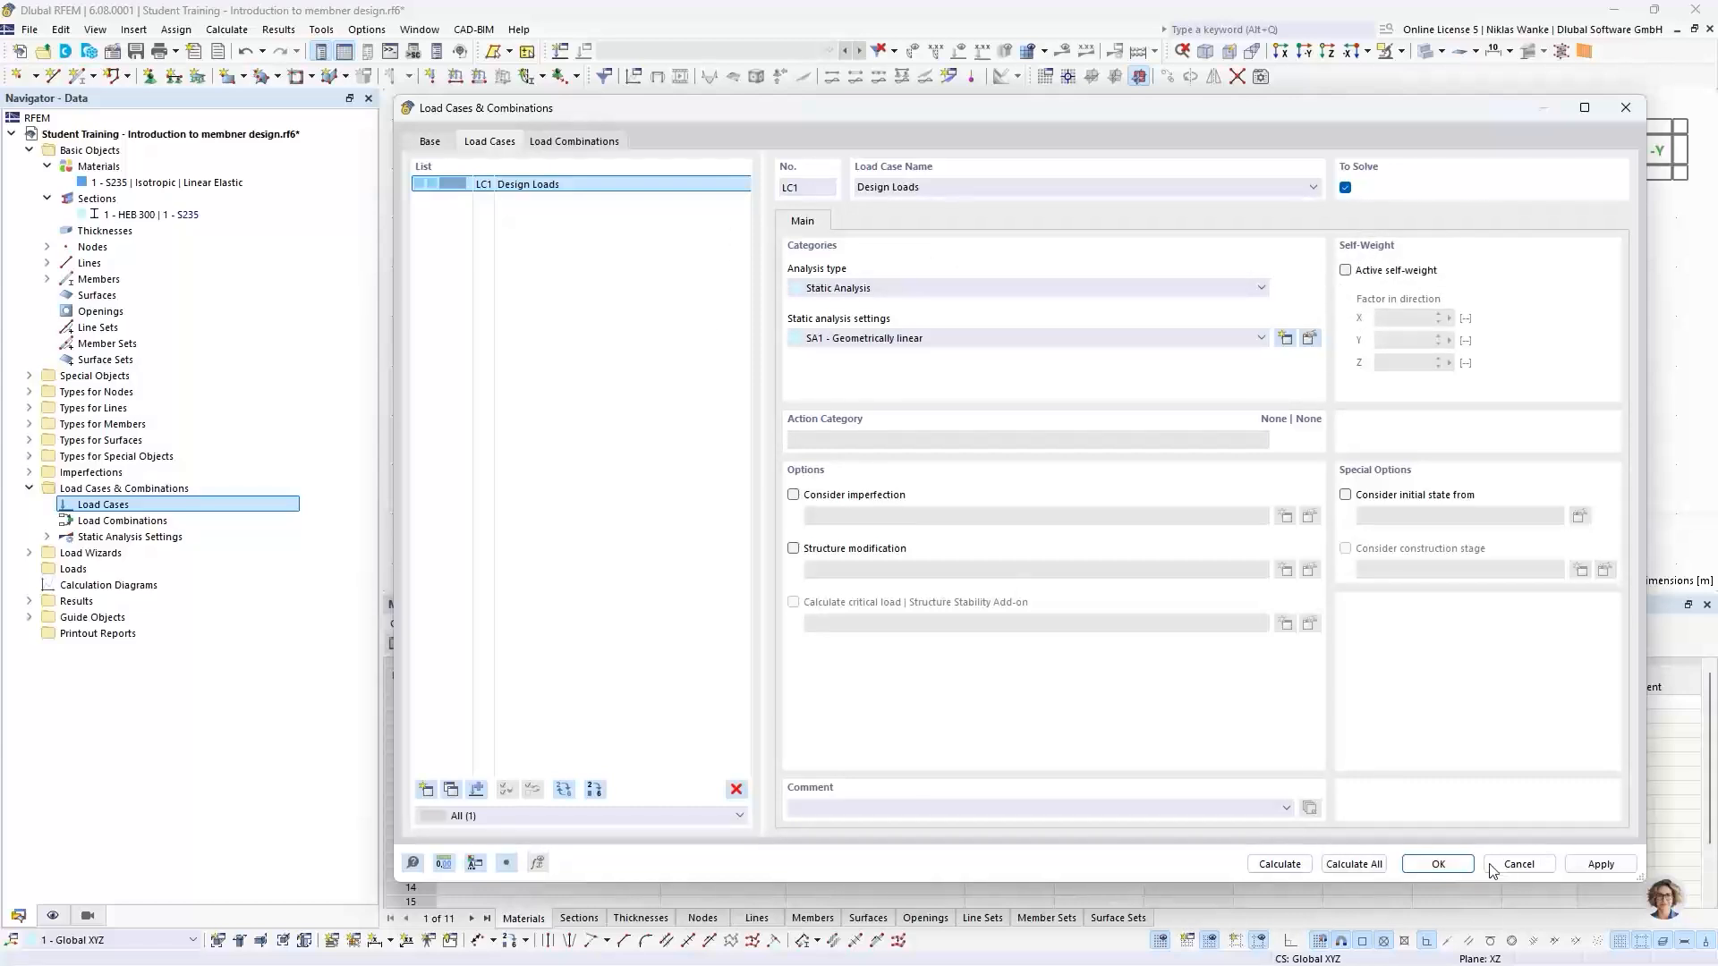
{"action": "left_click", "coordinate": [1437, 864]}
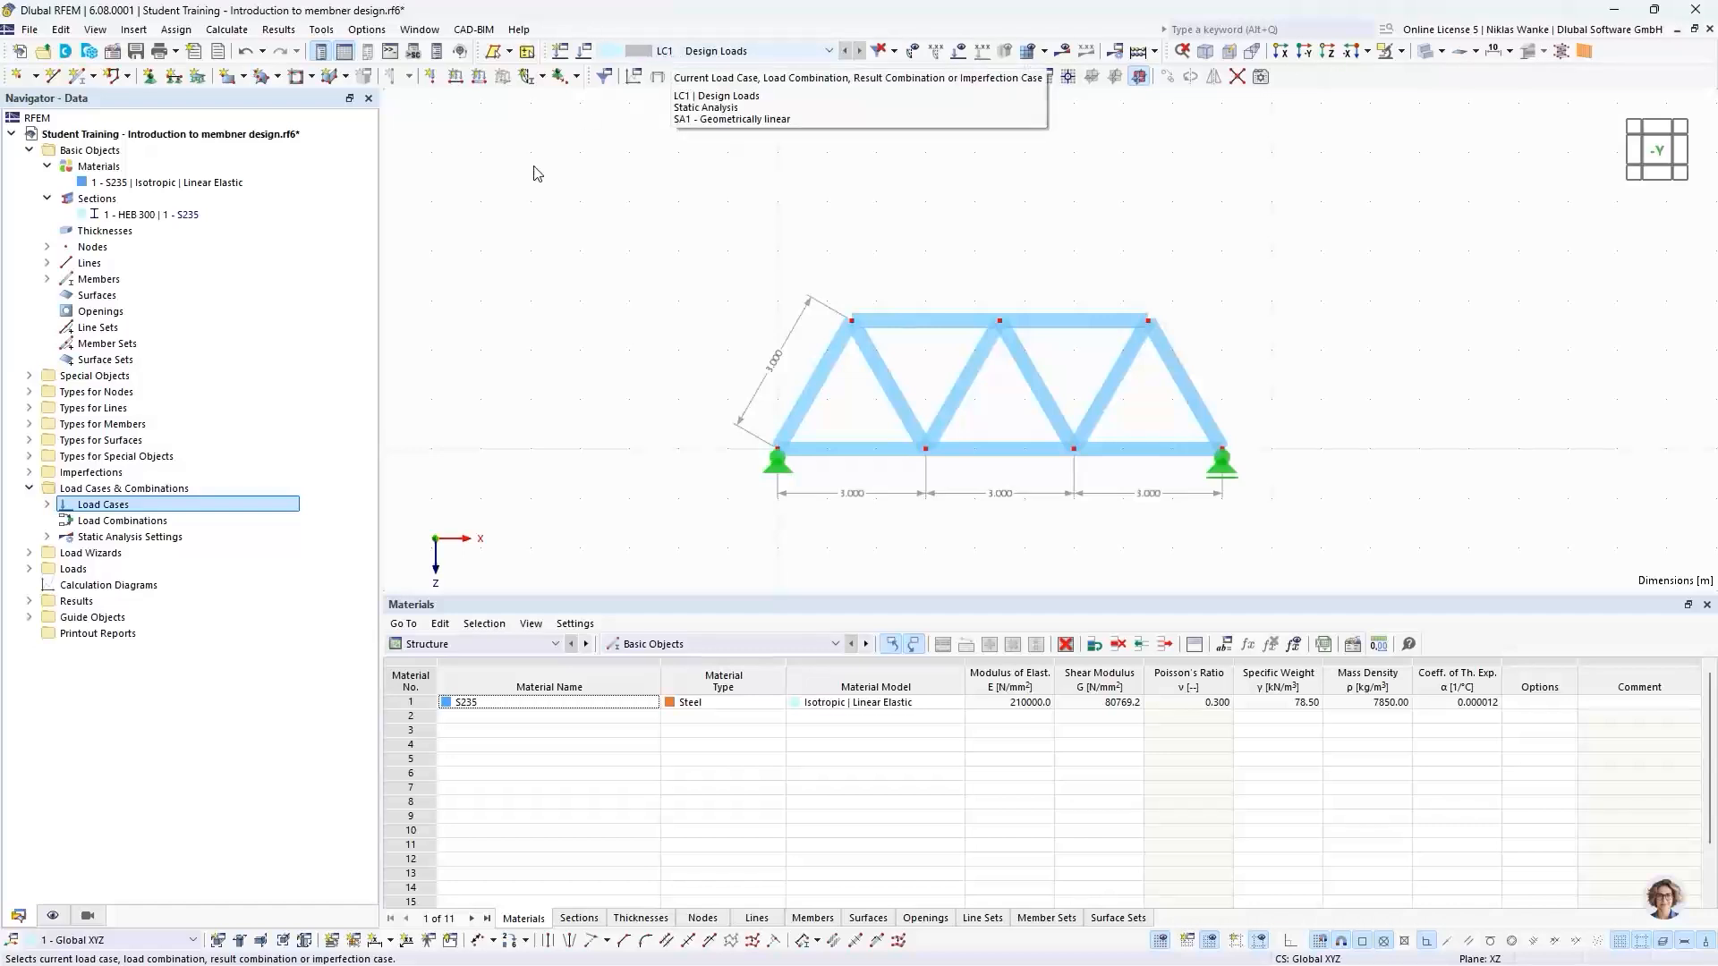
Define a new nodal load in LC1 - Design Loads as a 10 kN force in global Z
{"action": "left_click", "coordinate": [430, 78]}
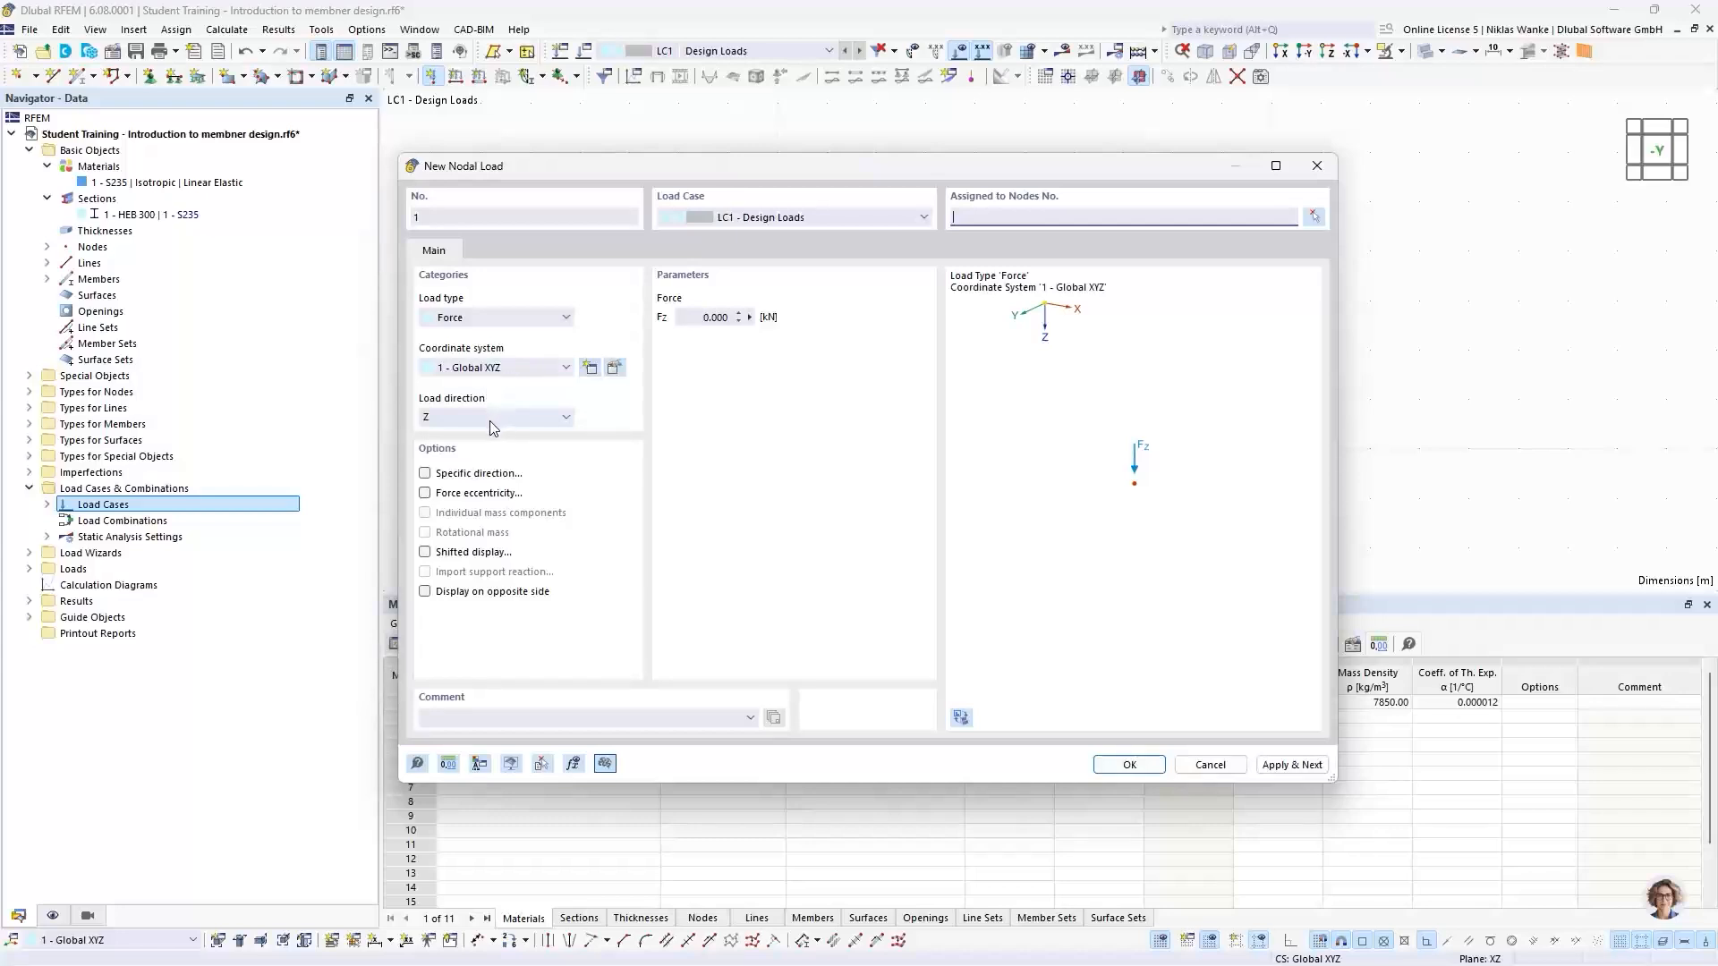
{"action": "left_click_drag", "start_coordinate": [716, 168], "coordinate": [863, 162]}
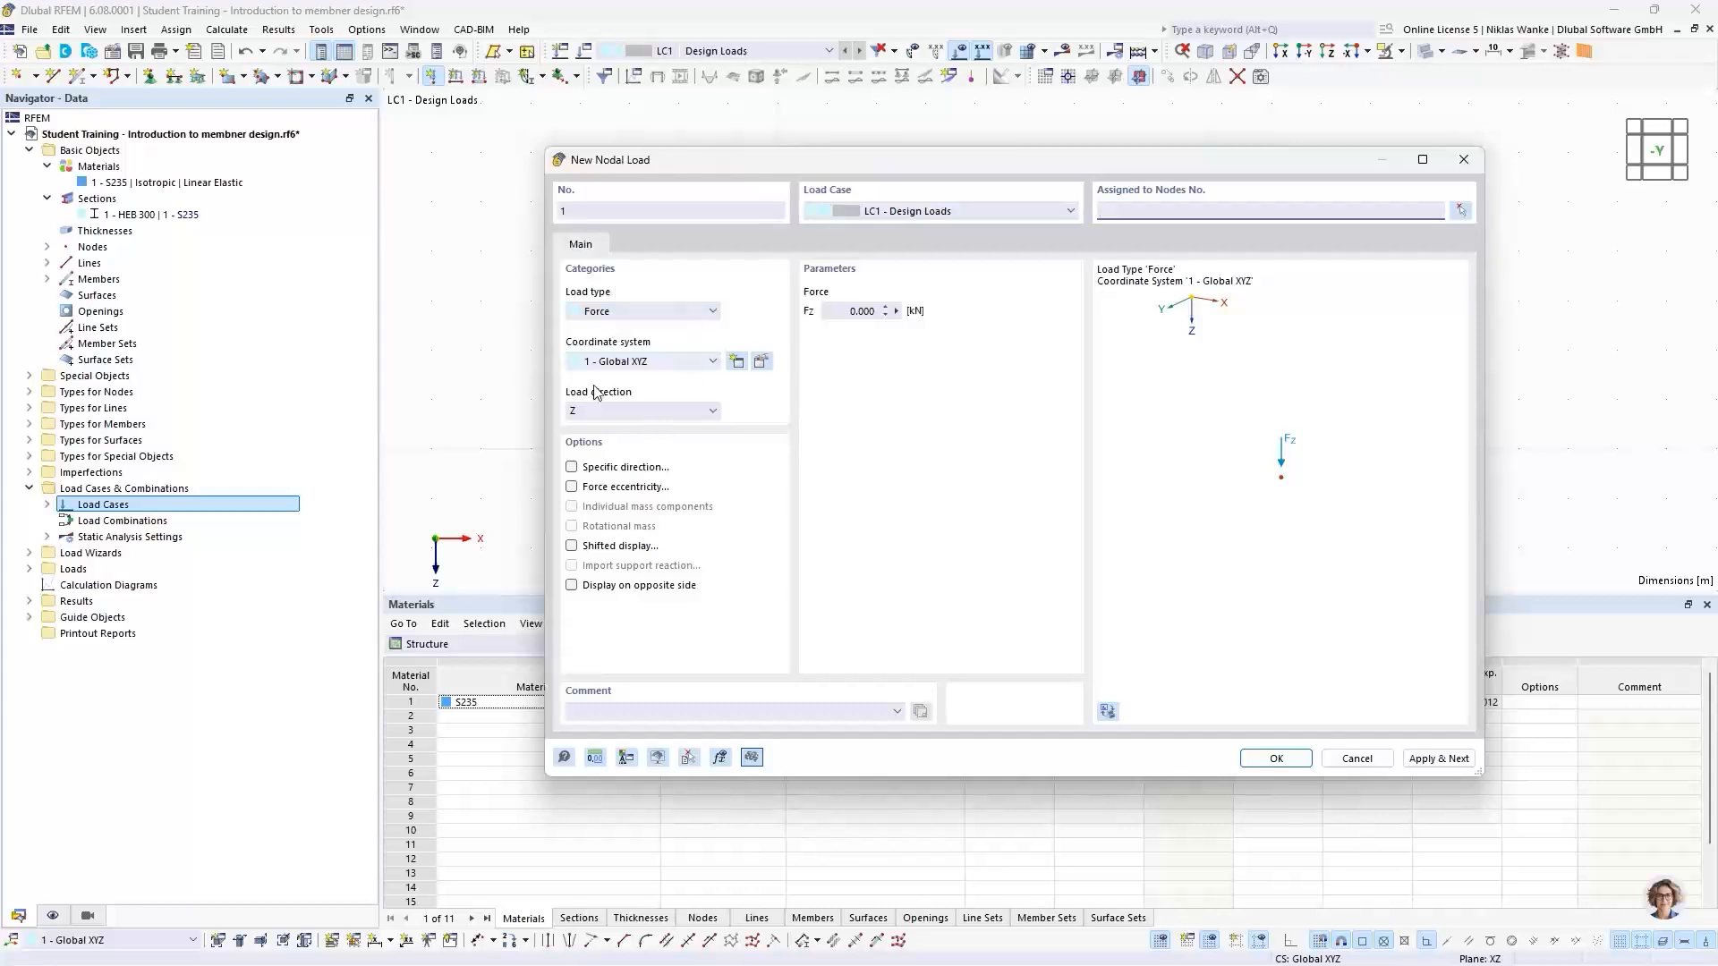
{"action": "left_click", "coordinate": [837, 310]}
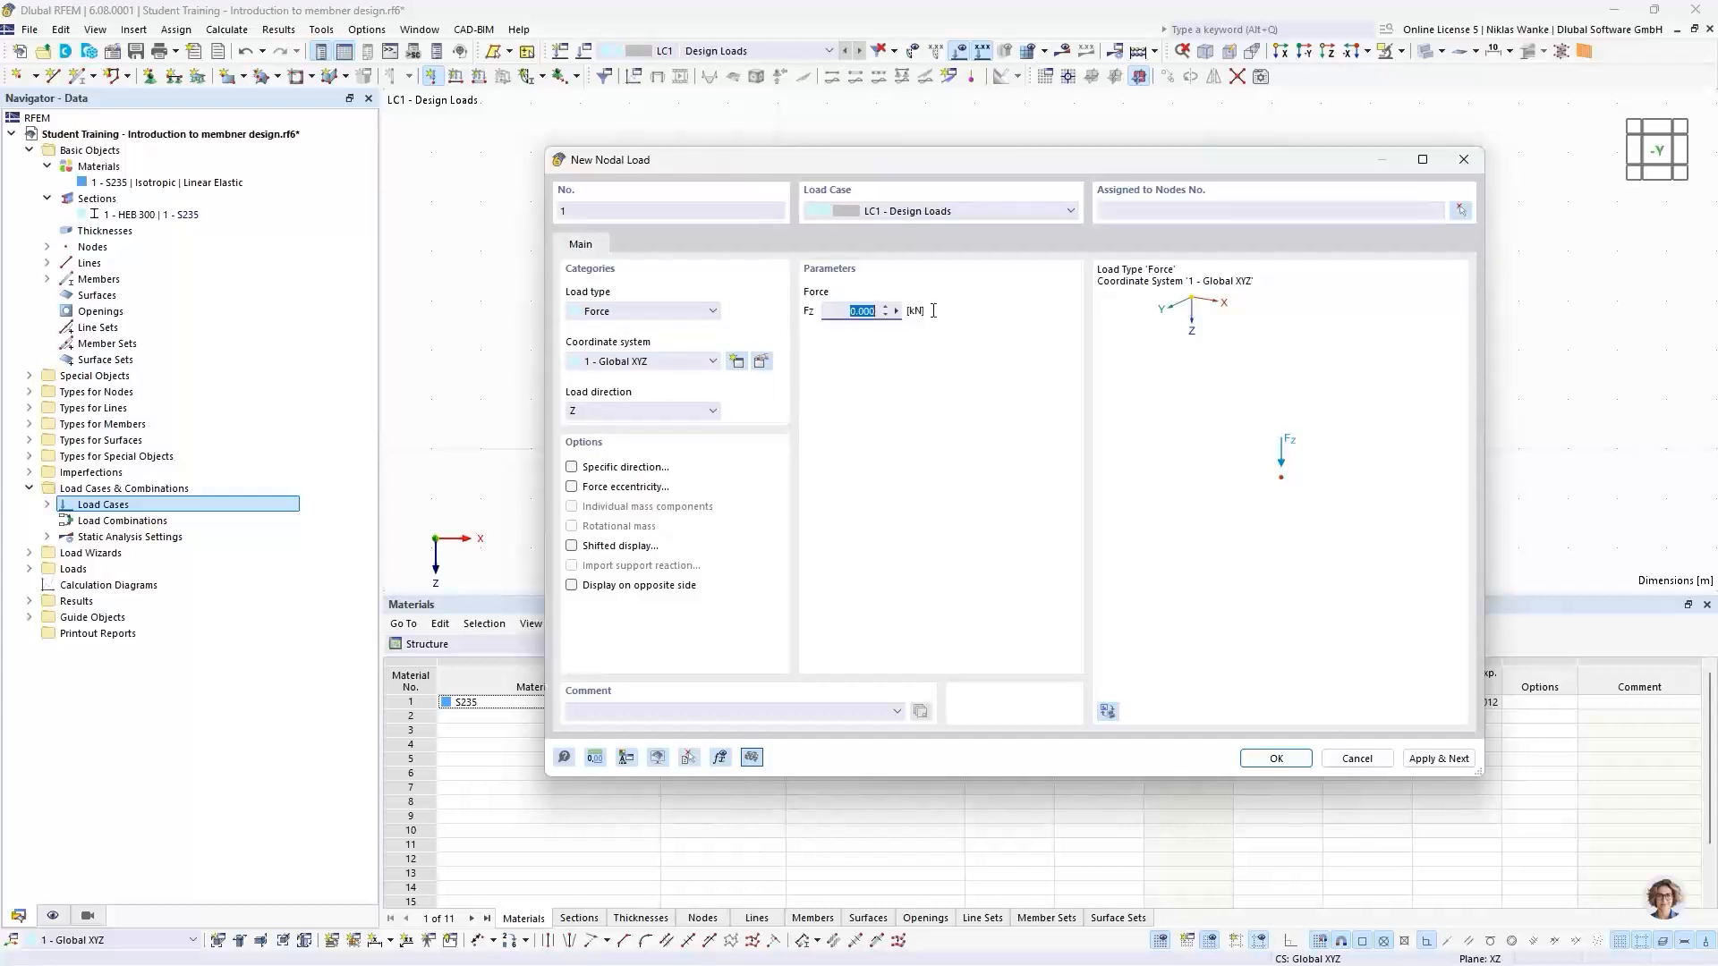
{"action": "type", "text": "10"}
{"action": "left_click_drag", "start_coordinate": [1317, 179], "coordinate": [1225, 200]}
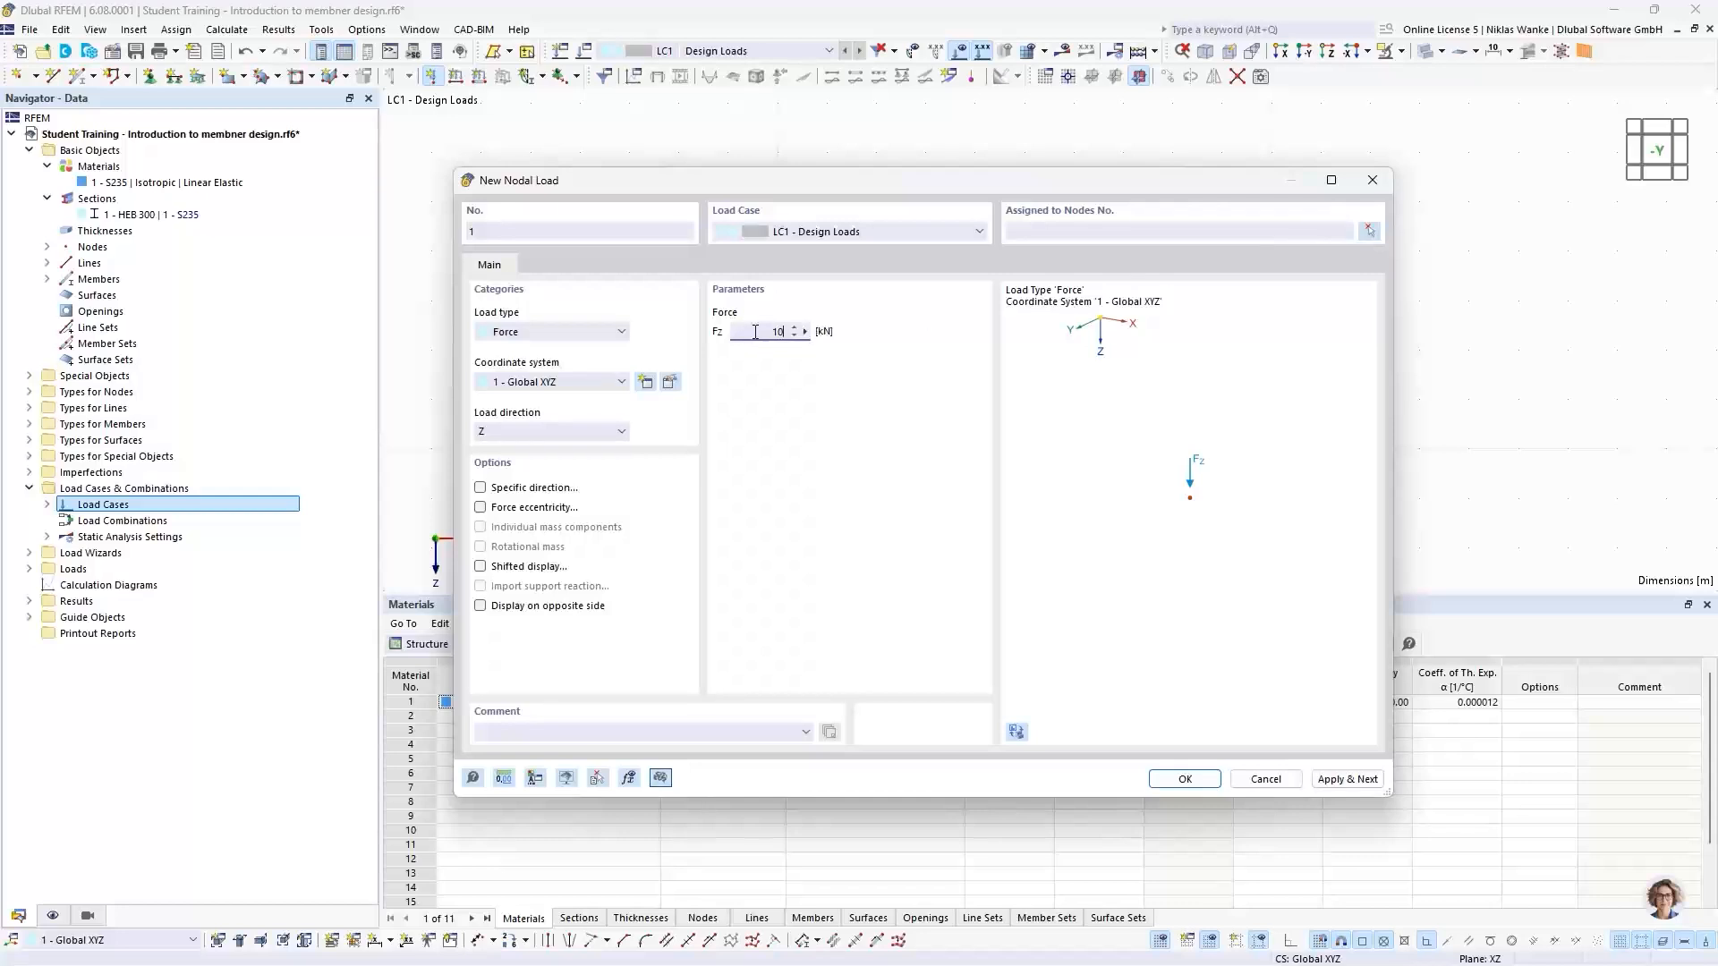
Assign the nodal load to the left and middle nodes of the top chord and apply it, continuing with another nodal load
{"action": "left_click", "coordinate": [1370, 235]}
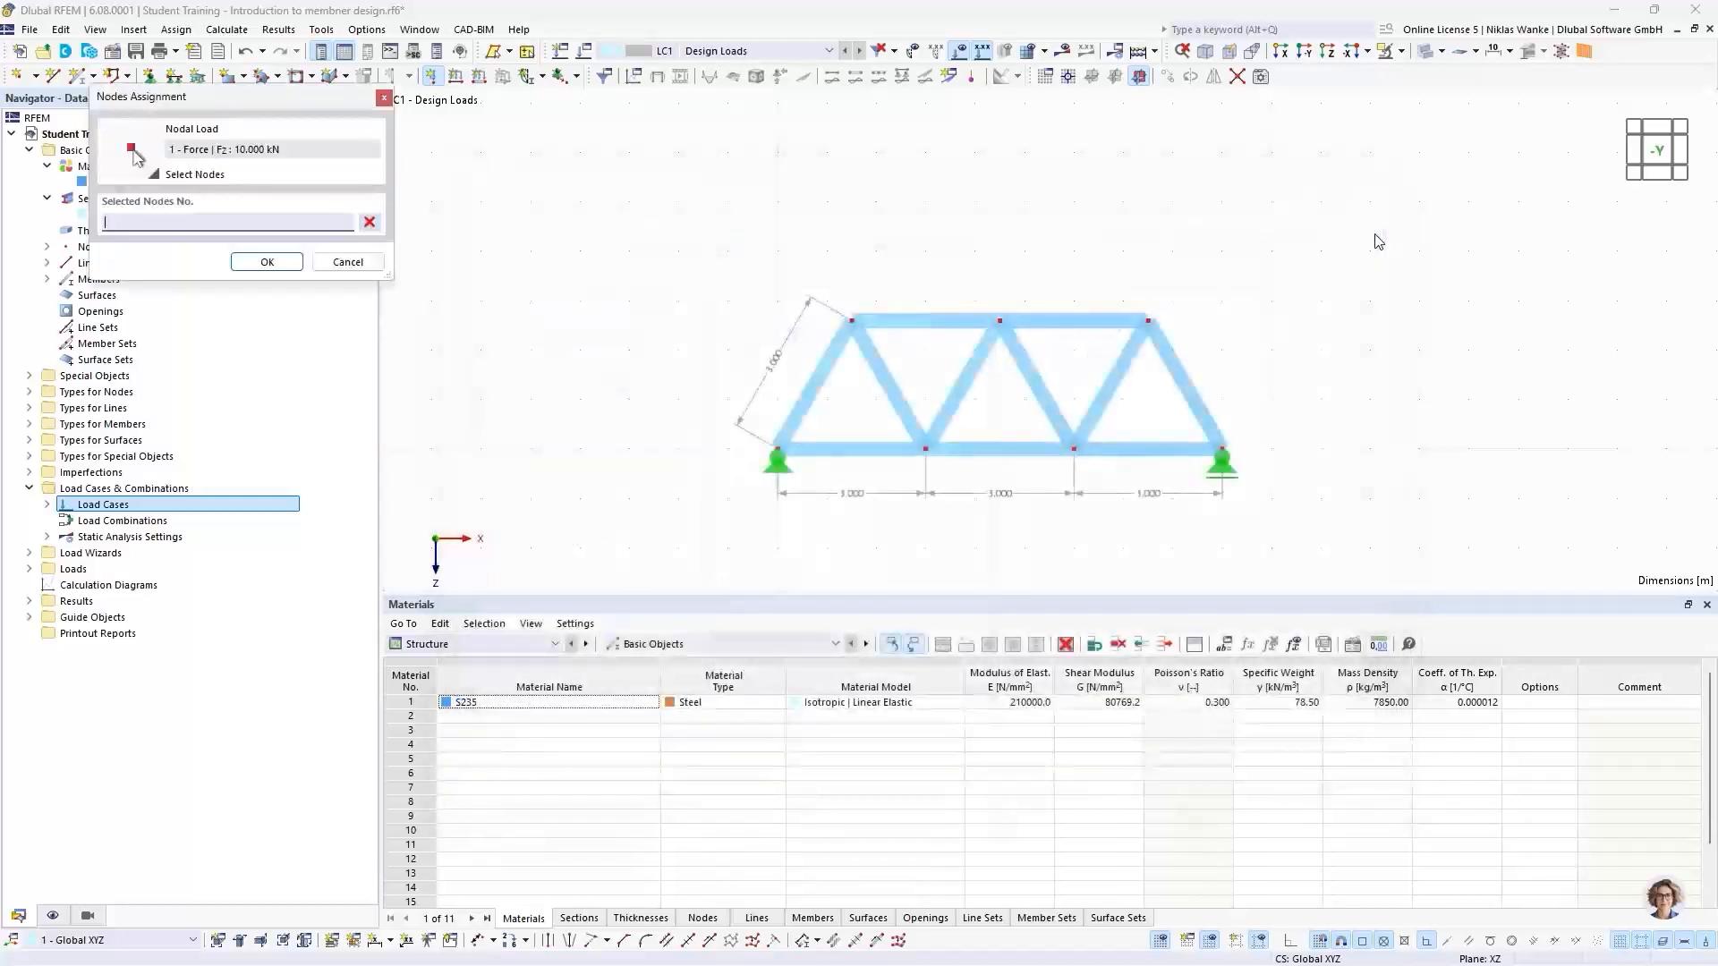
{"action": "left_click", "coordinate": [850, 321]}
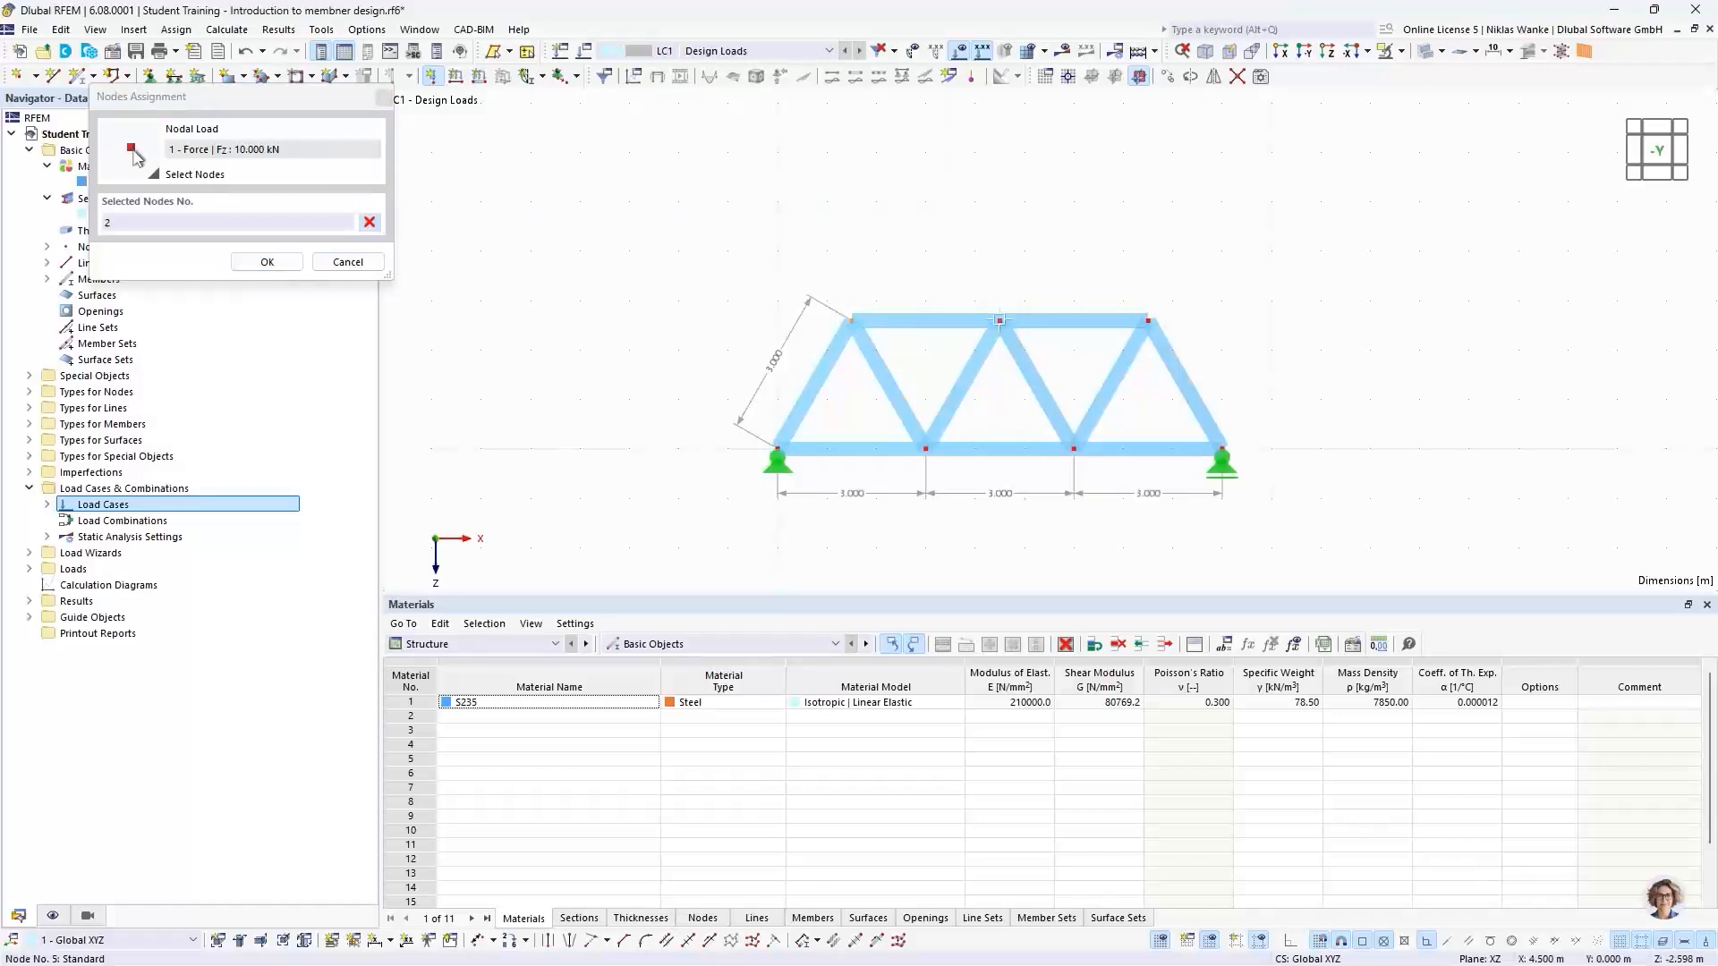
{"action": "left_click", "coordinate": [999, 320]}
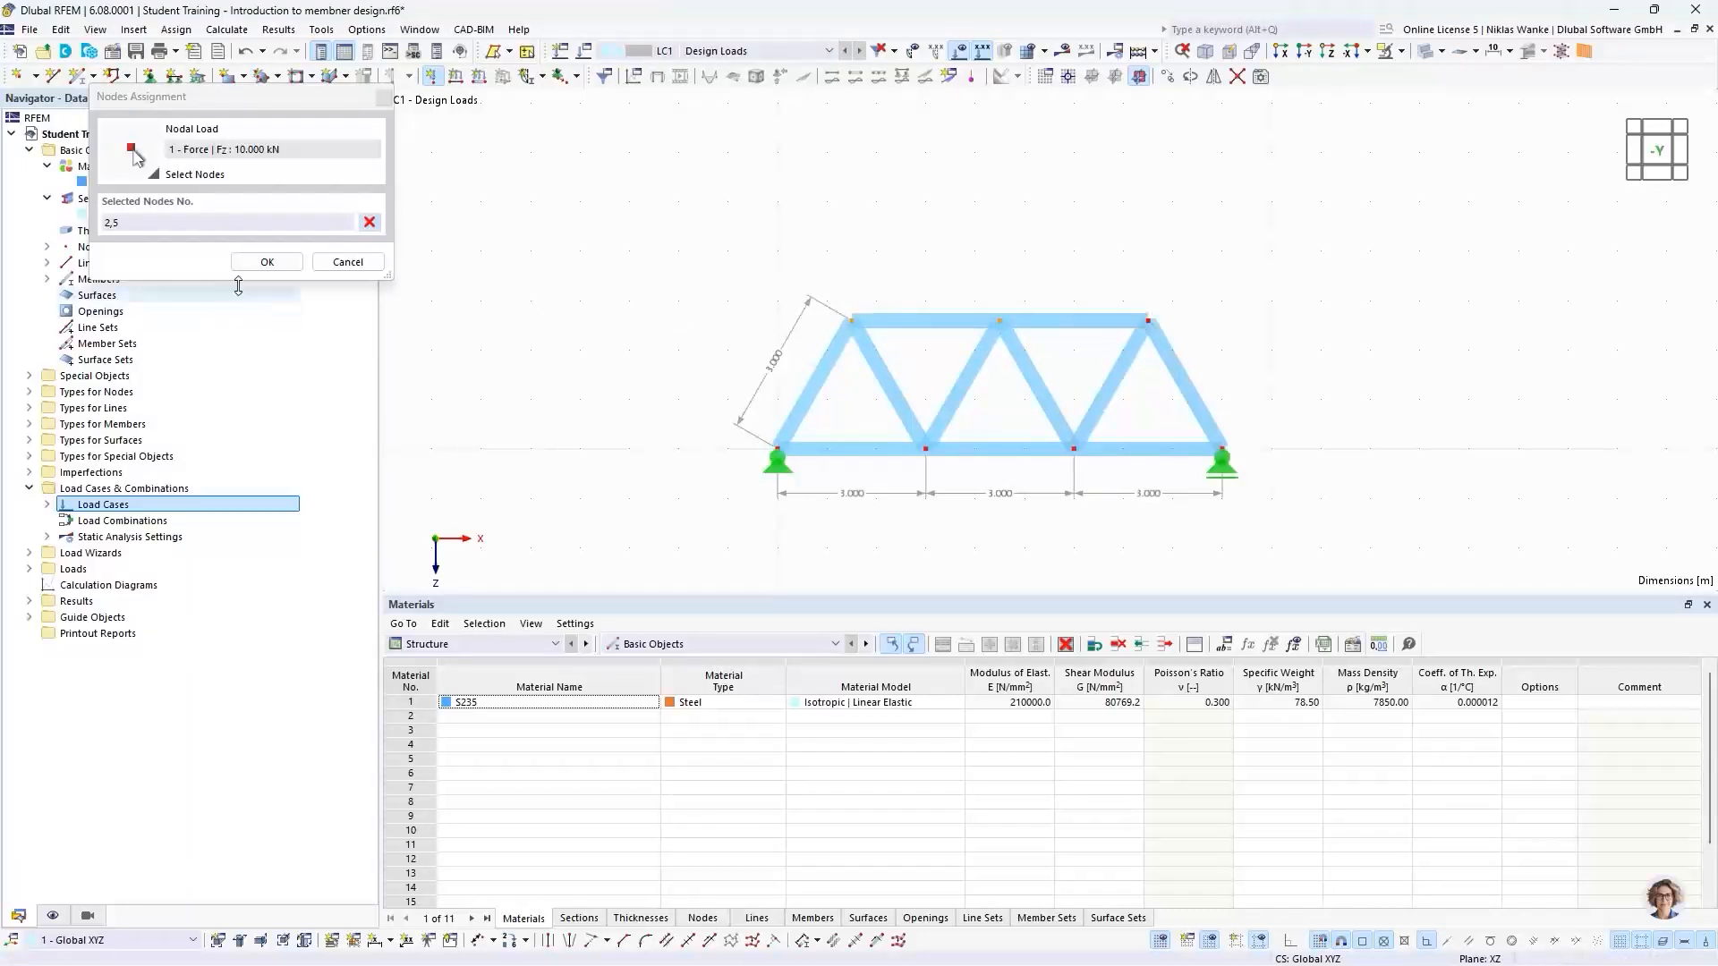
{"action": "left_click", "coordinate": [266, 261]}
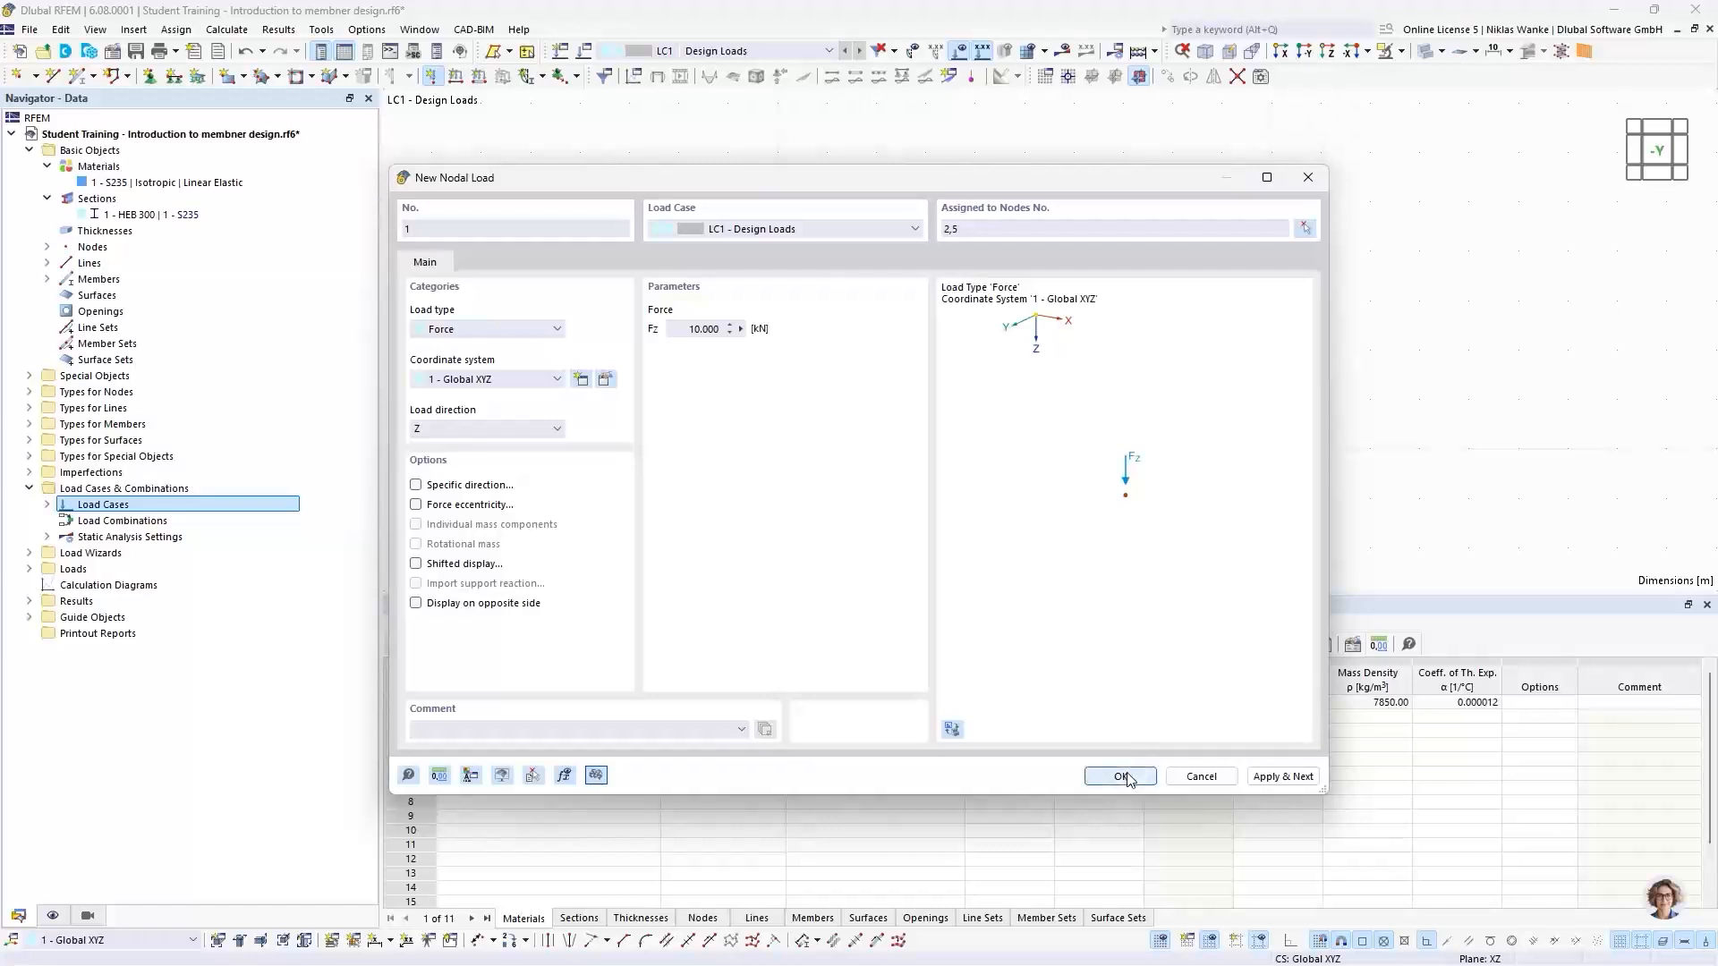
{"action": "left_click", "coordinate": [1125, 777]}
{"action": "left_click", "coordinate": [1283, 776]}
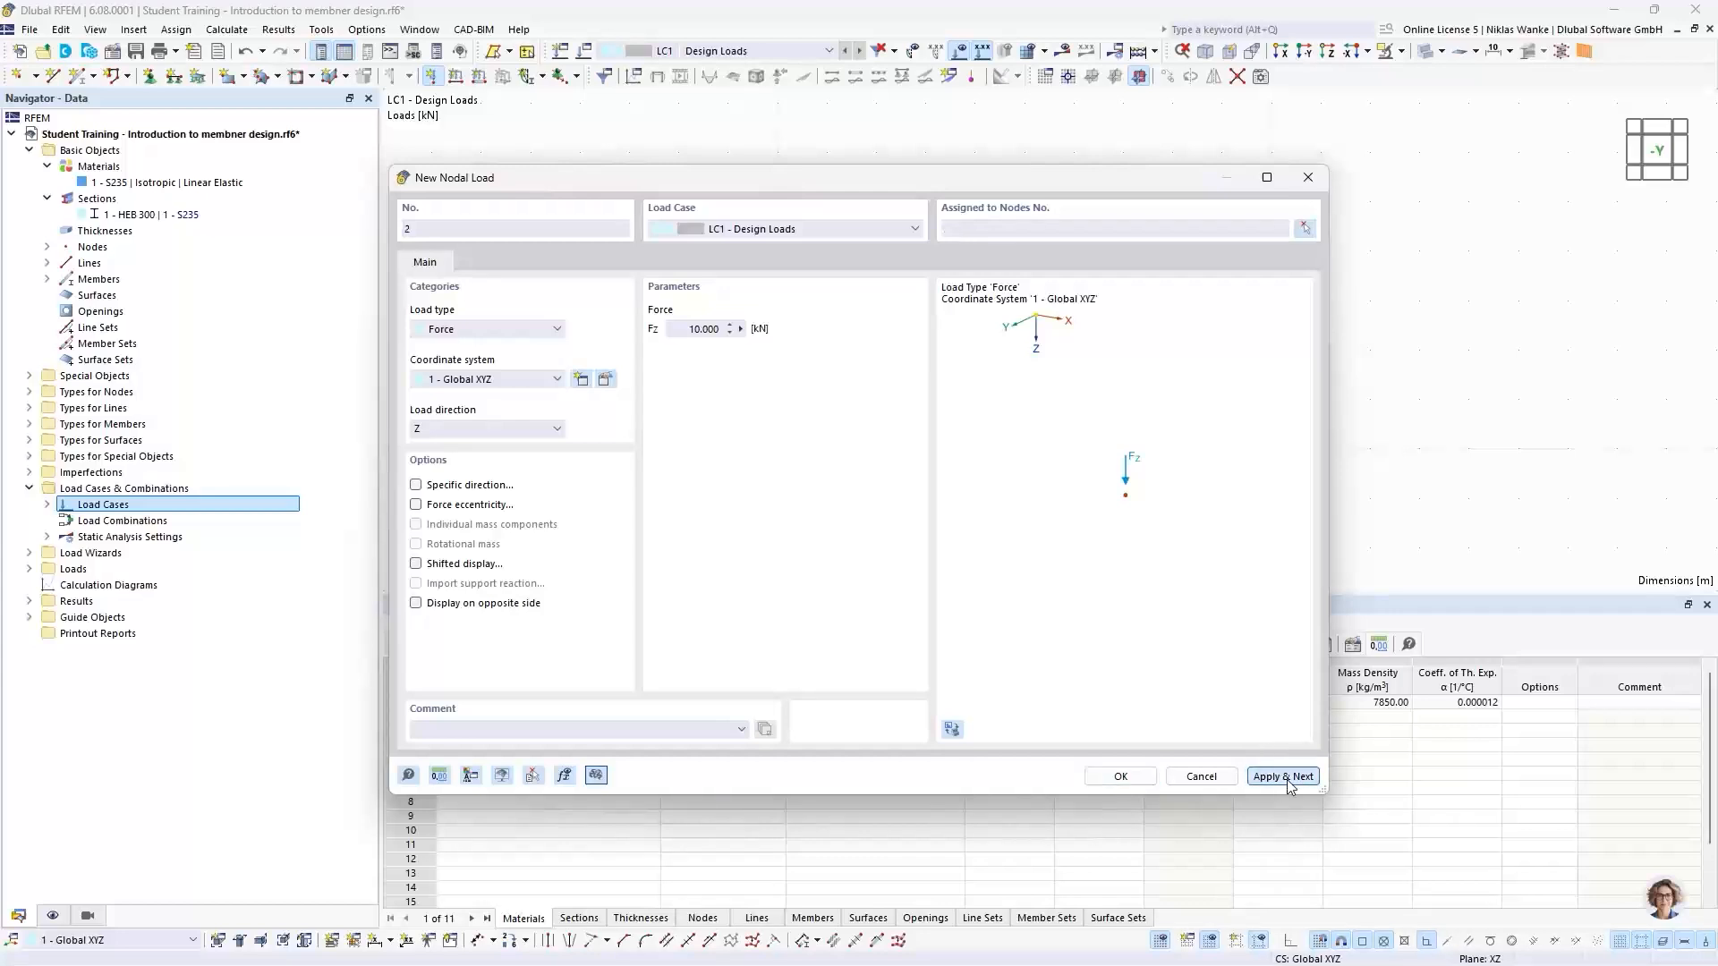
Define a second nodal load in LC1 with a force of 20 kN in Z and assign it to the right node of the top chord
{"action": "left_click_drag", "start_coordinate": [981, 175], "coordinate": [1089, 365]}
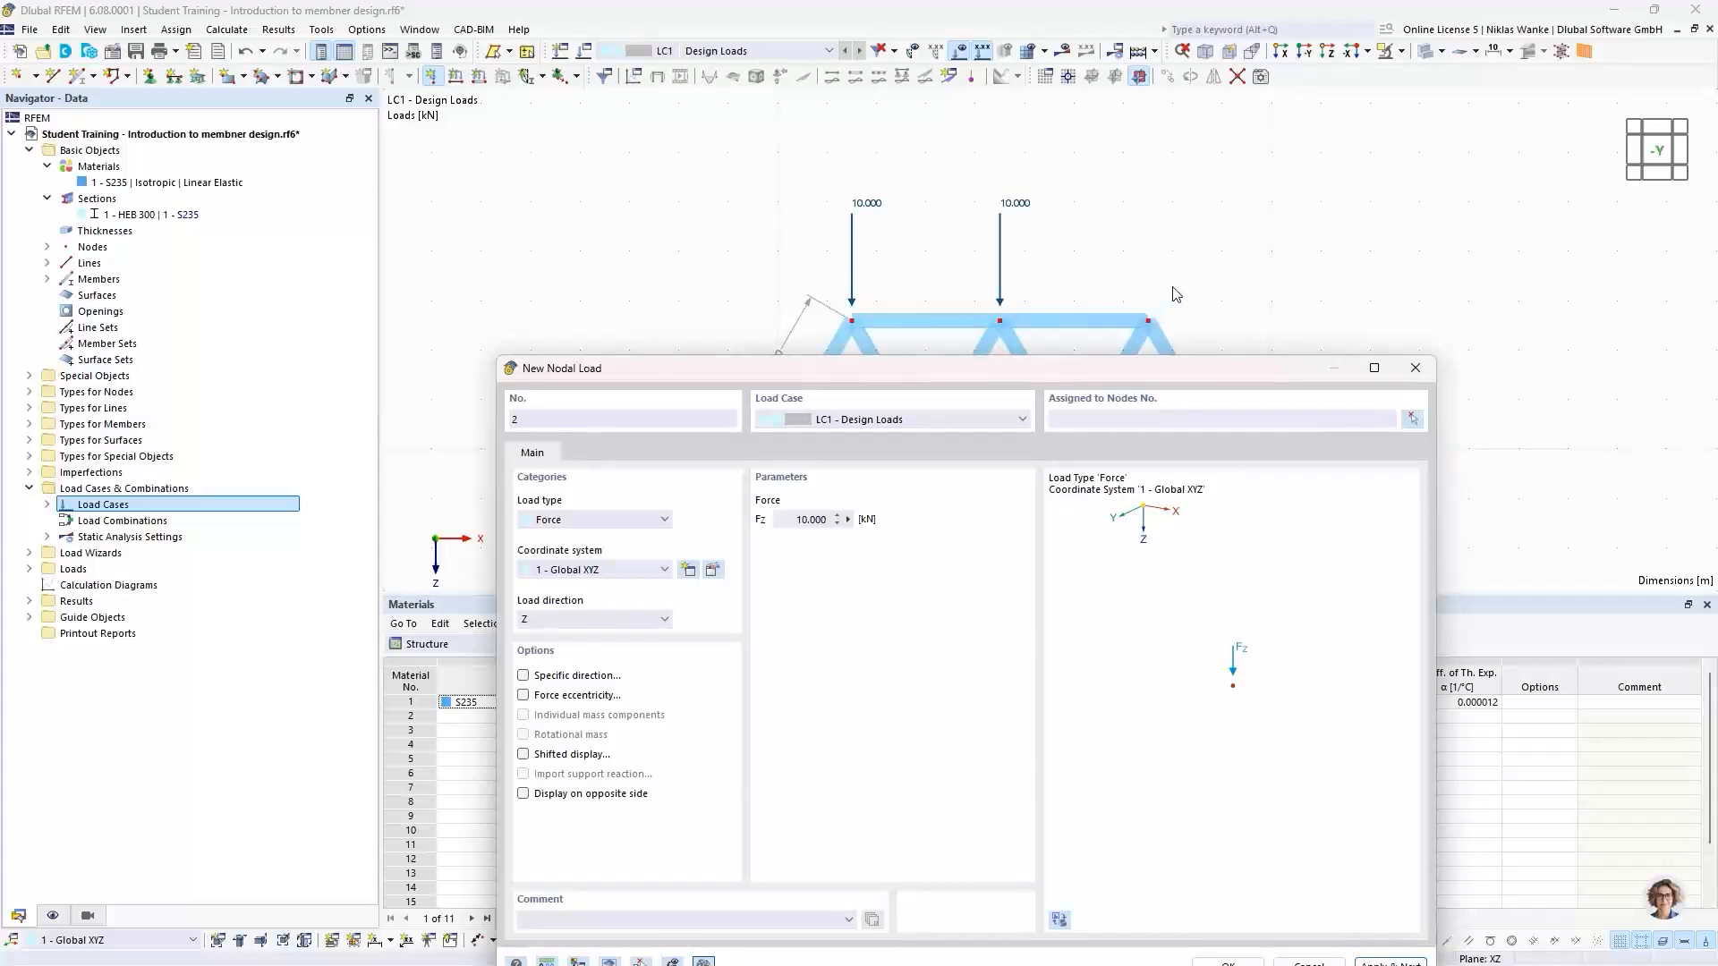
{"action": "left_click_drag", "start_coordinate": [1122, 376], "coordinate": [1125, 398]}
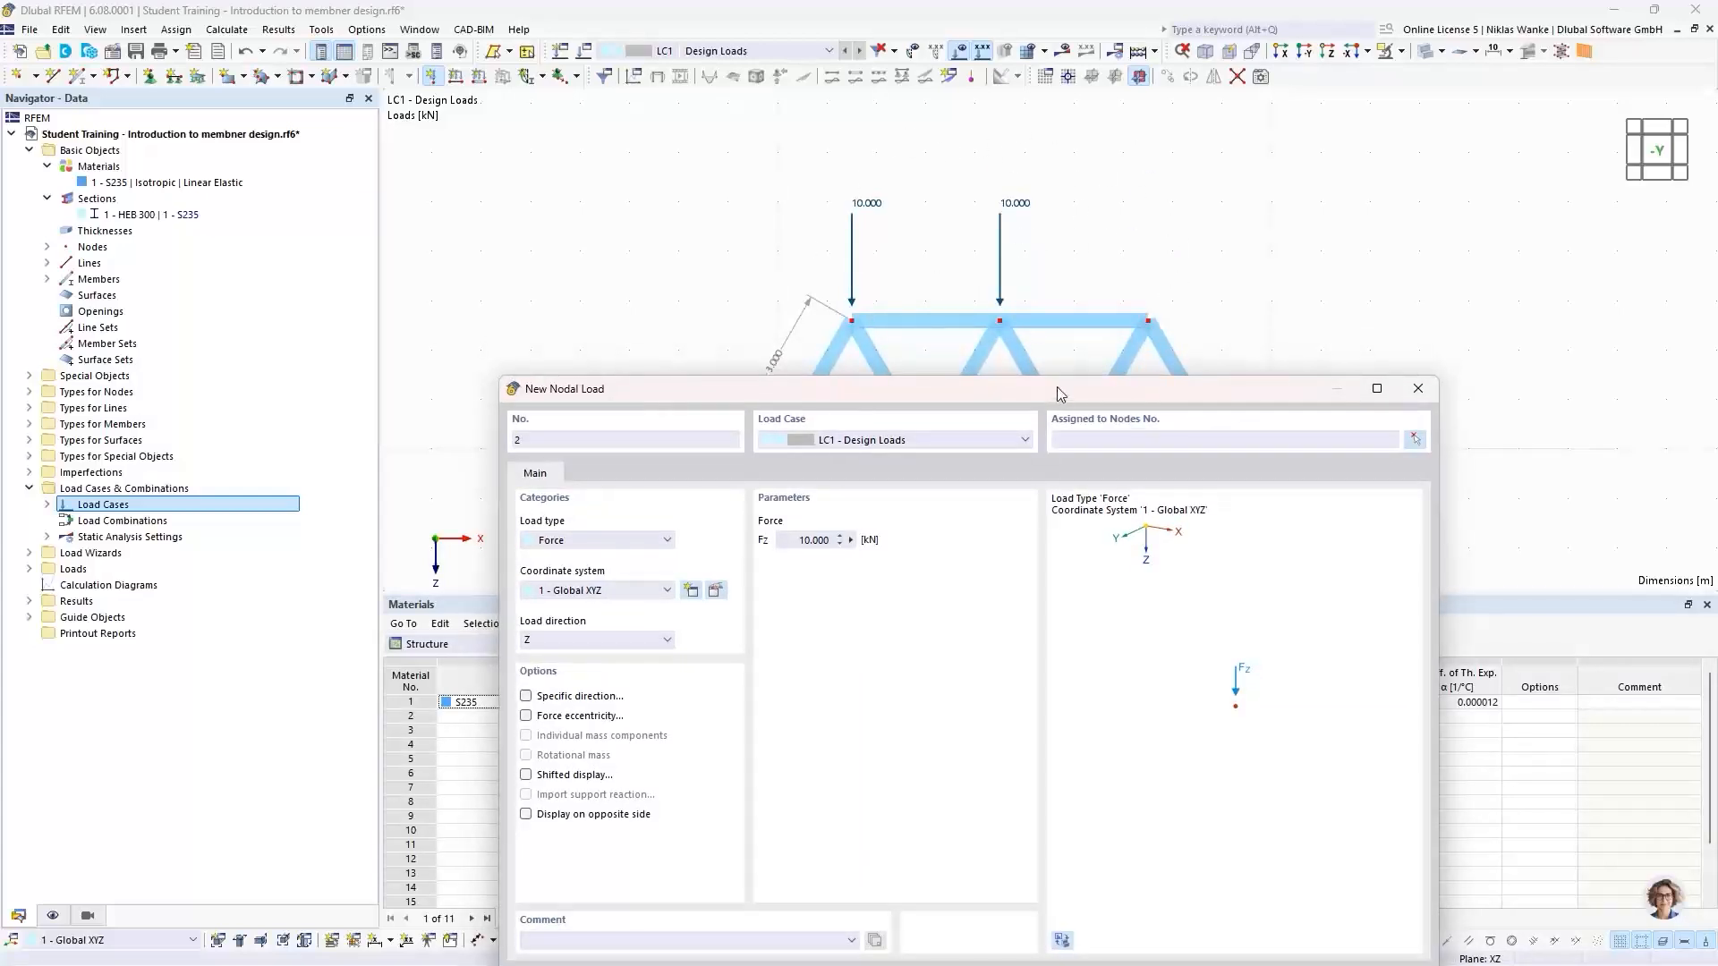
{"action": "left_click_drag", "start_coordinate": [1056, 387], "coordinate": [1056, 193]}
{"action": "double_click", "coordinate": [810, 346]}
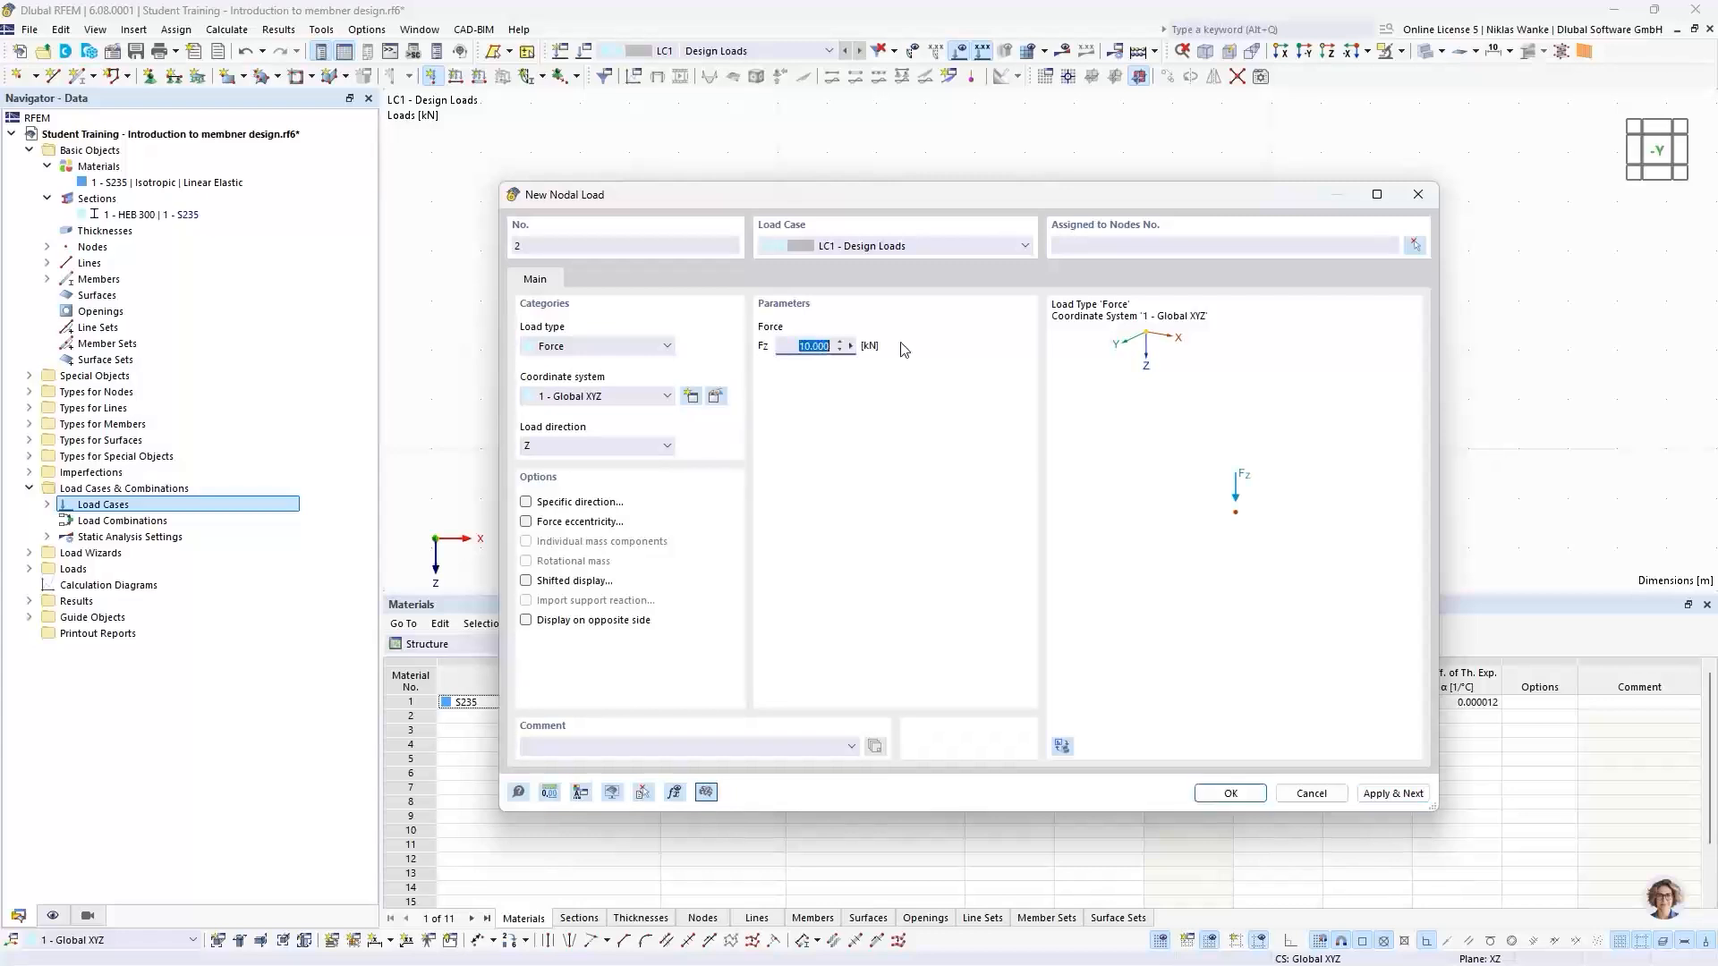
{"action": "type", "text": "20"}
{"action": "left_click_drag", "start_coordinate": [1232, 192], "coordinate": [1187, 198]}
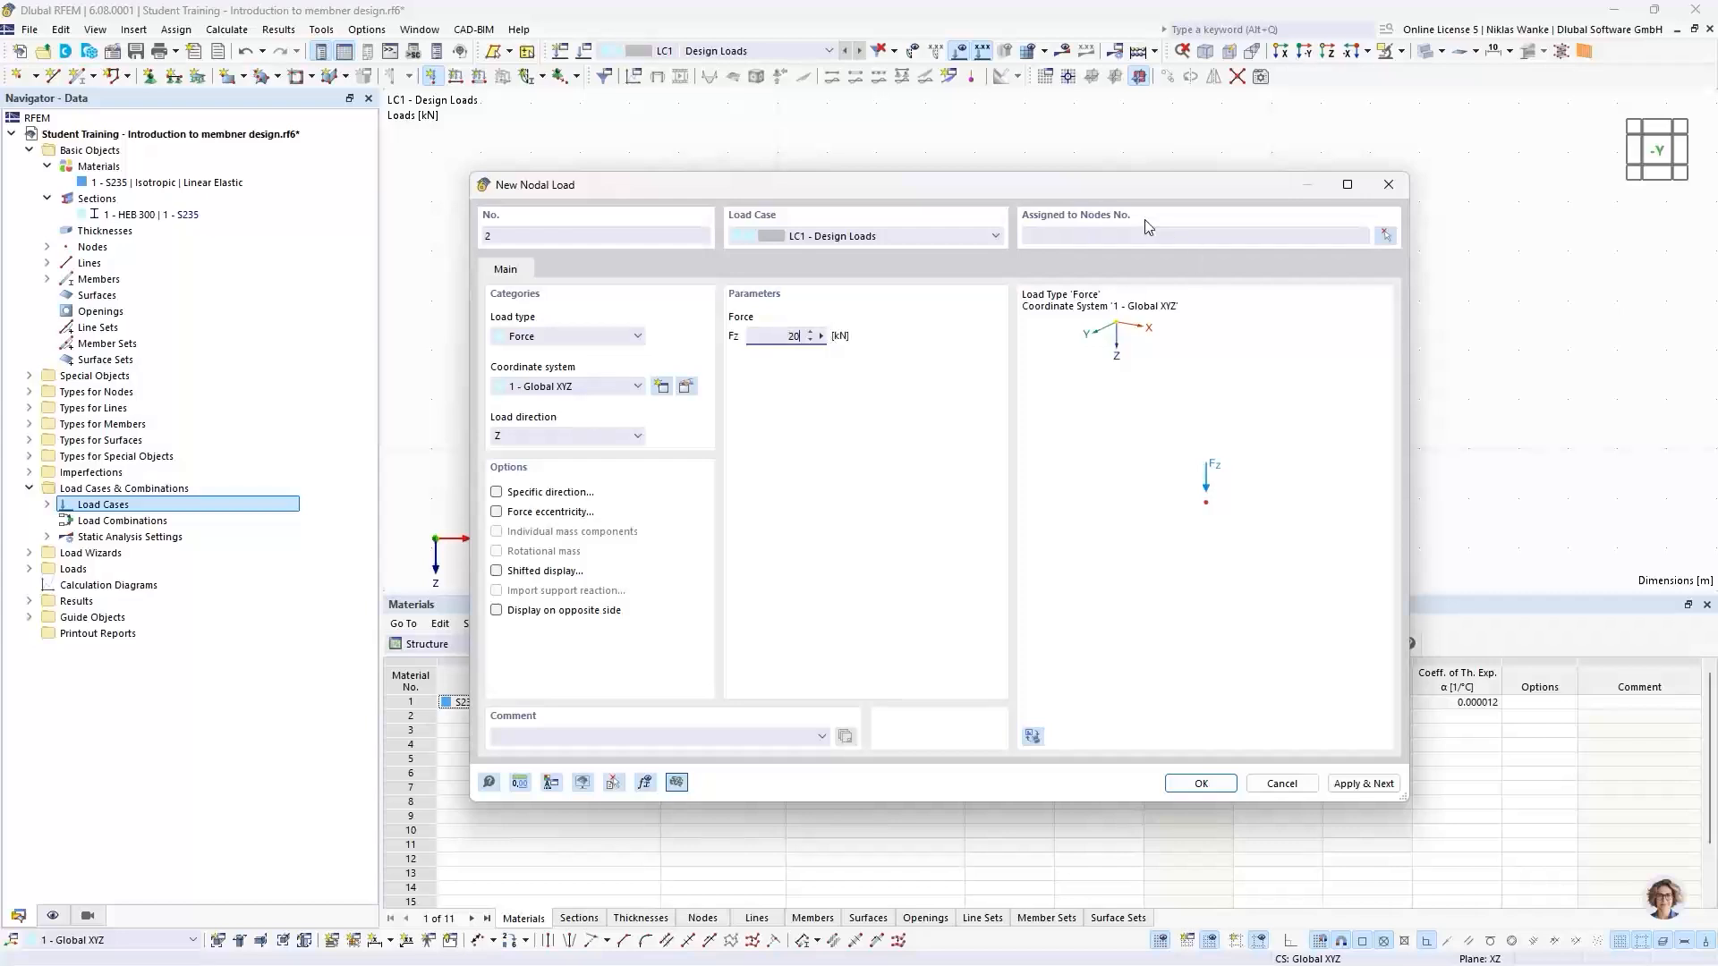
{"action": "left_click", "coordinate": [1196, 783]}
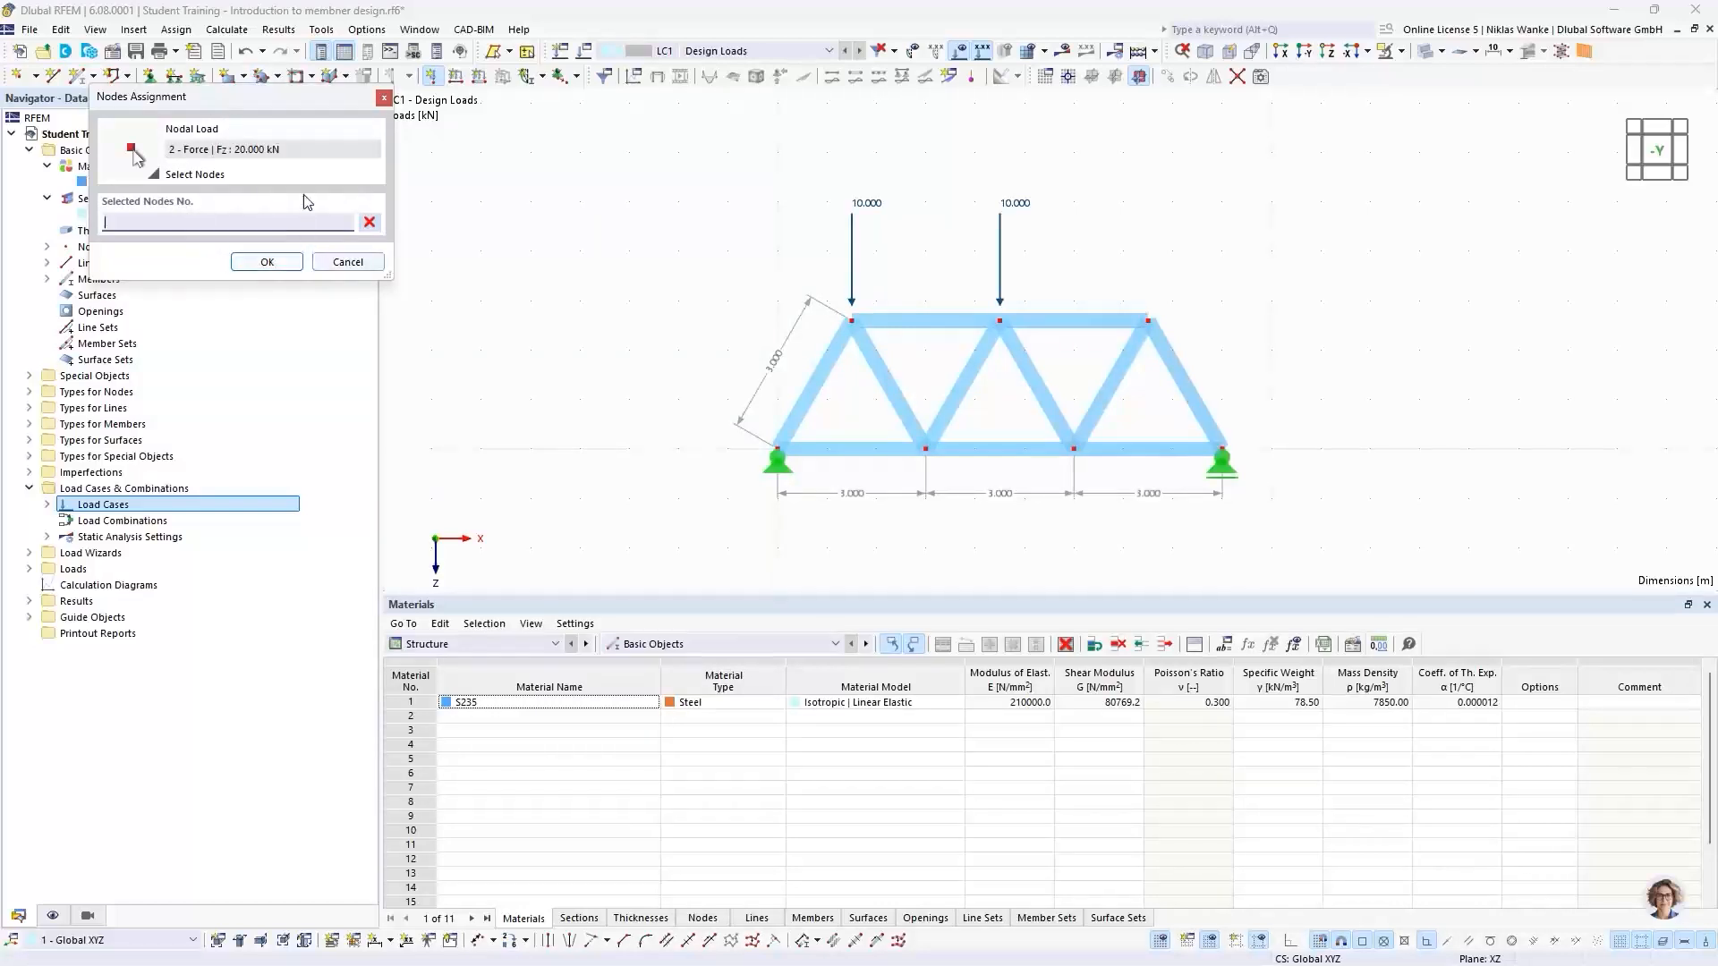
{"action": "left_click", "coordinate": [1151, 322]}
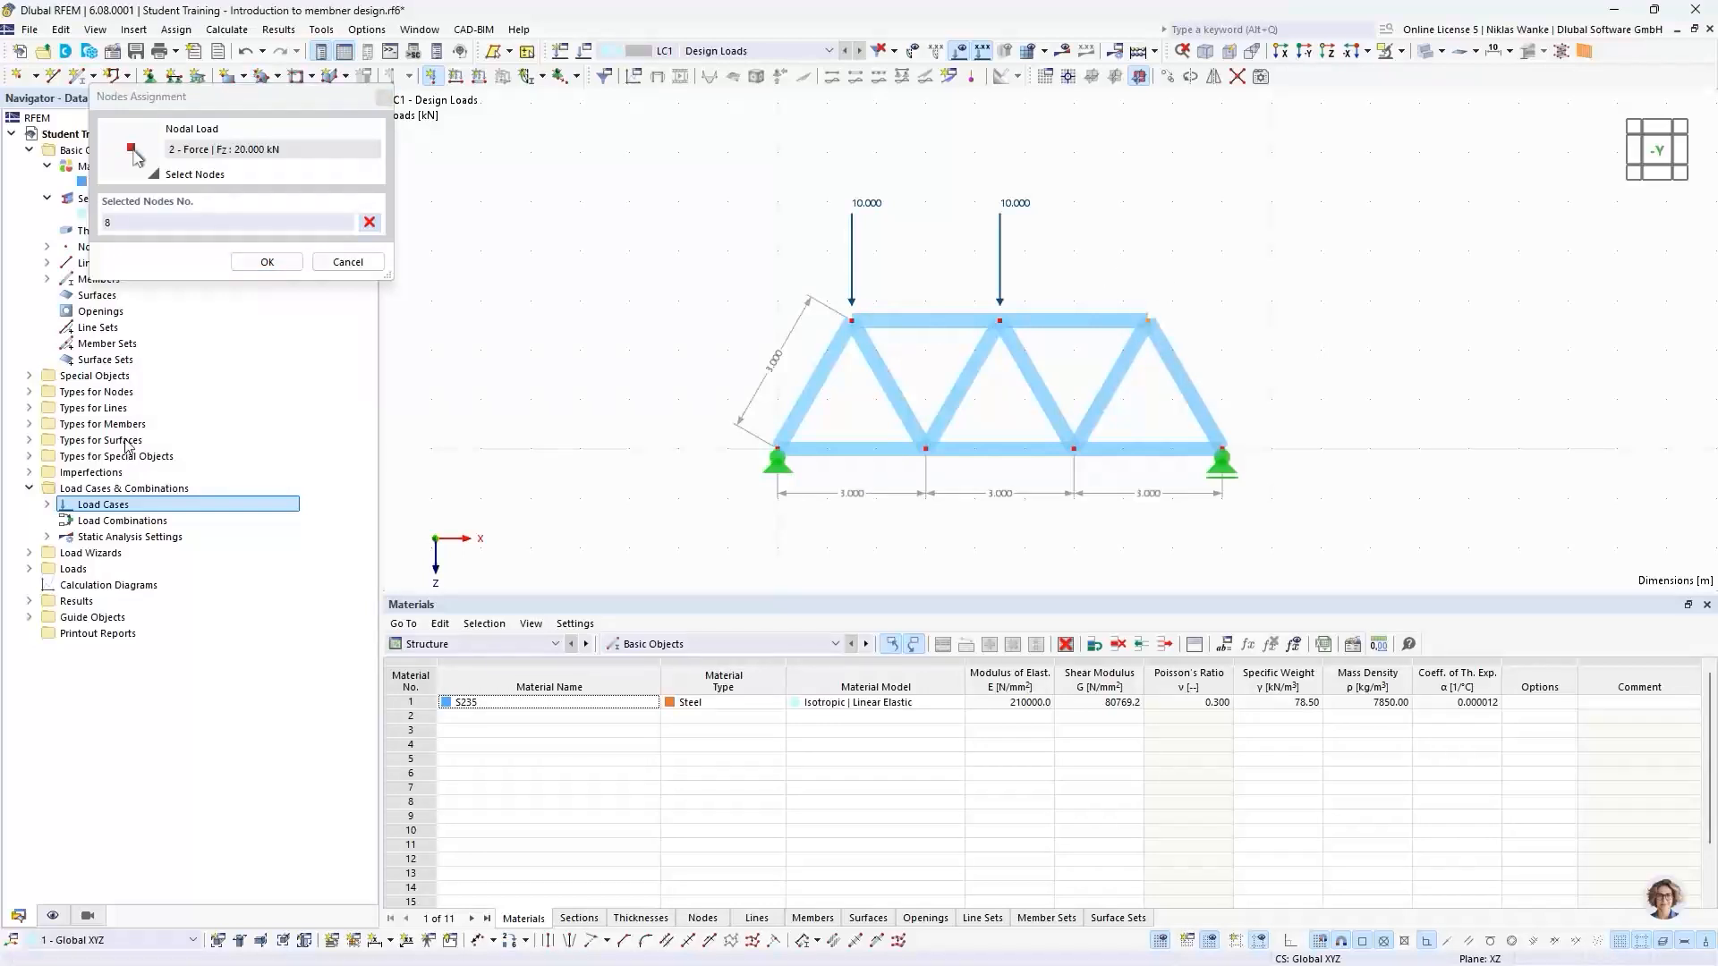
{"action": "left_click", "coordinate": [265, 263]}
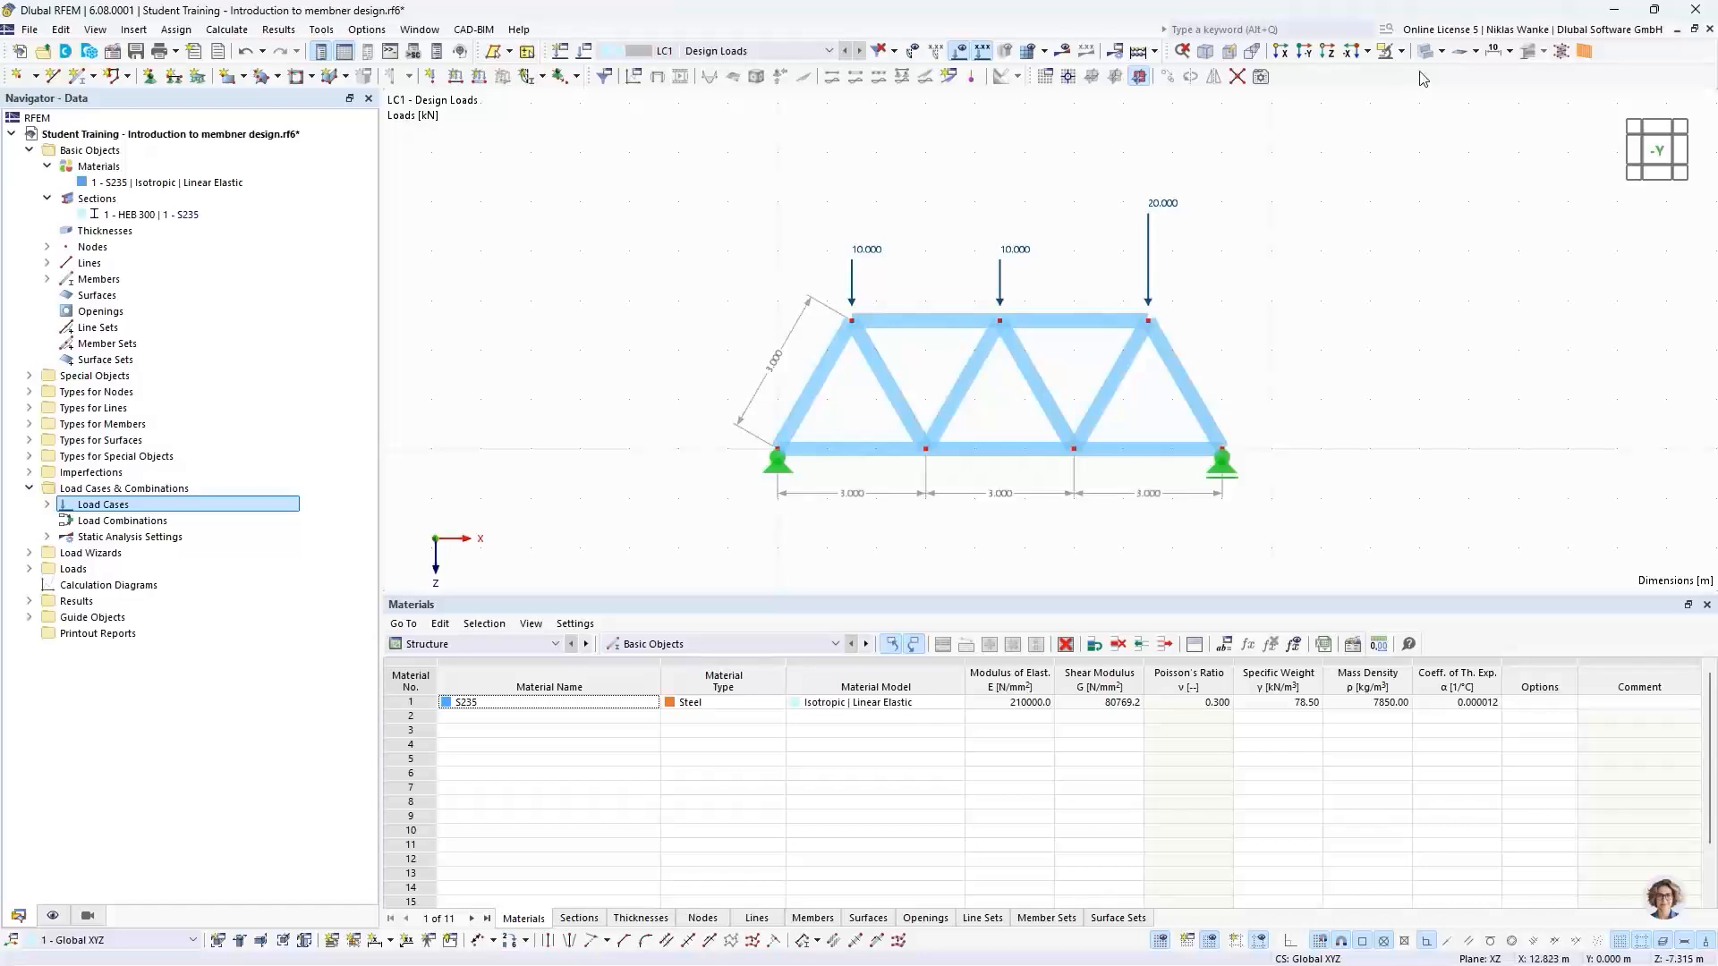
Switch the truss display from transparent rendering to the wireframe model
{"action": "left_click", "coordinate": [1441, 51]}
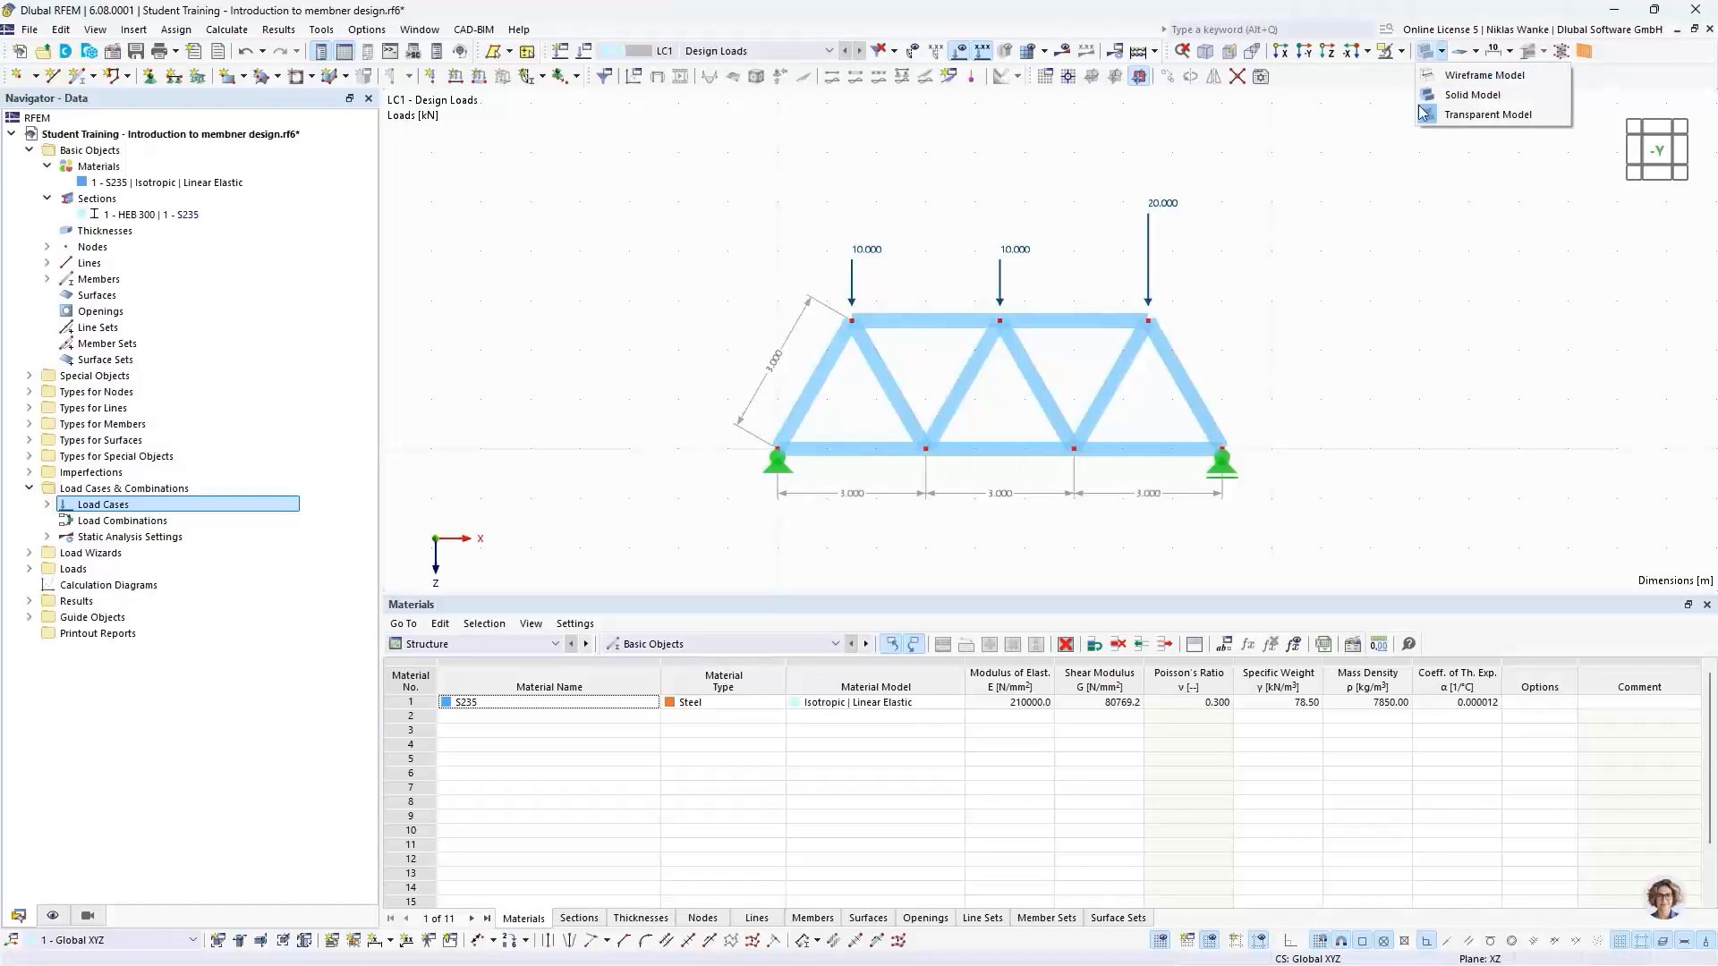
{"action": "left_click", "coordinate": [1431, 73]}
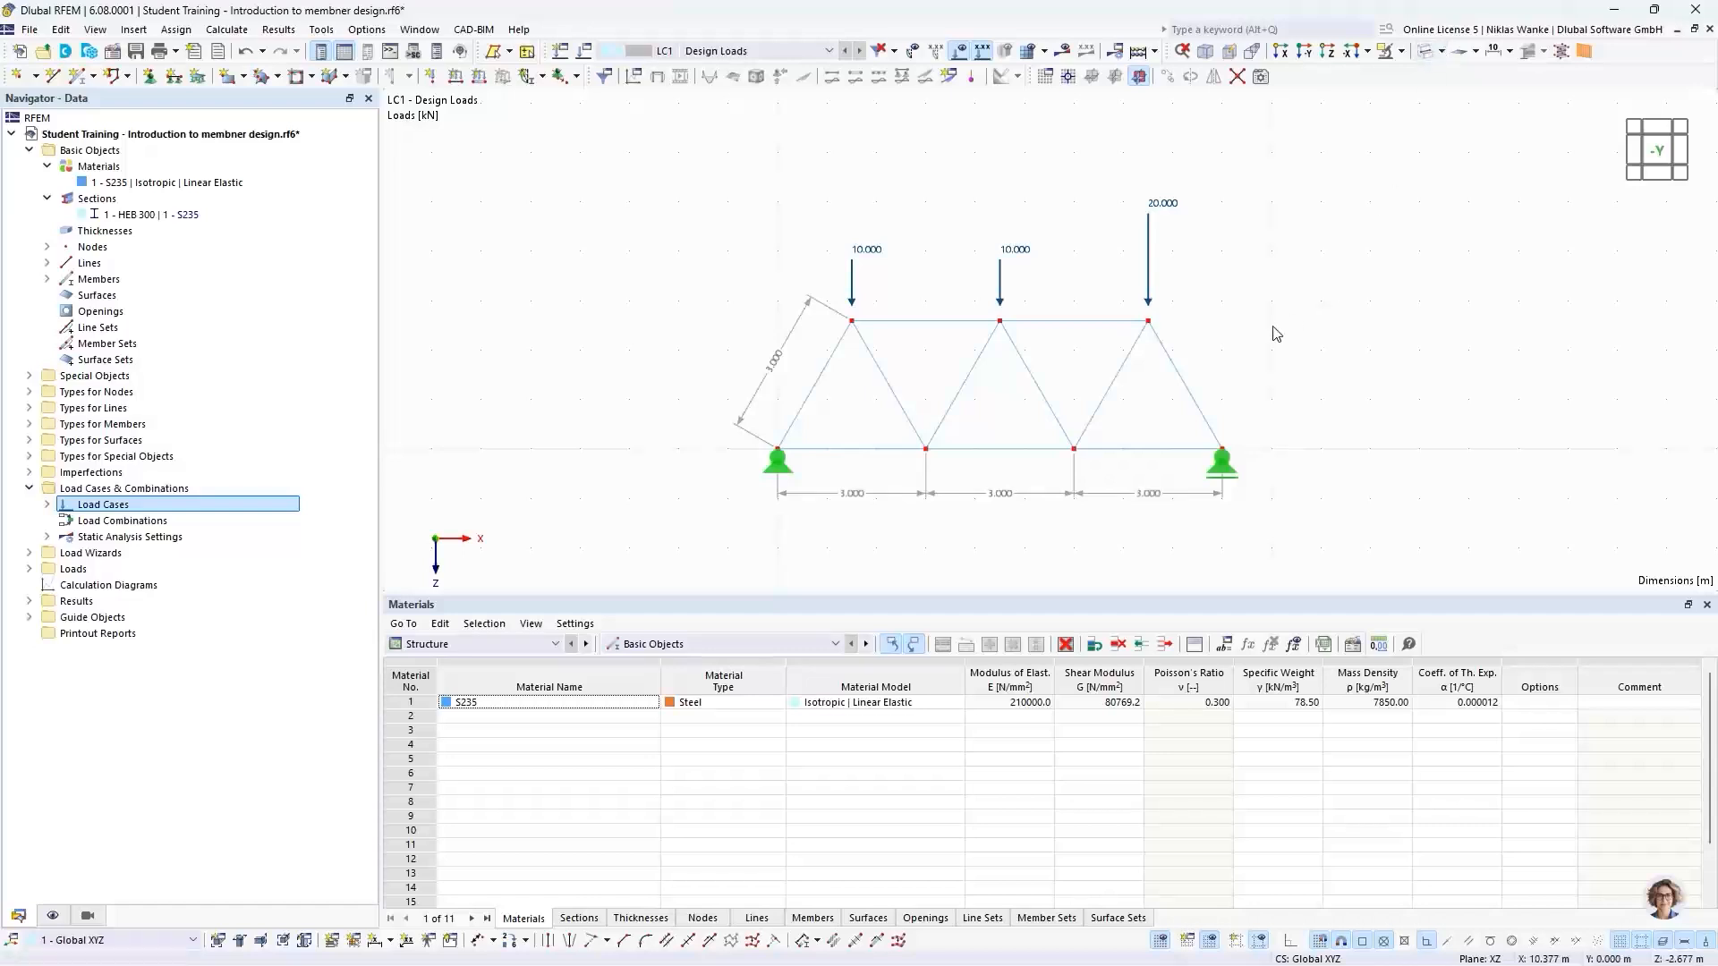
{"action": "scroll", "coordinate": [1199, 411], "scroll_direction": "up", "scroll_amount": 3}
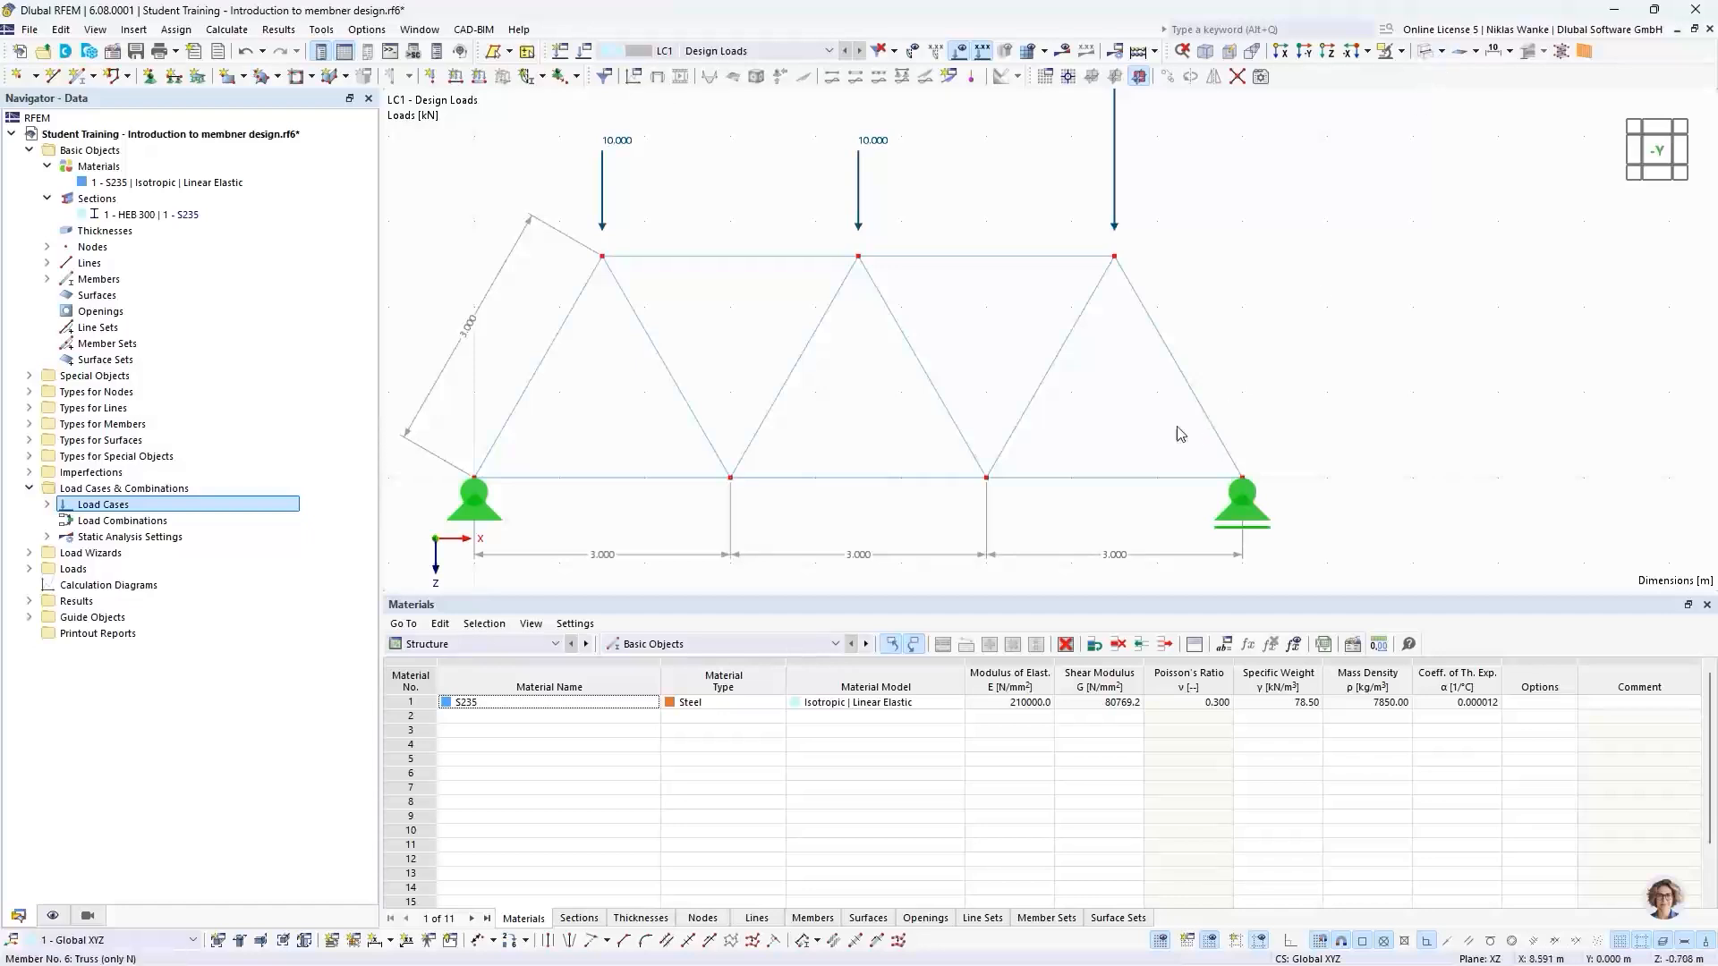
{"action": "scroll", "coordinate": [1325, 330], "scroll_direction": "down", "scroll_amount": 2}
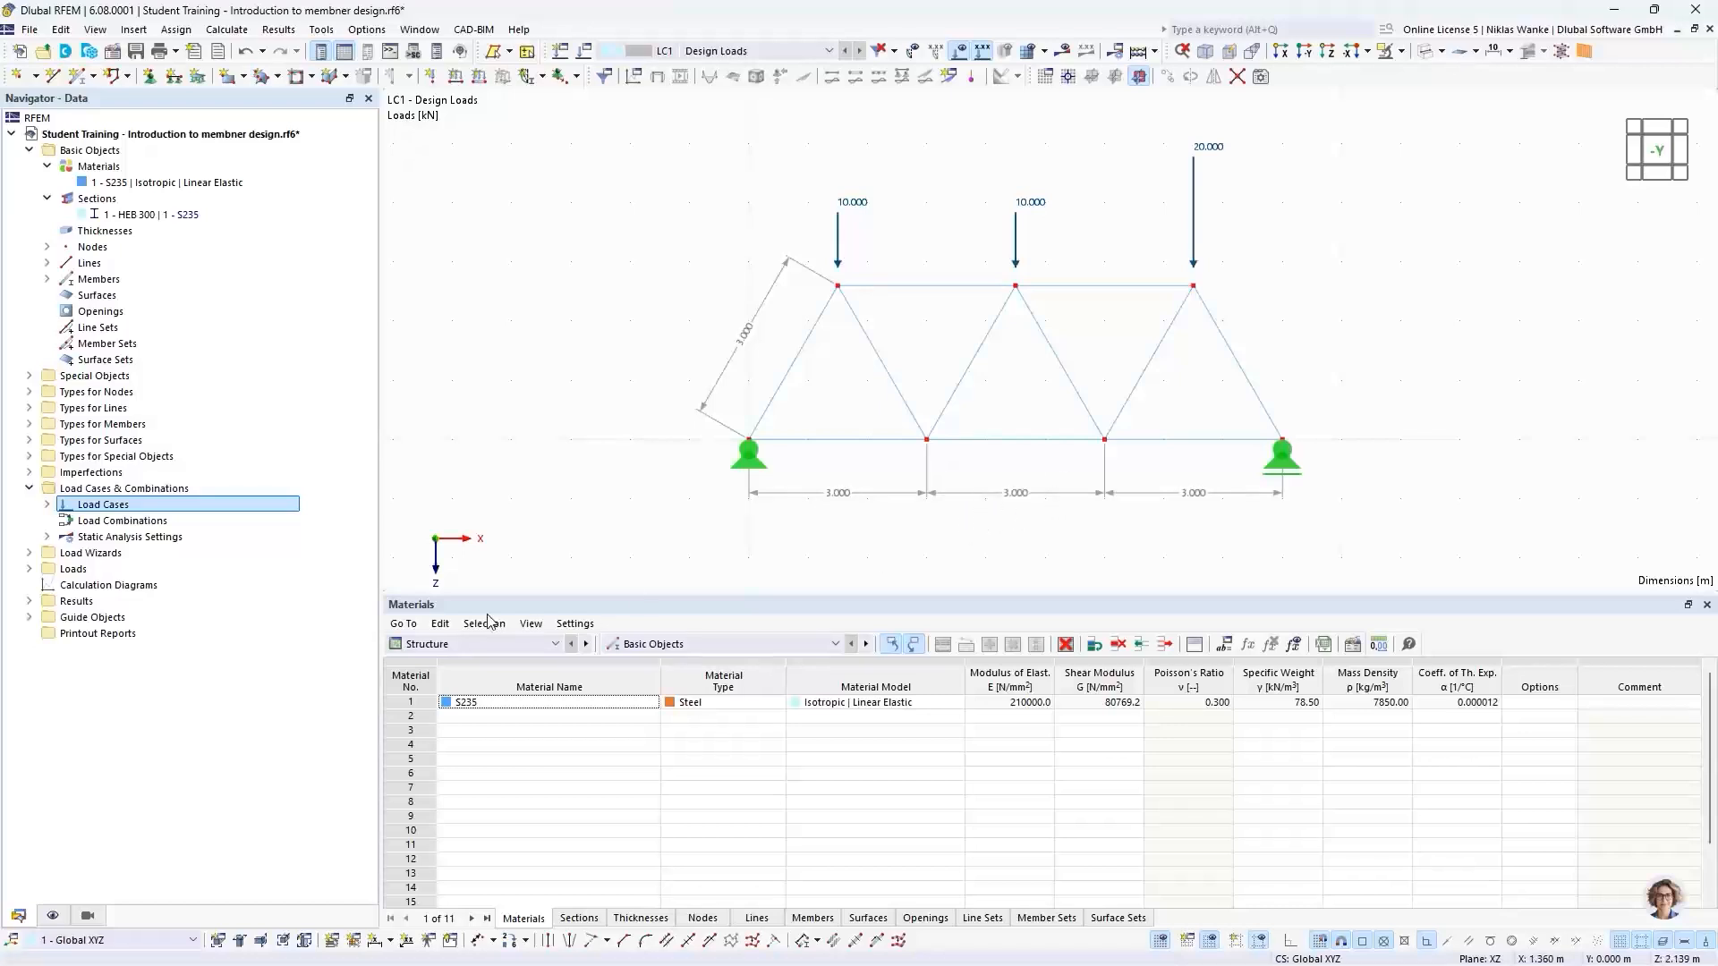
Hide the dimensions among the guide objects in the model display
{"action": "left_click", "coordinate": [53, 917]}
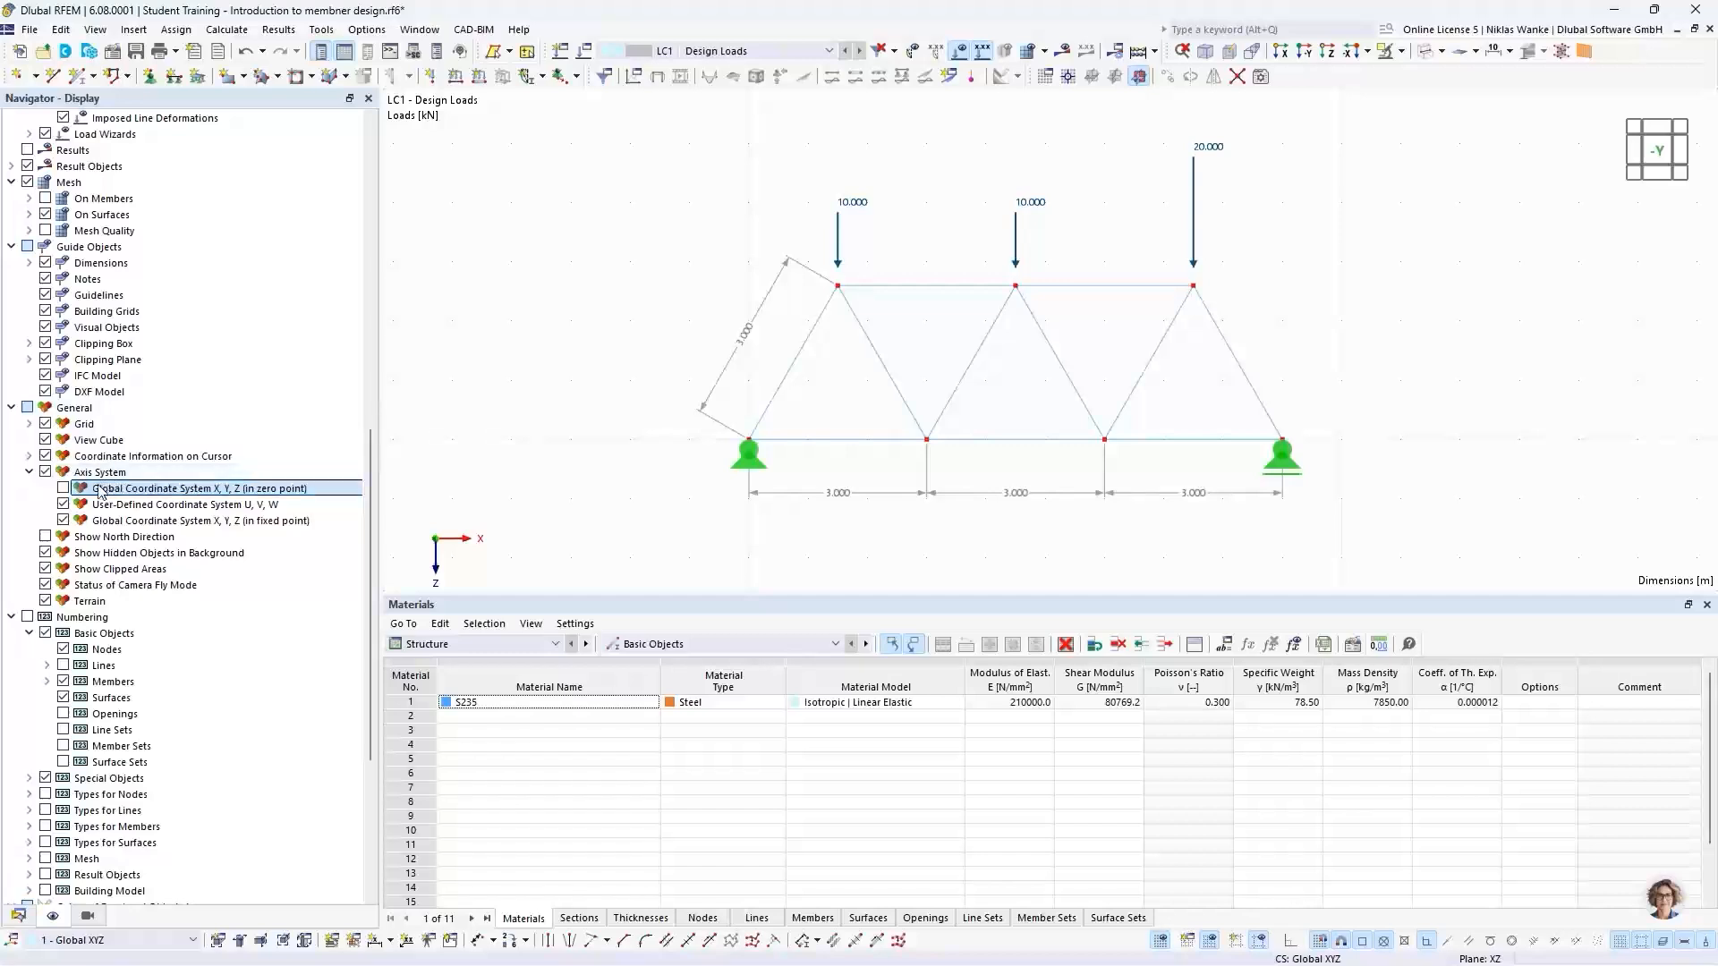
{"action": "scroll", "coordinate": [146, 573], "scroll_direction": "down", "scroll_amount": 1}
{"action": "scroll", "coordinate": [146, 565], "scroll_direction": "up", "scroll_amount": 2}
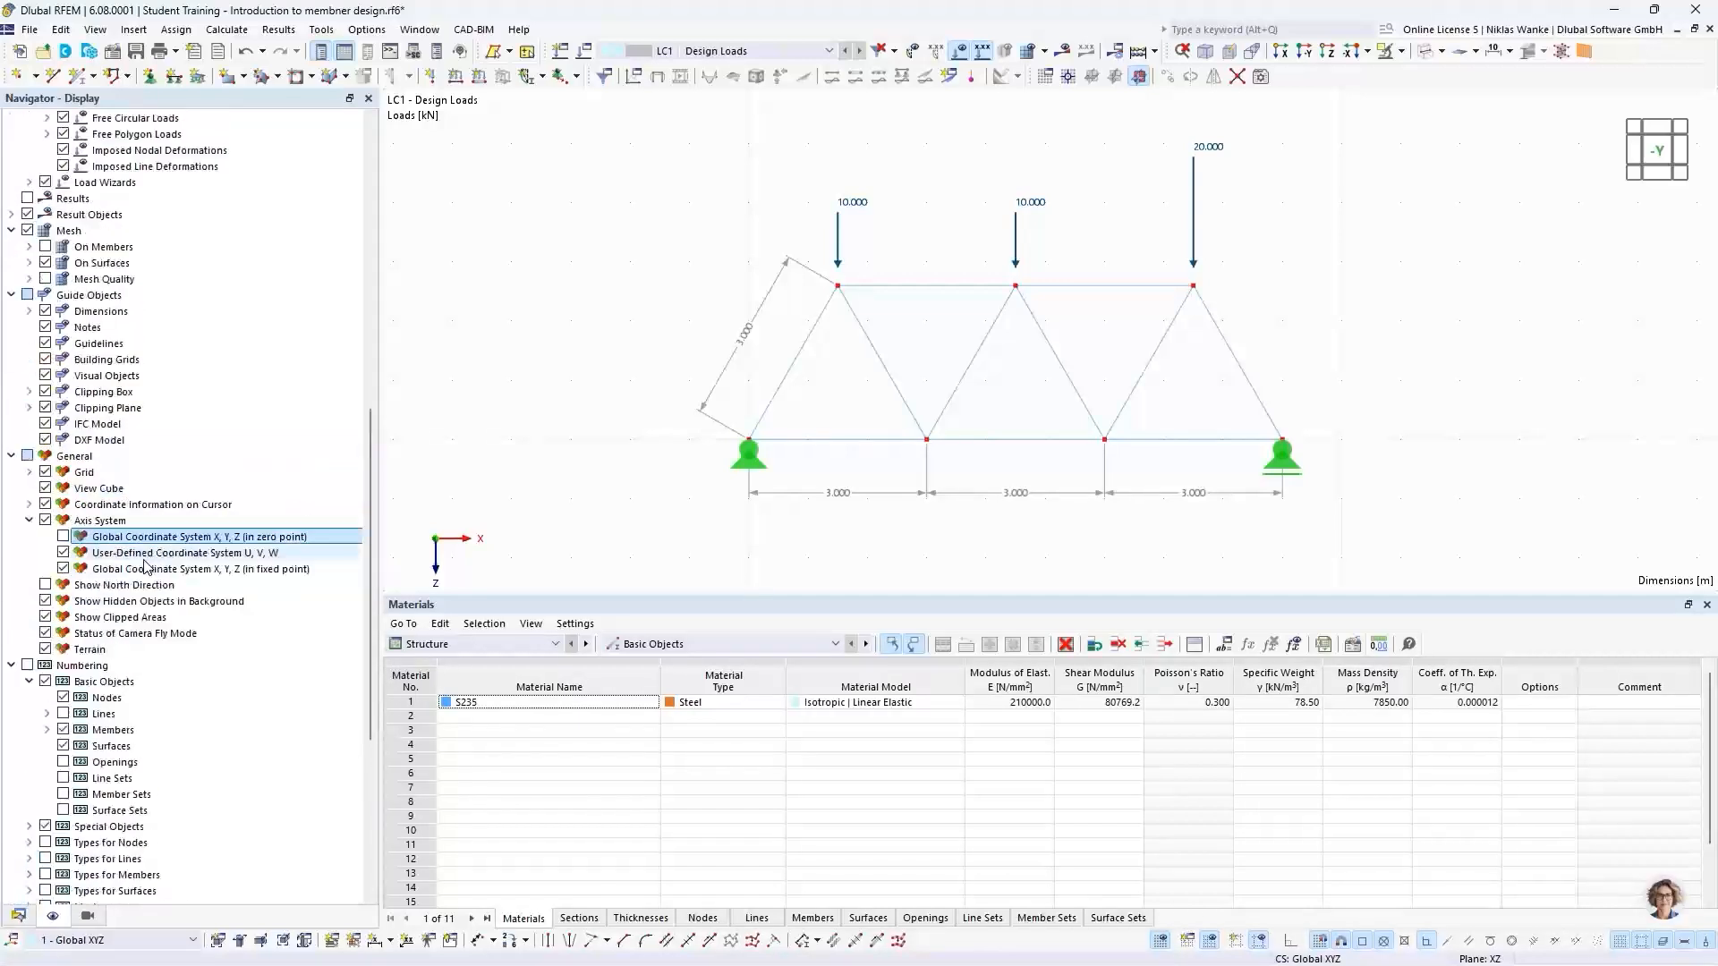
{"action": "scroll", "coordinate": [143, 559], "scroll_direction": "up", "scroll_amount": 1}
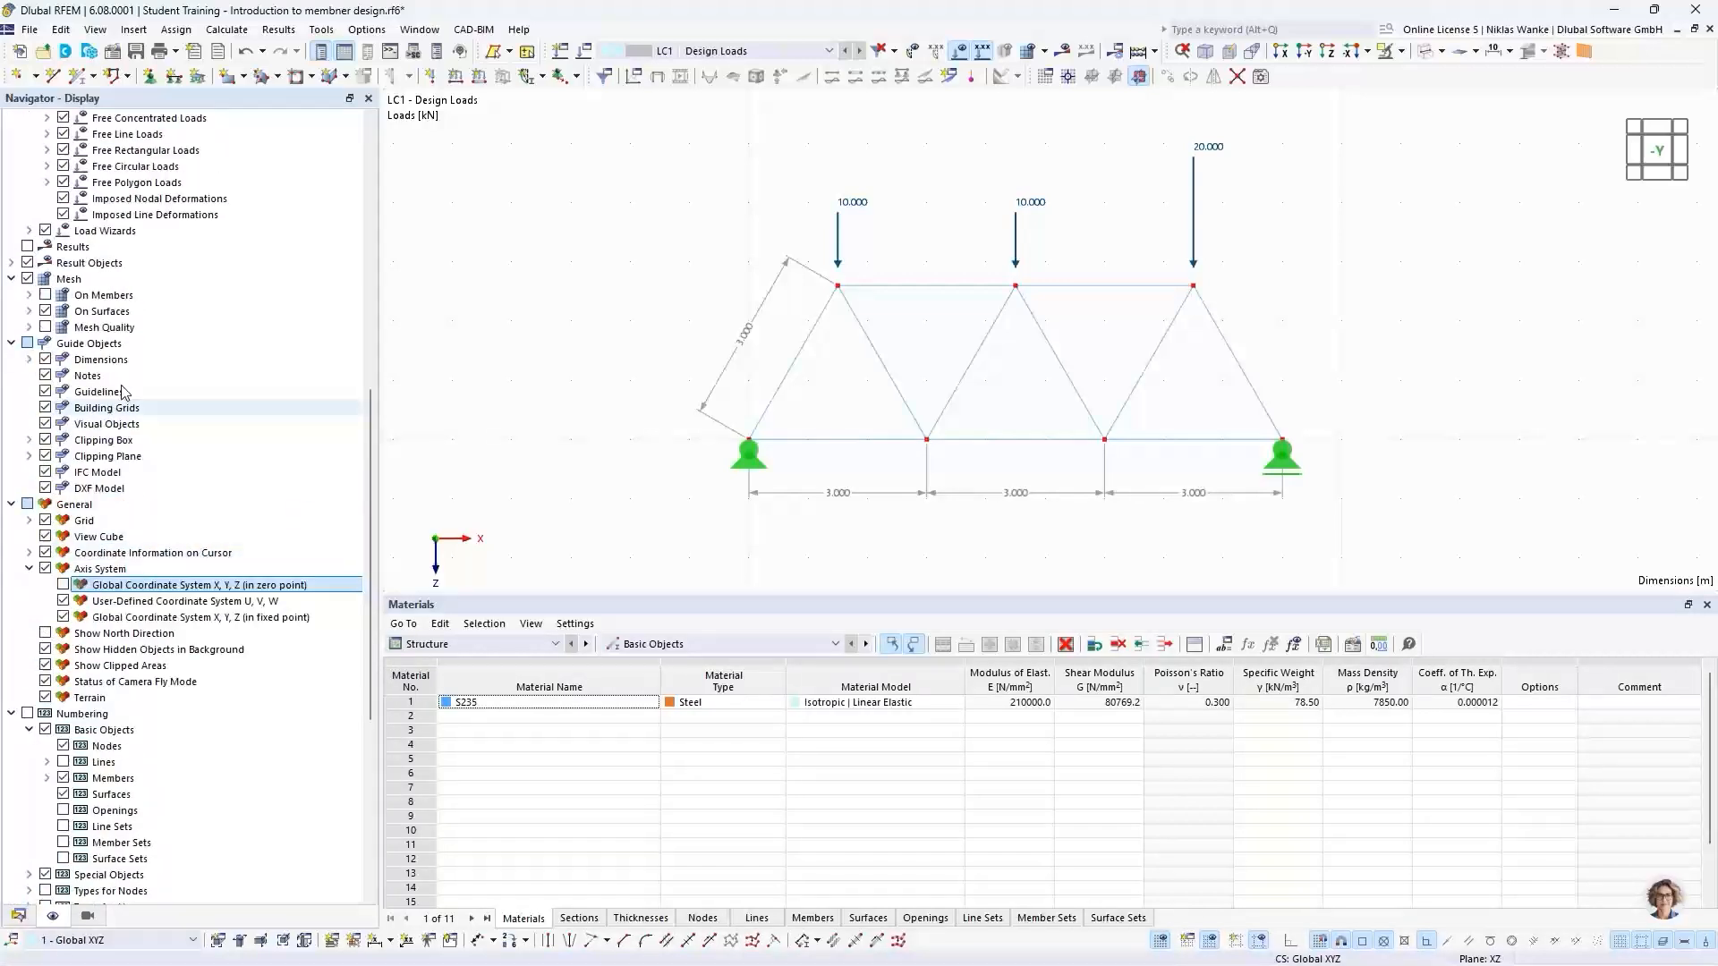
{"action": "left_click", "coordinate": [45, 359]}
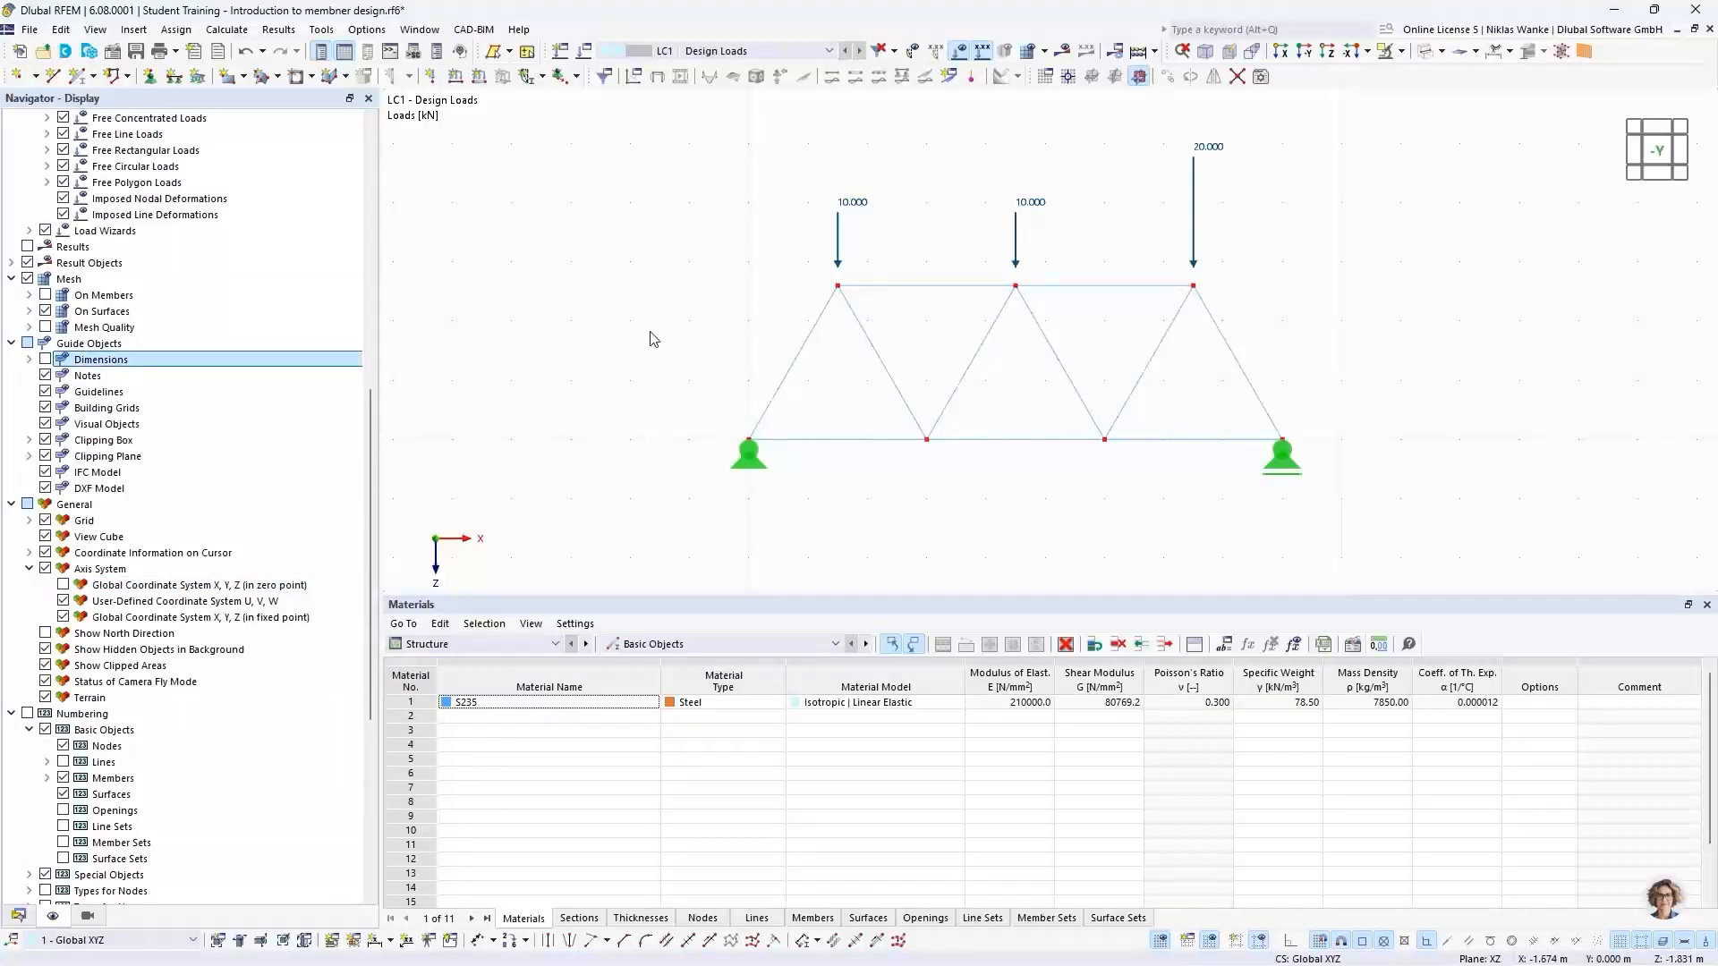
{"action": "scroll", "coordinate": [679, 362], "scroll_direction": "down", "scroll_amount": 2}
{"action": "middle_click_drag", "start_coordinate": [679, 364], "coordinate": [636, 408]}
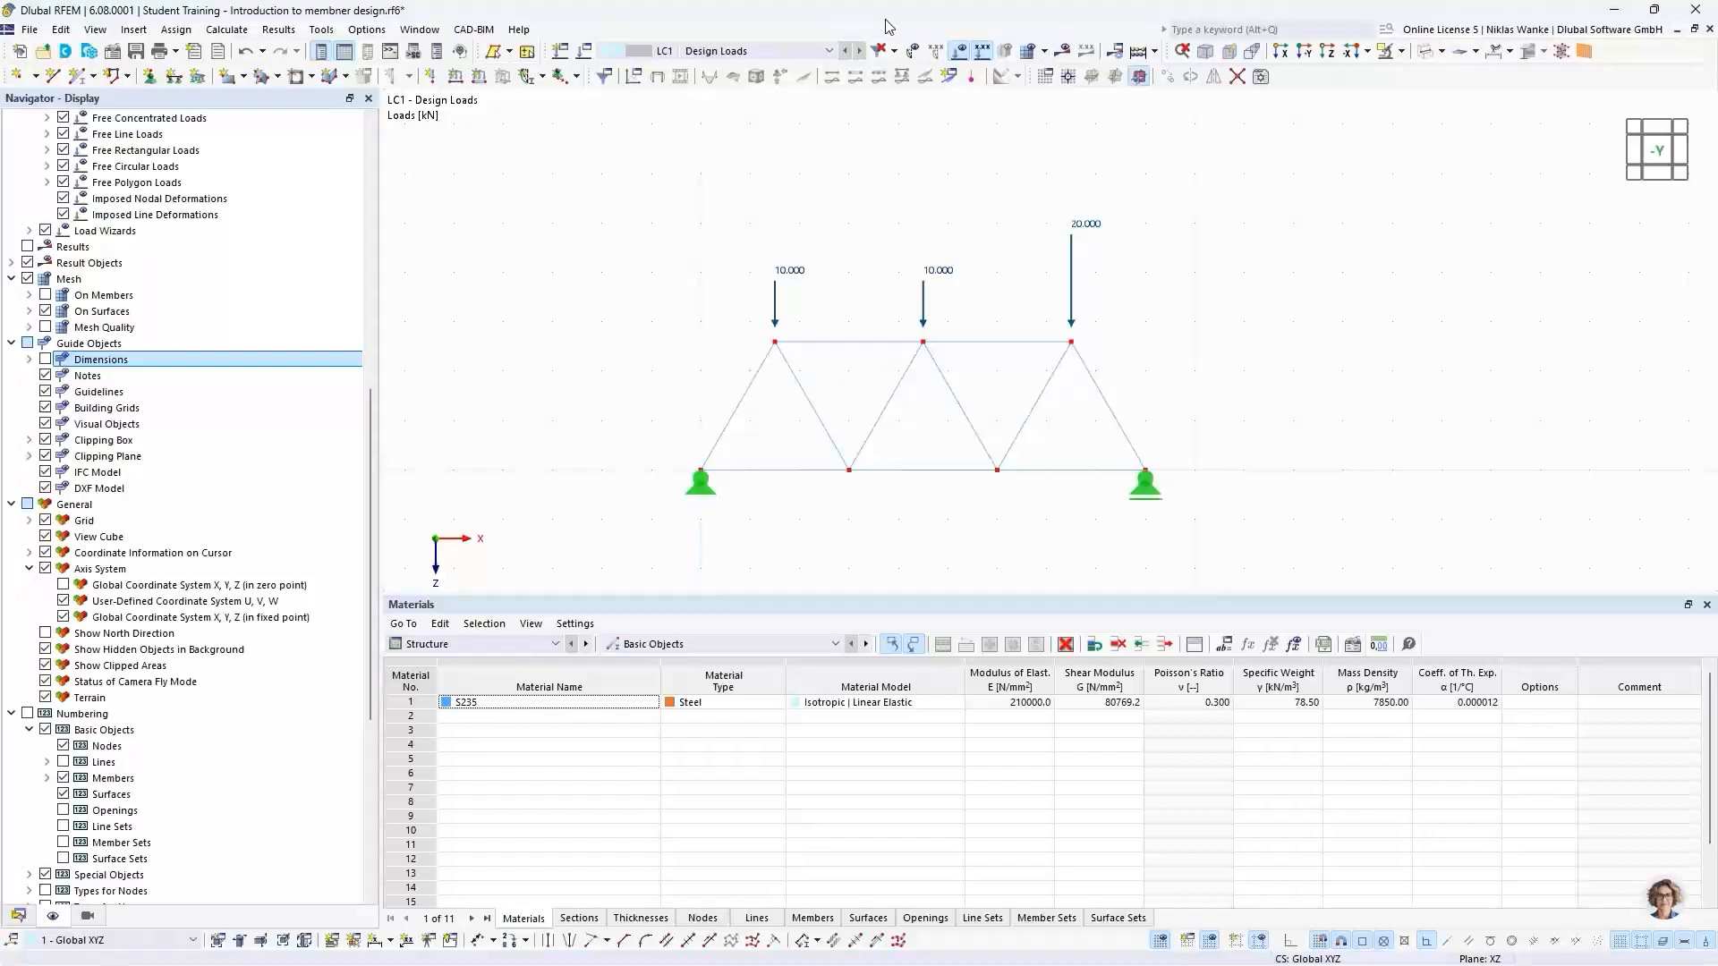
Run the calculation of all load cases for the truss
{"action": "left_click", "coordinate": [233, 30]}
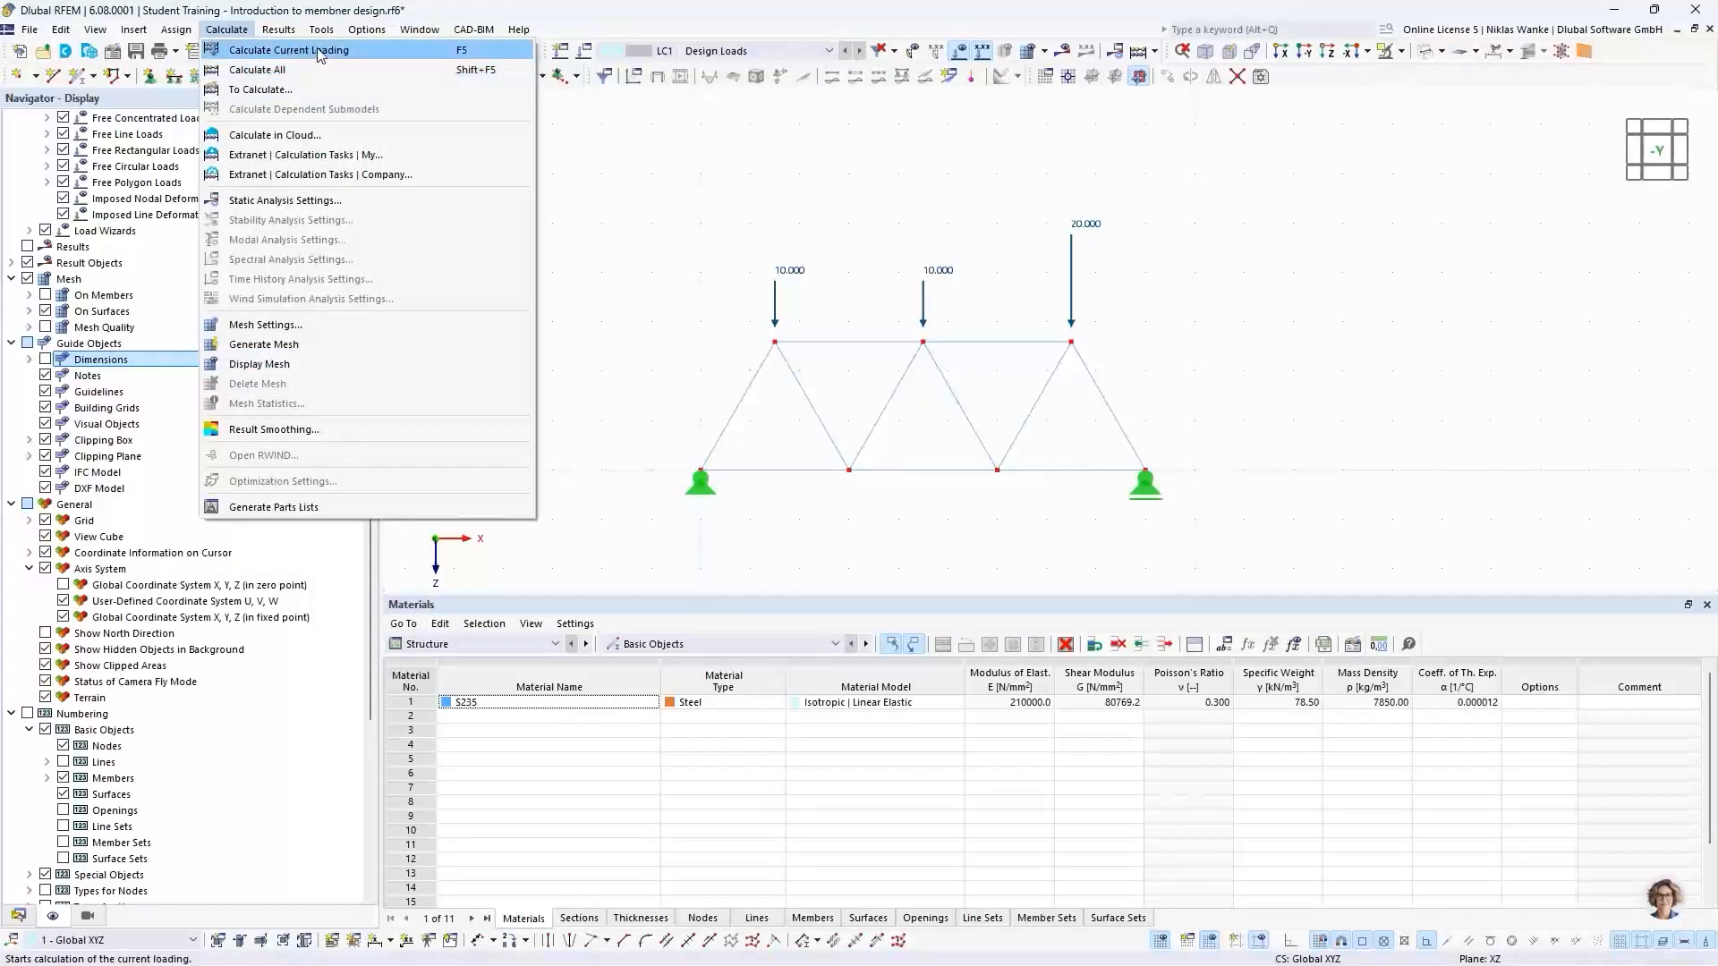
{"action": "left_click", "coordinate": [282, 69]}
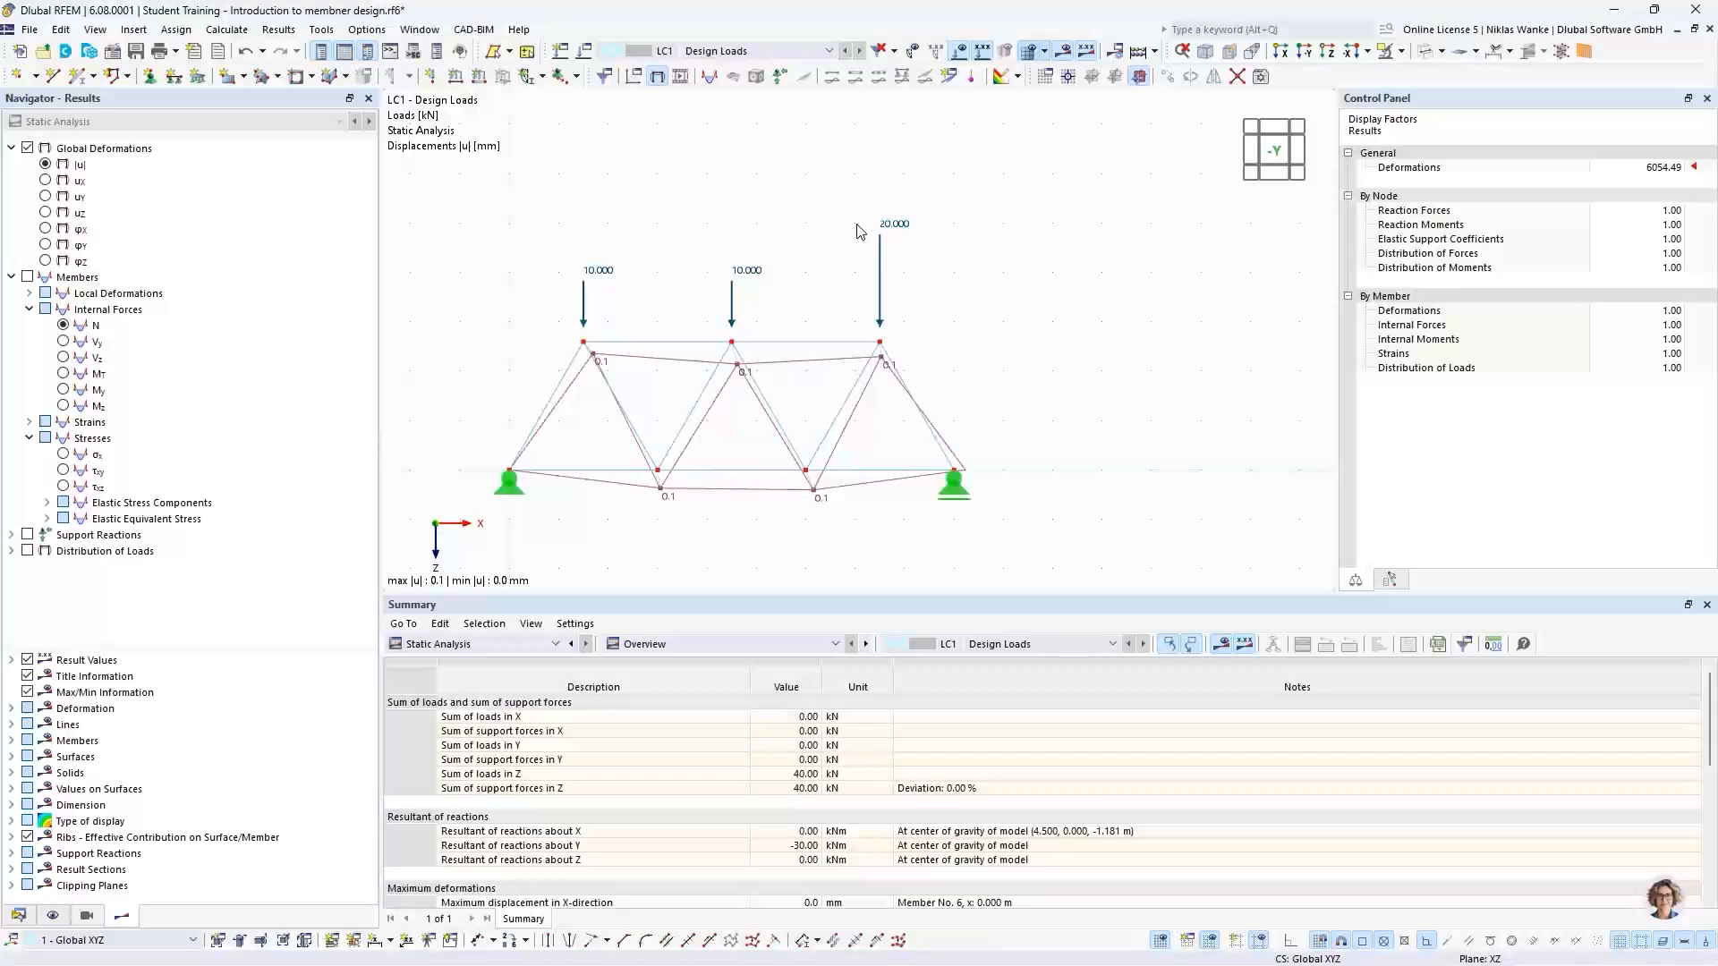
{"action": "middle_click_drag", "start_coordinate": [816, 242], "coordinate": [921, 209]}
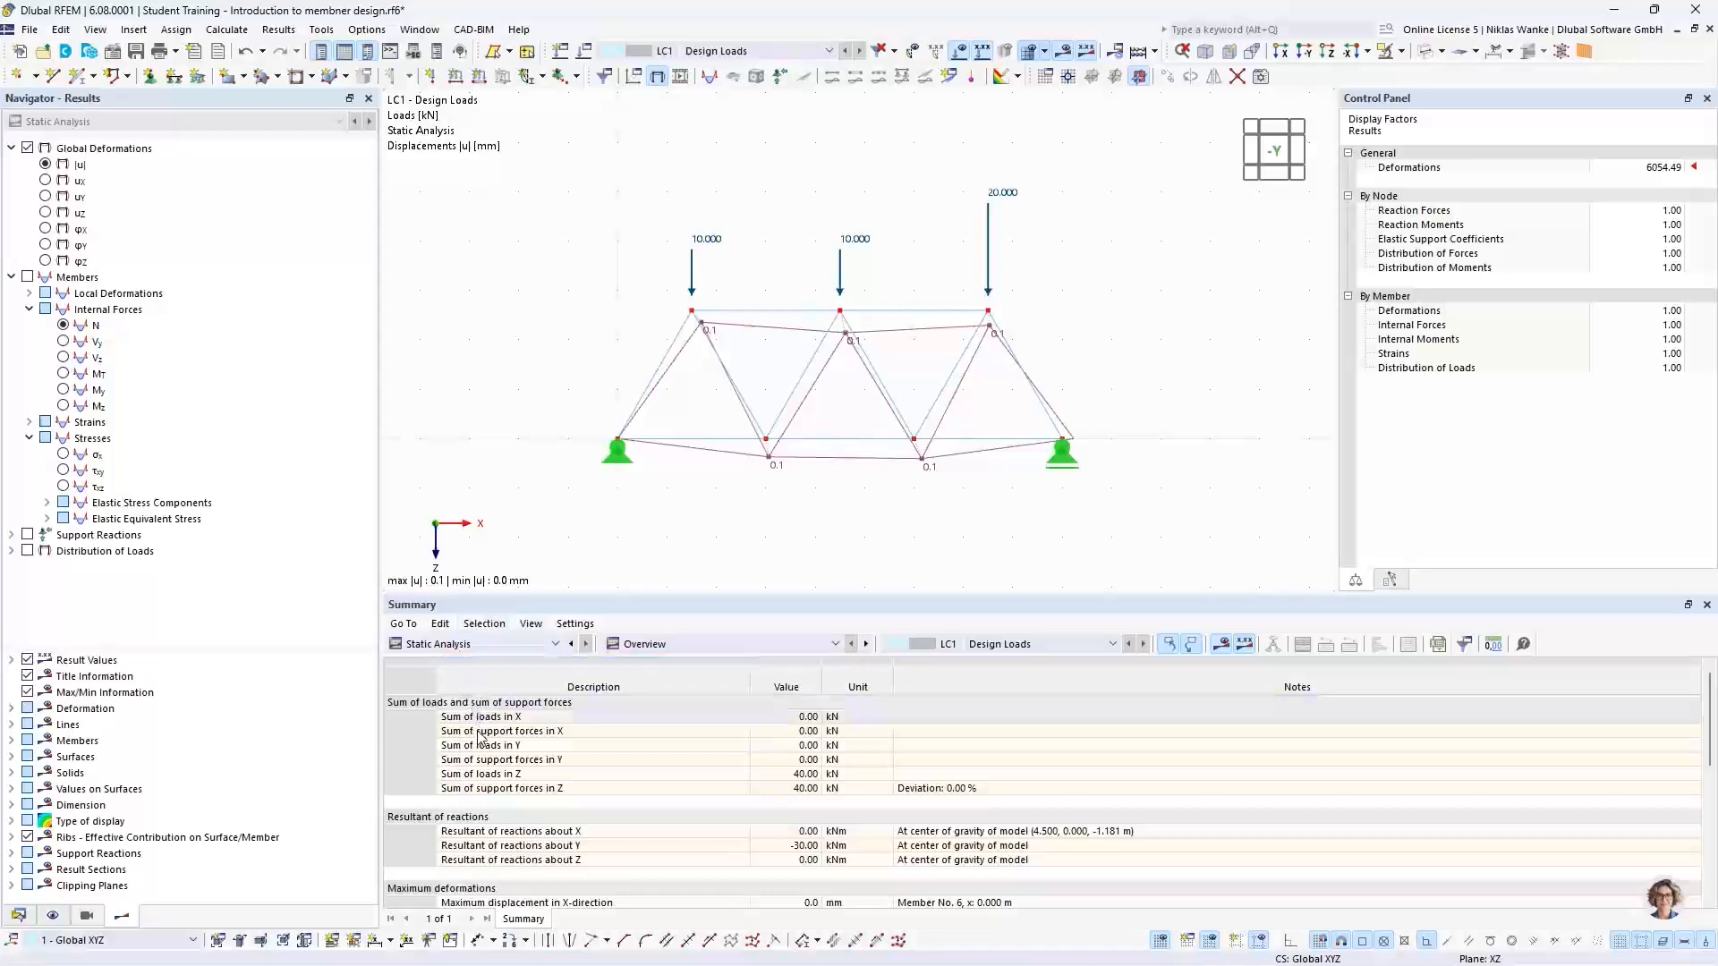
Review the static analysis overview for LC1, checking the sums of loads and support forces and the available result categories
{"action": "left_click", "coordinate": [436, 645]}
{"action": "left_click", "coordinate": [418, 645]}
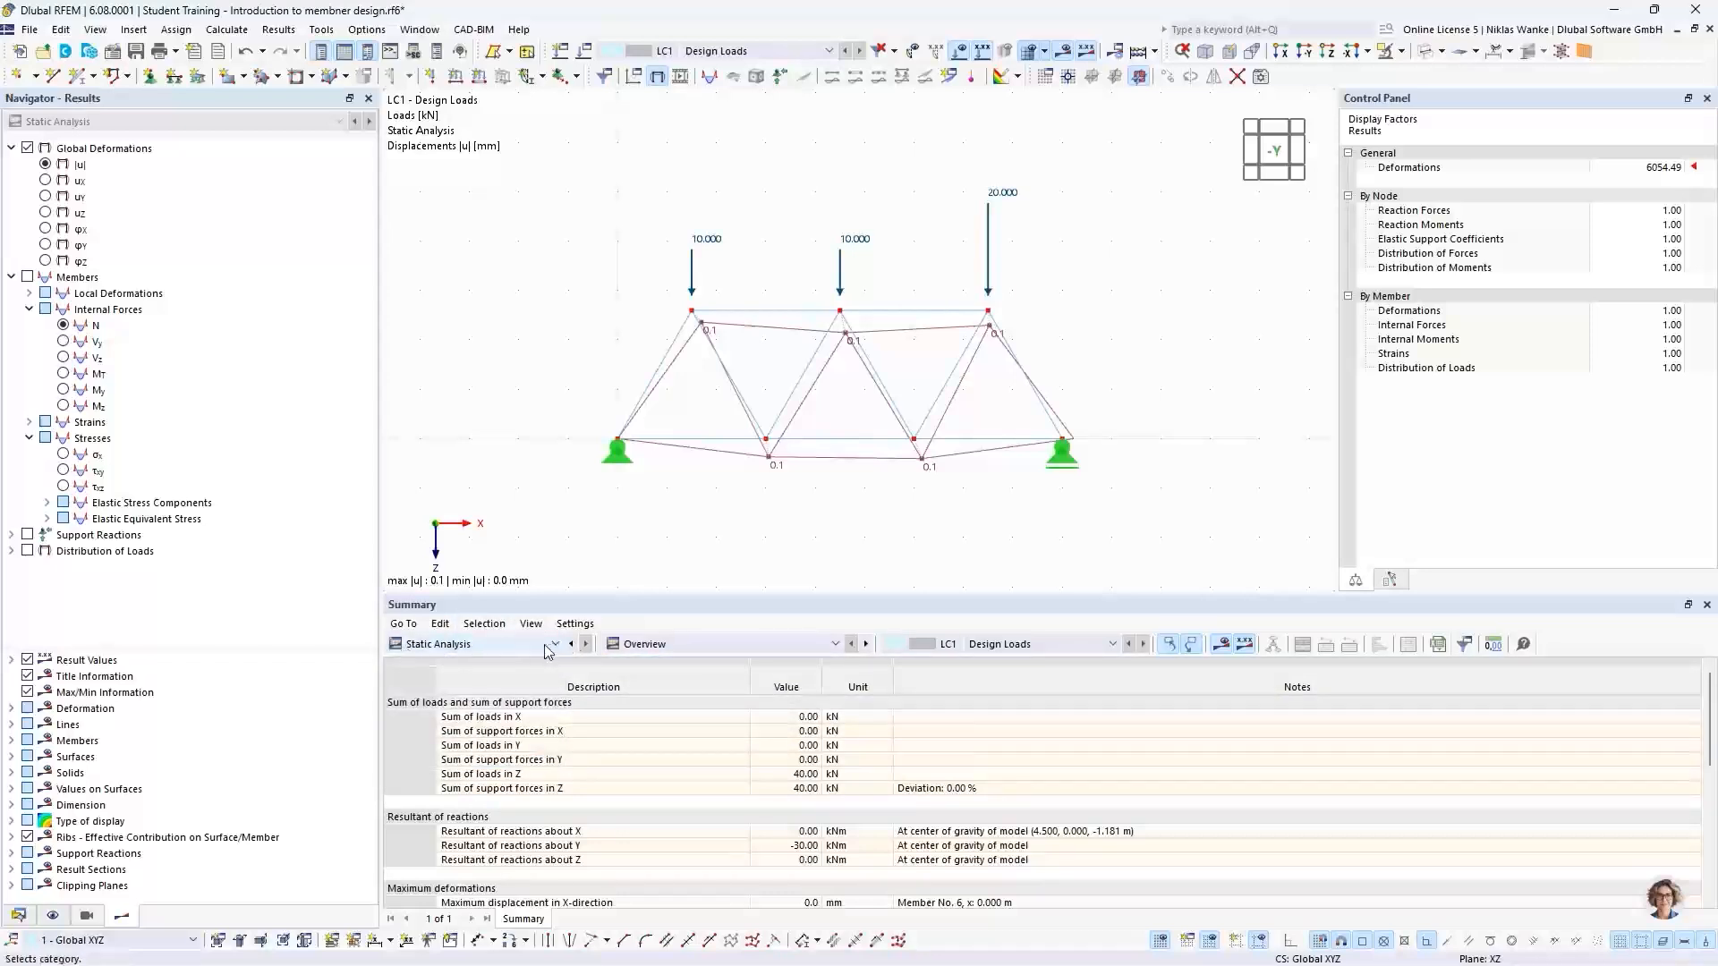
{"action": "left_click", "coordinate": [707, 646]}
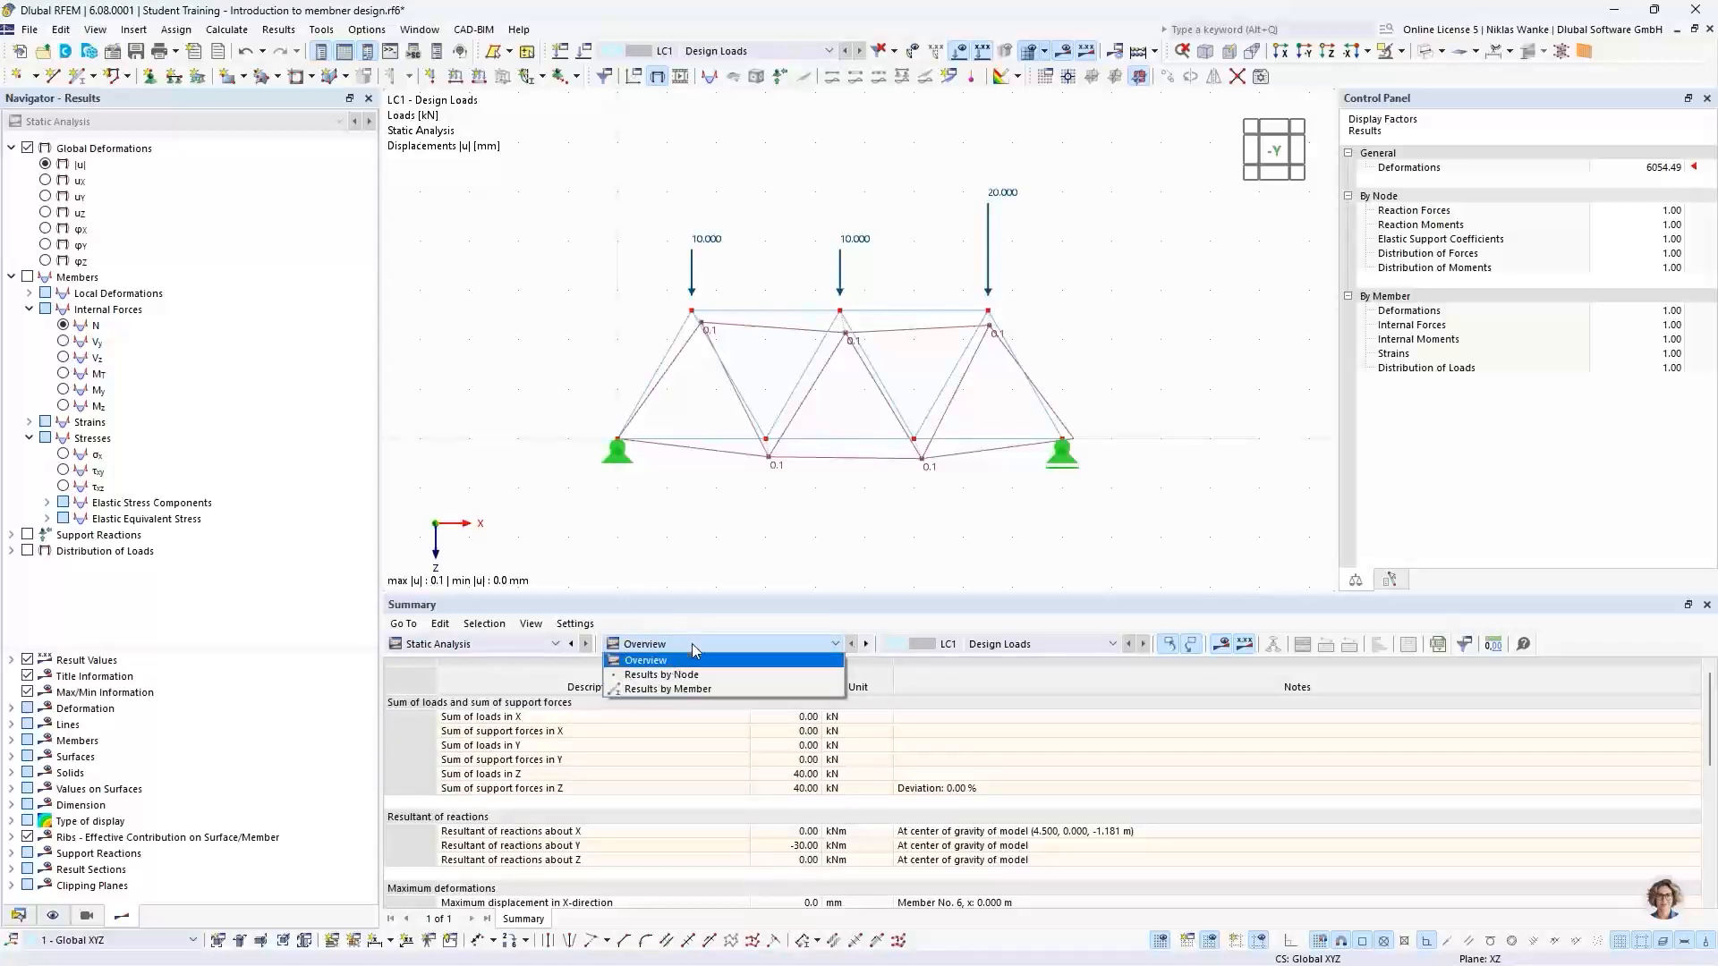
{"action": "left_click", "coordinate": [691, 642]}
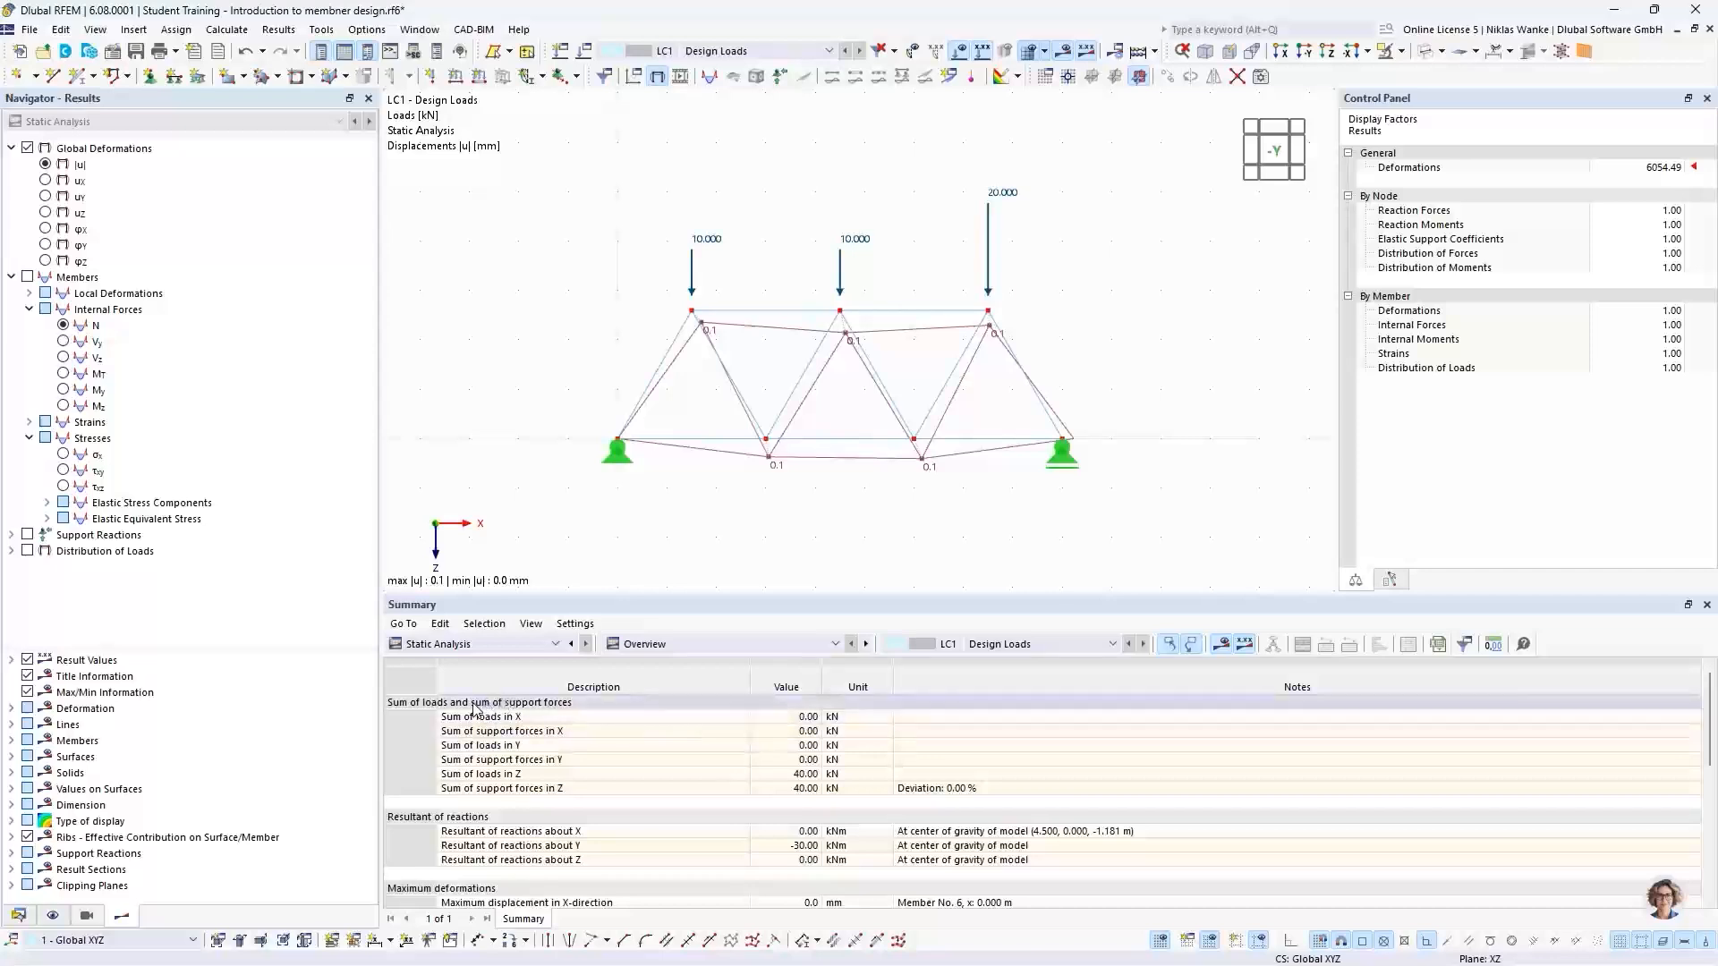
{"action": "left_click", "coordinate": [413, 705]}
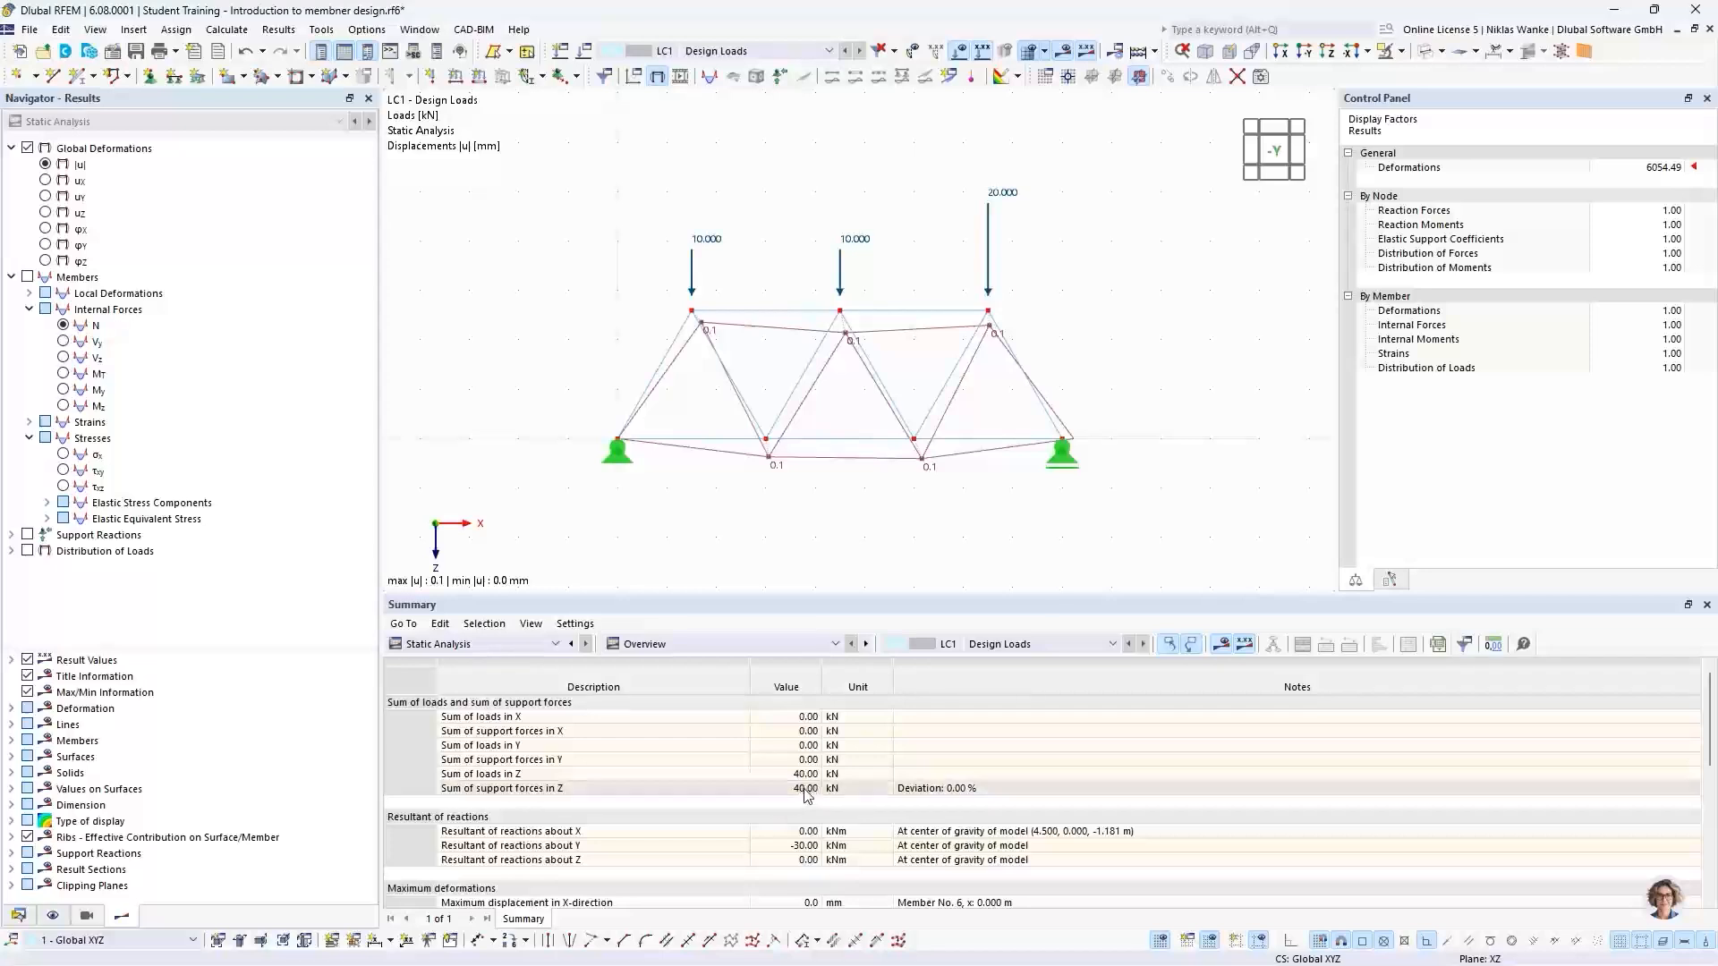
Show the support reactions together with the global deformations of the truss
{"action": "middle_click_drag", "start_coordinate": [942, 505], "coordinate": [924, 403]}
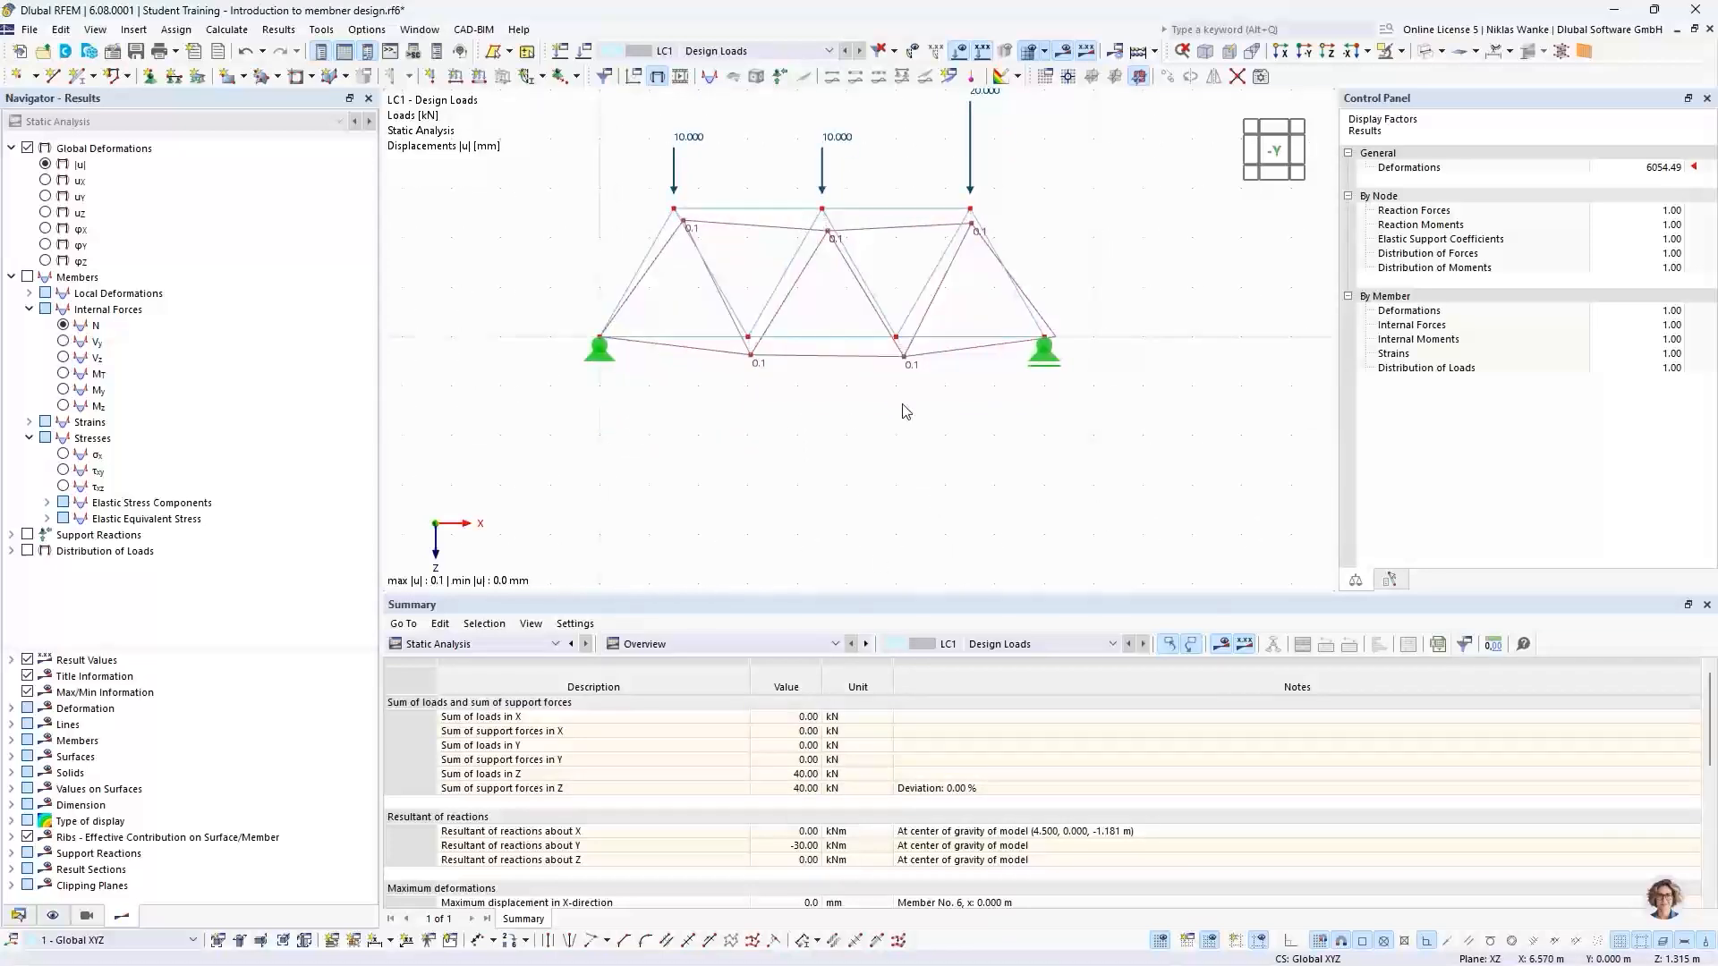
{"action": "left_click", "coordinate": [29, 535]}
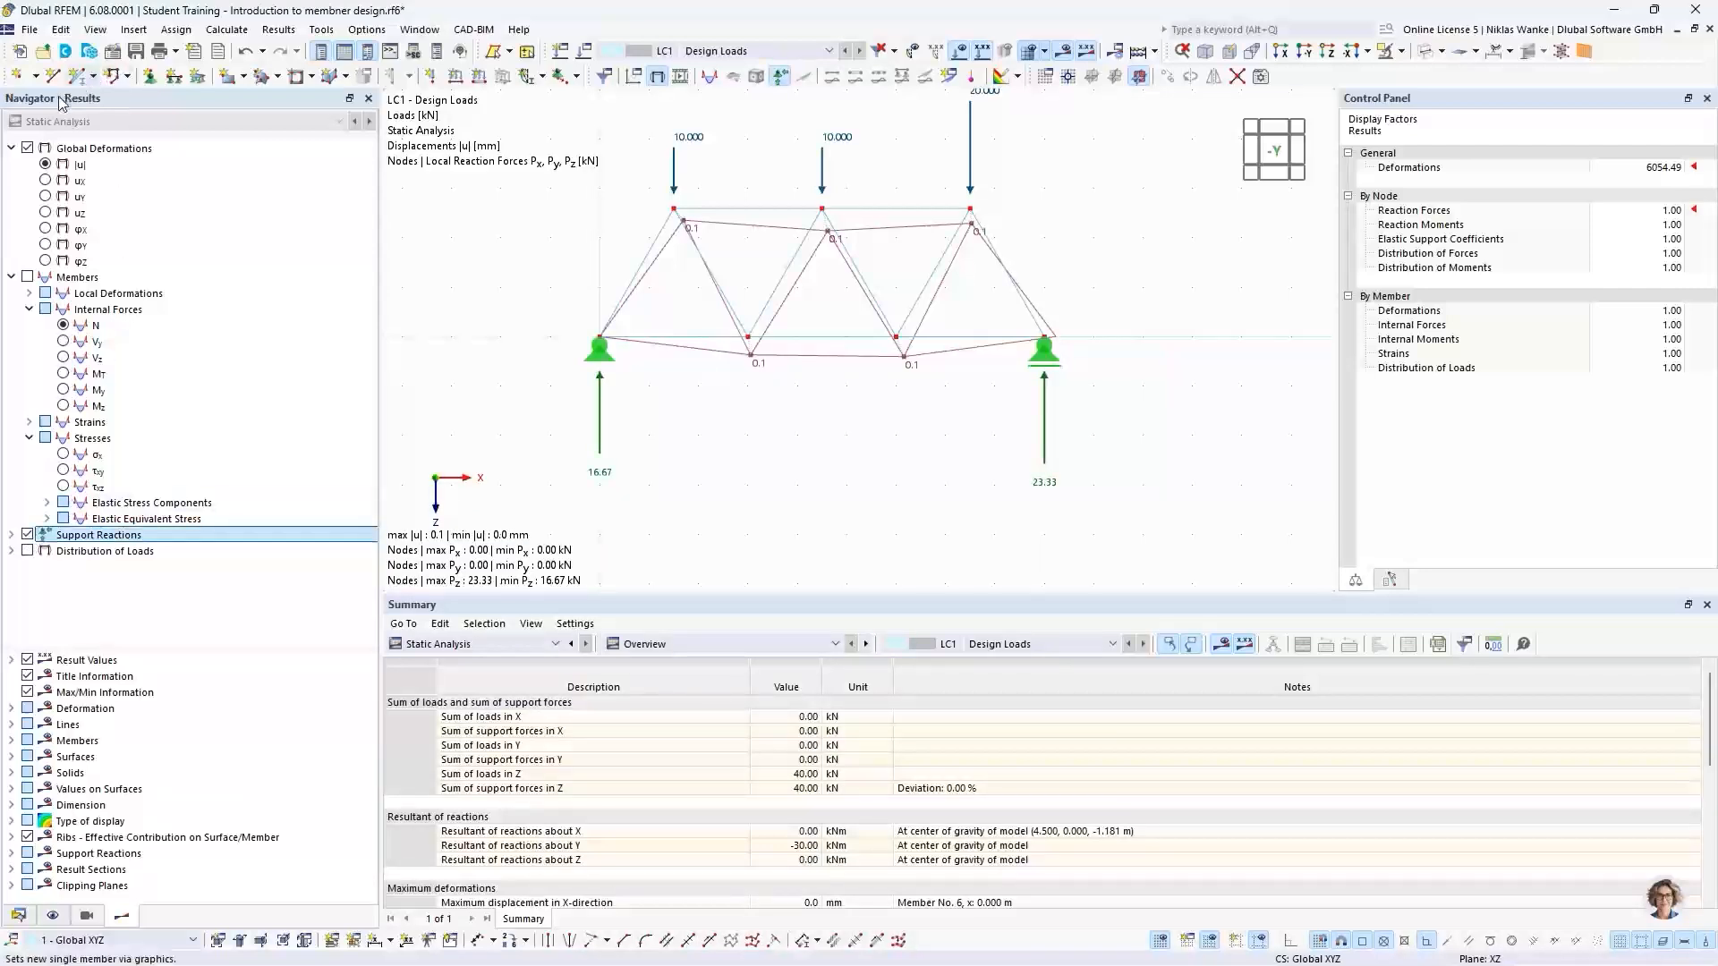
{"action": "middle_click_drag", "start_coordinate": [823, 445], "coordinate": [842, 464]}
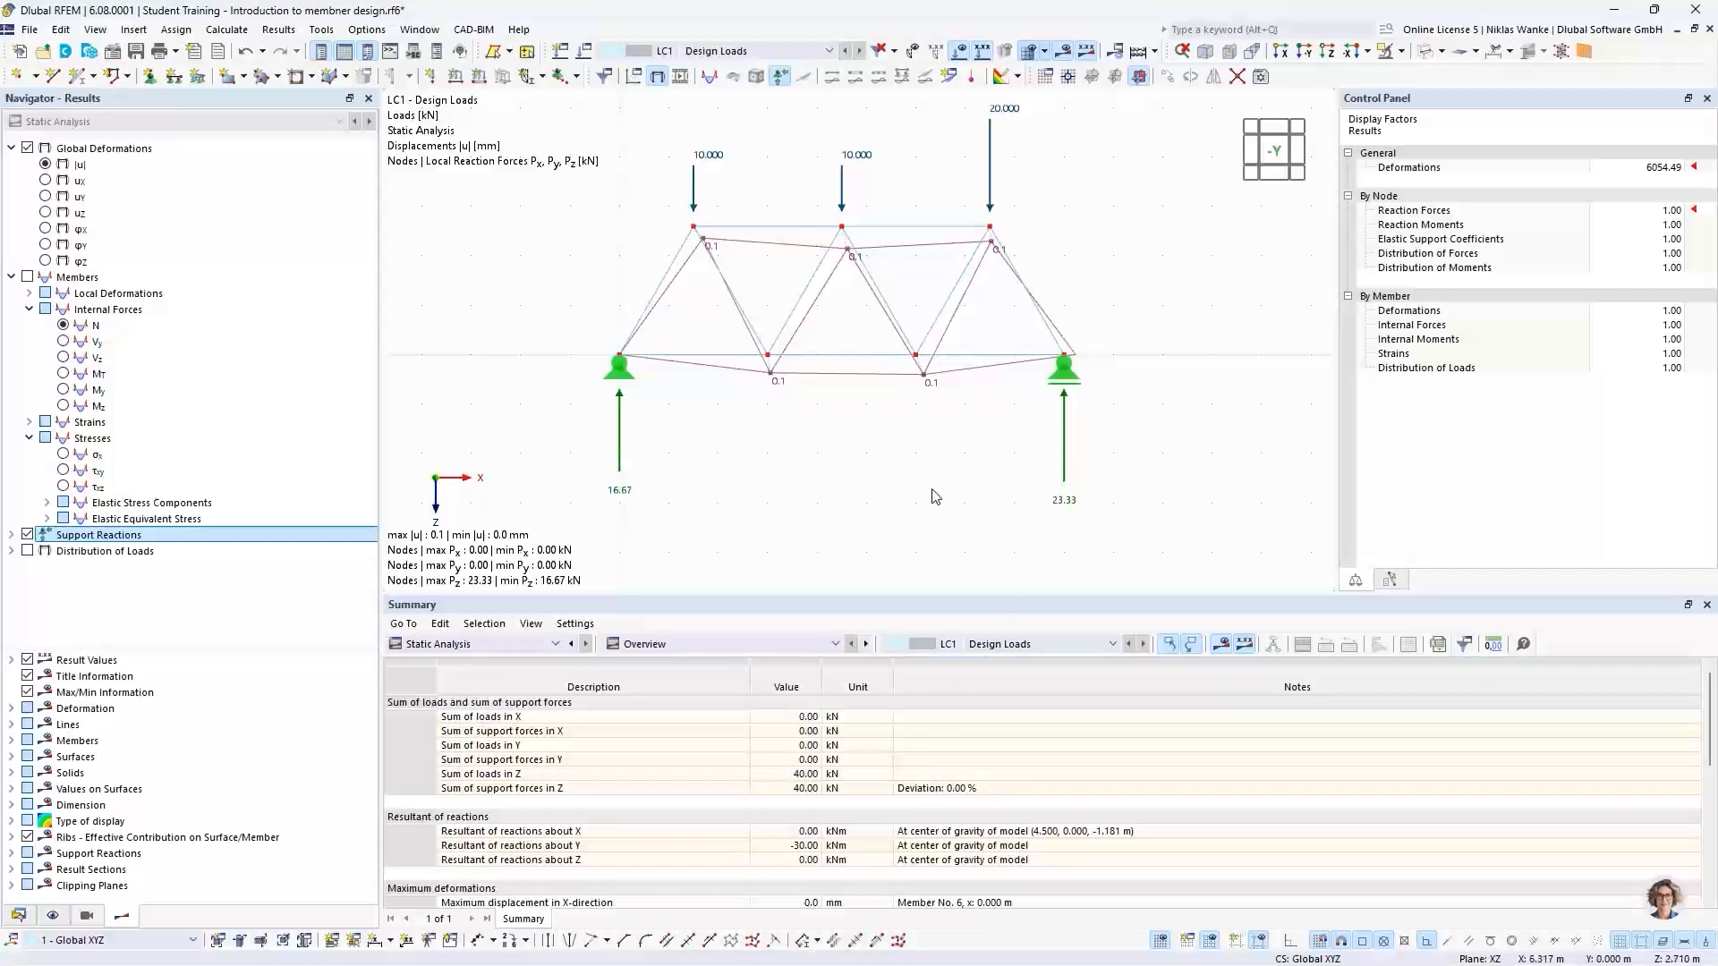
{"action": "scroll", "coordinate": [900, 484], "scroll_direction": "down", "scroll_amount": 2}
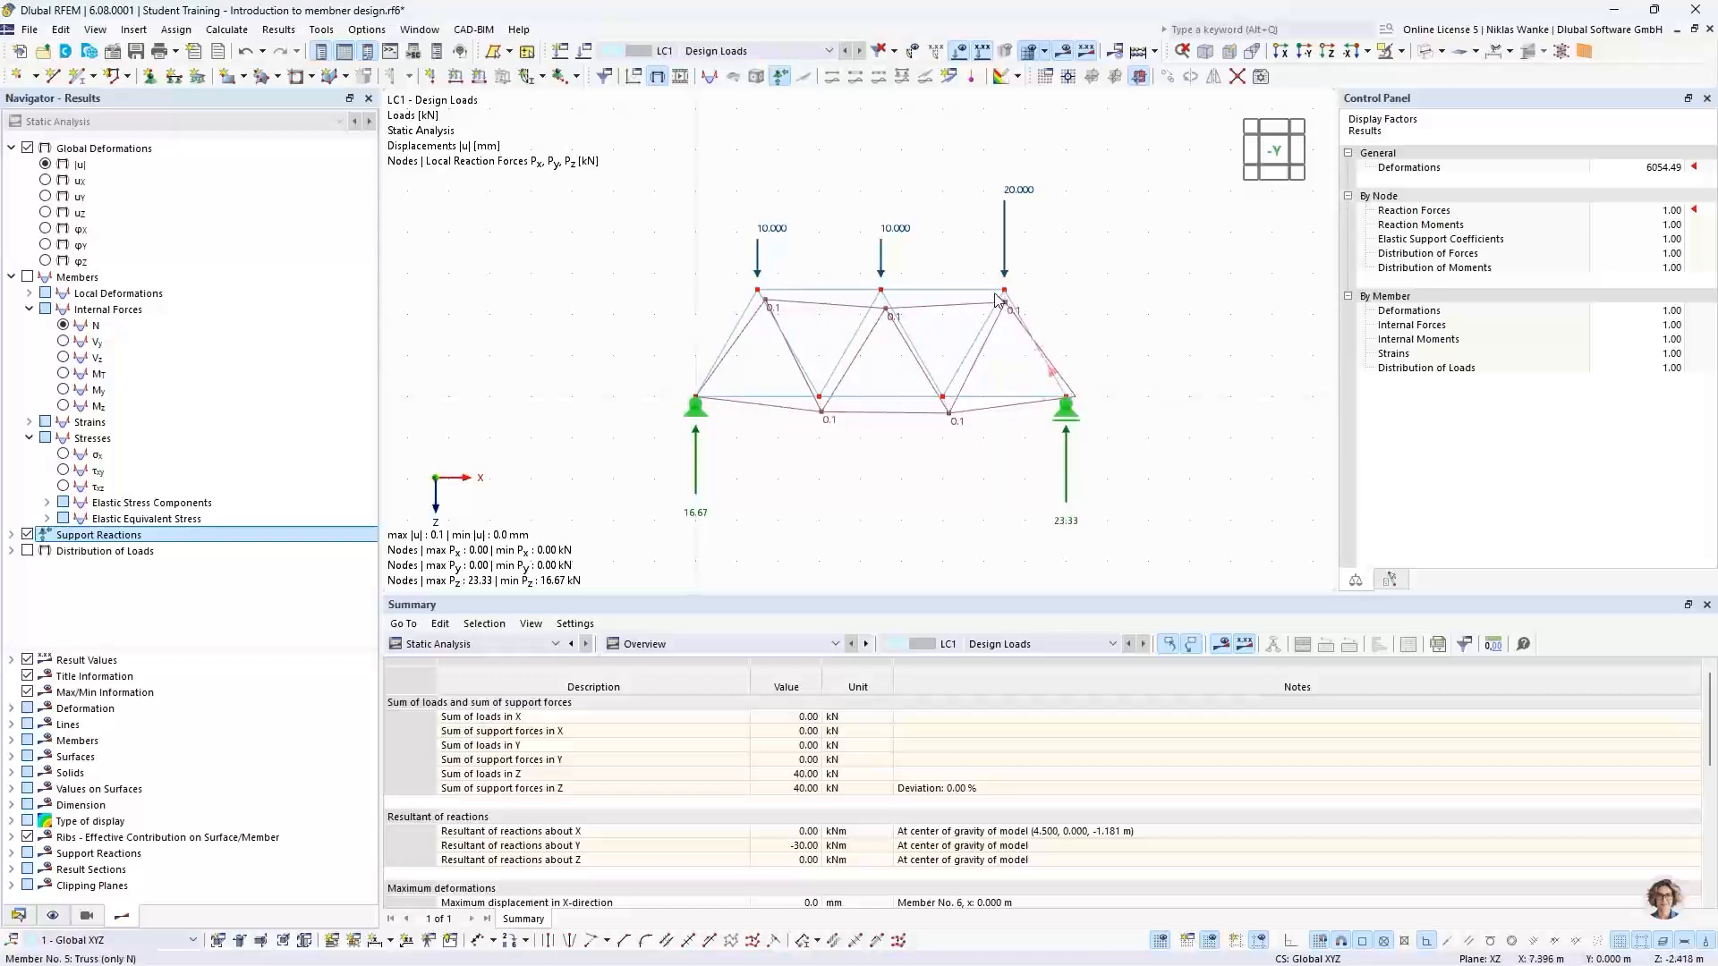
{"action": "scroll", "coordinate": [762, 304], "scroll_direction": "up", "scroll_amount": 2}
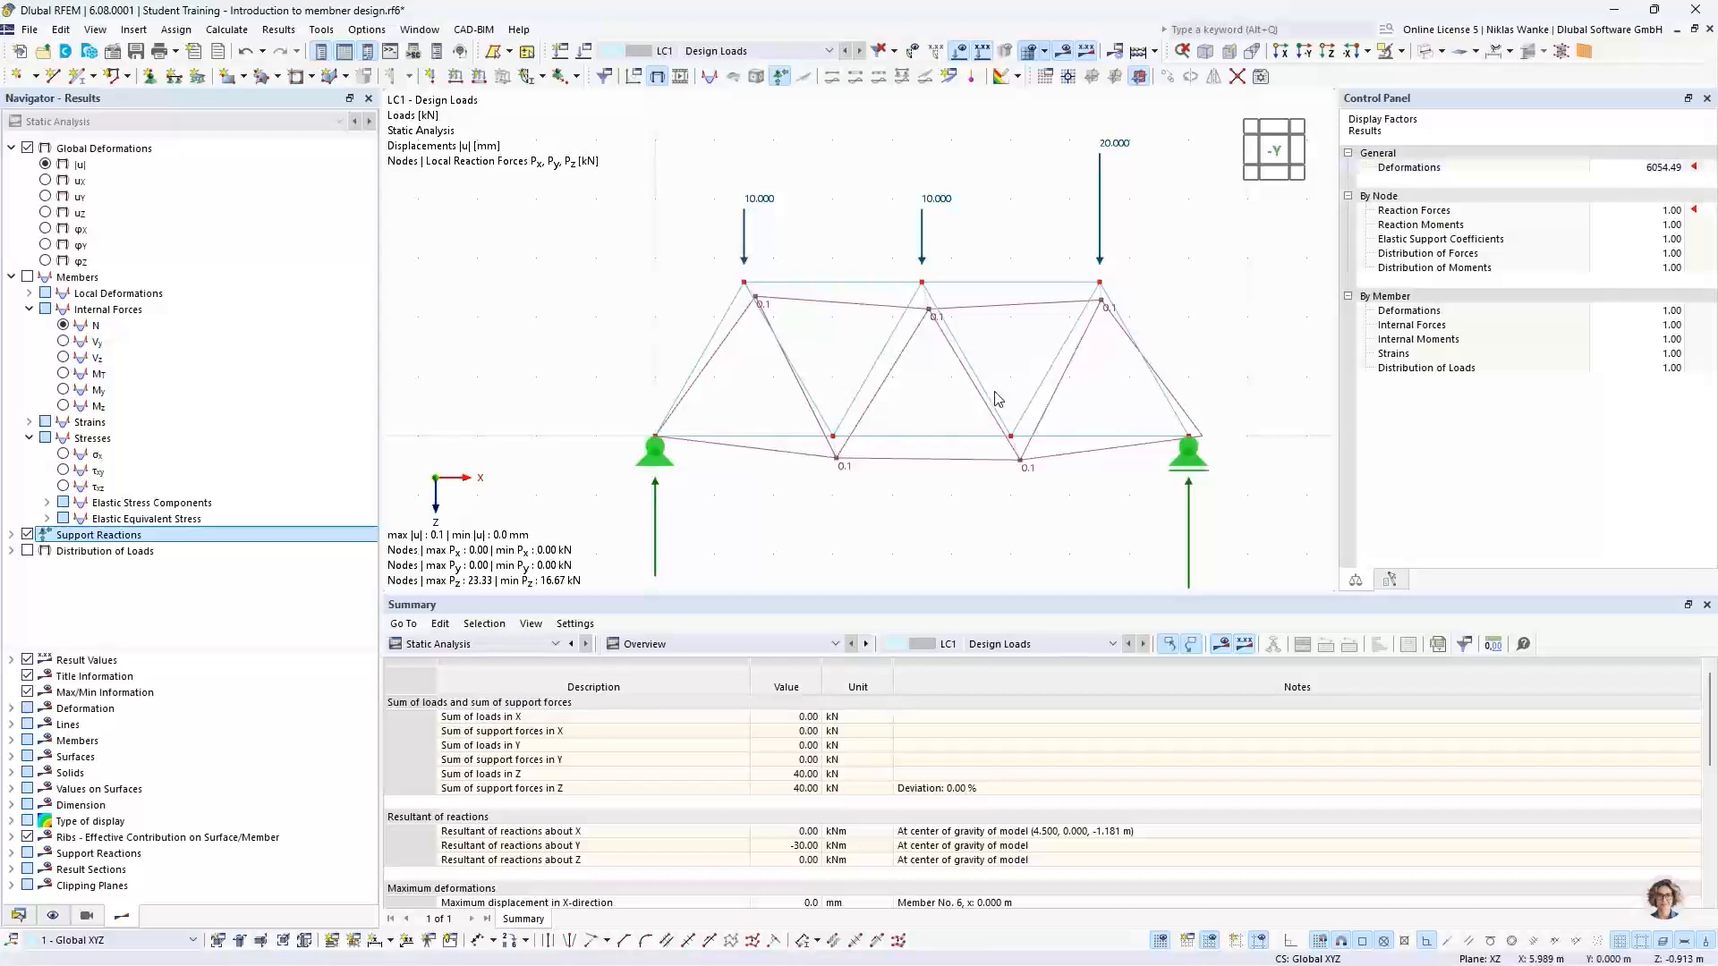
Set the general deformation display factor to 1 and examine the true-scale displacement of the left inner node on the bottom chord
{"action": "left_click", "coordinate": [1637, 167]}
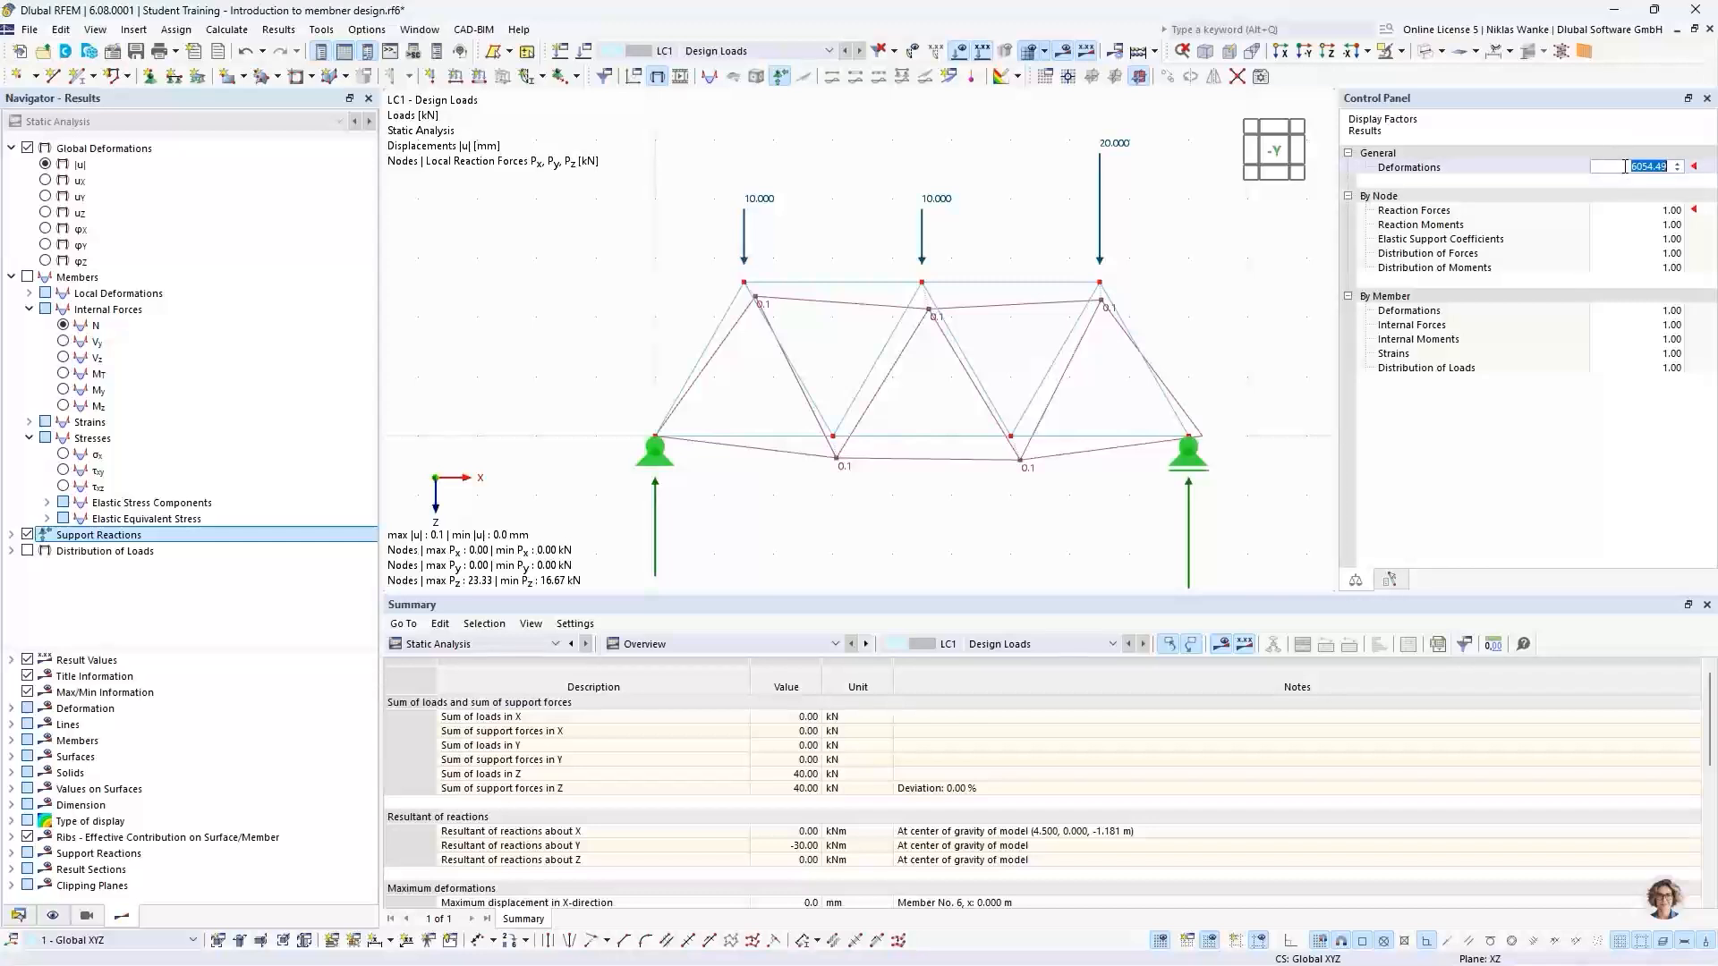
{"action": "key", "text": "Tab"}
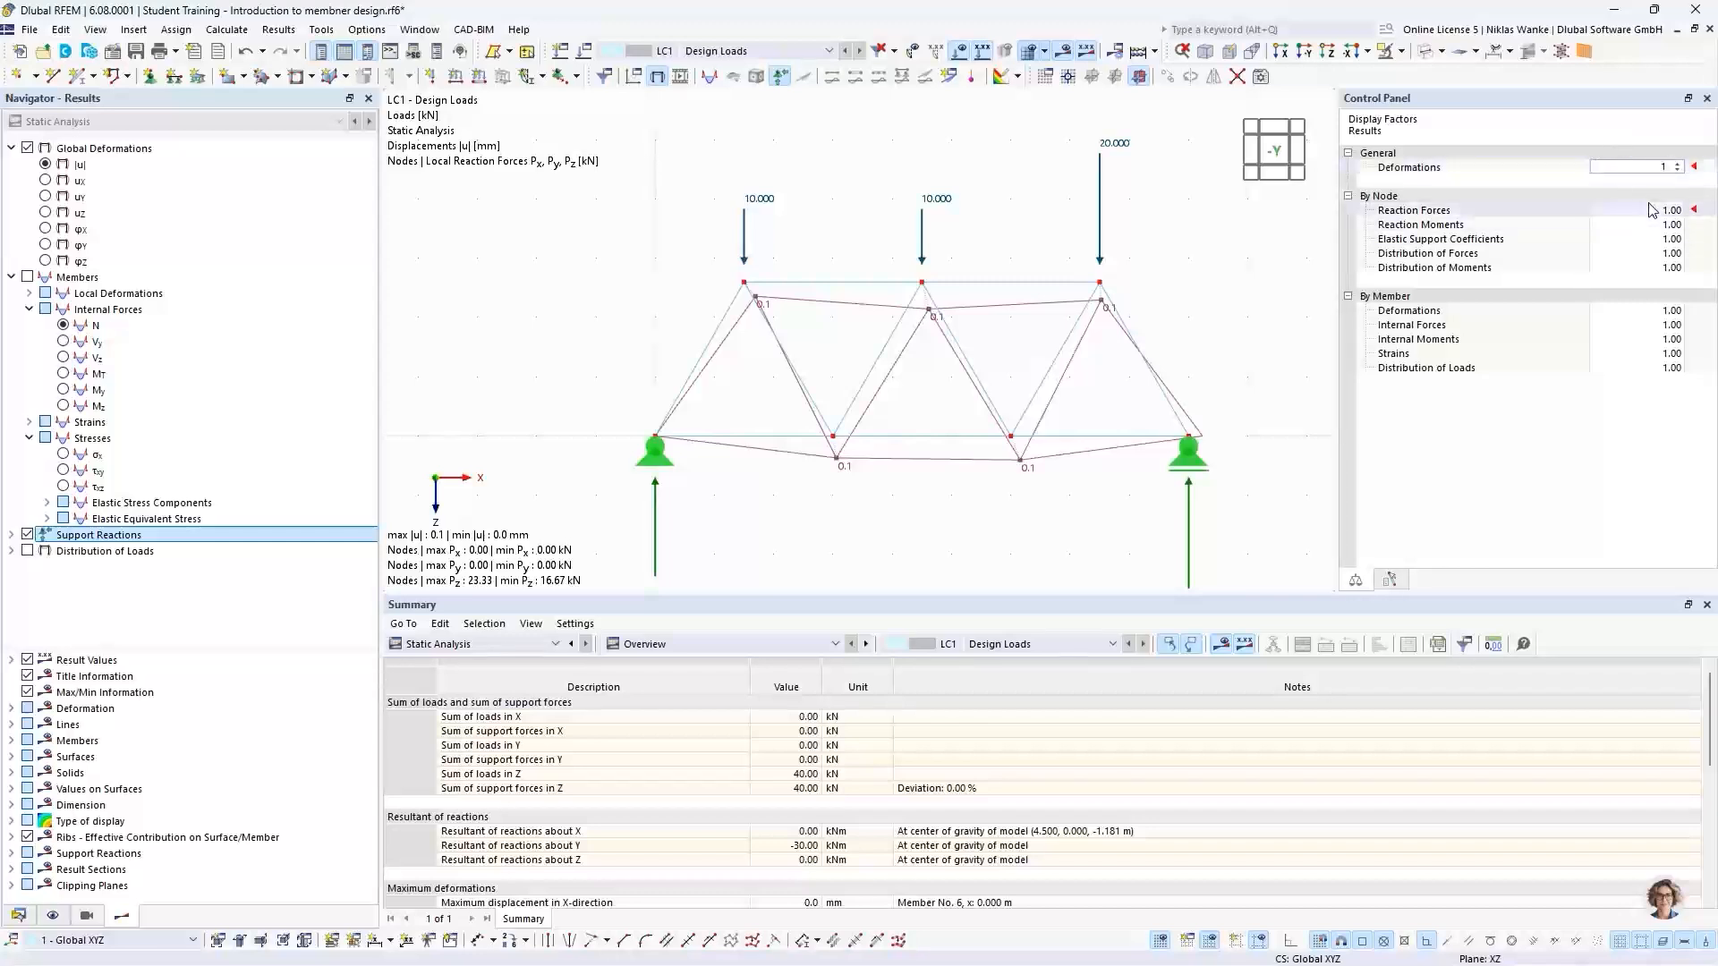
{"action": "left_click", "coordinate": [1654, 169]}
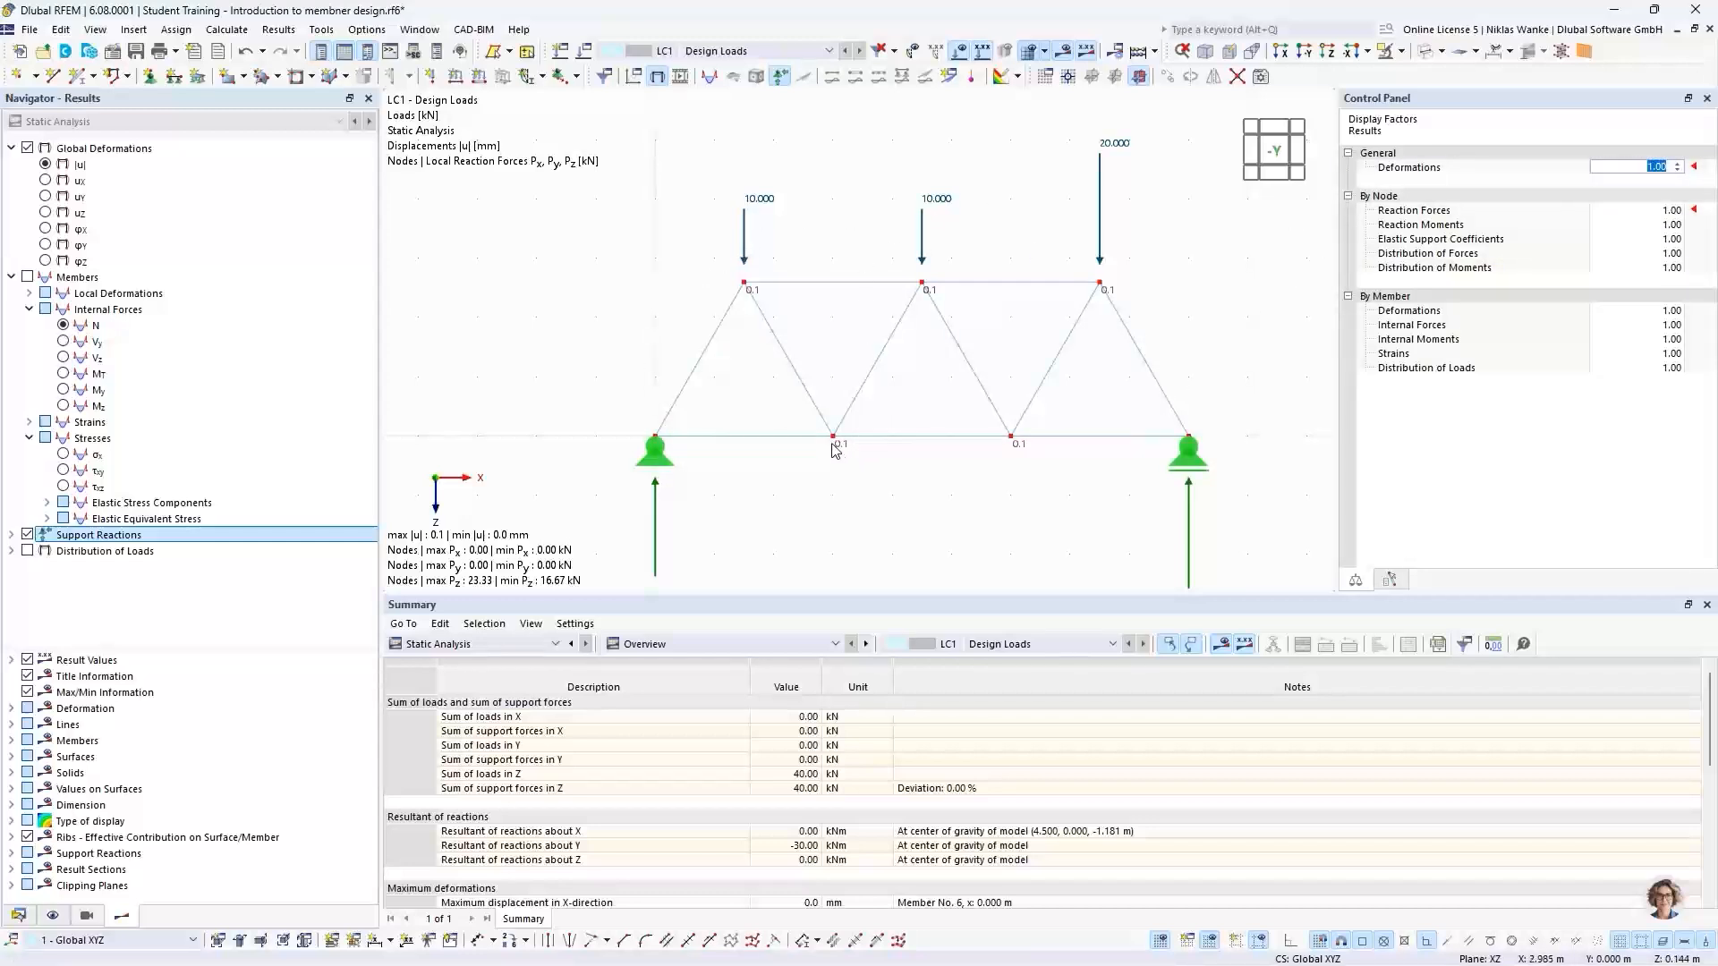
{"action": "scroll", "coordinate": [839, 448], "scroll_direction": "up", "scroll_amount": 5}
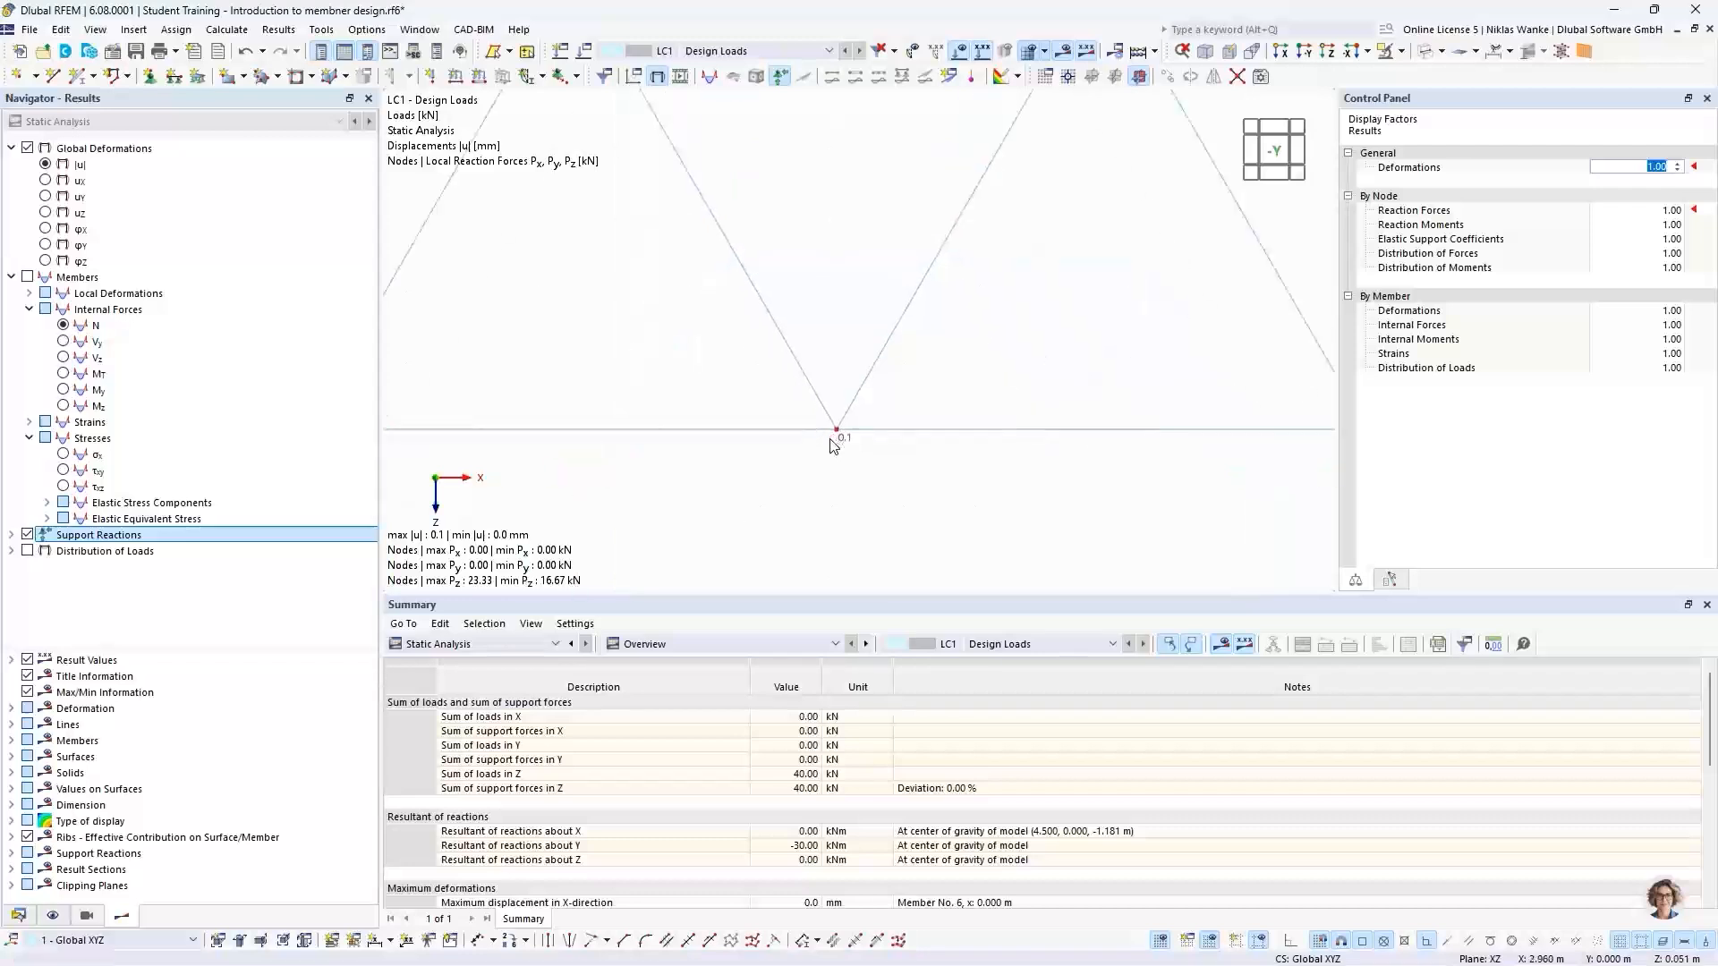
{"action": "scroll", "coordinate": [846, 427], "scroll_direction": "up", "scroll_amount": 4}
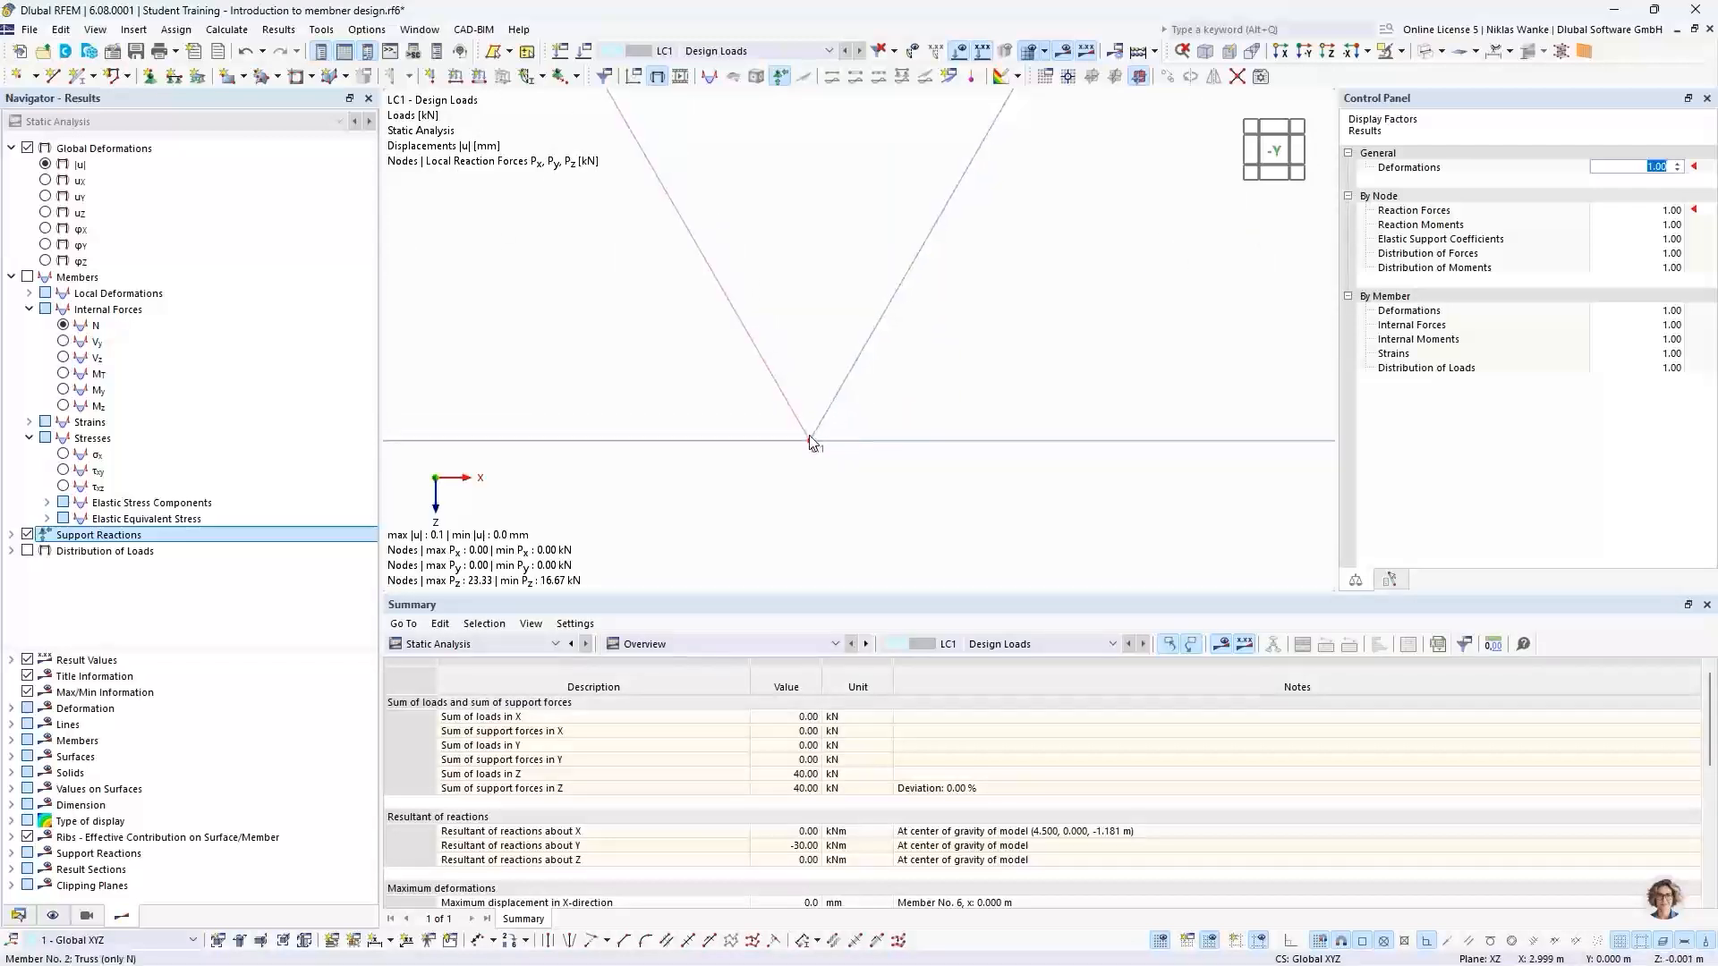
{"action": "scroll", "coordinate": [799, 452], "scroll_direction": "up", "scroll_amount": 10}
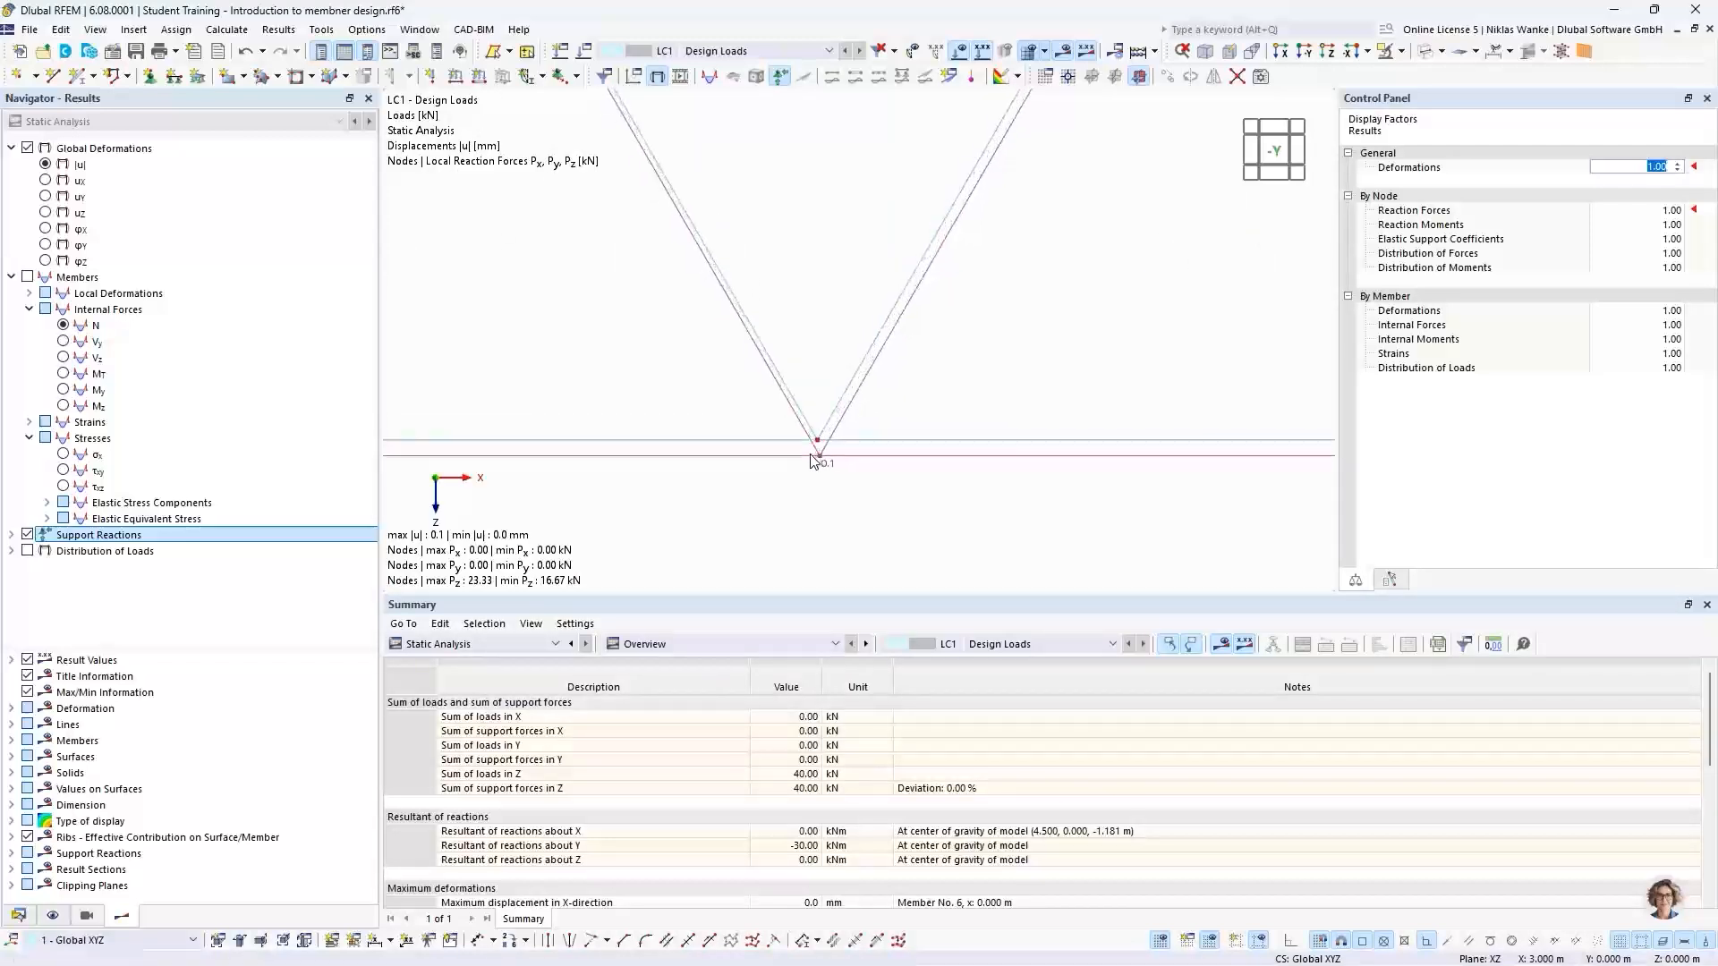
{"action": "scroll", "coordinate": [841, 434], "scroll_direction": "up", "scroll_amount": 4}
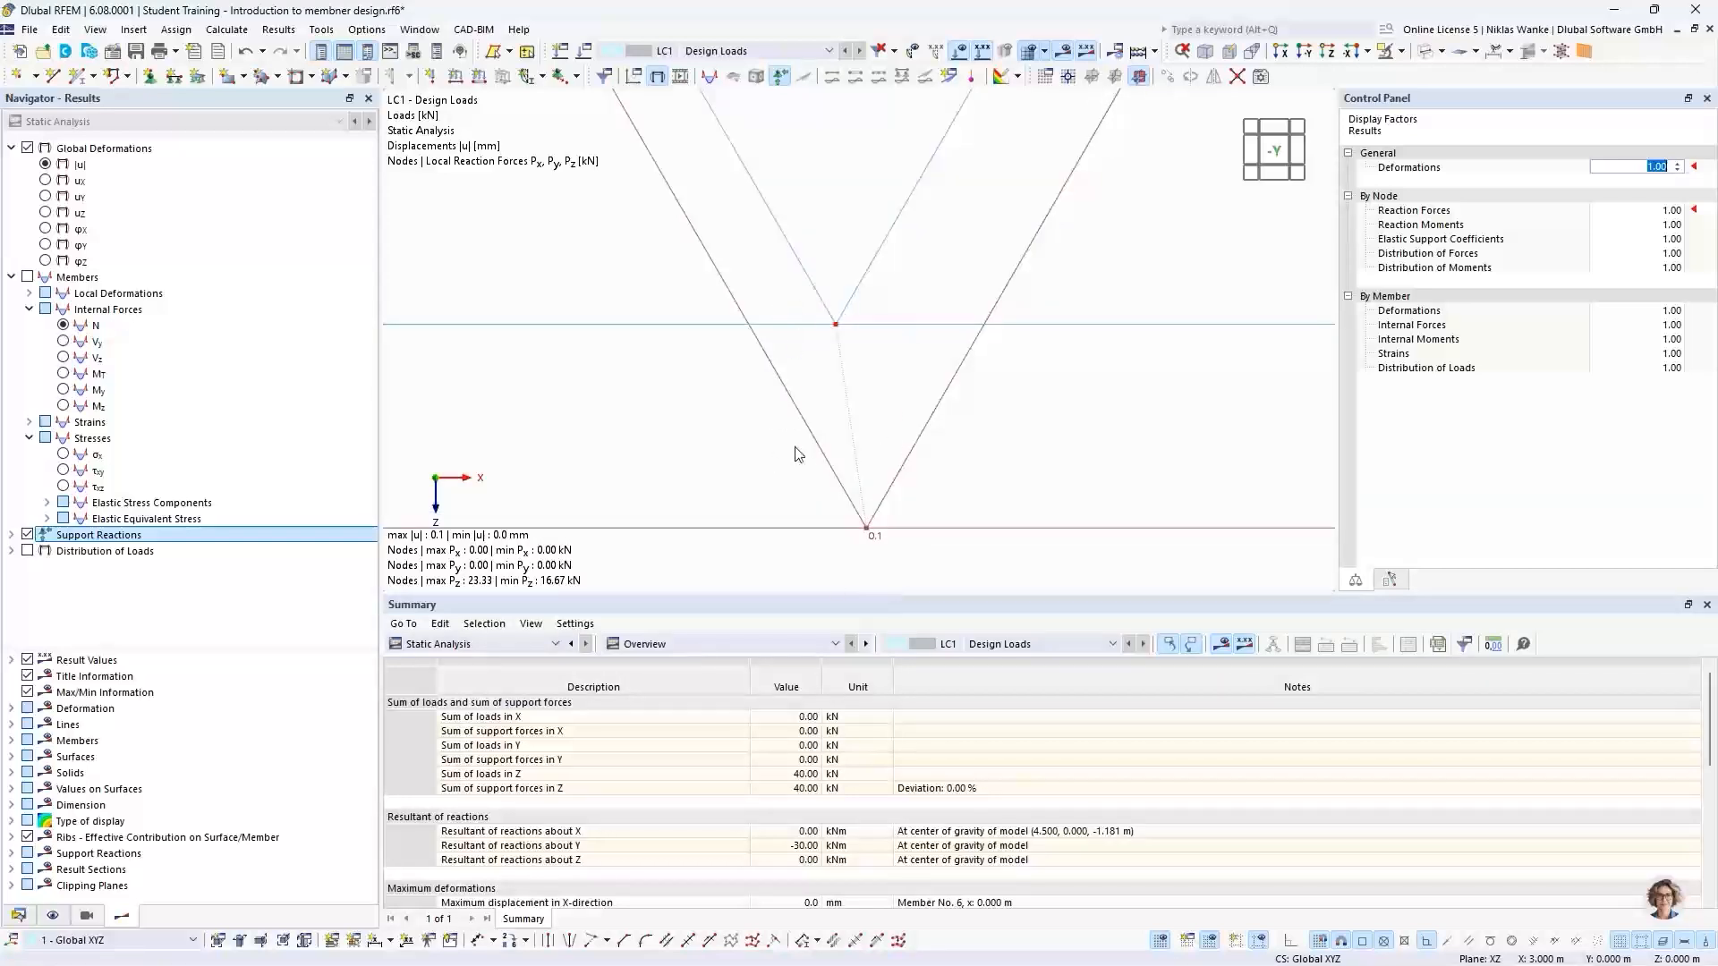
Set the general deformation display factor to 6000 with the whole truss in view
{"action": "scroll", "coordinate": [825, 489], "scroll_direction": "down", "scroll_amount": 5}
{"action": "scroll", "coordinate": [825, 489], "scroll_direction": "down", "scroll_amount": 5}
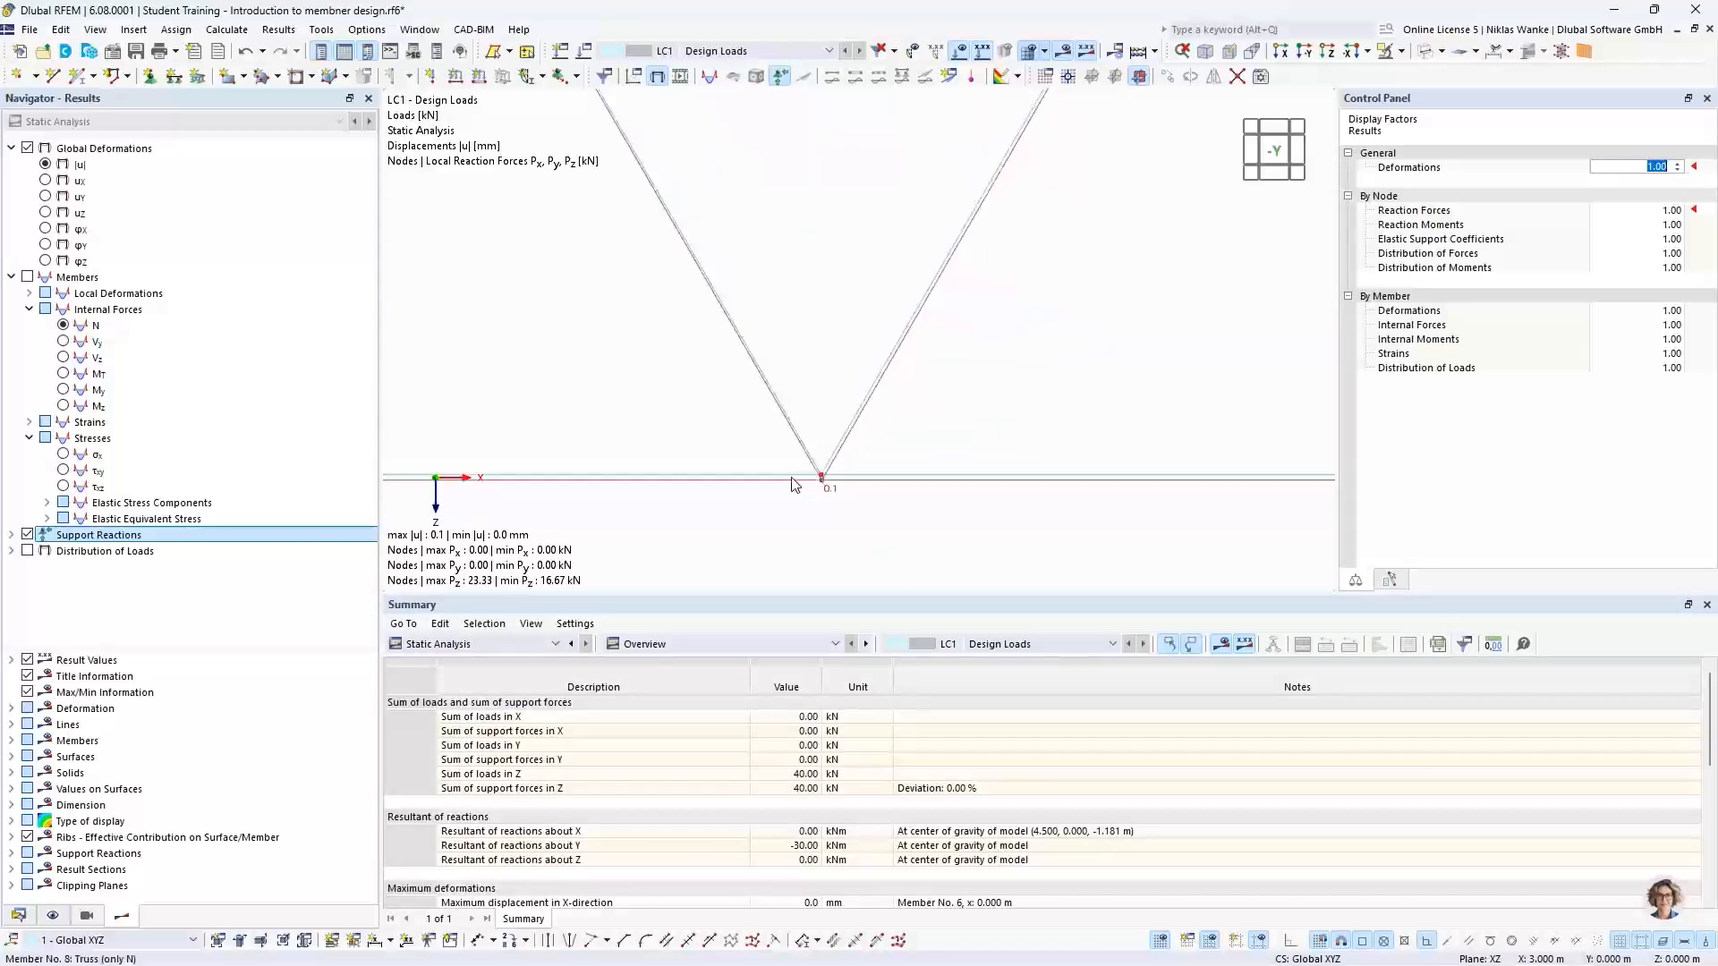
{"action": "scroll", "coordinate": [790, 481], "scroll_direction": "down", "scroll_amount": 5}
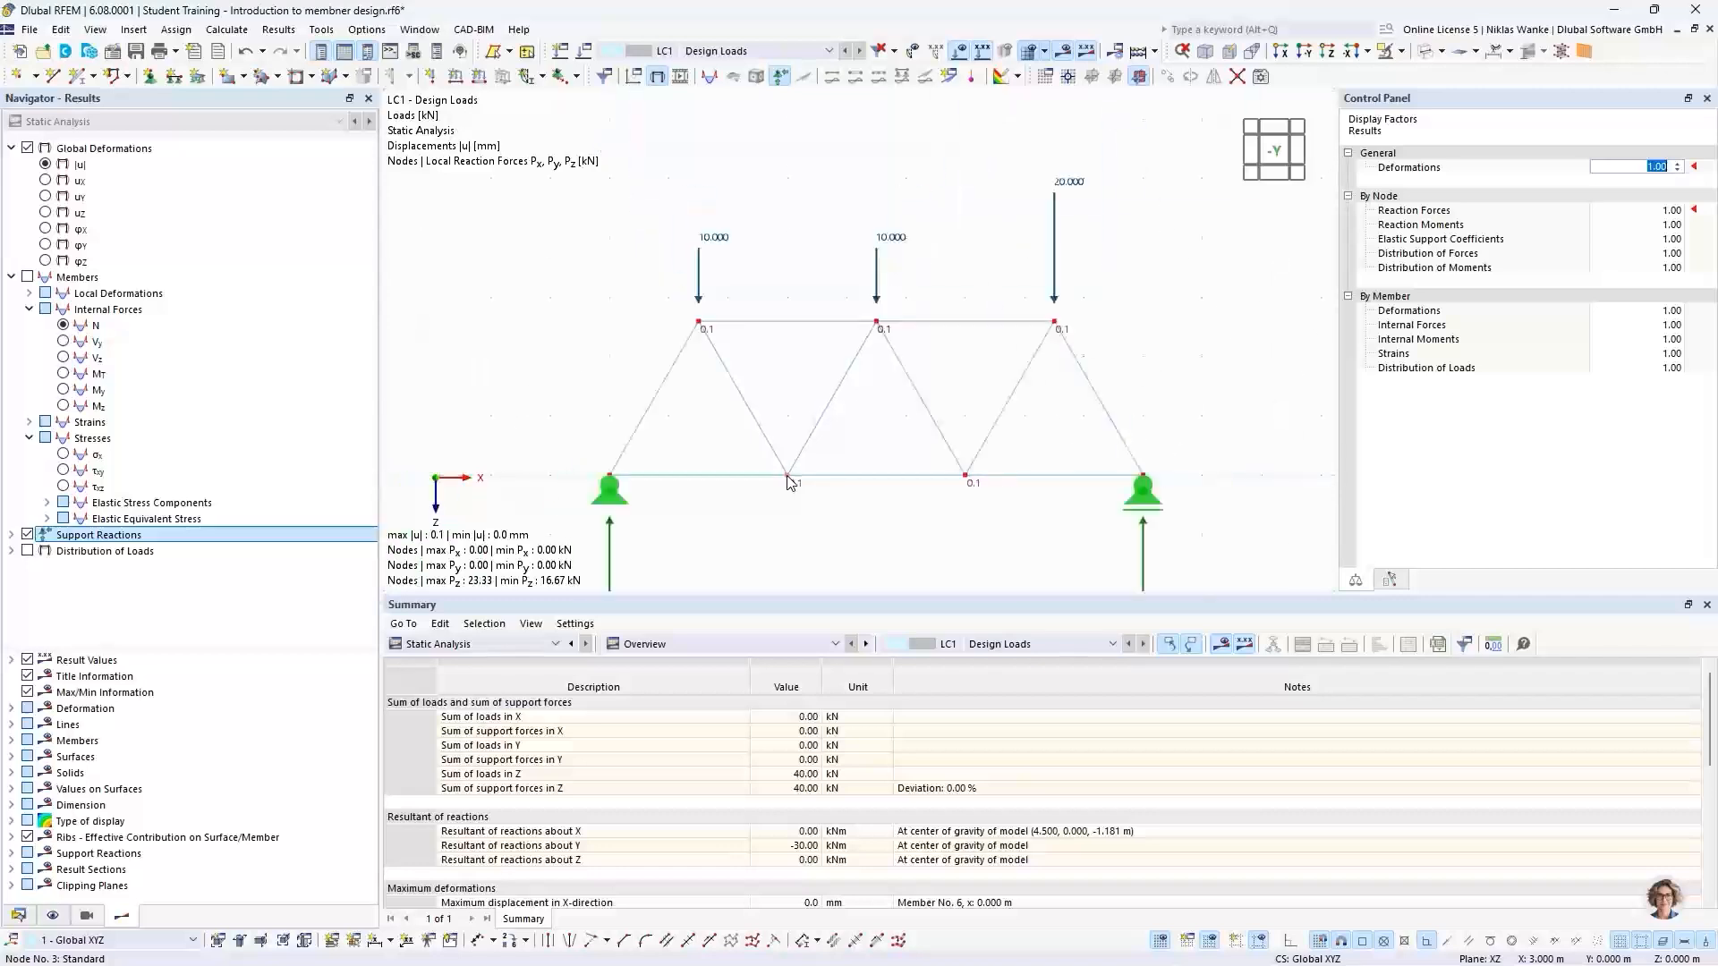
{"action": "middle_click_drag", "start_coordinate": [802, 487], "coordinate": [834, 469]}
{"action": "left_click_drag", "start_coordinate": [834, 470], "coordinate": [801, 435]}
{"action": "scroll", "coordinate": [836, 474], "scroll_direction": "down", "scroll_amount": 1}
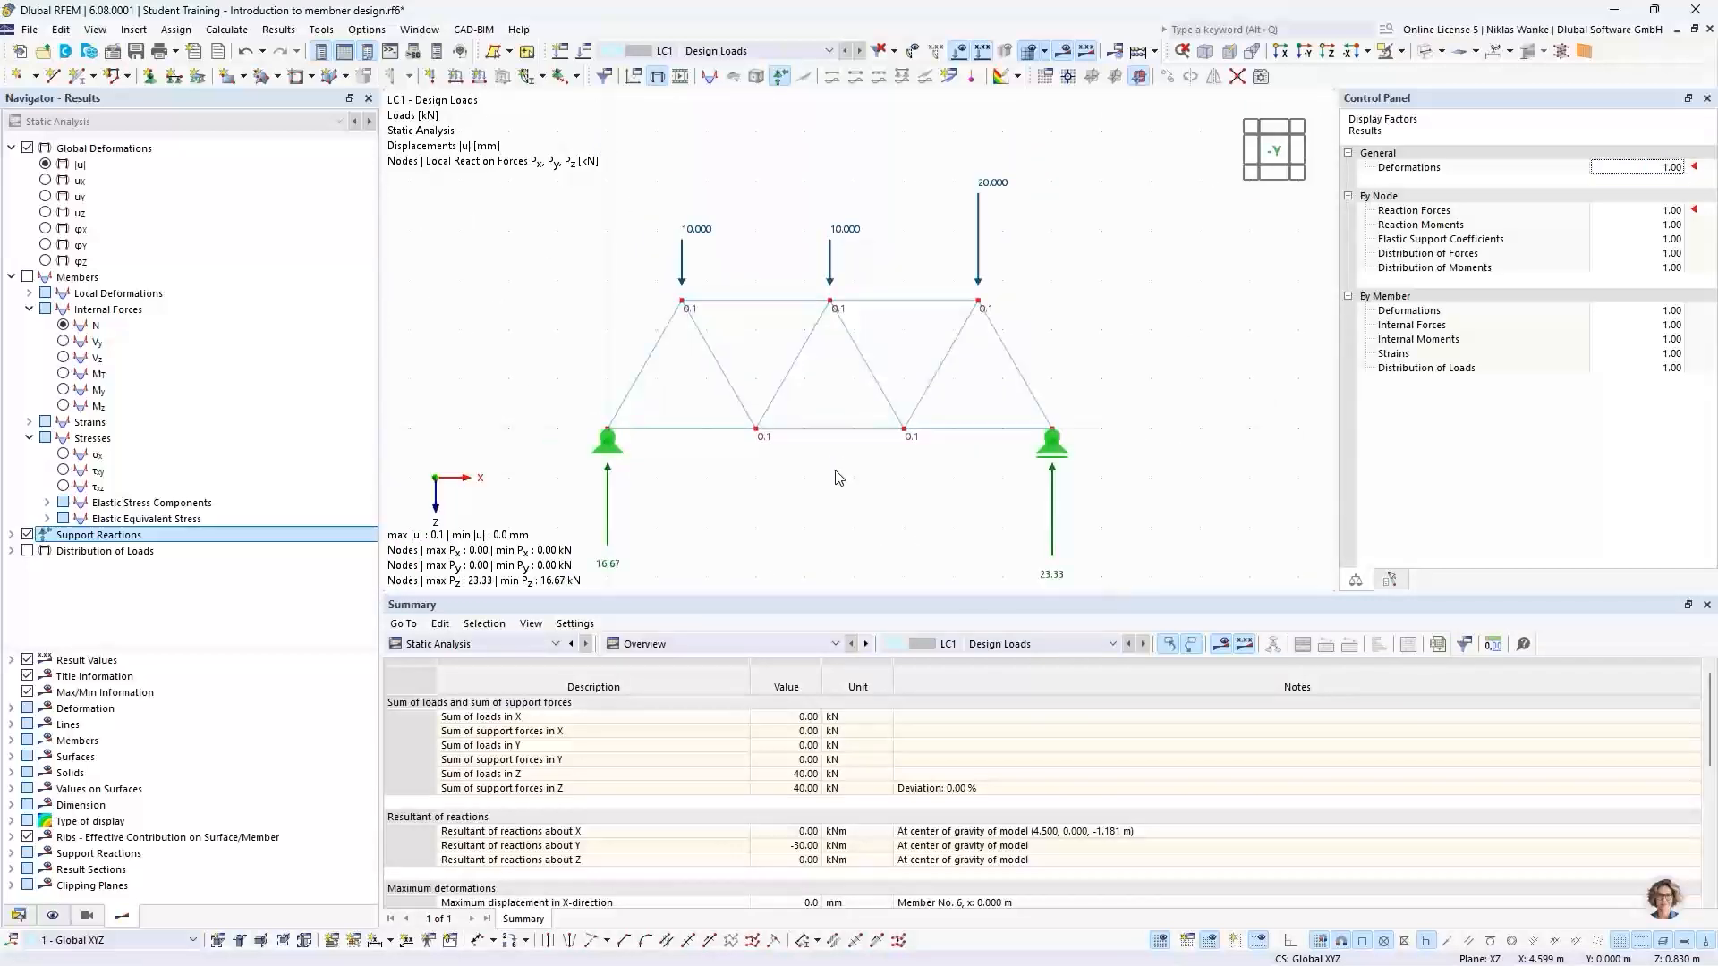
{"action": "left_click", "coordinate": [1655, 170]}
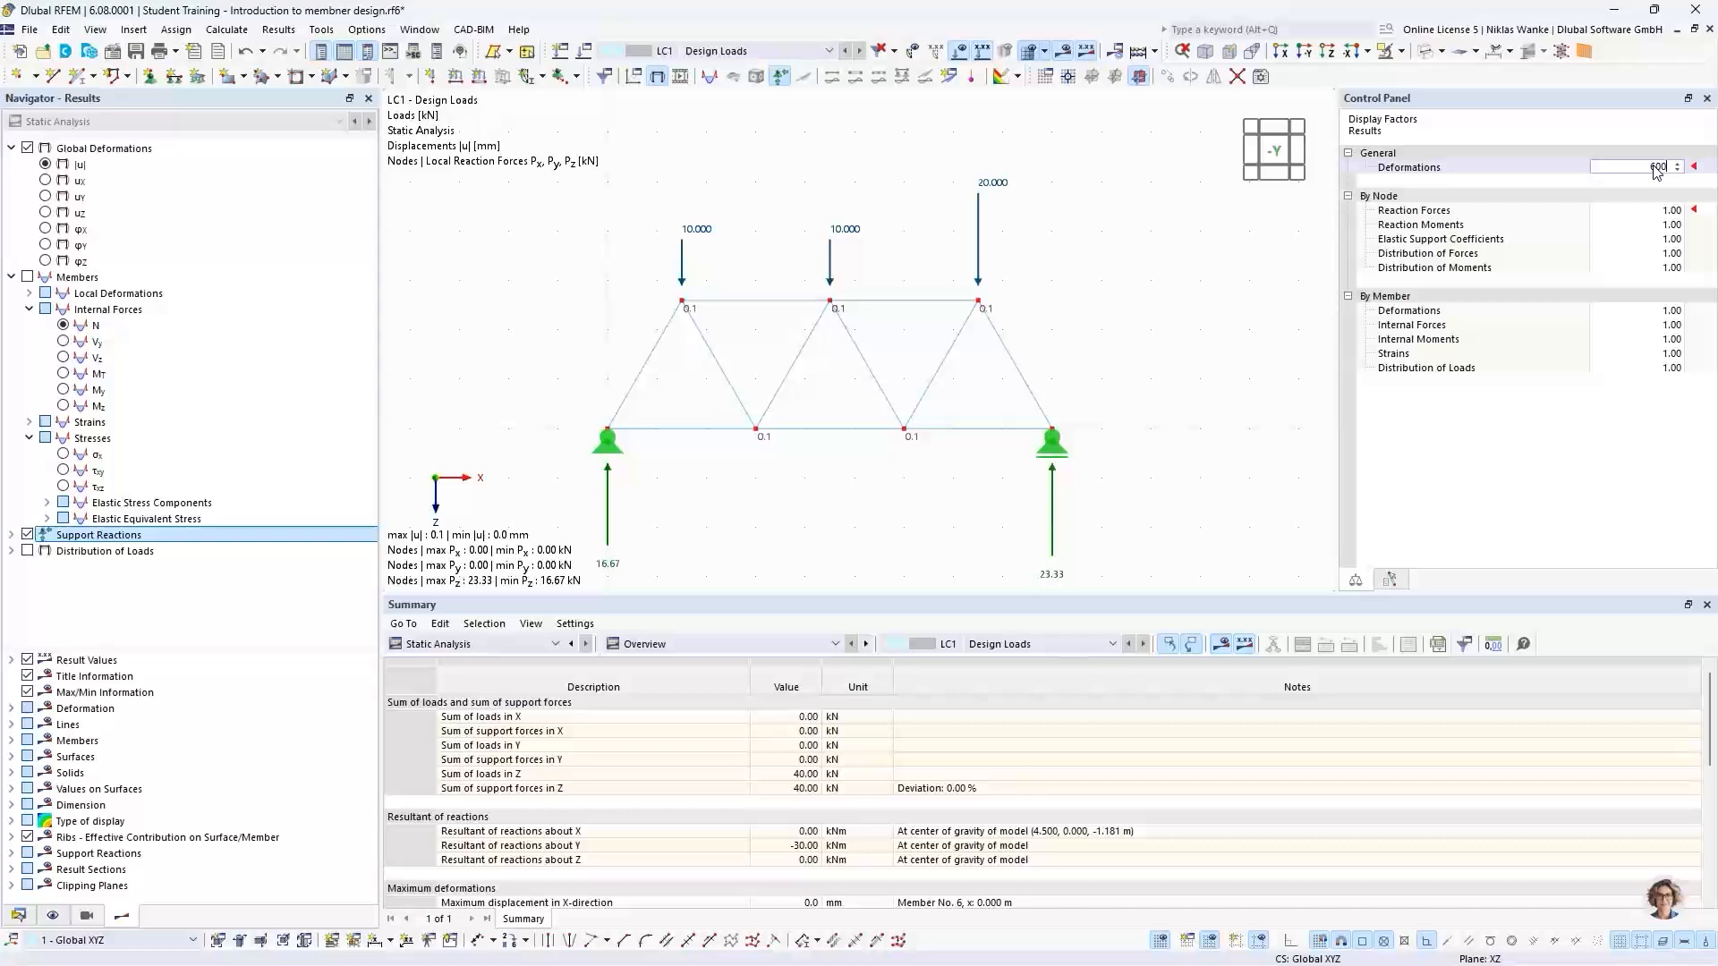
{"action": "left_click", "coordinate": [1656, 211]}
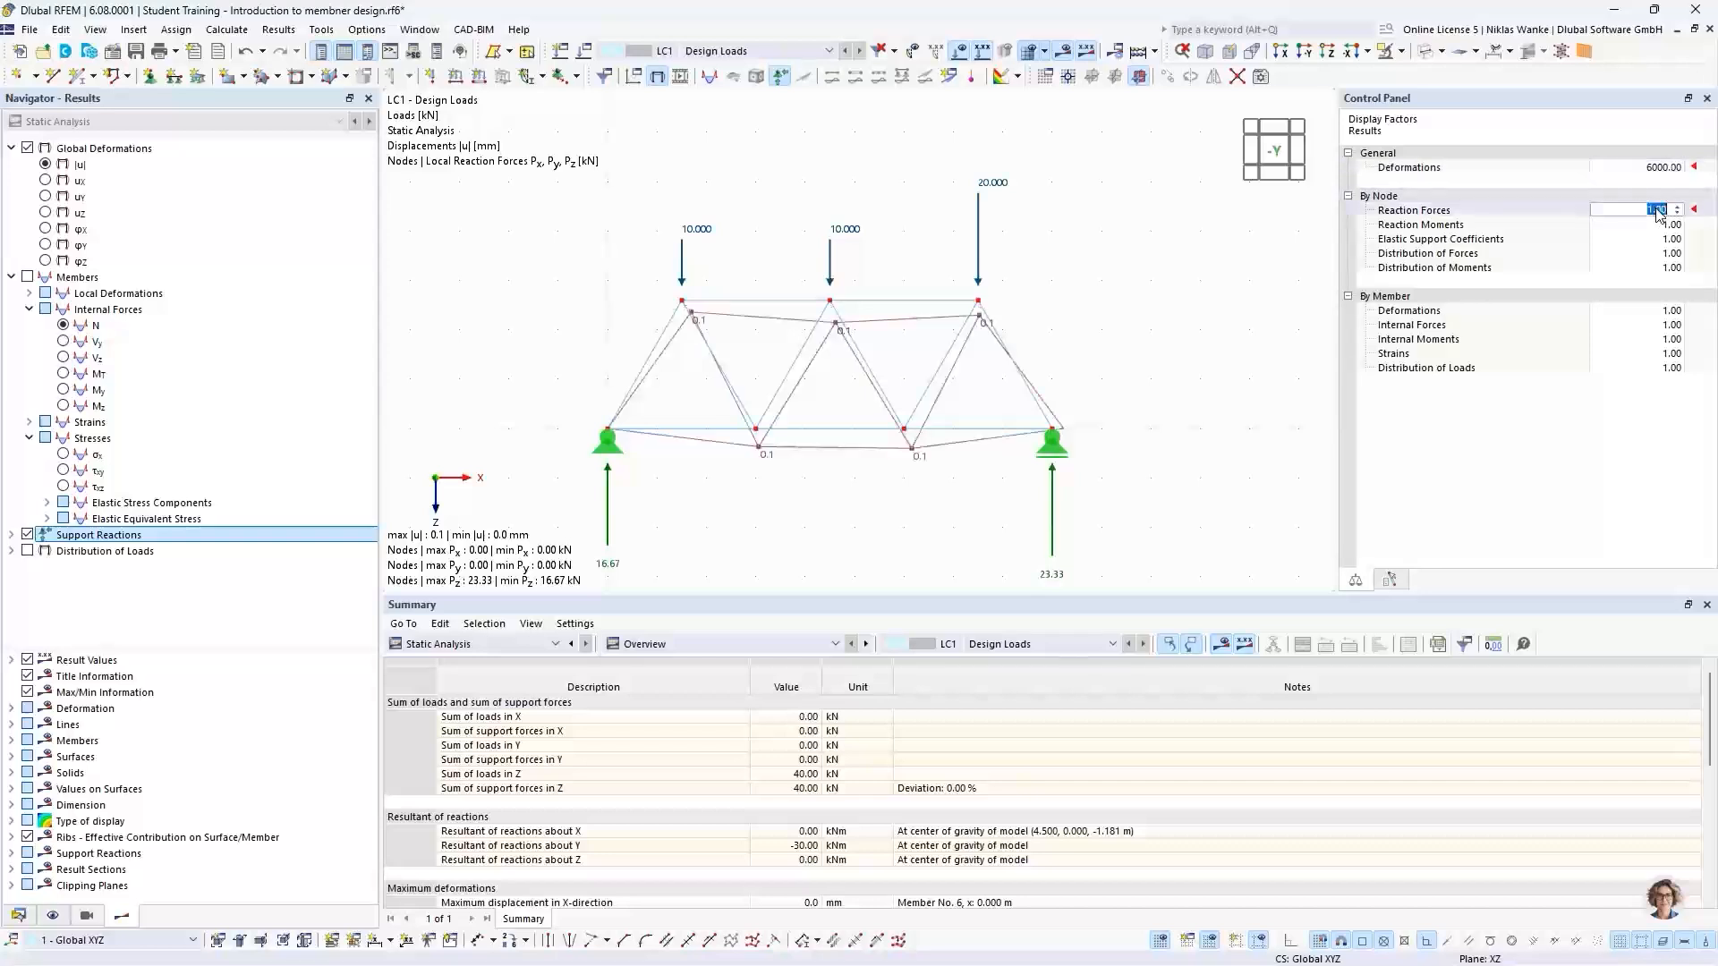
{"action": "left_click", "coordinate": [1035, 313]}
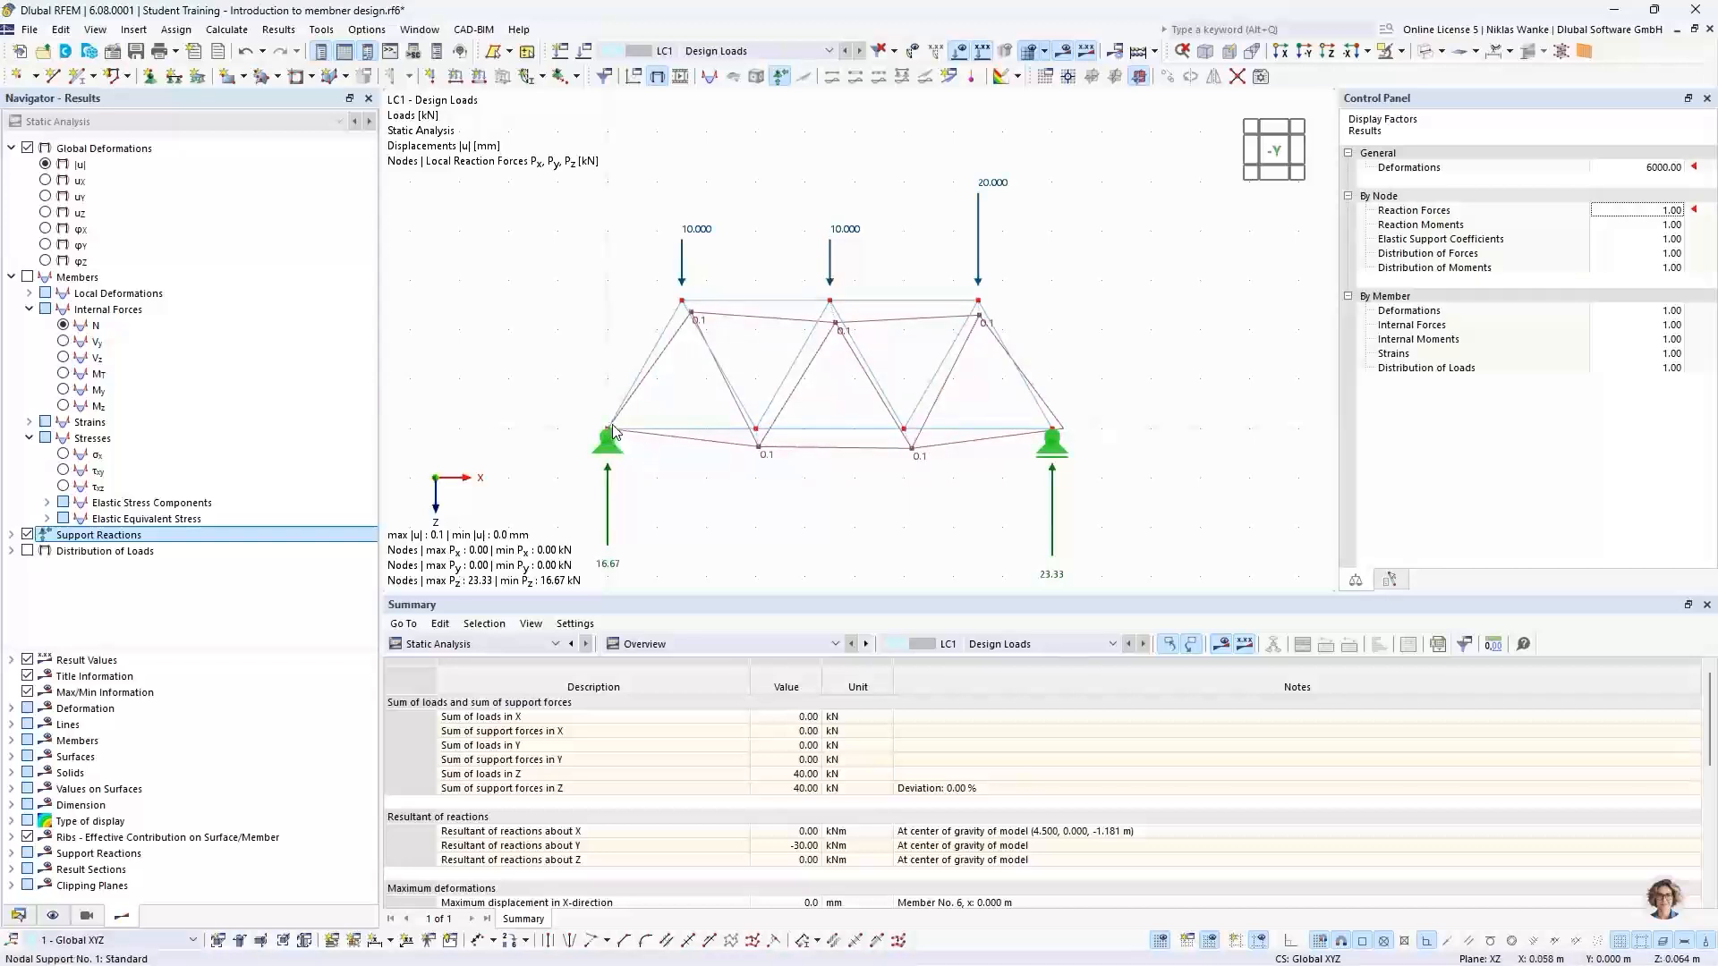
Examine the exaggerated deformed shape of the truss at the fixed left support and the sliding right support
{"action": "scroll", "coordinate": [608, 430], "scroll_direction": "up", "scroll_amount": 5}
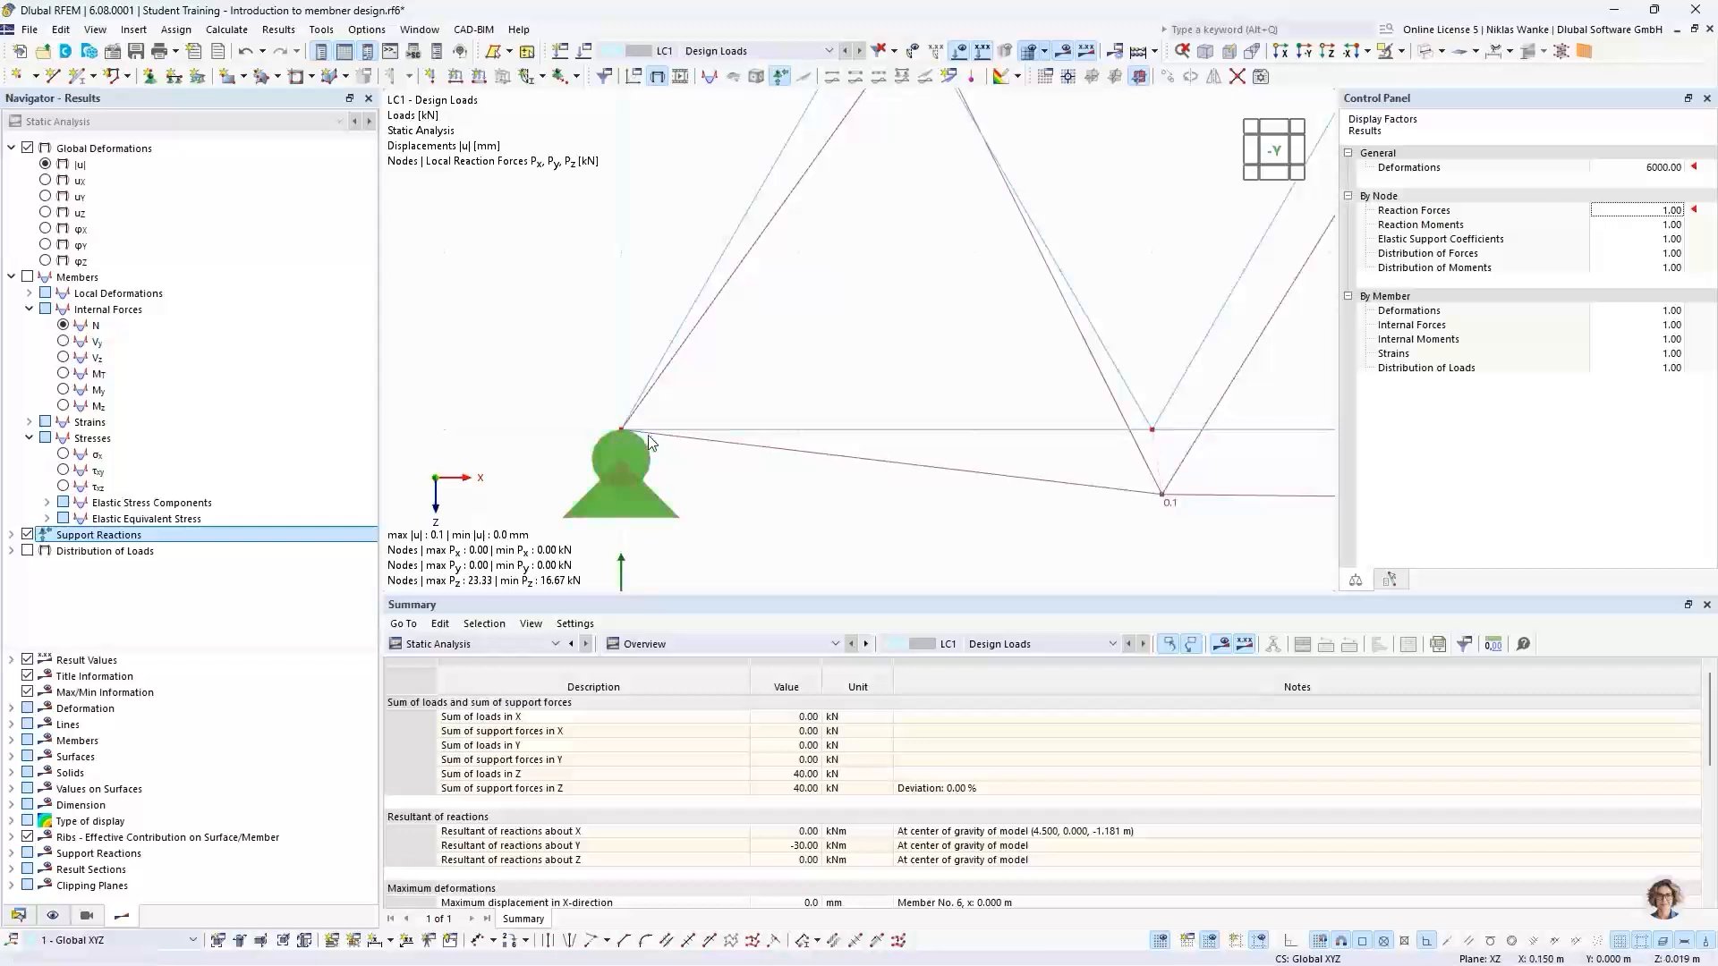
{"action": "scroll", "coordinate": [647, 435], "scroll_direction": "up", "scroll_amount": 3}
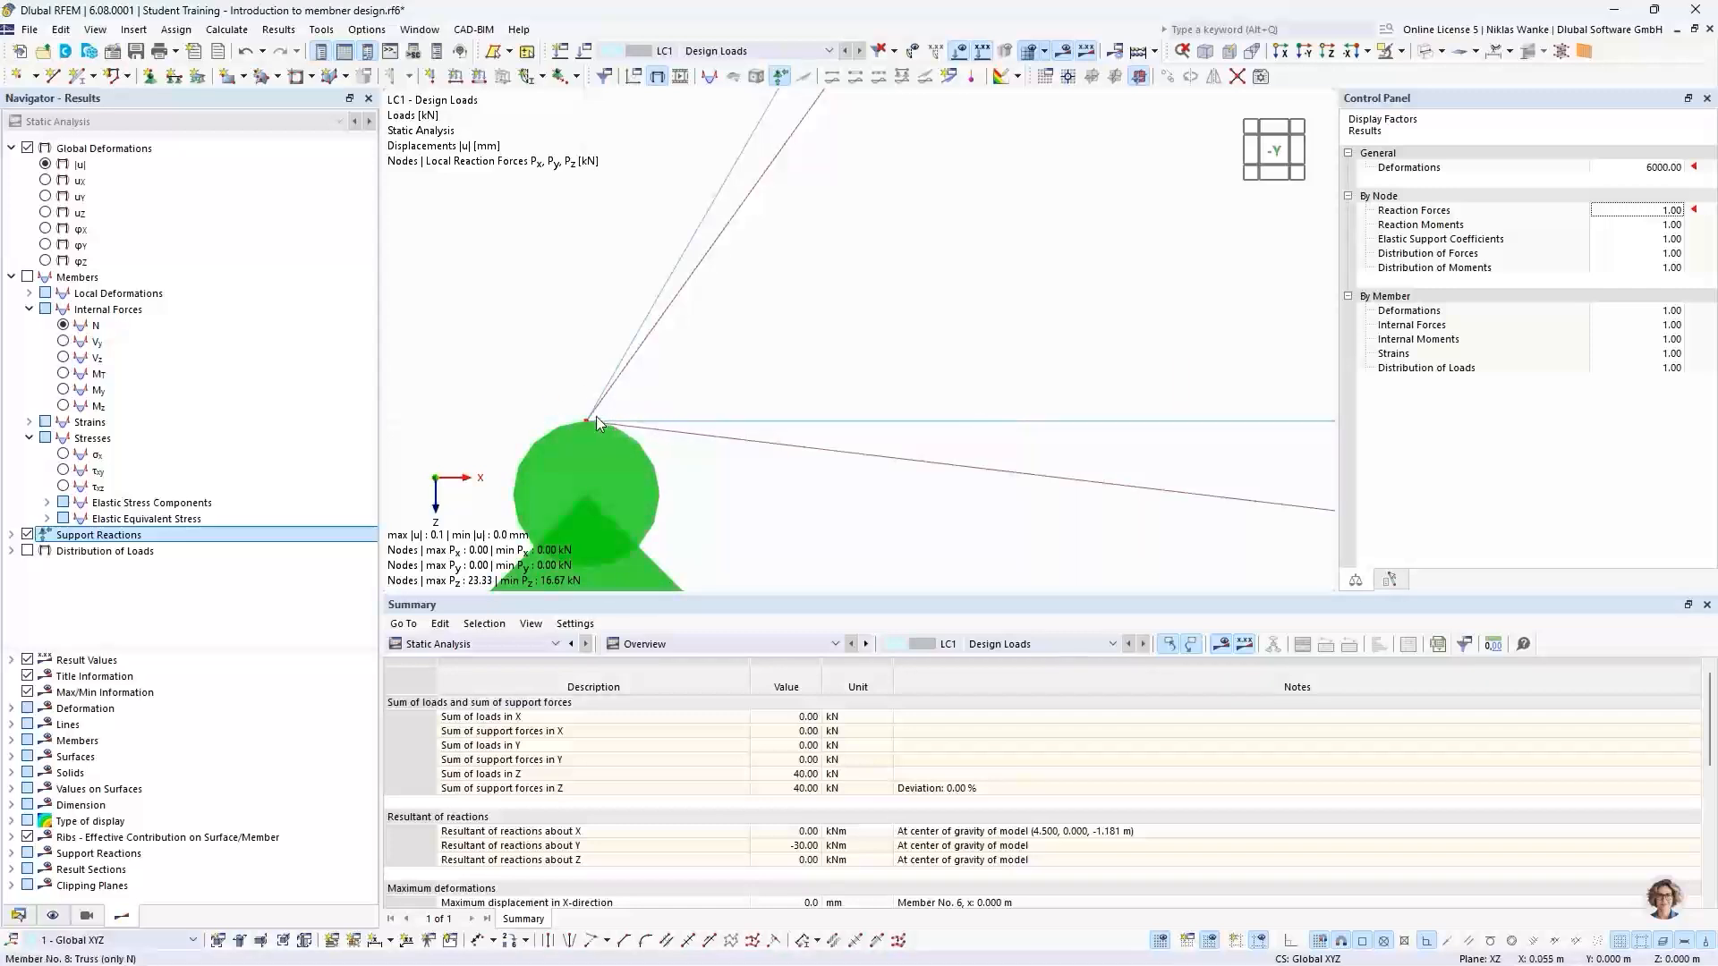
{"action": "scroll", "coordinate": [635, 391], "scroll_direction": "down", "scroll_amount": 2}
{"action": "scroll", "coordinate": [635, 391], "scroll_direction": "down", "scroll_amount": 3}
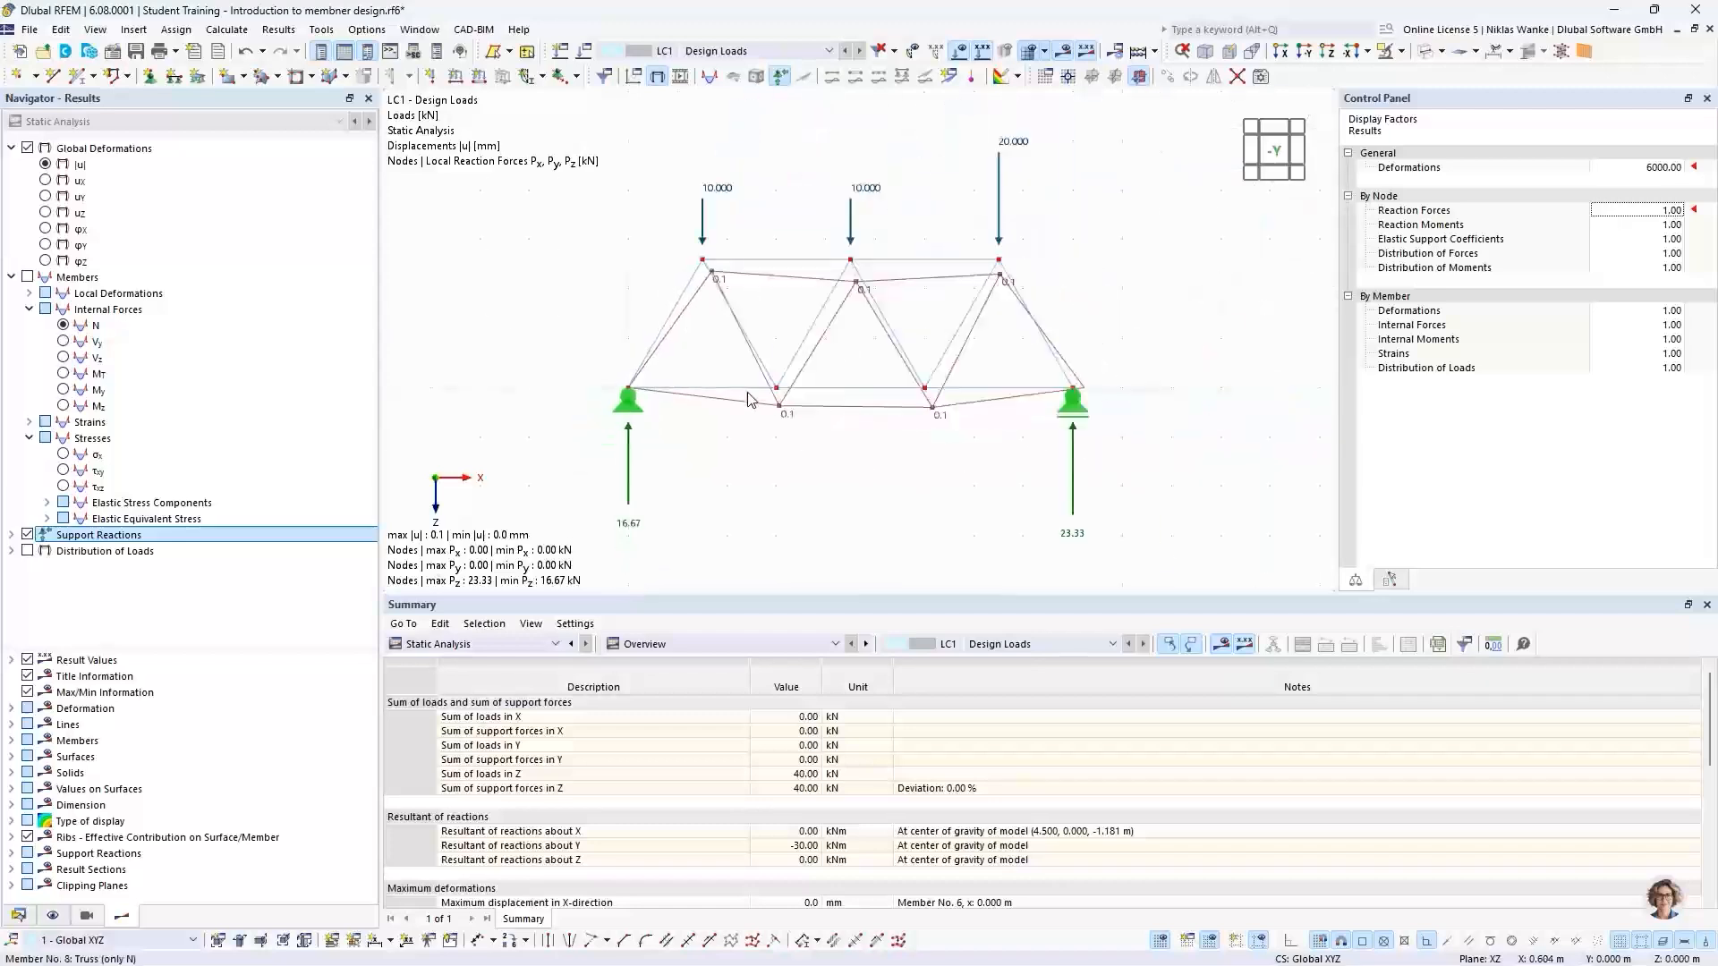
{"action": "scroll", "coordinate": [911, 401], "scroll_direction": "up", "scroll_amount": 4}
{"action": "scroll", "coordinate": [913, 408], "scroll_direction": "up", "scroll_amount": 3}
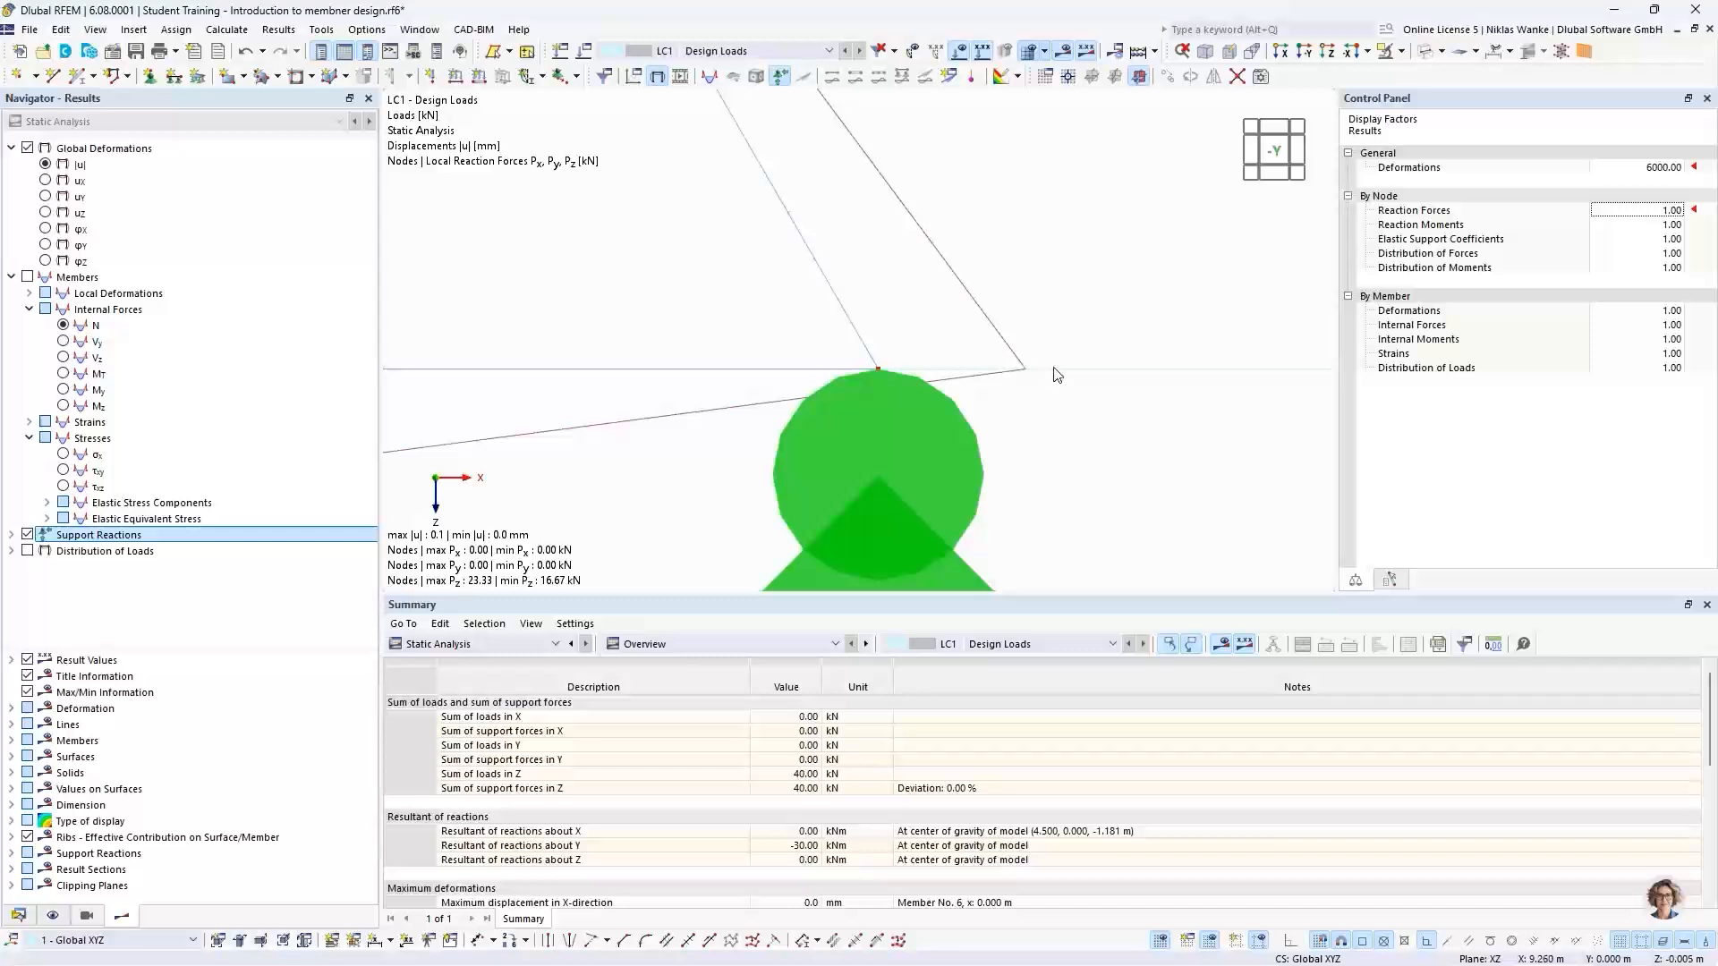
{"action": "scroll", "coordinate": [1052, 380], "scroll_direction": "down", "scroll_amount": 5}
{"action": "scroll", "coordinate": [1052, 385], "scroll_direction": "down", "scroll_amount": 1}
{"action": "middle_click_drag", "start_coordinate": [1053, 384], "coordinate": [1178, 402]}
{"action": "scroll", "coordinate": [1177, 402], "scroll_direction": "down", "scroll_amount": 2}
{"action": "scroll", "coordinate": [927, 431], "scroll_direction": "down", "scroll_amount": 1}
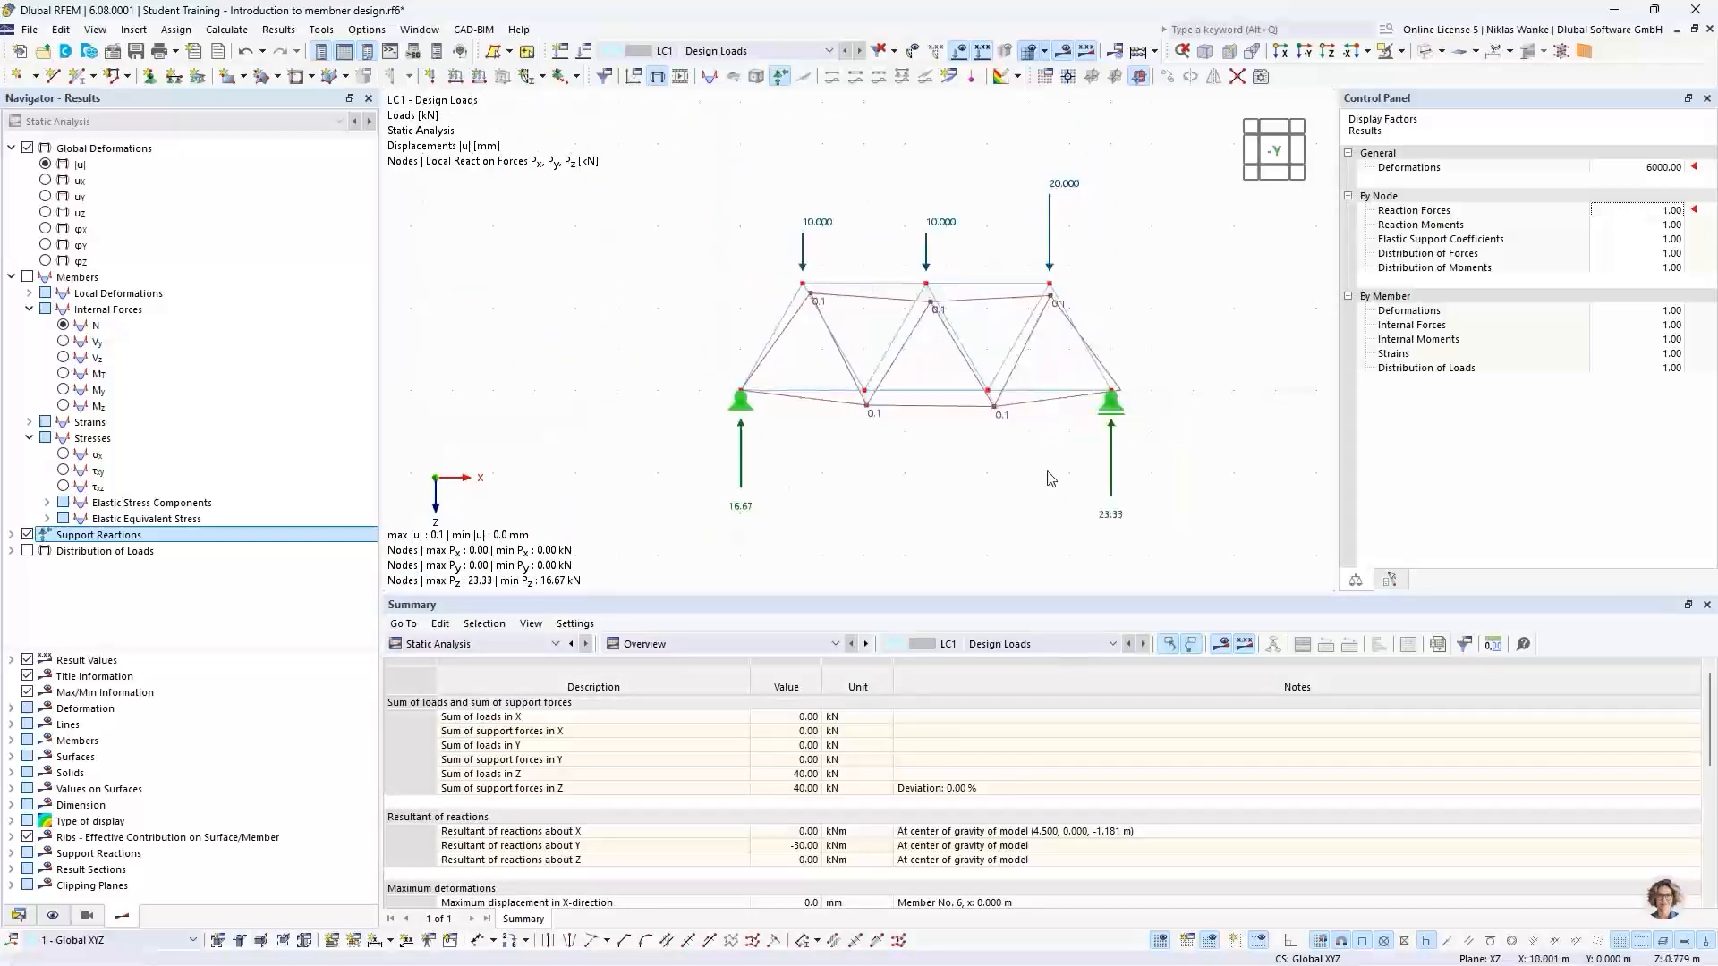
{"action": "middle_click_drag", "start_coordinate": [923, 440], "coordinate": [881, 421]}
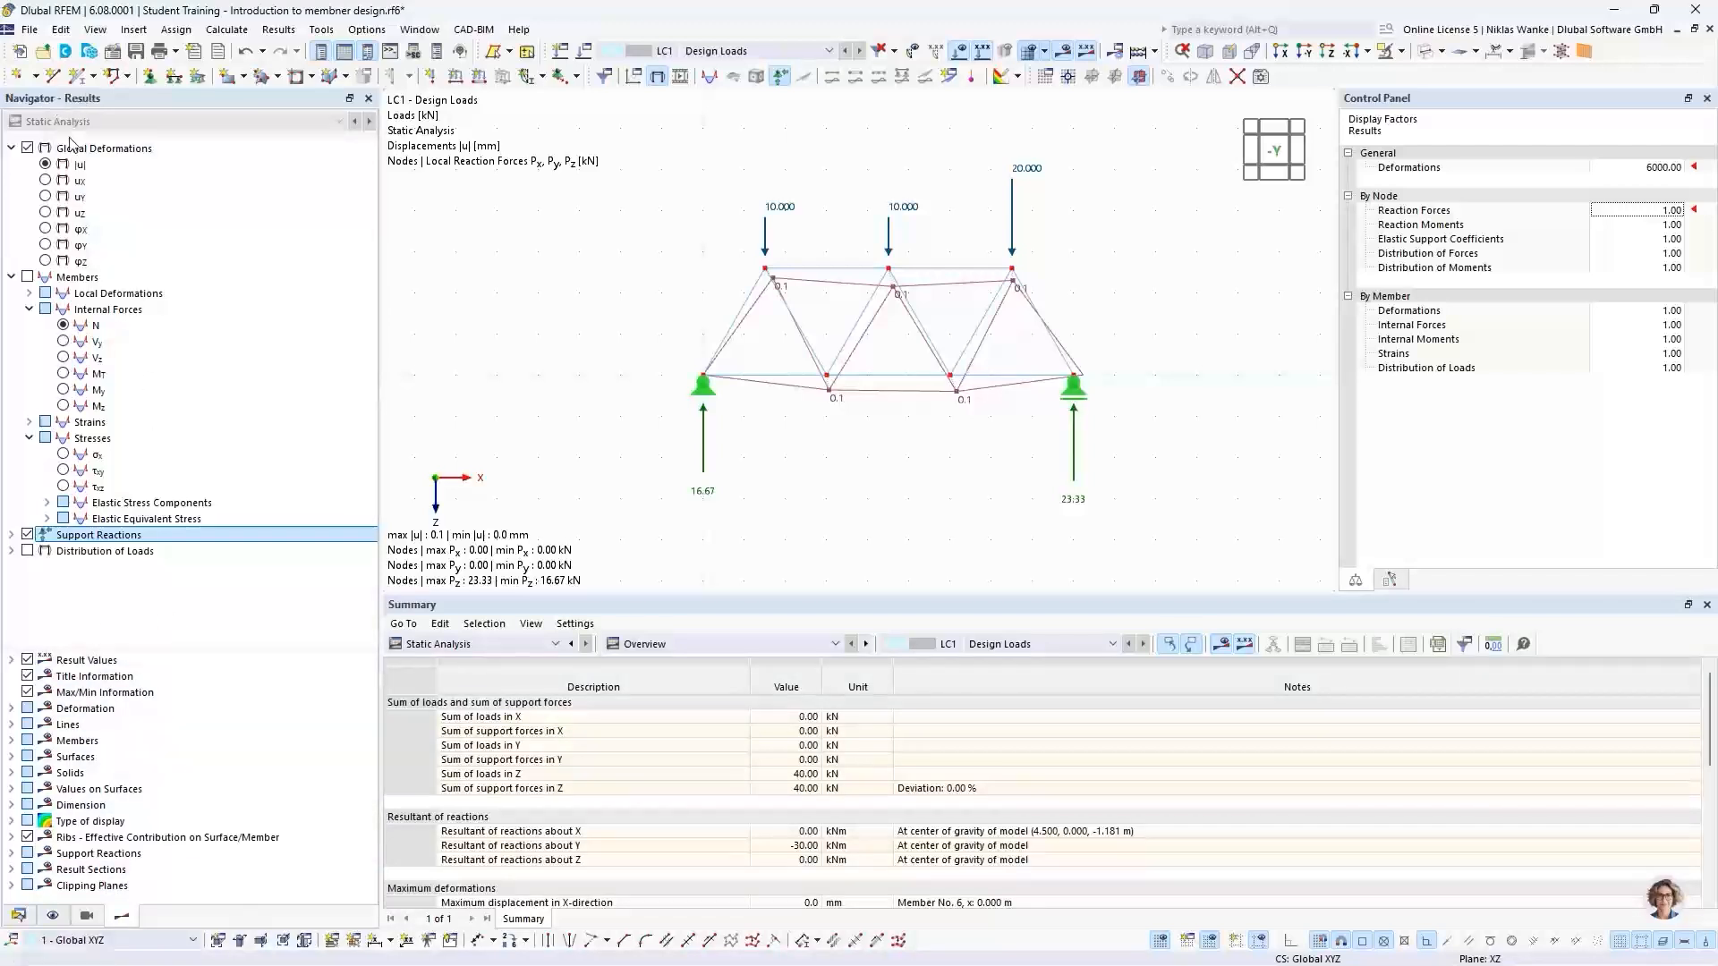
Display the members' global deformation as colored sections and show the color scale for the displacements |u|
{"action": "left_click", "coordinate": [12, 708]}
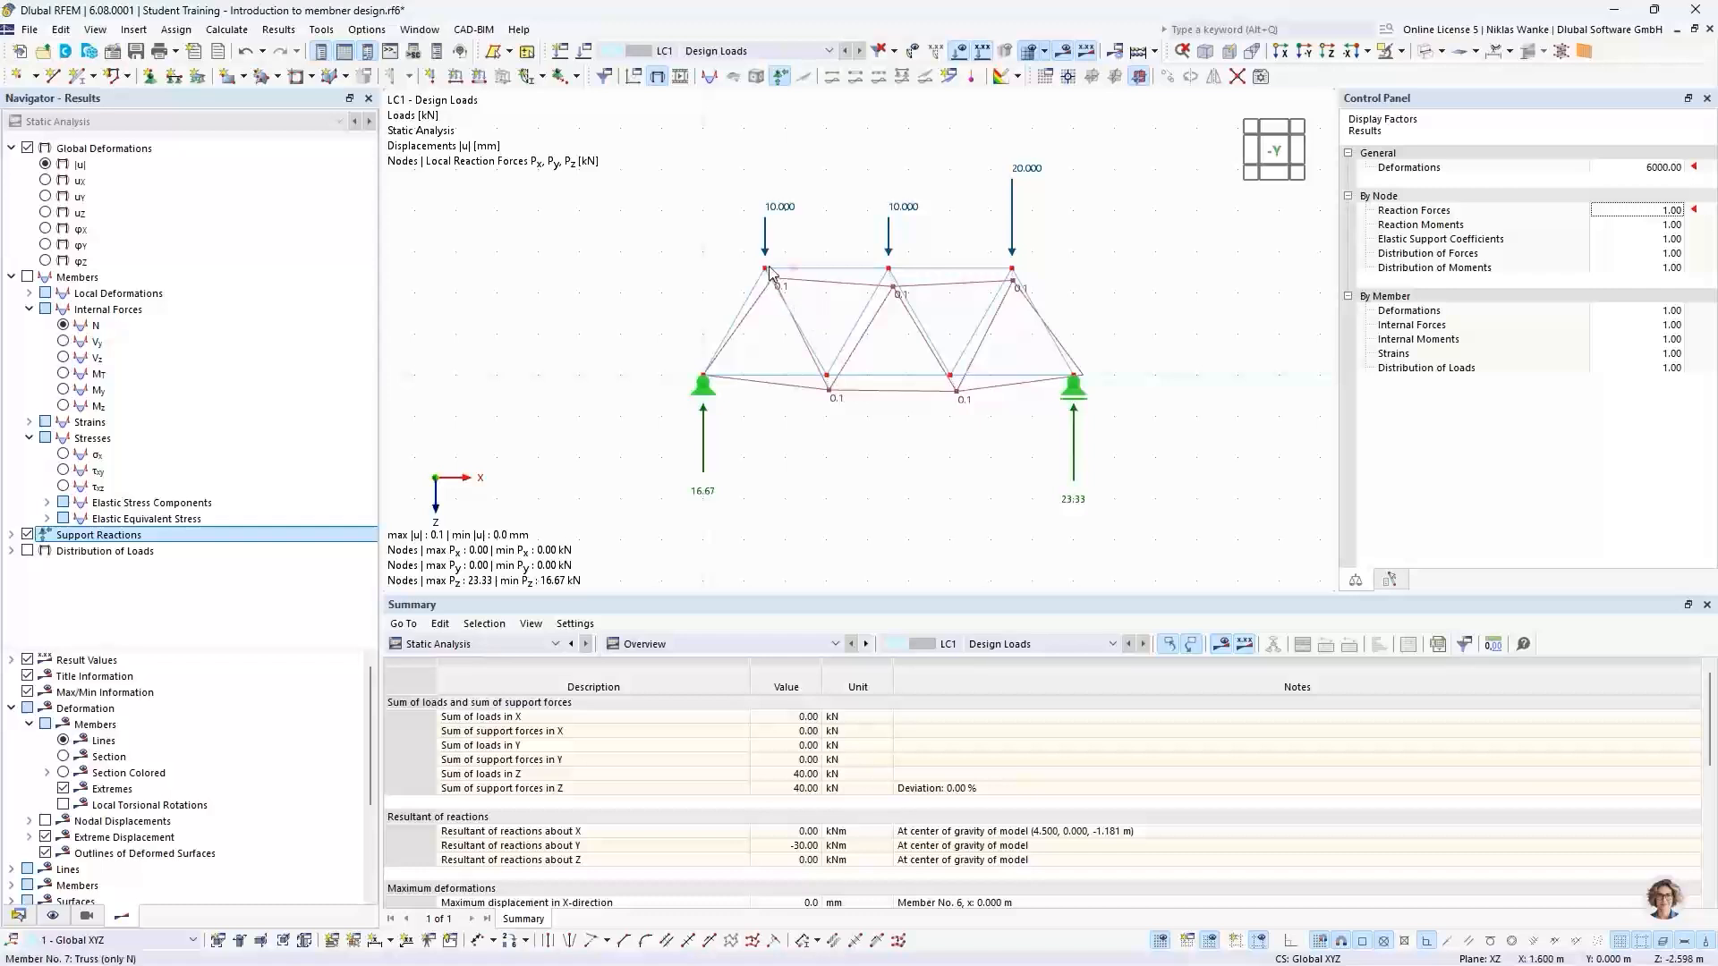
{"action": "left_click", "coordinate": [63, 773]}
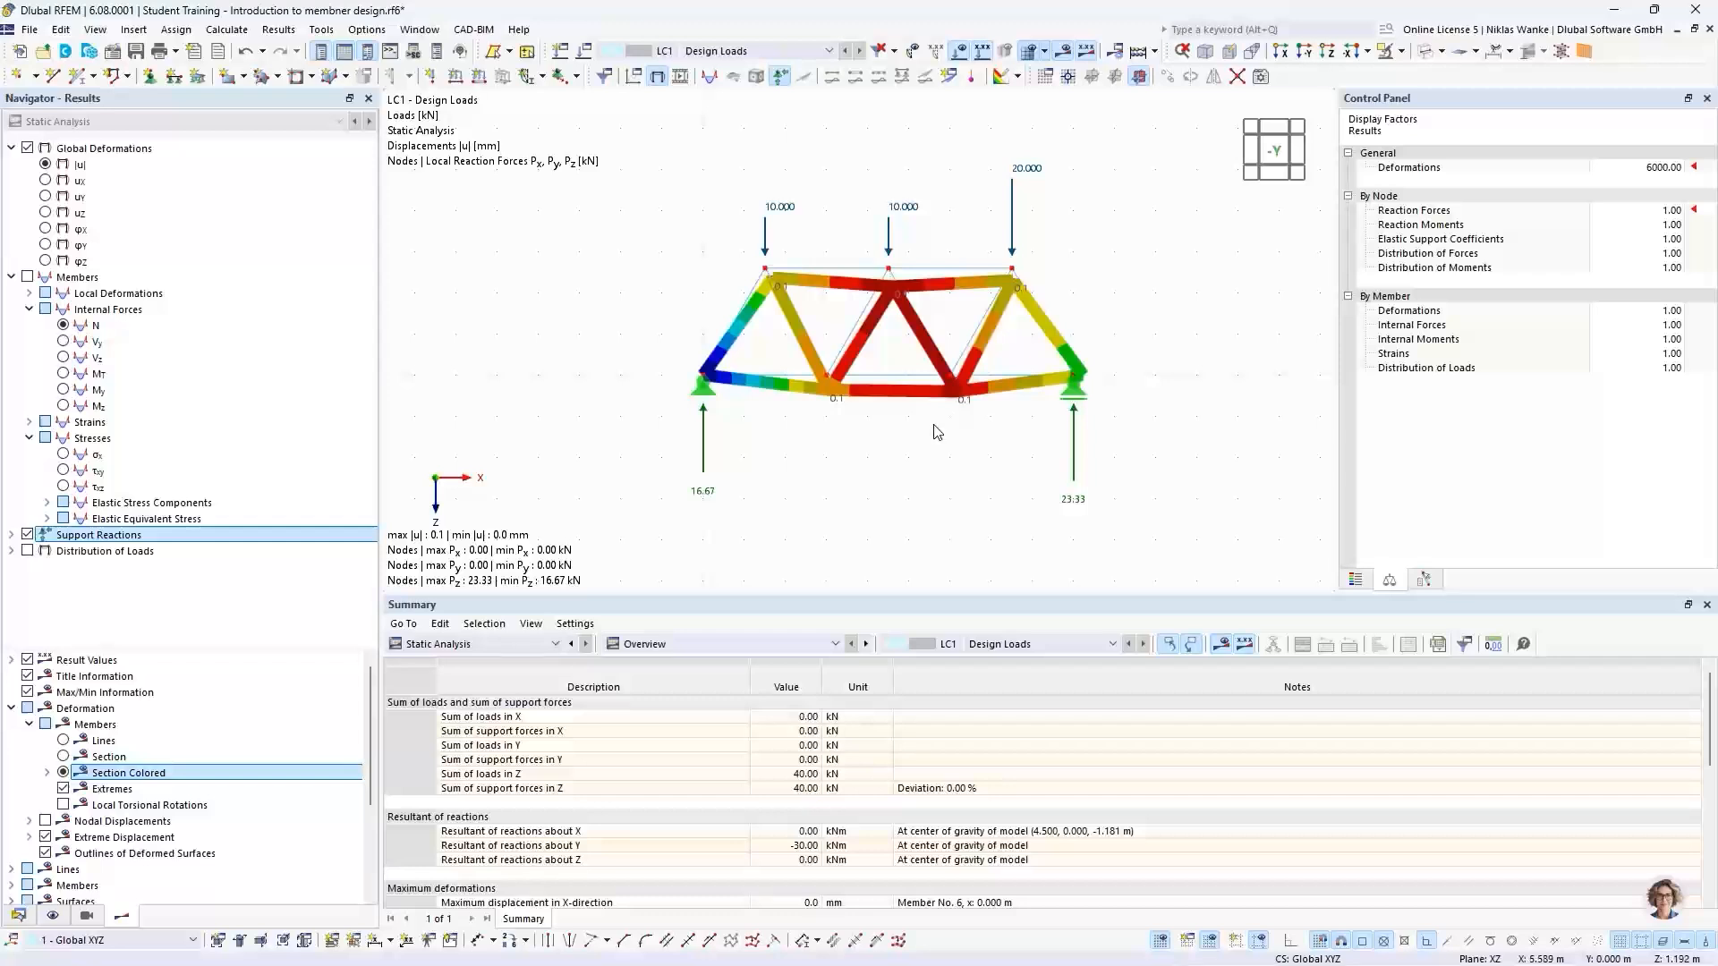
{"action": "scroll", "coordinate": [917, 347], "scroll_direction": "up", "scroll_amount": 2}
{"action": "middle_click_drag", "start_coordinate": [919, 346], "coordinate": [901, 387]}
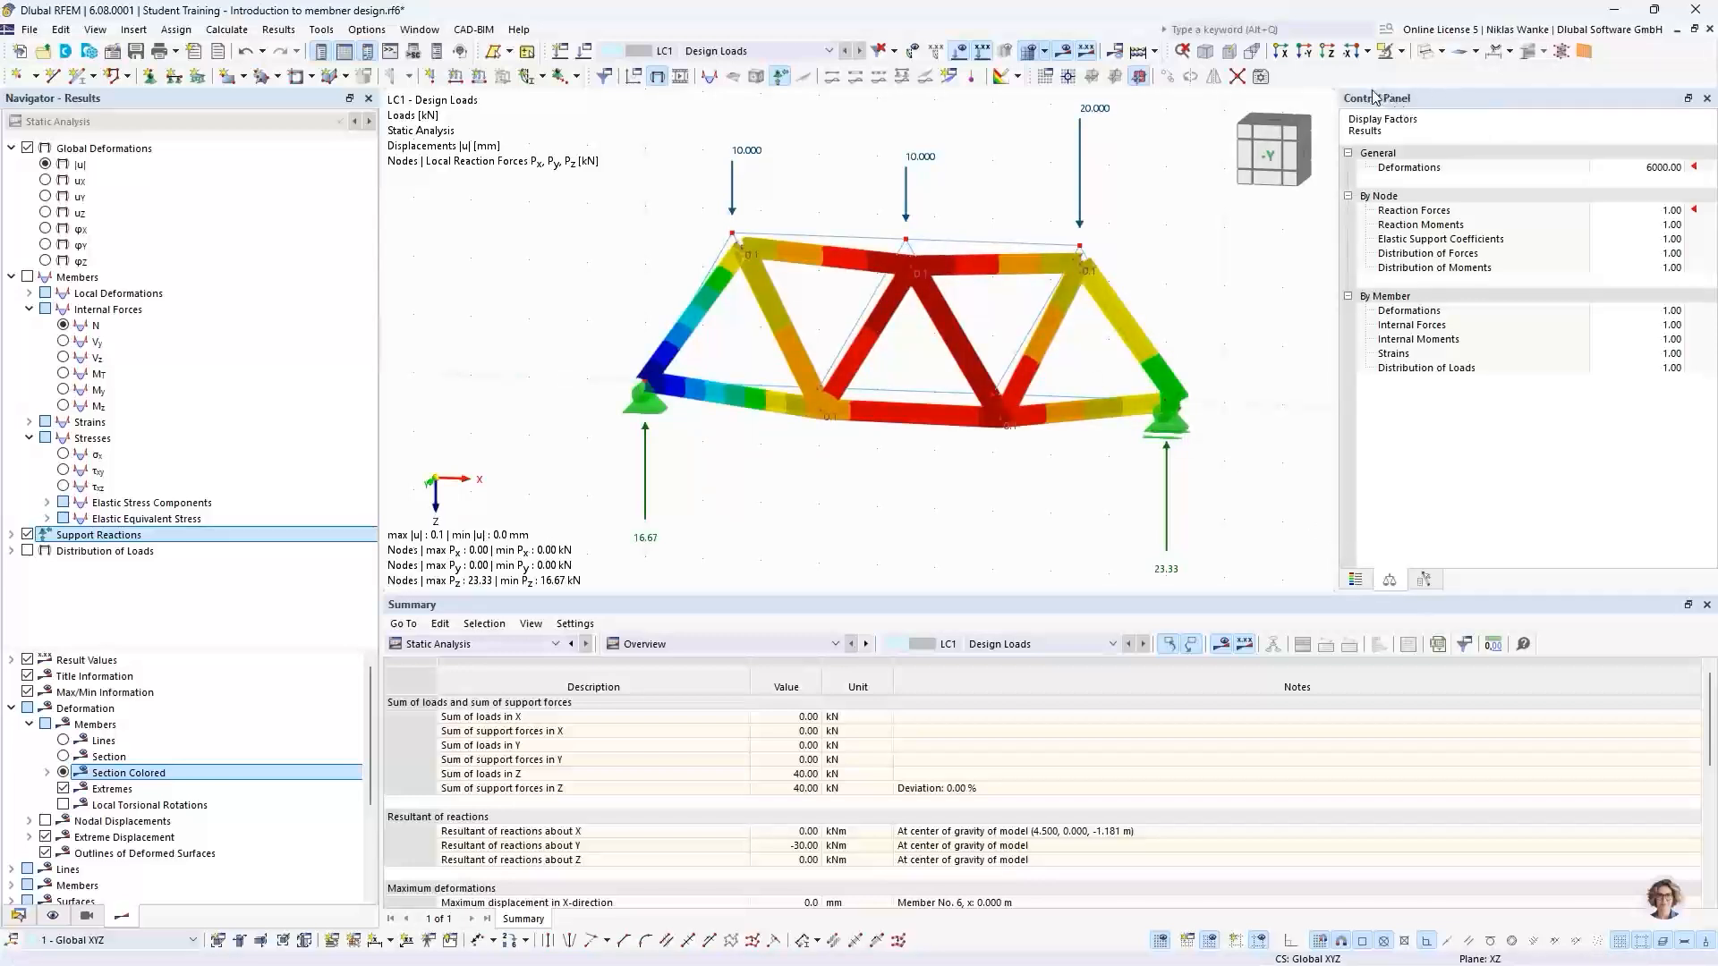
{"action": "left_click", "coordinate": [1356, 581]}
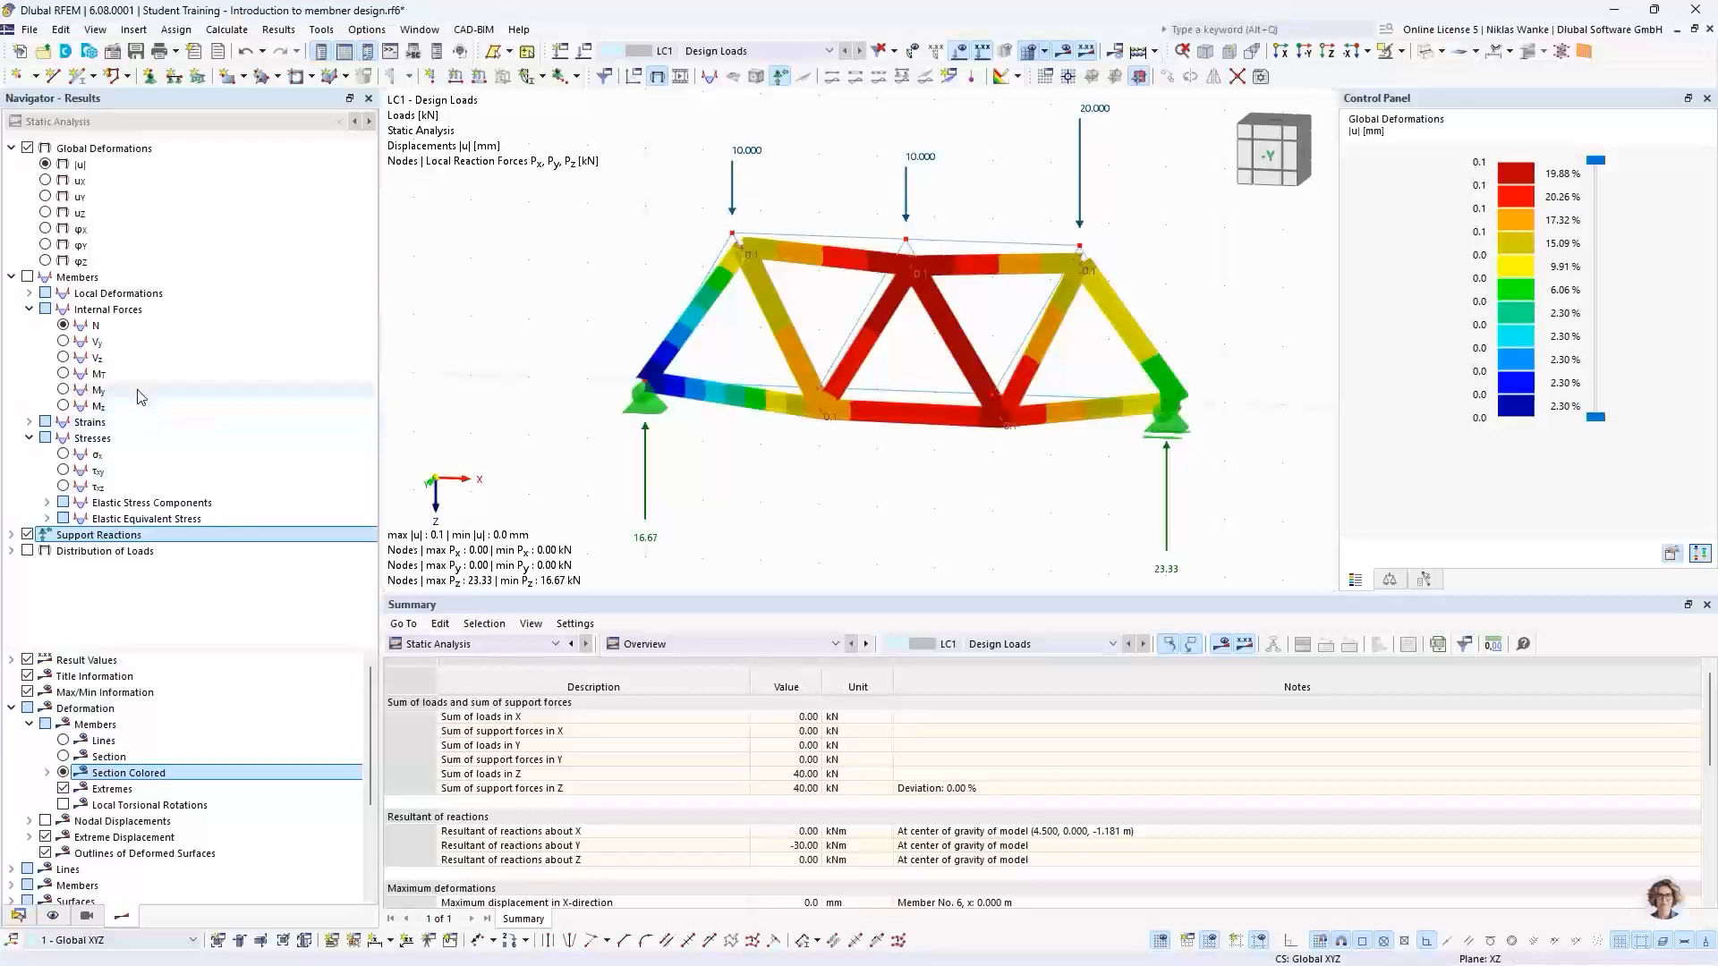
Show the axial forces N of the members and view the truss from the -Y direction
{"action": "left_click", "coordinate": [64, 325]}
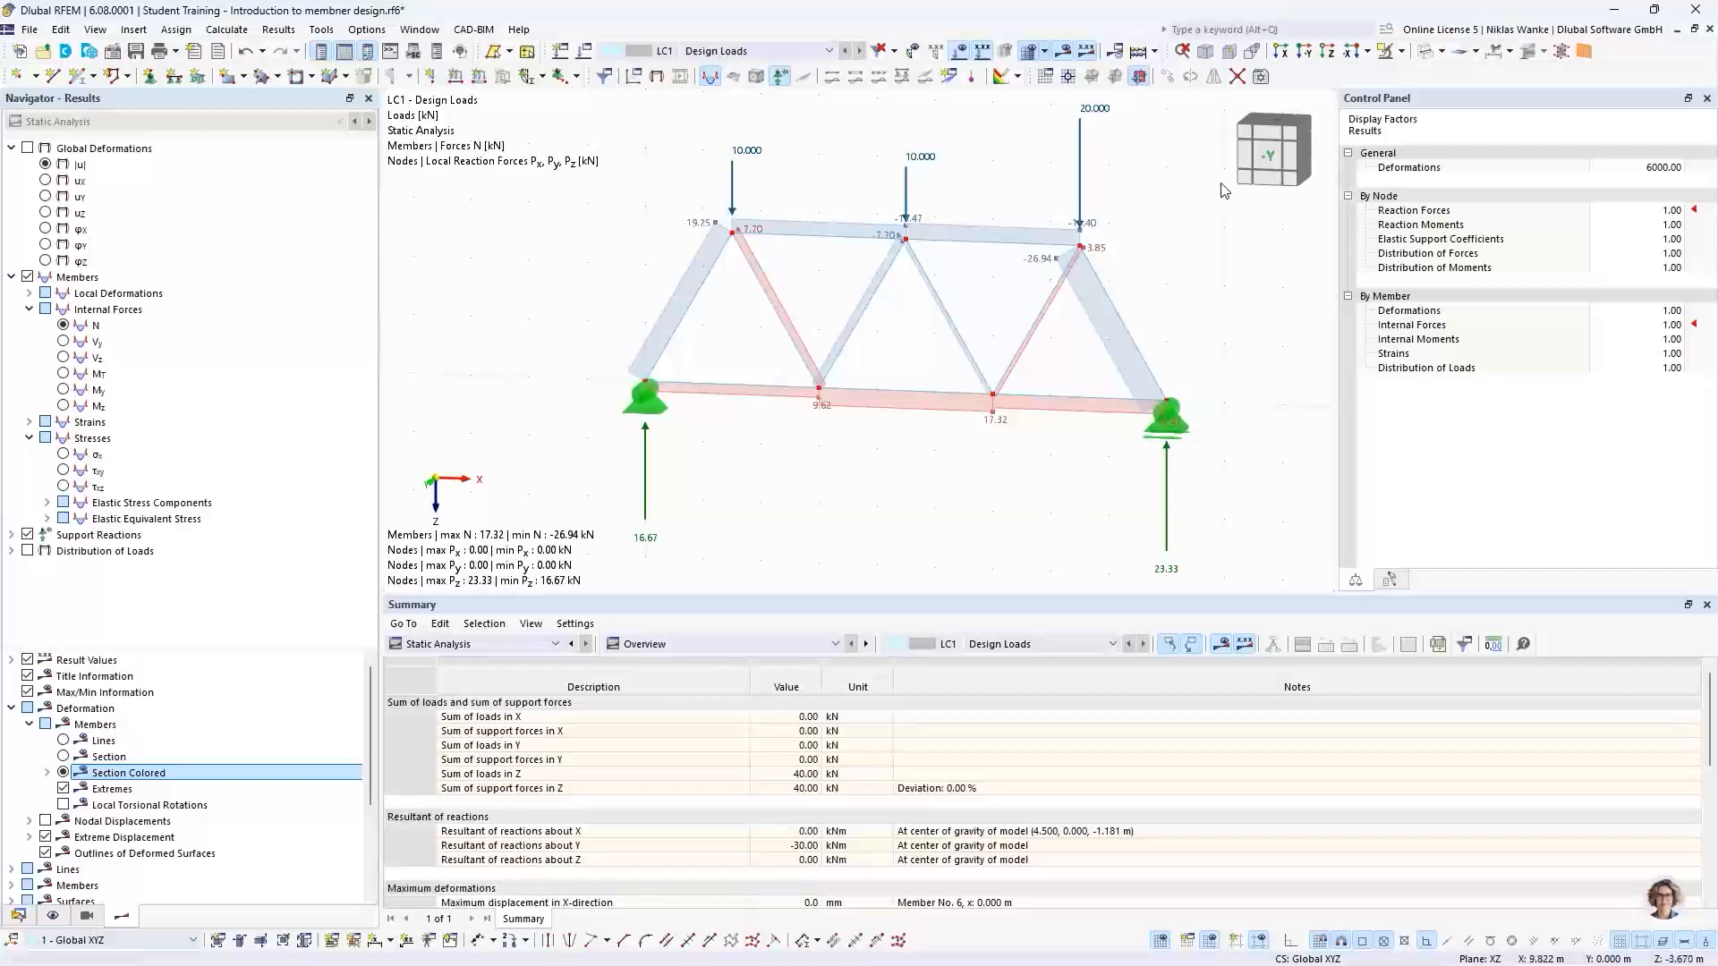
{"action": "left_click", "coordinate": [1269, 159]}
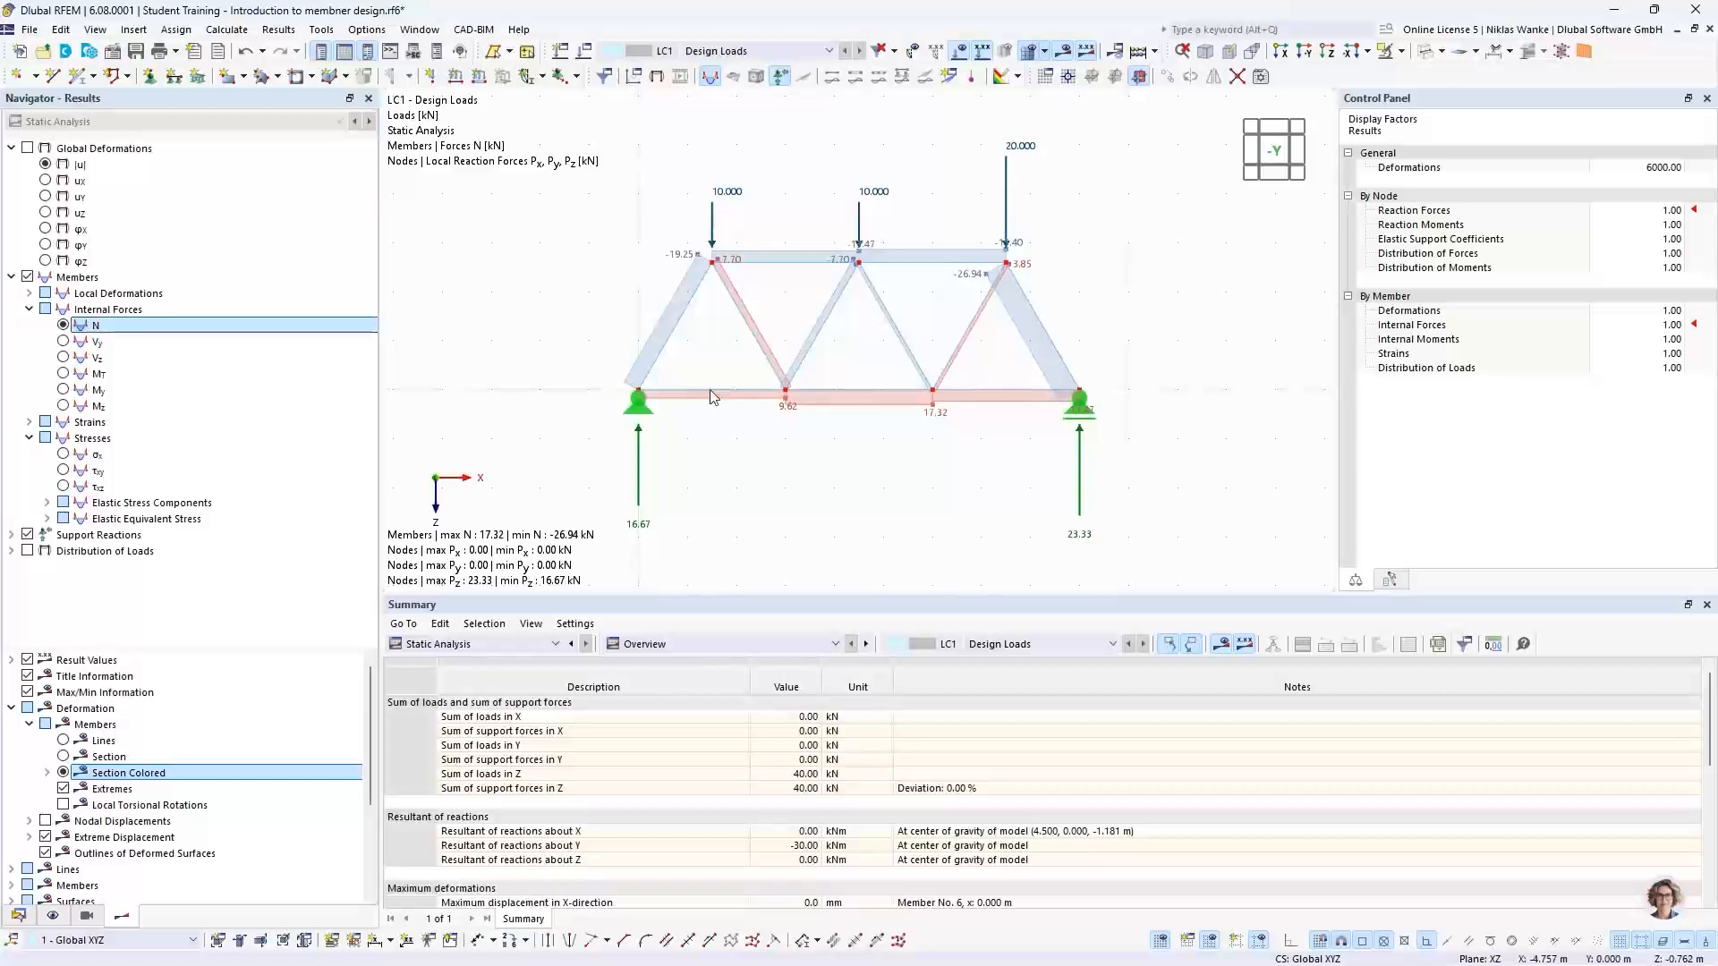
{"action": "scroll", "coordinate": [872, 356], "scroll_direction": "up", "scroll_amount": 2}
{"action": "middle_click_drag", "start_coordinate": [869, 349], "coordinate": [886, 348]}
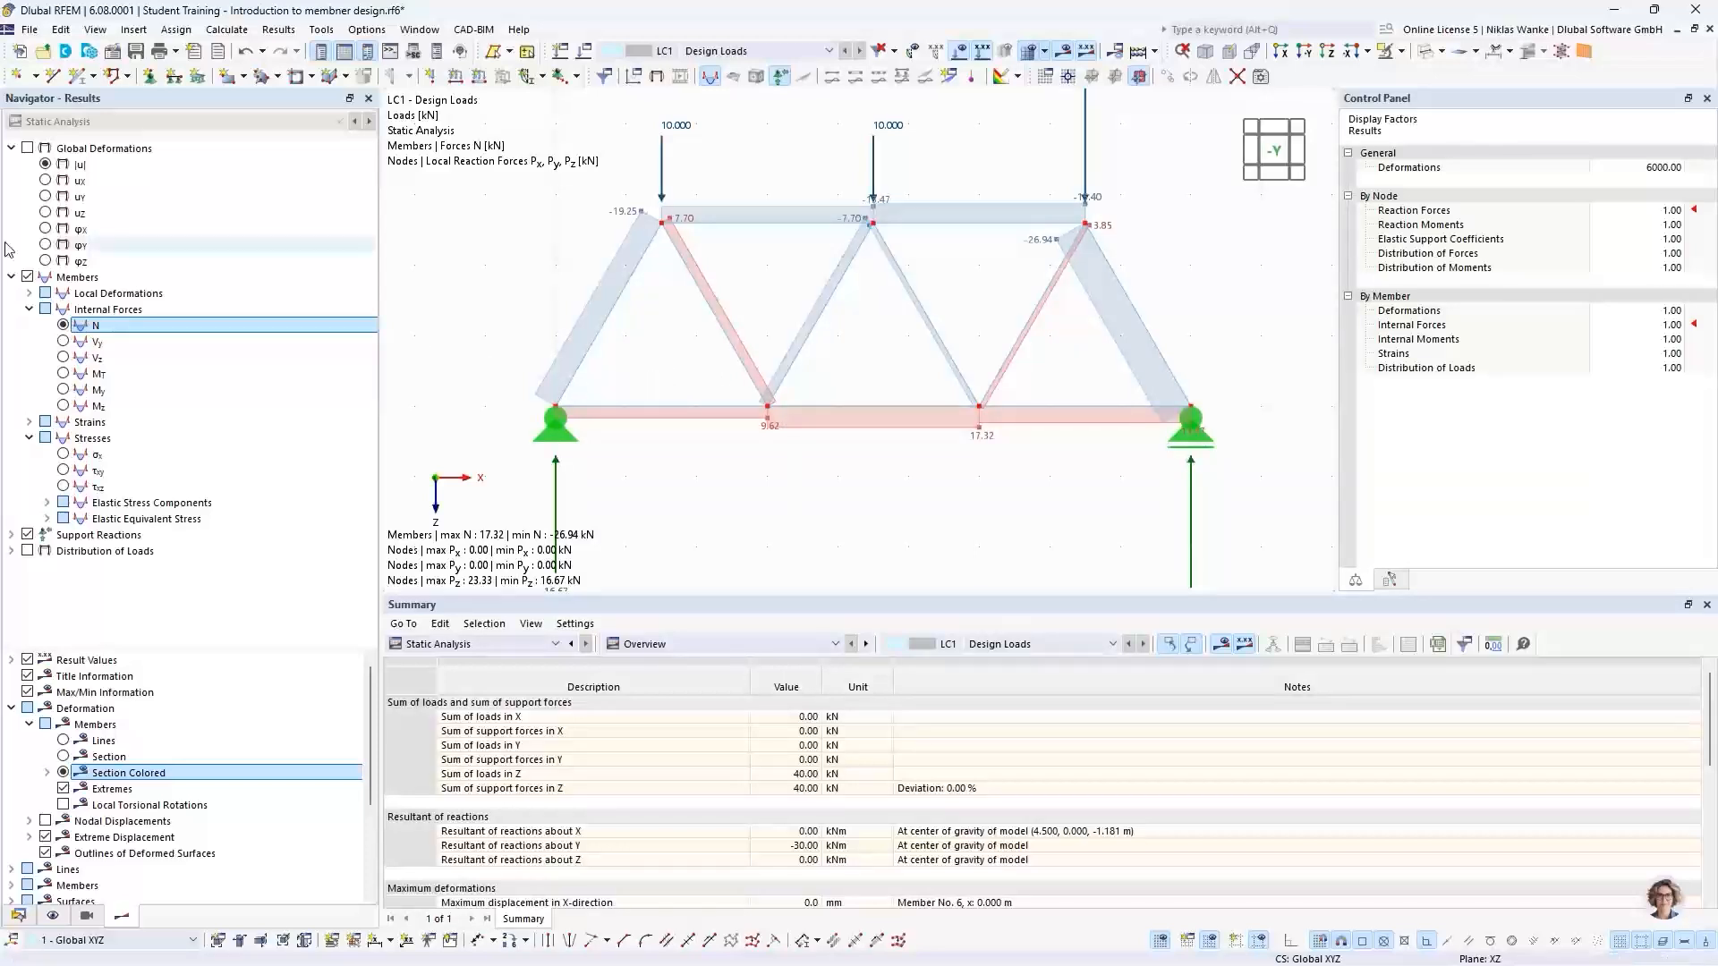
Check the member diagrams for shear forces Vy and Vz, torsional moment MT, and bending moments My and Mz
{"action": "left_click", "coordinate": [63, 342]}
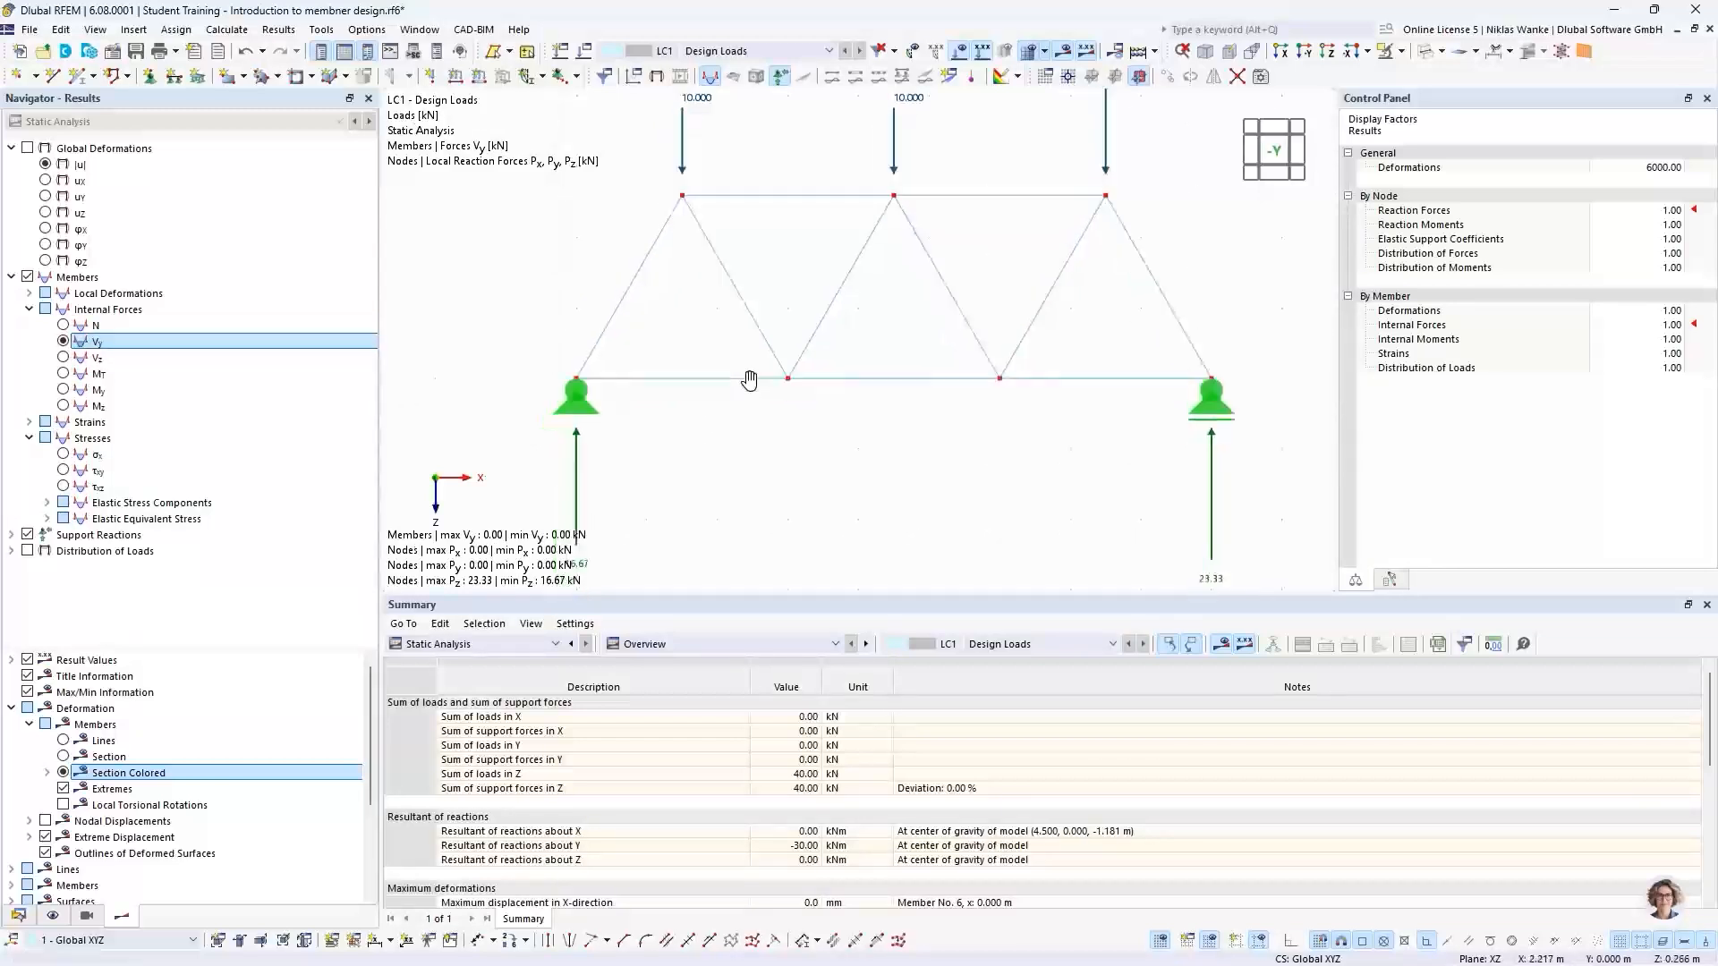
{"action": "middle_click_drag", "start_coordinate": [752, 379], "coordinate": [662, 441], "text": "ctrl"}
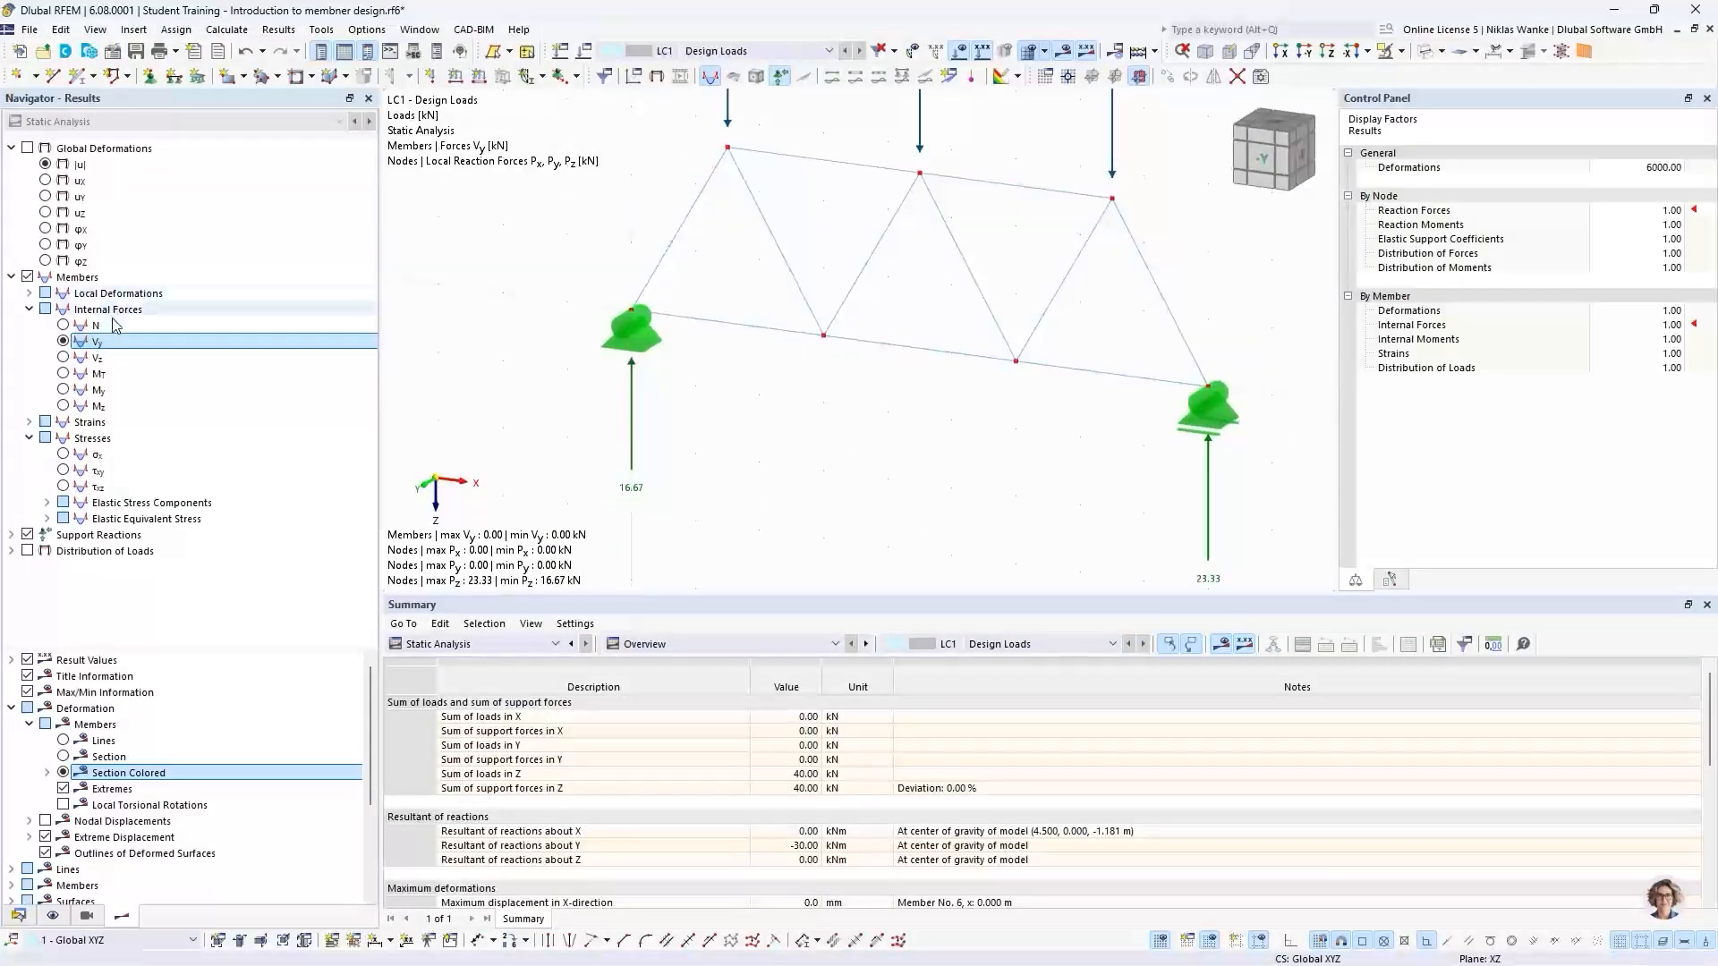
{"action": "left_click", "coordinate": [62, 358]}
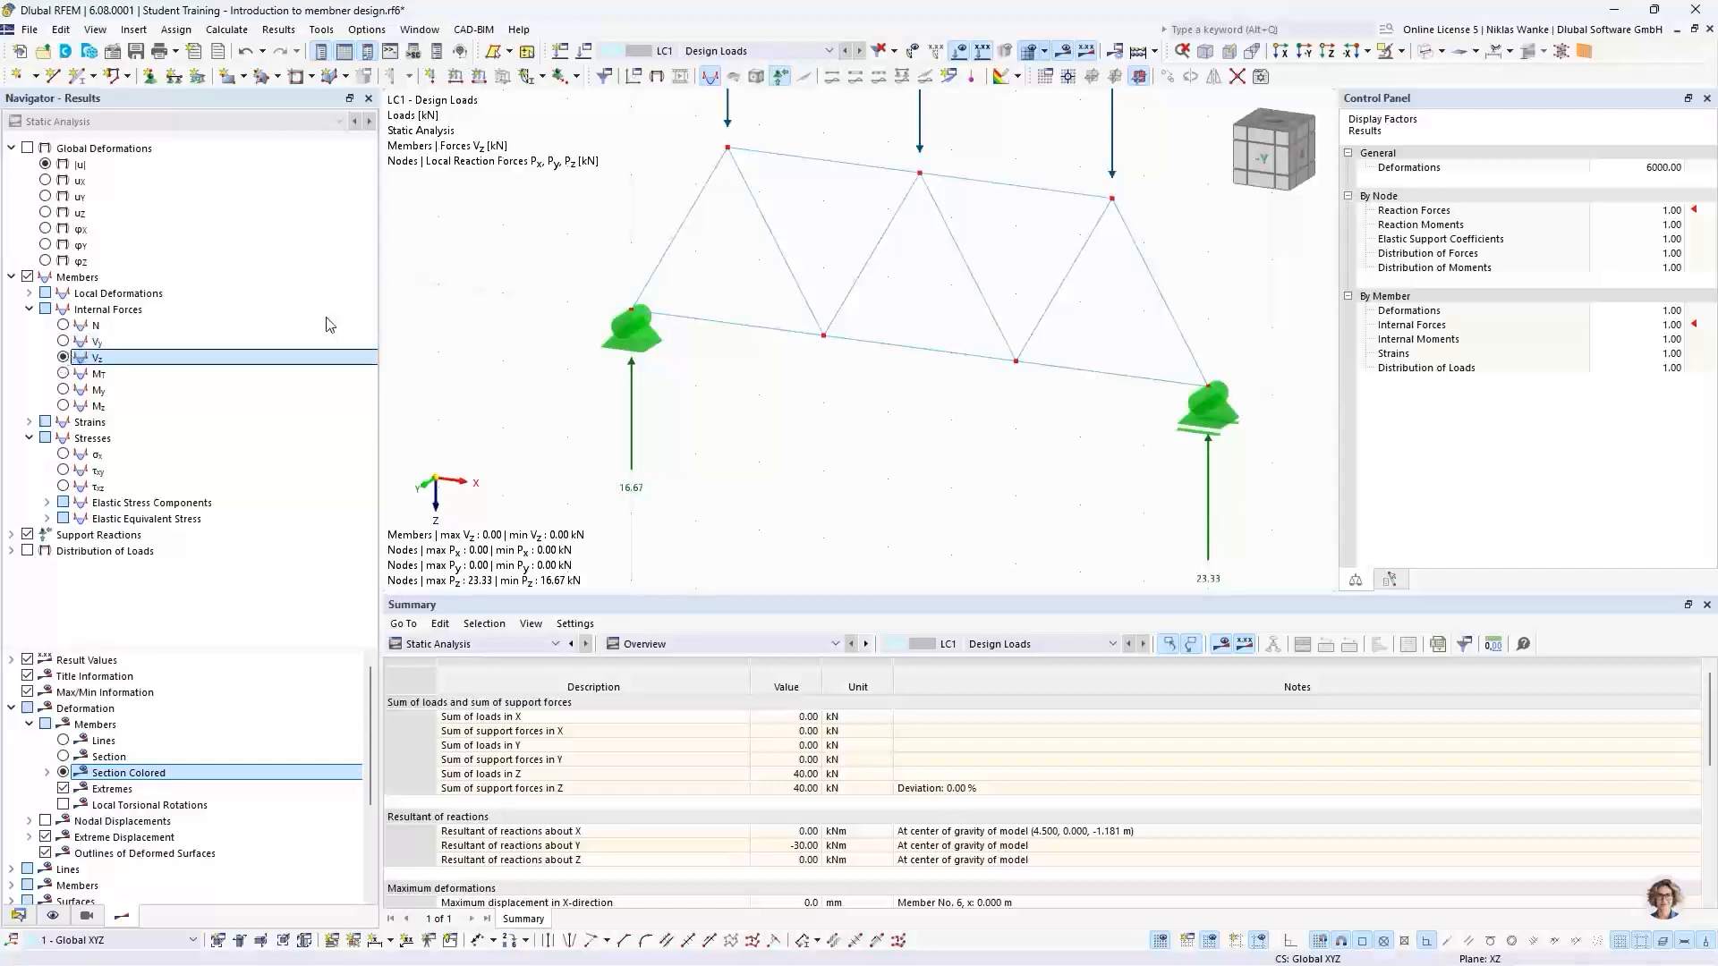
{"action": "left_click", "coordinate": [62, 374]}
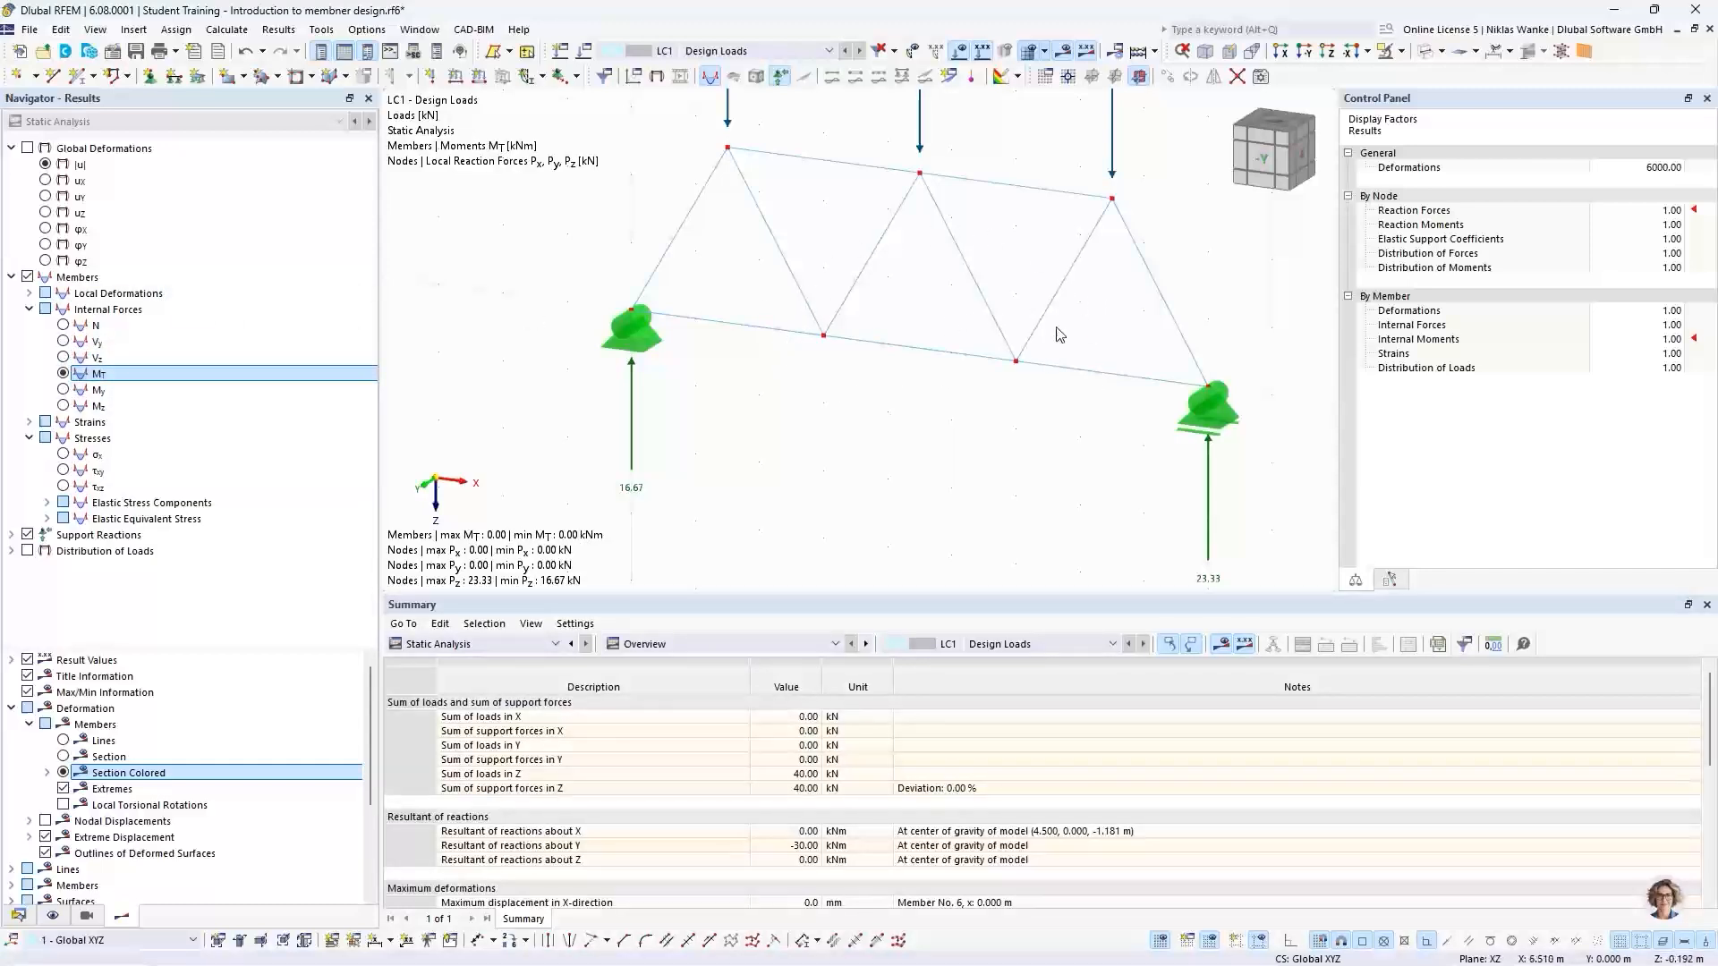
{"action": "left_click", "coordinate": [62, 390]}
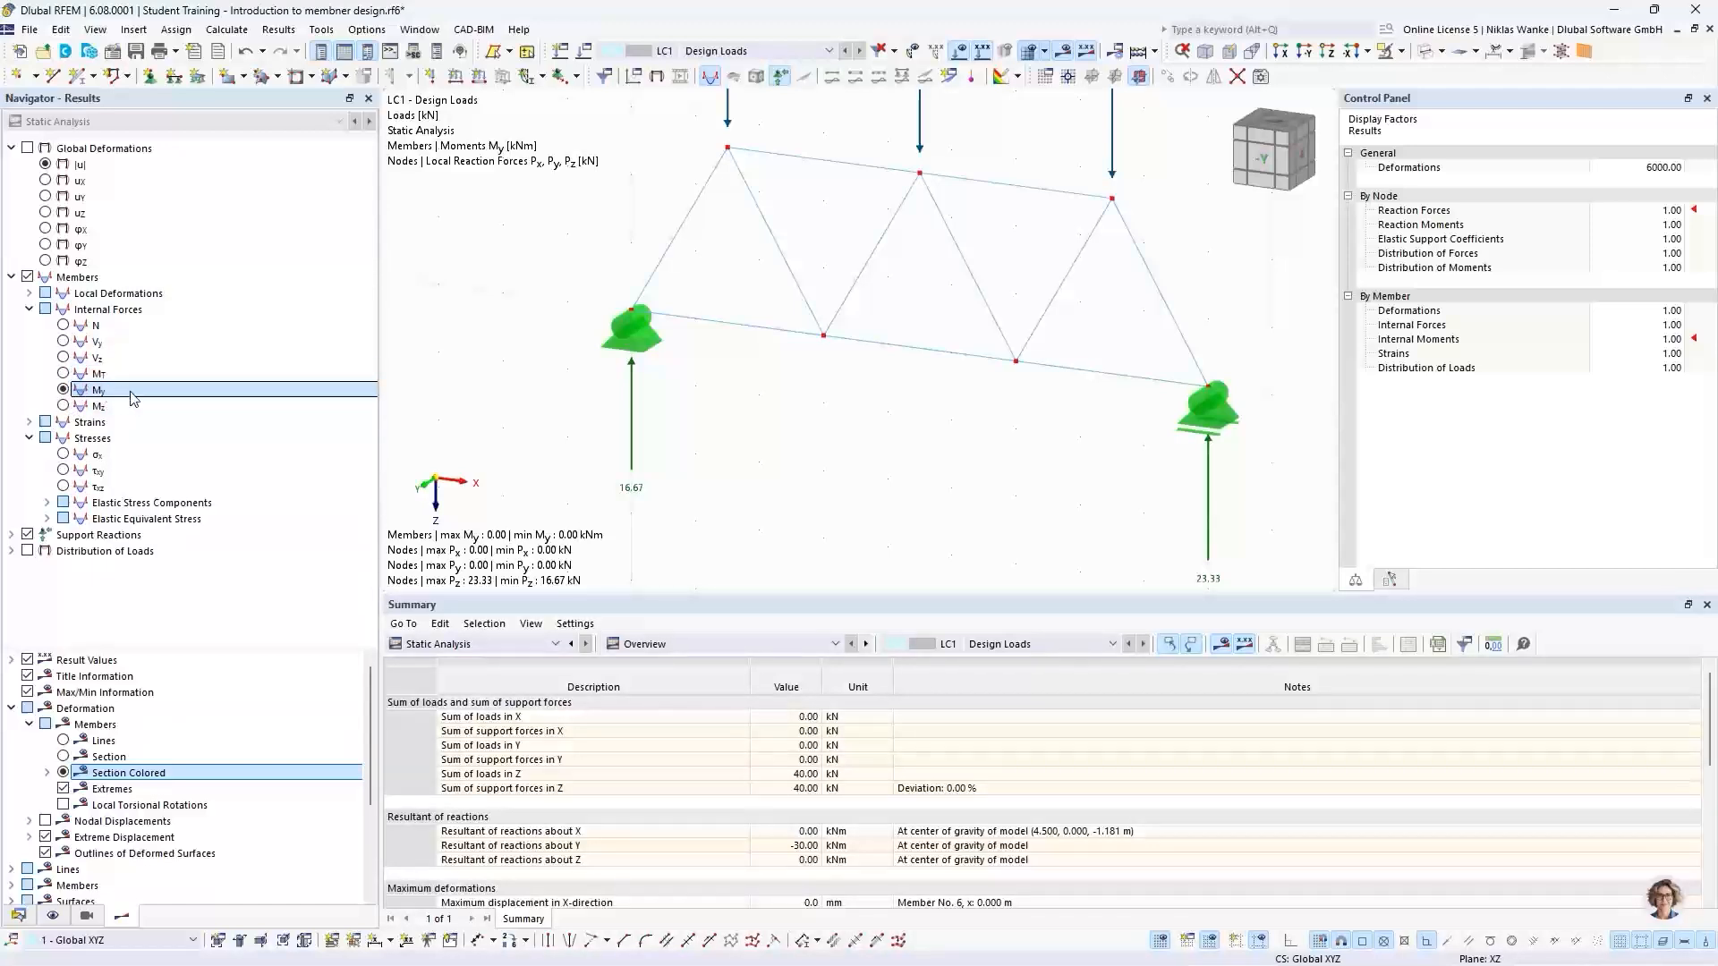
{"action": "left_click", "coordinate": [63, 405]}
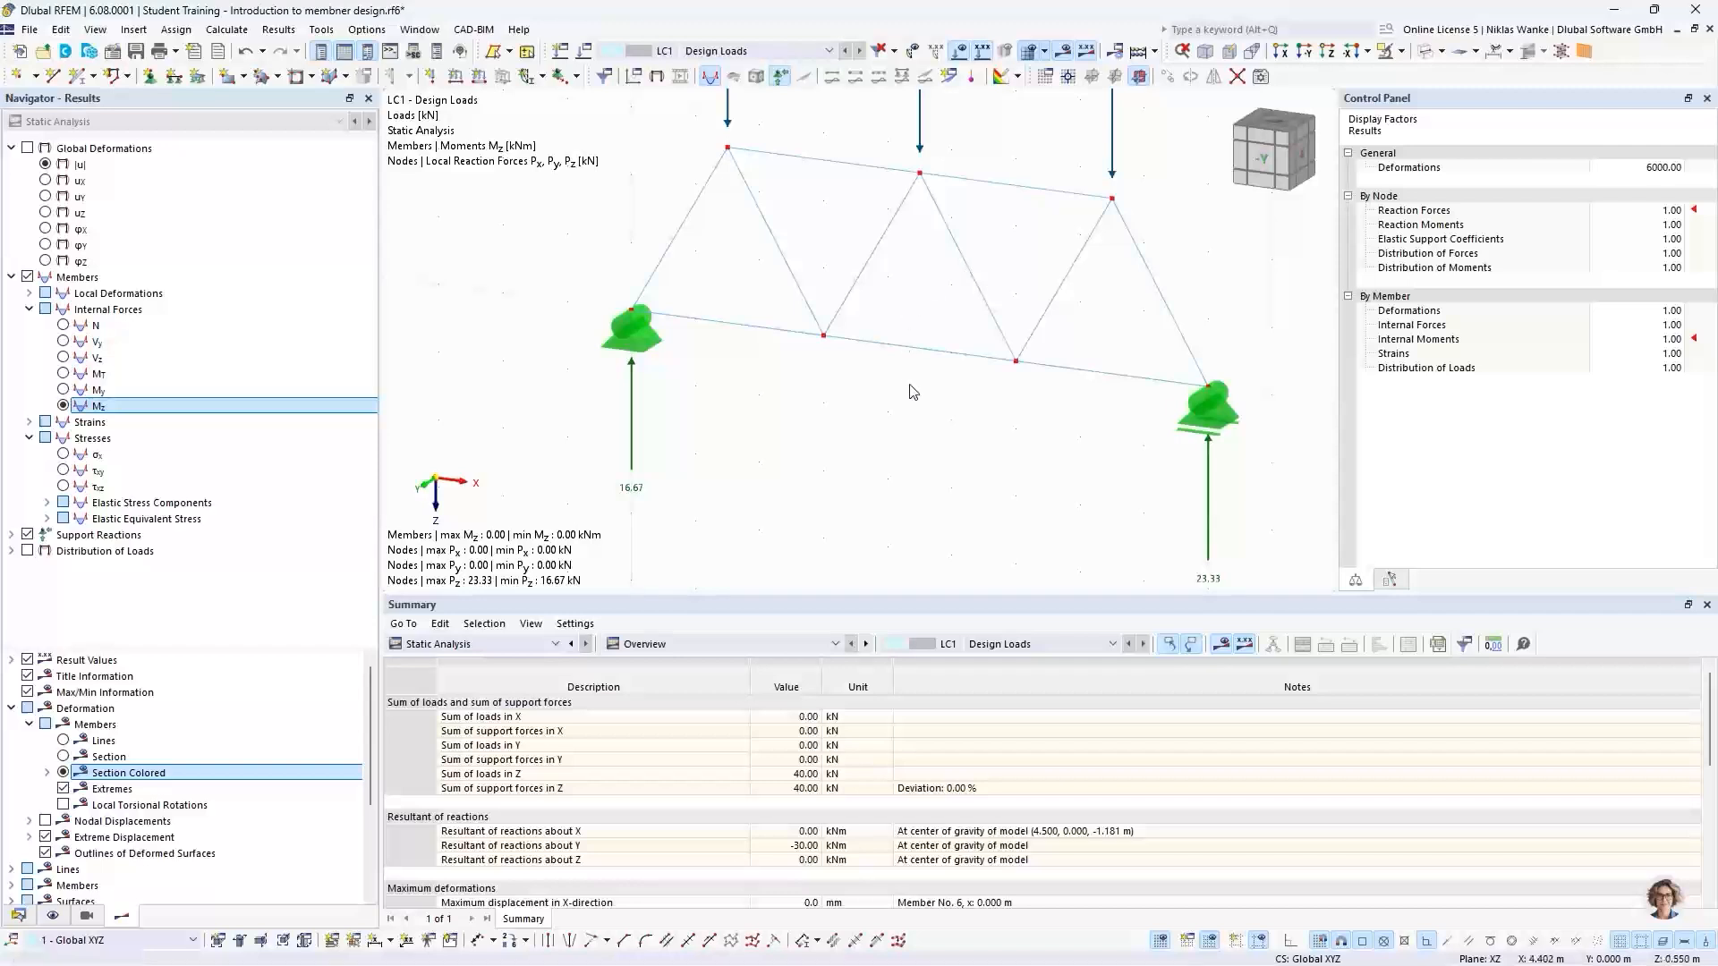
Return to the axial force N diagram and restore the straight -Y view of the truss
{"action": "left_click", "coordinate": [64, 326]}
{"action": "middle_click_drag", "start_coordinate": [1029, 385], "coordinate": [1034, 427]}
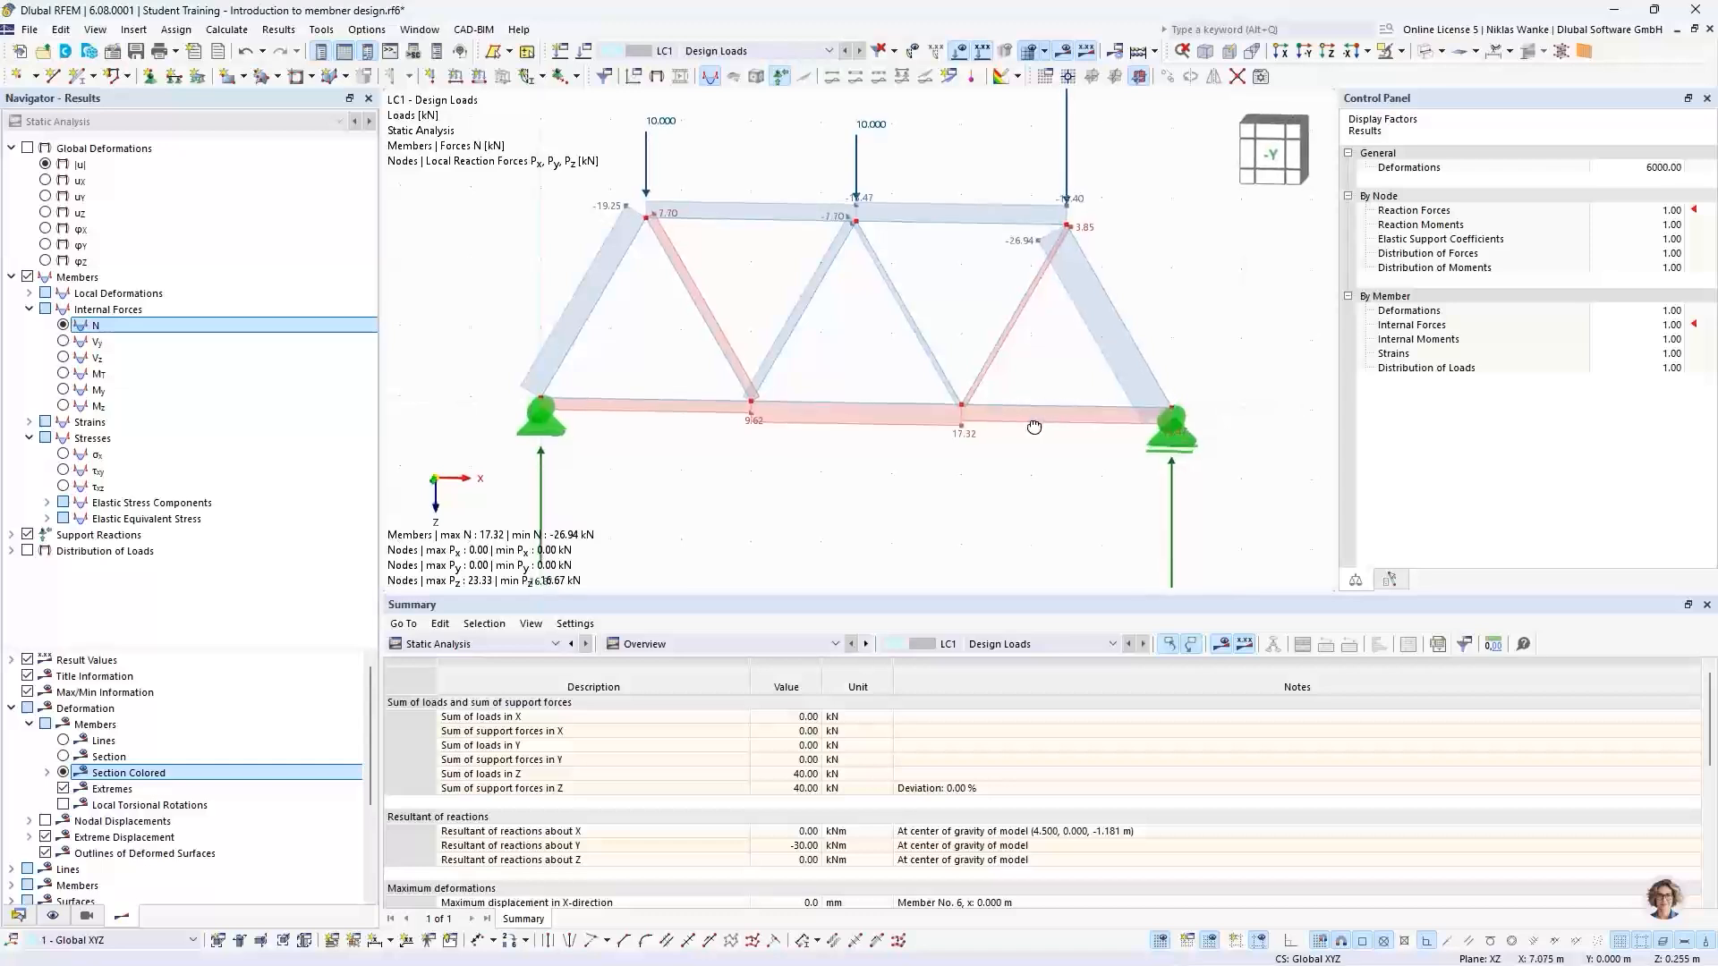
{"action": "left_click", "coordinate": [1275, 175]}
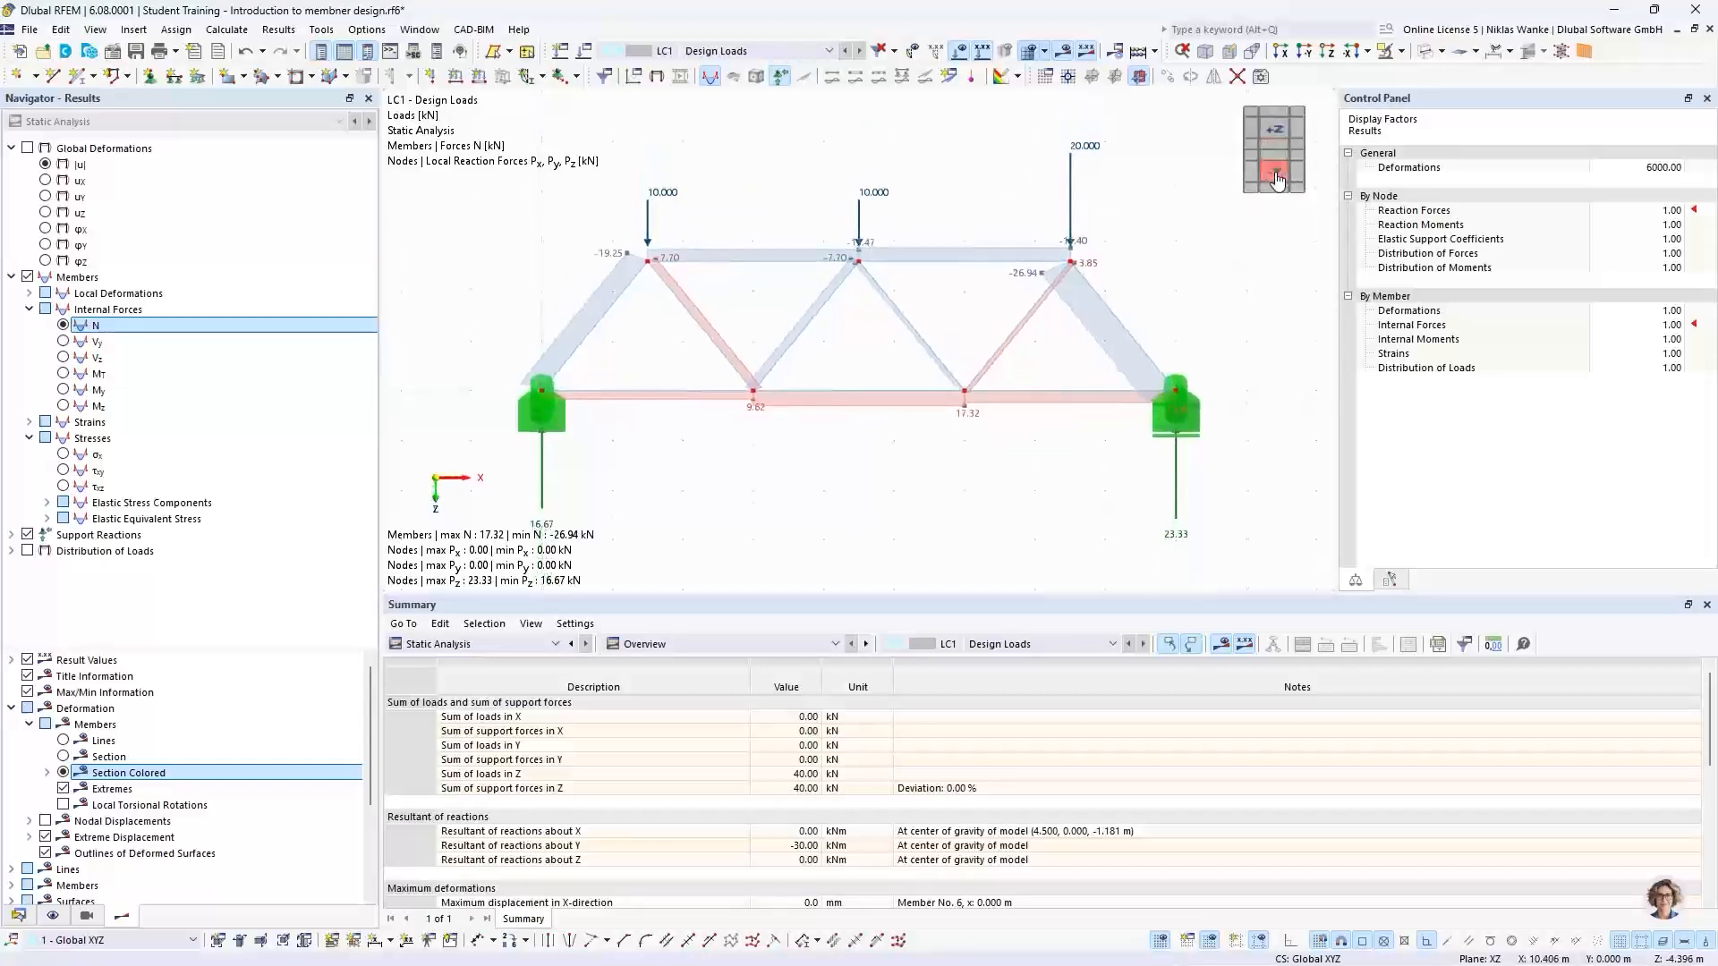
{"action": "left_click", "coordinate": [1275, 175]}
{"action": "scroll", "coordinate": [856, 325], "scroll_direction": "up", "scroll_amount": 2}
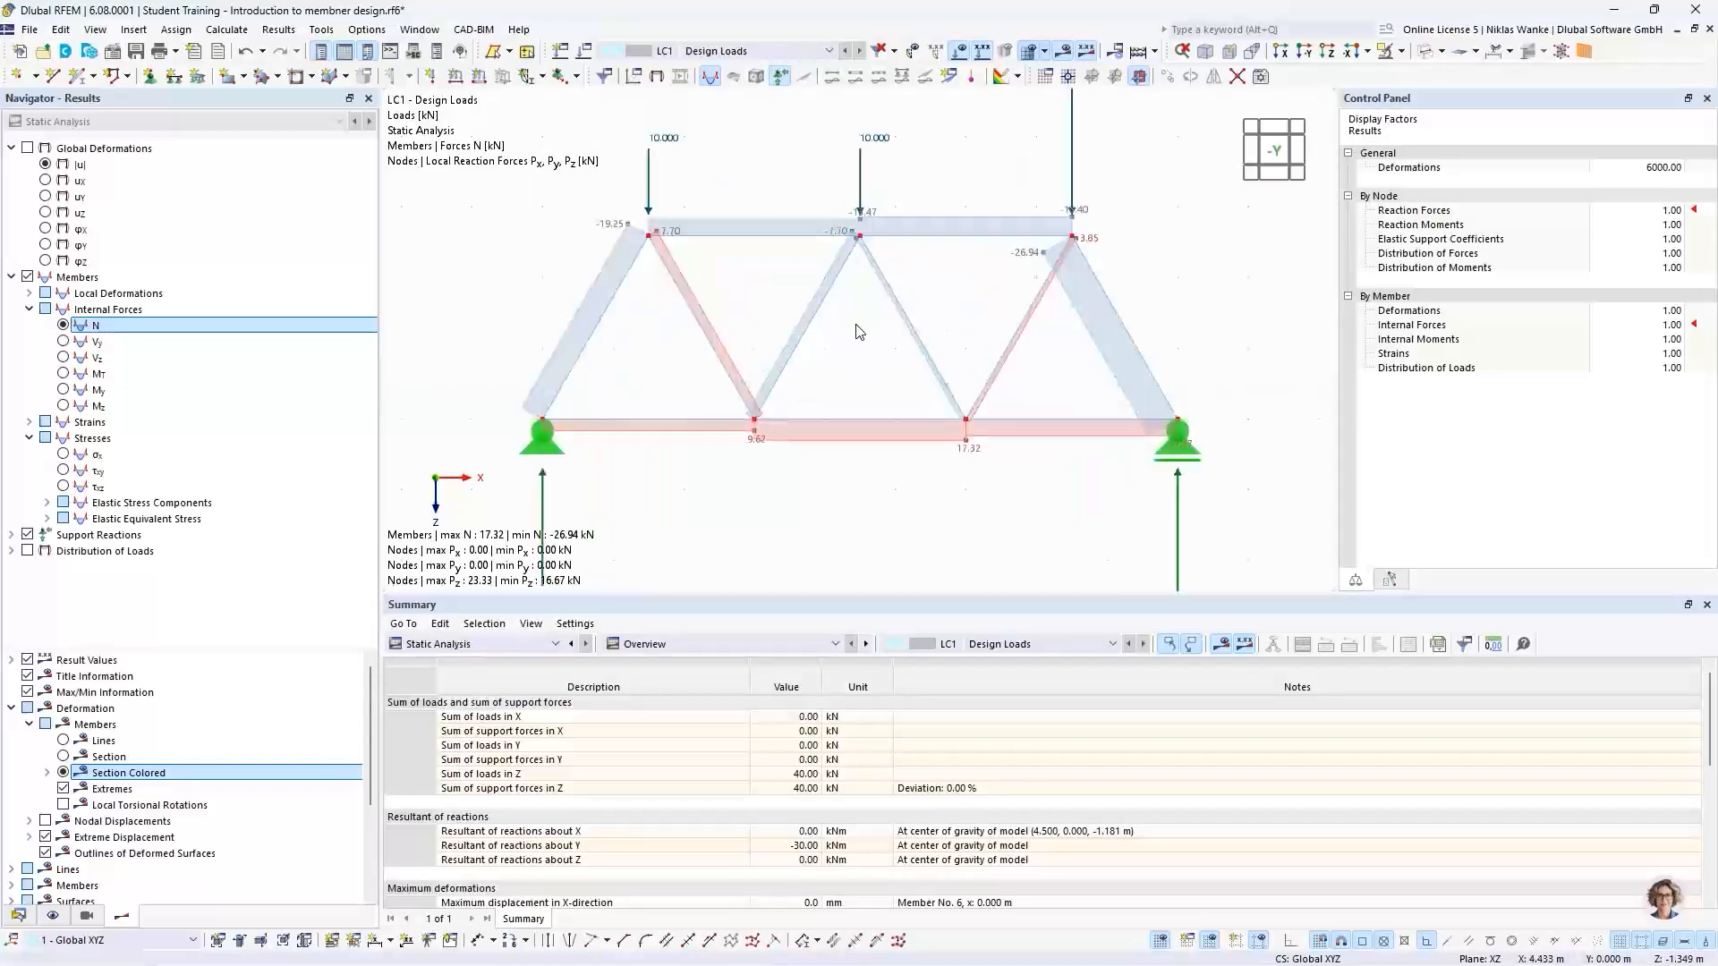
{"action": "middle_click_drag", "start_coordinate": [856, 326], "coordinate": [903, 335]}
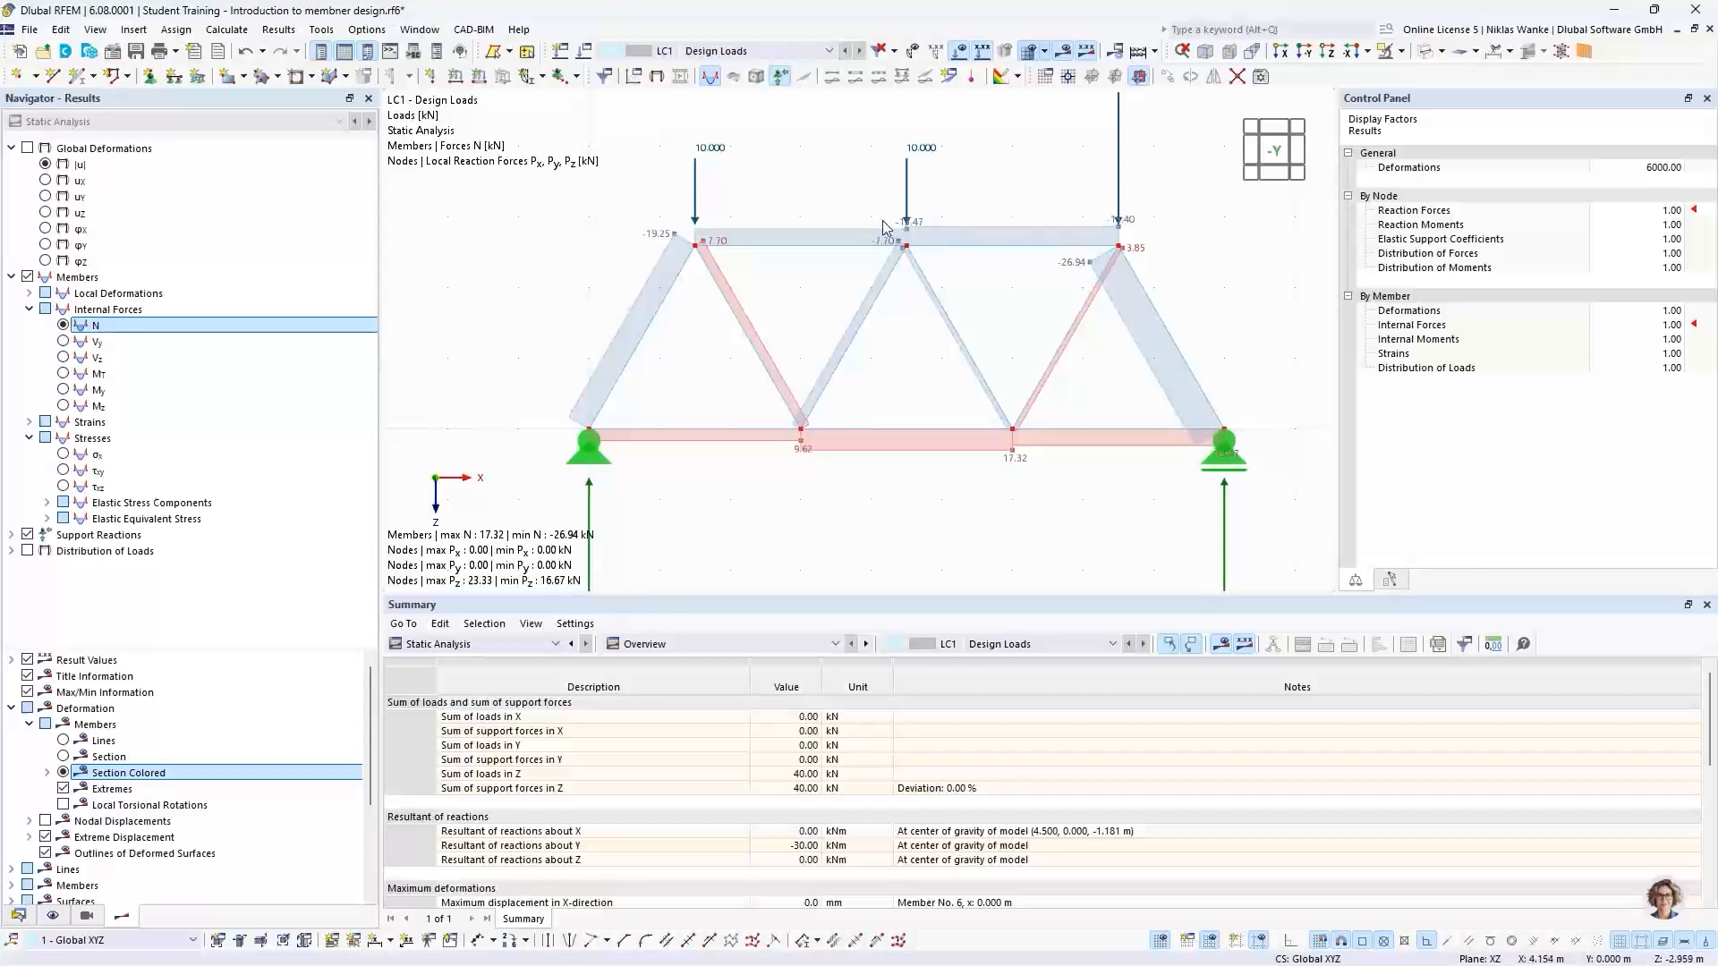
Examine the axial forces at the top chord's middle node and switch to the PowerPoint slide of the ideal truss for comparison
{"action": "scroll", "coordinate": [916, 215], "scroll_direction": "up", "scroll_amount": 3}
{"action": "scroll", "coordinate": [865, 275], "scroll_direction": "up", "scroll_amount": 1}
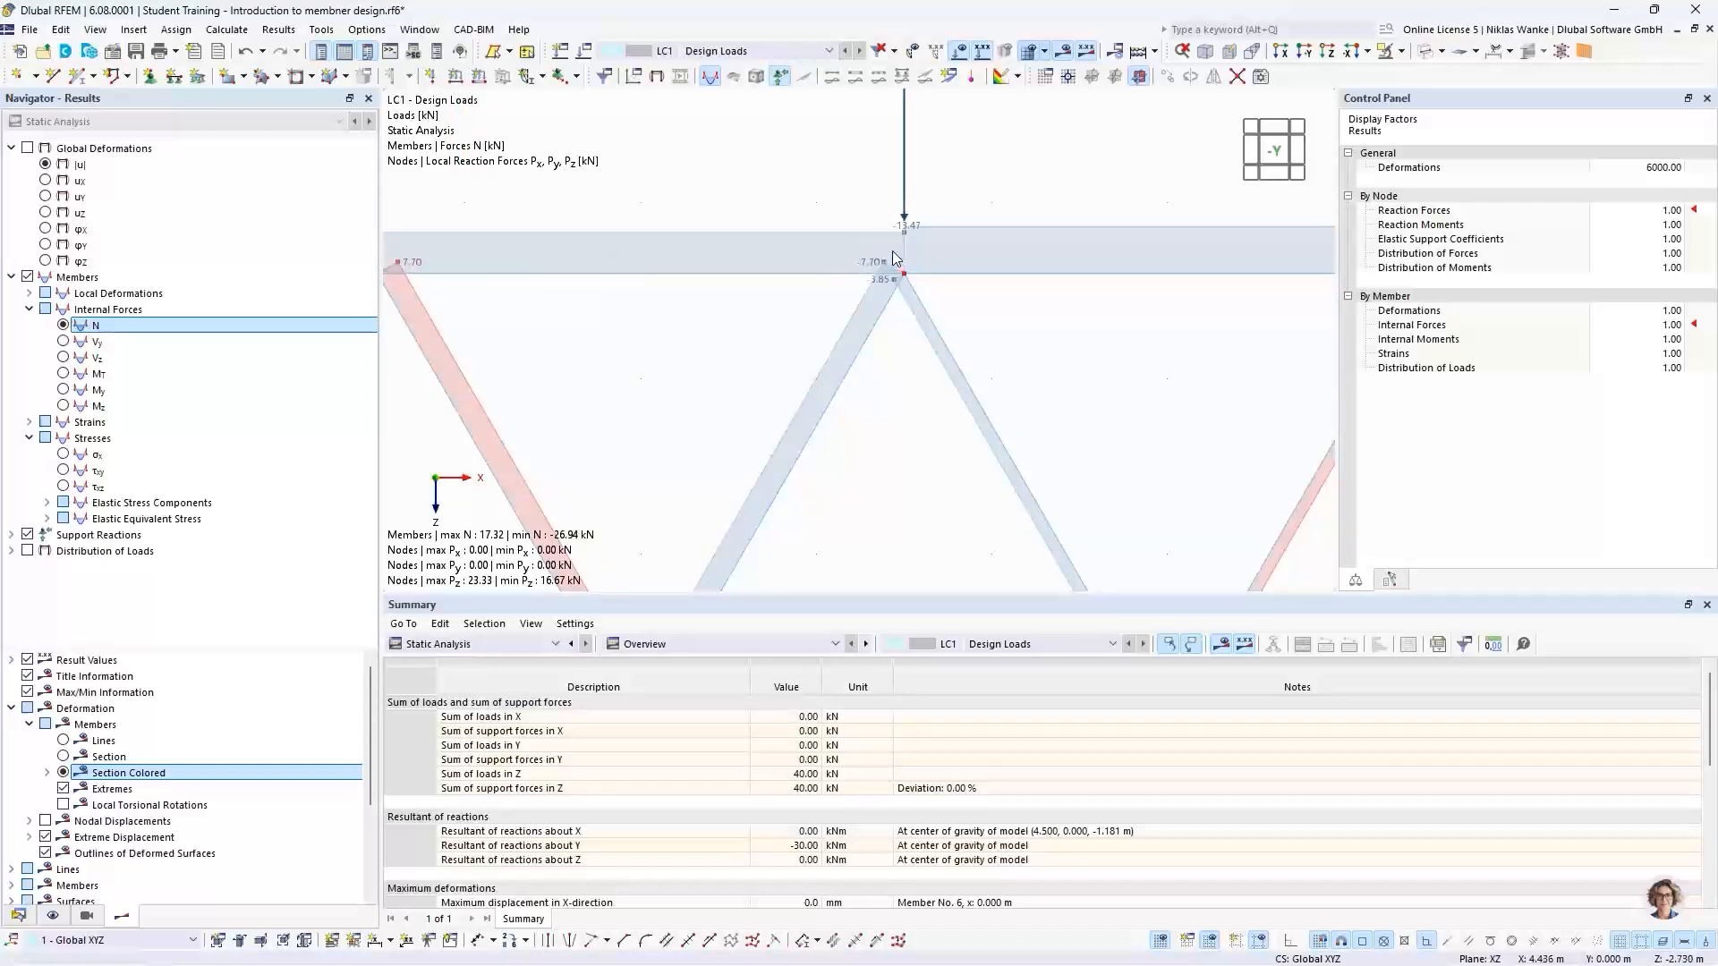
{"action": "scroll", "coordinate": [895, 258], "scroll_direction": "down", "scroll_amount": 3}
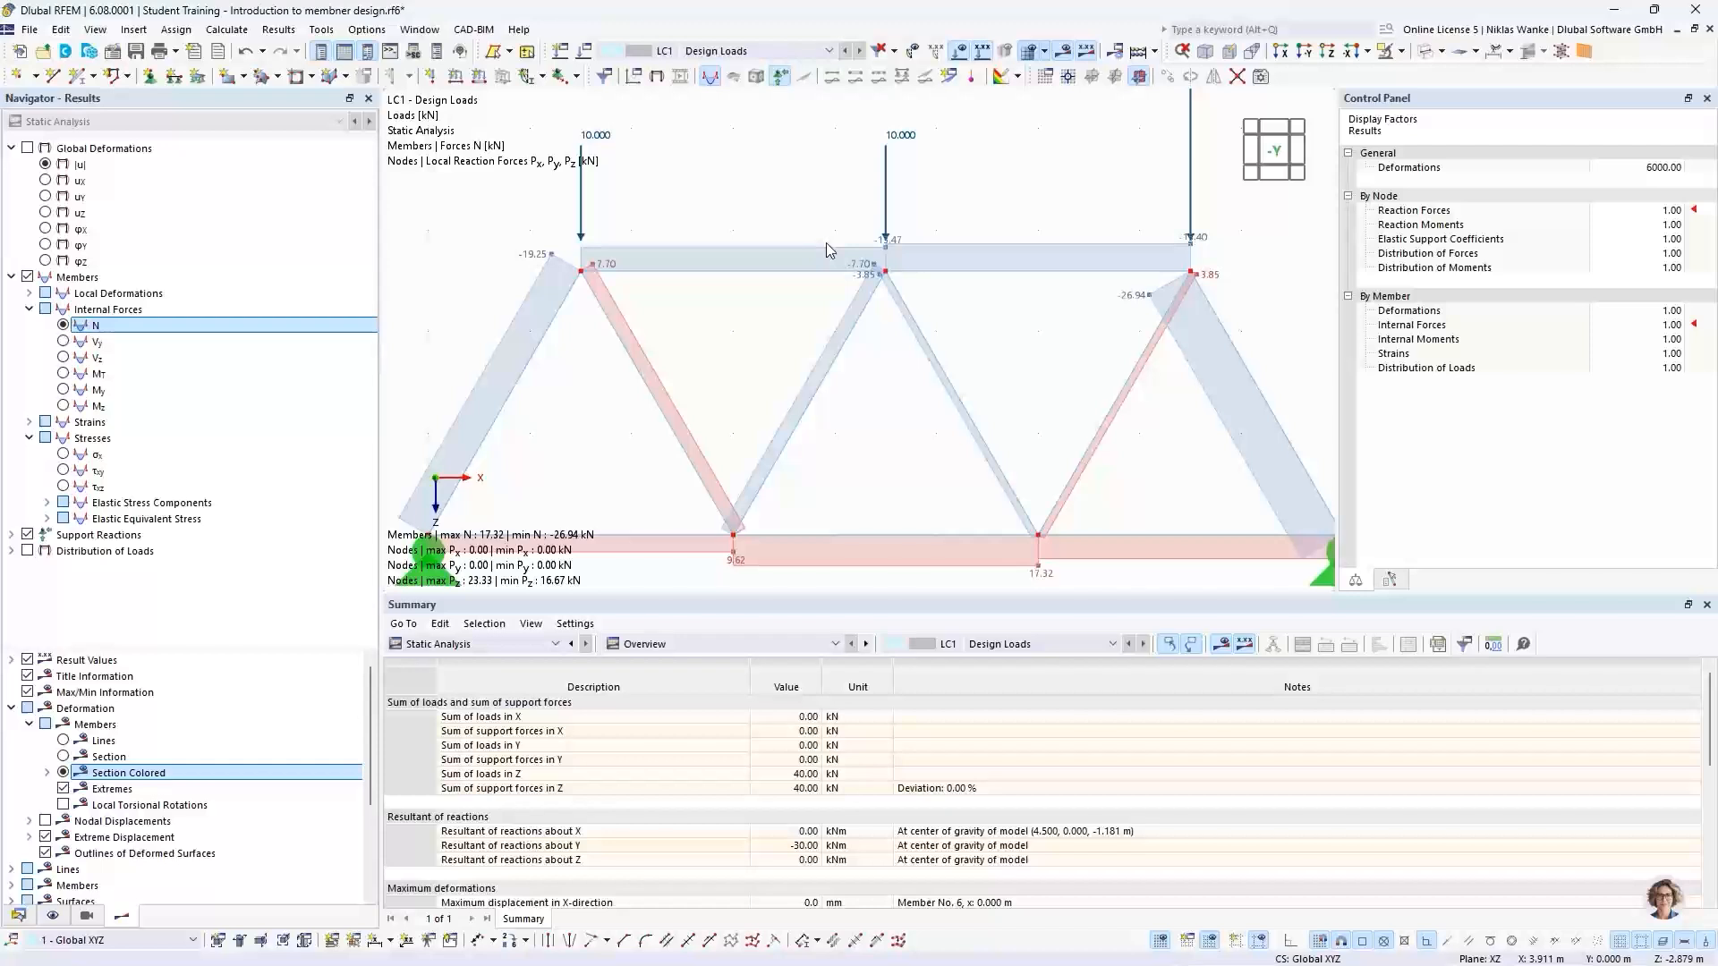
{"action": "scroll", "coordinate": [825, 243], "scroll_direction": "down", "scroll_amount": 3}
{"action": "mouse_move", "coordinate": [825, 241]}
{"action": "middle_mouse_down"}
{"action": "mouse_move", "coordinate": [847, 272]}
{"action": "mouse_move", "coordinate": [850, 259]}
{"action": "middle_mouse_up"}
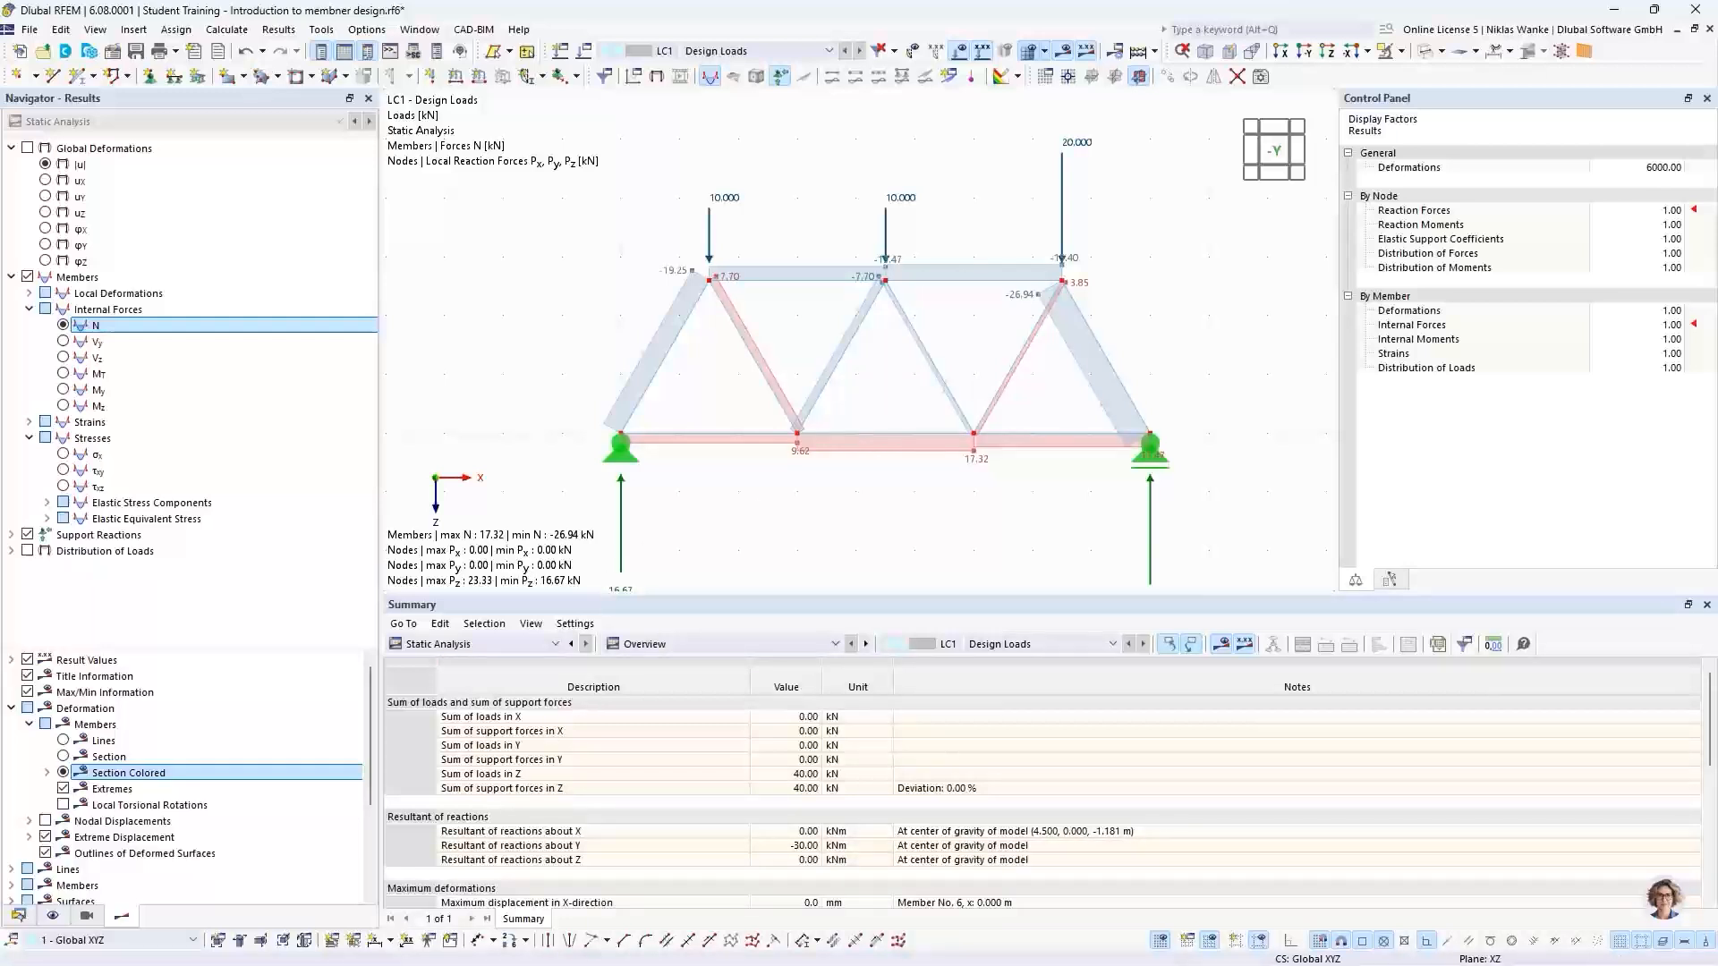
{"action": "key", "text": "alt+Tab"}
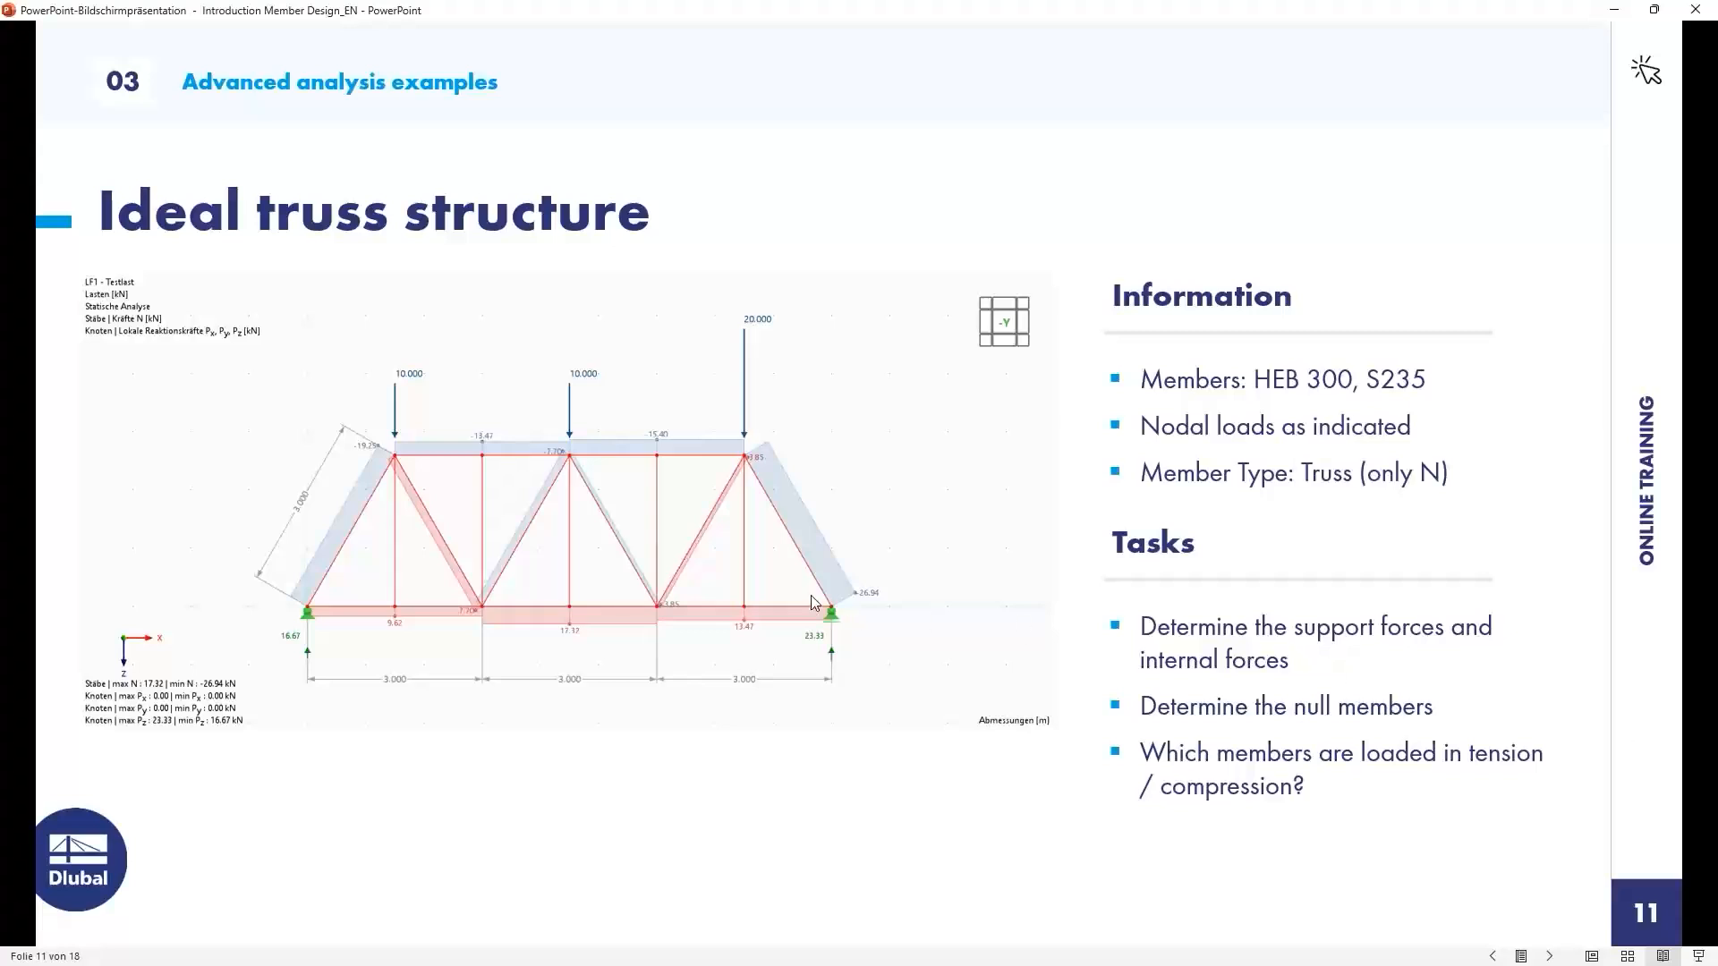
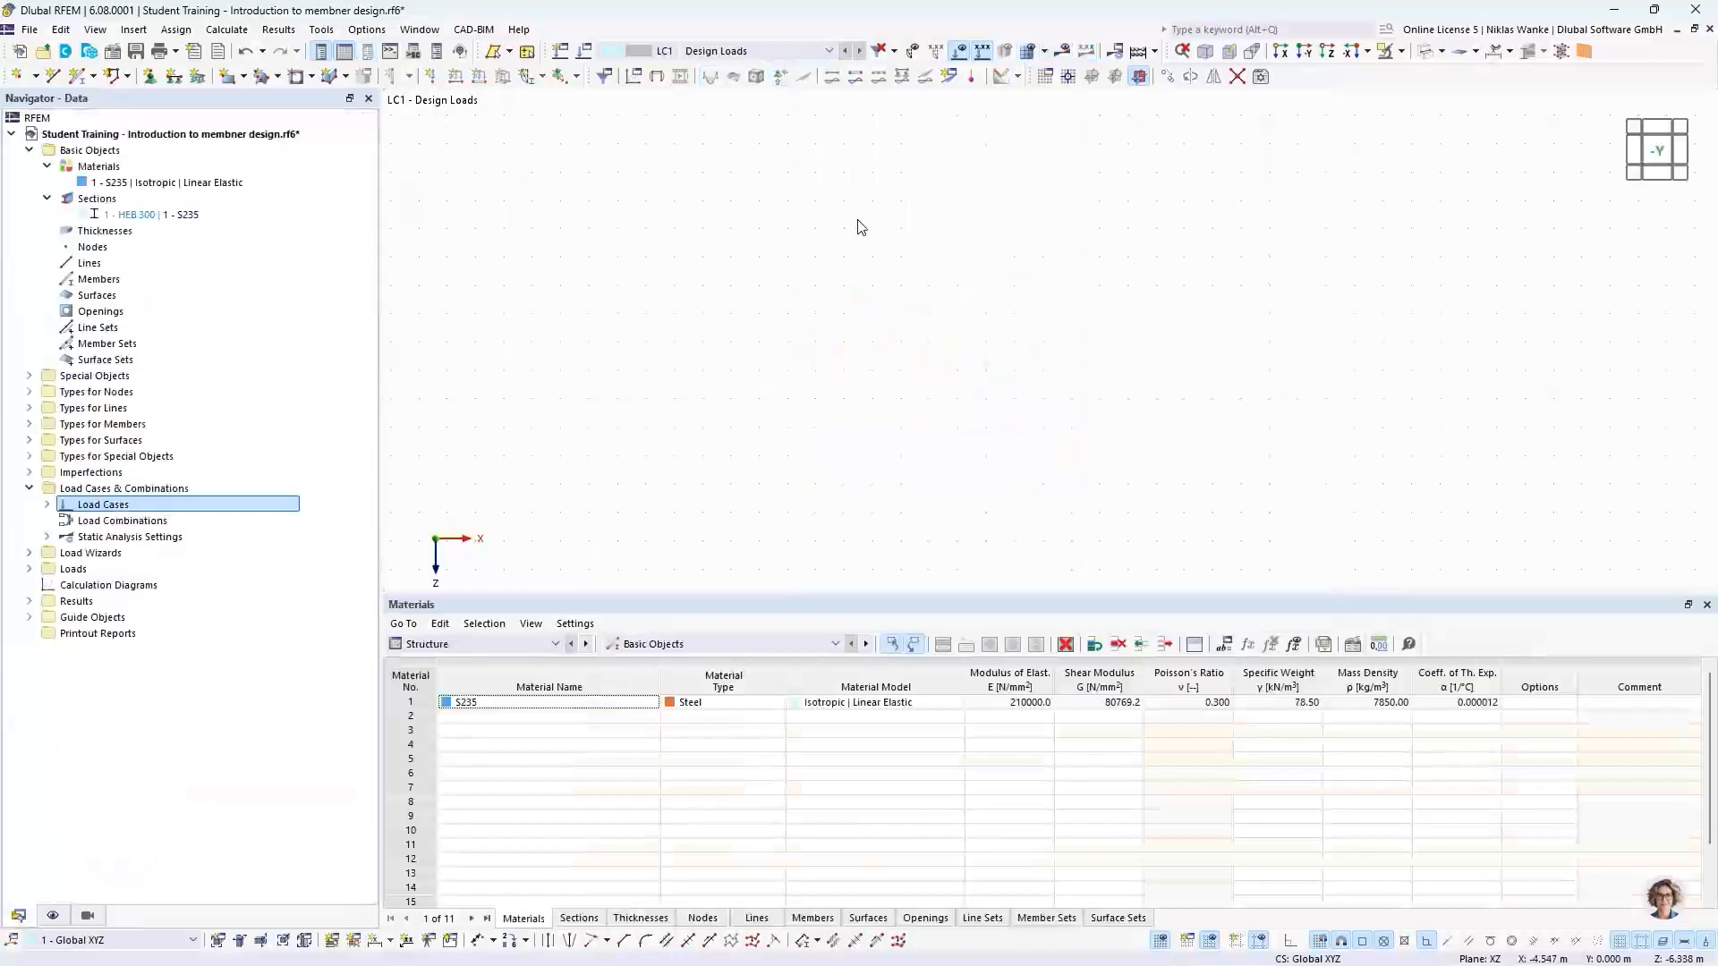
{"action": "middle_click_drag", "start_coordinate": [969, 394], "coordinate": [973, 373]}
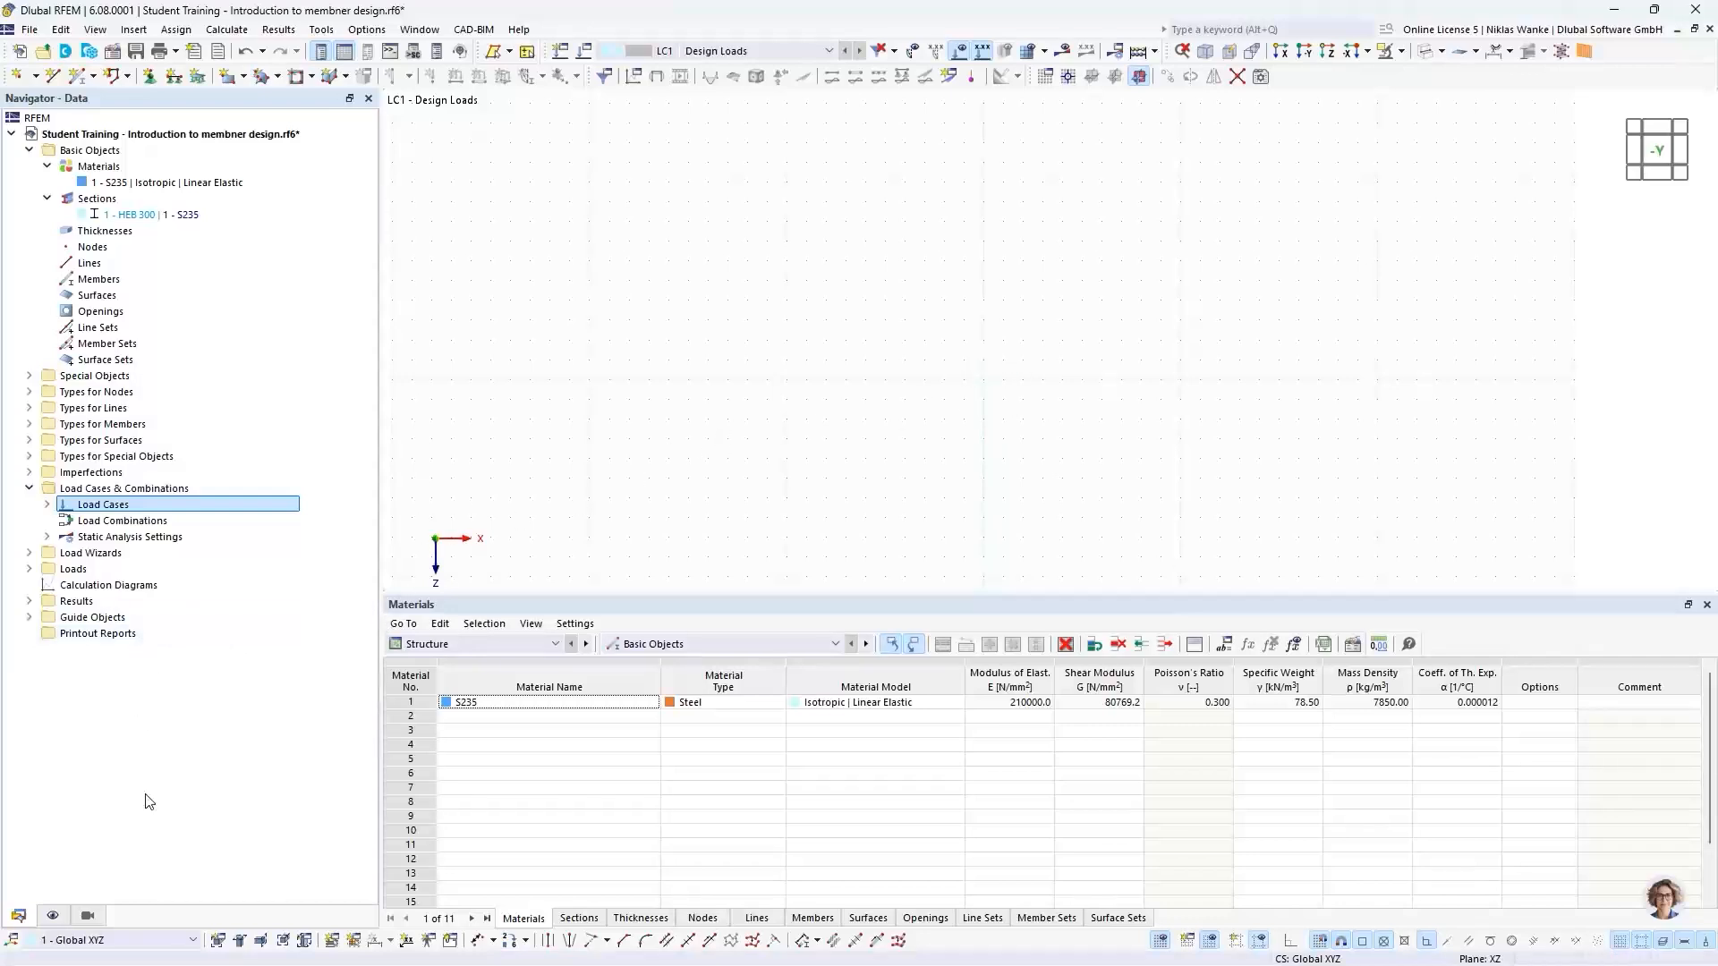
Enable display of the global coordinate system X, Y, Z at the zero point and of dimensions
{"action": "left_click", "coordinate": [57, 916]}
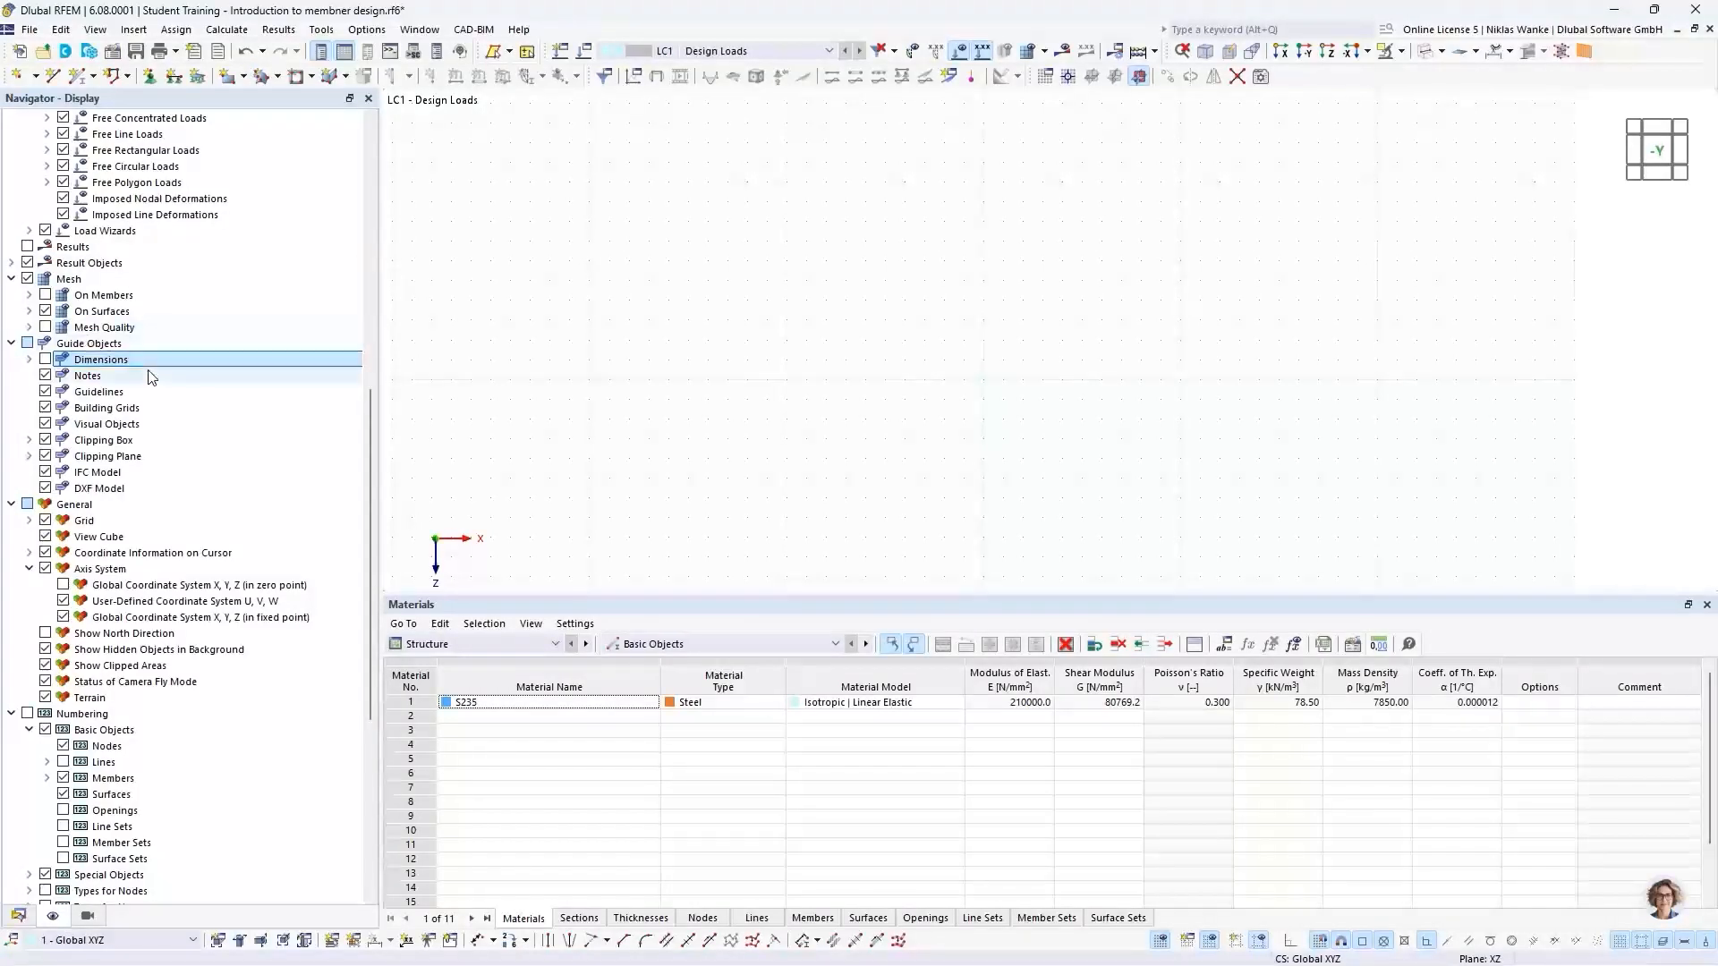
{"action": "left_click", "coordinate": [62, 586]}
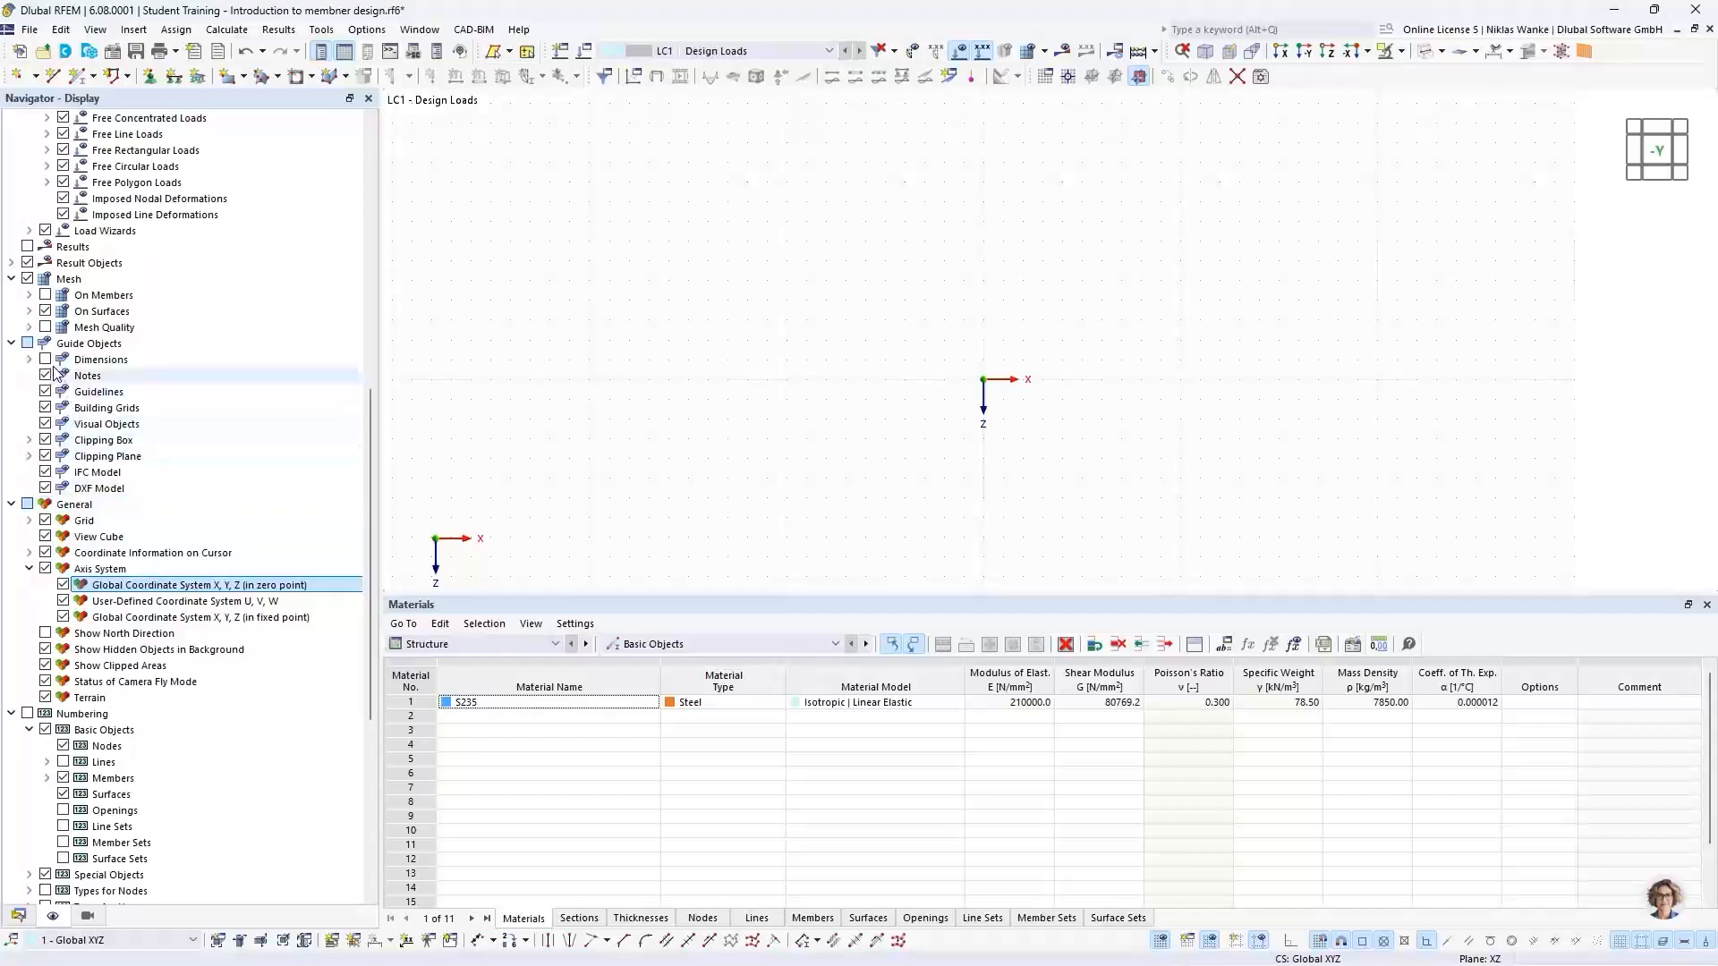
{"action": "left_click", "coordinate": [44, 359]}
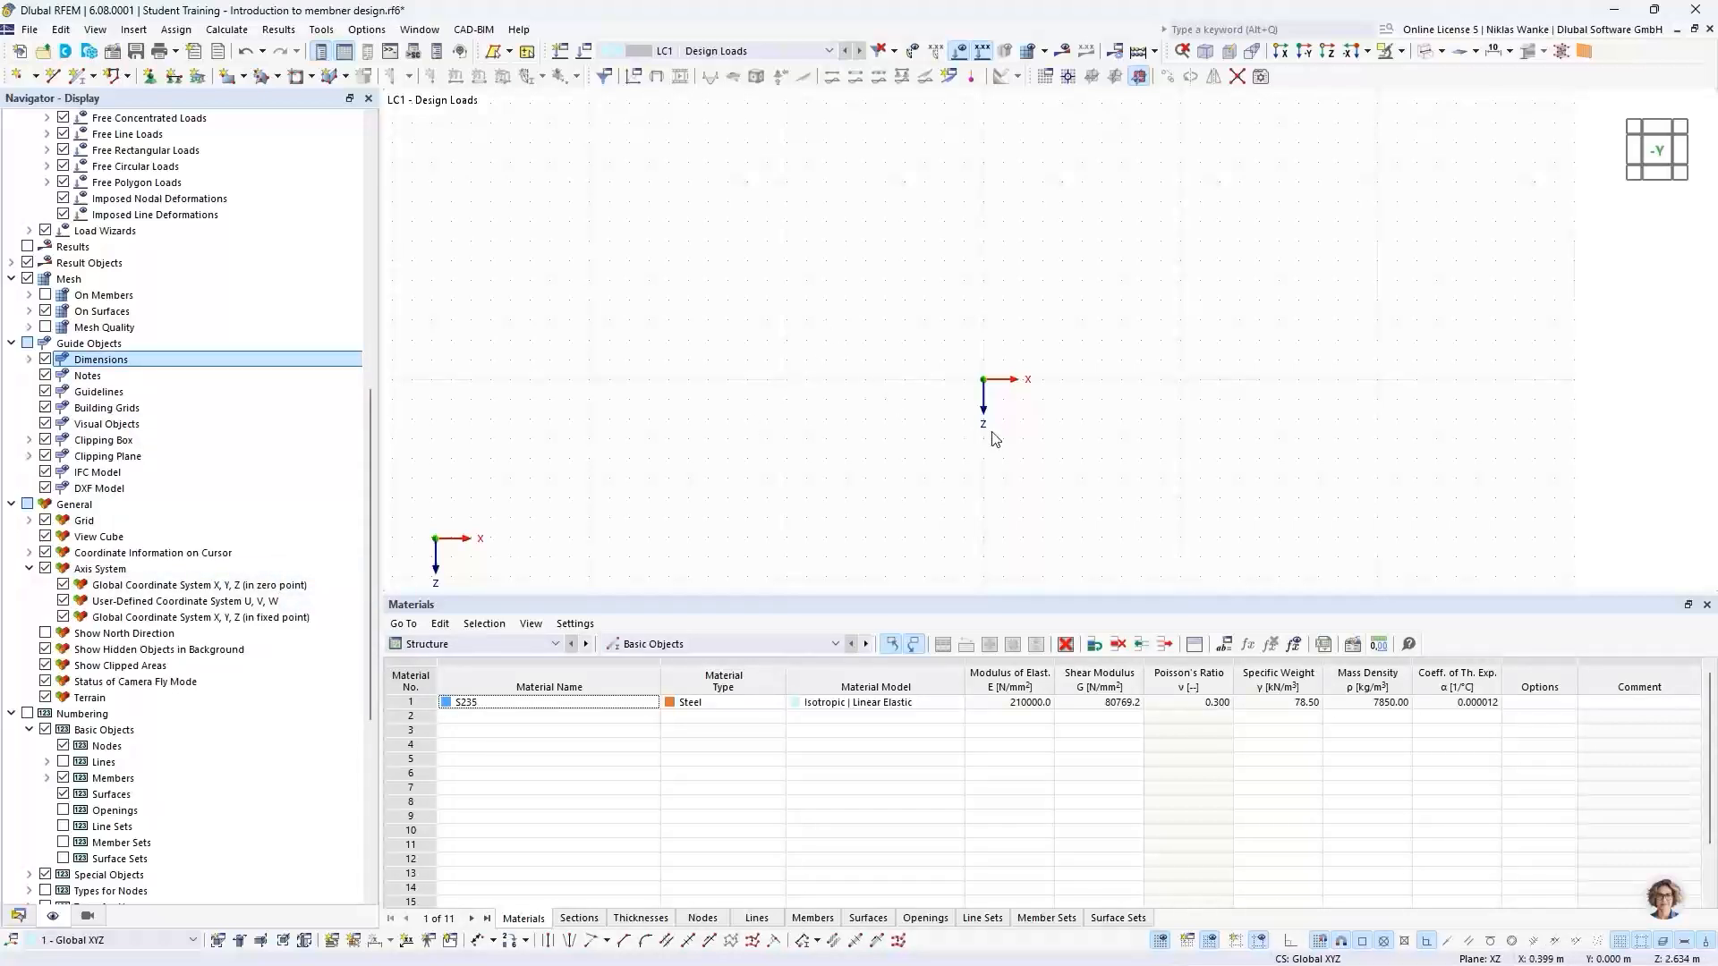
Review the work plane and grid settings, including the grid point spacing, and close them without changes
{"action": "scroll", "coordinate": [1015, 421], "scroll_direction": "up", "scroll_amount": 1}
{"action": "middle_click_drag", "start_coordinate": [1023, 409], "coordinate": [673, 388]}
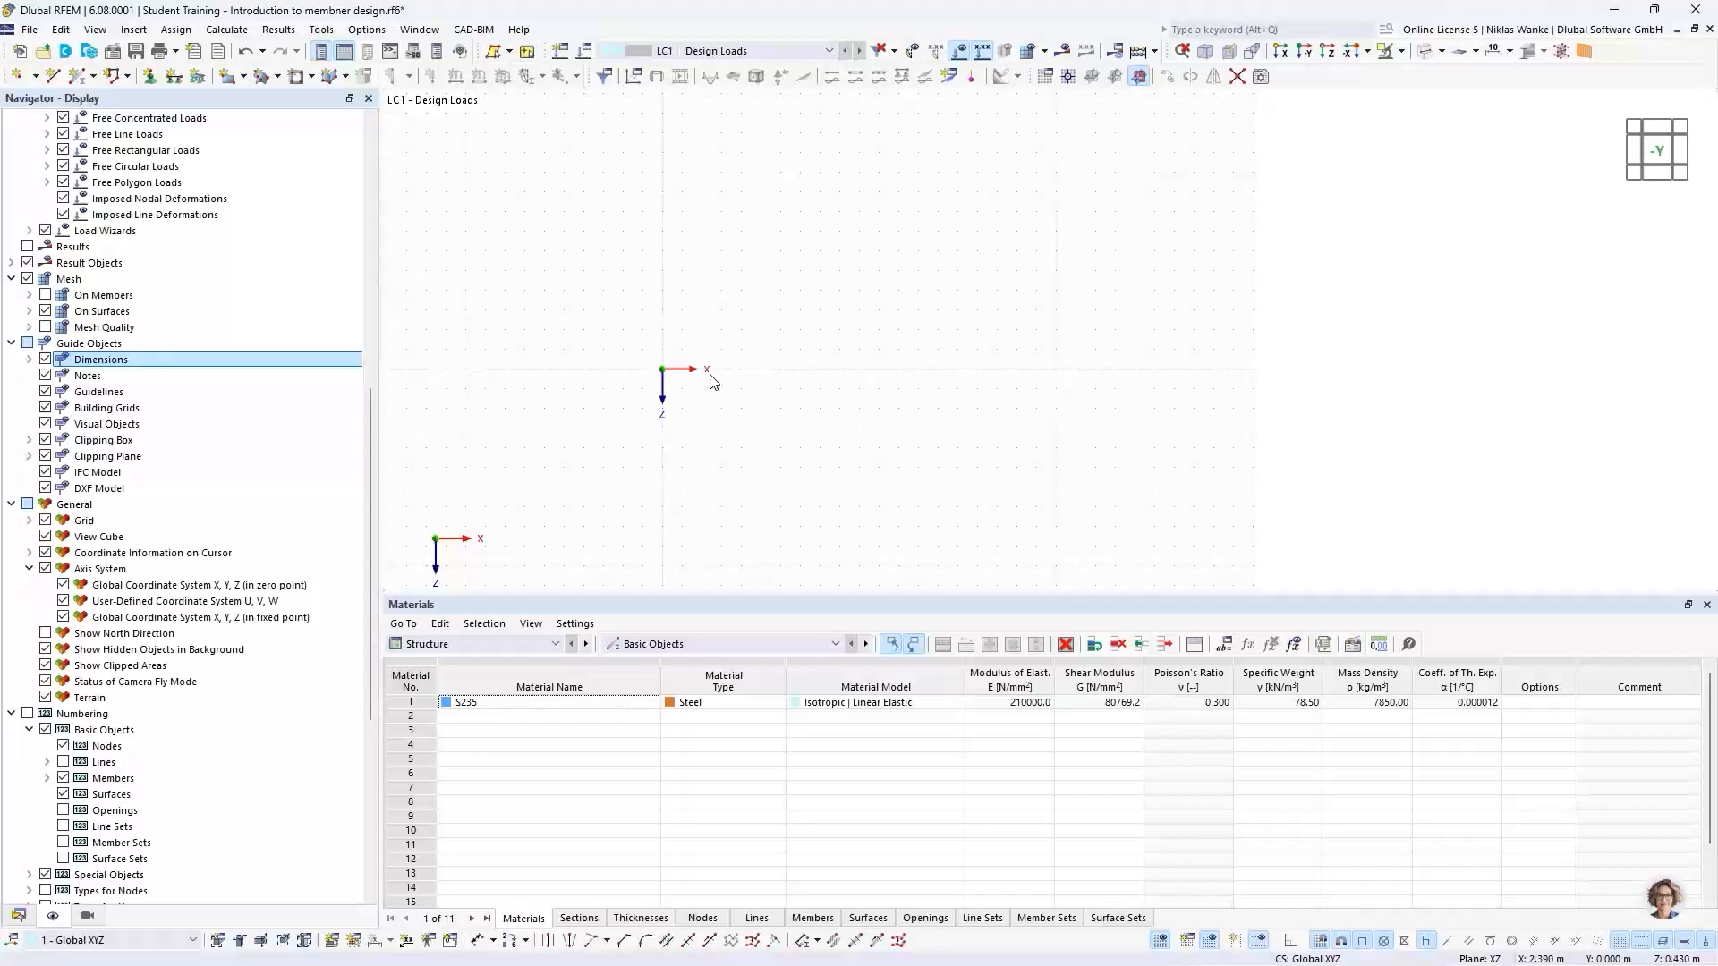
{"action": "scroll", "coordinate": [759, 376], "scroll_direction": "up", "scroll_amount": 1}
{"action": "left_click", "coordinate": [1045, 75]}
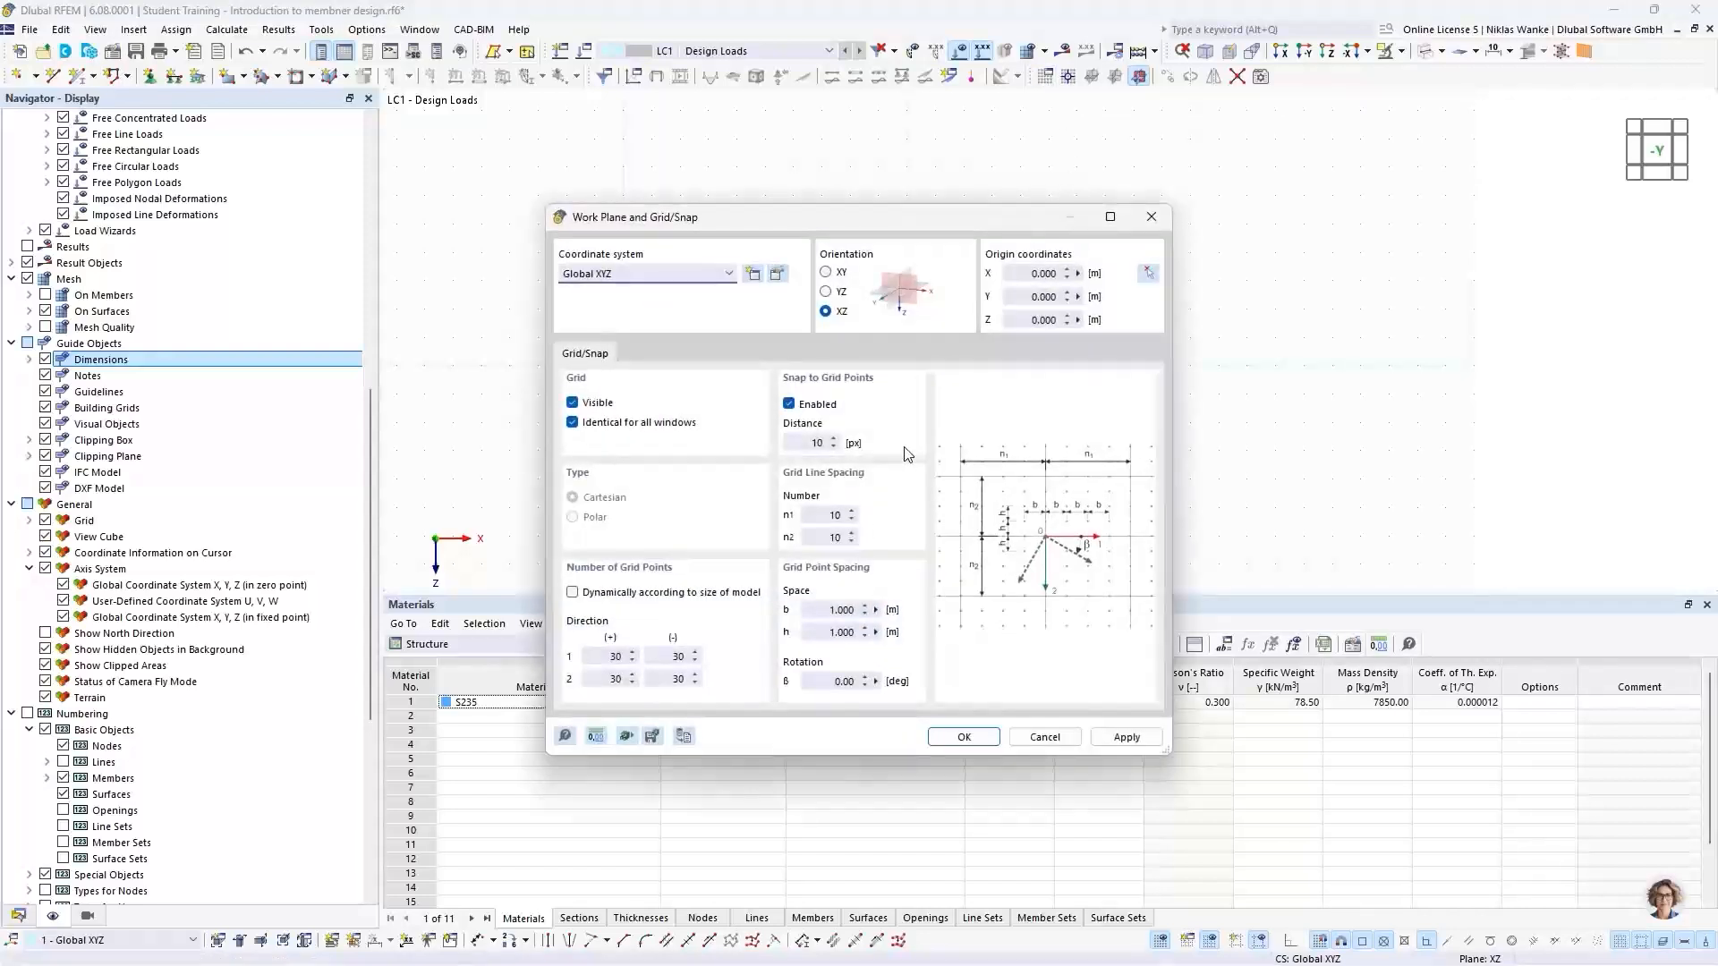
{"action": "left_click", "coordinate": [823, 609]}
{"action": "left_click", "coordinate": [1139, 218]}
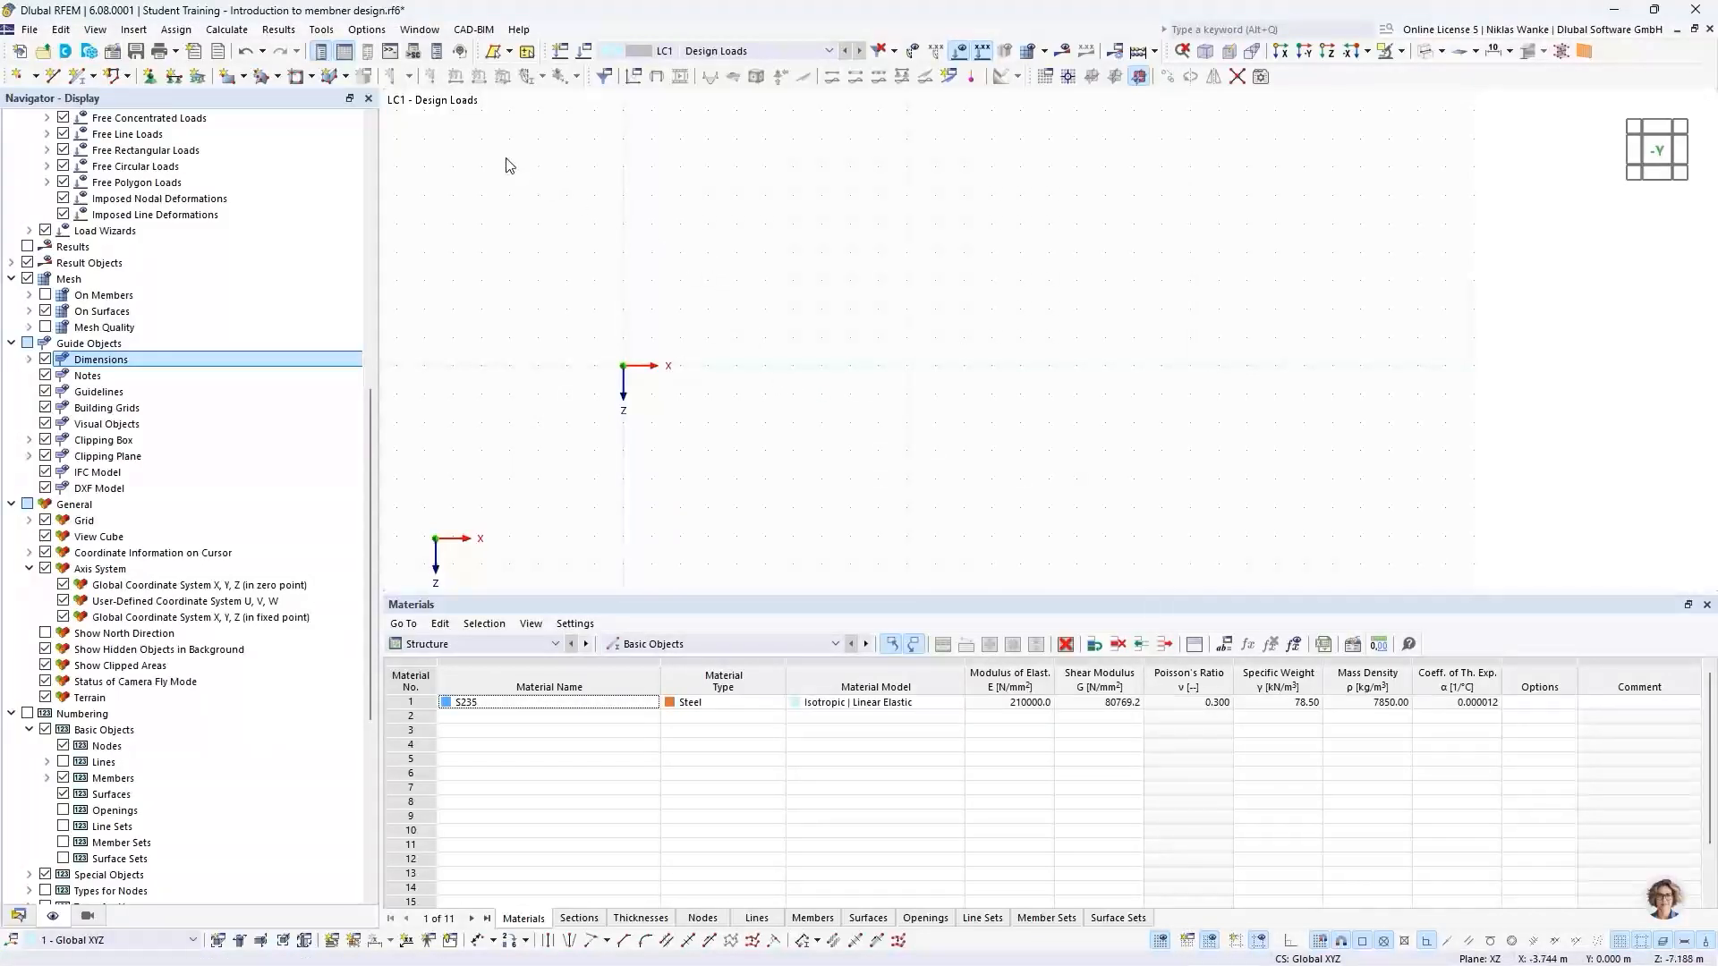
Start a new single member of type Beam with uniform section HEB 300 in S235
{"action": "left_click", "coordinate": [79, 78]}
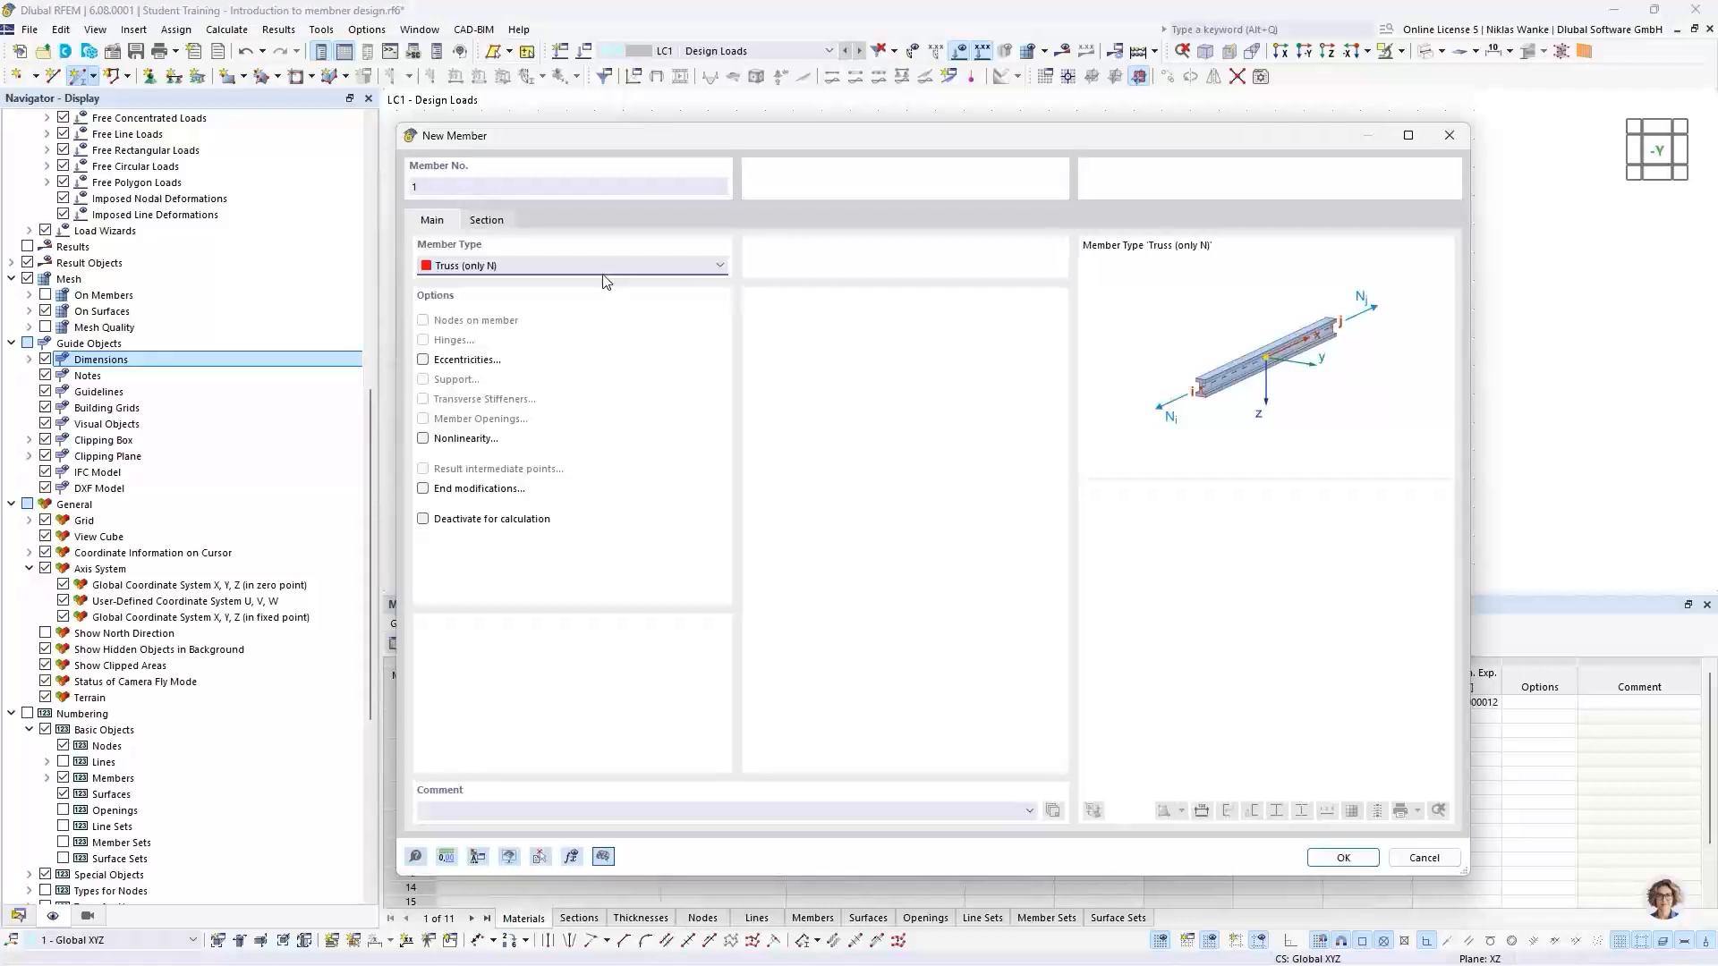
{"action": "left_click", "coordinate": [588, 268]}
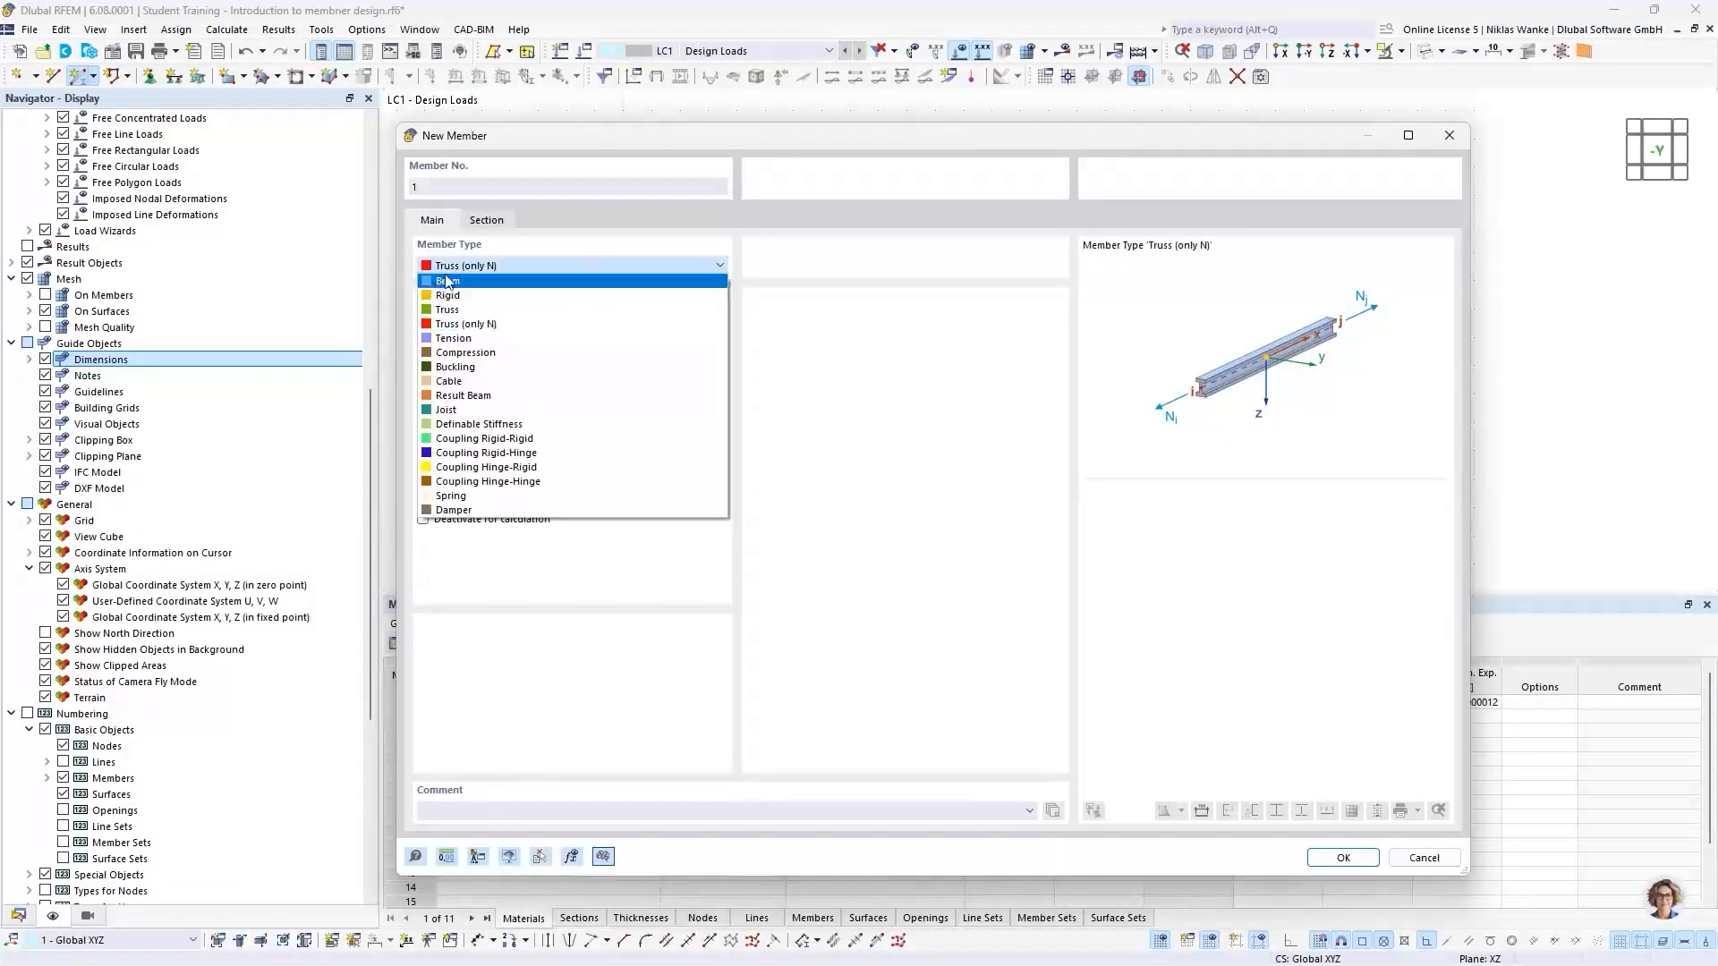
{"action": "left_click", "coordinate": [450, 284]}
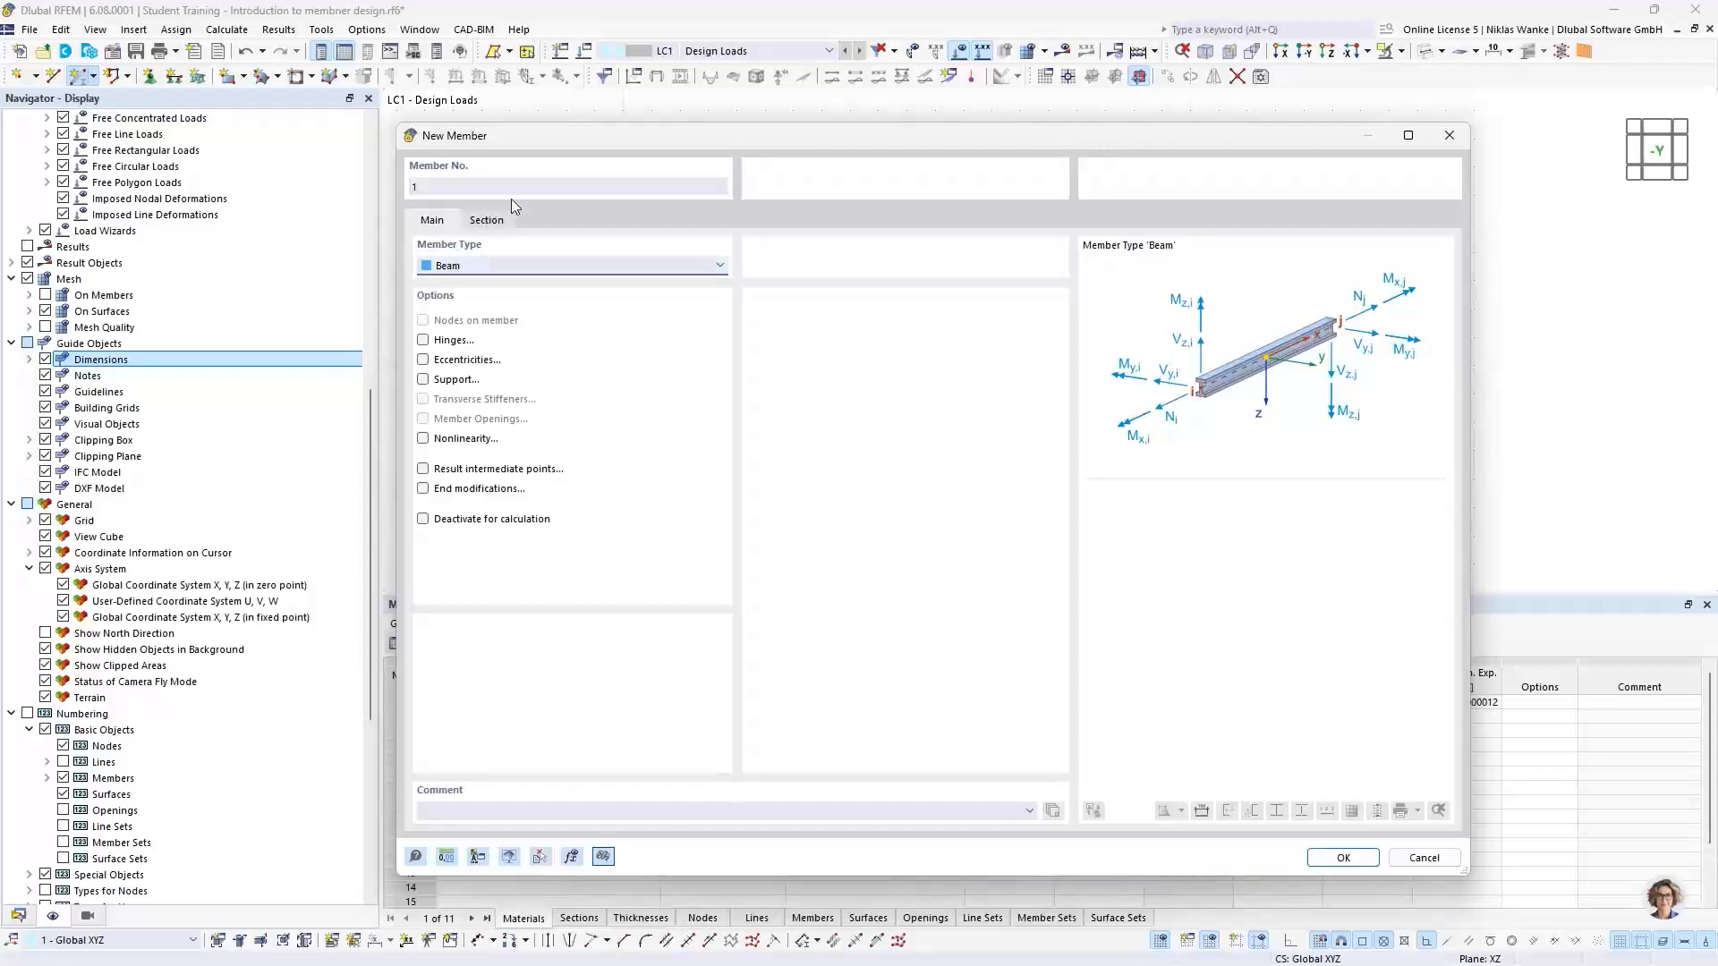
{"action": "left_click", "coordinate": [497, 221]}
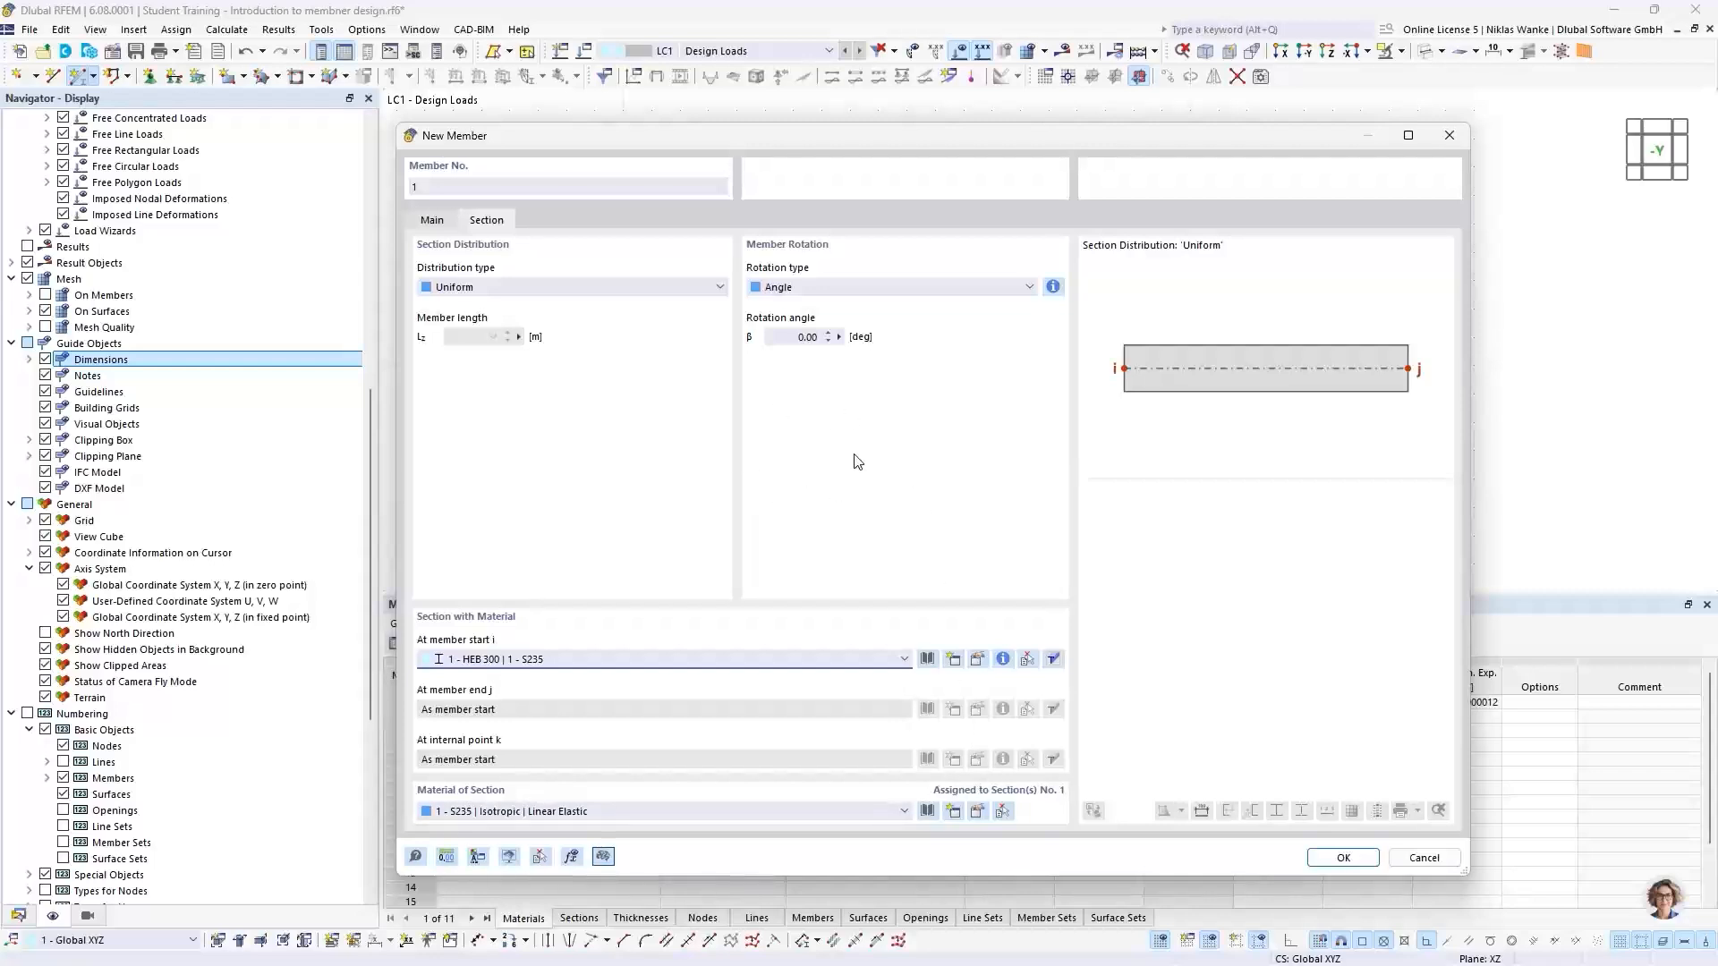
{"action": "left_click", "coordinate": [1319, 859]}
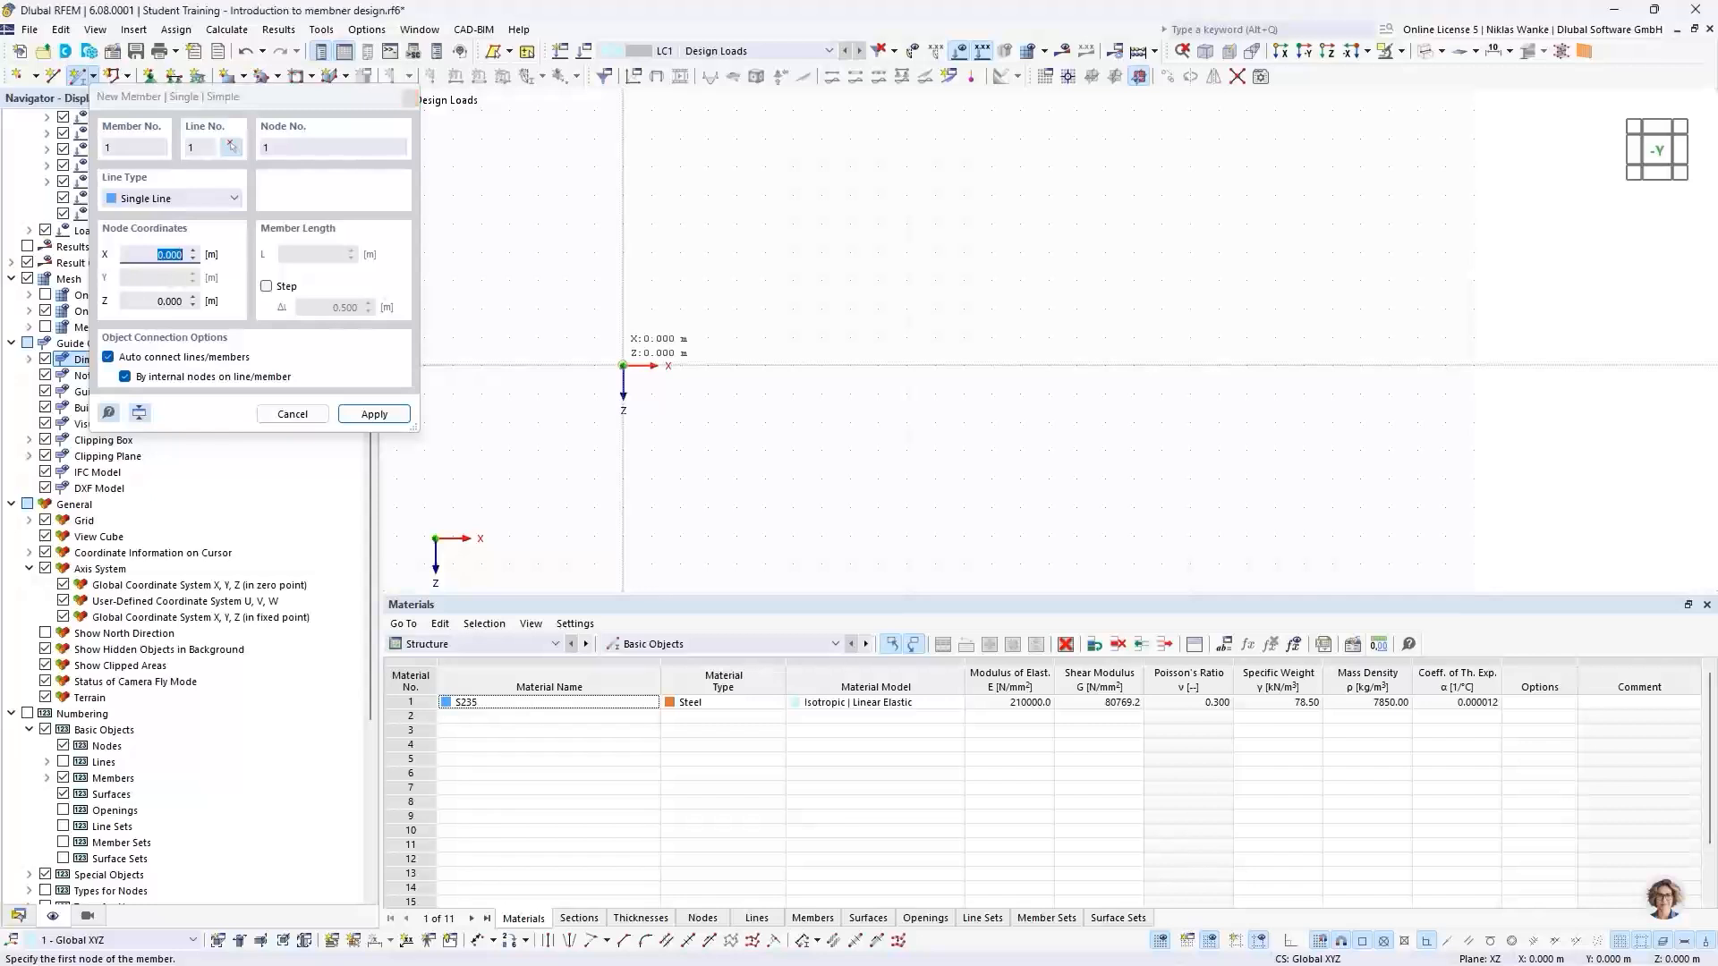
Draw a beam about 2 m long from the origin along the X-axis and finish member placement
{"action": "left_click", "coordinate": [623, 365]}
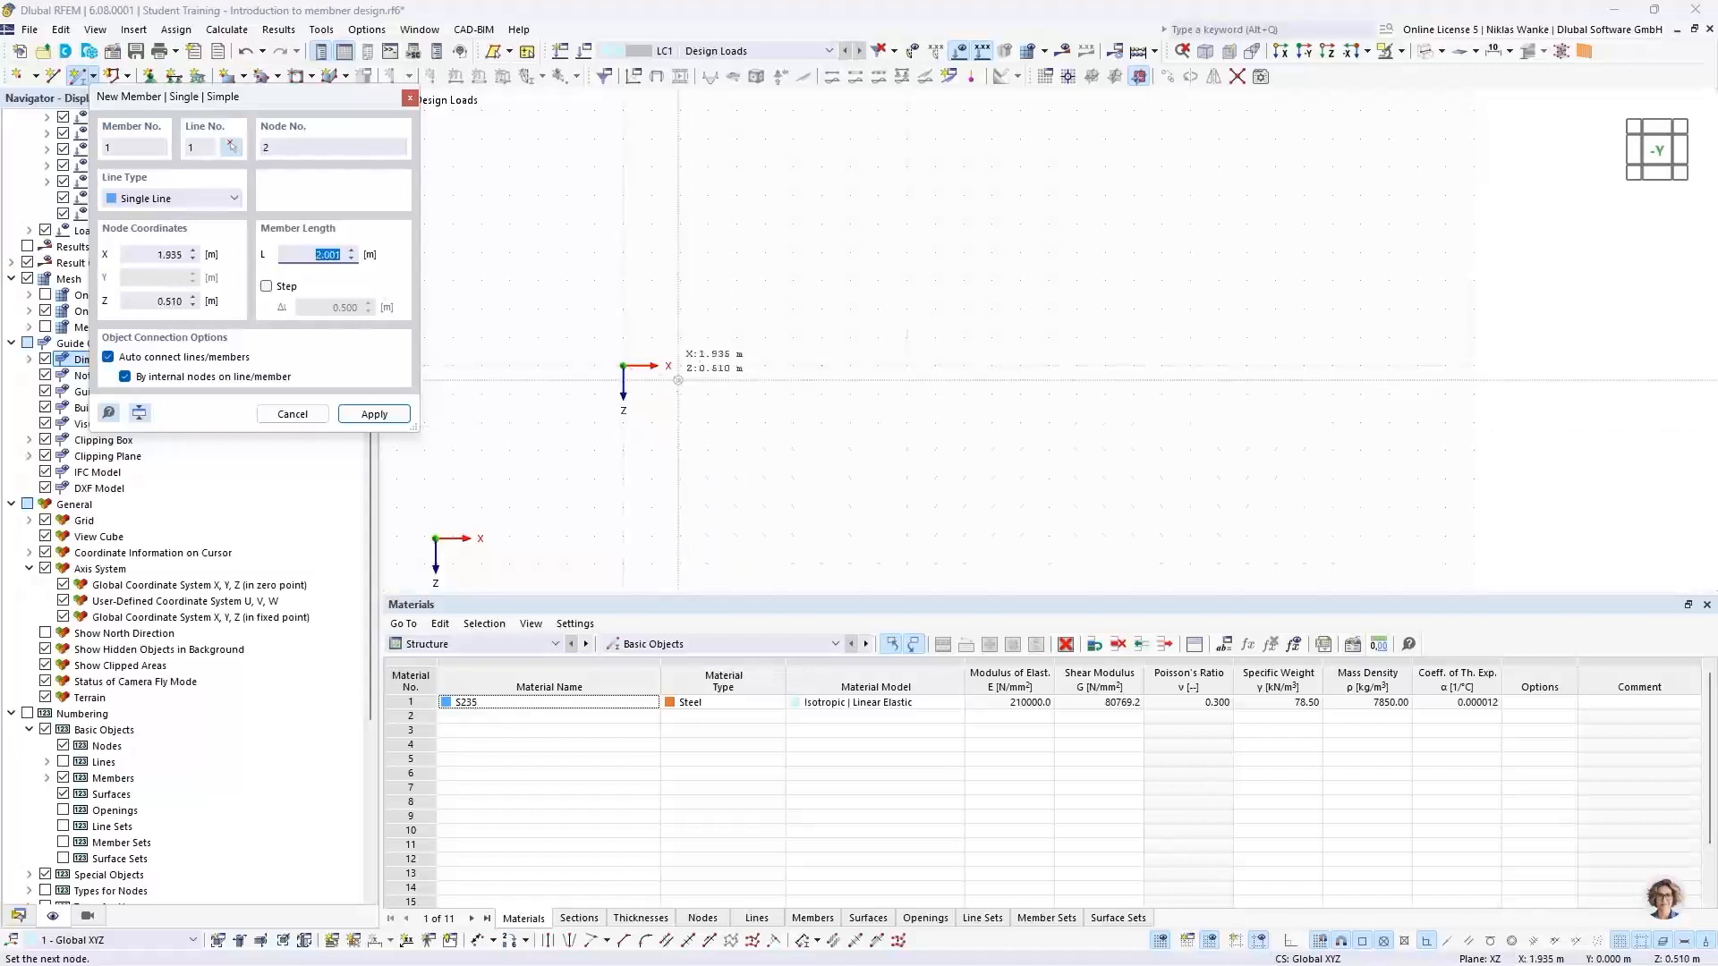
{"action": "left_click", "coordinate": [678, 380]}
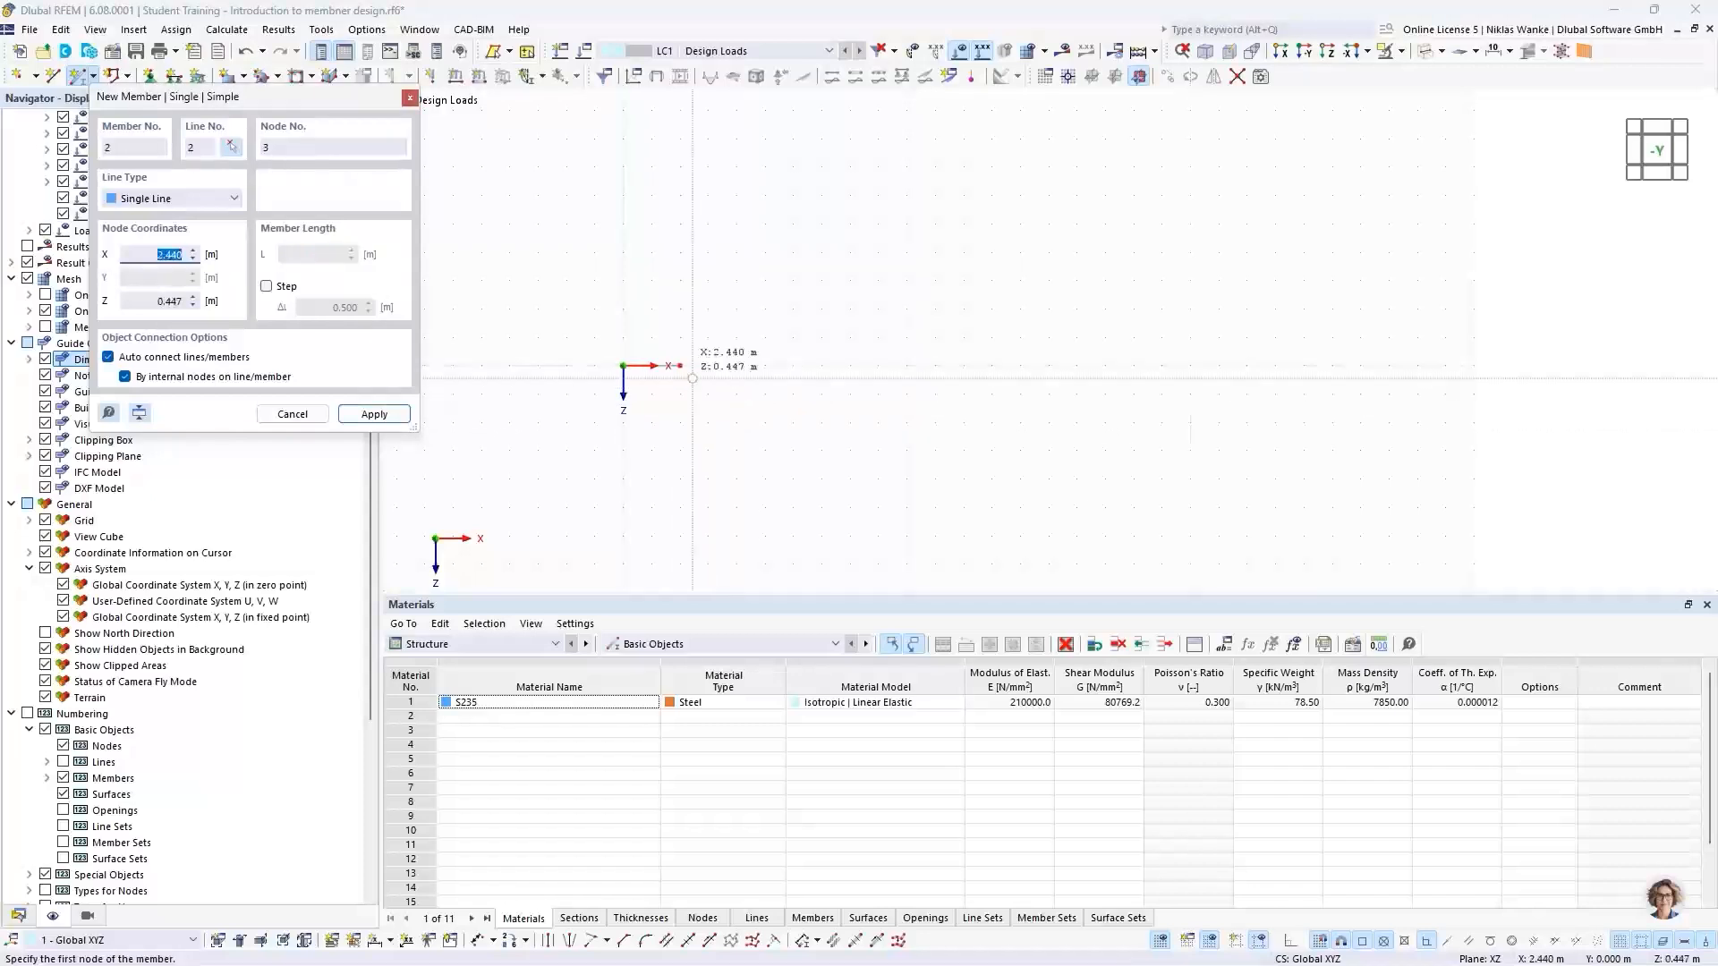
{"action": "key", "text": "Escape"}
Set the X coordinate of the beam's end node to 16.5 m
{"action": "scroll", "coordinate": [653, 362], "scroll_direction": "up", "scroll_amount": 5}
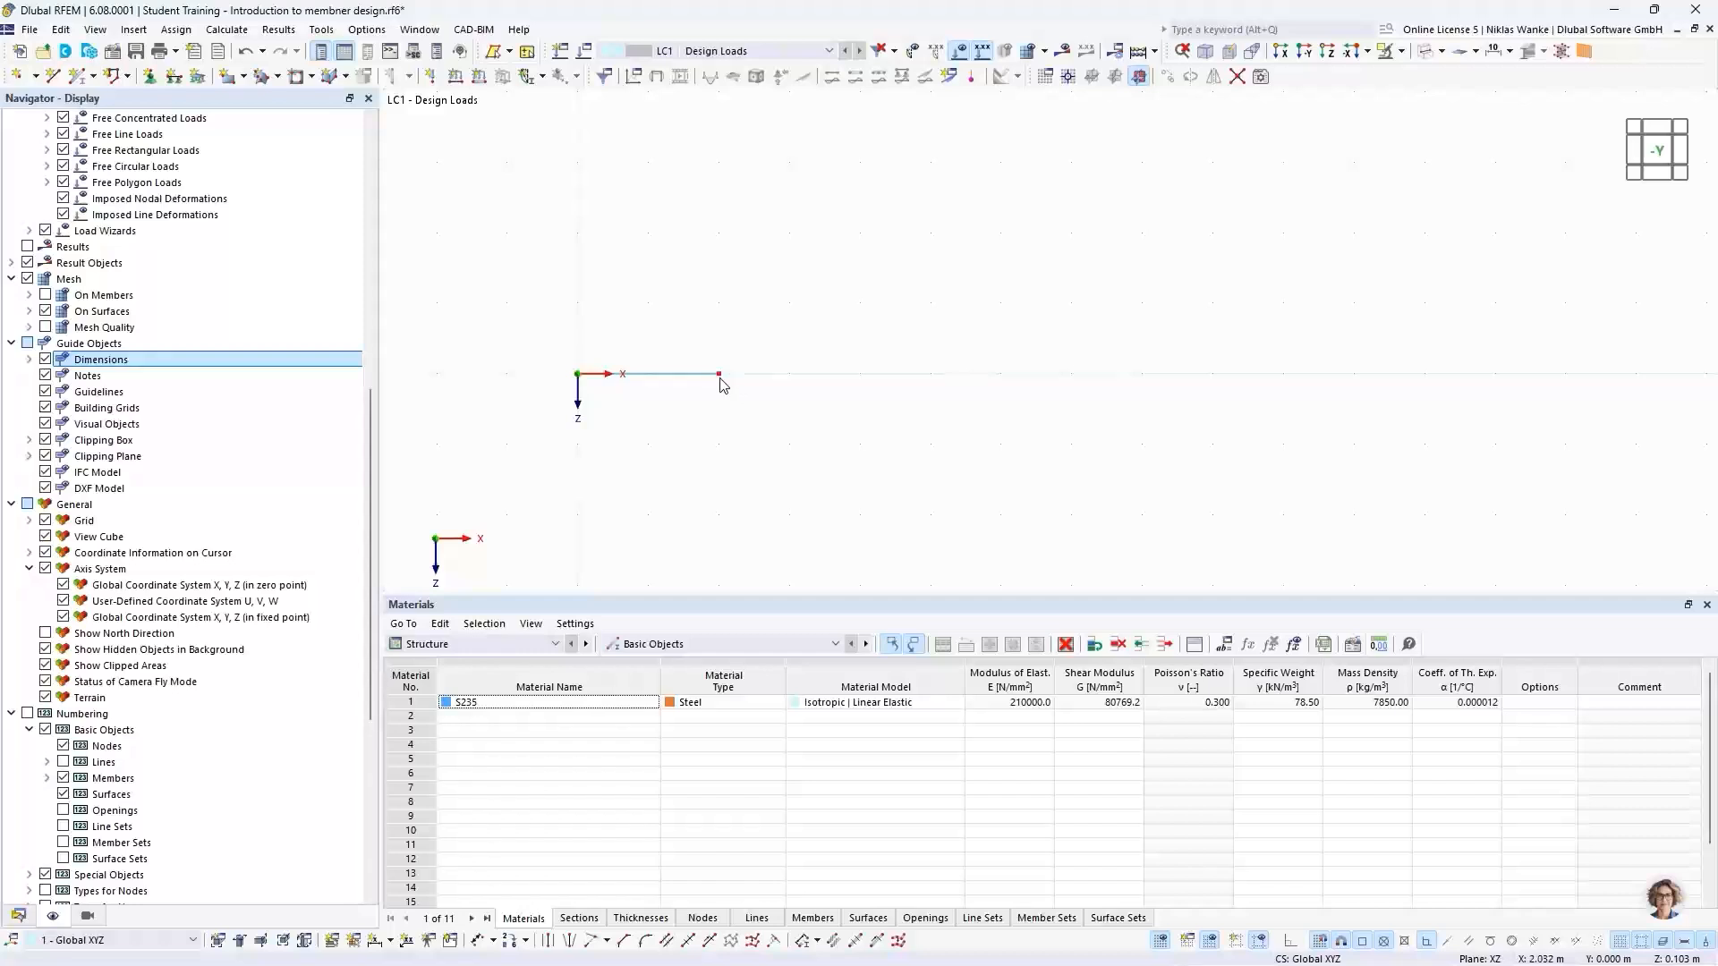
{"action": "mouse_move", "coordinate": [722, 380]}
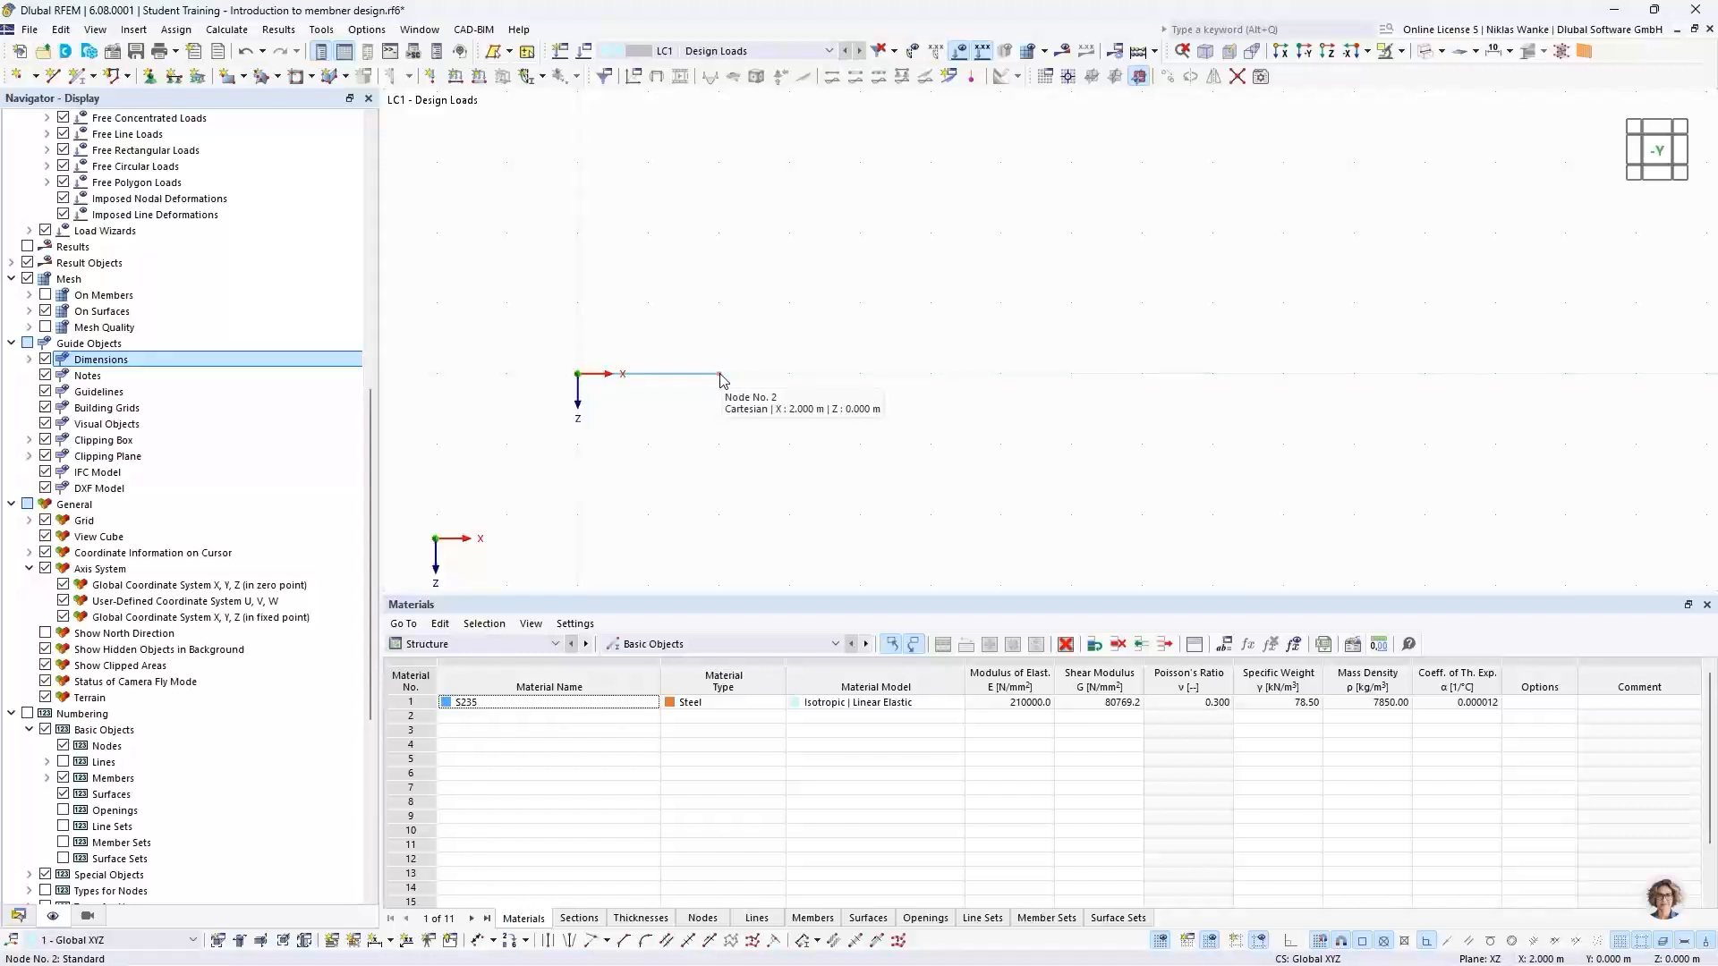
{"action": "double_click", "coordinate": [723, 380]}
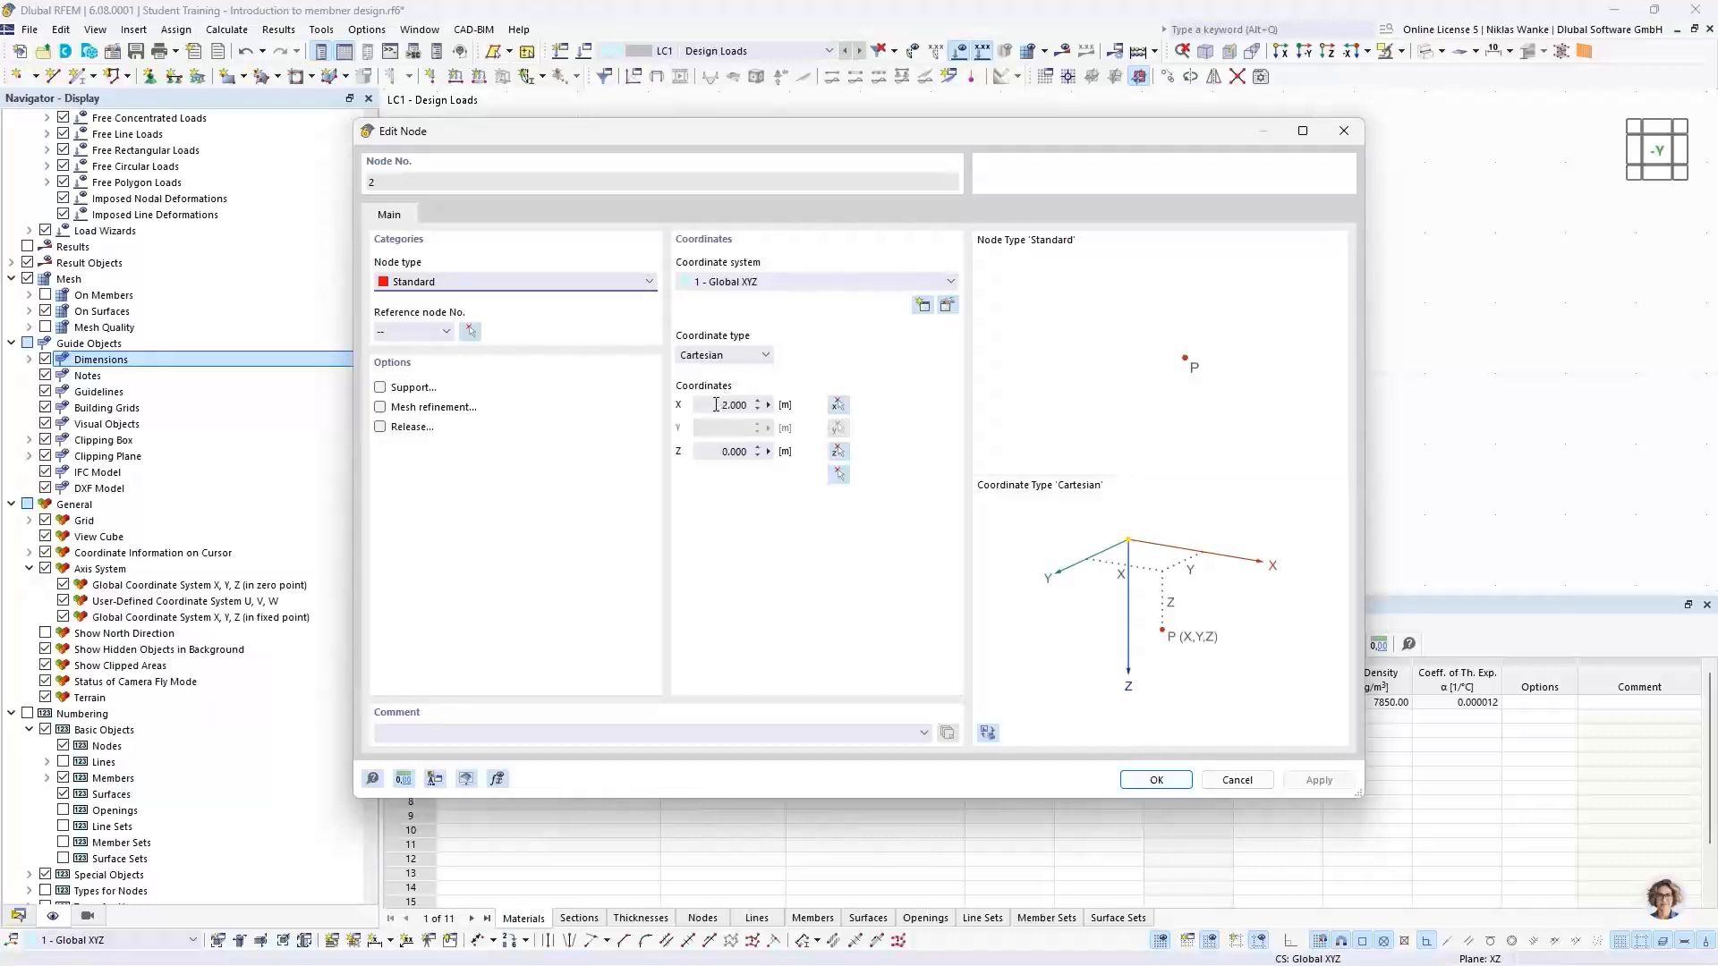
{"action": "double_click", "coordinate": [732, 404]}
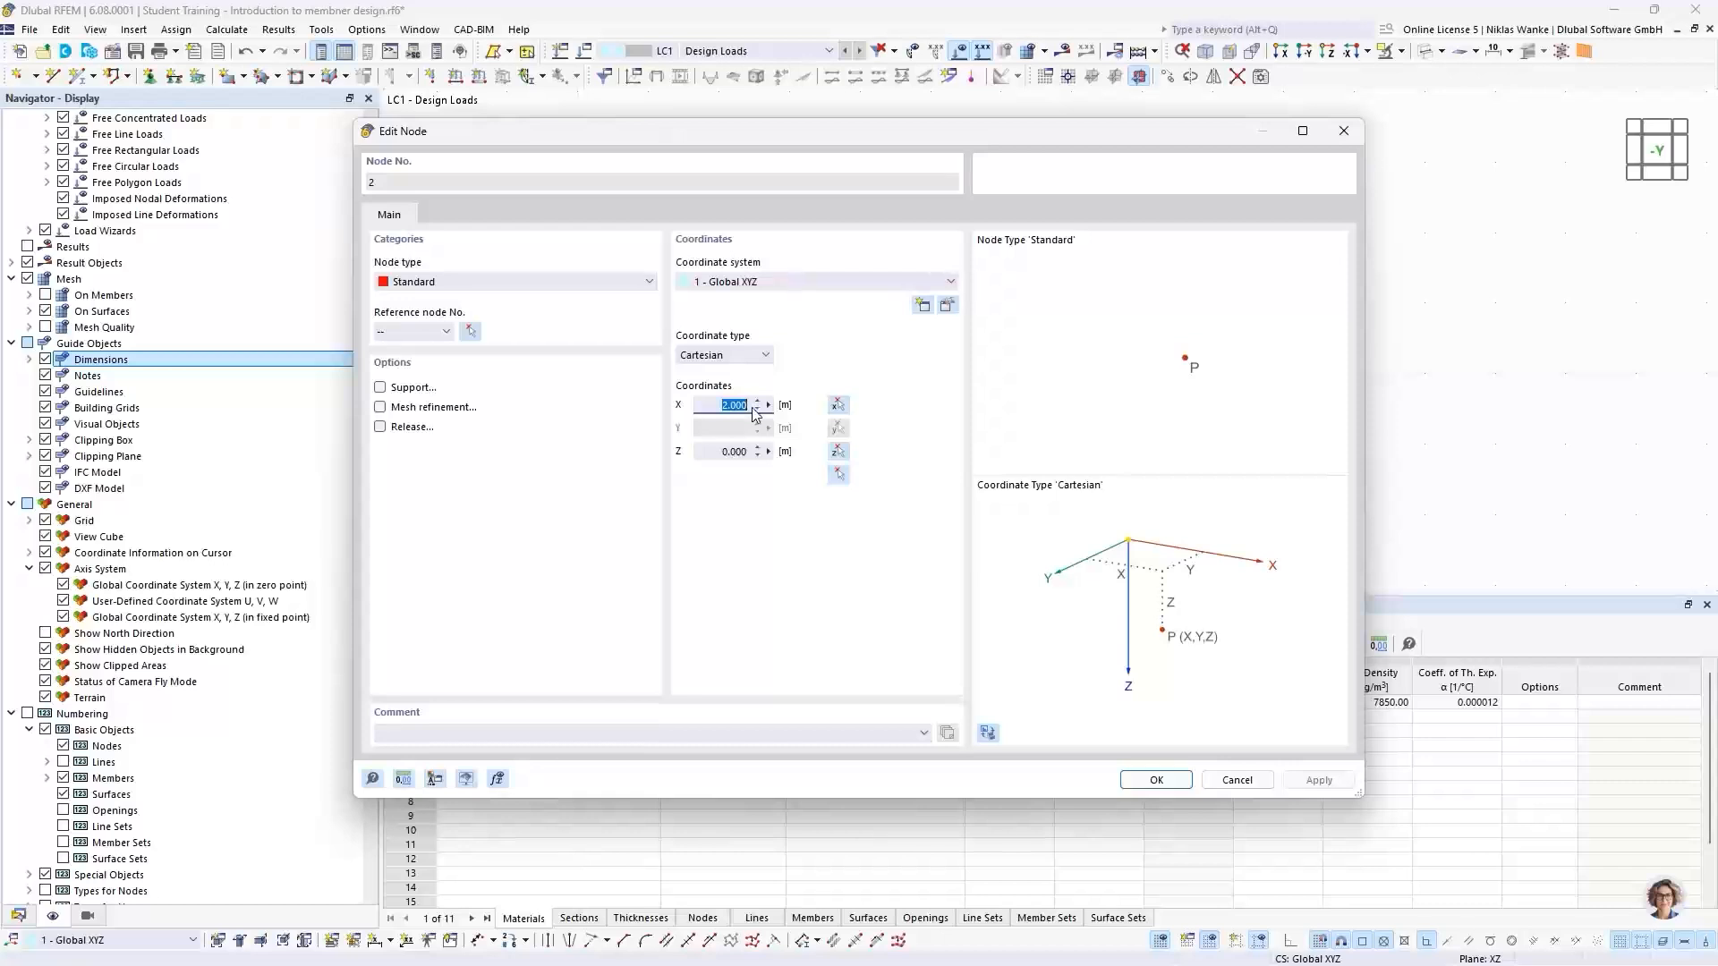
{"action": "type", "text": "16,5"}
{"action": "left_click", "coordinate": [1155, 780]}
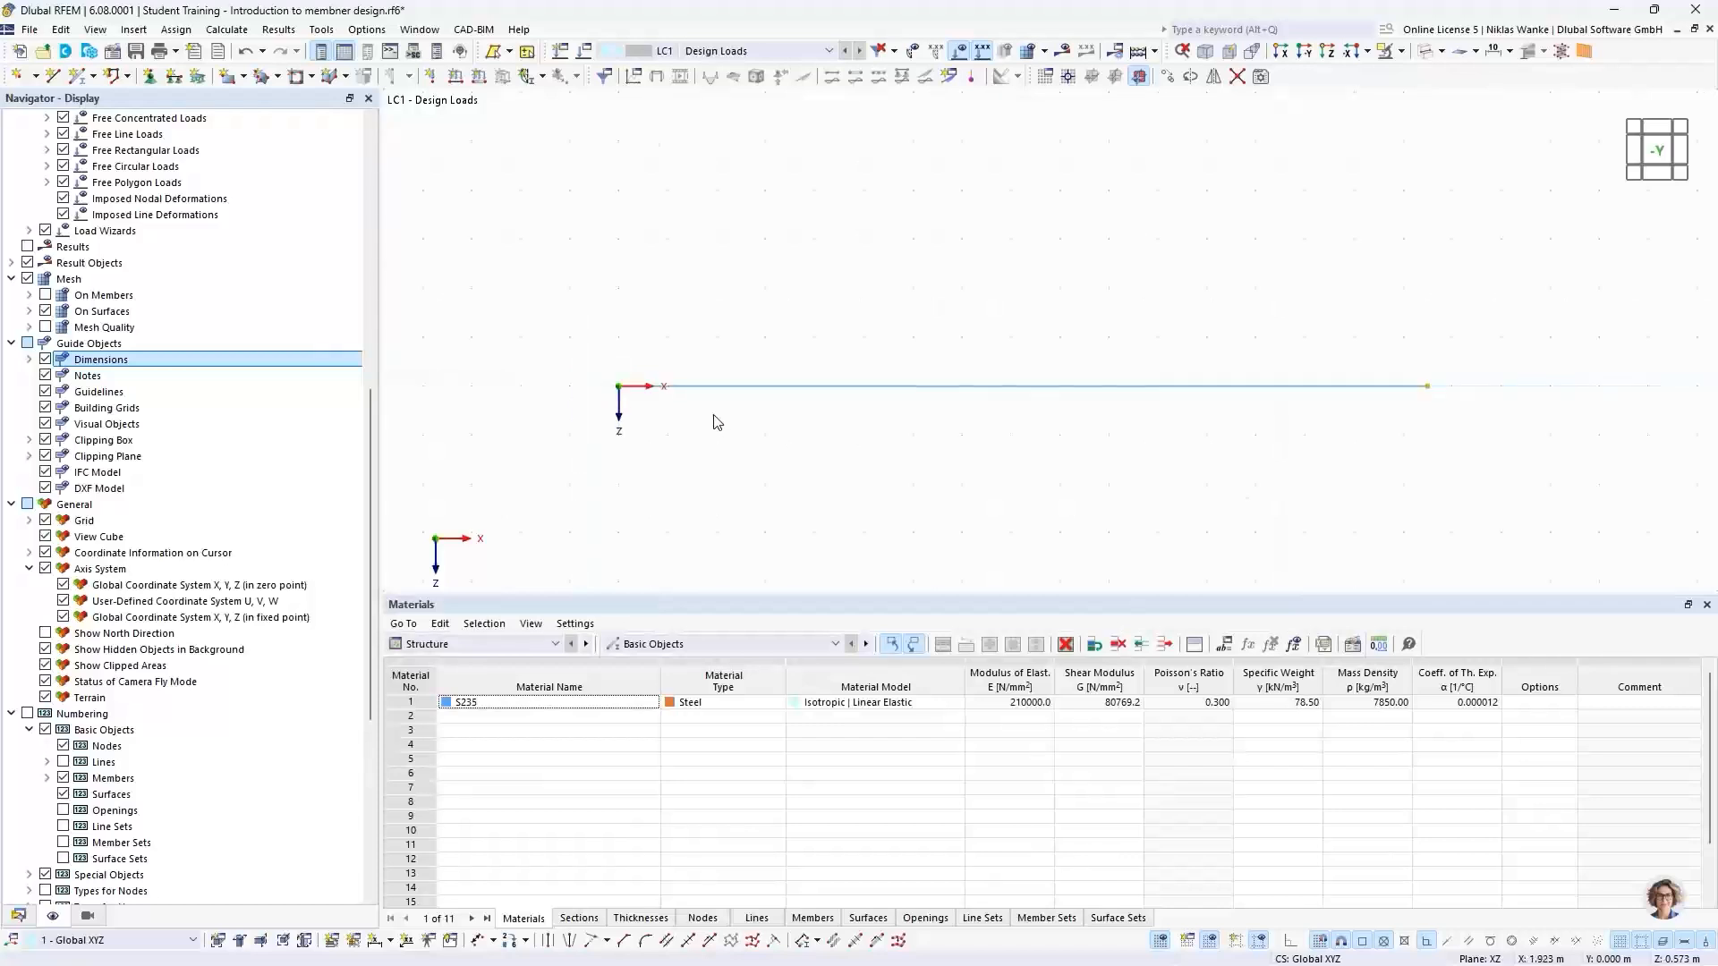
{"action": "scroll", "coordinate": [714, 415], "scroll_direction": "down", "scroll_amount": 1}
{"action": "middle_click_drag", "start_coordinate": [709, 412], "coordinate": [674, 393]}
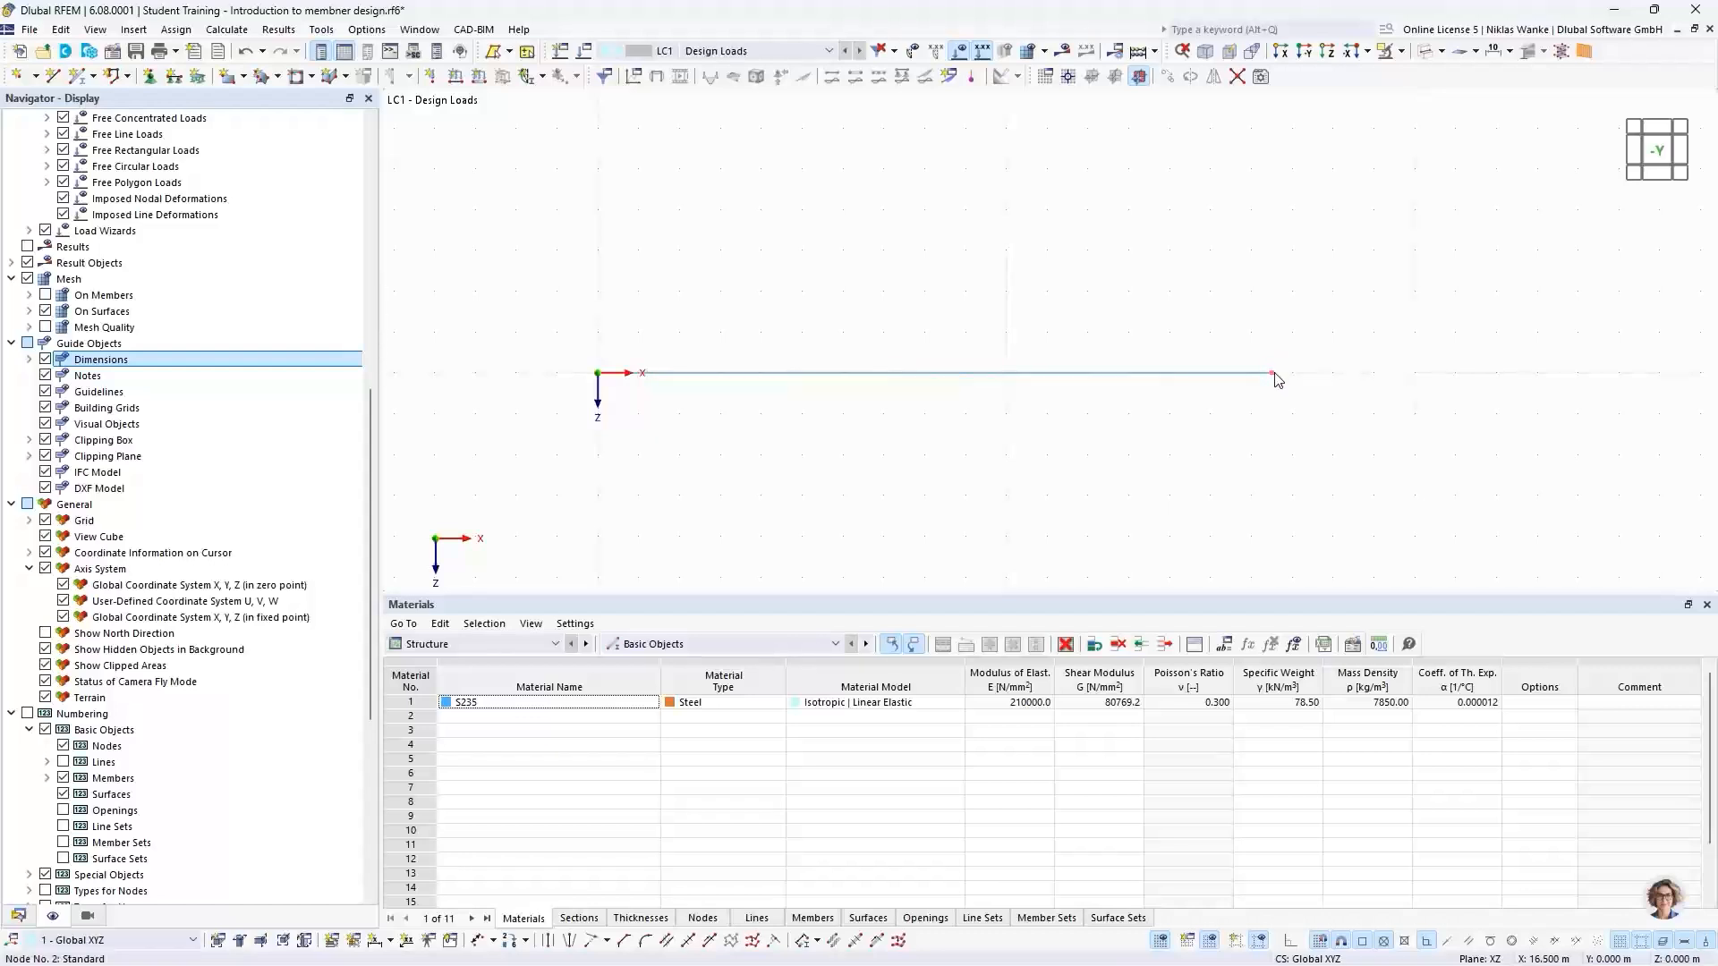
{"action": "mouse_move", "coordinate": [1277, 379]}
{"action": "left_click_drag", "start_coordinate": [1041, 410], "coordinate": [954, 320]}
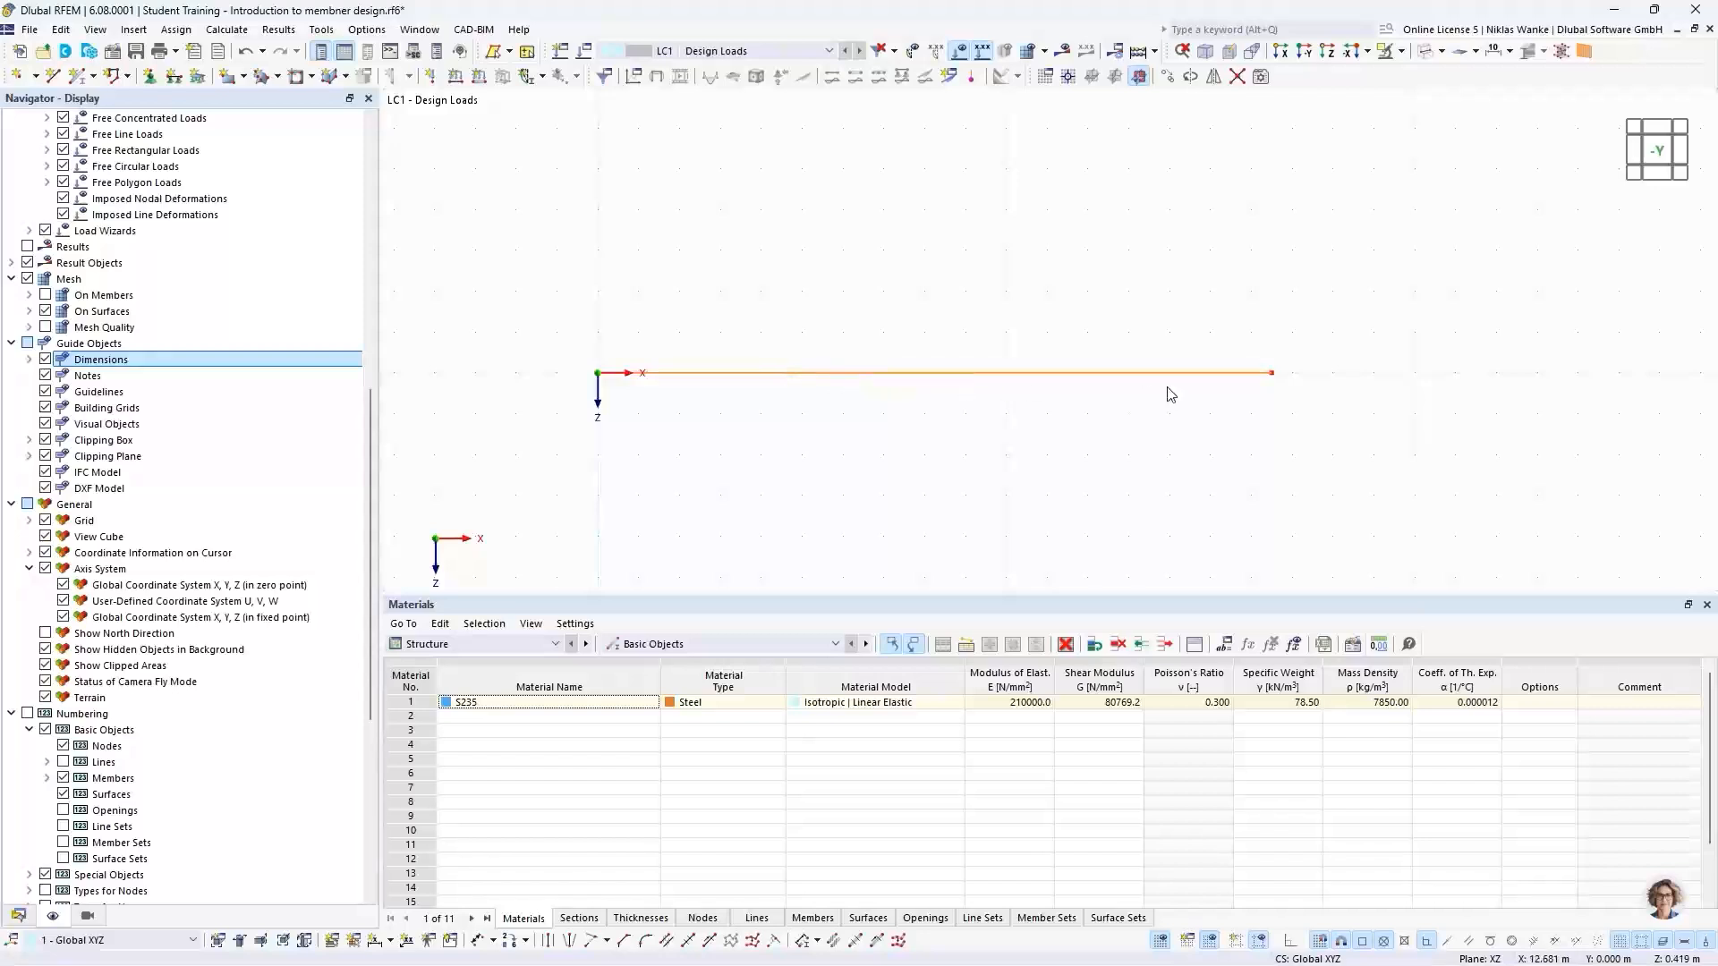
{"action": "left_click", "coordinate": [1273, 373]}
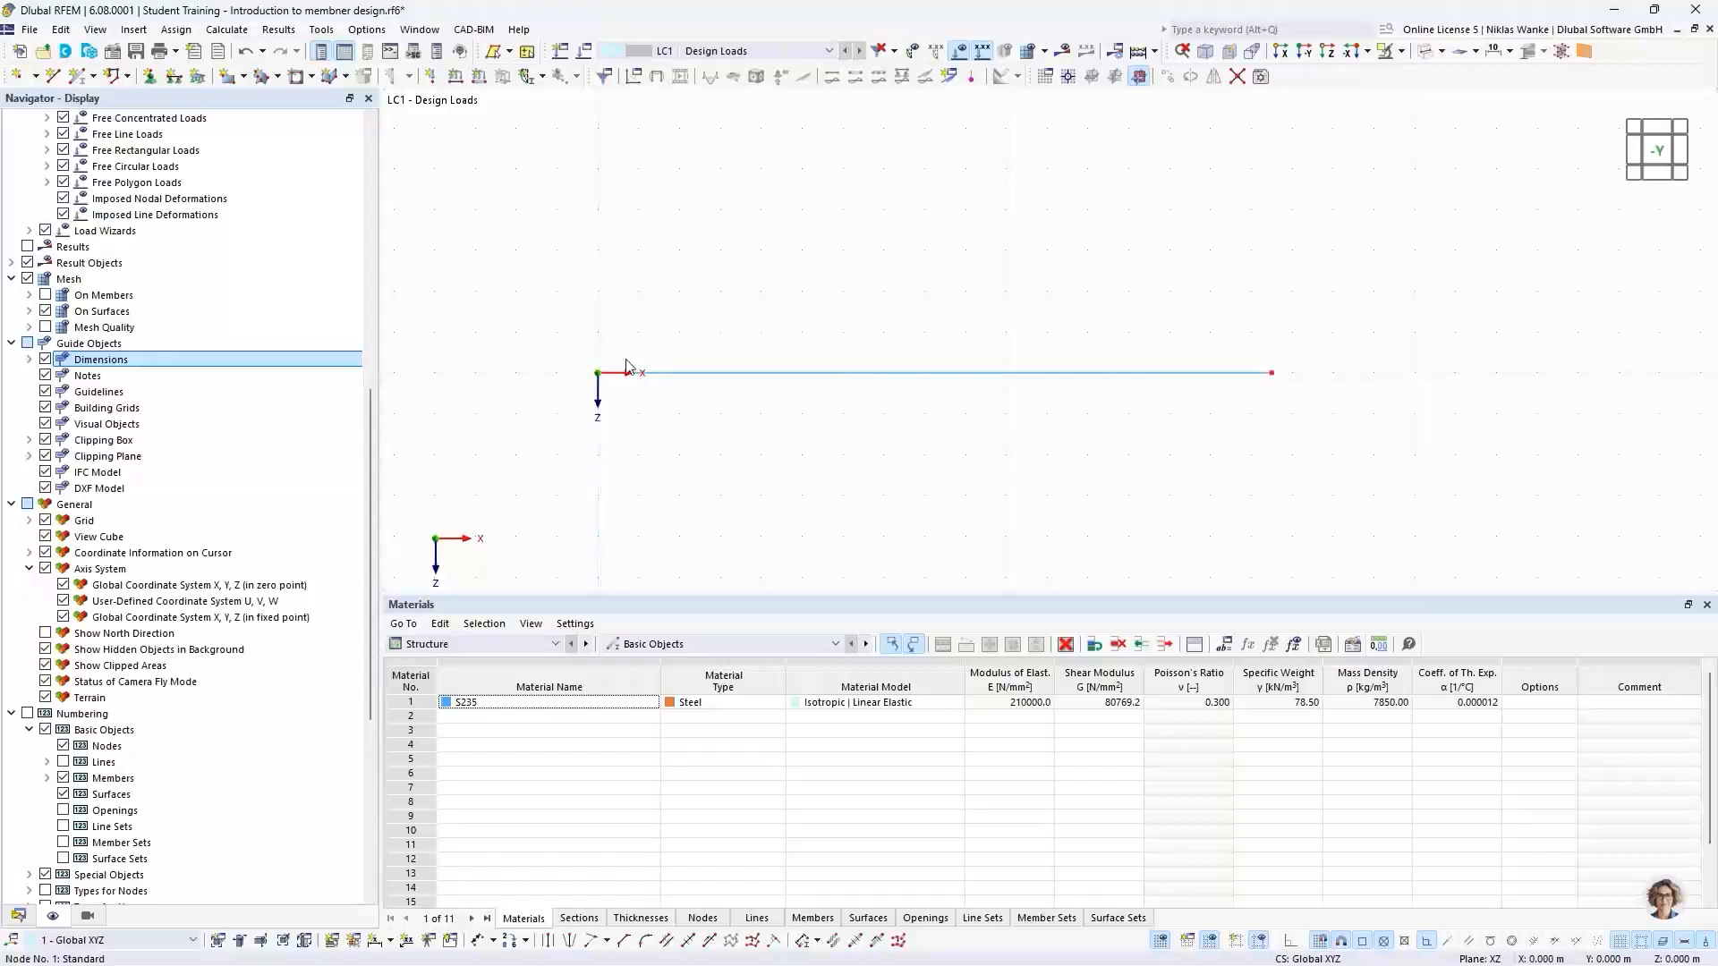
Add 2 intermediate nodes to the beam as 'On Member' nodes without dividing the member
{"action": "mouse_move", "coordinate": [1274, 380]}
{"action": "right_click", "coordinate": [1034, 372]}
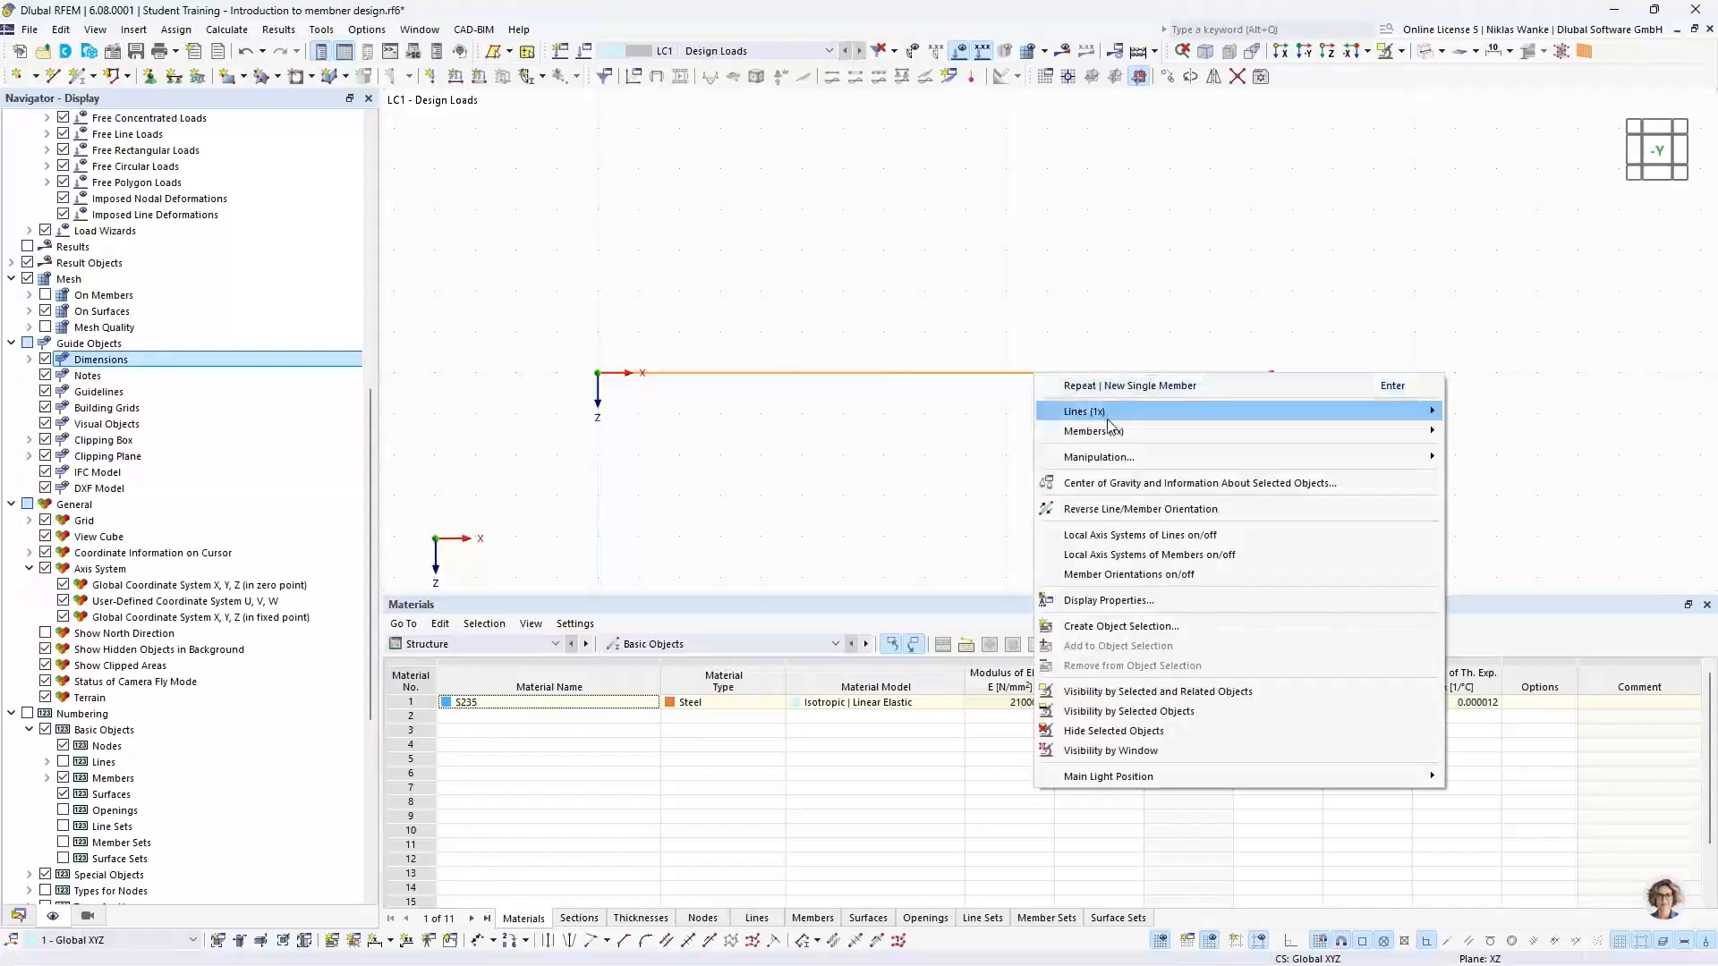
{"action": "mouse_move", "coordinate": [1319, 433]}
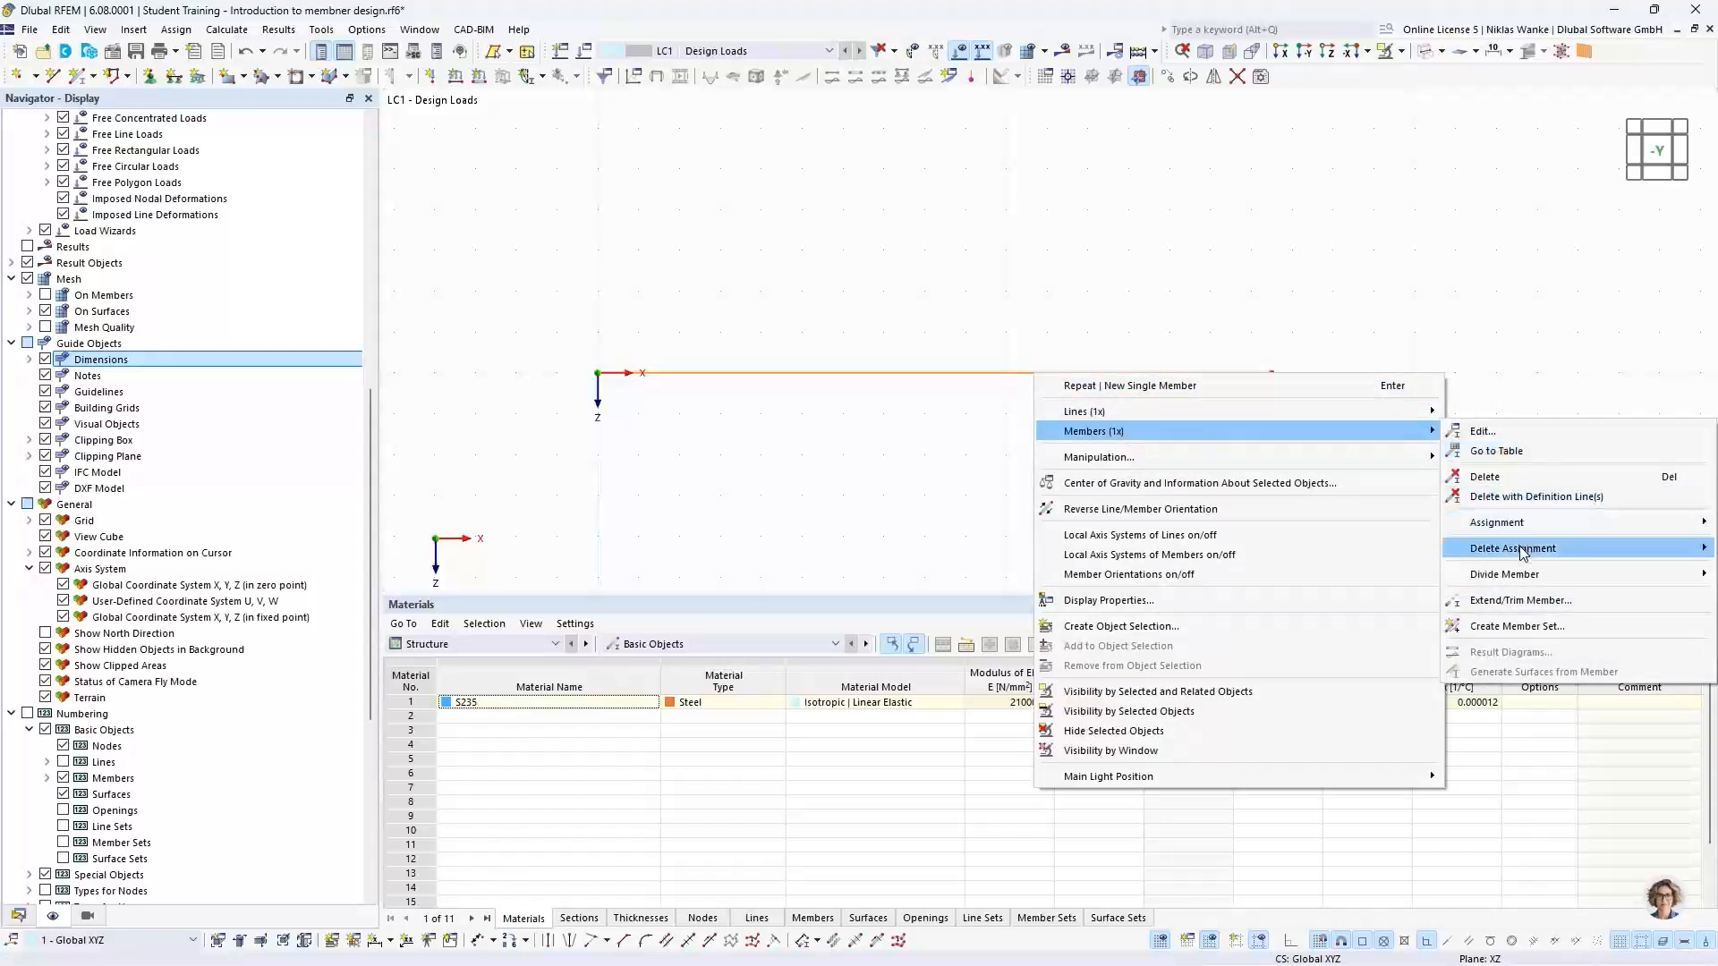
{"action": "mouse_move", "coordinate": [1503, 580]}
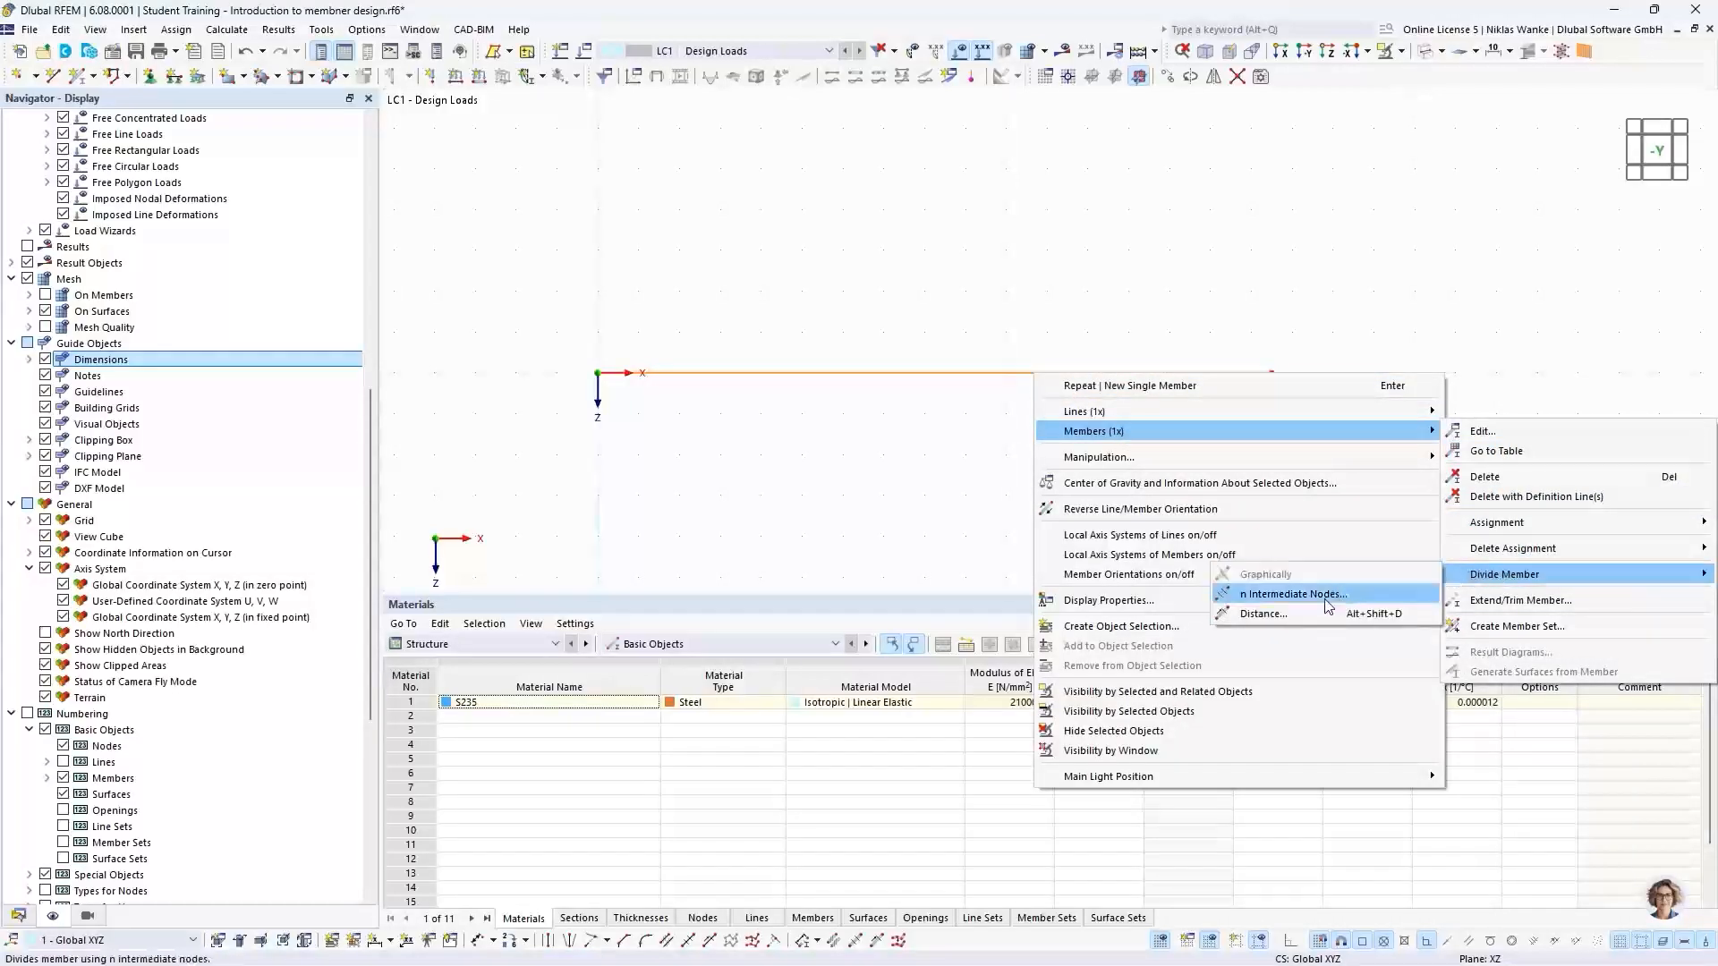
{"action": "left_click", "coordinate": [1277, 596]}
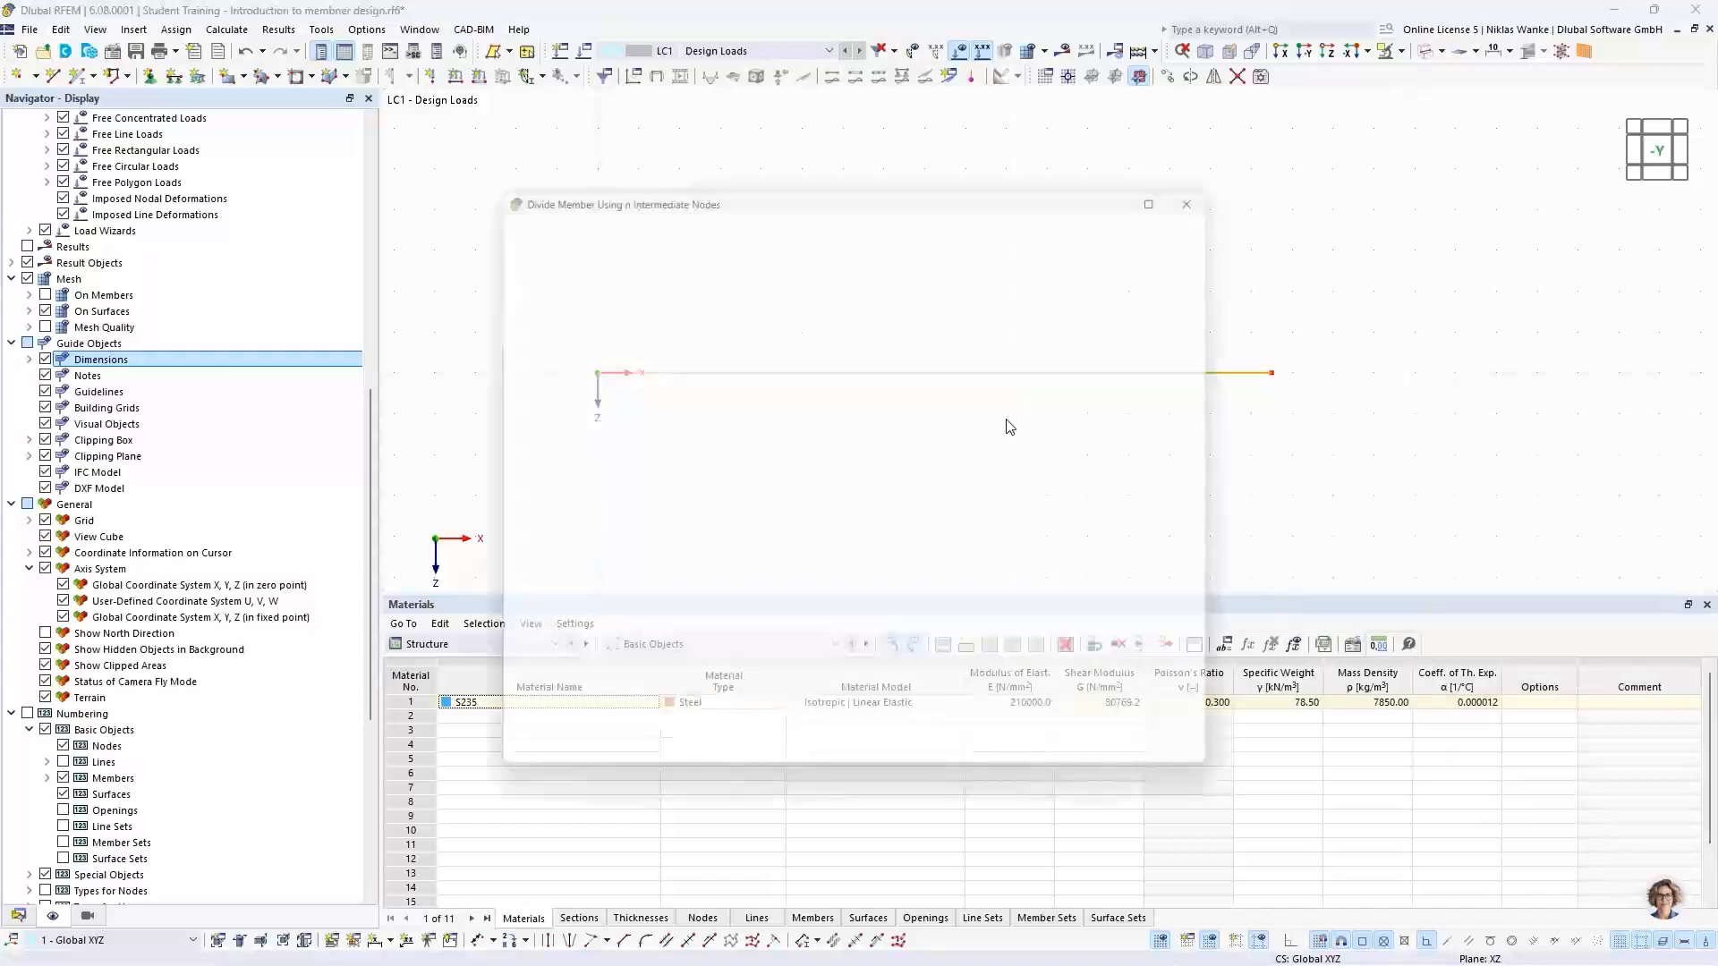
{"action": "left_click_drag", "start_coordinate": [931, 186], "coordinate": [1030, 420]}
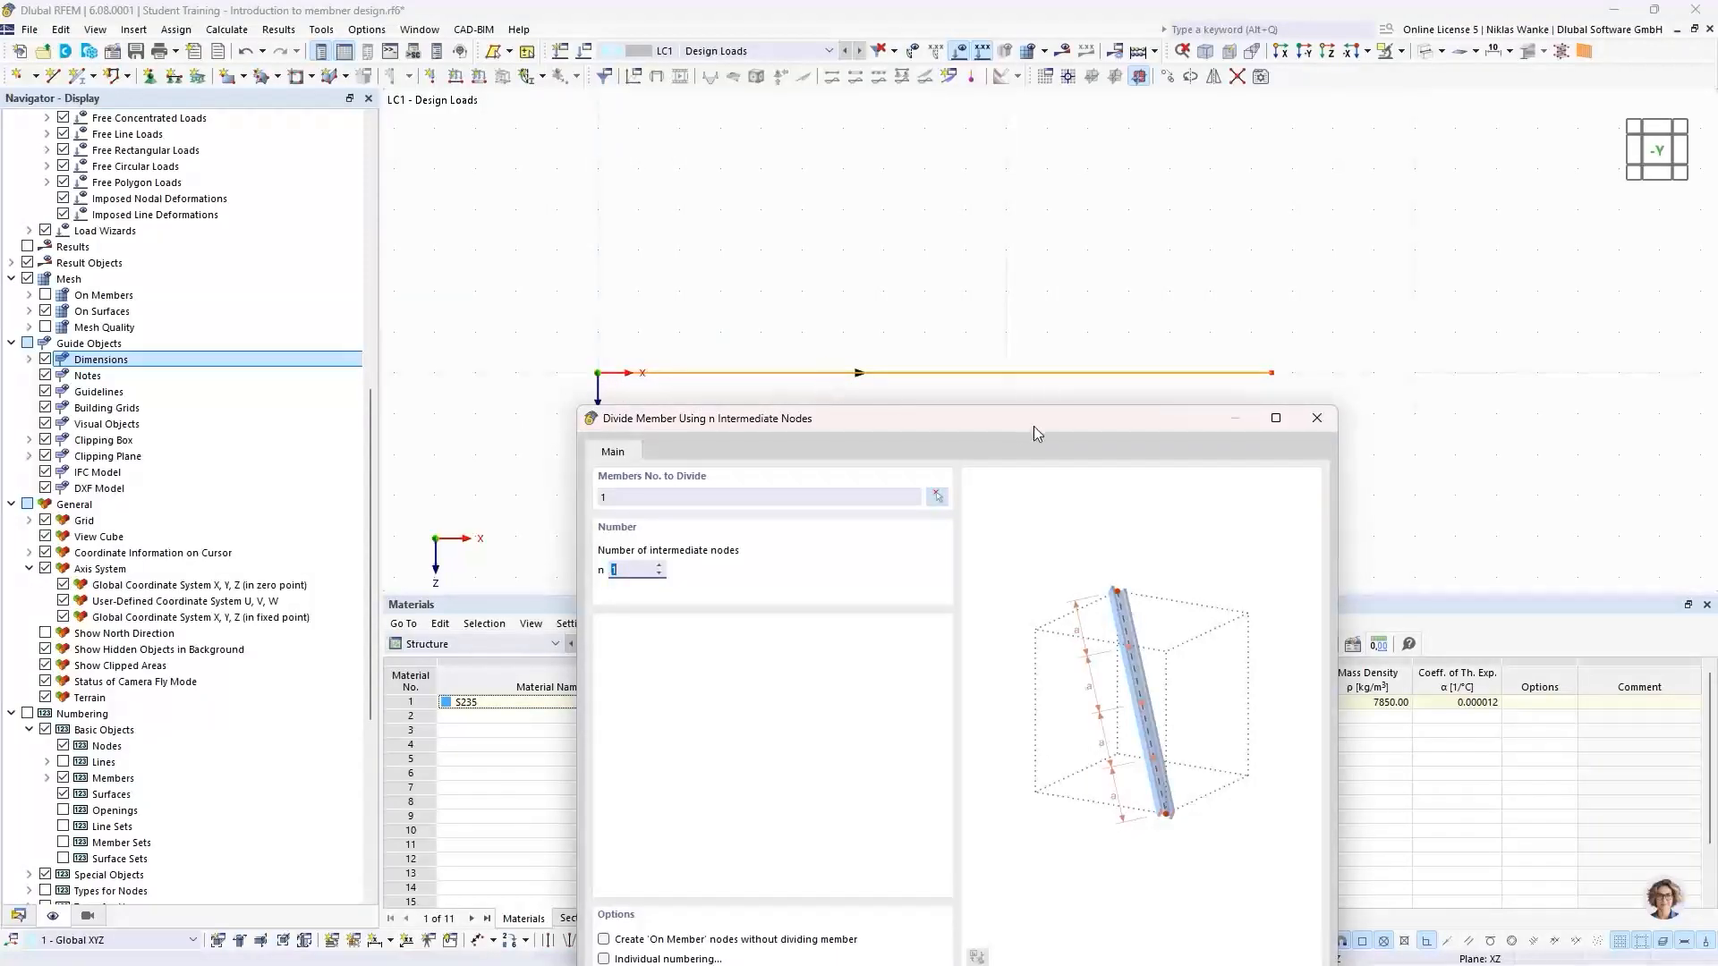
{"action": "left_click_drag", "start_coordinate": [1076, 414], "coordinate": [1102, 225]}
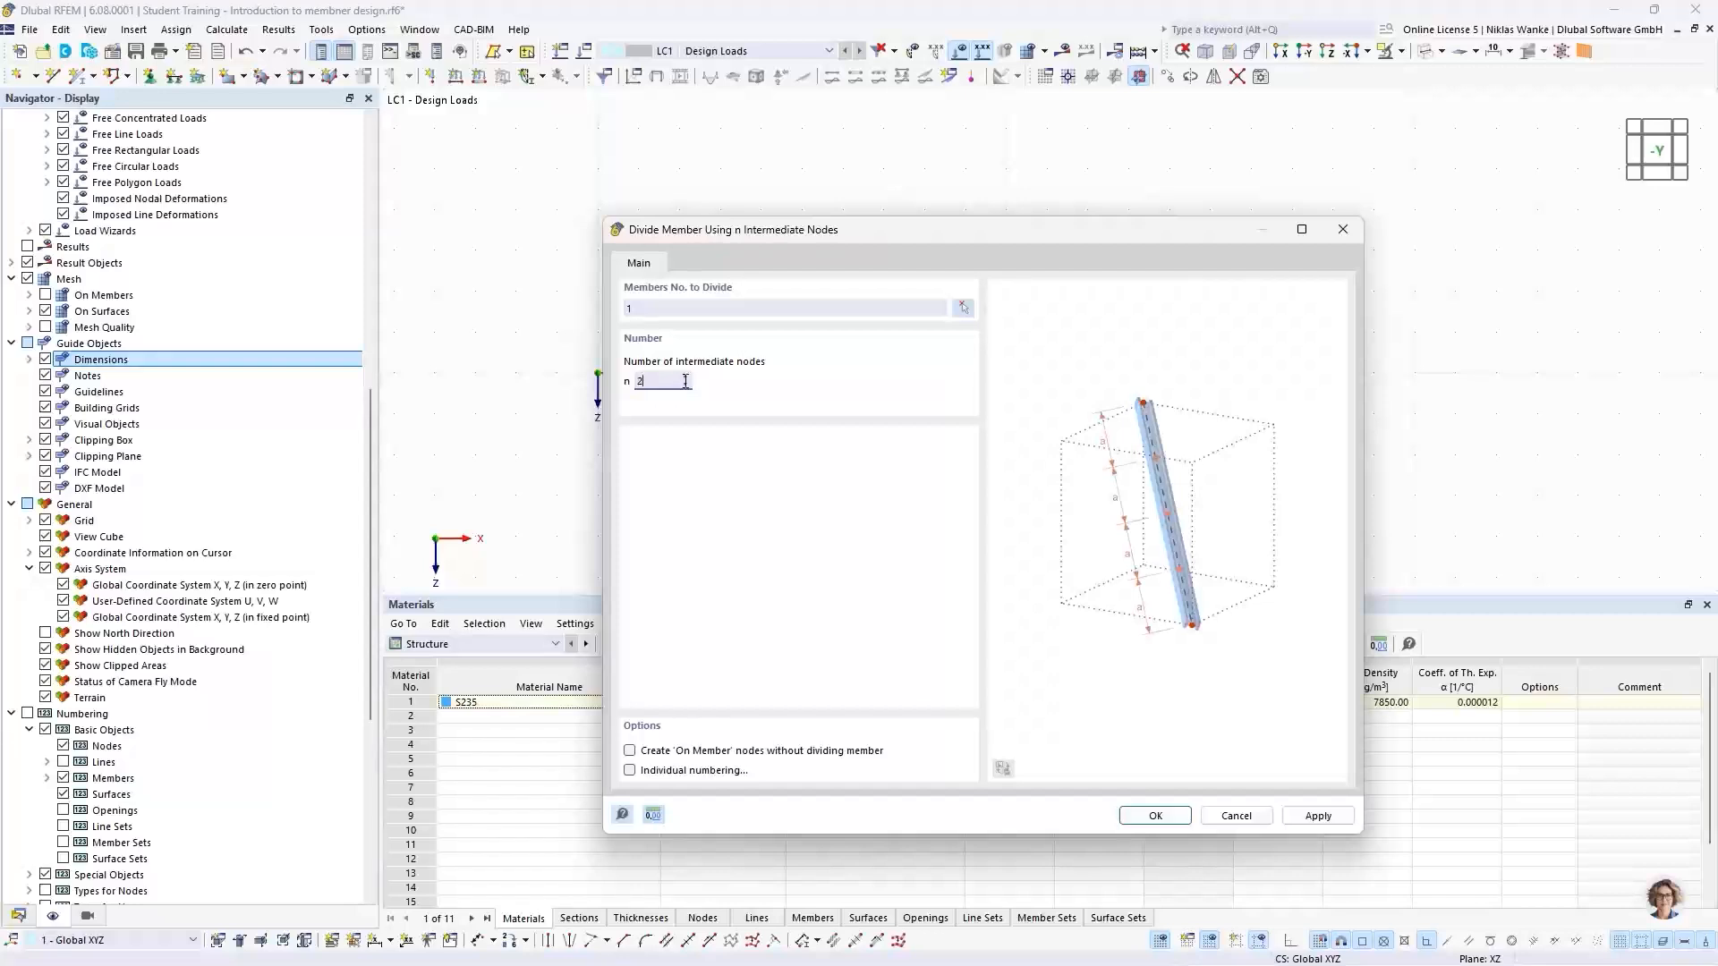
{"action": "left_click_drag", "start_coordinate": [974, 226], "coordinate": [971, 168]}
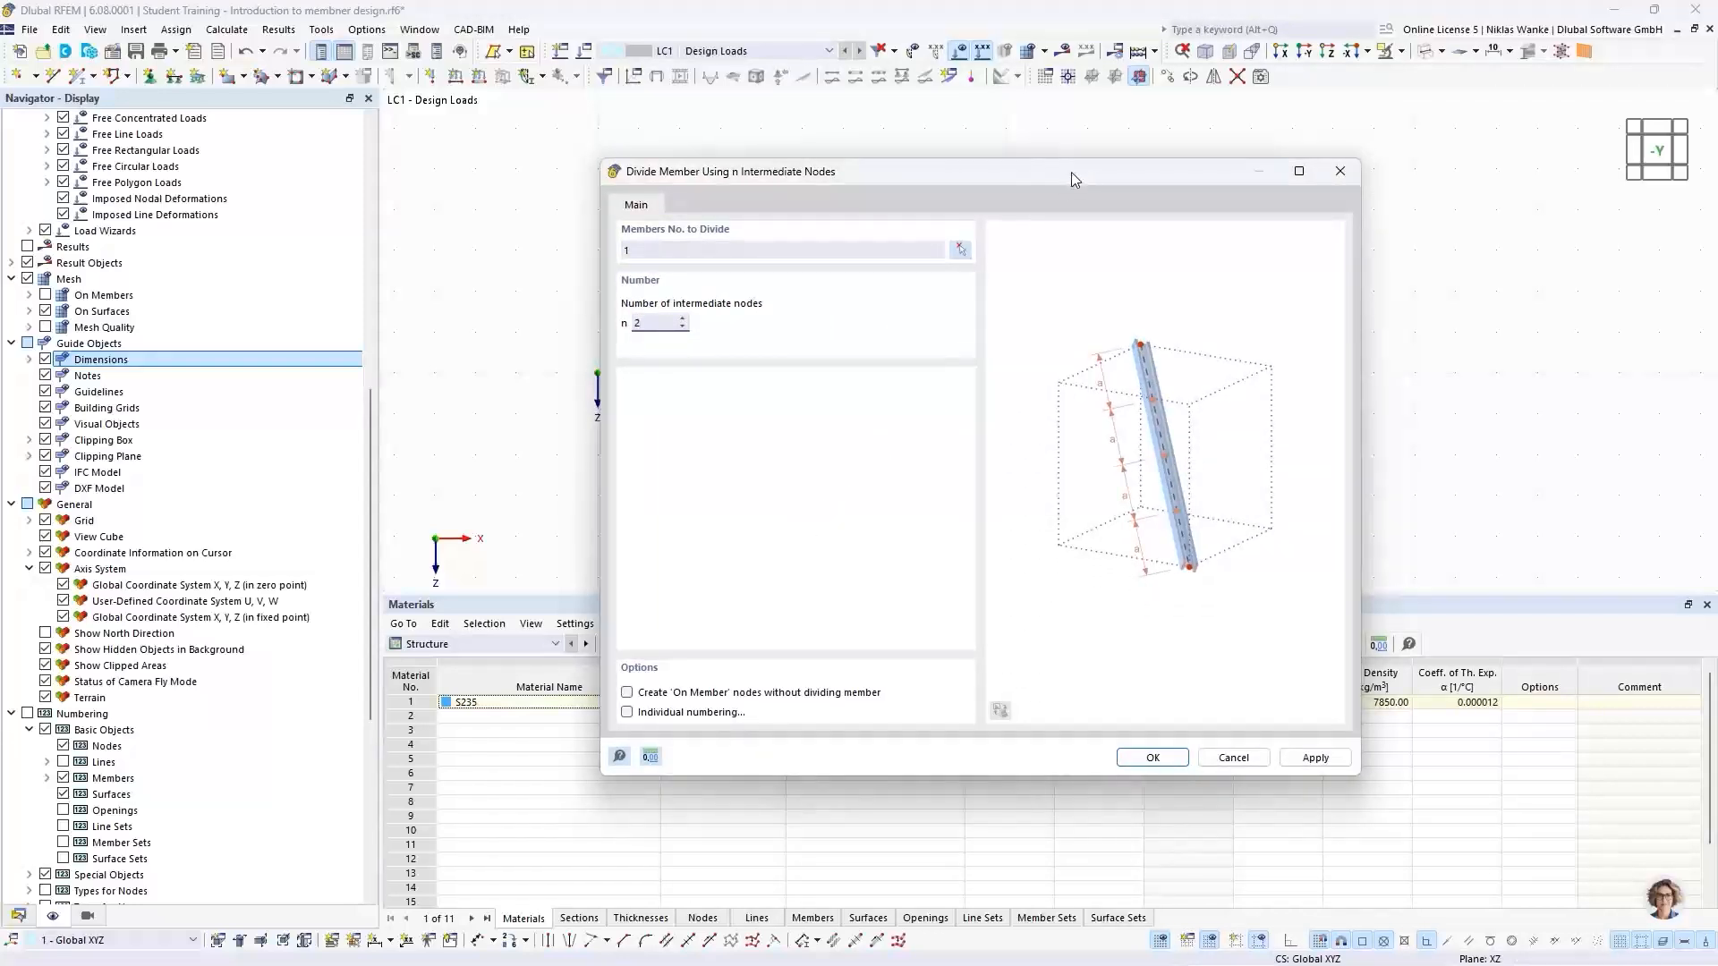
{"action": "left_click_drag", "start_coordinate": [1071, 179], "coordinate": [1046, 468]}
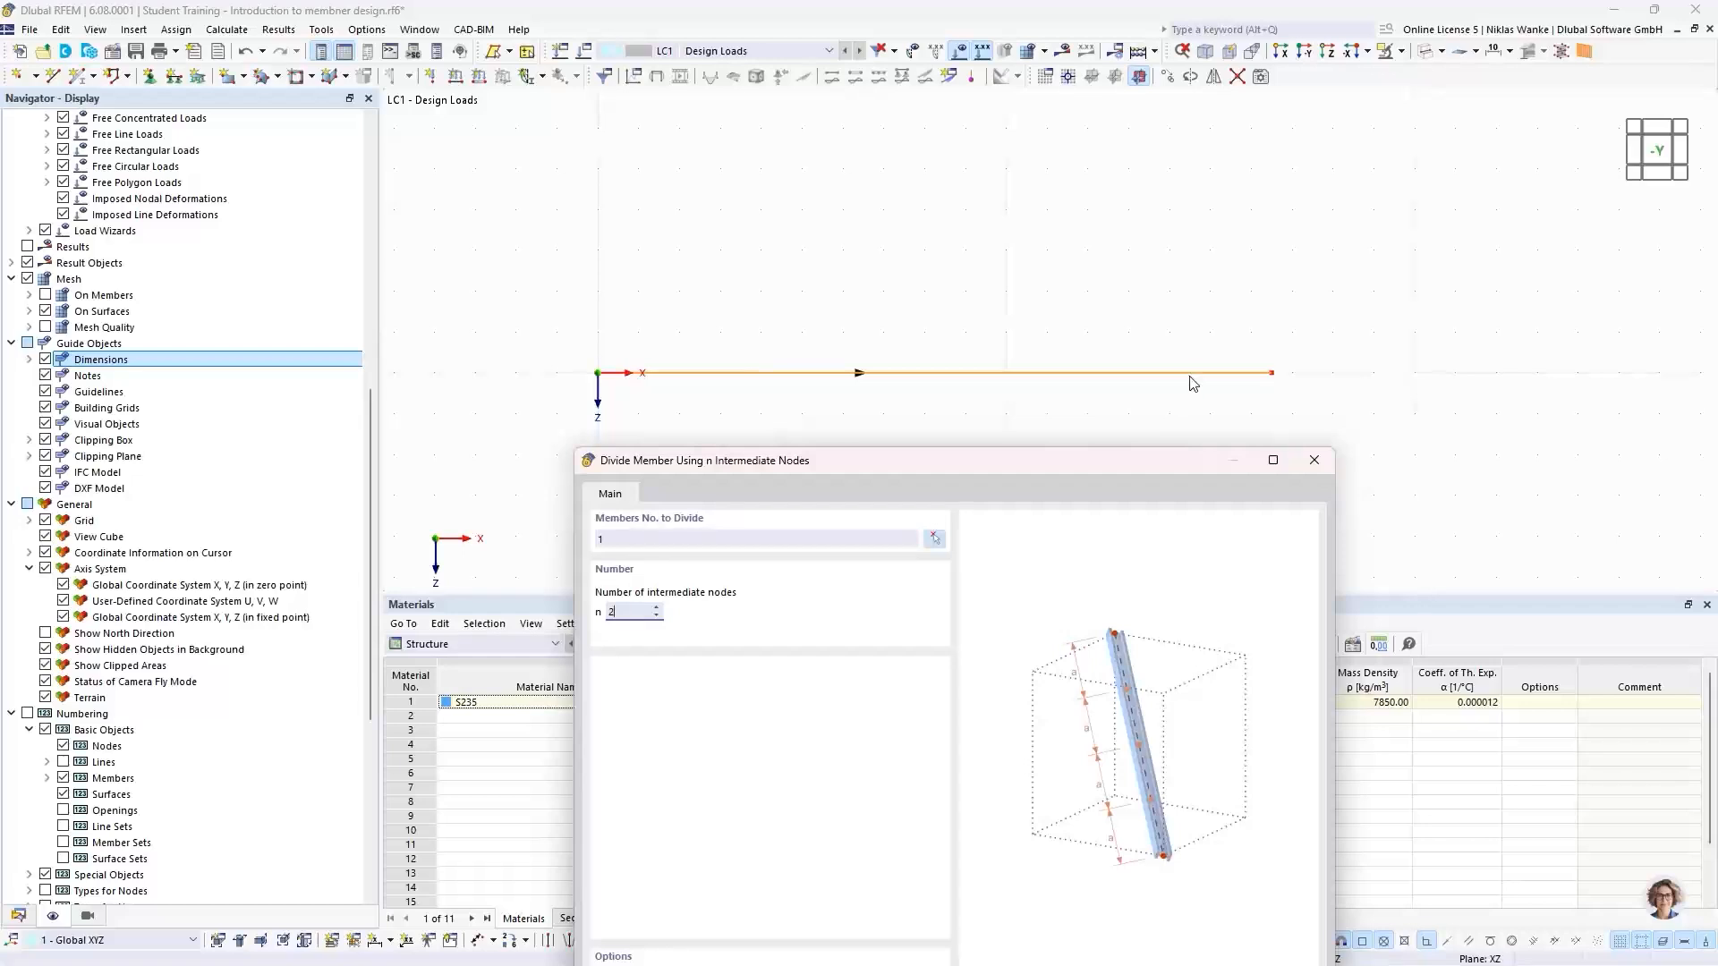
{"action": "left_click_drag", "start_coordinate": [988, 471], "coordinate": [978, 438]}
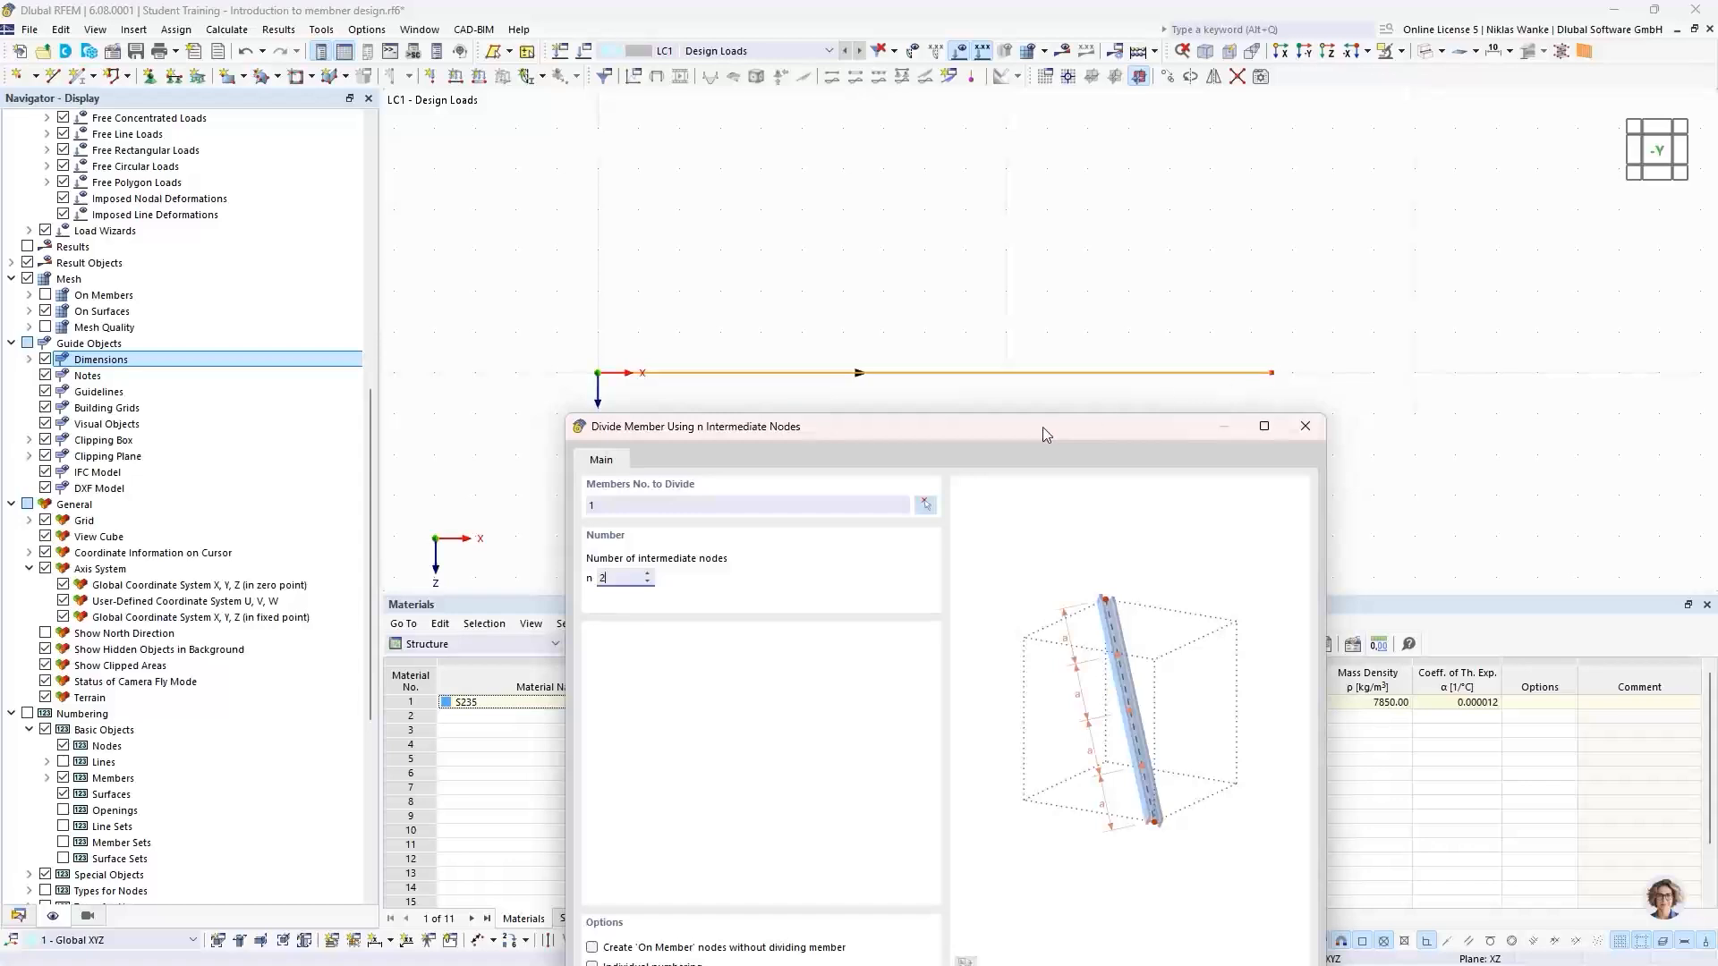
{"action": "left_click_drag", "start_coordinate": [1042, 428], "coordinate": [1082, 222]}
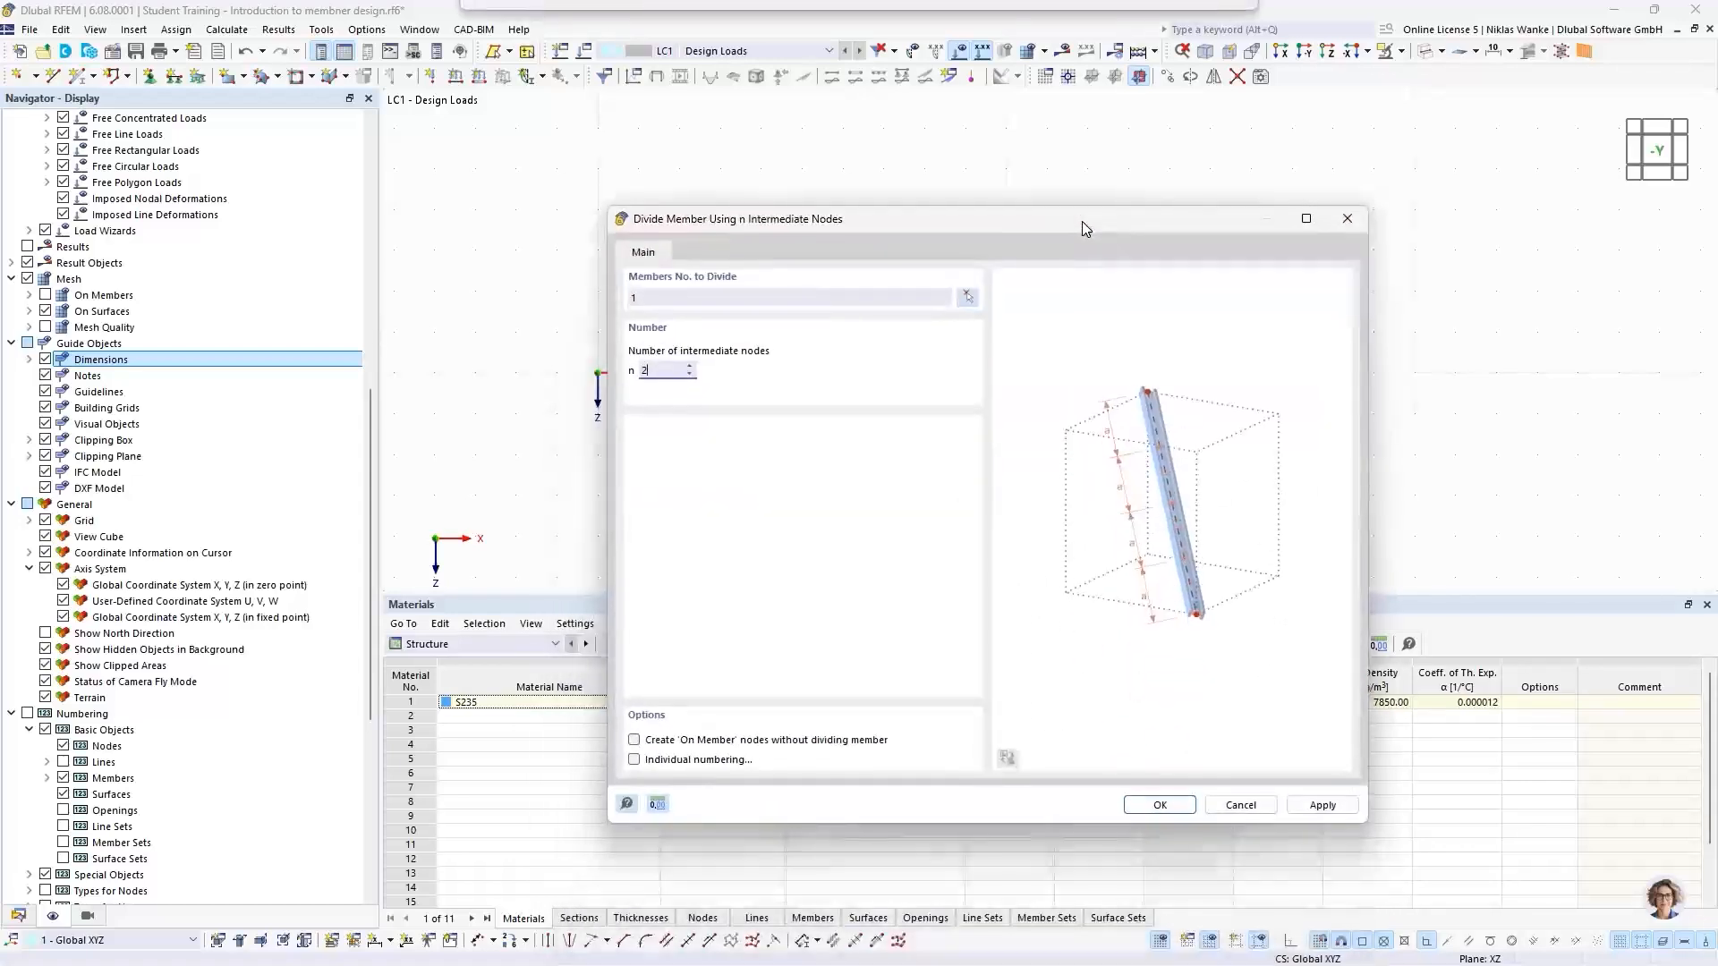
{"action": "left_click", "coordinate": [633, 741]}
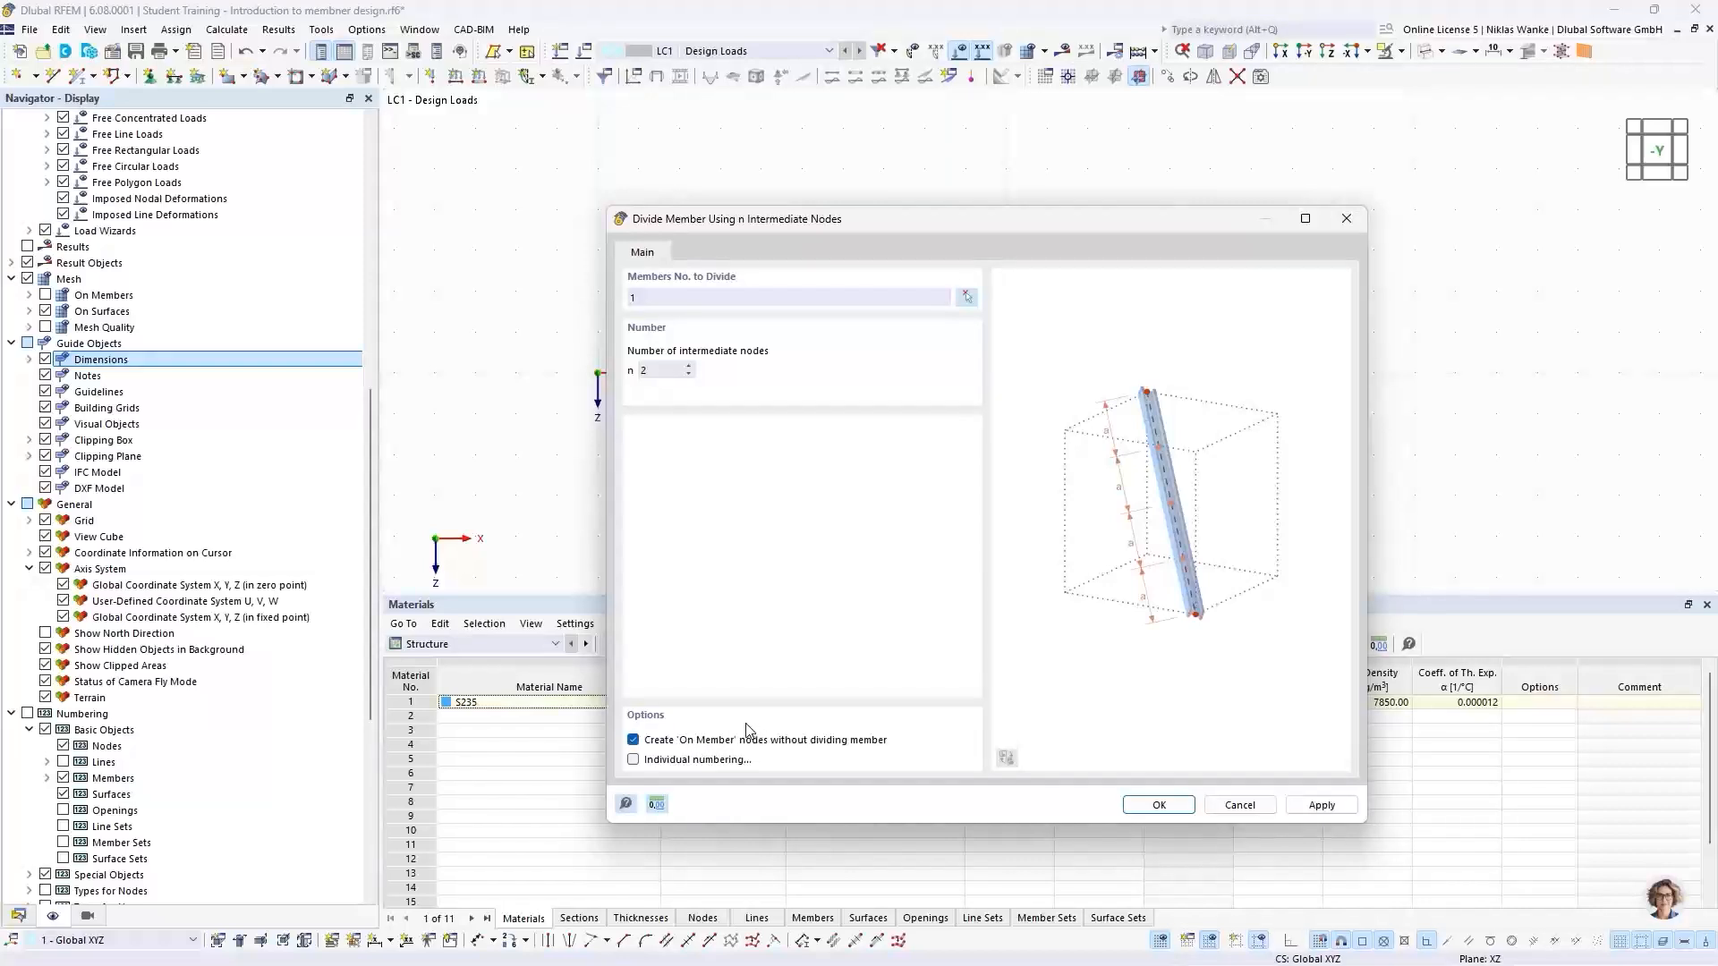
{"action": "left_click", "coordinate": [1146, 806]}
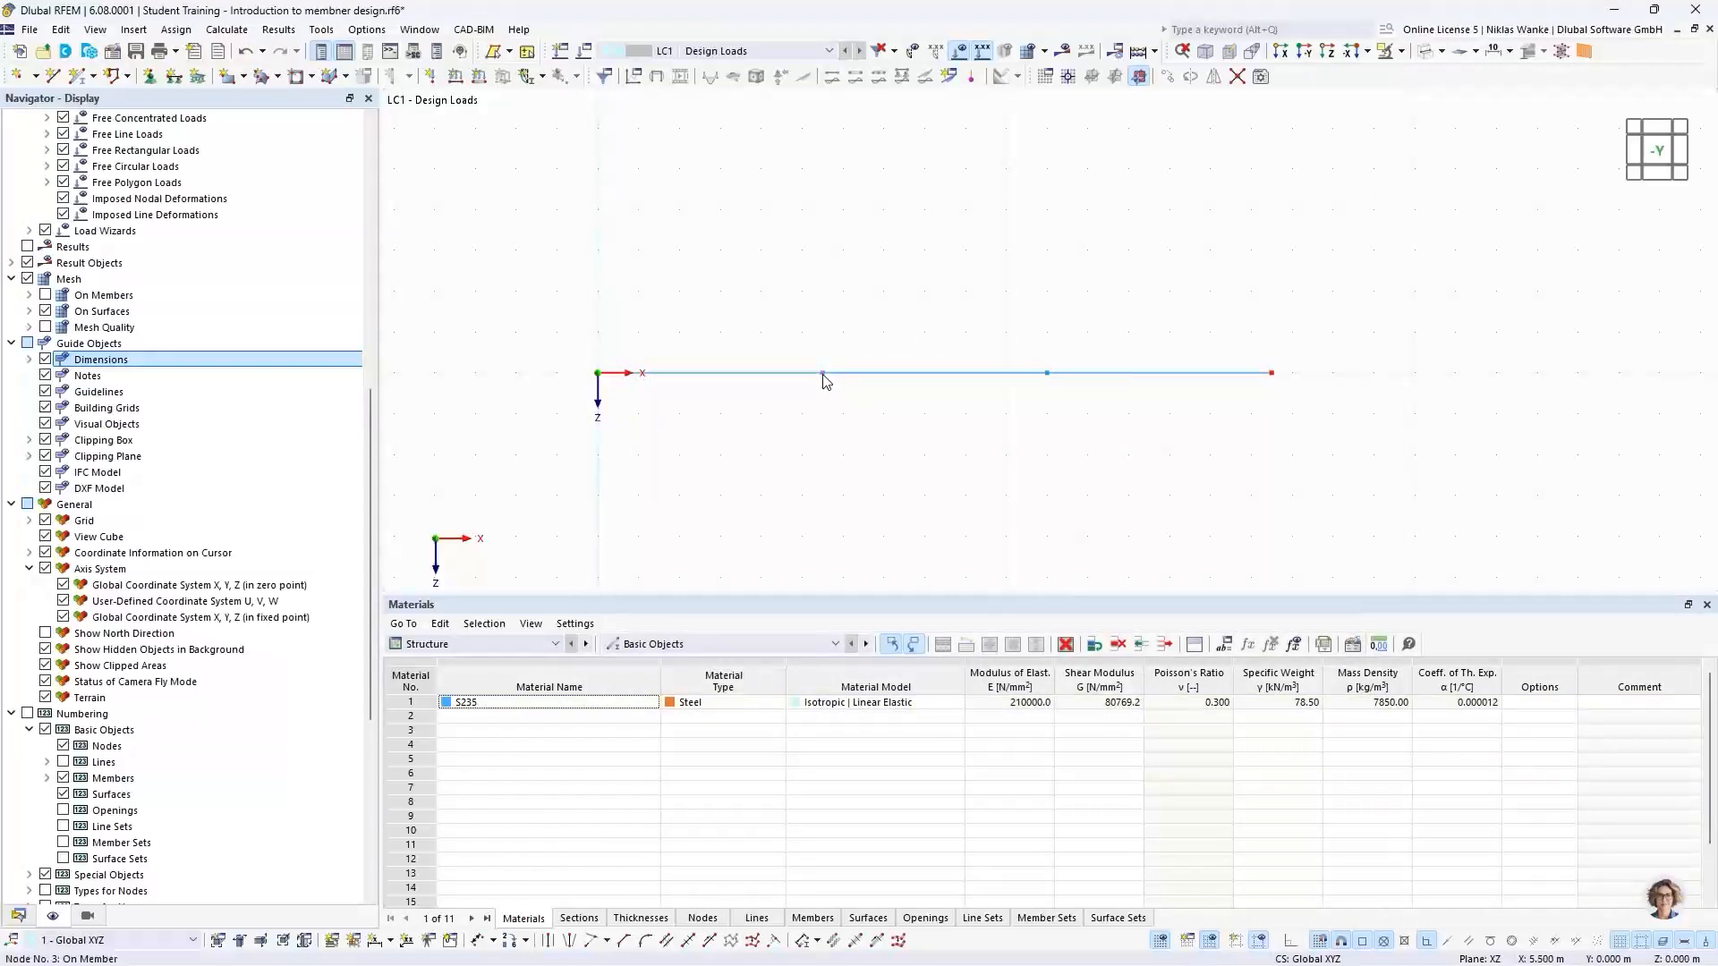
Examine the on-member distances and node type options of the beam's first intermediate node, and close its dialog without changes
{"action": "mouse_move", "coordinate": [825, 382]}
{"action": "double_click", "coordinate": [824, 379]}
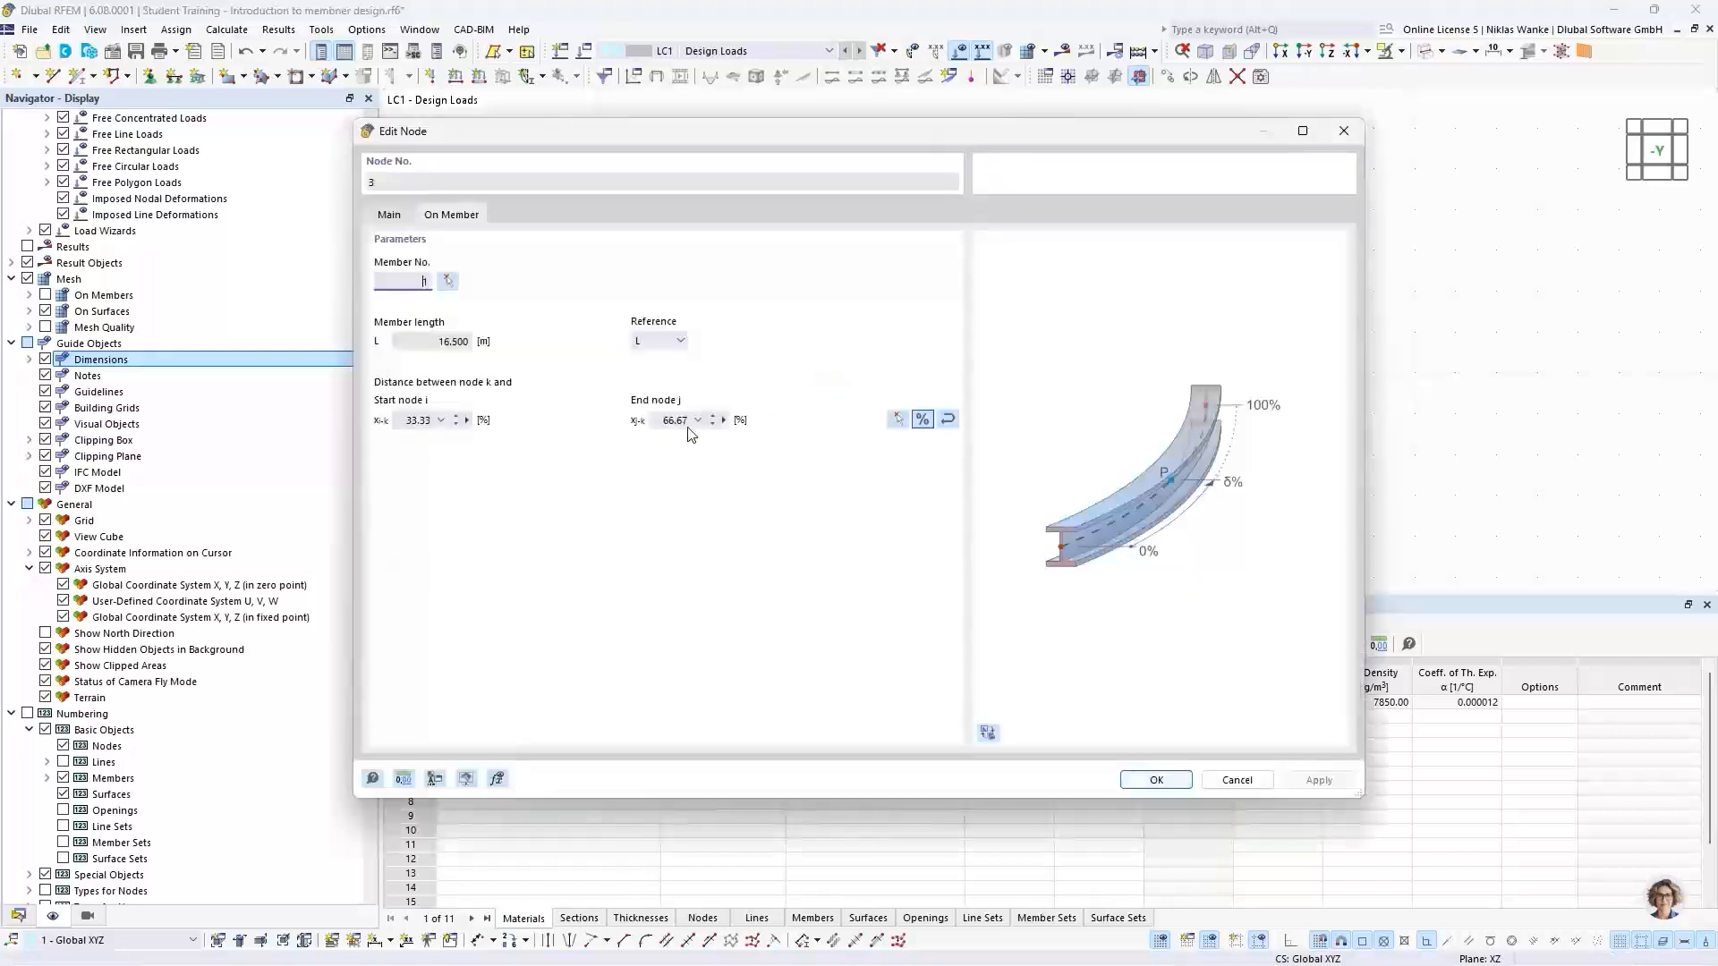
{"action": "left_click", "coordinate": [390, 216]}
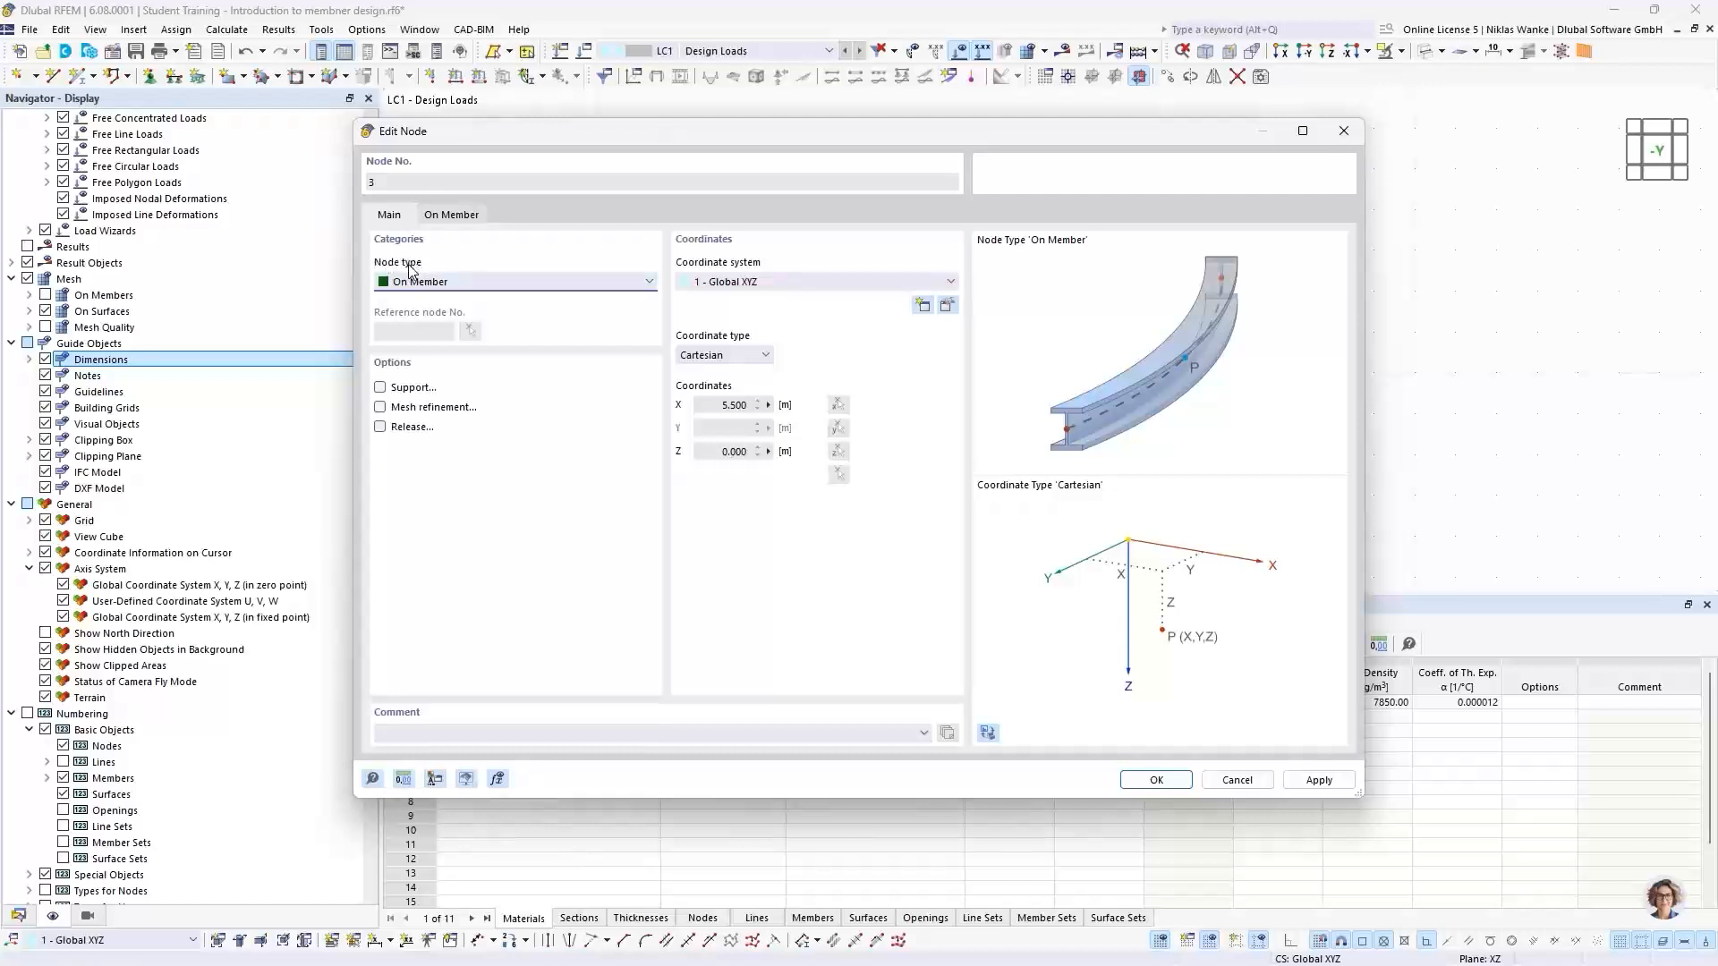
{"action": "left_click", "coordinate": [428, 283]}
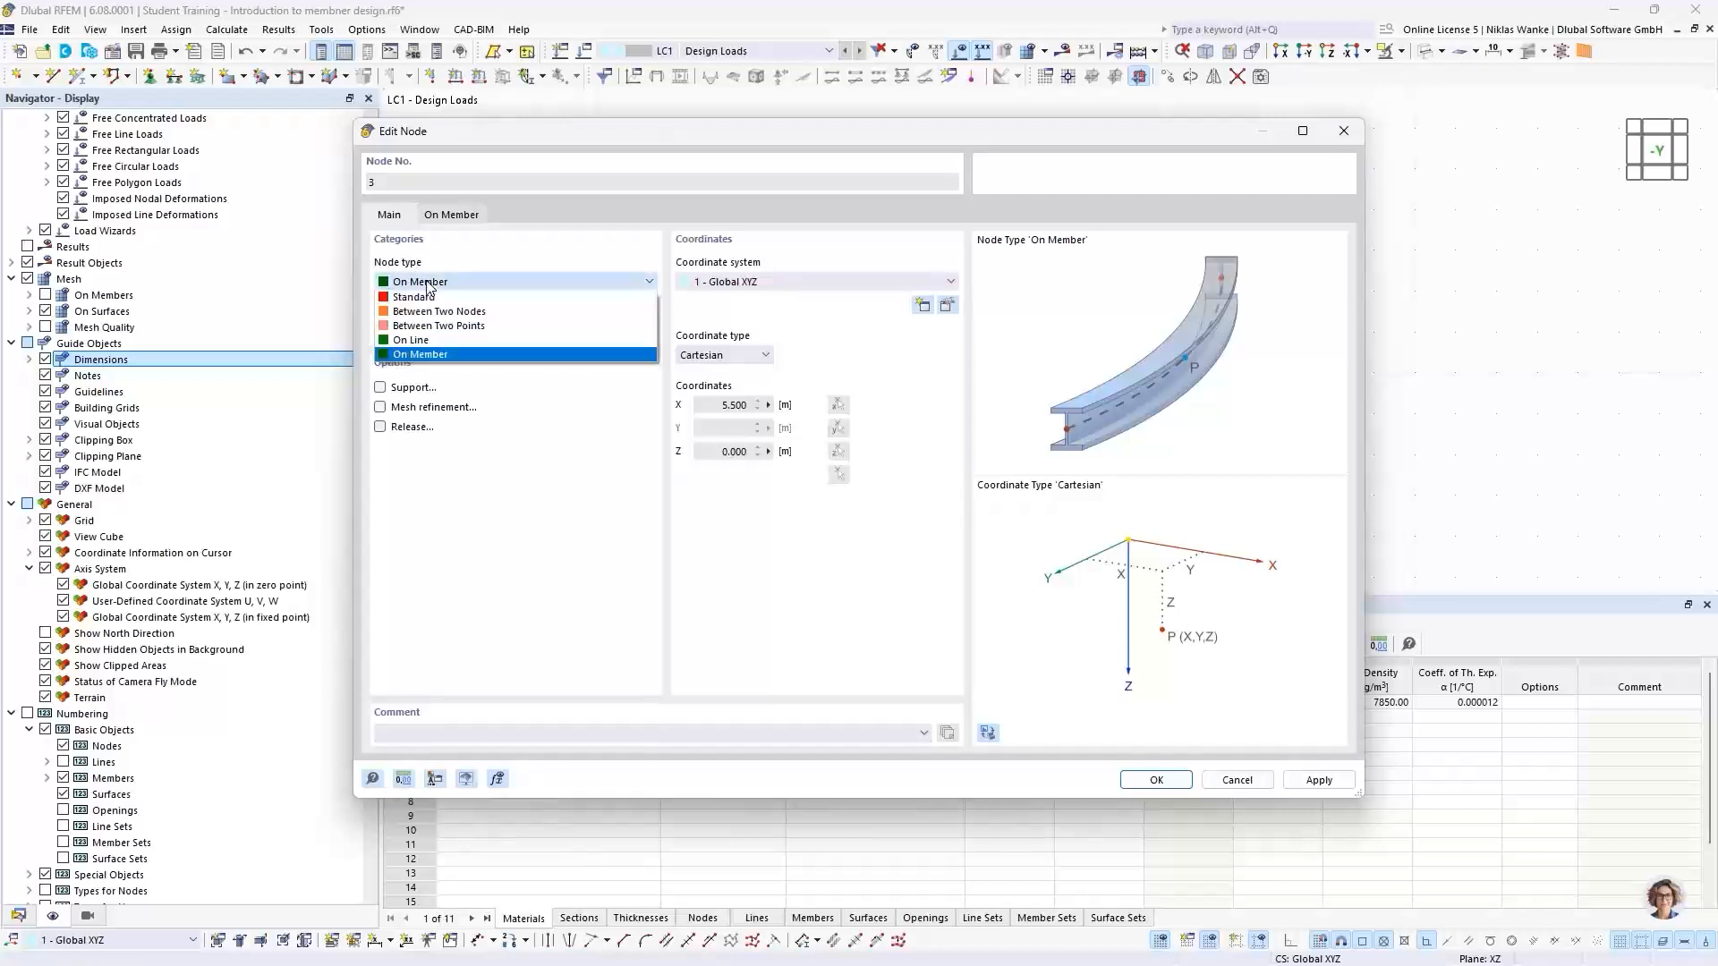
{"action": "left_click", "coordinate": [591, 260]}
{"action": "left_click", "coordinate": [1344, 131]}
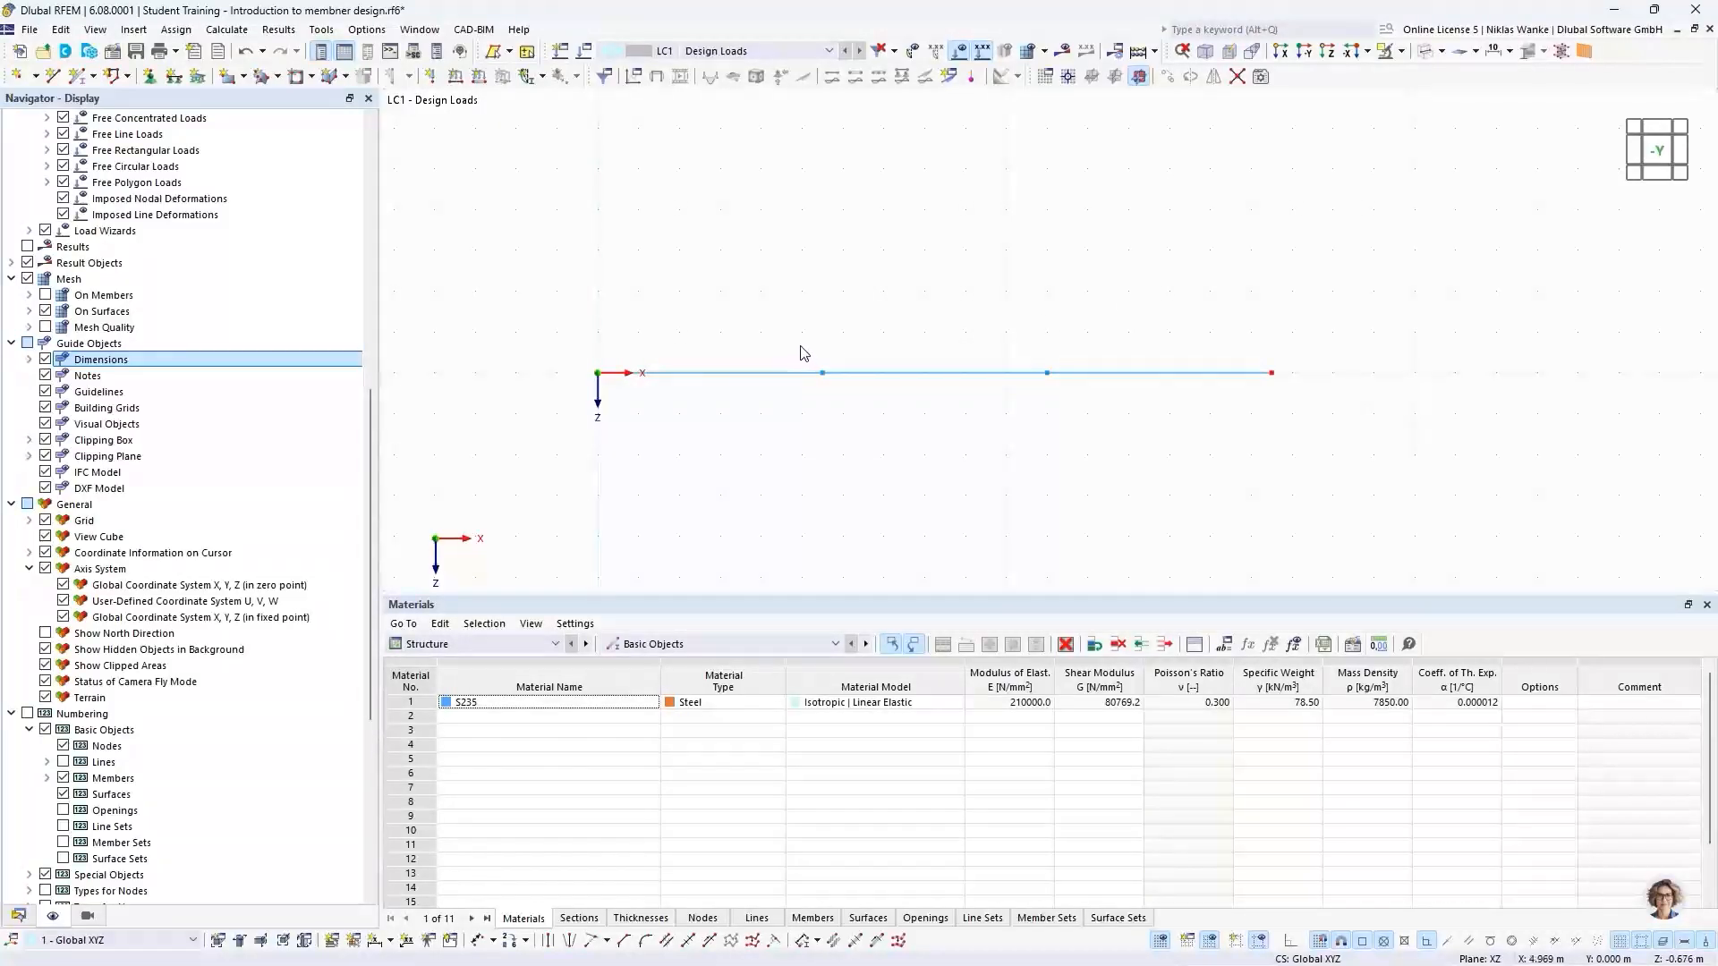
{"action": "left_click_drag", "start_coordinate": [808, 350], "coordinate": [841, 404]}
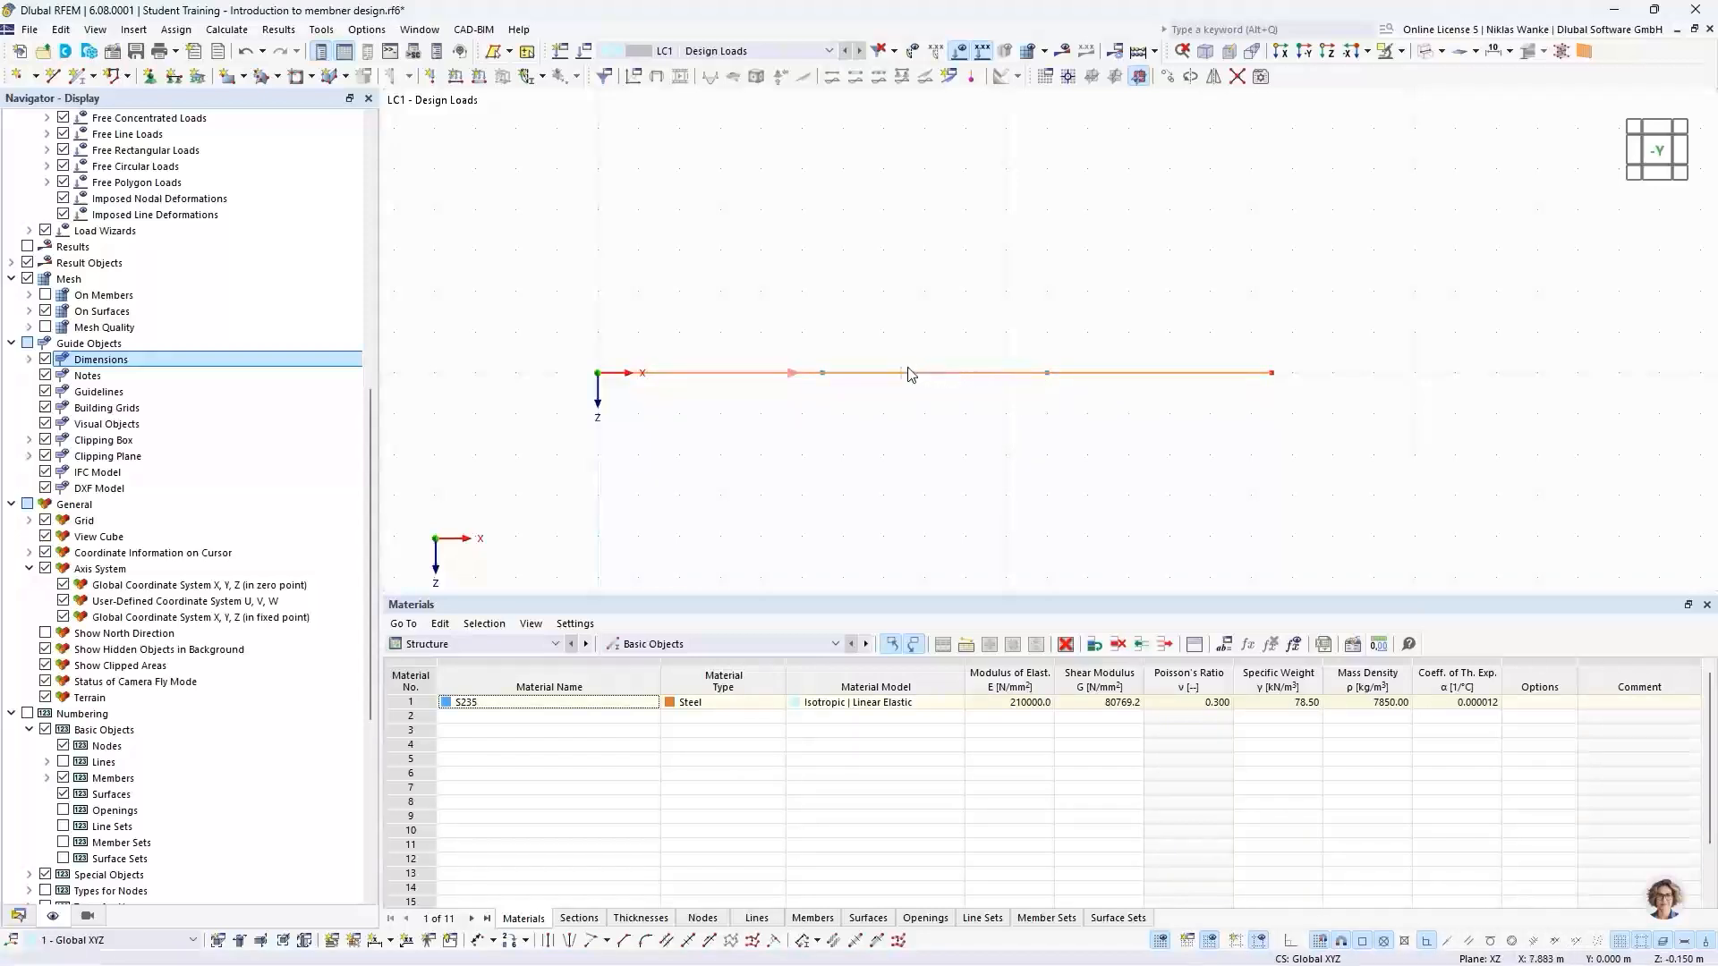
{"action": "left_click_drag", "start_coordinate": [975, 417], "coordinate": [931, 309]}
{"action": "left_click", "coordinate": [941, 399]}
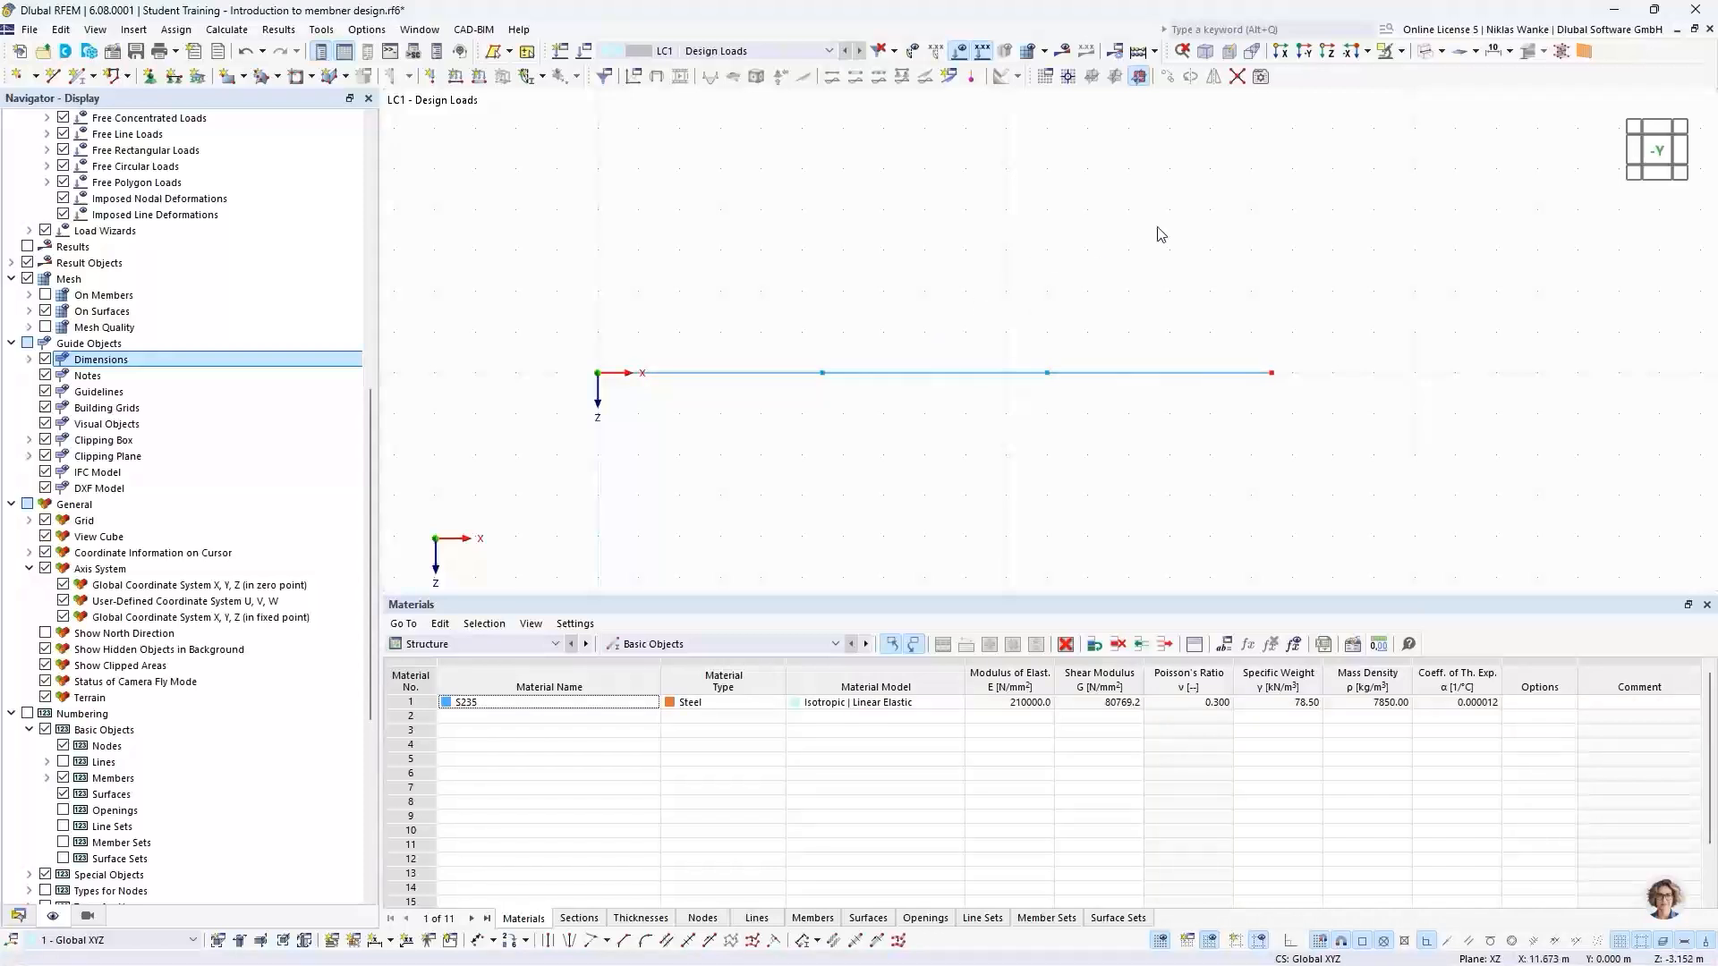
Display the model as a solid, inspect the beam in 3D, and return to the view along the Y-axis
{"action": "left_click", "coordinate": [1441, 51]}
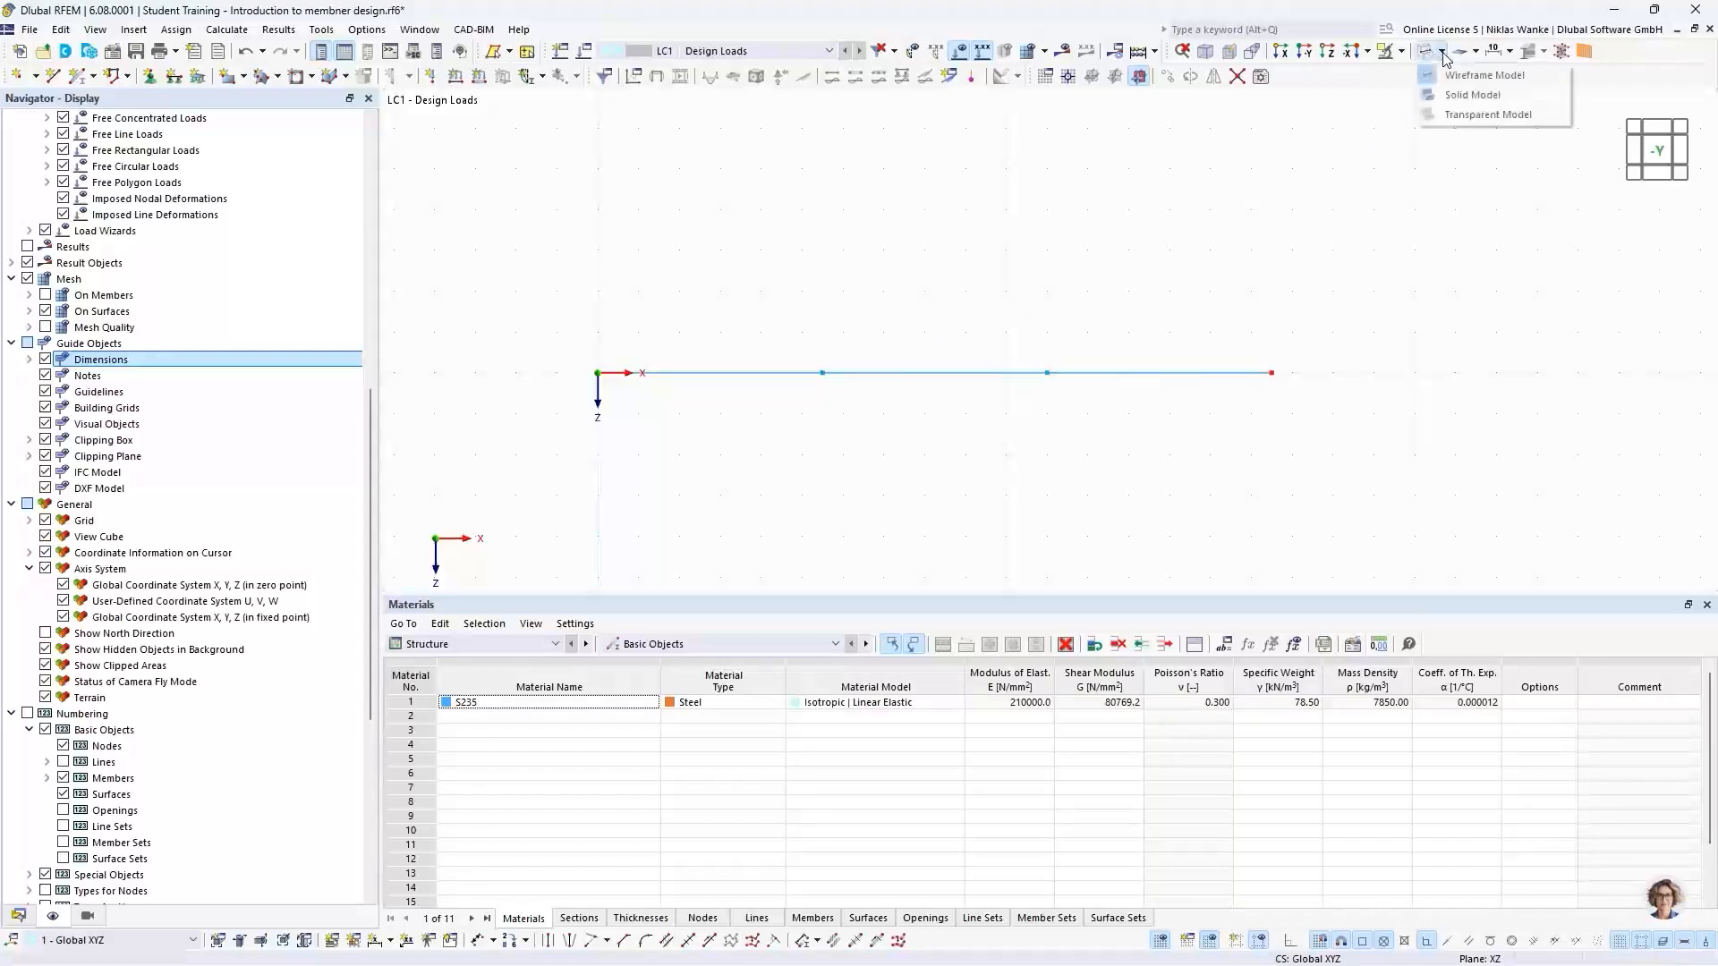
{"action": "left_click", "coordinate": [1472, 95]}
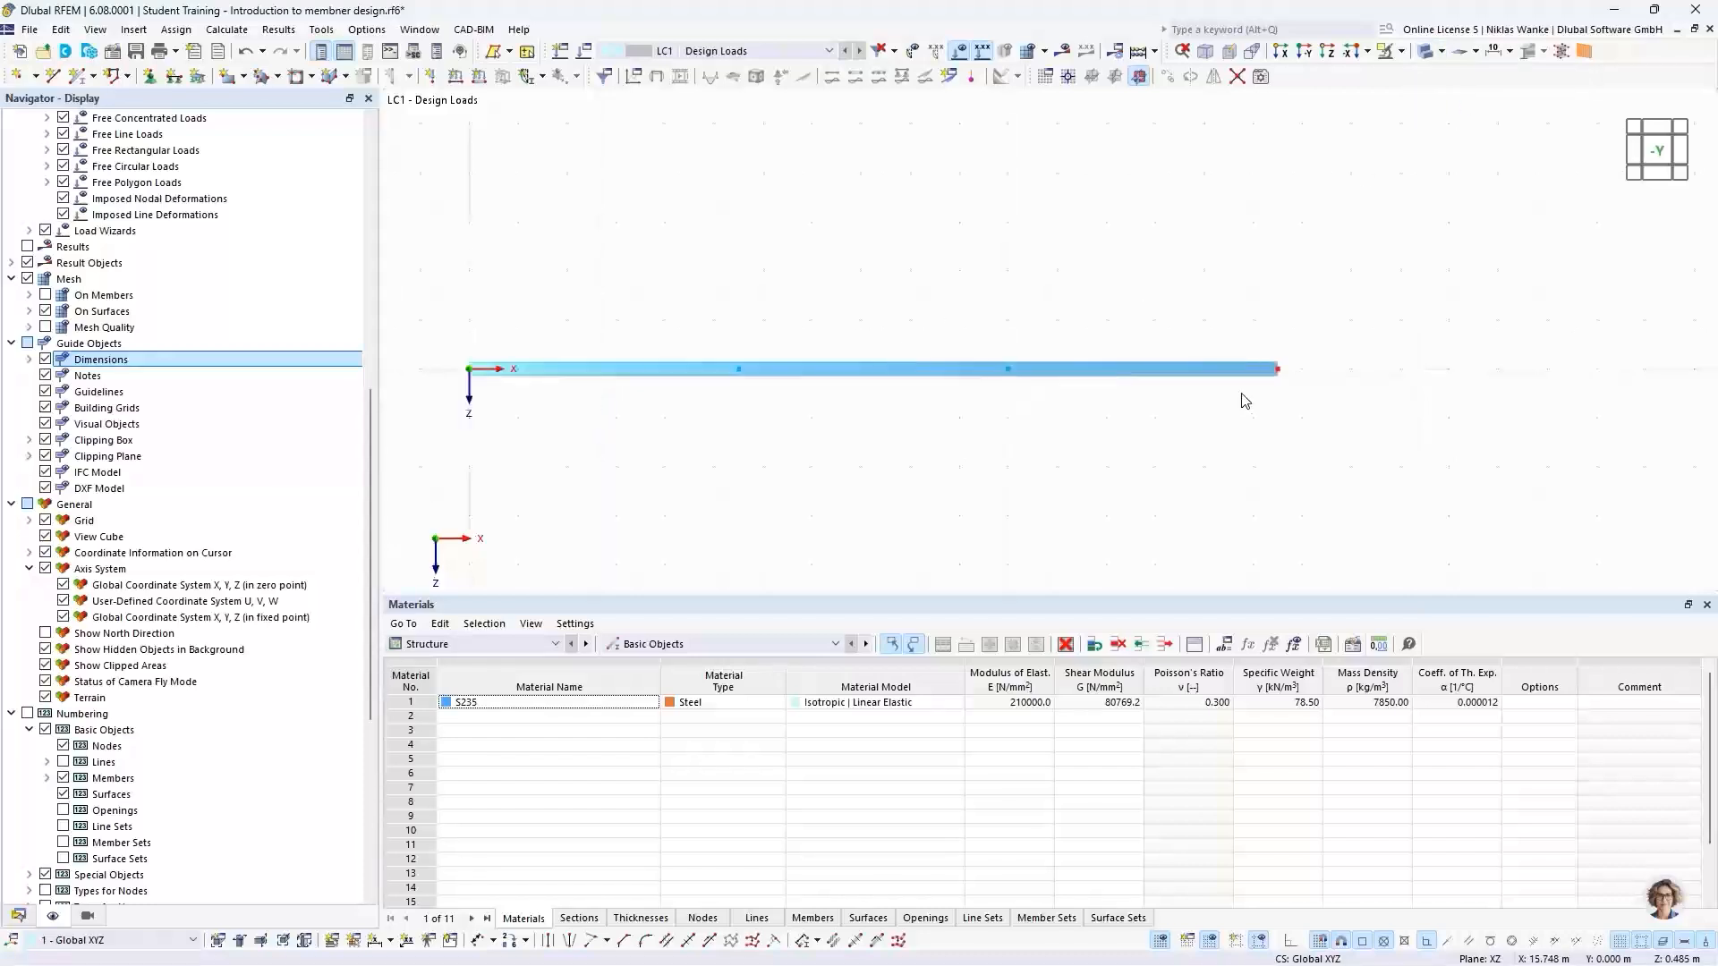
{"action": "middle_click_drag", "start_coordinate": [1242, 400], "coordinate": [1187, 391], "text": "ctrl"}
{"action": "scroll", "coordinate": [1264, 361], "scroll_direction": "up", "scroll_amount": 5}
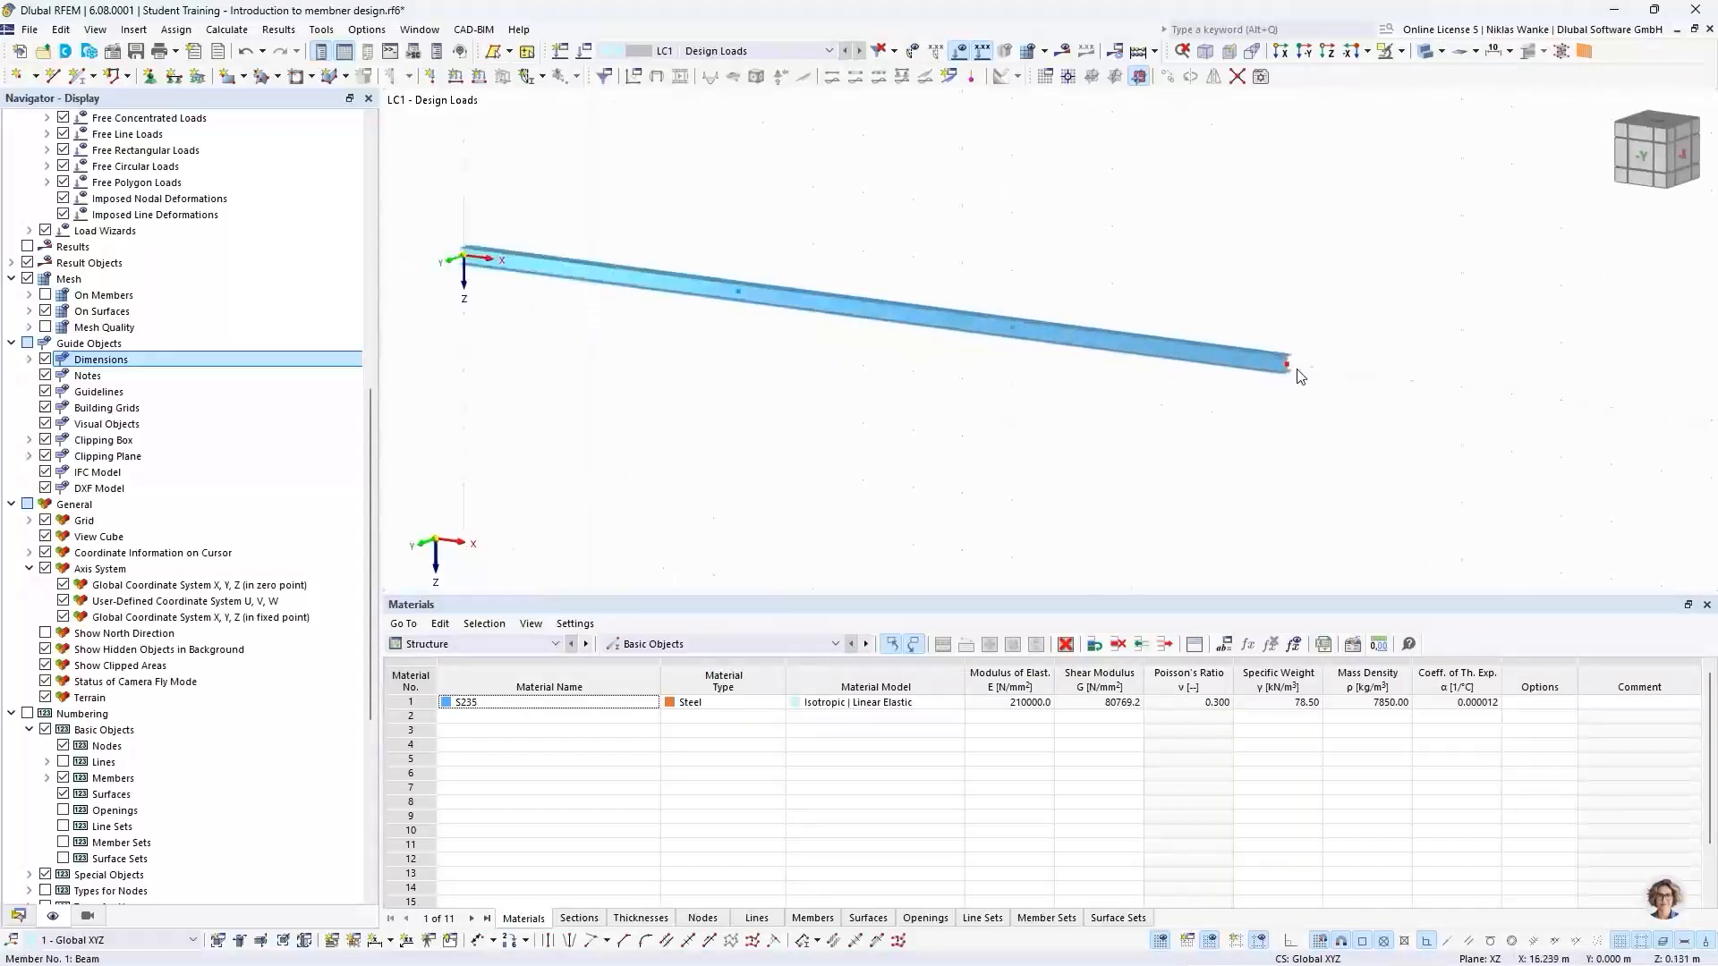
{"action": "scroll", "coordinate": [1263, 361], "scroll_direction": "down", "scroll_amount": 2}
{"action": "scroll", "coordinate": [1263, 361], "scroll_direction": "down", "scroll_amount": 4}
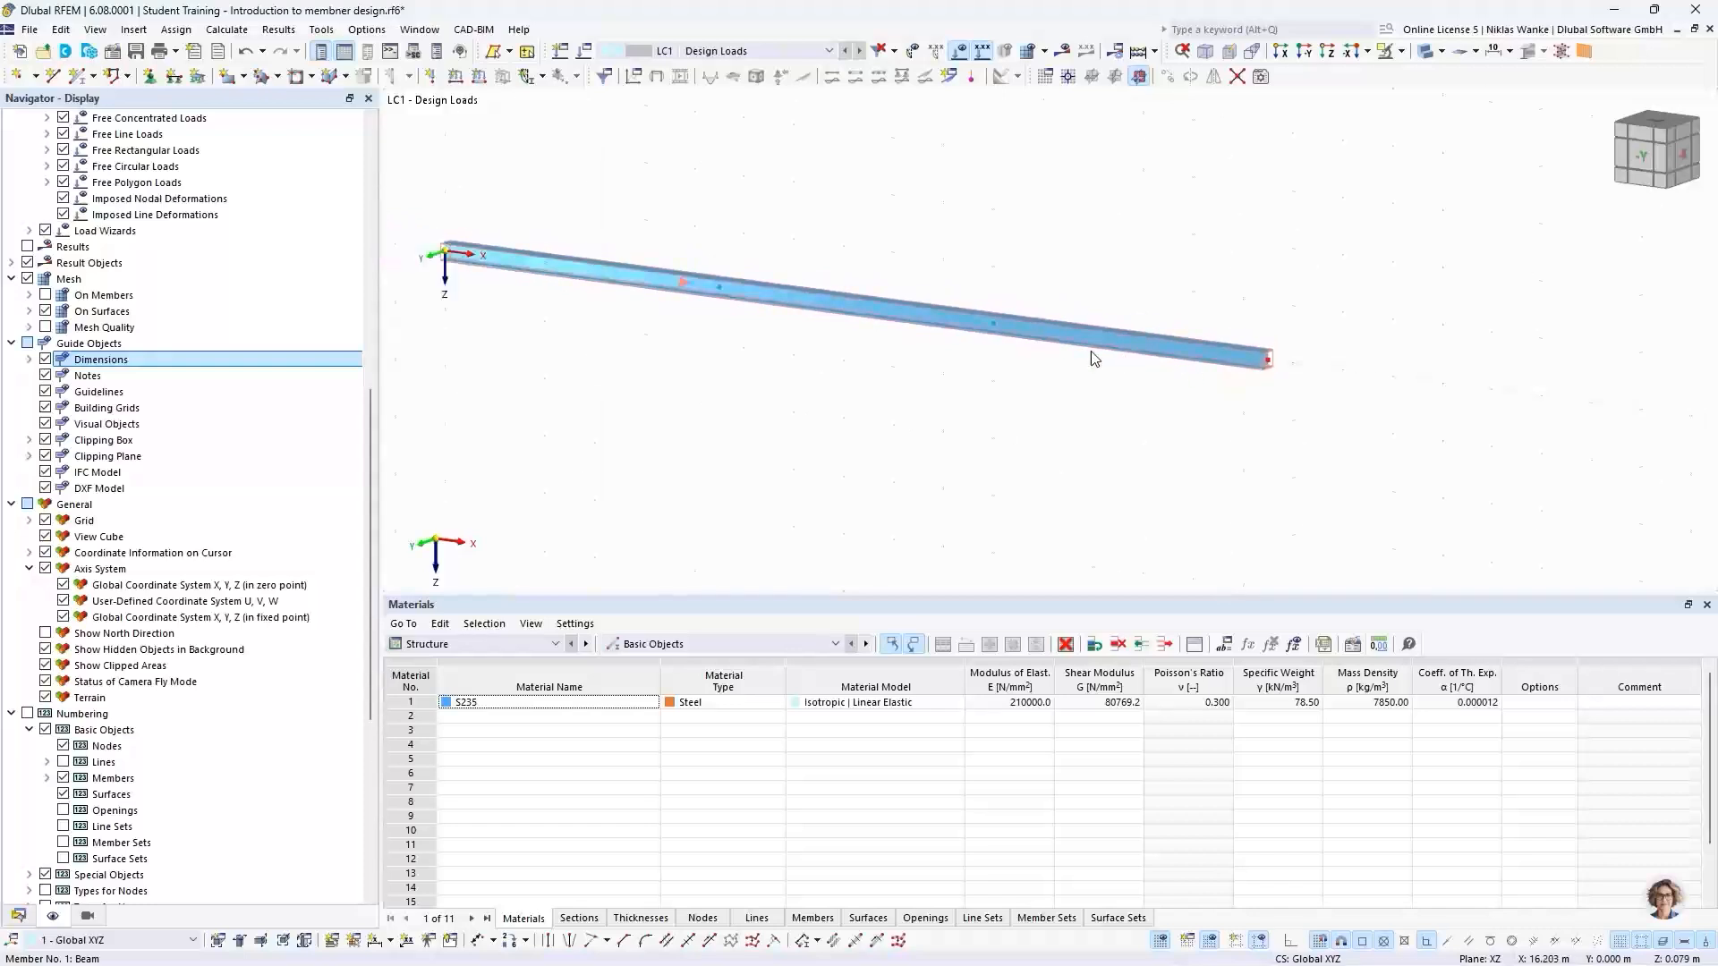
{"action": "left_click", "coordinate": [1647, 158]}
{"action": "scroll", "coordinate": [1081, 445], "scroll_direction": "down", "scroll_amount": 1}
{"action": "middle_click_drag", "start_coordinate": [1082, 445], "coordinate": [1024, 433]}
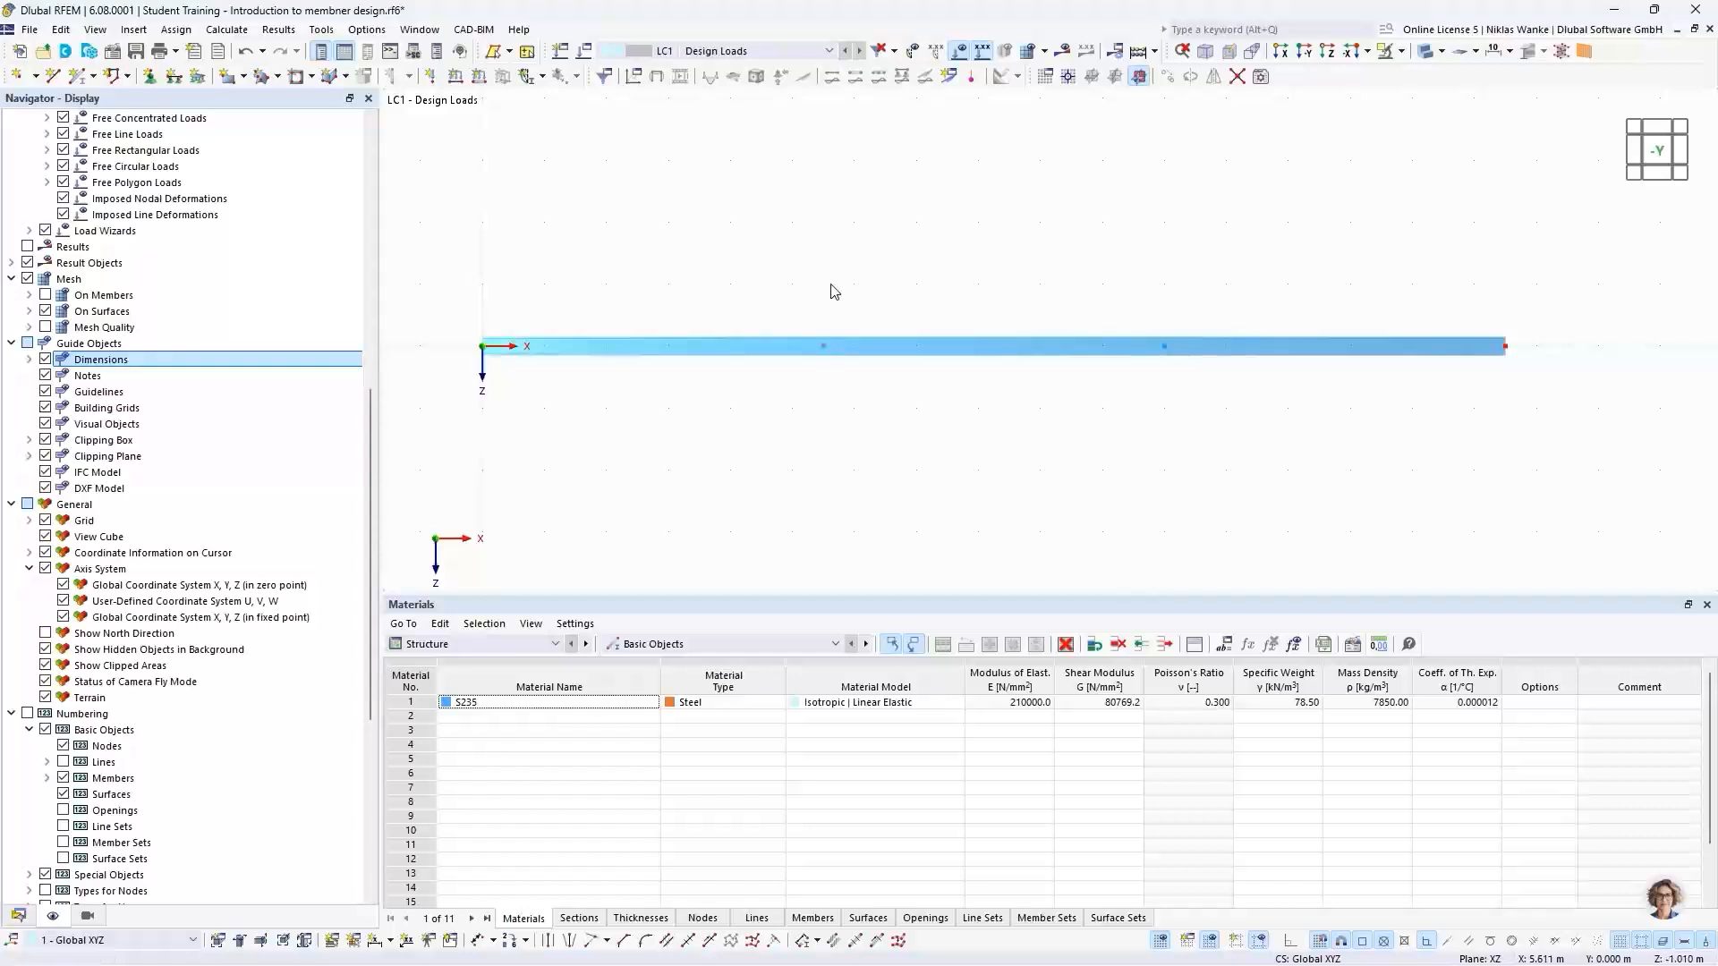
Start a Move/Copy of the beam's two intermediate nodes, creating a copy with 1 step
{"action": "left_click", "coordinate": [823, 346]}
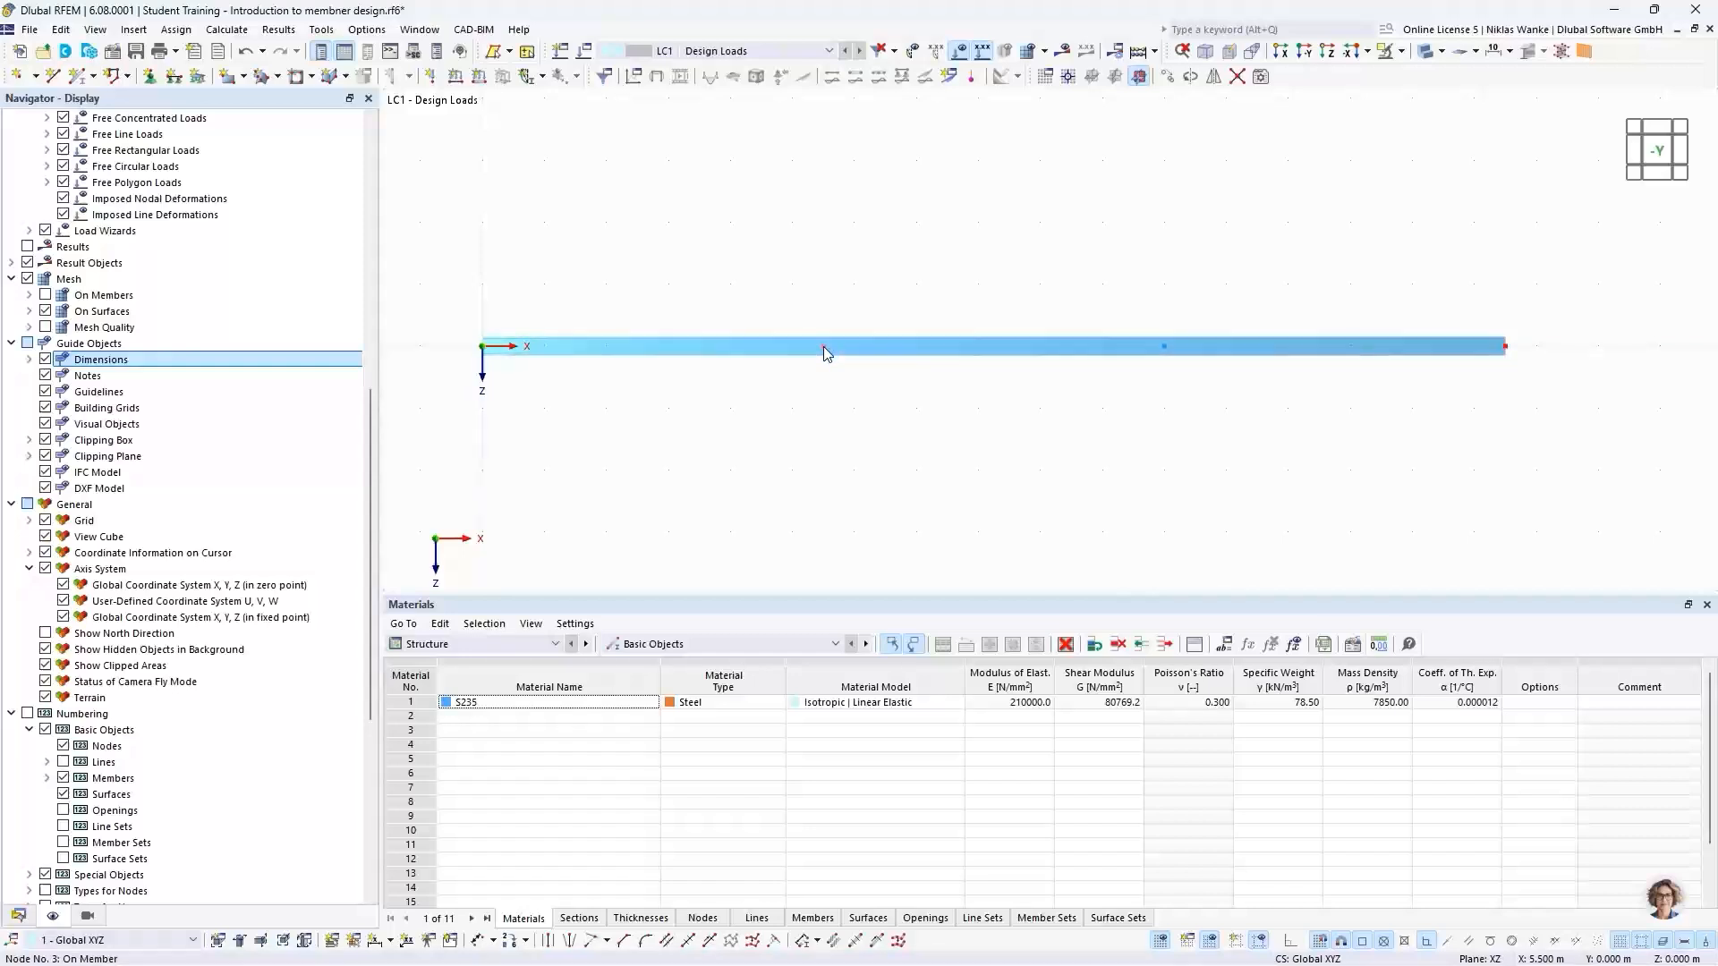
{"action": "left_click", "coordinate": [1165, 347]}
{"action": "left_click", "coordinate": [1166, 77]}
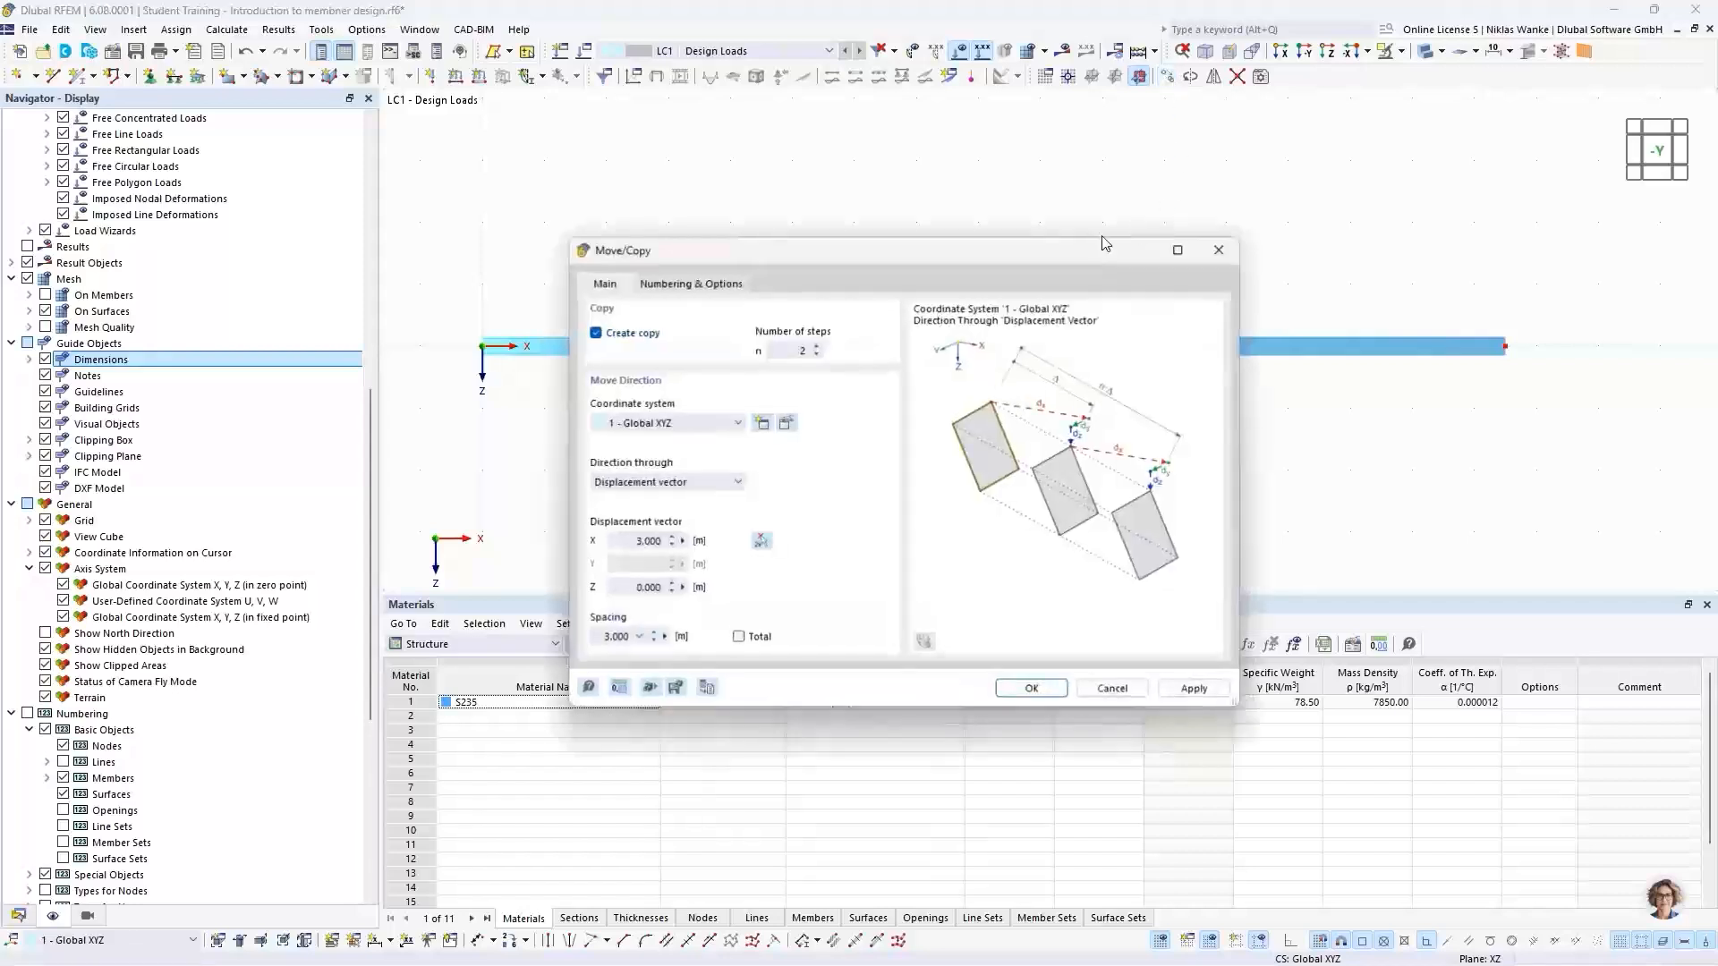
{"action": "left_click_drag", "start_coordinate": [995, 259], "coordinate": [1159, 223]}
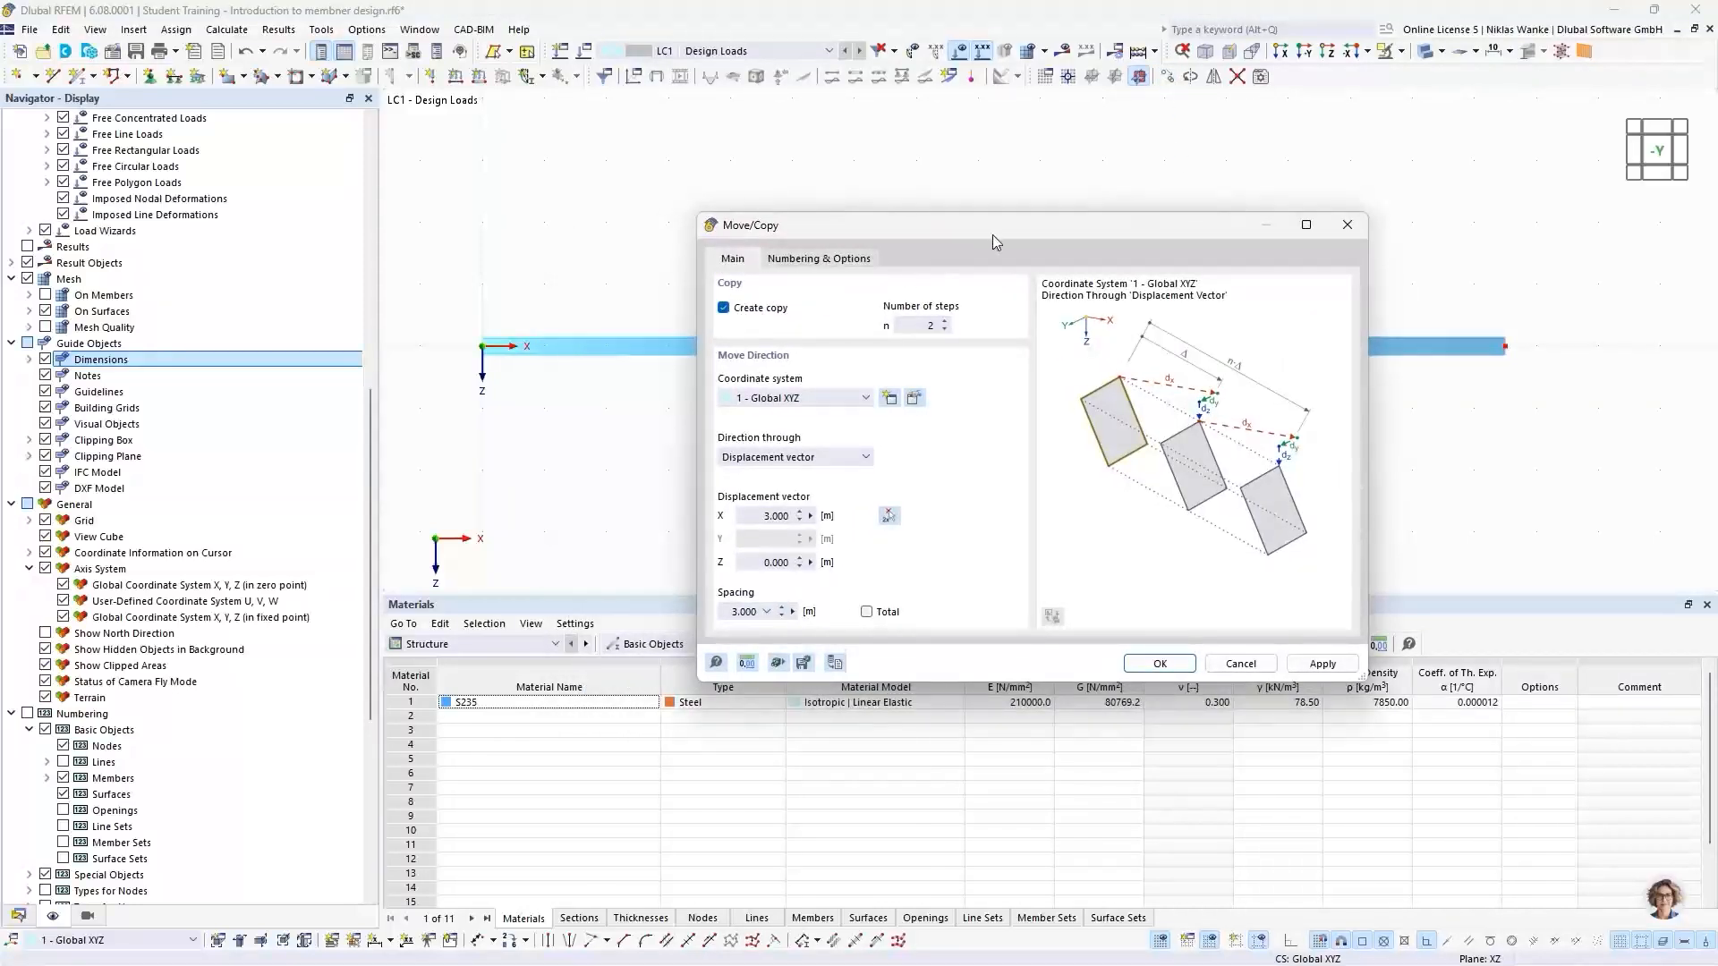
{"action": "left_click_drag", "start_coordinate": [991, 235], "coordinate": [1151, 245]}
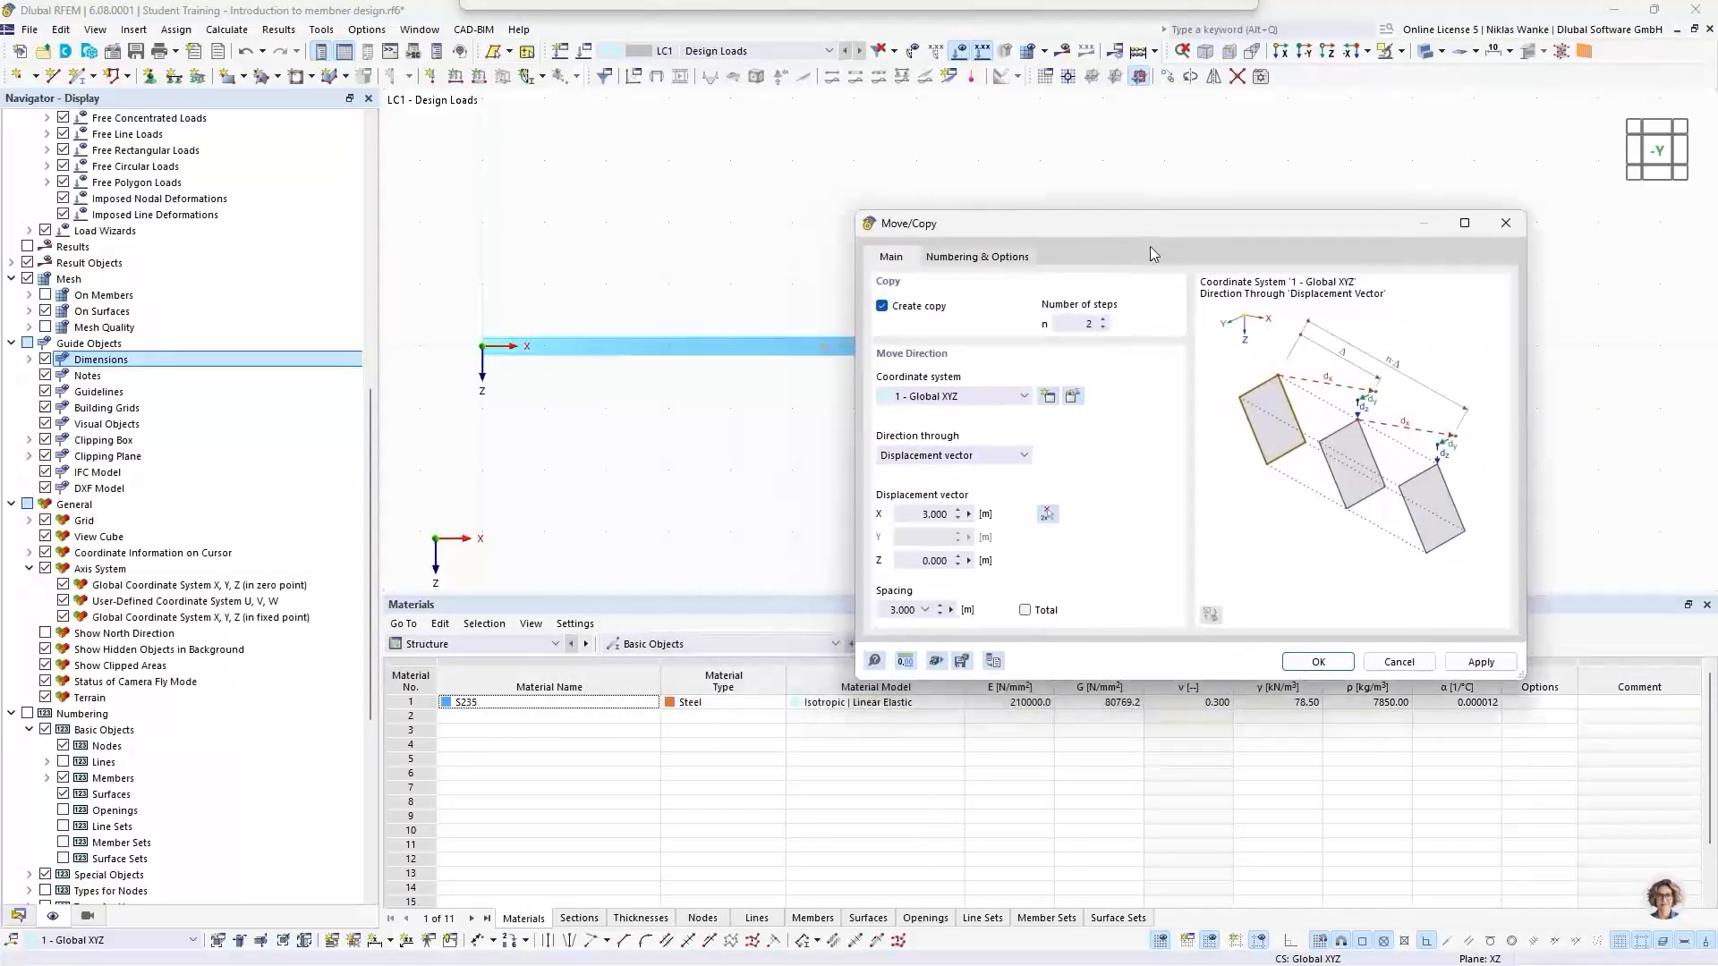
{"action": "left_click", "coordinate": [1103, 329]}
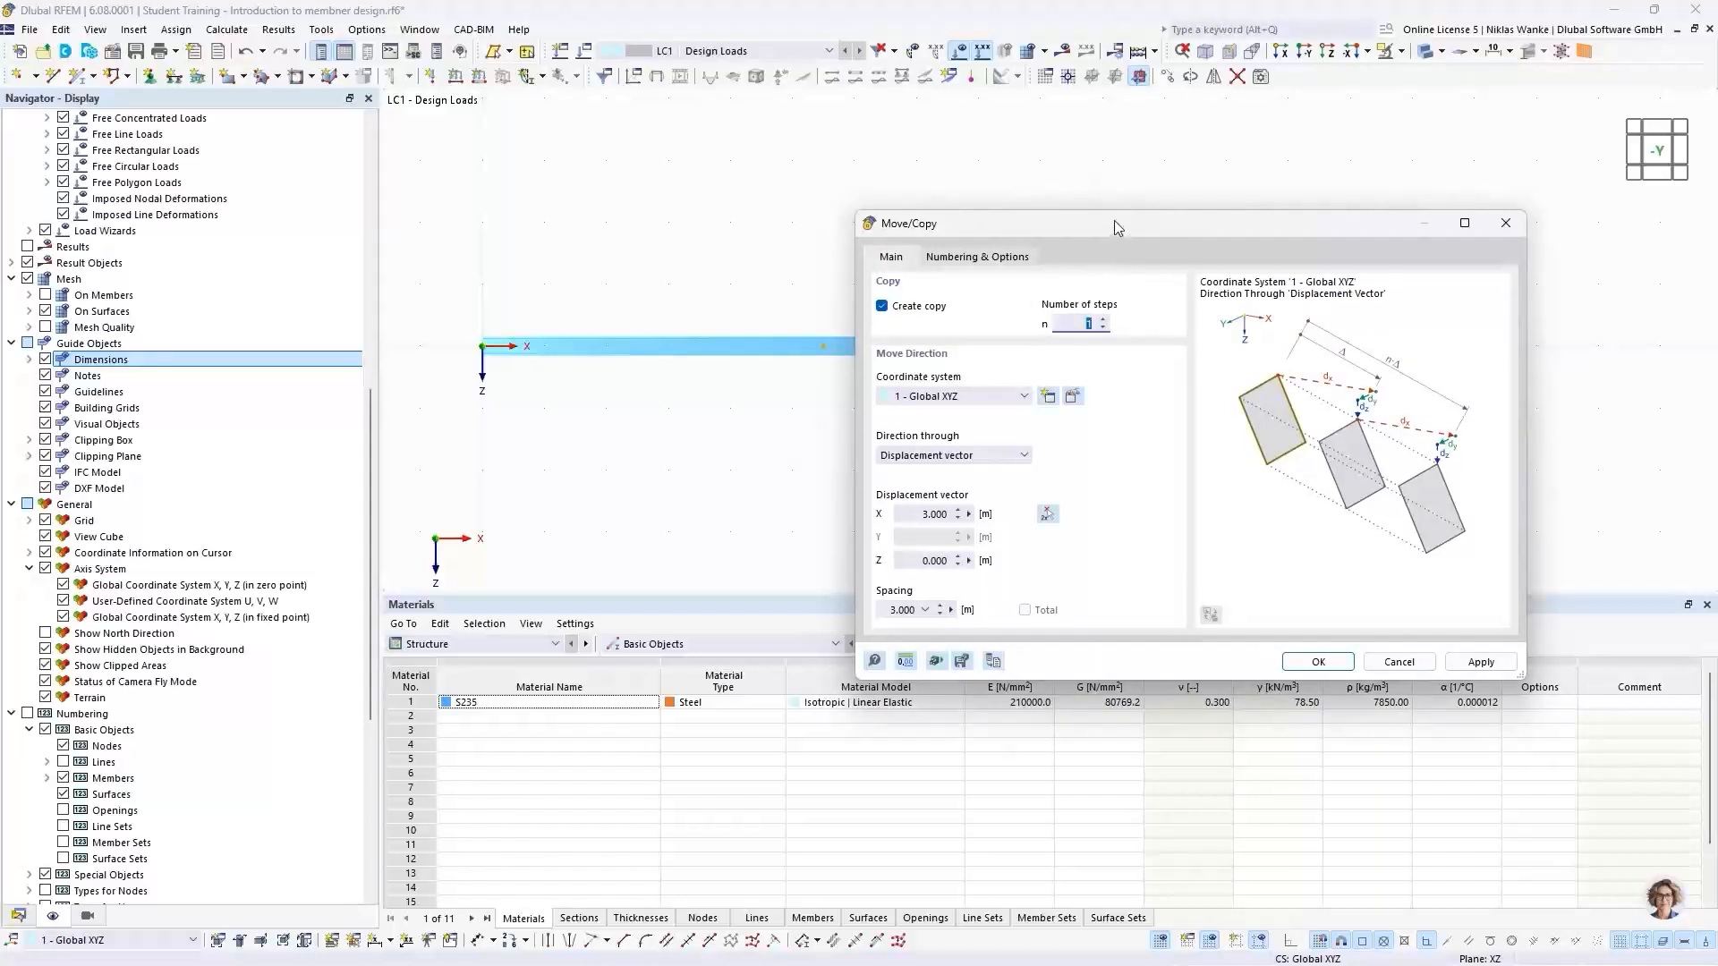
{"action": "mouse_move", "coordinate": [1114, 220]}
{"action": "left_mouse_down"}
{"action": "mouse_move", "coordinate": [1117, 196]}
{"action": "mouse_move", "coordinate": [1114, 213]}
{"action": "left_mouse_up"}
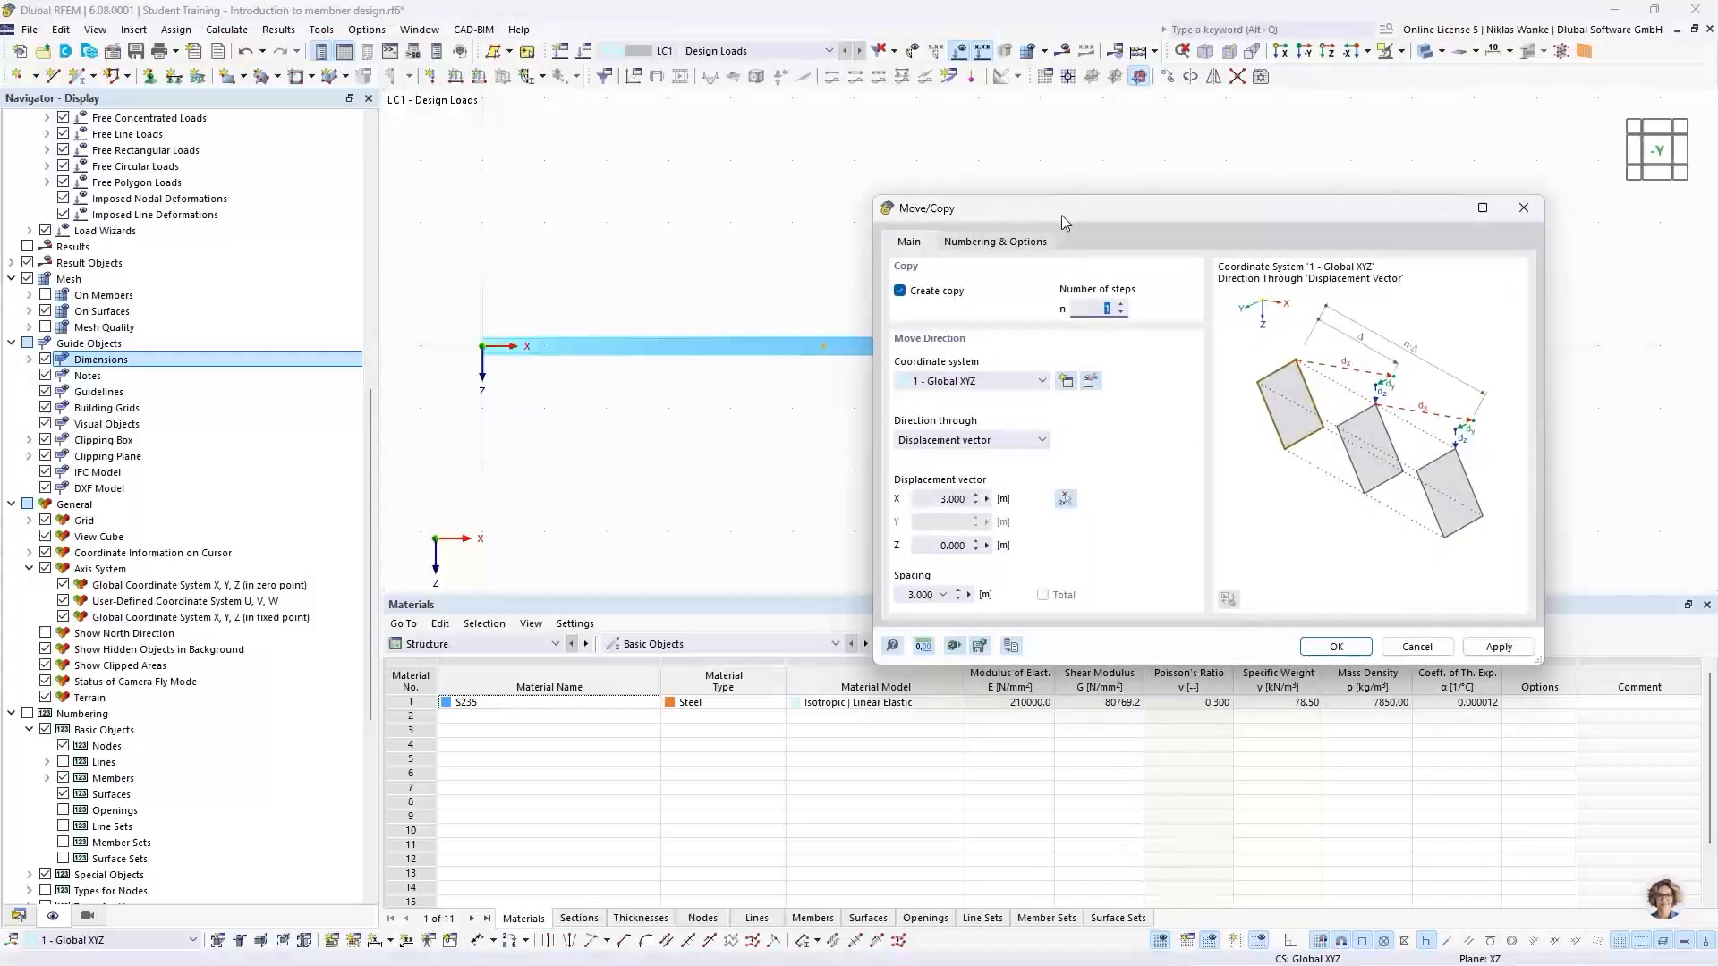
{"action": "left_click_drag", "start_coordinate": [1081, 215], "coordinate": [848, 394]}
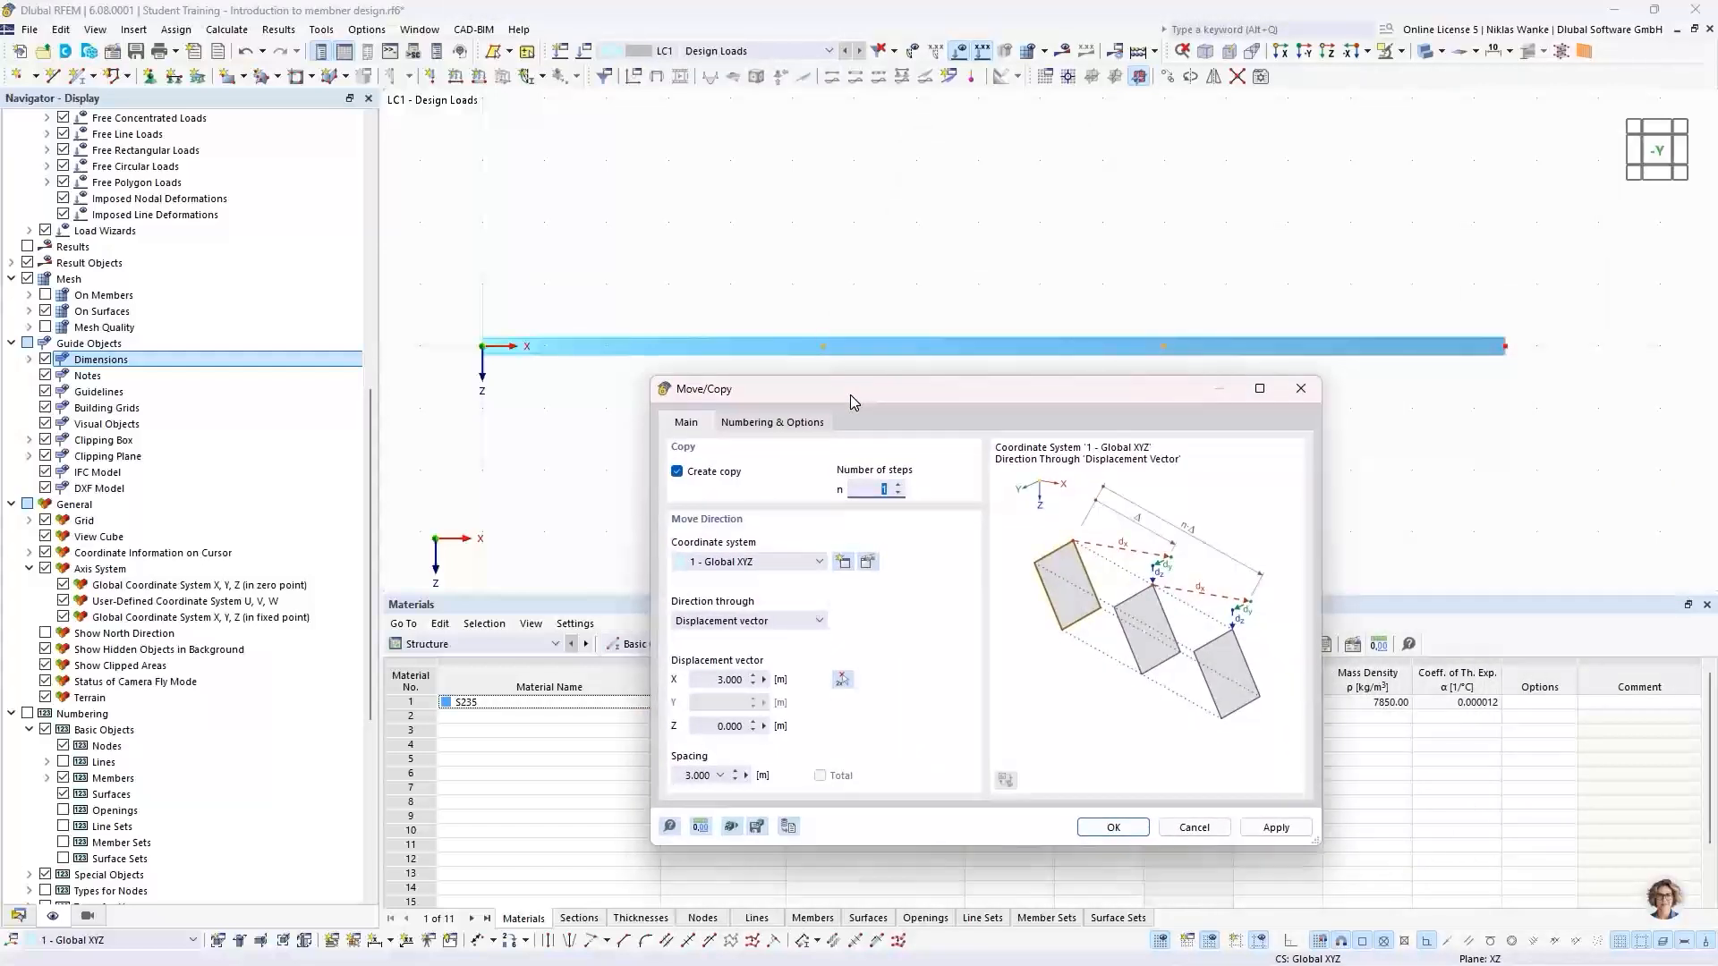
Enable step links for the copy, linking the nodes with a new template member of type Truss
{"action": "left_click", "coordinate": [787, 424]}
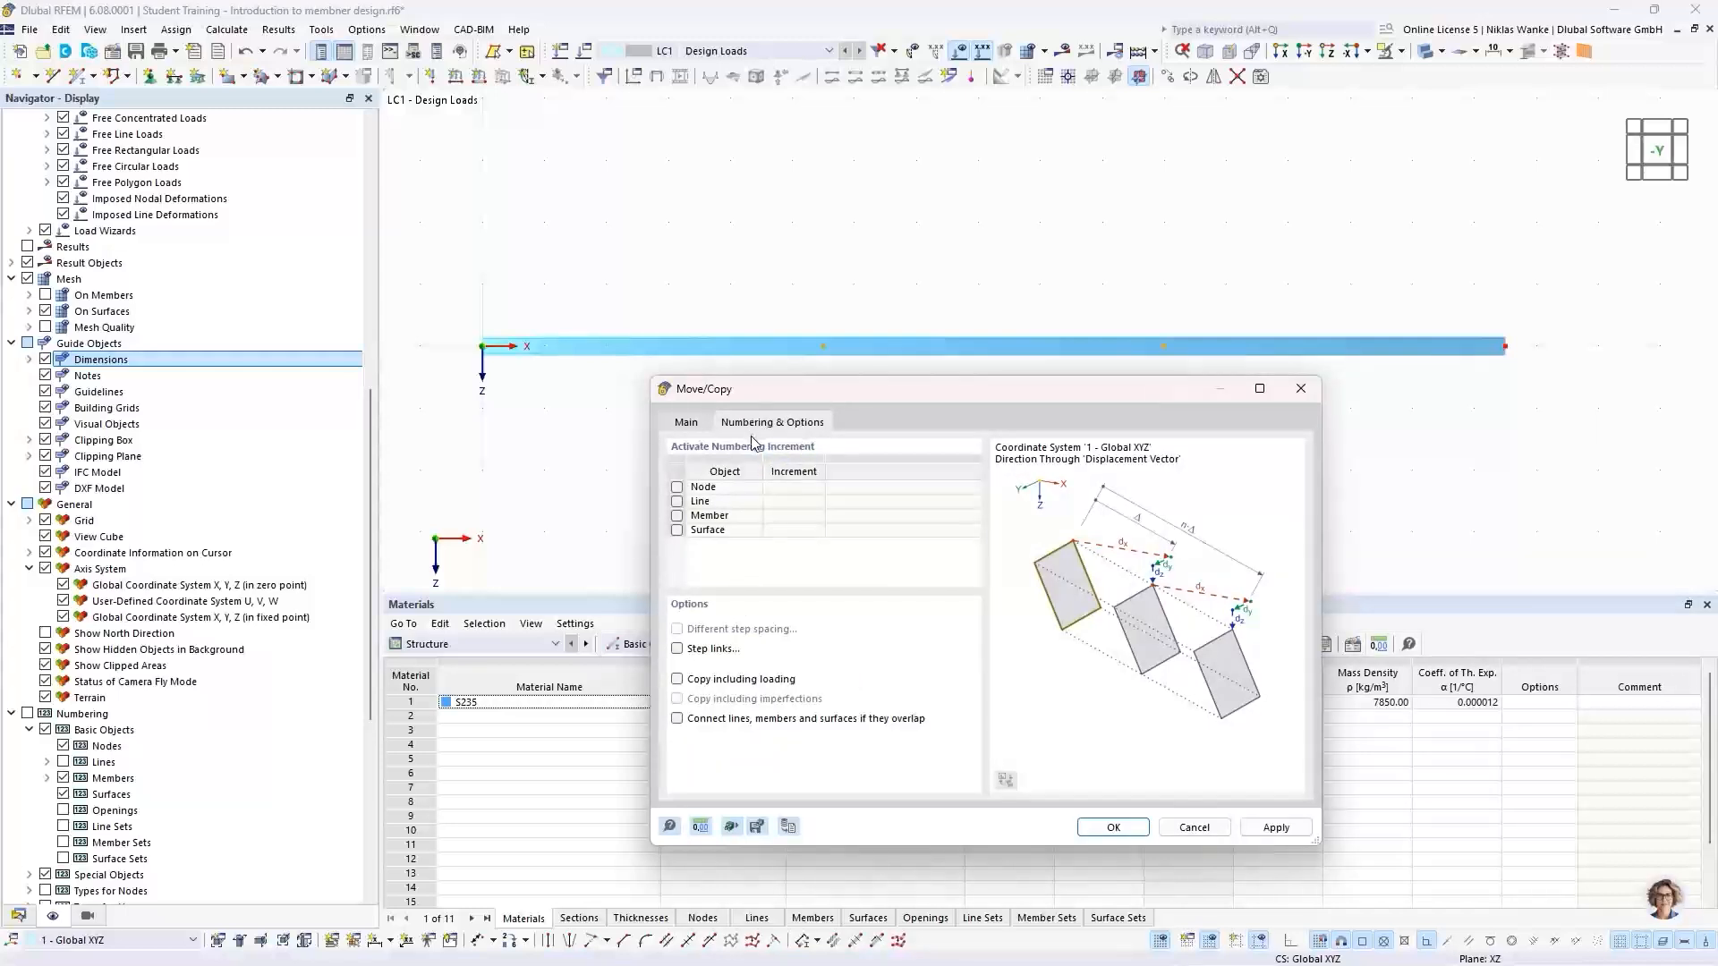
{"action": "left_click", "coordinate": [677, 650]}
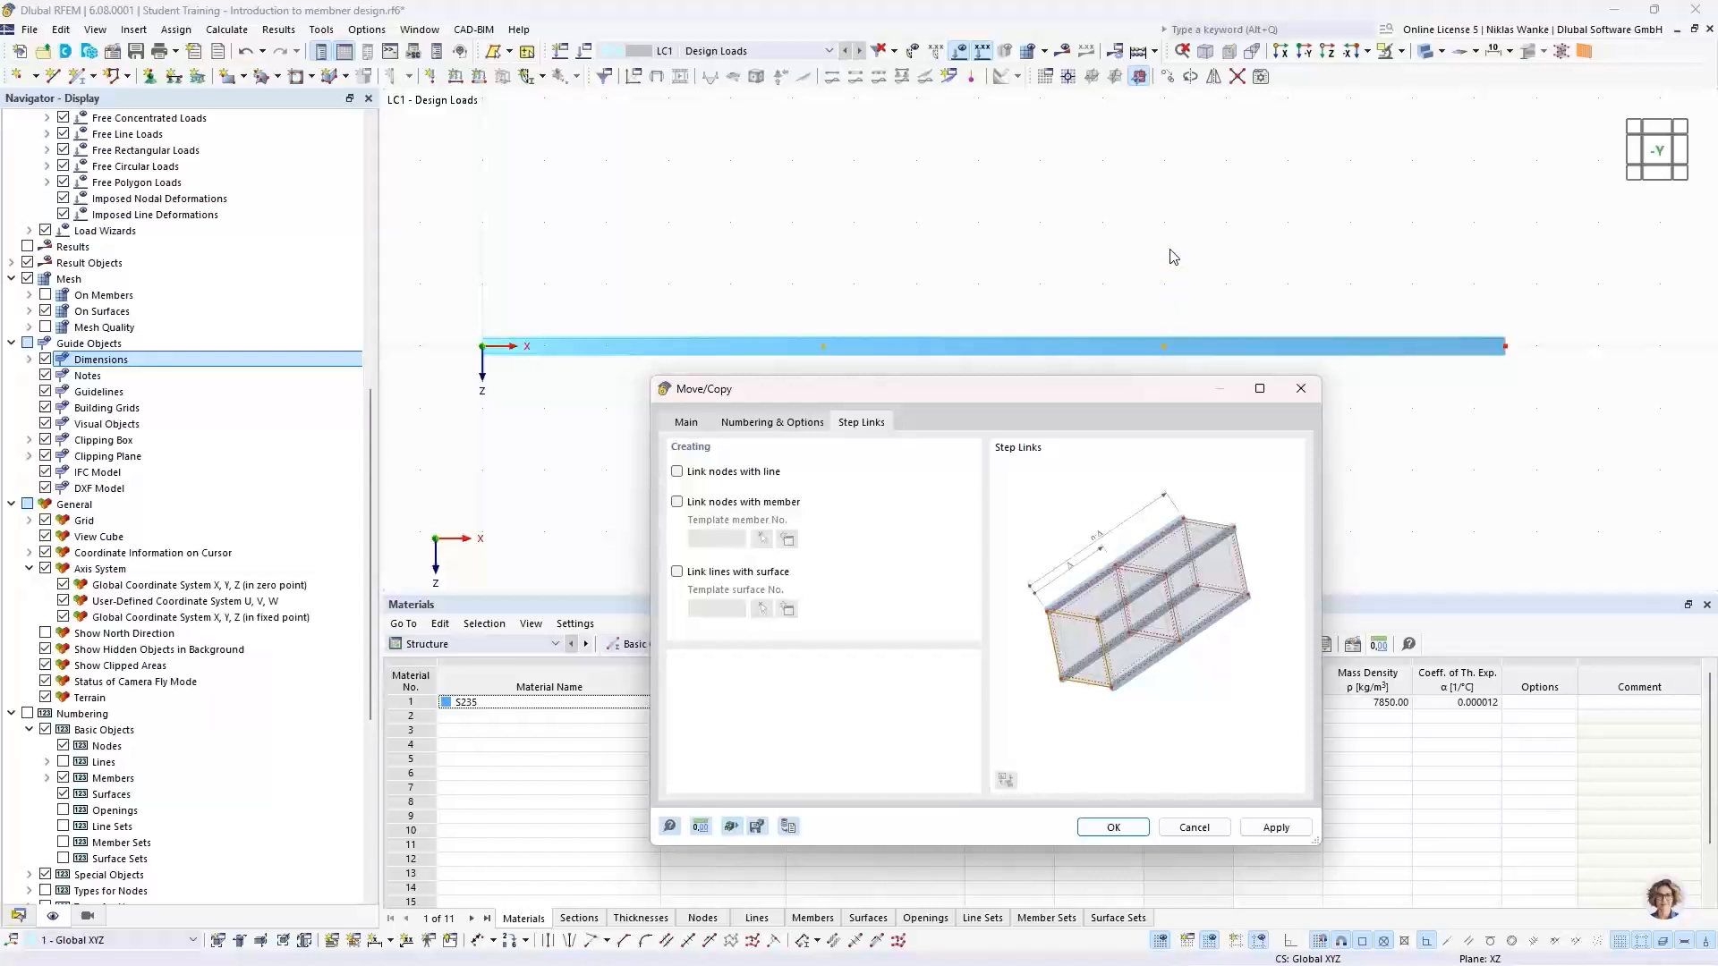
{"action": "left_click", "coordinate": [677, 503]}
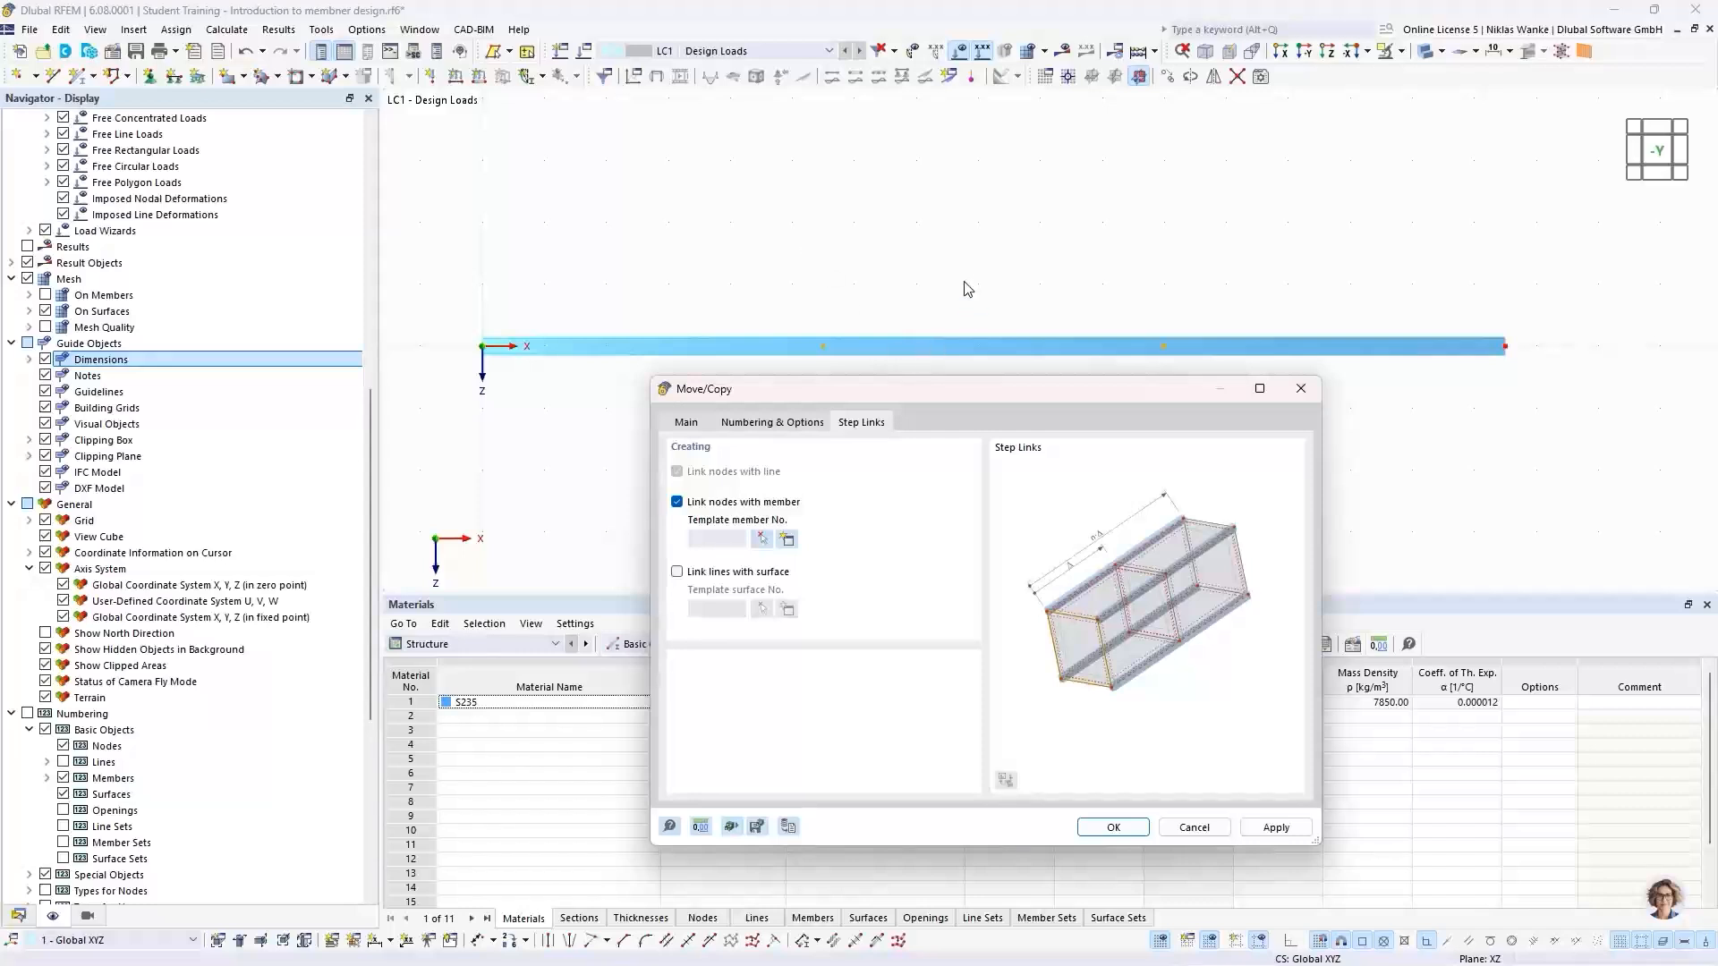
{"action": "left_click", "coordinate": [787, 539]}
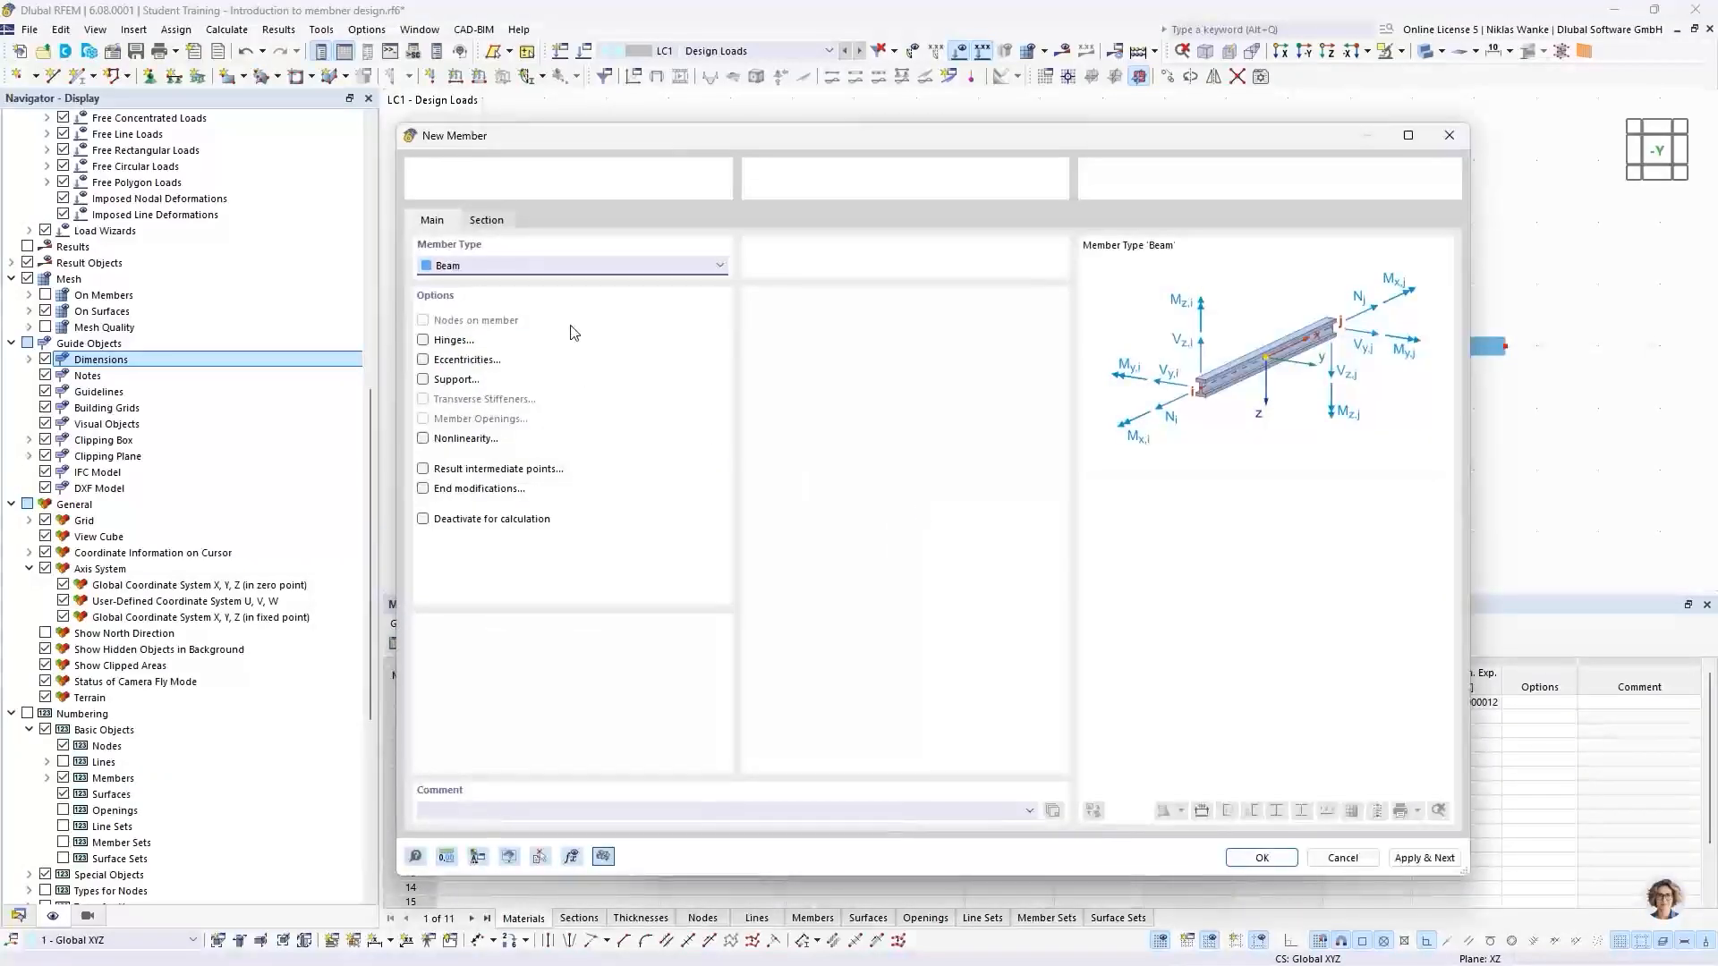
{"action": "left_click", "coordinate": [572, 268]}
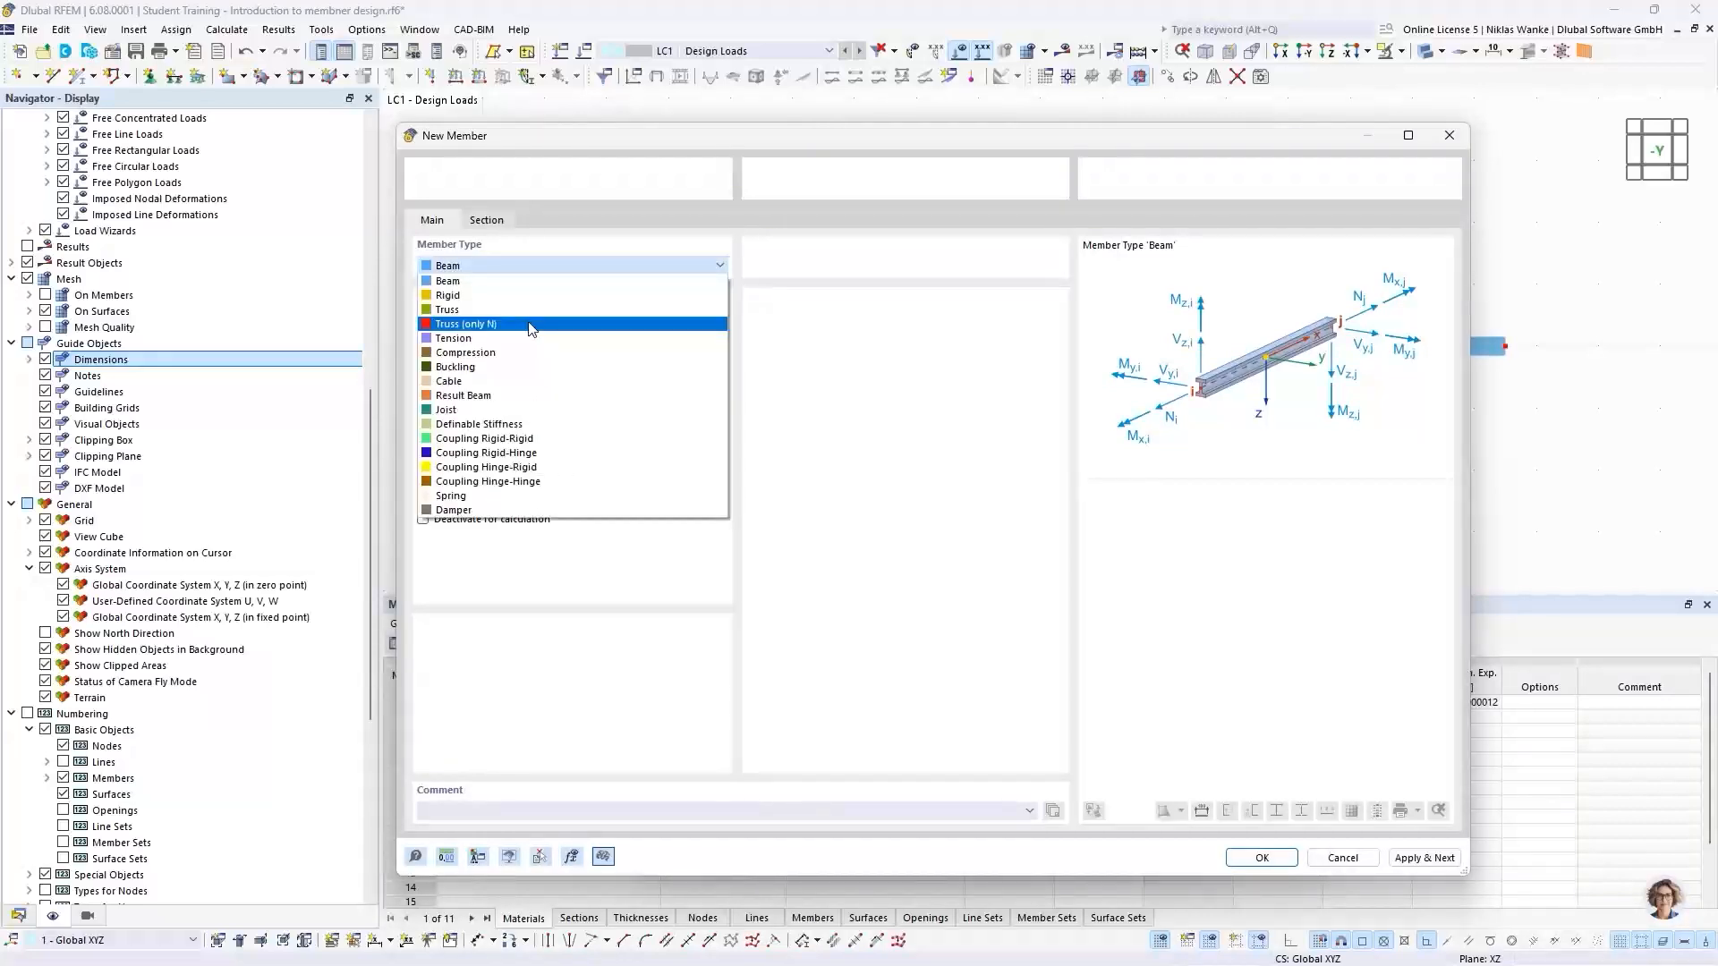
{"action": "left_click", "coordinate": [444, 311]}
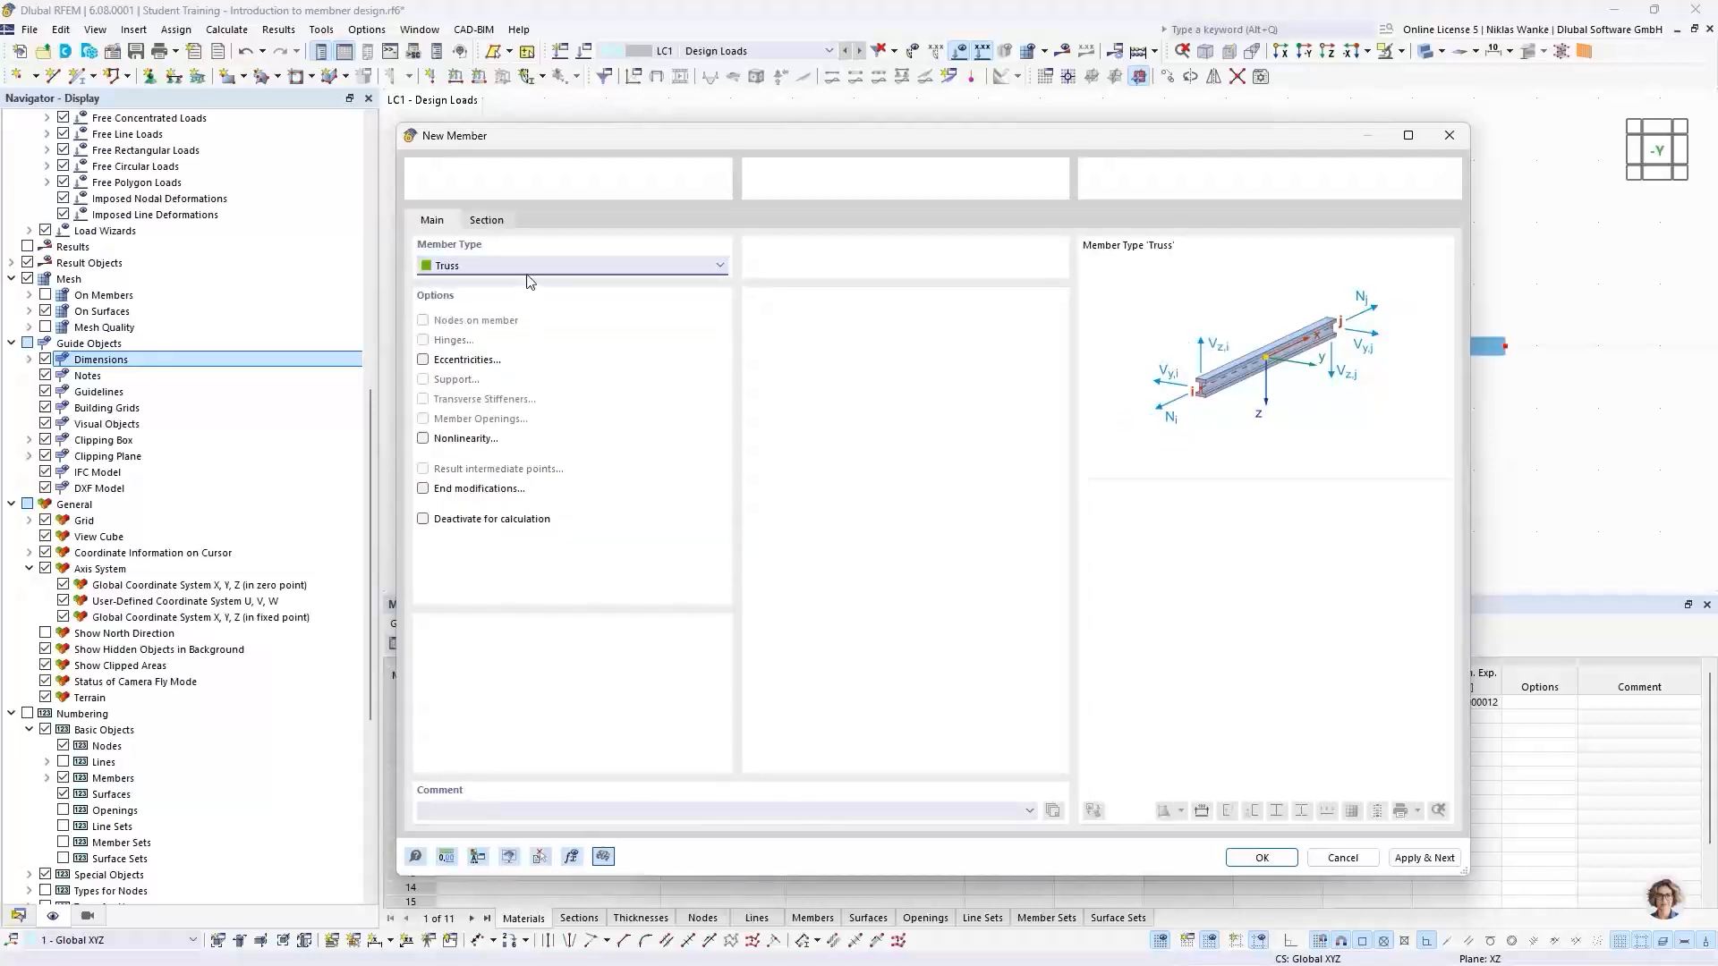
Assign a new British Steel IPE 200 section in S235 to the truss template member and accept it
{"action": "left_click", "coordinate": [488, 221]}
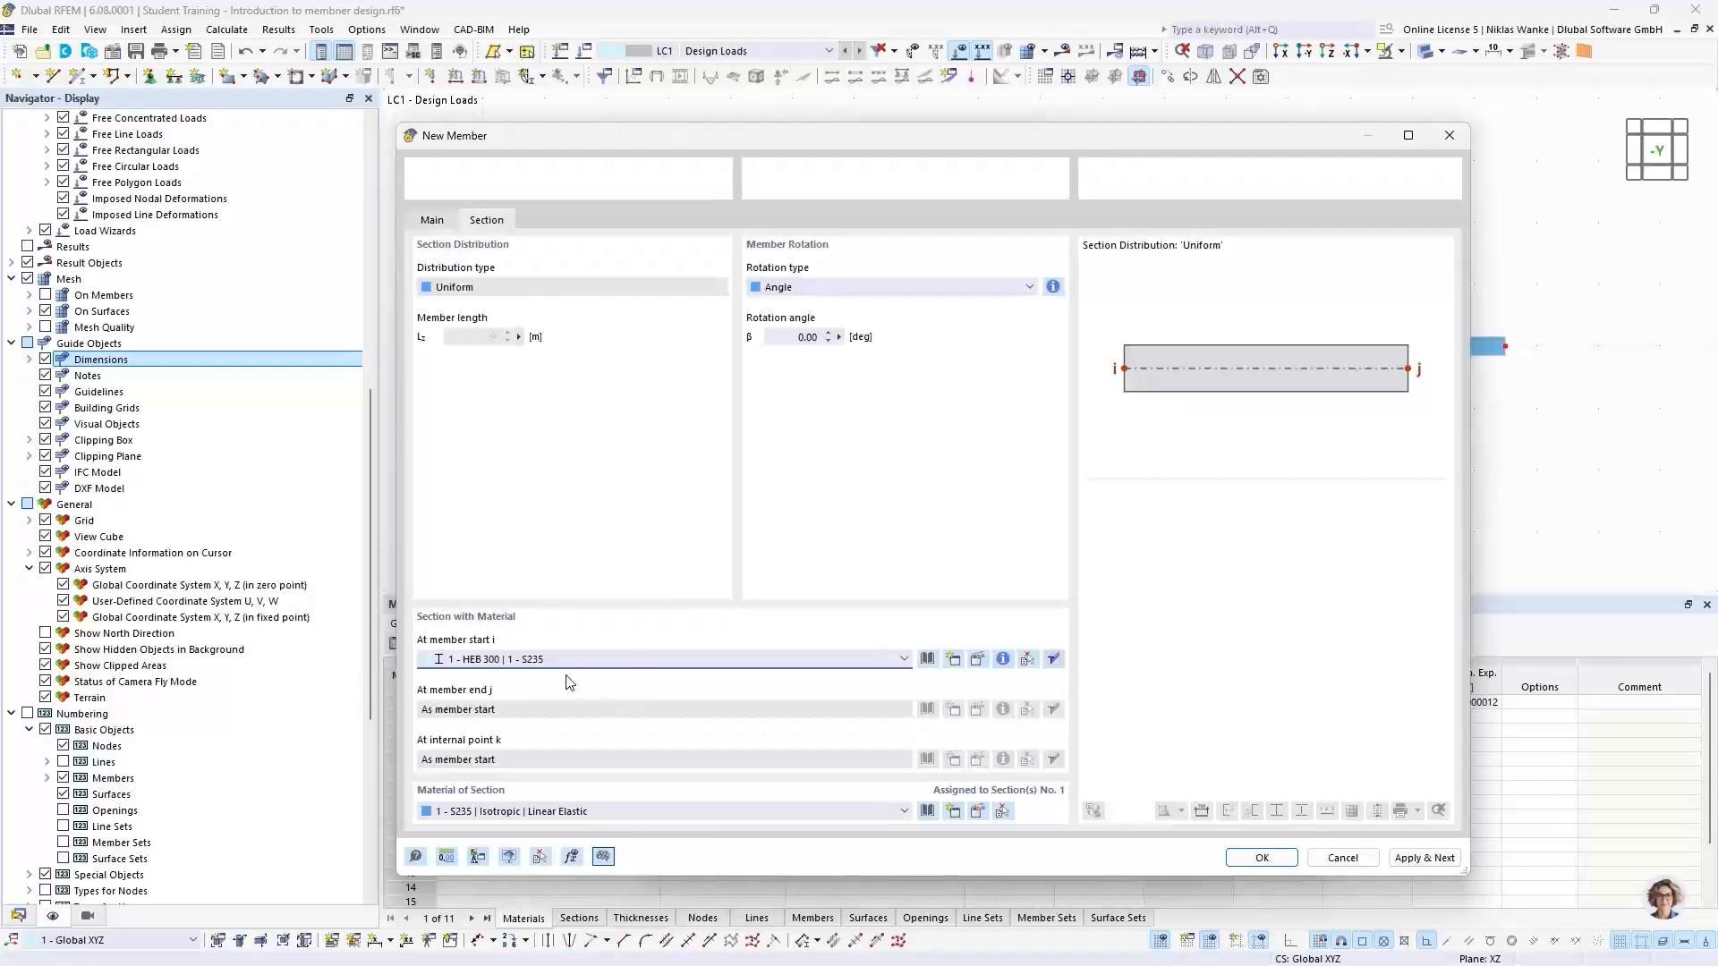
{"action": "left_click", "coordinate": [530, 659]}
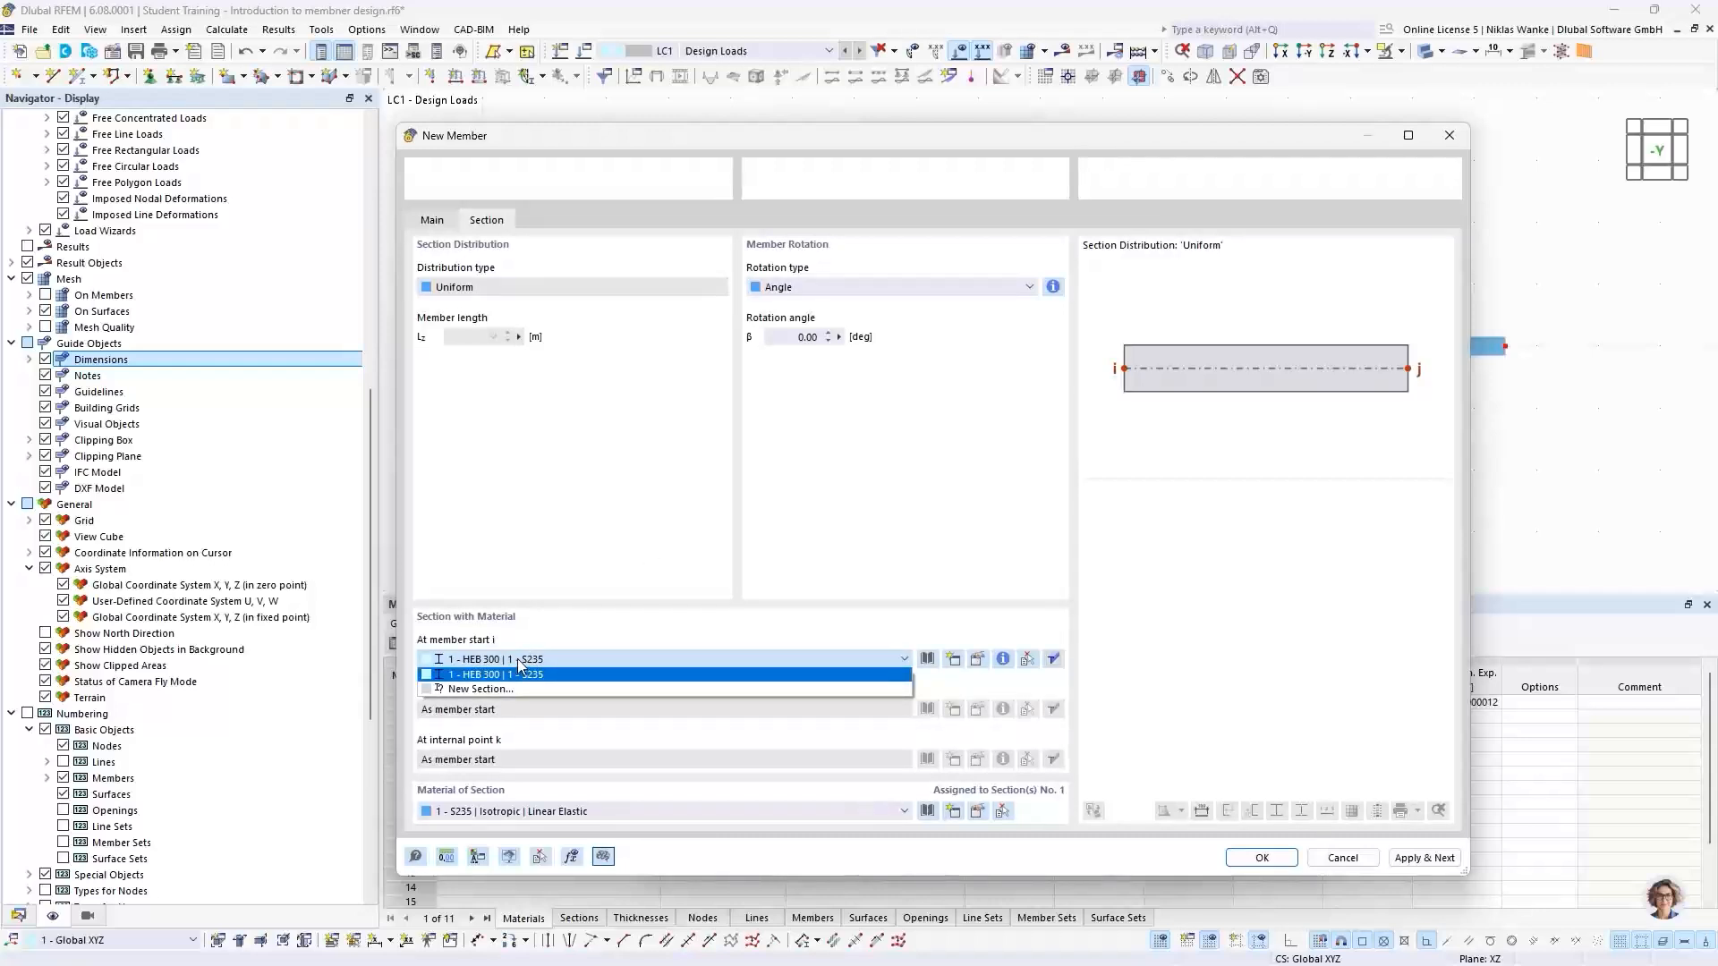
{"action": "left_click", "coordinate": [483, 689]}
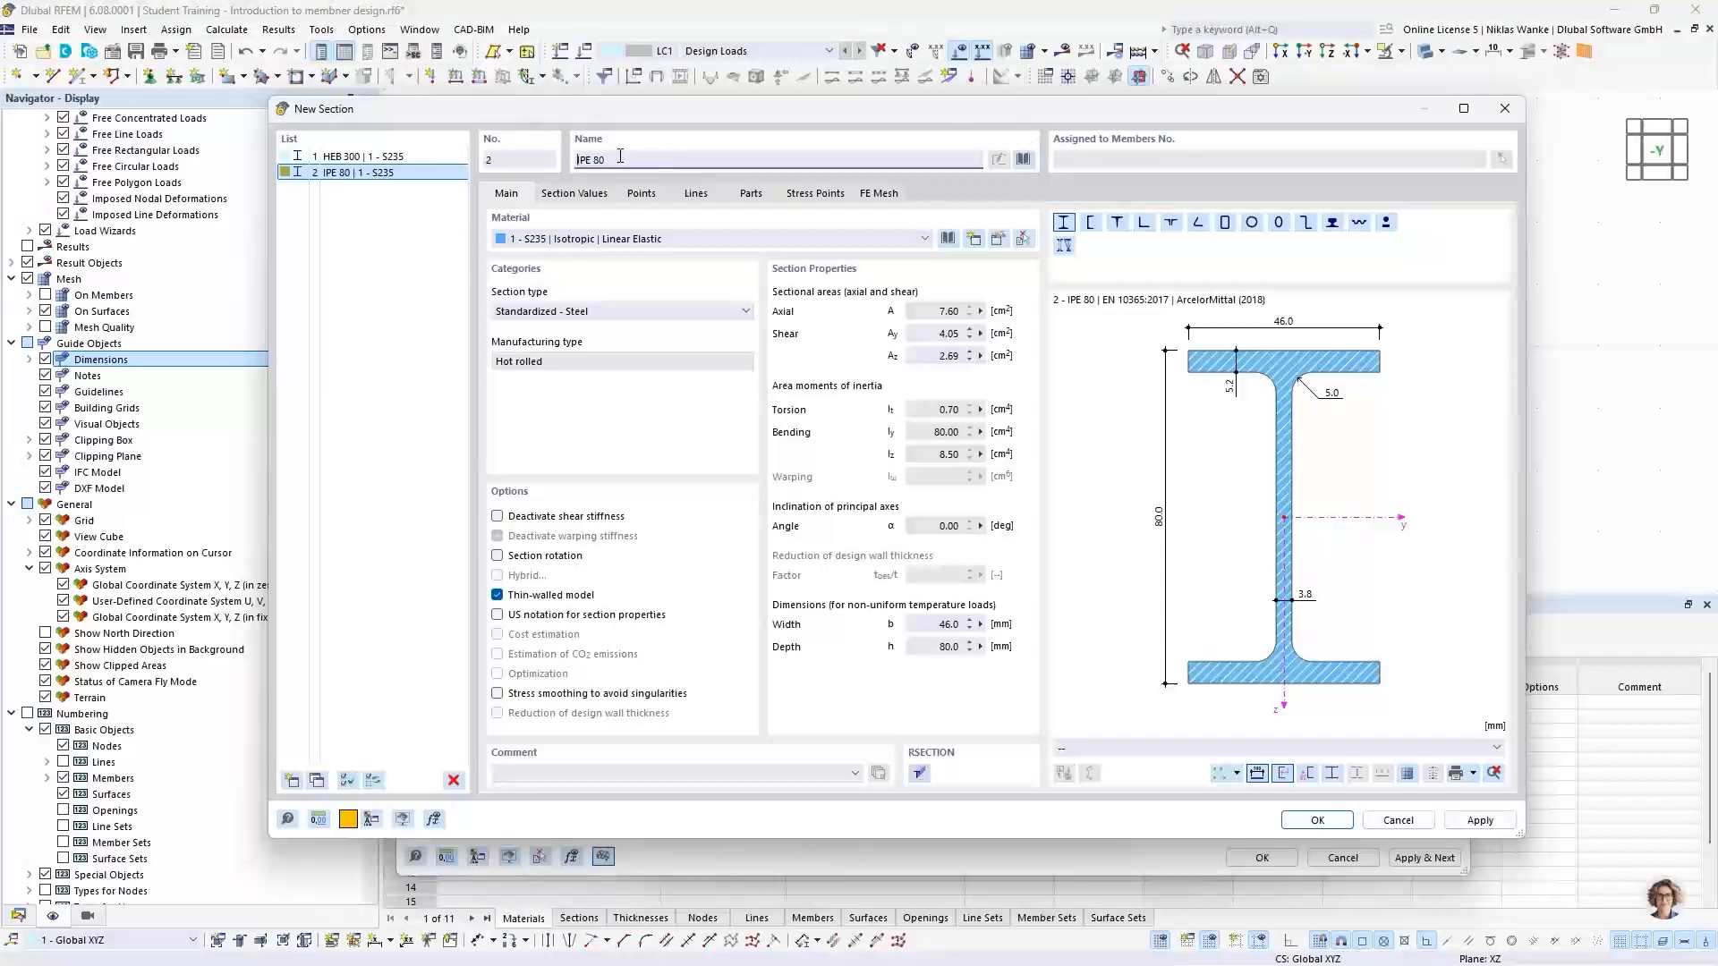
{"action": "key", "text": "BackSpace"}
{"action": "key", "text": "BackSpace"}
{"action": "key", "text": "BackSpace"}
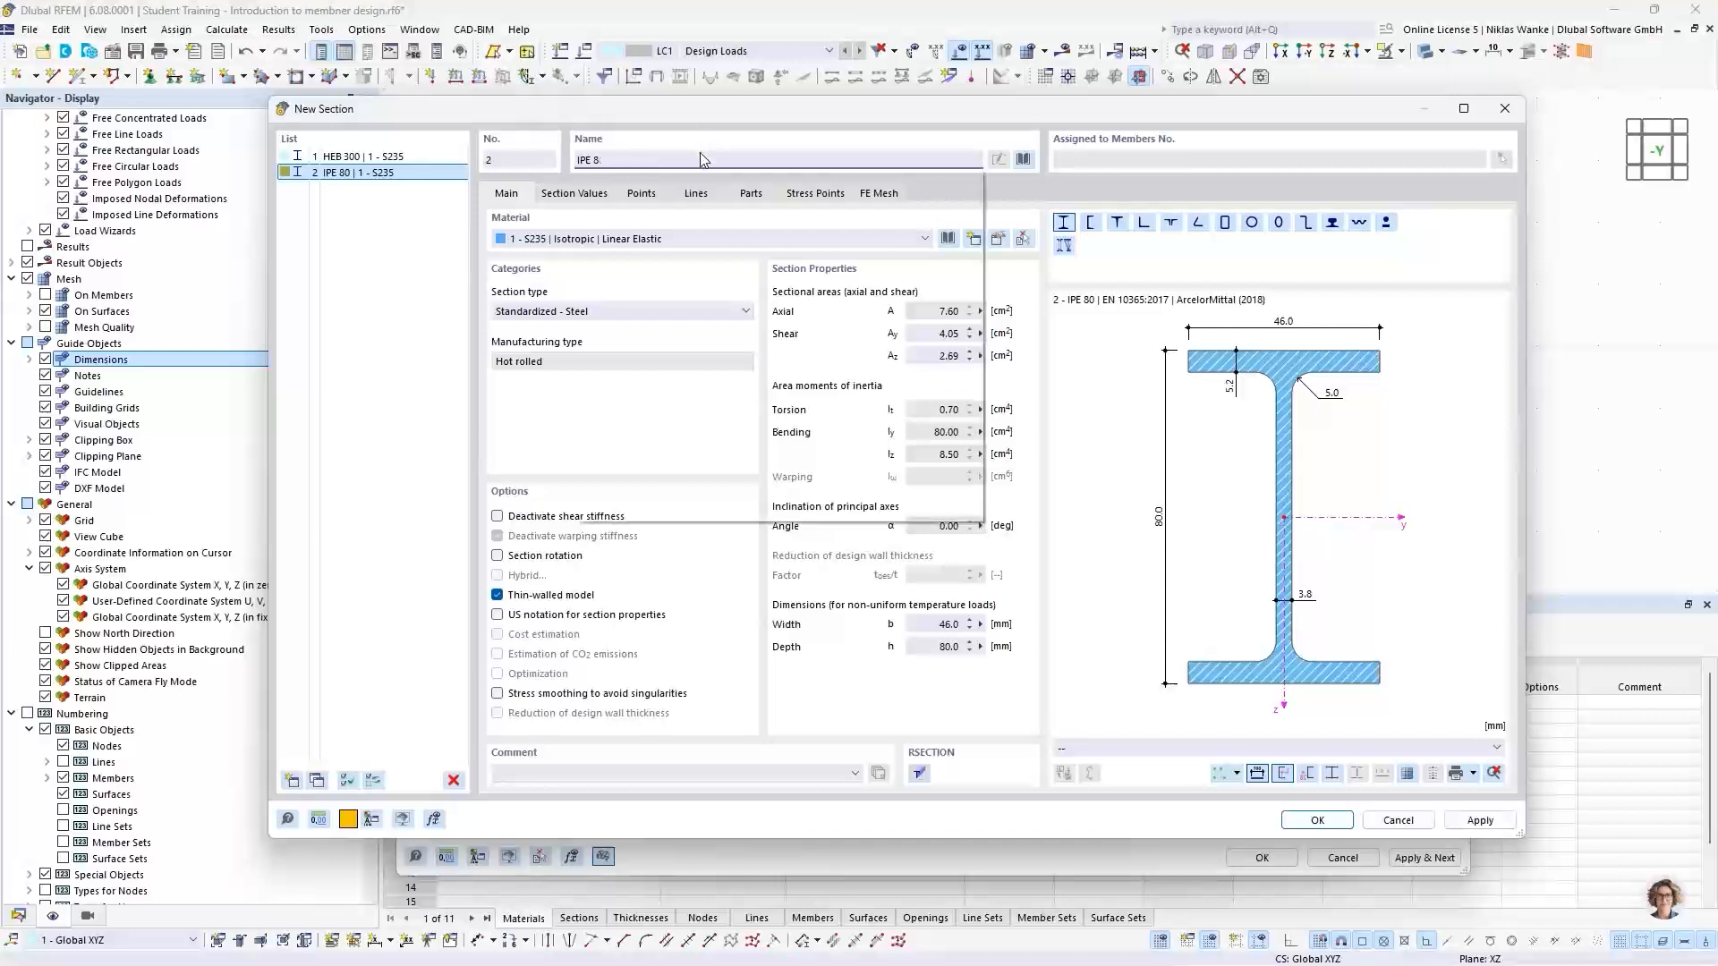
{"action": "type", "text": "200"}
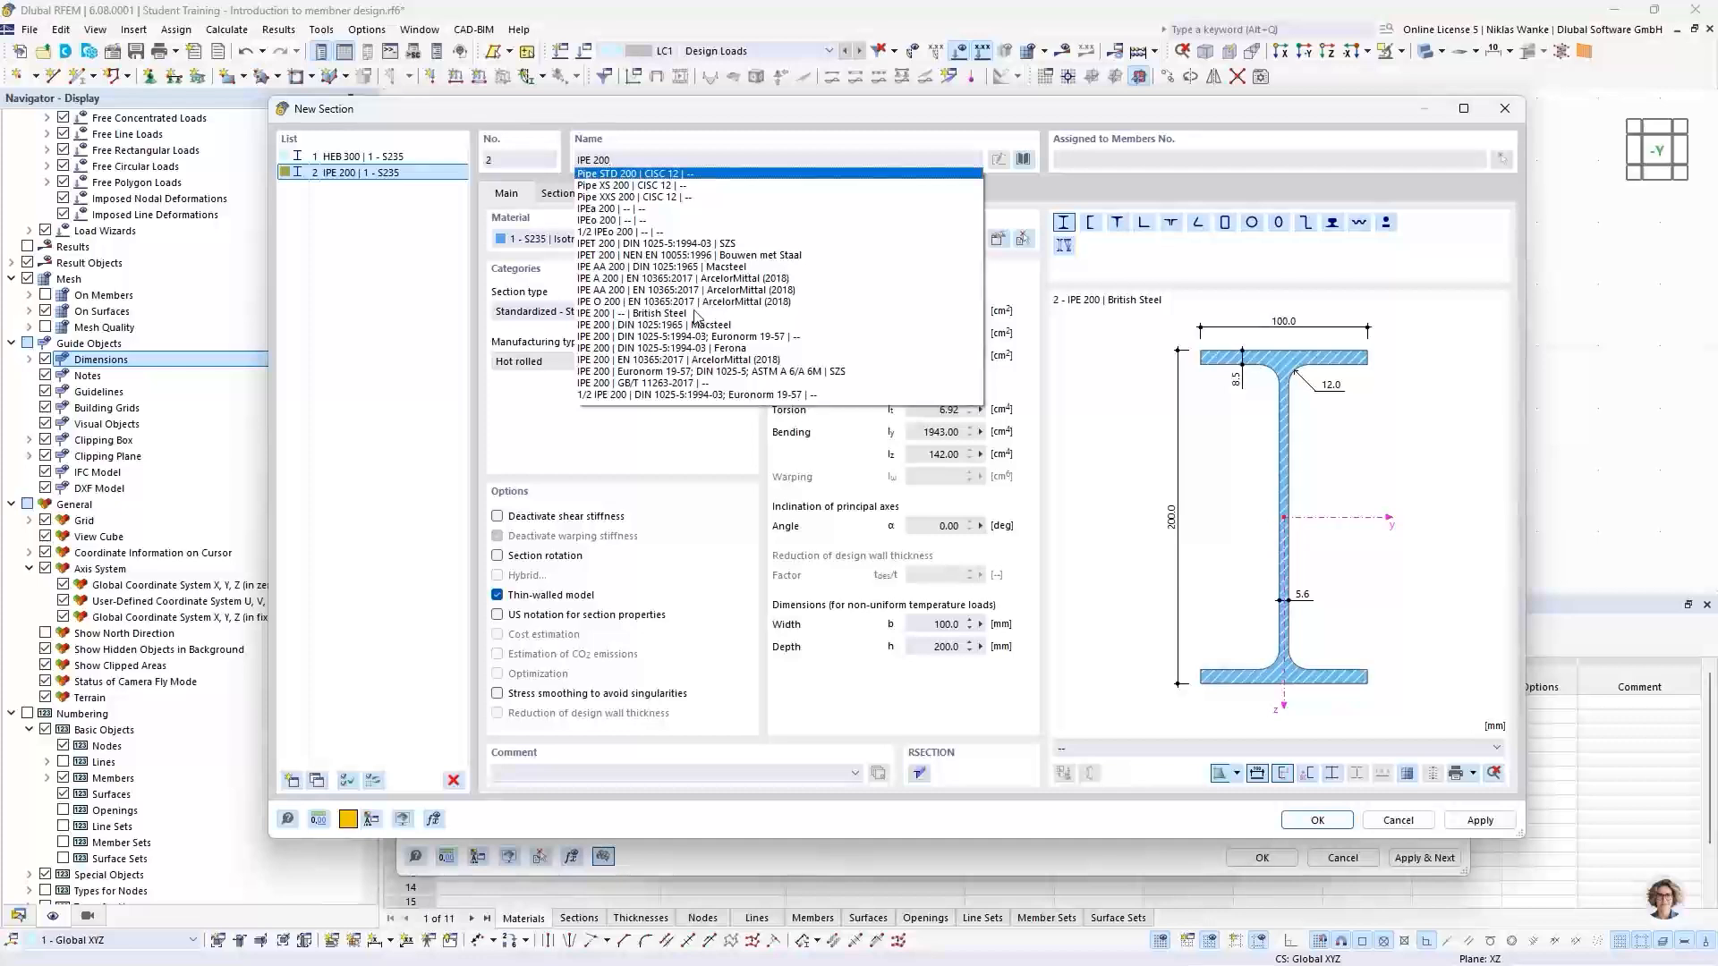
{"action": "left_click", "coordinate": [663, 314]}
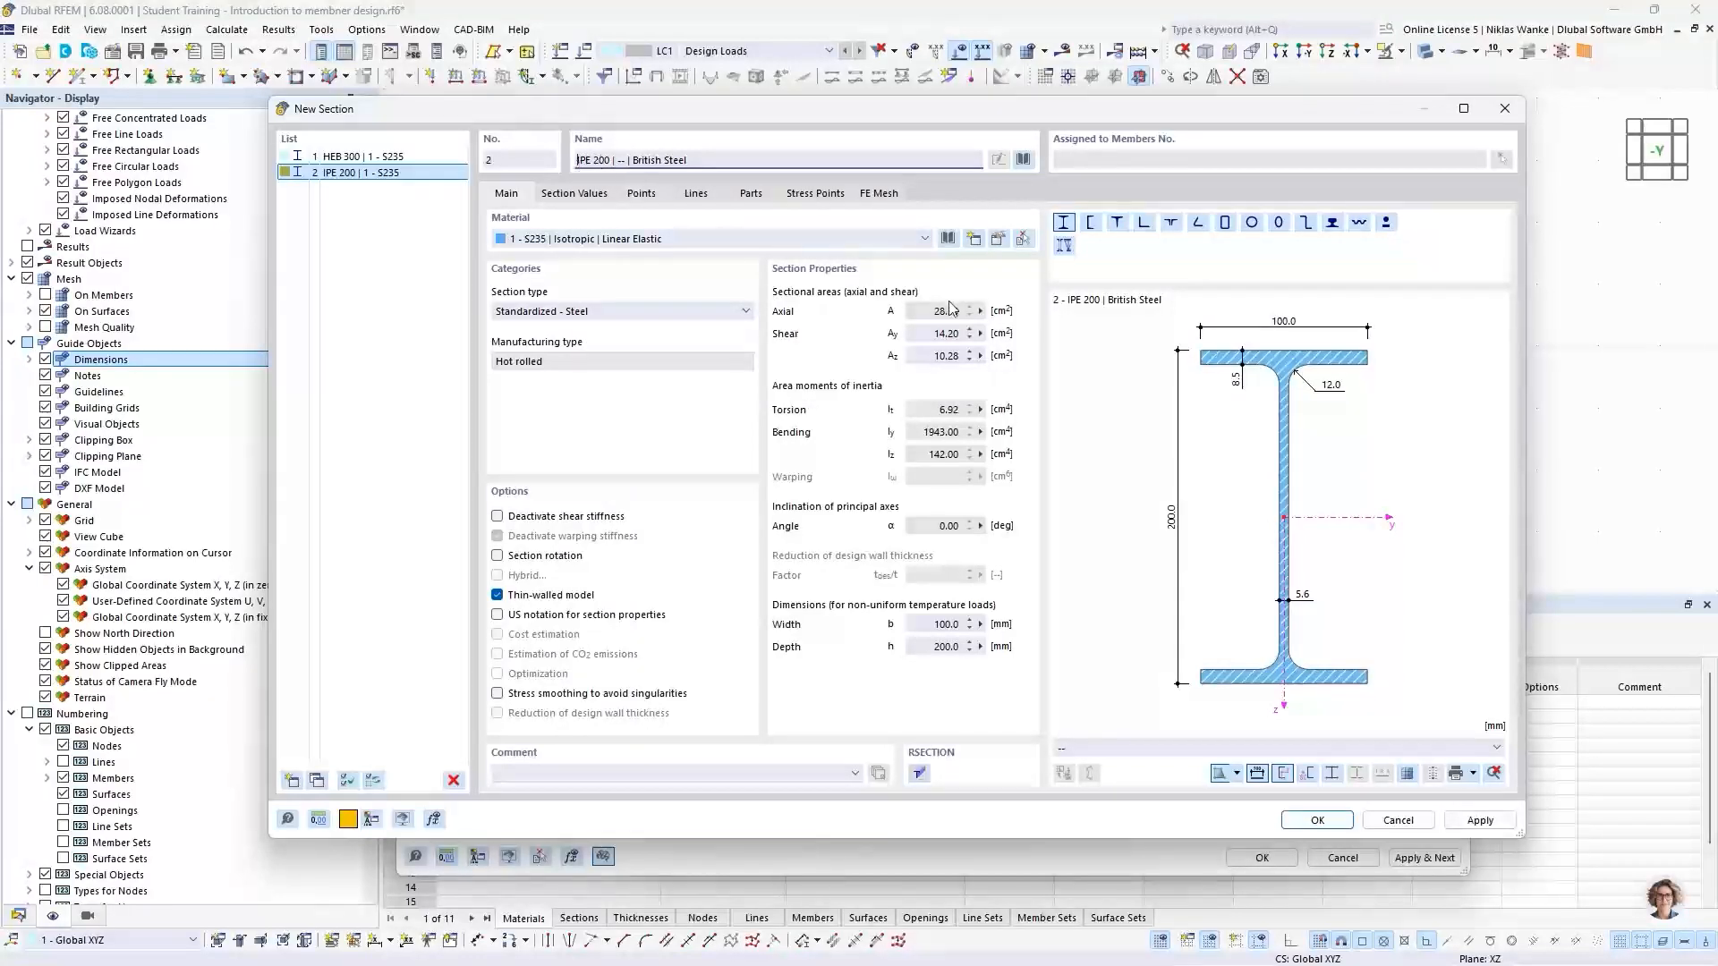
{"action": "left_click", "coordinate": [1322, 821]}
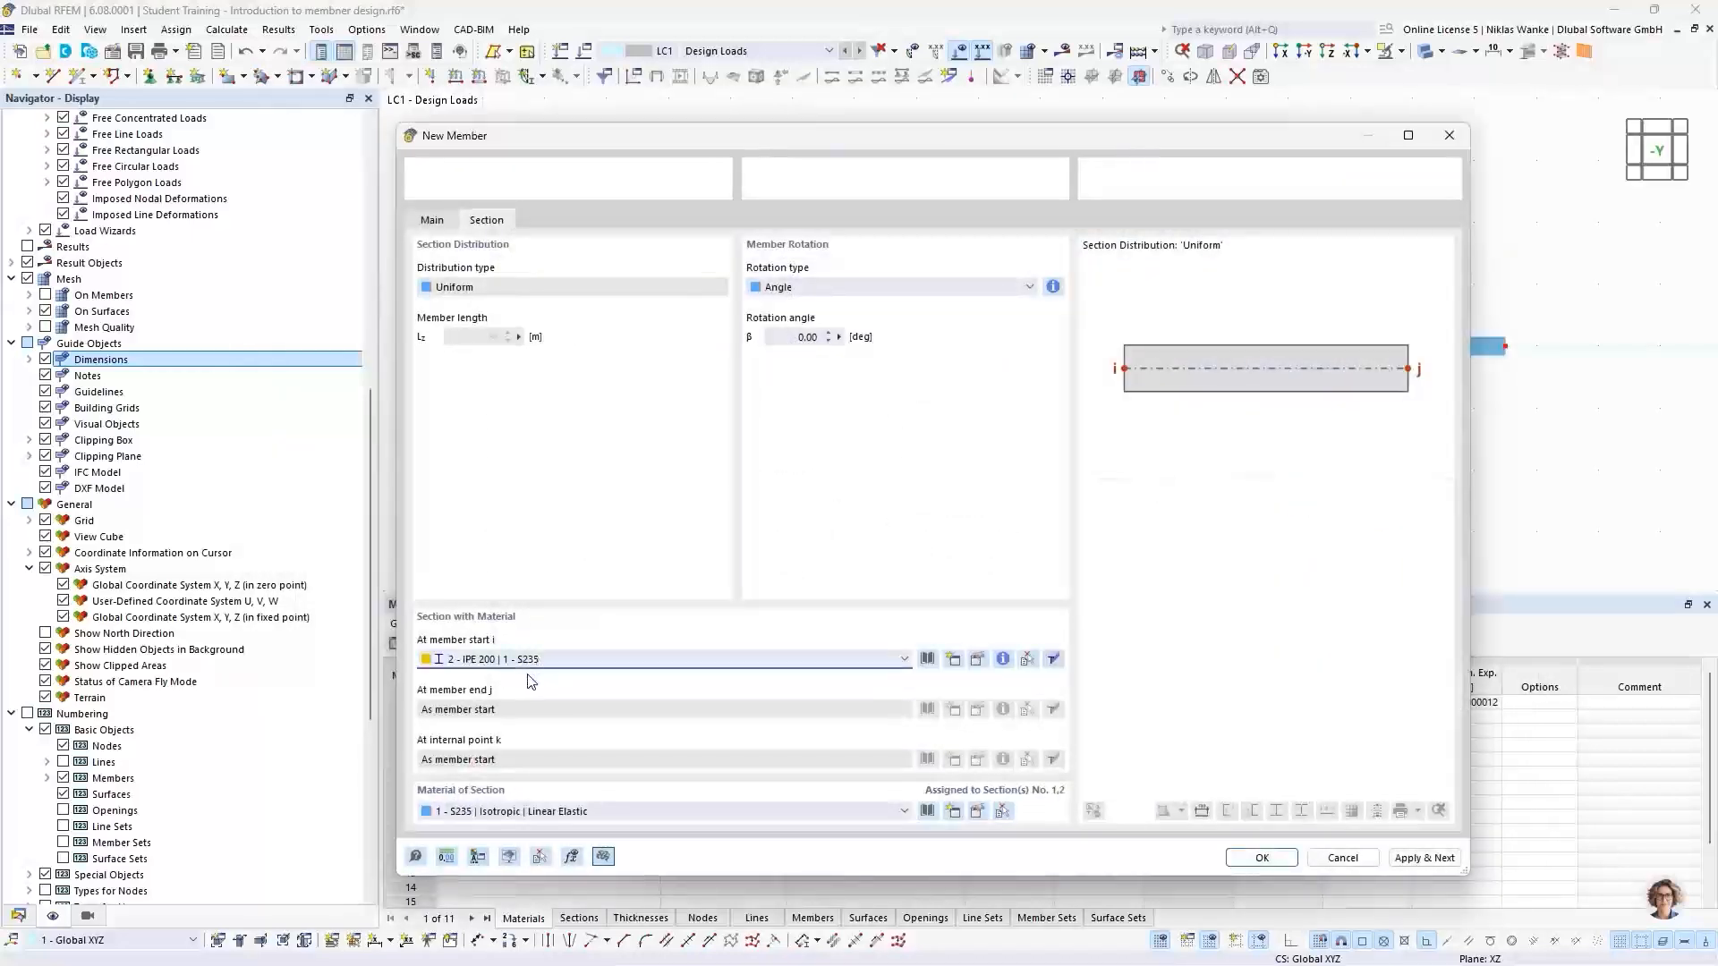
{"action": "left_click", "coordinate": [1263, 858]}
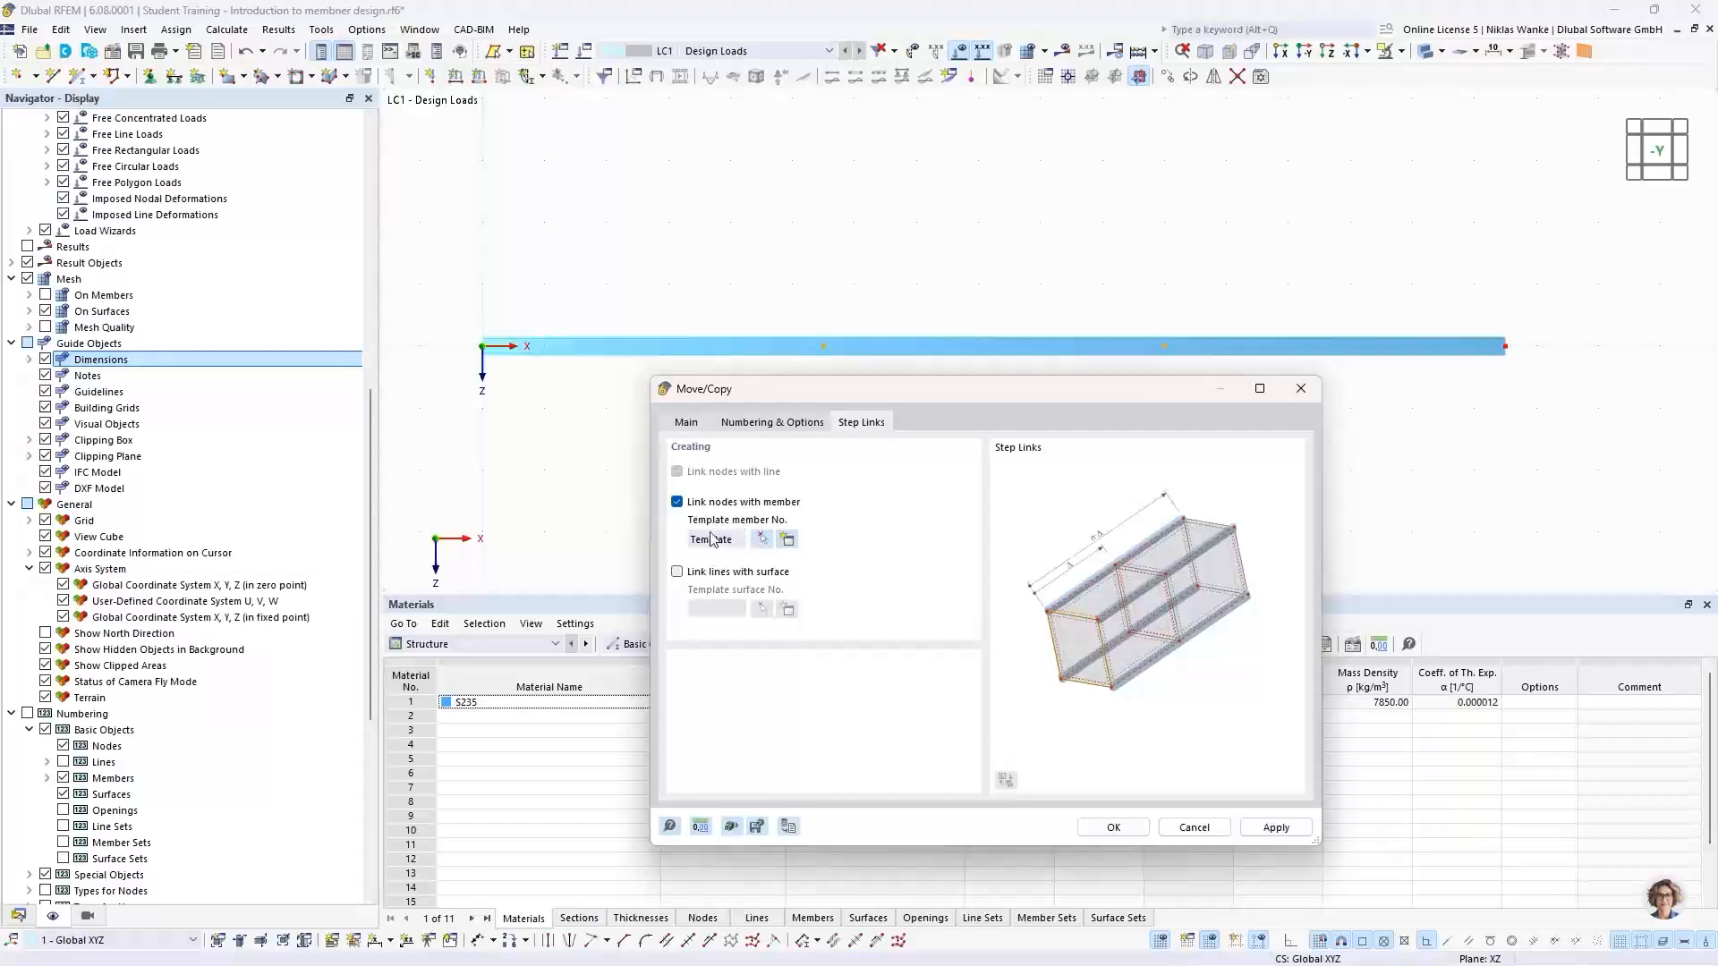
Copy the two nodes vertically upward with an X displacement of 0 m and a negative Z displacement, creating the linking truss members
{"action": "left_click", "coordinate": [775, 424]}
{"action": "left_click", "coordinate": [689, 424]}
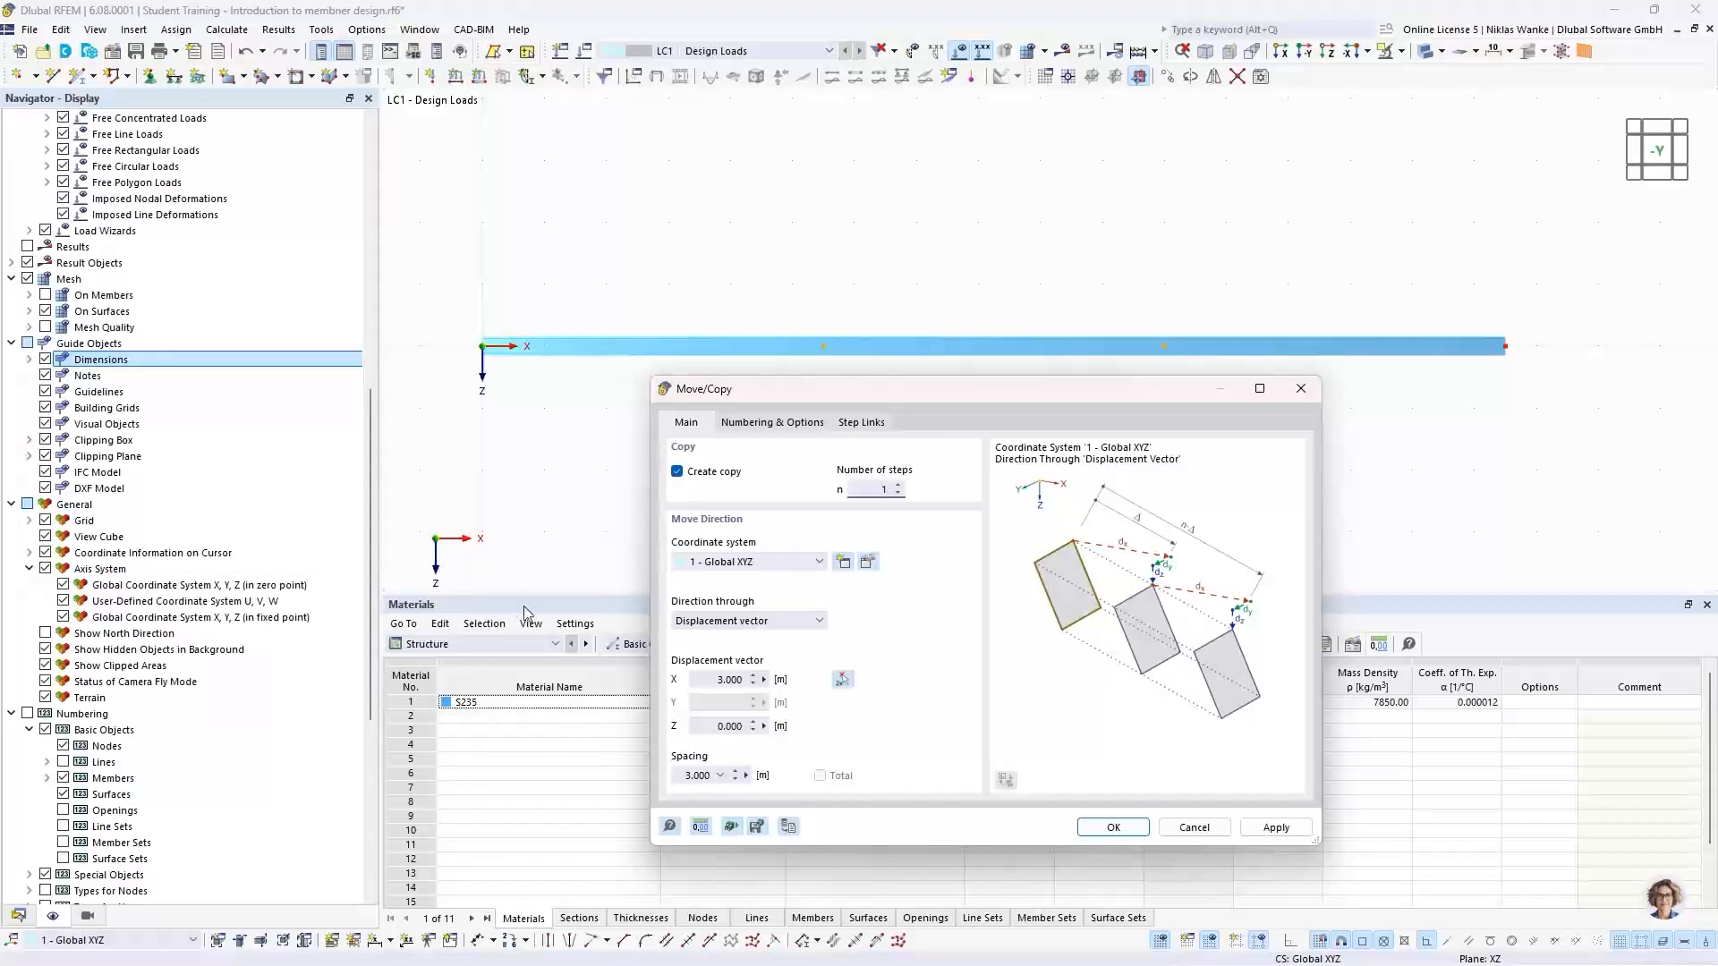
{"action": "double_click", "coordinate": [716, 679]}
{"action": "type", "text": "0"}
{"action": "key", "text": "Tab"}
{"action": "type", "text": "-"}
{"action": "left_click", "coordinate": [1114, 828]}
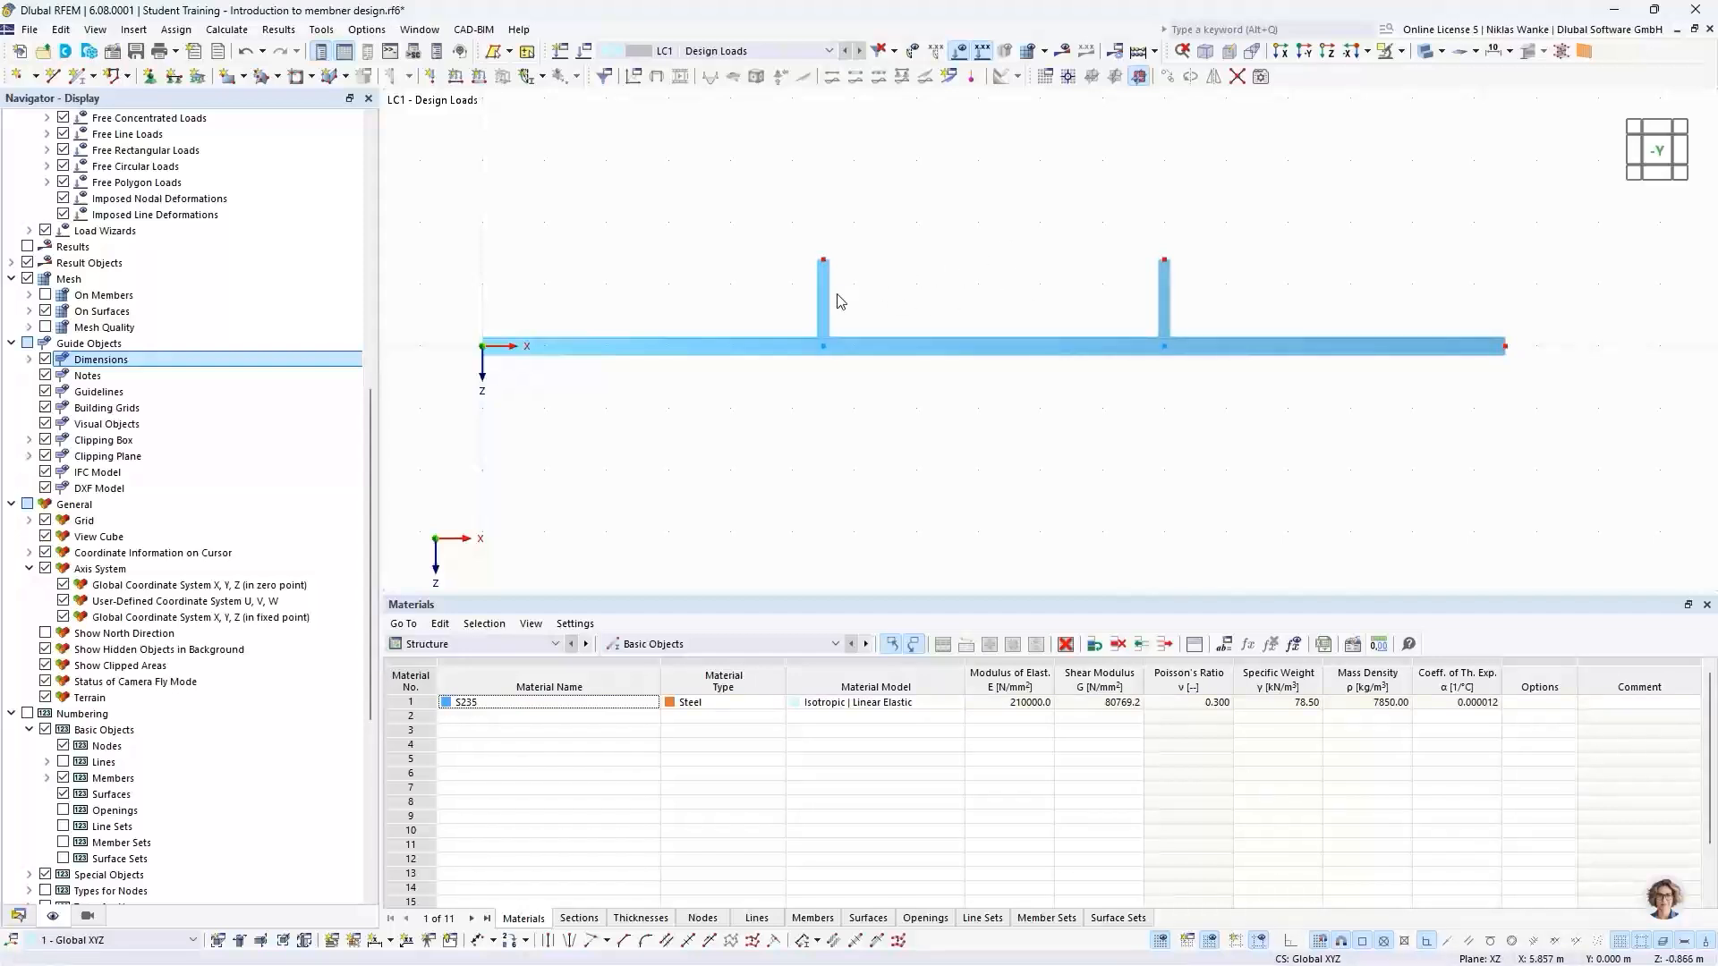
{"action": "middle_click_drag", "start_coordinate": [982, 299], "coordinate": [1012, 396]}
{"action": "scroll", "coordinate": [986, 386], "scroll_direction": "down", "scroll_amount": 1}
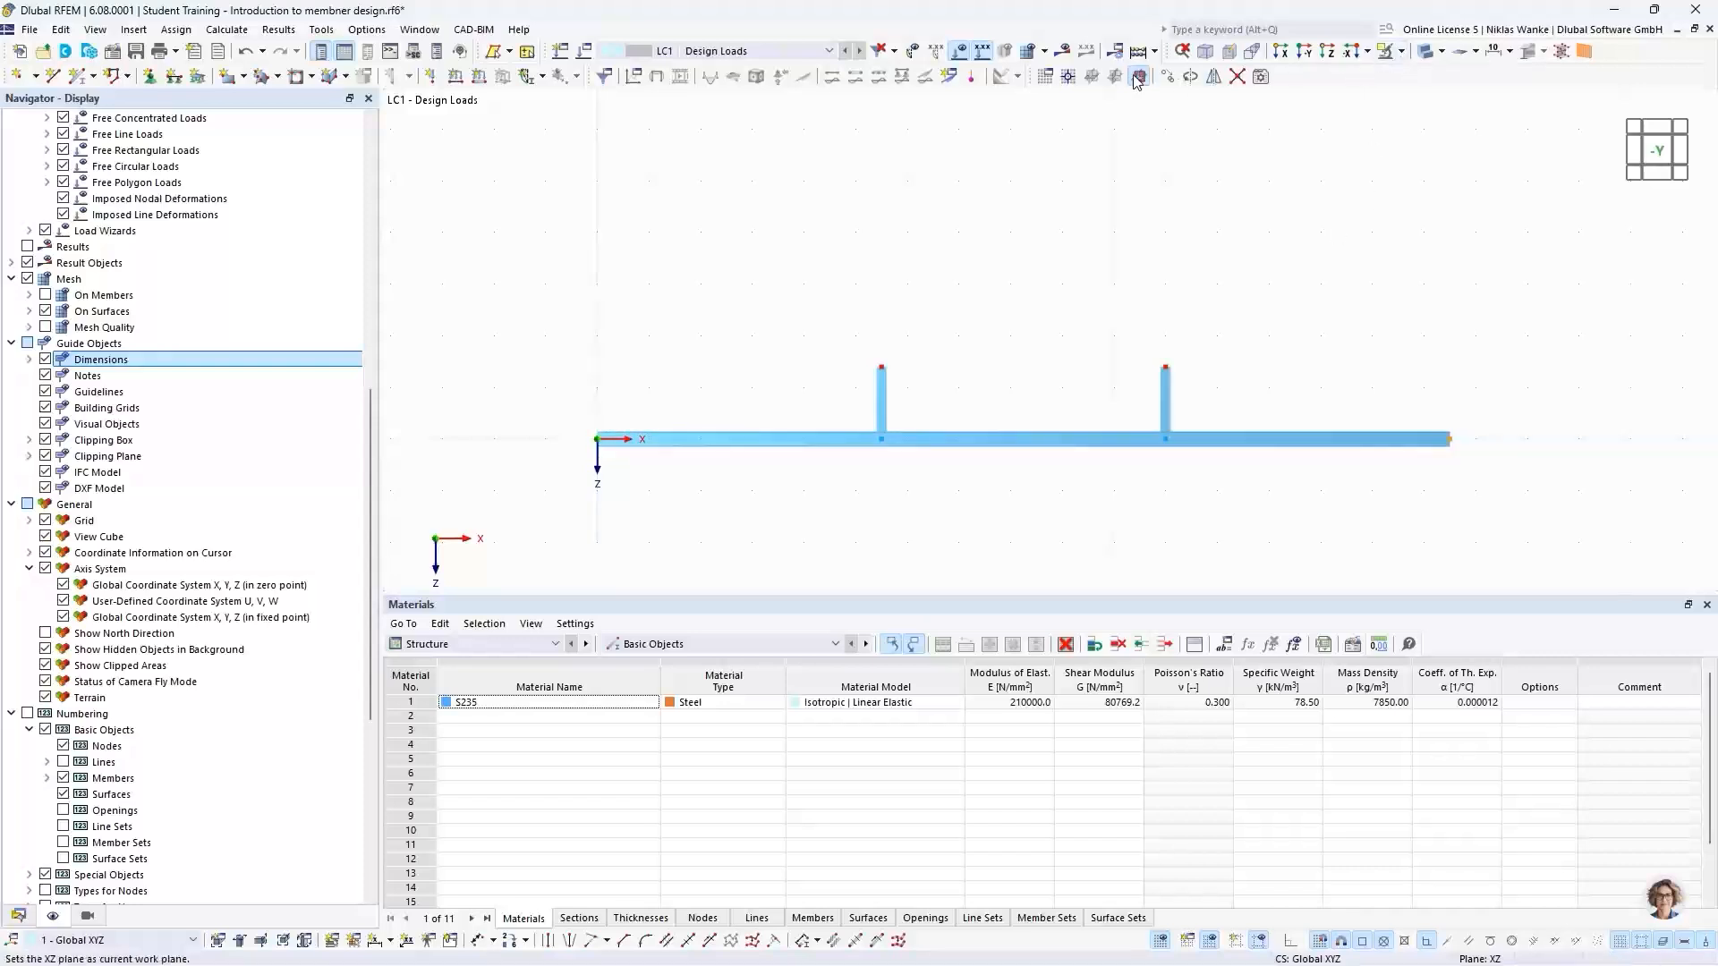
Copy the beam's two end nodes vertically upward with a Z displacement of -2.3 m and step links disabled
{"action": "left_click", "coordinate": [1169, 77]}
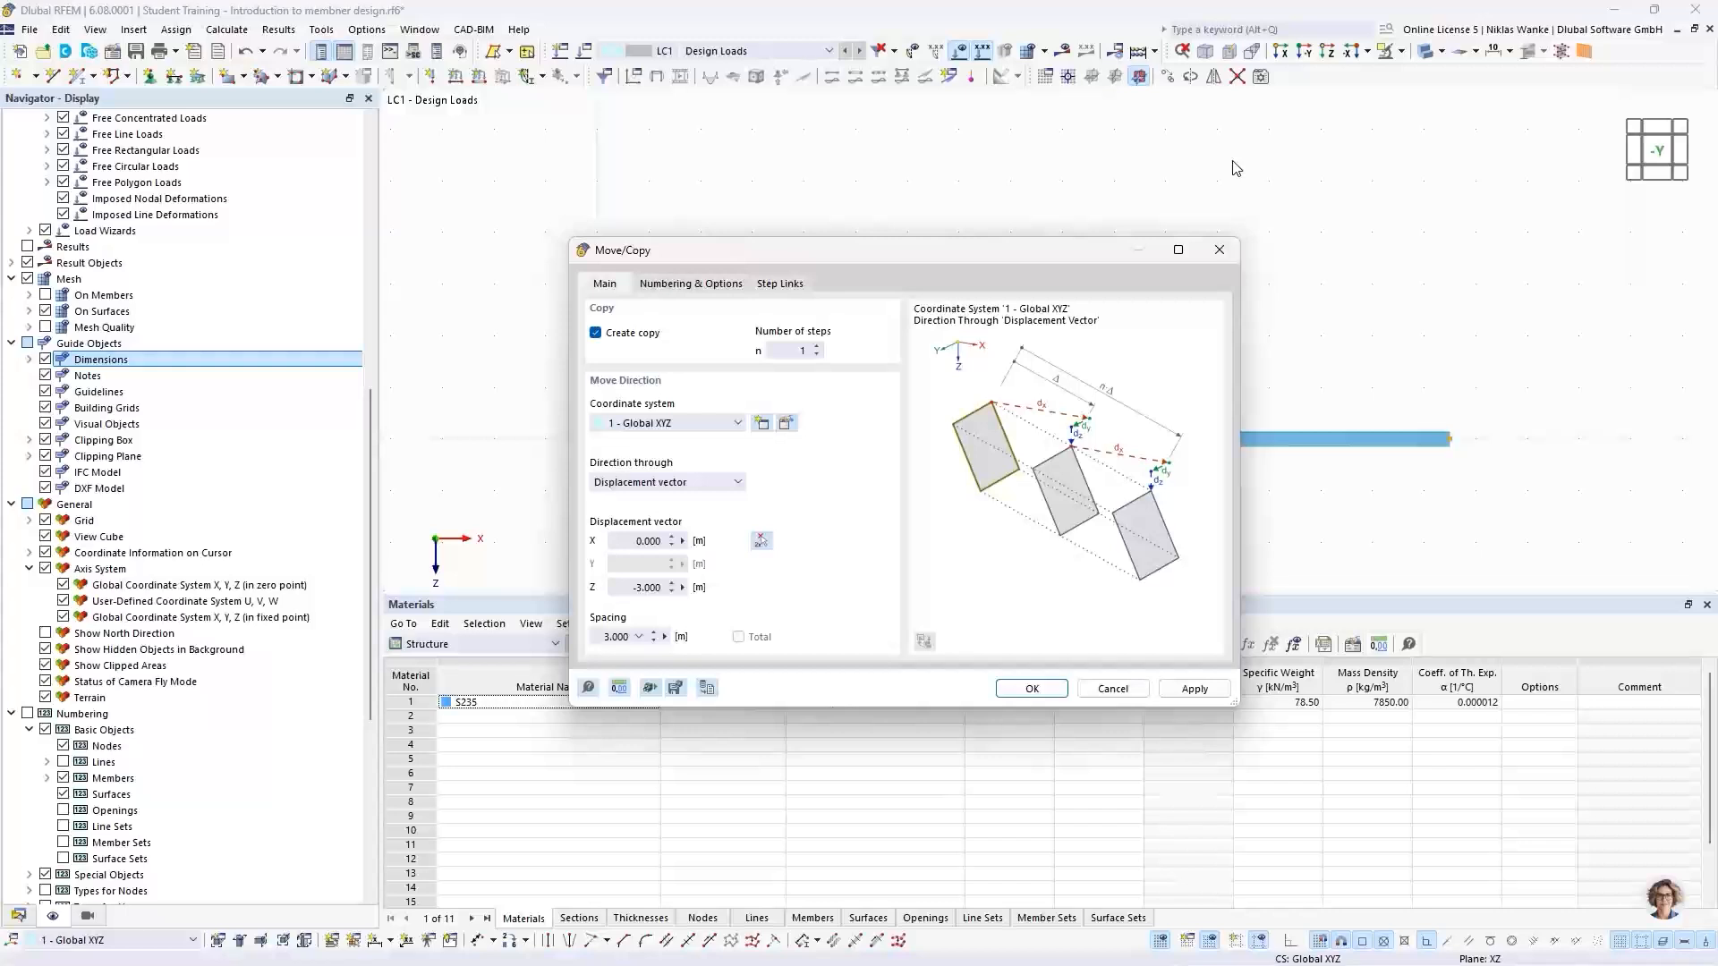
{"action": "left_click_drag", "start_coordinate": [938, 255], "coordinate": [977, 219]}
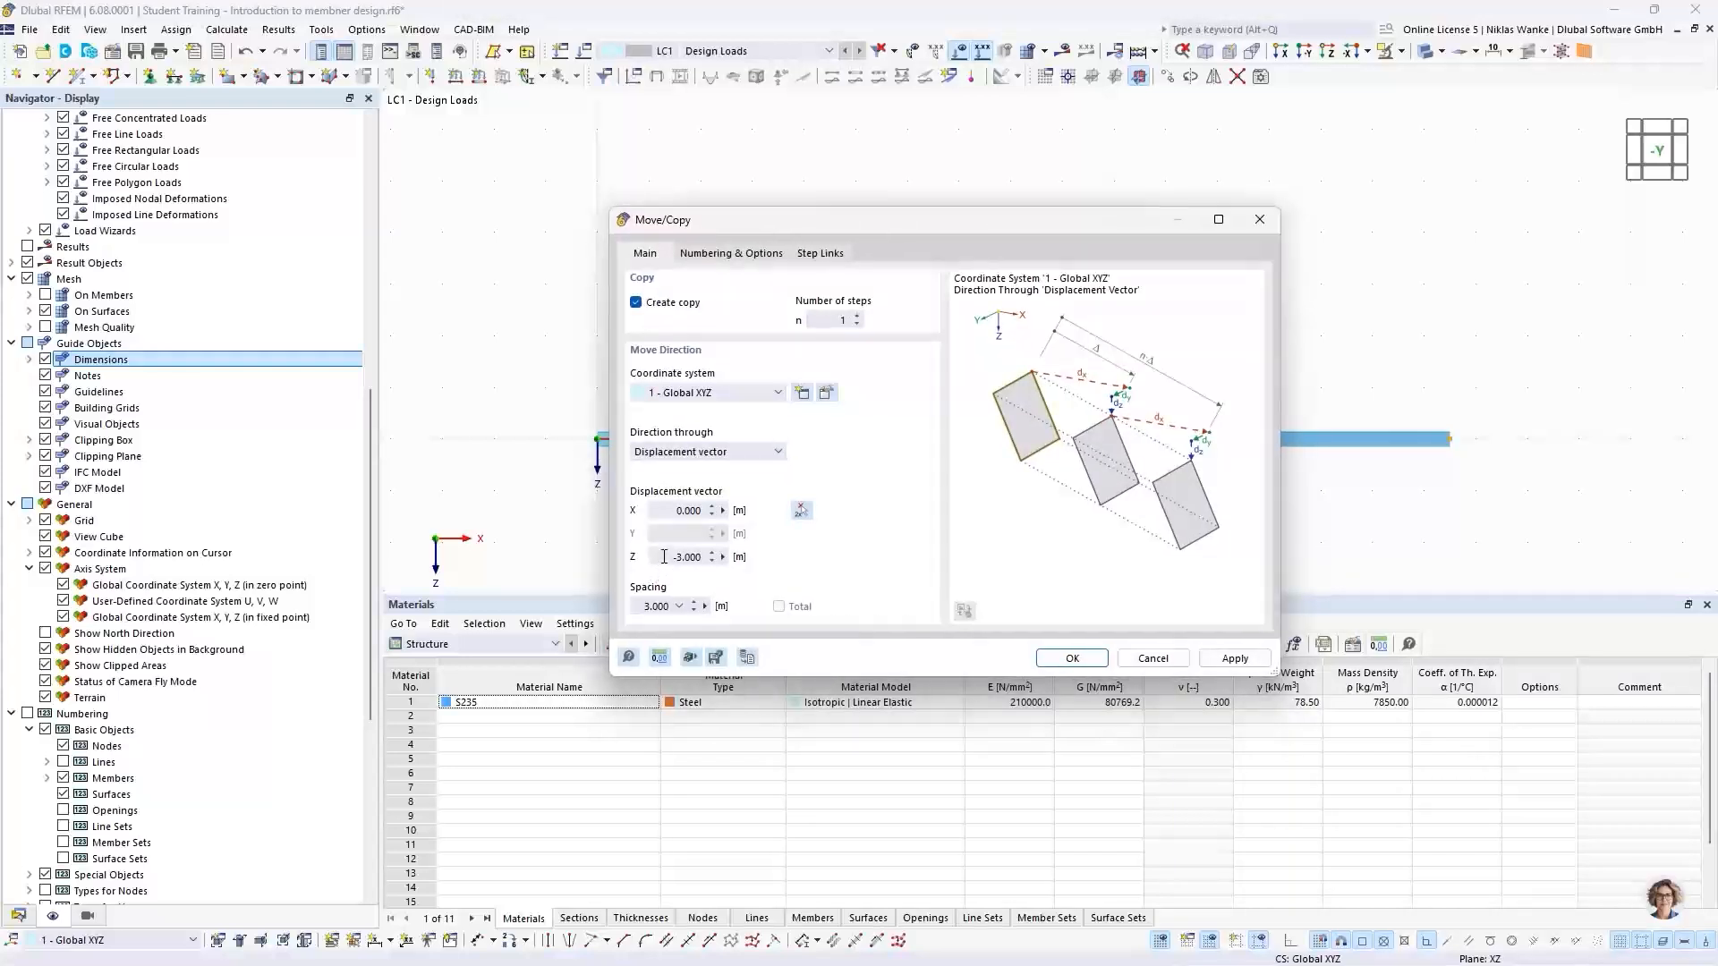
{"action": "left_click_drag", "start_coordinate": [664, 557], "coordinate": [715, 554]}
{"action": "type", "text": "2,3"}
{"action": "left_click", "coordinate": [748, 257]}
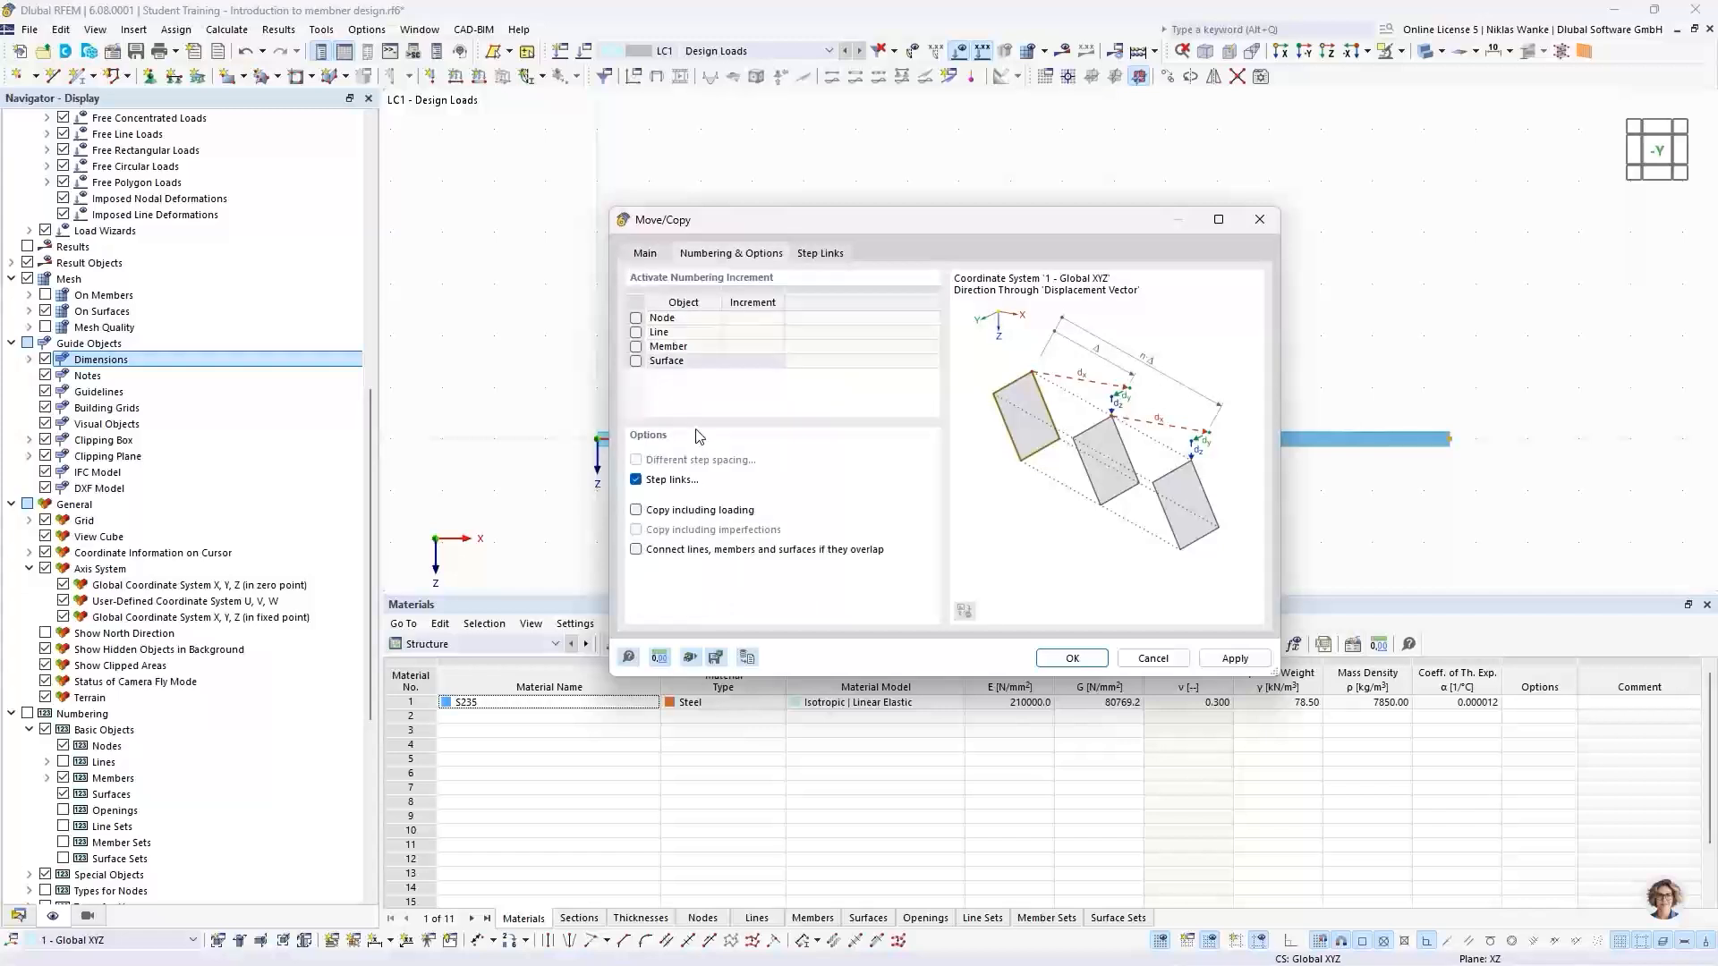
{"action": "left_click", "coordinate": [637, 481]}
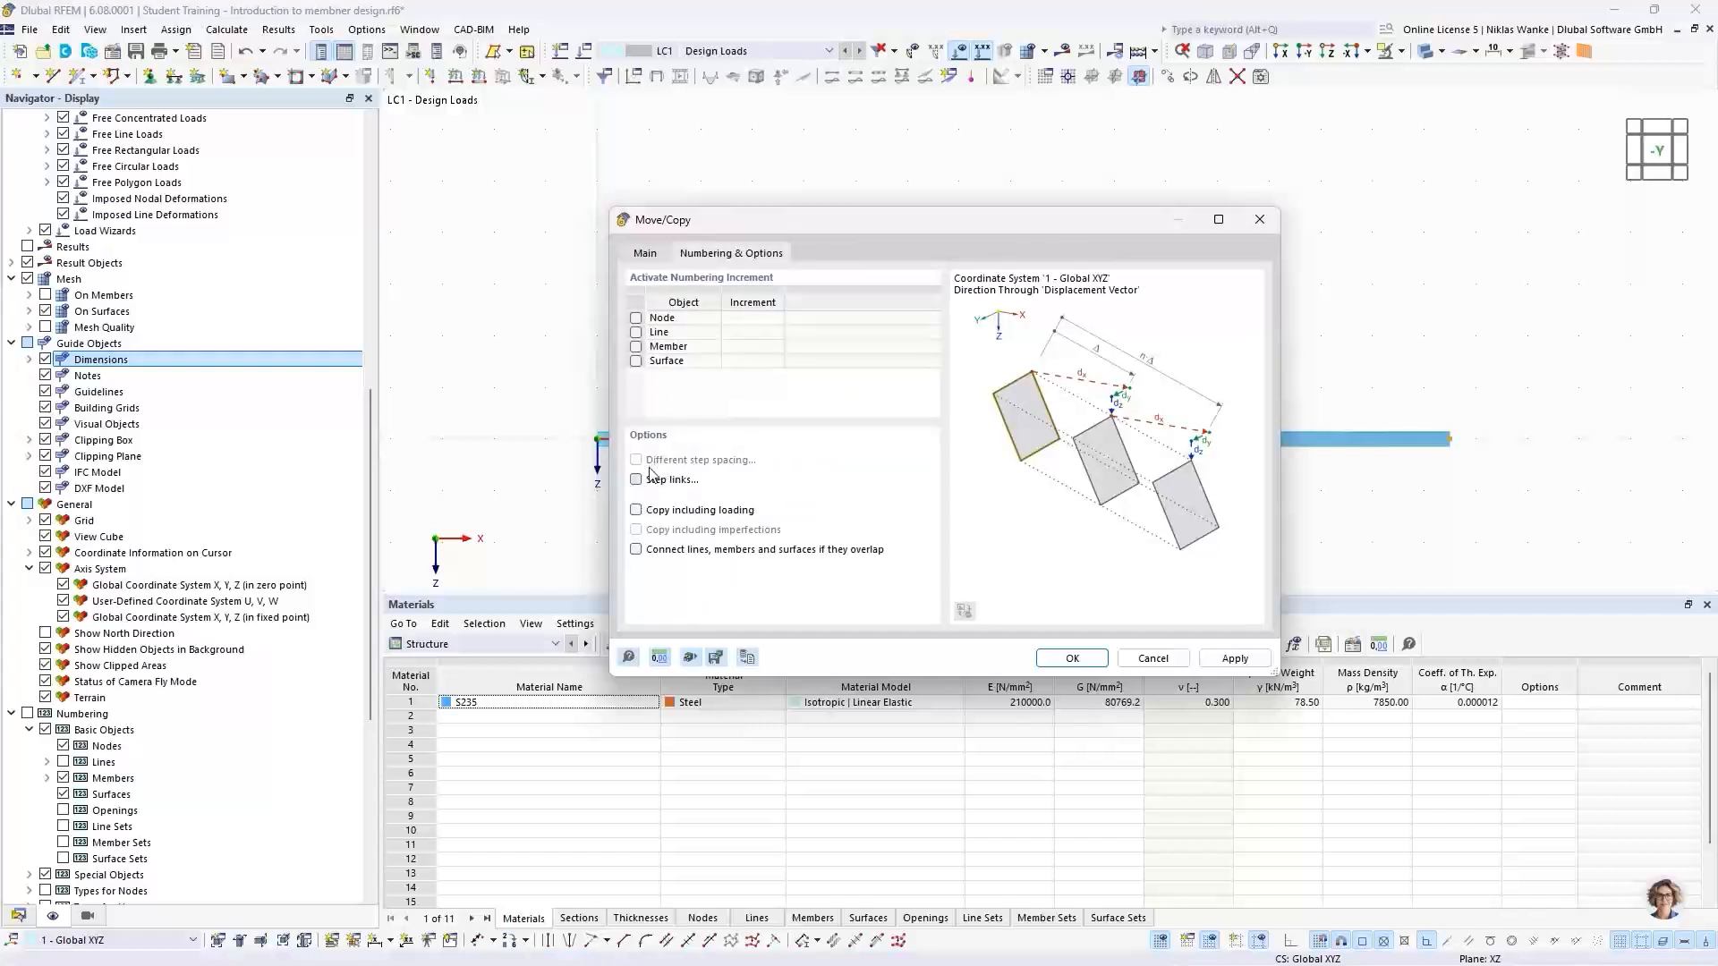
{"action": "left_click", "coordinate": [1093, 660]}
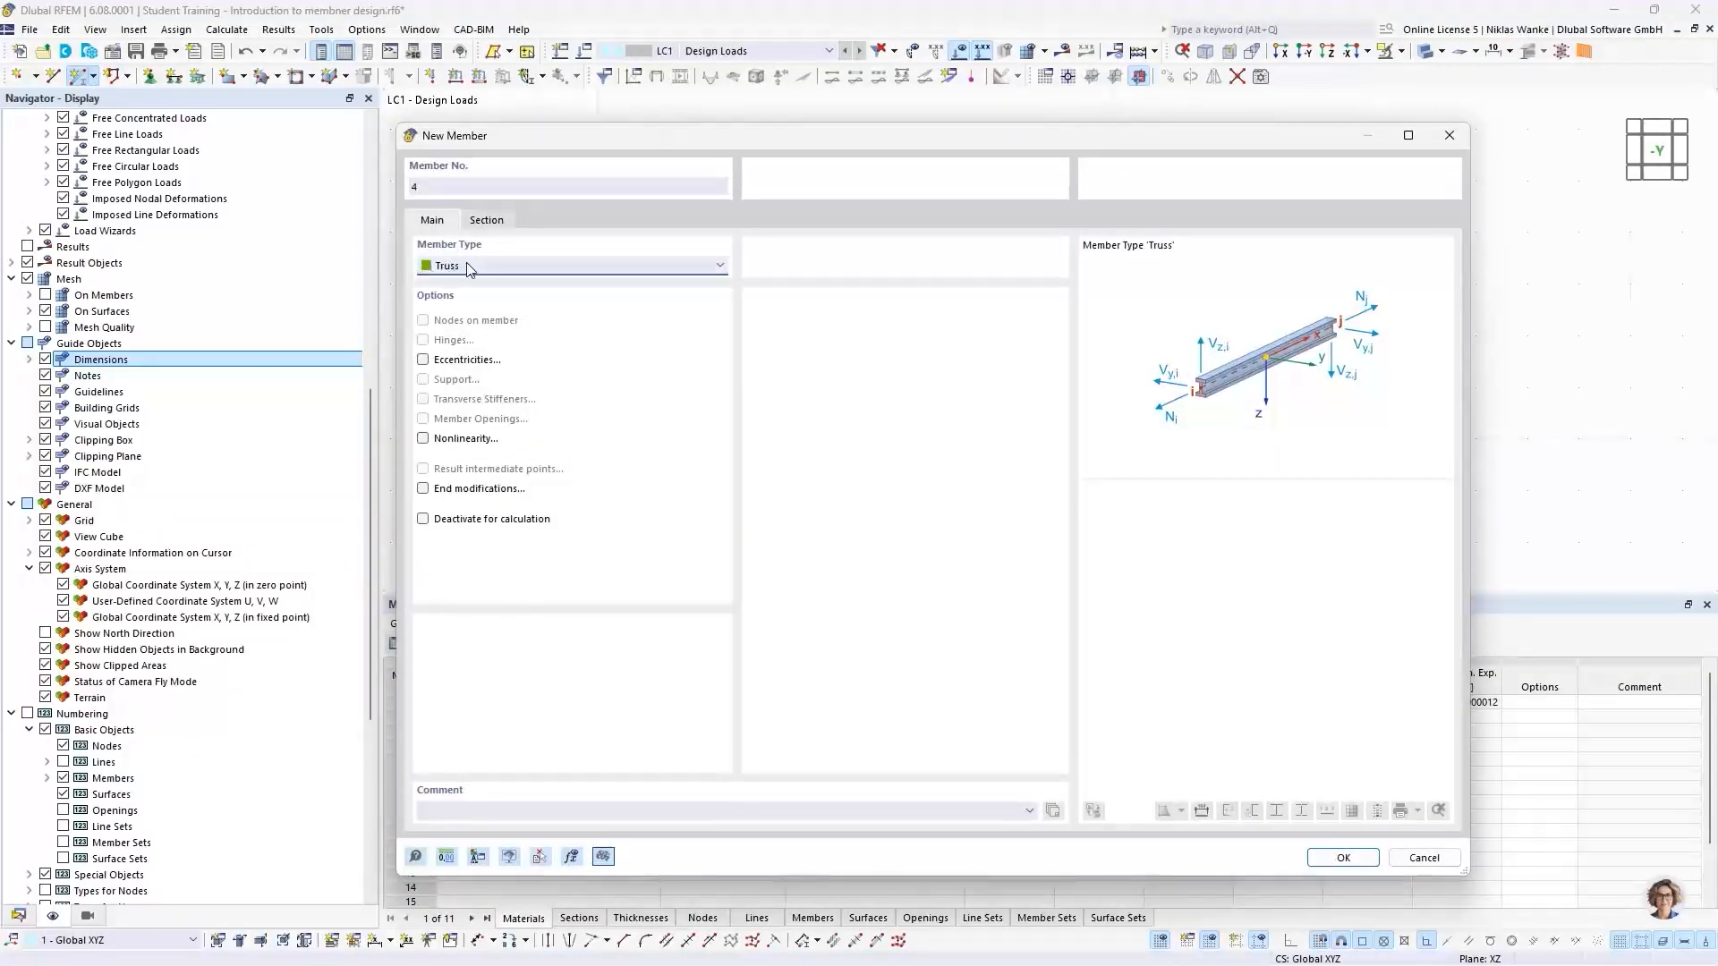
Draw three Truss members with section IPE 200 in S235, connecting the upper end nodes through the tops of both posts
{"action": "left_click", "coordinate": [487, 220]}
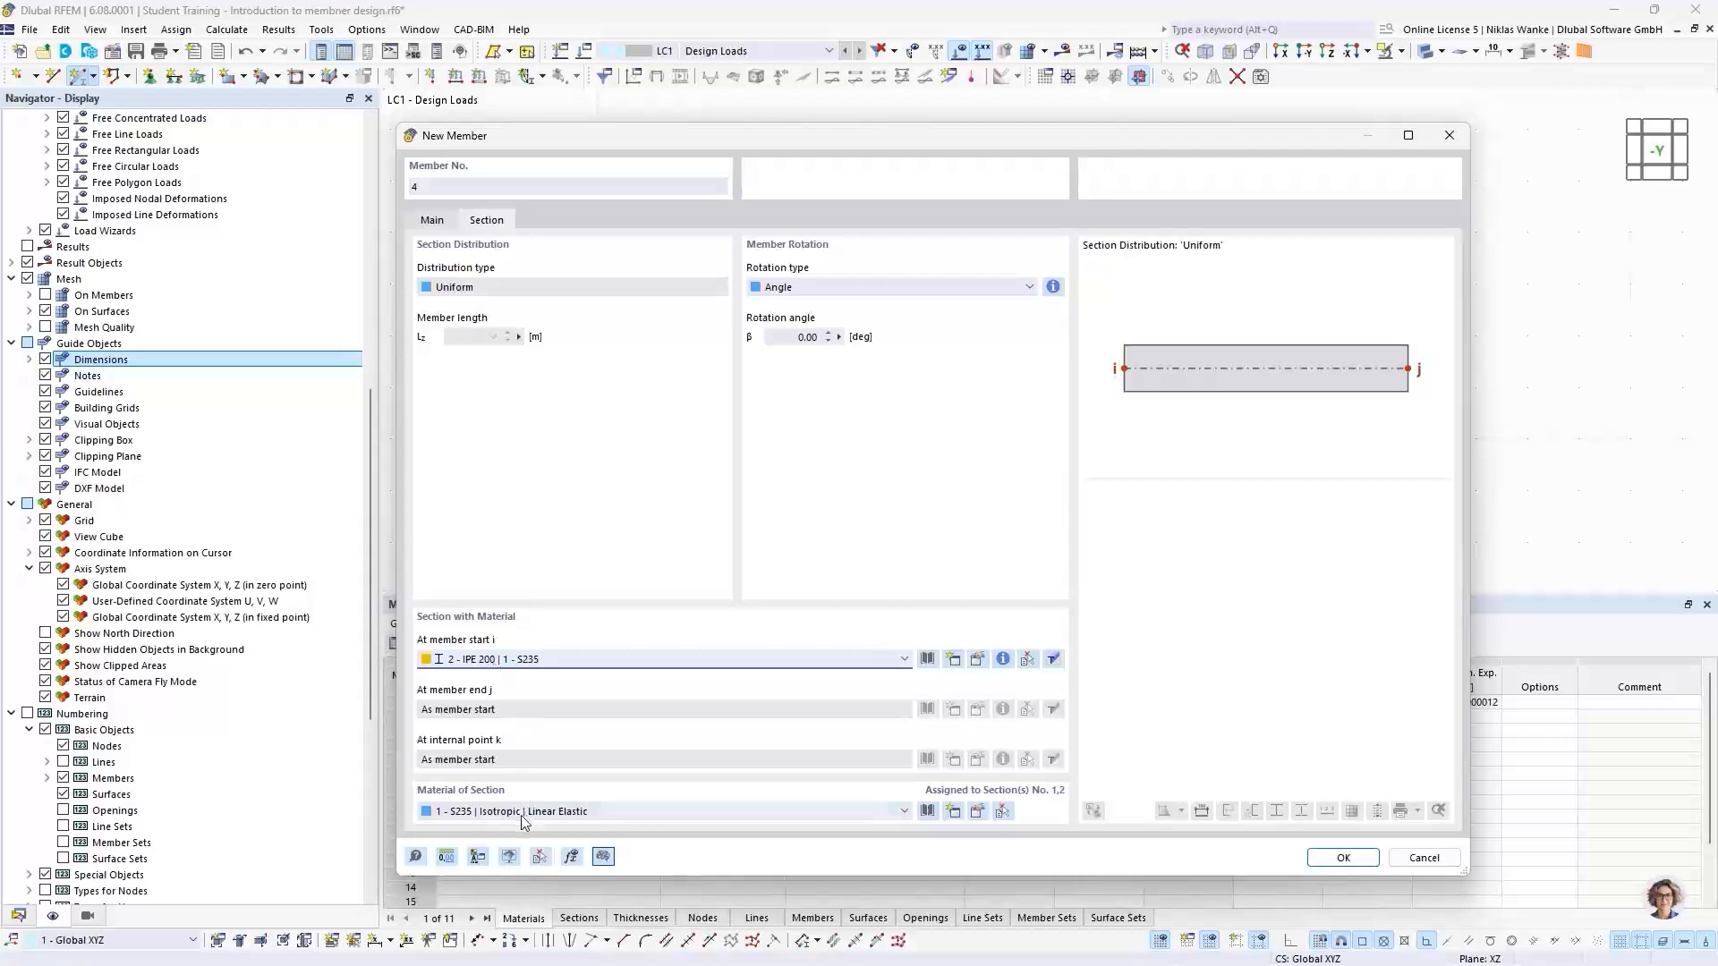
{"action": "left_click", "coordinate": [1342, 857]}
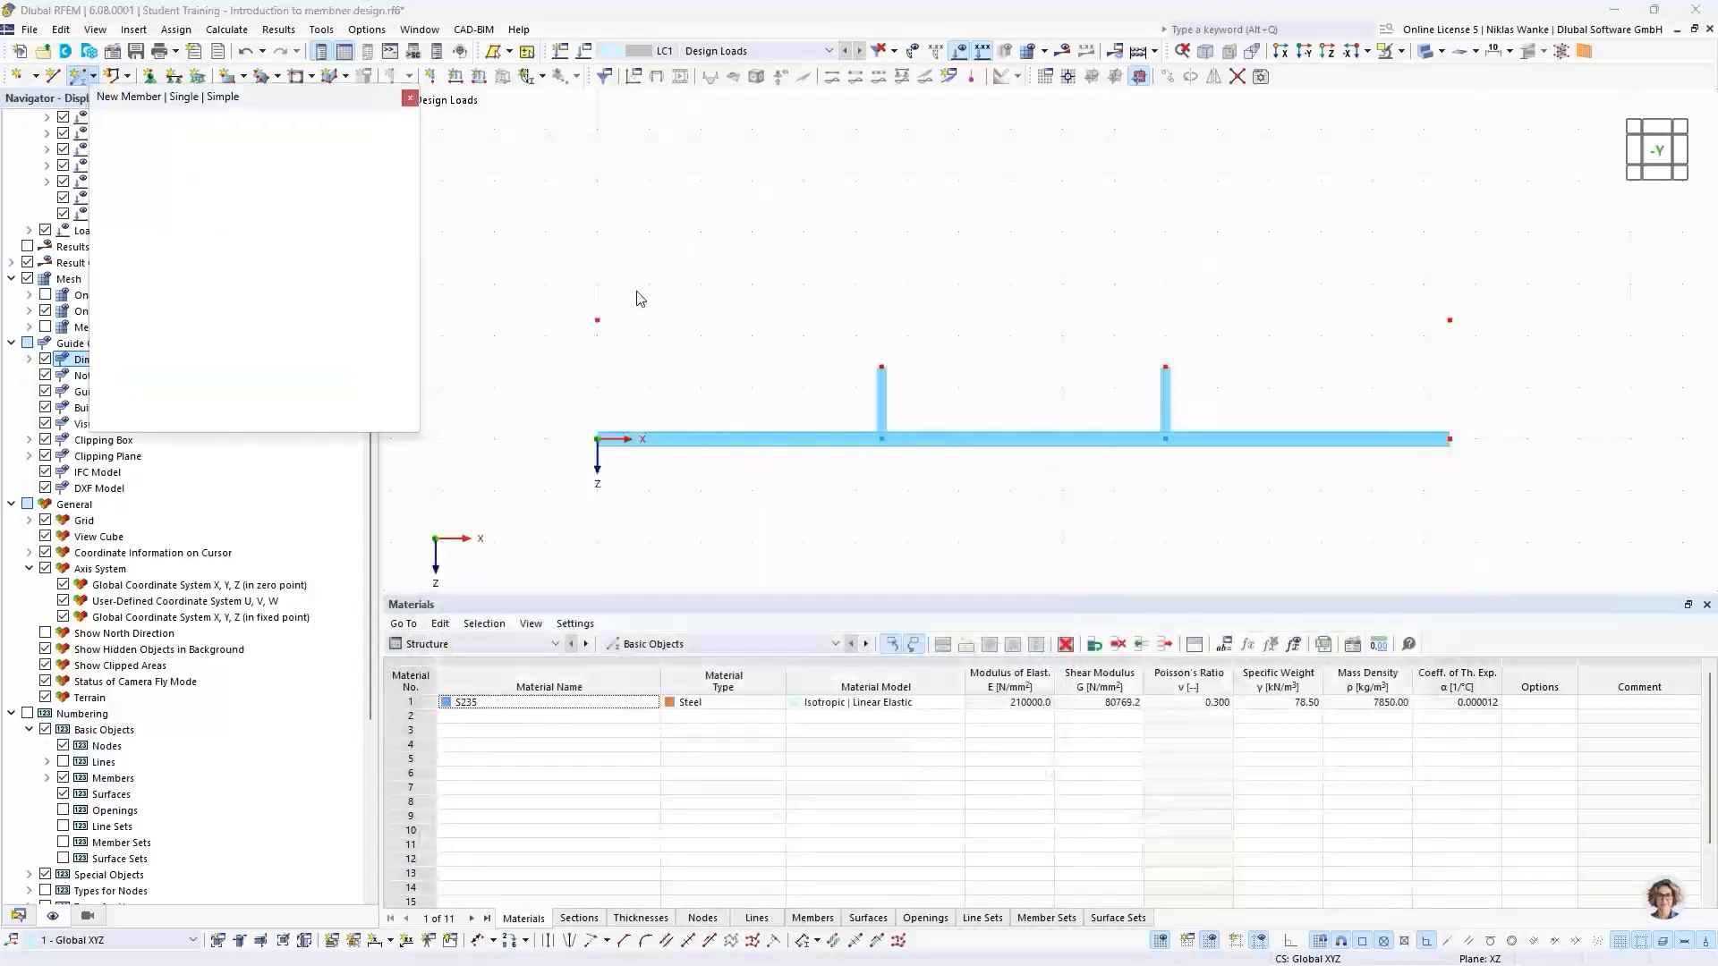
{"action": "left_click", "coordinate": [597, 320]}
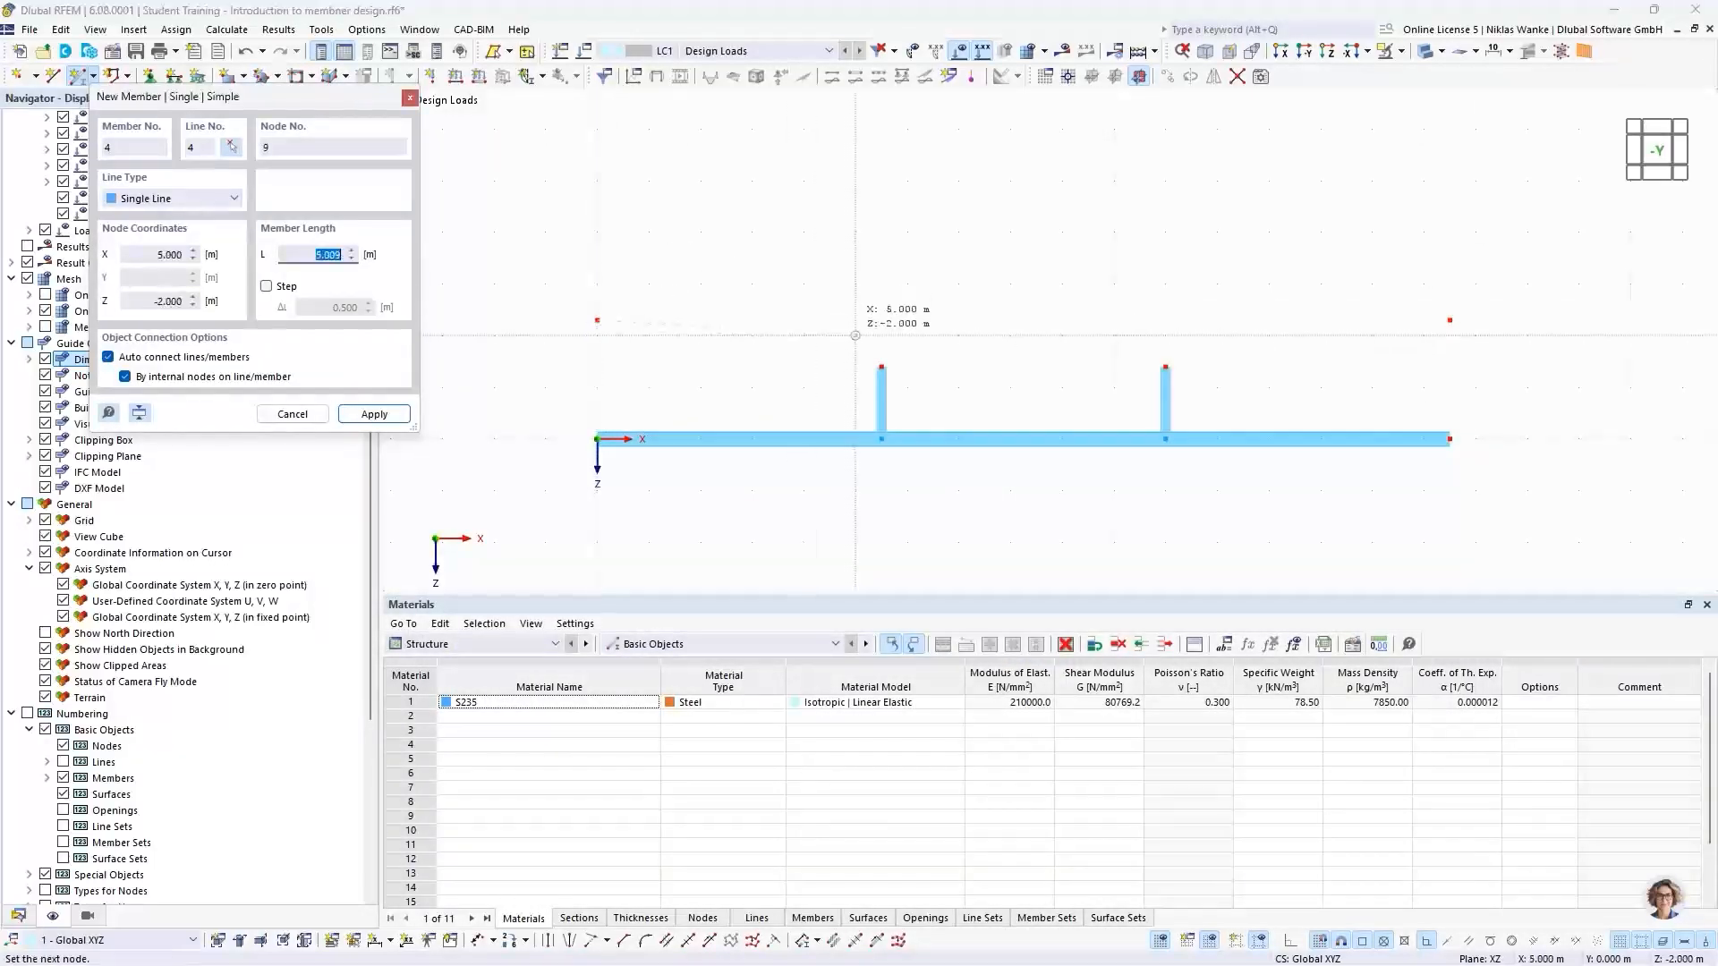
{"action": "left_click", "coordinate": [881, 366]}
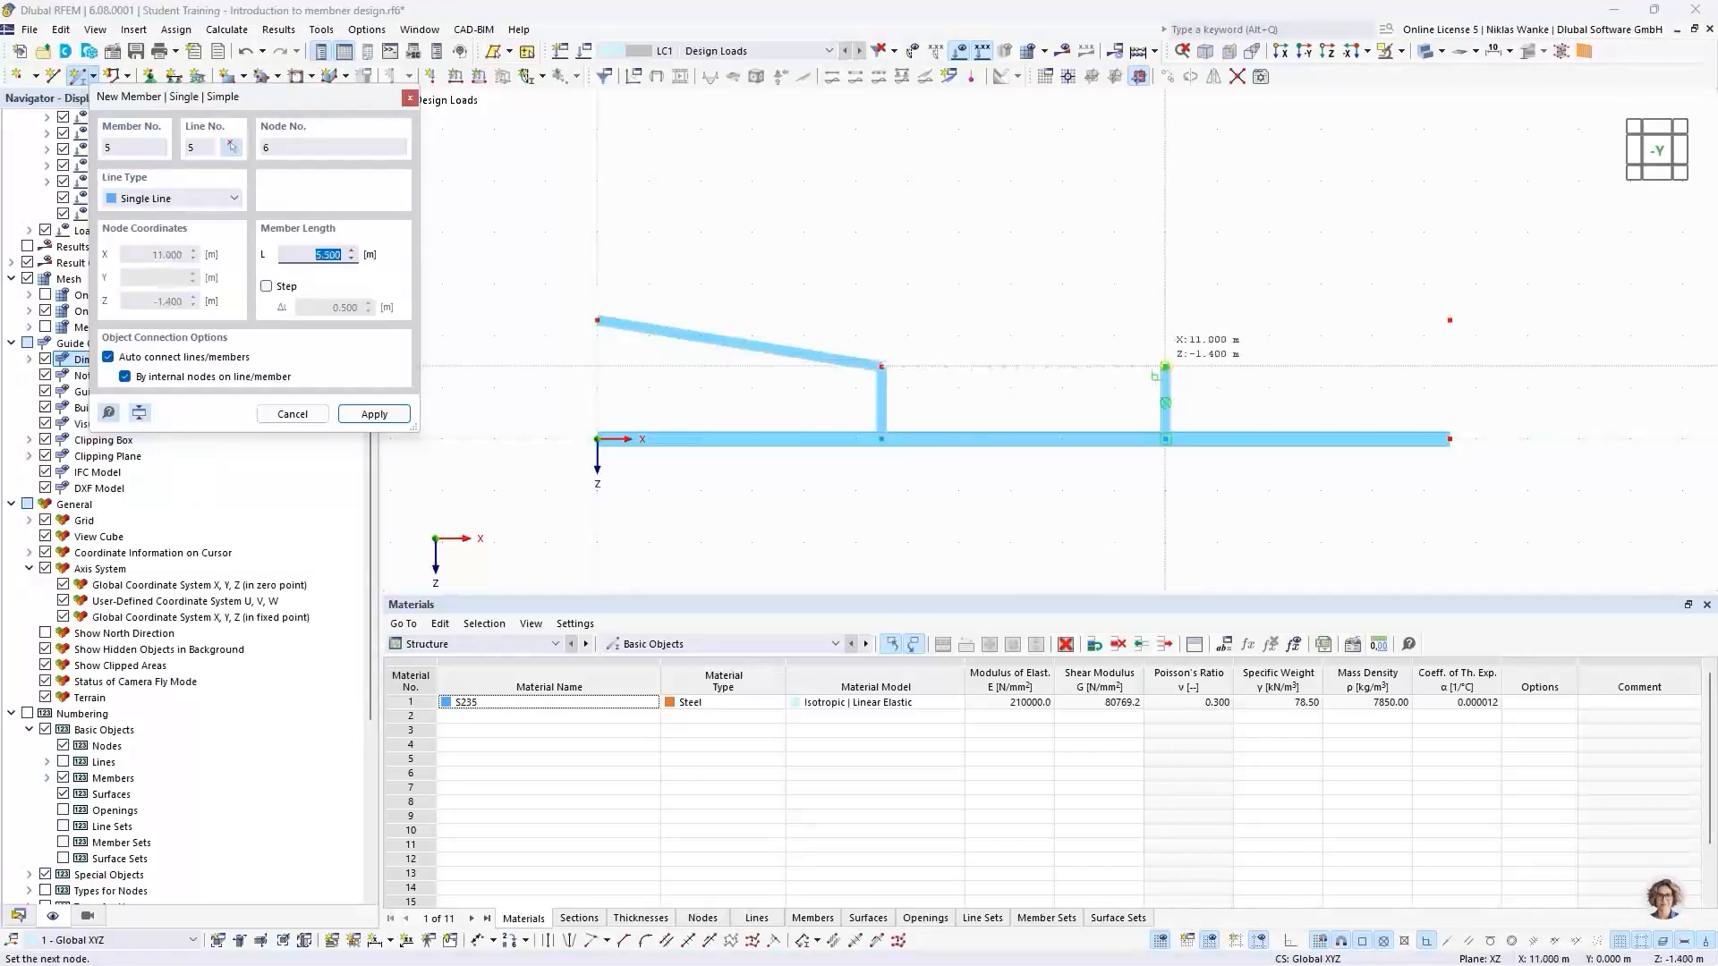
{"action": "left_click", "coordinate": [1165, 367]}
{"action": "left_click", "coordinate": [1165, 367]}
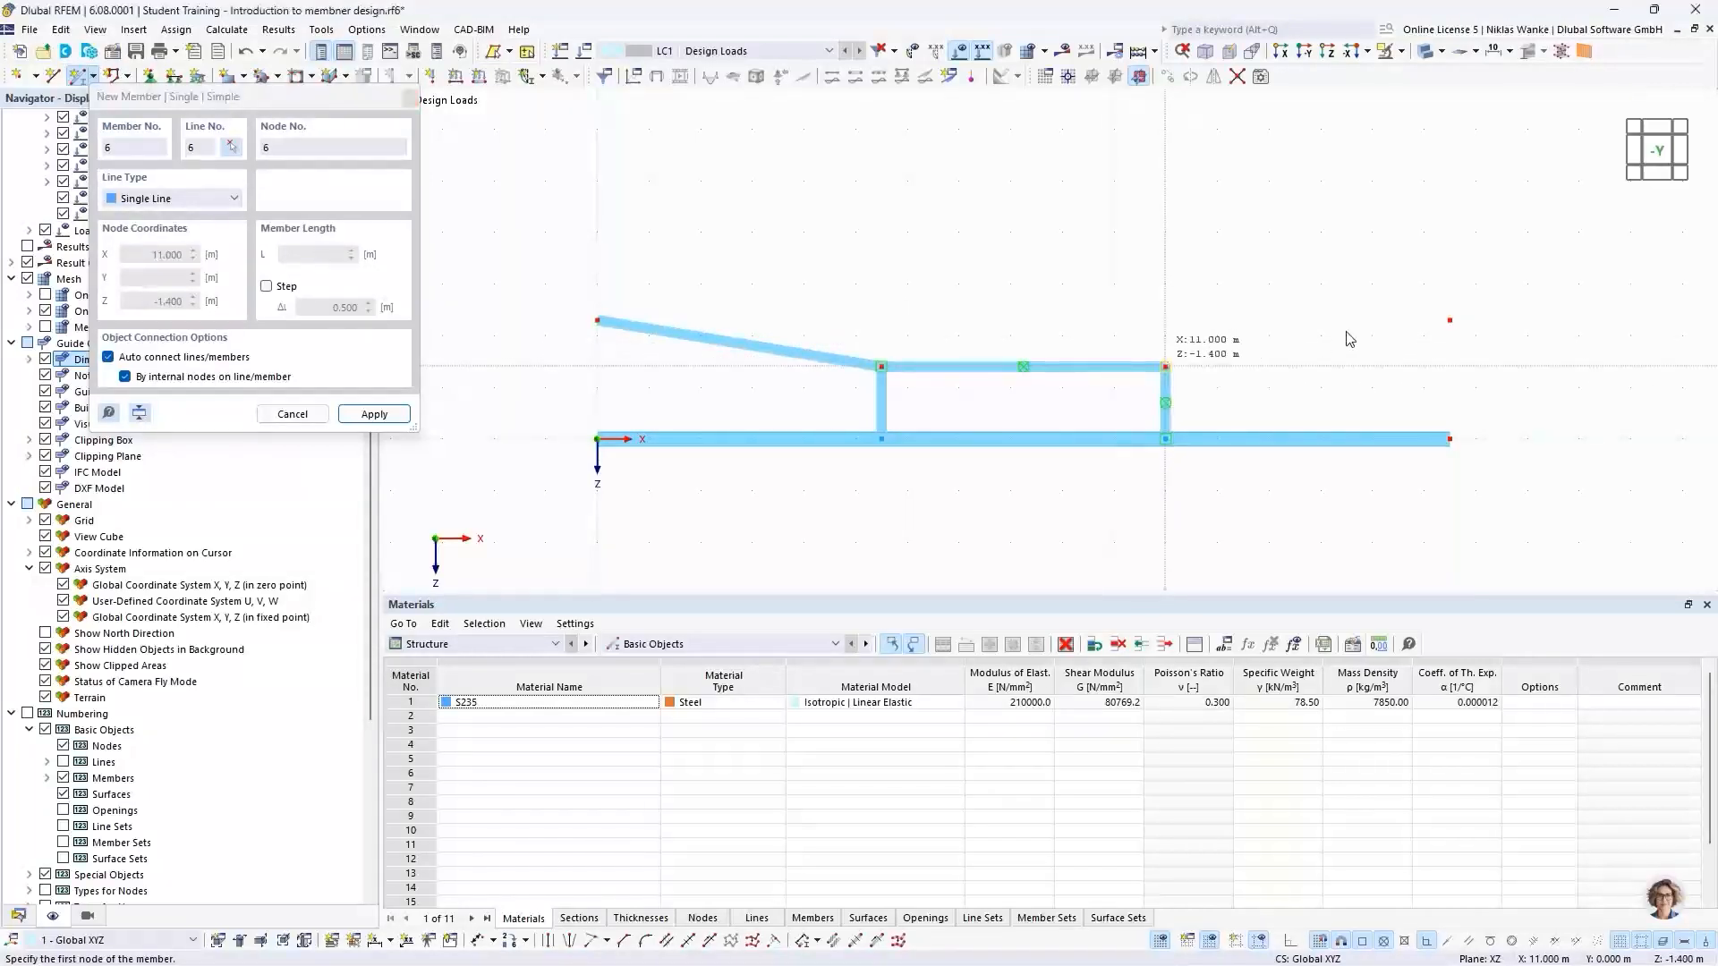
{"action": "left_click", "coordinate": [1449, 320]}
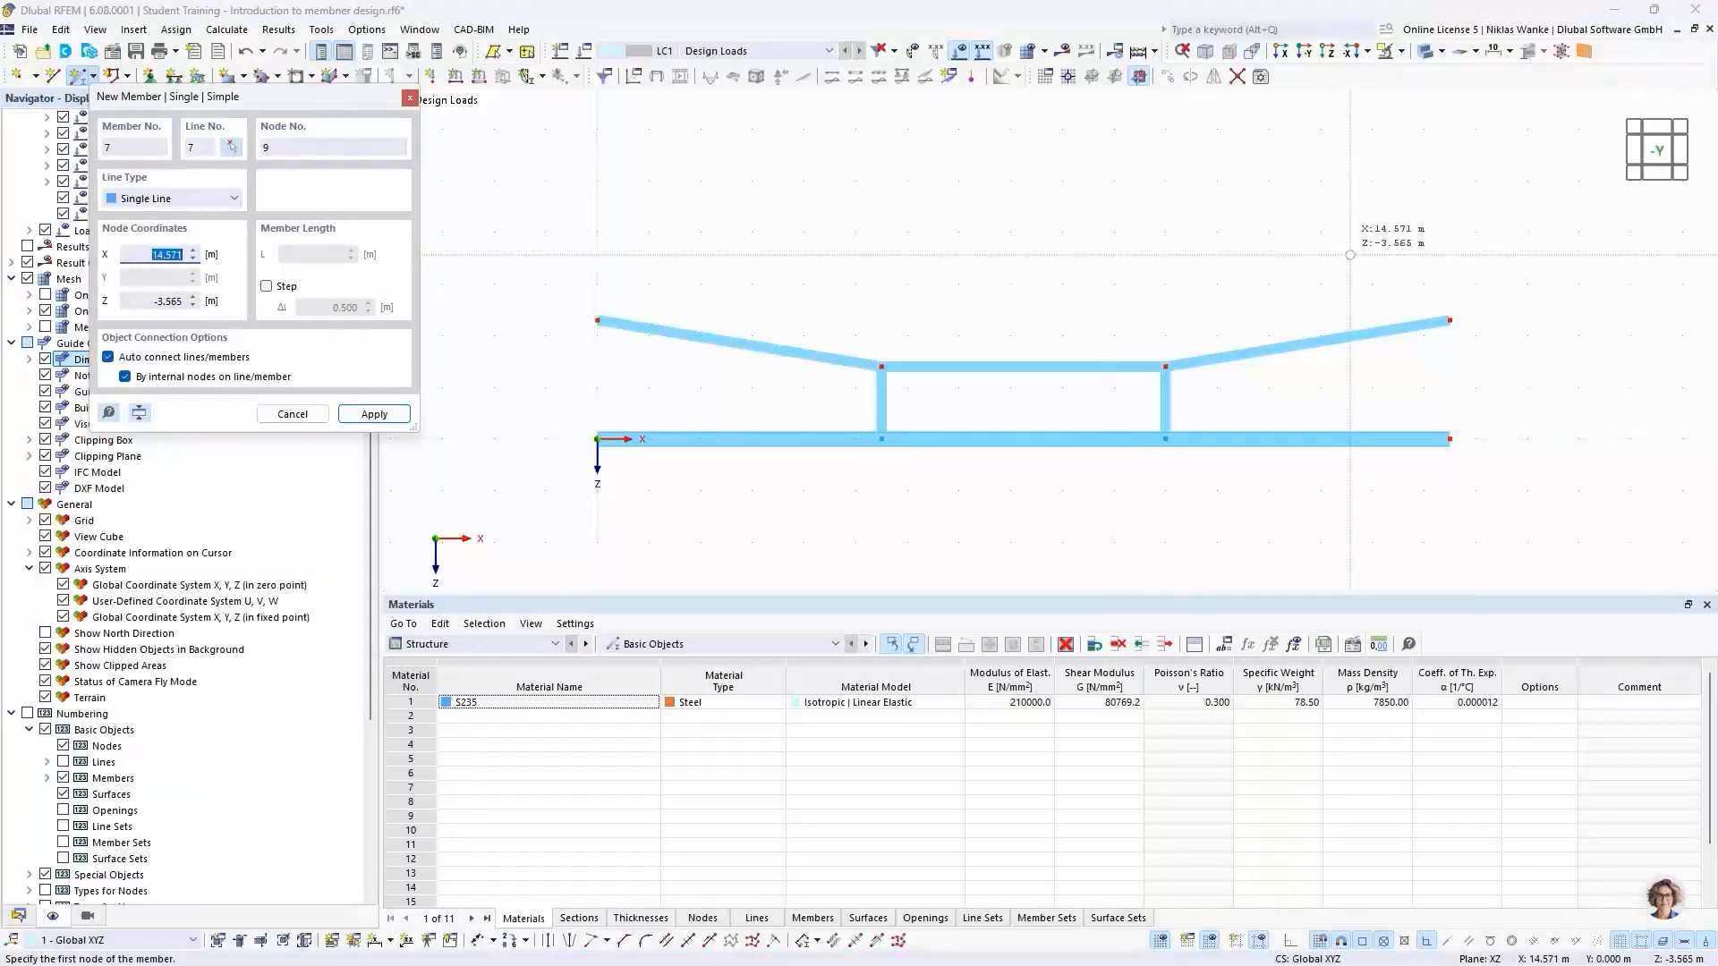
{"action": "key", "text": "Escape"}
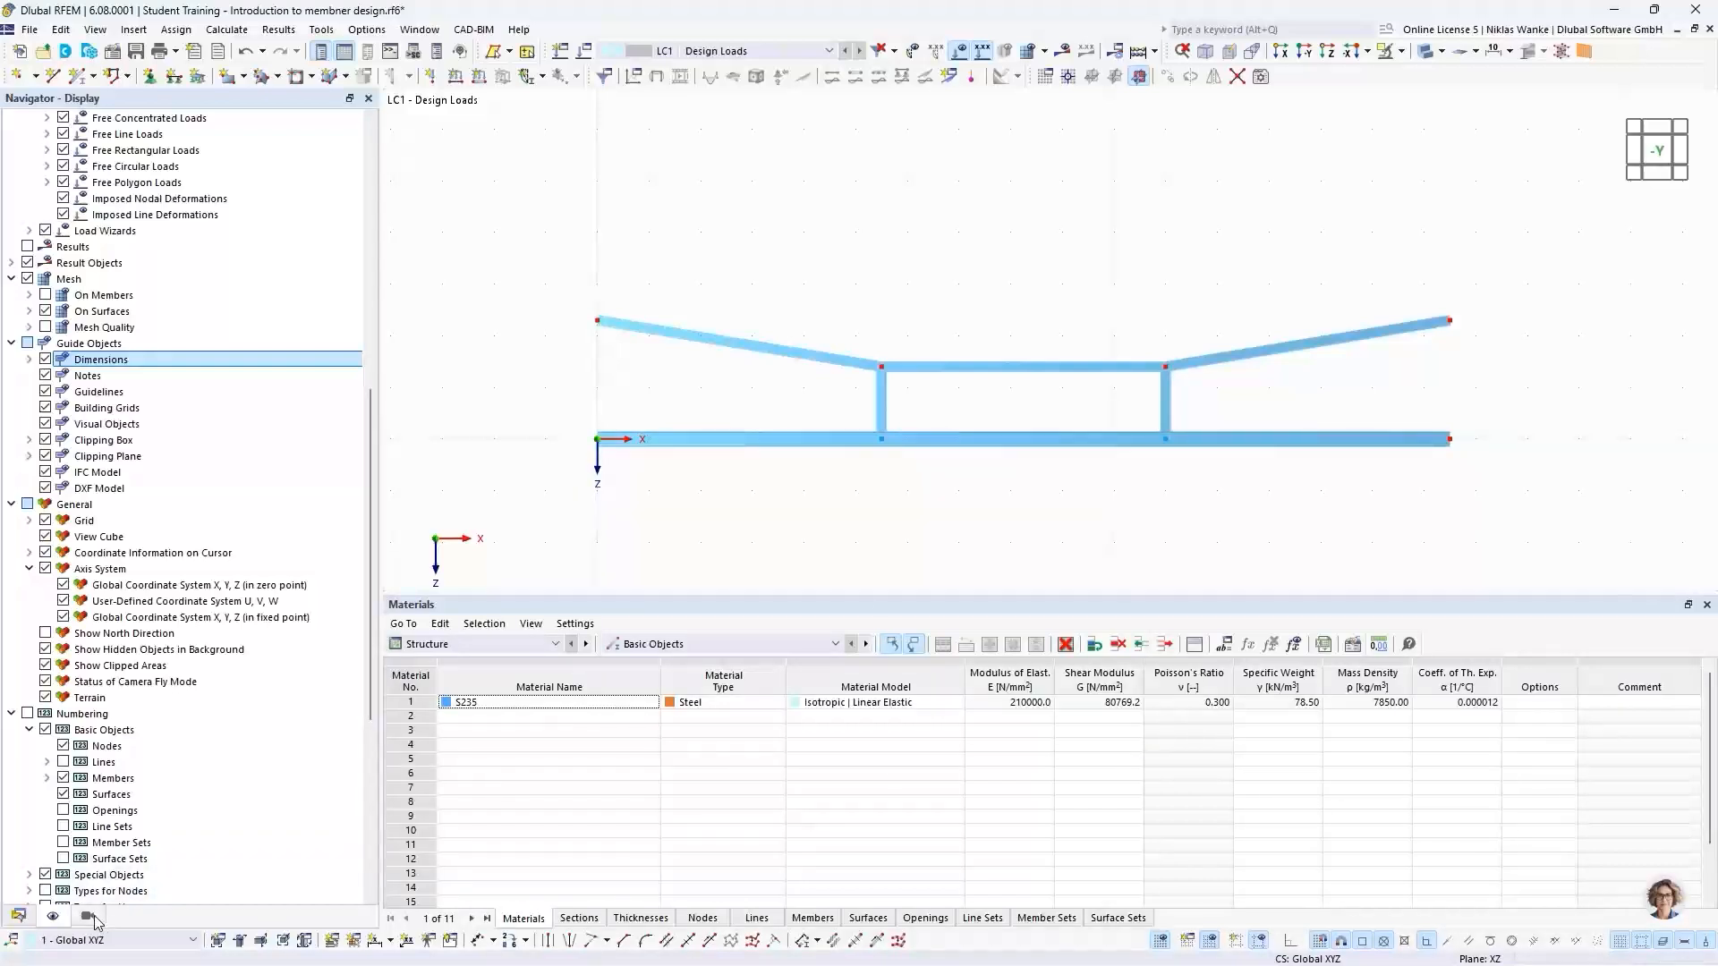
Color the rendered members by the object property Section and check the HEB 300 and IPE 200 legend entries
{"action": "scroll", "coordinate": [134, 845], "scroll_direction": "down", "scroll_amount": 6}
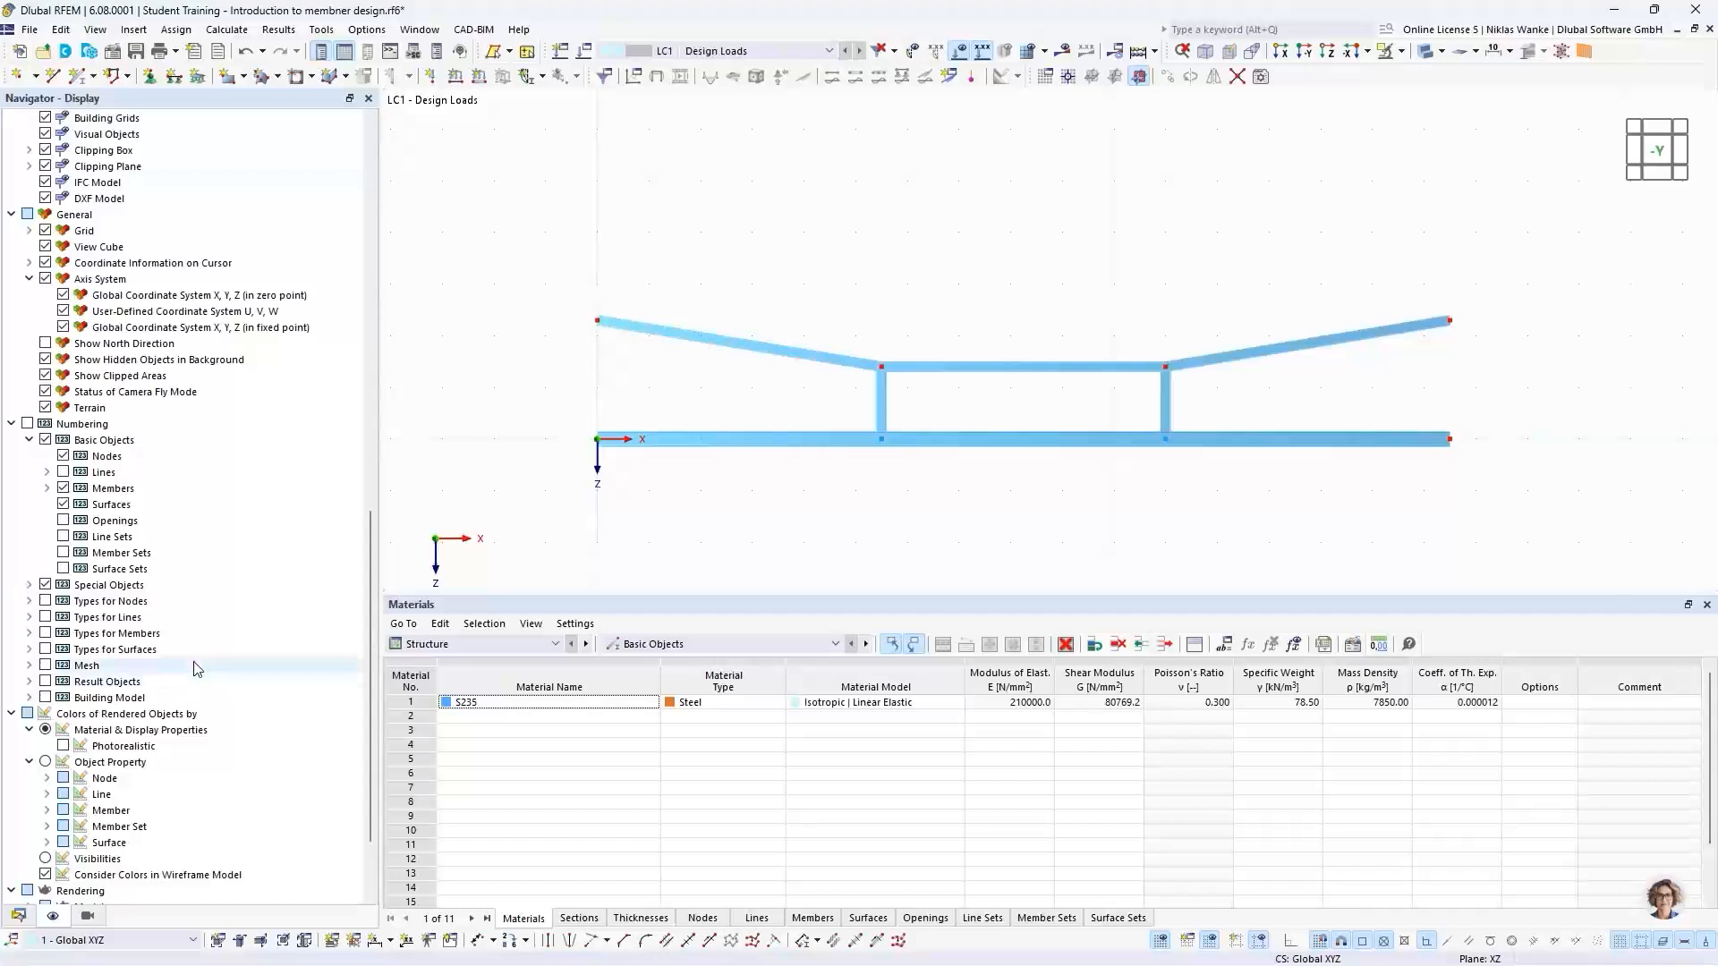
{"action": "scroll", "coordinate": [138, 702], "scroll_direction": "down", "scroll_amount": 3}
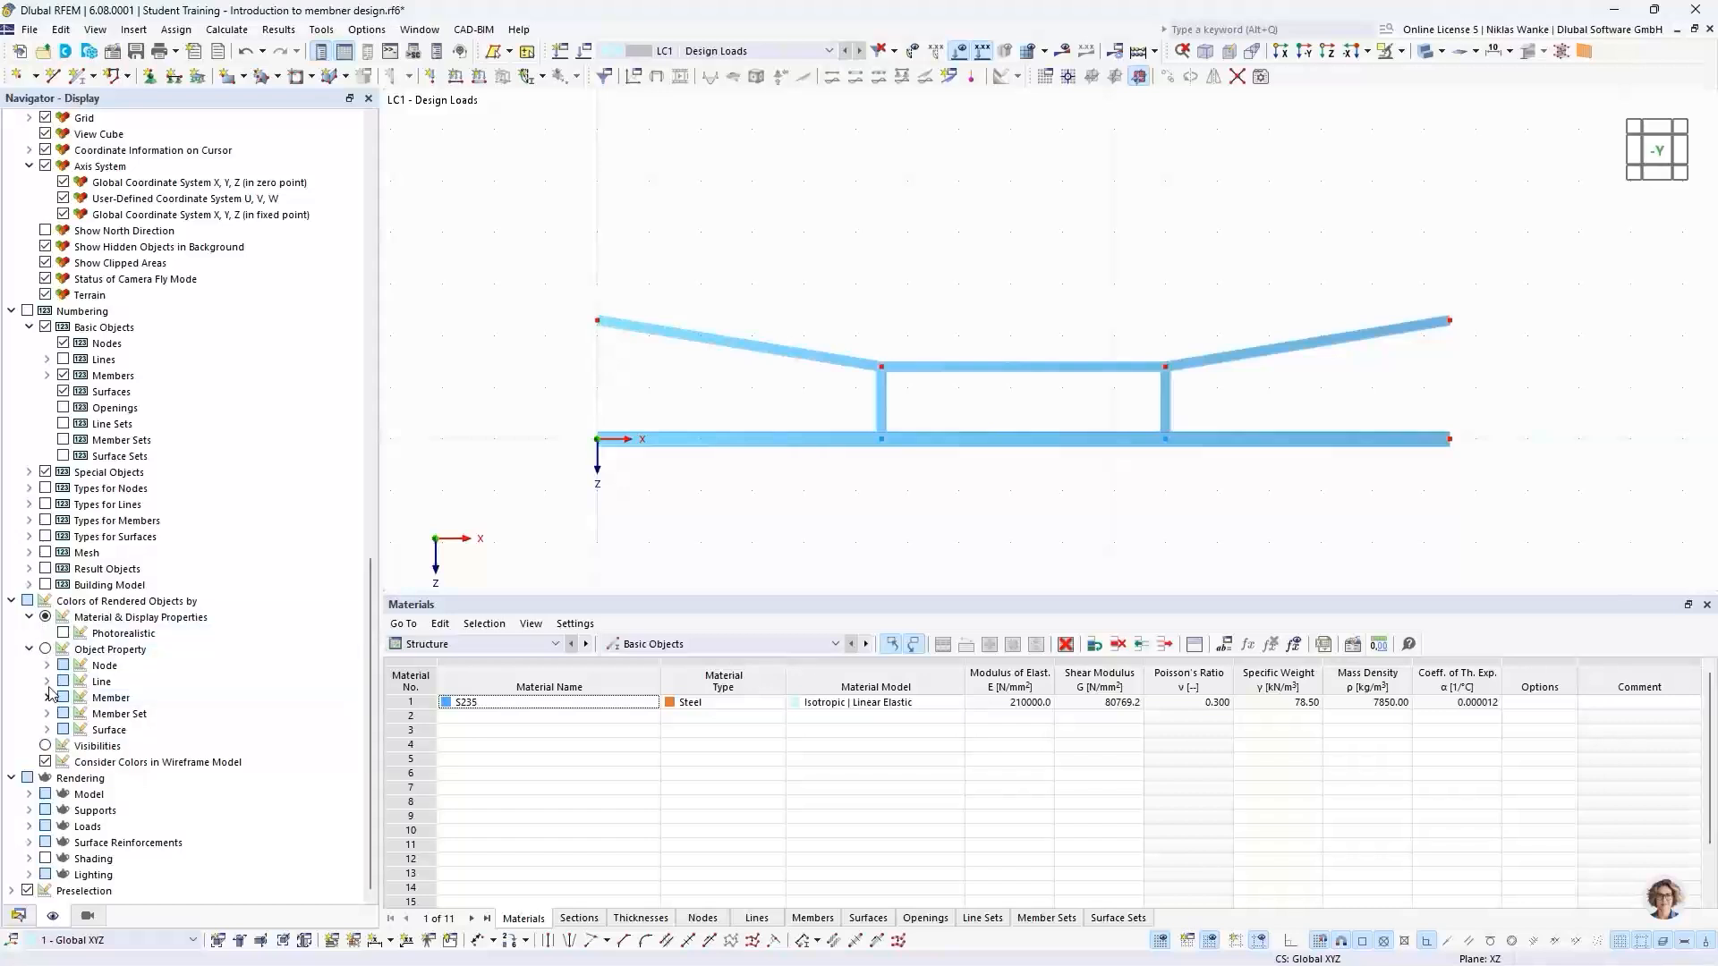
{"action": "left_click", "coordinate": [45, 650]}
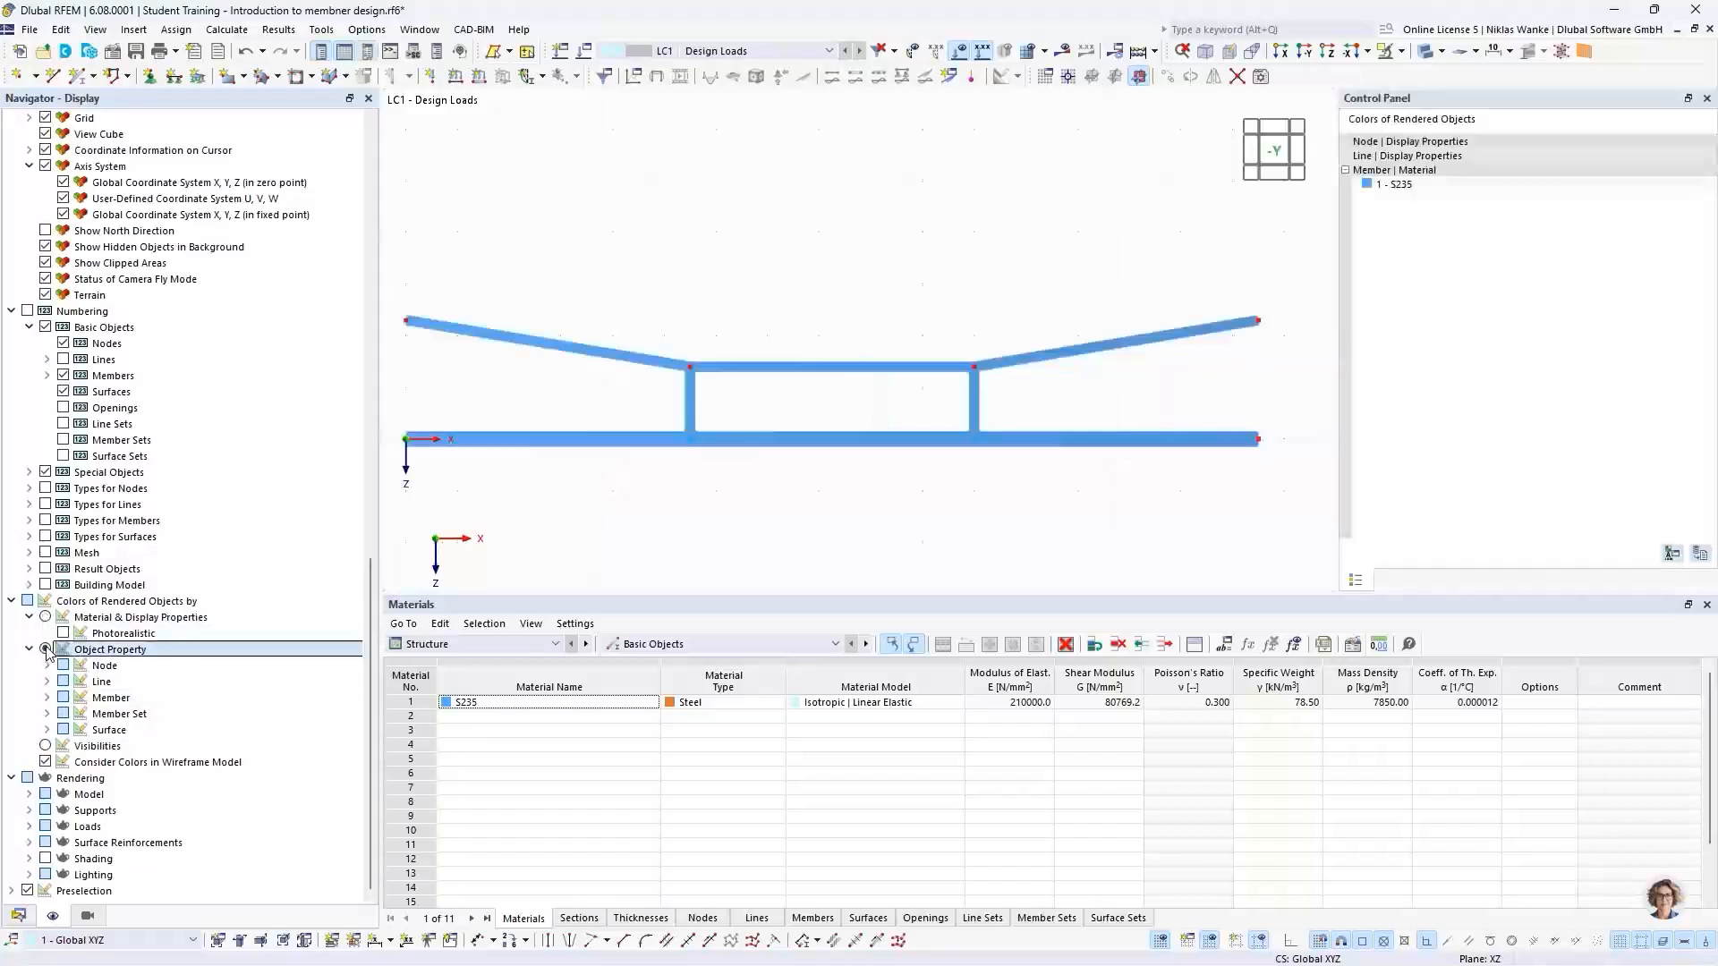
{"action": "left_click", "coordinate": [48, 698]}
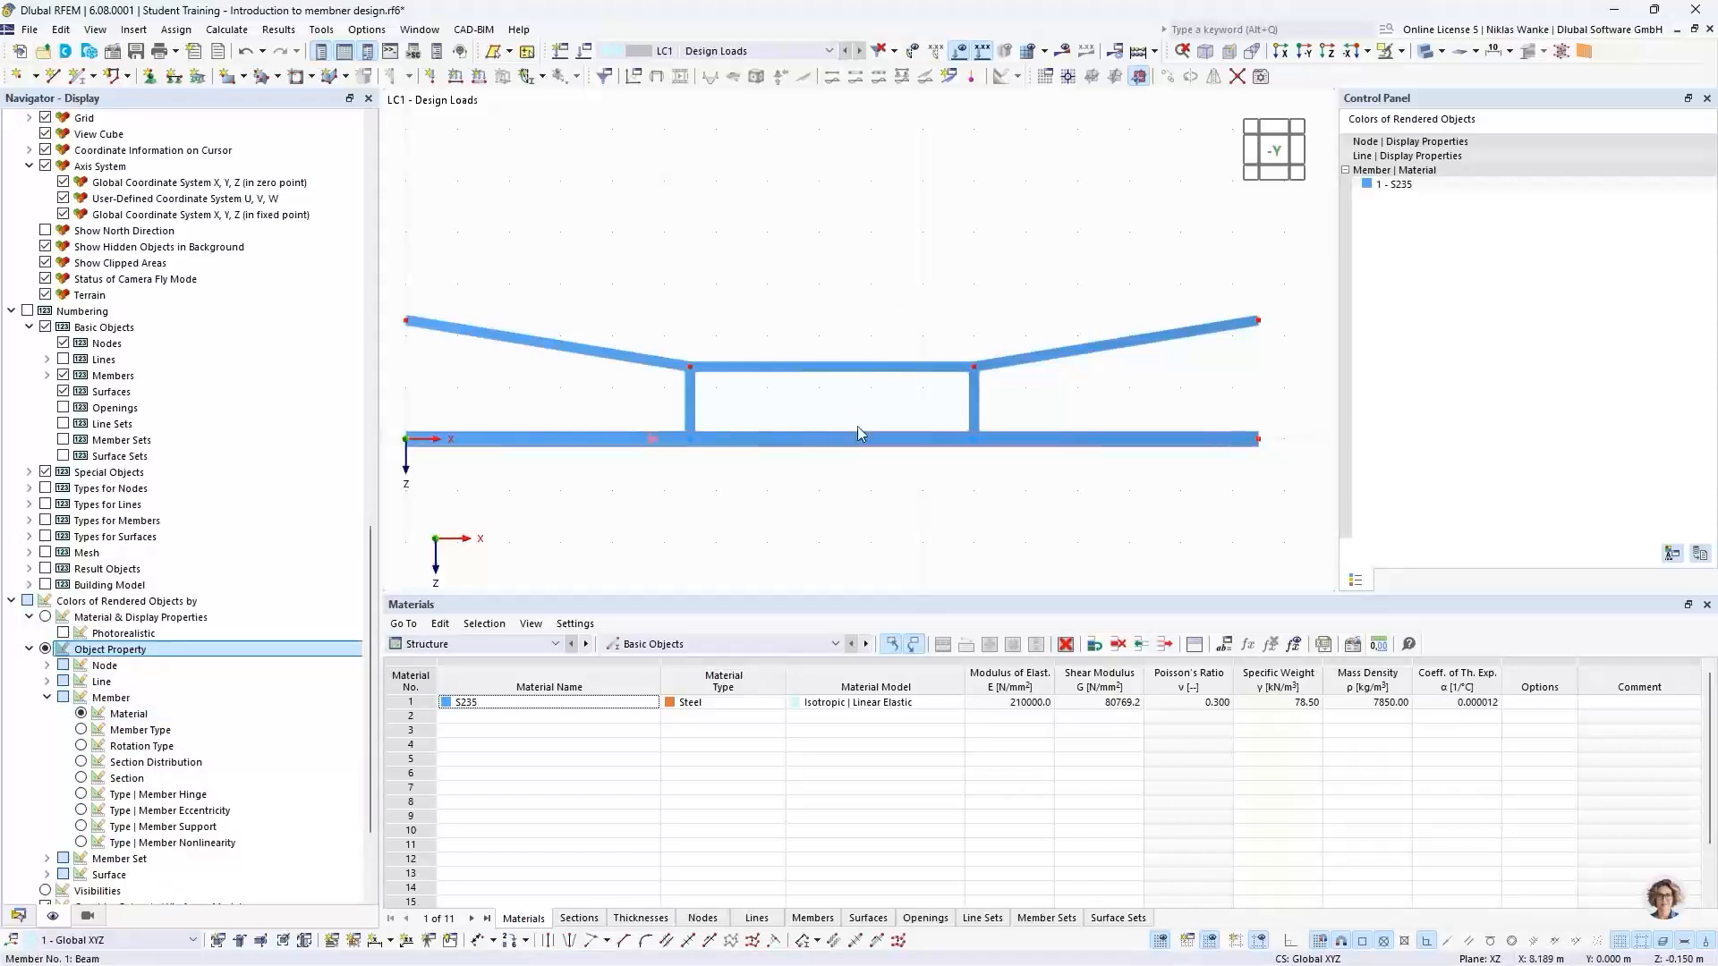
{"action": "scroll", "coordinate": [834, 346], "scroll_direction": "down", "scroll_amount": 1}
{"action": "middle_click_drag", "start_coordinate": [834, 346], "coordinate": [867, 360]}
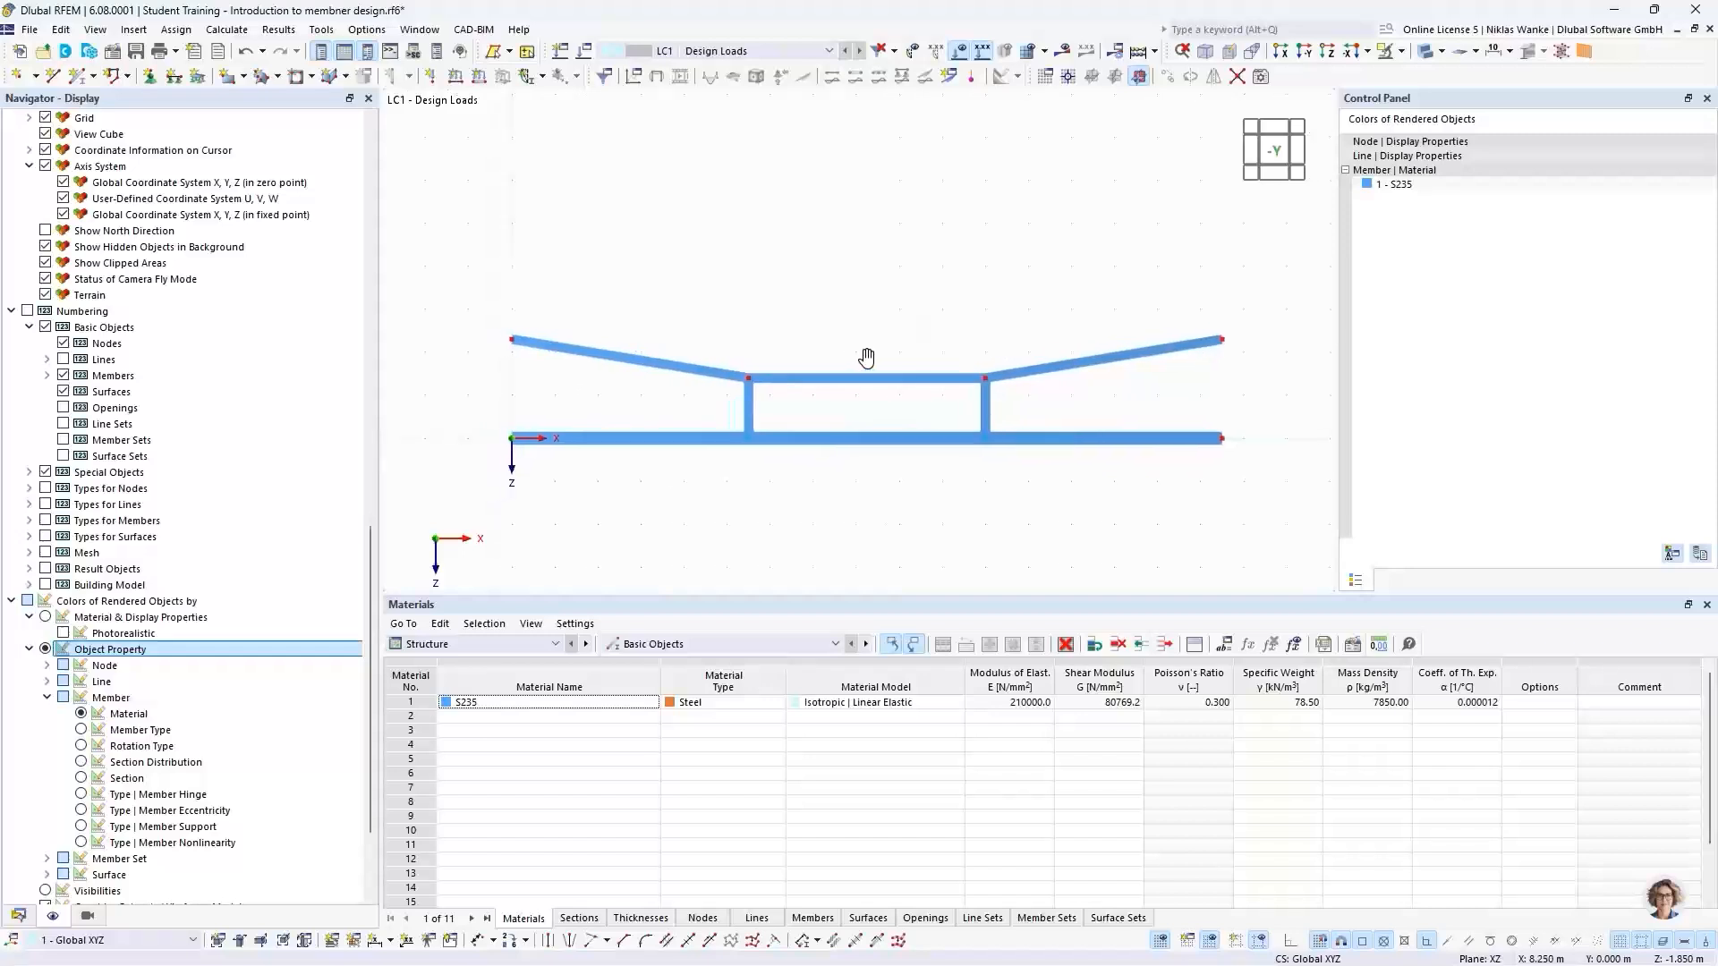
{"action": "left_click", "coordinate": [82, 778]}
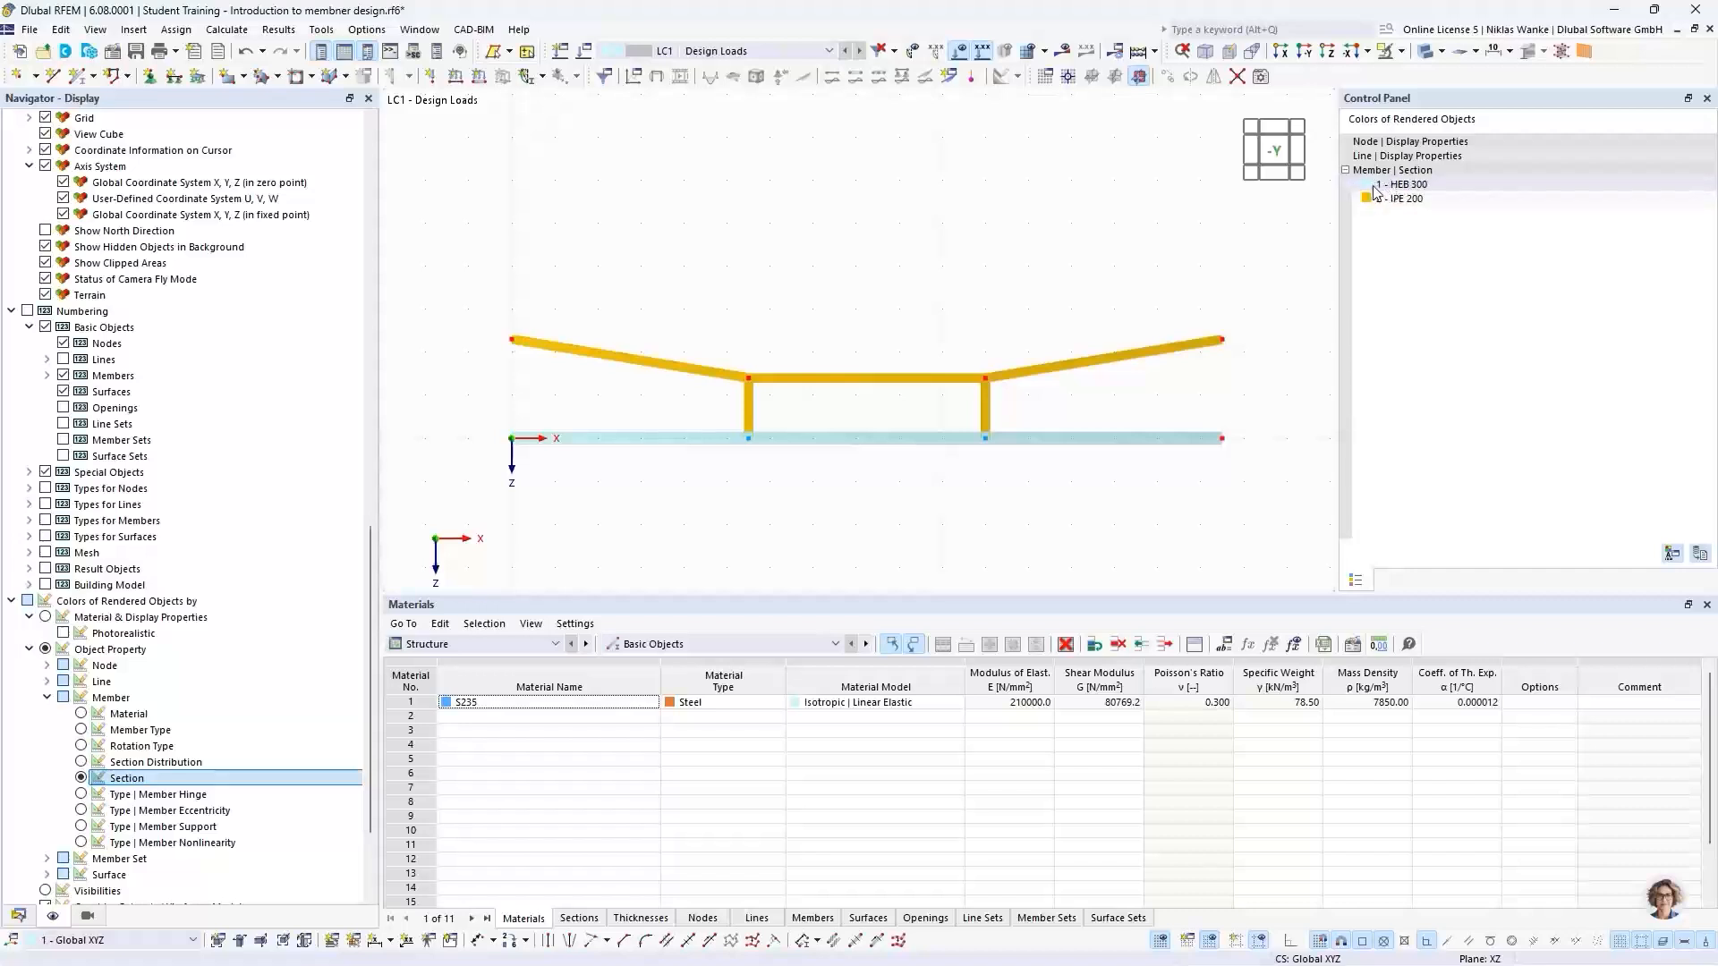
{"action": "left_click", "coordinate": [1450, 189]}
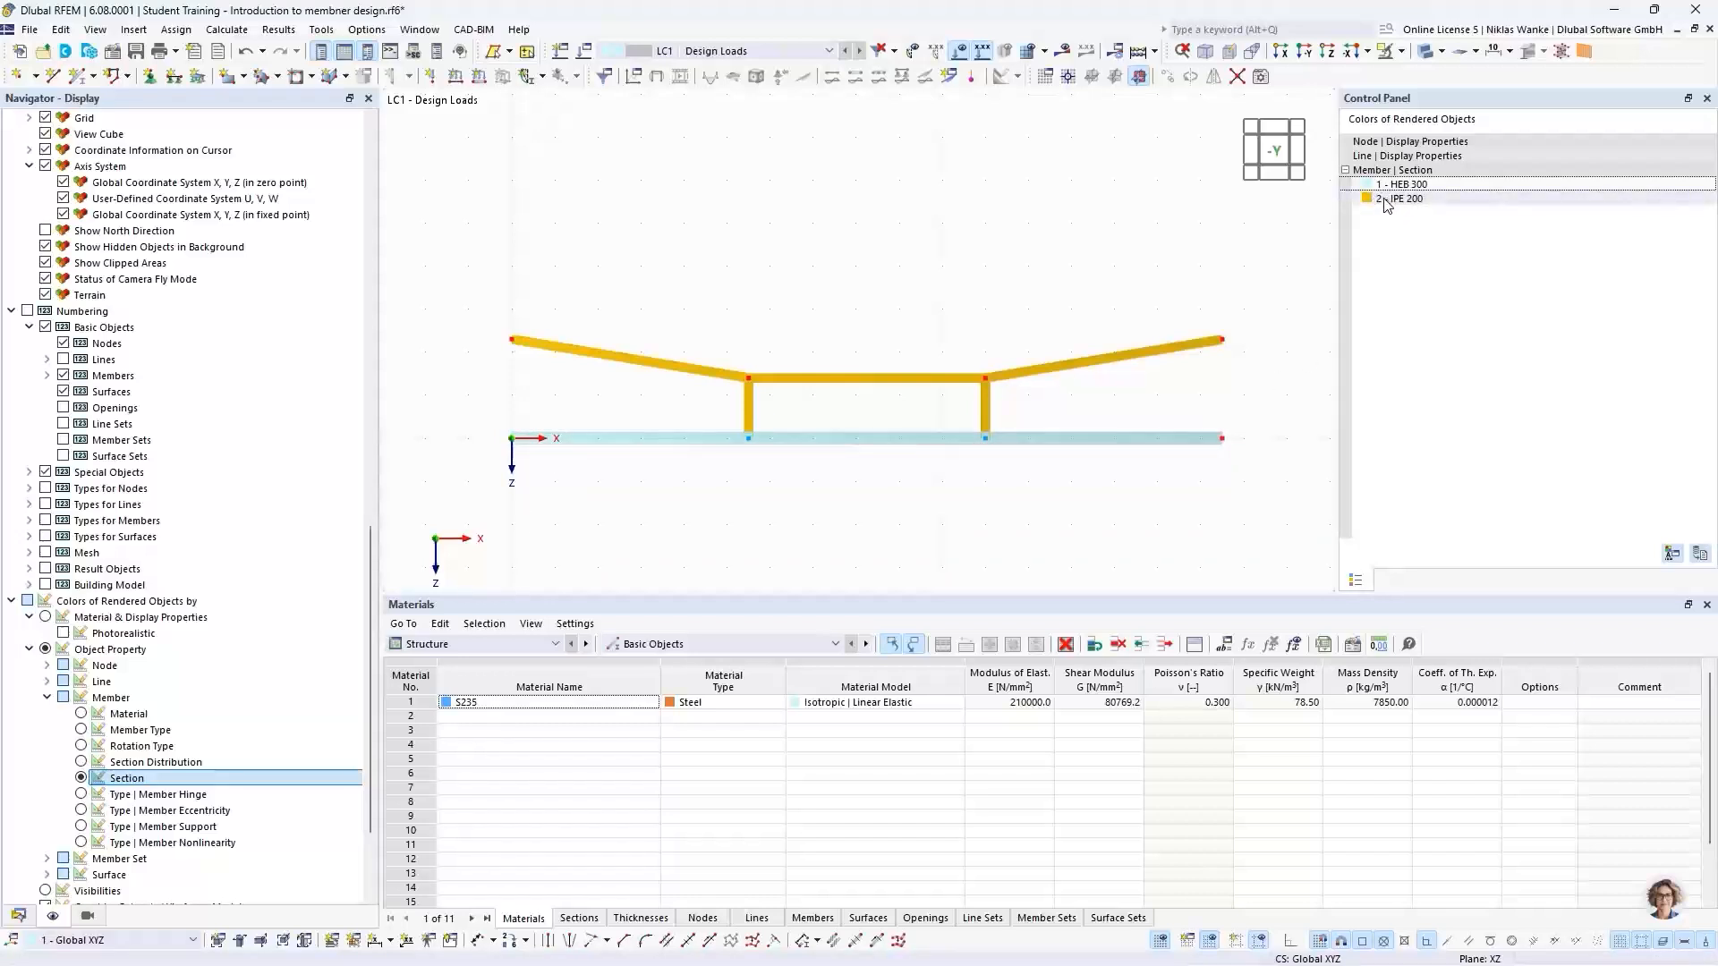
{"action": "left_click", "coordinate": [1460, 200]}
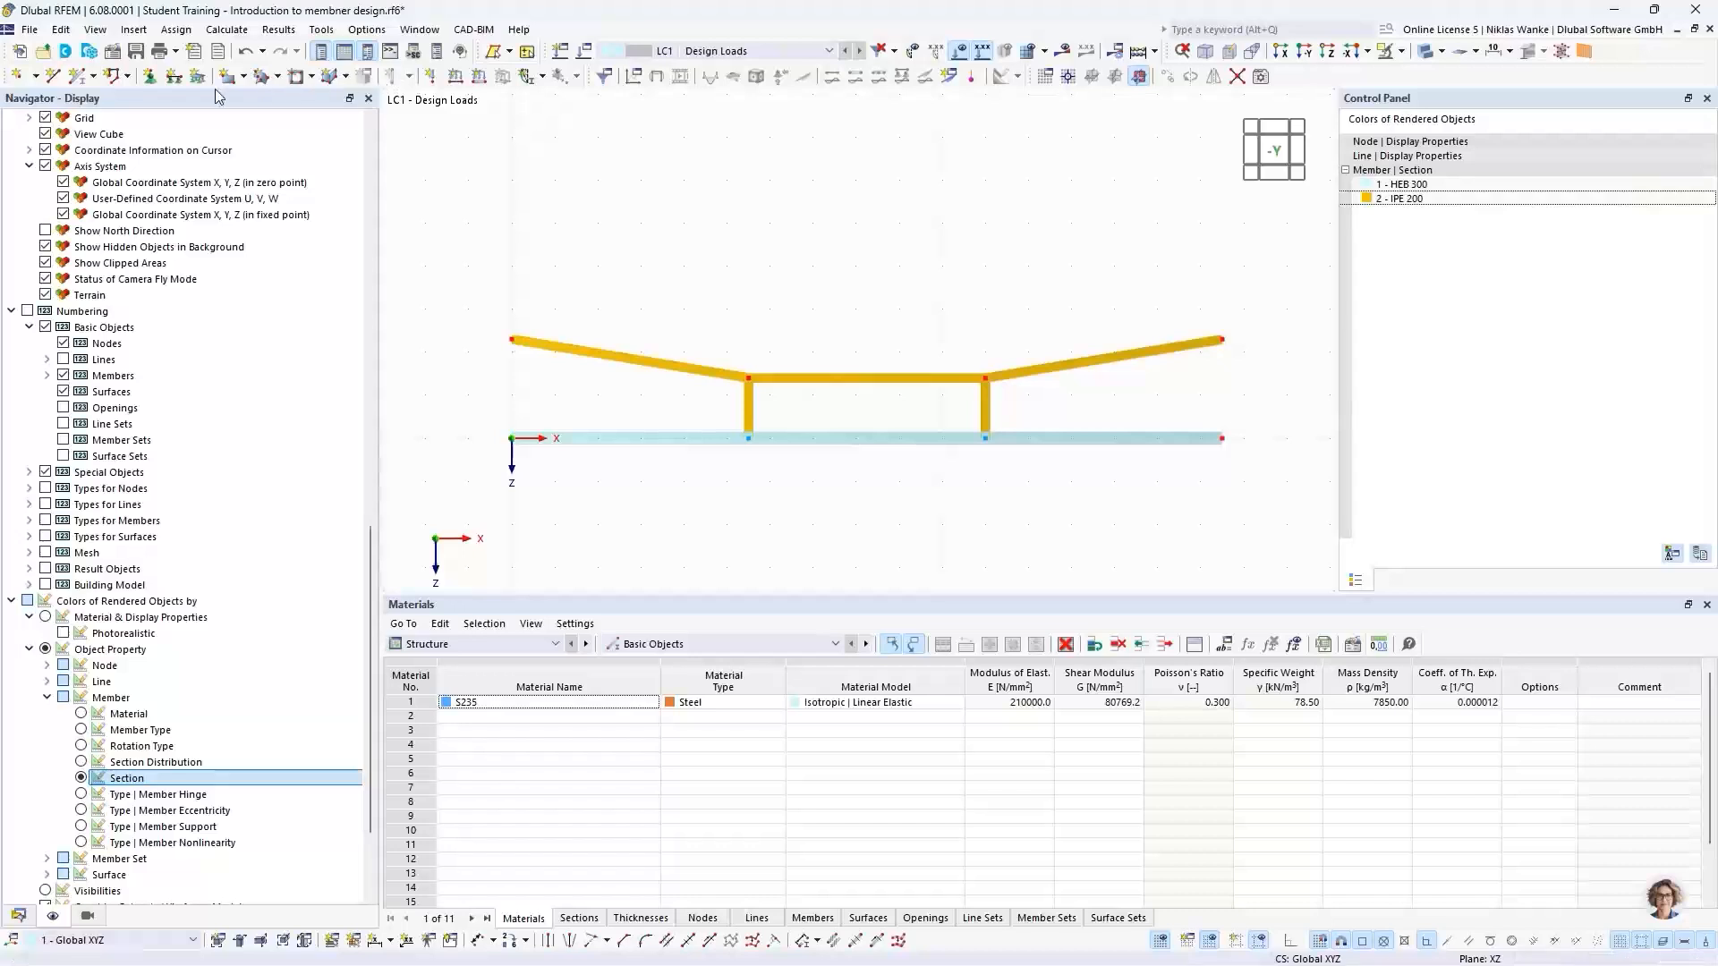
Assign the hinged nodal support "Gelenkig" to the beam's start node and both outer nodes of the upper truss chain
{"action": "left_click", "coordinate": [149, 75]}
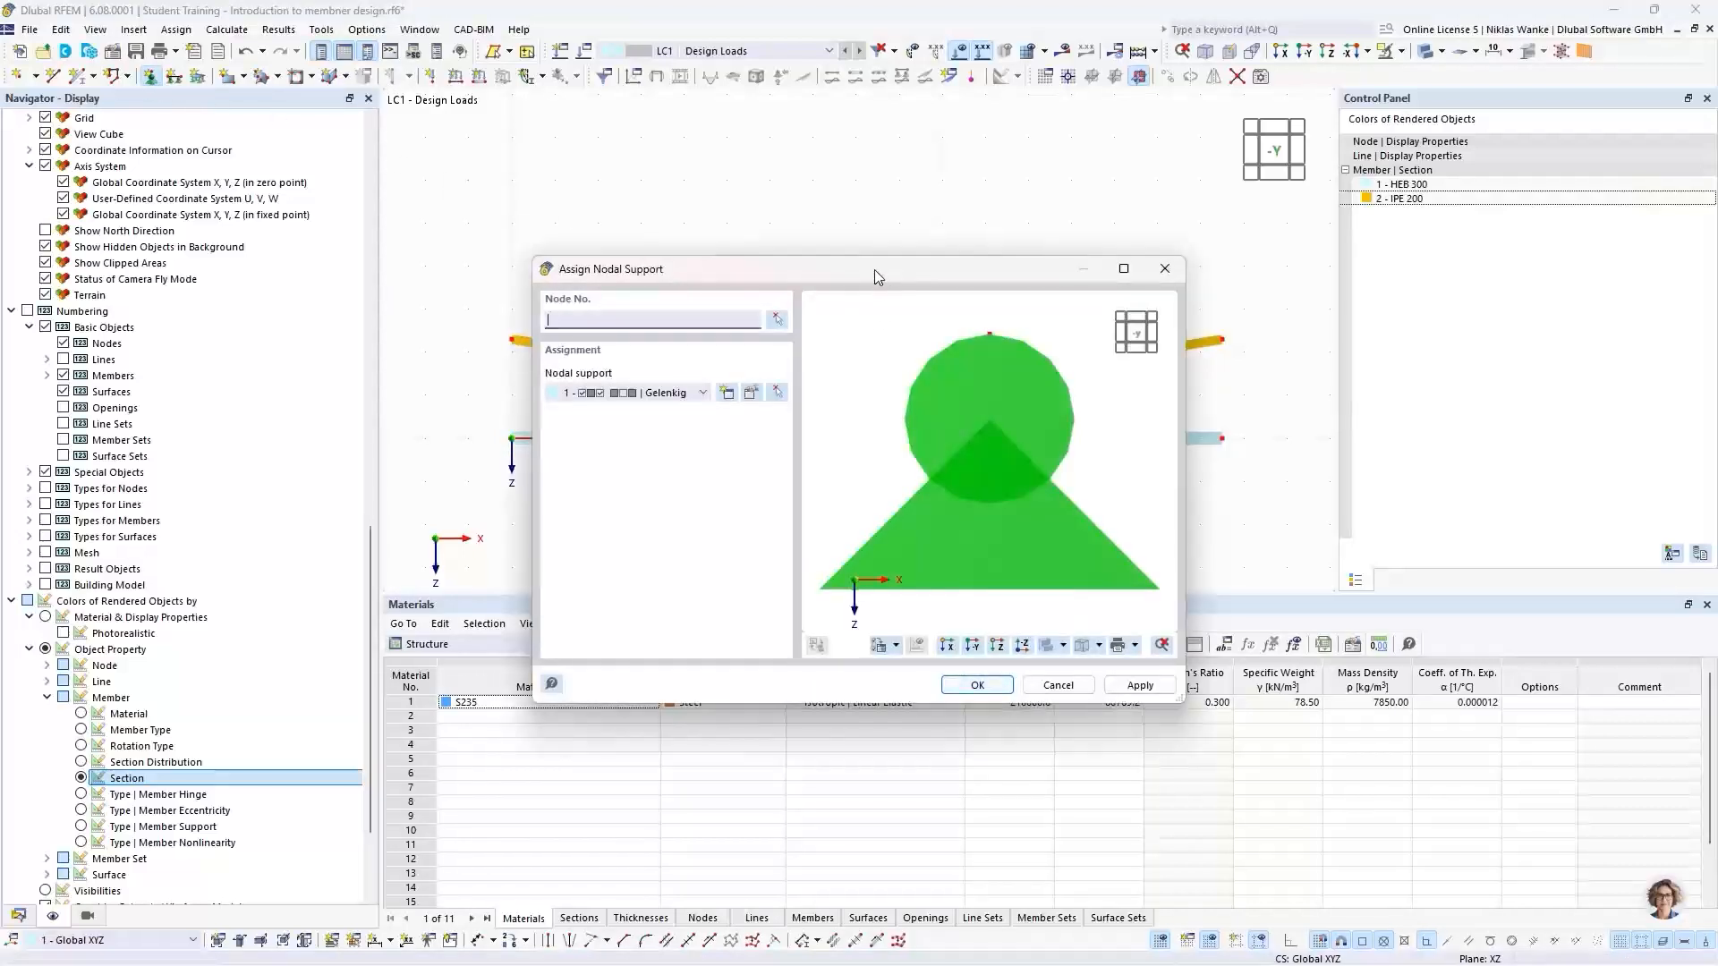
{"action": "left_click_drag", "start_coordinate": [875, 271], "coordinate": [904, 252]}
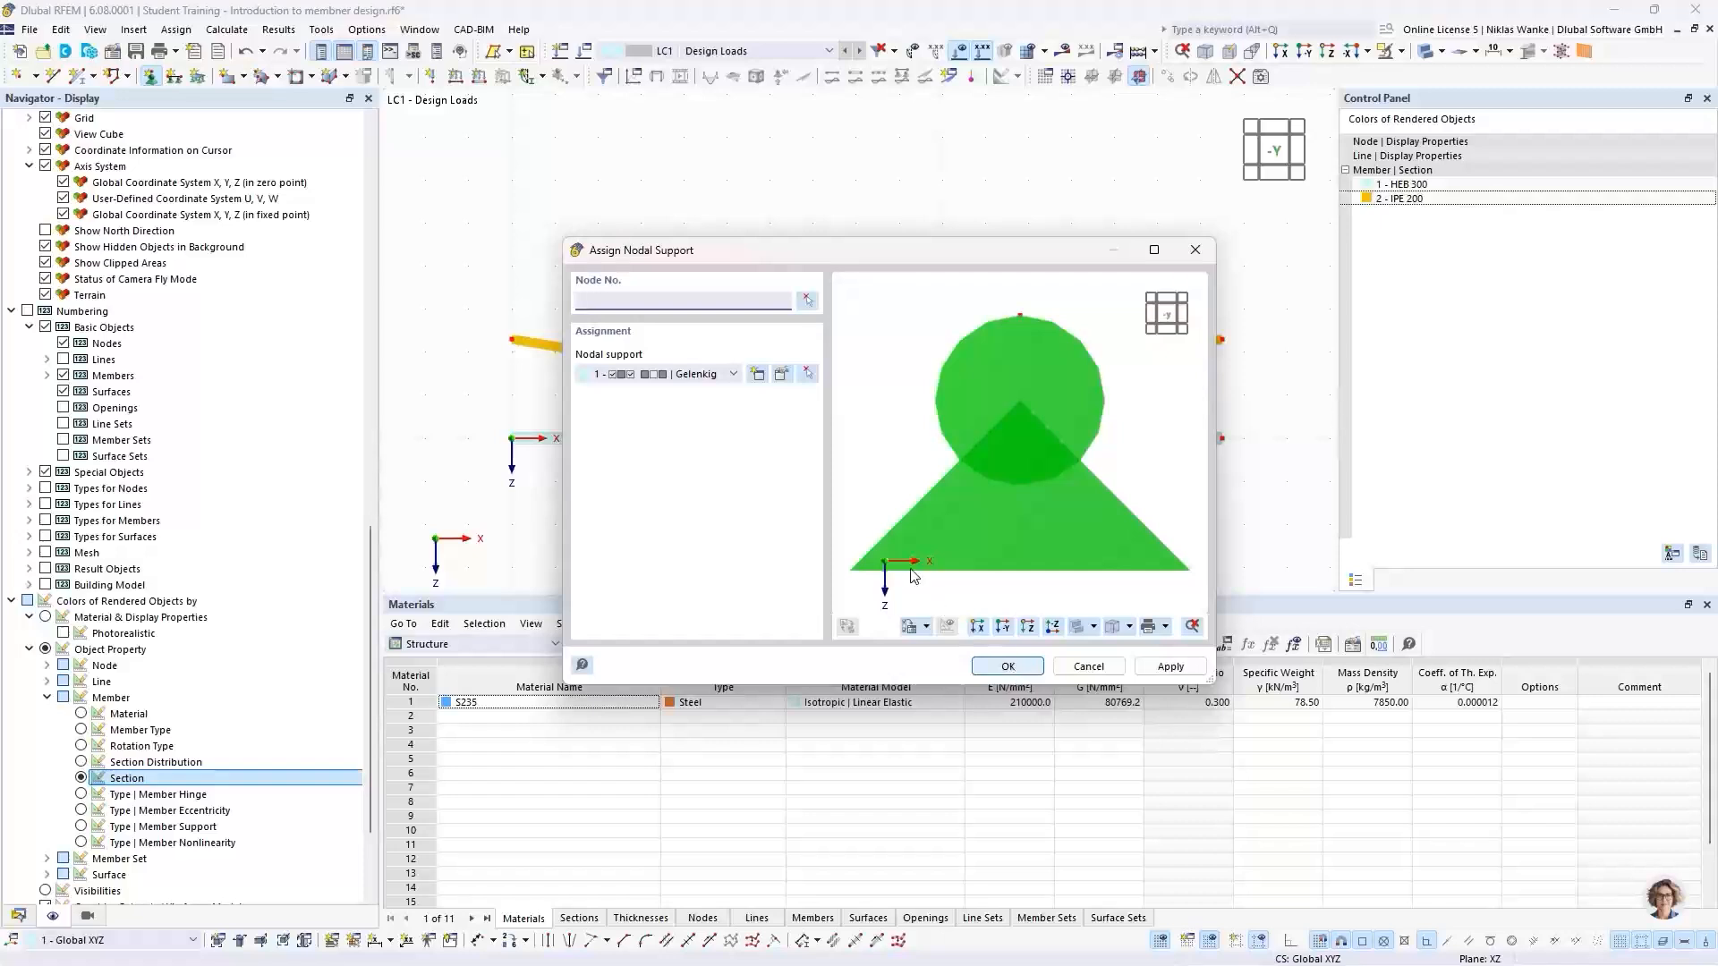
{"action": "left_click", "coordinate": [1008, 666]}
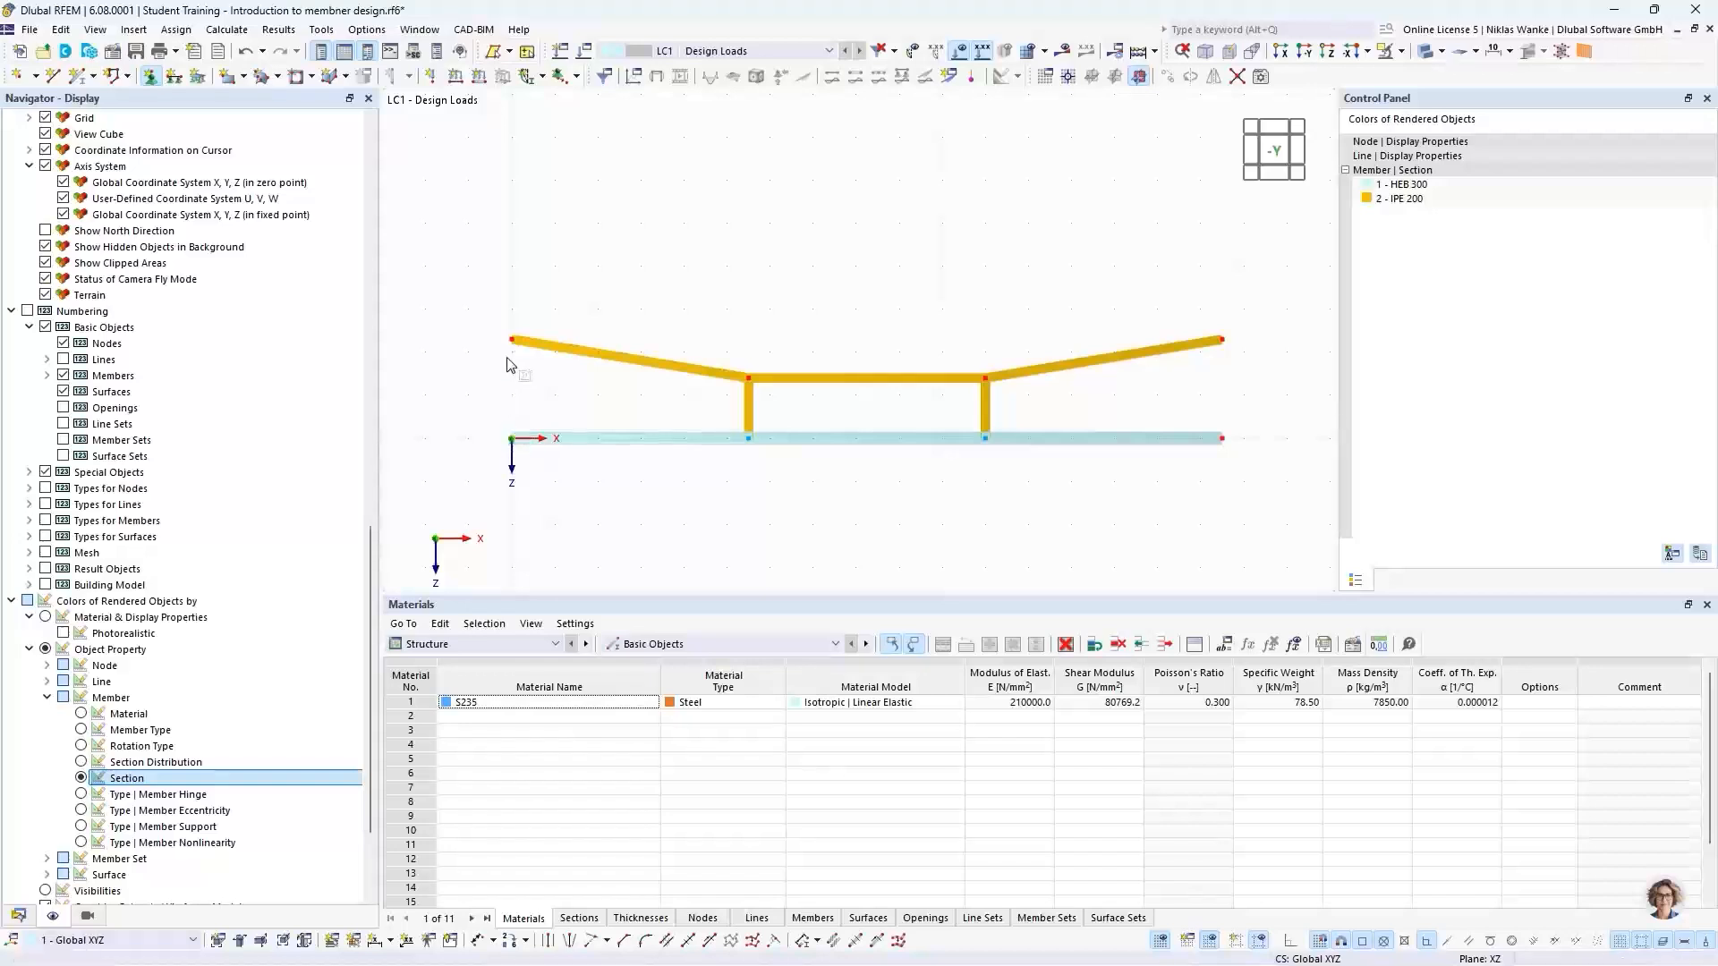
{"action": "left_click", "coordinate": [1230, 362]}
Enlarge the displayed size of the nodal support symbols
{"action": "right_click", "coordinate": [1222, 346]}
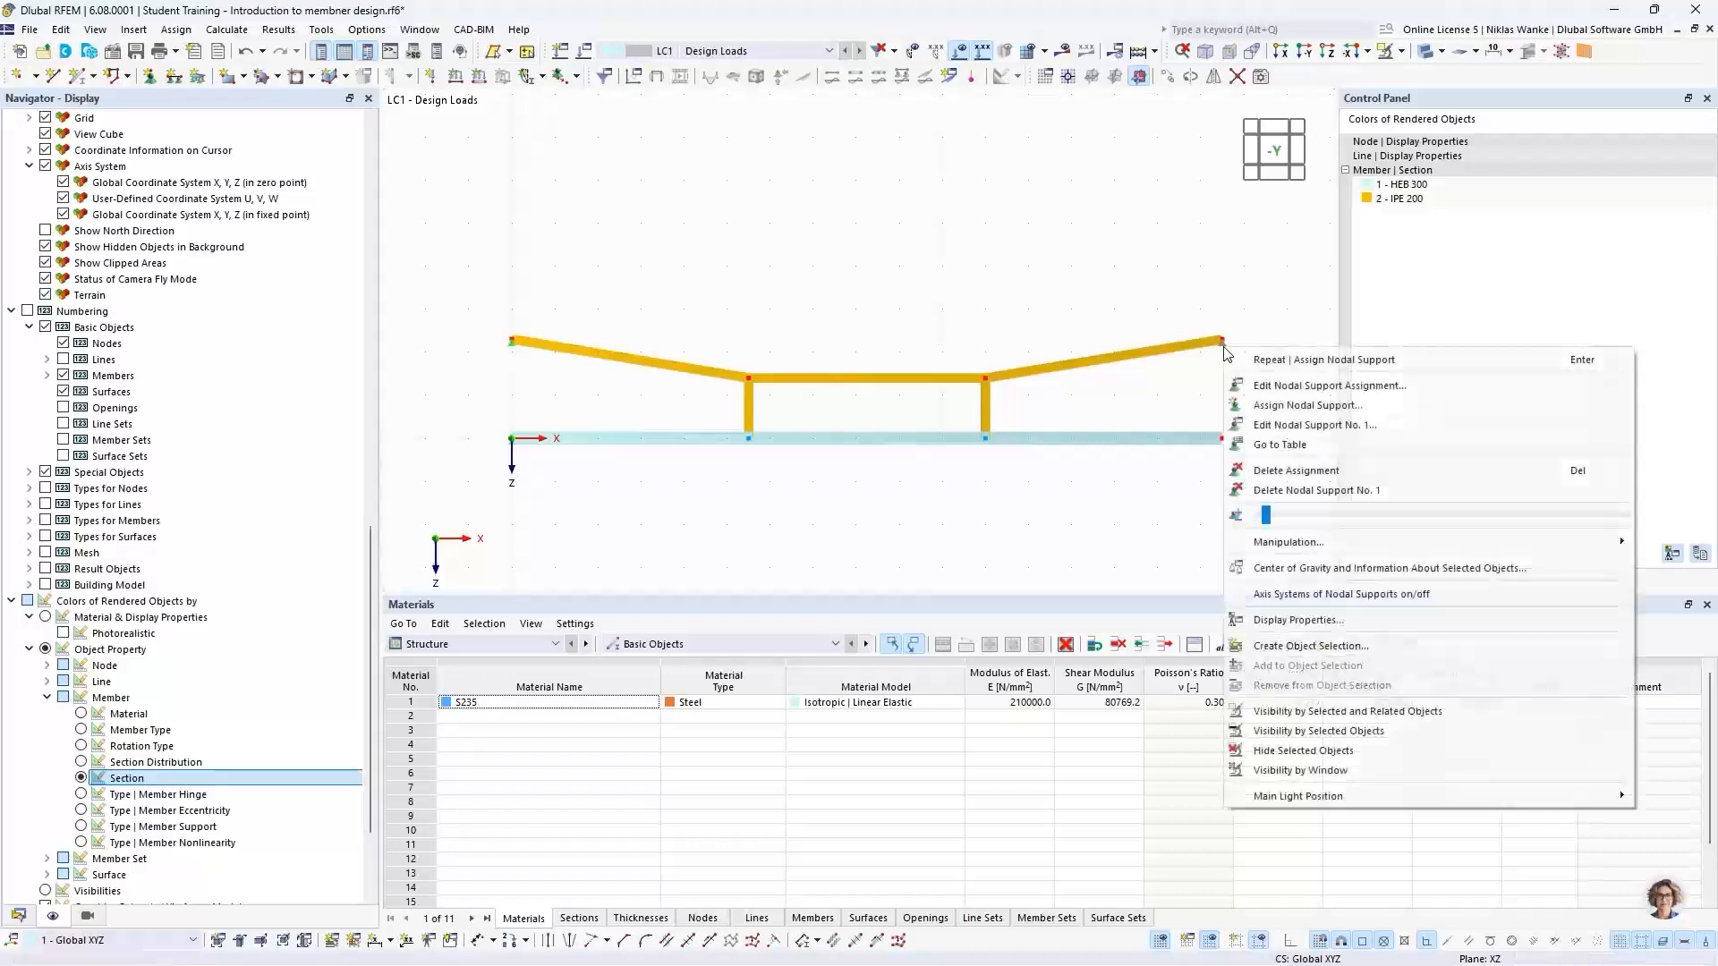
{"action": "left_click_drag", "start_coordinate": [1268, 517], "coordinate": [1408, 523]}
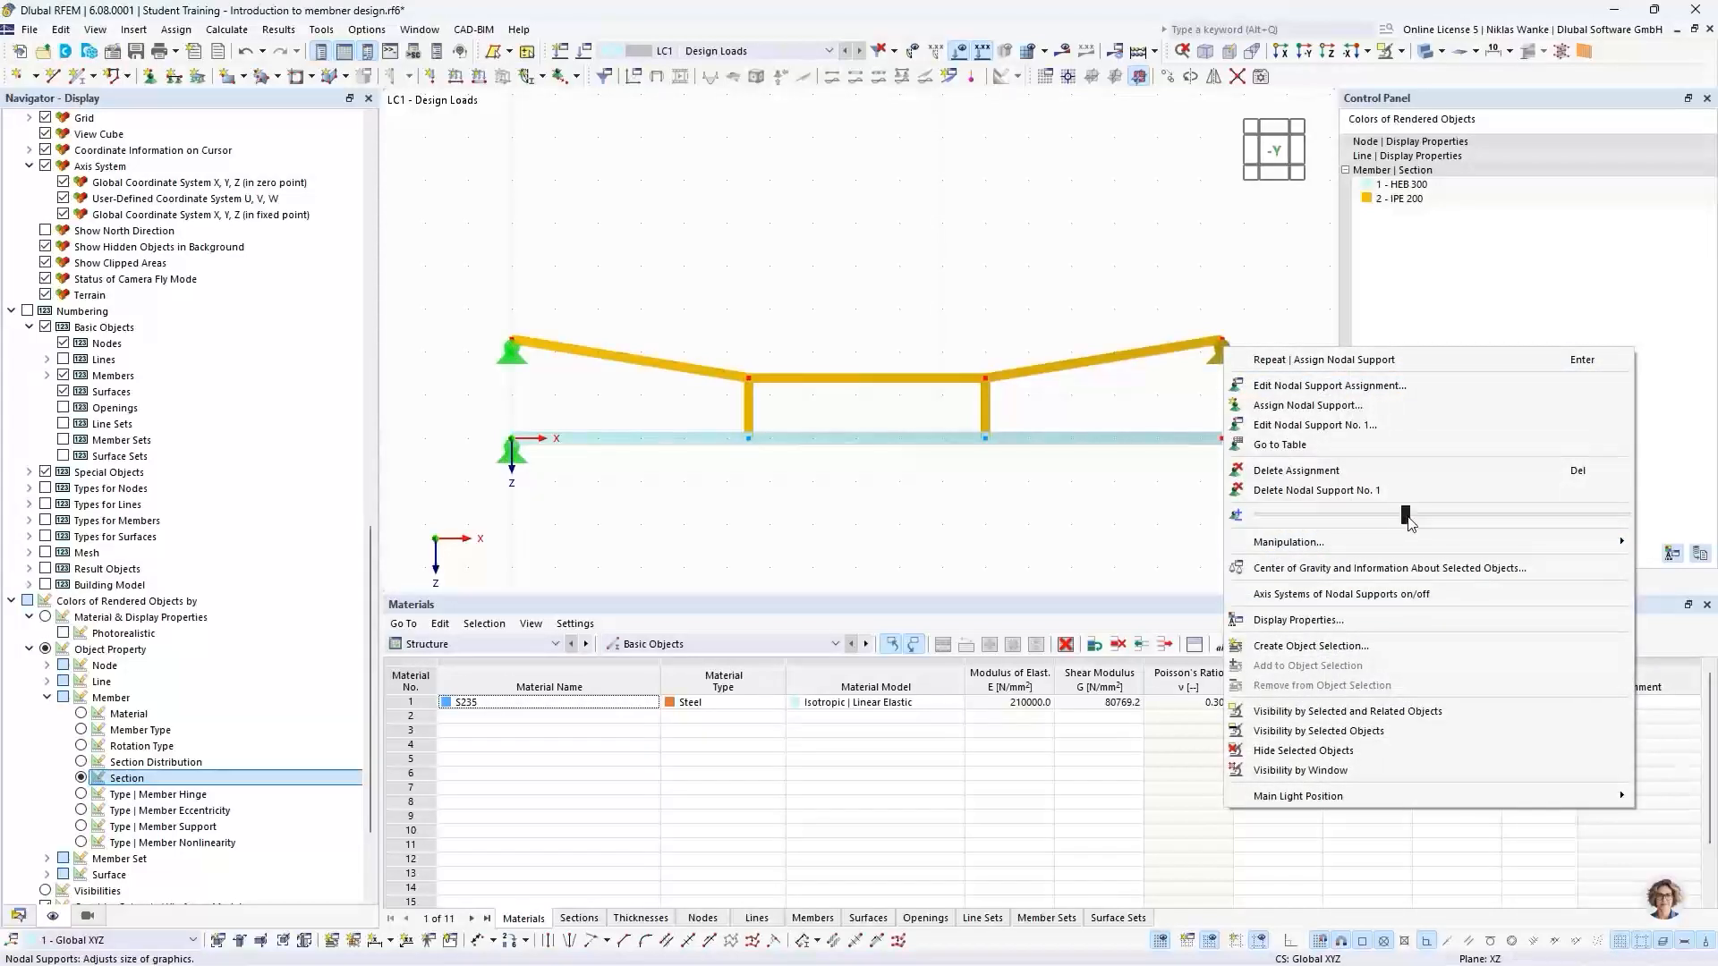
{"action": "left_click", "coordinate": [1162, 231]}
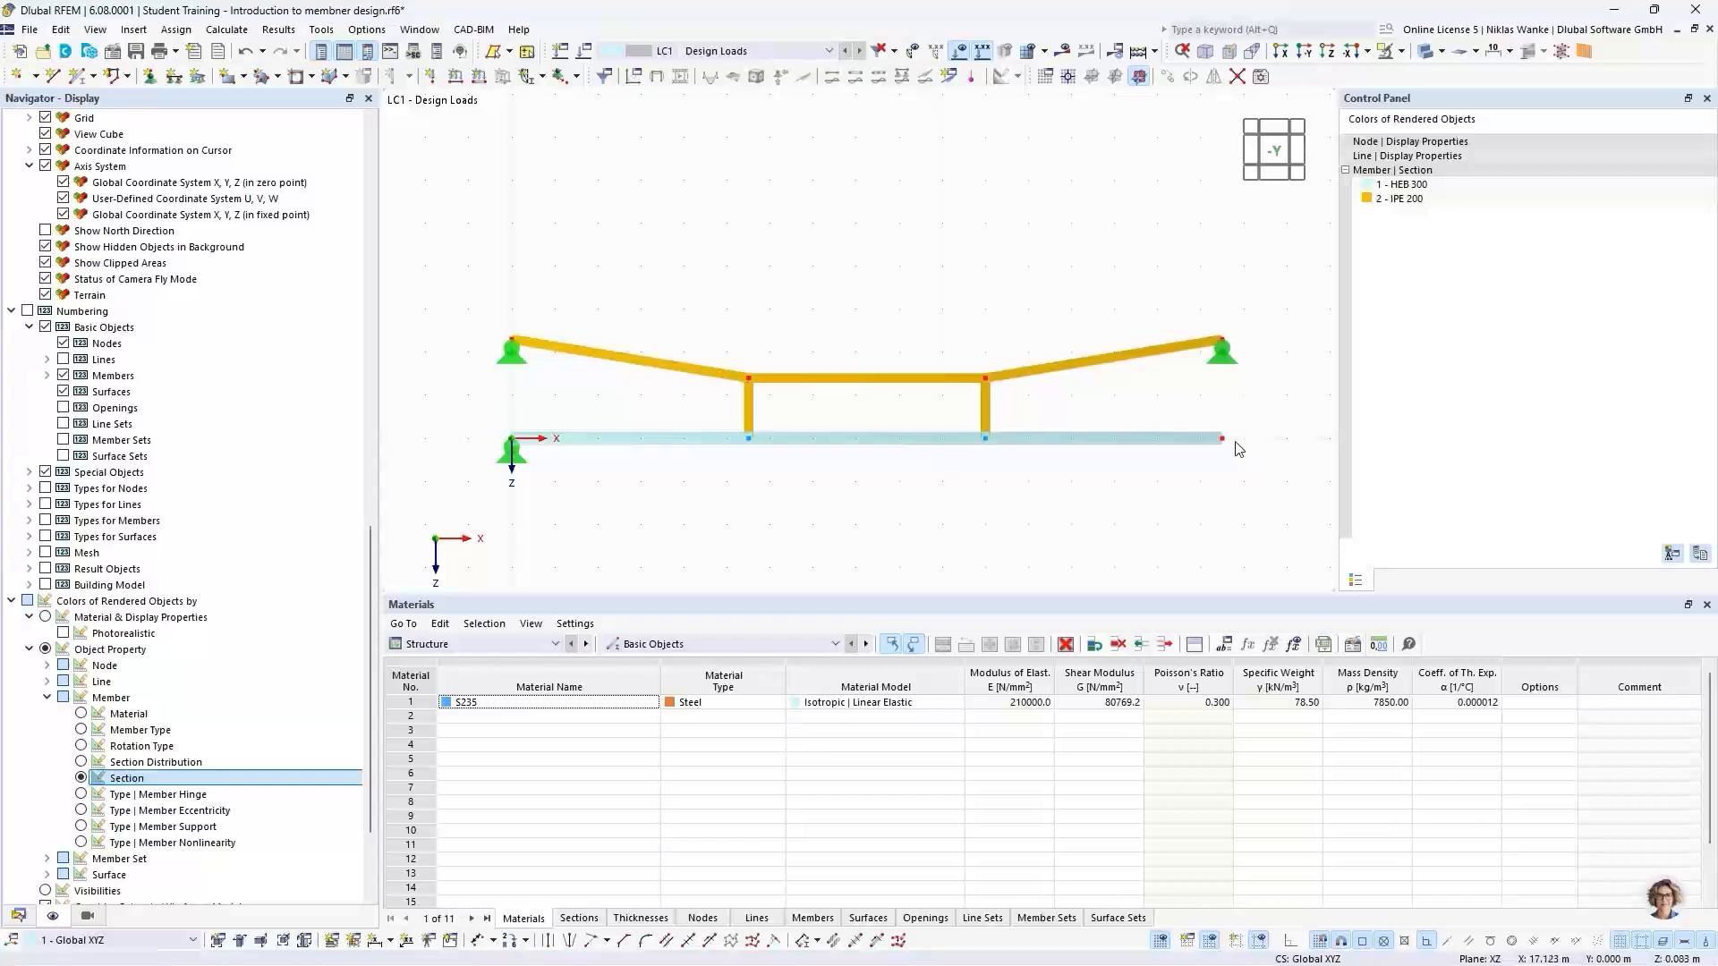
Create a new nodal support with uX released and only uZ fixed, and assign it to the beam's far end node at X 16.5 m
{"action": "left_click", "coordinate": [149, 75]}
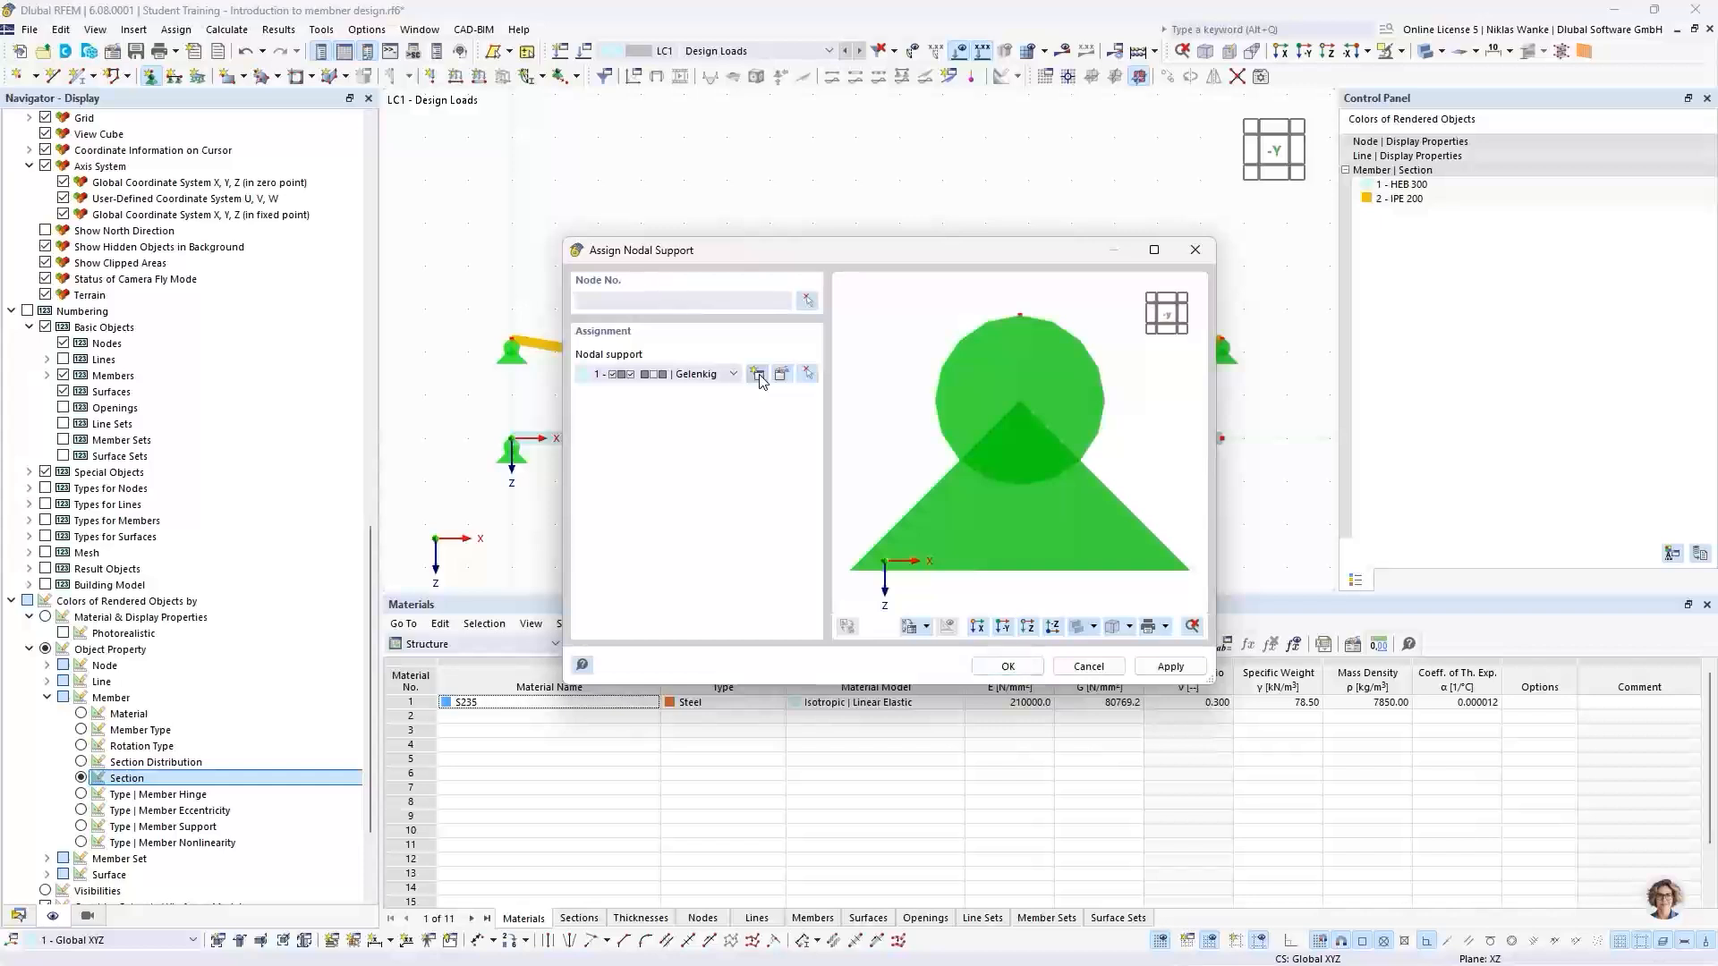
{"action": "left_click", "coordinate": [761, 375]}
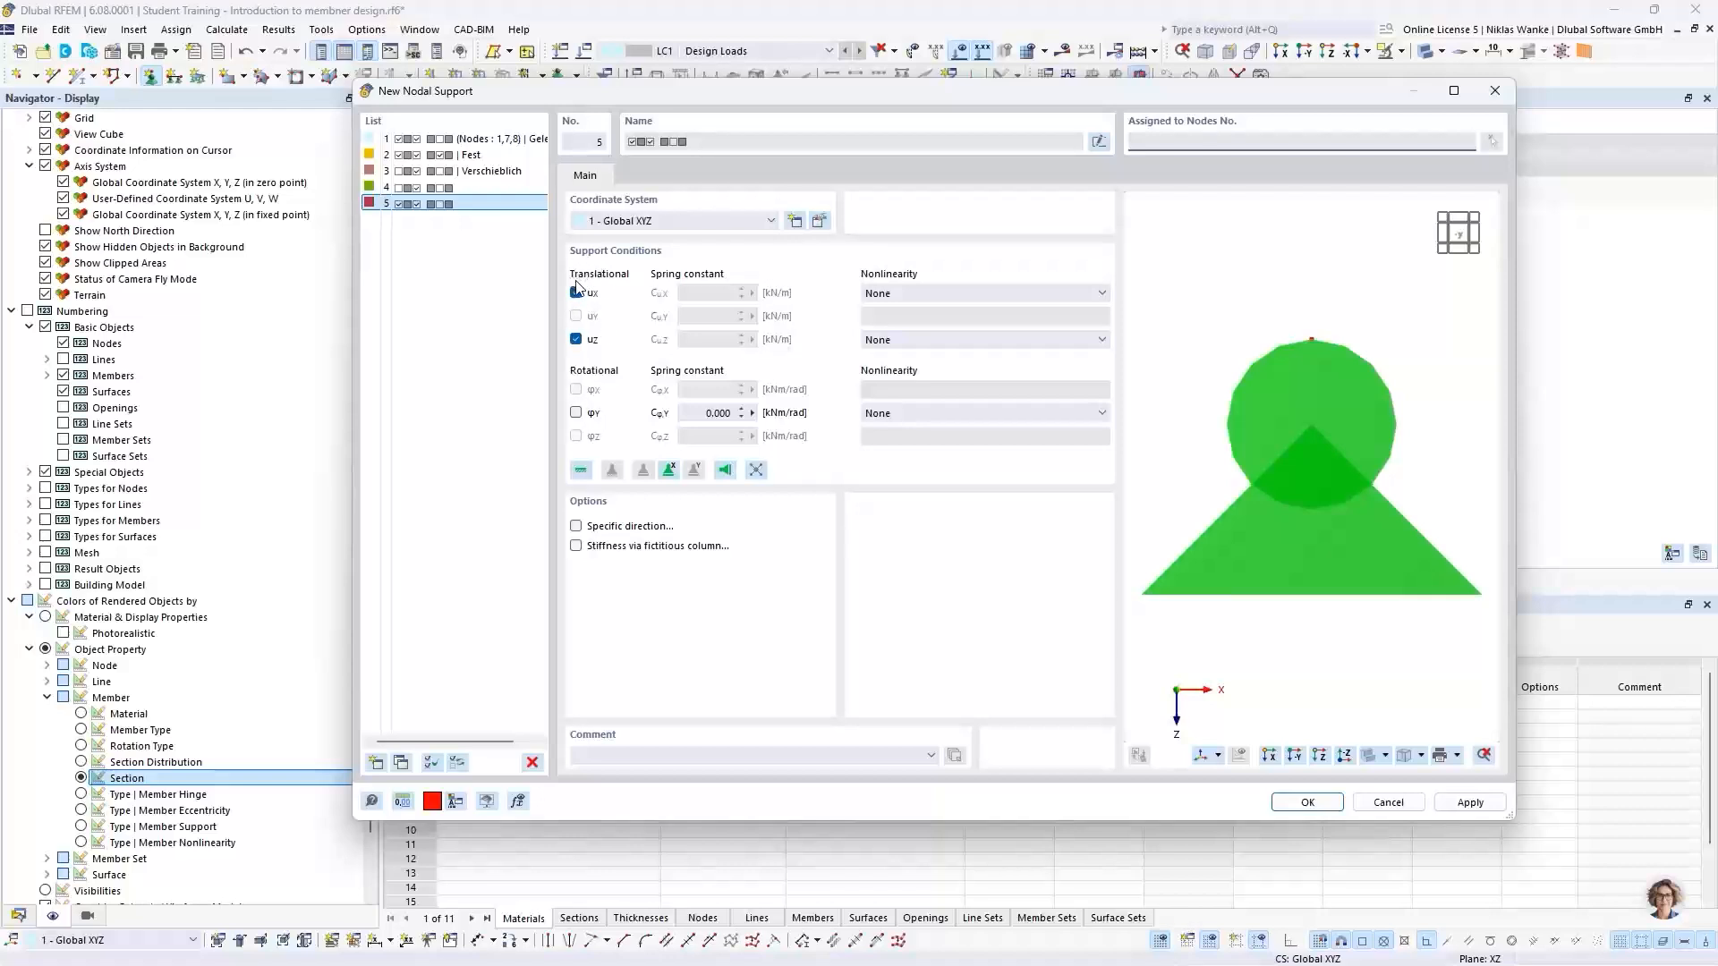
{"action": "left_click", "coordinate": [576, 294]}
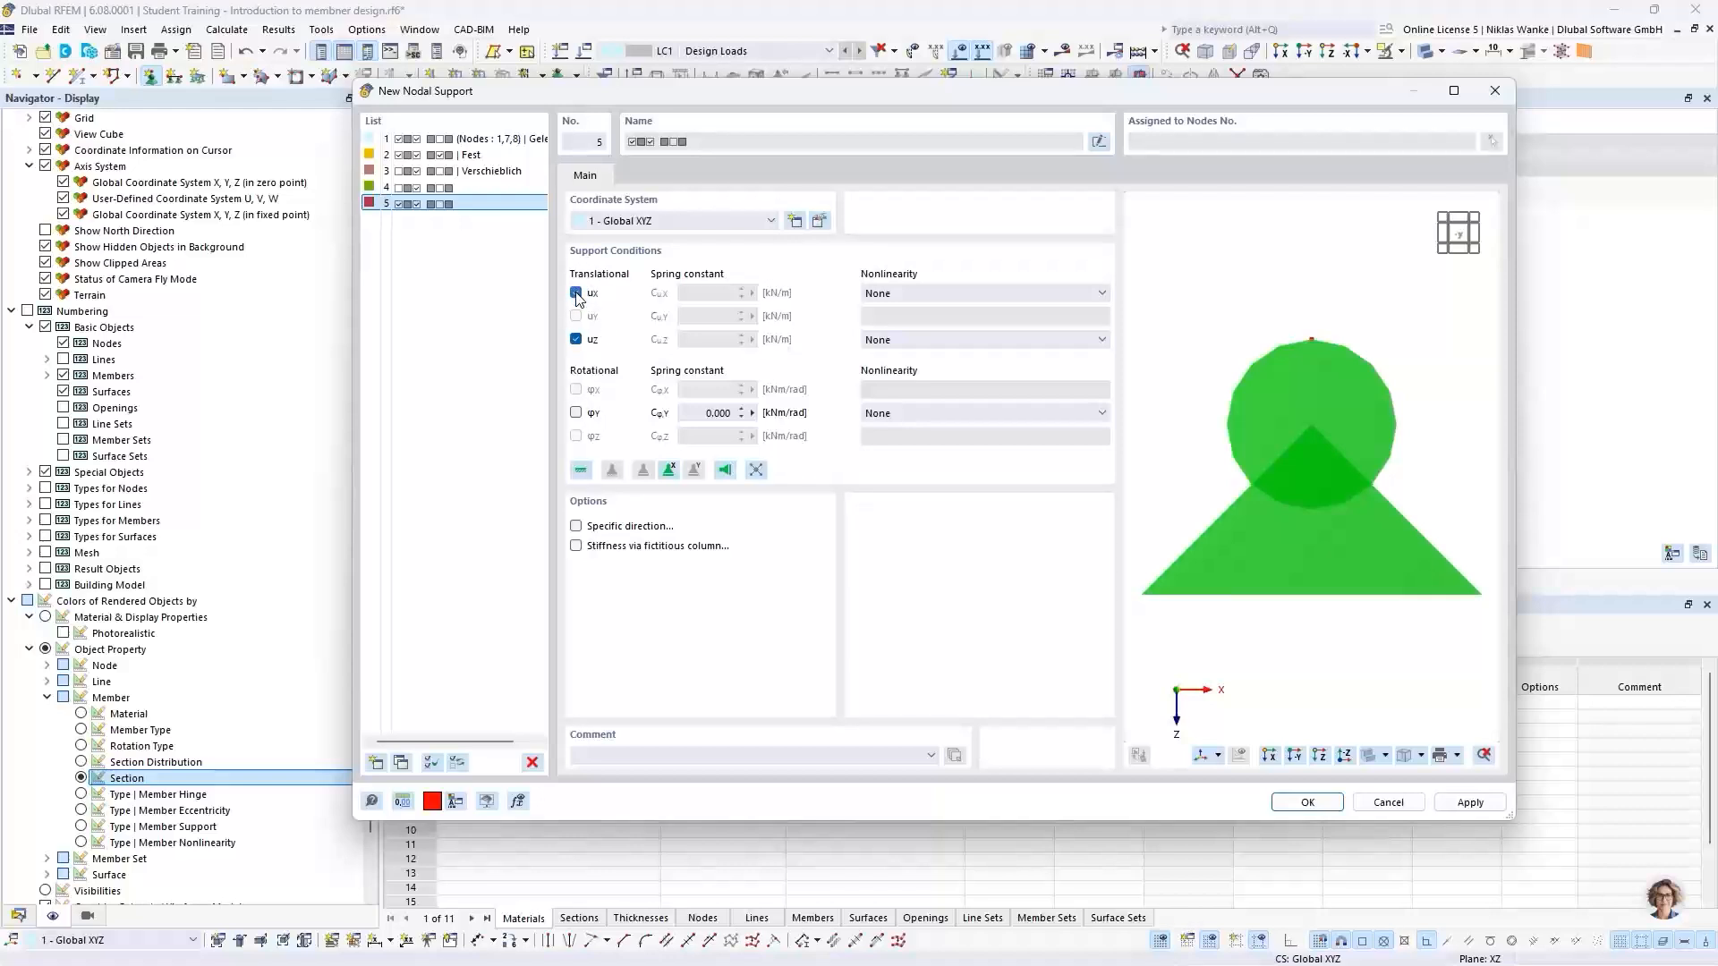
{"action": "left_click", "coordinate": [576, 293]}
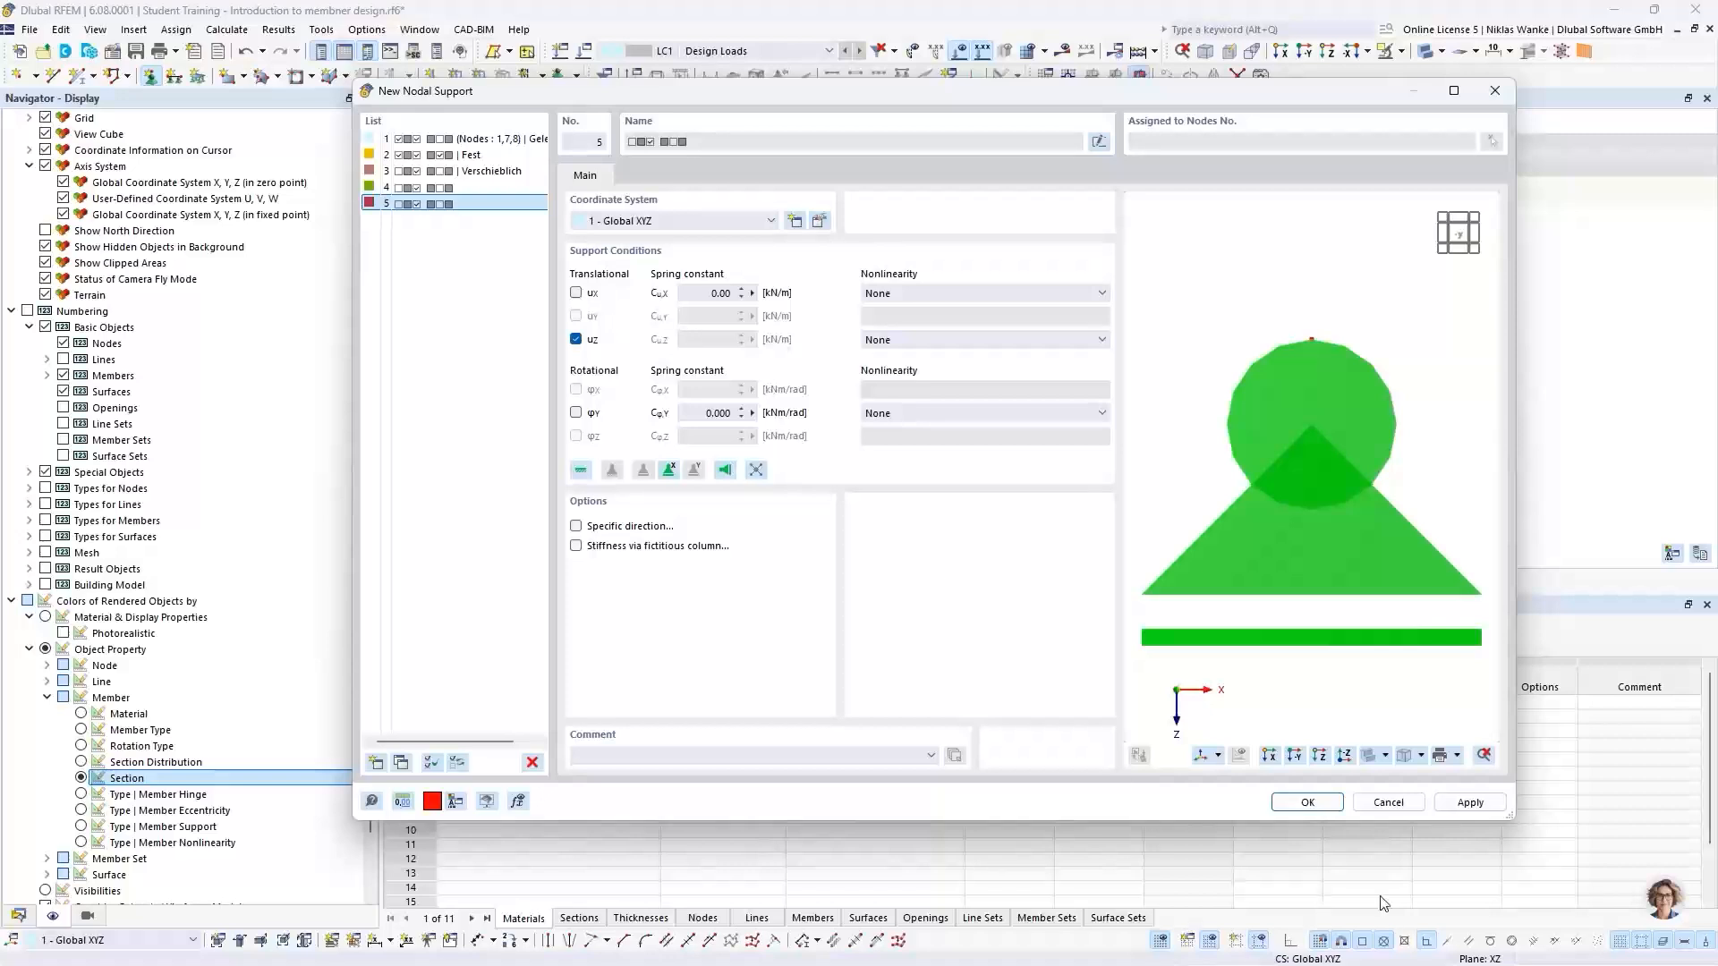
{"action": "left_click", "coordinate": [1308, 801]}
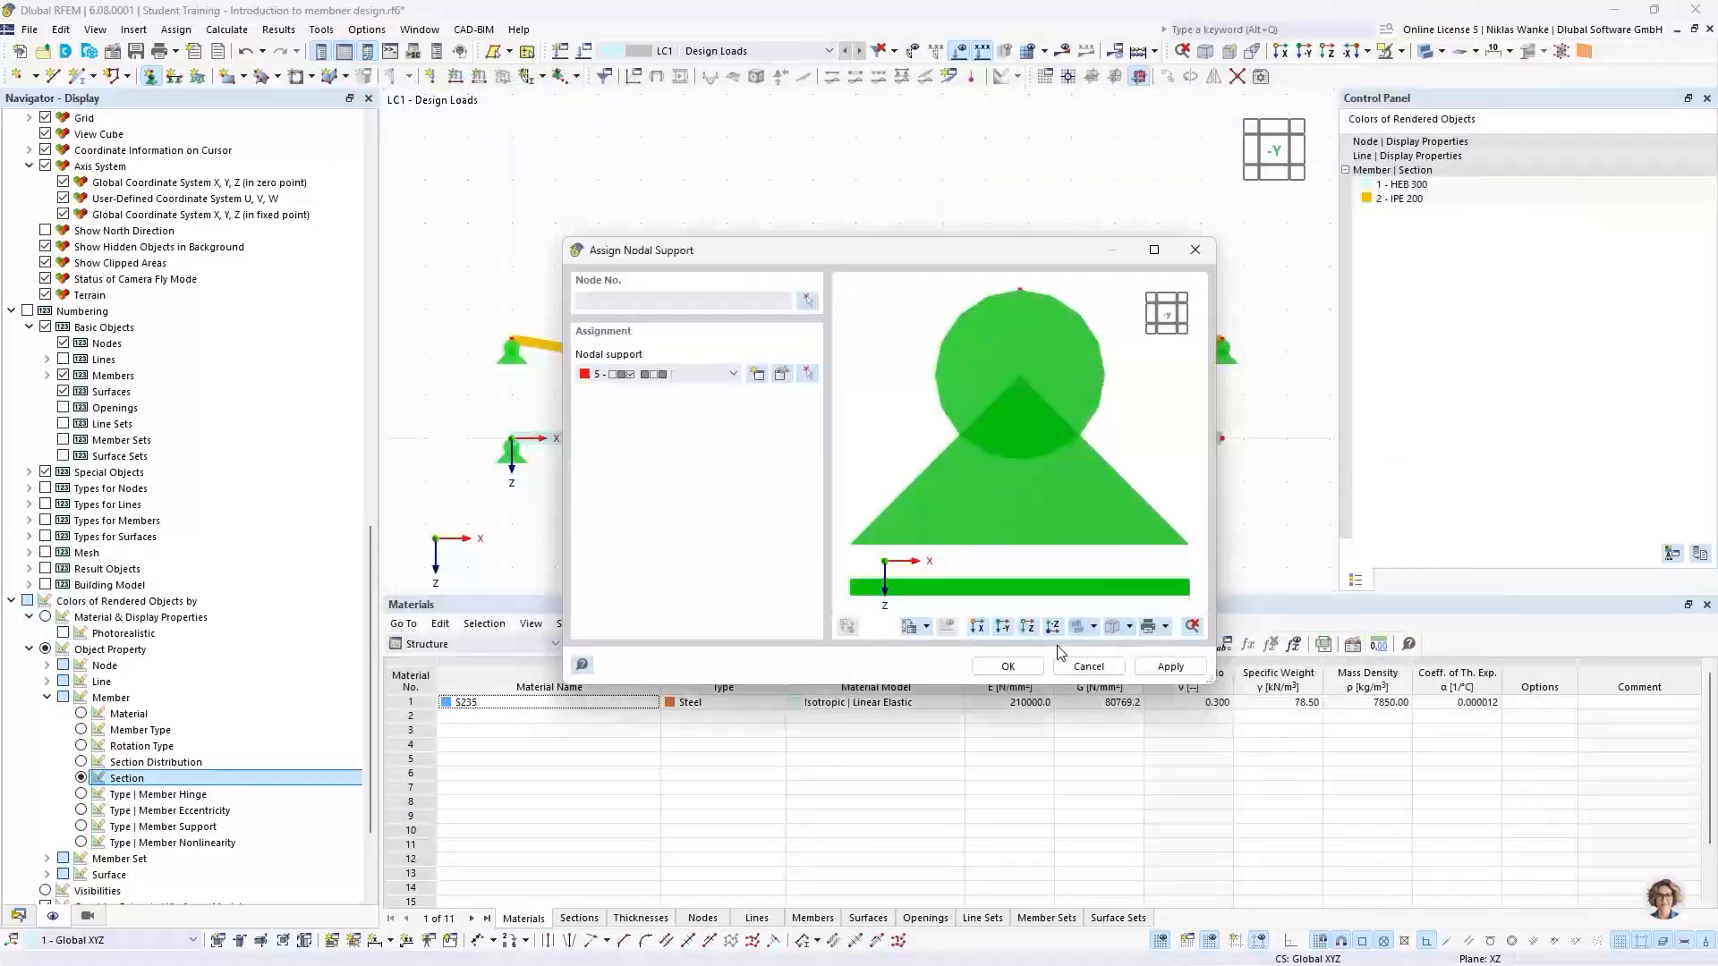
{"action": "left_click", "coordinate": [1008, 668]}
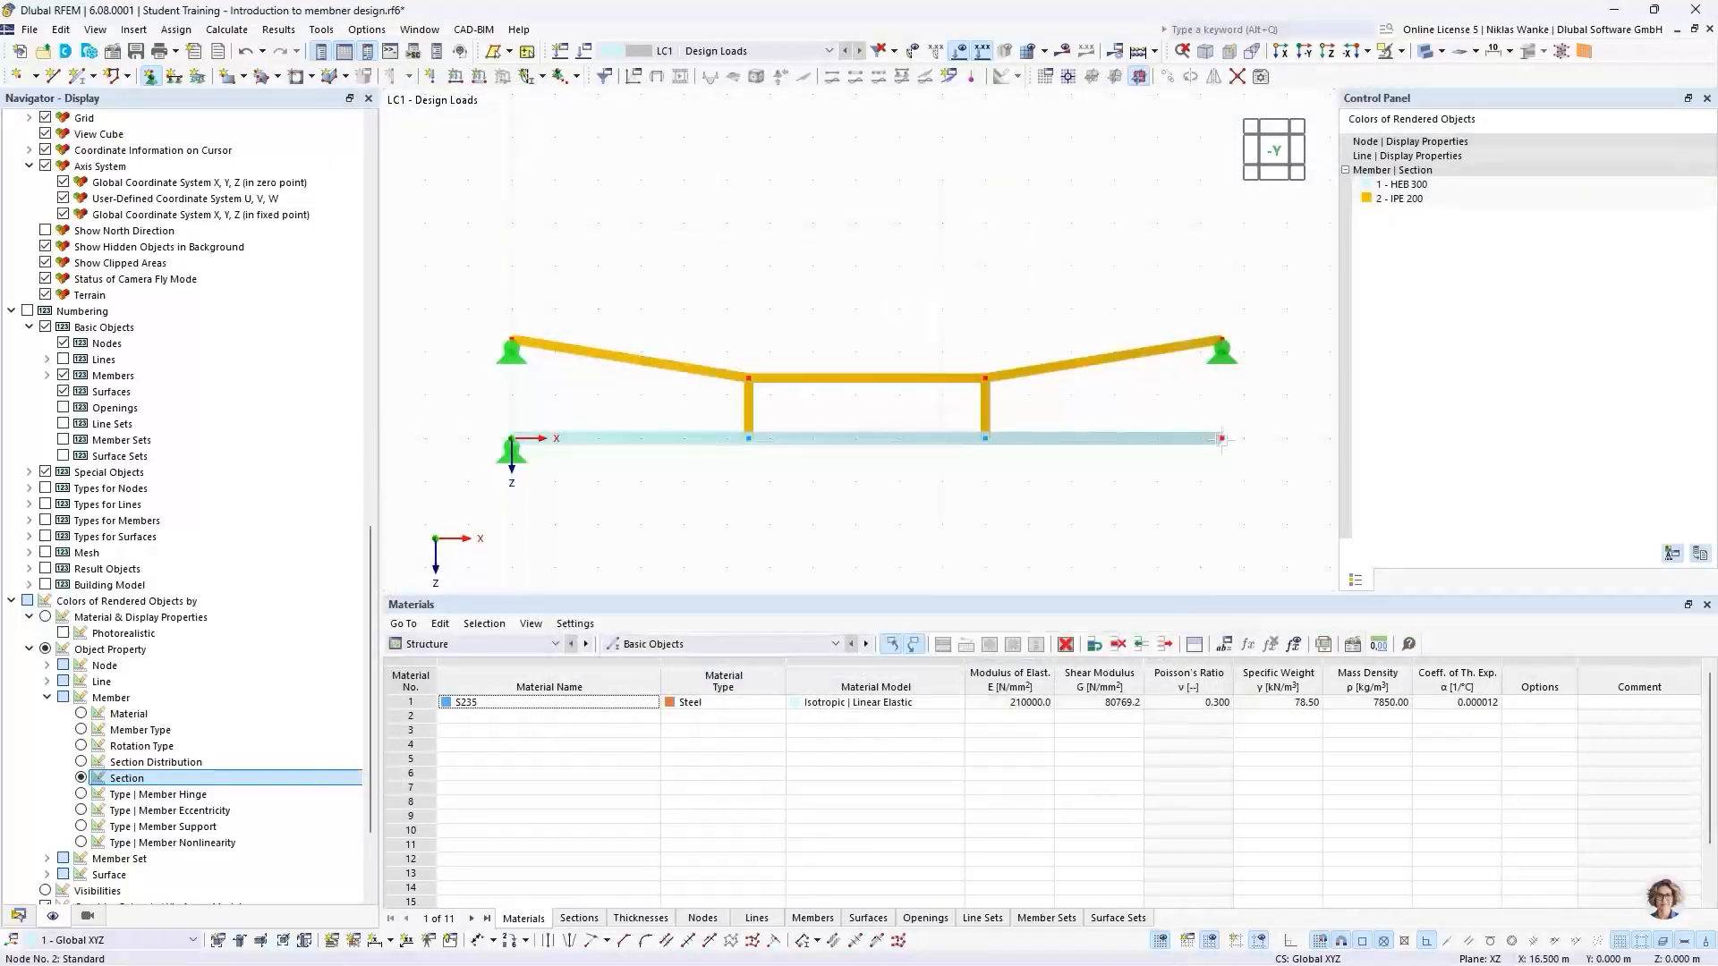
{"action": "left_click", "coordinate": [1221, 438]}
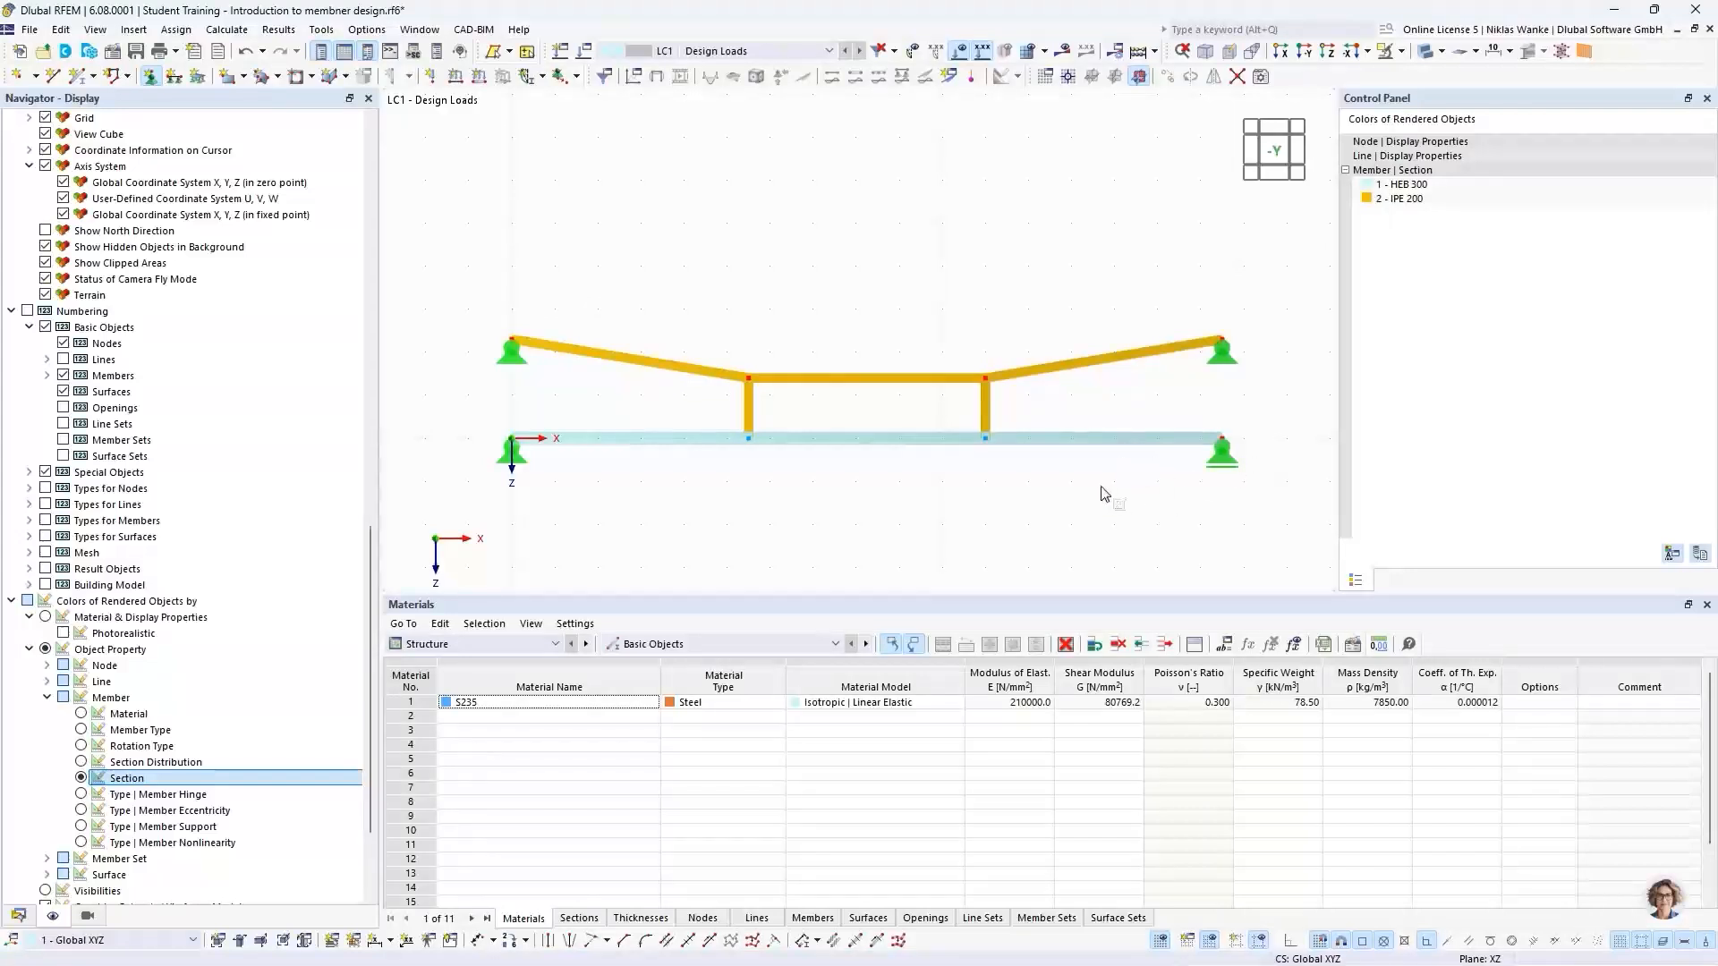
{"action": "scroll", "coordinate": [1086, 483], "scroll_direction": "down", "scroll_amount": 2}
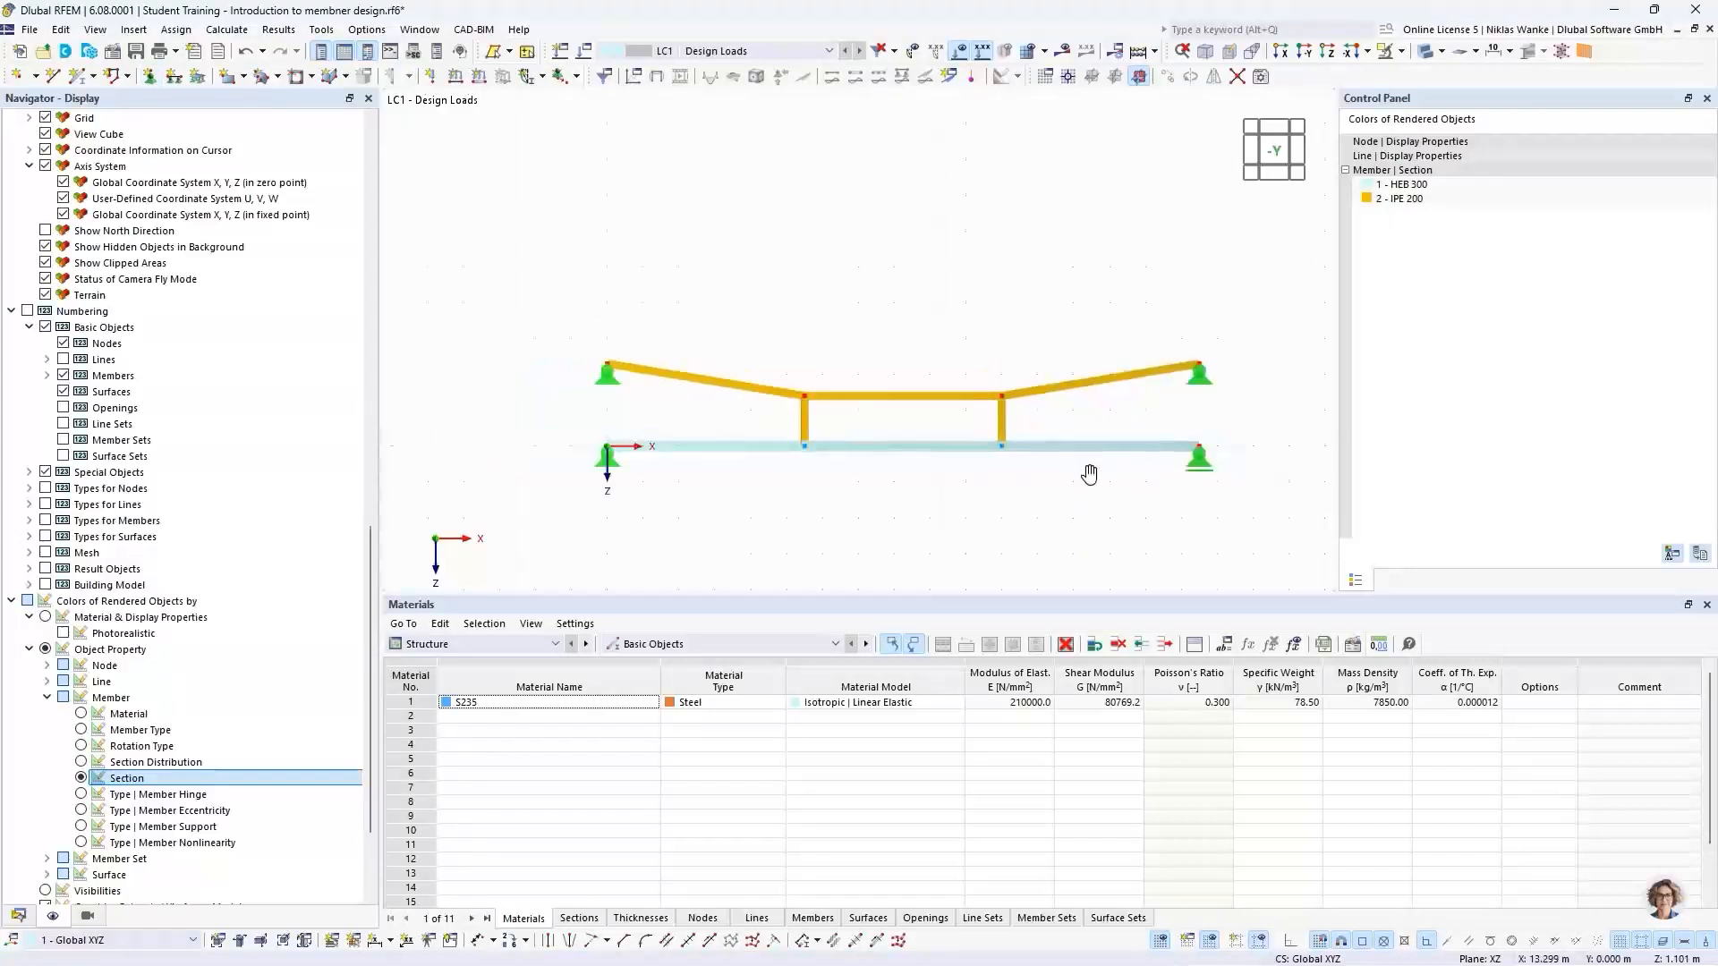
{"action": "middle_click_drag", "start_coordinate": [1089, 472], "coordinate": [1061, 441]}
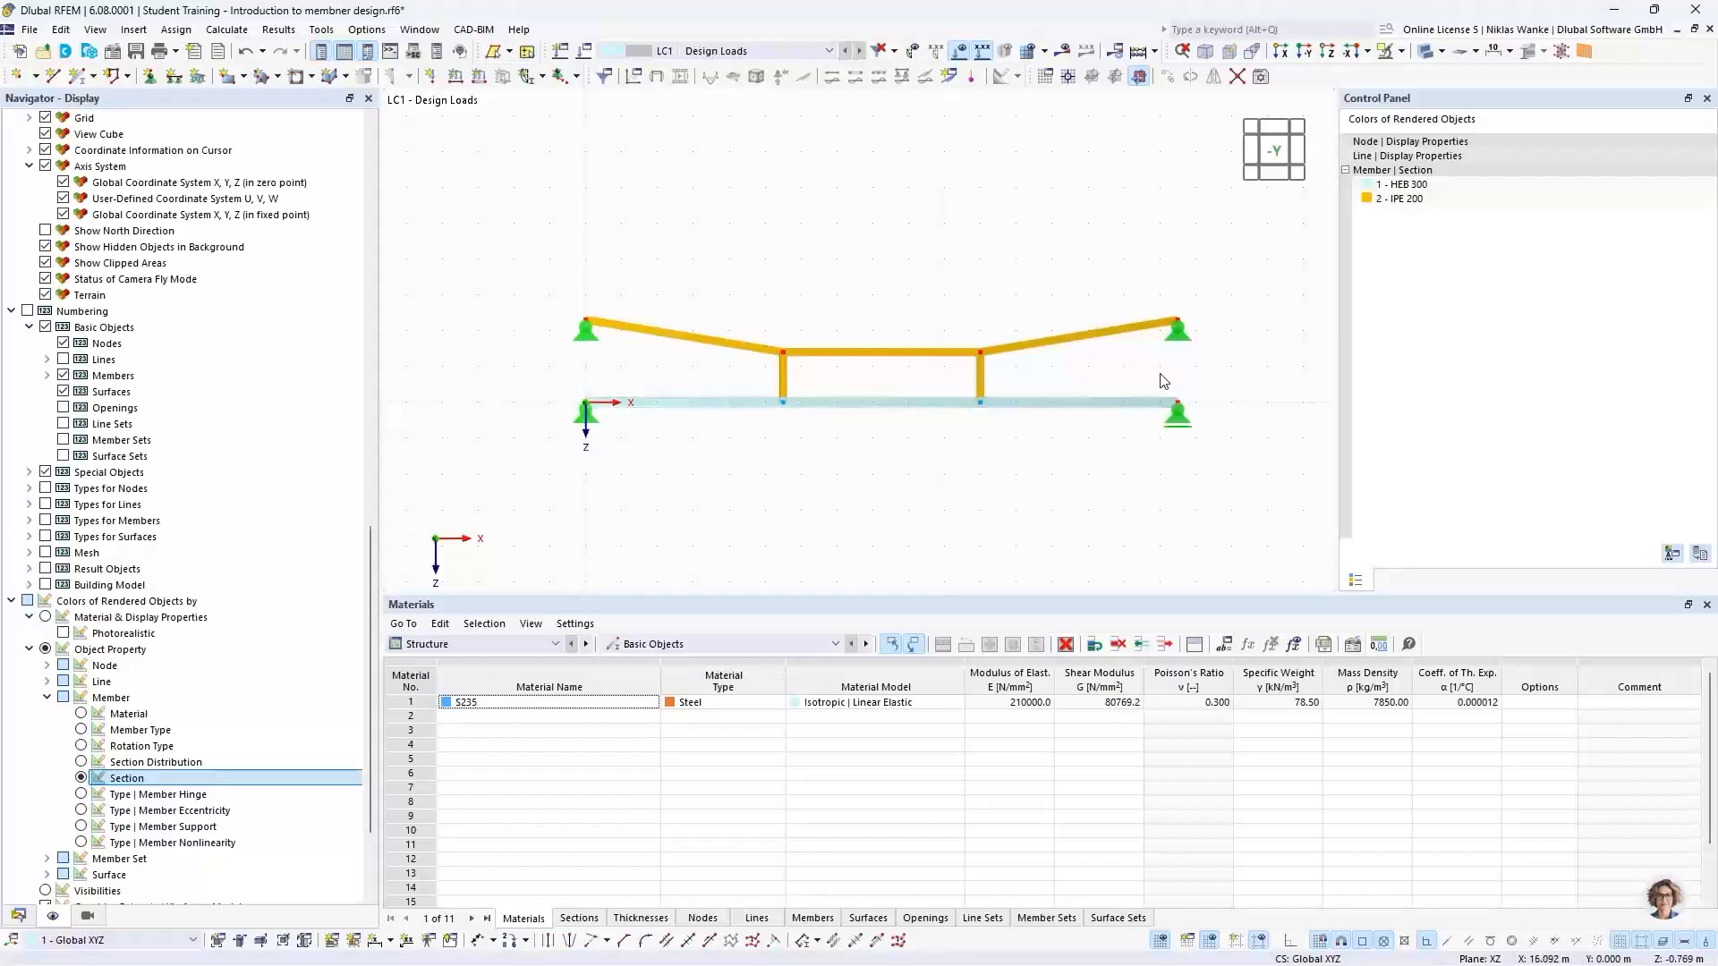
Start a new member load in LC1 - Design Loads and review the available load types, keeping Force
{"action": "left_click", "coordinate": [481, 79]}
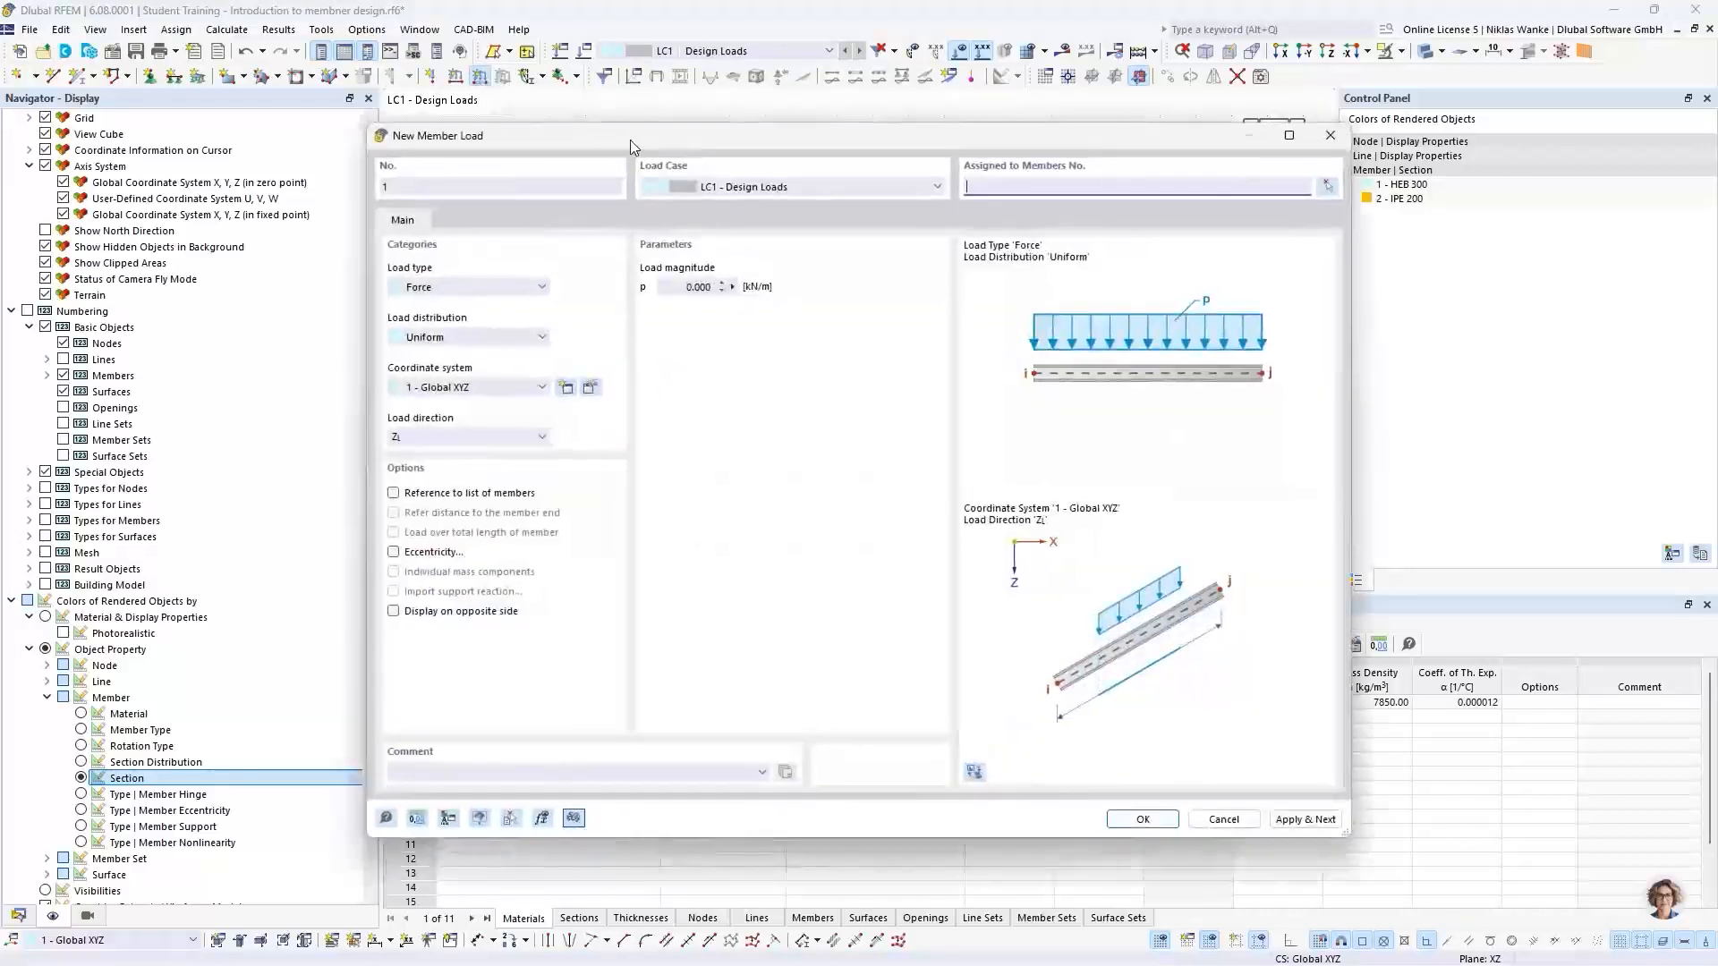
{"action": "left_click_drag", "start_coordinate": [715, 143], "coordinate": [780, 137]}
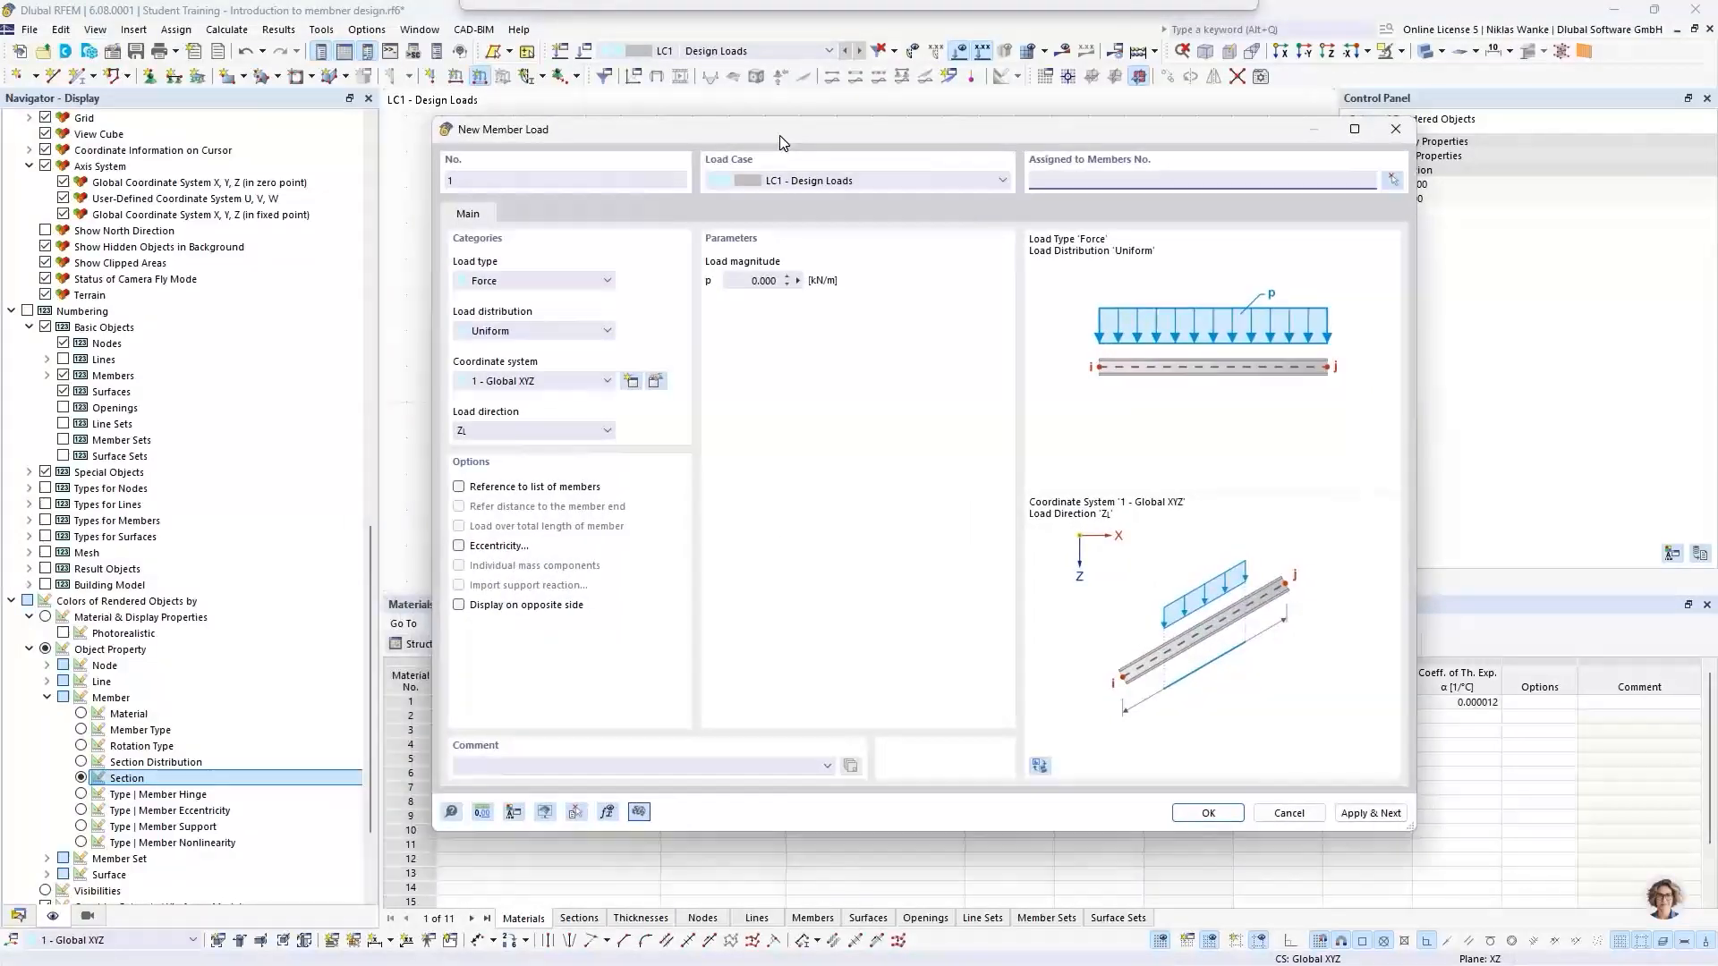
{"action": "left_click", "coordinate": [507, 284]}
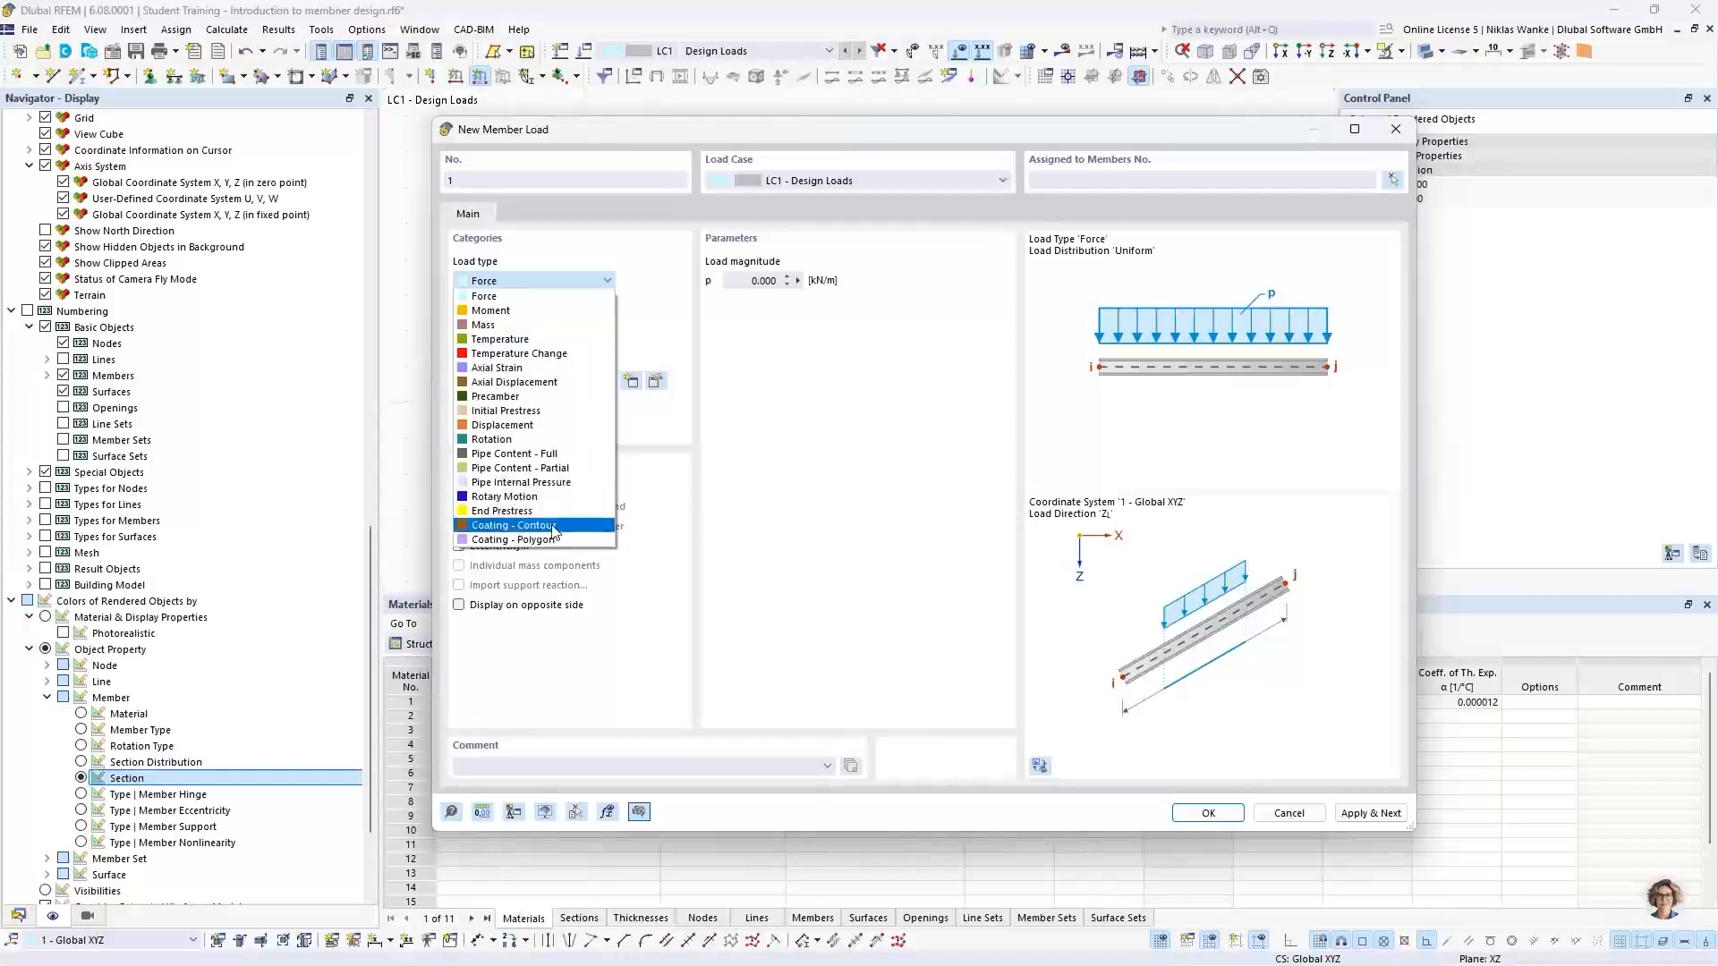
{"action": "left_click", "coordinate": [630, 264]}
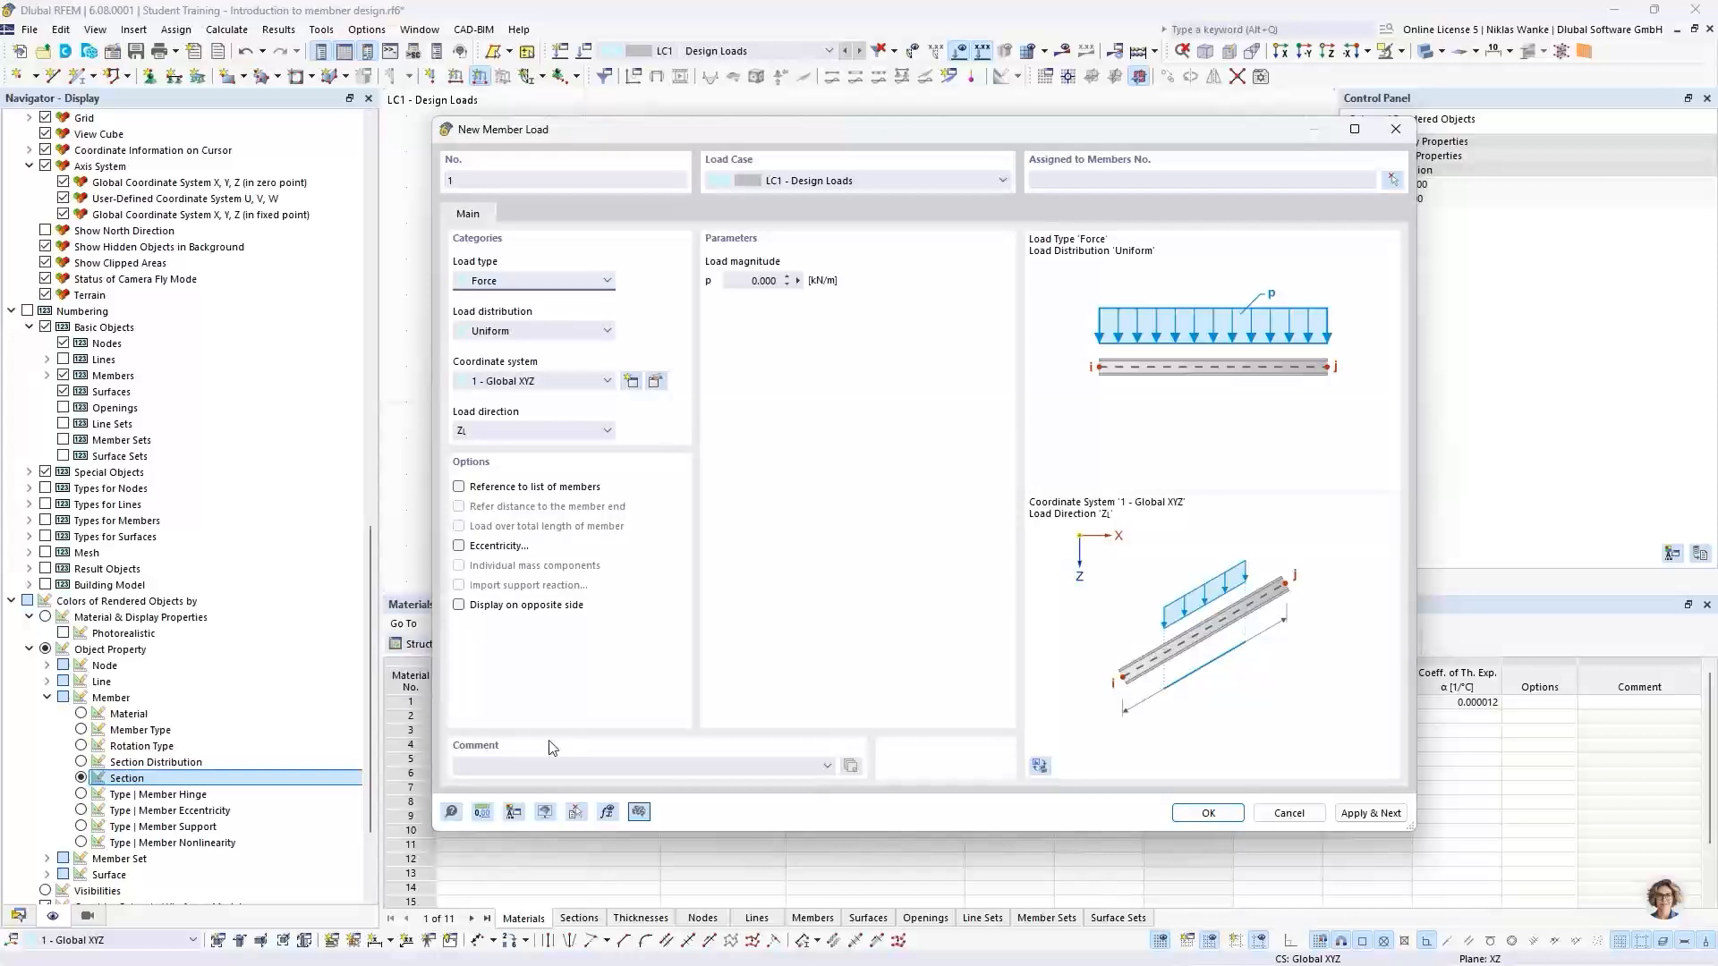
Open the online manual page on member loads, read the load type descriptions, and return to the member load definition
{"action": "left_click", "coordinate": [451, 814]}
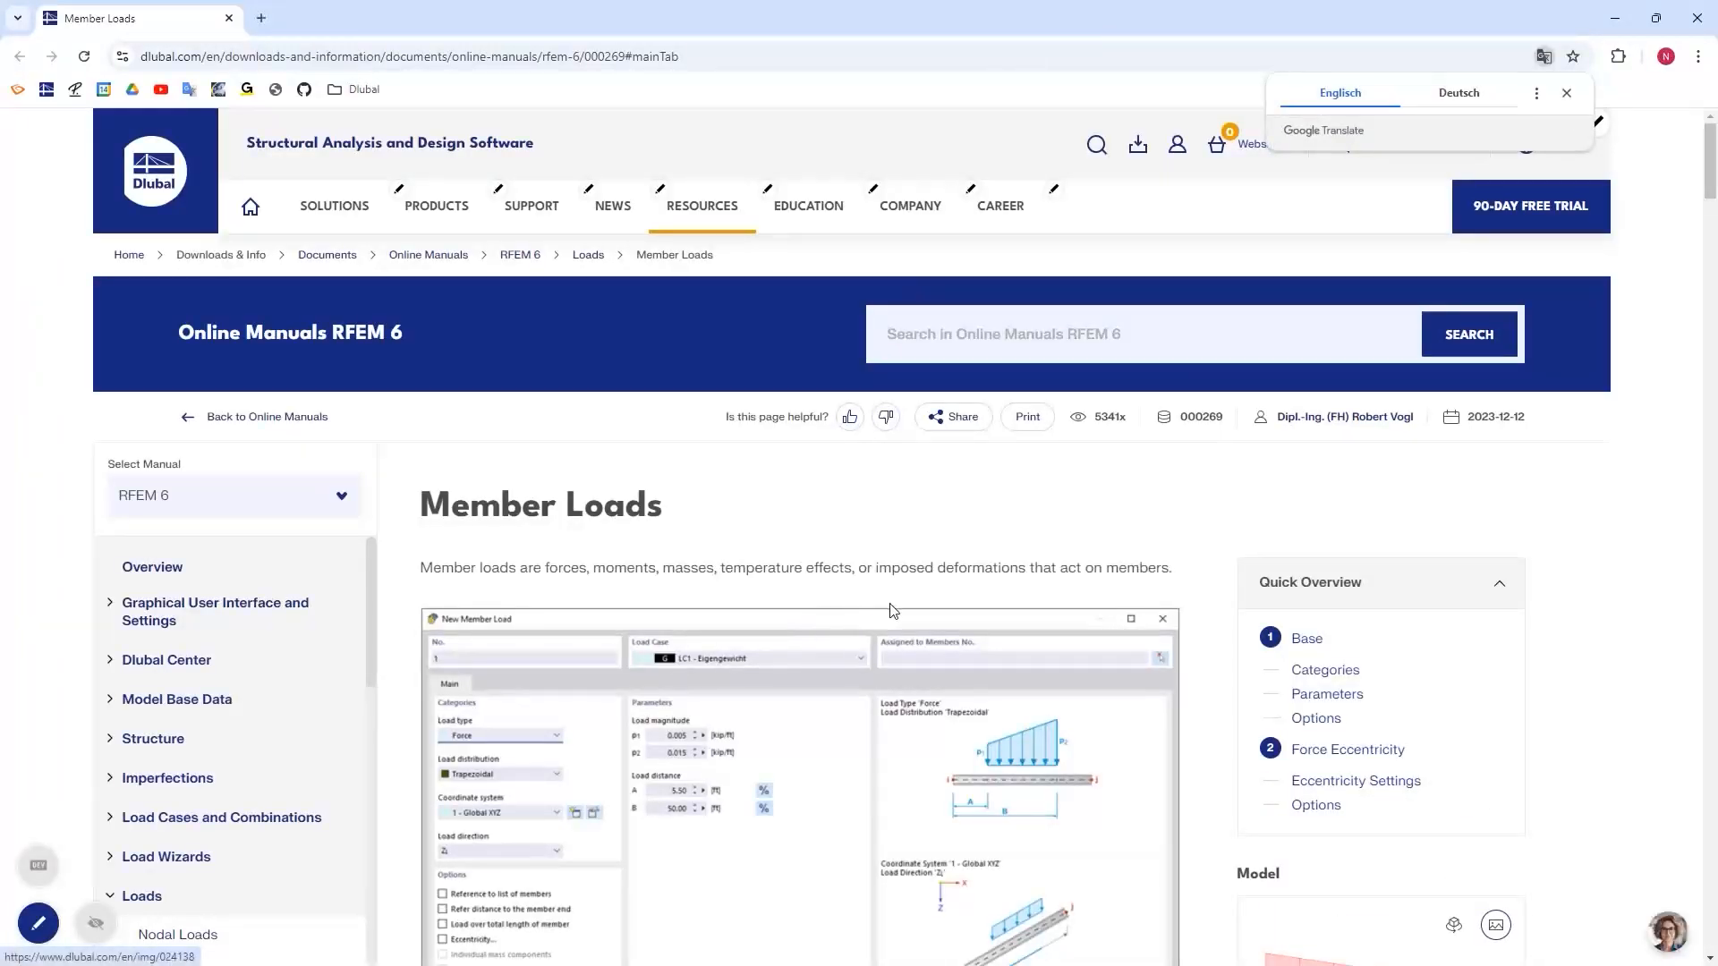
{"action": "scroll", "coordinate": [886, 607], "scroll_direction": "down", "scroll_amount": 2}
{"action": "scroll", "coordinate": [885, 608], "scroll_direction": "down", "scroll_amount": 3}
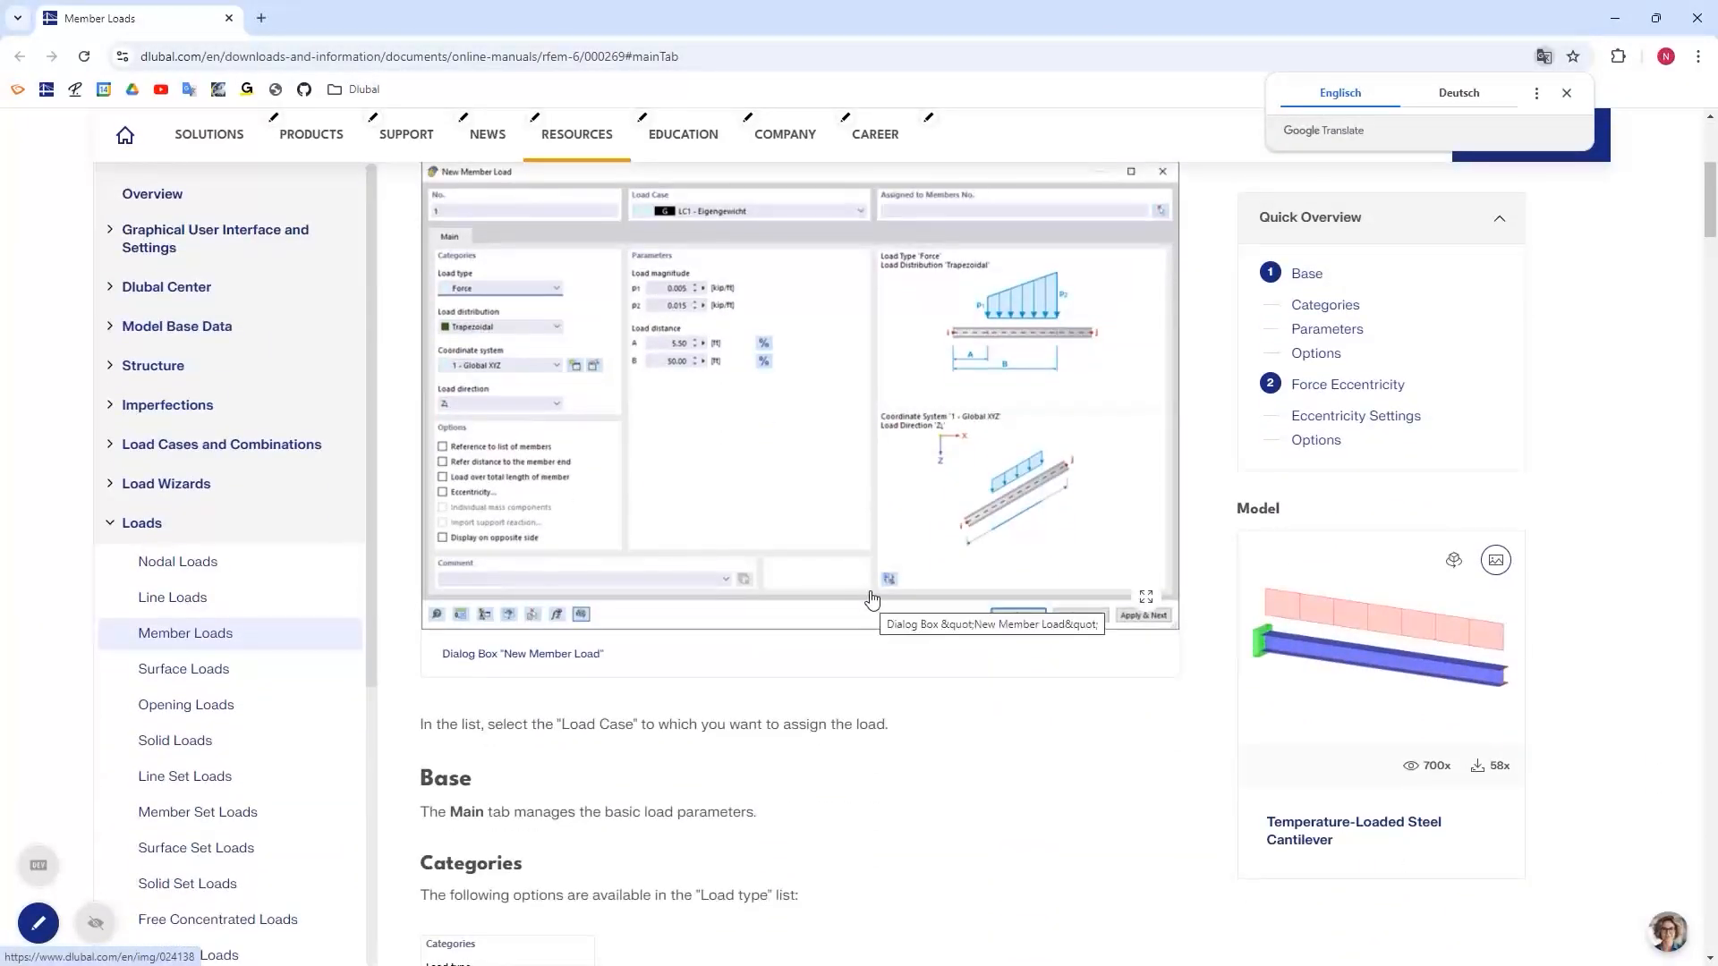
{"action": "scroll", "coordinate": [873, 598], "scroll_direction": "down", "scroll_amount": 8}
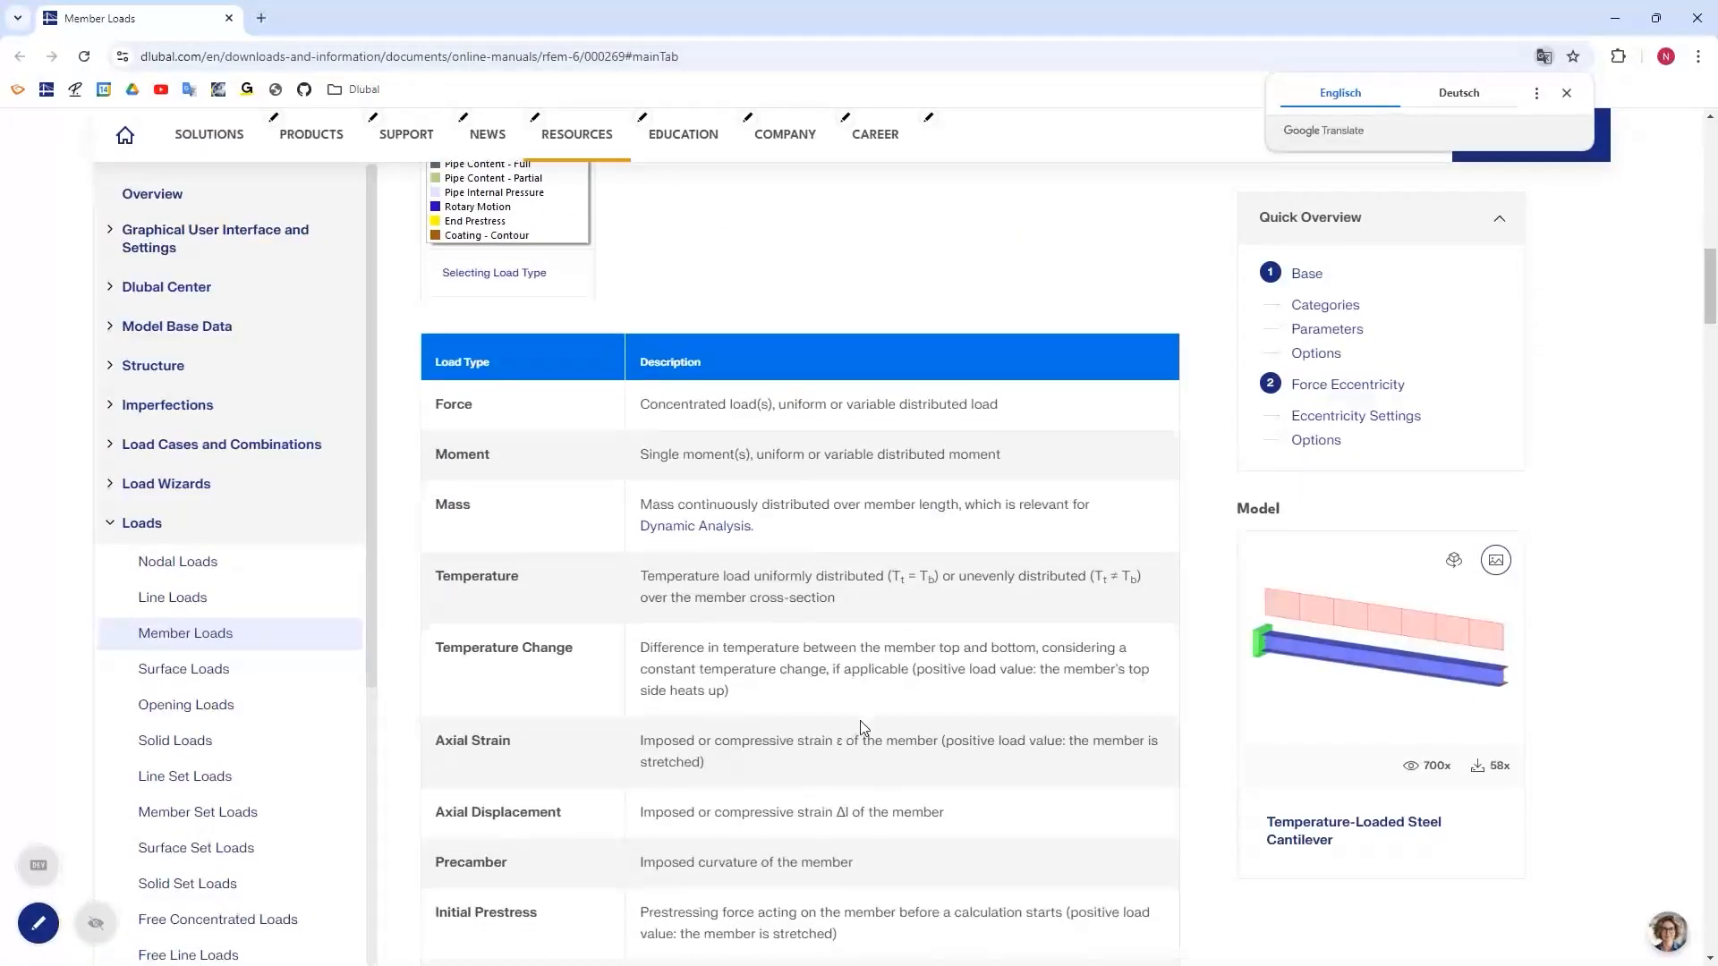
{"action": "scroll", "coordinate": [861, 724], "scroll_direction": "down", "scroll_amount": 4}
{"action": "scroll", "coordinate": [861, 725], "scroll_direction": "down", "scroll_amount": 2}
{"action": "scroll", "coordinate": [854, 702], "scroll_direction": "down", "scroll_amount": 1}
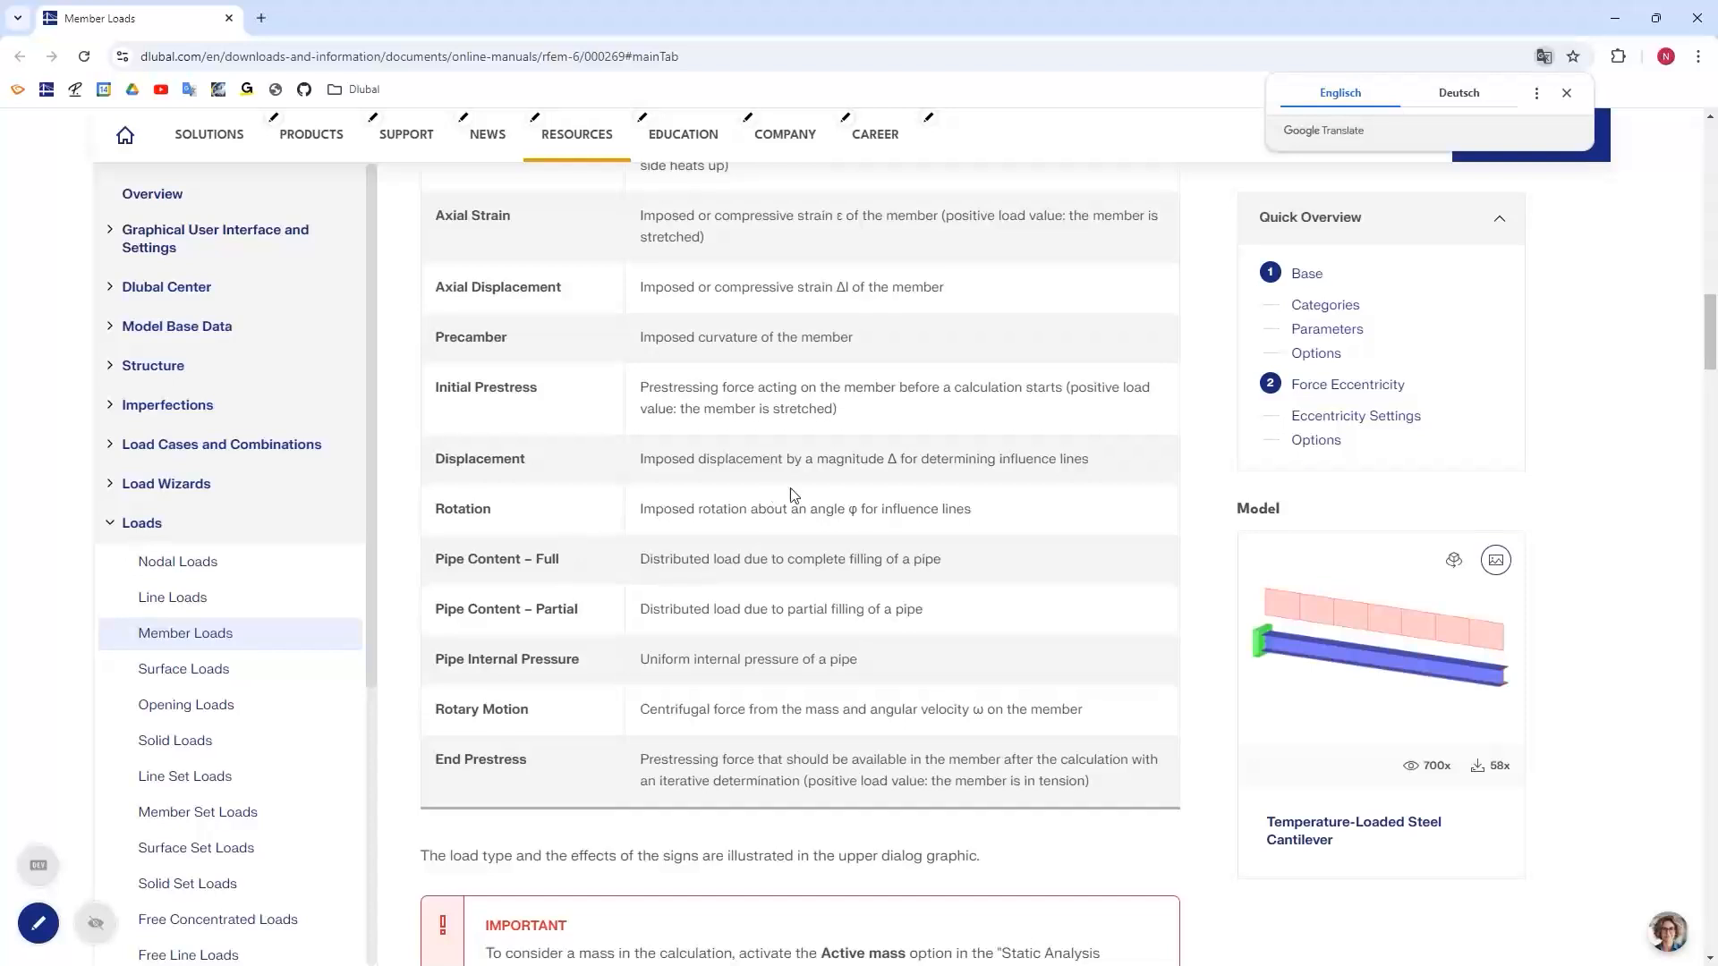
{"action": "scroll", "coordinate": [816, 492], "scroll_direction": "up", "scroll_amount": 20}
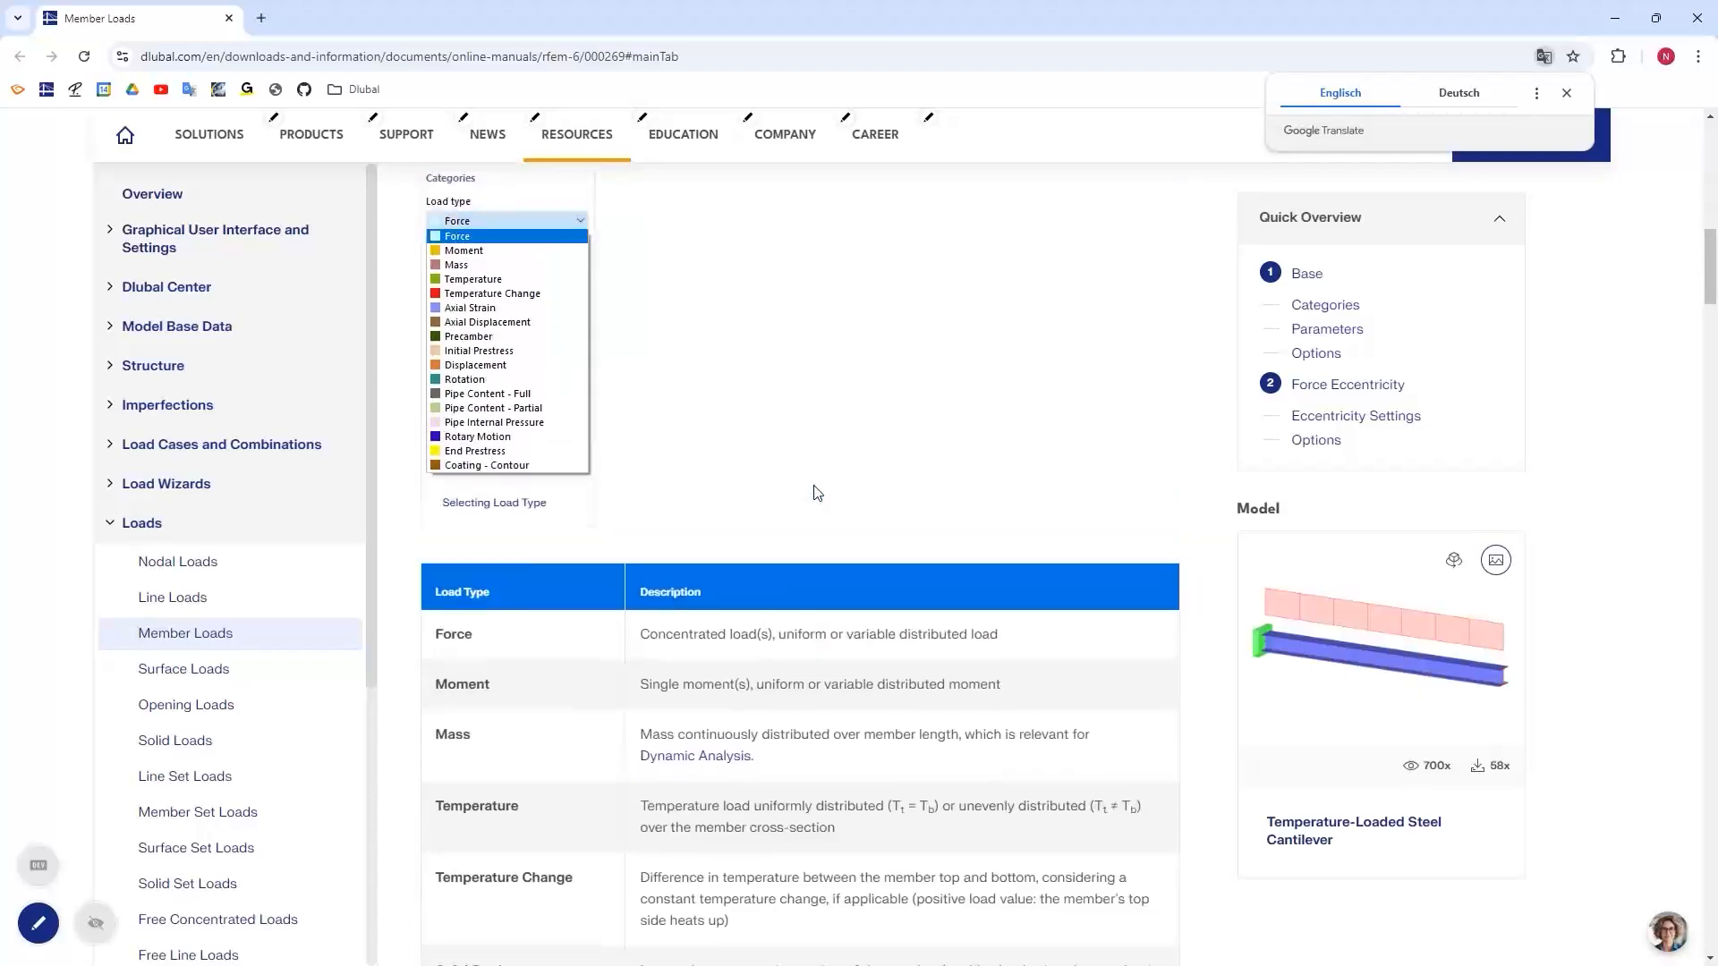
{"action": "scroll", "coordinate": [816, 491], "scroll_direction": "up", "scroll_amount": 3}
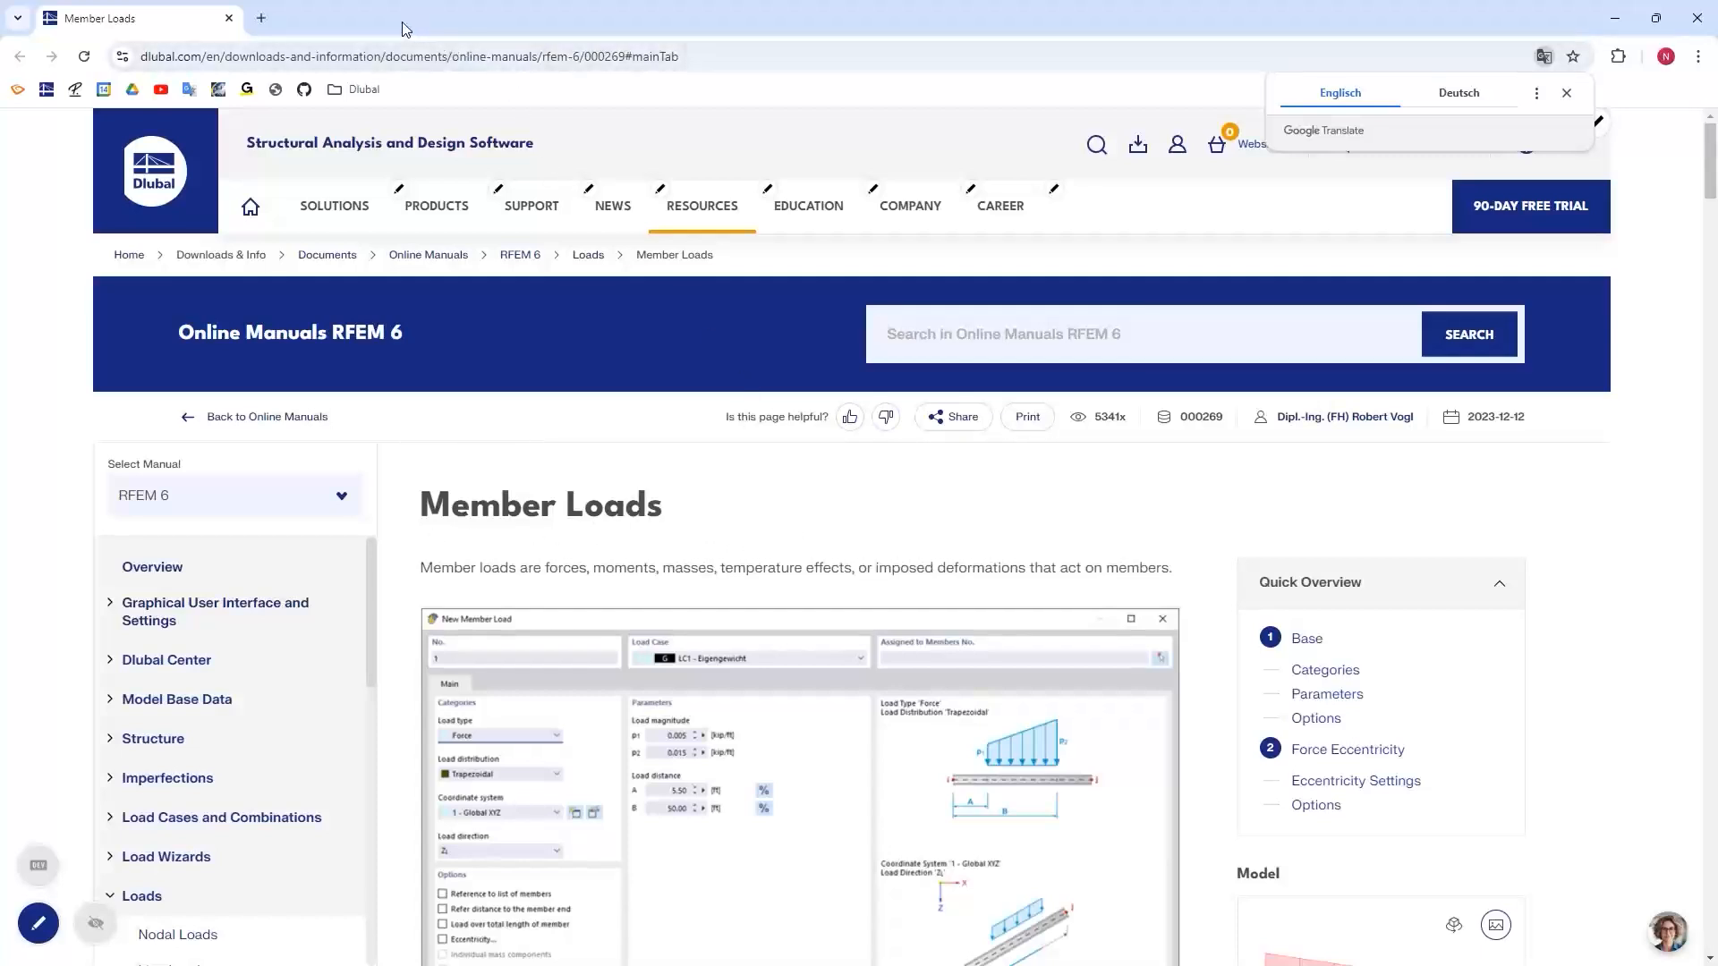
{"action": "left_click", "coordinate": [1697, 24]}
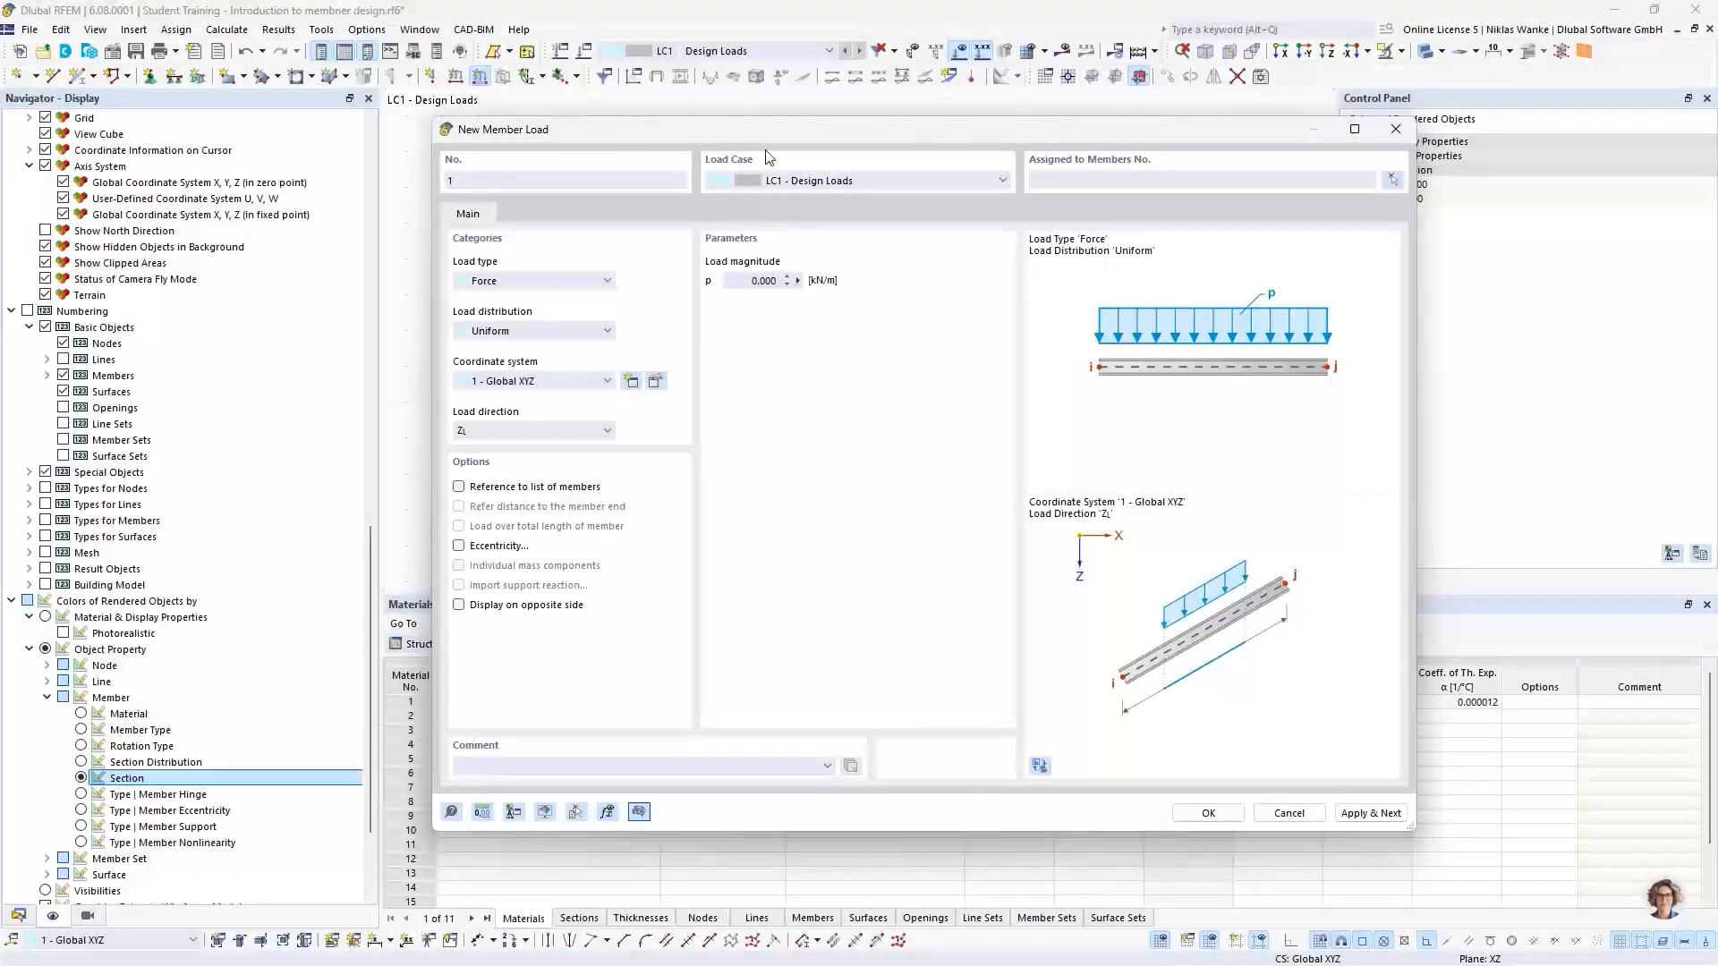
Apply a uniform force of 15 kN/m in global Z on true length to the HEB 300 beam in LC1
{"action": "left_click_drag", "start_coordinate": [744, 131], "coordinate": [877, 123]}
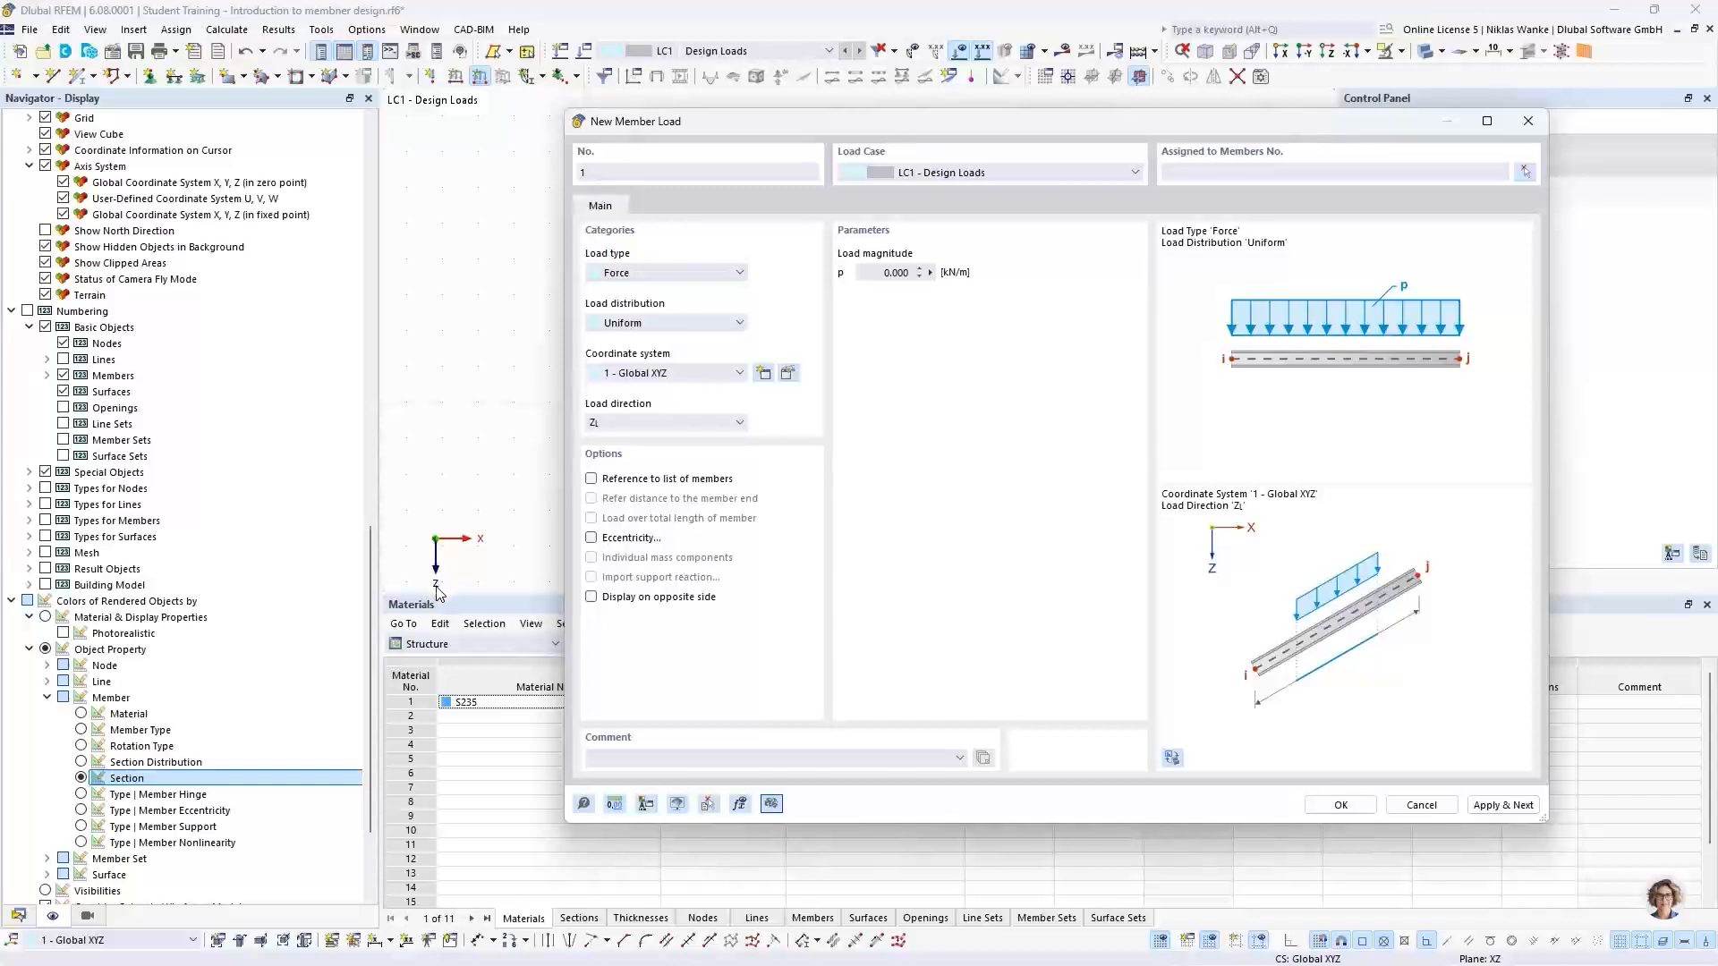
{"action": "left_click", "coordinate": [672, 426]}
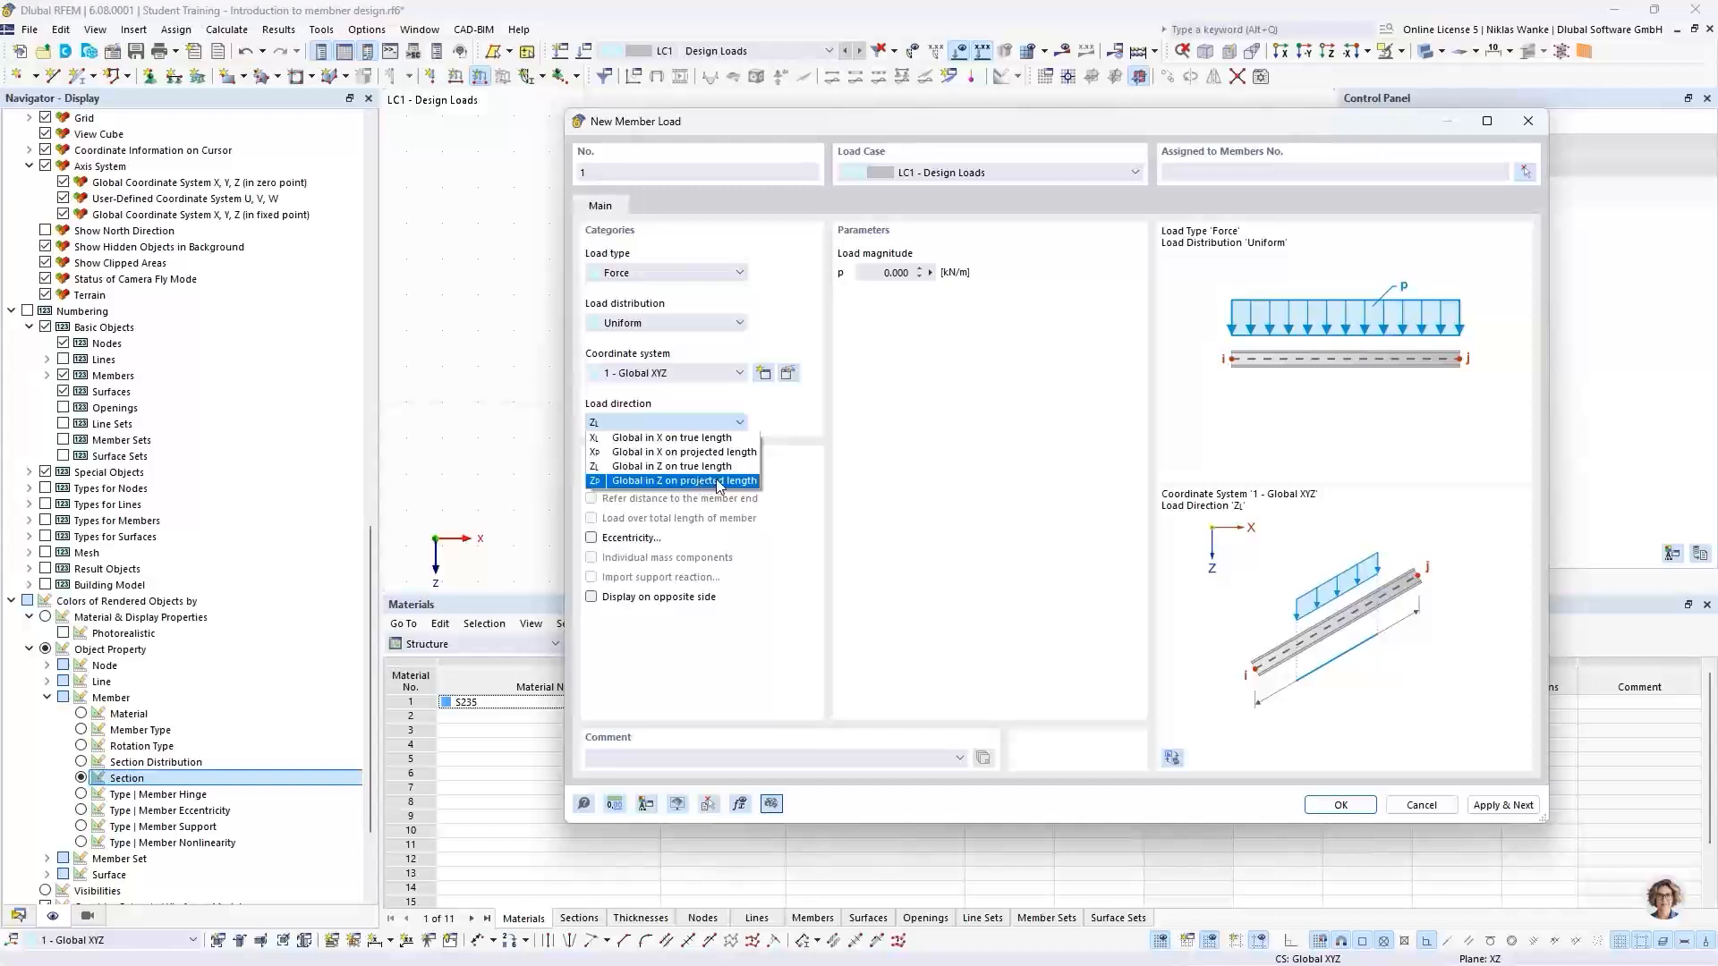
{"action": "left_click_drag", "start_coordinate": [1045, 132], "coordinate": [846, 466]}
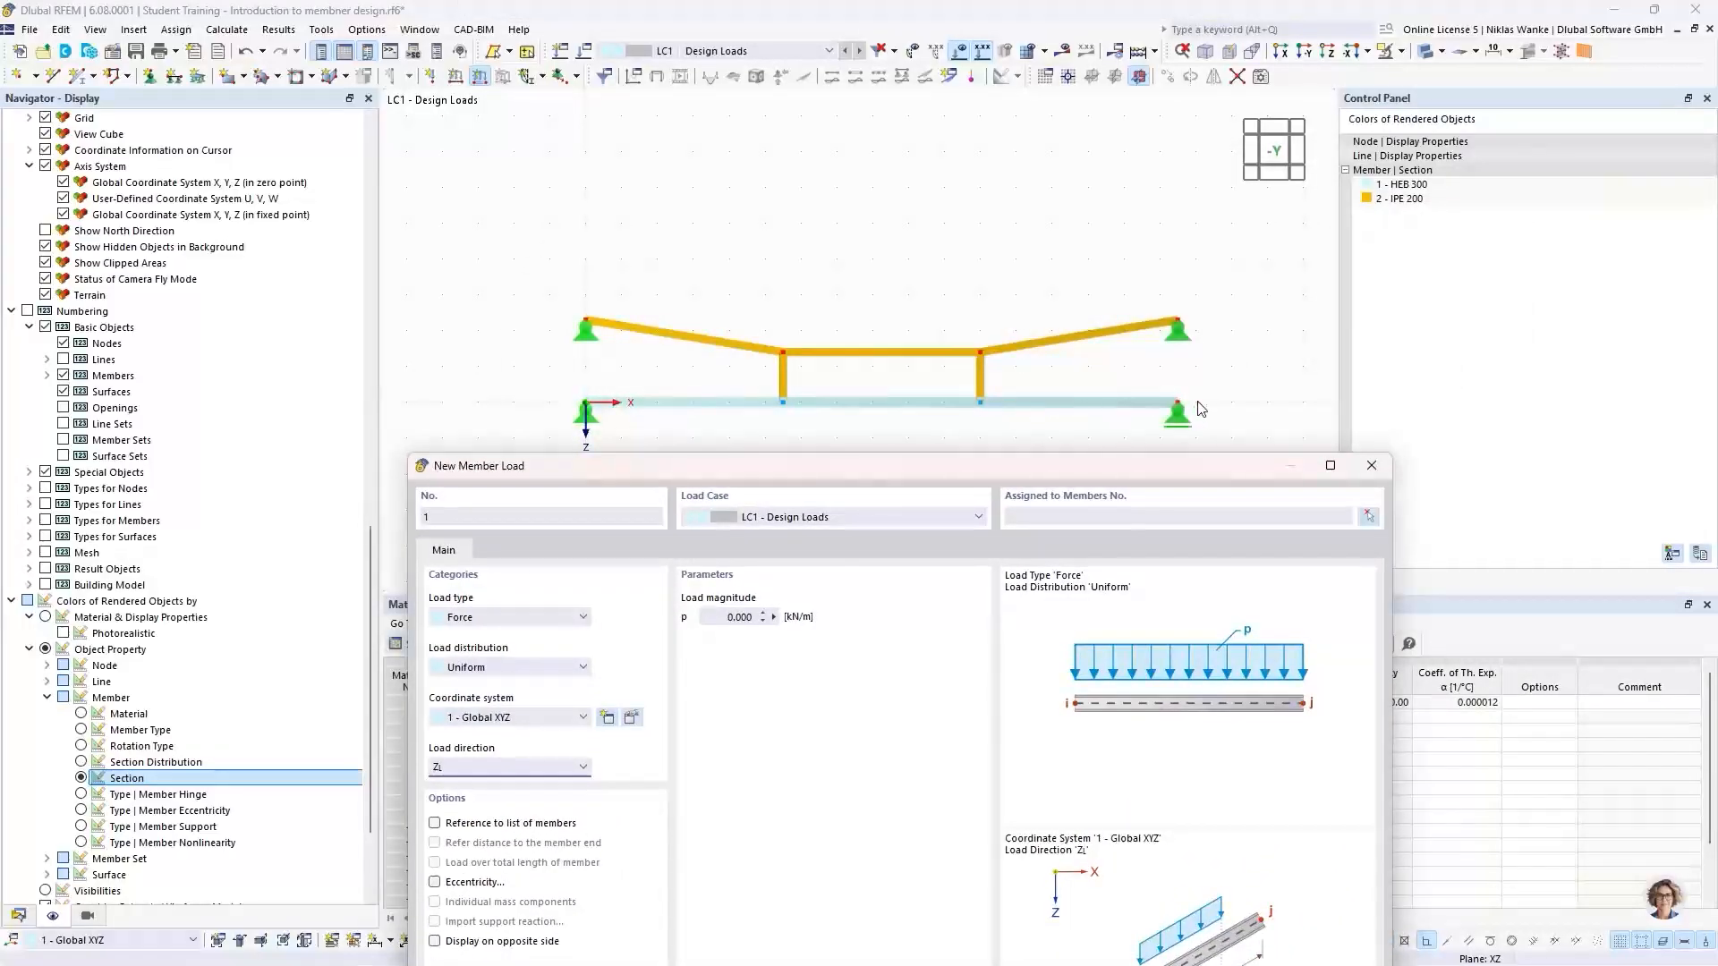
{"action": "left_click_drag", "start_coordinate": [727, 469], "coordinate": [728, 164]}
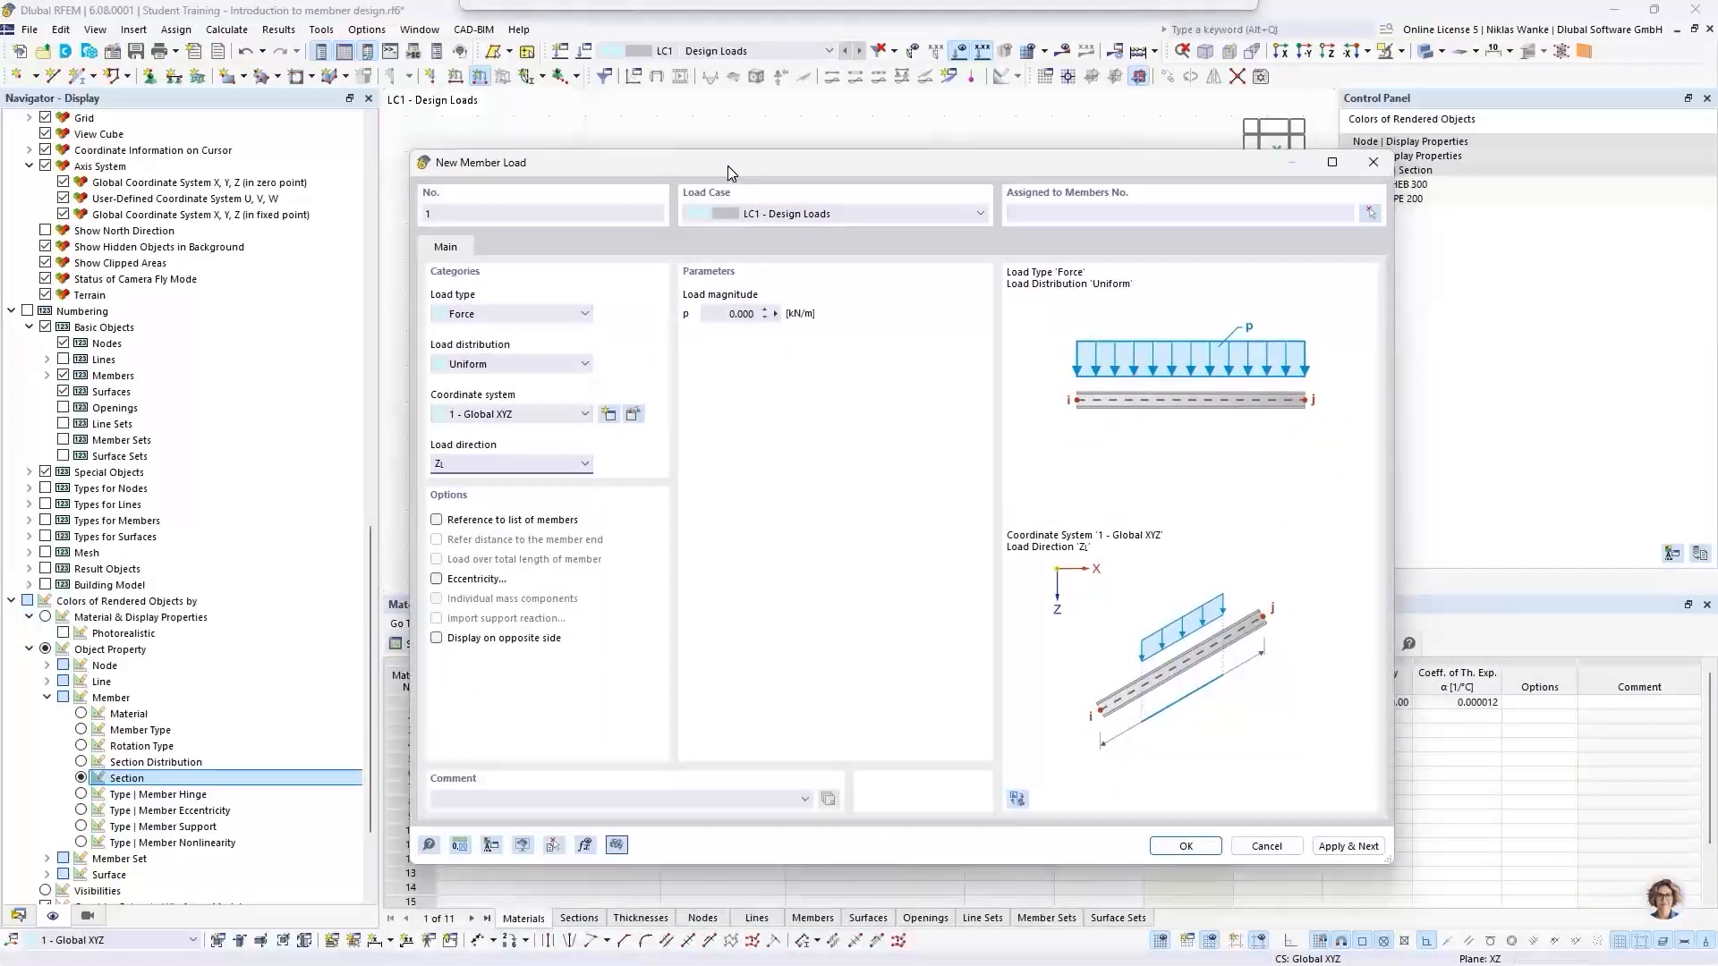
{"action": "left_click", "coordinate": [719, 312]}
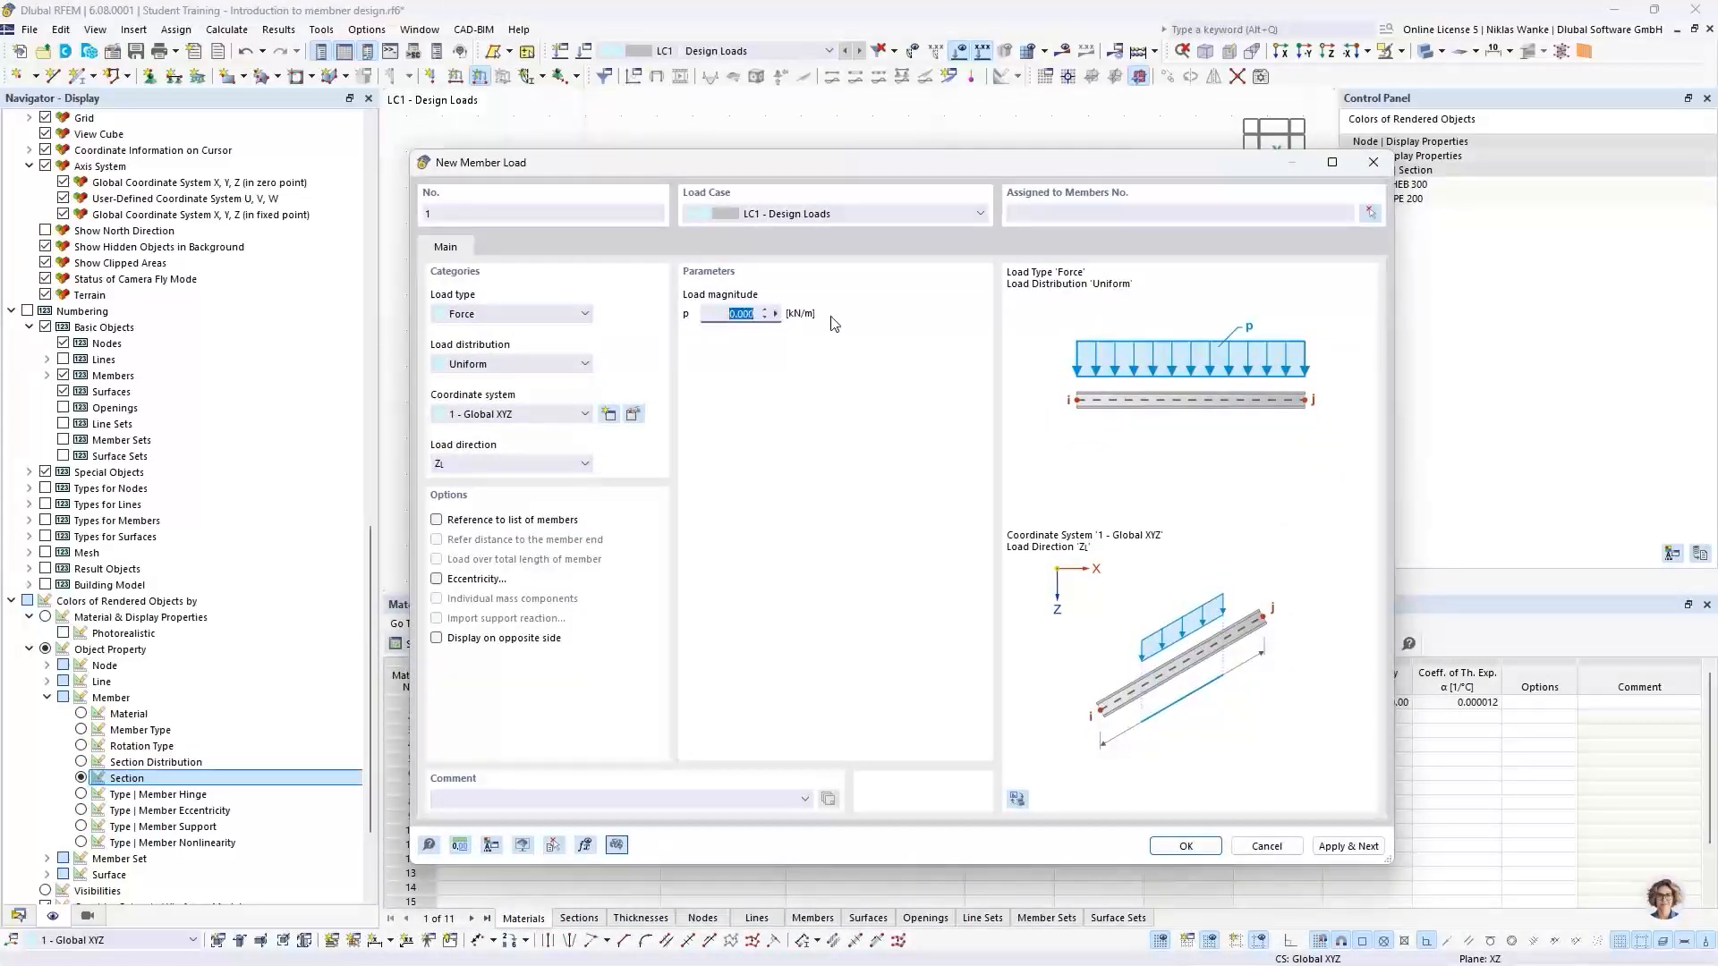
{"action": "type", "text": "15"}
{"action": "left_click", "coordinate": [1369, 215]}
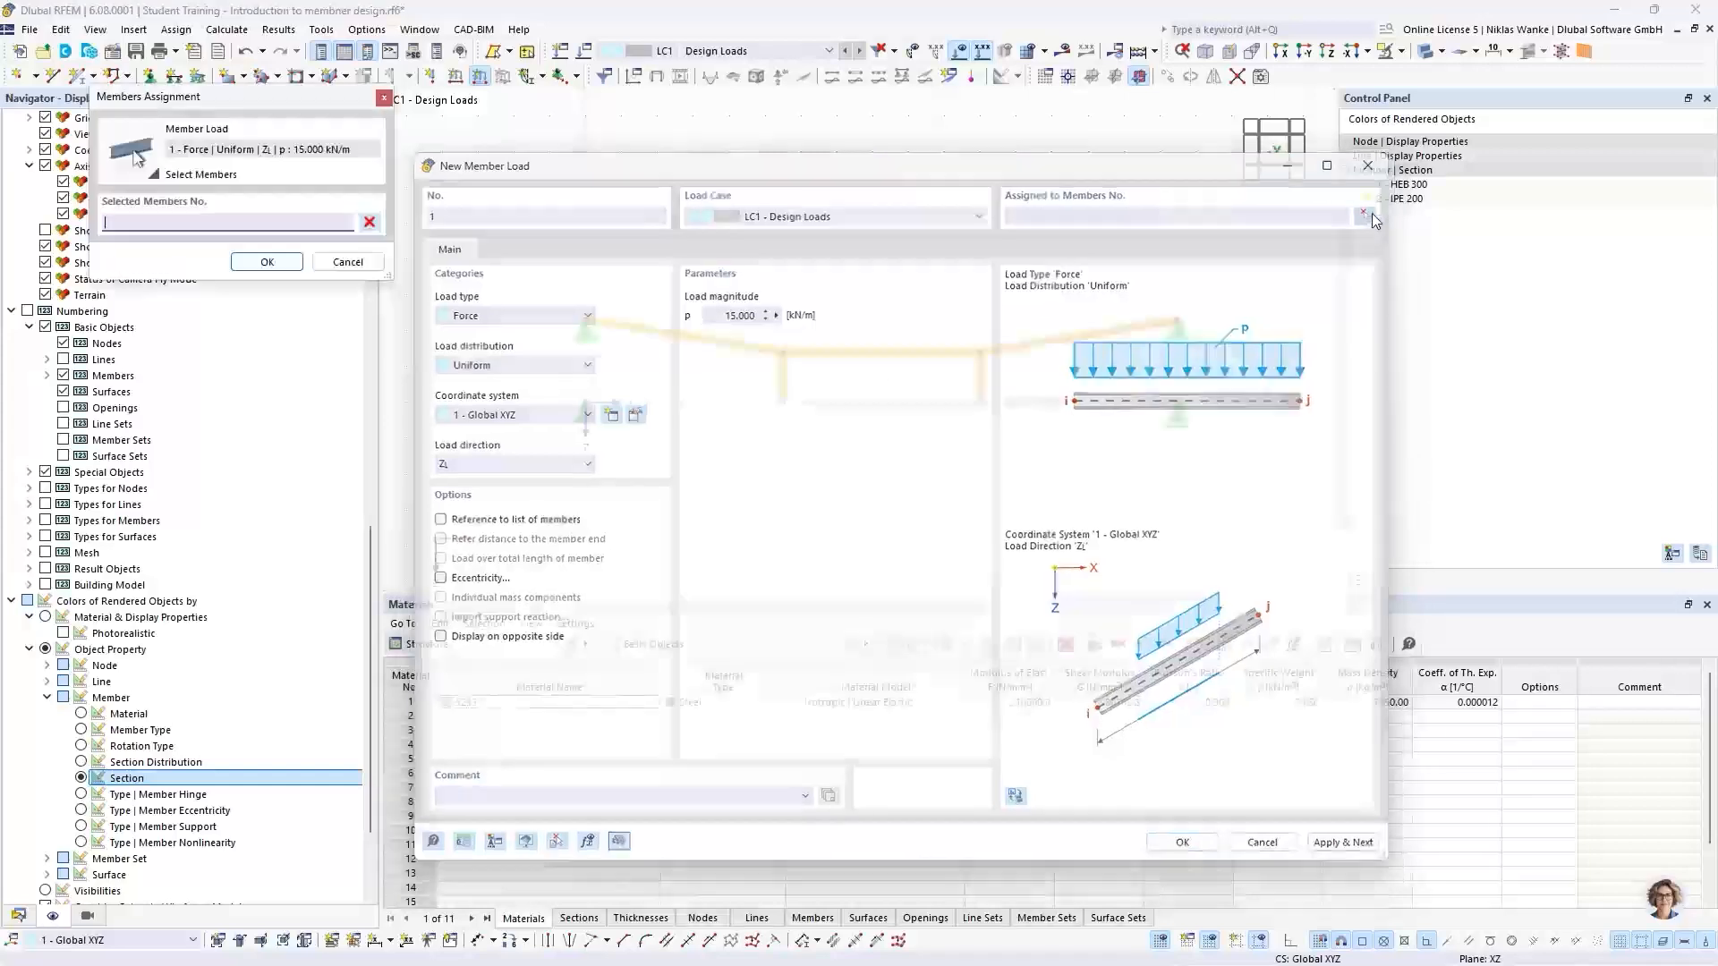
{"action": "left_click", "coordinate": [1089, 403]}
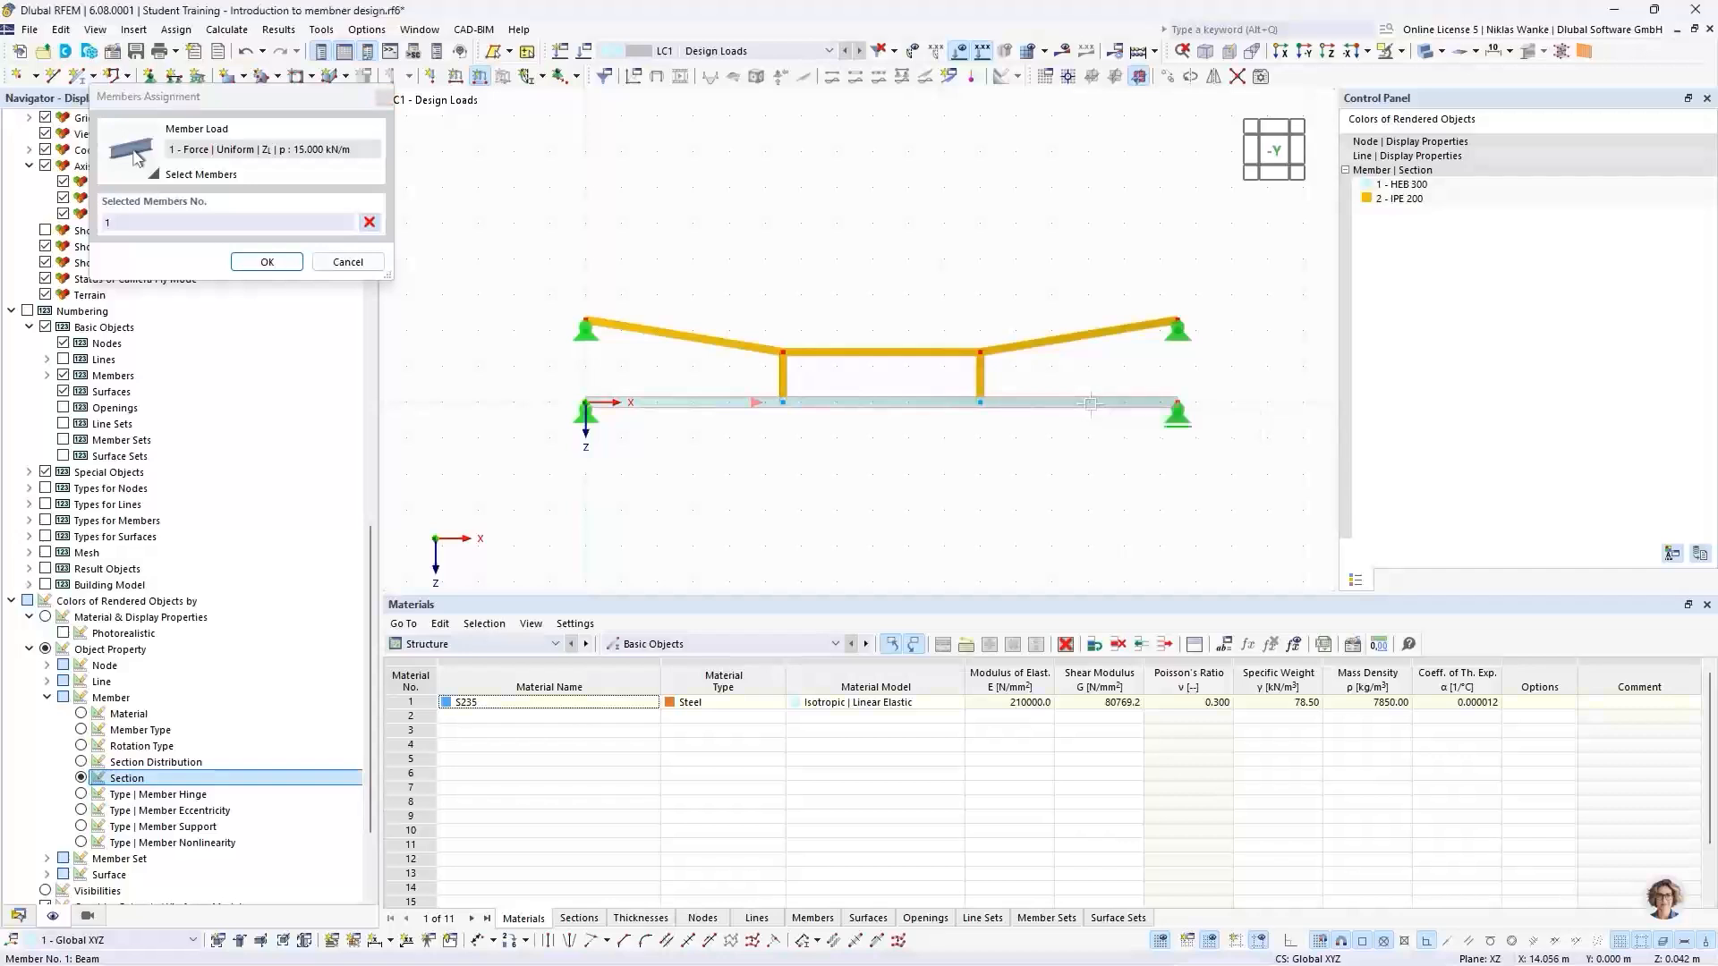
{"action": "left_click", "coordinate": [267, 261]}
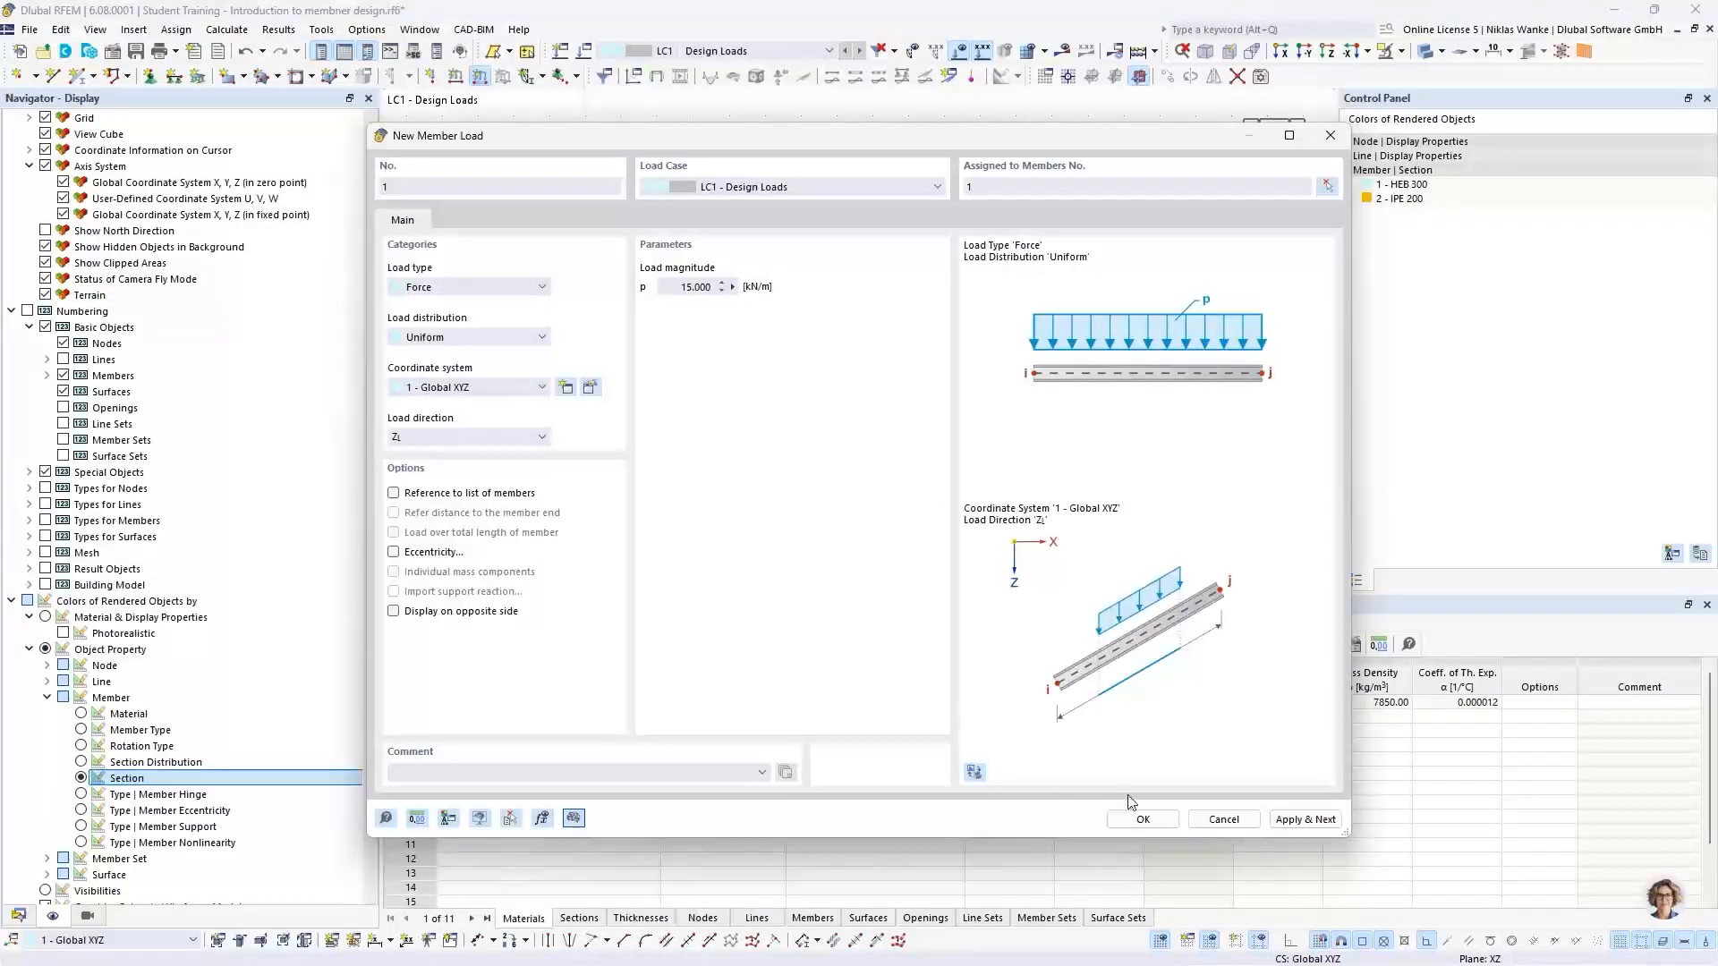
{"action": "left_click", "coordinate": [1142, 818]}
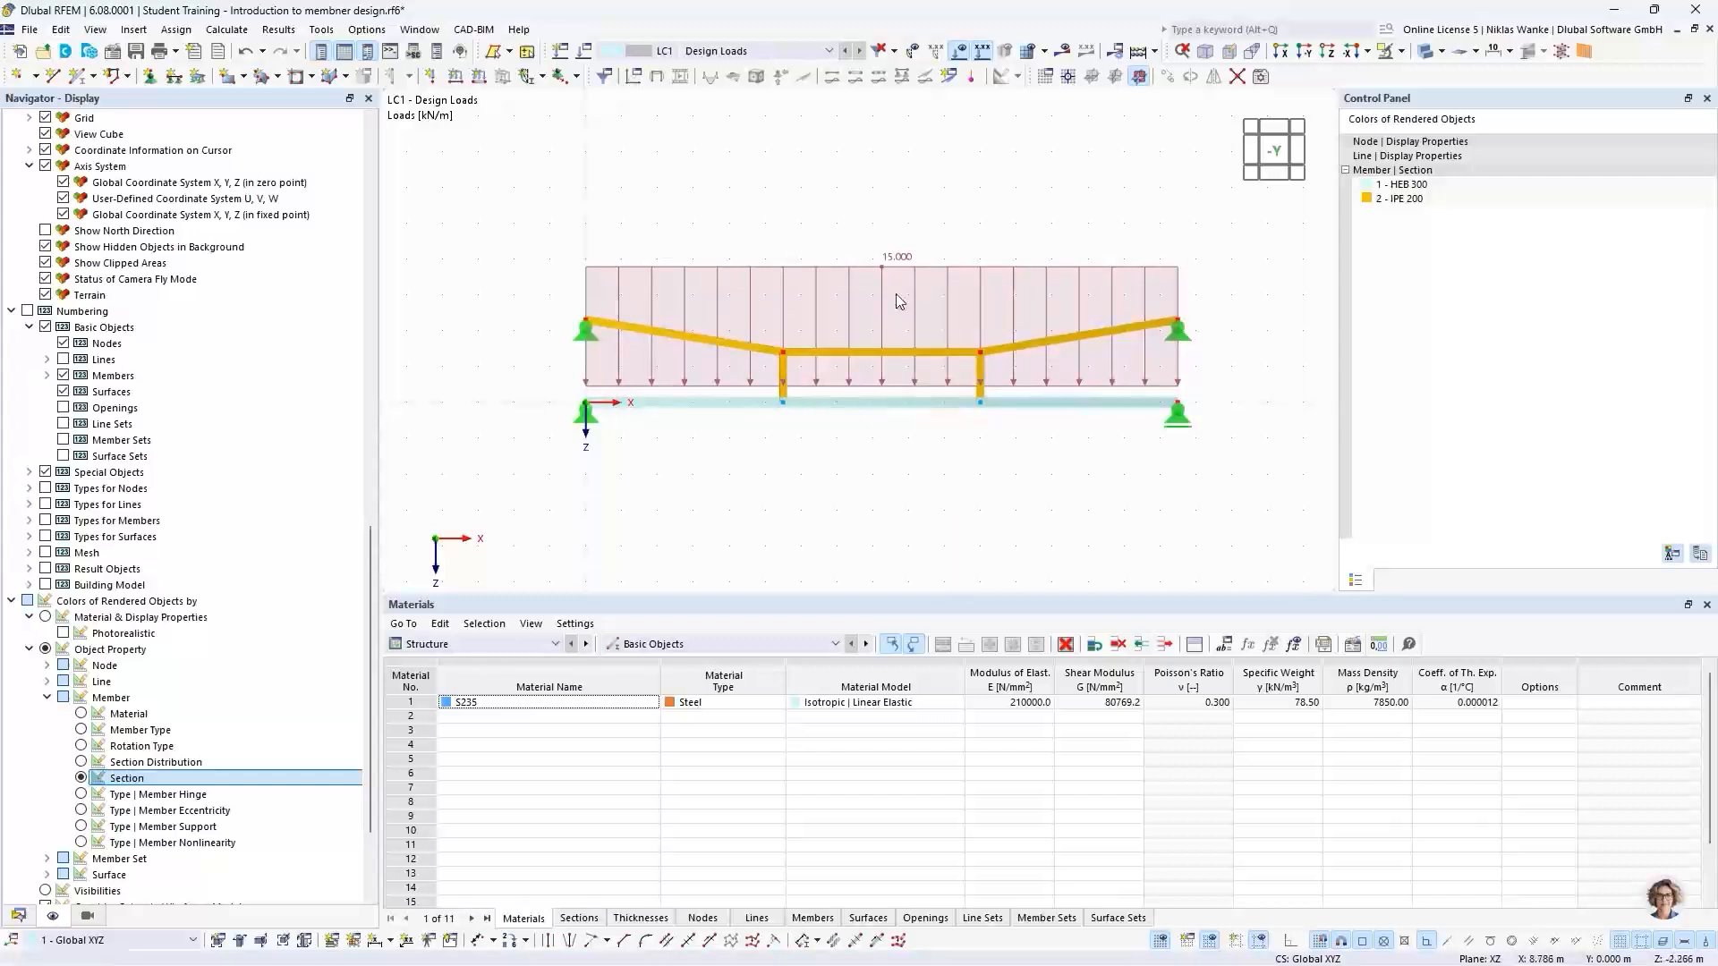
Reduce the displayed size of the member load on the beam until its diagram stays below the upper chain
{"action": "right_click", "coordinate": [893, 261]}
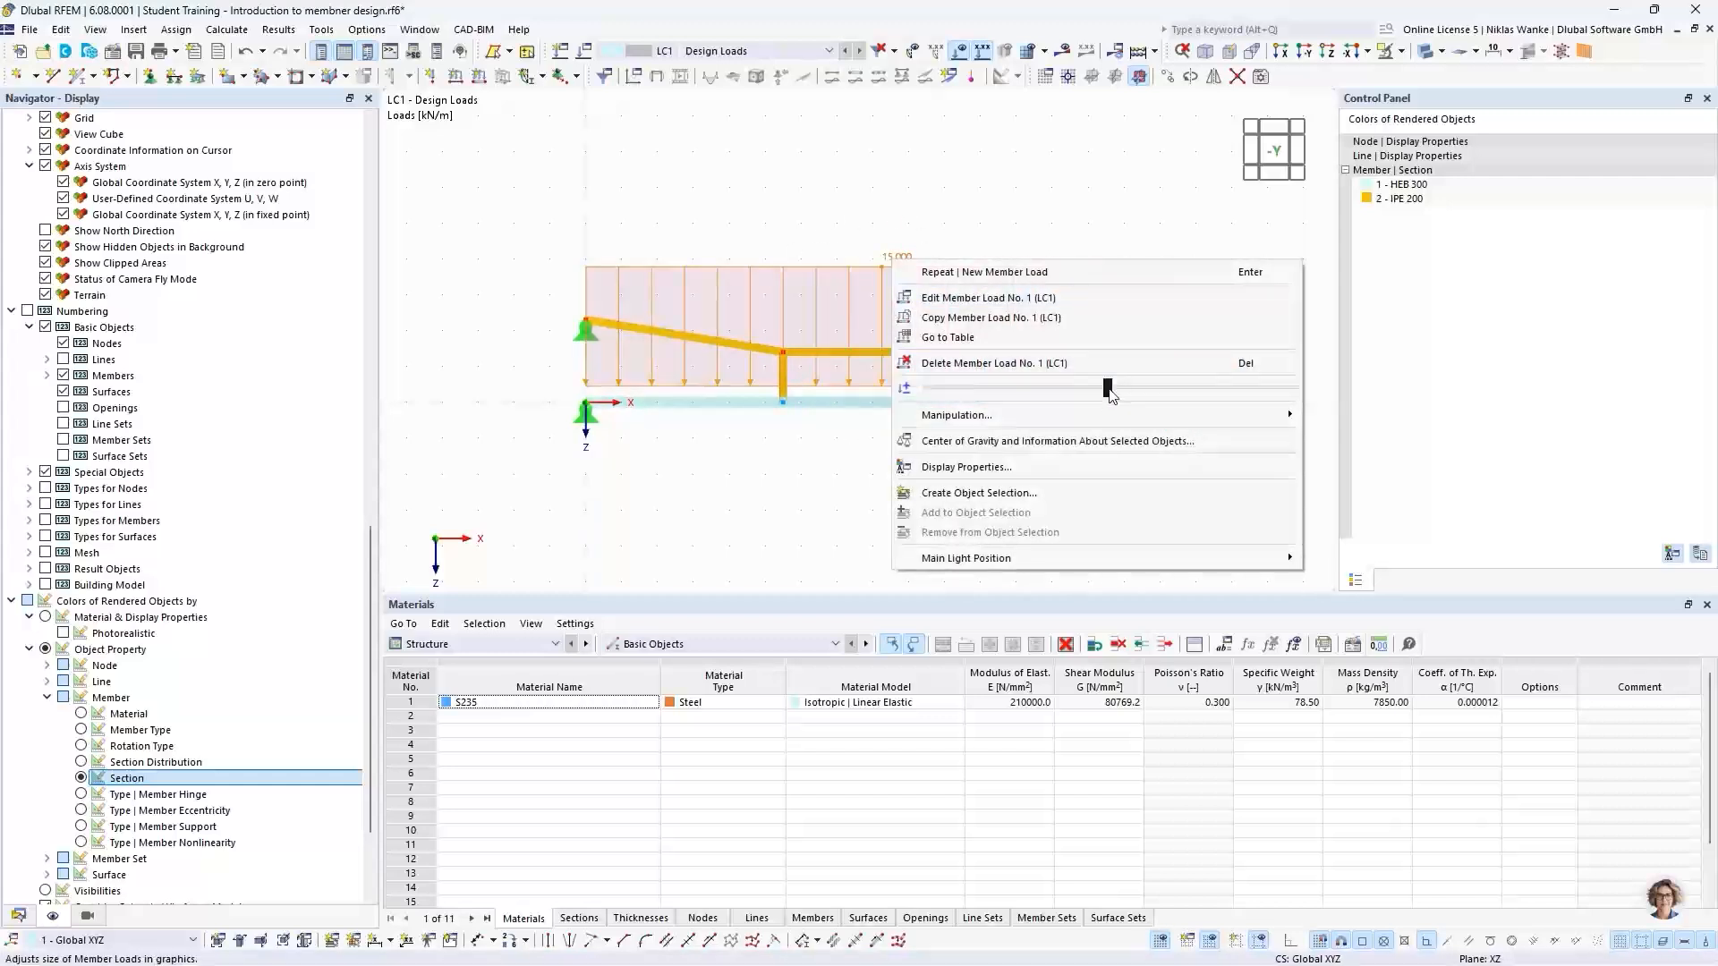
{"action": "left_click_drag", "start_coordinate": [1109, 394], "coordinate": [938, 387]}
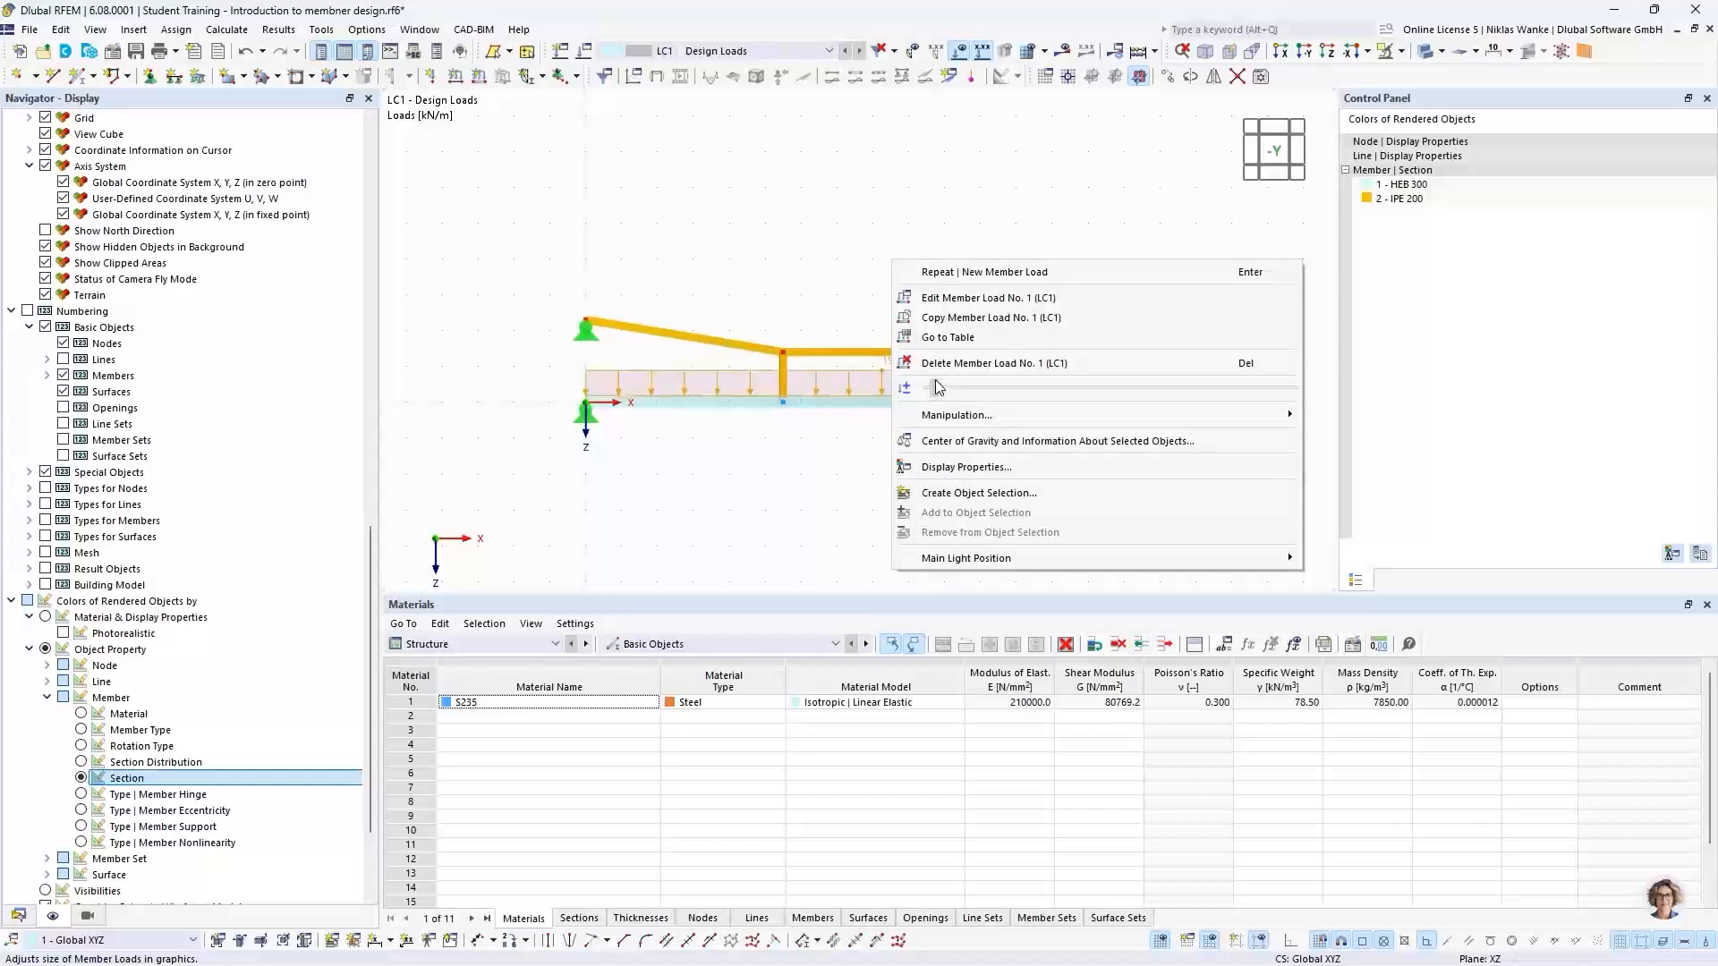
{"action": "left_click", "coordinate": [789, 480]}
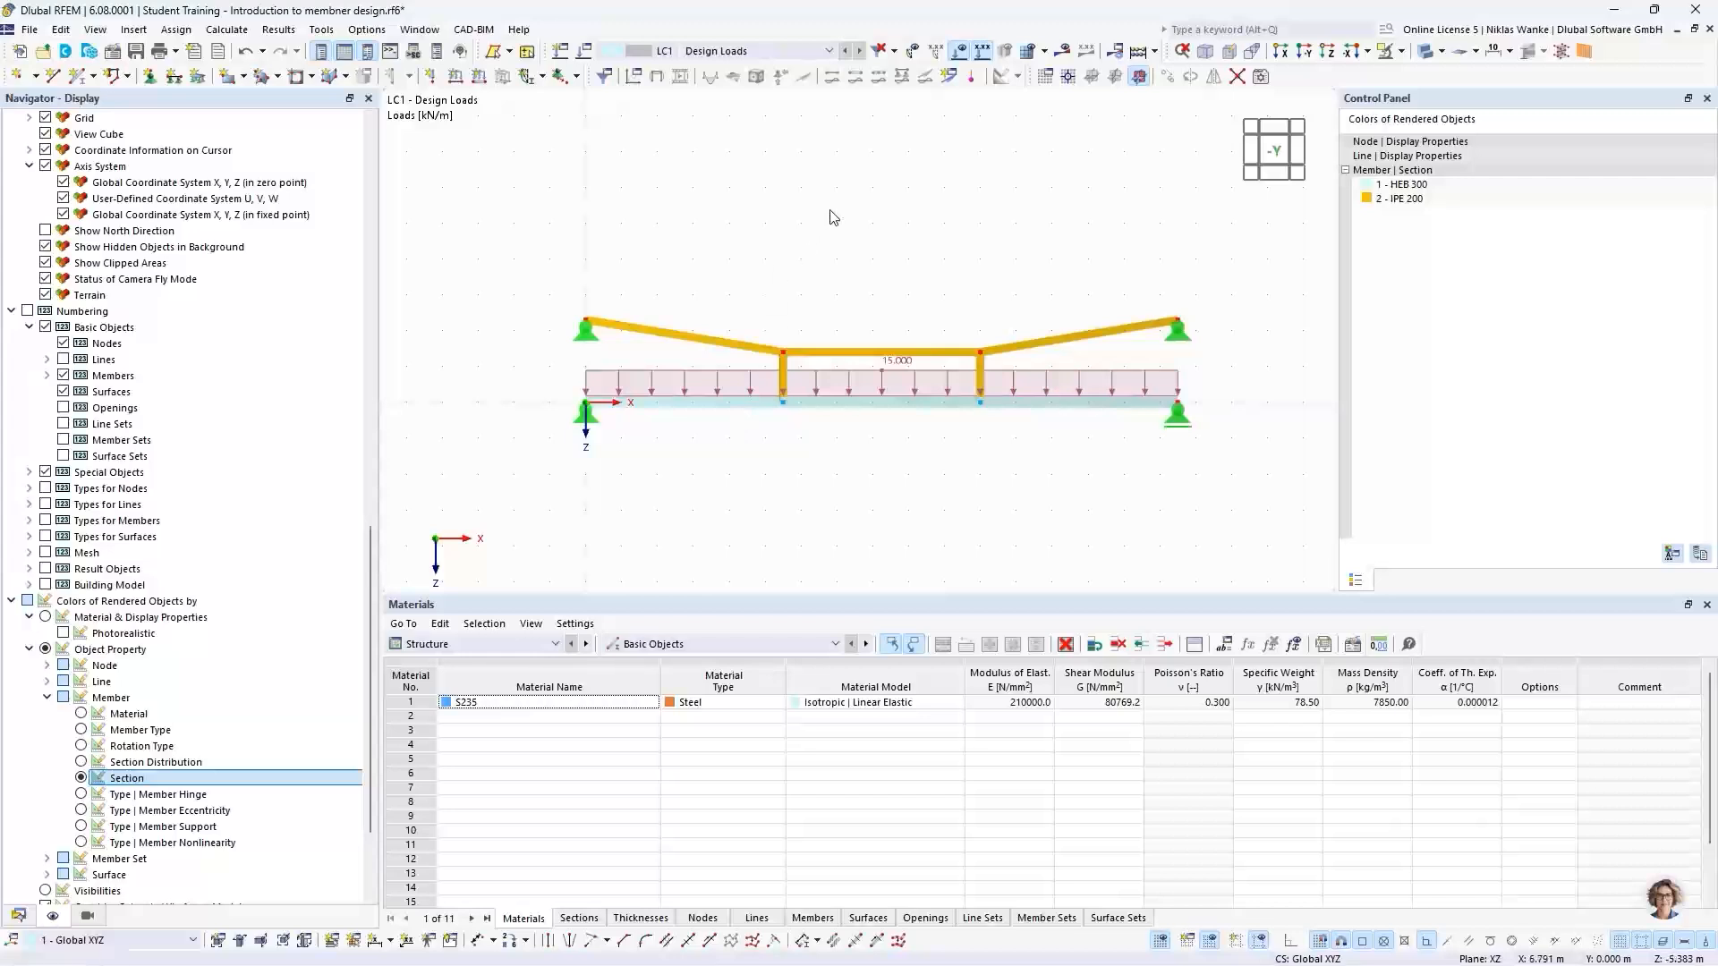
Calculate the model and display the LC1 results with member axial forces N and support reactions
{"action": "left_click_drag", "start_coordinate": [526, 238], "coordinate": [1228, 490]}
{"action": "left_click", "coordinate": [1215, 474]}
{"action": "left_click", "coordinate": [1064, 51]}
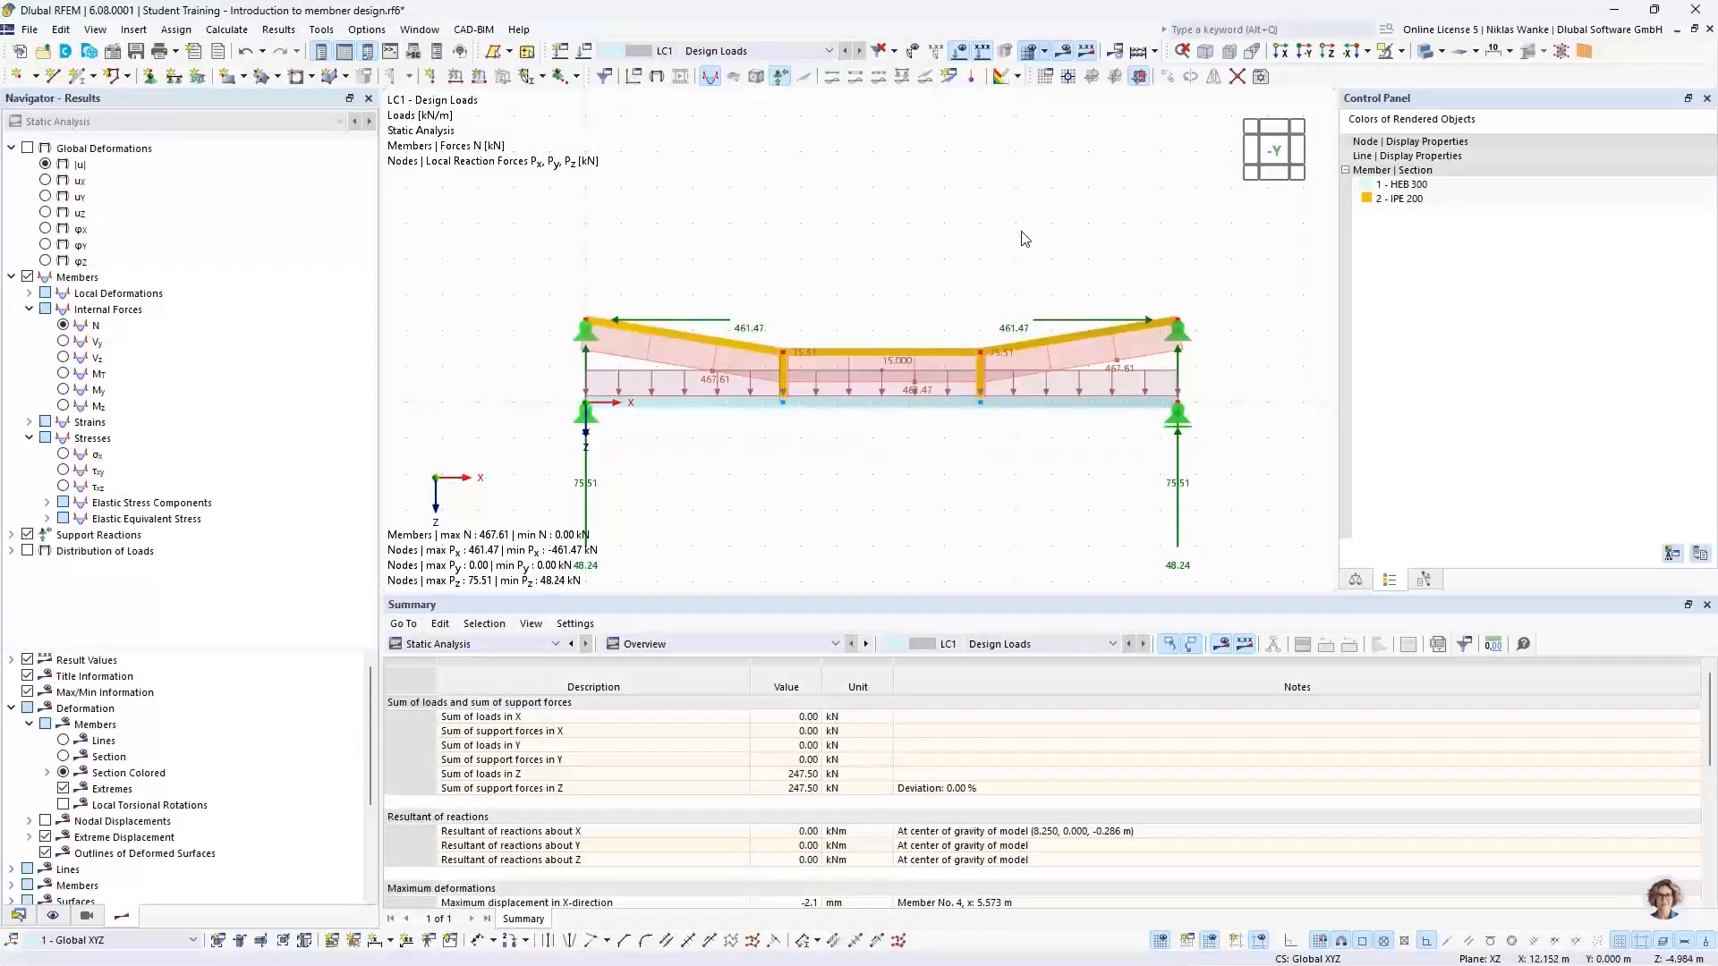
{"action": "scroll", "coordinate": [971, 308], "scroll_direction": "down", "scroll_amount": 1}
{"action": "middle_click_drag", "start_coordinate": [971, 308], "coordinate": [985, 288]}
{"action": "scroll", "coordinate": [920, 304], "scroll_direction": "up", "scroll_amount": 2}
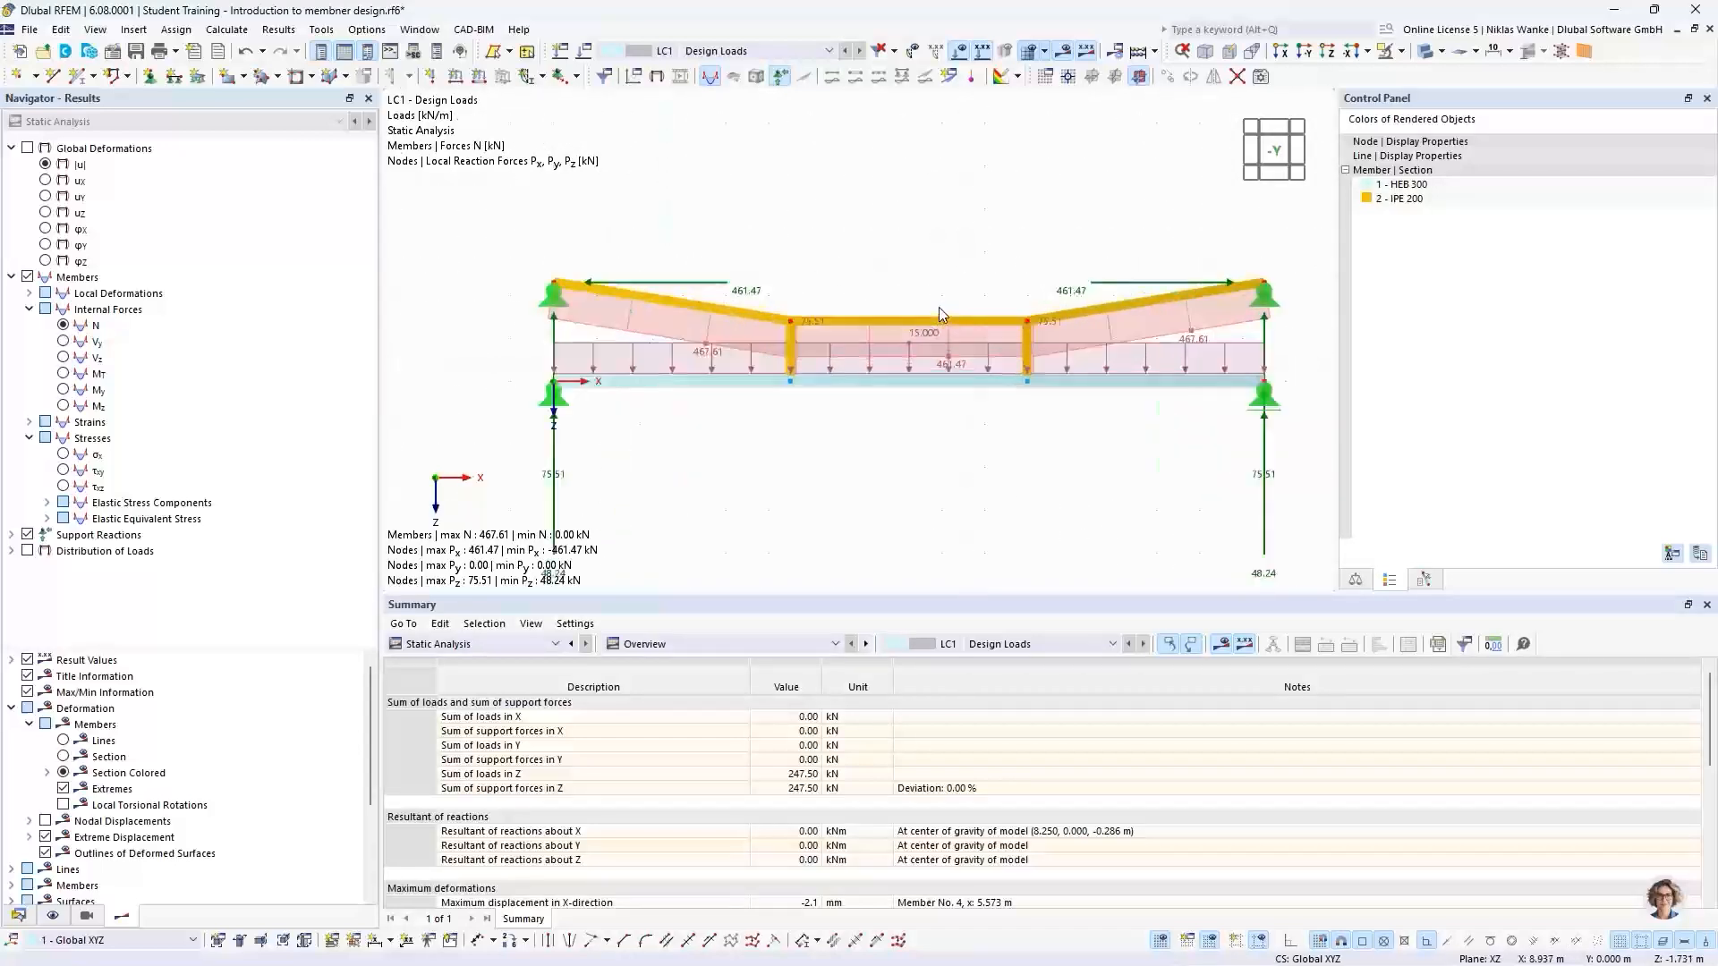
Display the structure as a wireframe model and hide the loads in the axial force view
{"action": "left_click", "coordinate": [1441, 54]}
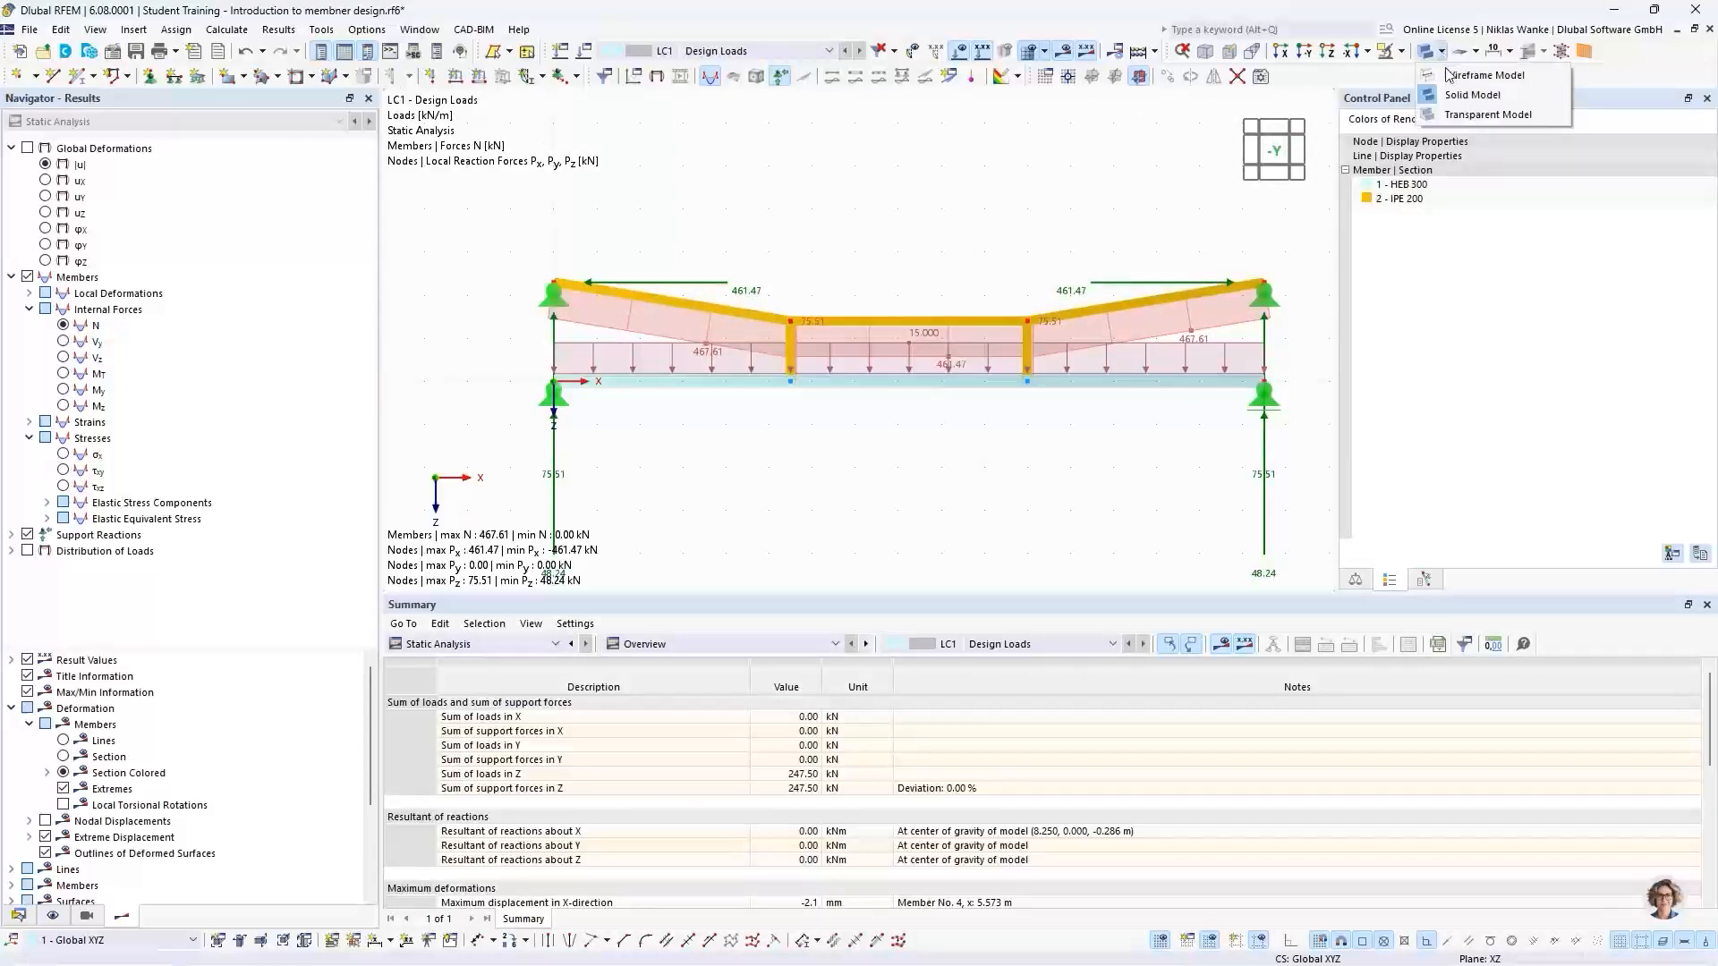
{"action": "left_click", "coordinate": [1451, 85]}
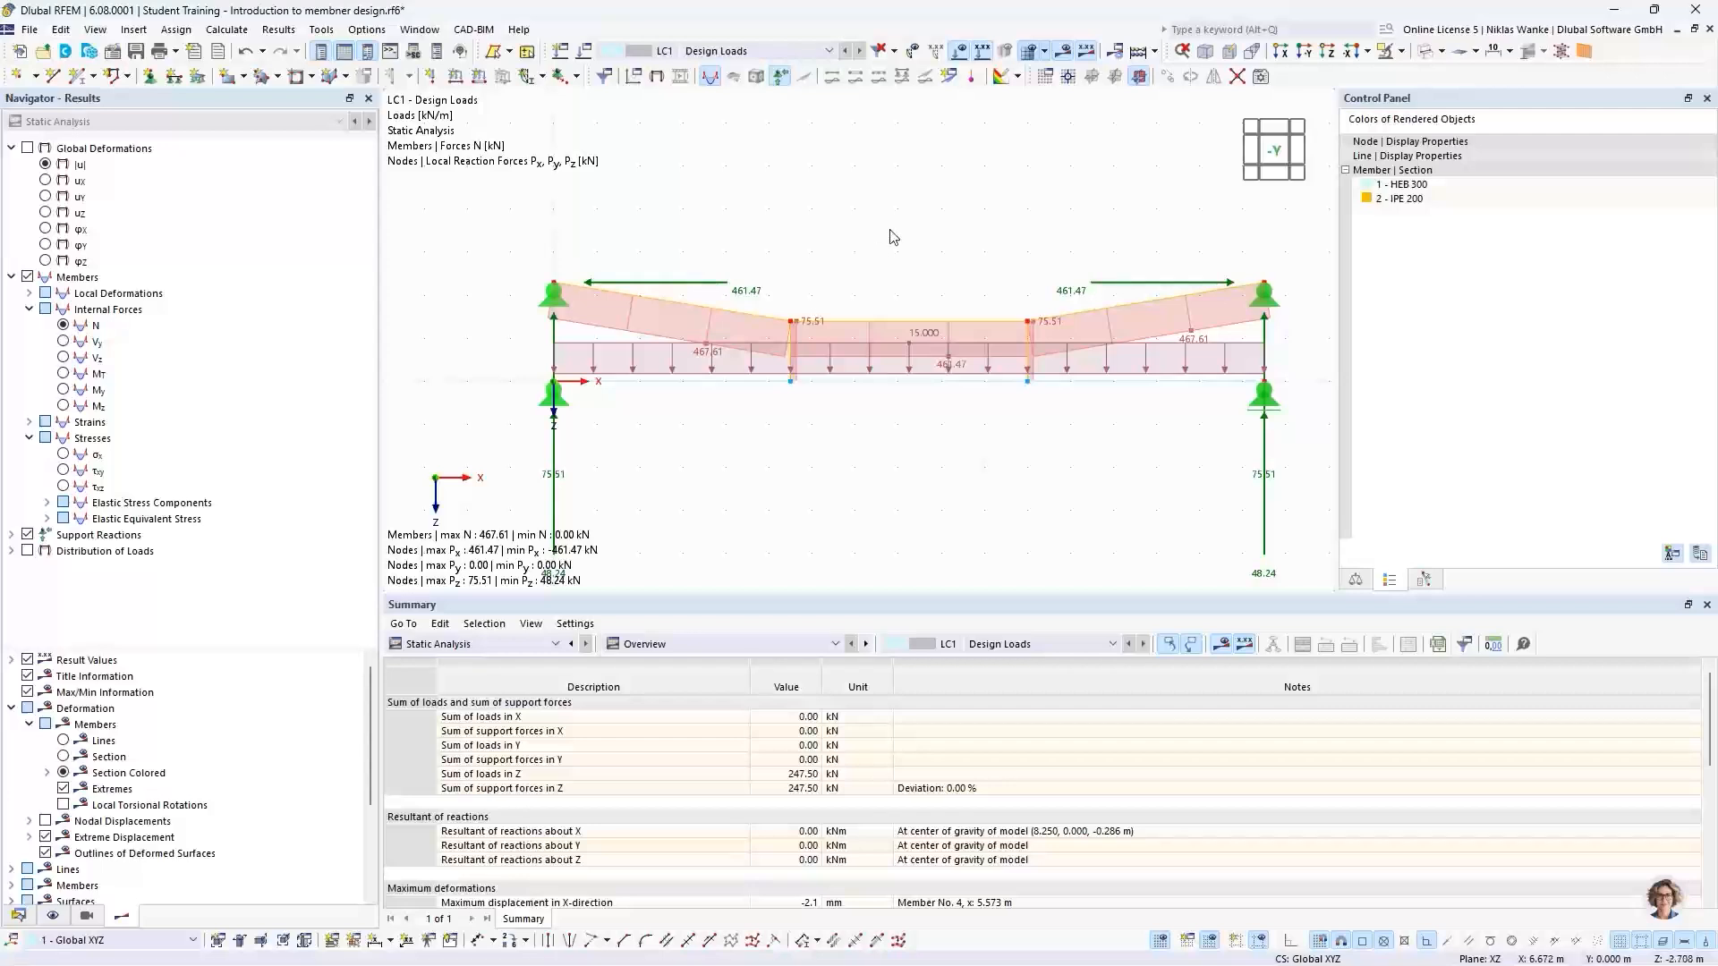
{"action": "left_click", "coordinate": [960, 51]}
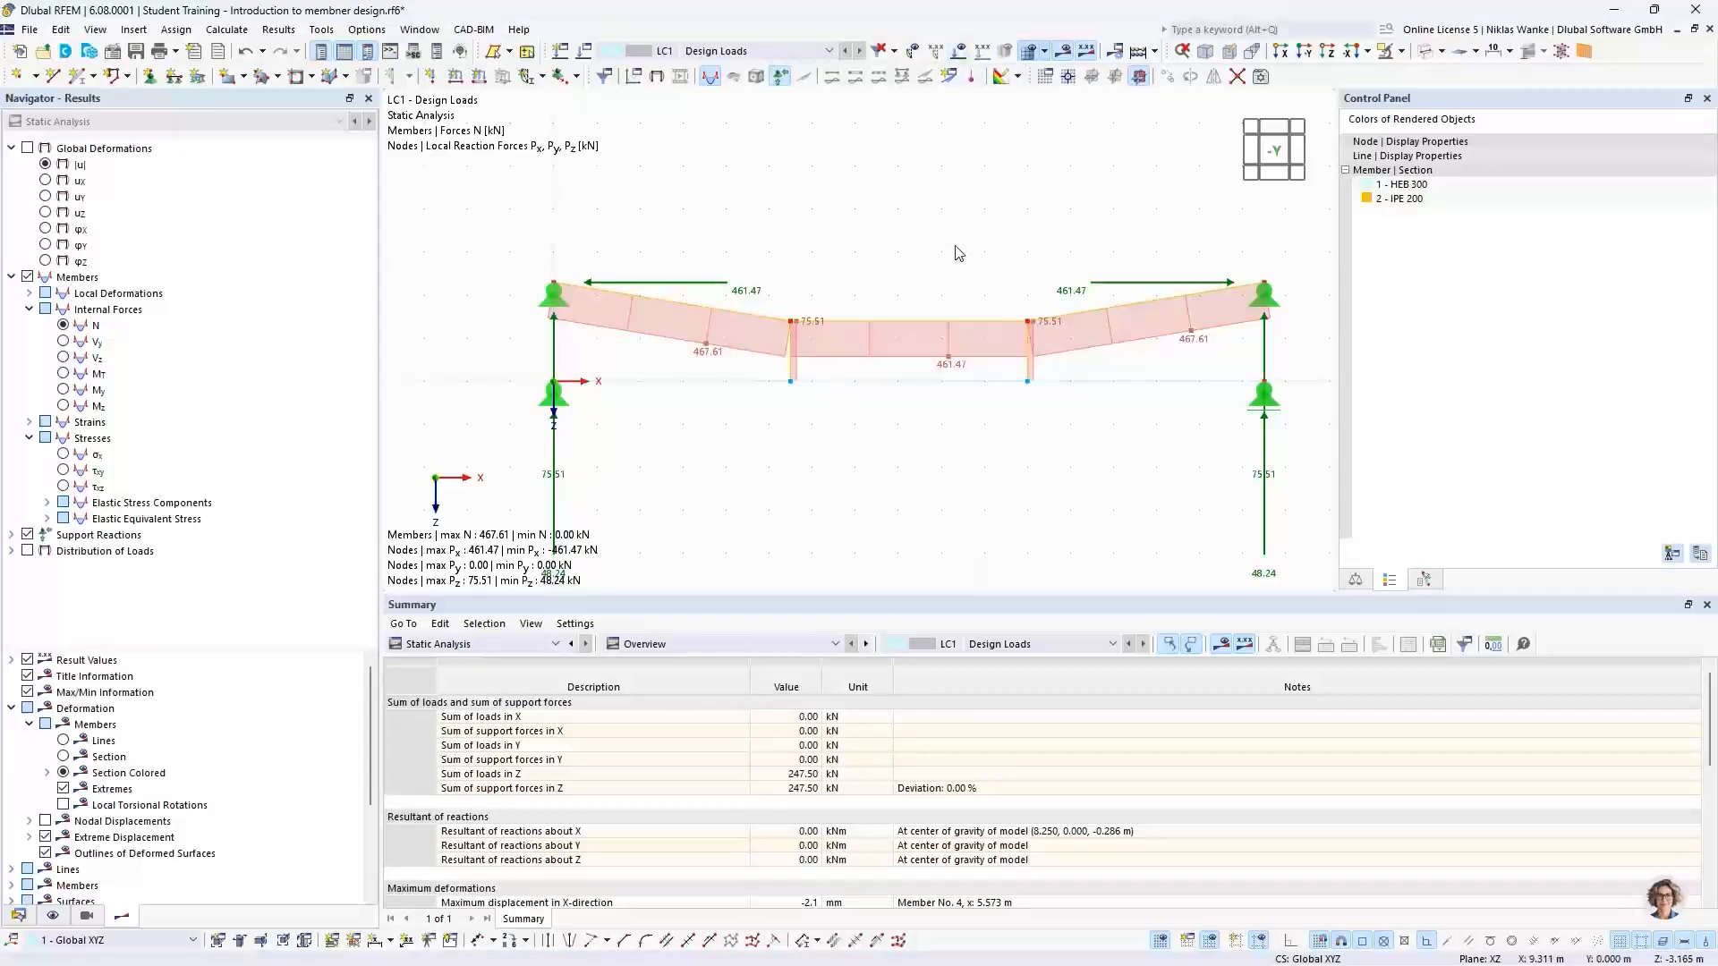
{"action": "scroll", "coordinate": [964, 257], "scroll_direction": "down", "scroll_amount": 1}
{"action": "middle_click_drag", "start_coordinate": [964, 257], "coordinate": [974, 219]}
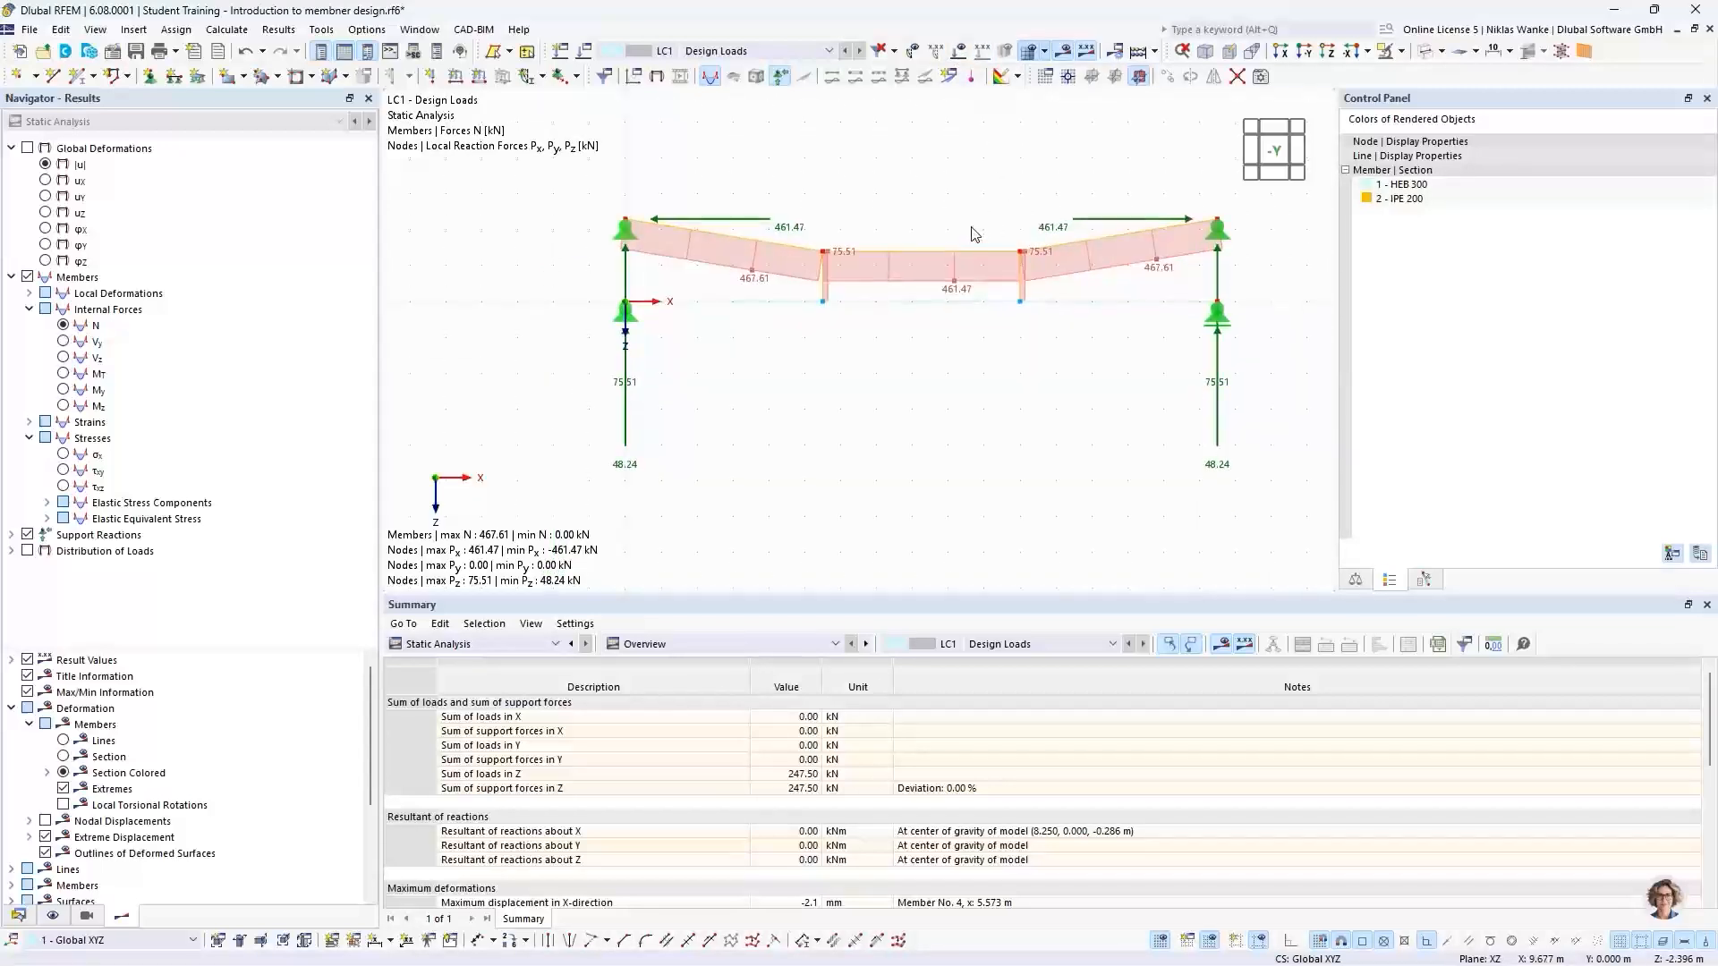
{"action": "scroll", "coordinate": [981, 234], "scroll_direction": "up", "scroll_amount": 1}
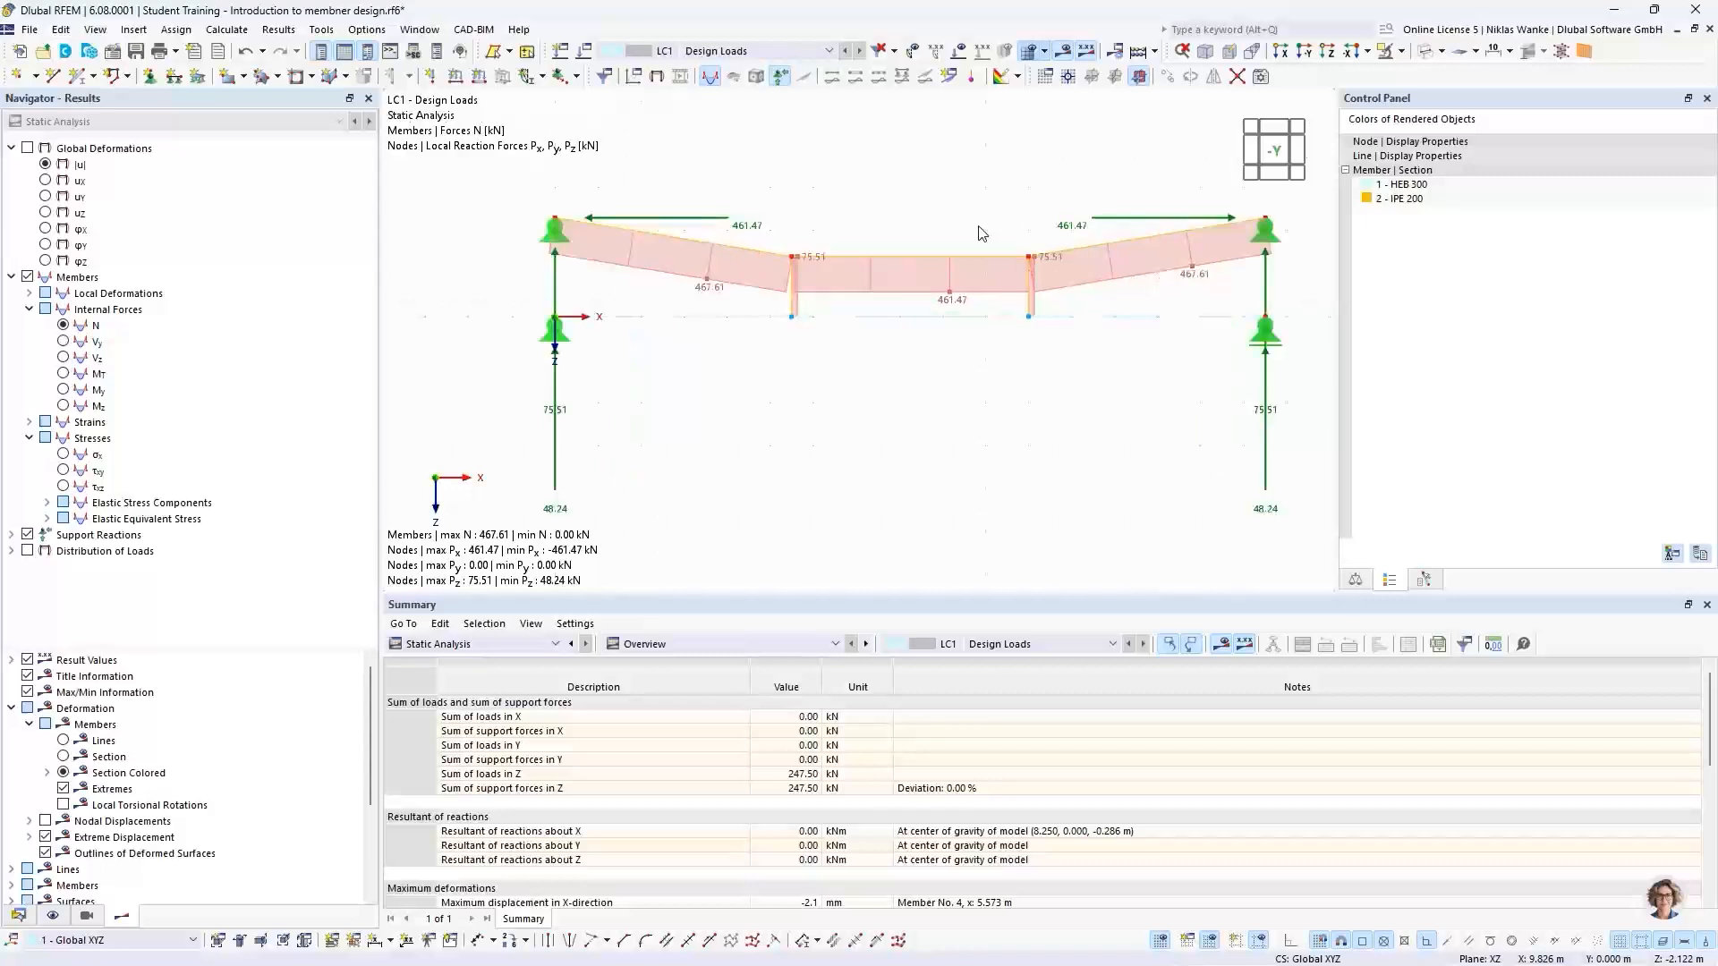
Display the global deformations |u| and examine the displacements of the beam and the upper truss chain
{"action": "left_click", "coordinate": [45, 165]}
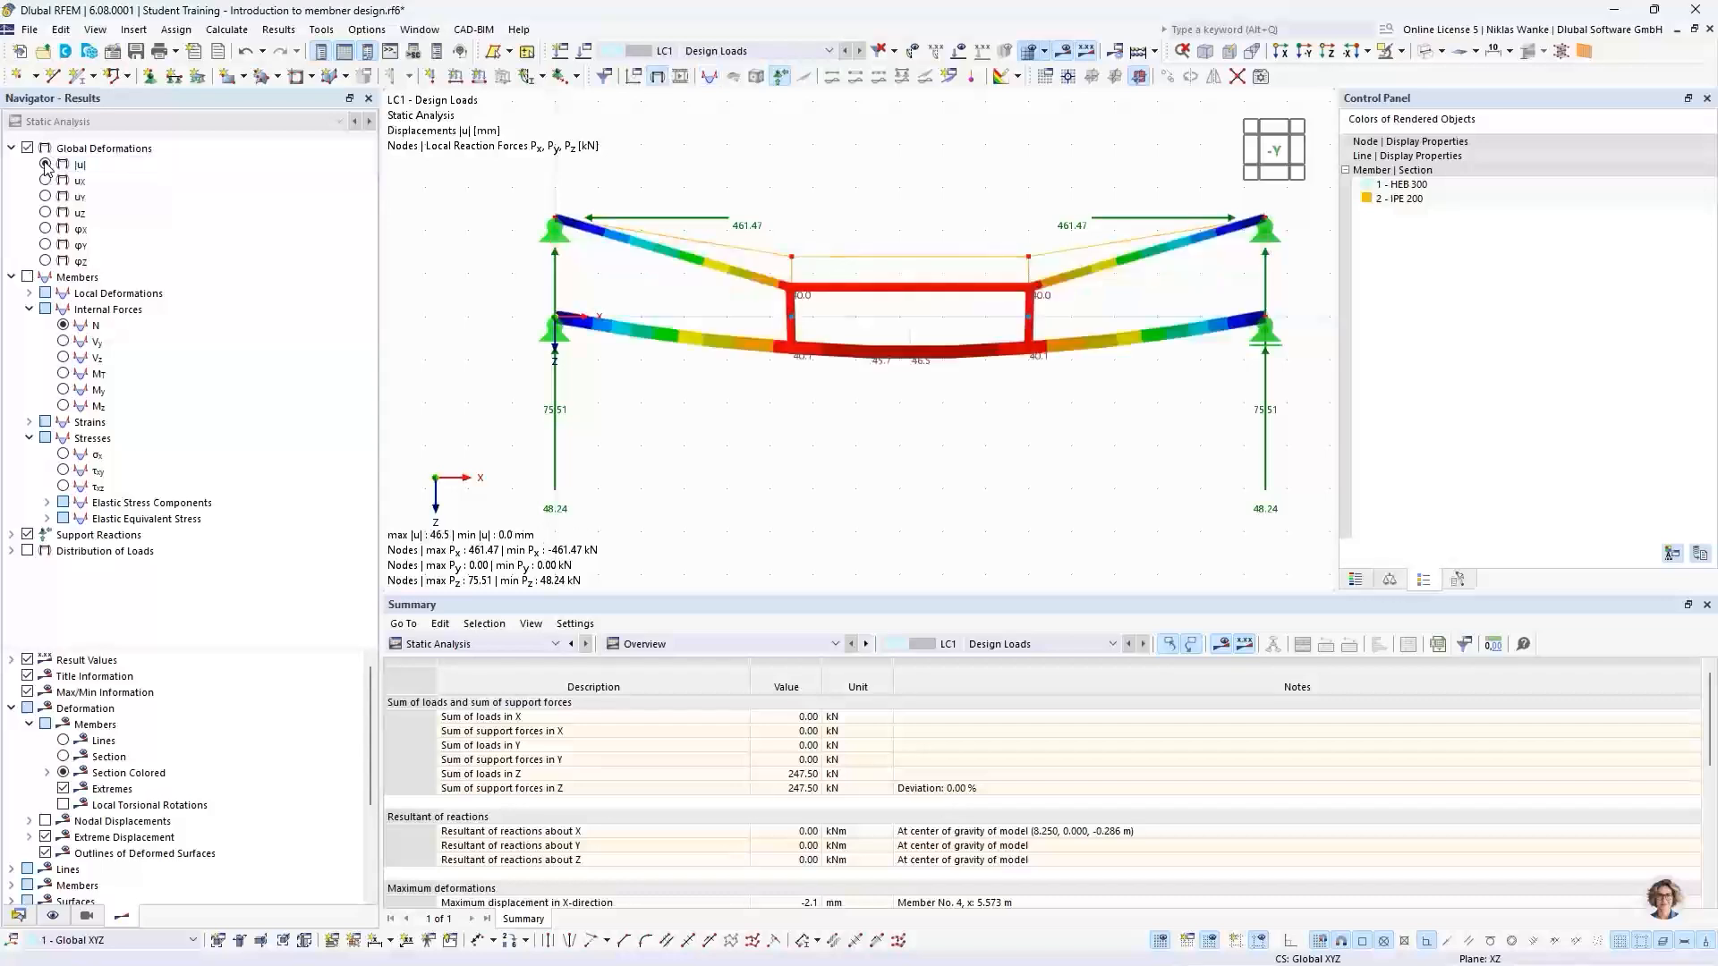
{"action": "scroll", "coordinate": [974, 404], "scroll_direction": "down", "scroll_amount": 1}
{"action": "middle_click_drag", "start_coordinate": [974, 404], "coordinate": [912, 413]}
{"action": "scroll", "coordinate": [913, 412], "scroll_direction": "down", "scroll_amount": 1}
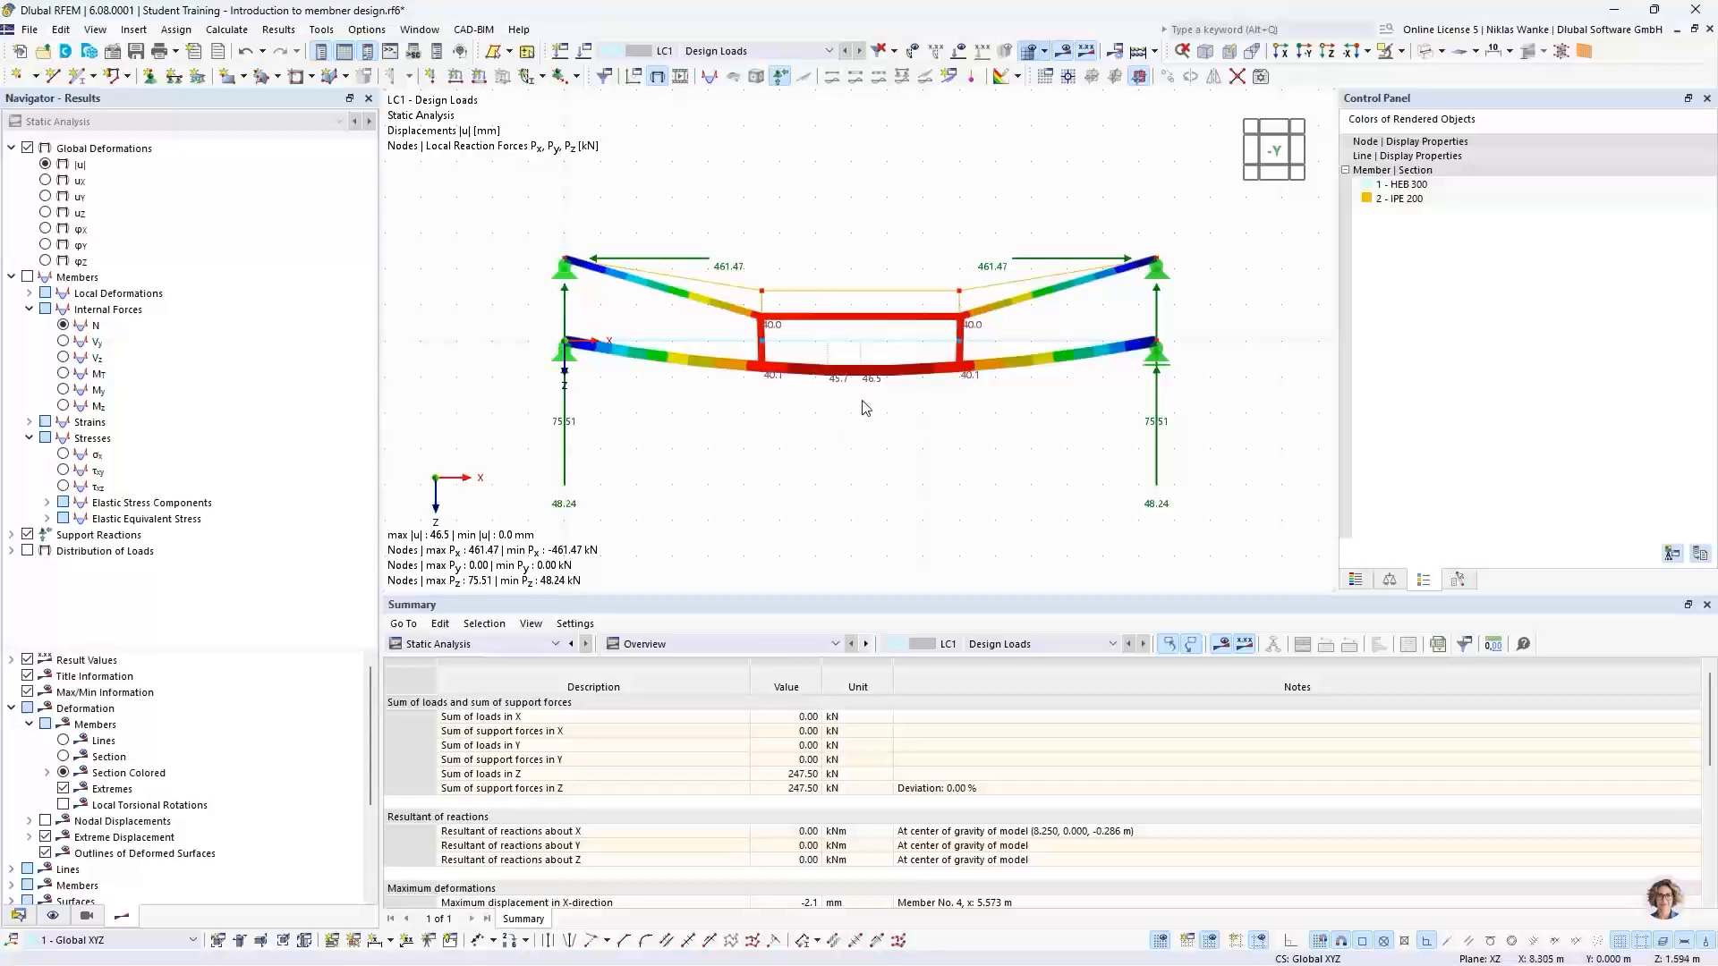
{"action": "scroll", "coordinate": [862, 345], "scroll_direction": "up", "scroll_amount": 2}
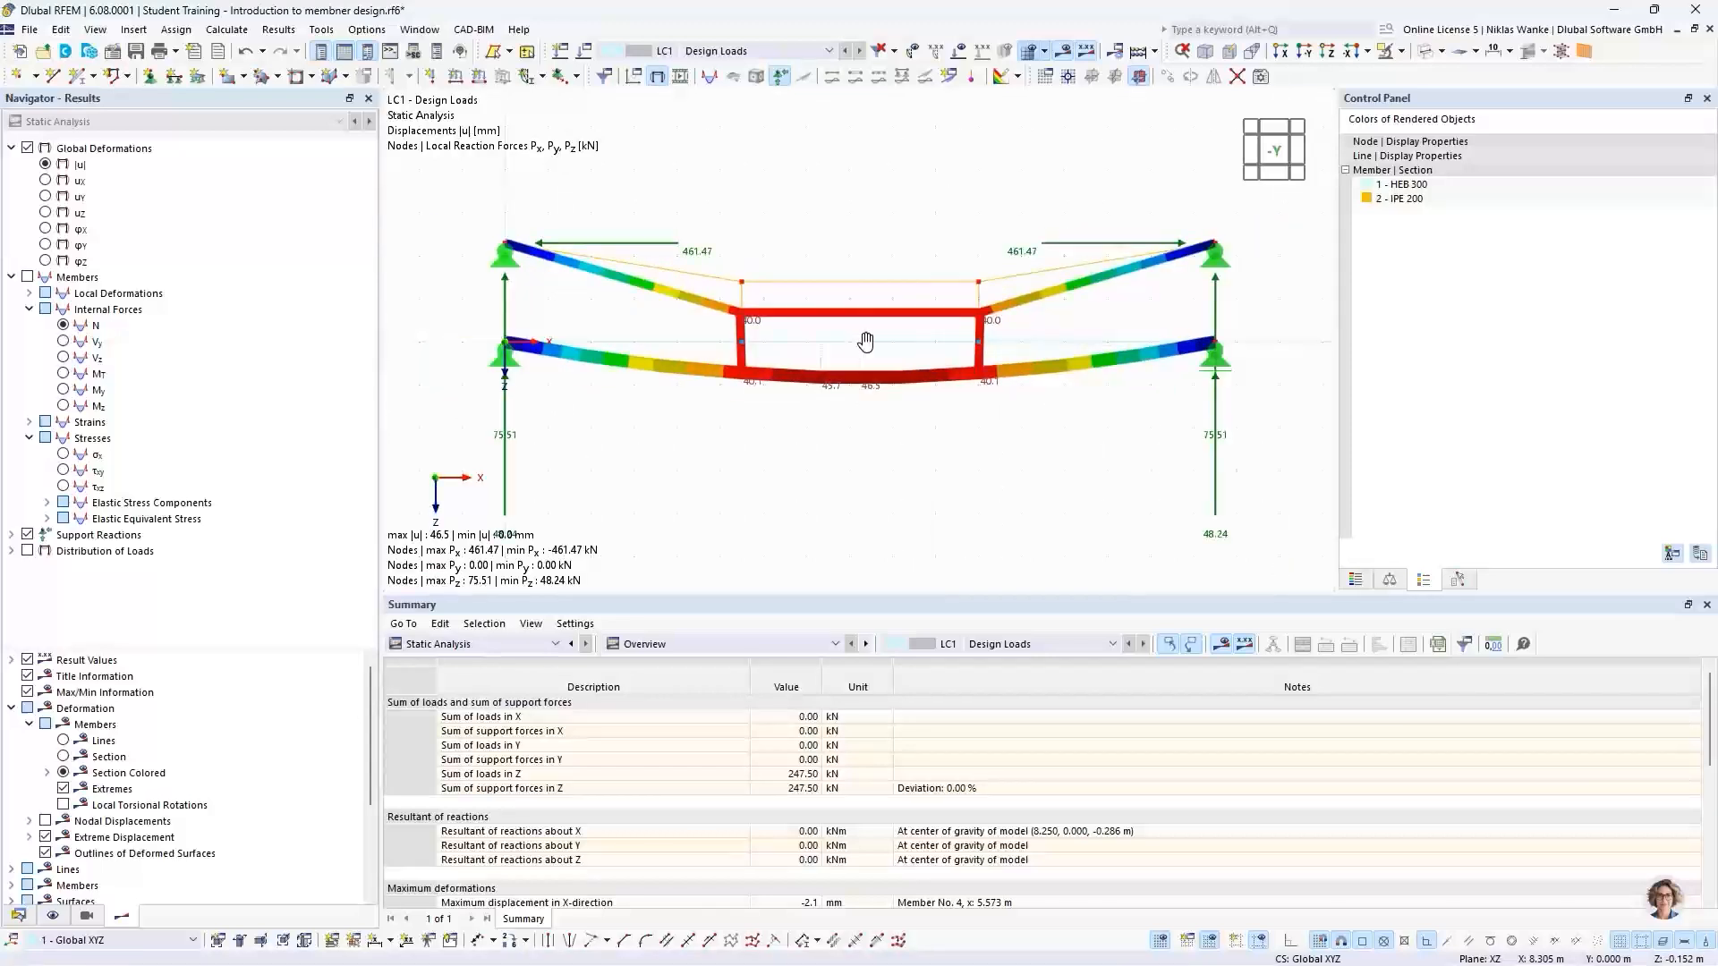
{"action": "middle_click_drag", "start_coordinate": [862, 345], "coordinate": [876, 365]}
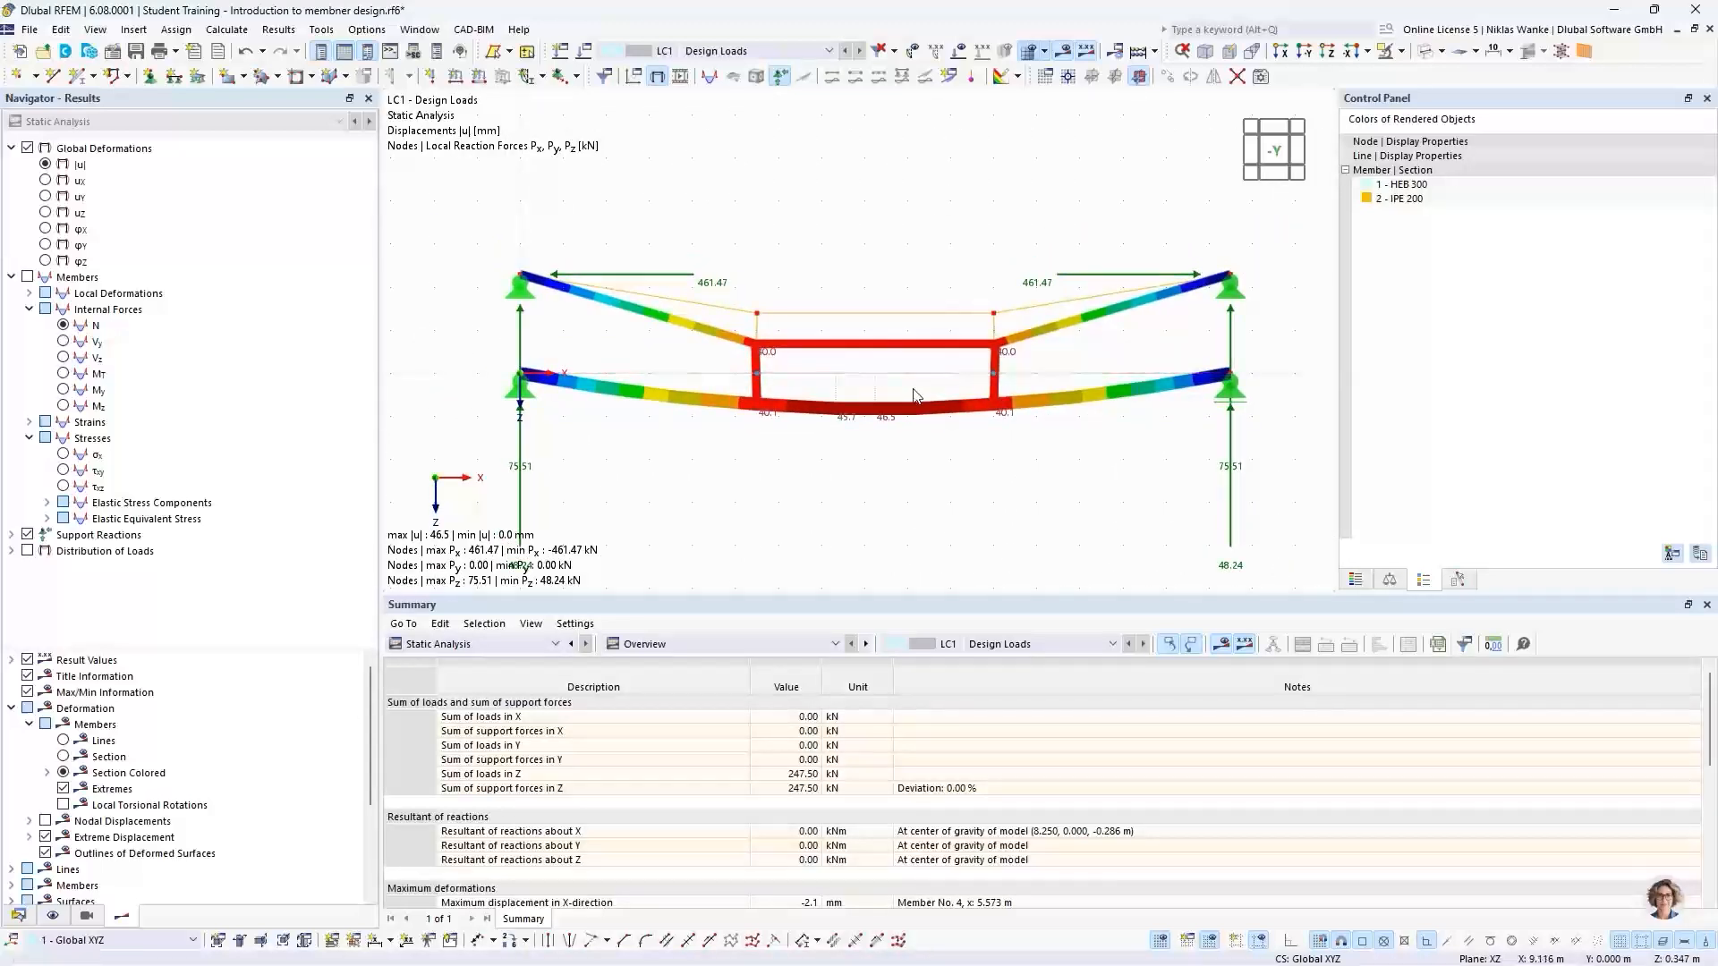
{"action": "scroll", "coordinate": [917, 392], "scroll_direction": "up", "scroll_amount": 1}
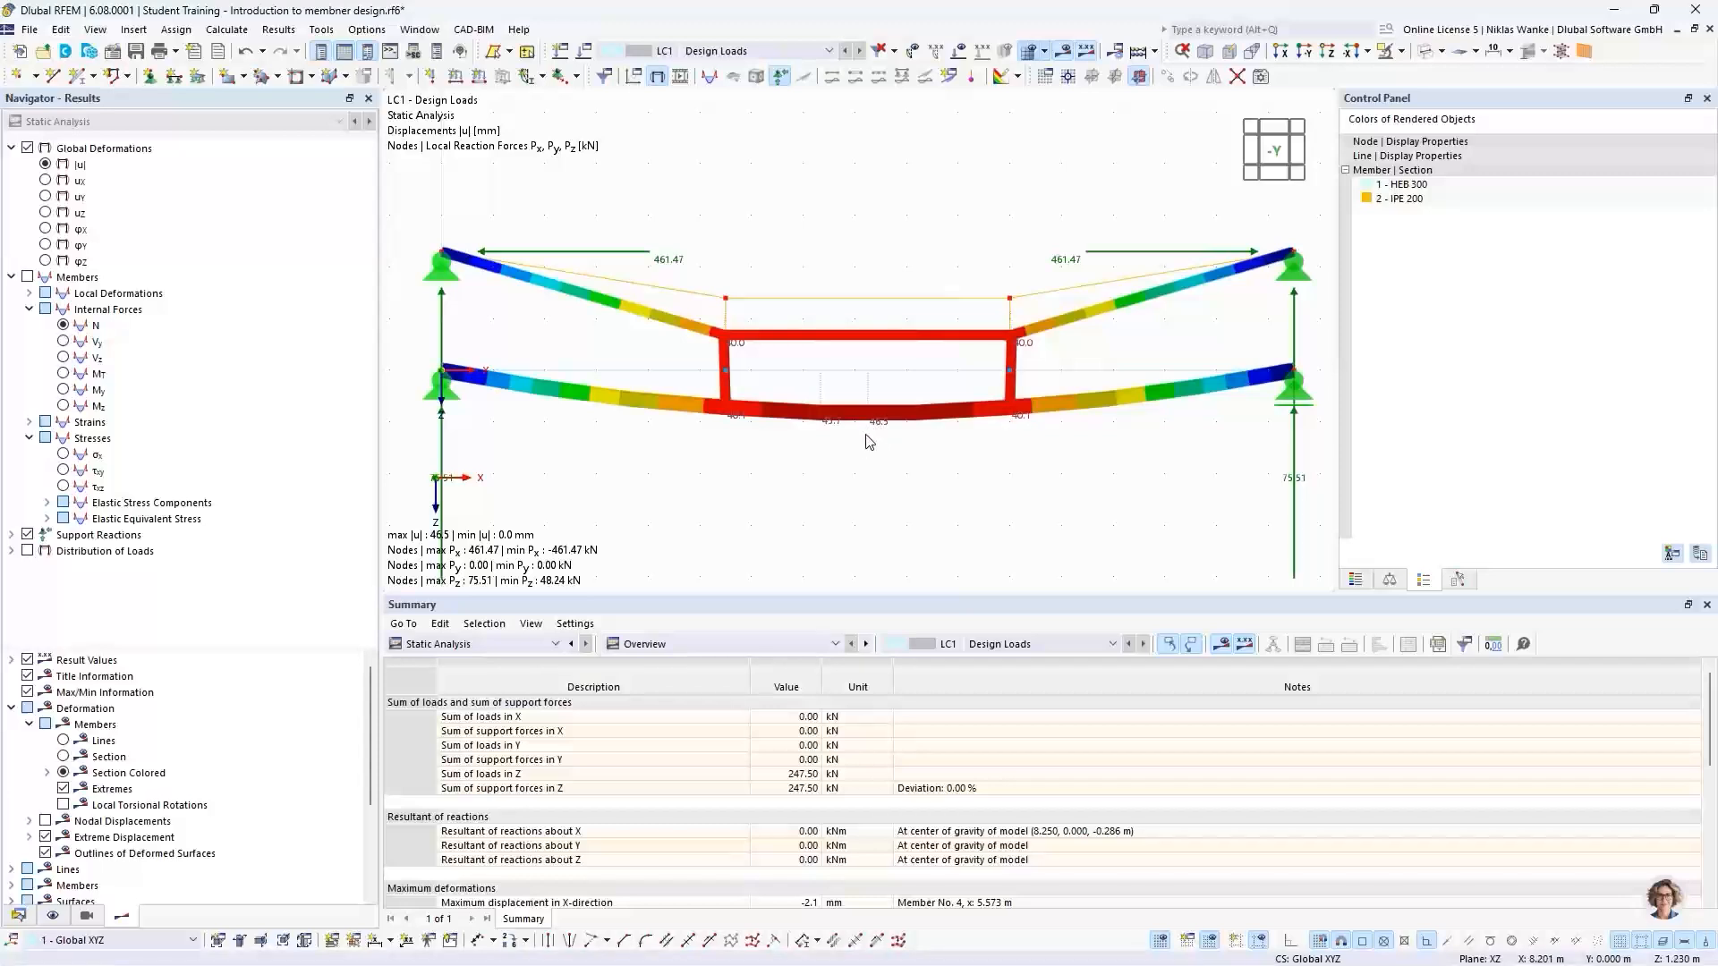
Display the member axial forces N and examine them in the upper truss chain, the vertical trusses and the beam
{"action": "middle_click_drag", "start_coordinate": [641, 540], "coordinate": [518, 531]}
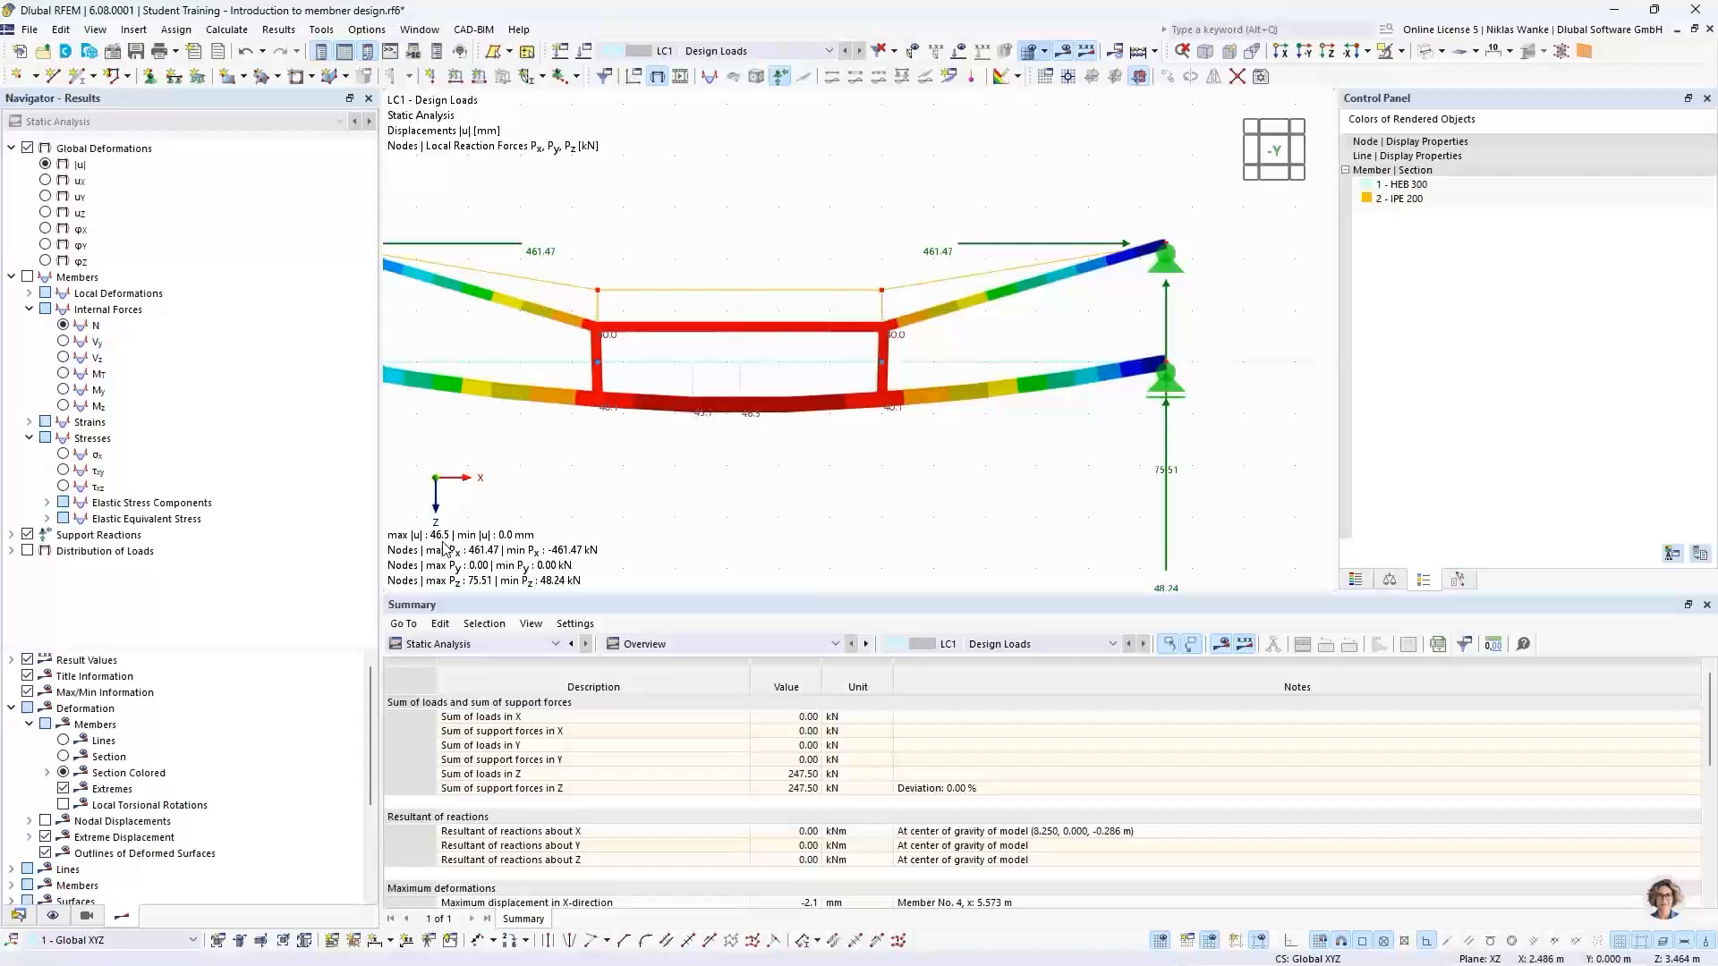
{"action": "scroll", "coordinate": [776, 458], "scroll_direction": "down", "scroll_amount": 1}
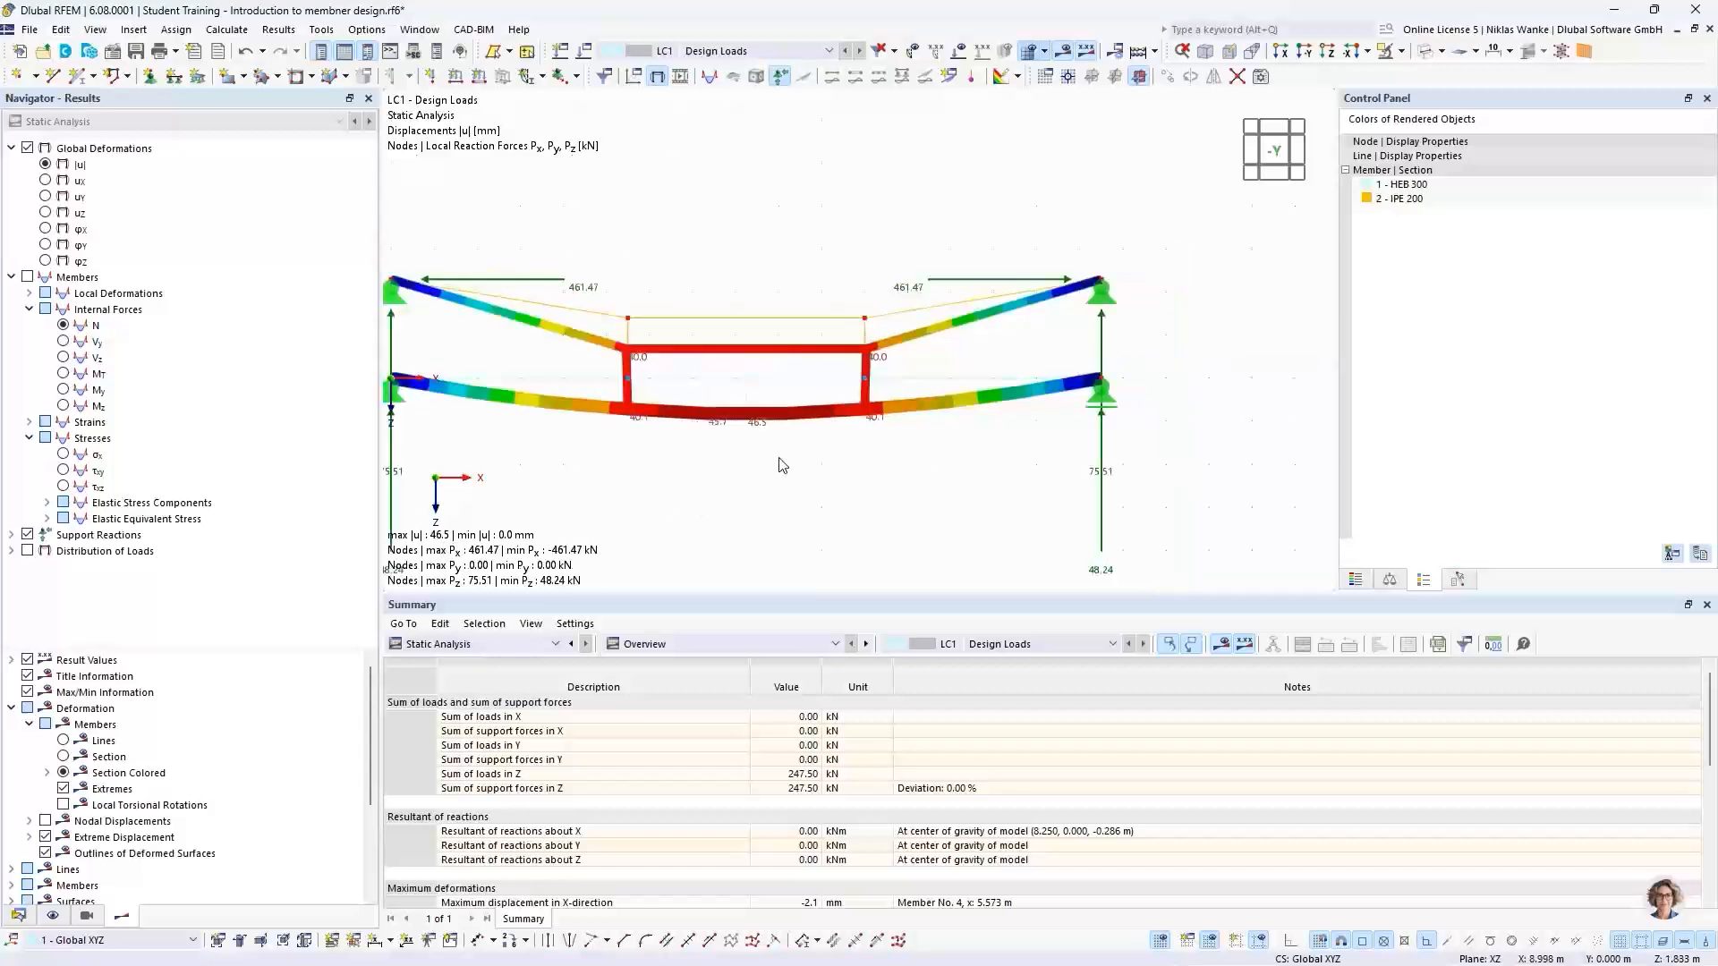
{"action": "middle_click_drag", "start_coordinate": [778, 458], "coordinate": [874, 399]}
{"action": "scroll", "coordinate": [937, 428], "scroll_direction": "down", "scroll_amount": 1}
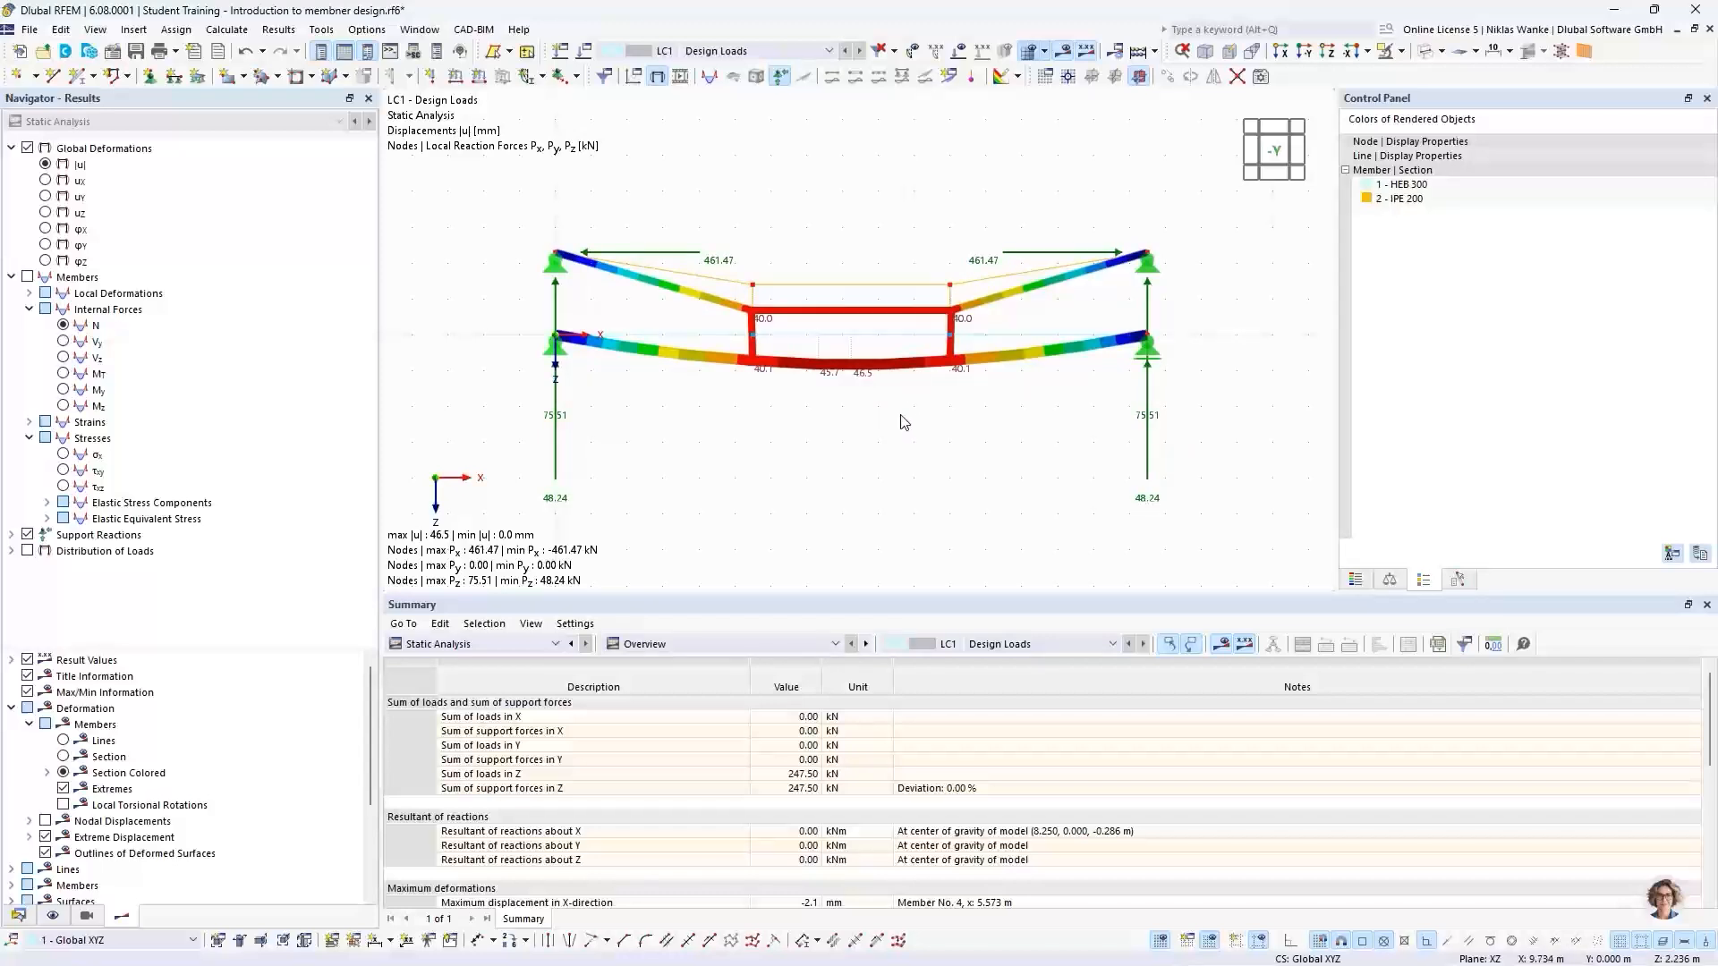
{"action": "left_click", "coordinate": [63, 325]}
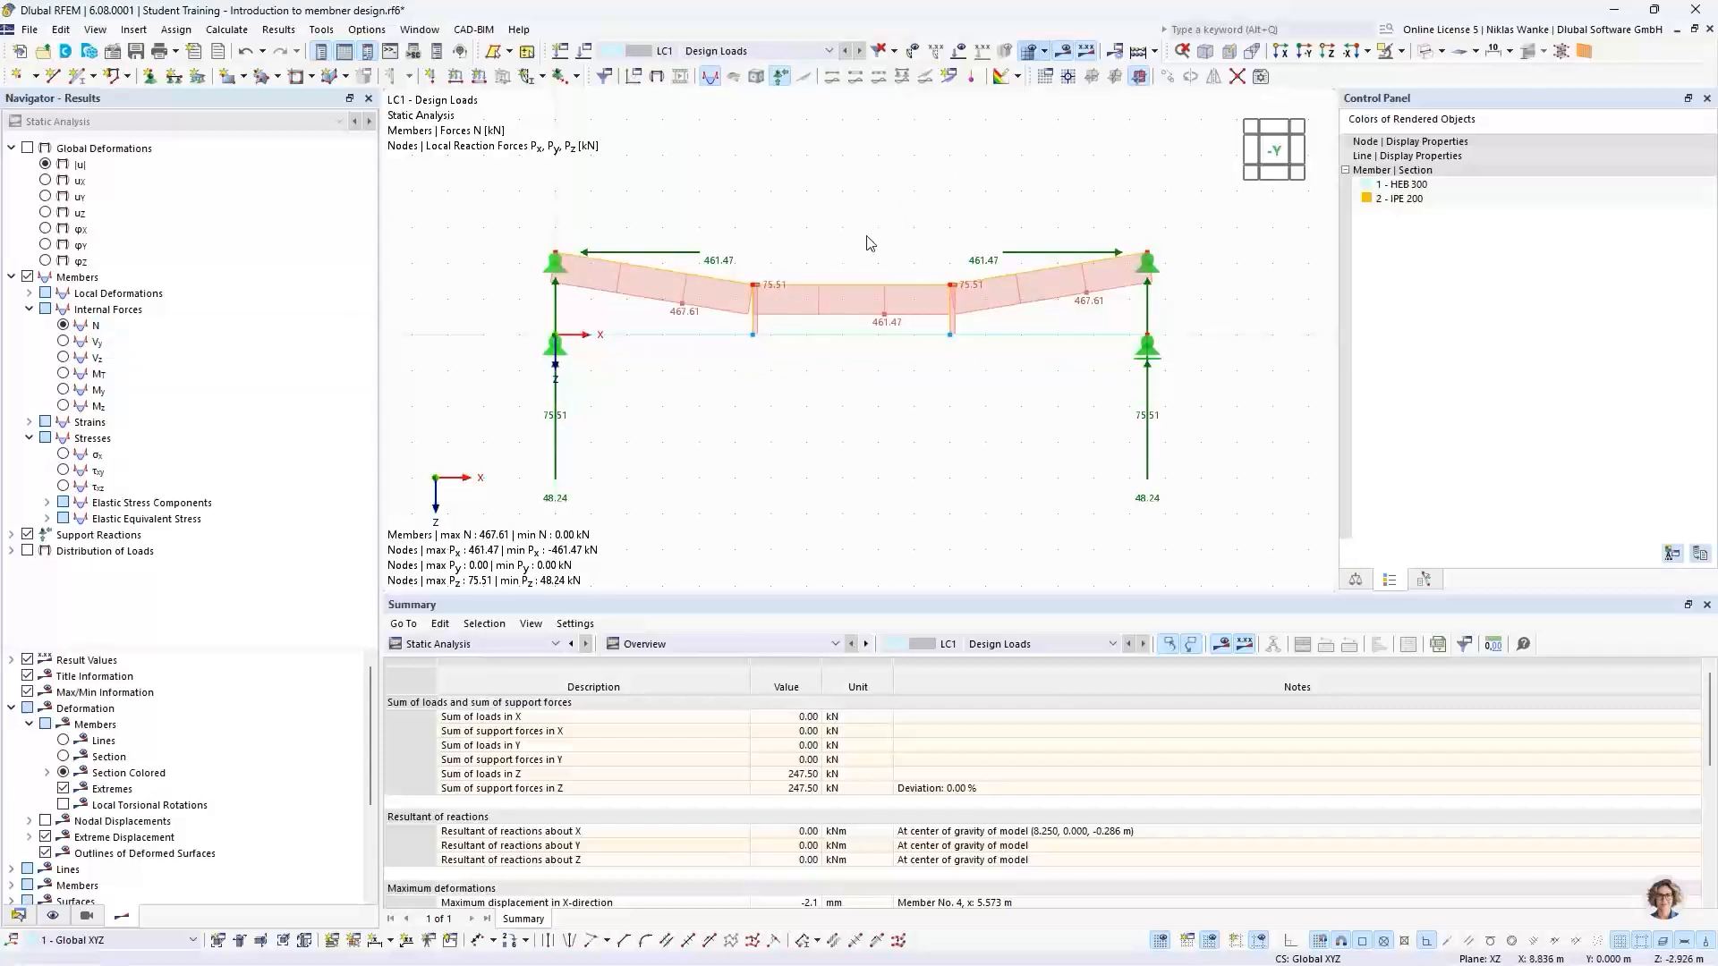
{"action": "scroll", "coordinate": [866, 243], "scroll_direction": "up", "scroll_amount": 3}
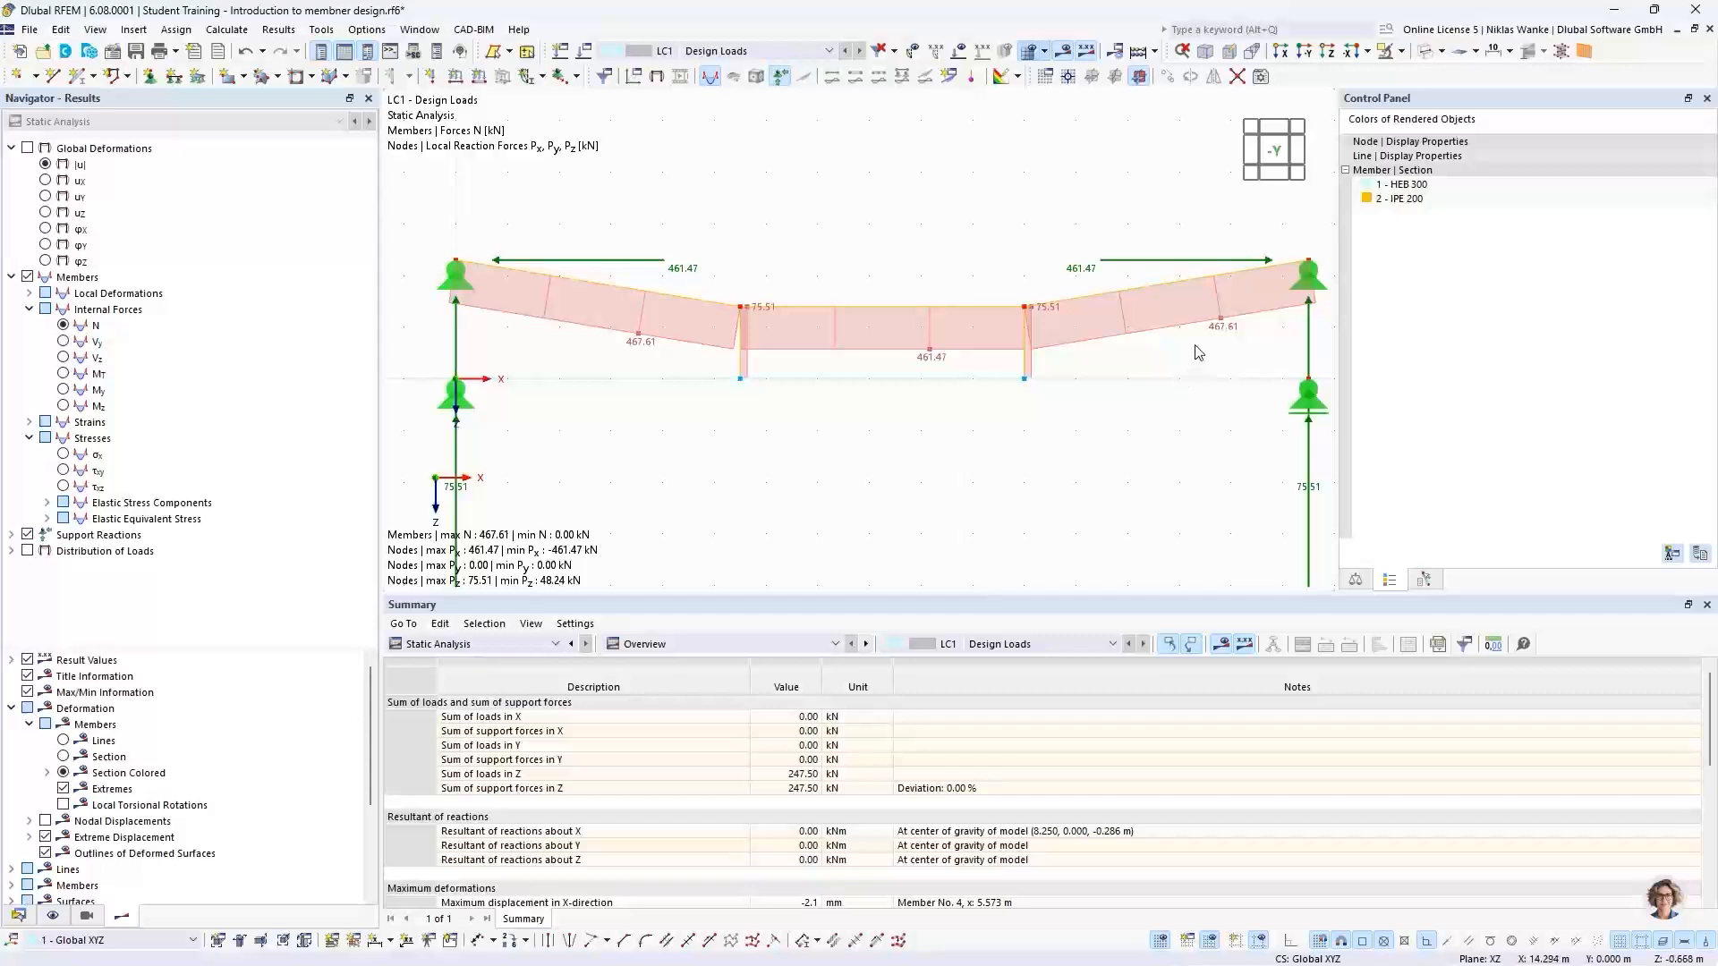
{"action": "middle_click_drag", "start_coordinate": [1199, 352], "coordinate": [1180, 361]}
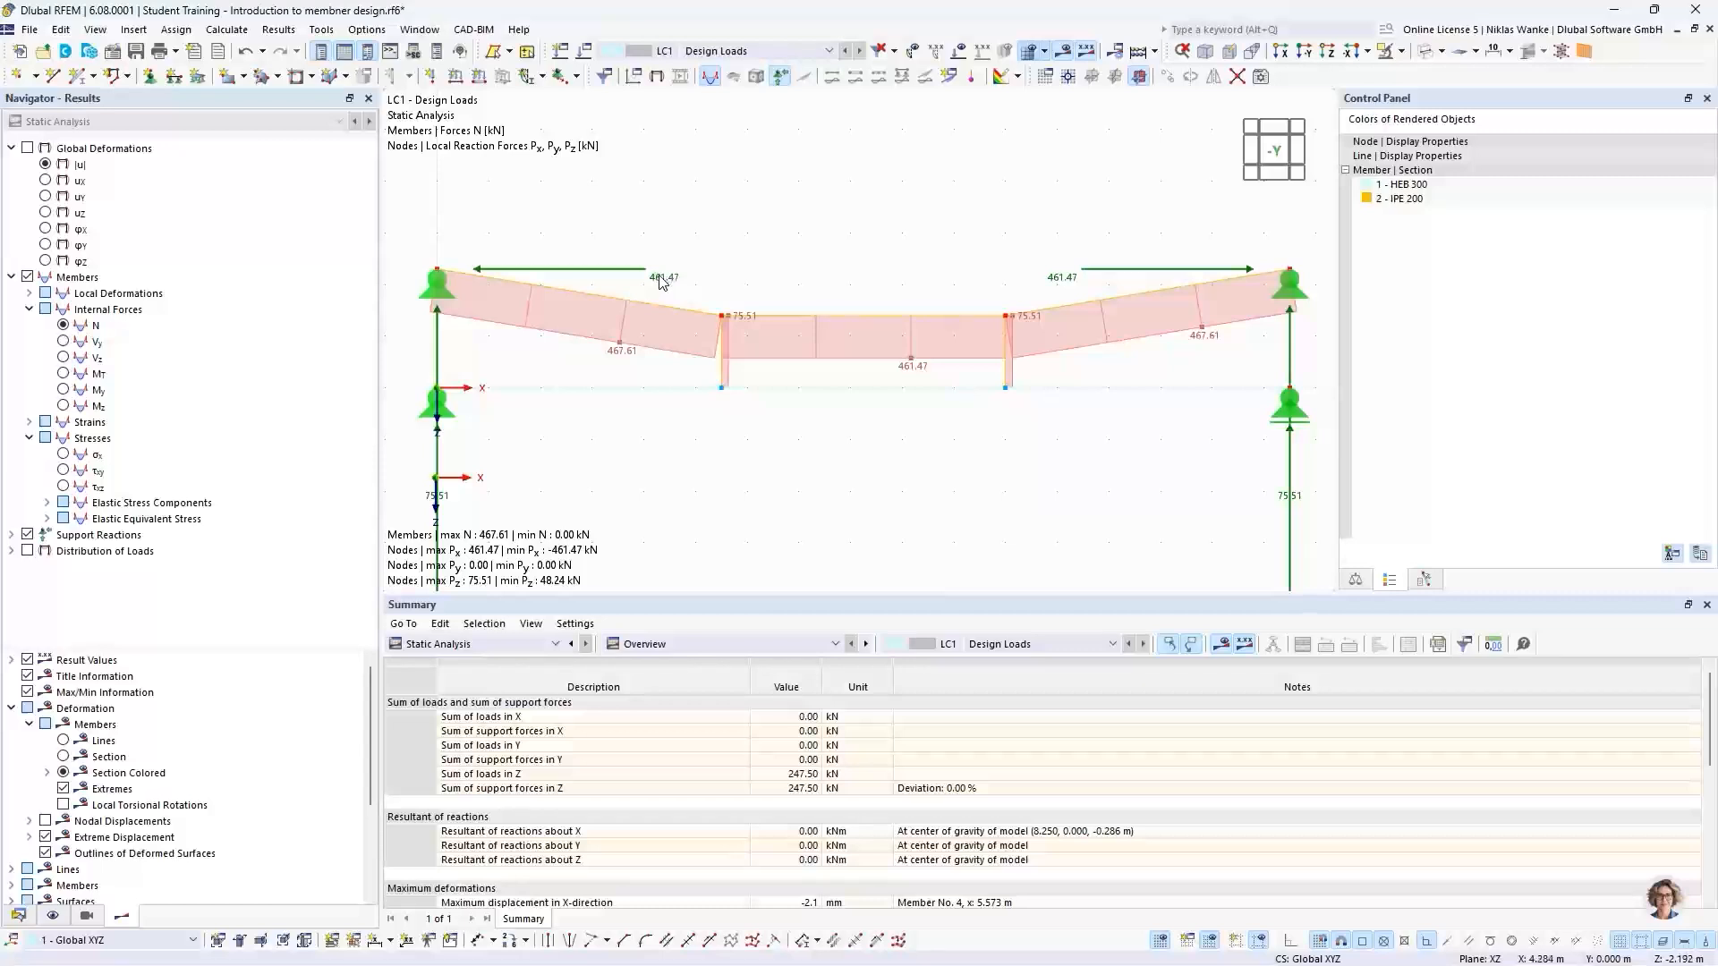
{"action": "scroll", "coordinate": [975, 258], "scroll_direction": "down", "scroll_amount": 2}
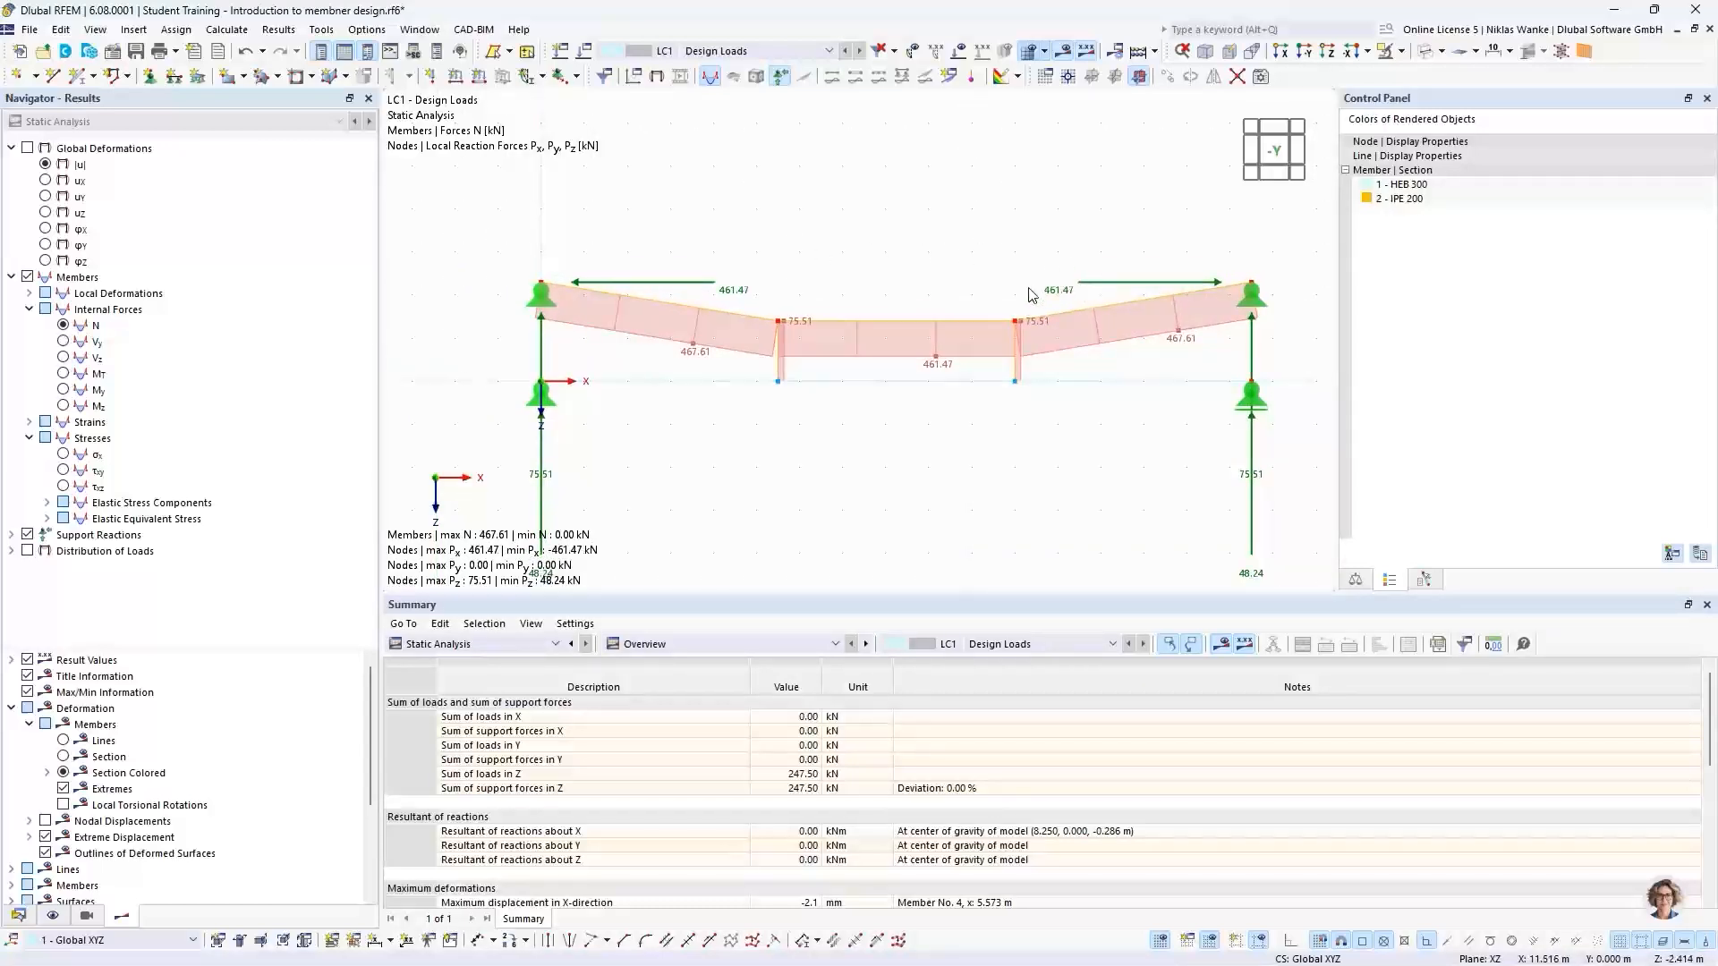
{"action": "scroll", "coordinate": [975, 278], "scroll_direction": "down", "scroll_amount": 1}
{"action": "mouse_move", "coordinate": [973, 273]}
{"action": "middle_mouse_down"}
{"action": "mouse_move", "coordinate": [982, 227]}
{"action": "mouse_move", "coordinate": [972, 257]}
{"action": "middle_mouse_up"}
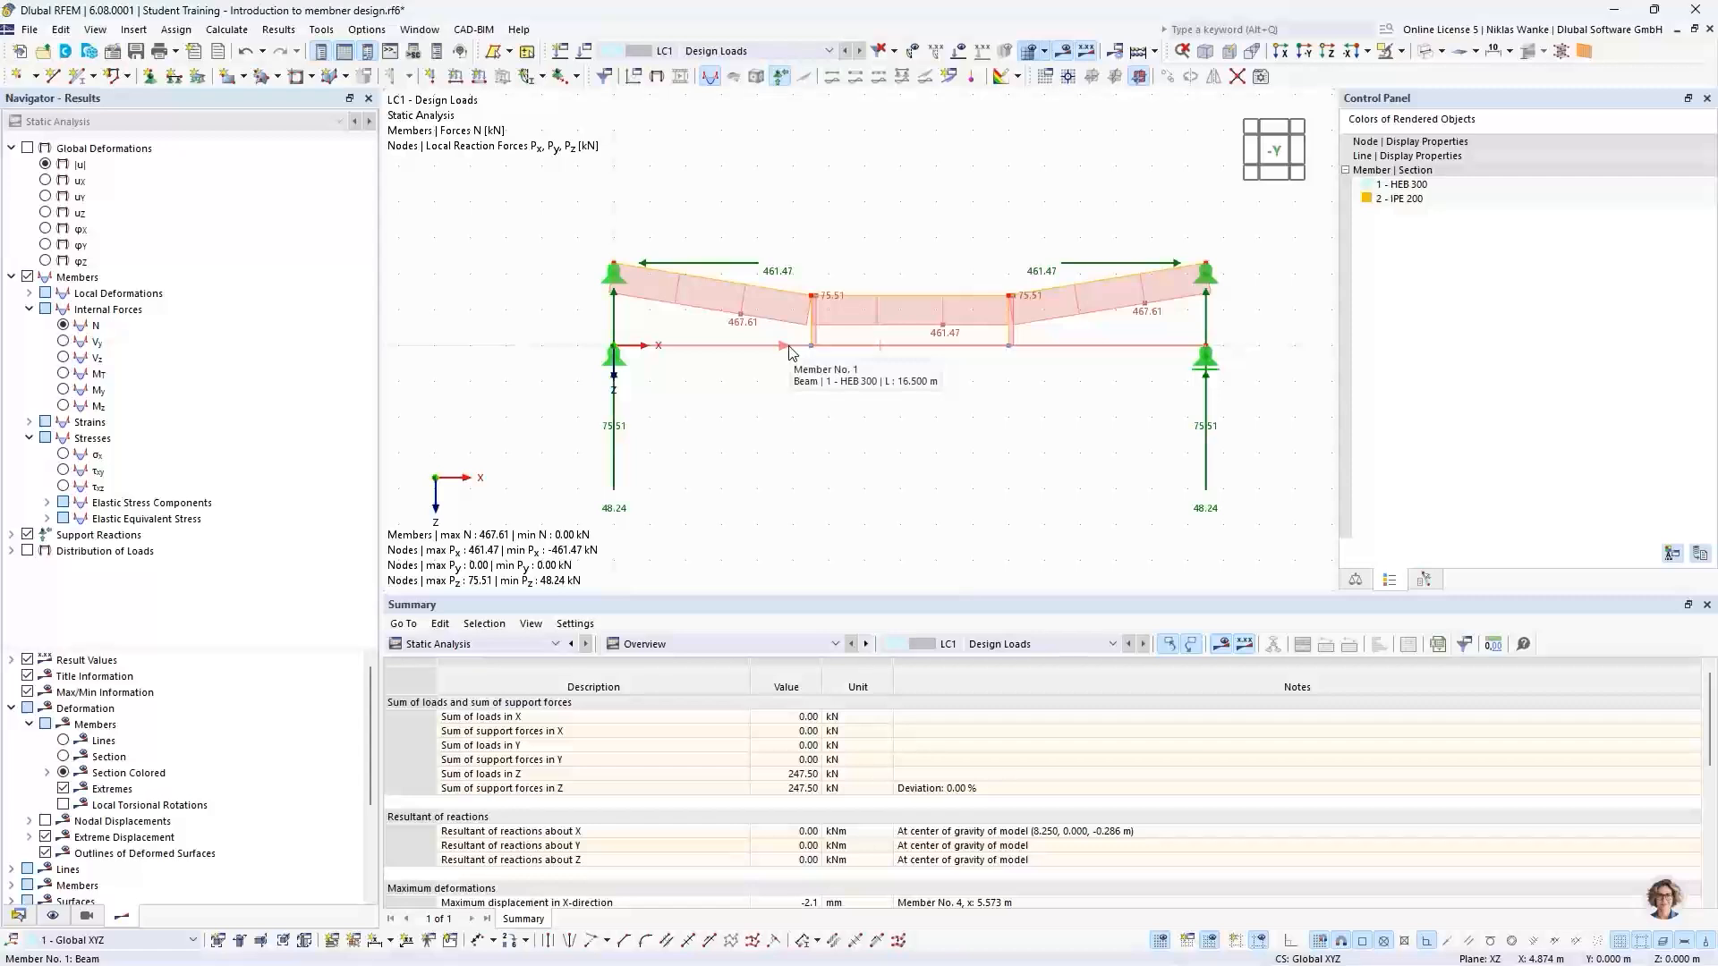
Display the member shear forces Vz and examine the beam's diagram at the supports and the vertical truss connections
{"action": "left_click", "coordinate": [65, 360]}
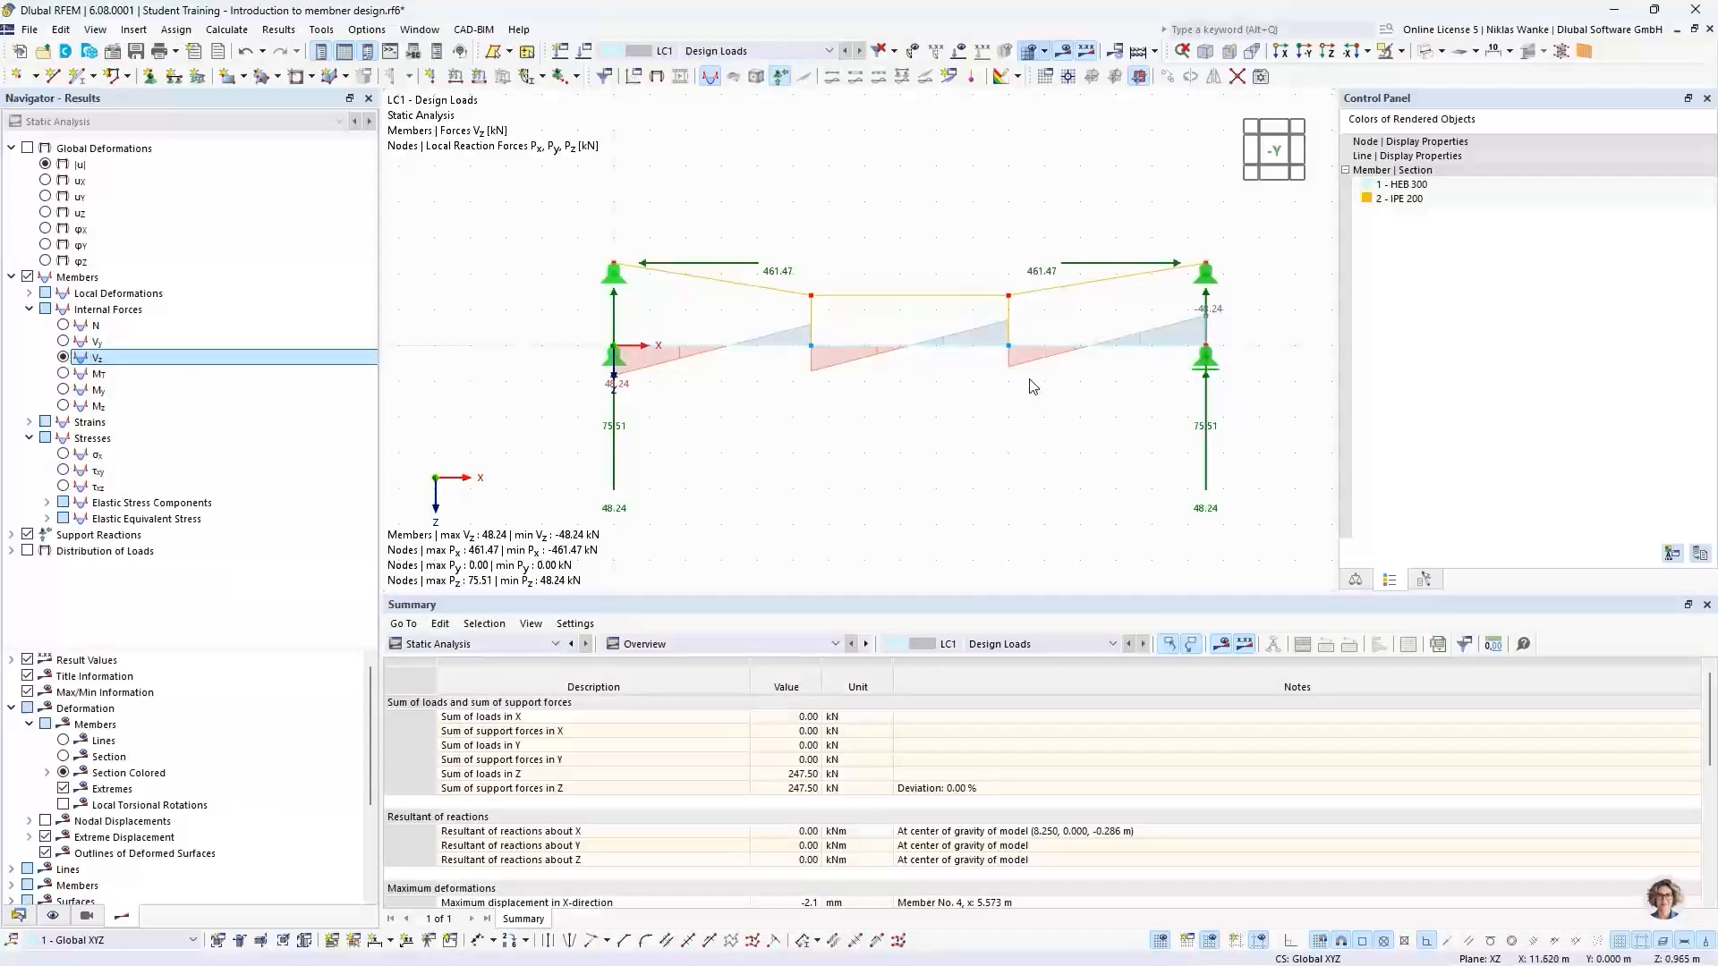
{"action": "scroll", "coordinate": [841, 374], "scroll_direction": "up", "scroll_amount": 1}
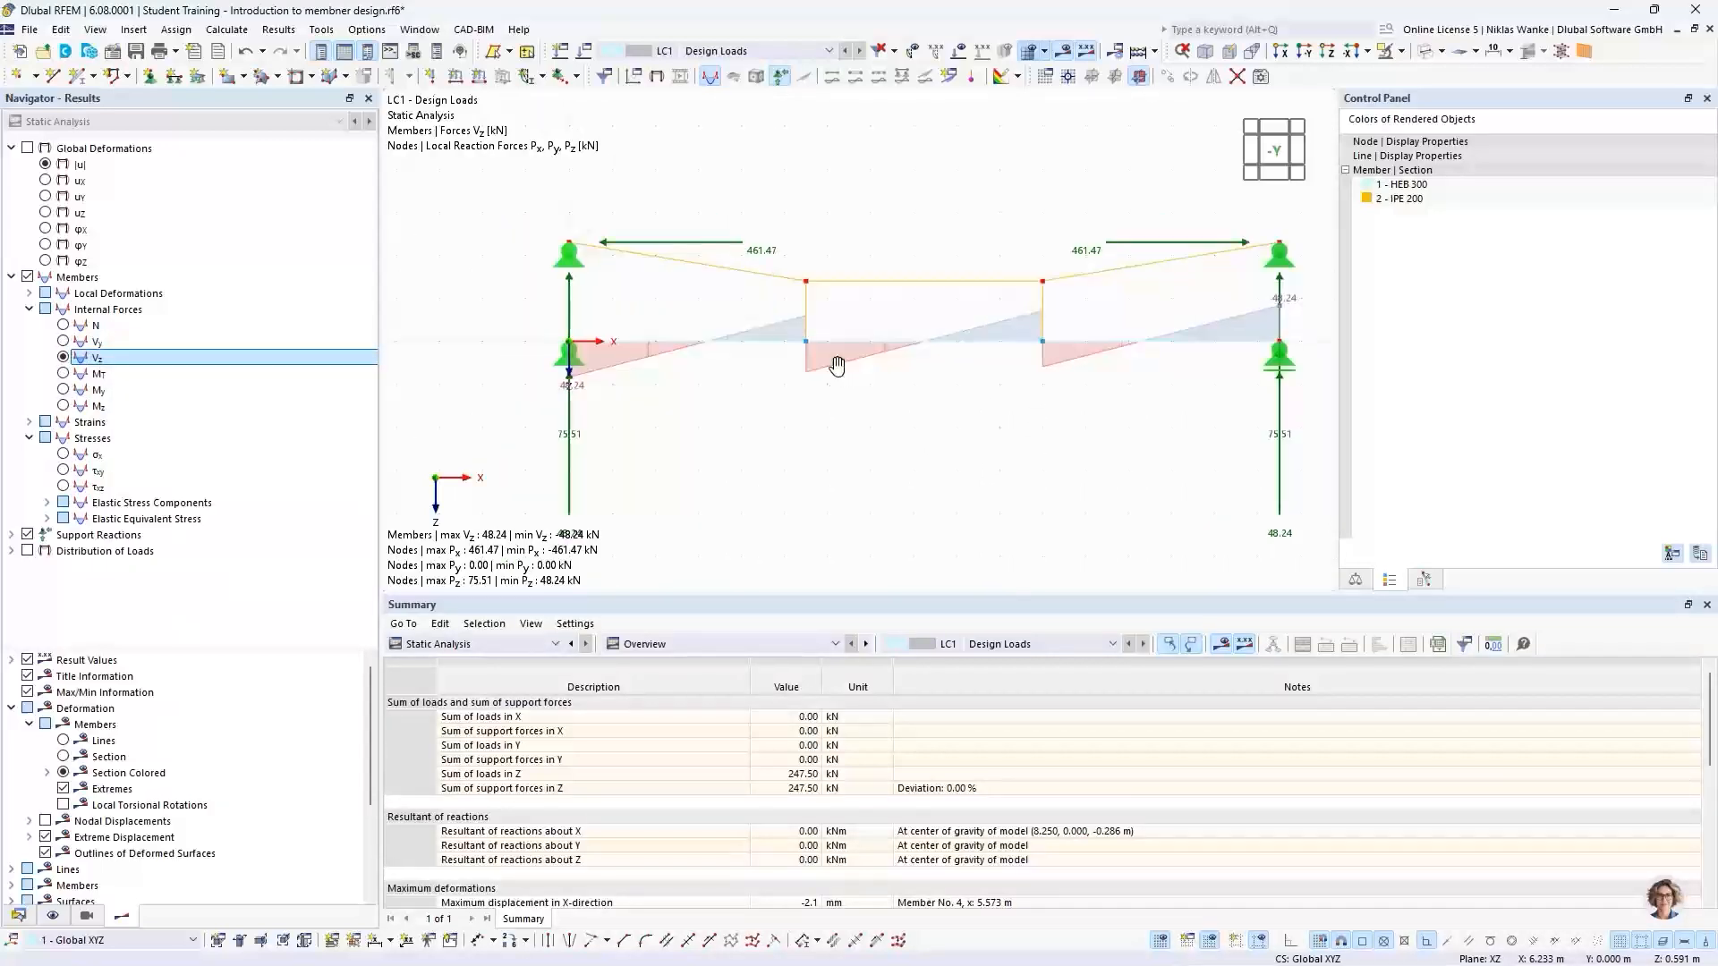
{"action": "scroll", "coordinate": [787, 371], "scroll_direction": "down", "scroll_amount": 2}
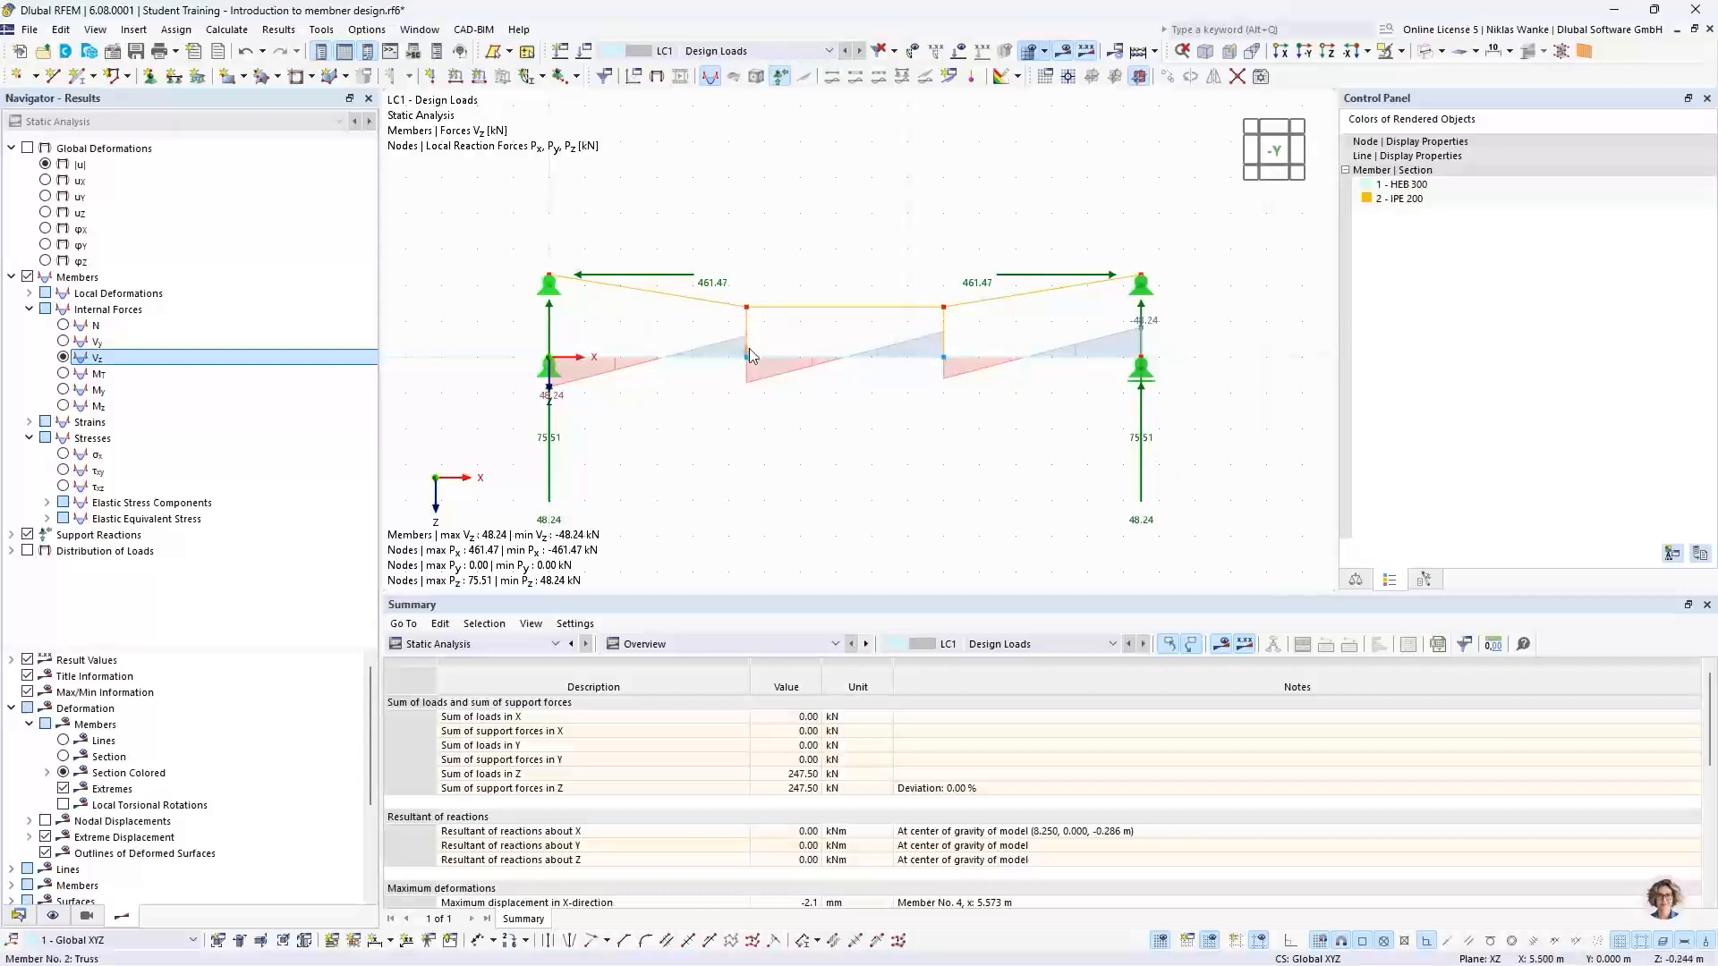
{"action": "scroll", "coordinate": [748, 347], "scroll_direction": "up", "scroll_amount": 4}
{"action": "middle_click_drag", "start_coordinate": [739, 447], "coordinate": [1016, 425]}
{"action": "scroll", "coordinate": [1011, 427], "scroll_direction": "down", "scroll_amount": 1}
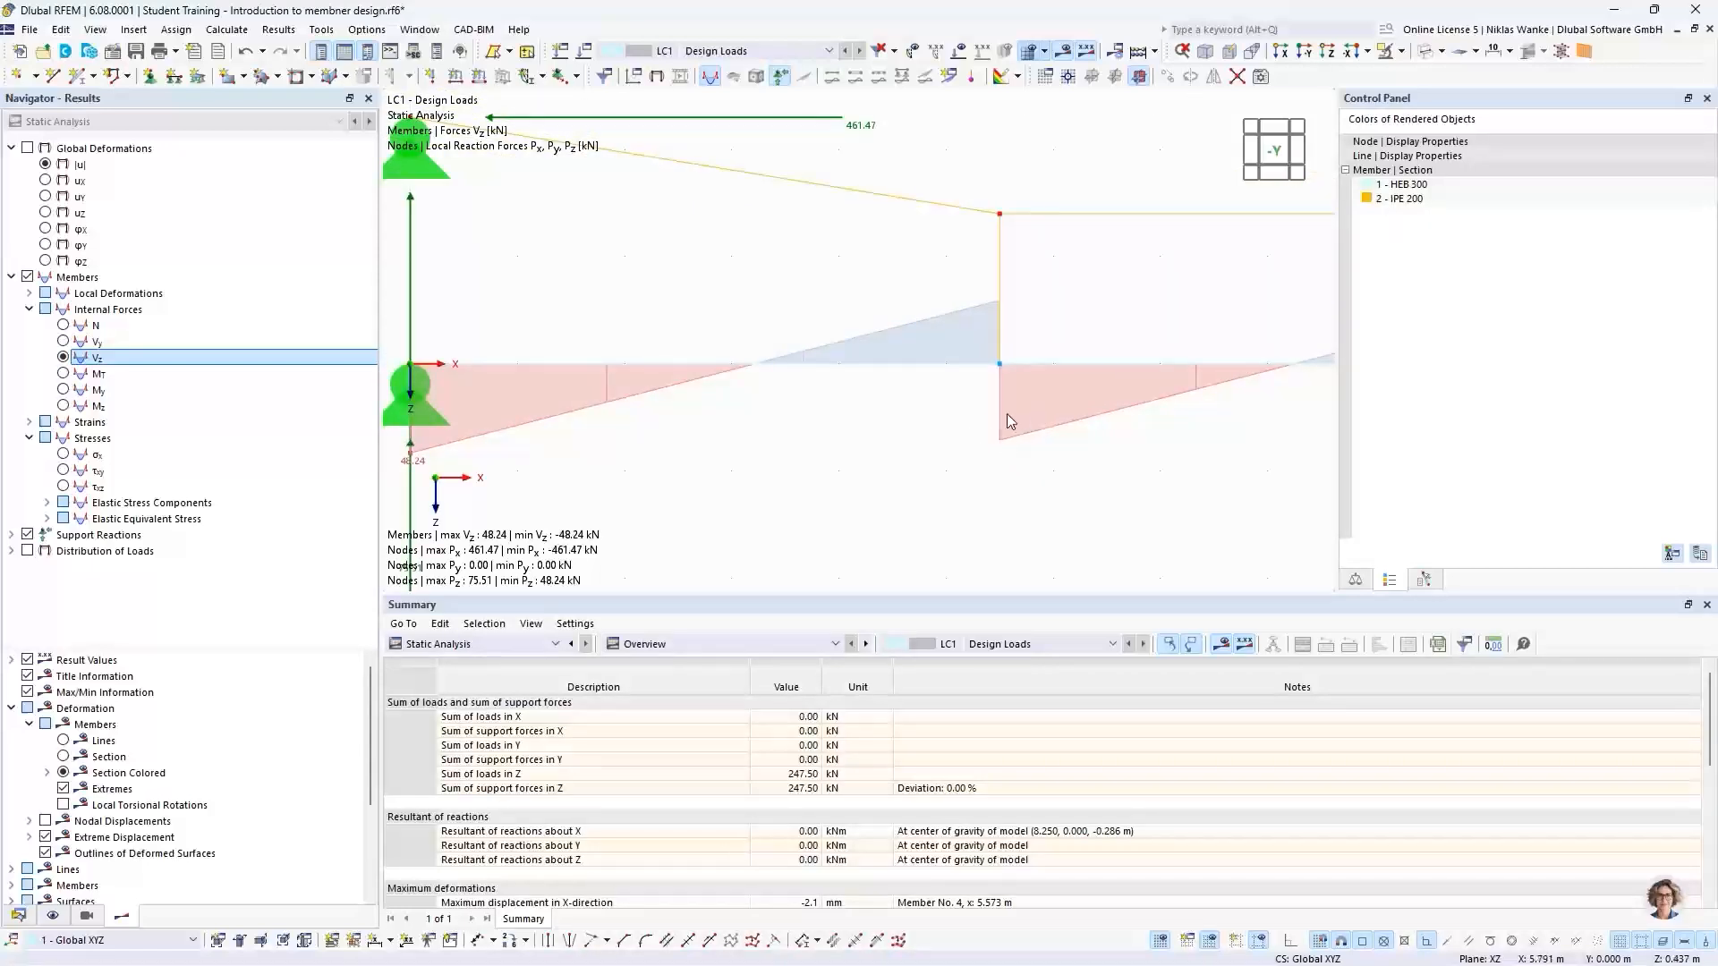
{"action": "scroll", "coordinate": [902, 439], "scroll_direction": "down", "scroll_amount": 4}
{"action": "middle_click_drag", "start_coordinate": [899, 437], "coordinate": [693, 425]}
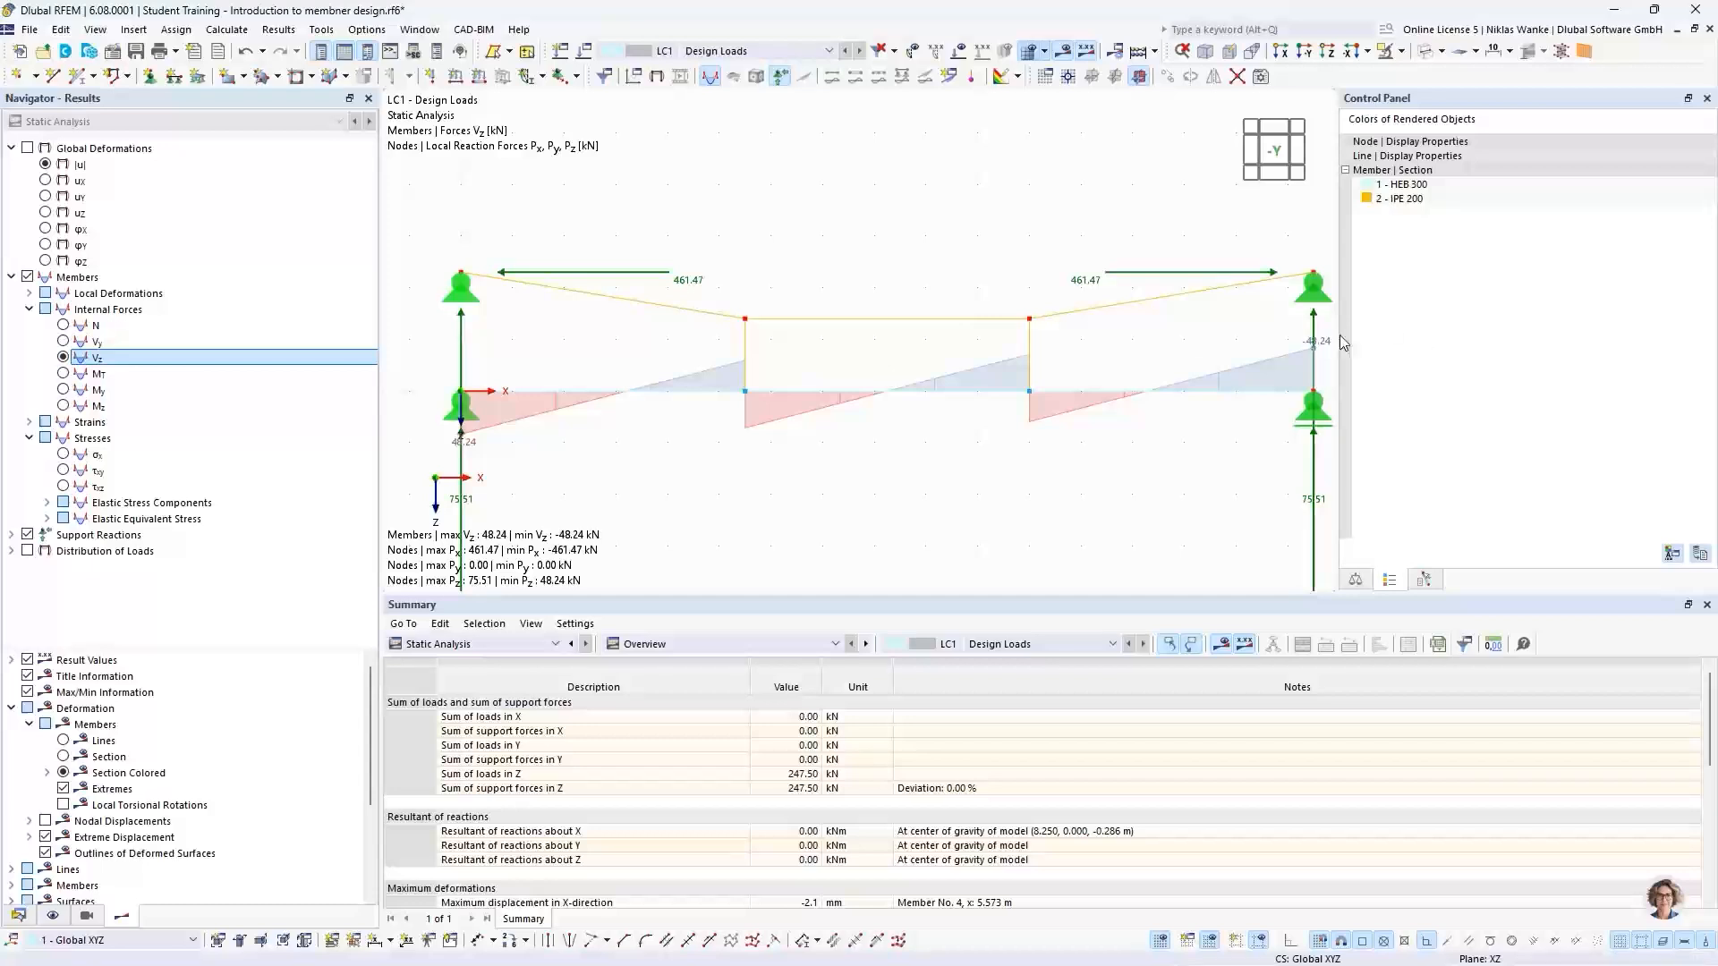
{"action": "scroll", "coordinate": [1002, 422], "scroll_direction": "down", "scroll_amount": 2}
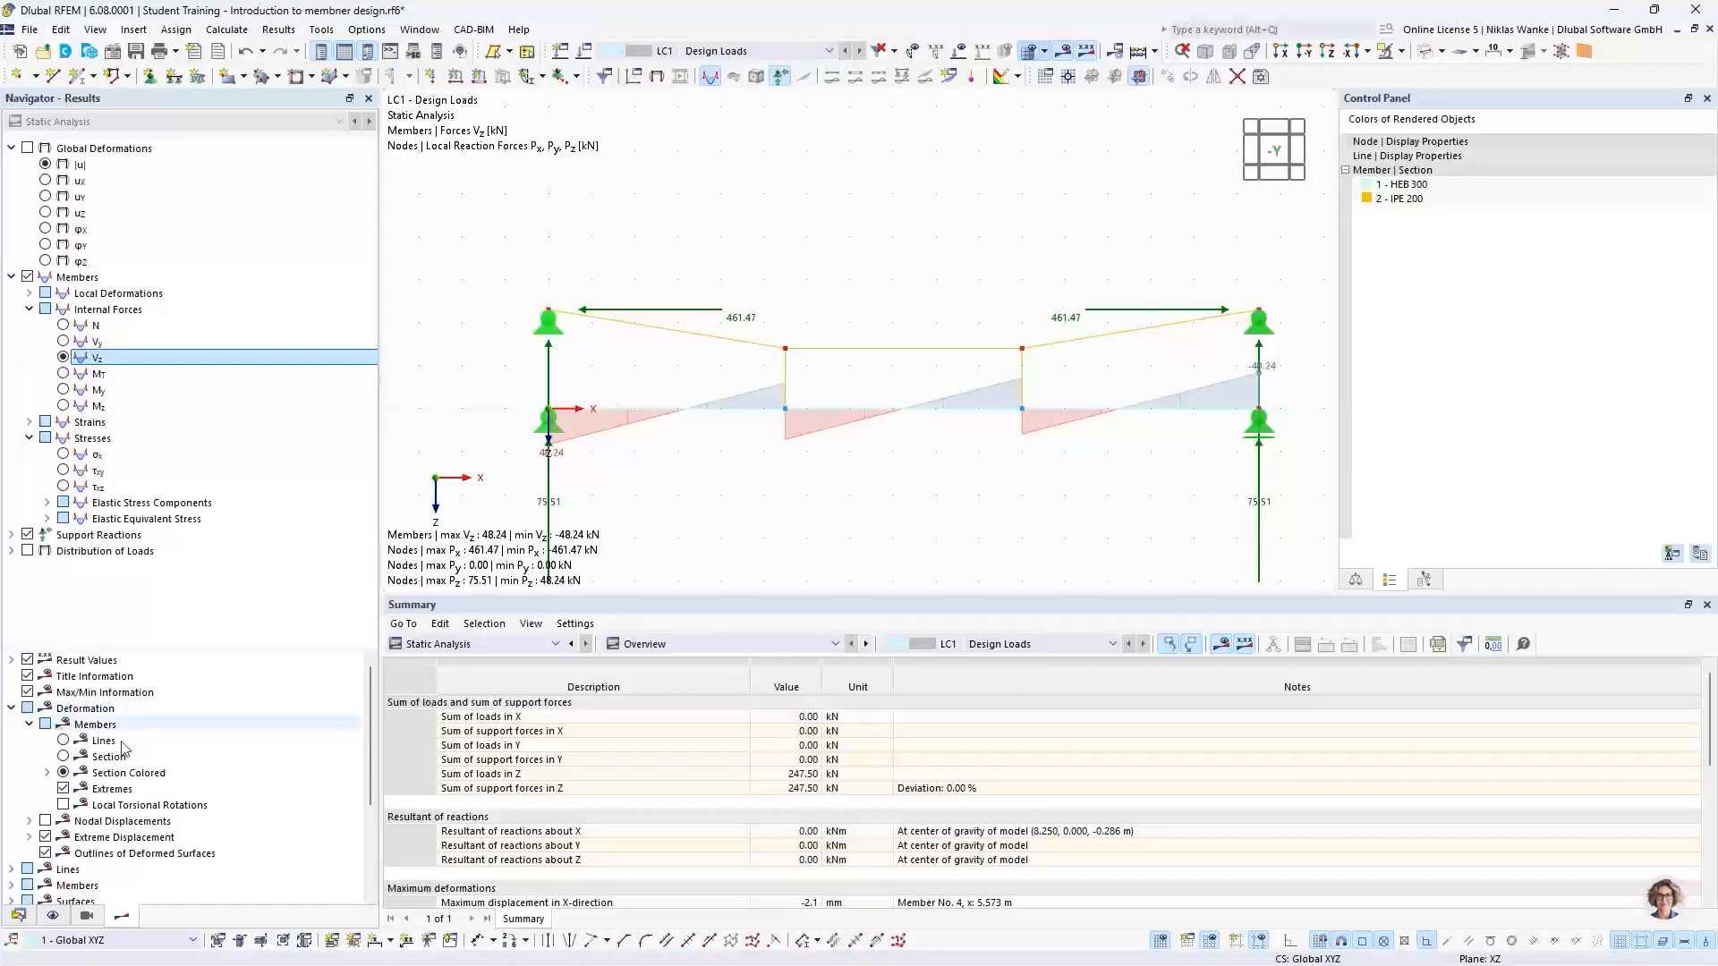
Turn on all values for the member result diagrams and inspect the shear force jump at the first vertical truss
{"action": "scroll", "coordinate": [139, 755], "scroll_direction": "down", "scroll_amount": 2}
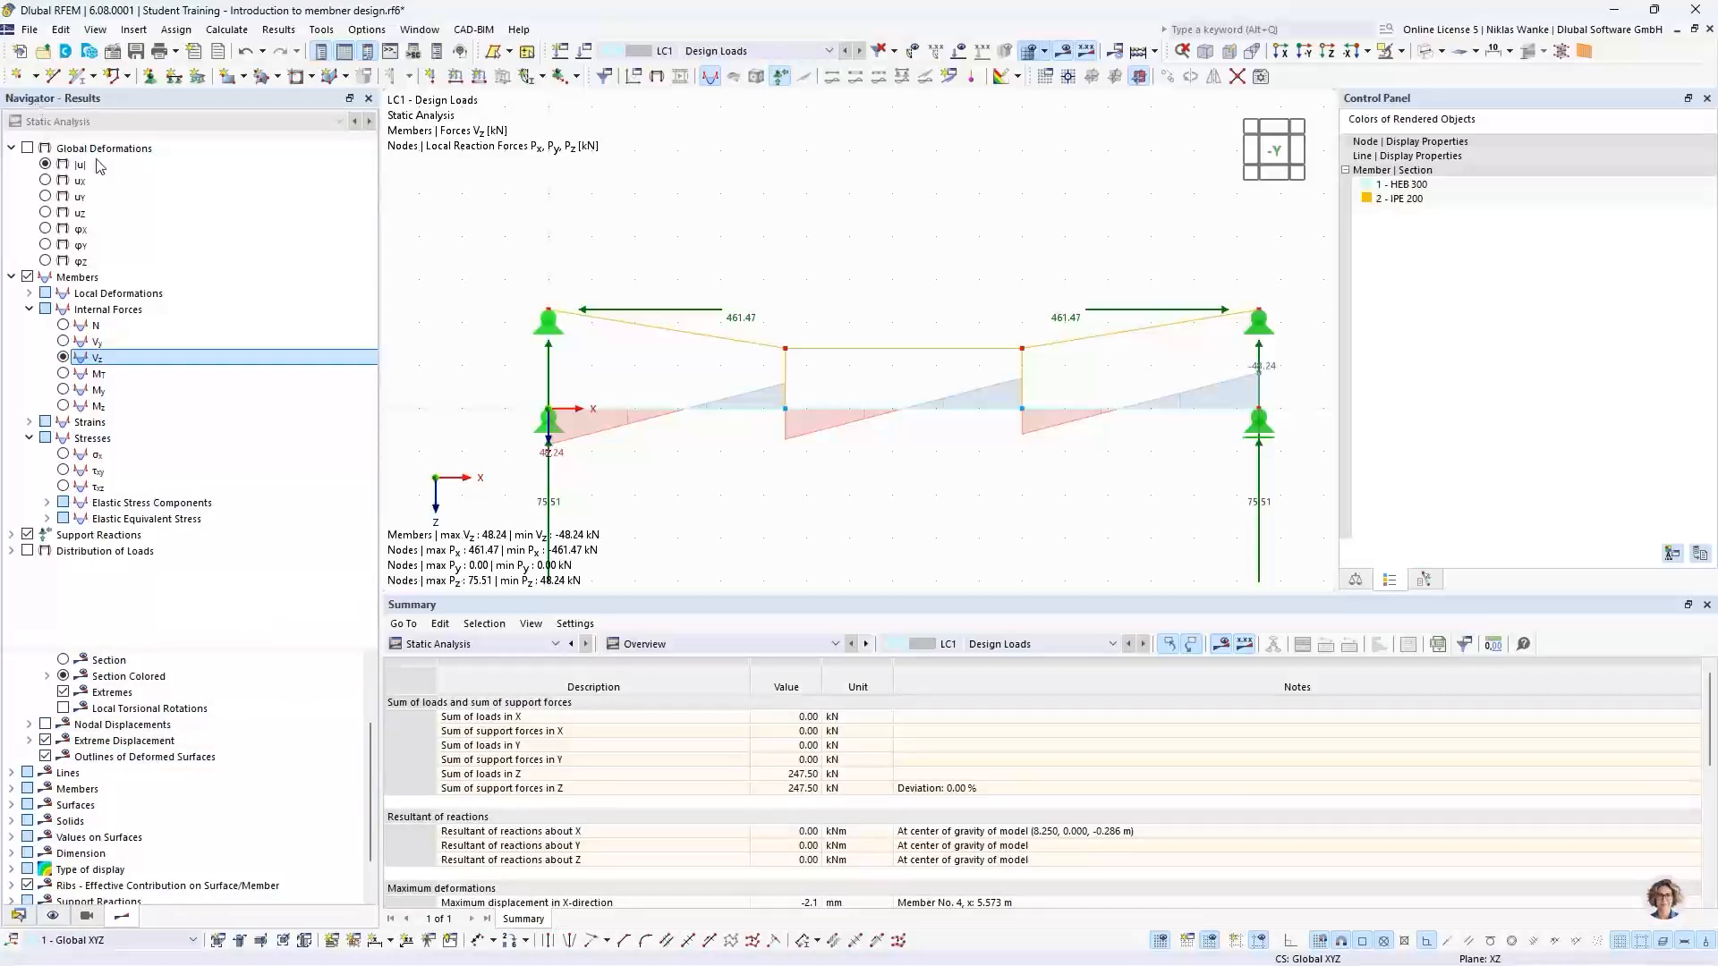
{"action": "left_click", "coordinate": [11, 789]}
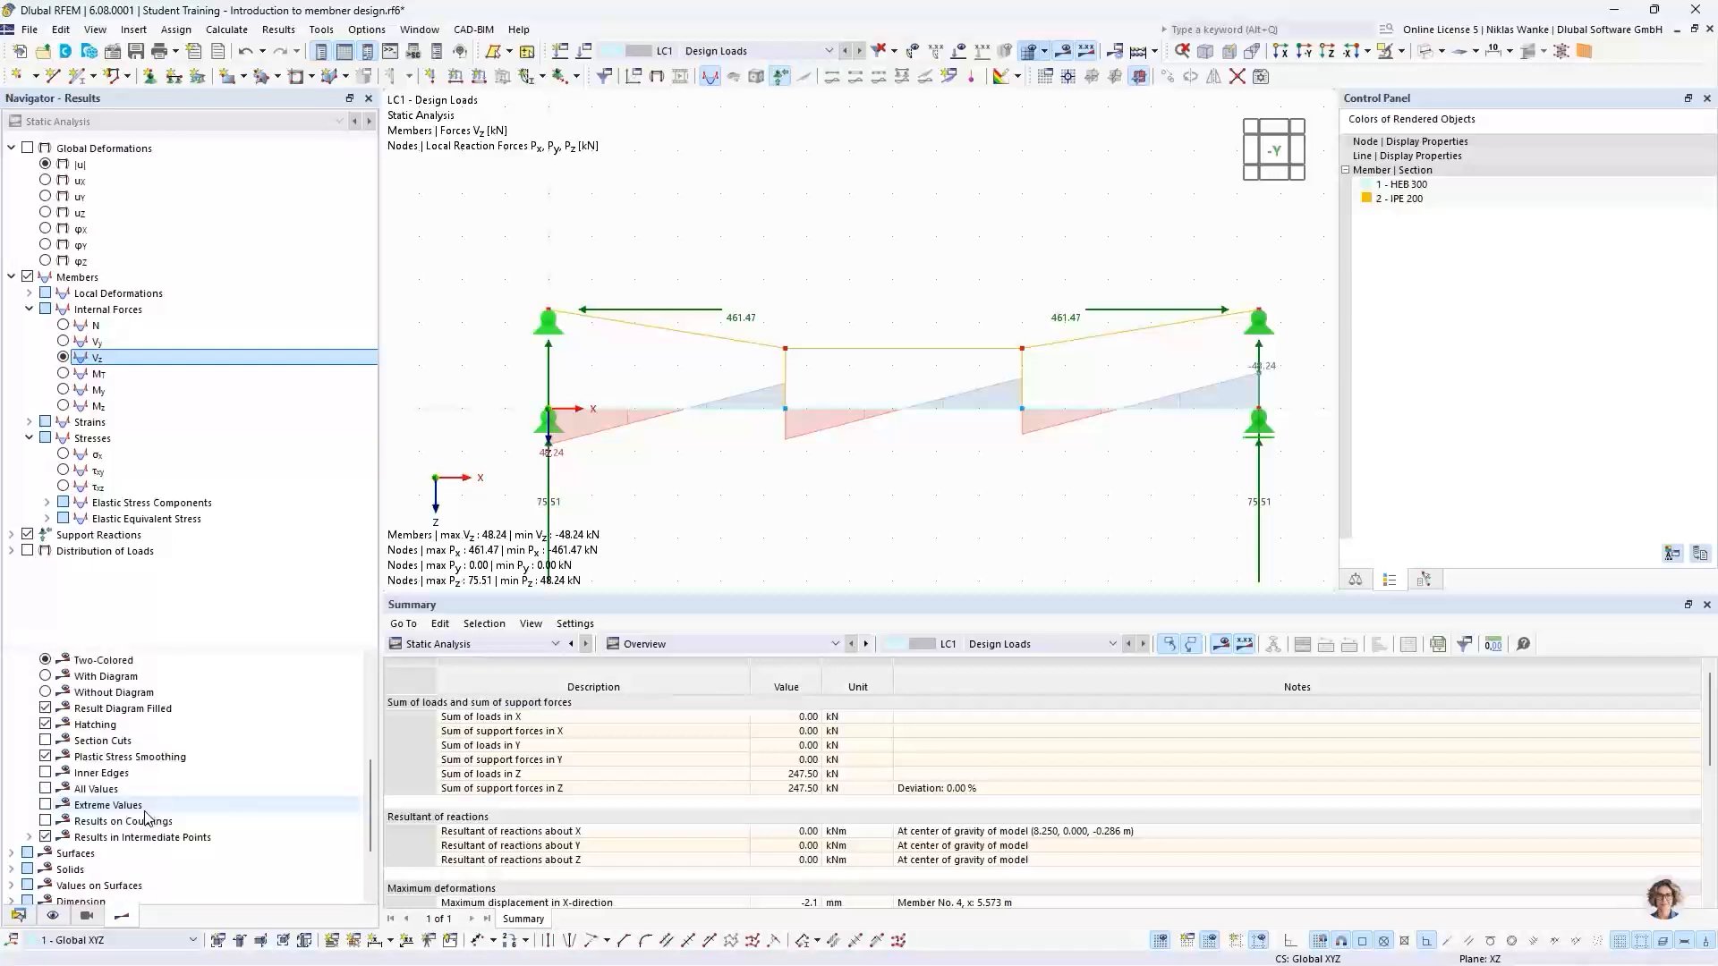
{"action": "left_click", "coordinate": [44, 789]}
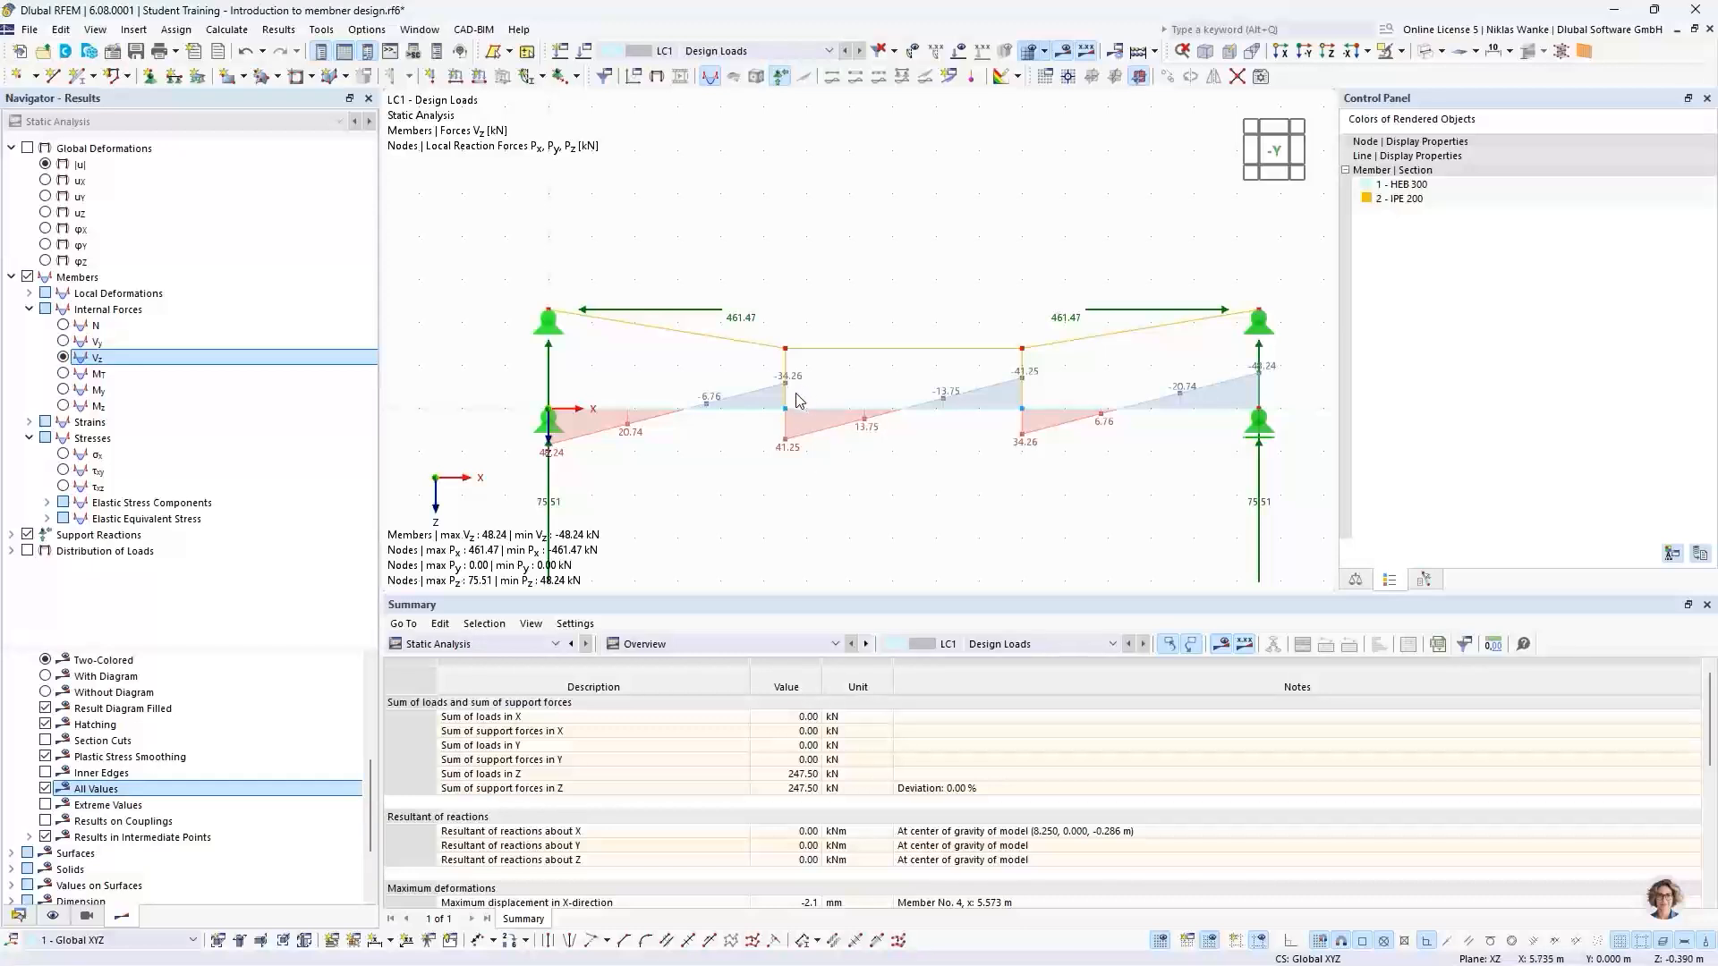
{"action": "scroll", "coordinate": [799, 405], "scroll_direction": "up", "scroll_amount": 3}
{"action": "scroll", "coordinate": [799, 405], "scroll_direction": "up", "scroll_amount": 2}
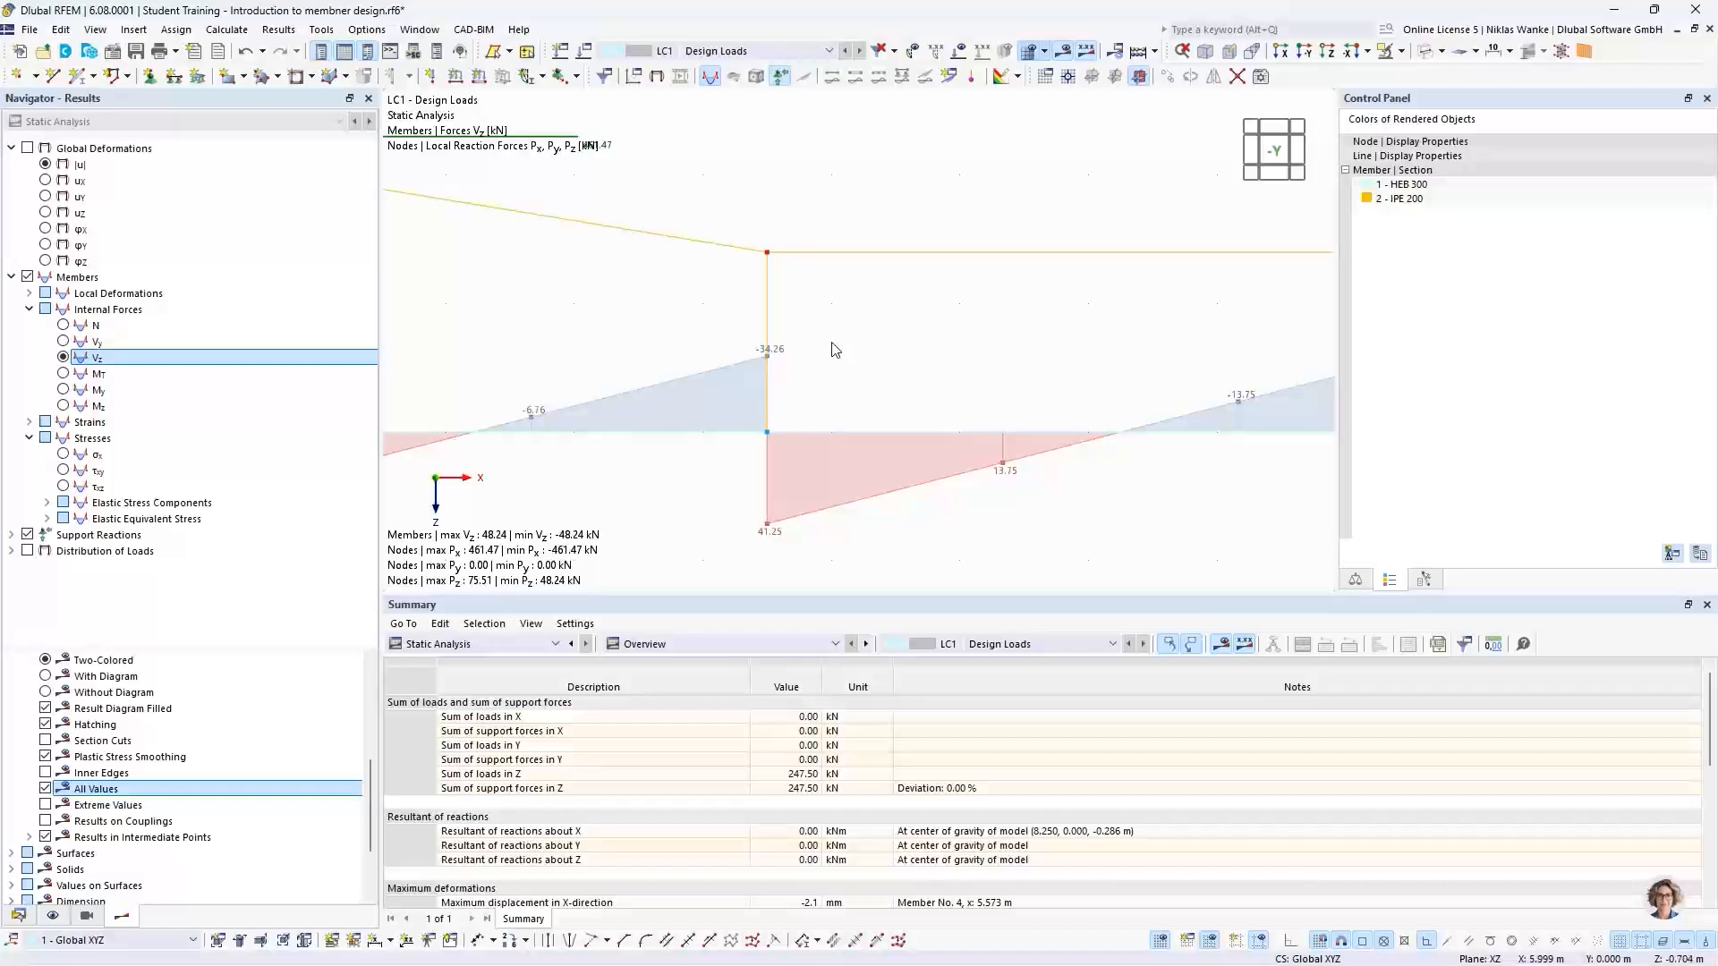
{"action": "scroll", "coordinate": [832, 353], "scroll_direction": "down", "scroll_amount": 3}
{"action": "scroll", "coordinate": [791, 383], "scroll_direction": "down", "scroll_amount": 2}
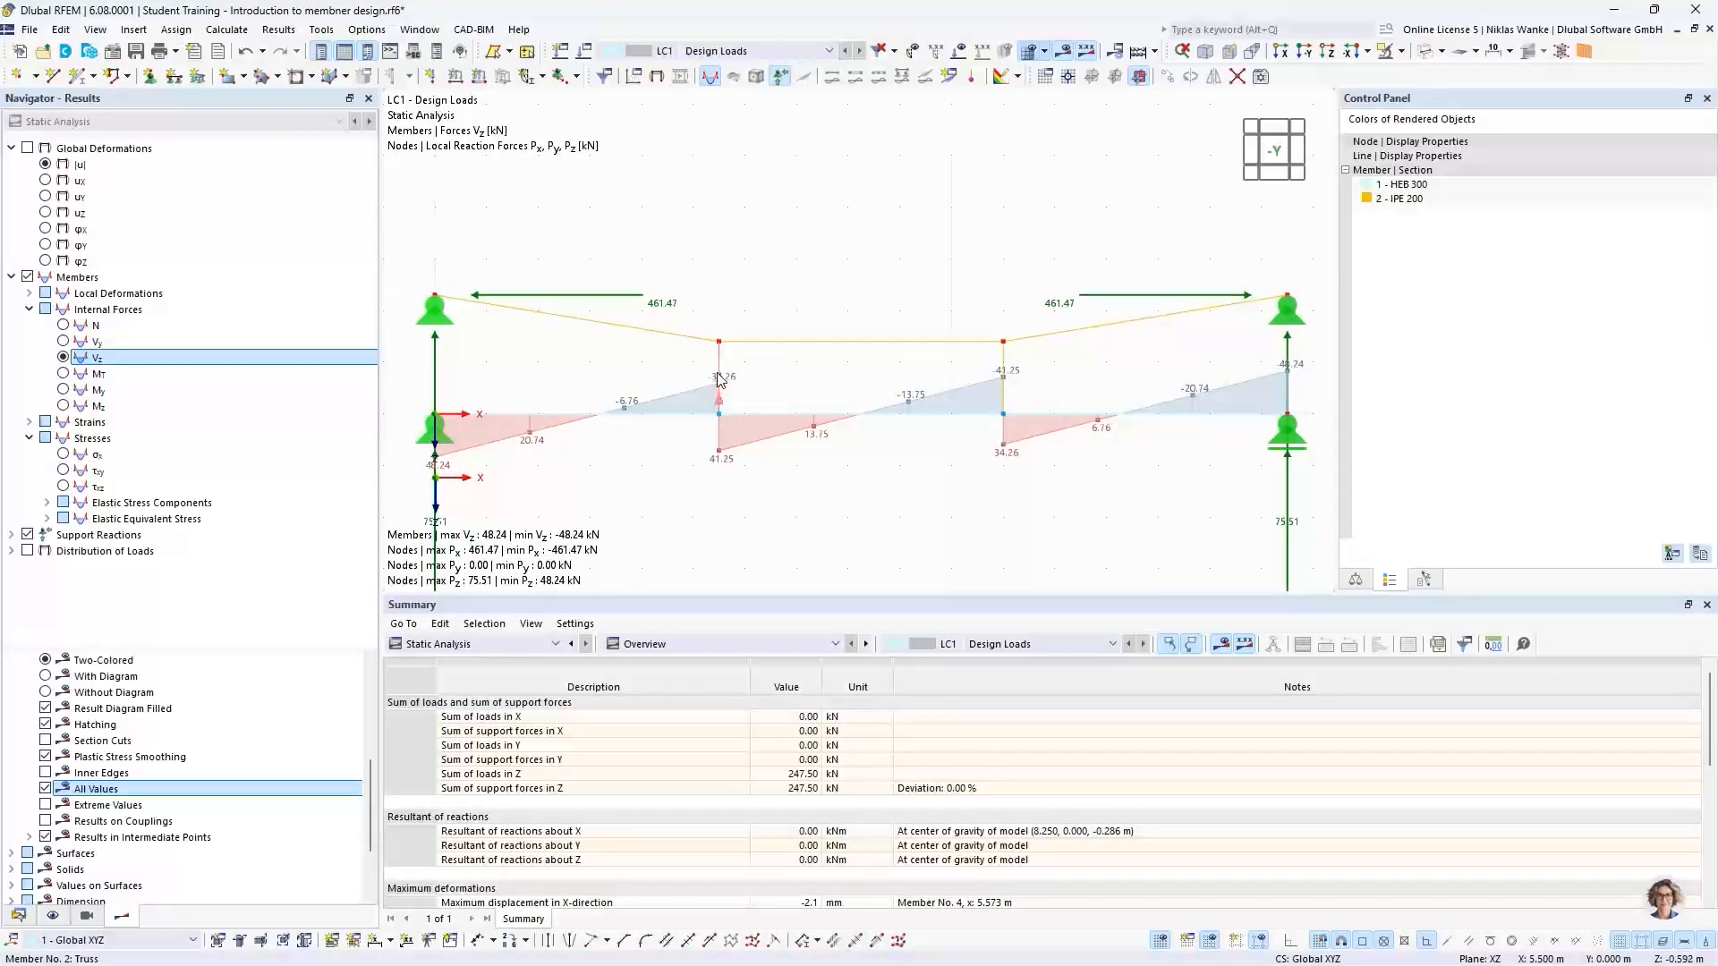
Switch the results back to axial forces N and examine the force at the foot of the first vertical truss
{"action": "left_click", "coordinate": [71, 328]}
{"action": "scroll", "coordinate": [761, 421], "scroll_direction": "up", "scroll_amount": 5}
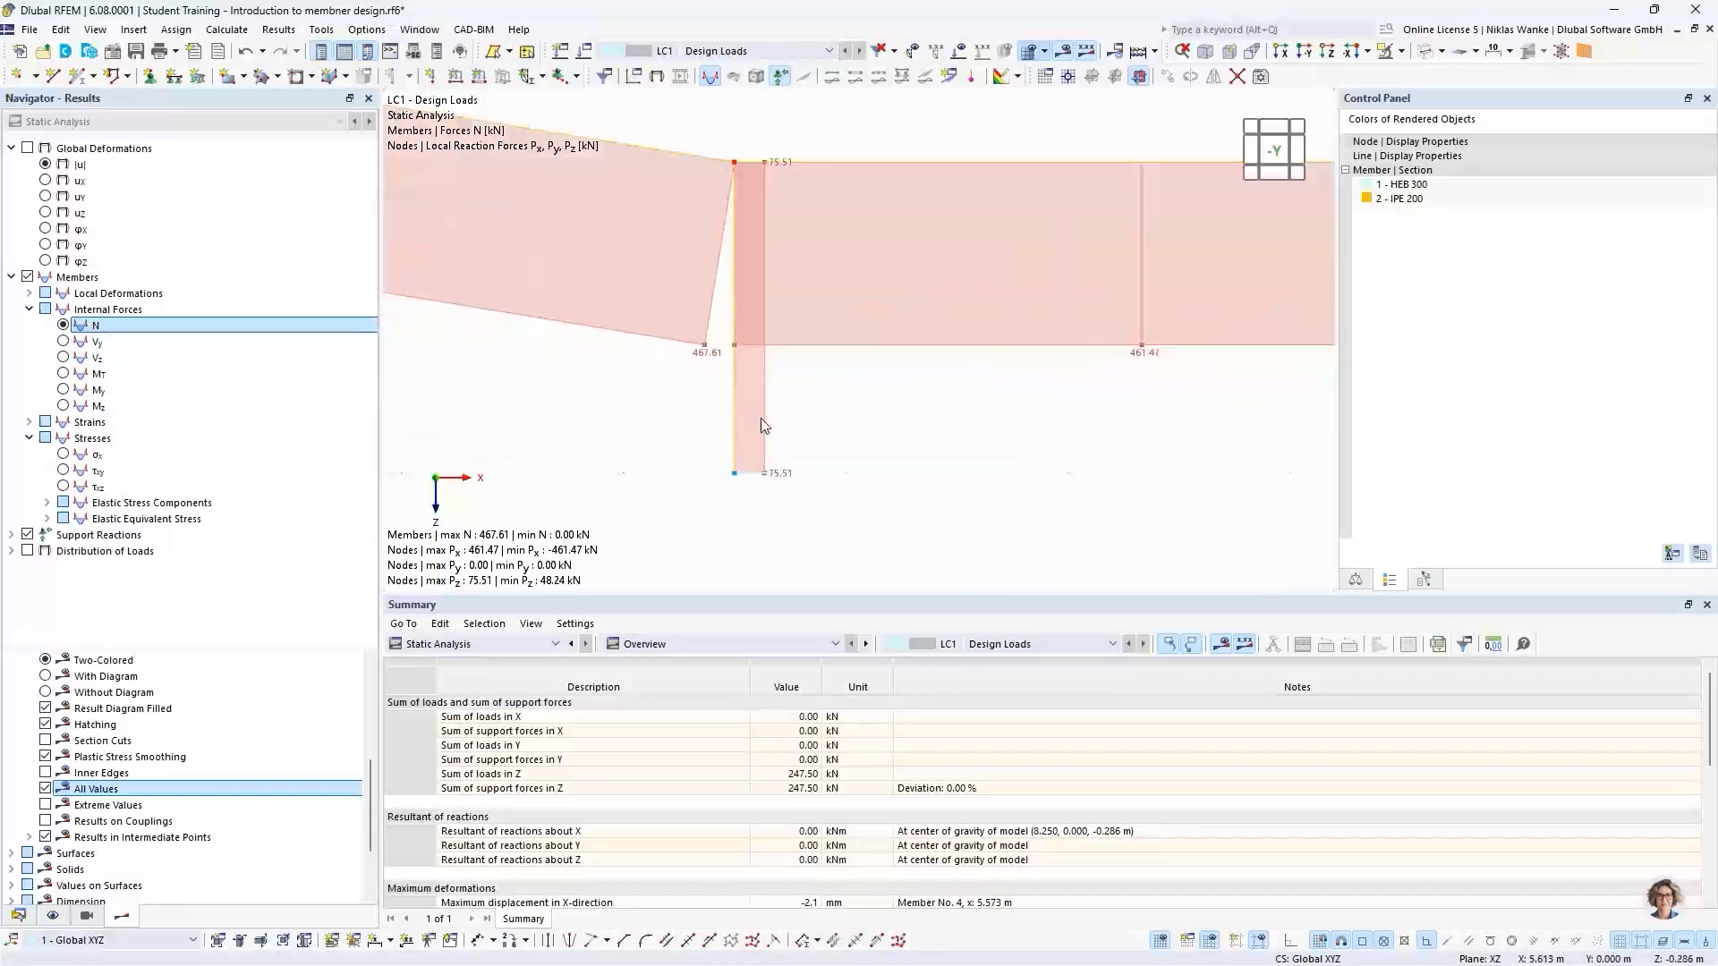
{"action": "scroll", "coordinate": [771, 485], "scroll_direction": "up", "scroll_amount": 2}
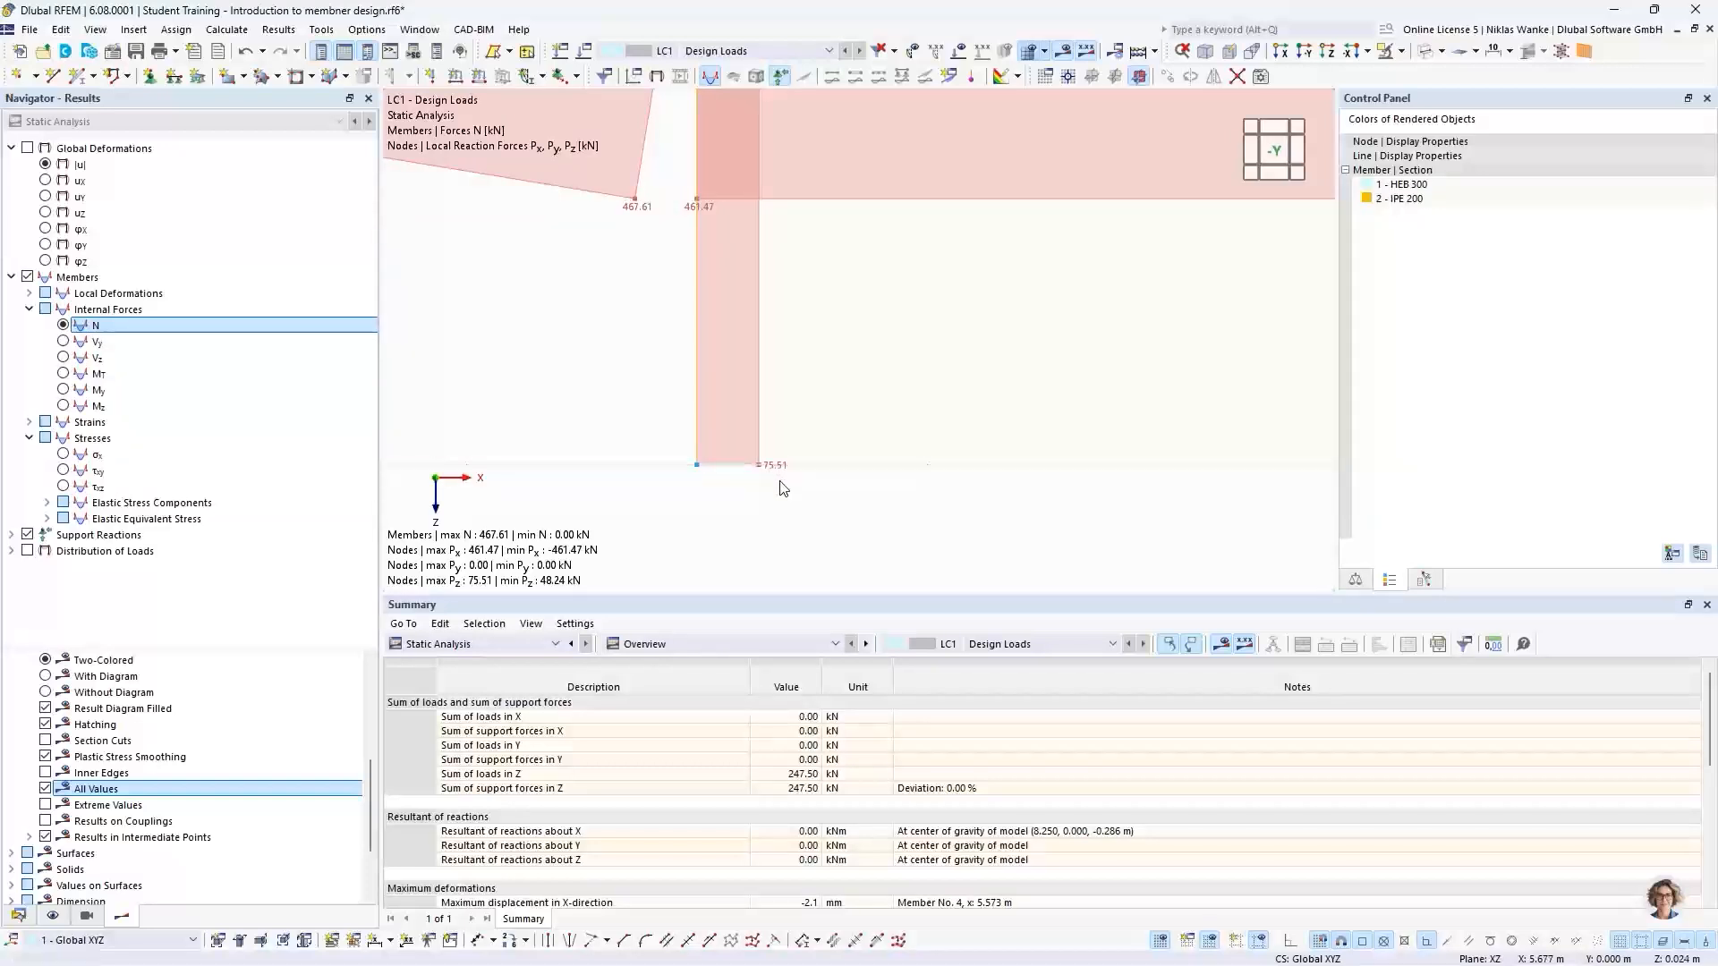
{"action": "scroll", "coordinate": [790, 368], "scroll_direction": "down", "scroll_amount": 5}
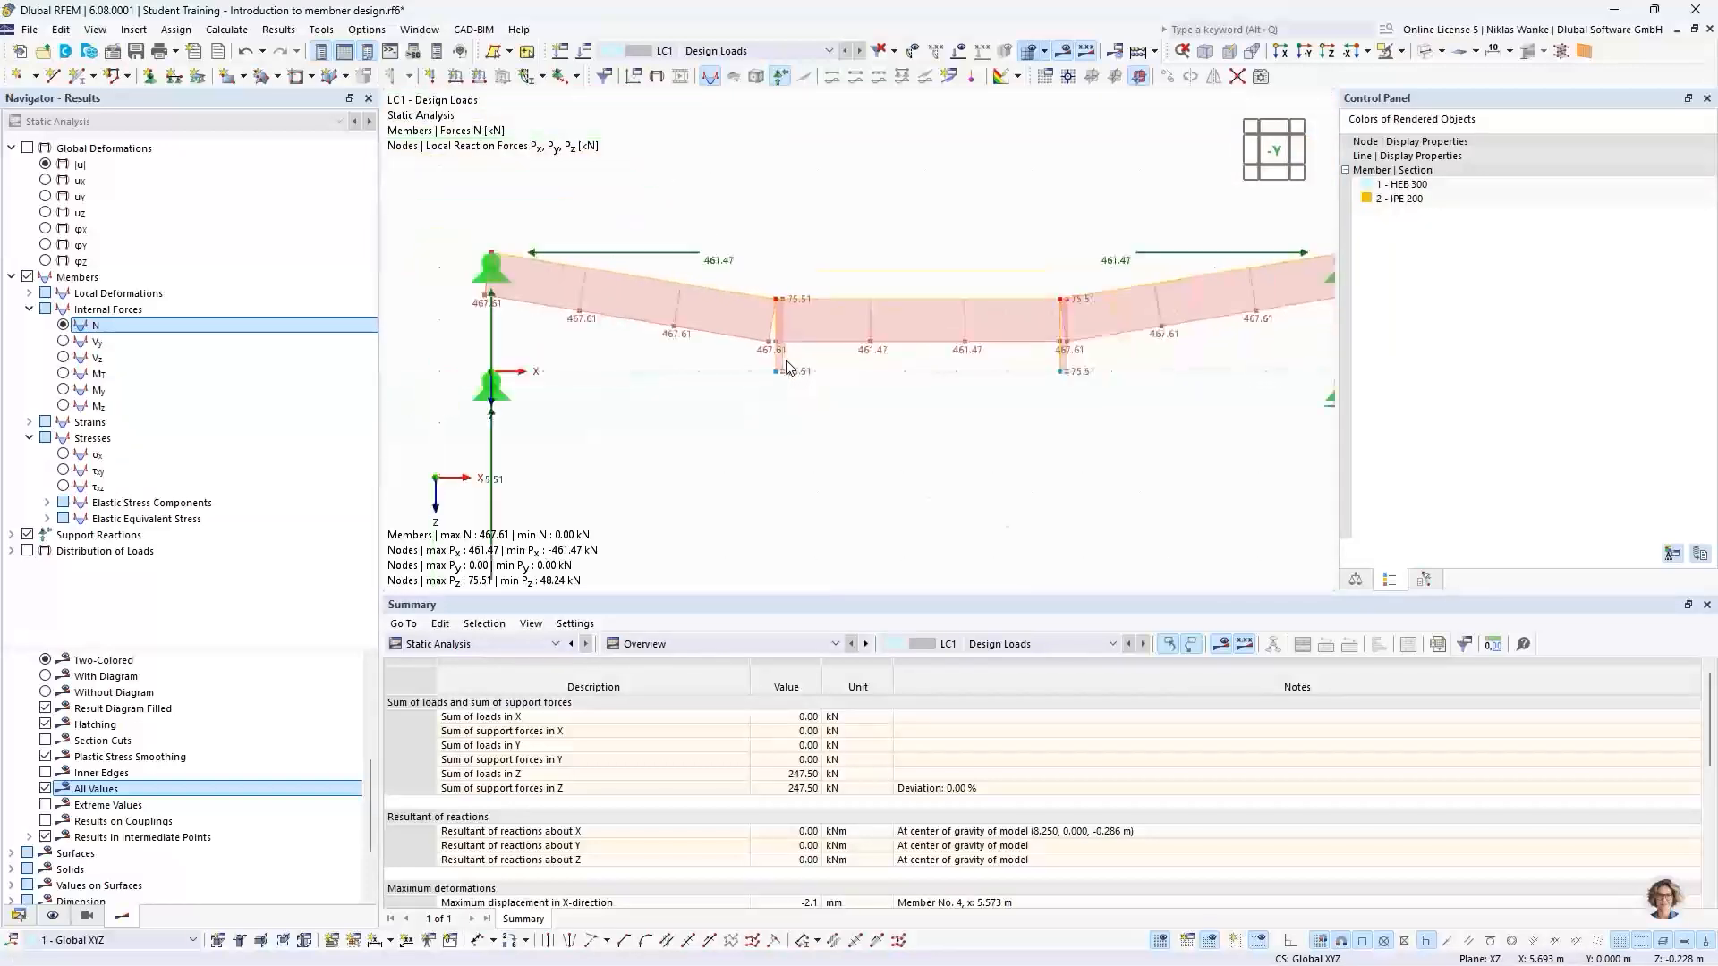
{"action": "middle_click_drag", "start_coordinate": [790, 367], "coordinate": [734, 368]}
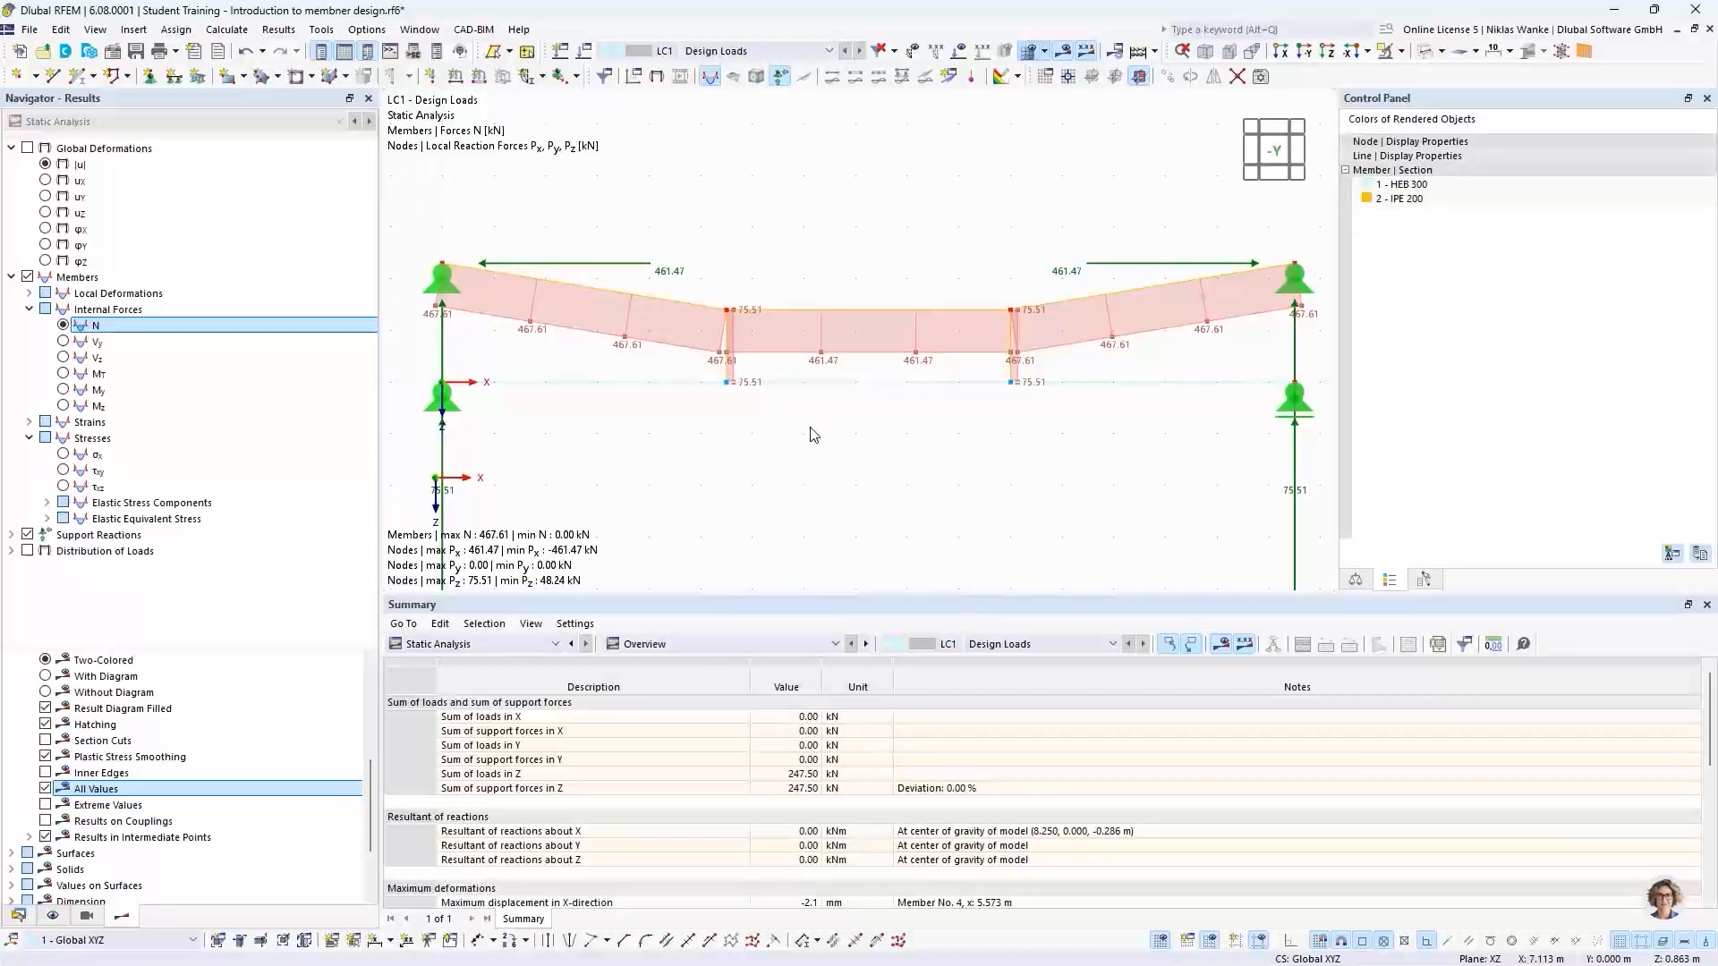
{"action": "scroll", "coordinate": [811, 434], "scroll_direction": "down", "scroll_amount": 2}
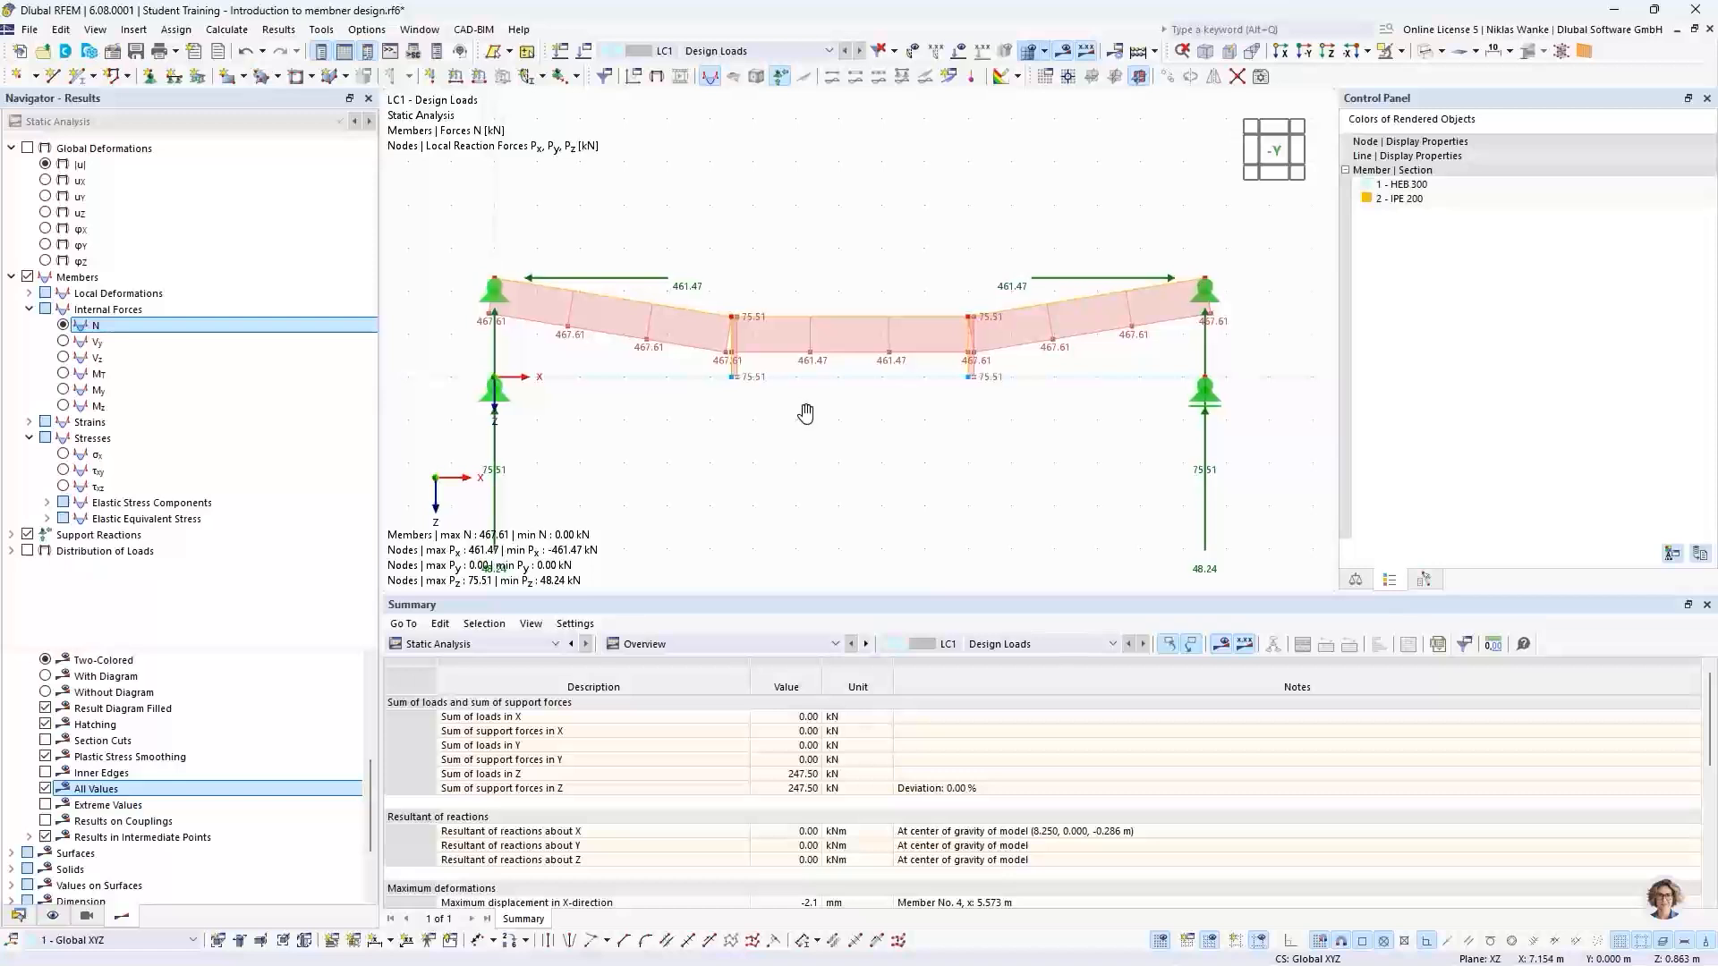
{"action": "middle_click_drag", "start_coordinate": [805, 414], "coordinate": [818, 410]}
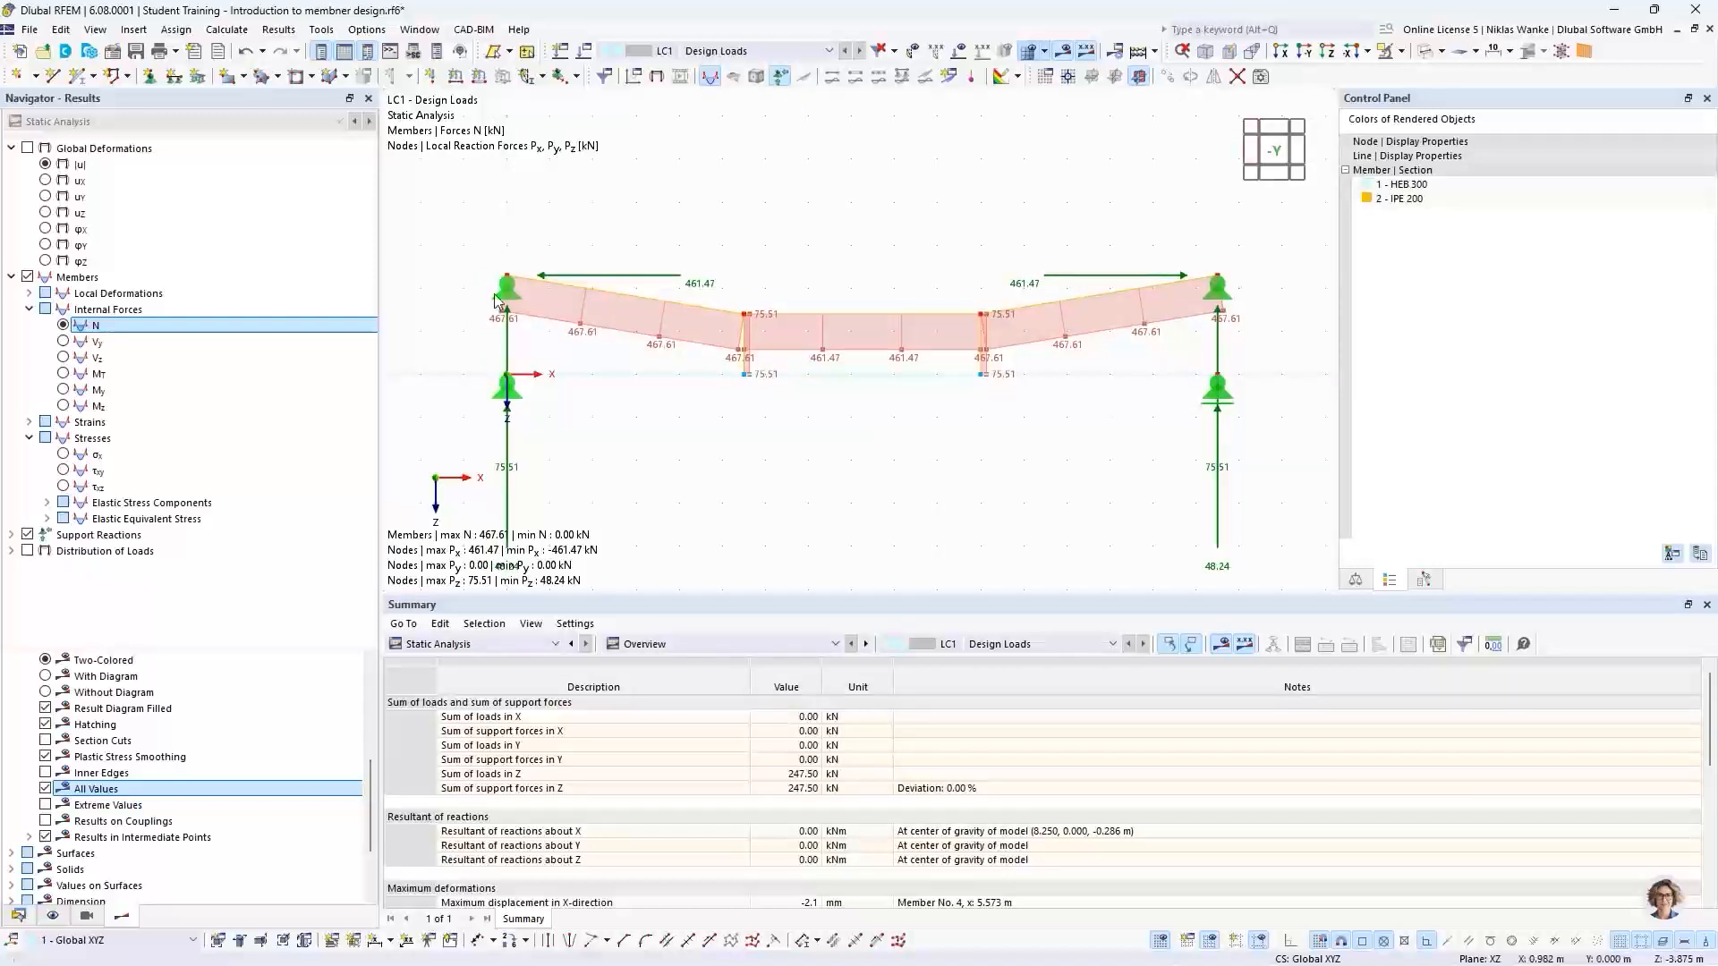
Open the result diagrams of the HEB 300 beam and compare their start and extent with the beam in the model
{"action": "right_click", "coordinate": [884, 379]}
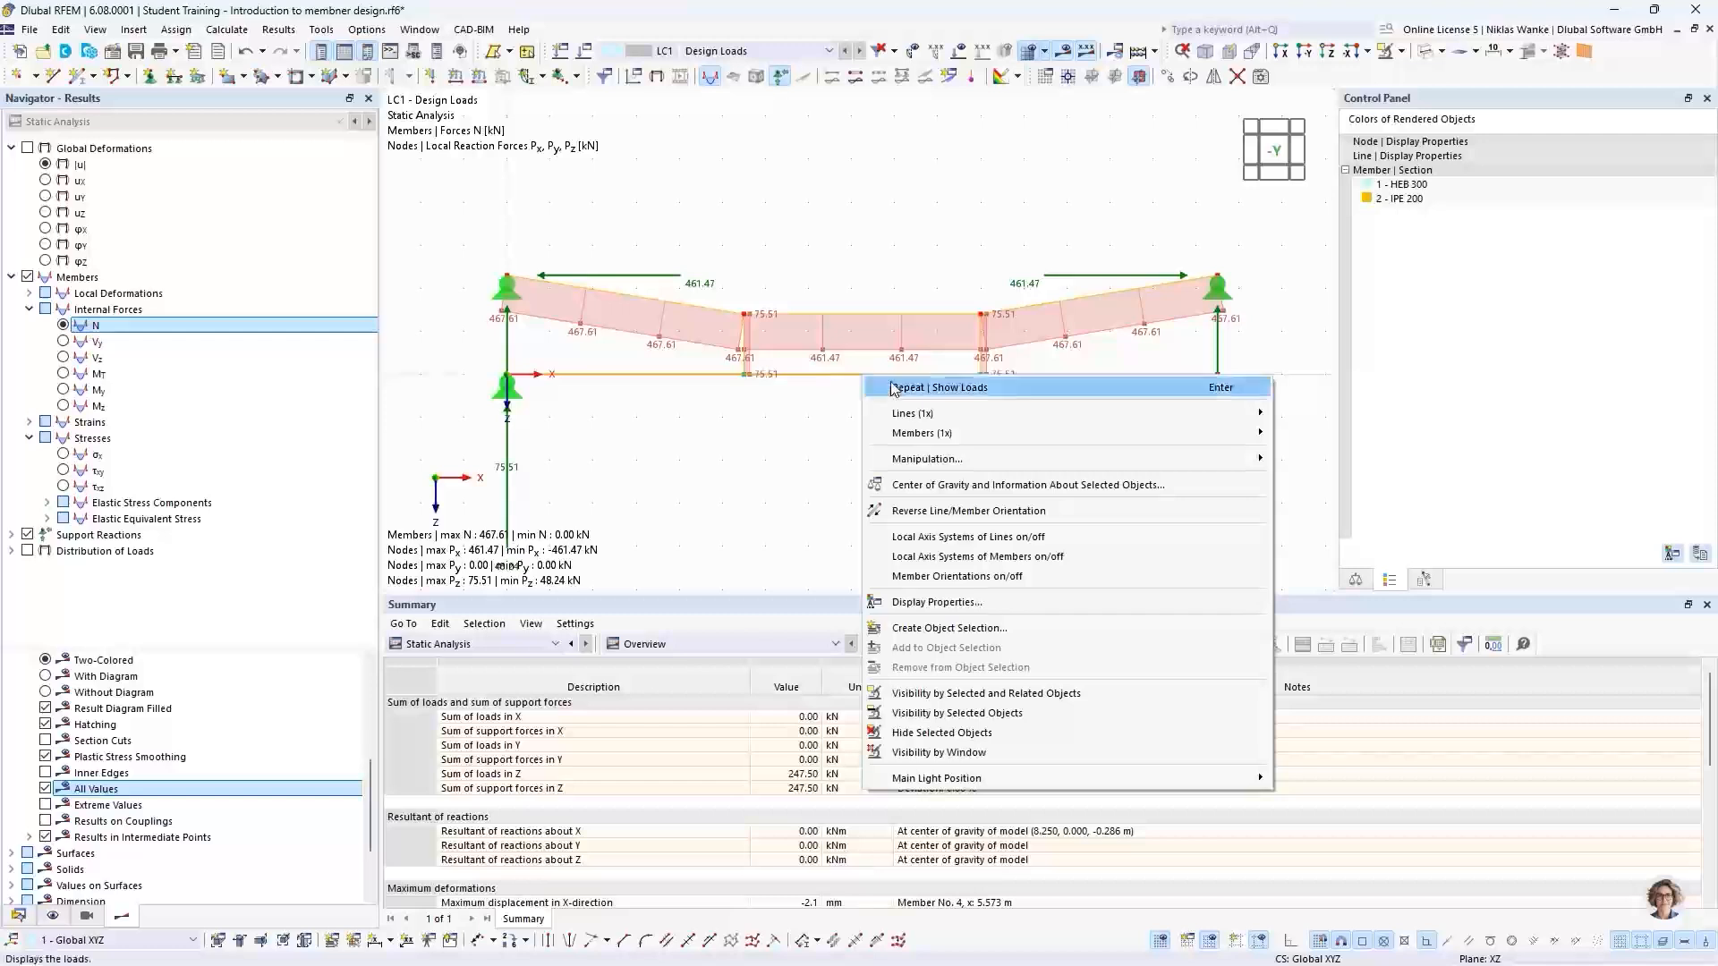
{"action": "mouse_move", "coordinate": [916, 436]}
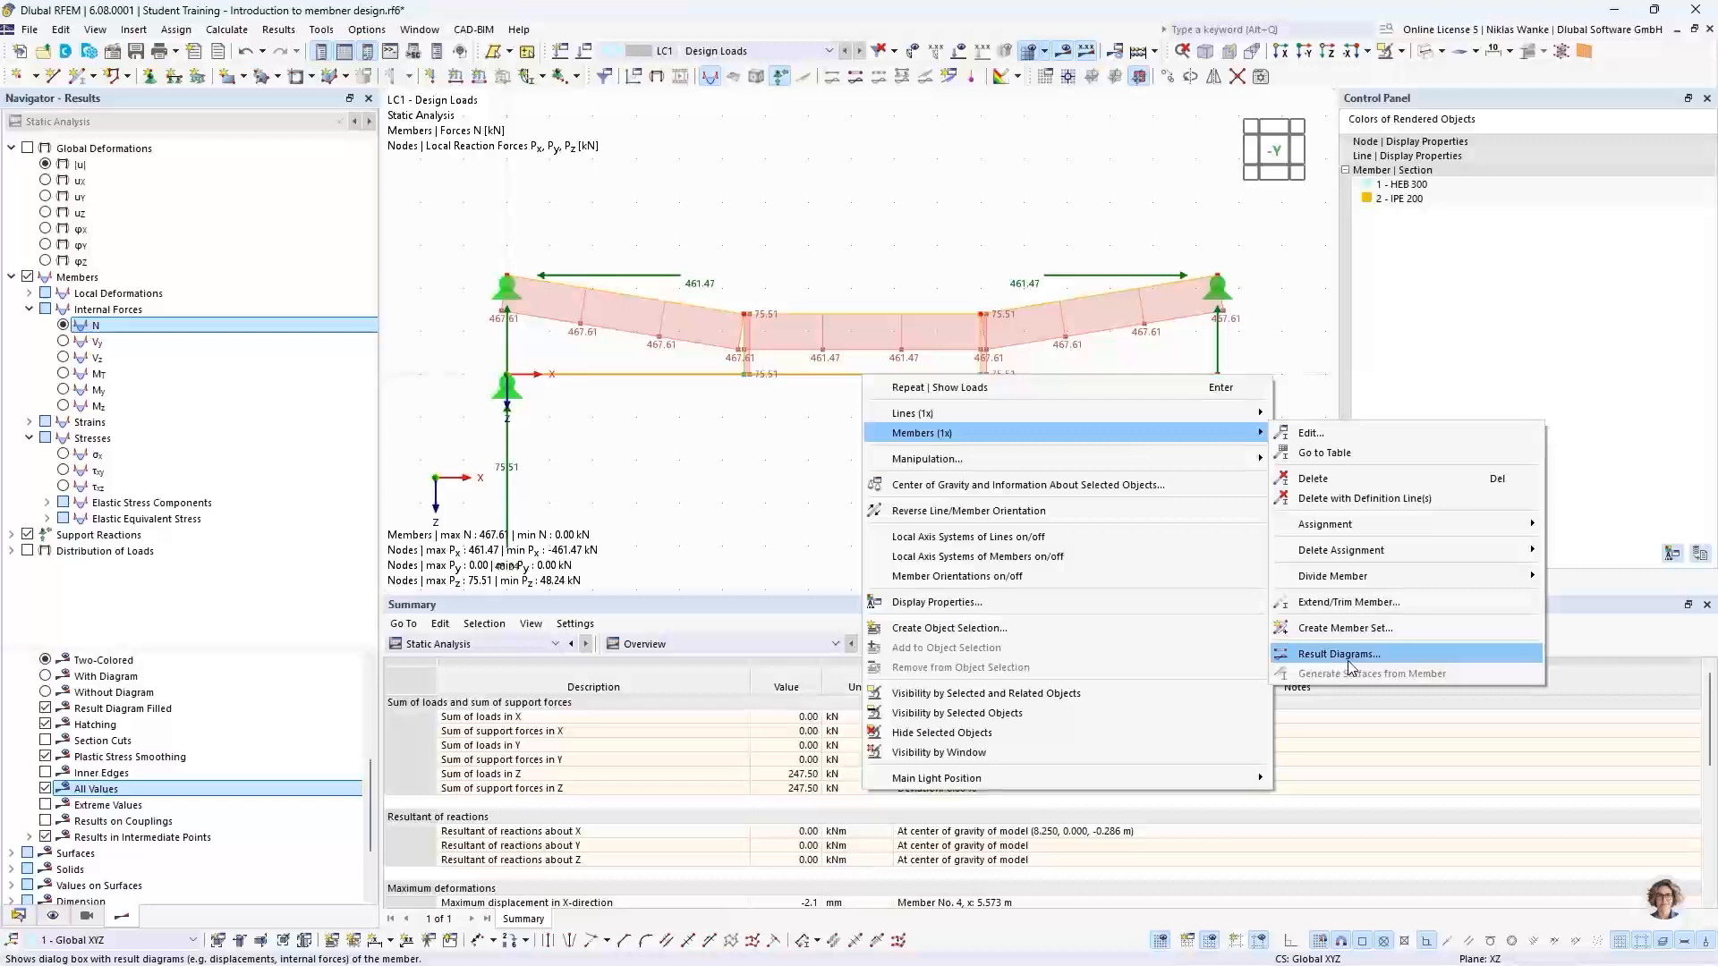
{"action": "left_click", "coordinate": [1425, 652]}
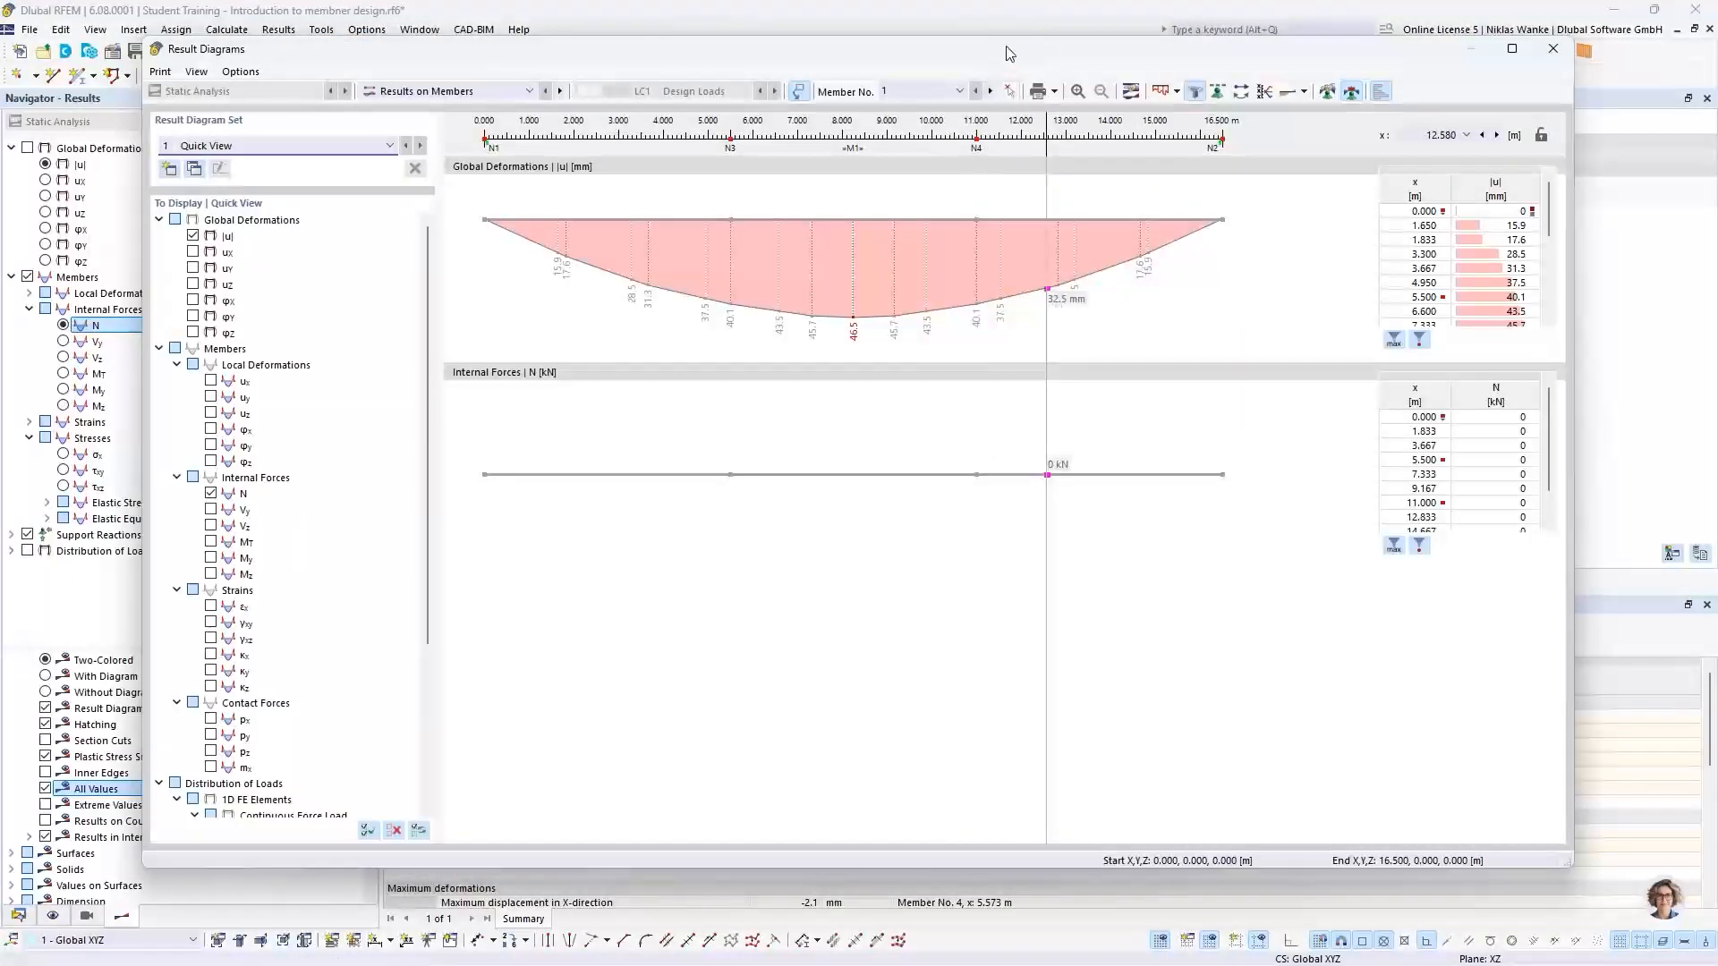
{"action": "mouse_move", "coordinate": [1002, 55]}
{"action": "left_mouse_down"}
{"action": "mouse_move", "coordinate": [1005, 89]}
{"action": "mouse_move", "coordinate": [1027, 69]}
{"action": "mouse_move", "coordinate": [972, 104]}
{"action": "mouse_move", "coordinate": [1110, 104]}
{"action": "mouse_move", "coordinate": [1033, 19]}
{"action": "mouse_move", "coordinate": [1031, 102]}
{"action": "mouse_move", "coordinate": [1064, 80]}
{"action": "left_mouse_up"}
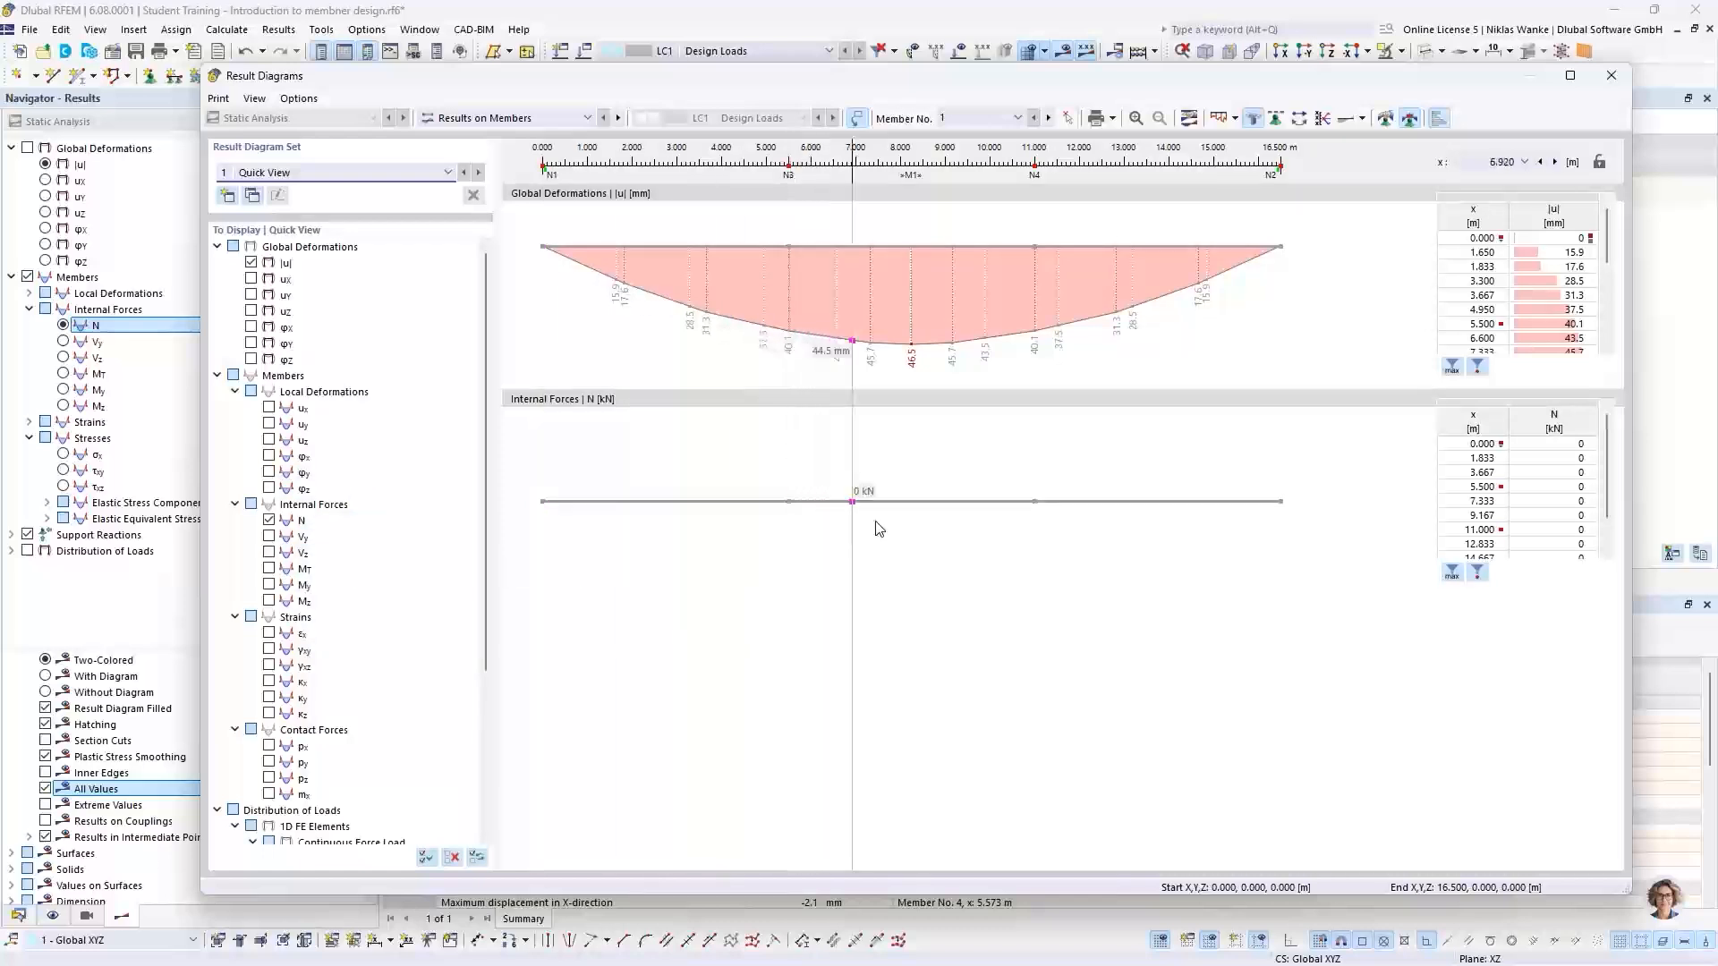
{"action": "left_click_drag", "start_coordinate": [1199, 79], "coordinate": [1155, 564]}
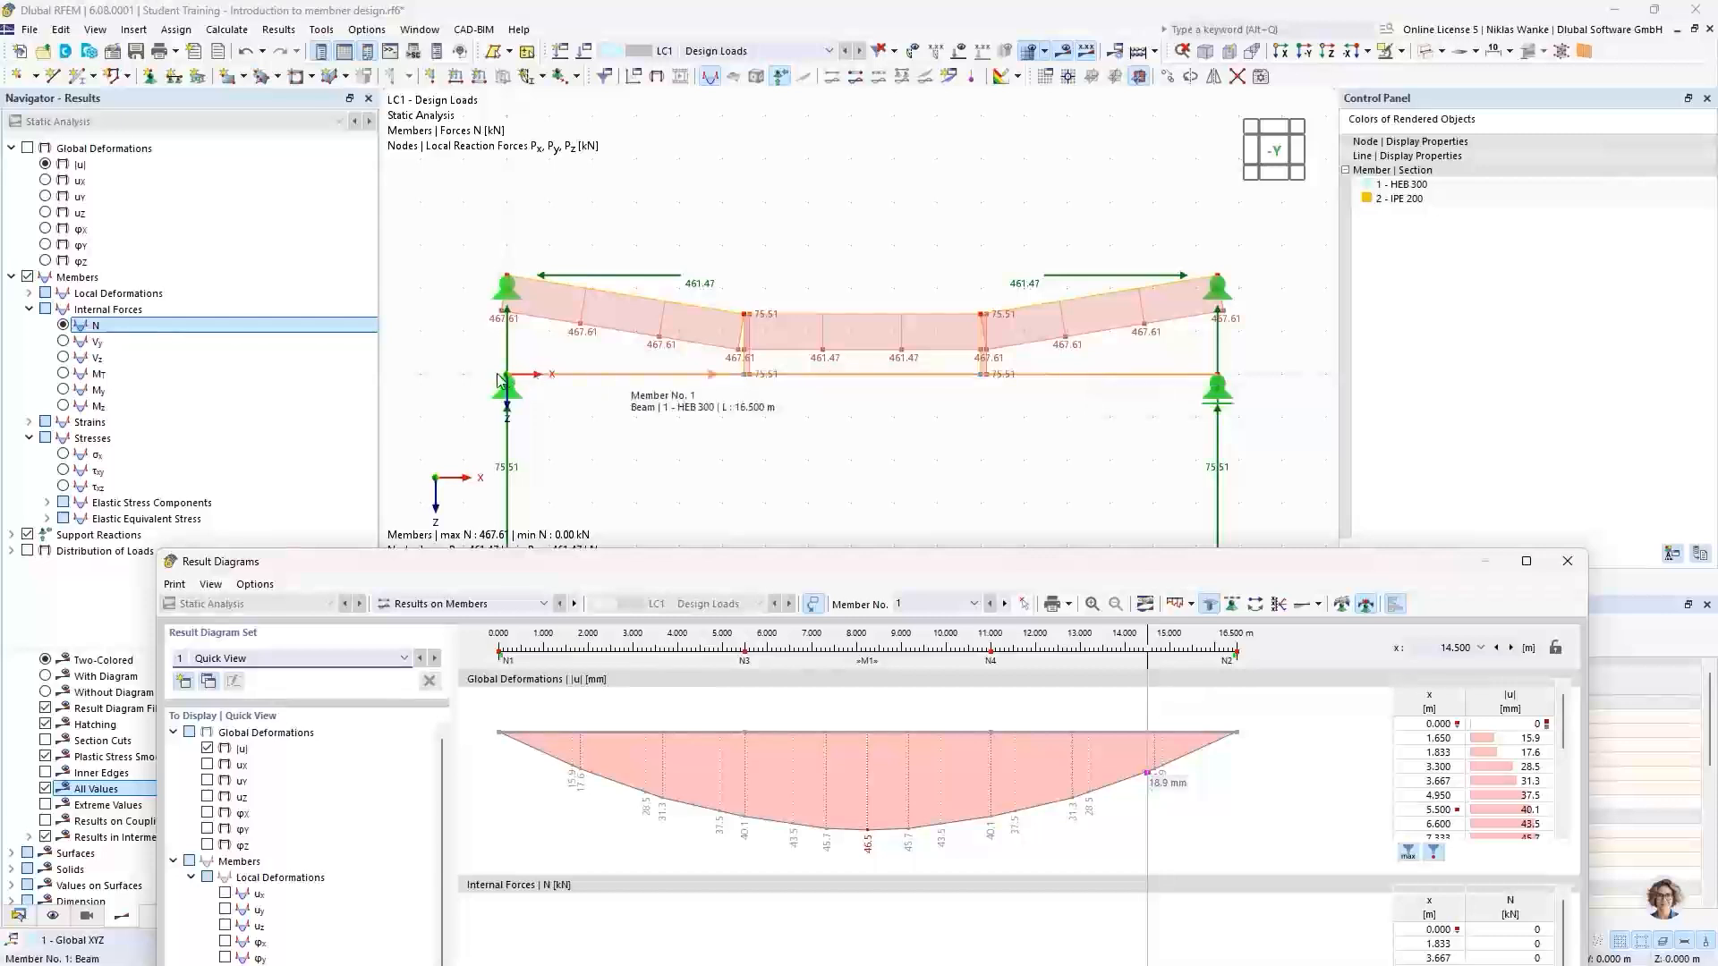
{"action": "left_click_drag", "start_coordinate": [1042, 565], "coordinate": [1068, 79]}
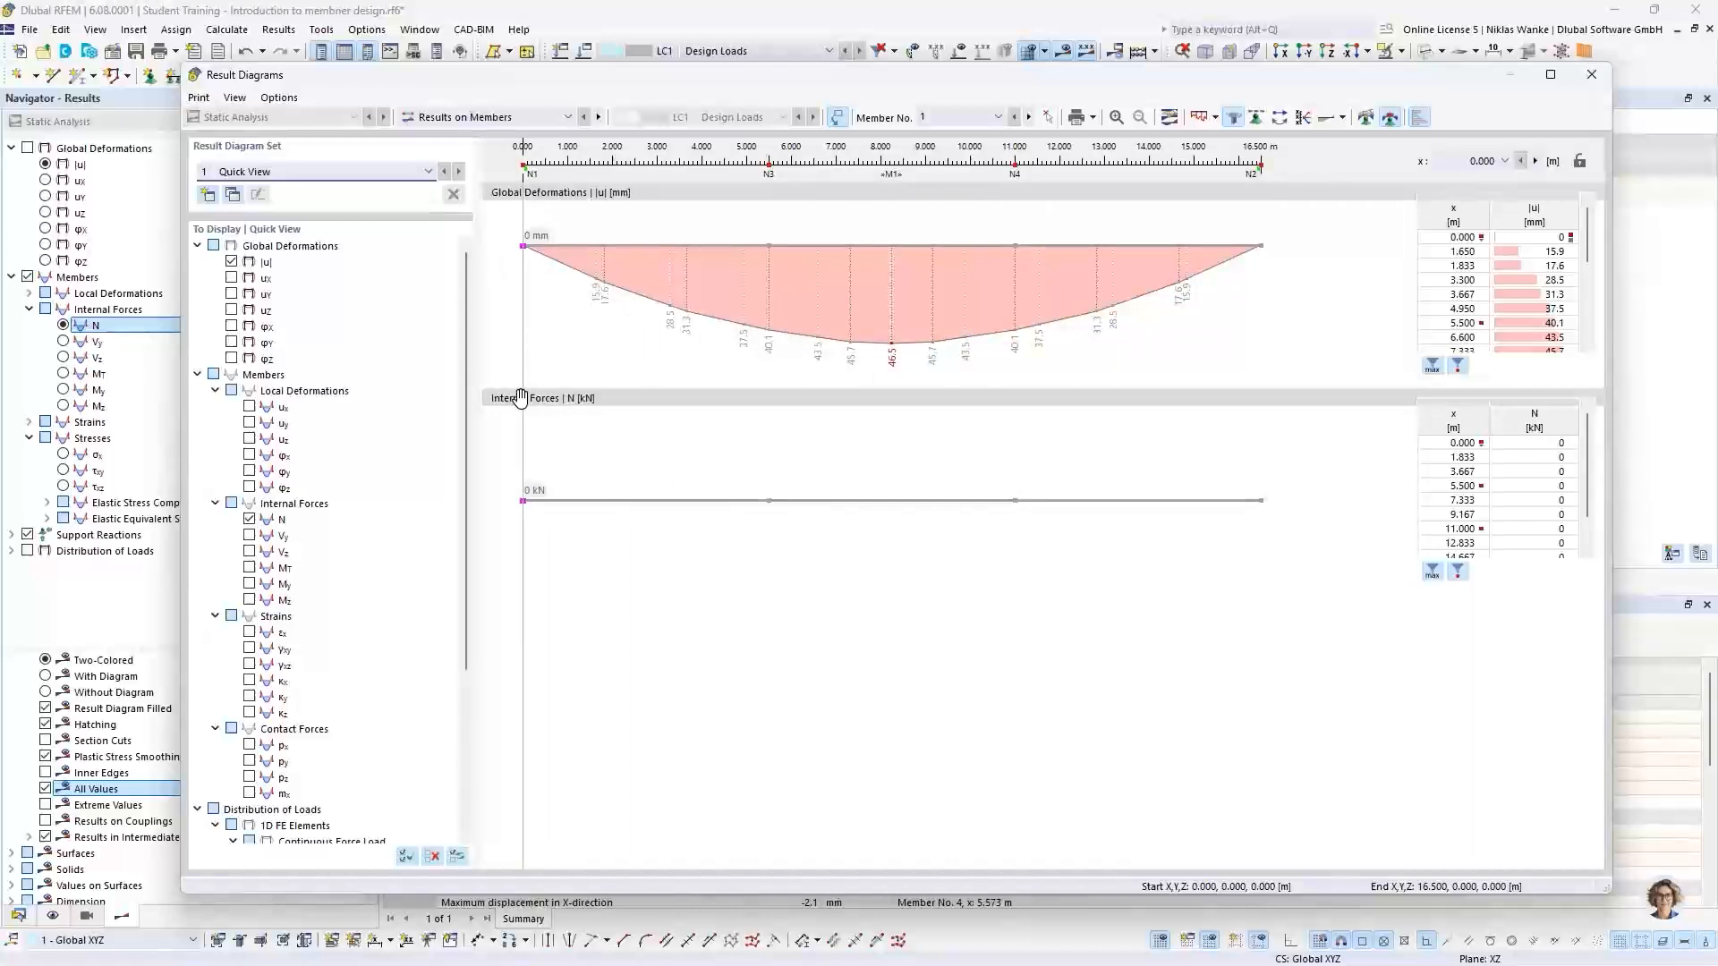
Replace the beam's N diagram with Vz and My diagrams, then move the diagram window clear of the model
{"action": "left_click", "coordinate": [249, 520]}
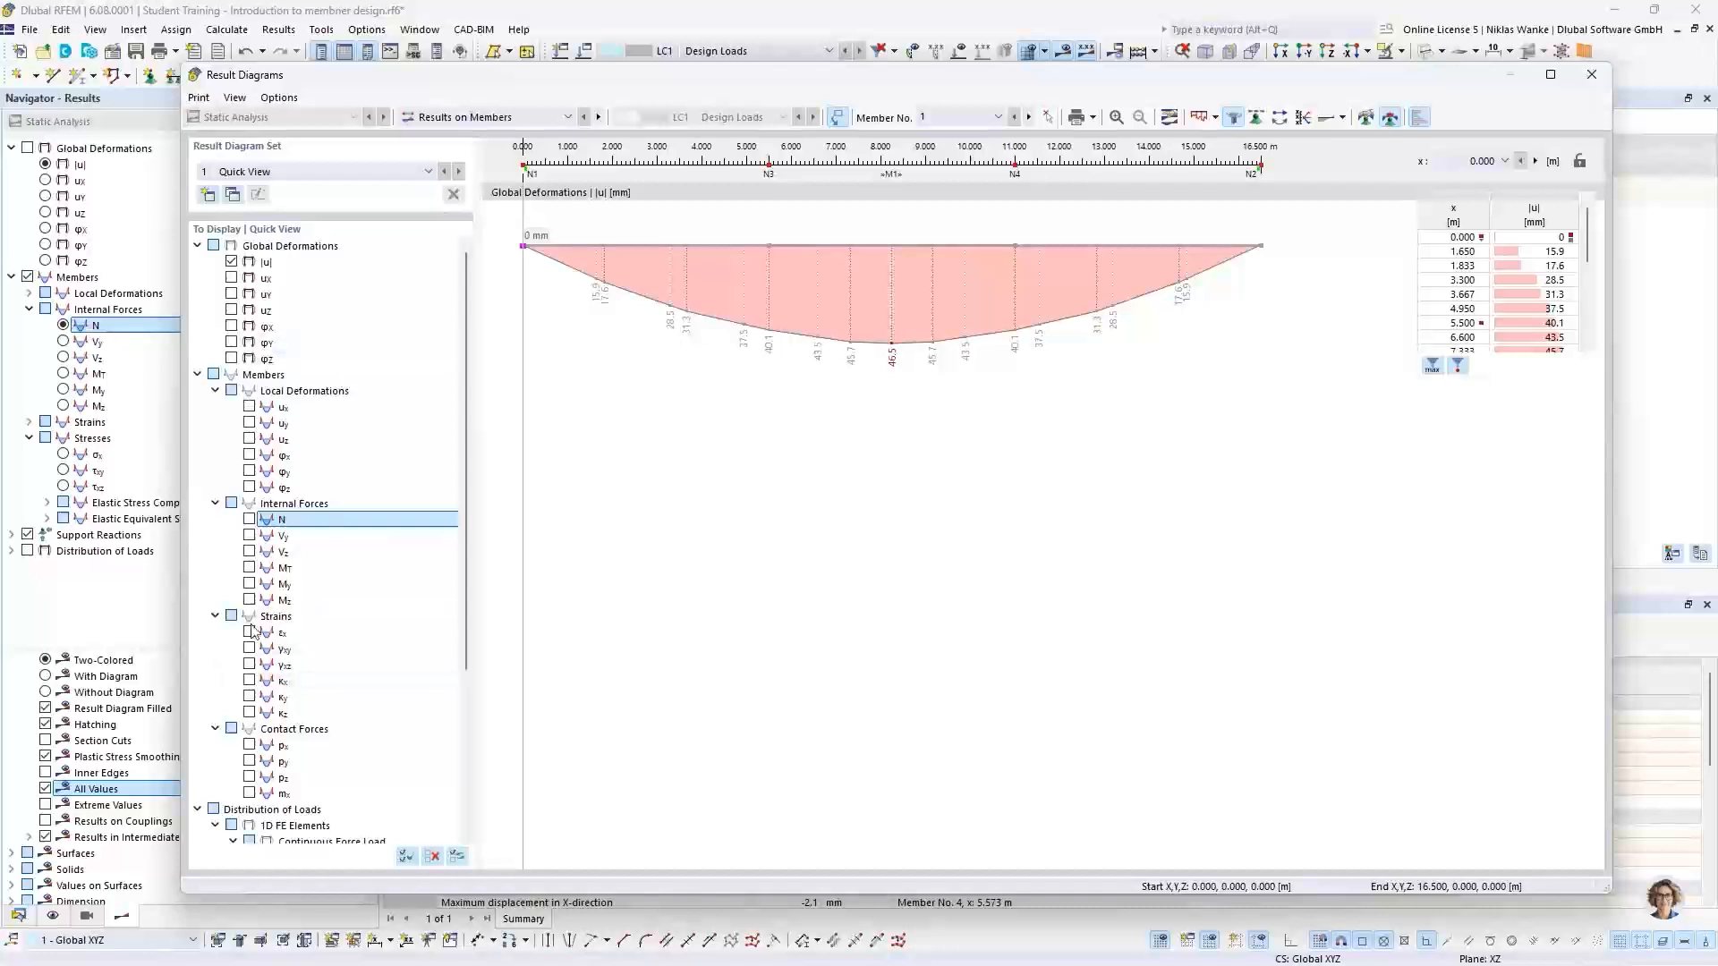
{"action": "left_click", "coordinate": [250, 552]}
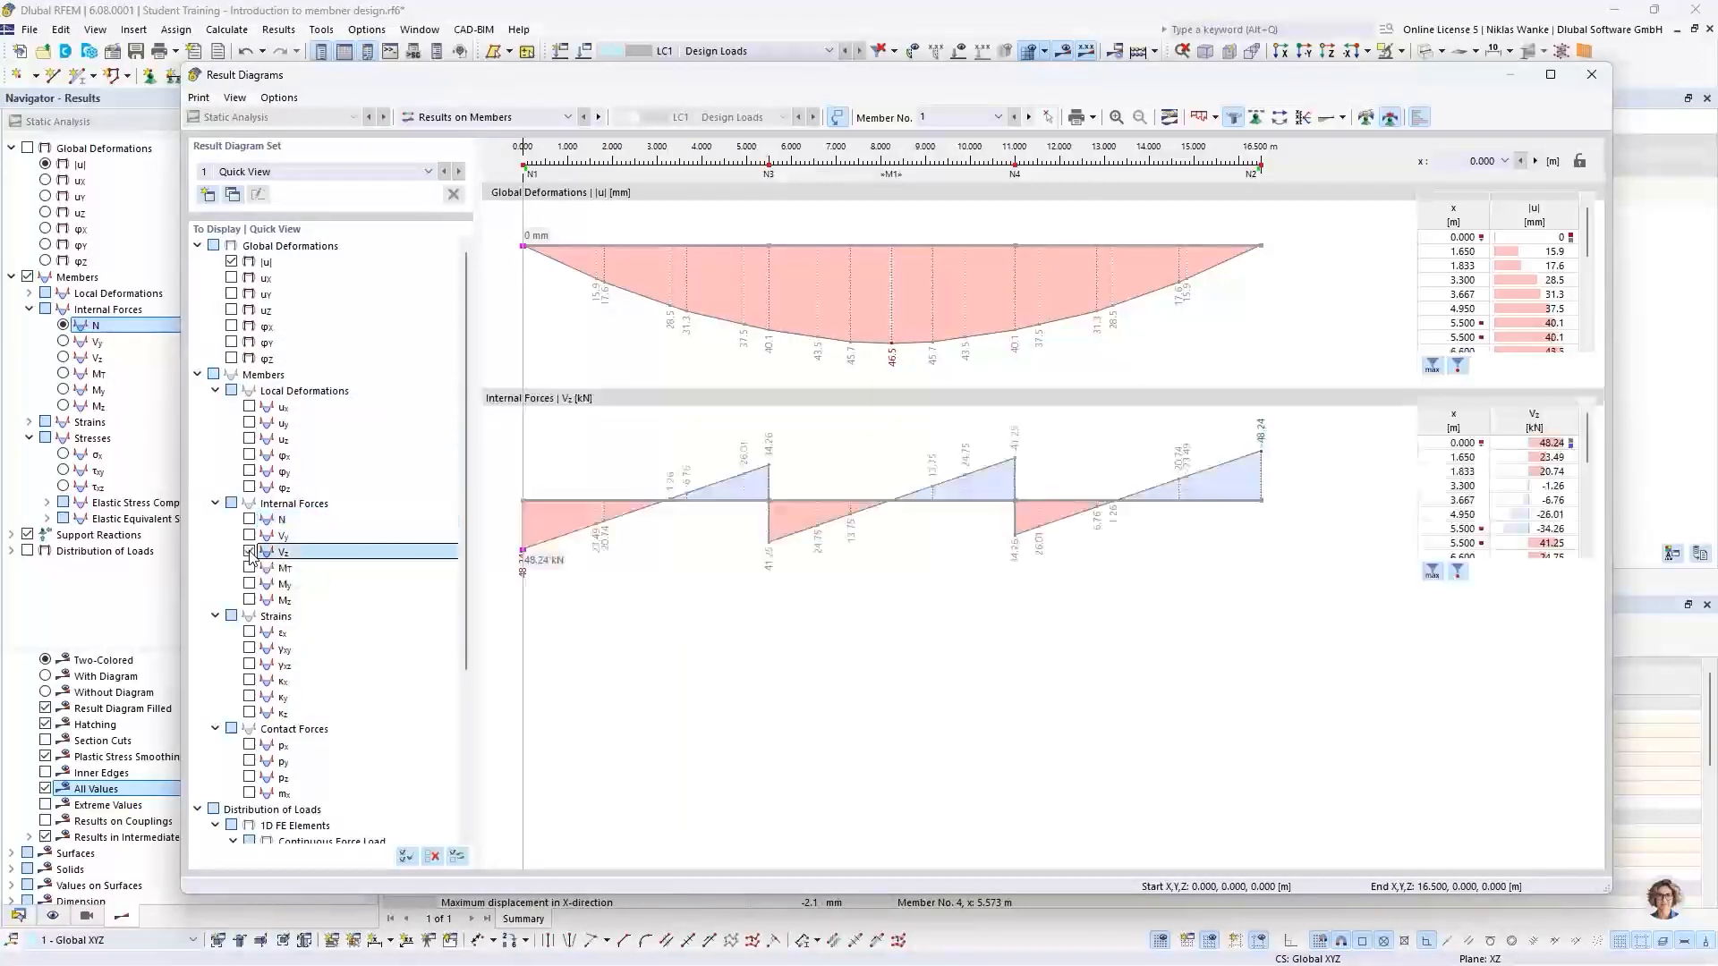
{"action": "left_click", "coordinate": [249, 584]}
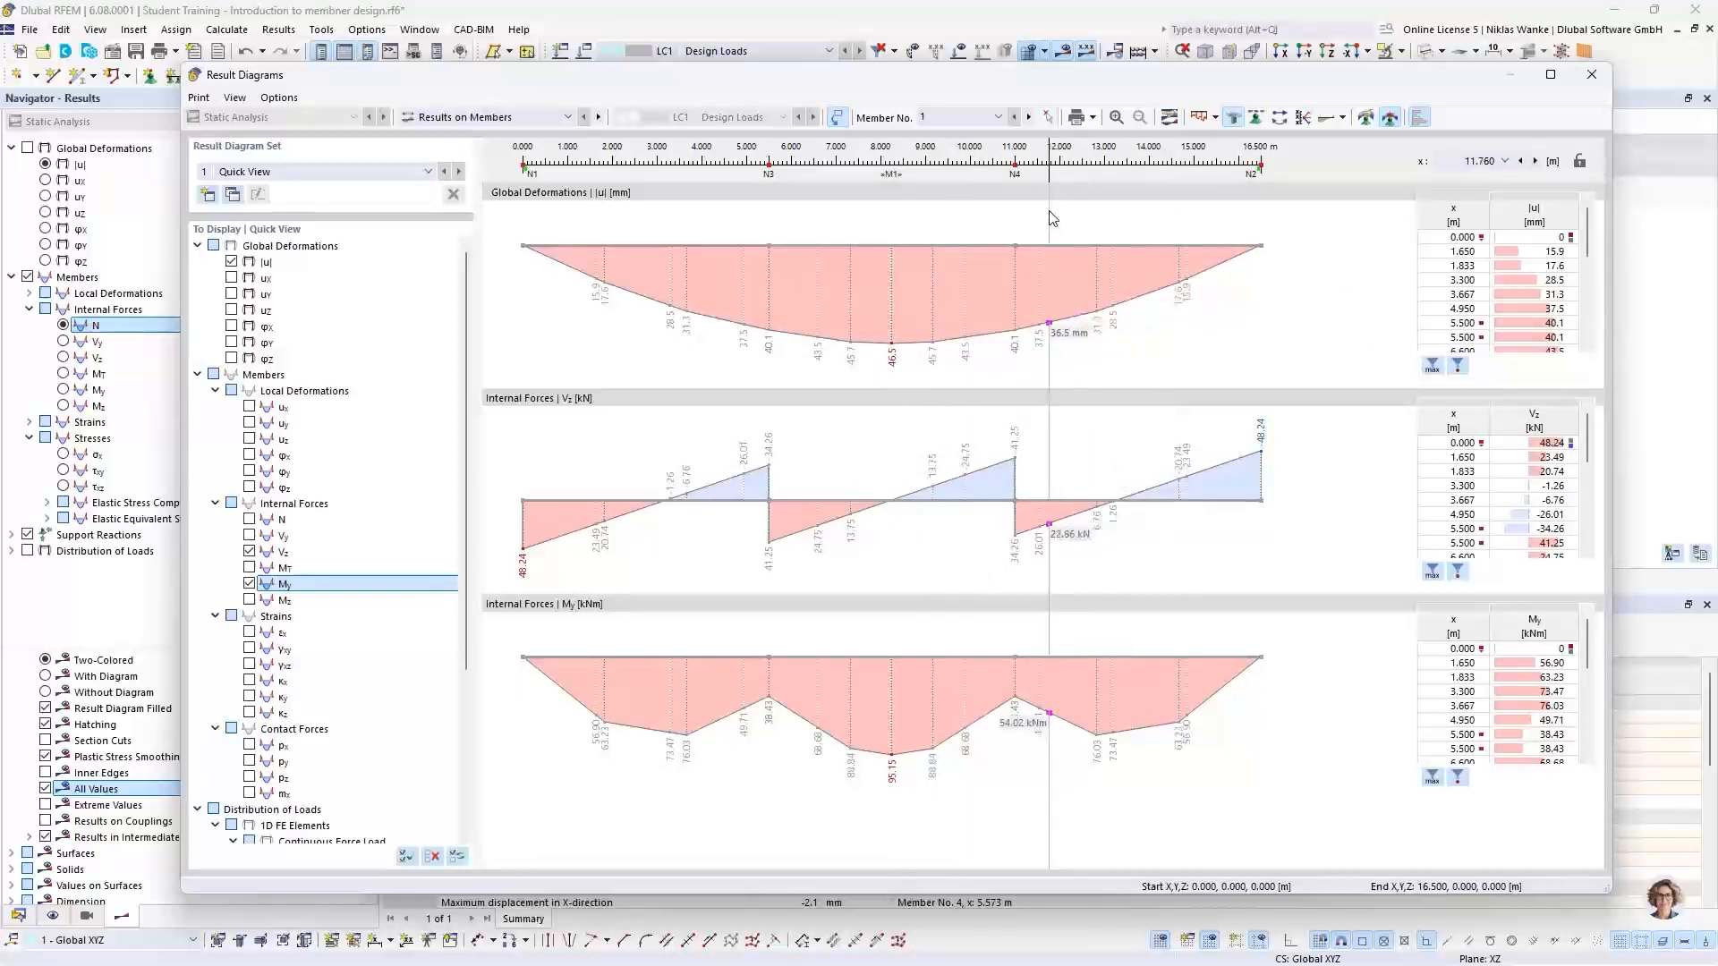
{"action": "left_click_drag", "start_coordinate": [962, 79], "coordinate": [892, 749]}
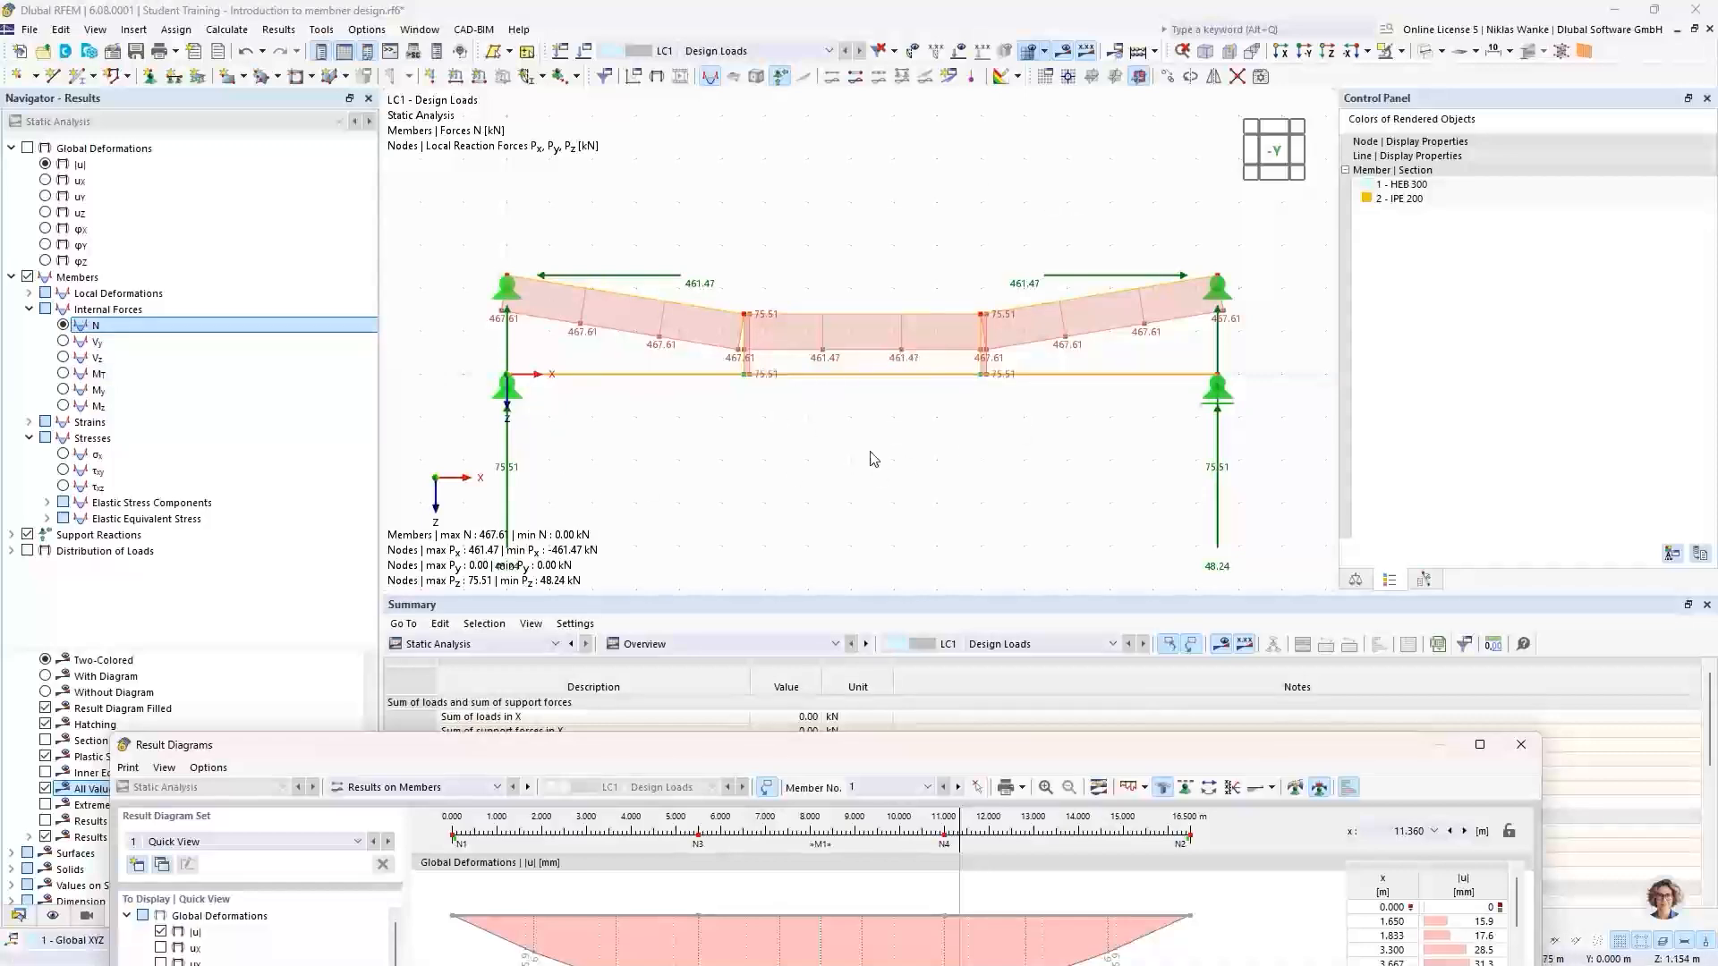
Try a smooth range on the beam's result diagrams, shift it to around x = 3 m, and delete it
{"action": "left_click_drag", "start_coordinate": [910, 748], "coordinate": [960, 73]}
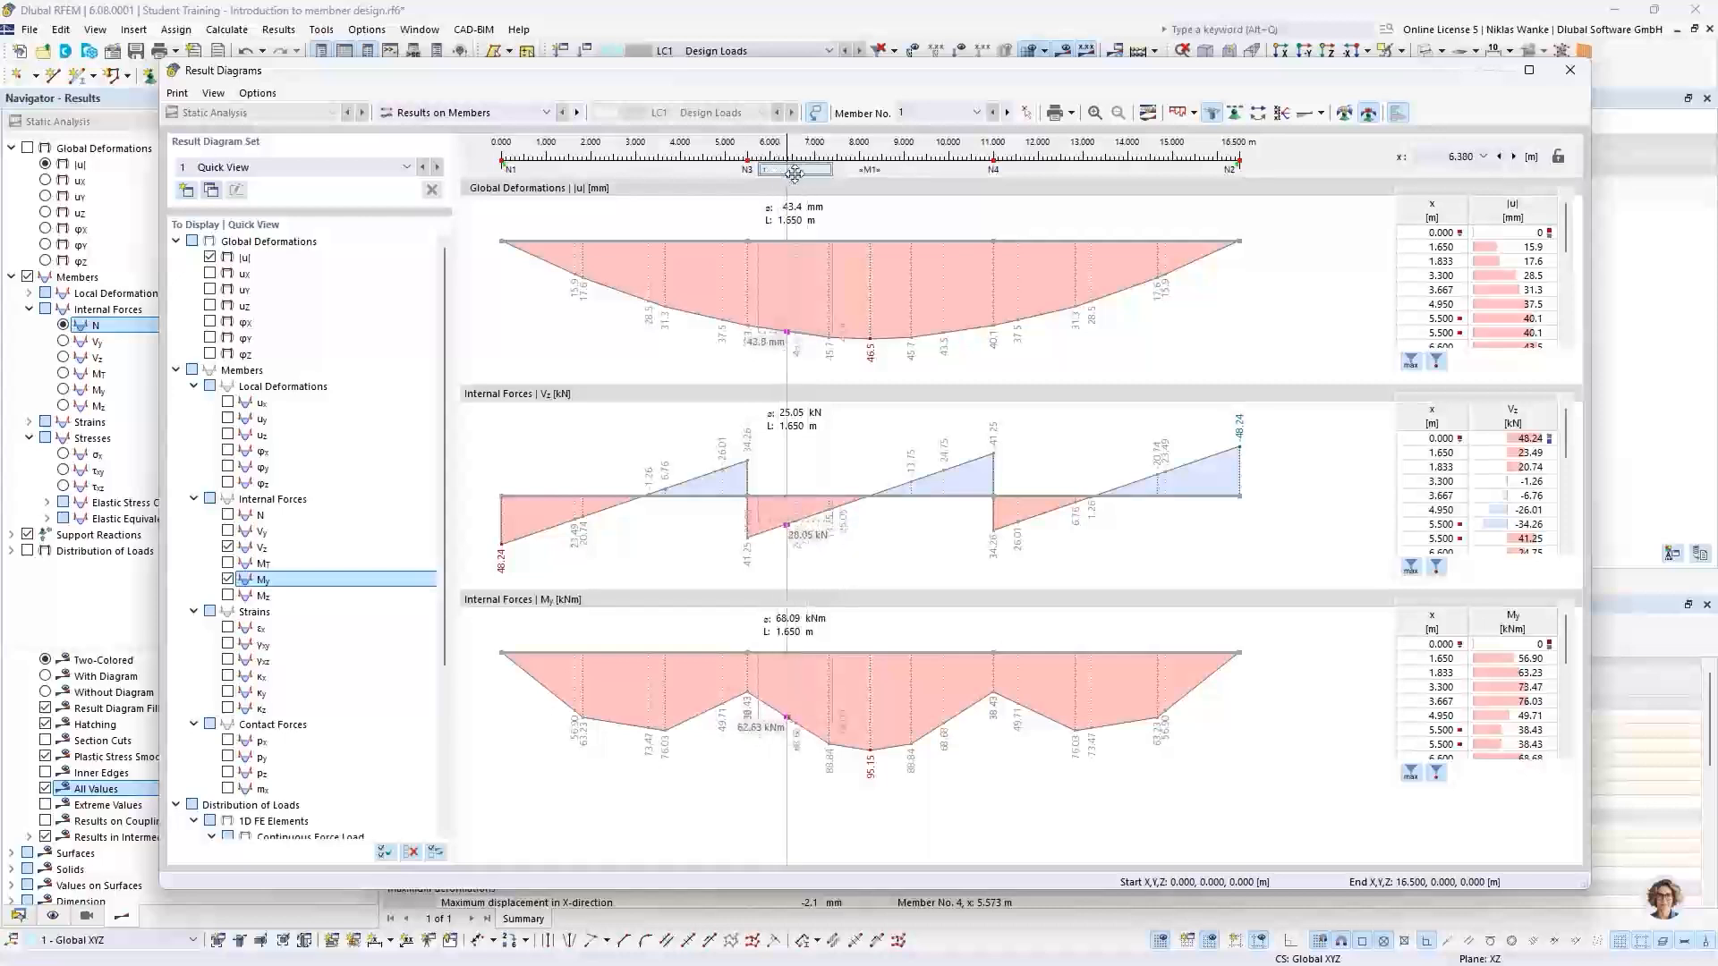
{"action": "right_click", "coordinate": [798, 171]}
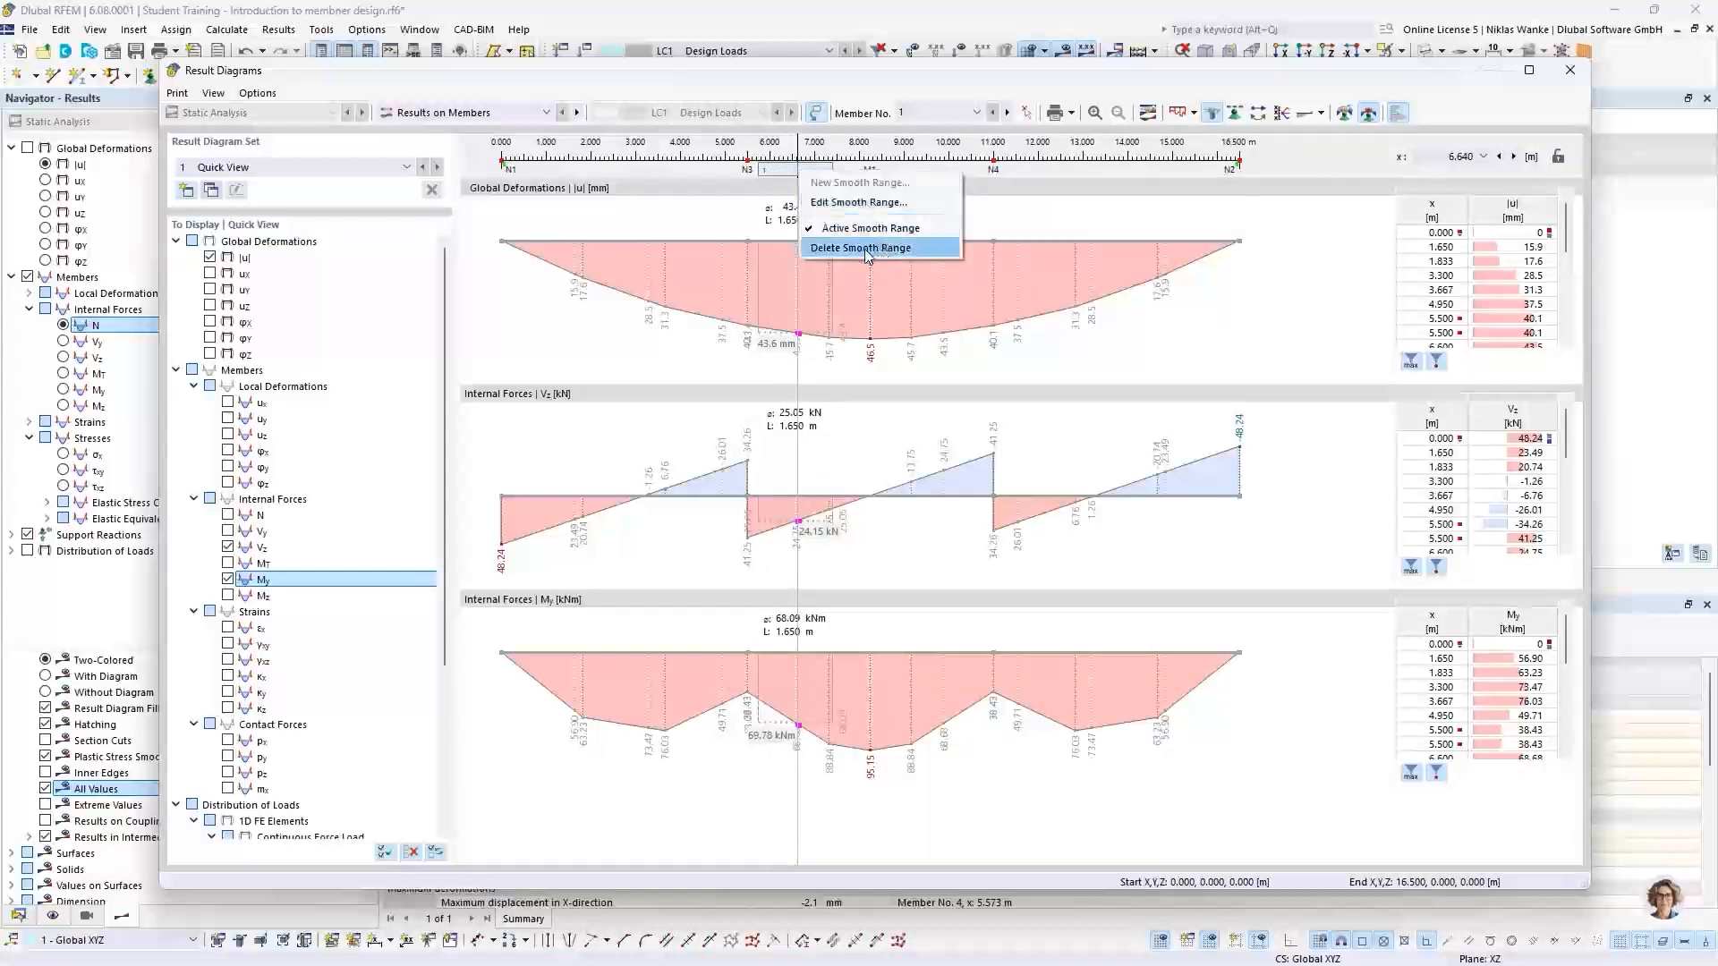
{"action": "left_click", "coordinate": [981, 184]}
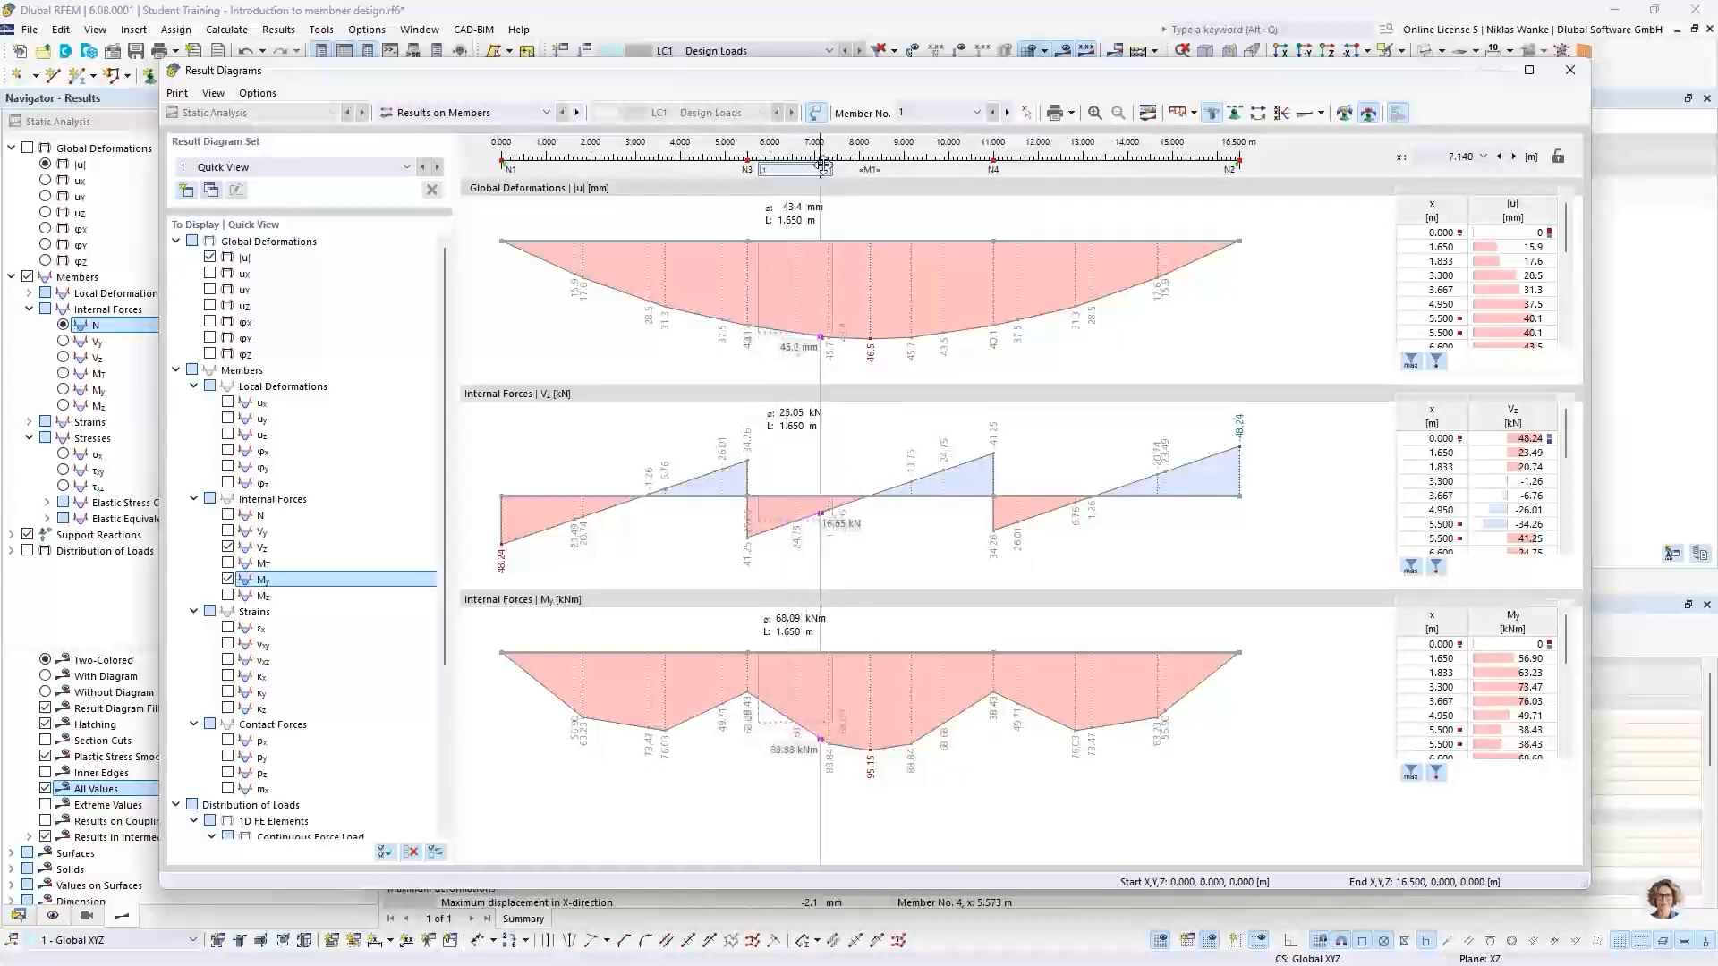
{"action": "left_click_drag", "start_coordinate": [832, 168], "coordinate": [685, 172]}
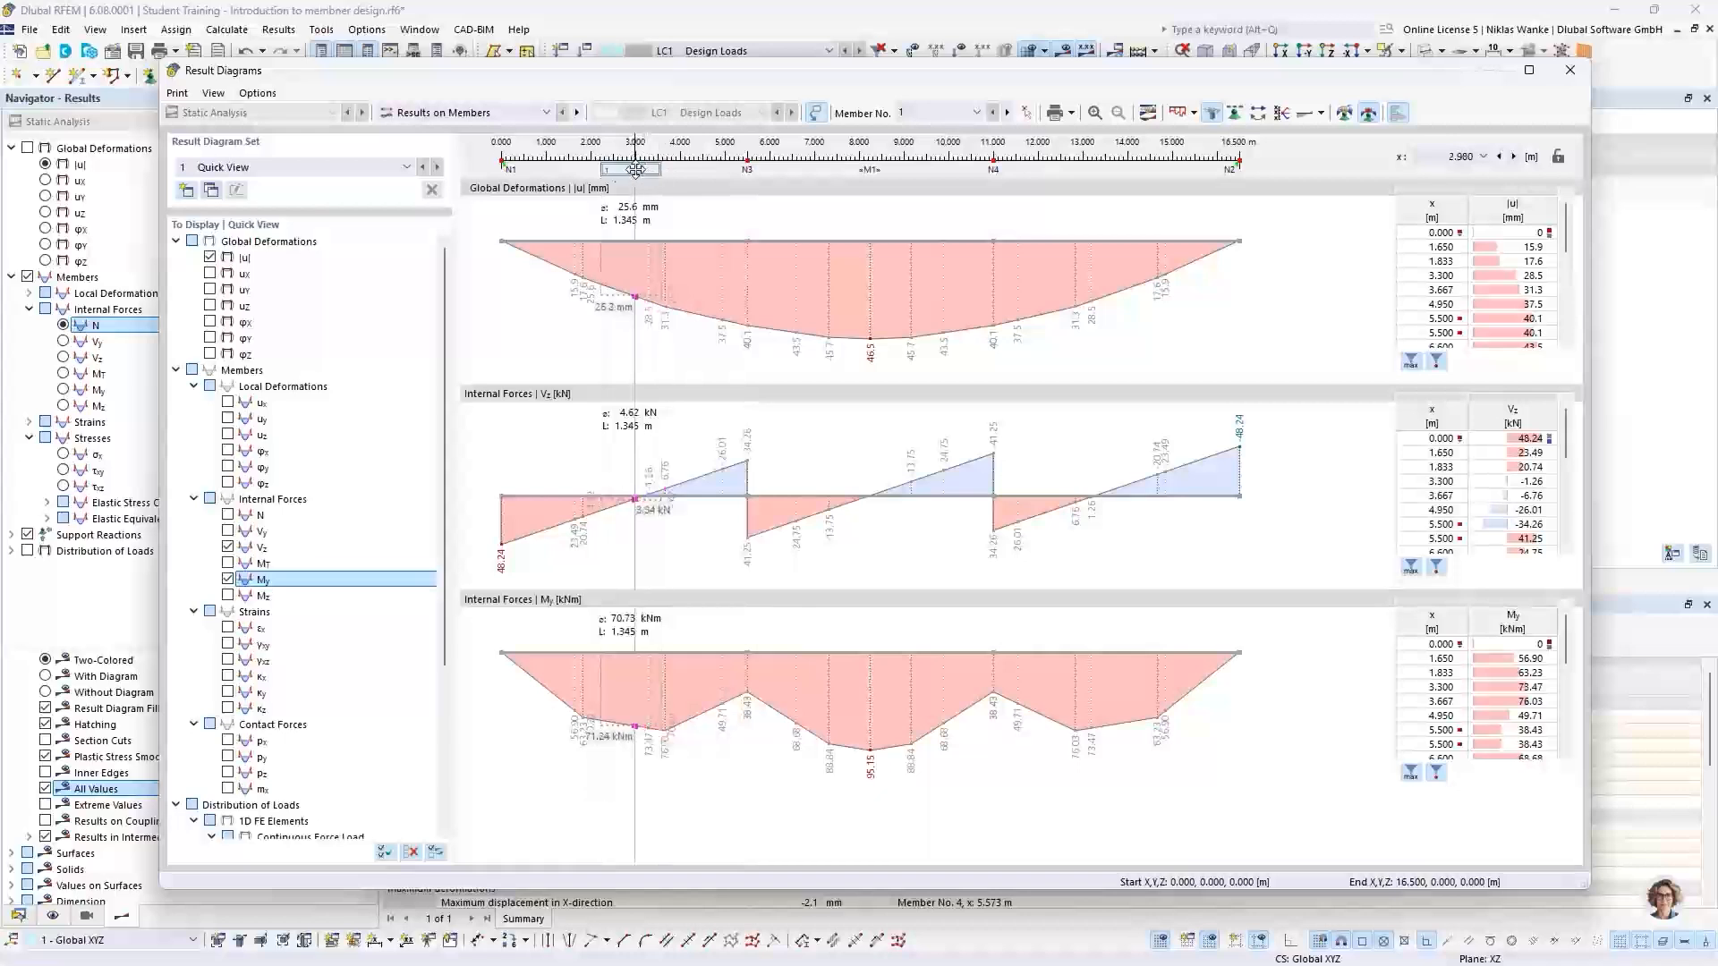
{"action": "right_click", "coordinate": [636, 171]}
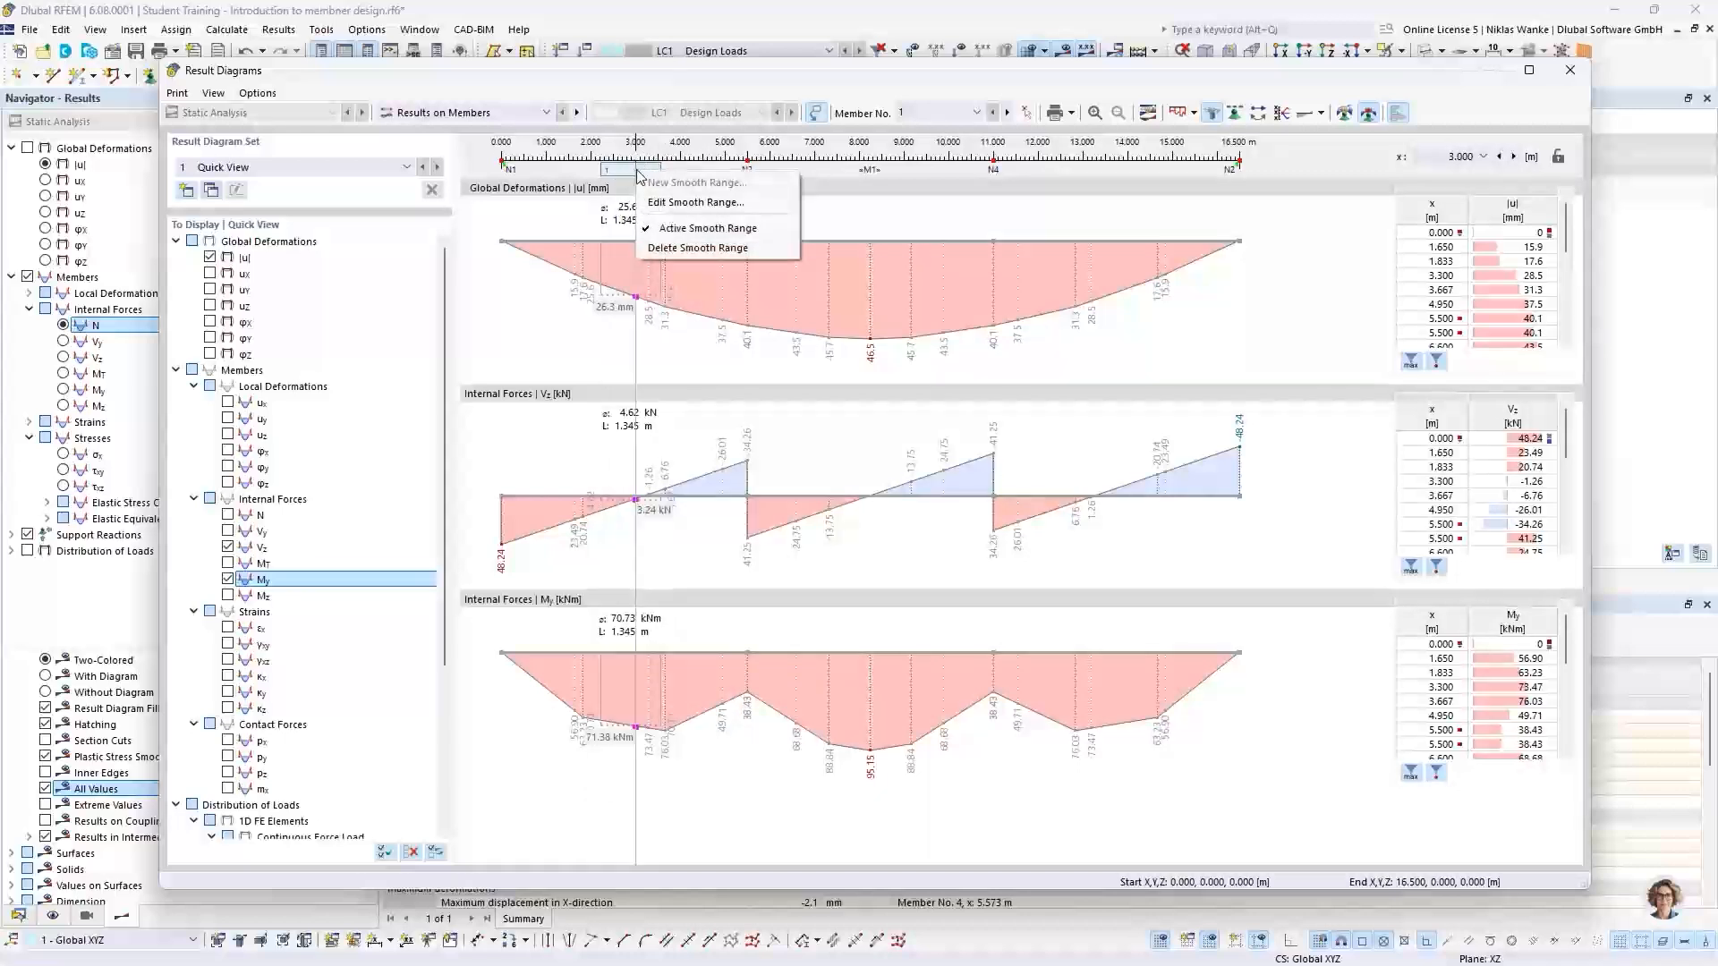
{"action": "left_click", "coordinate": [677, 247]}
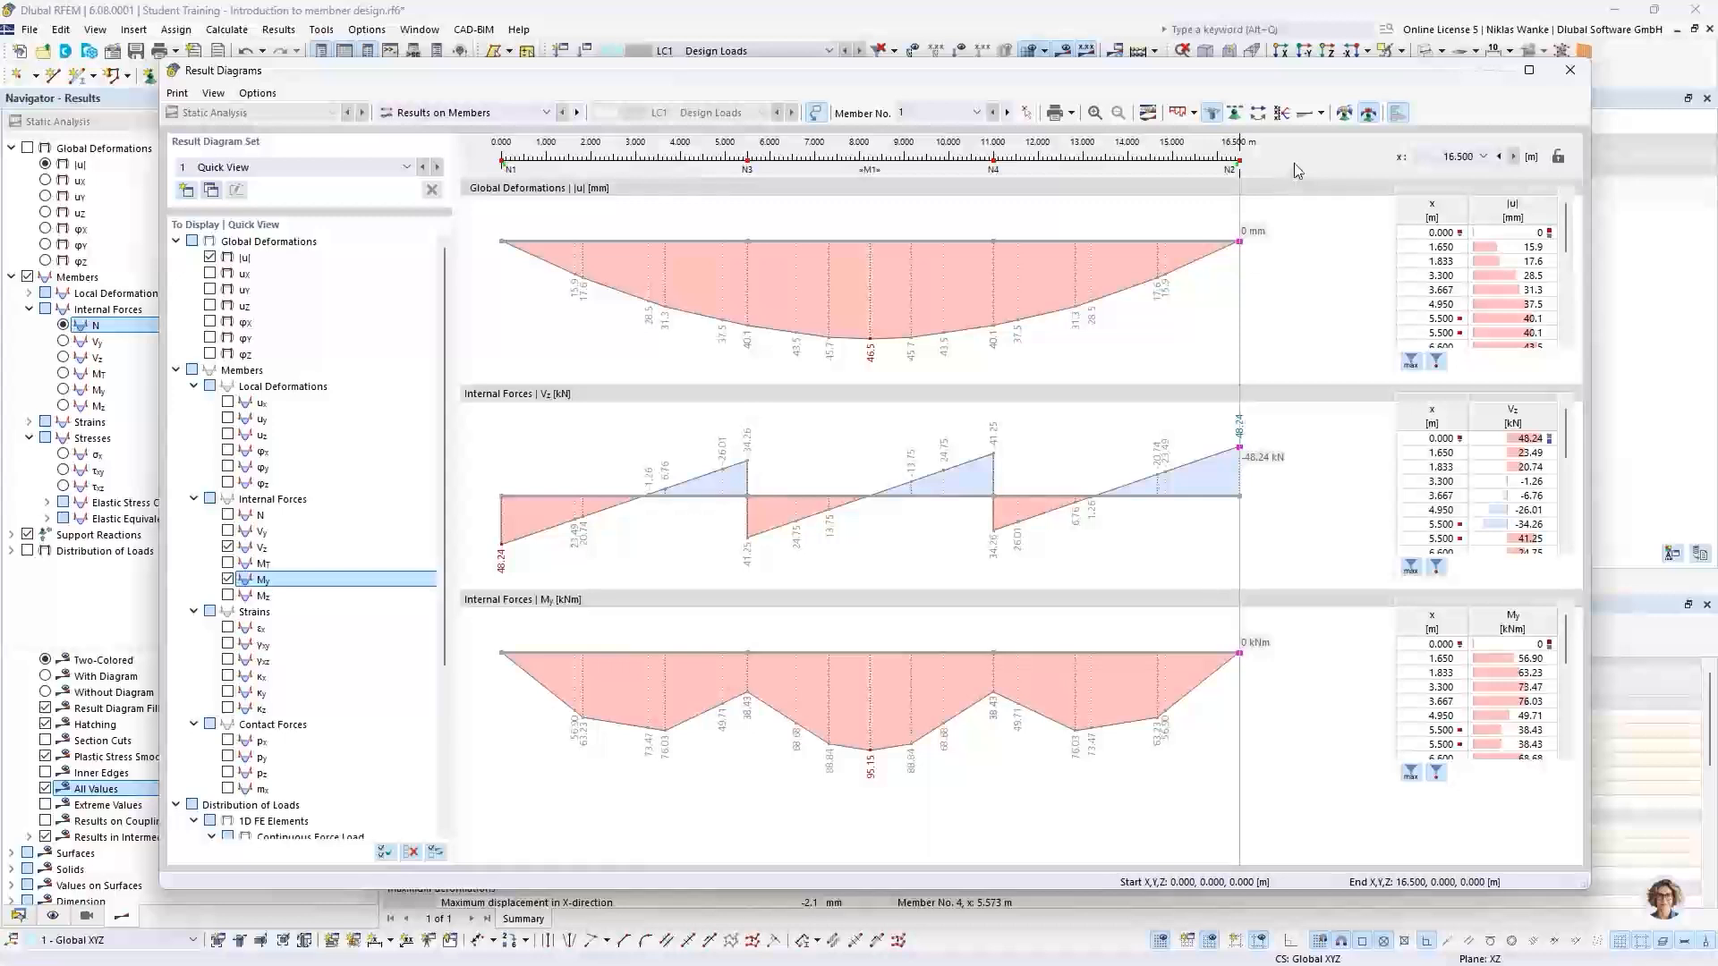
Review the print options for the beam's result diagrams and close the diagram window
{"action": "left_click", "coordinate": [1073, 115]}
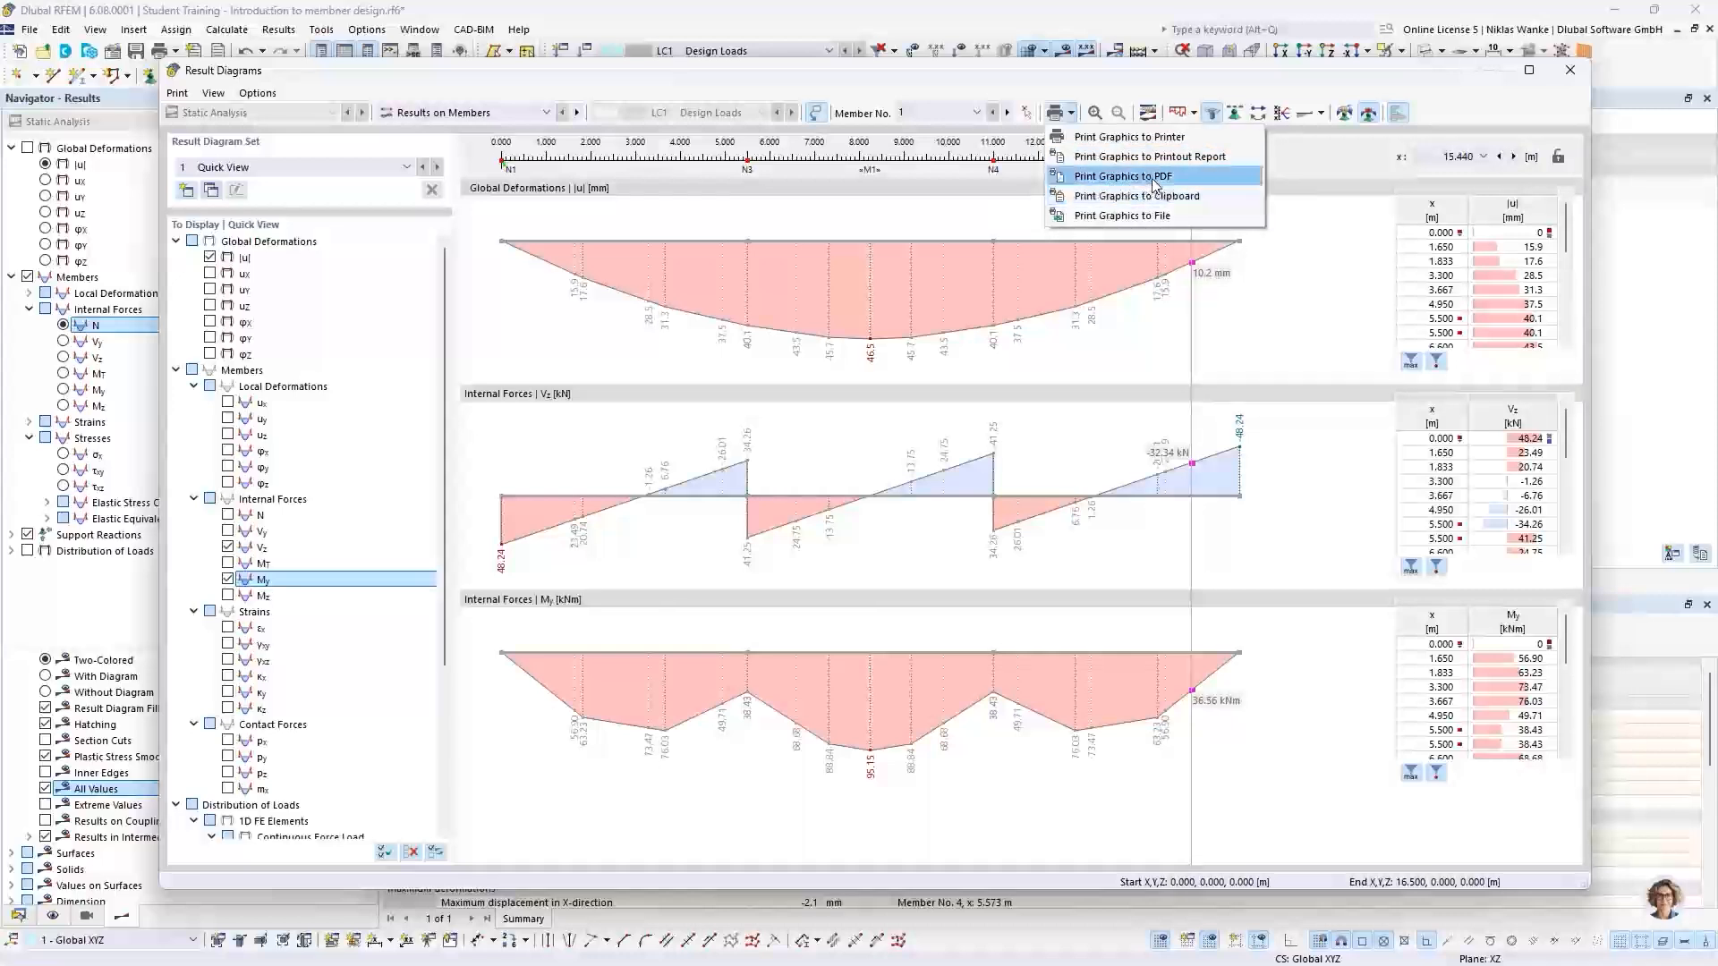
{"action": "left_click", "coordinate": [1281, 75]}
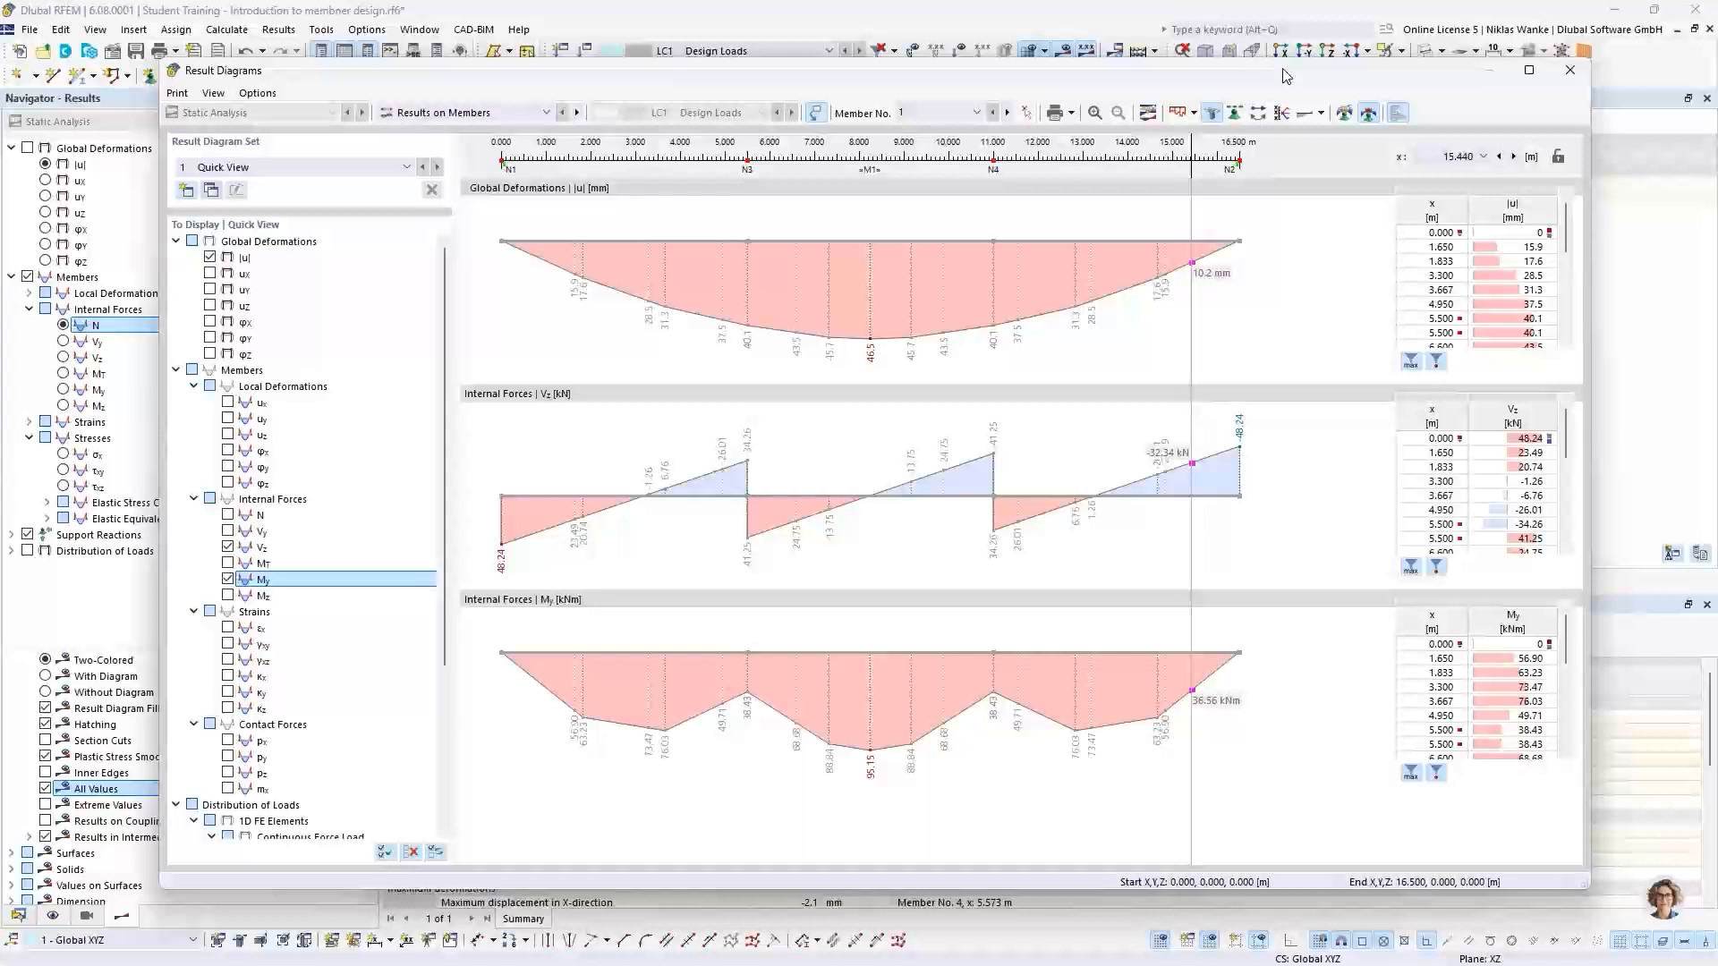
{"action": "left_click_drag", "start_coordinate": [1284, 68], "coordinate": [1296, 69]}
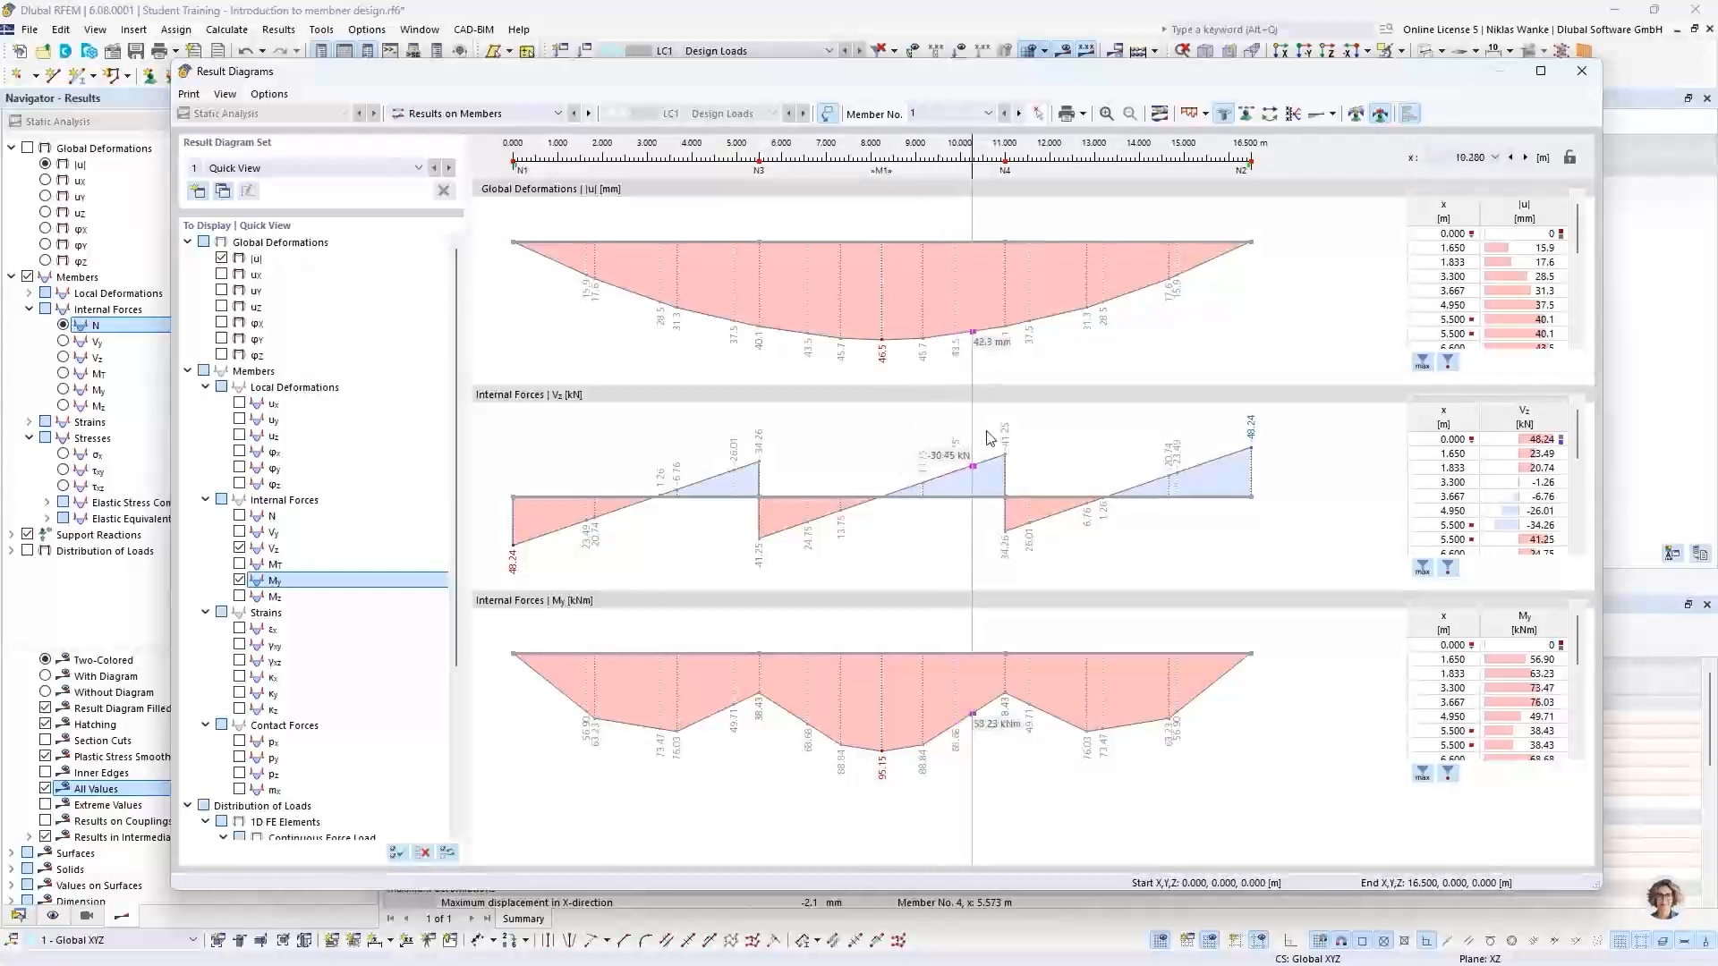
{"action": "left_click", "coordinate": [1581, 74]}
Switch to the PowerPoint presentation and advance to the "Generated truss structure" example slide
{"action": "scroll", "coordinate": [932, 456], "scroll_direction": "down", "scroll_amount": 2}
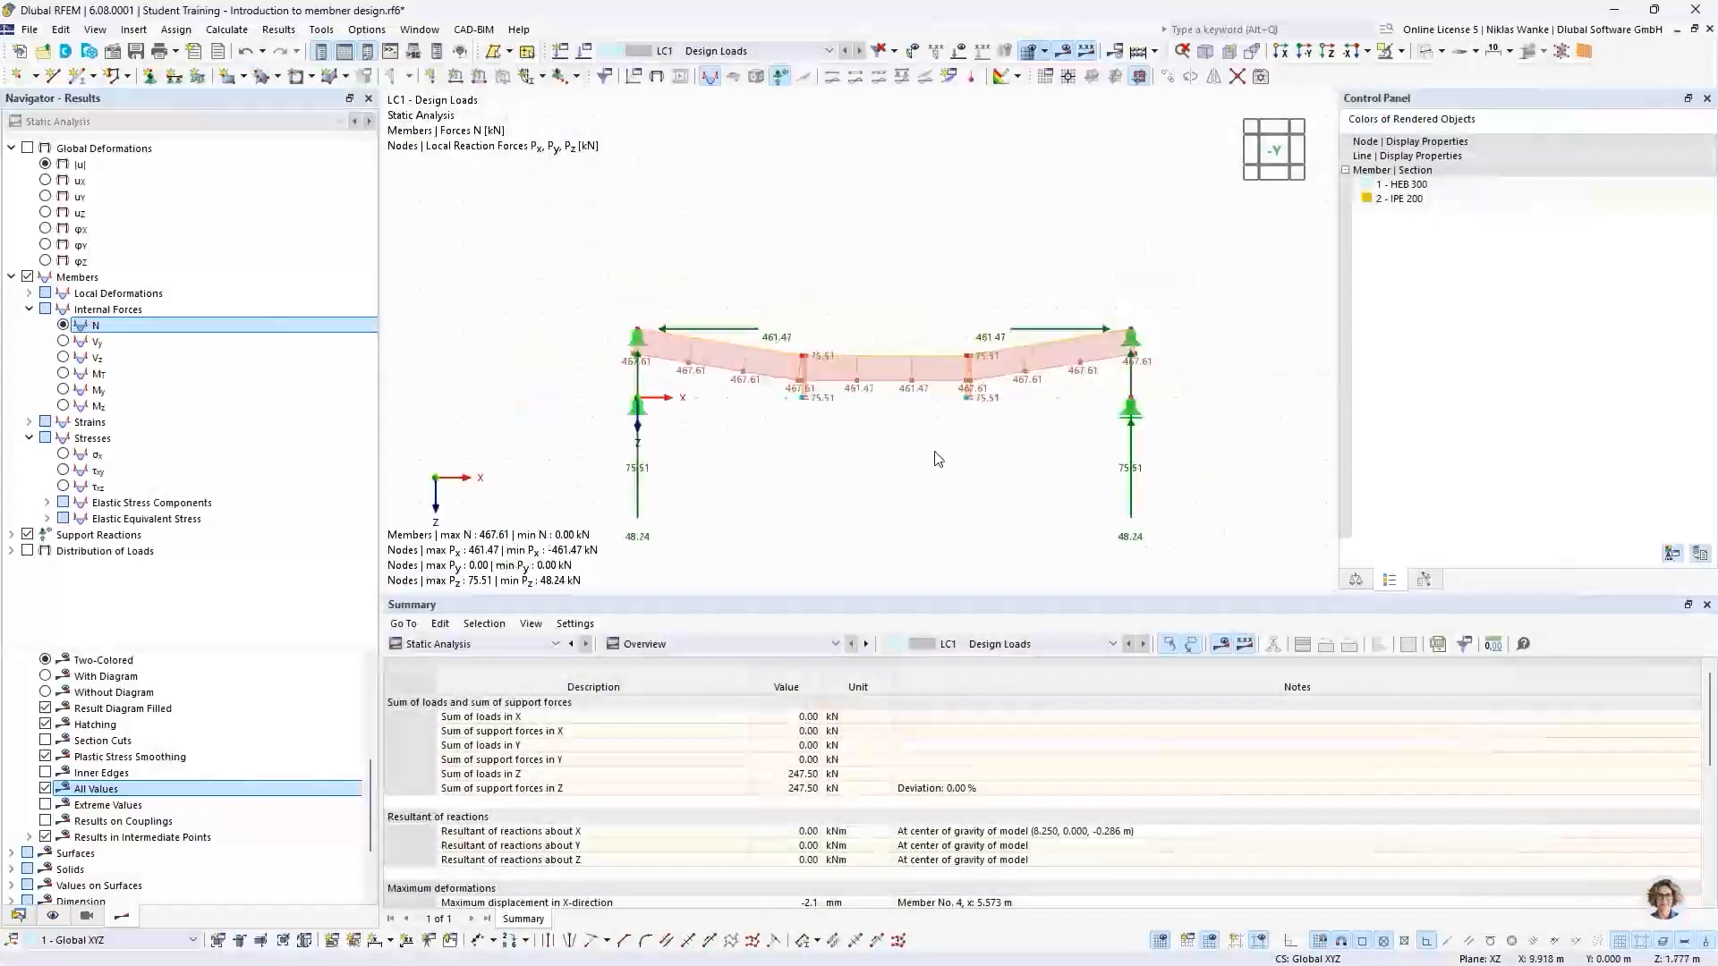
{"action": "middle_click_drag", "start_coordinate": [938, 428], "coordinate": [932, 438]}
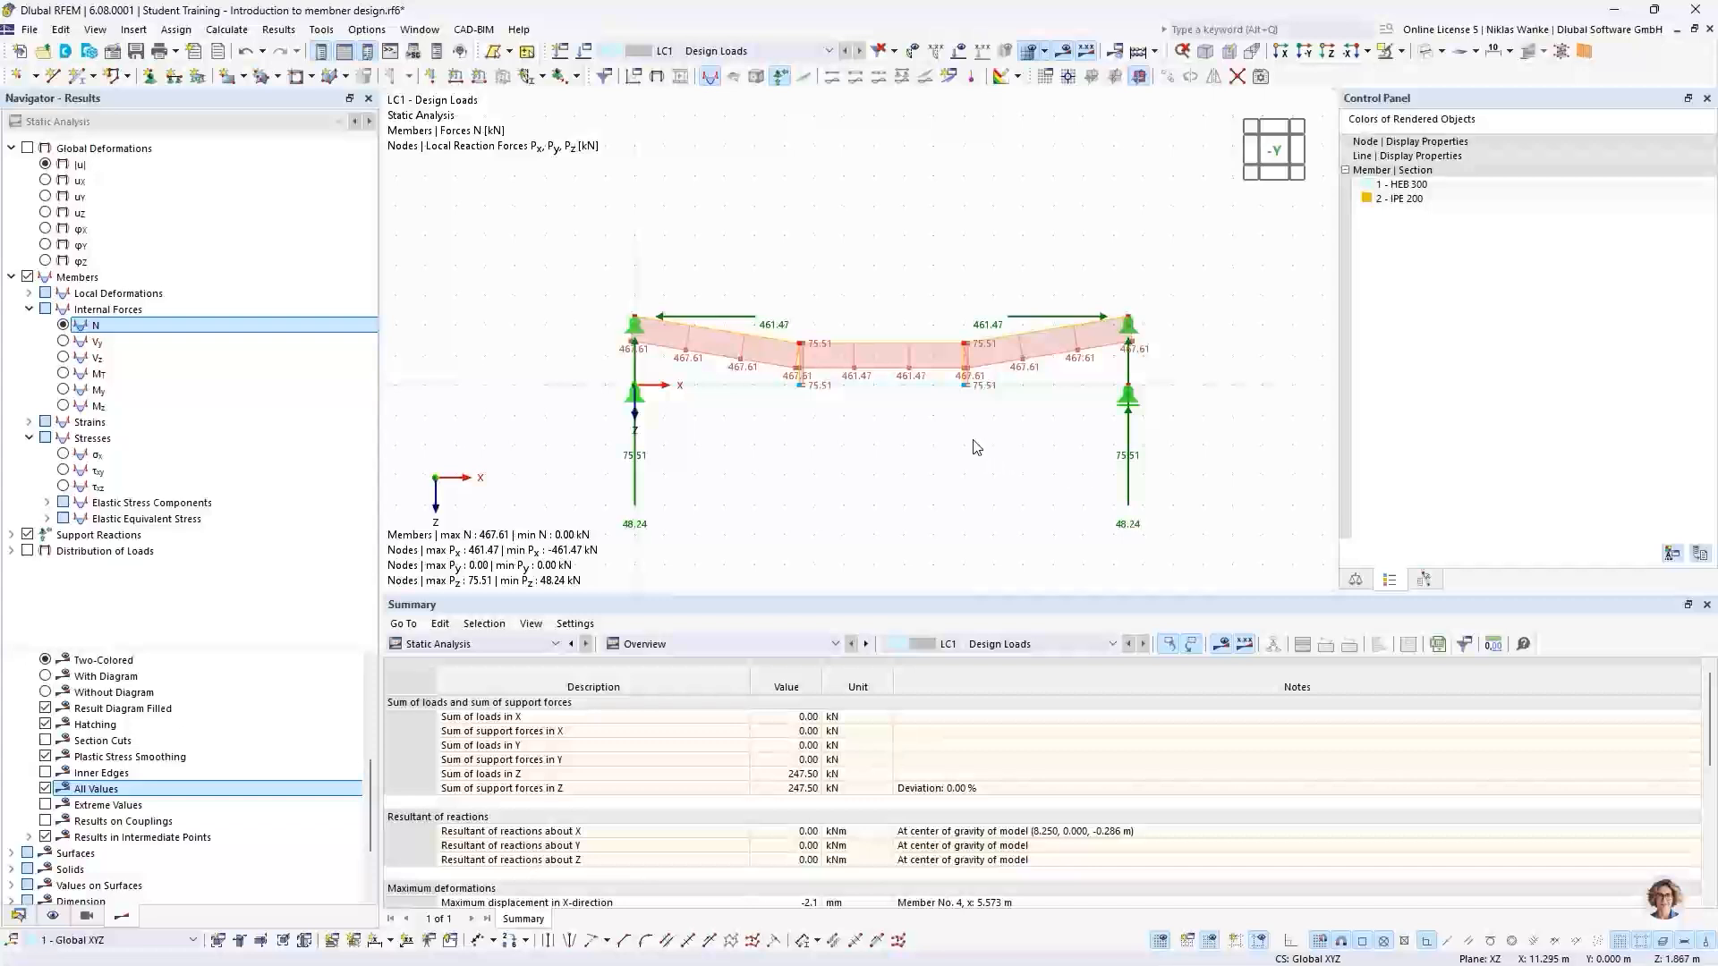
{"action": "middle_click_drag", "start_coordinate": [962, 433], "coordinate": [993, 427]}
{"action": "middle_click_drag", "start_coordinate": [984, 407], "coordinate": [989, 445]}
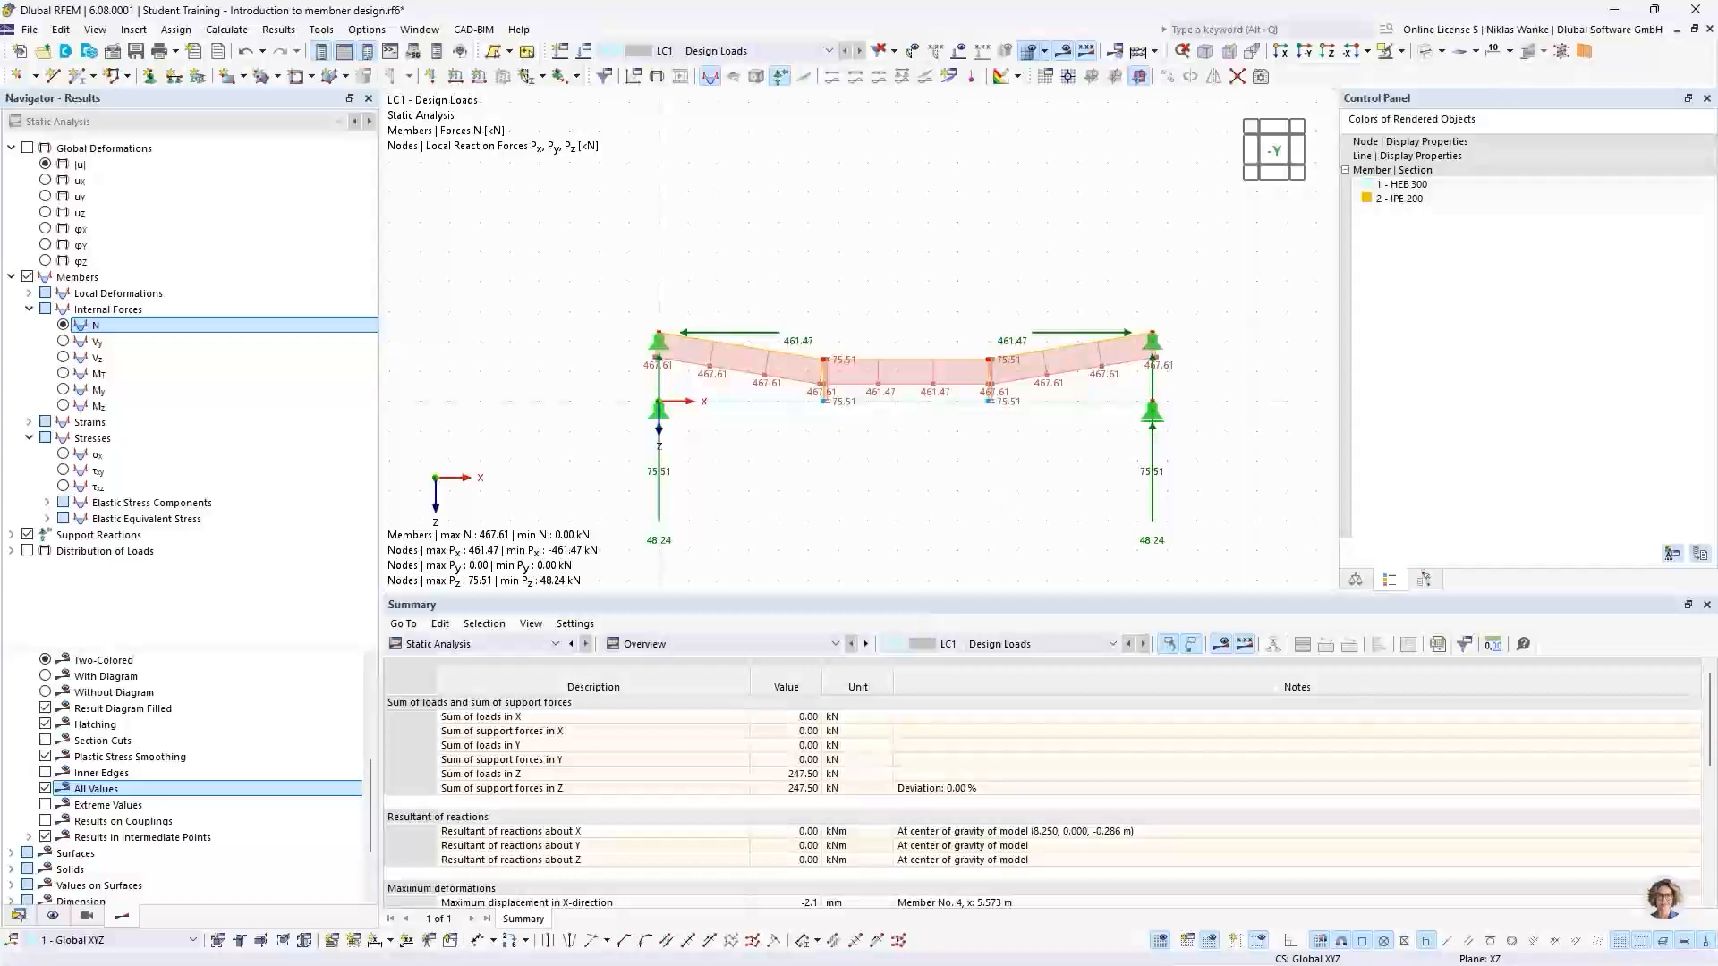
{"action": "key", "text": "alt+Tab"}
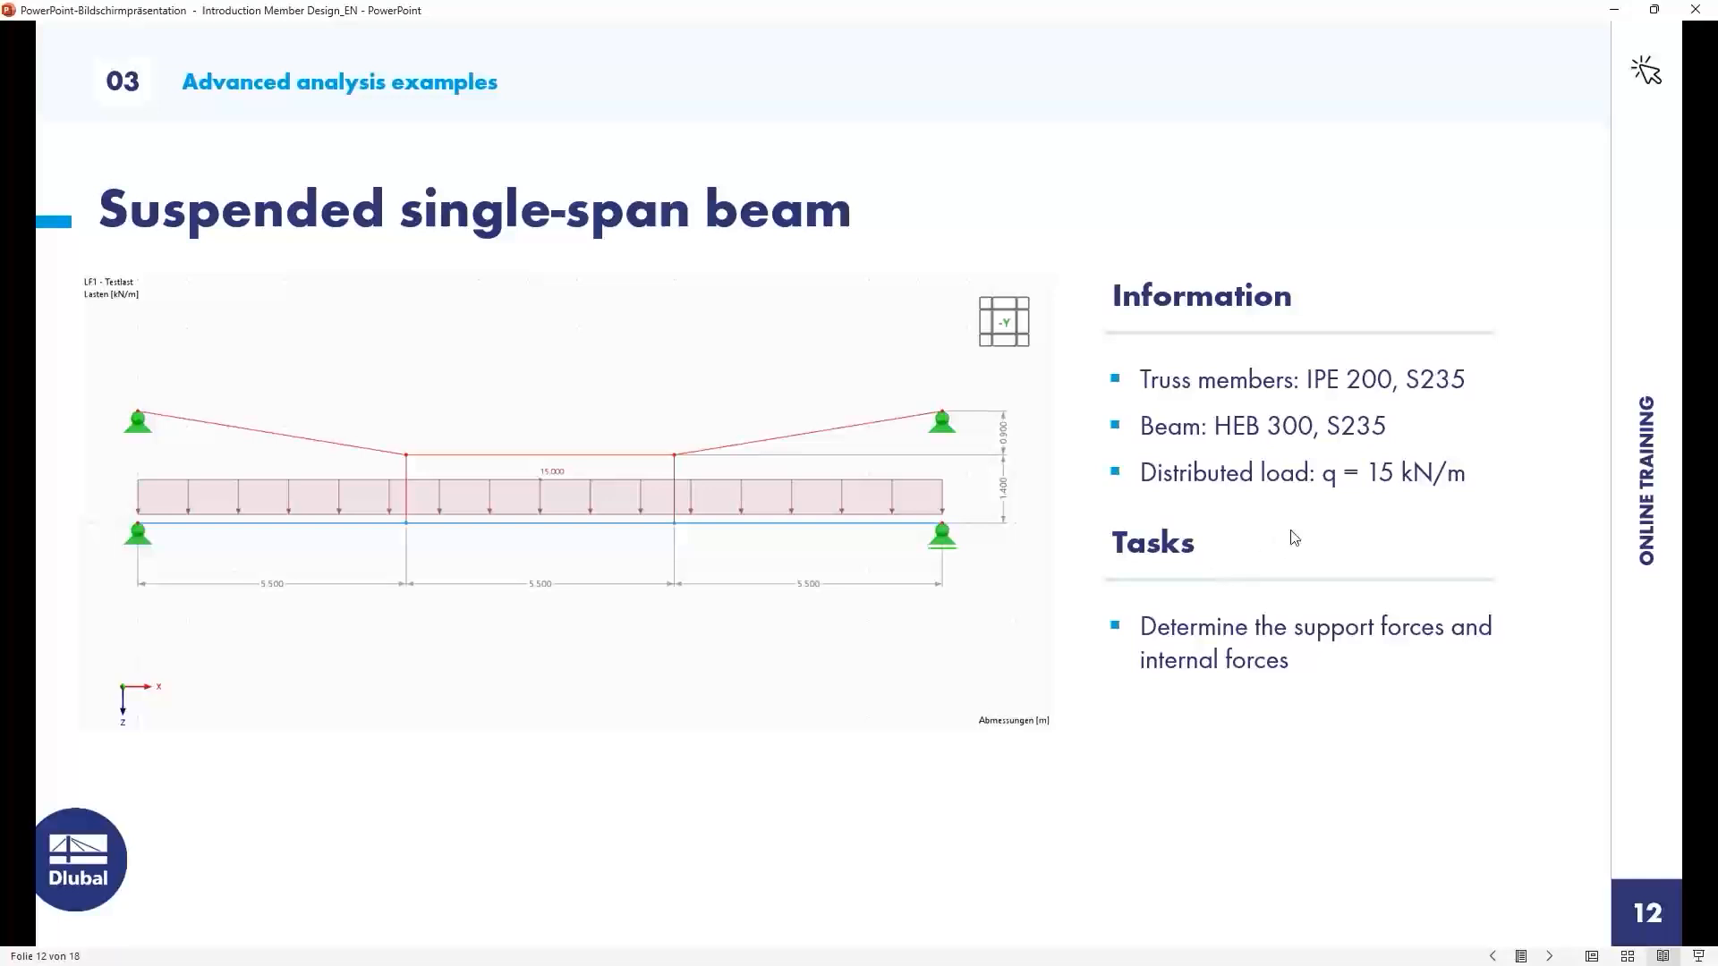
{"action": "left_click", "coordinate": [1382, 541]}
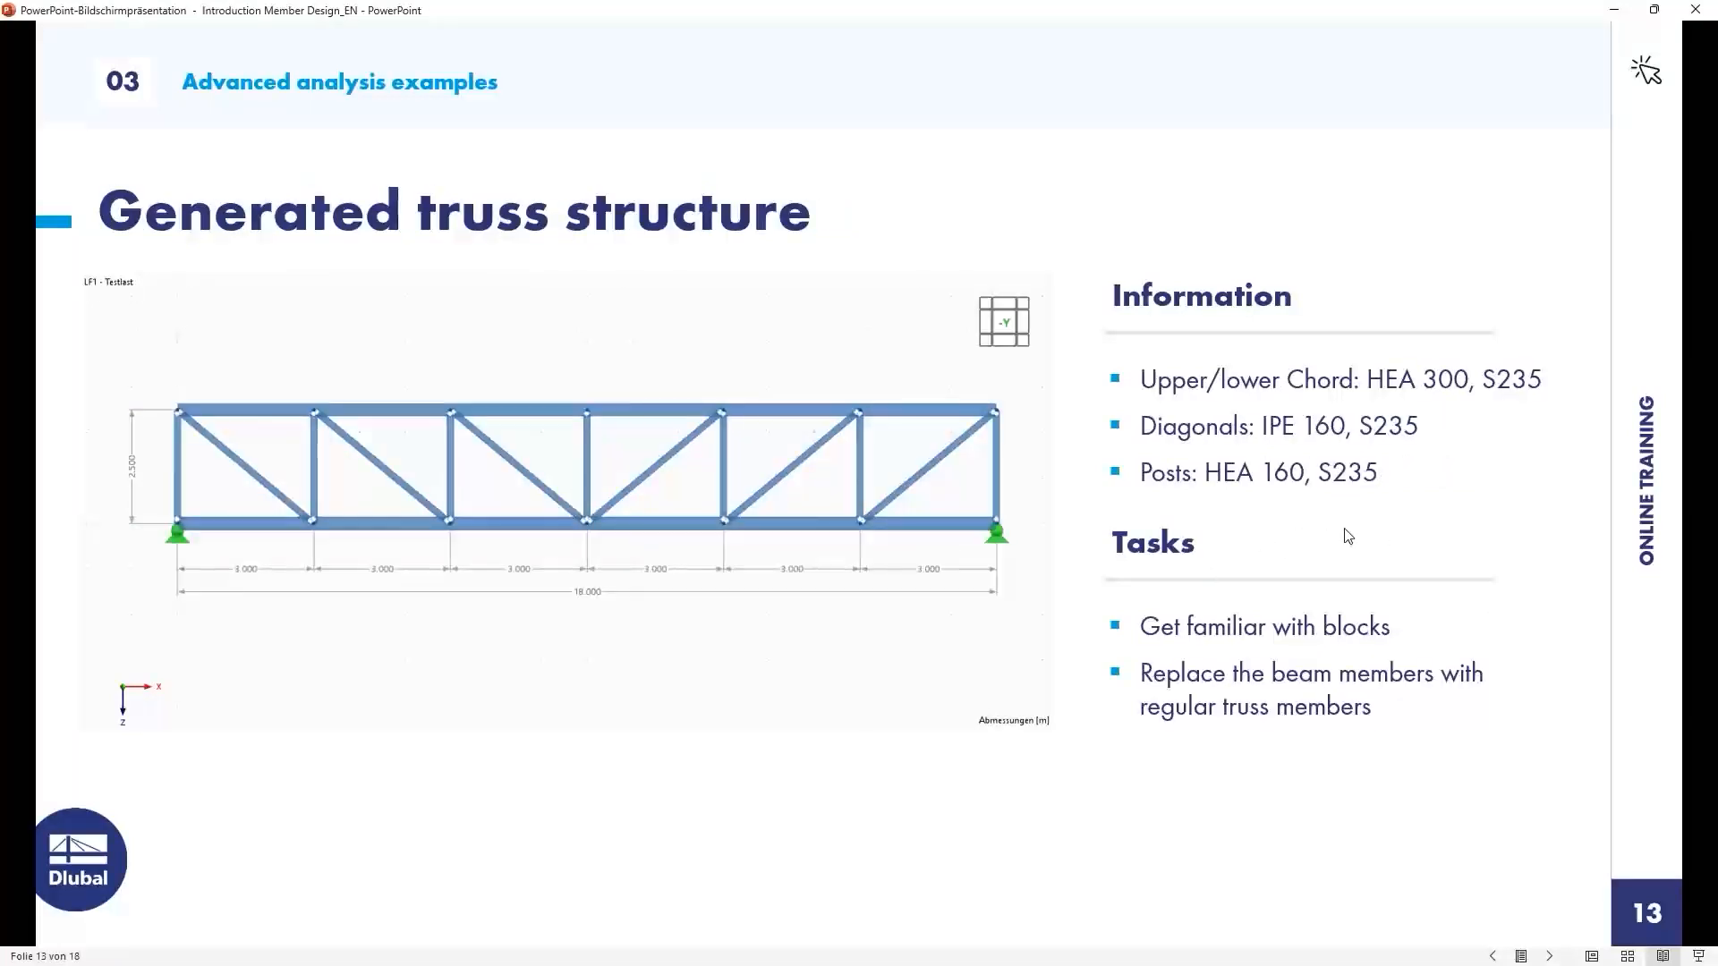
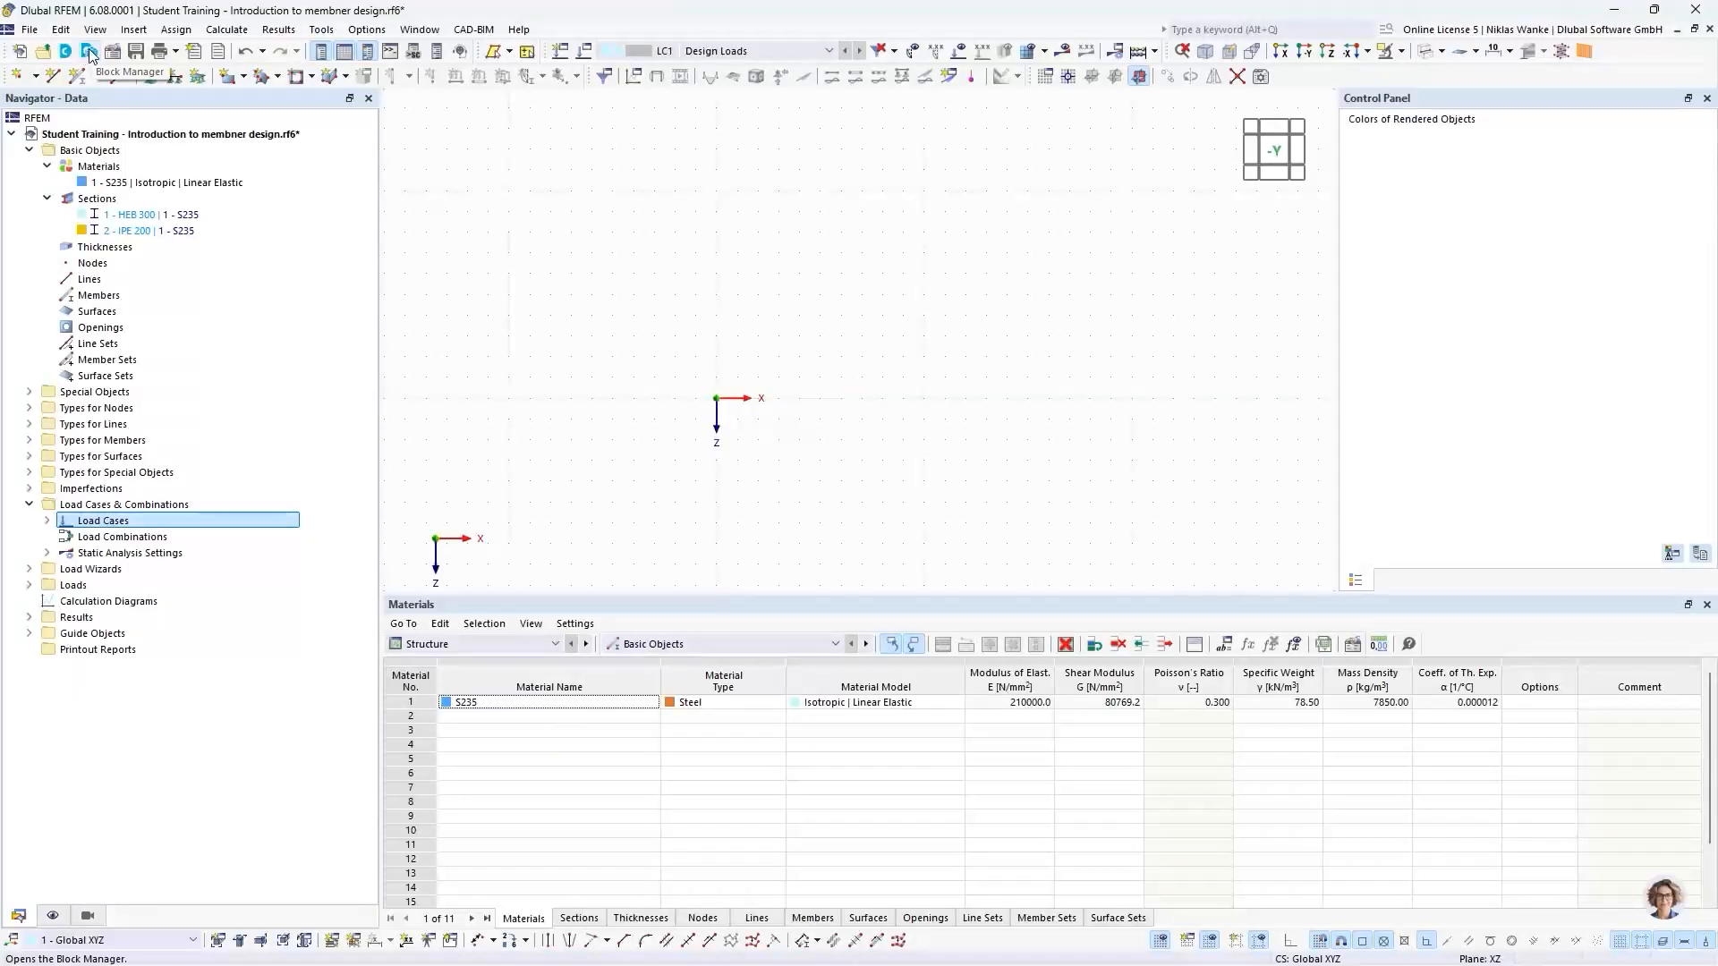
Open the Block Manager and preview the arched bridge block BRG001-a among the Steel / Aluminum bridges
{"action": "left_click", "coordinate": [89, 54]}
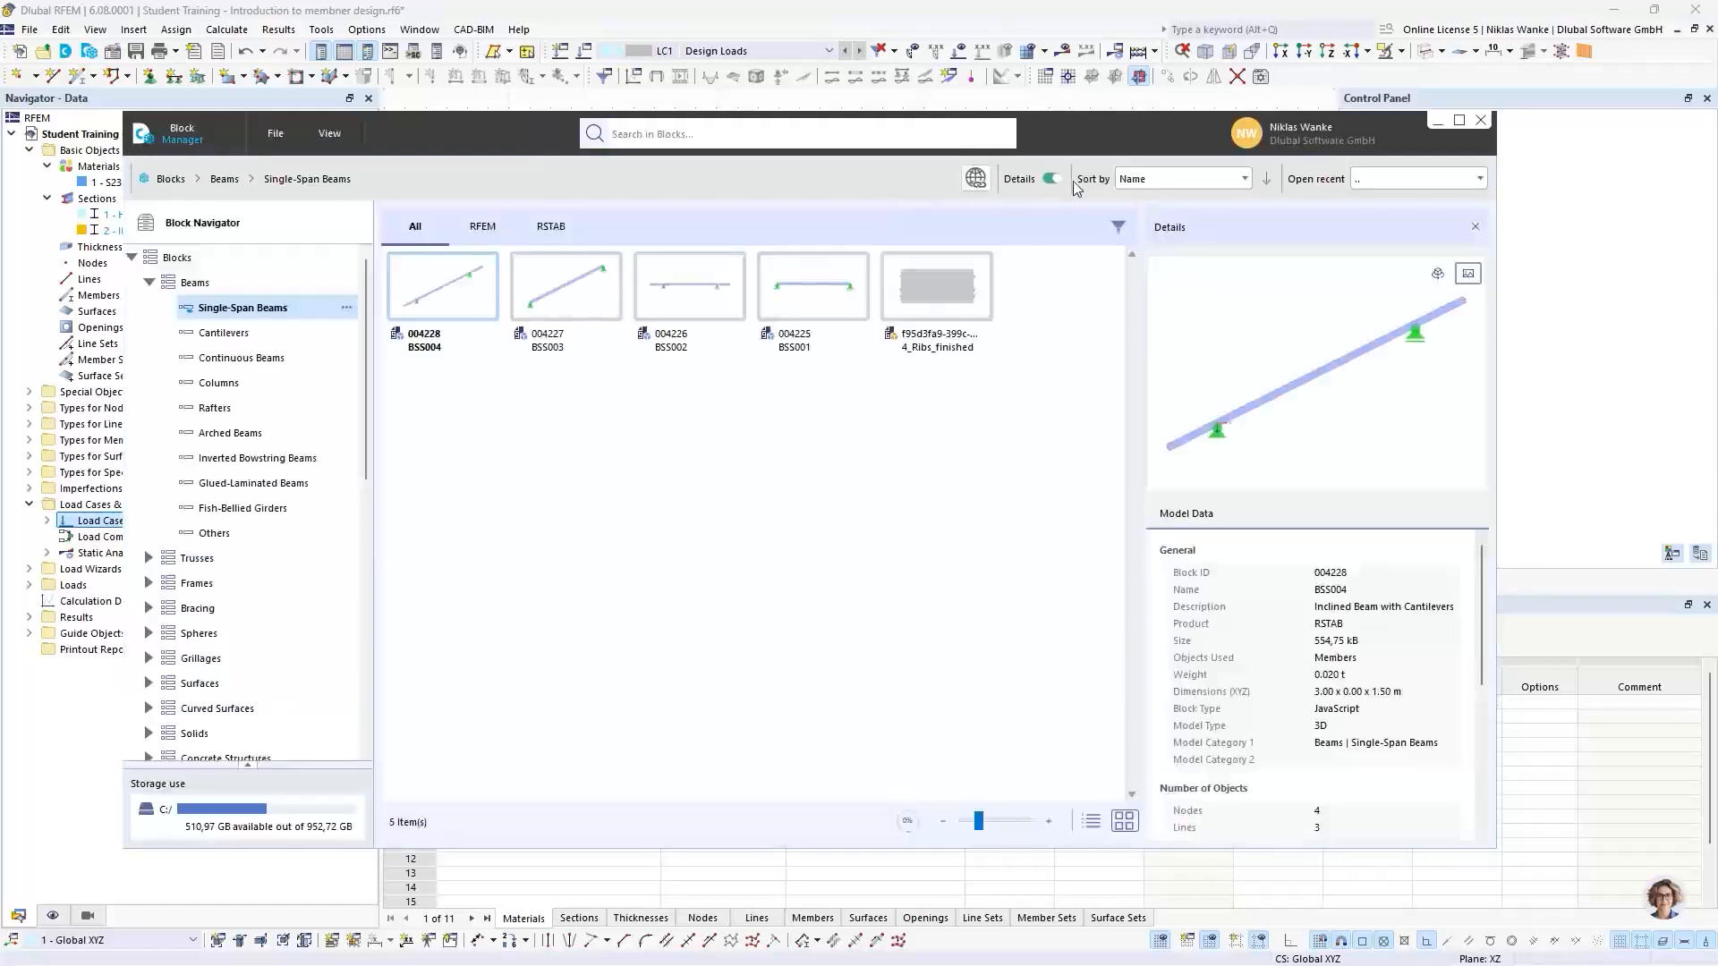
{"action": "left_click_drag", "start_coordinate": [1077, 133], "coordinate": [1167, 112]}
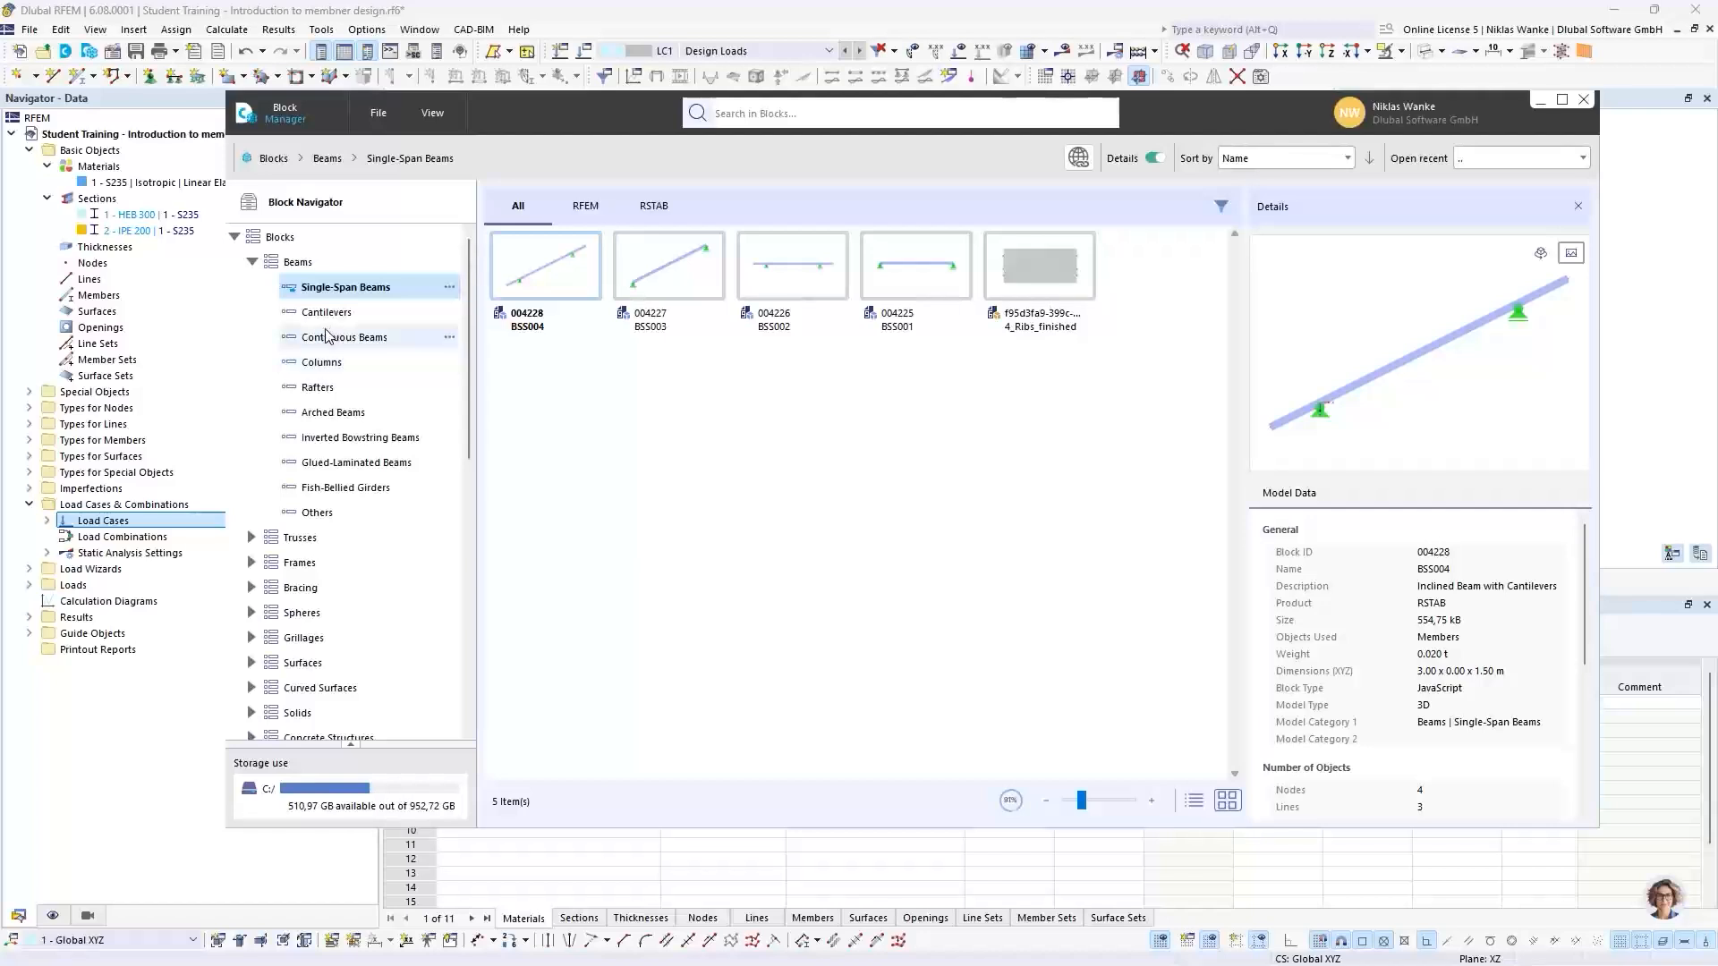
{"action": "left_click", "coordinate": [252, 262]}
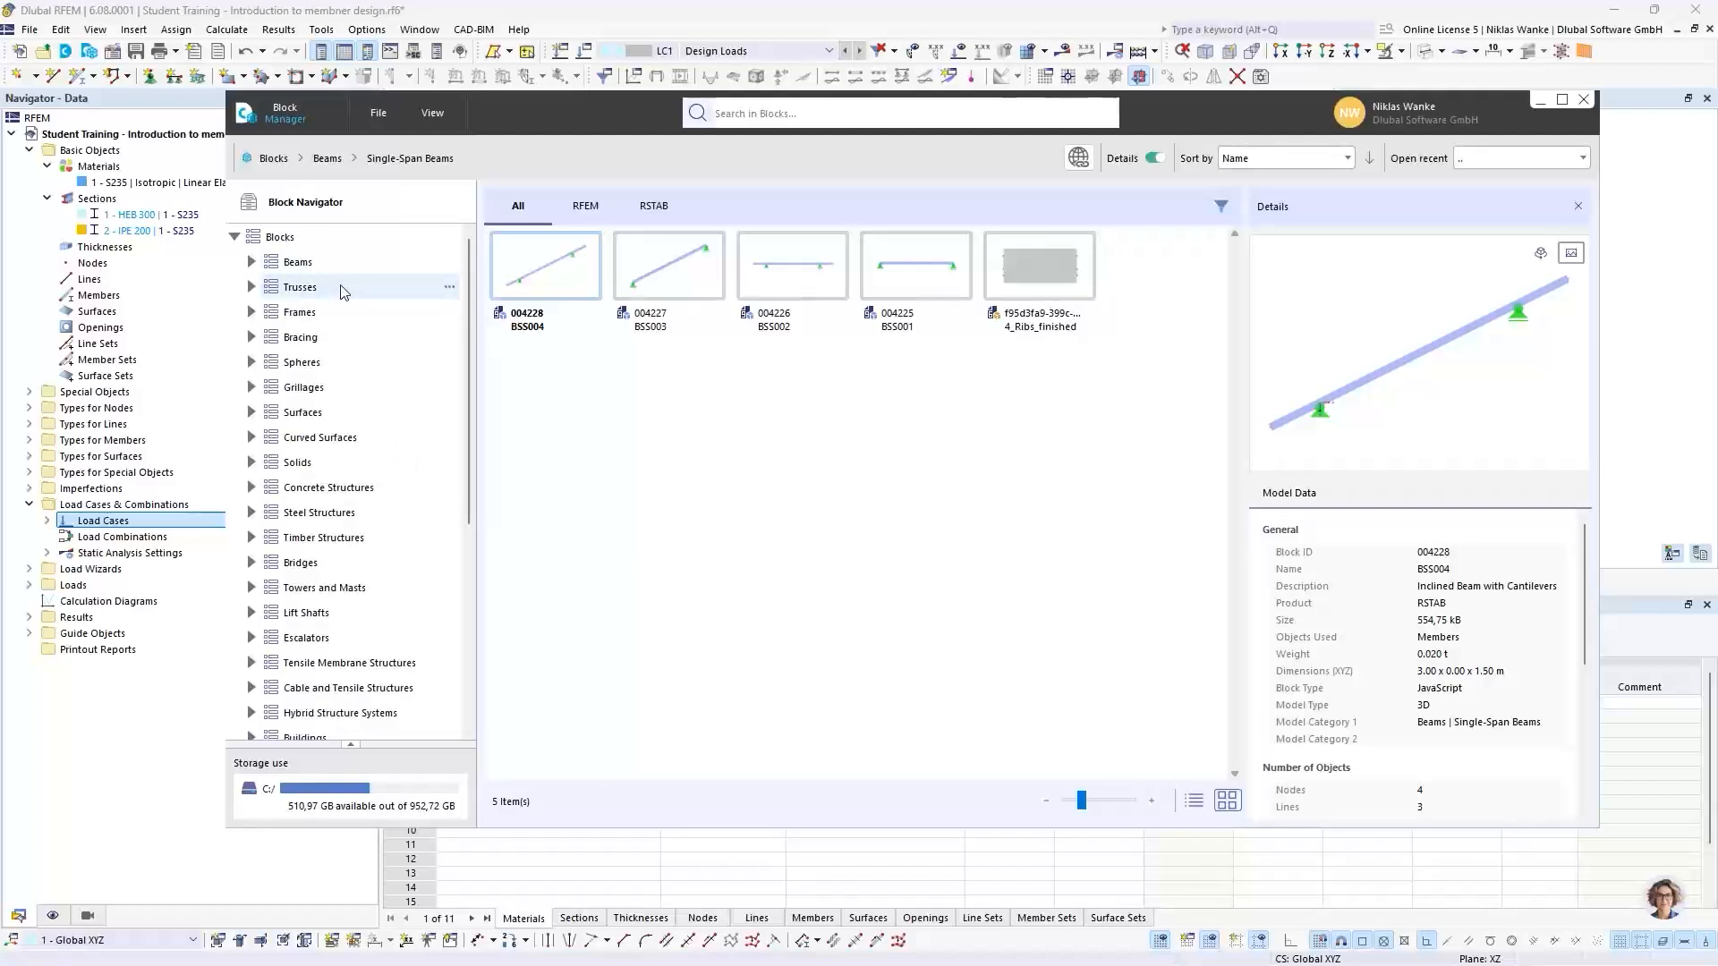
{"action": "left_click", "coordinate": [253, 563]}
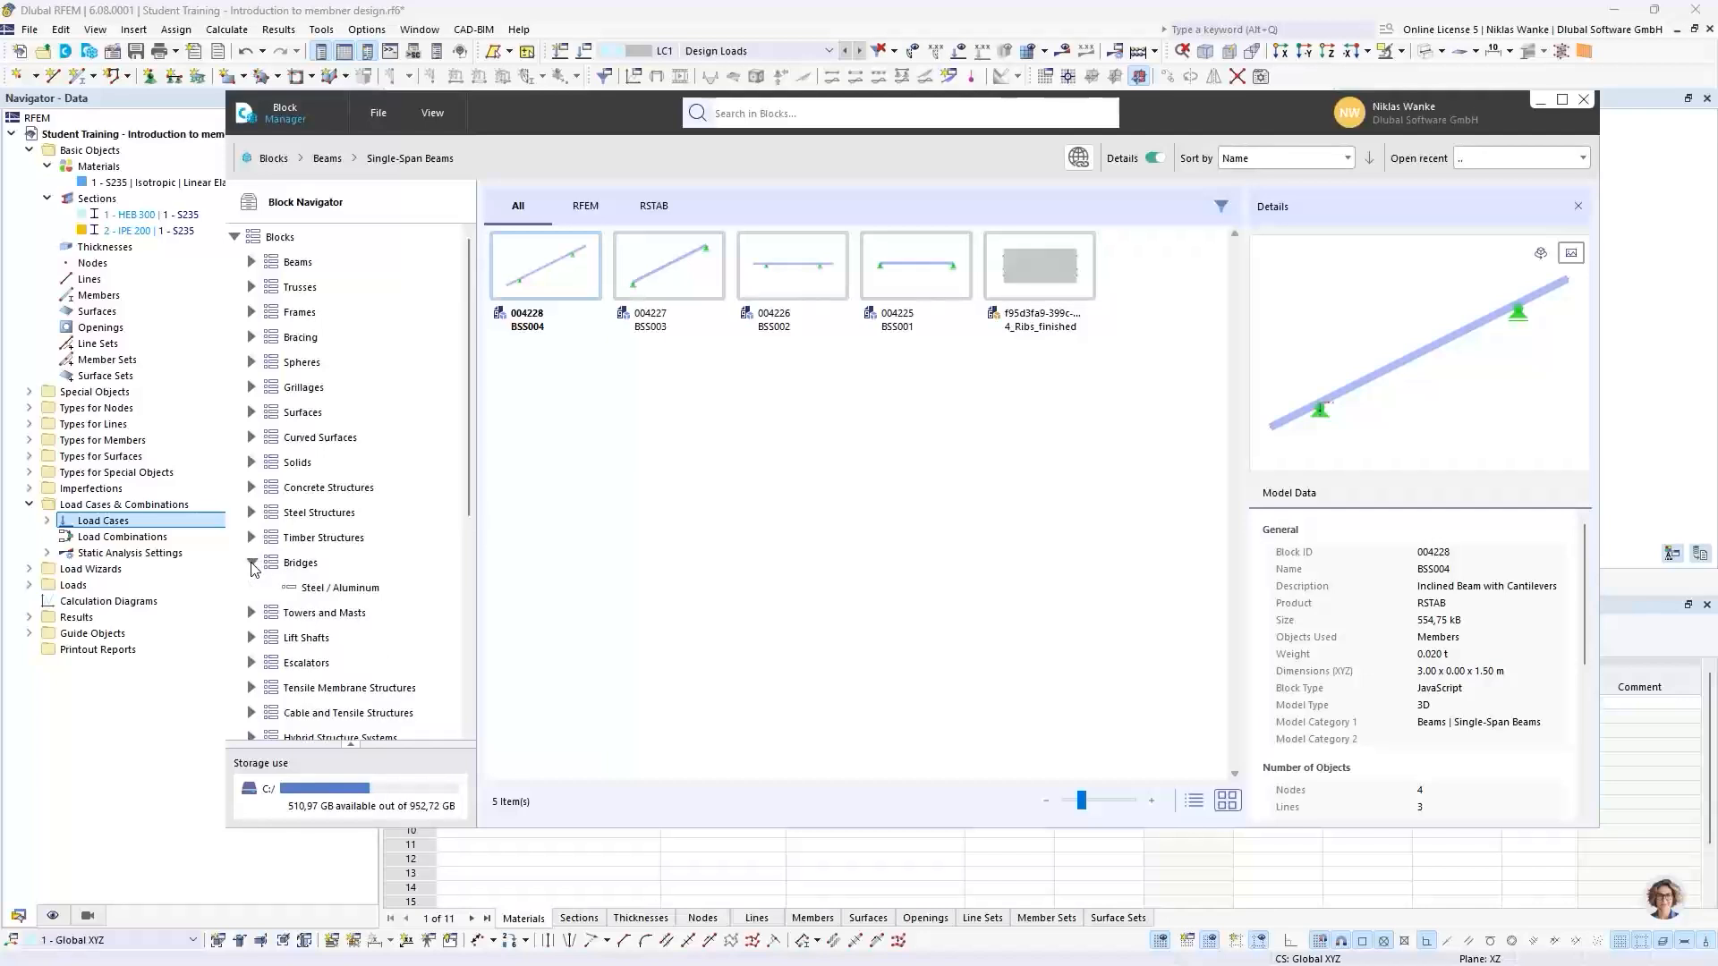
{"action": "left_click", "coordinate": [345, 589]}
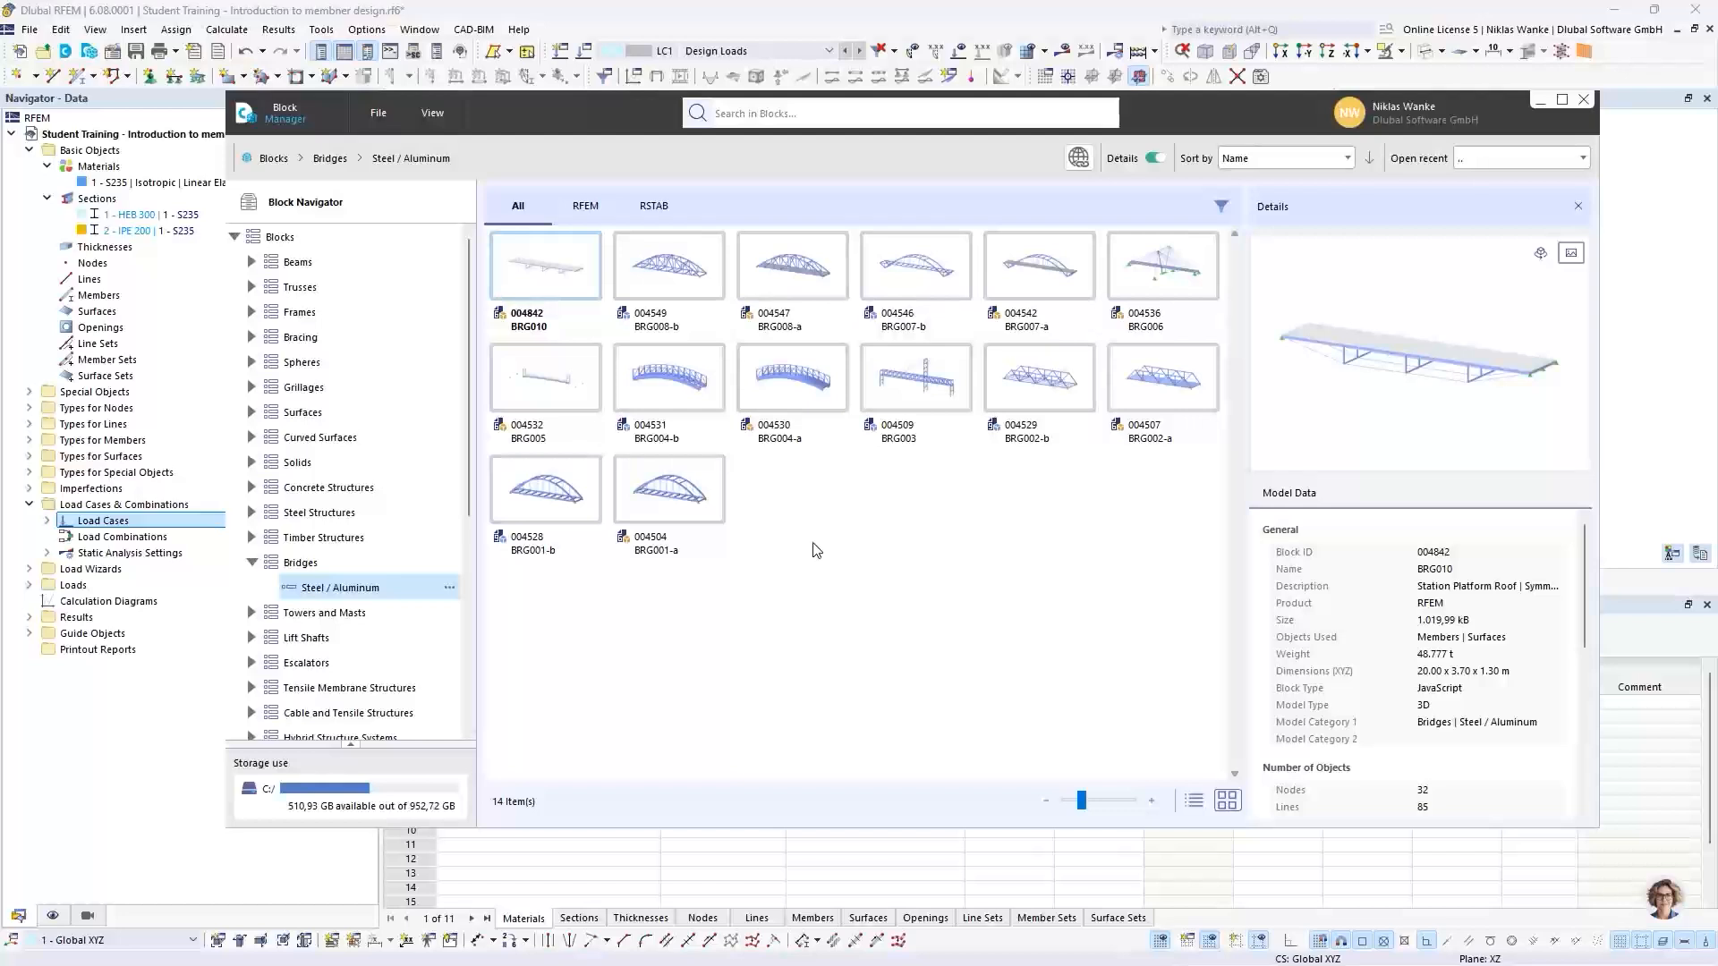
{"action": "left_click", "coordinate": [669, 490]}
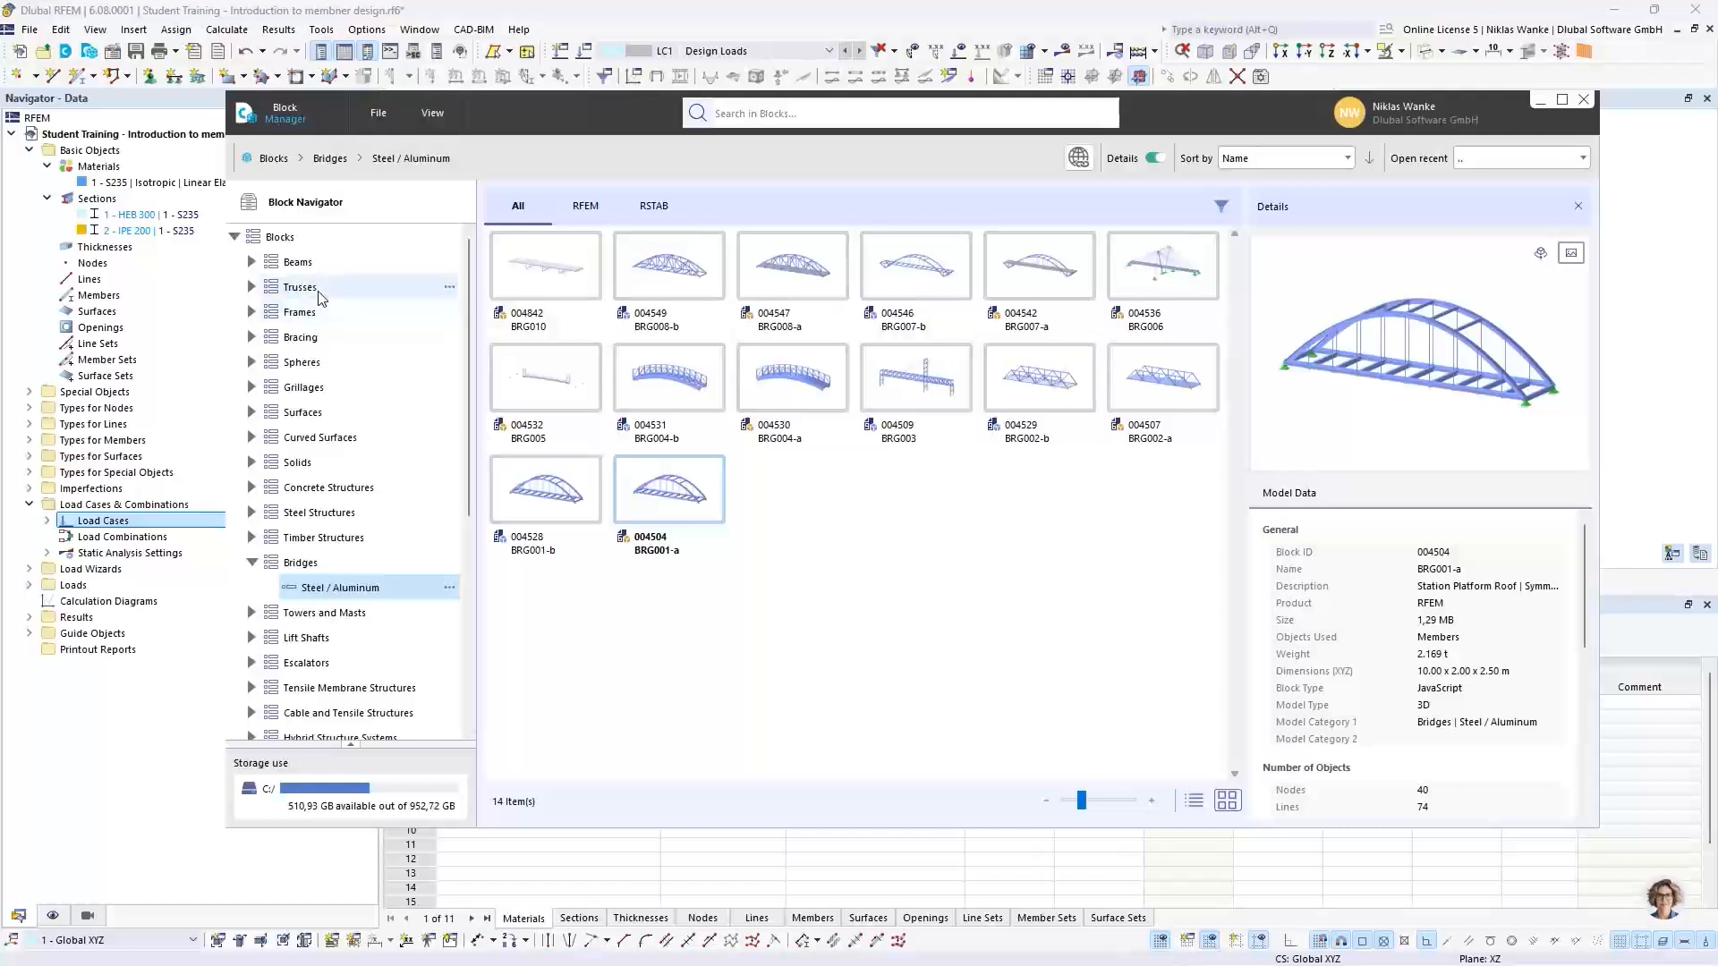
Find and select the parallel-chord truss block FT001-a among the 2D trusses in the block library
{"action": "left_click", "coordinate": [251, 288]}
{"action": "left_click", "coordinate": [351, 296]}
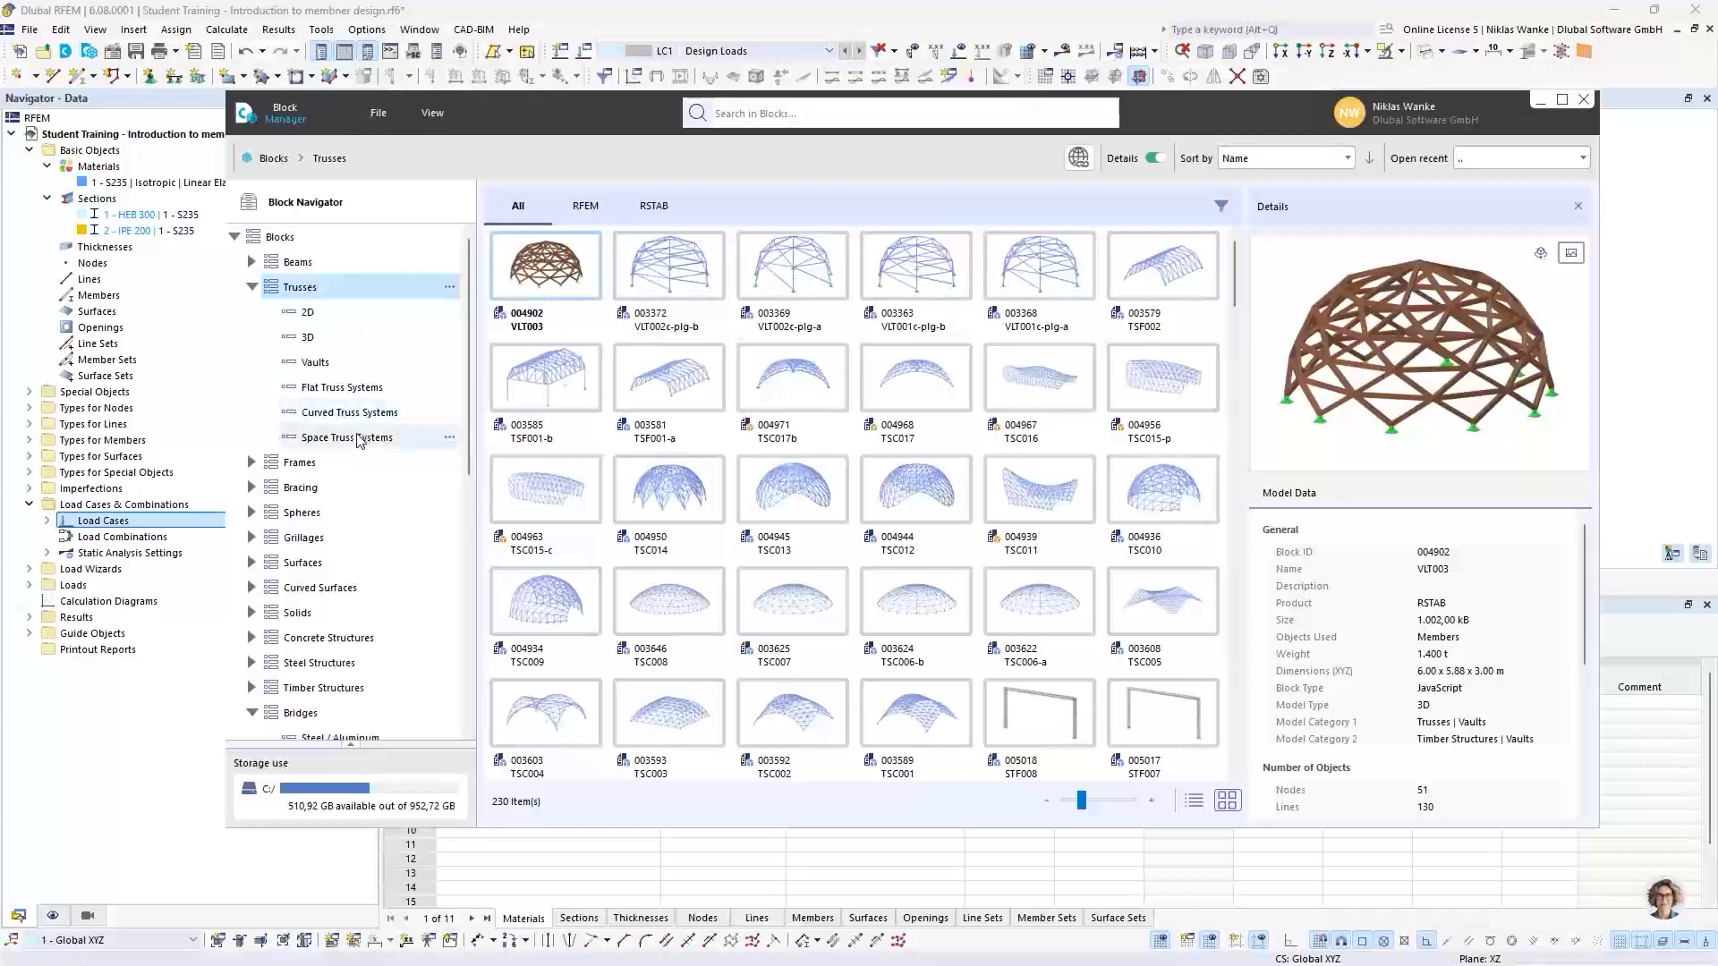
{"action": "left_click", "coordinate": [355, 316]}
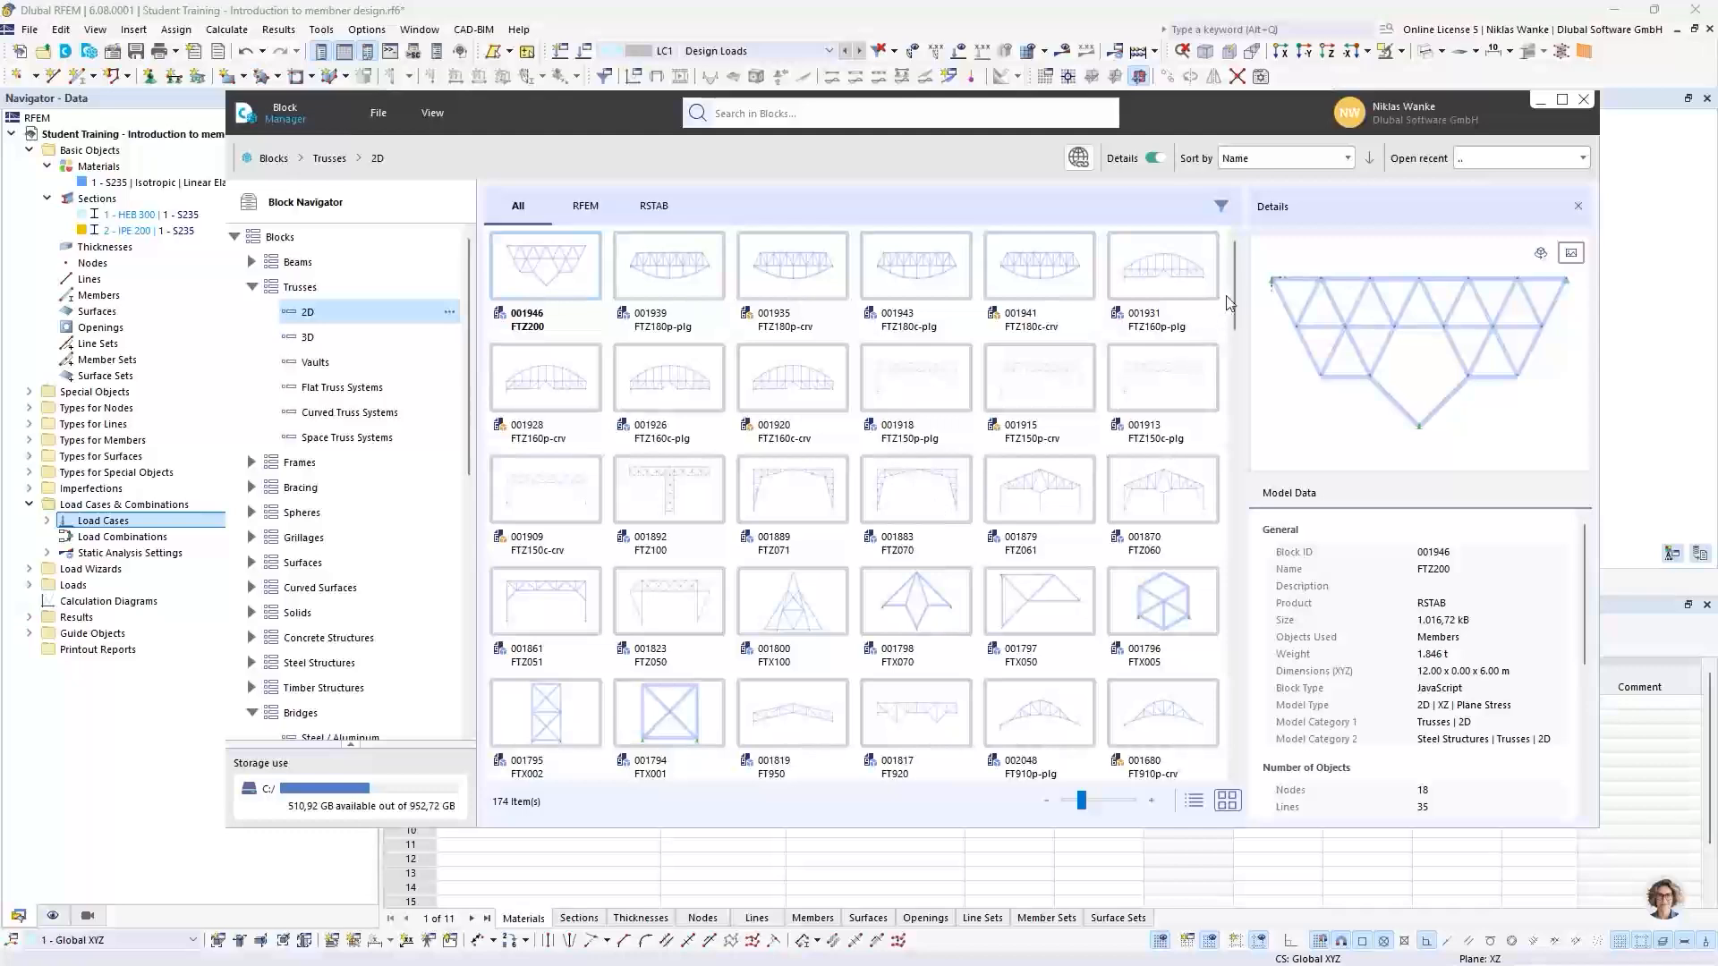
{"action": "left_click_drag", "start_coordinate": [1232, 277], "coordinate": [1231, 727]}
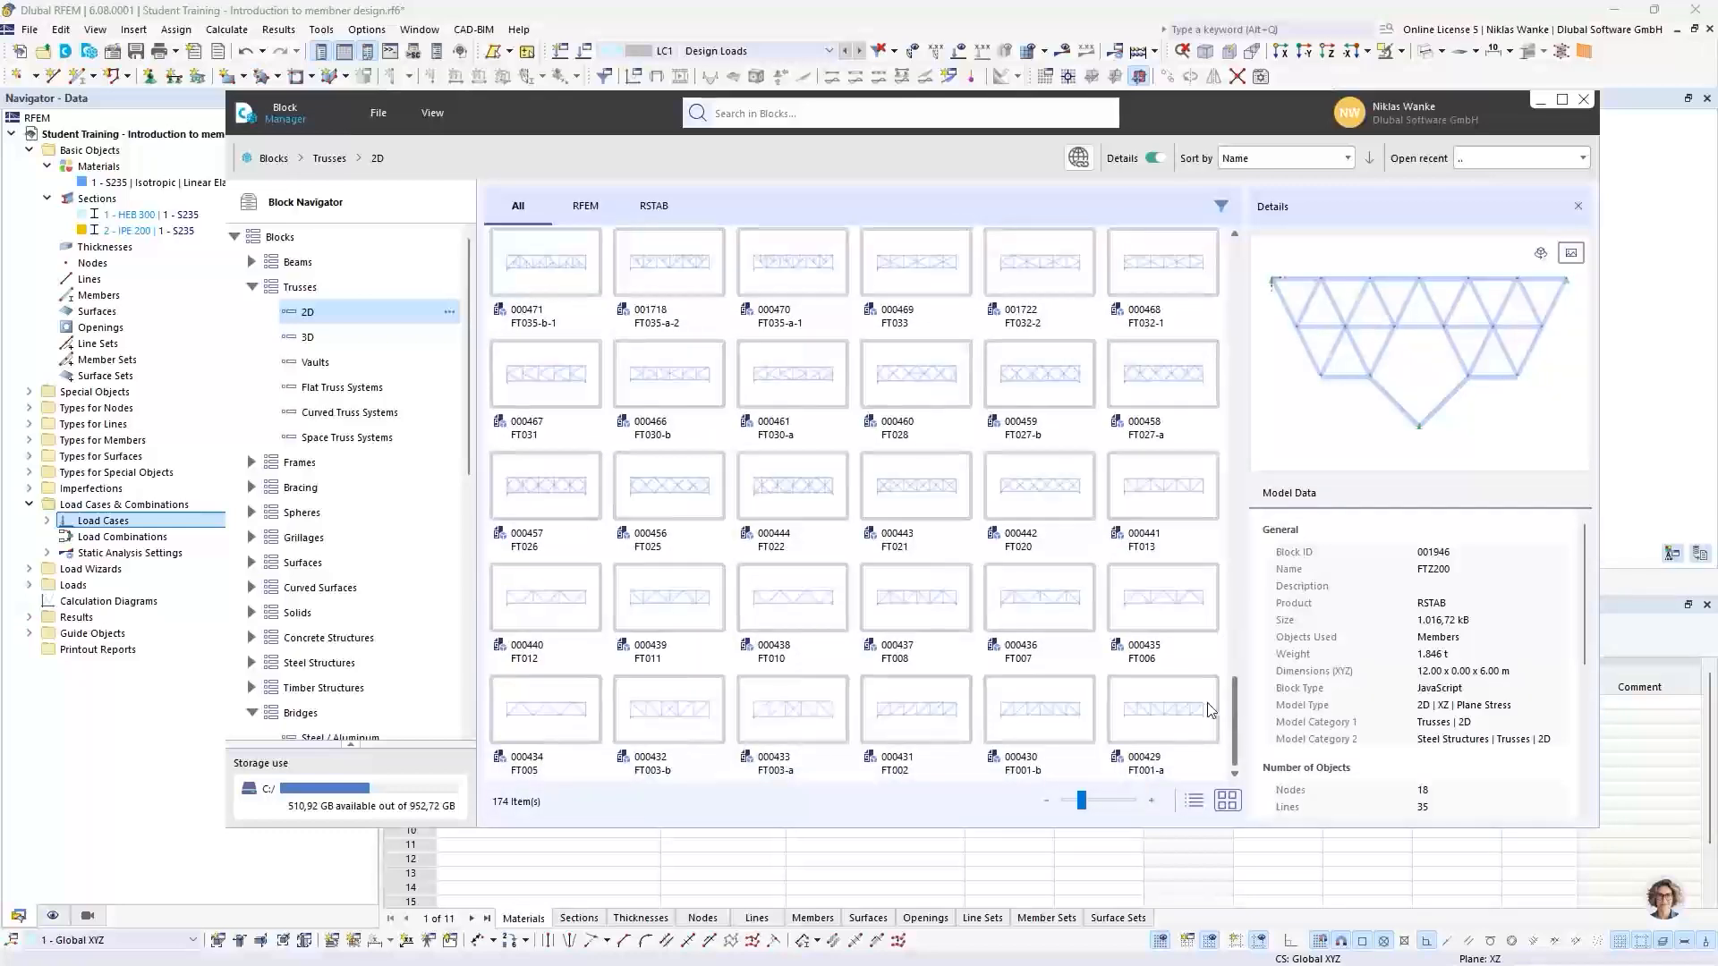
{"action": "left_click", "coordinate": [1161, 716]}
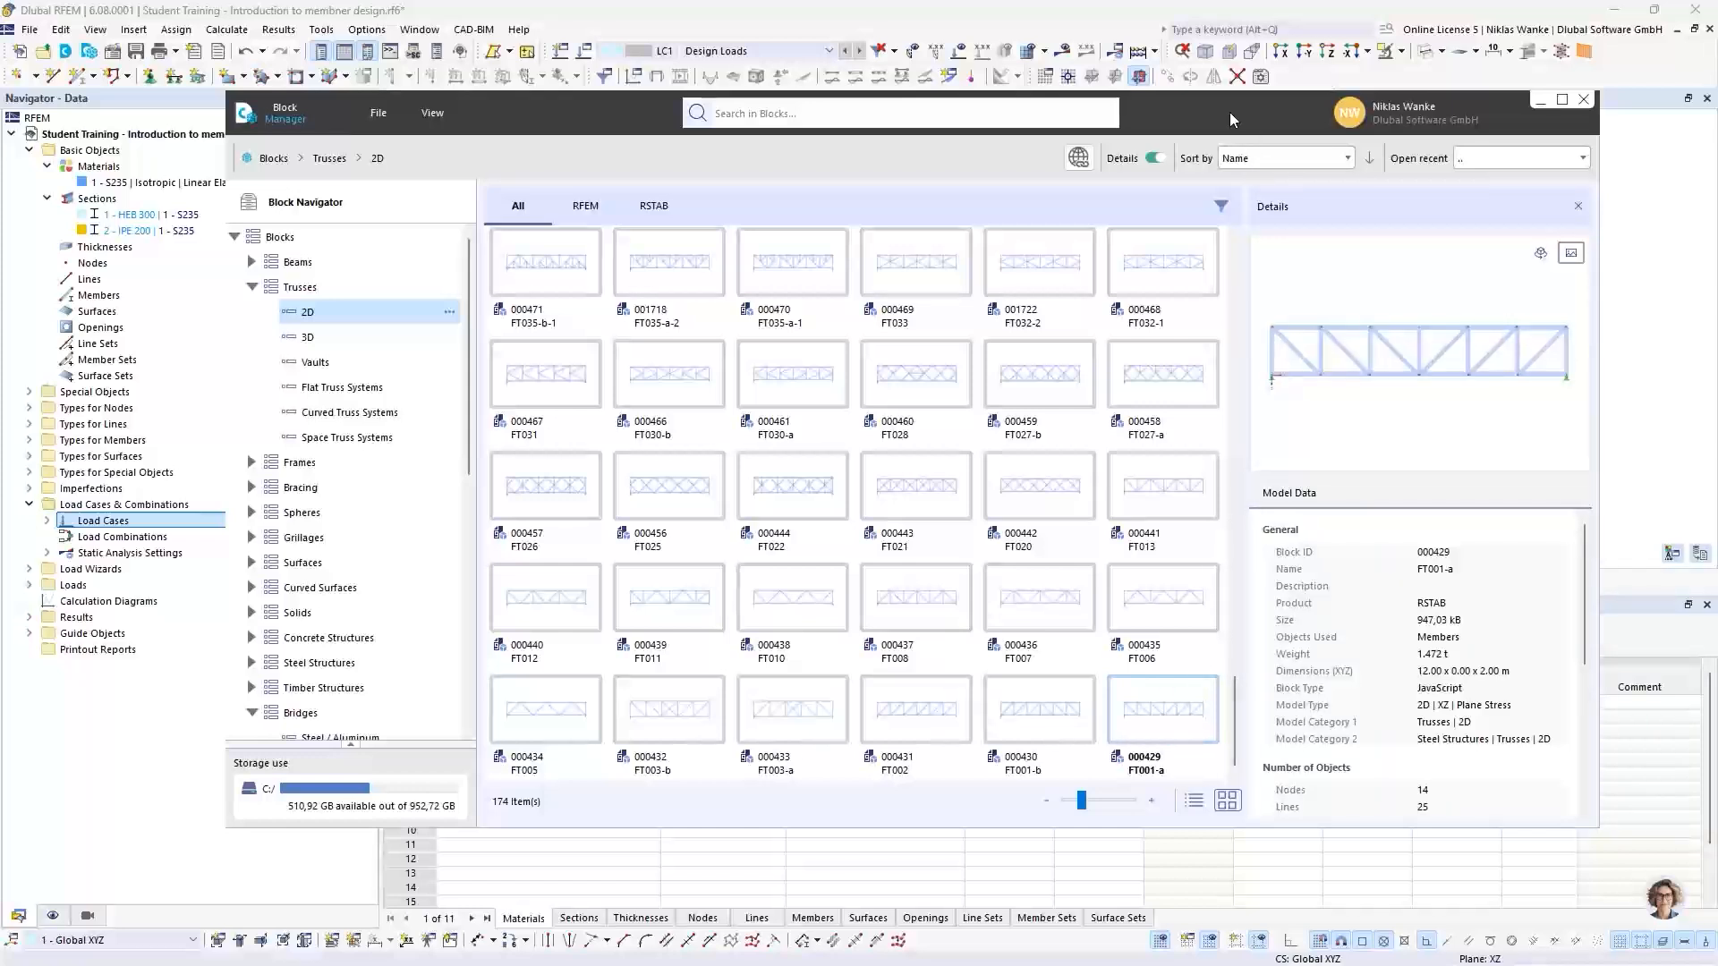
{"action": "left_click_drag", "start_coordinate": [1229, 111], "coordinate": [1285, 87]}
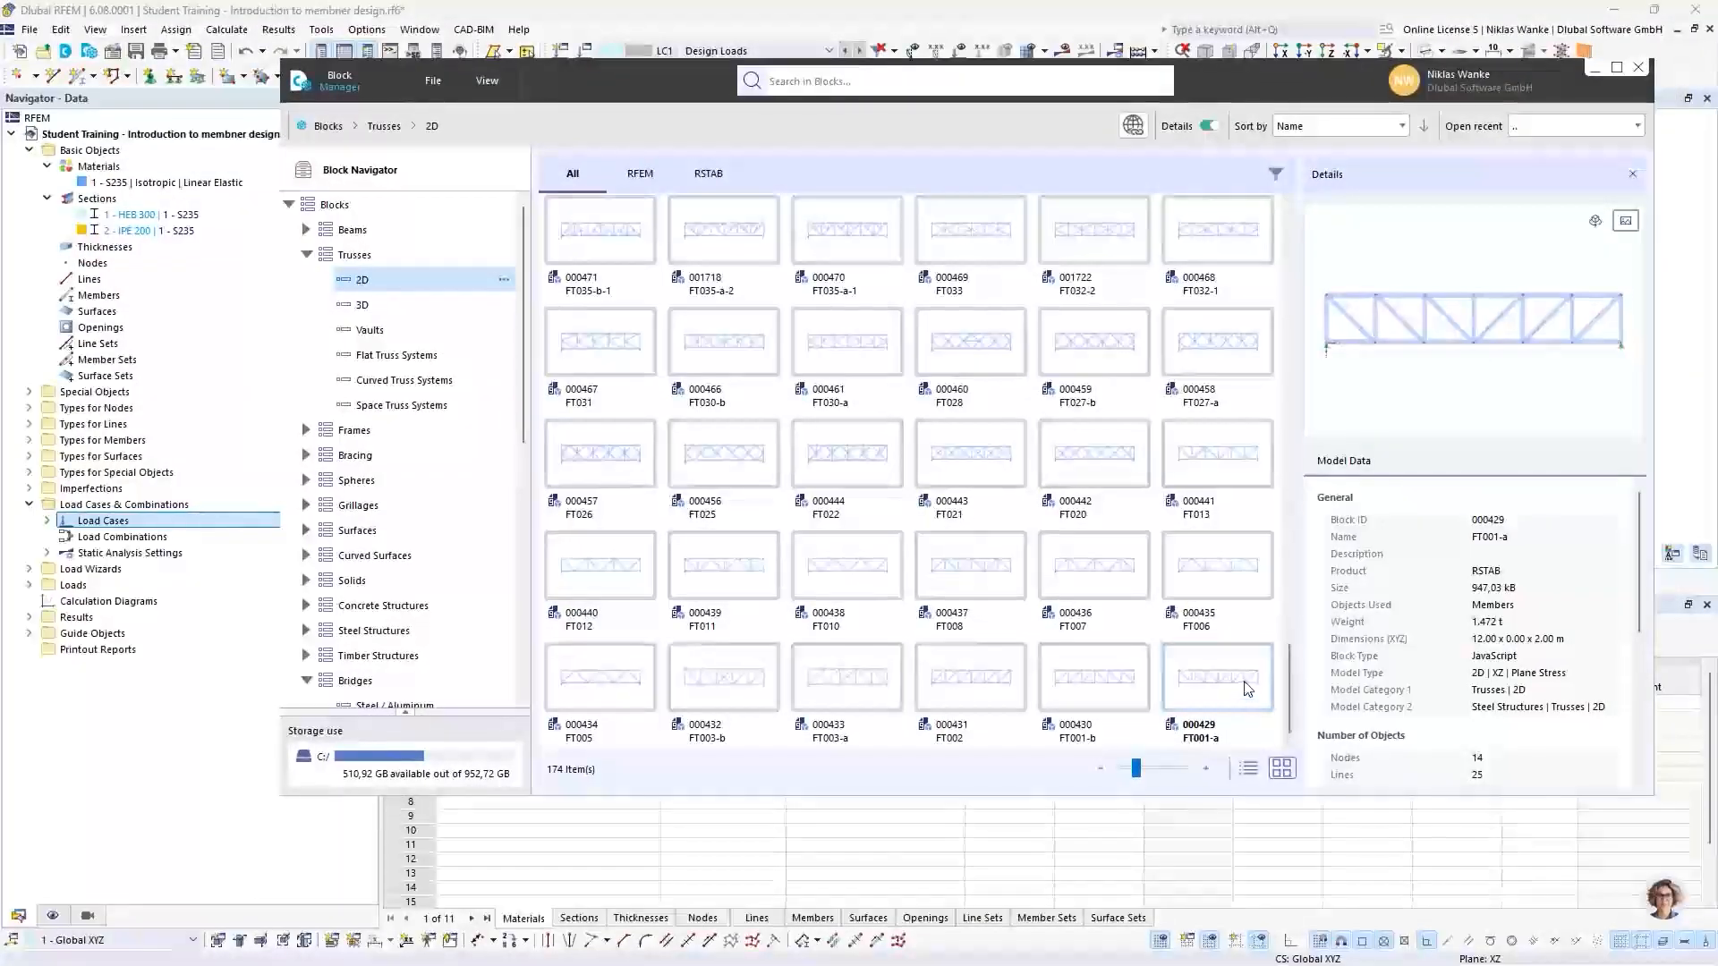
Insert the FT001-a block into the model and accept changing the model type to 3D
{"action": "double_click", "coordinate": [1246, 687]}
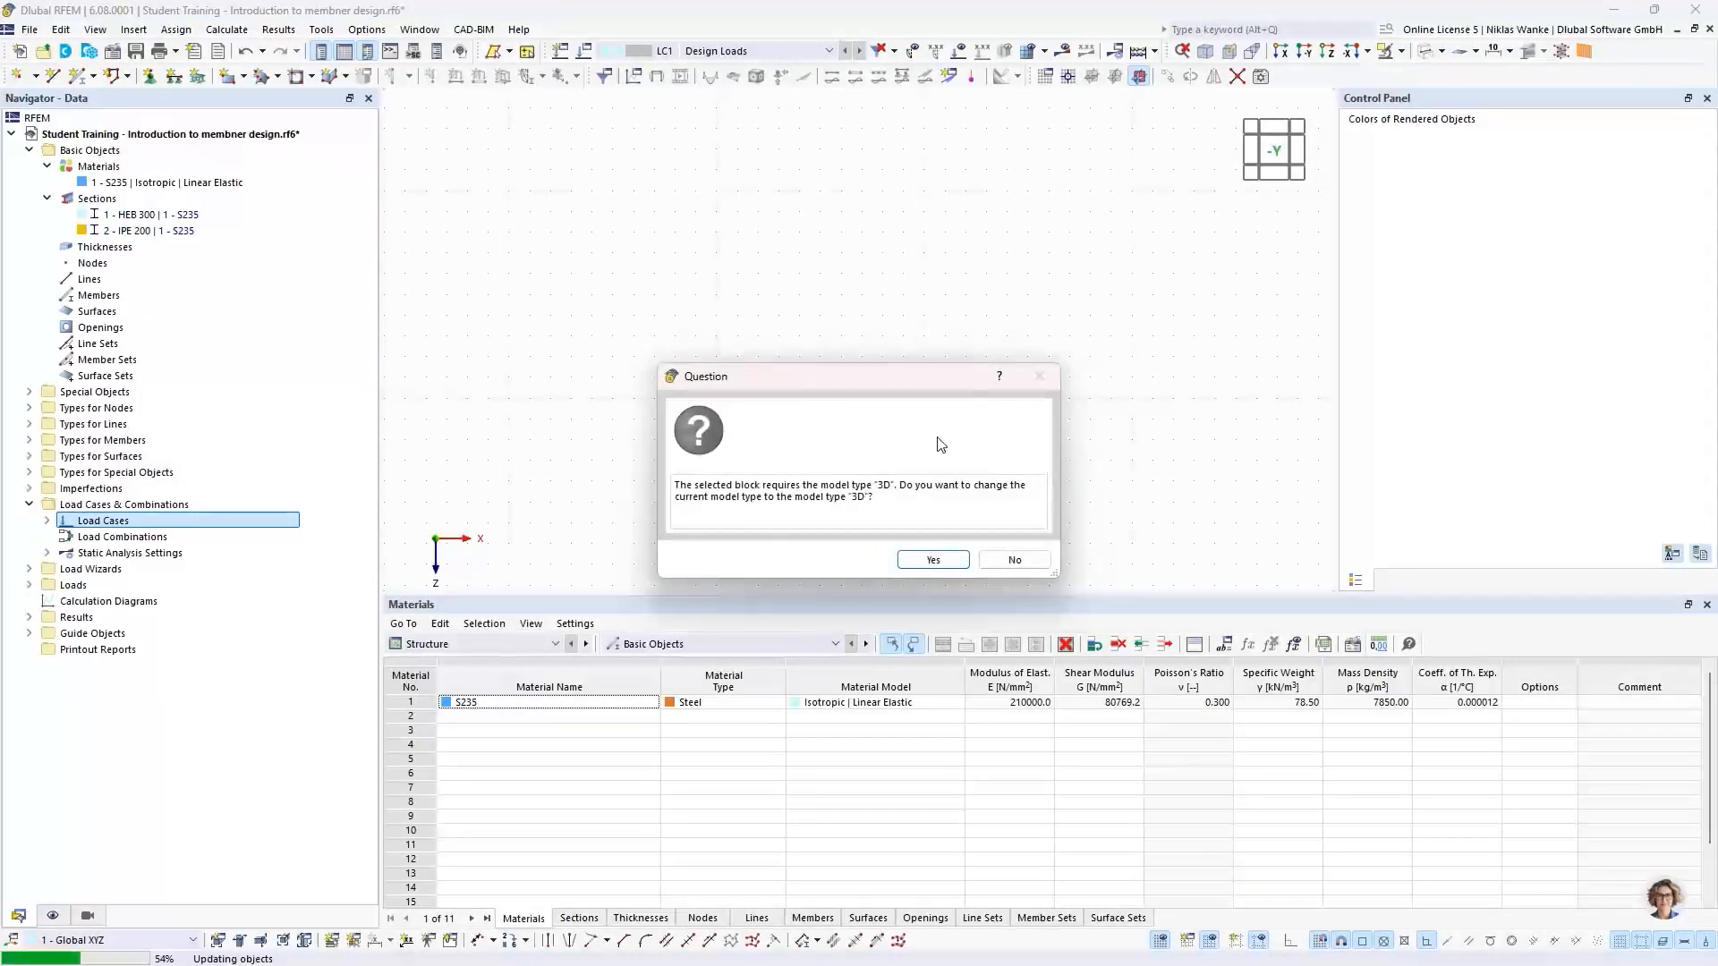
{"action": "mouse_move", "coordinate": [804, 373]}
{"action": "left_mouse_down"}
{"action": "mouse_move", "coordinate": [822, 360]}
{"action": "mouse_move", "coordinate": [825, 390]}
{"action": "left_mouse_up"}
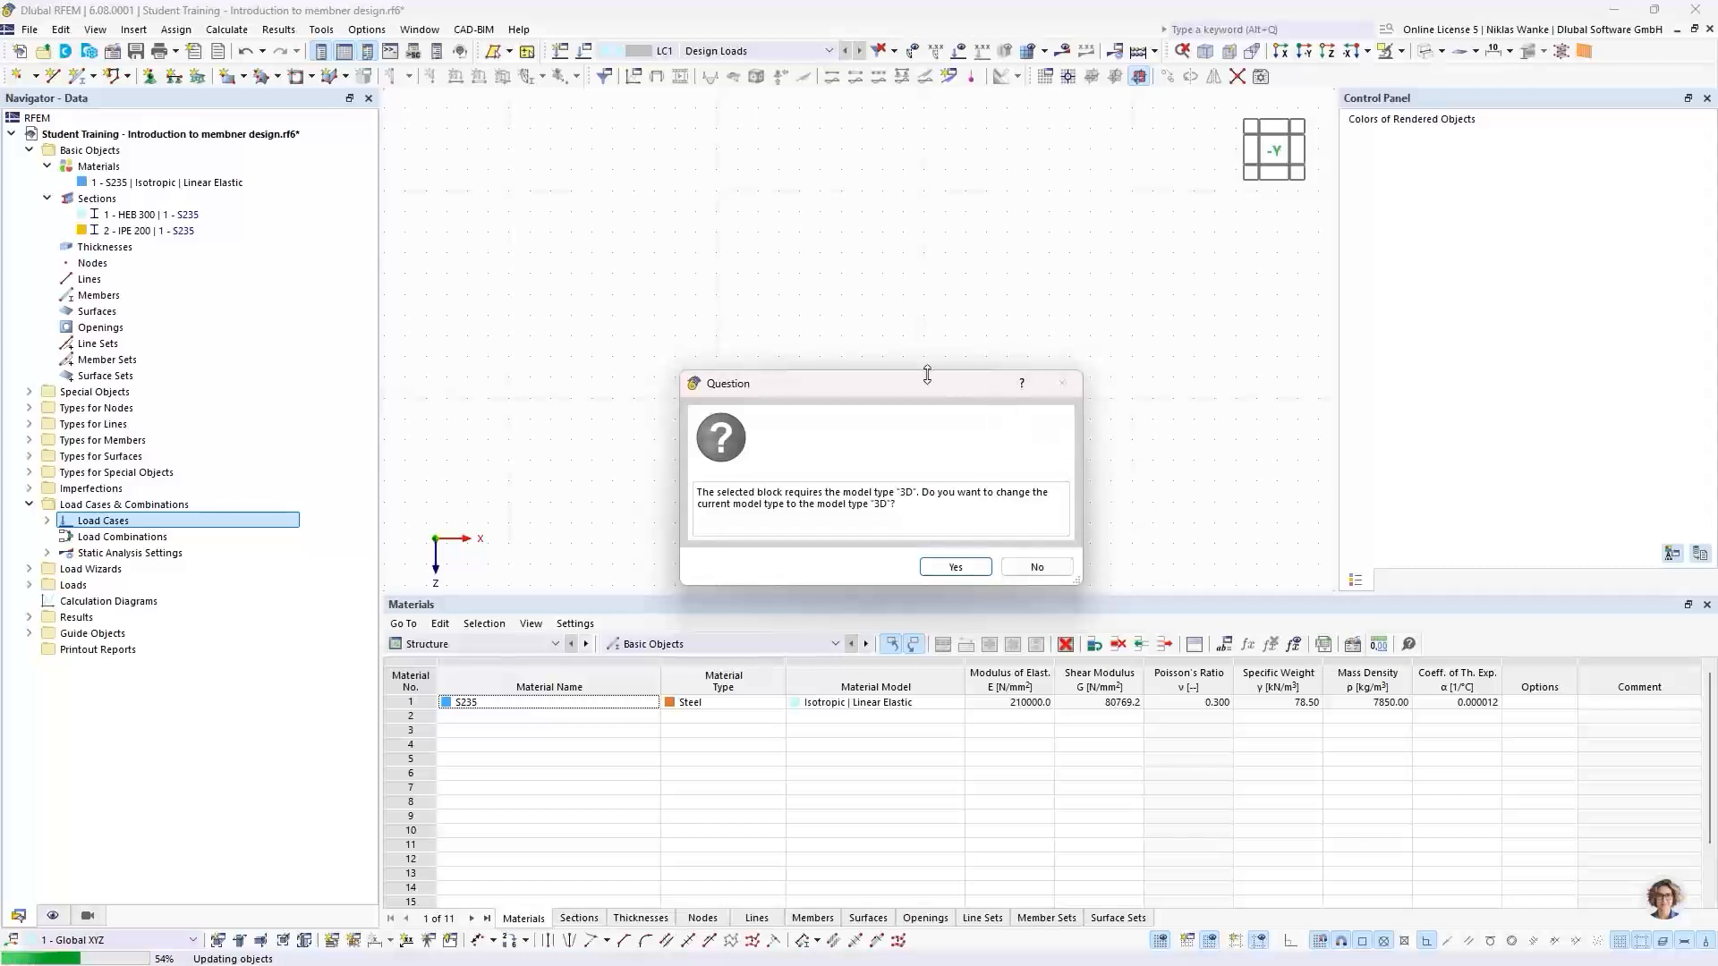
{"action": "left_click_drag", "start_coordinate": [895, 382], "coordinate": [911, 379]}
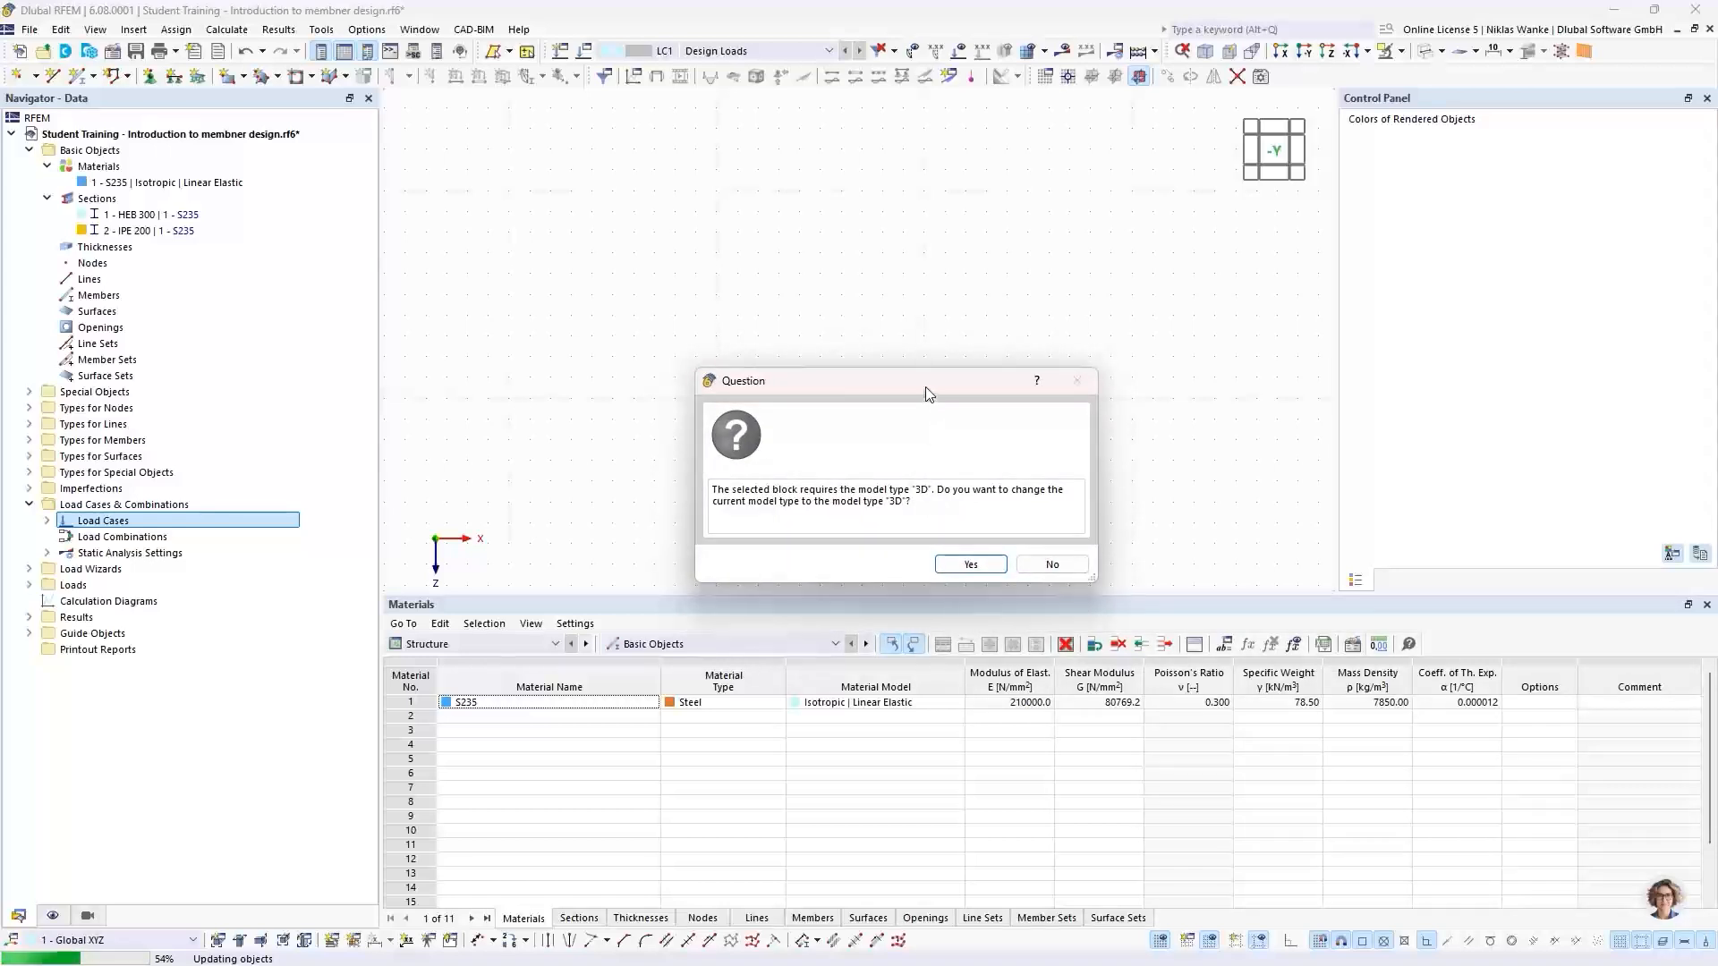
{"action": "mouse_move", "coordinate": [925, 387]}
{"action": "left_mouse_down"}
{"action": "mouse_move", "coordinate": [926, 404]}
{"action": "mouse_move", "coordinate": [921, 371]}
{"action": "mouse_move", "coordinate": [925, 399]}
{"action": "mouse_move", "coordinate": [899, 386]}
{"action": "left_mouse_up"}
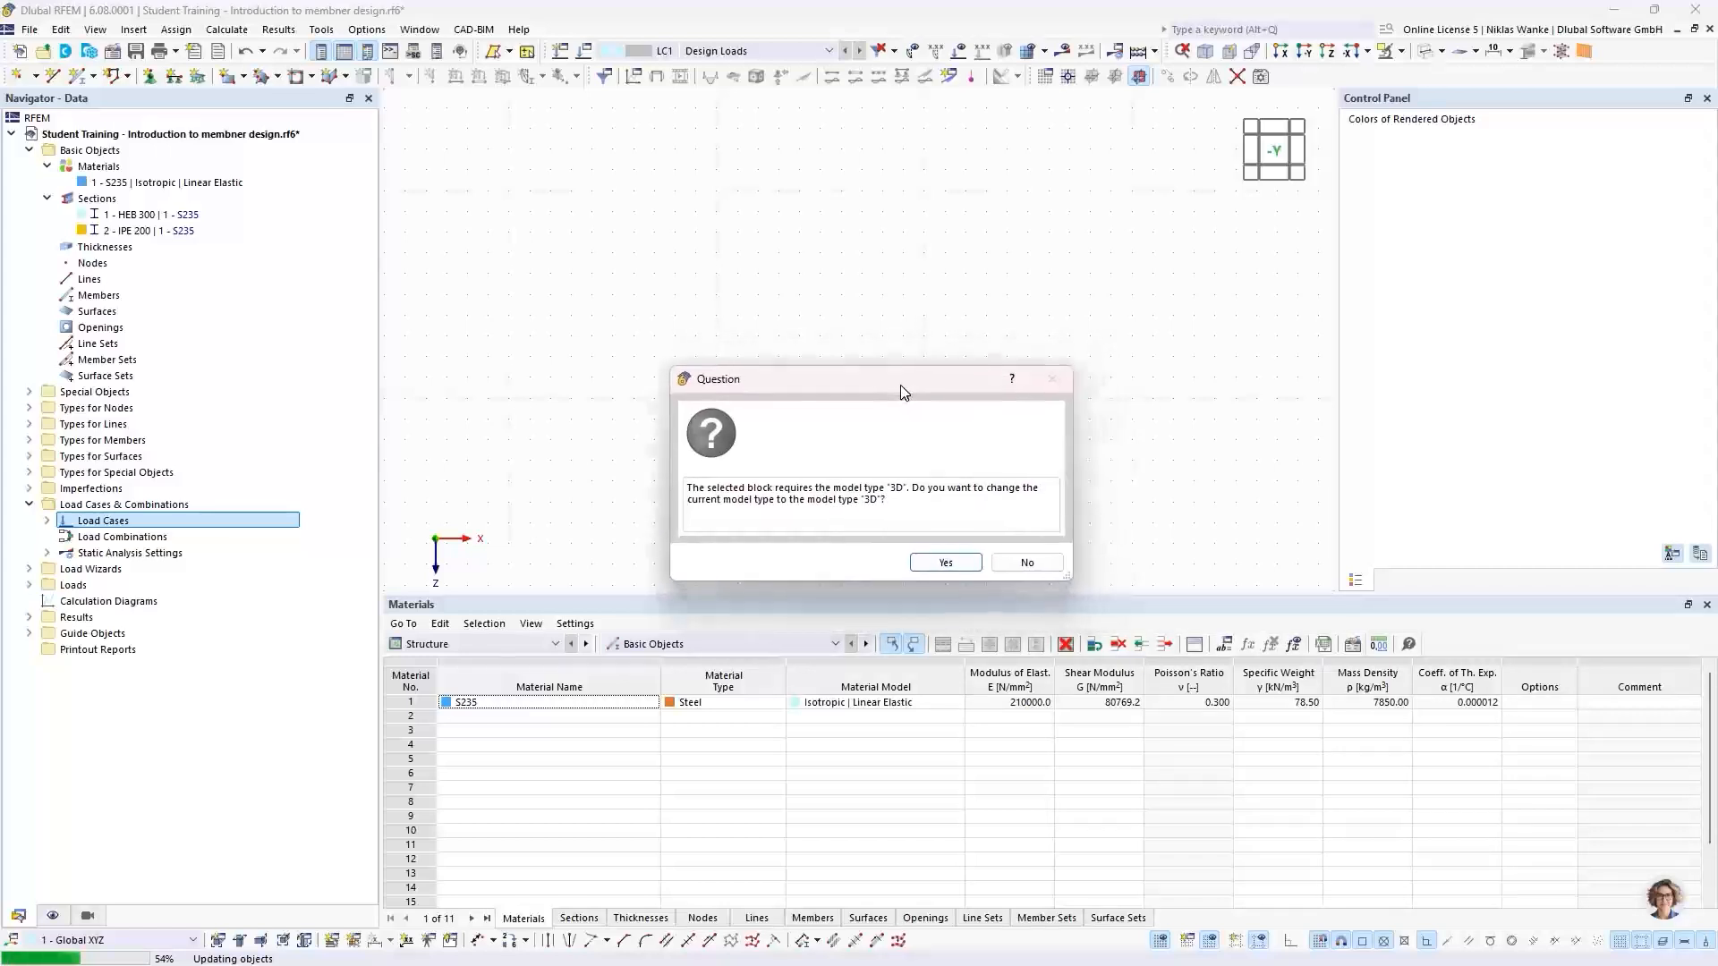
{"action": "left_click", "coordinate": [931, 562]}
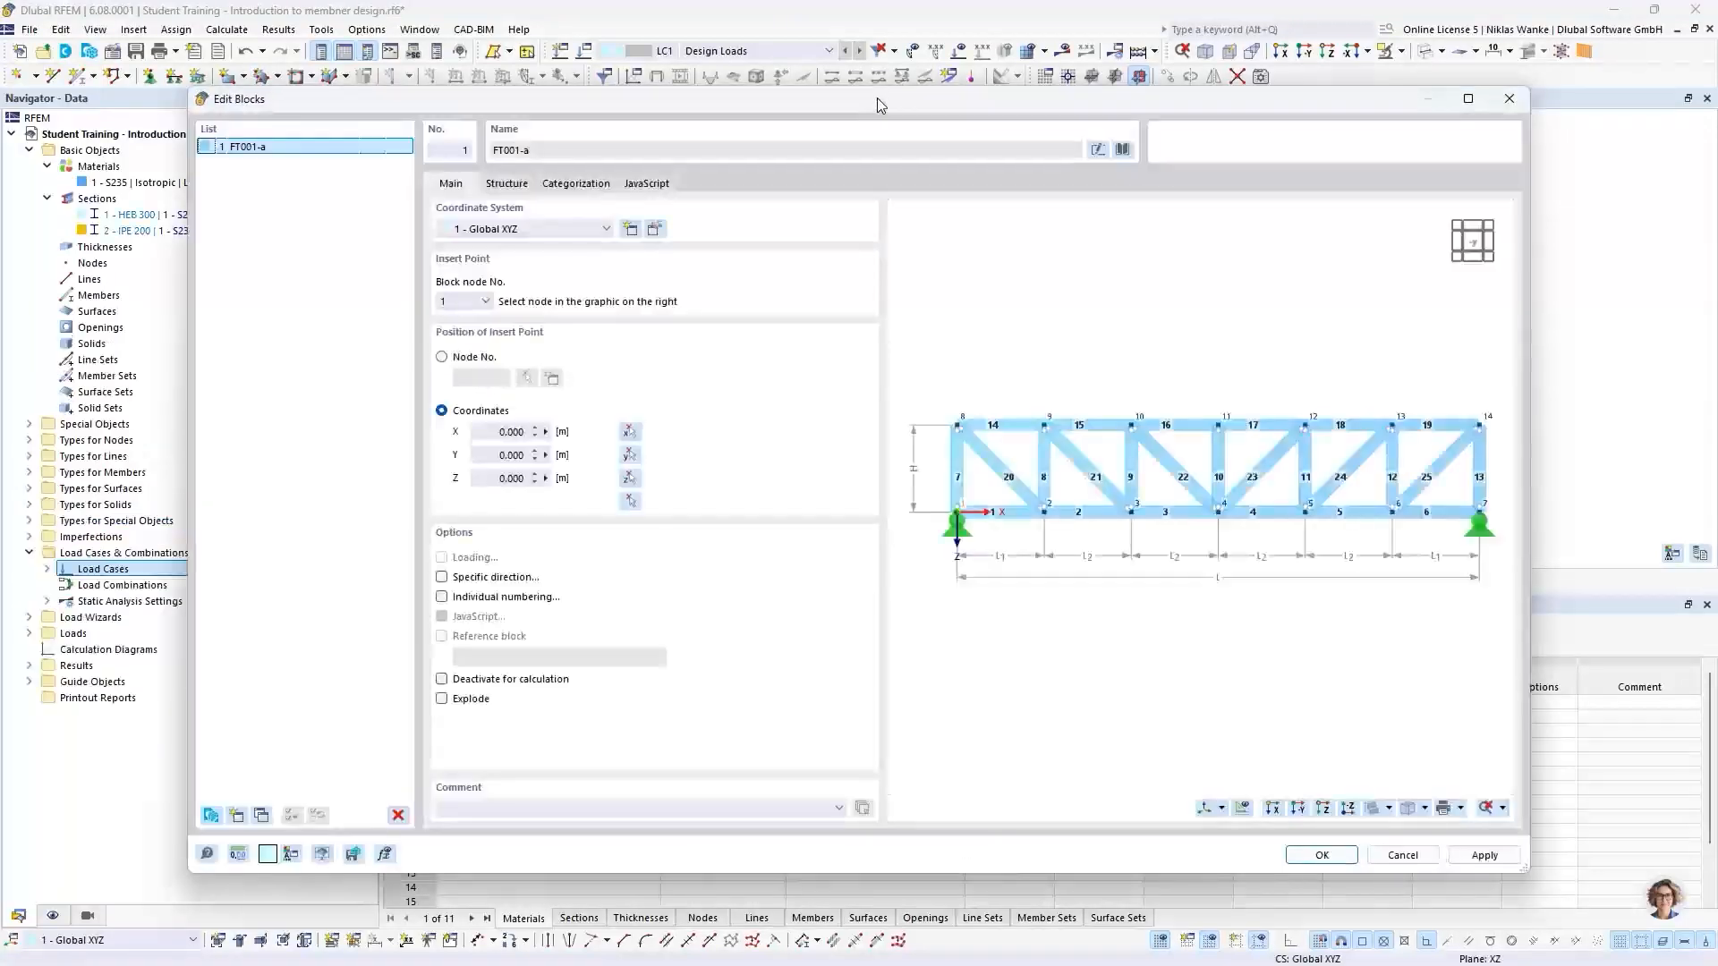
Set the length of the outer bays L1 to 3 m in the truss block's structure parameters
{"action": "mouse_move", "coordinate": [877, 98]}
{"action": "left_mouse_down"}
{"action": "mouse_move", "coordinate": [975, 78]}
{"action": "mouse_move", "coordinate": [868, 146]}
{"action": "mouse_move", "coordinate": [871, 127]}
{"action": "left_mouse_up"}
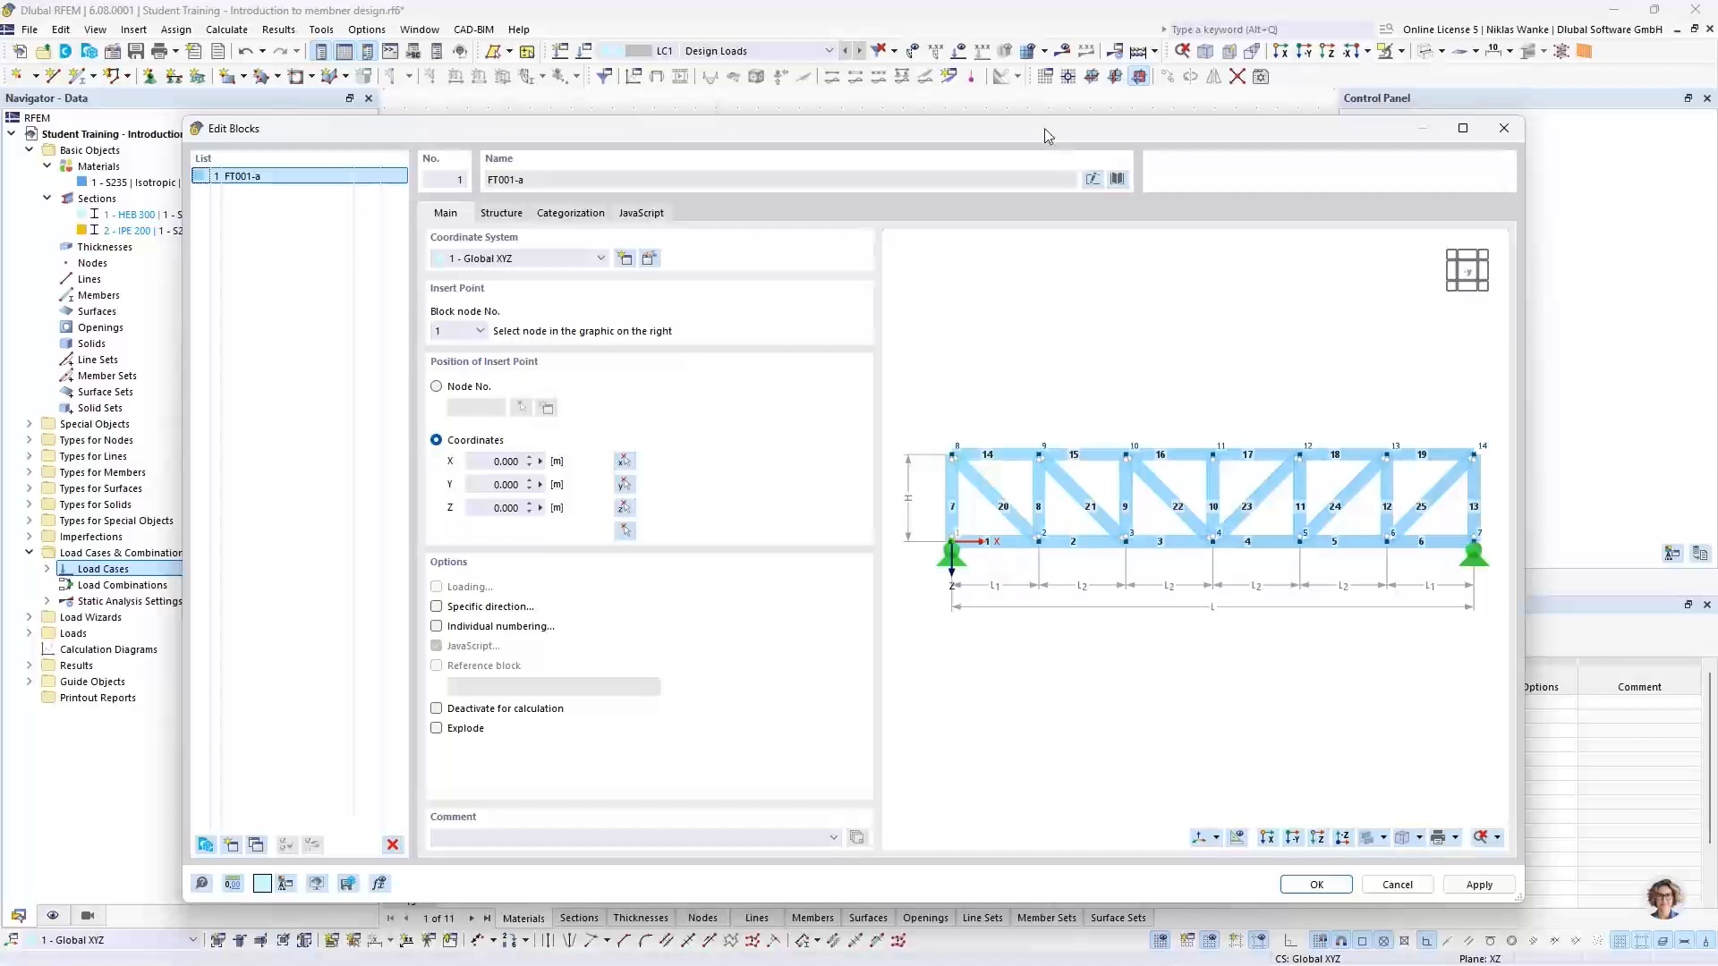
{"action": "left_click_drag", "start_coordinate": [1016, 135], "coordinate": [1028, 530]}
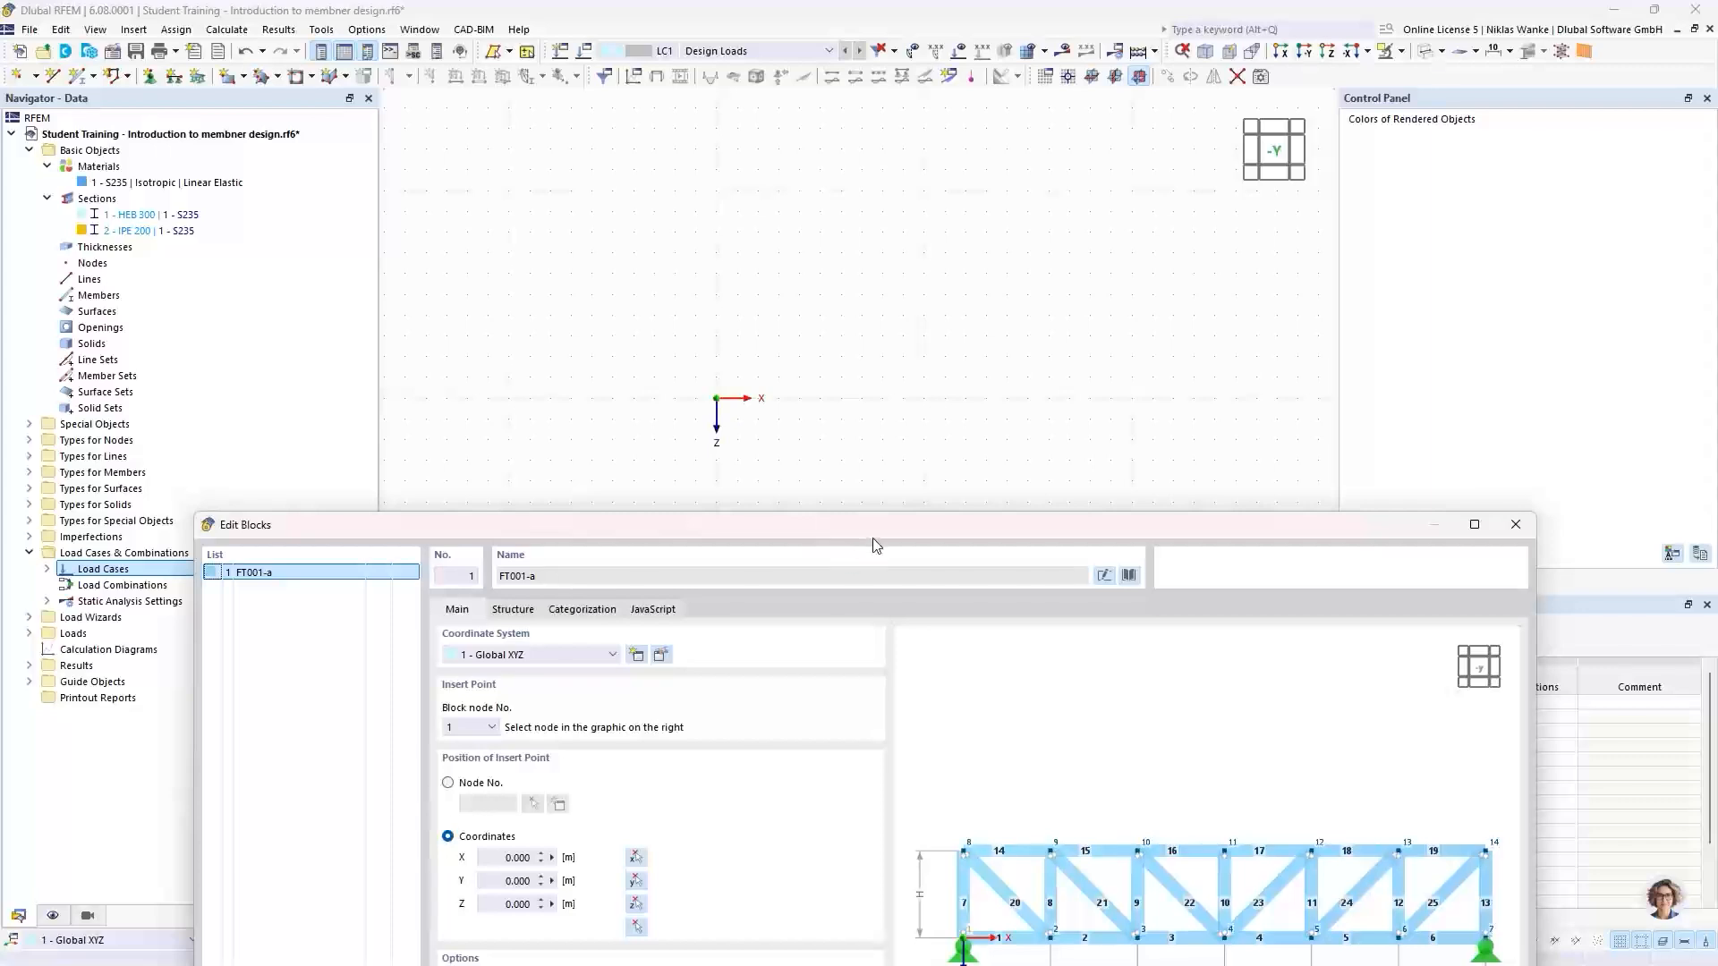
{"action": "left_click_drag", "start_coordinate": [874, 545], "coordinate": [894, 136]}
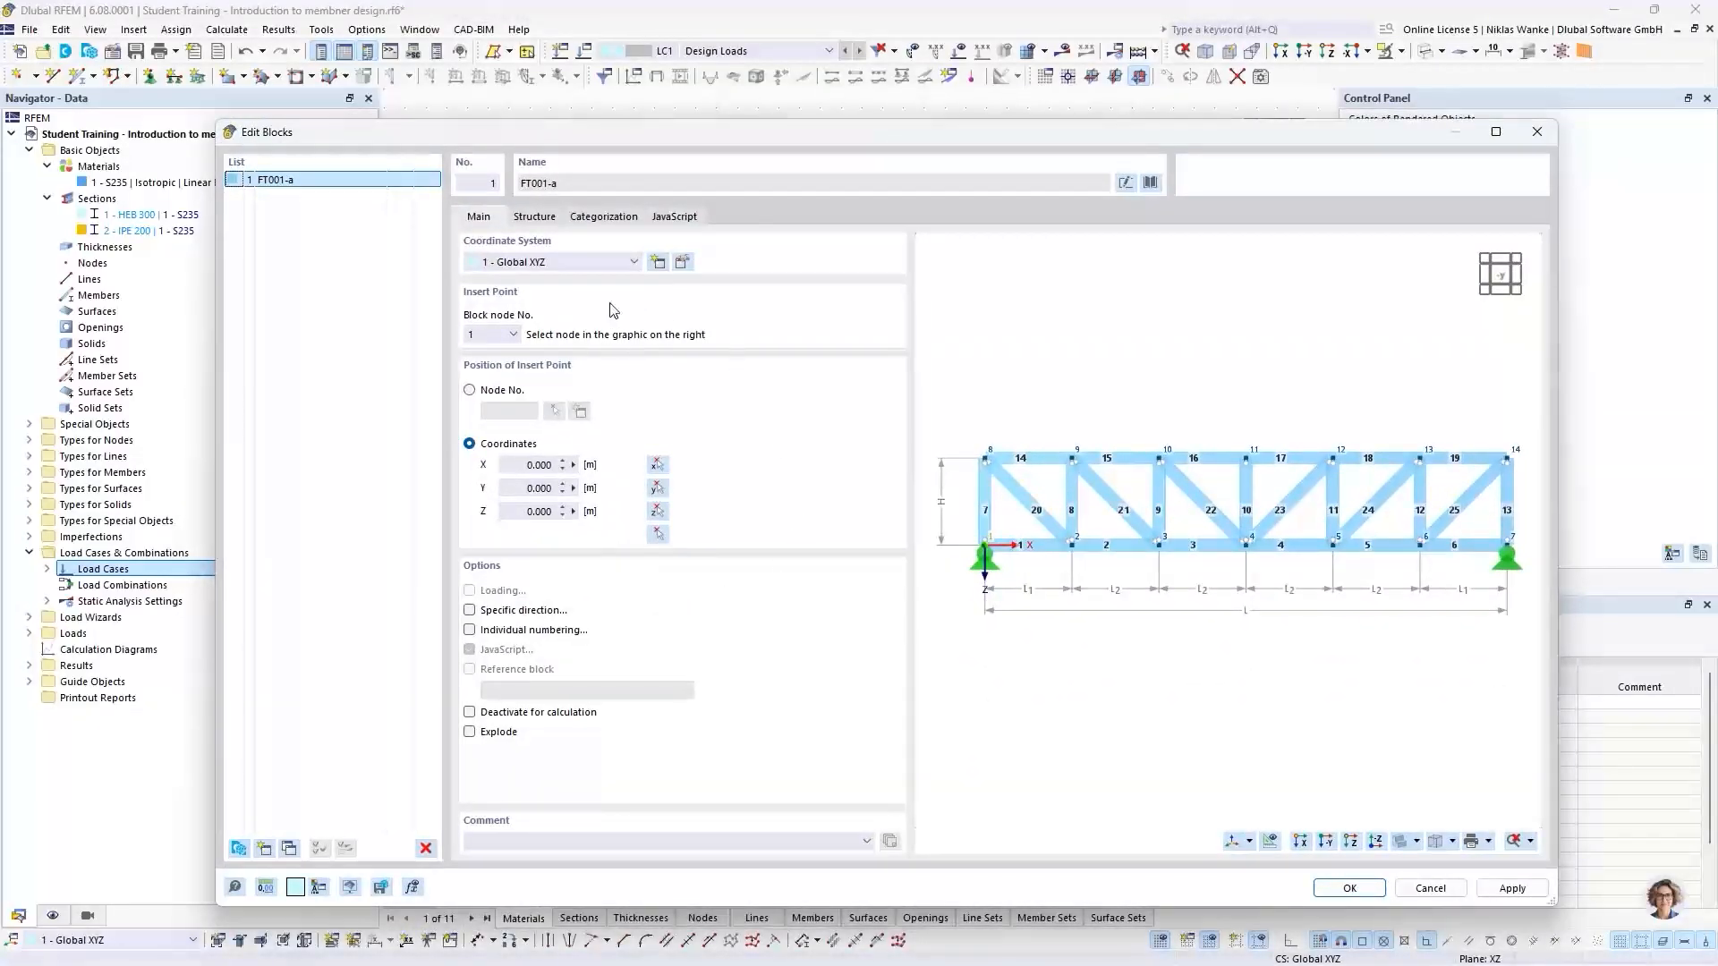
{"action": "left_click", "coordinate": [535, 217]}
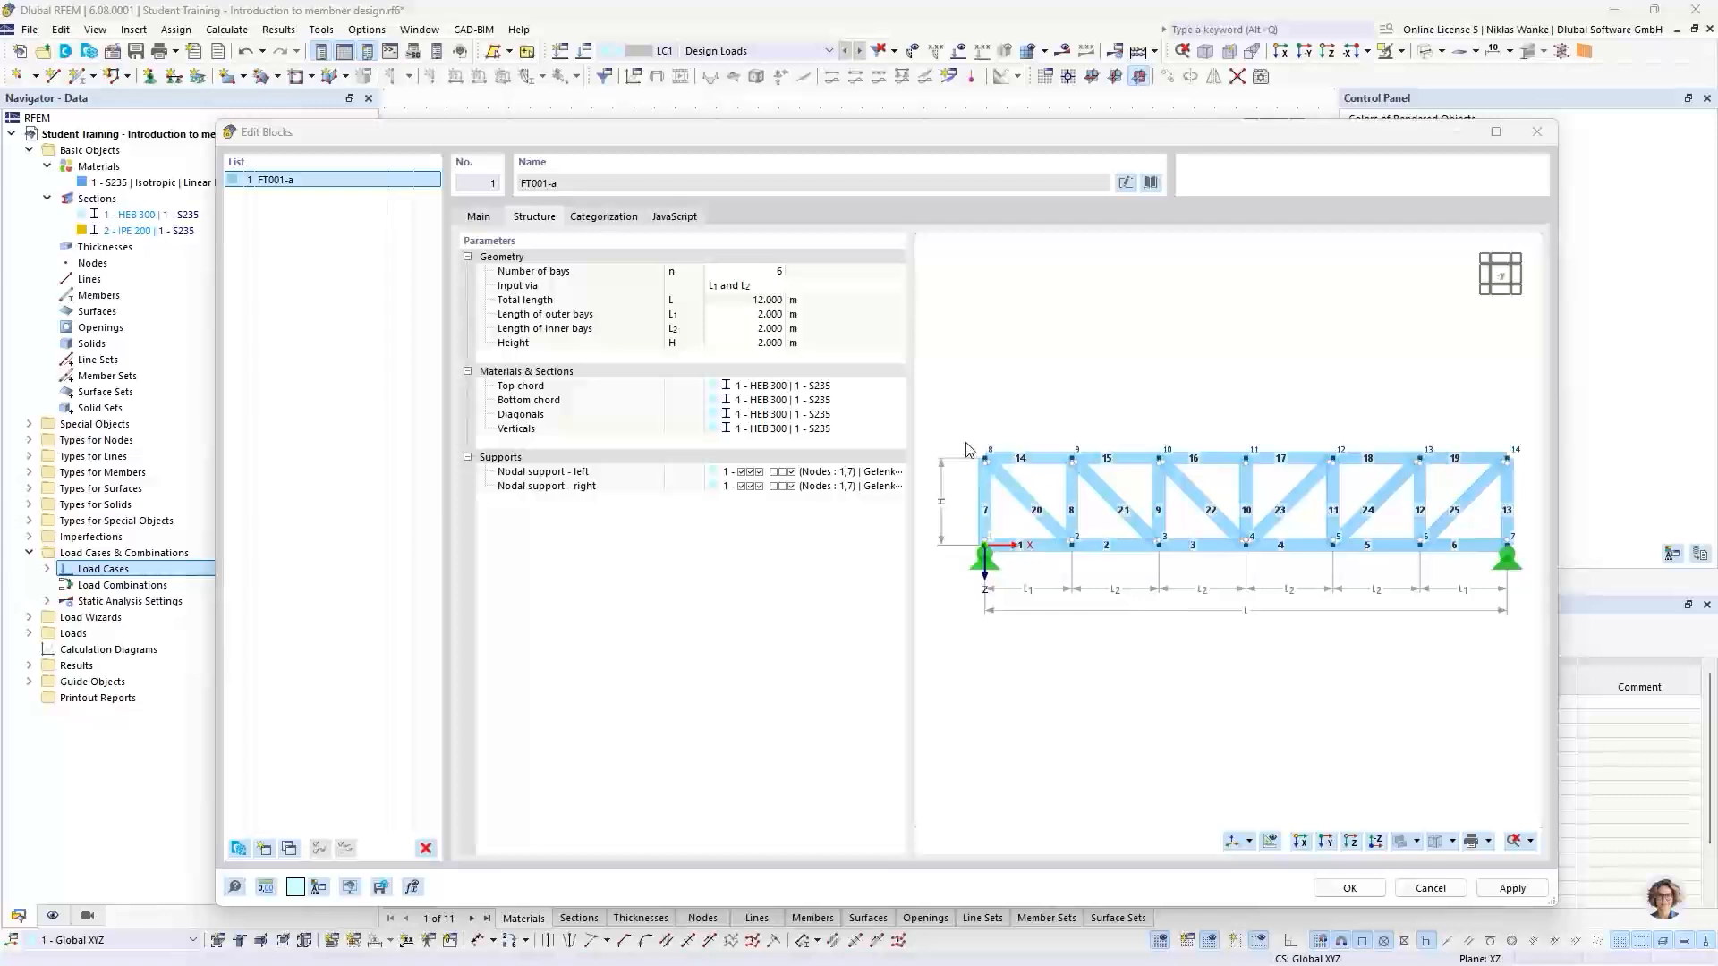
{"action": "left_click", "coordinate": [738, 315]}
{"action": "type", "text": "3"}
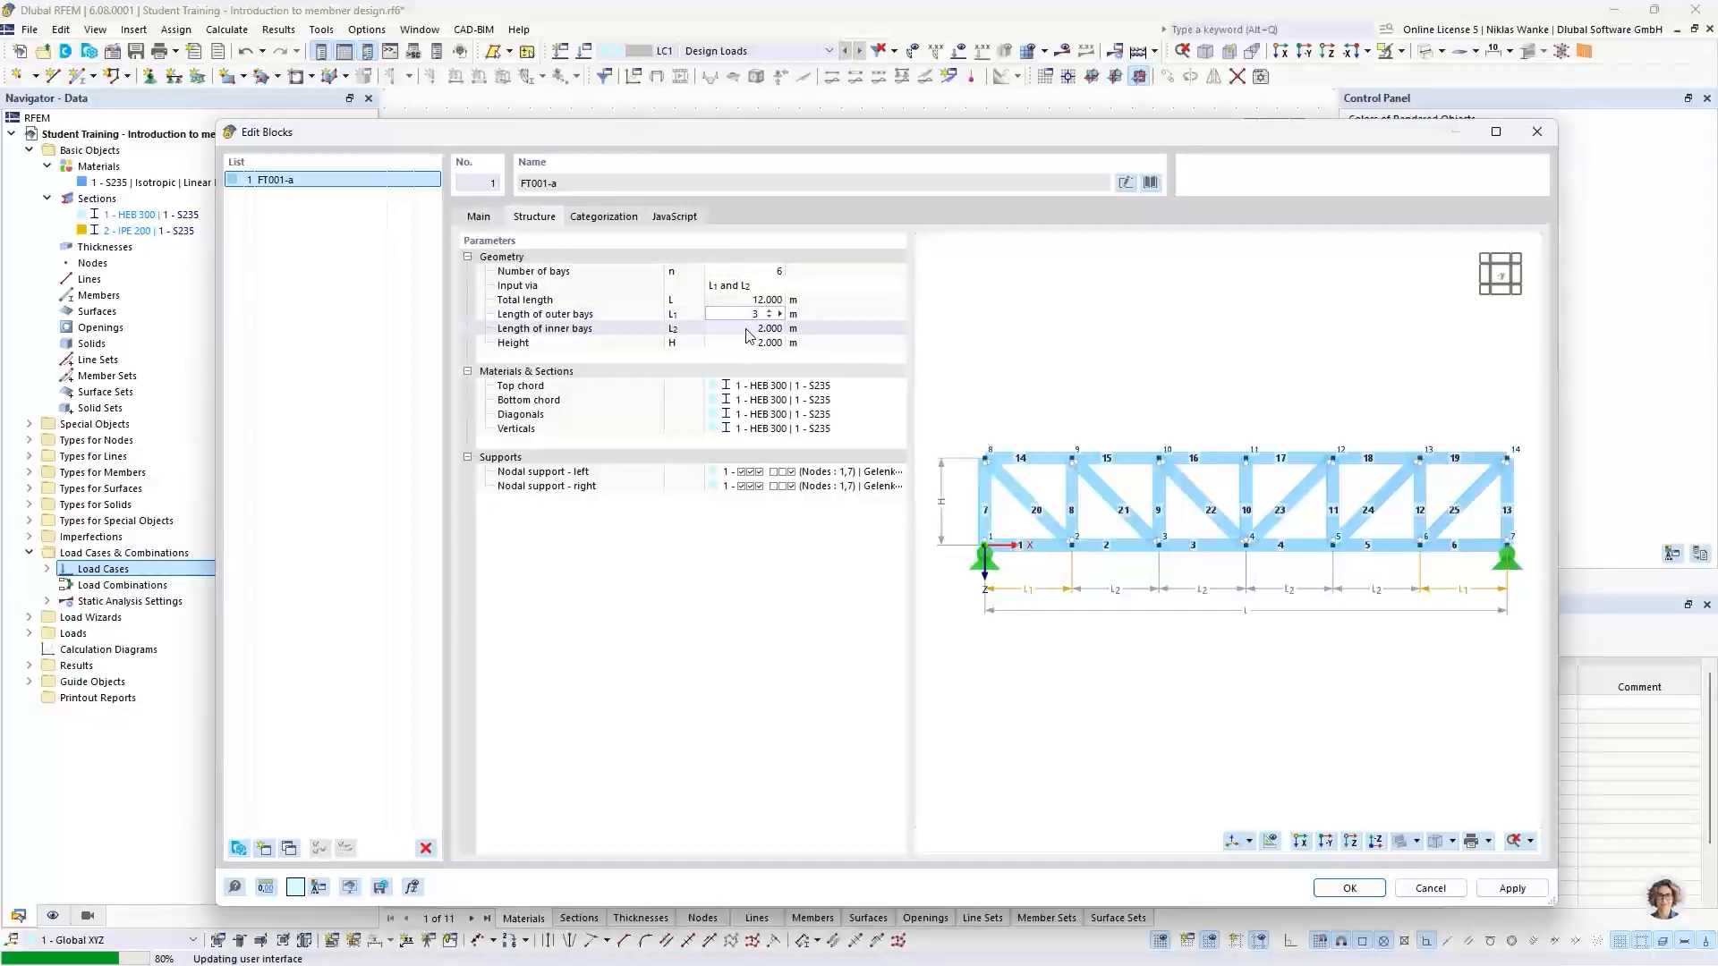
Set the truss block's outer and inner bay lengths to 3 m each and its height to 2.5 m
{"action": "left_click", "coordinate": [748, 333]}
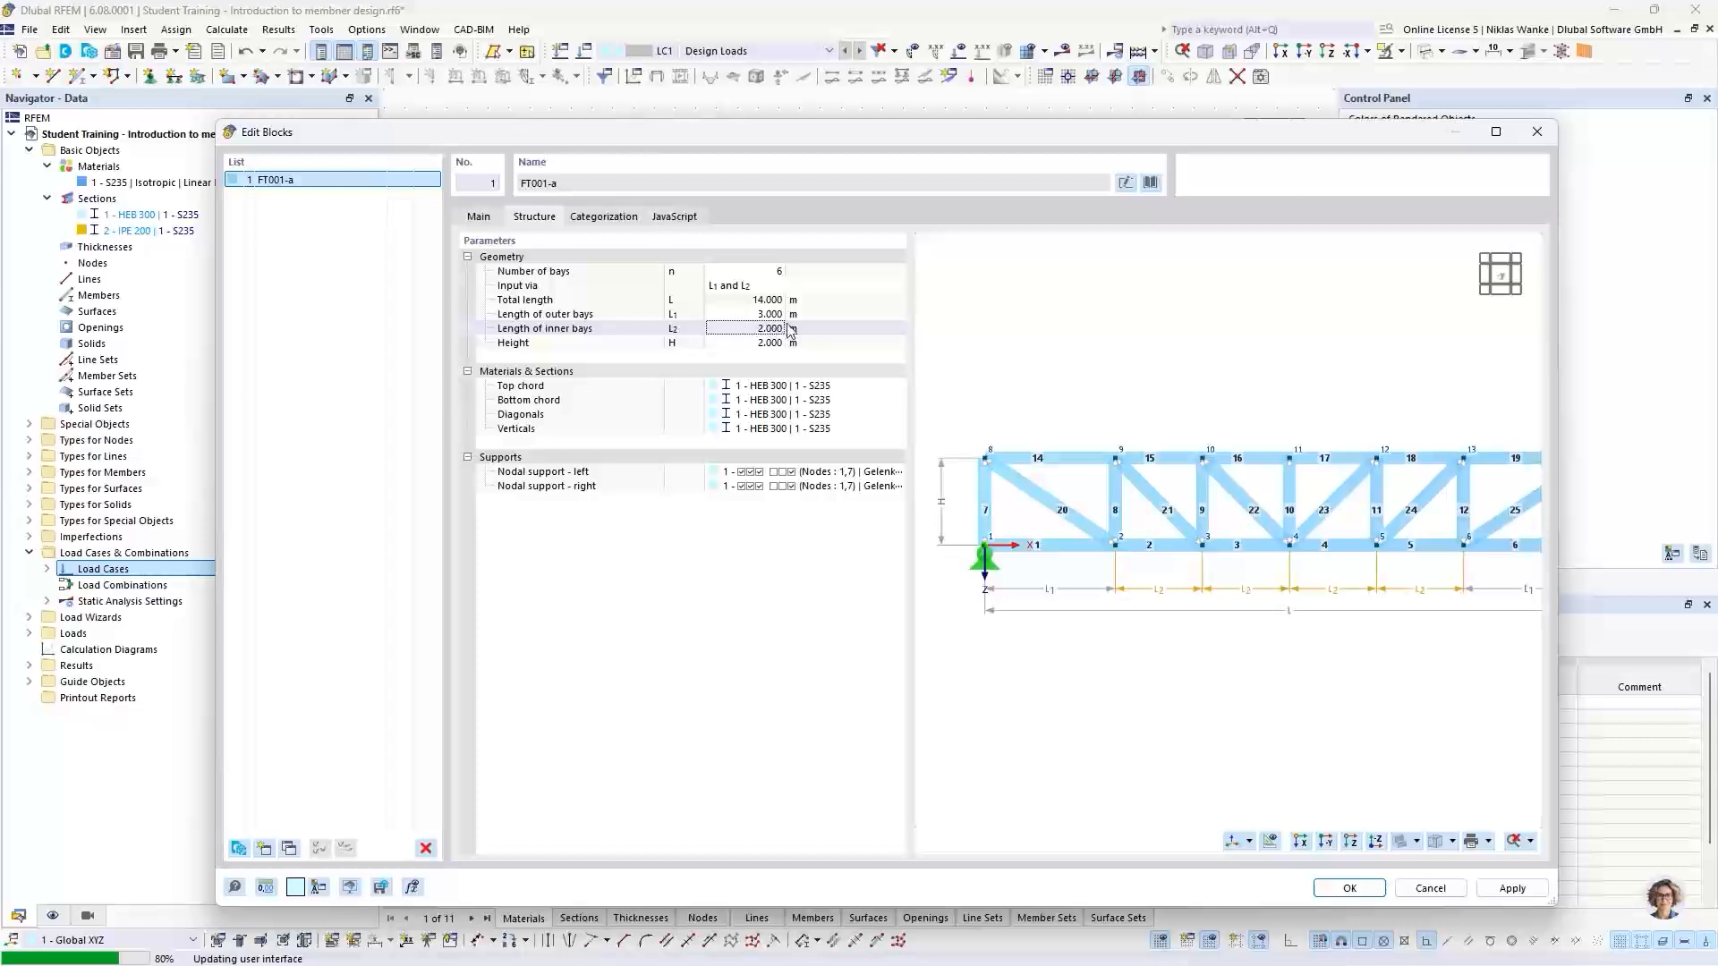
{"action": "left_click", "coordinate": [736, 316]}
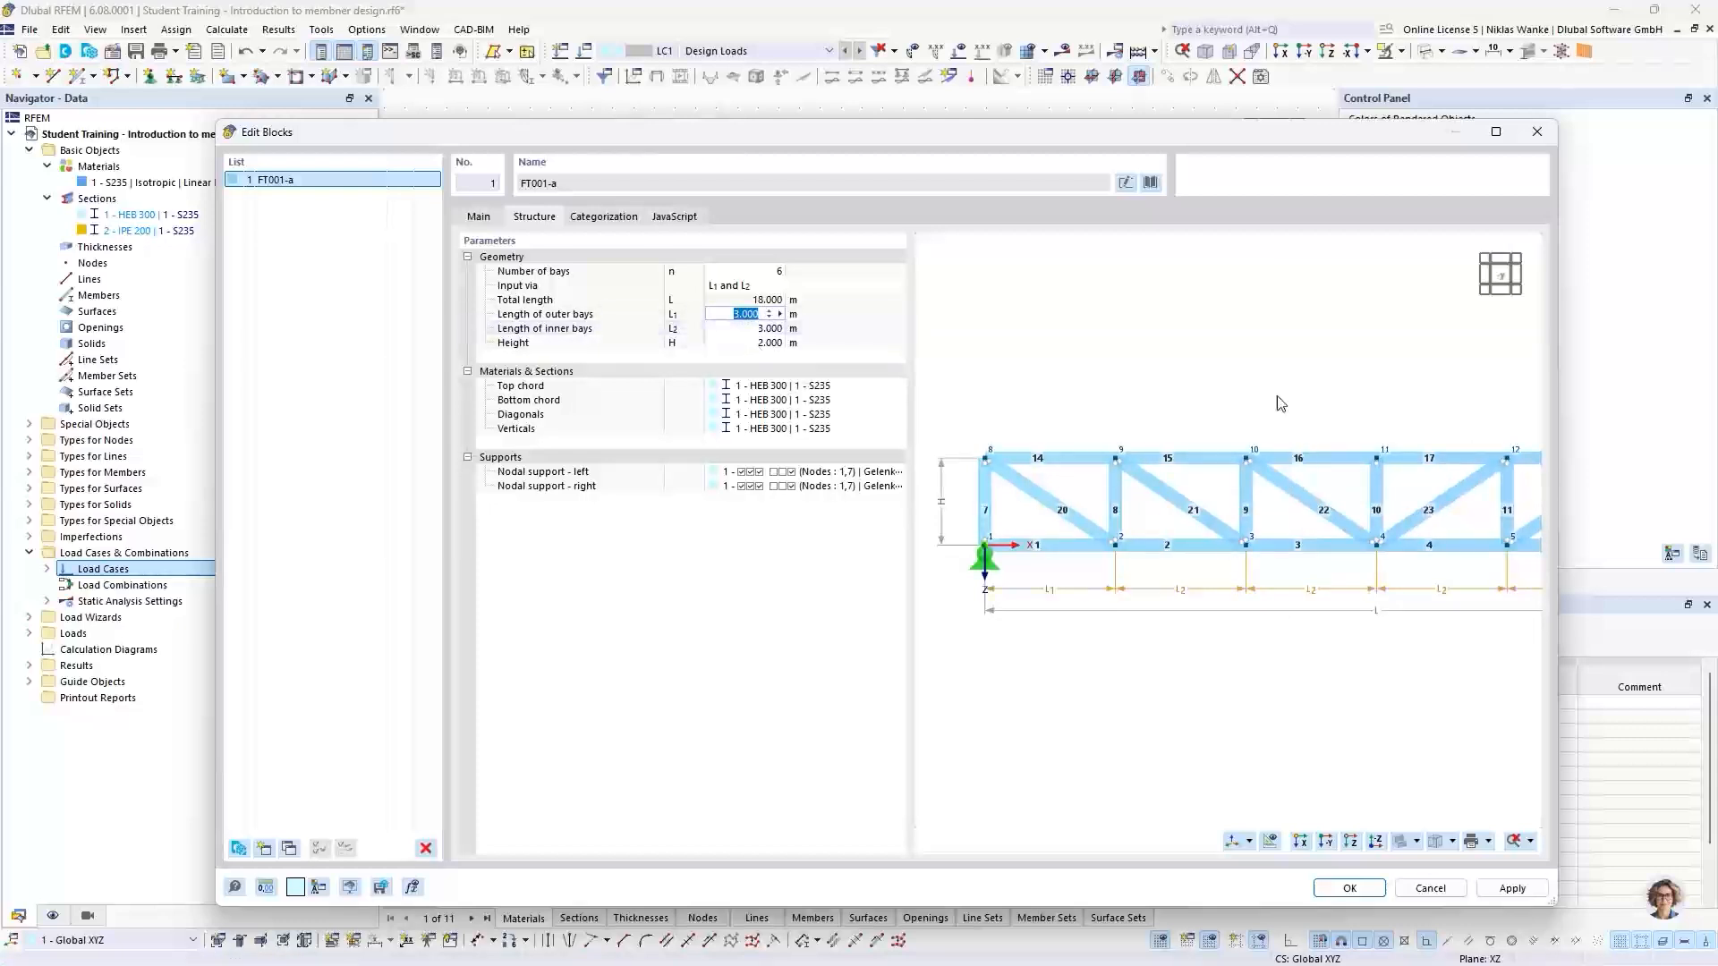
{"action": "scroll", "coordinate": [986, 524], "scroll_direction": "down", "scroll_amount": 3}
{"action": "middle_click_drag", "start_coordinate": [1053, 518], "coordinate": [1062, 518]}
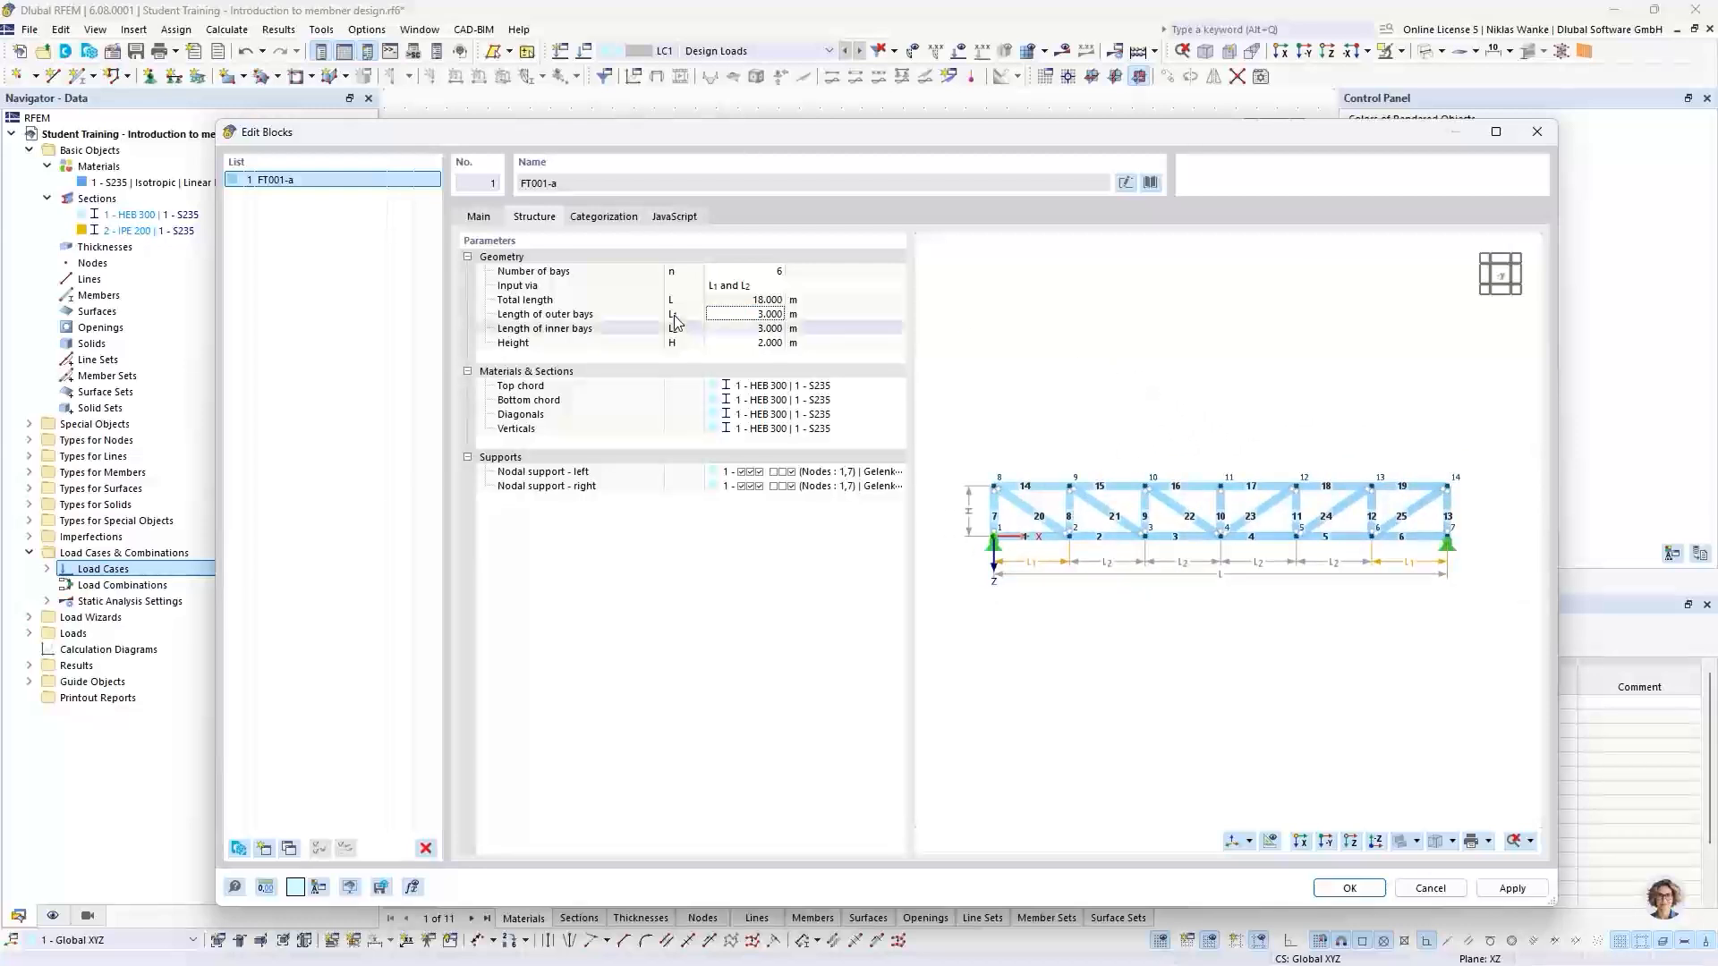
{"action": "left_click", "coordinate": [734, 342]}
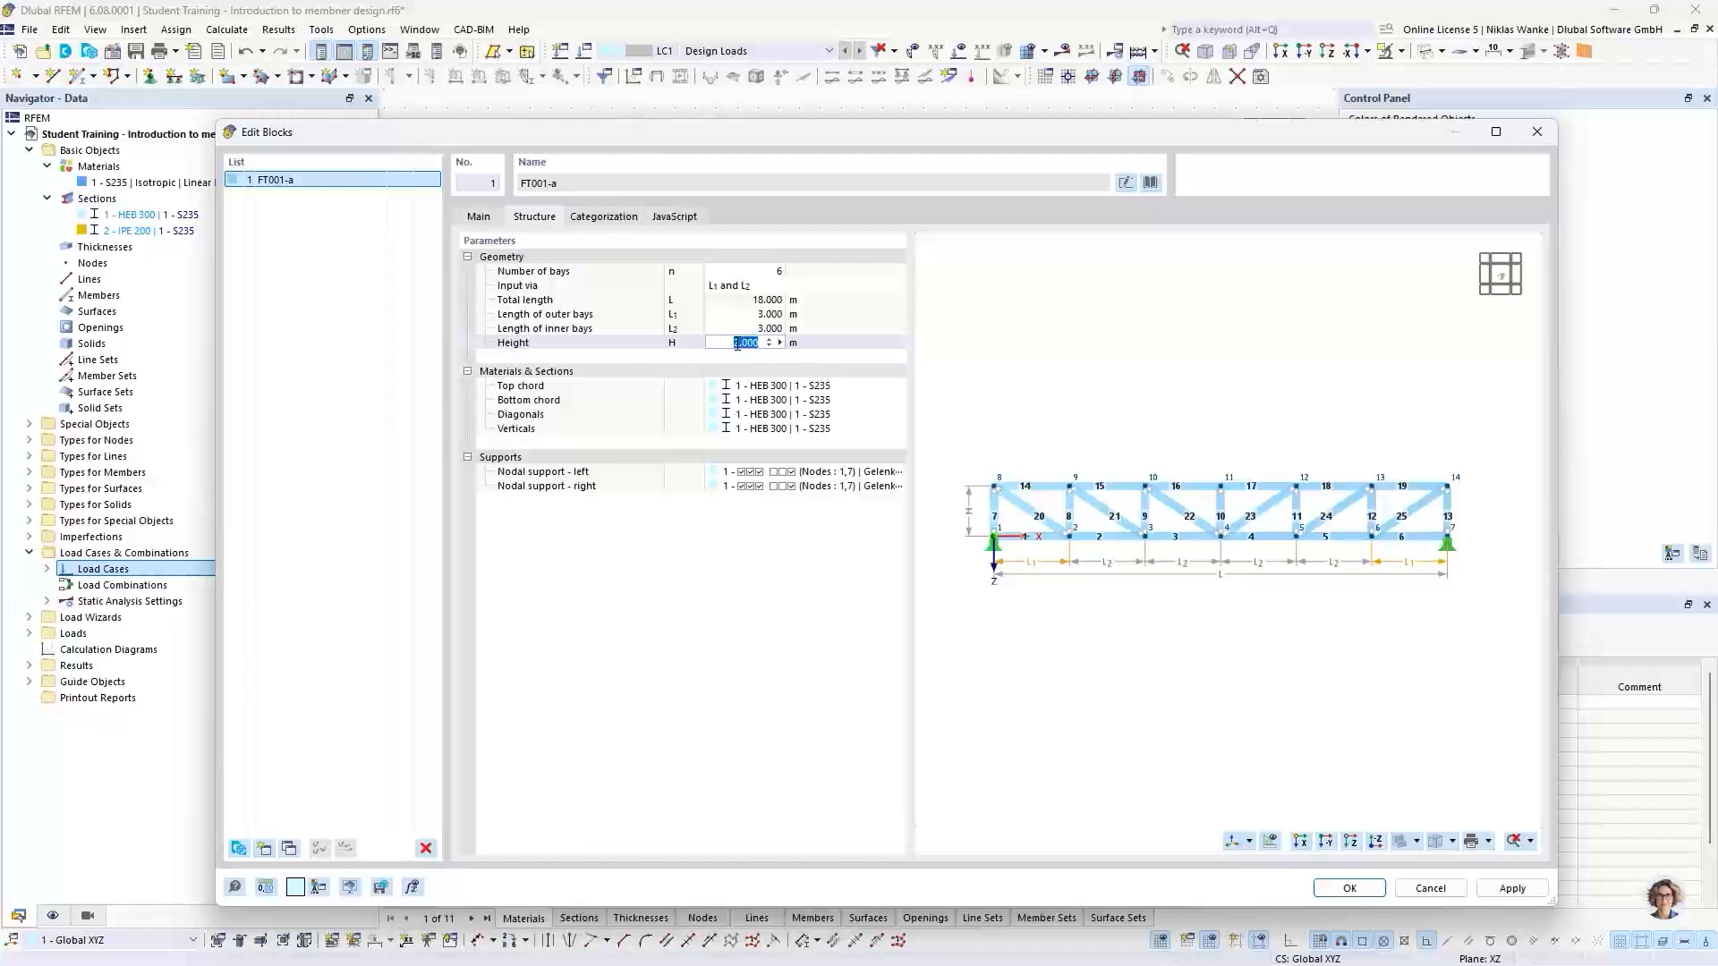
{"action": "type", "text": "2,"}
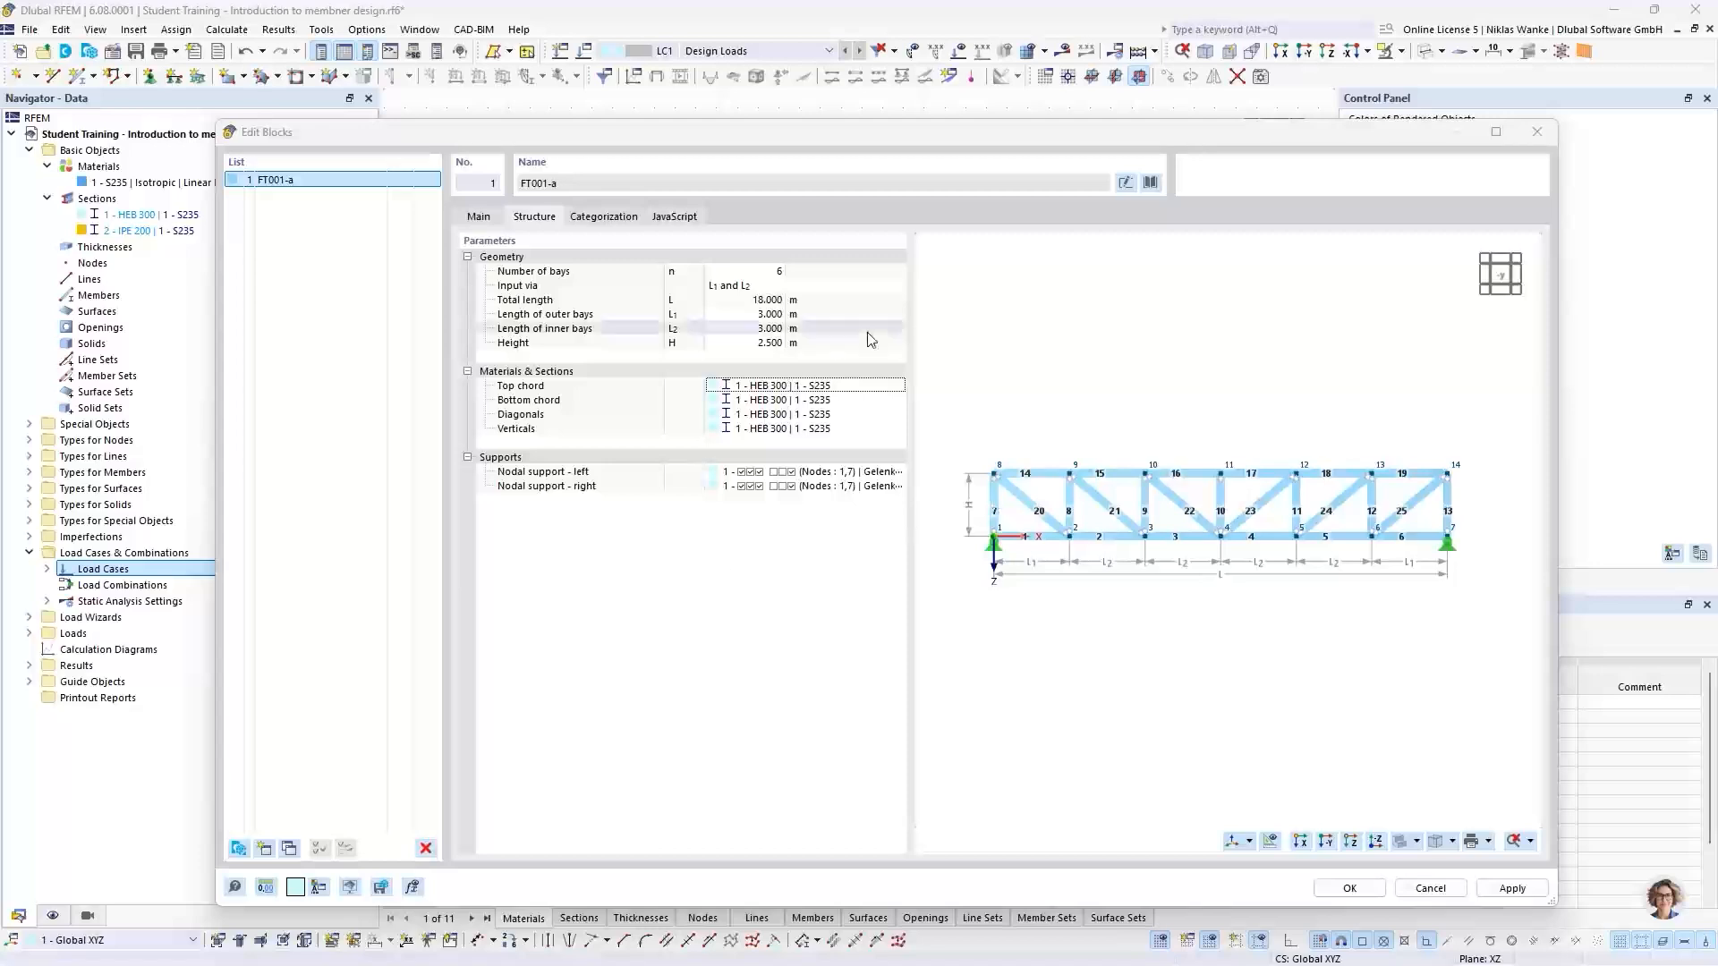
Create a new HEA 300 section (DIN 1025-3:1994-03, Ferona) in S235 for the truss's top chord
{"action": "left_click", "coordinate": [854, 386]}
{"action": "left_click", "coordinate": [869, 387]}
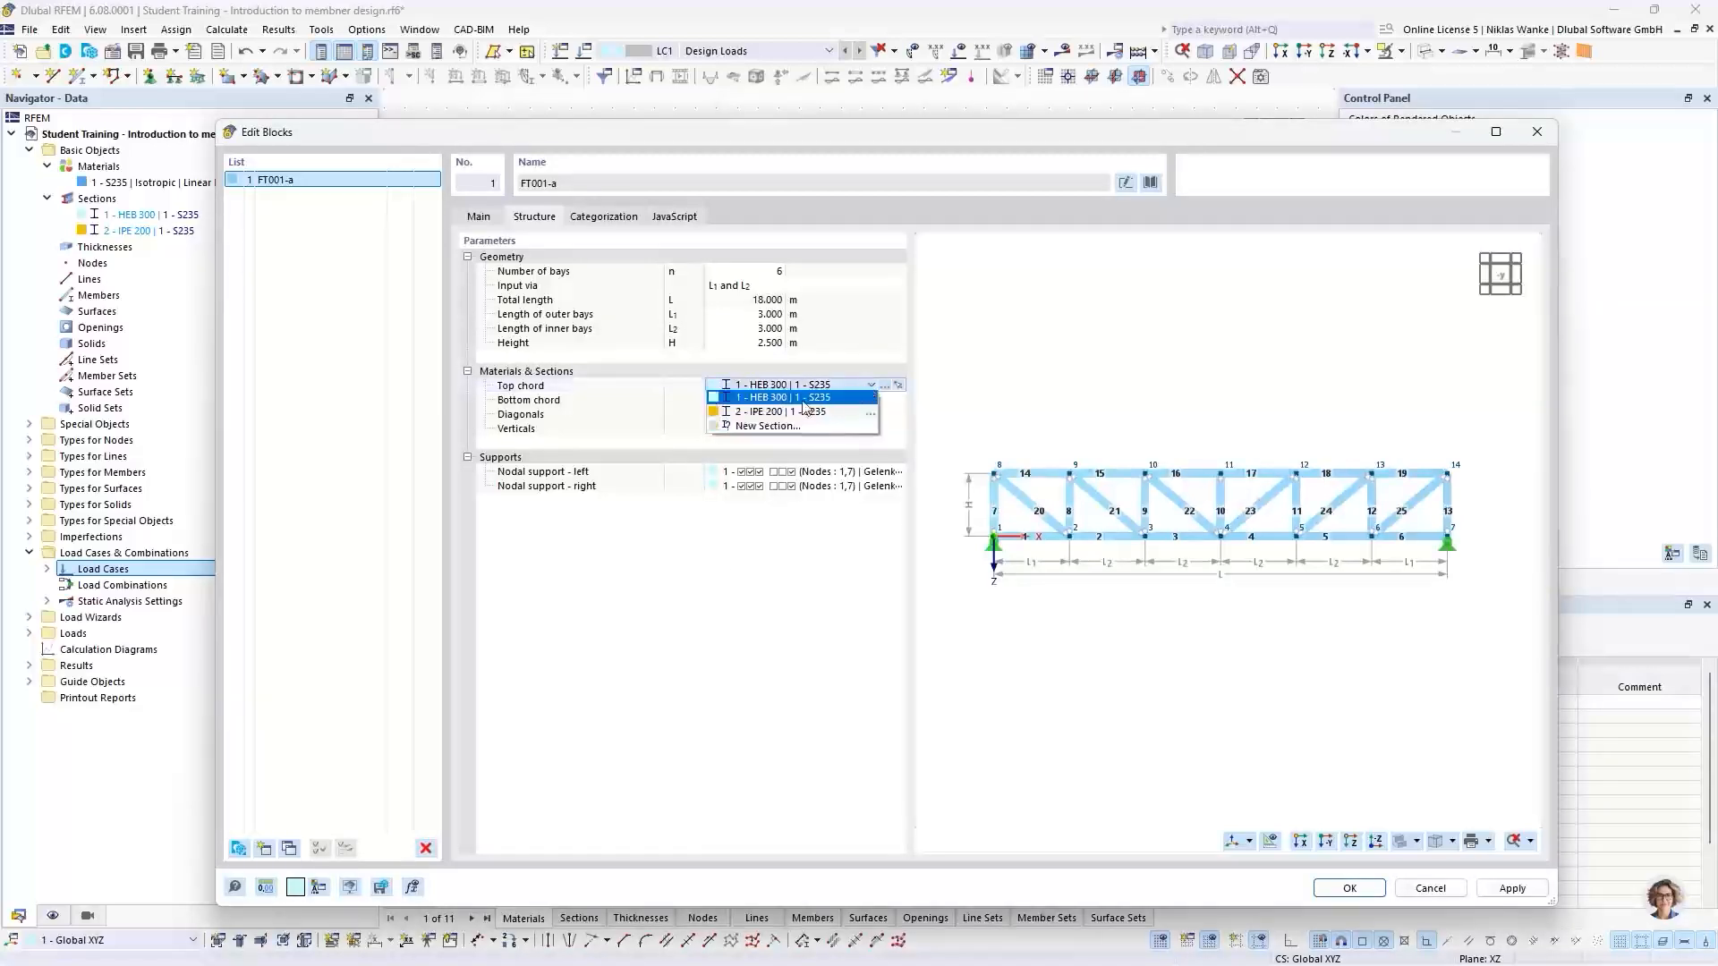
{"action": "left_click", "coordinate": [771, 427]}
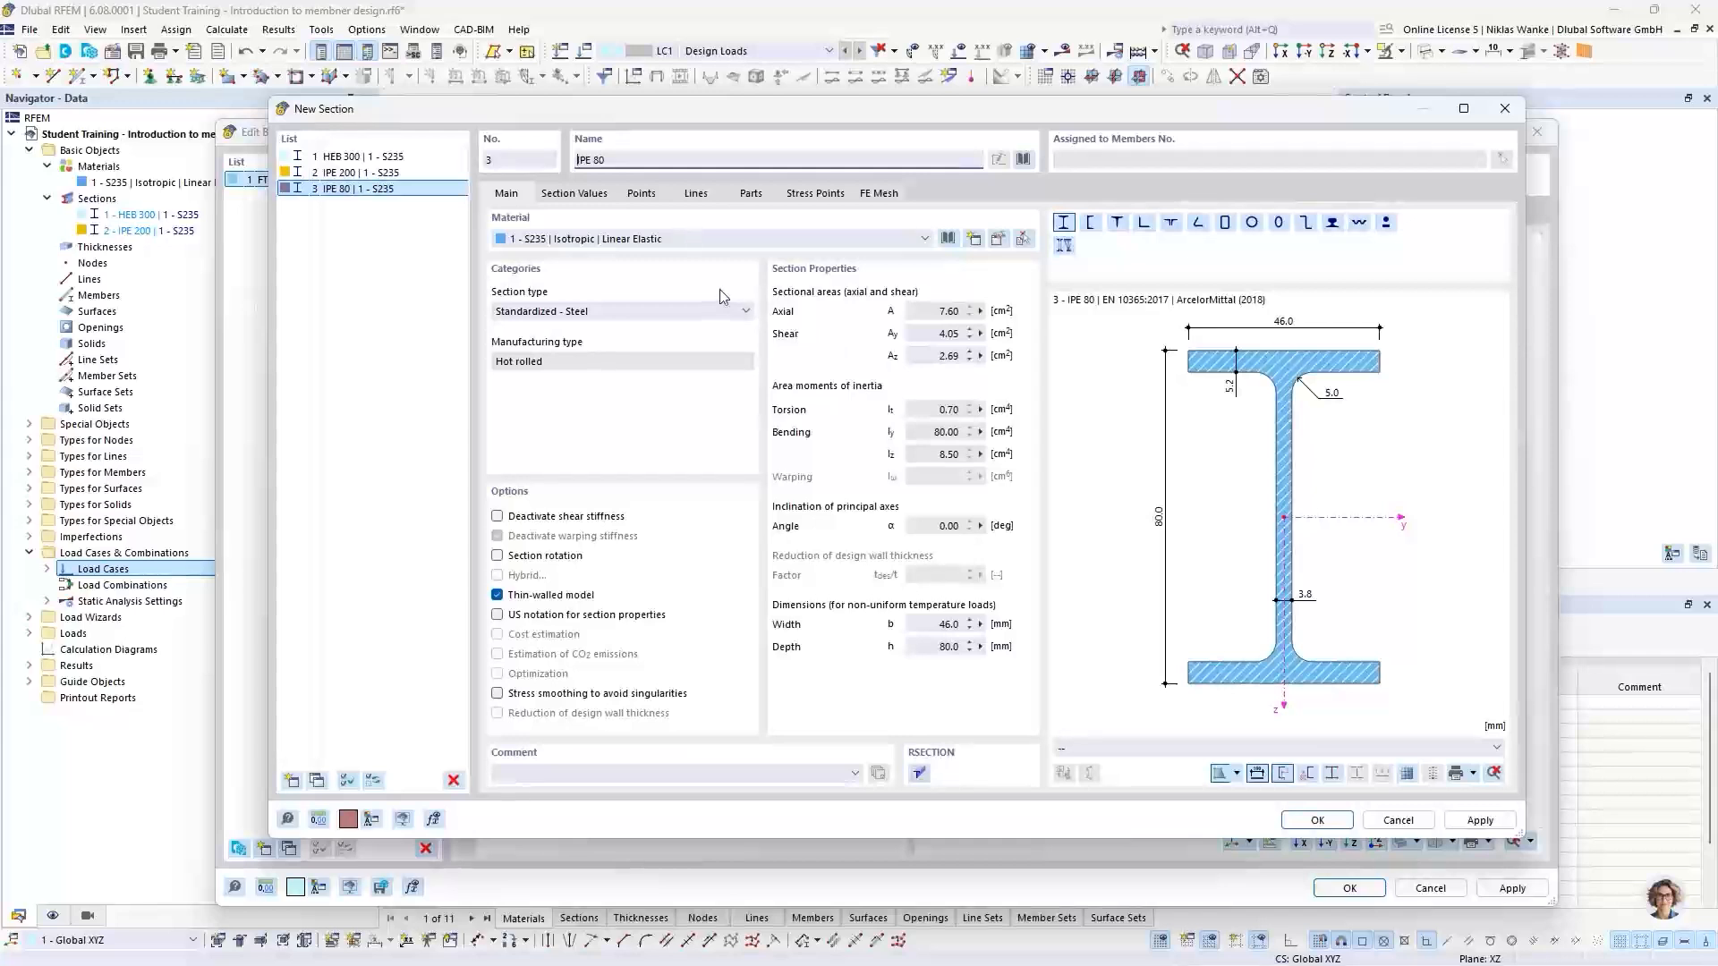
{"action": "key", "text": "BackSpace"}
{"action": "key", "text": "BackSpace"}
{"action": "key", "text": "BackSpace"}
{"action": "key", "text": "BackSpace"}
{"action": "key", "text": "BackSpace"}
{"action": "key", "text": "BackSpace"}
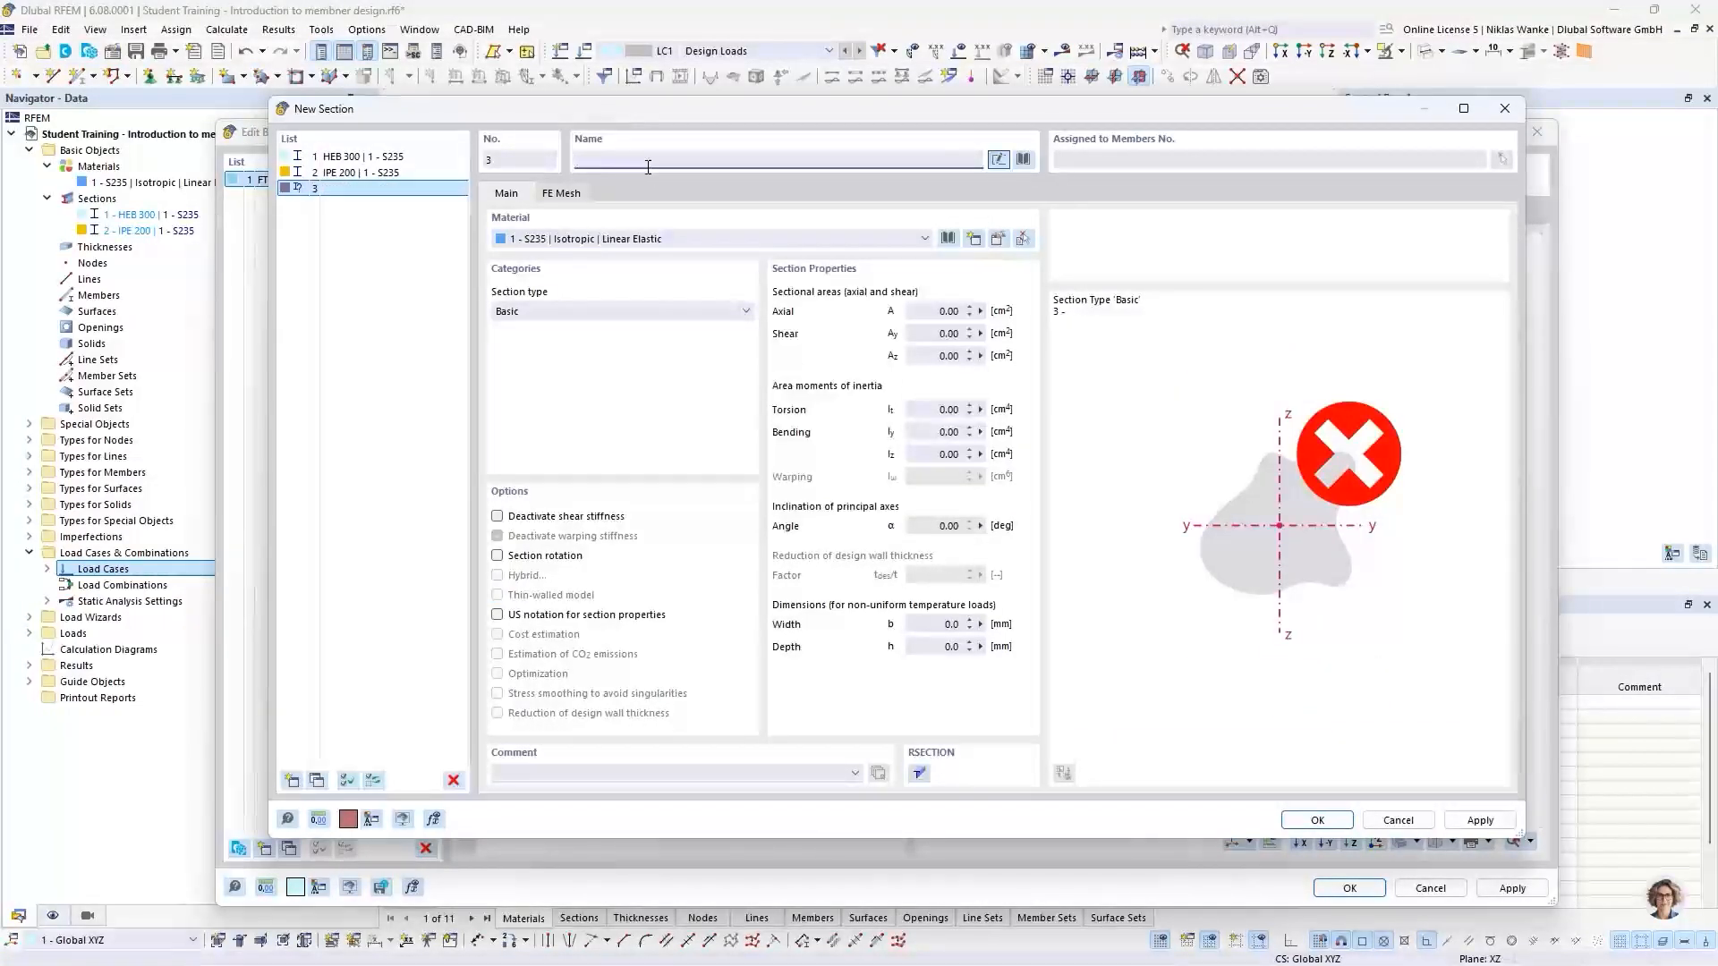
{"action": "type", "text": "HEA"}
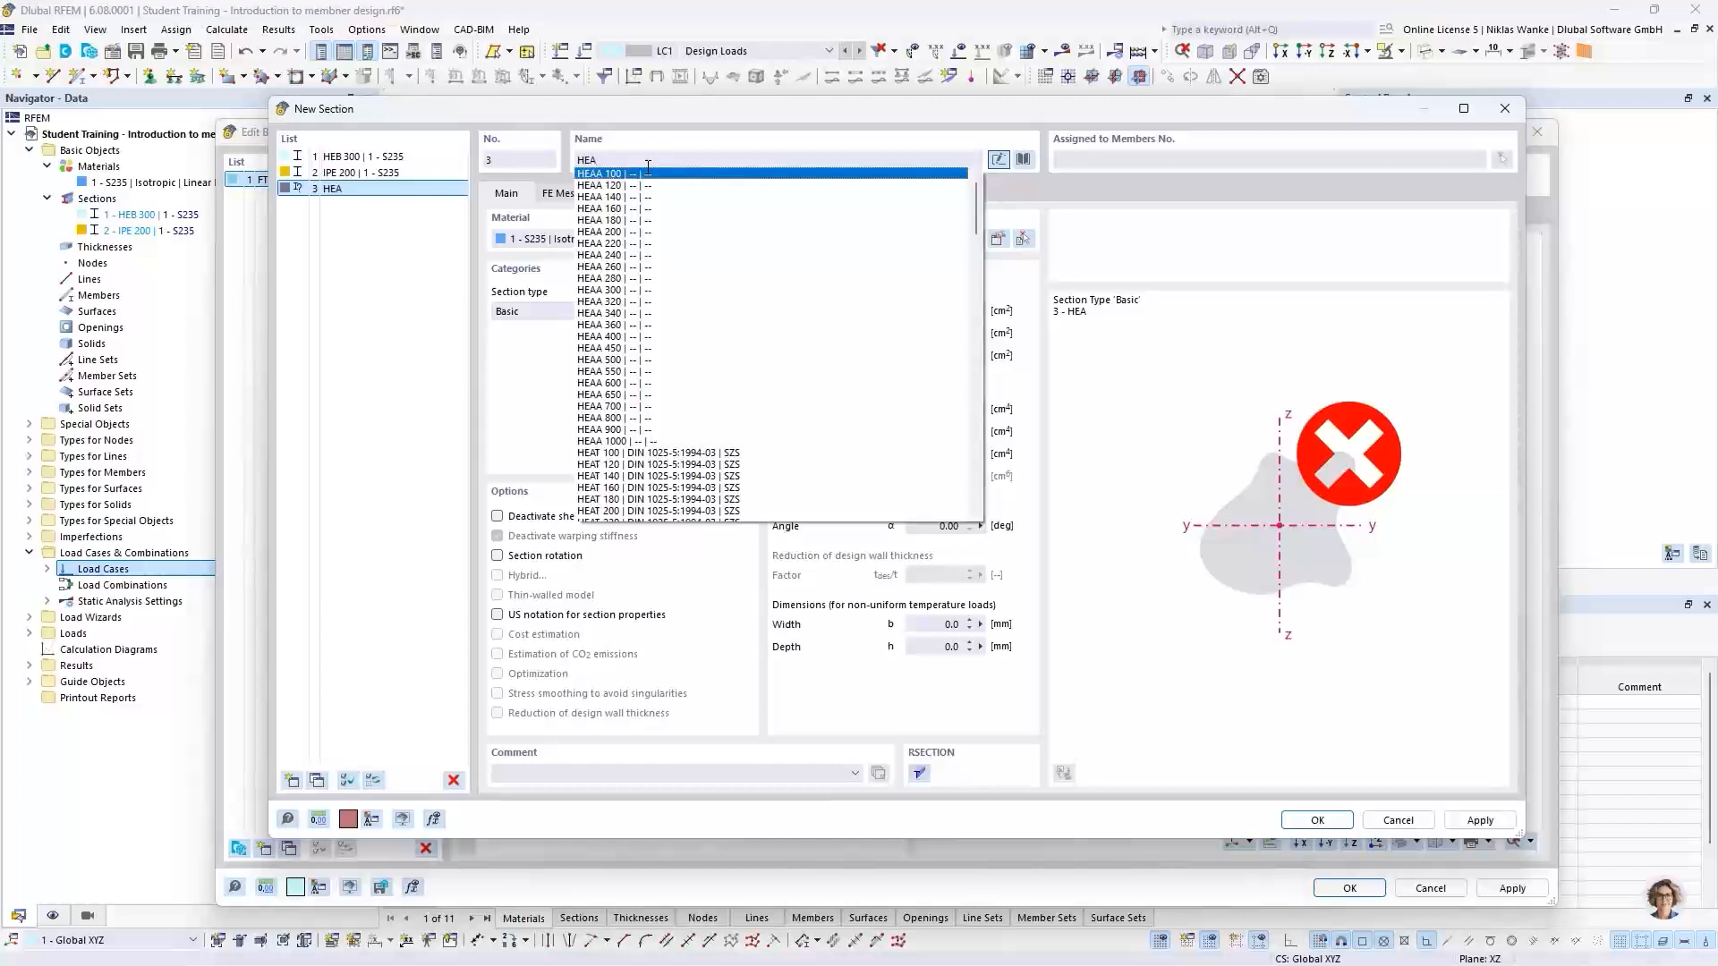
{"action": "type", "text": " 300"}
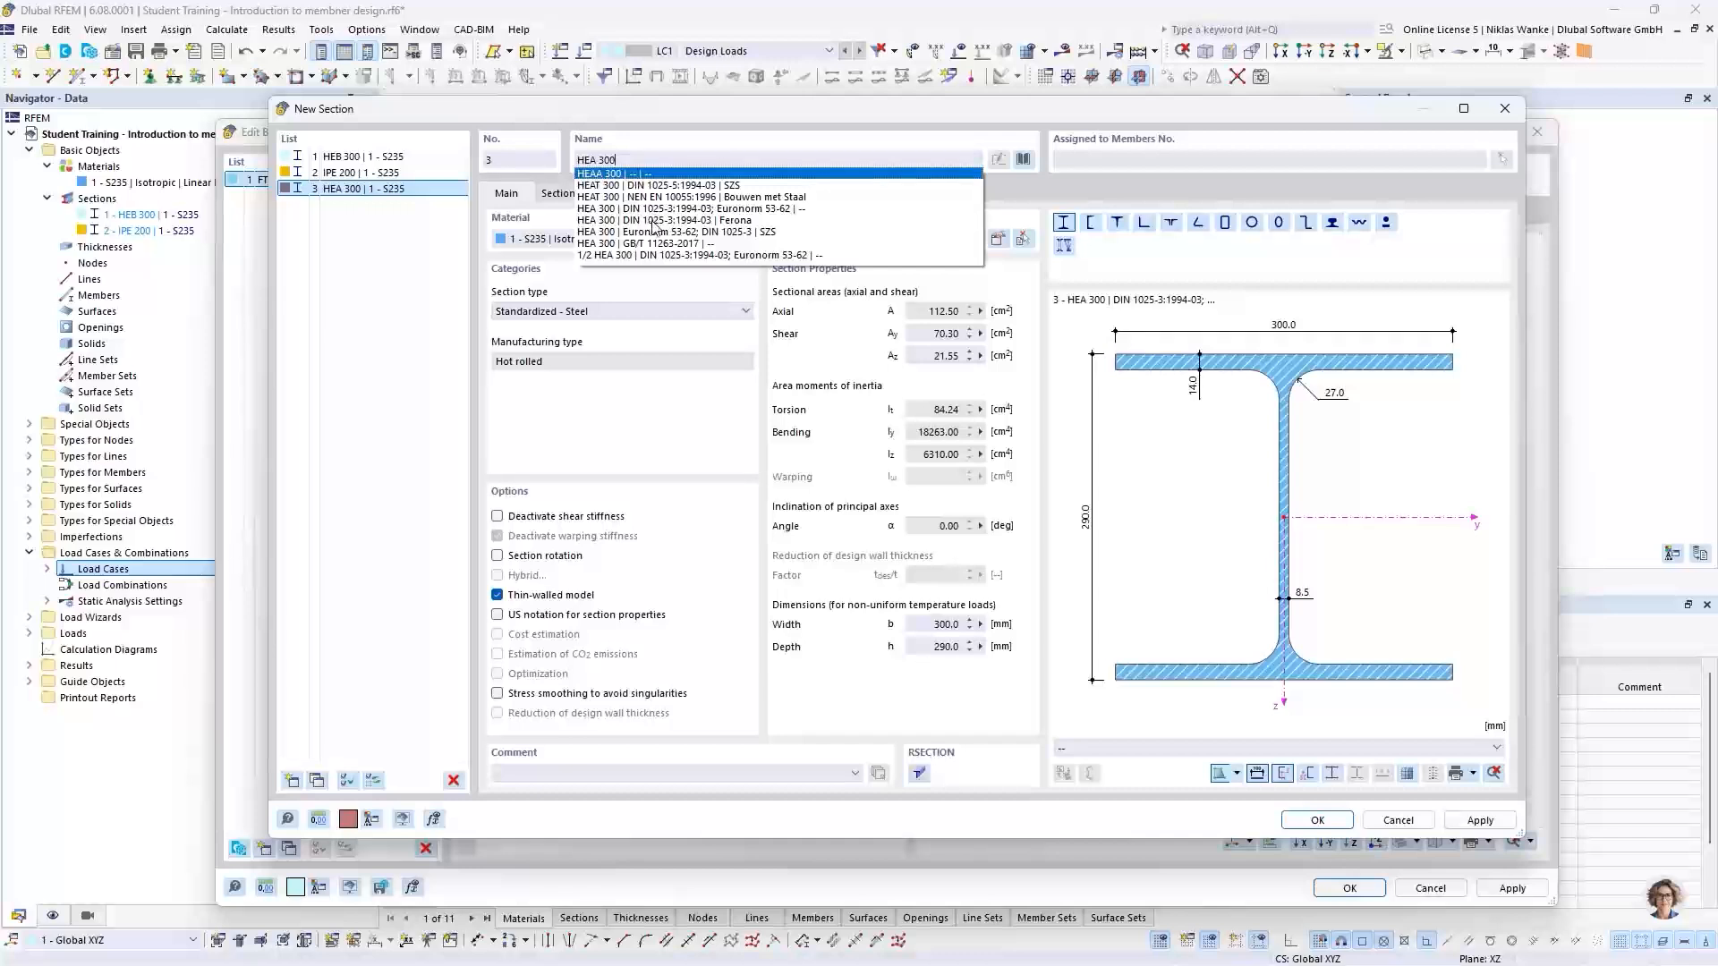
{"action": "left_click", "coordinate": [656, 220]}
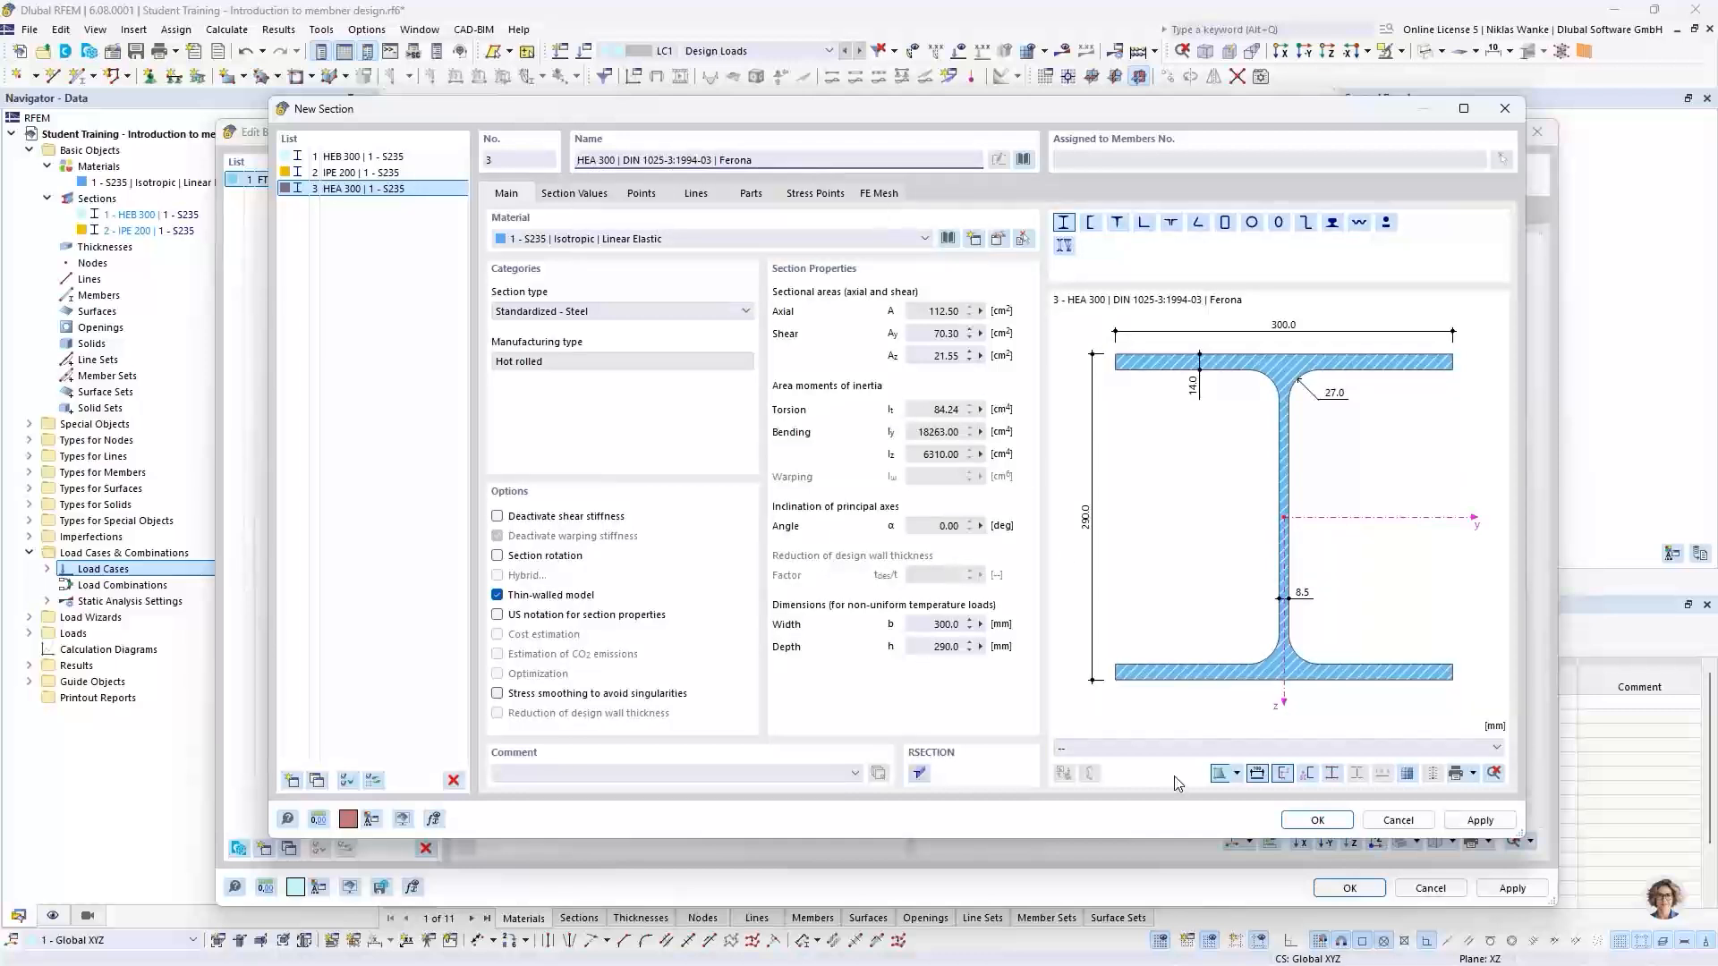
{"action": "left_click", "coordinate": [1312, 821]}
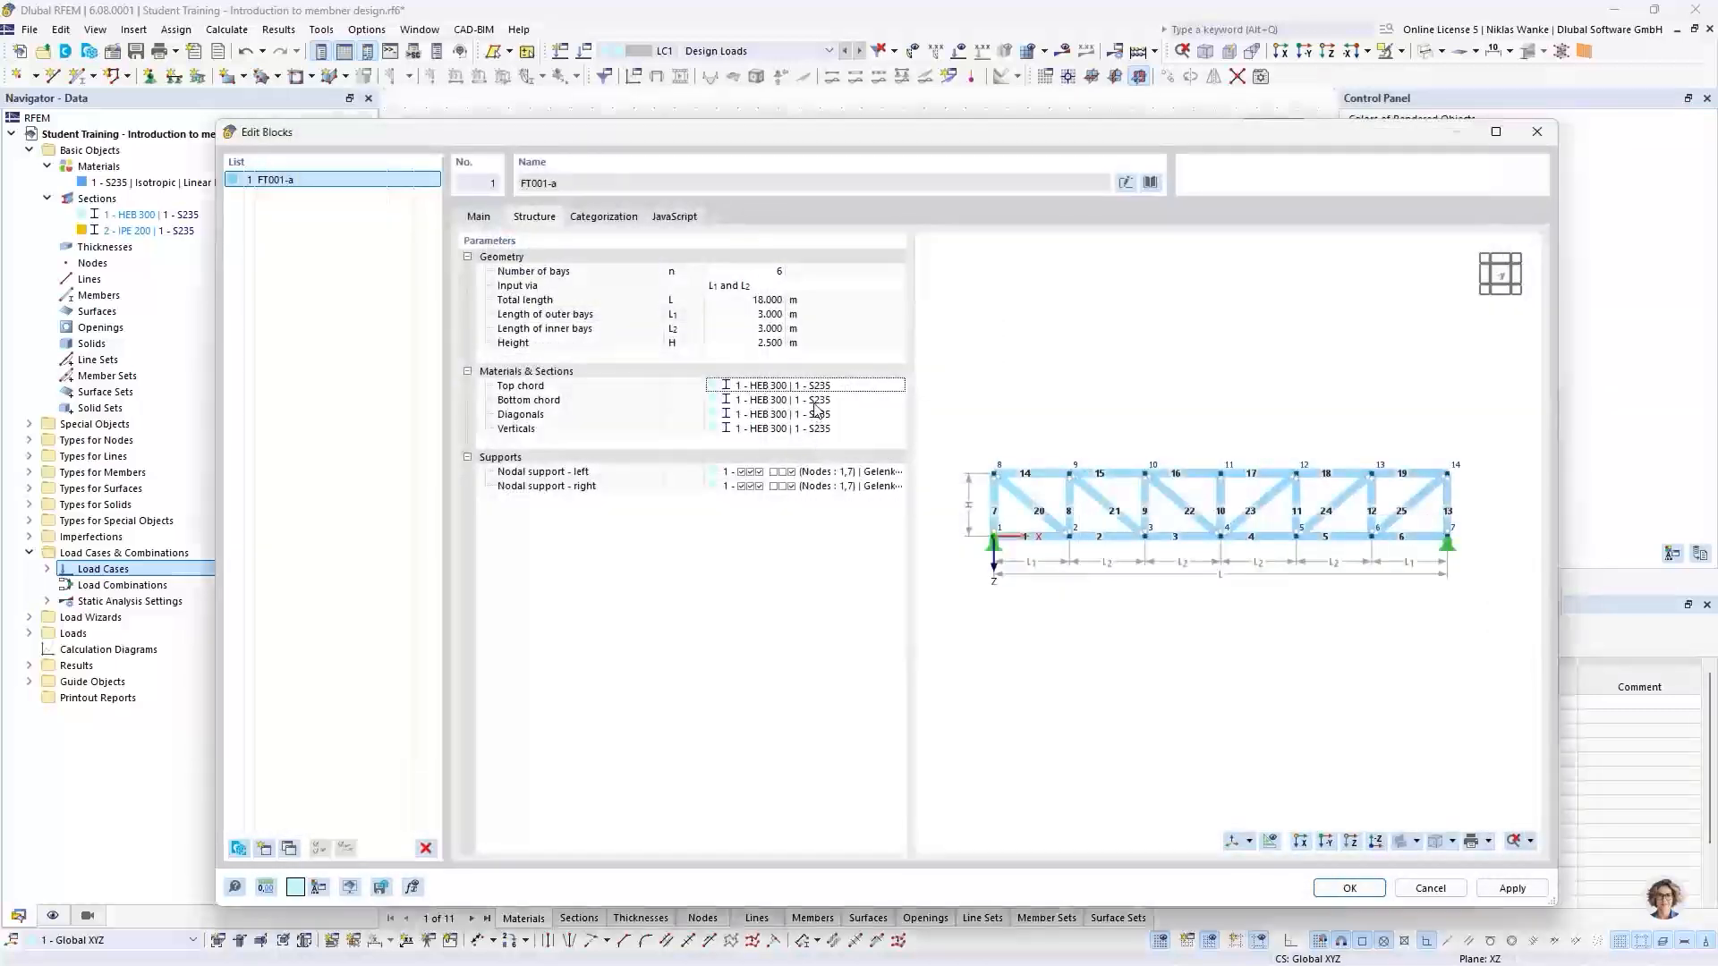
Assign the existing HEA 300 section to the truss's bottom chord
{"action": "left_click", "coordinate": [761, 401]}
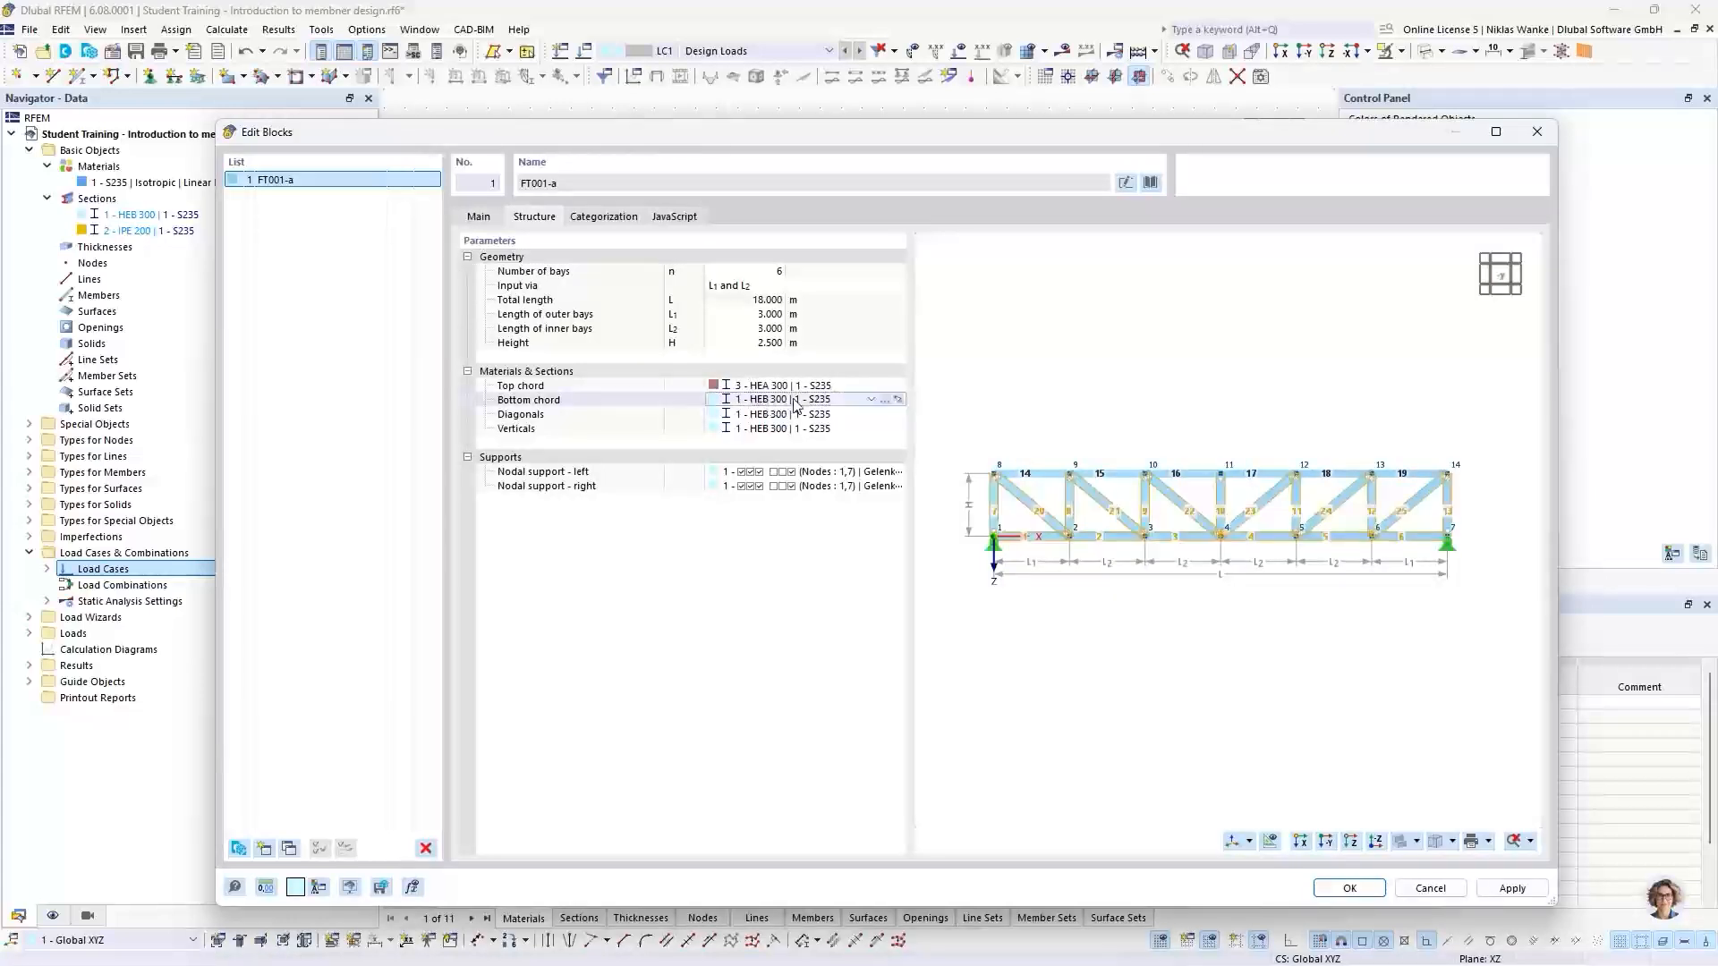
{"action": "left_click", "coordinate": [795, 403]}
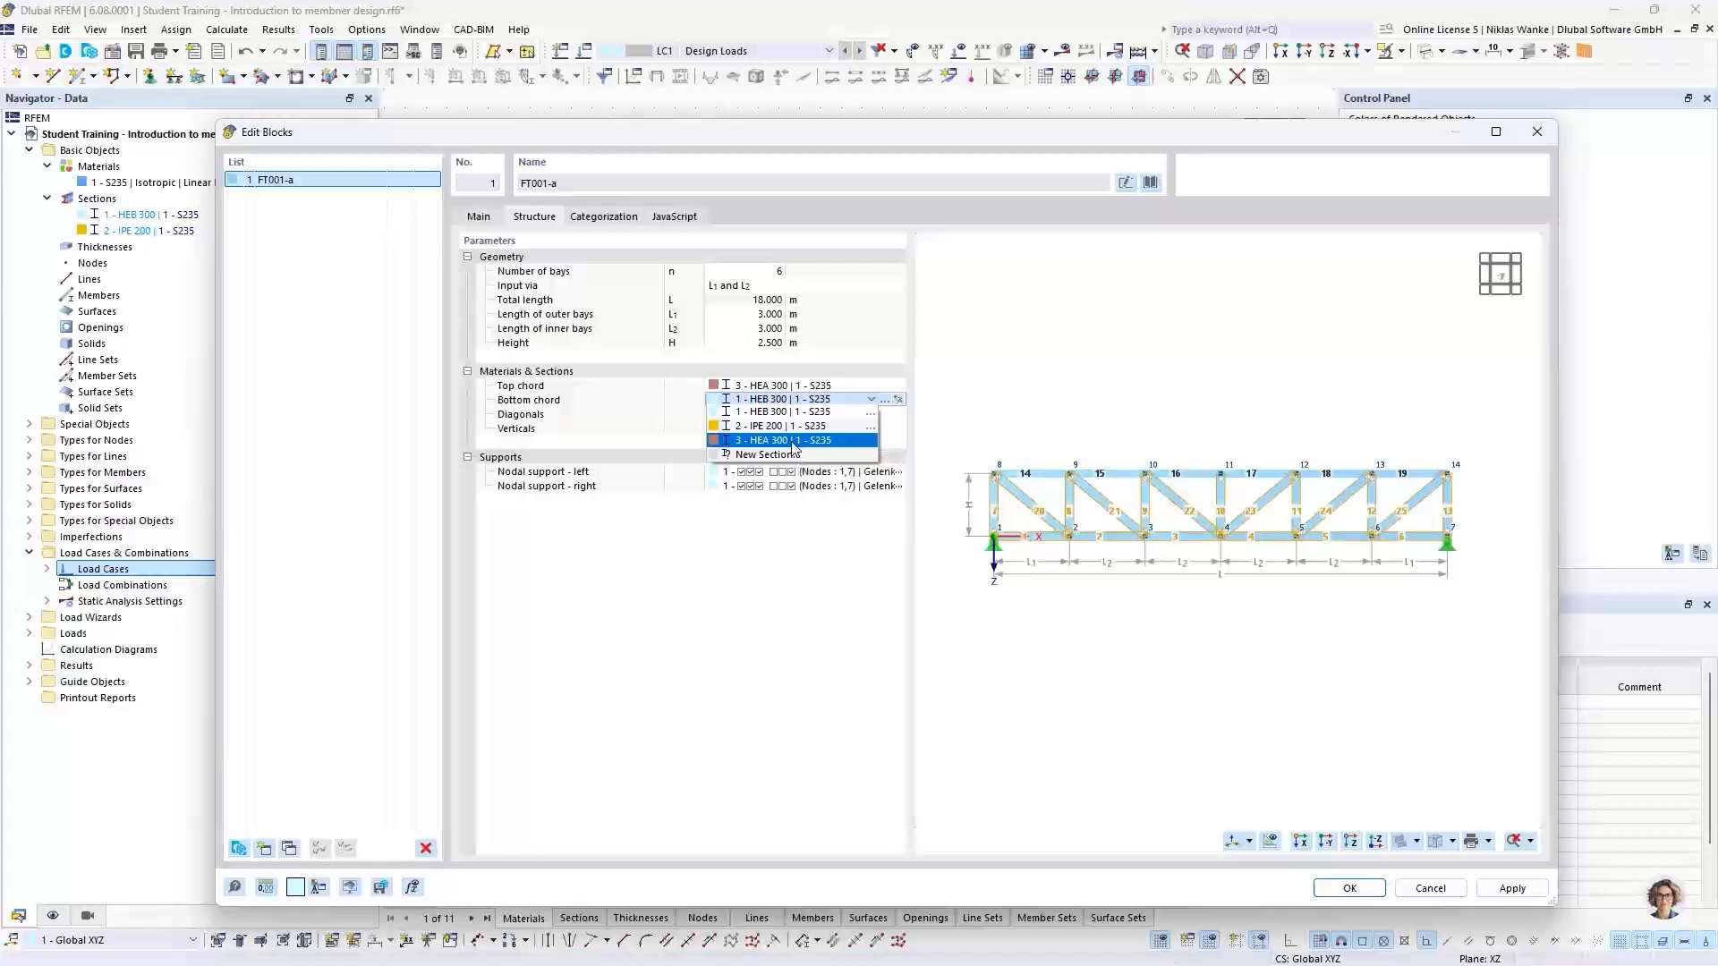
{"action": "left_click", "coordinate": [792, 440]}
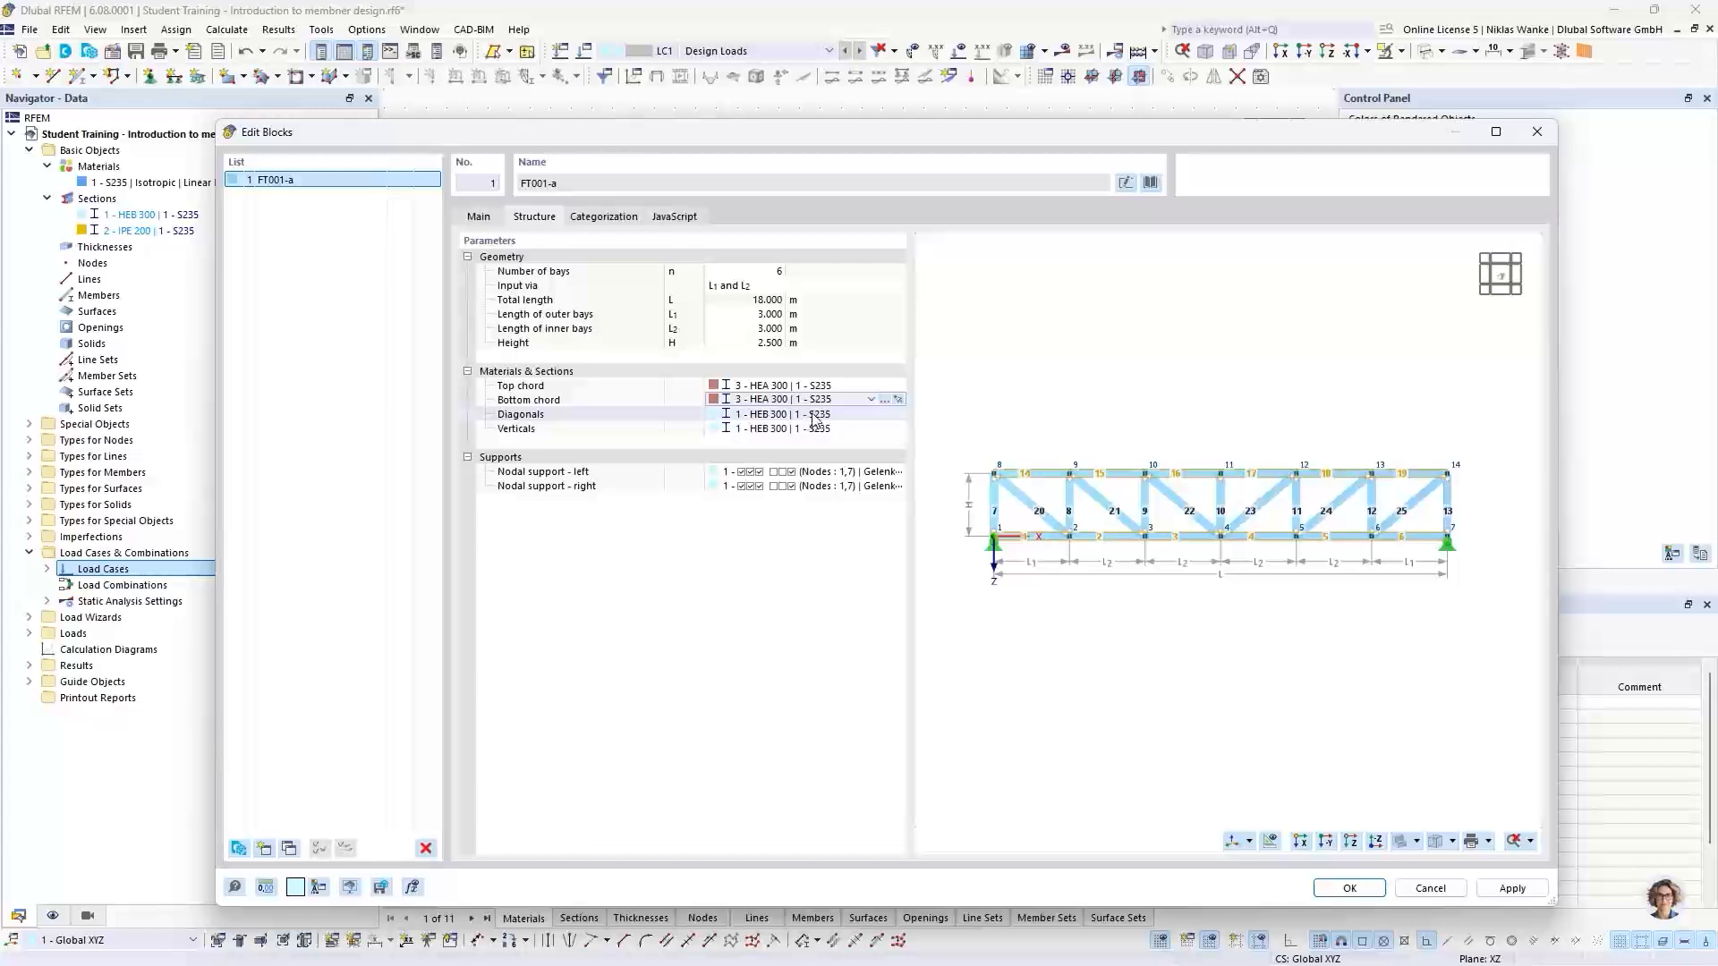
Create a new IPE 160 section (British Steel) in S235 for the truss's diagonals
{"action": "left_click", "coordinate": [870, 416]}
{"action": "left_click", "coordinate": [871, 414]}
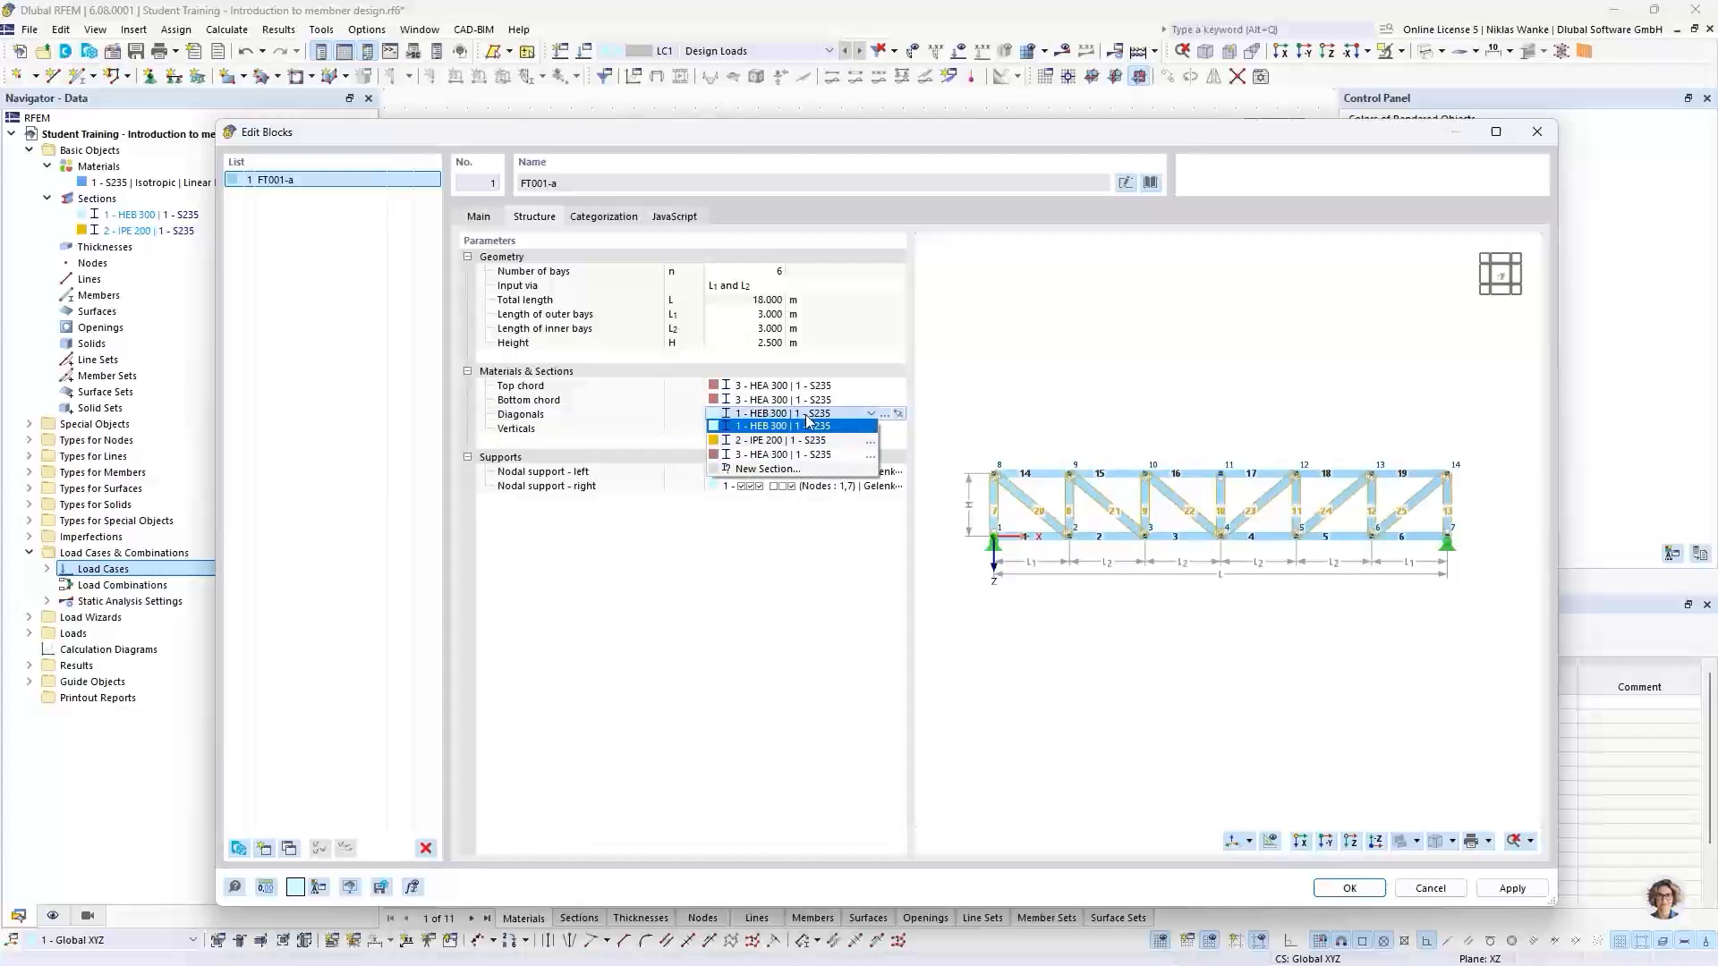
{"action": "left_click", "coordinate": [765, 470]}
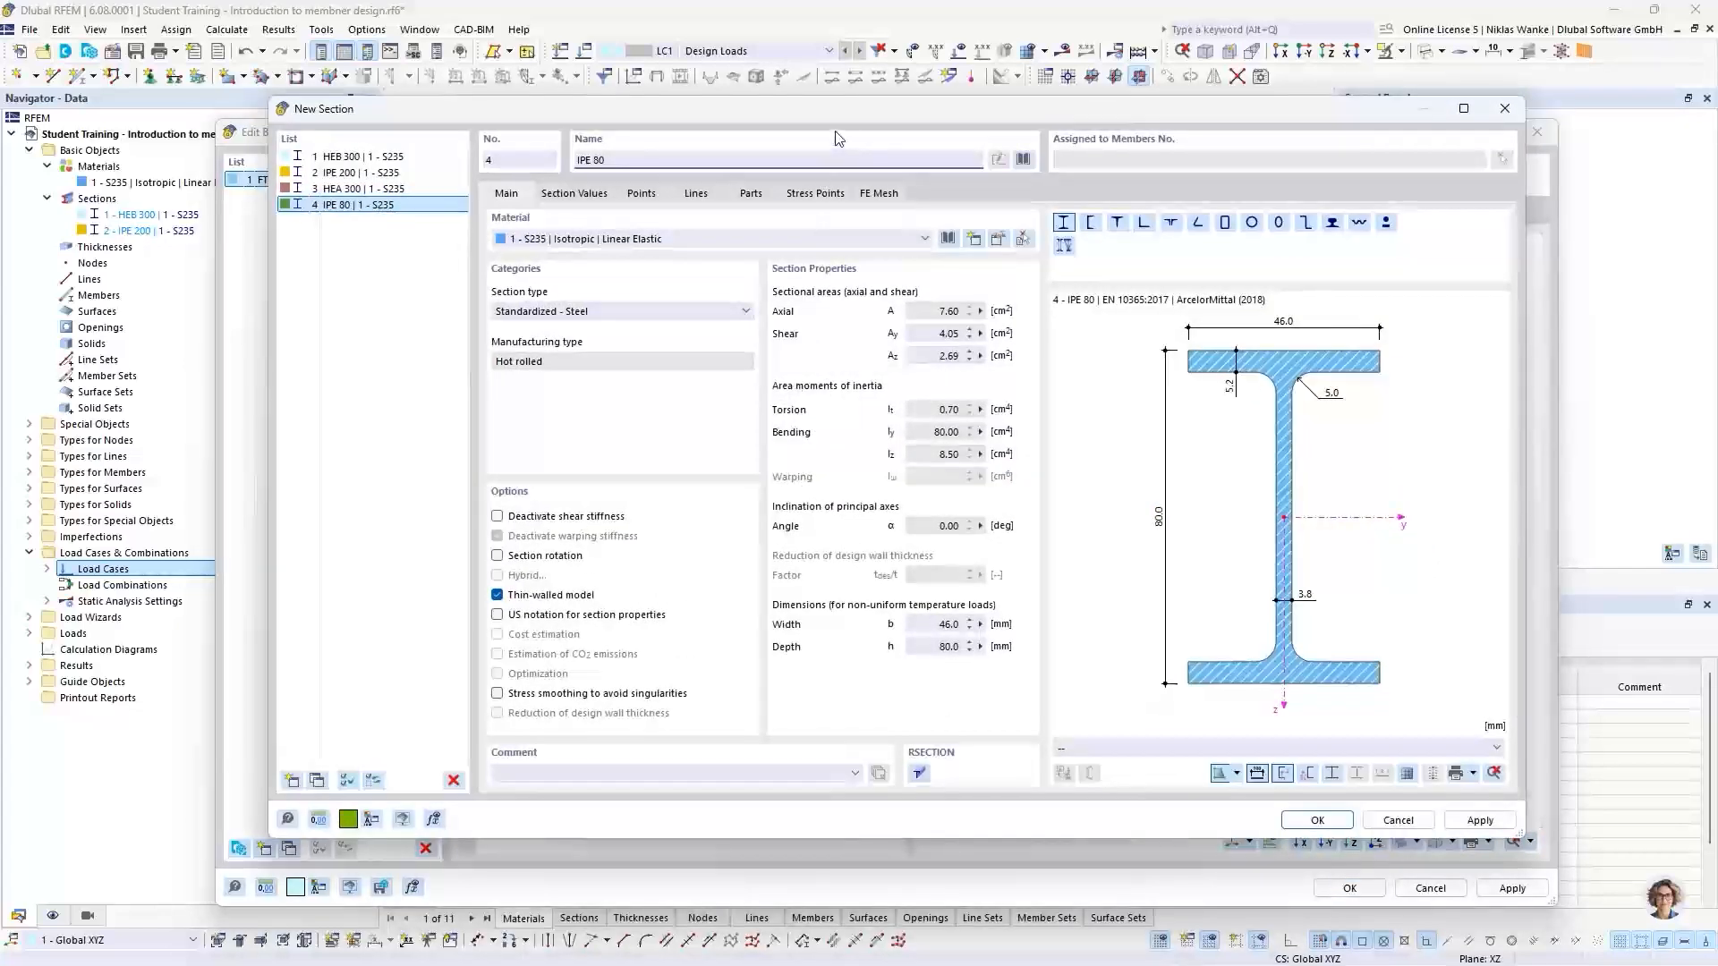
{"action": "left_click", "coordinate": [632, 158]}
{"action": "key", "text": "BackSpace"}
{"action": "key", "text": "BackSpace"}
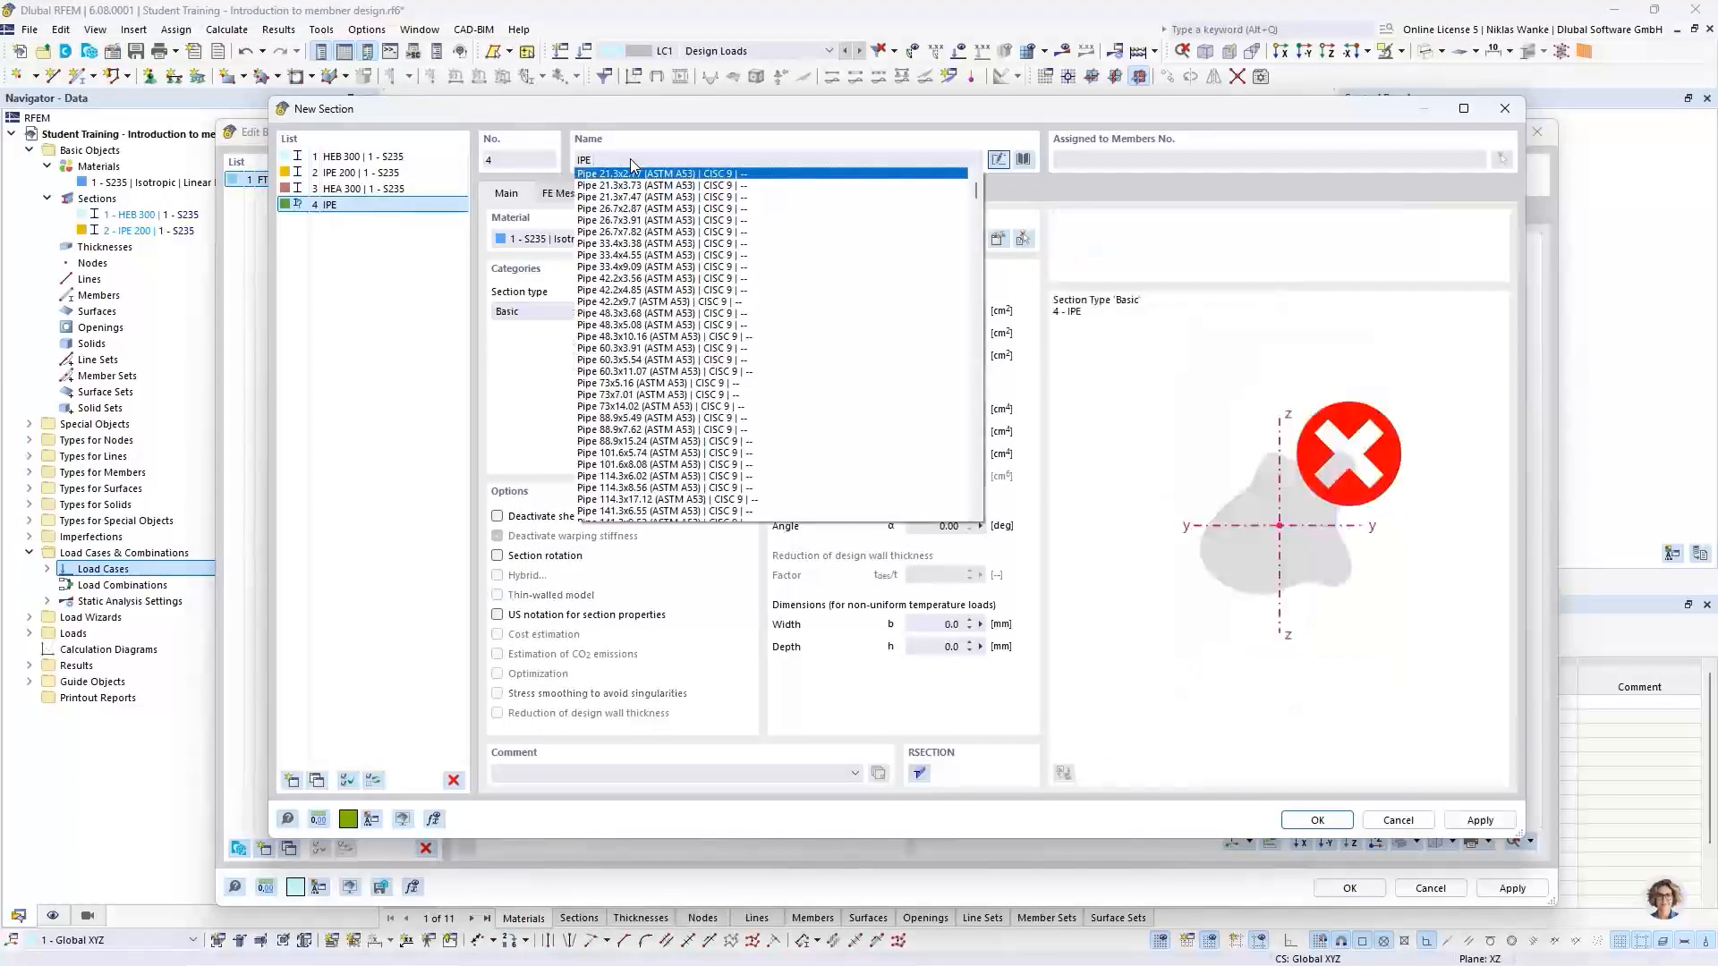
{"action": "type", "text": "160"}
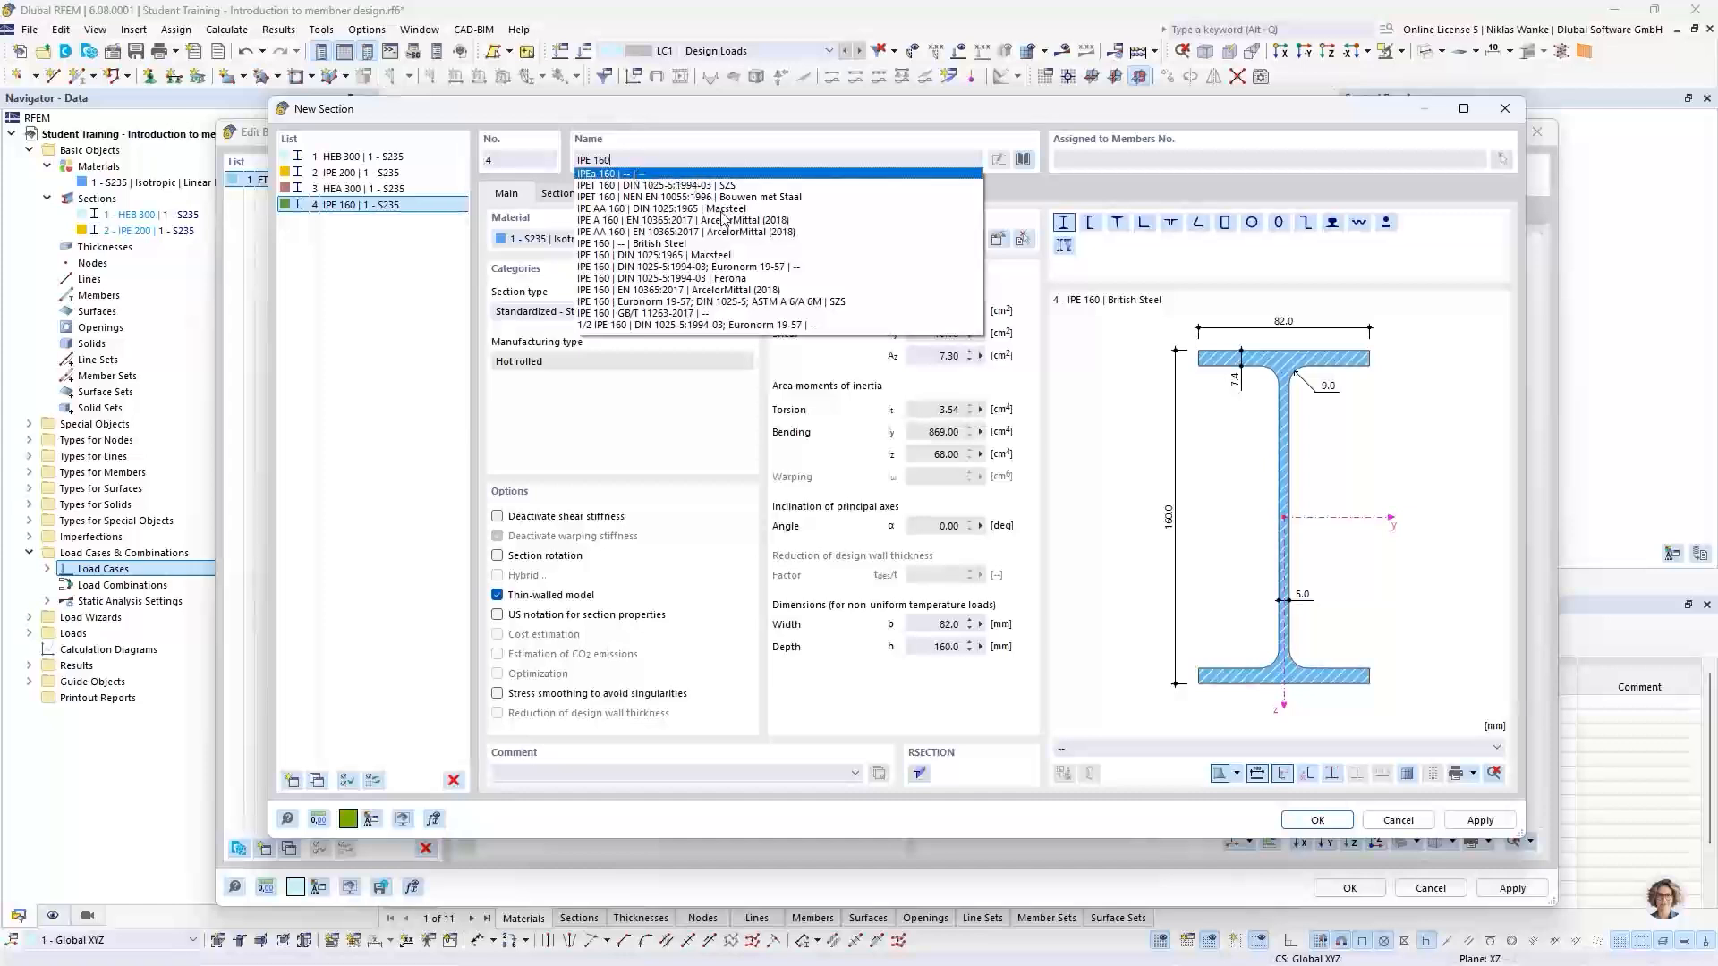
{"action": "left_click", "coordinate": [716, 267]}
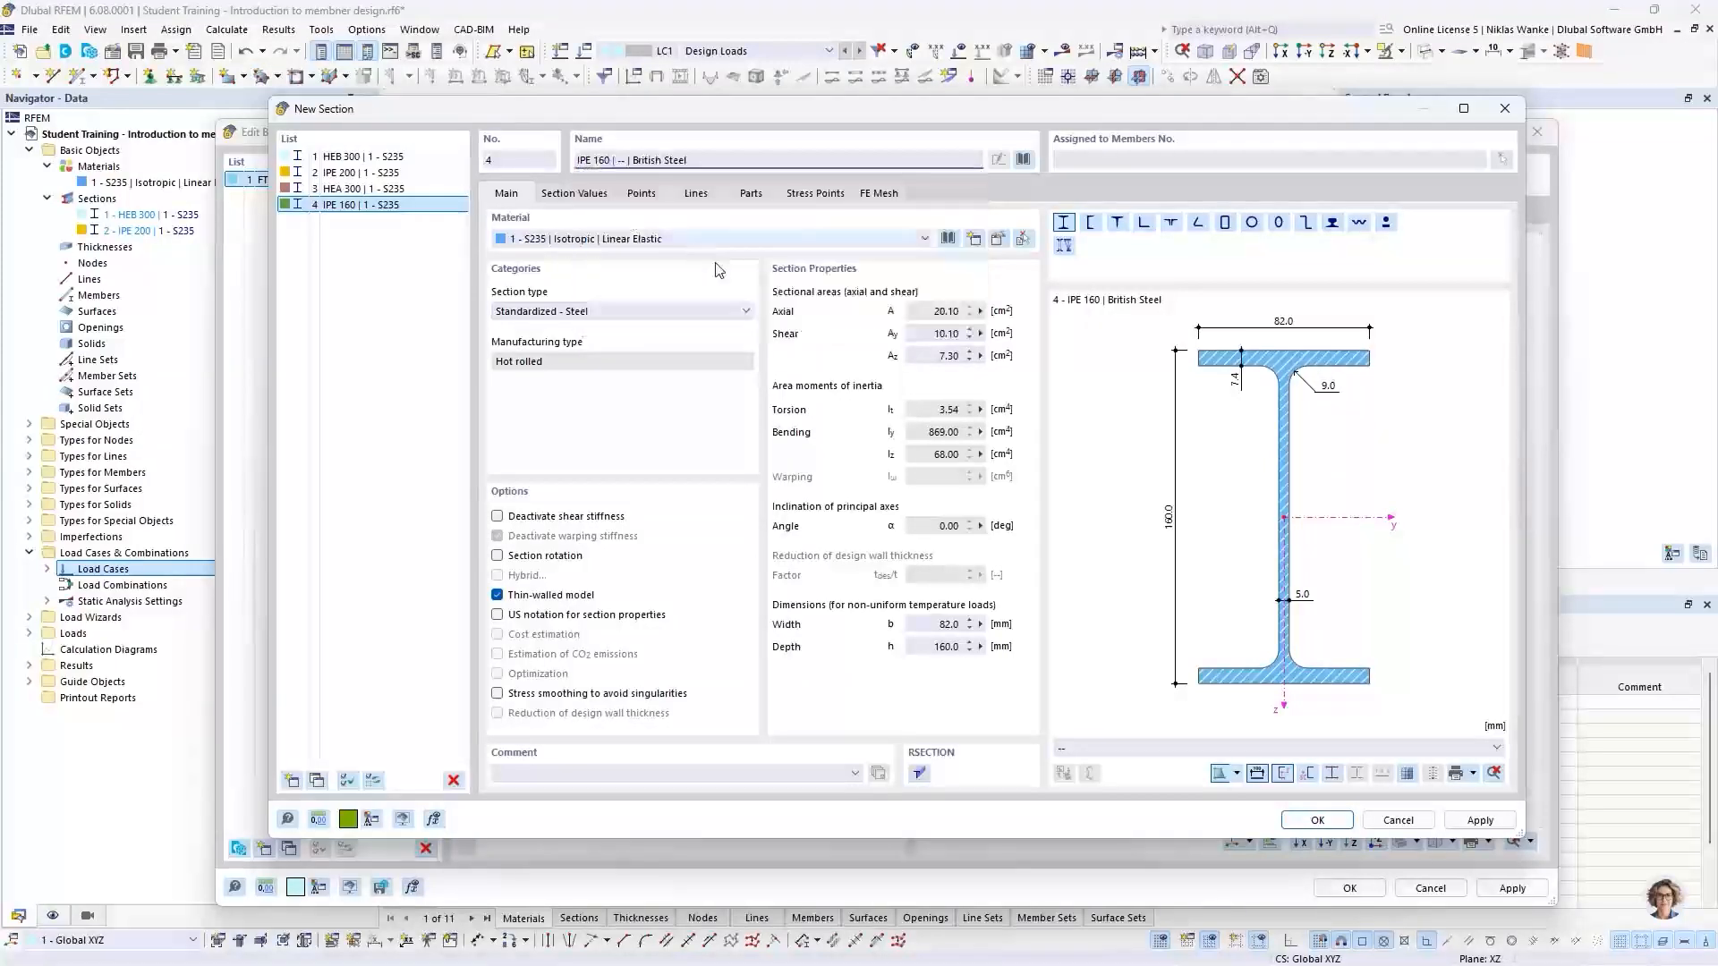
{"action": "left_click", "coordinate": [1315, 821]}
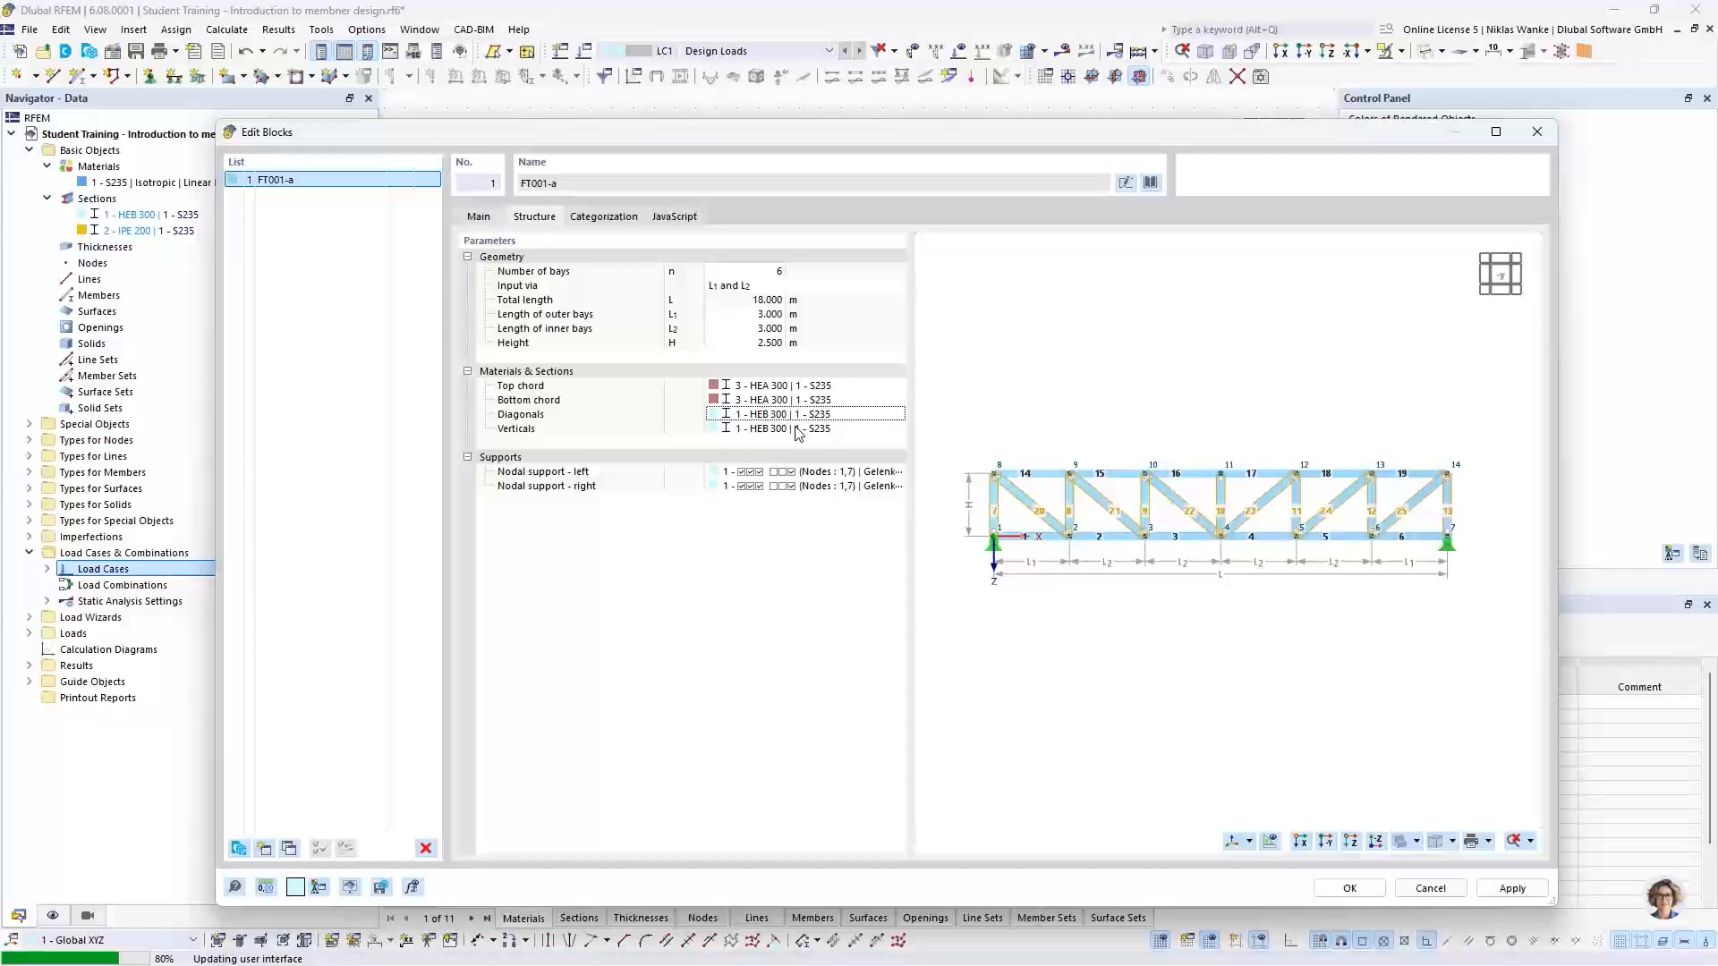
Create a new HEA 160 section (DIN 1025-3:1994-03, Ferona) in S235 for the truss's verticals
{"action": "left_click", "coordinate": [796, 430]}
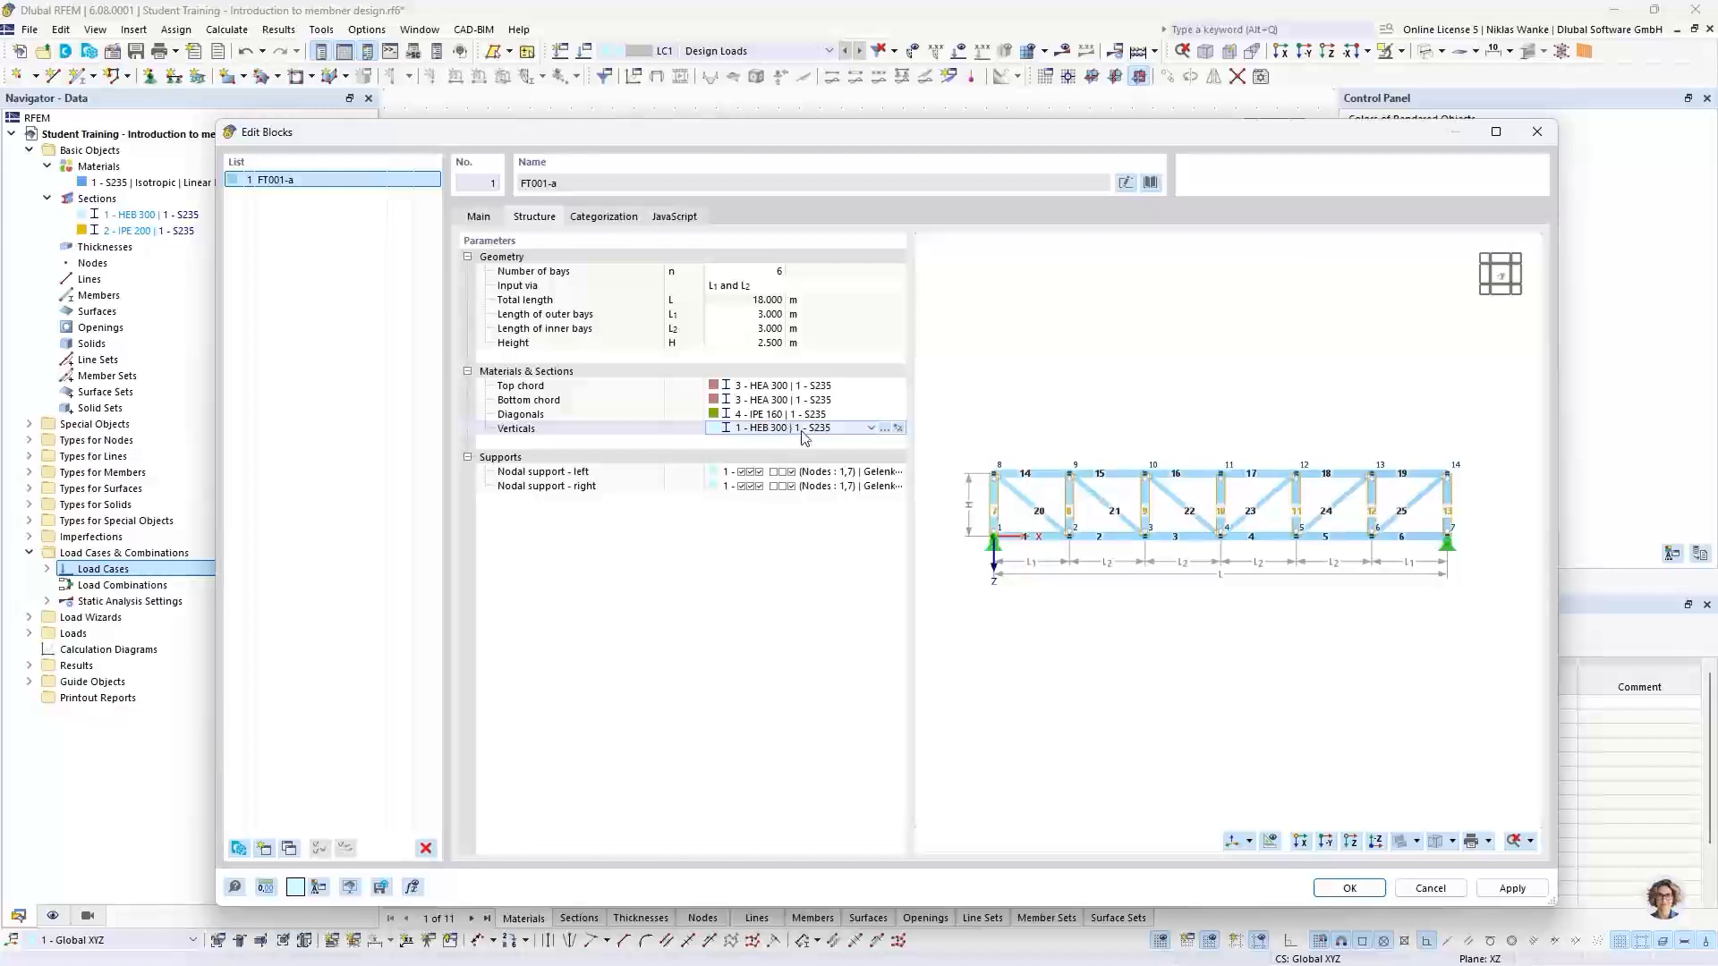
{"action": "left_click", "coordinate": [871, 427]}
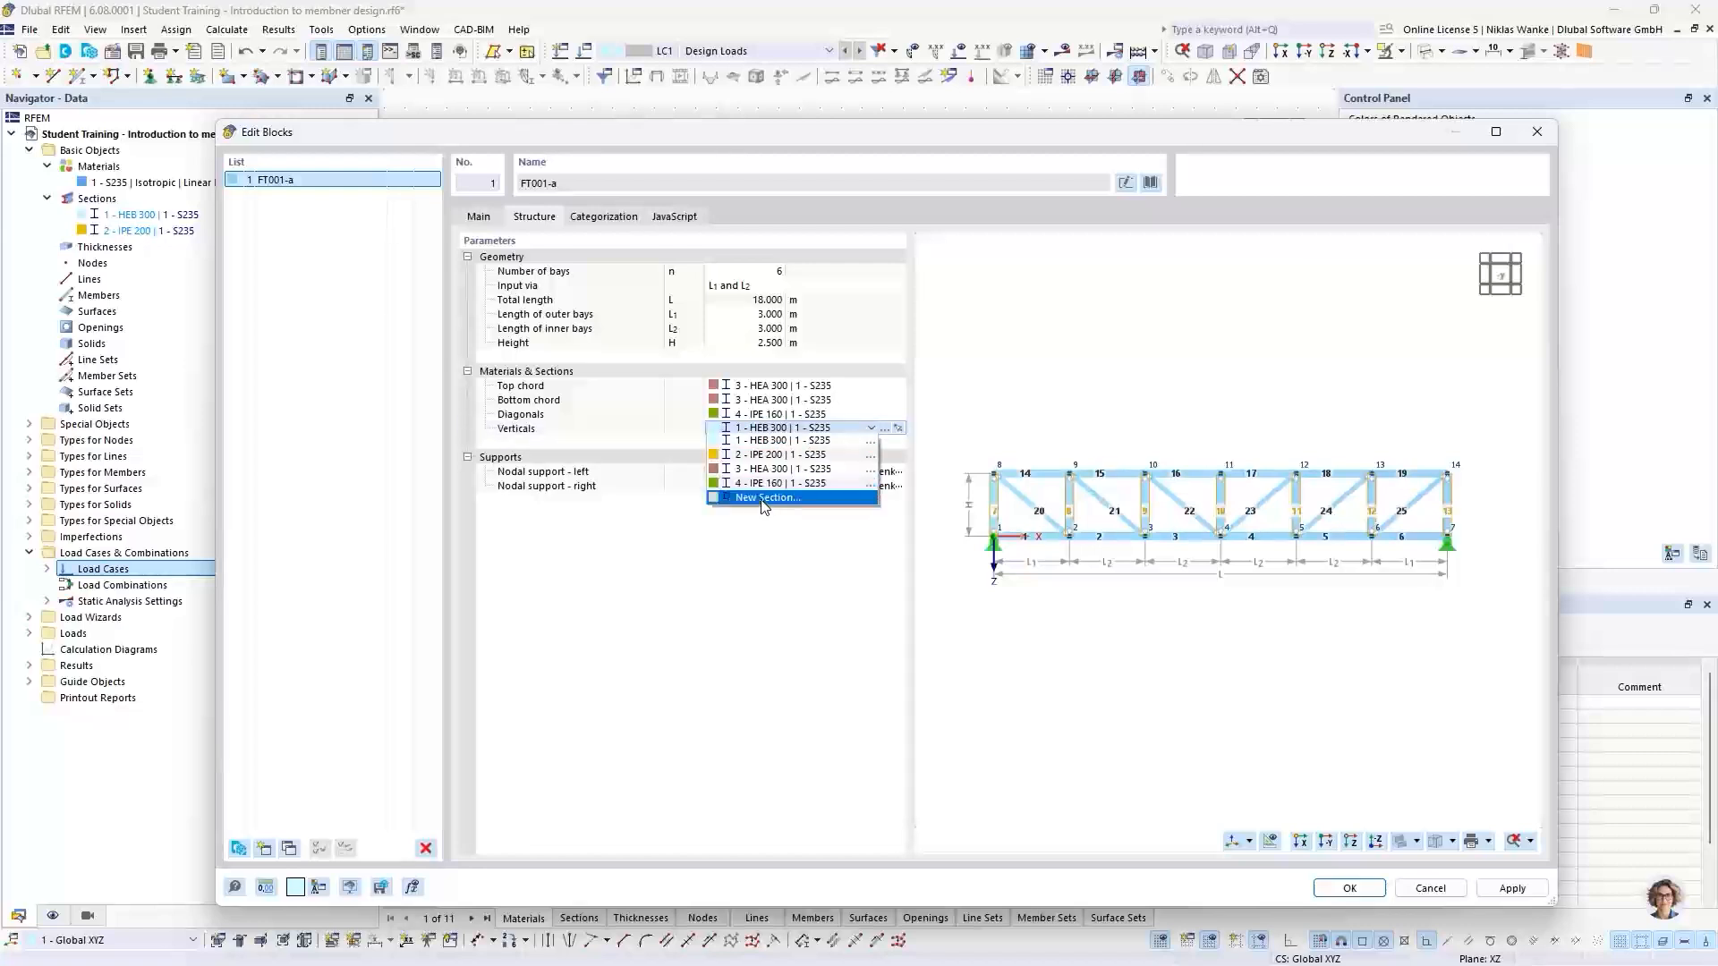
{"action": "left_click", "coordinate": [767, 498]}
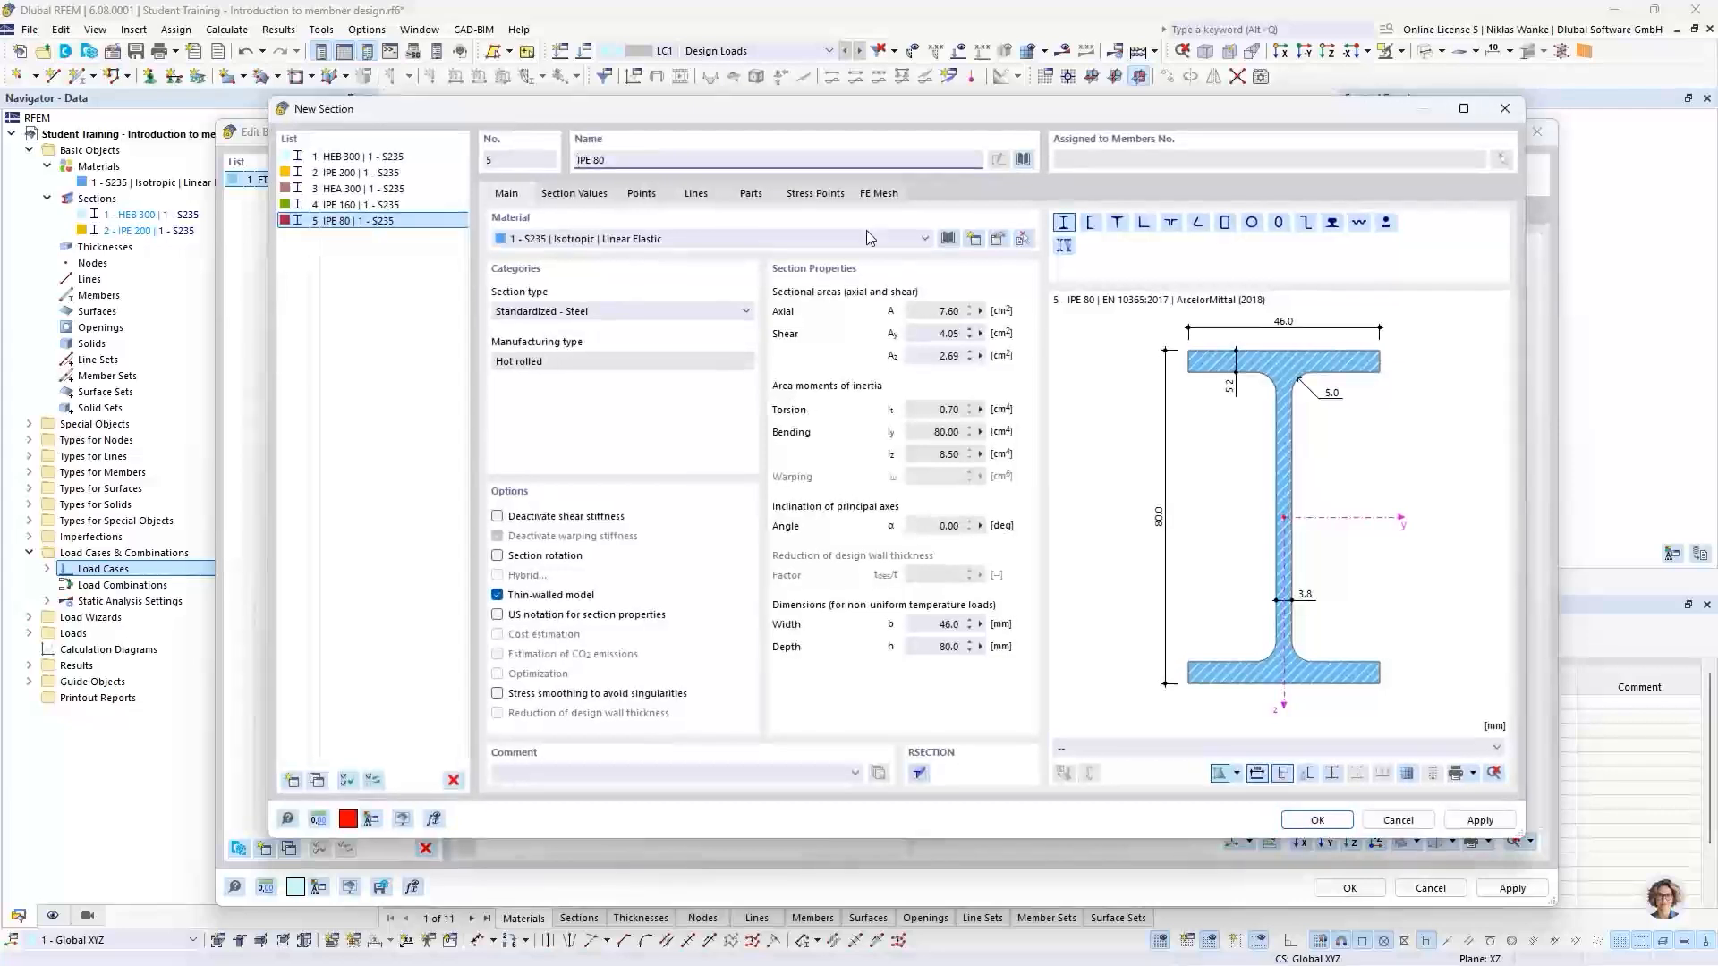
{"action": "key", "text": "Delete"}
{"action": "key", "text": "Delete"}
{"action": "key", "text": "Delete"}
{"action": "key", "text": "Delete"}
{"action": "key", "text": "Delete"}
{"action": "key", "text": "Delete"}
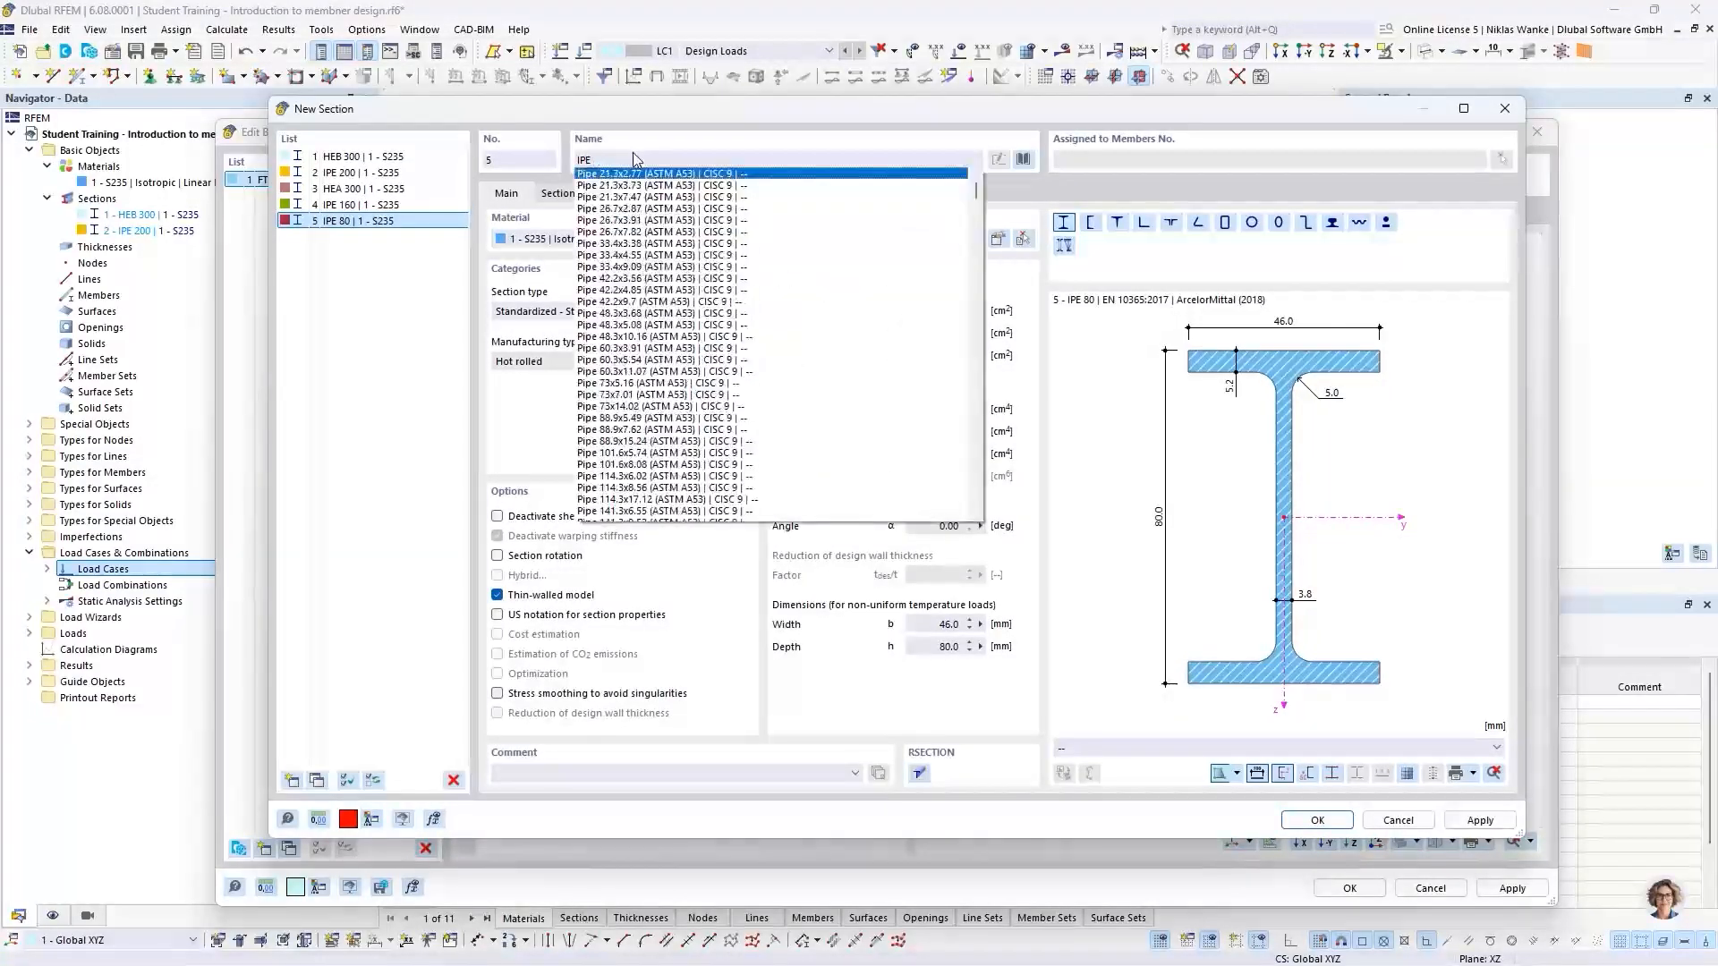
{"action": "type", "text": "HEA 1"}
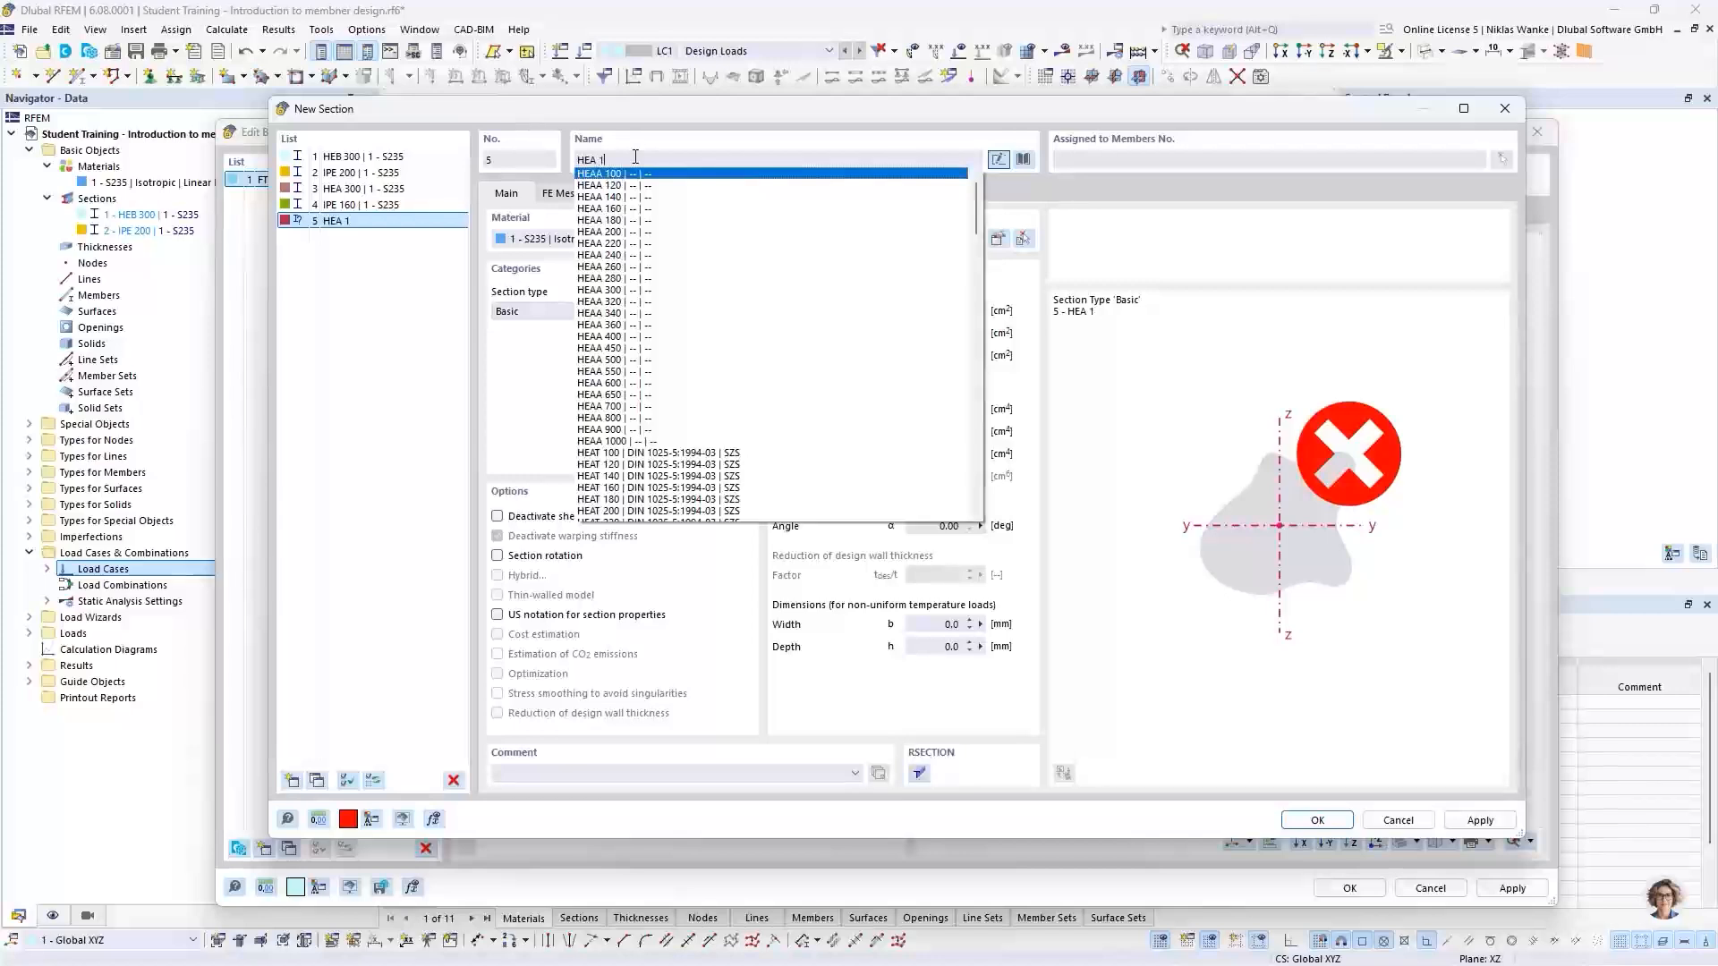
{"action": "type", "text": "60"}
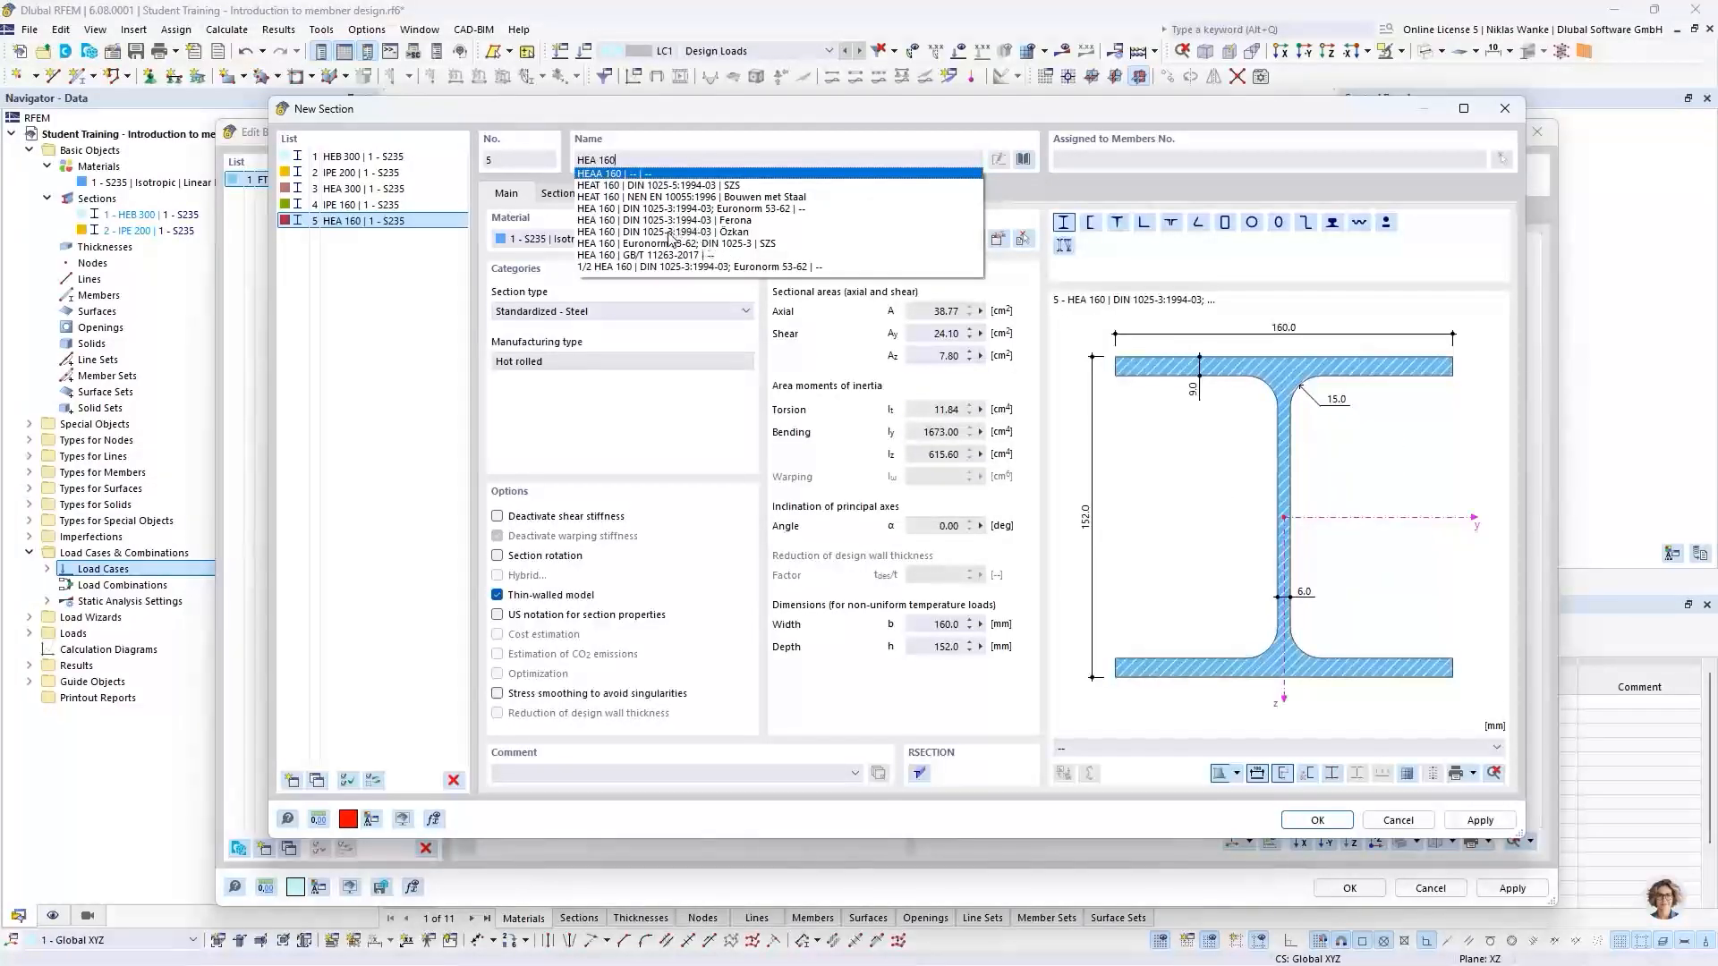
{"action": "left_click", "coordinate": [680, 221]}
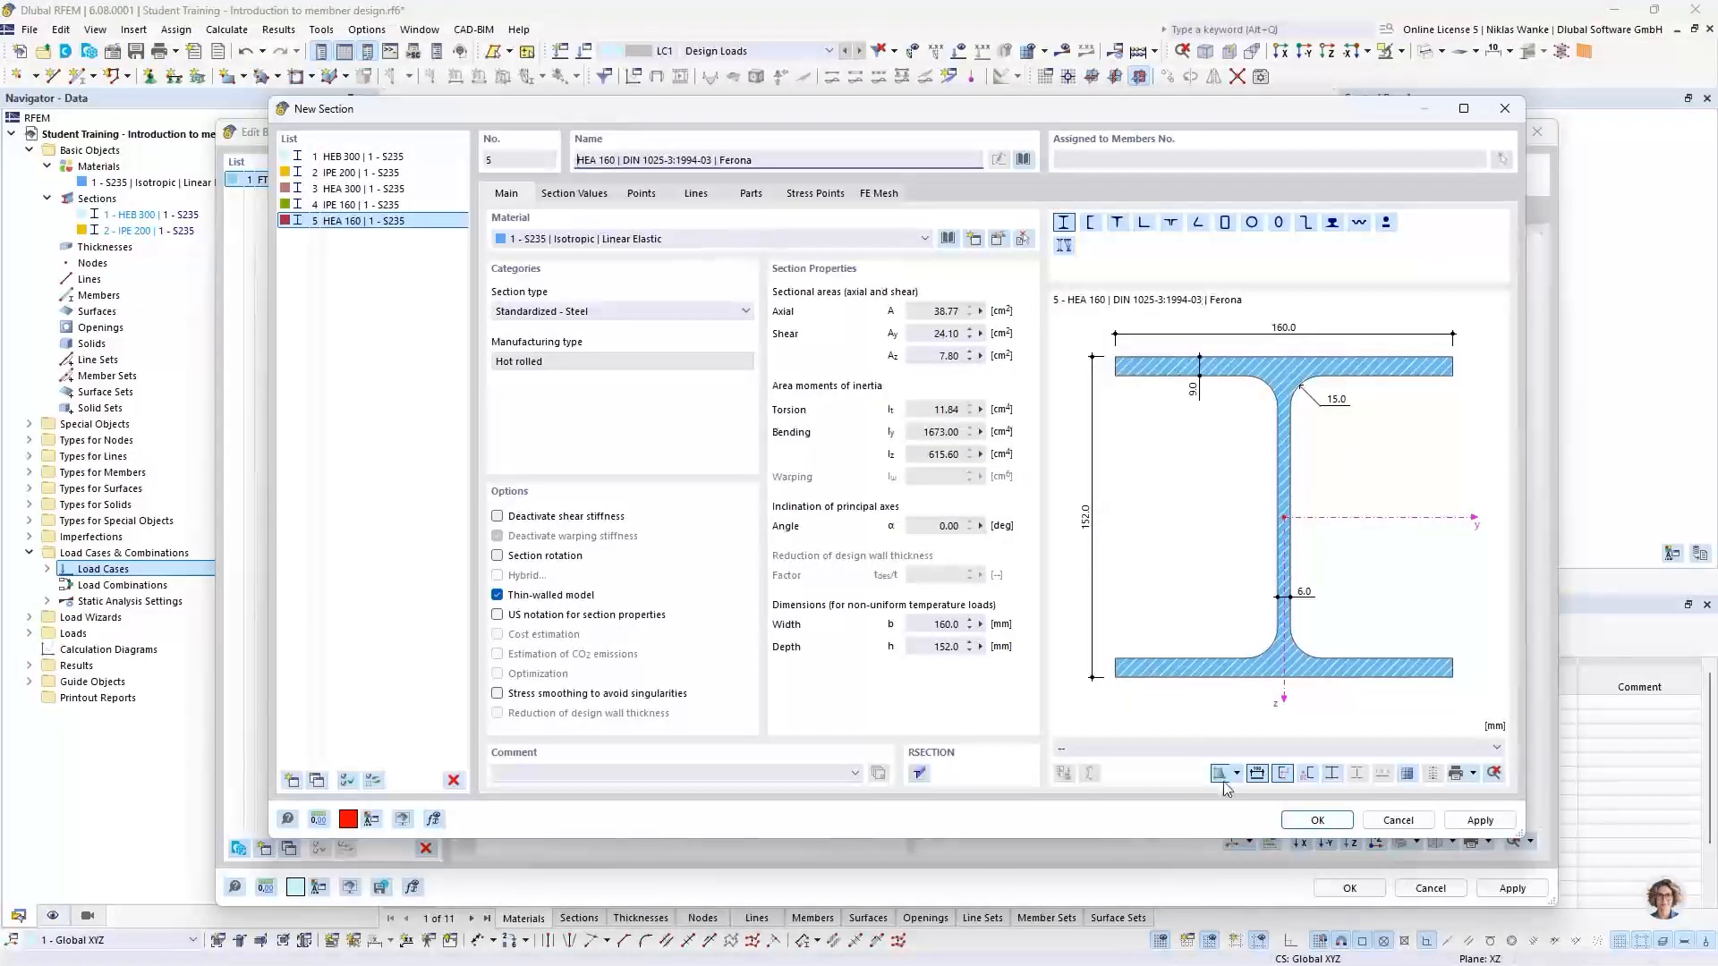
{"action": "left_click", "coordinate": [1321, 821]}
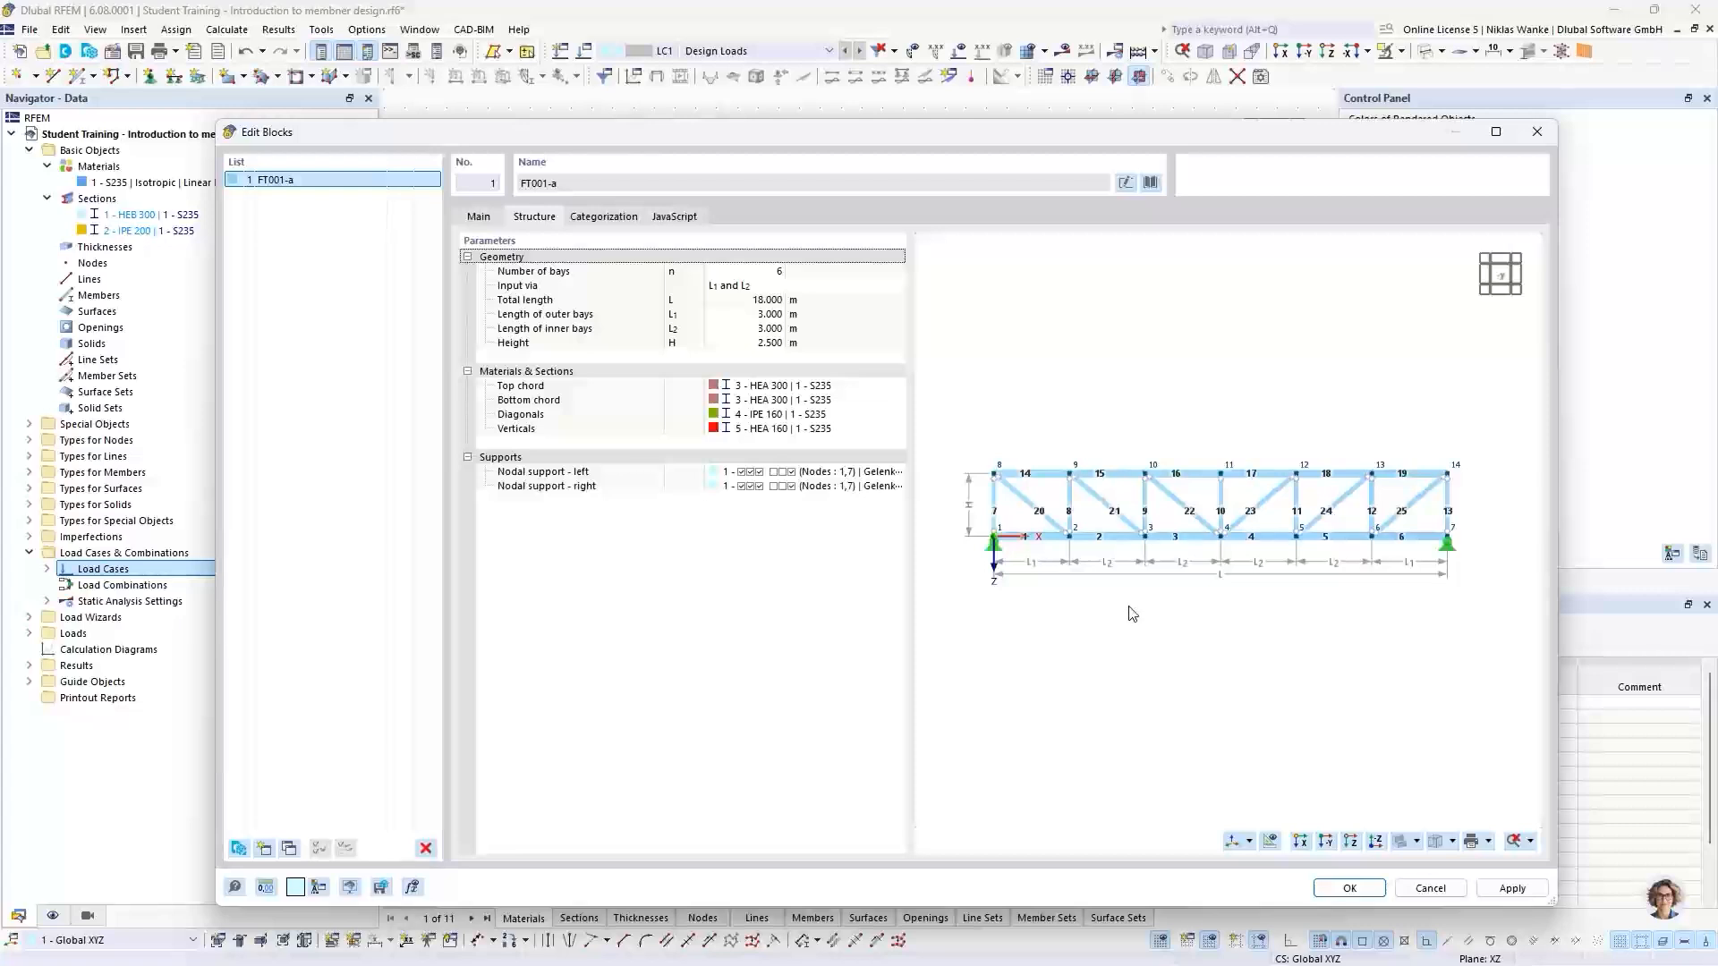
Edit the Gelenkig nodal support at nodes 1 and 7 so that rotation about X (φX) is also restrained
{"action": "middle_click_drag", "start_coordinate": [1127, 605], "coordinate": [1135, 606]}
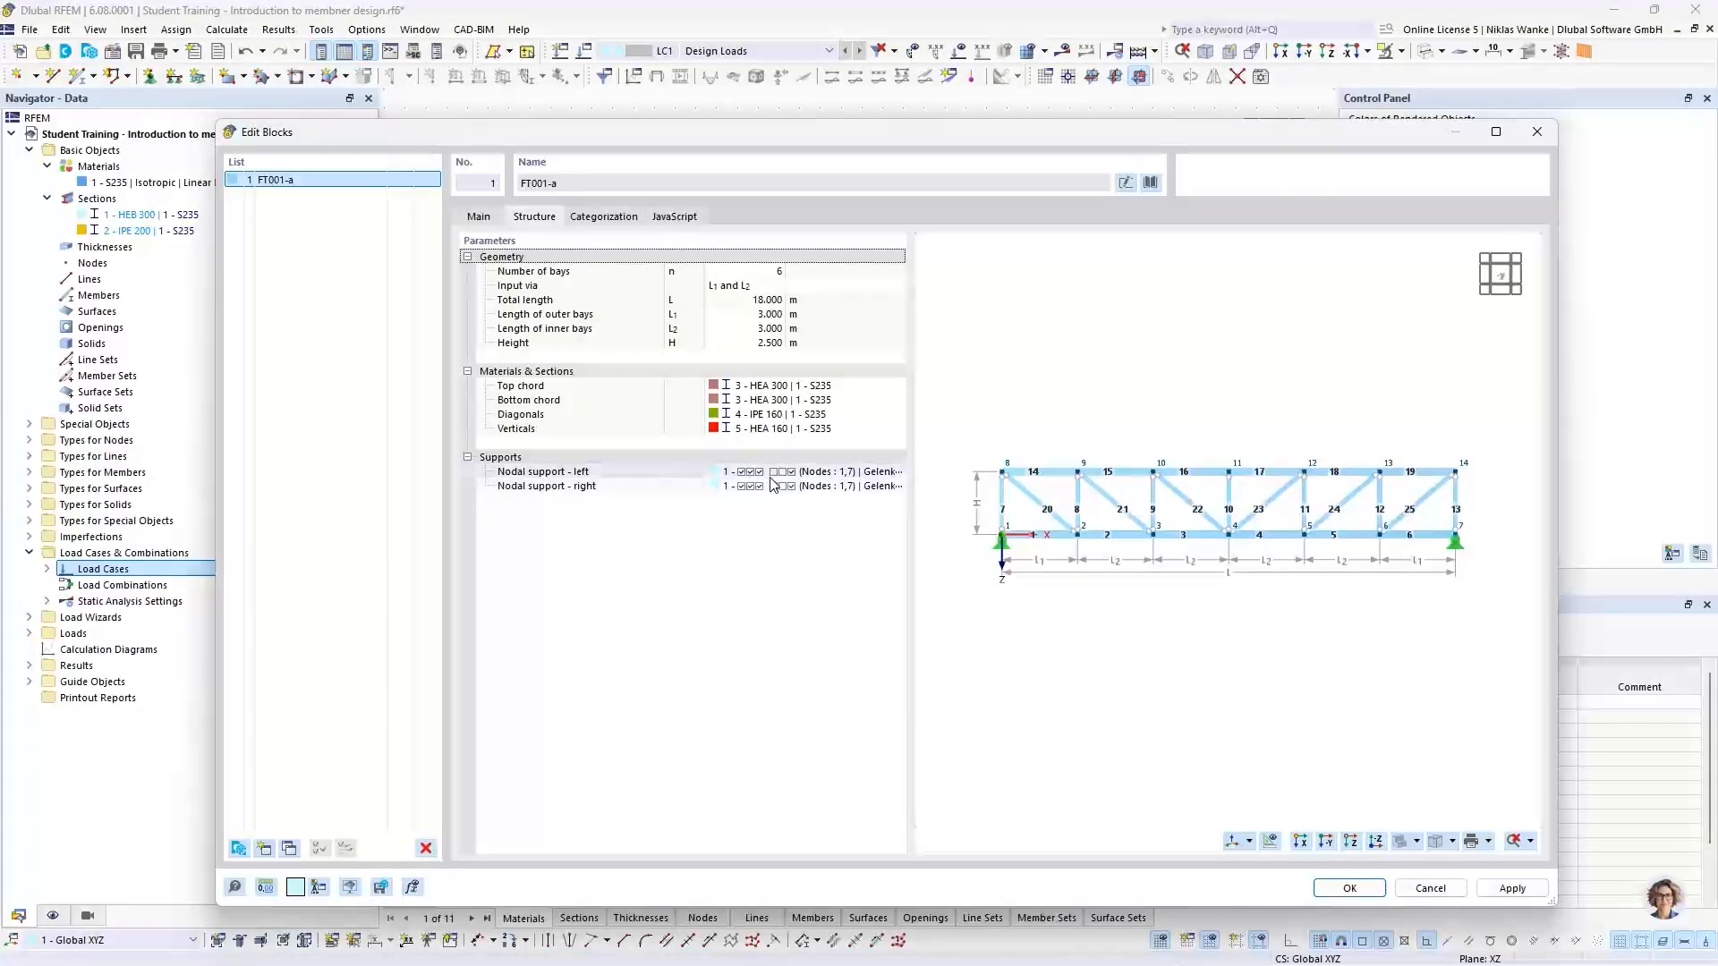
{"action": "left_click", "coordinate": [809, 473]}
{"action": "left_click", "coordinate": [871, 471]}
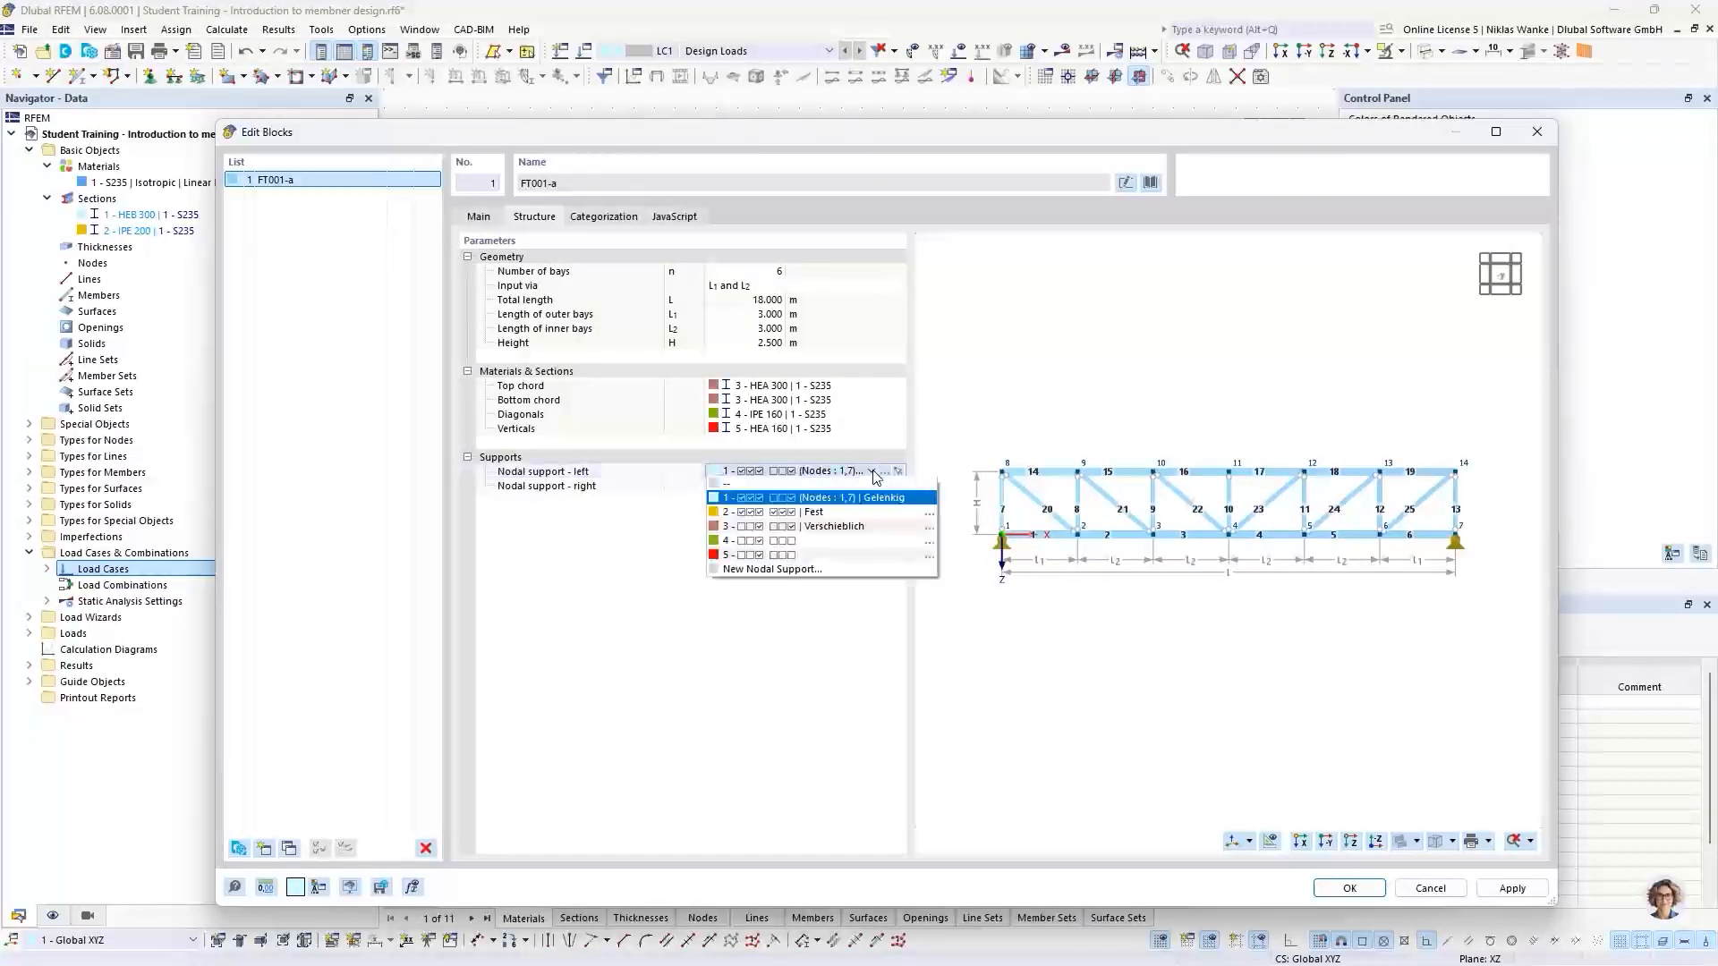
{"action": "left_click", "coordinate": [872, 473]}
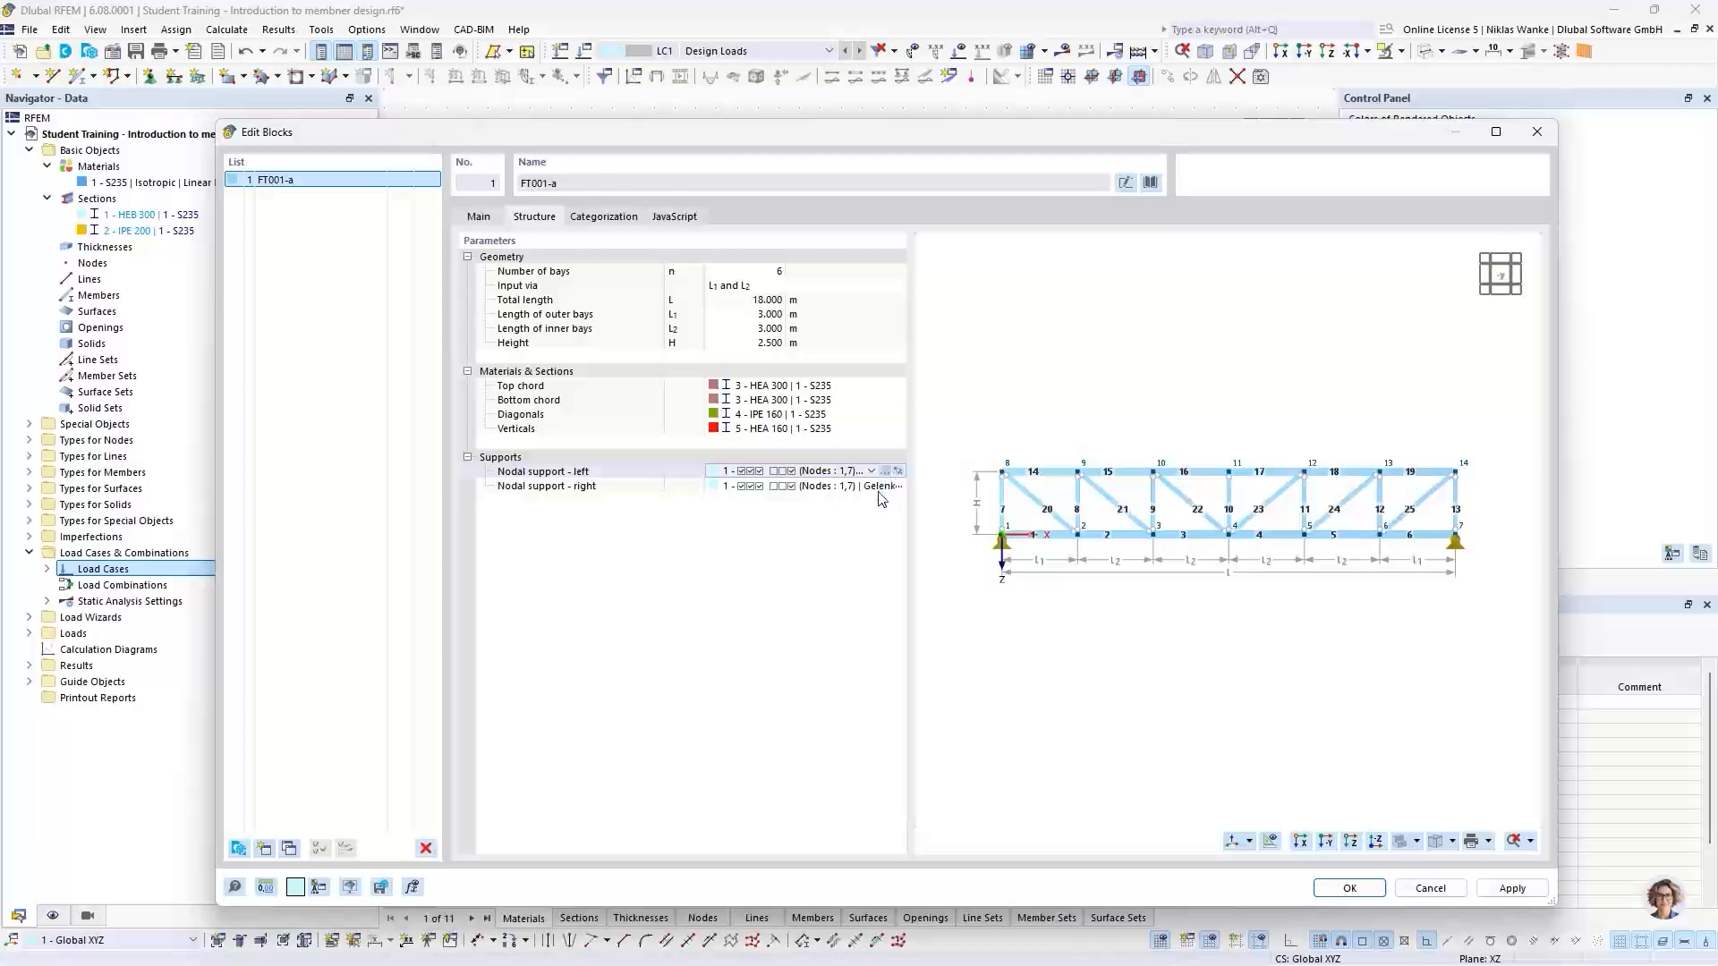
{"action": "left_click", "coordinate": [885, 471]}
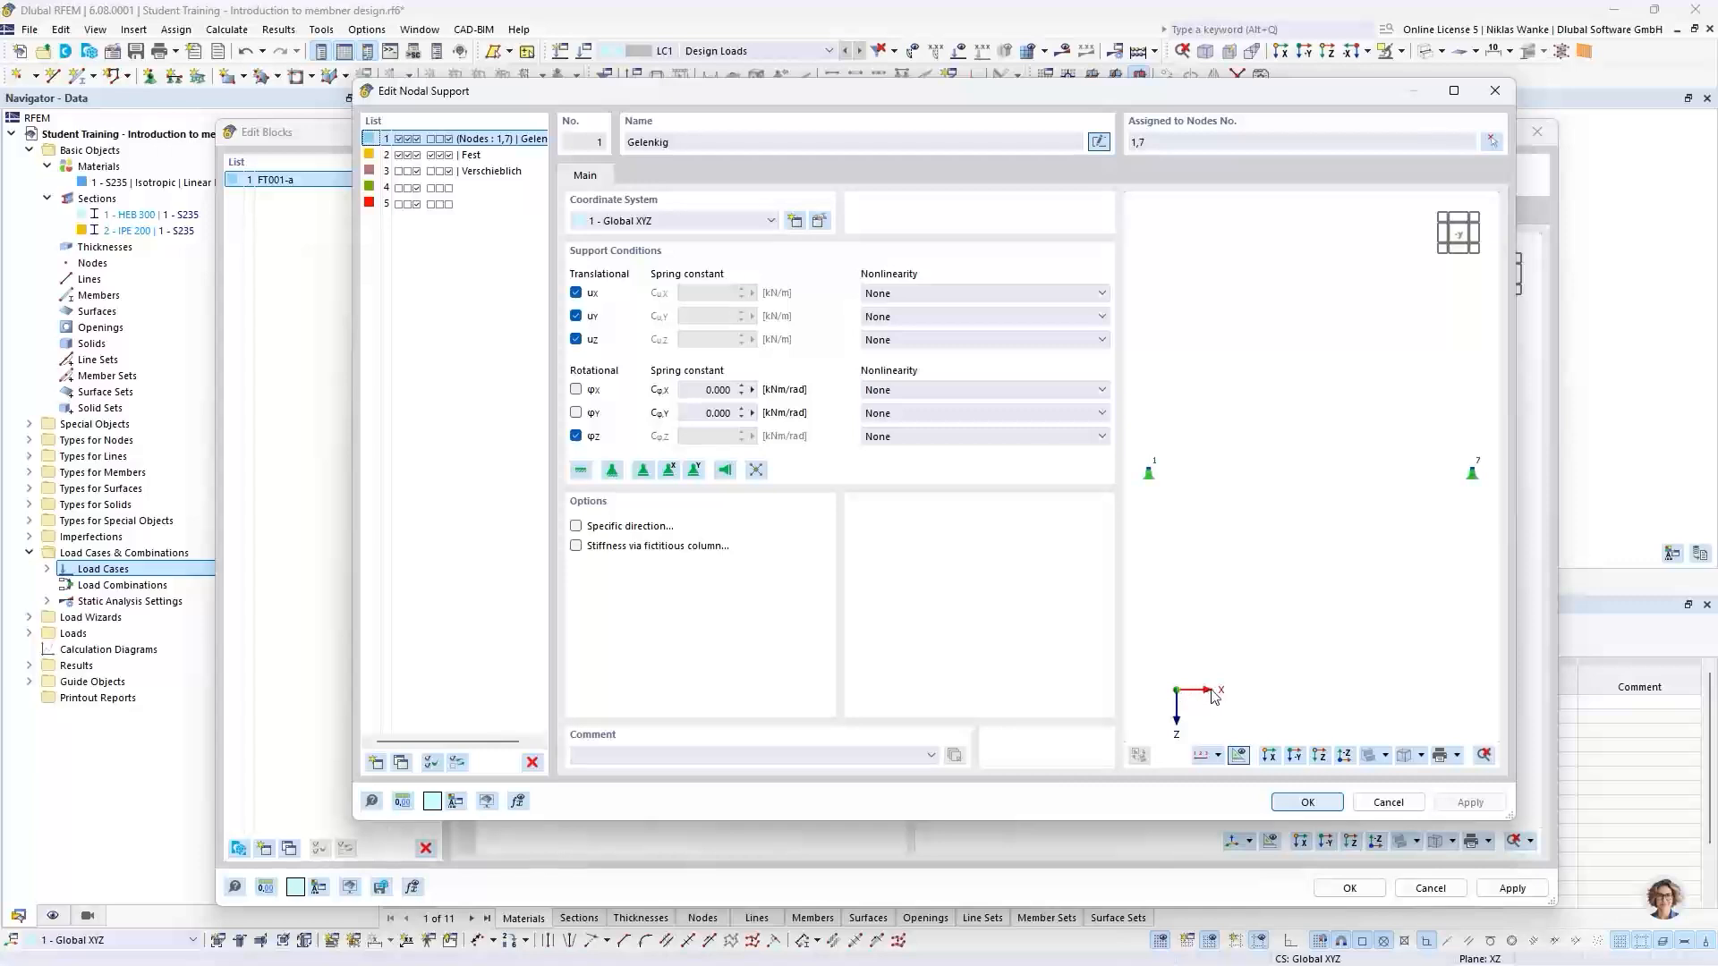
{"action": "left_click", "coordinate": [576, 390]}
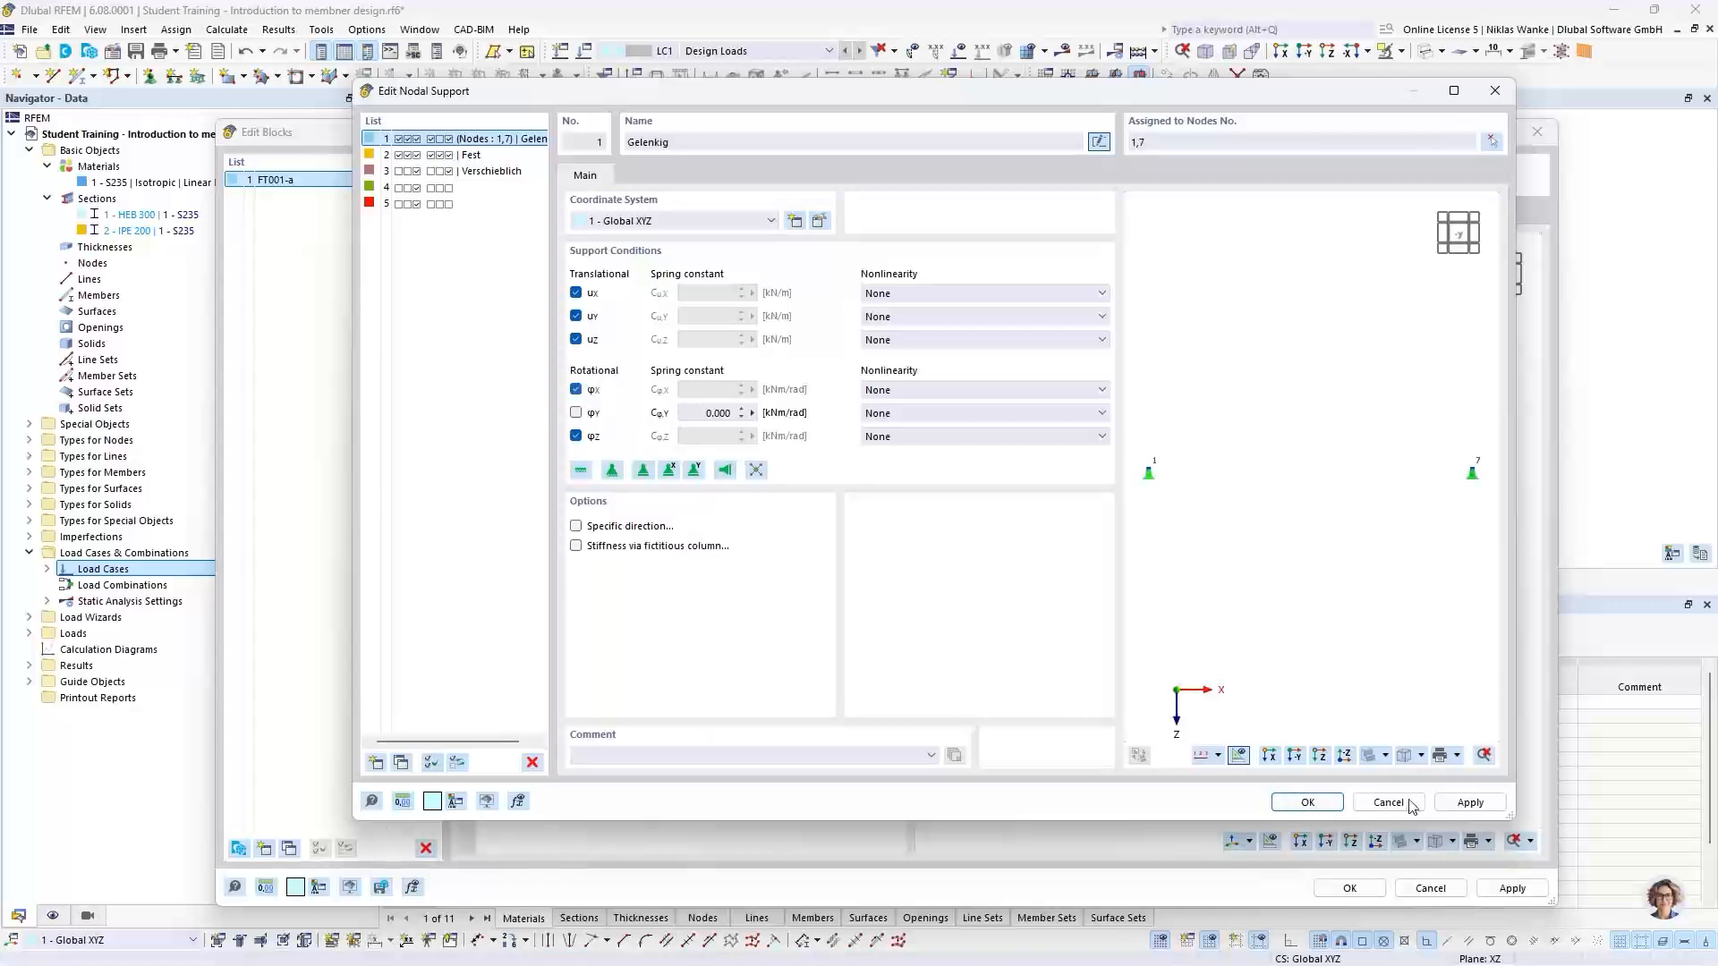
{"action": "left_click", "coordinate": [1307, 801]}
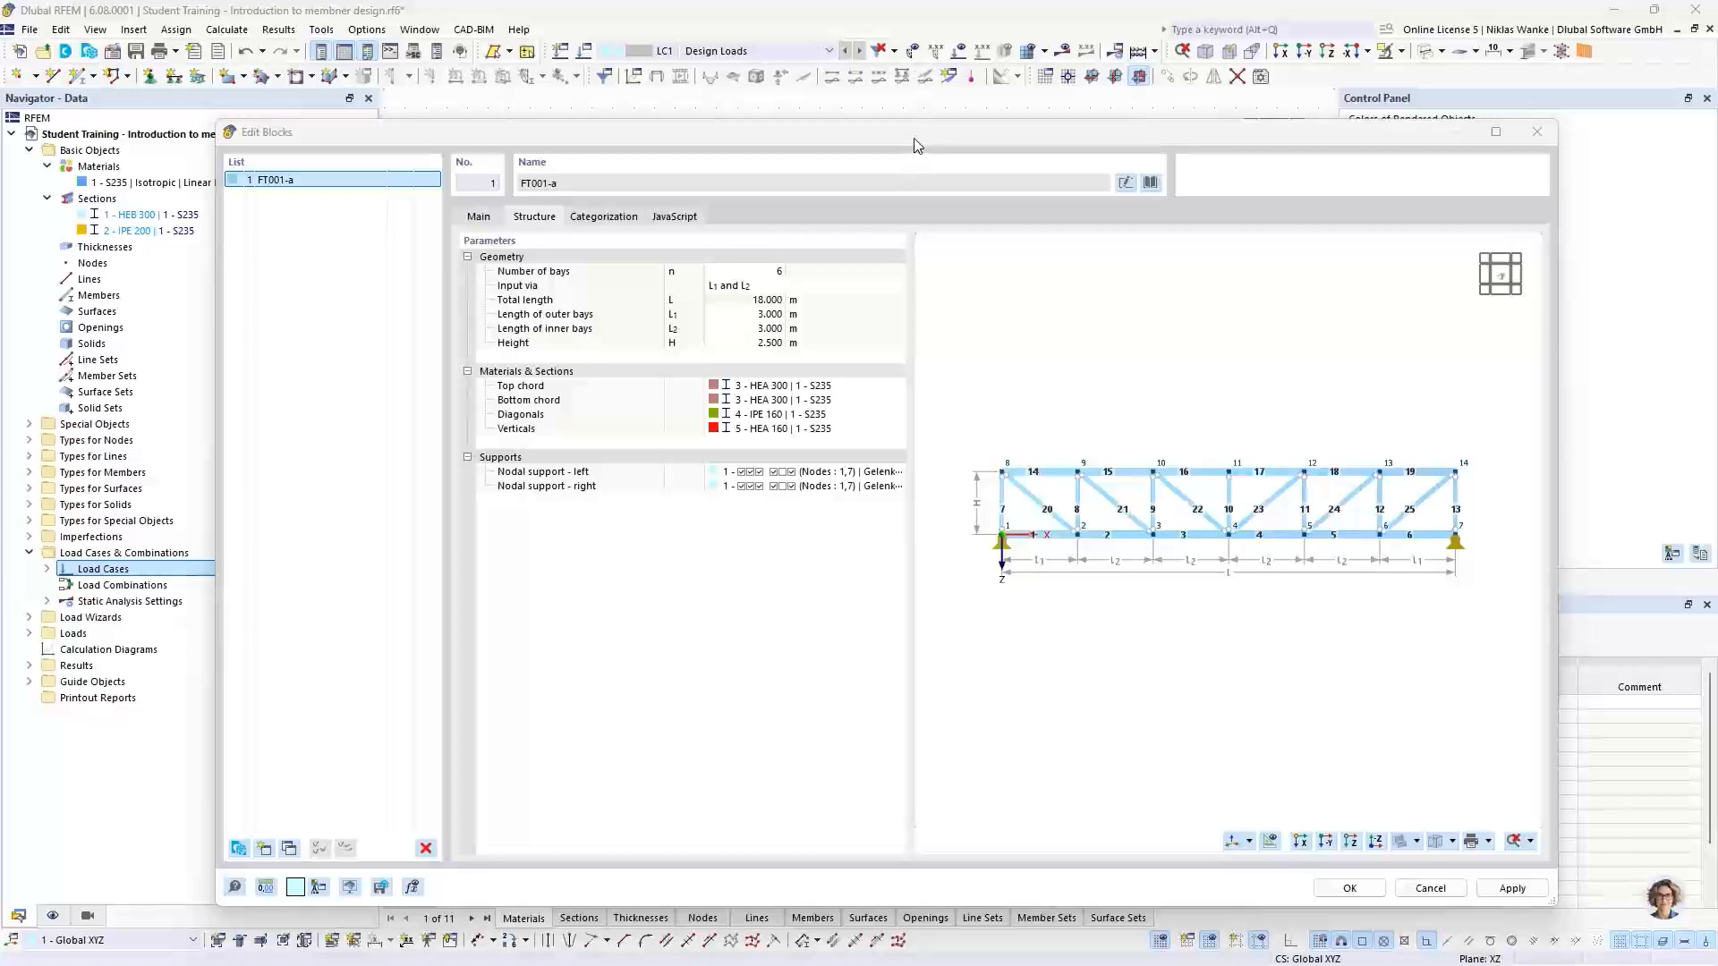
Examine the truss block's JavaScript code, unlock it for editing, and compare it with the block's structure parameters
{"action": "left_click_drag", "start_coordinate": [917, 141], "coordinate": [851, 122]}
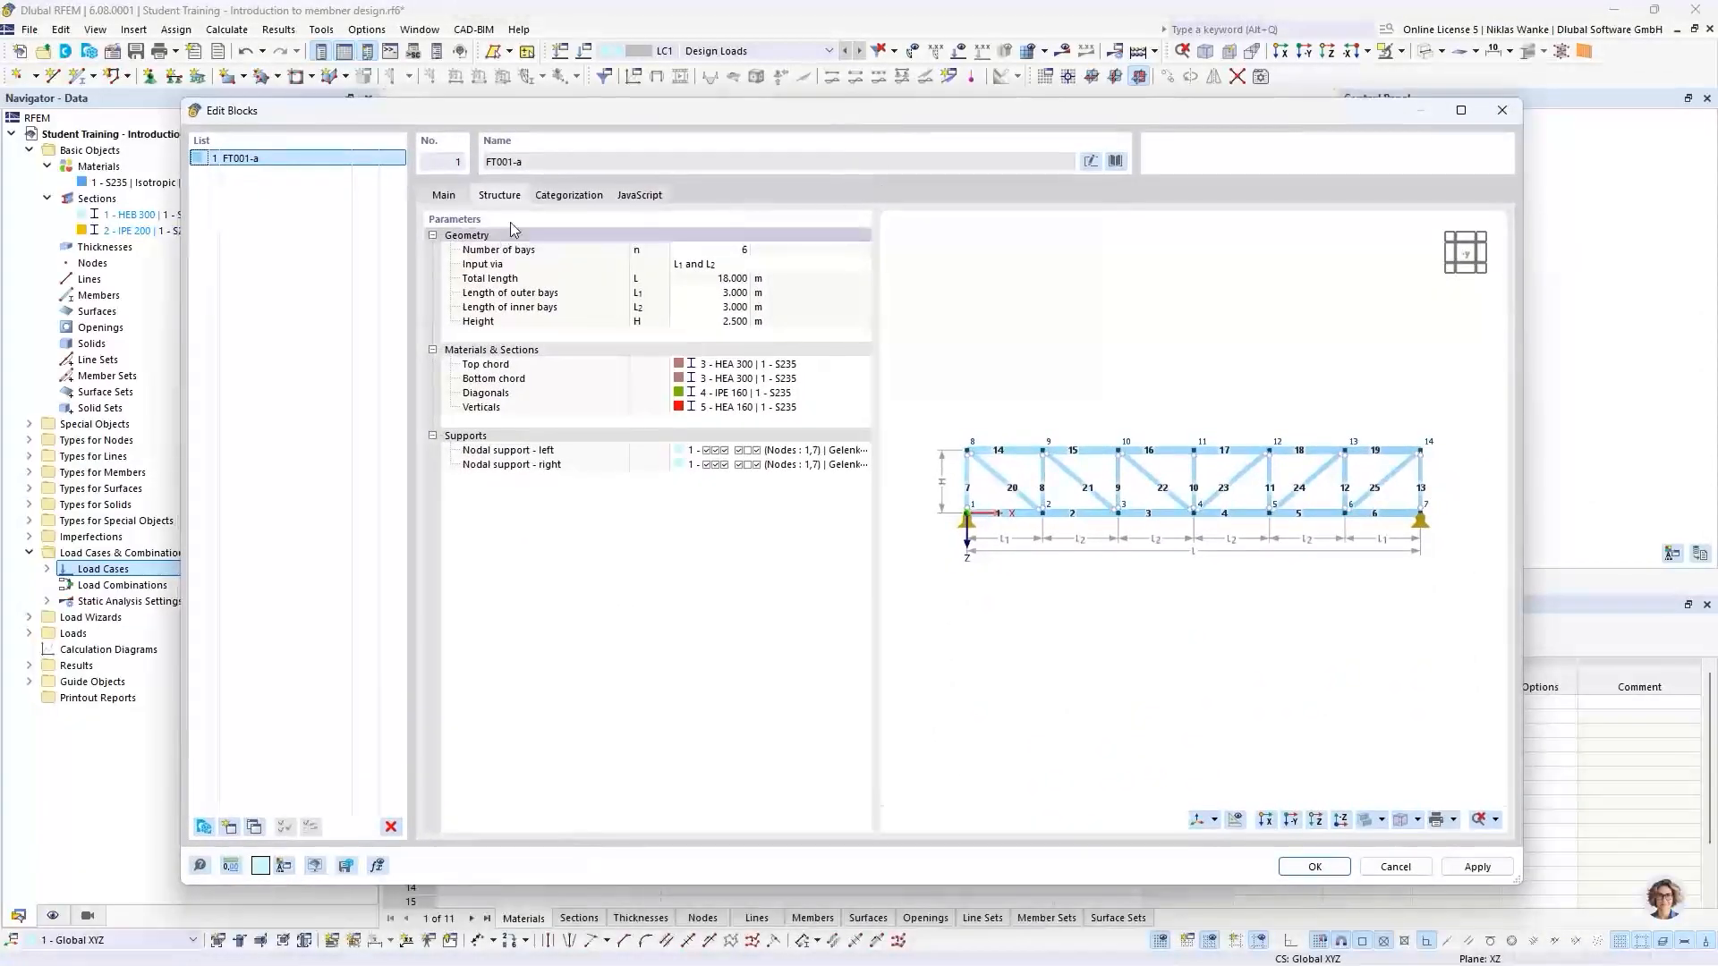
{"action": "left_click_drag", "start_coordinate": [637, 122], "coordinate": [663, 124]}
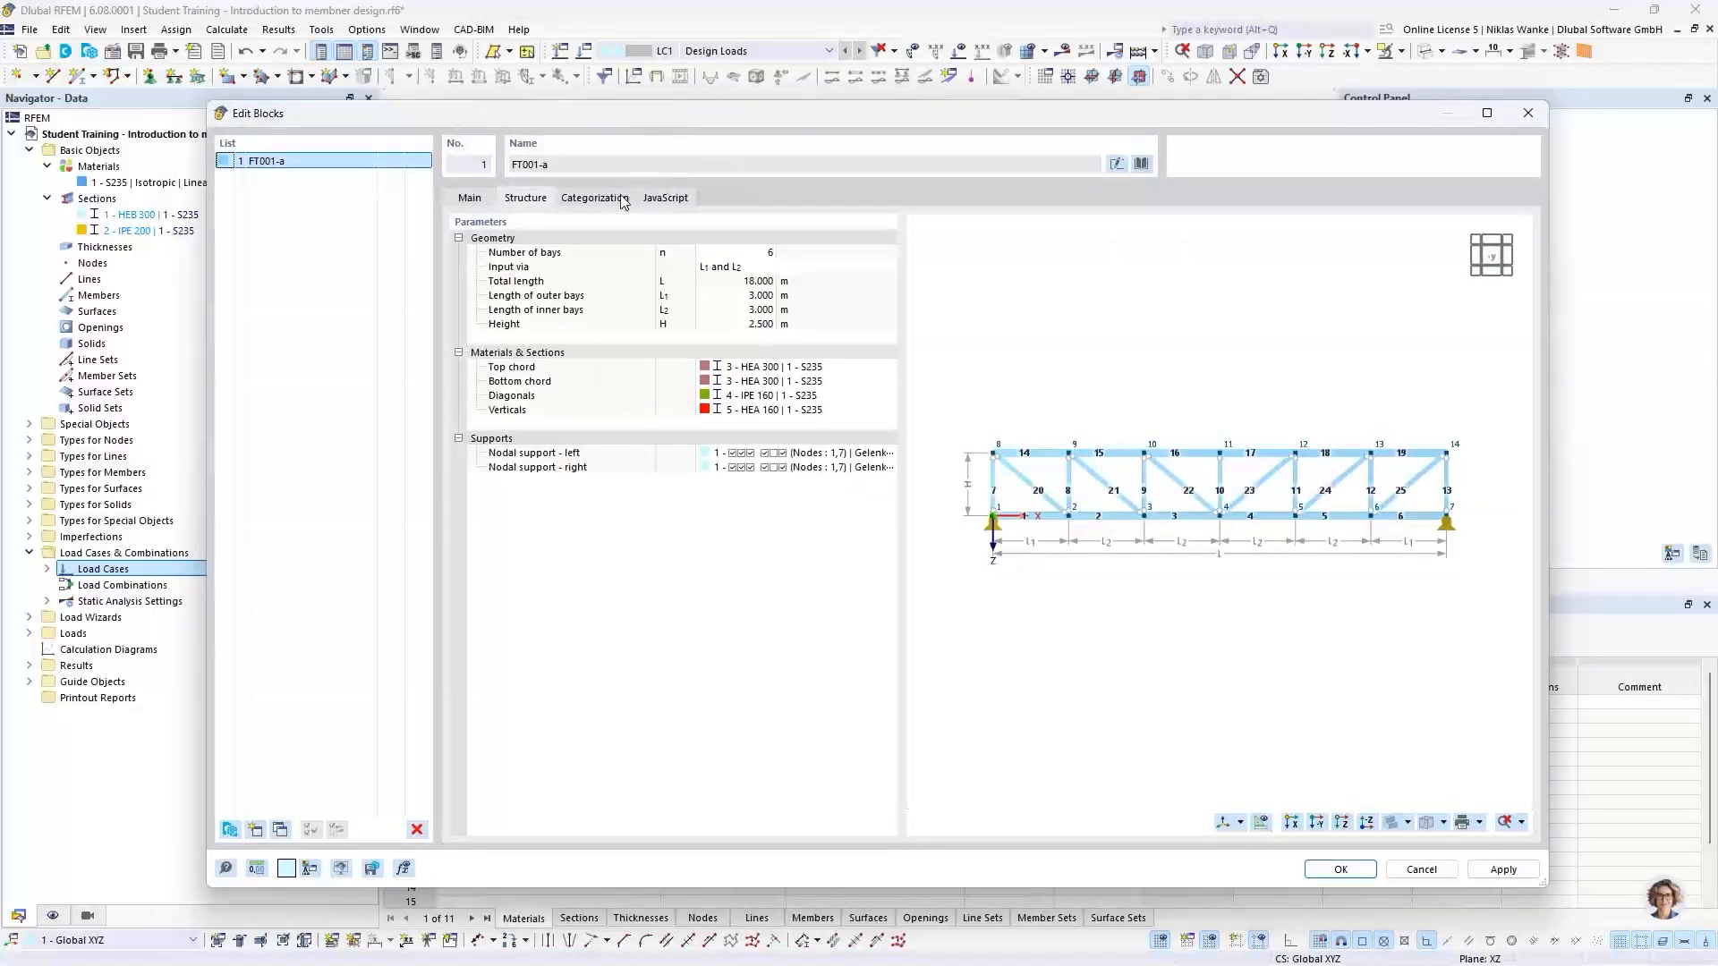
{"action": "left_click", "coordinate": [666, 199]}
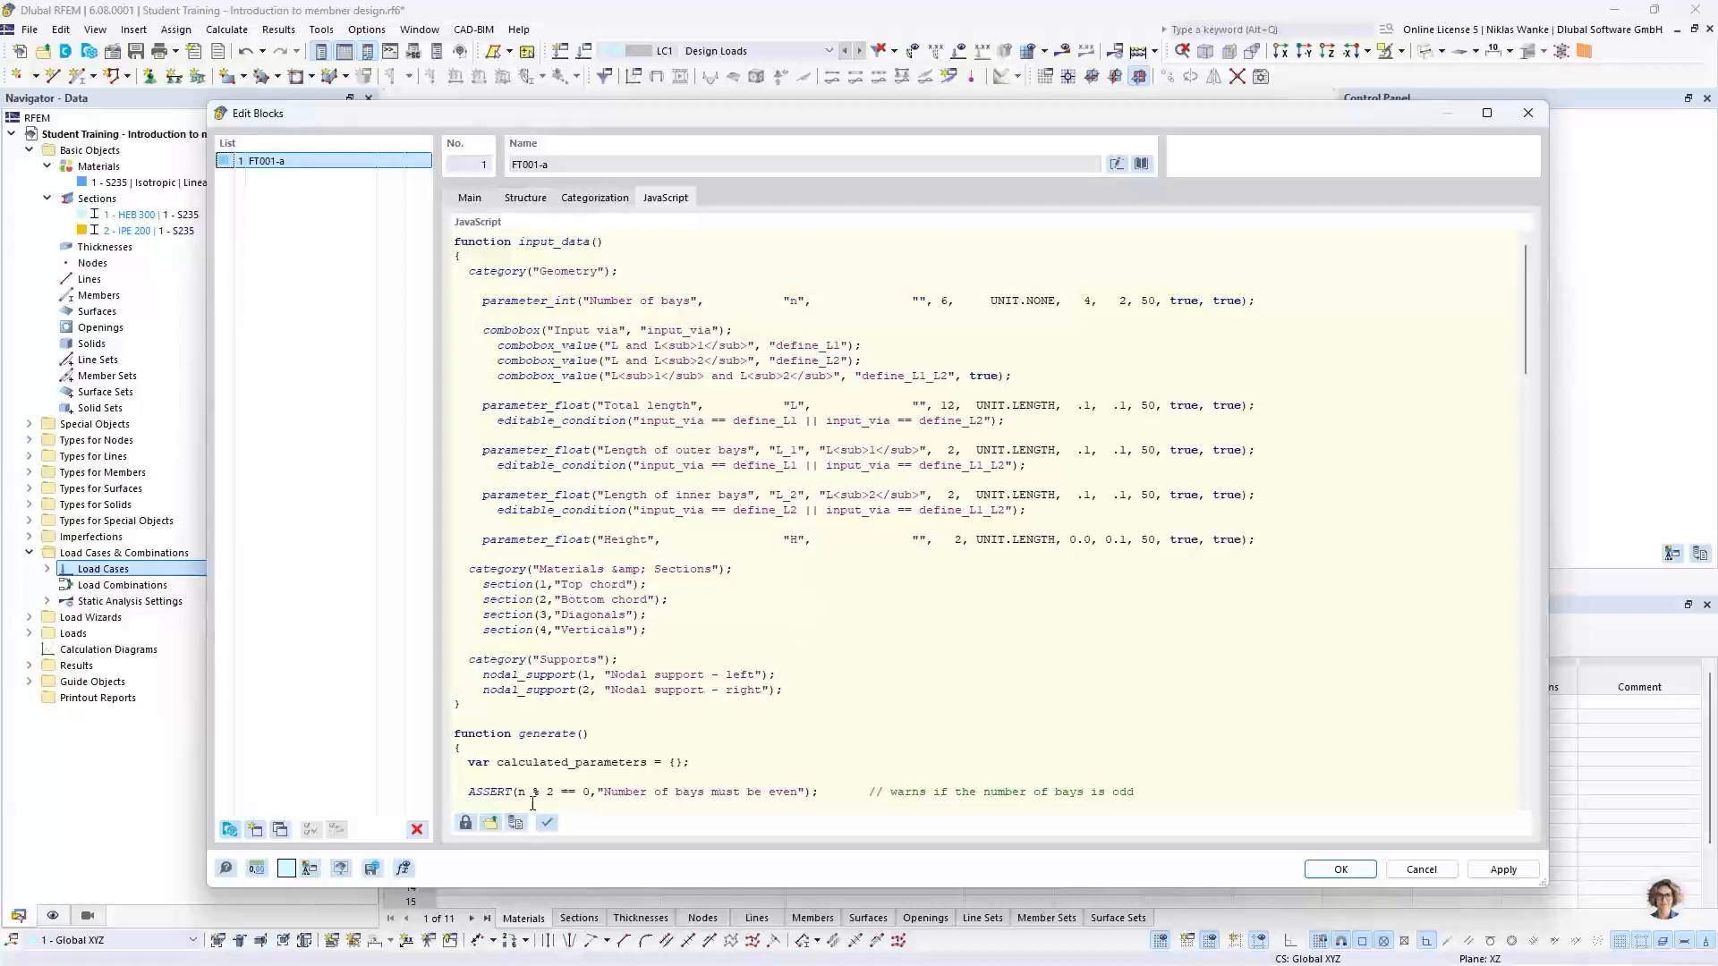
{"action": "left_click", "coordinate": [465, 830]}
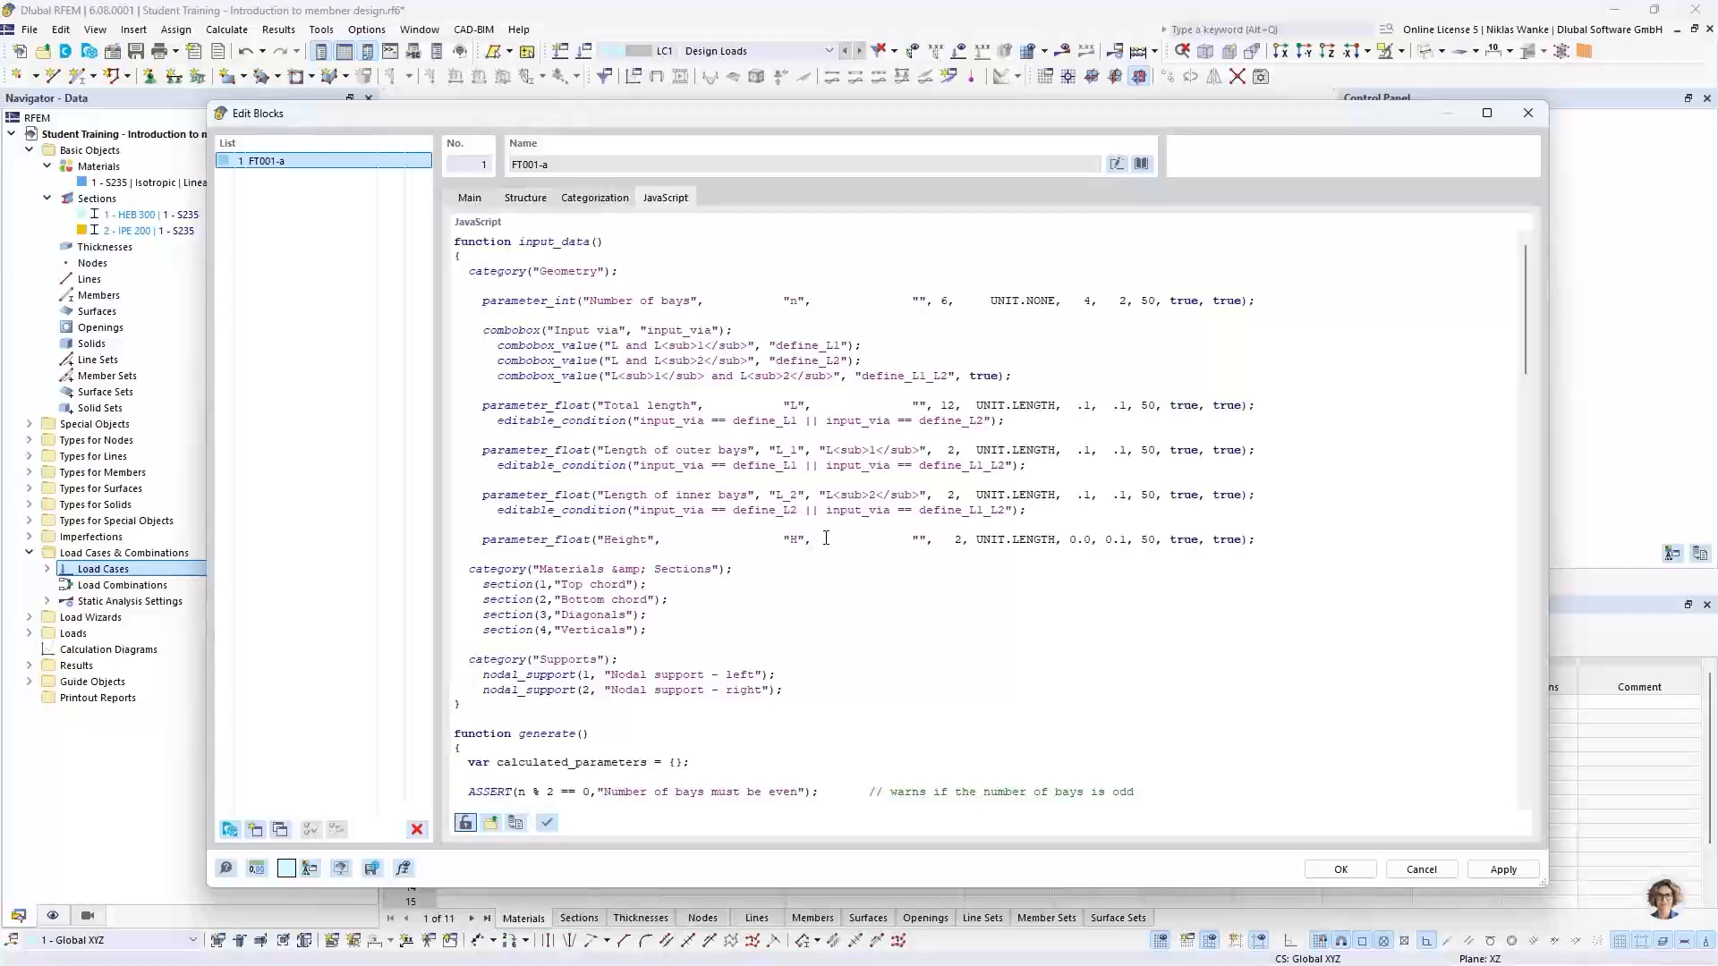
{"action": "scroll", "coordinate": [1230, 594], "scroll_direction": "down", "scroll_amount": 7}
{"action": "scroll", "coordinate": [1225, 586], "scroll_direction": "up", "scroll_amount": 7}
{"action": "left_click", "coordinate": [525, 198]}
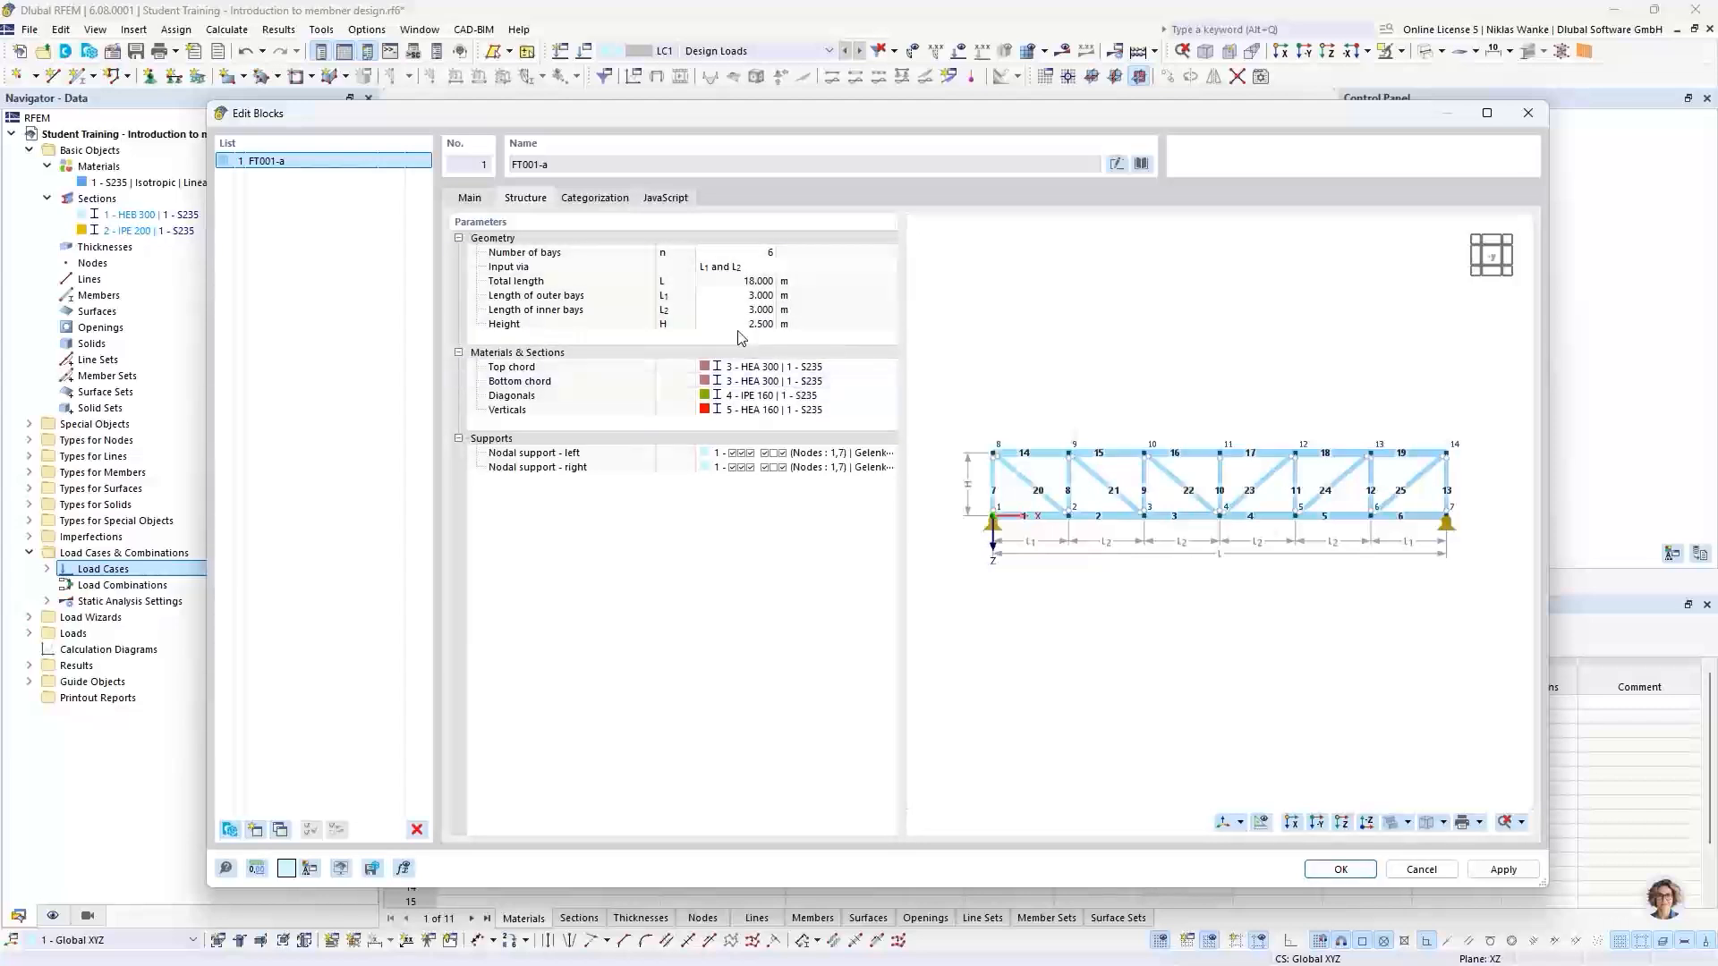
{"action": "left_click", "coordinate": [669, 199]}
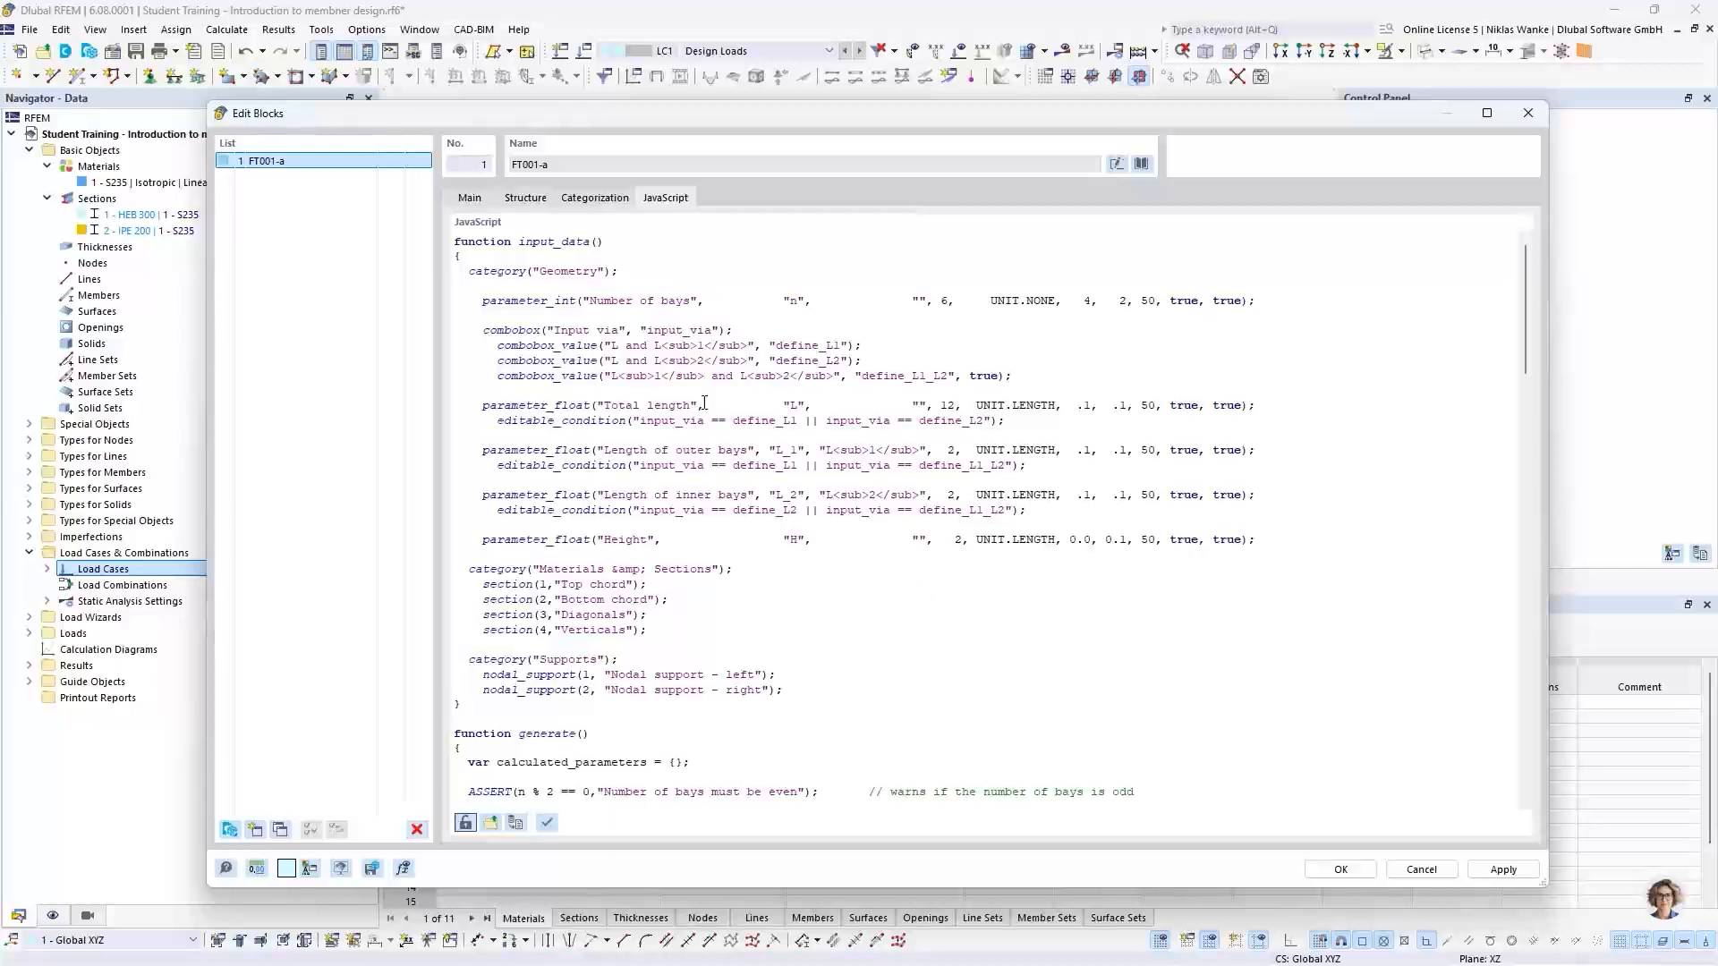
{"action": "left_click", "coordinate": [539, 199]}
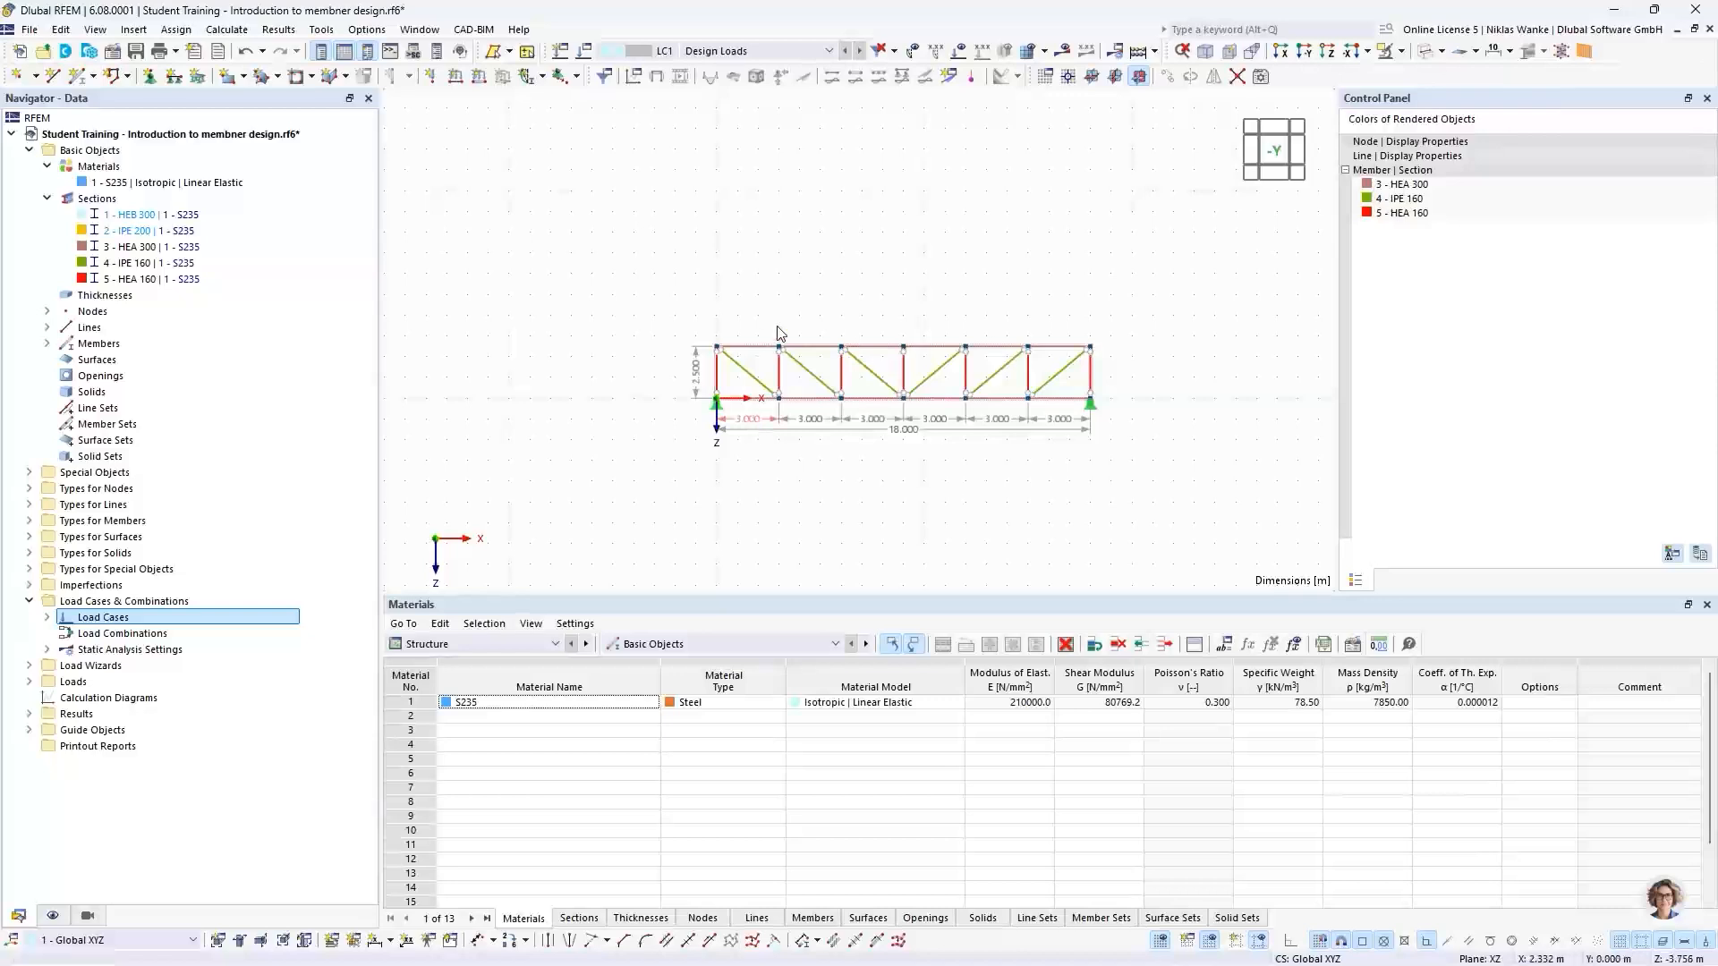
Display the generated truss as a solid model instead of a wireframe
{"action": "scroll", "coordinate": [848, 362], "scroll_direction": "up", "scroll_amount": 2}
{"action": "middle_click_drag", "start_coordinate": [909, 391], "coordinate": [826, 364]}
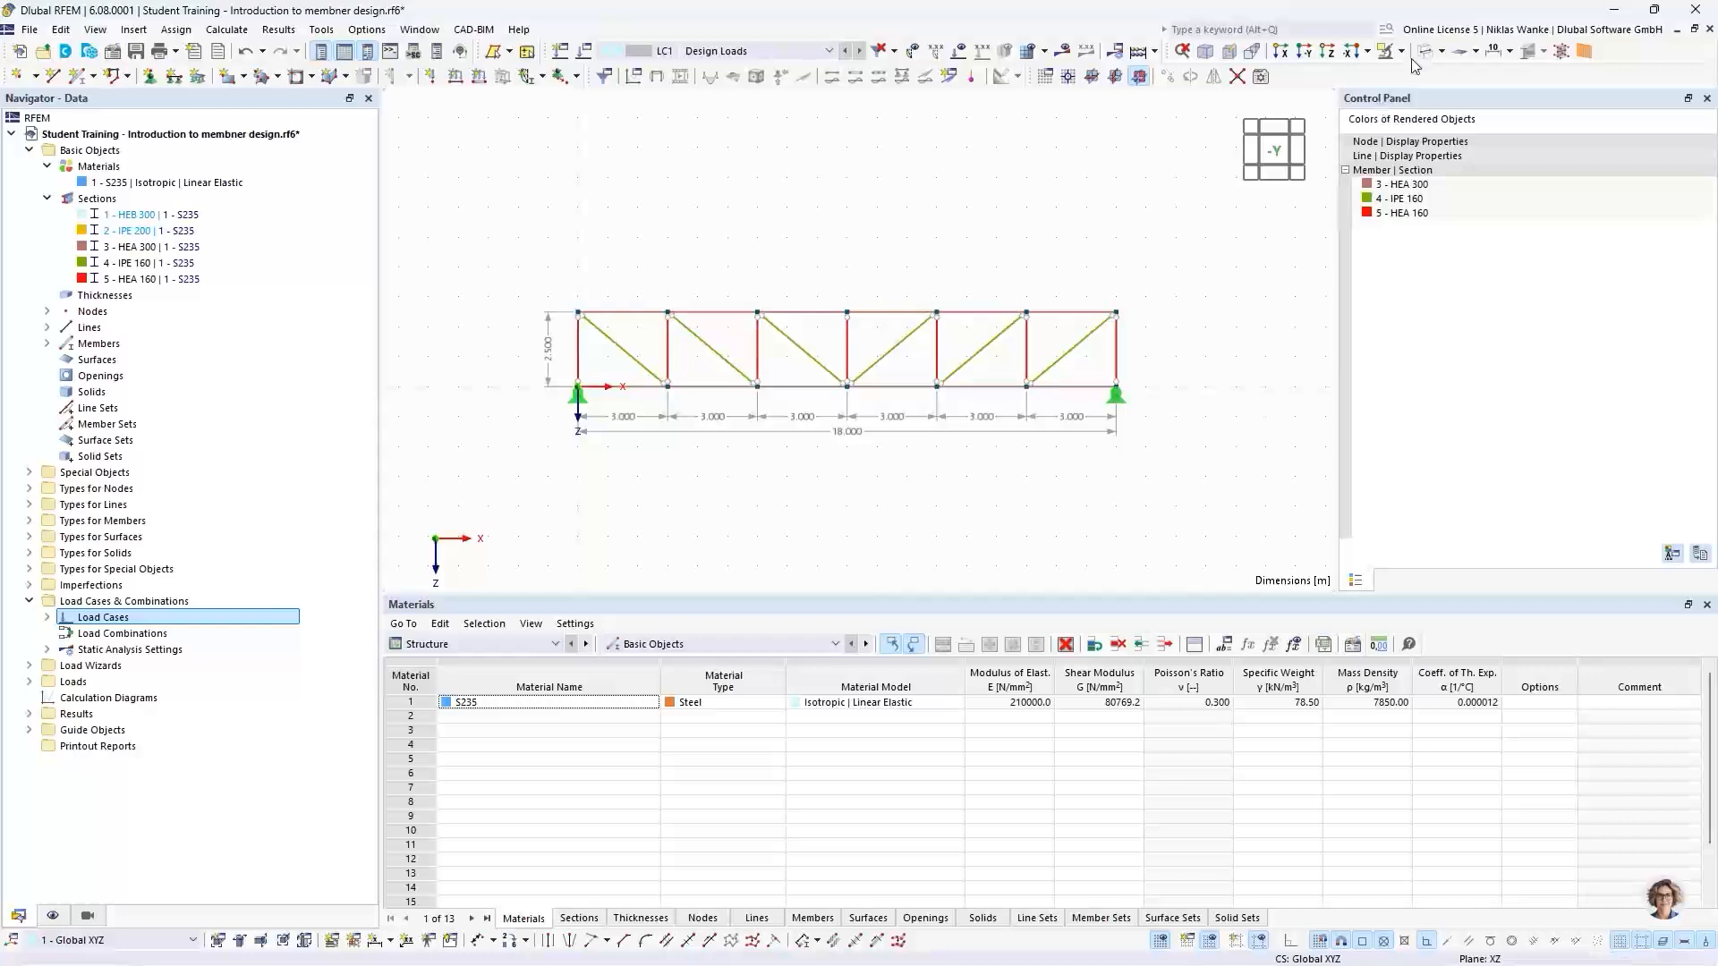
{"action": "left_click", "coordinate": [1442, 52]}
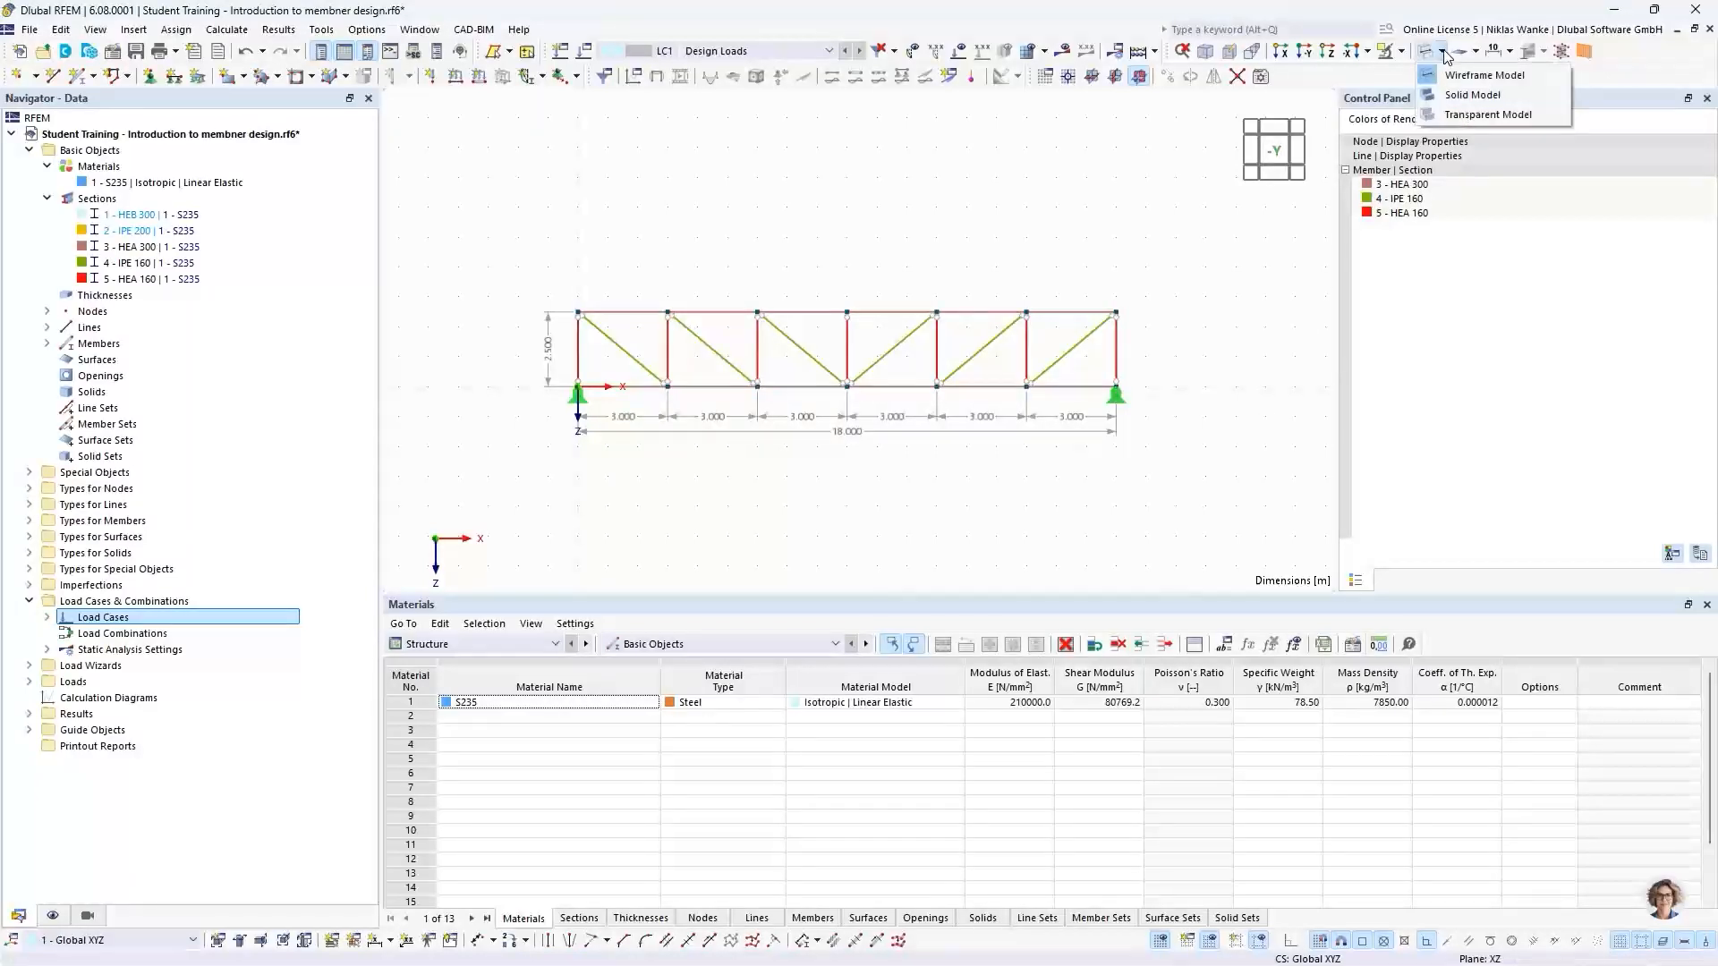
{"action": "left_click", "coordinate": [1456, 95]}
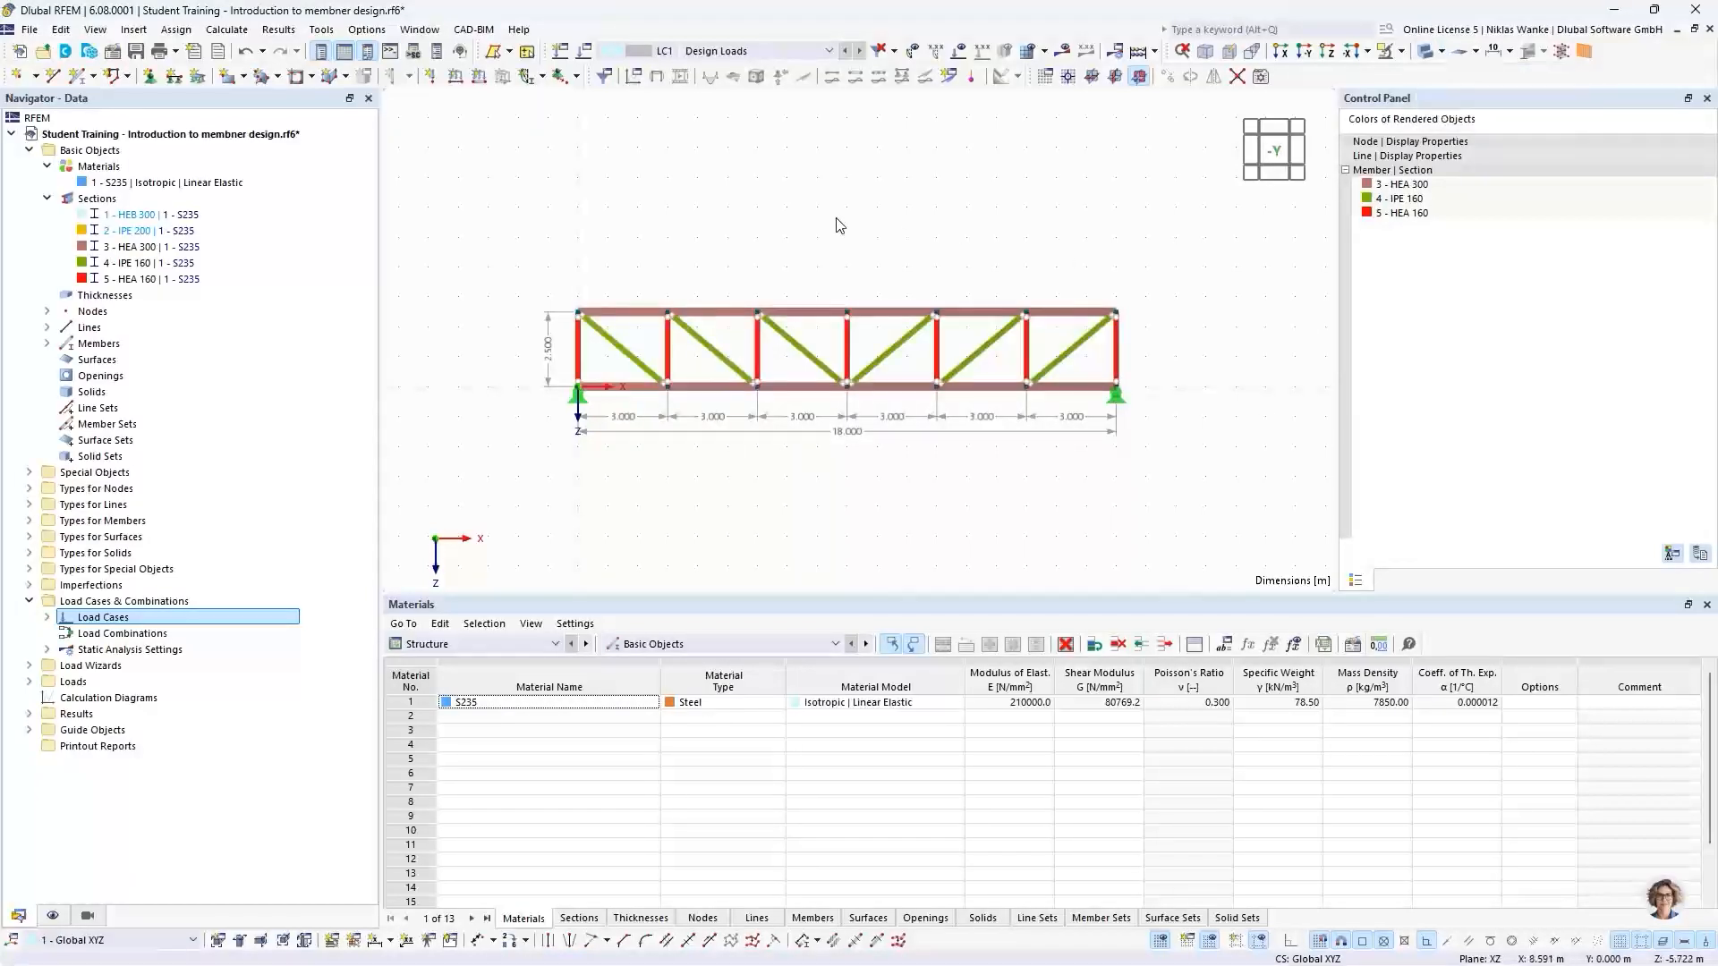
Inspect the member type and hinge option of the truss's third diagonal without changing them
{"action": "scroll", "coordinate": [775, 391], "scroll_direction": "up", "scroll_amount": 1}
{"action": "middle_click_drag", "start_coordinate": [774, 391], "coordinate": [694, 378], "text": "ctrl"}
{"action": "scroll", "coordinate": [810, 295], "scroll_direction": "up", "scroll_amount": 3}
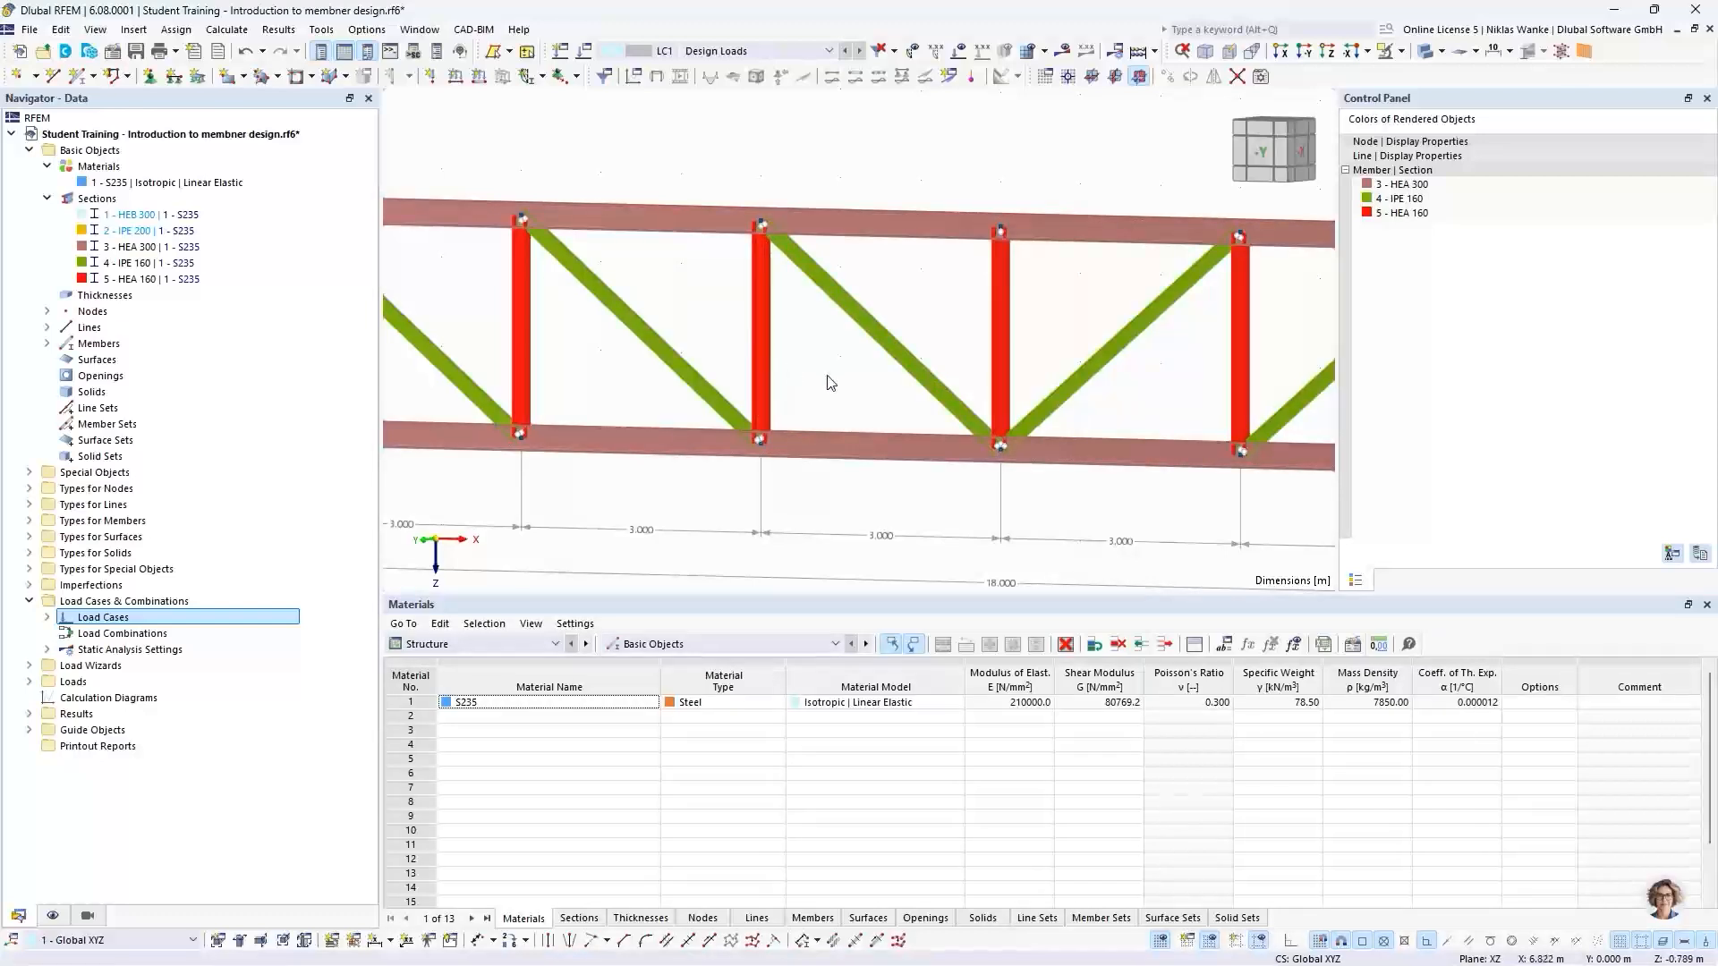
{"action": "double_click", "coordinate": [845, 298]}
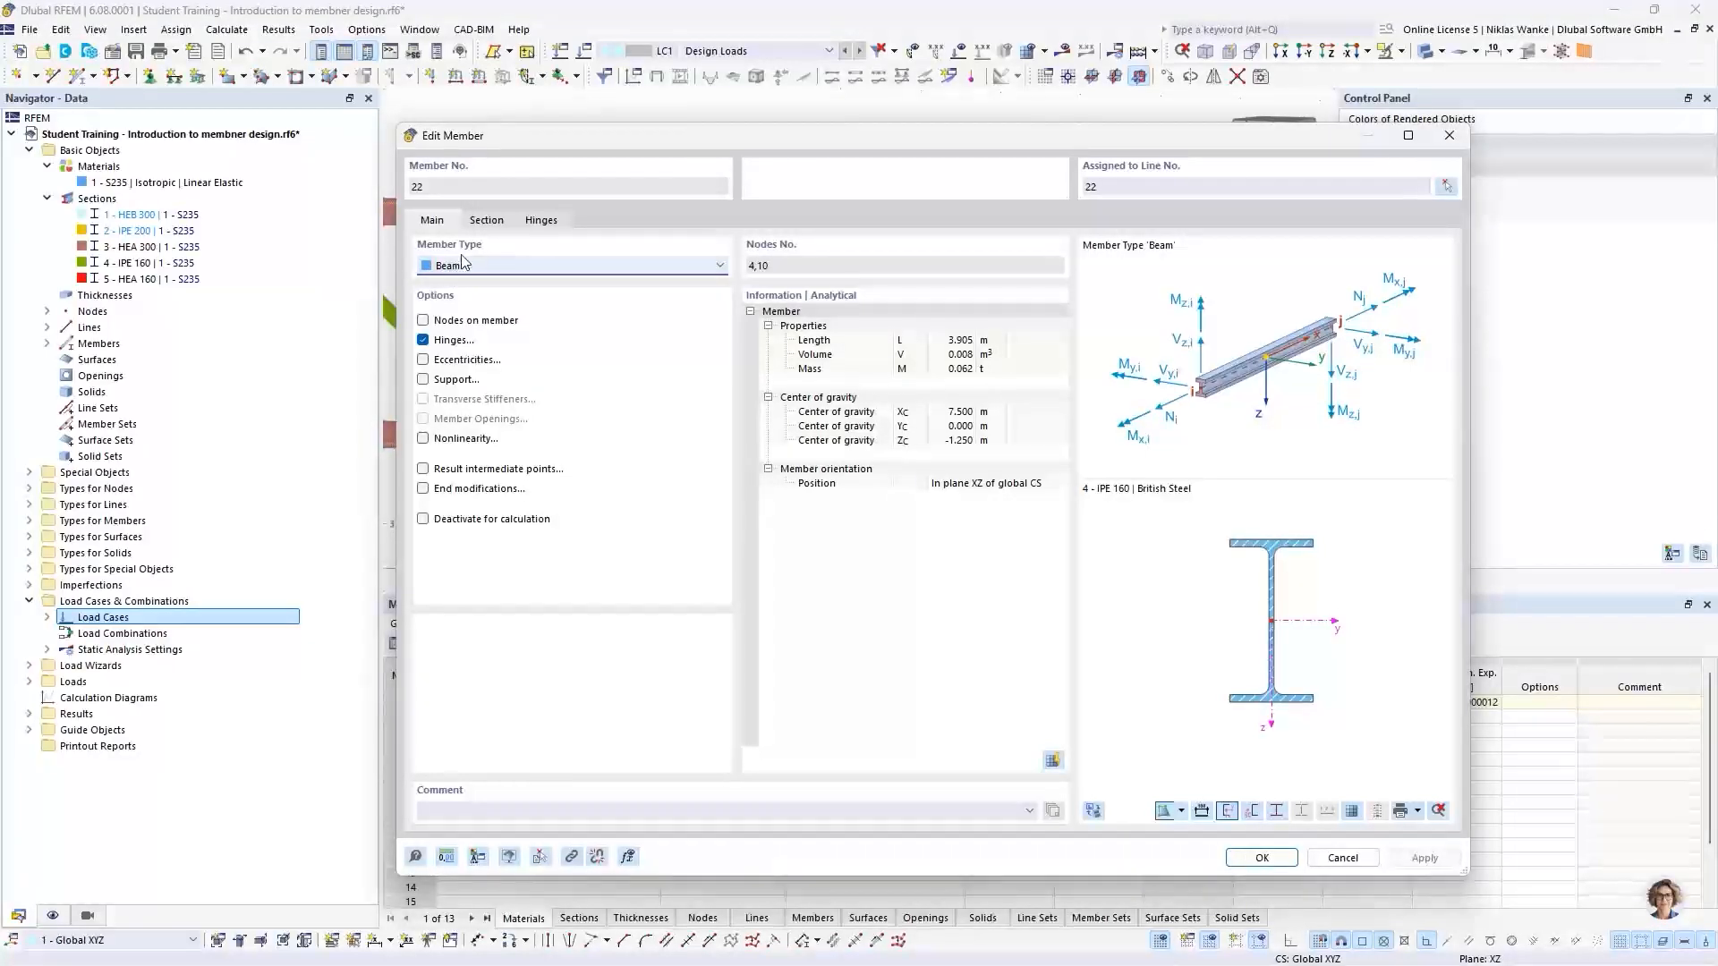
{"action": "left_click", "coordinate": [1444, 137]}
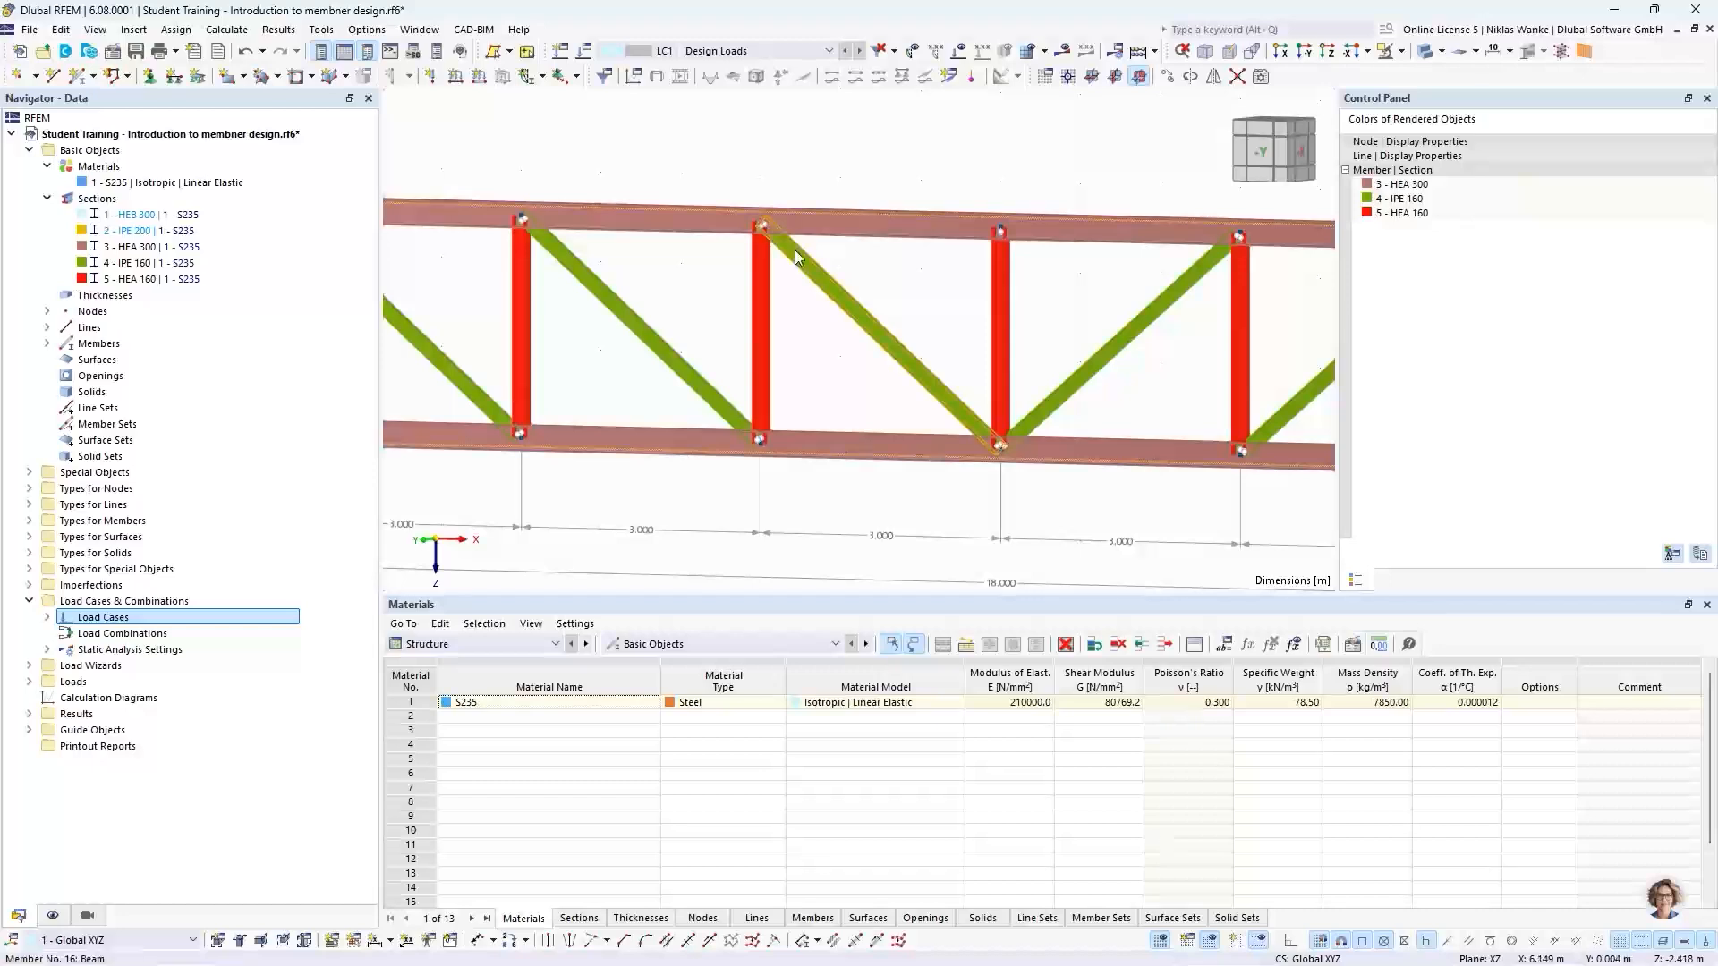
{"action": "double_click", "coordinate": [832, 286]}
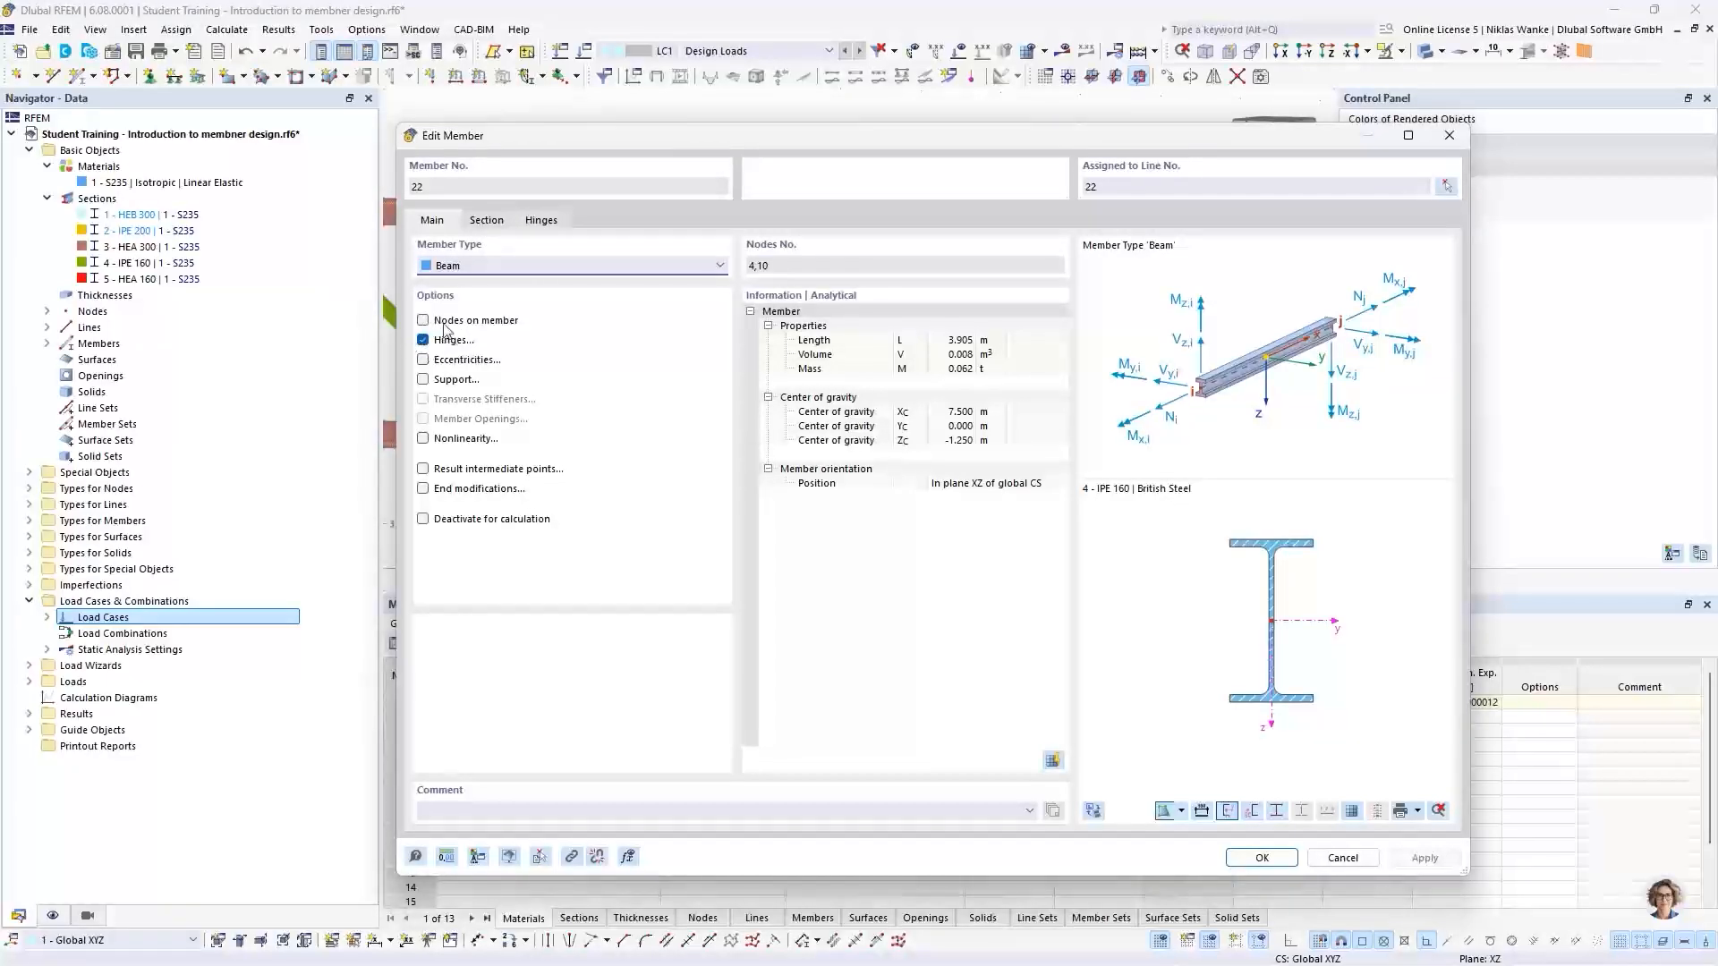
{"action": "left_click", "coordinate": [1449, 136]}
{"action": "scroll", "coordinate": [809, 347], "scroll_direction": "down", "scroll_amount": 2}
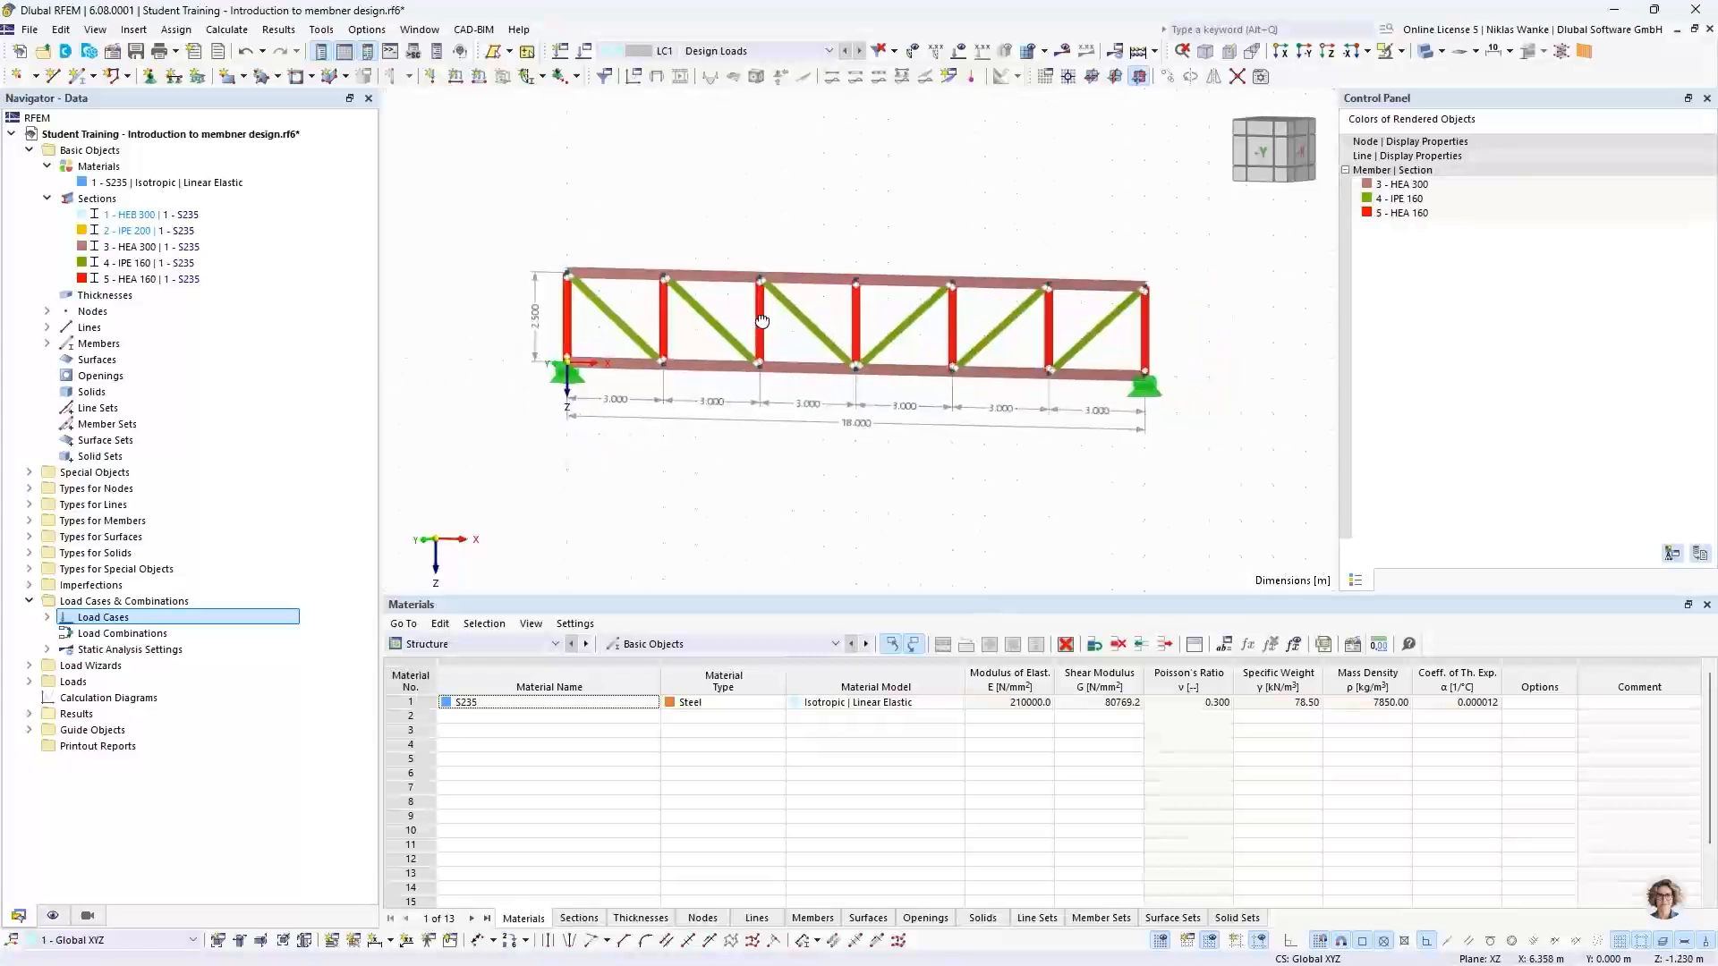
Activate the visibility filter and show only the members with the IPE 160 and HEA 160 sections
{"action": "middle_click_drag", "start_coordinate": [762, 320], "coordinate": [798, 313], "text": "ctrl"}
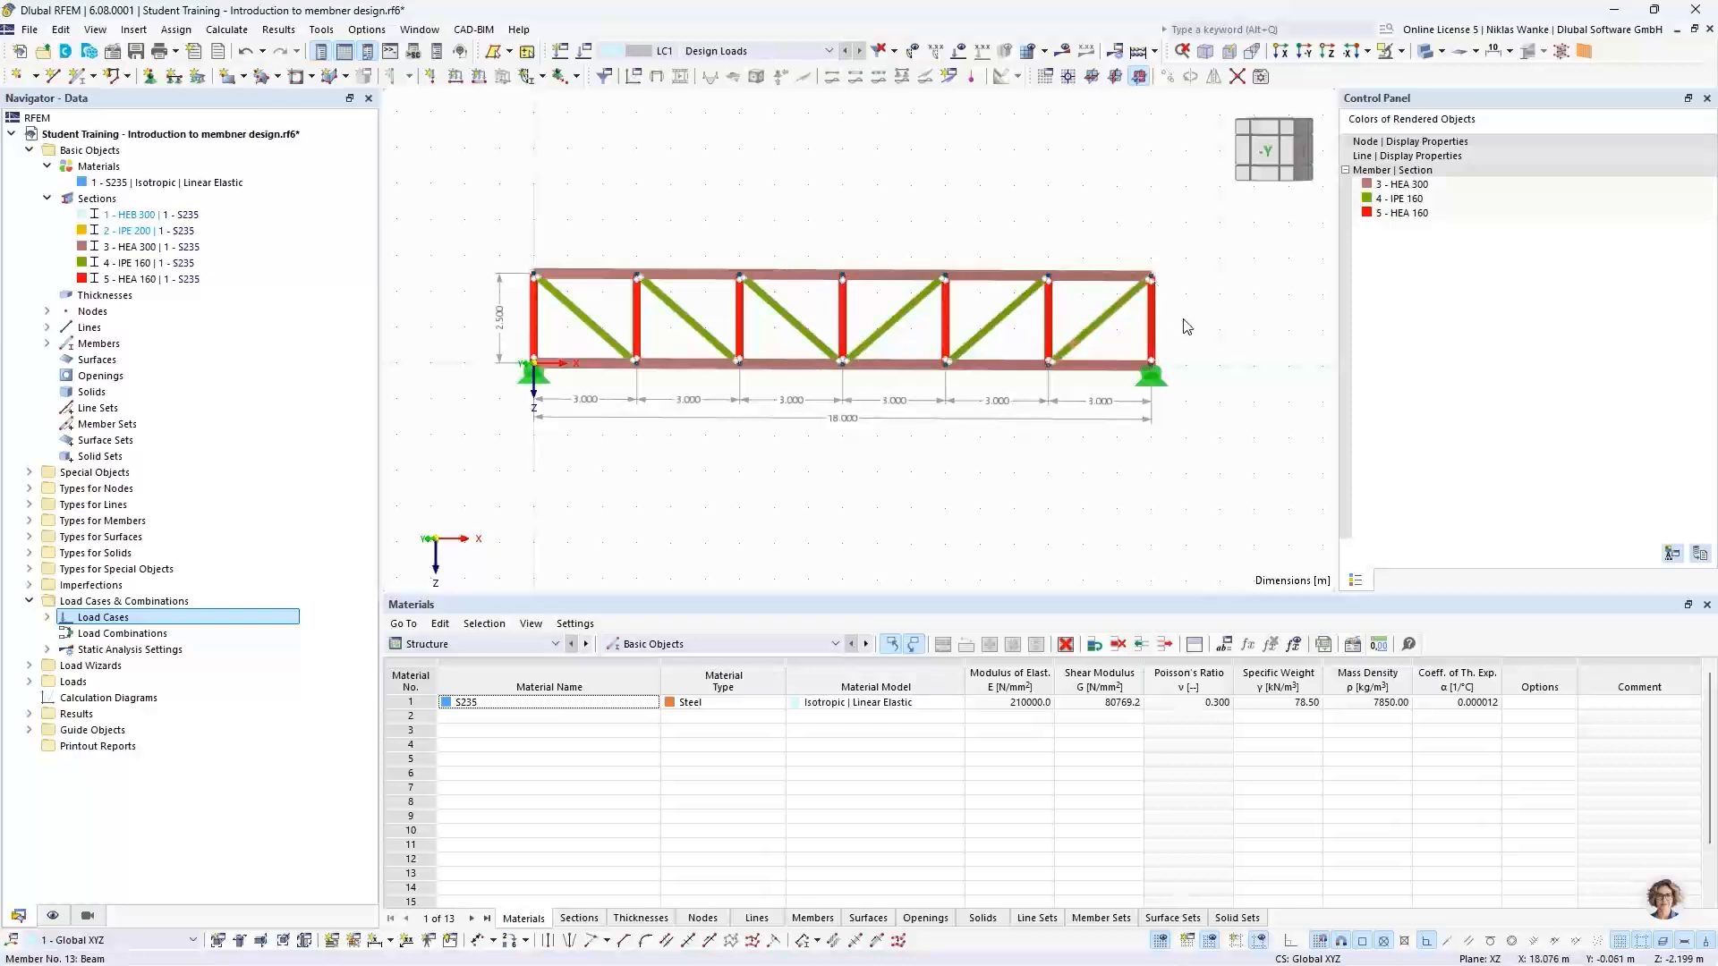
{"action": "scroll", "coordinate": [1199, 324], "scroll_direction": "down", "scroll_amount": 2}
{"action": "middle_click_drag", "start_coordinate": [1198, 326], "coordinate": [1219, 356]}
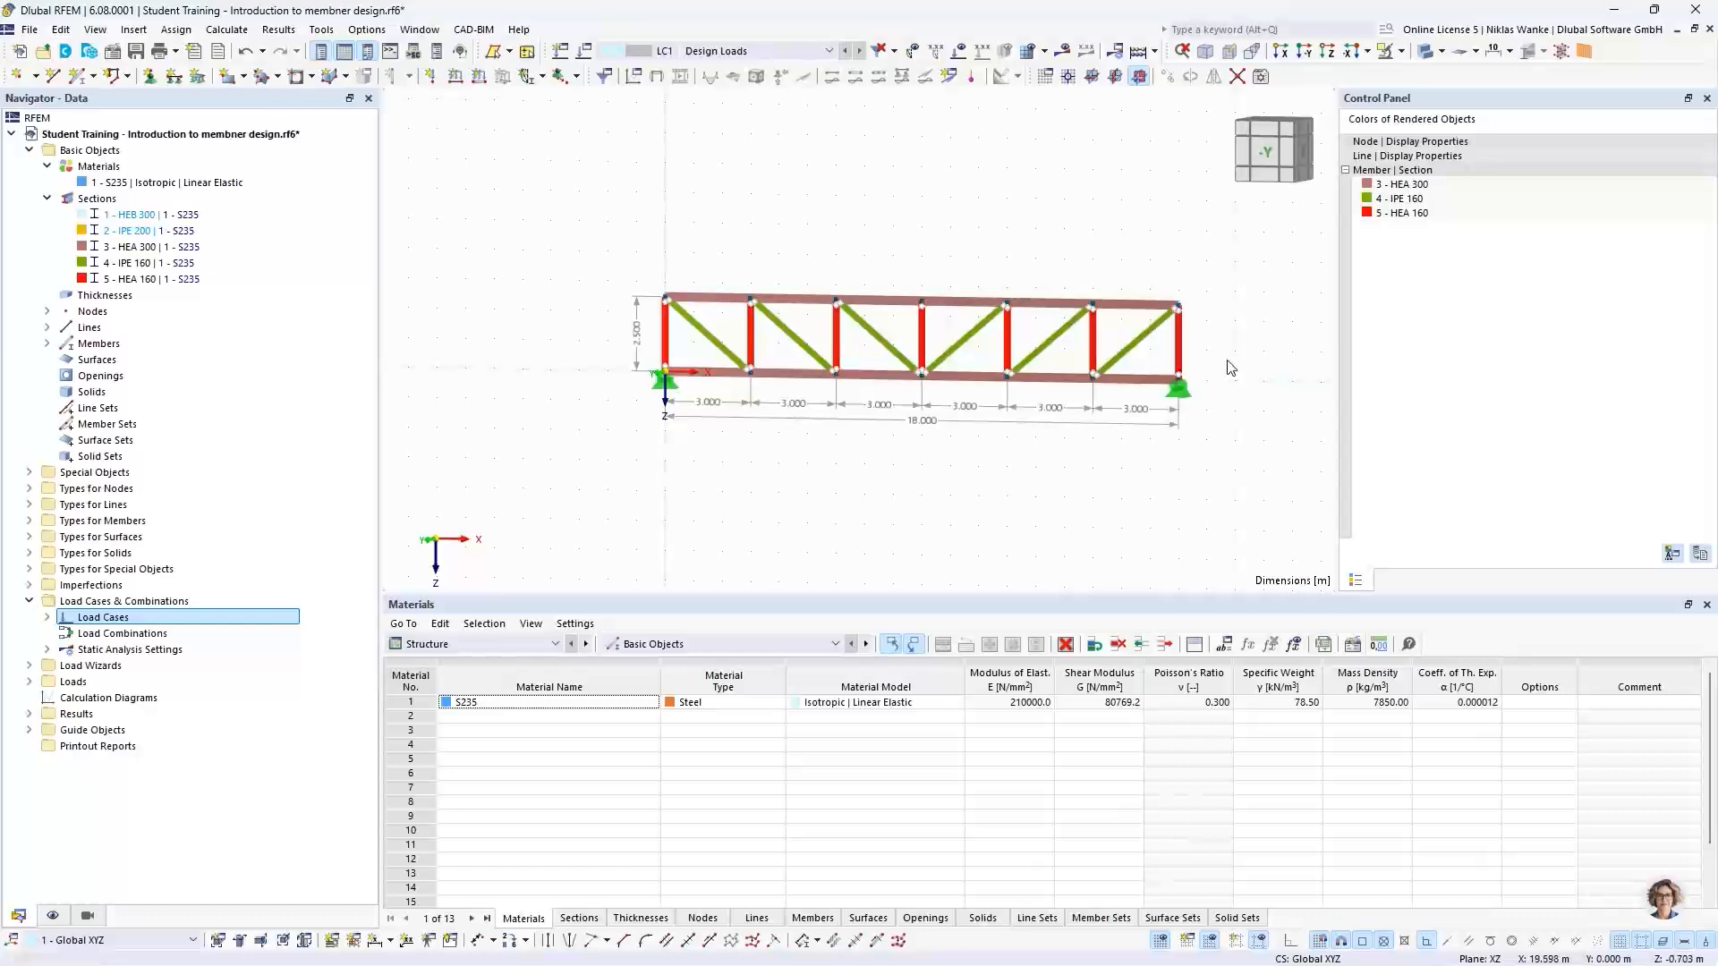
{"action": "mouse_move", "coordinate": [1231, 352]}
{"action": "middle_mouse_down"}
{"action": "mouse_move", "coordinate": [1169, 350]}
{"action": "mouse_move", "coordinate": [1227, 359]}
{"action": "middle_mouse_up"}
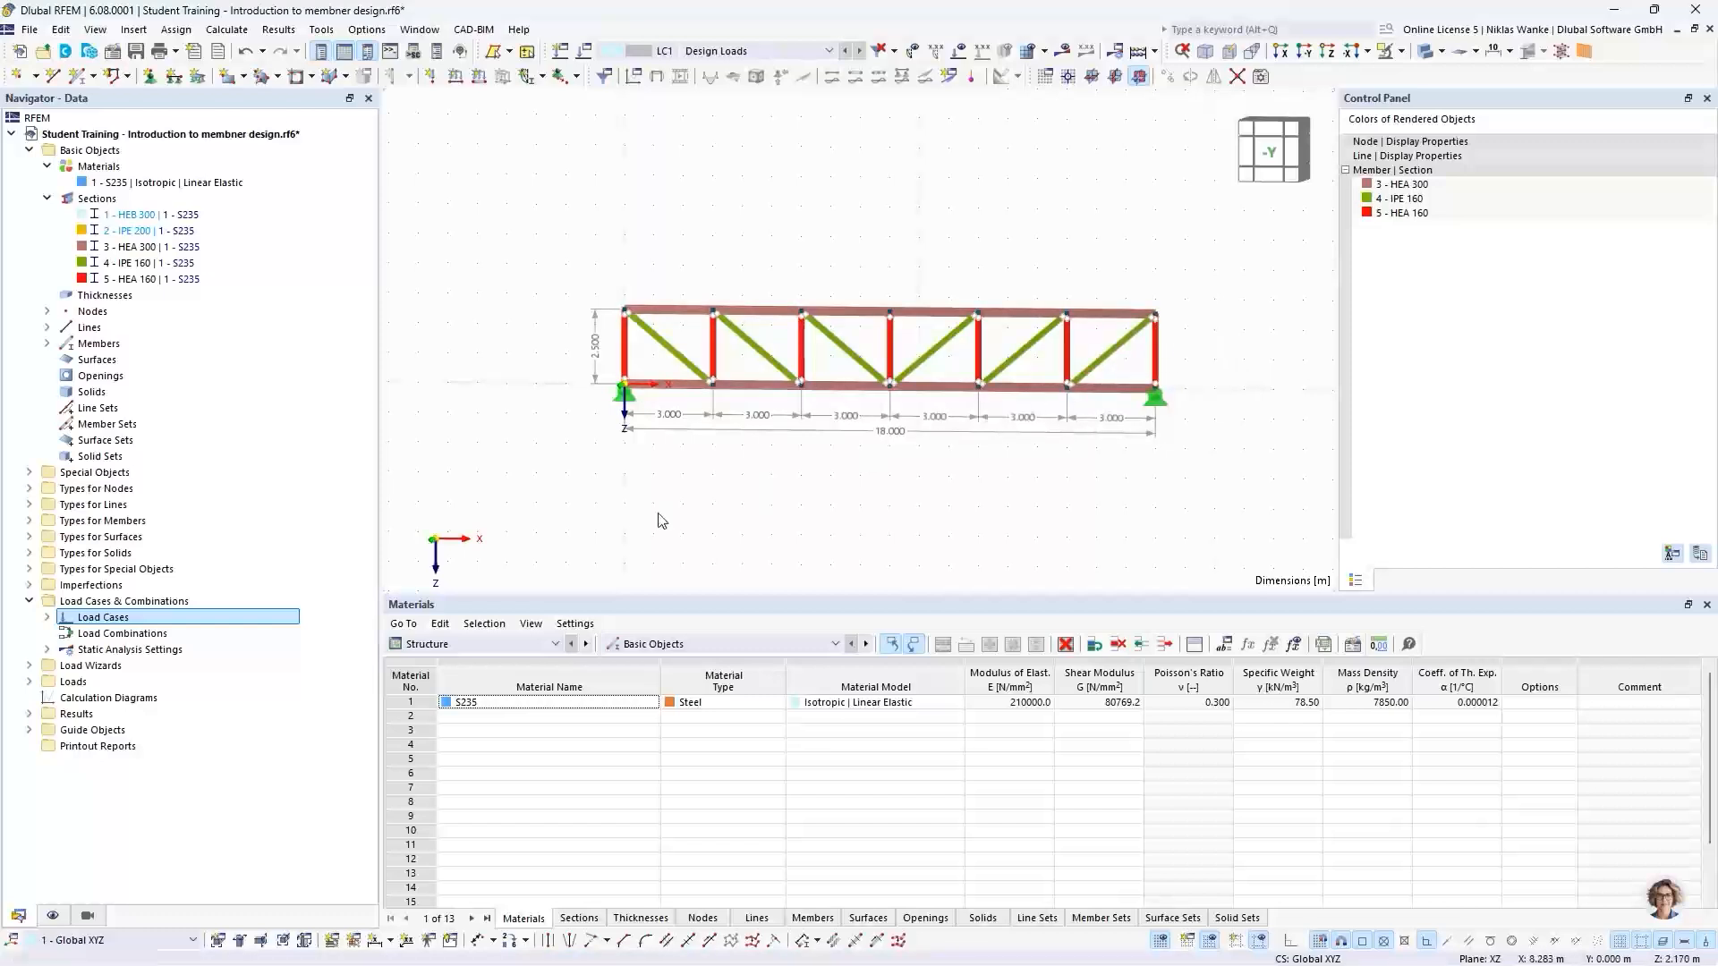
{"action": "left_click", "coordinate": [88, 916]}
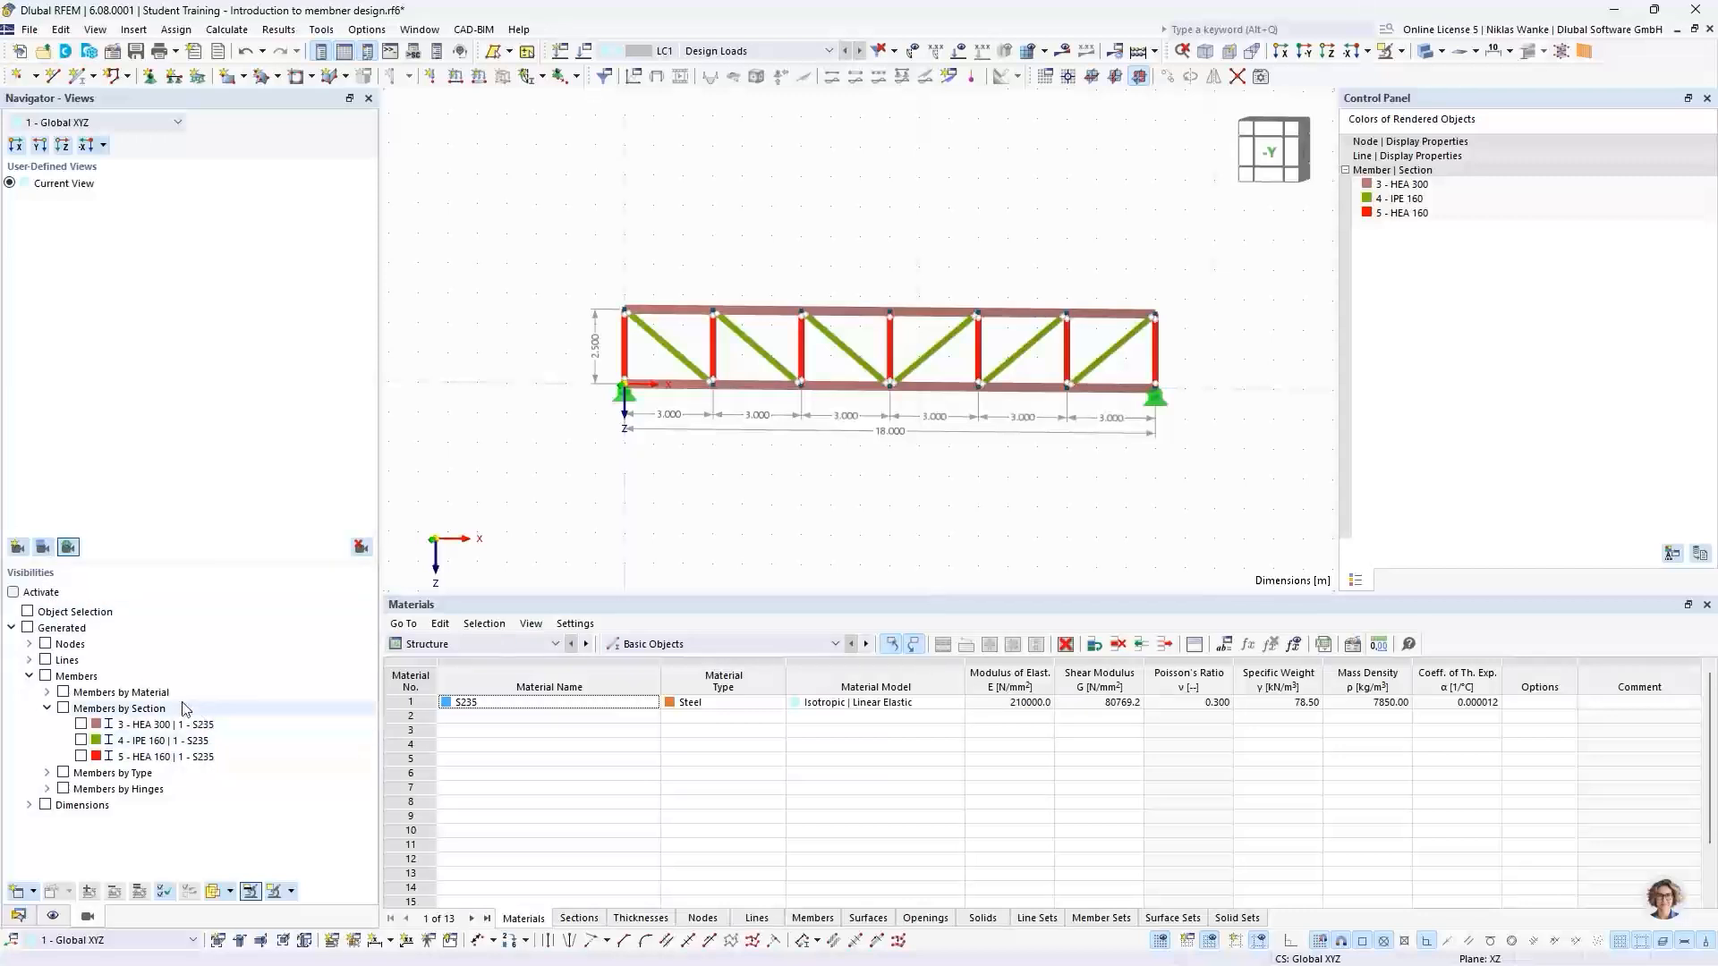
{"action": "left_click", "coordinate": [13, 593]}
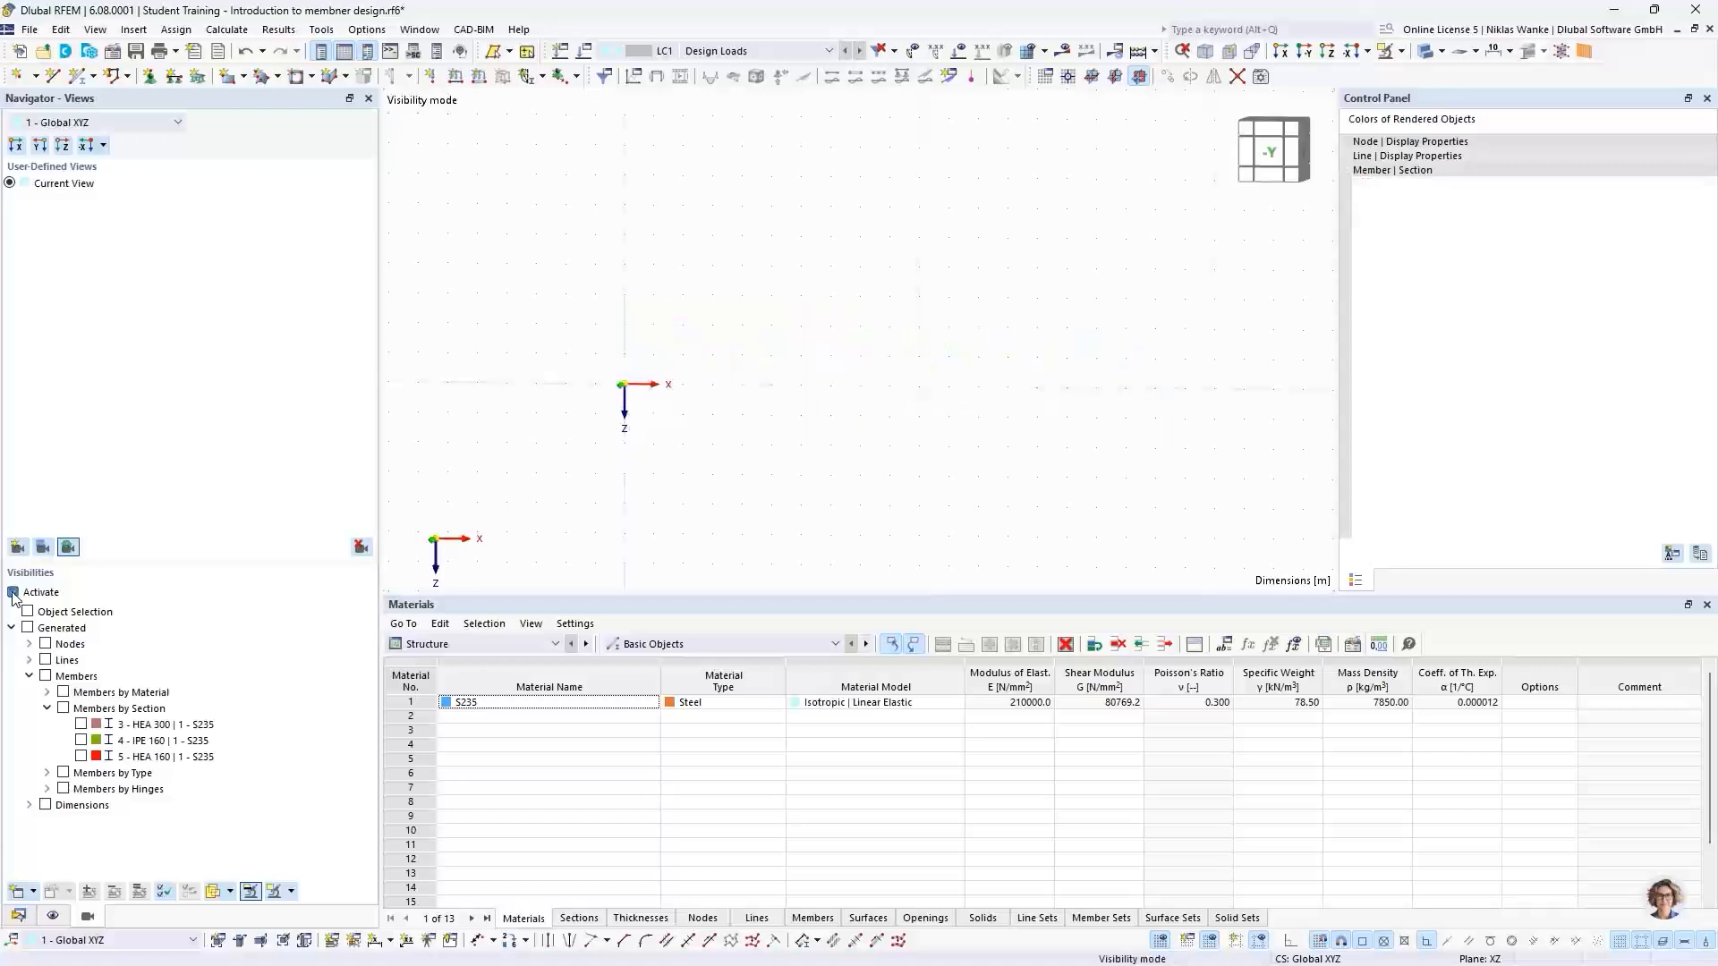
{"action": "left_click", "coordinate": [80, 740]}
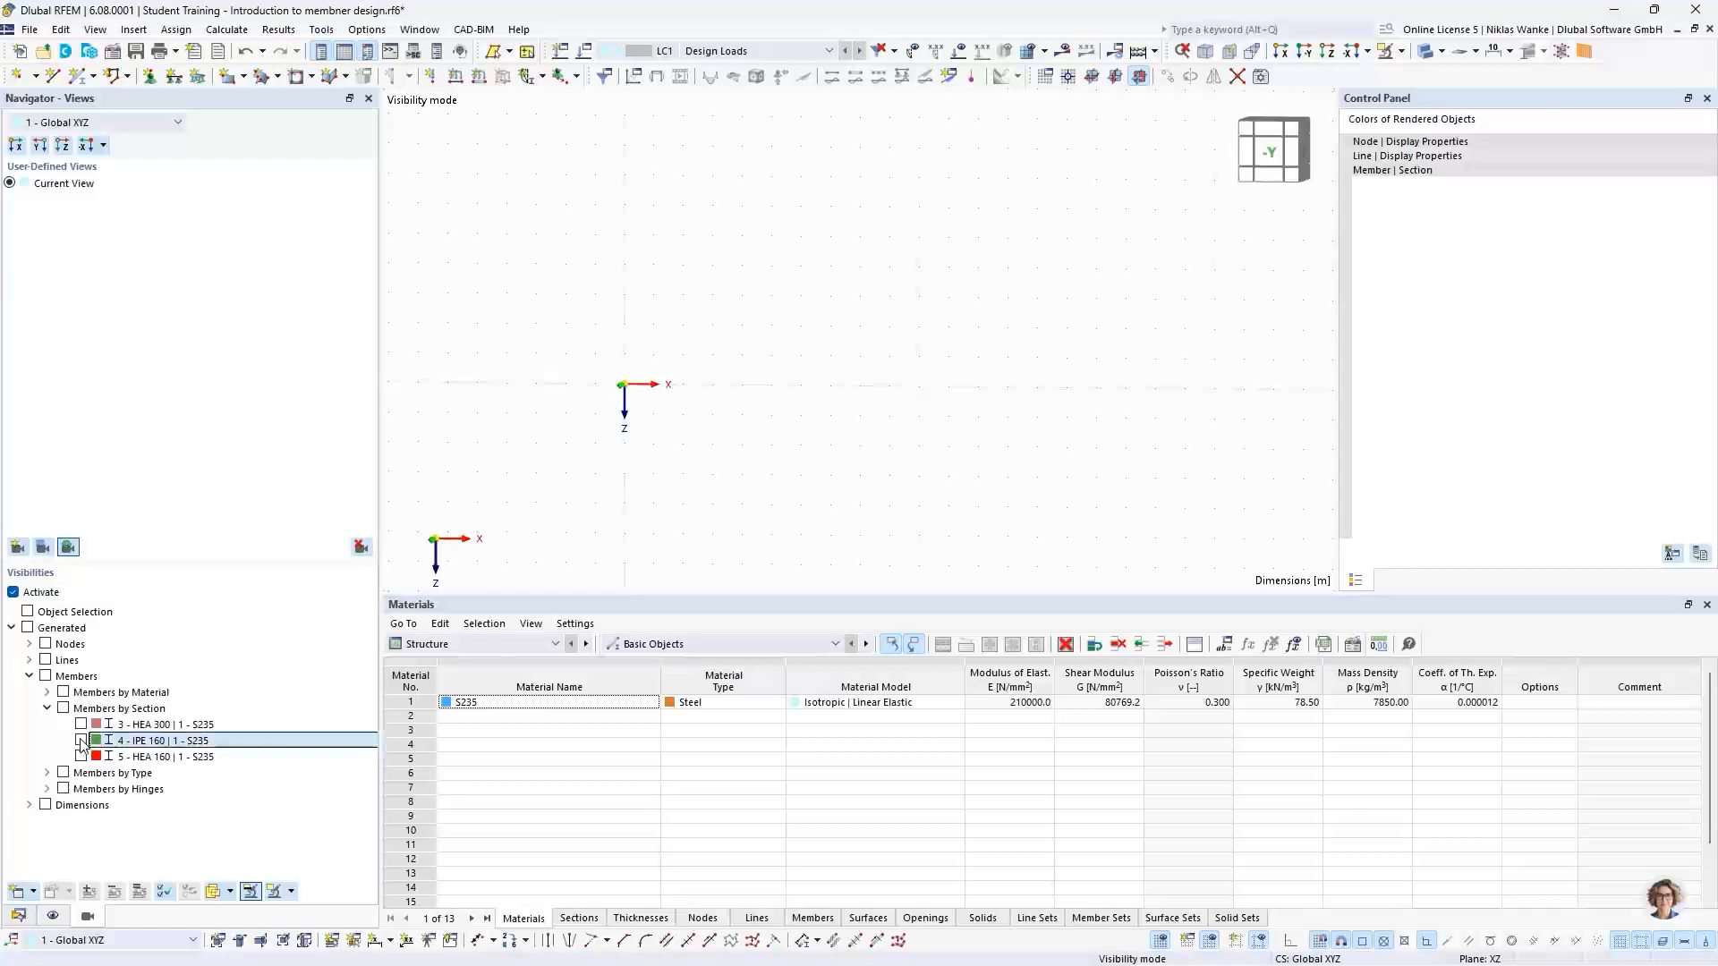
{"action": "left_click", "coordinate": [81, 757]}
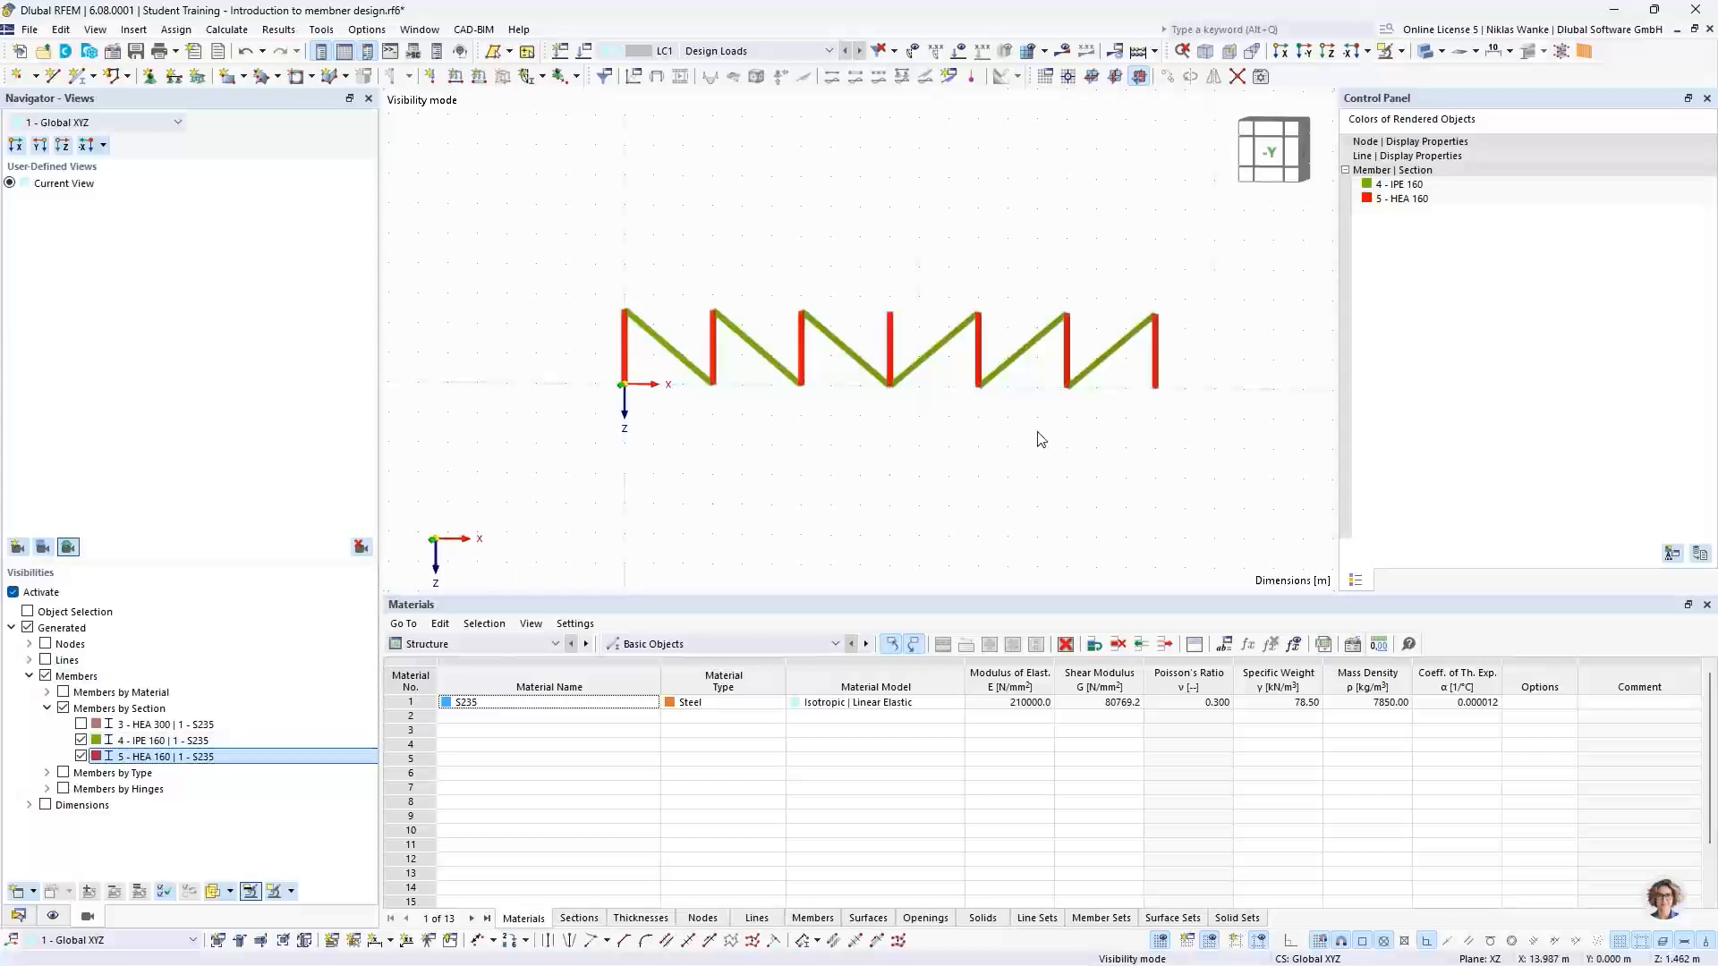
Change the member type of all visible diagonals and verticals (members 7-13 and 20-25) to Truss
{"action": "left_click_drag", "start_coordinate": [501, 210], "coordinate": [1243, 492]}
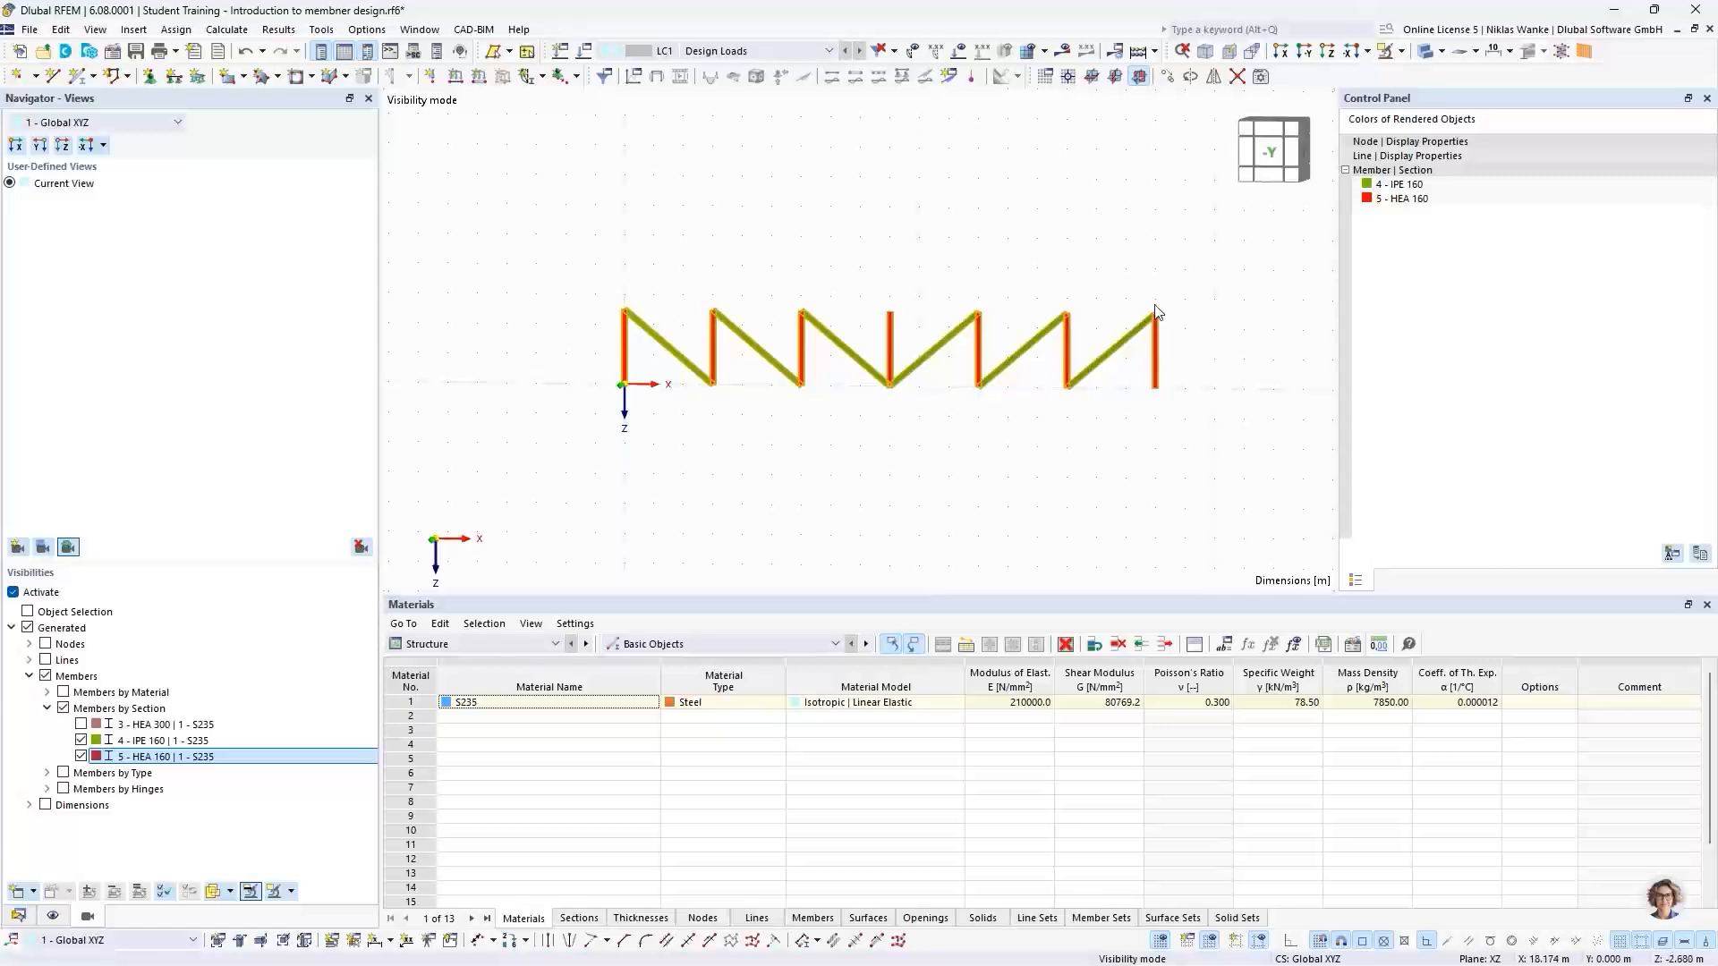
{"action": "right_click", "coordinate": [1158, 355]}
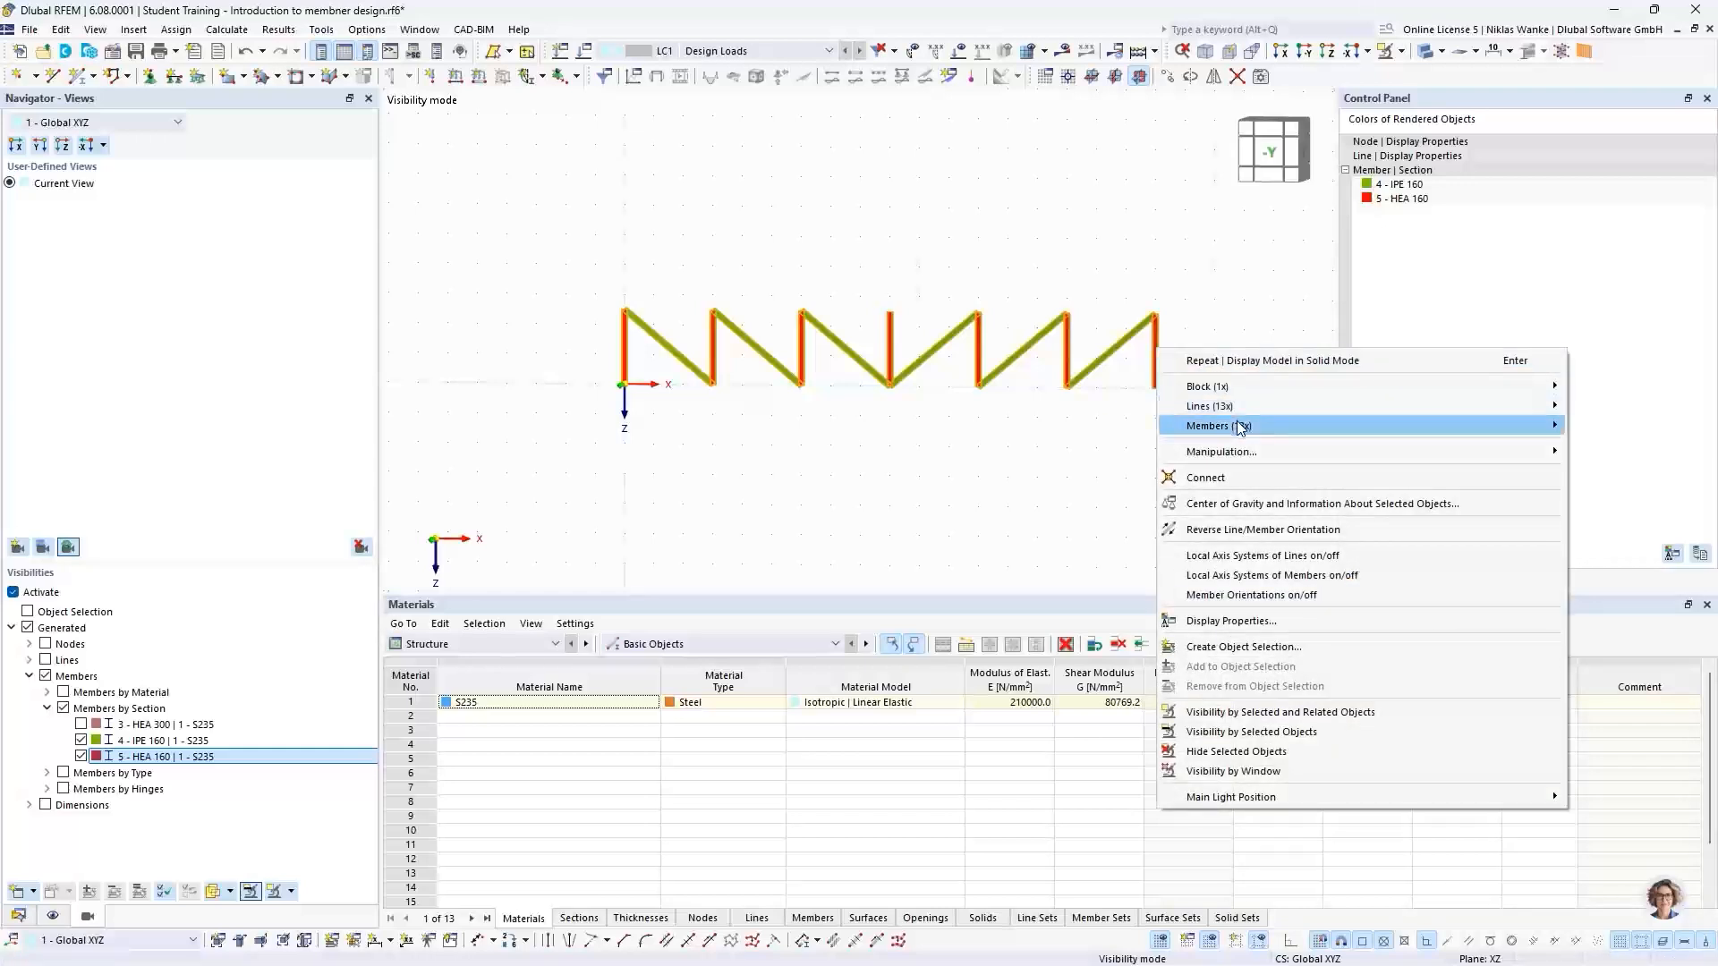
{"action": "mouse_move", "coordinate": [1239, 426]}
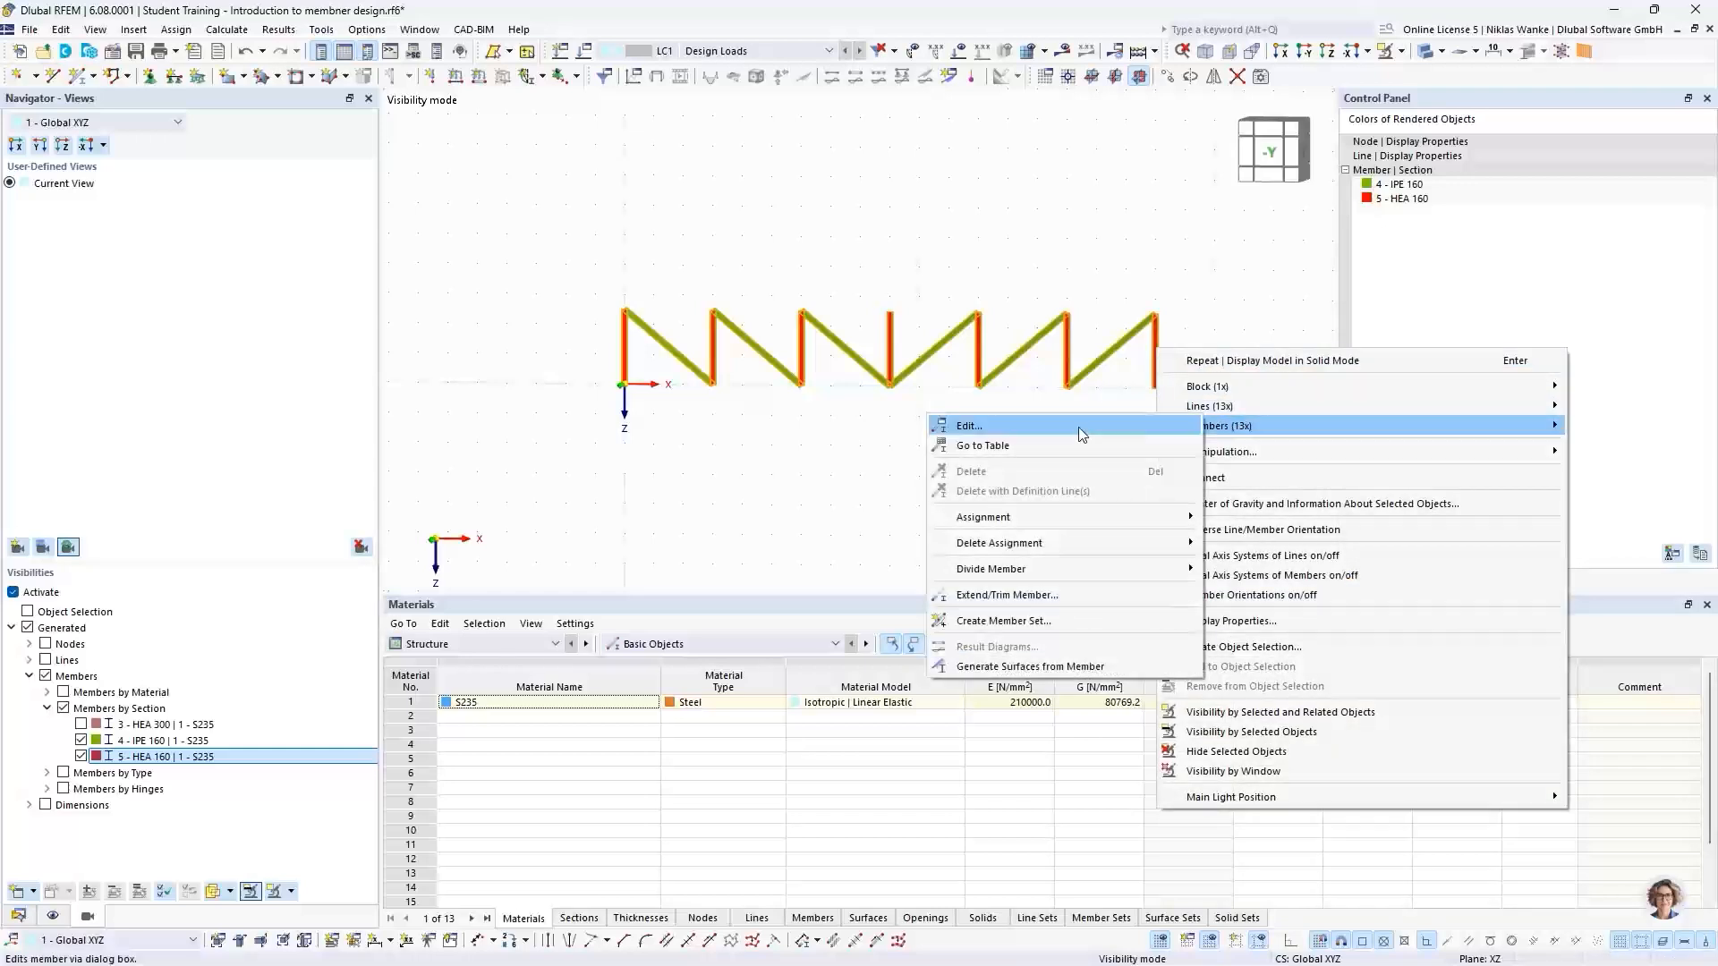
{"action": "left_click", "coordinate": [1007, 425]}
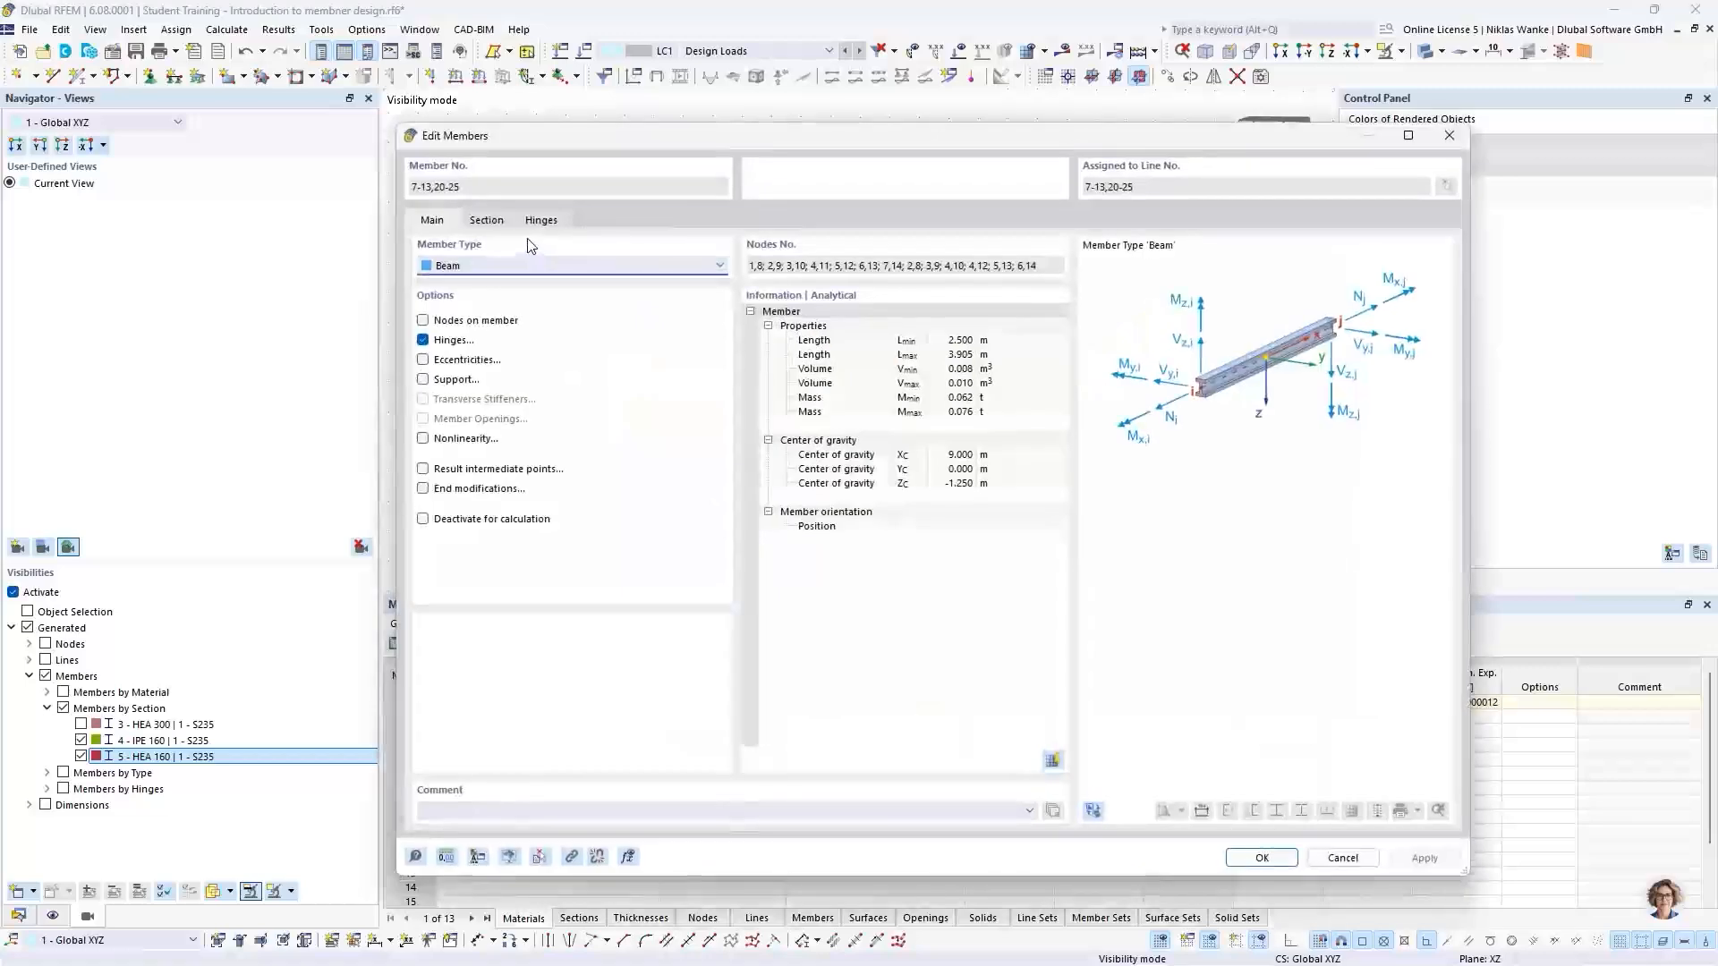
{"action": "left_click", "coordinate": [445, 268]}
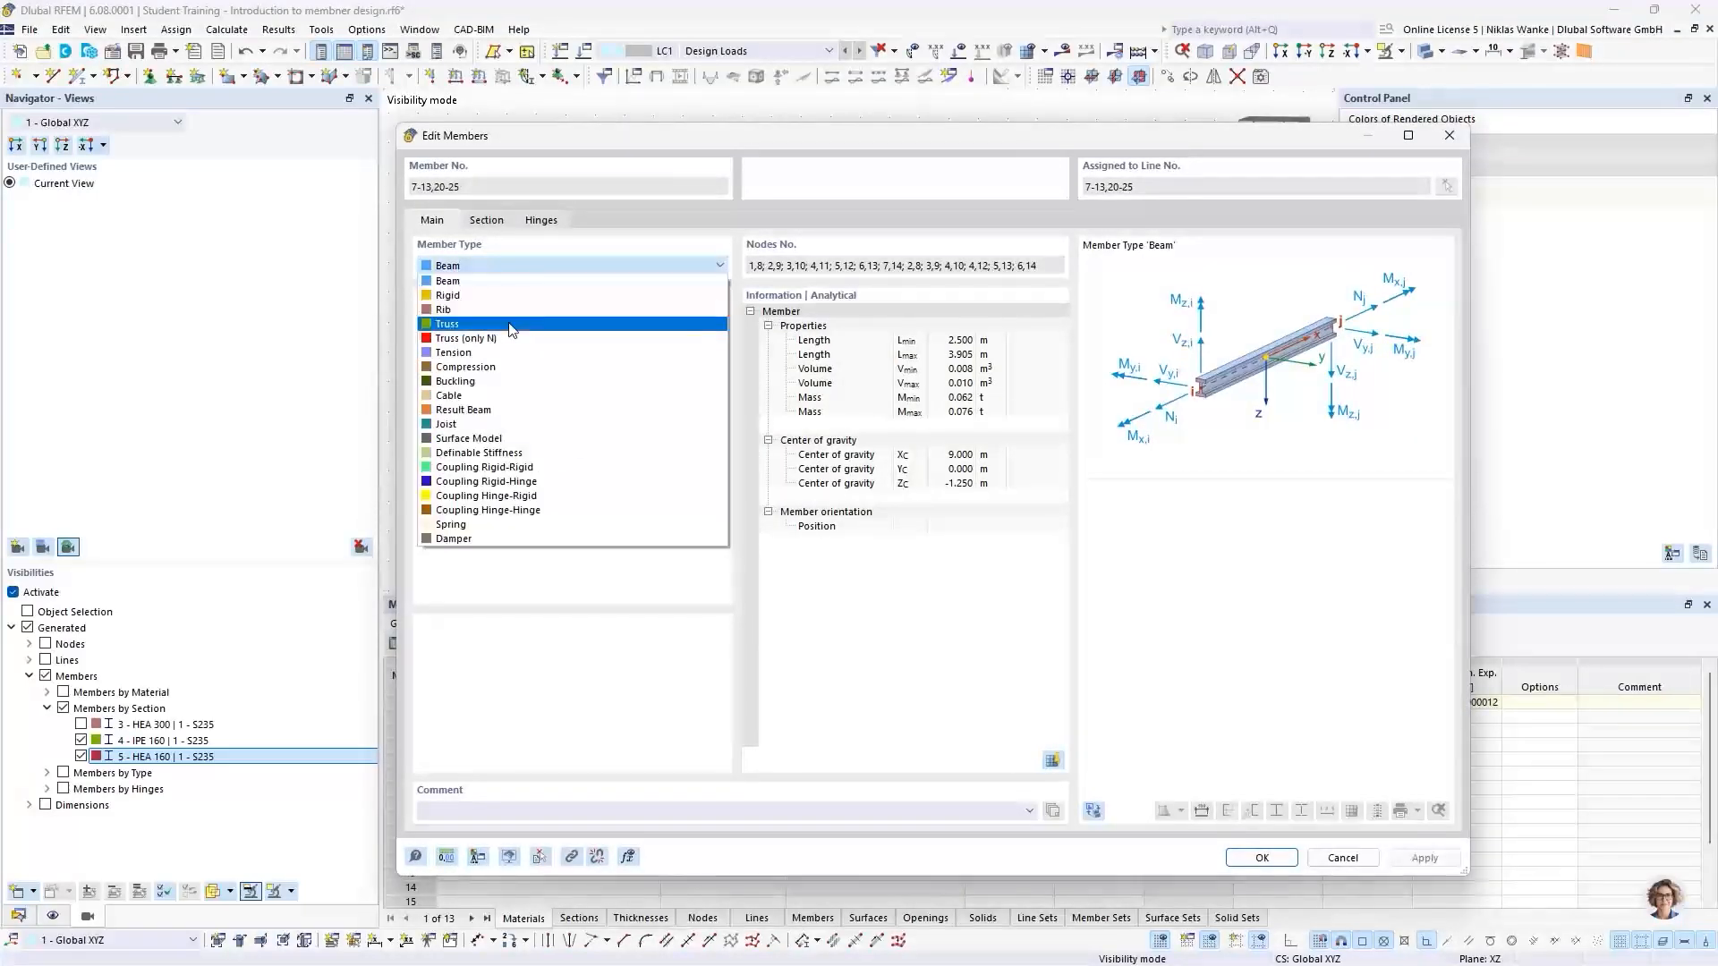
{"action": "left_click", "coordinate": [509, 328]}
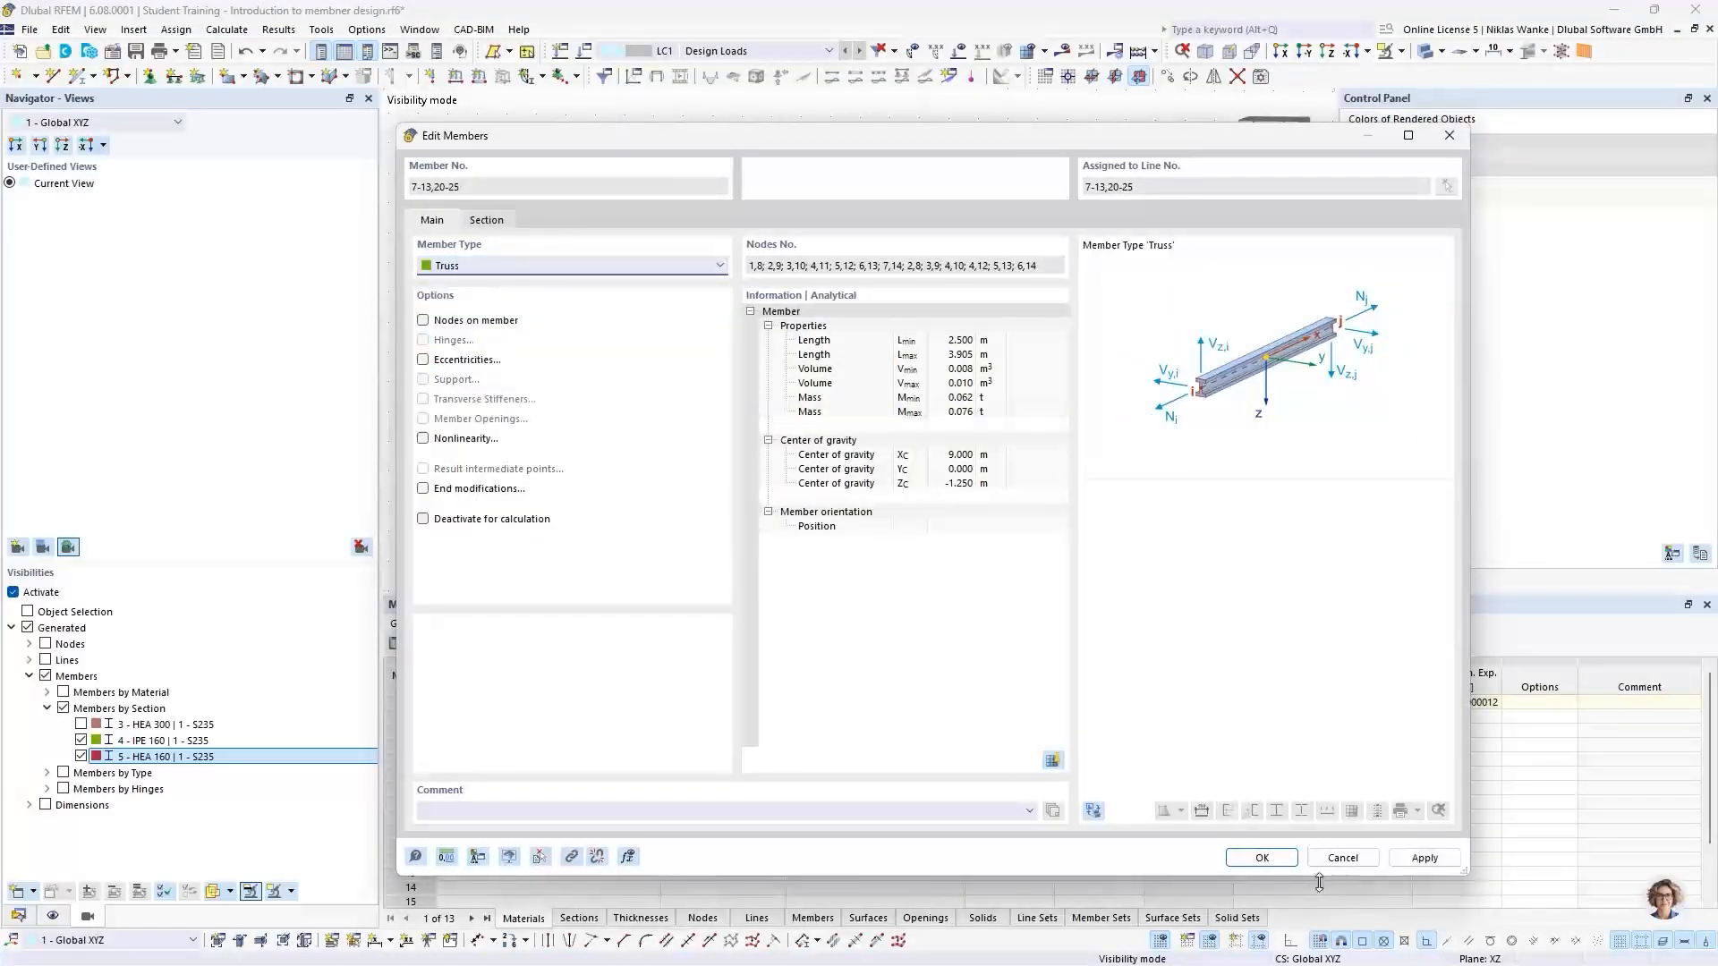
{"action": "left_click", "coordinate": [1245, 860]}
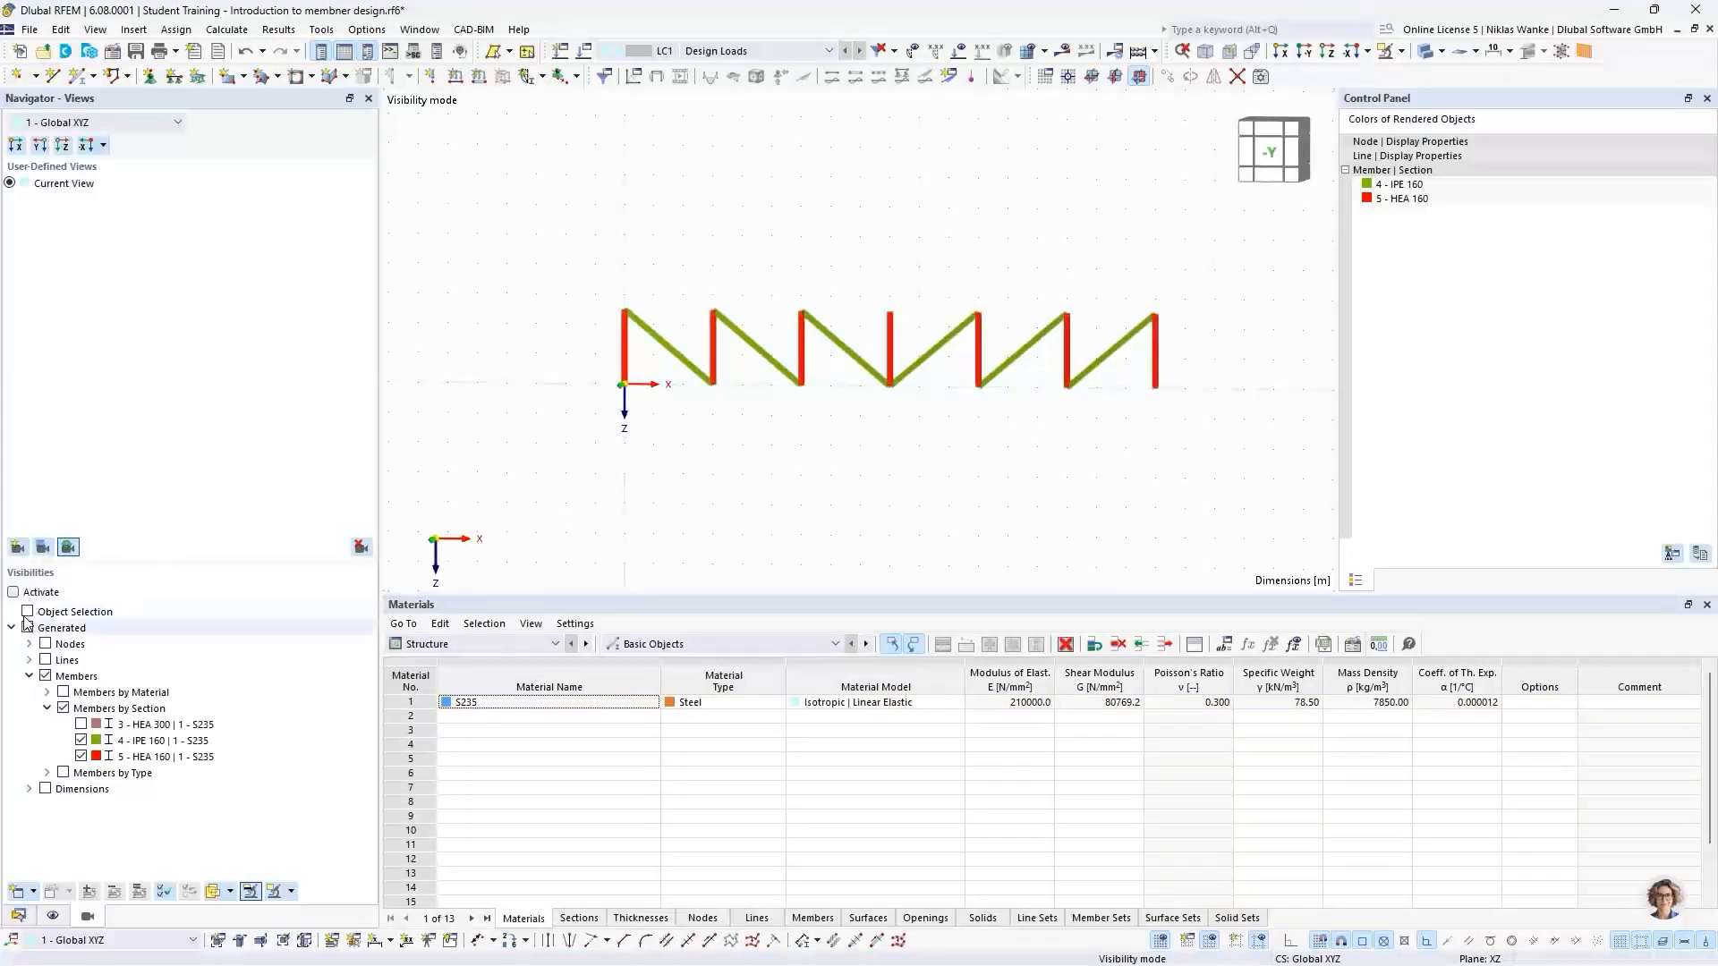
Include the HEA 300 chord members in the visibility filter along with the diagonals and verticals
{"action": "left_click", "coordinate": [80, 723]}
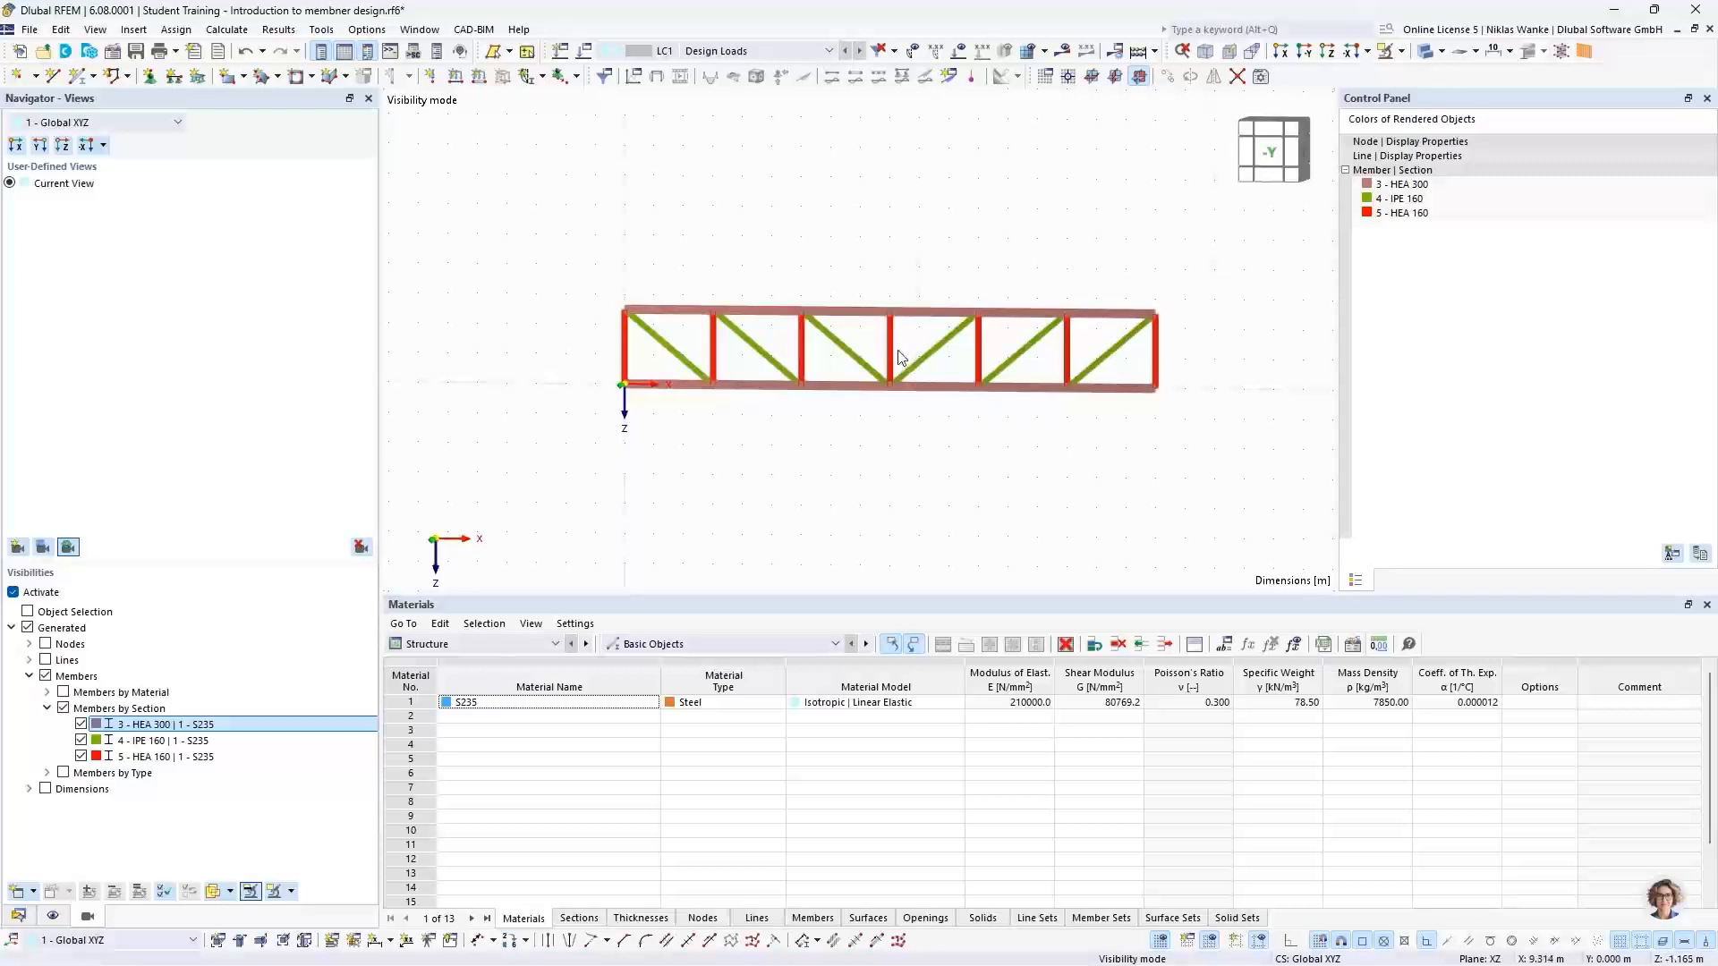
{"action": "scroll", "coordinate": [899, 356], "scroll_direction": "up", "scroll_amount": 1}
{"action": "scroll", "coordinate": [950, 436], "scroll_direction": "up", "scroll_amount": 1}
{"action": "middle_click_drag", "start_coordinate": [948, 434], "coordinate": [931, 451]}
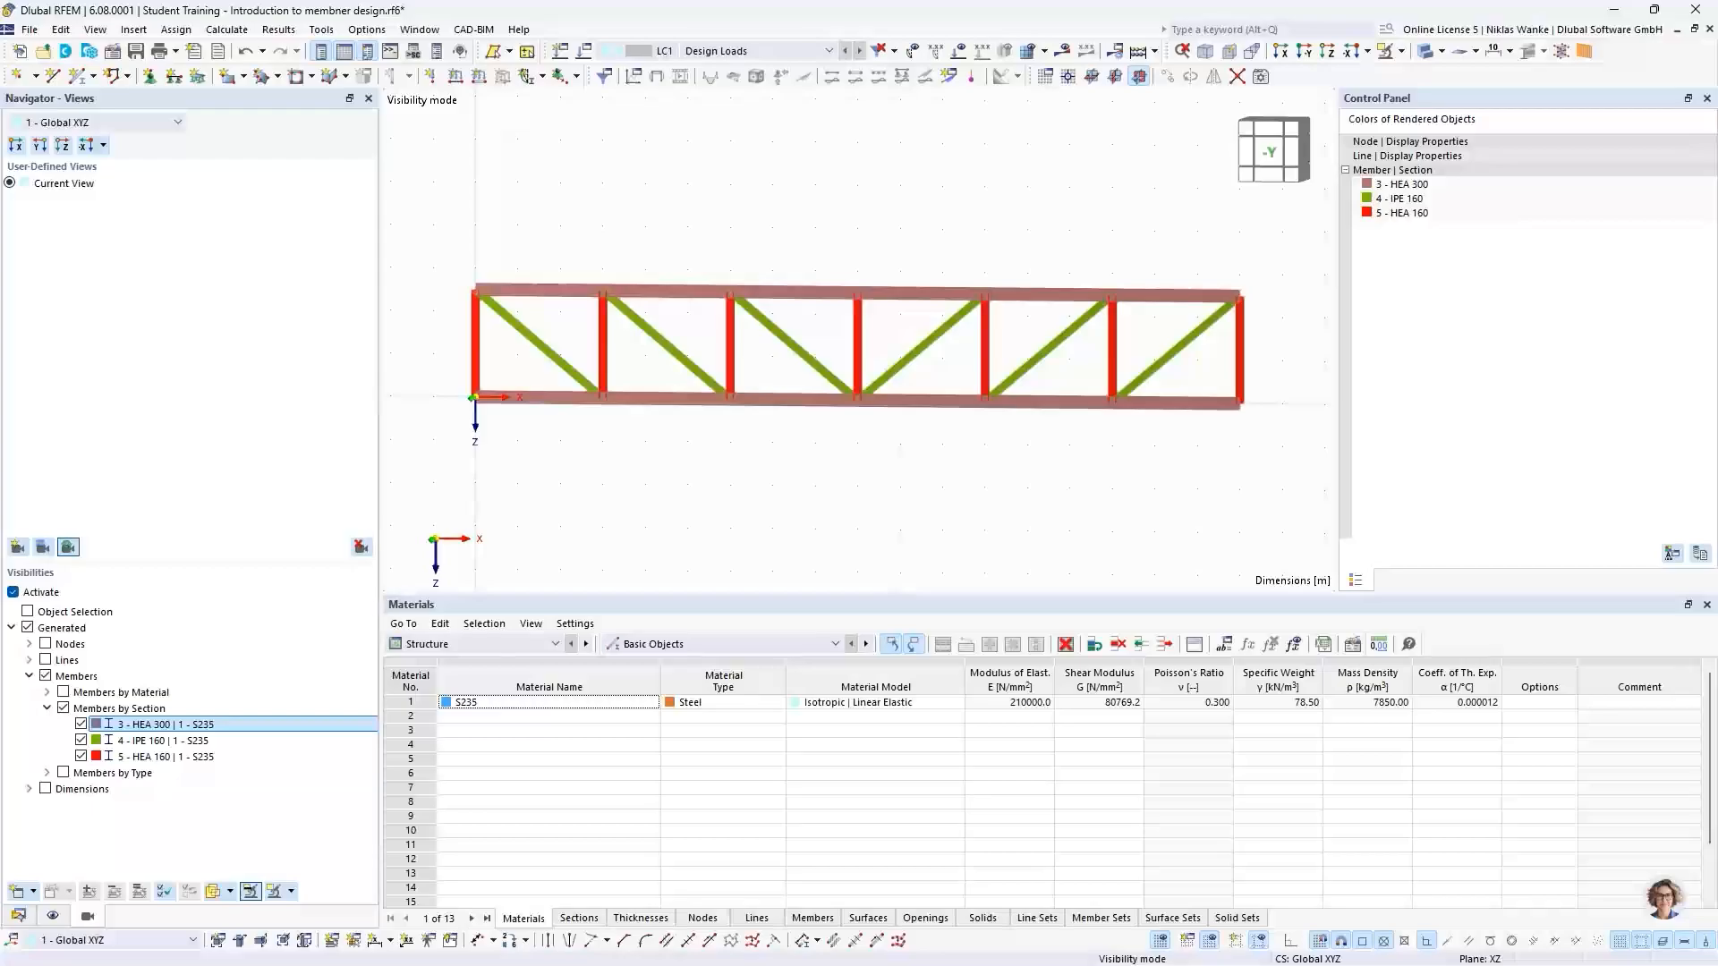
Switch to the PowerPoint presentation and advance to the slide on the fixed column under 1st and 2nd order theory
{"action": "key", "text": "alt+Tab"}
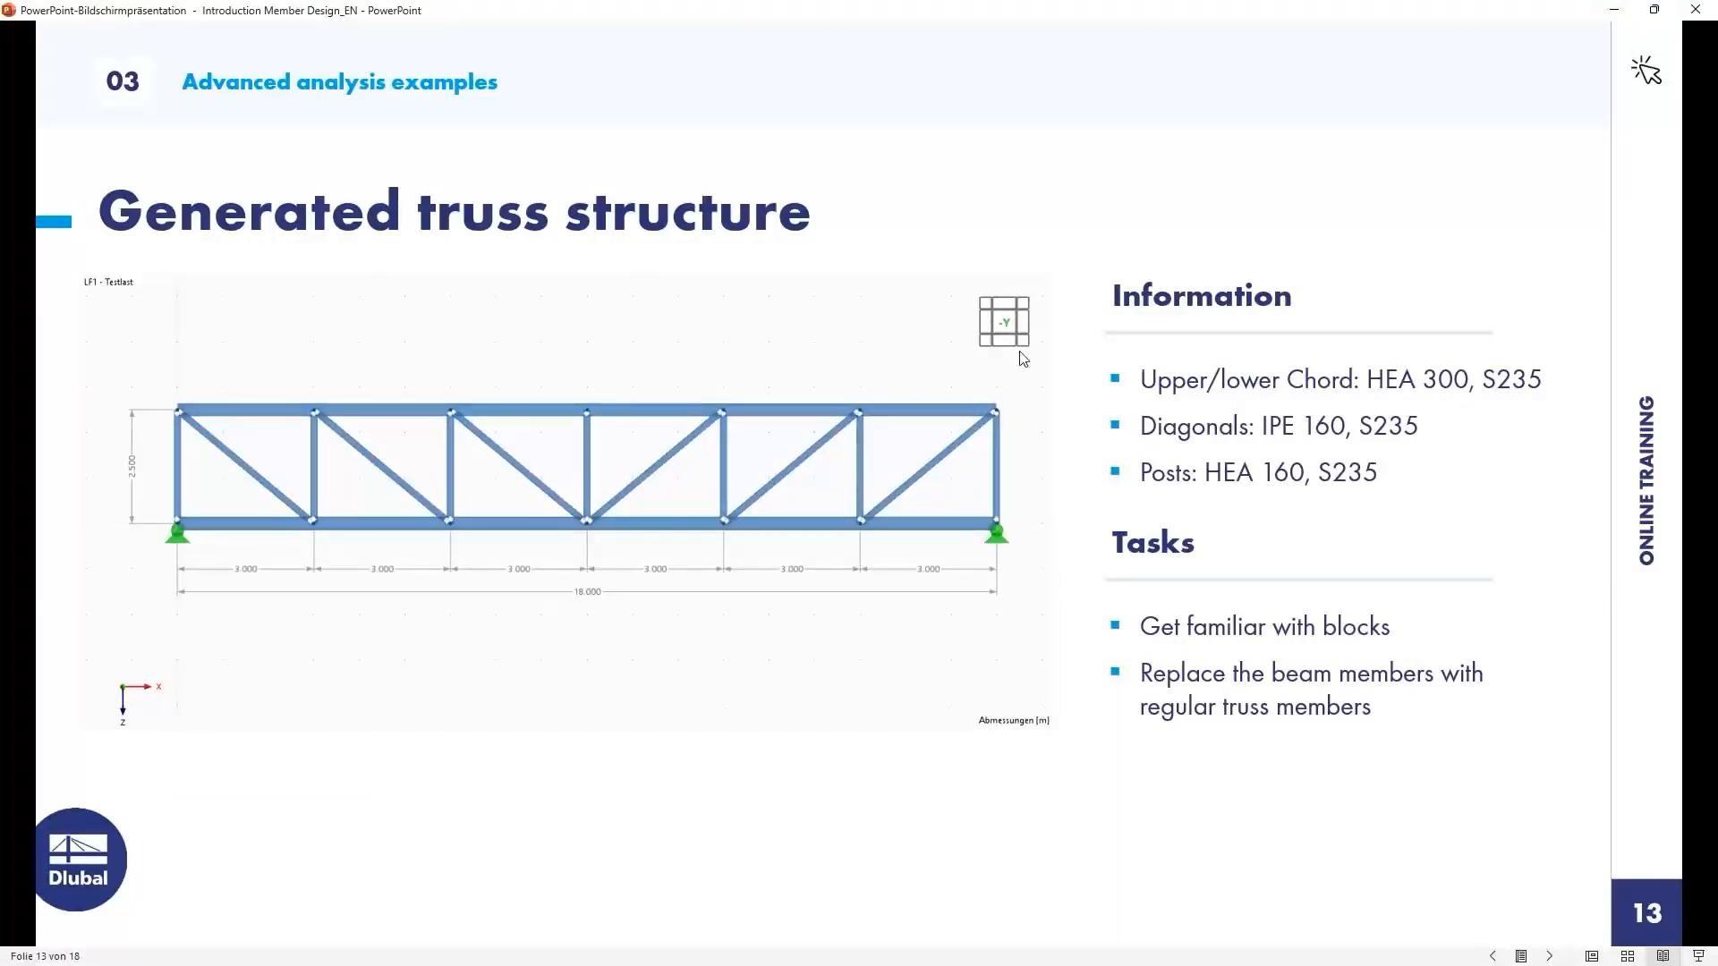
{"action": "key", "text": "Right"}
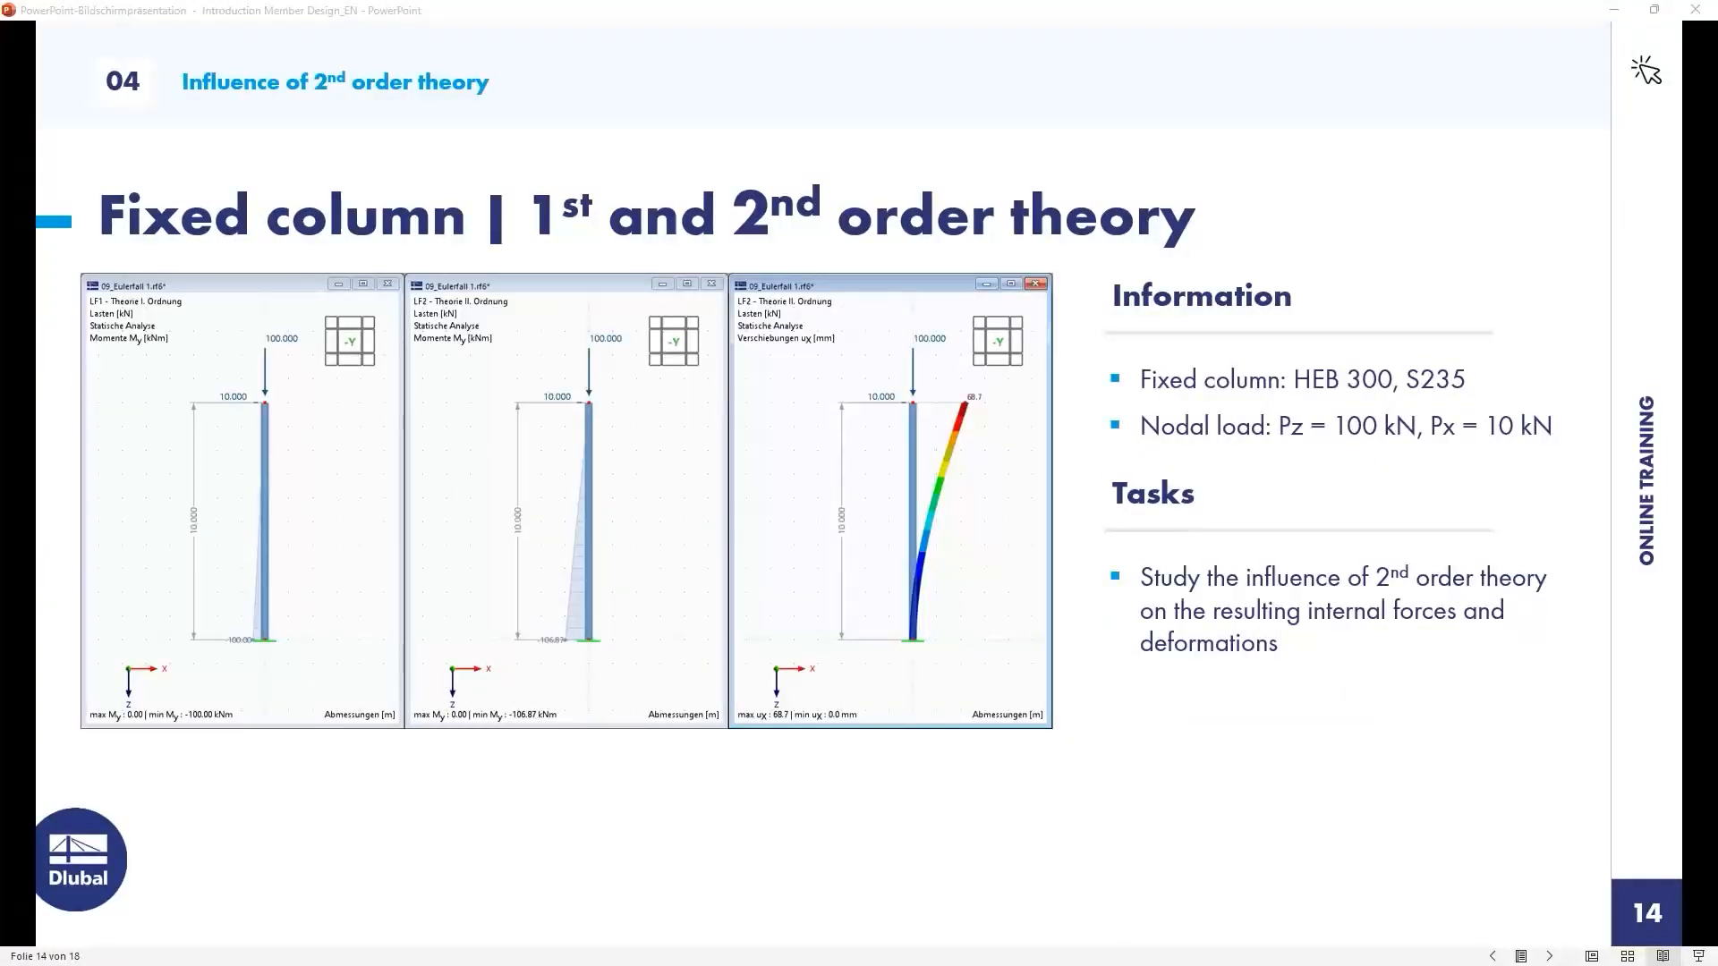
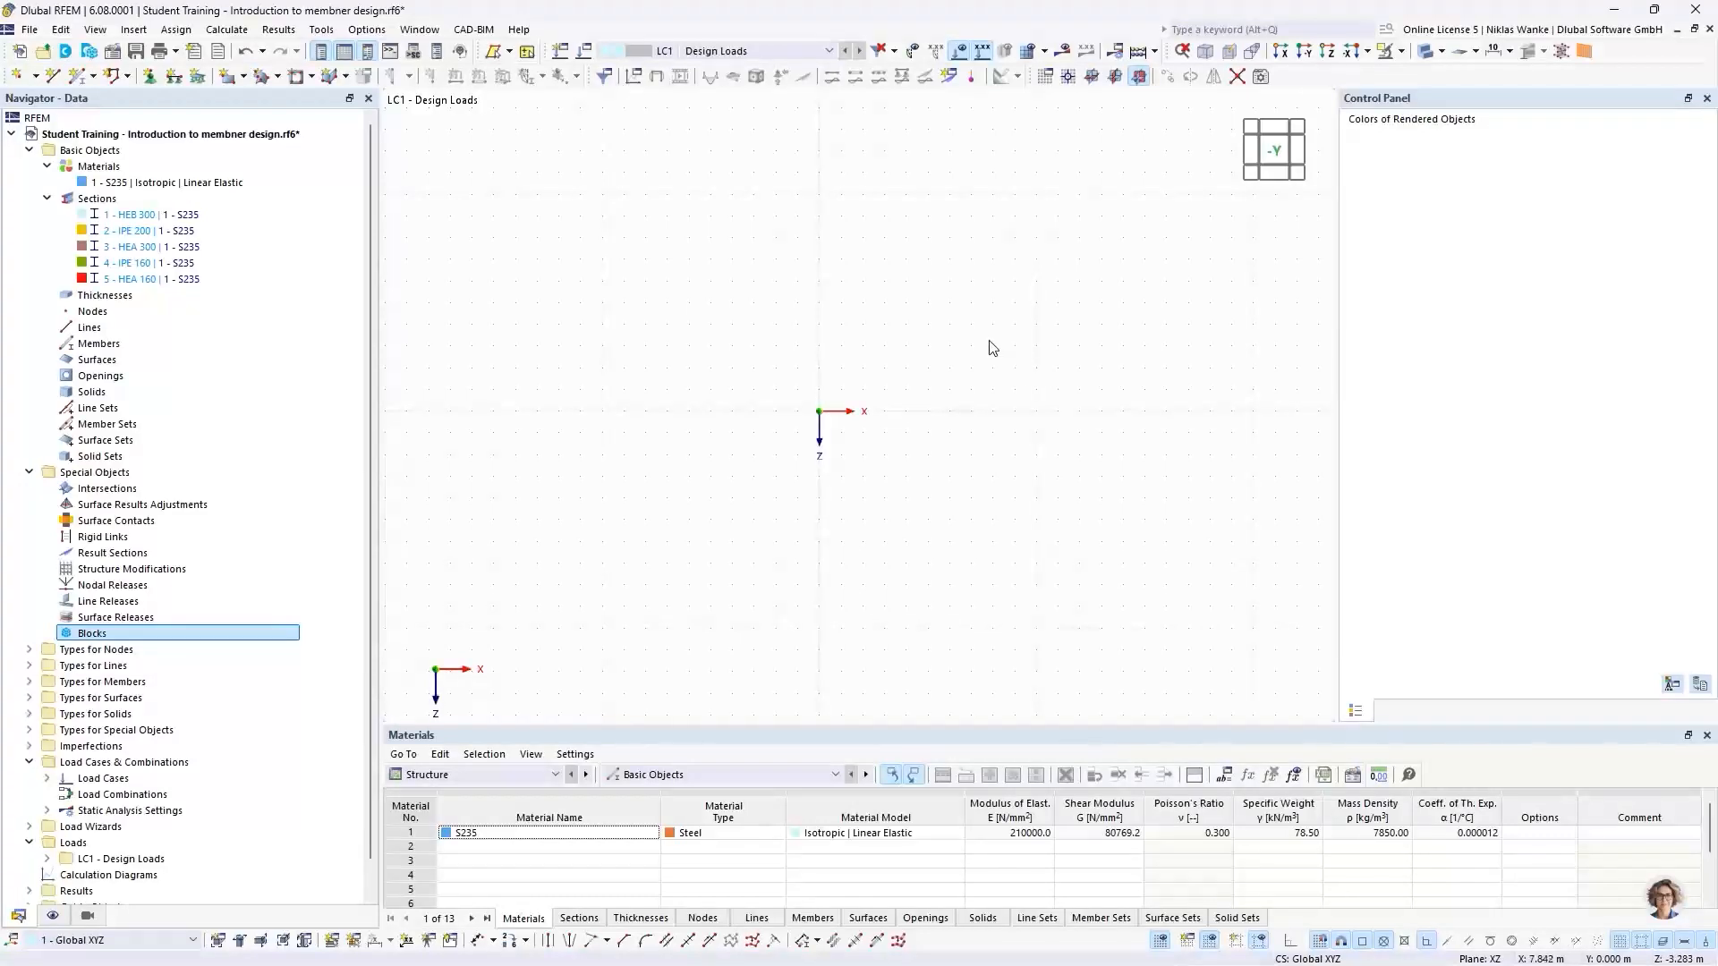
Hide the Control Panel to enlarge the empty model view in RFEM
{"action": "left_click", "coordinate": [1706, 99]}
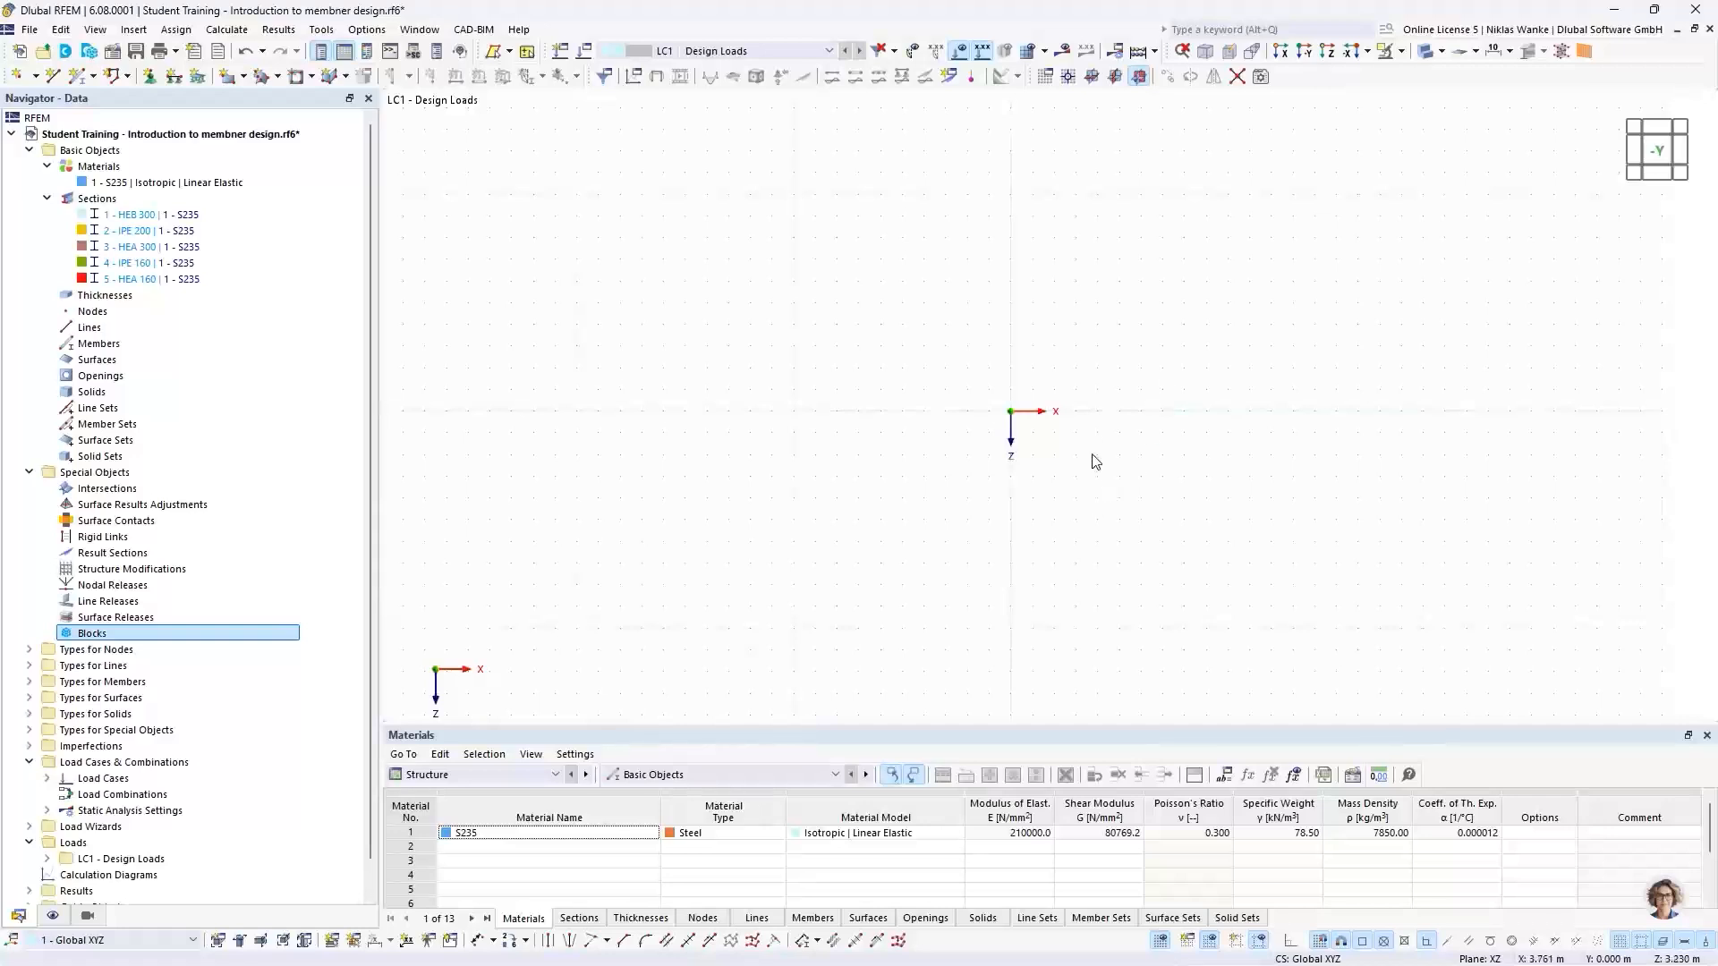
Model a vertical beam member with the HEB 300 section, running 10 m upward from the origin
{"action": "middle_click_drag", "start_coordinate": [1098, 444], "coordinate": [874, 480]}
{"action": "middle_click_drag", "start_coordinate": [753, 525], "coordinate": [848, 511]}
{"action": "left_click", "coordinate": [79, 75]}
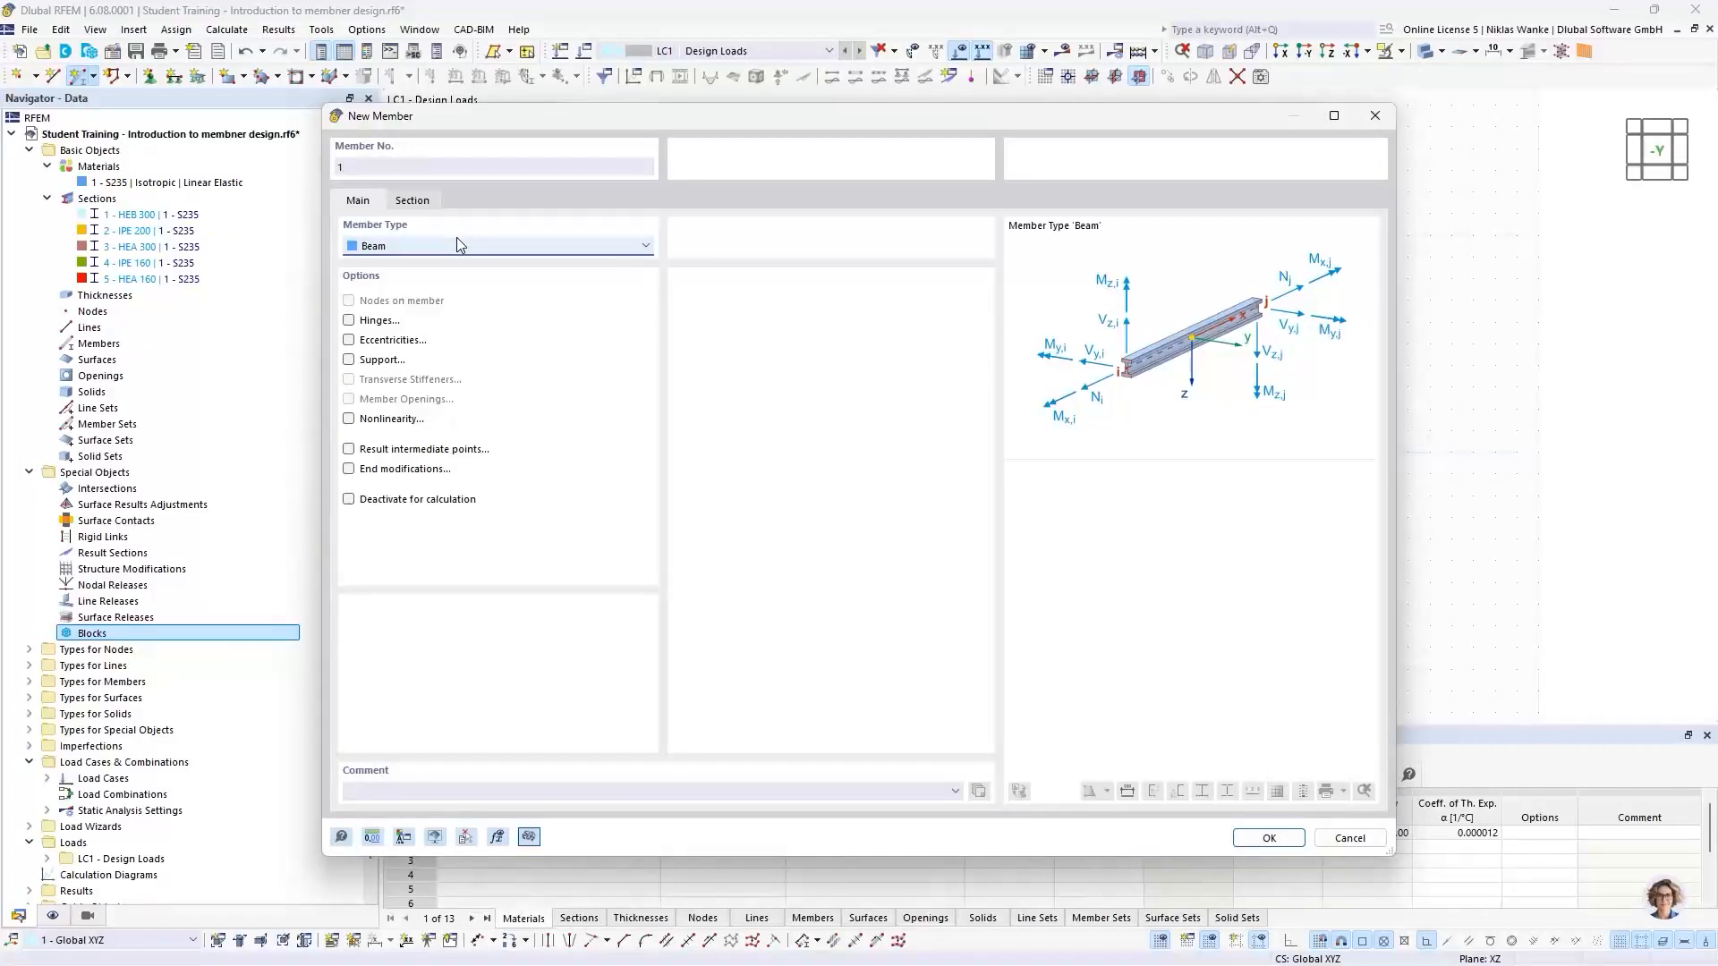
{"action": "left_click", "coordinate": [414, 202]}
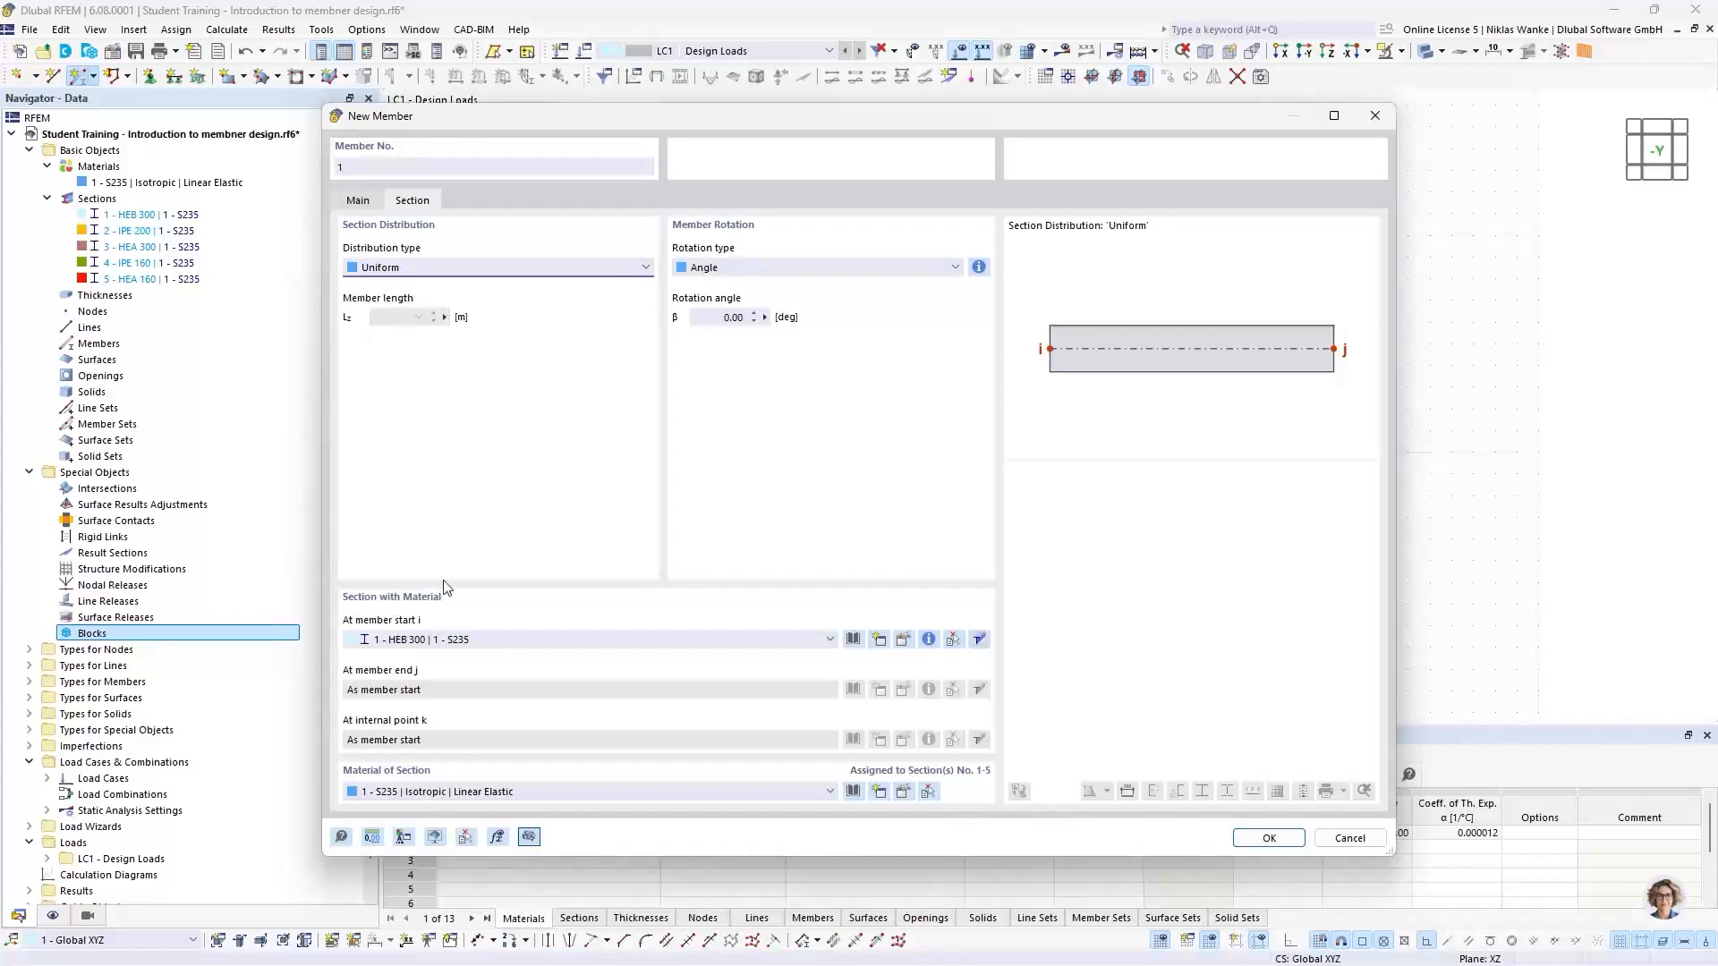
{"action": "left_click", "coordinate": [1267, 838]}
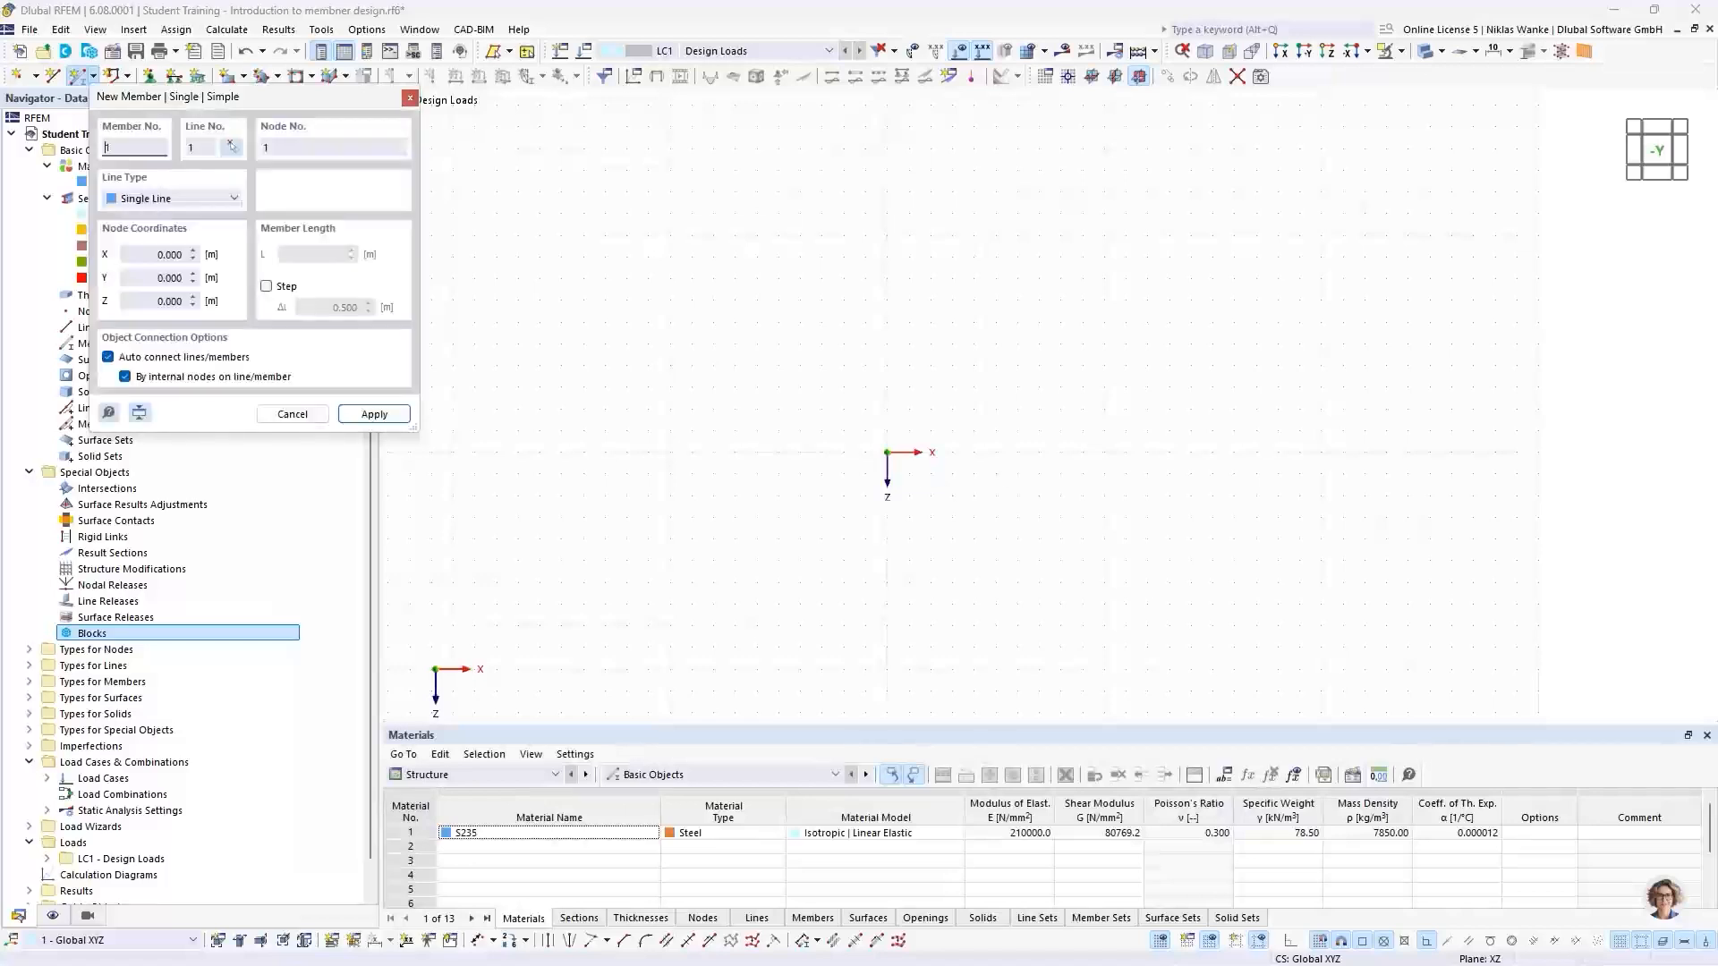
{"action": "left_click", "coordinate": [887, 452]}
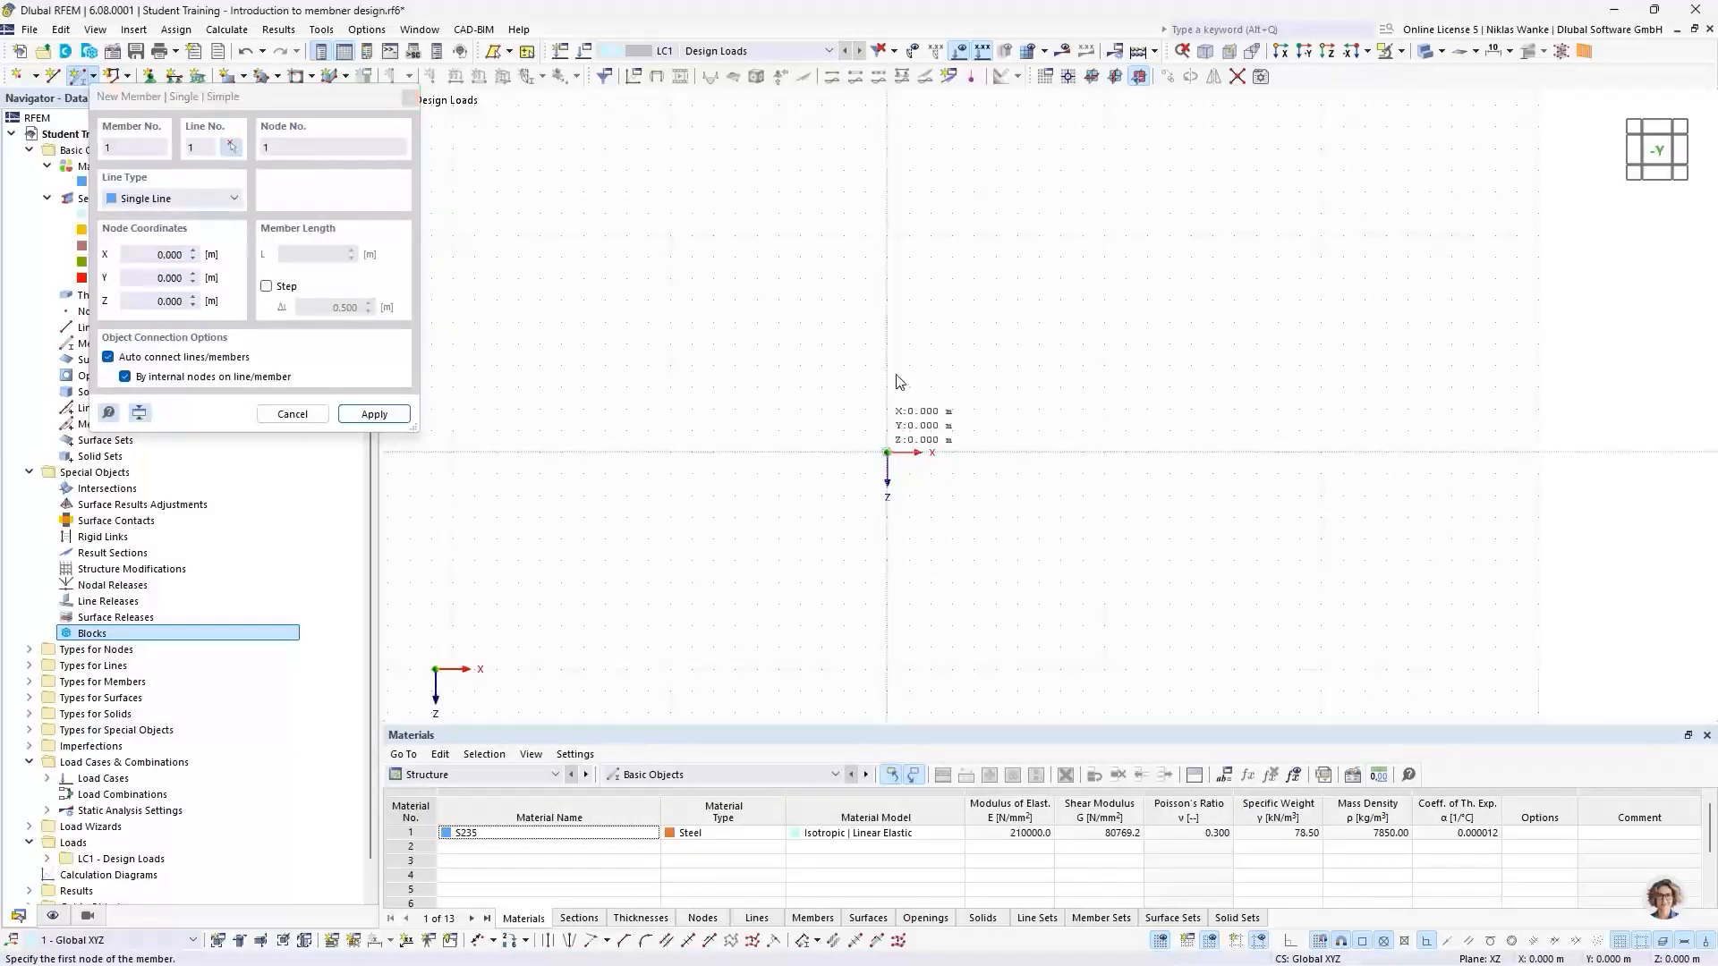
{"action": "left_click", "coordinate": [889, 237]}
{"action": "key", "text": "Escape"}
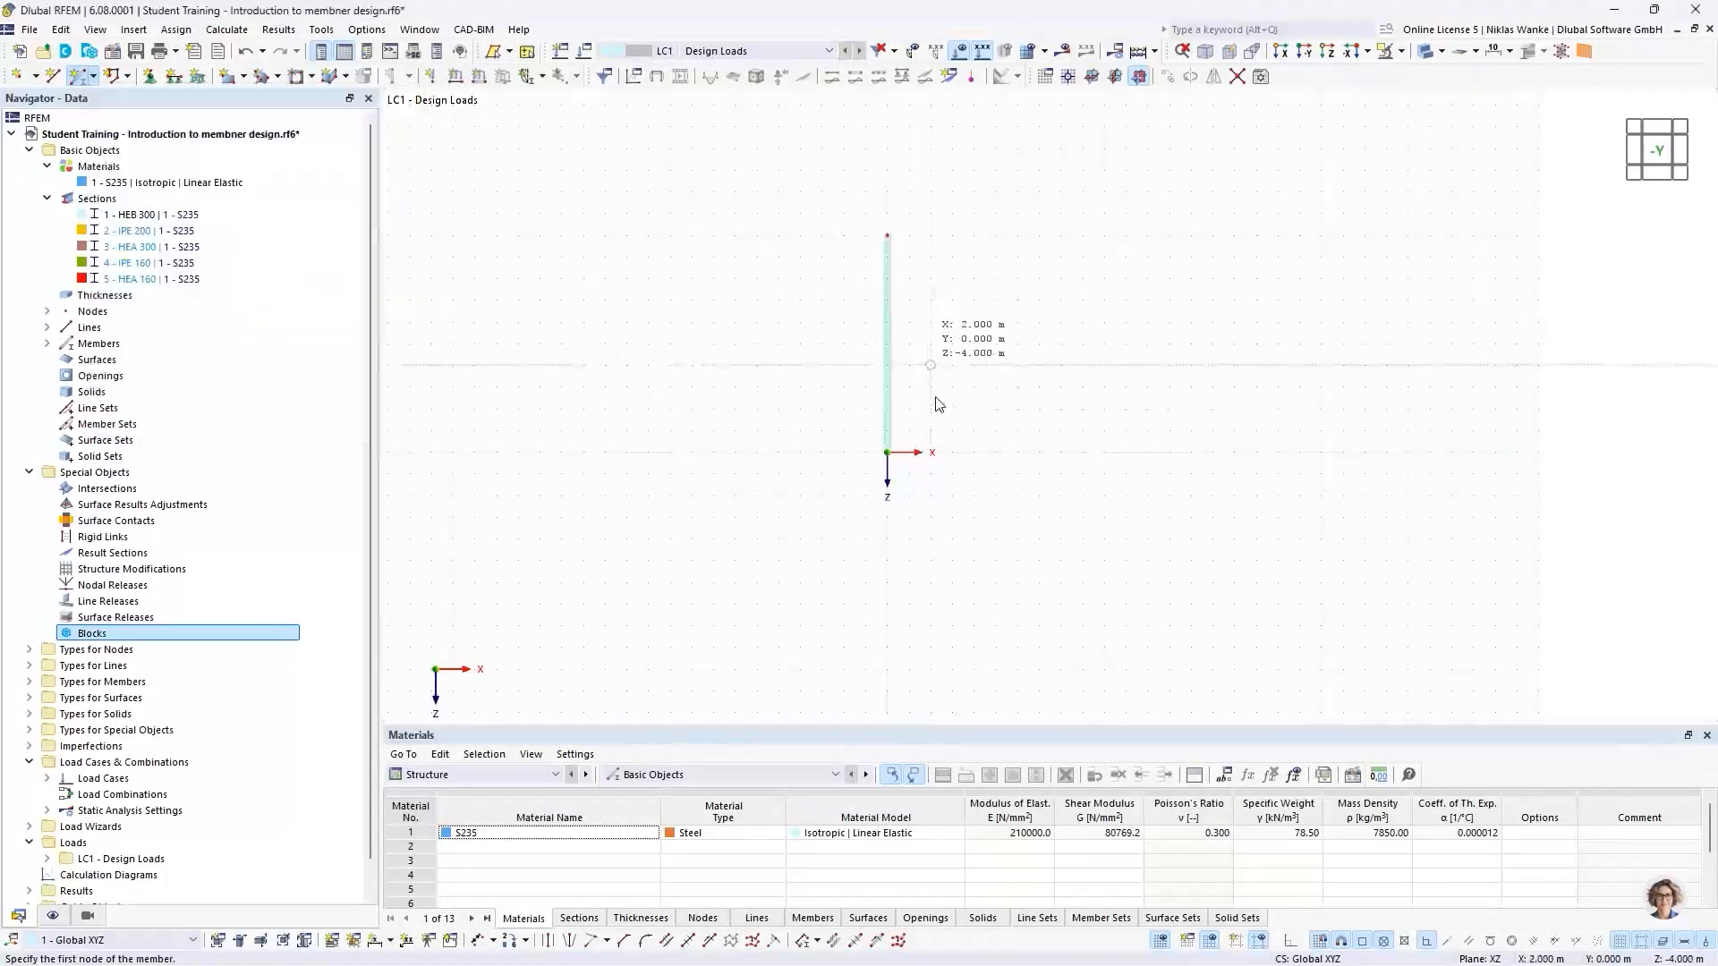
Add a linear length dimension in the second plane to the column, offset about 2.3 m from it
{"action": "left_click", "coordinate": [391, 941]}
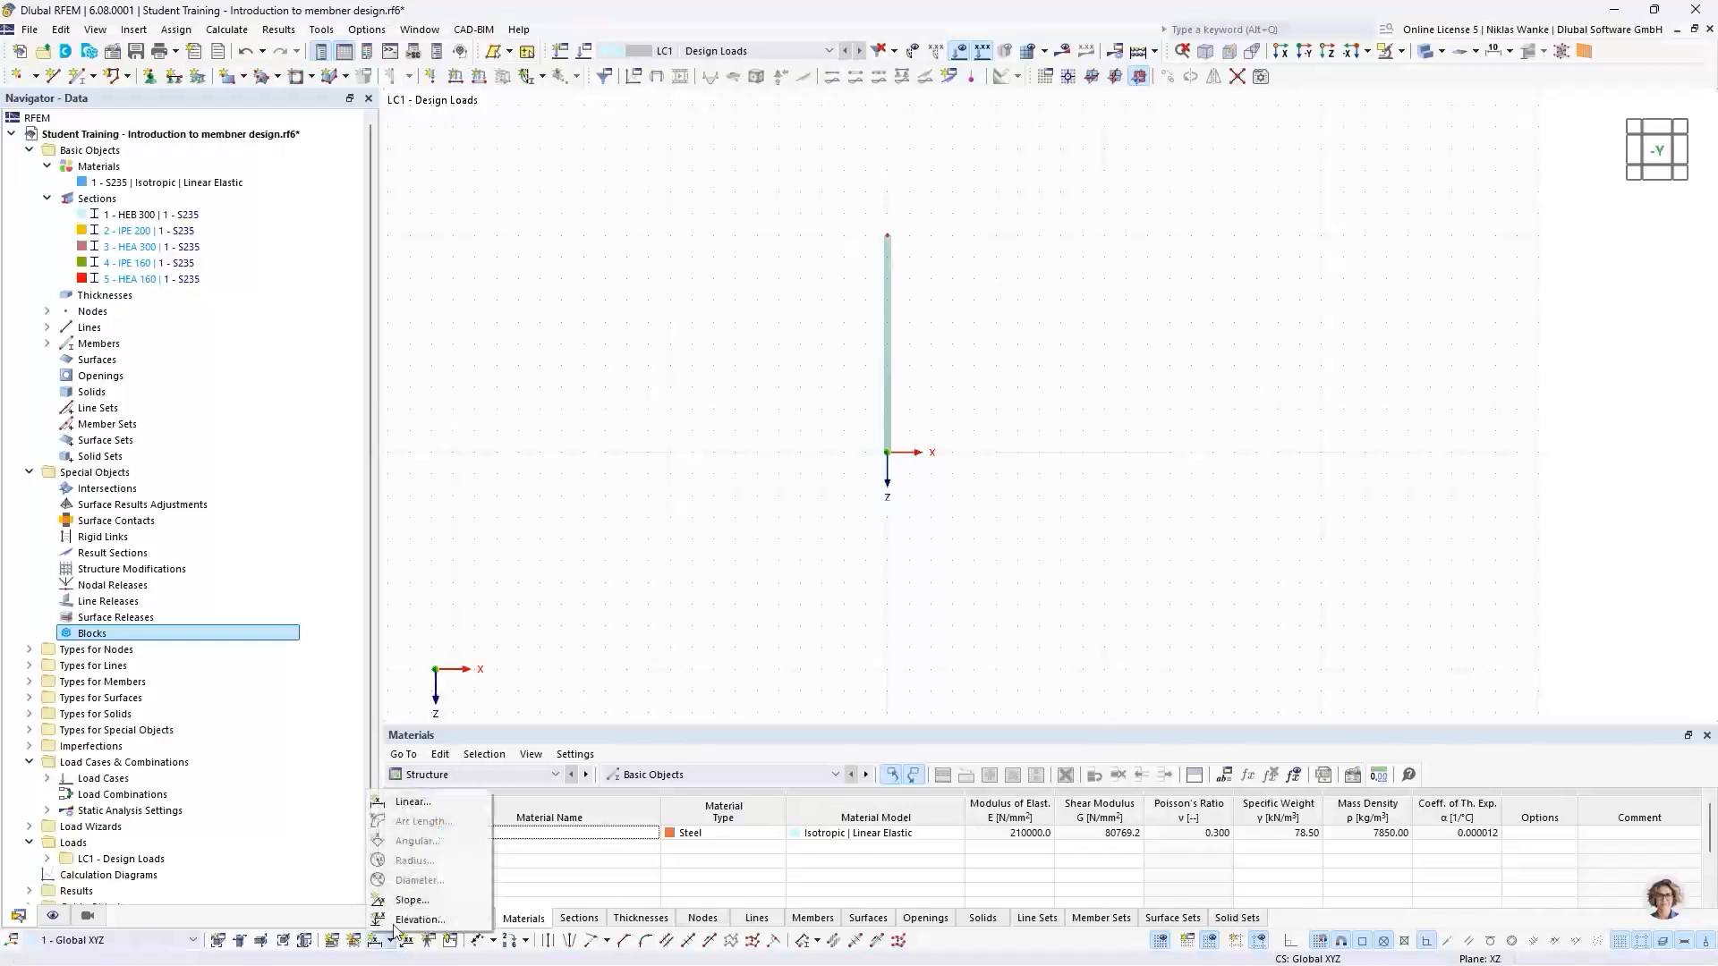
{"action": "left_click", "coordinate": [402, 802]}
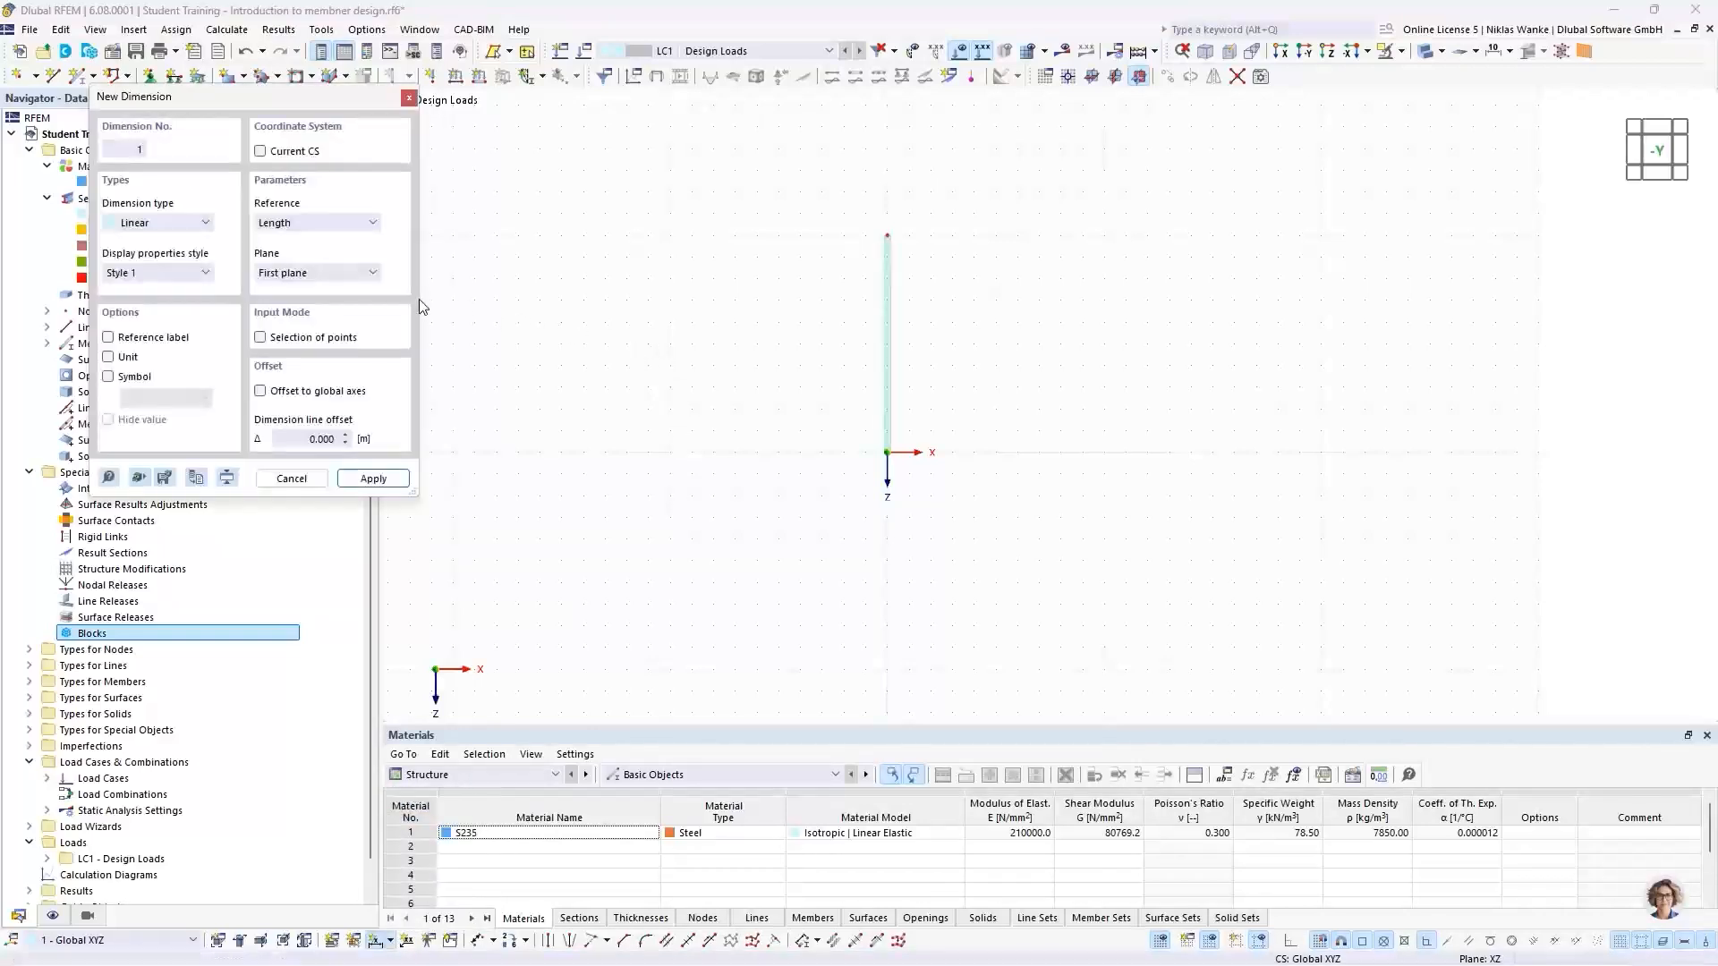
{"action": "left_click", "coordinate": [353, 274]}
{"action": "left_click", "coordinate": [349, 292]}
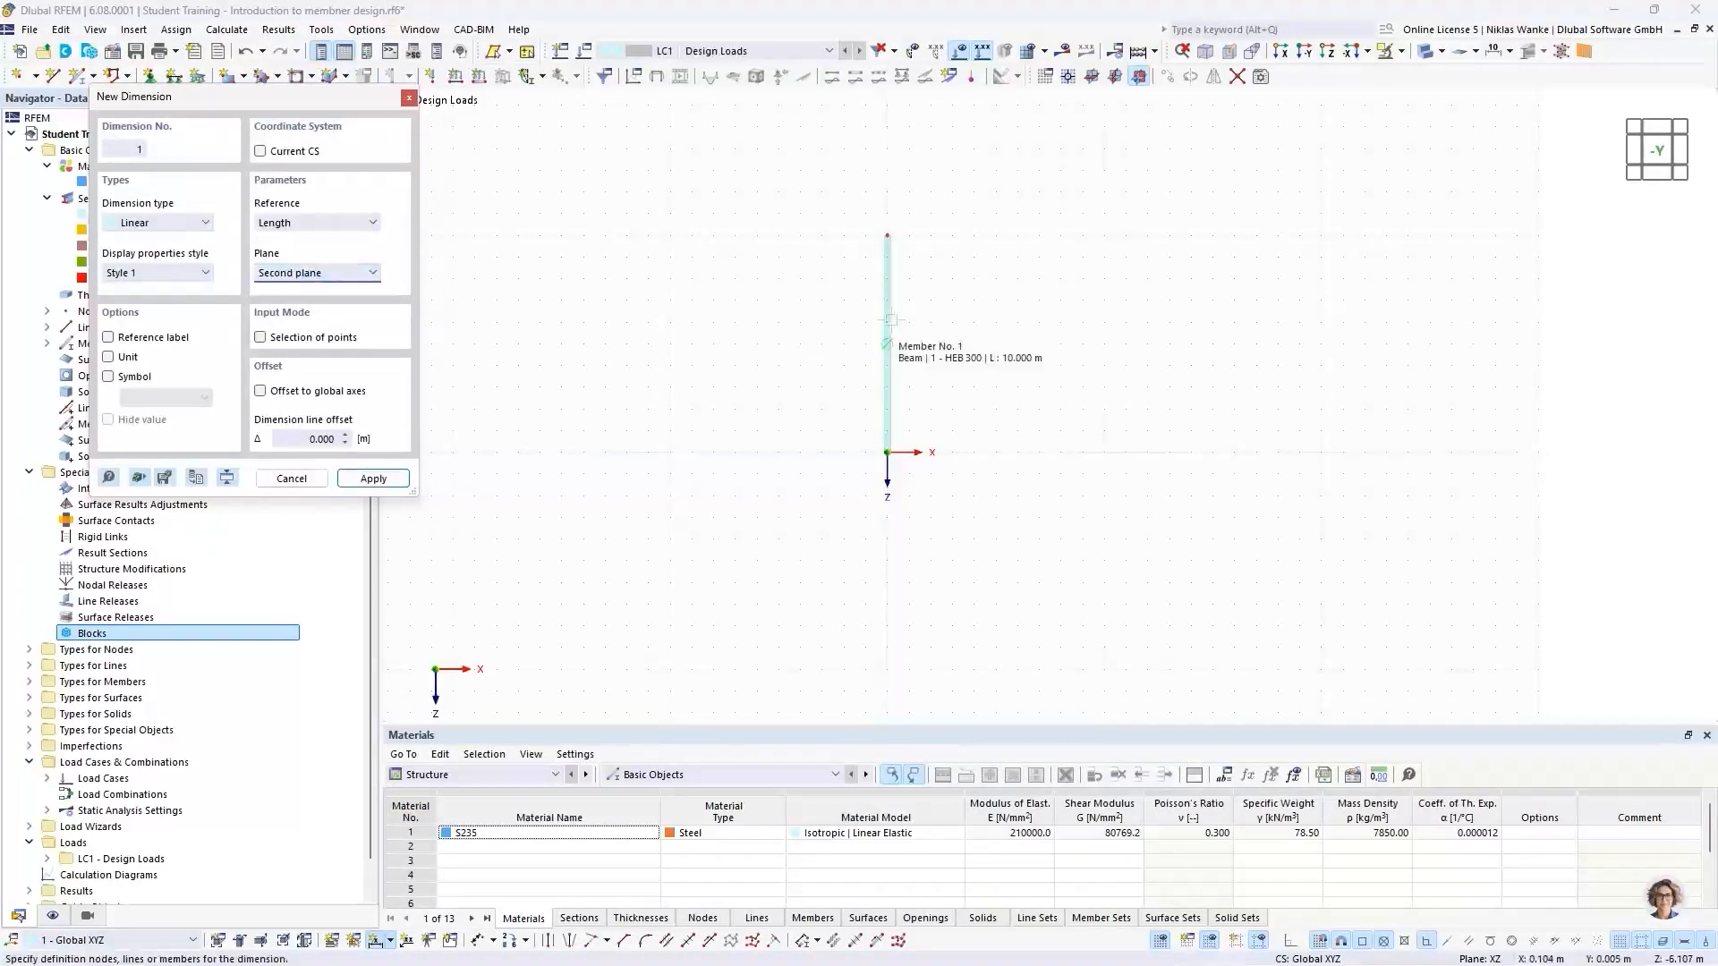
{"action": "left_click", "coordinate": [888, 320]}
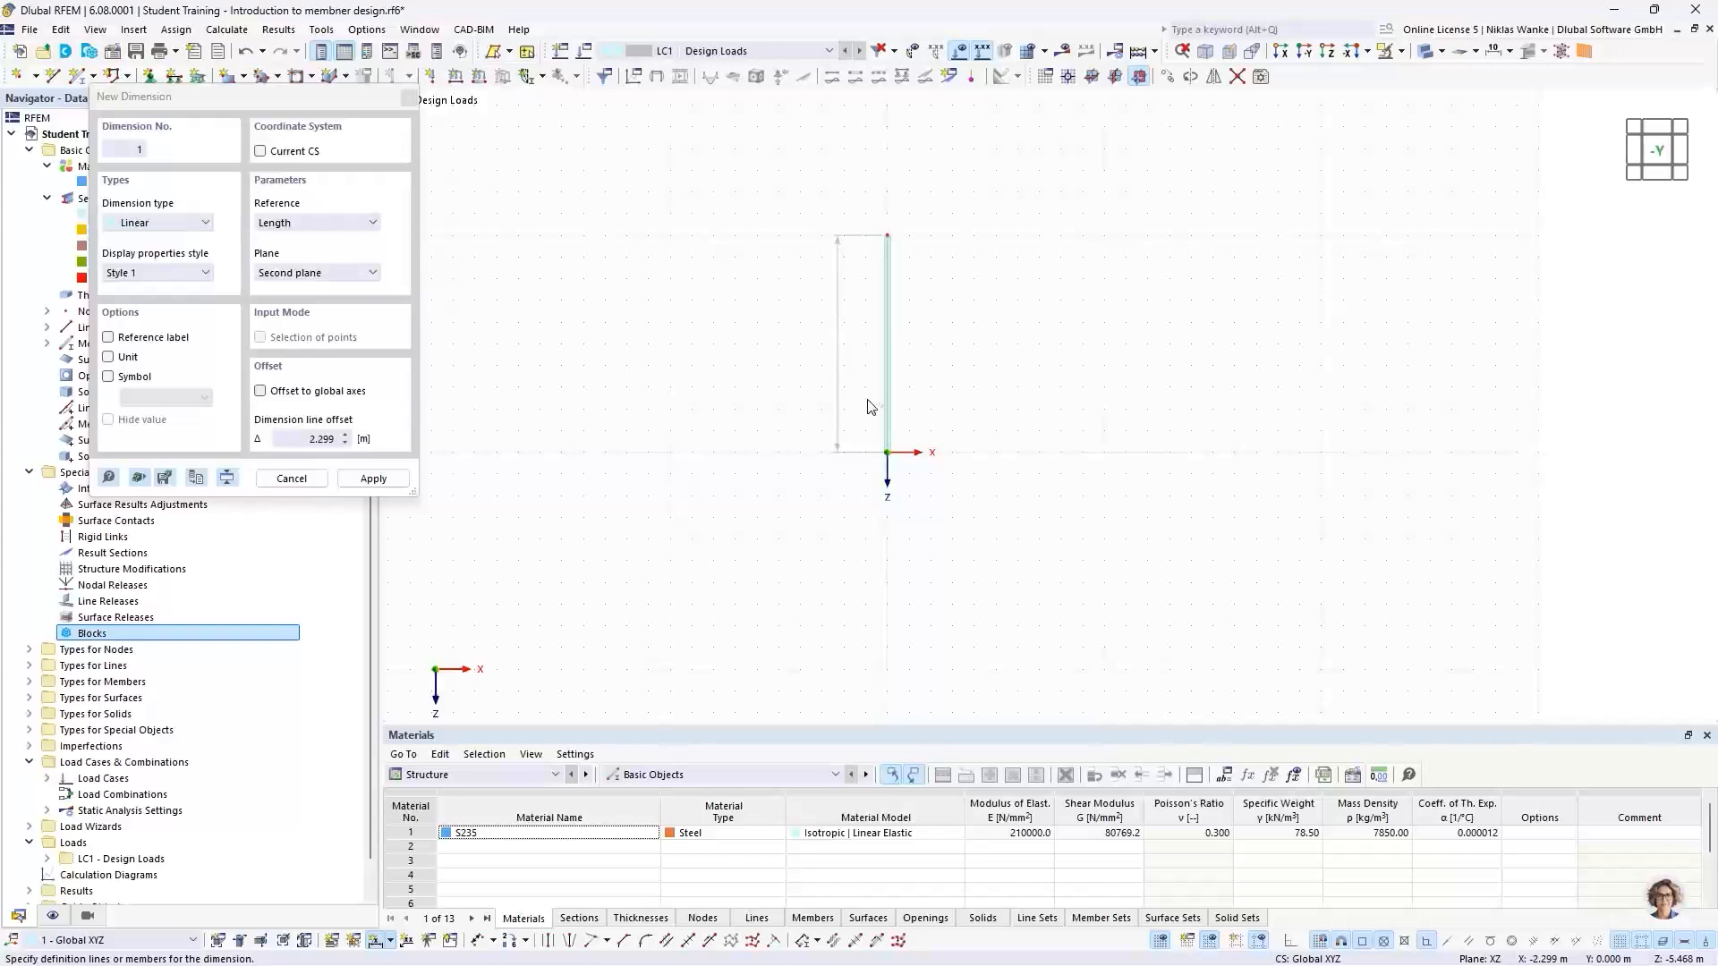
{"action": "key", "text": "Escape"}
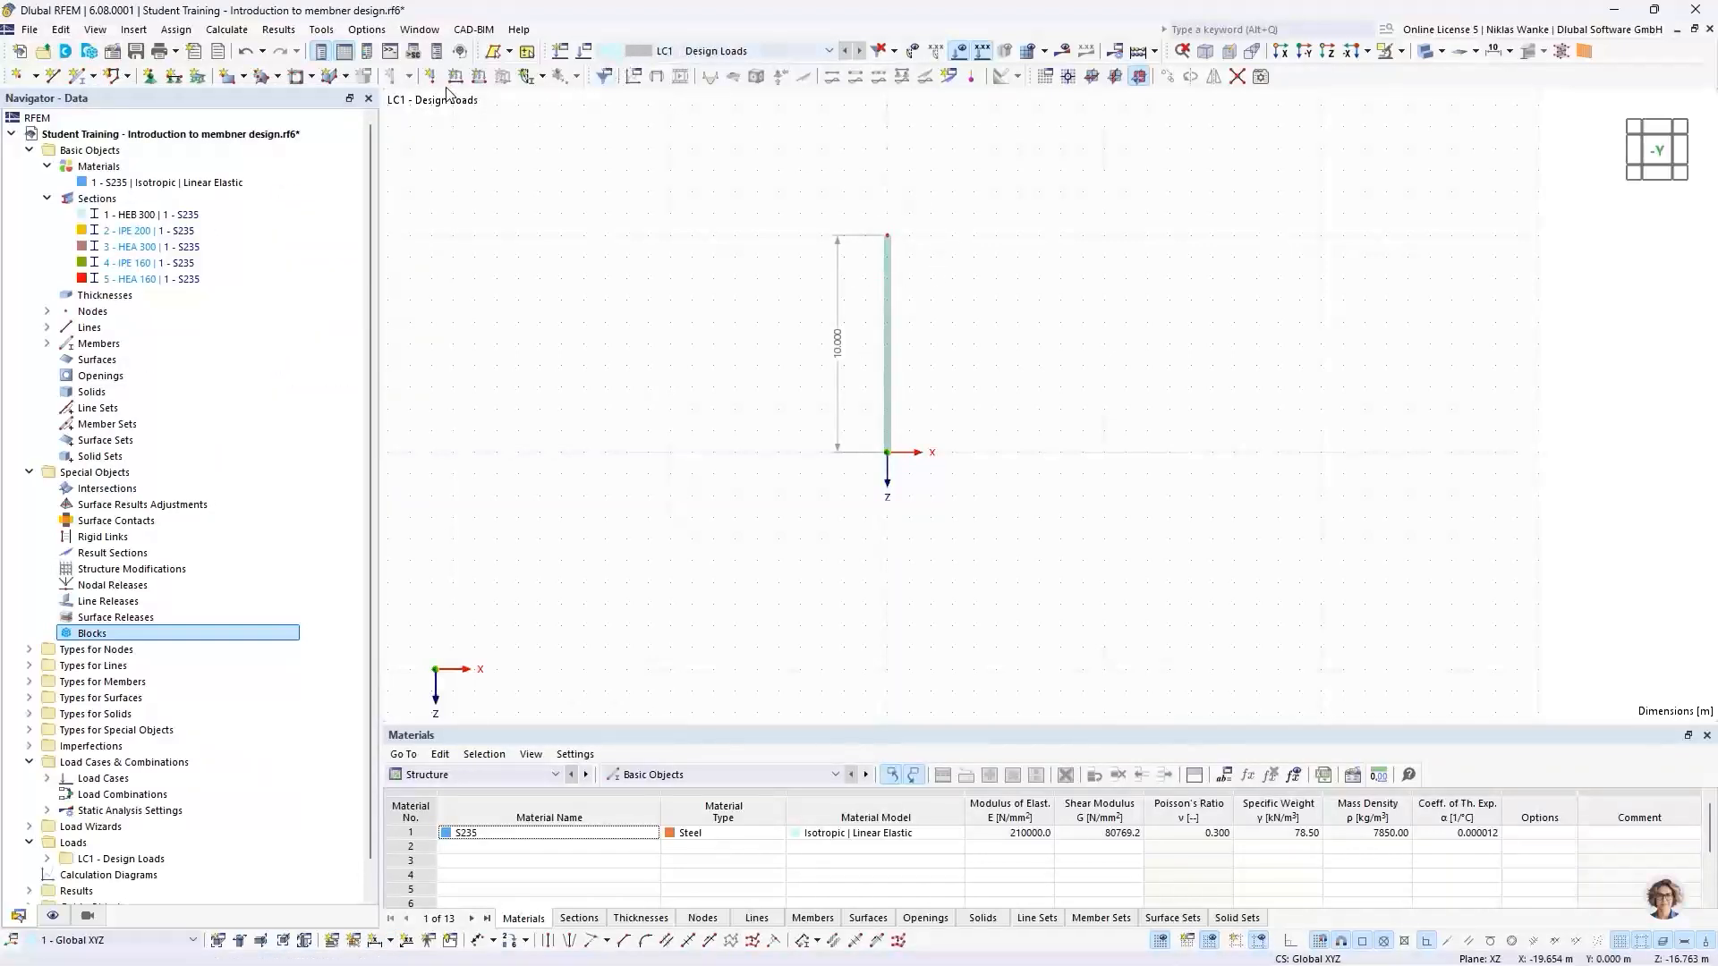
Assign the fixed nodal support "Fest" to the node at the column base
{"action": "left_click", "coordinate": [150, 75]}
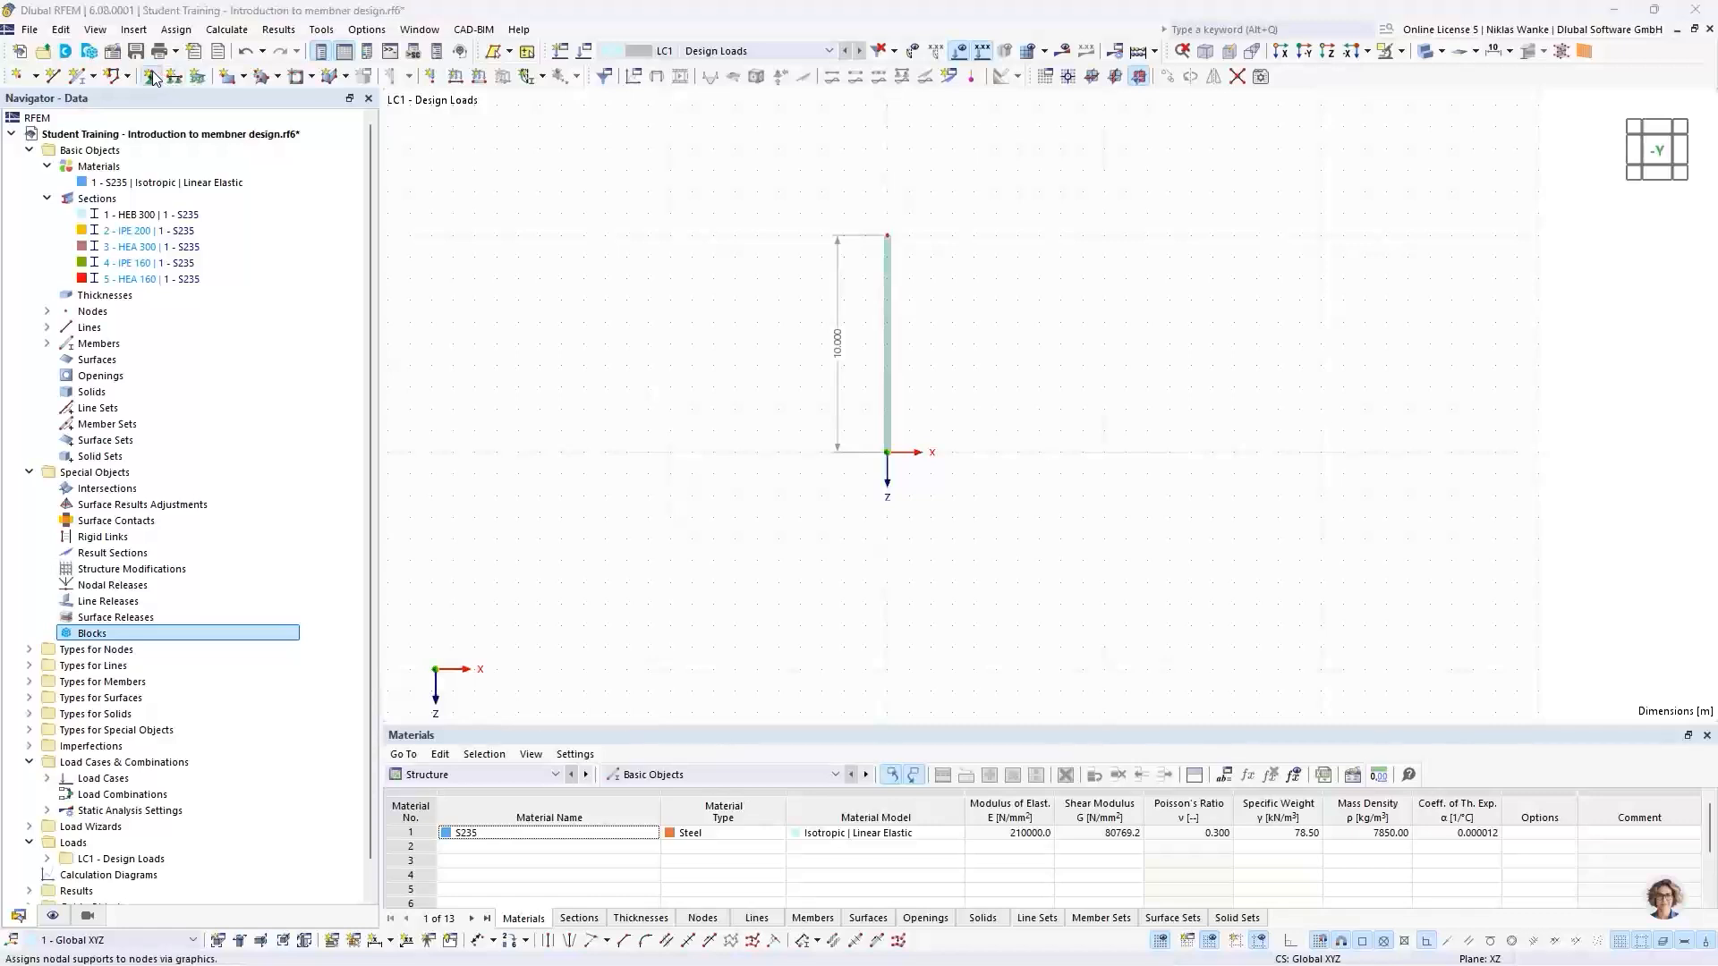
{"action": "left_click", "coordinate": [703, 394]}
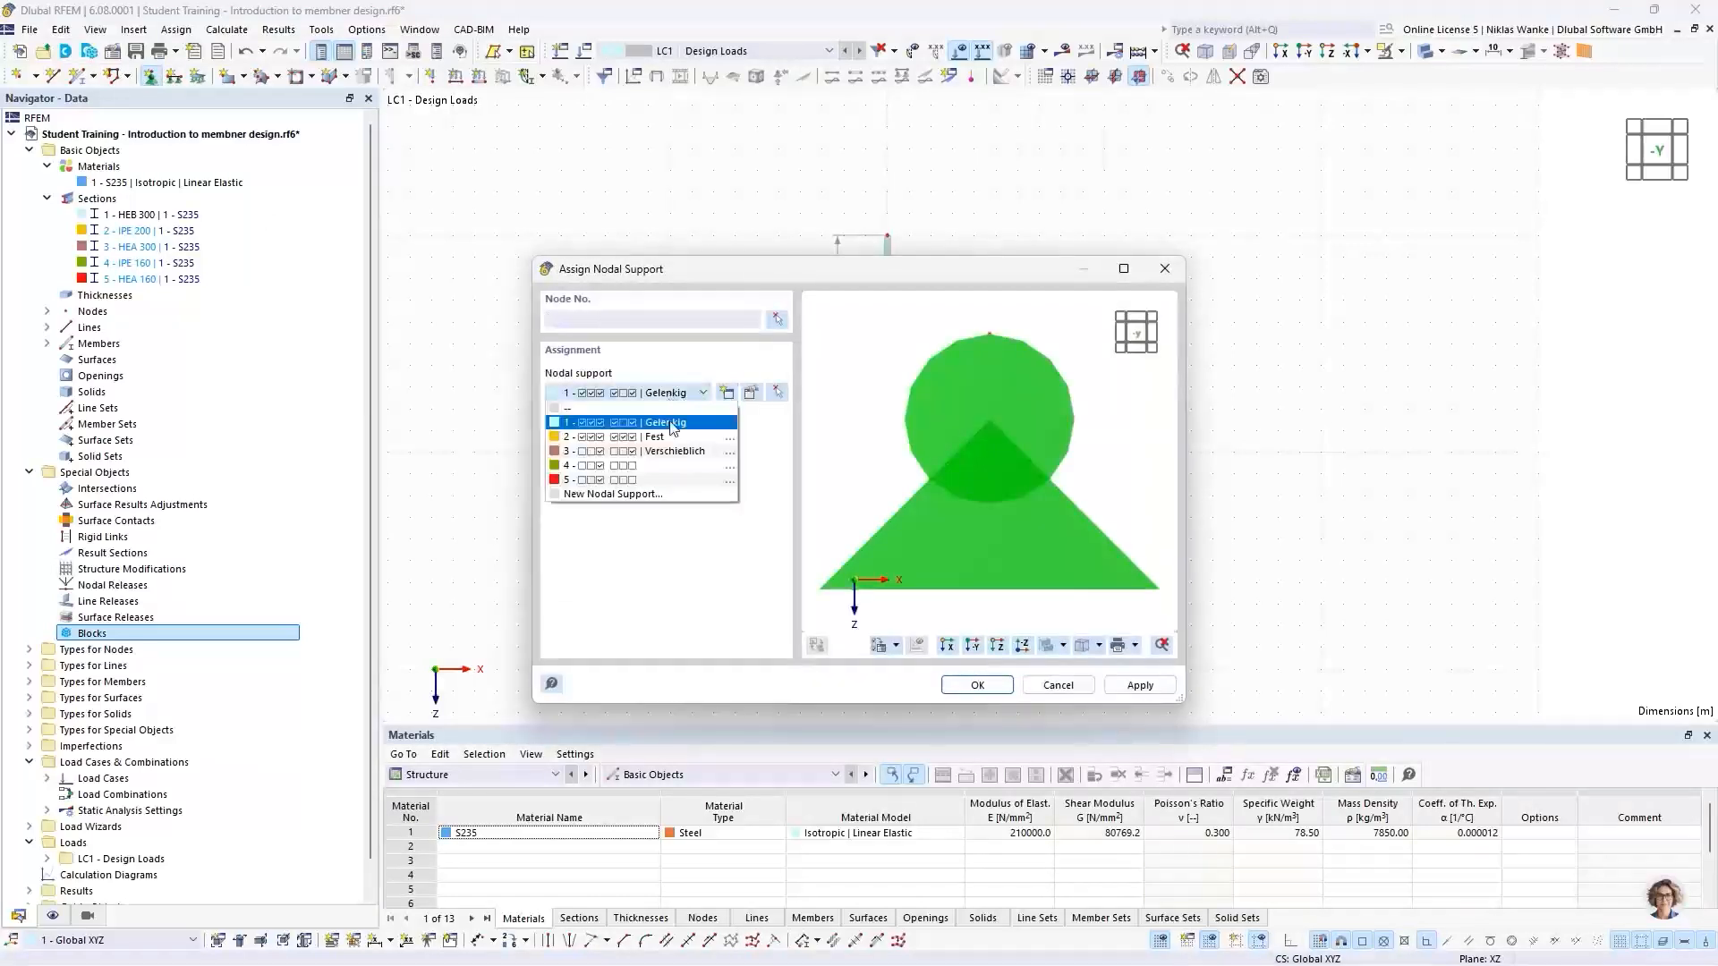
{"action": "left_click", "coordinate": [641, 428]}
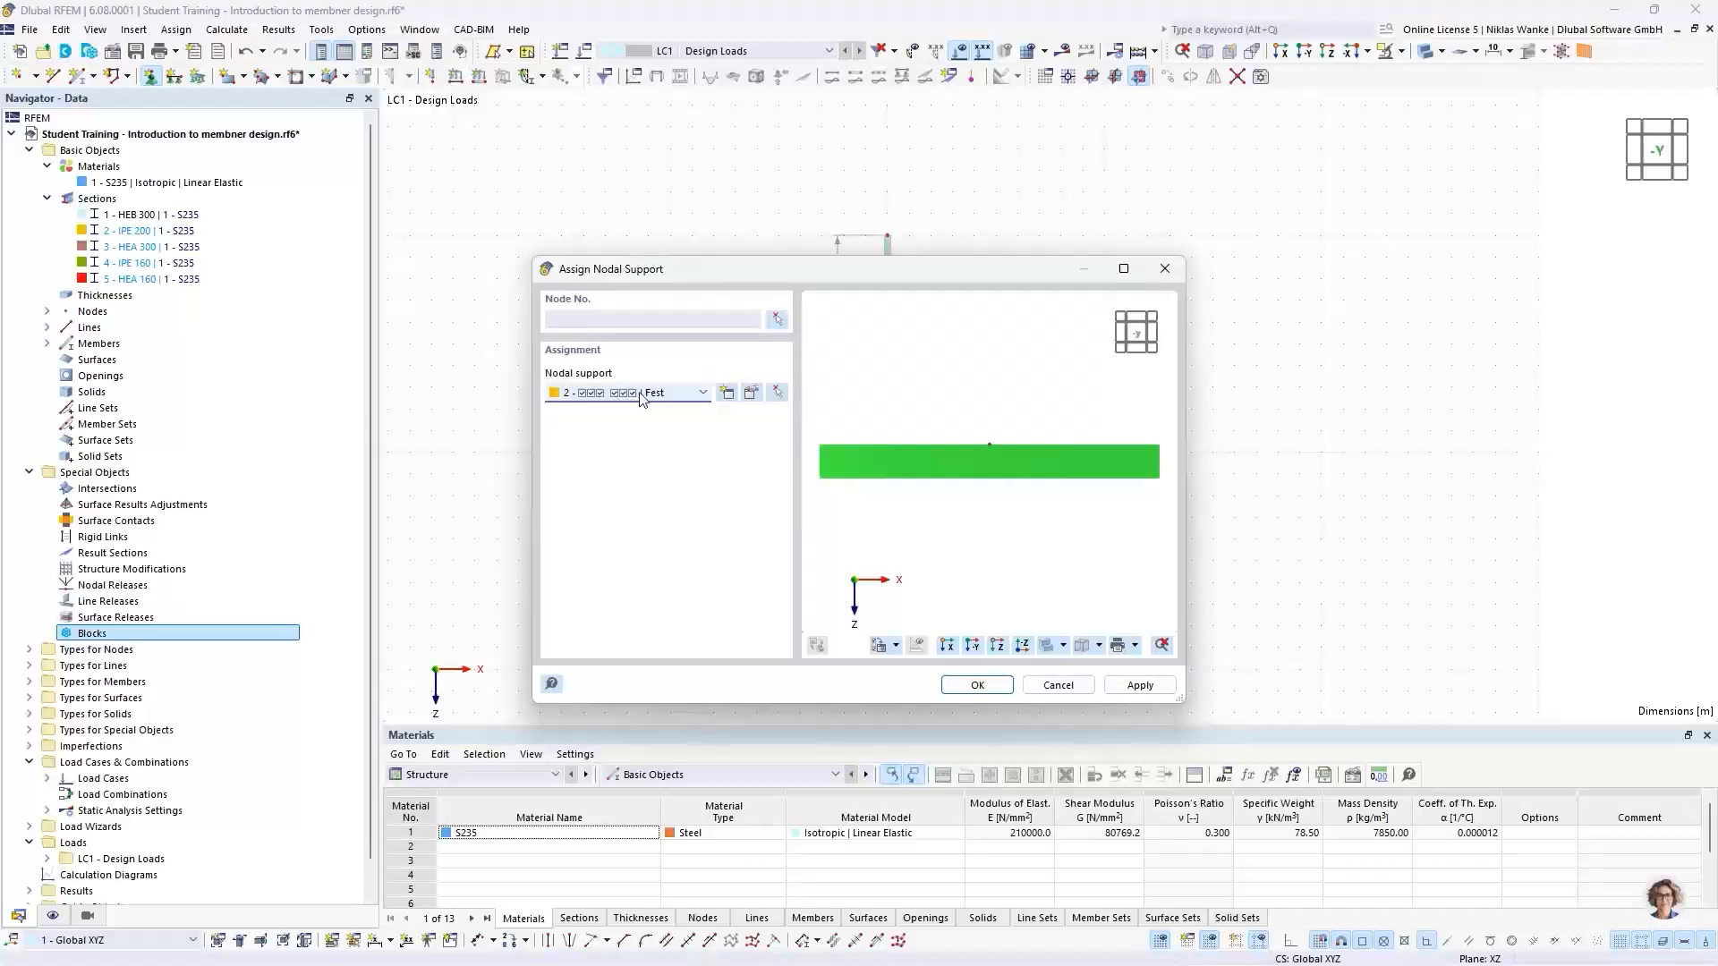
{"action": "left_click", "coordinate": [978, 686]}
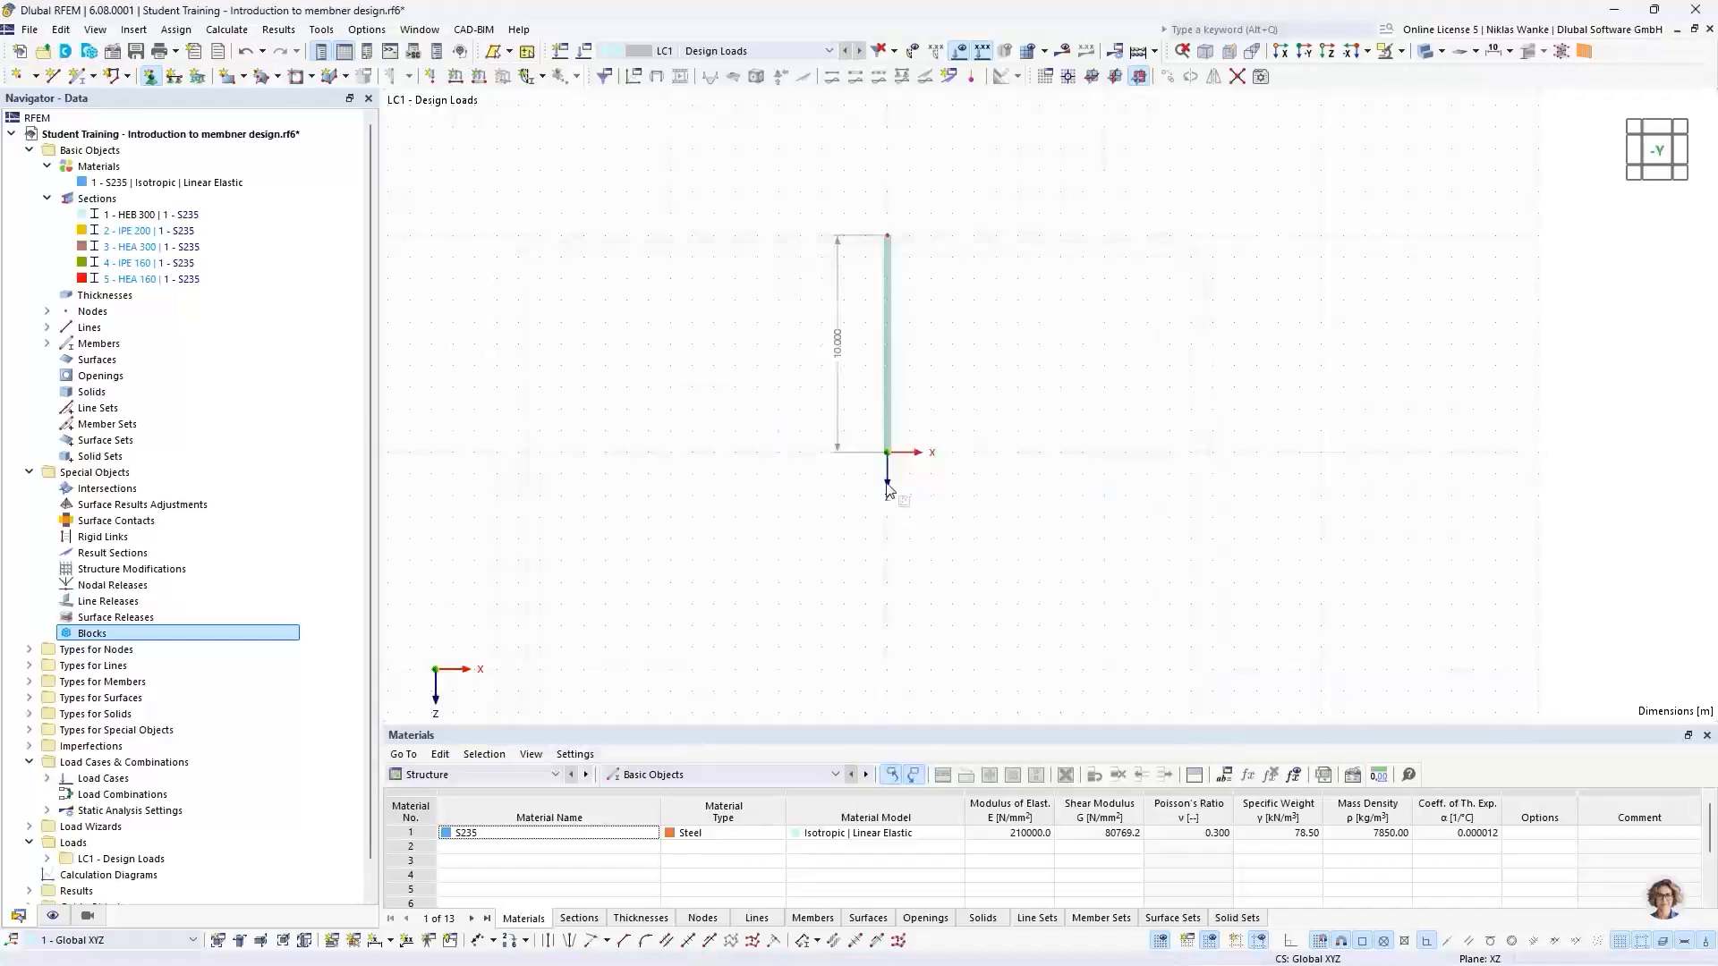
{"action": "scroll", "coordinate": [892, 494], "scroll_direction": "up", "scroll_amount": 3}
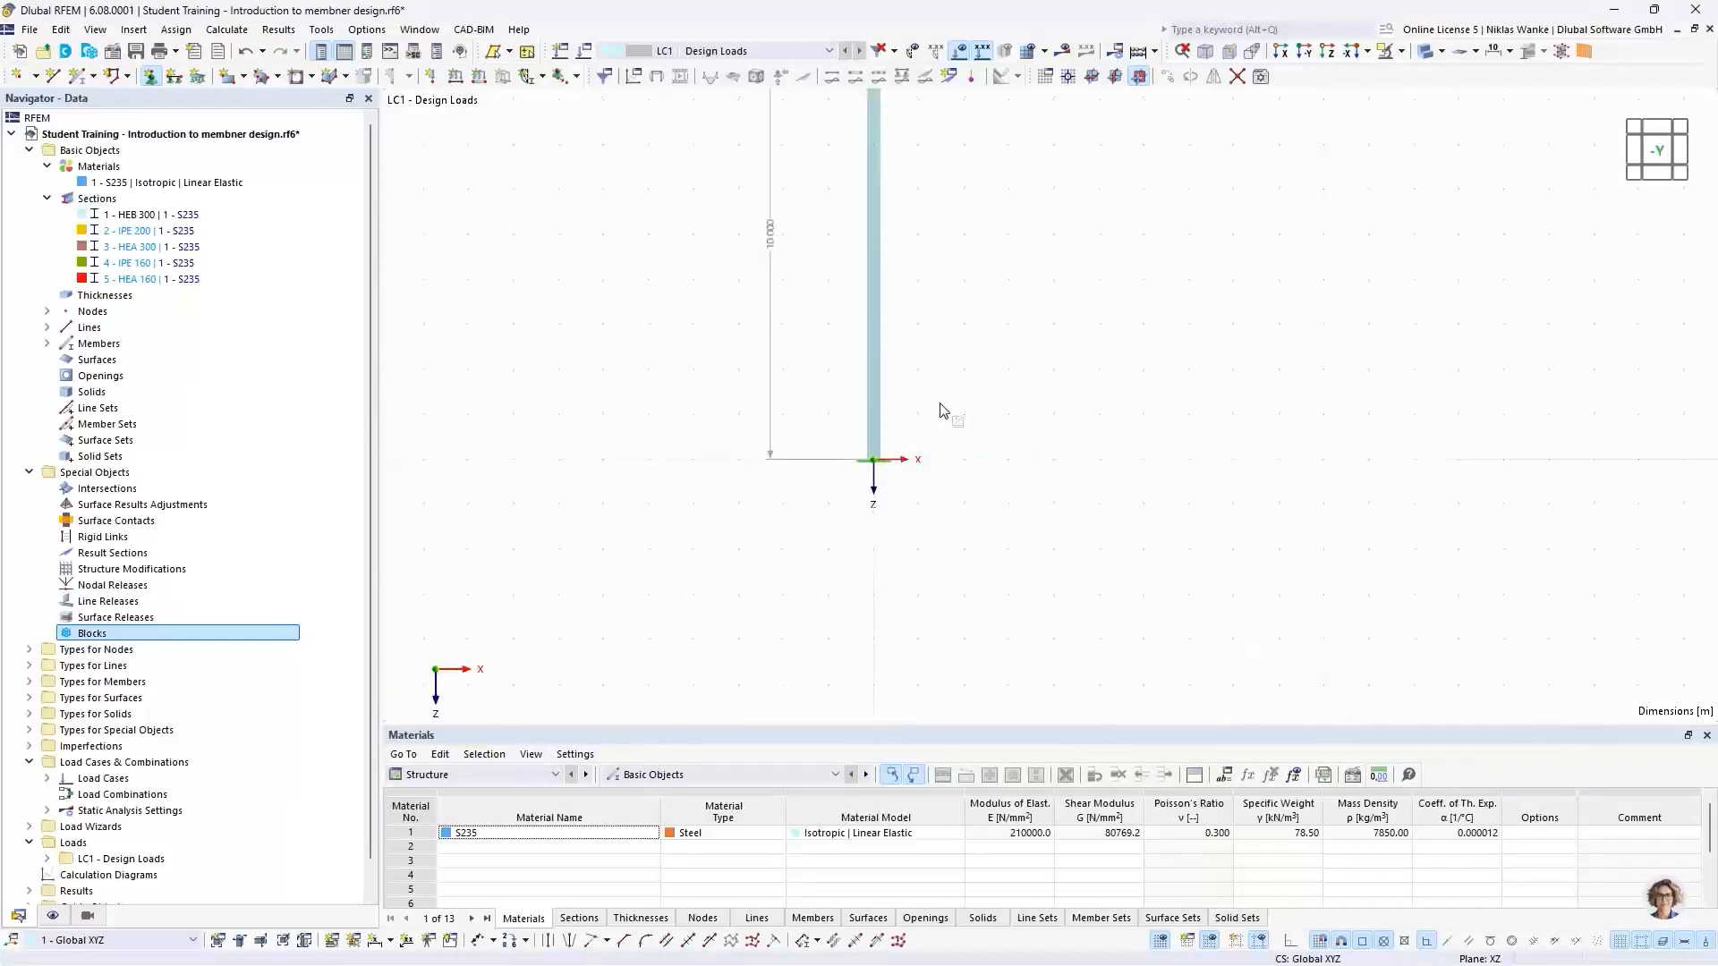
Define a nodal load of type Components in LC1 with 10 kN in X and 100 kN in Z
{"action": "middle_click_drag", "start_coordinate": [939, 387], "coordinate": [904, 584]}
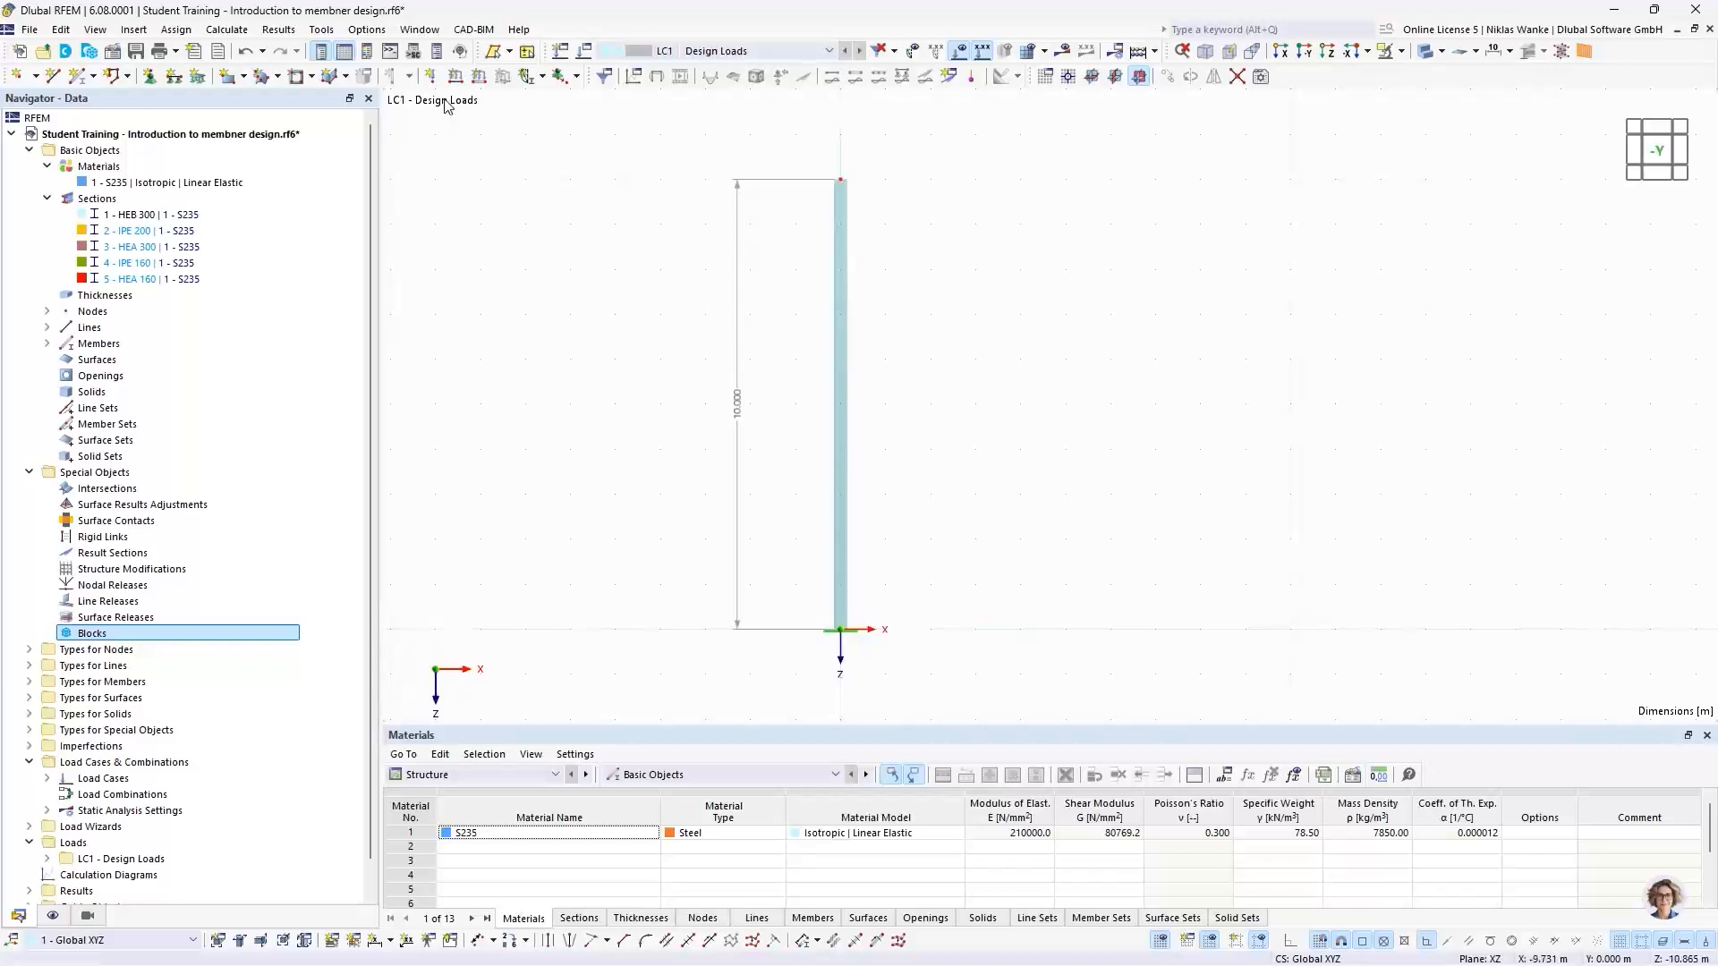
{"action": "left_click", "coordinate": [430, 76]}
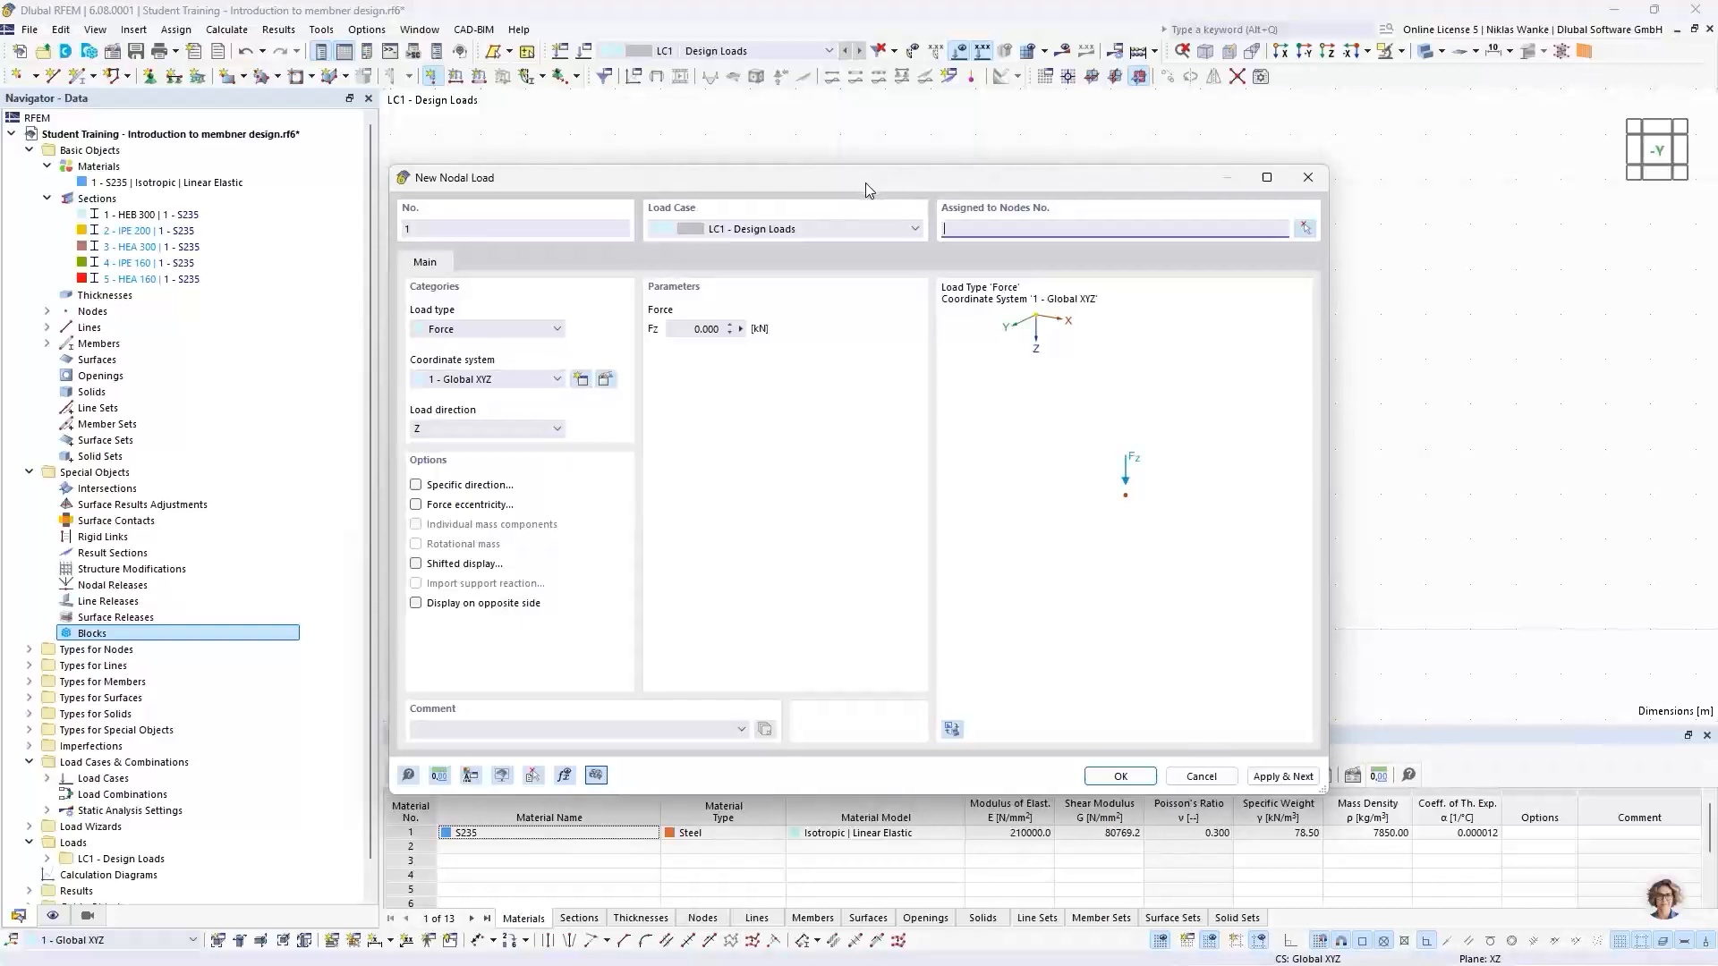
{"action": "left_click", "coordinate": [447, 330]}
{"action": "left_click", "coordinate": [452, 373]}
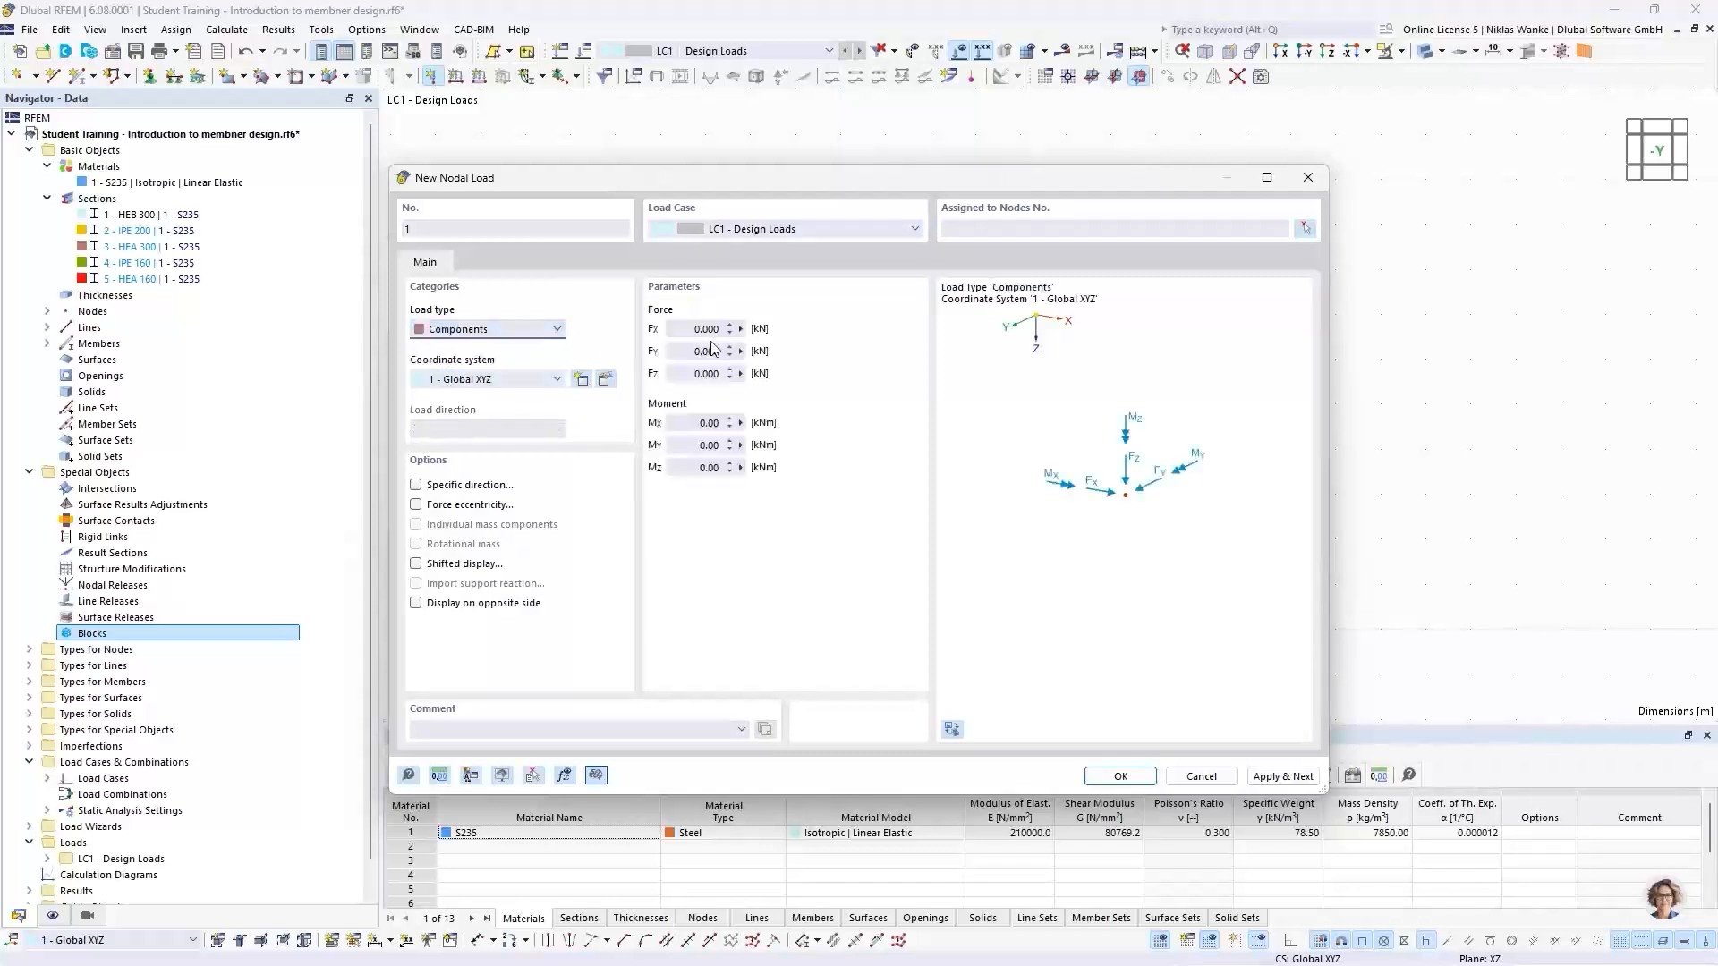
{"action": "left_click", "coordinate": [688, 329]}
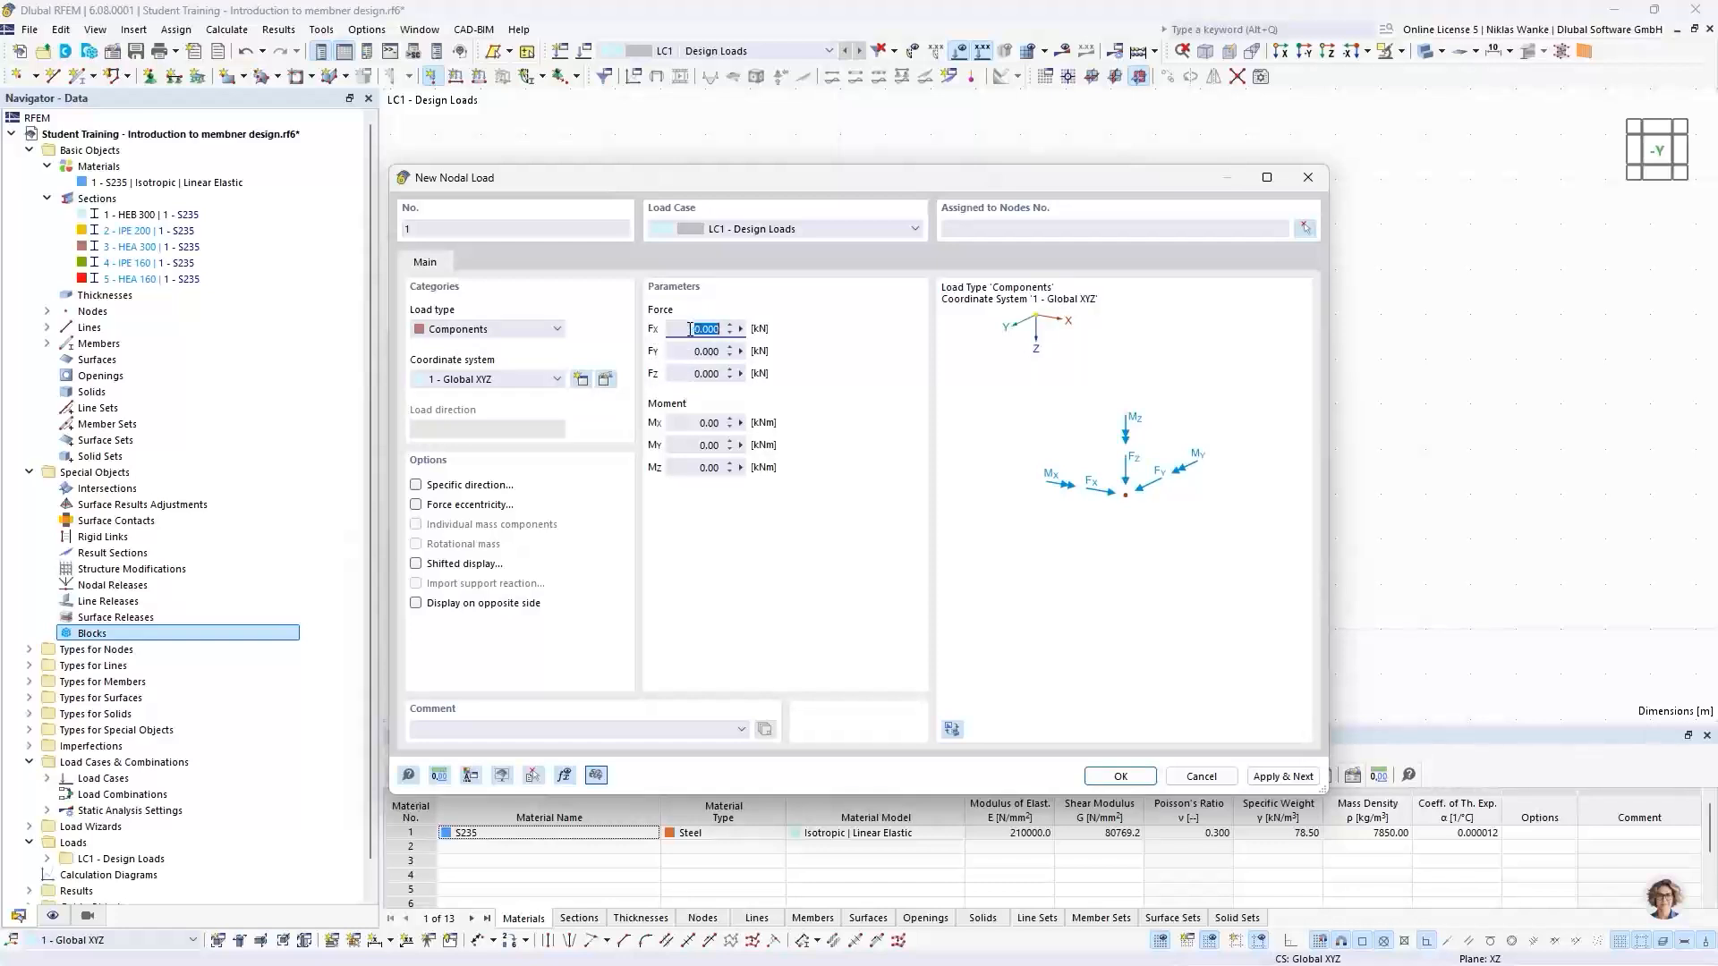
{"action": "type", "text": "10"}
{"action": "left_click", "coordinate": [684, 374]}
{"action": "type", "text": "100"}
Assign the nodal load to the column's top node and create it
{"action": "left_click", "coordinate": [1303, 229]}
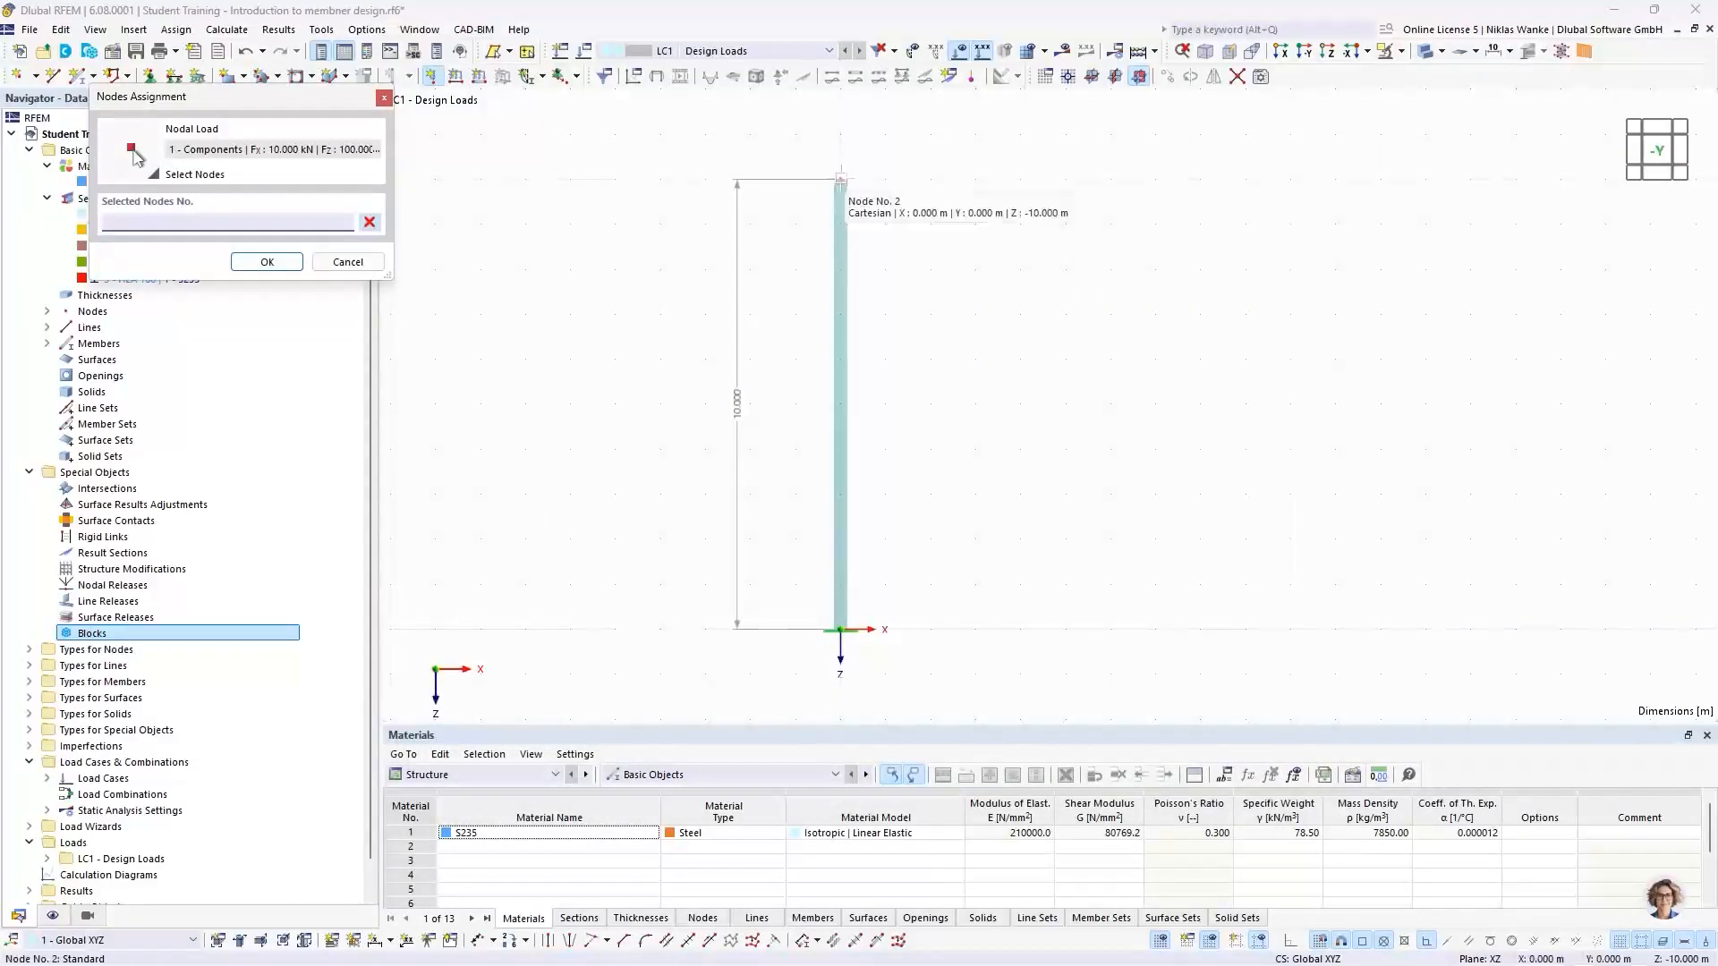
{"action": "left_click", "coordinate": [845, 183]}
{"action": "left_click", "coordinate": [264, 261]}
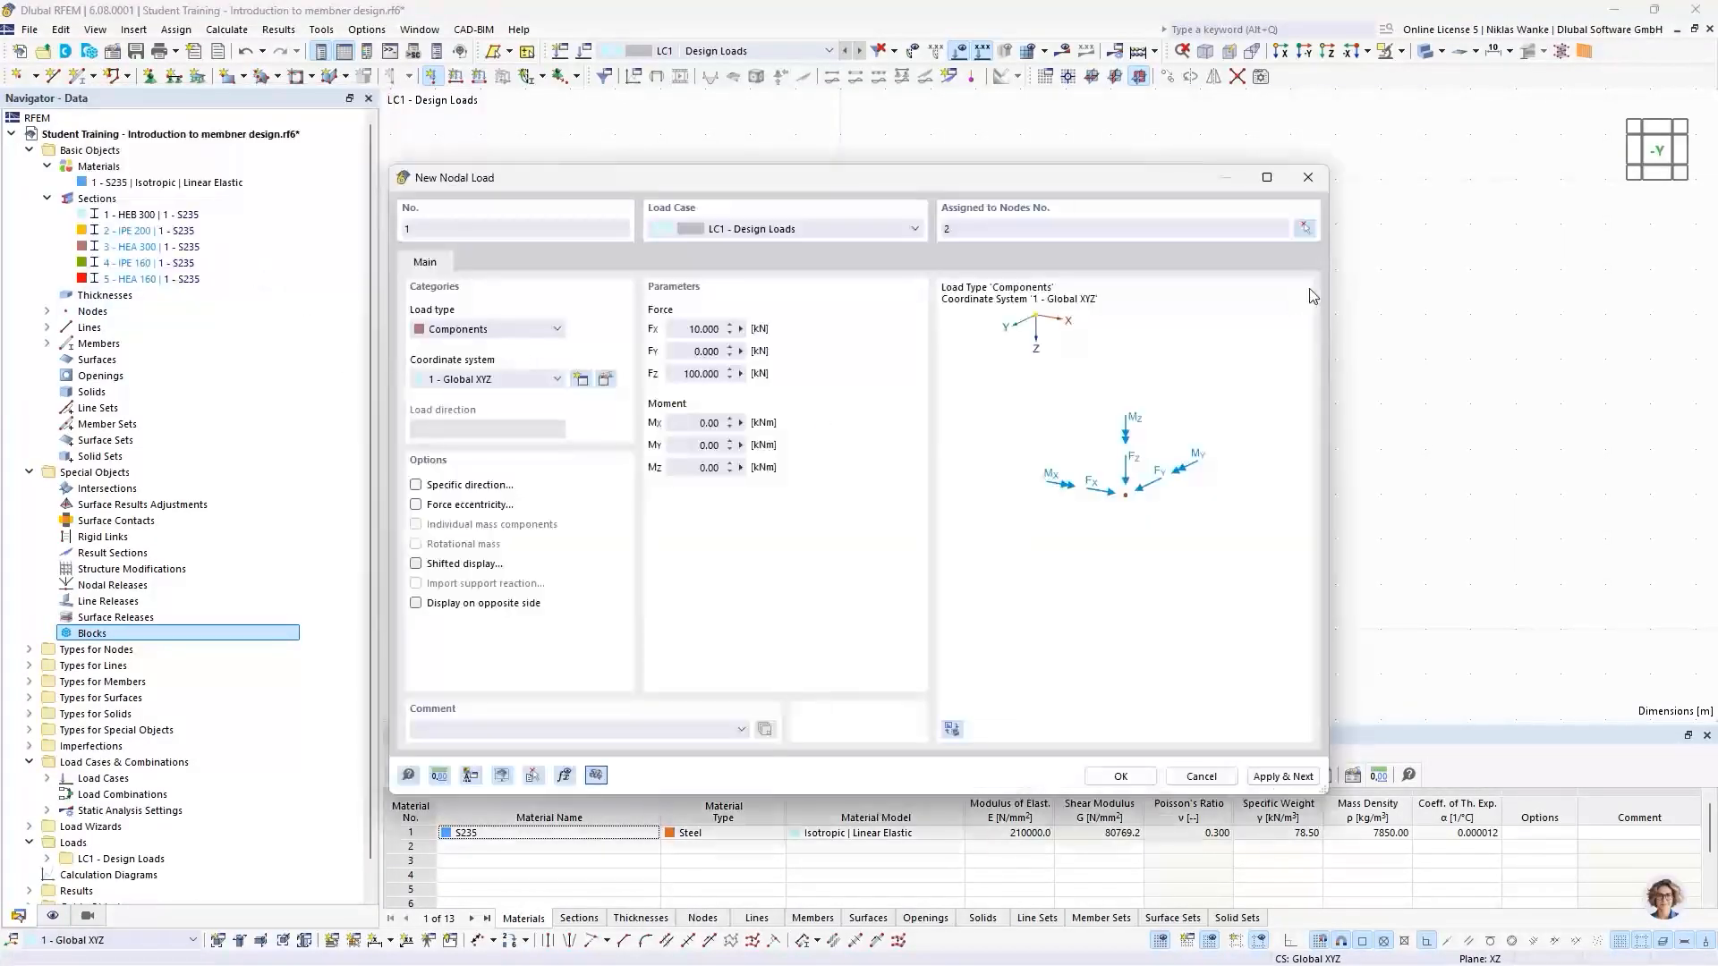
{"action": "left_click", "coordinate": [1118, 776]}
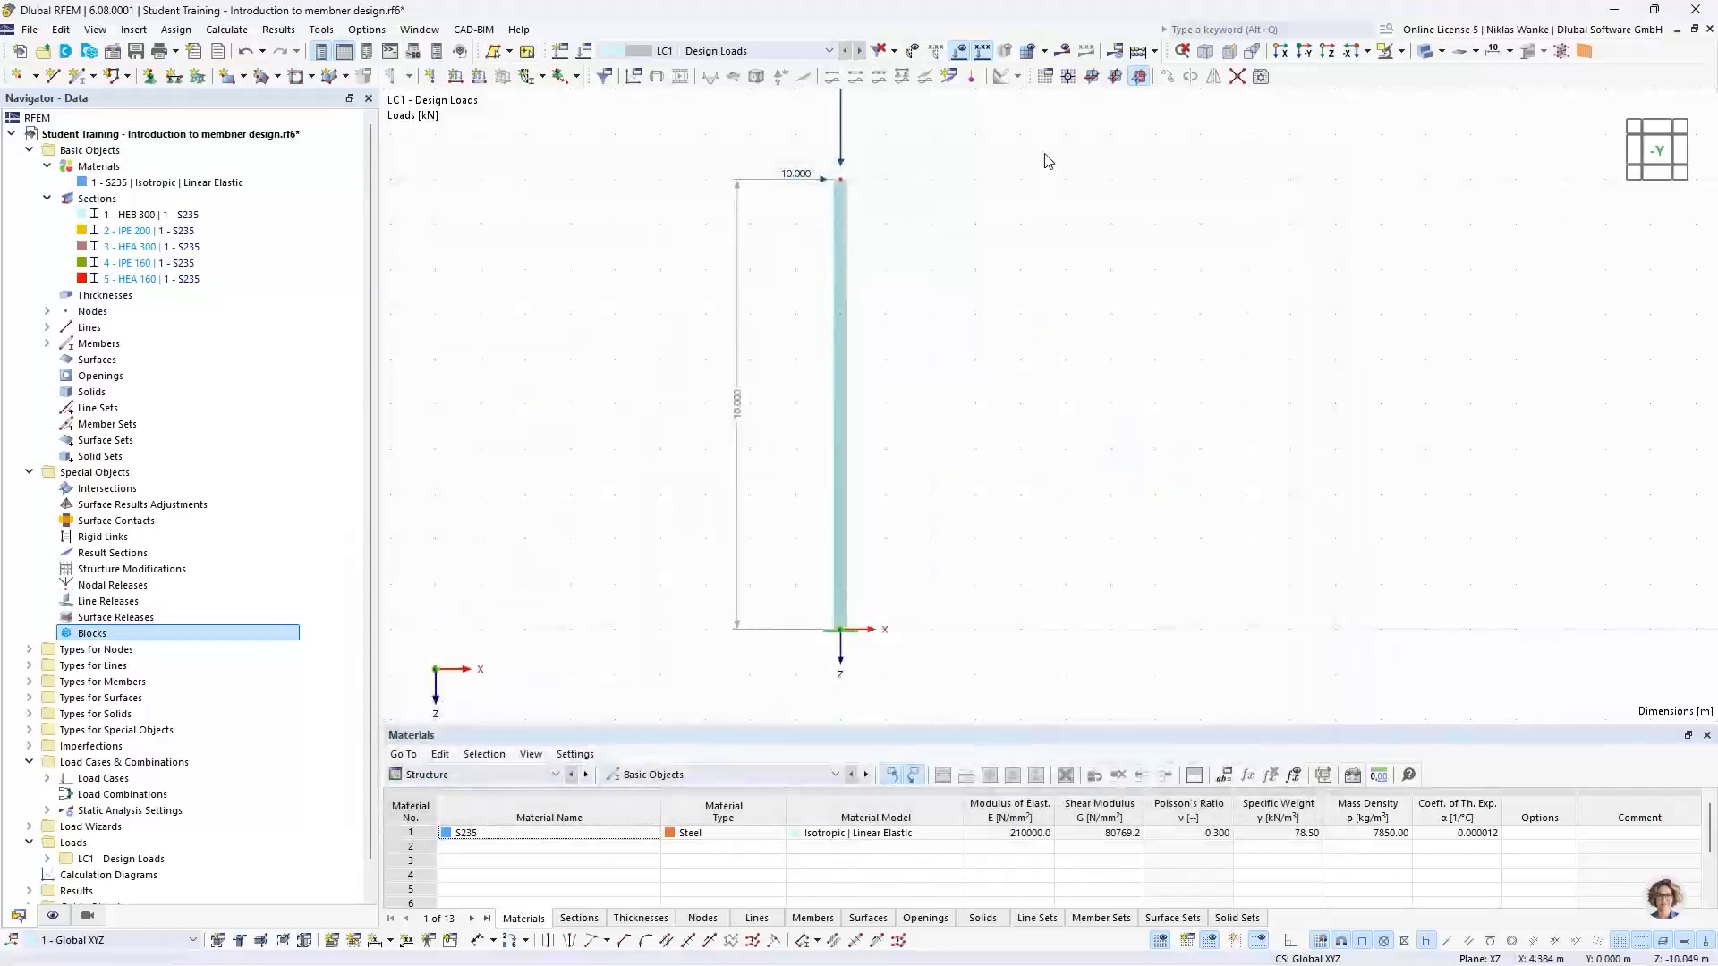
Duplicate the load case LC1 Design Loads as a second load case
{"action": "scroll", "coordinate": [924, 453], "scroll_direction": "down", "scroll_amount": 2}
{"action": "middle_click_drag", "start_coordinate": [874, 491], "coordinate": [877, 485]}
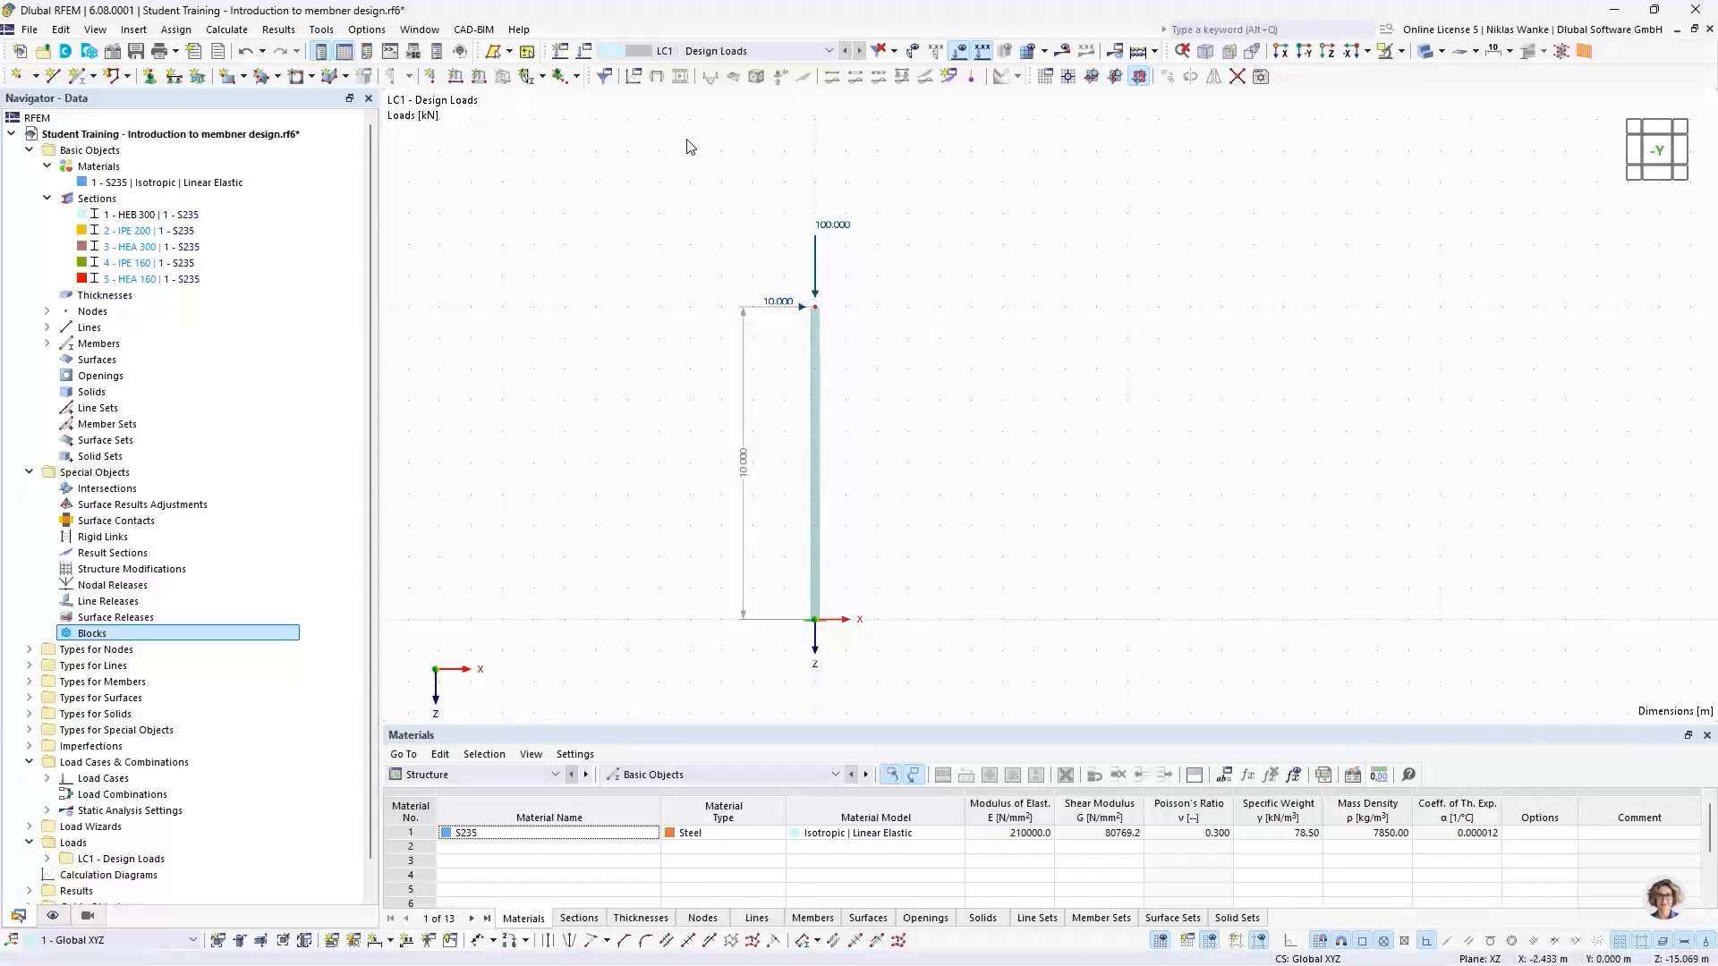
{"action": "left_click", "coordinate": [584, 54]}
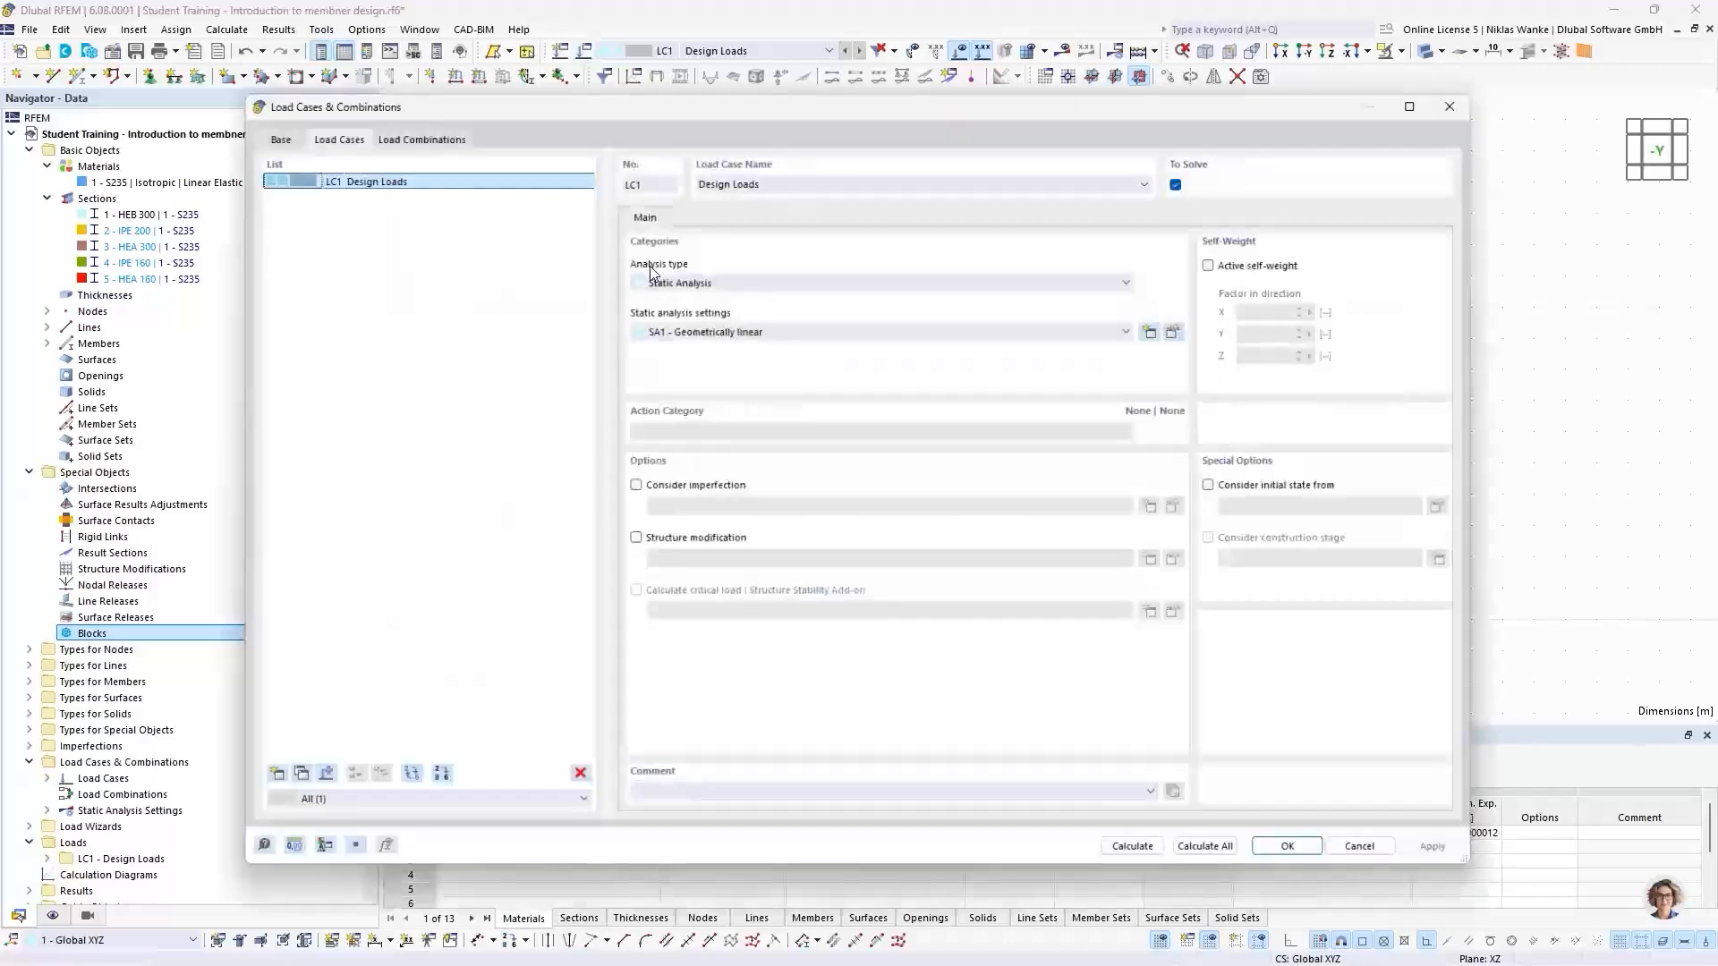
{"action": "left_click_drag", "start_coordinate": [789, 77], "coordinate": [837, 85]}
{"action": "left_click", "coordinate": [445, 165]}
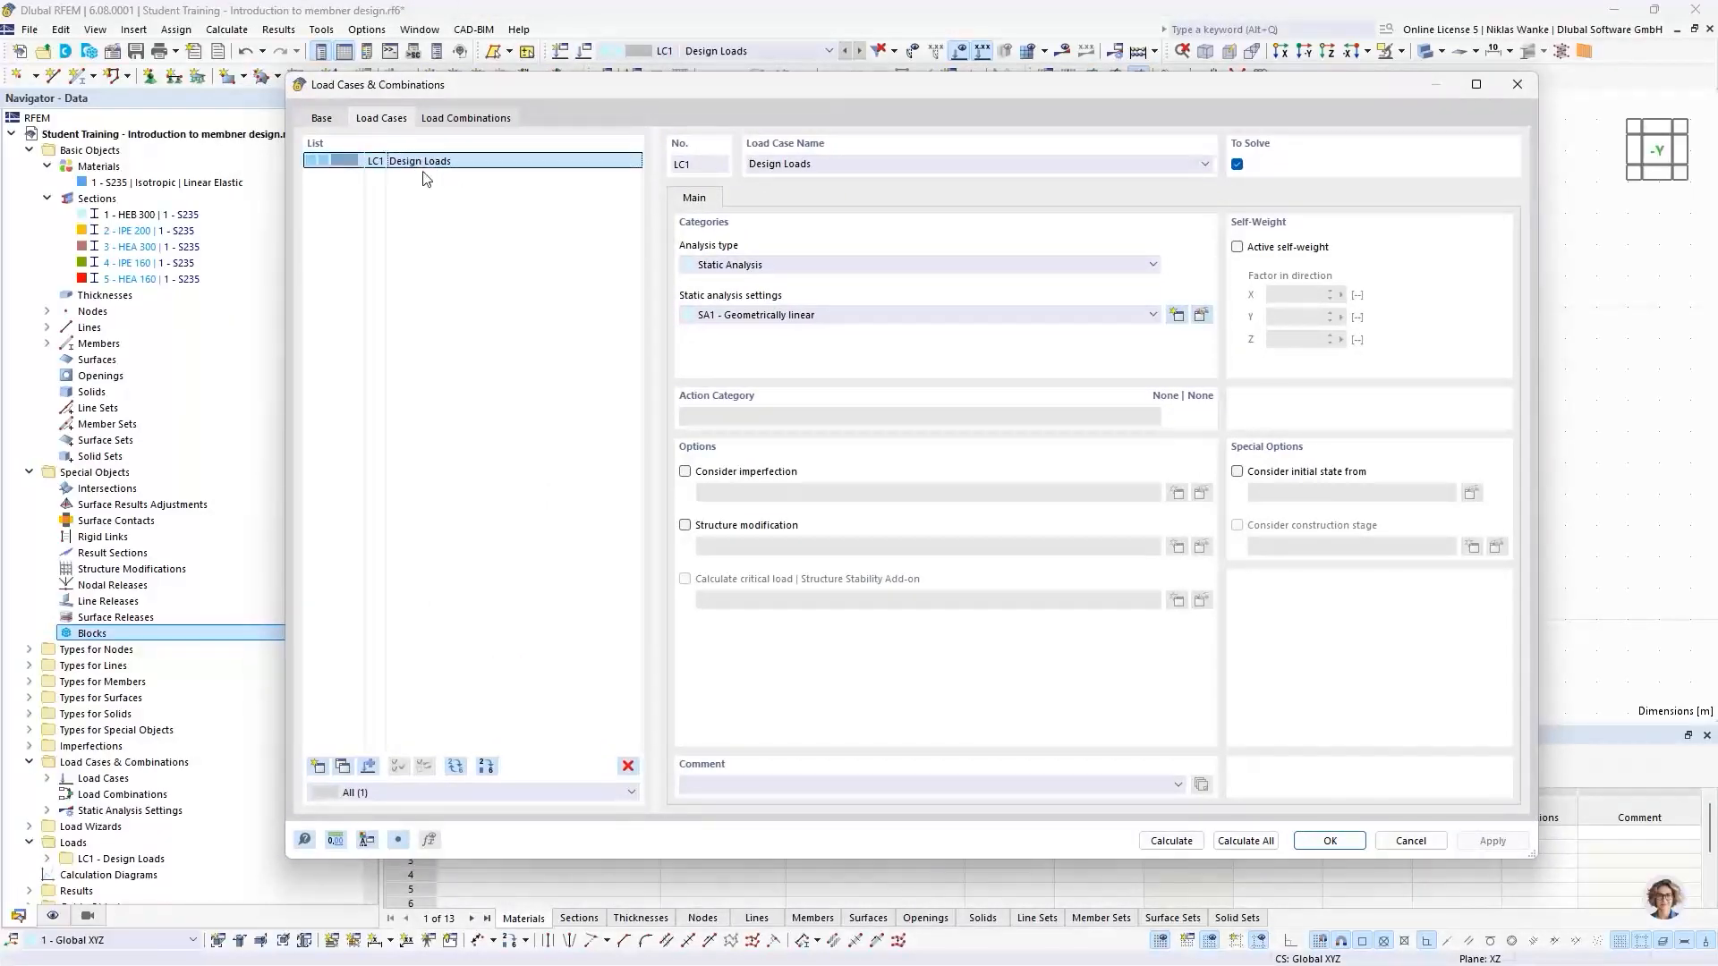
{"action": "left_click", "coordinate": [344, 767]}
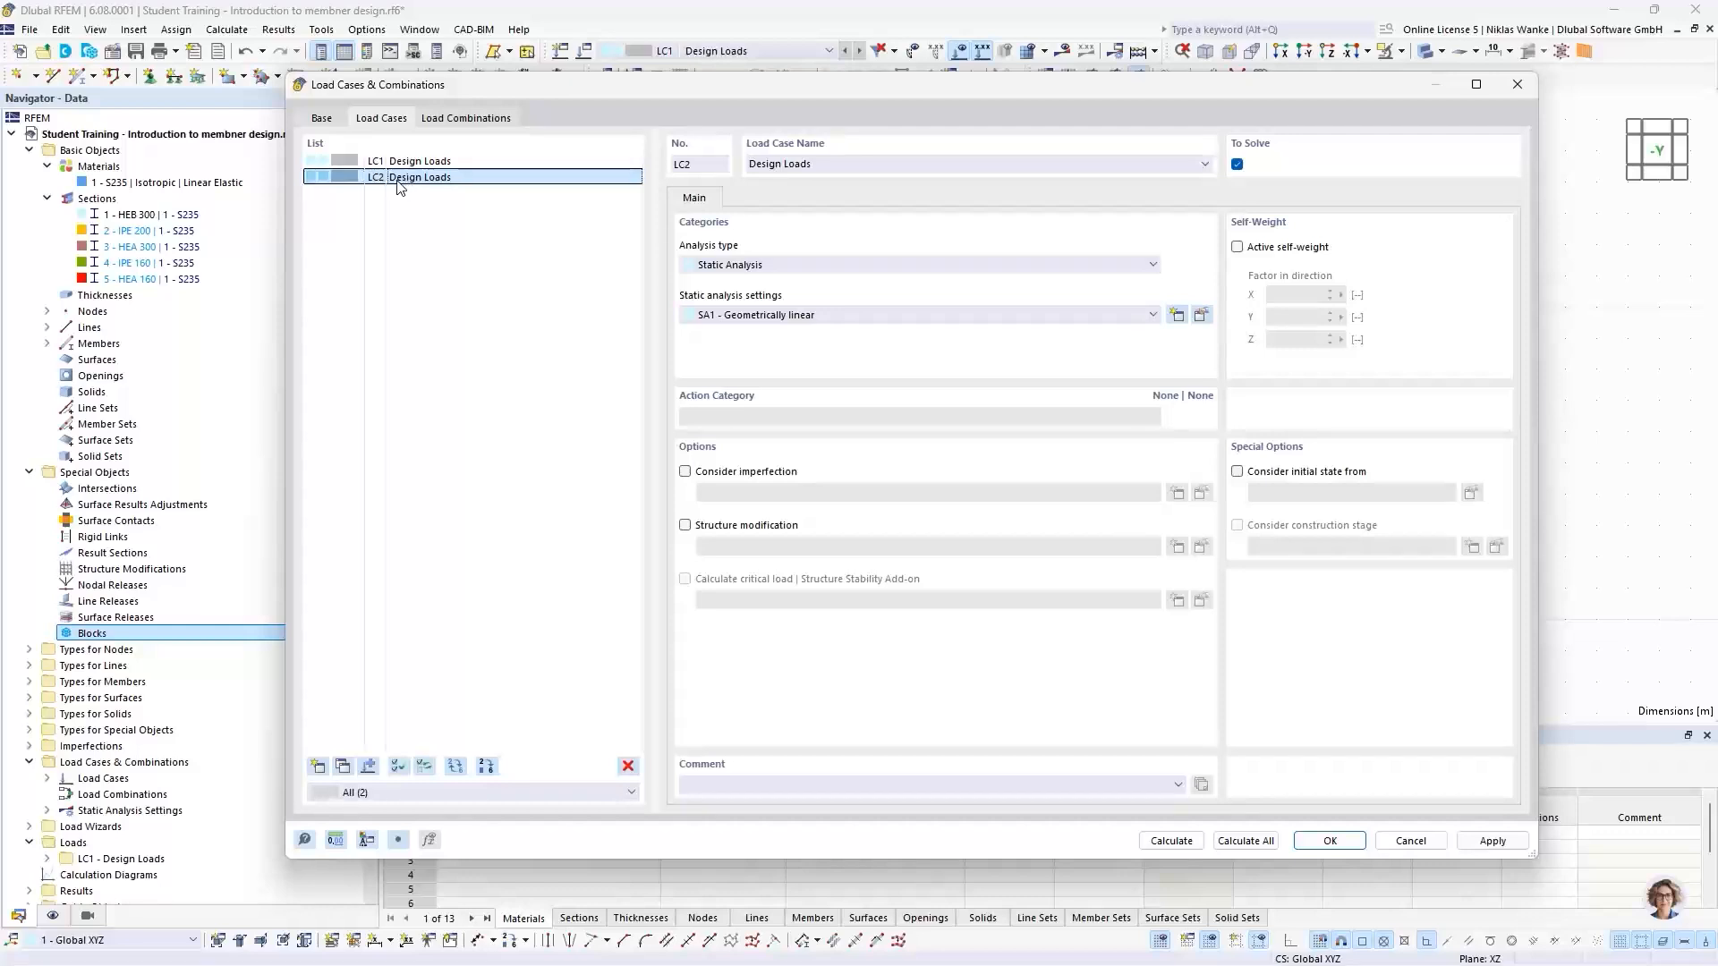
Name load case LC2 "Design Loads (2nd order theory)" and assign it the SA2 Second-order (P-Δ) static analysis settings
{"action": "left_click", "coordinate": [815, 164]}
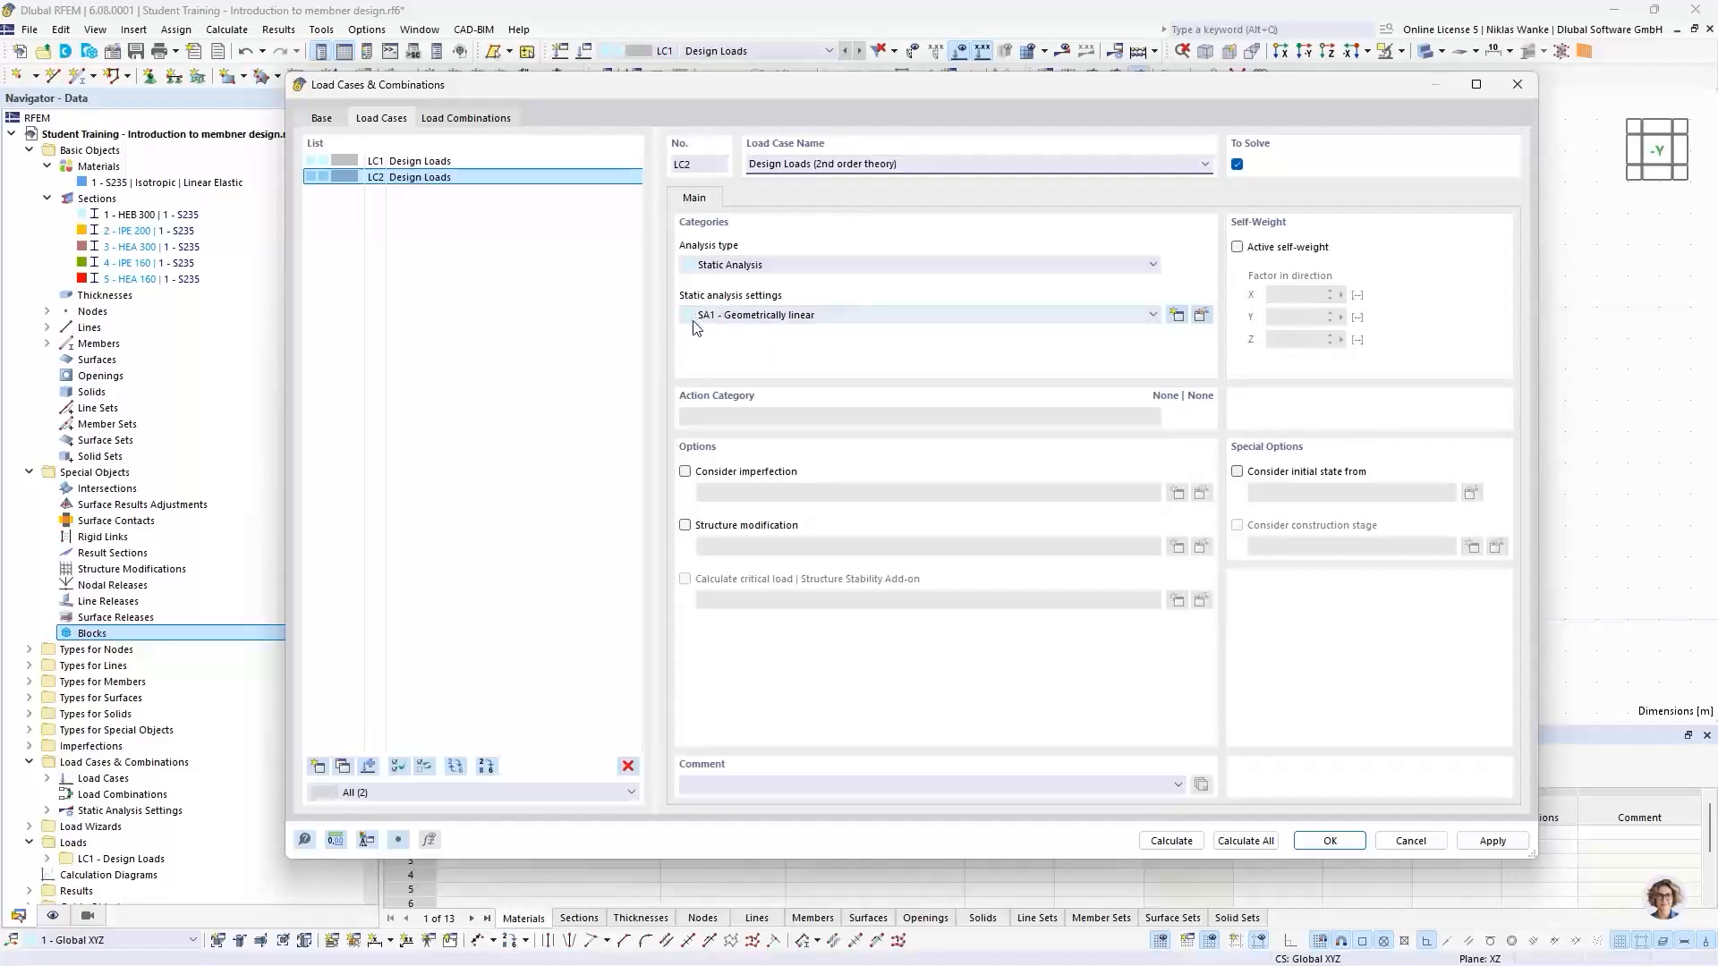
{"action": "left_click", "coordinate": [770, 315]}
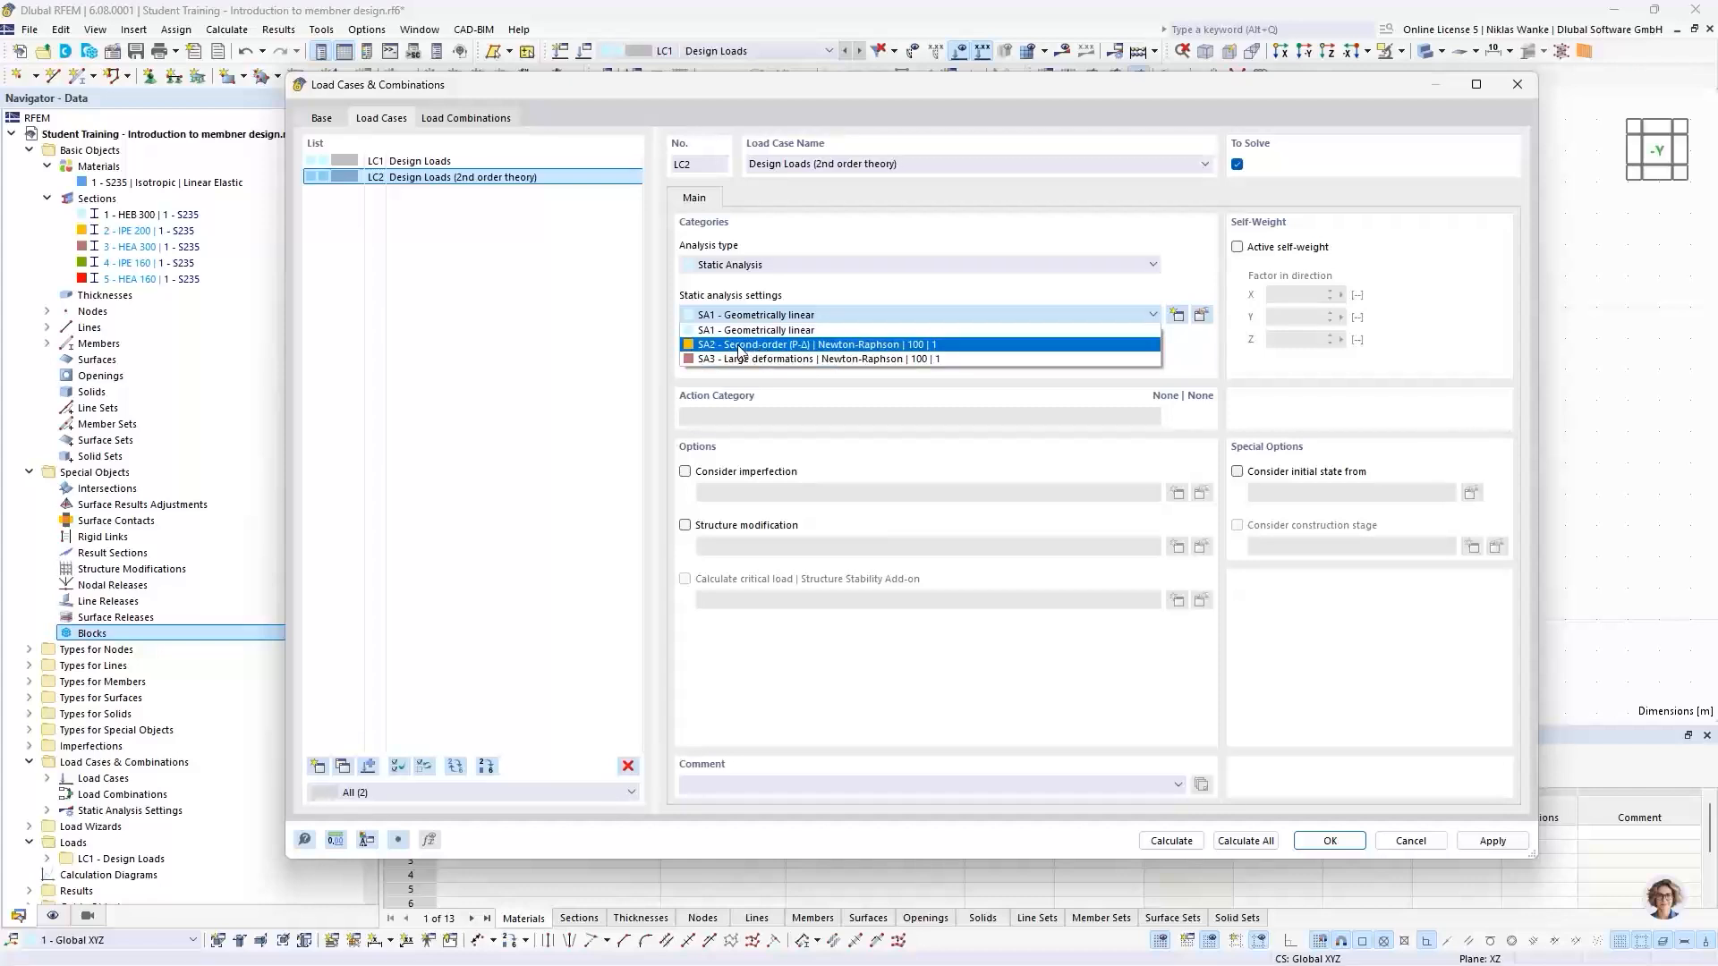
{"action": "left_click", "coordinate": [739, 346]}
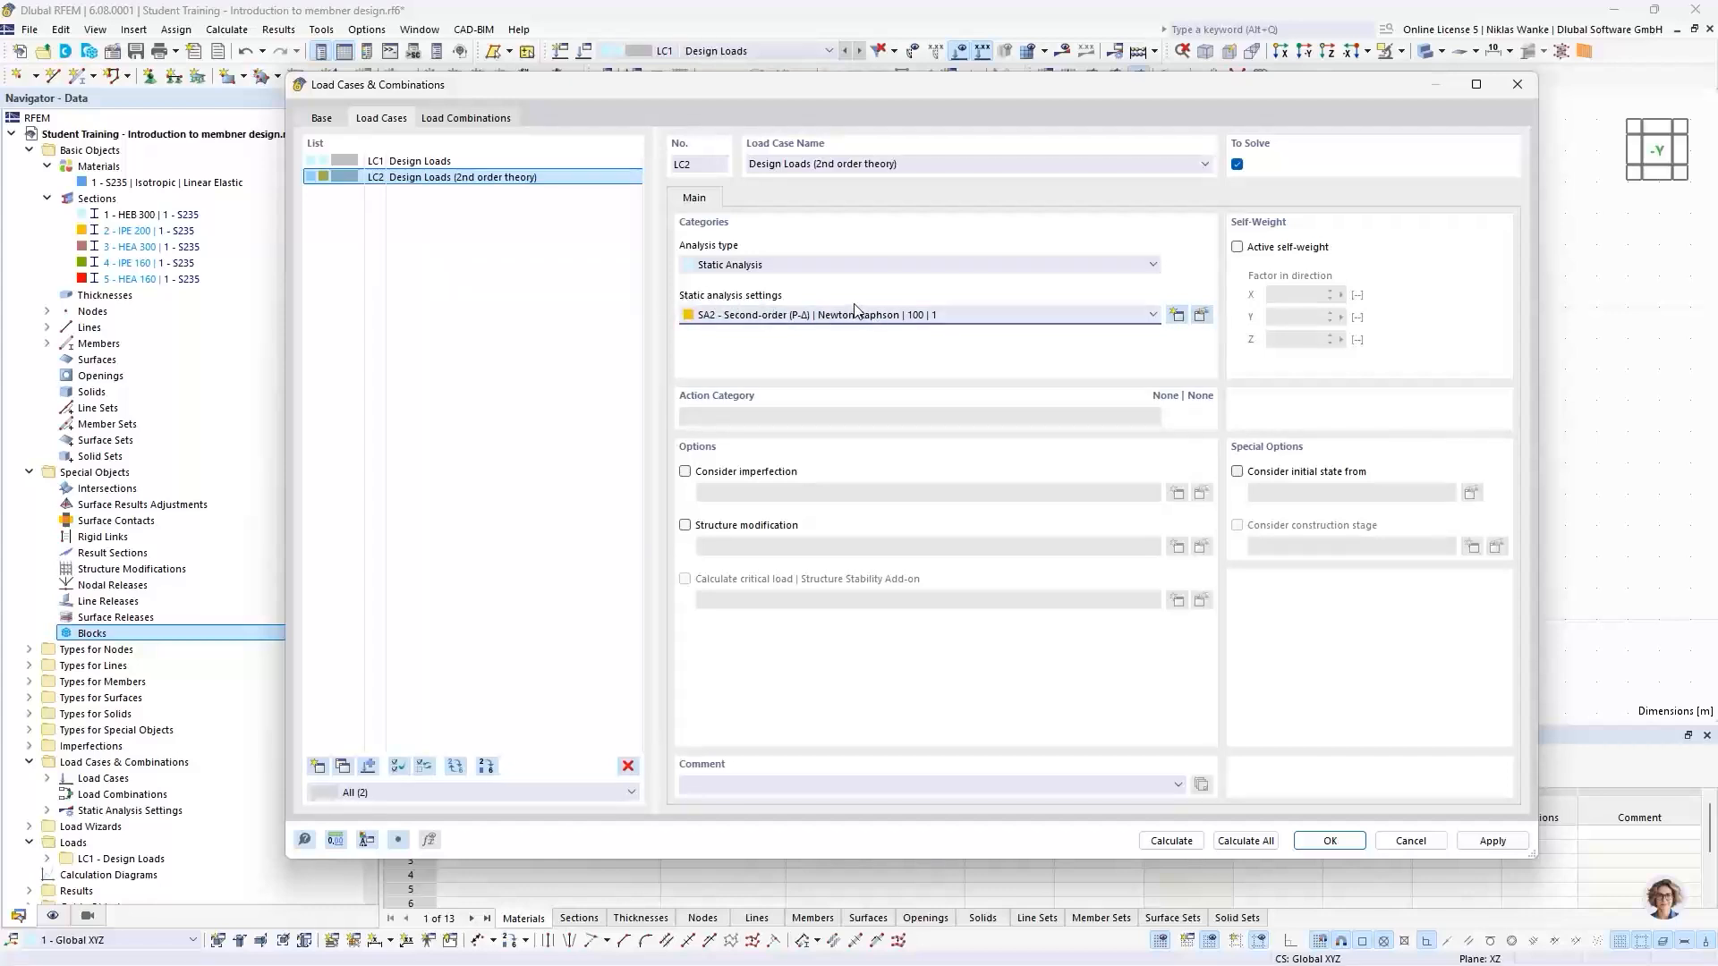
Review the analysis type, iterative method and nonlinear iteration controls in the SA2 second-order static analysis settings
{"action": "left_click", "coordinate": [1199, 317]}
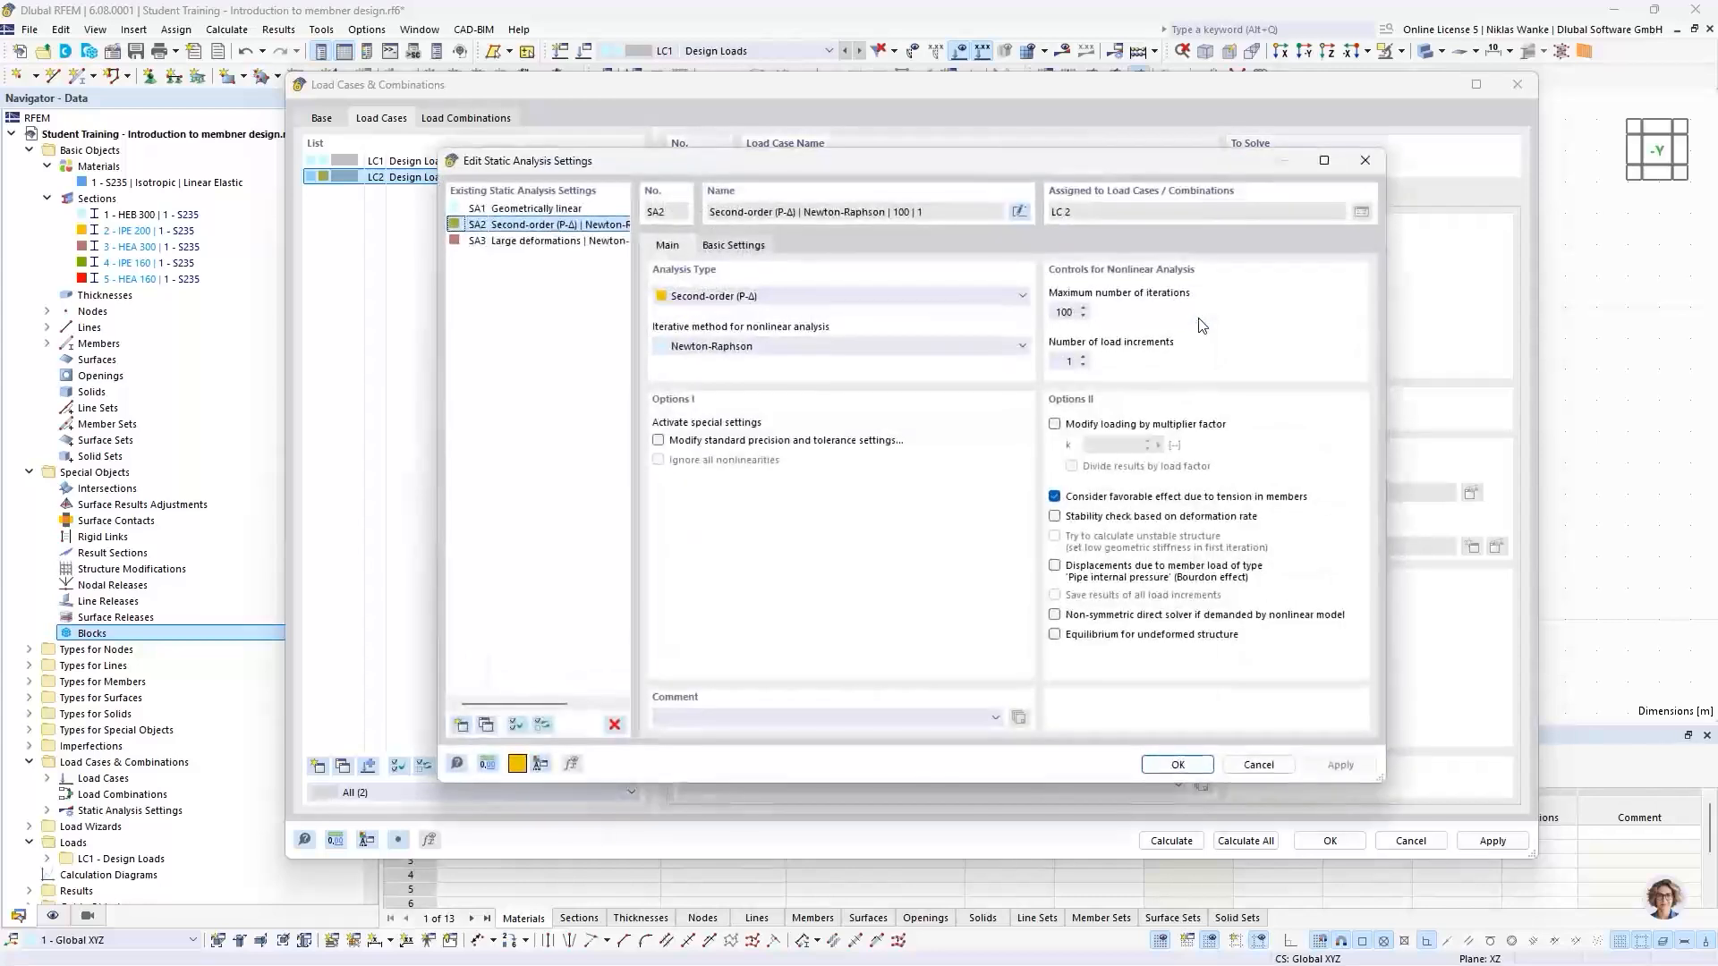
{"action": "left_click_drag", "start_coordinate": [985, 159], "coordinate": [1006, 150]}
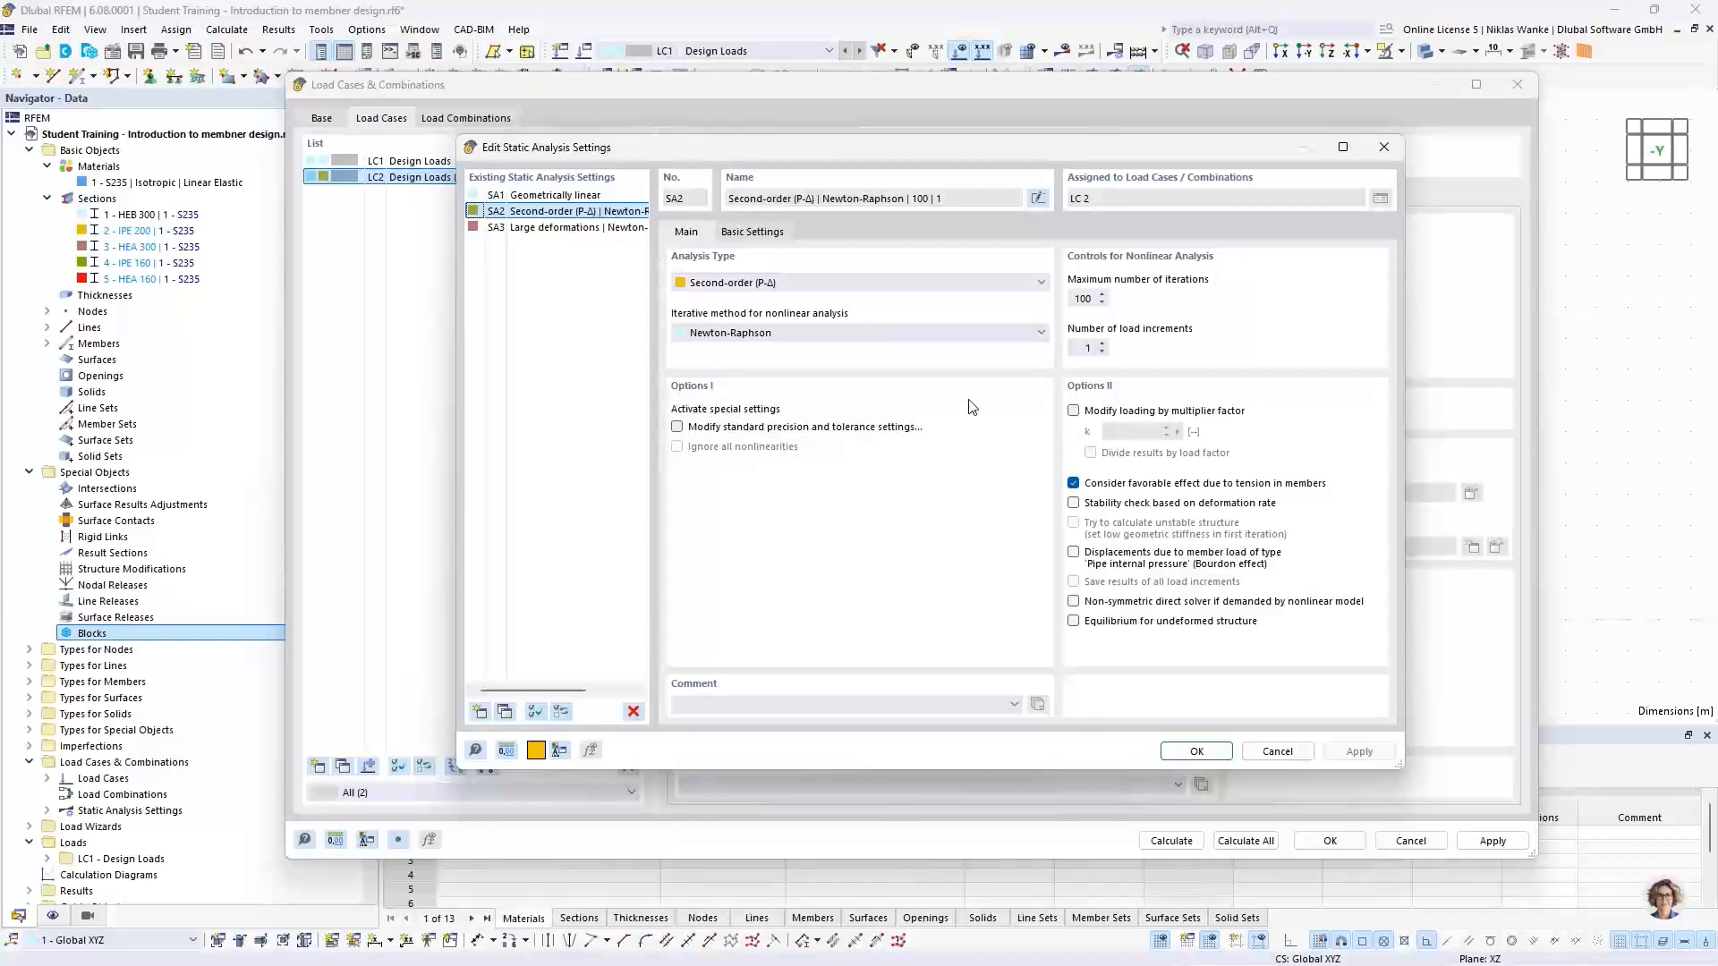
{"action": "left_click", "coordinate": [884, 281]}
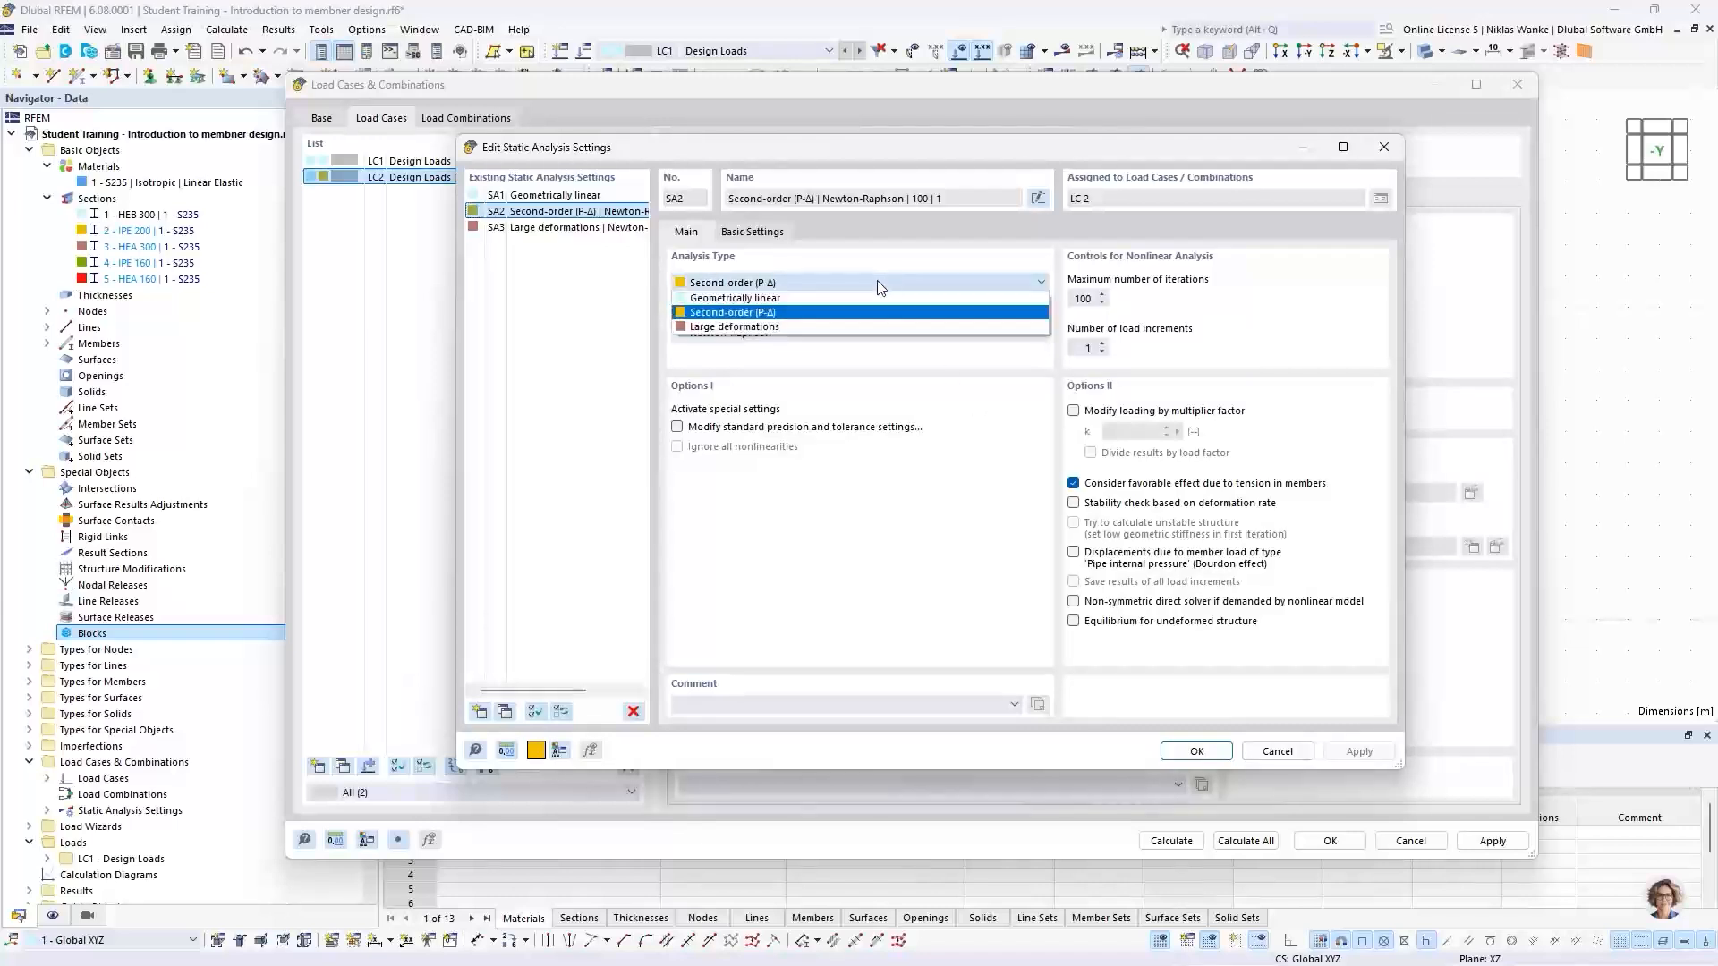
{"action": "left_click", "coordinate": [751, 284]}
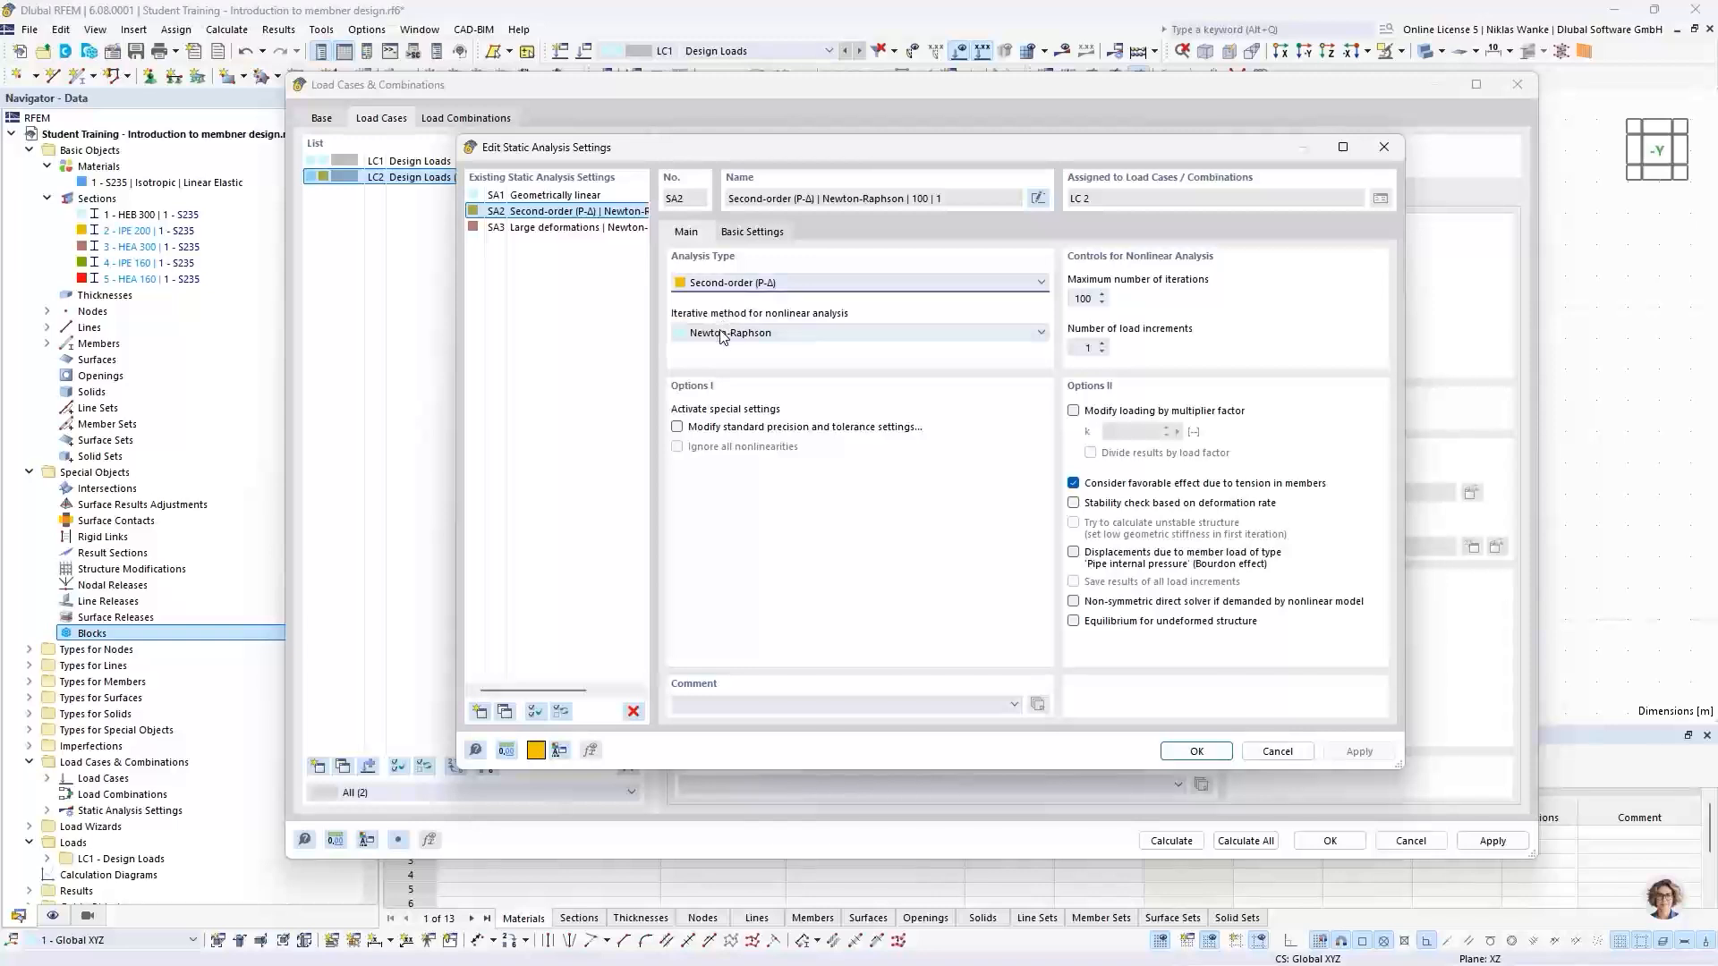
{"action": "left_click", "coordinate": [716, 335]}
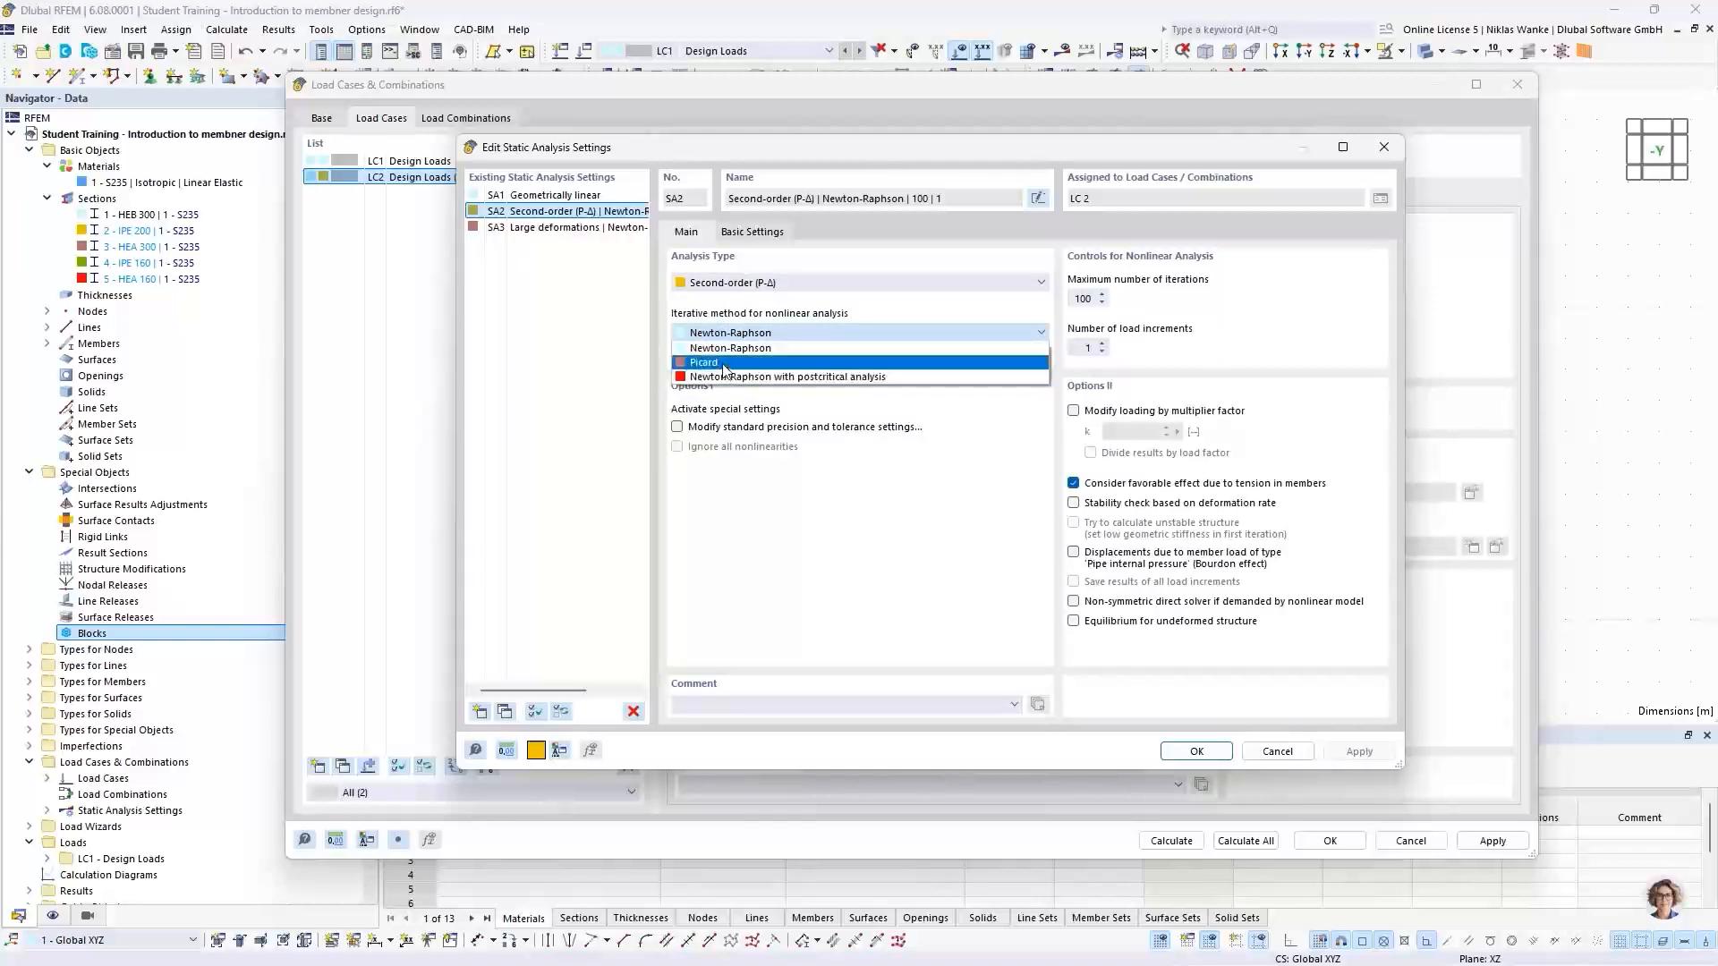
{"action": "left_click", "coordinate": [775, 333]}
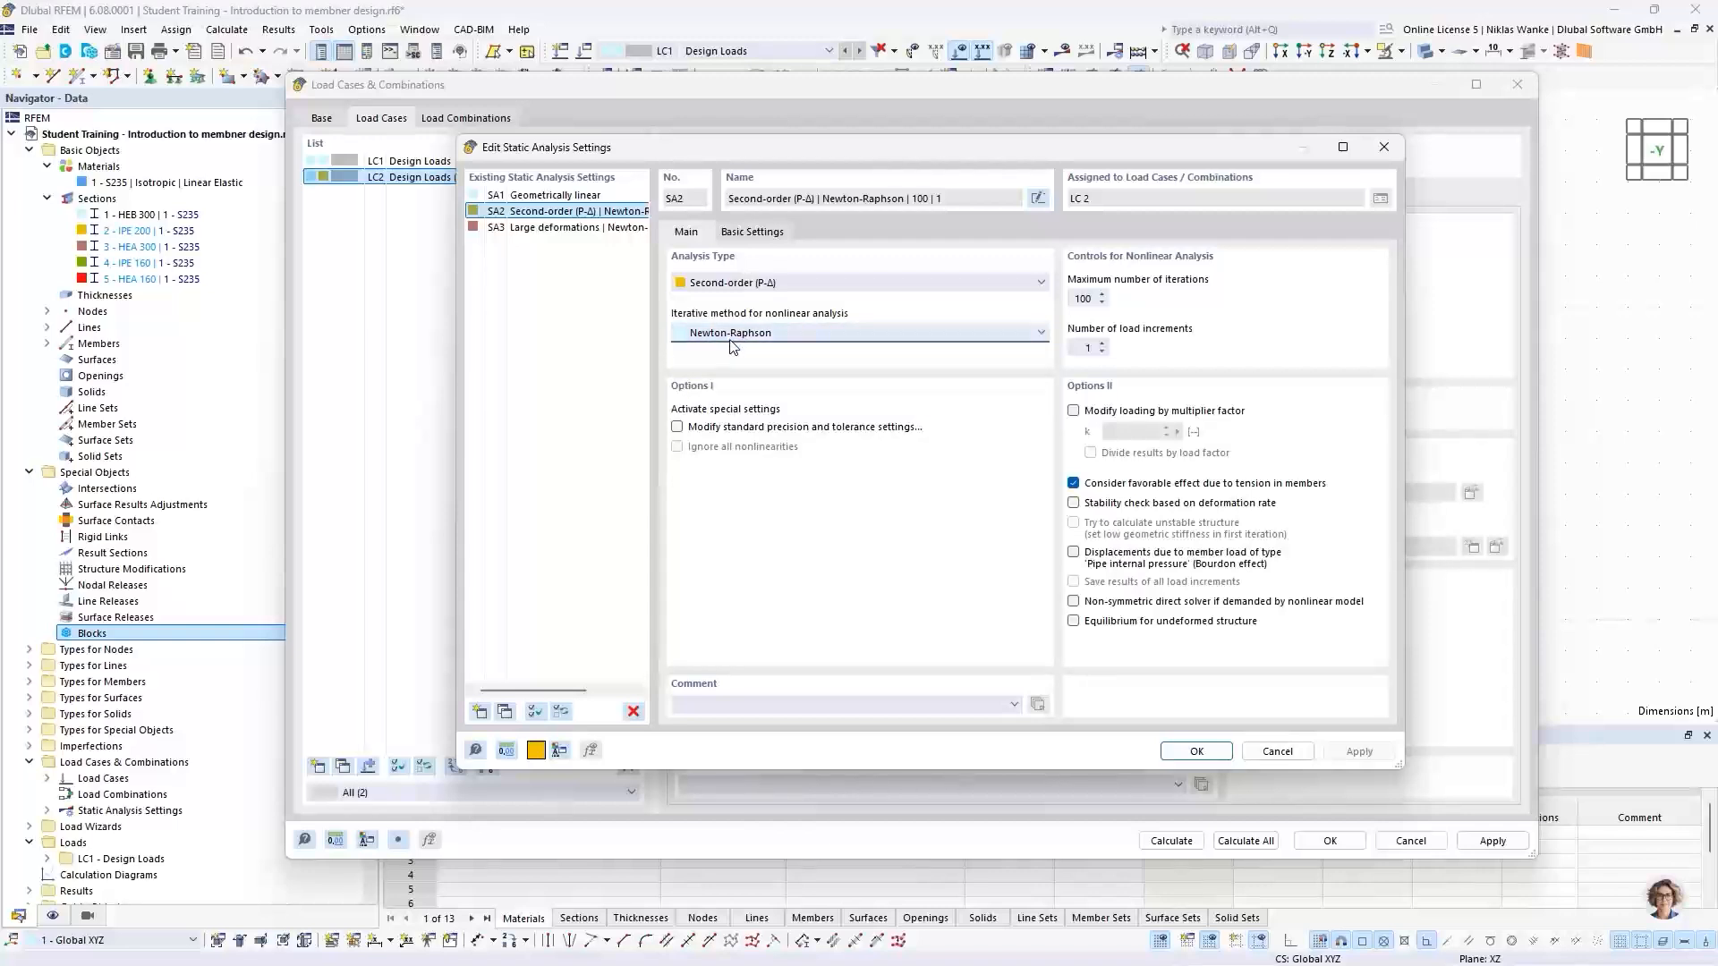
{"action": "left_click", "coordinate": [1074, 299]}
{"action": "left_click", "coordinate": [1084, 348]}
{"action": "left_click", "coordinate": [730, 285]}
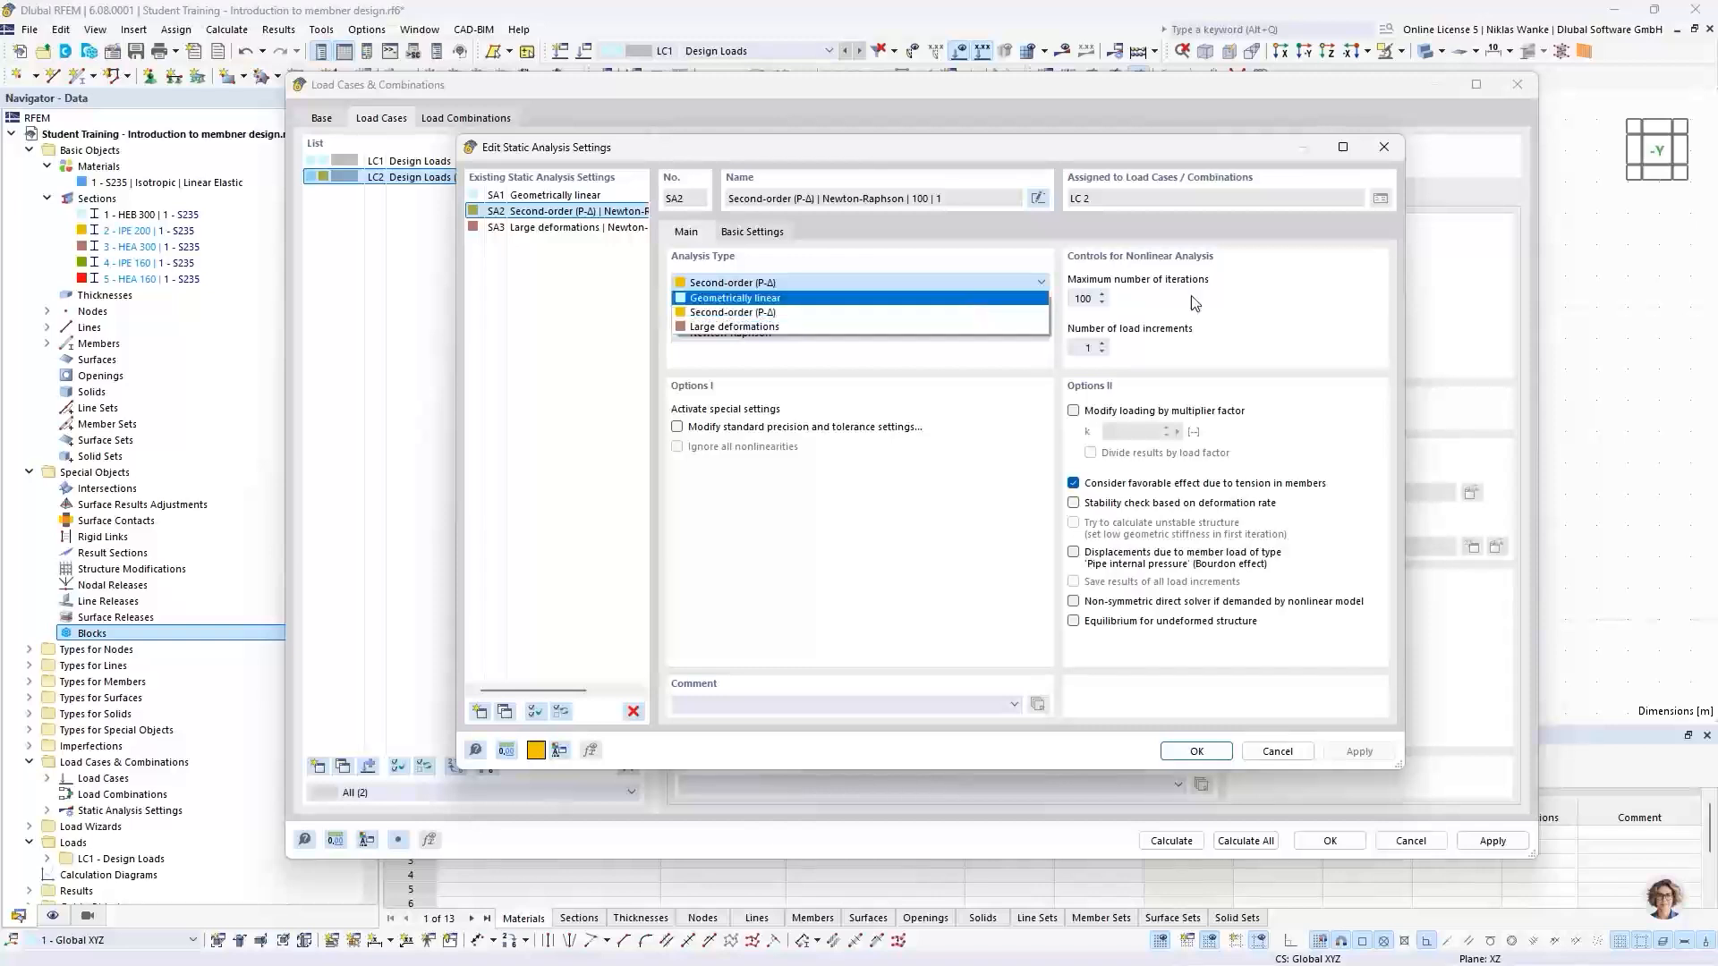
{"action": "left_click", "coordinate": [1350, 303]}
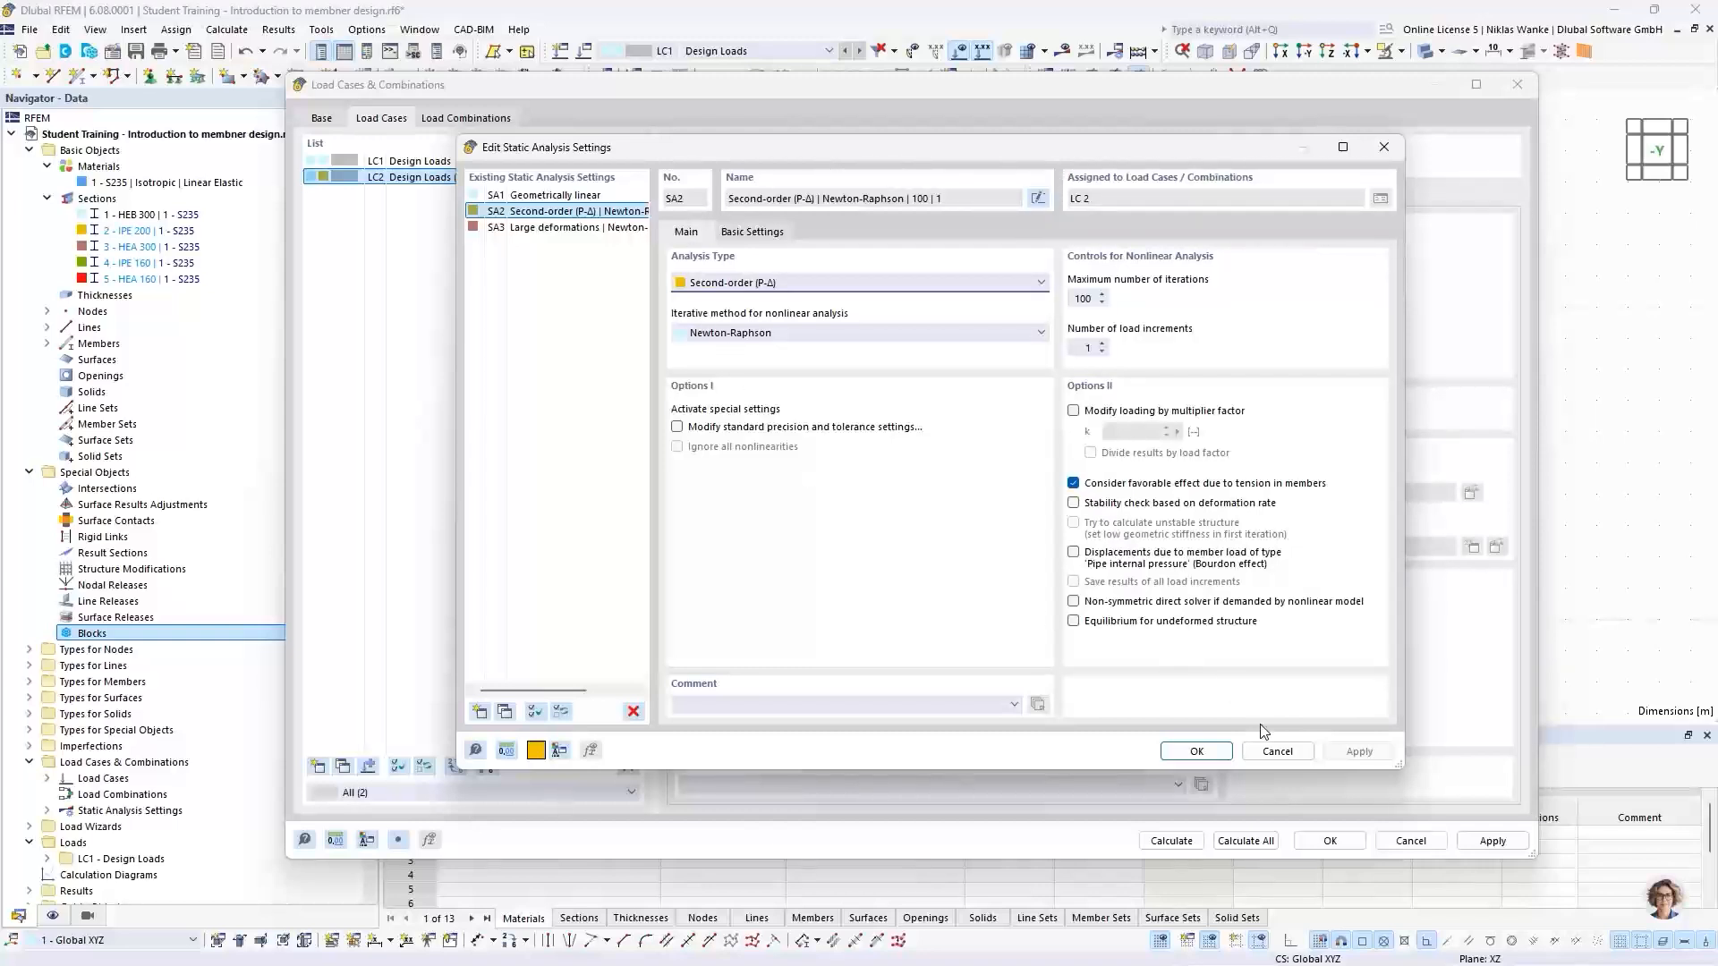
{"action": "left_click", "coordinate": [1195, 752]}
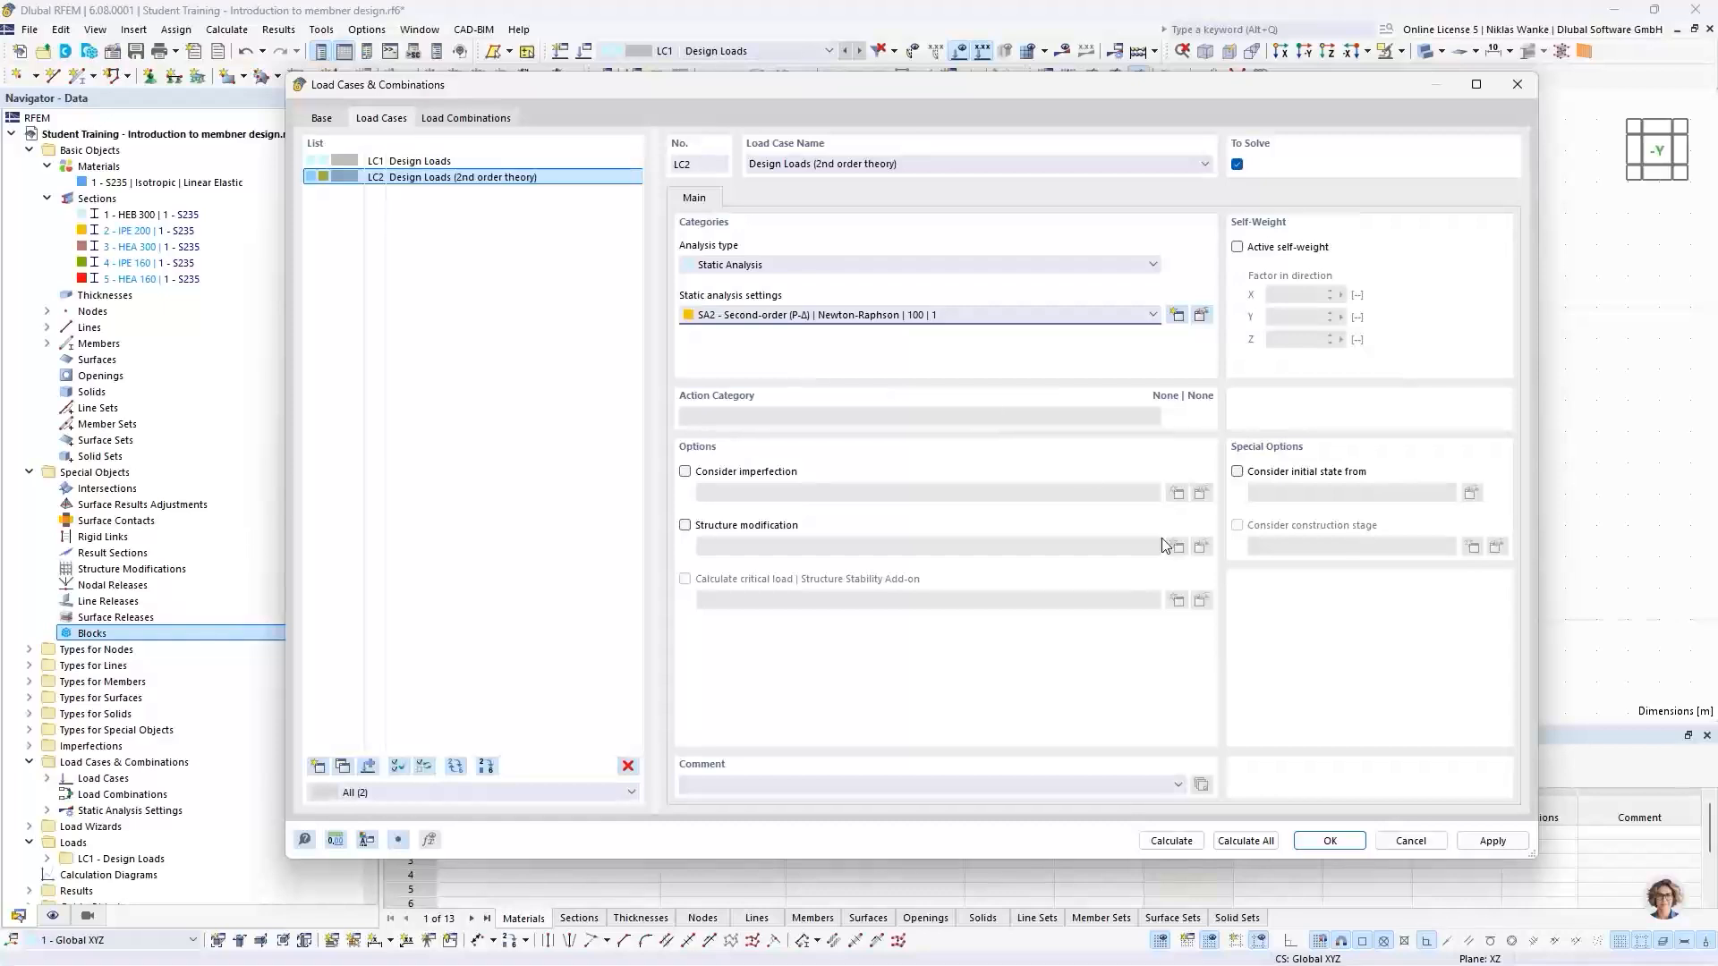
Accept the load case definitions and keep LC2 Design Loads (2nd order theory) as the displayed load case
{"action": "left_click", "coordinate": [1346, 840]}
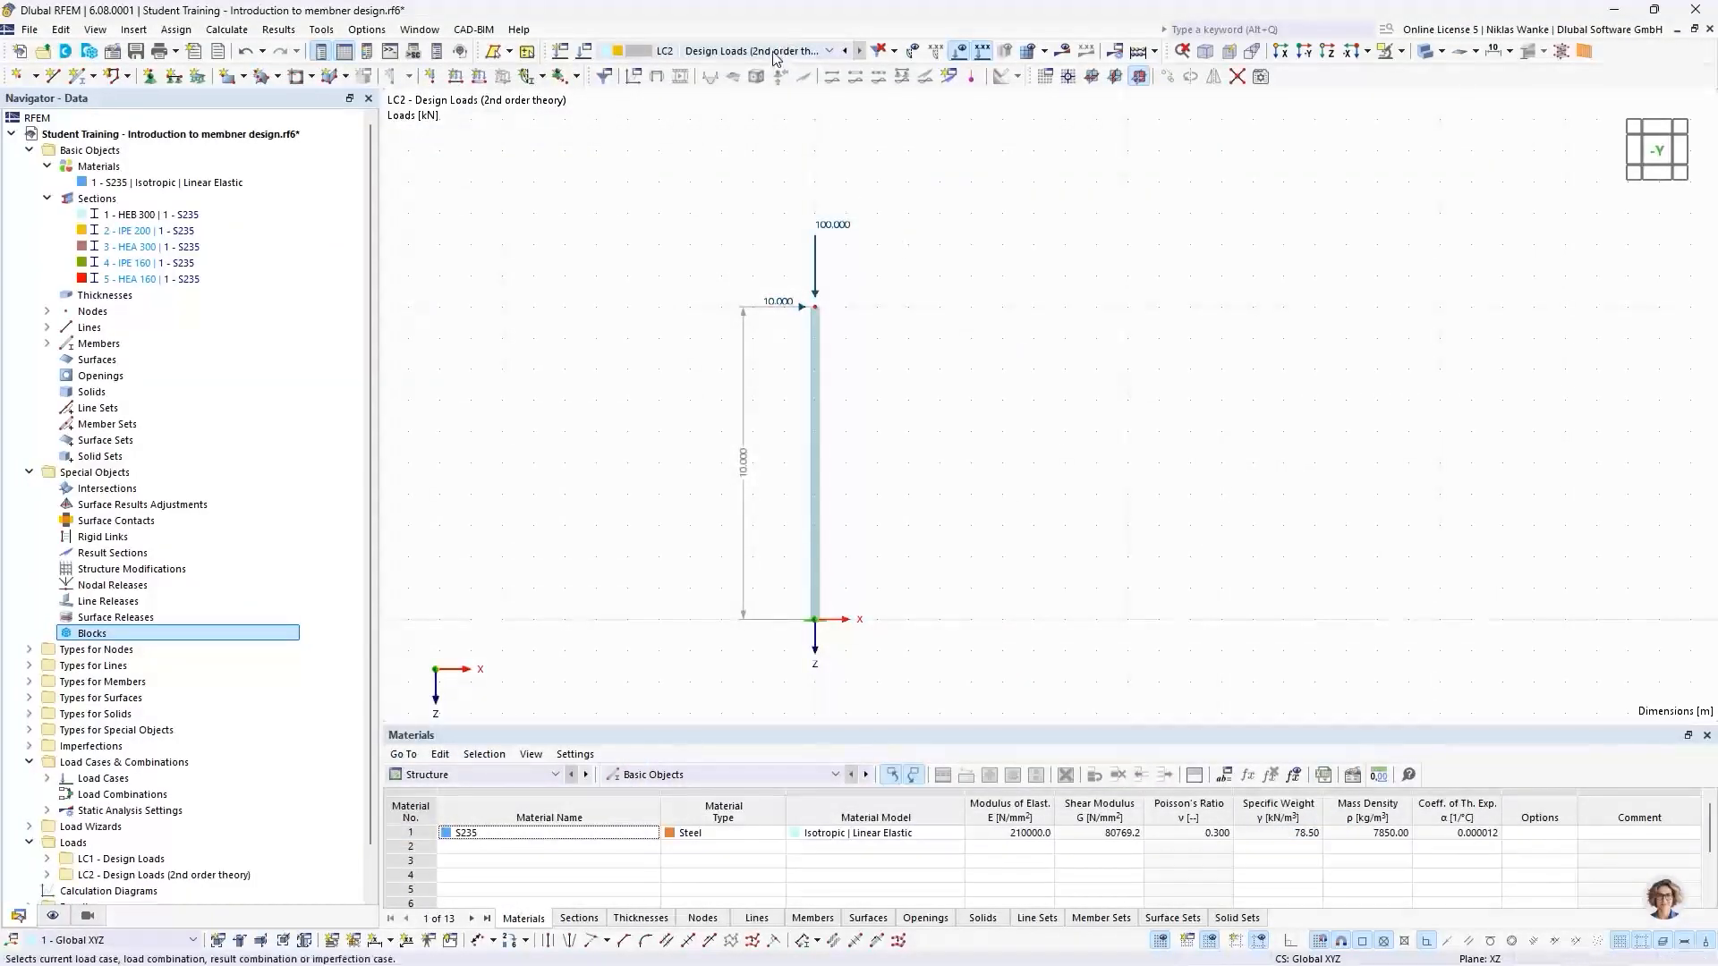
{"action": "left_click", "coordinate": [774, 54]}
{"action": "left_click", "coordinate": [771, 70]}
{"action": "left_click", "coordinate": [778, 52]}
{"action": "left_click", "coordinate": [775, 83]}
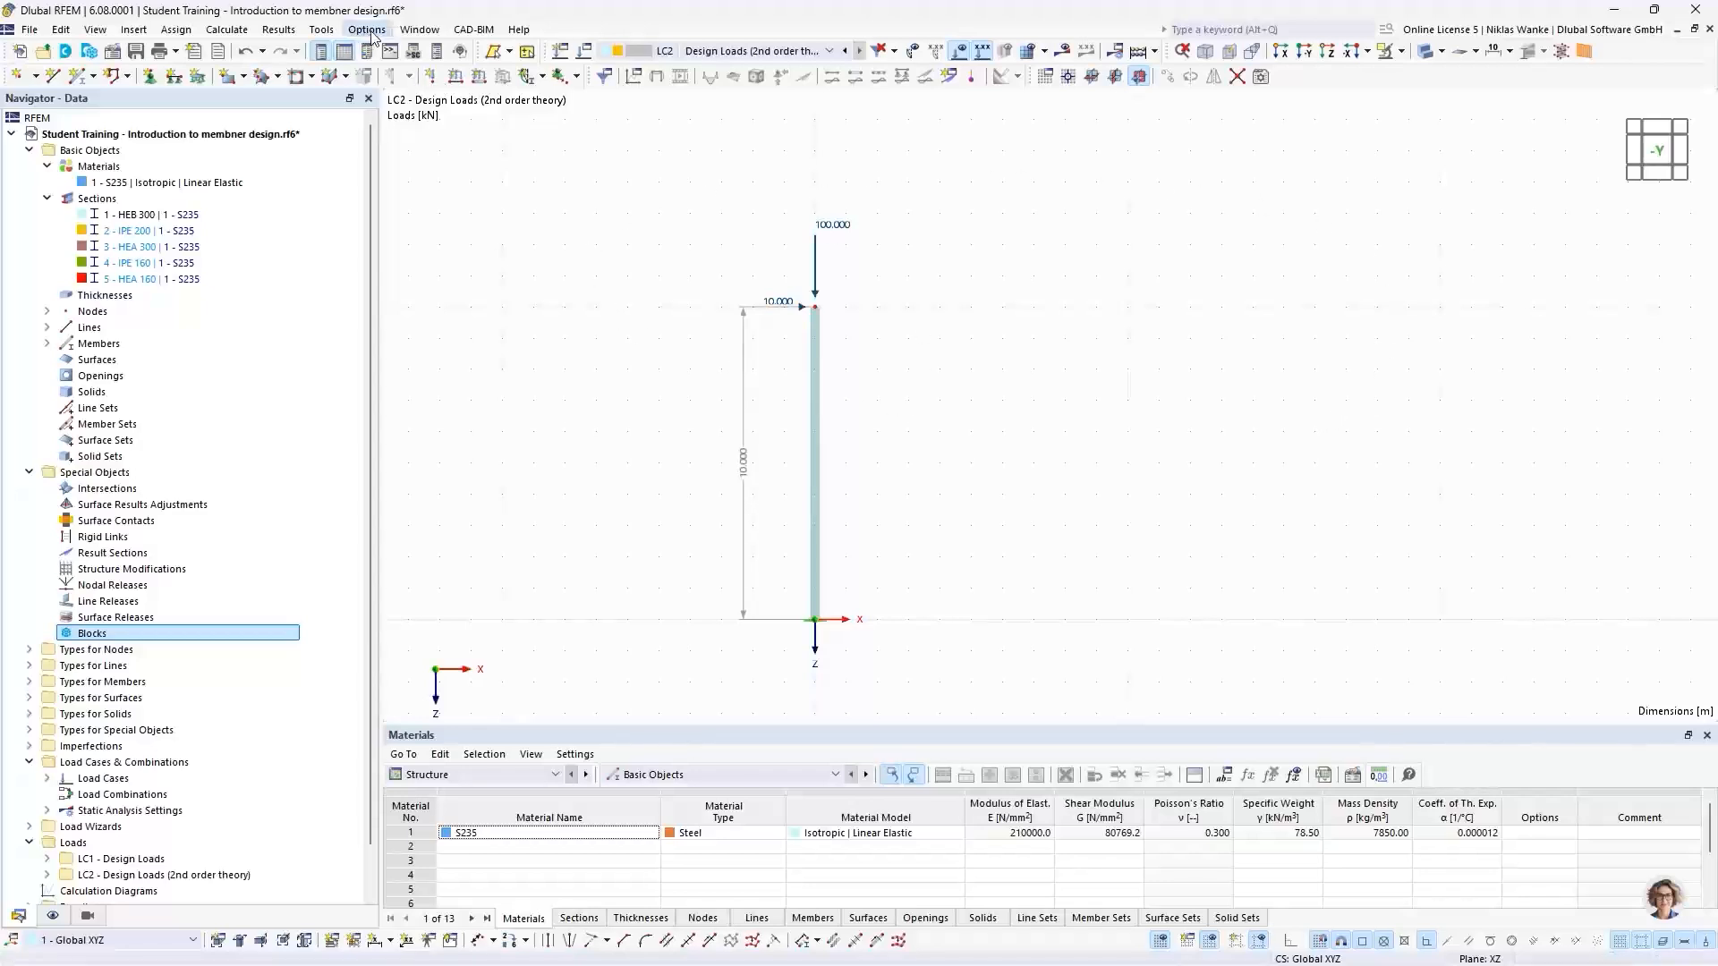
Open a second window of the model, tile both windows vertically and centre the column in each
{"action": "left_click", "coordinate": [420, 30]}
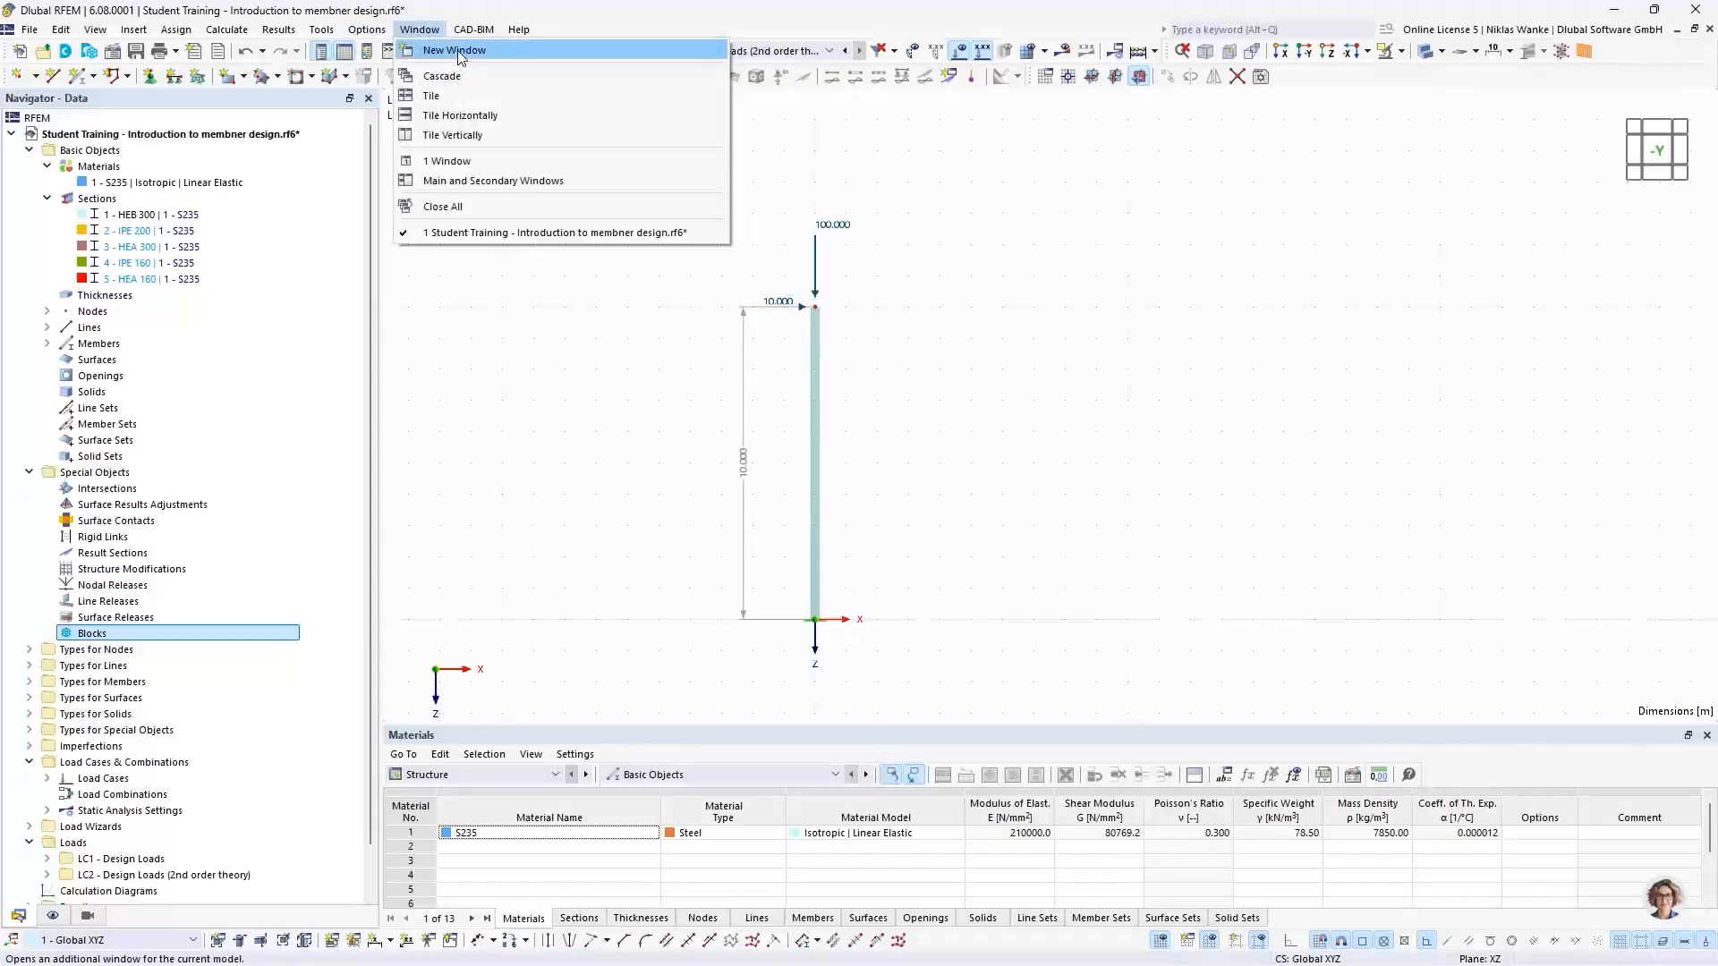
{"action": "left_click", "coordinate": [458, 50]}
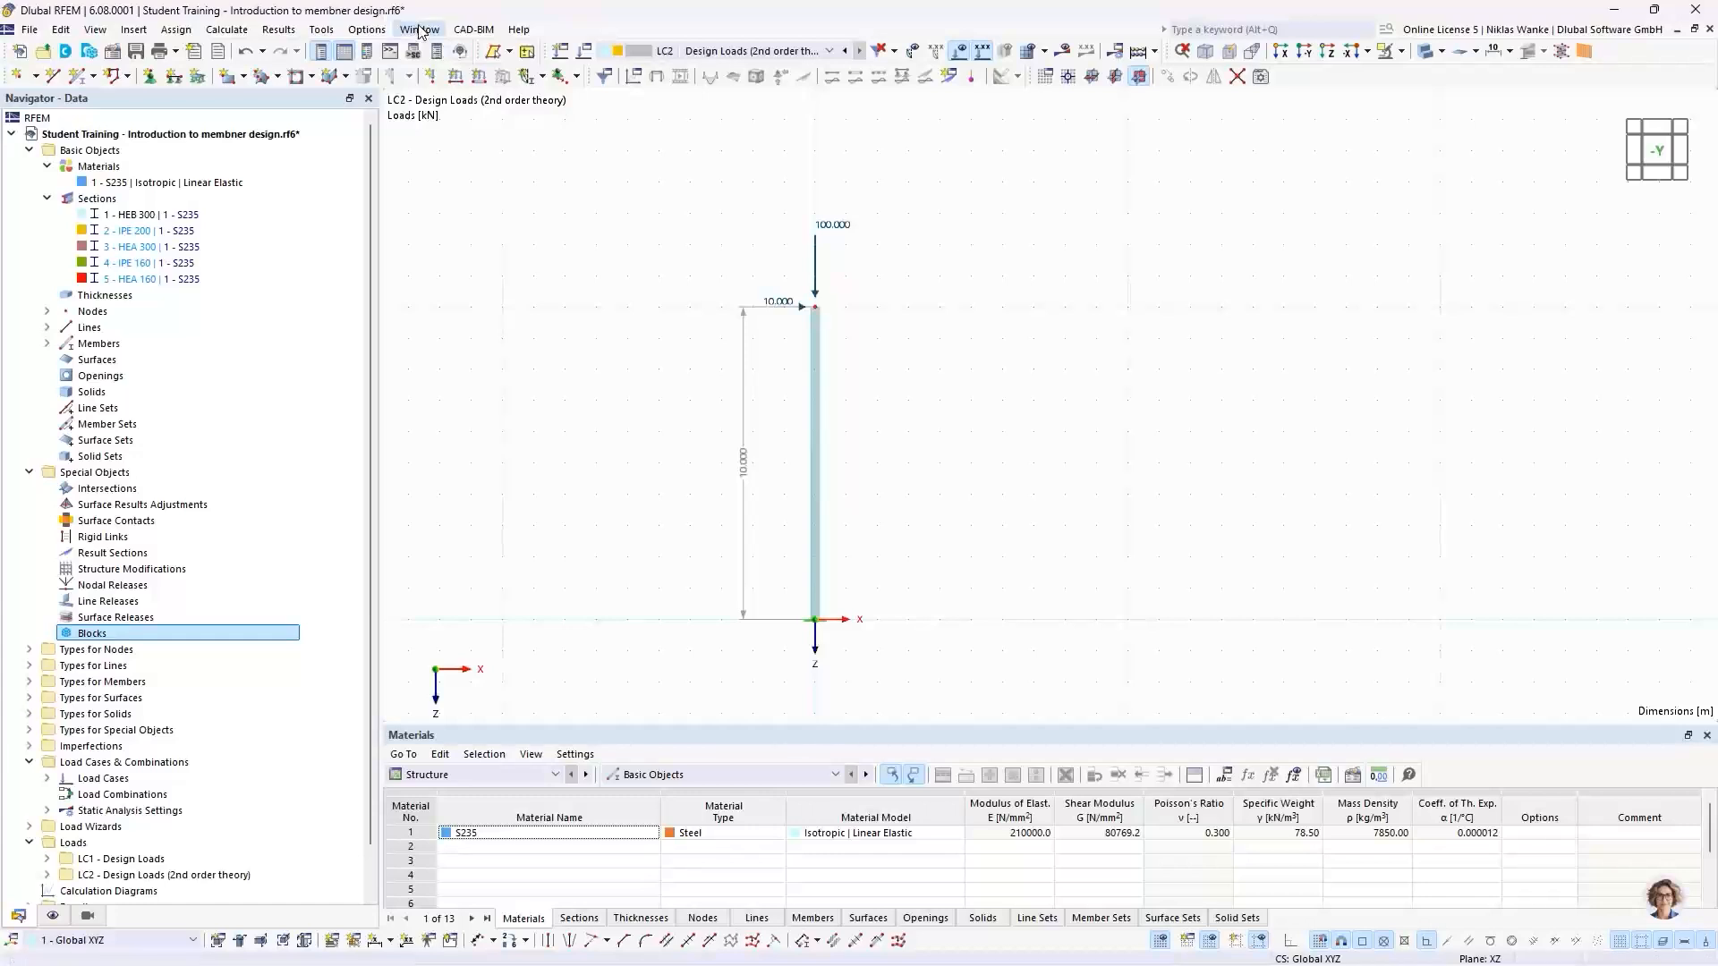
{"action": "left_click", "coordinate": [417, 29]}
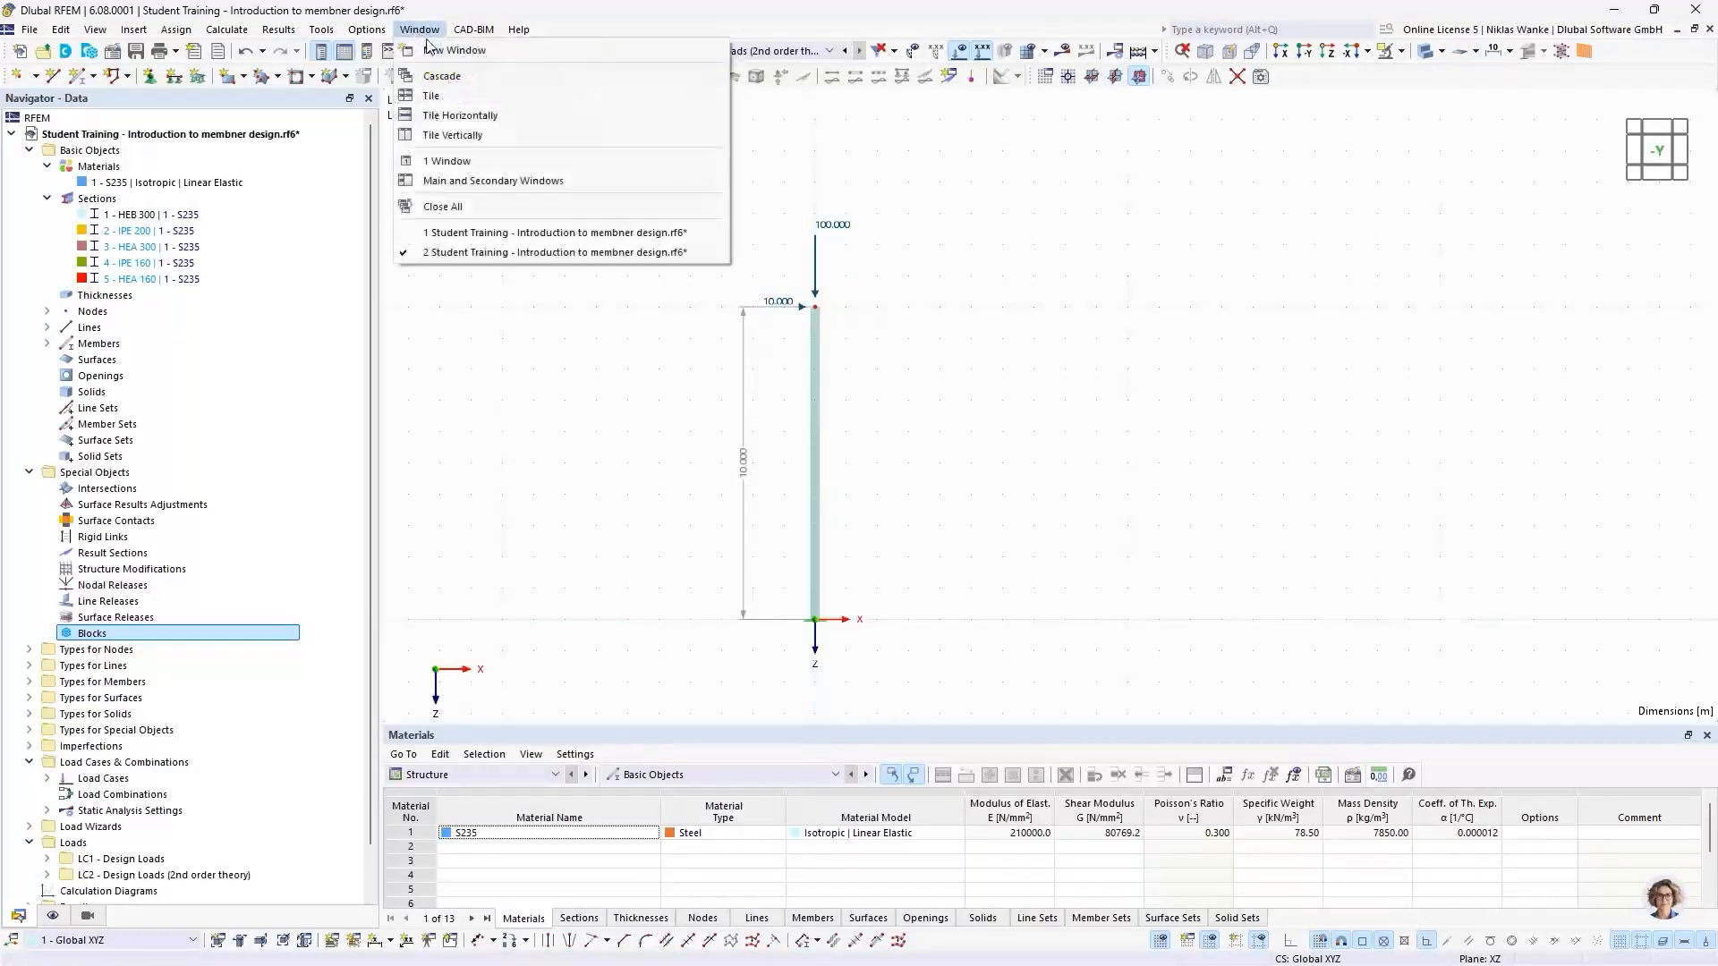
{"action": "left_click", "coordinate": [452, 139]}
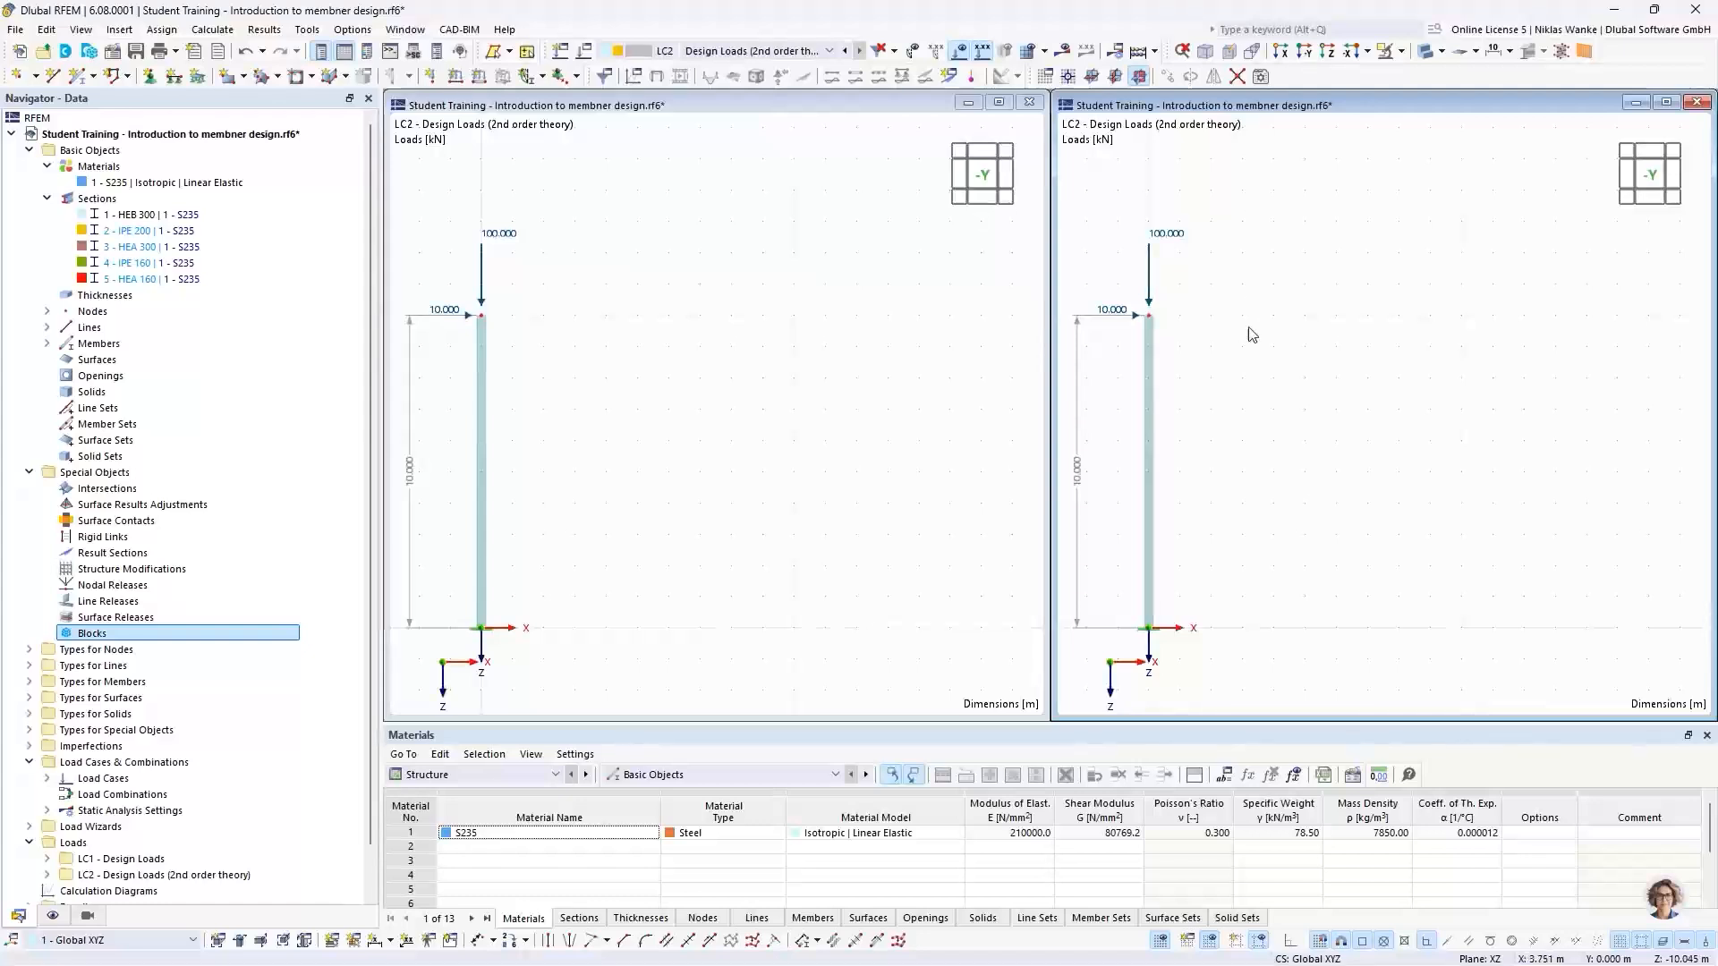
{"action": "middle_click_drag", "start_coordinate": [669, 371], "coordinate": [841, 349]}
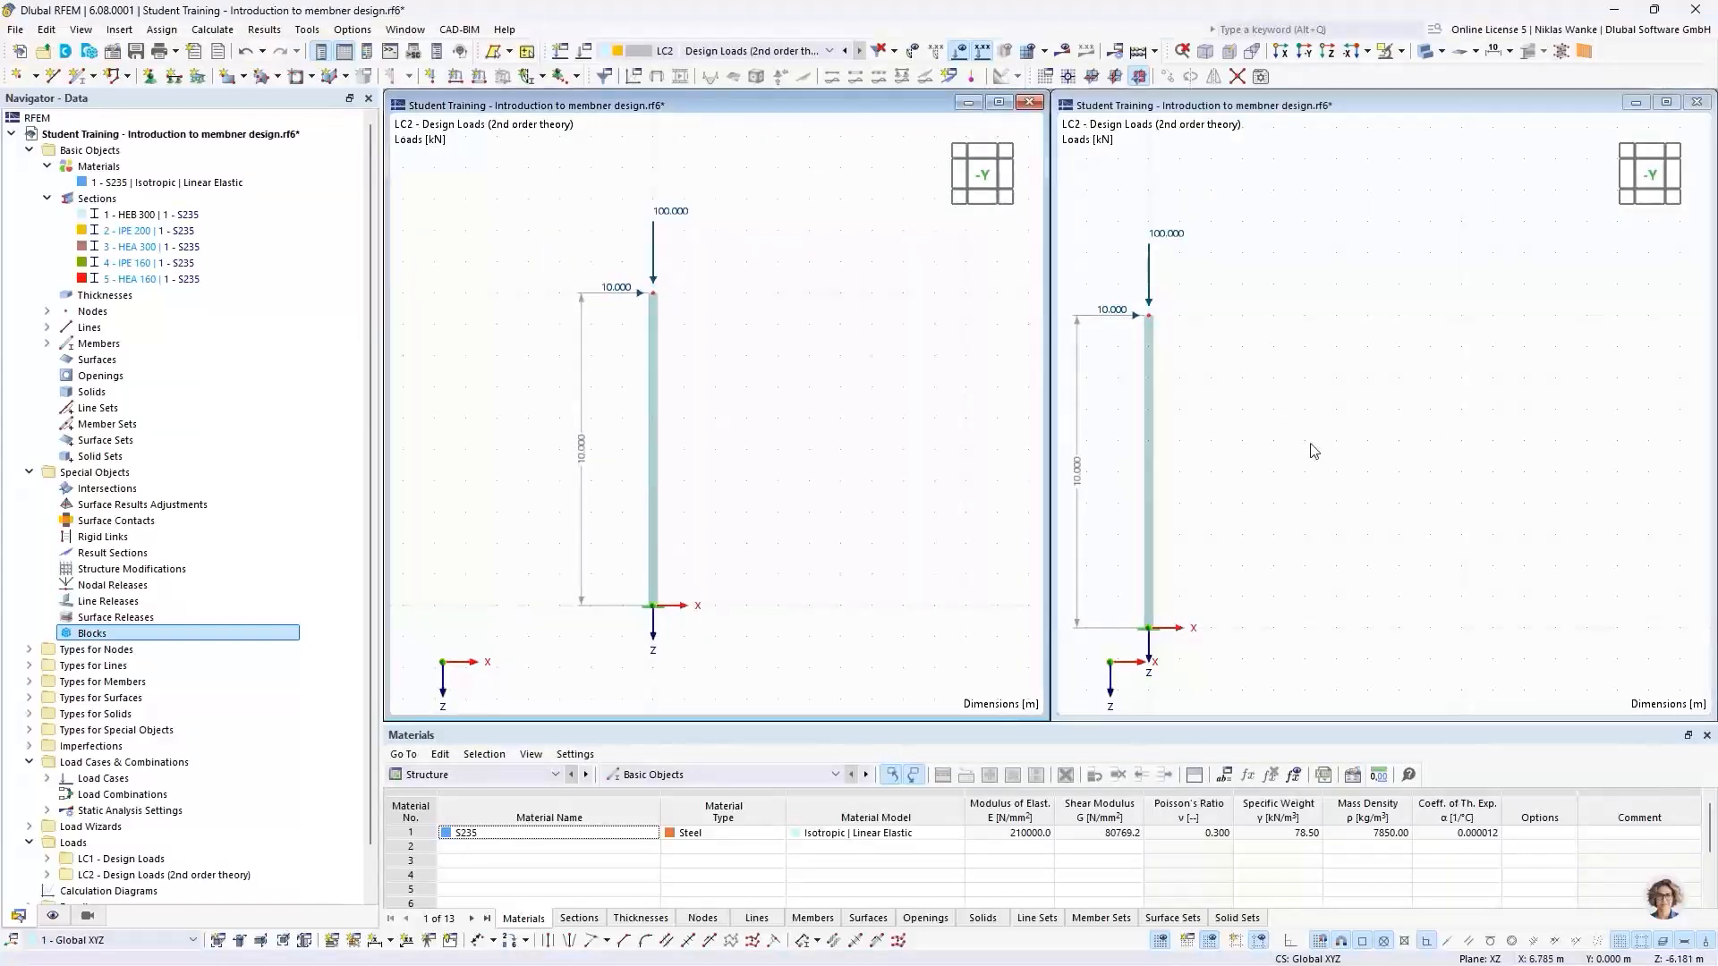
{"action": "middle_click_drag", "start_coordinate": [1343, 436], "coordinate": [1507, 372]}
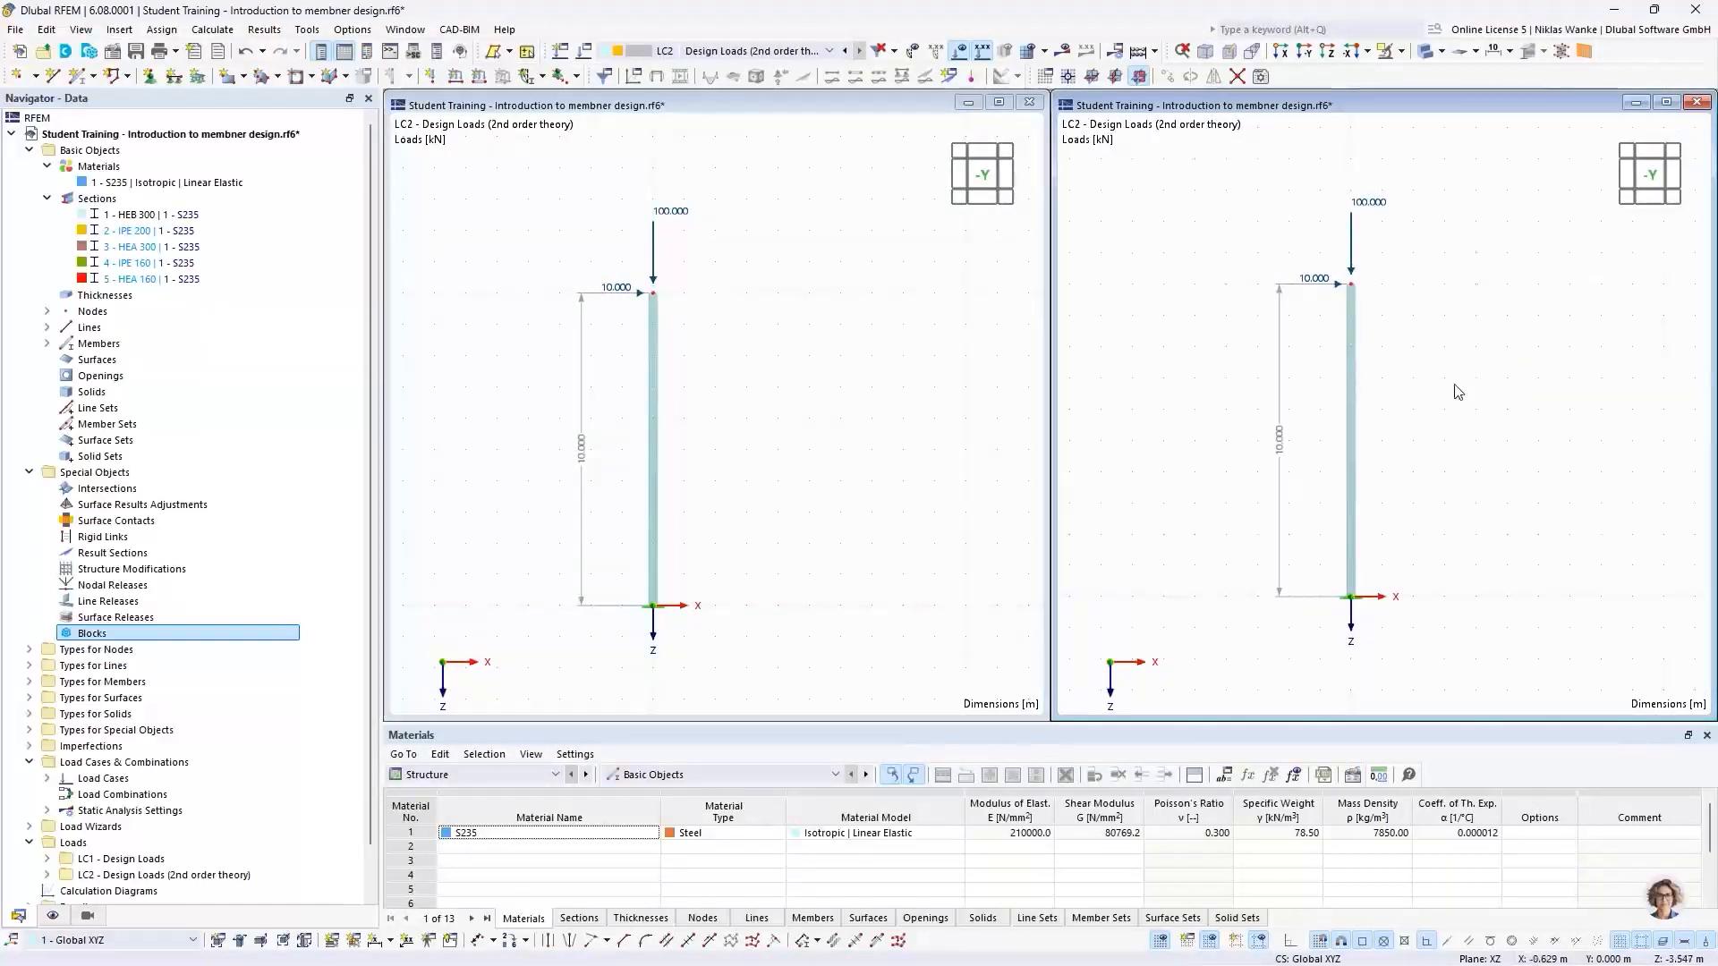
Show LC1 Design Loads in the first model window and keep LC2 in the second
{"action": "left_click", "coordinate": [771, 327]}
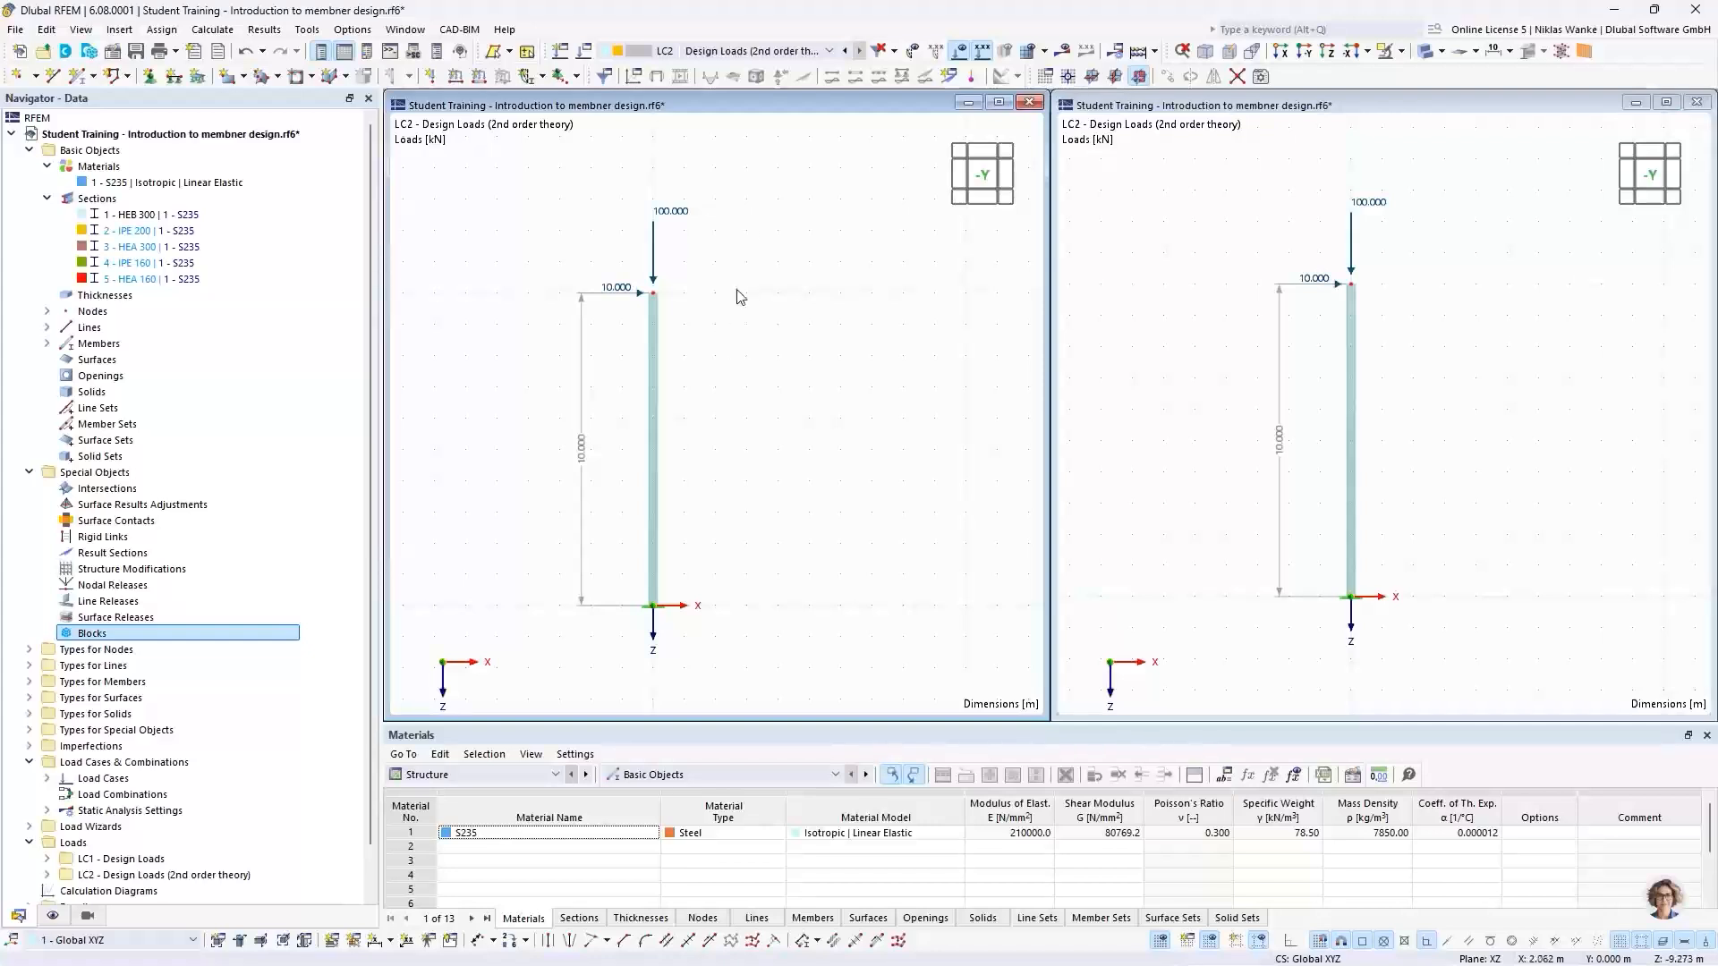
{"action": "left_click", "coordinate": [724, 52]}
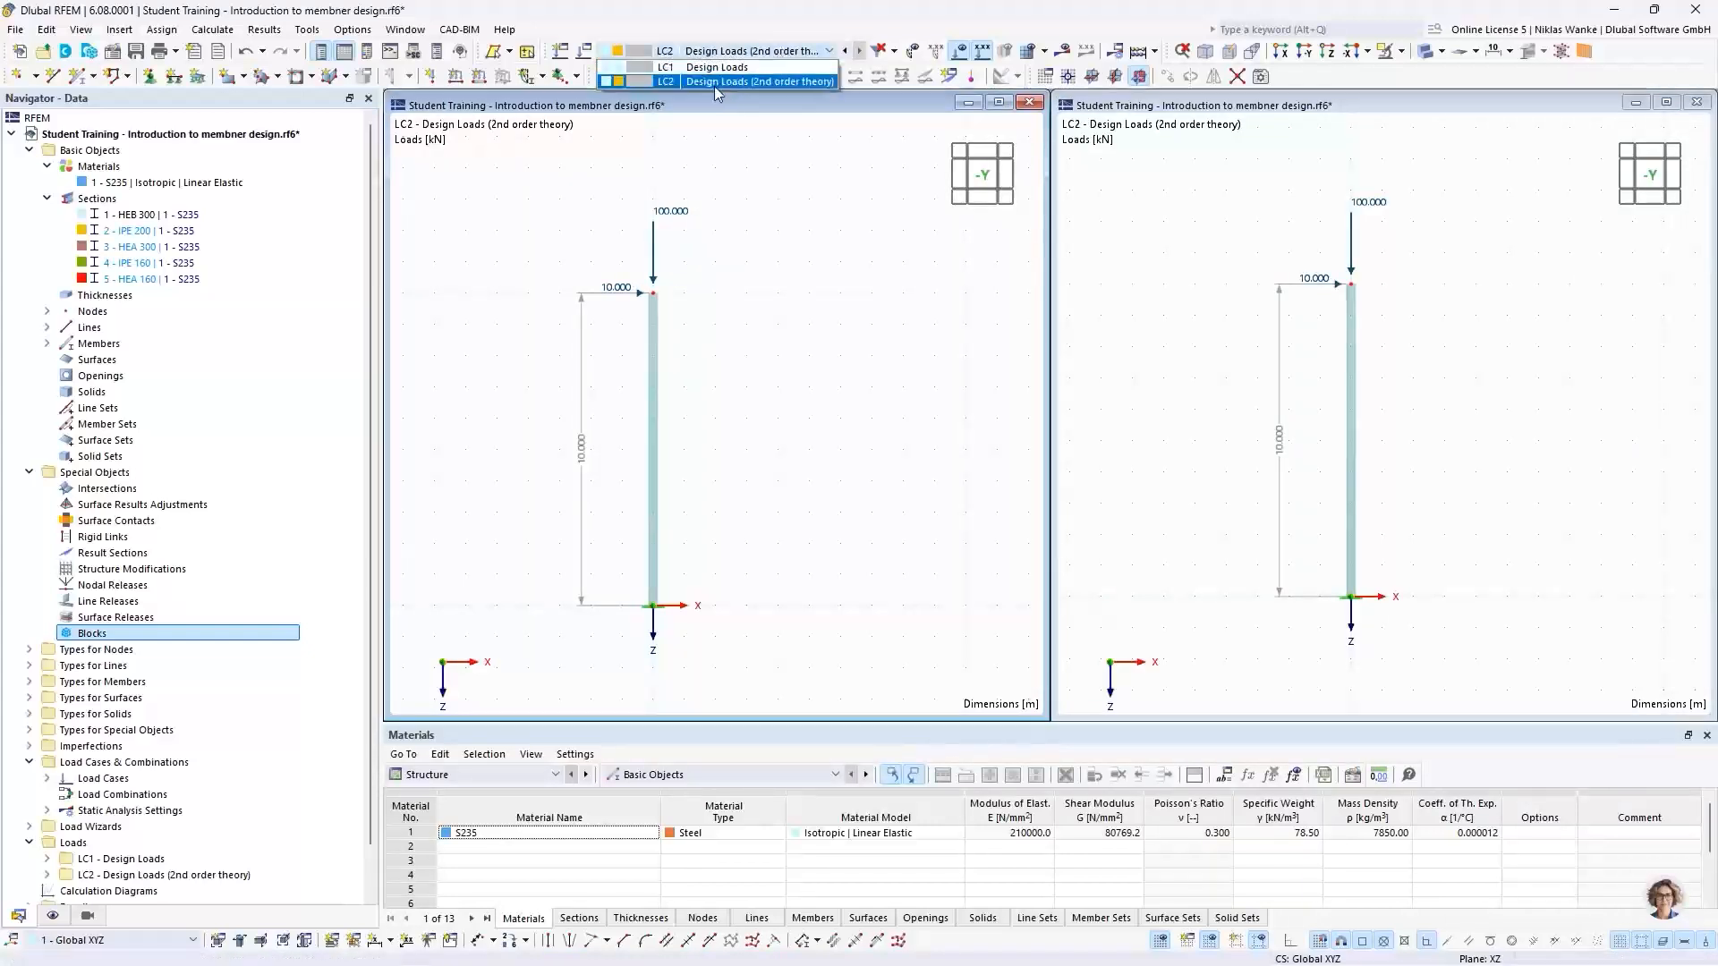
{"action": "left_click", "coordinate": [682, 68]}
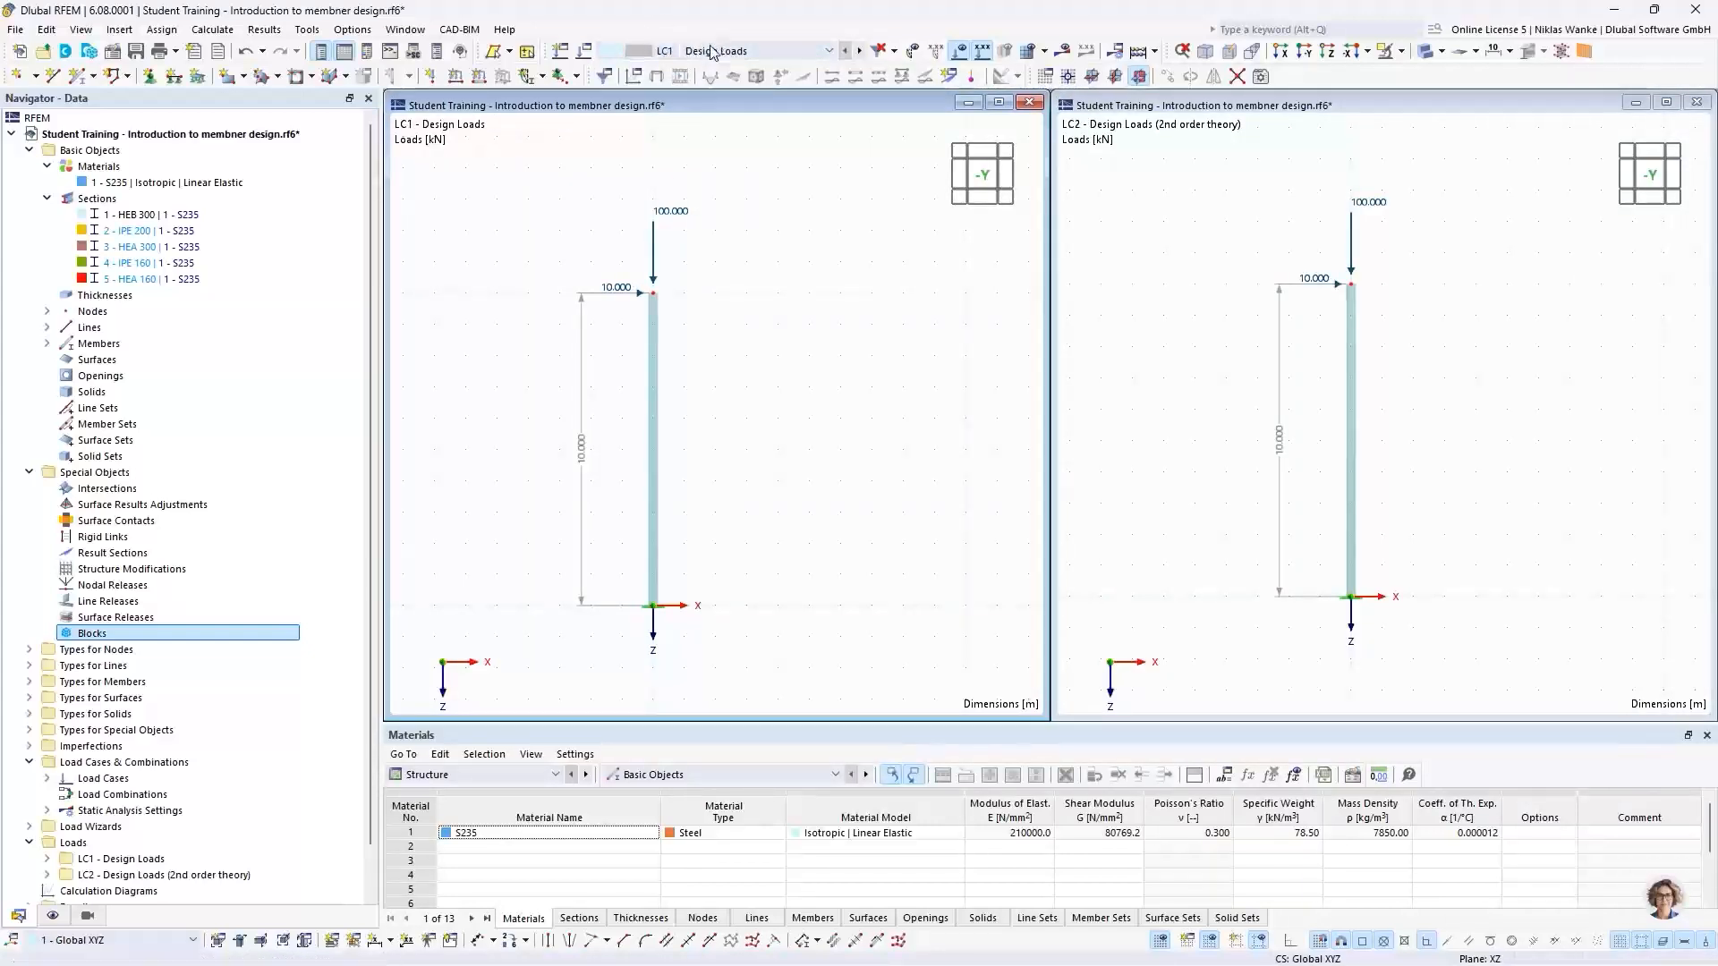
{"action": "left_click", "coordinate": [1446, 283]}
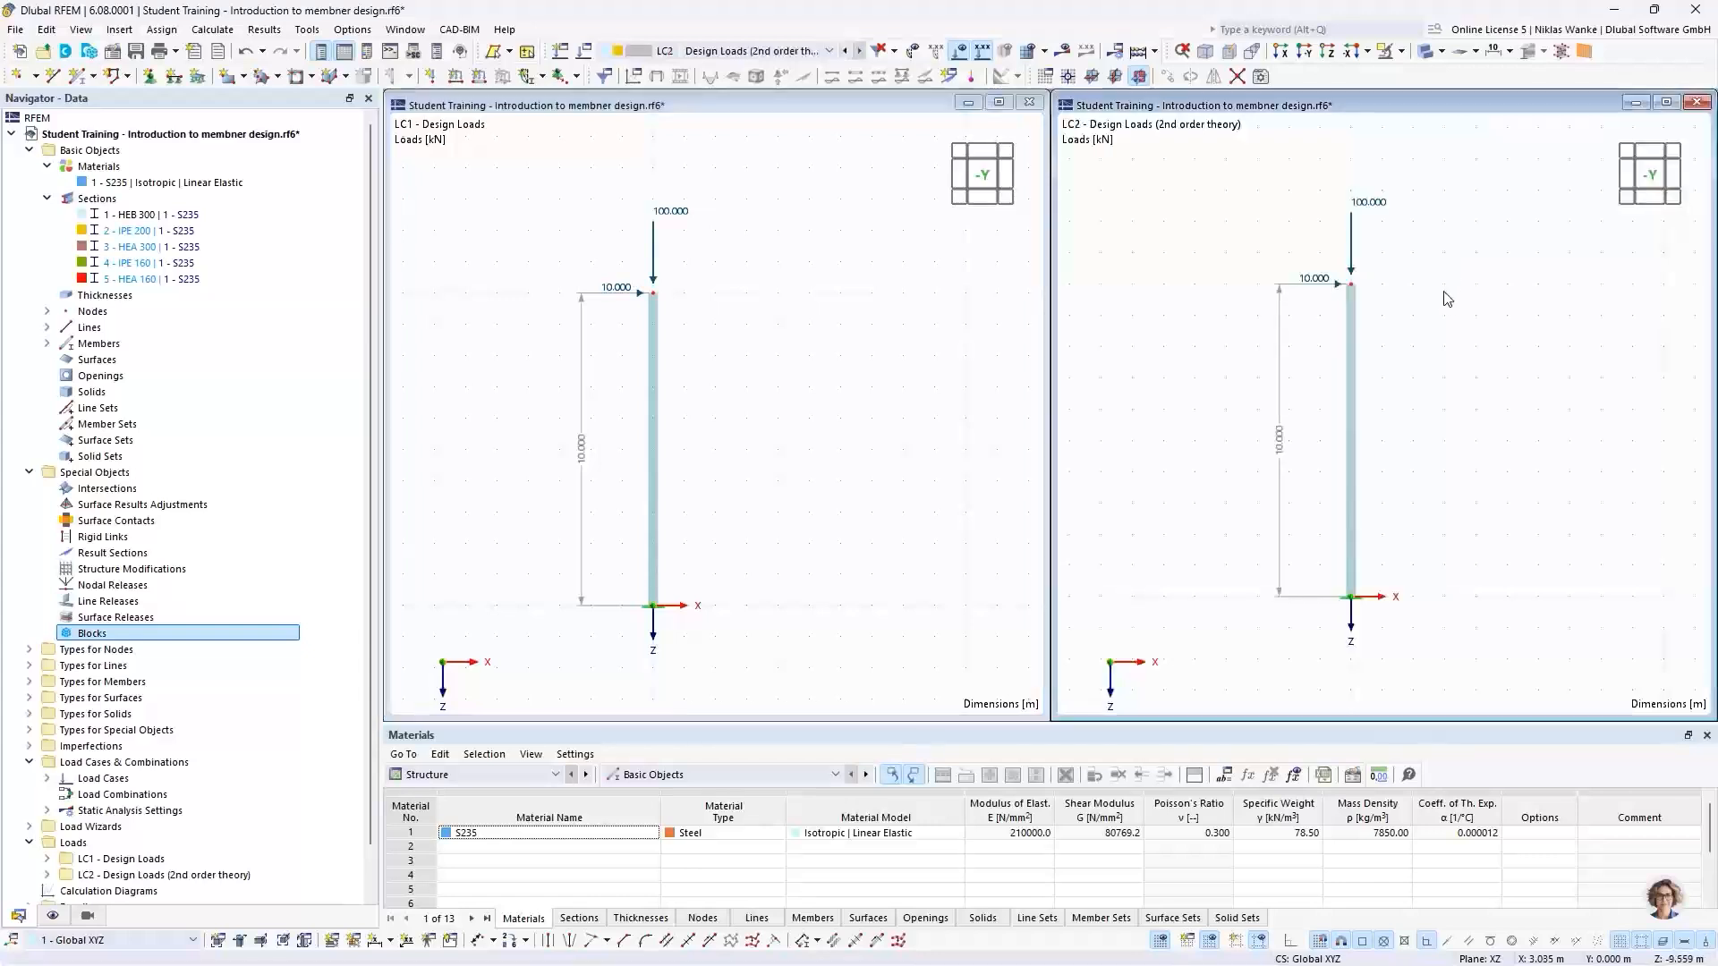
{"action": "left_click", "coordinate": [706, 51]}
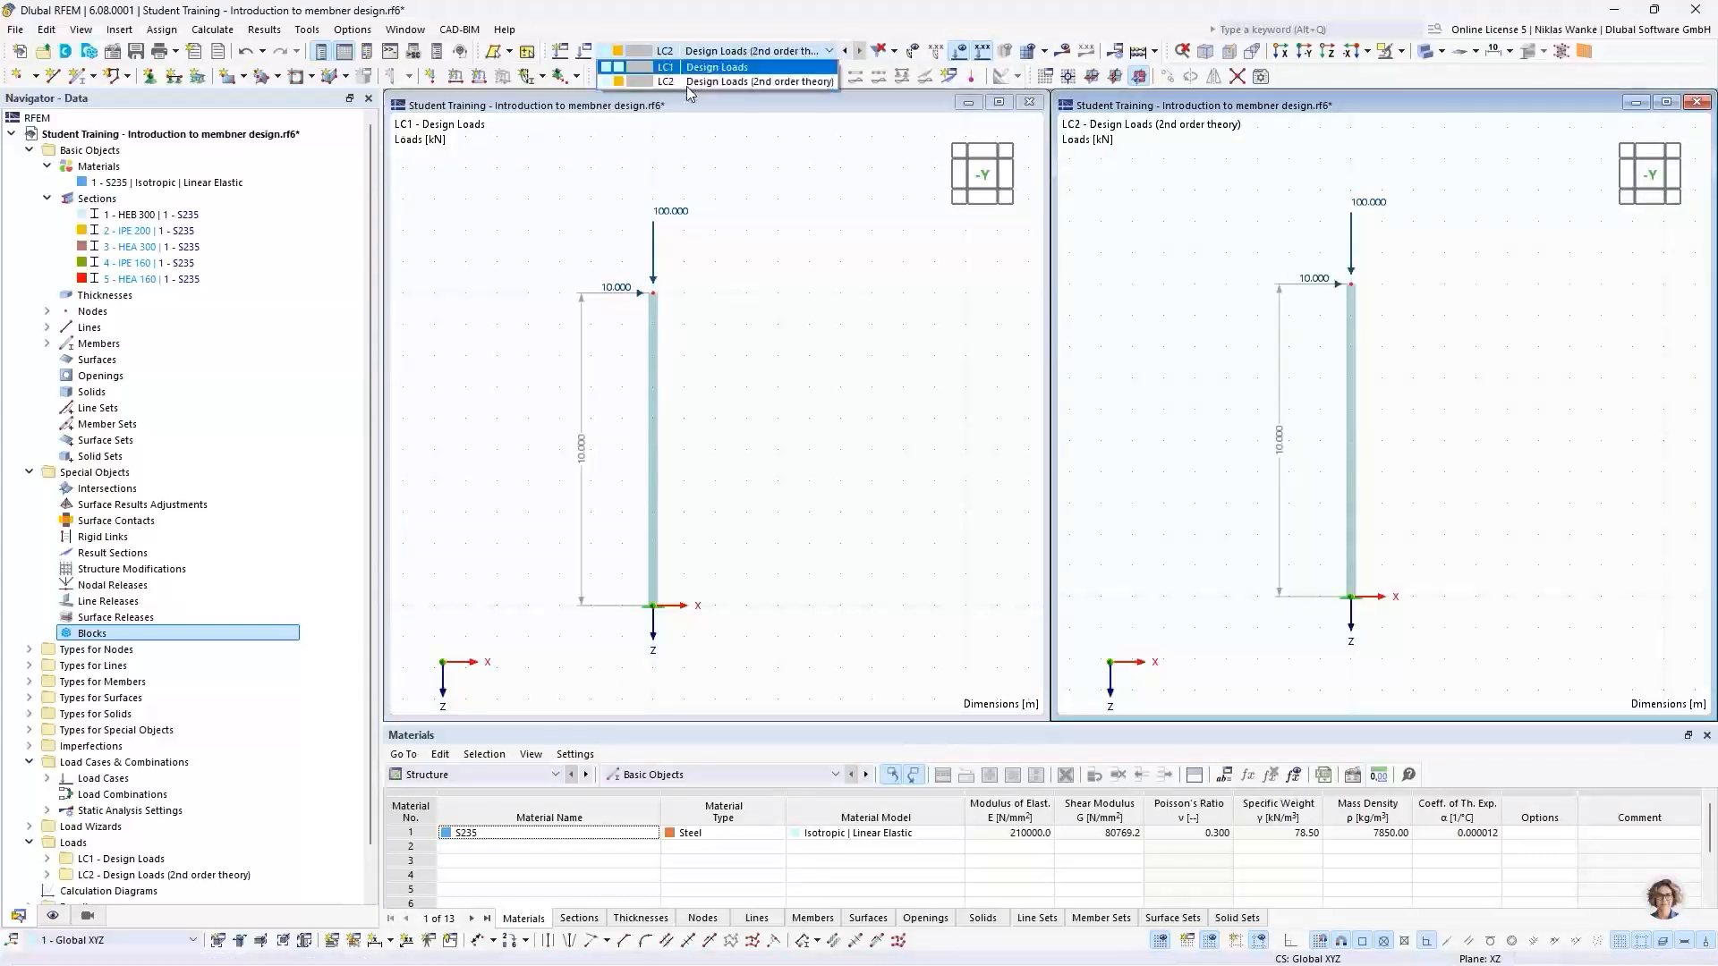
Calculate all load cases of the model
{"action": "left_click", "coordinate": [861, 250]}
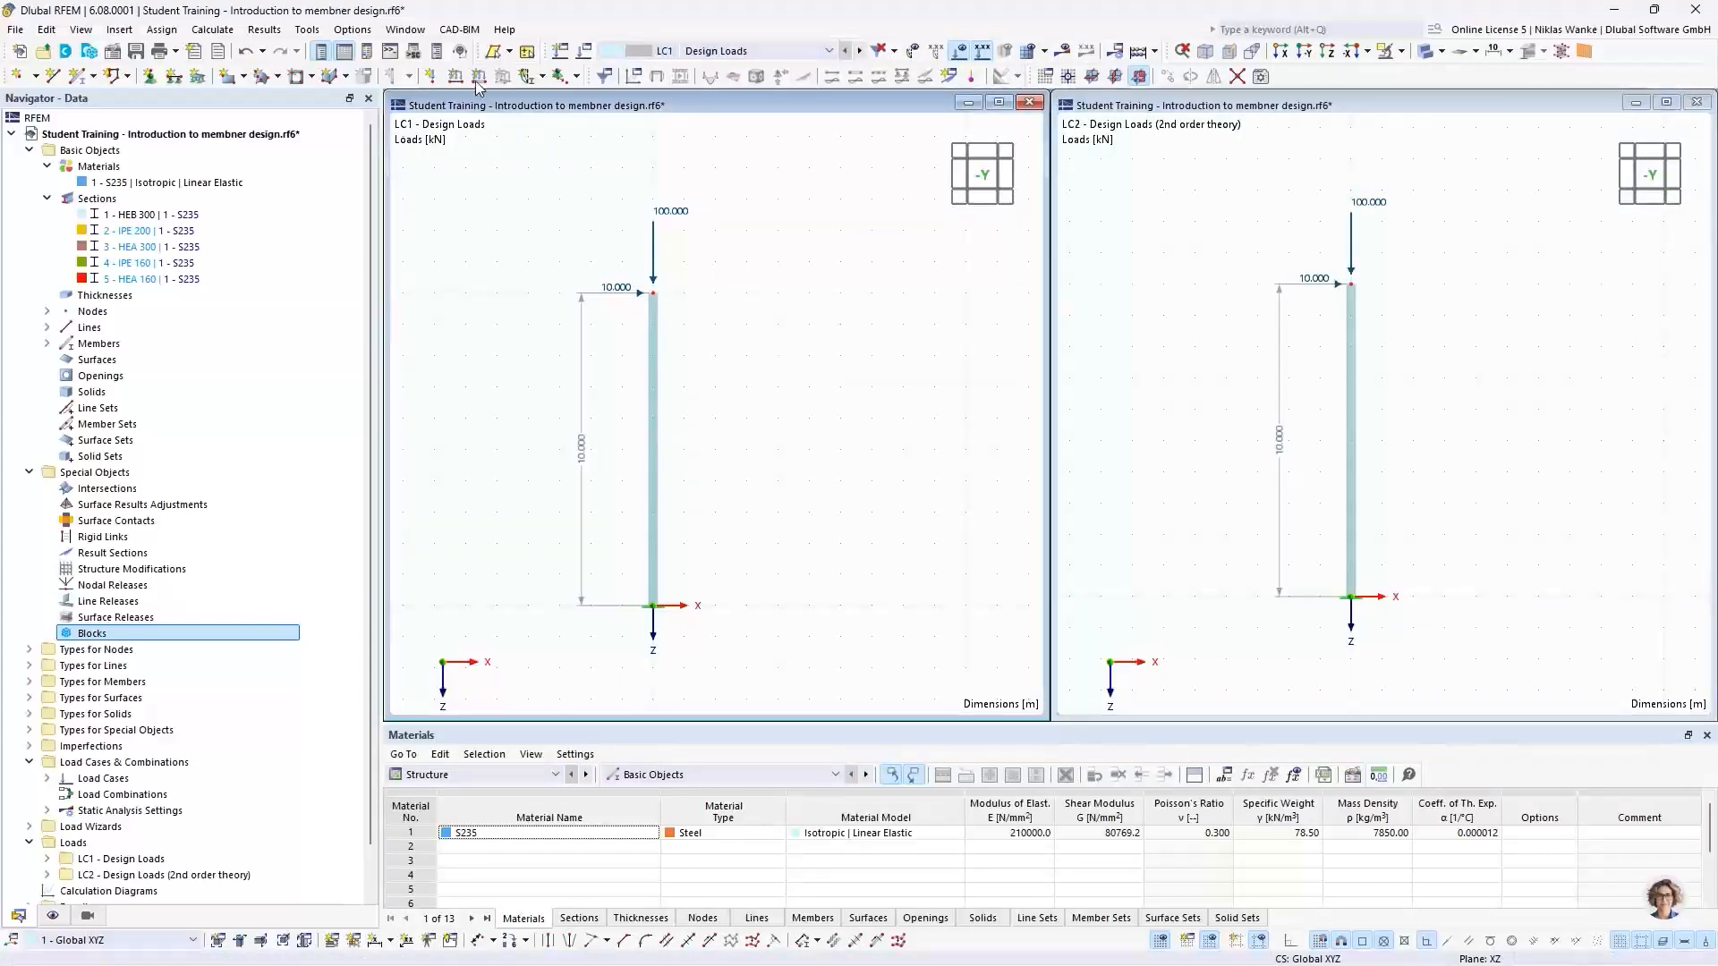
{"action": "left_click", "coordinate": [212, 30]}
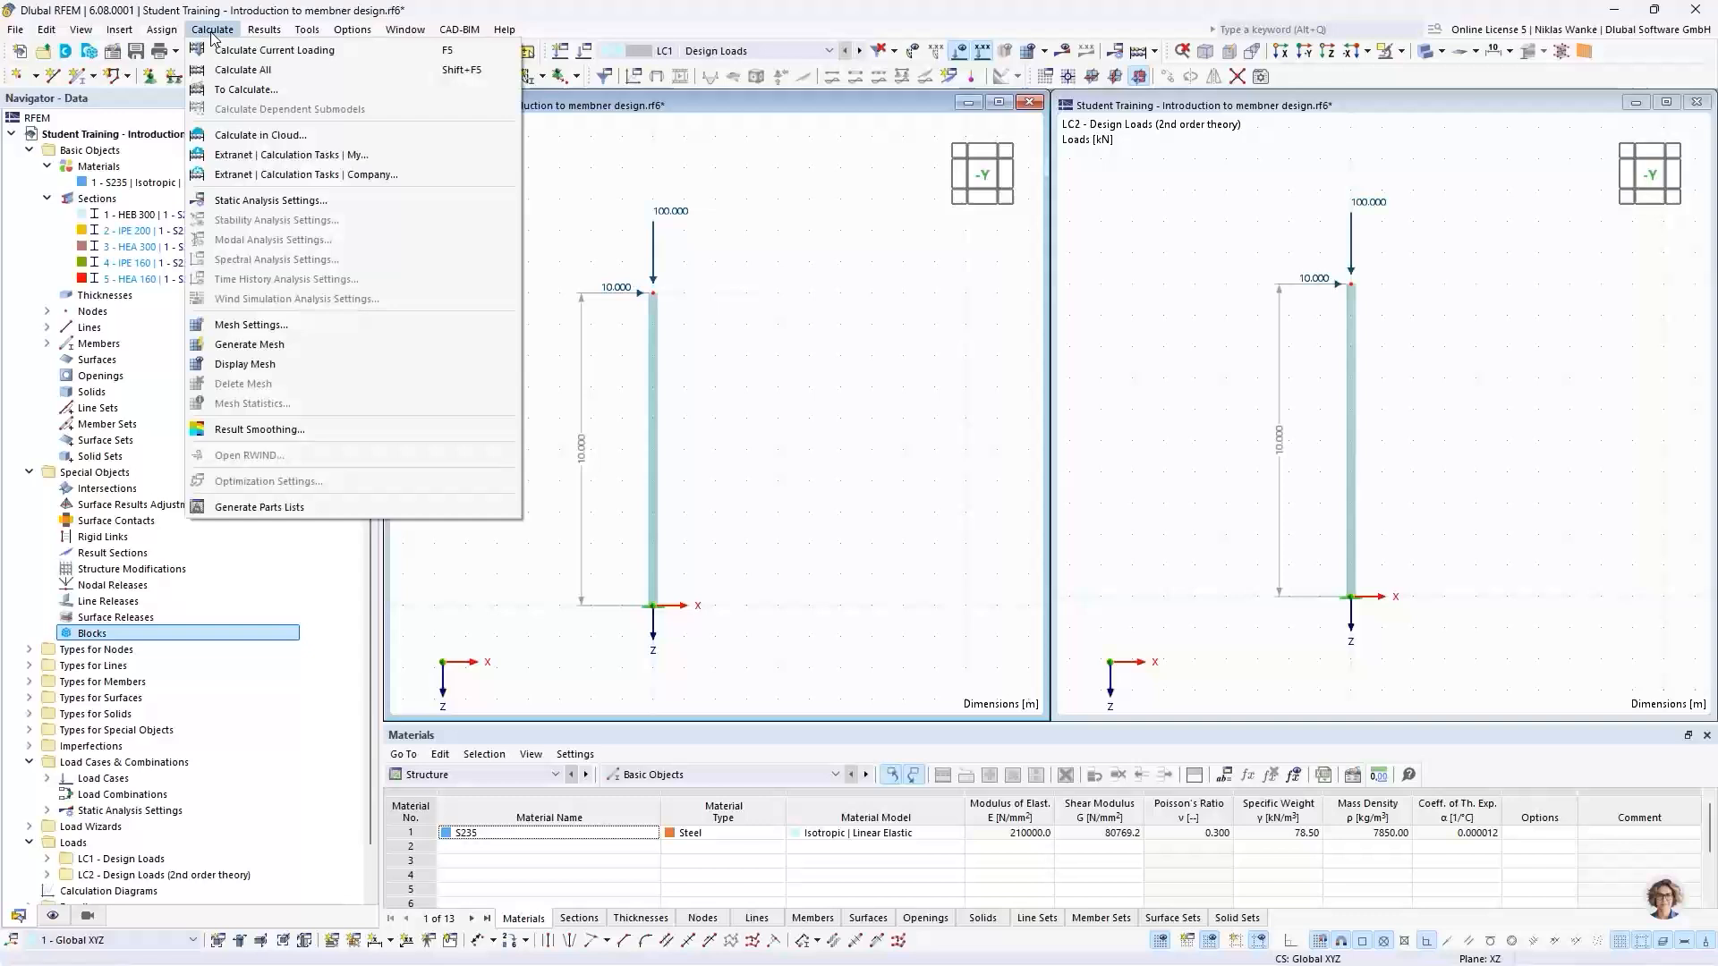
{"action": "left_click", "coordinate": [242, 70]}
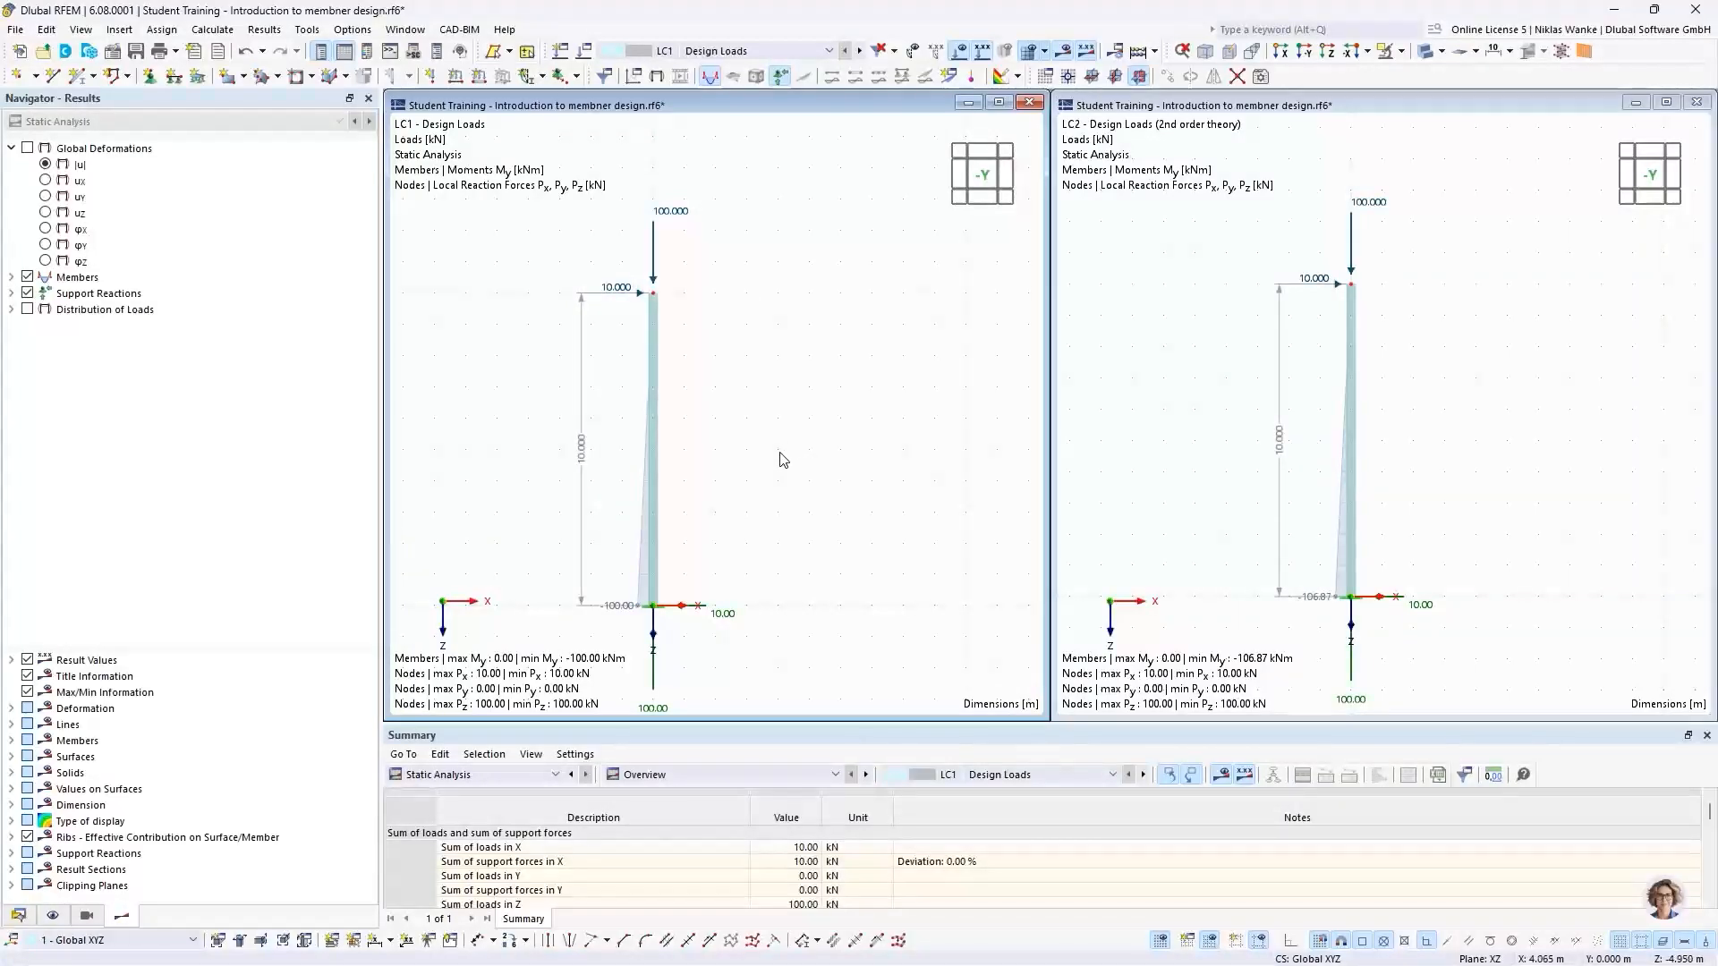
Display the global deformations |u| in both the LC1 and LC2 windows to compare them
{"action": "left_click", "coordinate": [45, 165]}
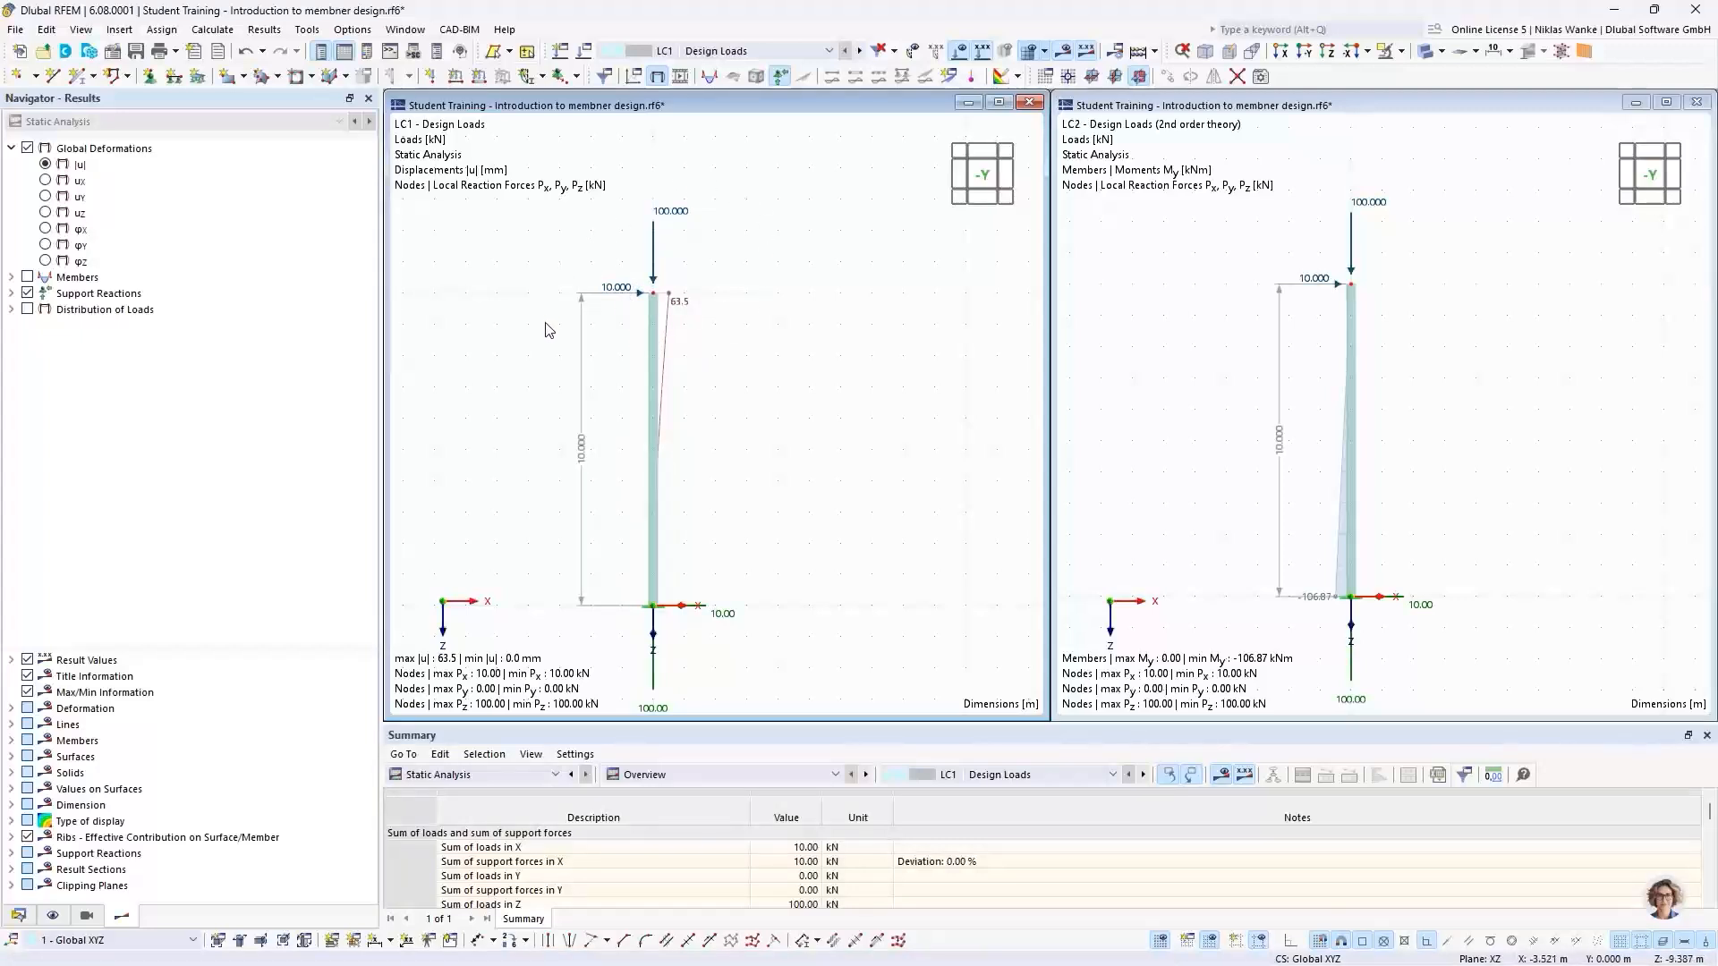
{"action": "left_click", "coordinate": [1315, 335]}
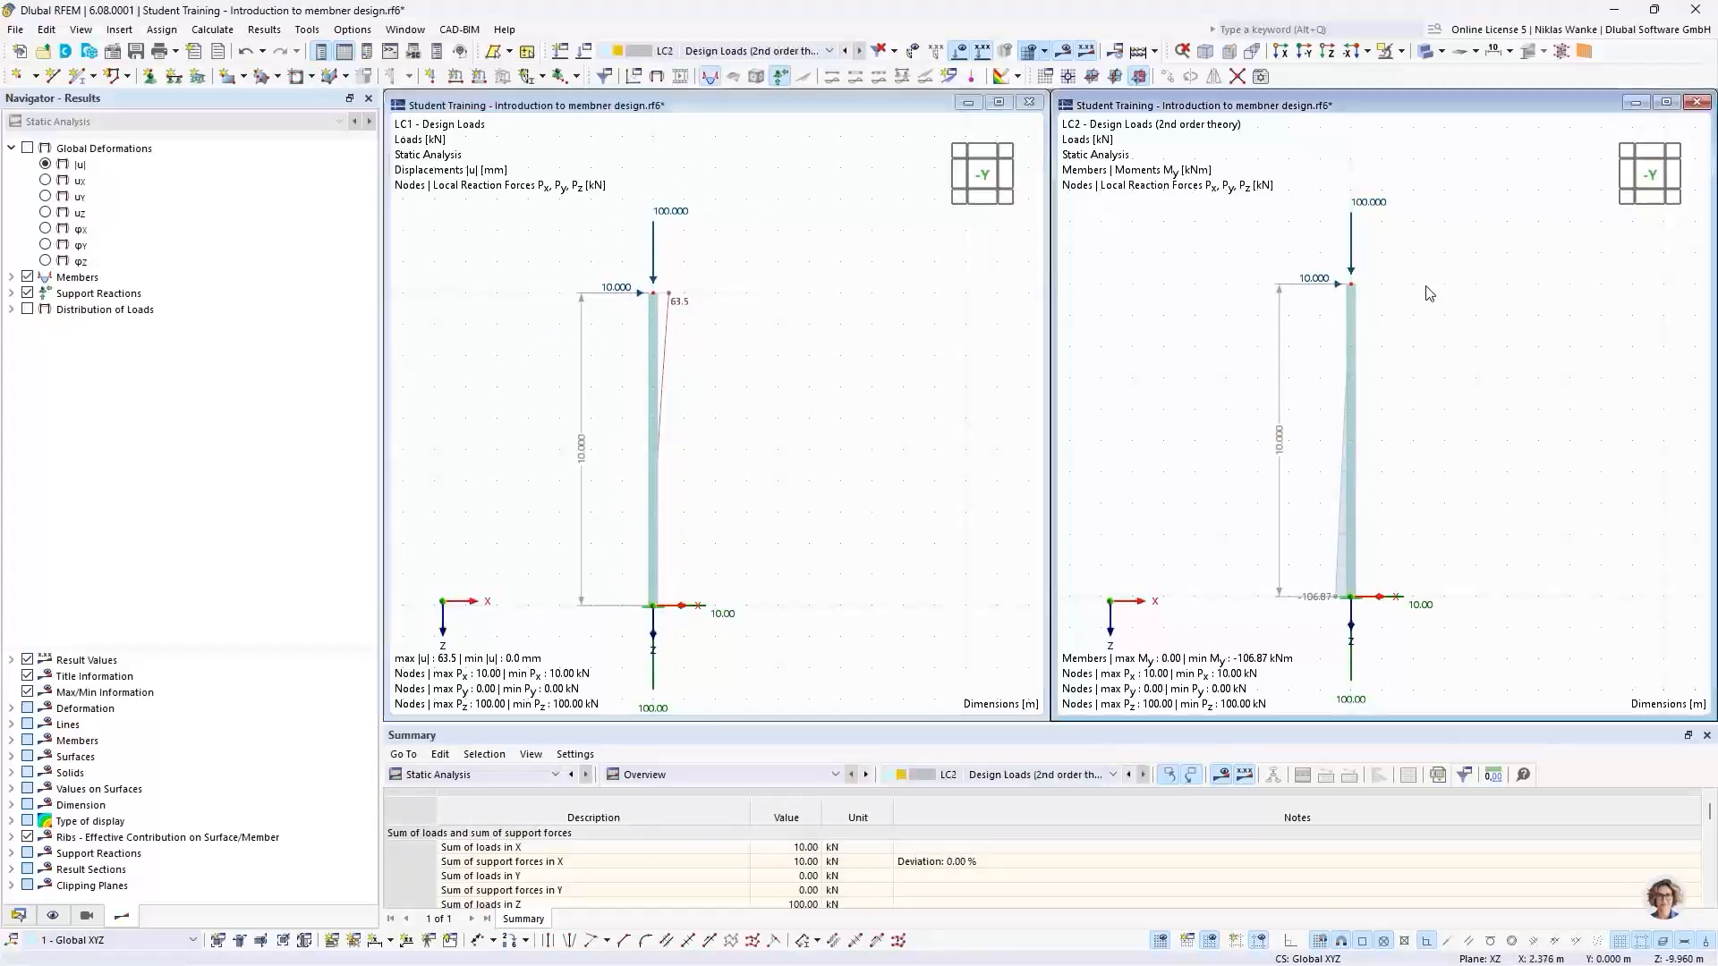
{"action": "left_click", "coordinate": [45, 166]}
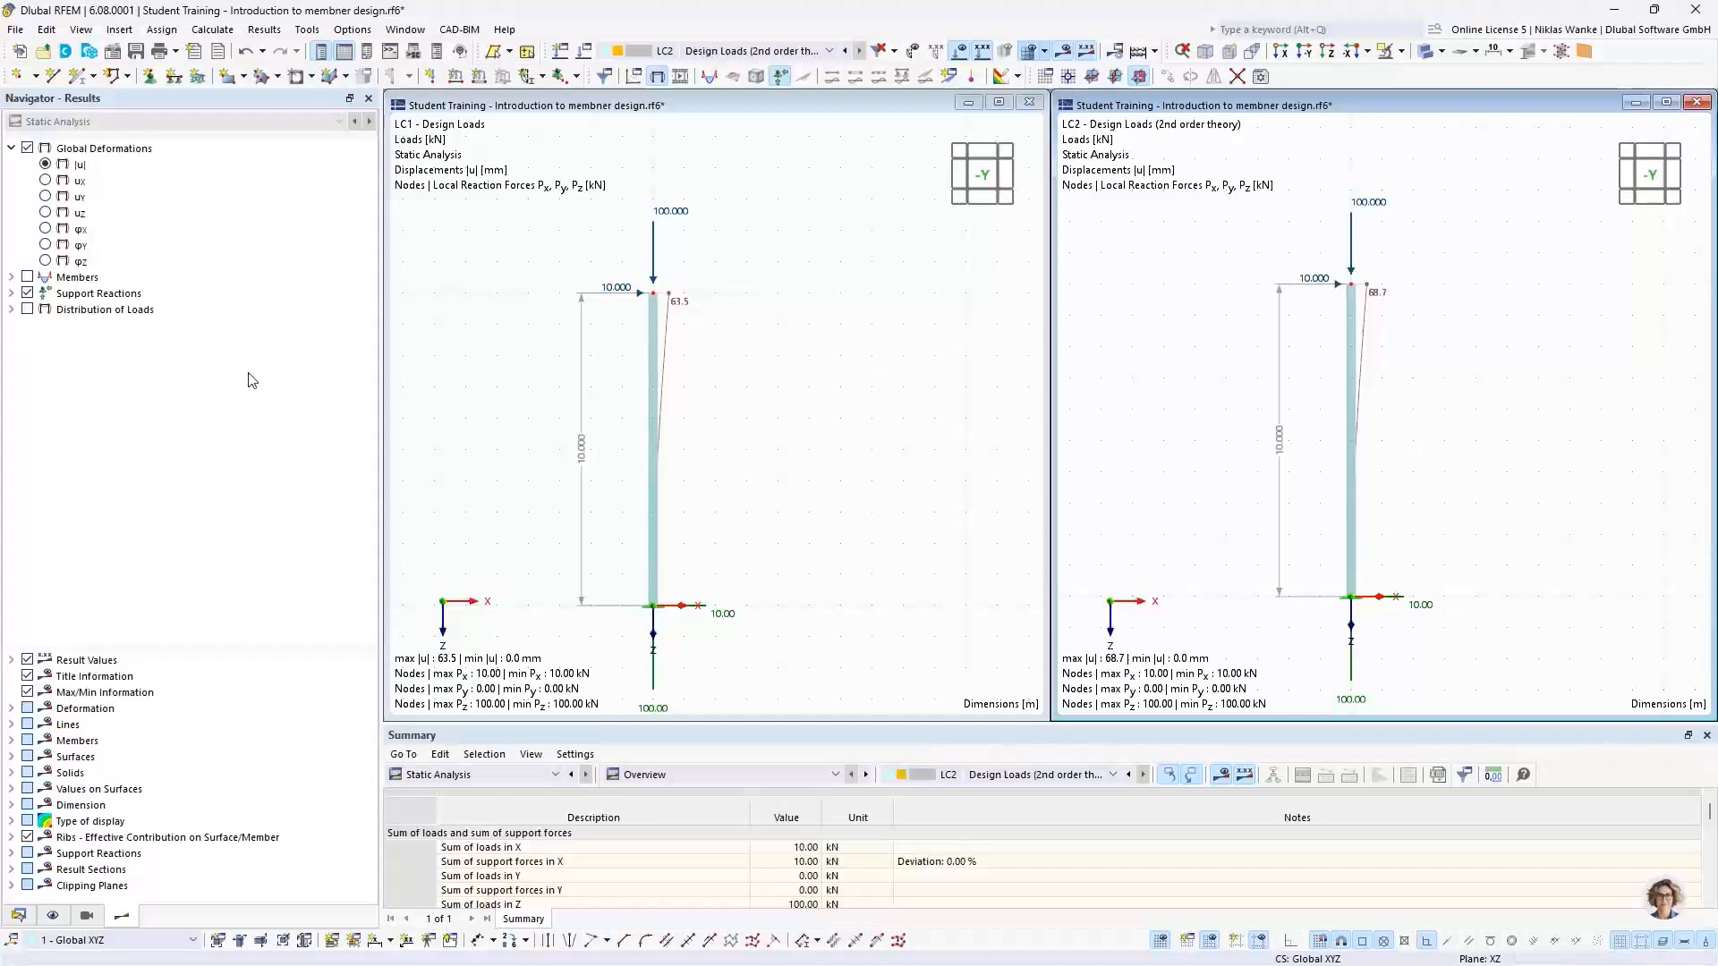
Display the member internal force My for LC1 in the first model window
{"action": "left_click", "coordinate": [11, 278]}
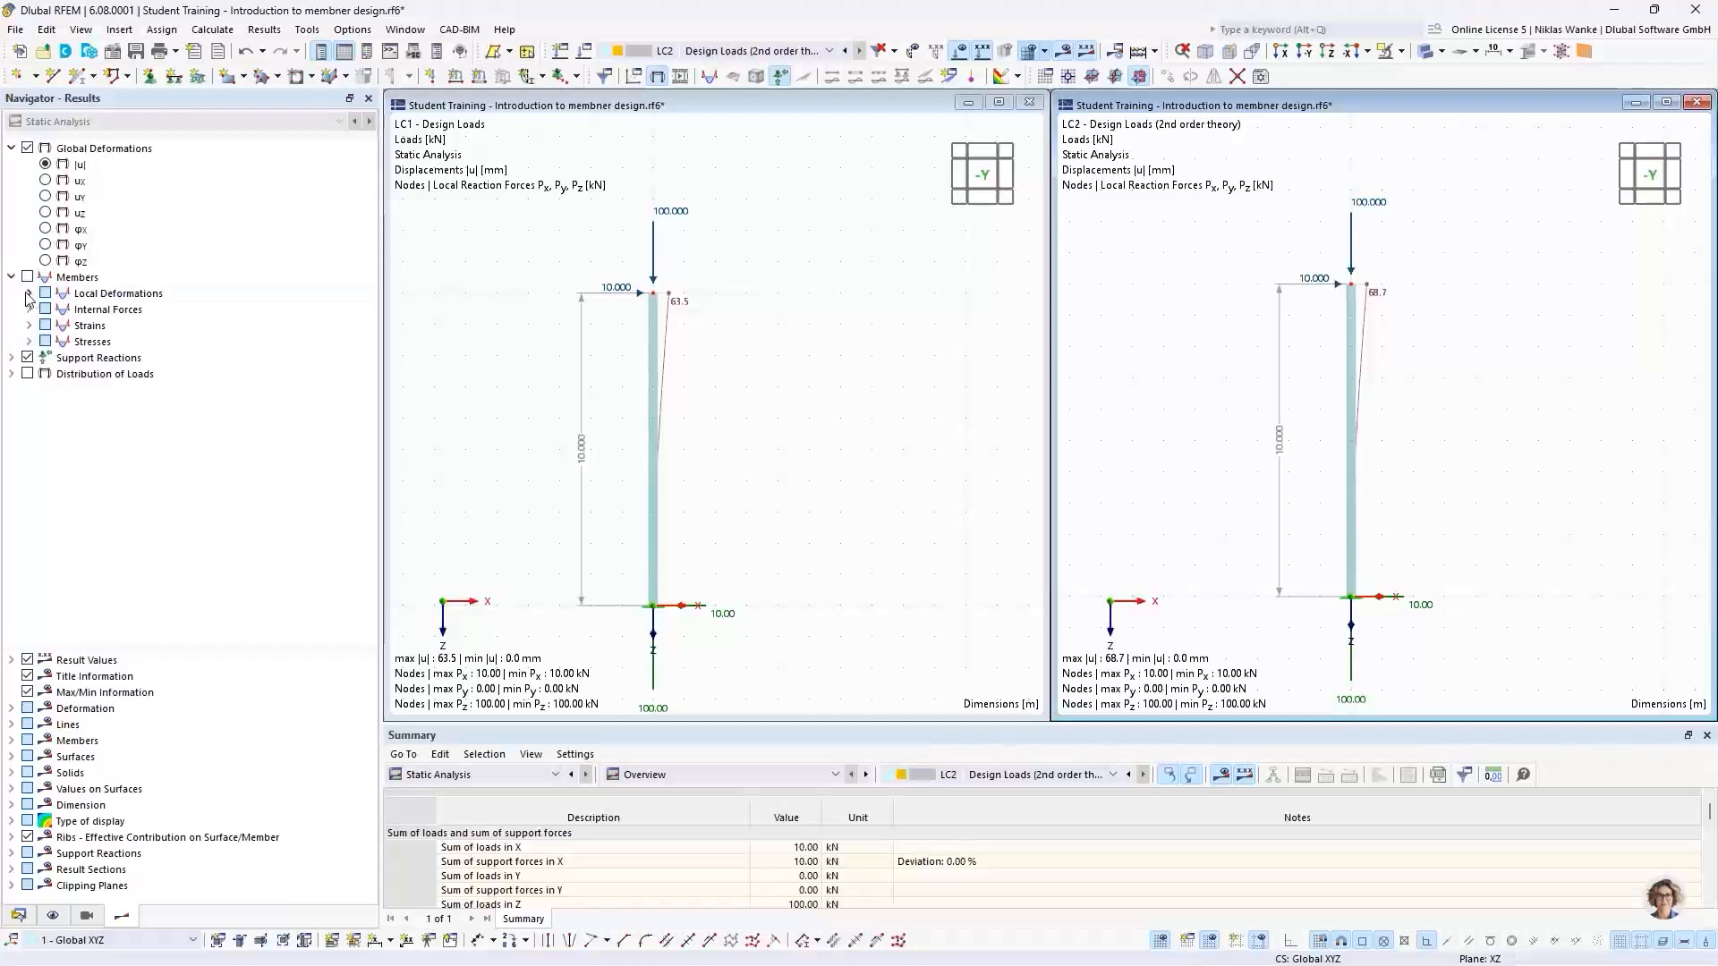
{"action": "left_click", "coordinate": [29, 310]}
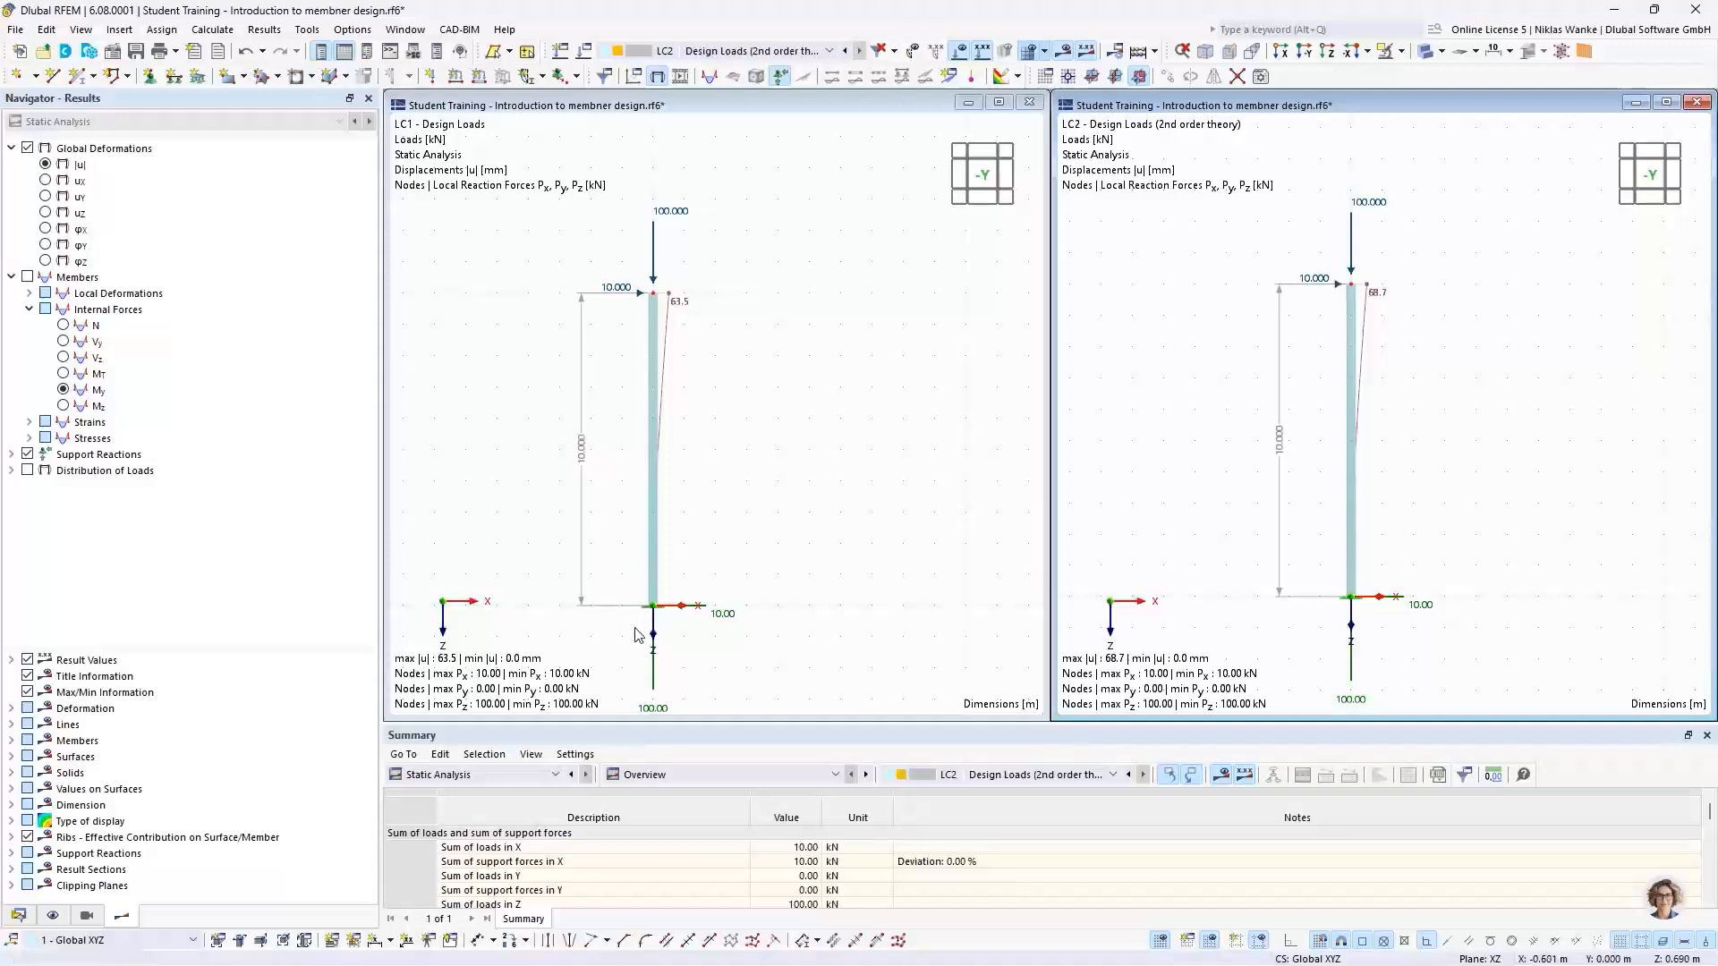
{"action": "scroll", "coordinate": [638, 635], "scroll_direction": "up", "scroll_amount": 1}
{"action": "middle_click_drag", "start_coordinate": [637, 635], "coordinate": [755, 557]}
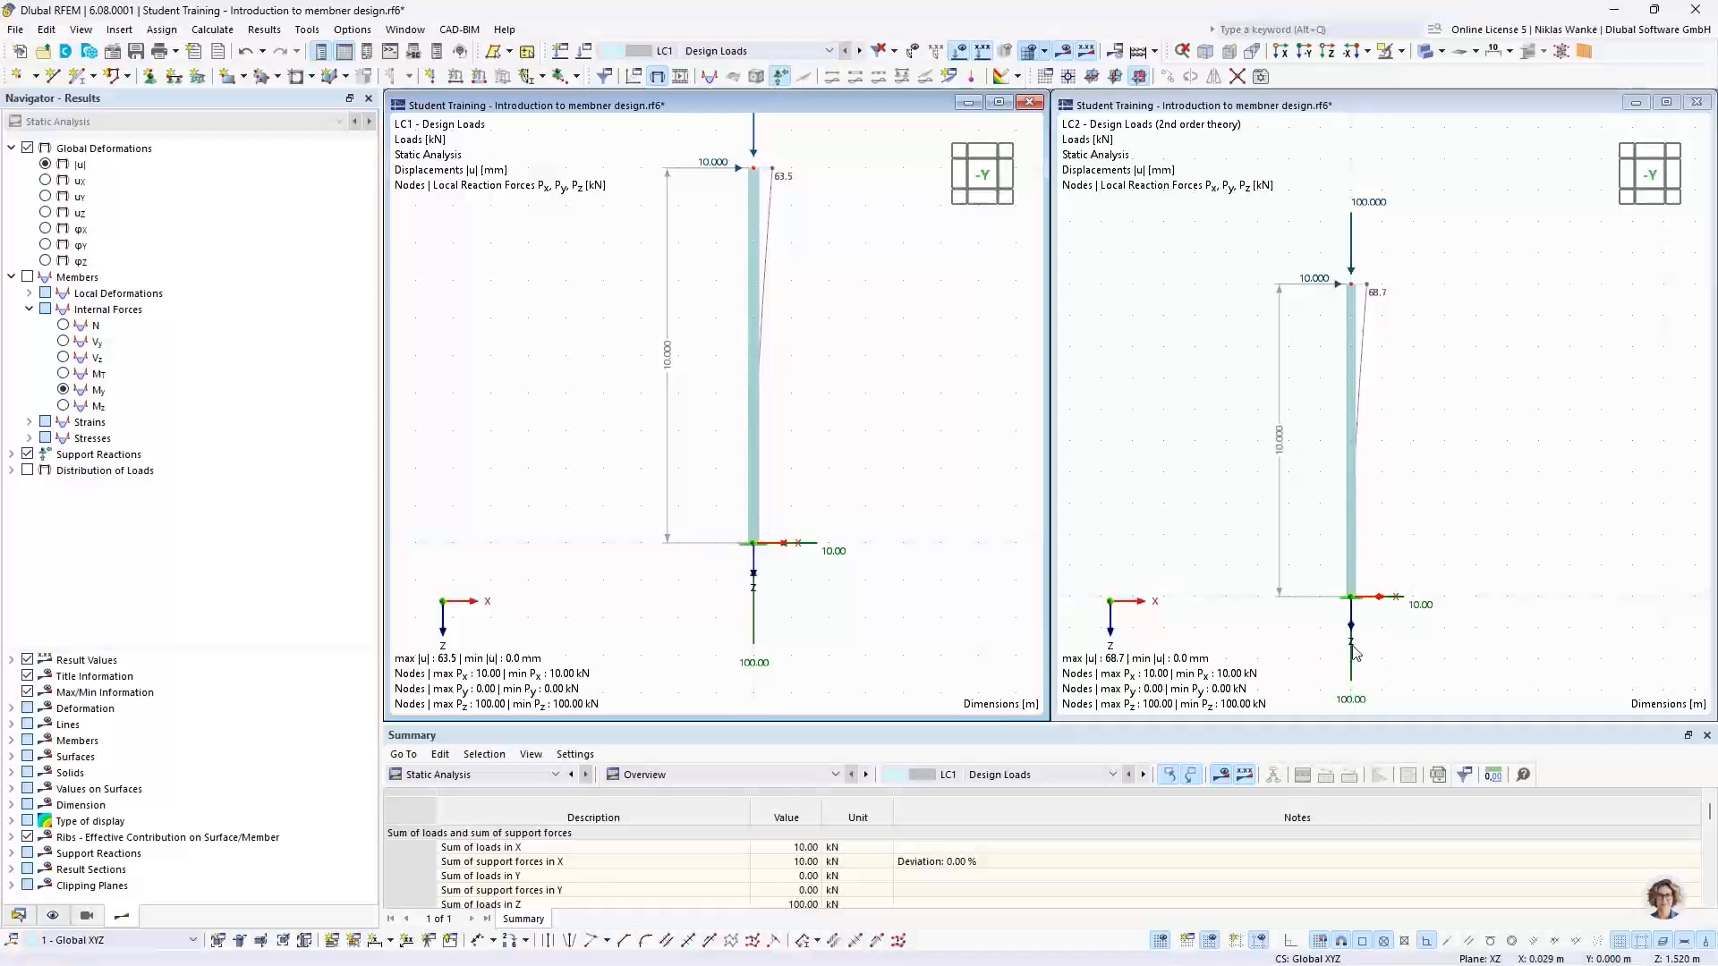
{"action": "scroll", "coordinate": [1348, 643], "scroll_direction": "up", "scroll_amount": 3}
{"action": "middle_click_drag", "start_coordinate": [1349, 642], "coordinate": [1378, 581]}
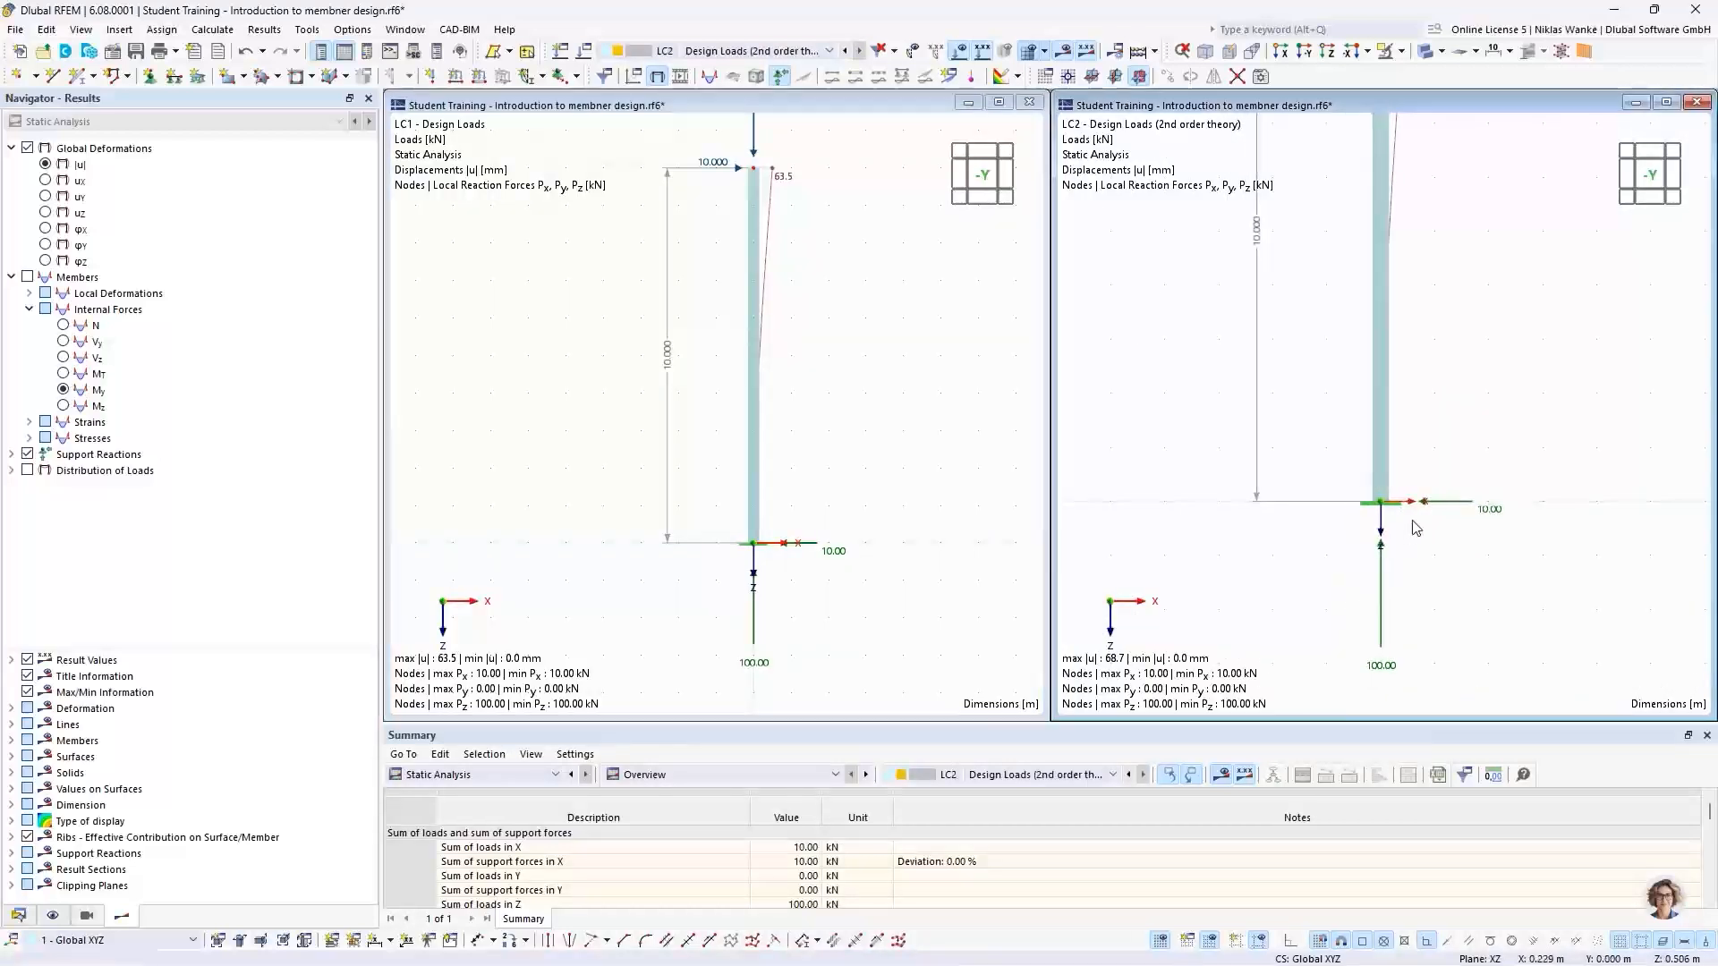
{"action": "left_click", "coordinate": [632, 418]}
{"action": "left_click", "coordinate": [63, 390]}
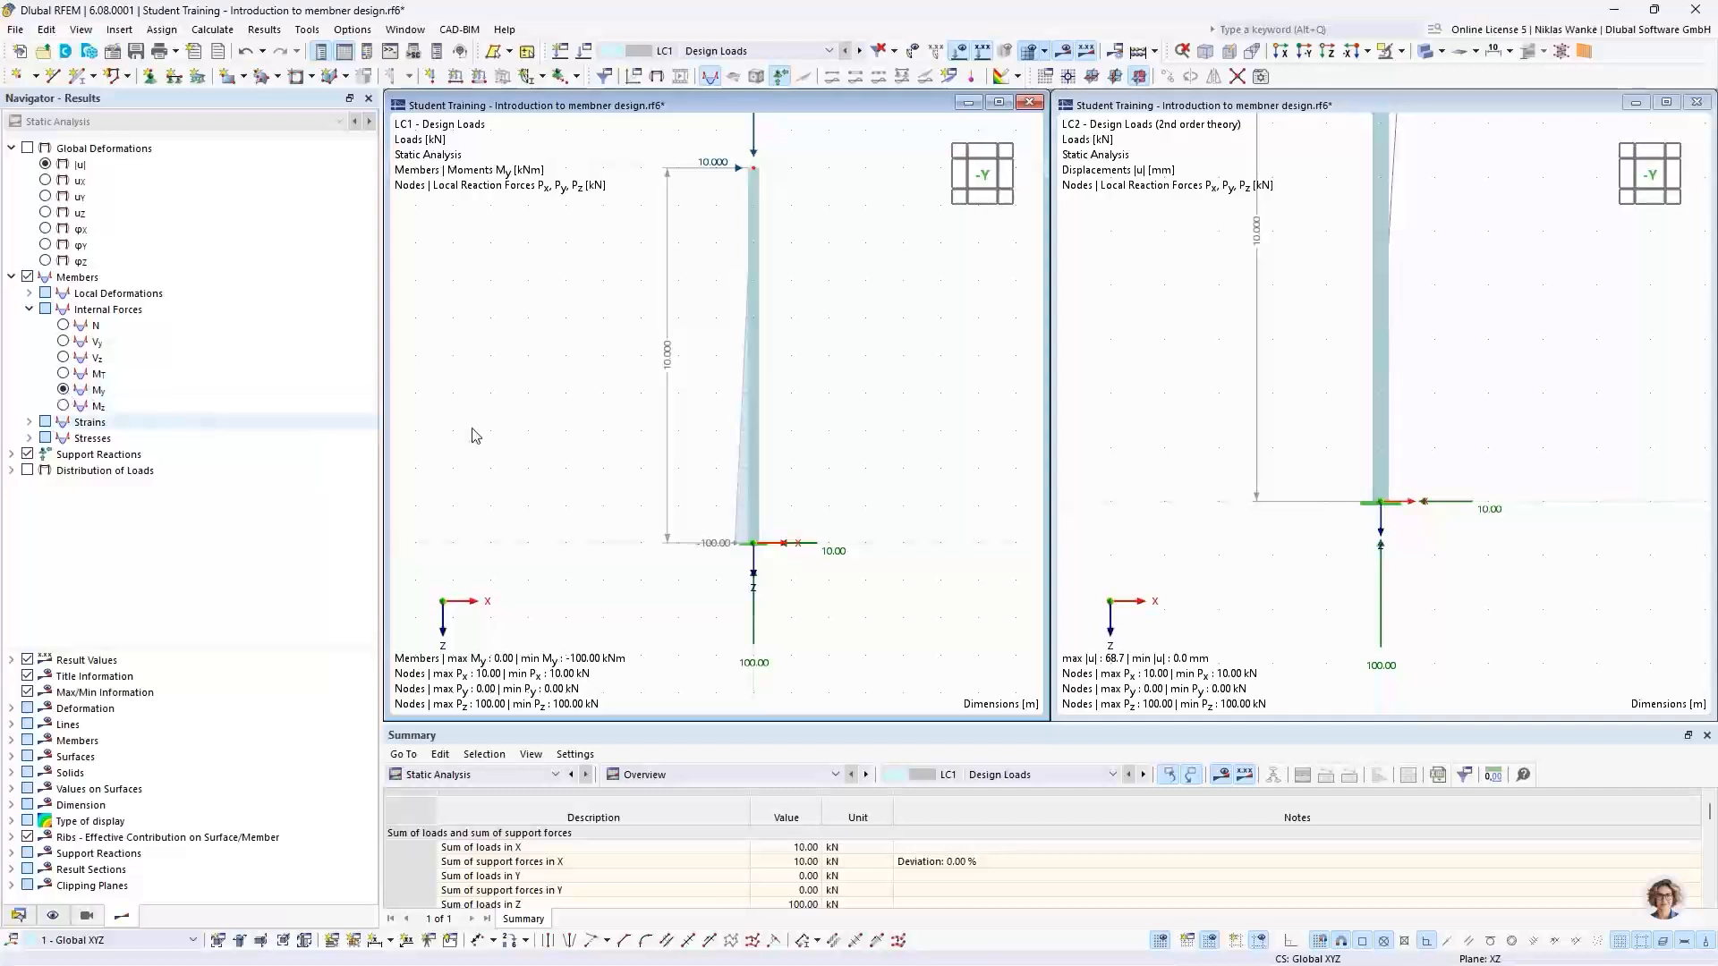
Display the member moment My for LC2 in the second window and compare the column base moments of both load cases
{"action": "left_click", "coordinate": [1193, 475]}
{"action": "left_click", "coordinate": [64, 390]}
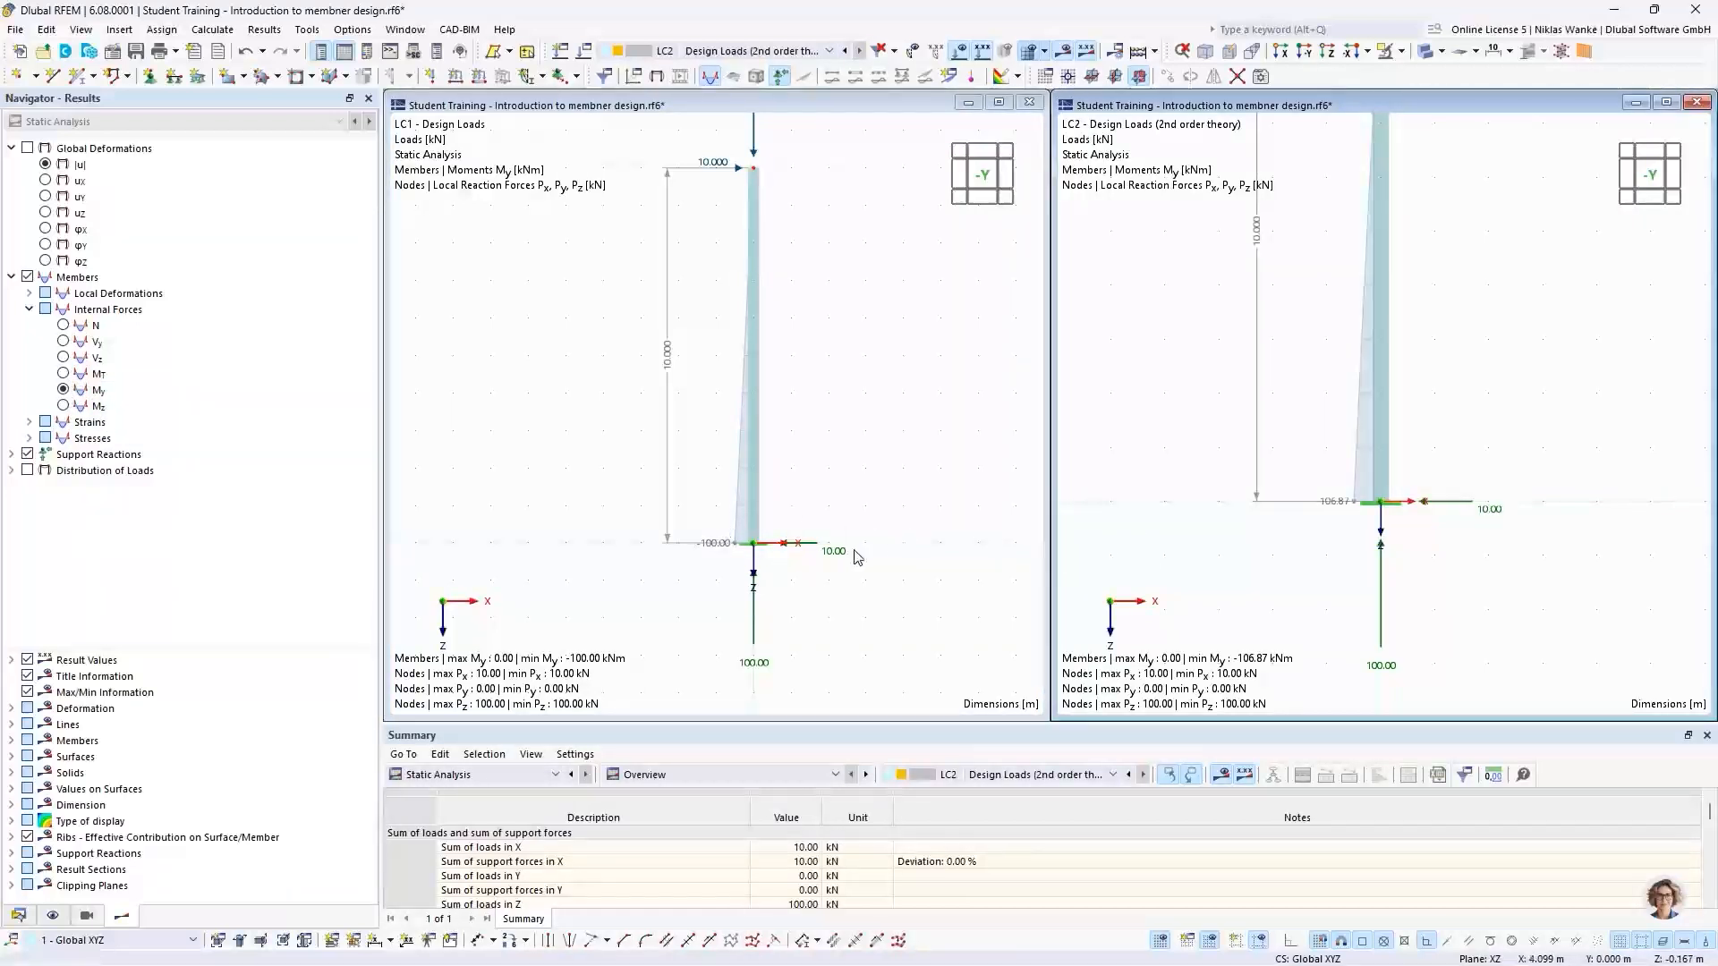
{"action": "scroll", "coordinate": [752, 542], "scroll_direction": "up", "scroll_amount": 2}
{"action": "scroll", "coordinate": [776, 567], "scroll_direction": "down", "scroll_amount": 1}
{"action": "middle_click_drag", "start_coordinate": [776, 569], "coordinate": [665, 570]}
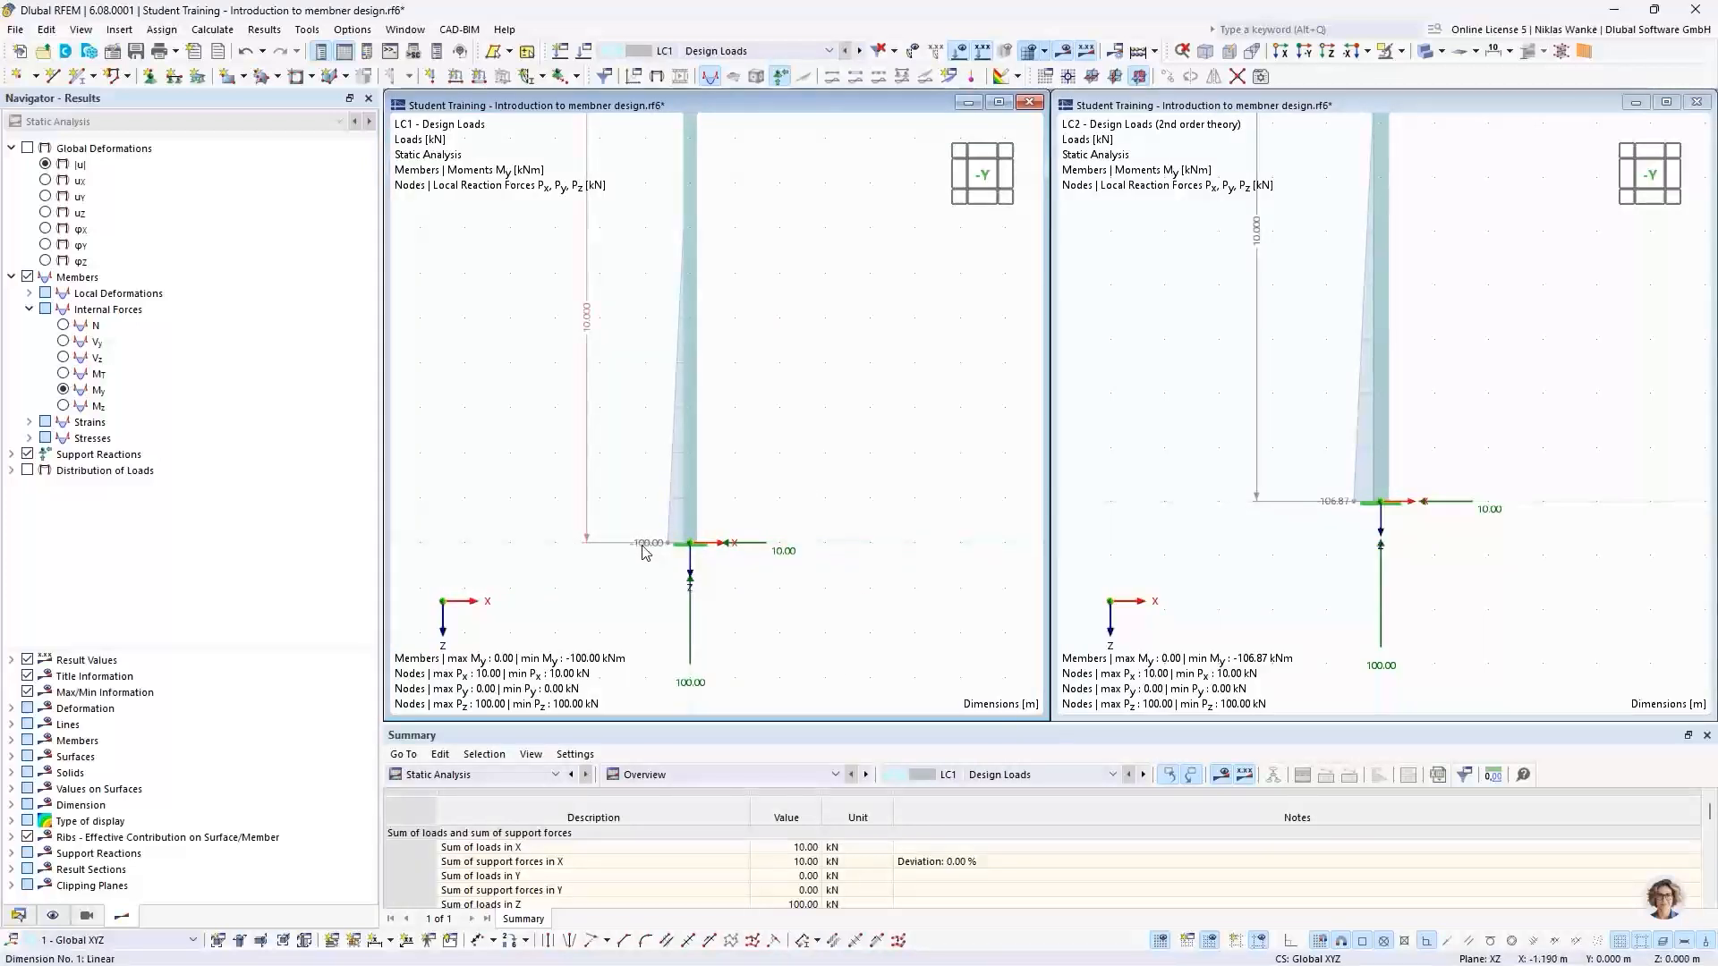
Compare the My diagrams of the whole column in the LC1 and LC2 windows
{"action": "scroll", "coordinate": [671, 563], "scroll_direction": "down", "scroll_amount": 3}
{"action": "middle_click_drag", "start_coordinate": [697, 482], "coordinate": [709, 510]}
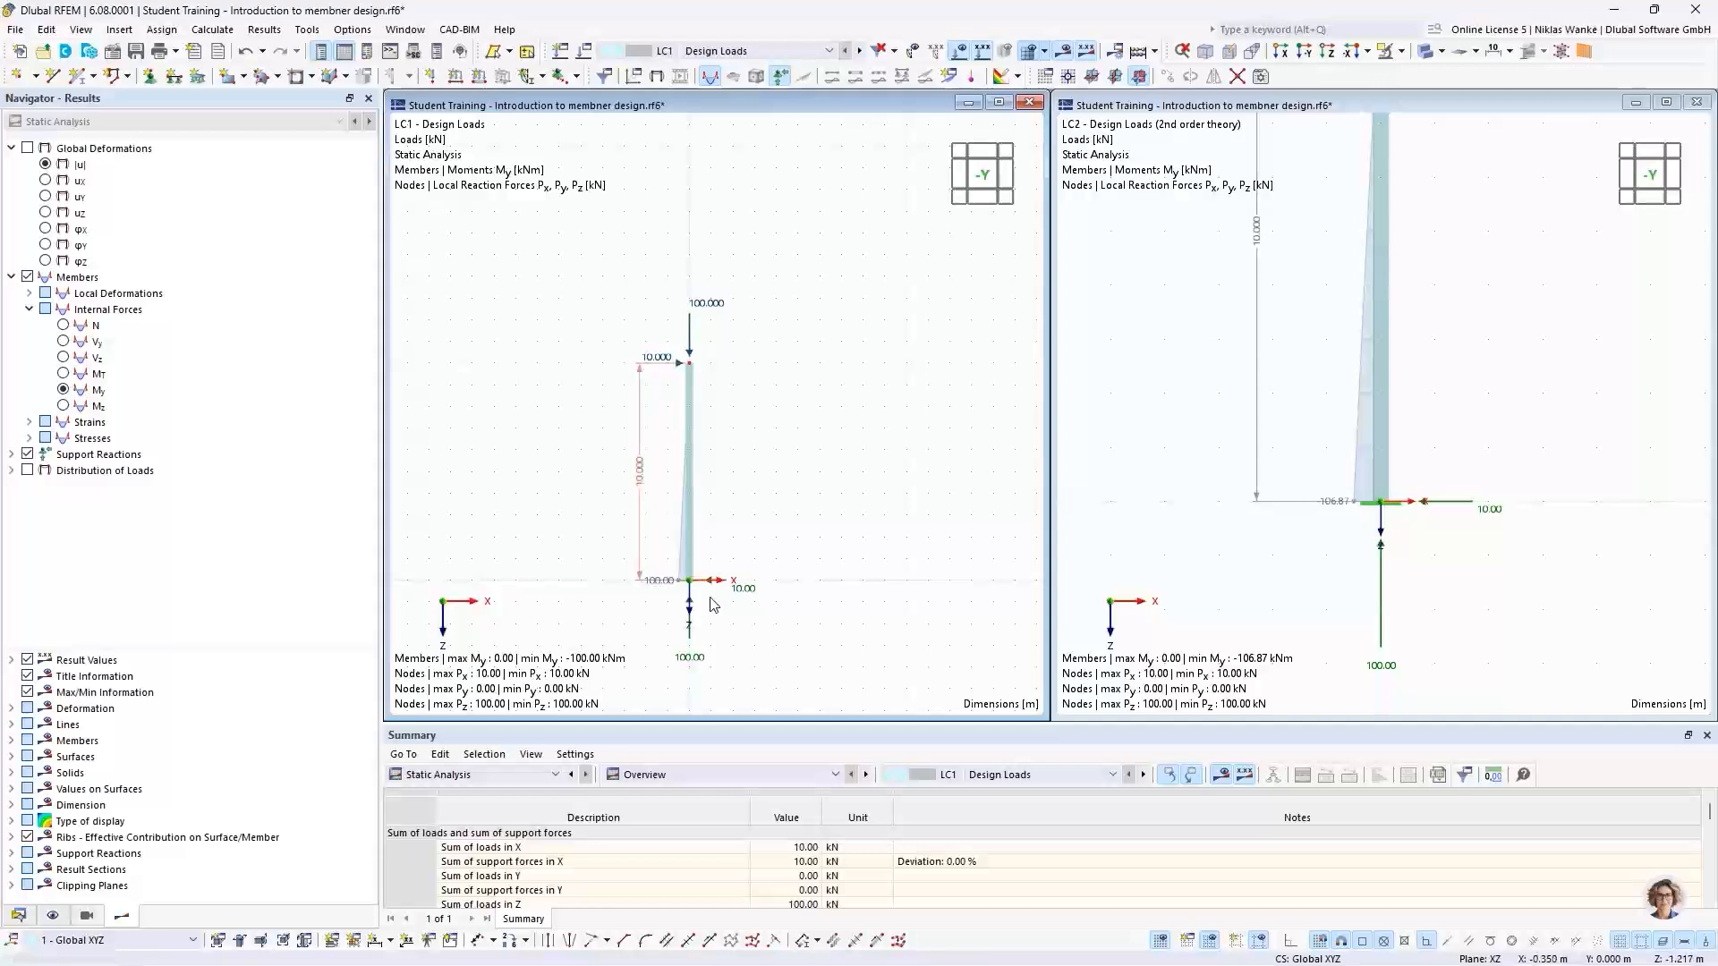
{"action": "scroll", "coordinate": [701, 610], "scroll_direction": "up", "scroll_amount": 2}
{"action": "scroll", "coordinate": [702, 608], "scroll_direction": "down", "scroll_amount": 1}
{"action": "middle_click_drag", "start_coordinate": [702, 606], "coordinate": [736, 579]}
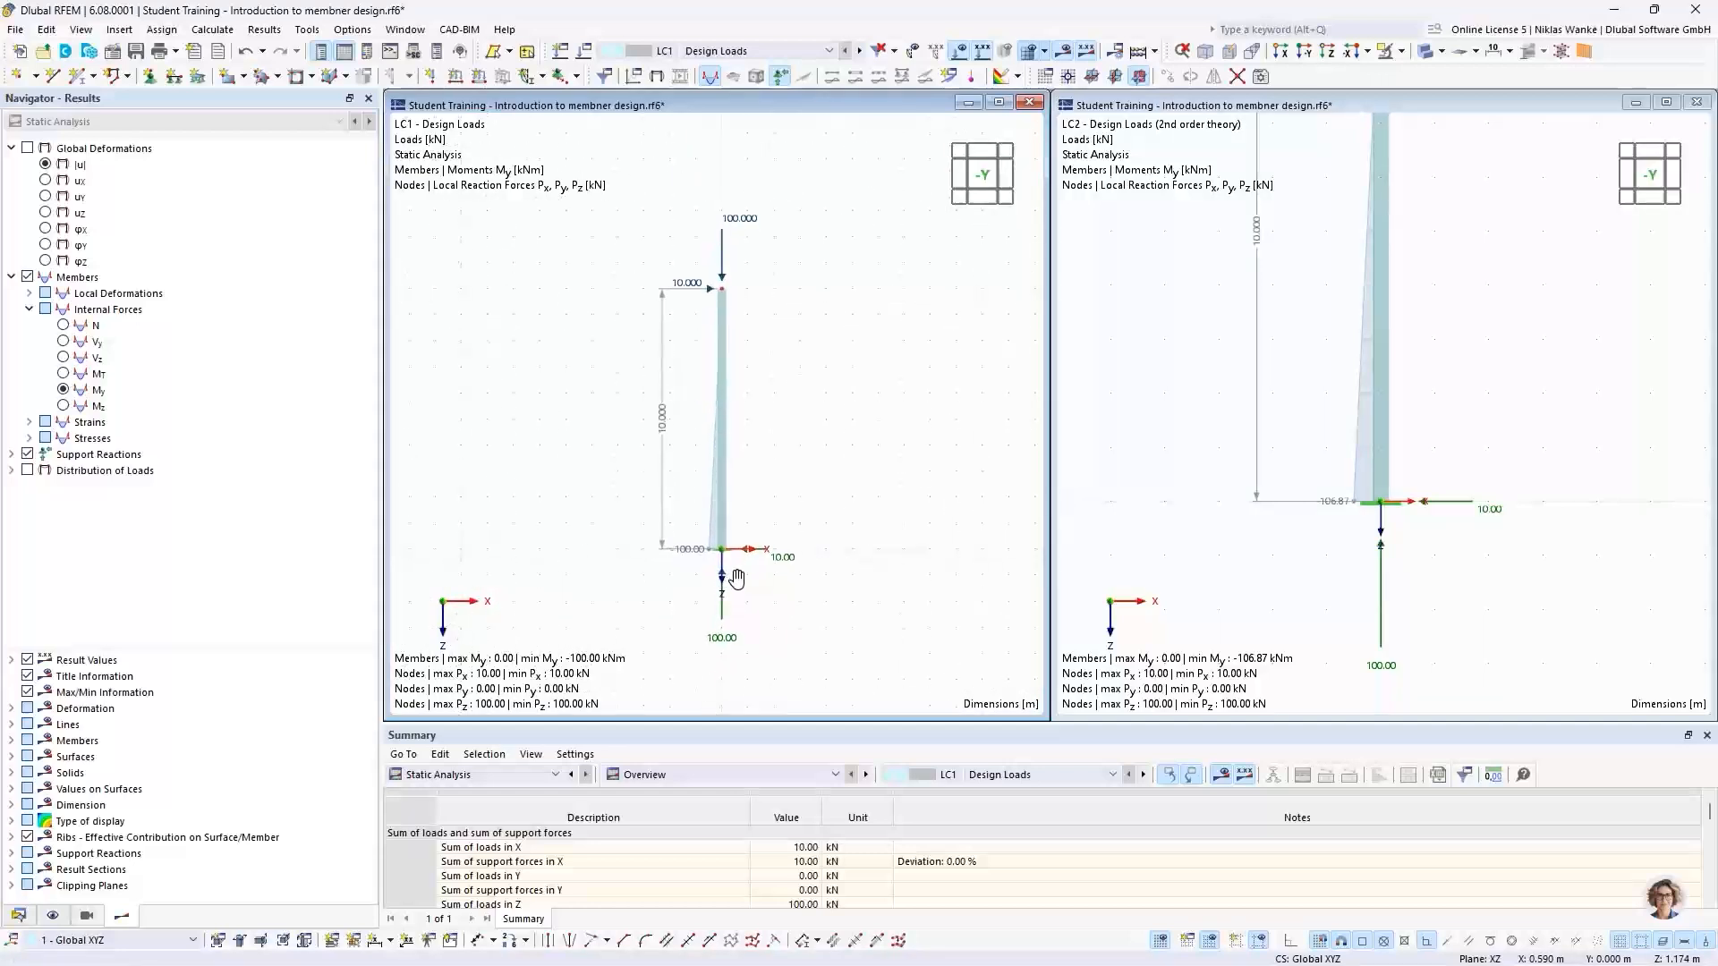
{"action": "scroll", "coordinate": [736, 573], "scroll_direction": "up", "scroll_amount": 2}
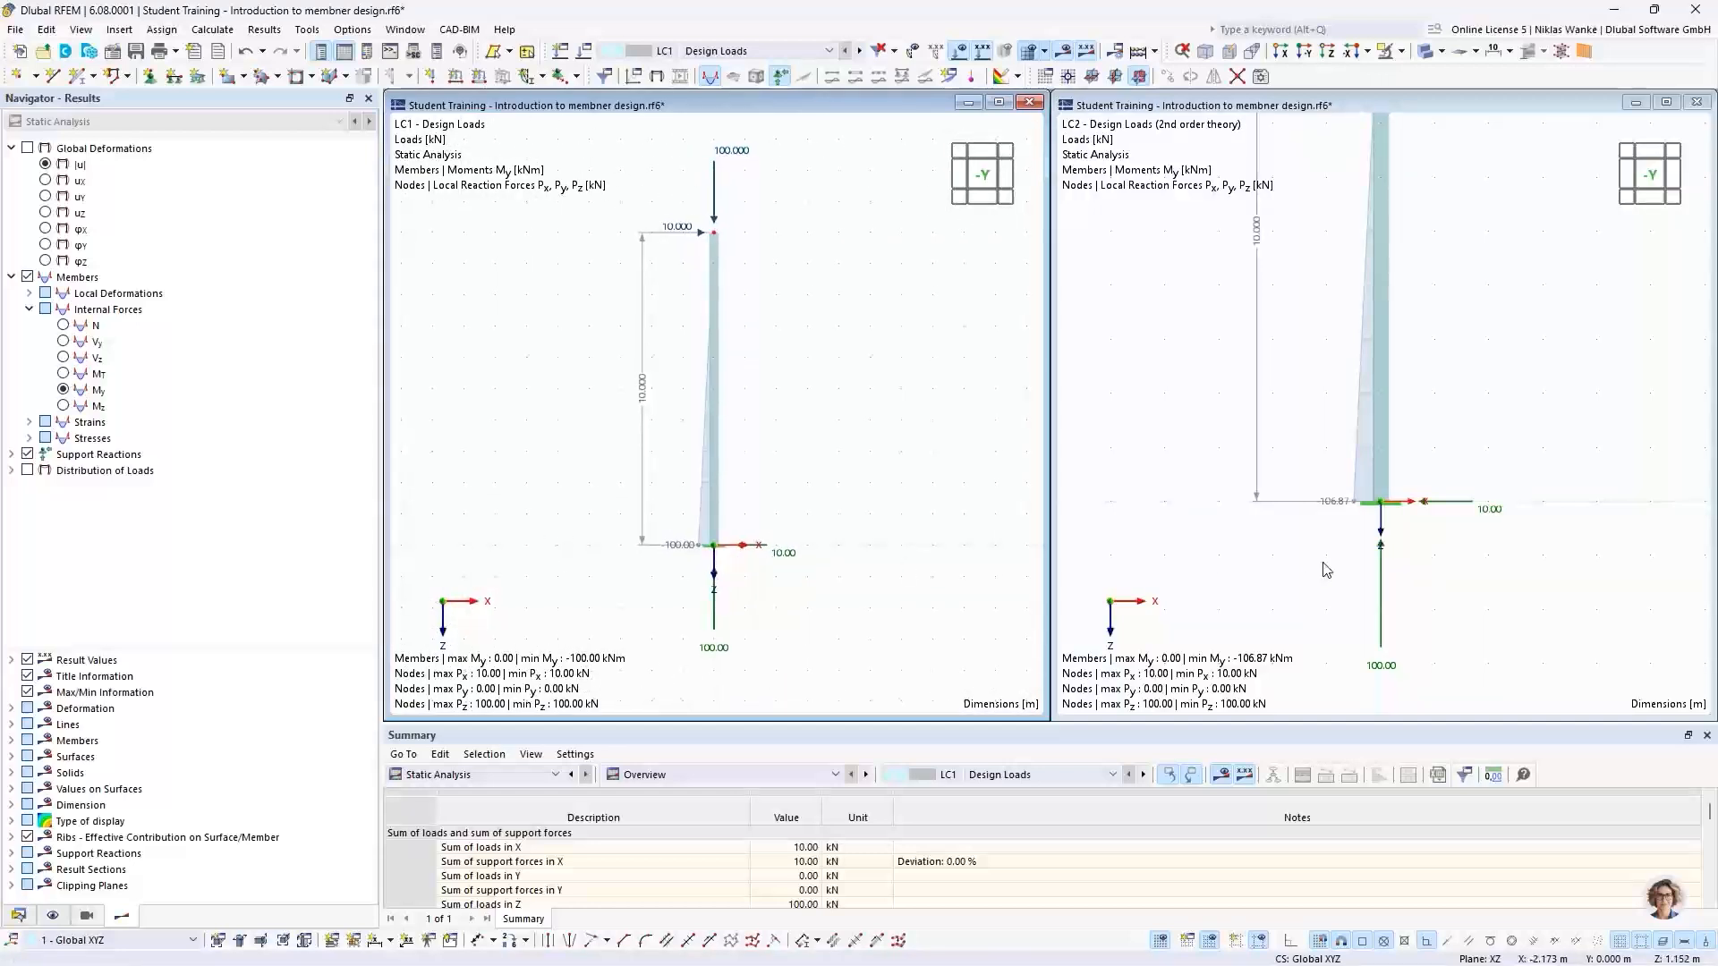
{"action": "middle_click_drag", "start_coordinate": [1329, 573], "coordinate": [1339, 594]}
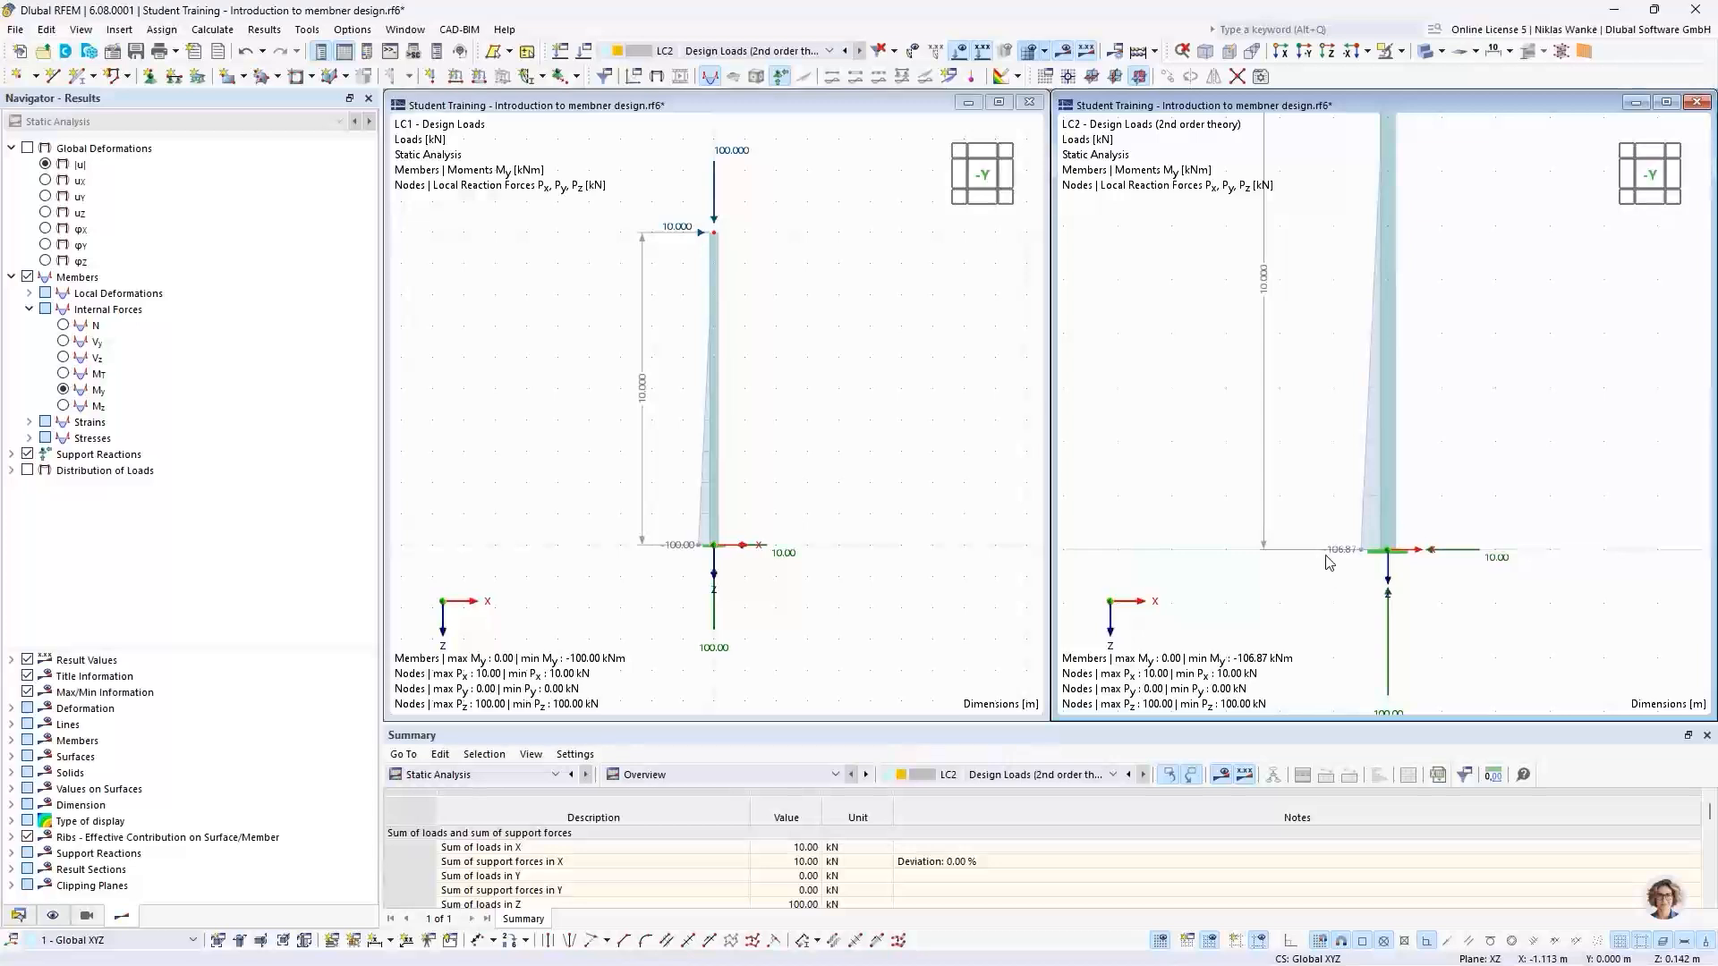
{"action": "scroll", "coordinate": [1348, 601], "scroll_direction": "down", "scroll_amount": 1}
{"action": "middle_click_drag", "start_coordinate": [1335, 573], "coordinate": [1345, 582]}
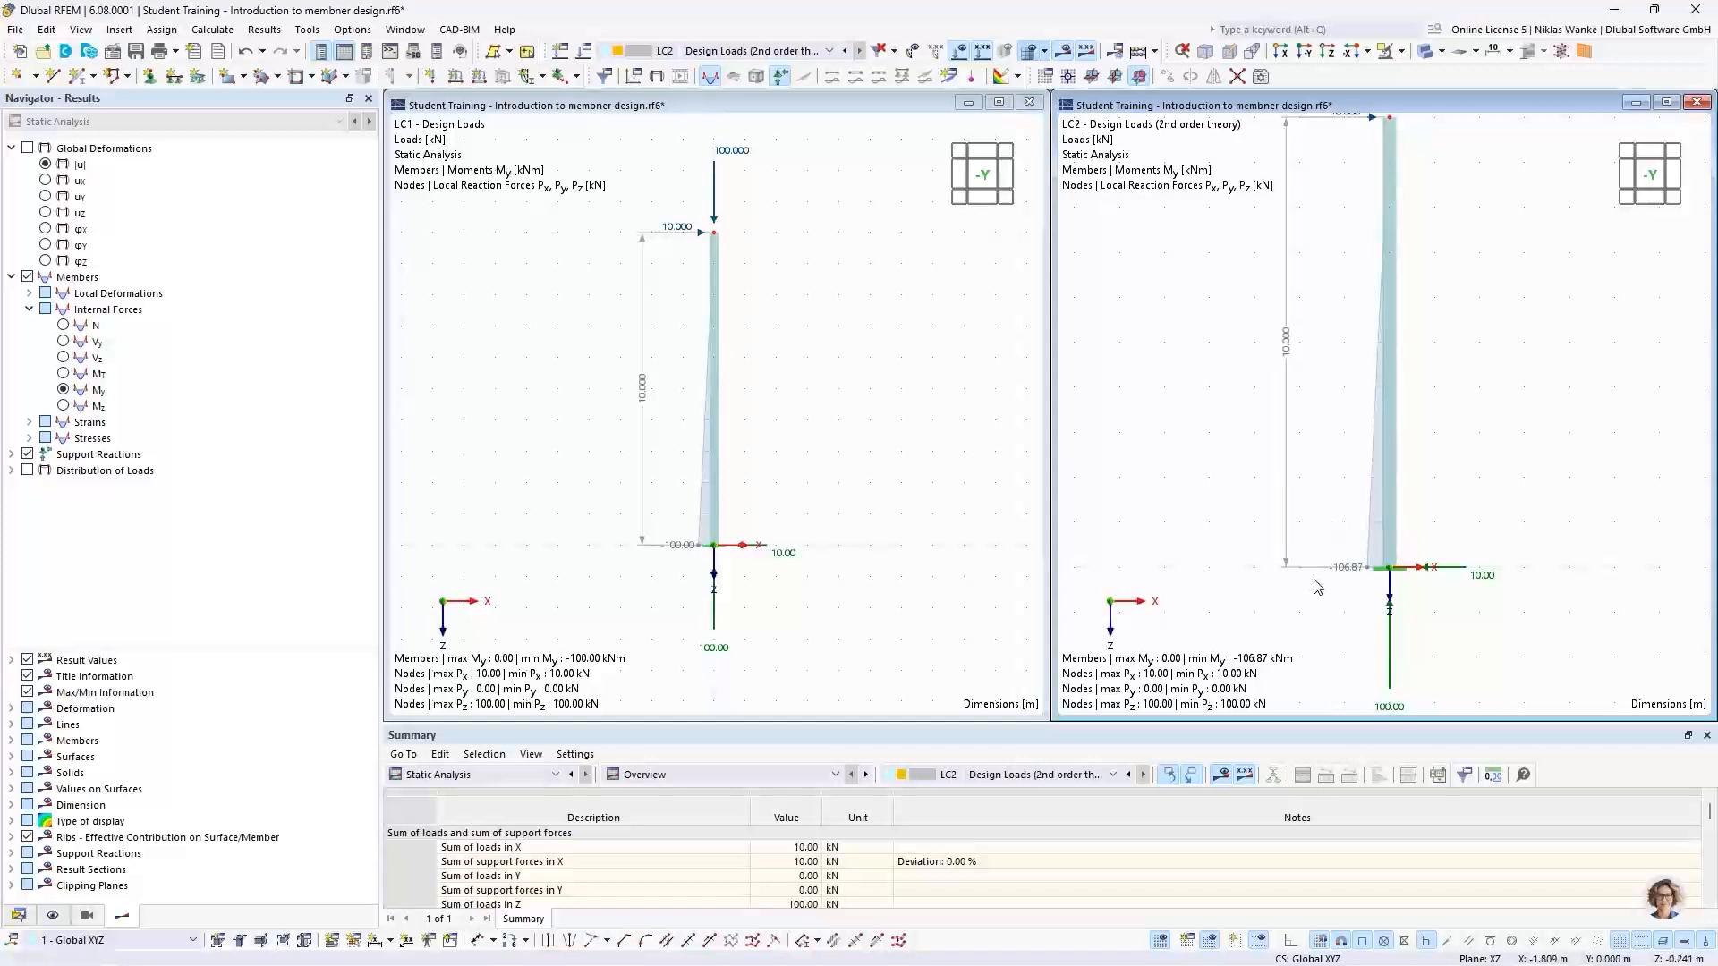
{"action": "scroll", "coordinate": [1410, 582], "scroll_direction": "down", "scroll_amount": 2}
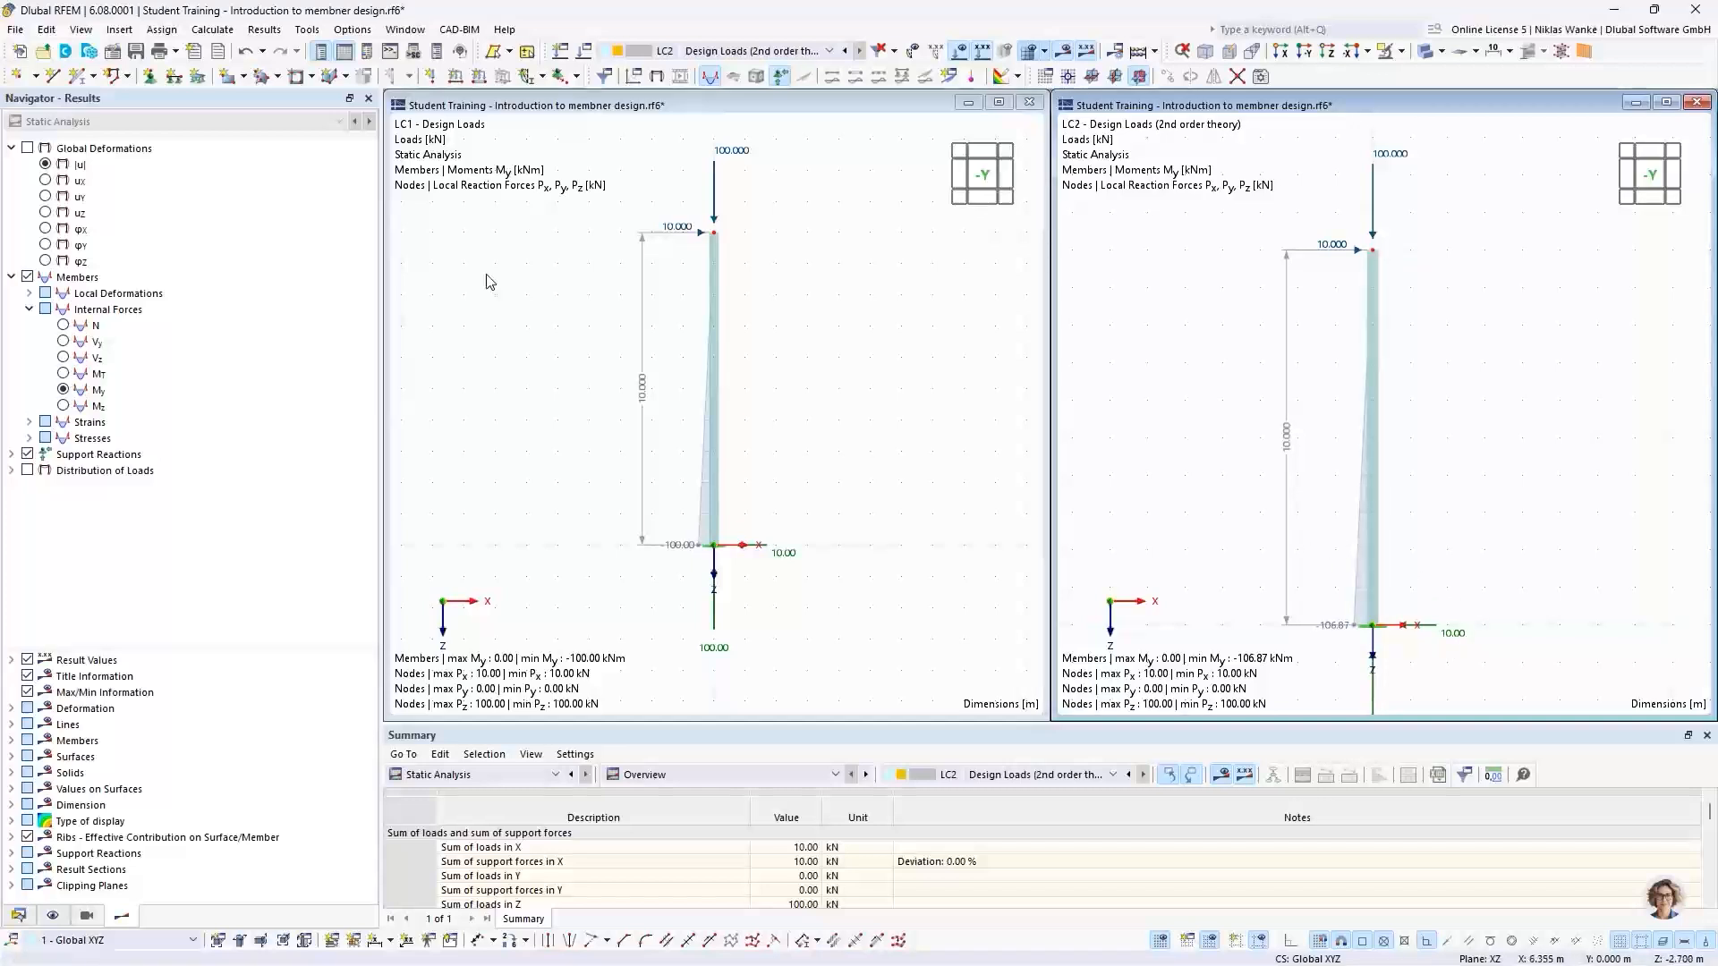
Check the global deformation |u| of LC2, return to the member moment My and compare it with LC1
{"action": "left_click", "coordinate": [45, 165]}
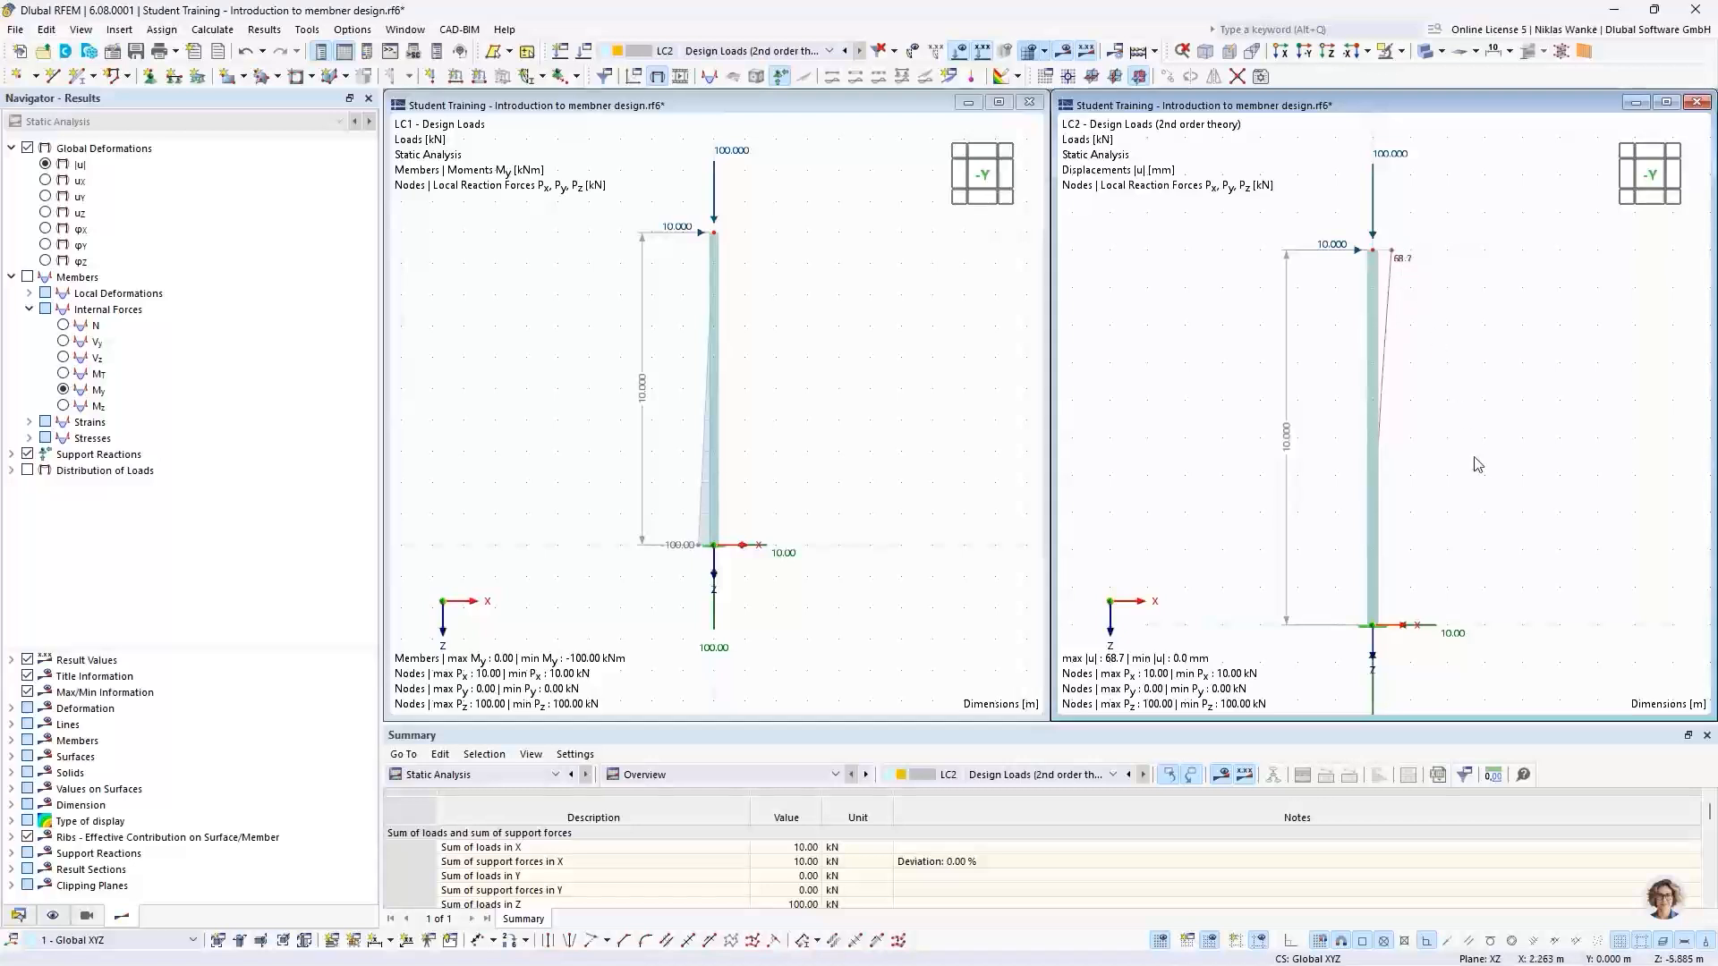
{"action": "left_click", "coordinate": [63, 391]}
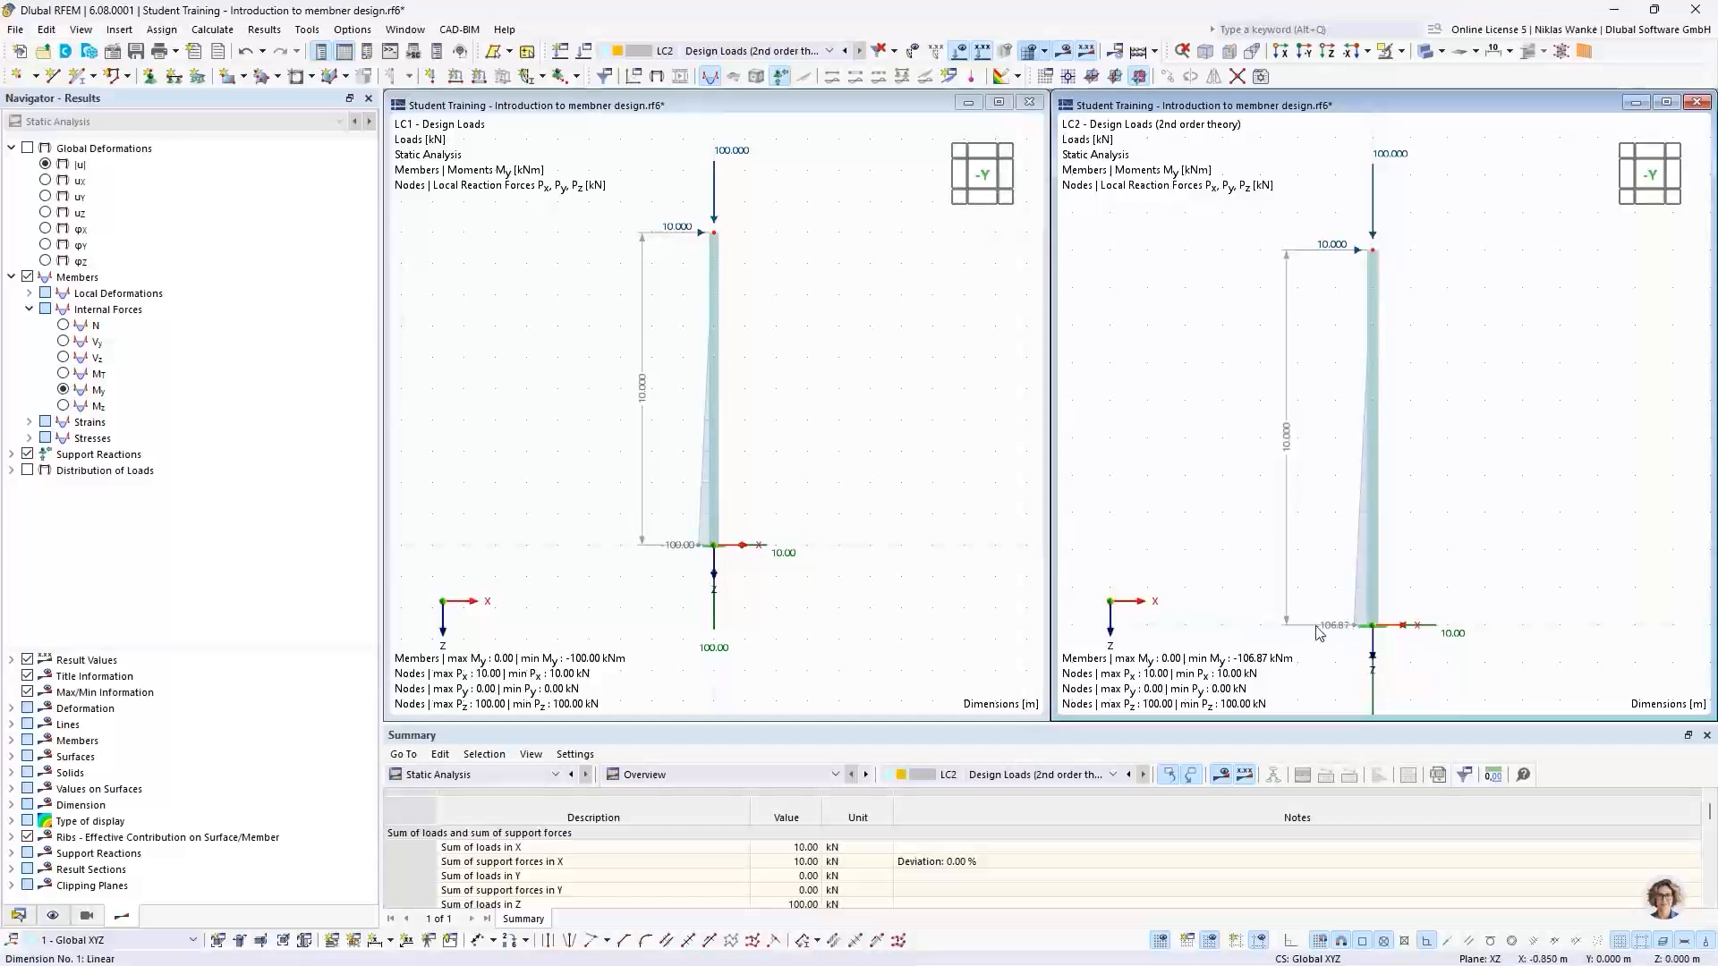
{"action": "left_click", "coordinate": [663, 585]}
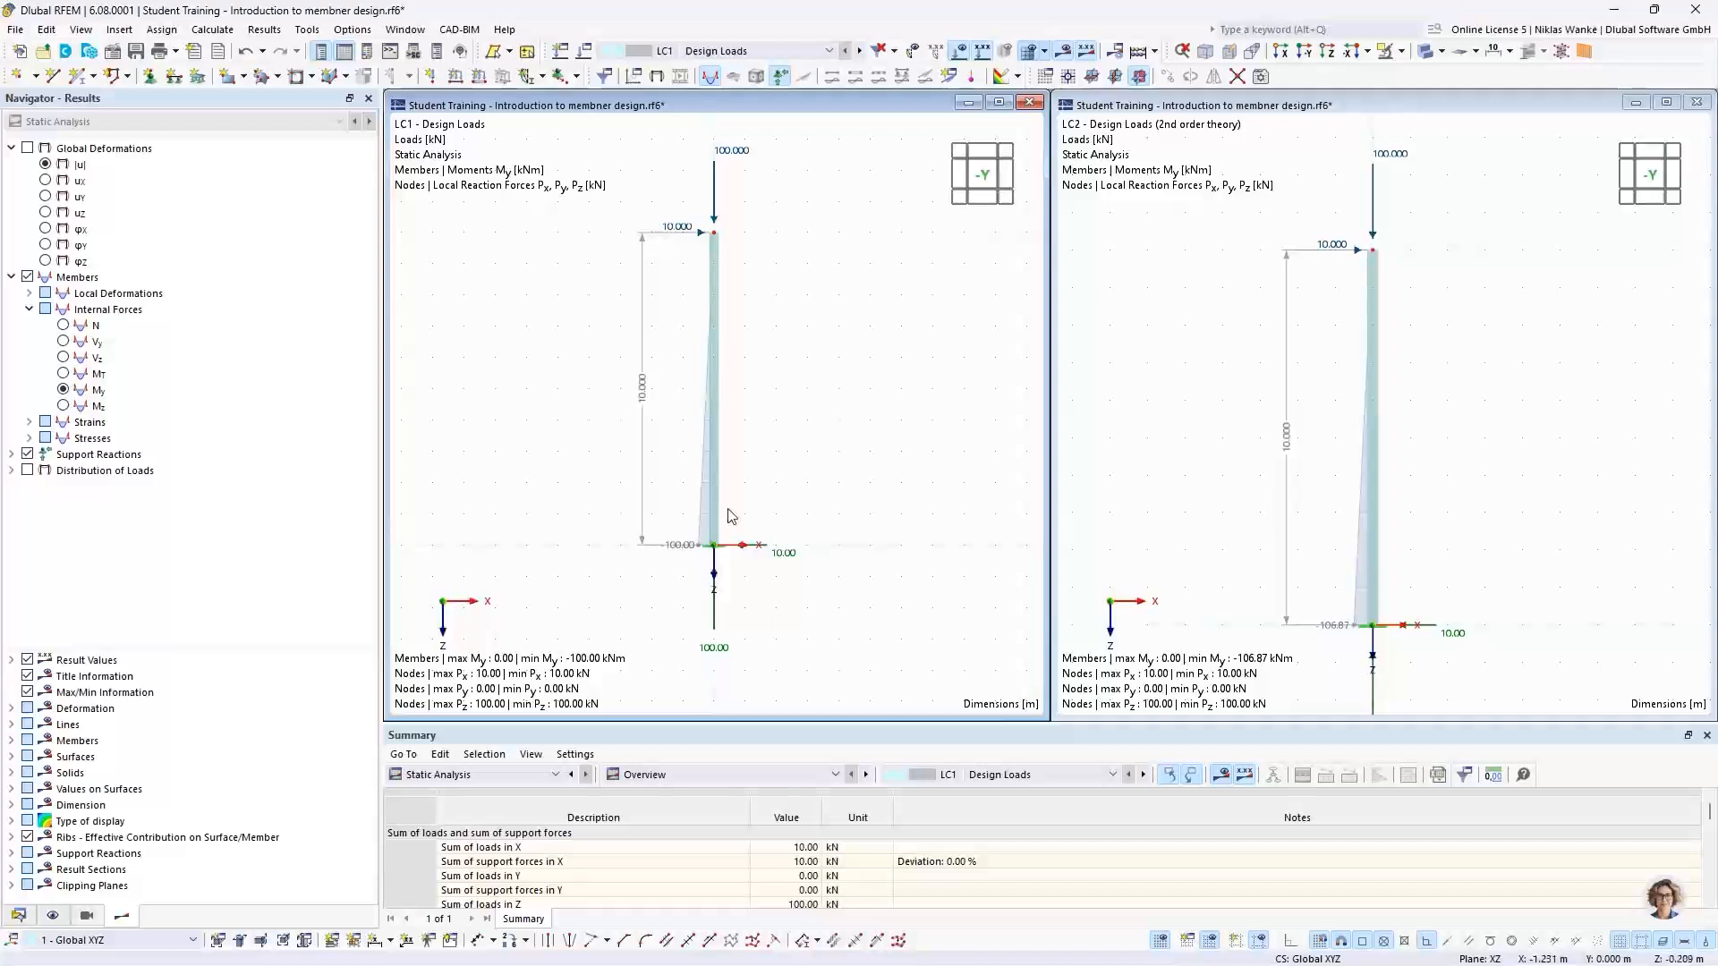
{"action": "left_click", "coordinate": [1235, 417]}
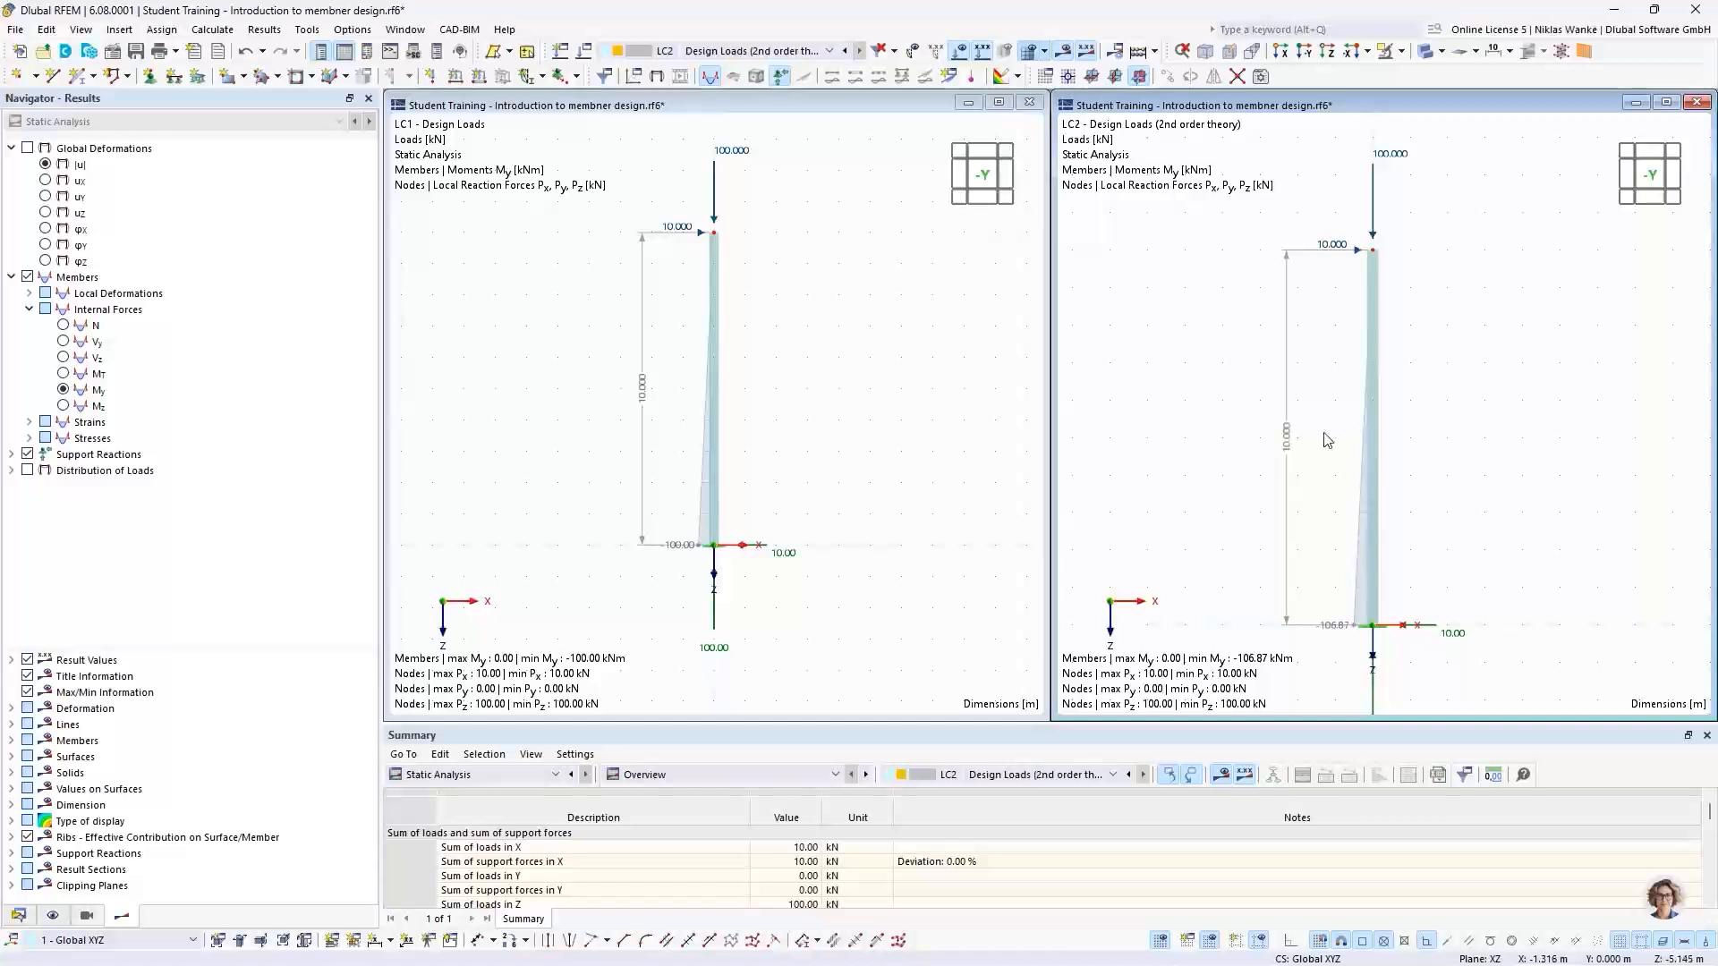
Set the LC2 nodal load at the column top to FX 20 kN and FZ 200 kN
{"action": "scroll", "coordinate": [1328, 443], "scroll_direction": "down", "scroll_amount": 2}
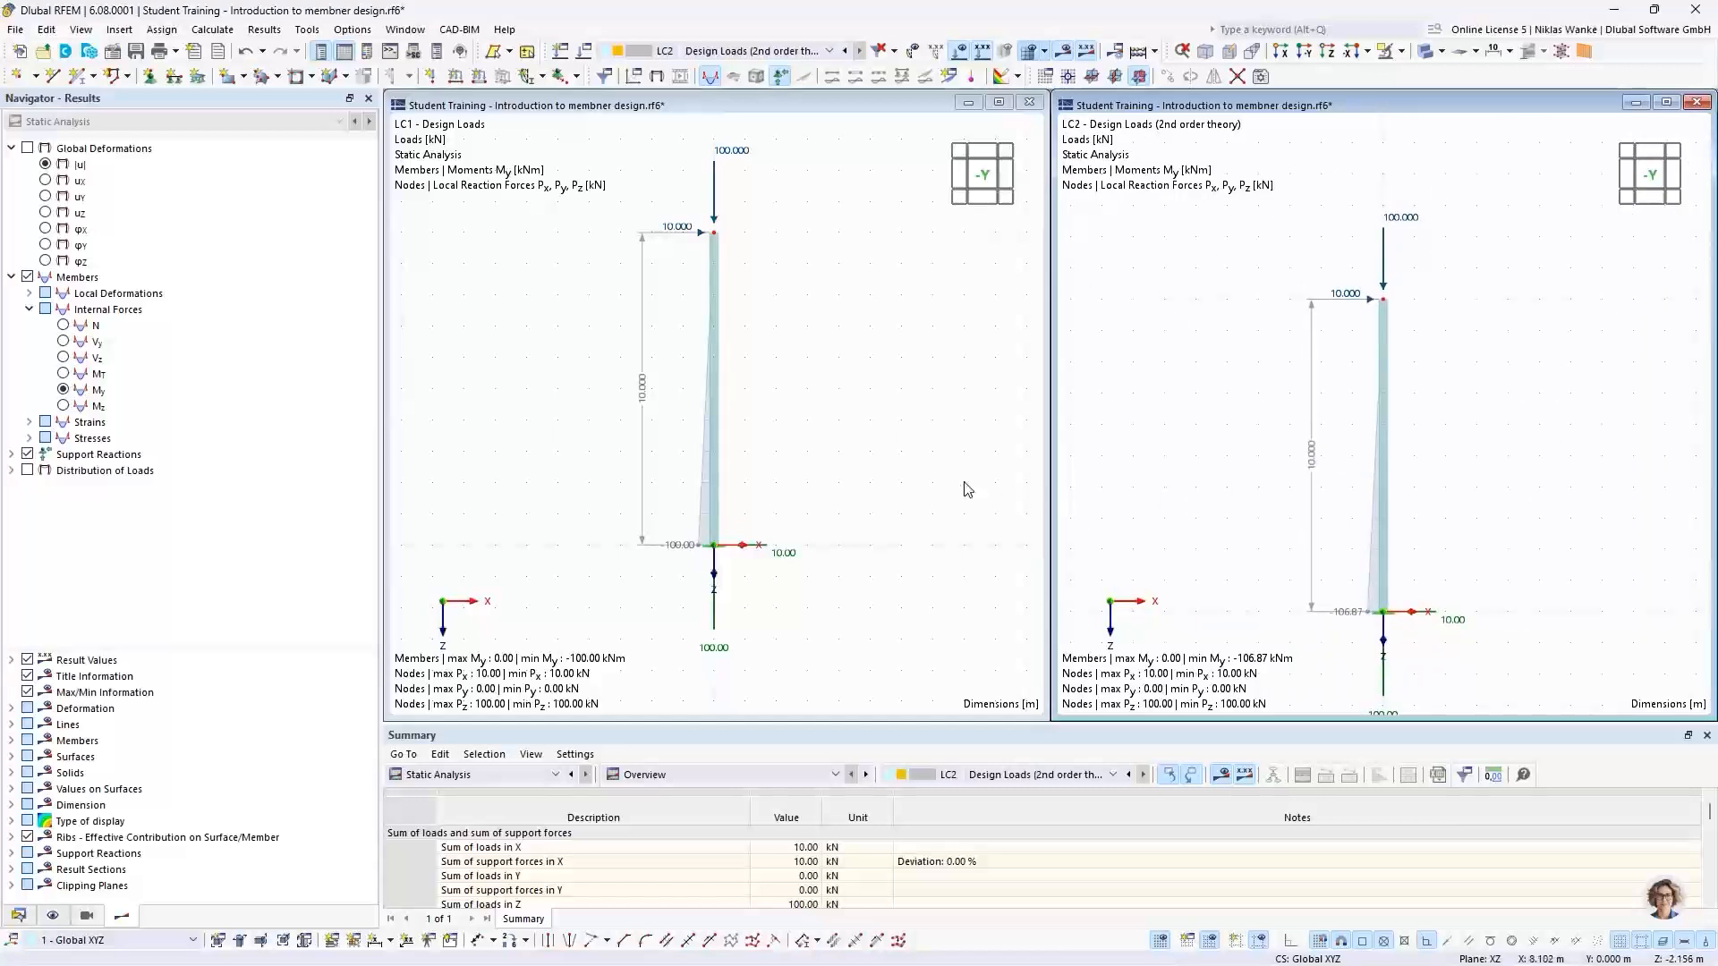
{"action": "middle_click_drag", "start_coordinate": [905, 350], "coordinate": [896, 403]}
{"action": "left_click", "coordinate": [1430, 267]}
{"action": "double_click", "coordinate": [1406, 225]}
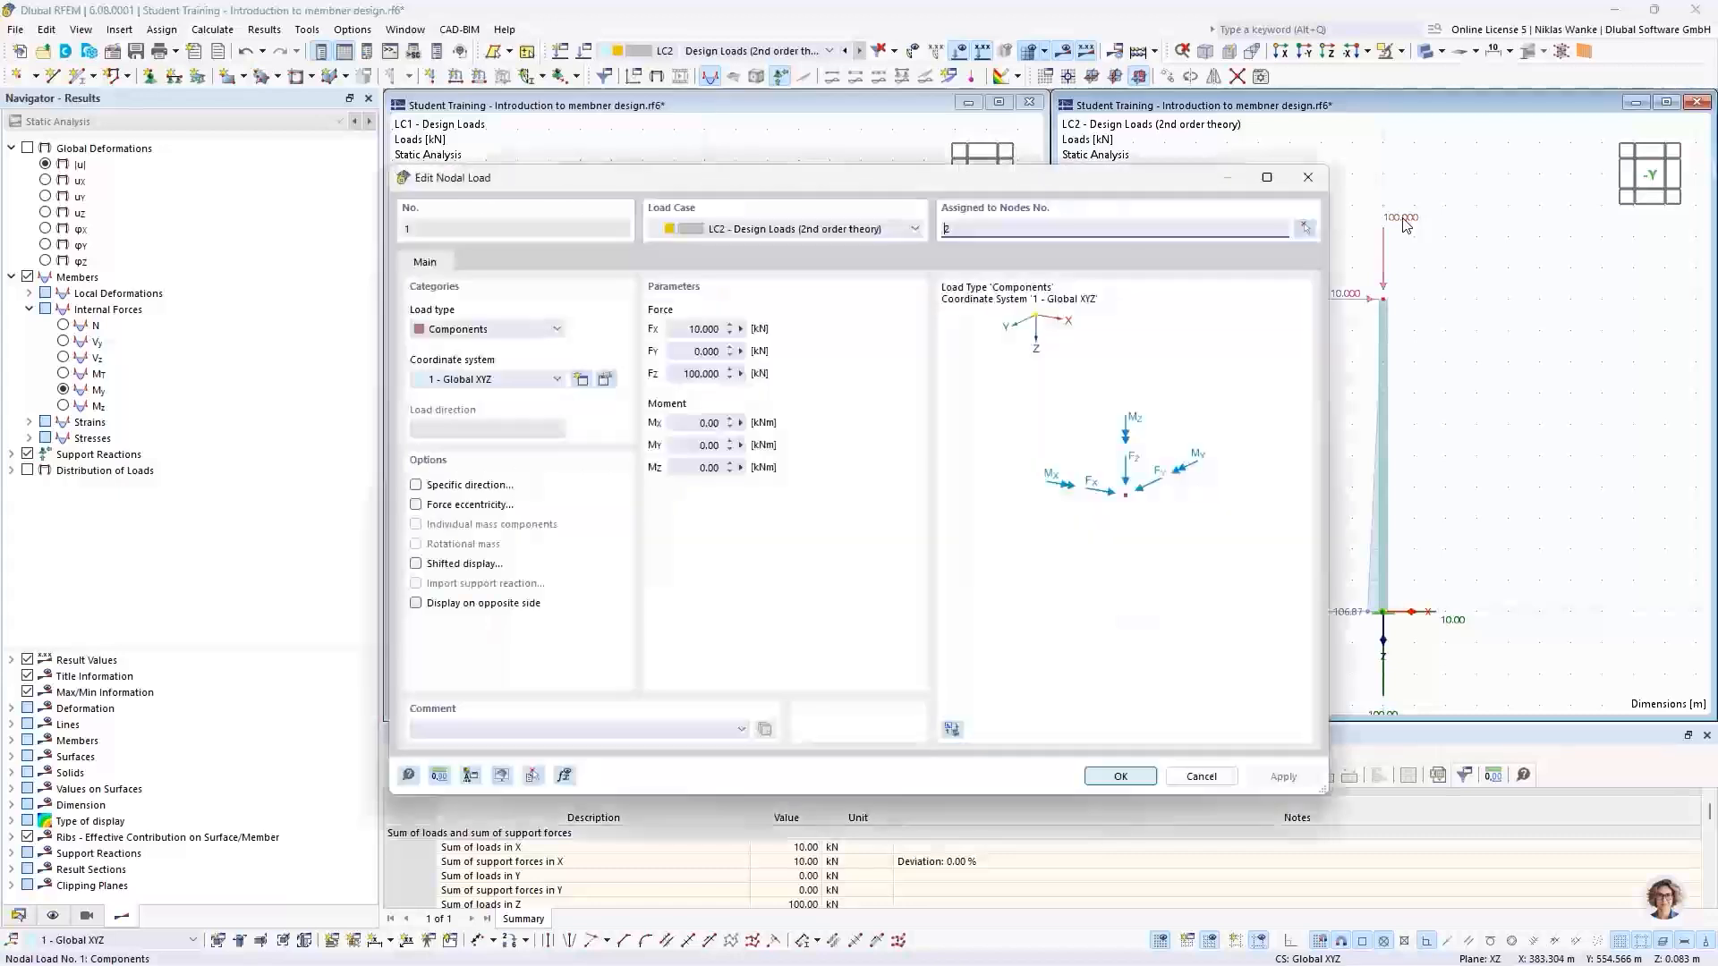
{"action": "double_click", "coordinate": [685, 328]}
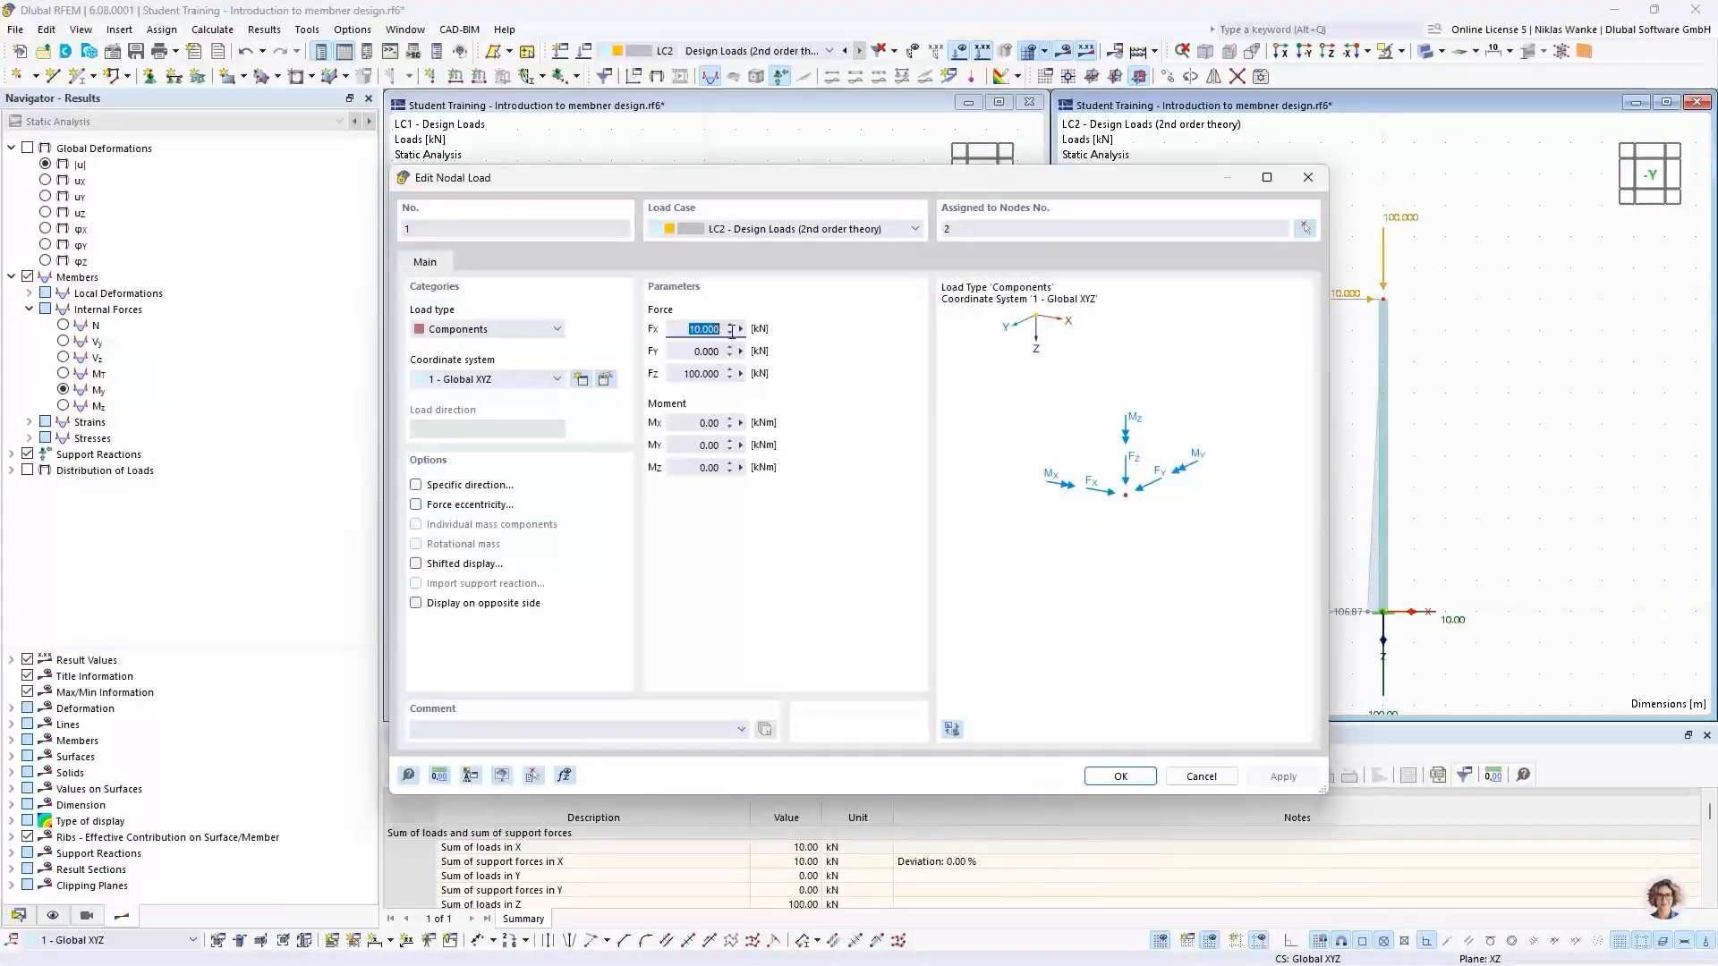
{"action": "type", "text": "20"}
{"action": "double_click", "coordinate": [677, 369]}
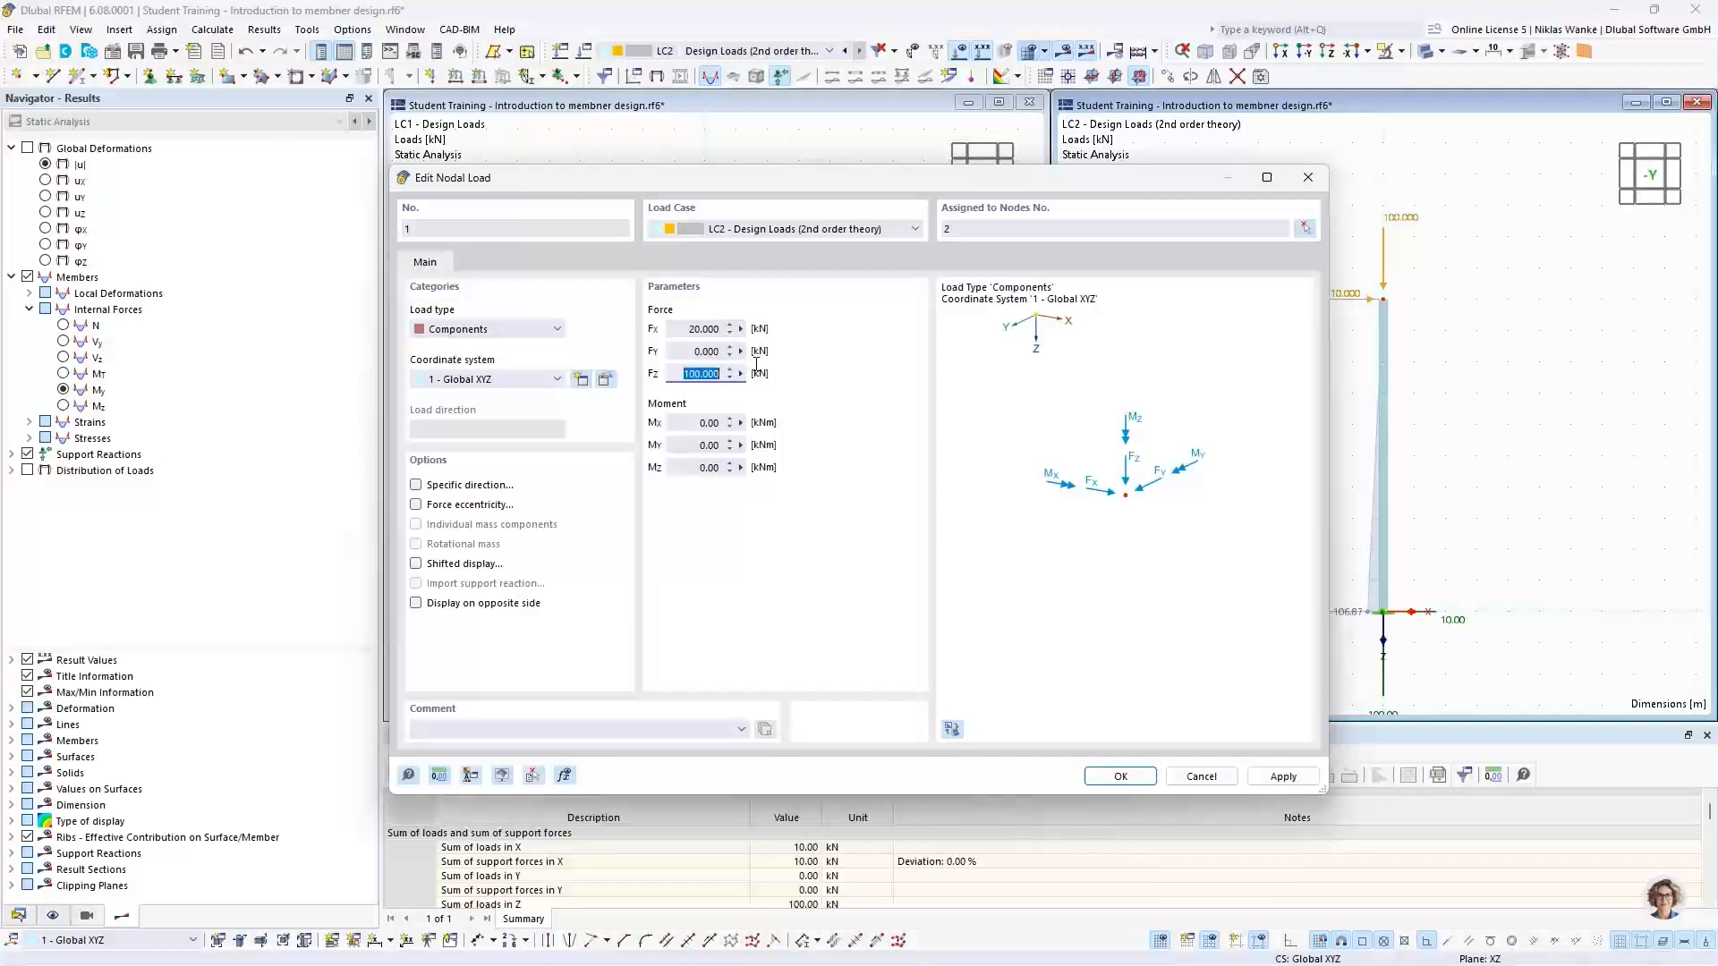
{"action": "type", "text": "200"}
{"action": "left_click", "coordinate": [1120, 776]}
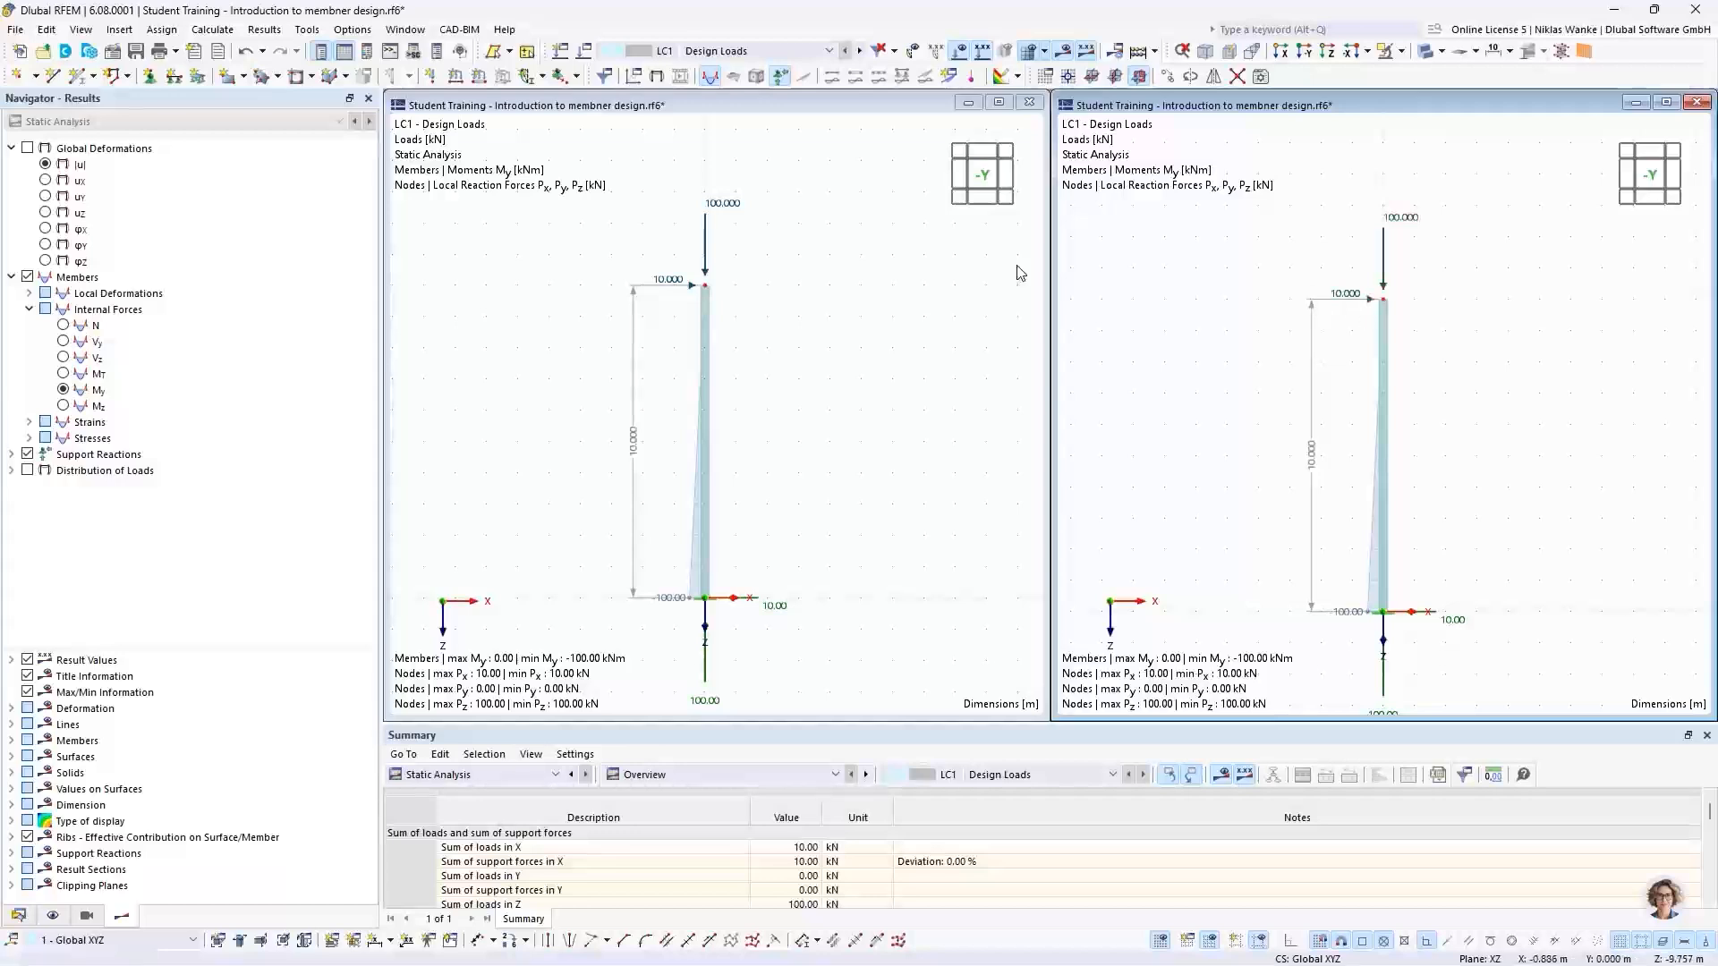
Set the LC1 nodal load at the column top to FX 20 kN and FZ 200 kN
{"action": "double_click", "coordinate": [1401, 224]}
{"action": "double_click", "coordinate": [753, 336]}
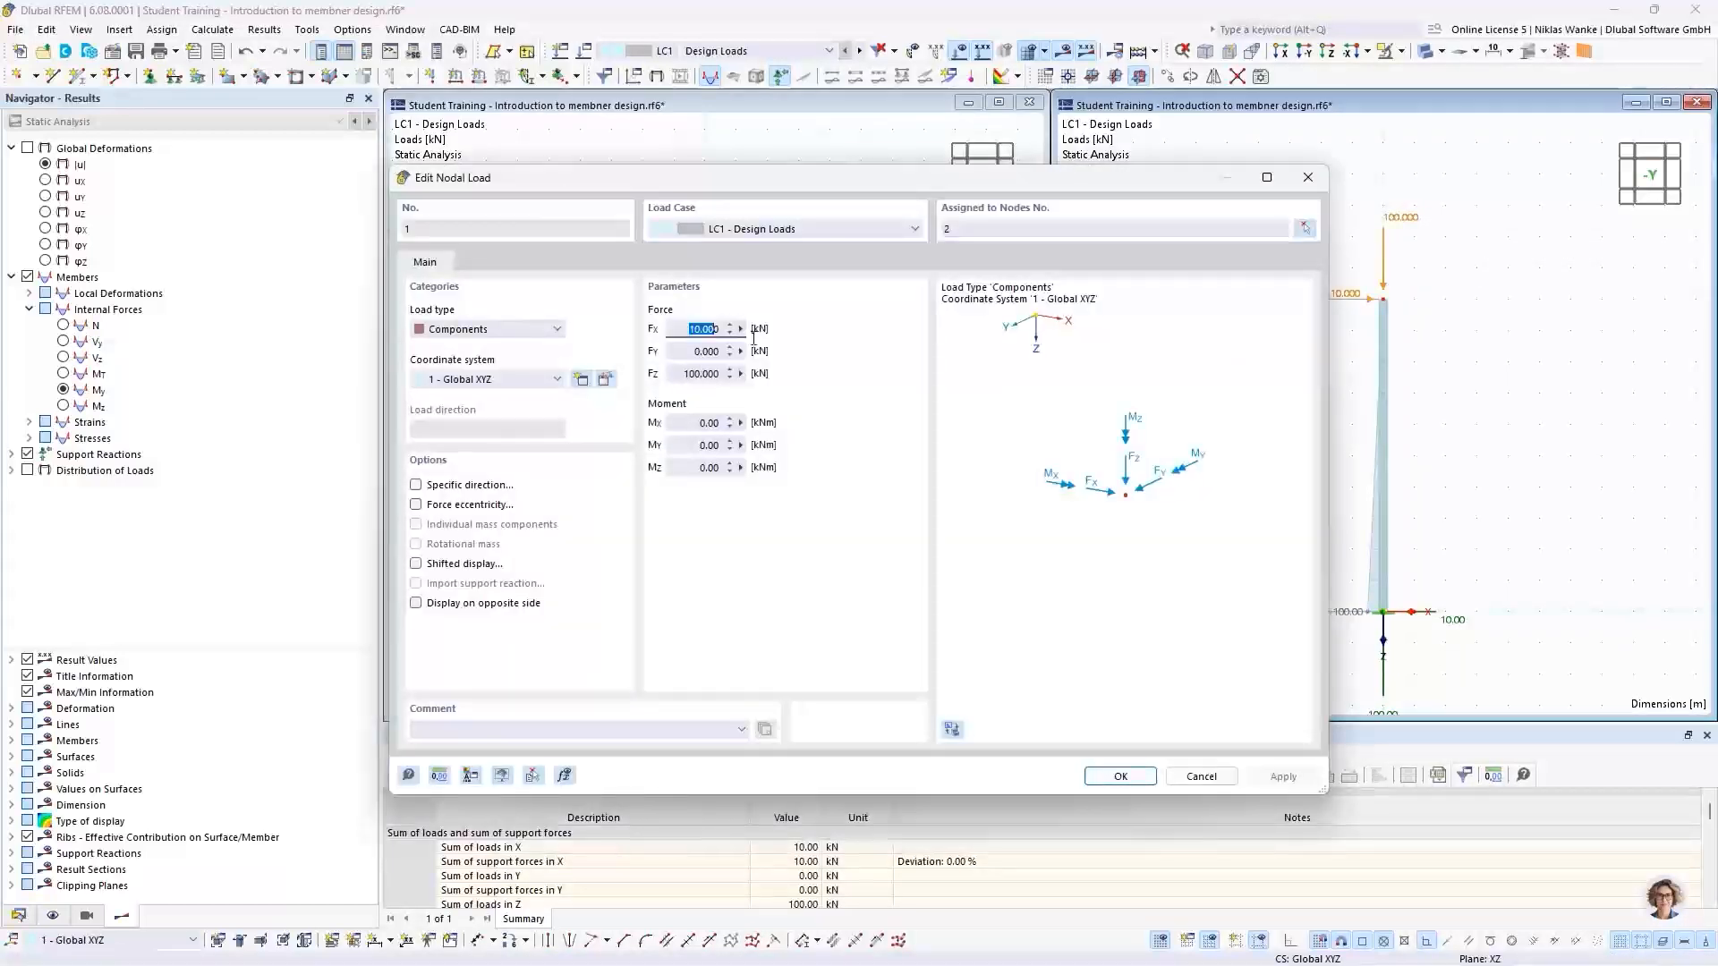
{"action": "type", "text": "20"}
{"action": "double_click", "coordinate": [690, 373]}
{"action": "type", "text": "200"}
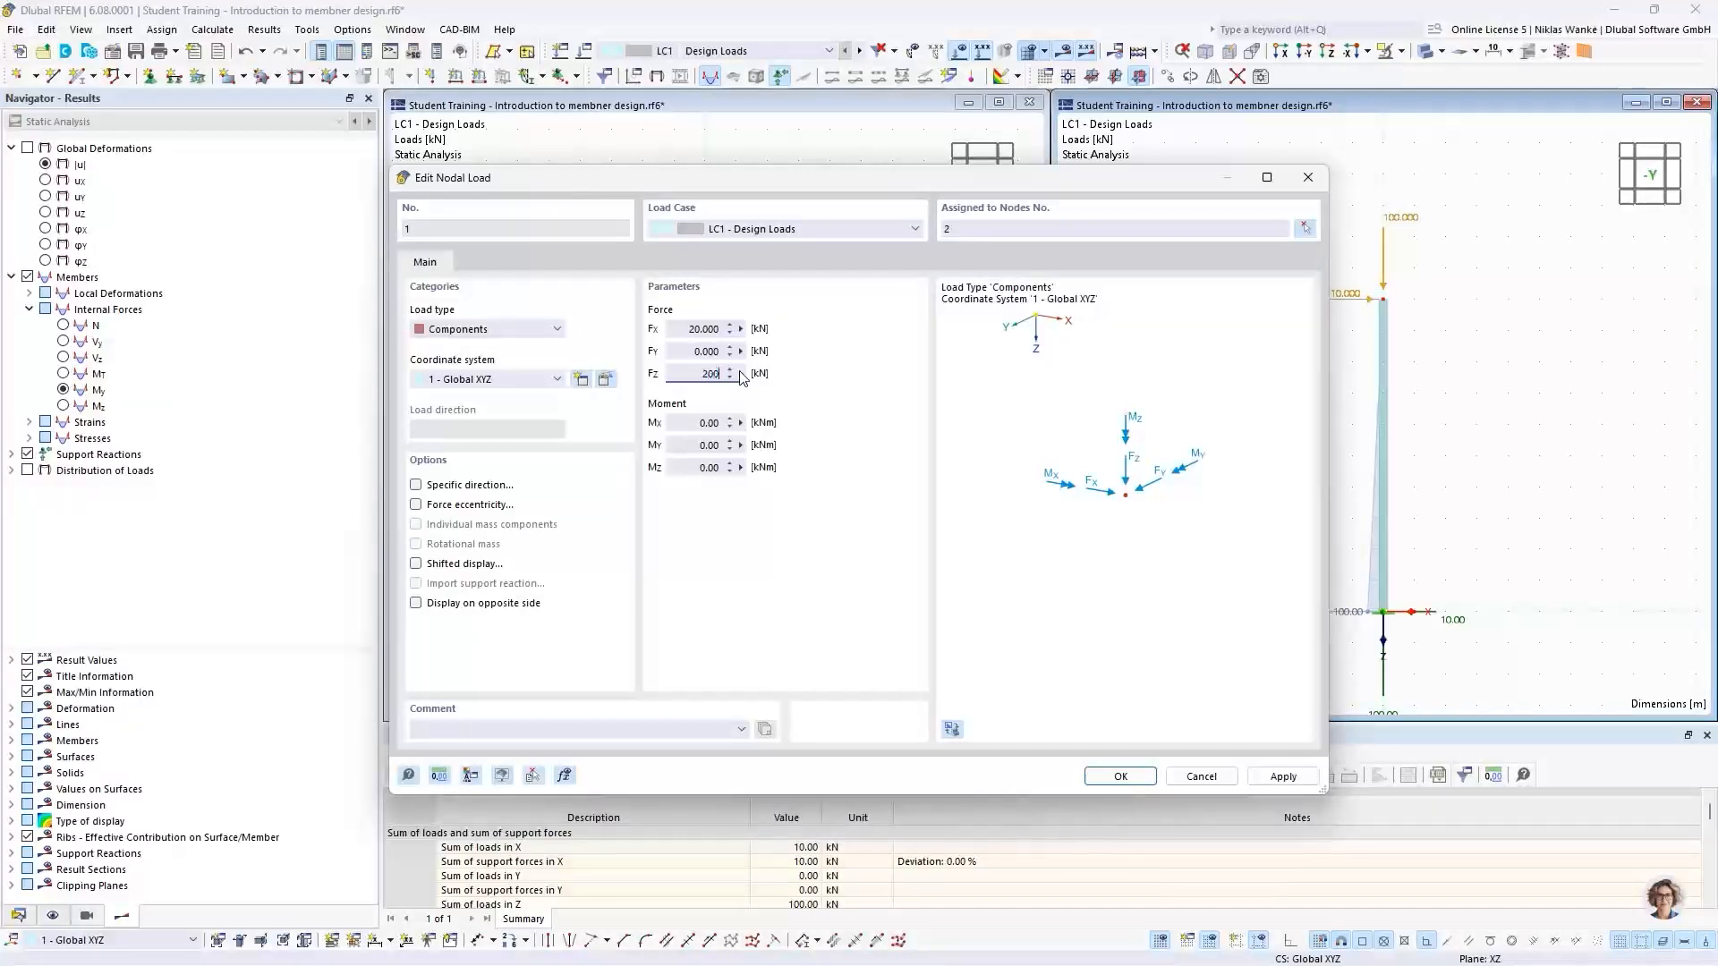
{"action": "left_click", "coordinate": [702, 353]}
{"action": "left_click", "coordinate": [1120, 776]}
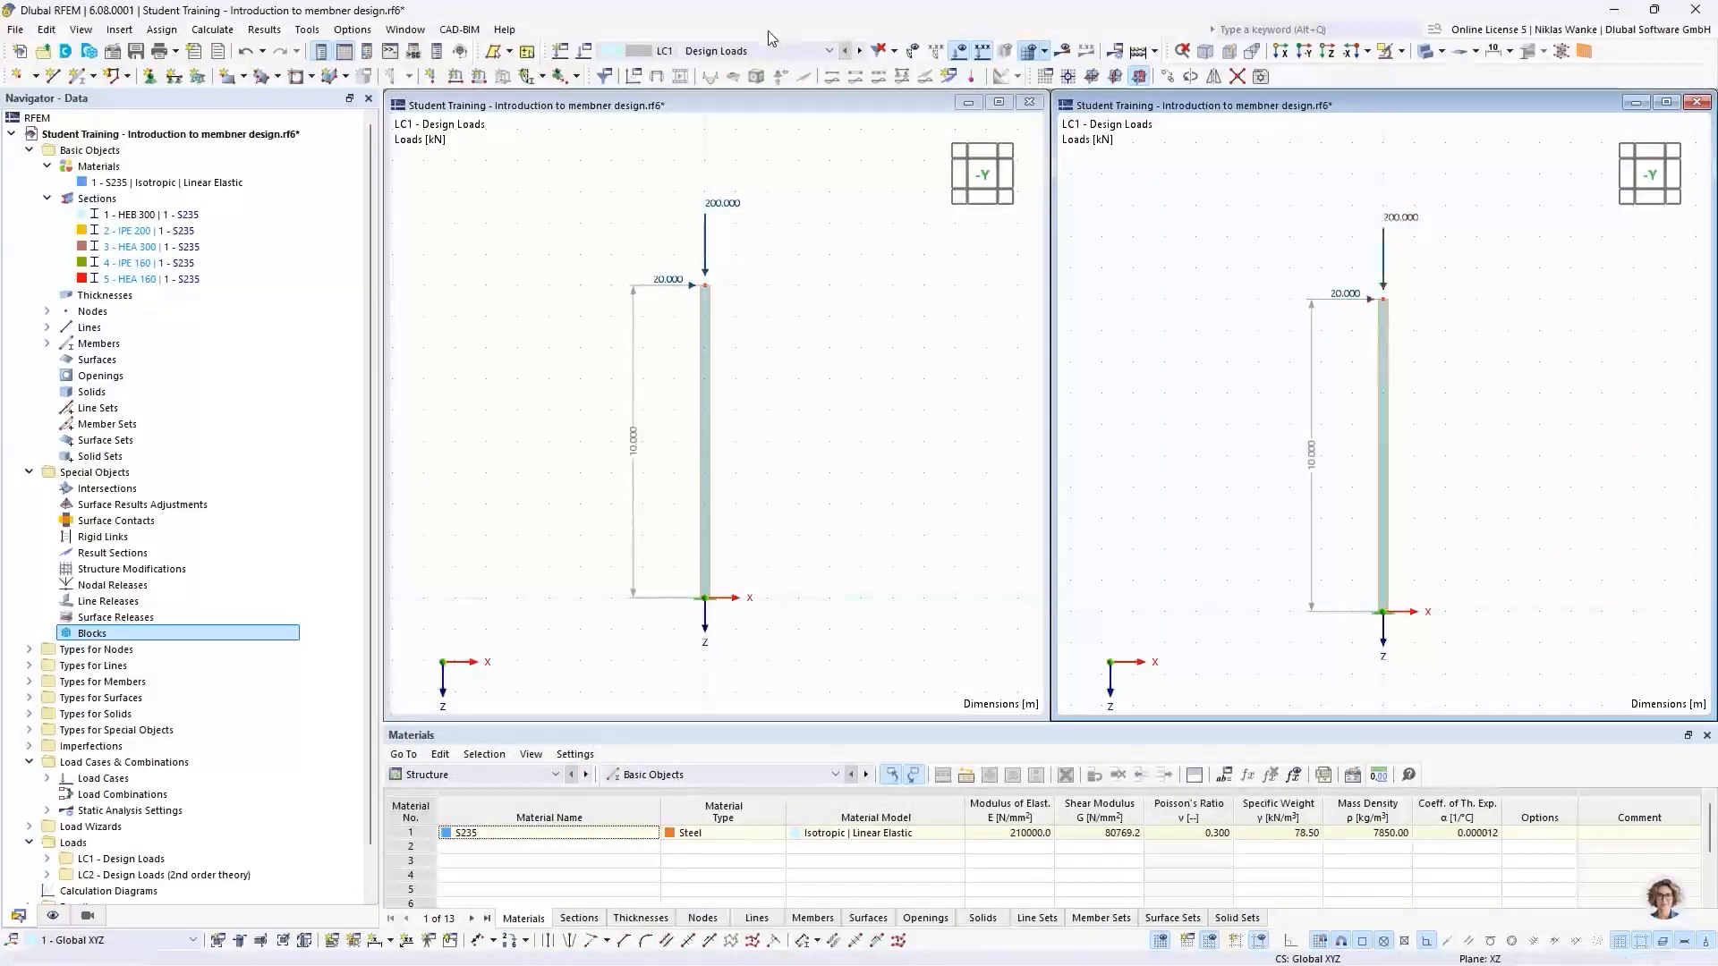
Display load case LC2 - Design Loads (2nd order theory) in the second model window
{"action": "left_click", "coordinate": [746, 52]}
{"action": "left_click", "coordinate": [741, 52]}
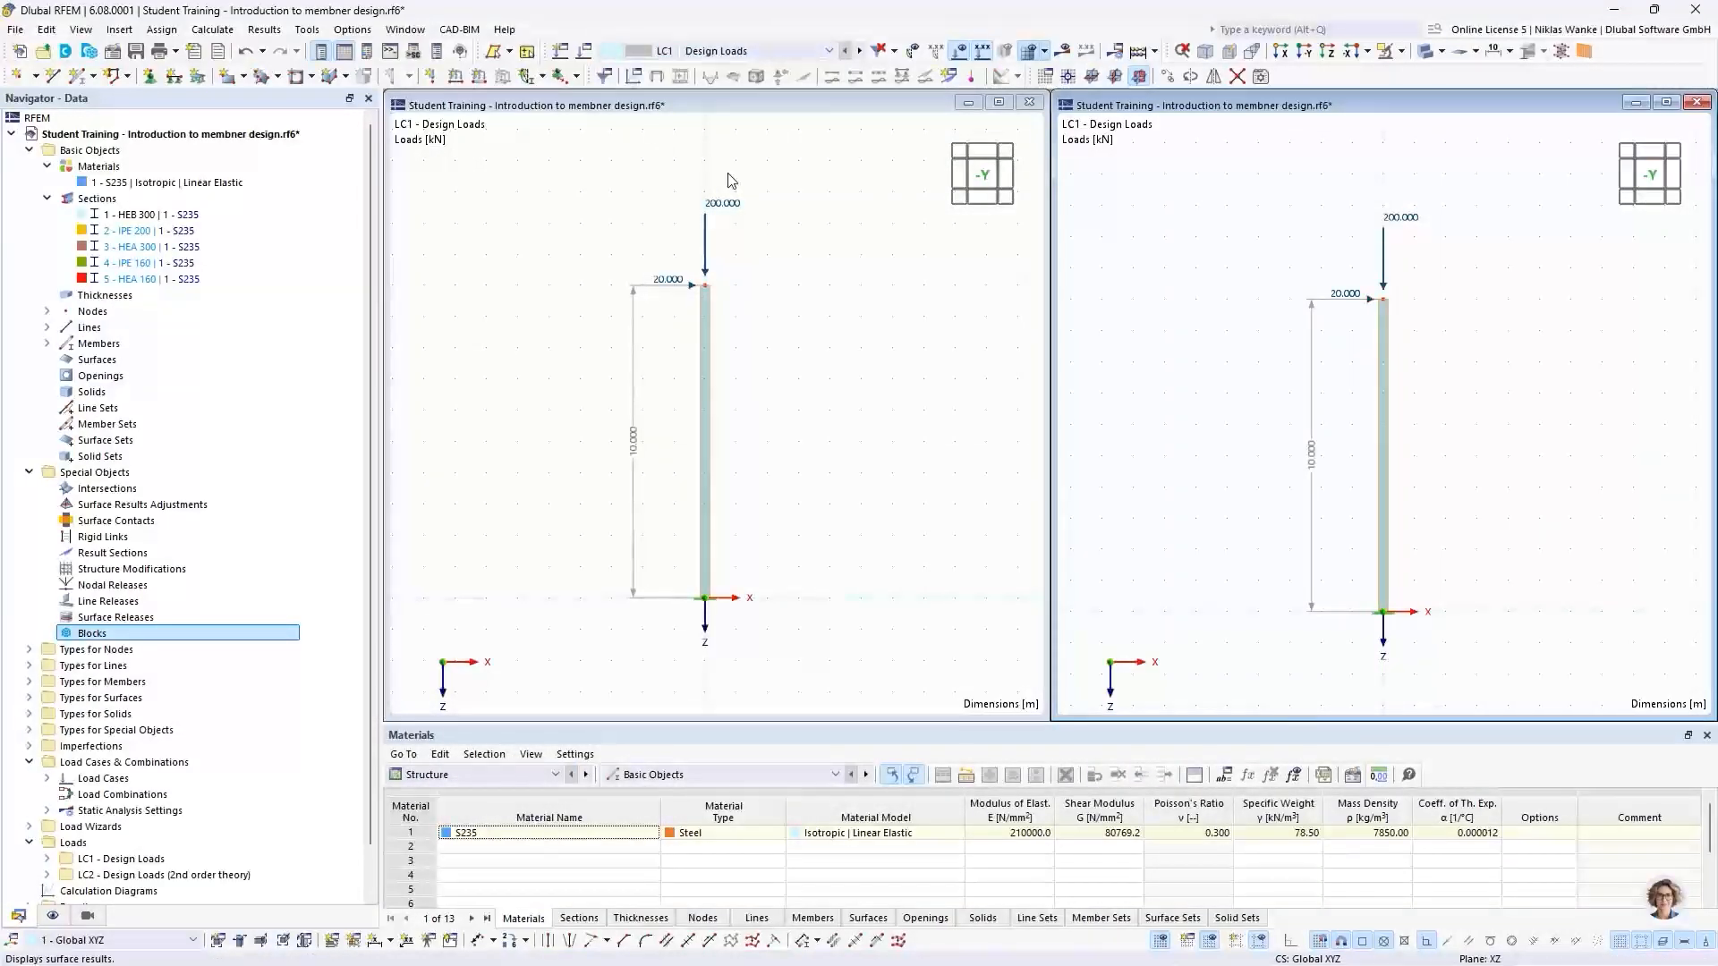
{"action": "left_click", "coordinate": [761, 51]}
{"action": "left_click", "coordinate": [758, 82]}
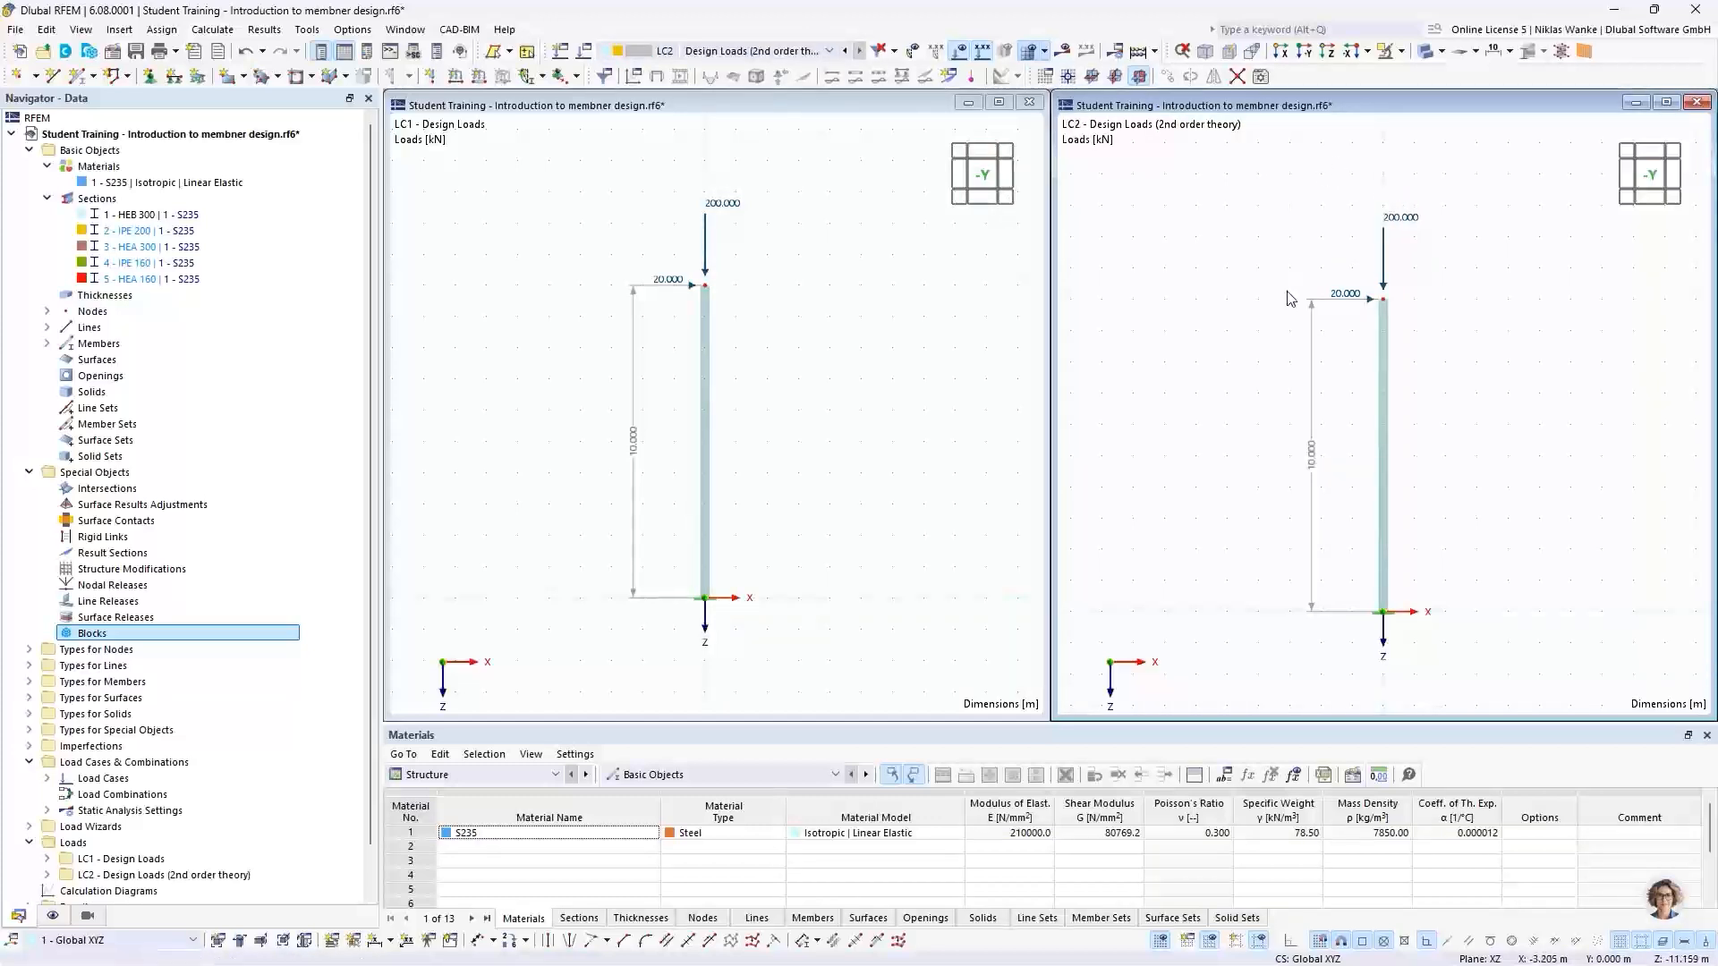
Recalculate all load cases with the 20 kN and 200 kN loads and compare the column base moments My
{"action": "left_click", "coordinate": [814, 270]}
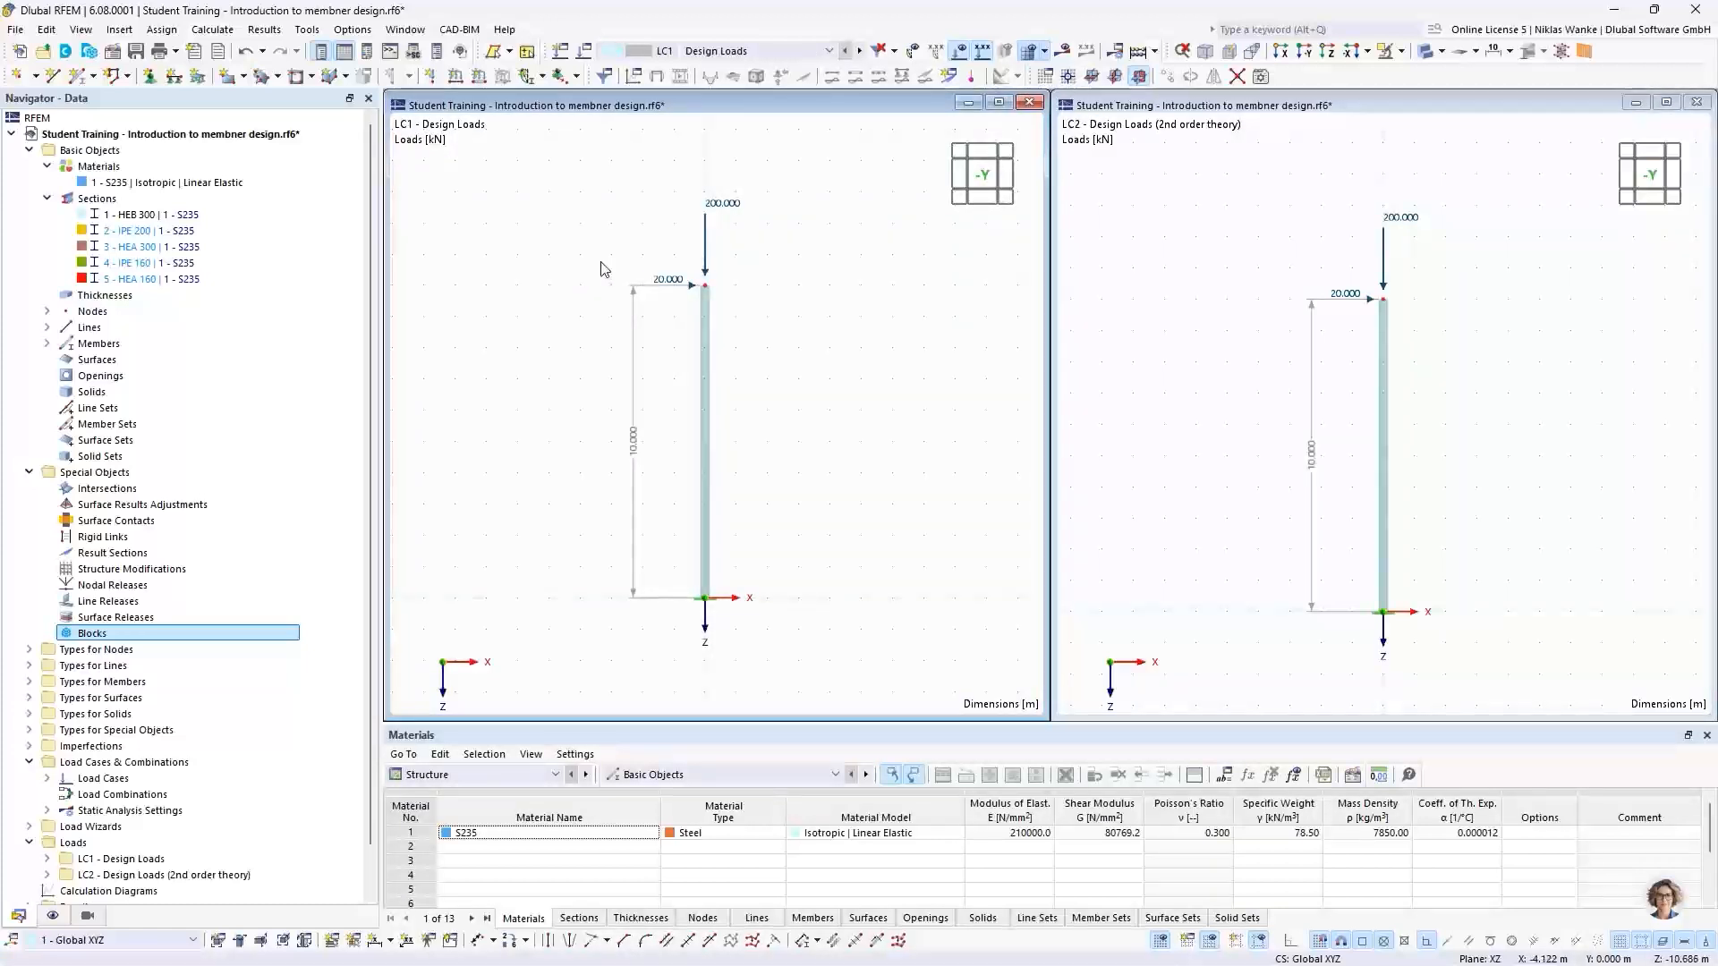
{"action": "left_click", "coordinate": [212, 29]}
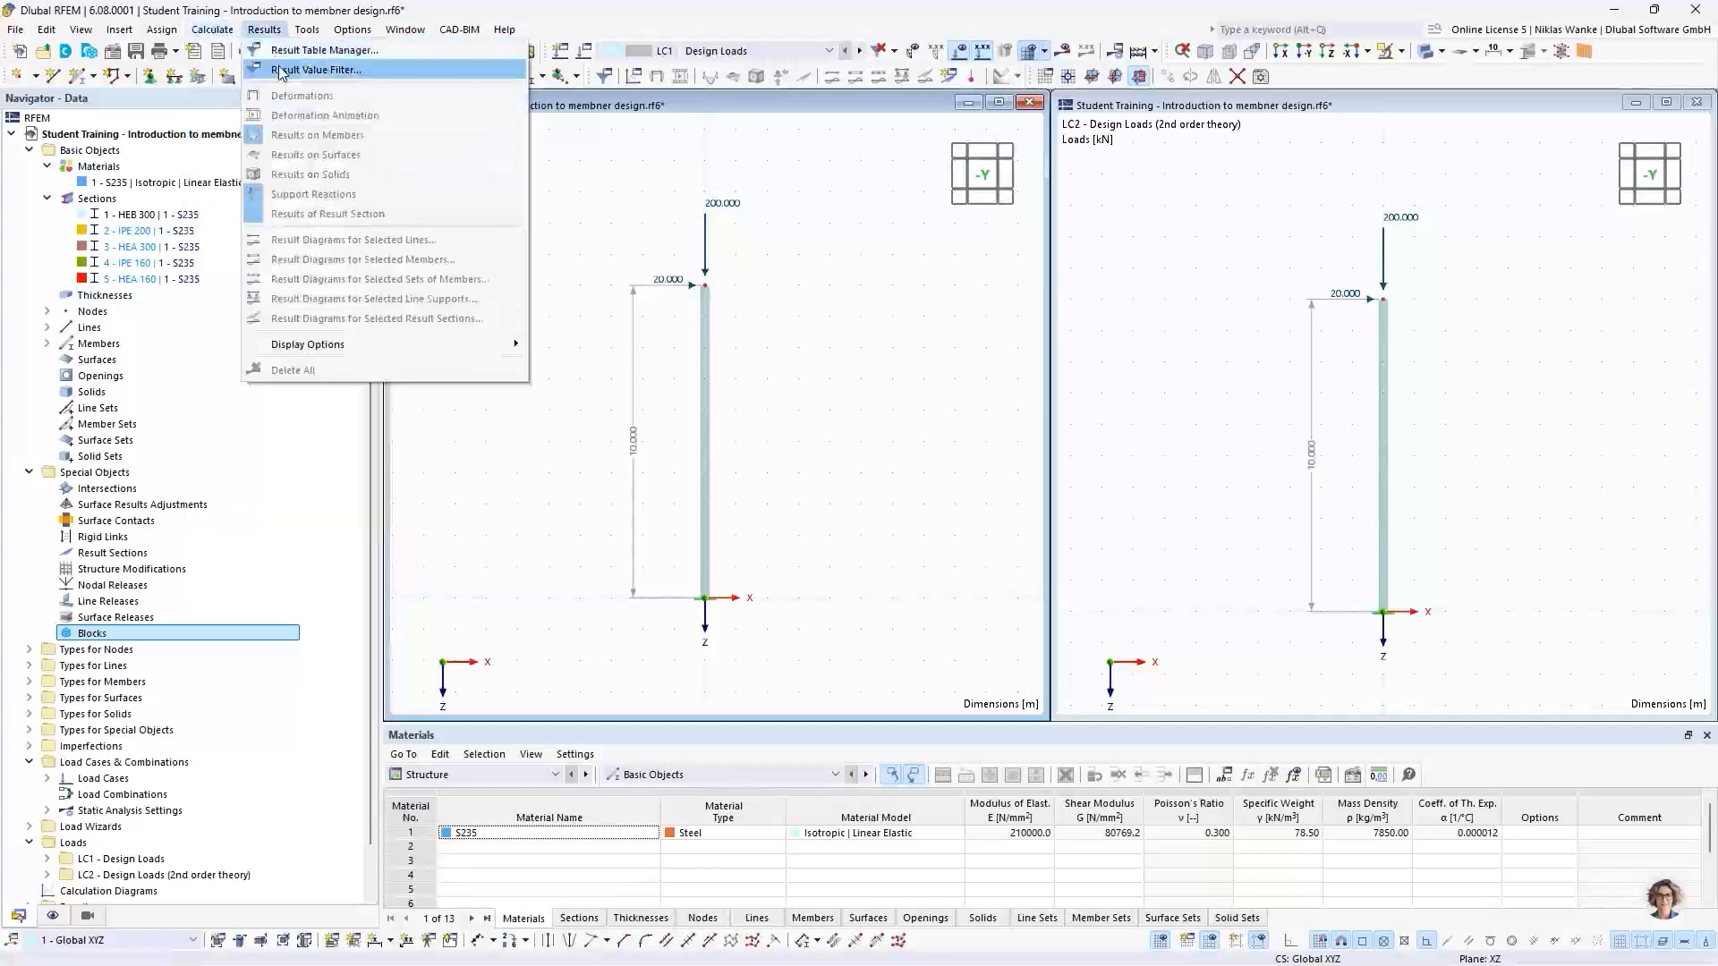
{"action": "left_click", "coordinate": [225, 70]}
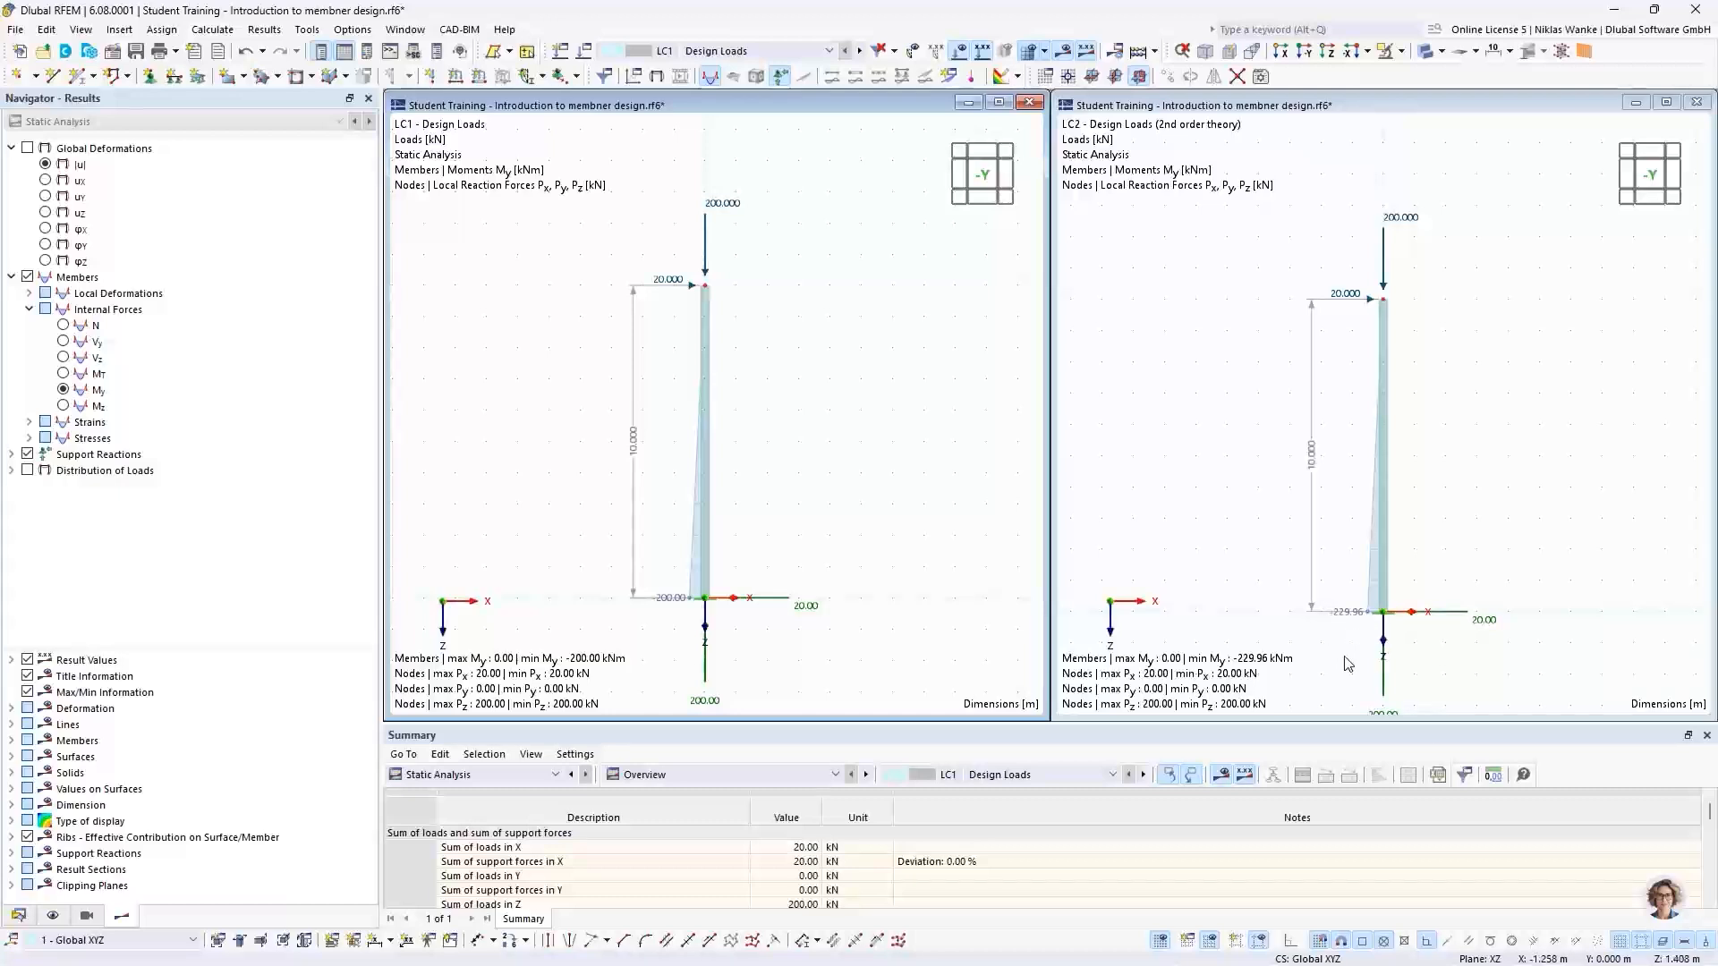
Set the LC2 nodal load at the column top to FX 50 kN and FZ 500 kN, and display LC2 again in the second window
{"action": "left_click", "coordinate": [1452, 195]}
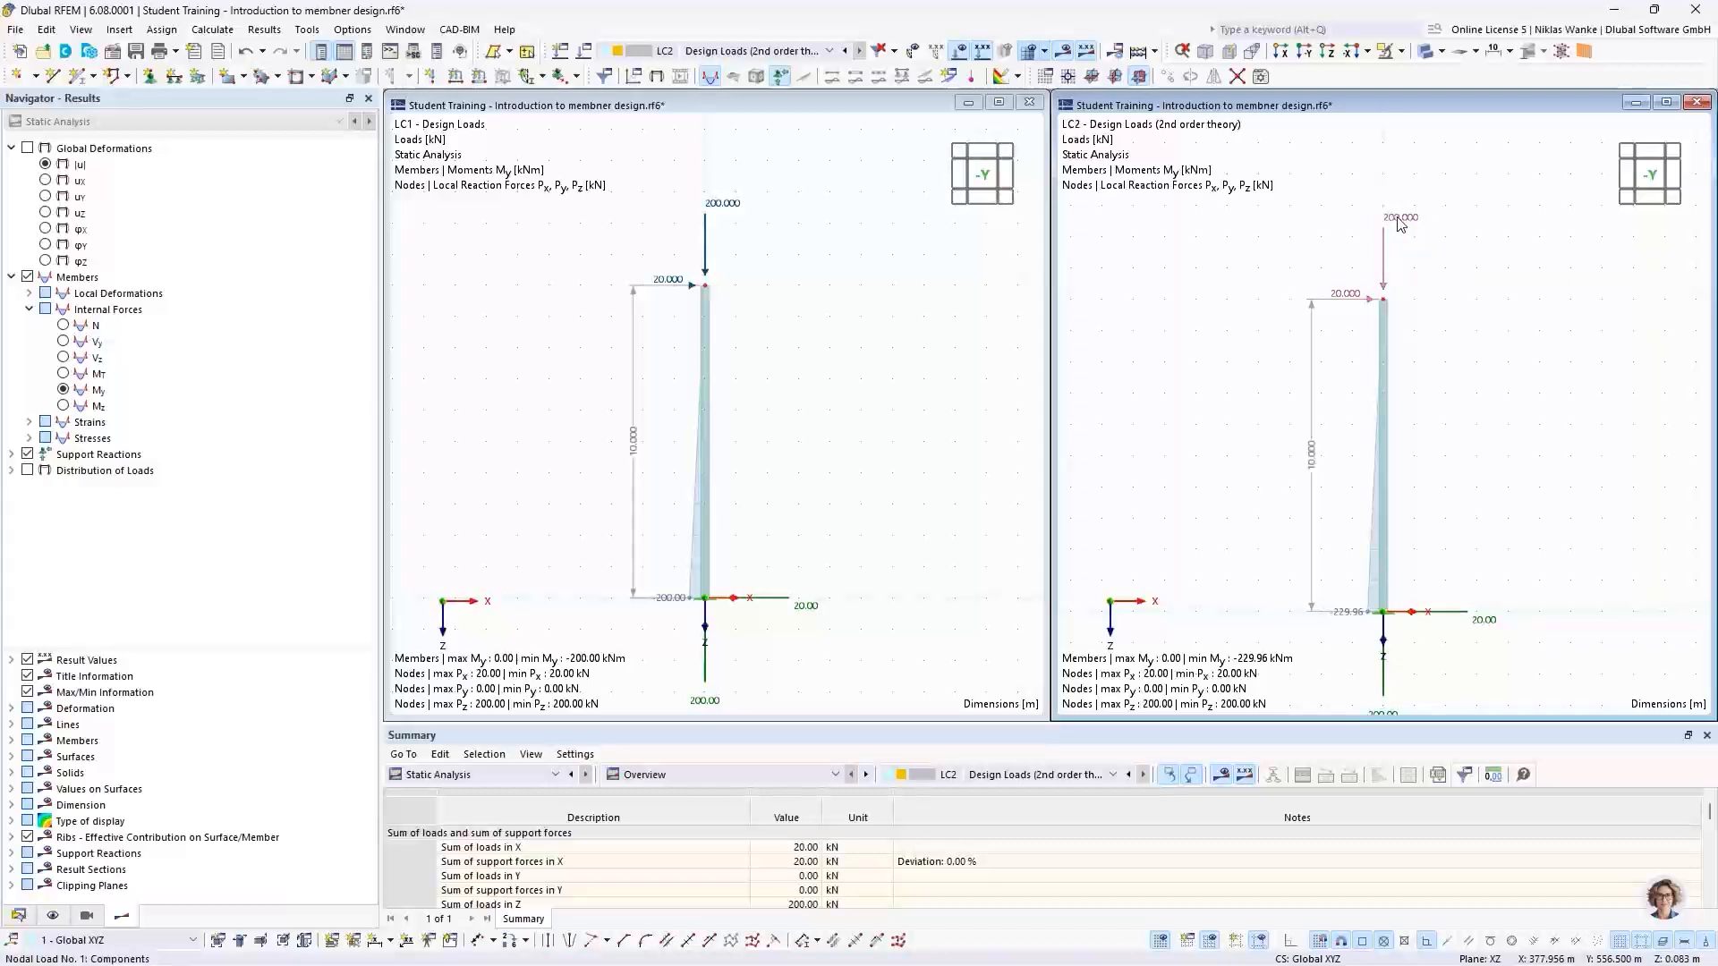
{"action": "mouse_move", "coordinate": [1401, 224]}
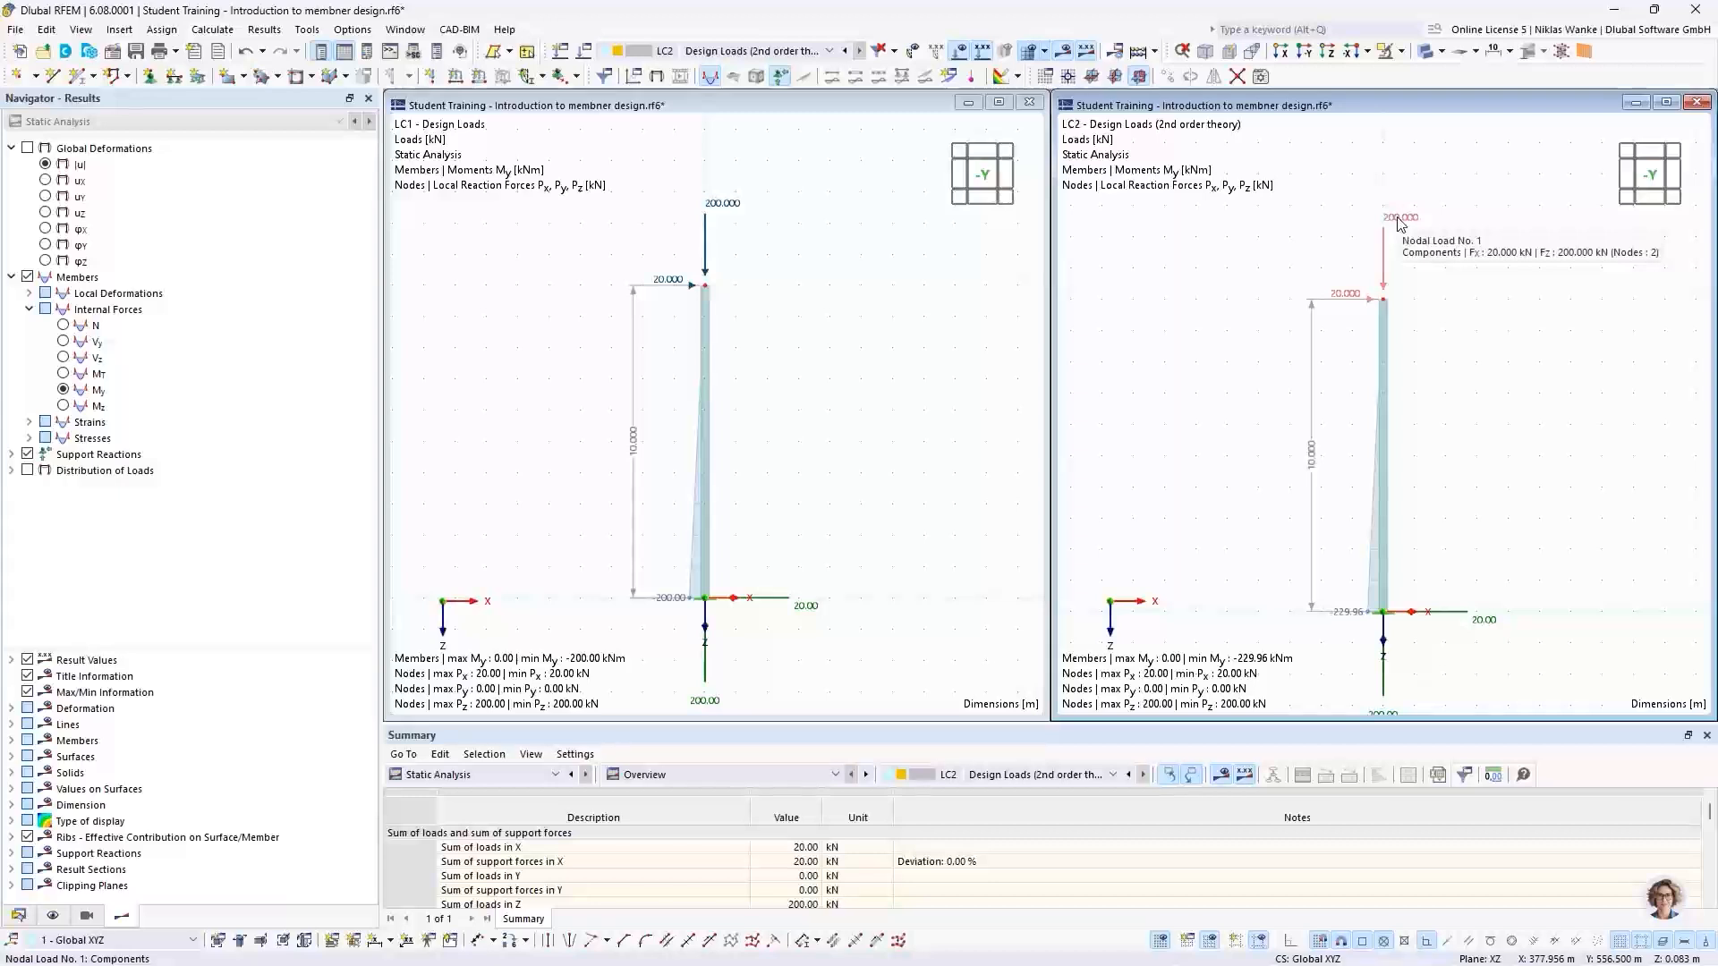
{"action": "double_click", "coordinate": [1401, 223]}
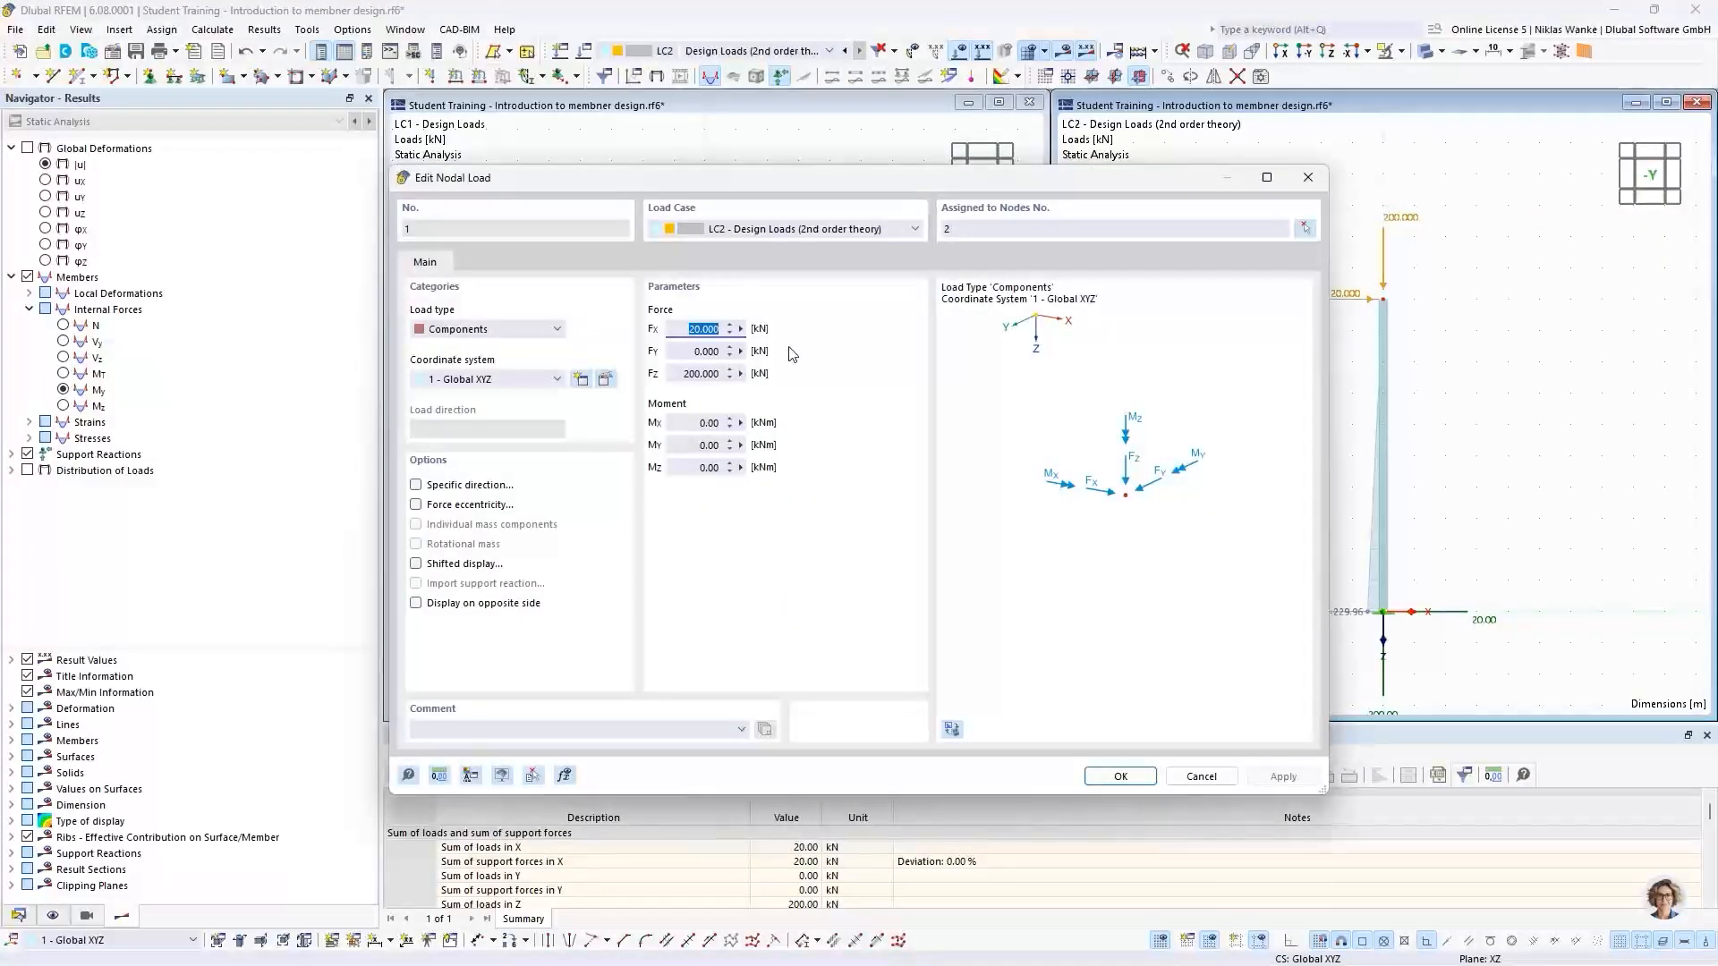
{"action": "type", "text": "50"}
{"action": "left_click", "coordinate": [675, 368]}
{"action": "type", "text": "50"}
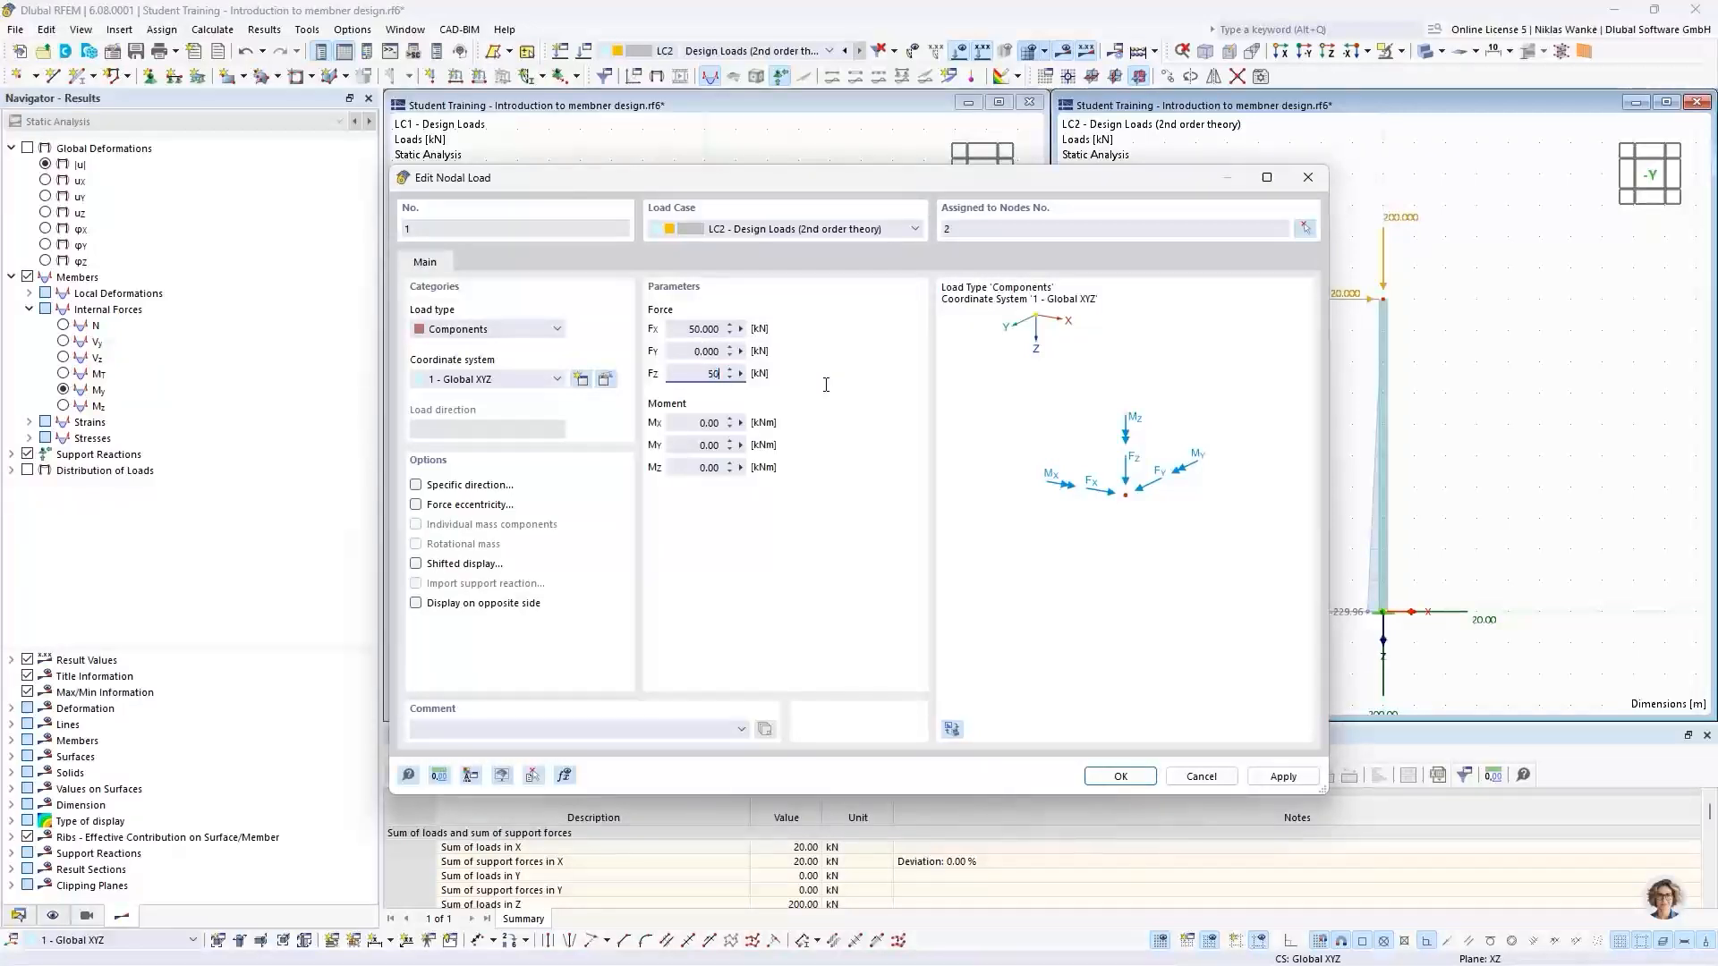
{"action": "left_click", "coordinate": [1125, 776]}
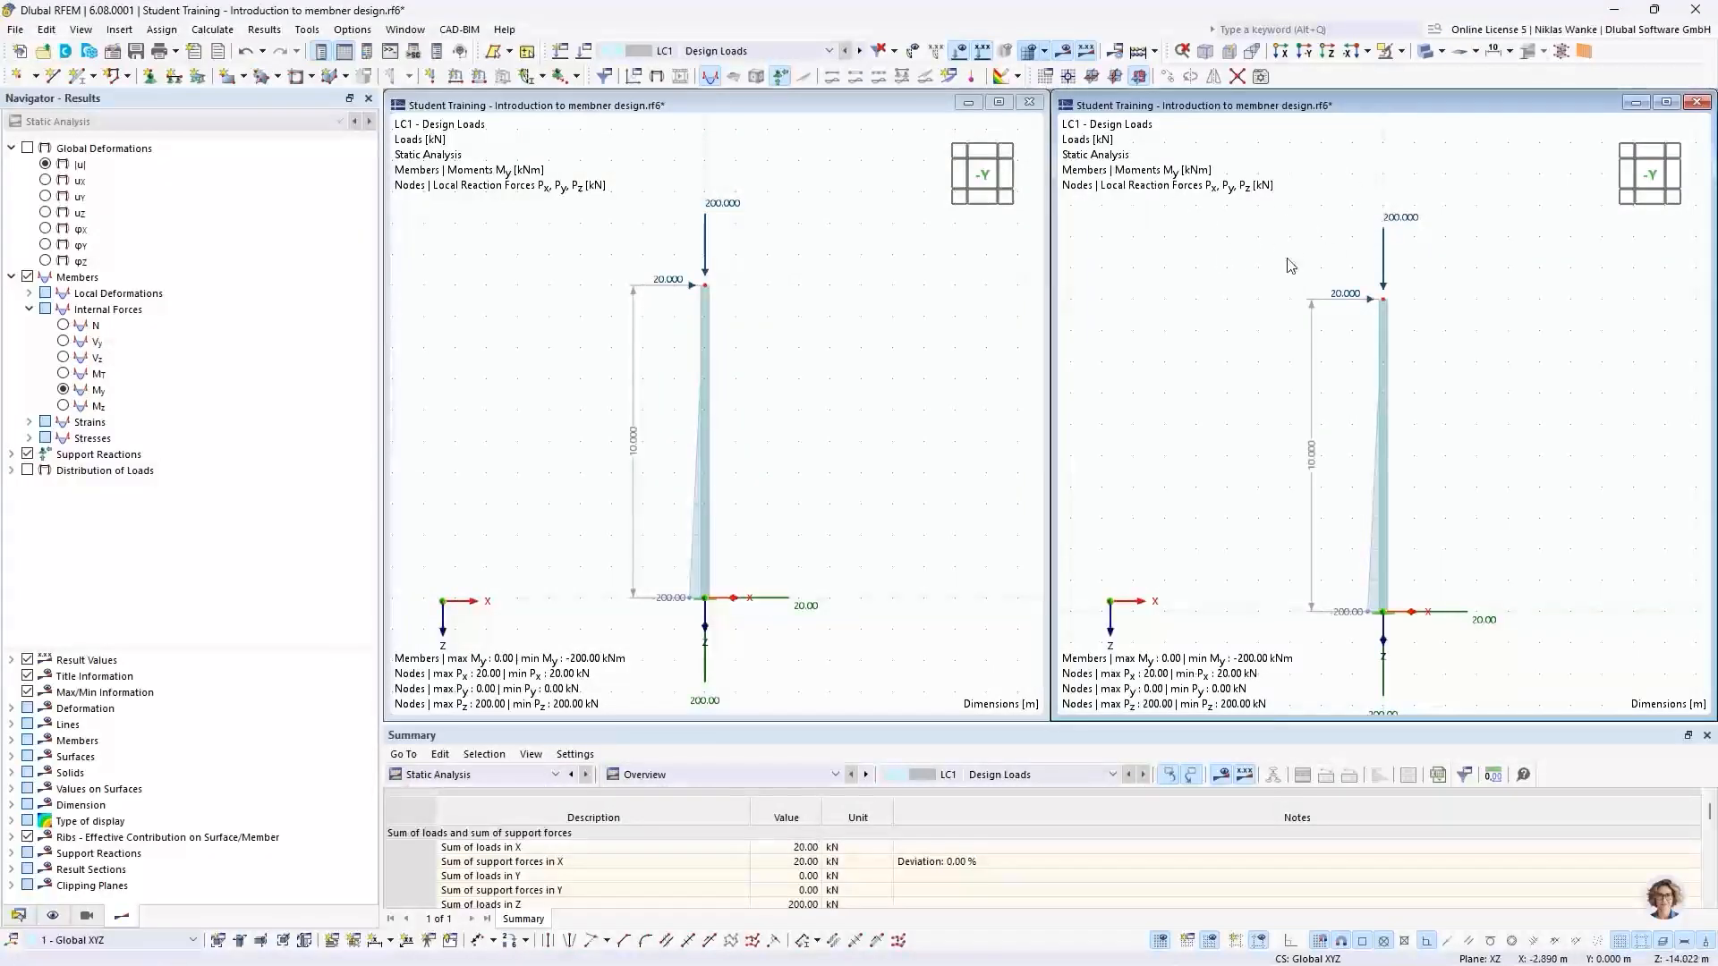
{"action": "left_click", "coordinate": [745, 52]}
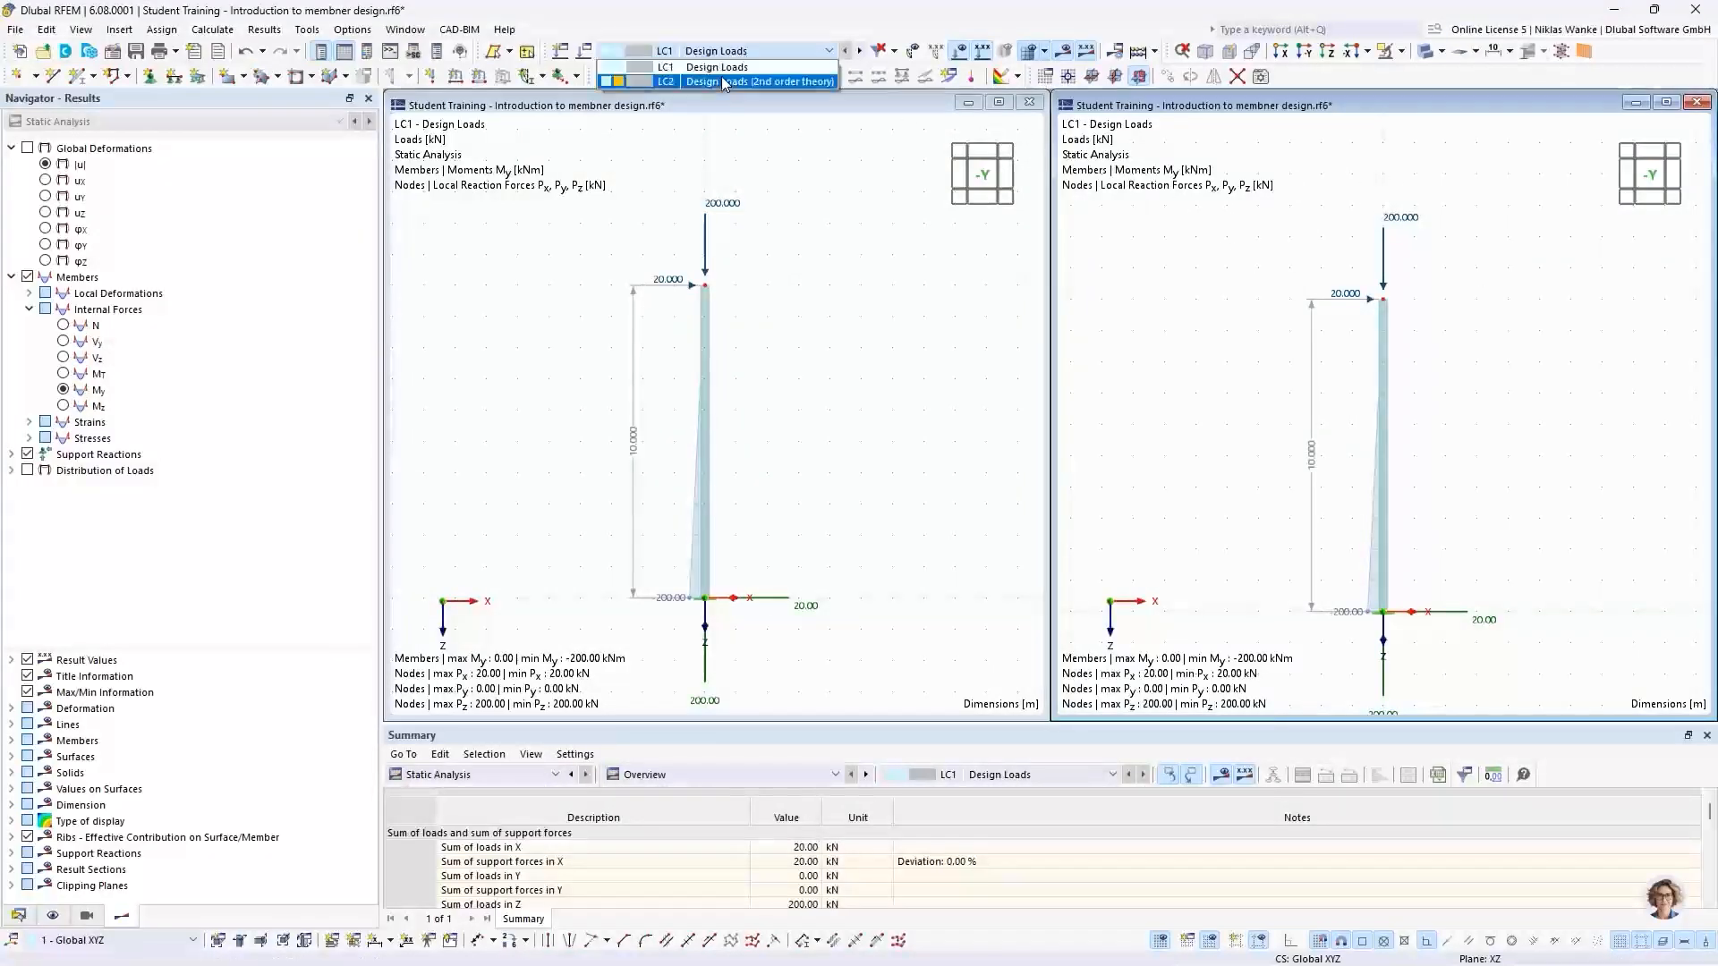
{"action": "left_click", "coordinate": [715, 81]}
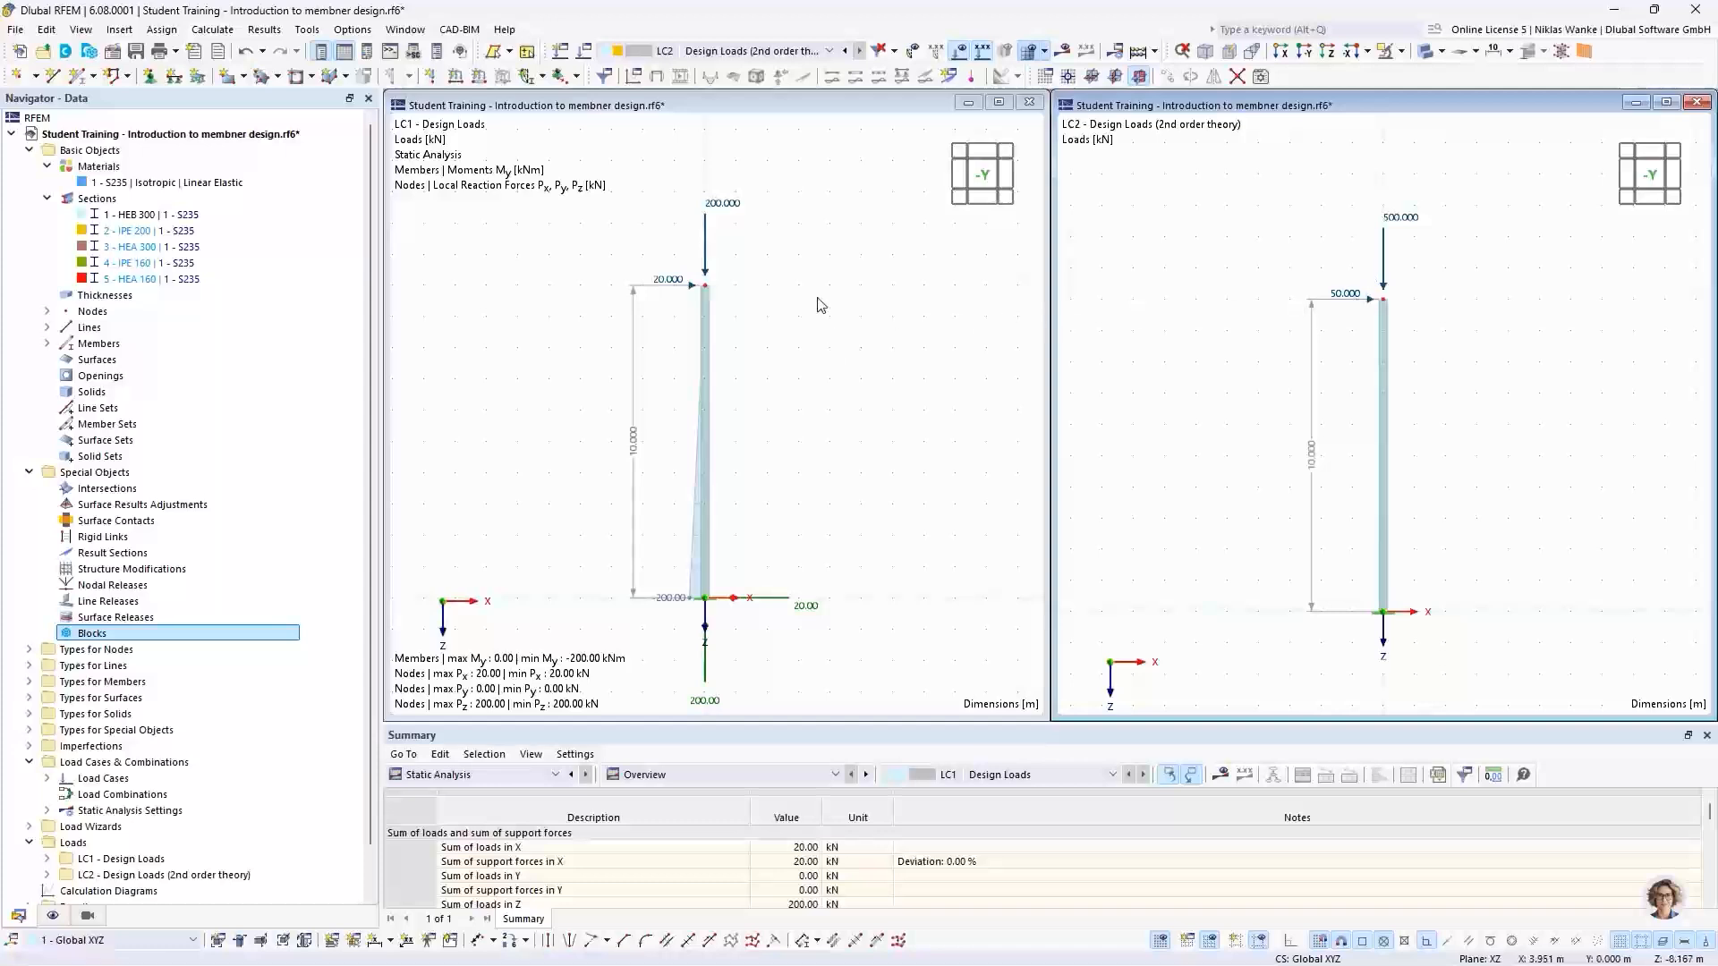
Set the LC1 nodal load at the column top to FX 50 kN and FZ 500 kN
{"action": "double_click", "coordinate": [726, 206]}
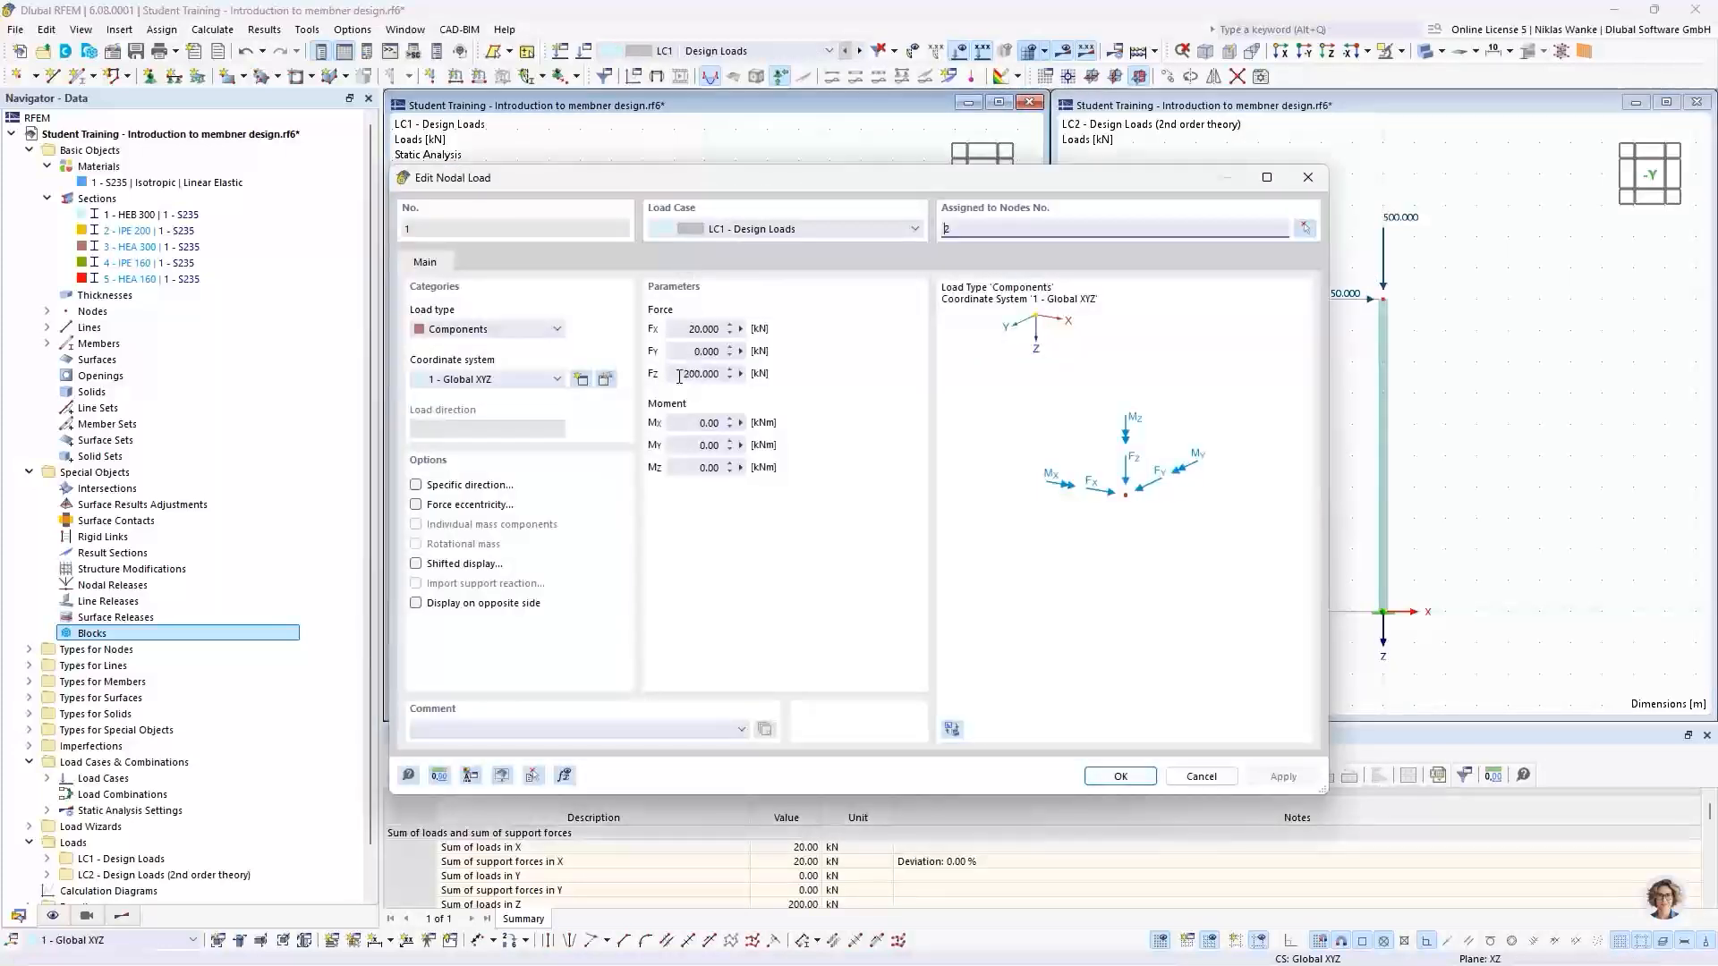
{"action": "left_click", "coordinate": [714, 329]}
{"action": "type", "text": "50"}
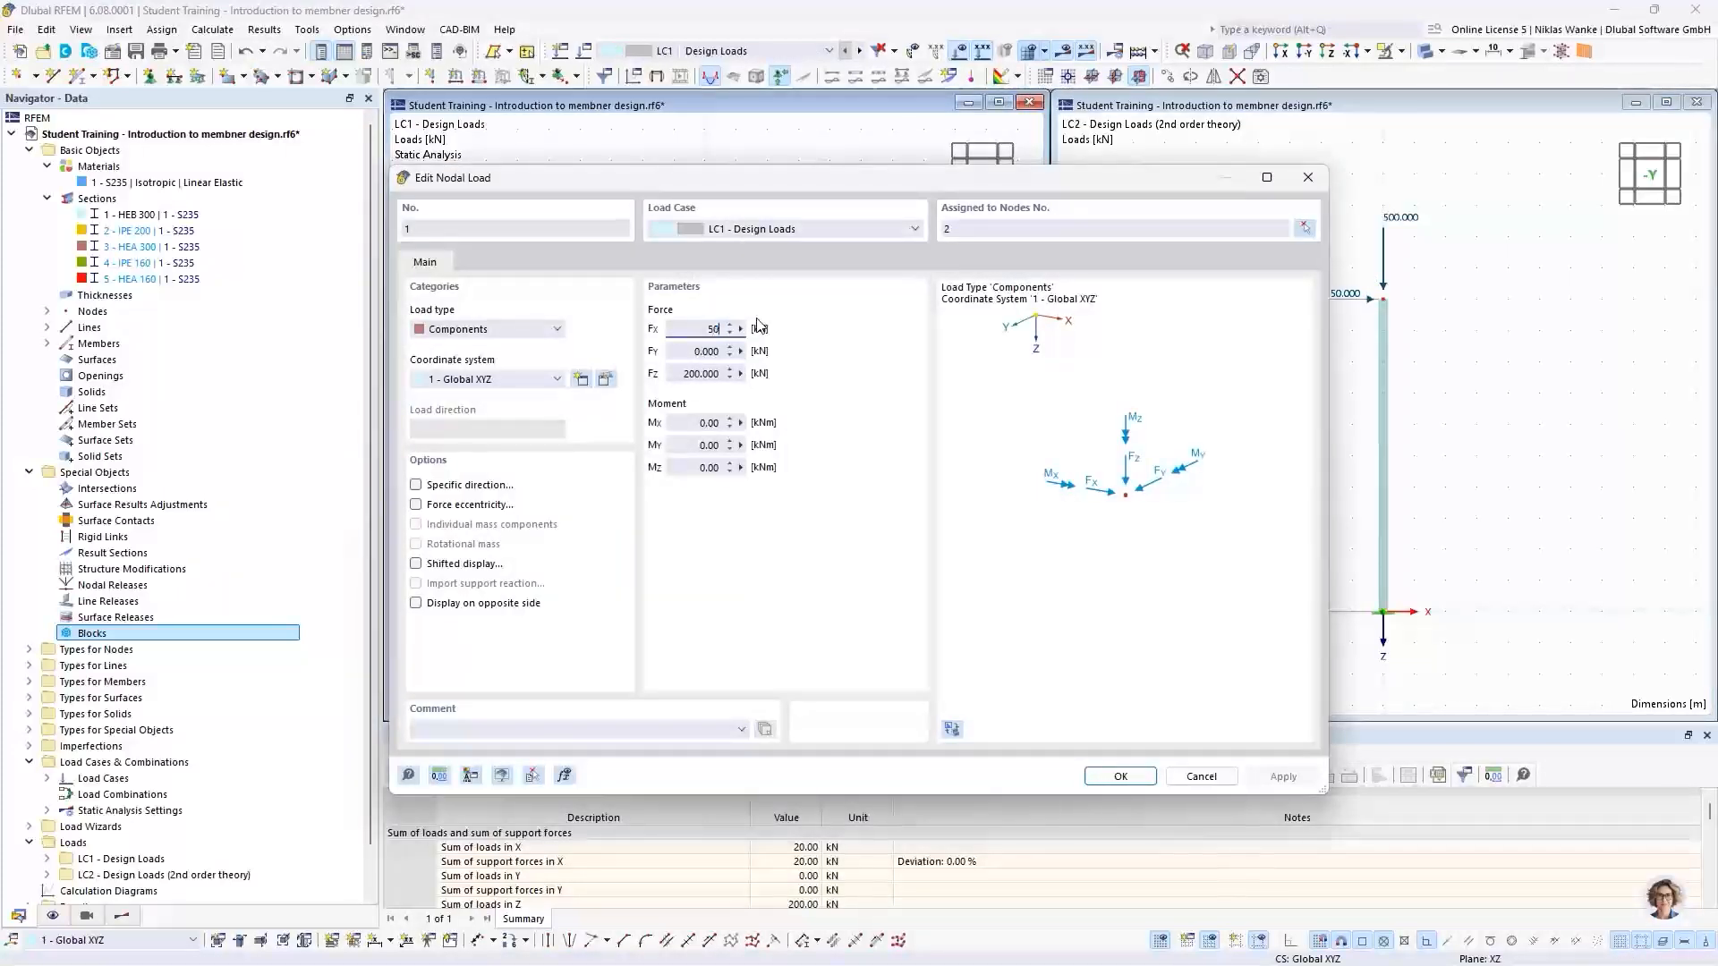
{"action": "left_click", "coordinate": [724, 372]}
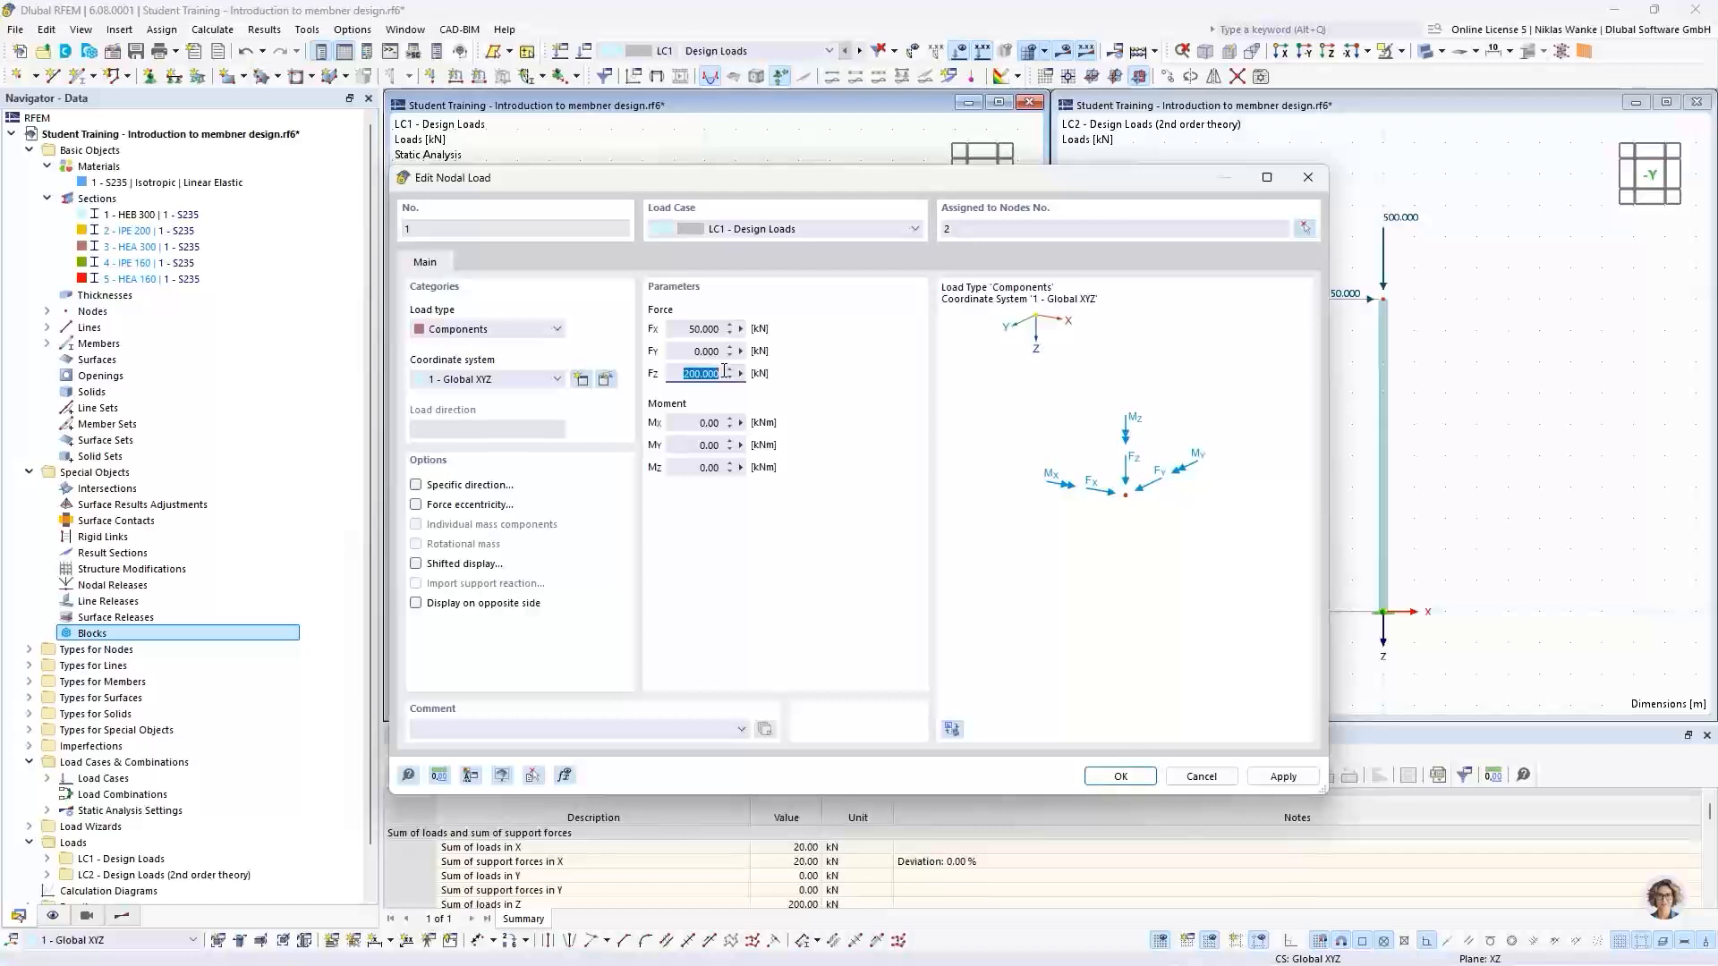
{"action": "type", "text": "500"}
{"action": "left_click", "coordinate": [1119, 776]}
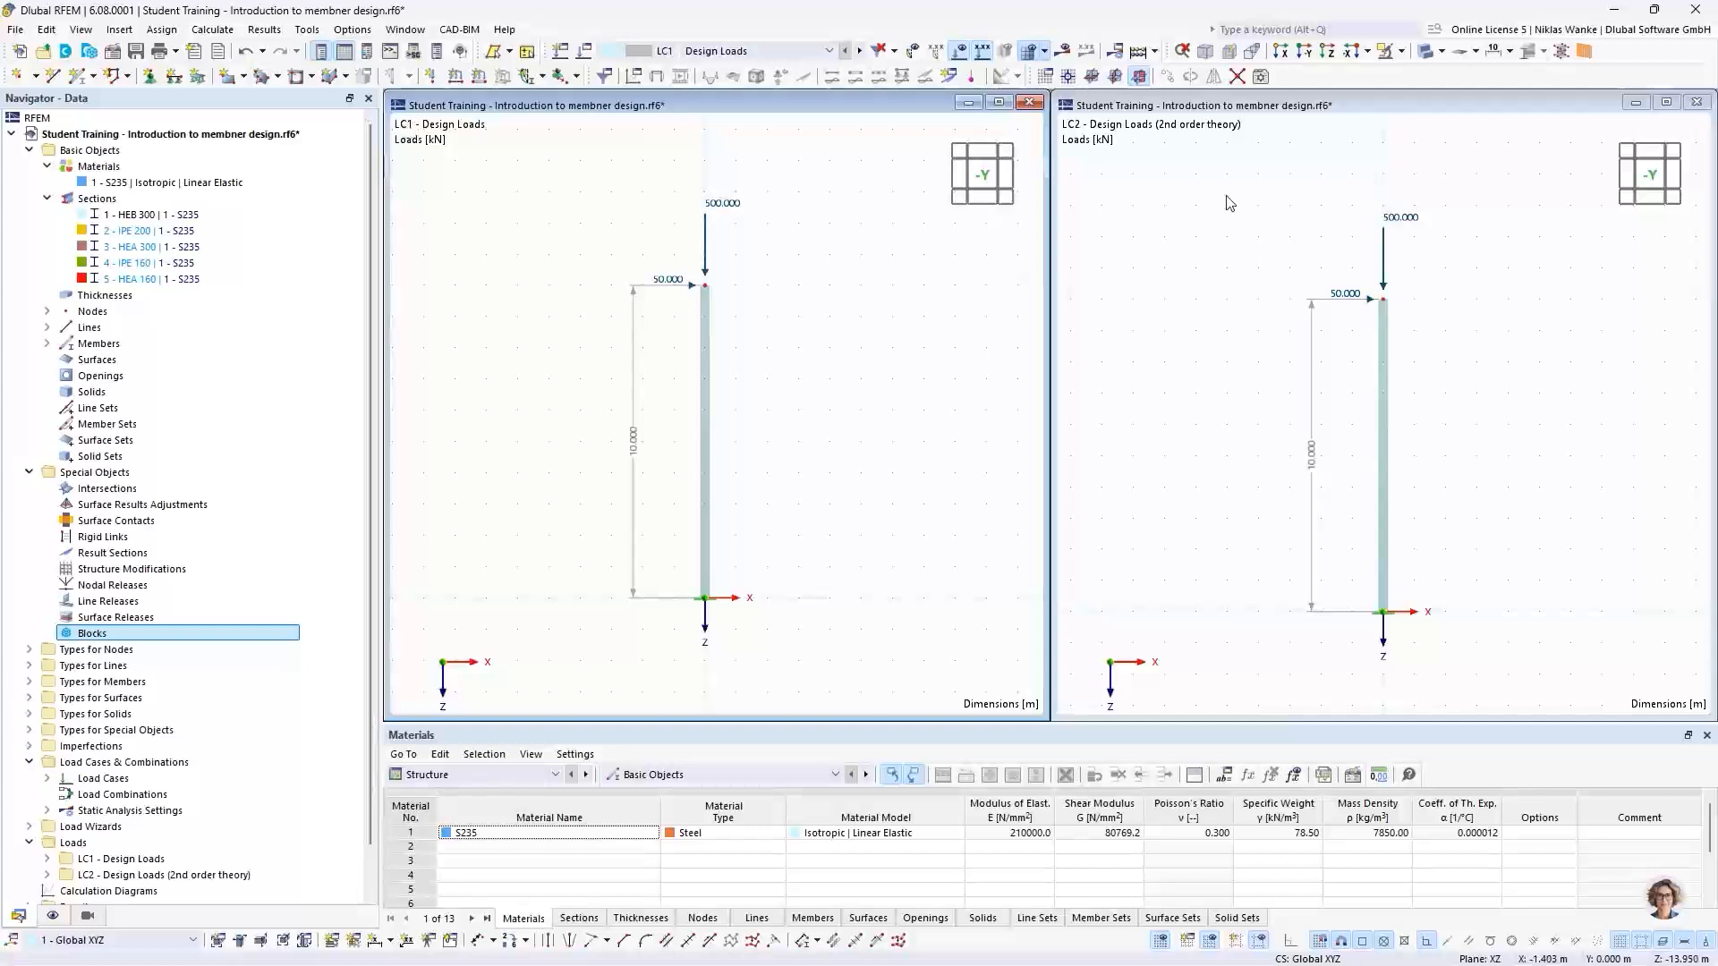
{"action": "left_click", "coordinate": [1269, 388]}
{"action": "left_click", "coordinate": [836, 407]}
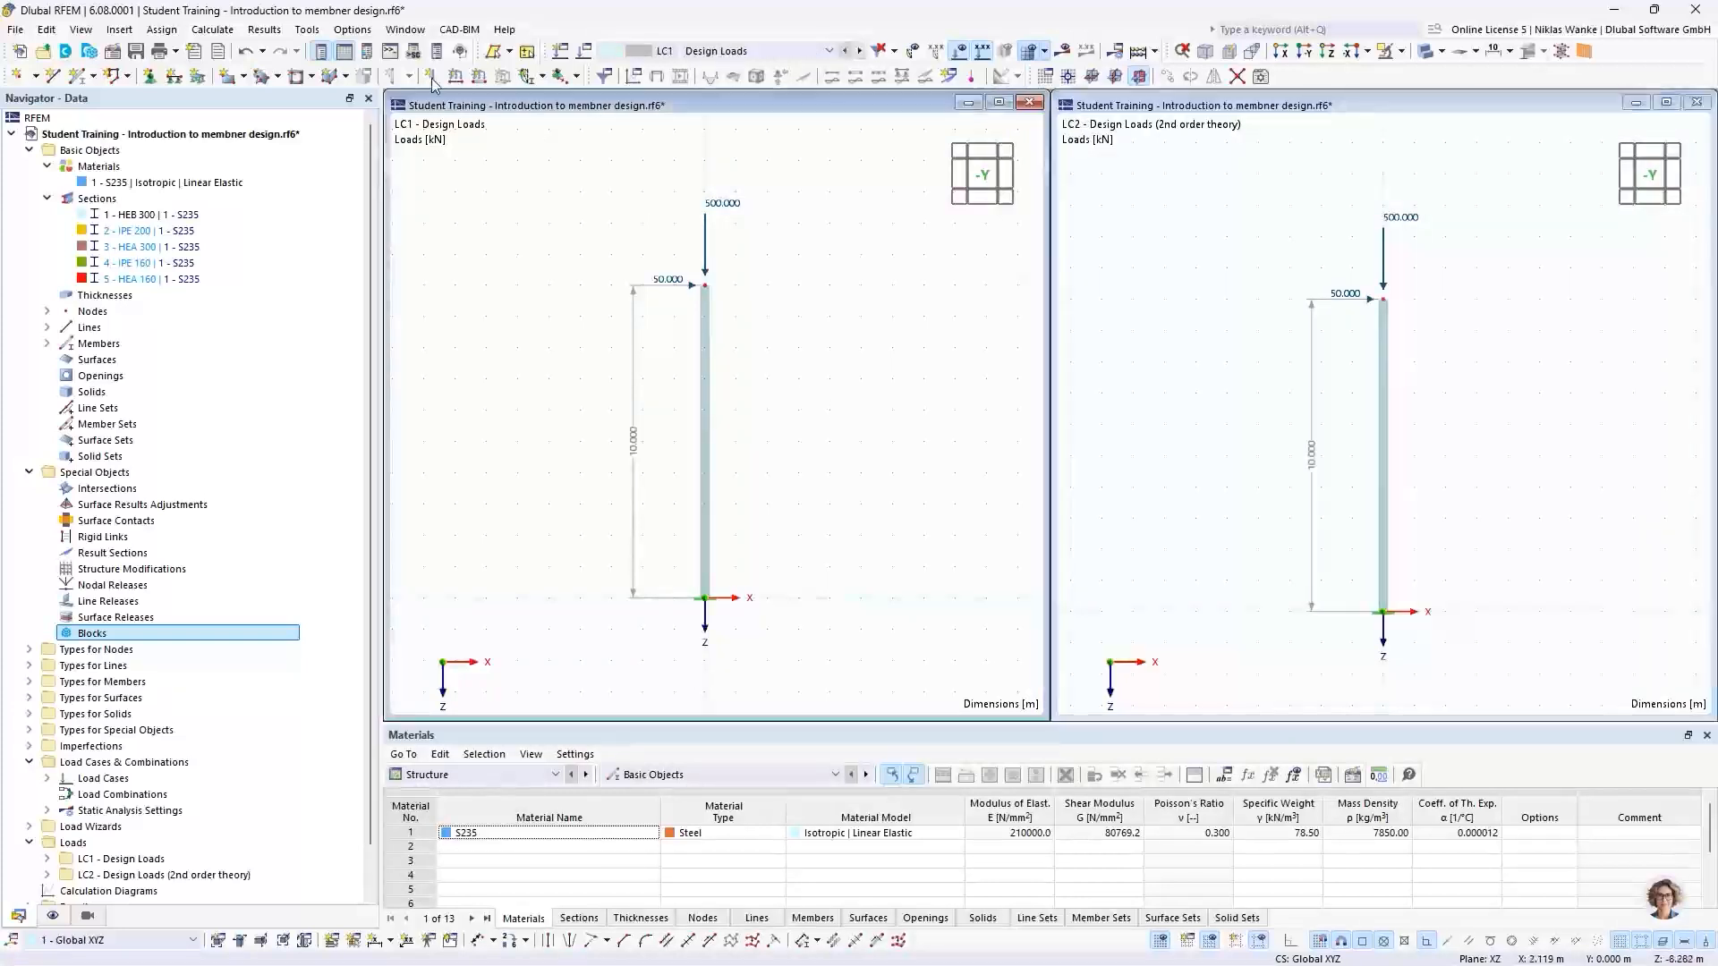
Recalculate all load cases with the 50 kN and 500 kN loads and examine the calculation errors and warnings table
{"action": "left_click", "coordinate": [212, 29]}
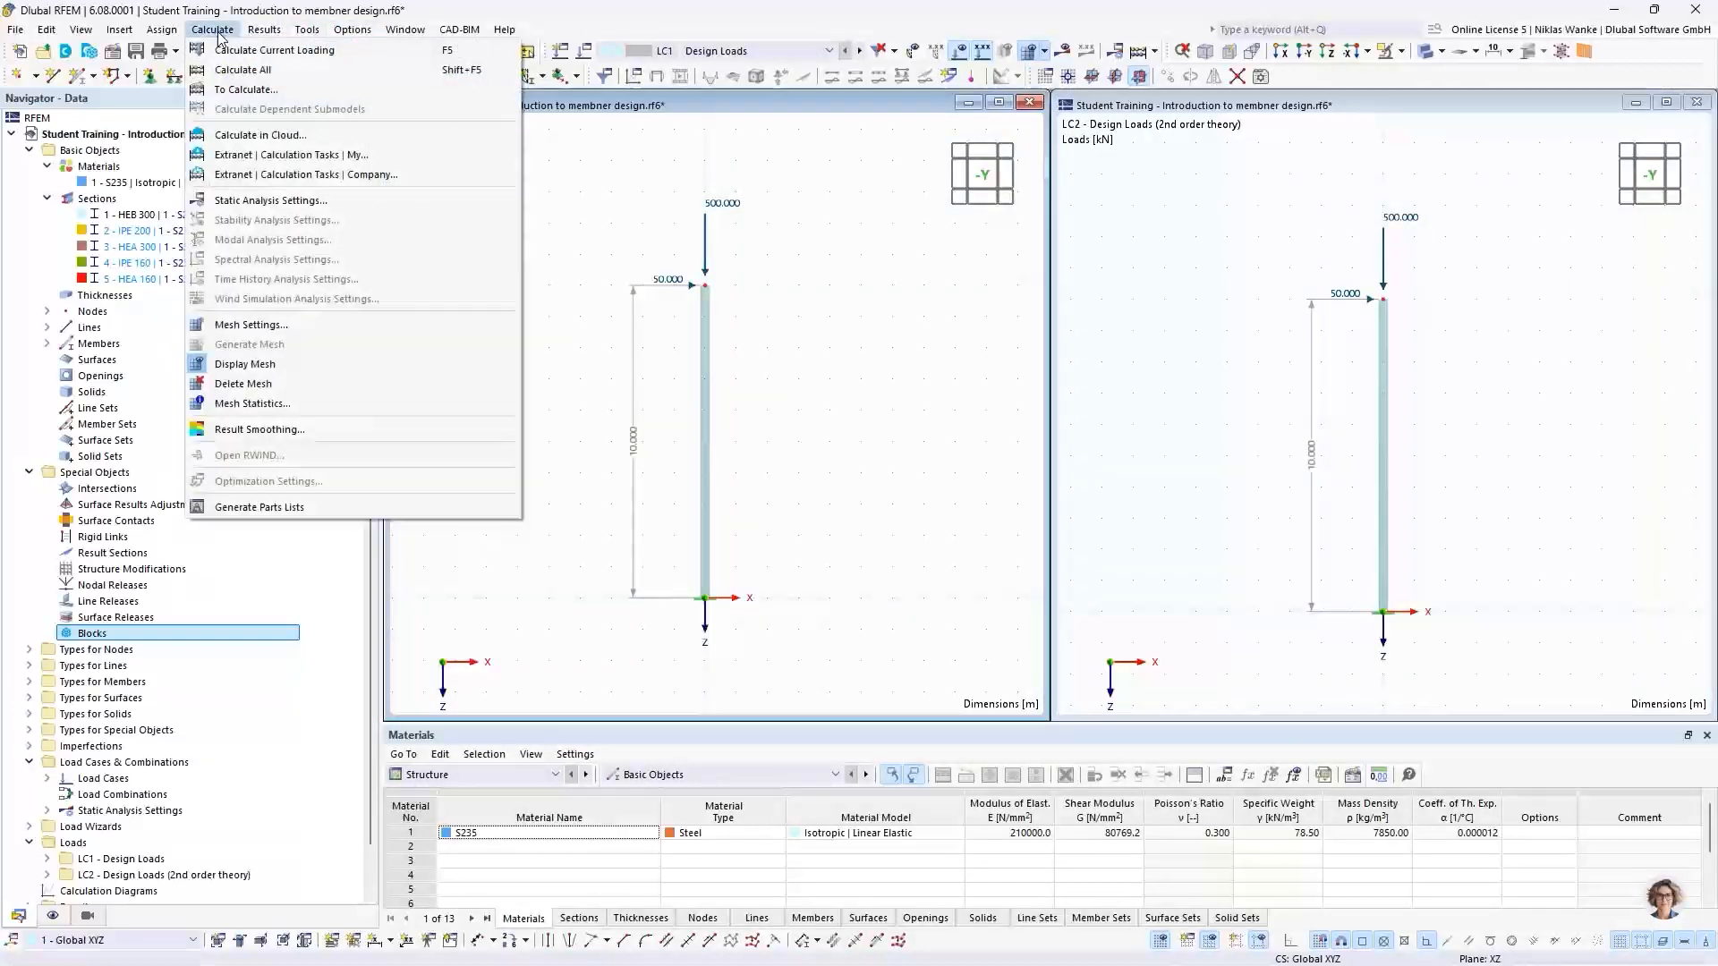
{"action": "left_click", "coordinate": [242, 72]}
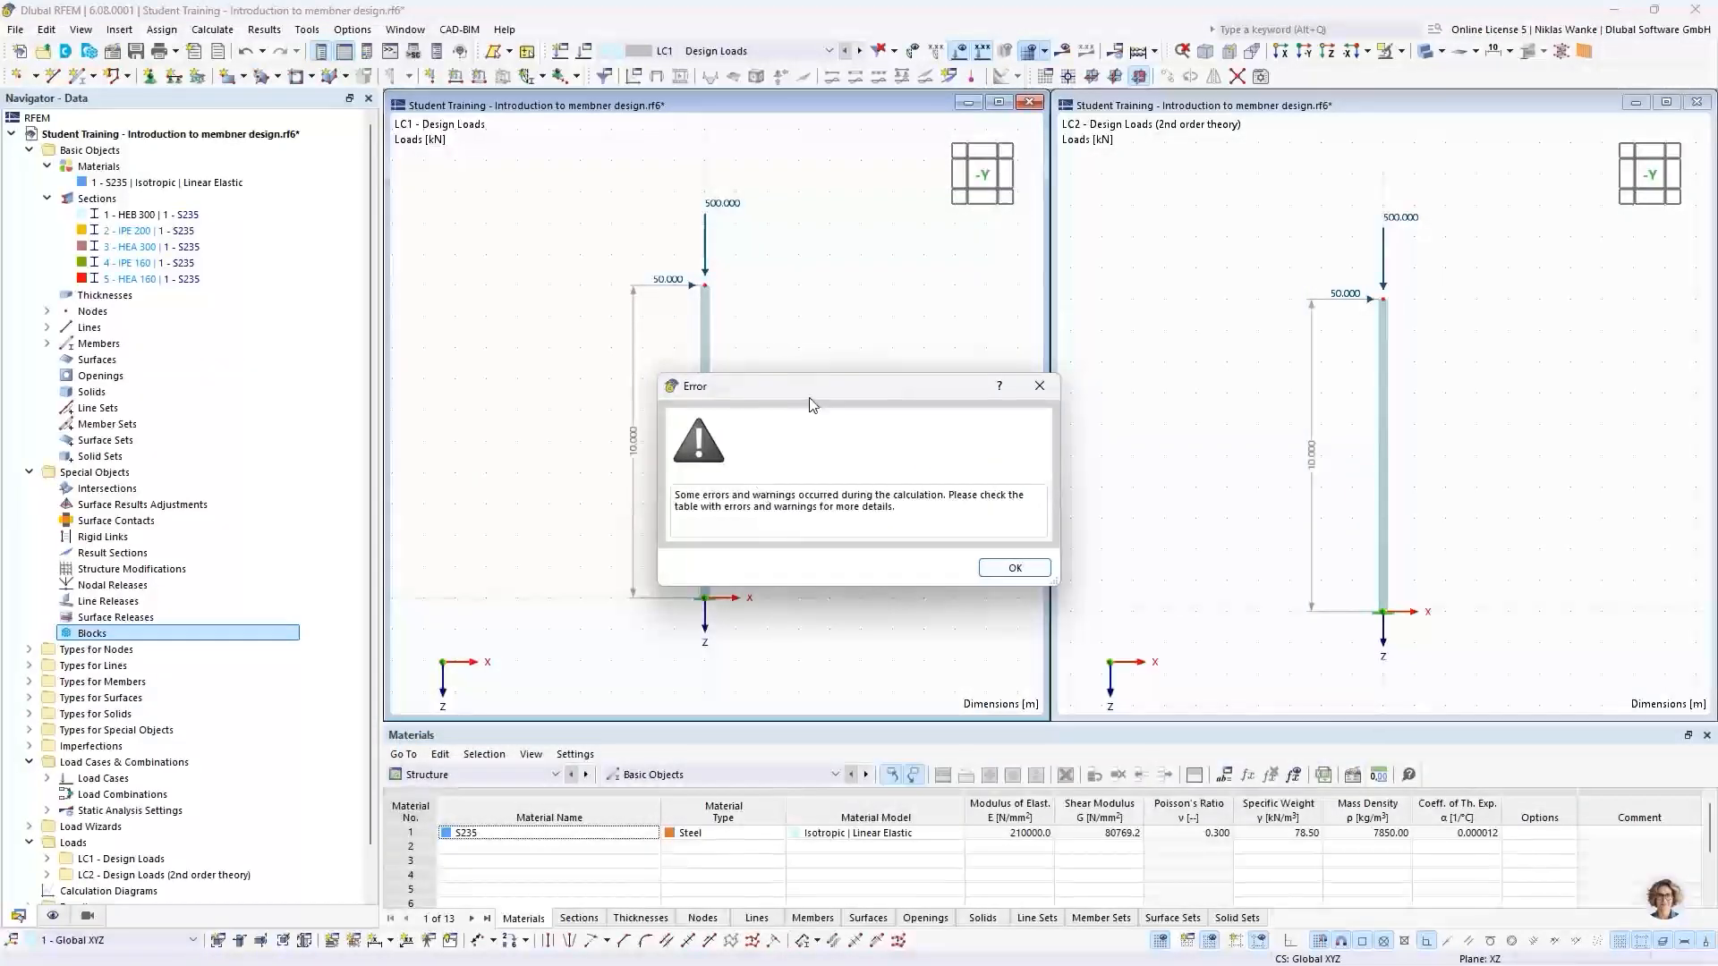
{"action": "left_click_drag", "start_coordinate": [879, 384], "coordinate": [986, 366]}
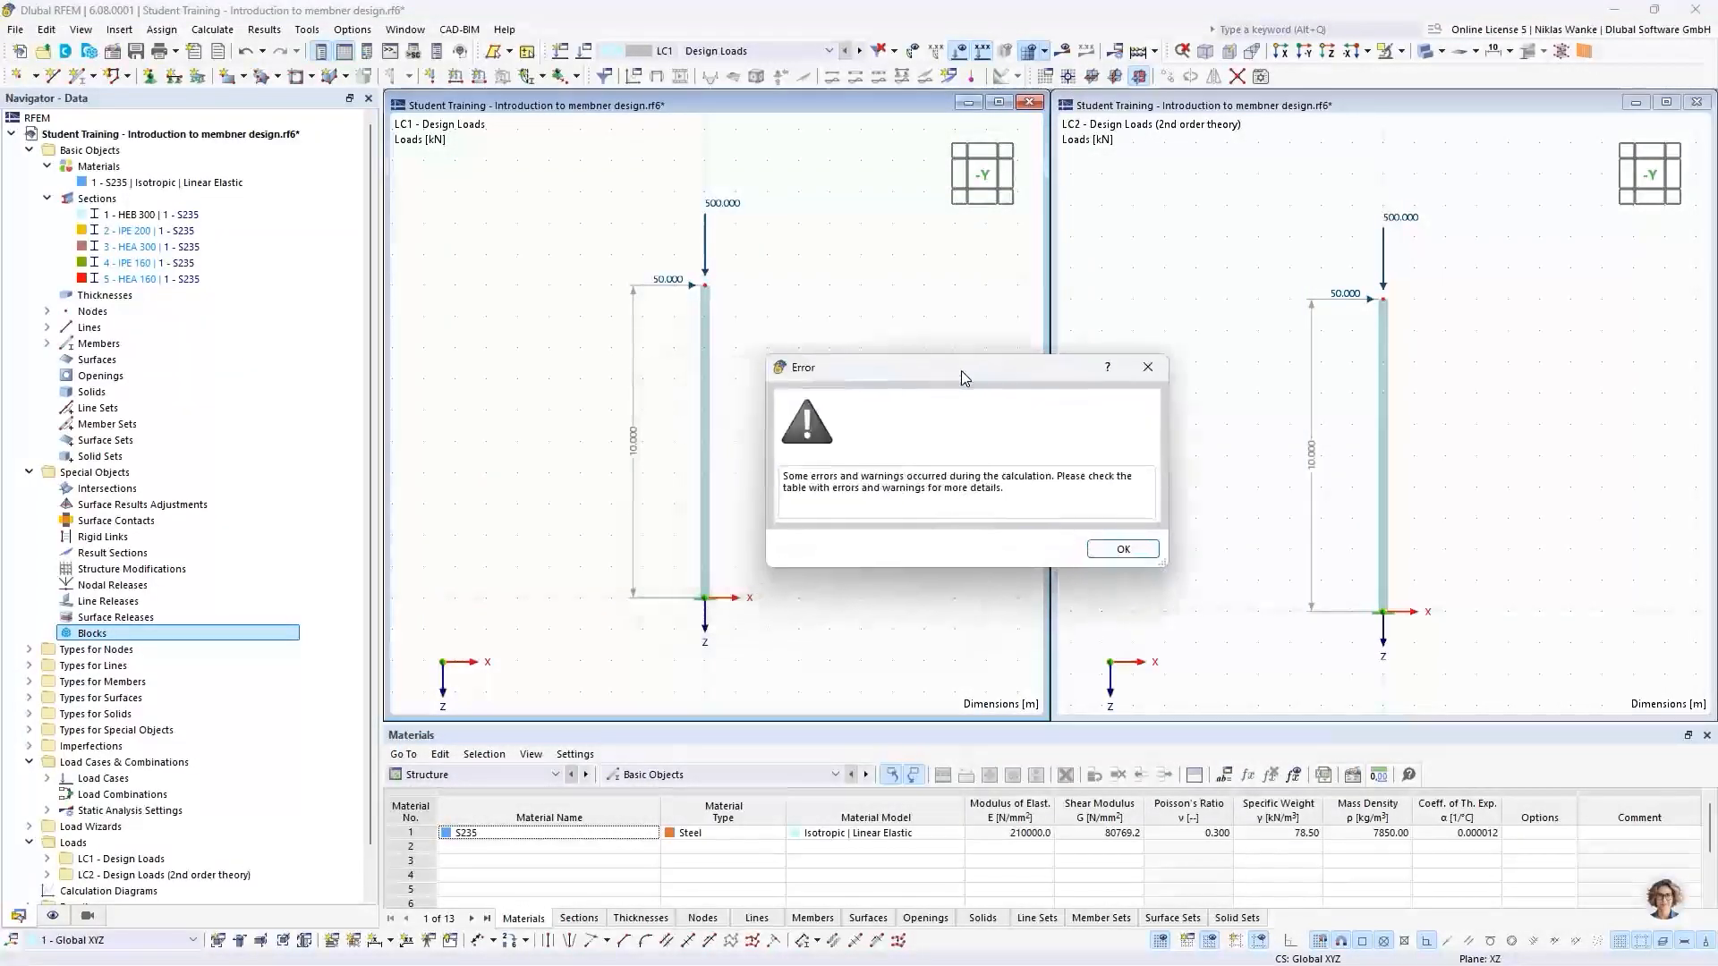
{"action": "left_click", "coordinate": [1124, 549]}
{"action": "left_click", "coordinate": [893, 834]}
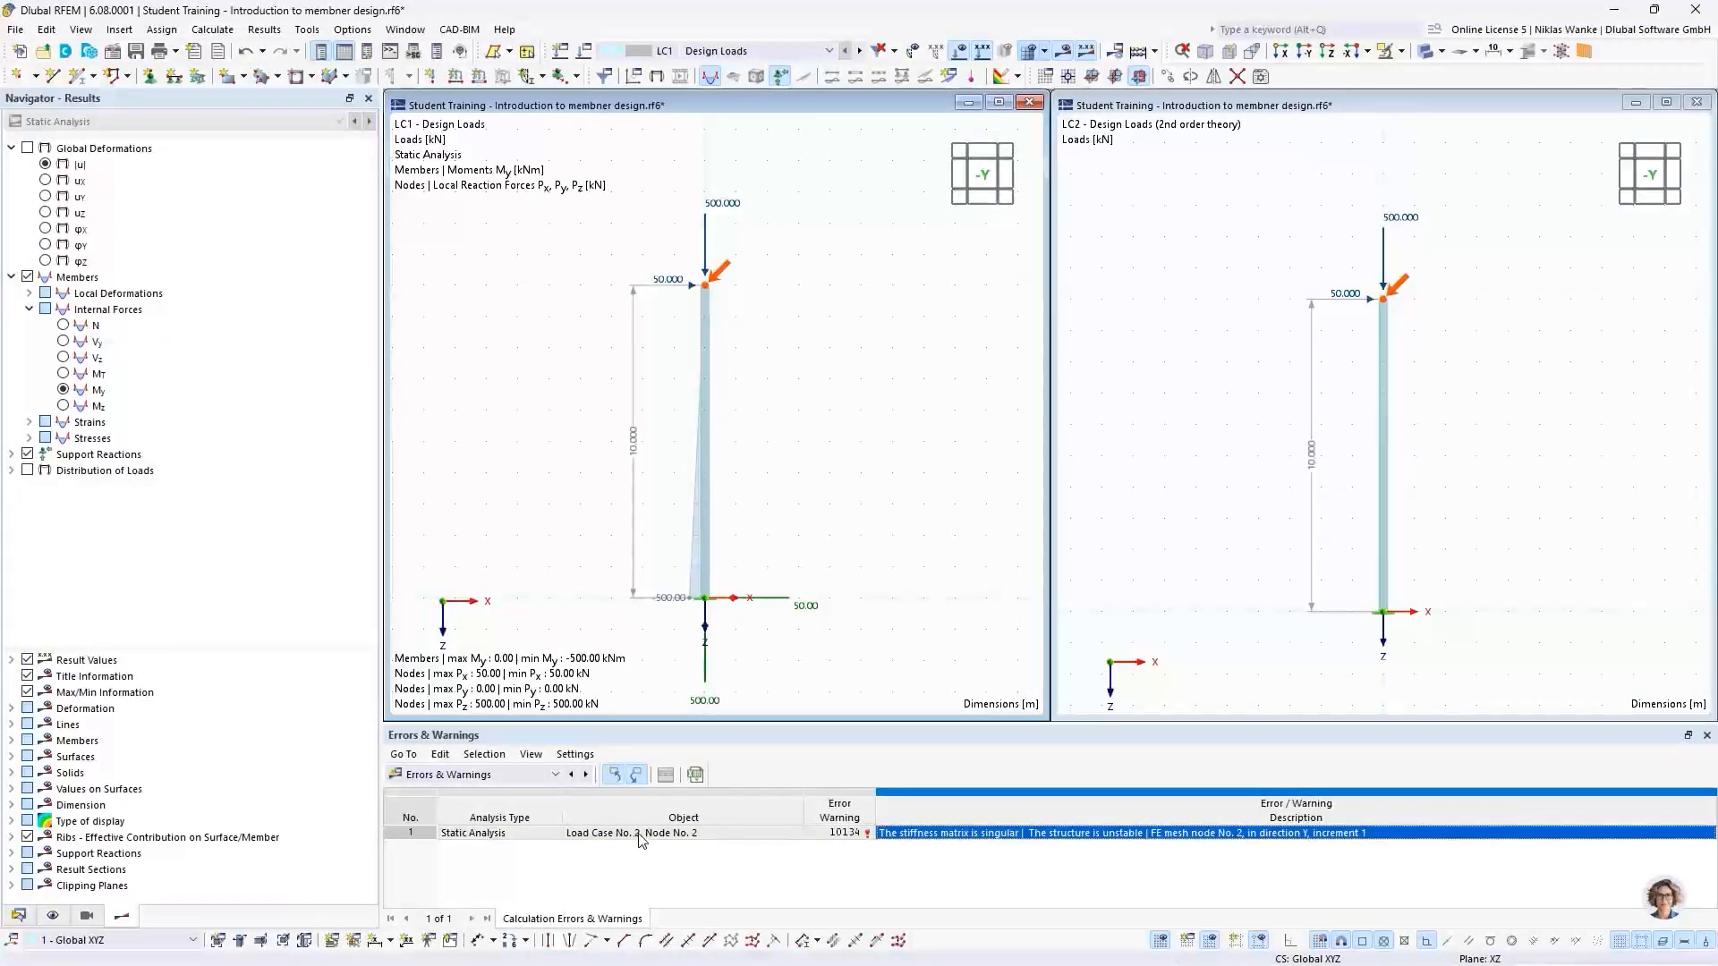
Display the LC1 global deformations |u| instead of the member moments in the first model window
{"action": "left_click", "coordinate": [1214, 333]}
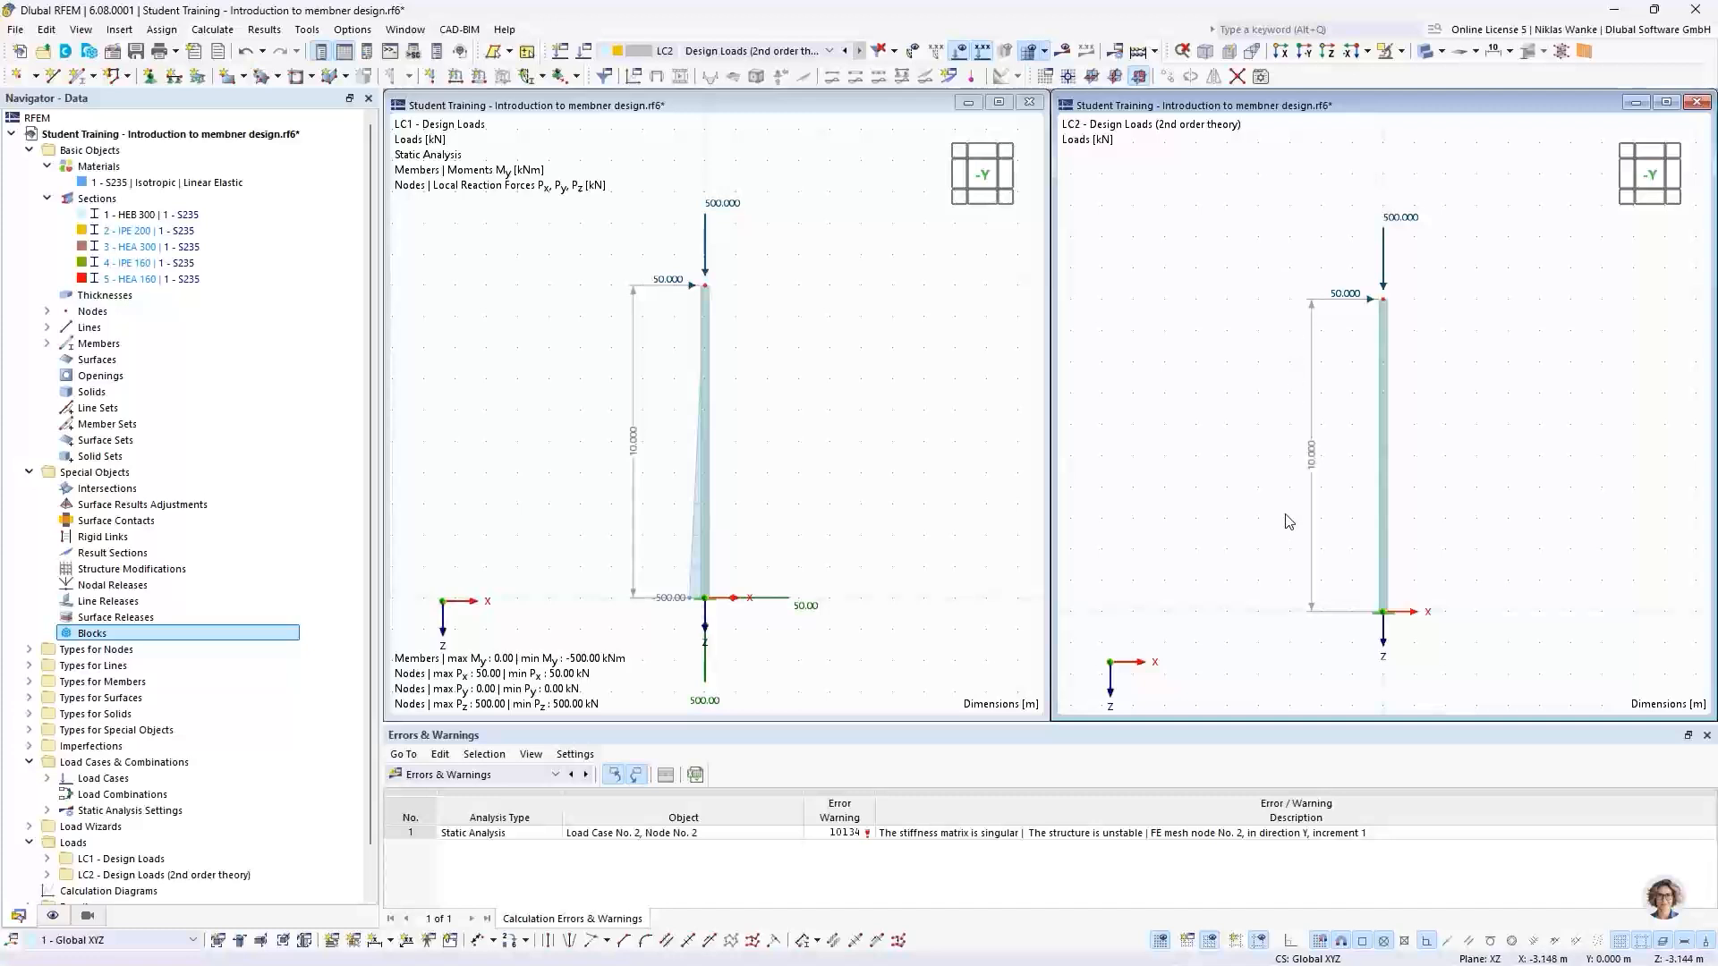
{"action": "left_click", "coordinate": [841, 260]}
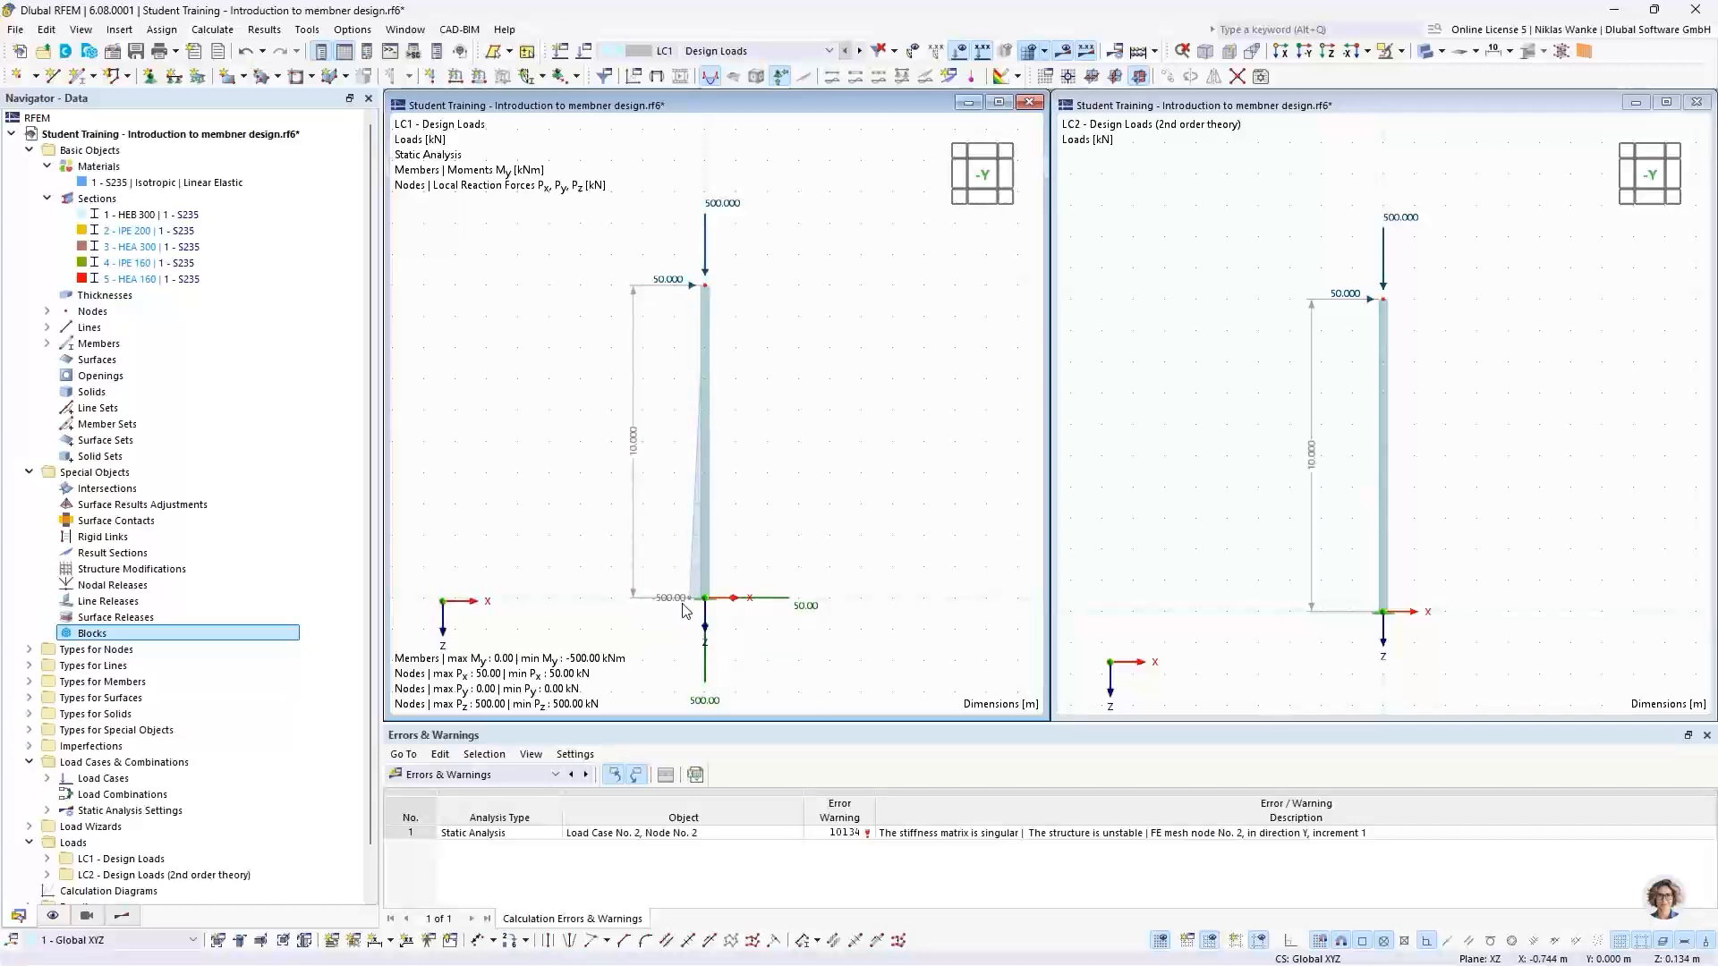
{"action": "left_click", "coordinate": [122, 916]}
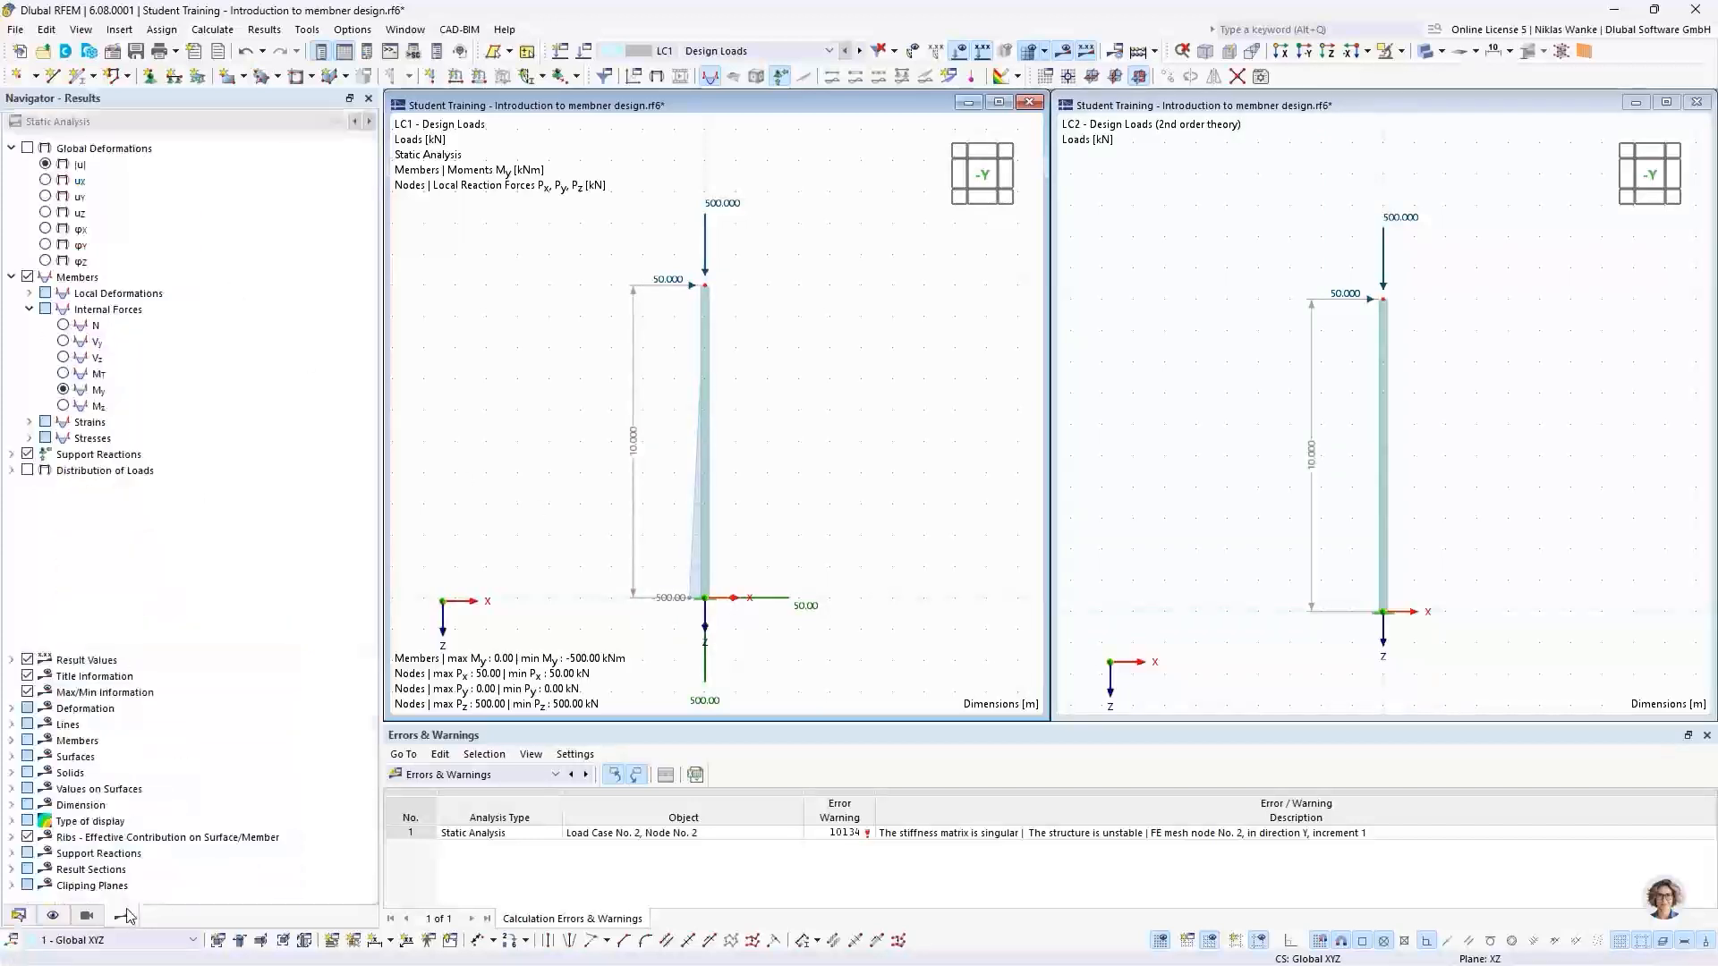
{"action": "left_click", "coordinate": [44, 164]}
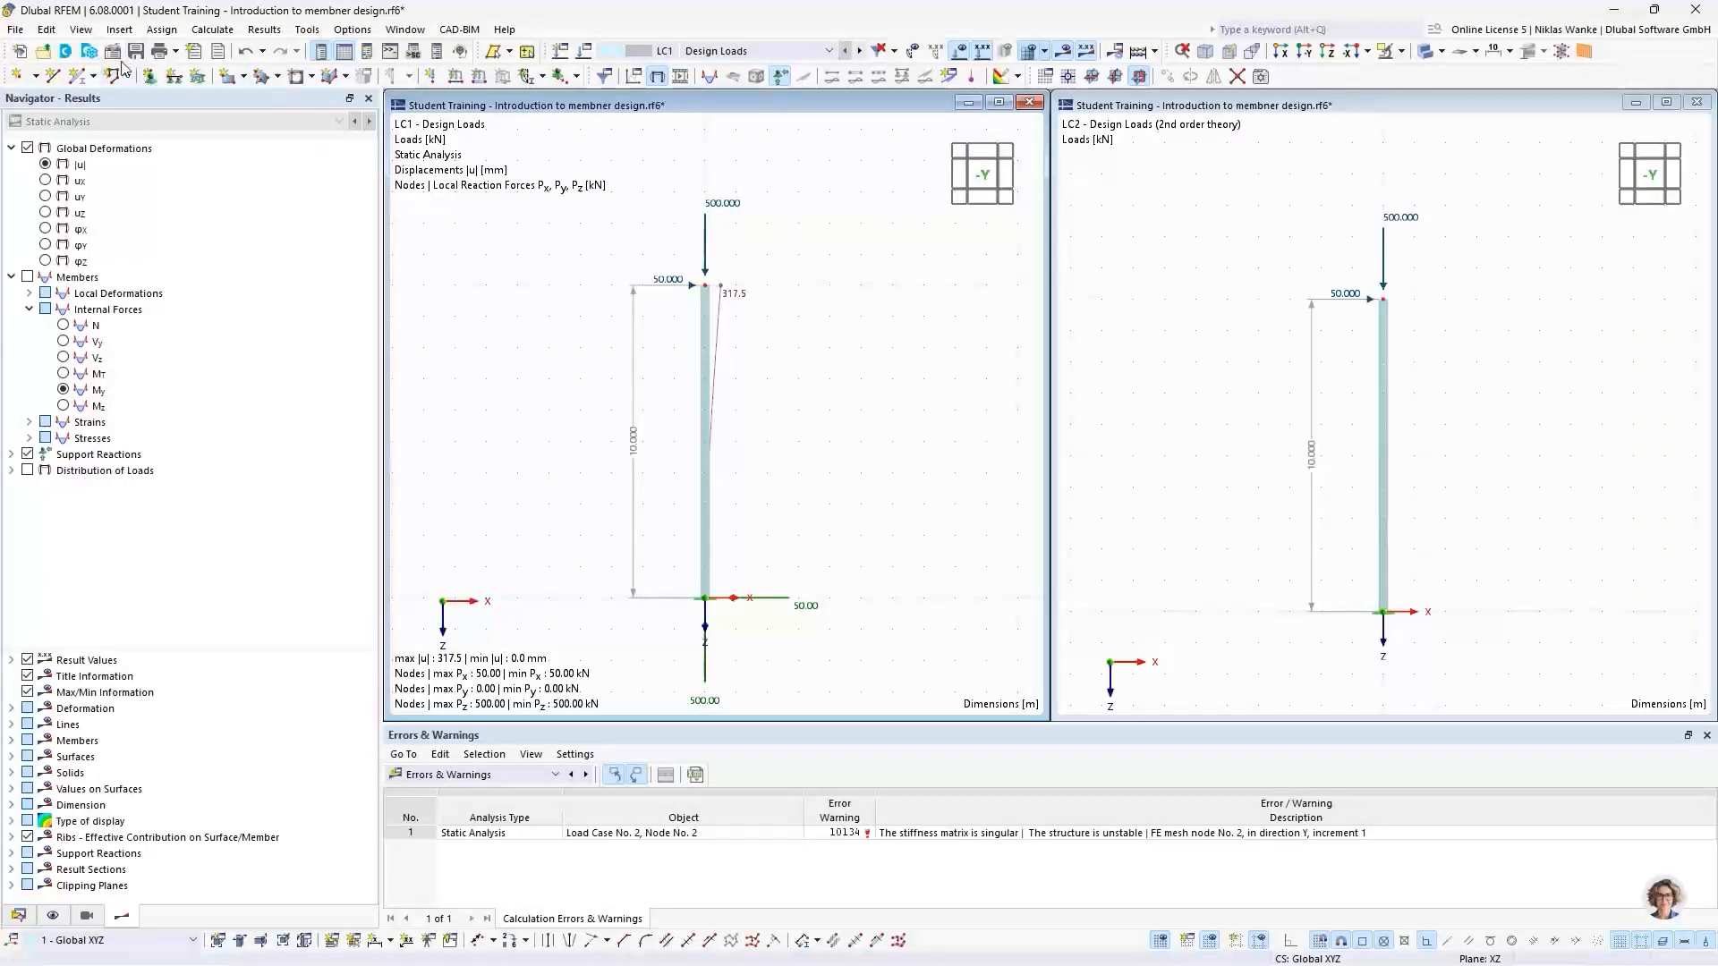
Examine the available add-ons in the model's base data and close it without changes
{"action": "double_click", "coordinate": [711, 231]}
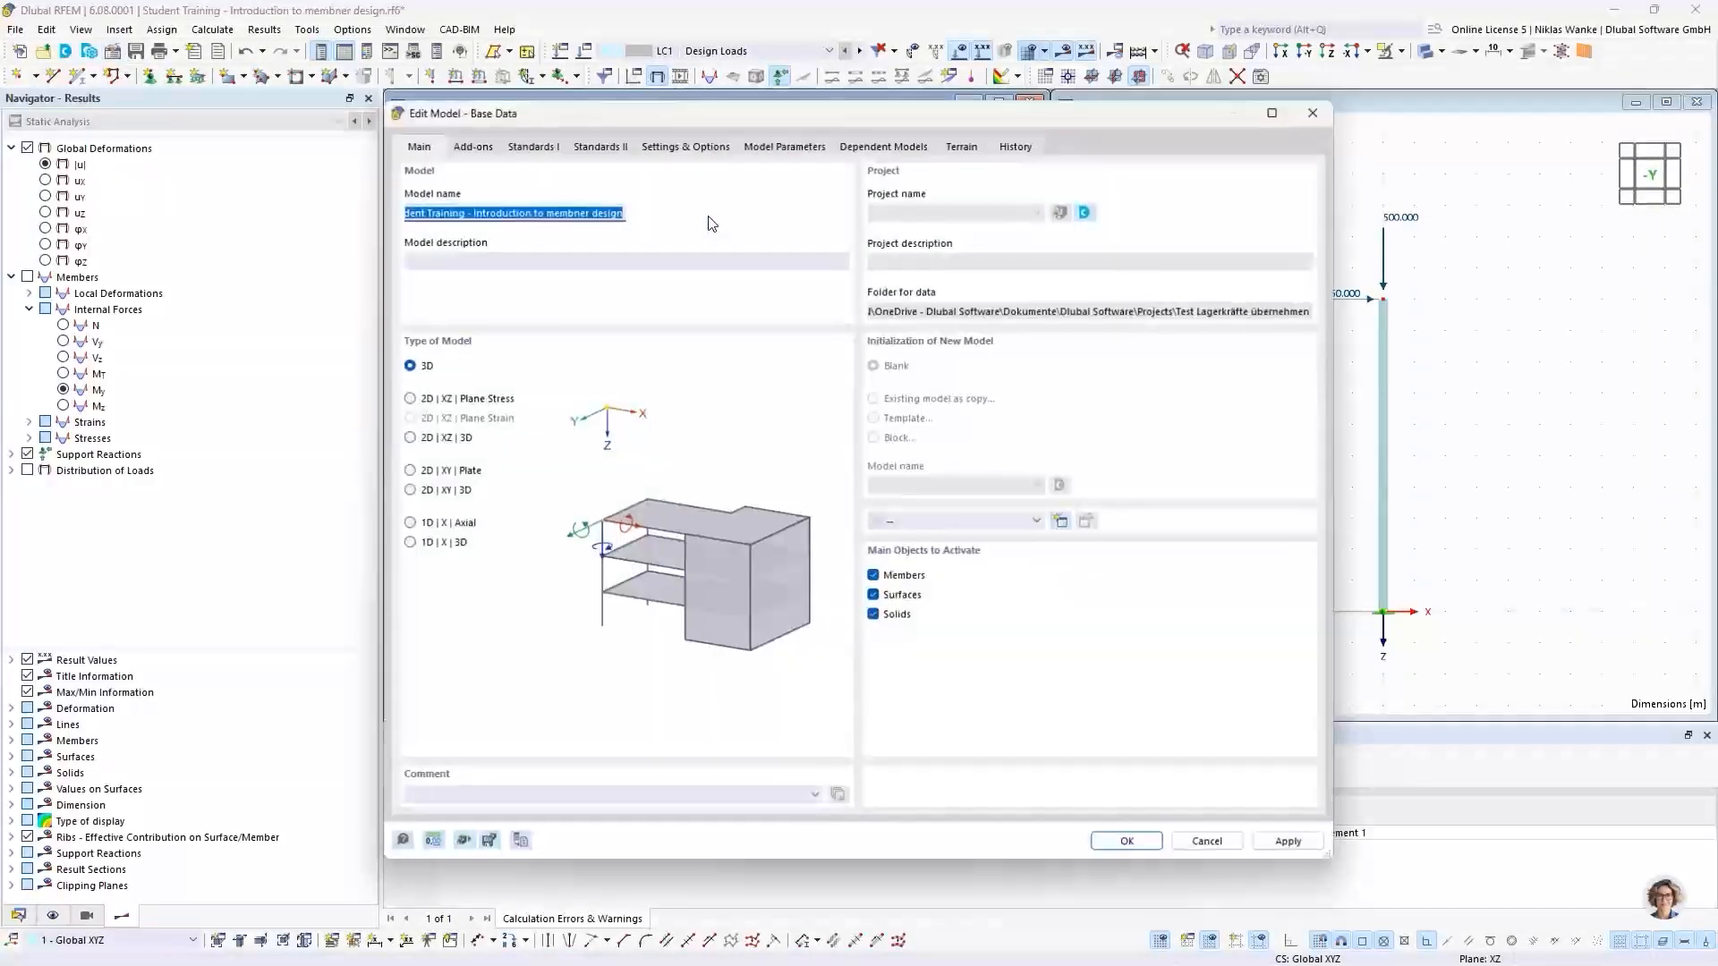
{"action": "left_click", "coordinate": [472, 146]}
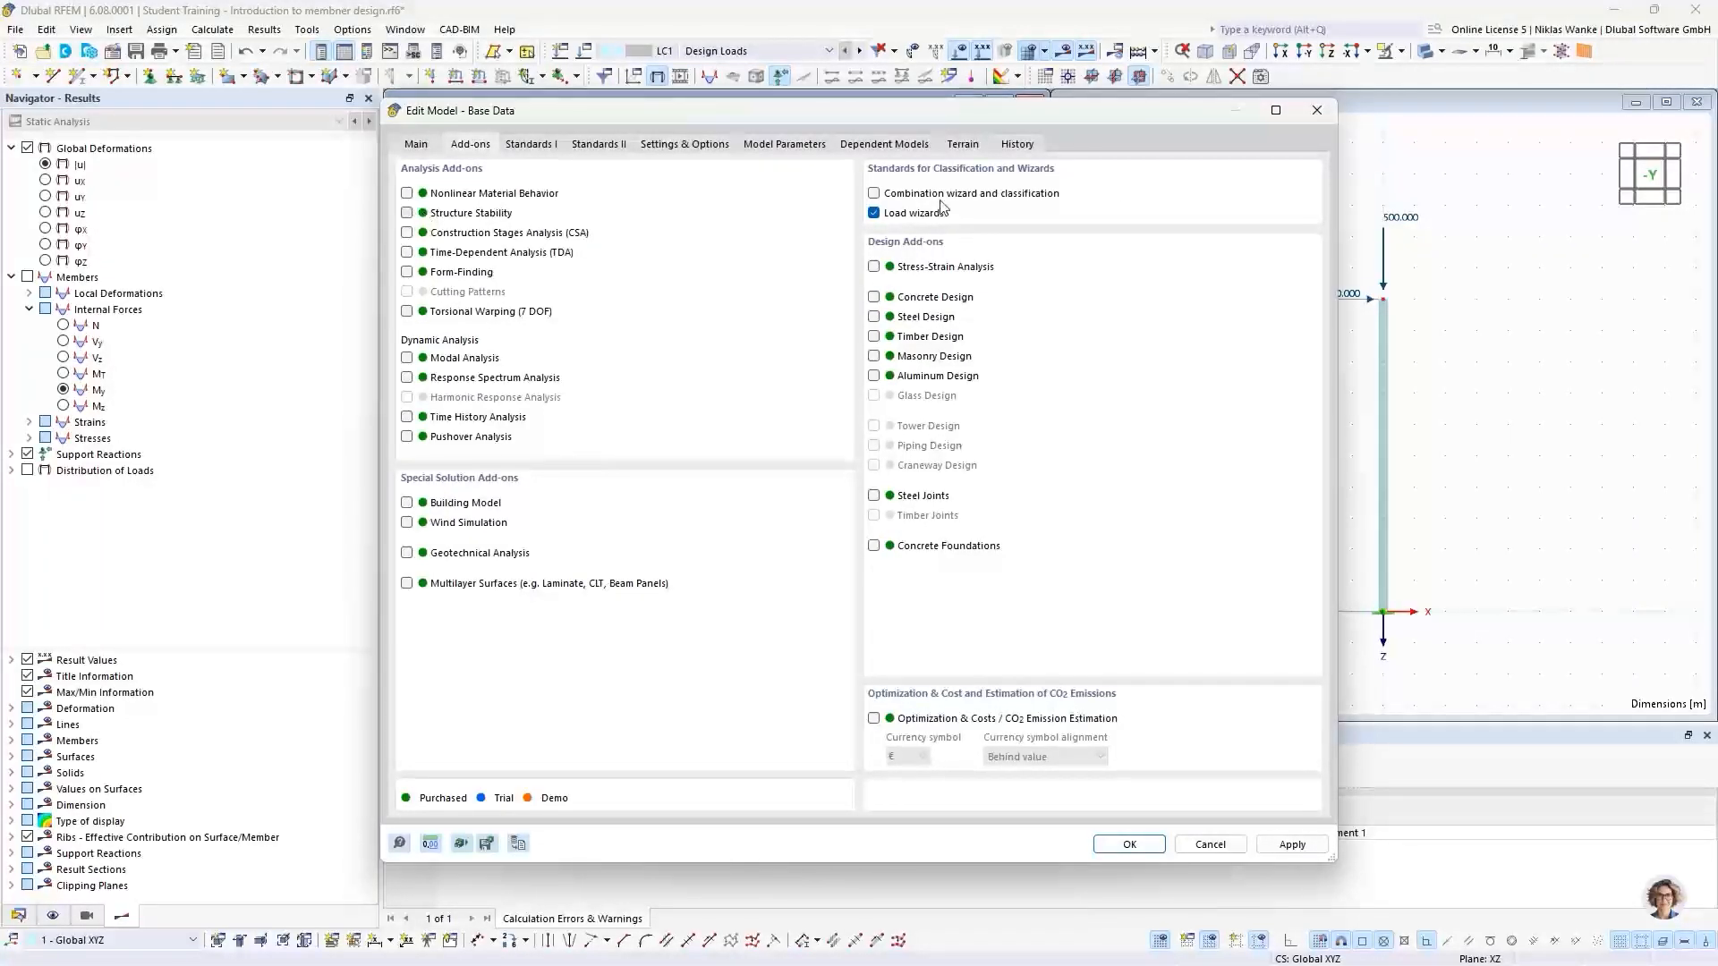
{"action": "left_click", "coordinate": [1317, 110]}
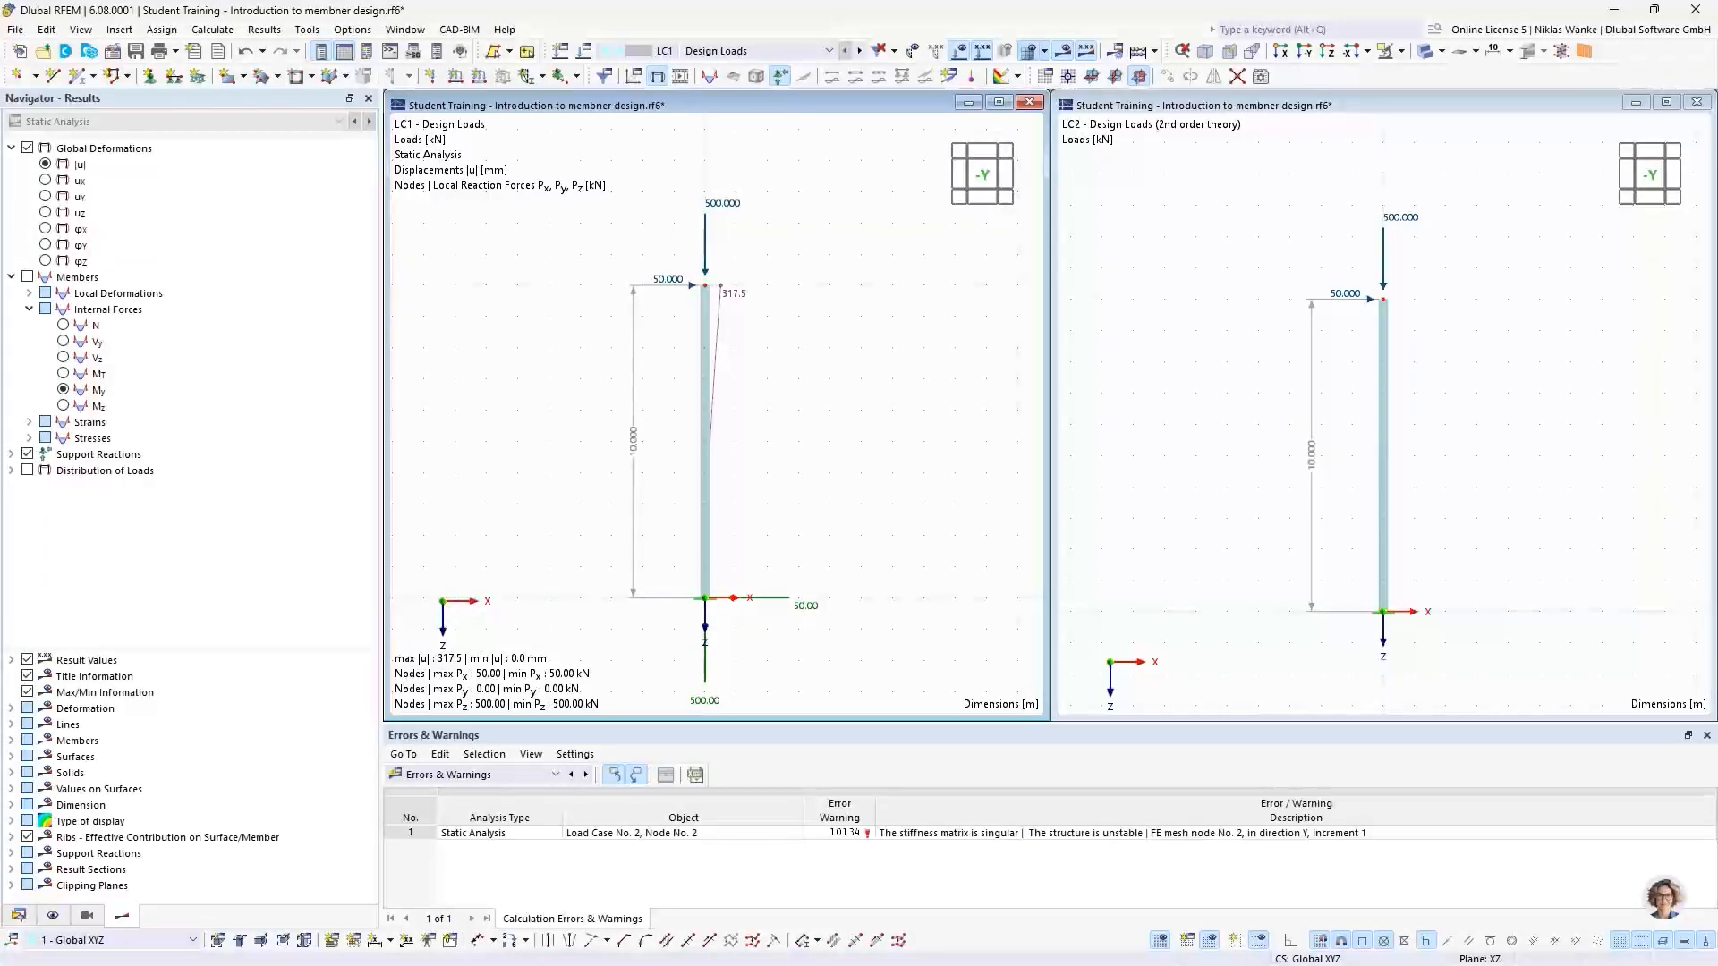
Switch to the PowerPoint presentation and advance to the slide "Euler-Case 1 | Mode shapes"
{"action": "key", "text": "alt+Tab"}
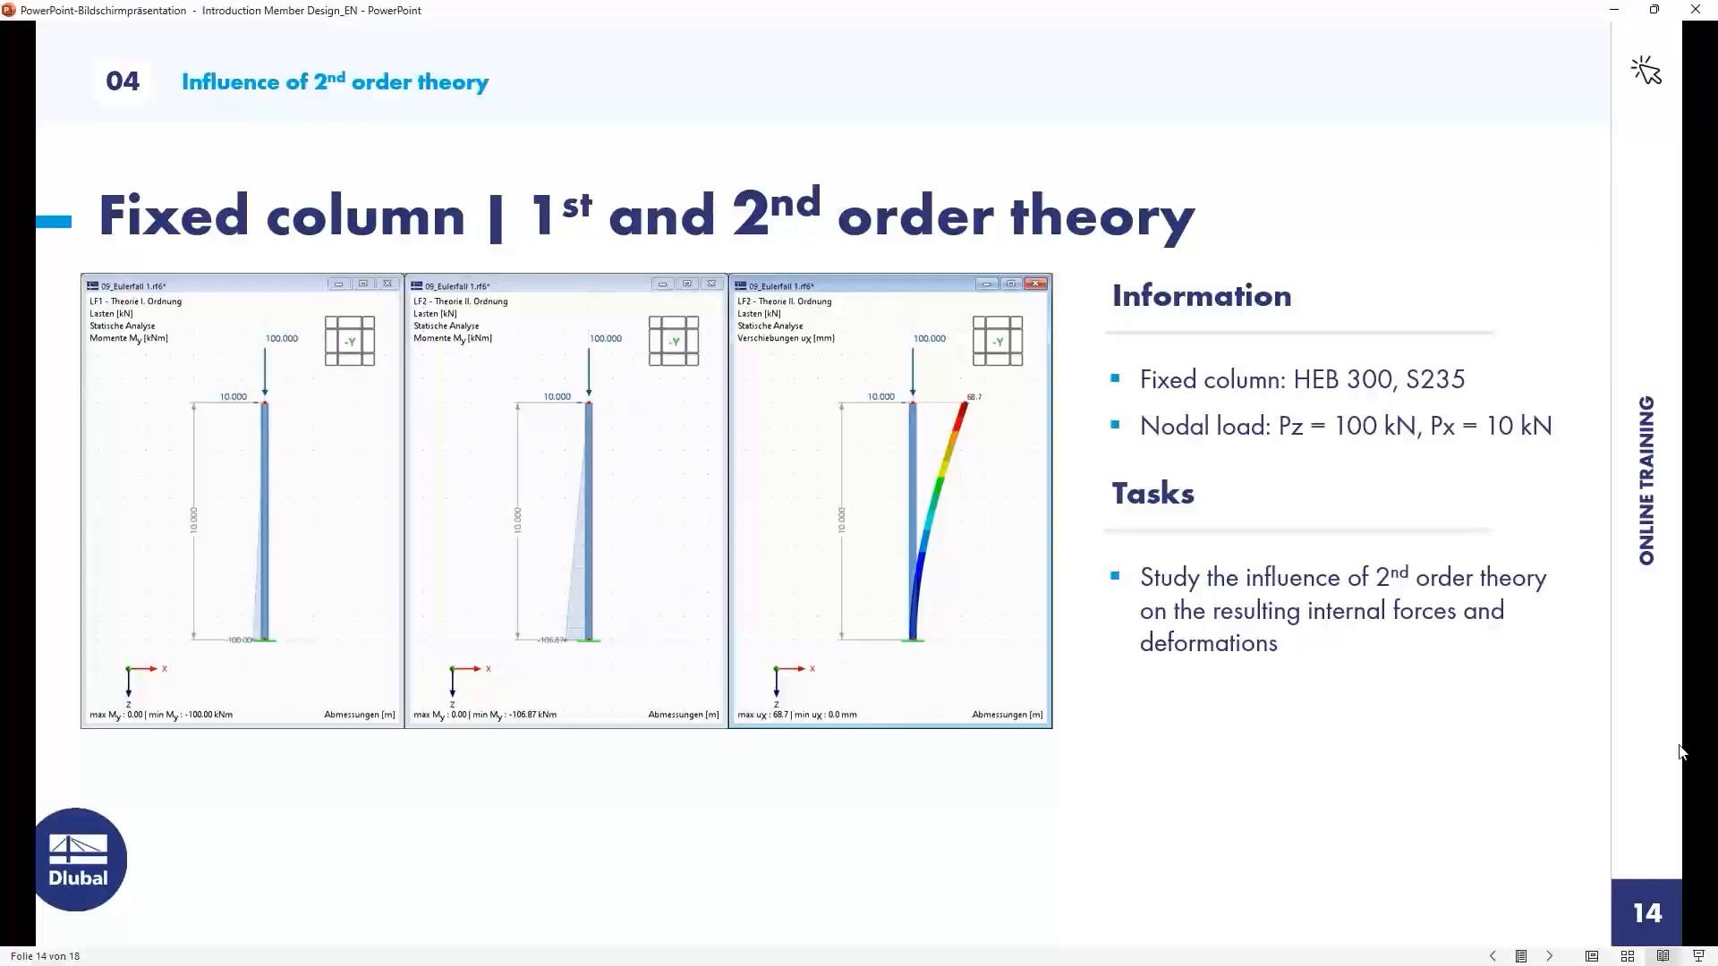
{"action": "left_click", "coordinate": [1366, 742]}
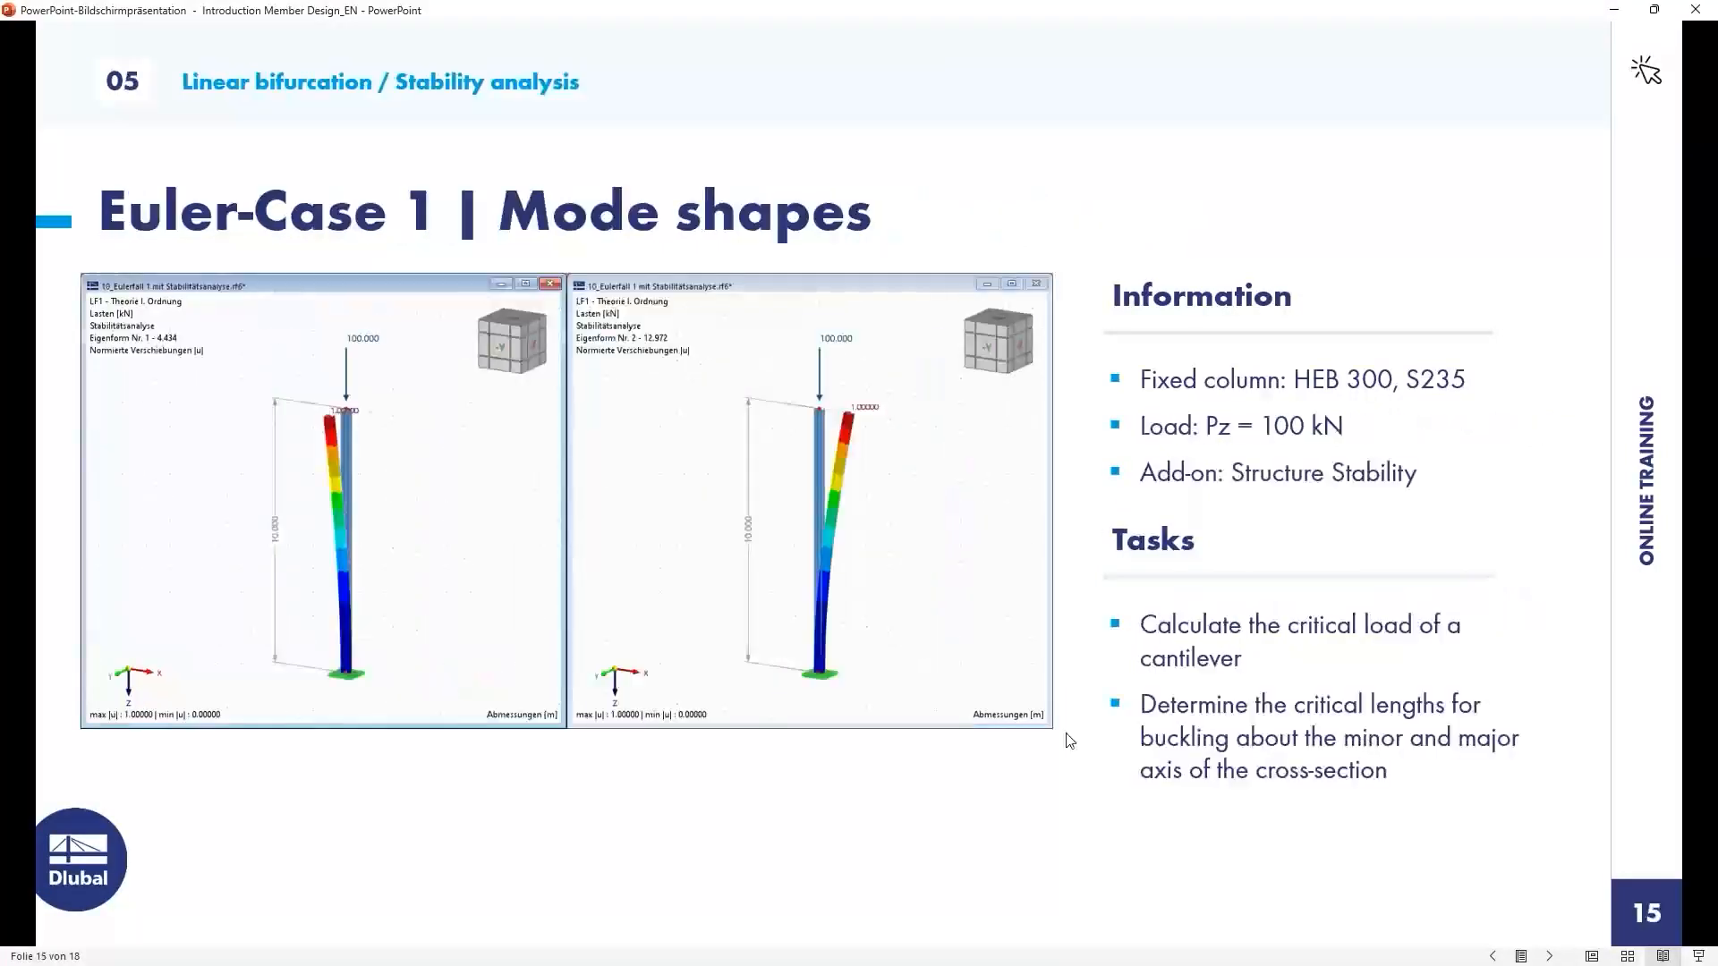
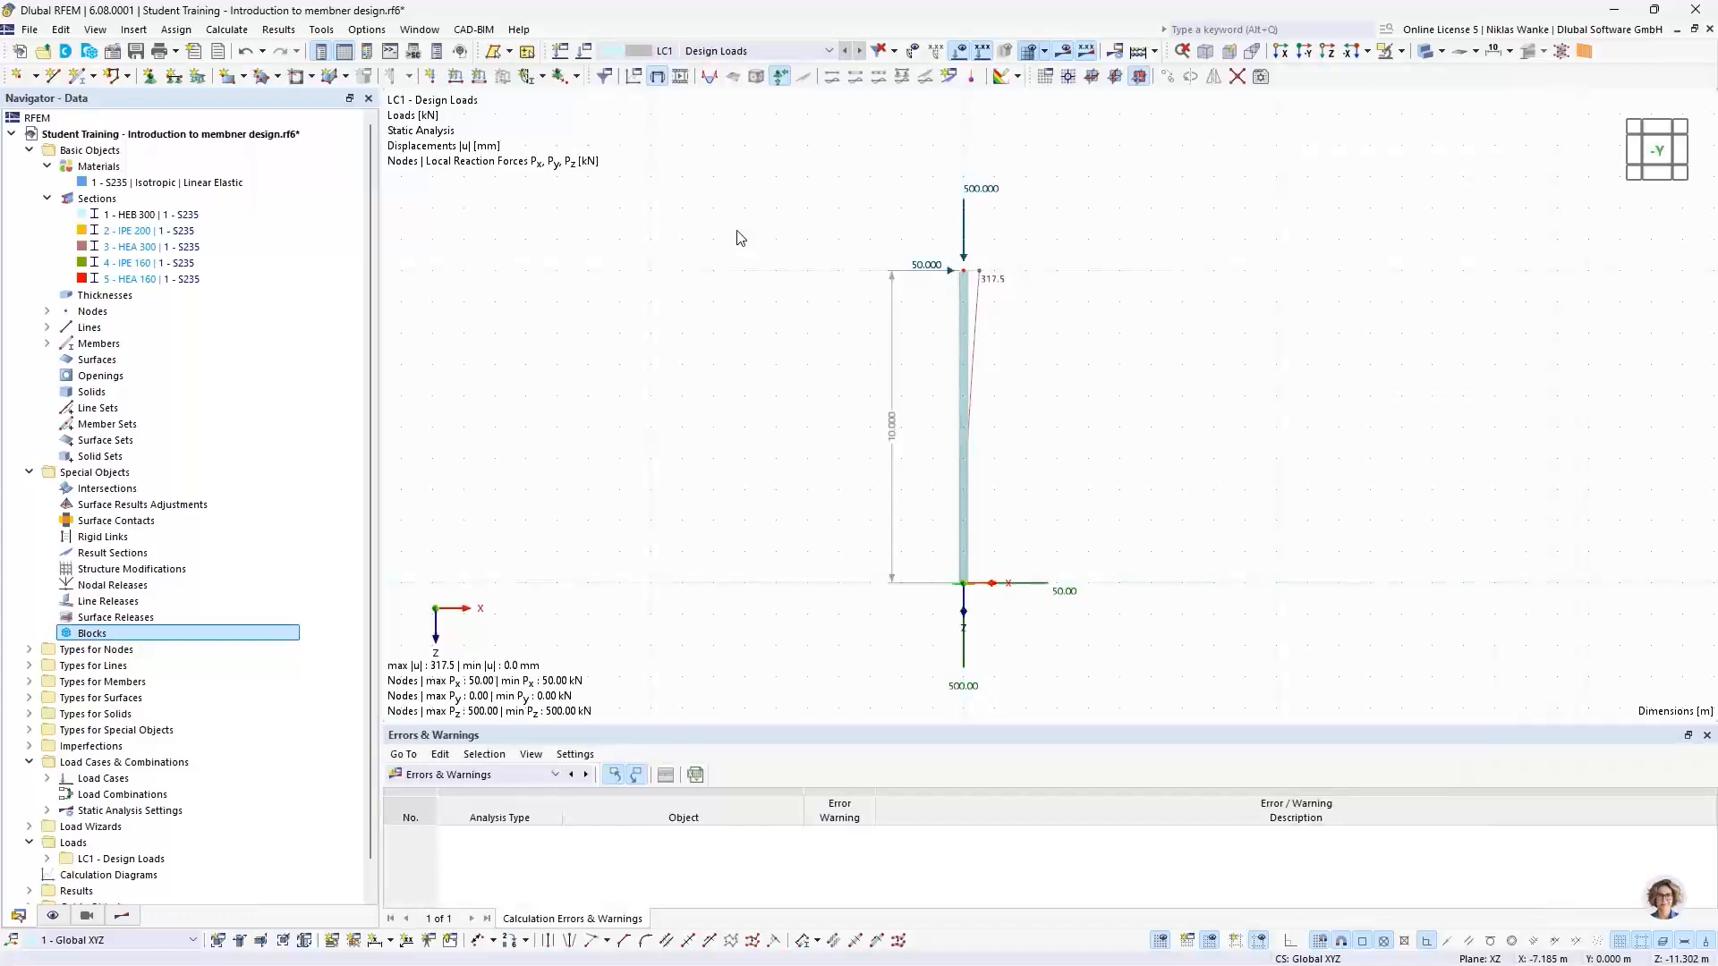
Set the LC1 nodal load at the column top to FX 0 kN and FZ 100 kN
{"action": "double_click", "coordinate": [975, 189]}
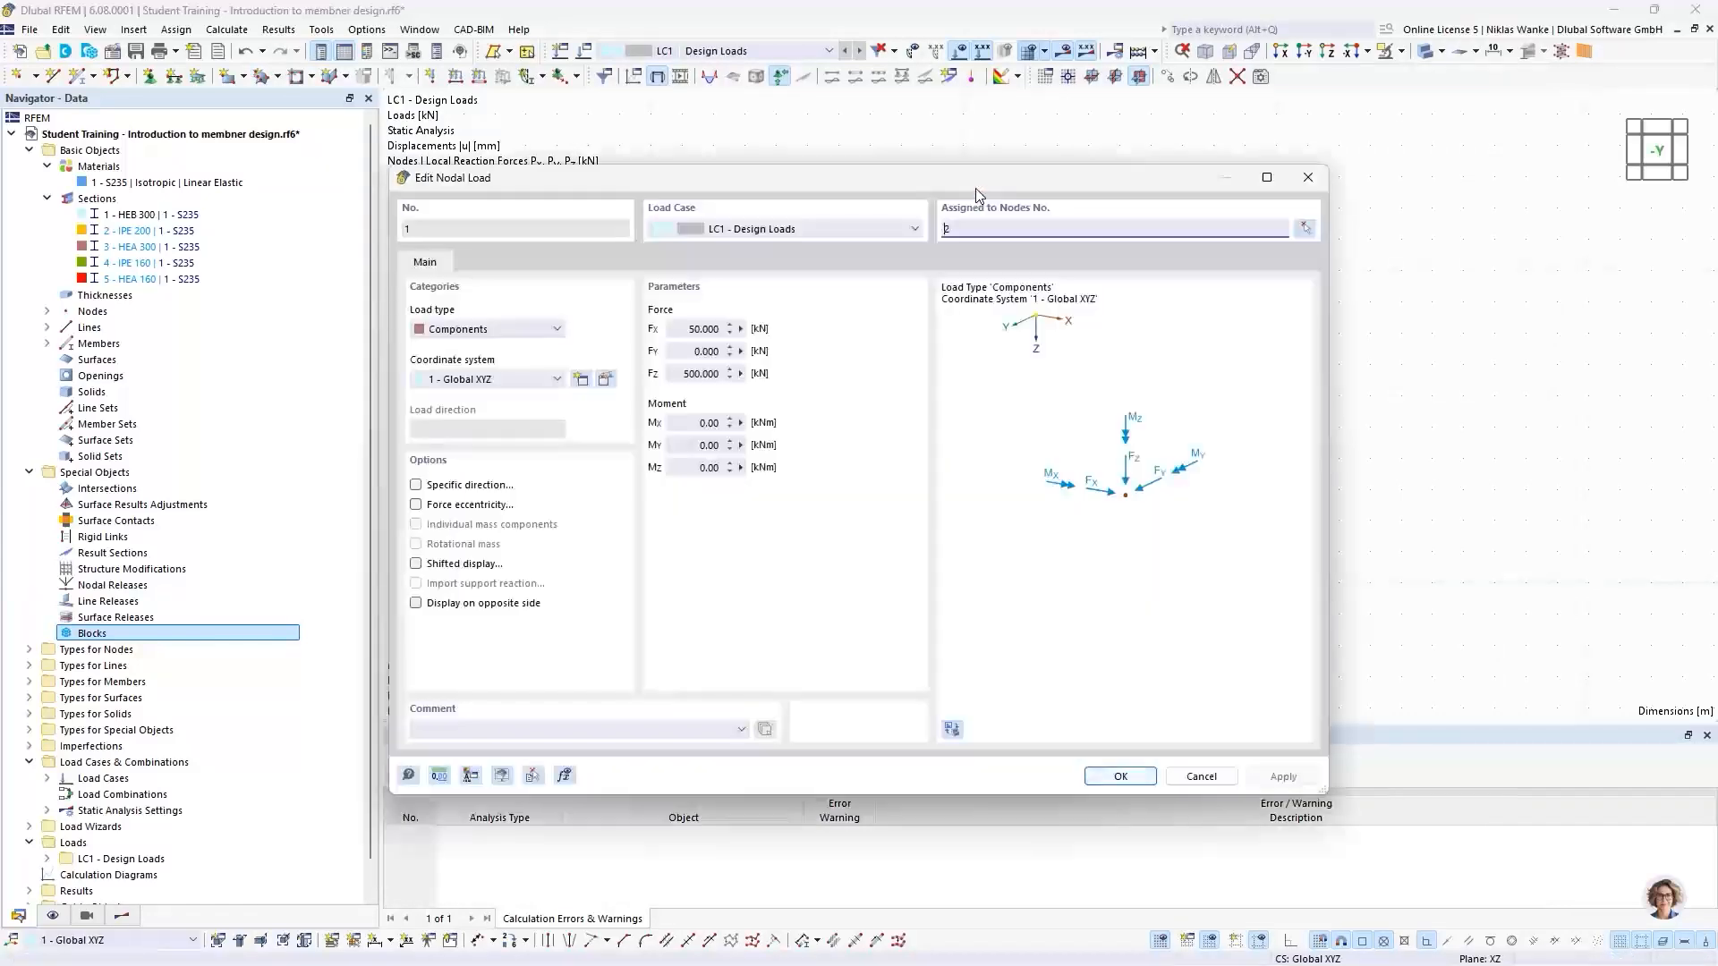
{"action": "left_click", "coordinate": [682, 328]}
{"action": "left_click", "coordinate": [714, 373]}
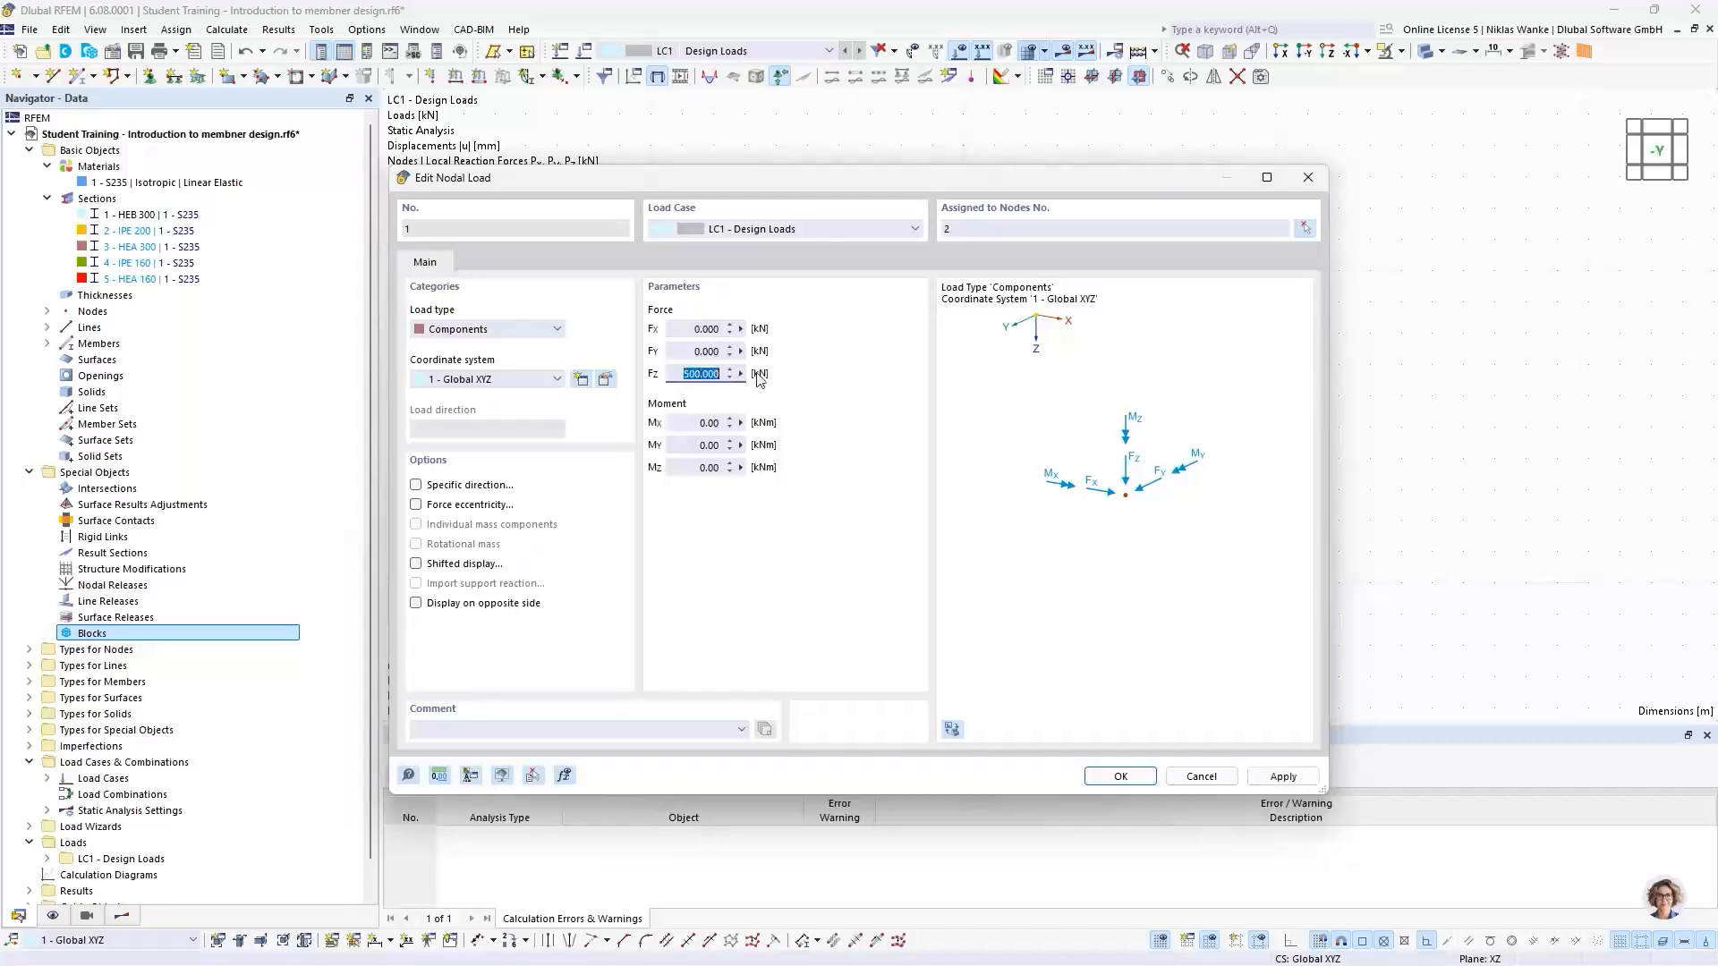
{"action": "type", "text": "100"}
{"action": "left_click", "coordinate": [1136, 784]}
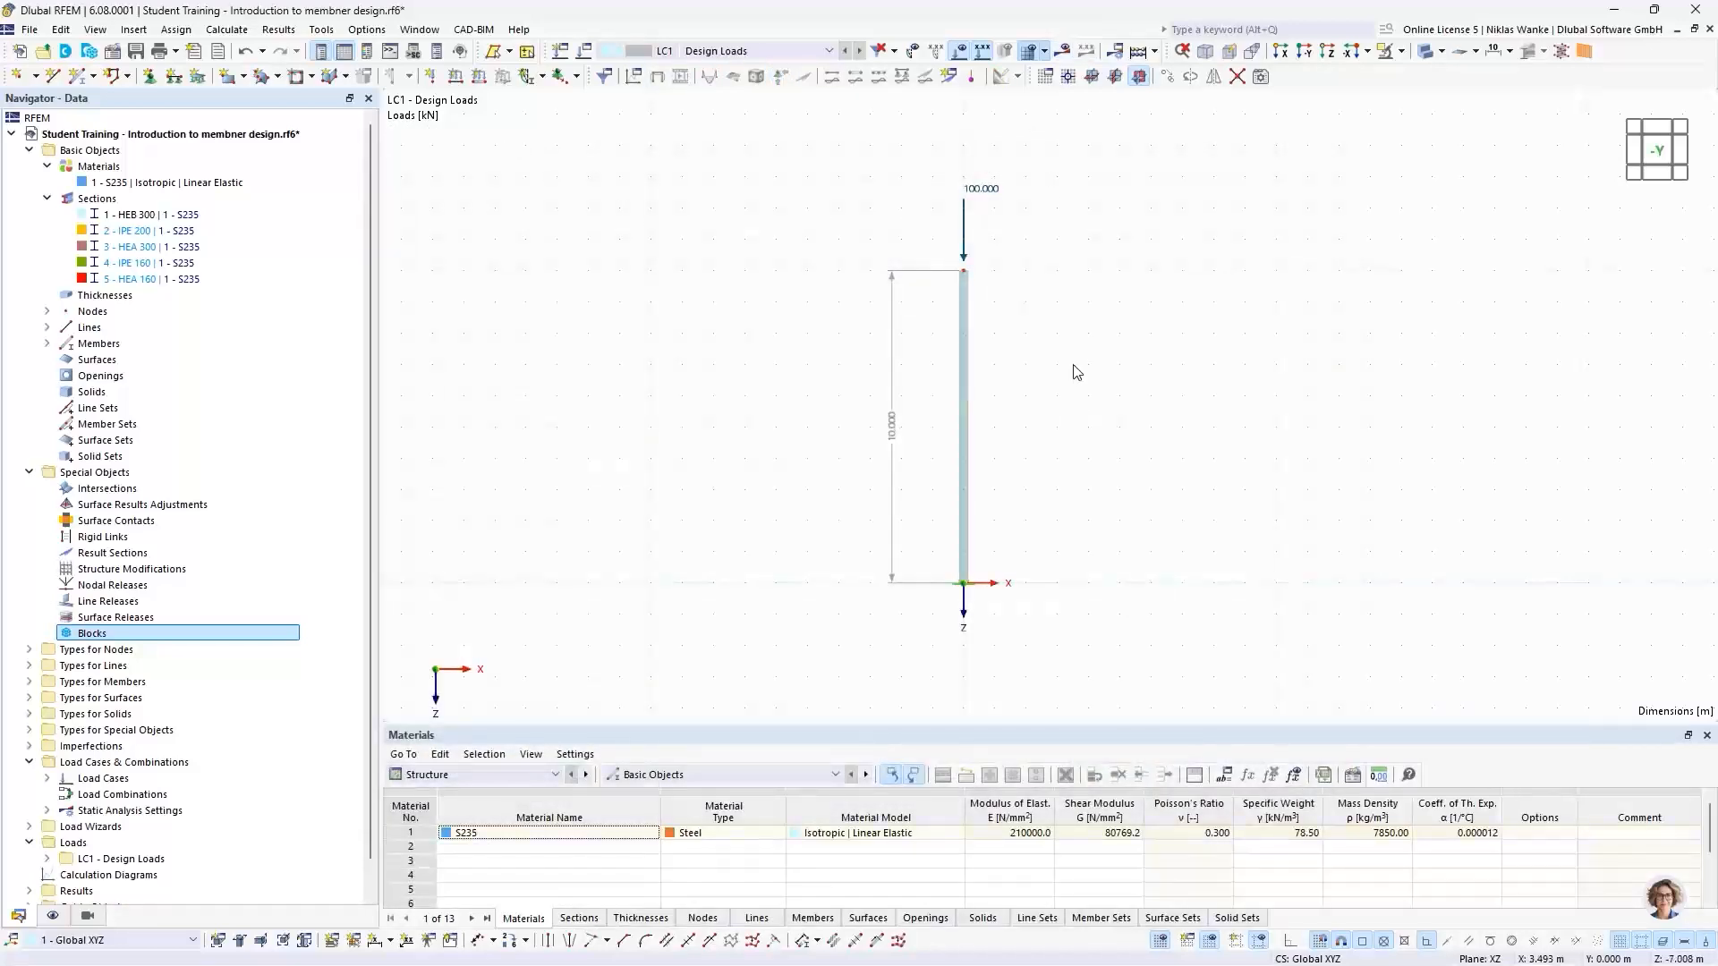
Activate the Structure Stability add-on in the model's base data
{"action": "middle_click_drag", "start_coordinate": [1060, 423], "coordinate": [1072, 424]}
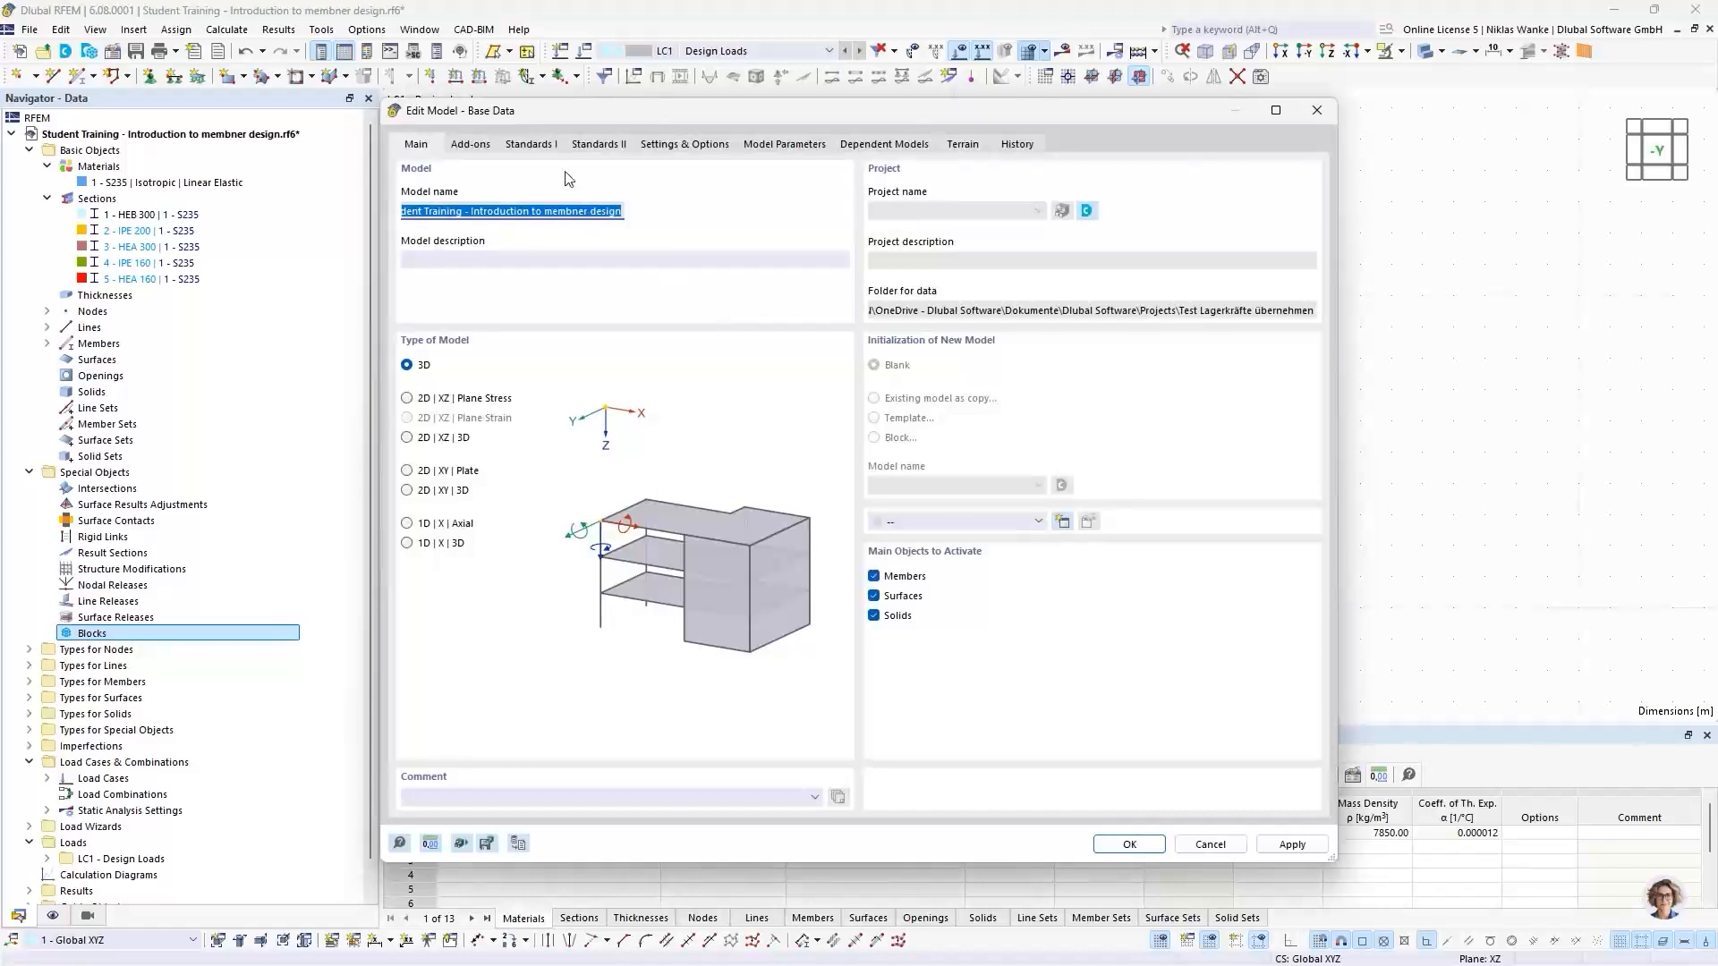
{"action": "left_click", "coordinate": [487, 146]}
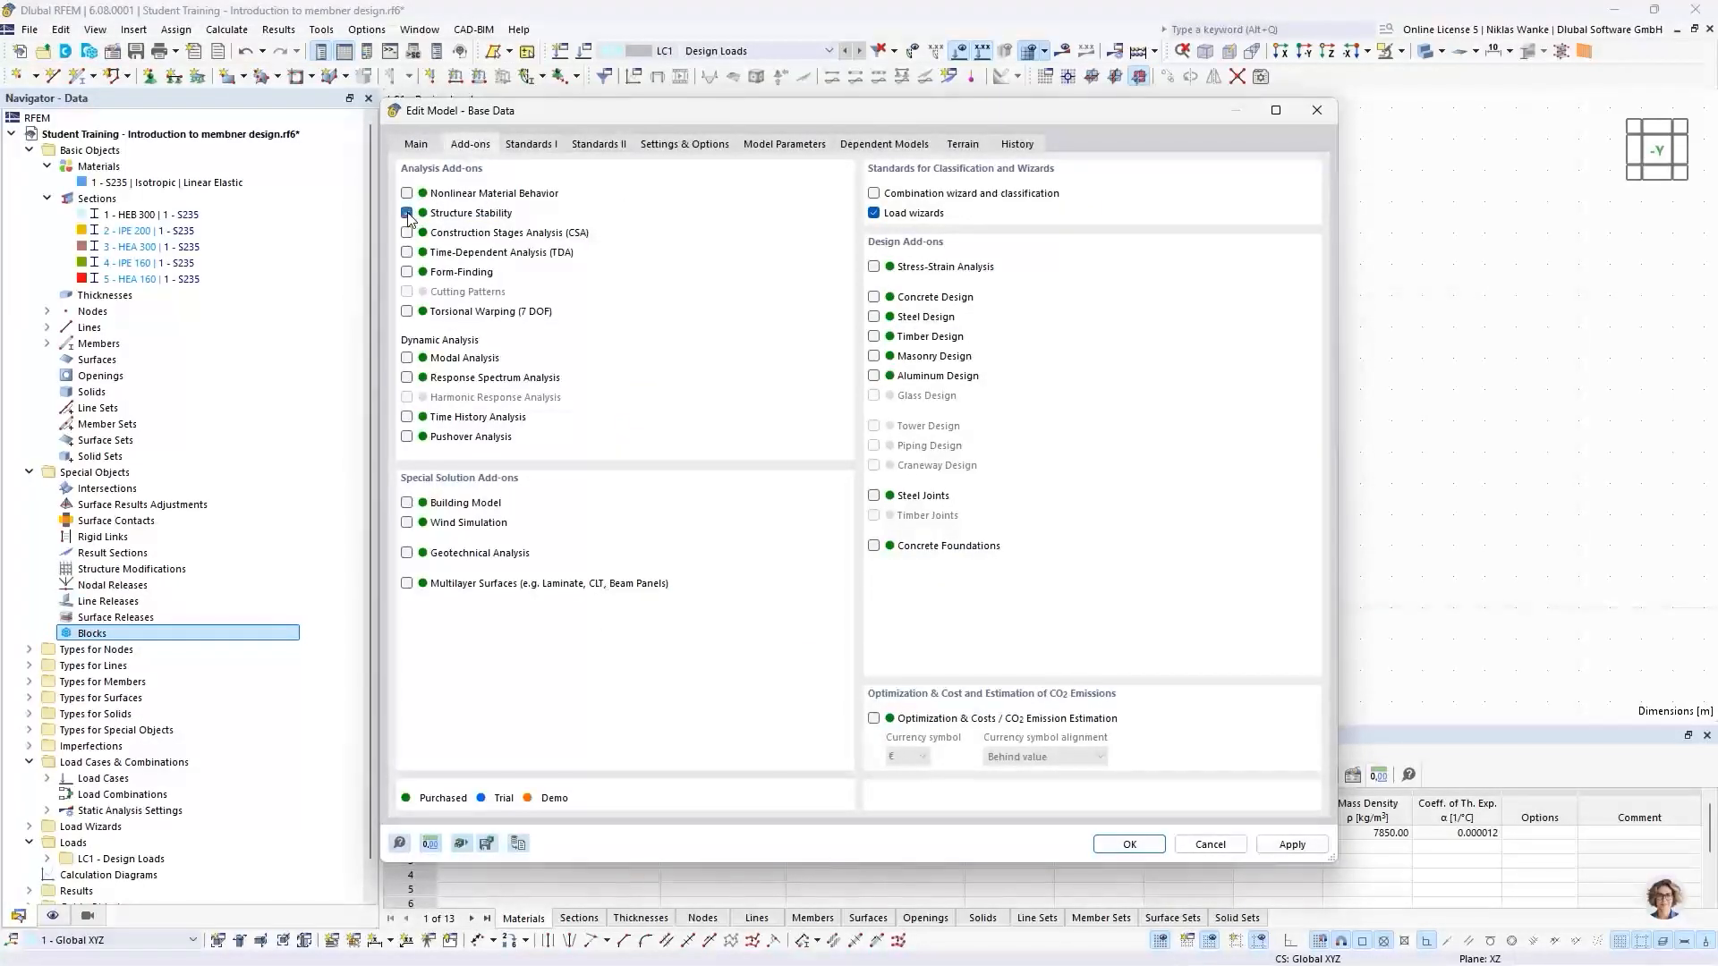
{"action": "left_click", "coordinate": [1109, 846]}
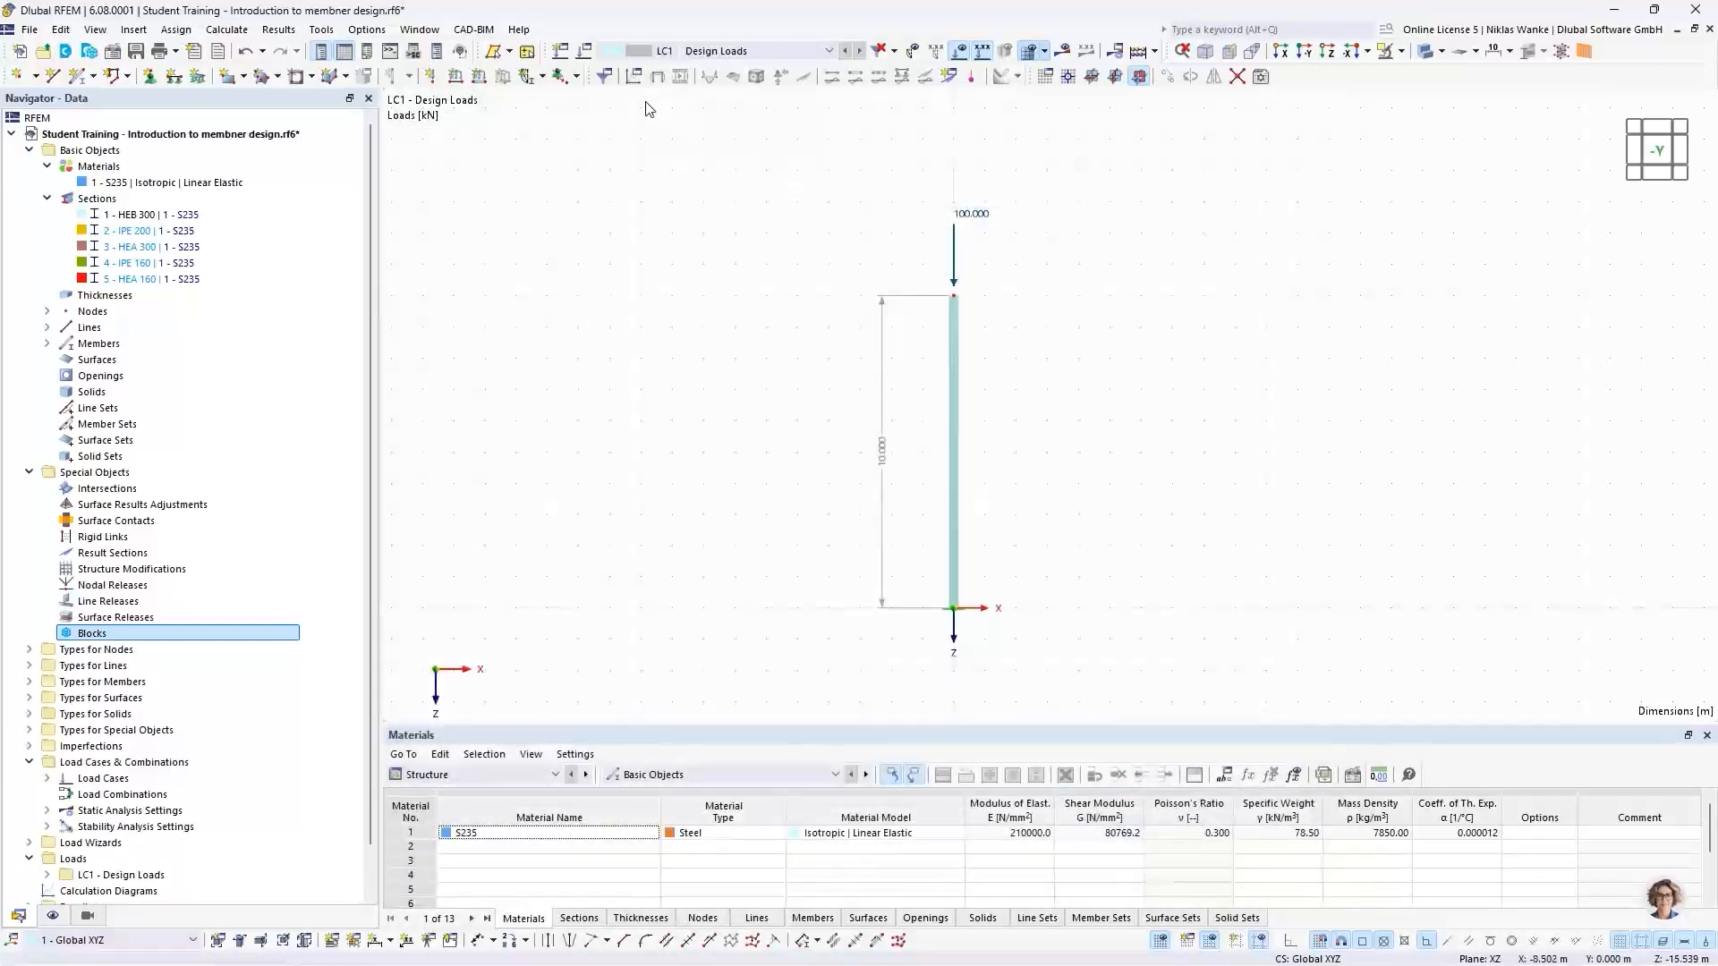
Enable the critical load calculation for LC1 using stability settings ST1, the linear eigenvalue method with Lanczos
{"action": "left_click", "coordinate": [583, 54]}
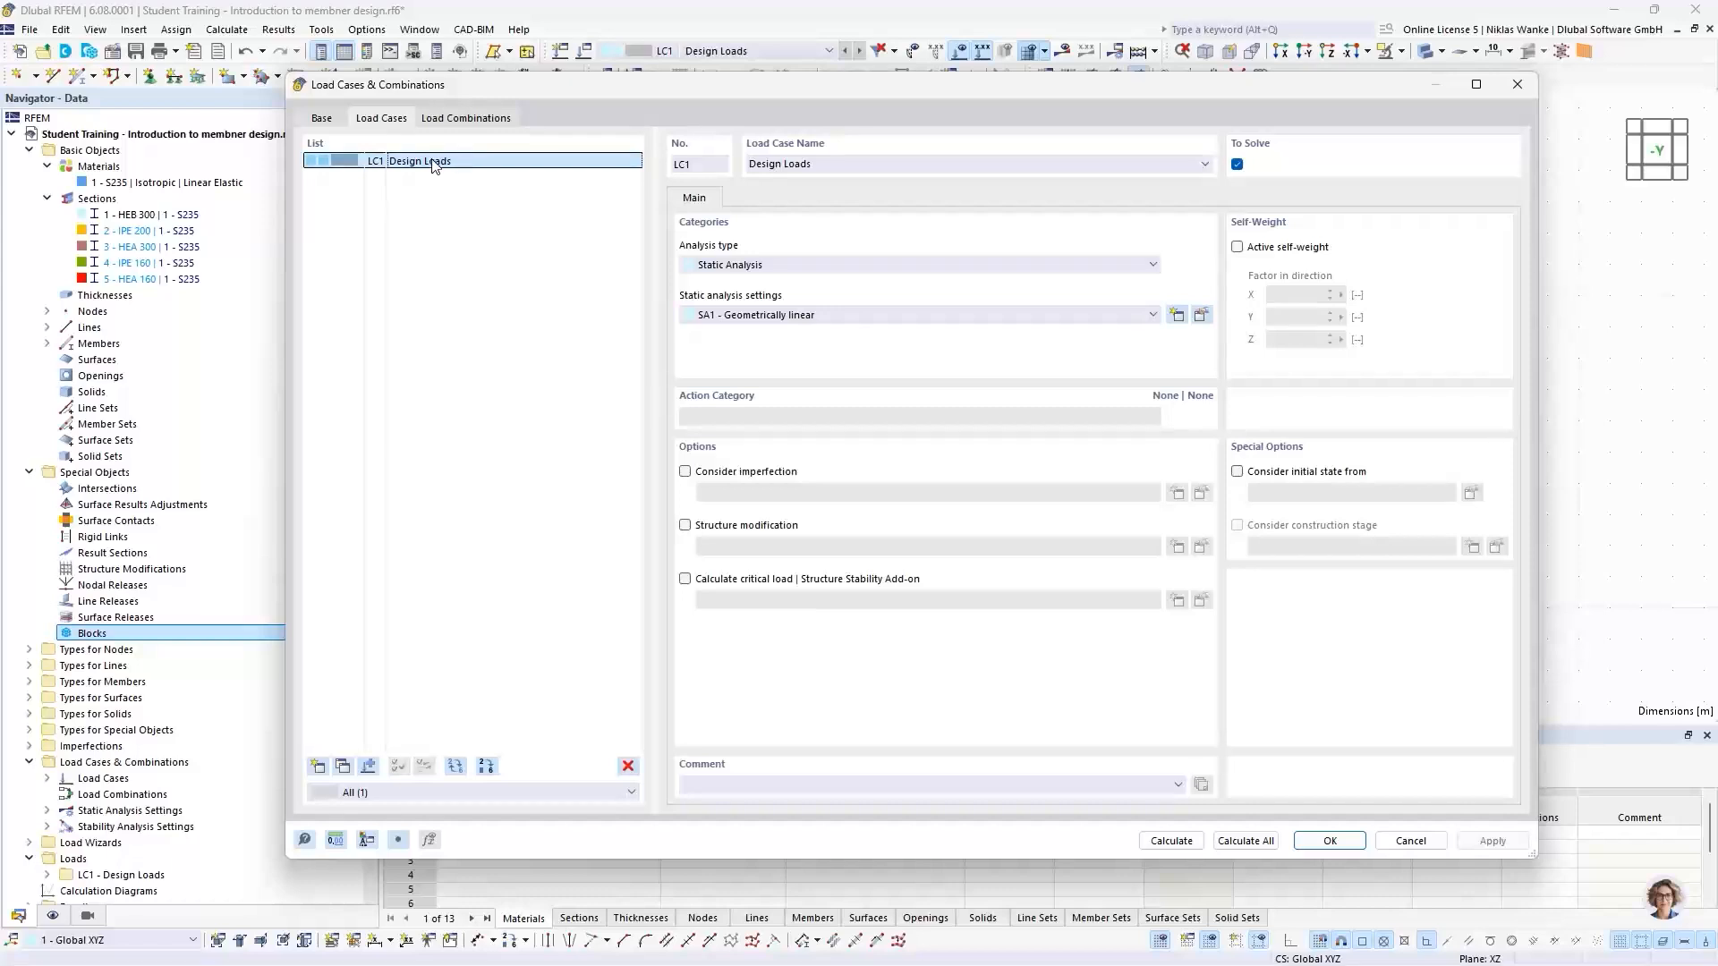
{"action": "left_click", "coordinate": [685, 579]}
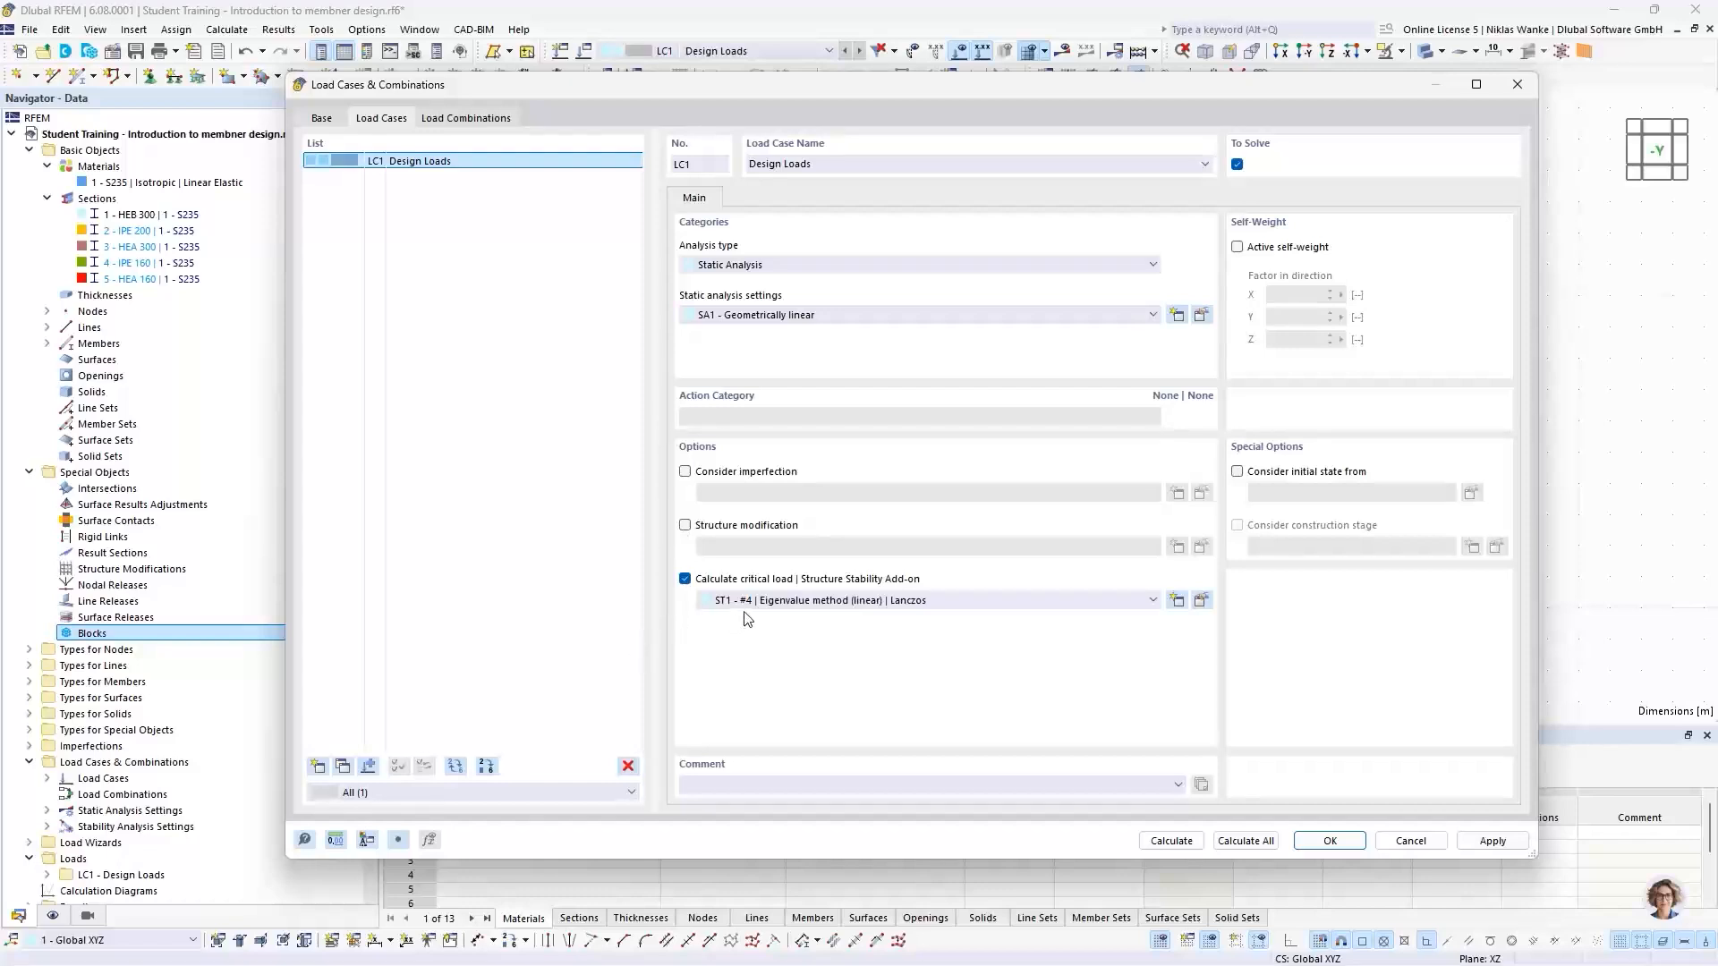
{"action": "left_click", "coordinate": [826, 599]}
{"action": "left_click", "coordinate": [827, 599]}
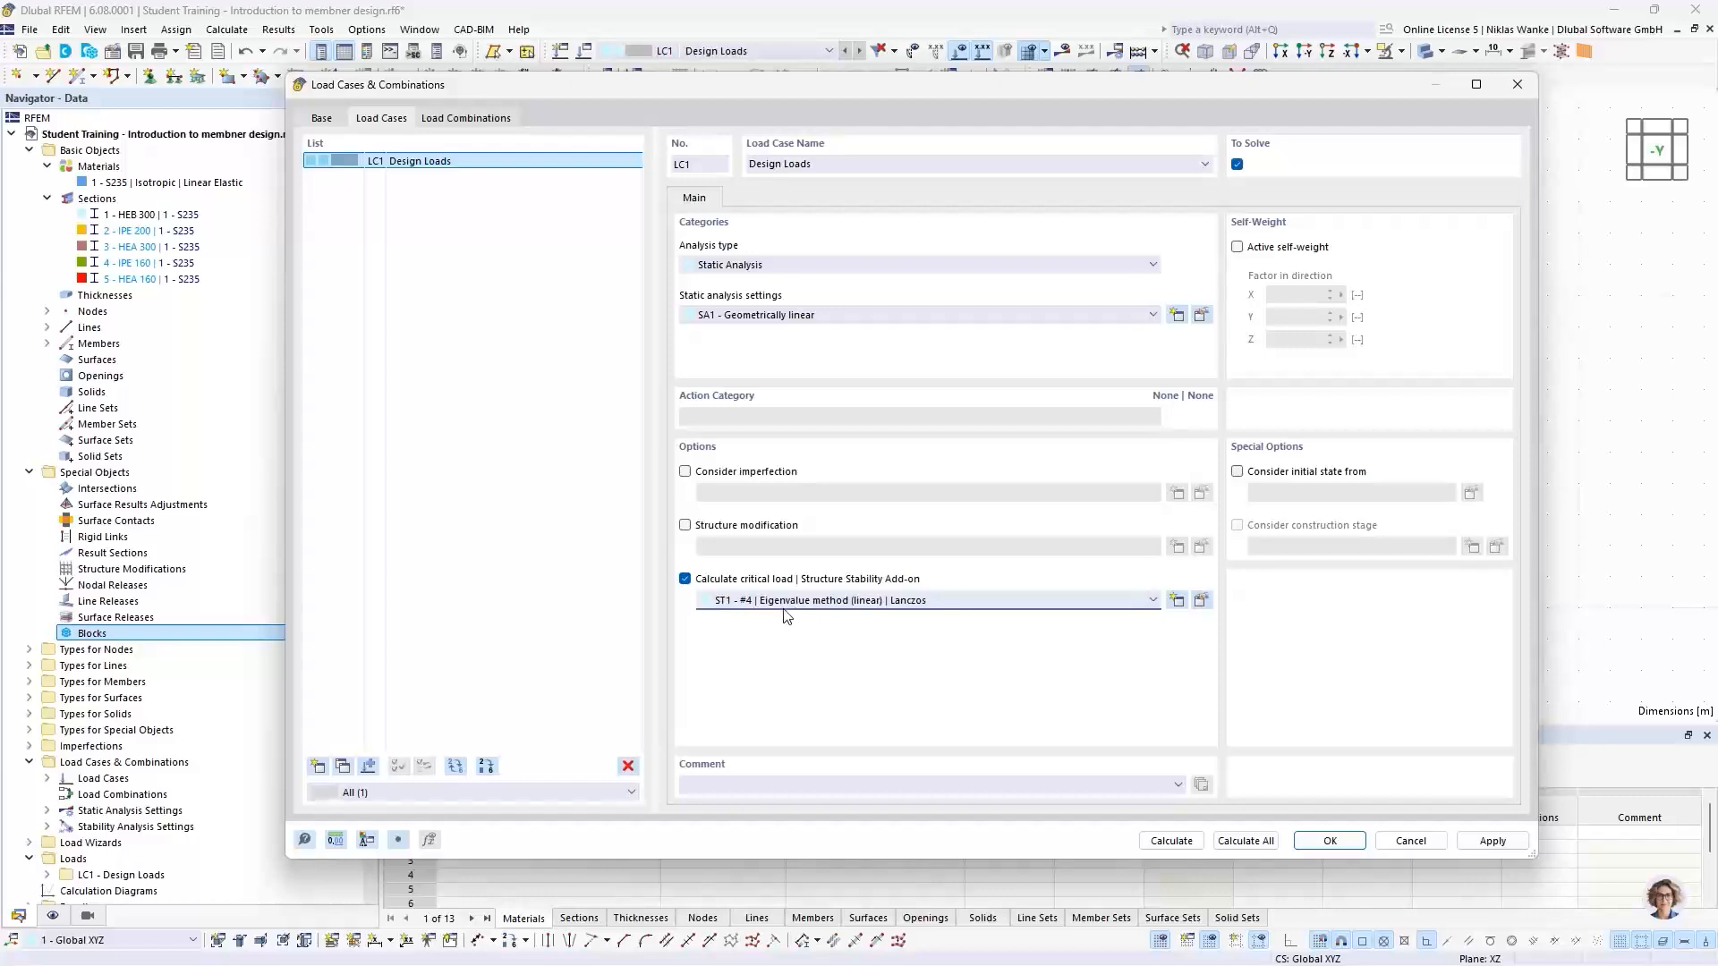
Review the ST1 stability settings, keep the linear eigenvalue method, 4 lowest eigenvalues and Lanczos, and accept the load case
{"action": "left_click", "coordinate": [1201, 600]}
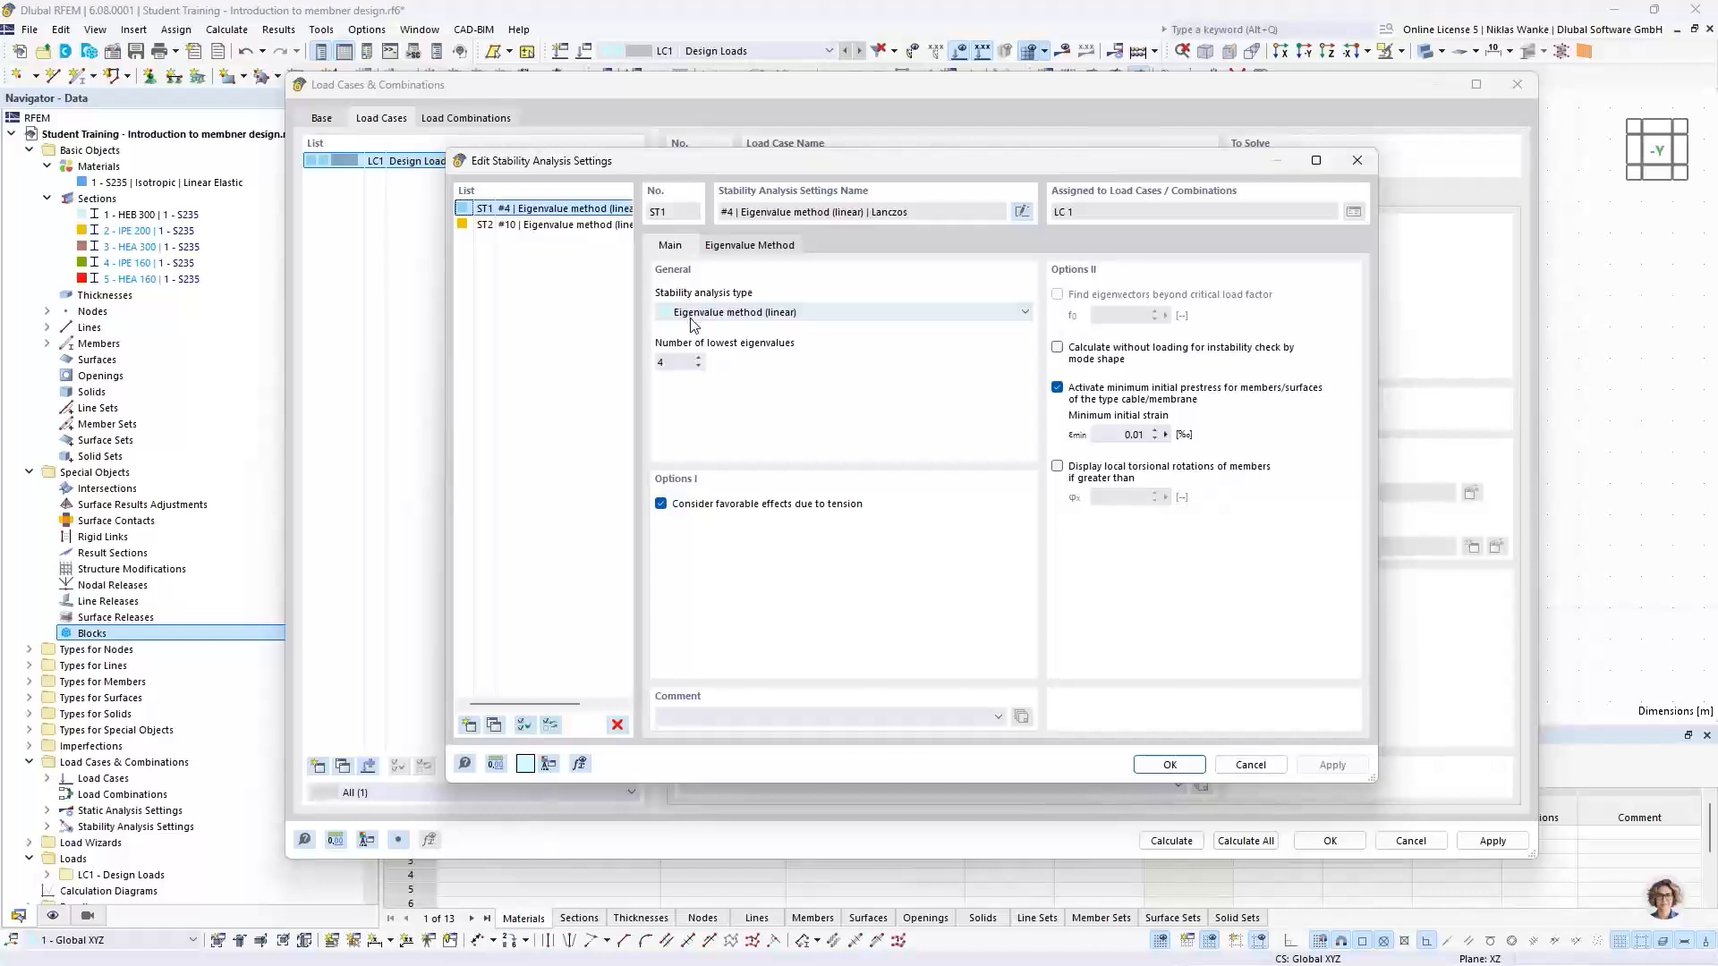
{"action": "left_click", "coordinate": [875, 313]}
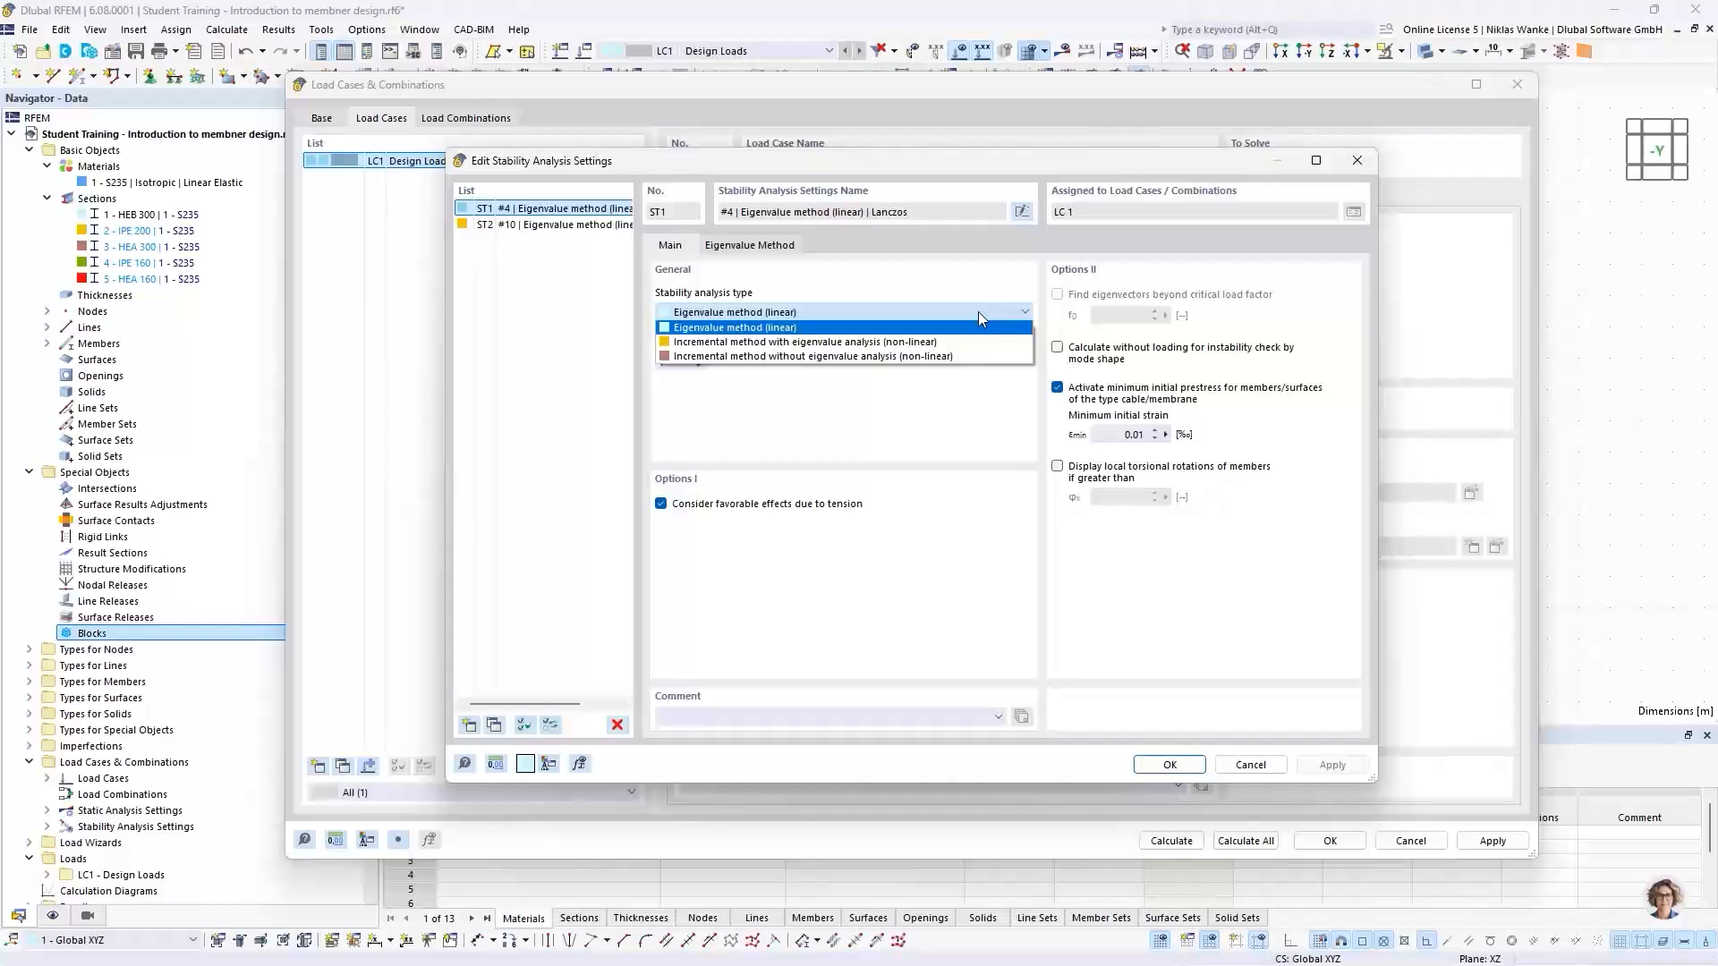
{"action": "left_click", "coordinate": [819, 313]}
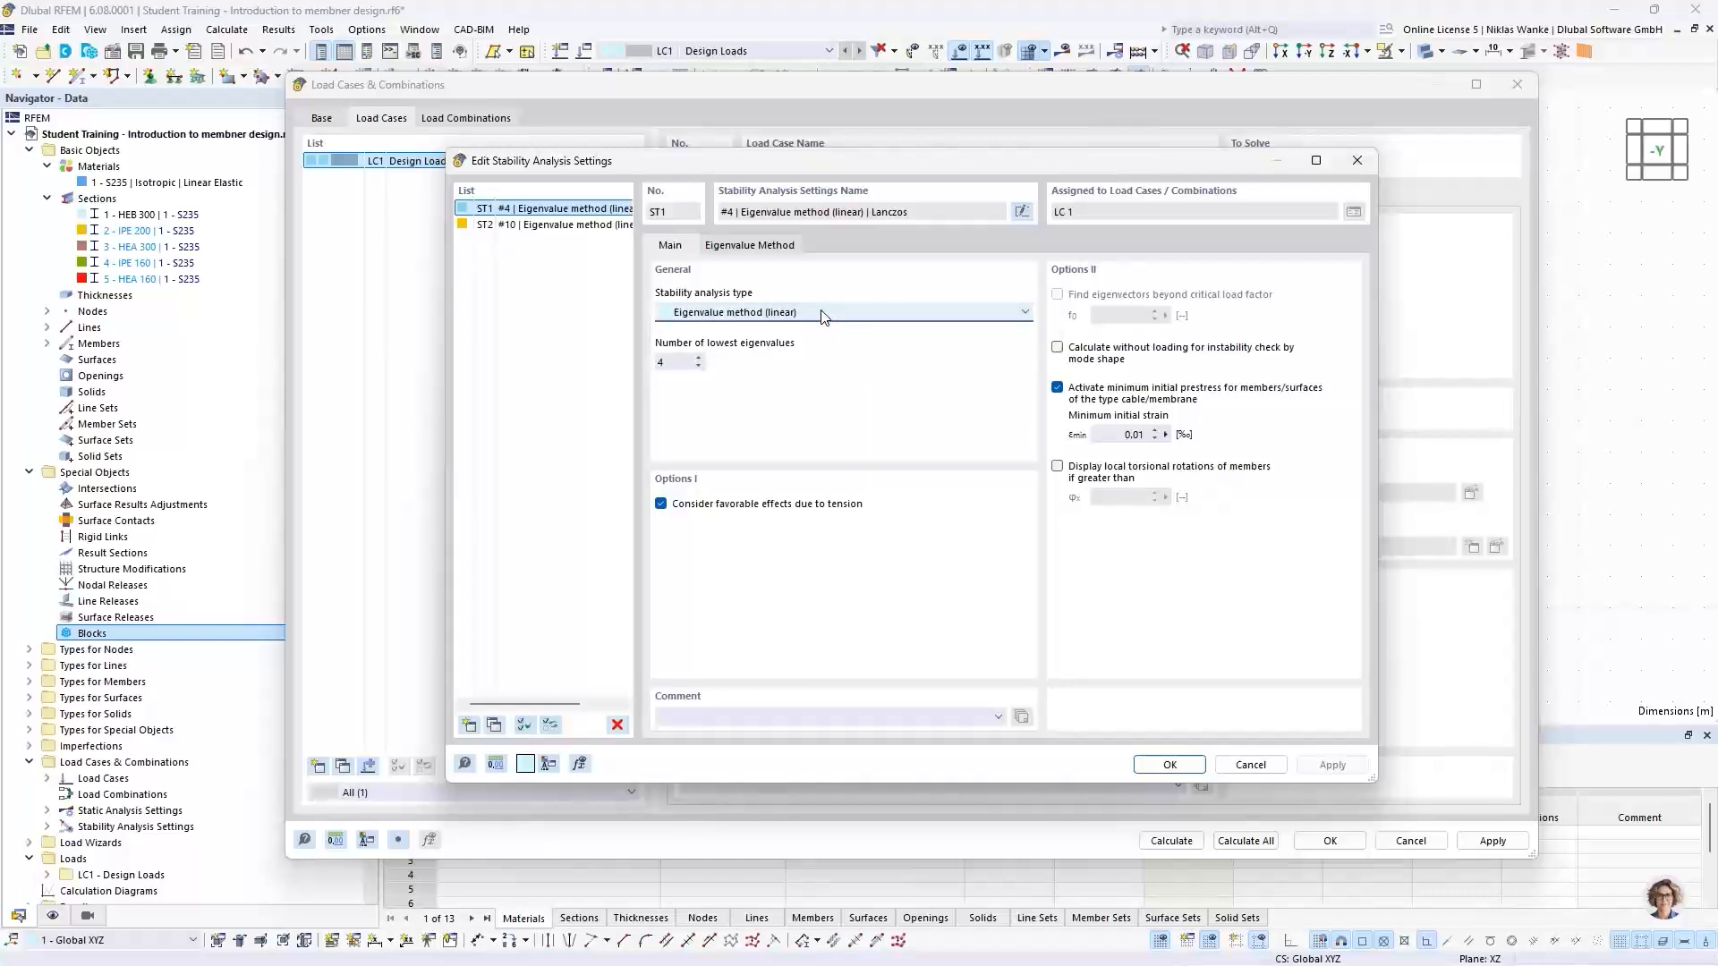
{"action": "left_click", "coordinate": [681, 363]}
{"action": "left_click", "coordinate": [700, 358]}
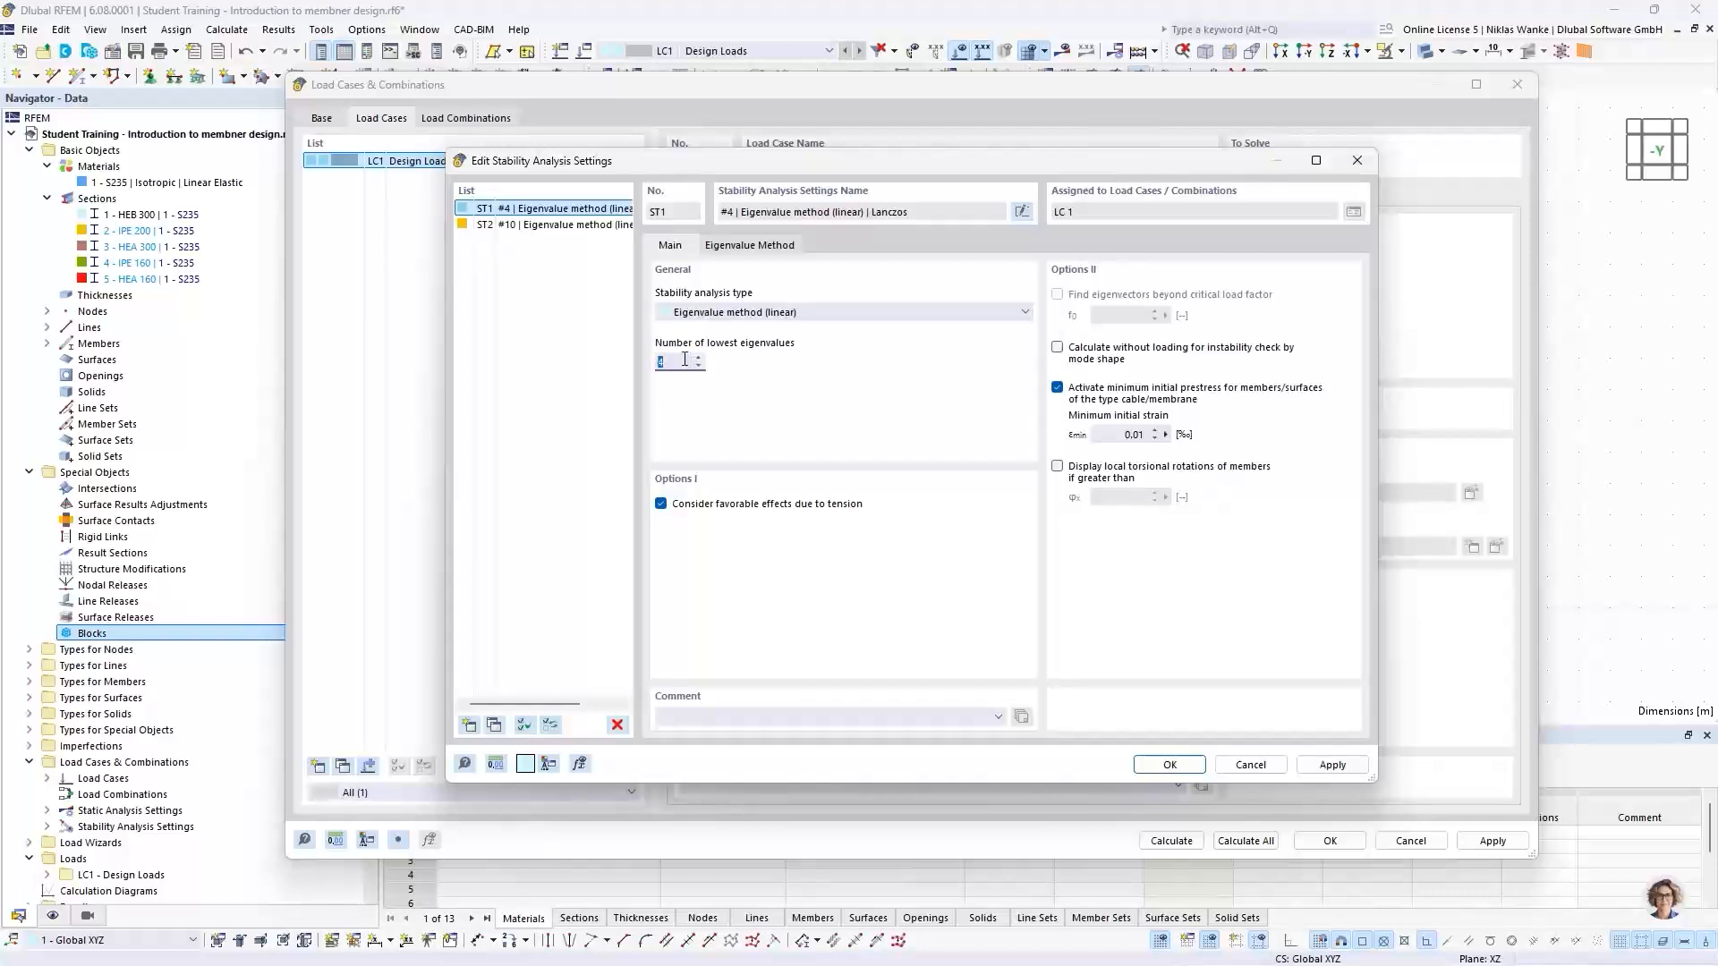
{"action": "left_click", "coordinate": [766, 247]}
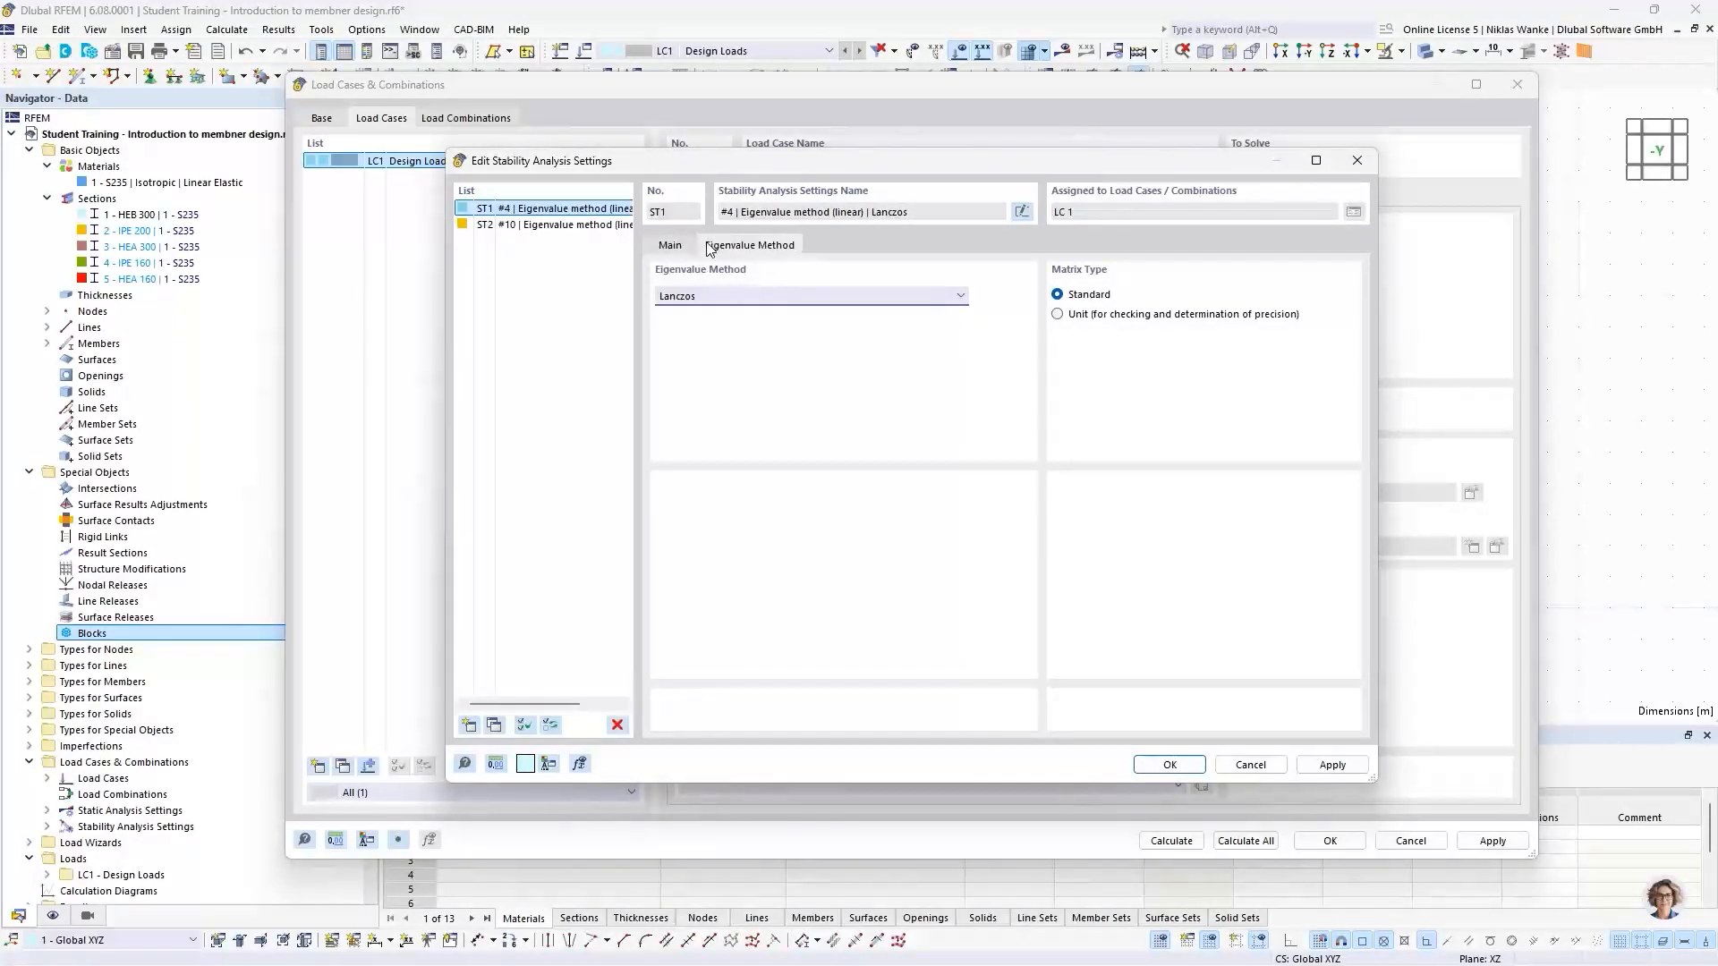
{"action": "left_click", "coordinate": [736, 298]}
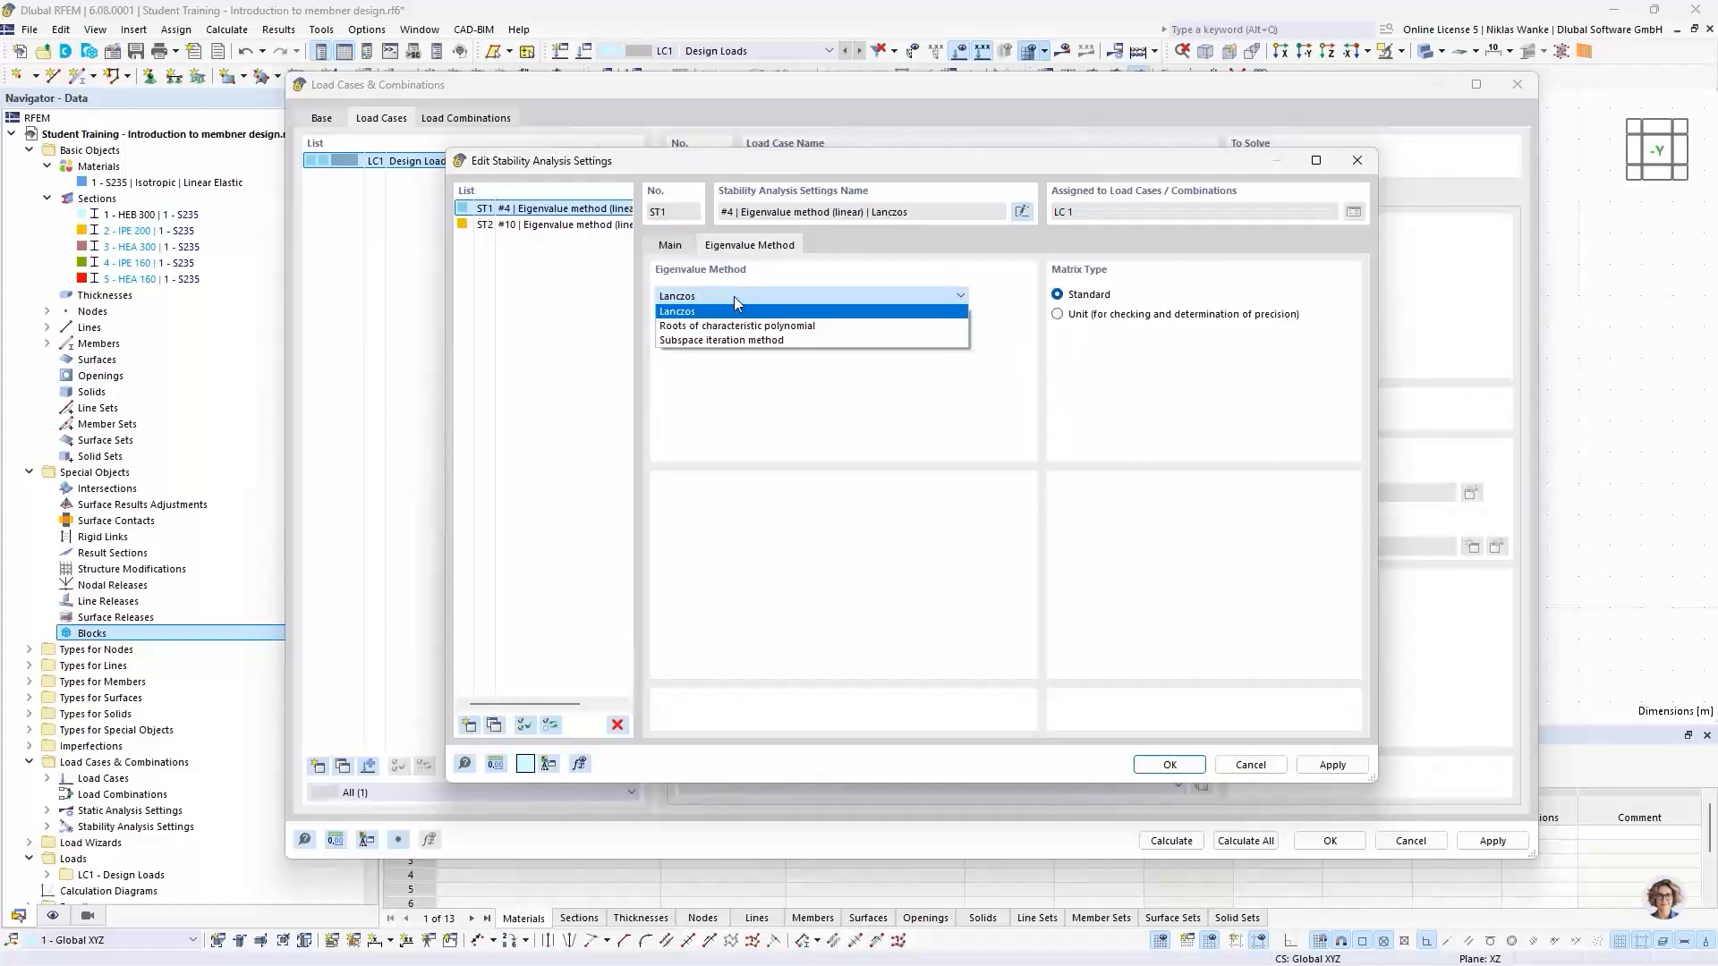
{"action": "left_click", "coordinate": [736, 298]}
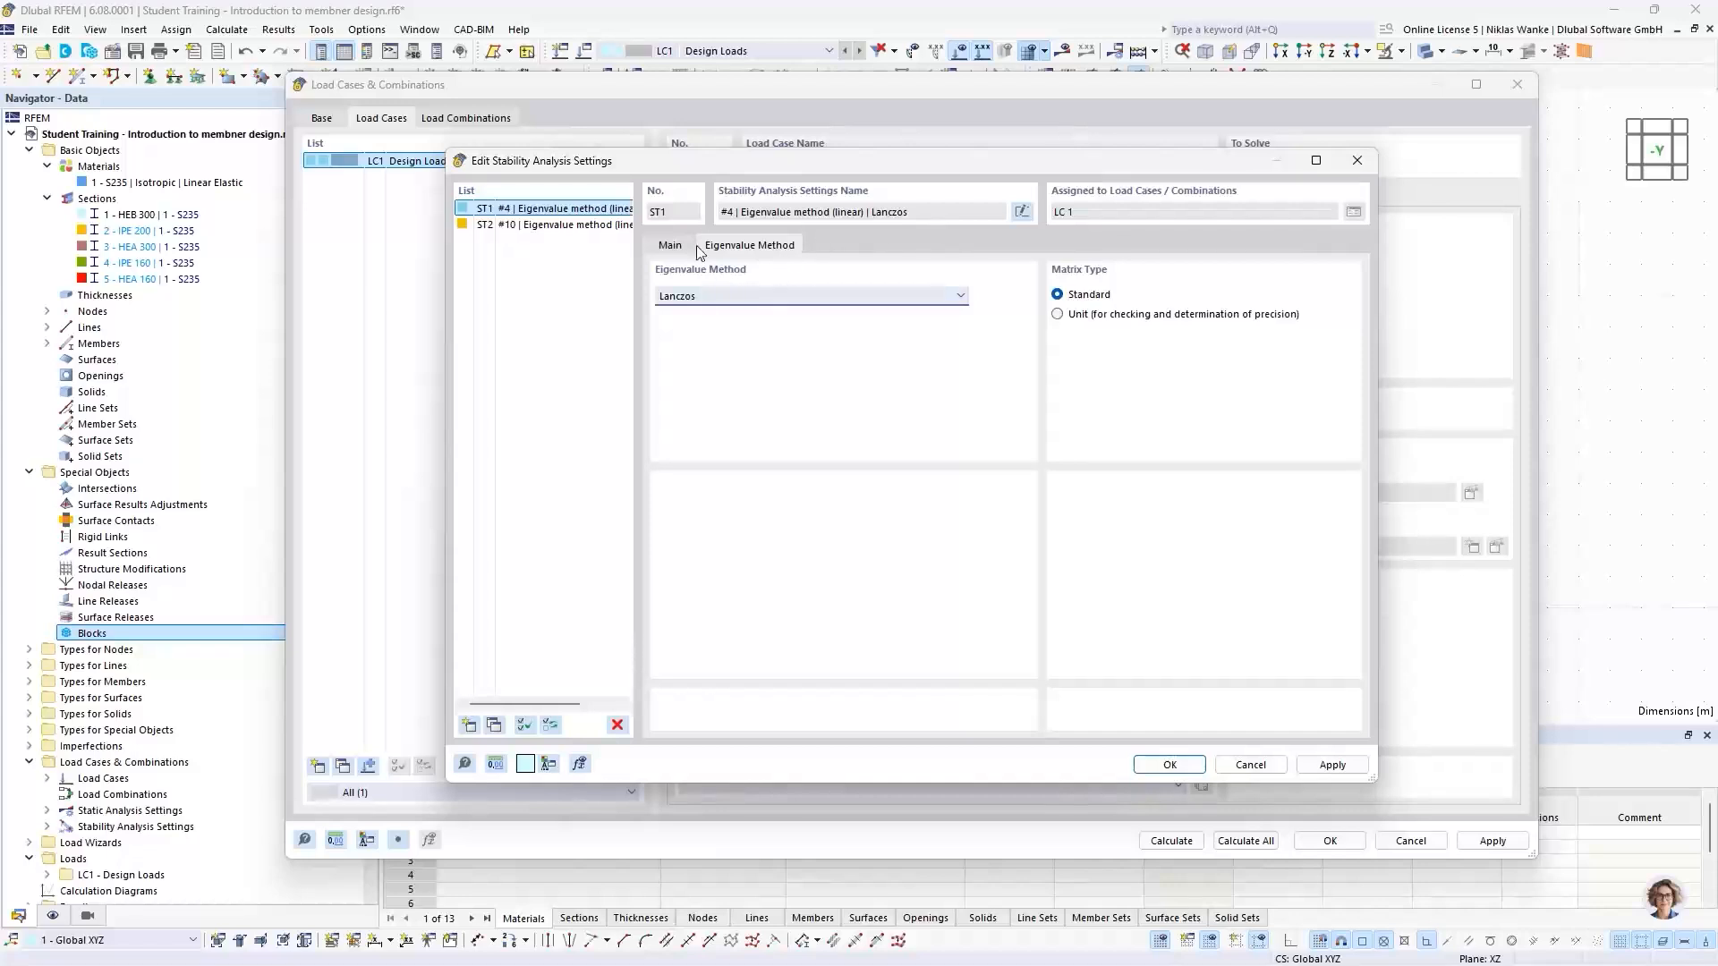
{"action": "left_click", "coordinate": [667, 247]}
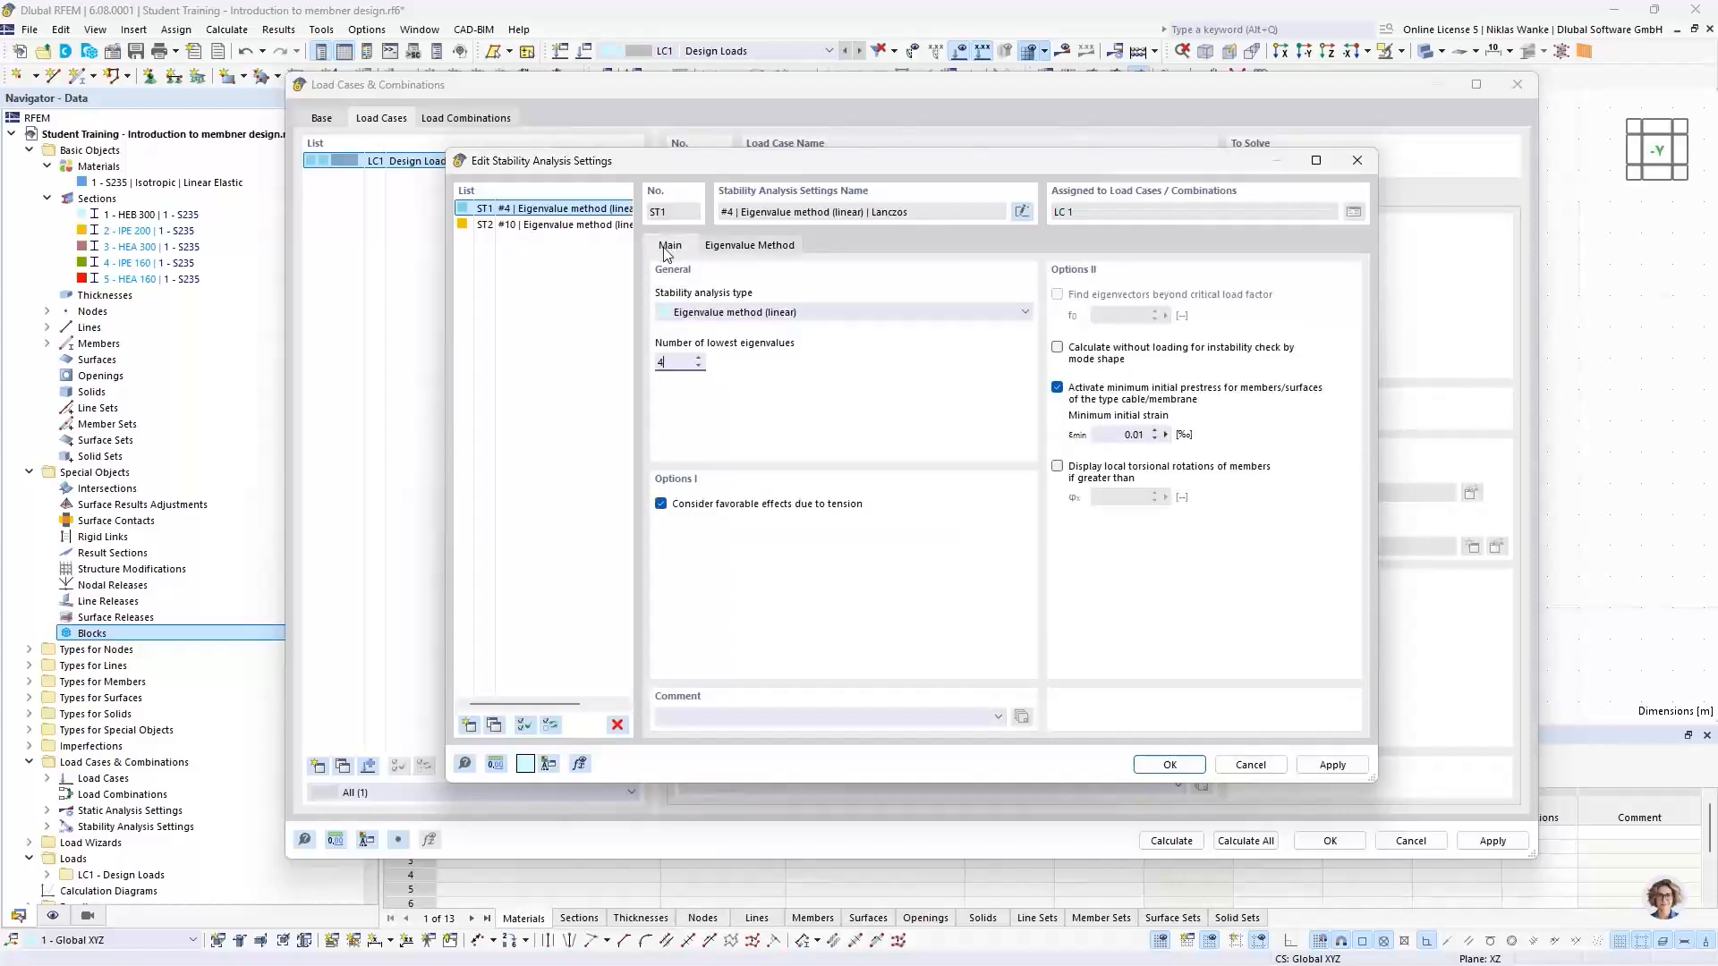
{"action": "left_click", "coordinate": [1170, 762]}
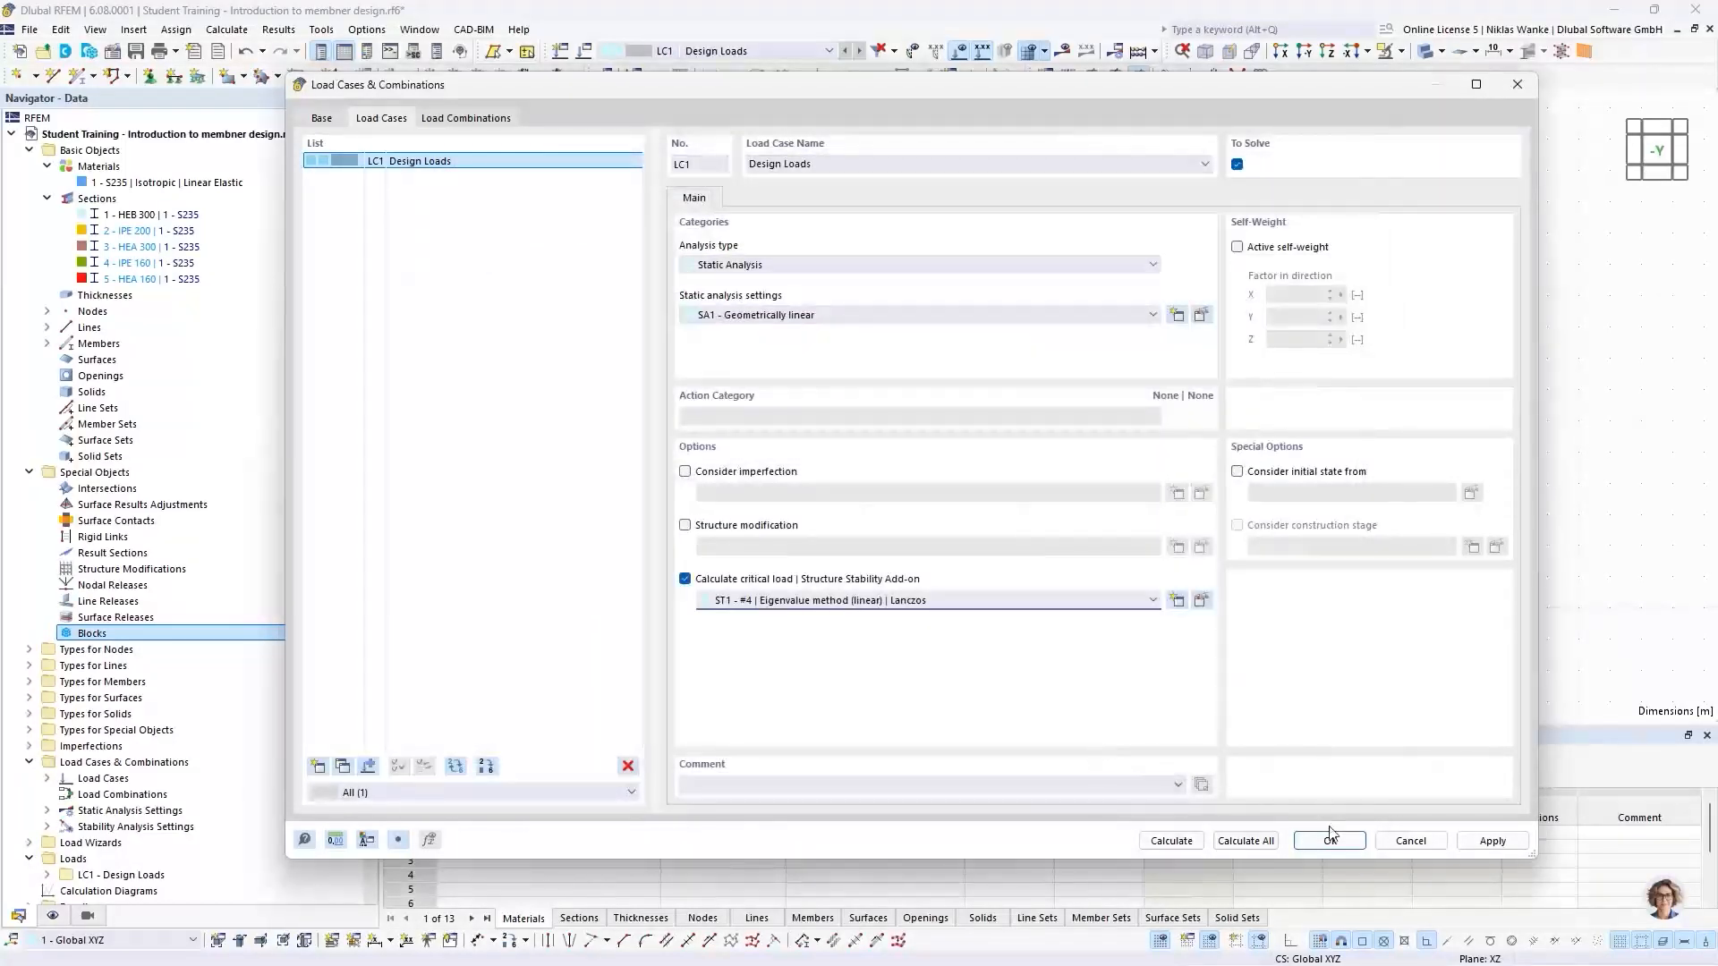
{"action": "left_click", "coordinate": [1330, 840]}
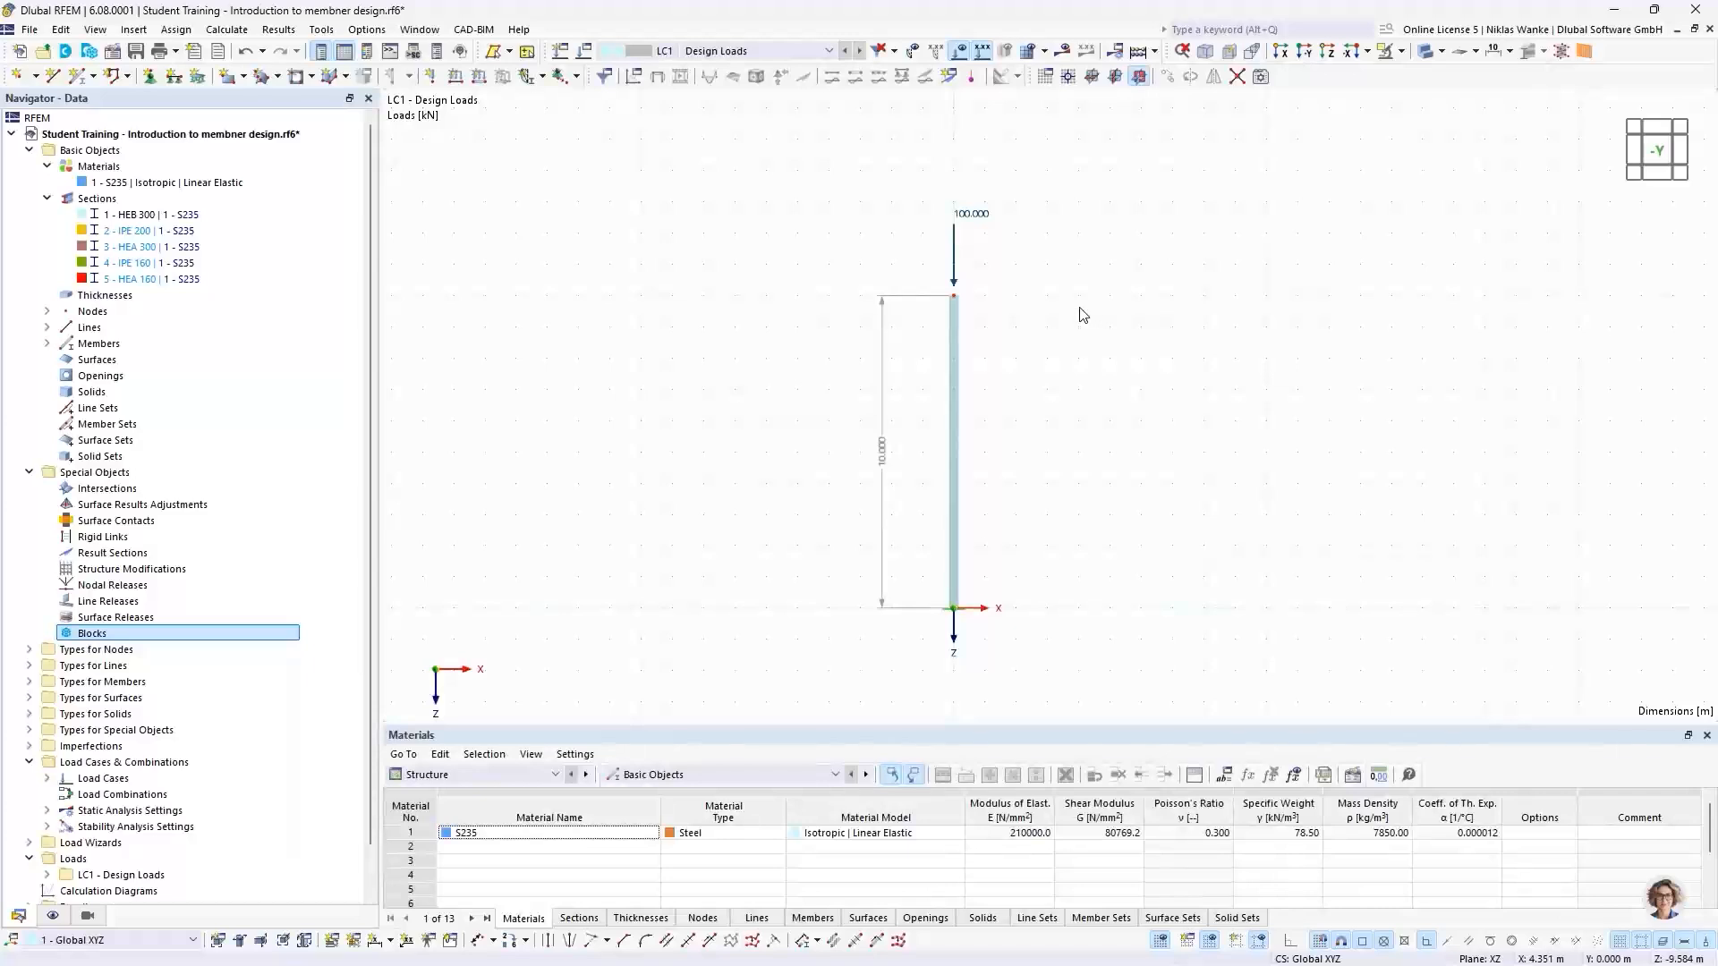
Calculate LC1 and switch the displayed results from static analysis to stability analysis
{"action": "left_click", "coordinate": [1064, 53]}
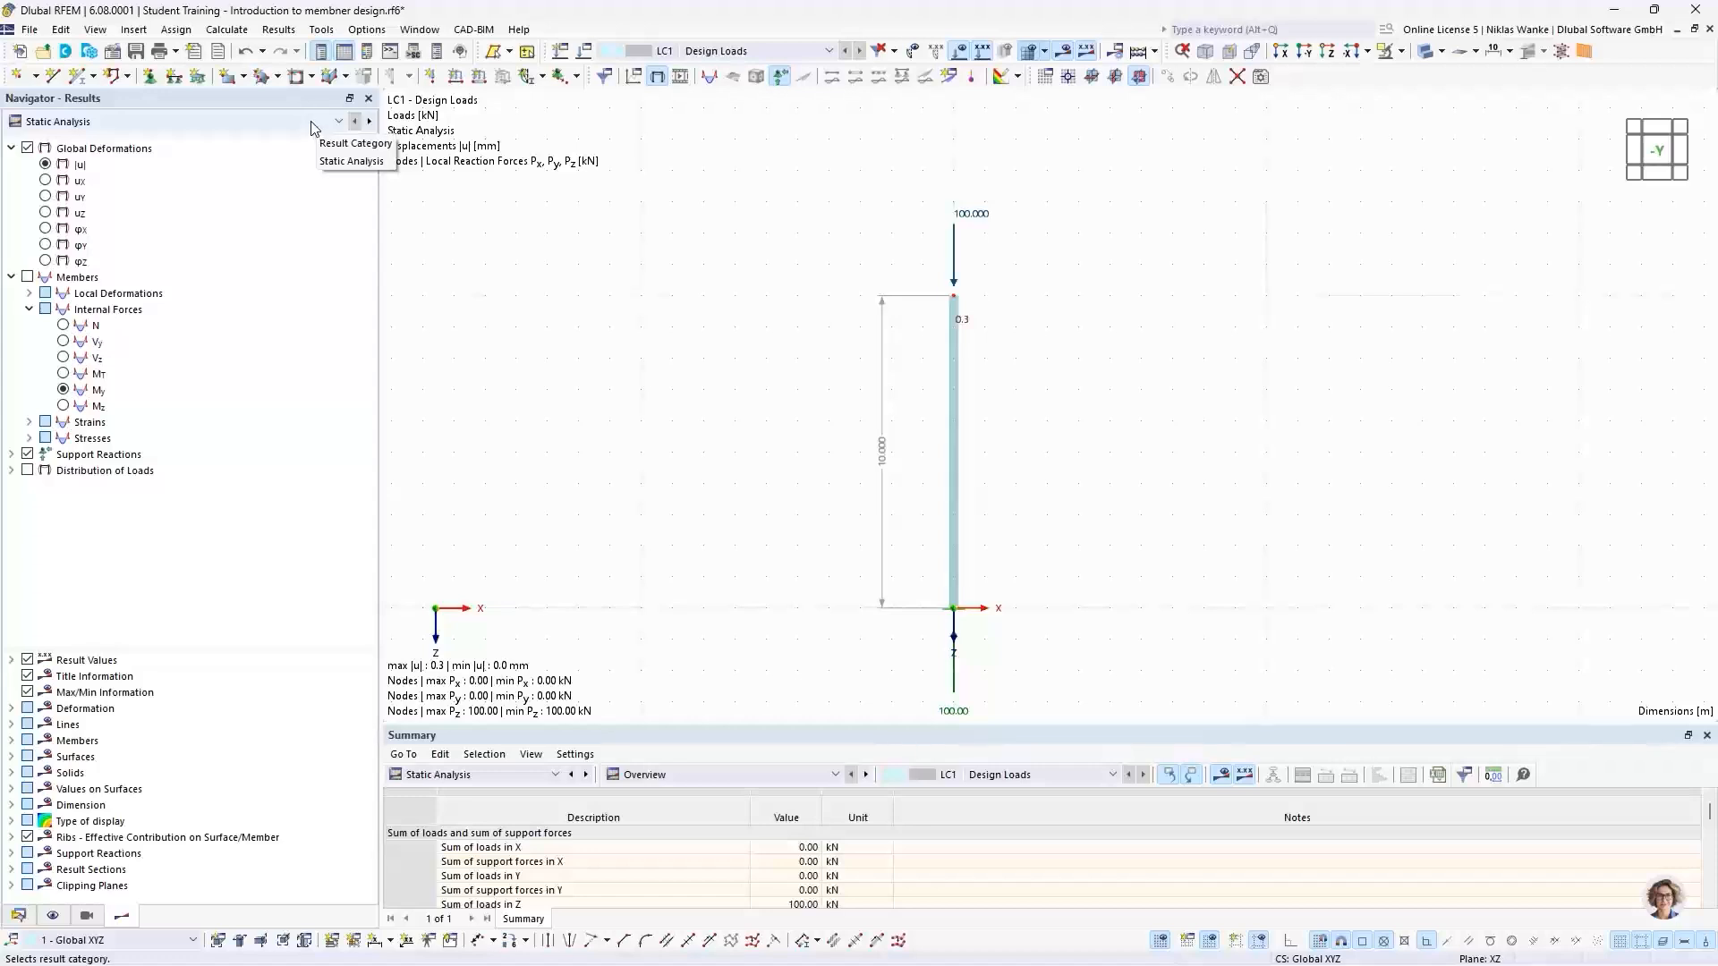
{"action": "left_click", "coordinate": [249, 121]}
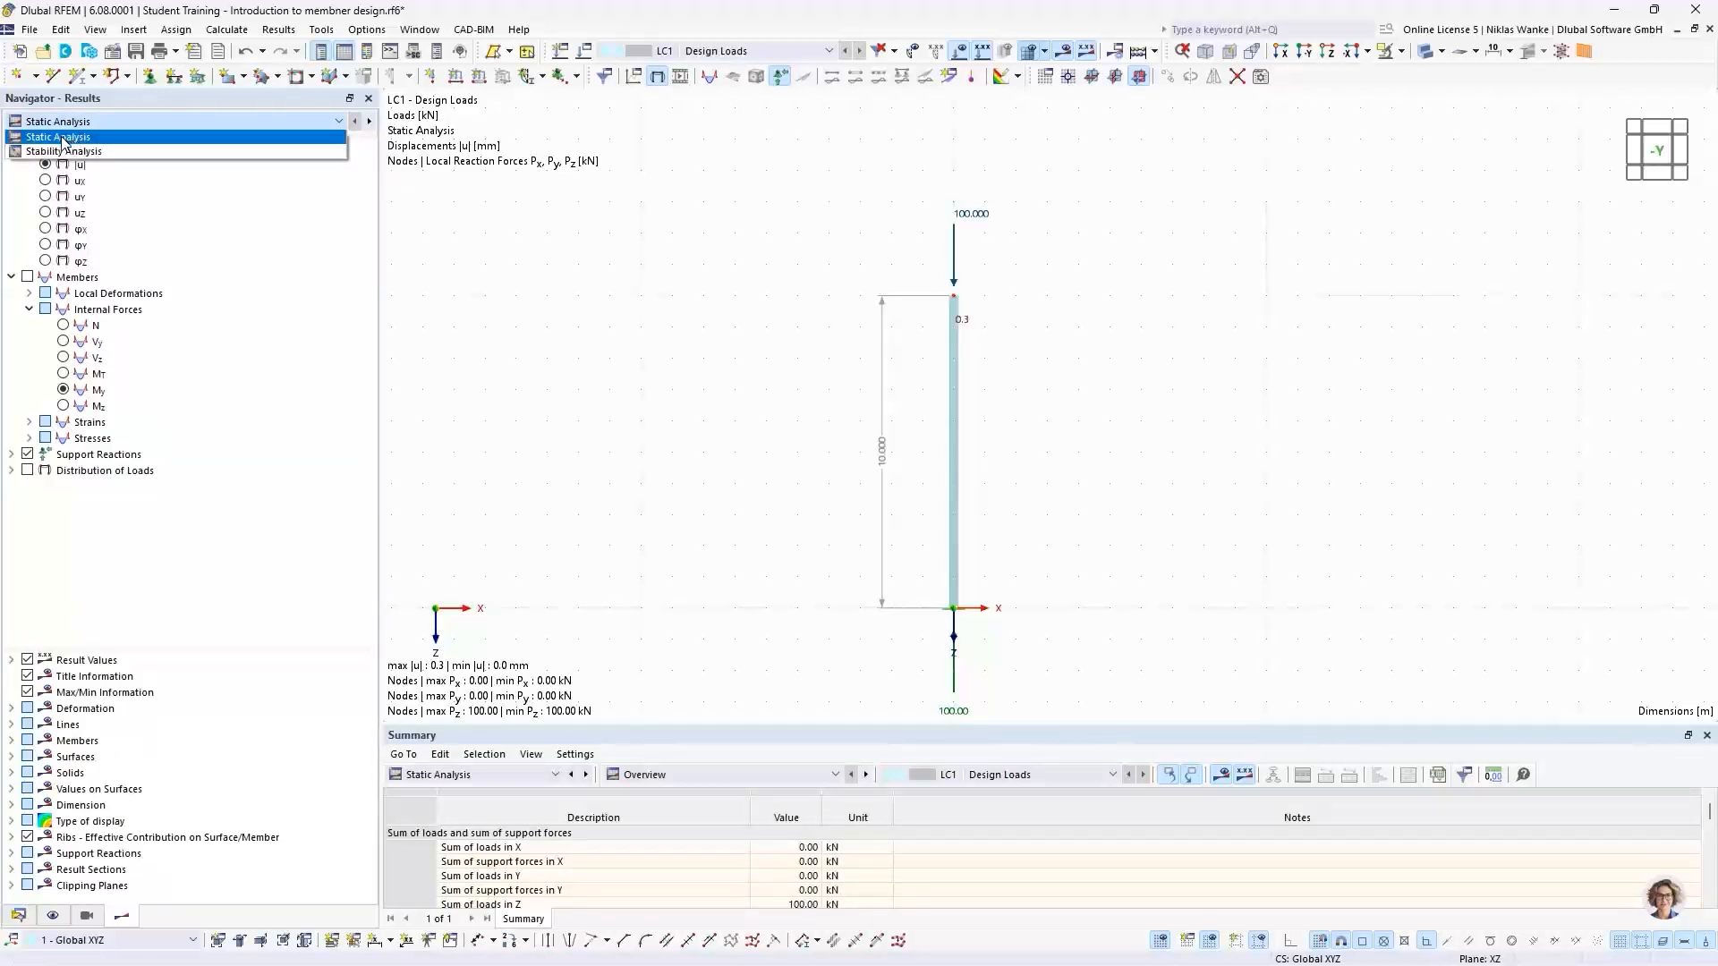
{"action": "left_click", "coordinate": [259, 127]}
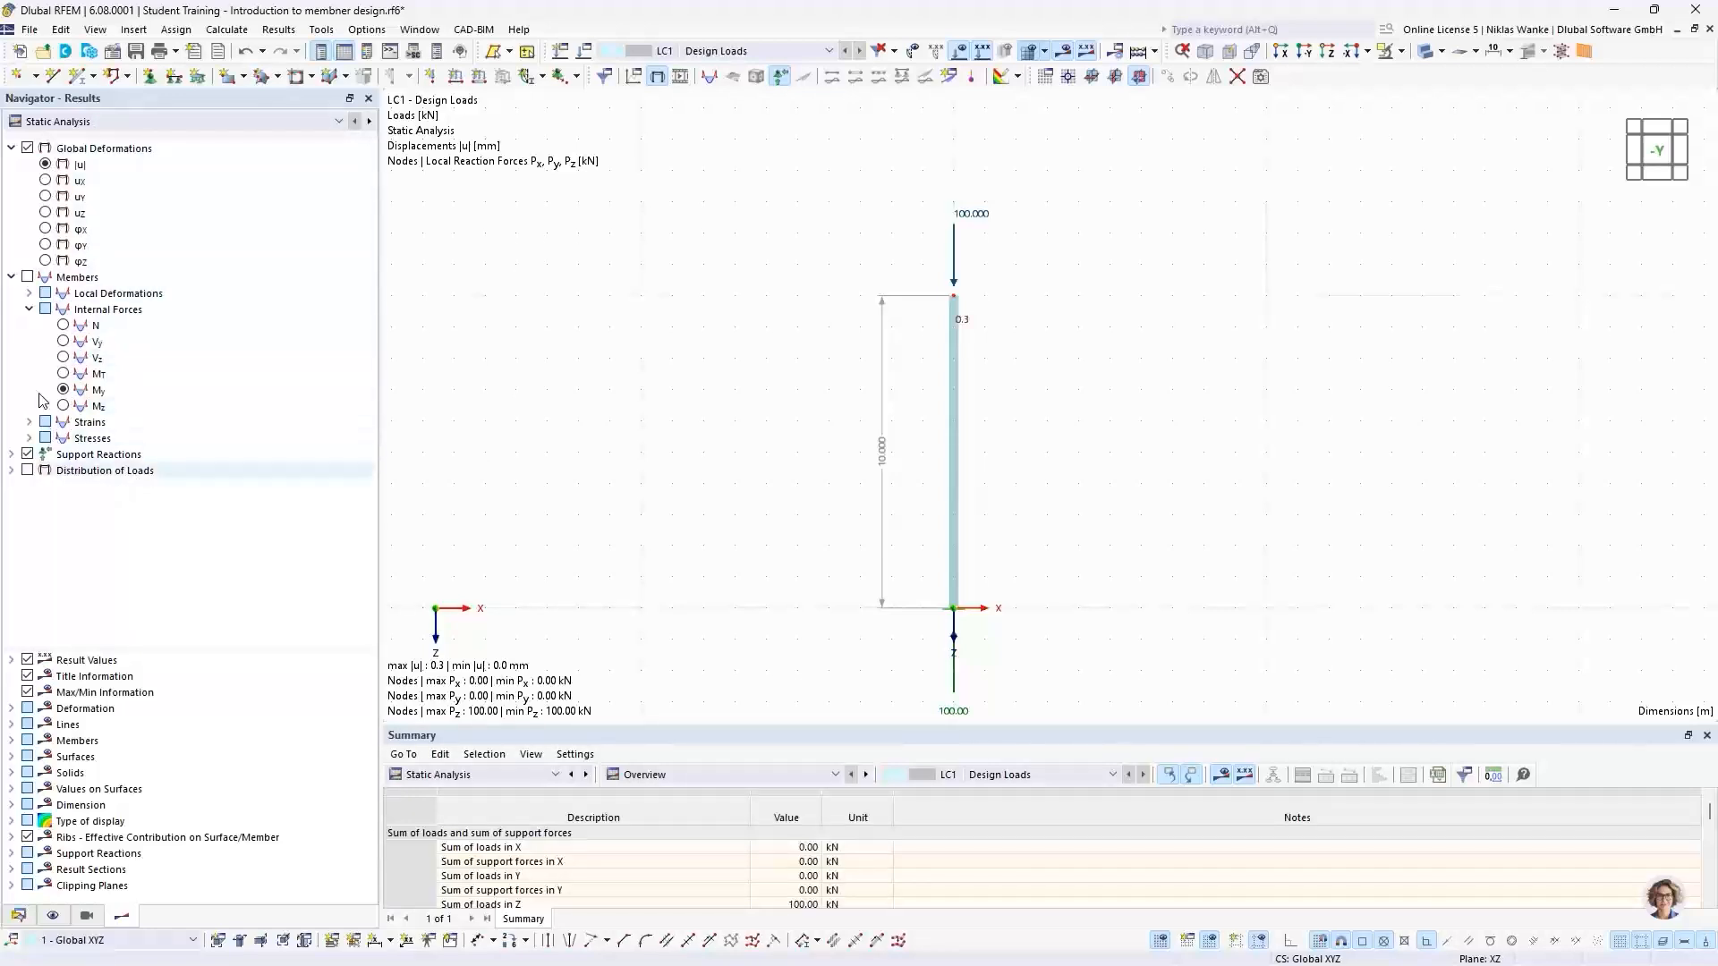
{"action": "left_click", "coordinate": [133, 122]}
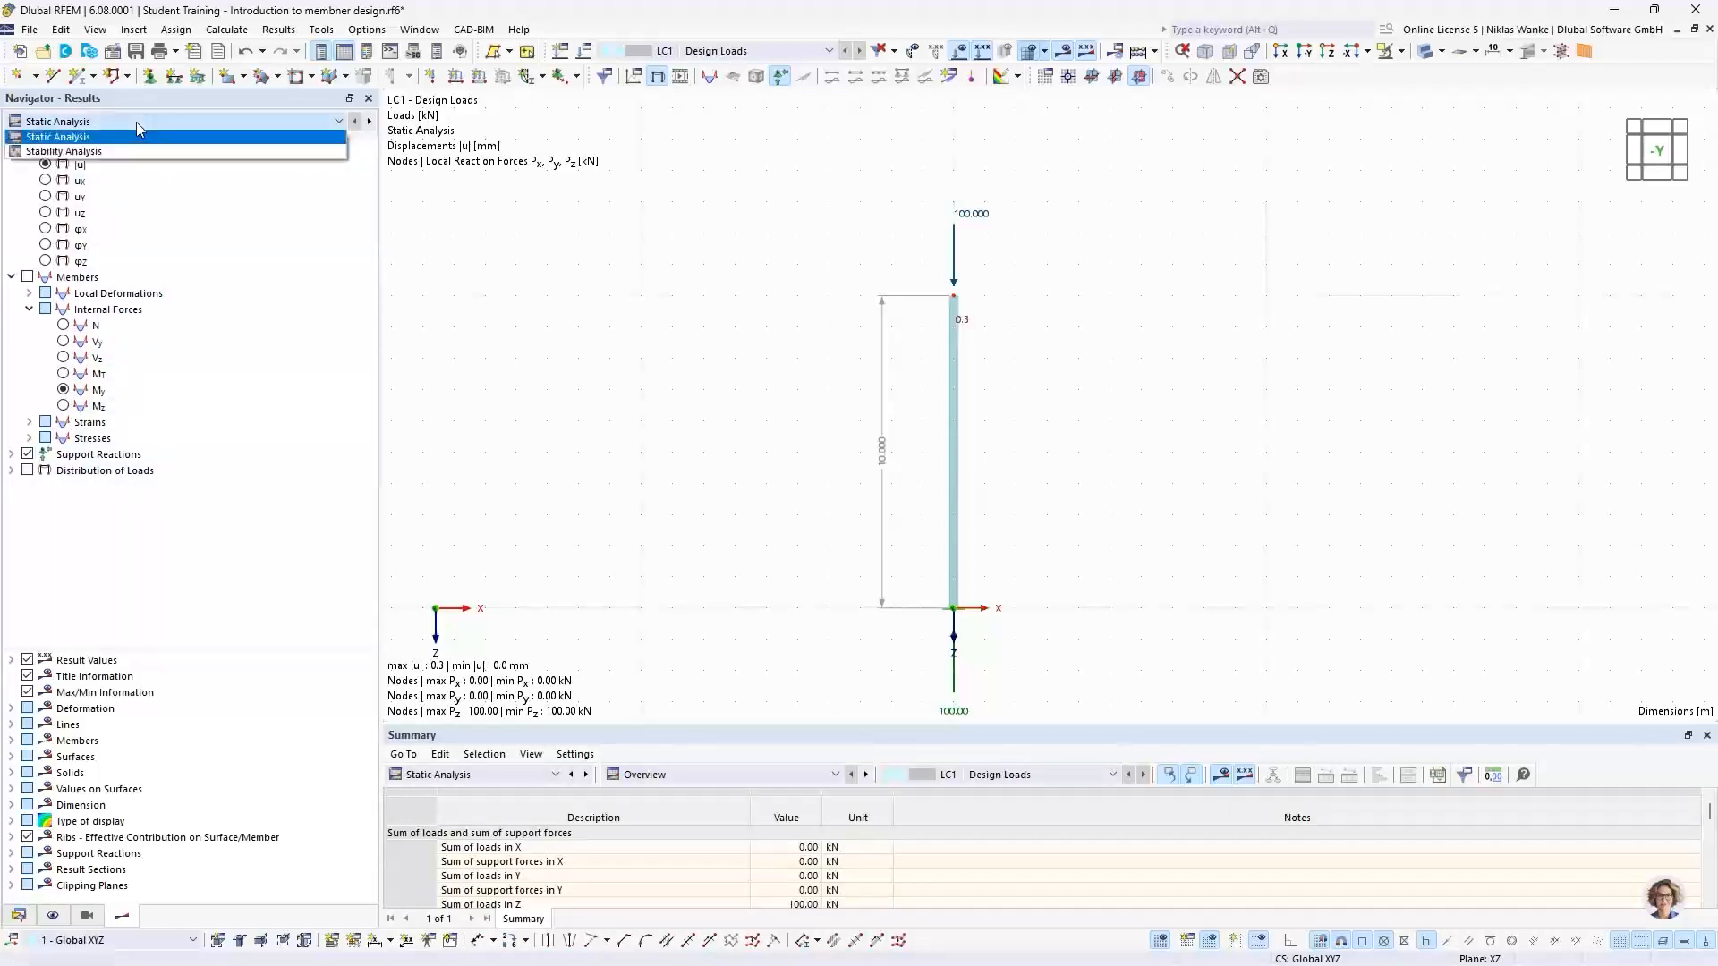
{"action": "left_click", "coordinate": [85, 153]}
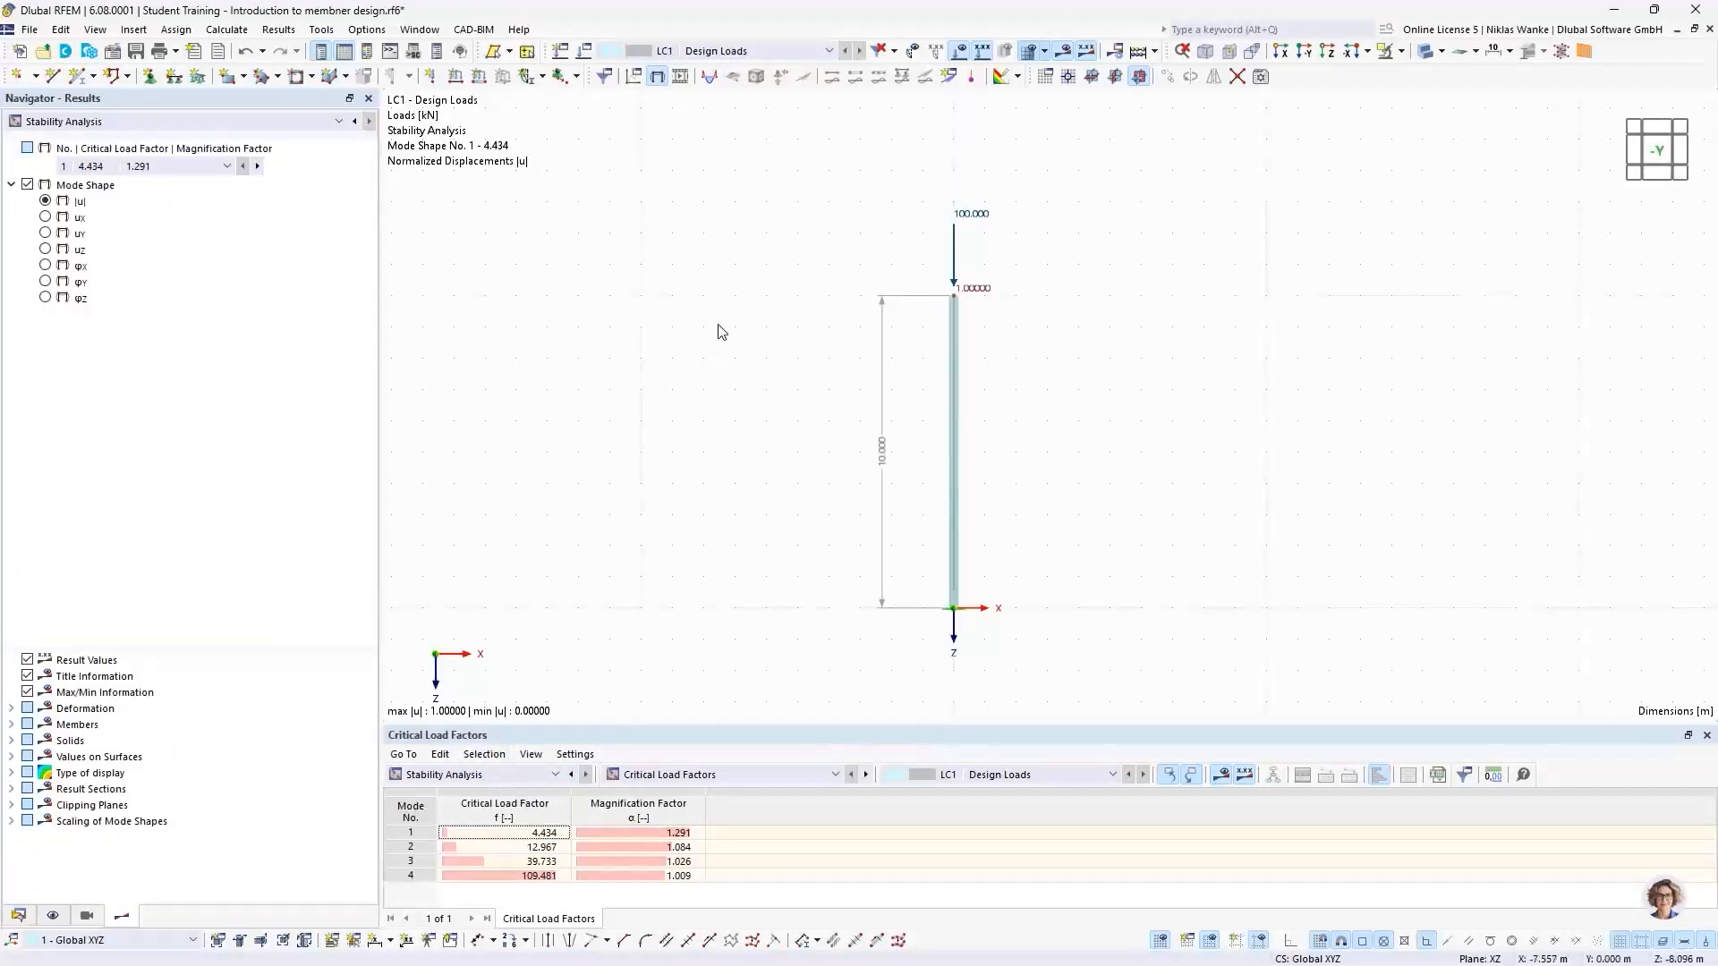
Keep mode shape 1 selected and display the member deformations as colored sections
{"action": "left_click", "coordinate": [166, 166]}
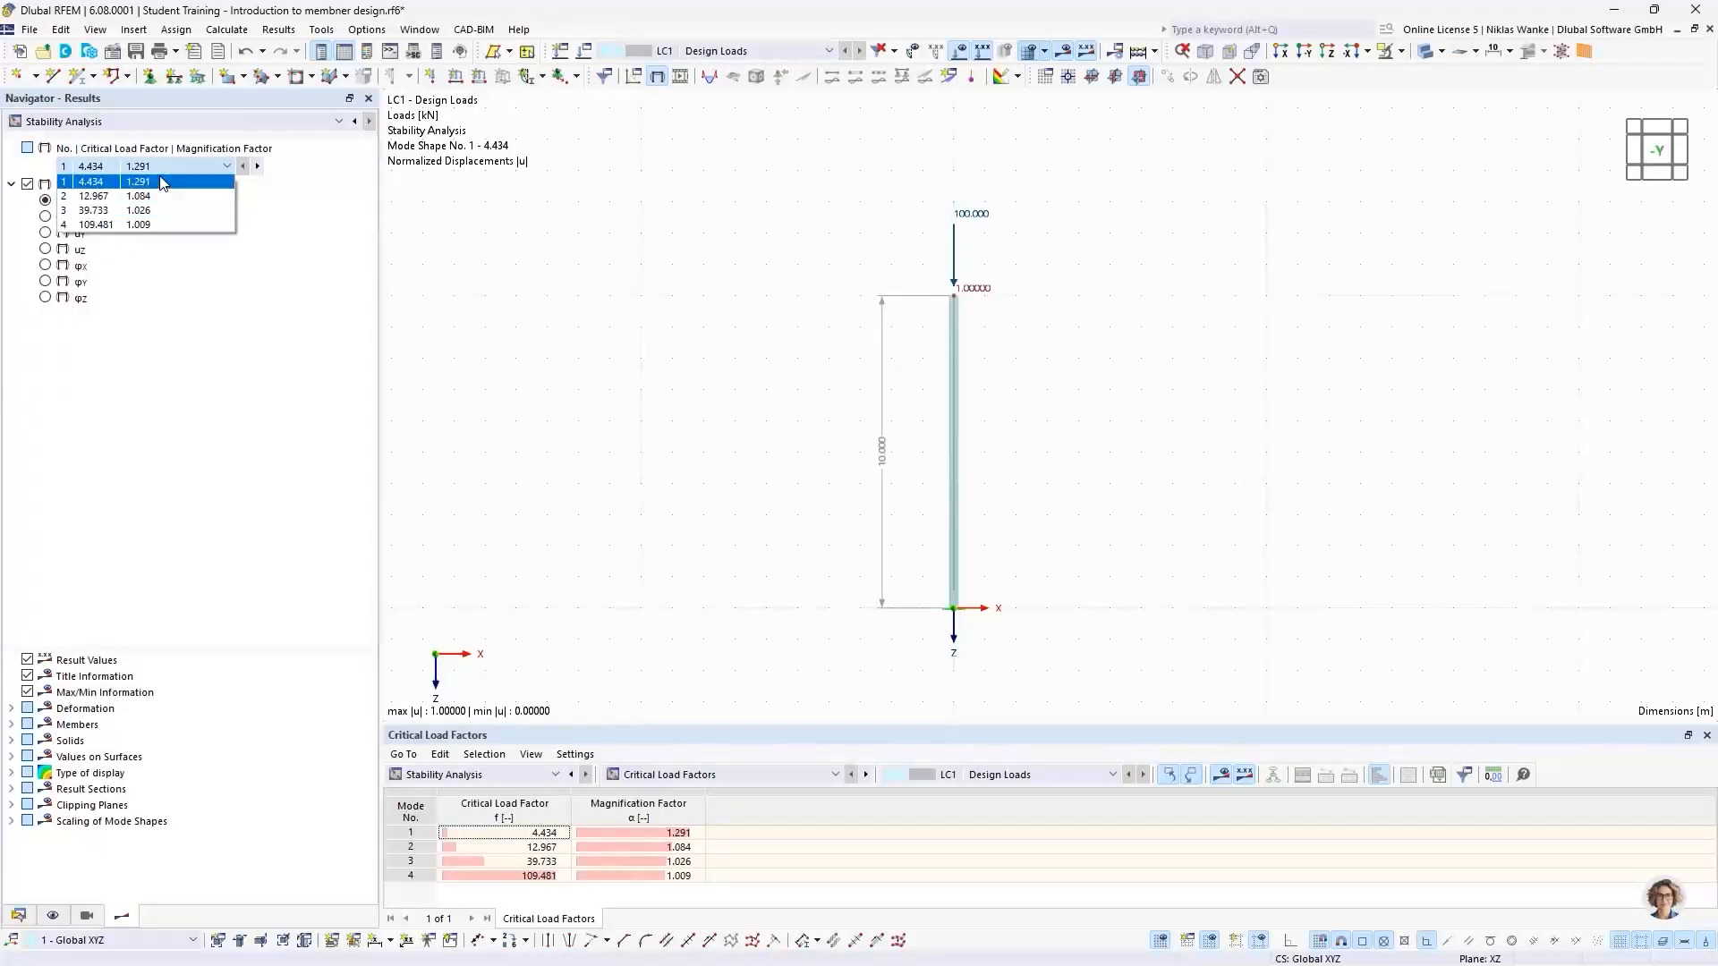
{"action": "left_click", "coordinate": [170, 180]}
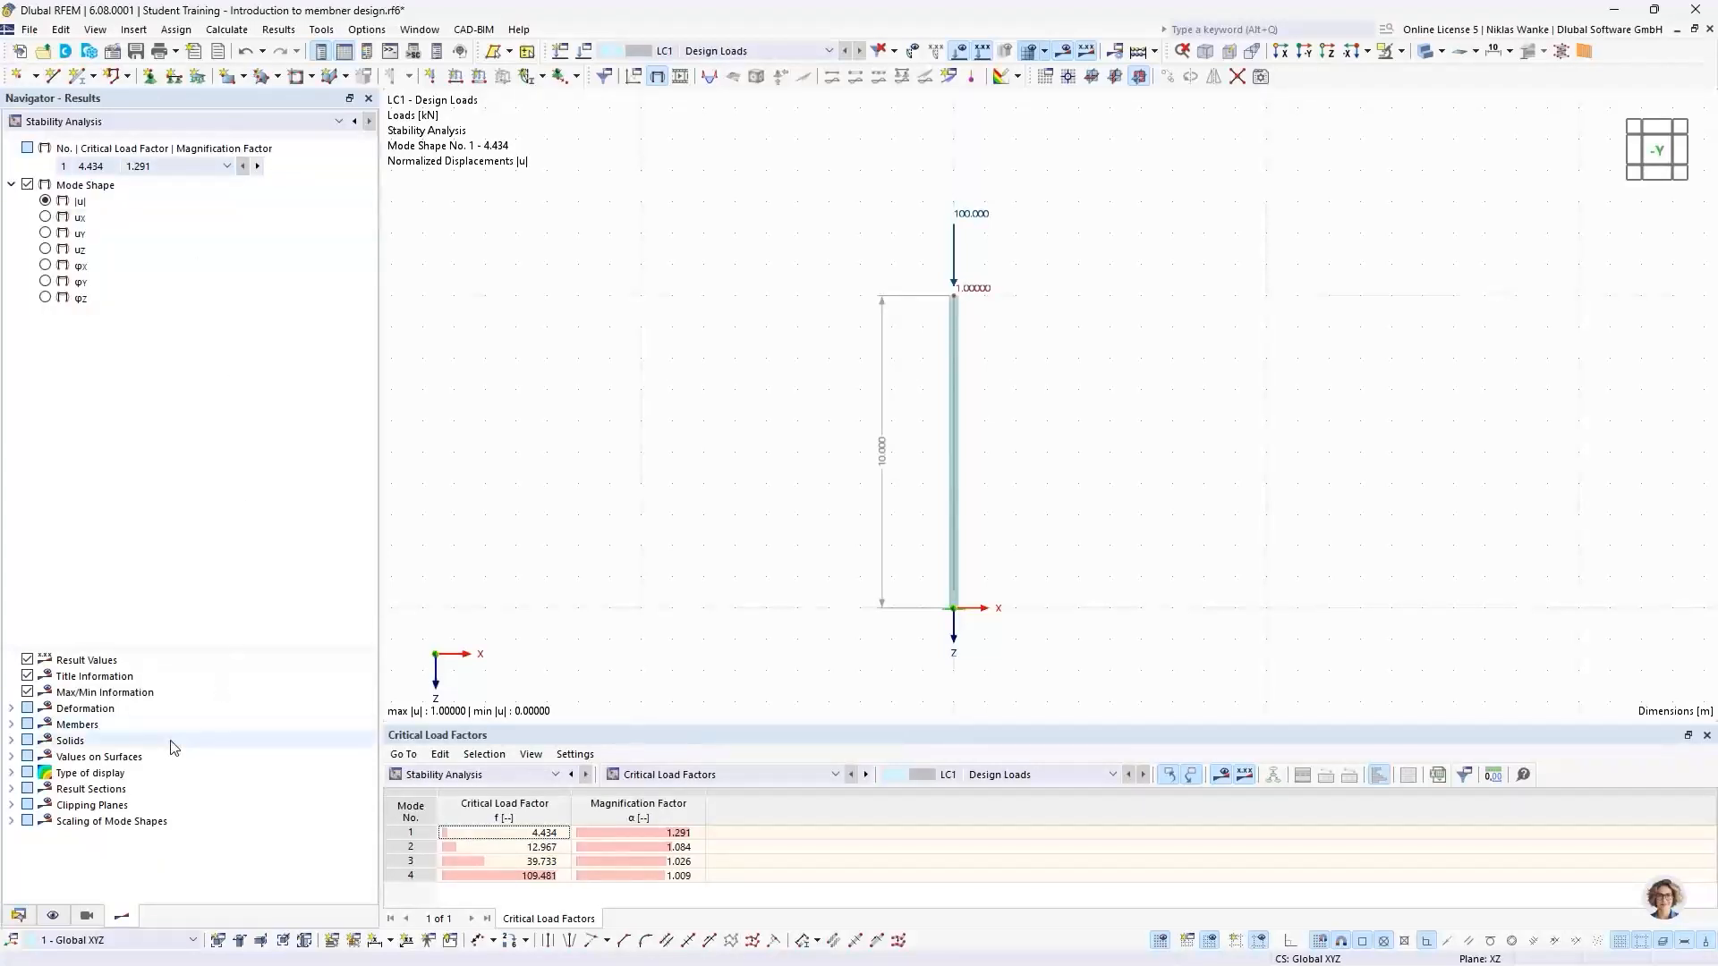
{"action": "left_click", "coordinate": [11, 708]}
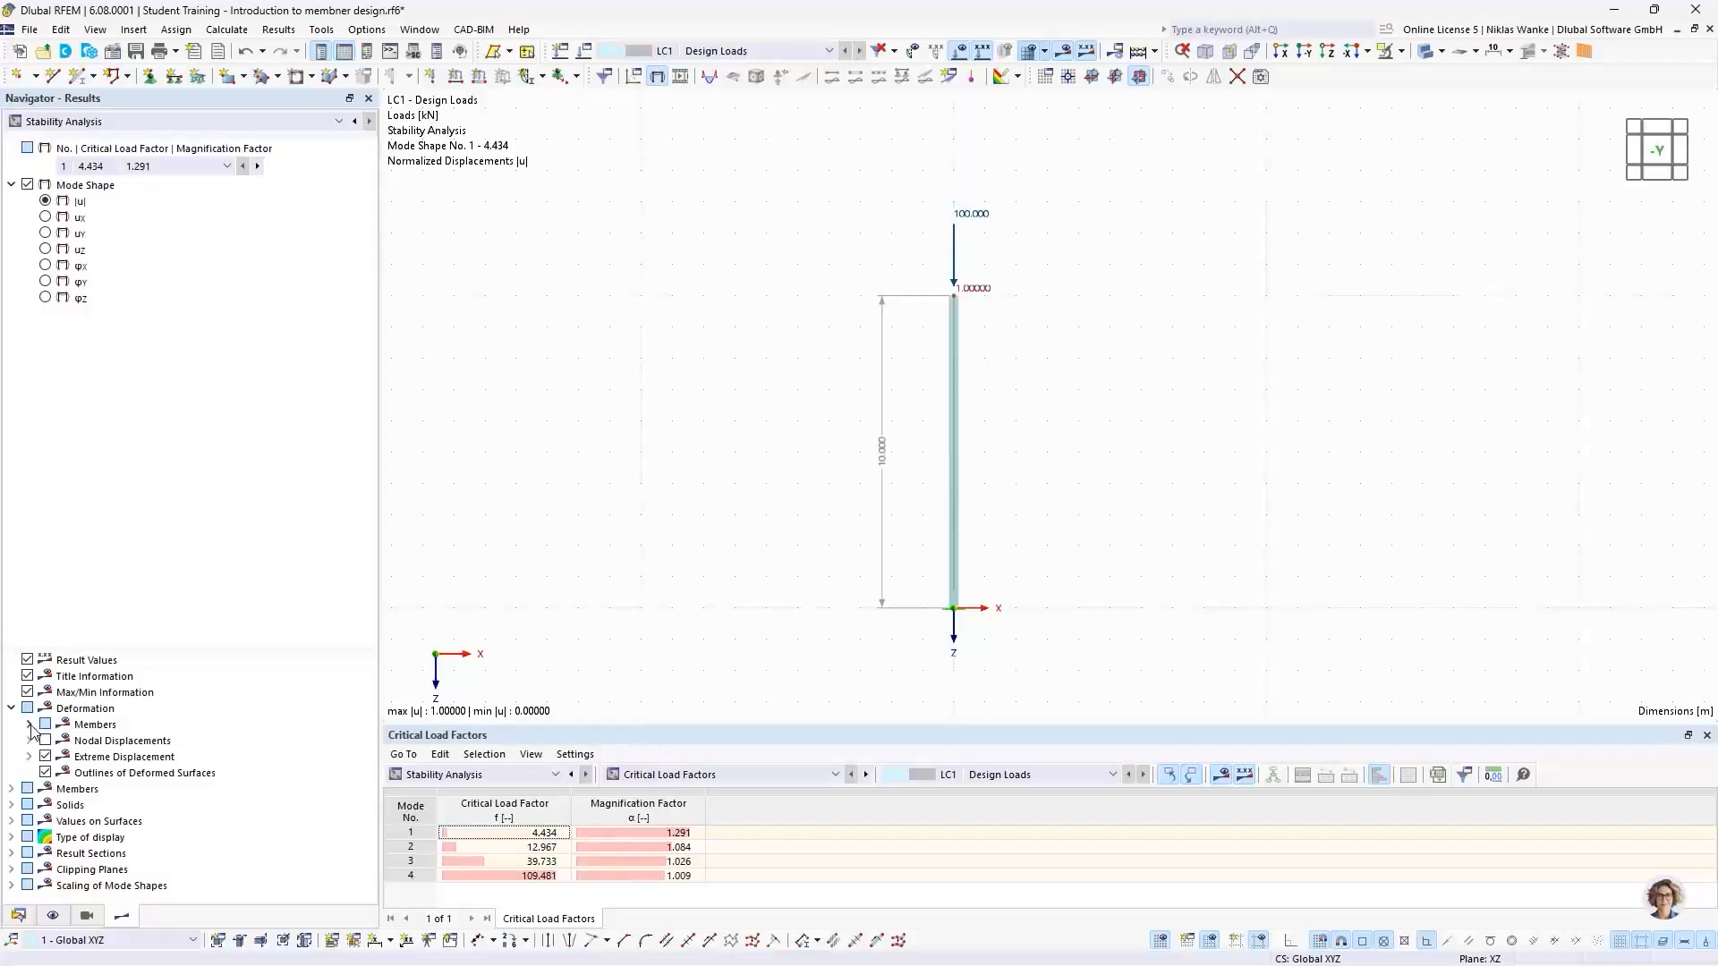
{"action": "left_click", "coordinate": [29, 724]}
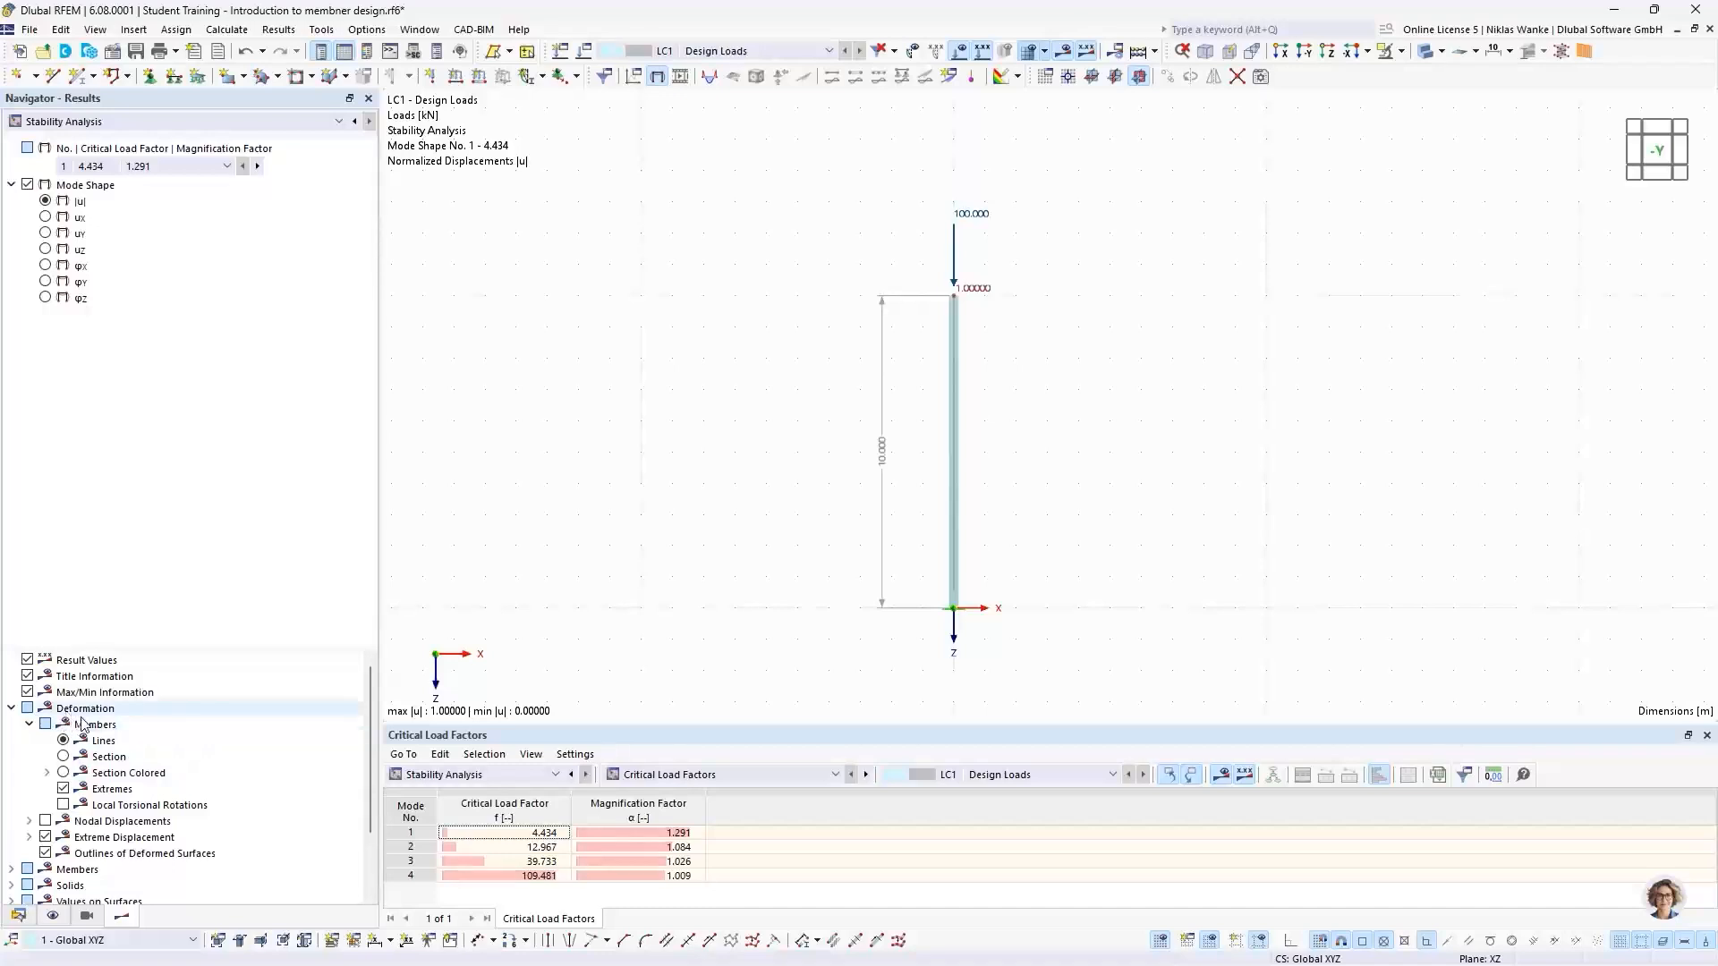
{"action": "left_click", "coordinate": [63, 773]}
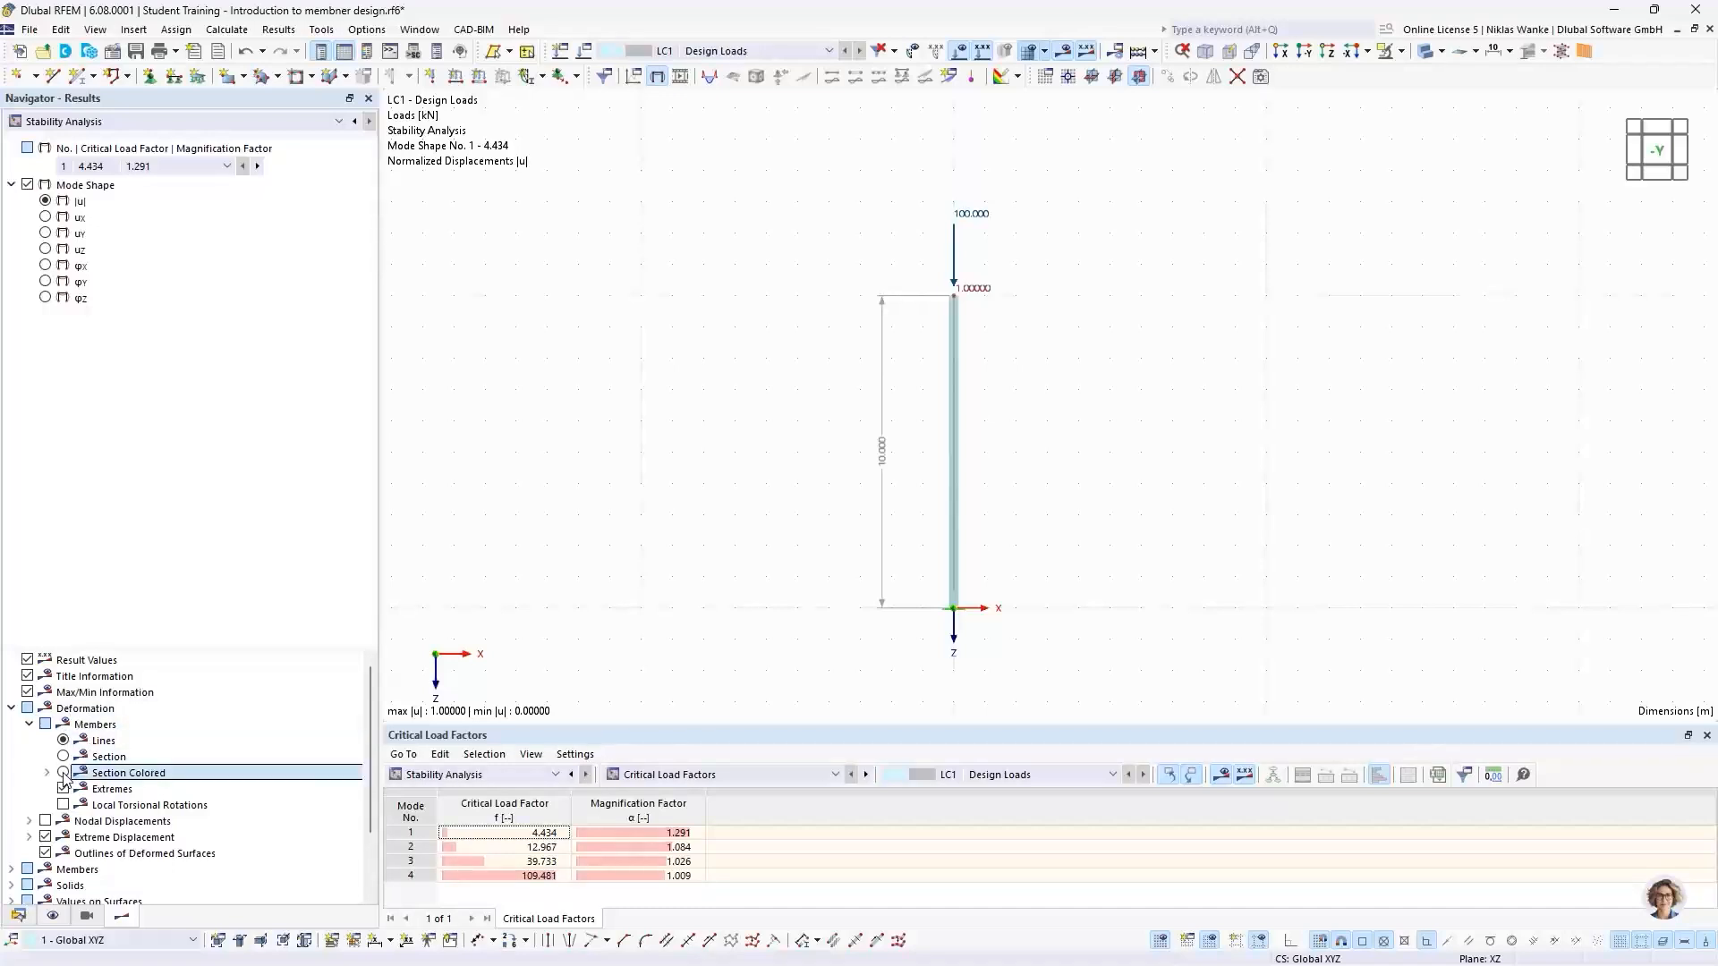
{"action": "scroll", "coordinate": [1027, 539], "scroll_direction": "up", "scroll_amount": 1}
{"action": "scroll", "coordinate": [1025, 538], "scroll_direction": "up", "scroll_amount": 1}
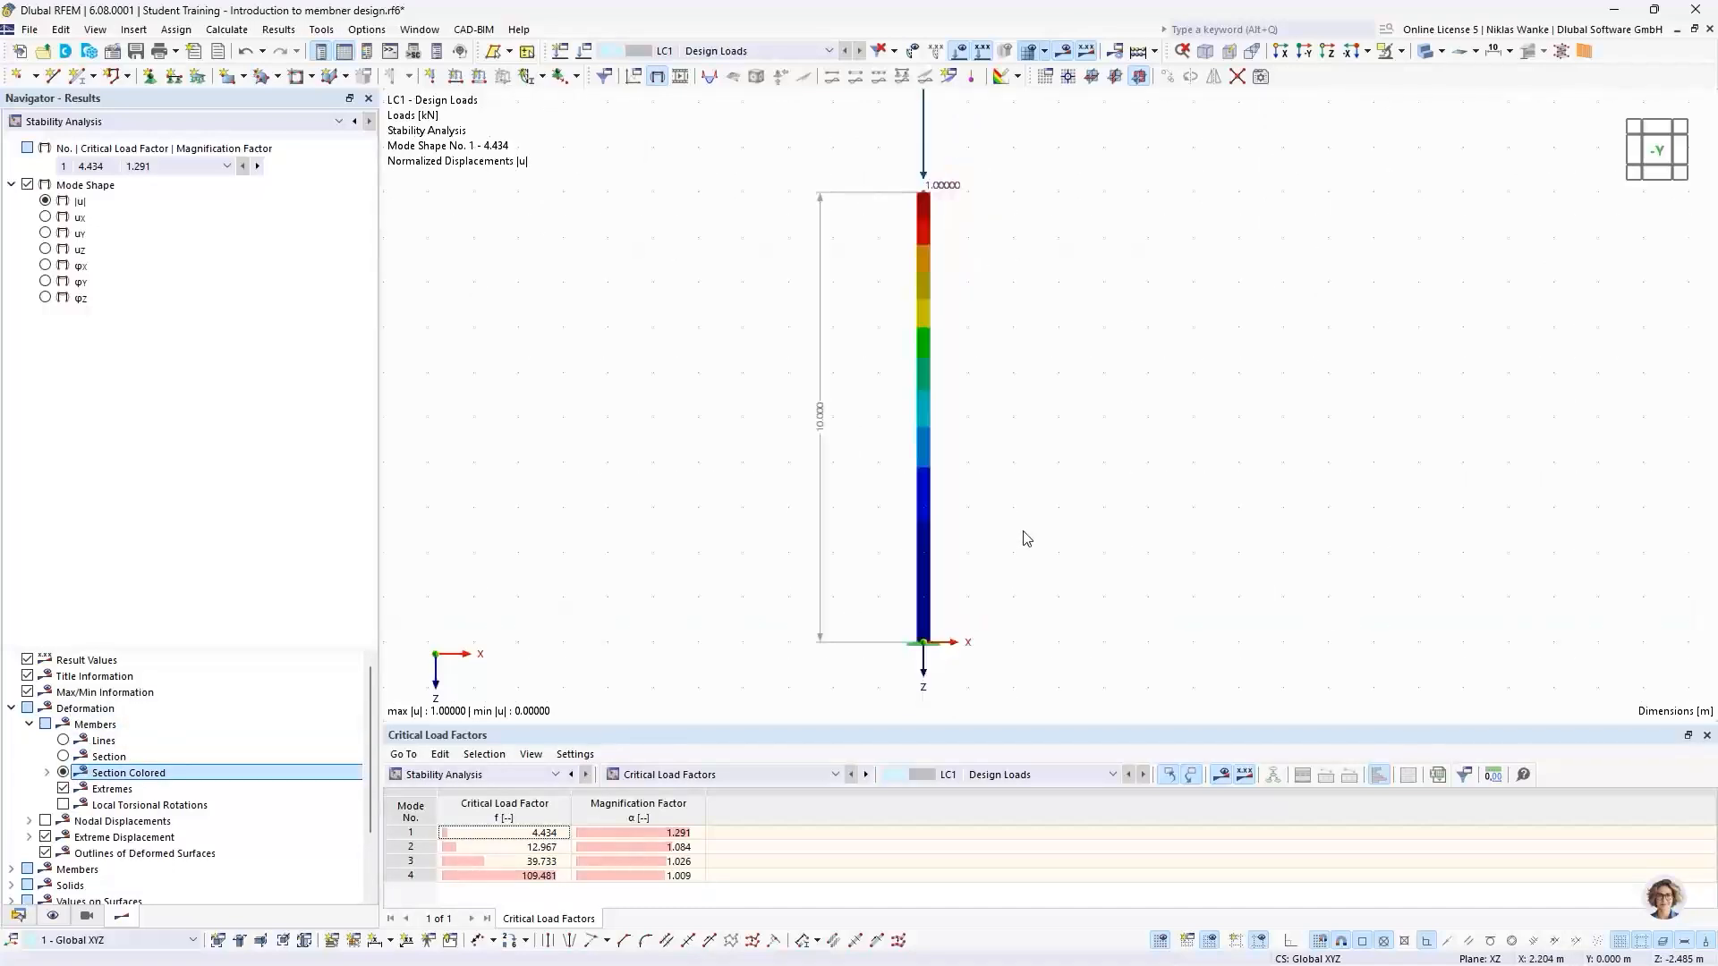
{"action": "middle_click_drag", "start_coordinate": [1021, 510], "coordinate": [954, 530]}
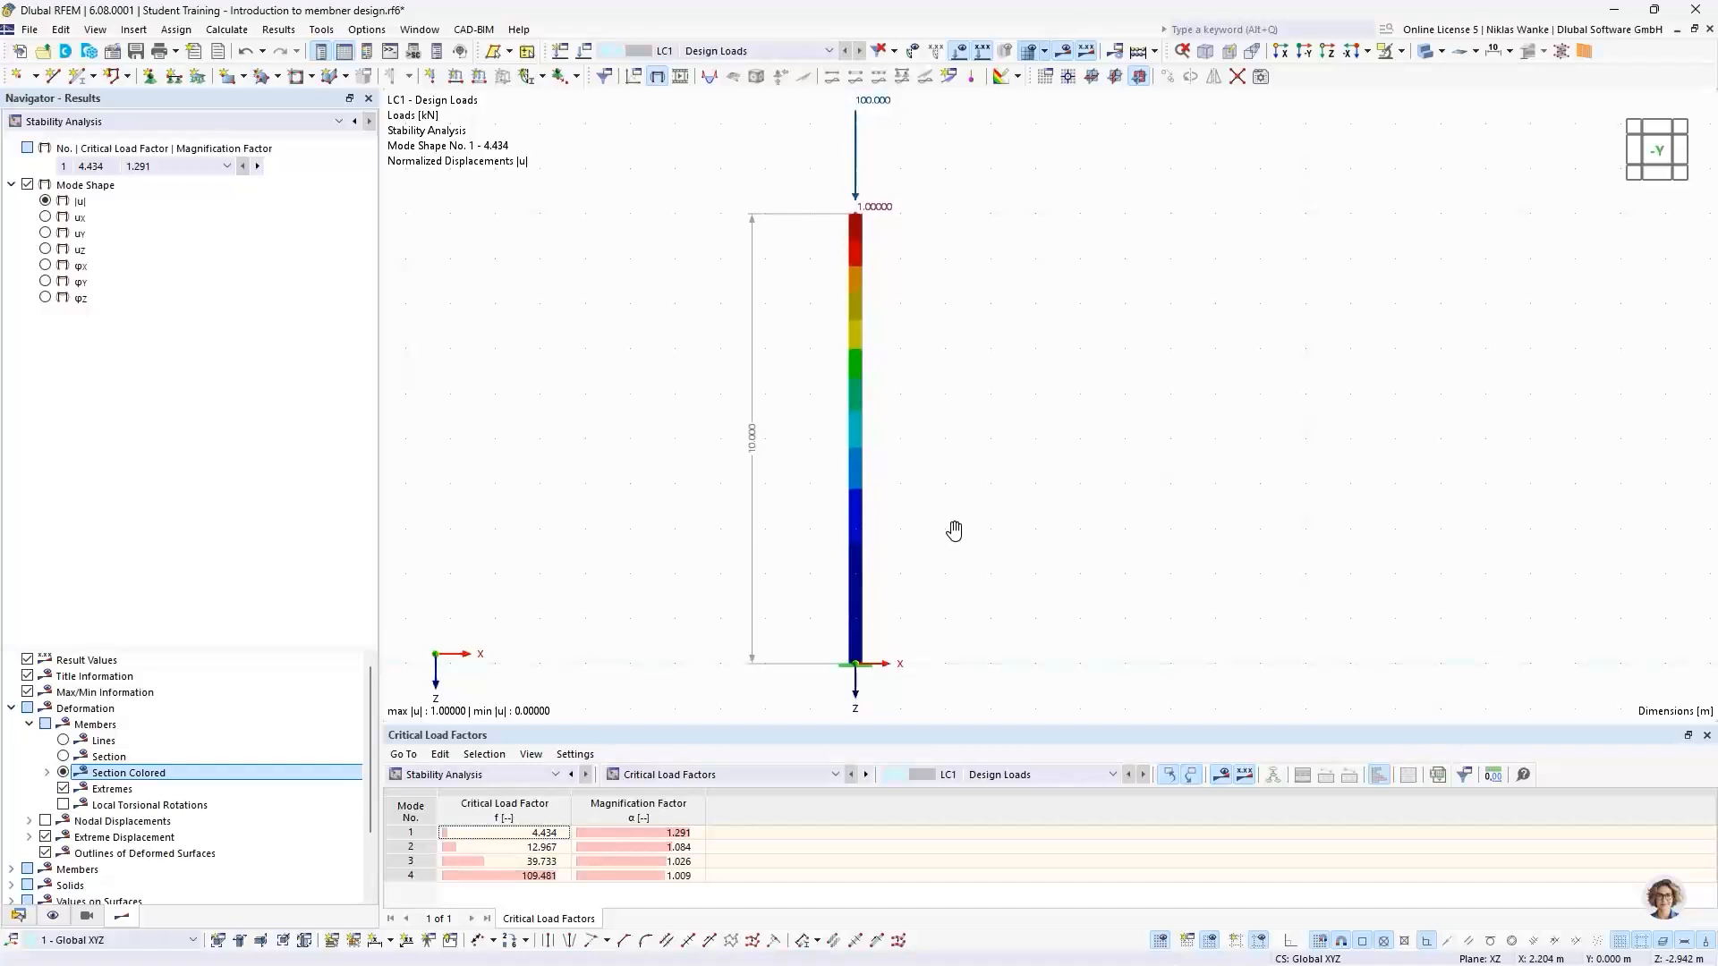
Examine mode shape 1 in 3D at the column head to identify the buckling direction relative to the HEB 300 section axes
{"action": "left_click", "coordinate": [139, 168]}
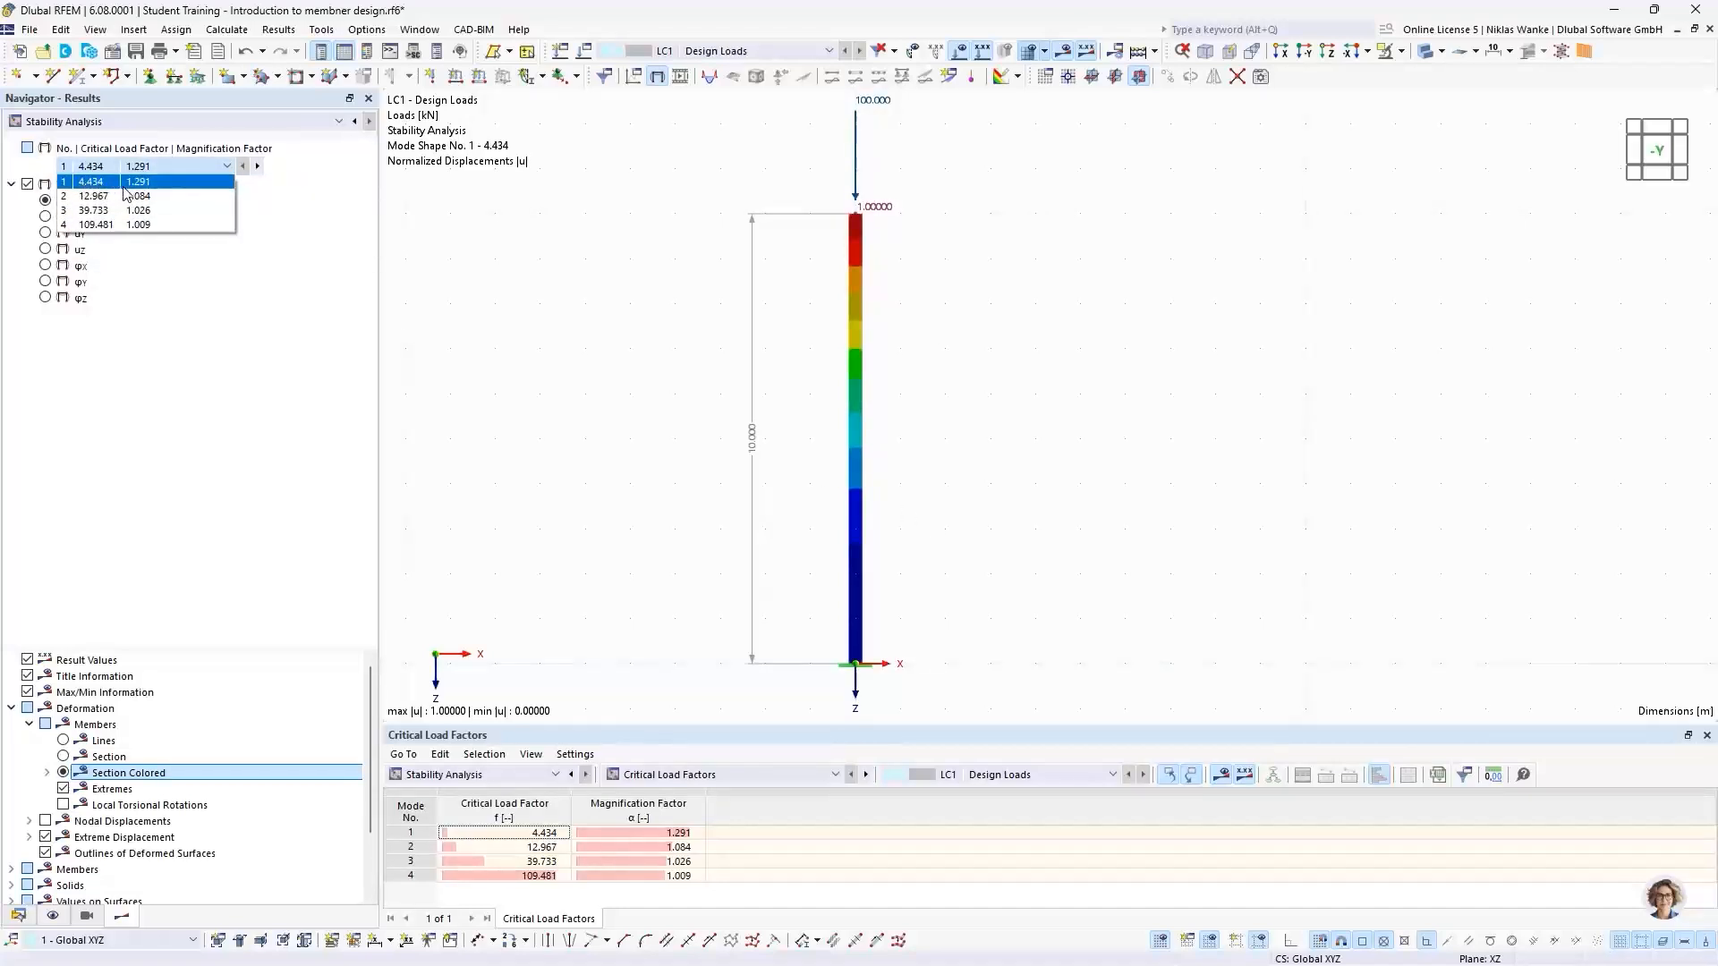
{"action": "left_click", "coordinate": [126, 186]}
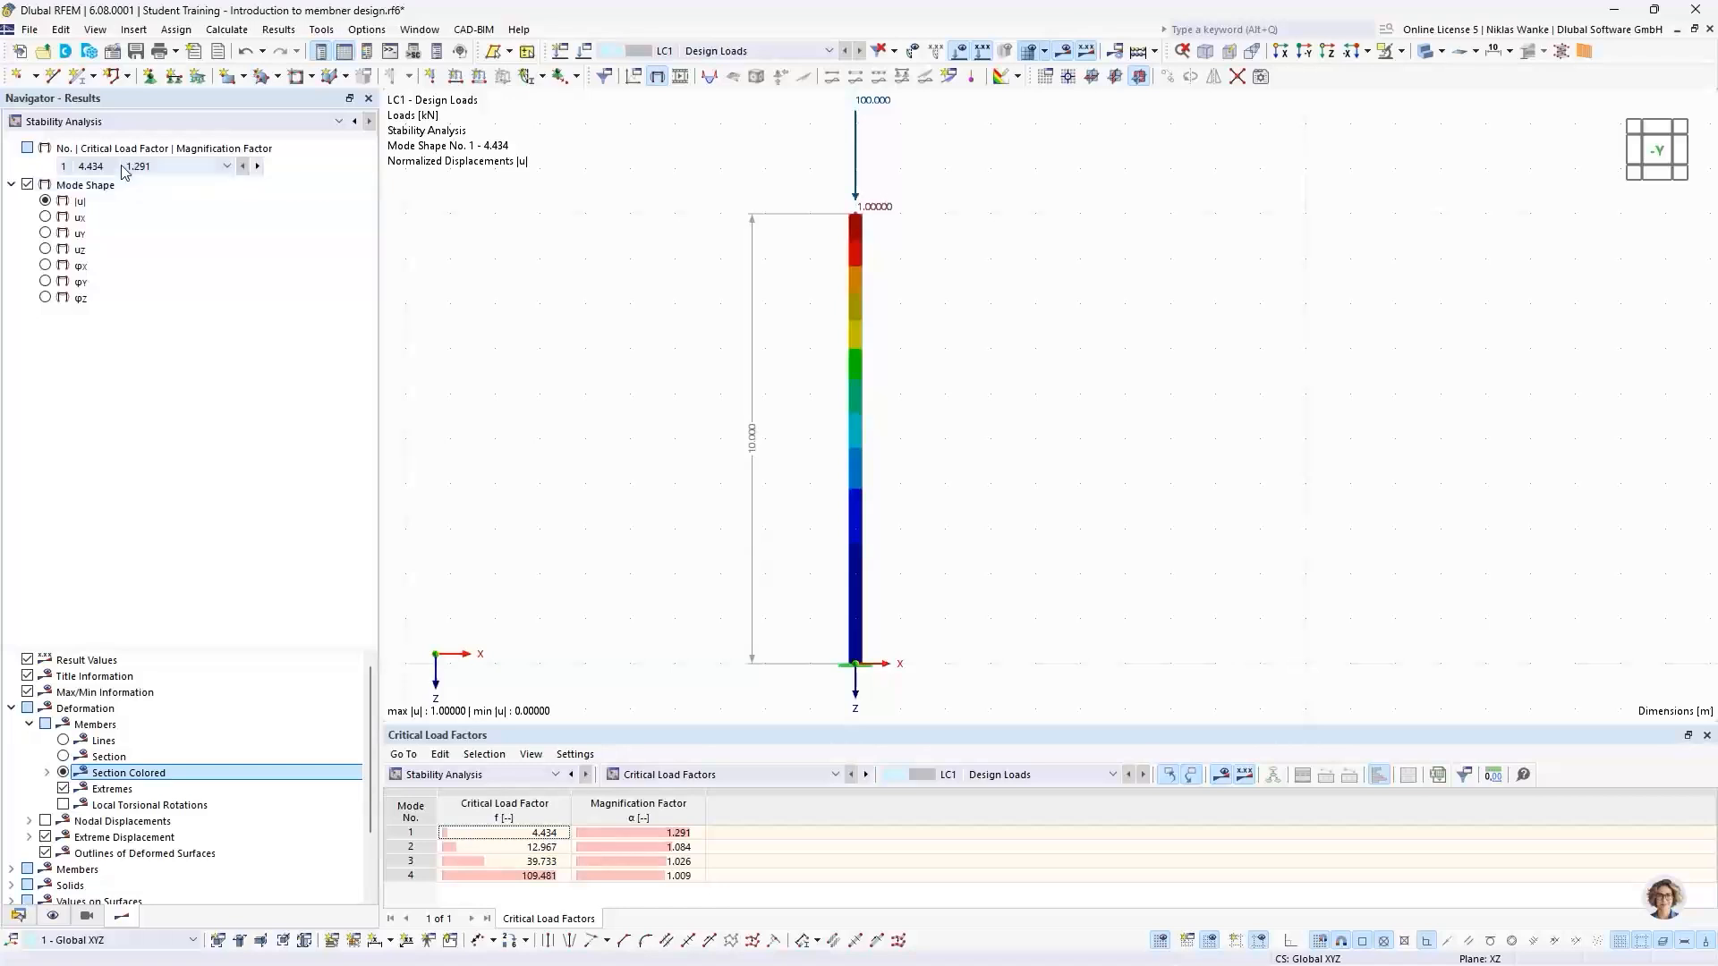
{"action": "middle_click_drag", "start_coordinate": [705, 427], "coordinate": [874, 445], "text": "ctrl"}
{"action": "scroll", "coordinate": [820, 287], "scroll_direction": "up", "scroll_amount": 5}
{"action": "scroll", "coordinate": [821, 287], "scroll_direction": "up", "scroll_amount": 2}
{"action": "scroll", "coordinate": [857, 322], "scroll_direction": "up", "scroll_amount": 4}
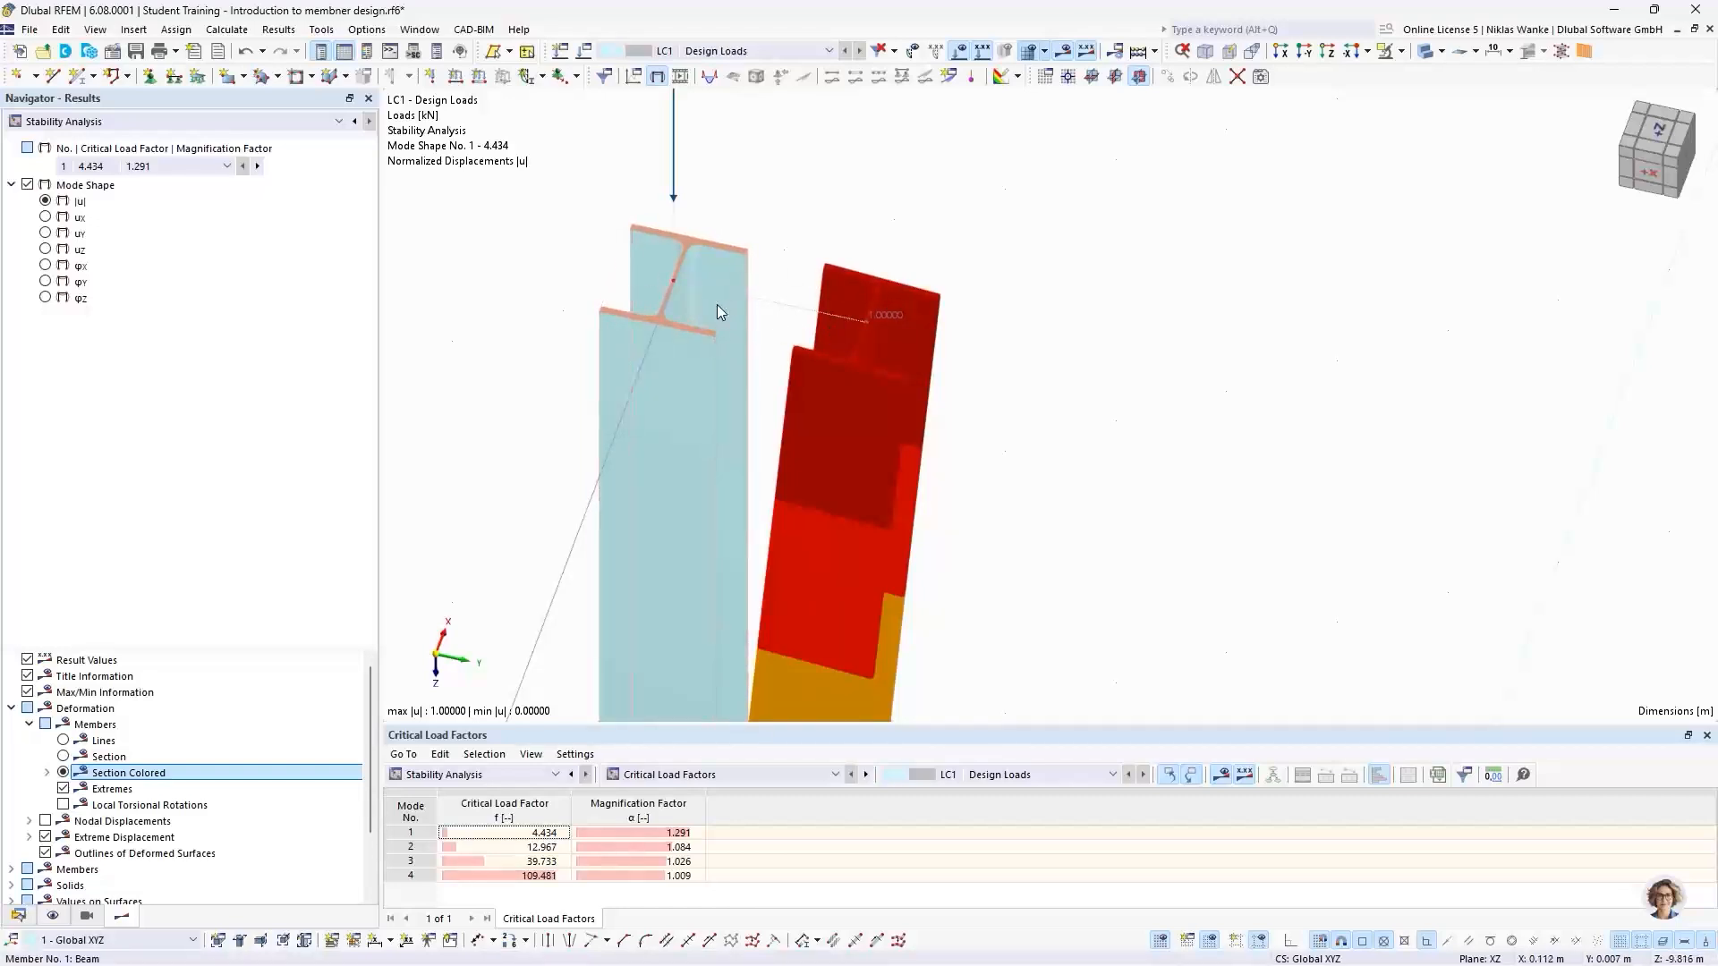
{"action": "scroll", "coordinate": [734, 408], "scroll_direction": "down", "scroll_amount": 2}
{"action": "middle_click_drag", "start_coordinate": [742, 374], "coordinate": [766, 251]}
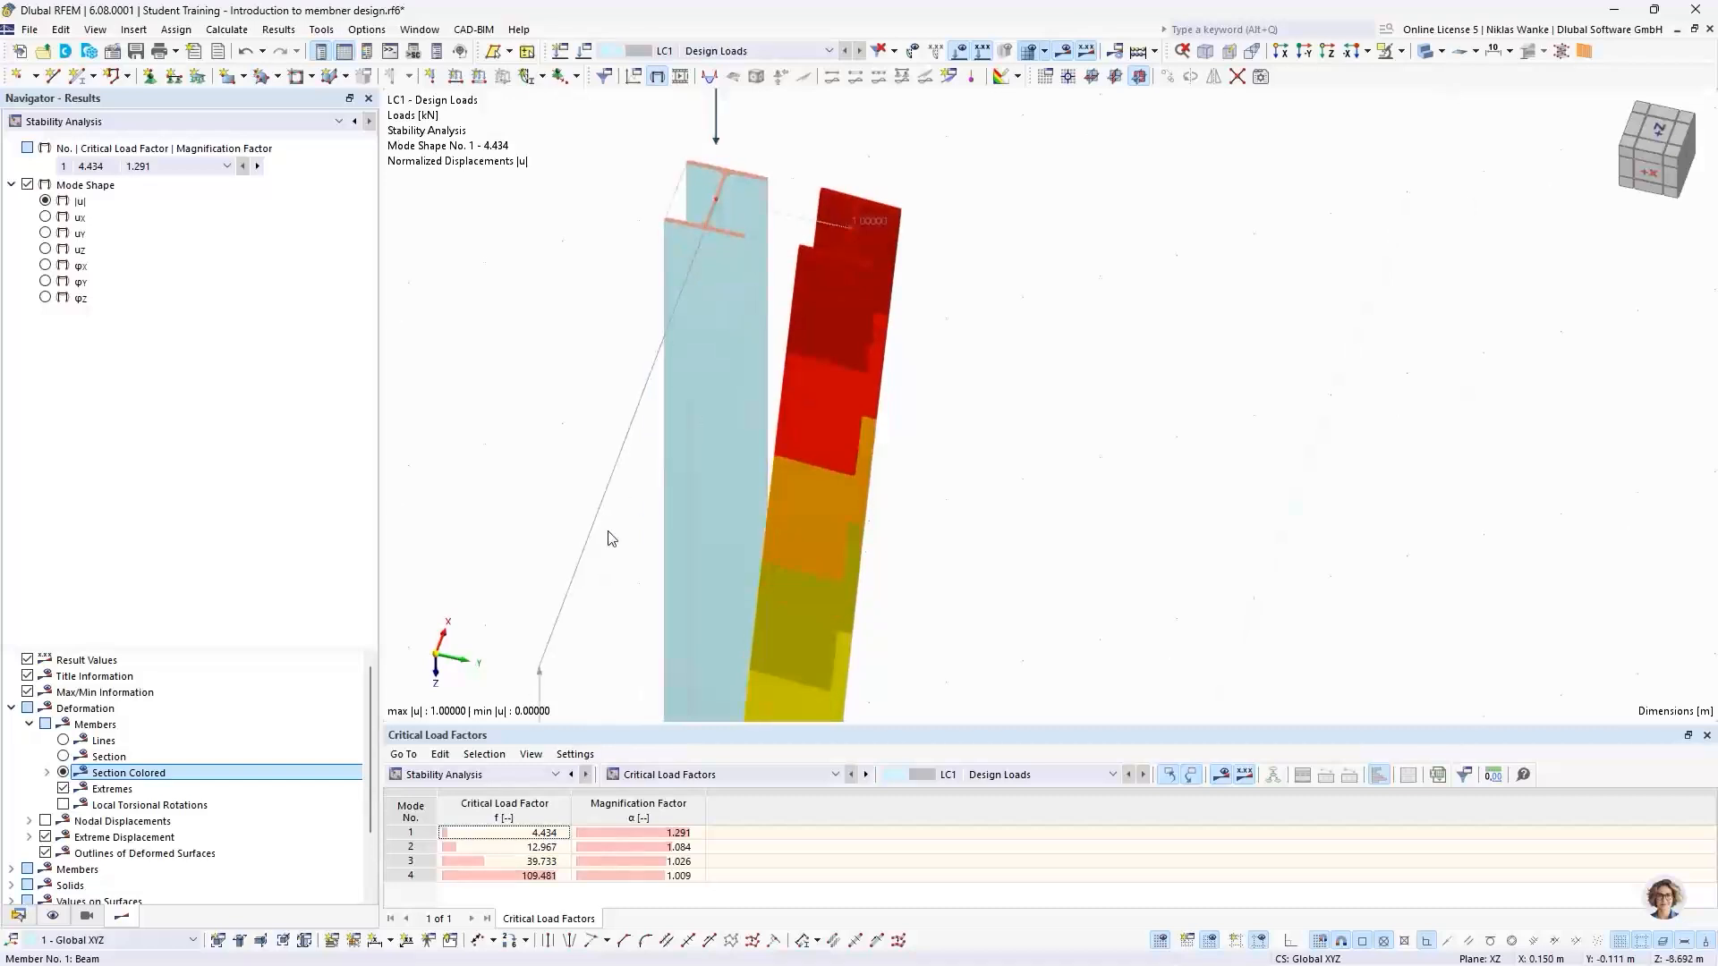
{"action": "scroll", "coordinate": [694, 261], "scroll_direction": "down", "scroll_amount": 2}
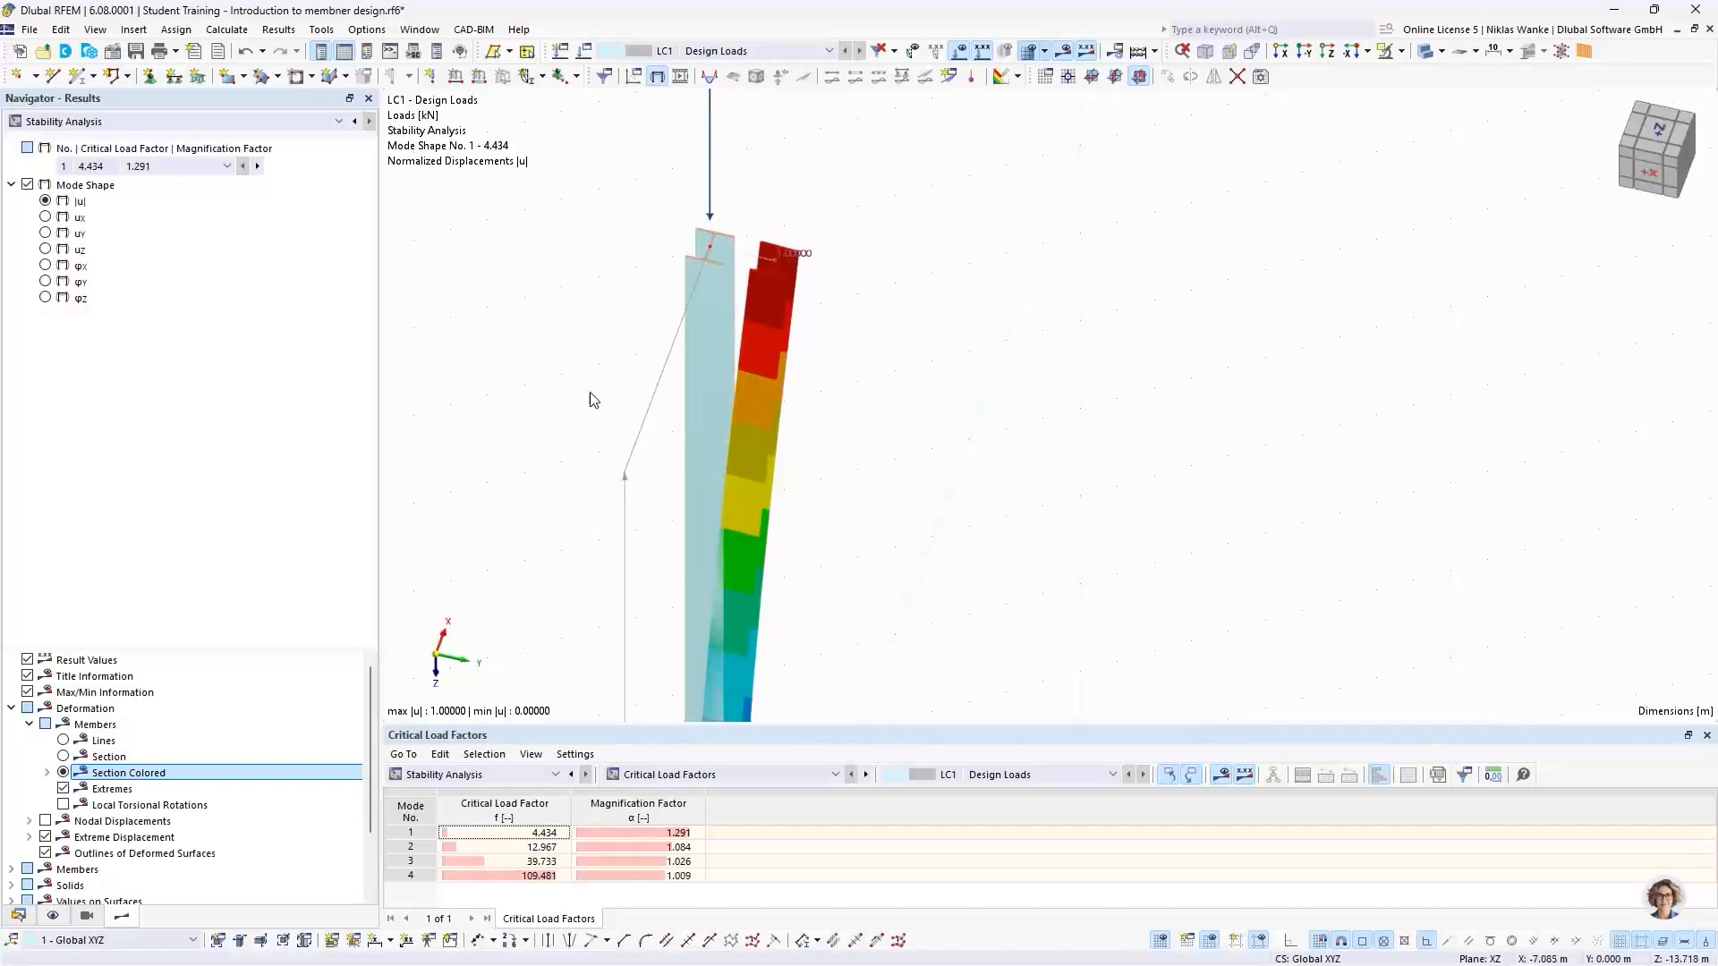
{"action": "scroll", "coordinate": [733, 251], "scroll_direction": "up", "scroll_amount": 3}
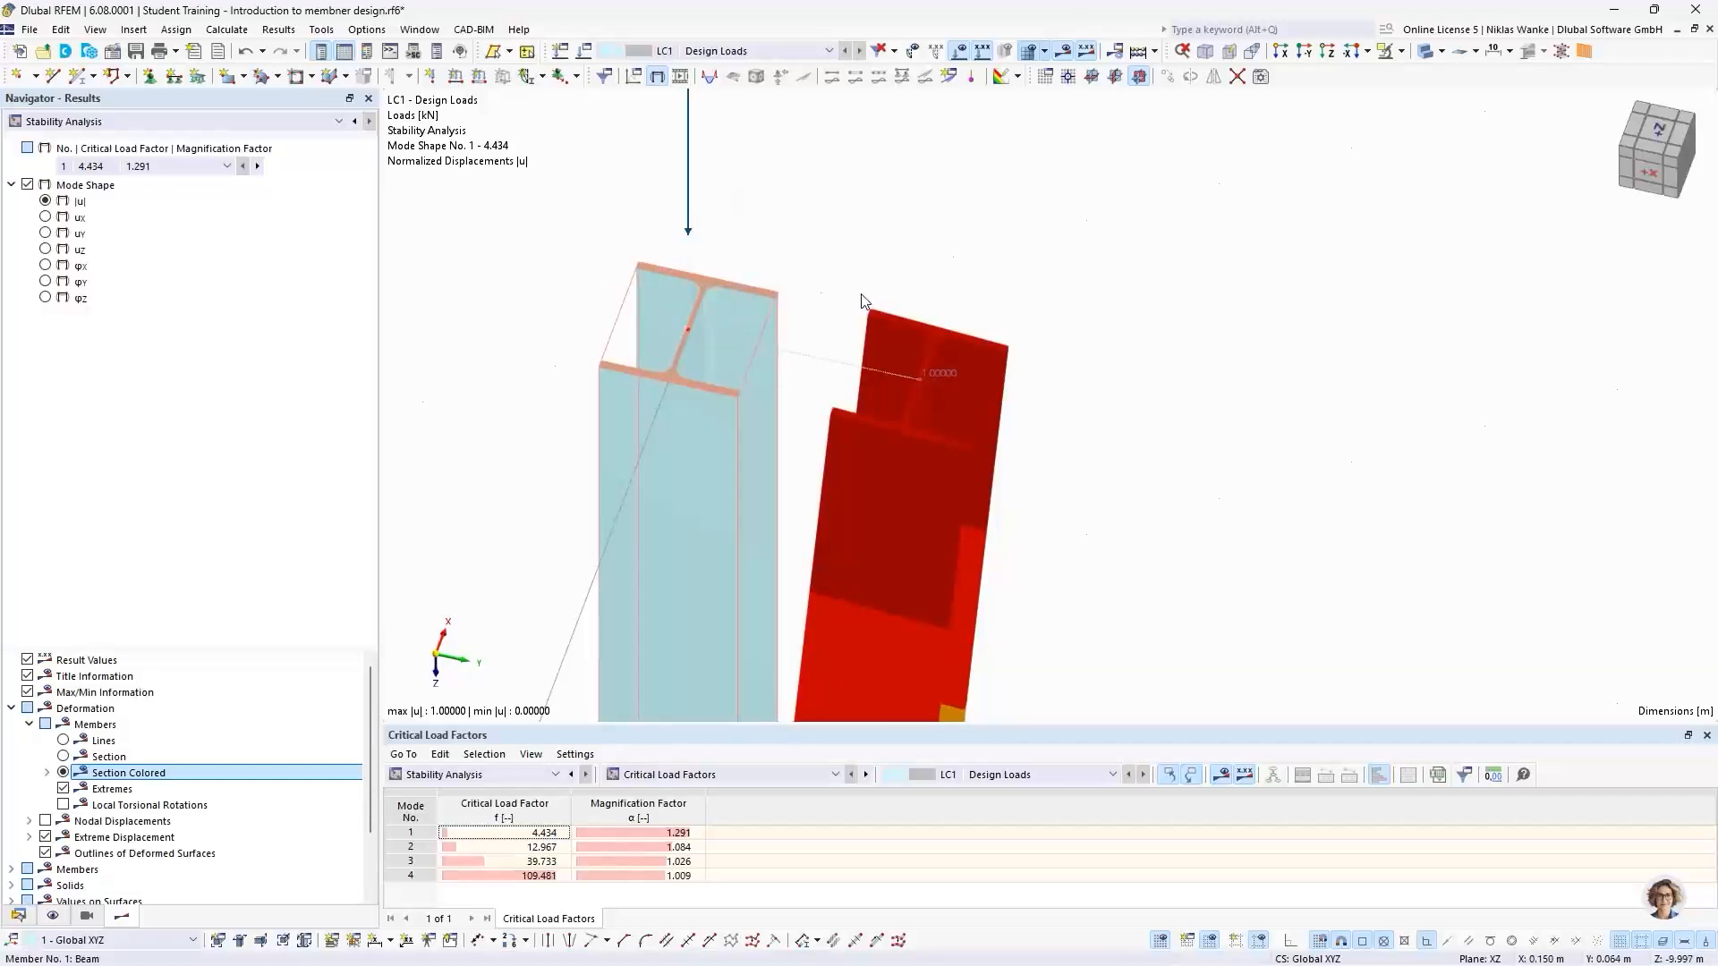
{"action": "scroll", "coordinate": [874, 293], "scroll_direction": "down", "scroll_amount": 2}
{"action": "scroll", "coordinate": [874, 293], "scroll_direction": "down", "scroll_amount": 4}
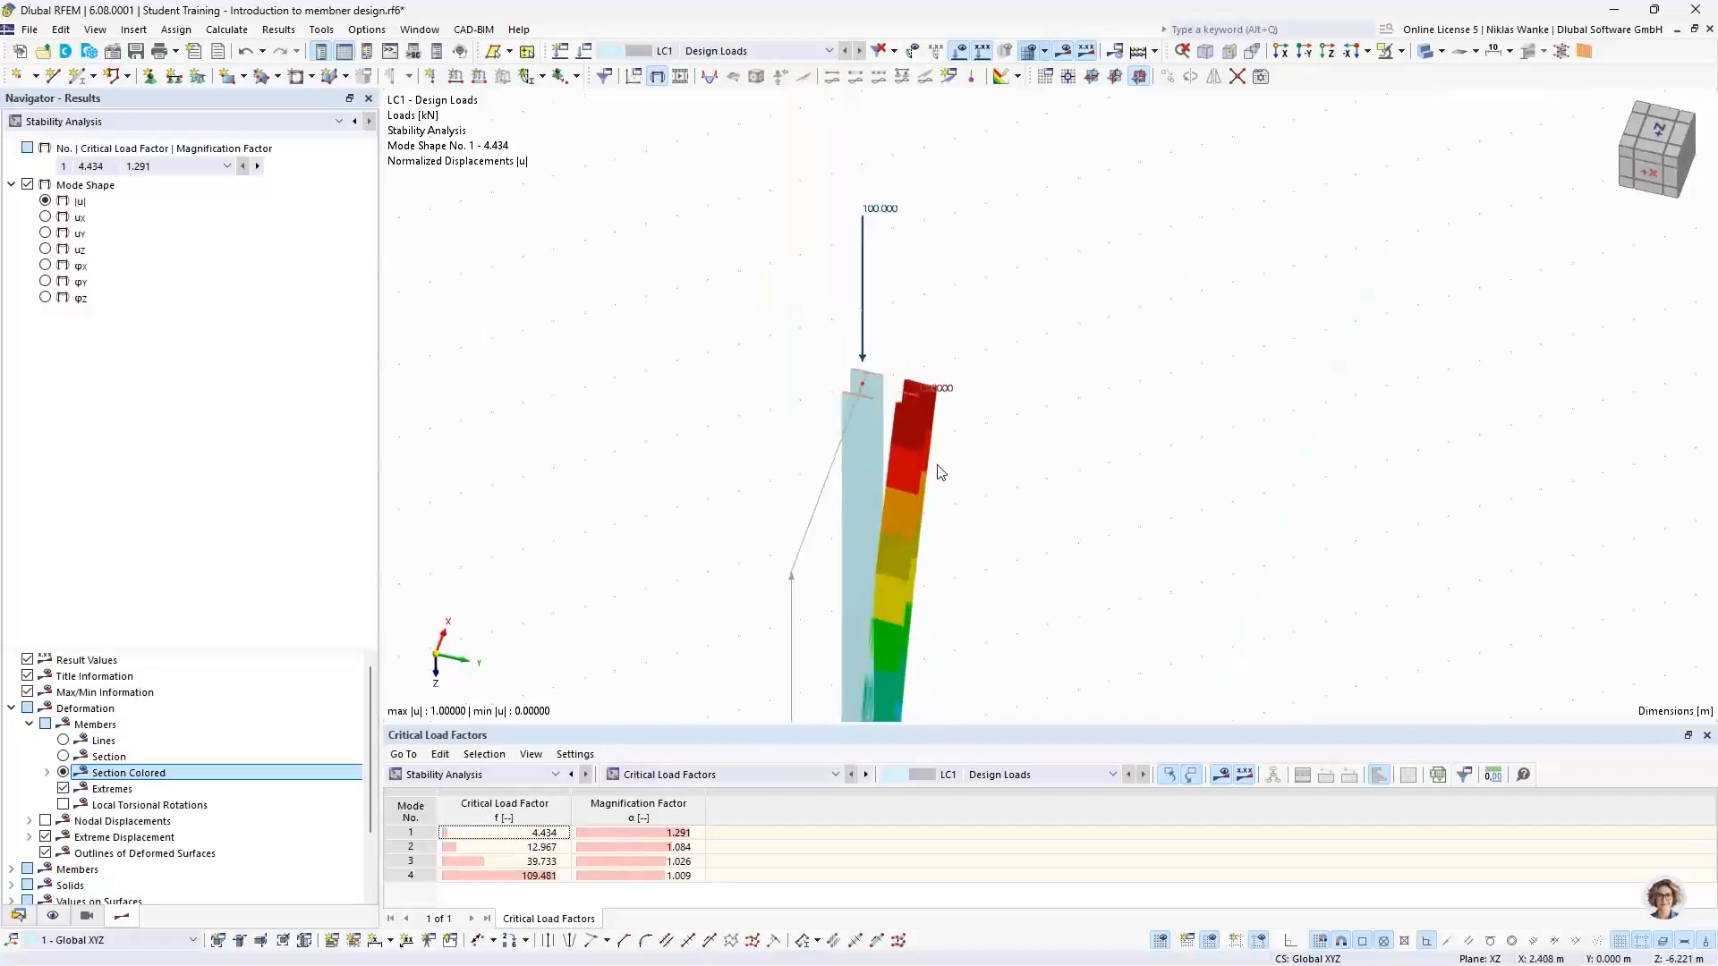
{"action": "scroll", "coordinate": [874, 311], "scroll_direction": "down", "scroll_amount": 3}
{"action": "middle_click_drag", "start_coordinate": [882, 491], "coordinate": [897, 379], "text": "ctrl"}
Display mode shape 2 and examine the column head's displacement relative to the section axes
{"action": "left_click", "coordinate": [256, 166]}
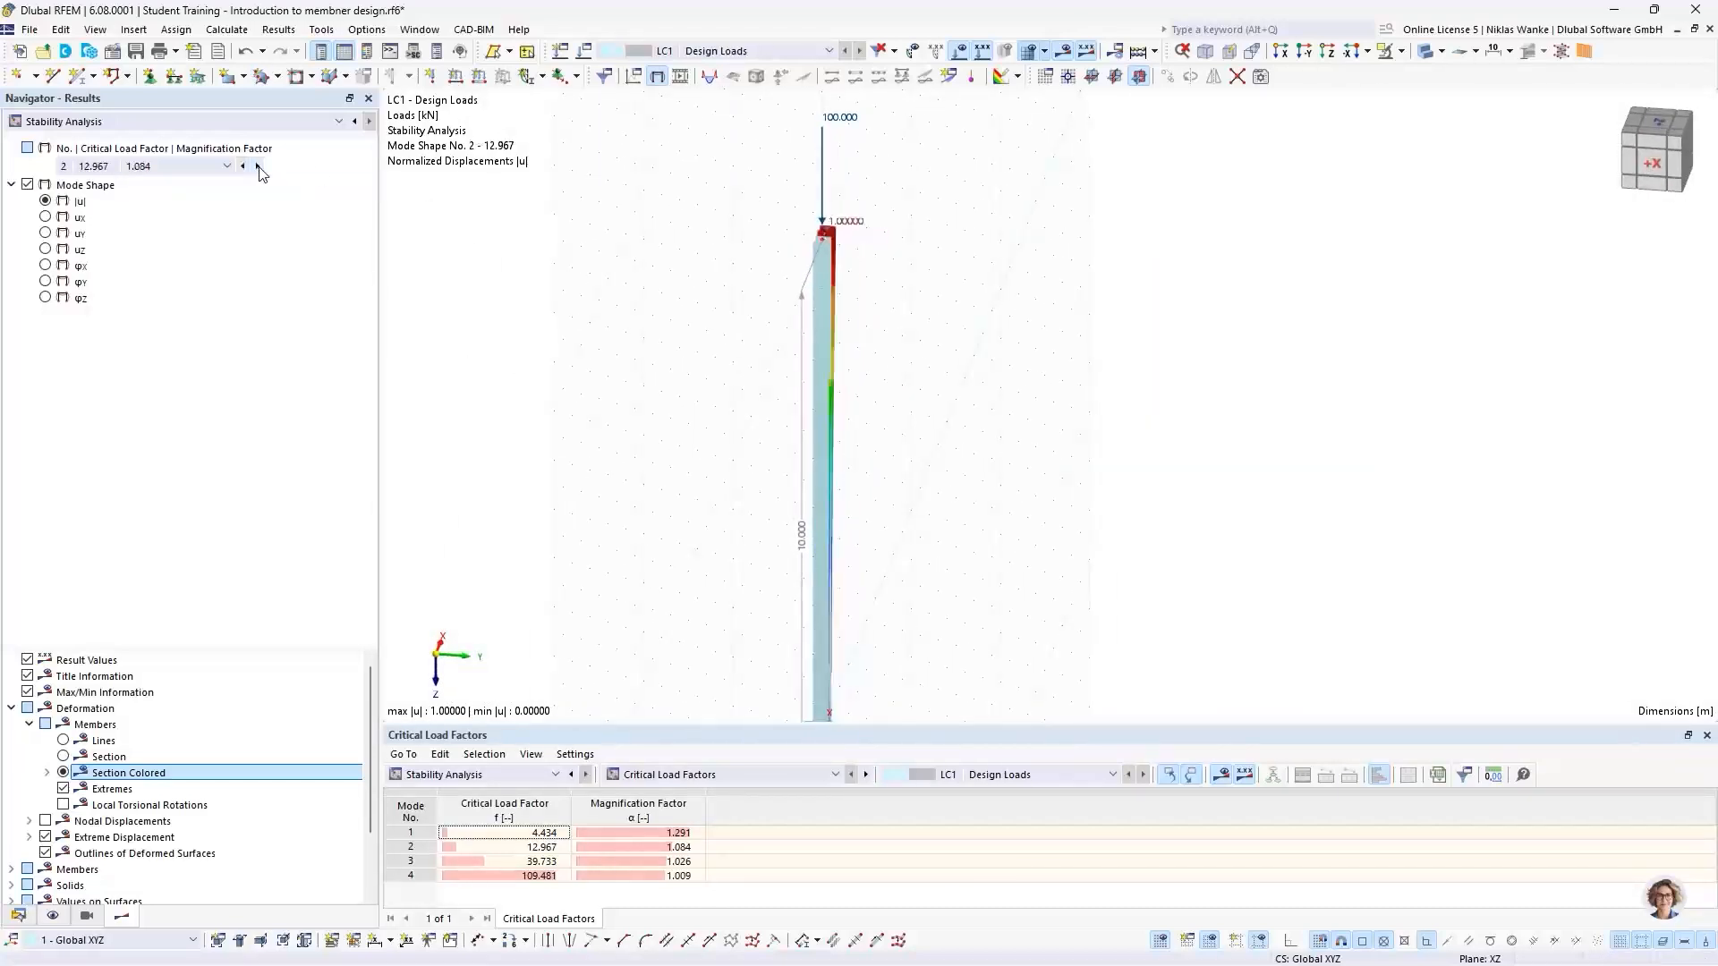
{"action": "middle_click_drag", "start_coordinate": [1002, 338], "coordinate": [697, 365]}
{"action": "scroll", "coordinate": [852, 244], "scroll_direction": "up", "scroll_amount": 5}
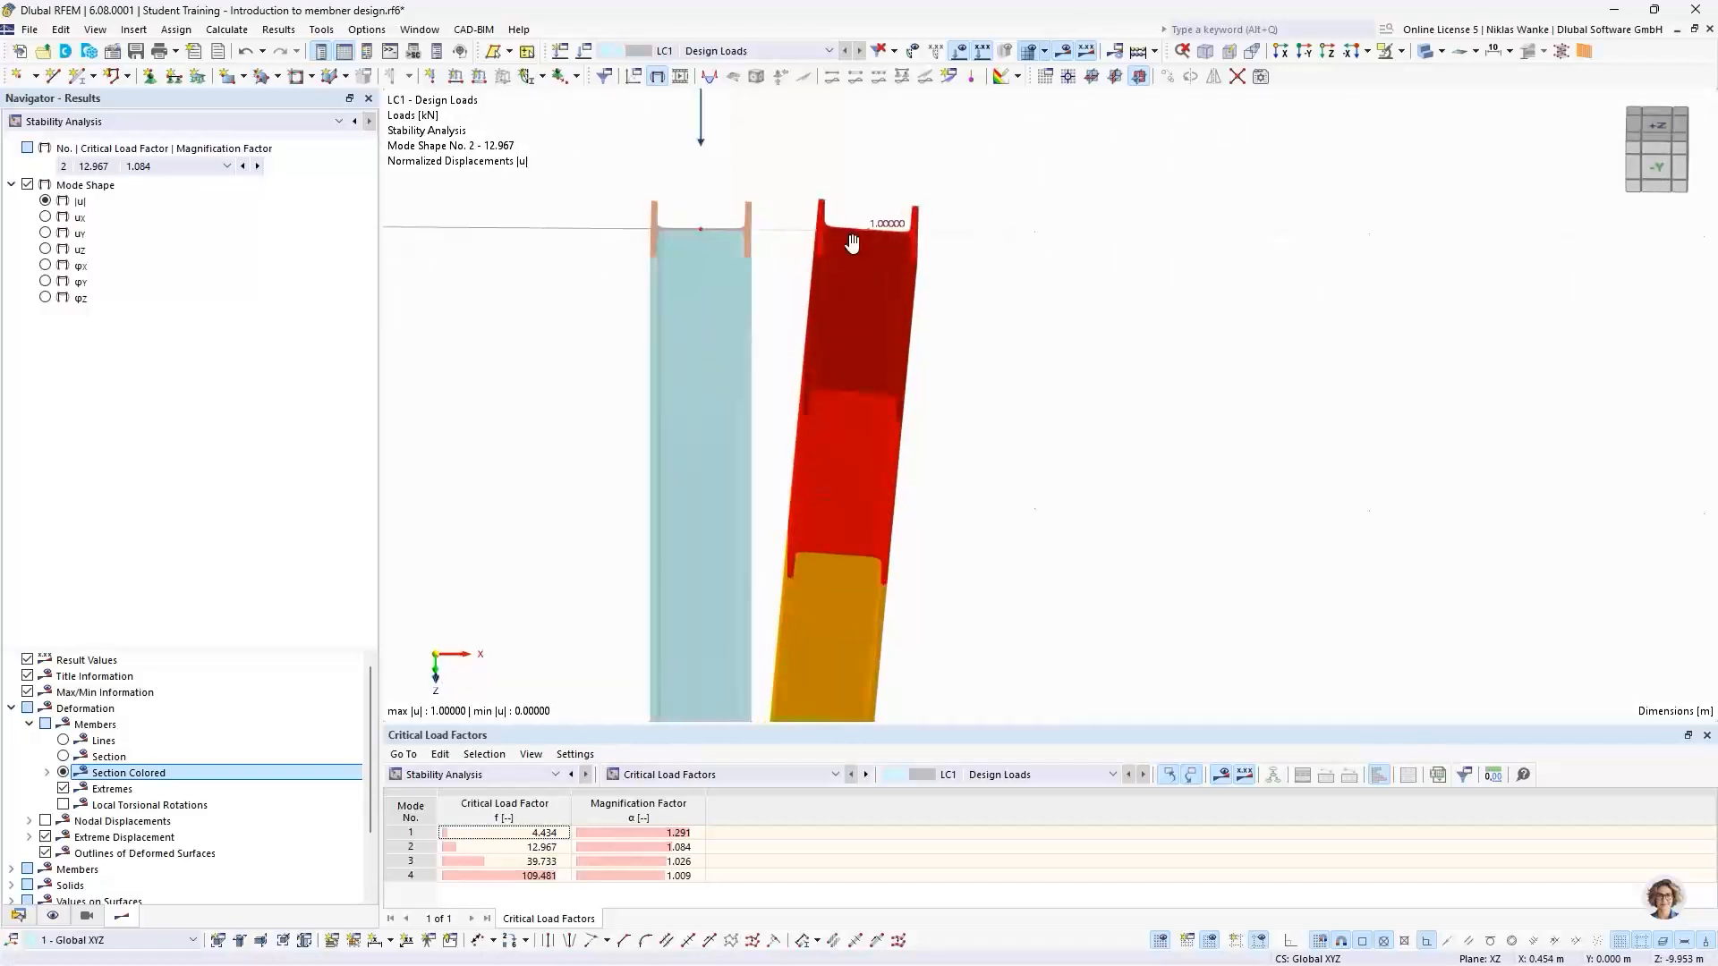
{"action": "middle_click_drag", "start_coordinate": [852, 243], "coordinate": [819, 506]}
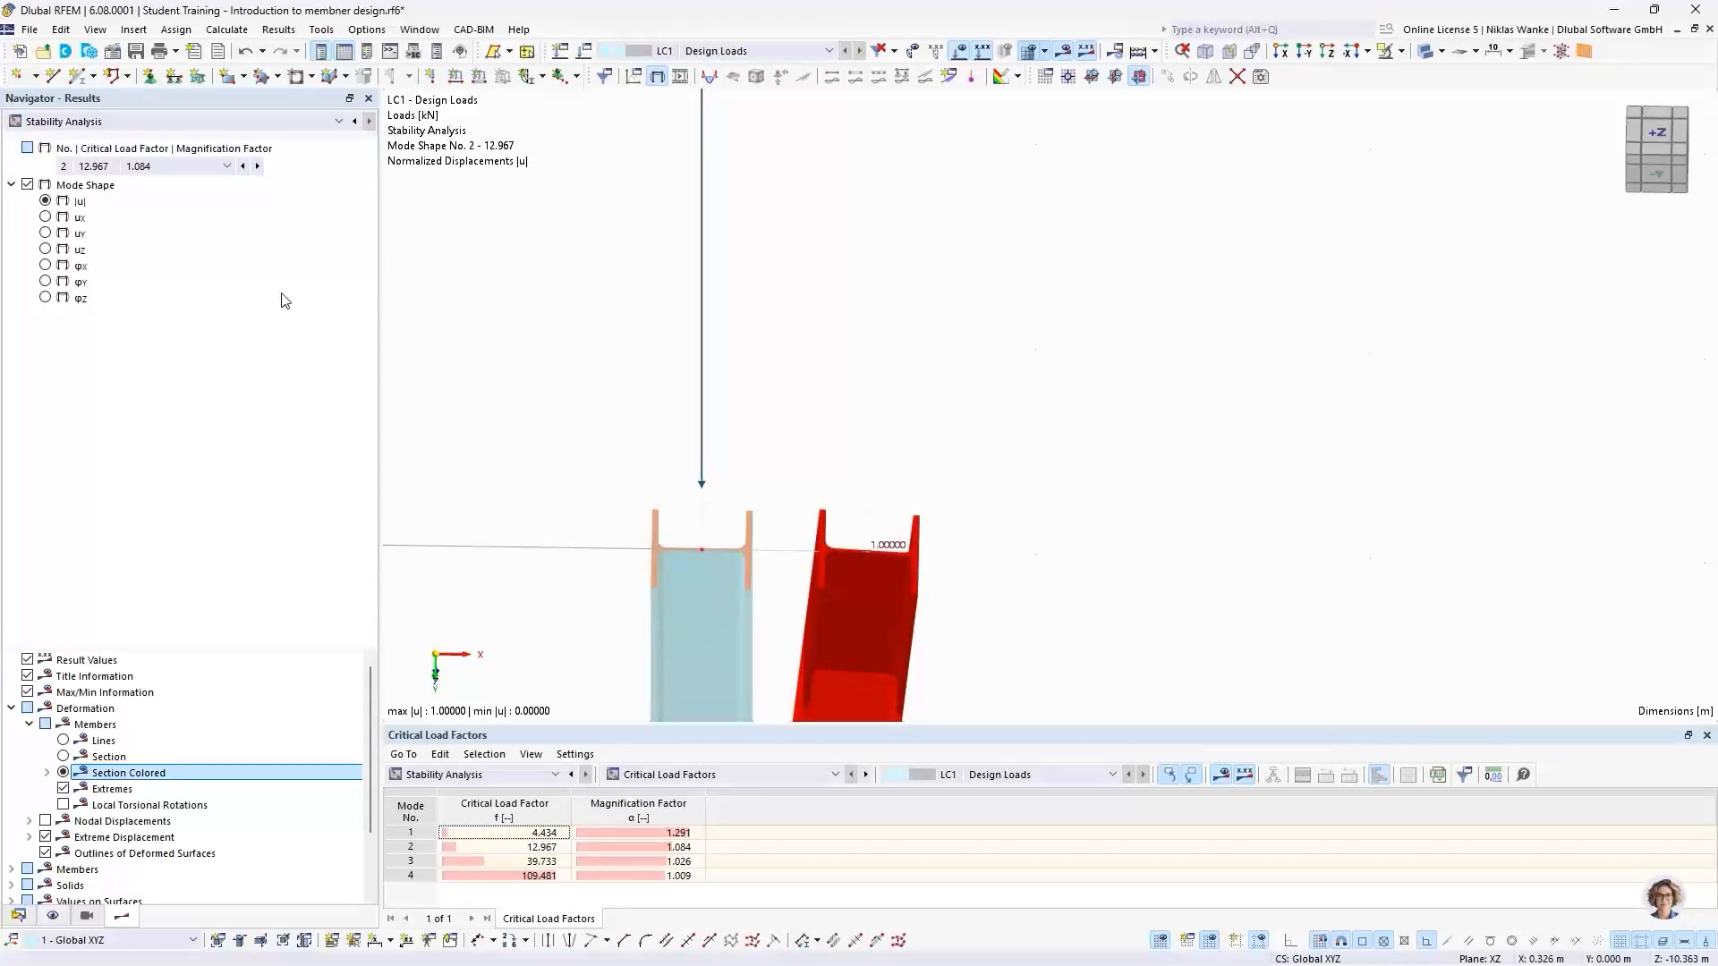
Display mode shape 3 and examine the buckled form over the full column height
{"action": "left_click", "coordinate": [258, 166]}
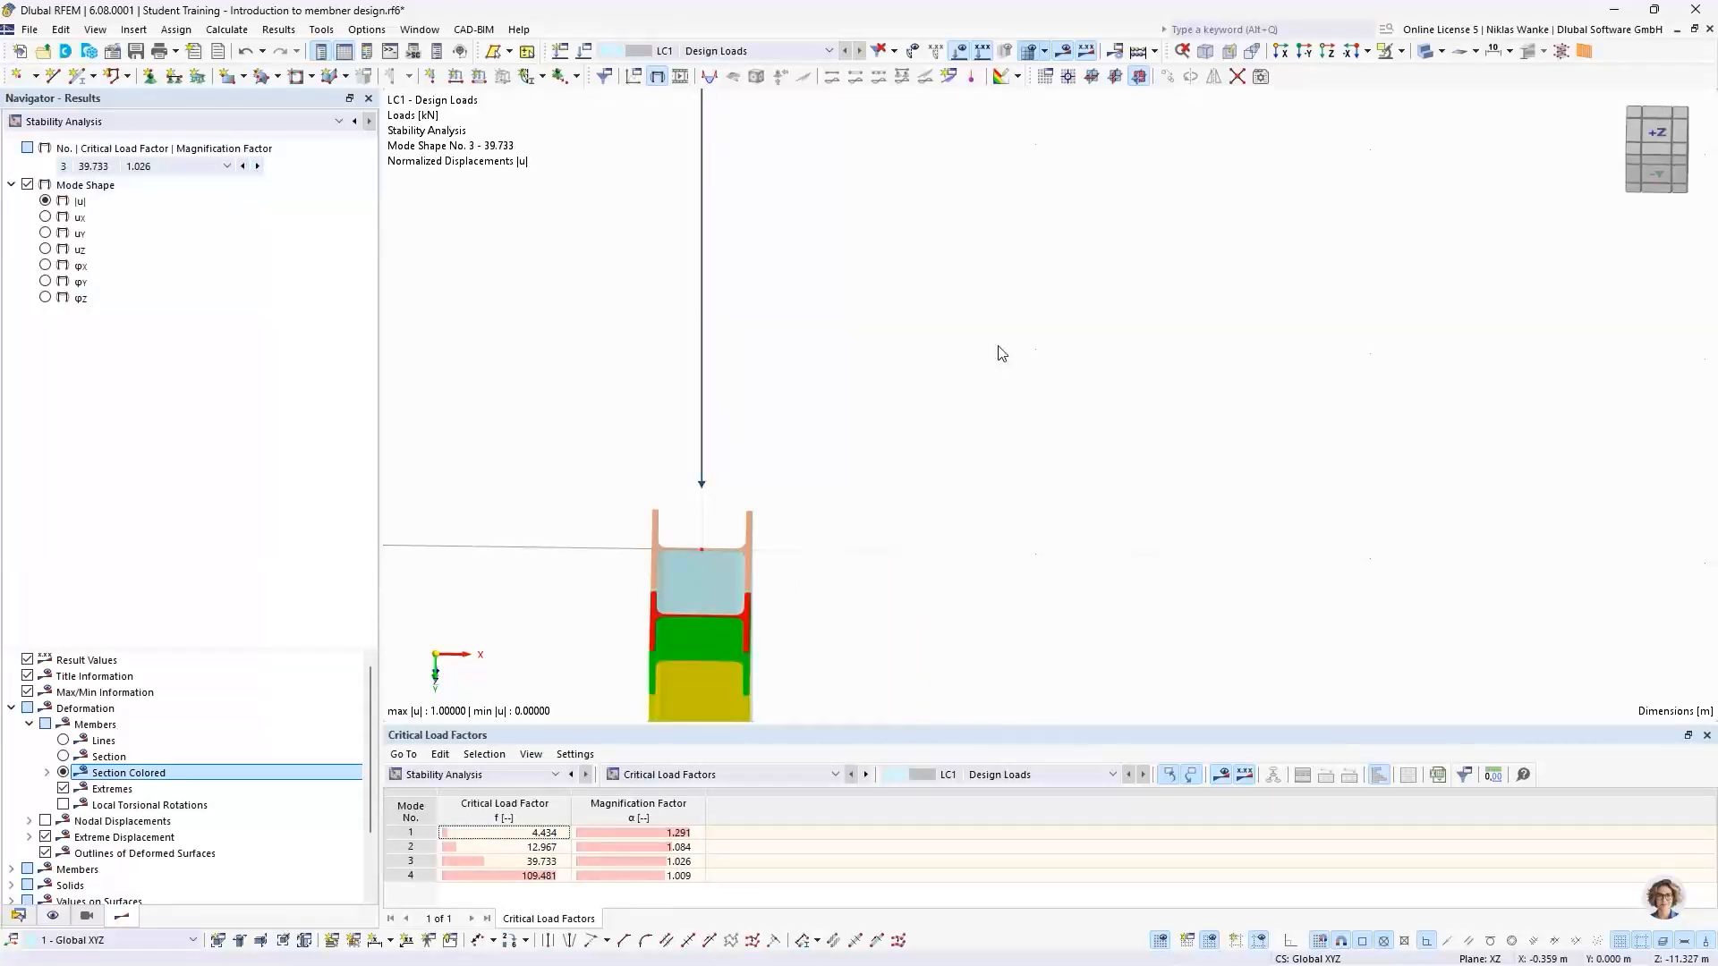
{"action": "scroll", "coordinate": [1142, 385], "scroll_direction": "down", "scroll_amount": 5}
{"action": "middle_click_drag", "start_coordinate": [1010, 430], "coordinate": [1082, 292]}
{"action": "middle_click_drag", "start_coordinate": [879, 430], "coordinate": [916, 395], "text": "ctrl"}
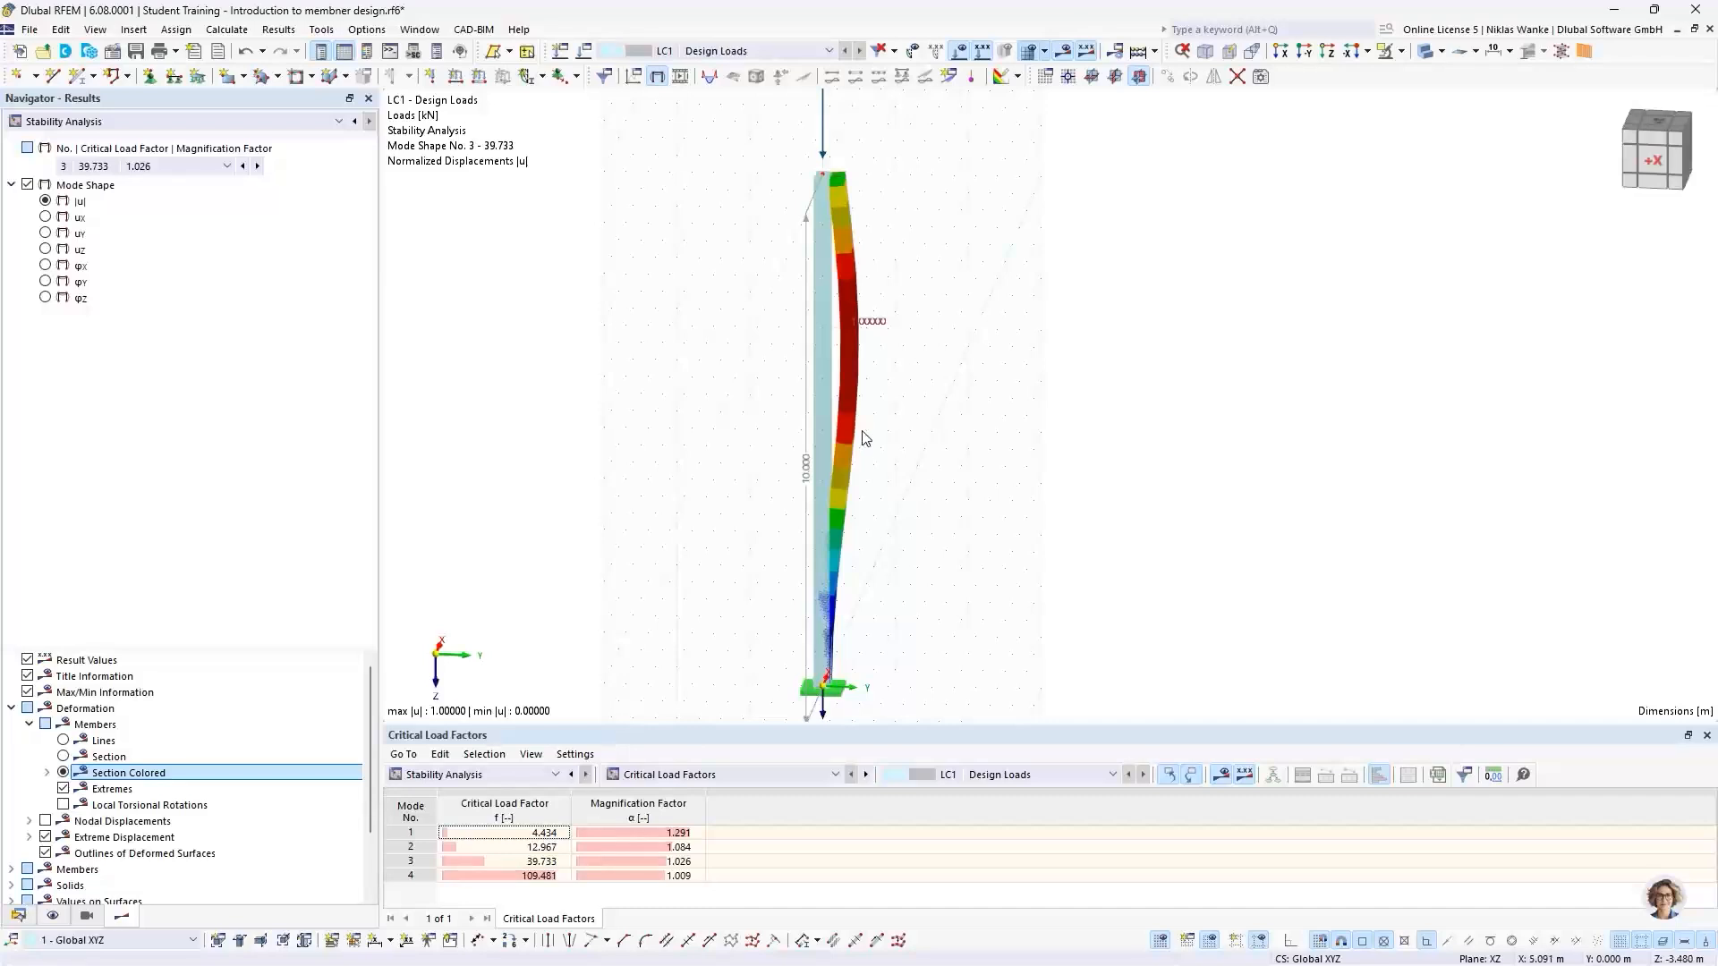
{"action": "middle_click_drag", "start_coordinate": [873, 446], "coordinate": [837, 452], "text": "ctrl"}
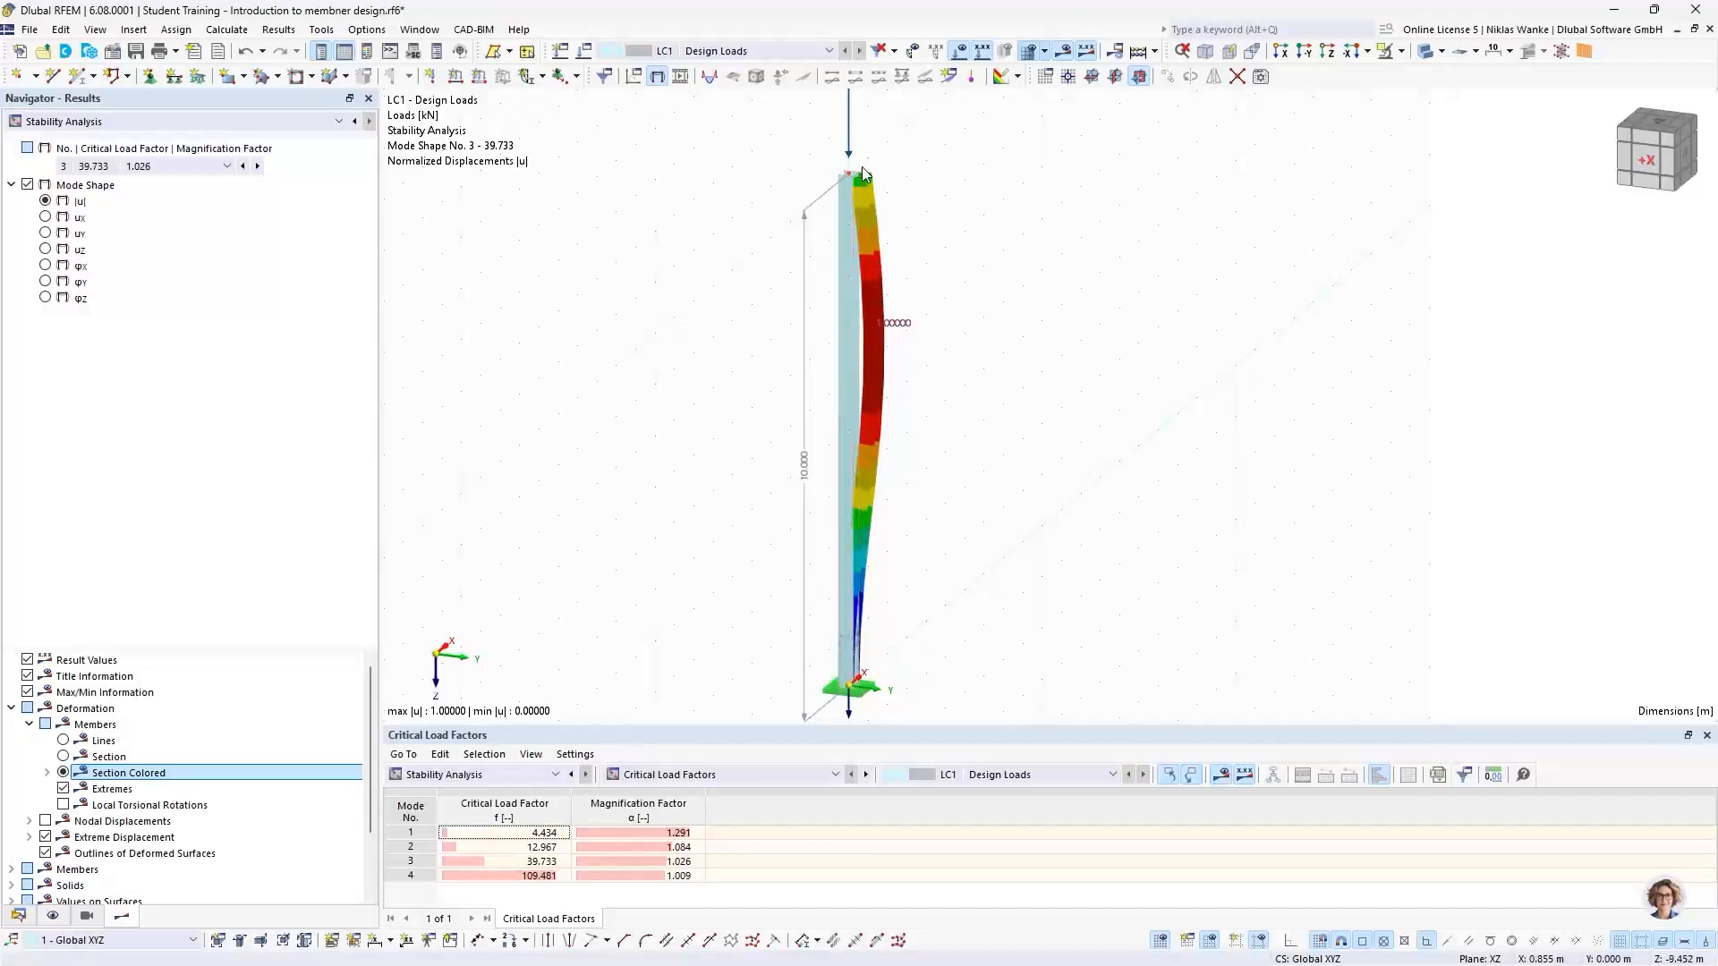
Return to mode shape 1 and enlarge the critical load factors table below the model
{"action": "left_click", "coordinate": [127, 168]}
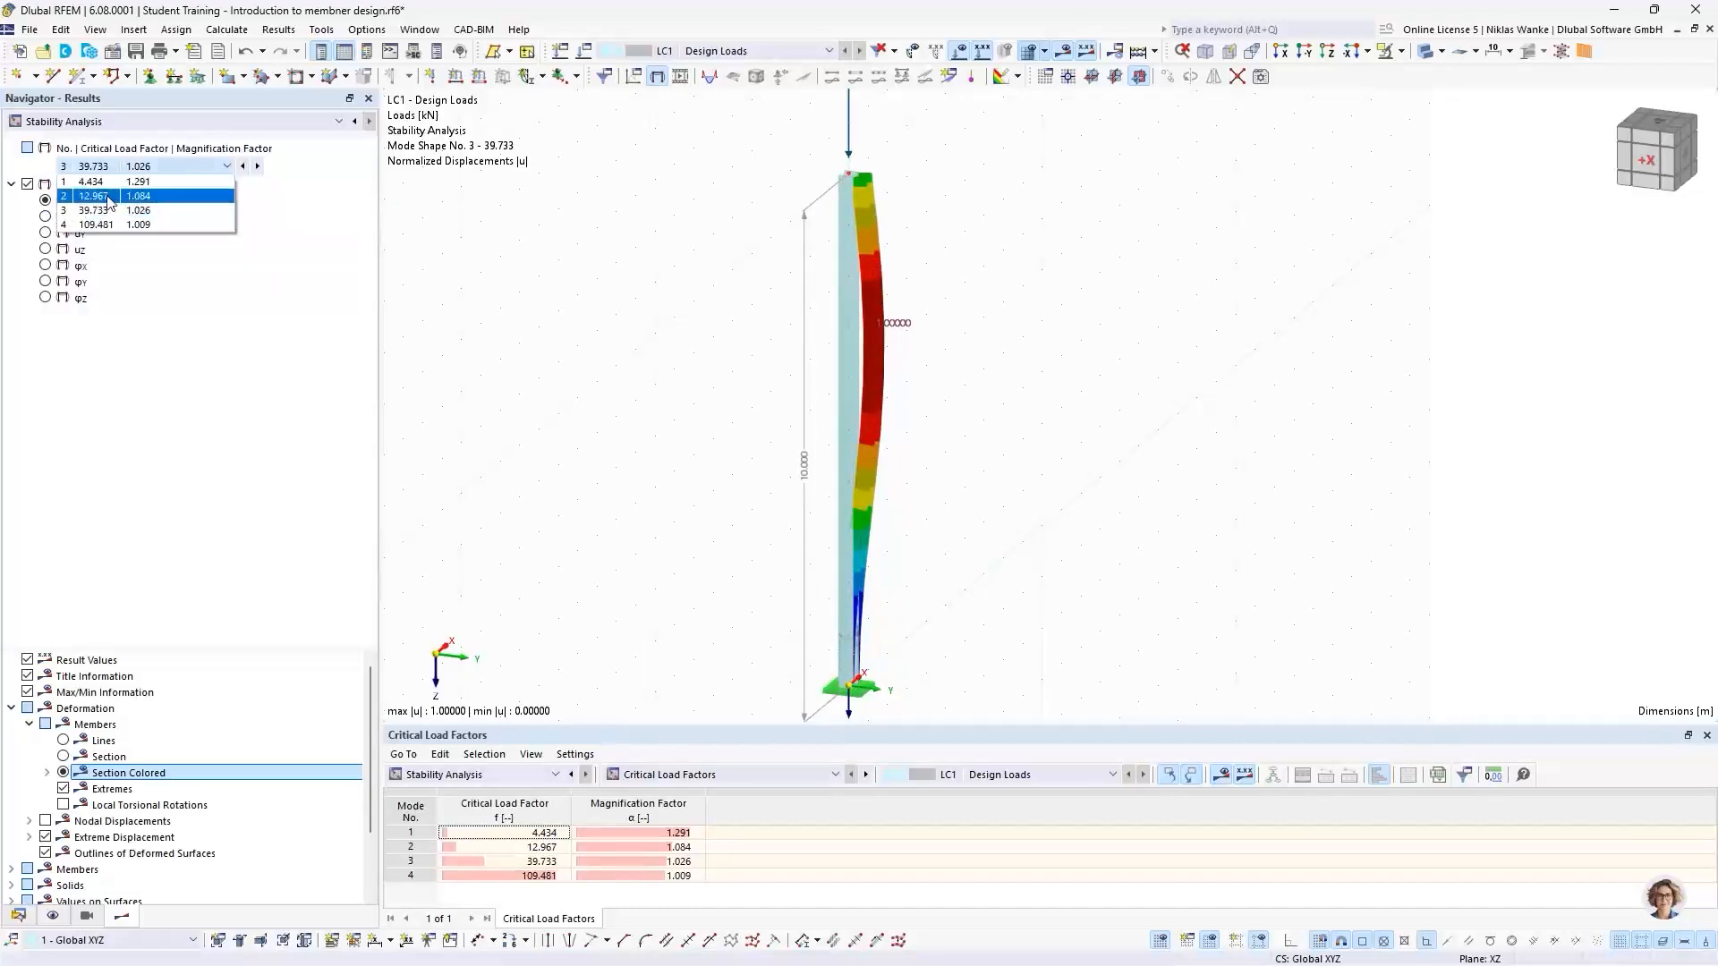
{"action": "left_click", "coordinate": [113, 185]}
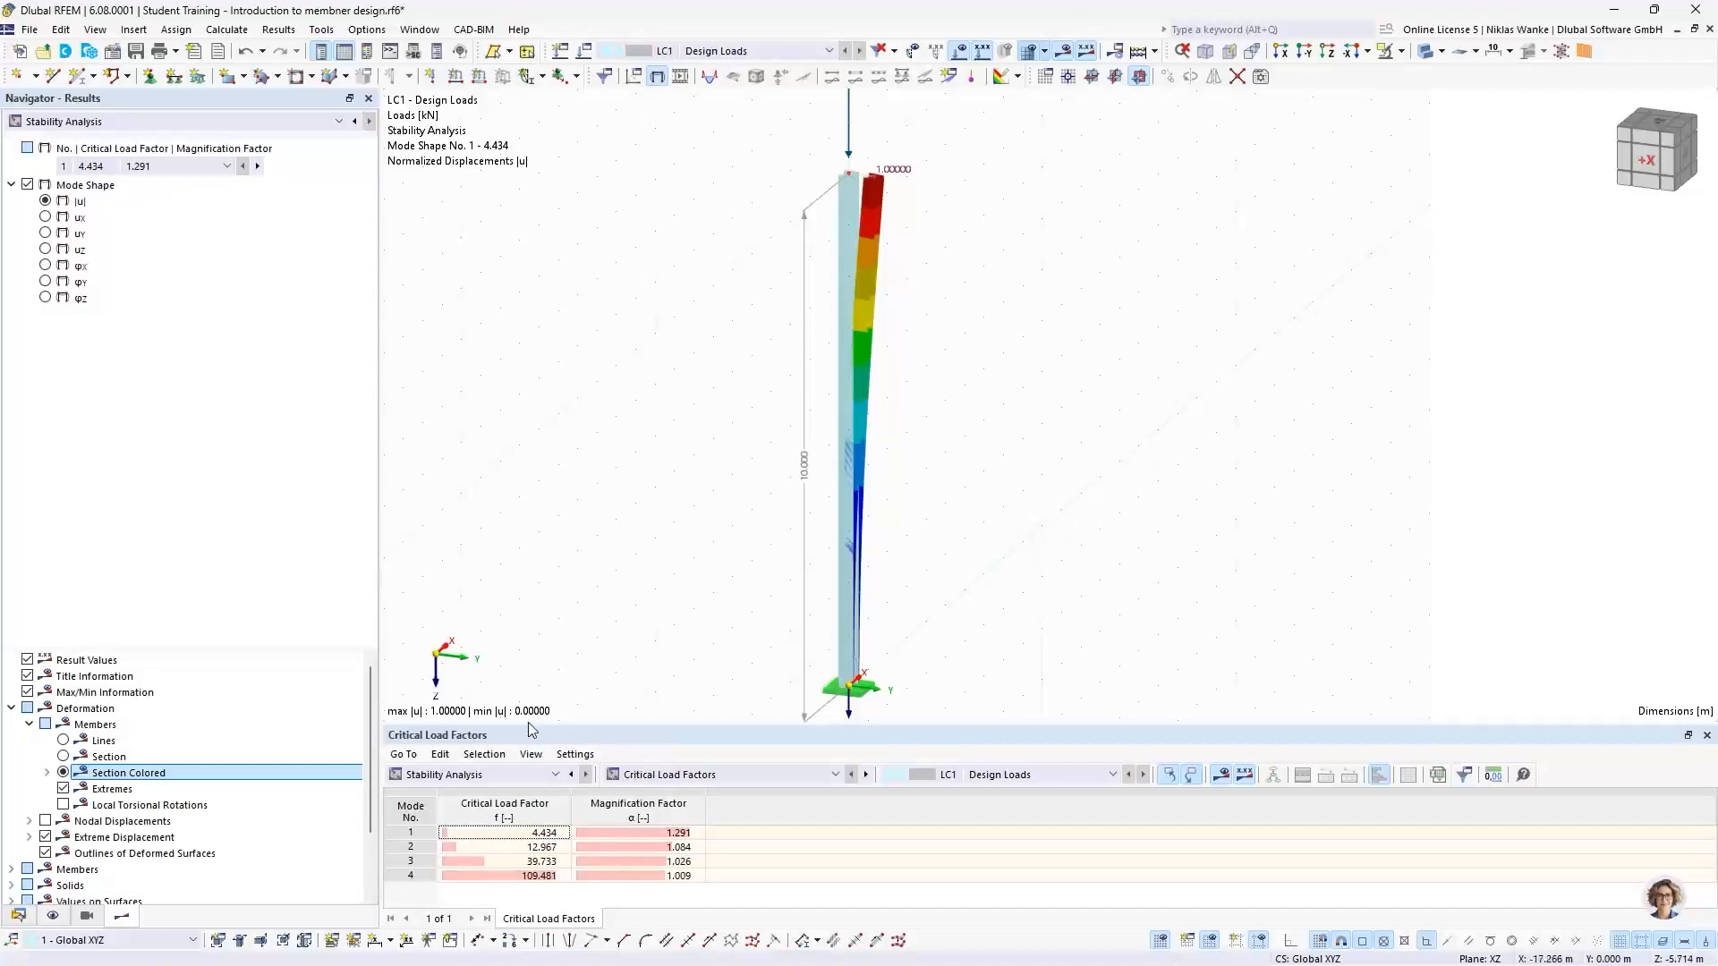
{"action": "left_click_drag", "start_coordinate": [617, 725], "coordinate": [618, 677]}
{"action": "mouse_move", "coordinate": [674, 596]}
{"action": "middle_mouse_down"}
{"action": "mouse_move", "coordinate": [680, 556]}
{"action": "mouse_move", "coordinate": [679, 570]}
{"action": "middle_mouse_up"}
{"action": "scroll", "coordinate": [681, 565], "scroll_direction": "down", "scroll_amount": 1}
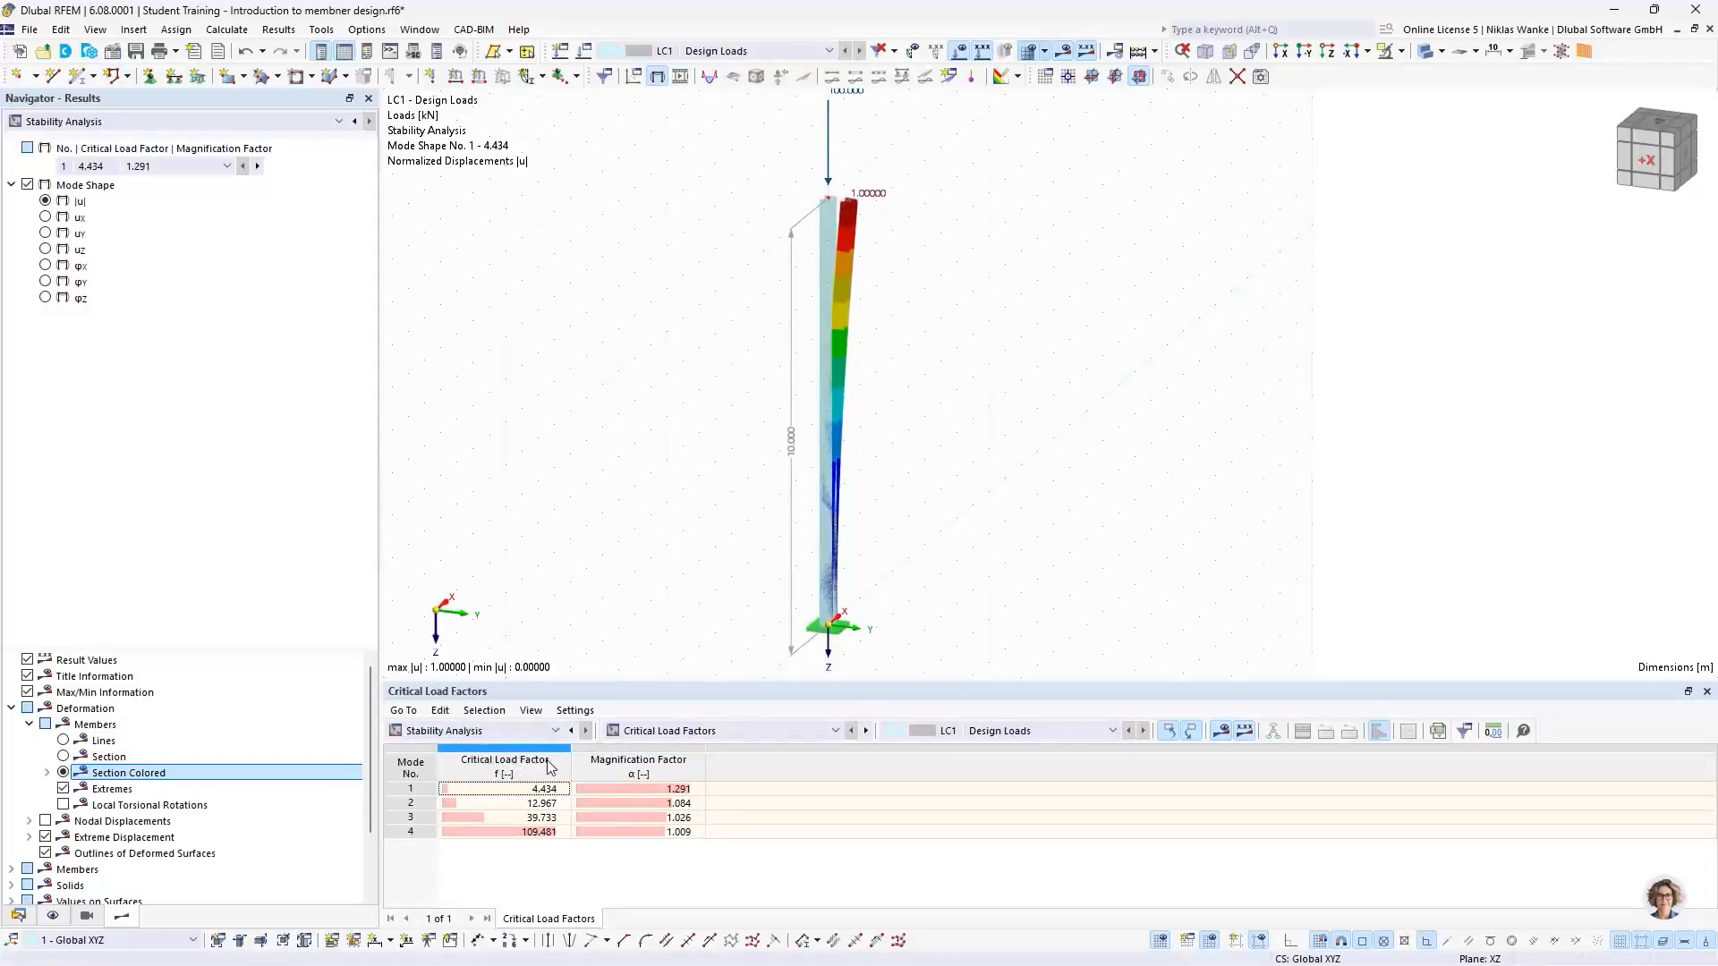
Compare mode shapes 2, 3 and 4 through their critical load factor rows, finishing on mode shape 1
{"action": "left_click", "coordinate": [420, 805]}
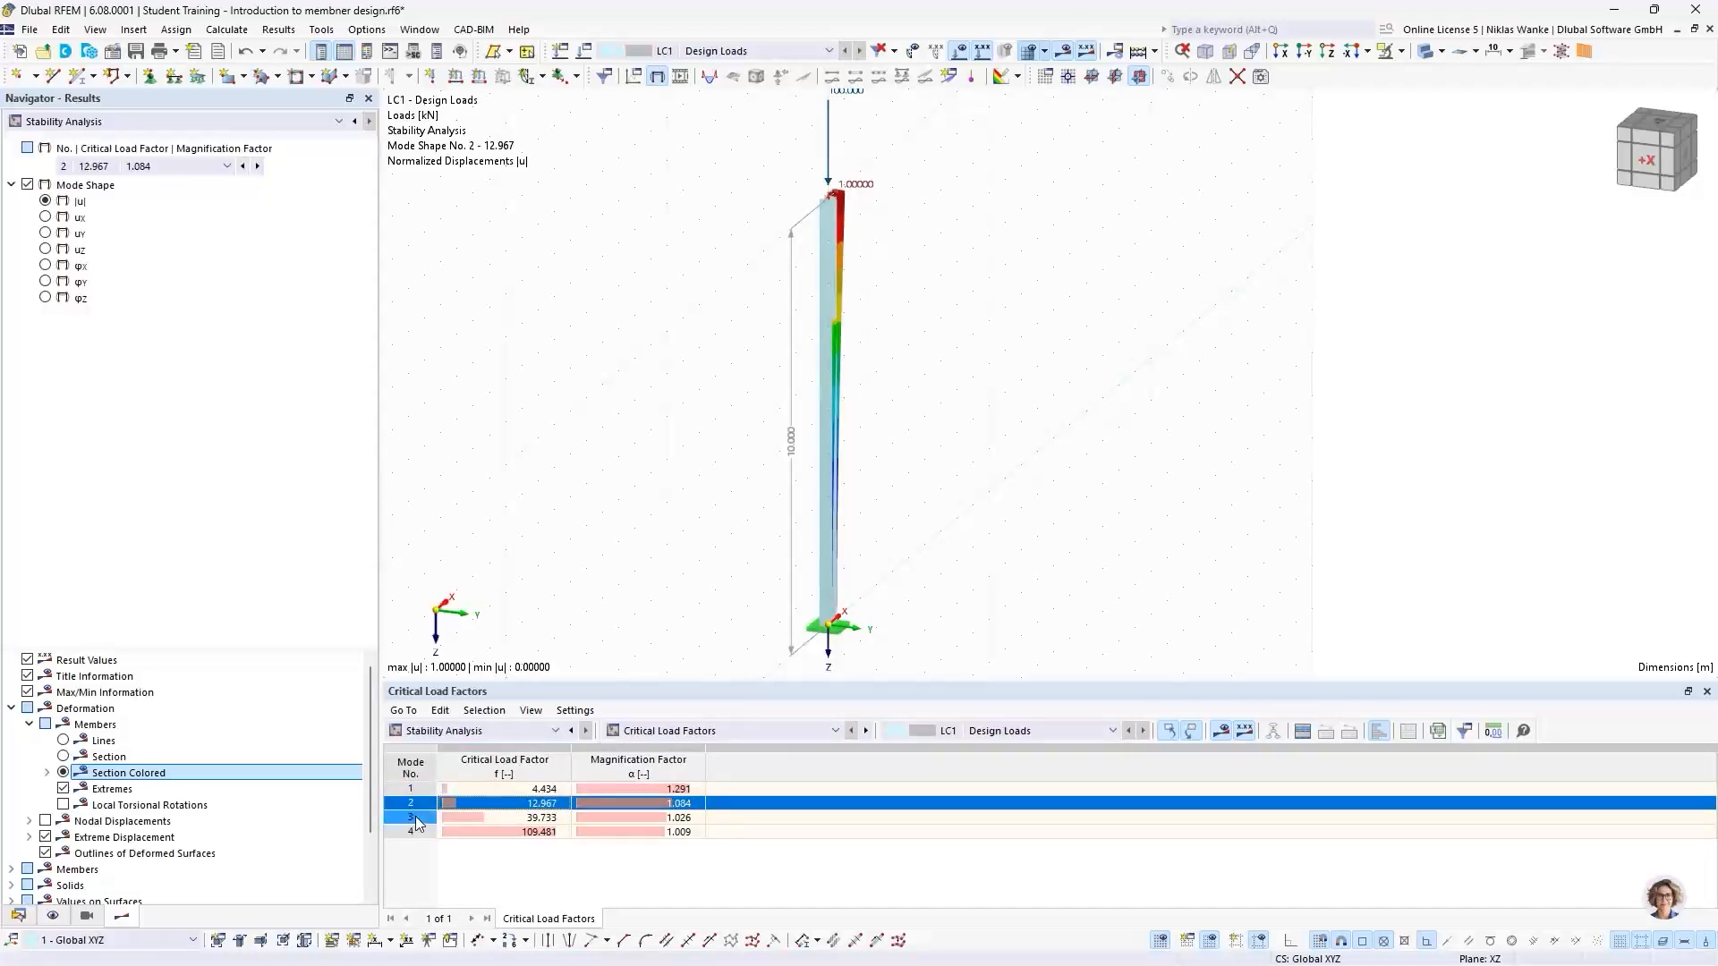
{"action": "left_click", "coordinate": [416, 818]}
{"action": "left_click", "coordinate": [417, 832]}
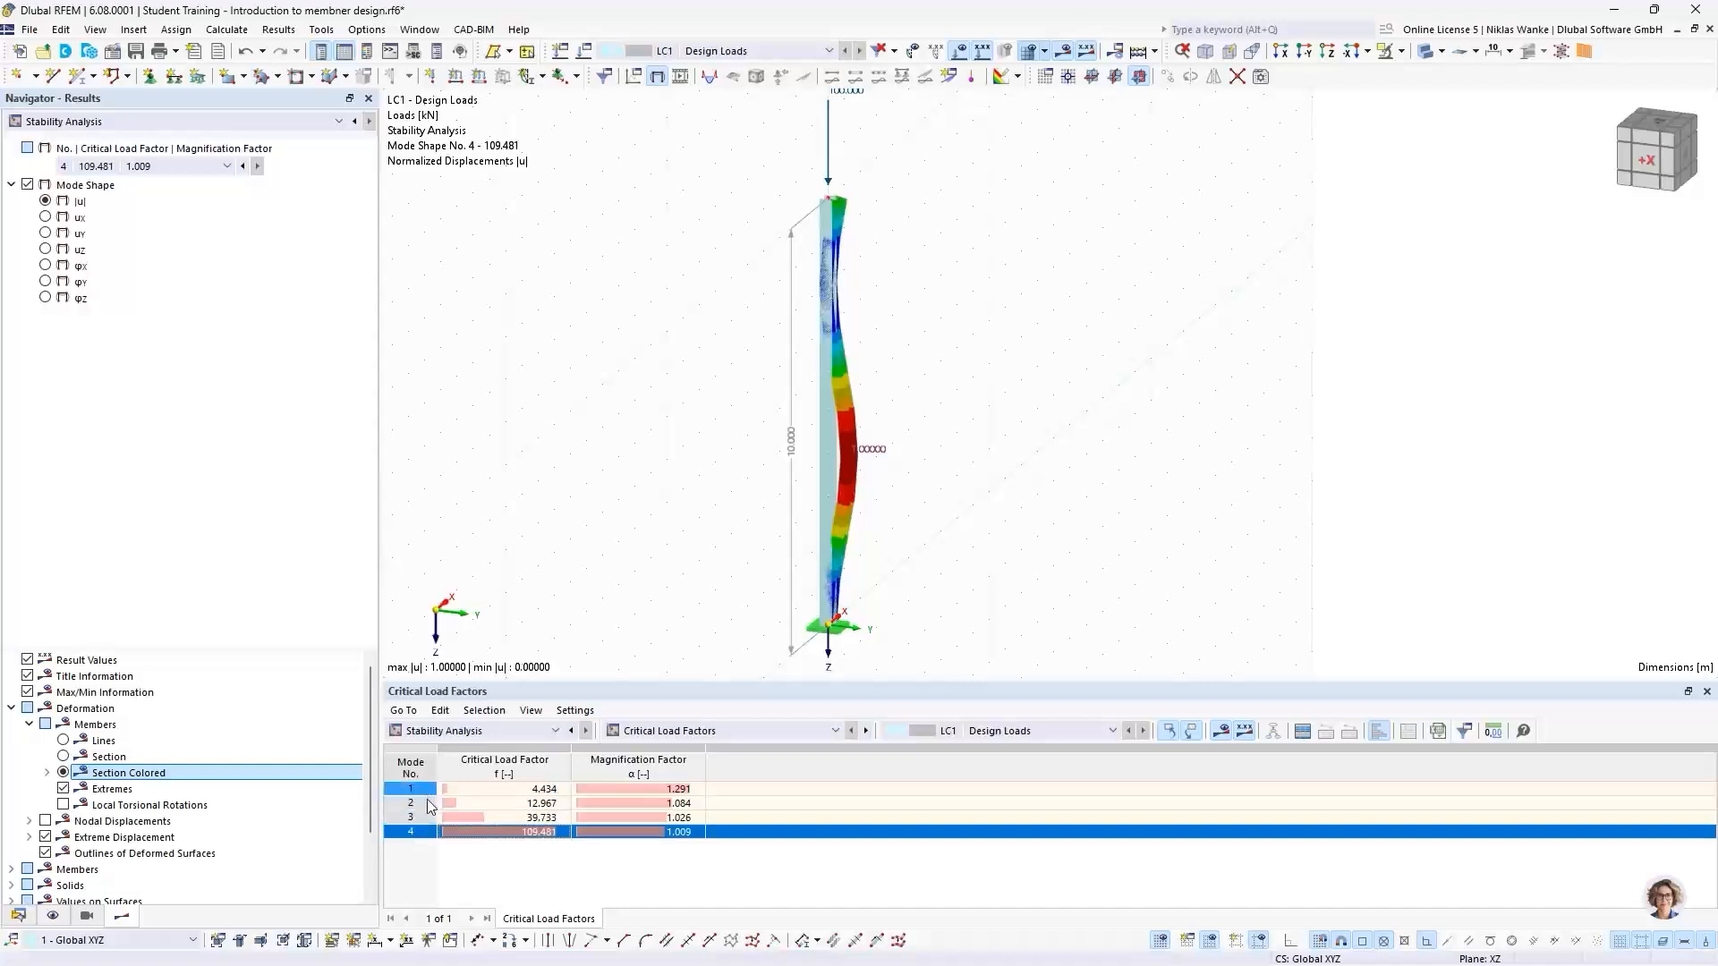
{"action": "left_click", "coordinate": [416, 789]}
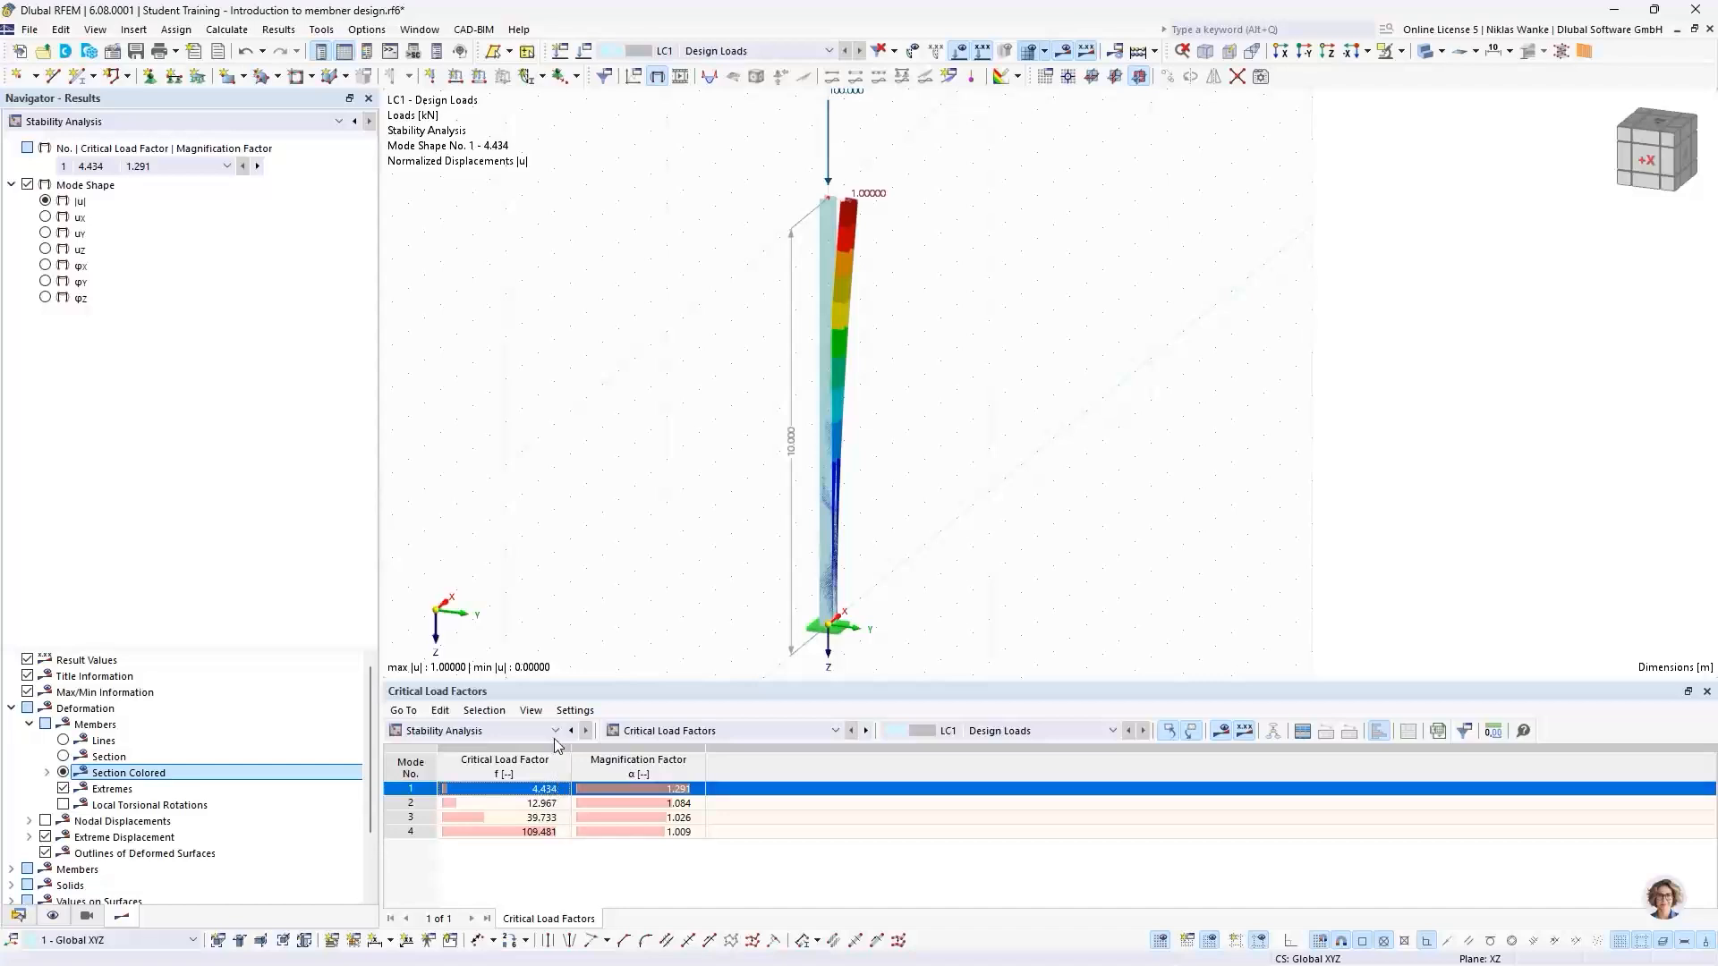
Examine the critical load factor of mode 1 together with the loaded column and its buckled shape
{"action": "scroll", "coordinate": [690, 390], "scroll_direction": "down", "scroll_amount": 1}
{"action": "middle_click_drag", "start_coordinate": [690, 390], "coordinate": [690, 417]}
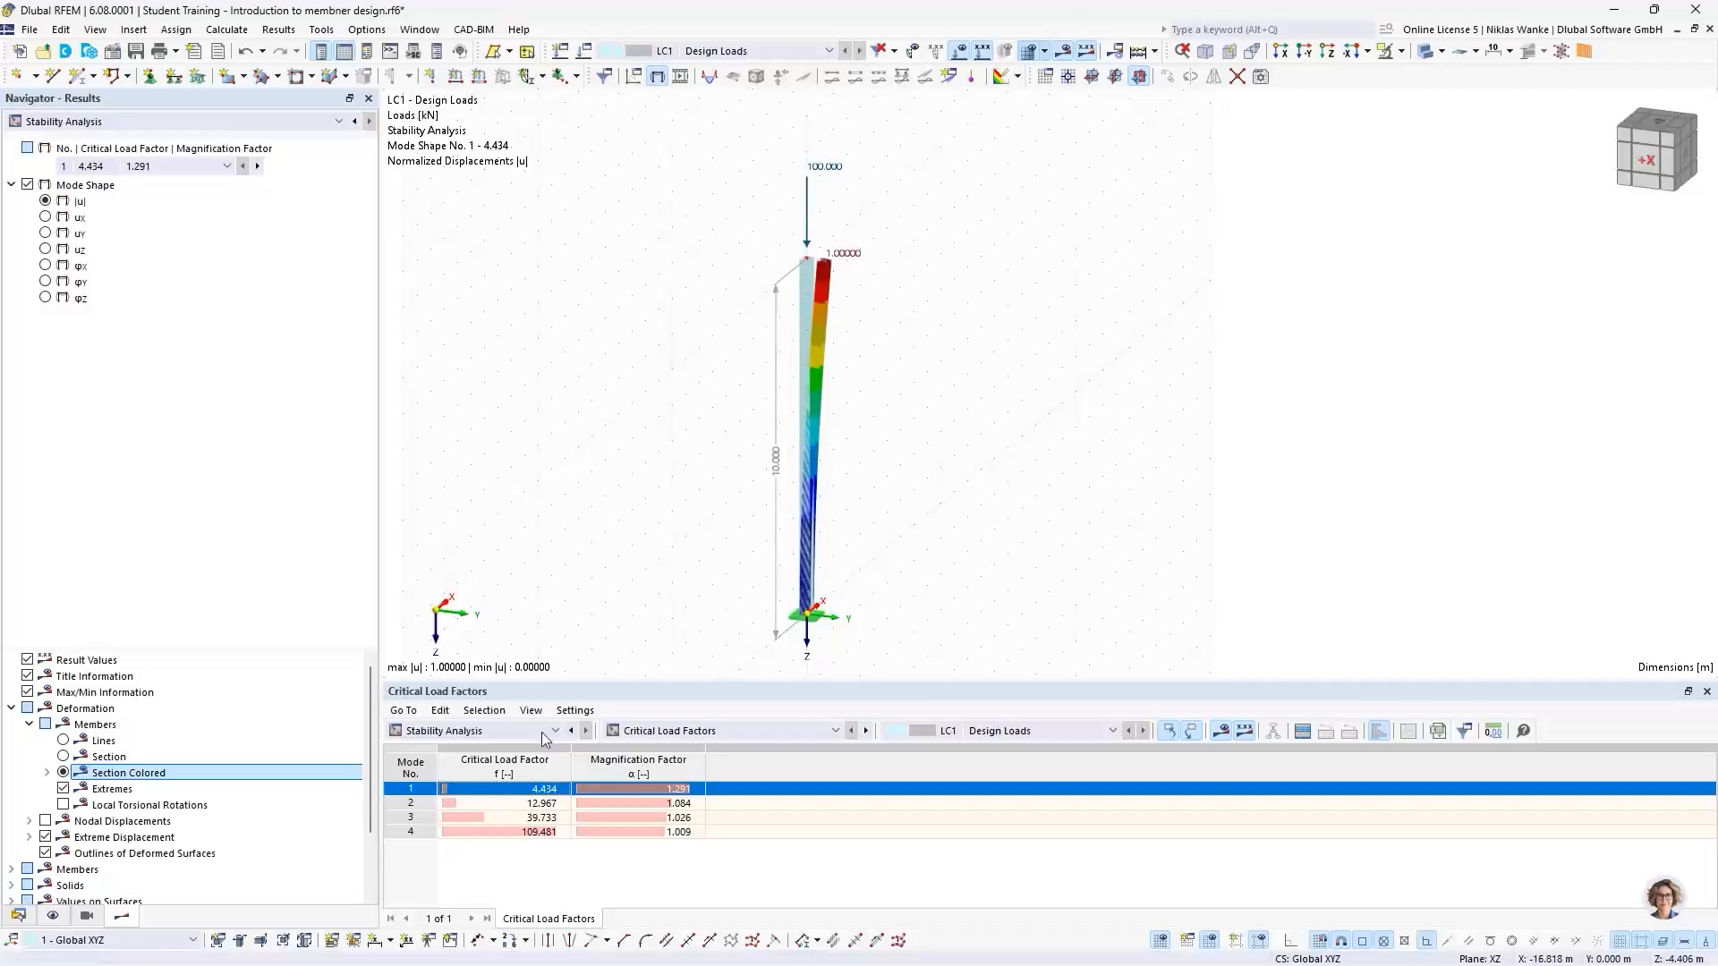
{"action": "left_click", "coordinate": [532, 791]}
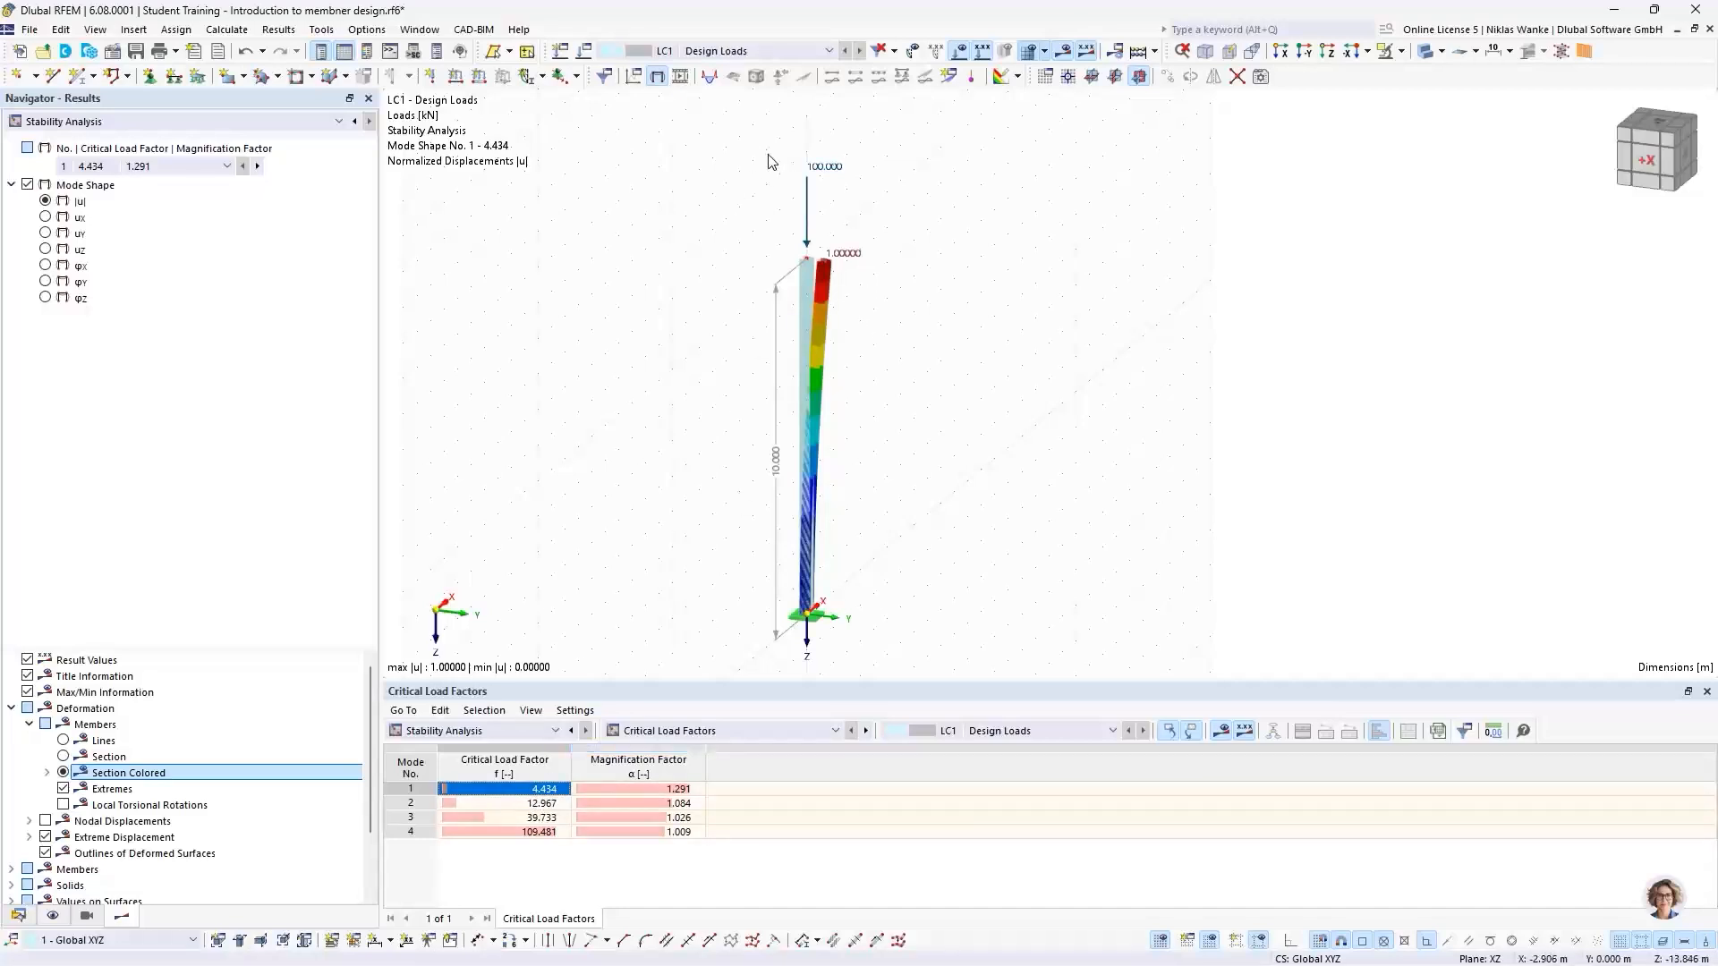
{"action": "scroll", "coordinate": [816, 222], "scroll_direction": "up", "scroll_amount": 3}
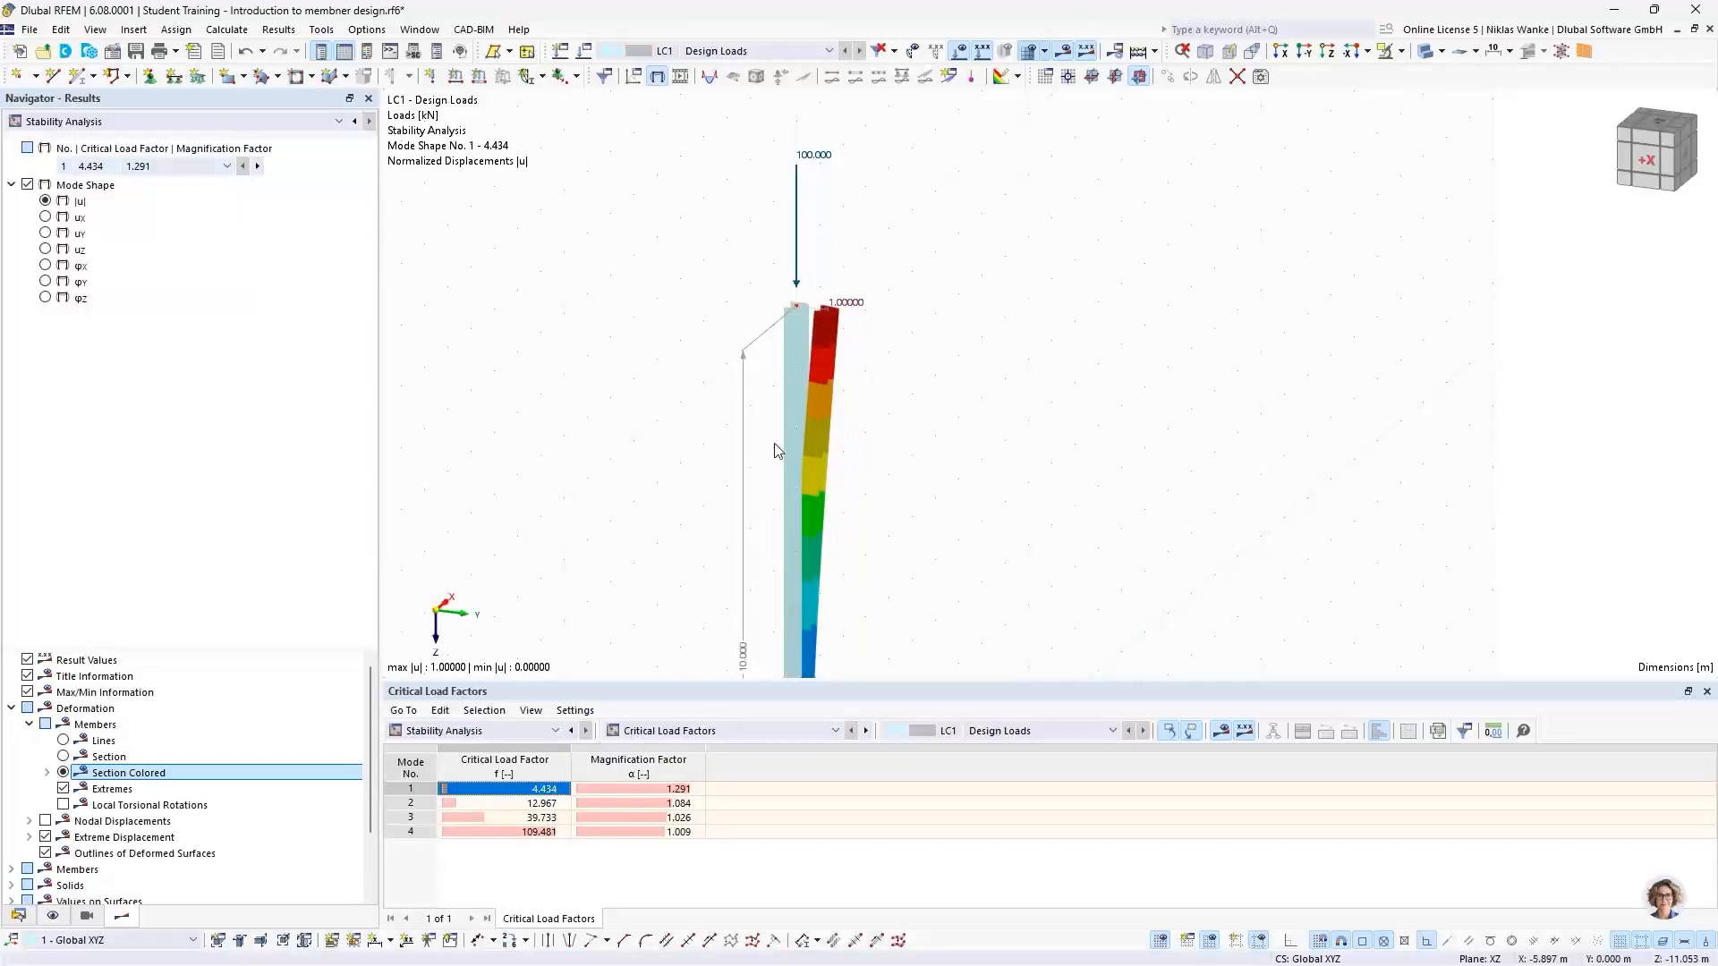
{"action": "scroll", "coordinate": [770, 560], "scroll_direction": "down", "scroll_amount": 2}
{"action": "middle_click_drag", "start_coordinate": [770, 560], "coordinate": [750, 444]}
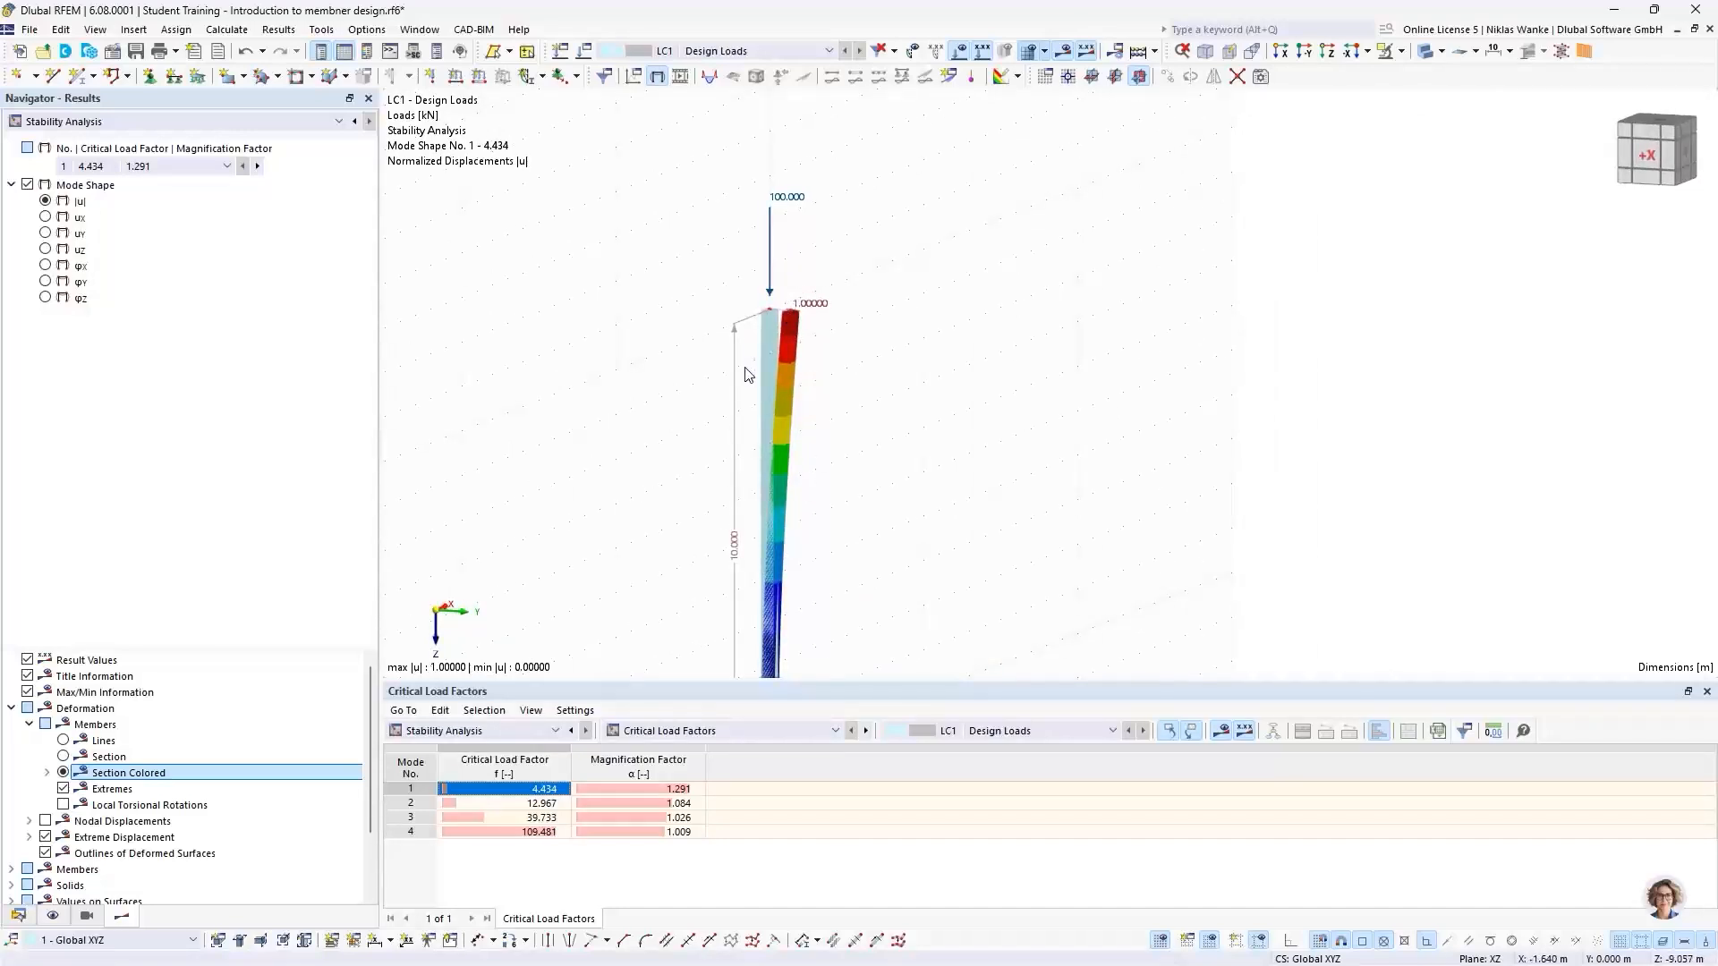
Examine the buckled column head in mode shape 1 together with the magnification factor for mode 1
{"action": "scroll", "coordinate": [754, 474], "scroll_direction": "down", "scroll_amount": 2}
{"action": "middle_click_drag", "start_coordinate": [753, 474], "coordinate": [733, 439]}
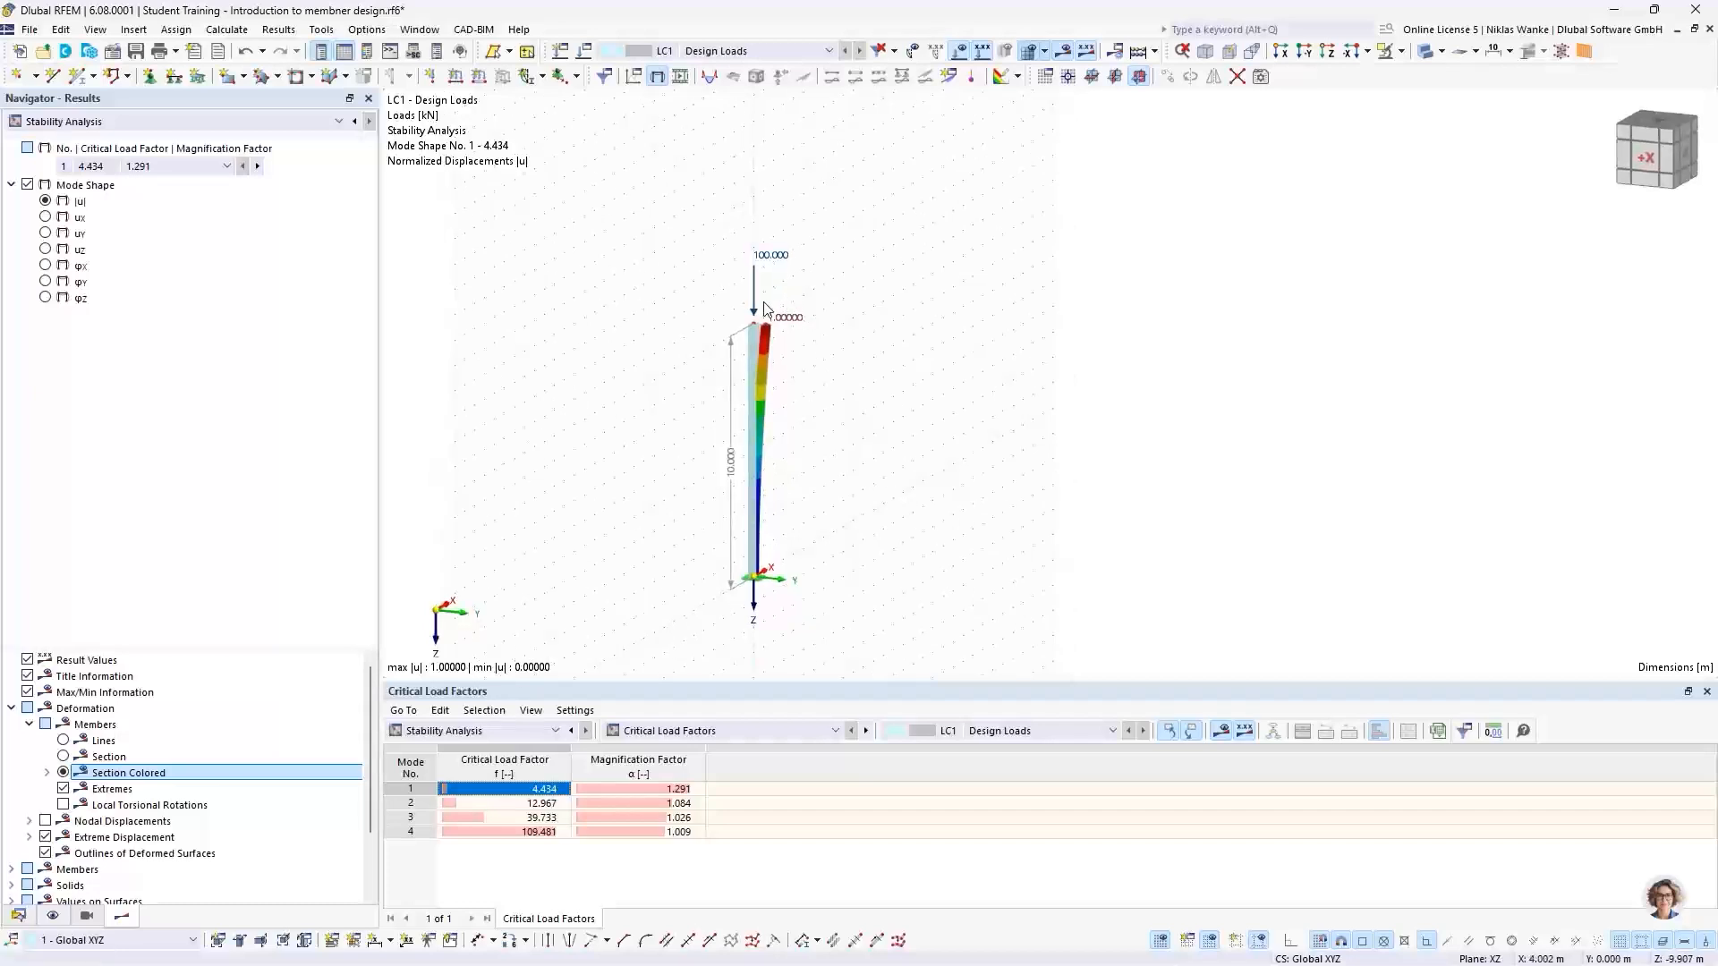
{"action": "scroll", "coordinate": [760, 343], "scroll_direction": "up", "scroll_amount": 2}
{"action": "scroll", "coordinate": [758, 344], "scroll_direction": "up", "scroll_amount": 1}
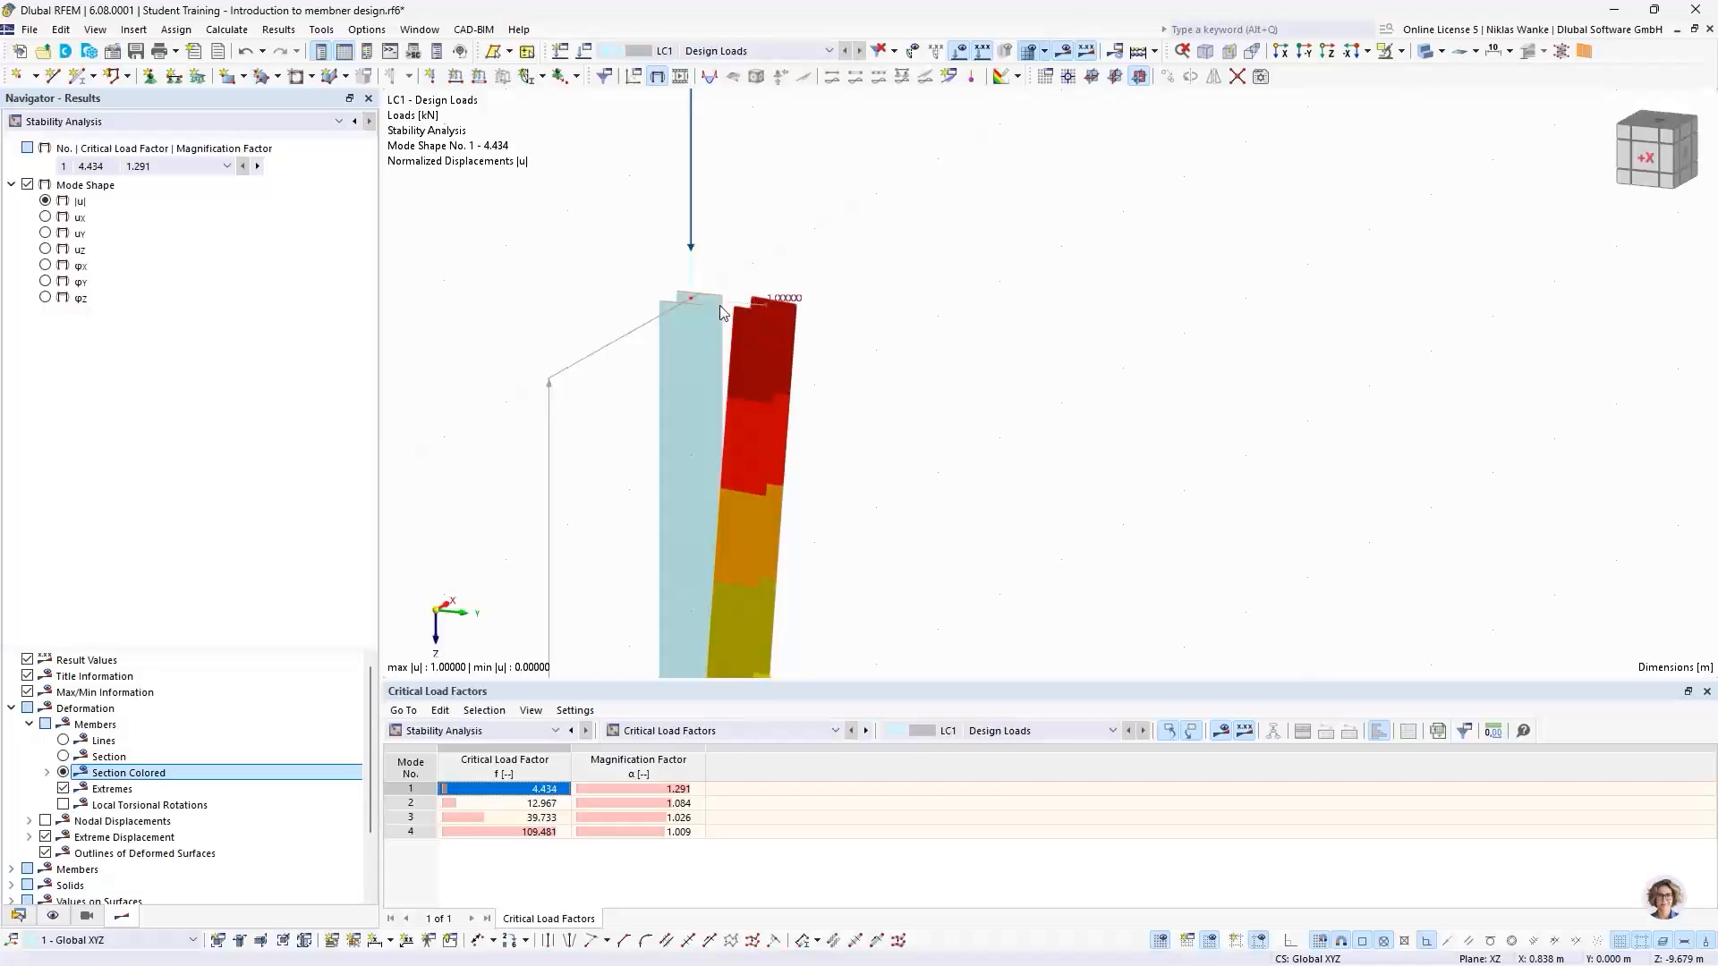
{"action": "left_click", "coordinate": [636, 769]}
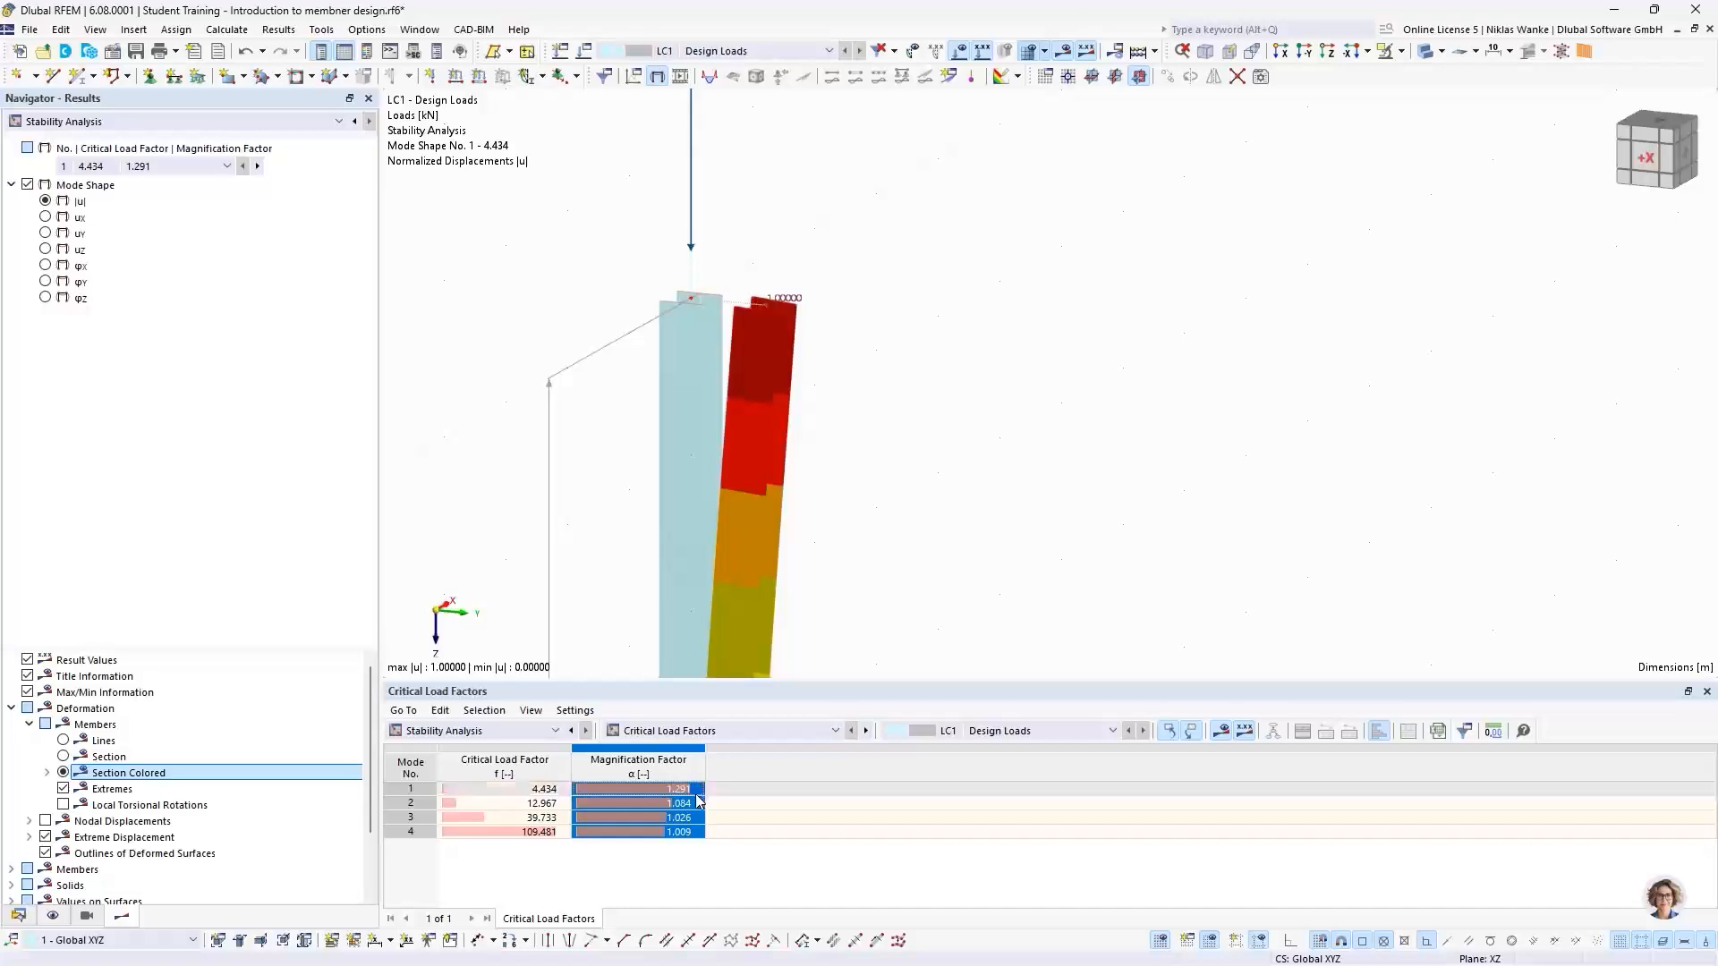
{"action": "left_click", "coordinate": [666, 790]}
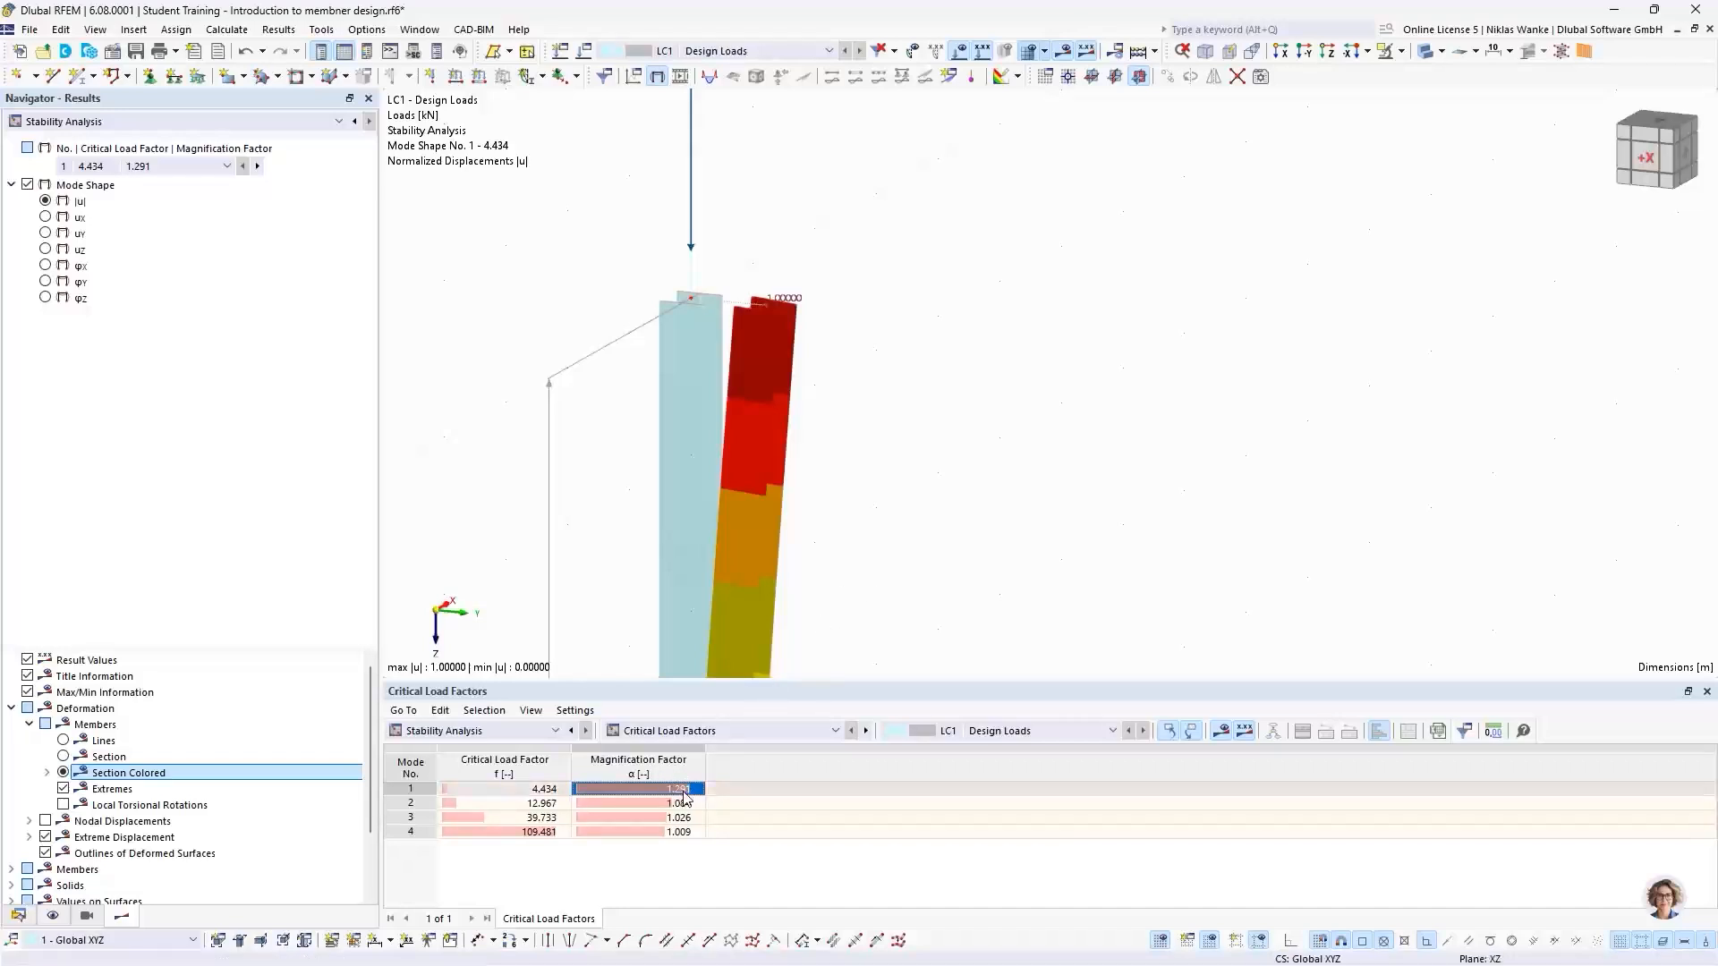
Show the full column and open the stability results by member for Effective Lengths and Critical Loads by Member
{"action": "scroll", "coordinate": [851, 460], "scroll_direction": "down", "scroll_amount": 5}
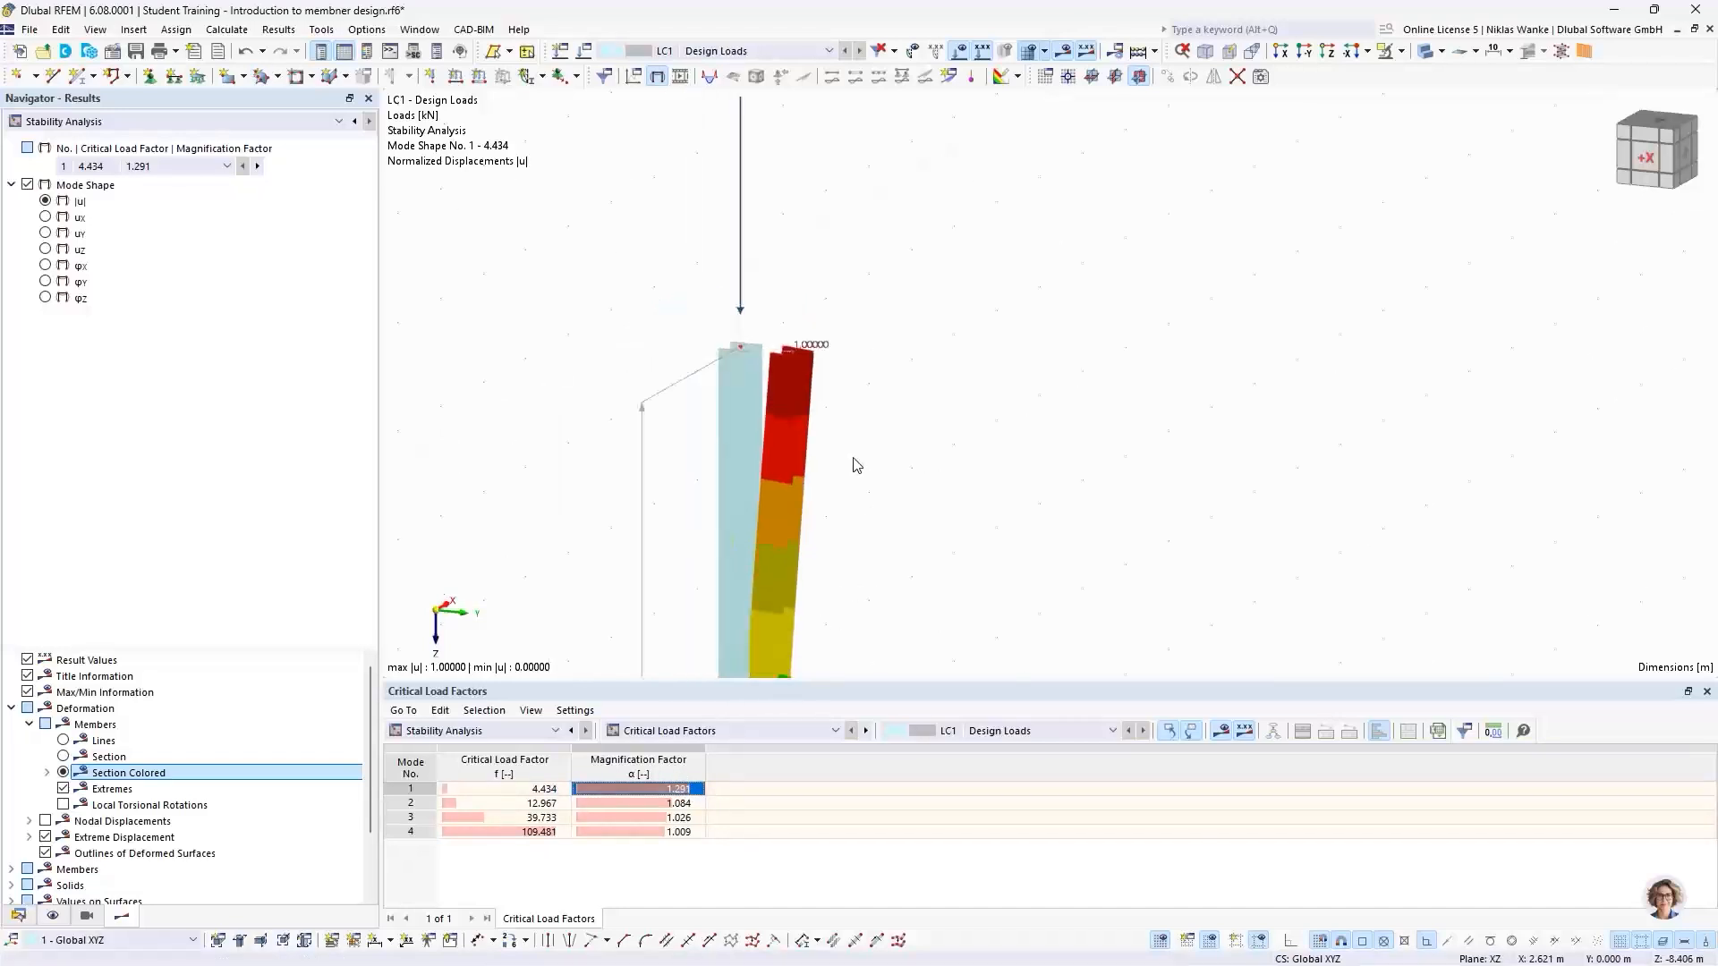
{"action": "middle_click_drag", "start_coordinate": [851, 456], "coordinate": [803, 246]}
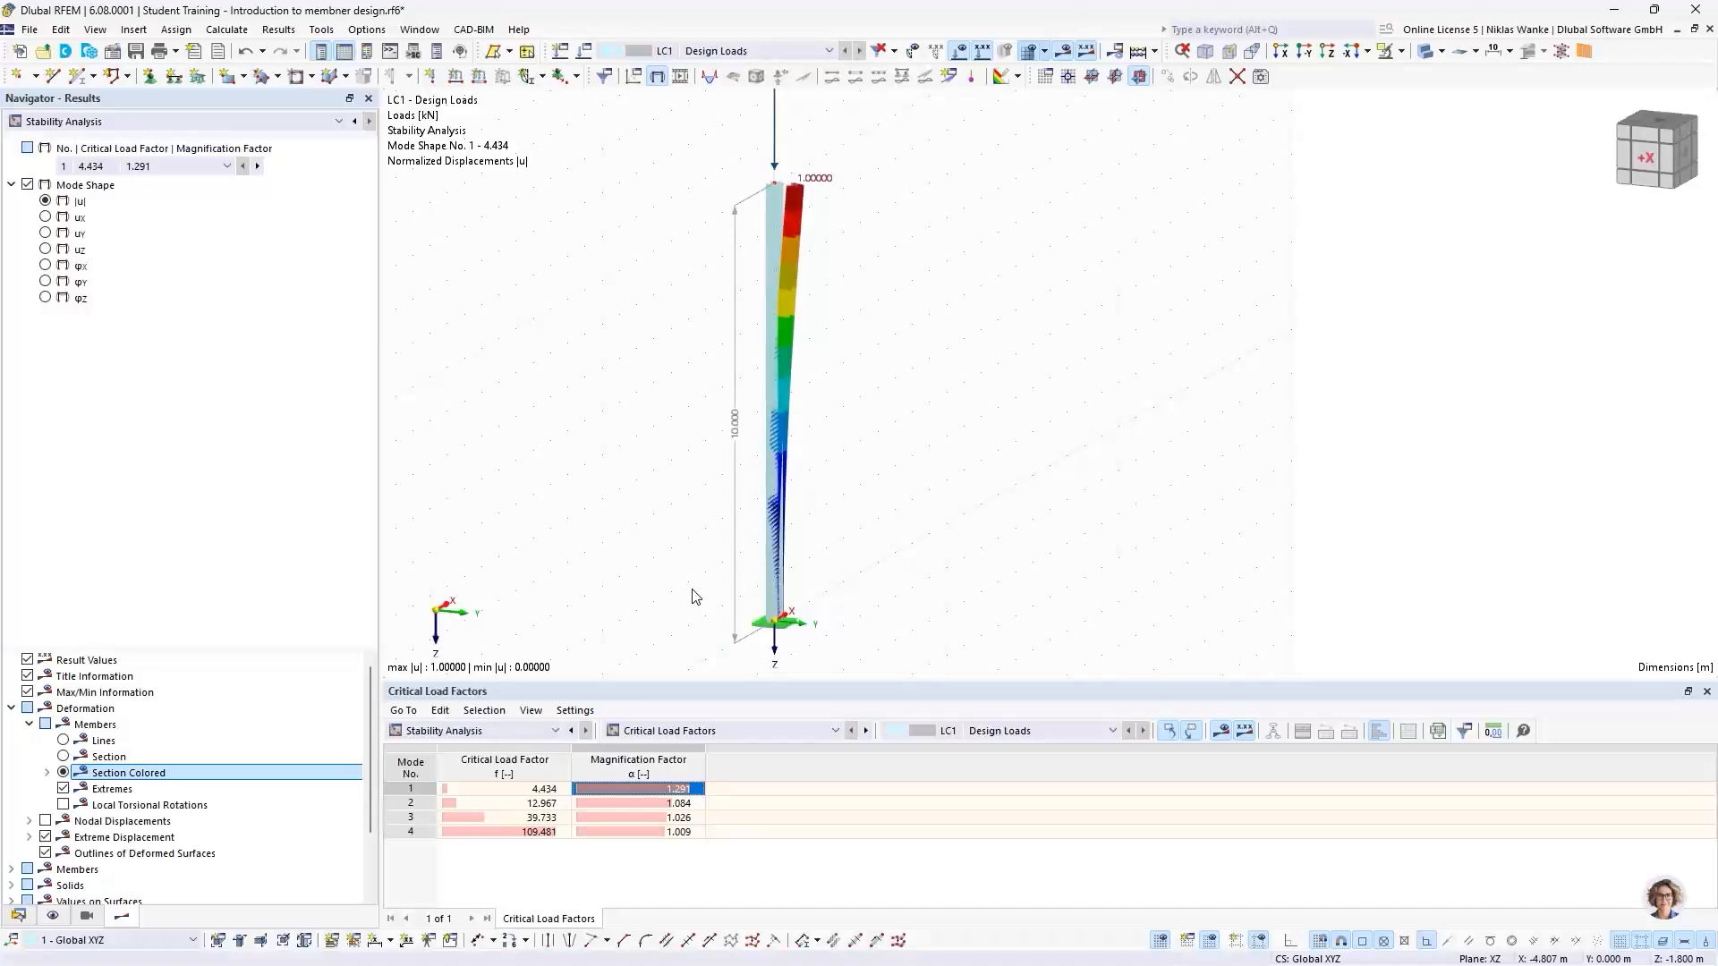
{"action": "left_click", "coordinate": [706, 731]}
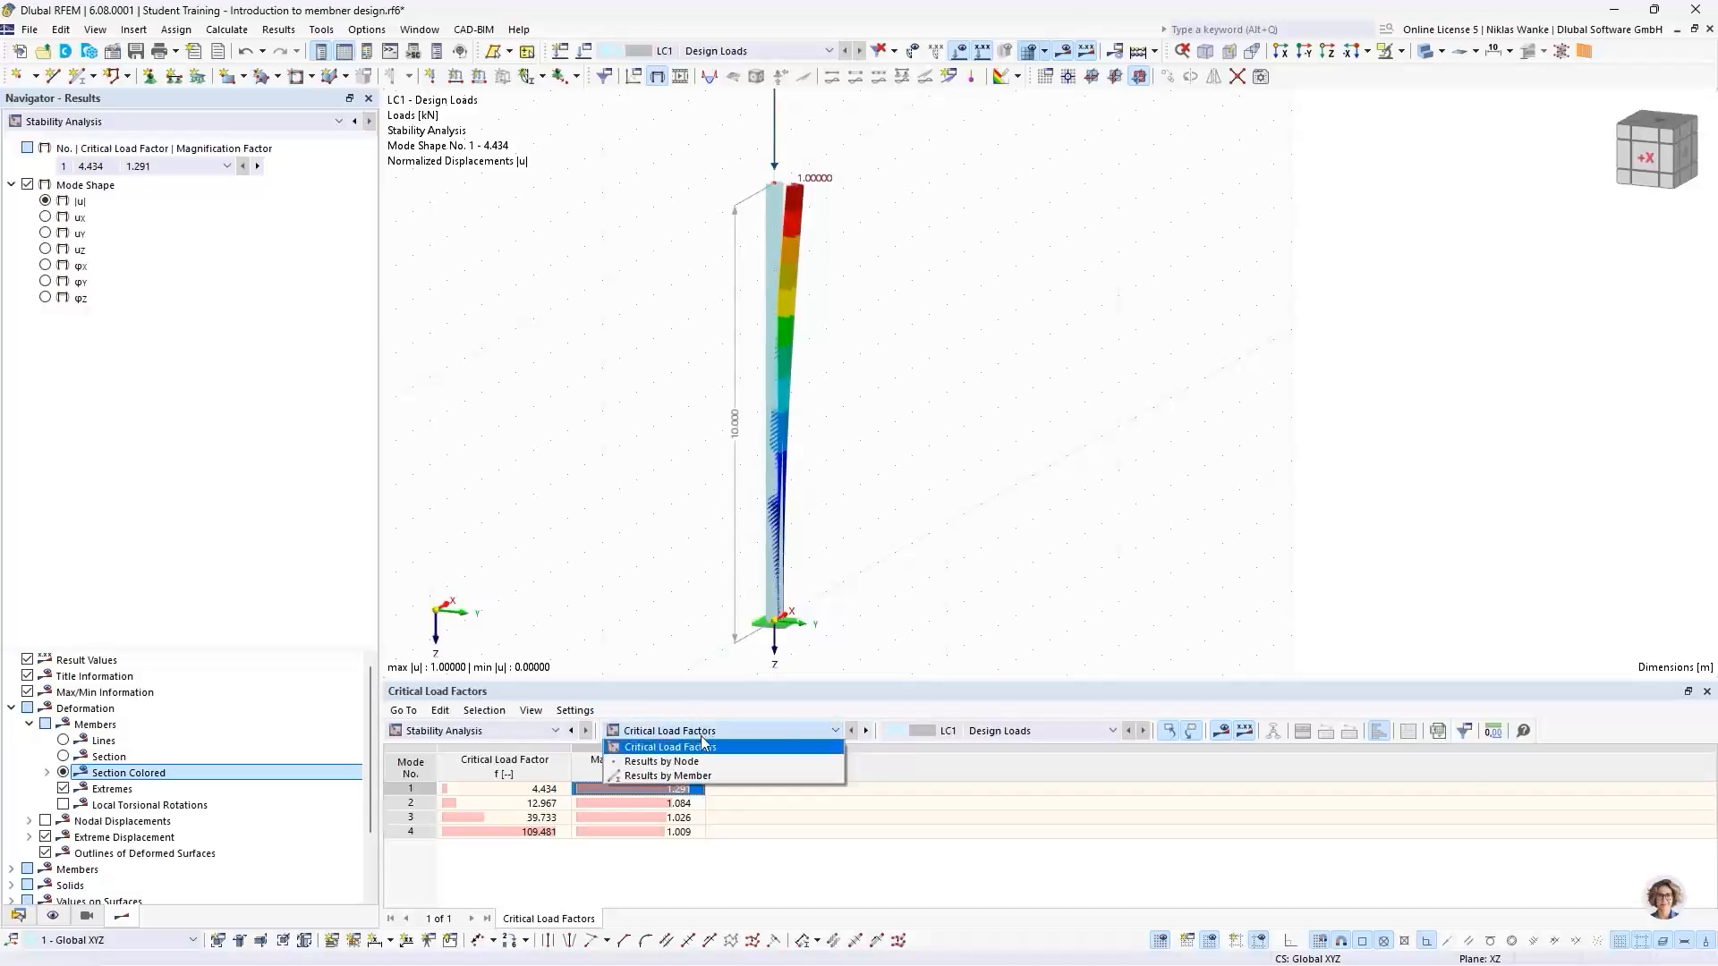
{"action": "left_click", "coordinate": [658, 776]}
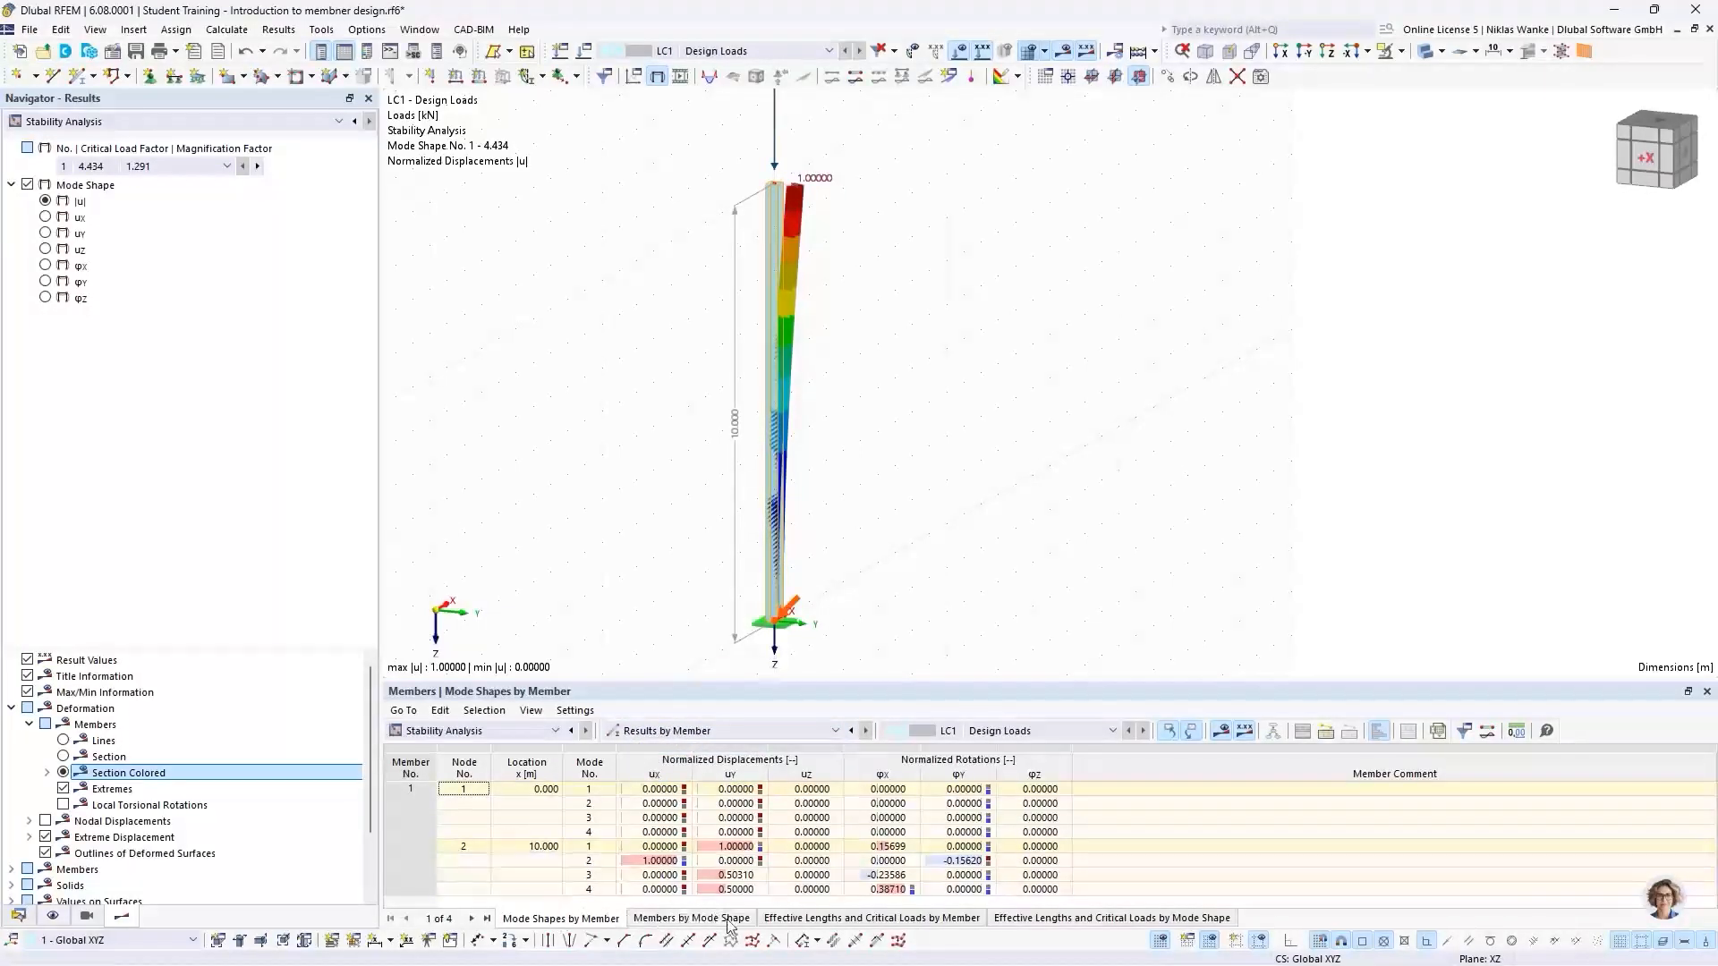
{"action": "left_click", "coordinate": [824, 921]}
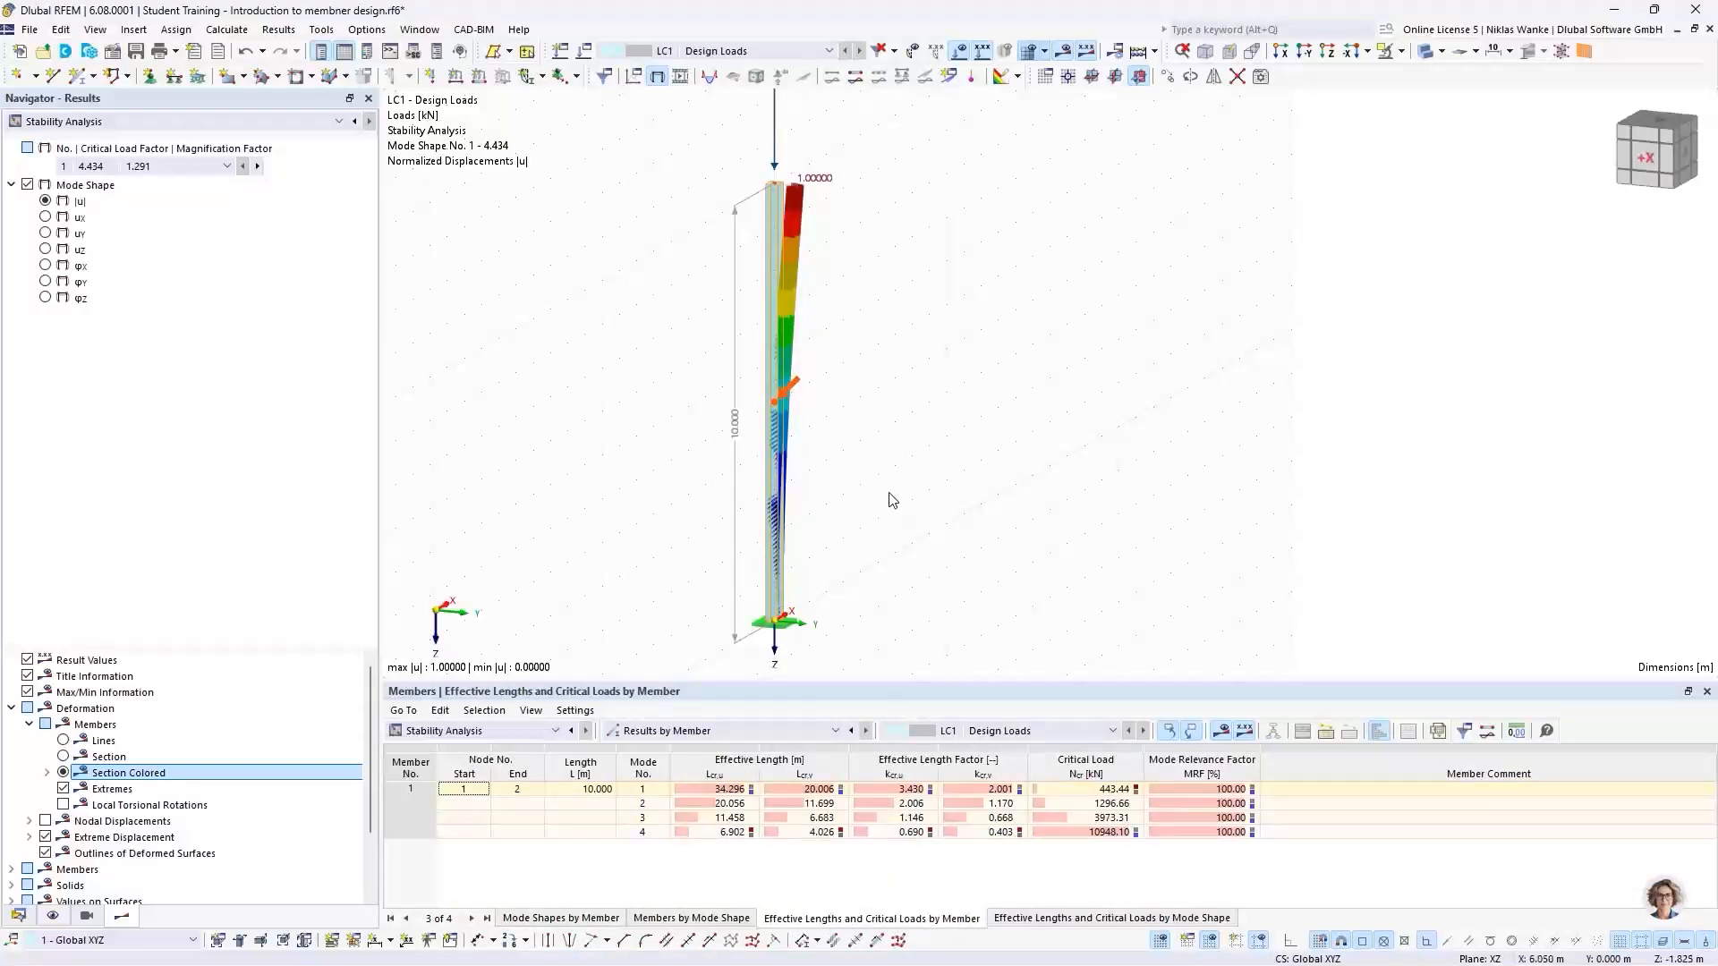
Step through modes 1 to 4 in the effective lengths table, viewing each corresponding buckled shape
{"action": "left_click", "coordinate": [631, 791]}
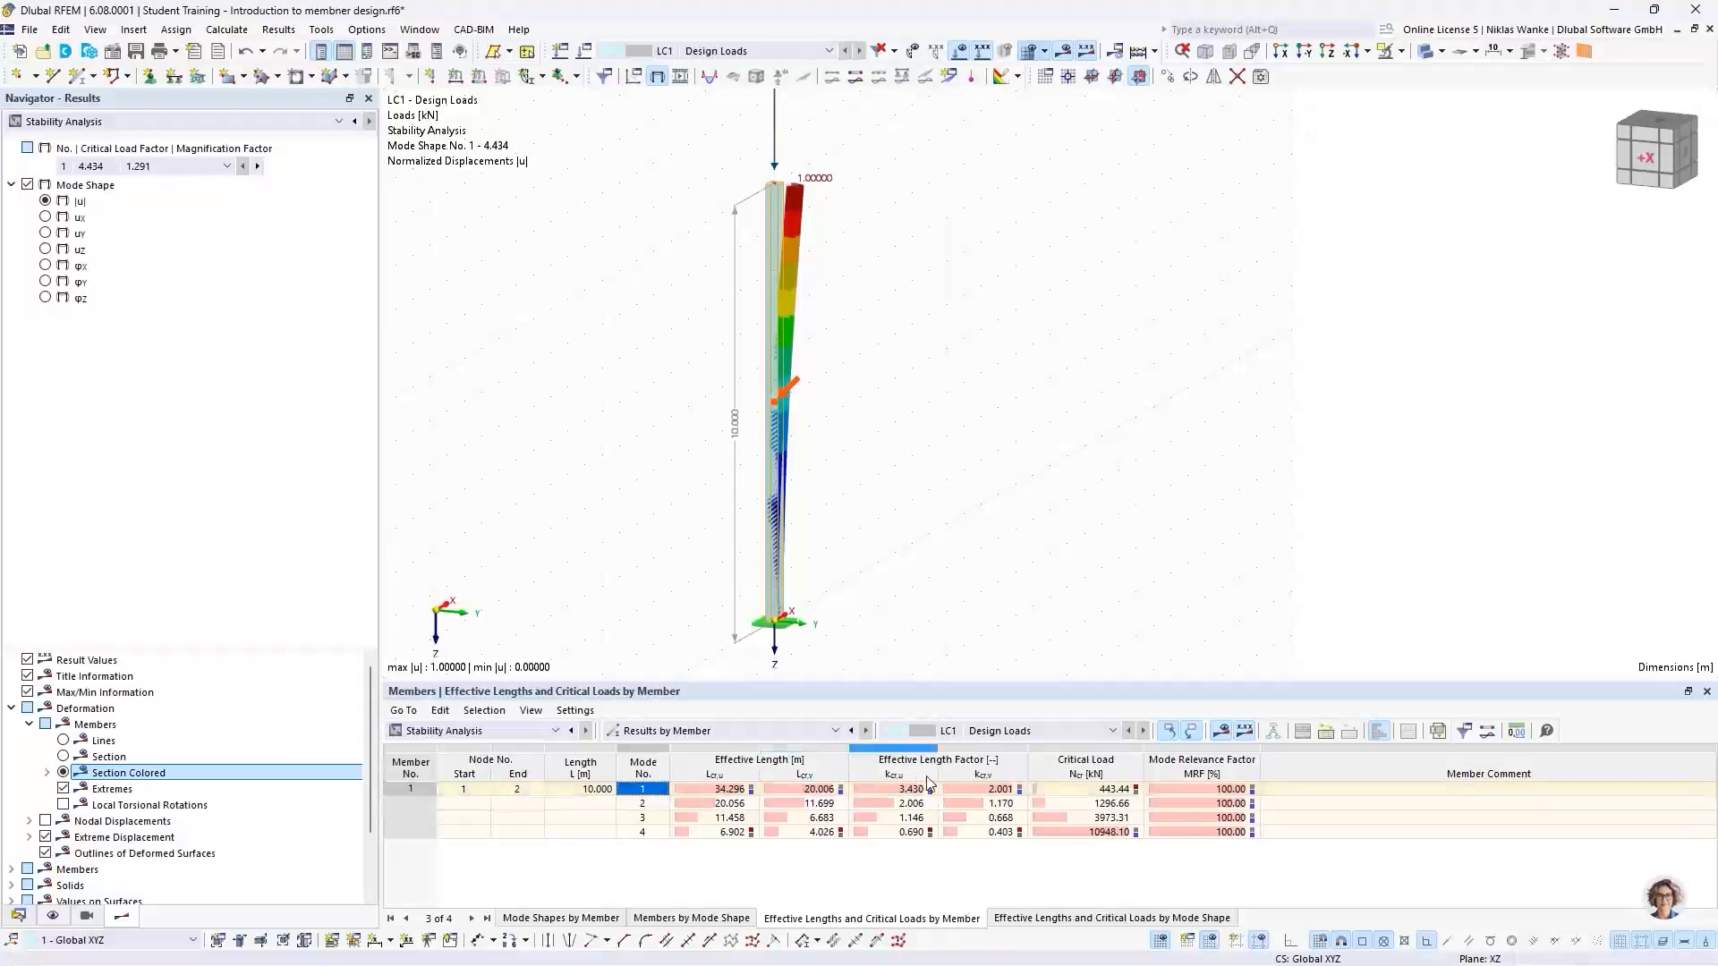
{"action": "left_click", "coordinate": [651, 805]}
{"action": "left_click", "coordinate": [651, 818]}
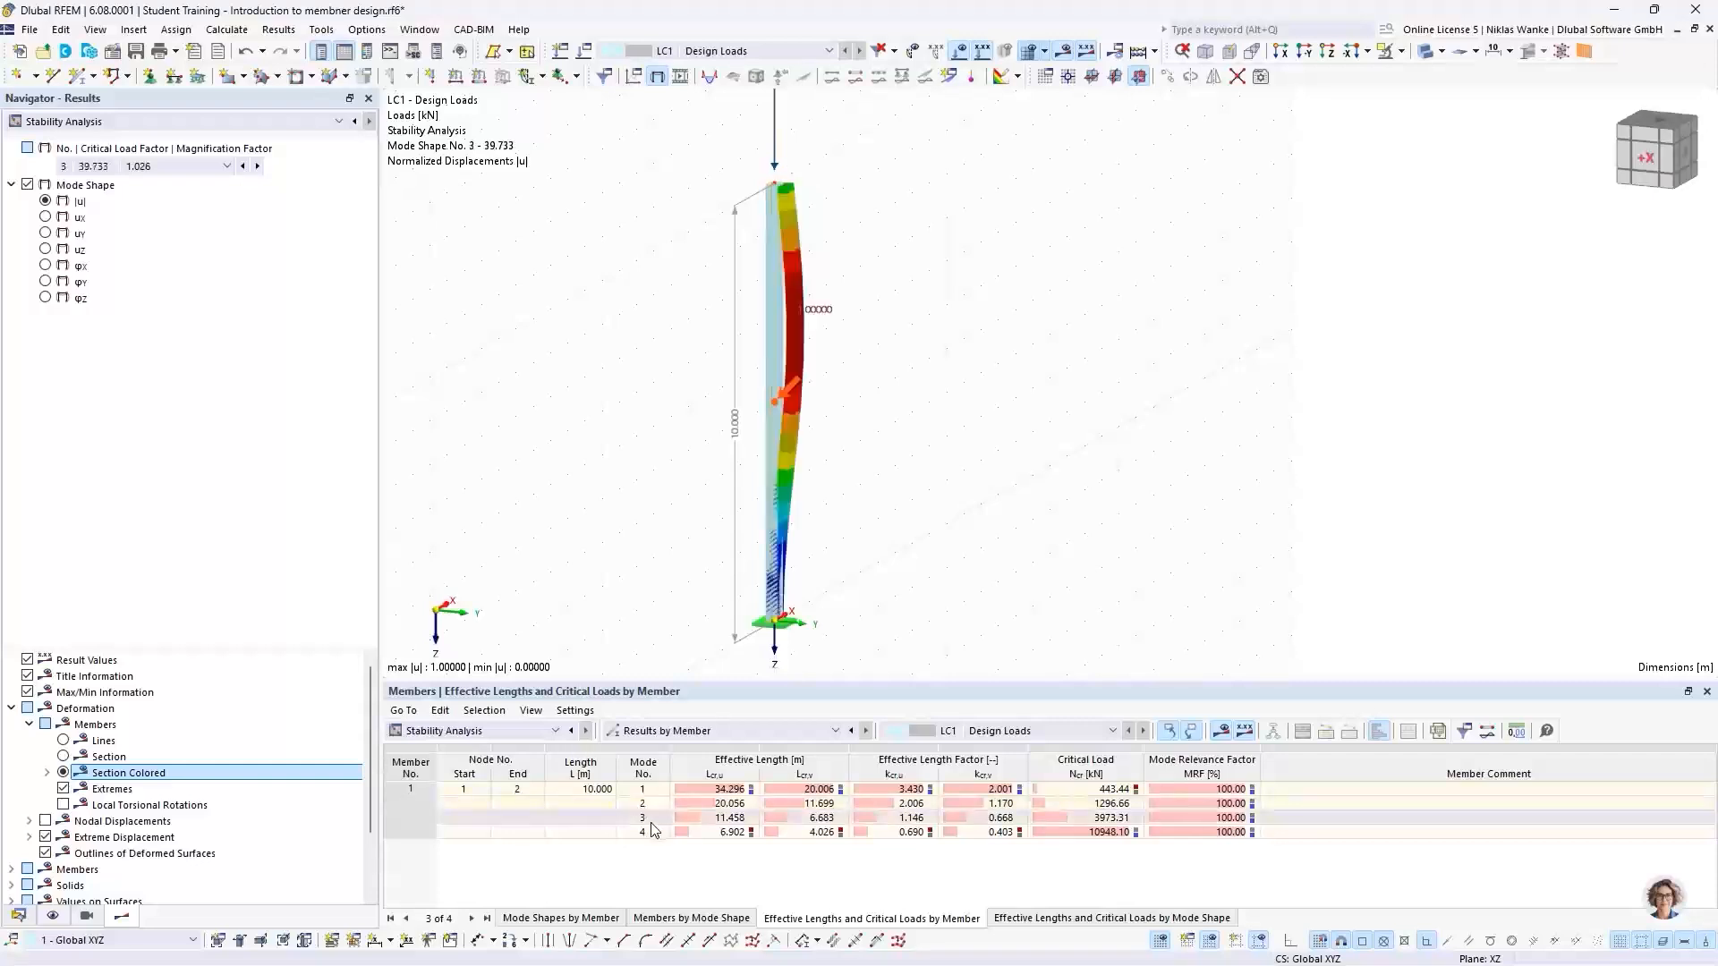
{"action": "left_click", "coordinate": [652, 831]}
{"action": "left_click", "coordinate": [652, 834]}
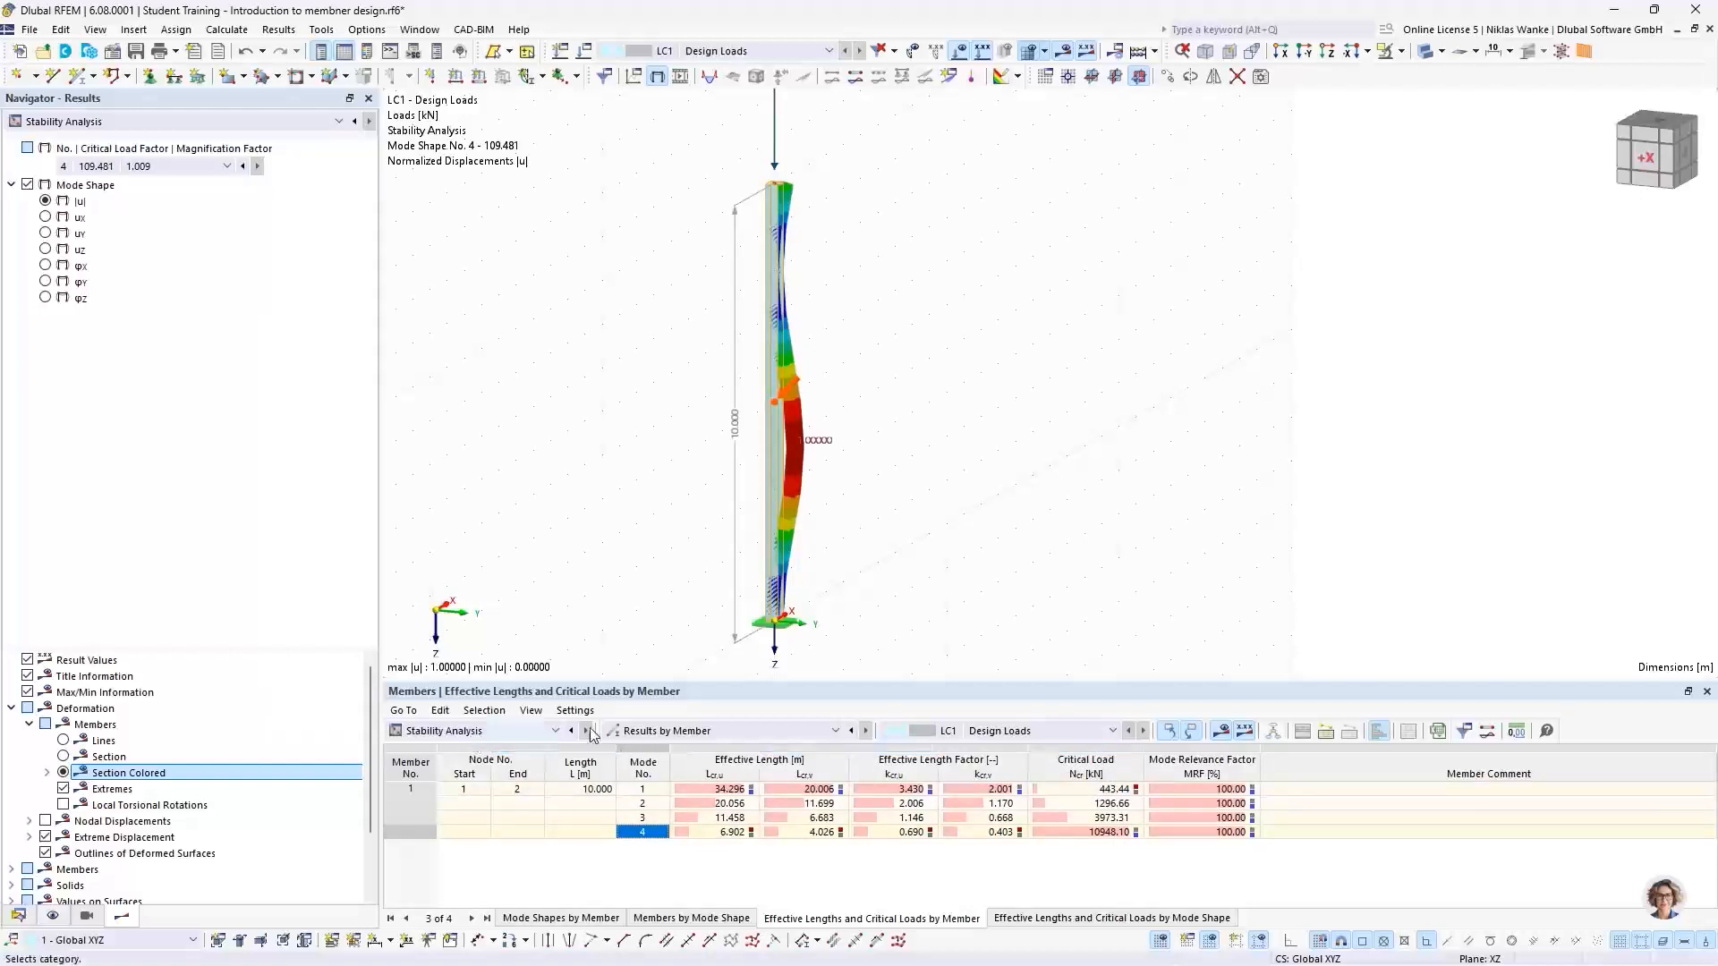
Check the Critical Load Factors table against the member's critical loads, and display mode shape 1 again
{"action": "middle_click_drag", "start_coordinate": [798, 211], "coordinate": [787, 332]}
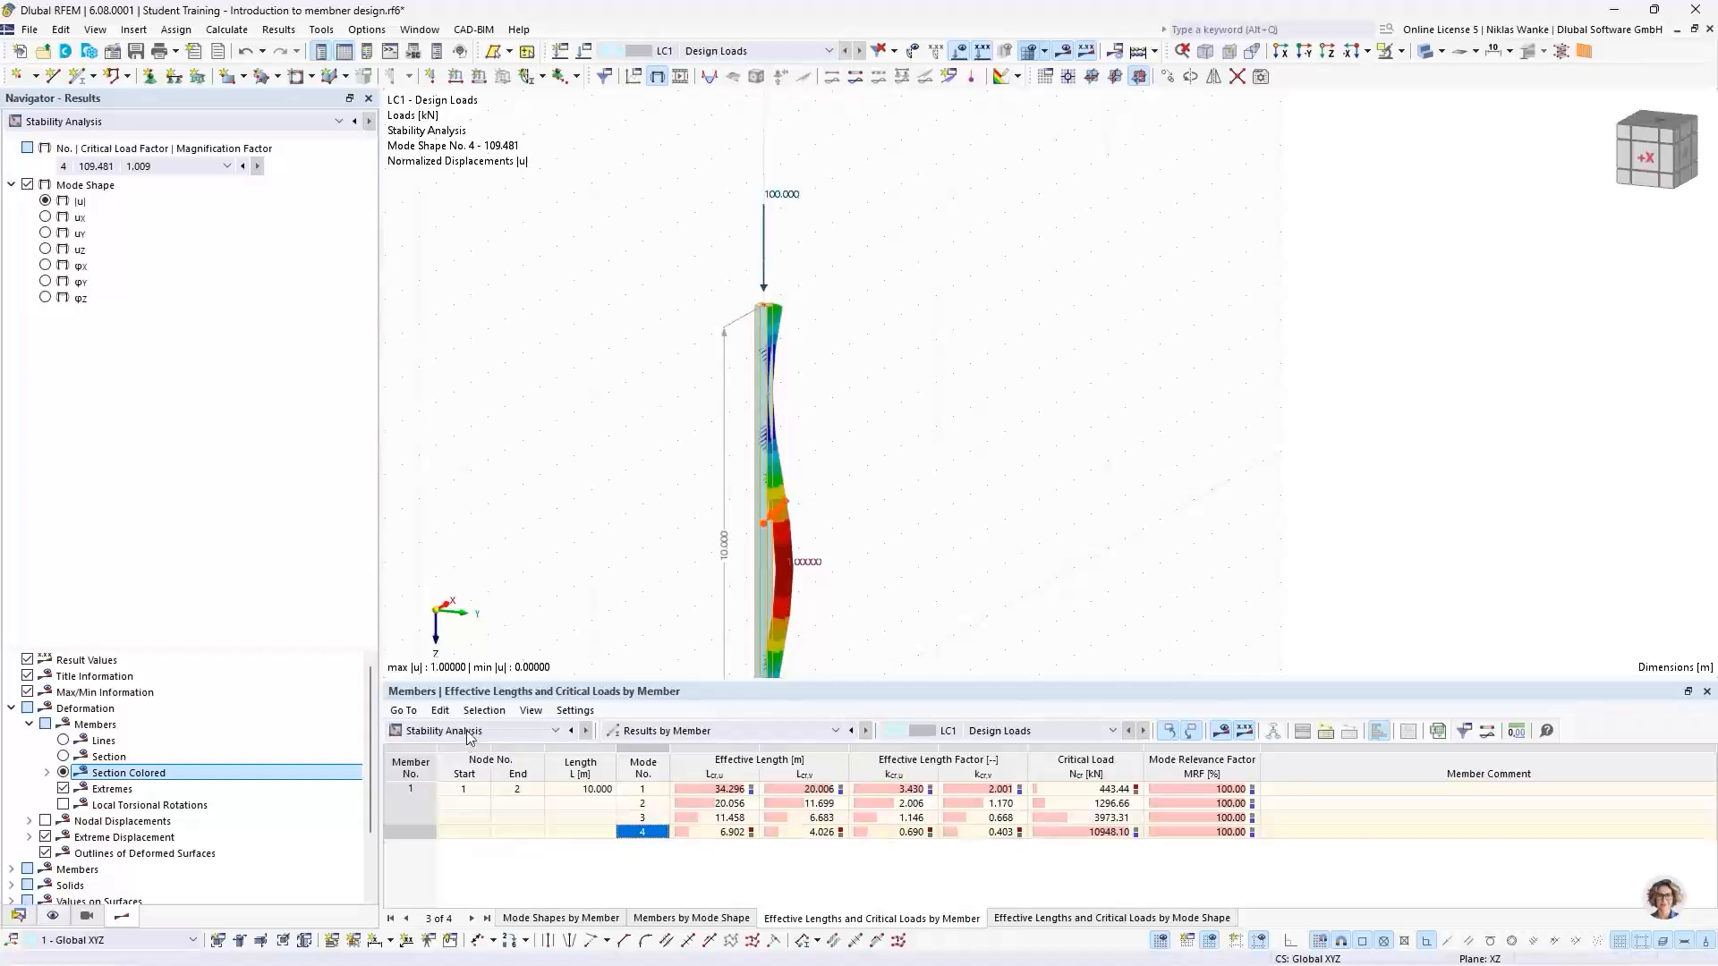
{"action": "left_click", "coordinate": [648, 731]}
{"action": "left_click", "coordinate": [654, 750]}
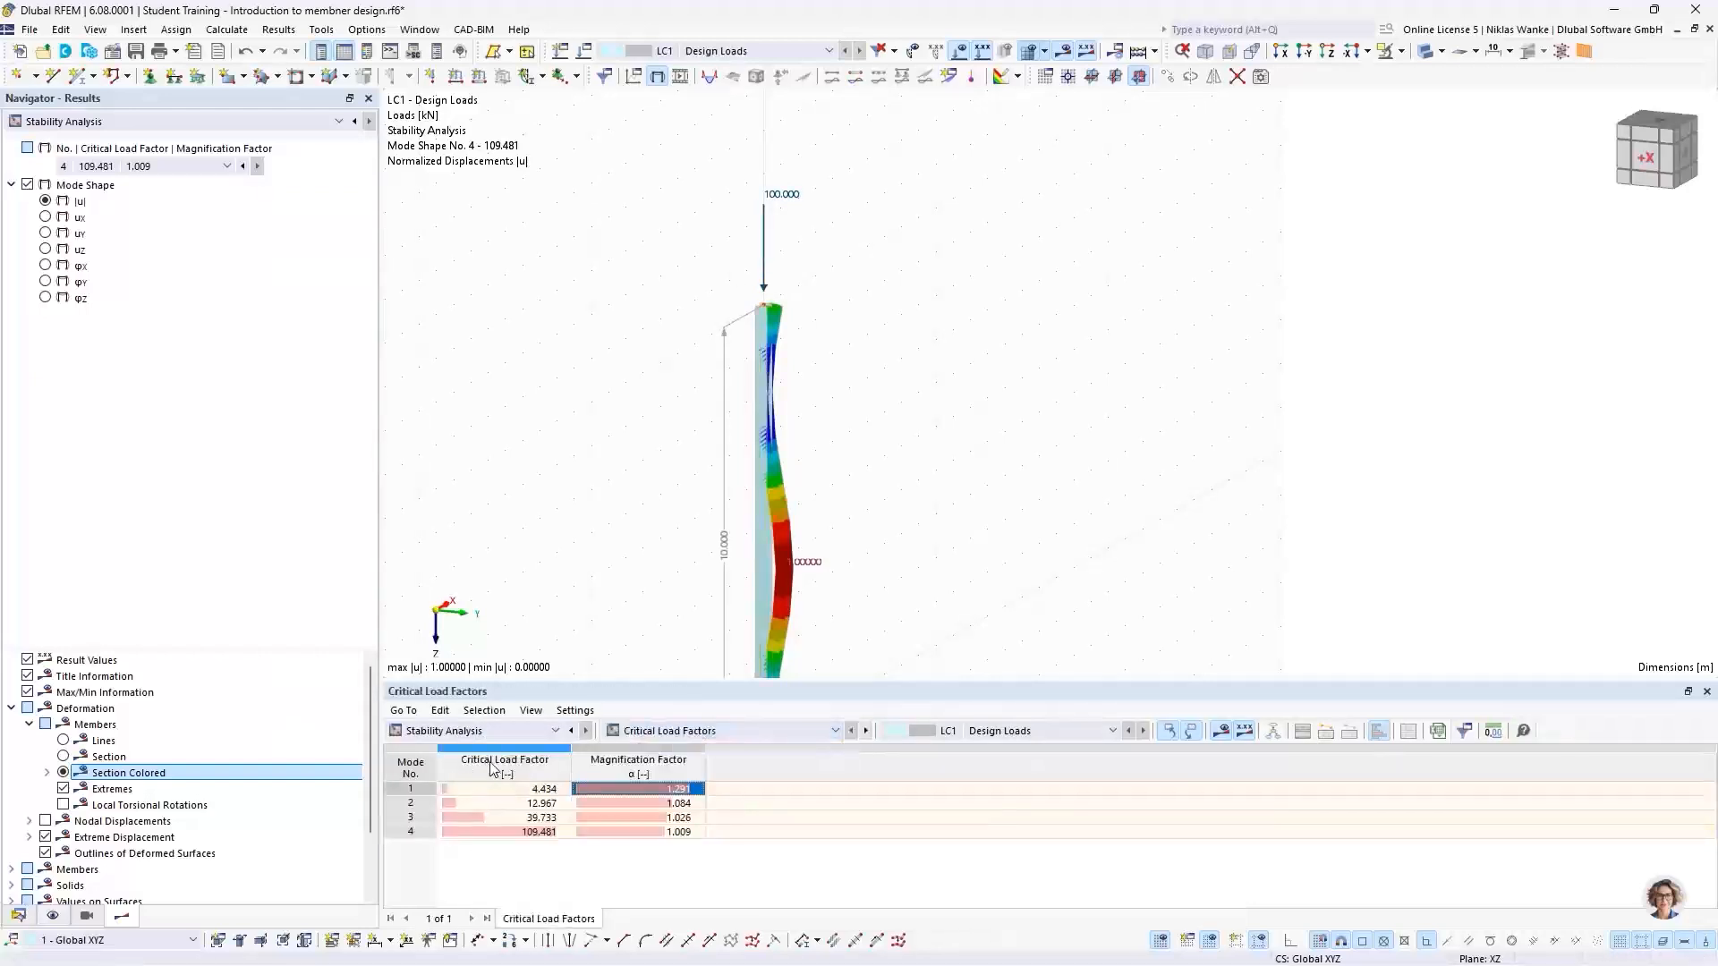
{"action": "left_click", "coordinate": [726, 731]}
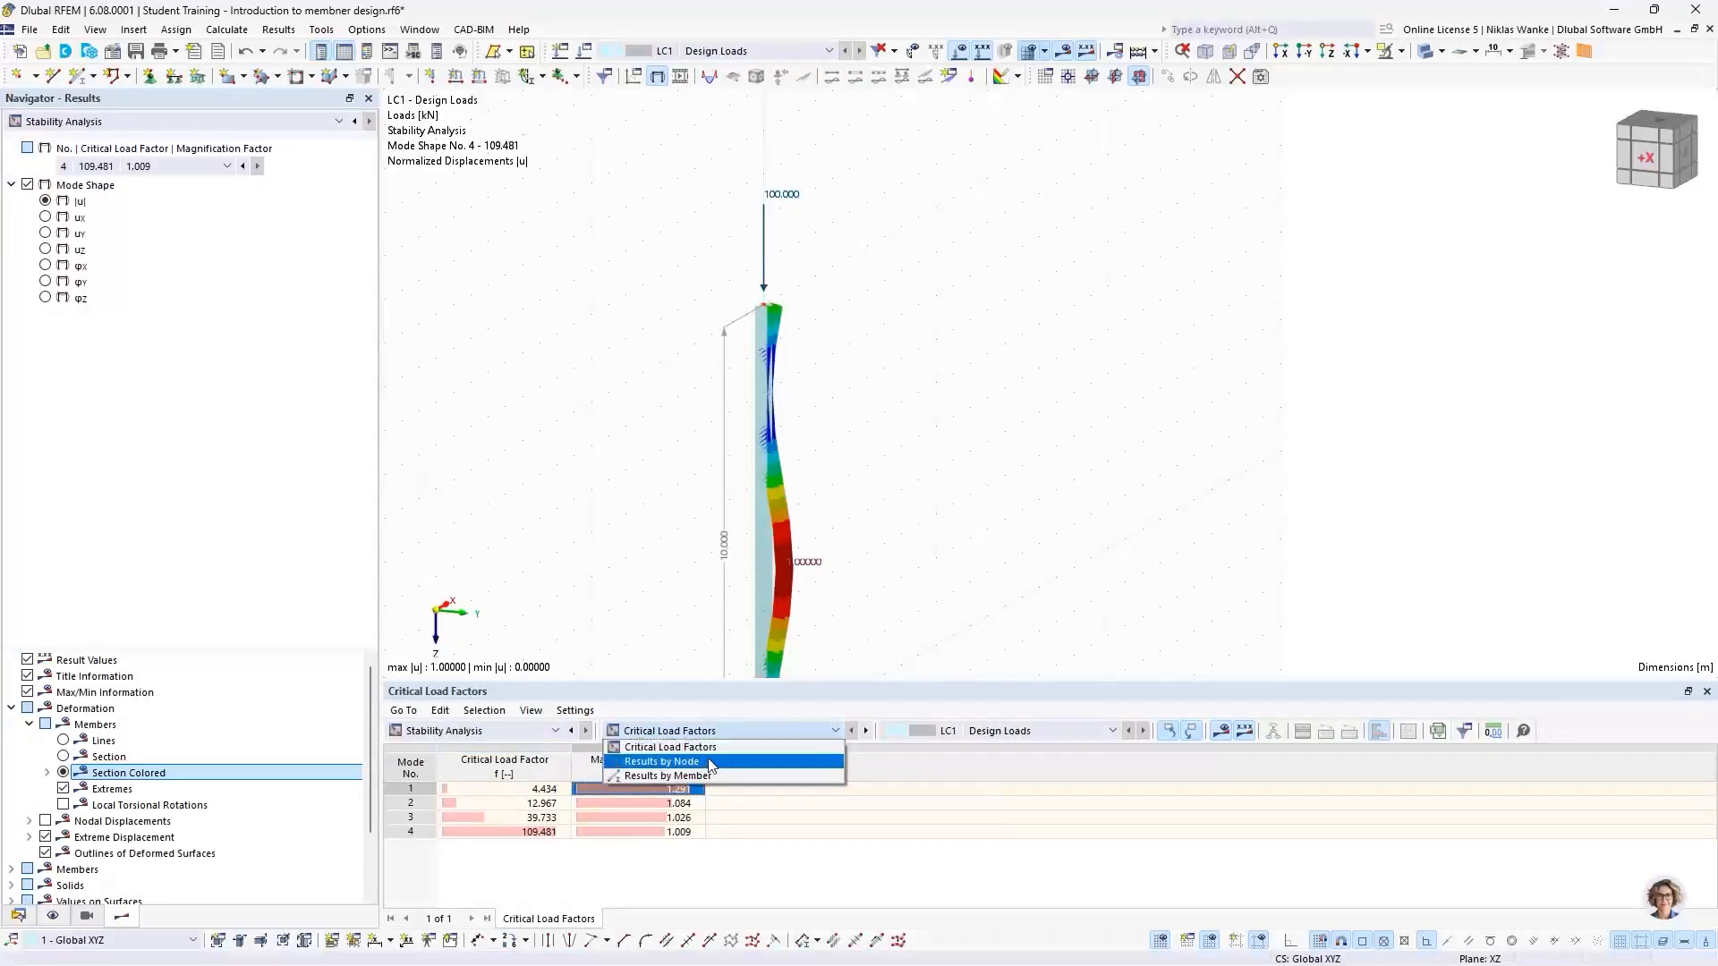
{"action": "left_click", "coordinate": [705, 774]}
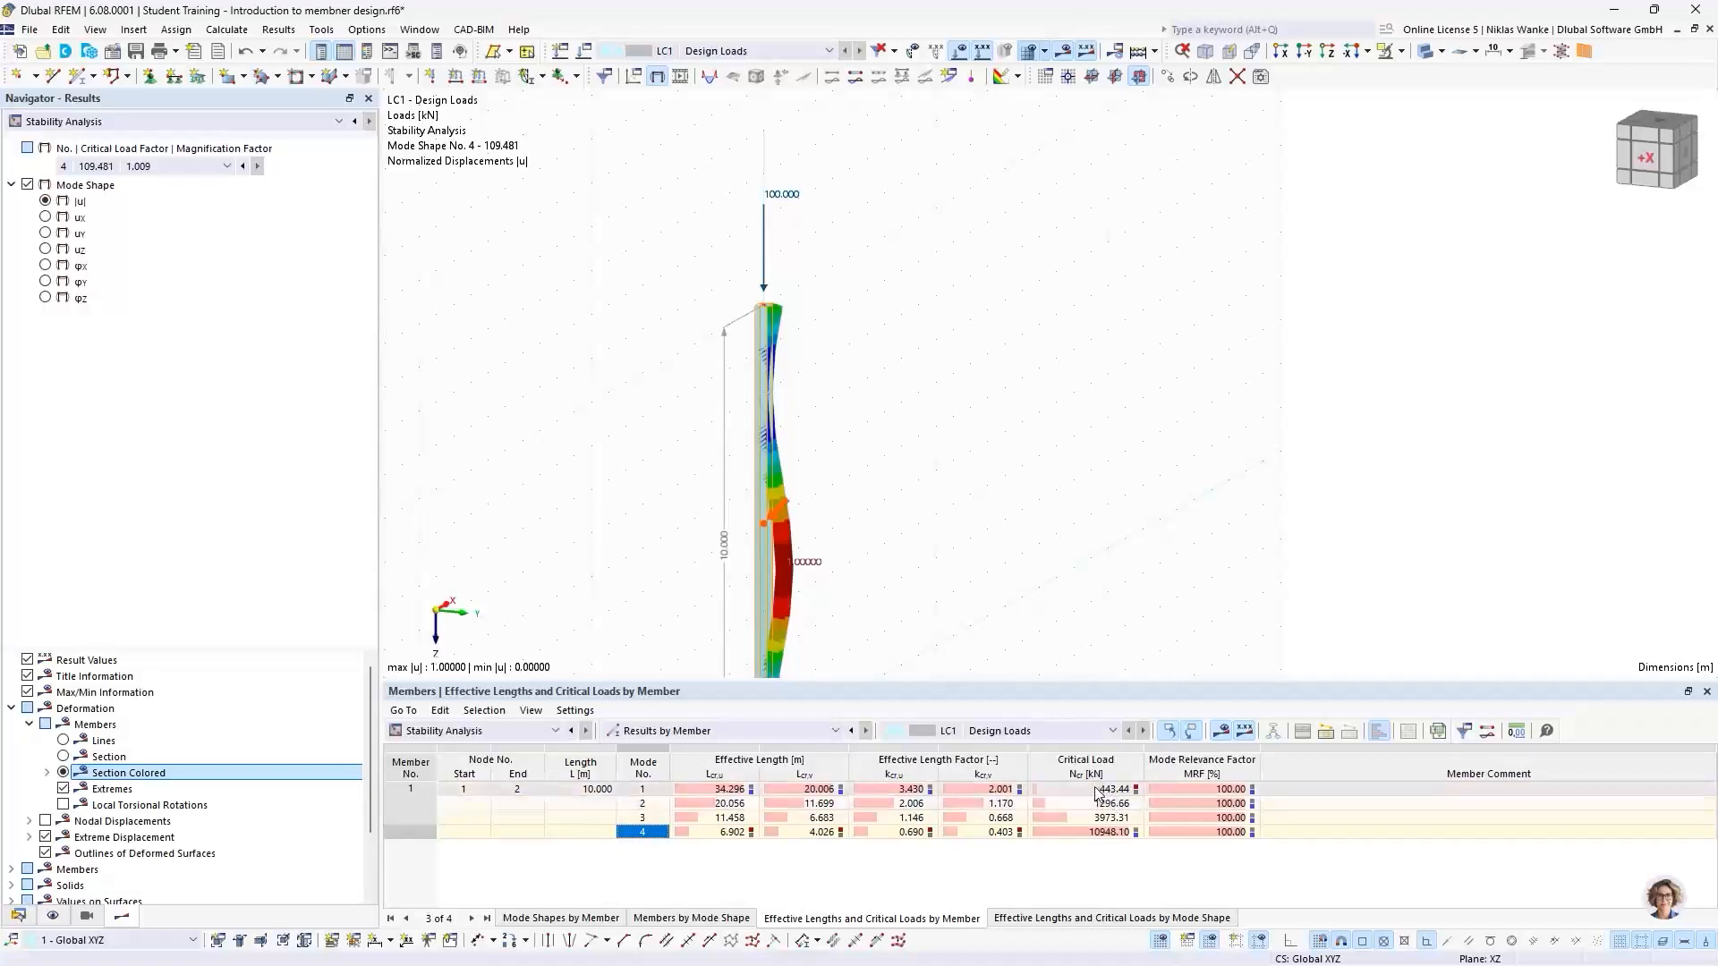
{"action": "left_click", "coordinate": [658, 792]}
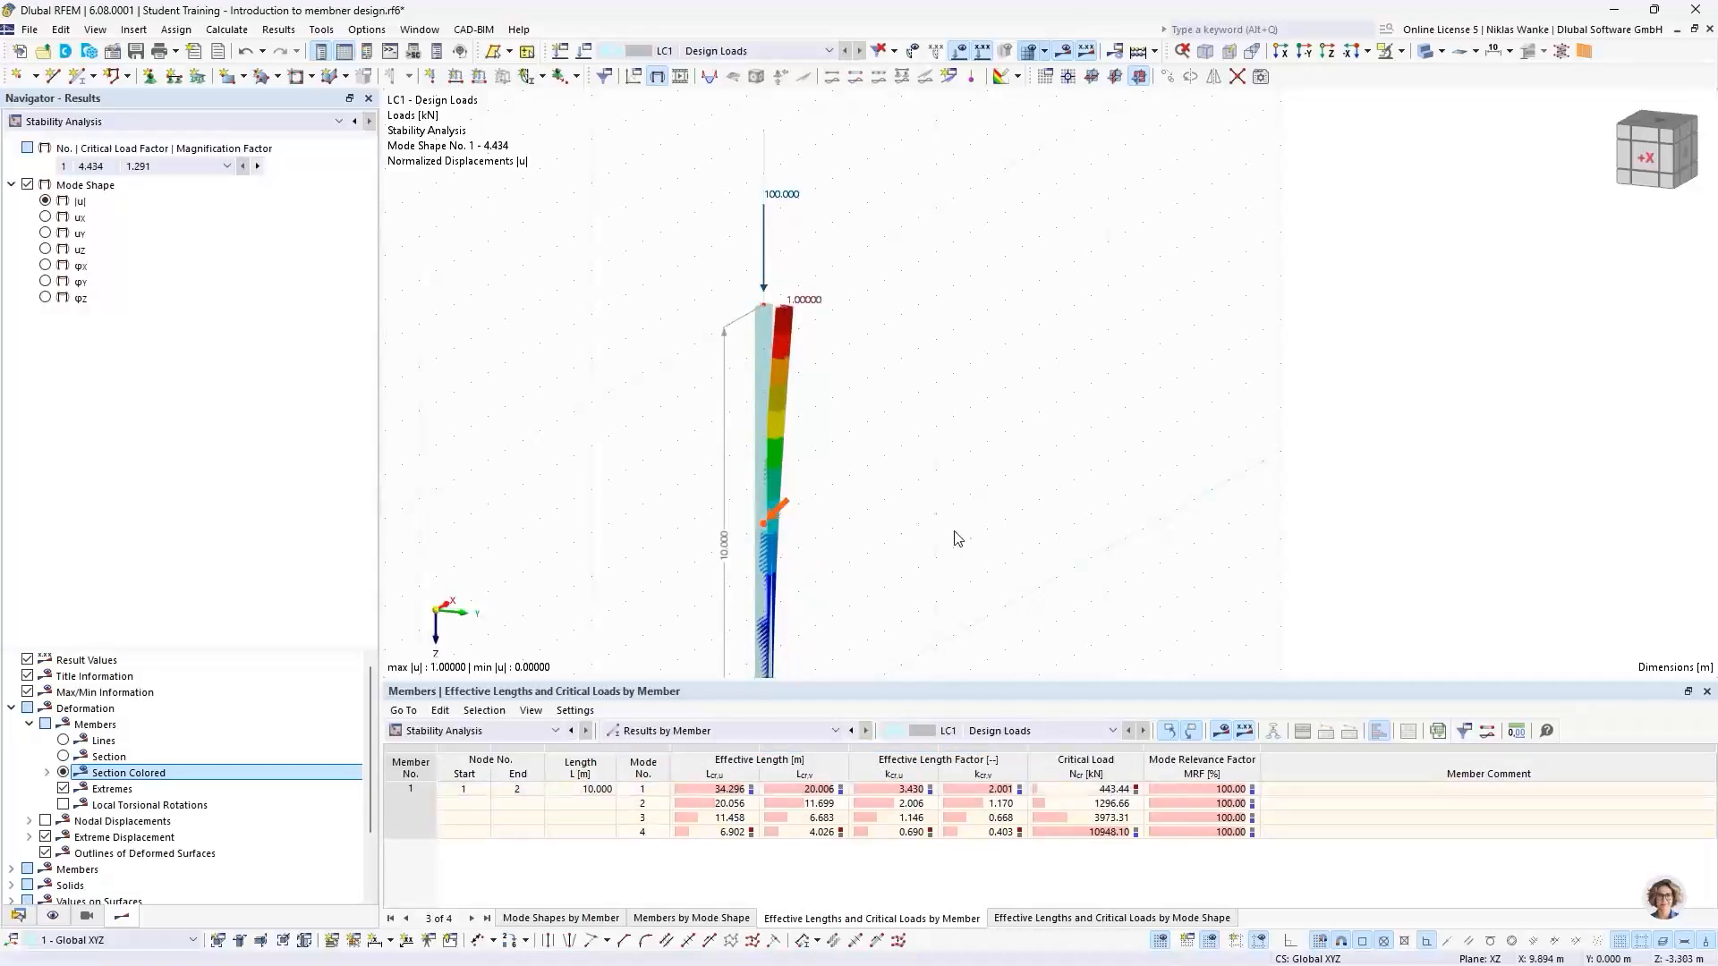
Examine the column's mode 1 buckling direction and section orientation alongside its effective length factor kcr,v
{"action": "scroll", "coordinate": [954, 537], "scroll_direction": "down", "scroll_amount": 2}
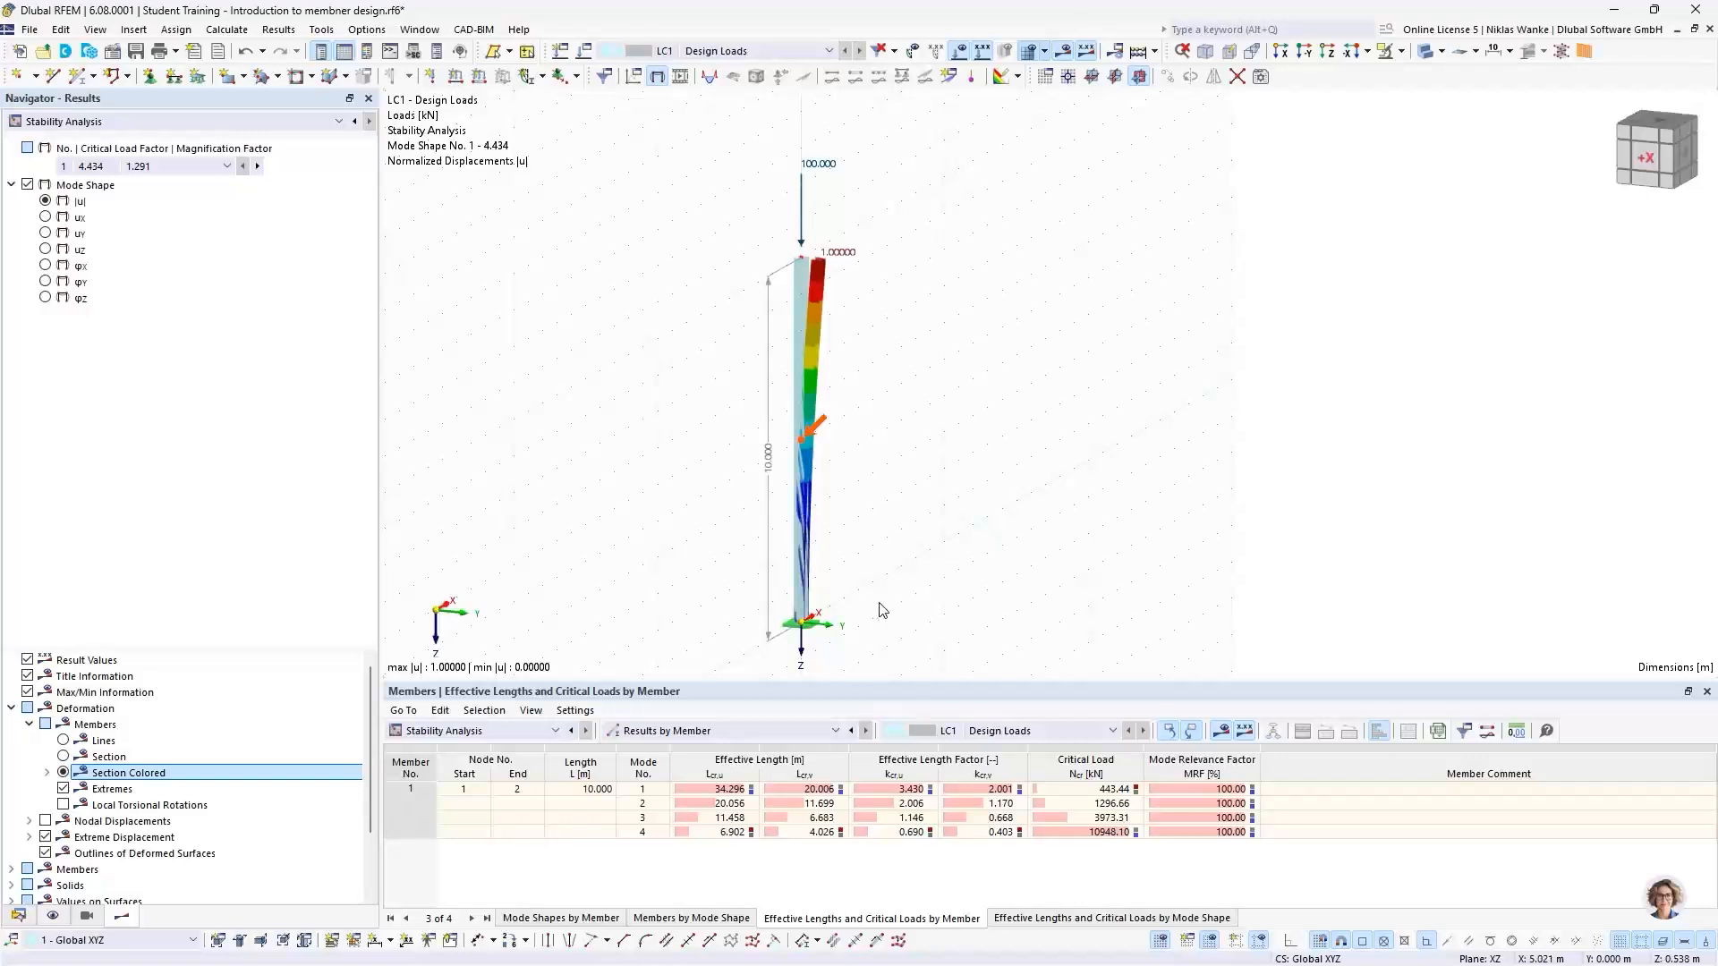
{"action": "middle_click_drag", "start_coordinate": [882, 631], "coordinate": [895, 605]}
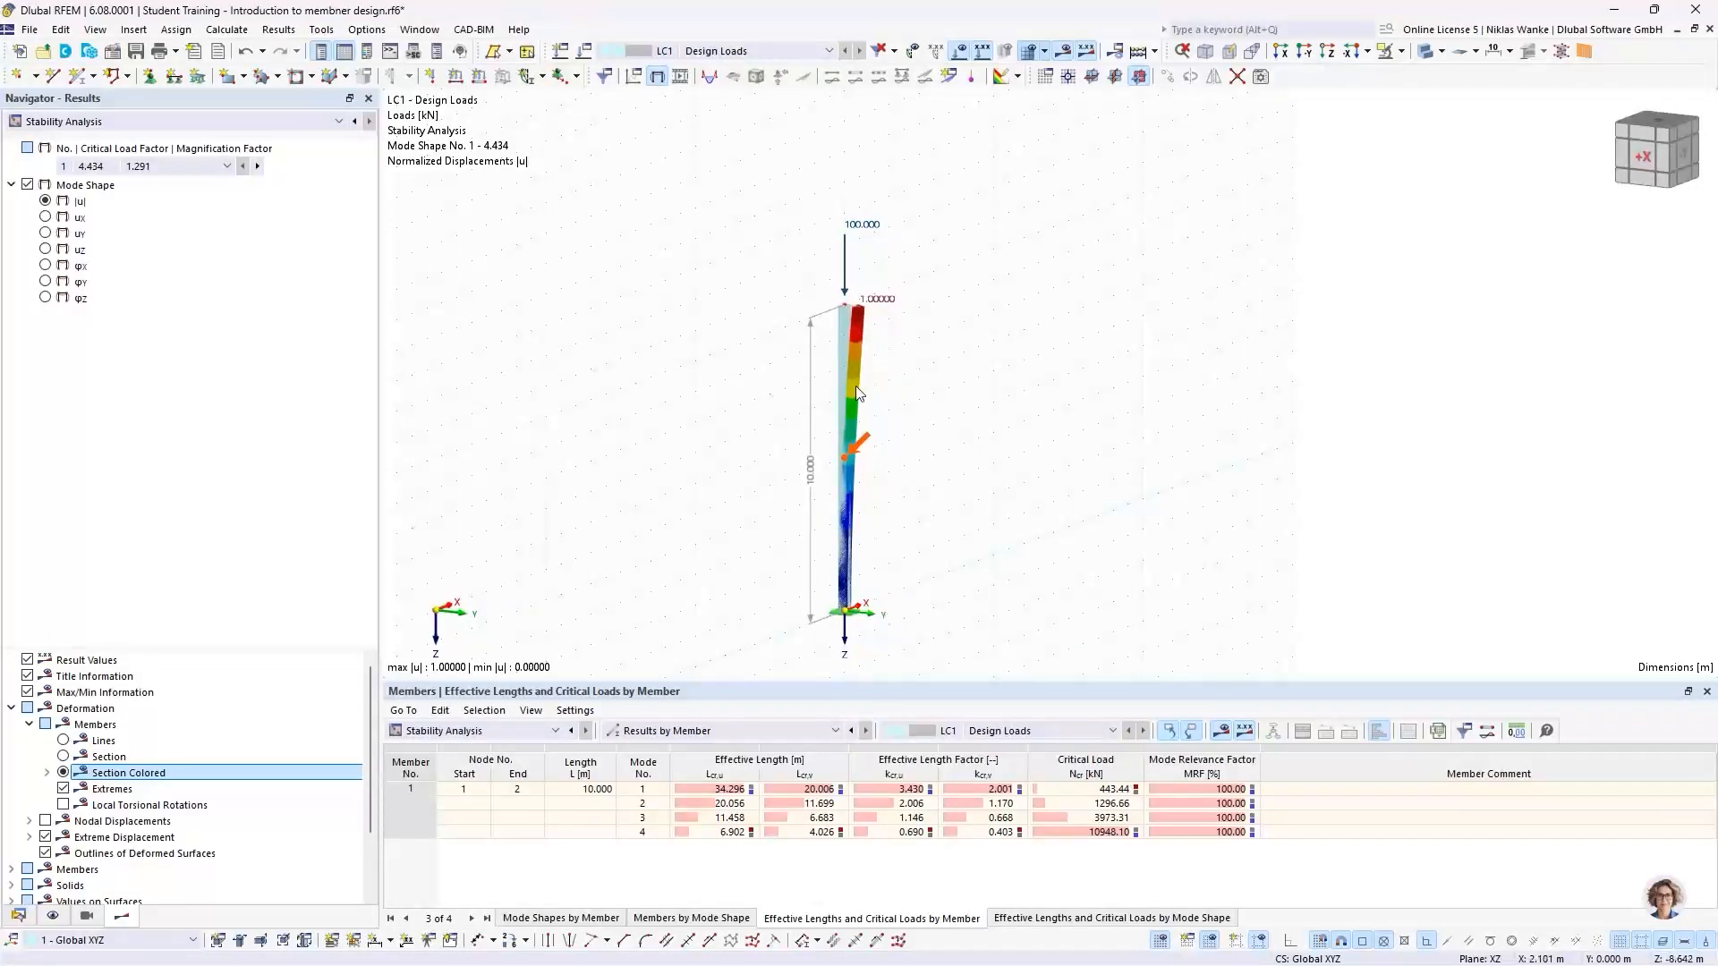
{"action": "scroll", "coordinate": [841, 309], "scroll_direction": "up", "scroll_amount": 5}
{"action": "middle_click_drag", "start_coordinate": [839, 306], "coordinate": [778, 320], "text": "ctrl"}
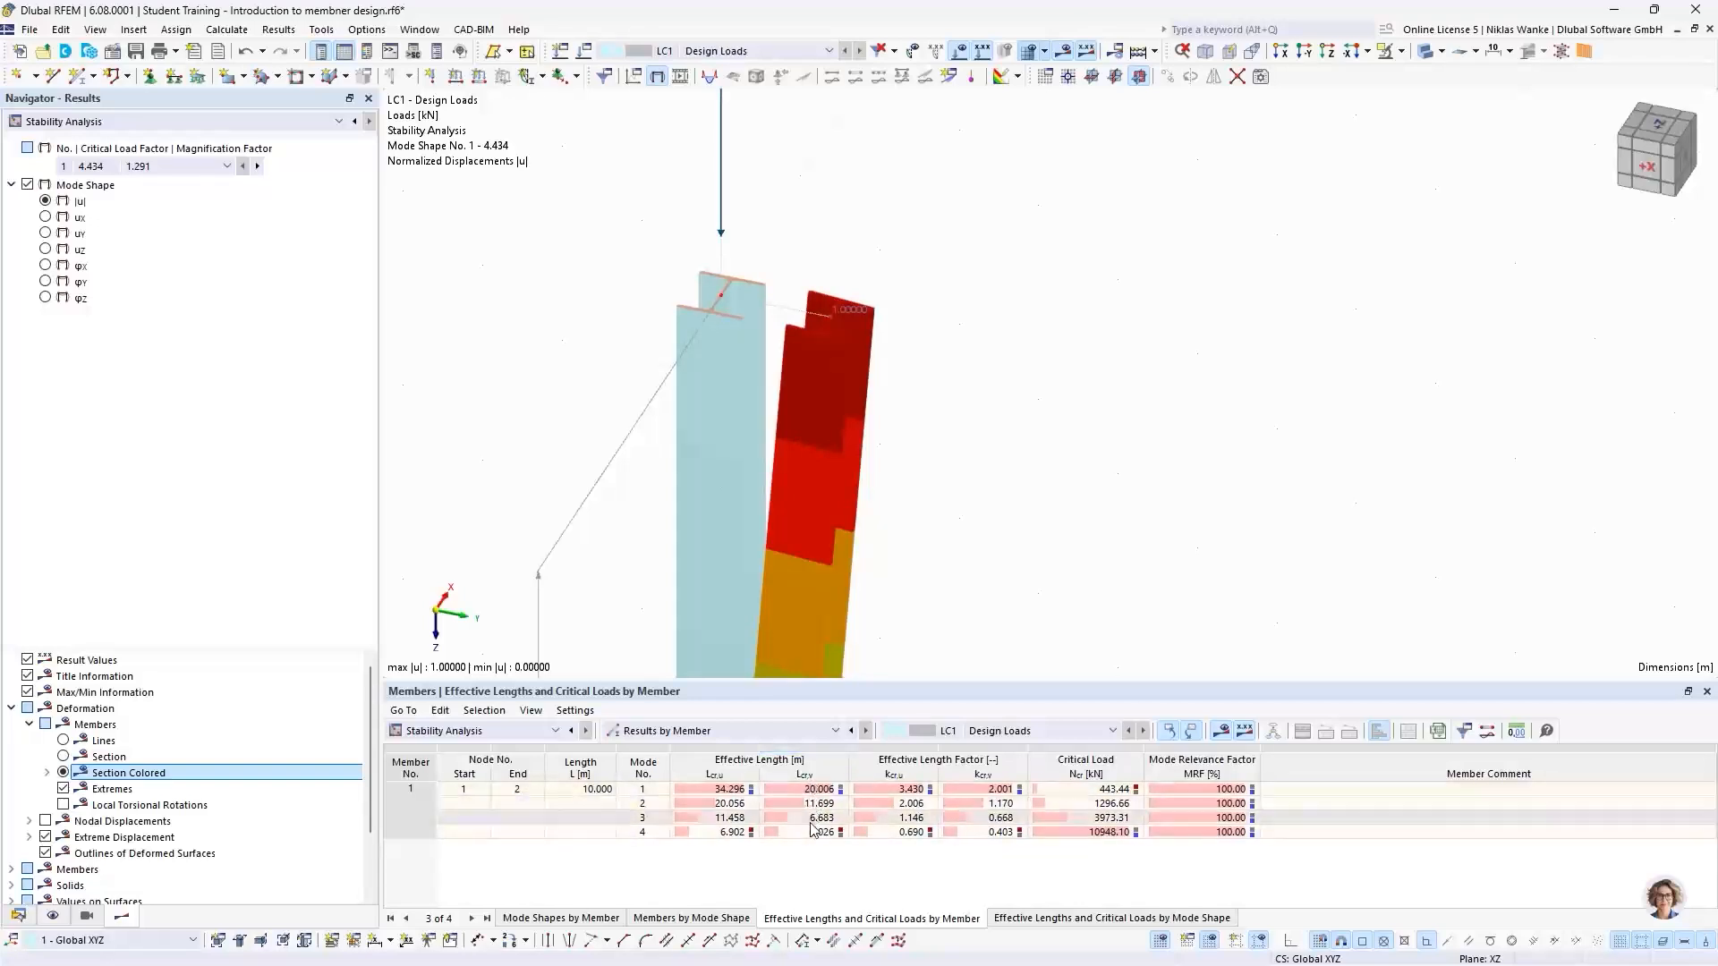
{"action": "left_click", "coordinate": [978, 789]}
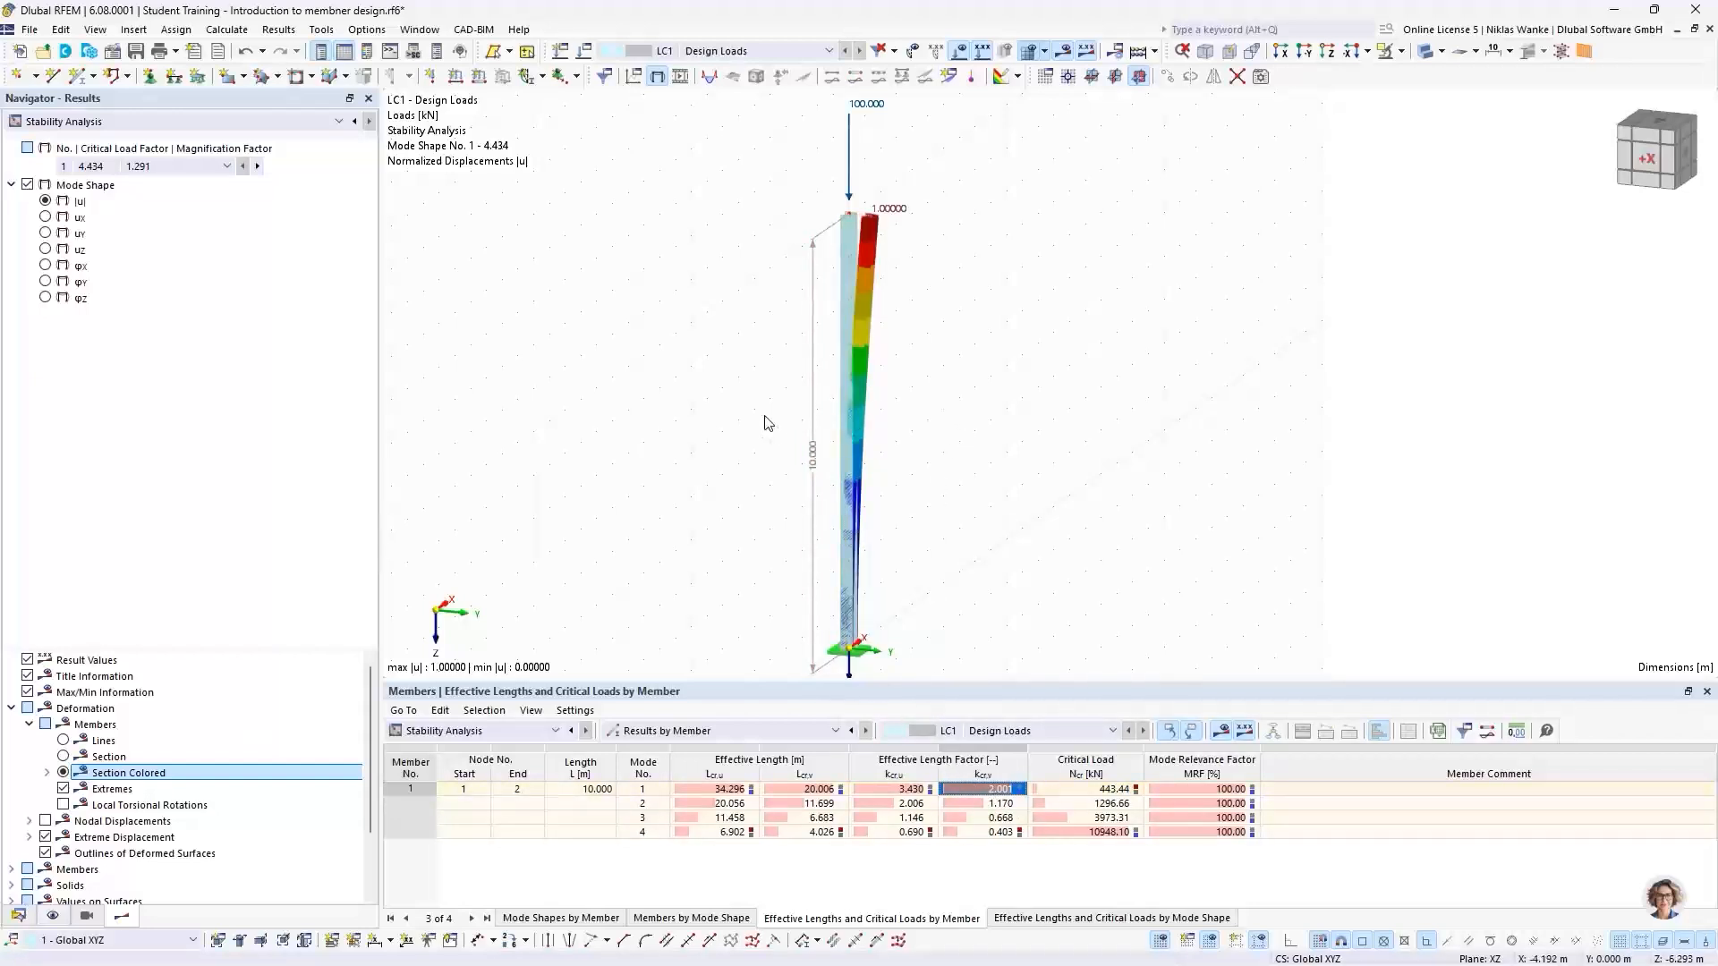
Display mode shape 2 as seen along the Y-axis and check its effective length factor kcr,u
{"action": "left_click", "coordinate": [257, 166]}
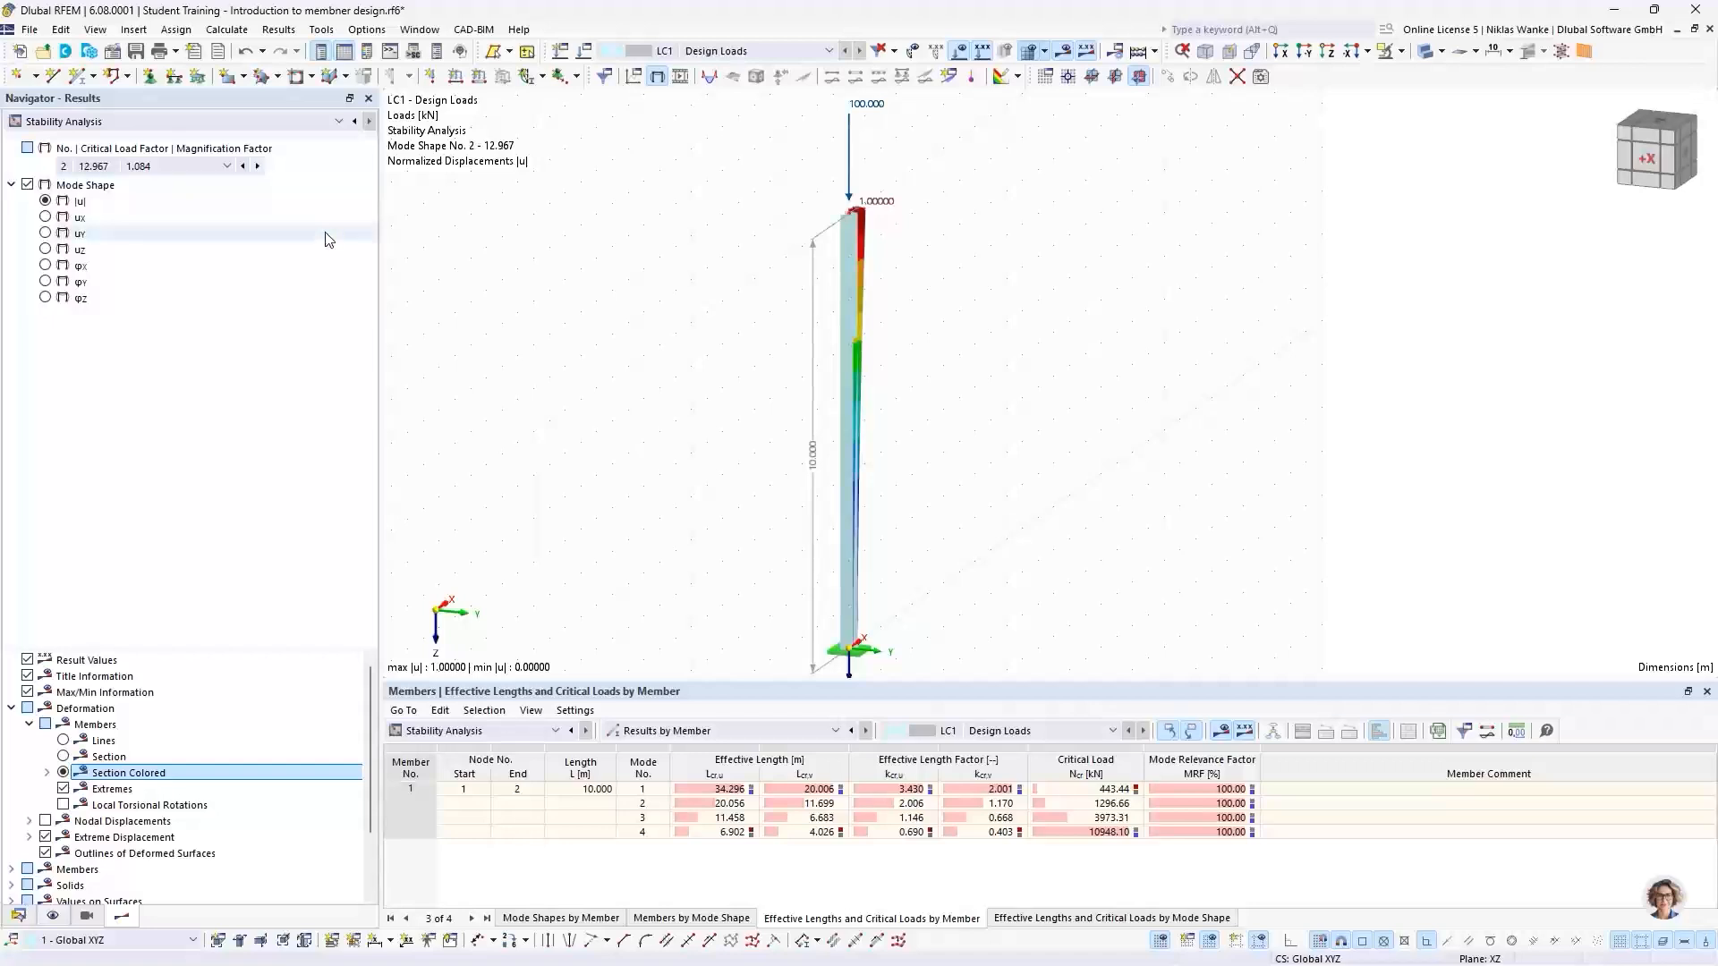
{"action": "scroll", "coordinate": [759, 454], "scroll_direction": "down", "scroll_amount": 1}
{"action": "middle_click_drag", "start_coordinate": [760, 453], "coordinate": [496, 434], "text": "ctrl"}
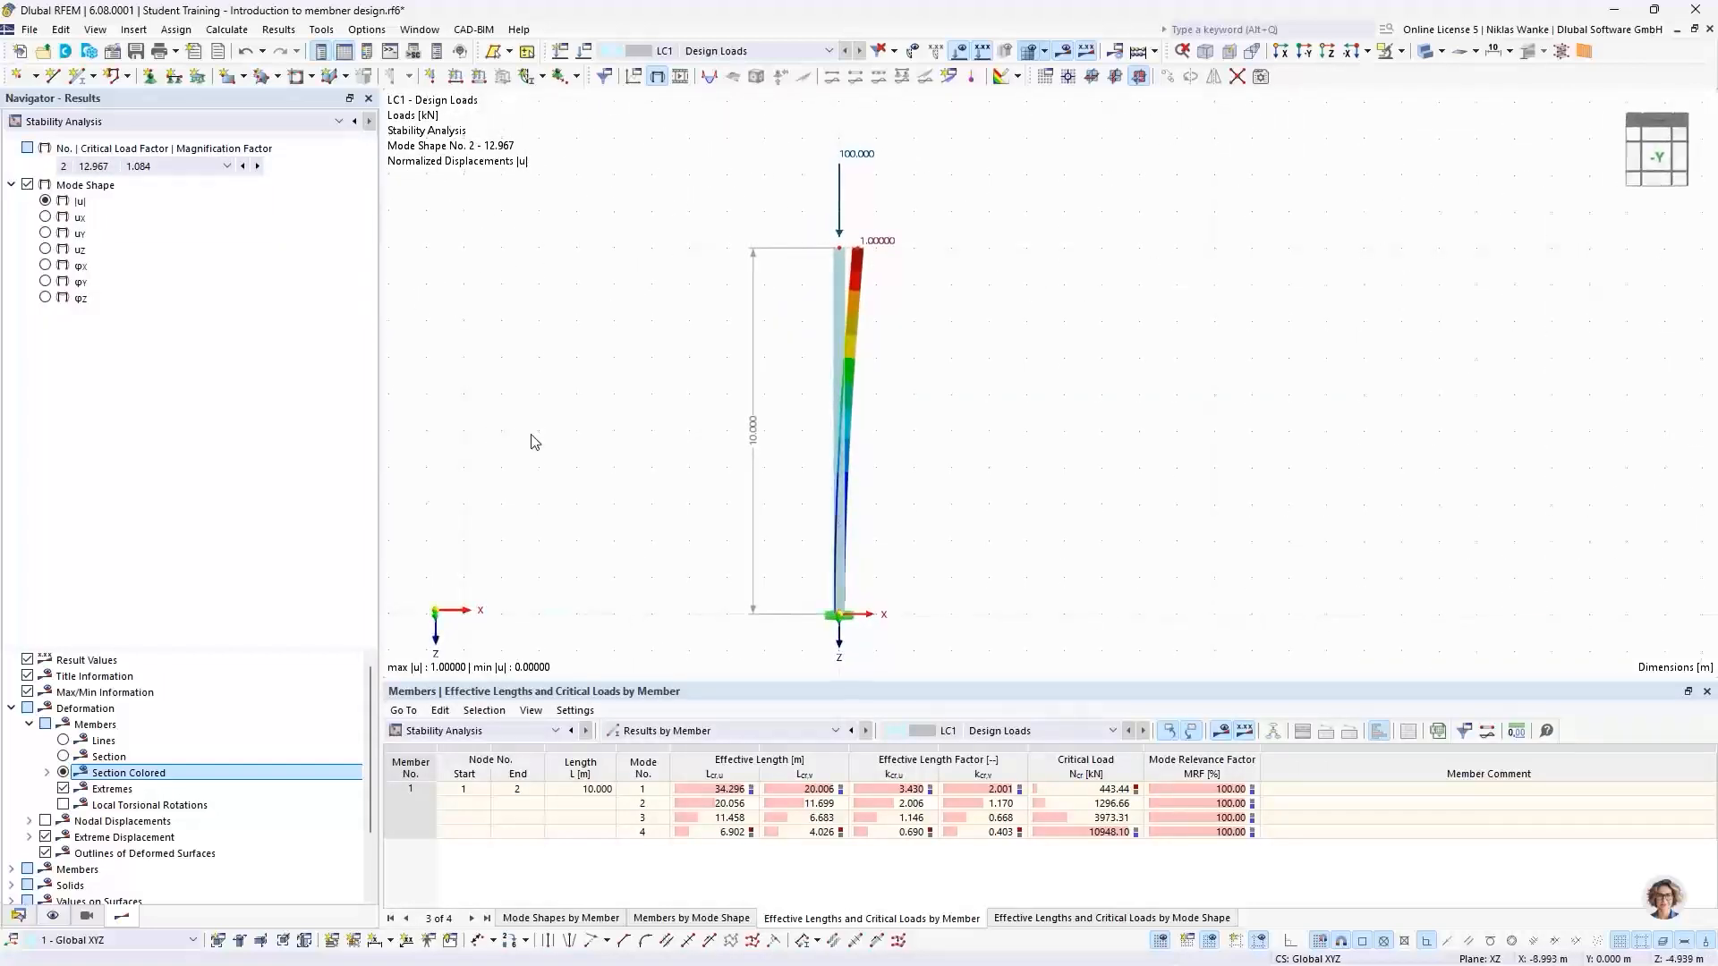
{"action": "scroll", "coordinate": [754, 418], "scroll_direction": "up", "scroll_amount": 1}
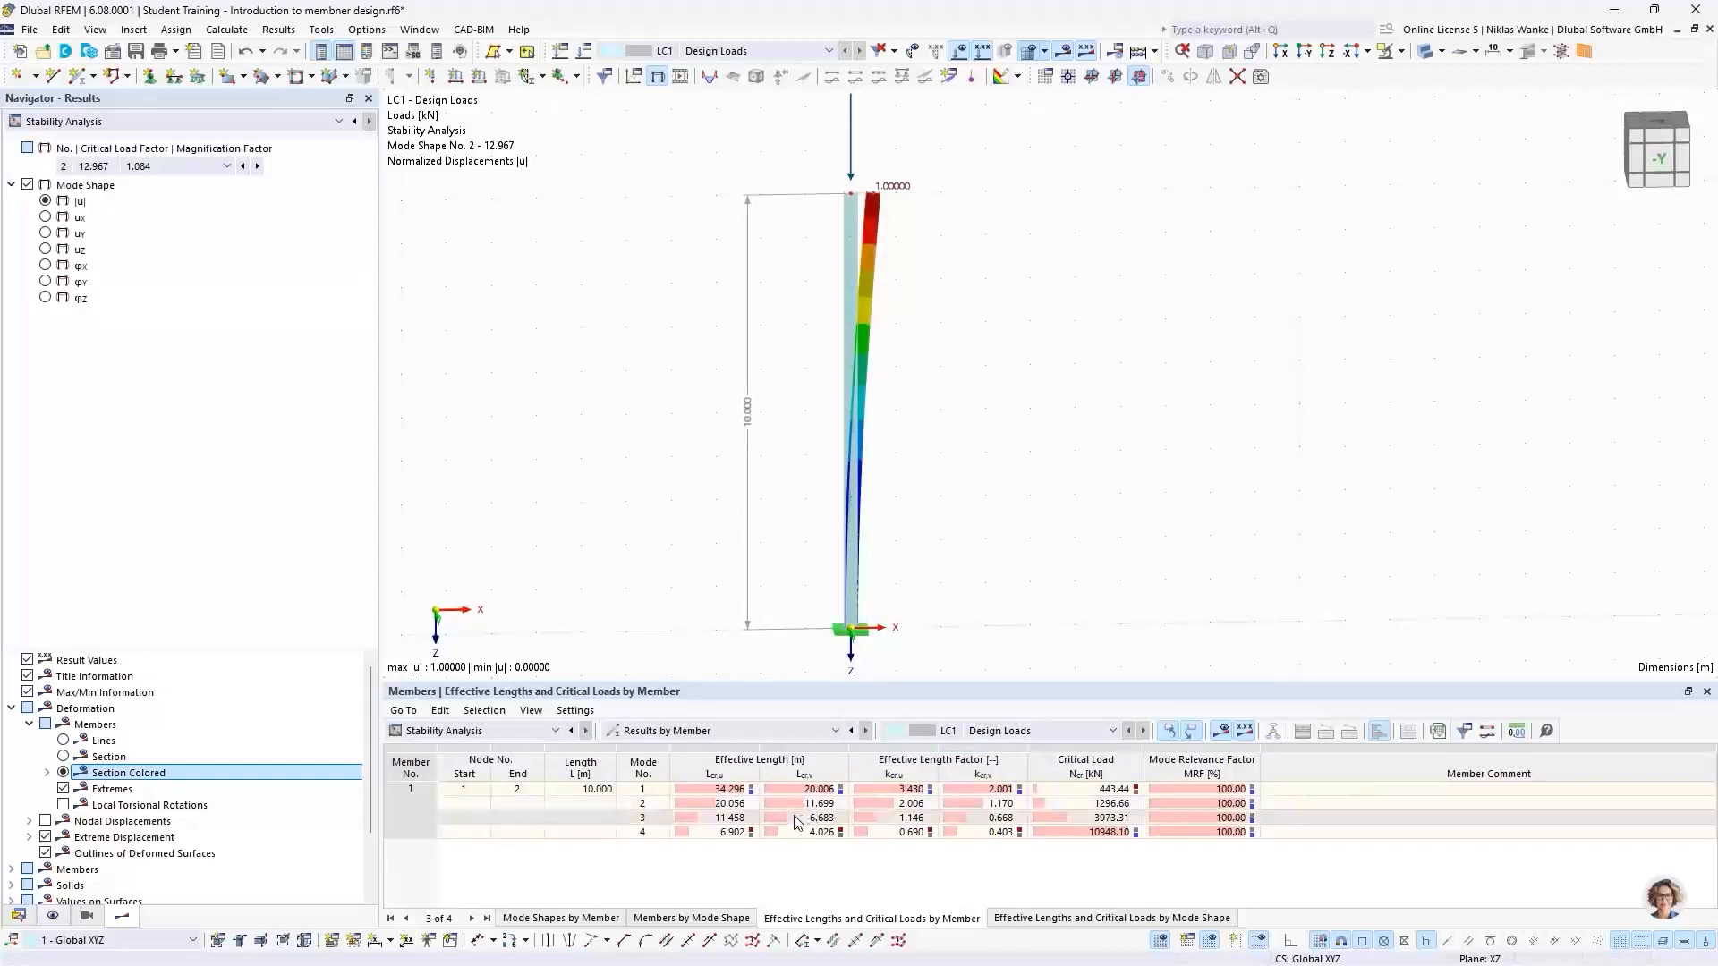
{"action": "left_click", "coordinate": [906, 808]}
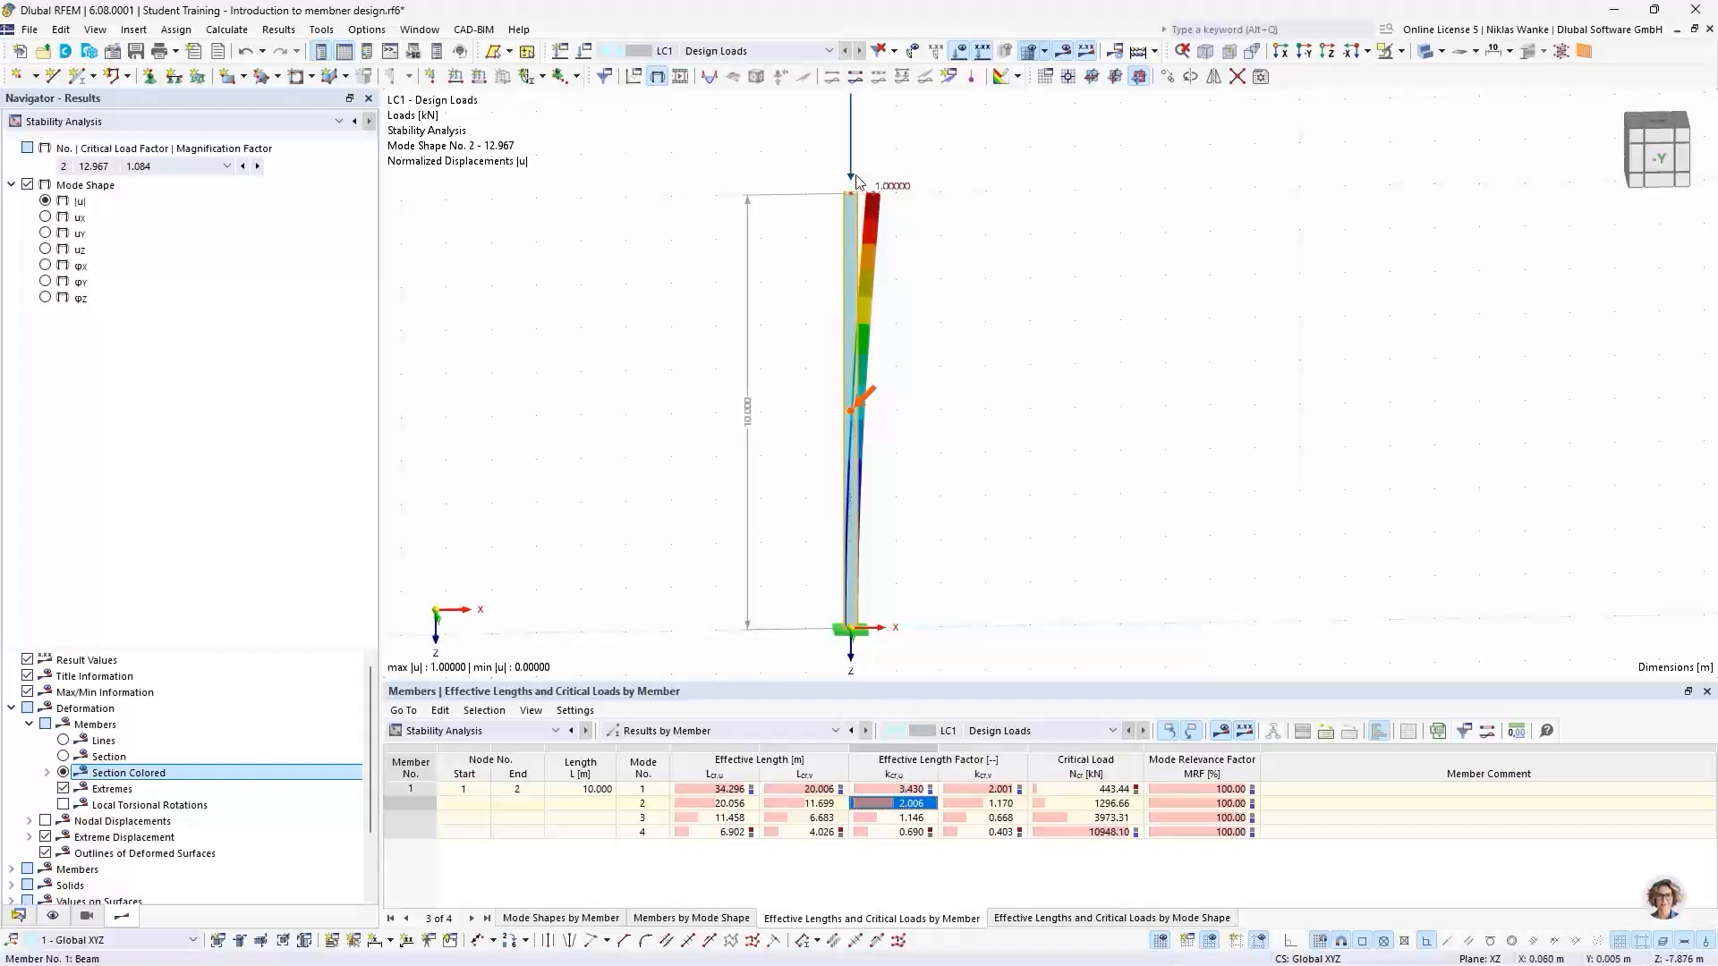
Inspect the I-section at the column head from above to compare its orientation with the mode 2 buckling direction
{"action": "scroll", "coordinate": [868, 250], "scroll_direction": "up", "scroll_amount": 5}
{"action": "middle_click_drag", "start_coordinate": [868, 243], "coordinate": [863, 303], "text": "ctrl"}
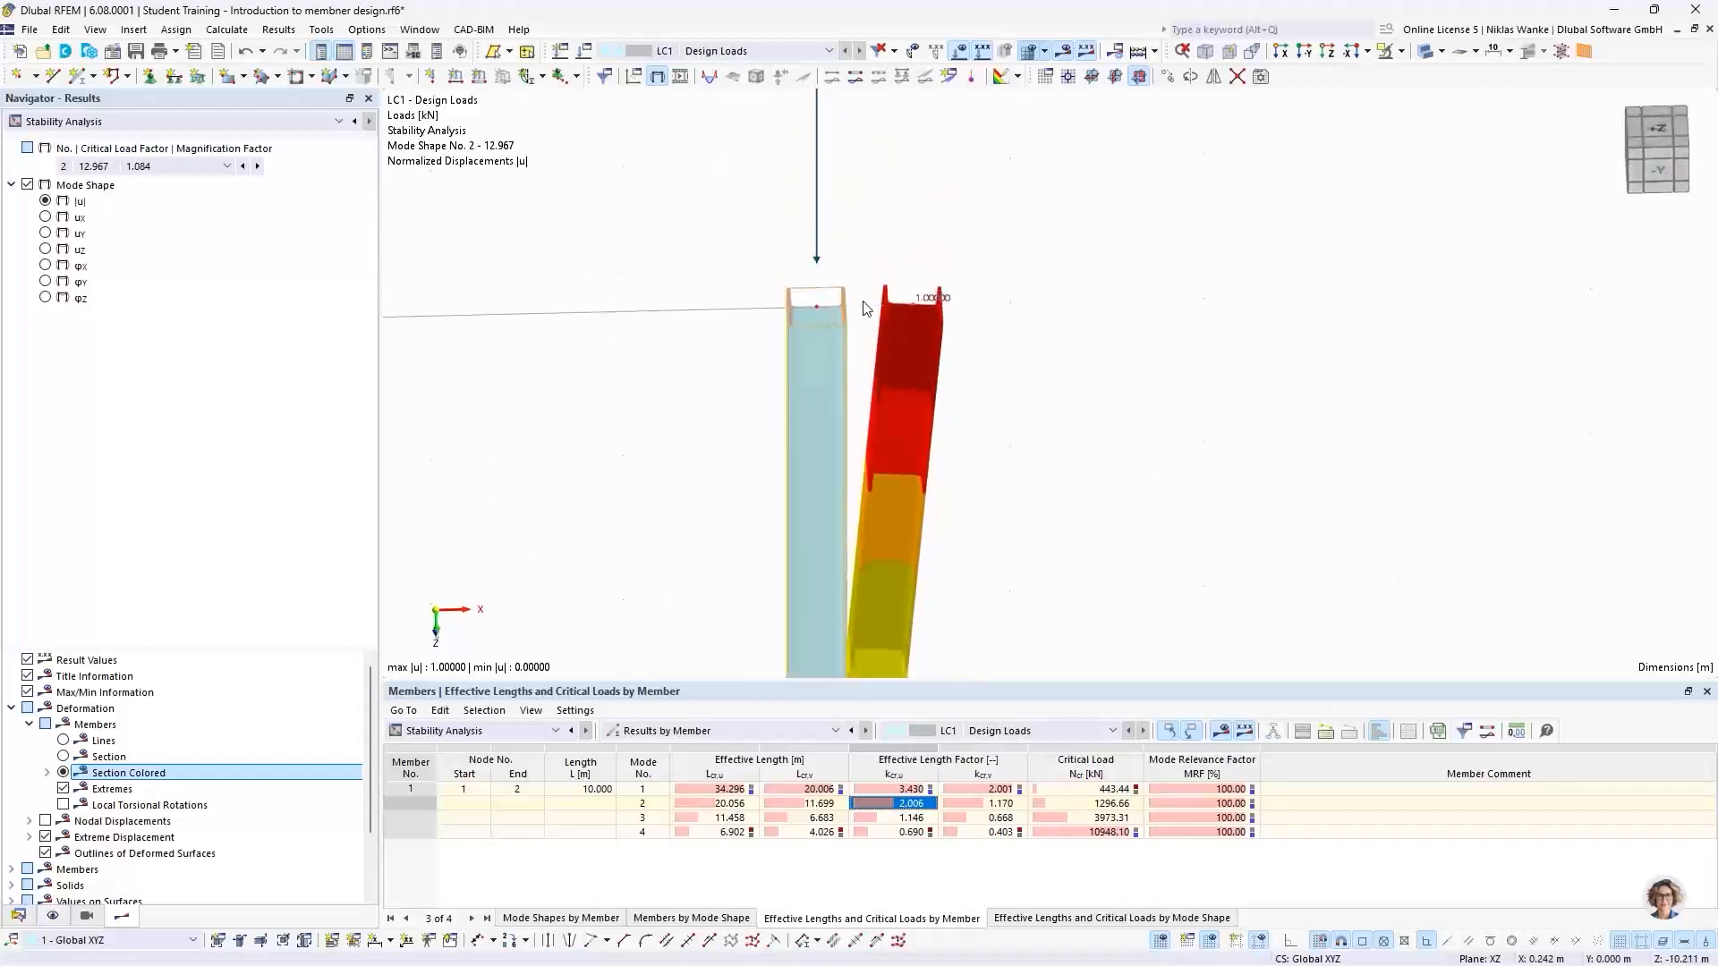
{"action": "scroll", "coordinate": [863, 302], "scroll_direction": "up", "scroll_amount": 3}
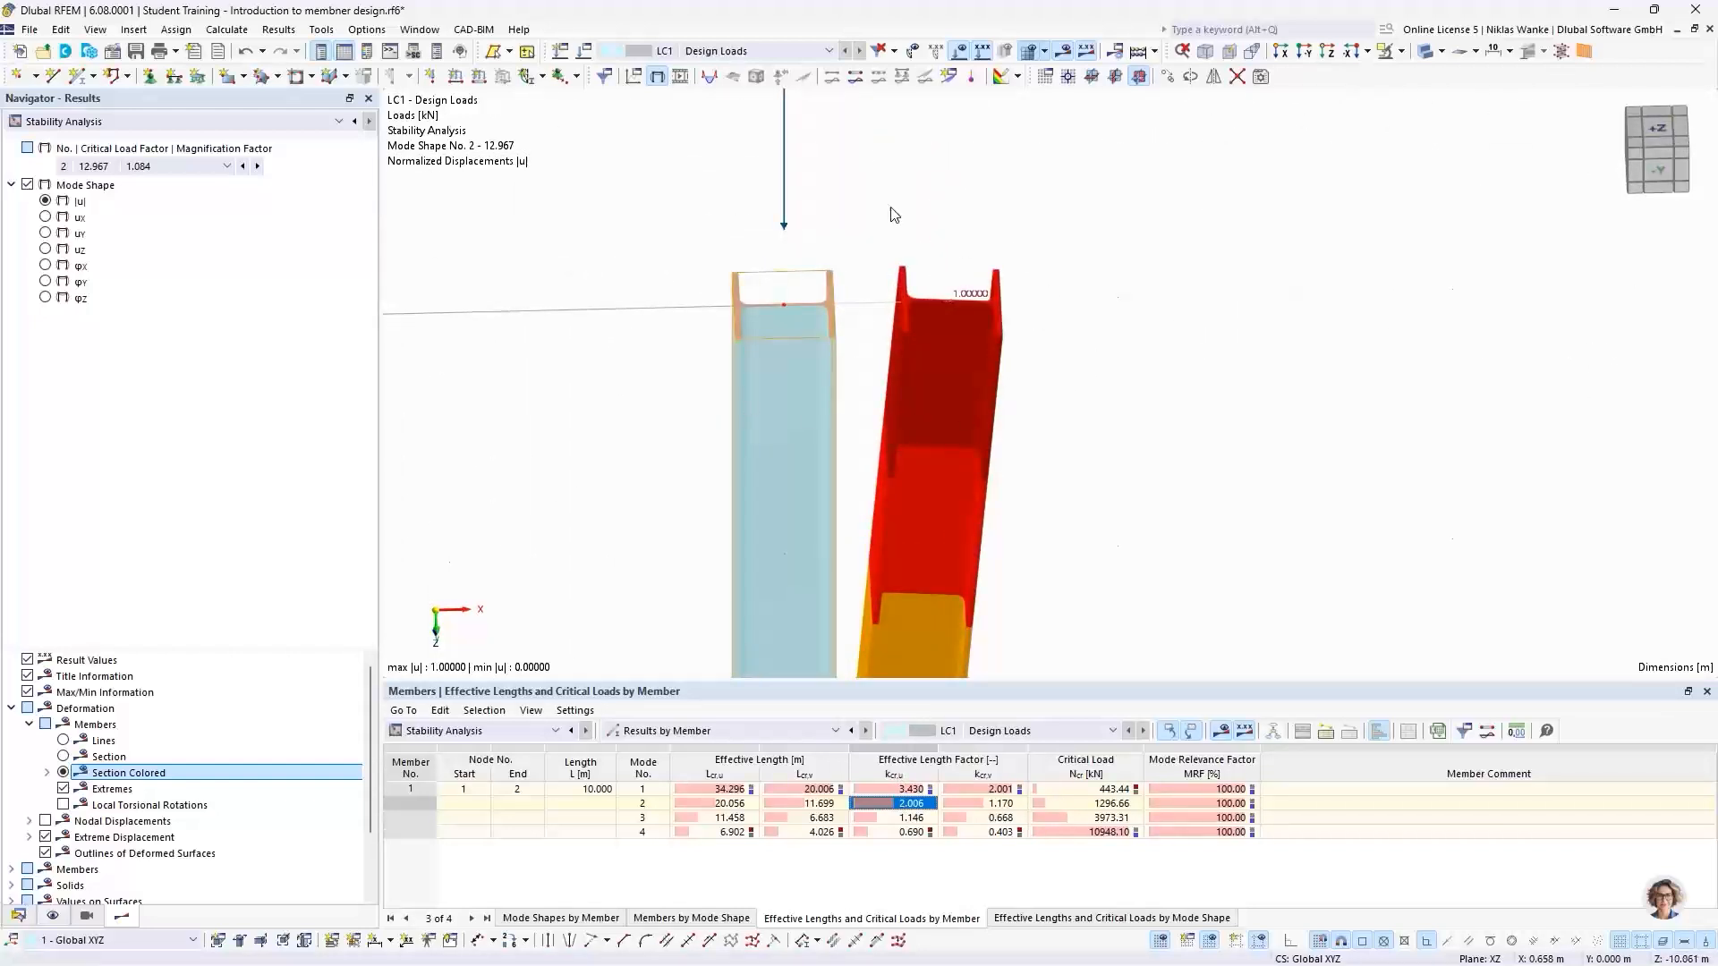
{"action": "scroll", "coordinate": [780, 401], "scroll_direction": "down", "scroll_amount": 5}
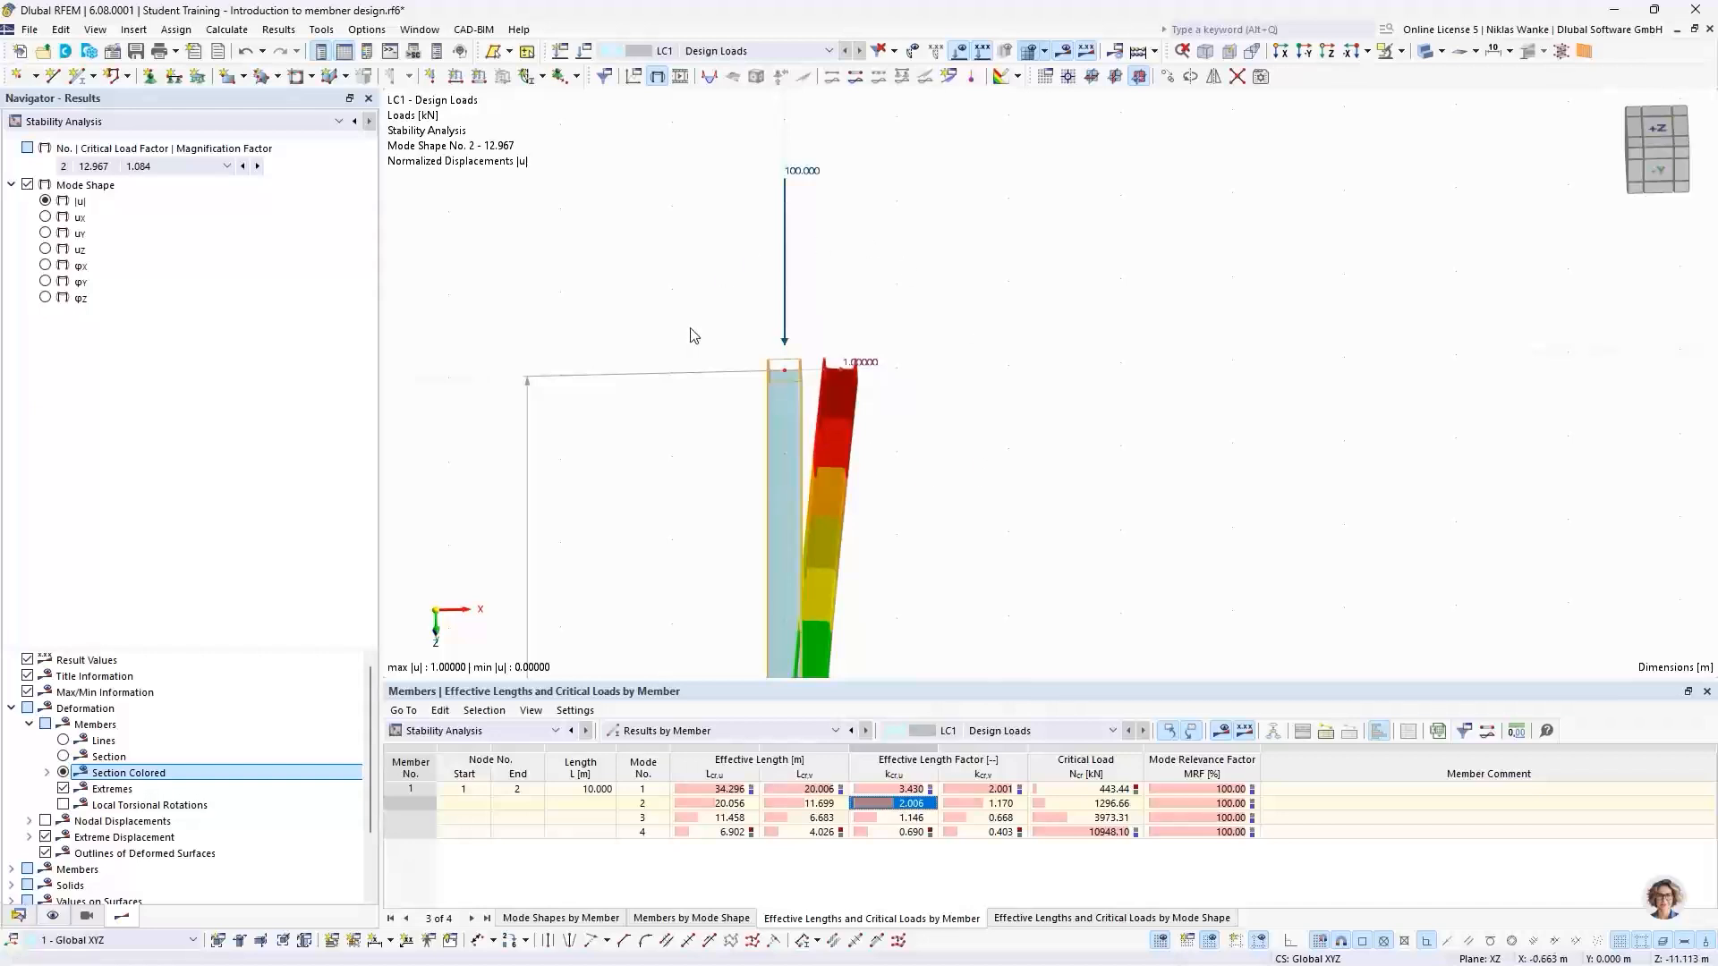
{"action": "scroll", "coordinate": [810, 382], "scroll_direction": "up", "scroll_amount": 5}
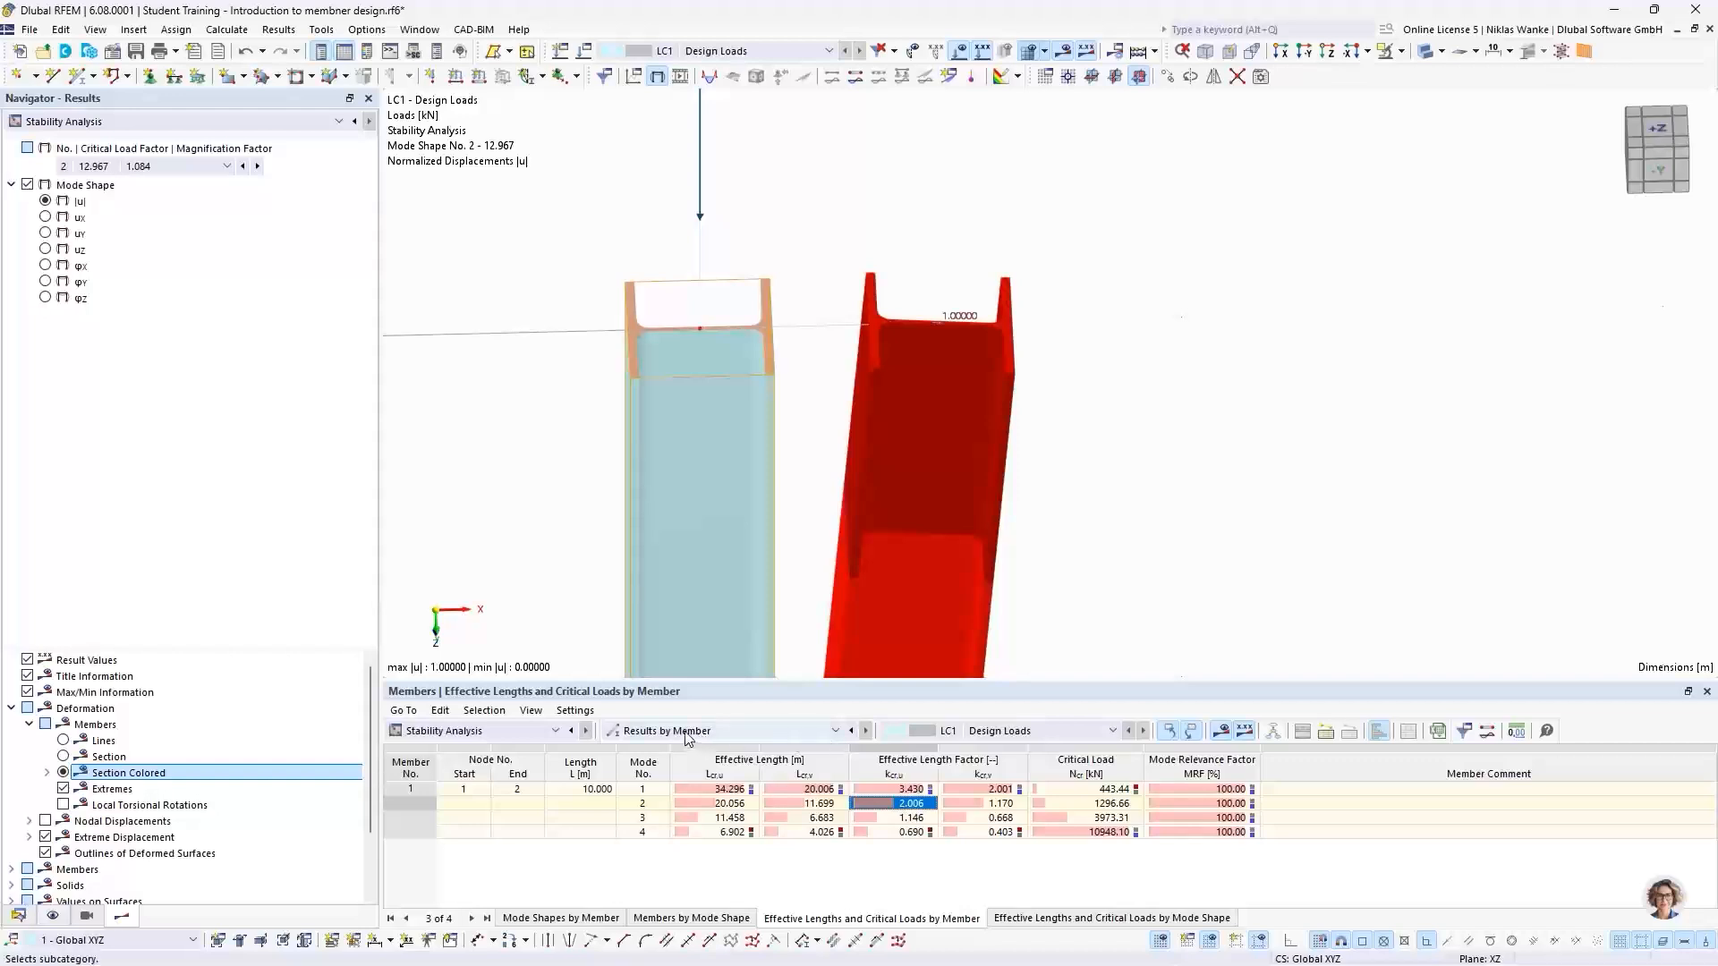
{"action": "scroll", "coordinate": [793, 352], "scroll_direction": "down", "scroll_amount": 4}
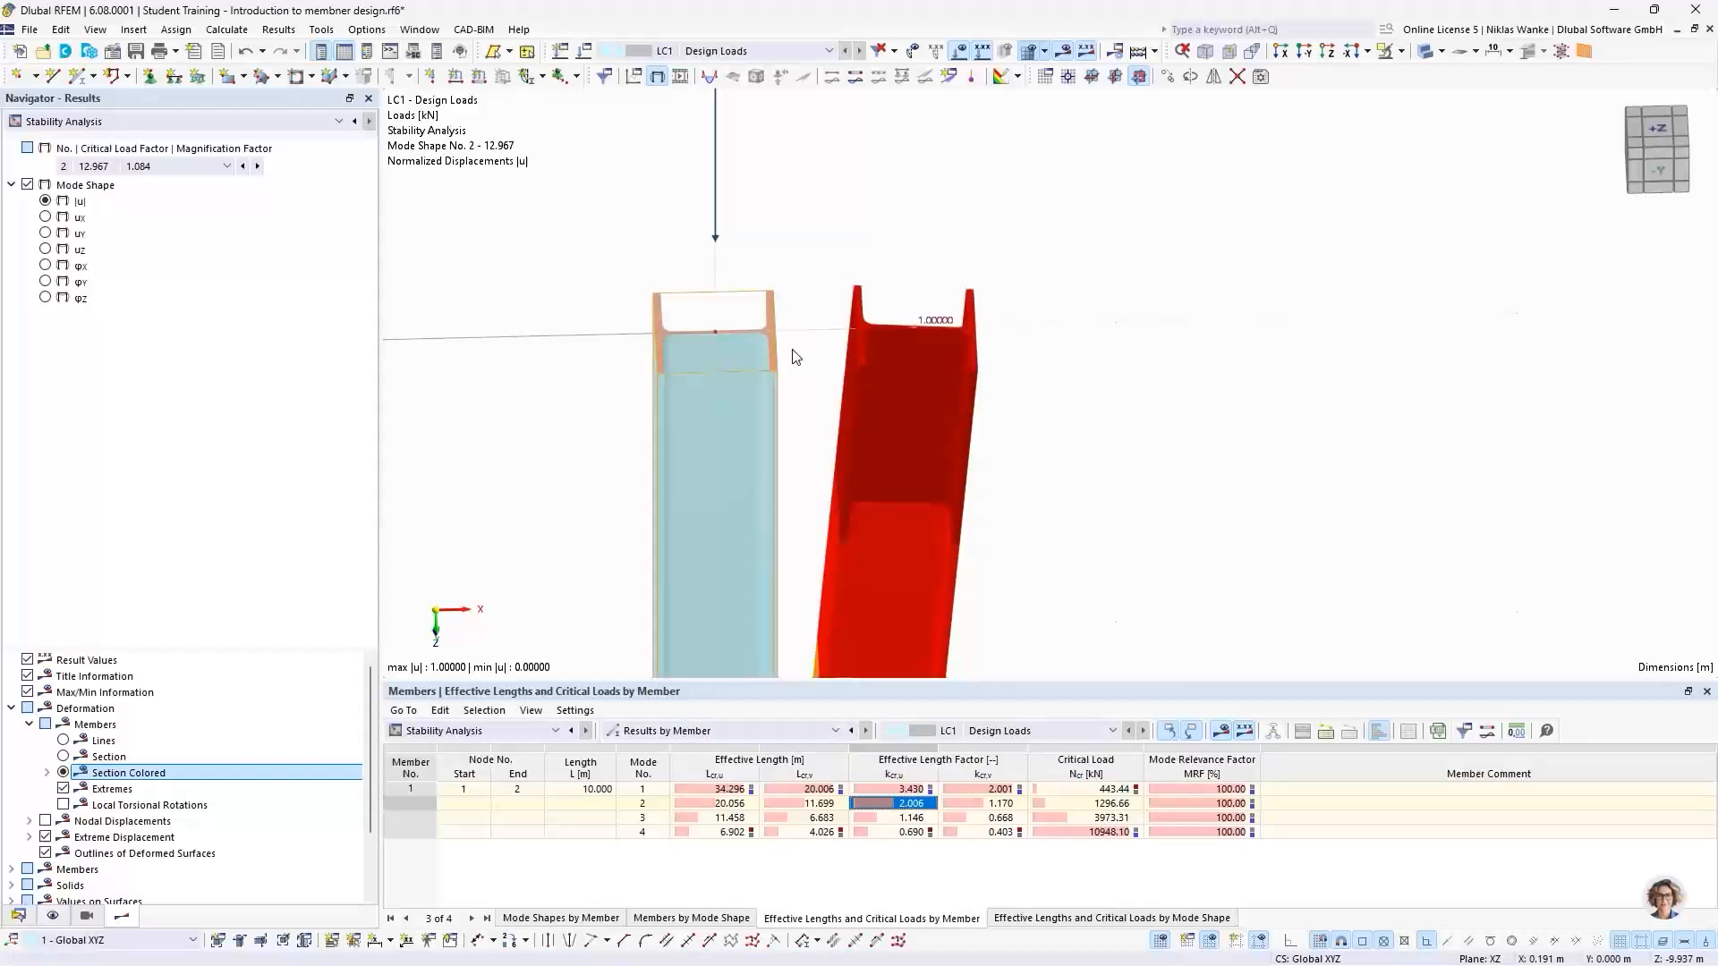
Return to the Critical Load Factors table and examine mode 2's factor together with the nodal load on the column
{"action": "left_click", "coordinate": [707, 731]}
{"action": "left_click", "coordinate": [689, 748]}
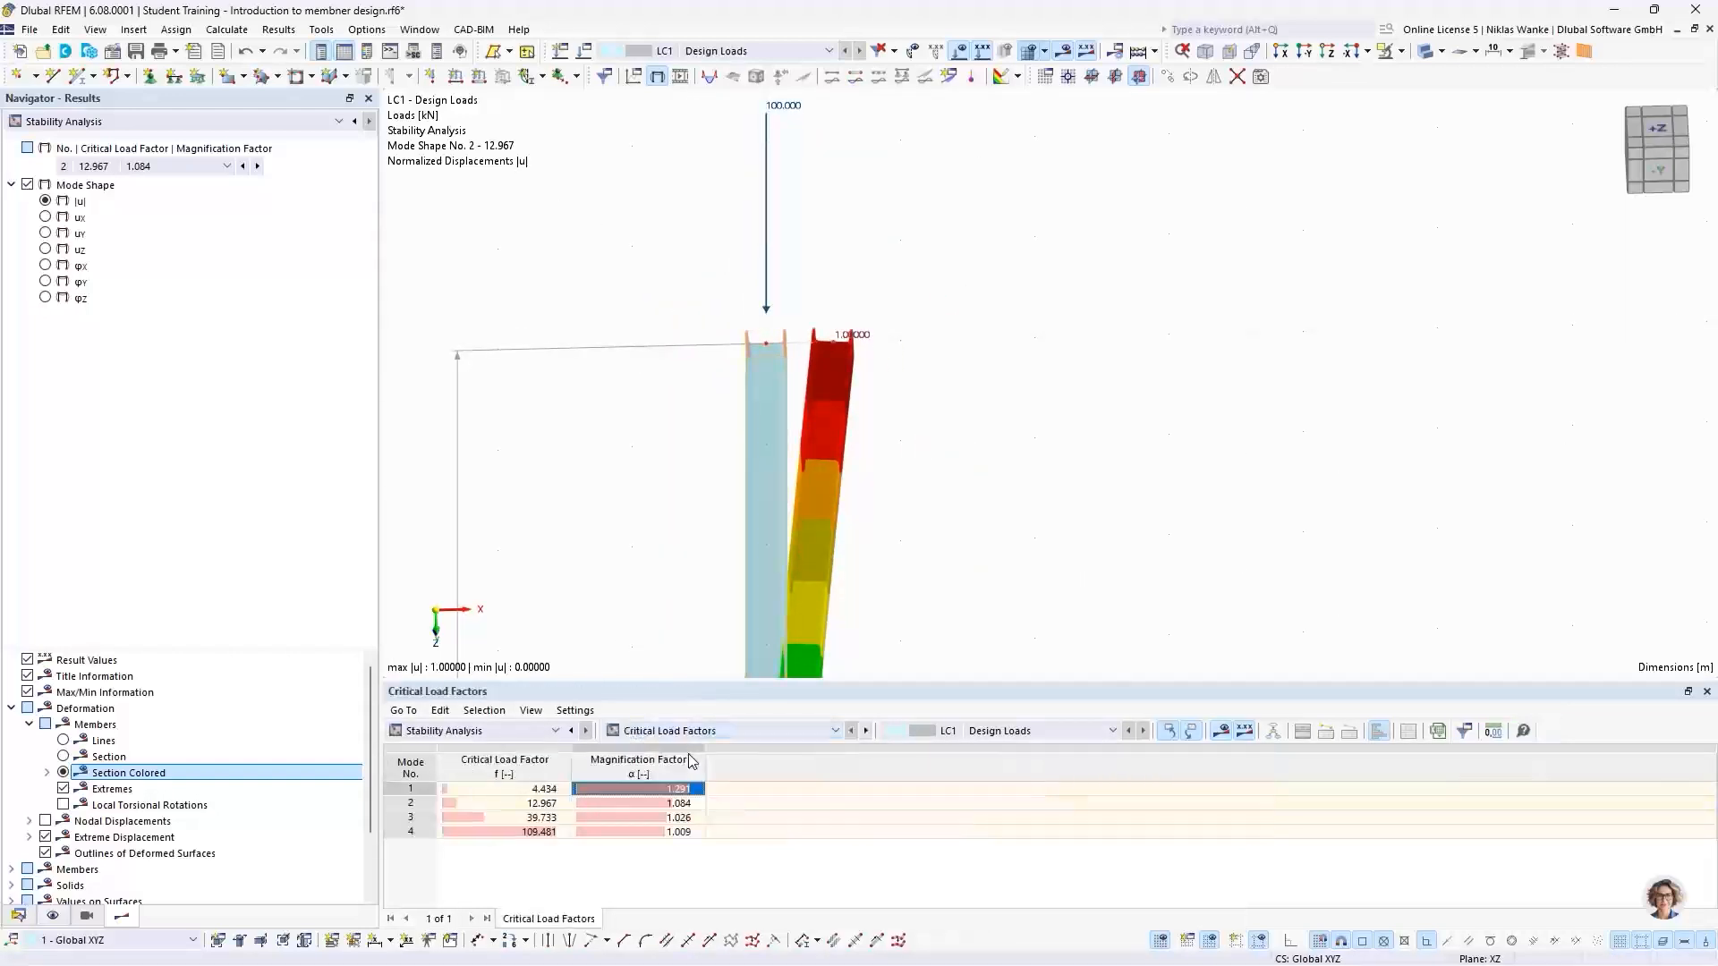
{"action": "left_click", "coordinate": [517, 804]}
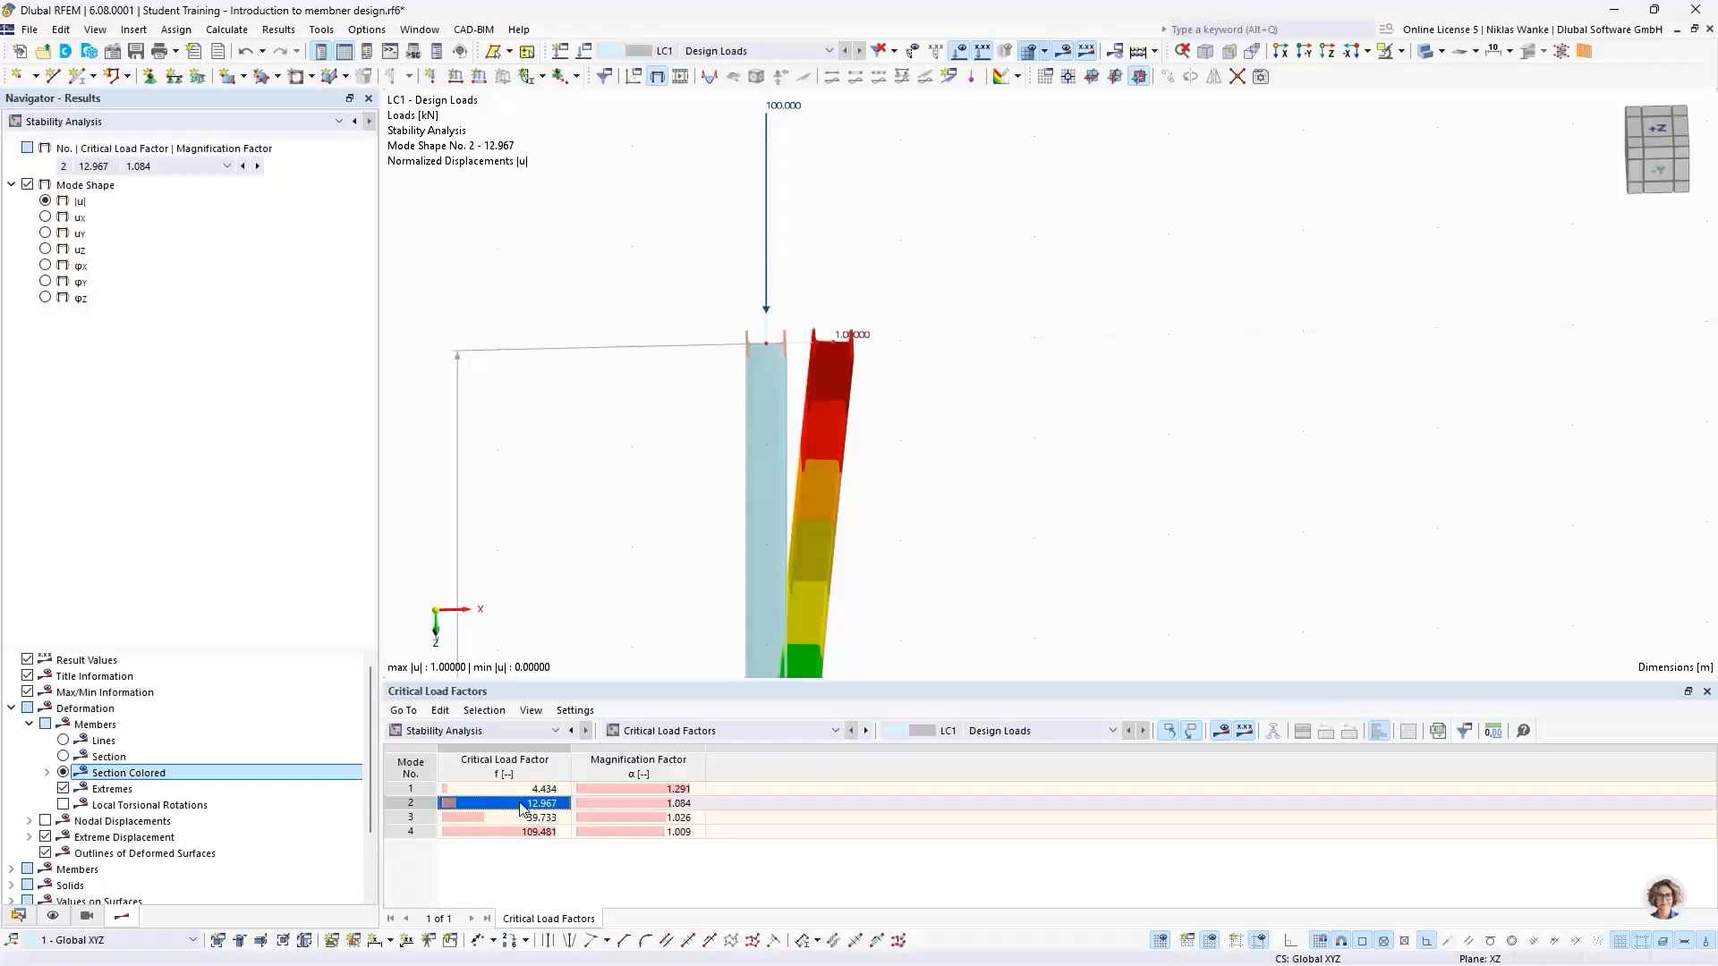
{"action": "scroll", "coordinate": [640, 517], "scroll_direction": "down", "scroll_amount": 3}
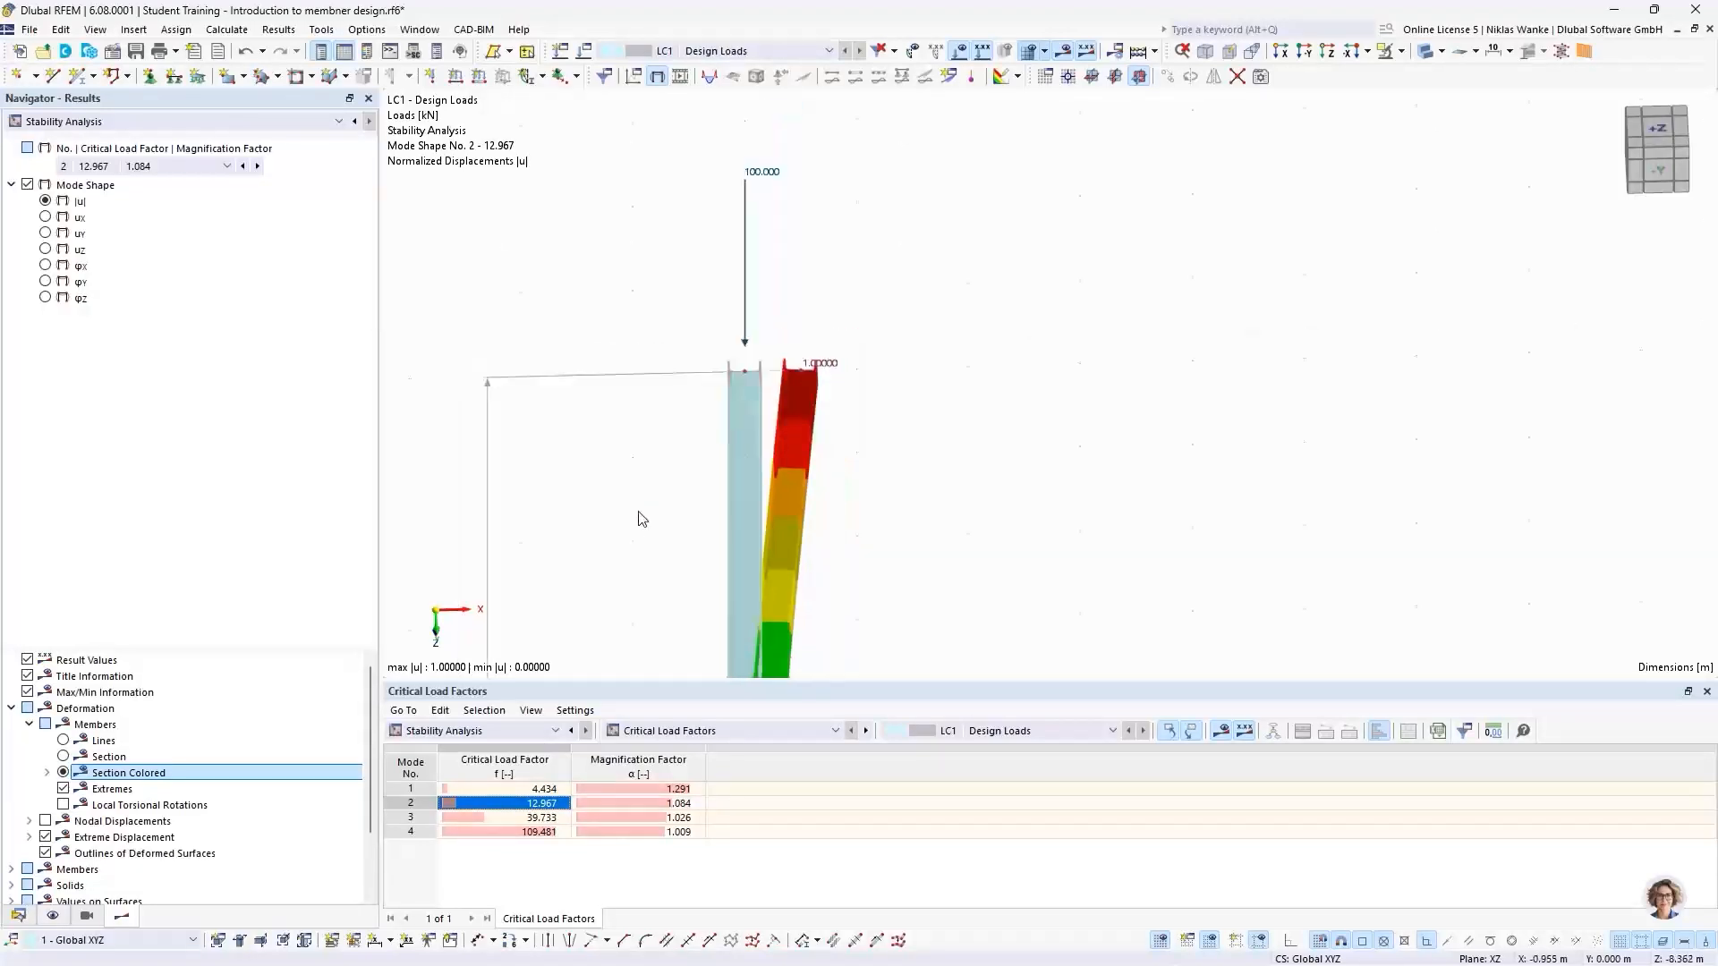
{"action": "middle_click_drag", "start_coordinate": [639, 511], "coordinate": [707, 353]}
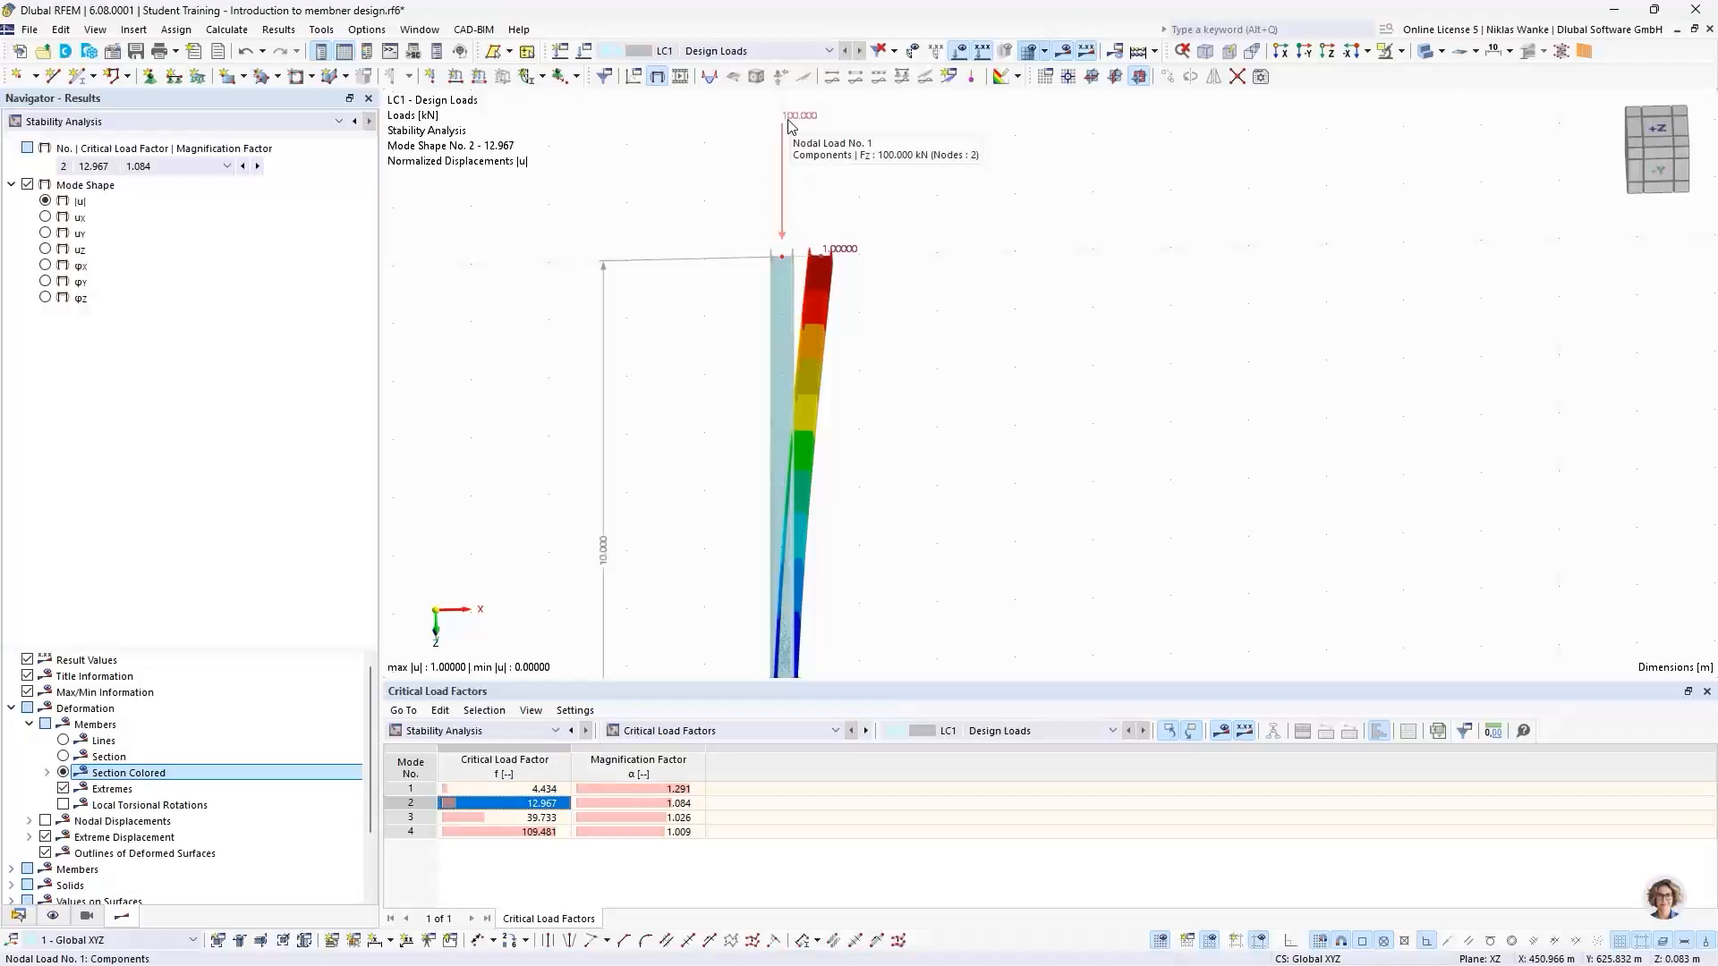
{"action": "scroll", "coordinate": [904, 240], "scroll_direction": "down", "scroll_amount": 3}
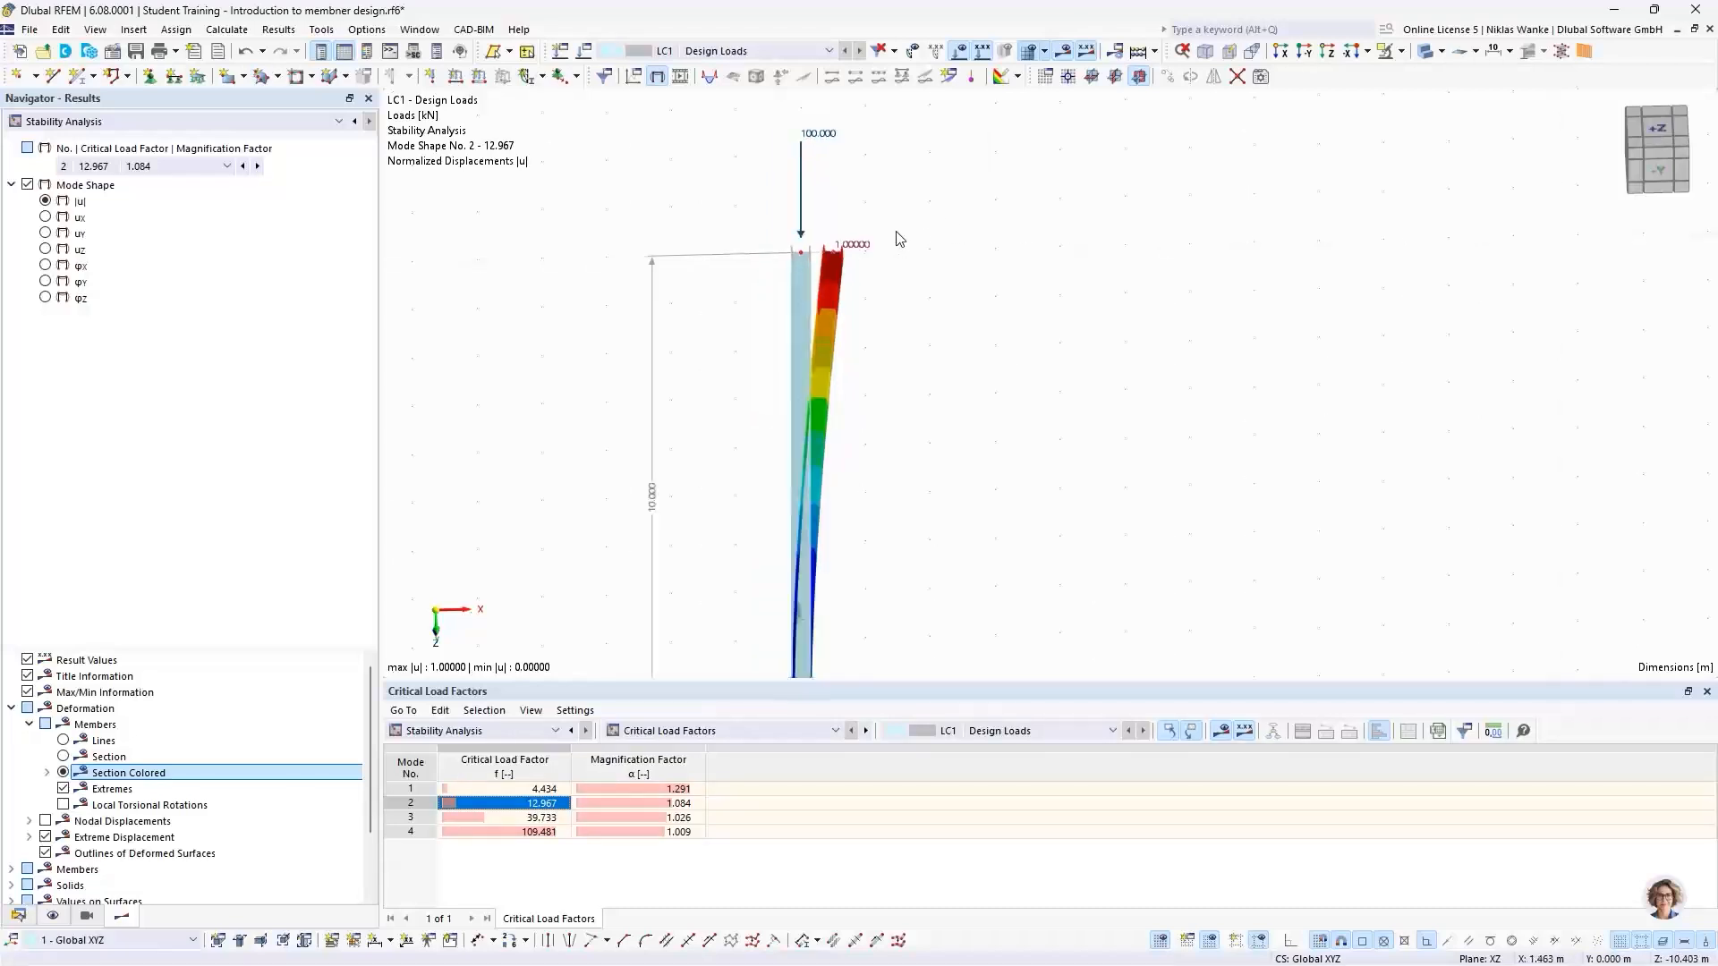
Switch to the PowerPoint training slides and advance to the "Fixed frame | Mode shapes" exercise
{"action": "middle_click_drag", "start_coordinate": [961, 392], "coordinate": [952, 327]}
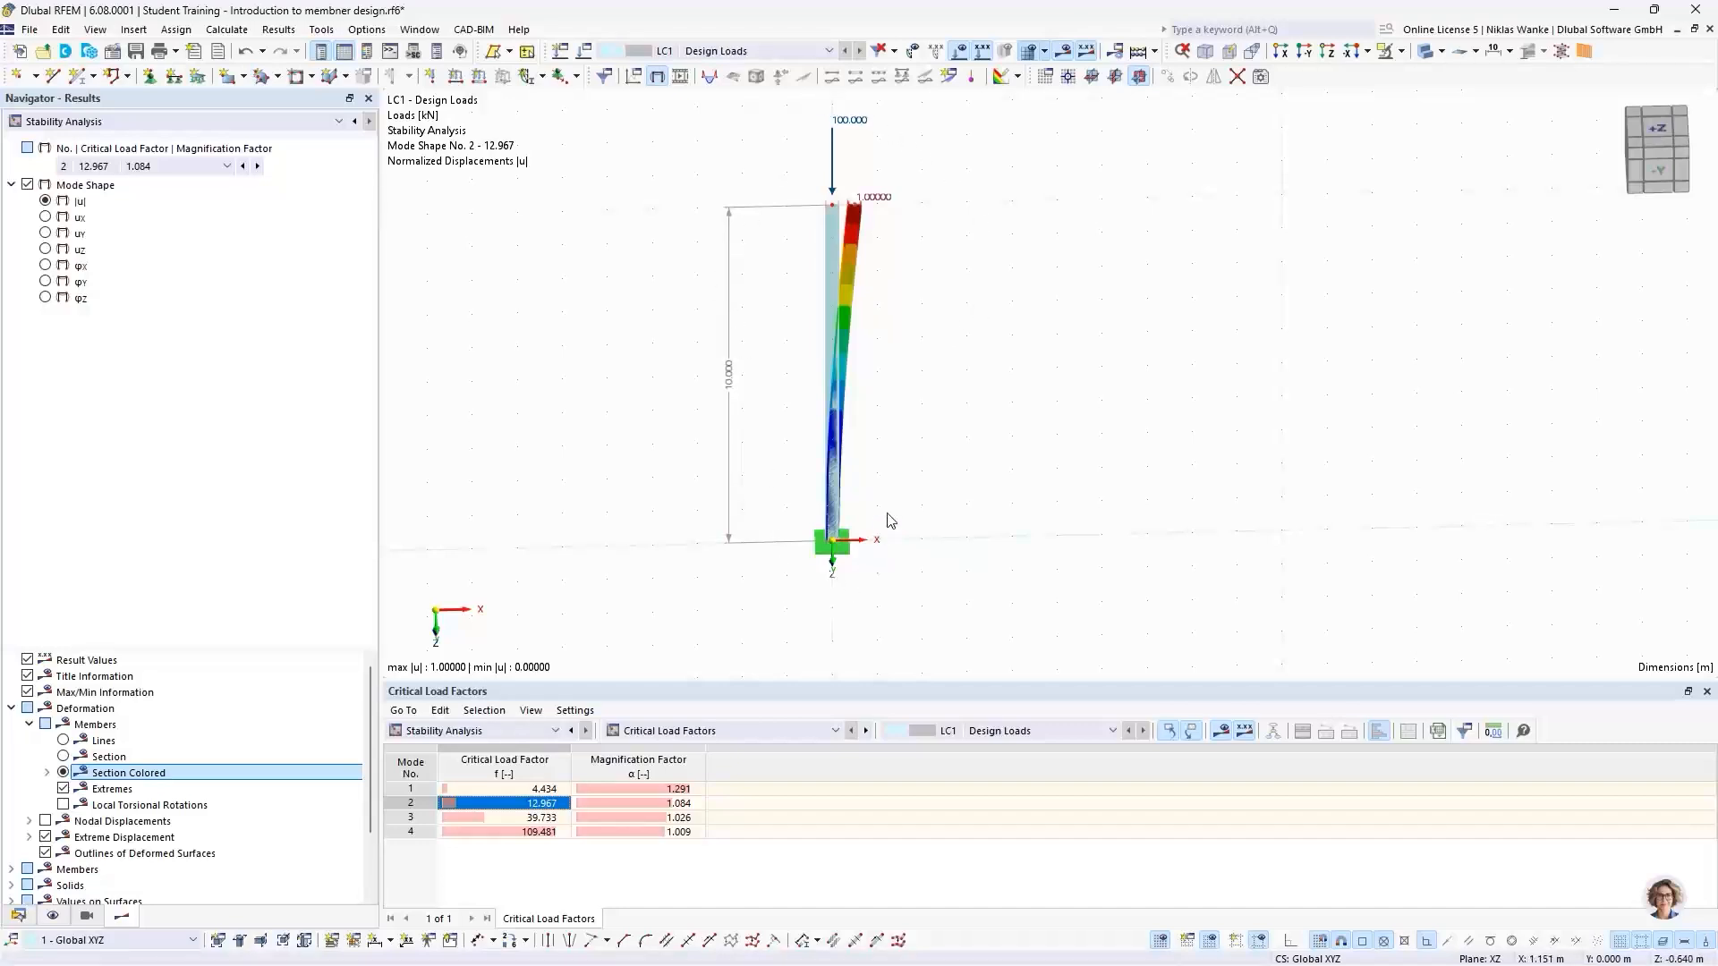
{"action": "middle_click_drag", "start_coordinate": [885, 521], "coordinate": [904, 475], "text": "ctrl"}
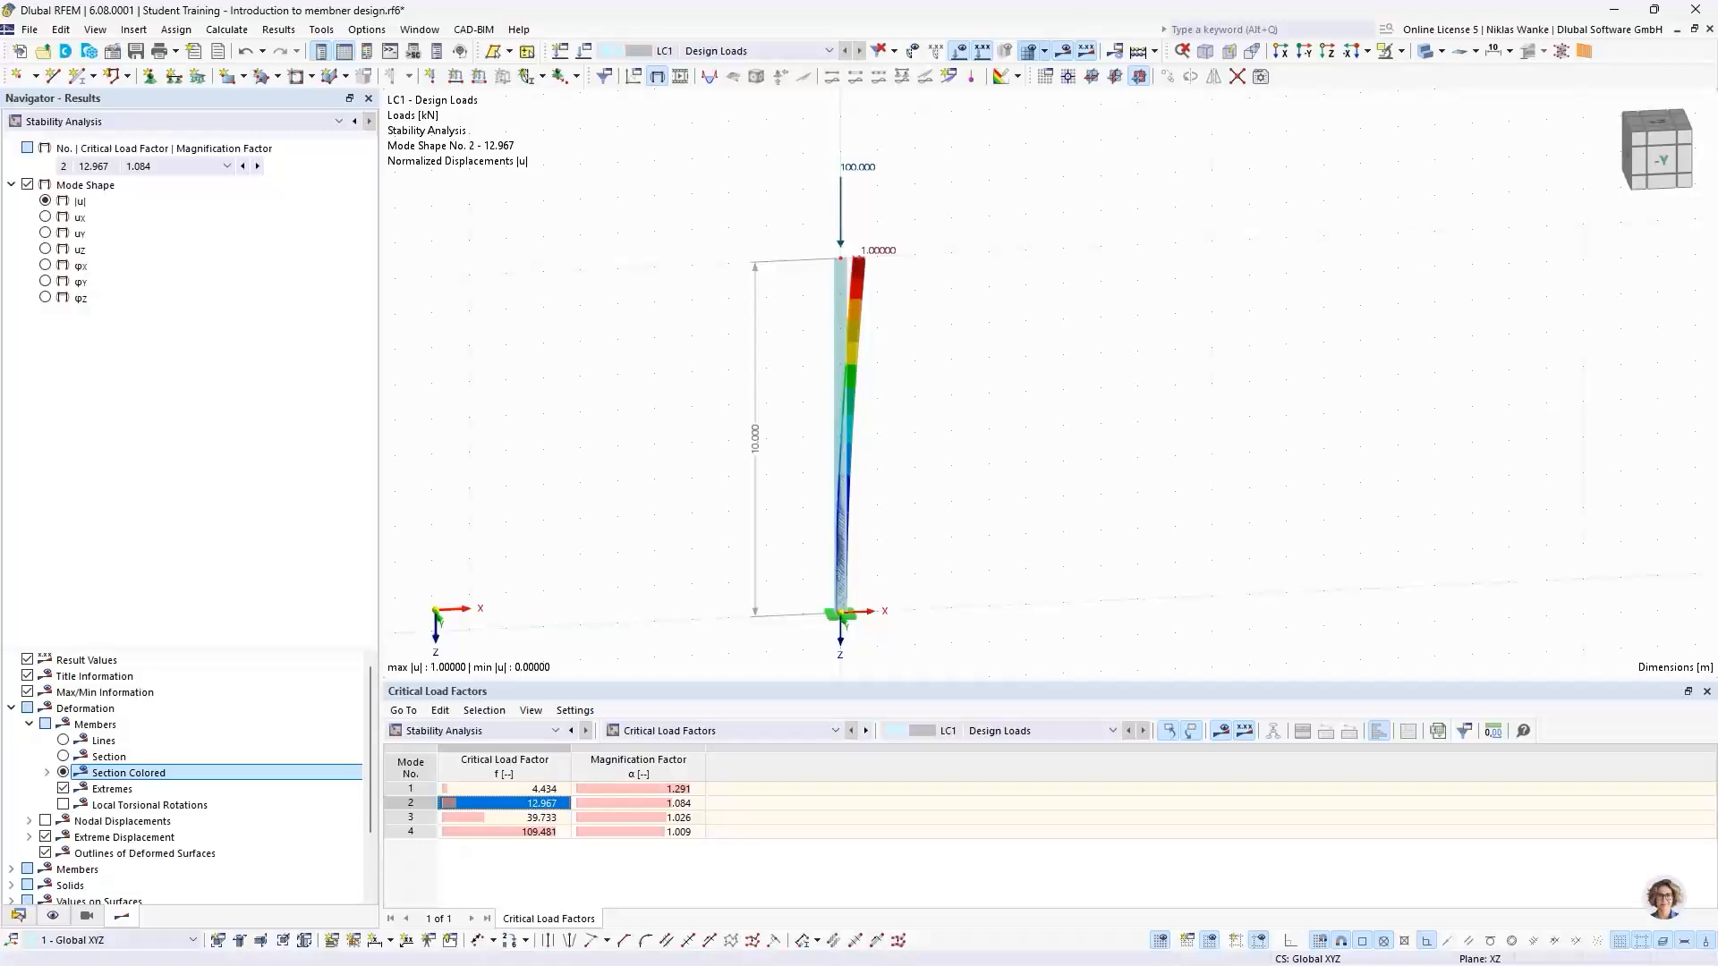
{"action": "key", "text": "alt+Tab"}
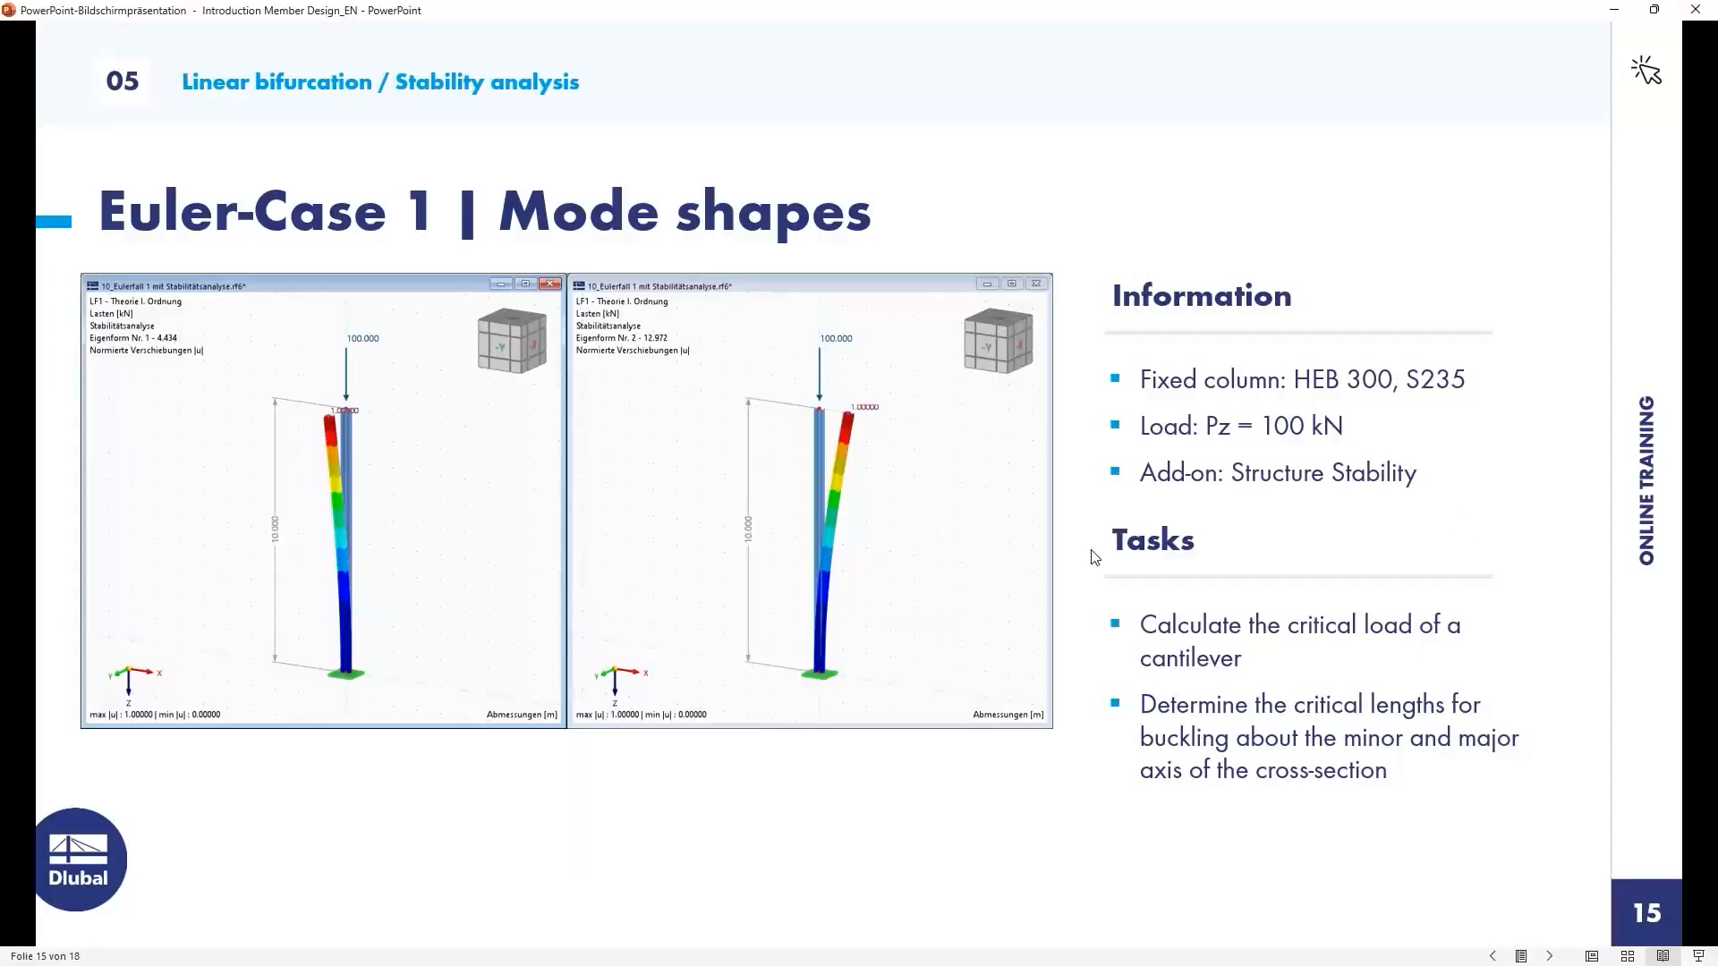
{"action": "key", "text": "Right"}
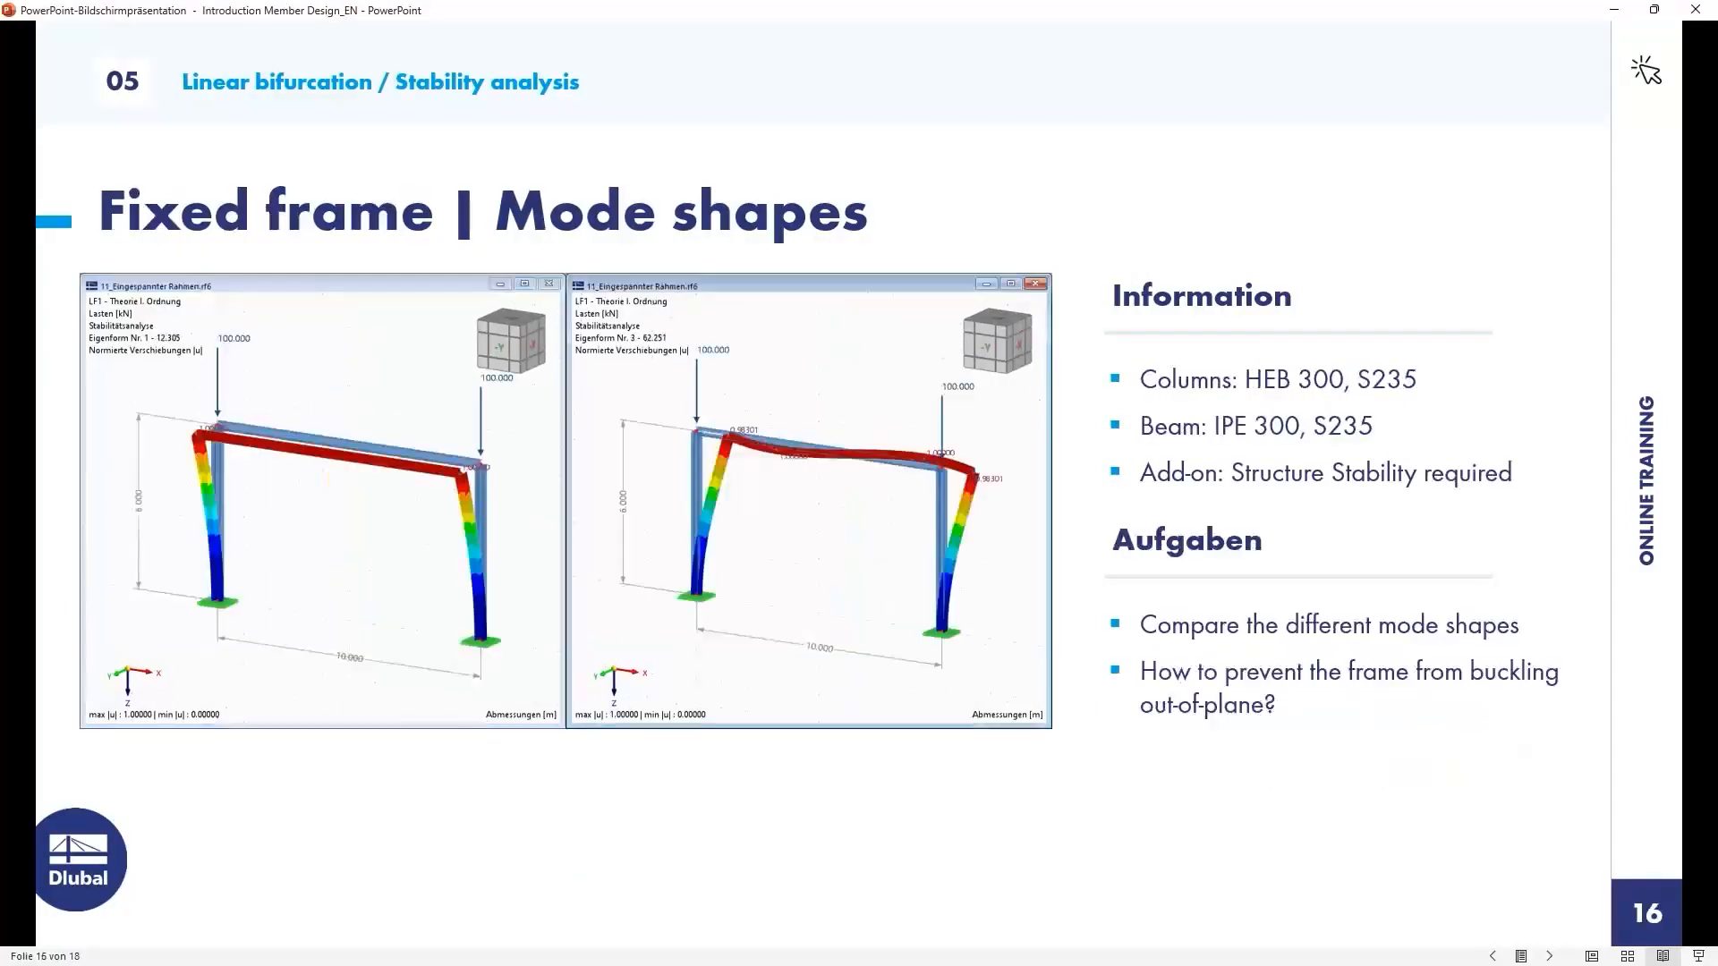
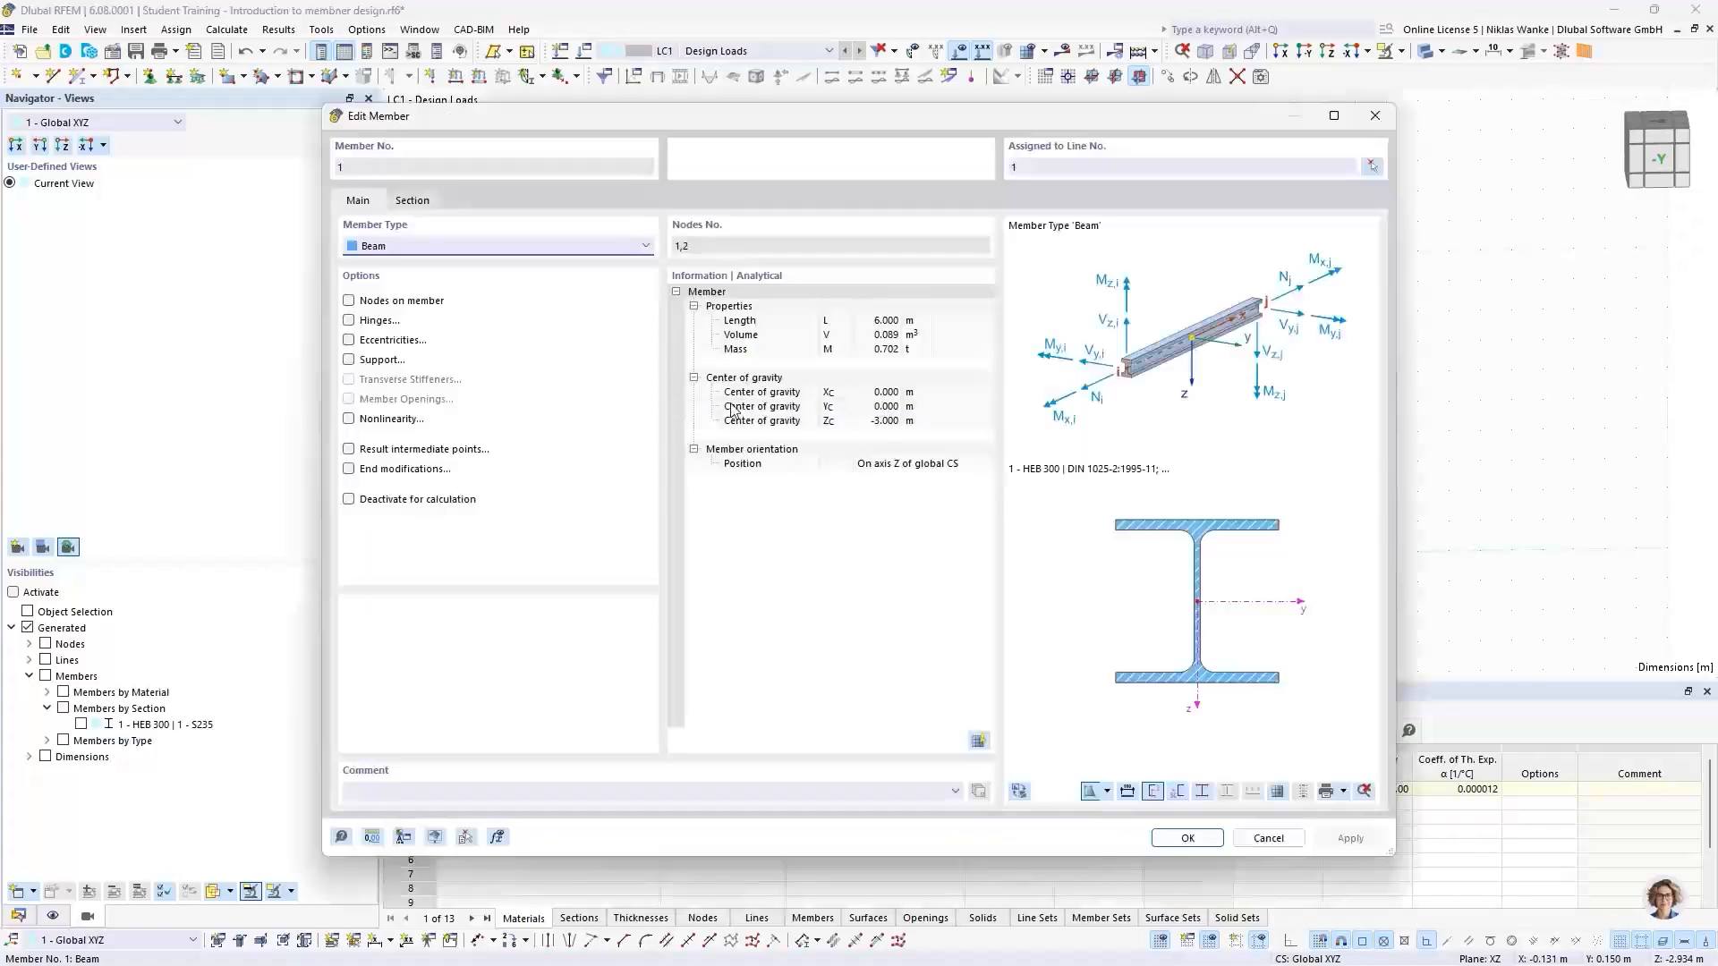
Check the section, material and rotation angle in the existing column's member properties
{"action": "left_click", "coordinate": [413, 201]}
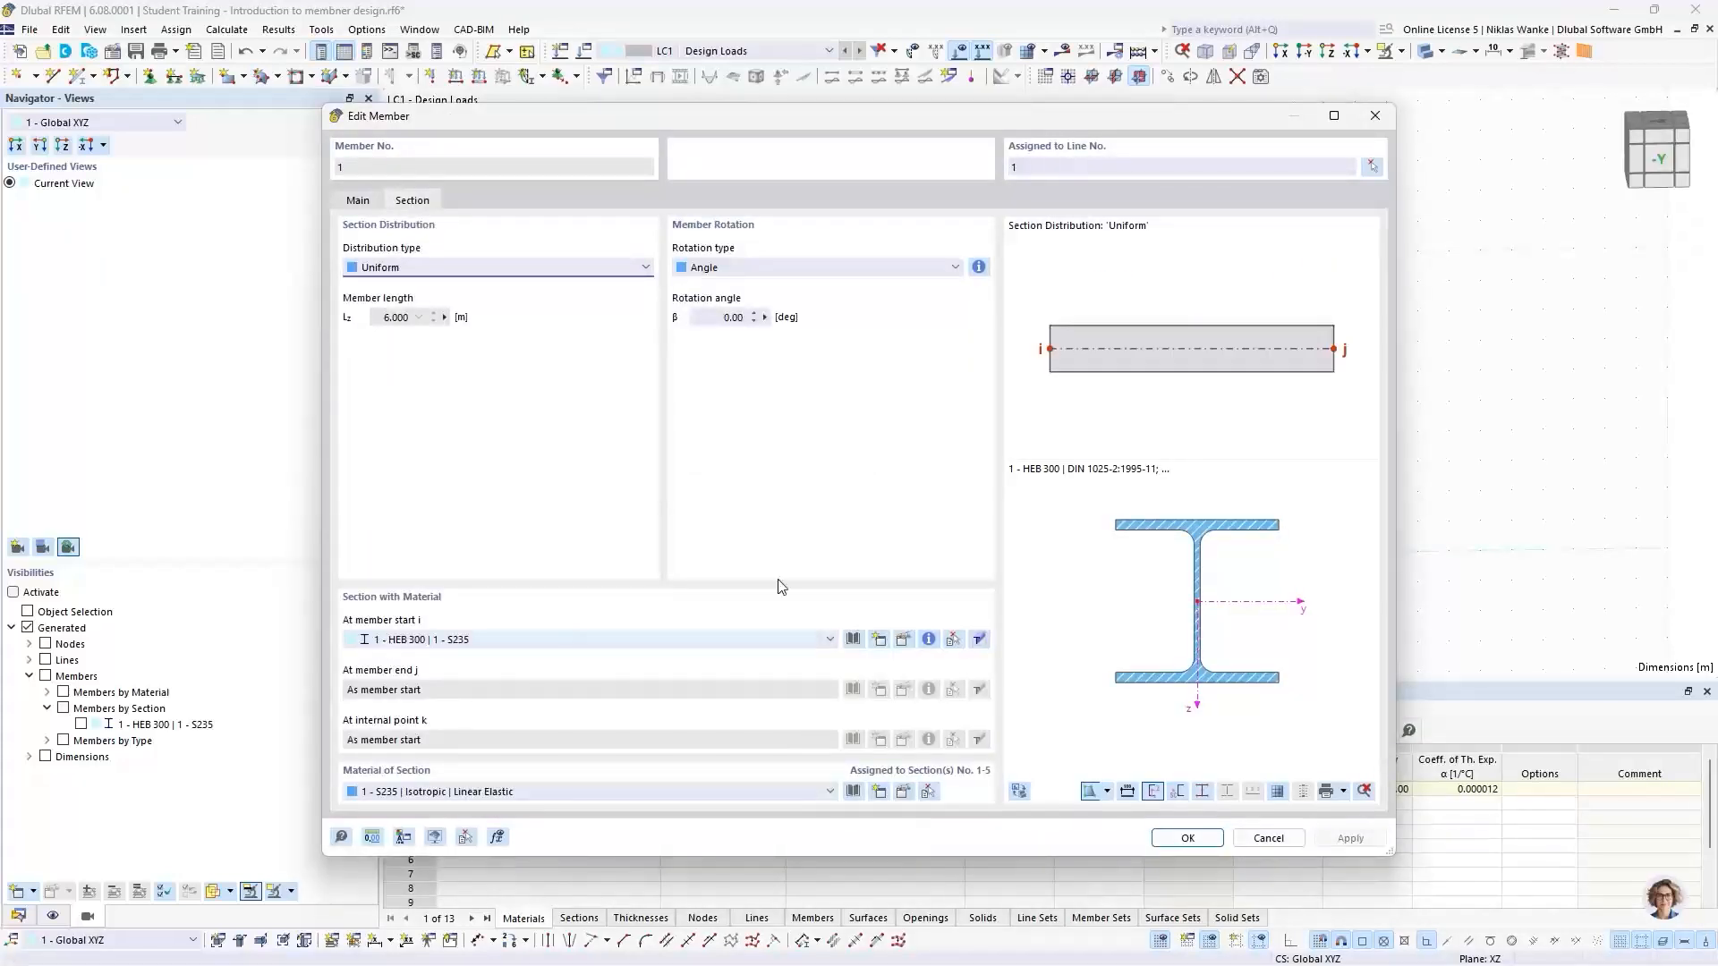
{"action": "left_click", "coordinate": [1375, 115]}
{"action": "left_click", "coordinate": [1088, 422]}
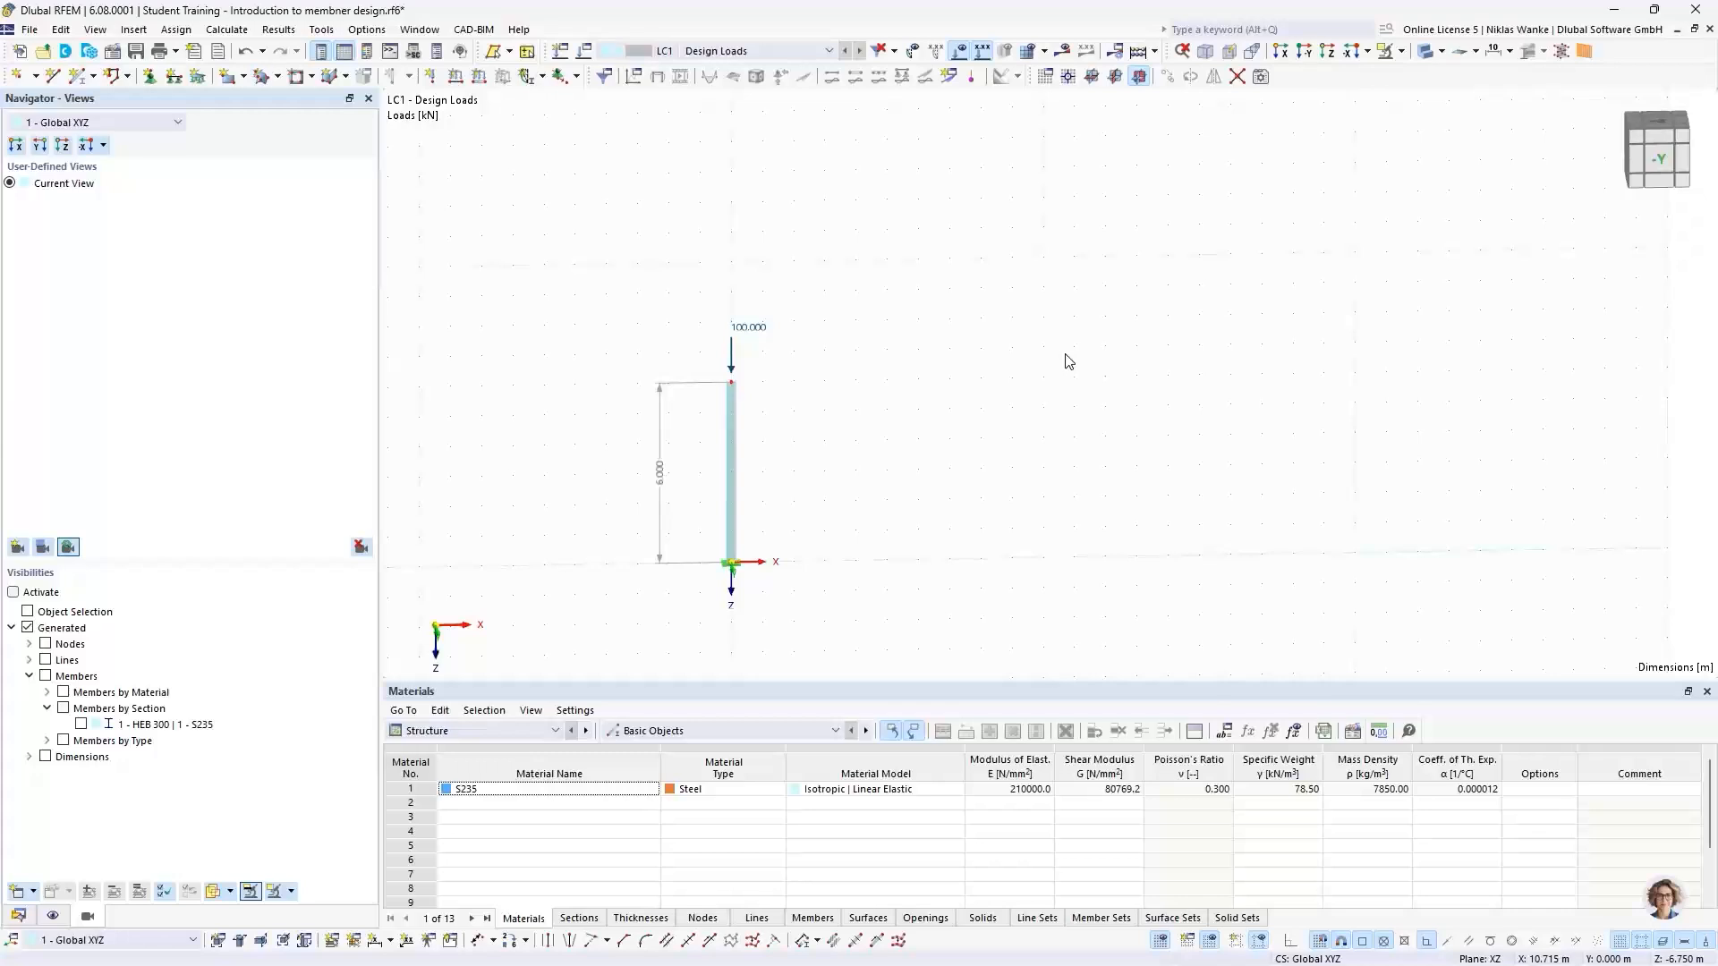
Start a new beam member and assign it a new IPE 300 British Steel section in S235
{"action": "left_click", "coordinate": [18, 915]}
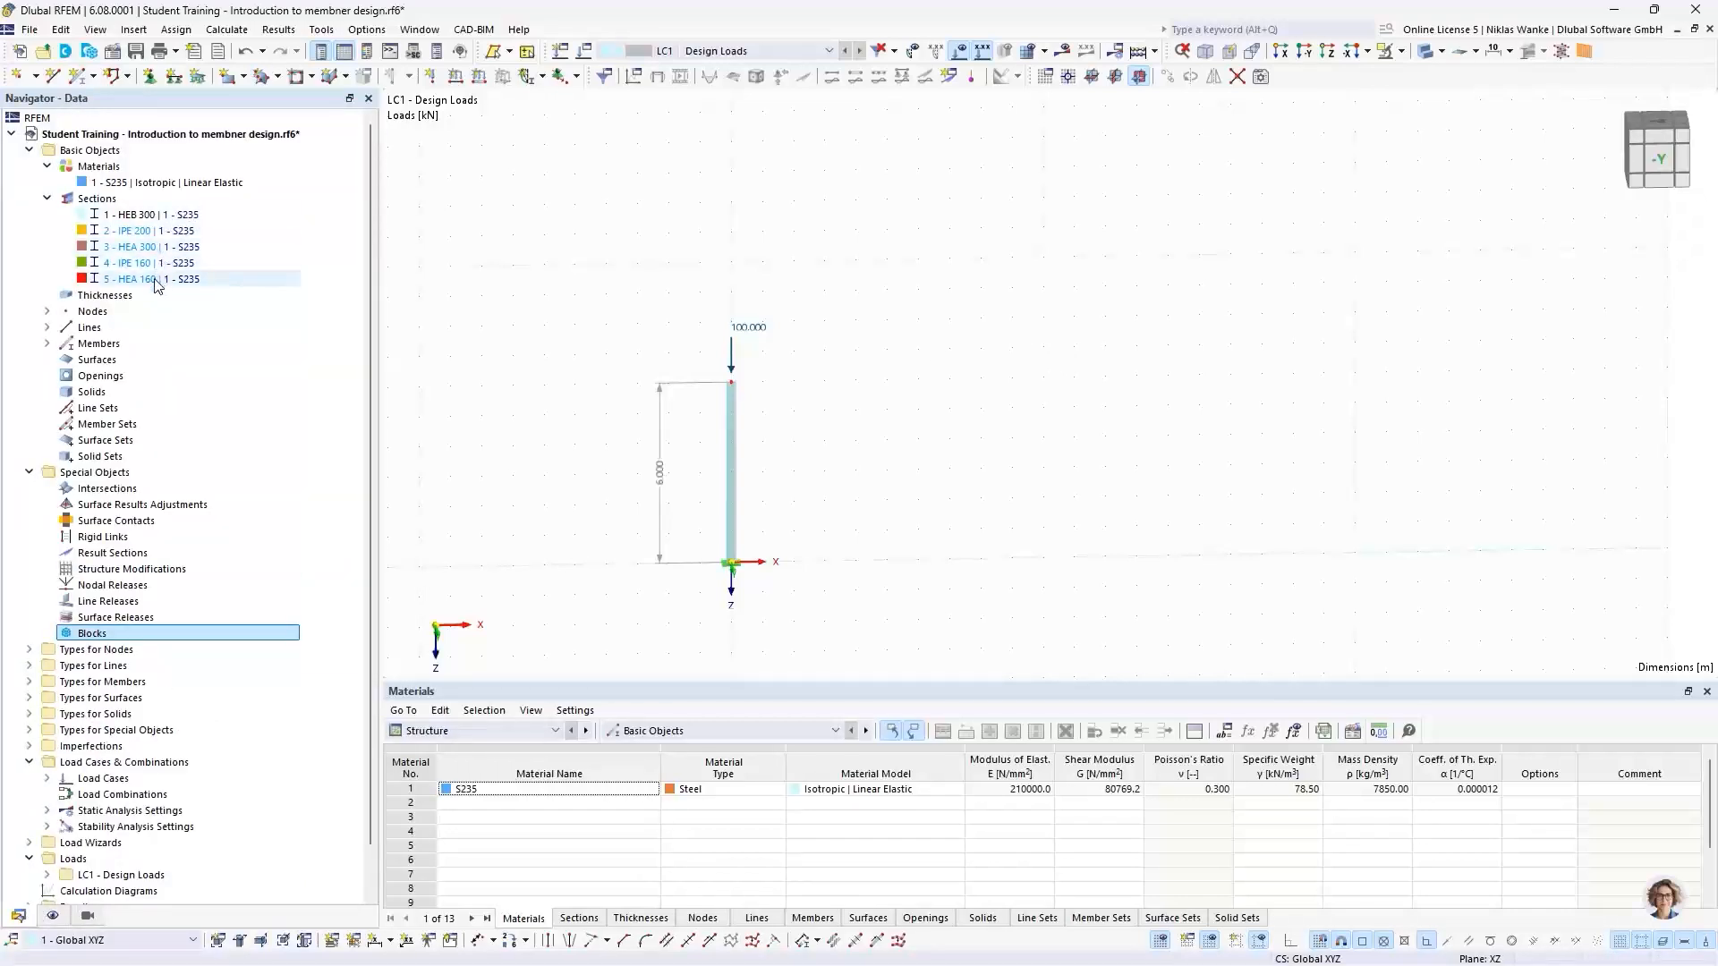
{"action": "left_click", "coordinate": [80, 78]}
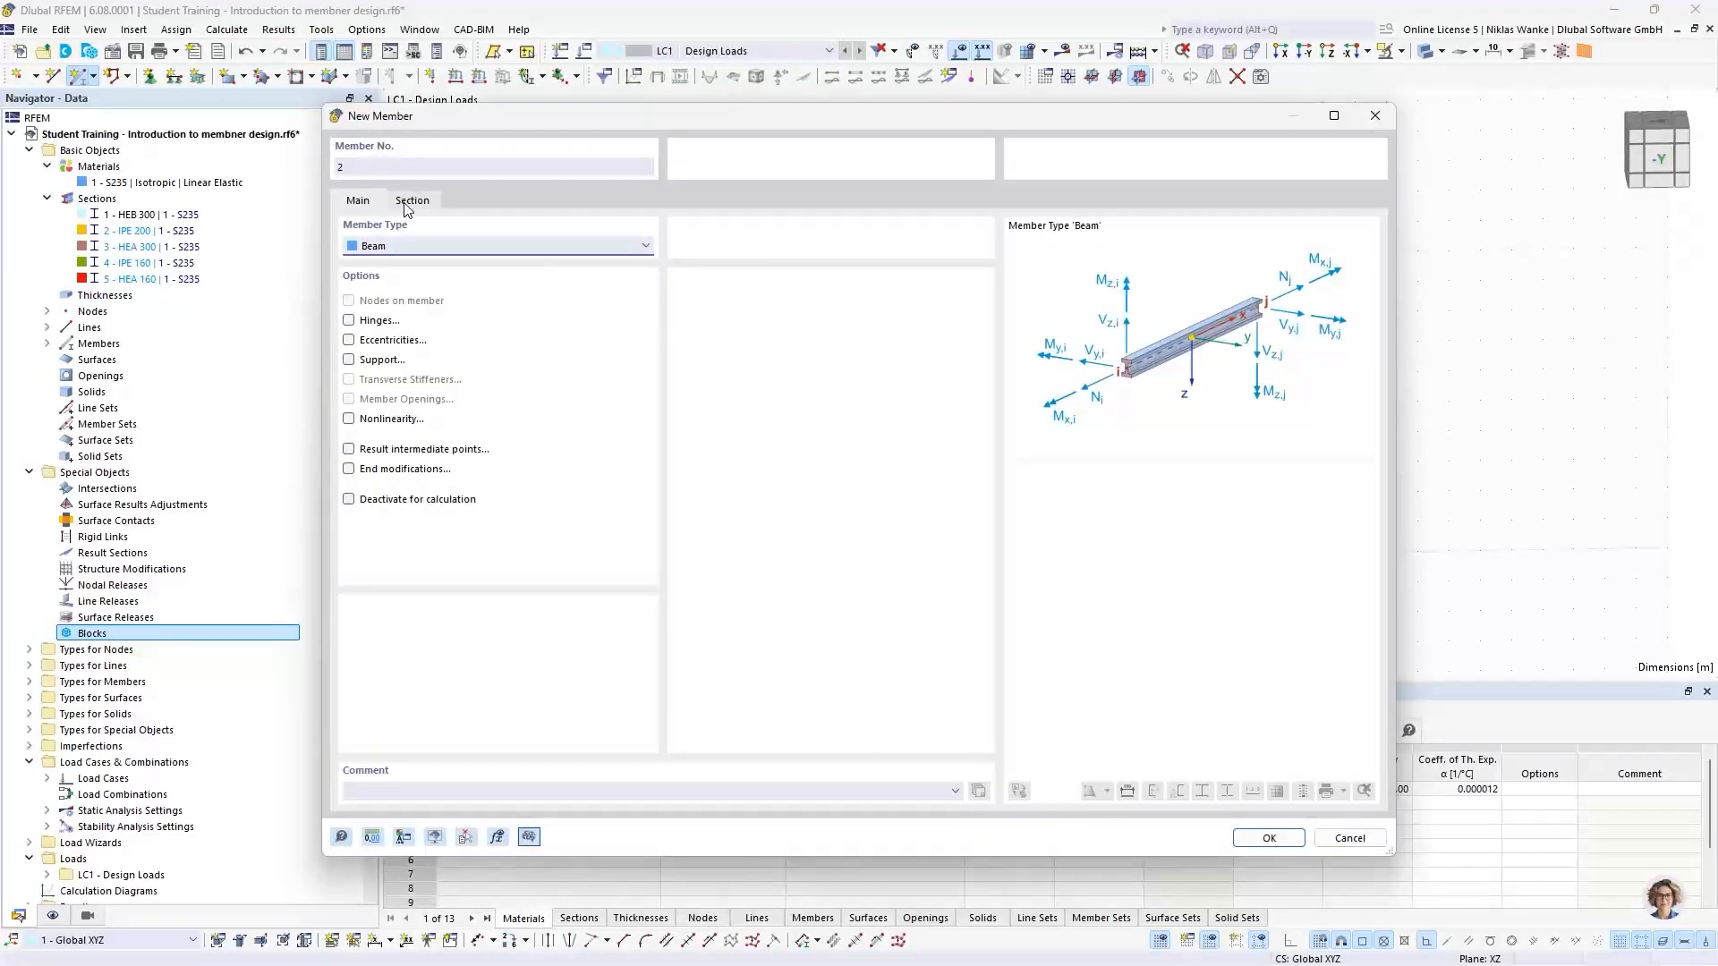
{"action": "left_click", "coordinate": [412, 201]}
{"action": "left_click", "coordinate": [358, 202]}
{"action": "left_click", "coordinate": [412, 201]}
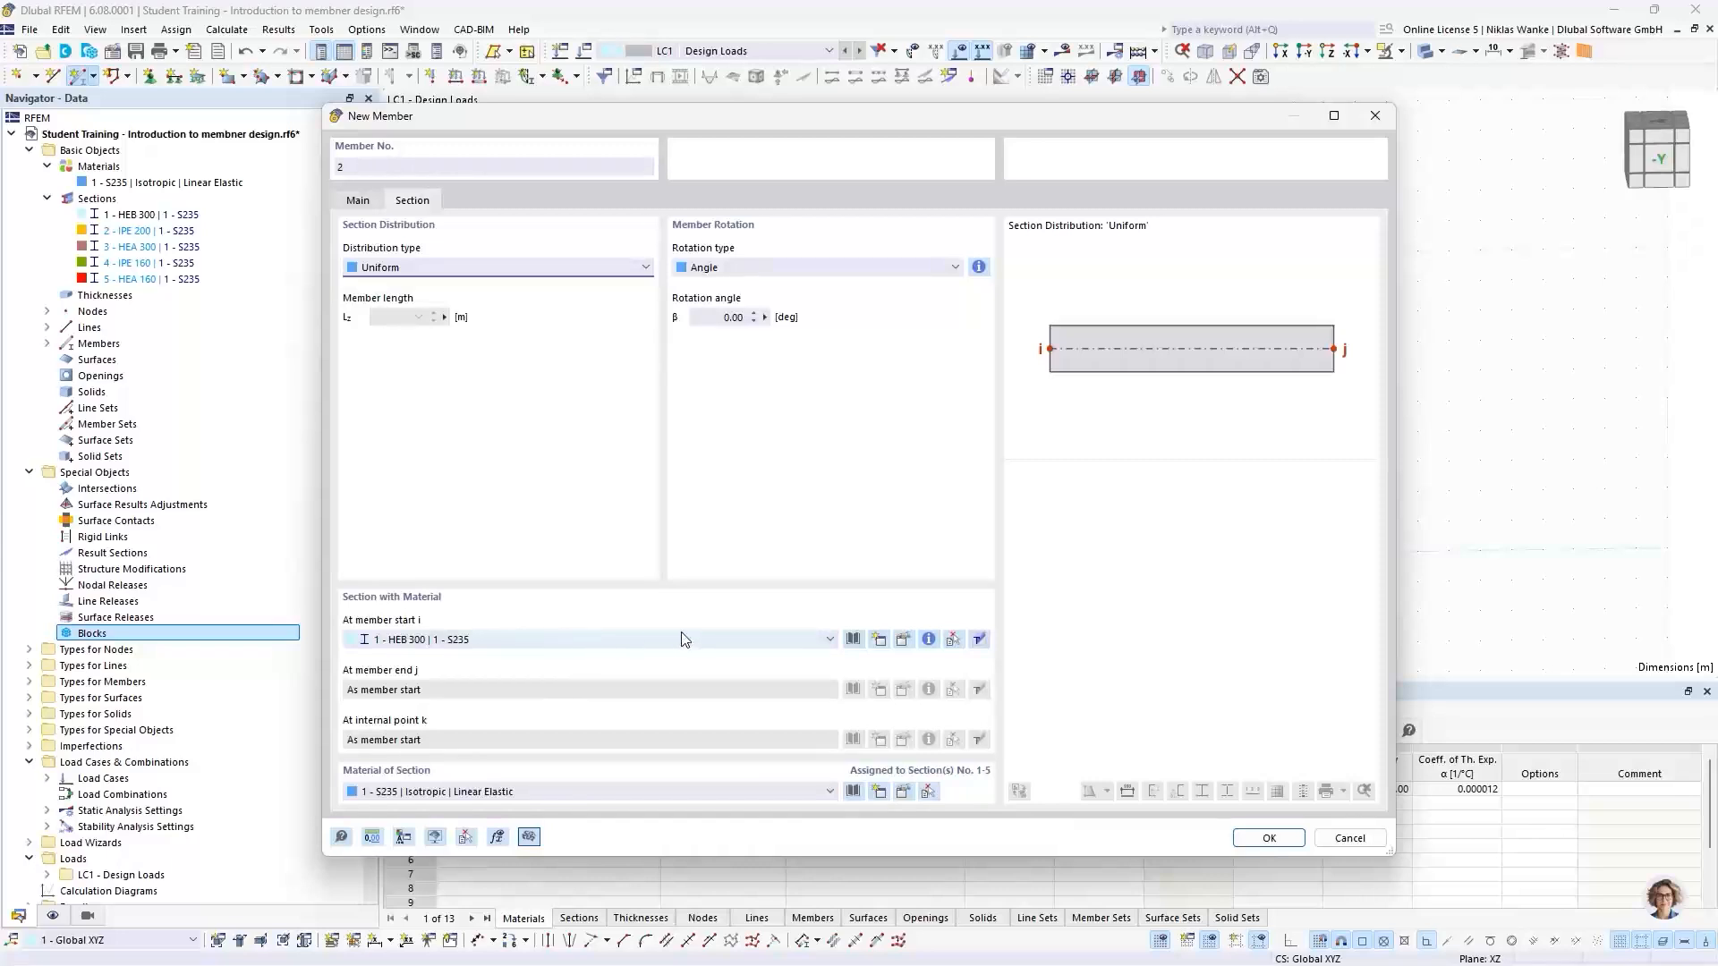
{"action": "left_click", "coordinate": [885, 639]}
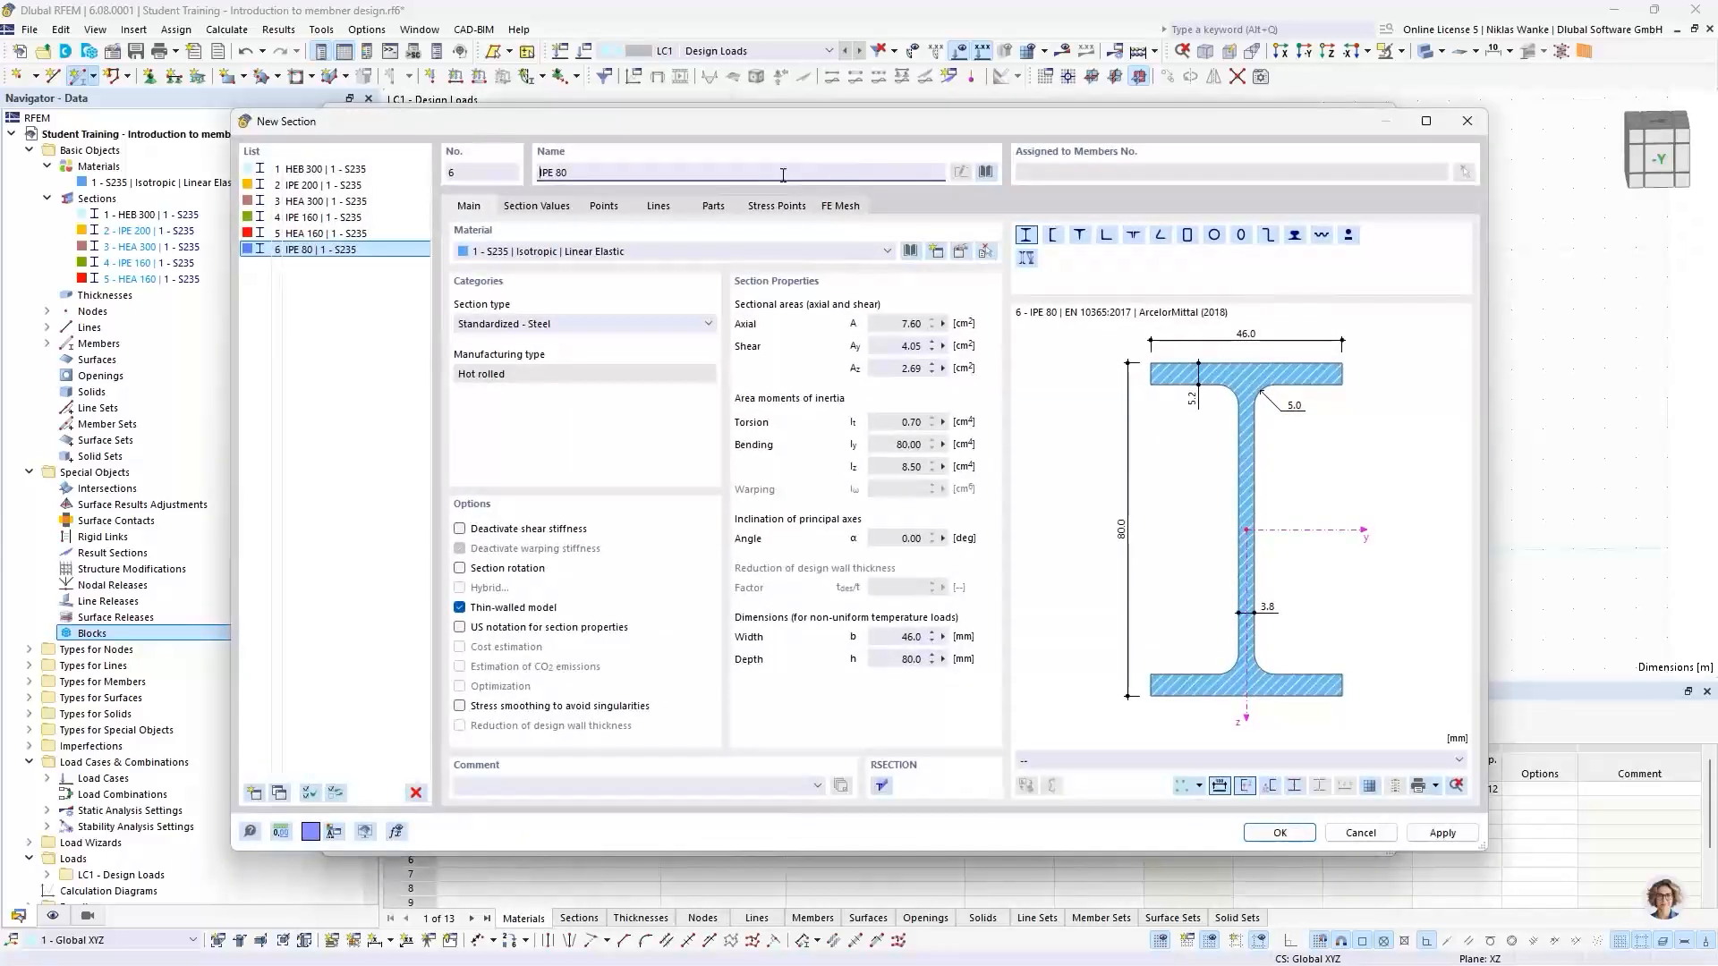
{"action": "left_click_drag", "start_coordinate": [783, 176], "coordinate": [511, 171]}
{"action": "type", "text": "IPE"}
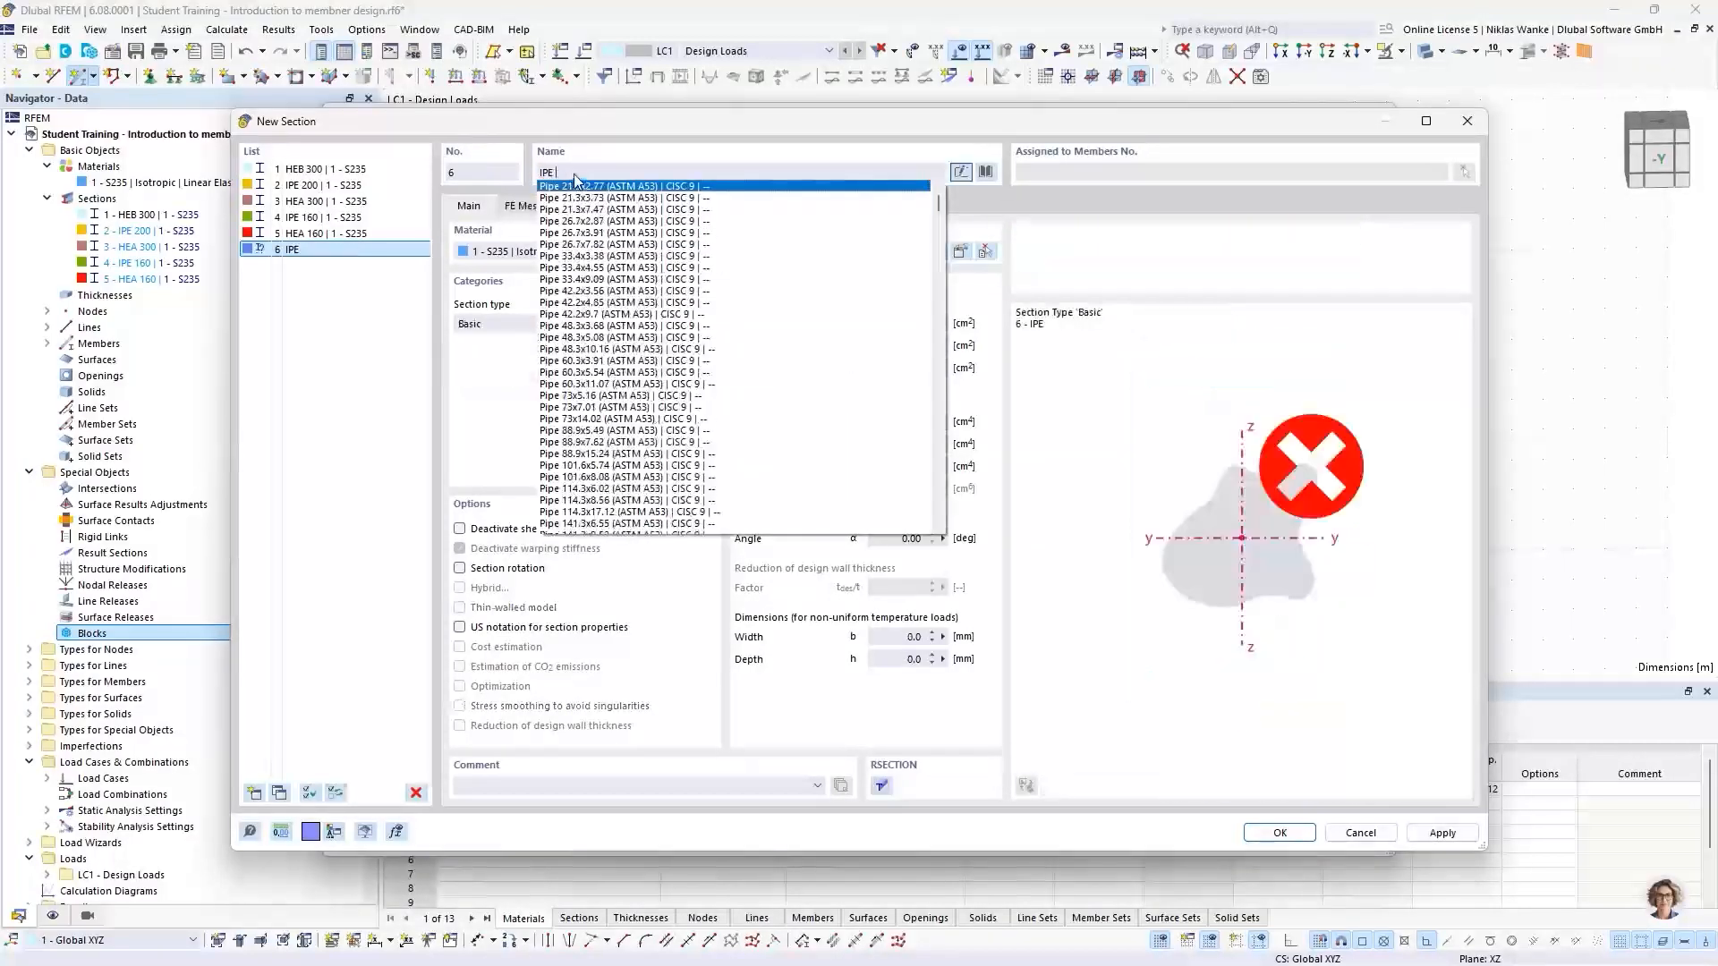
{"action": "type", "text": " 300"}
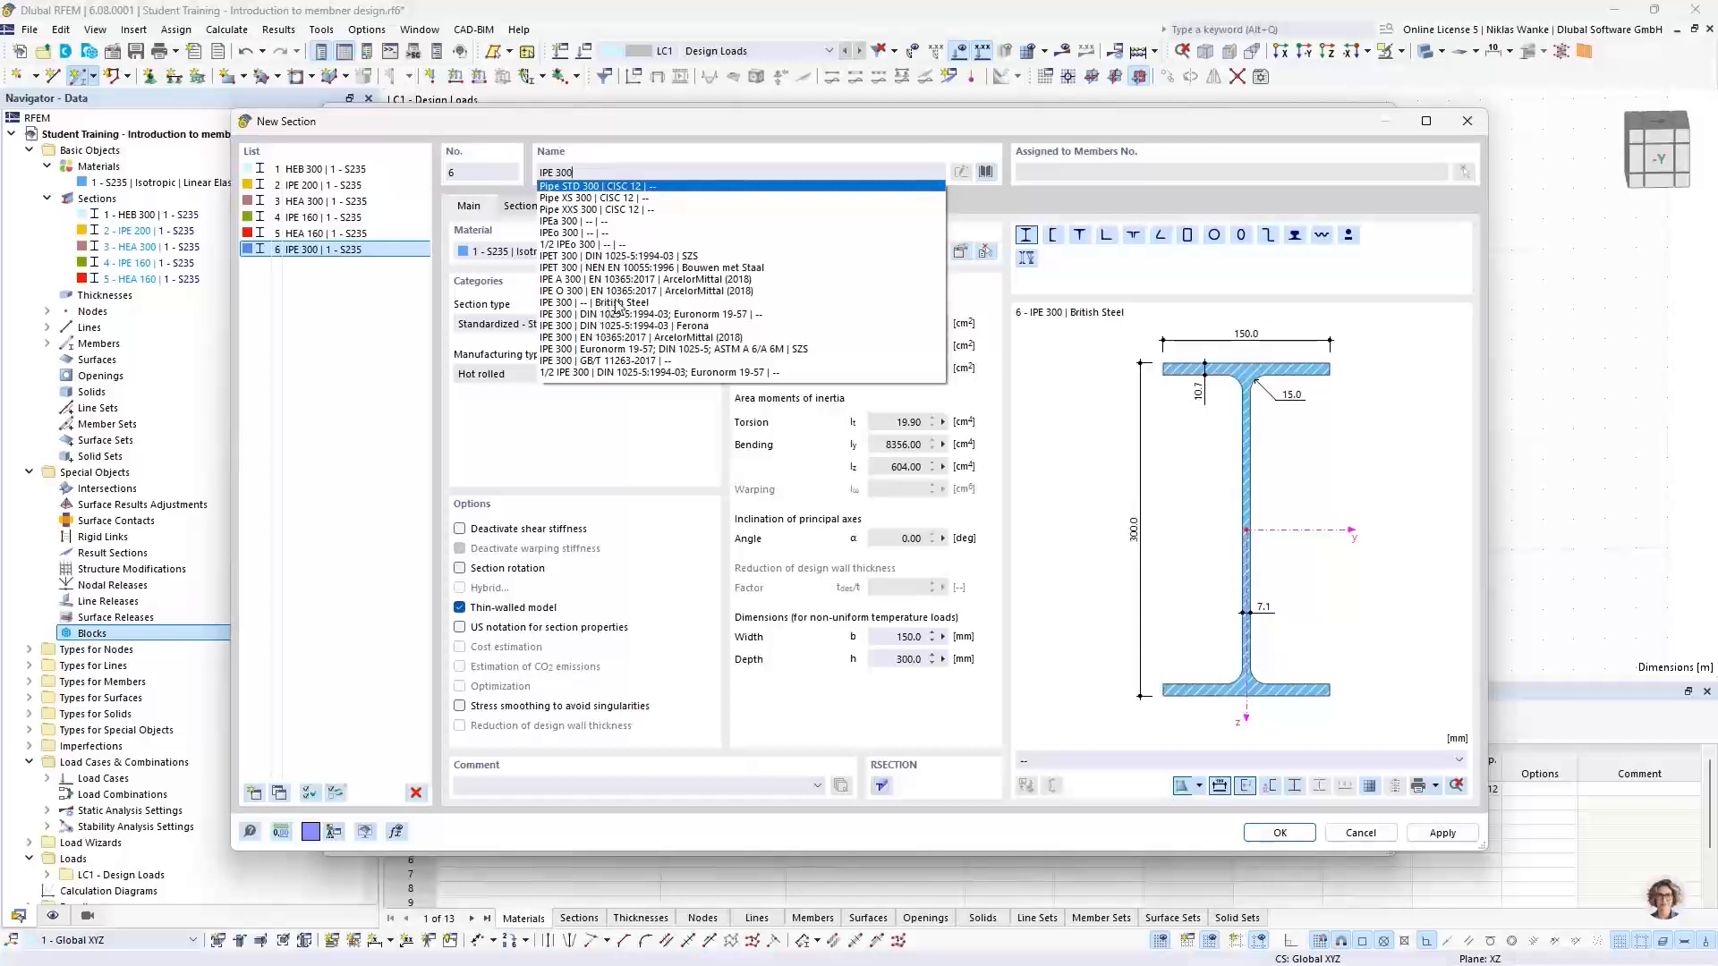
{"action": "left_click", "coordinate": [616, 305]}
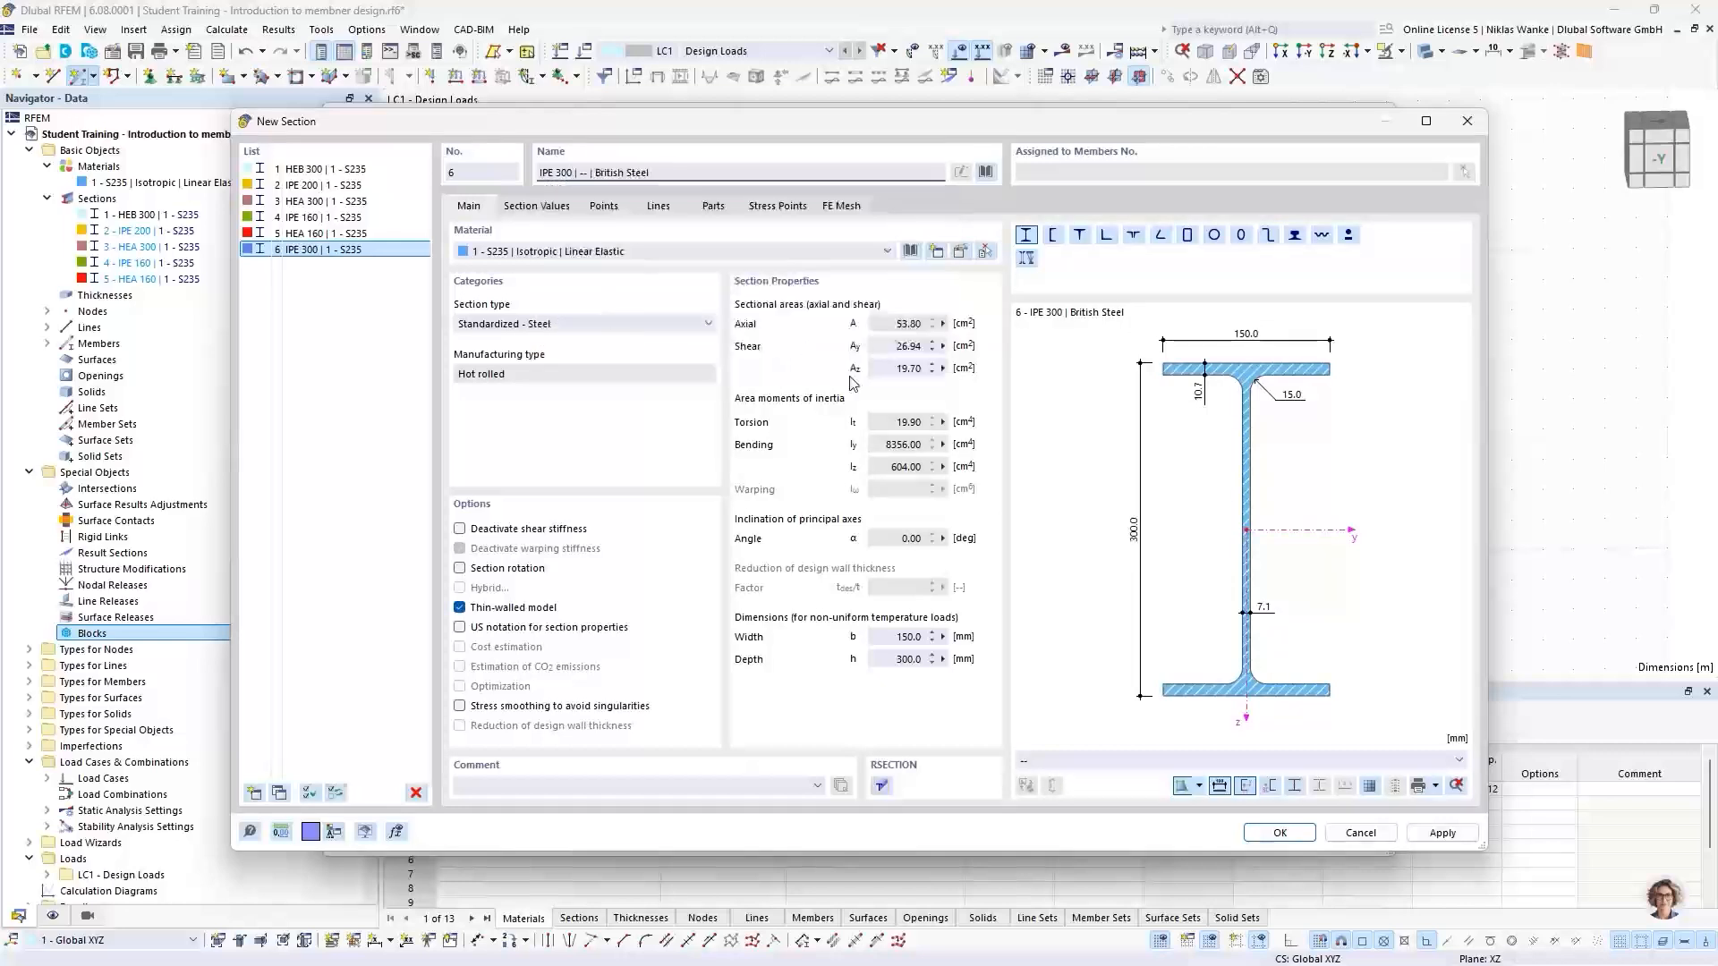
{"action": "left_click", "coordinate": [1280, 833]}
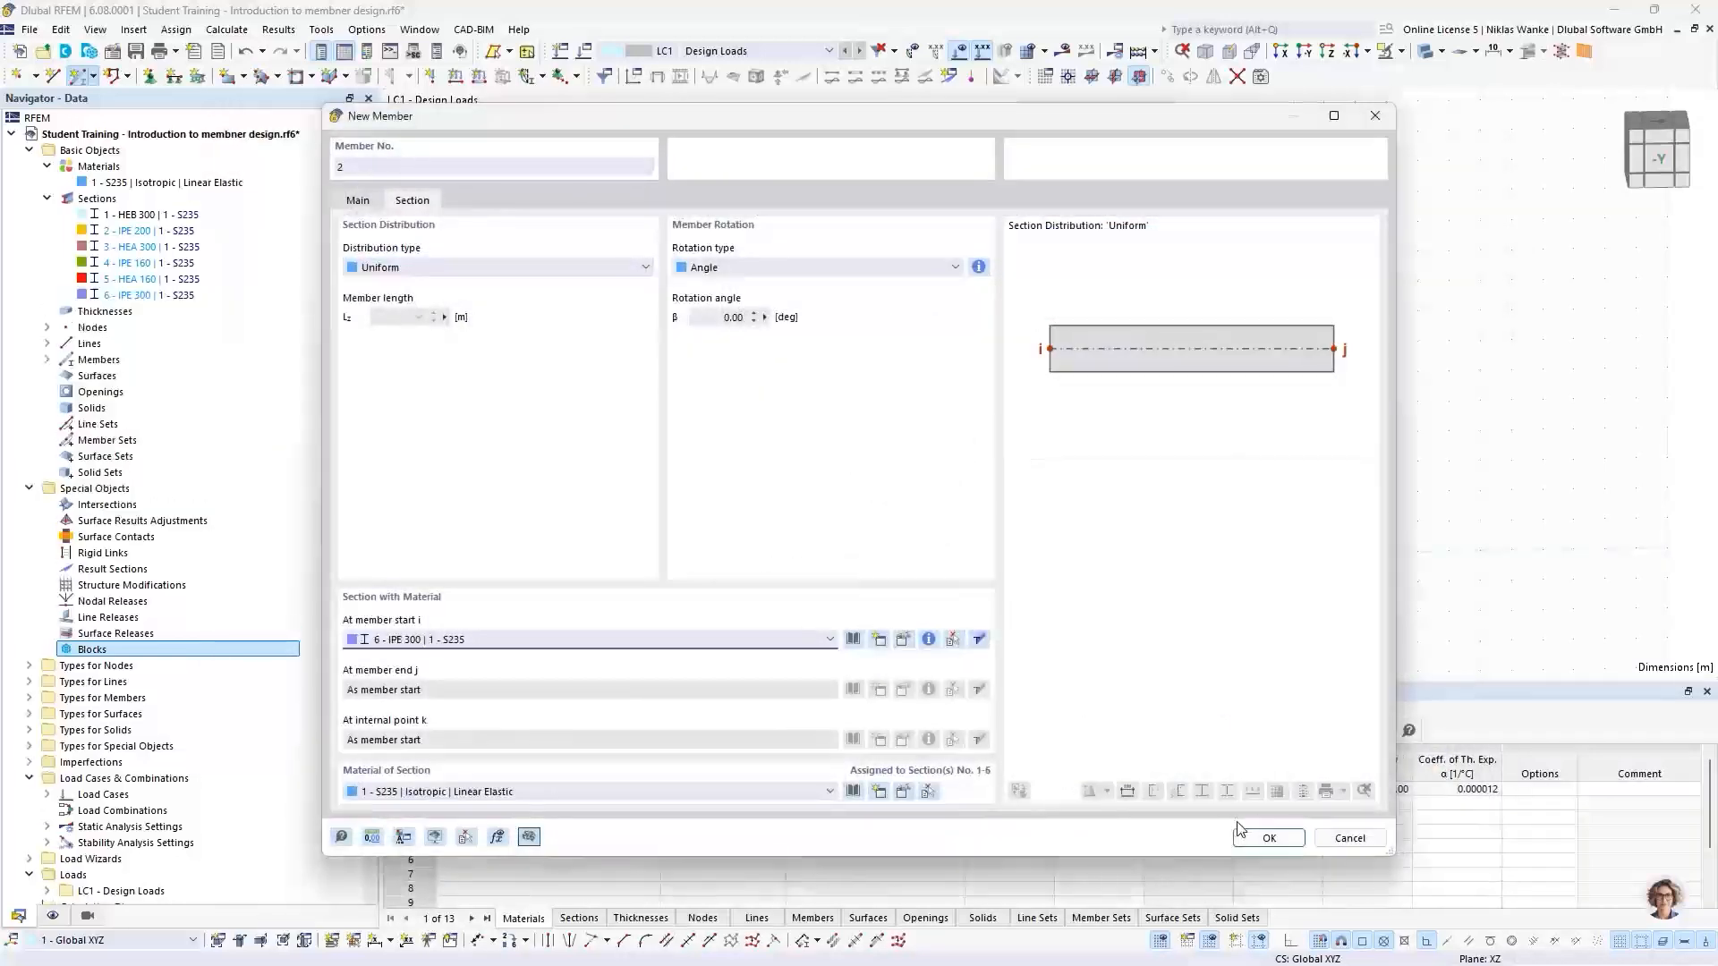
Place the IPE 300 beam horizontally from the column head to X 10.000 m, Z -6.000 m
{"action": "left_click", "coordinate": [1269, 838]}
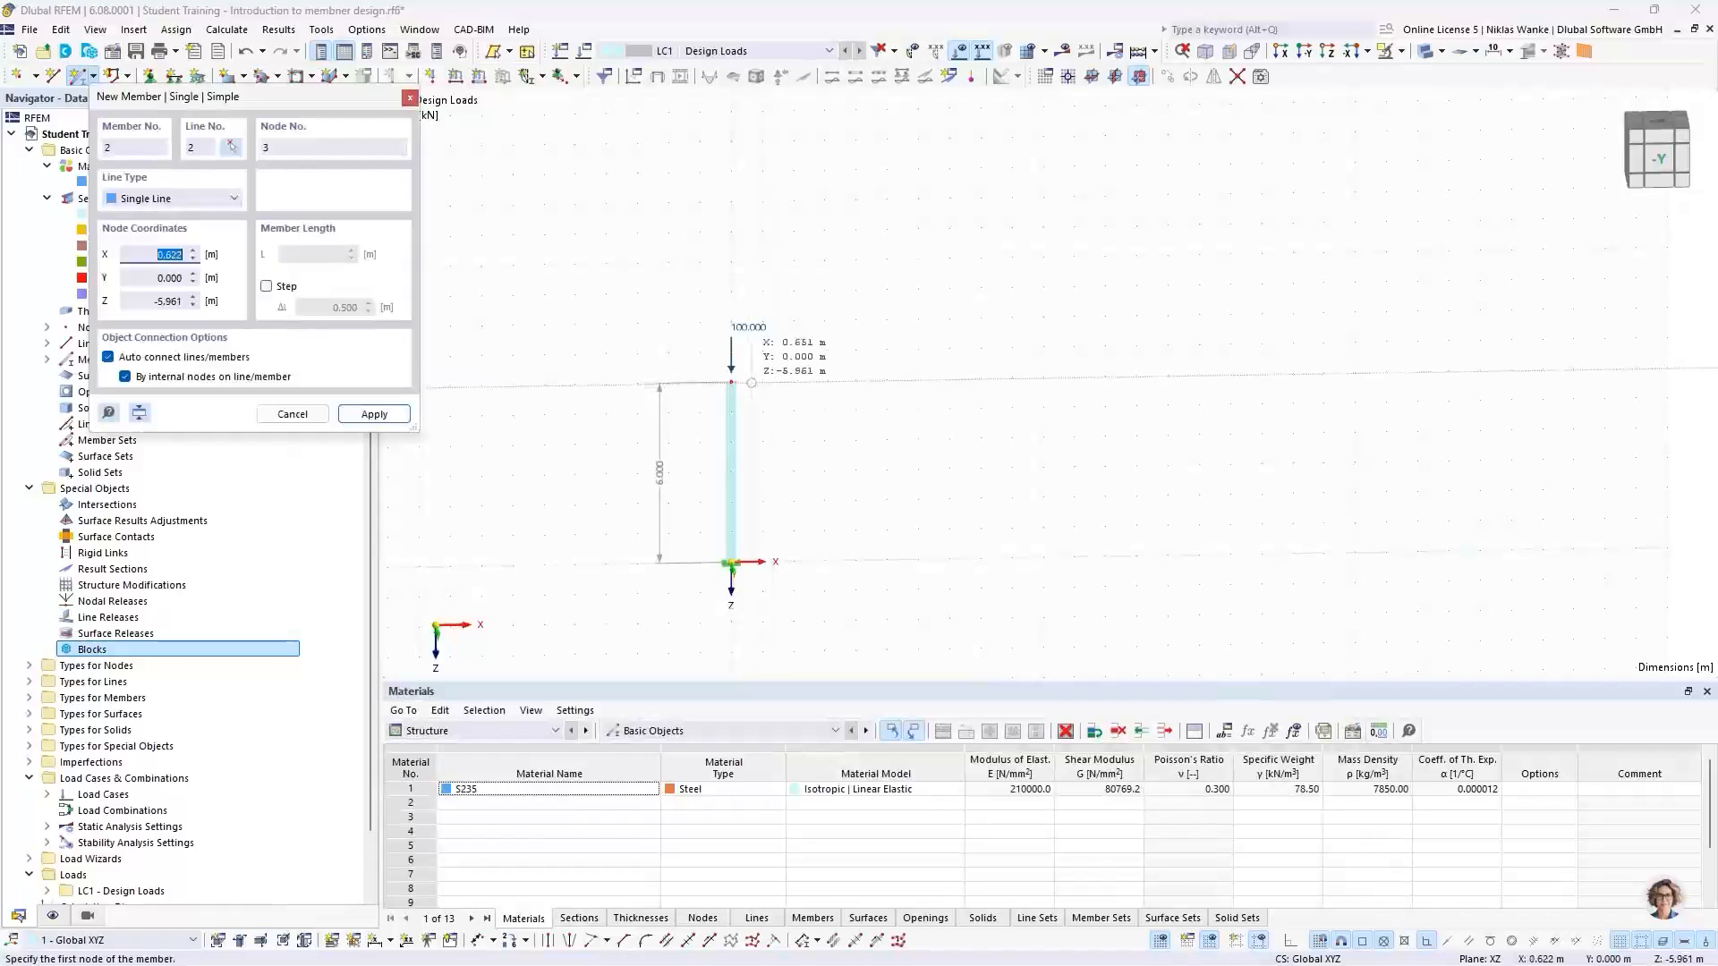
{"action": "left_click", "coordinate": [731, 382]}
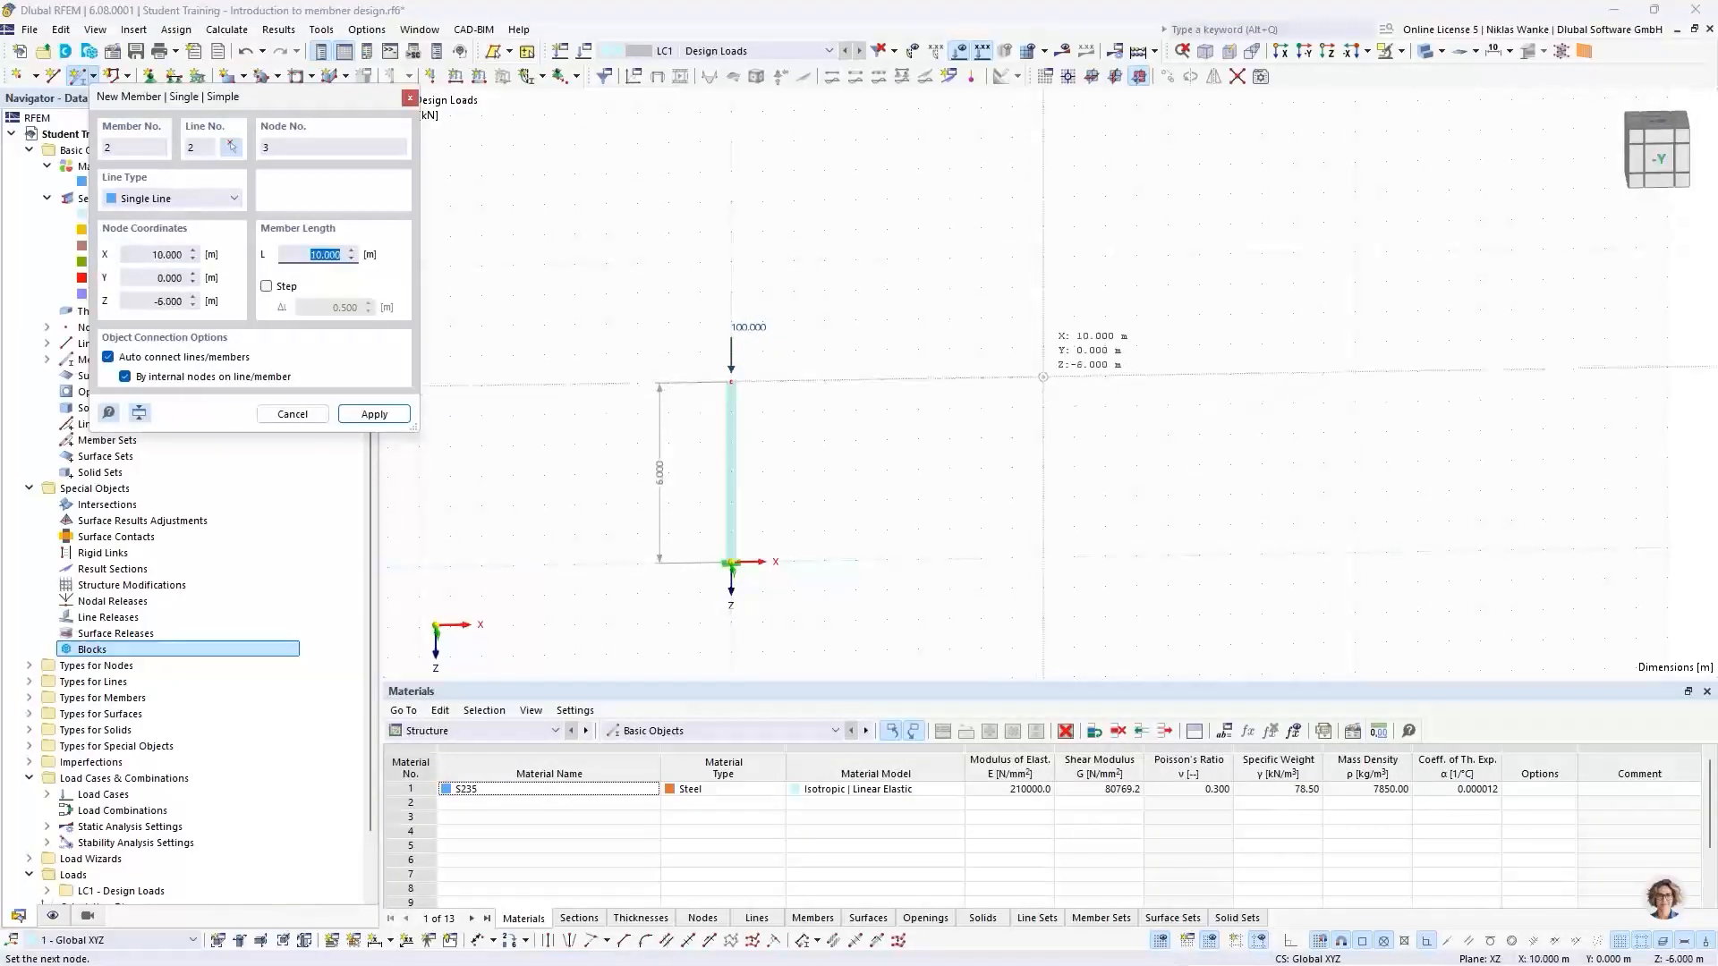
{"action": "left_click", "coordinate": [1043, 377]}
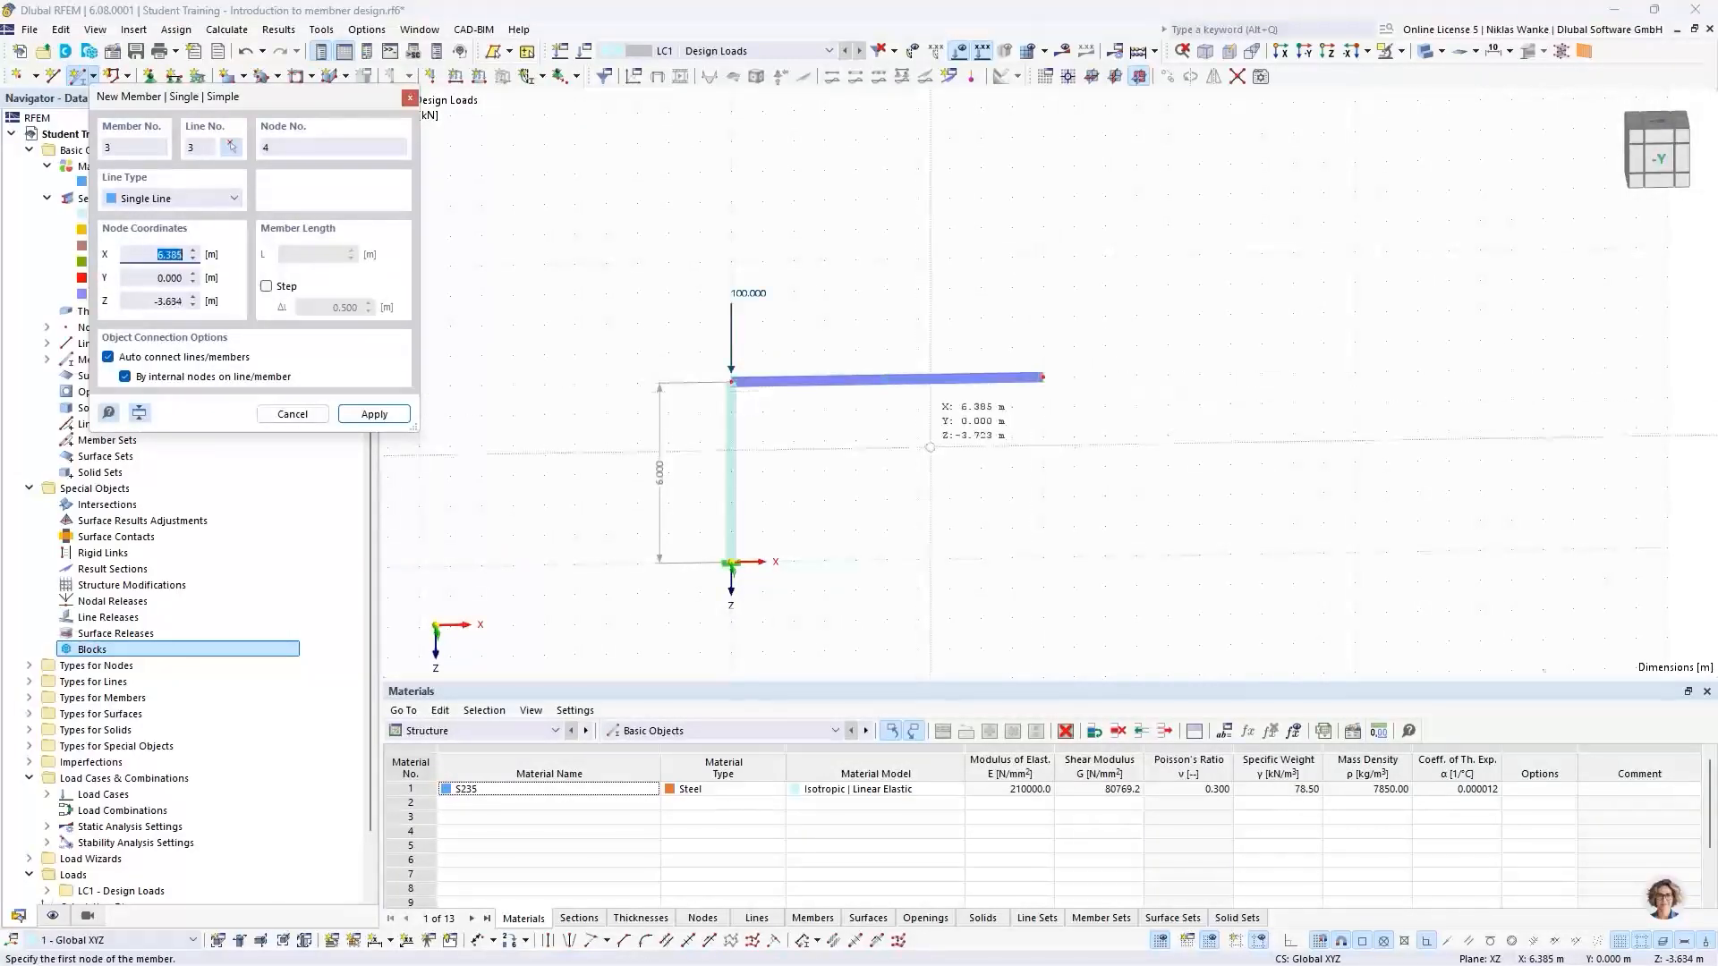
{"action": "key", "text": "Escape"}
{"action": "middle_click_drag", "start_coordinate": [788, 596], "coordinate": [797, 555]}
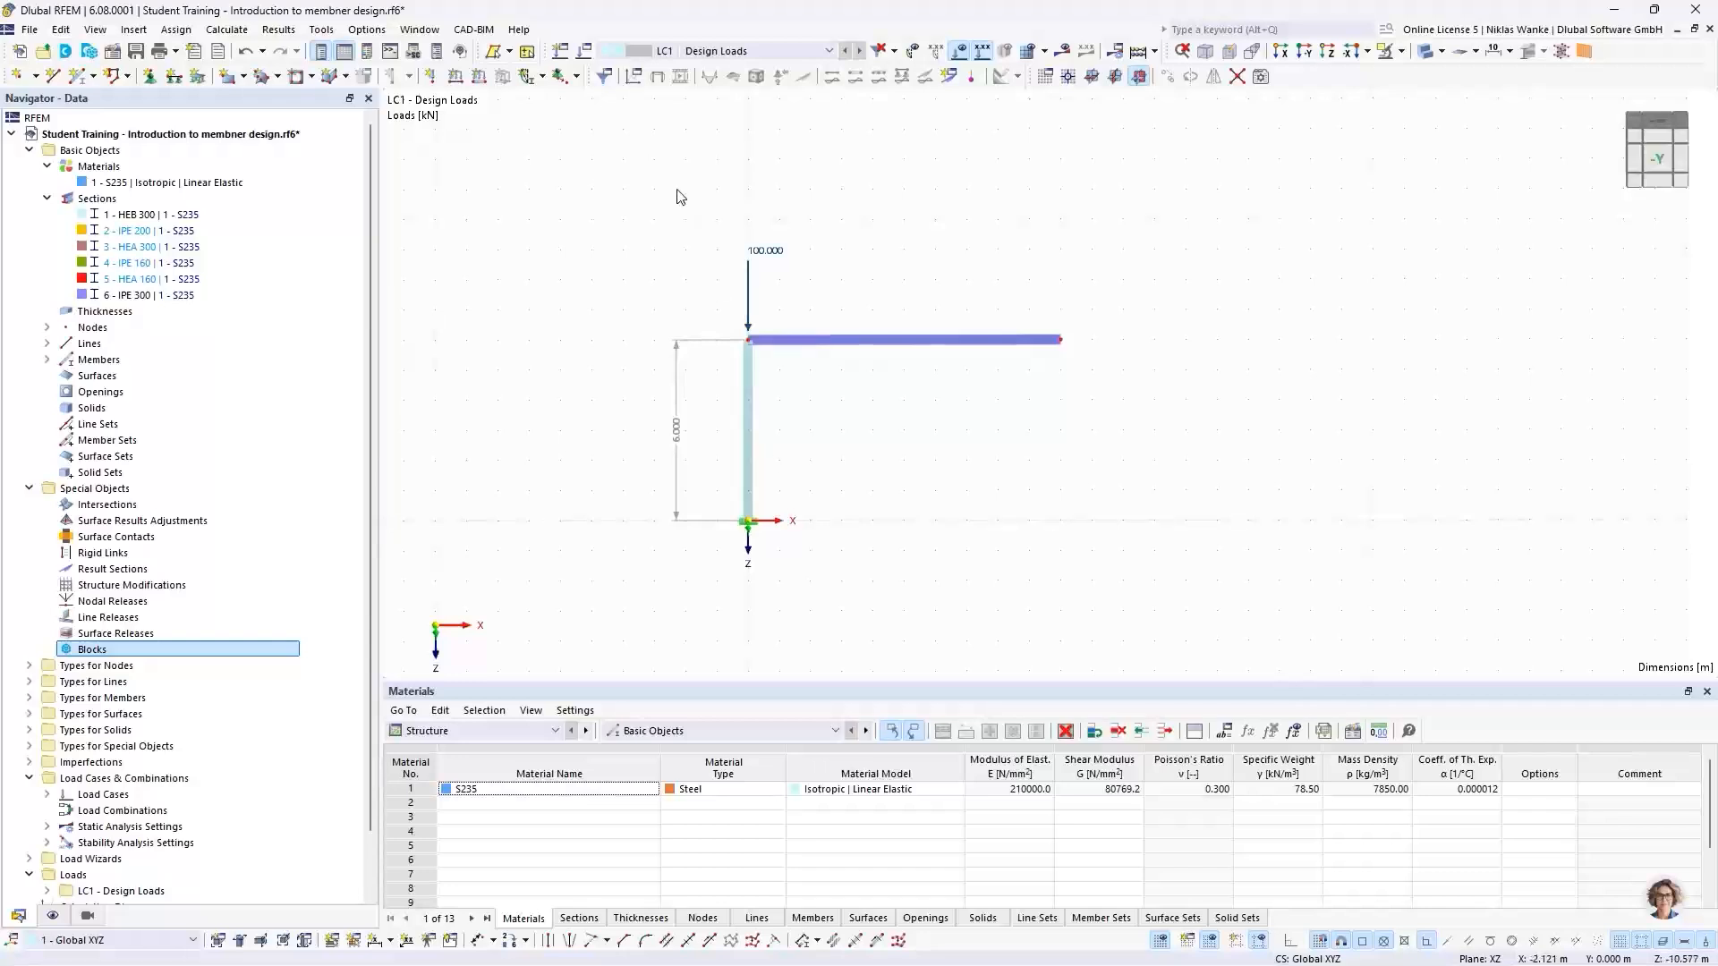
Copy the column with its base support and nodal load 10 m along X to the beam's free end
{"action": "left_click_drag", "start_coordinate": [703, 173], "coordinate": [799, 559]}
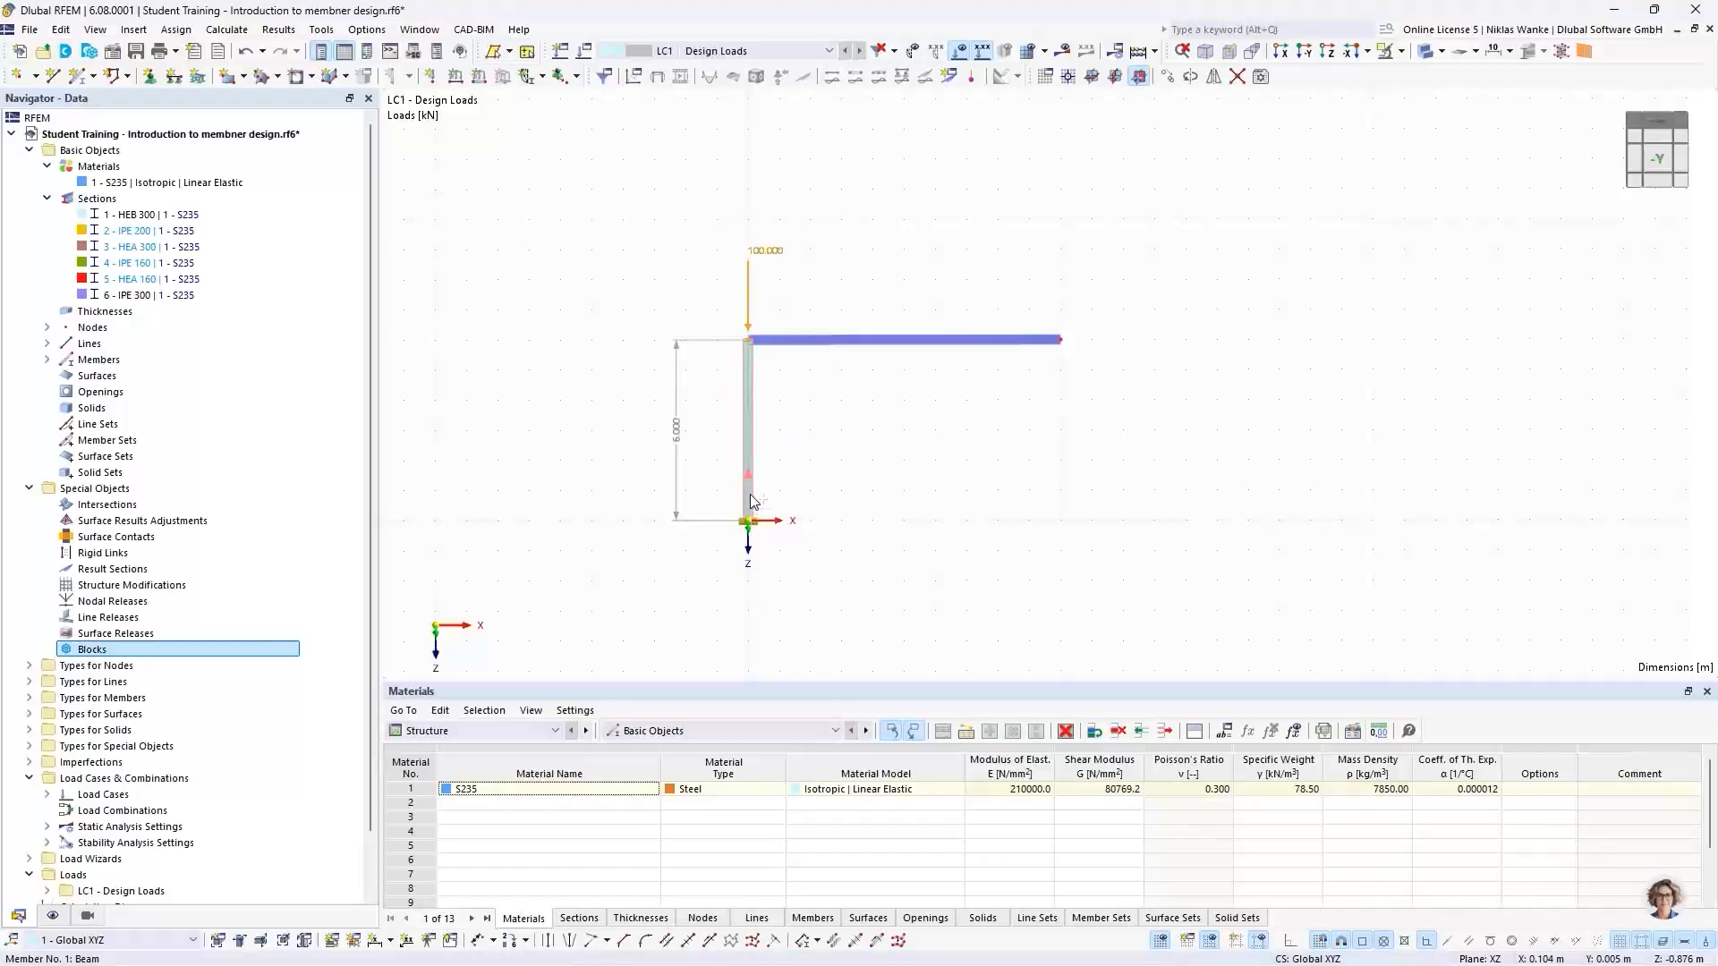
{"action": "left_click_drag", "start_coordinate": [748, 519], "coordinate": [1061, 522], "text": "ctrl"}
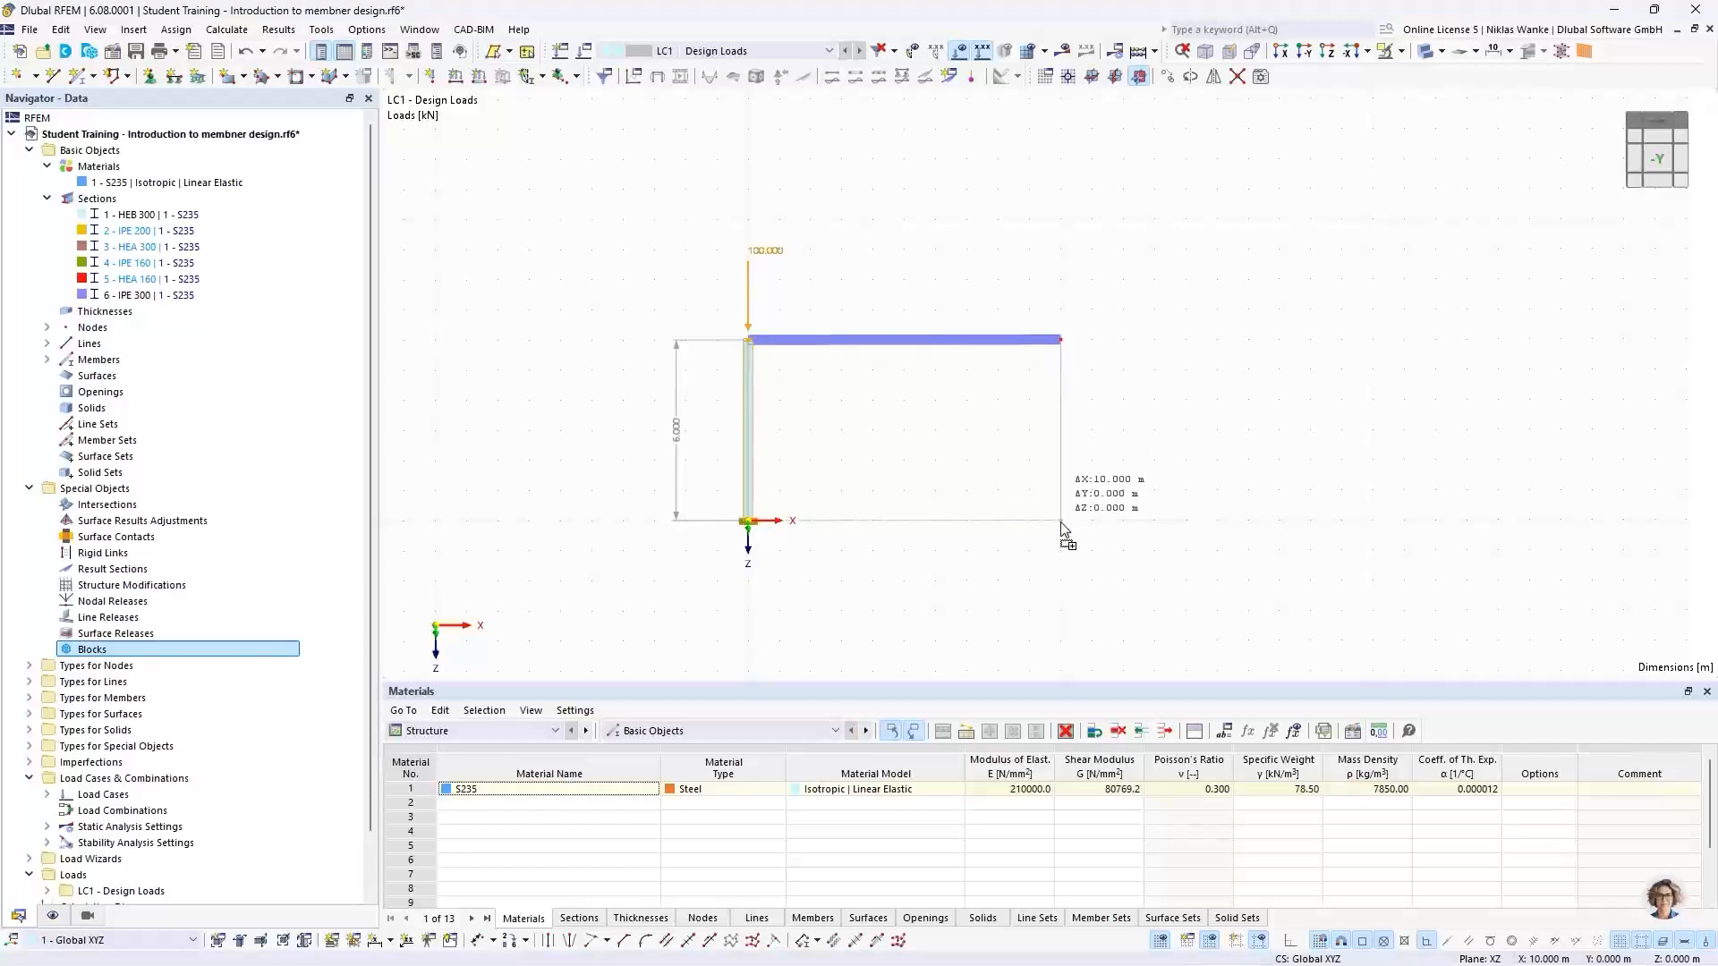
{"action": "left_click_drag", "start_coordinate": [1062, 528], "coordinate": [1062, 528], "text": "ctrl"}
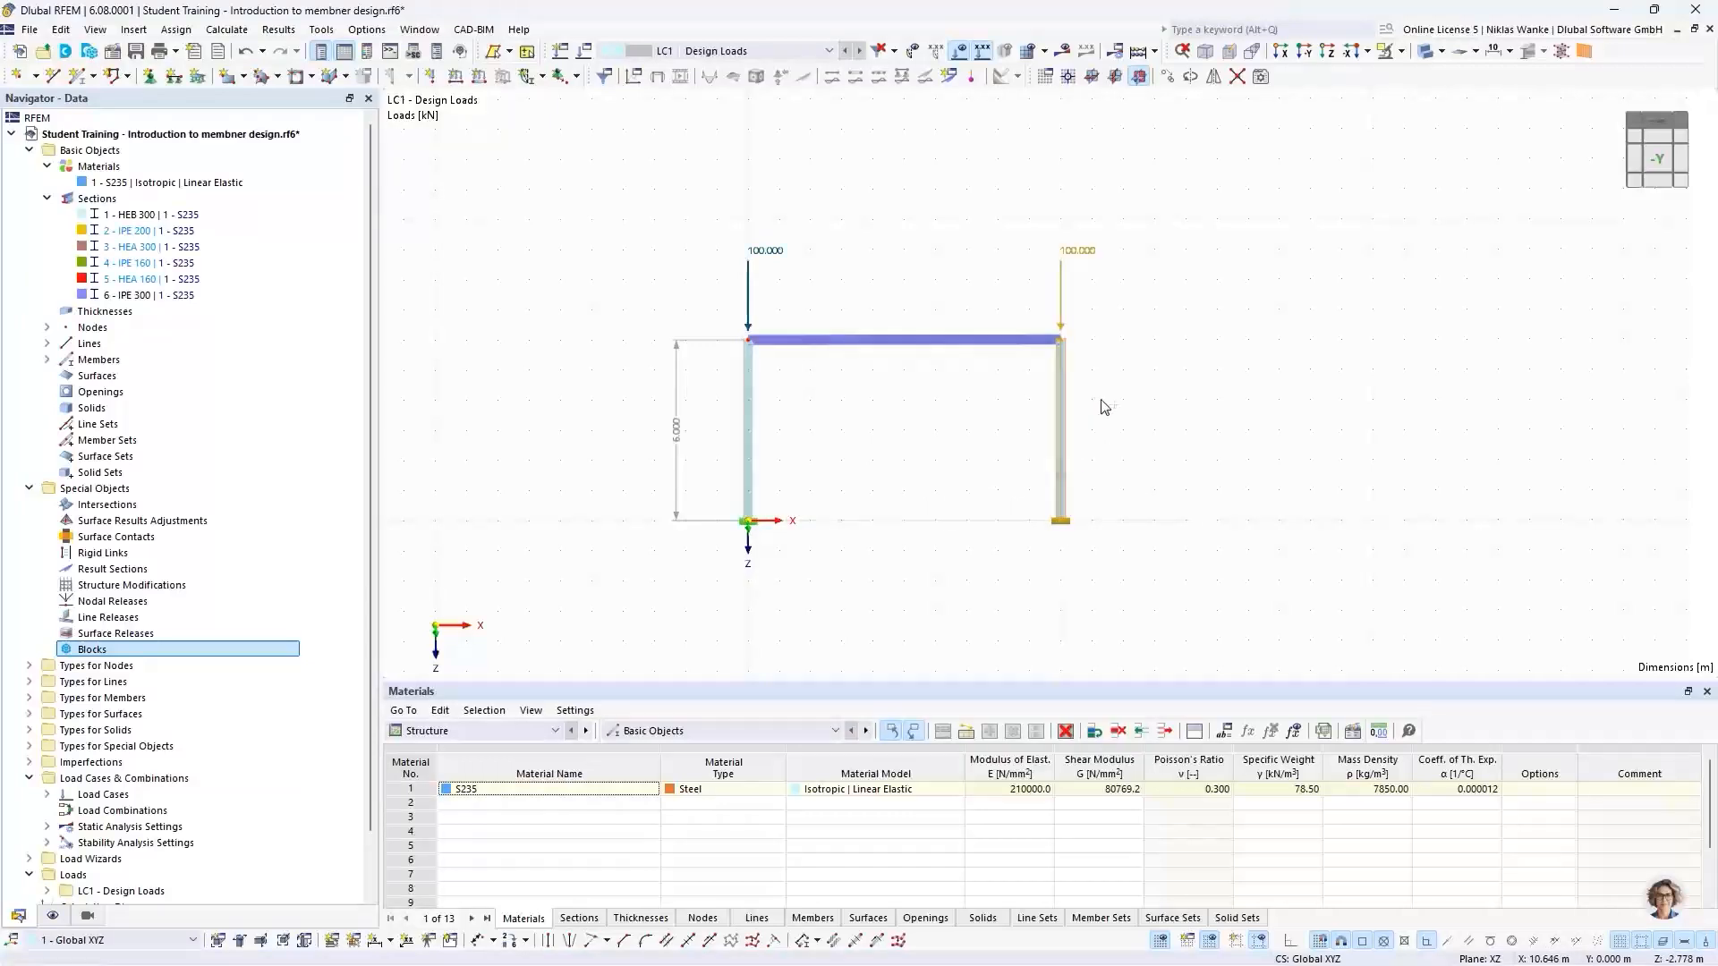
{"action": "left_click", "coordinate": [1201, 291]}
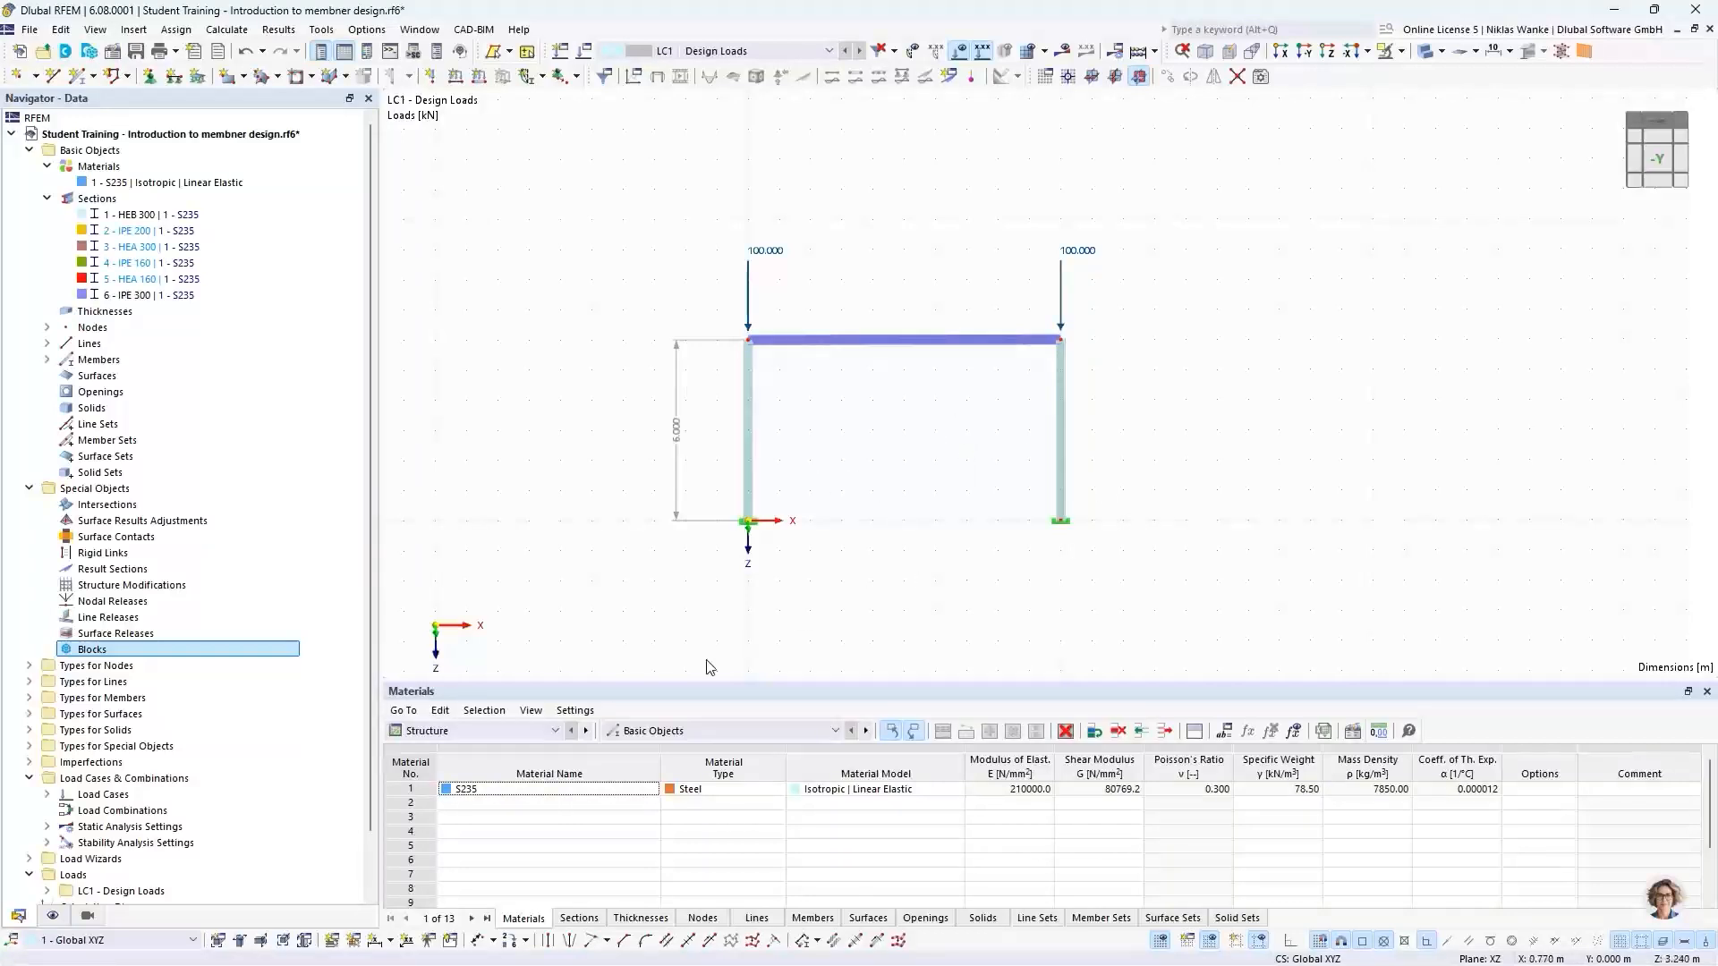
Add a linear dimension between the two column bases, placed below the frame
{"action": "left_click", "coordinate": [390, 943]}
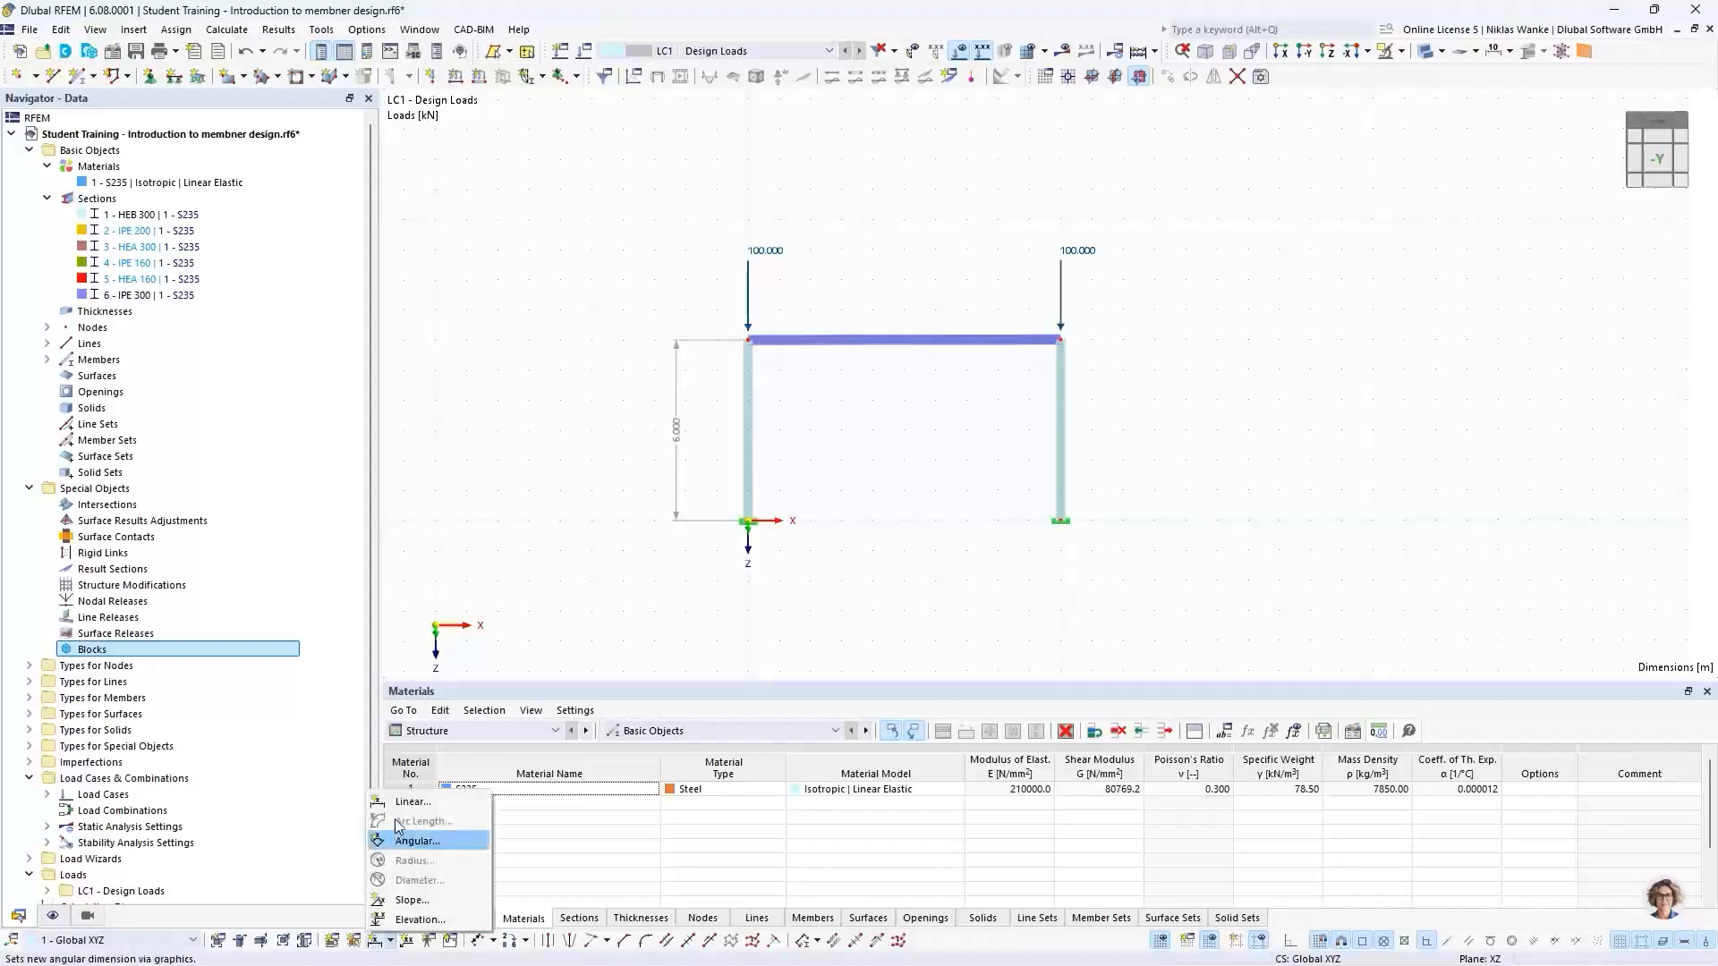
{"action": "left_click", "coordinate": [419, 802]}
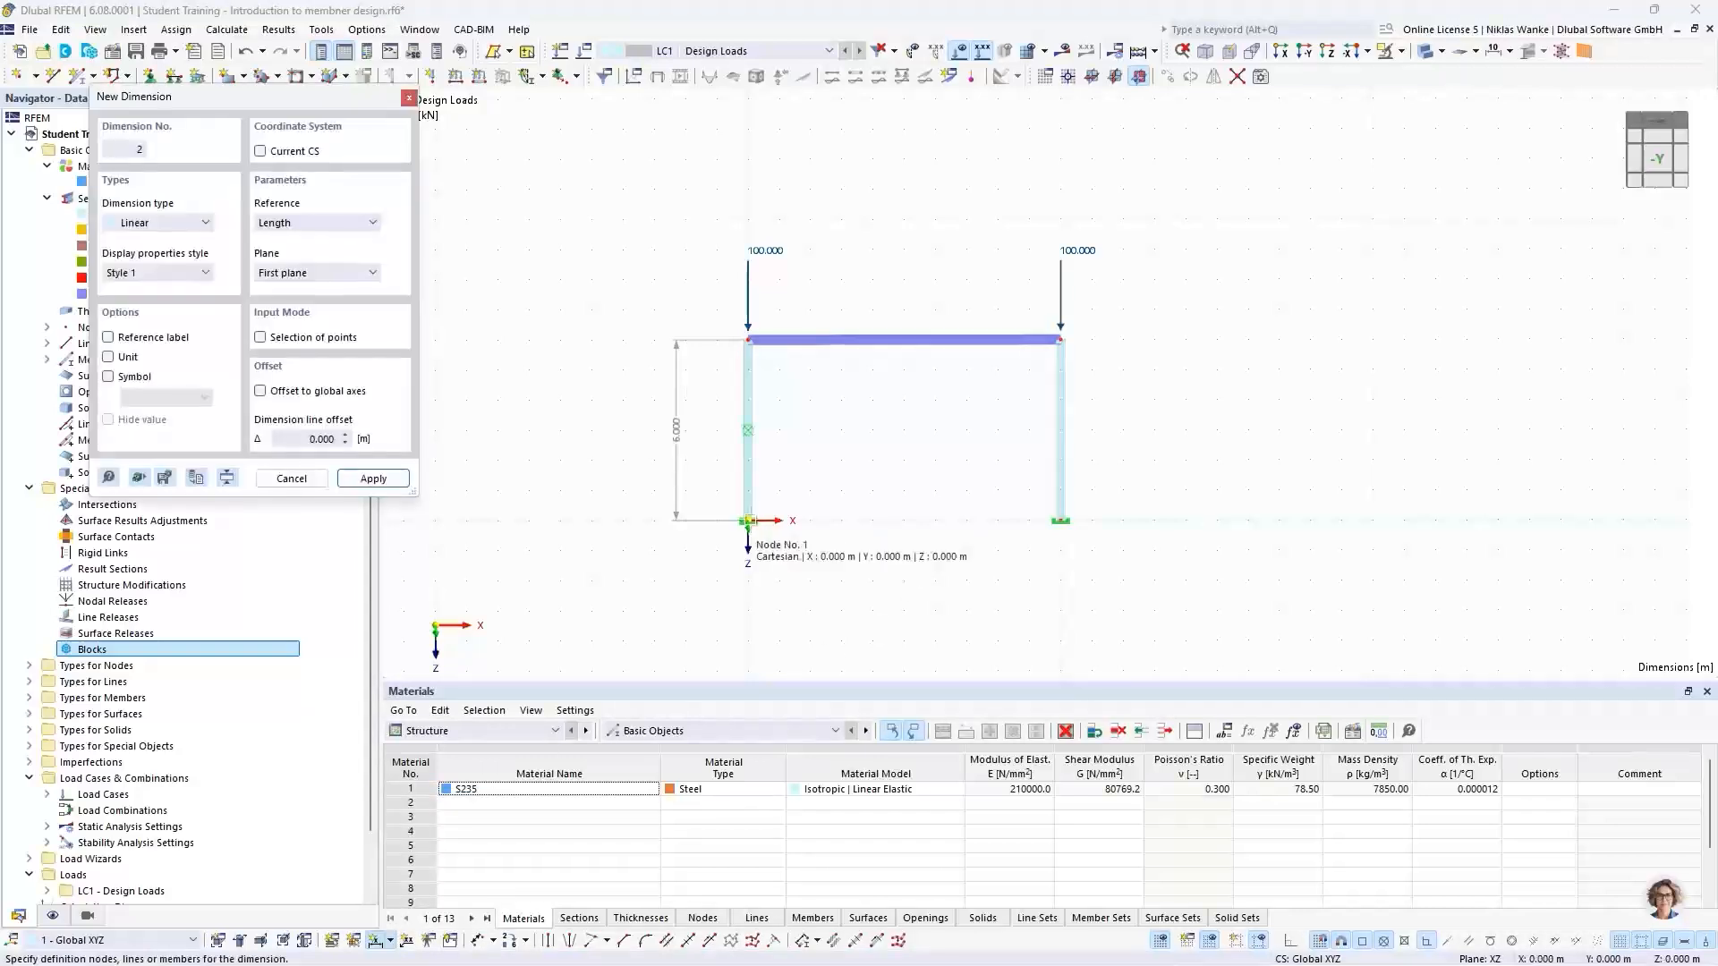
{"action": "left_click", "coordinate": [1060, 523]}
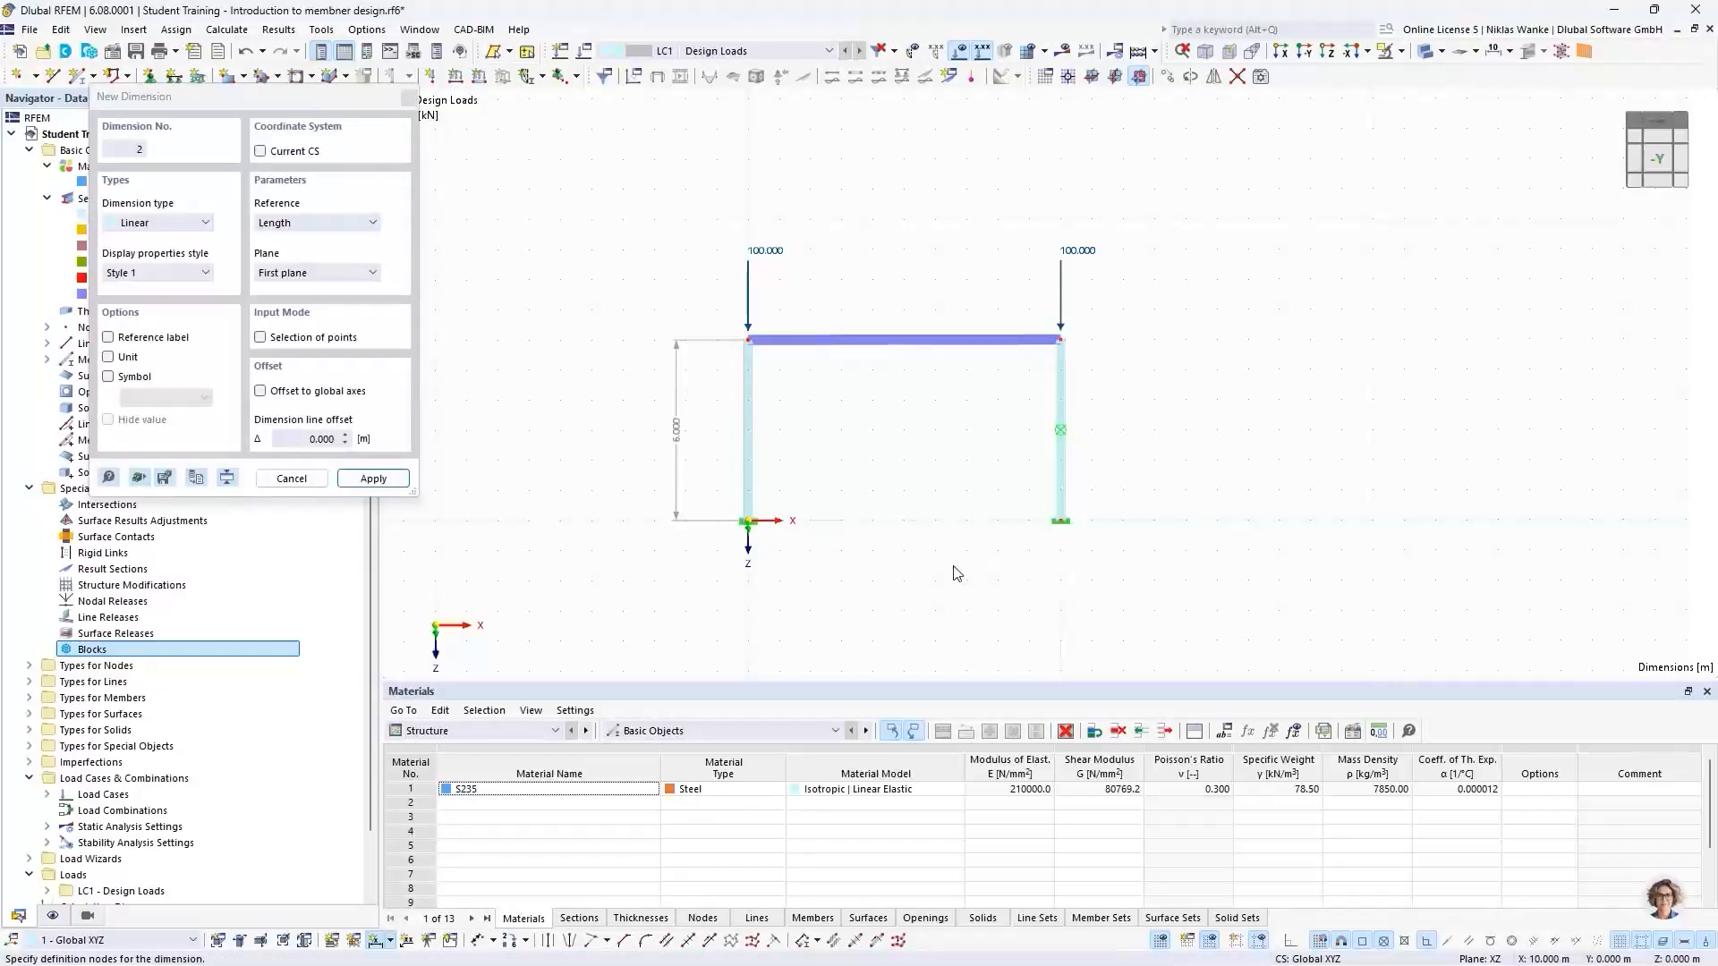
{"action": "left_click", "coordinate": [955, 615]}
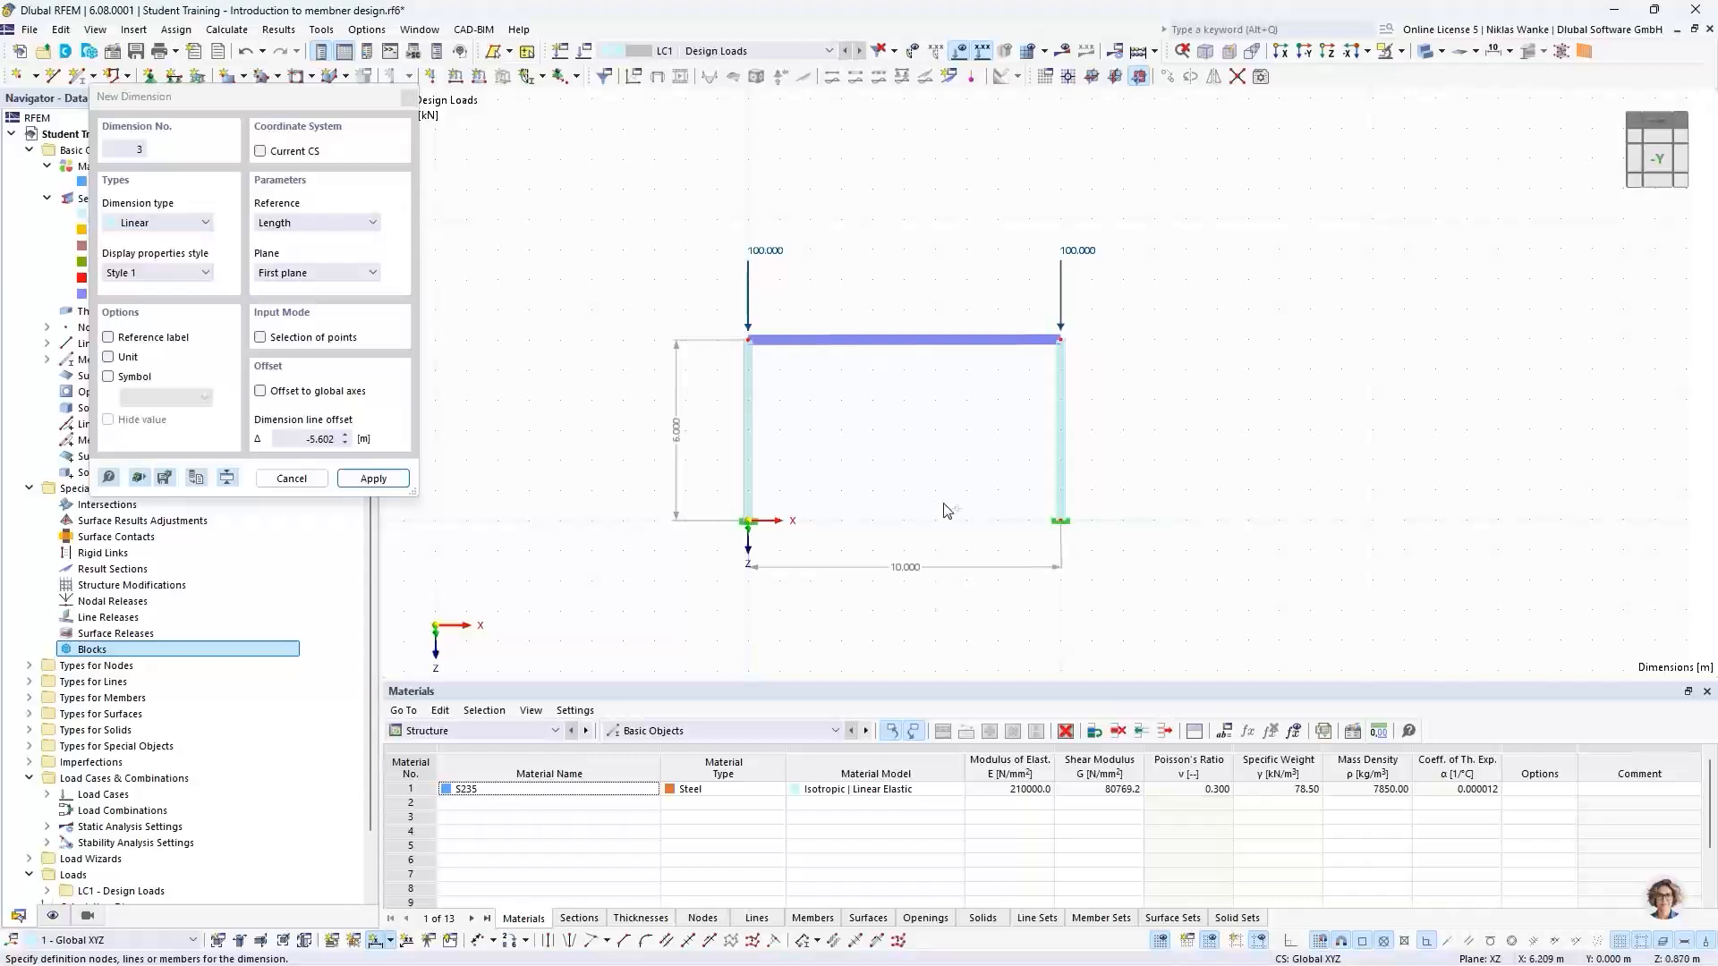
{"action": "key", "text": "Escape"}
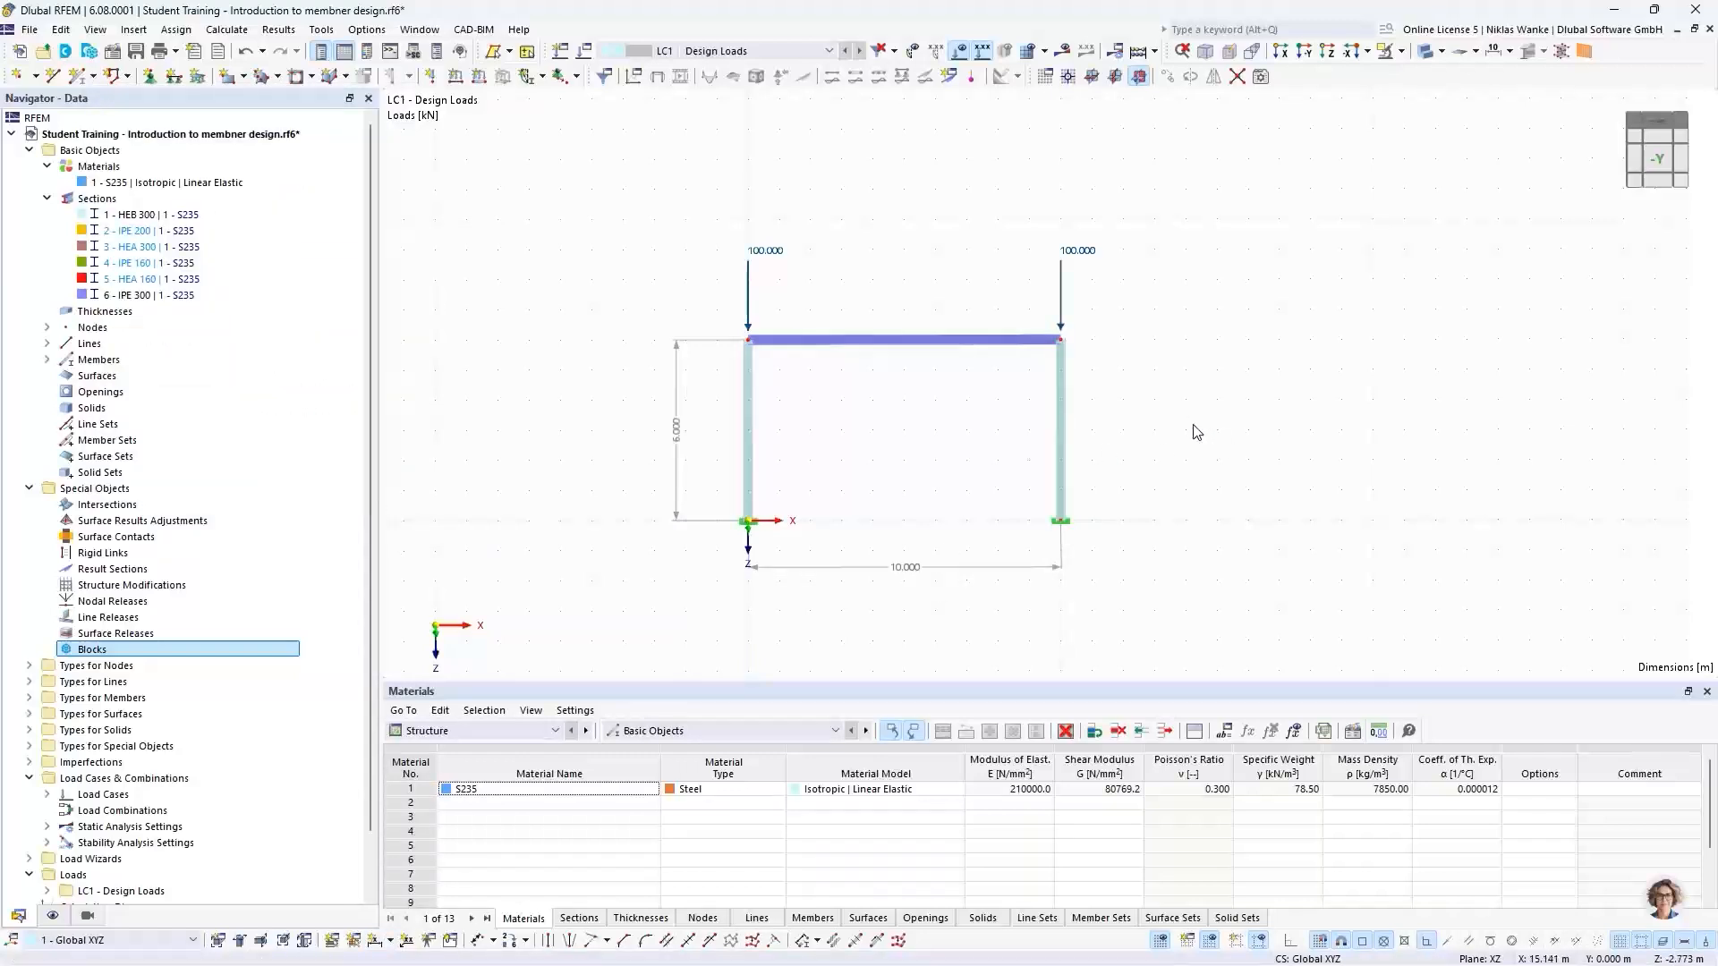
Calculate the frame and view its static deformation and support reactions in an oblique view
{"action": "middle_click_drag", "start_coordinate": [889, 445], "coordinate": [917, 446]}
{"action": "middle_click_drag", "start_coordinate": [918, 447], "coordinate": [894, 450], "text": "ctrl"}
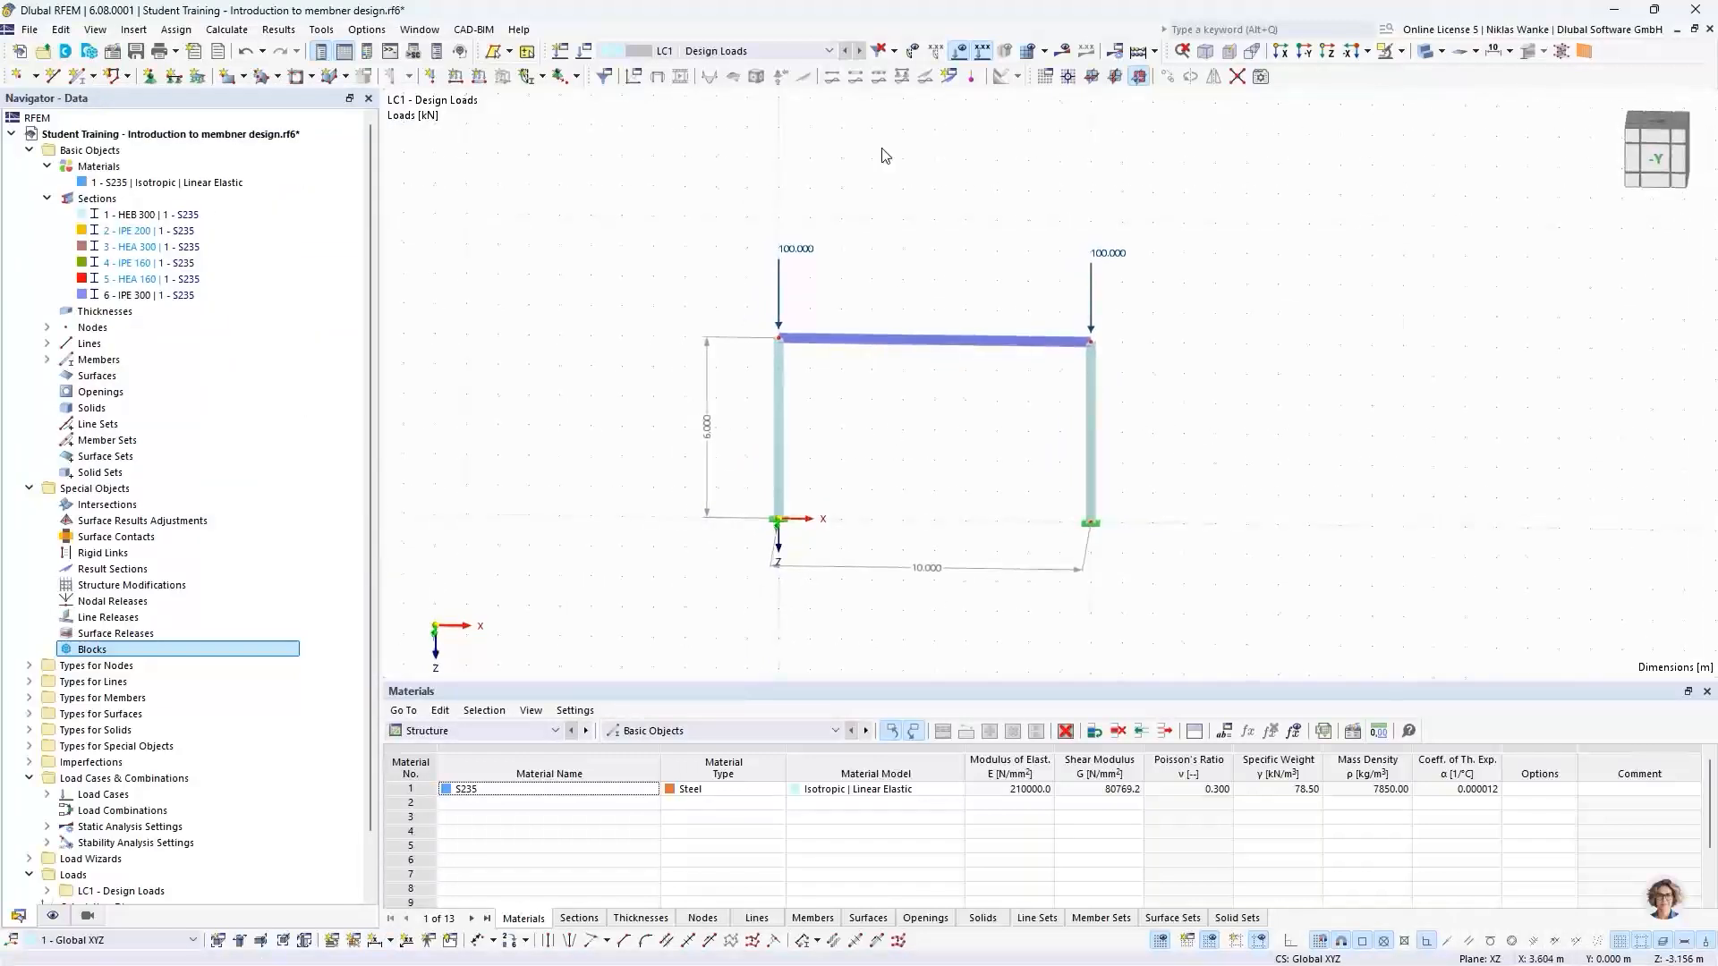
{"action": "left_click", "coordinate": [1069, 54]}
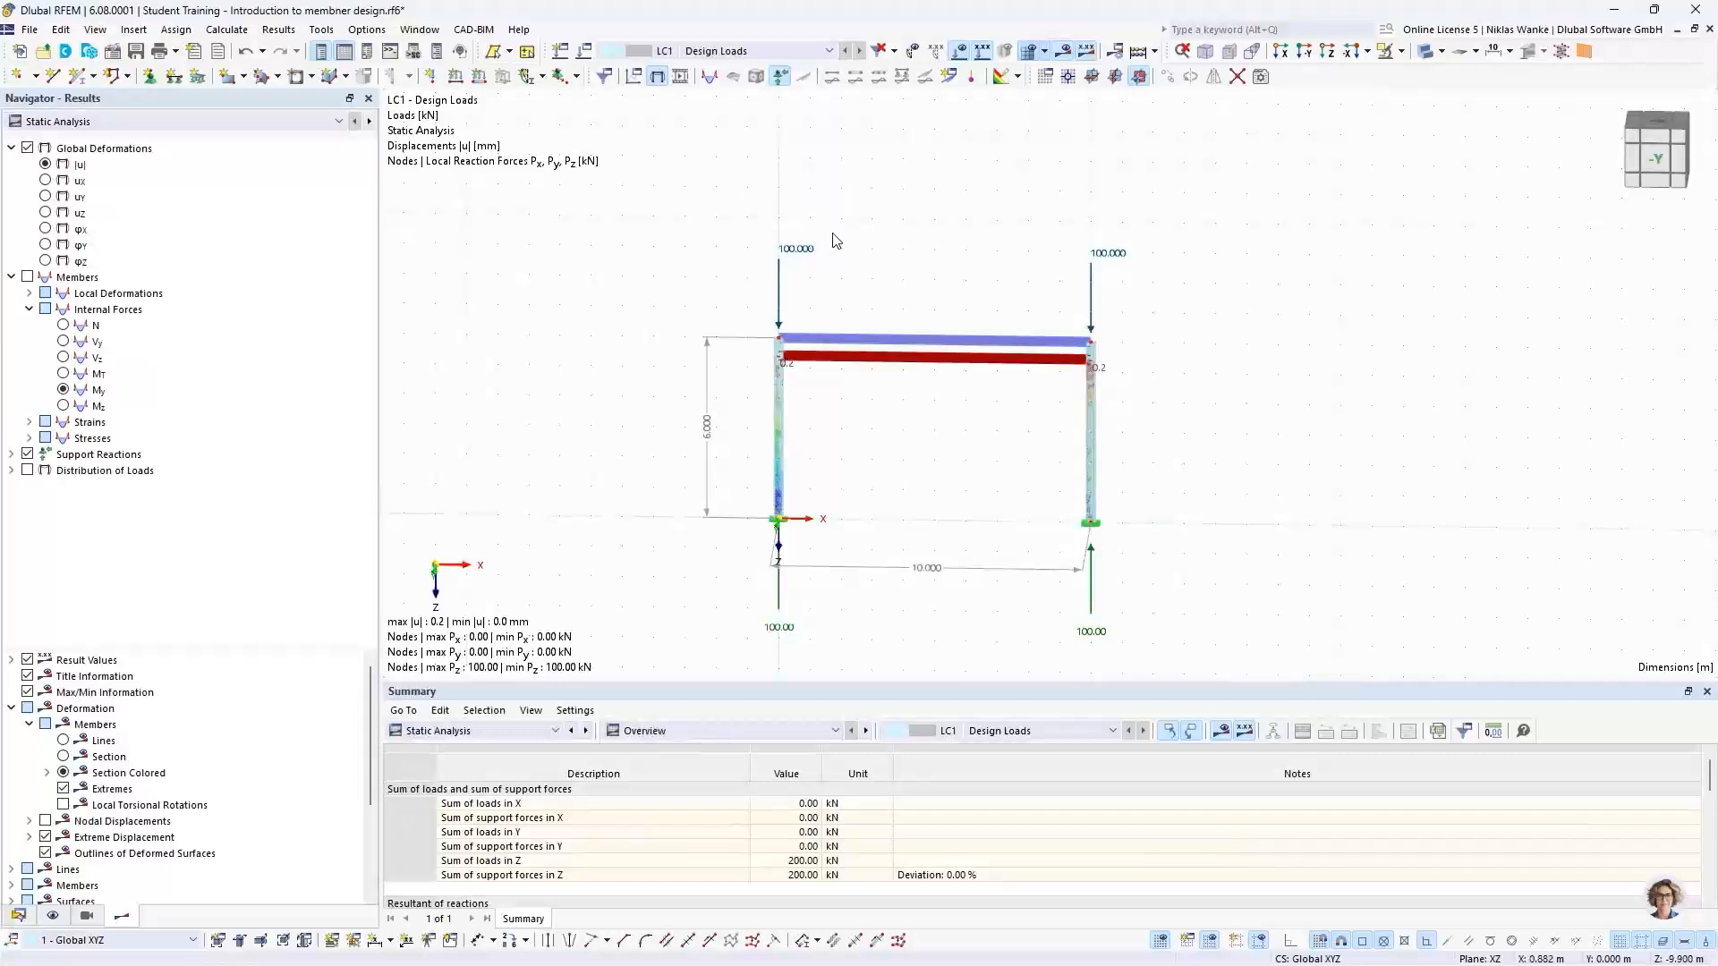
{"action": "scroll", "coordinate": [941, 515], "scroll_direction": "up", "scroll_amount": 3}
{"action": "middle_click_drag", "start_coordinate": [941, 515], "coordinate": [839, 444]}
{"action": "scroll", "coordinate": [822, 431], "scroll_direction": "down", "scroll_amount": 1}
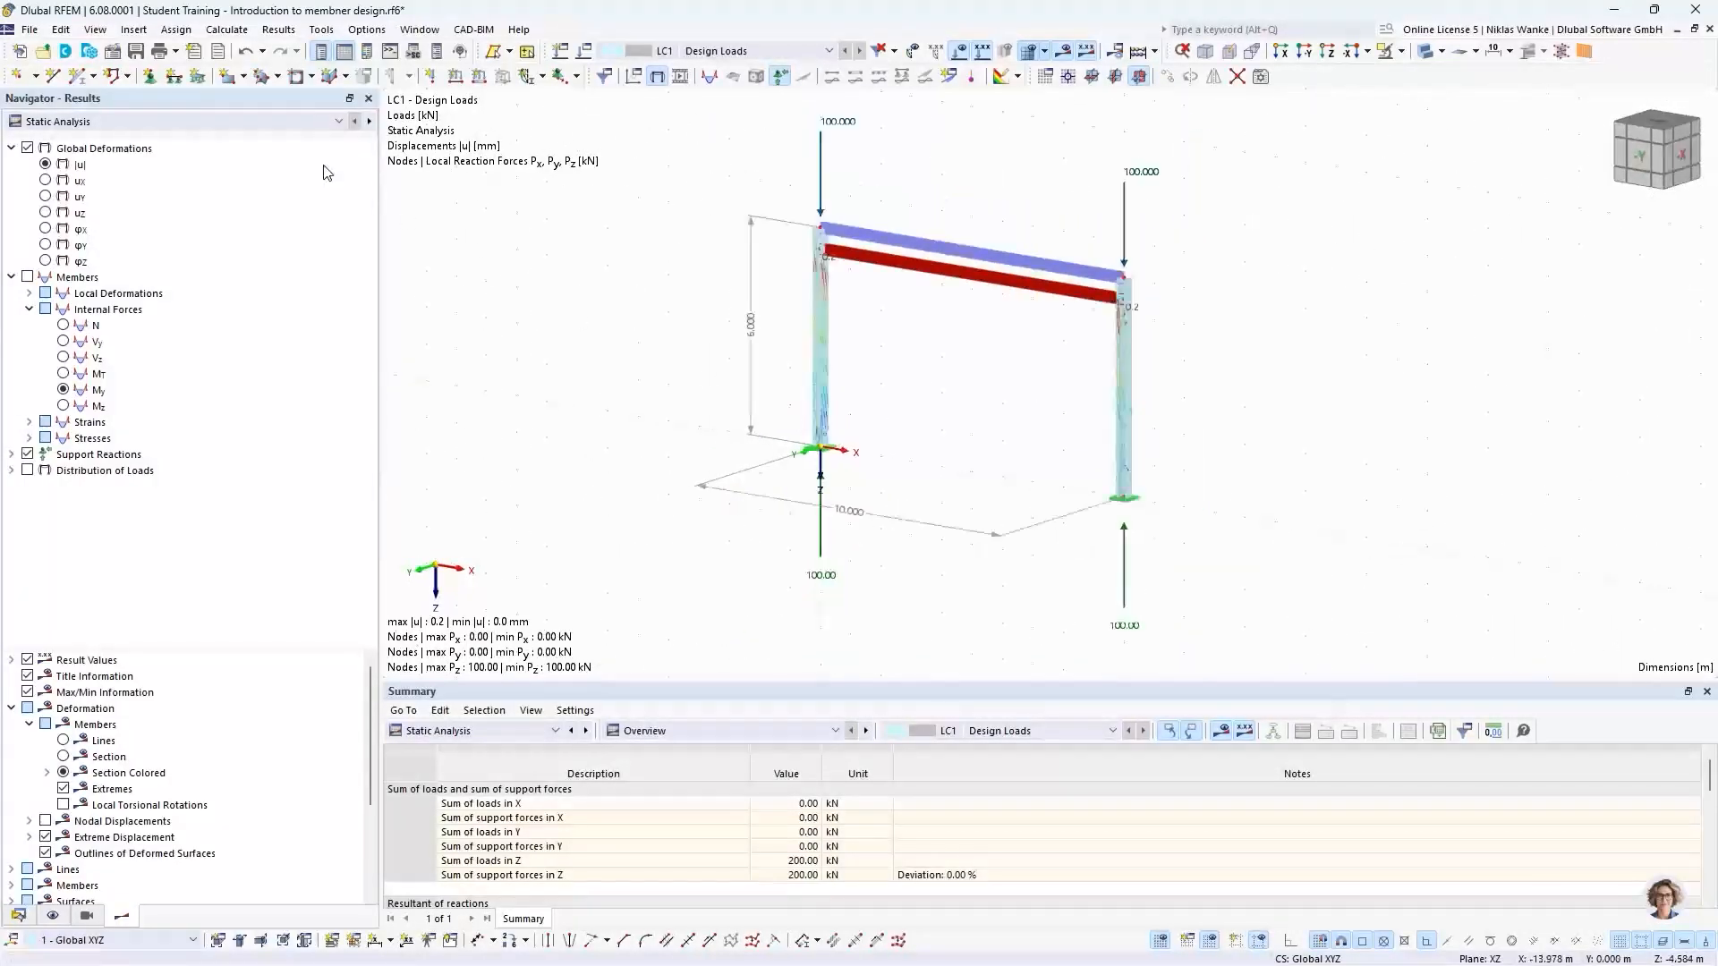
Display the frame's Stability Analysis results and examine mode shape 1 up close
{"action": "left_click", "coordinate": [261, 122]}
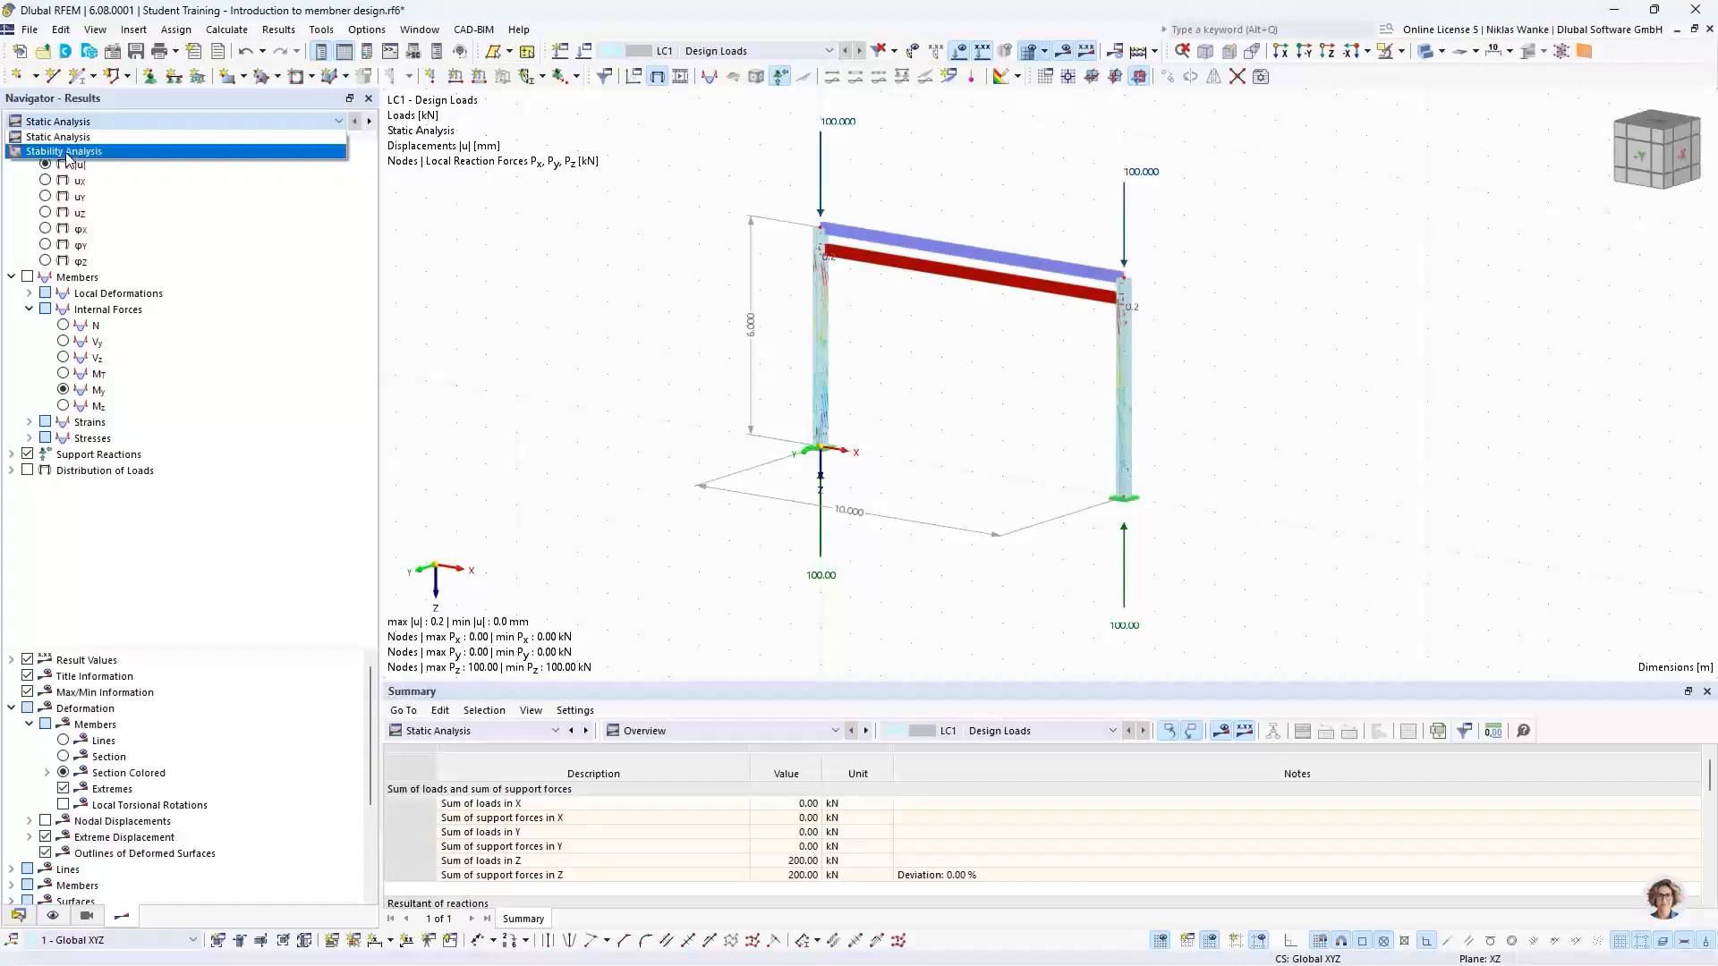
{"action": "left_click", "coordinate": [65, 152]}
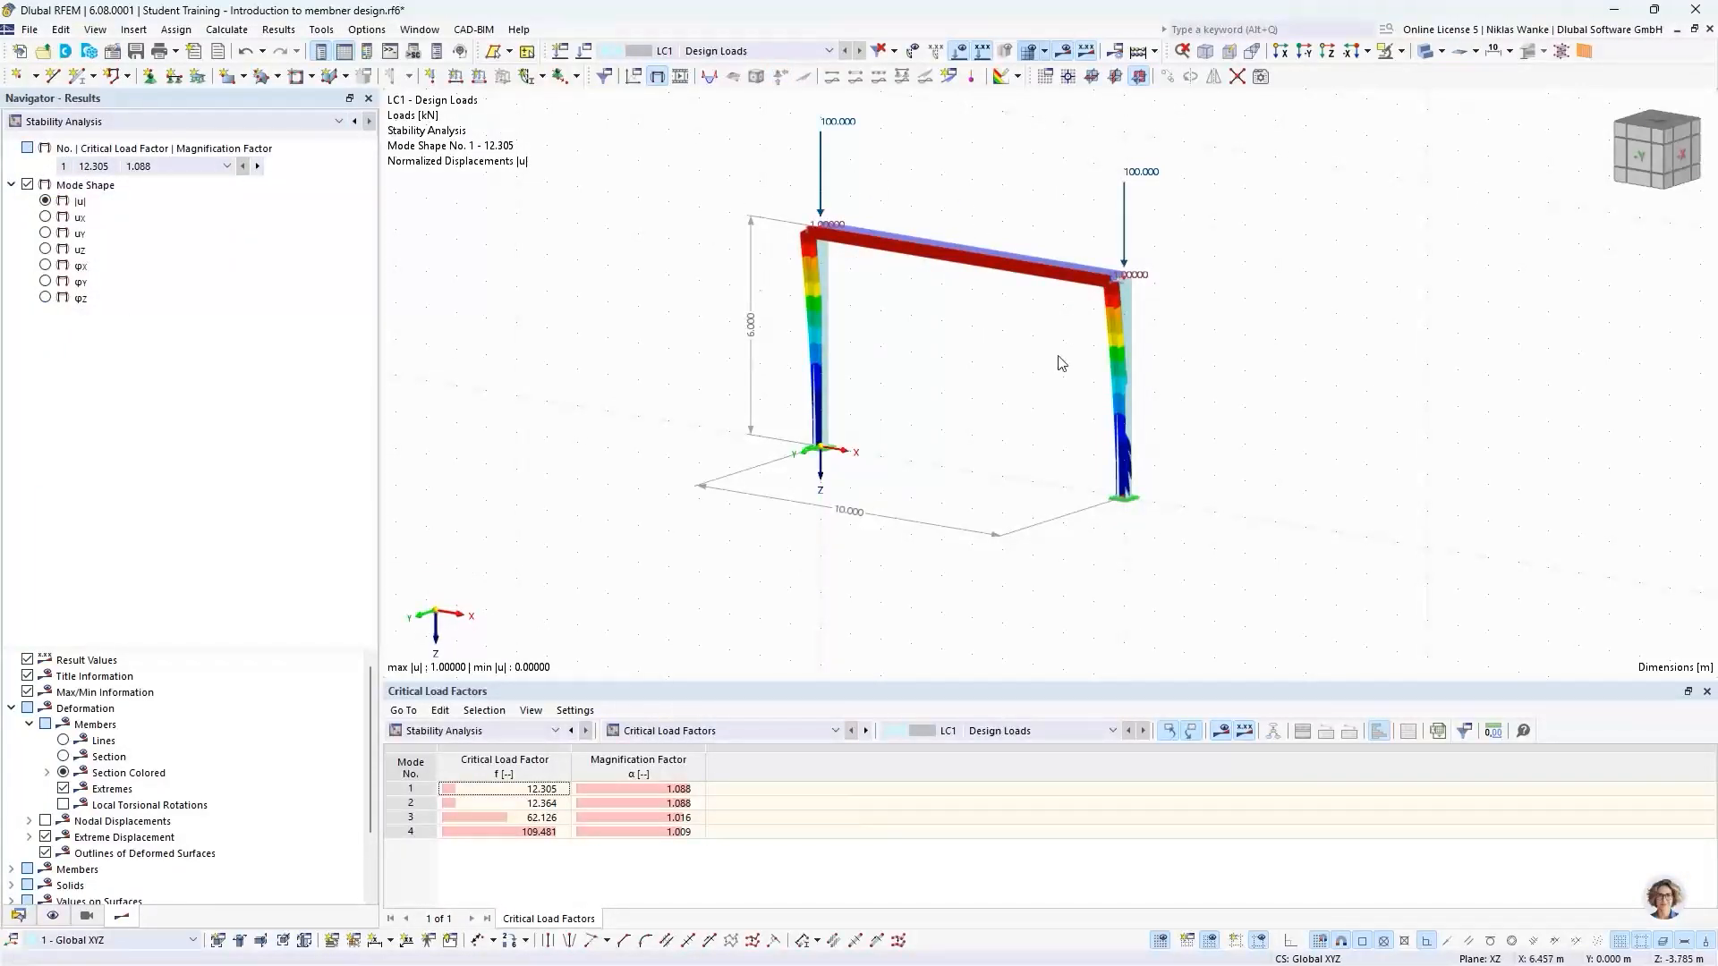
{"action": "scroll", "coordinate": [1062, 357], "scroll_direction": "up", "scroll_amount": 2}
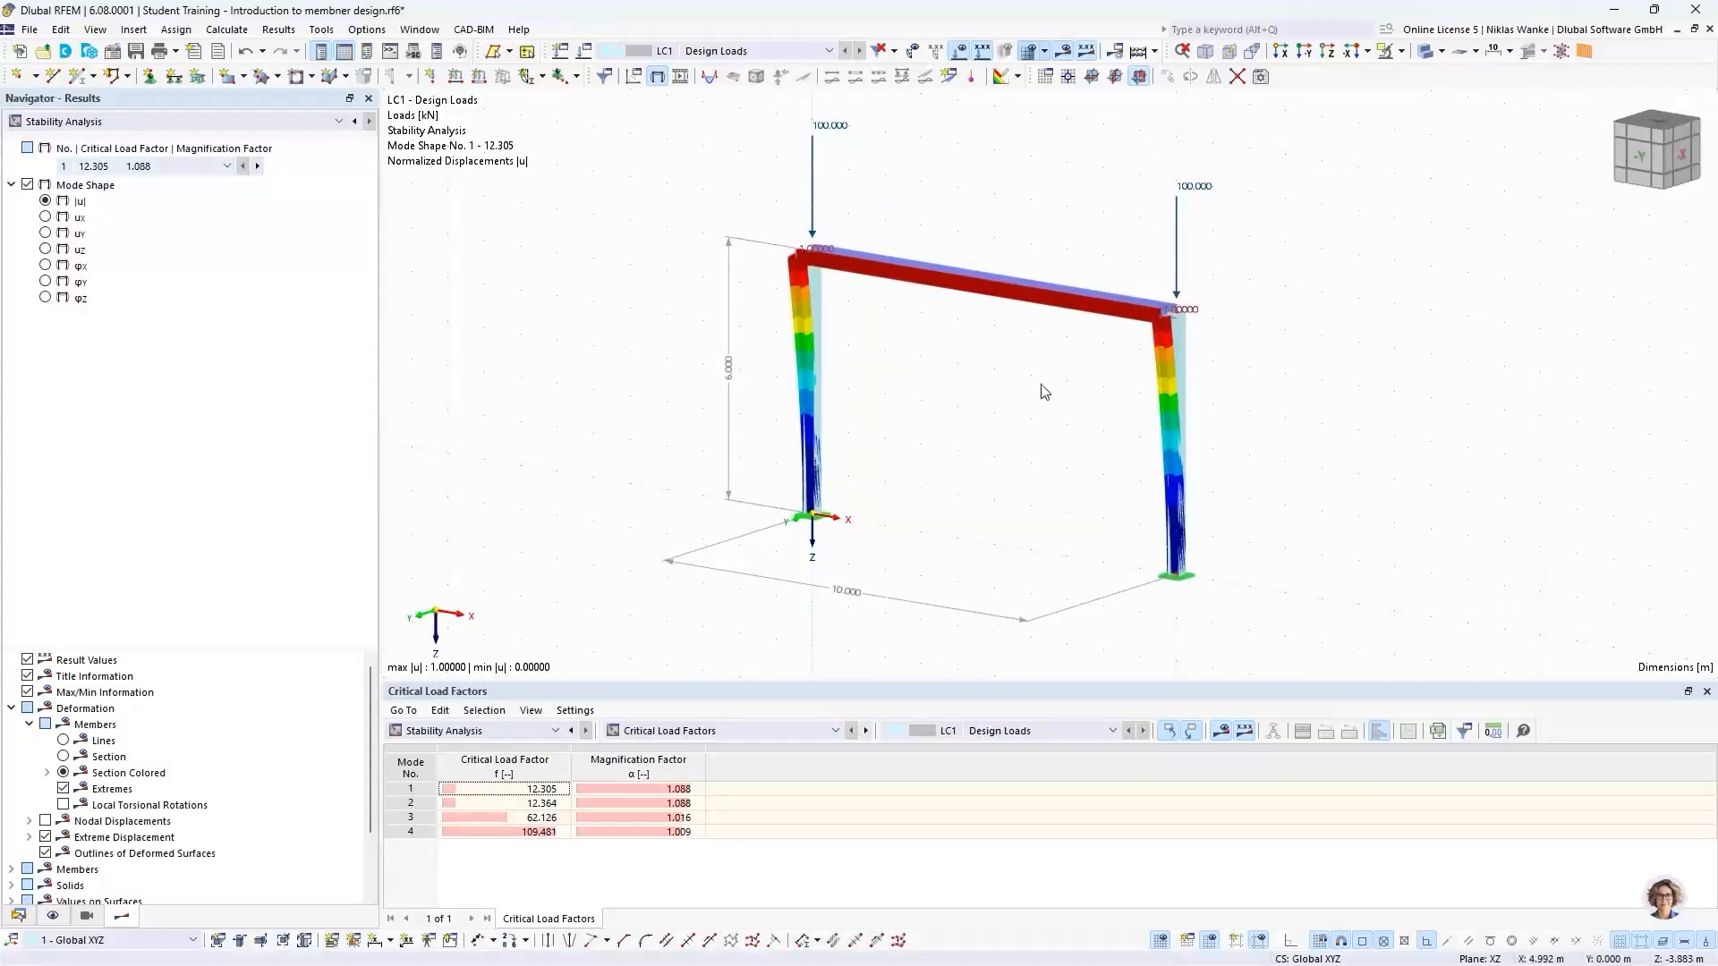
{"action": "scroll", "coordinate": [1077, 352], "scroll_direction": "up", "scroll_amount": 2}
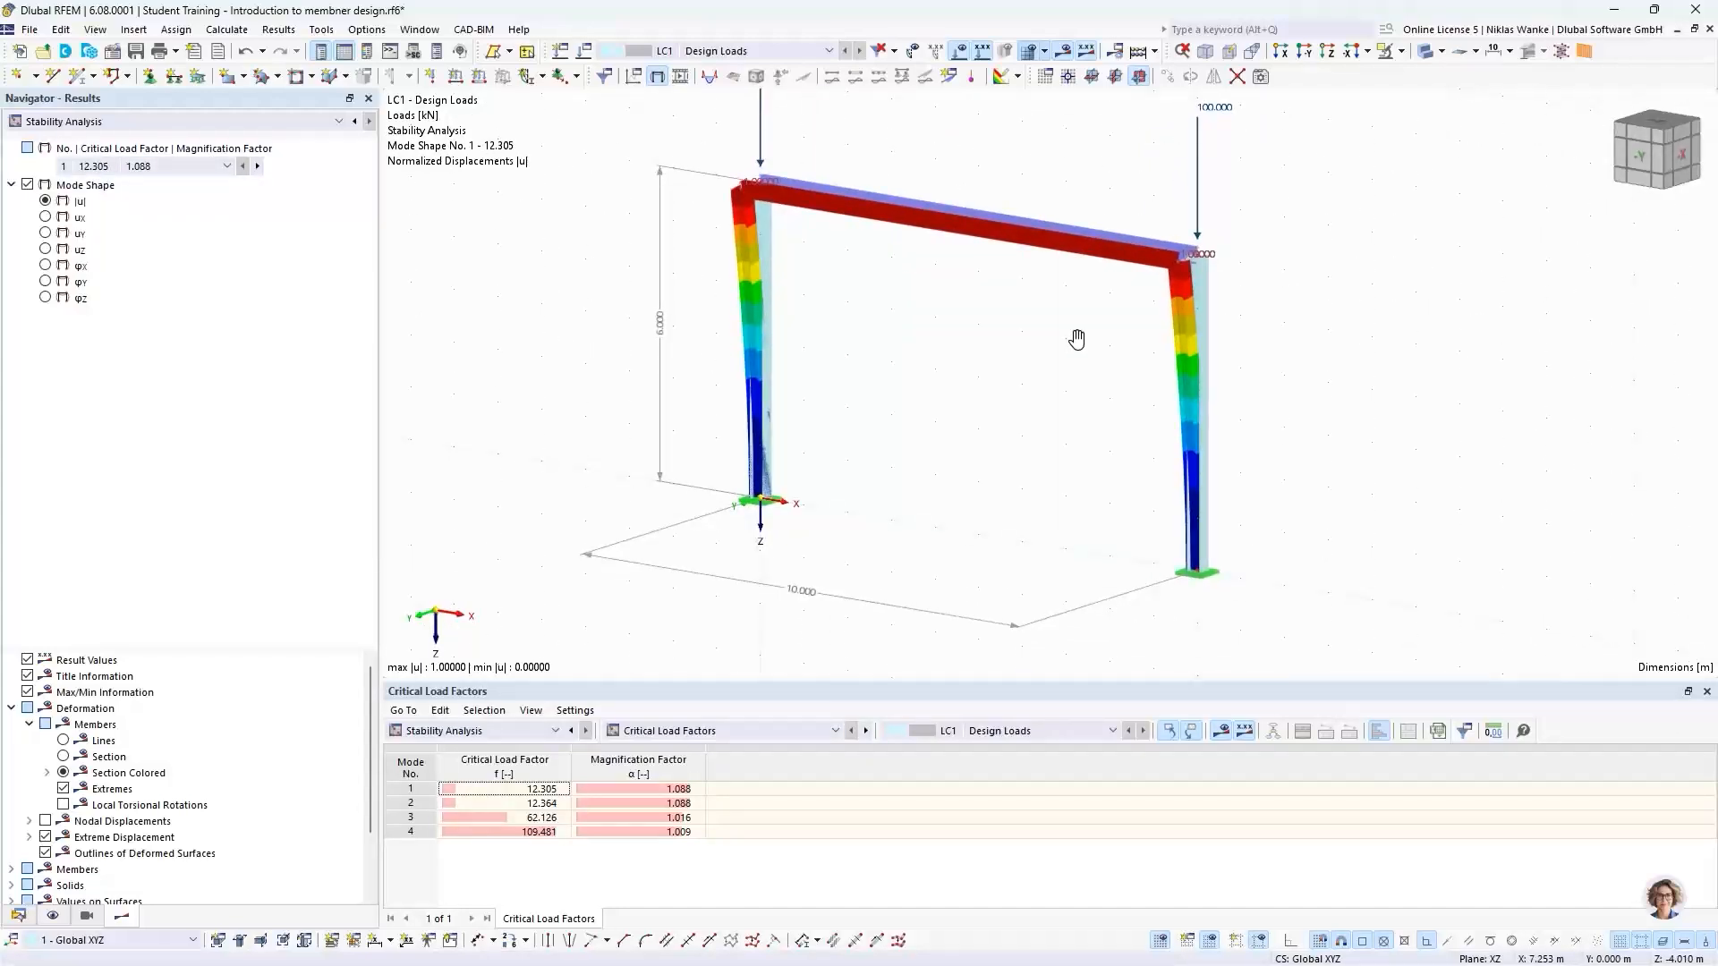
Inspect mode shape 1 of the frame in oblique views, including a close look at the deformed column-to-beam corner
{"action": "middle_click_drag", "start_coordinate": [1078, 339], "coordinate": [1053, 448], "text": "ctrl"}
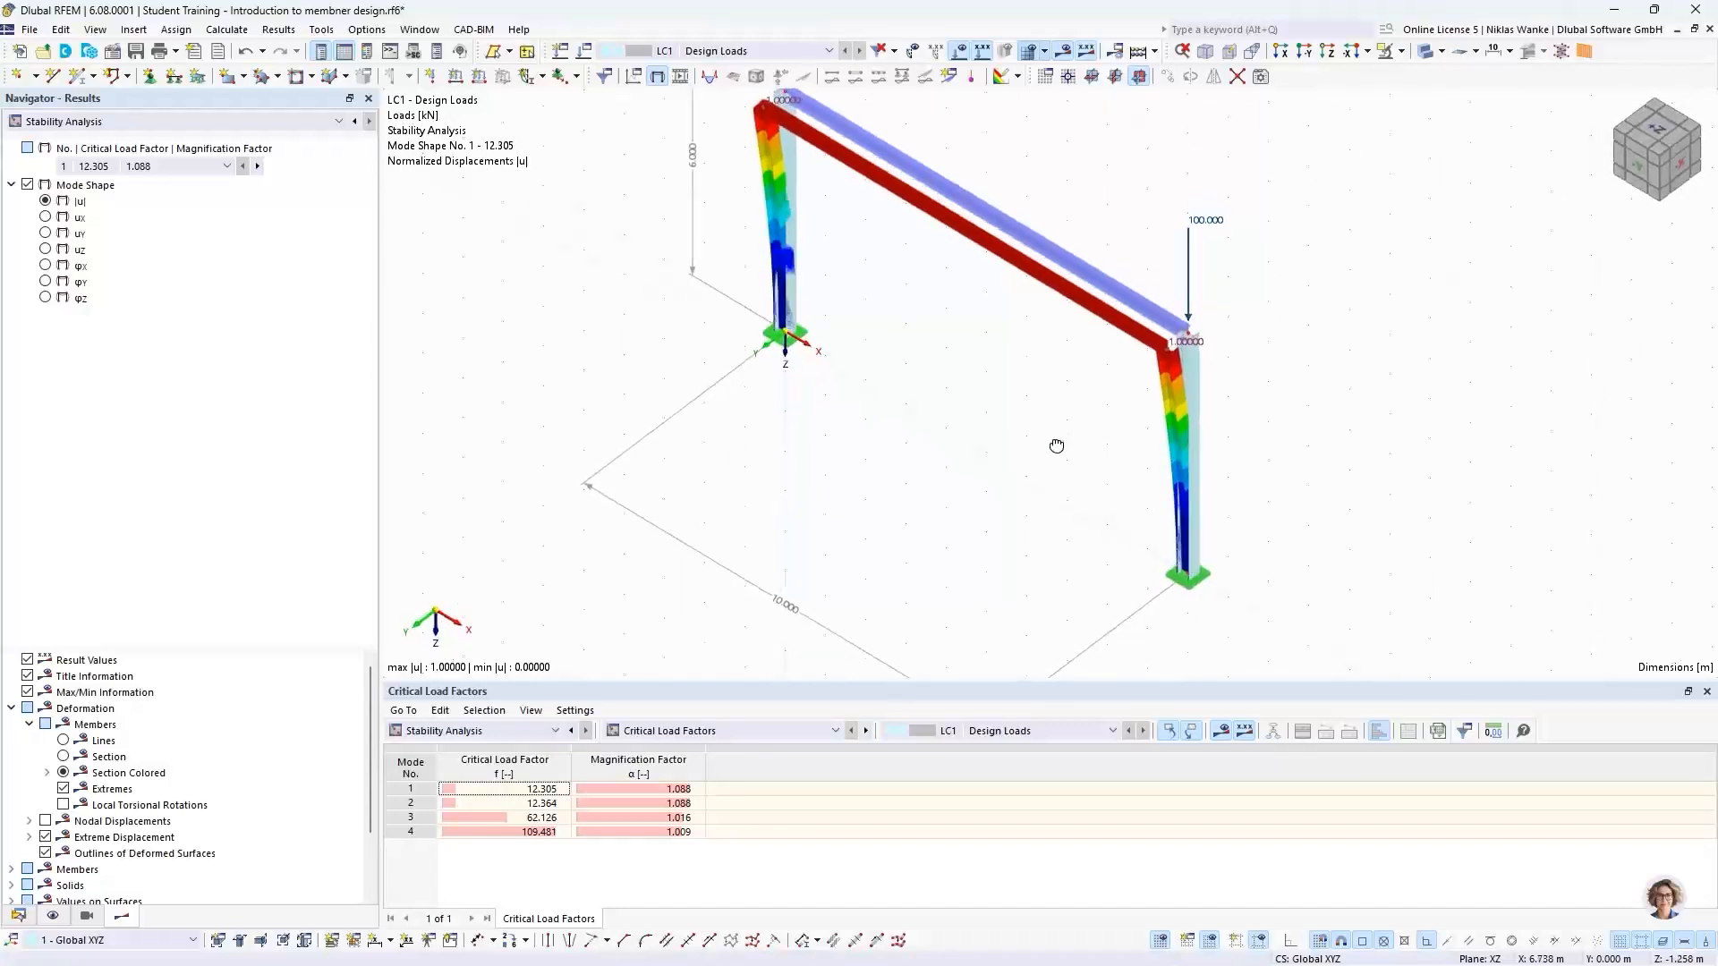
{"action": "scroll", "coordinate": [1168, 345], "scroll_direction": "up", "scroll_amount": 5}
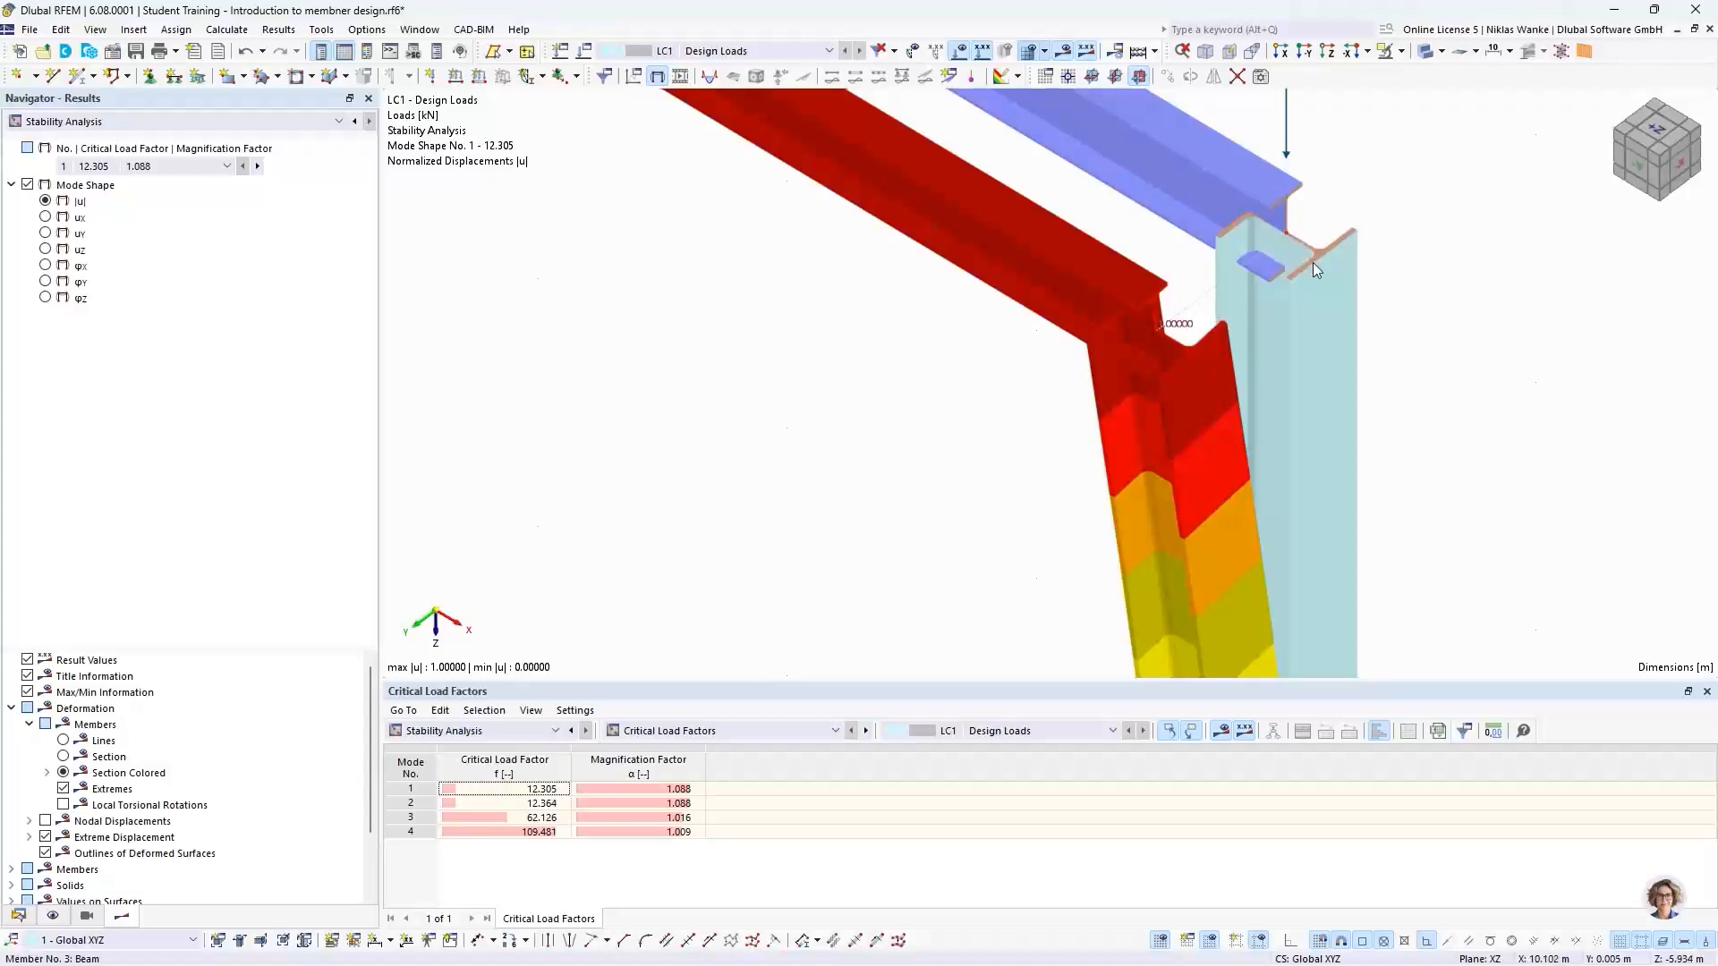
{"action": "scroll", "coordinate": [1114, 340], "scroll_direction": "down", "scroll_amount": 5}
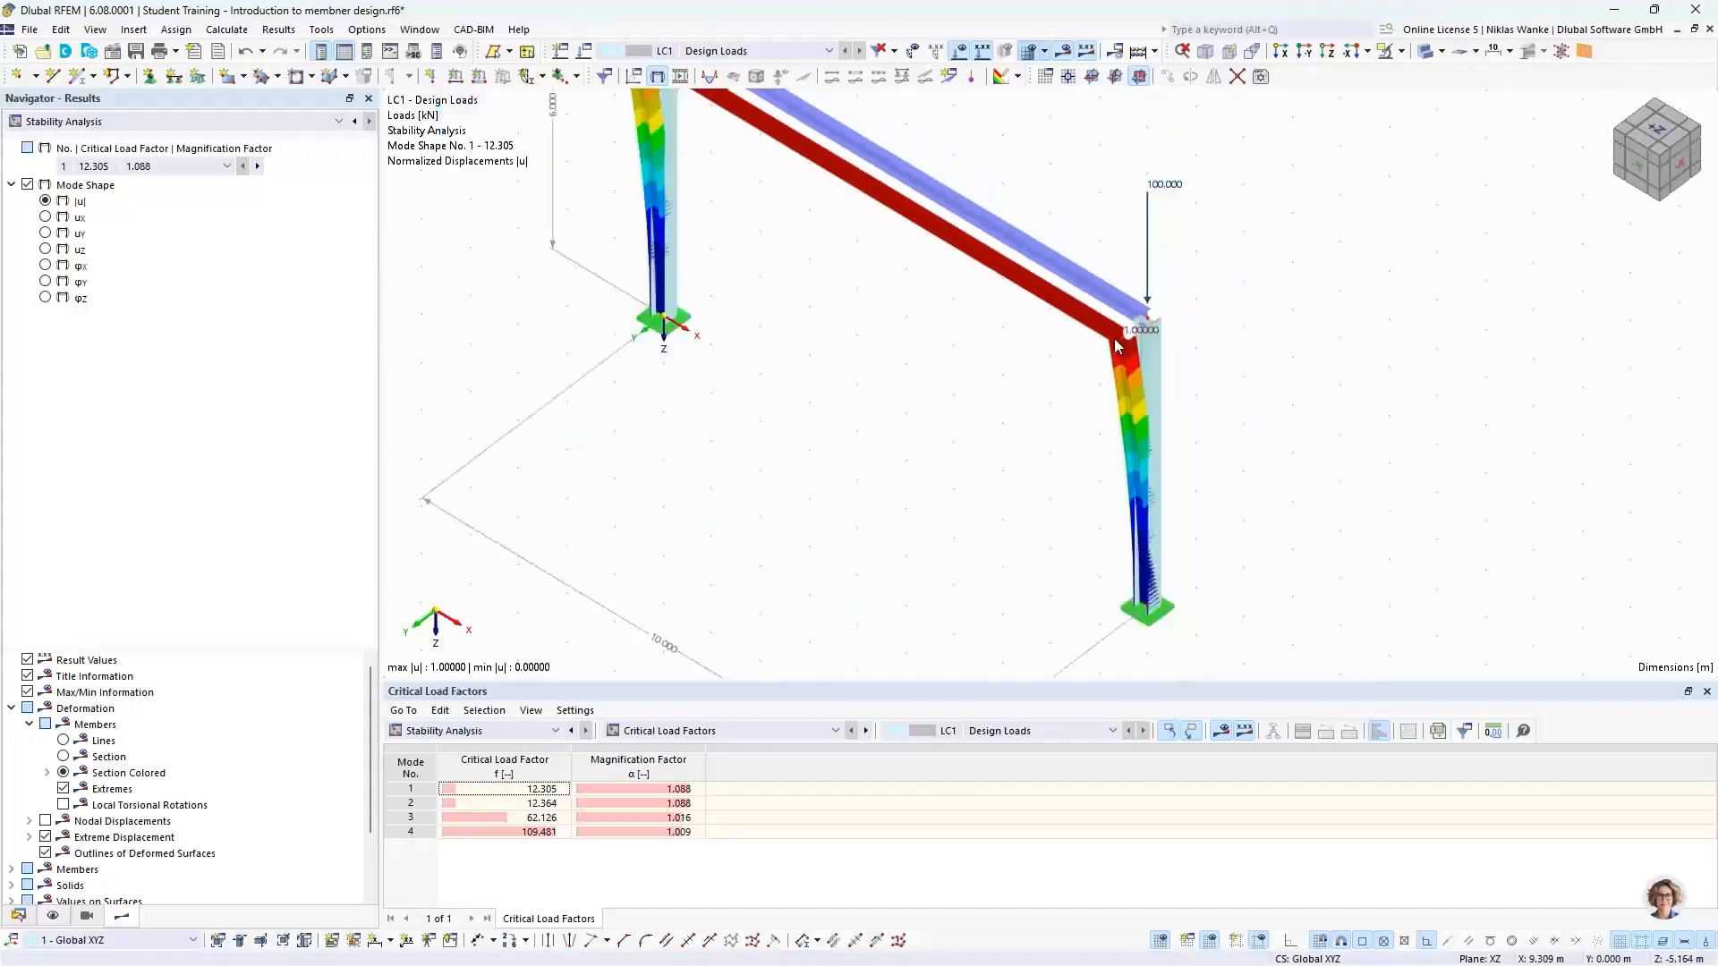
{"action": "scroll", "coordinate": [1114, 338], "scroll_direction": "down", "scroll_amount": 3}
{"action": "middle_click_drag", "start_coordinate": [1029, 429], "coordinate": [1069, 389], "text": "ctrl"}
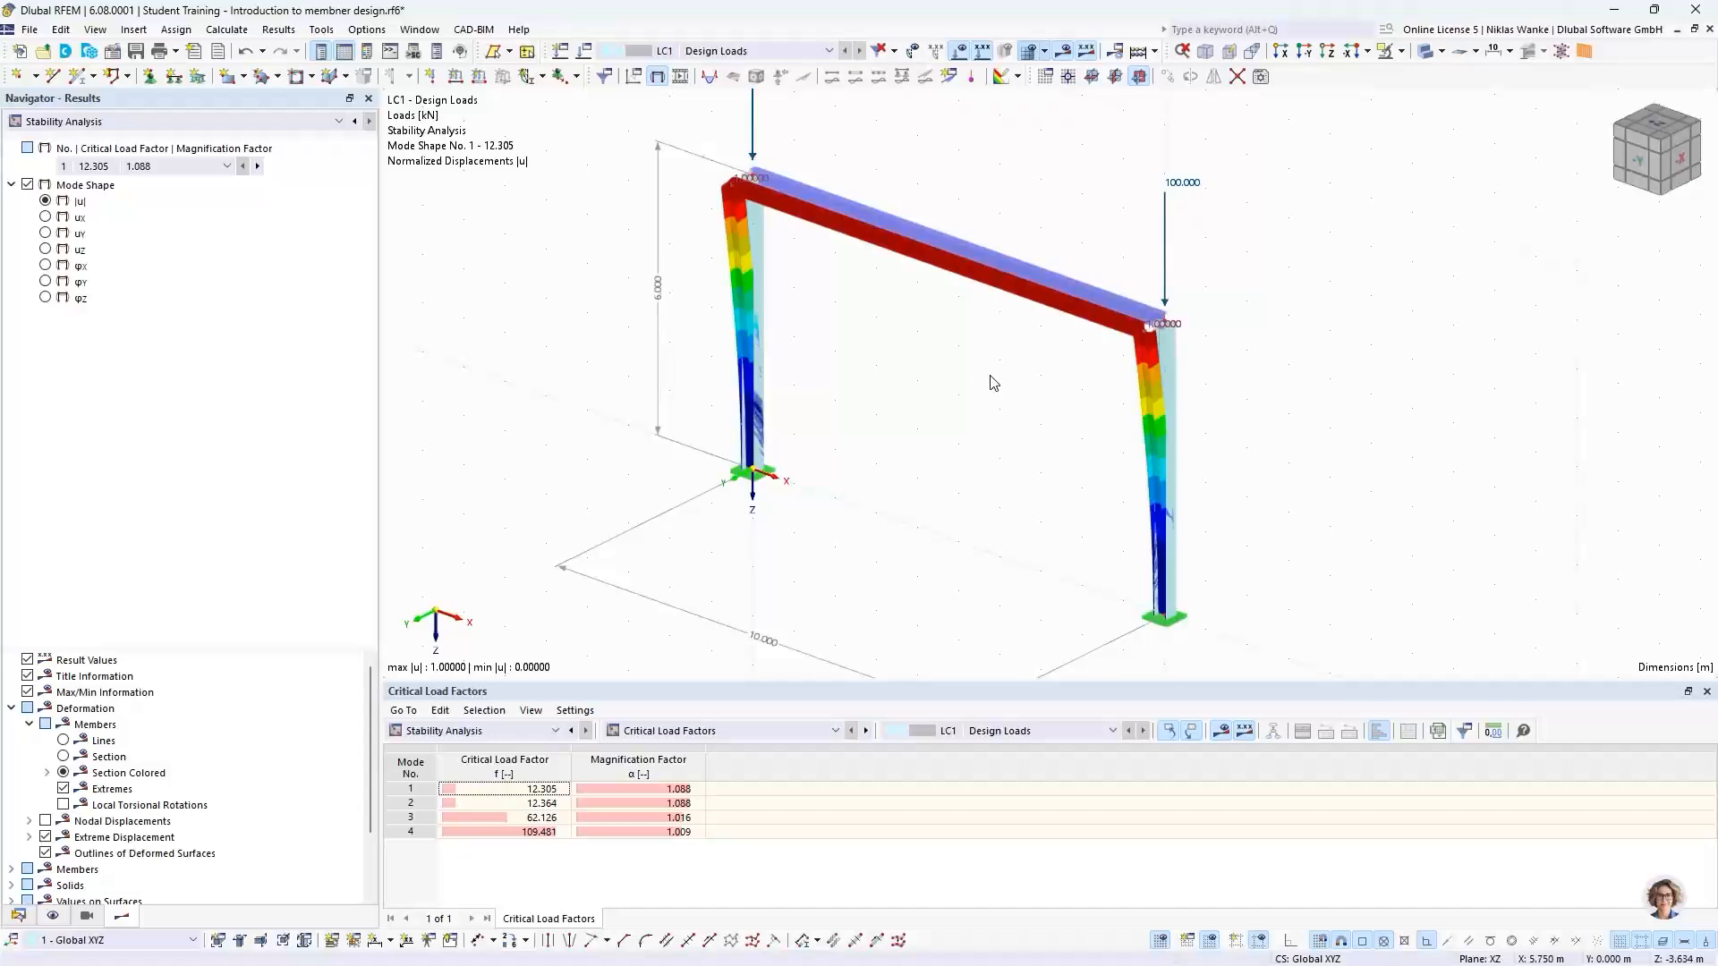
{"action": "middle_click_drag", "start_coordinate": [991, 381], "coordinate": [990, 464], "text": "ctrl"}
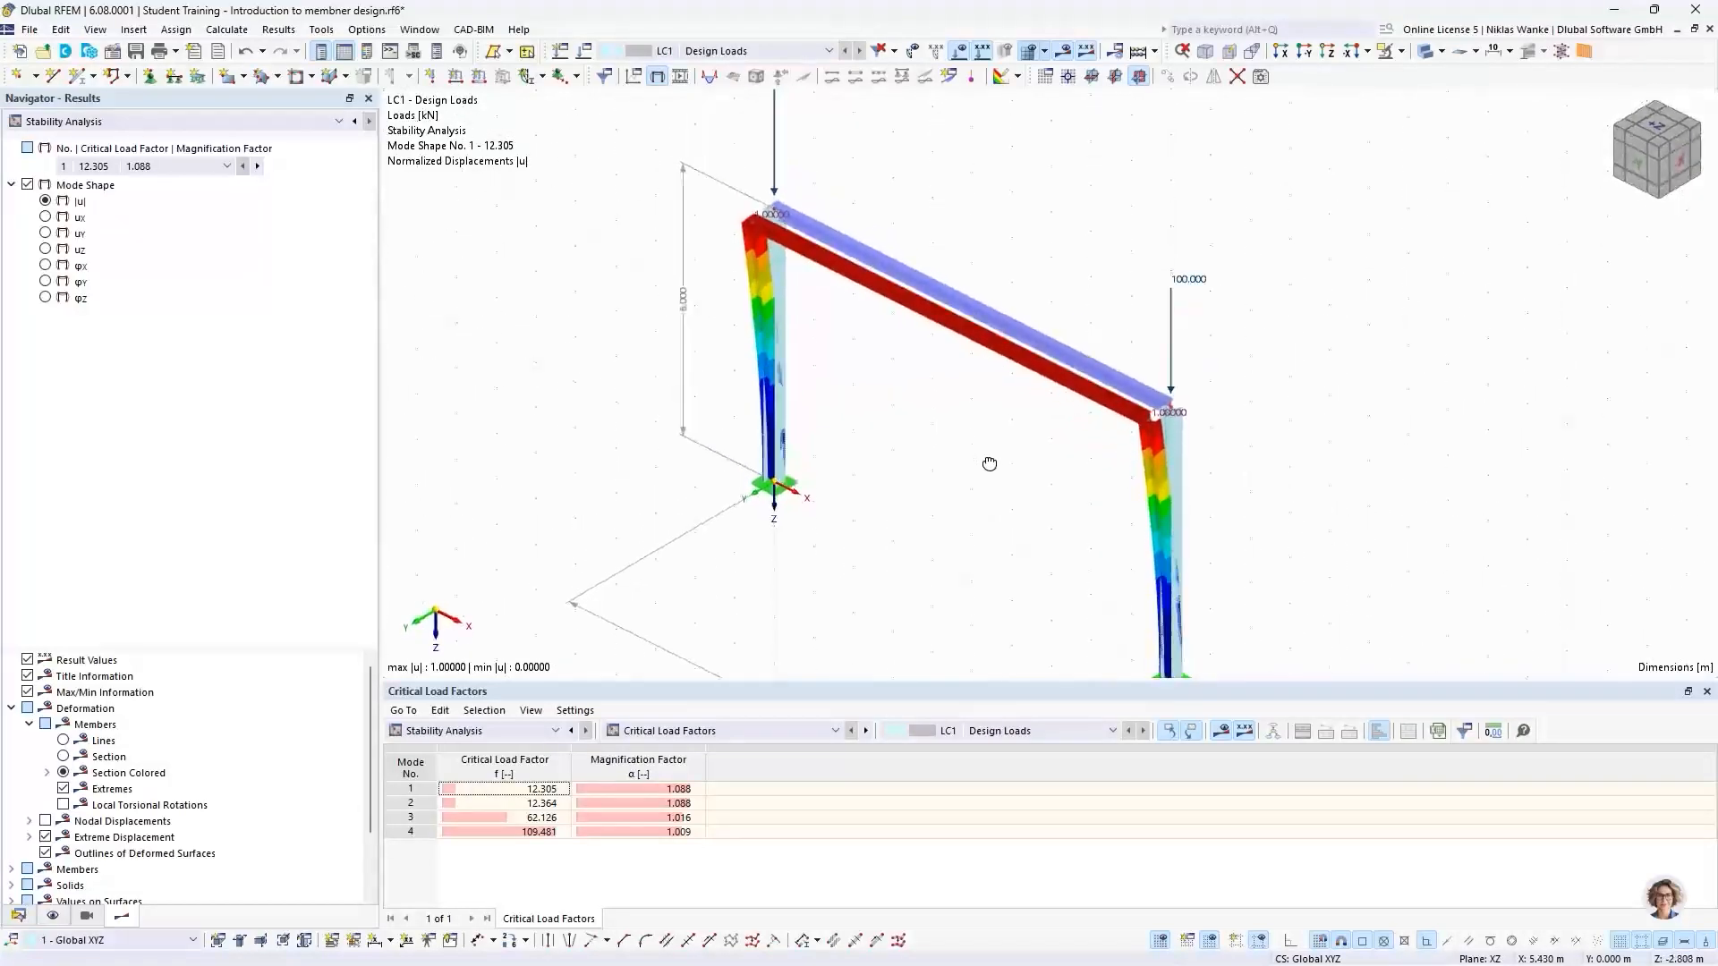
Show the stability results by member and check member 1's effective length factor kcr,v for mode 1
{"action": "left_click", "coordinate": [715, 731]}
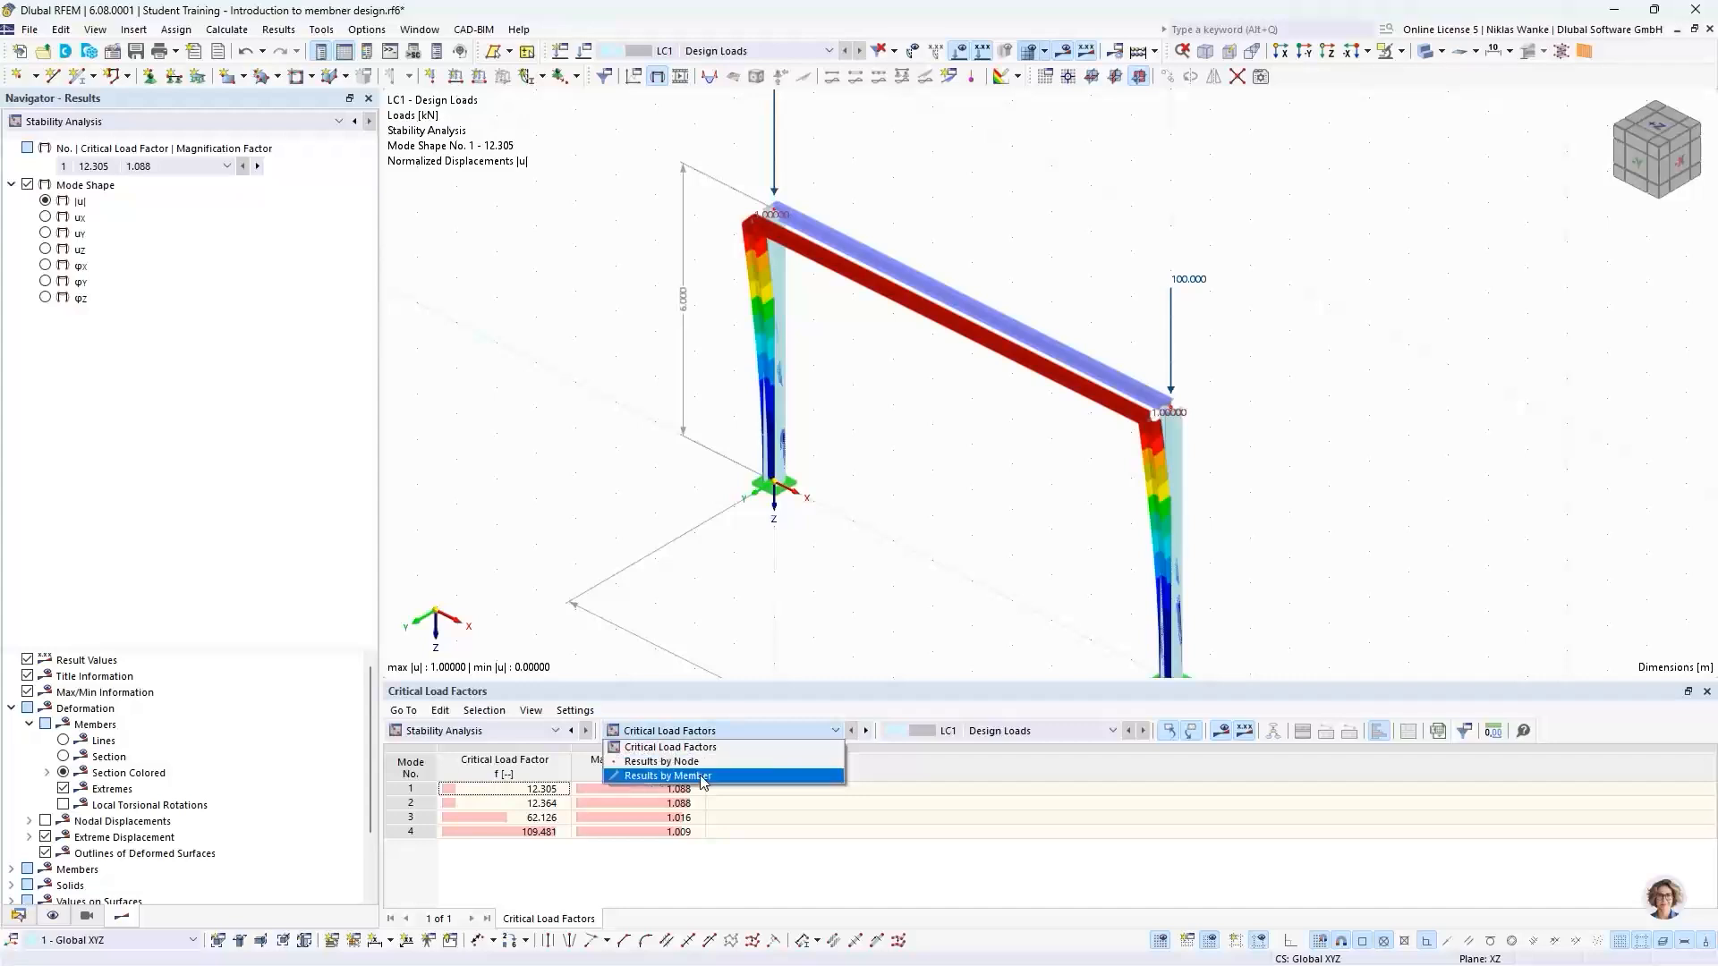
{"action": "left_click", "coordinate": [711, 775]}
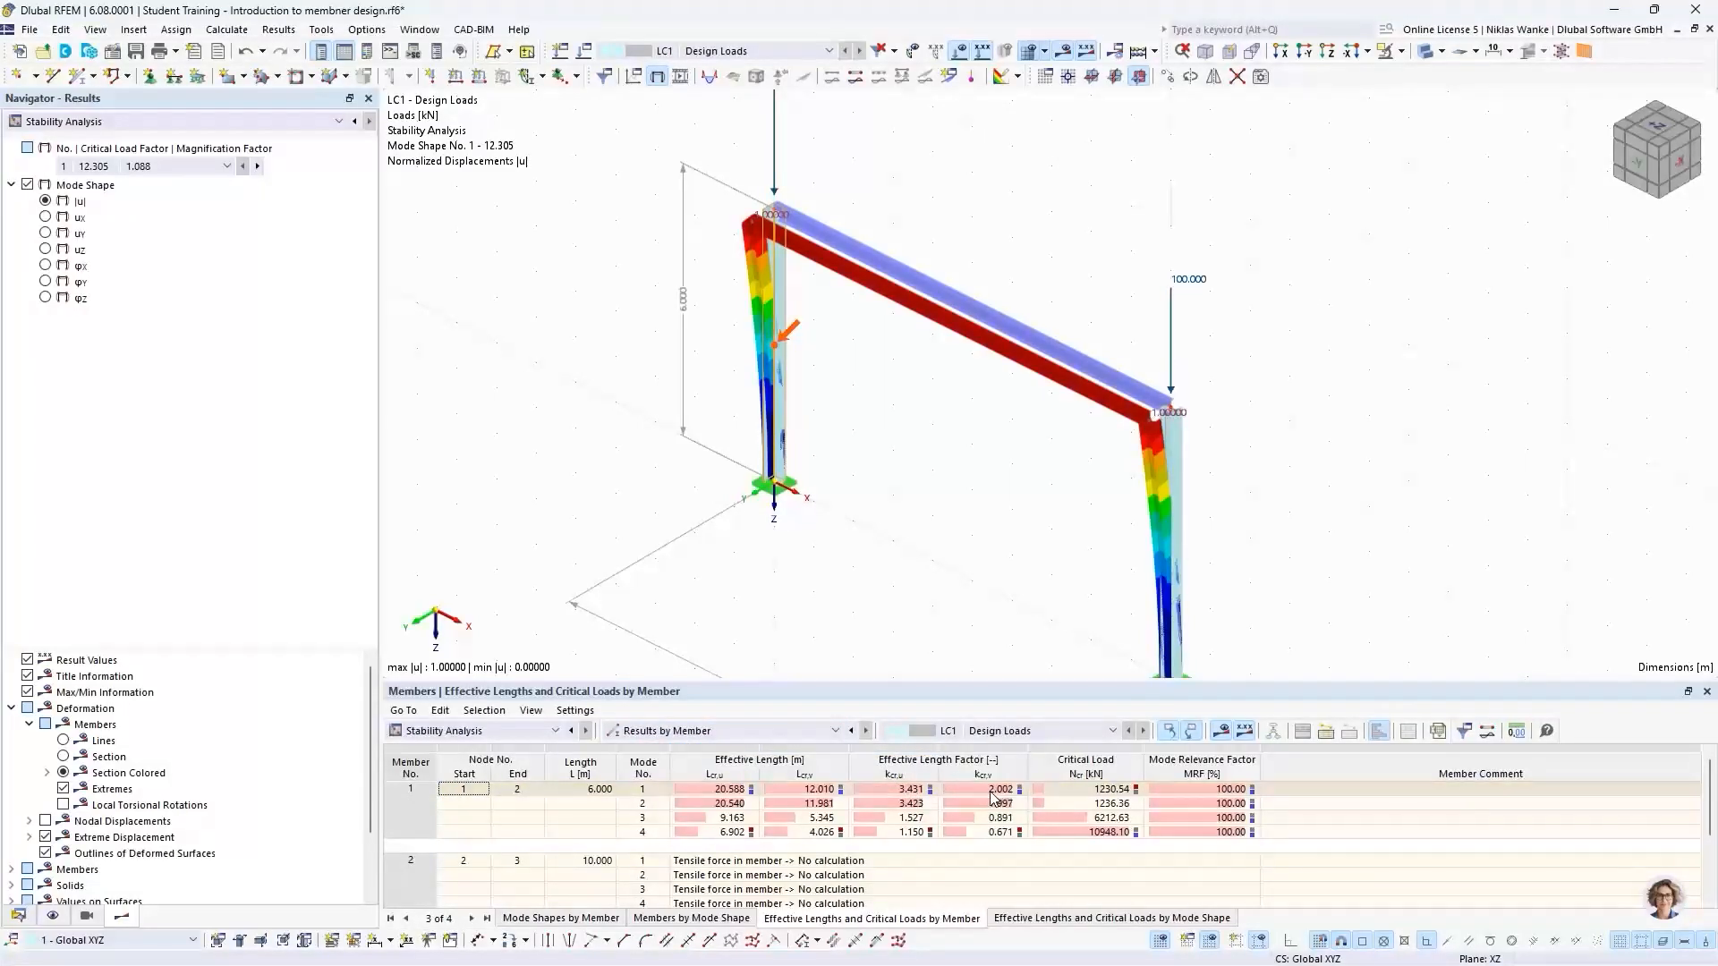
{"action": "left_click", "coordinate": [645, 791]}
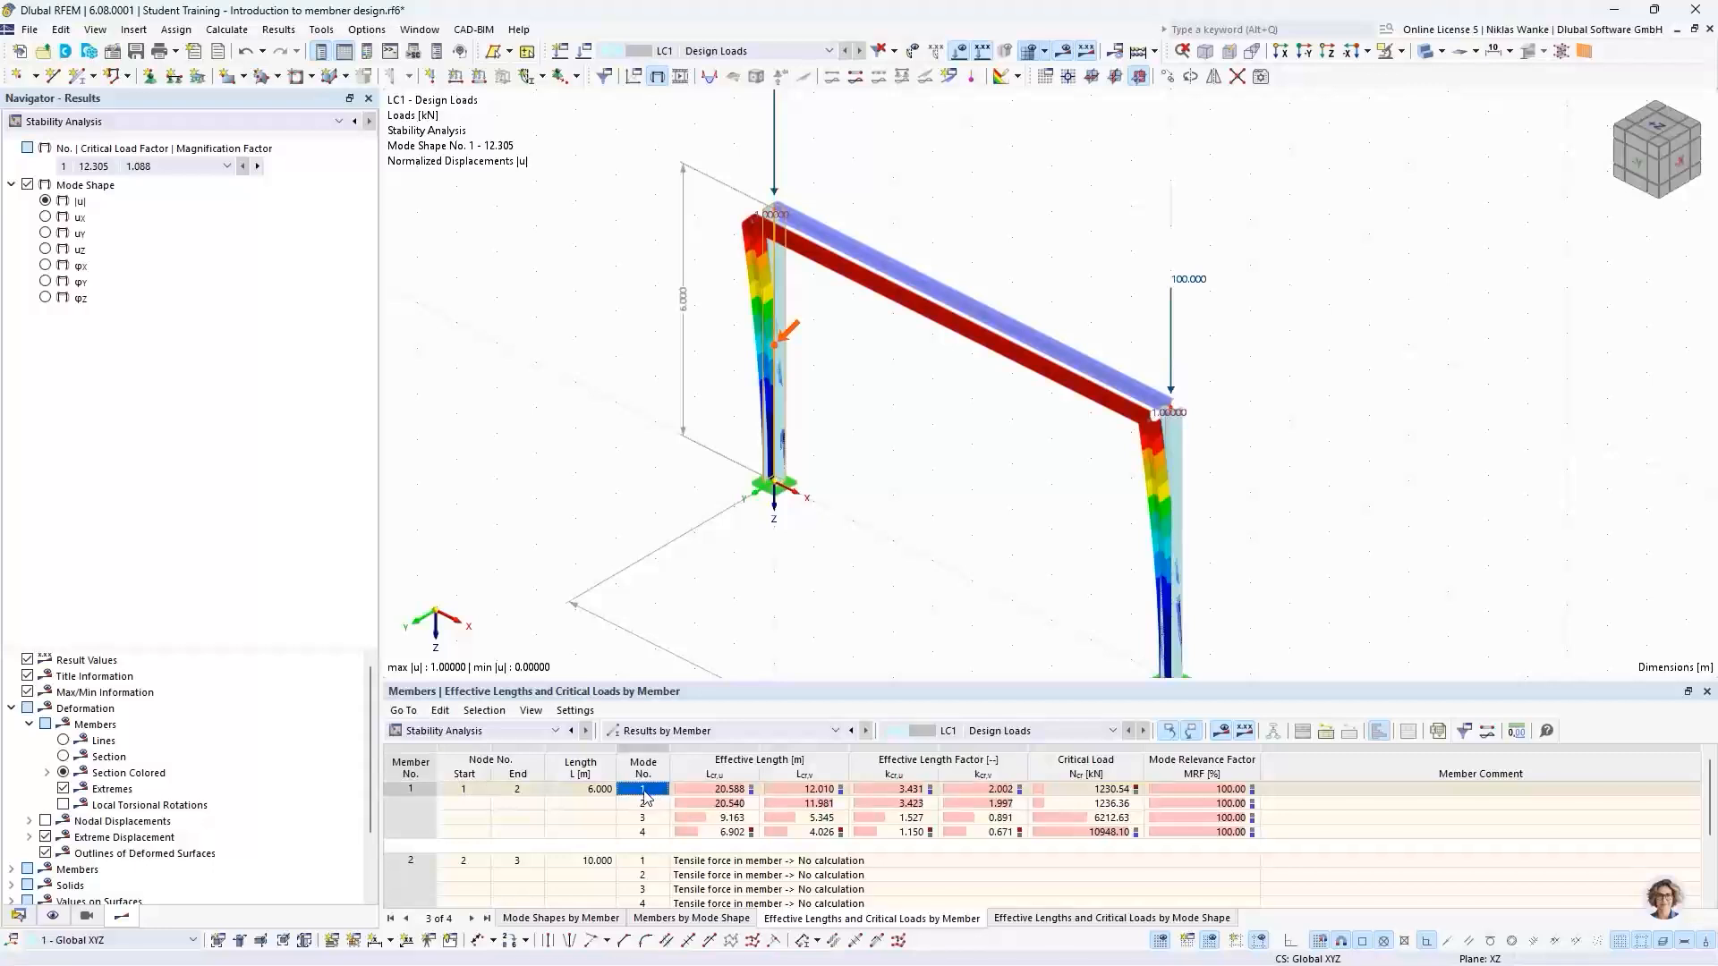
{"action": "left_click", "coordinate": [1002, 790]}
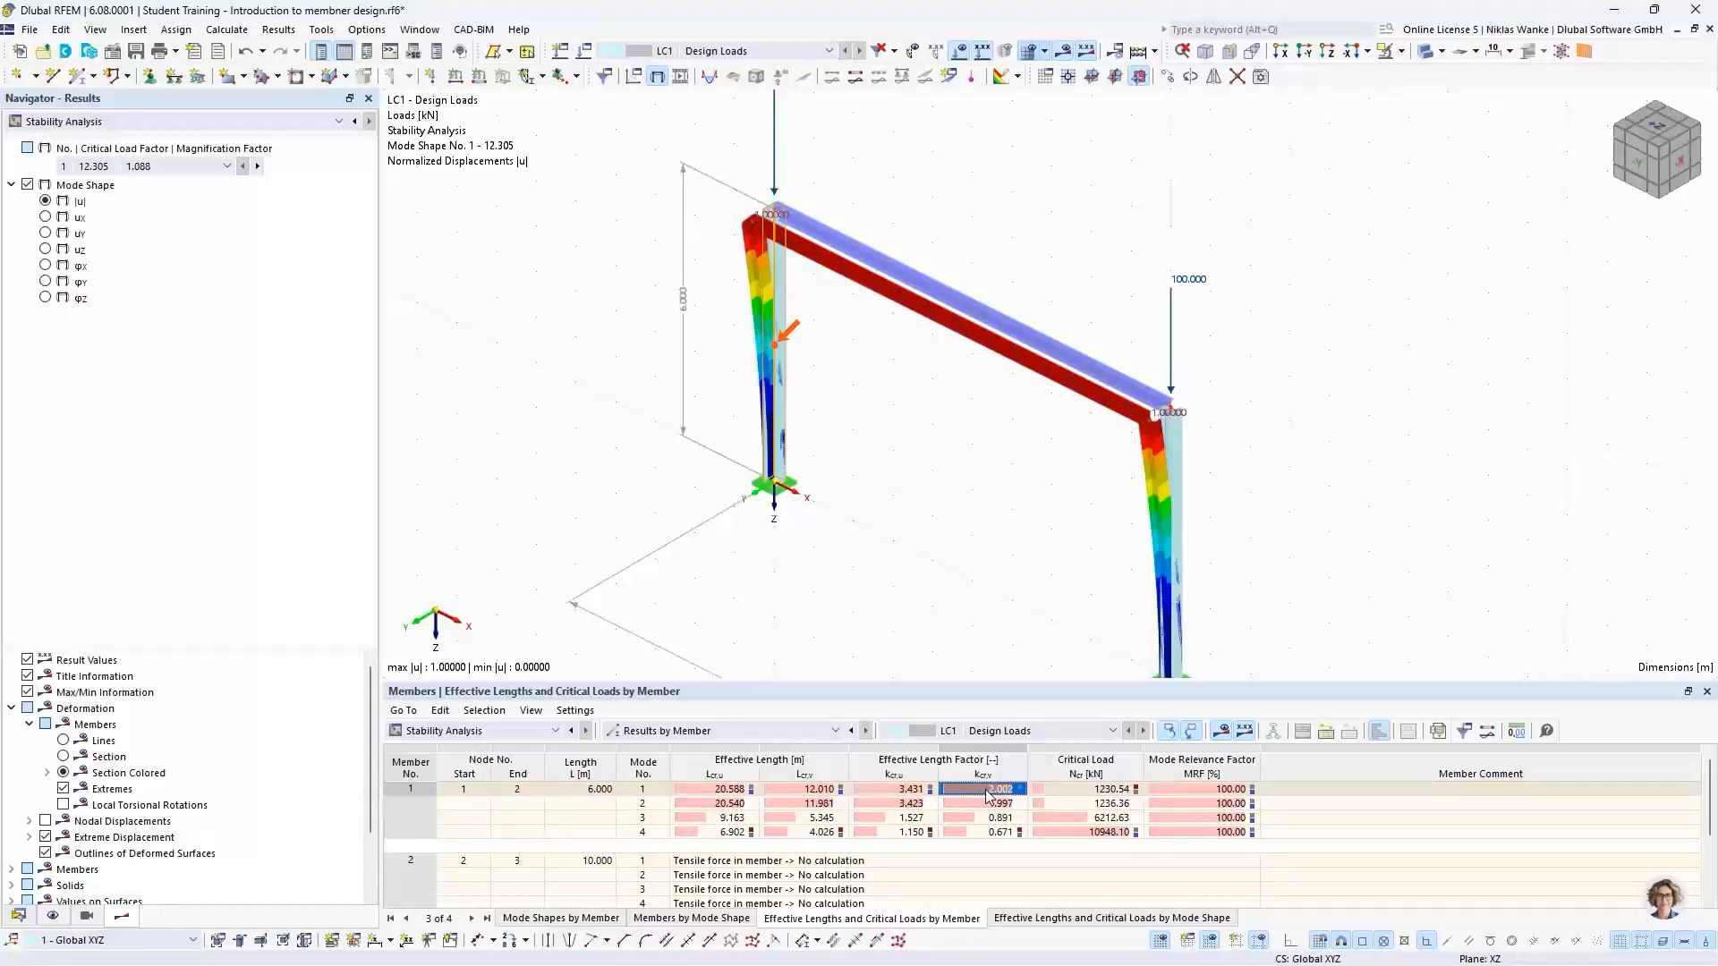
Compare the mode 1 effective length factor kcr,v of member 3 with that of member 1
{"action": "scroll", "coordinate": [1048, 819], "scroll_direction": "down", "scroll_amount": 1}
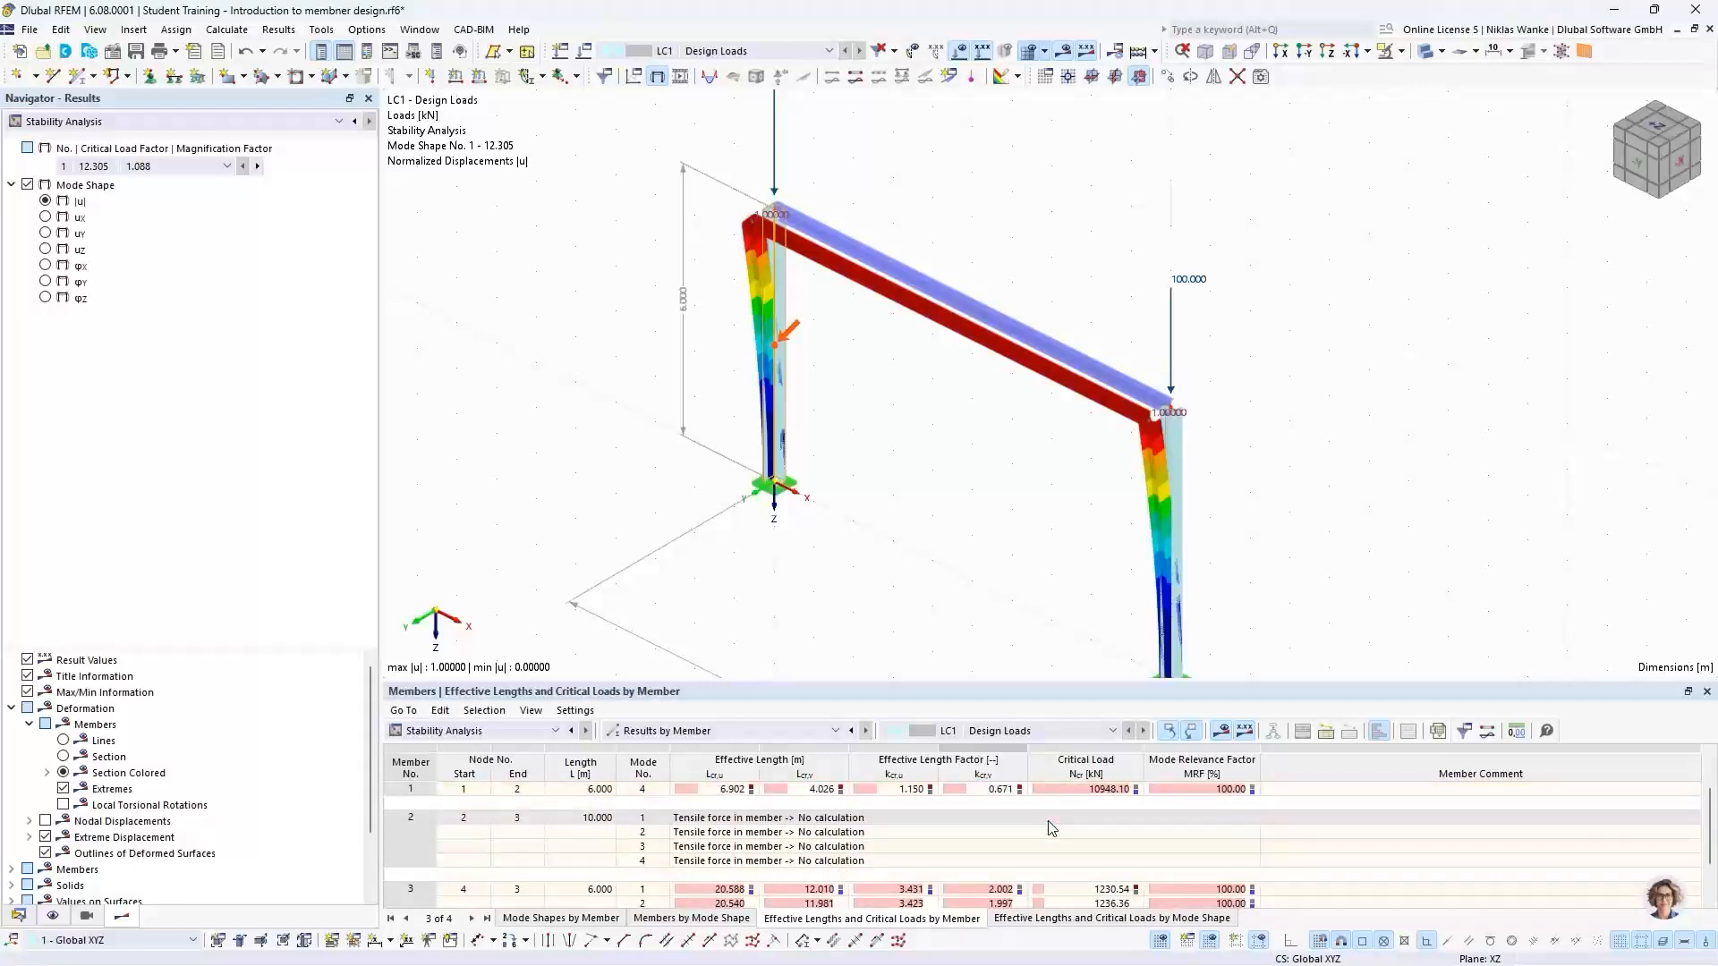
{"action": "scroll", "coordinate": [1051, 827], "scroll_direction": "up", "scroll_amount": 1}
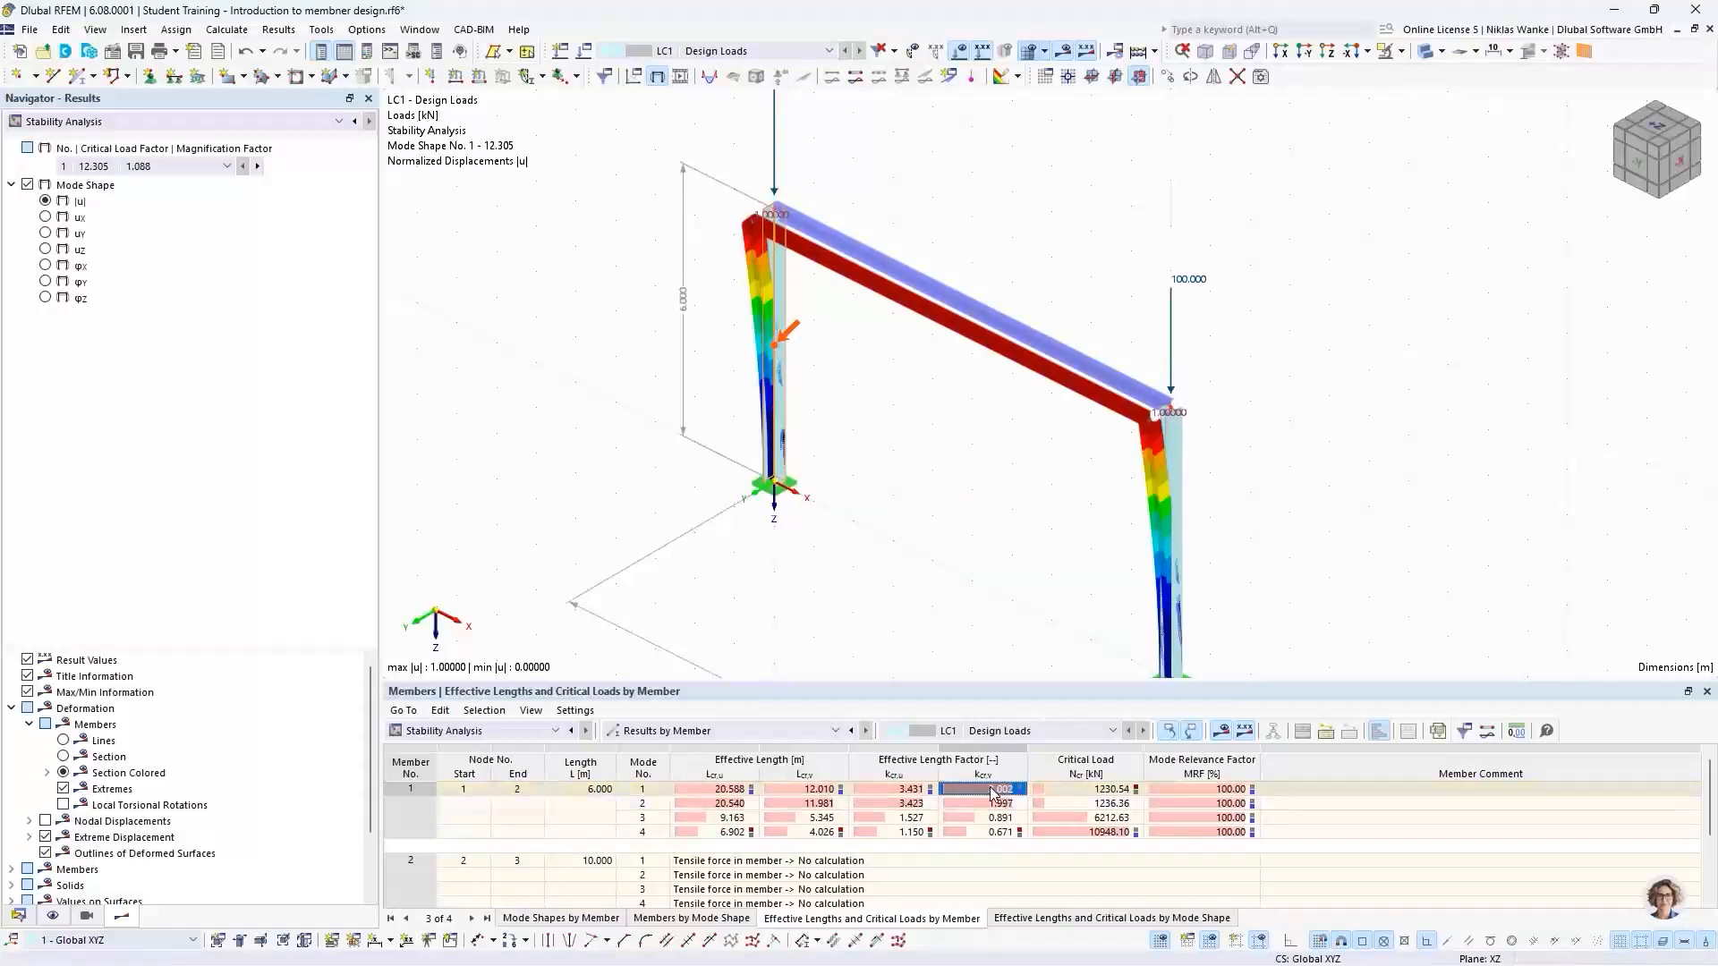
{"action": "scroll", "coordinate": [984, 792], "scroll_direction": "down", "scroll_amount": 2}
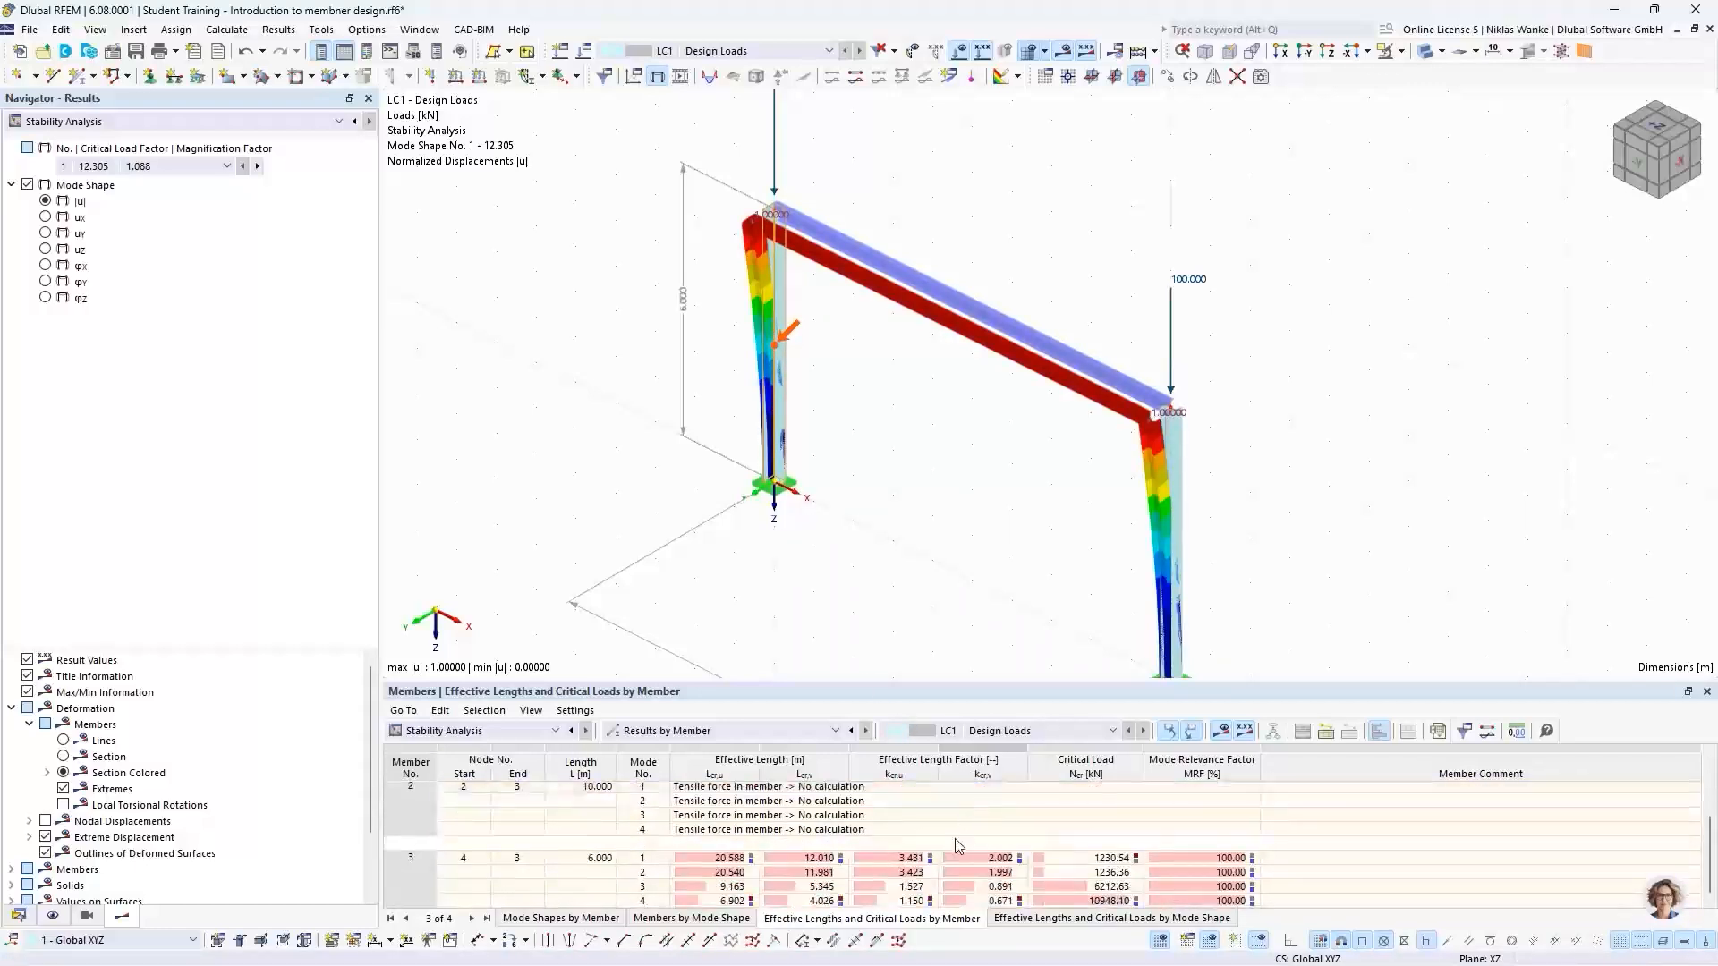
{"action": "left_click", "coordinate": [974, 858]}
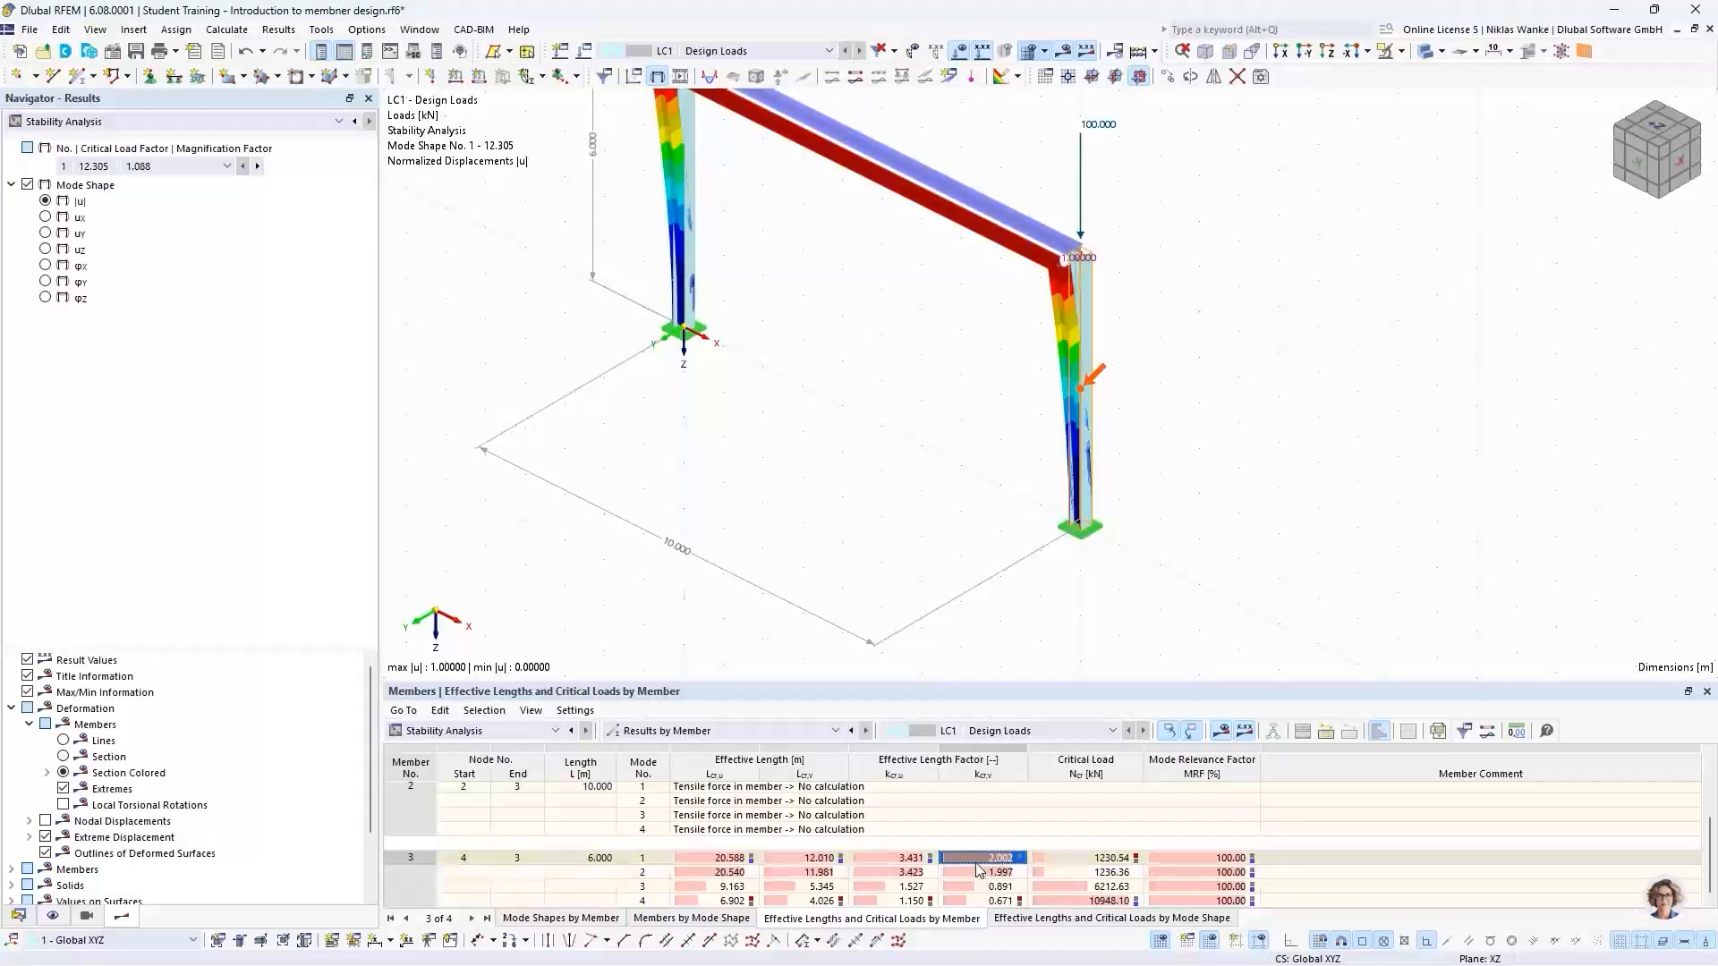
{"action": "scroll", "coordinate": [983, 847], "scroll_direction": "up", "scroll_amount": 1}
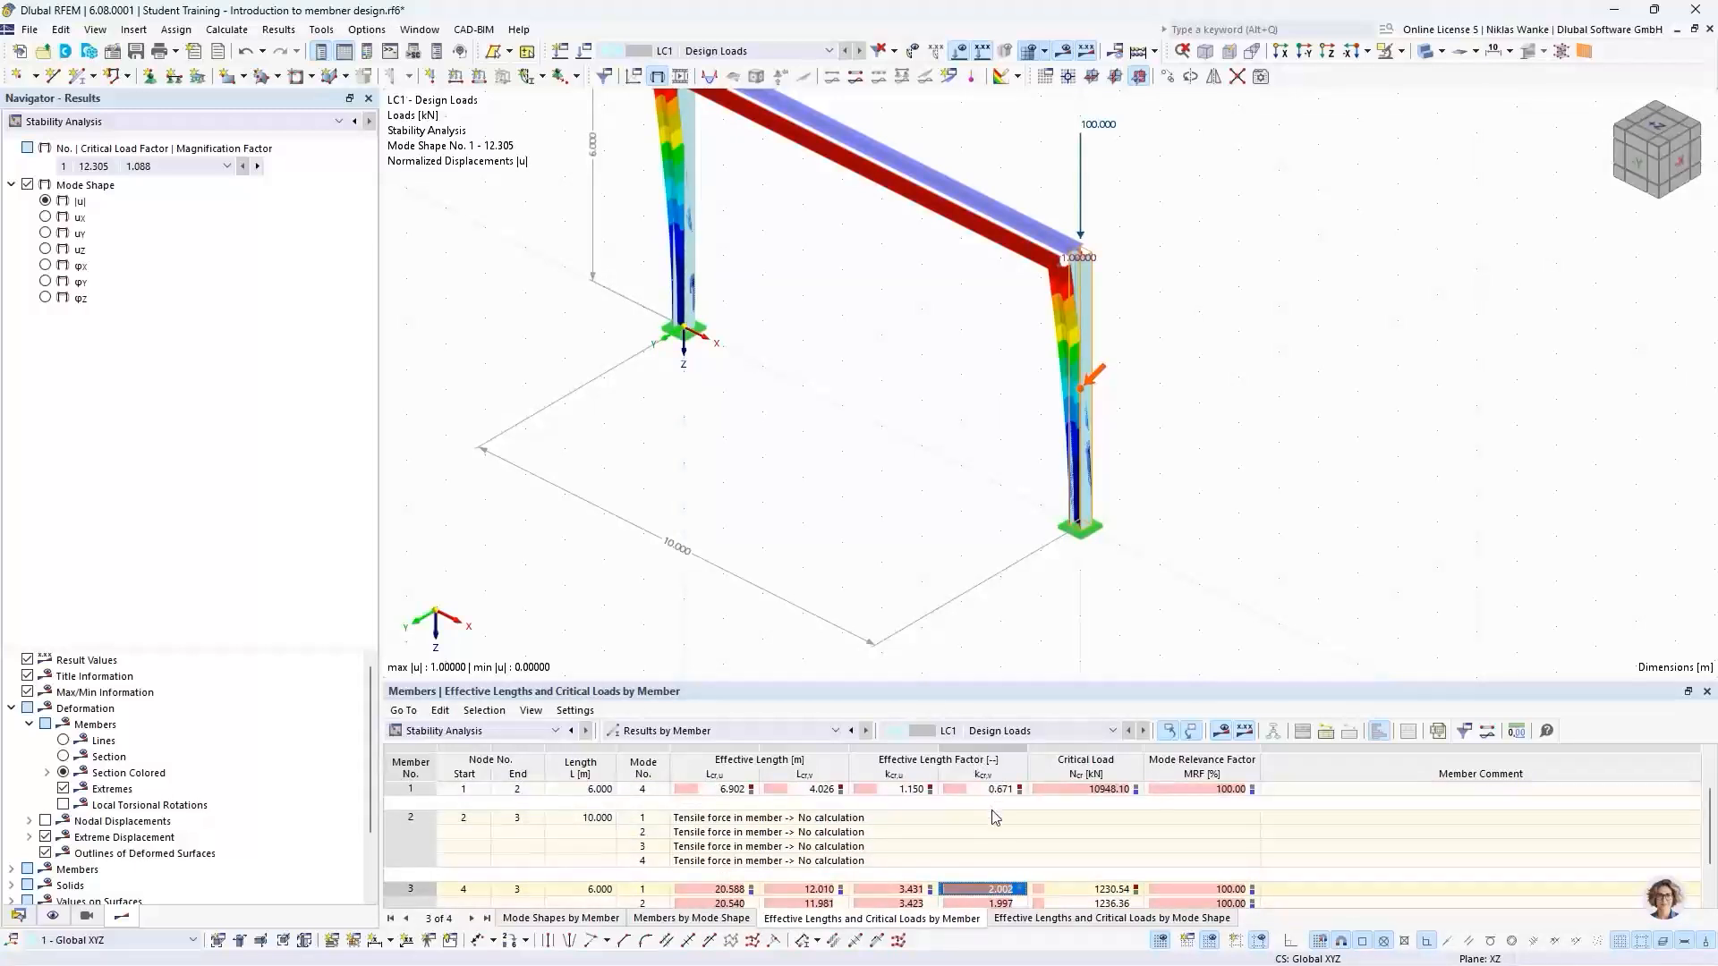
{"action": "scroll", "coordinate": [993, 808], "scroll_direction": "up", "scroll_amount": 1}
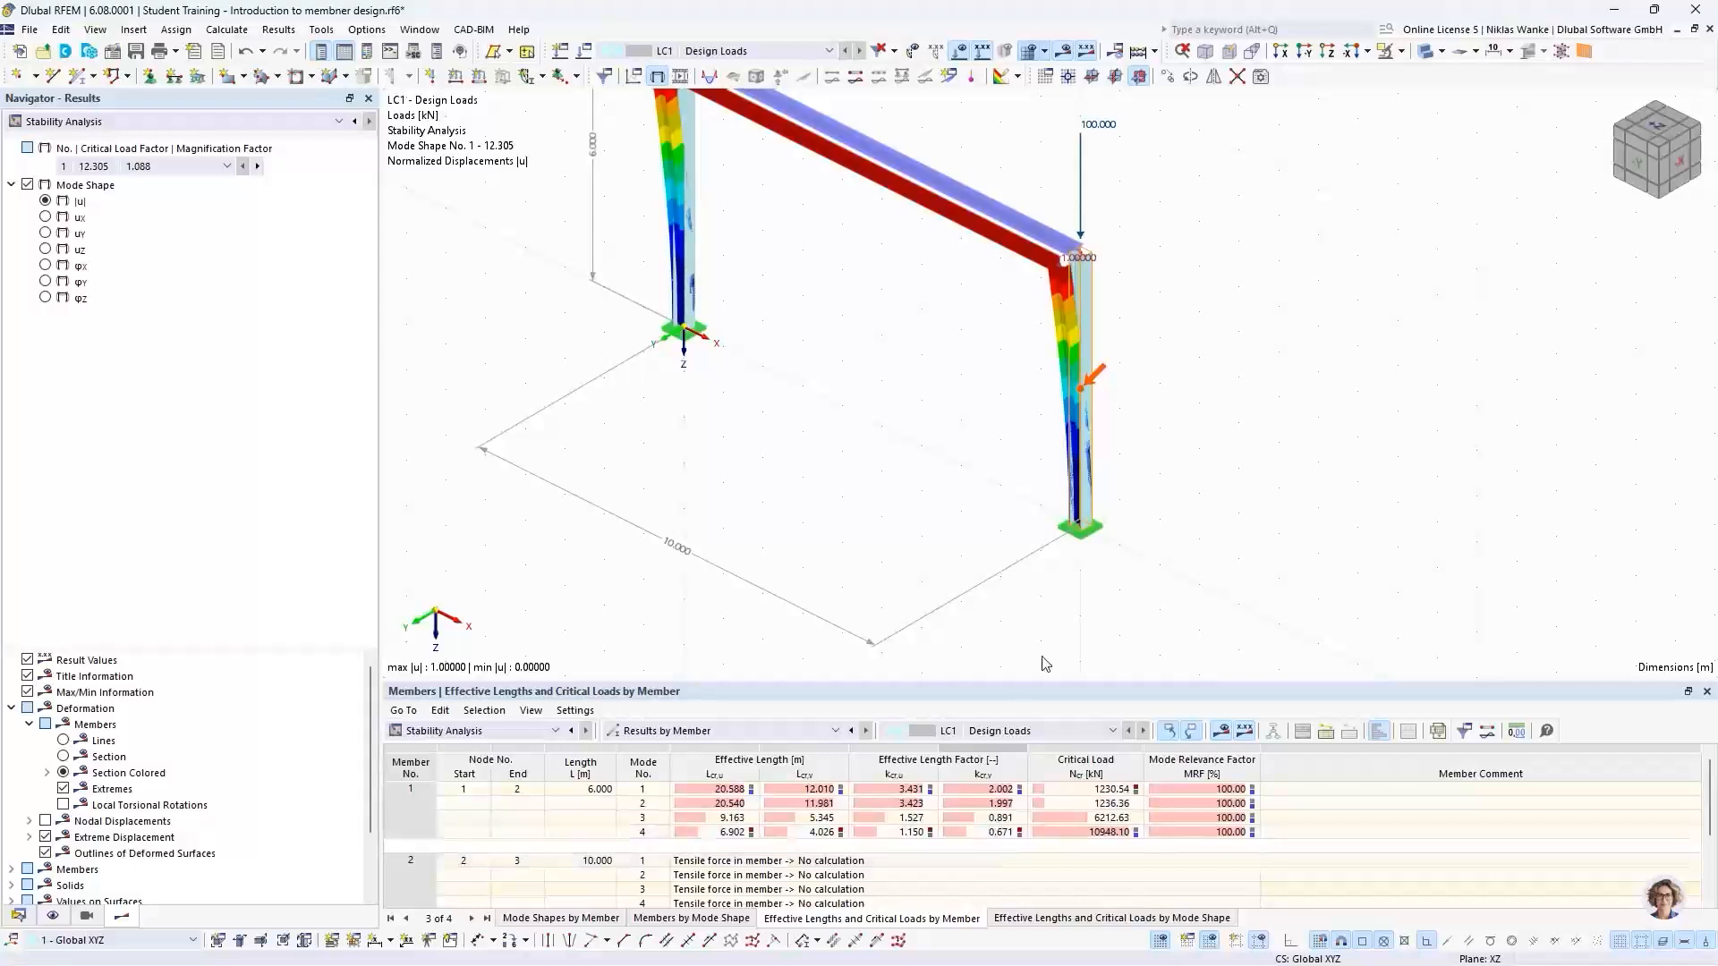
Return to the critical load factors table and check the factor of mode 1 with the whole frame in view
{"action": "middle_click_drag", "start_coordinate": [796, 352], "coordinate": [858, 443]}
{"action": "left_click", "coordinate": [510, 731]}
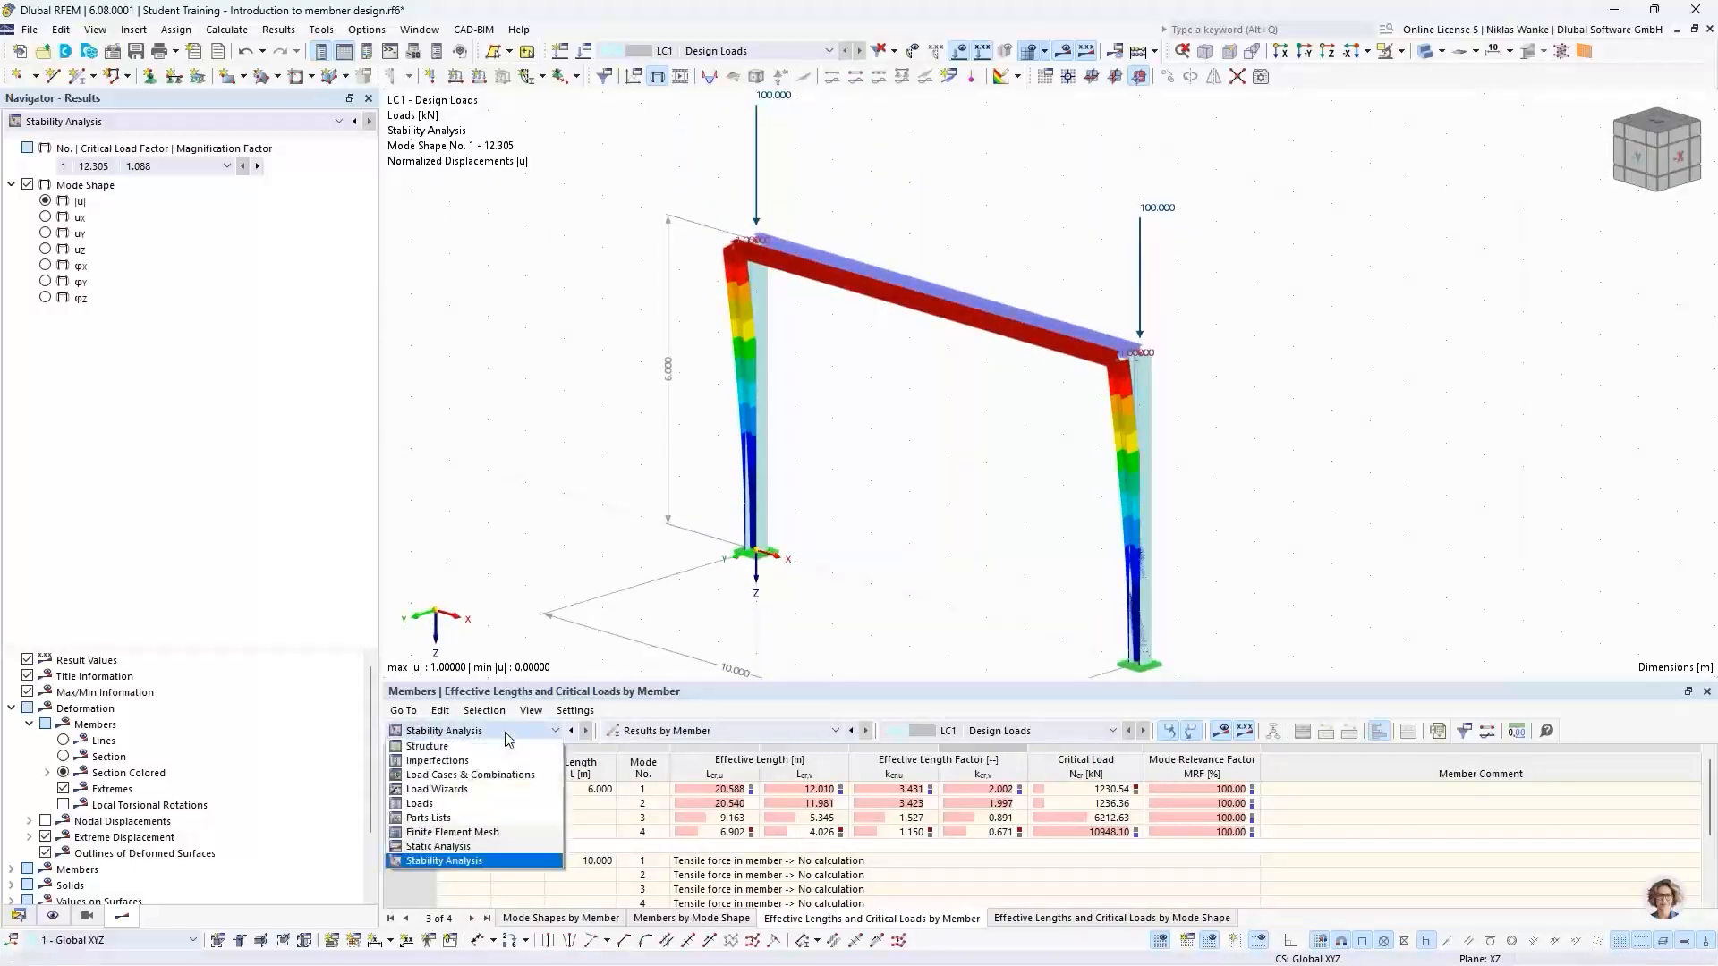
{"action": "left_click", "coordinate": [510, 731]}
{"action": "left_click", "coordinate": [659, 731]}
{"action": "left_click", "coordinate": [666, 747]}
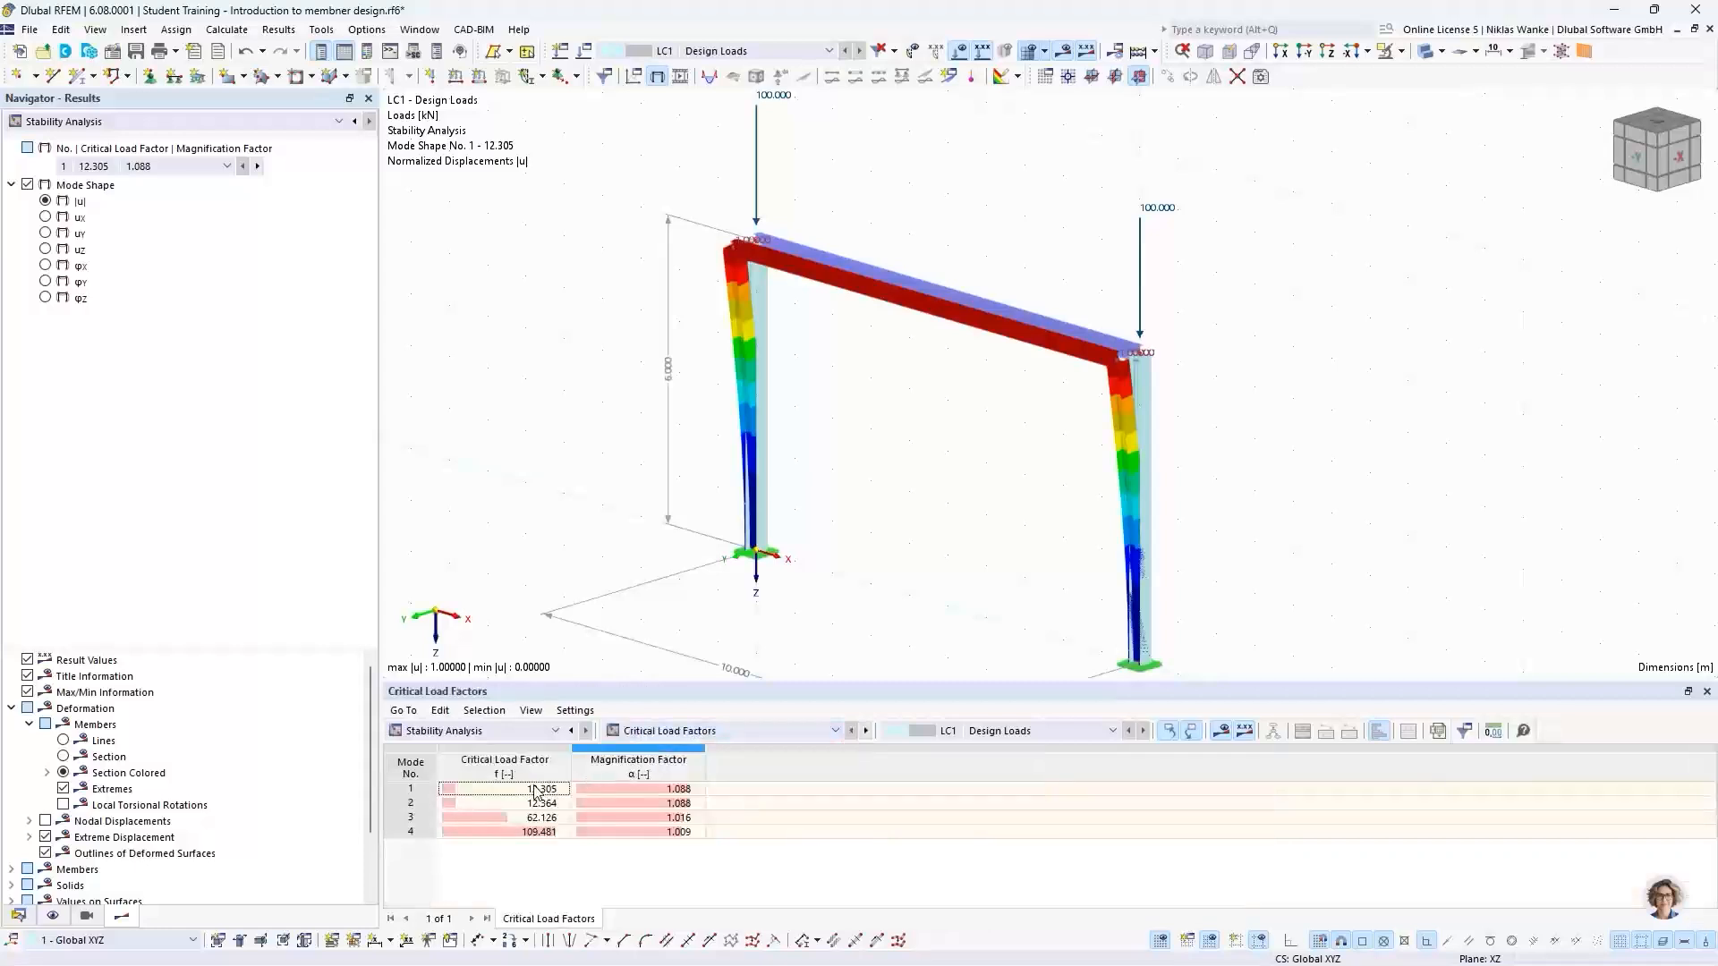
{"action": "left_click", "coordinate": [516, 792]}
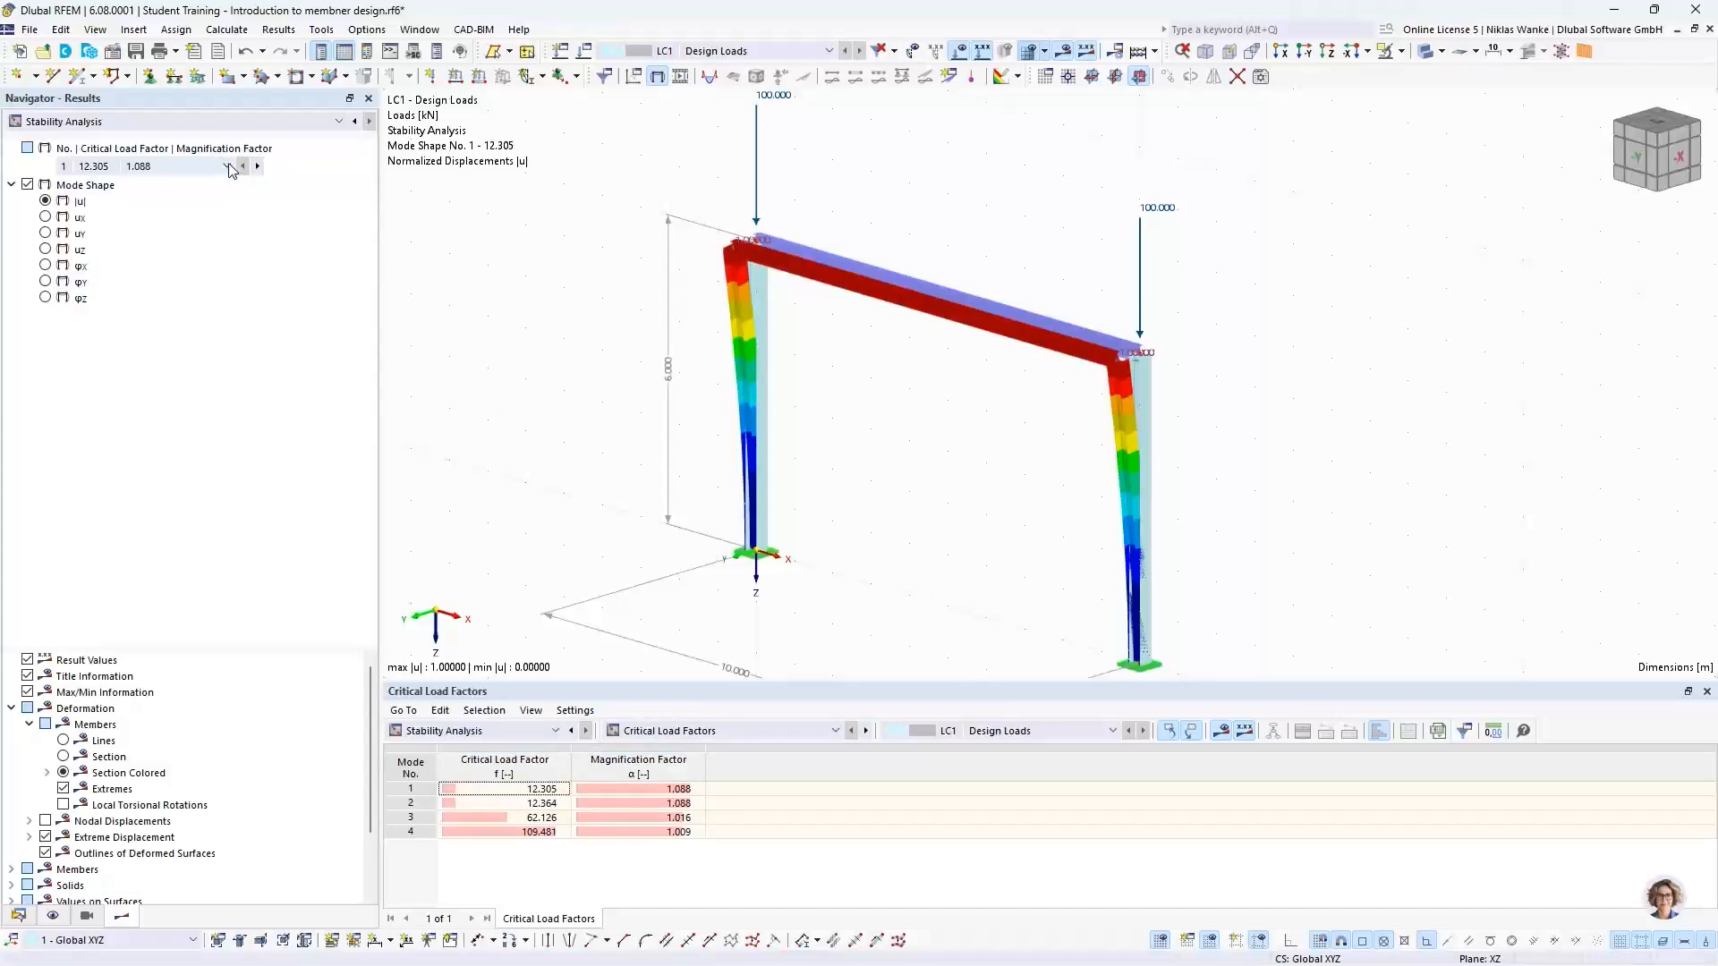
Display mode shape 2 and examine the frame's deformation up close and from above
{"action": "left_click", "coordinate": [257, 166]}
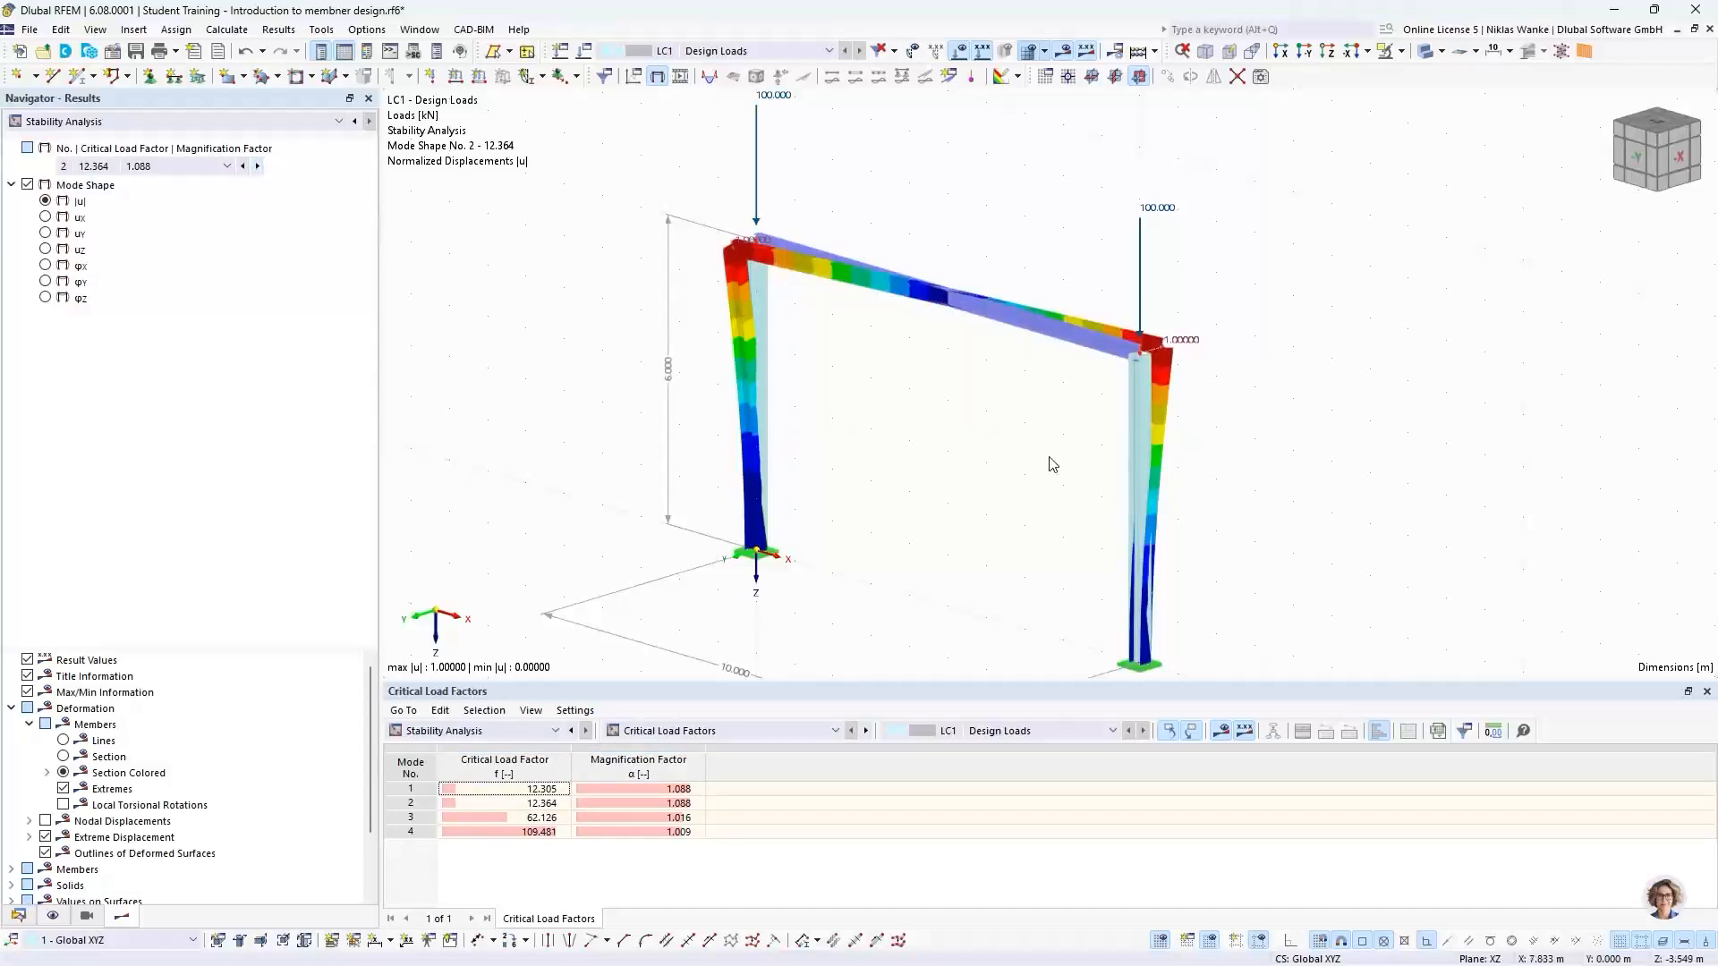
{"action": "middle_click_drag", "start_coordinate": [1046, 460], "coordinate": [1000, 533], "text": "ctrl"}
{"action": "scroll", "coordinate": [1162, 415], "scroll_direction": "up", "scroll_amount": 5}
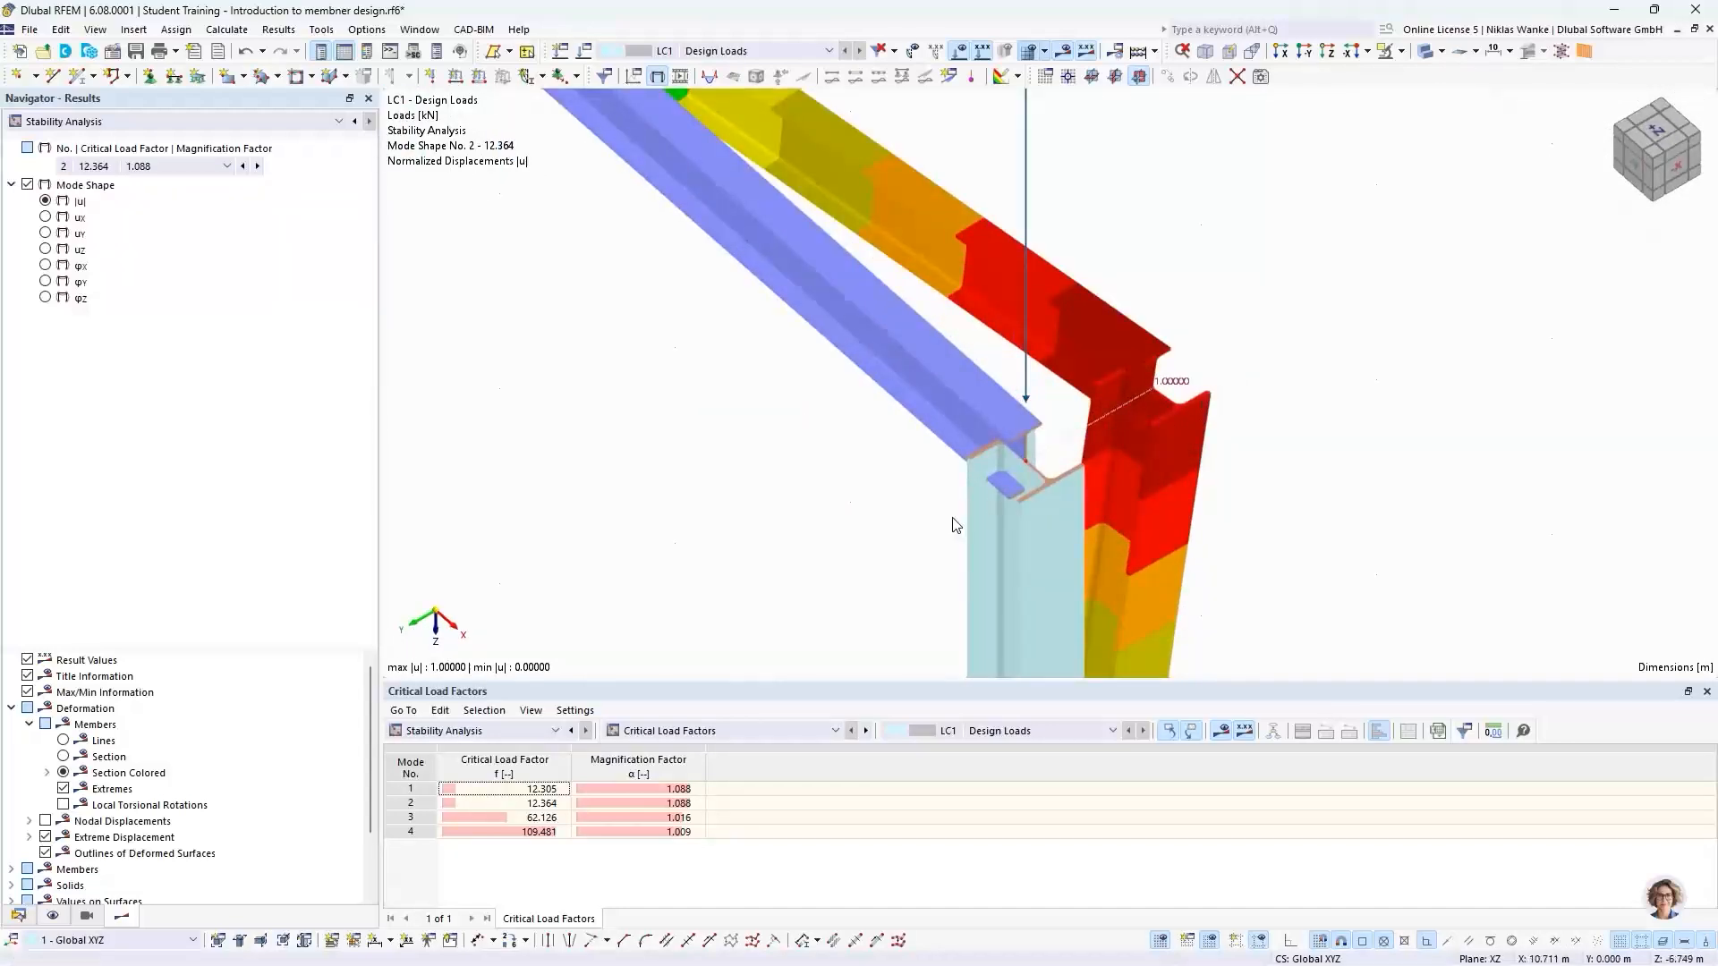
{"action": "scroll", "coordinate": [1092, 459], "scroll_direction": "down", "scroll_amount": 7}
{"action": "middle_click_drag", "start_coordinate": [932, 426], "coordinate": [1038, 508], "text": "ctrl"}
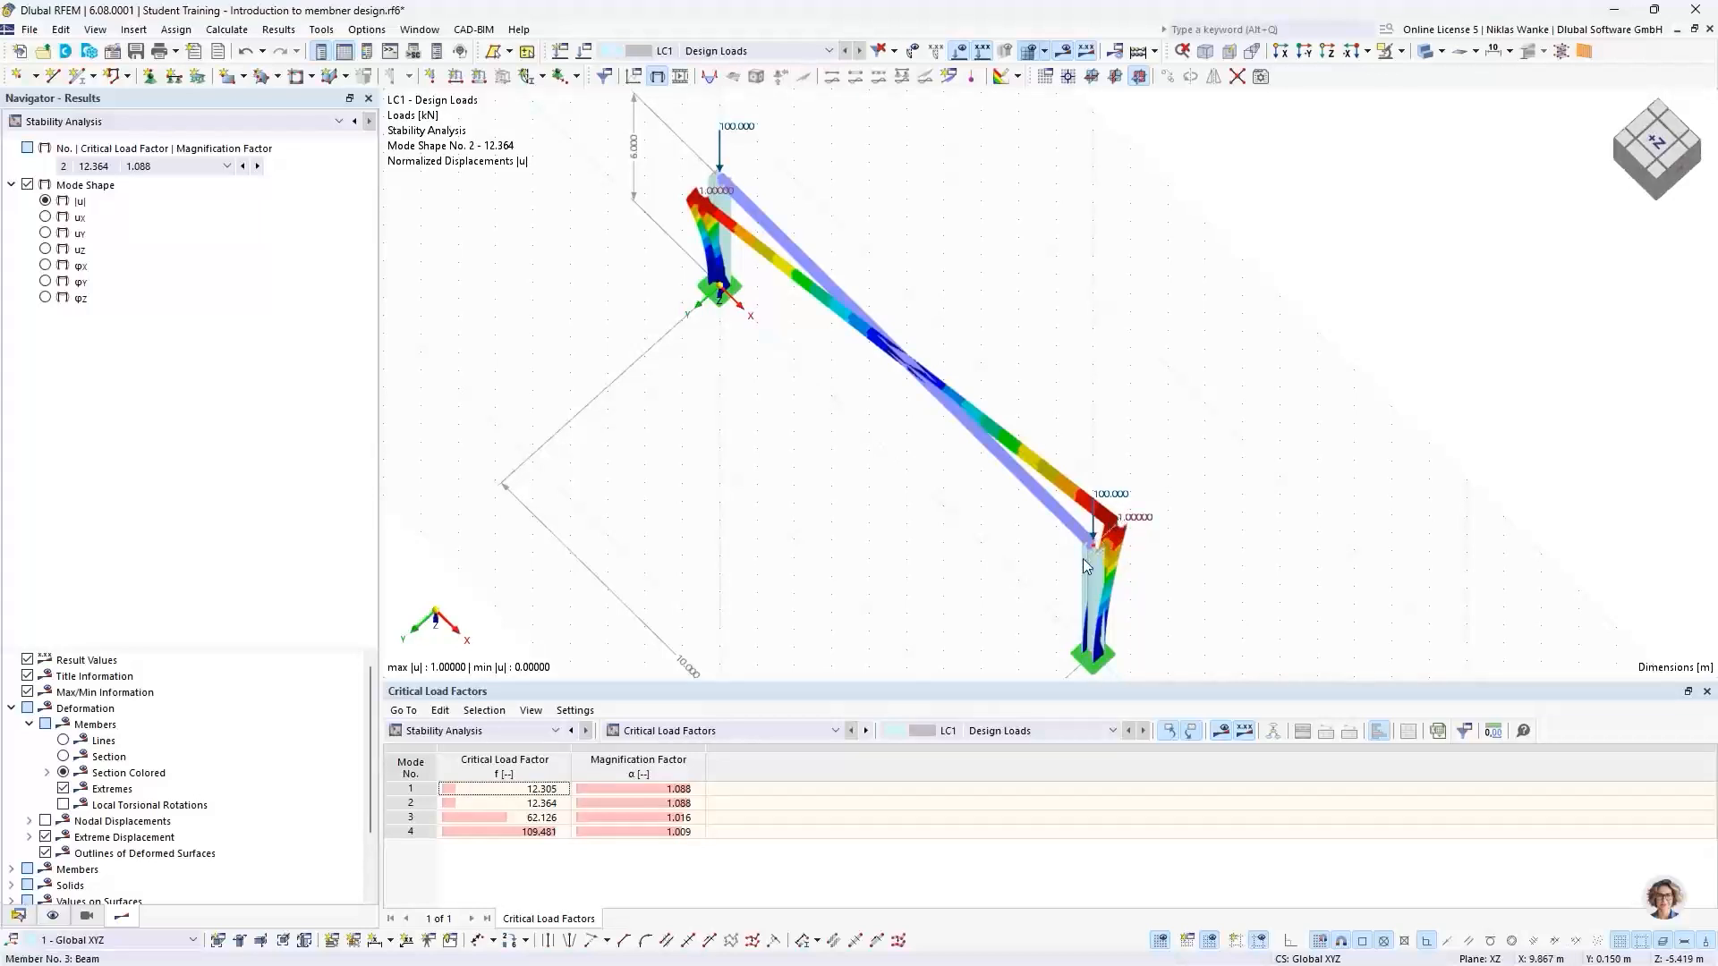
{"action": "middle_click_drag", "start_coordinate": [1056, 569], "coordinate": [1062, 552], "text": "ctrl"}
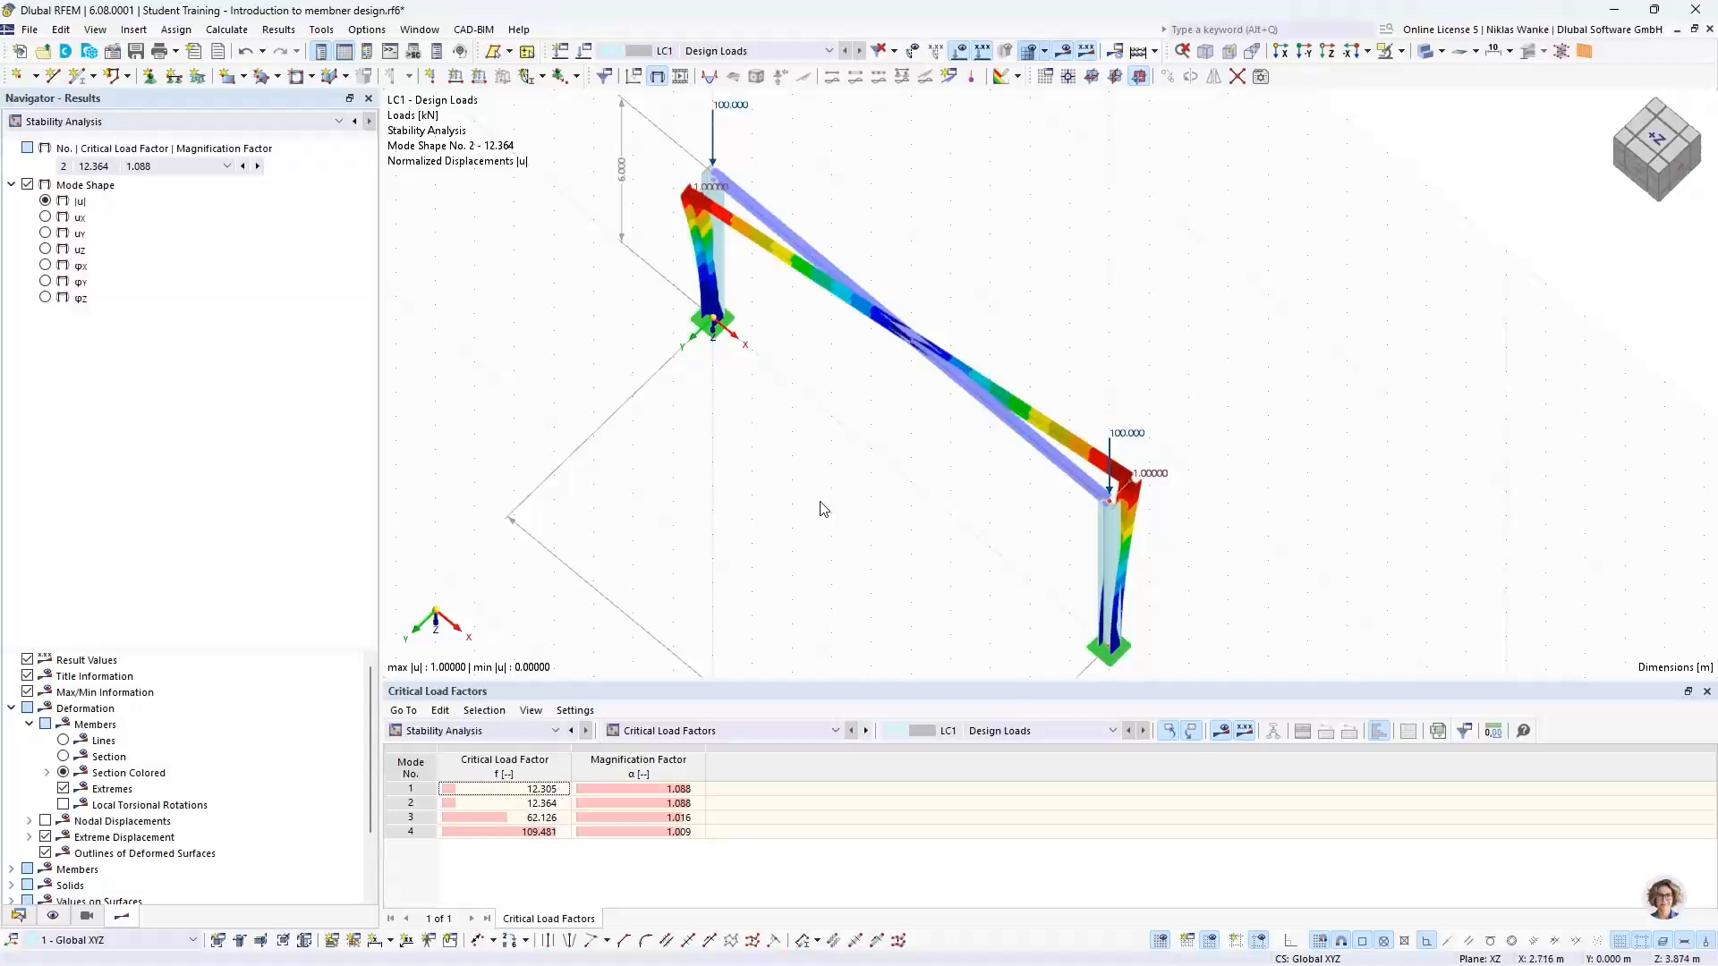
Display mode shape 3 and examine the sway in the front view and the deformed corner up close
{"action": "left_click", "coordinate": [257, 166]}
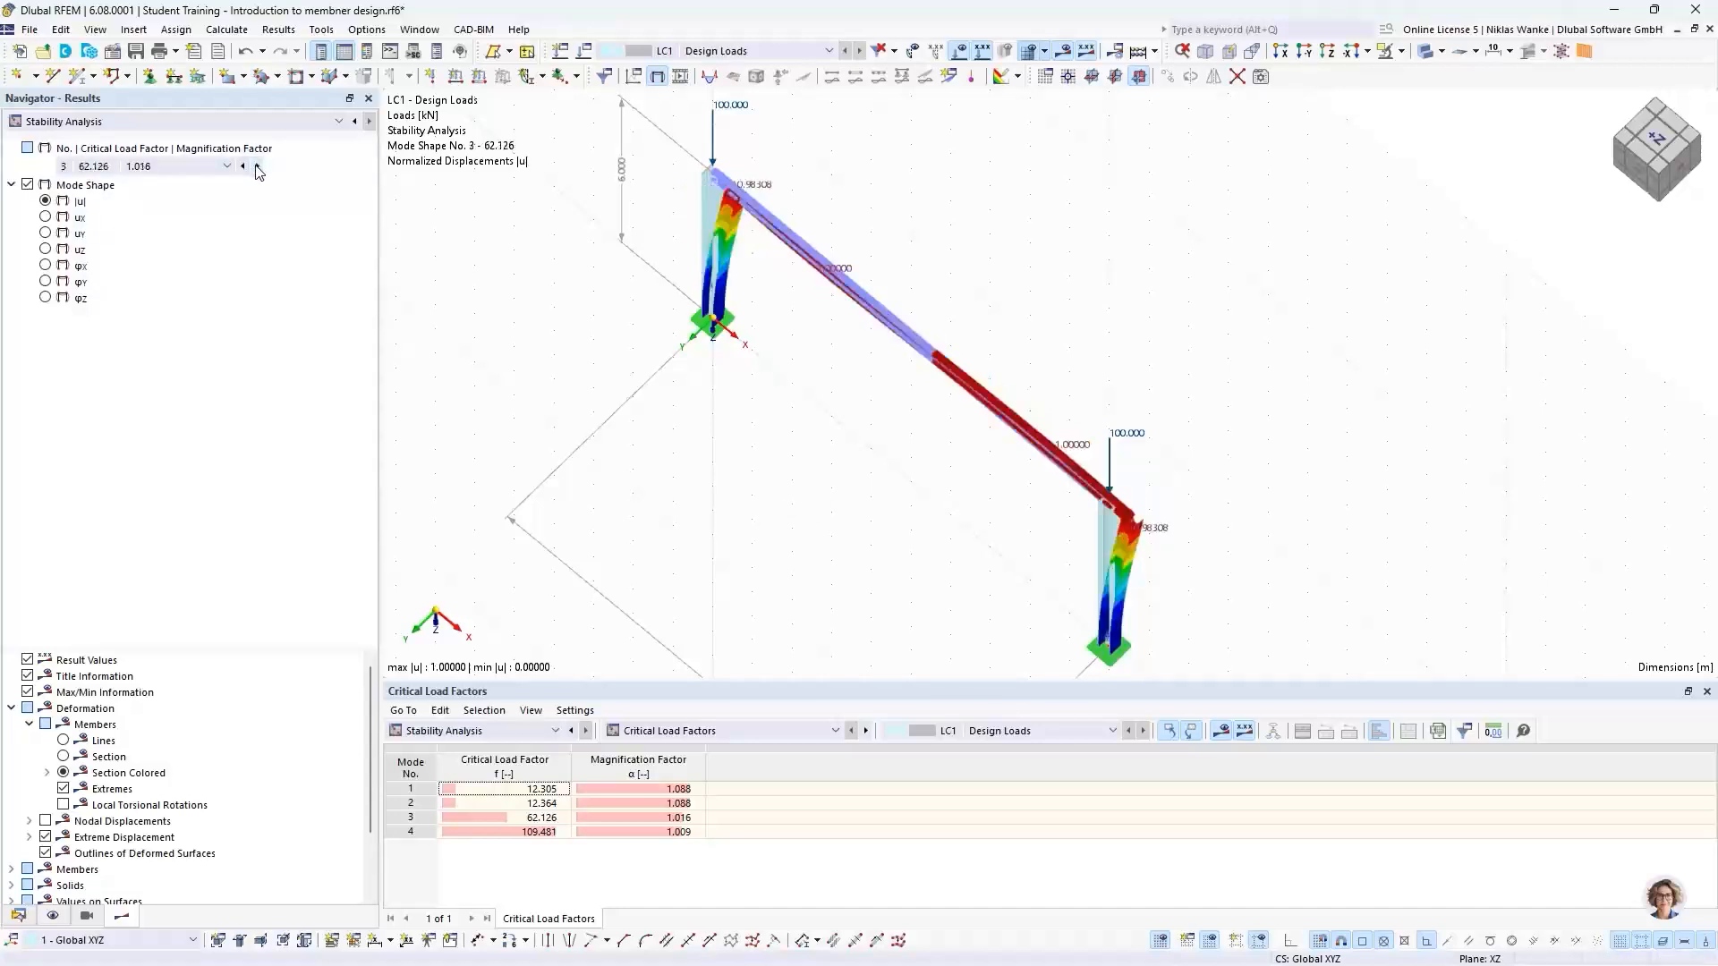
{"action": "middle_click_drag", "start_coordinate": [870, 549], "coordinate": [1016, 367], "text": "ctrl"}
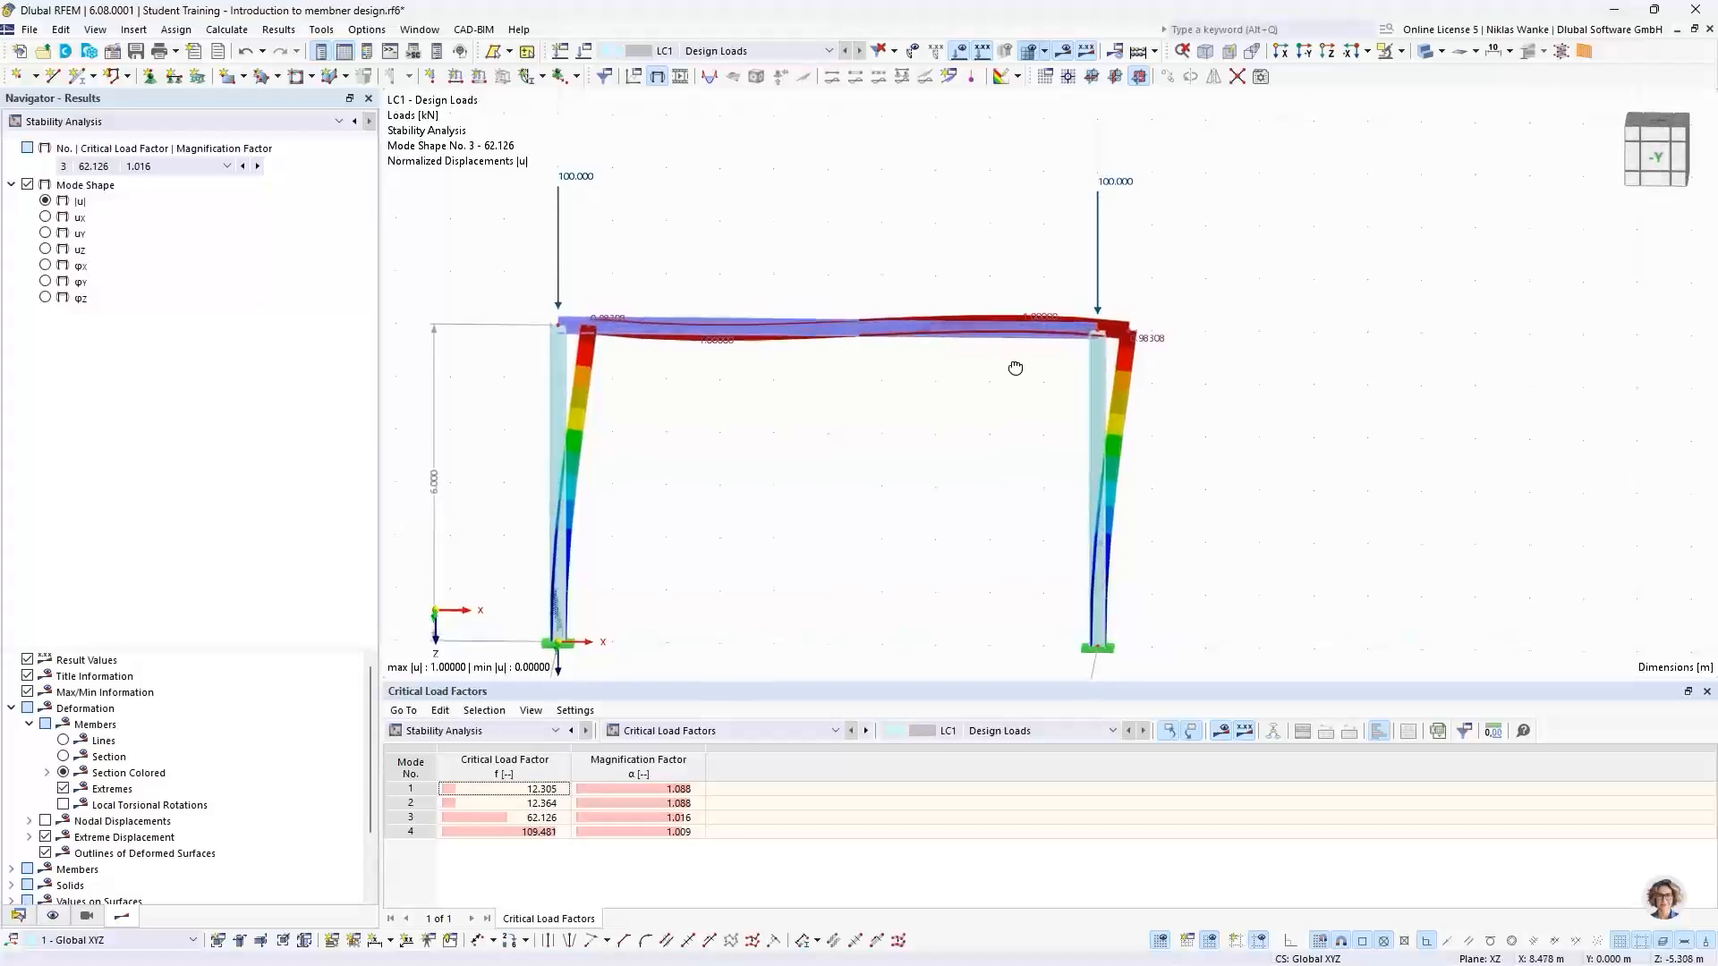
{"action": "middle_click_drag", "start_coordinate": [896, 457], "coordinate": [967, 409]}
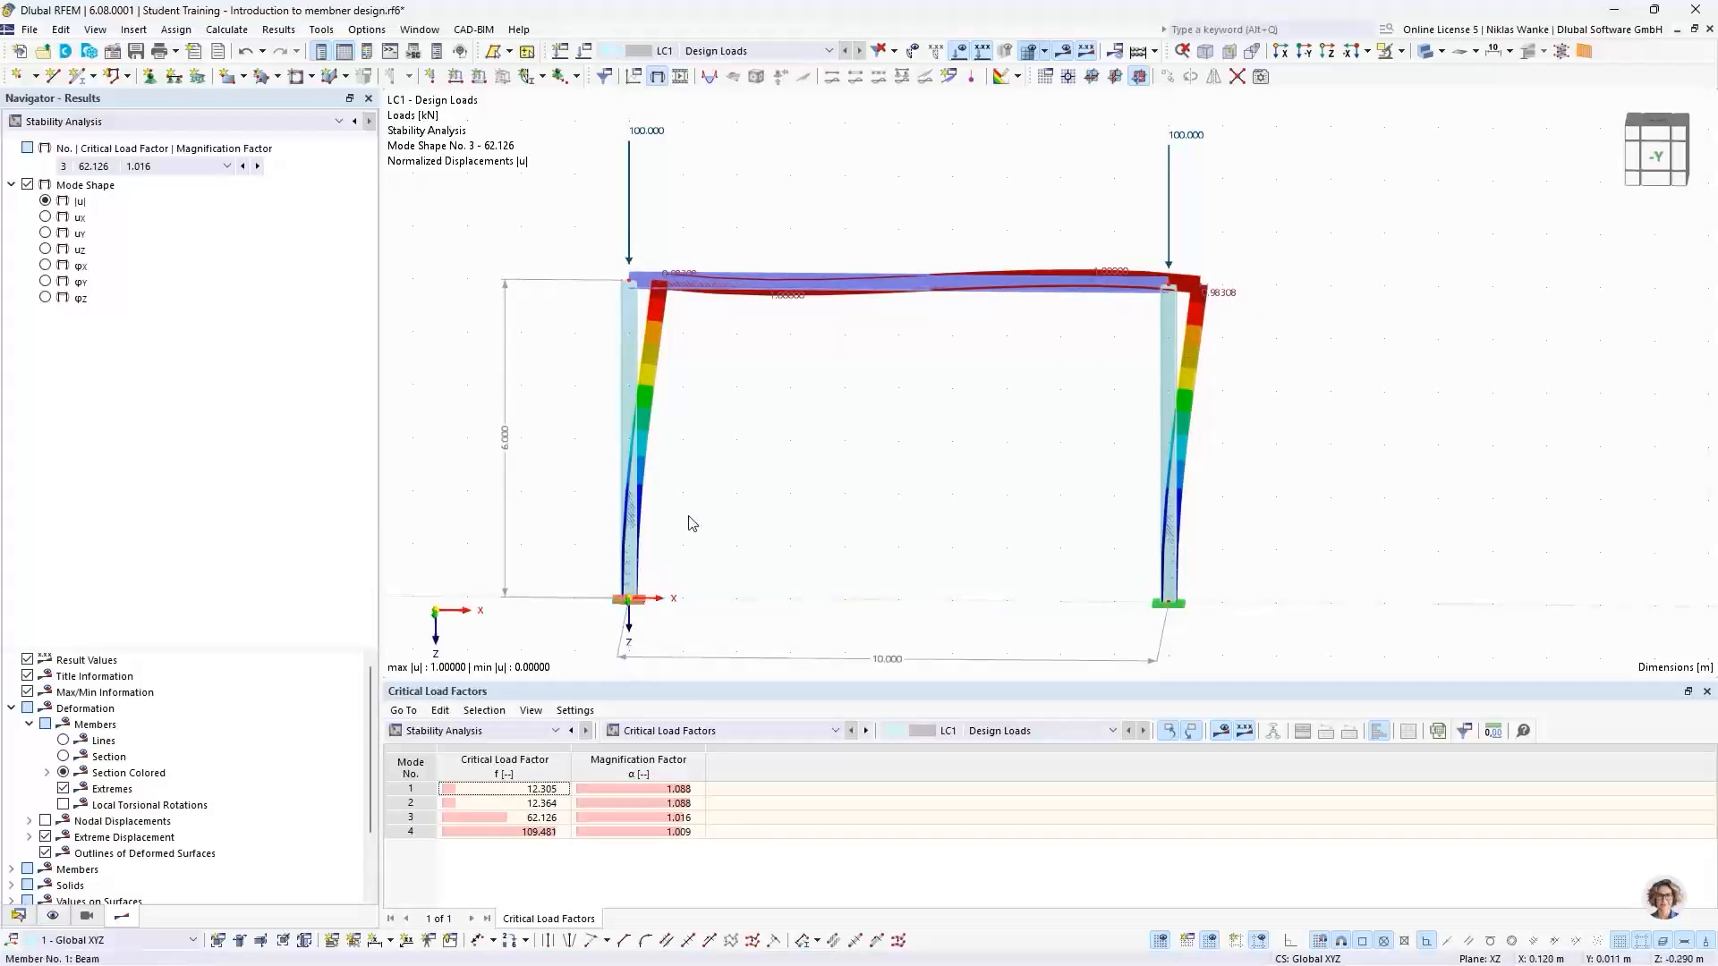
{"action": "scroll", "coordinate": [642, 382], "scroll_direction": "up", "scroll_amount": 5}
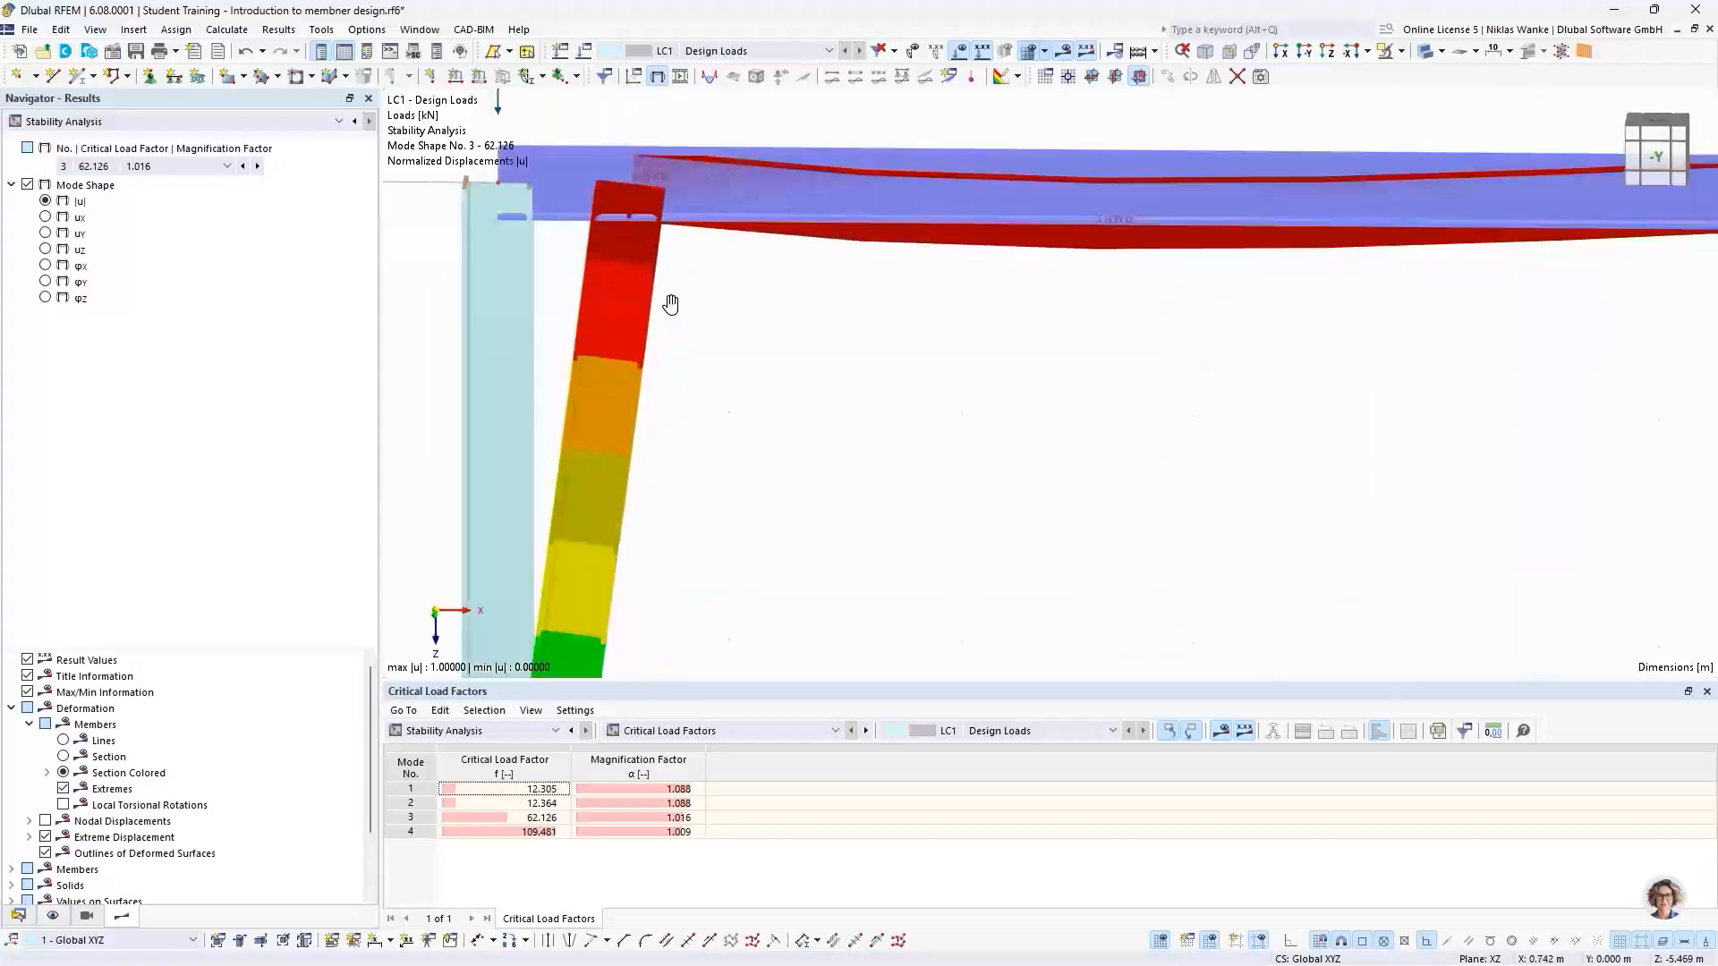
{"action": "scroll", "coordinate": [669, 391], "scroll_direction": "up", "scroll_amount": 4}
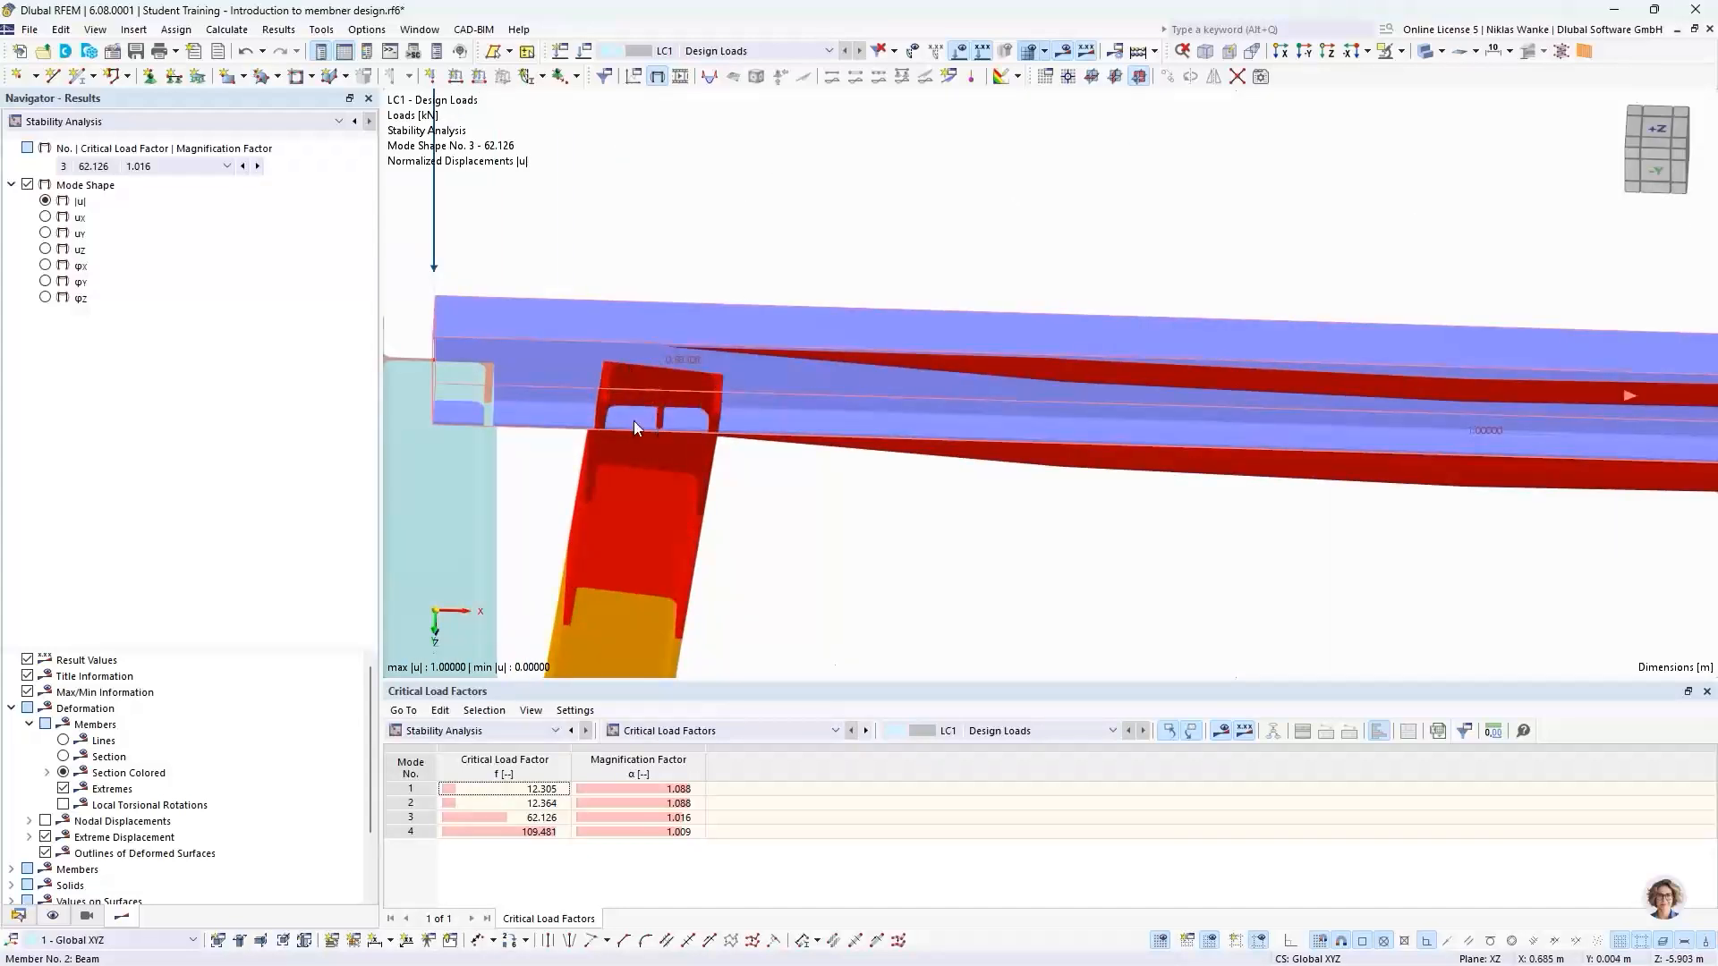
{"action": "scroll", "coordinate": [662, 394], "scroll_direction": "down", "scroll_amount": 8}
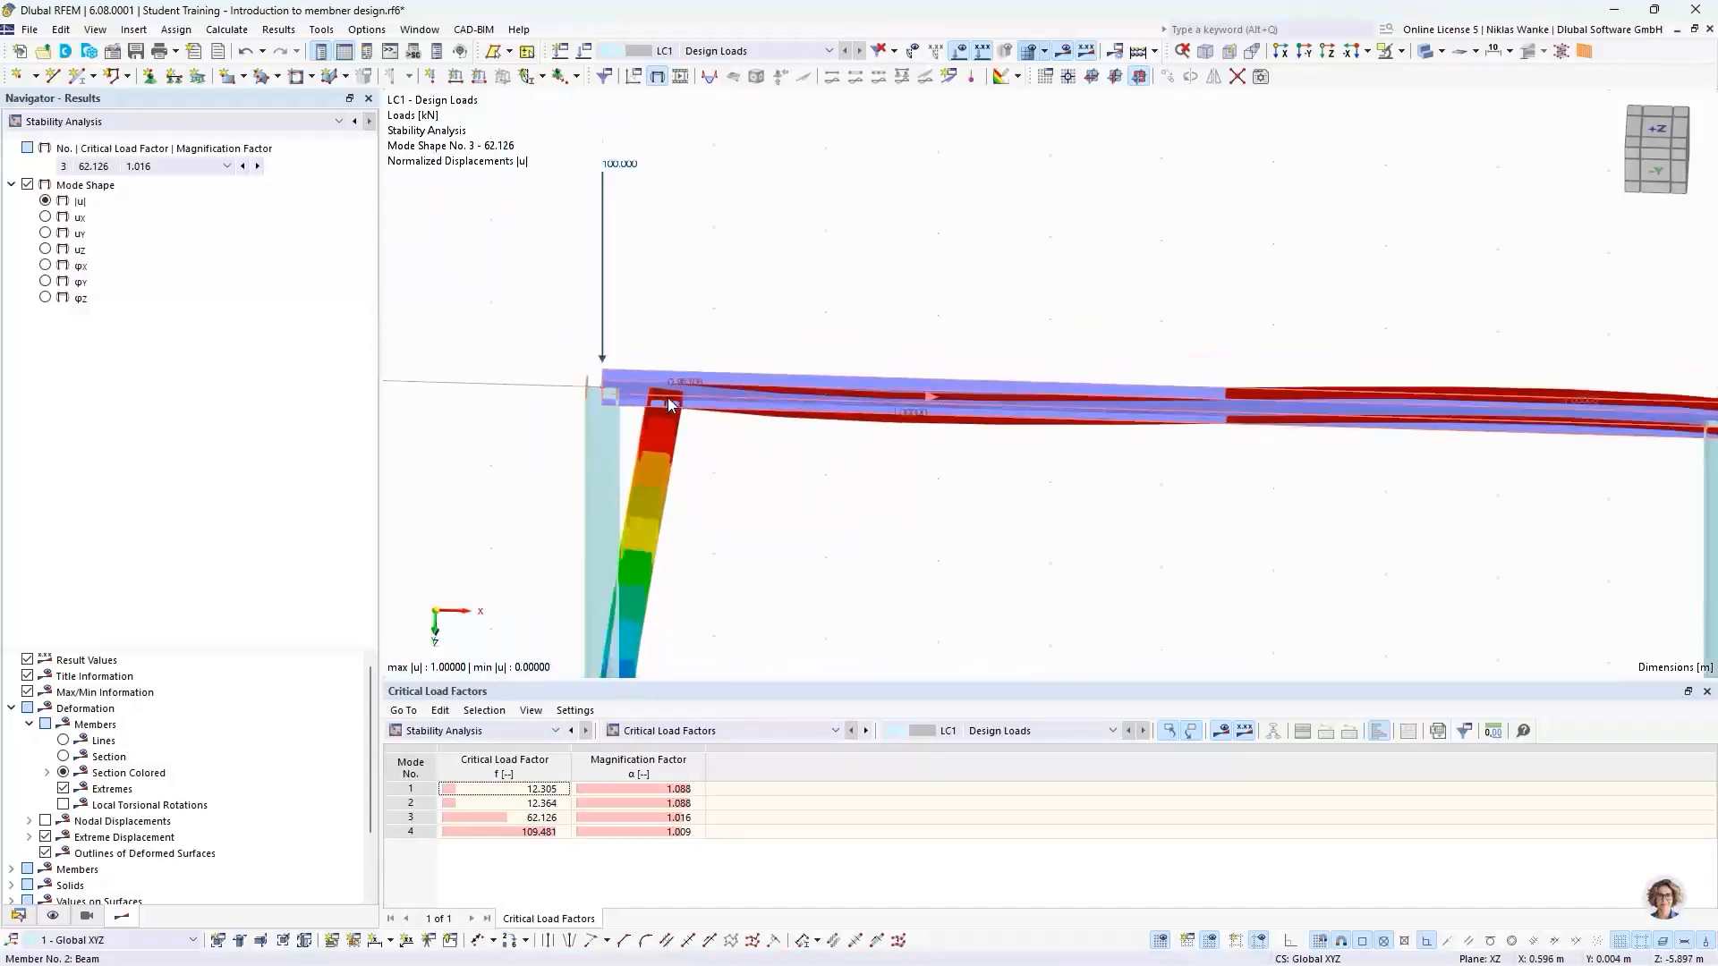
{"action": "middle_click_drag", "start_coordinate": [662, 391], "coordinate": [651, 363]}
{"action": "middle_click_drag", "start_coordinate": [651, 363], "coordinate": [660, 328], "text": "ctrl"}
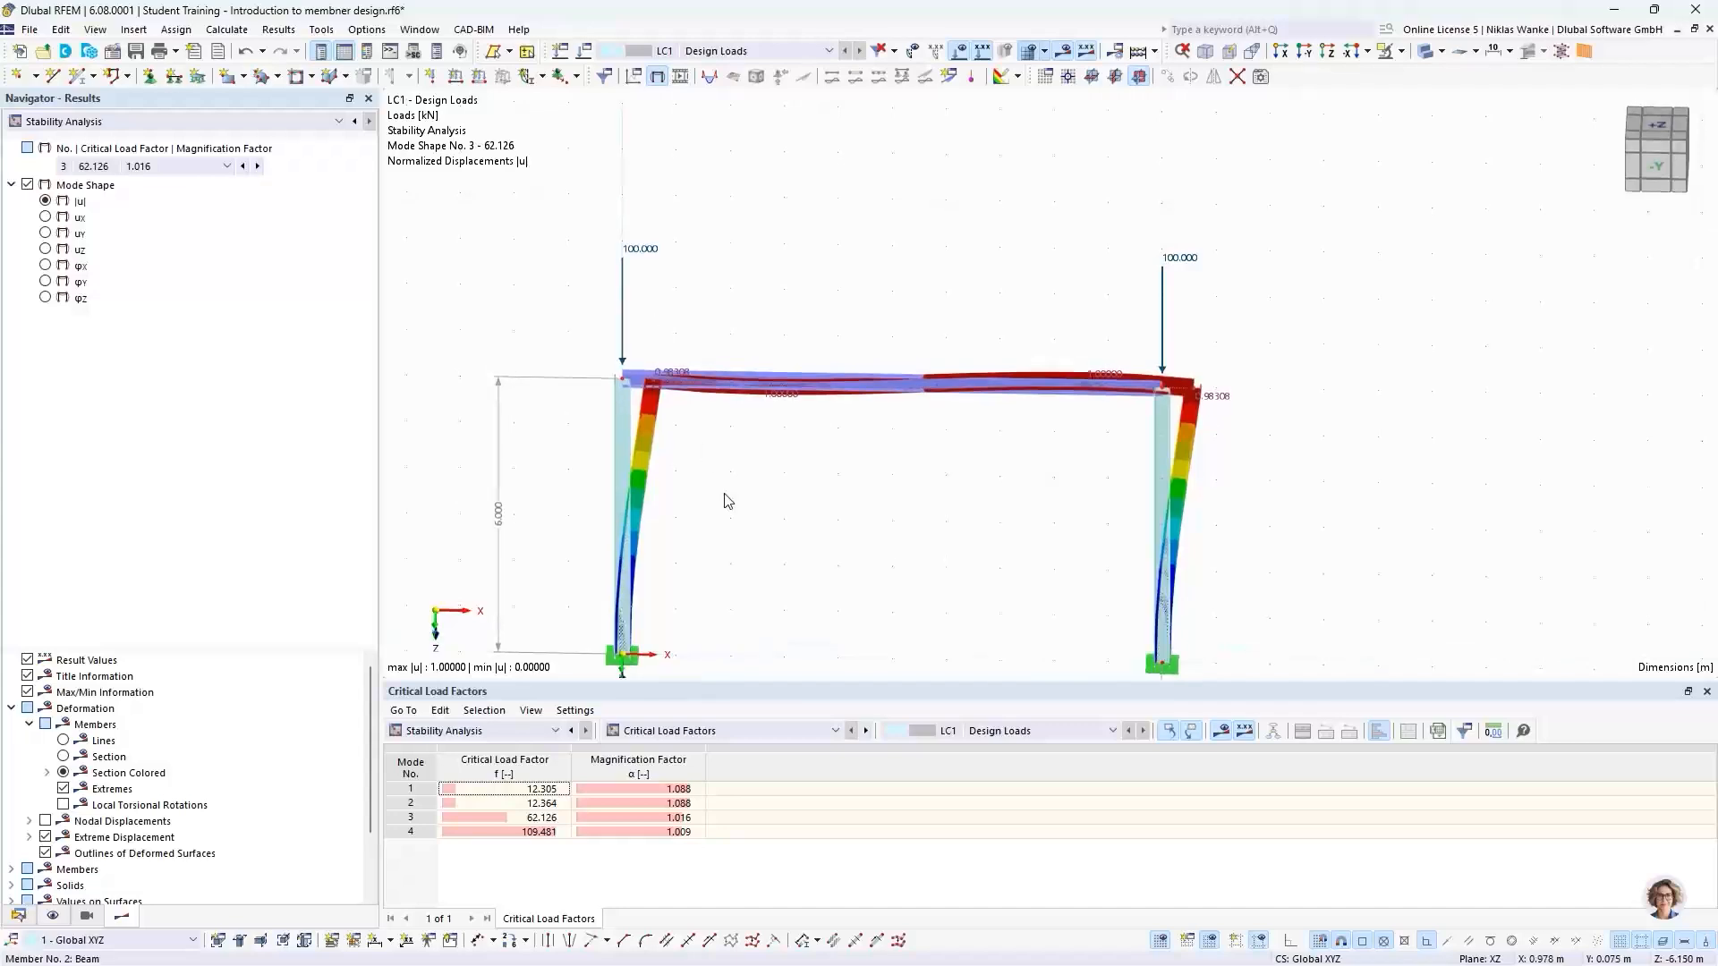
{"action": "middle_click_drag", "start_coordinate": [729, 510], "coordinate": [735, 385]}
{"action": "middle_click_drag", "start_coordinate": [734, 385], "coordinate": [741, 268], "text": "ctrl"}
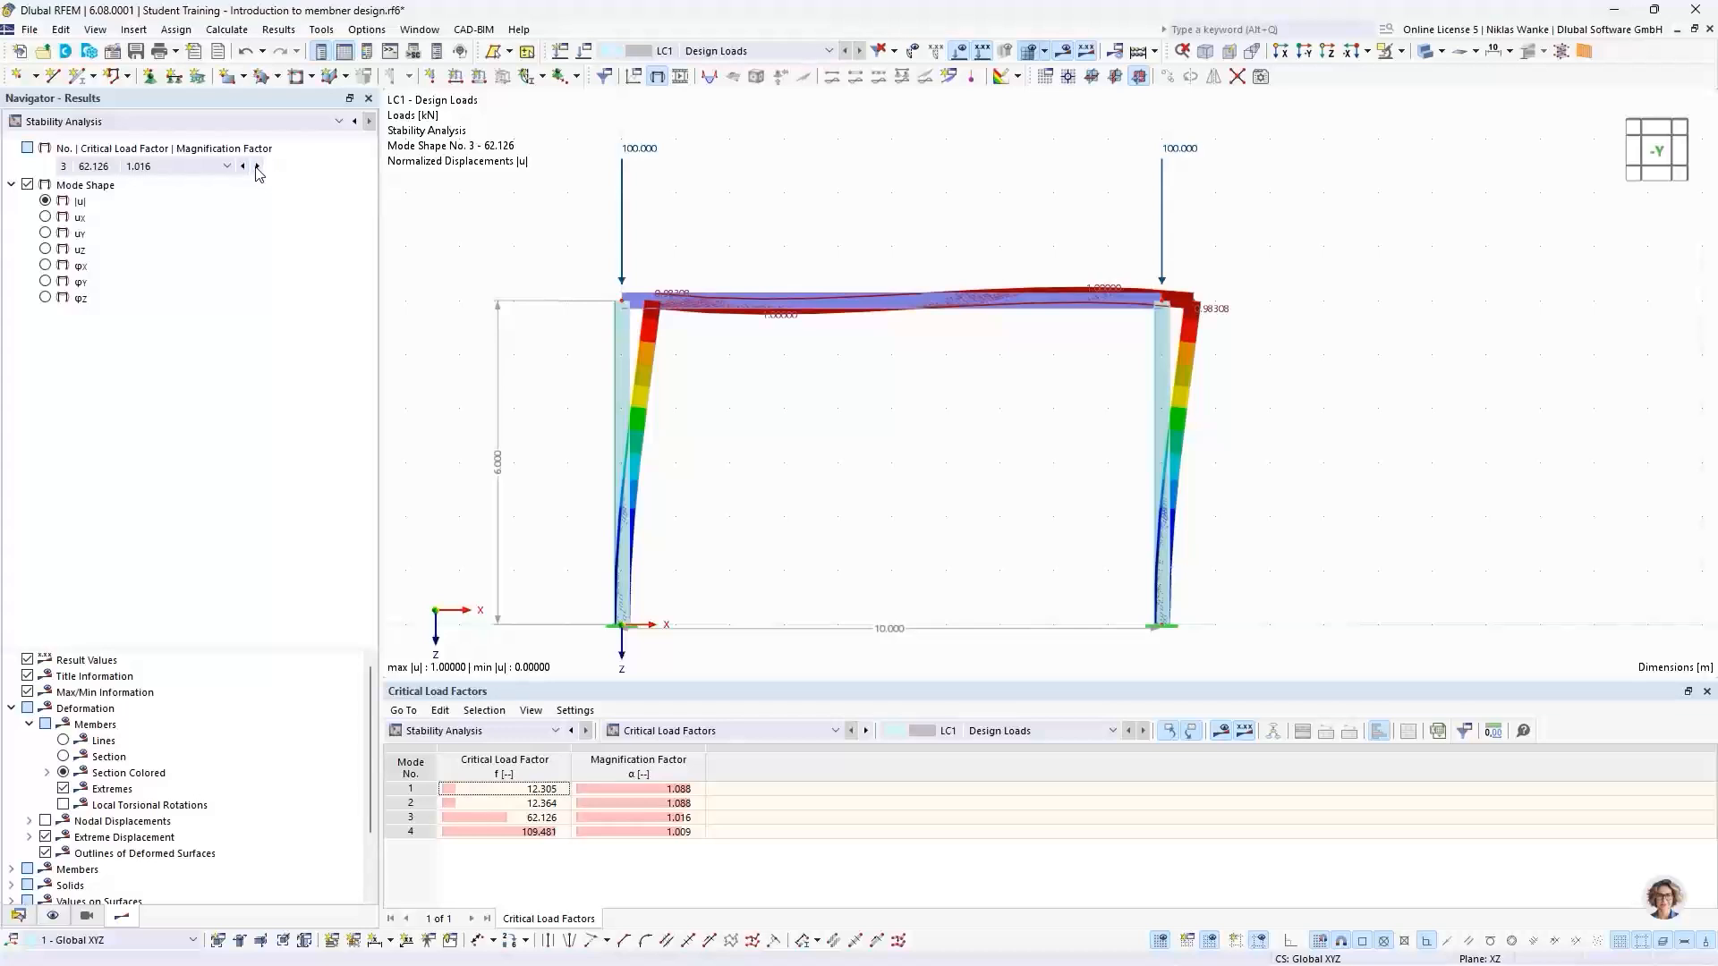
Check mode 3's critical load factor against the nodal loads and reopen the effective lengths and critical loads by member
{"action": "left_click", "coordinate": [525, 819]}
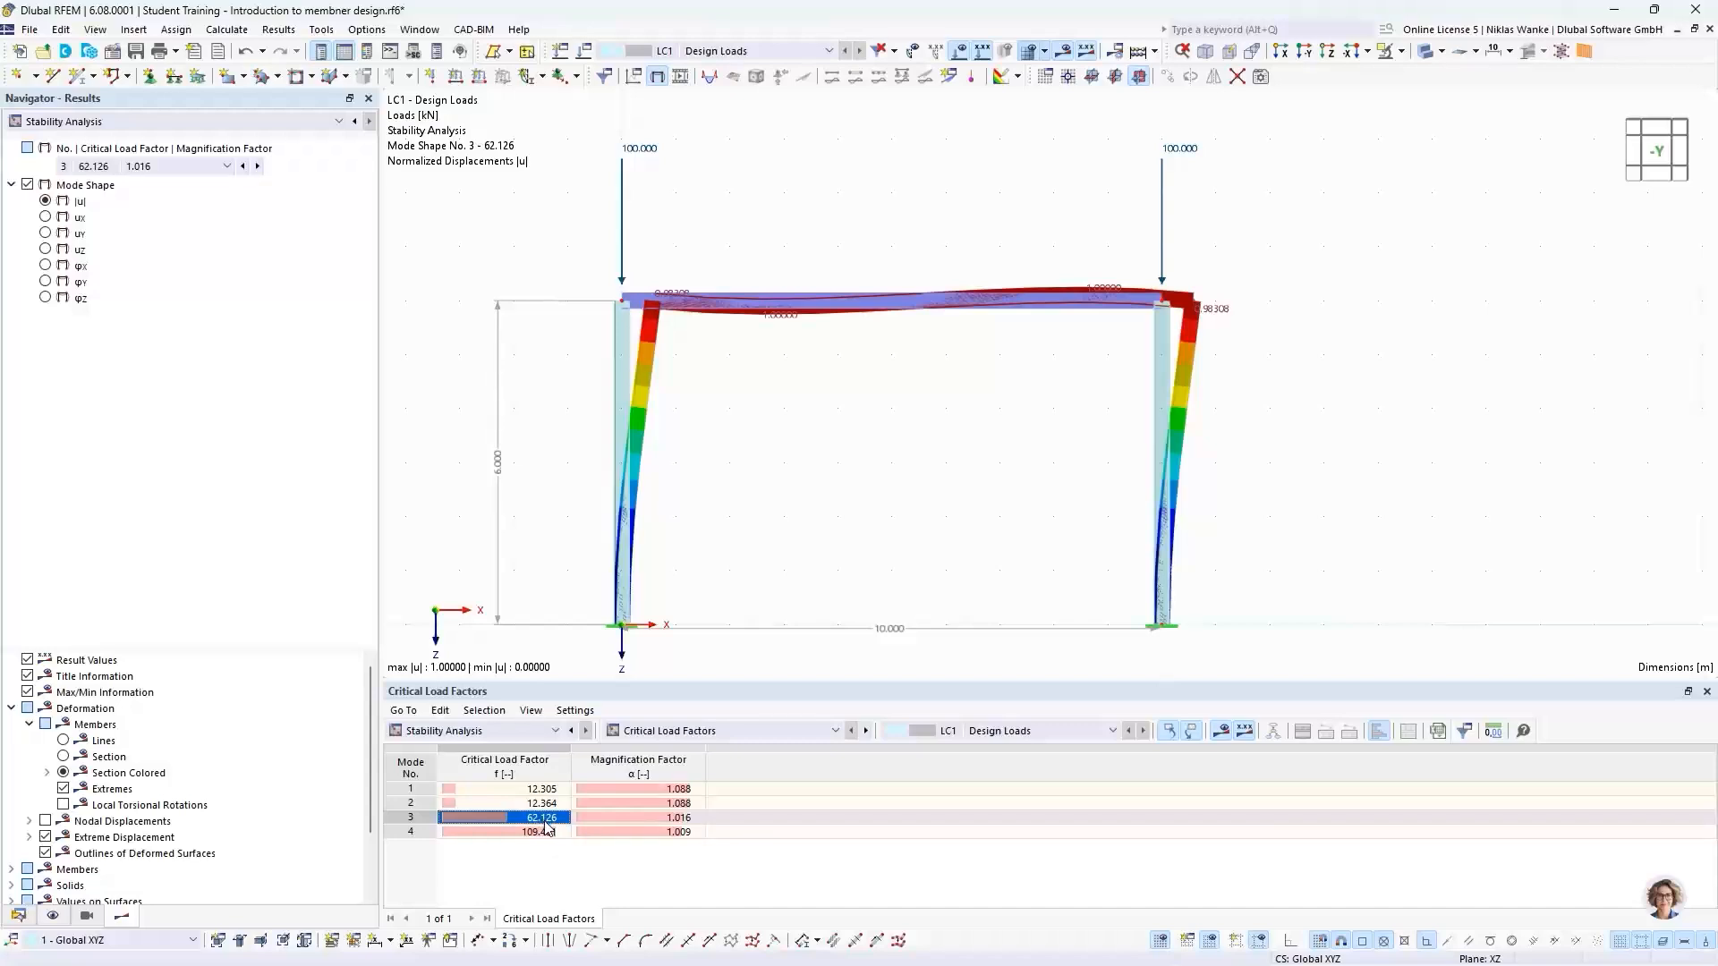
{"action": "left_click", "coordinate": [642, 150]}
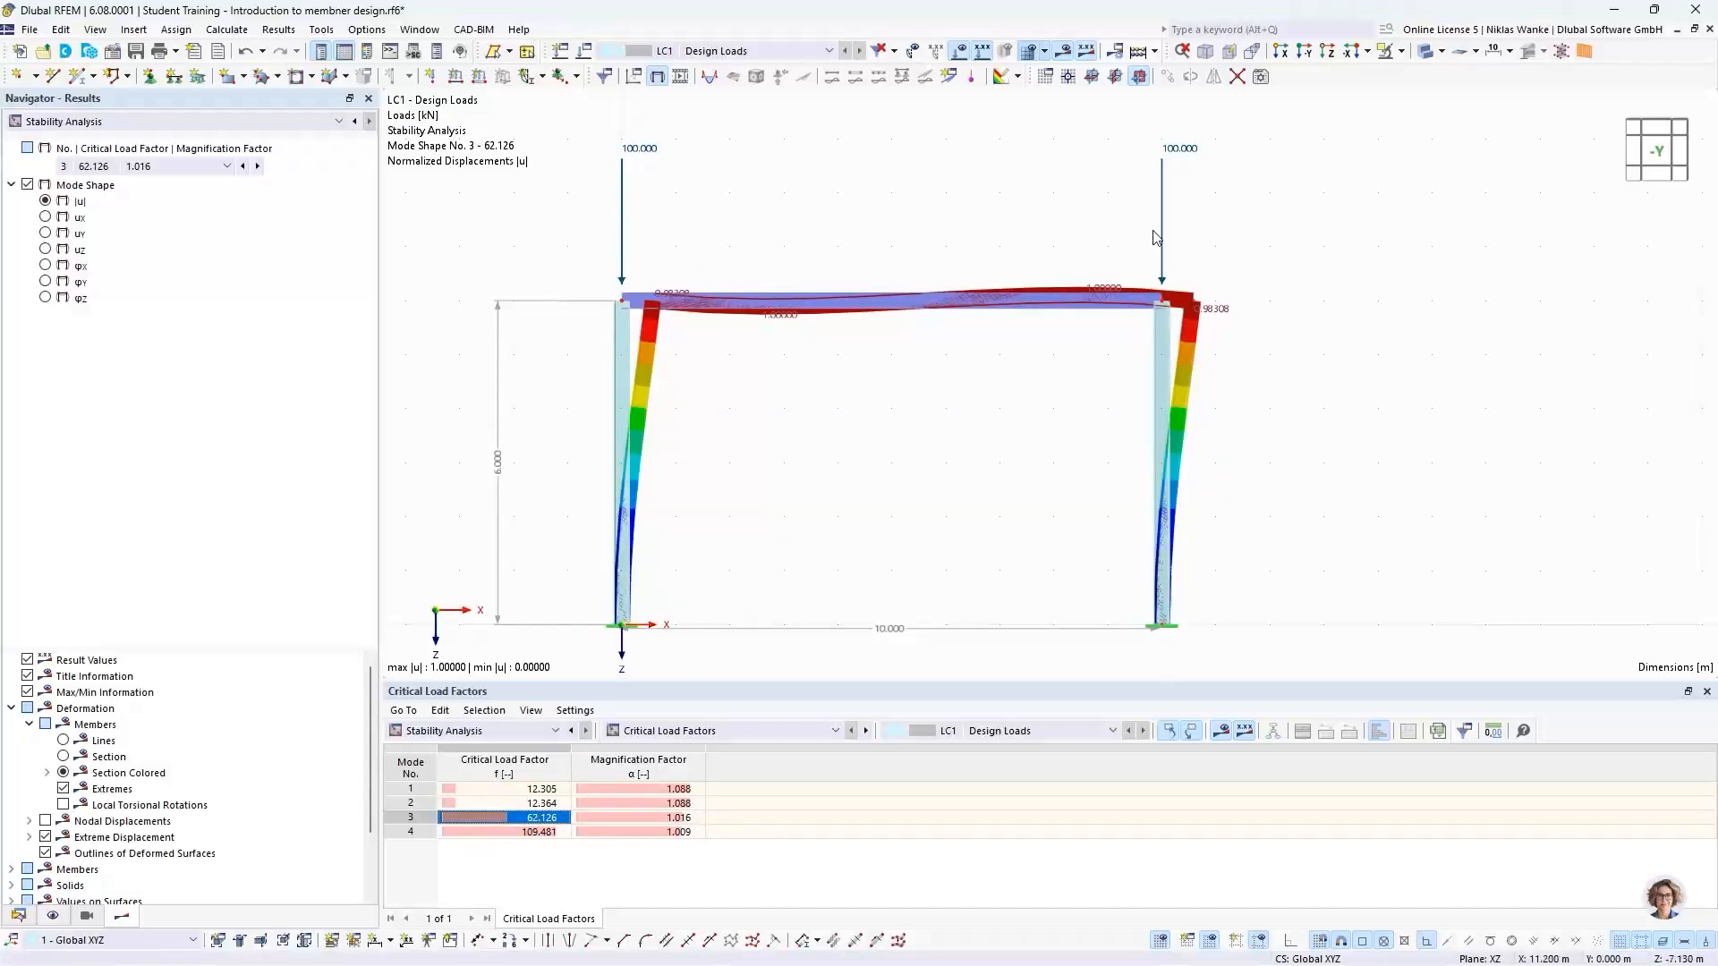
{"action": "middle_click_drag", "start_coordinate": [561, 476], "coordinate": [761, 514], "text": "ctrl"}
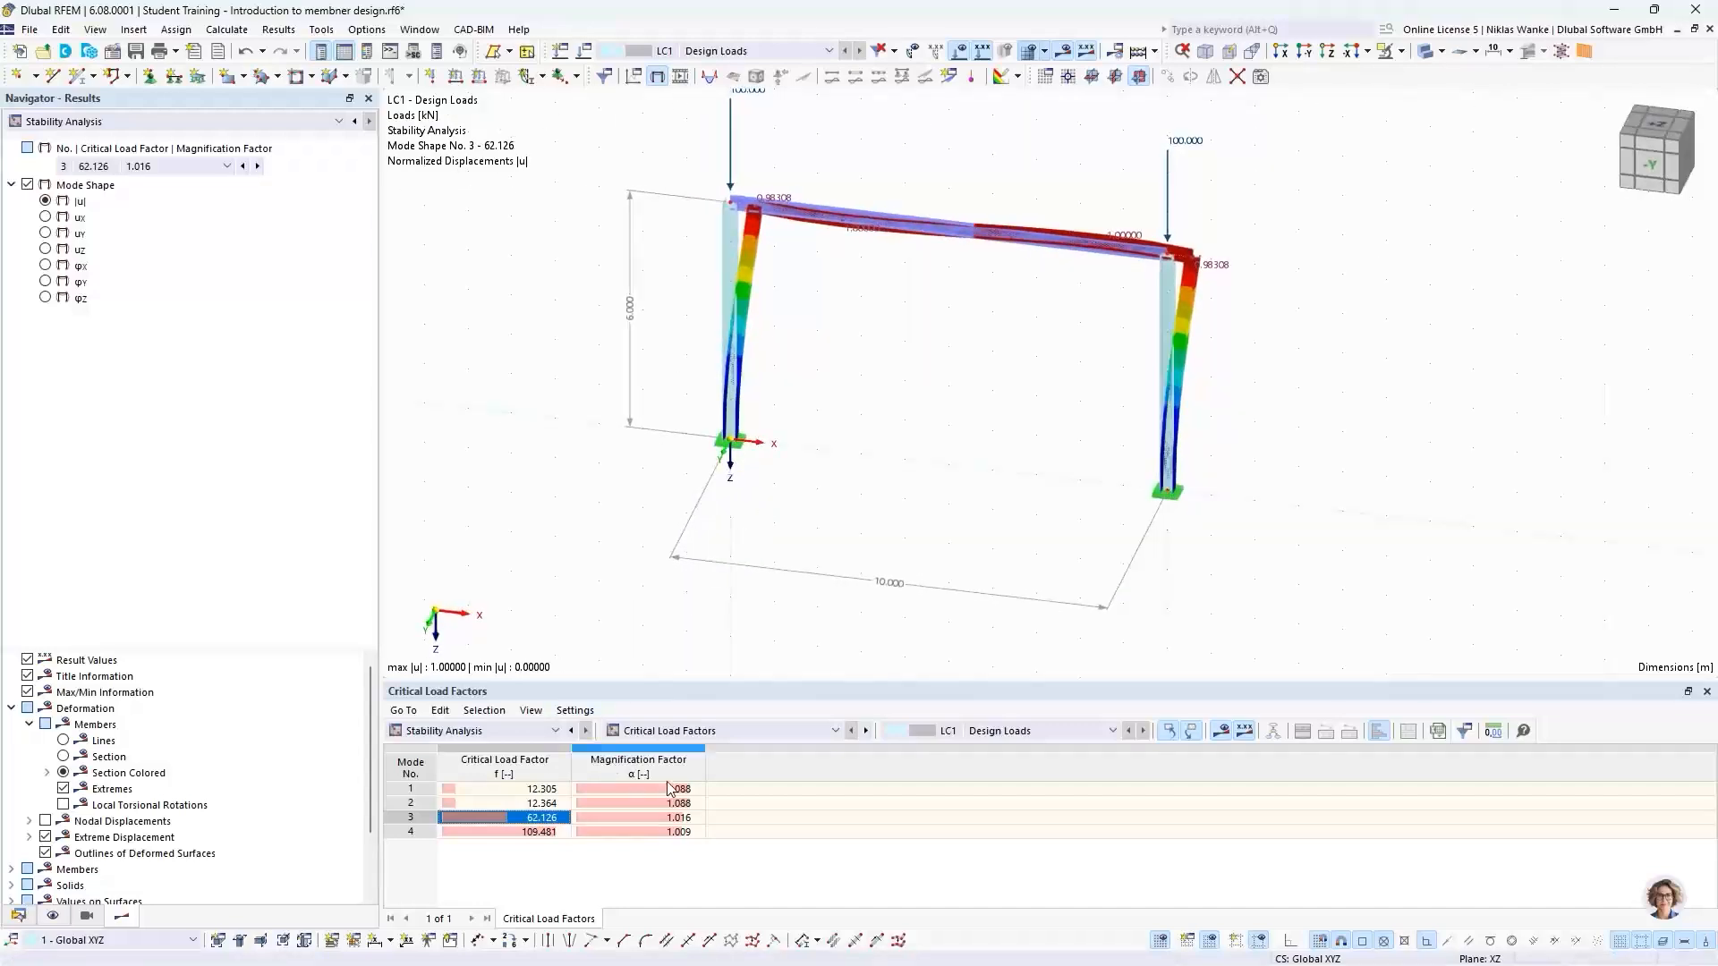
{"action": "left_click", "coordinate": [691, 736]}
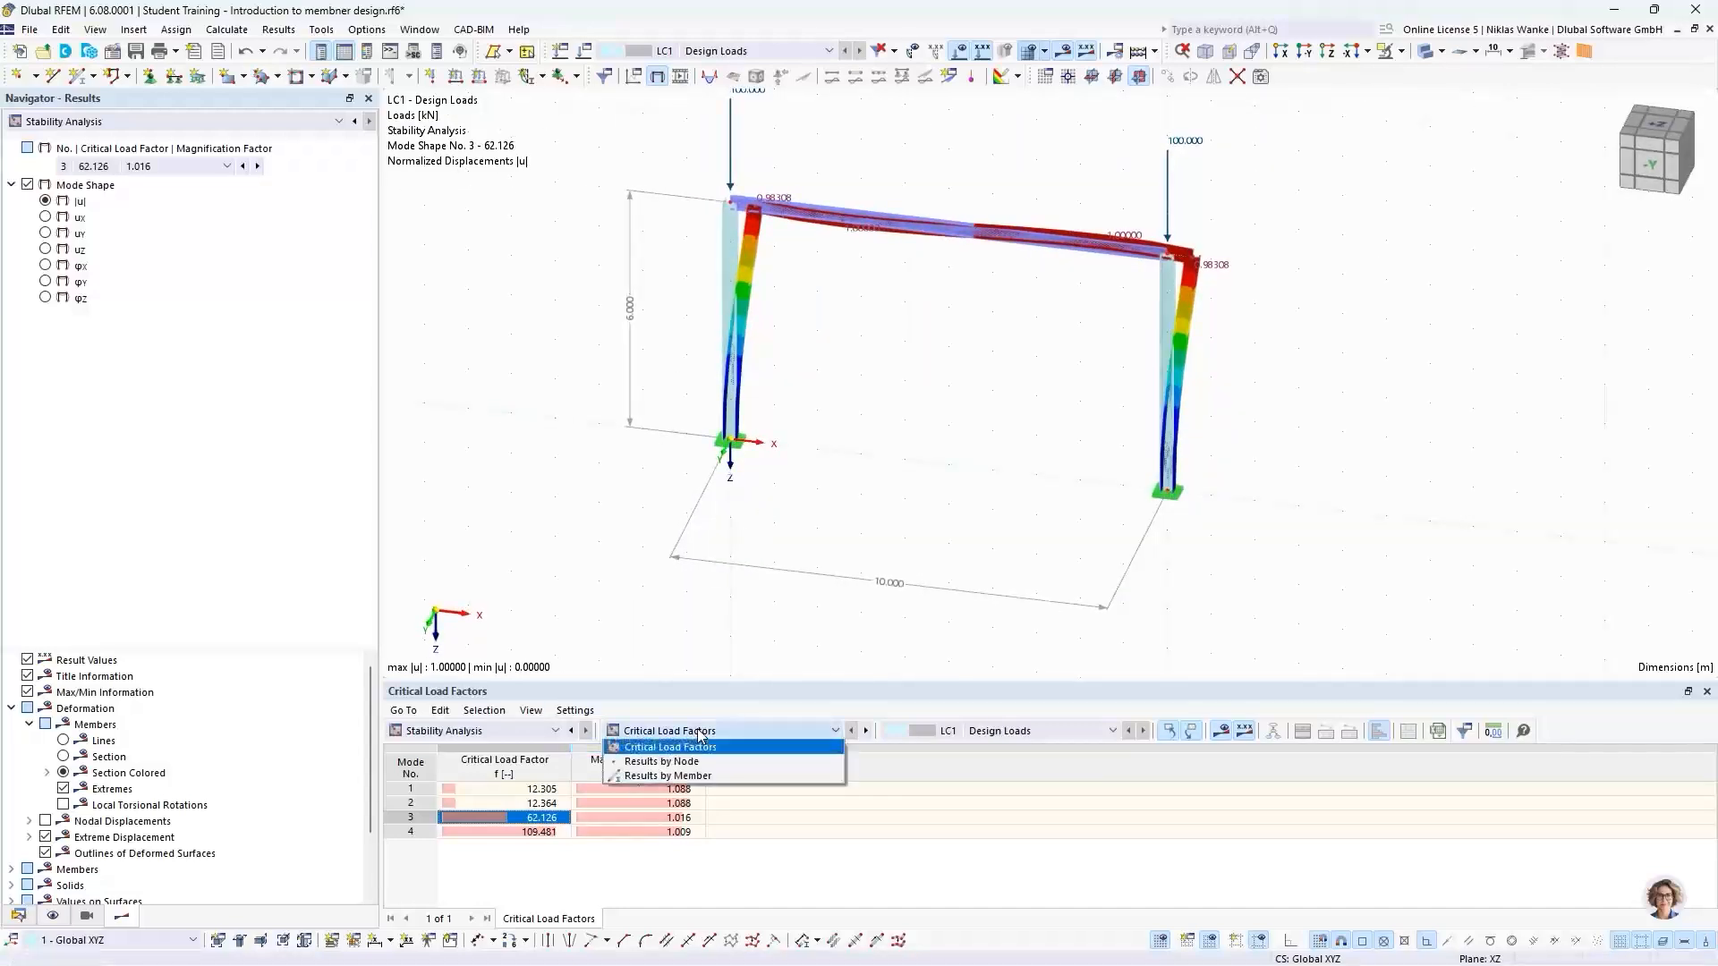
{"action": "left_click", "coordinate": [696, 780]}
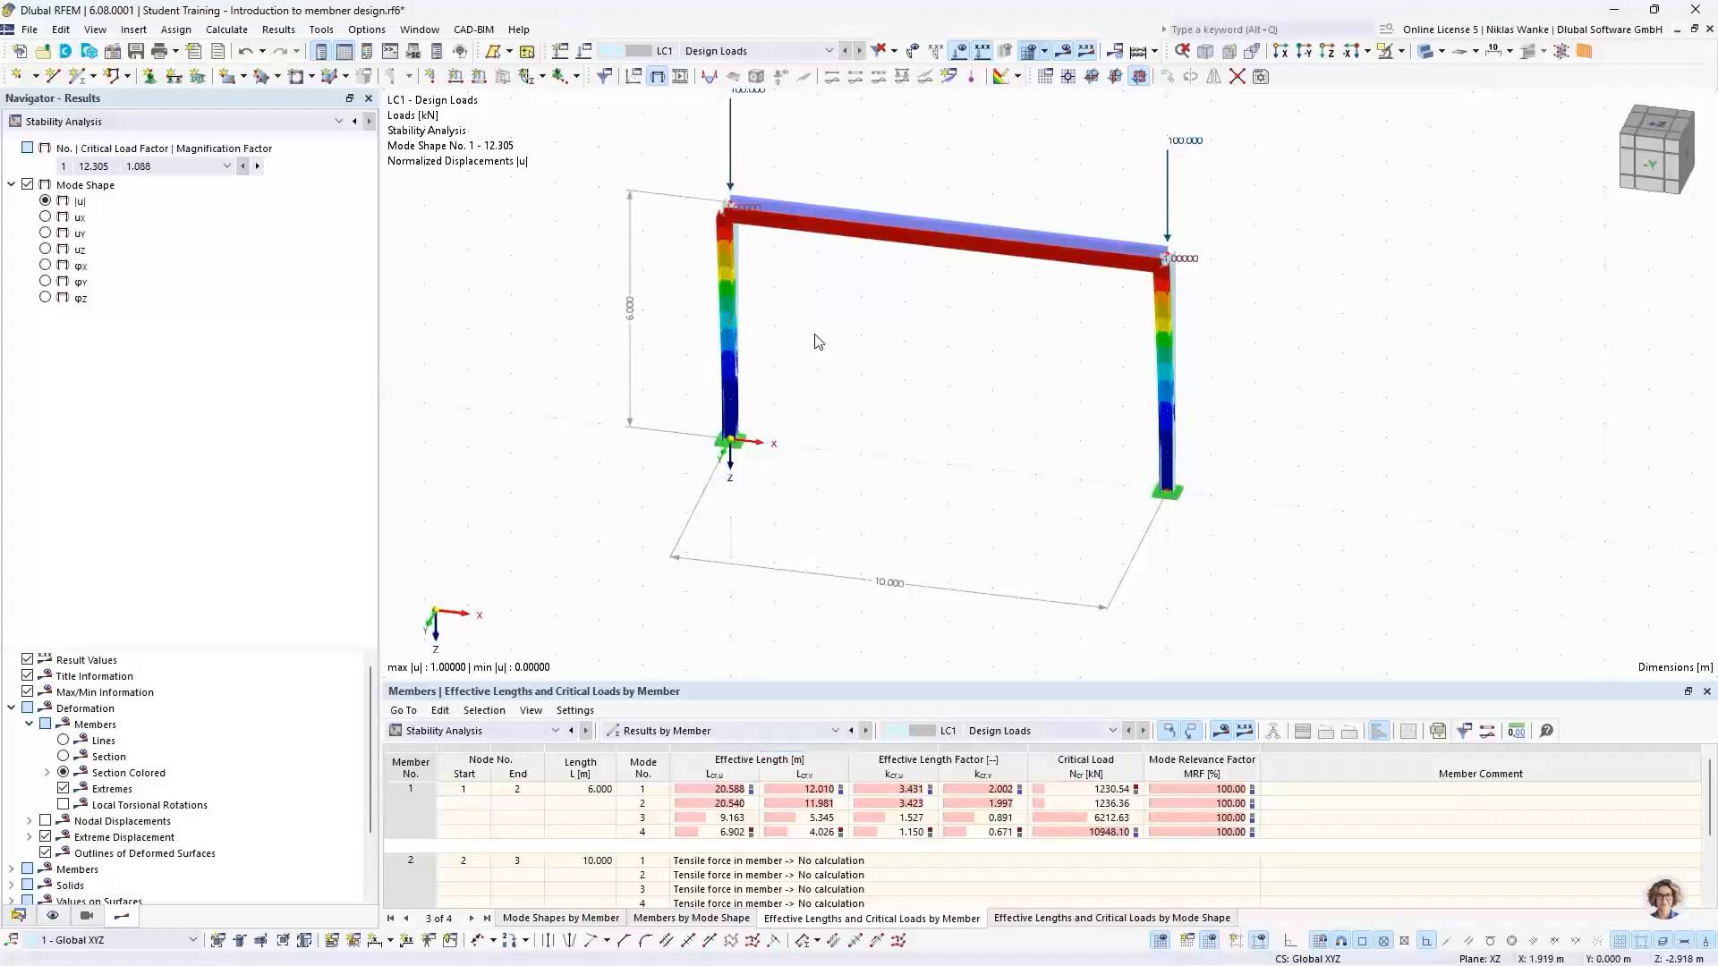
Display mode shape 3 after viewing mode shape 1 and compare the in-plane sway with the out-of-plane deformation
{"action": "scroll", "coordinate": [790, 310], "scroll_direction": "up", "scroll_amount": 2}
{"action": "middle_click_drag", "start_coordinate": [794, 386], "coordinate": [786, 433]}
{"action": "scroll", "coordinate": [787, 433], "scroll_direction": "down", "scroll_amount": 2}
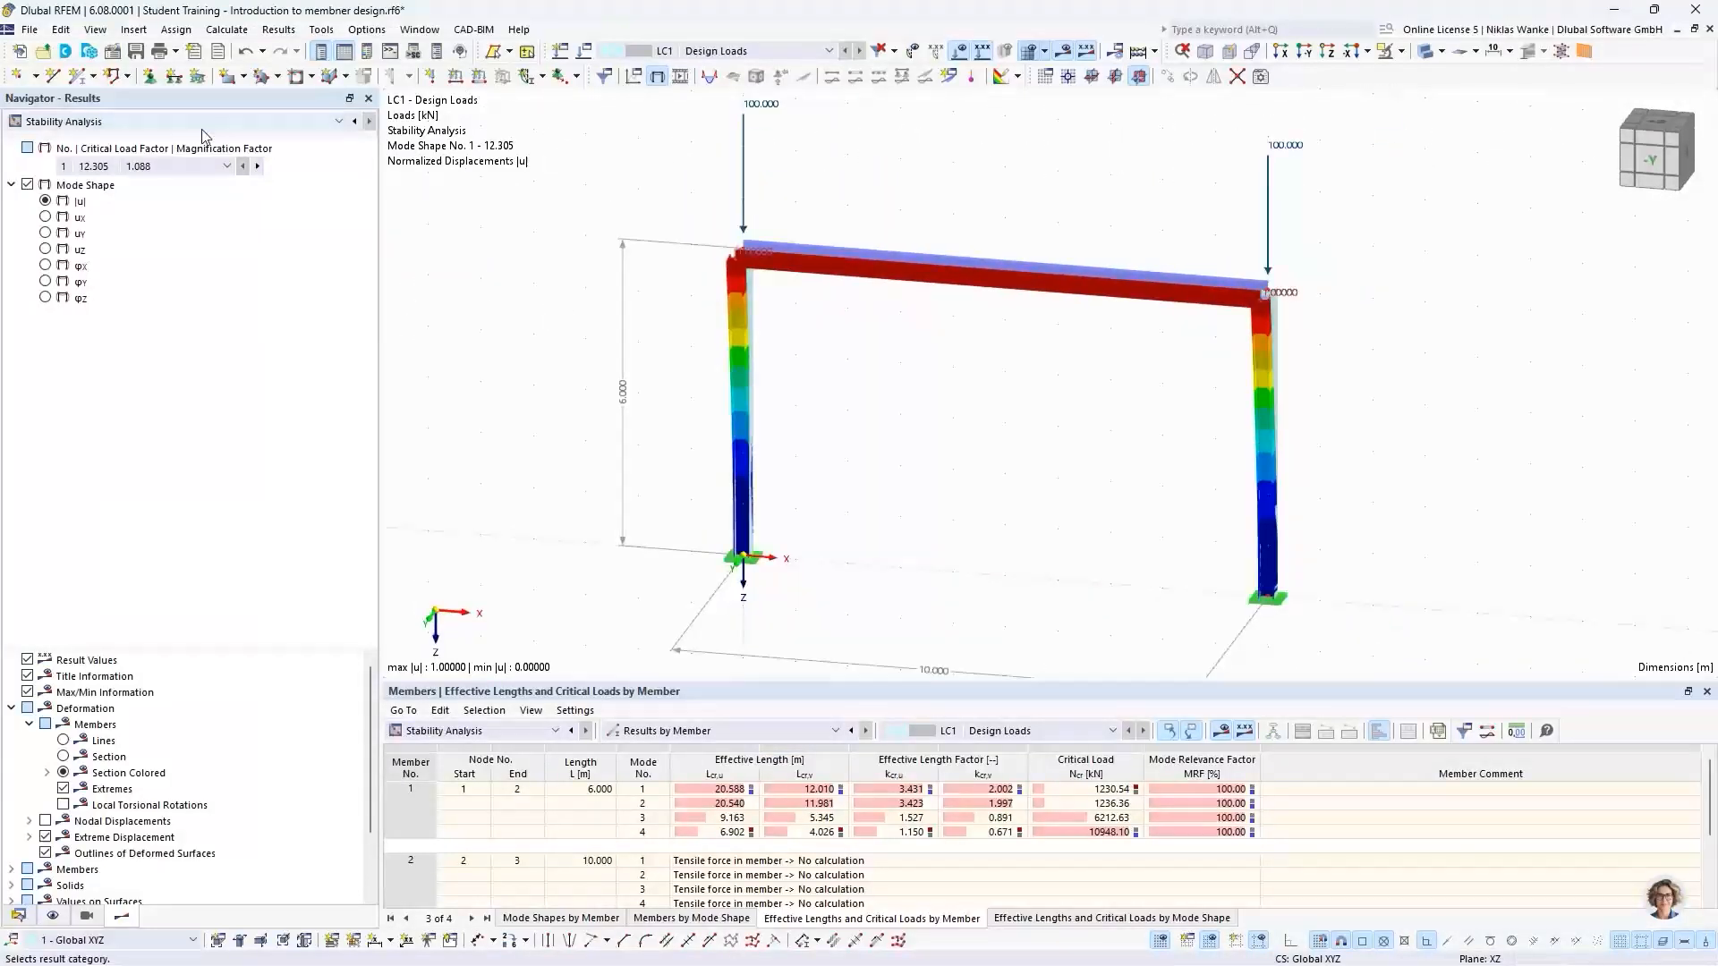
{"action": "left_click", "coordinate": [258, 167]}
{"action": "left_click", "coordinate": [258, 166]}
{"action": "scroll", "coordinate": [816, 448], "scroll_direction": "up", "scroll_amount": 1}
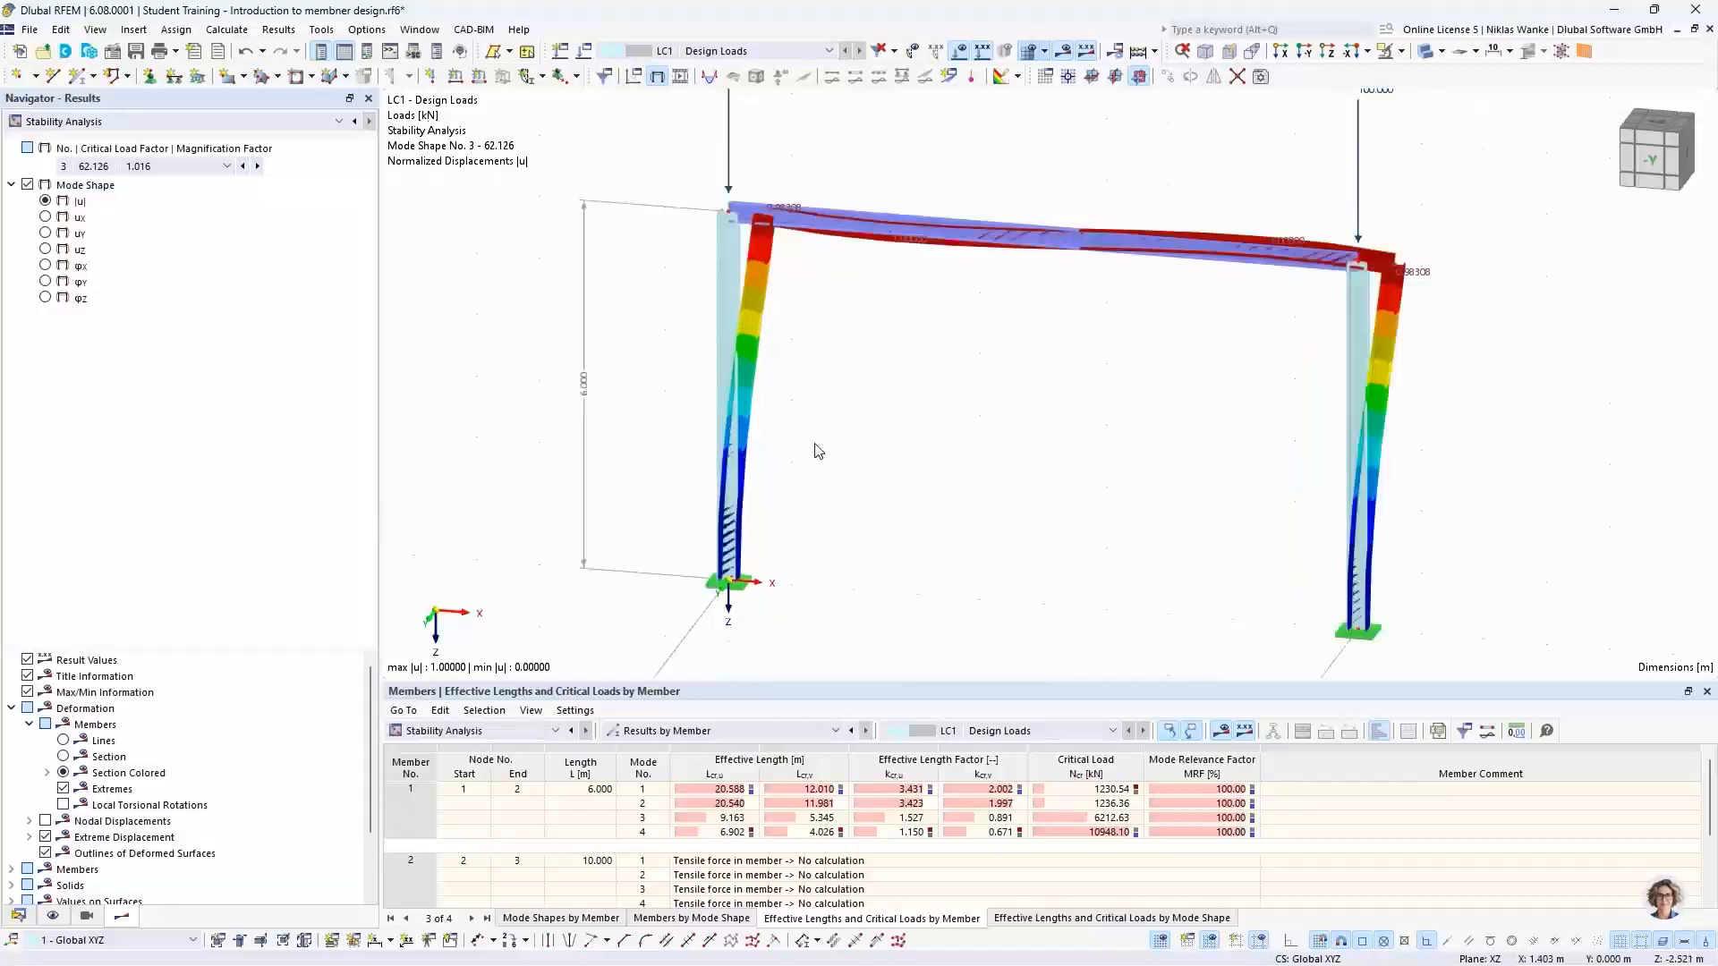
{"action": "middle_click_drag", "start_coordinate": [816, 448], "coordinate": [808, 448]}
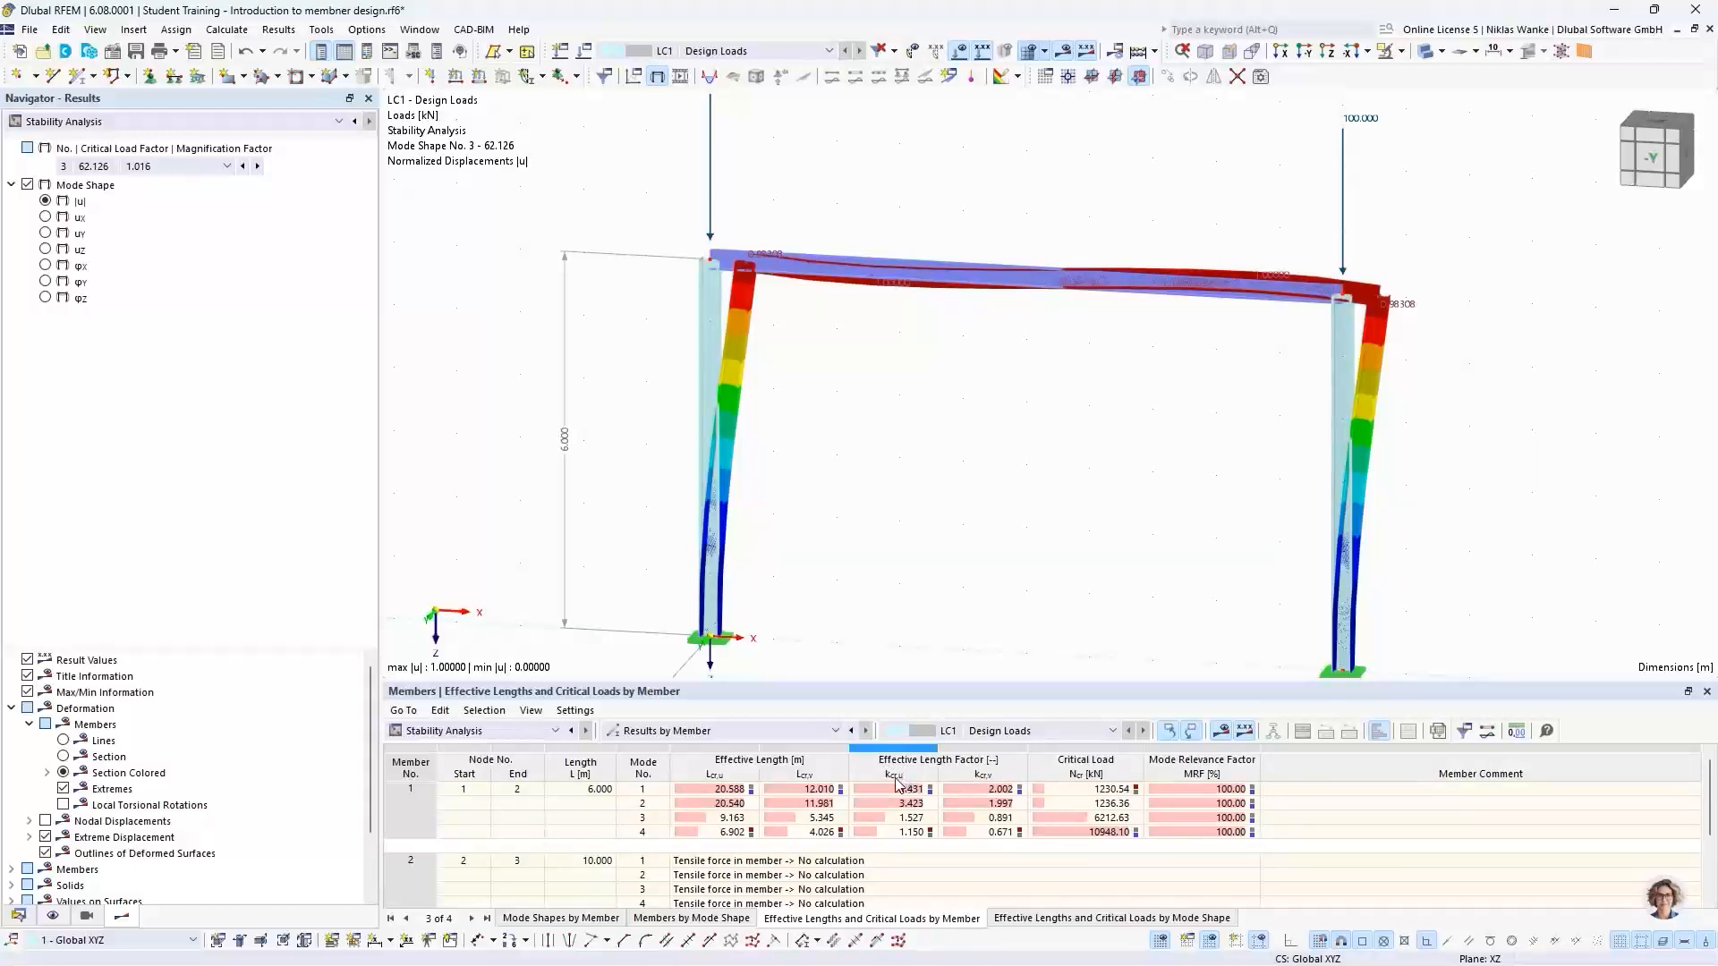
Examine member 1's mode 3 critical load and effective length factor k_cr,u alongside the deformed frame
{"action": "left_click", "coordinate": [637, 818]}
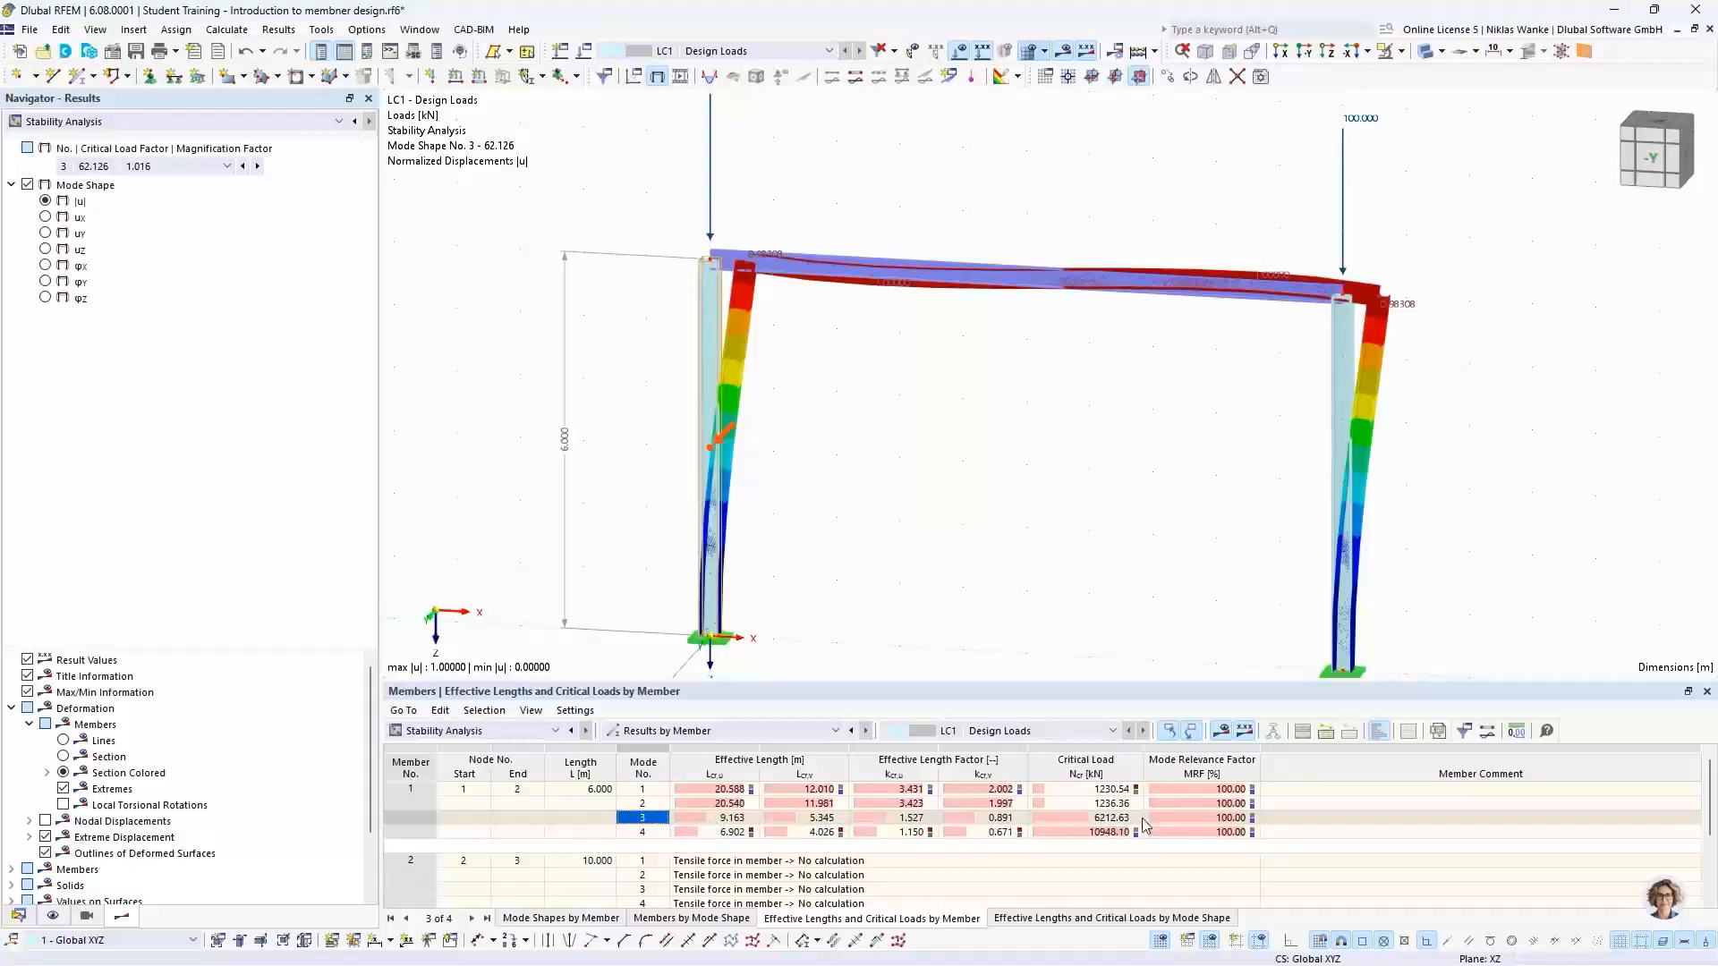
{"action": "left_click", "coordinate": [899, 819]}
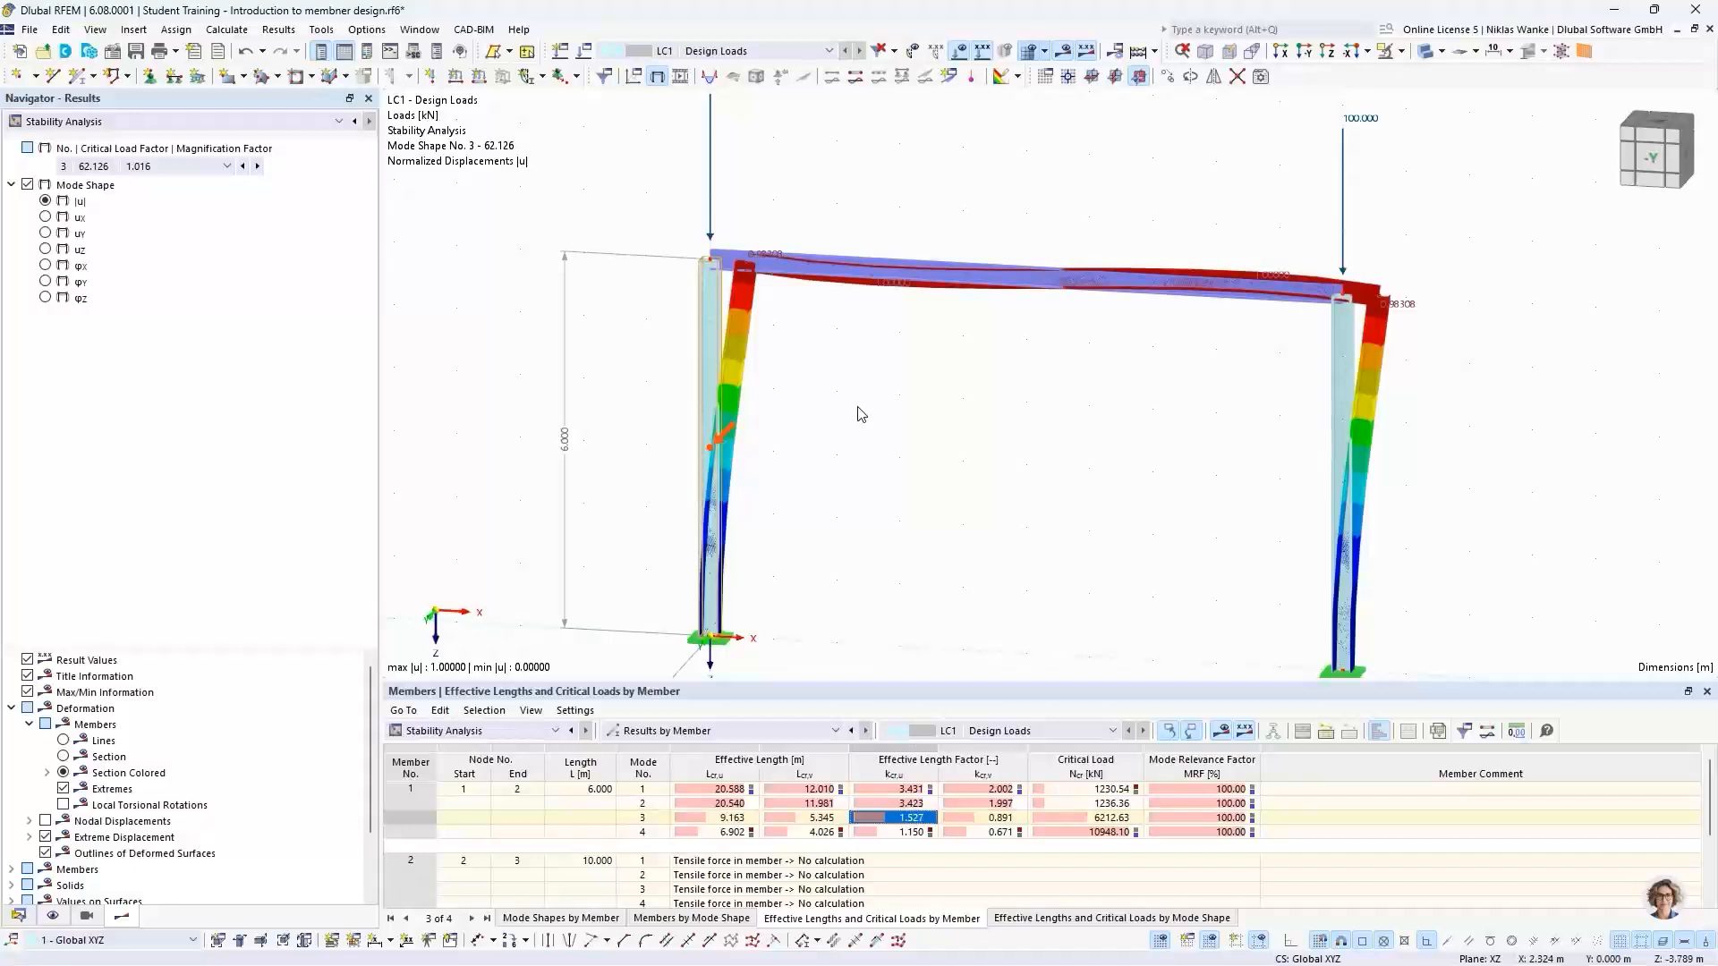
{"action": "mouse_move", "coordinate": [859, 411]}
{"action": "middle_mouse_down"}
{"action": "mouse_move", "coordinate": [841, 430]}
{"action": "mouse_move", "coordinate": [887, 419]}
{"action": "mouse_move", "coordinate": [878, 399]}
{"action": "mouse_move", "coordinate": [863, 448]}
{"action": "mouse_move", "coordinate": [840, 456]}
{"action": "mouse_move", "coordinate": [835, 410]}
{"action": "mouse_move", "coordinate": [836, 448]}
{"action": "mouse_move", "coordinate": [852, 414]}
{"action": "middle_mouse_up"}
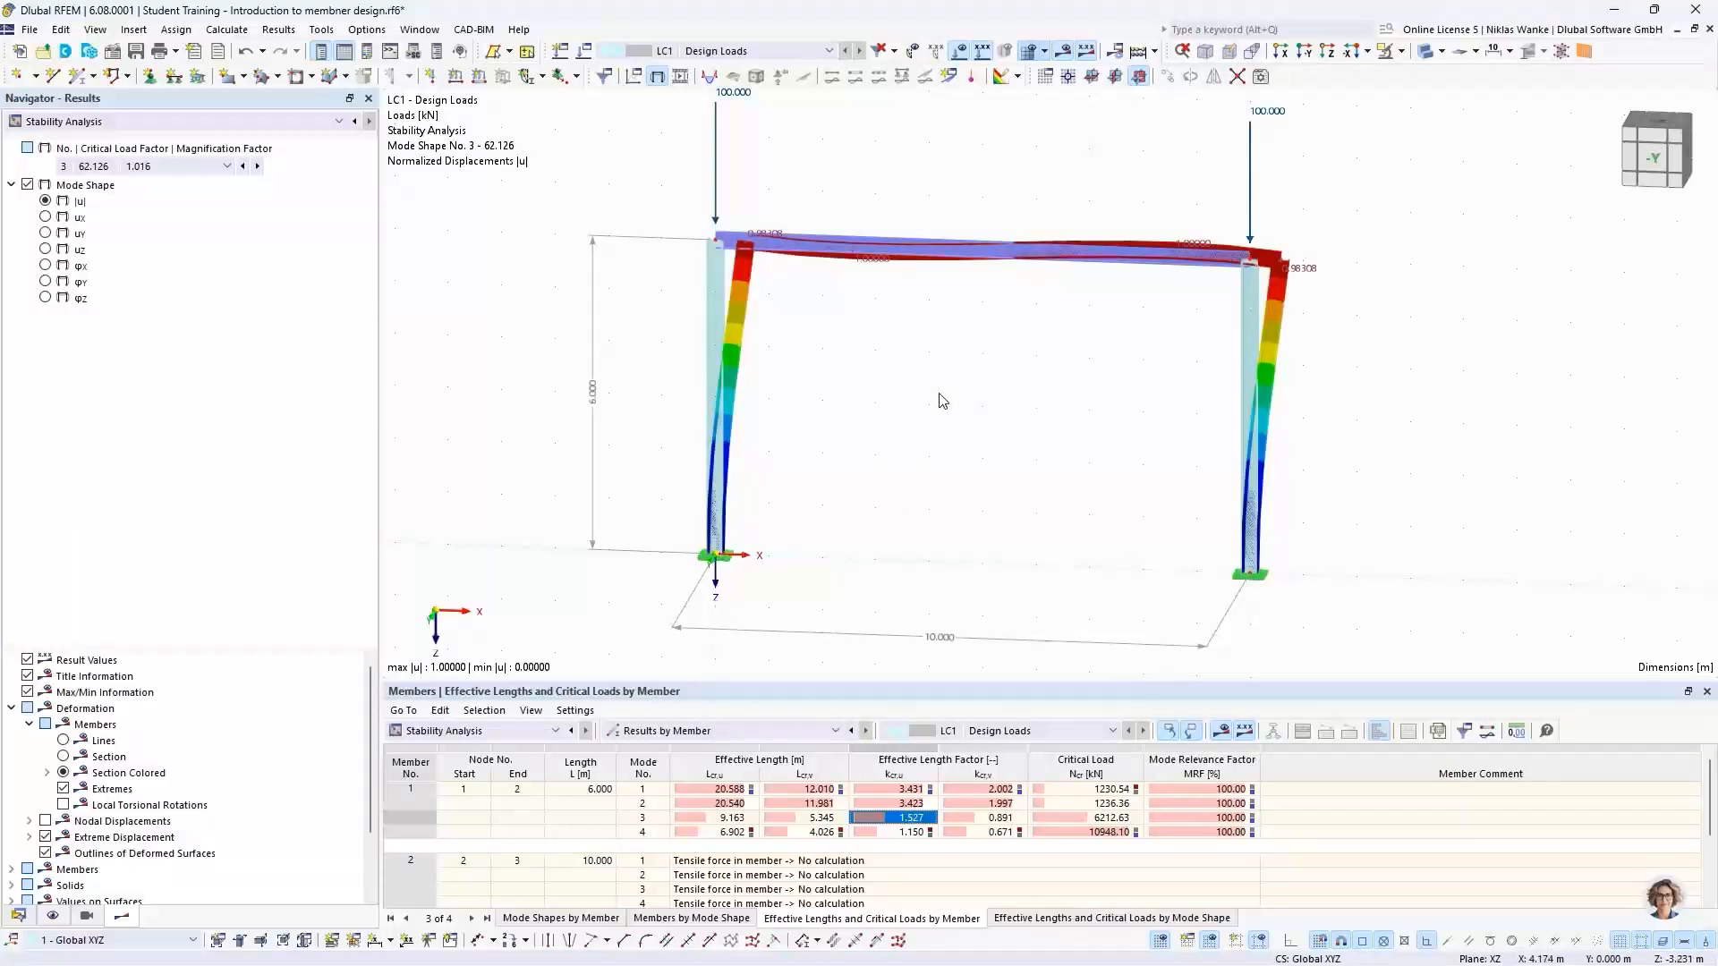
{"action": "middle_click_drag", "start_coordinate": [941, 400], "coordinate": [951, 518], "text": "ctrl"}
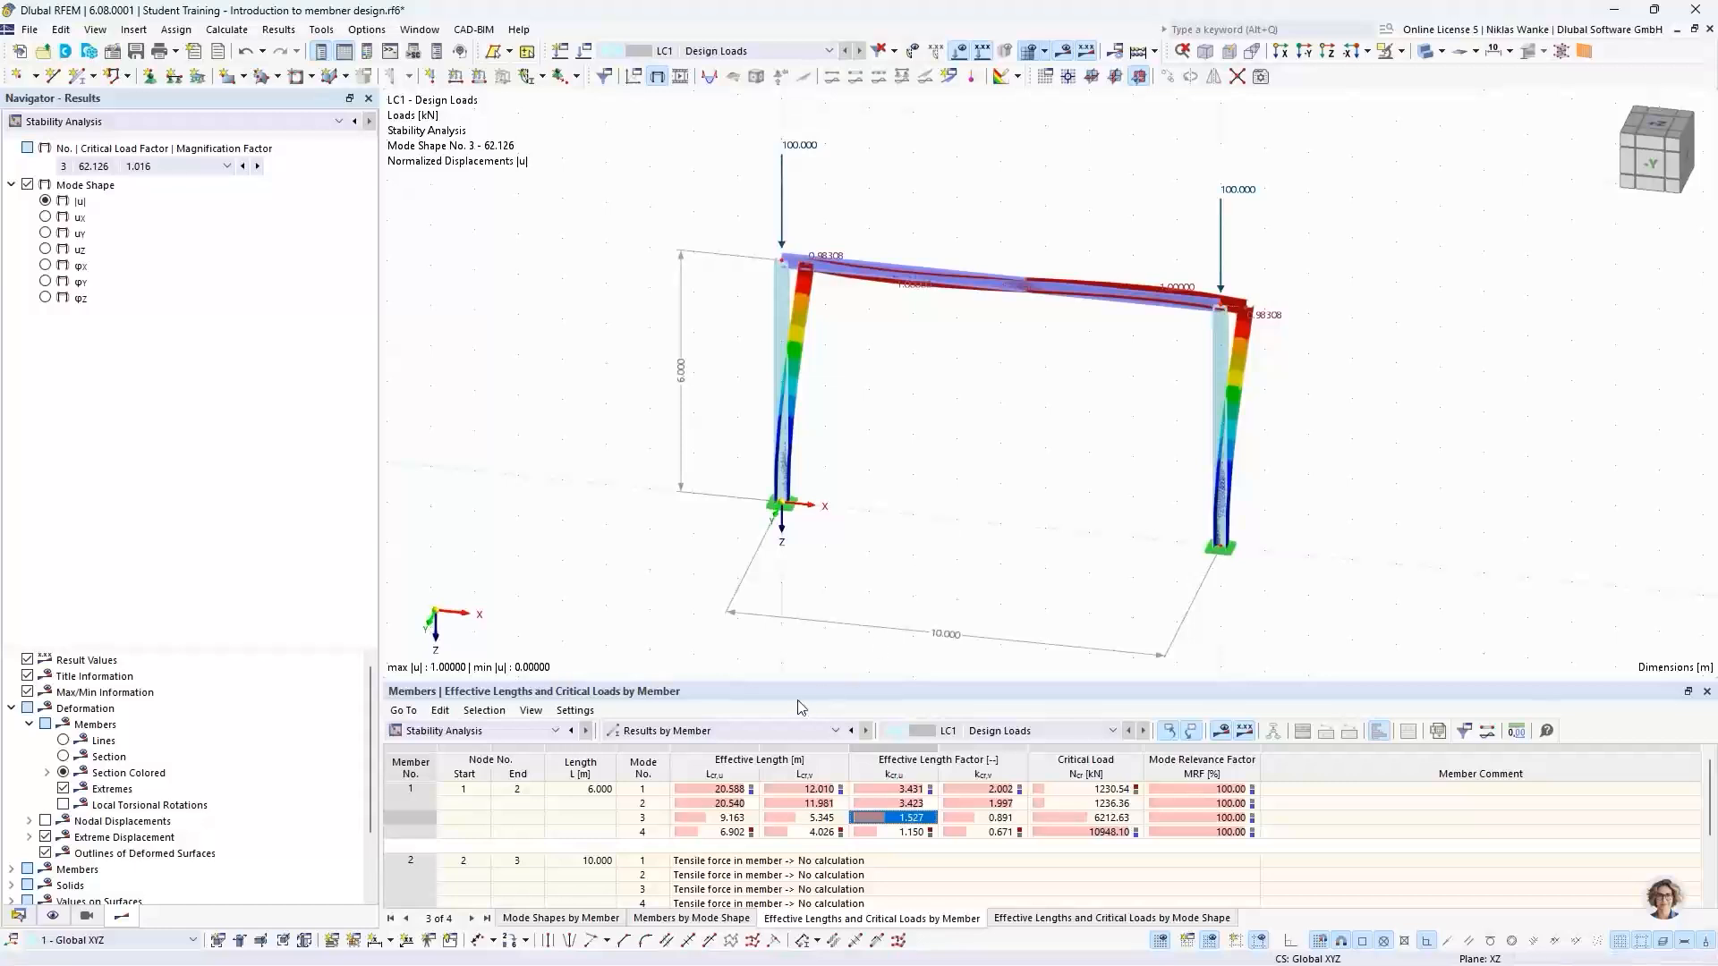
Return to the critical load factors, display mode shape 1 and examine the out-of-plane sway obliquely from the side
{"action": "left_click", "coordinate": [678, 731]}
{"action": "left_click", "coordinate": [680, 755]}
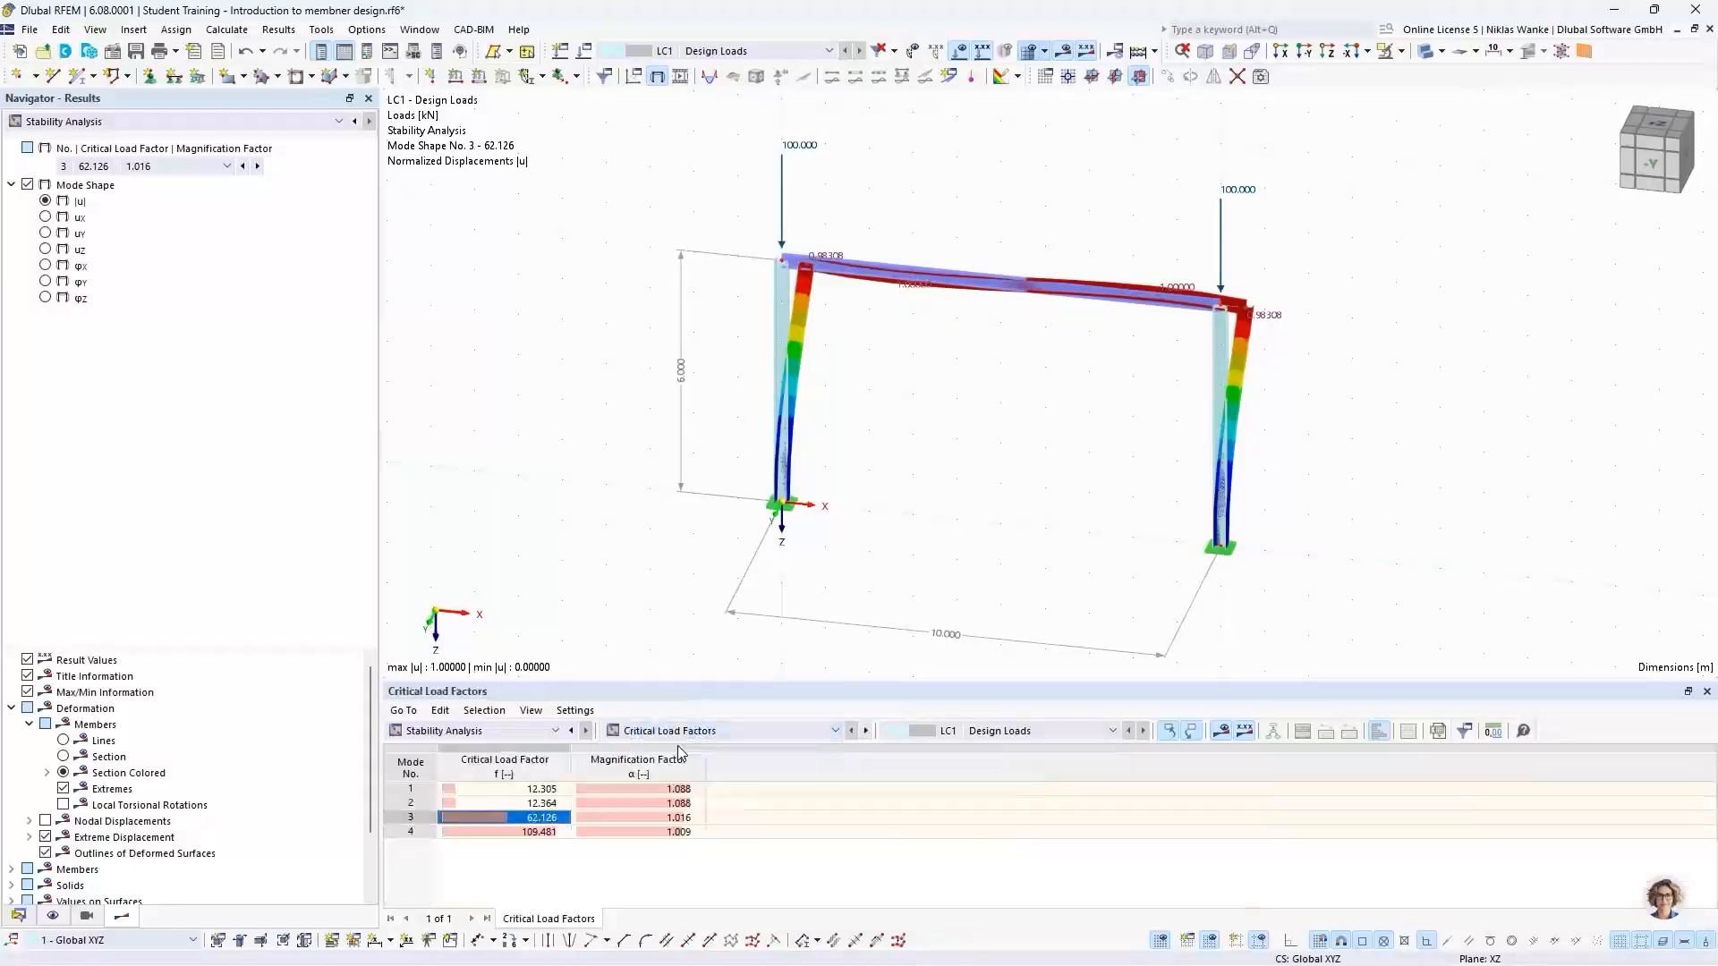
{"action": "left_click", "coordinate": [522, 788]}
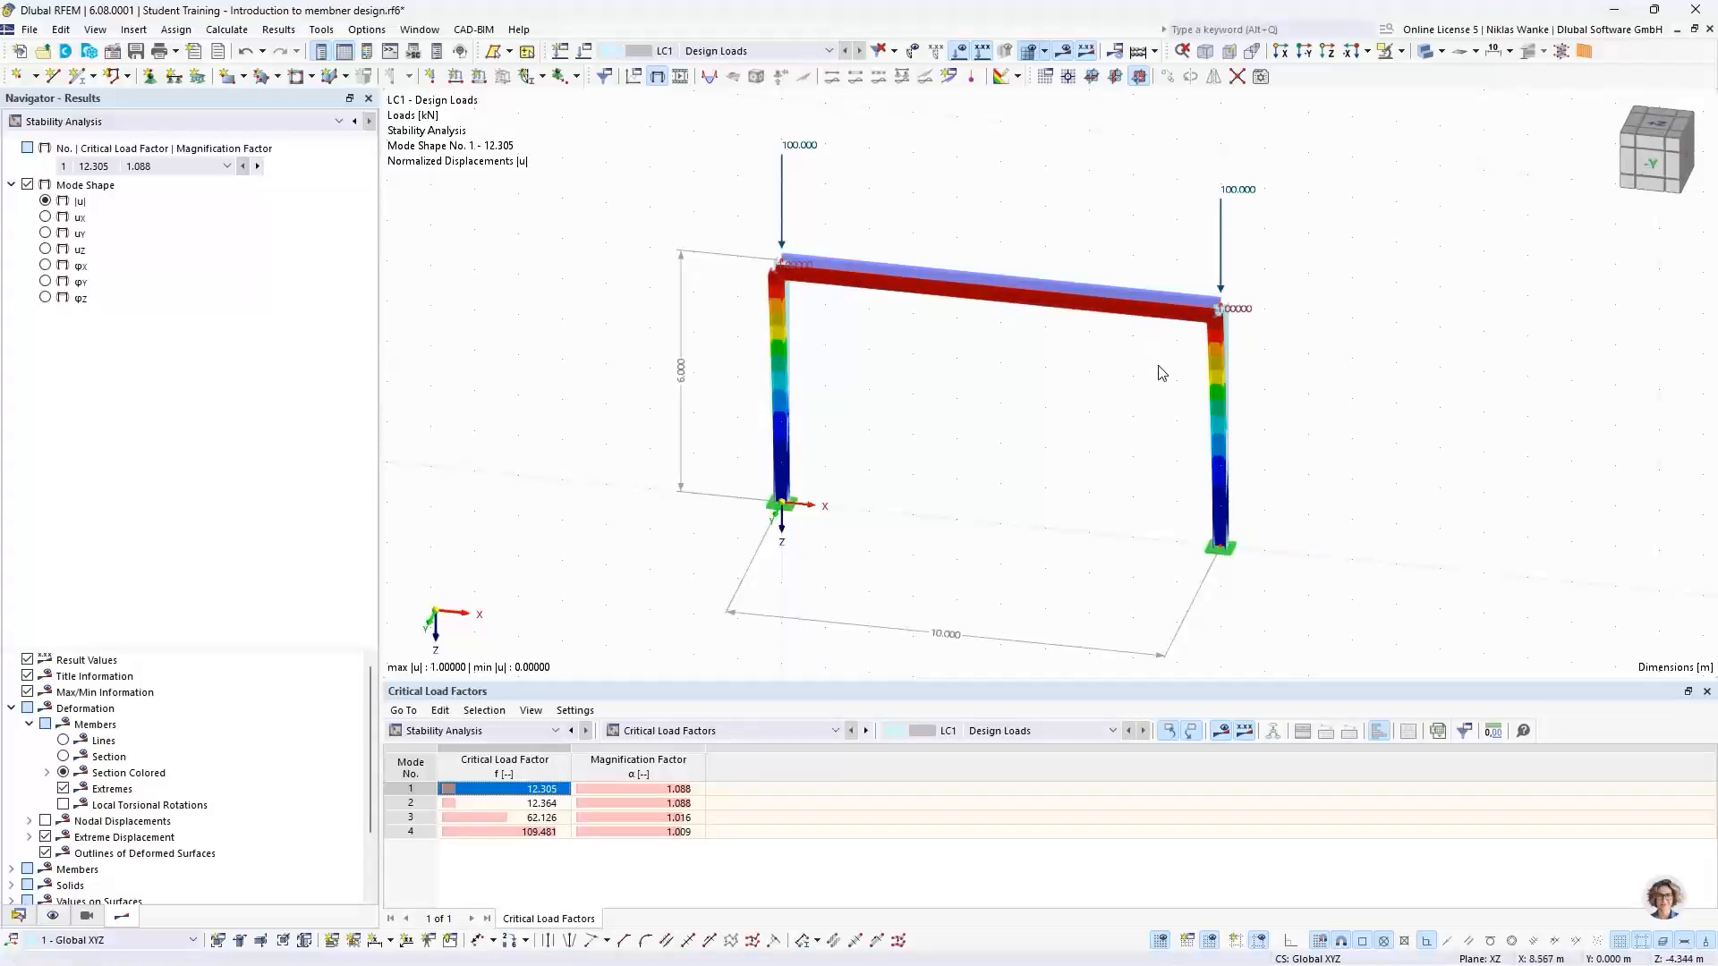
{"action": "middle_click_drag", "start_coordinate": [1163, 368], "coordinate": [958, 347], "text": "ctrl"}
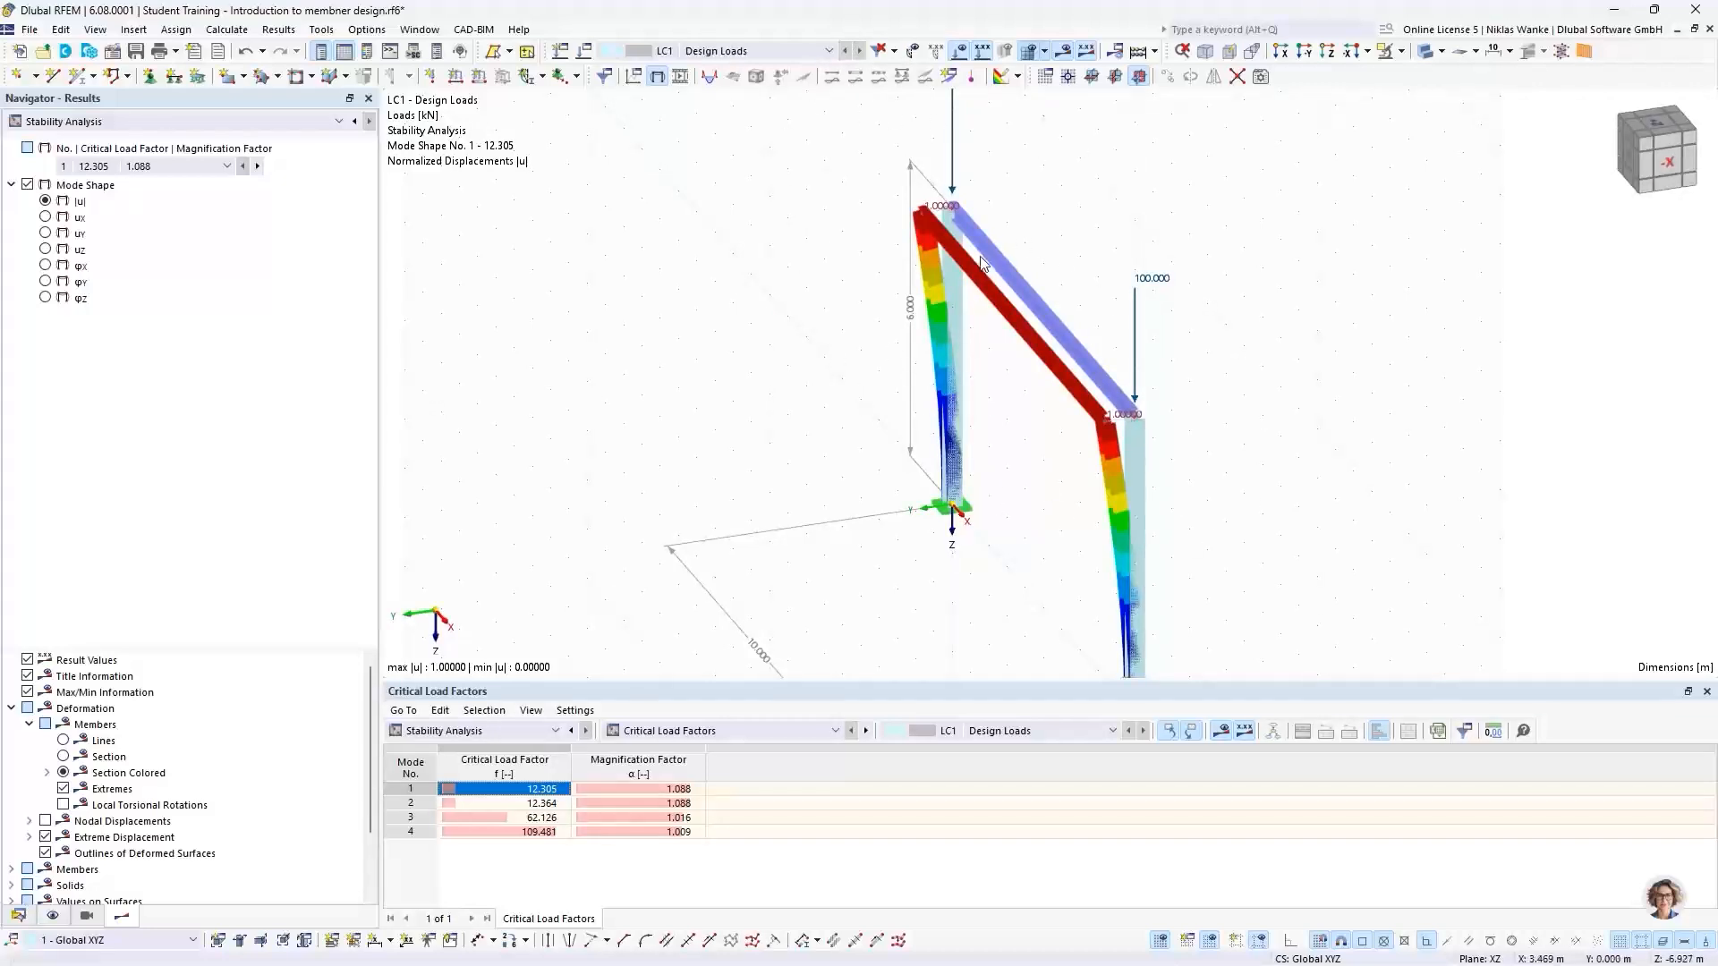
{"action": "middle_click_drag", "start_coordinate": [1008, 458], "coordinate": [1055, 432], "text": "ctrl"}
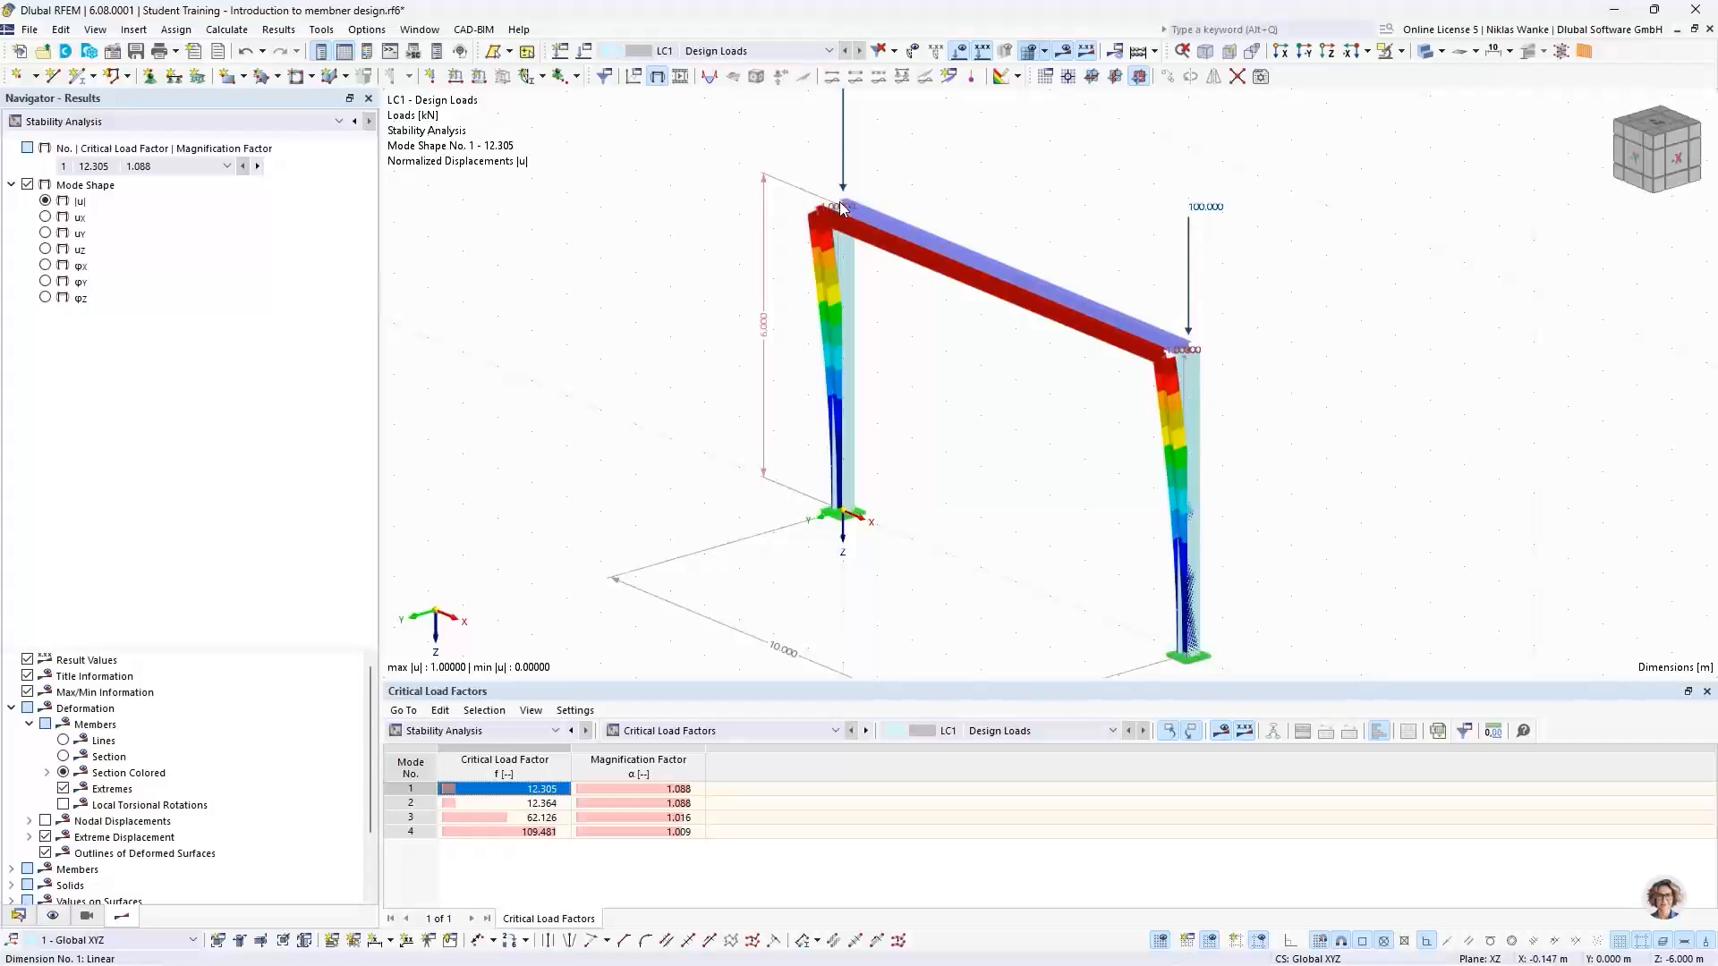
Create a new nodal support that restrains only translation uY, with uX, uZ and rotation φZ free
{"action": "left_click", "coordinate": [150, 78]}
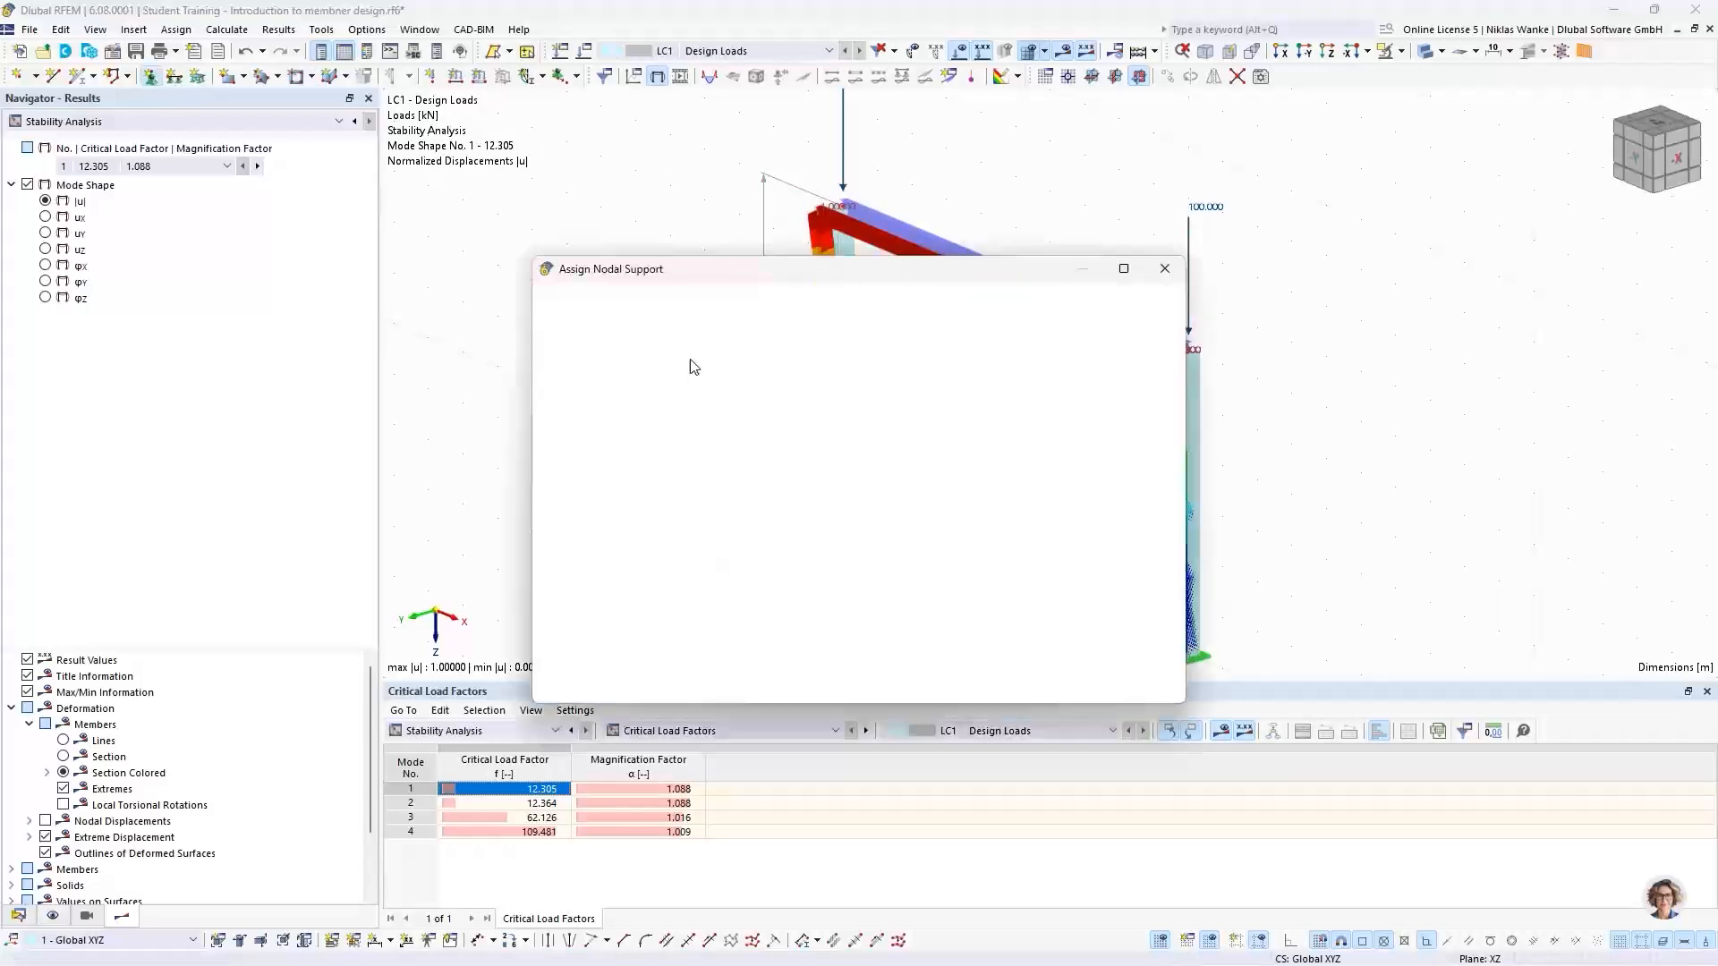
{"action": "left_click", "coordinate": [730, 394]}
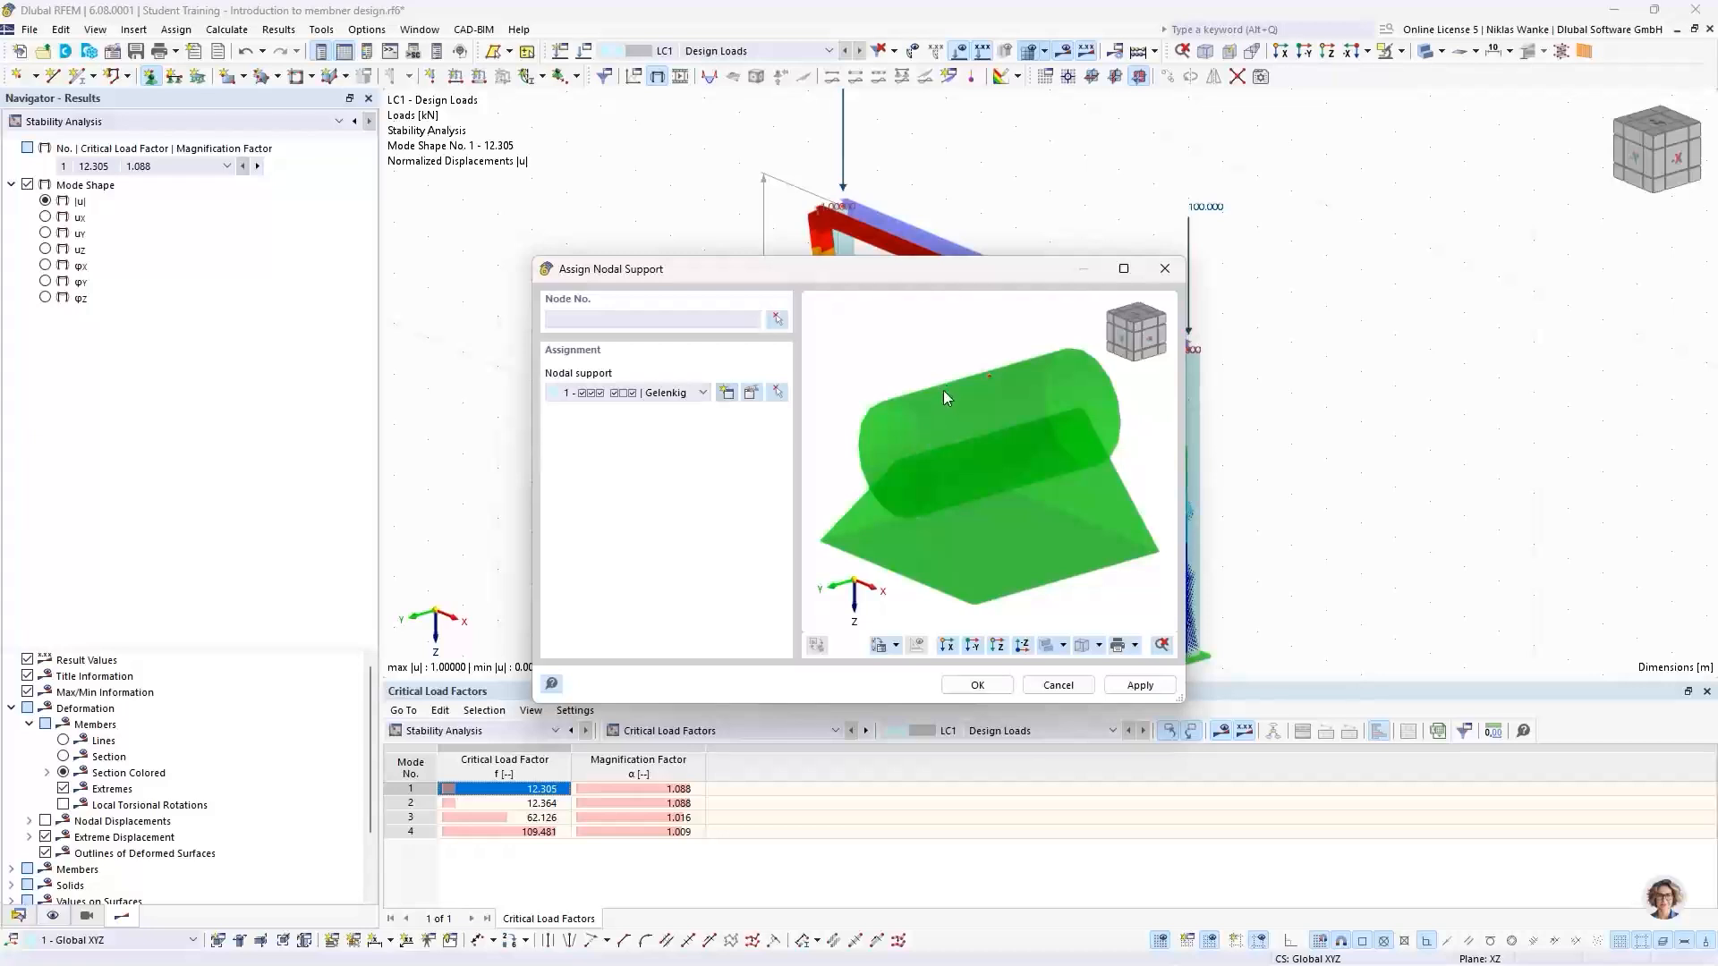
{"action": "left_click", "coordinate": [729, 396]}
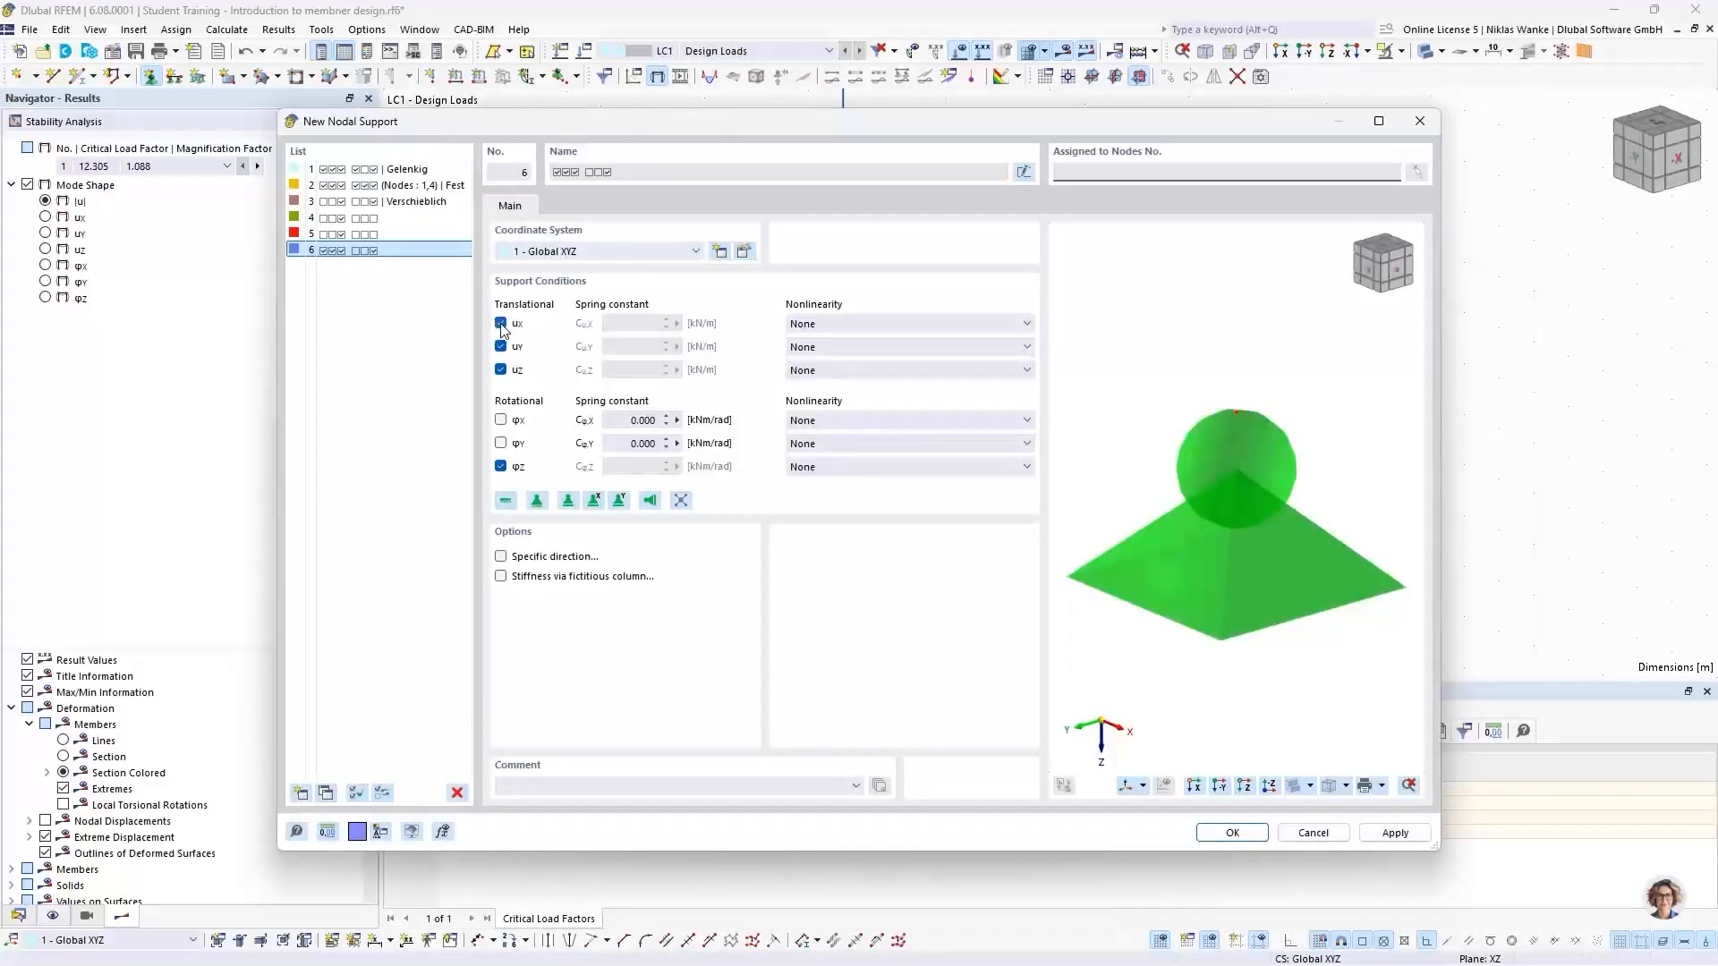
{"action": "left_click", "coordinate": [501, 324]}
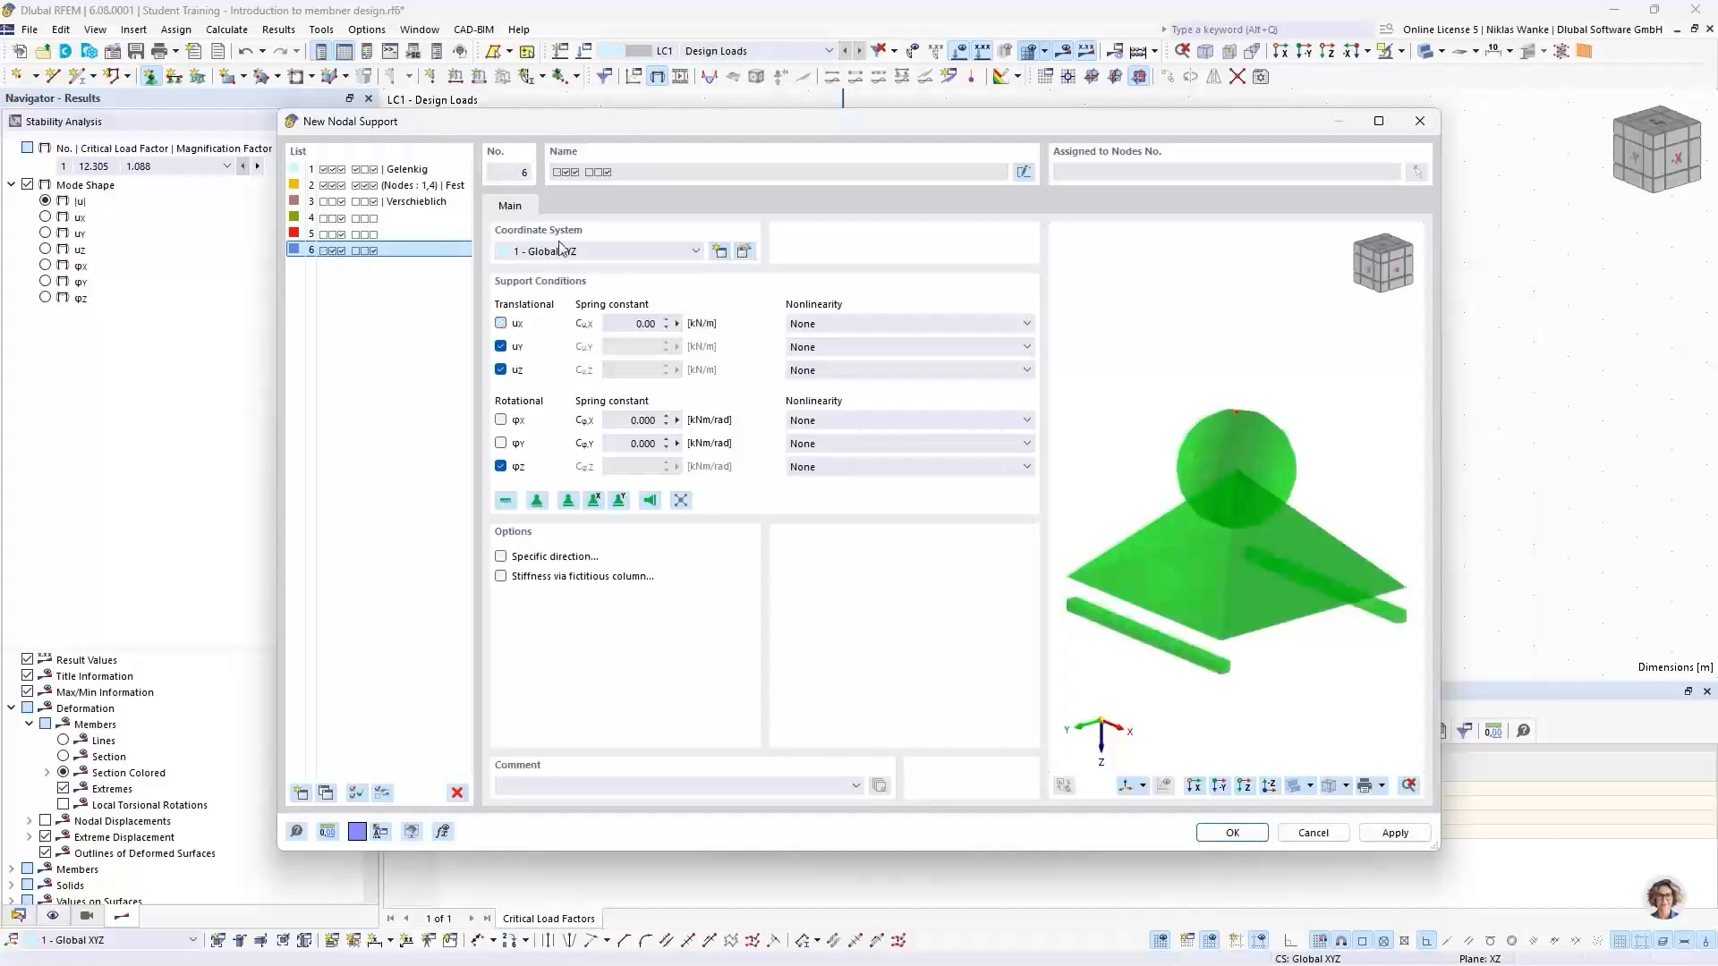
{"action": "left_click", "coordinate": [501, 369]}
{"action": "left_click", "coordinate": [501, 467]}
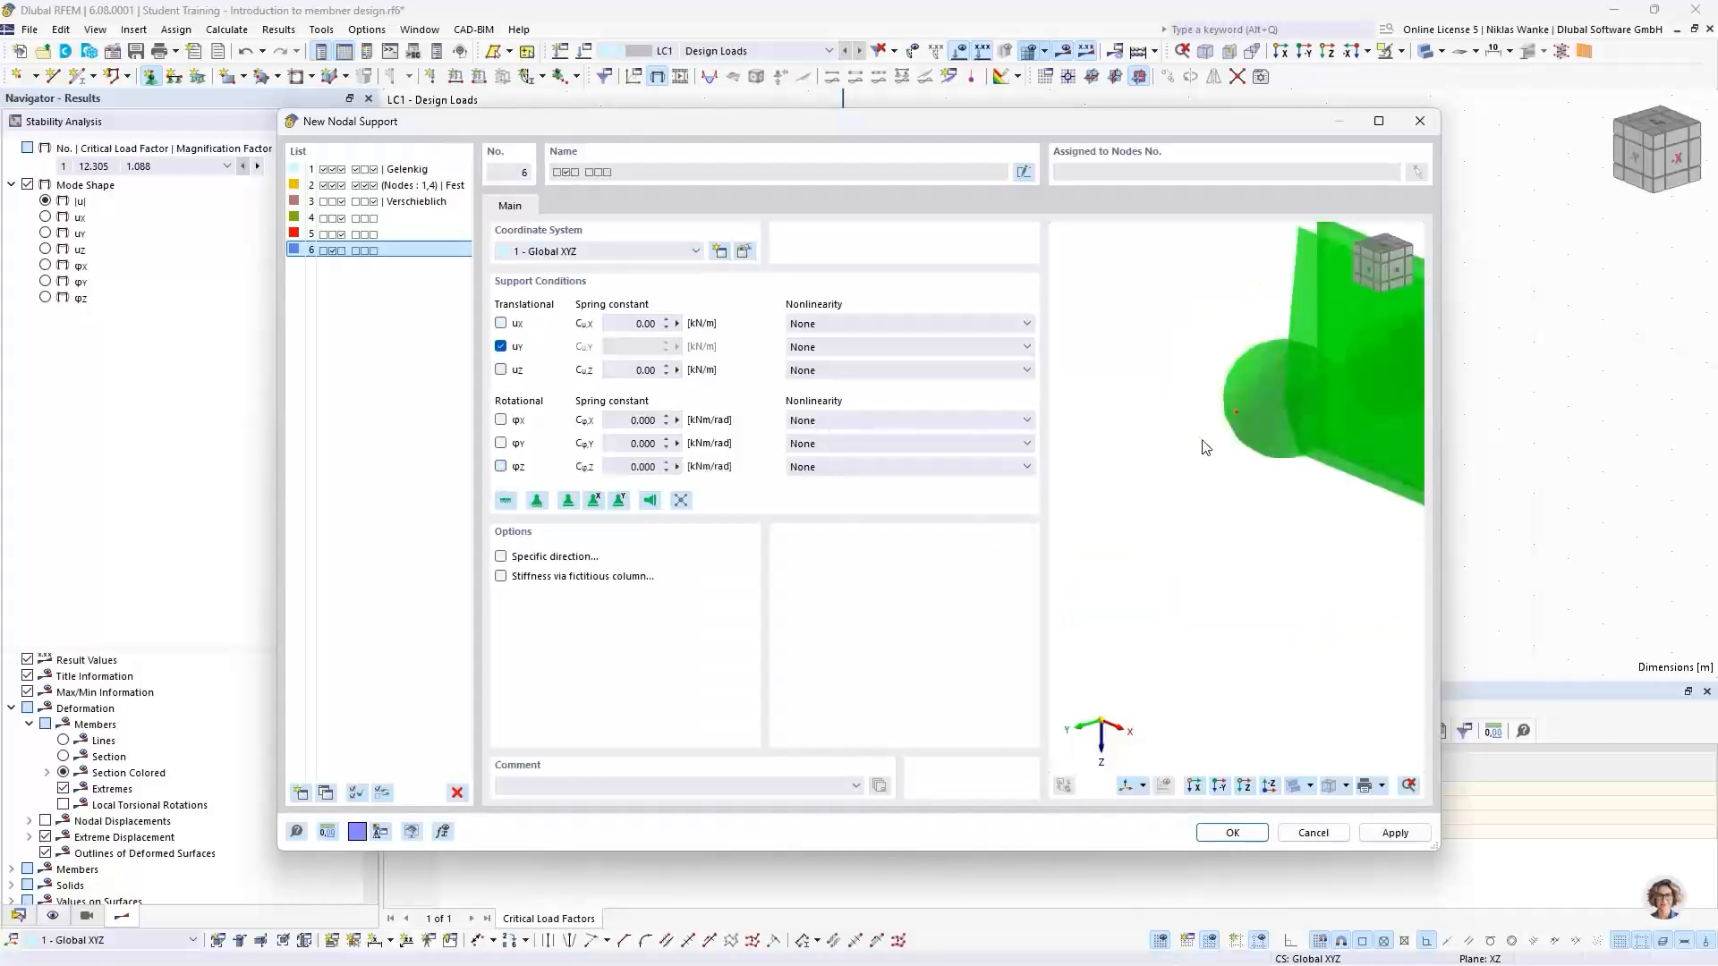
{"action": "middle_click_drag", "start_coordinate": [1302, 414], "coordinate": [1179, 449]}
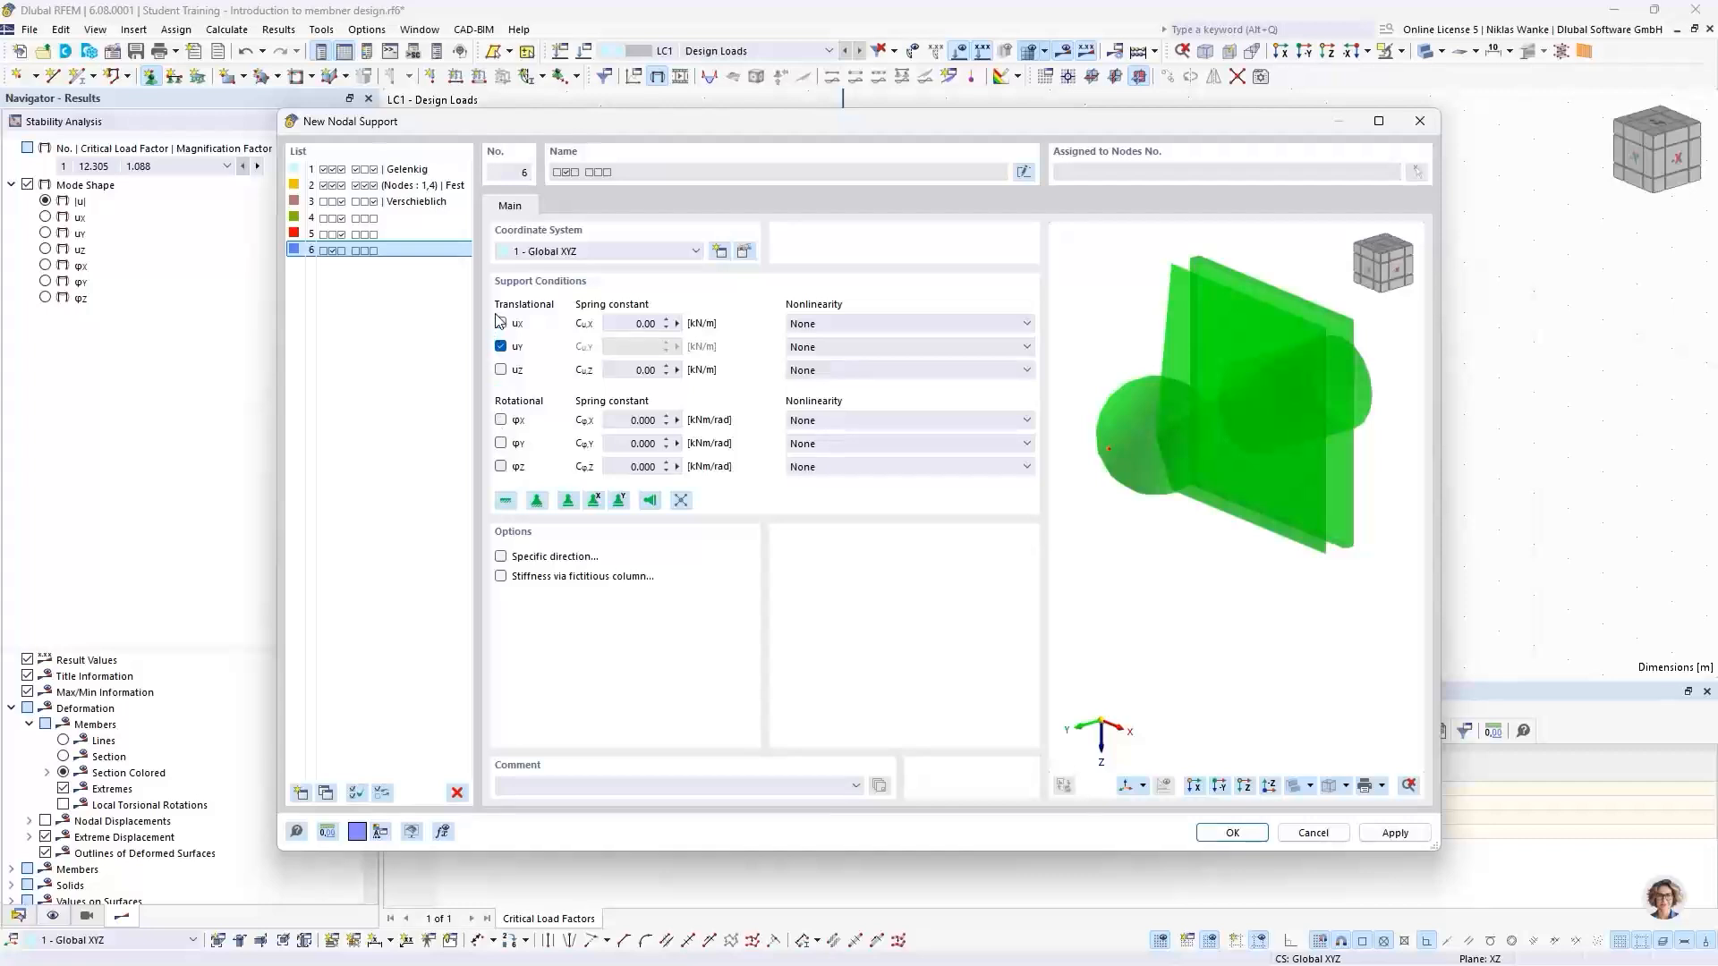
{"action": "left_click", "coordinate": [1231, 832]}
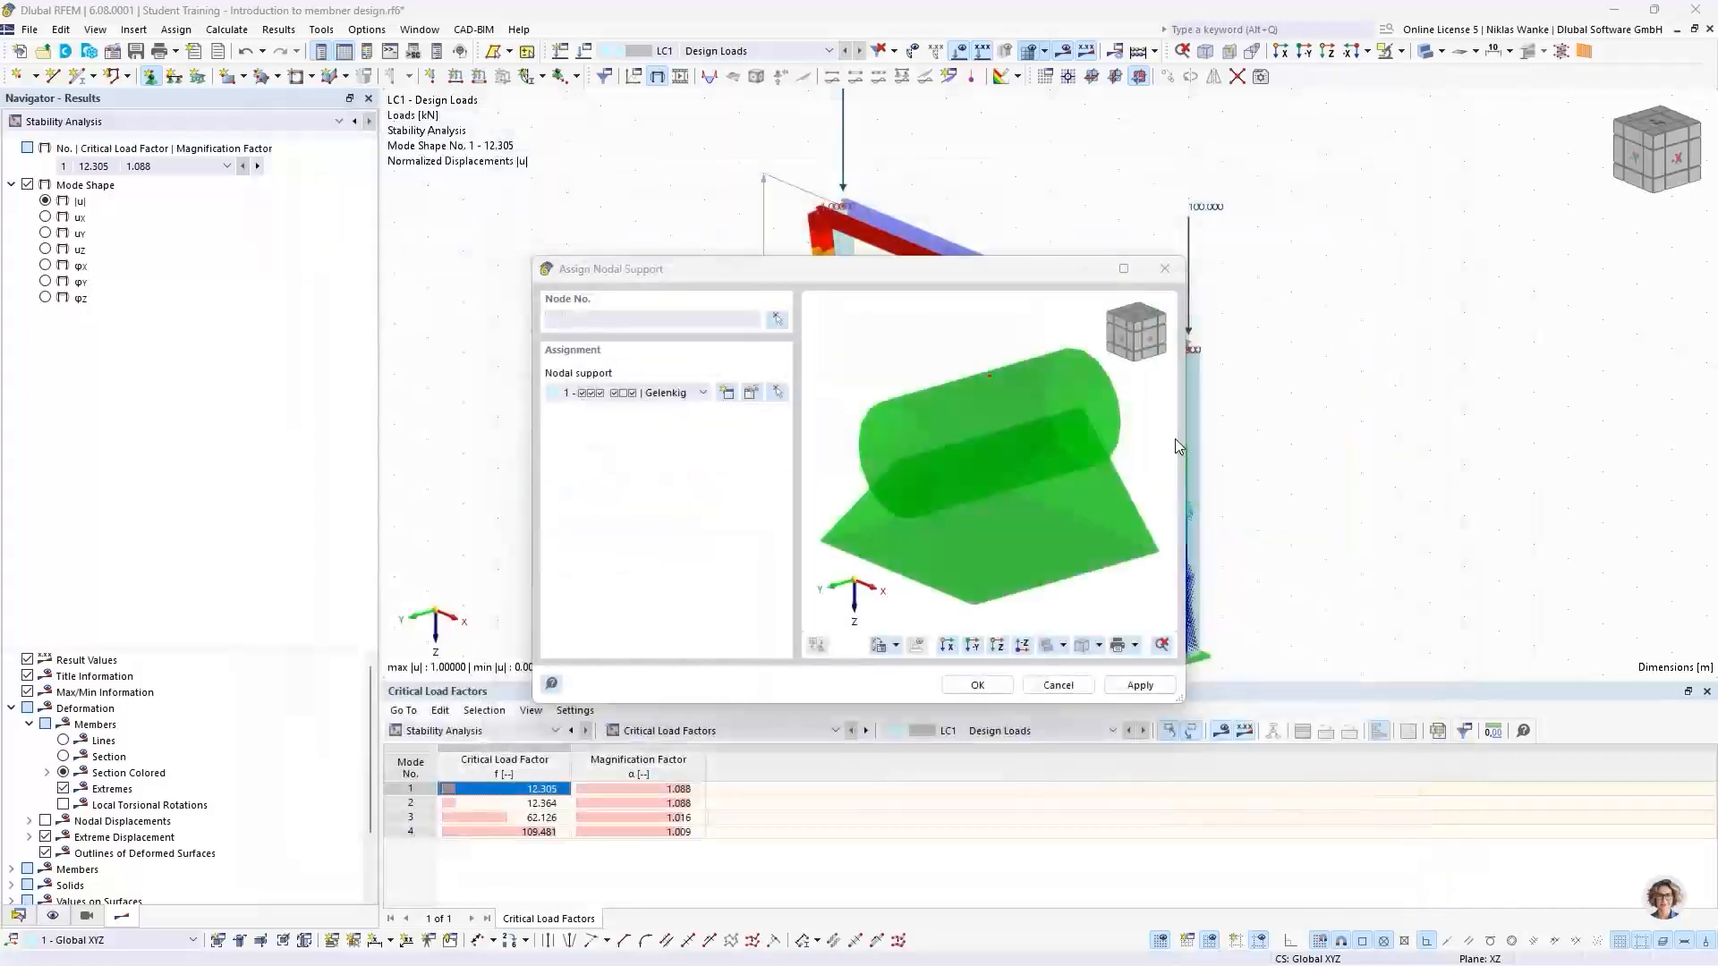
Assign the new lateral support to the nodes at both top corners of the frame
{"action": "left_click", "coordinate": [978, 685]}
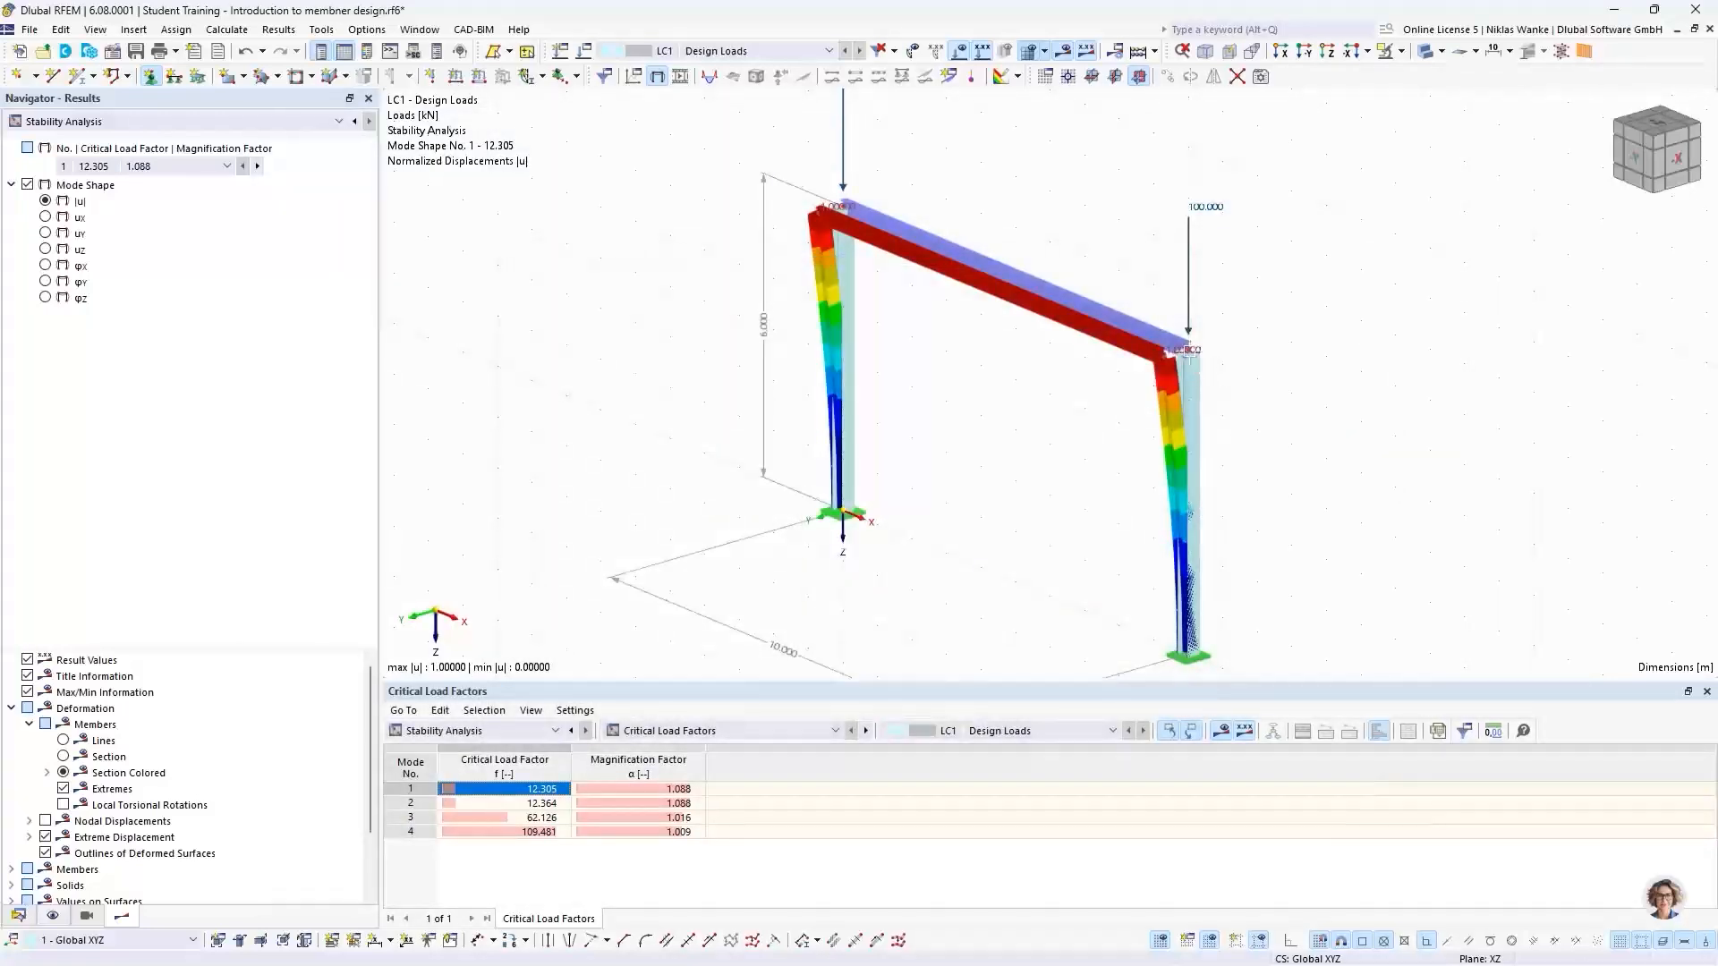
{"action": "left_click", "coordinate": [1189, 350]}
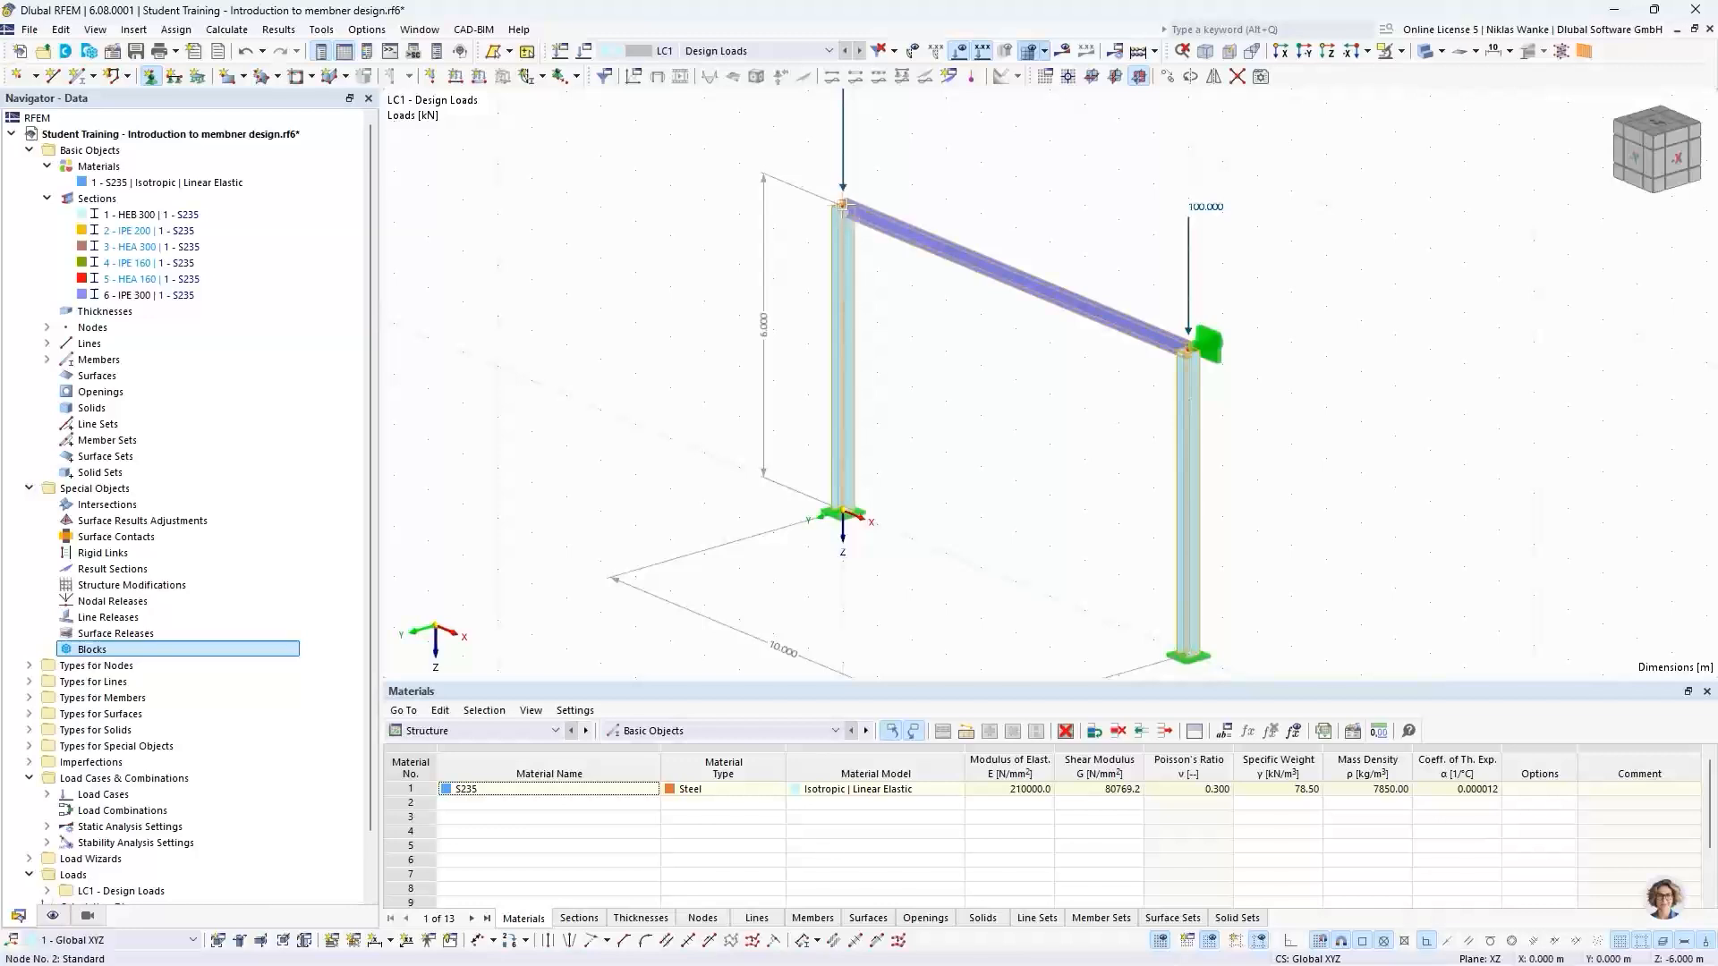
{"action": "left_click", "coordinate": [843, 204]}
{"action": "key", "text": "Escape"}
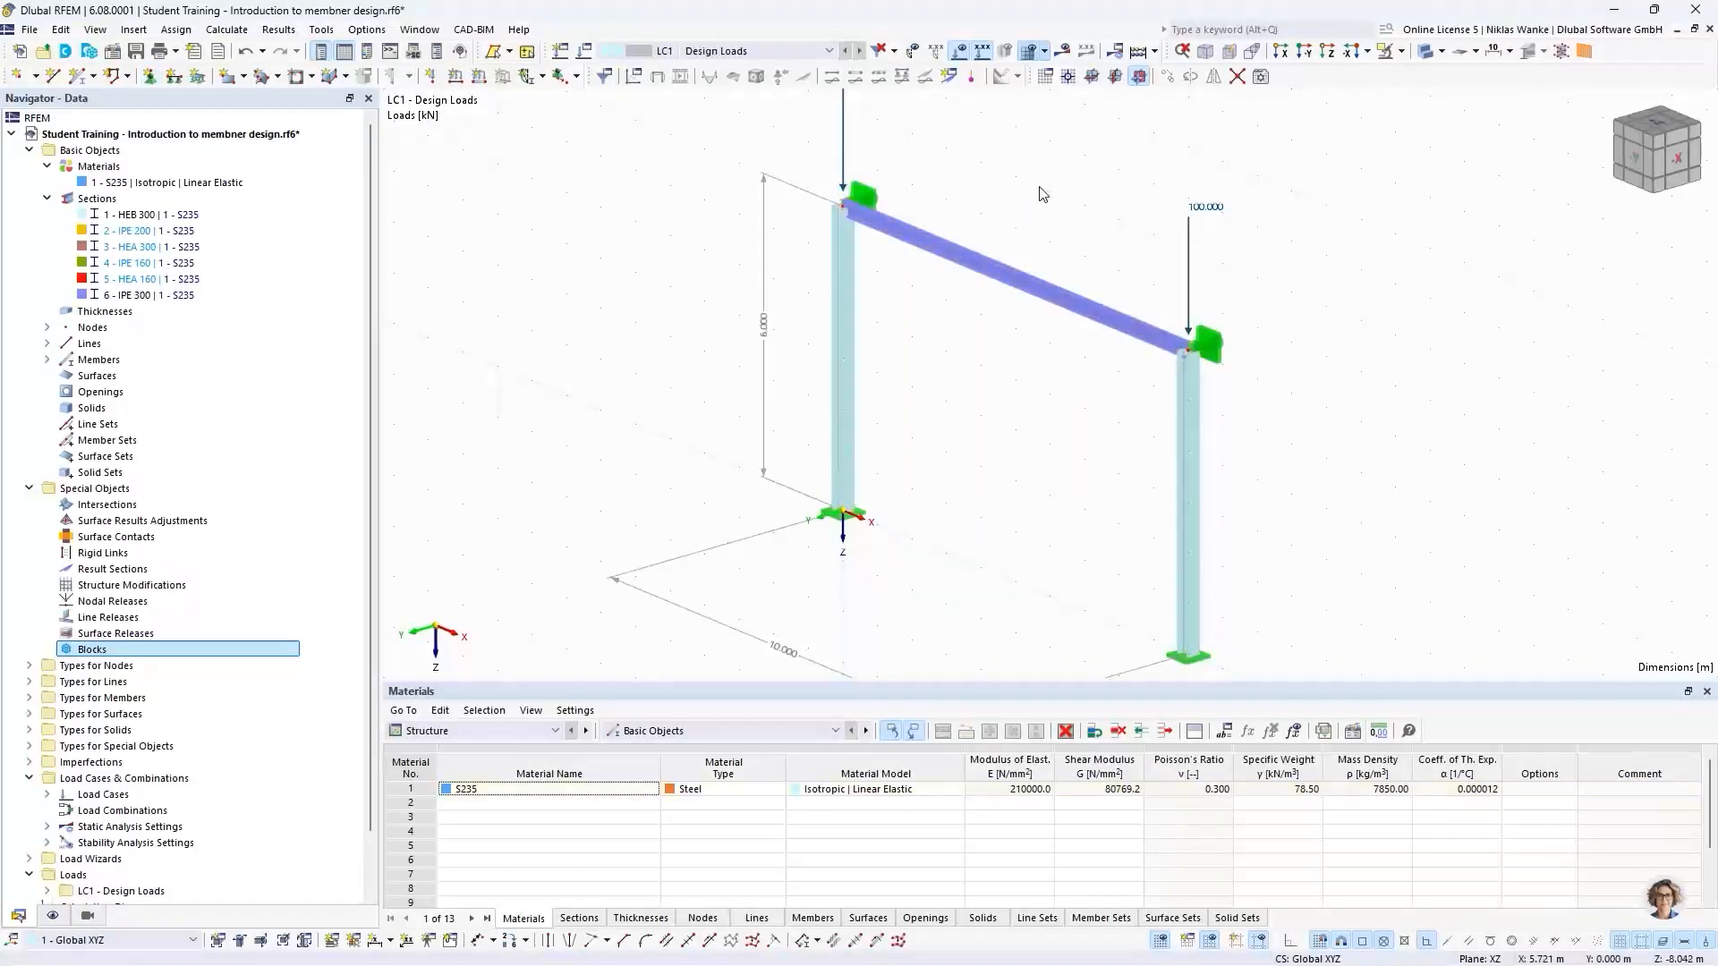
Calculate the frame with its lateral corner supports and show the Stability Analysis results
{"action": "scroll", "coordinate": [1039, 188], "scroll_direction": "down", "scroll_amount": 1}
{"action": "middle_click_drag", "start_coordinate": [1040, 202], "coordinate": [1047, 284]}
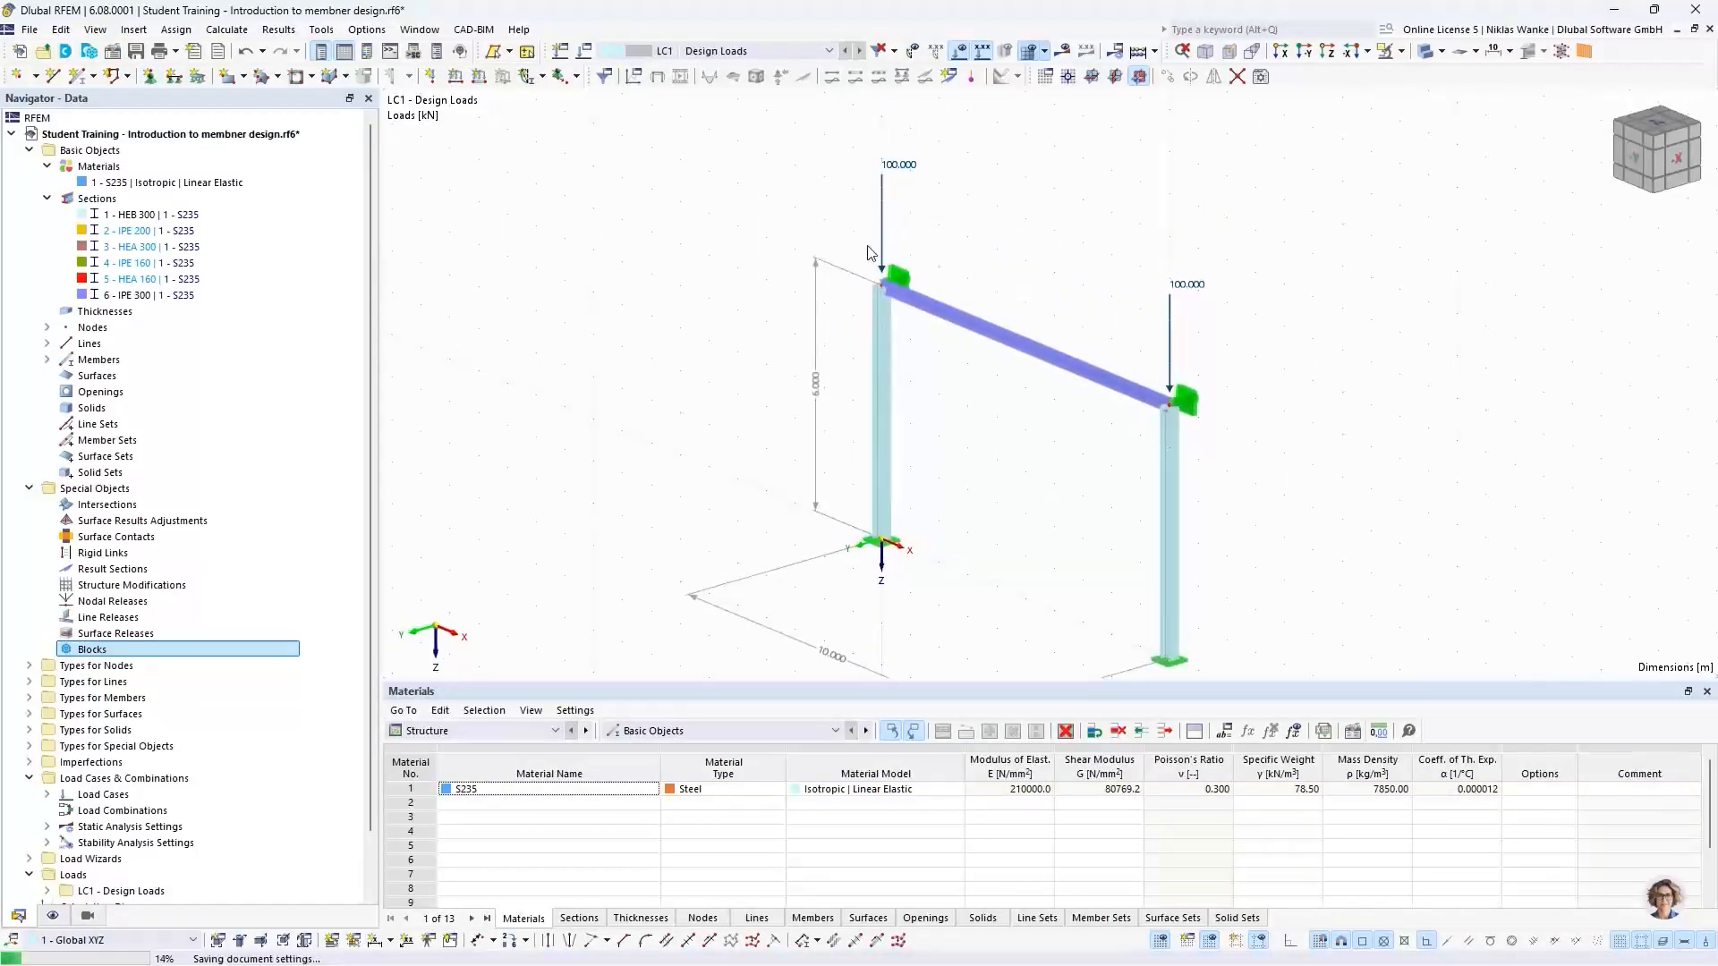
{"action": "scroll", "coordinate": [1048, 286], "scroll_direction": "down", "scroll_amount": 1}
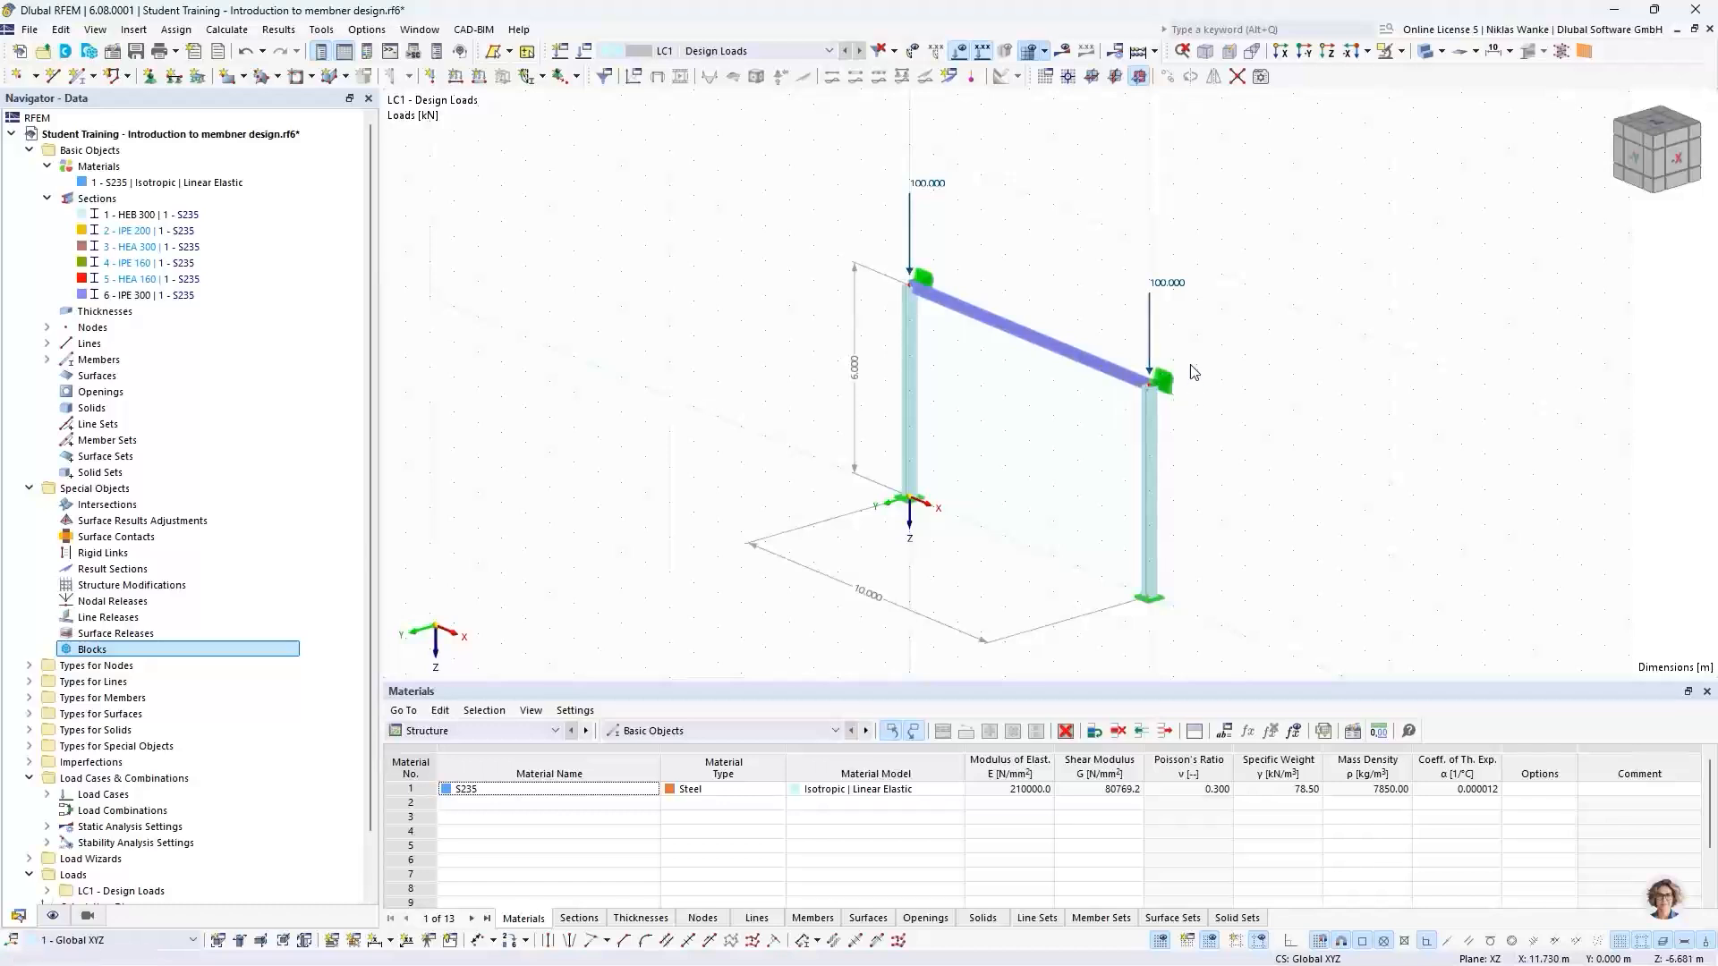
{"action": "middle_click_drag", "start_coordinate": [1201, 424], "coordinate": [1056, 437]}
{"action": "scroll", "coordinate": [1128, 429], "scroll_direction": "down", "scroll_amount": 1}
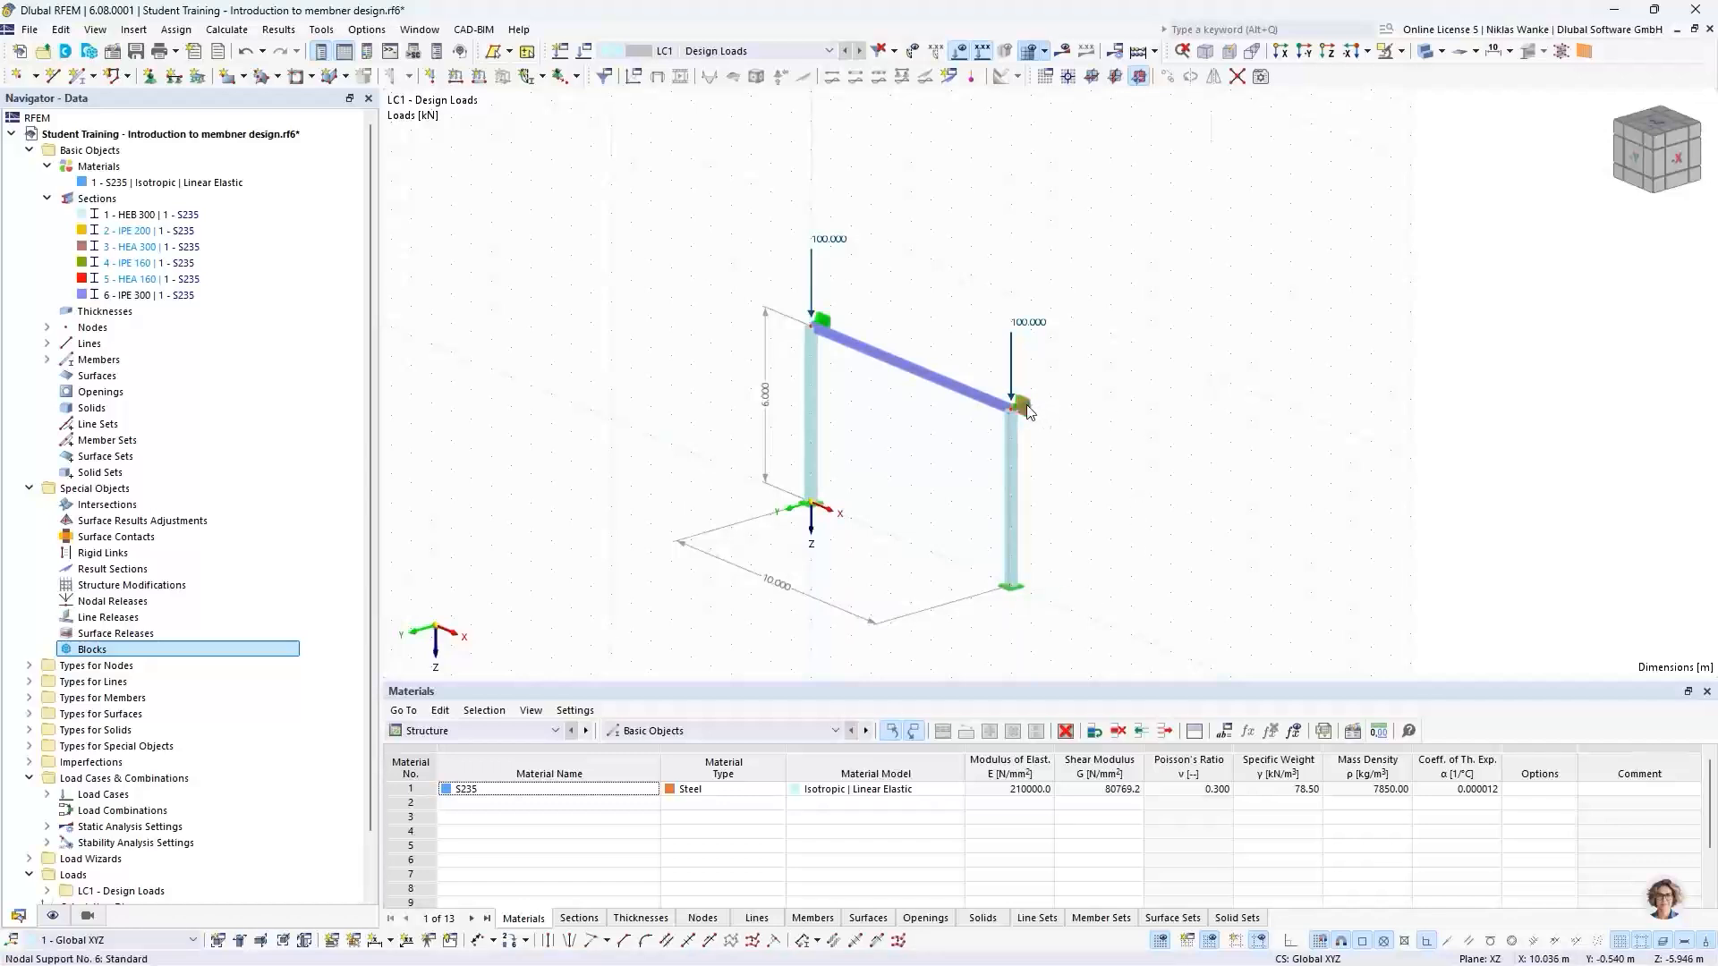
{"action": "scroll", "coordinate": [1023, 409], "scroll_direction": "up", "scroll_amount": 4}
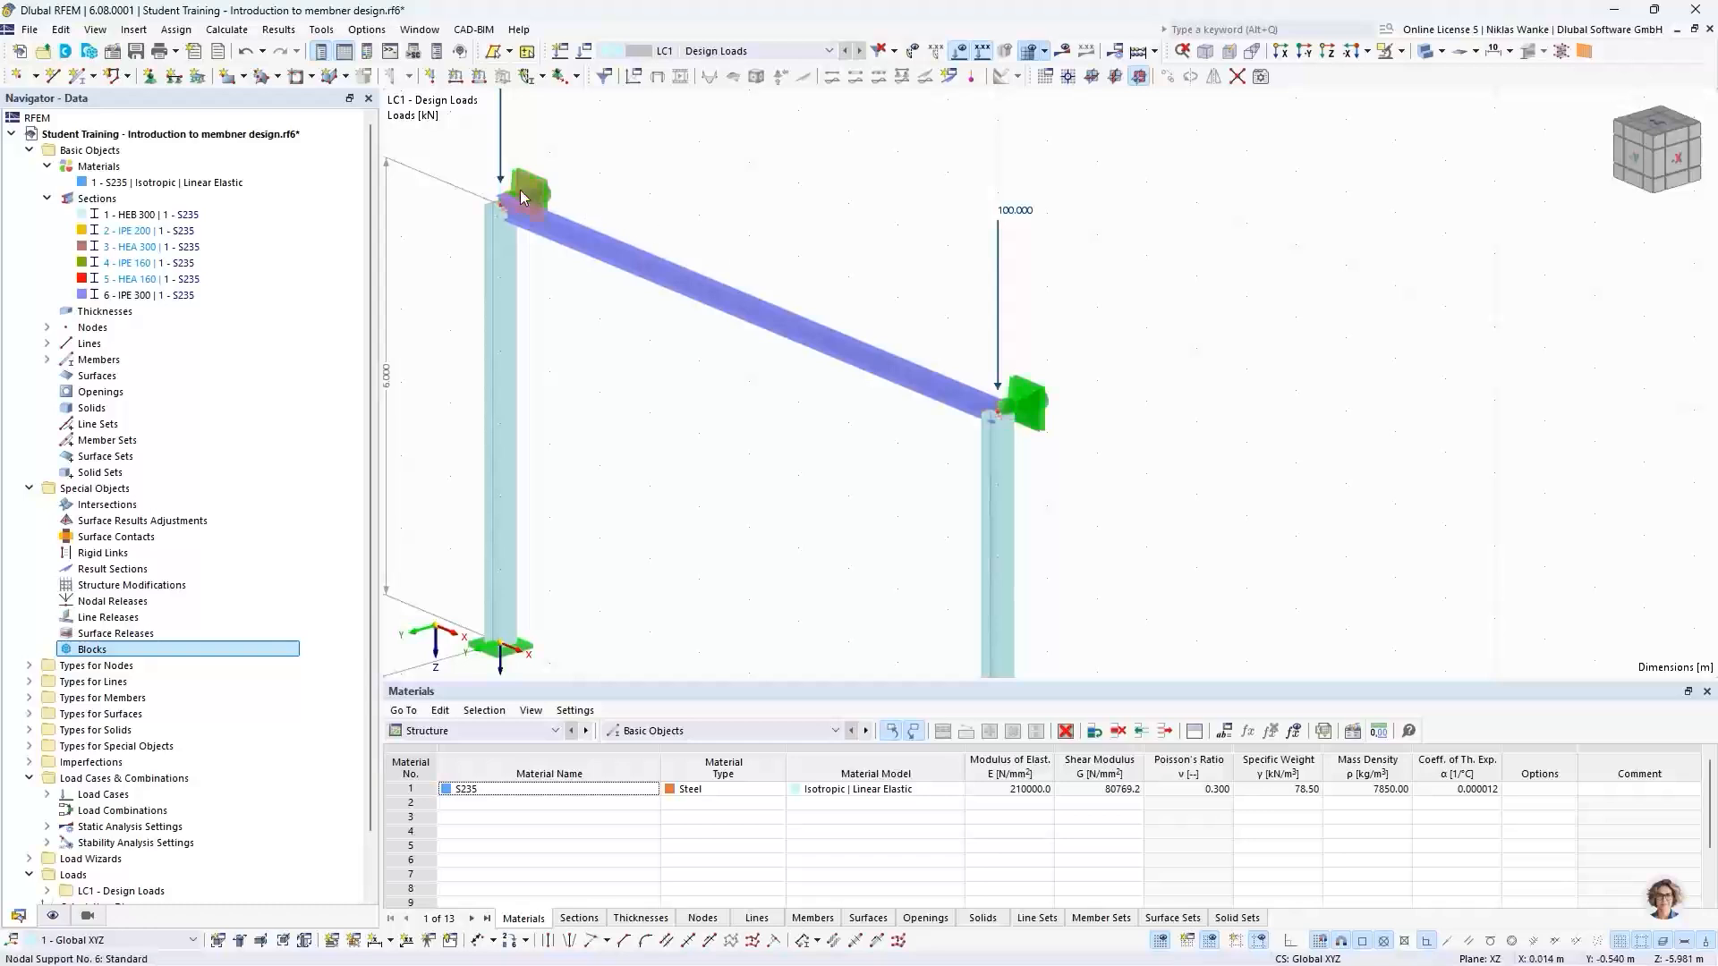
{"action": "left_click", "coordinate": [1060, 56]}
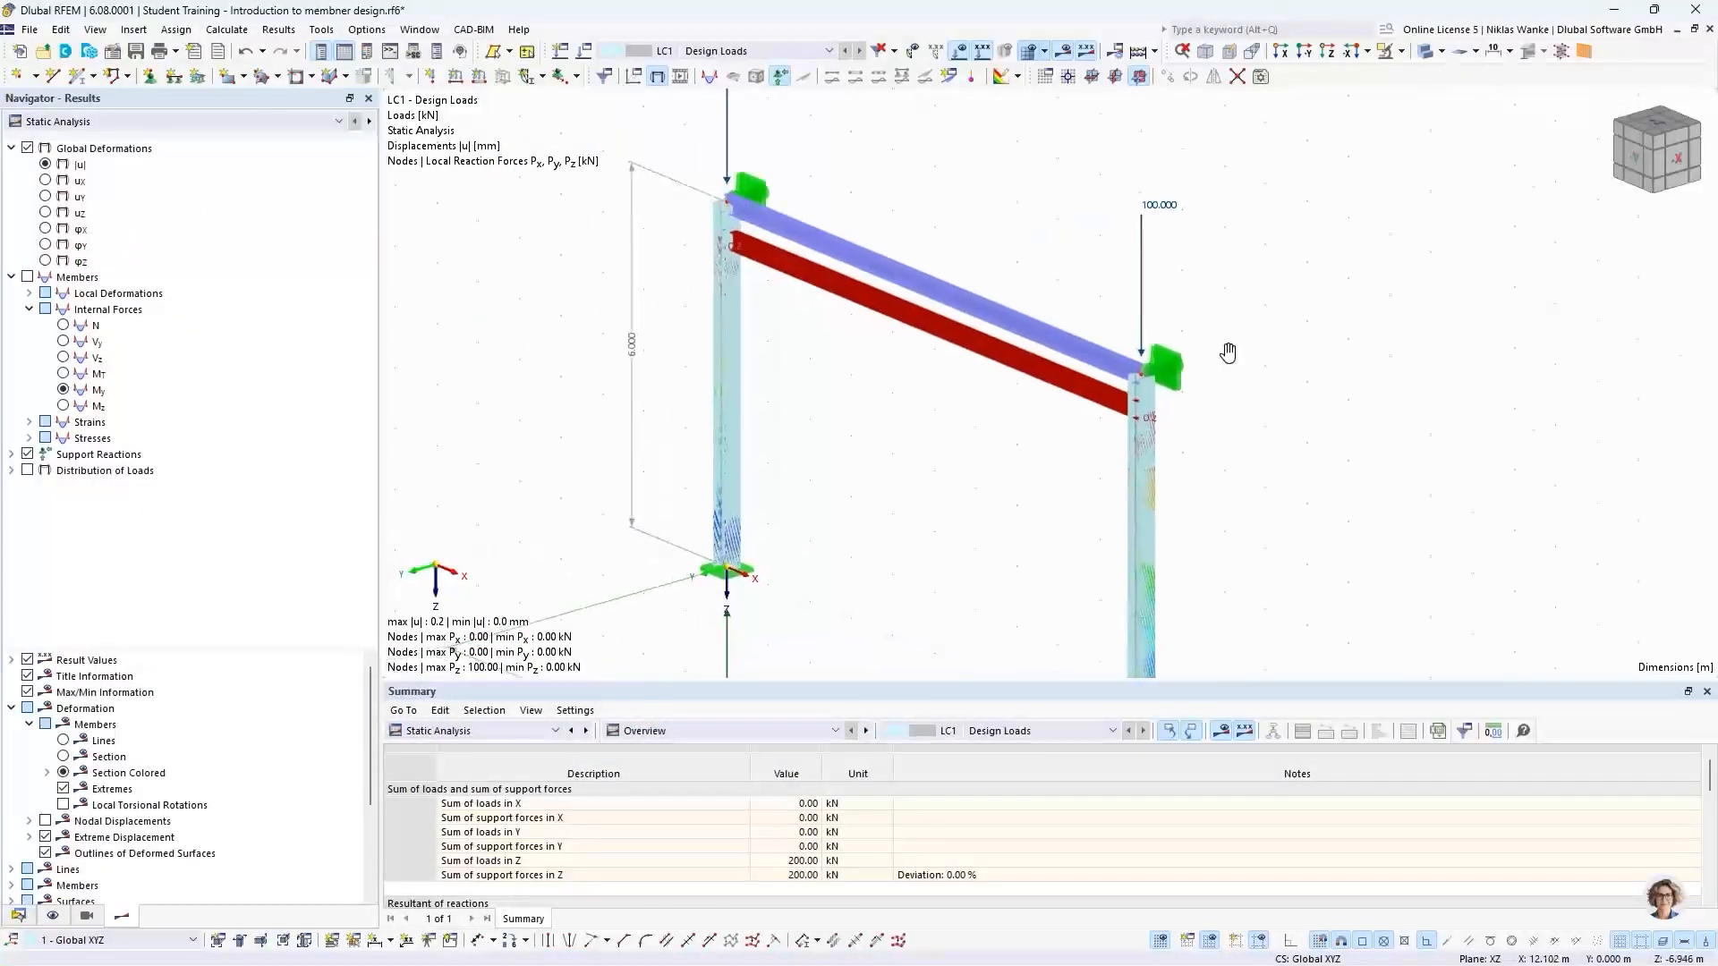
{"action": "left_click", "coordinate": [143, 122]}
{"action": "left_click", "coordinate": [132, 146]}
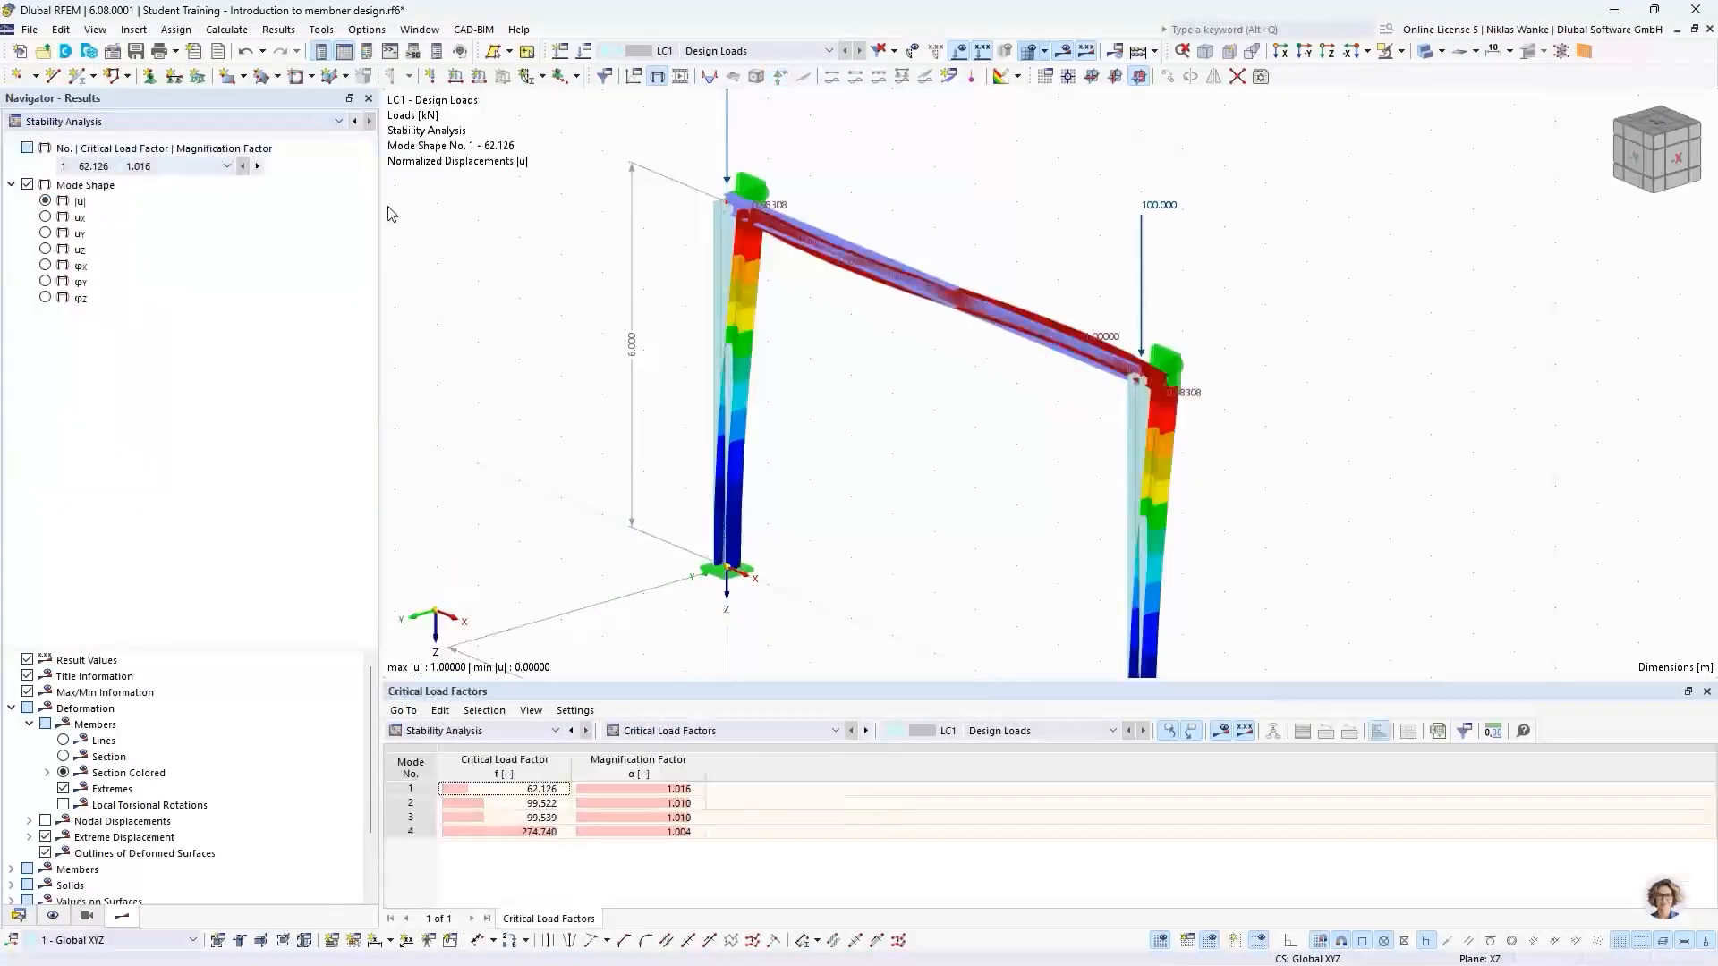
Select mode 1 of the laterally supported frame and examine its in-plane sway from the front and obliquely
{"action": "middle_click_drag", "start_coordinate": [935, 418], "coordinate": [1106, 374], "text": "ctrl"}
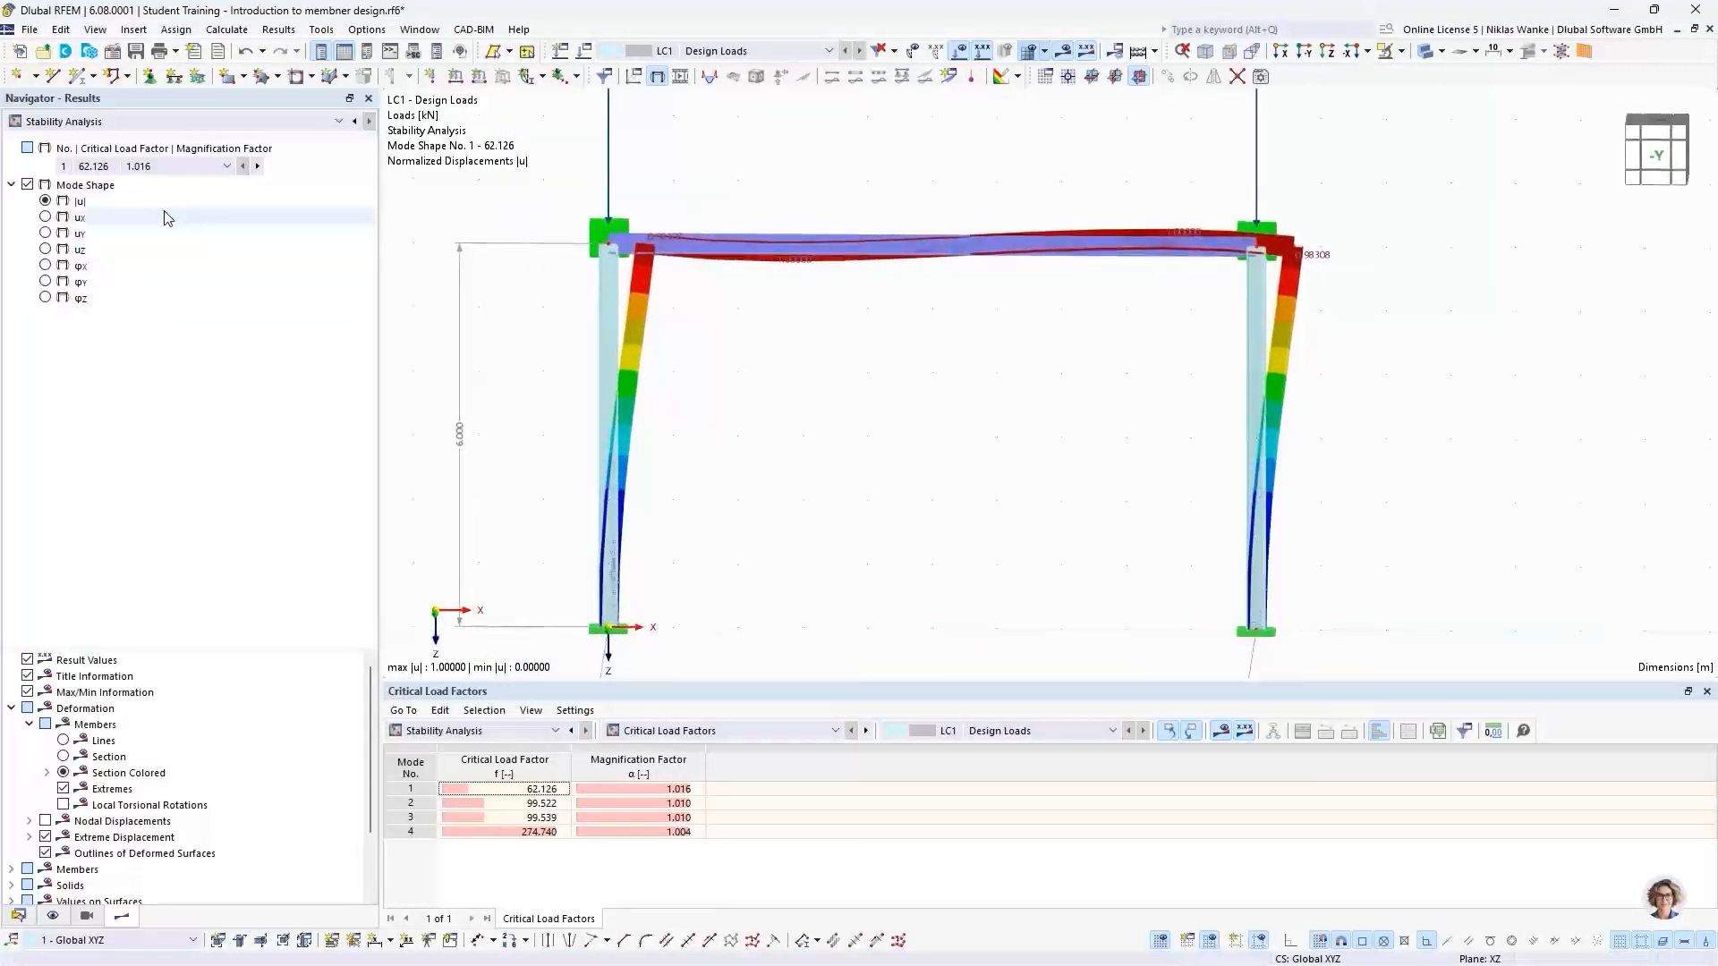
{"action": "left_click", "coordinate": [85, 166]}
{"action": "left_click", "coordinate": [87, 179]}
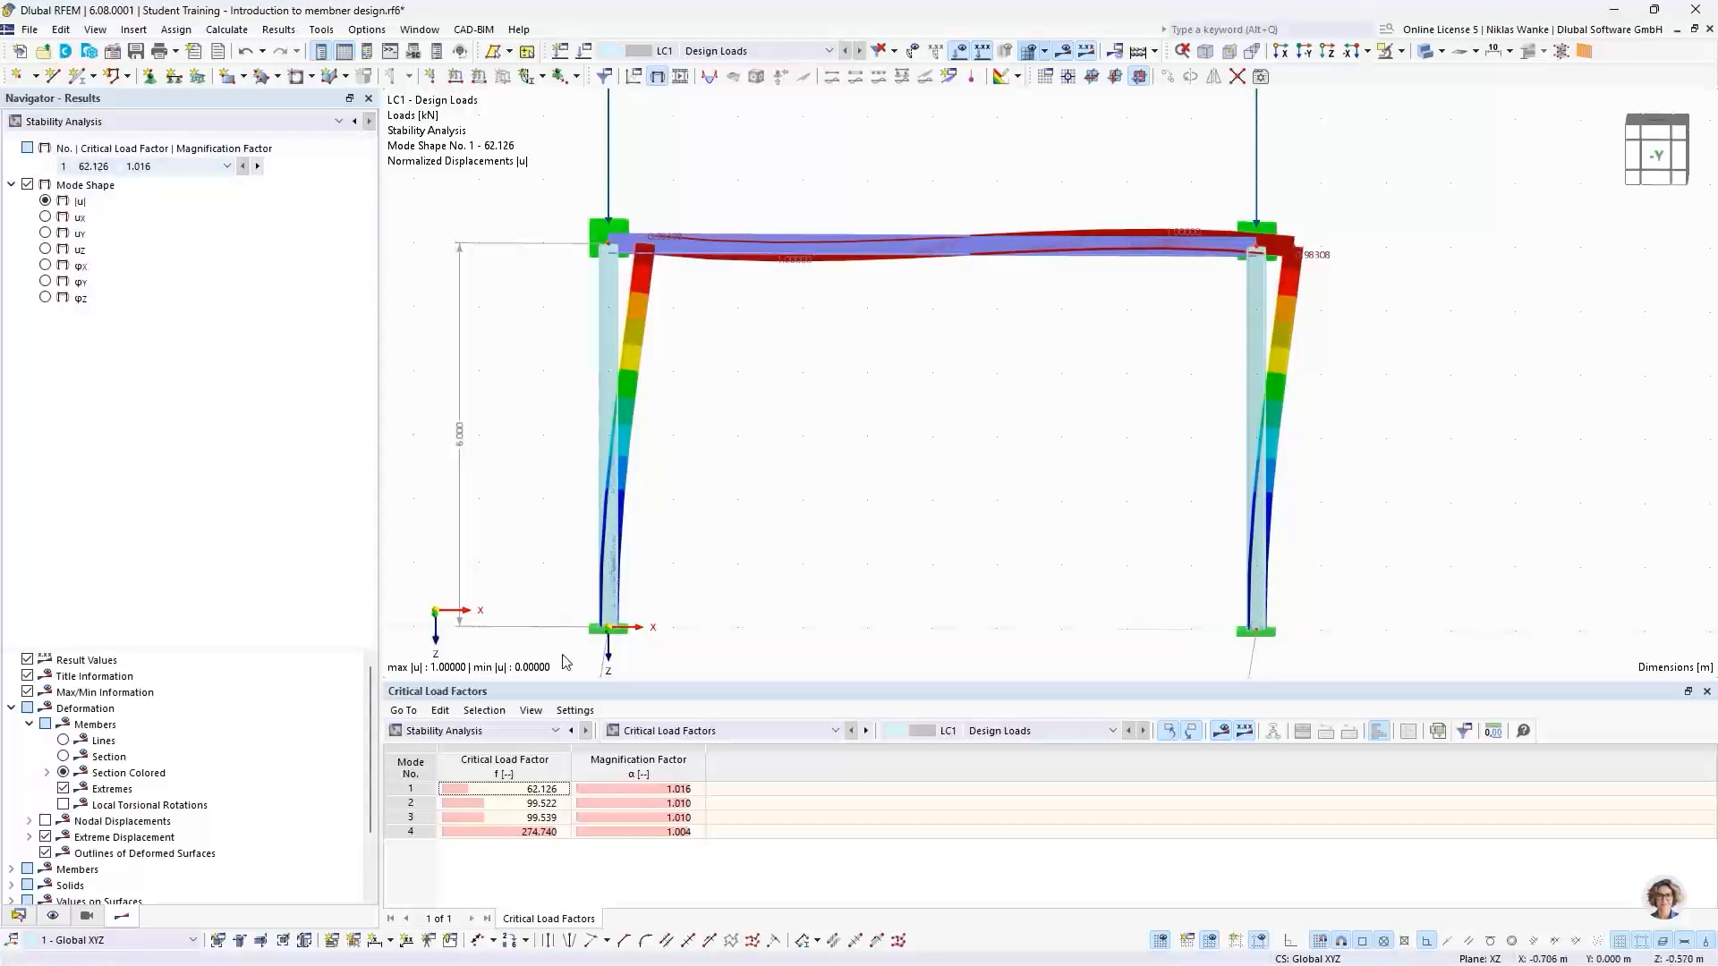
{"action": "left_click", "coordinate": [492, 790]}
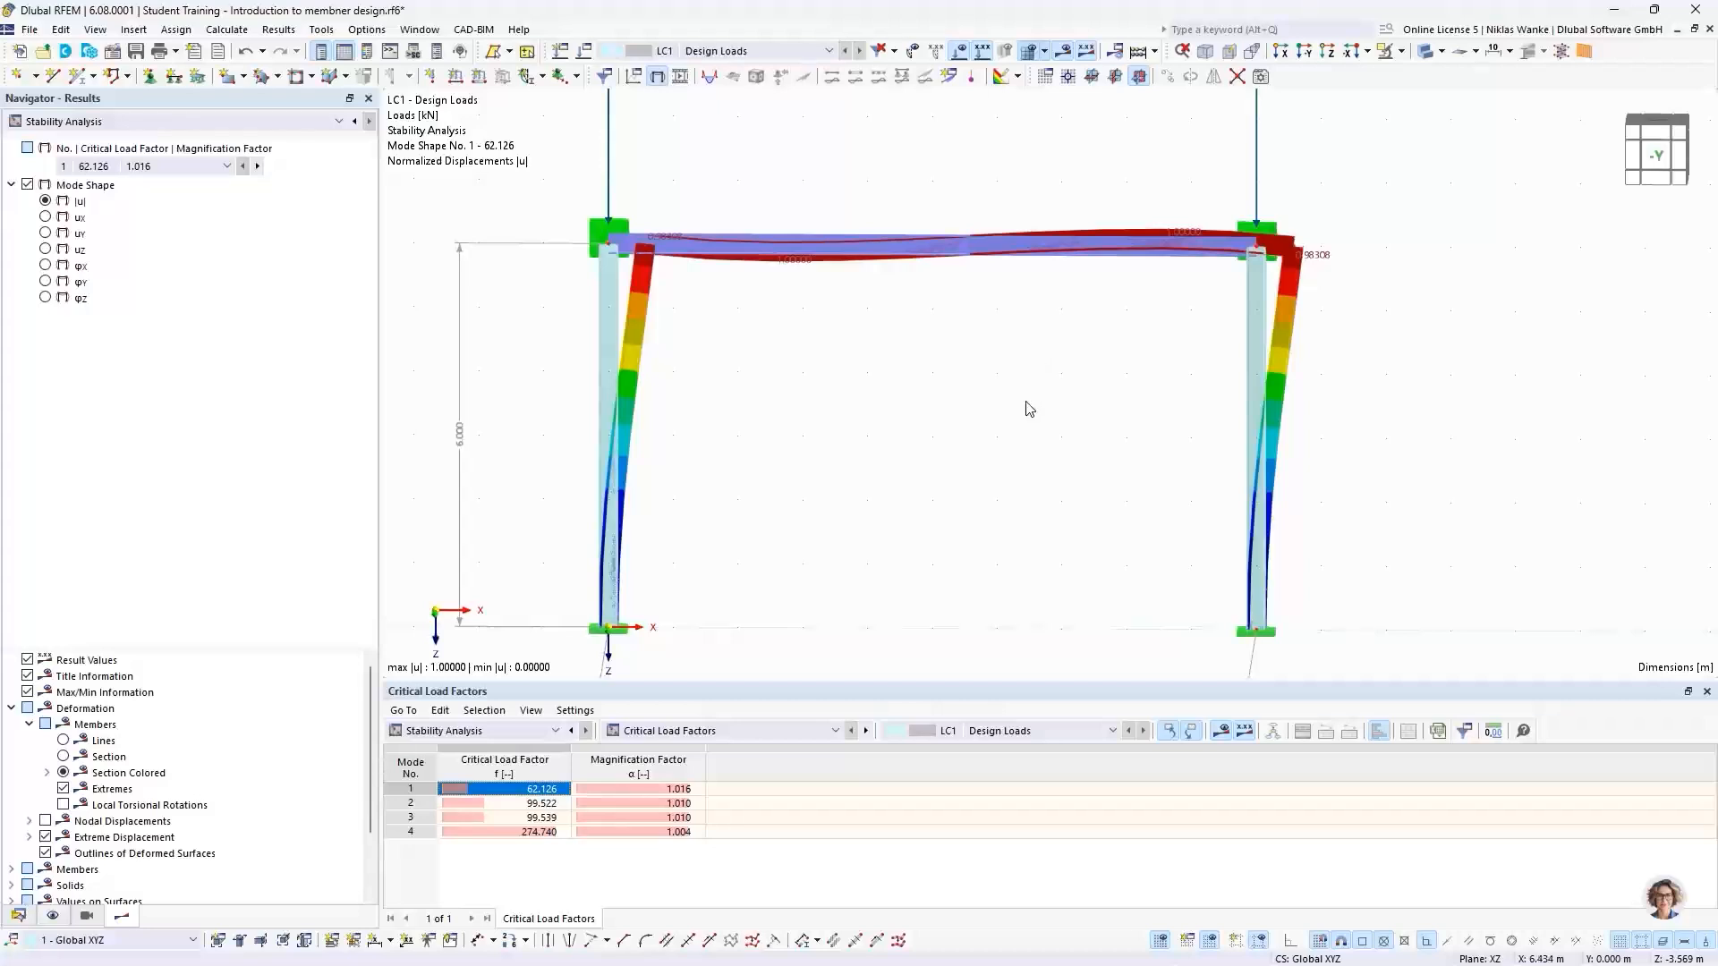
{"action": "middle_click_drag", "start_coordinate": [1028, 407], "coordinate": [1067, 425]}
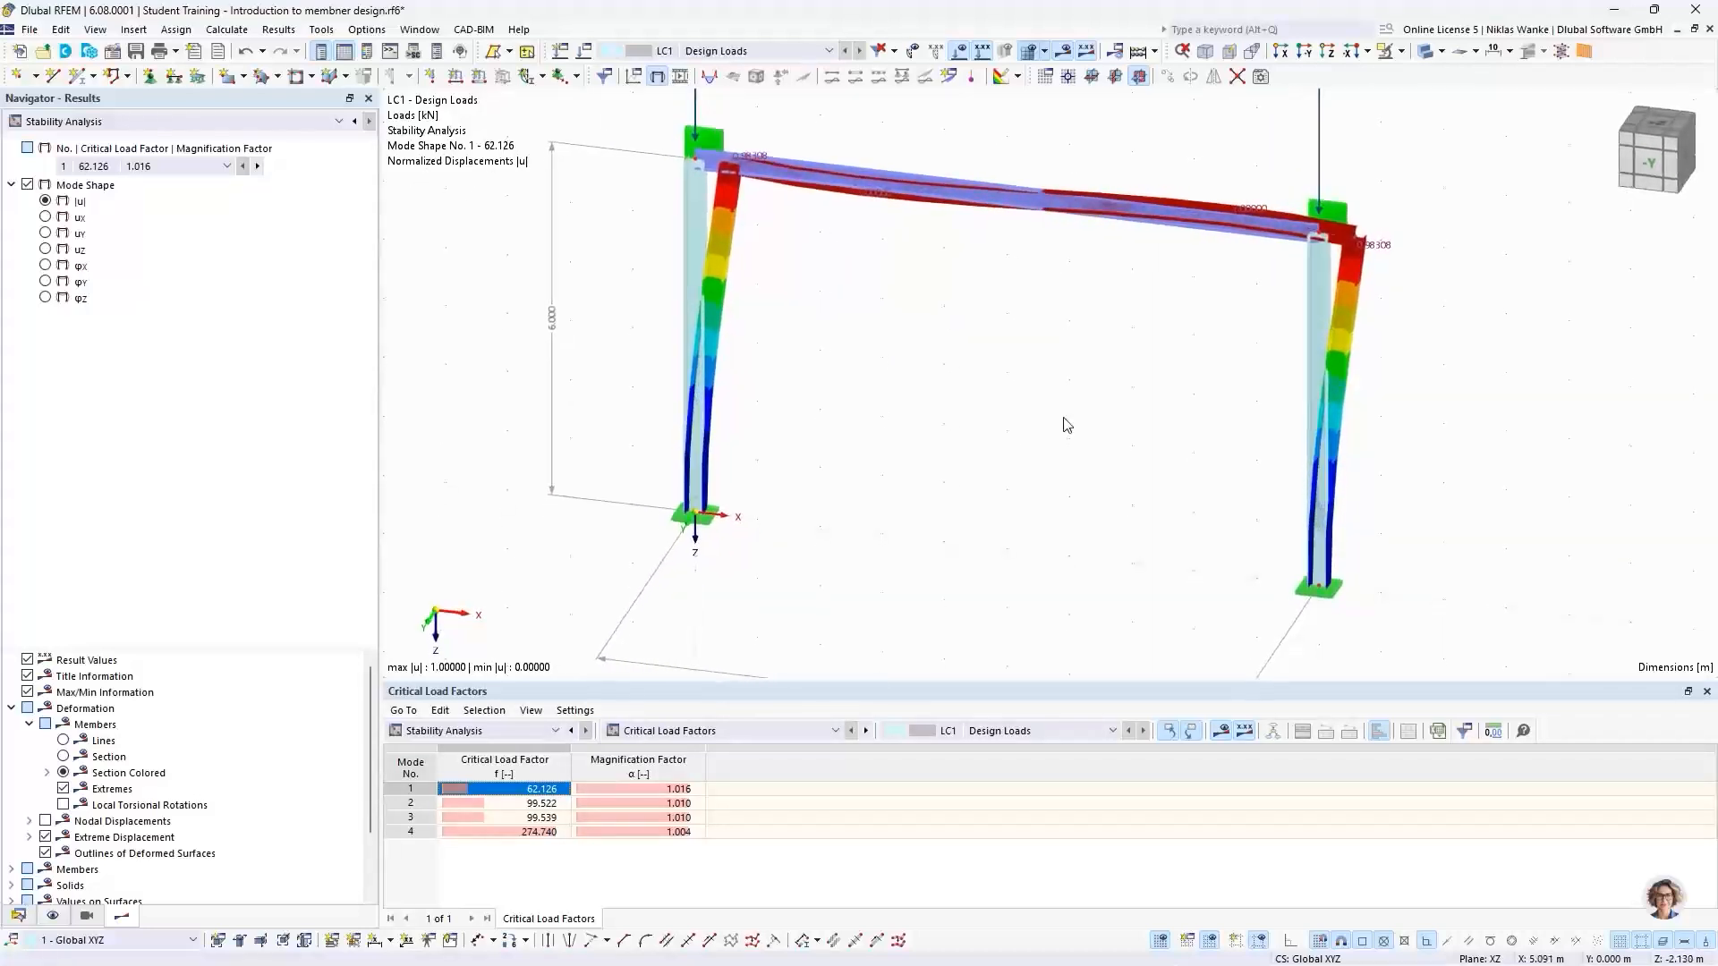
Check the lateral support at the top corner above the second column against mode 1's critical load factor
{"action": "left_click", "coordinate": [1329, 214]}
{"action": "key", "text": "Escape"}
{"action": "middle_click_drag", "start_coordinate": [1124, 322], "coordinate": [1160, 340]}
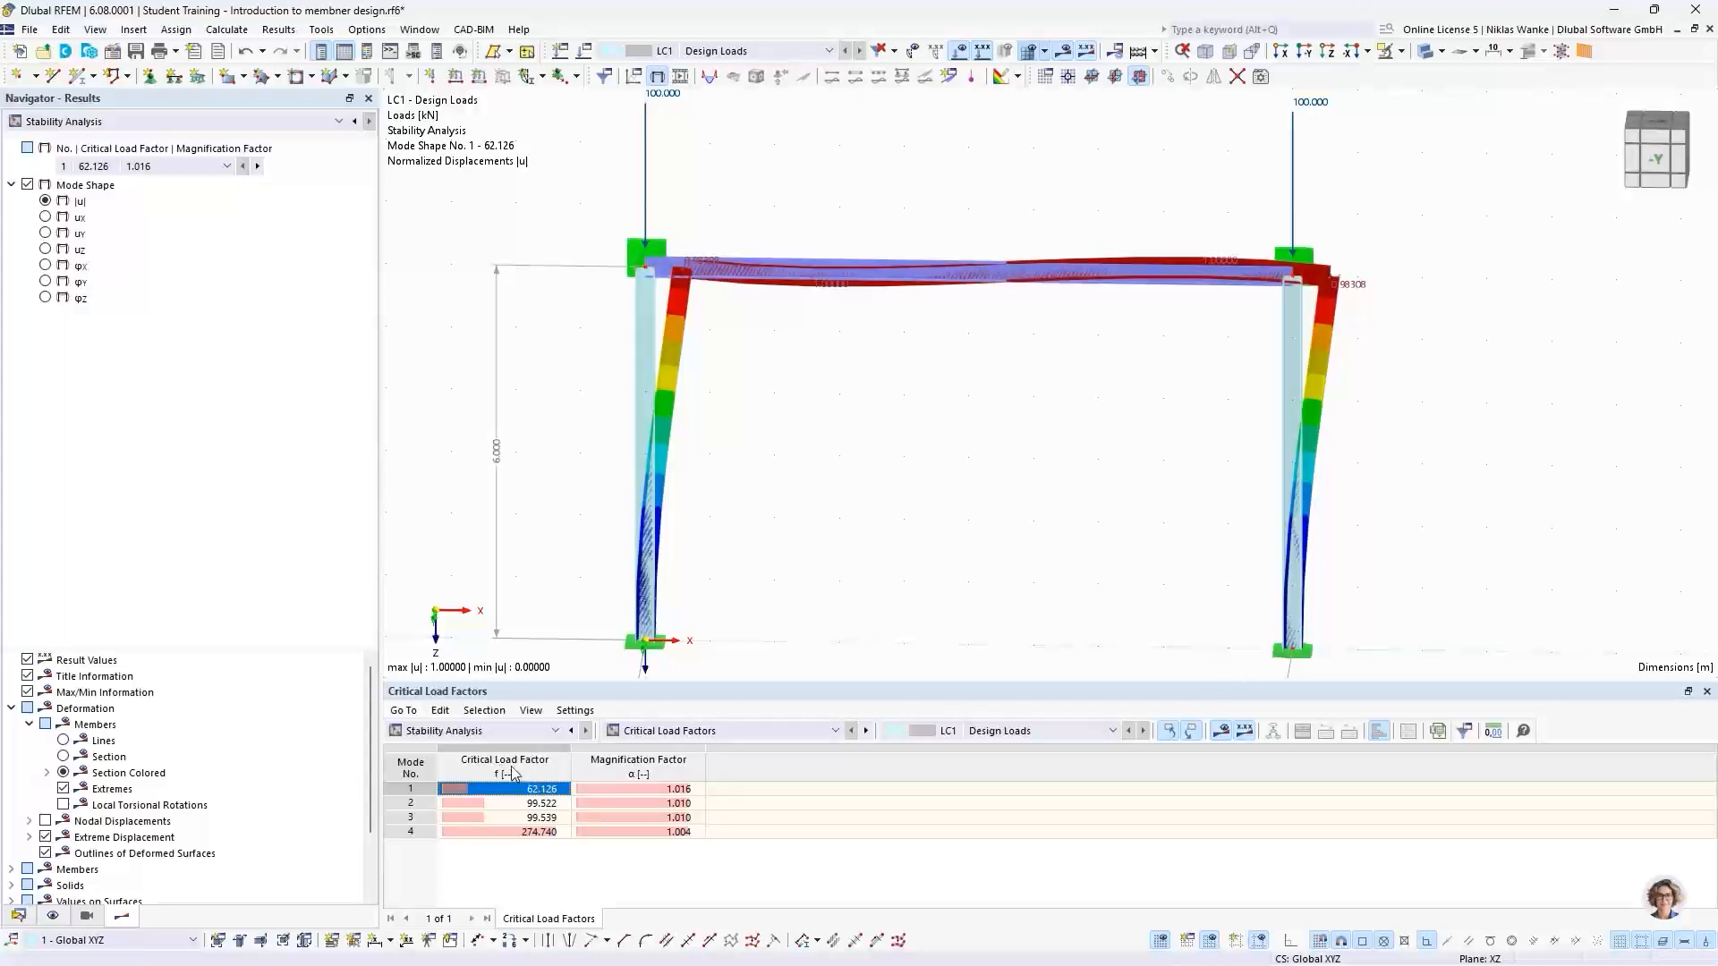
{"action": "left_click", "coordinate": [527, 788]}
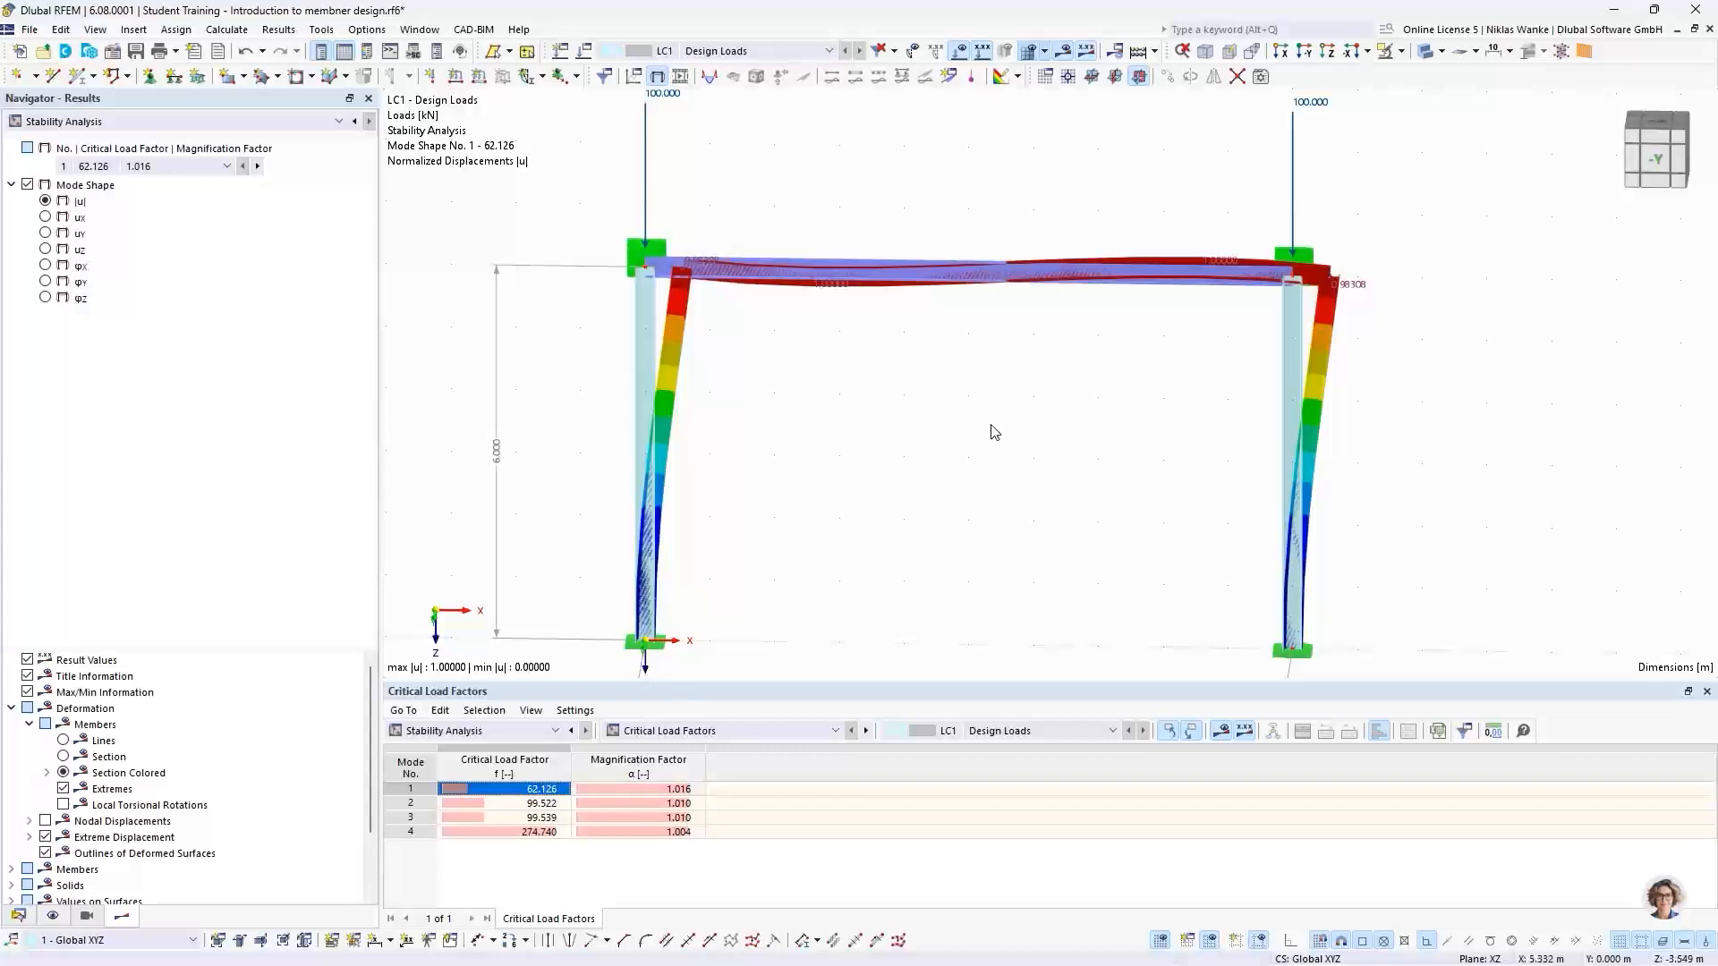
{"action": "scroll", "coordinate": [971, 442], "scroll_direction": "down", "scroll_amount": 2}
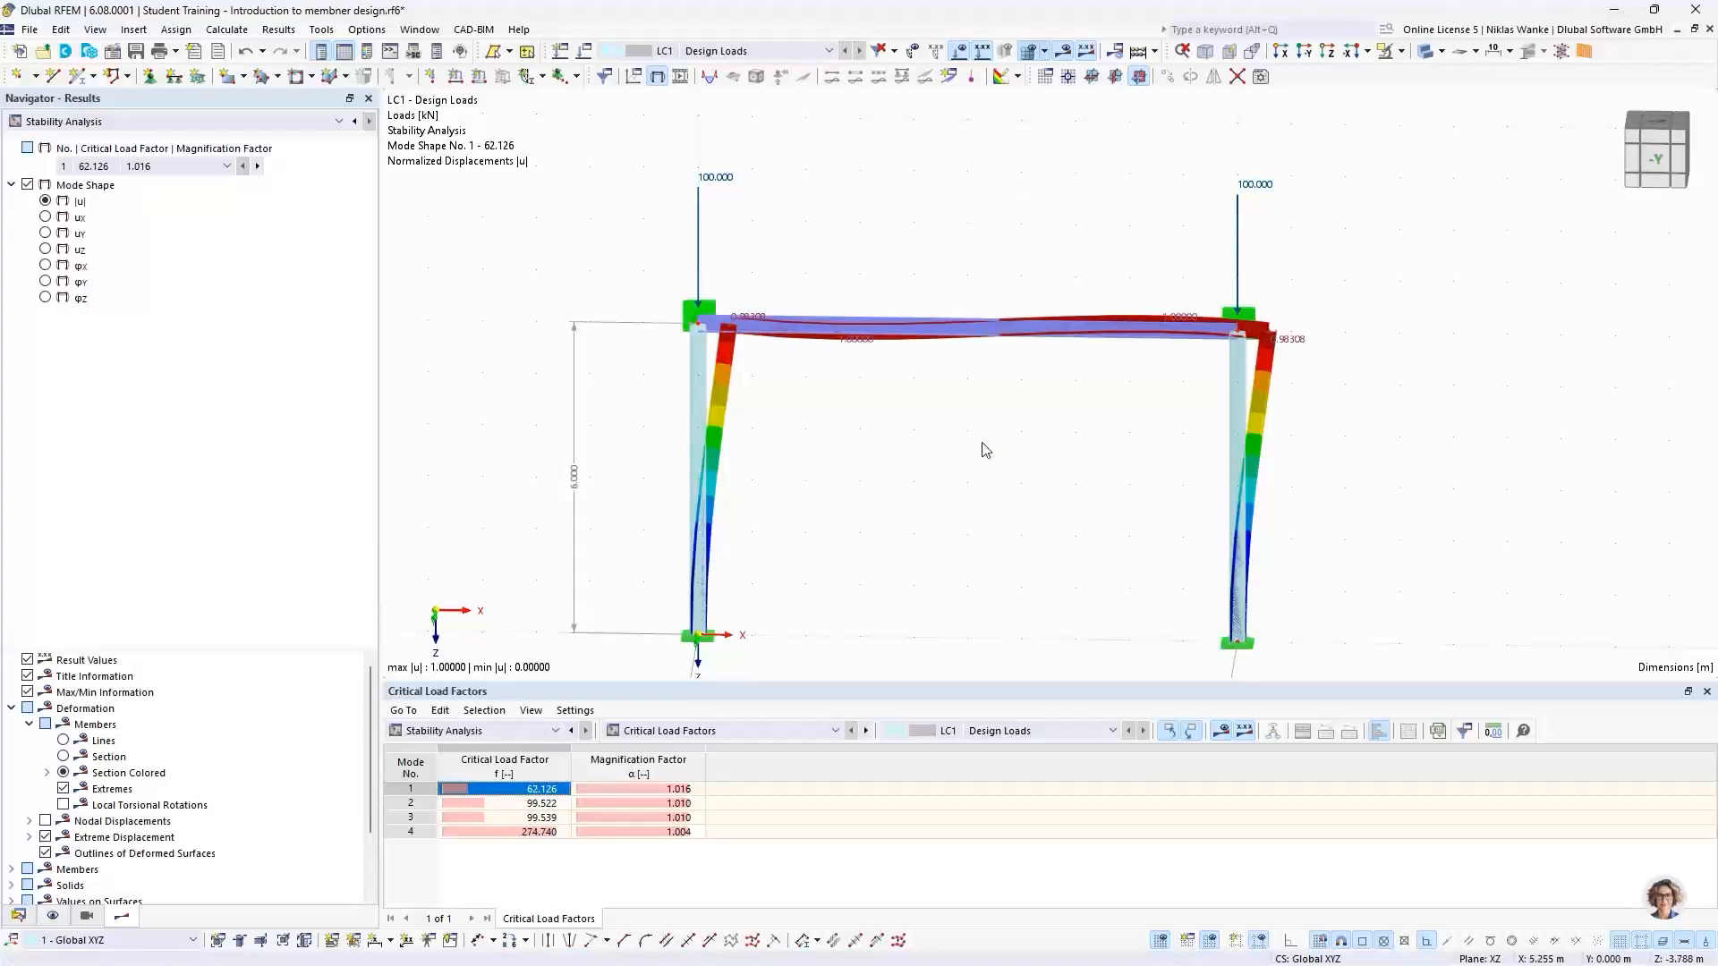
{"action": "middle_click_drag", "start_coordinate": [958, 454], "coordinate": [979, 433]}
{"action": "scroll", "coordinate": [979, 444], "scroll_direction": "down", "scroll_amount": 1}
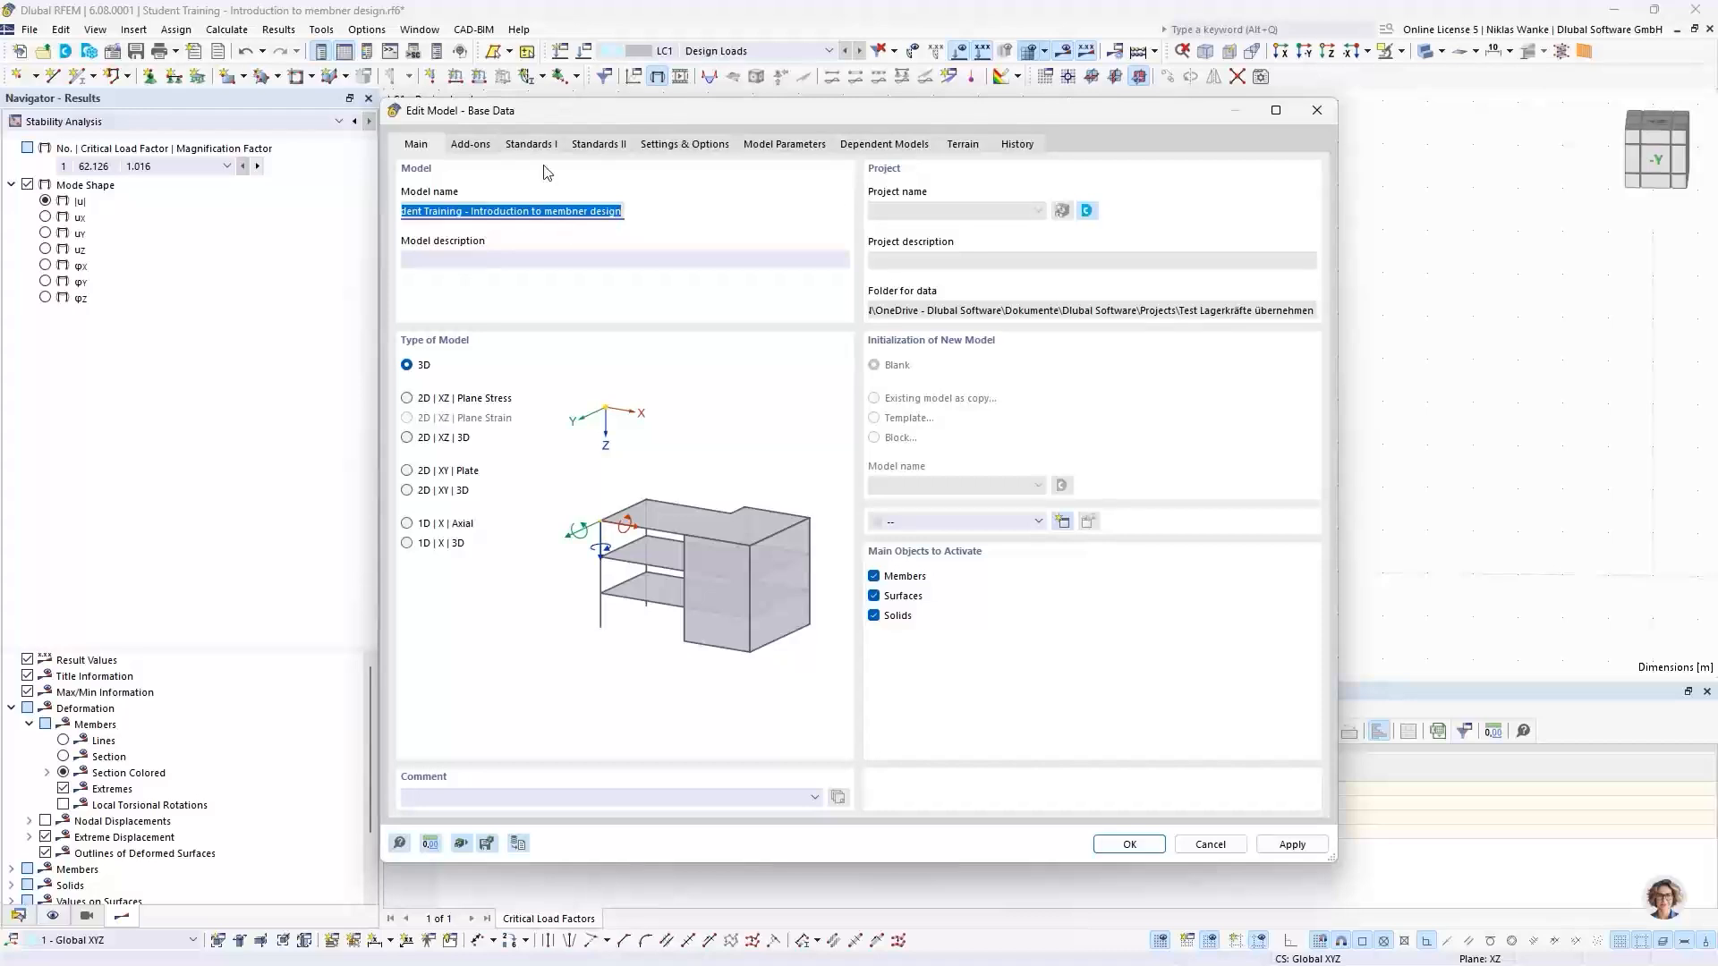
Activate the Torsional Warping (7 DOF) add-on in the model's base data
{"action": "left_click", "coordinate": [484, 144]}
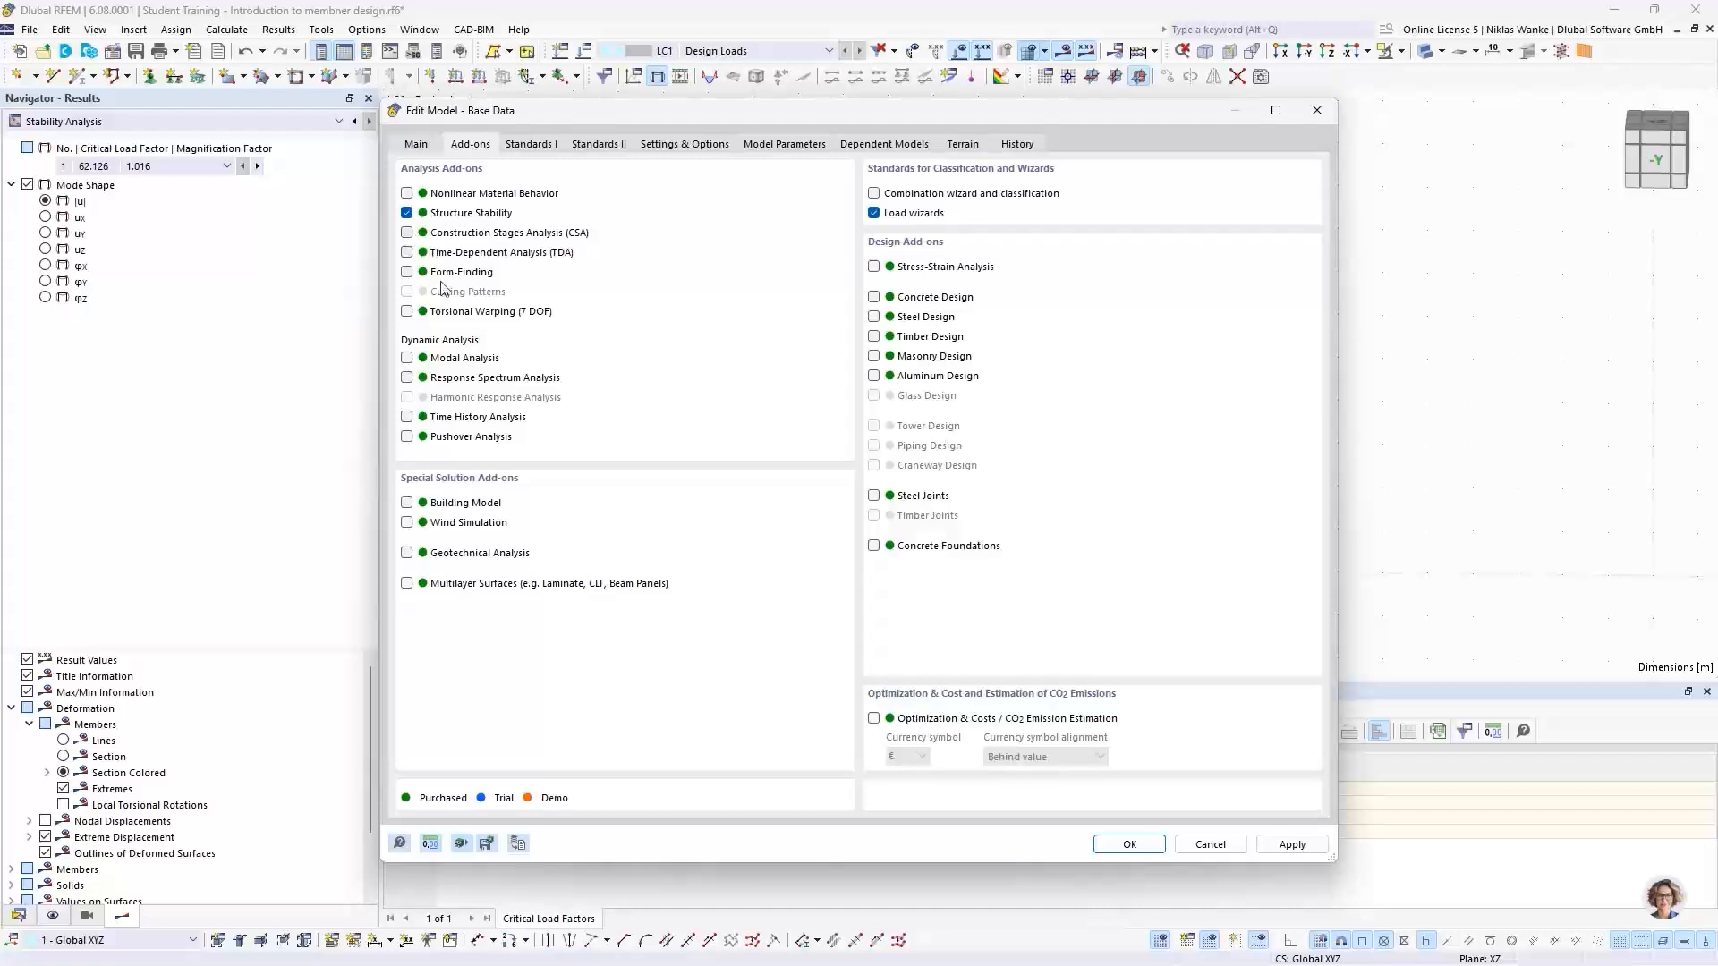
{"action": "left_click", "coordinate": [407, 312]}
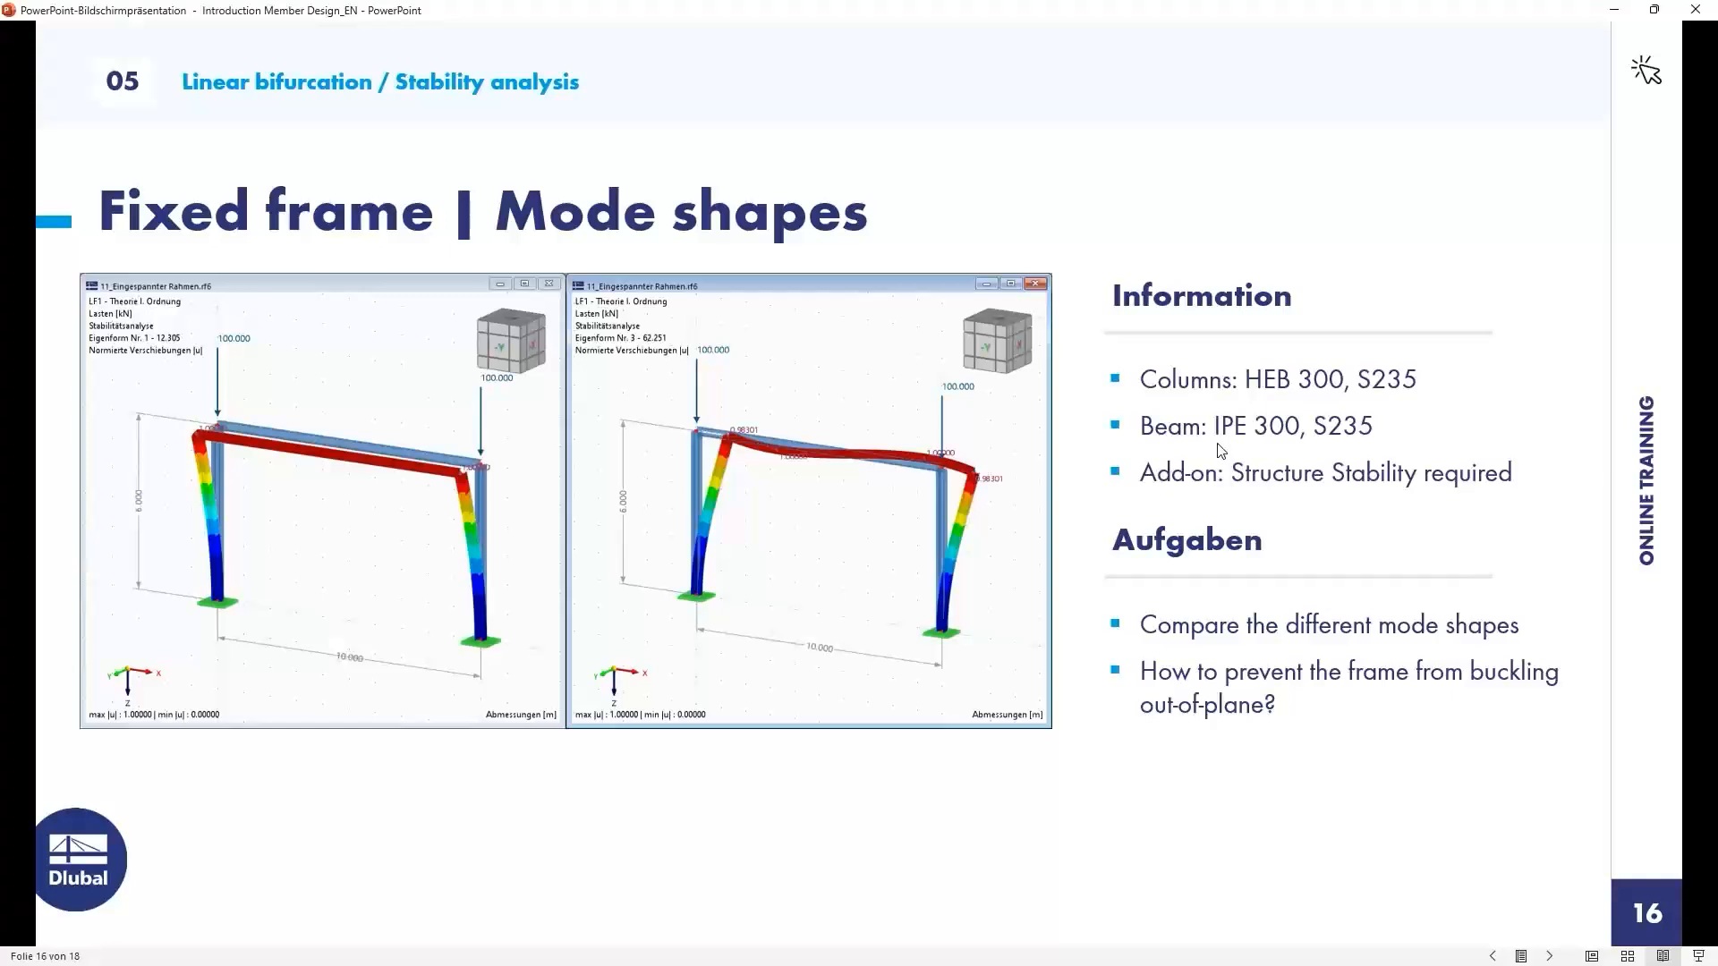
{"action": "key", "text": "Right"}
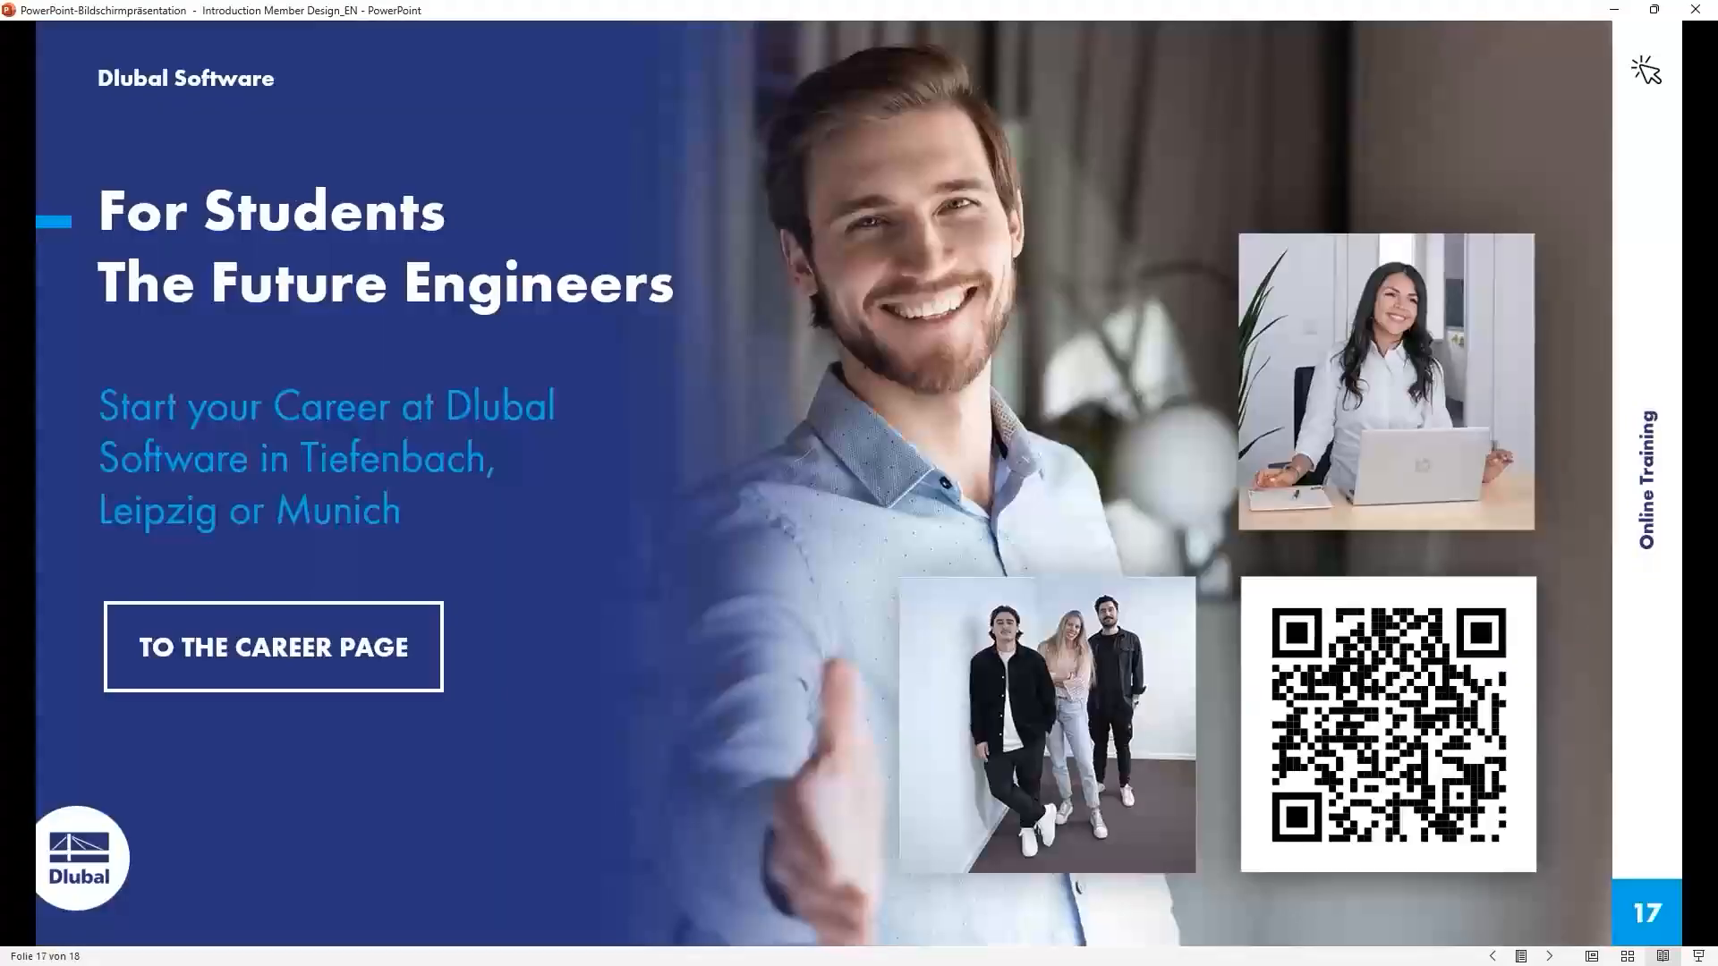